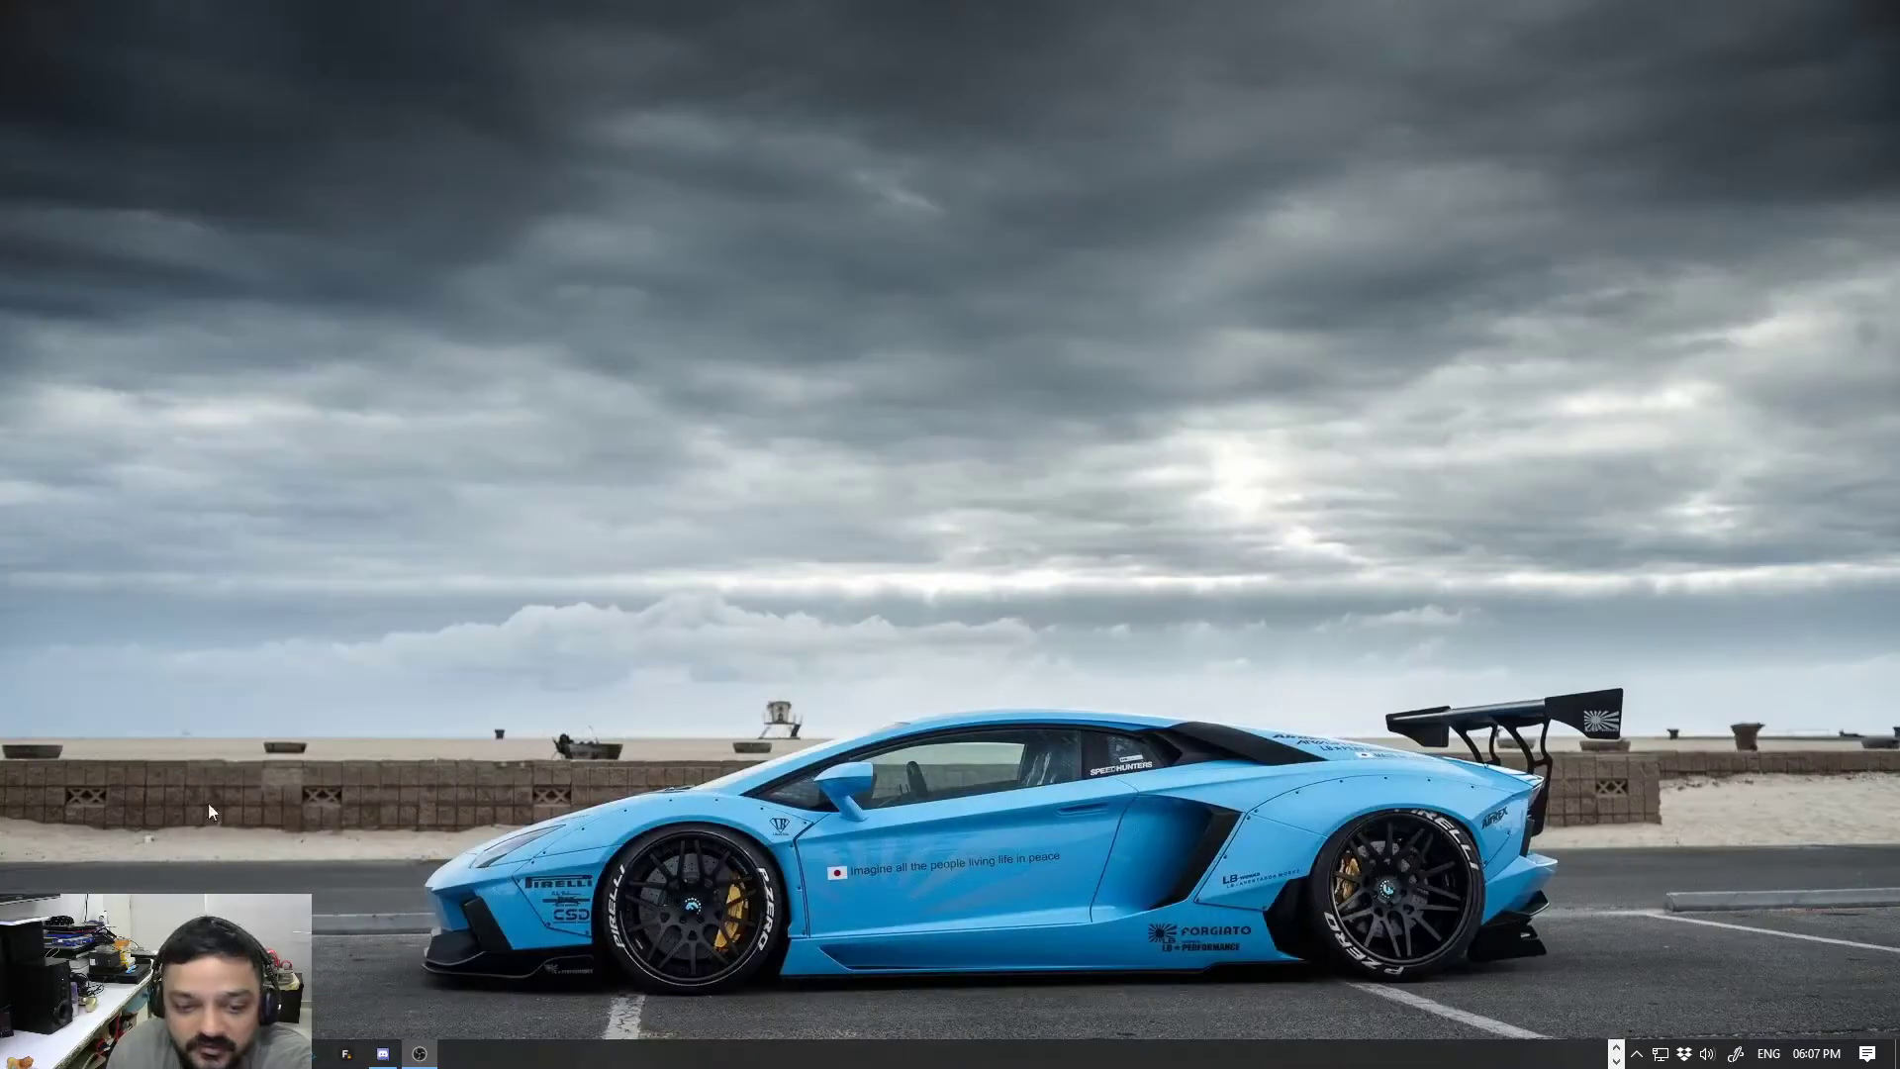
- Switch to 3ds Max and place a widened PureRef board over it, enlarged on the nail polish bottle photos
left_click(1616, 1046)
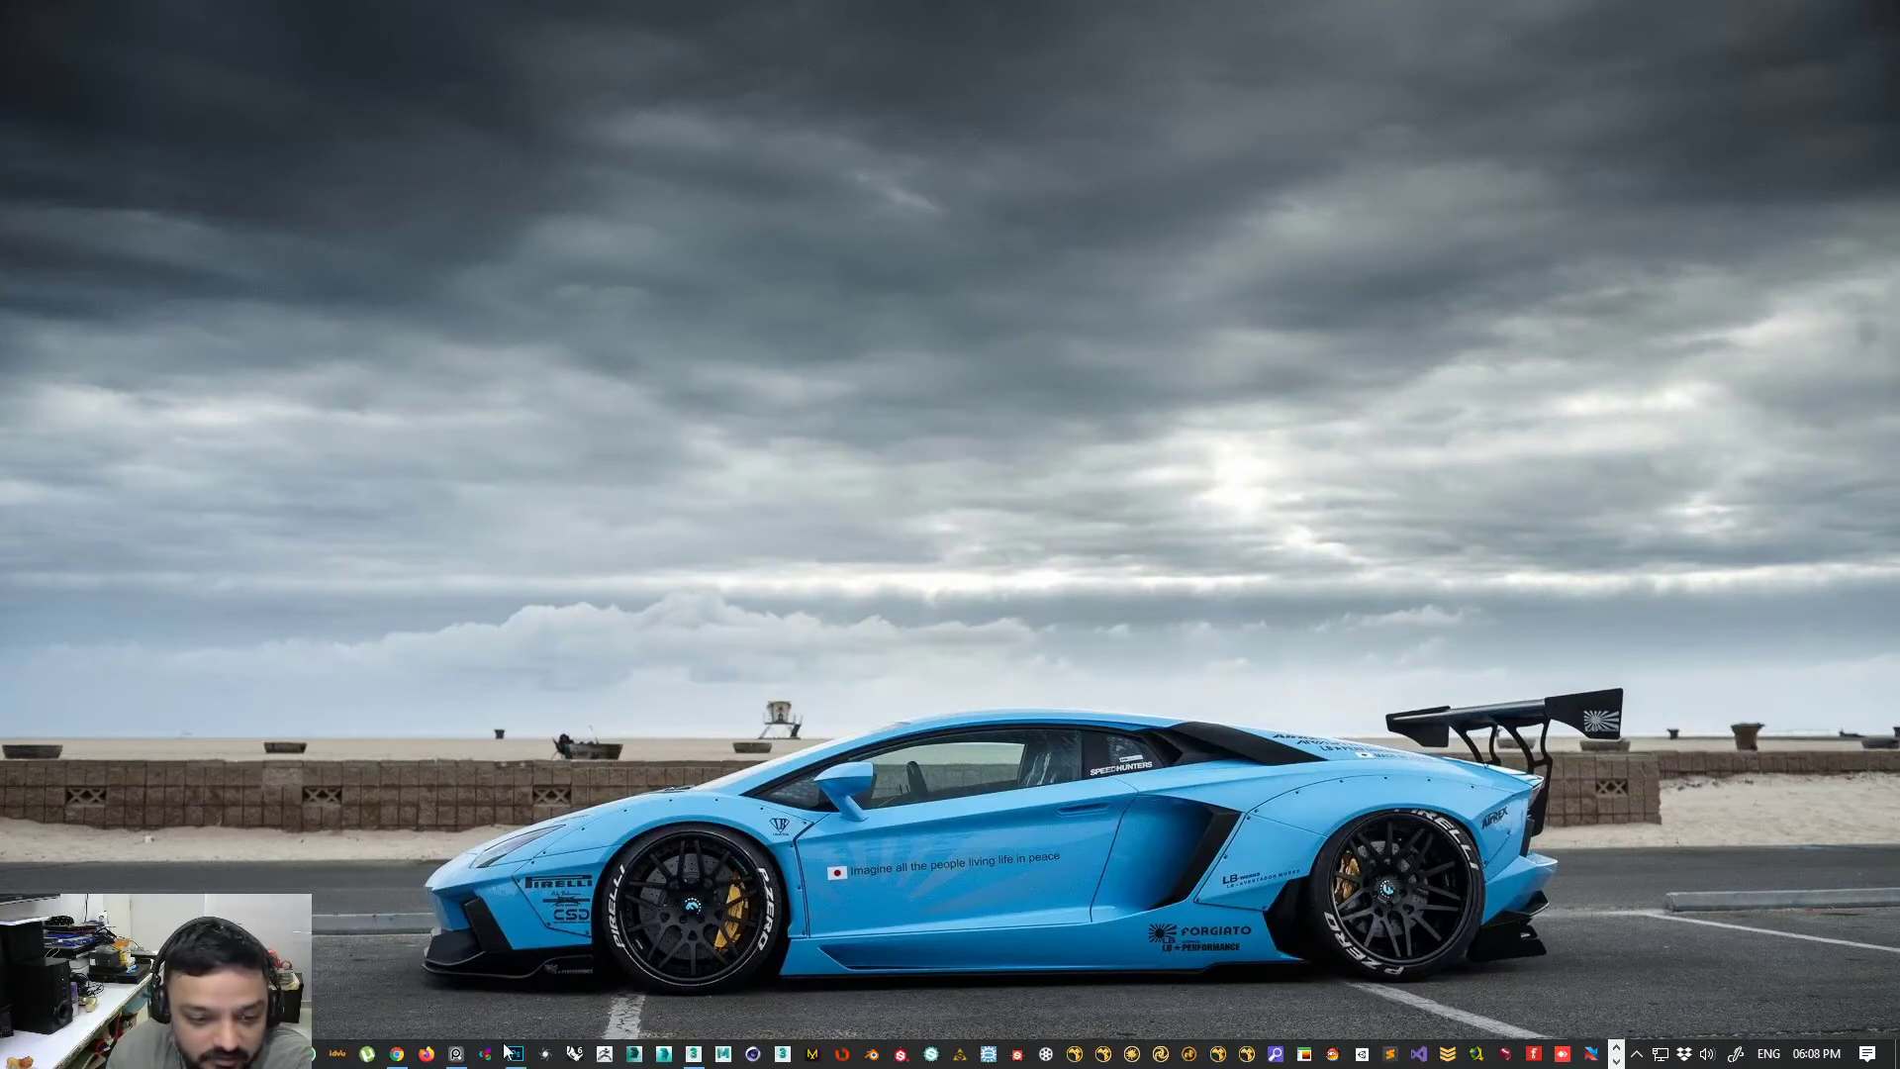
left_click(694, 1055)
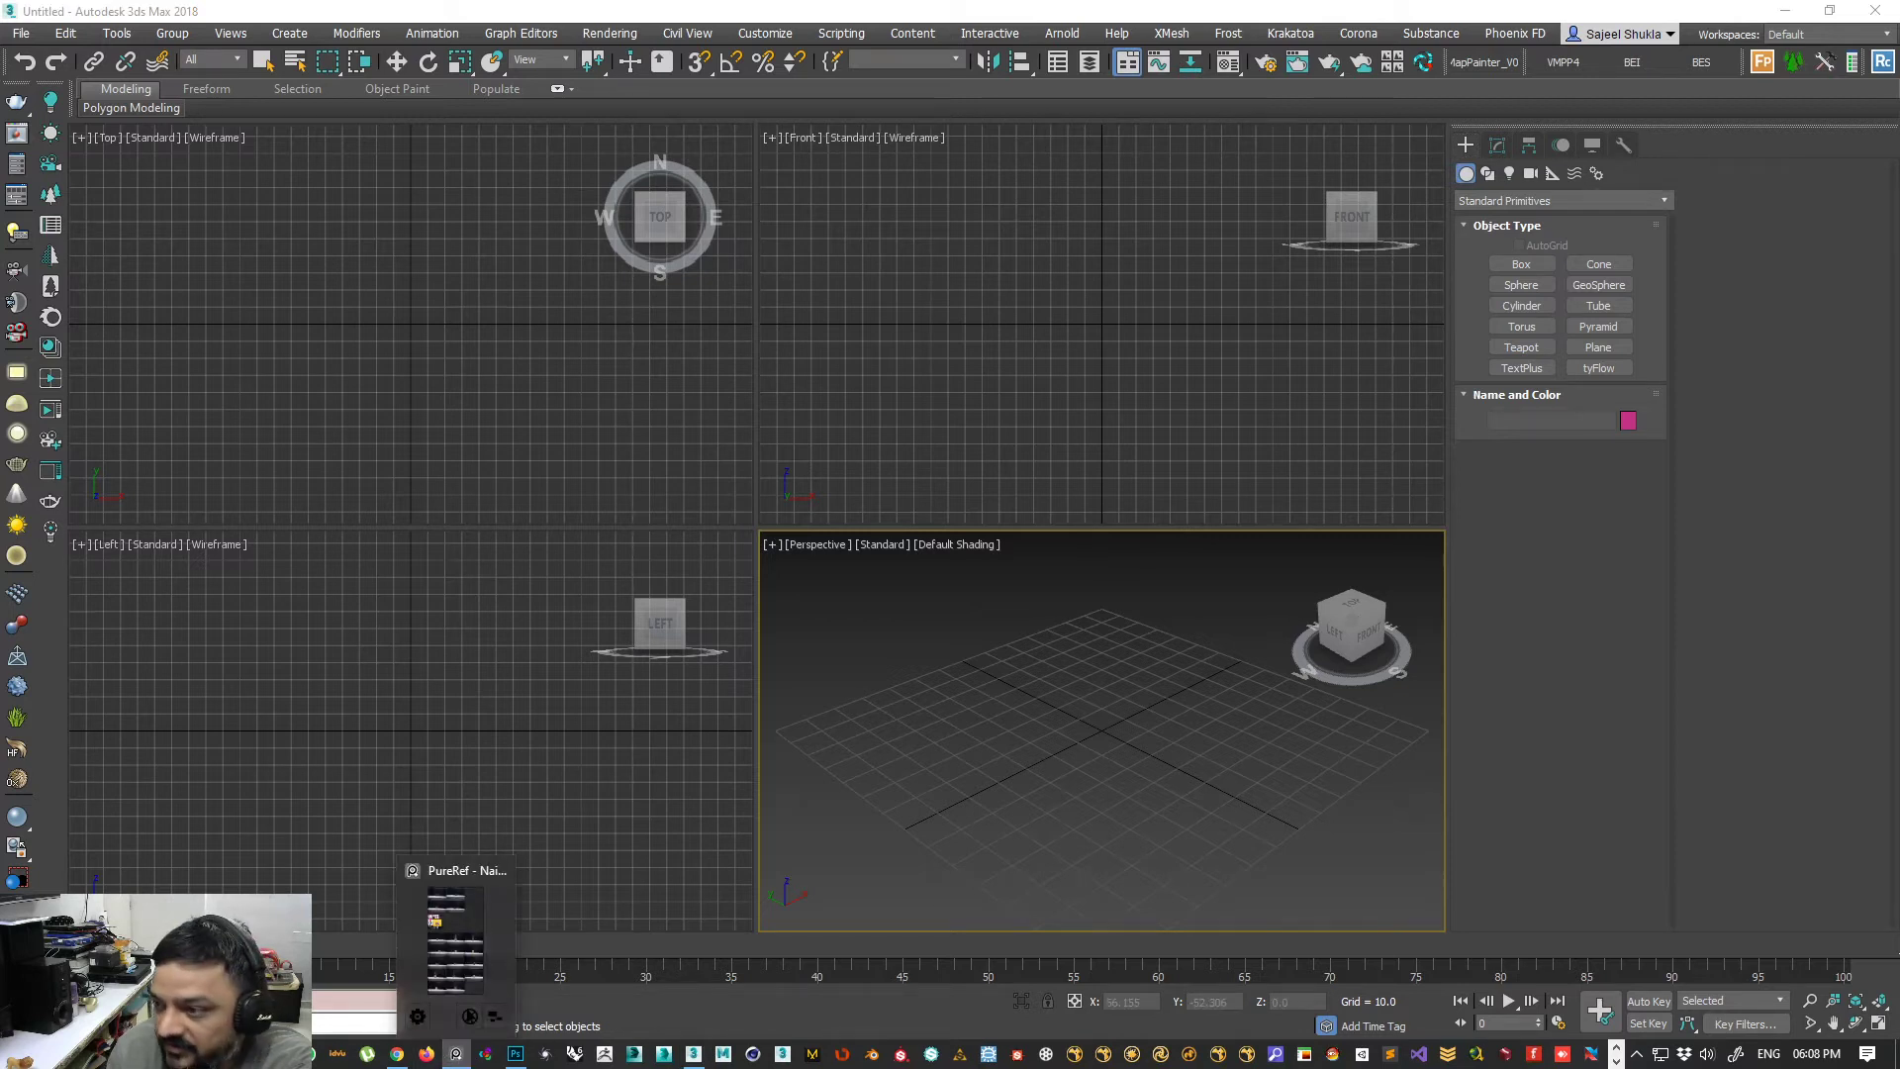
left_click(456, 1055)
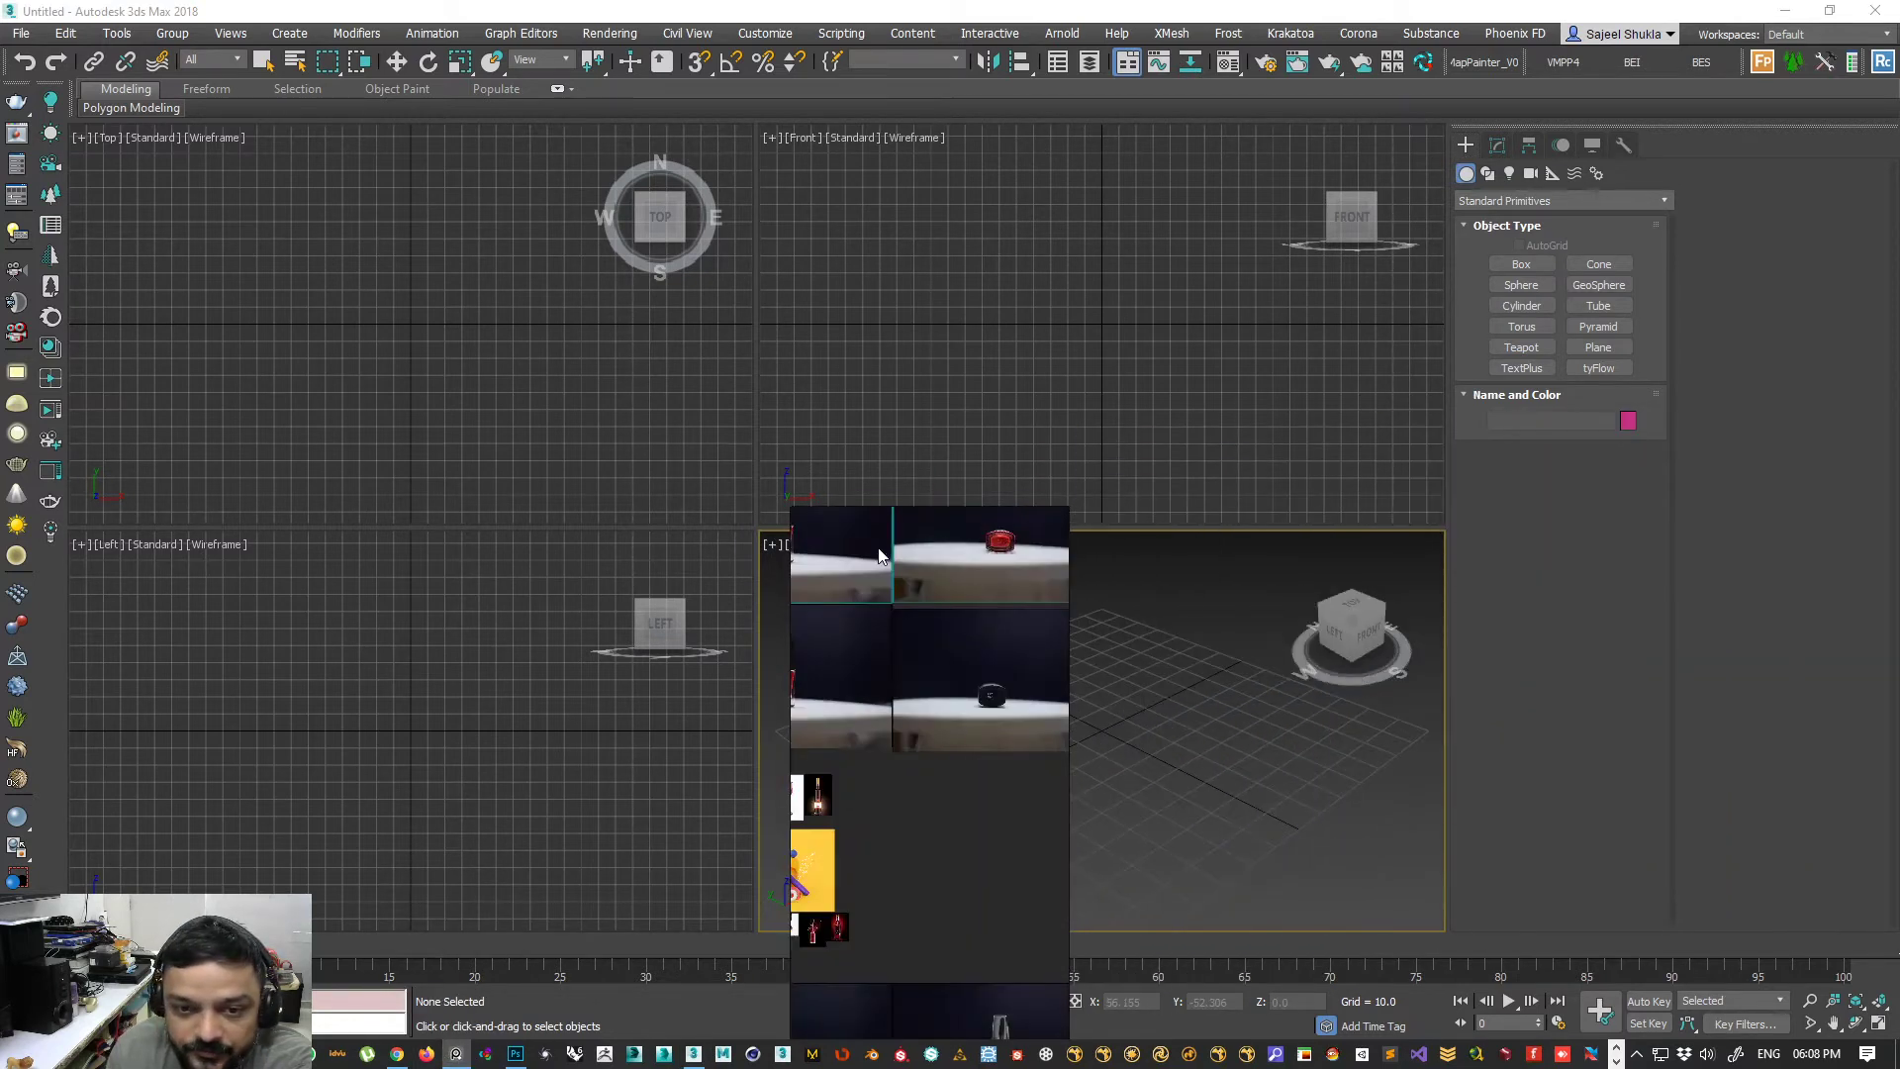
left_click_drag(1069, 737, 1633, 722)
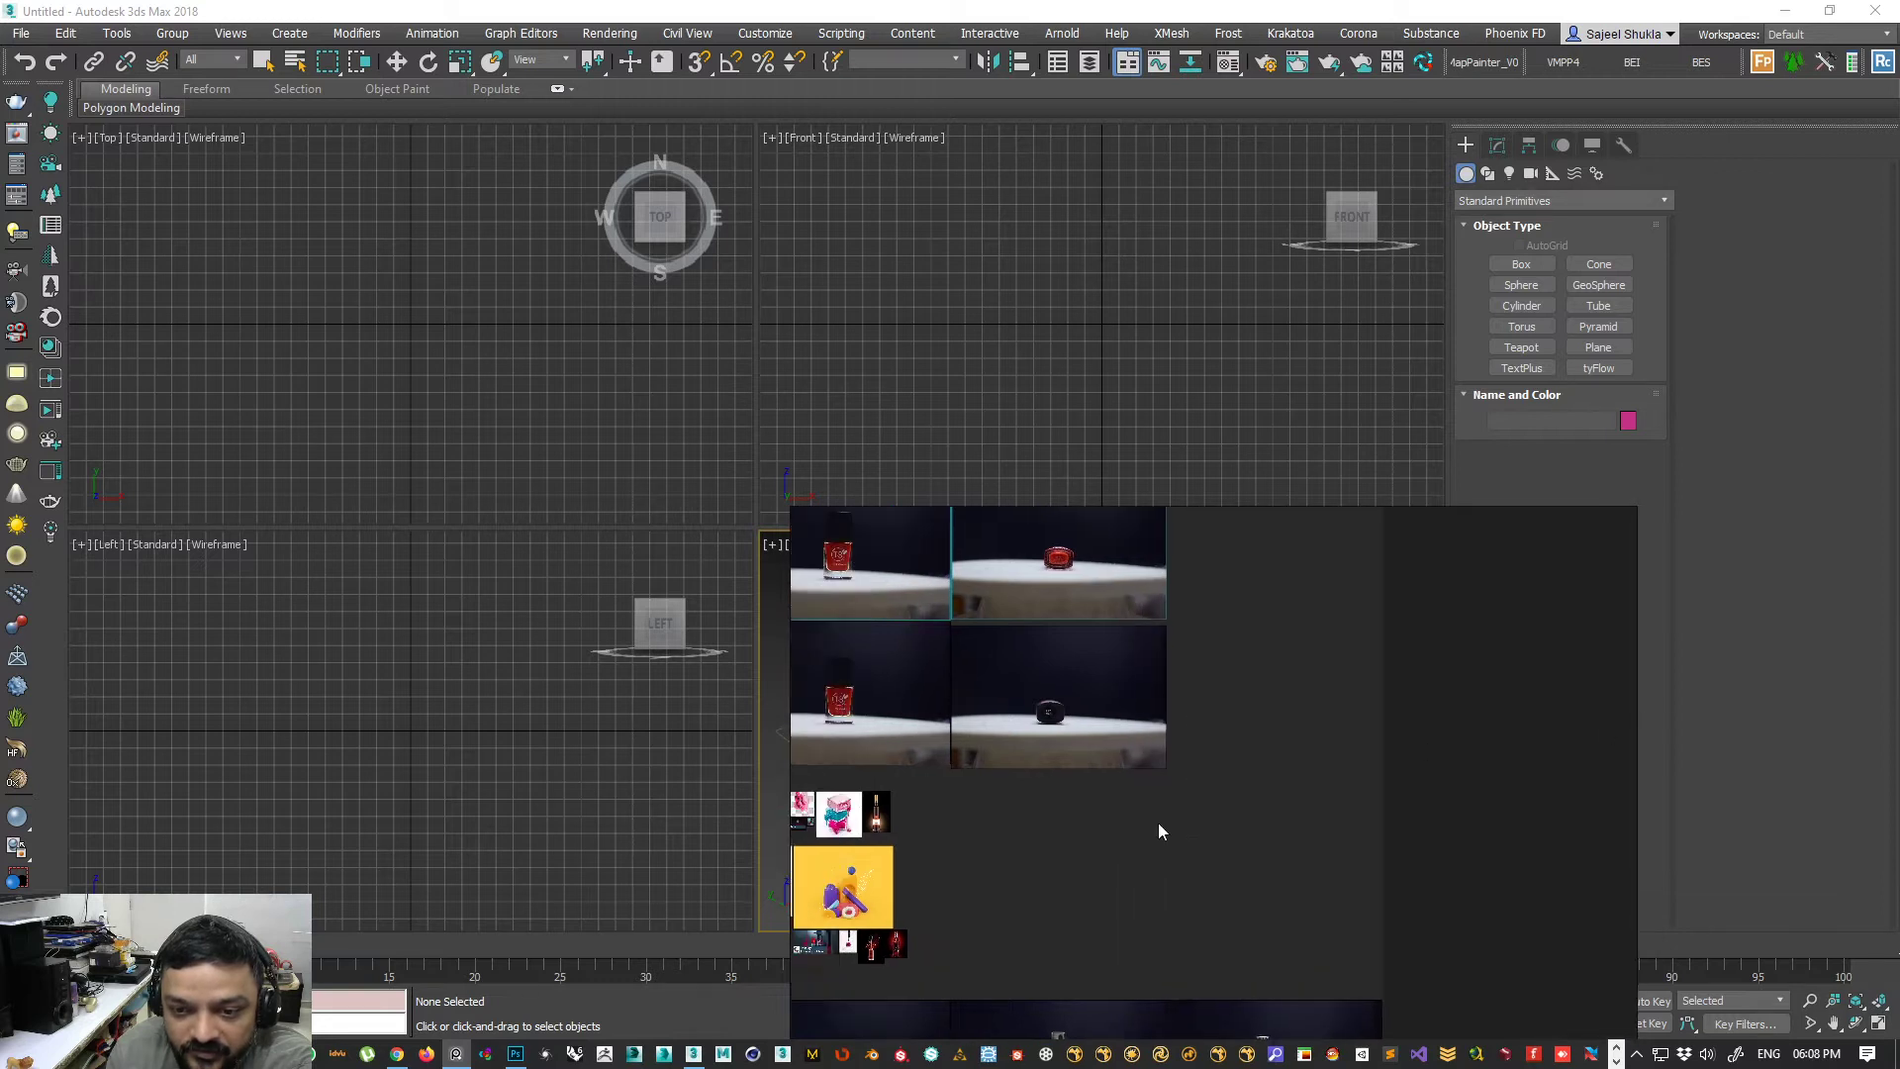
left_click_drag(856, 689, 646, 330)
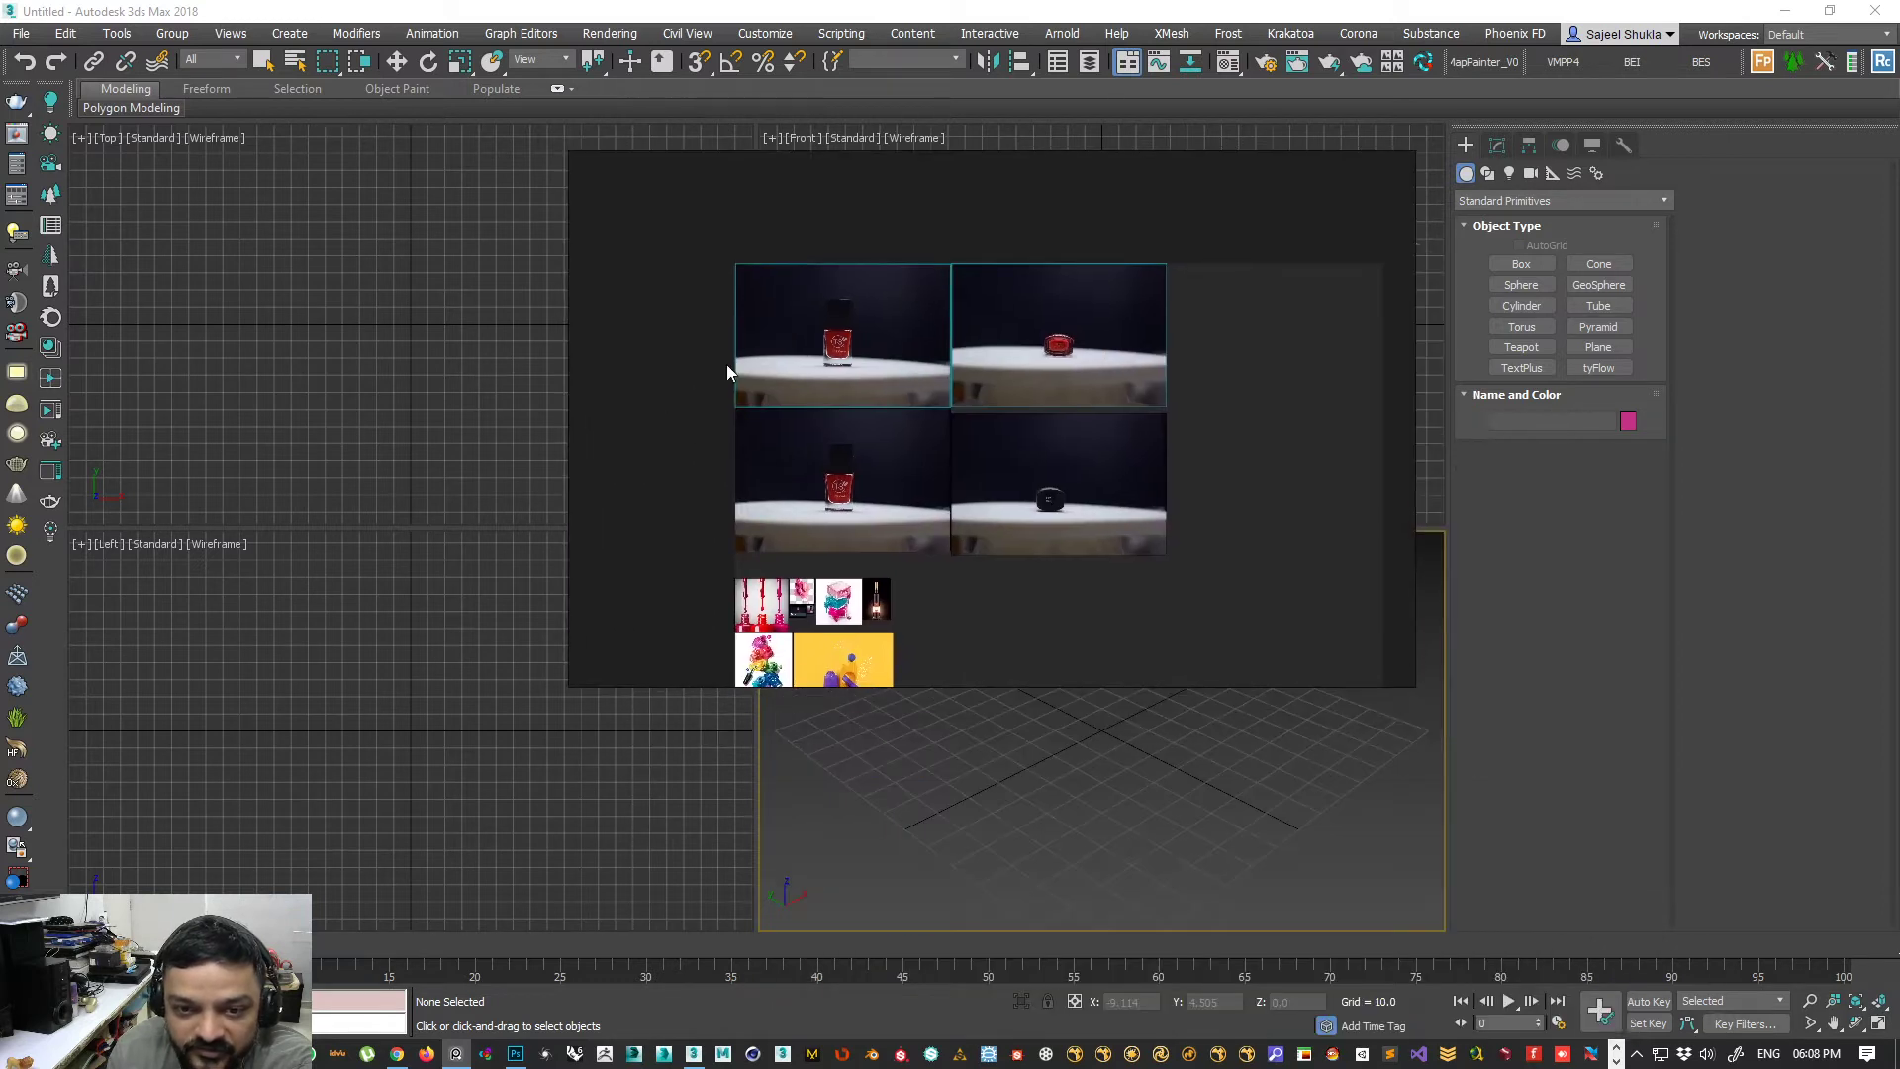
scroll(730, 374, "up", 2)
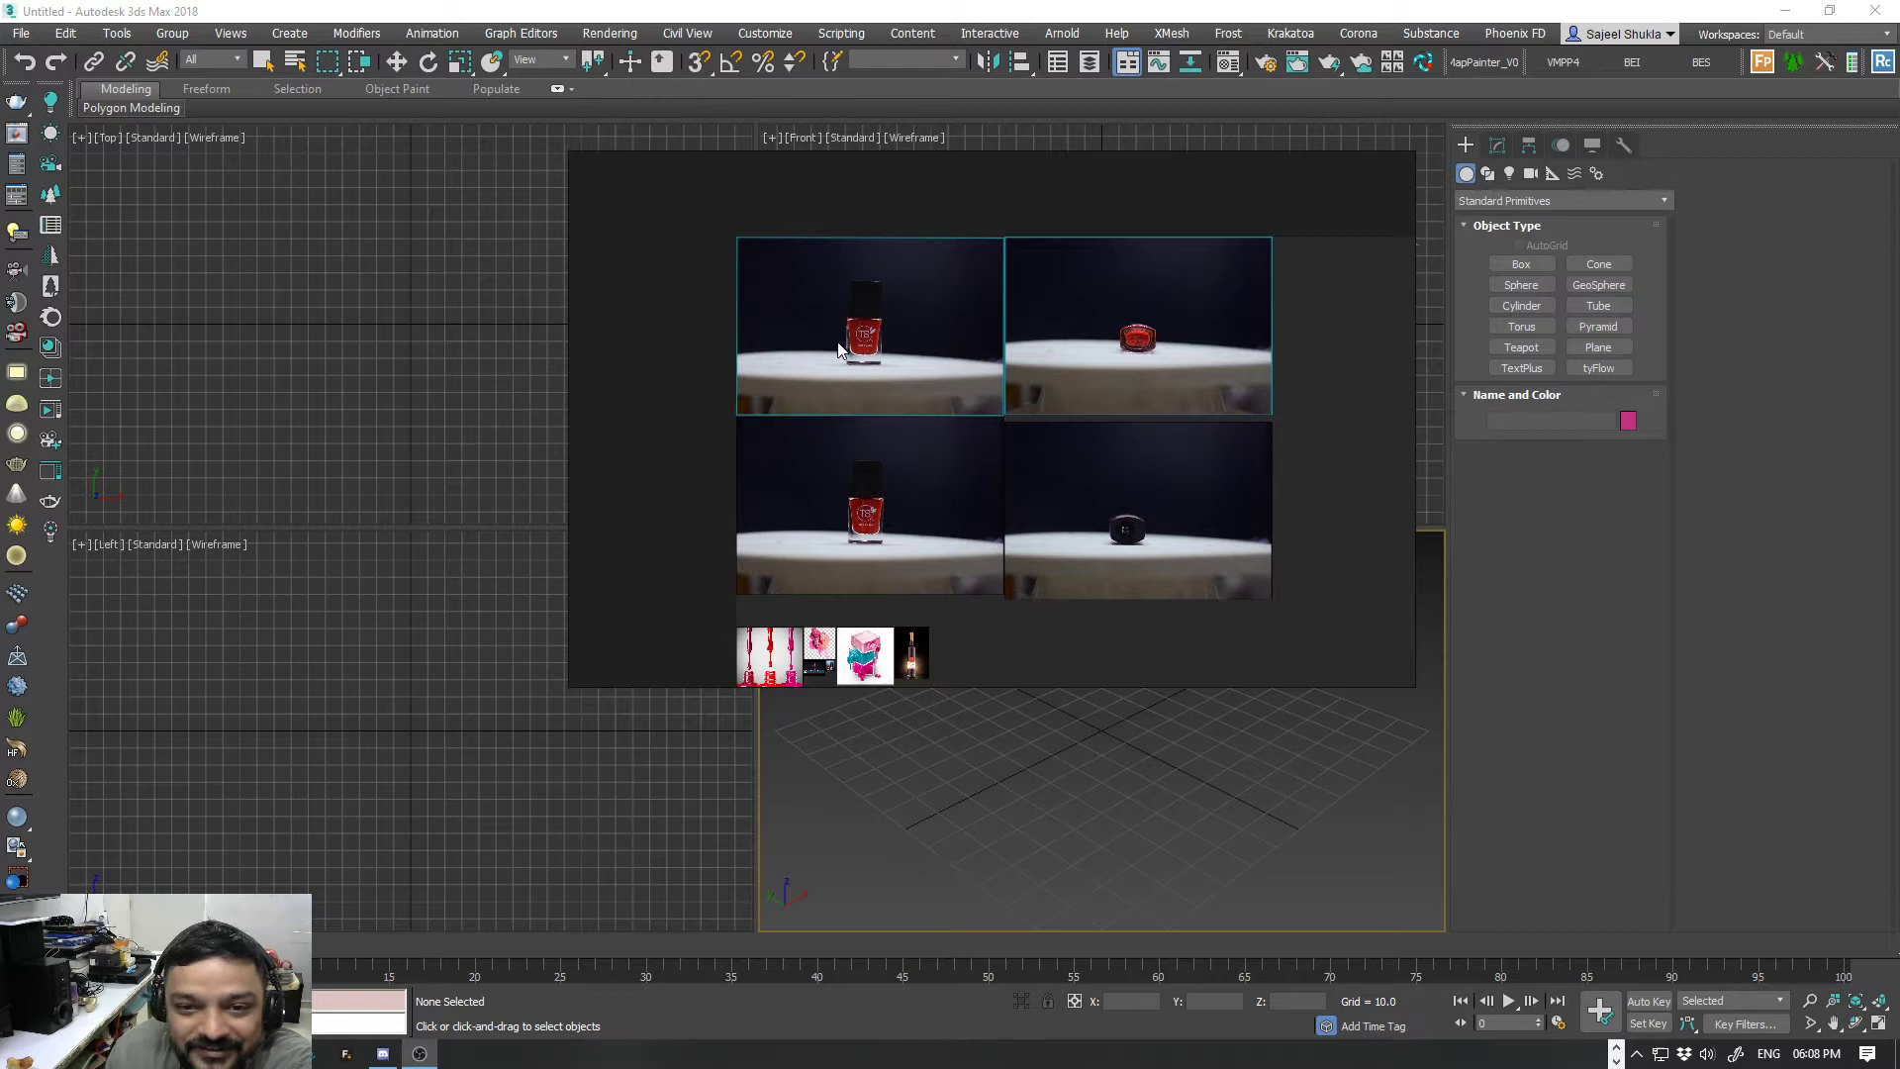
scroll(868, 359, "up", 2)
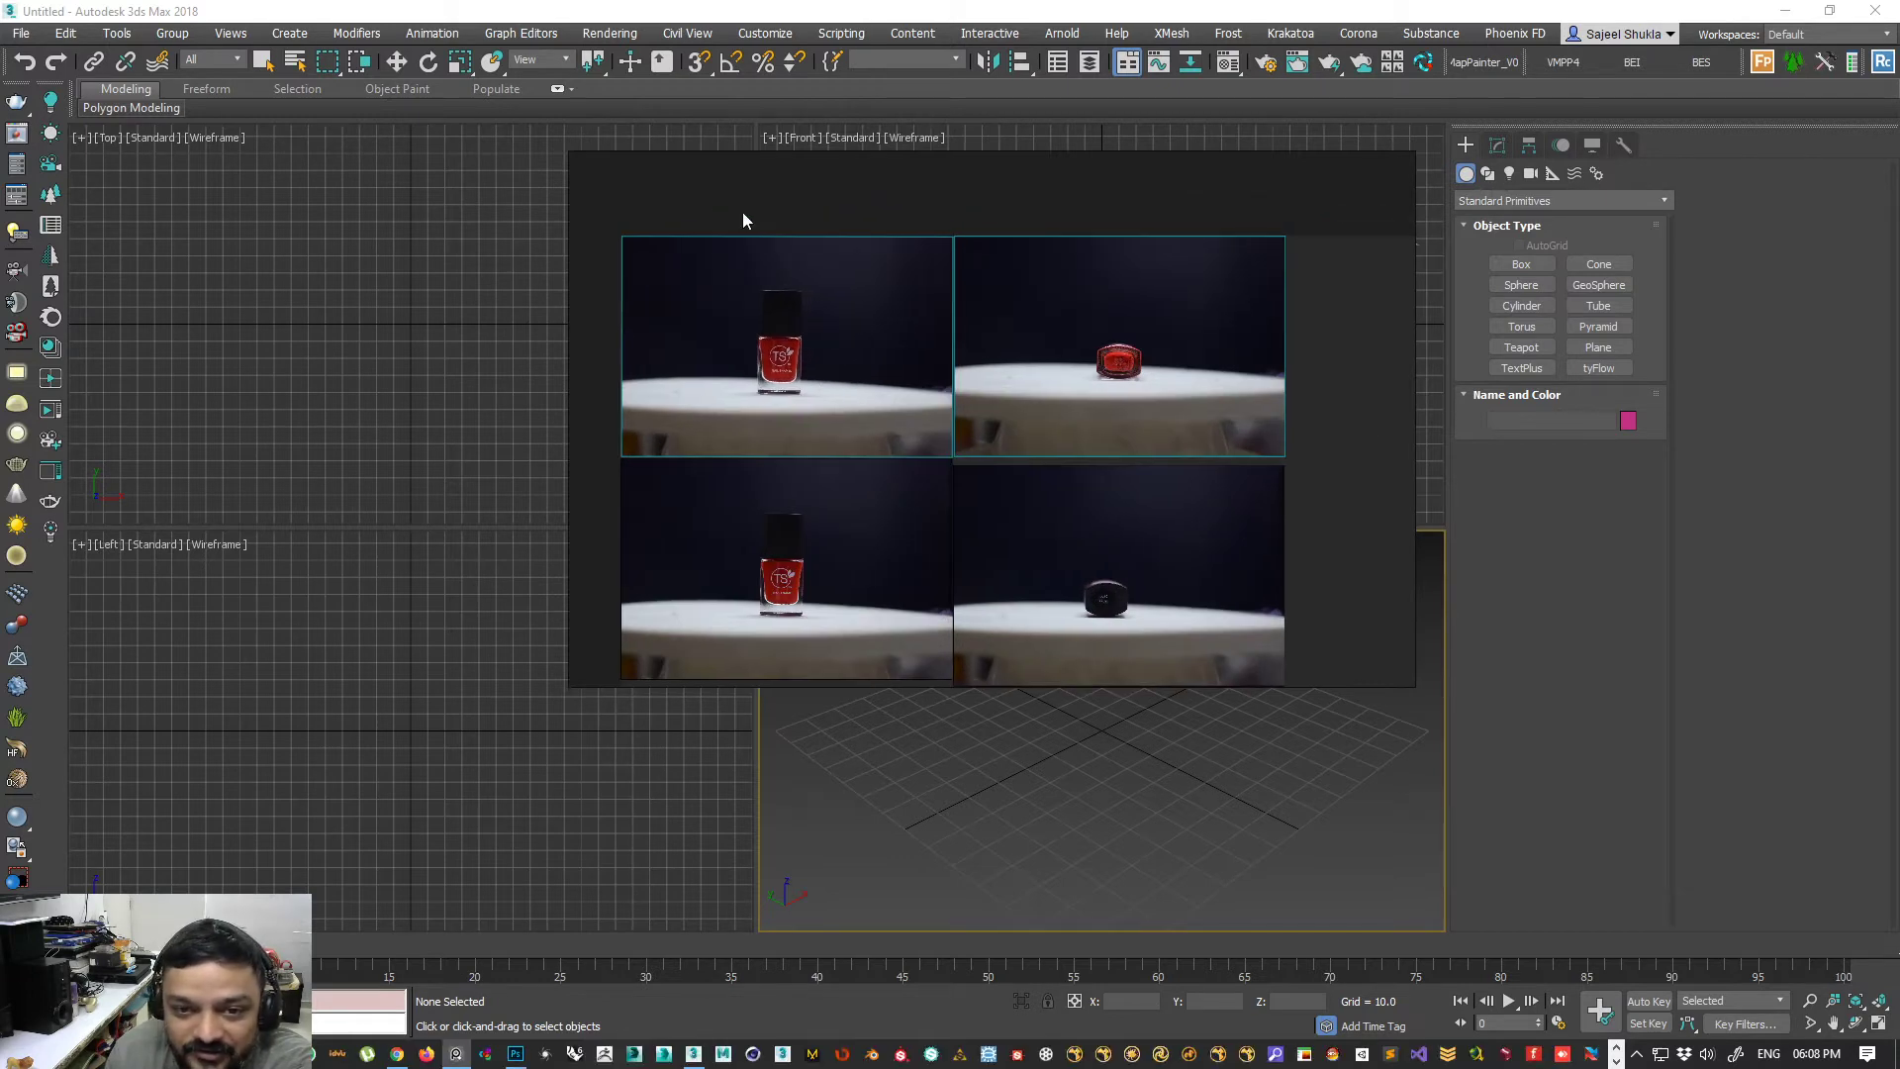
left_click_drag(749, 343, 1014, 822)
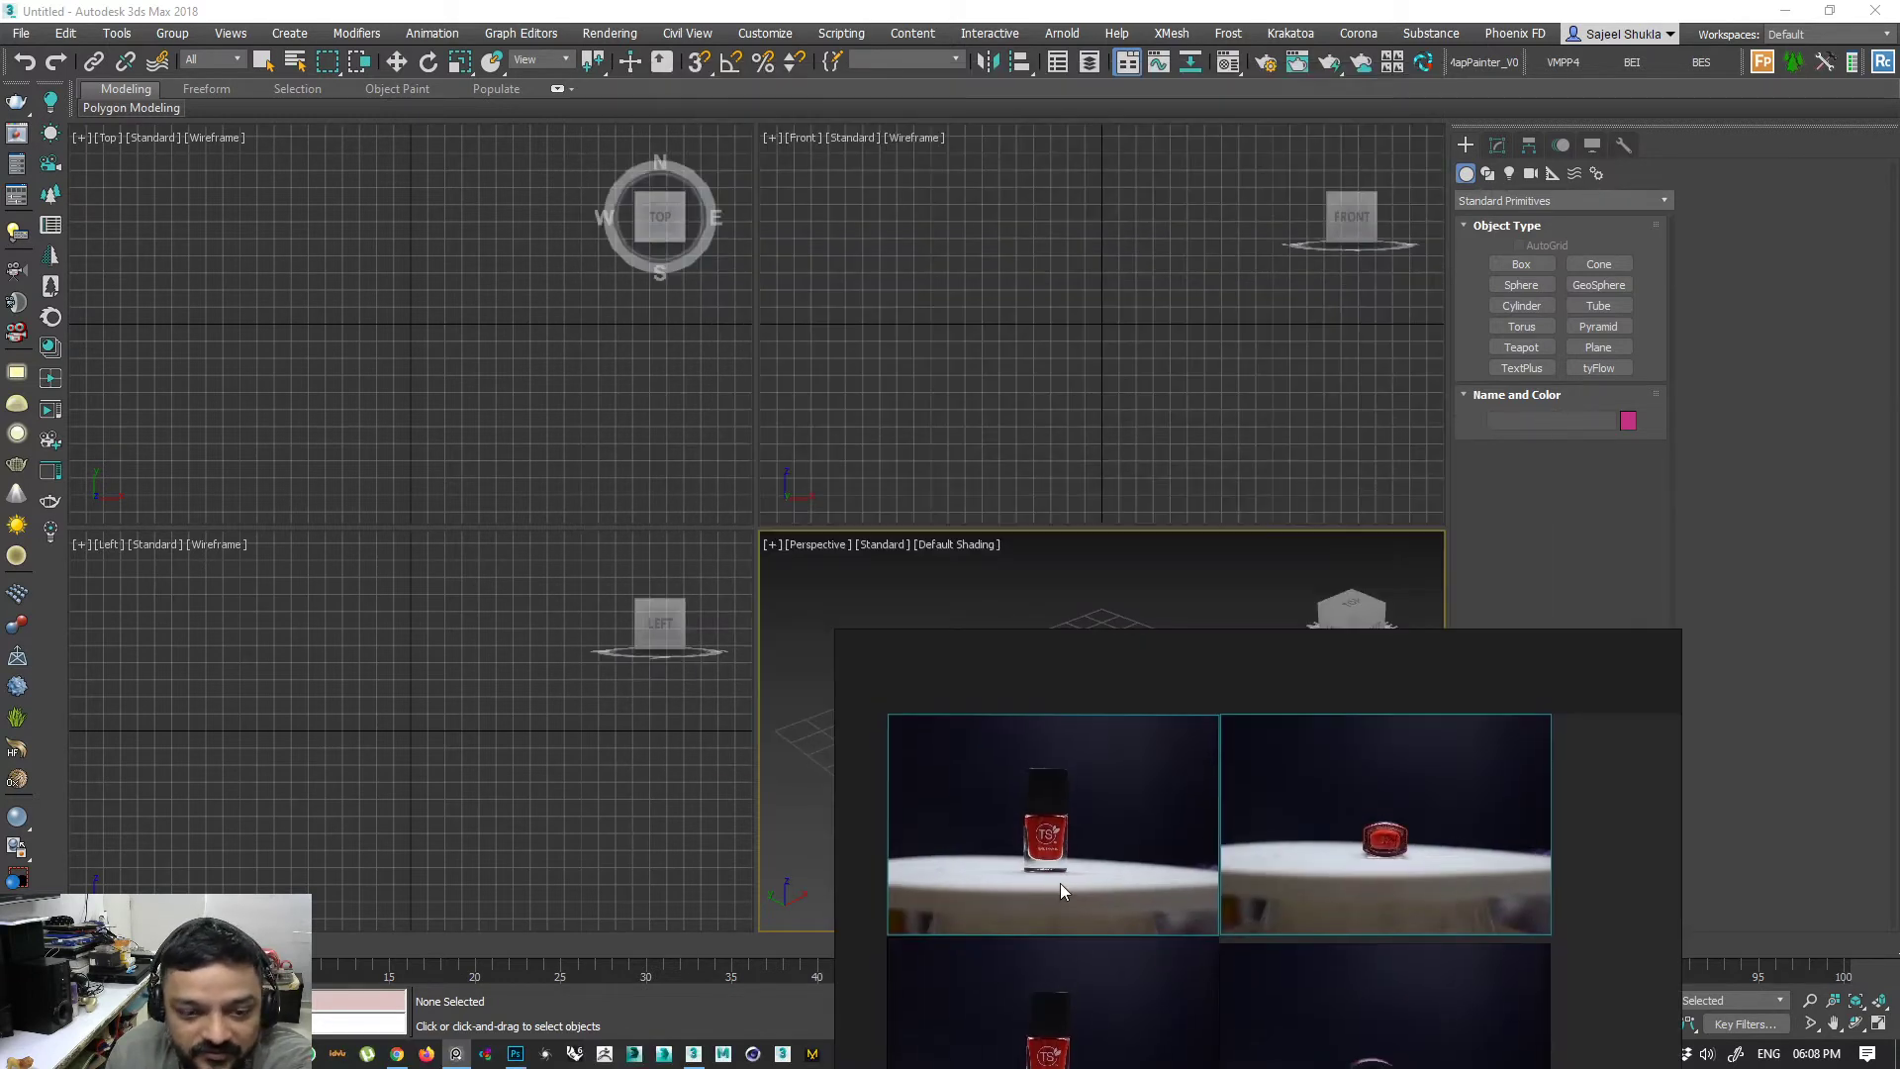
- Open the recent scene 001_ImagePlaneSetup_v003_t002.max and view the bottle models with their image planes
left_click(21, 33)
mouse_move(171, 139)
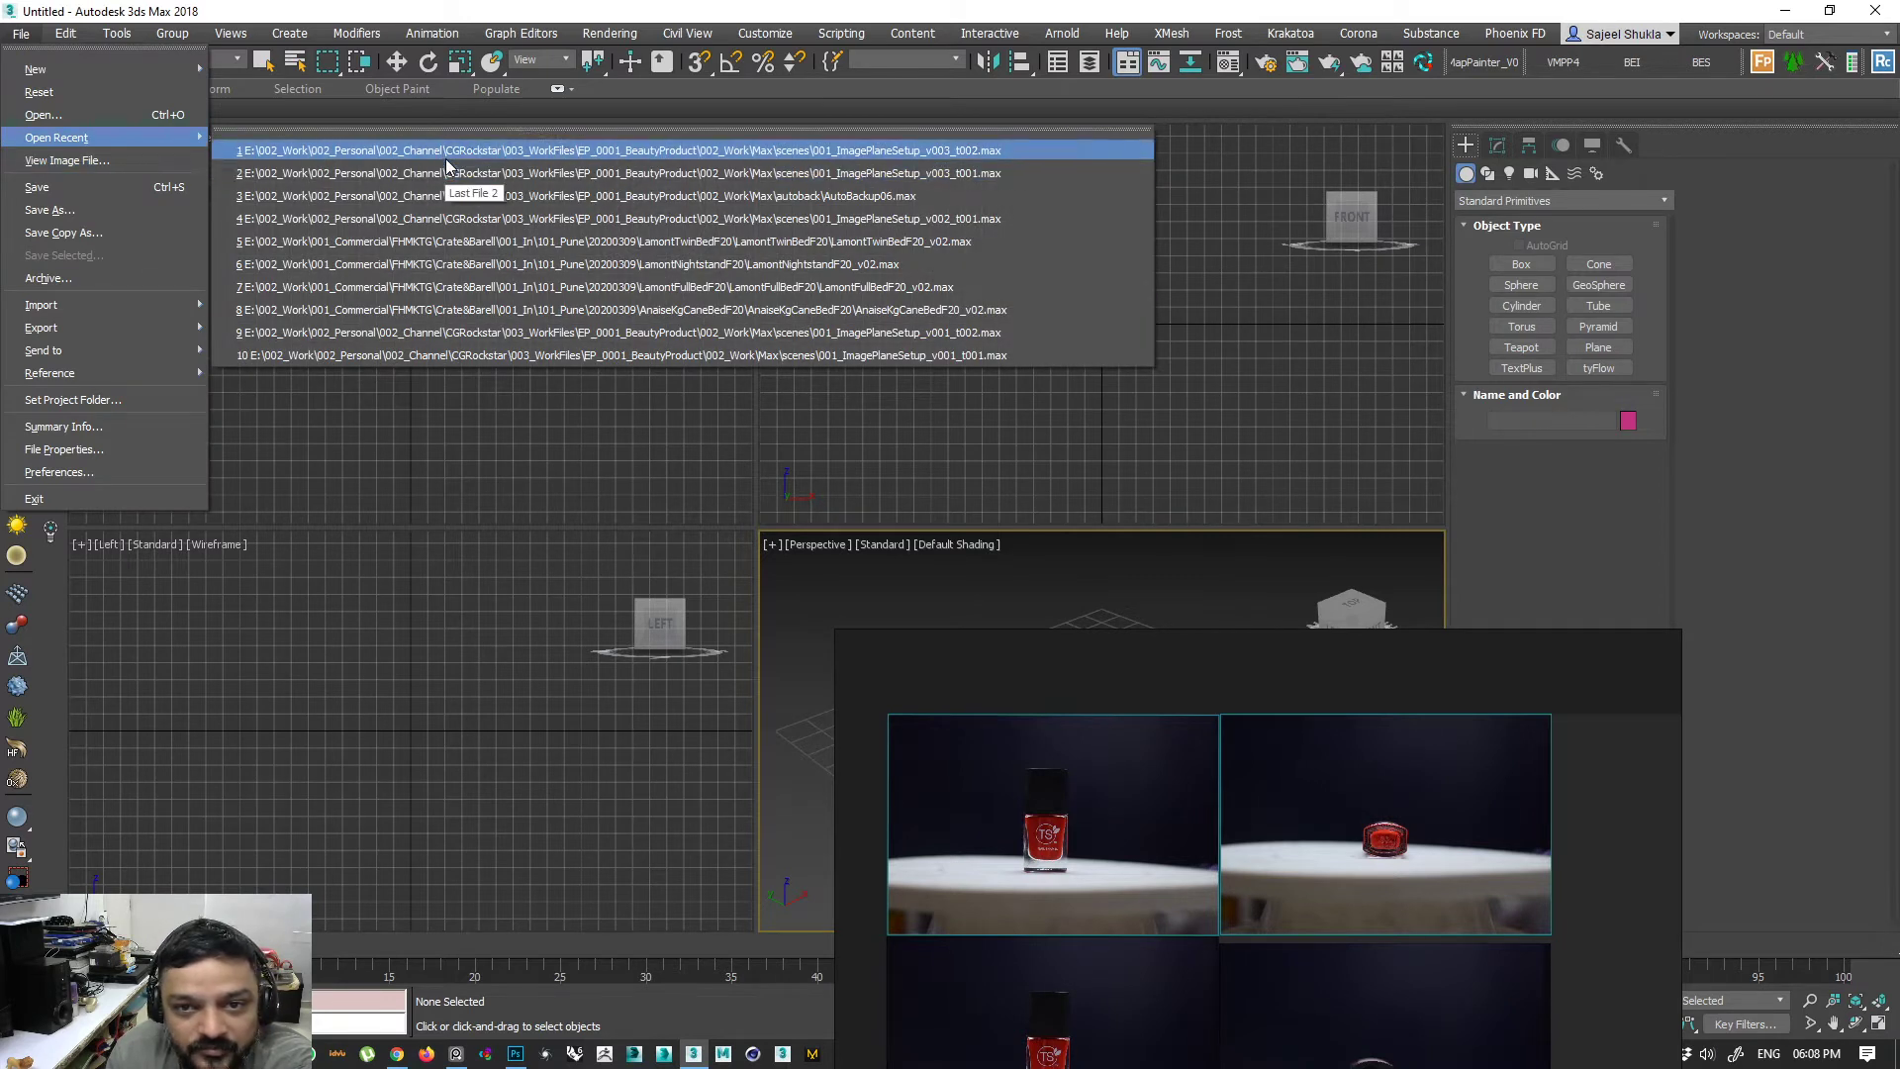
left_click(368, 150)
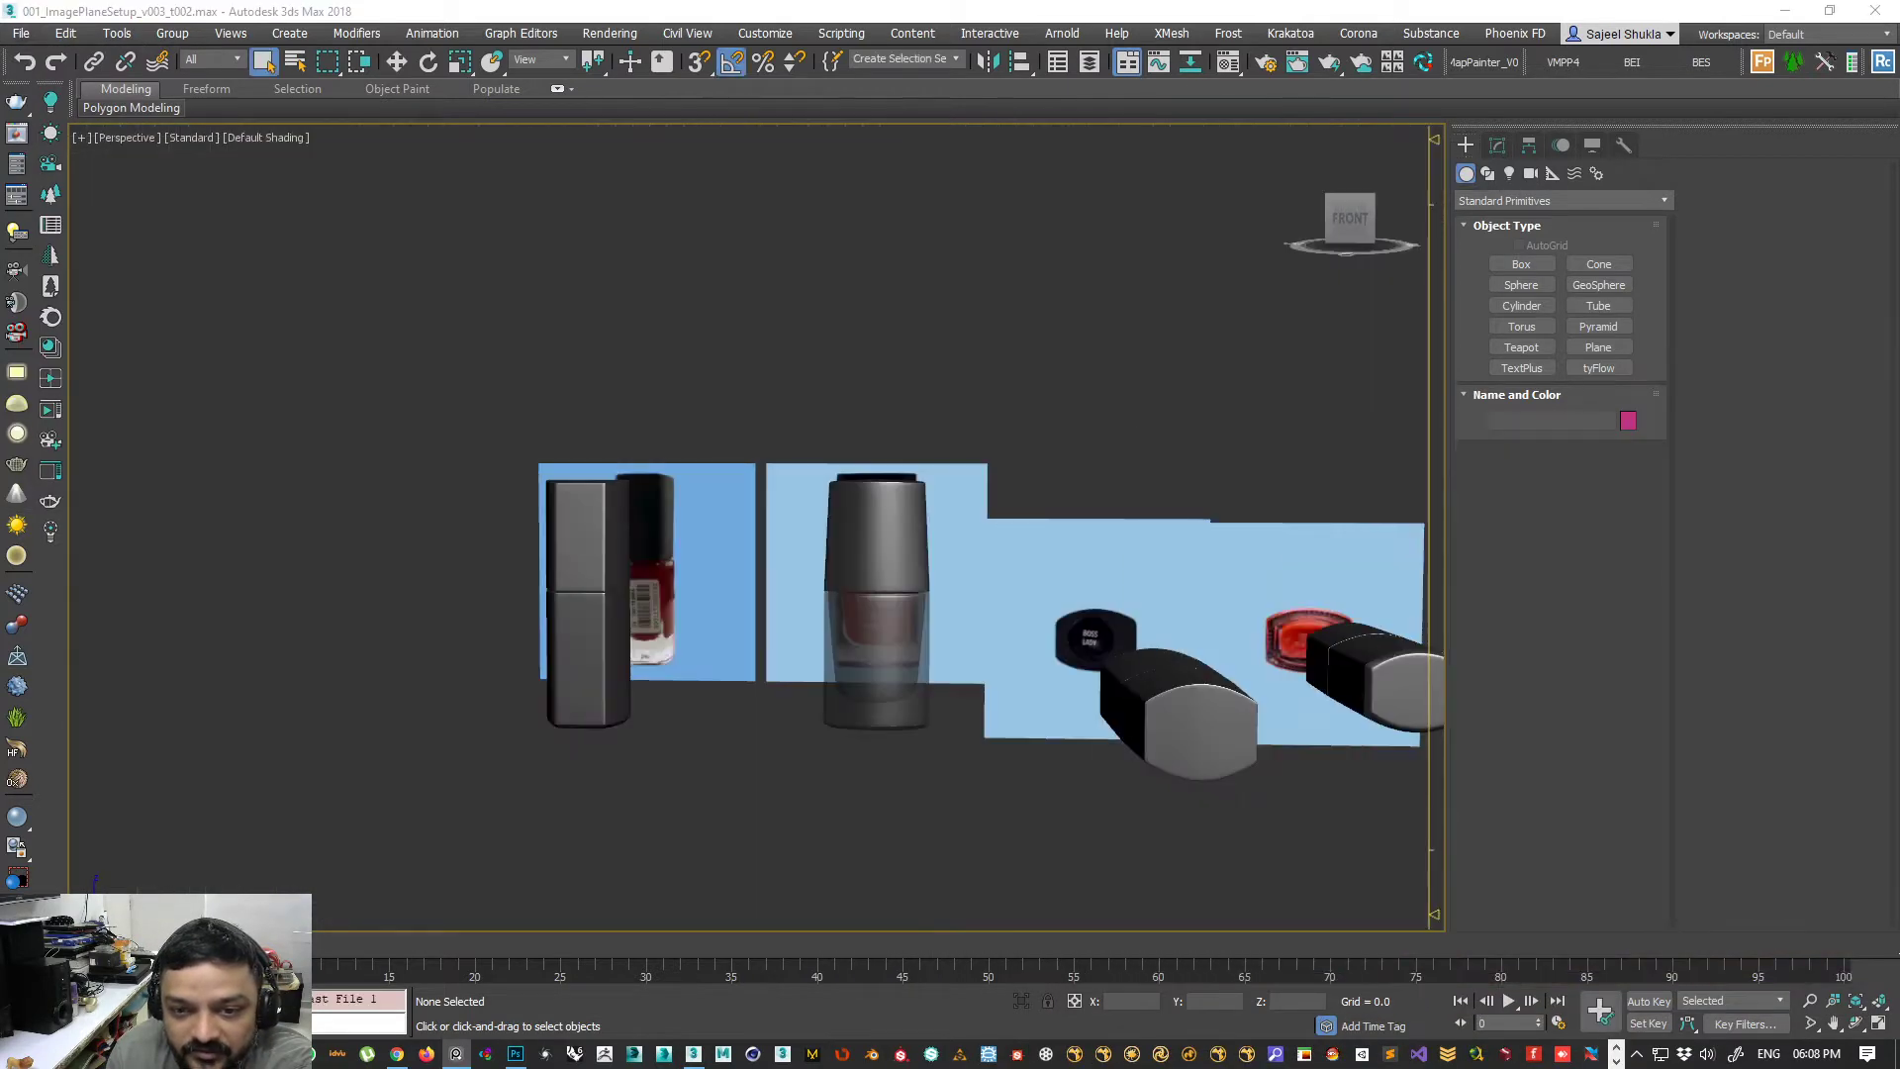
middle_click_drag(1005, 616, 604, 668, "alt")
- Save the scene under the new name 002_Modeling_v001_t001.max in the scenes folder
left_click(20, 33)
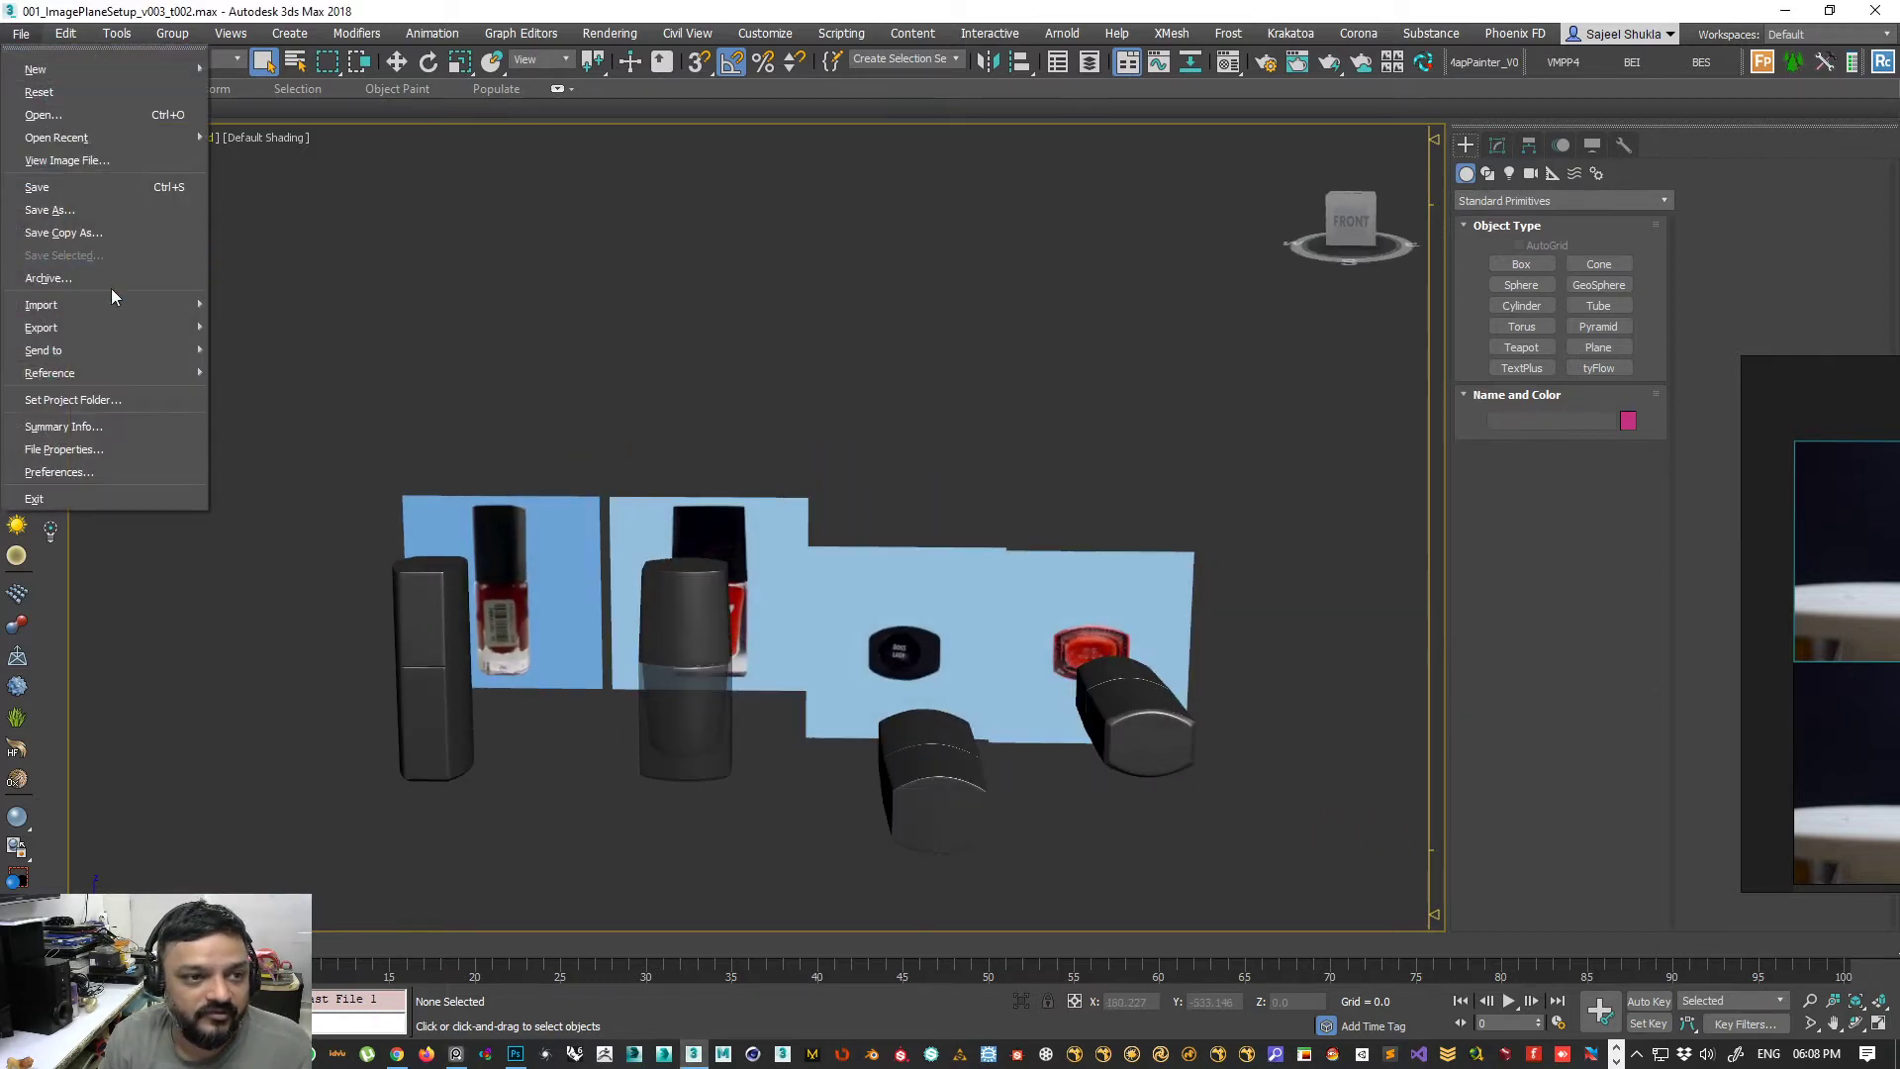
left_click(105, 210)
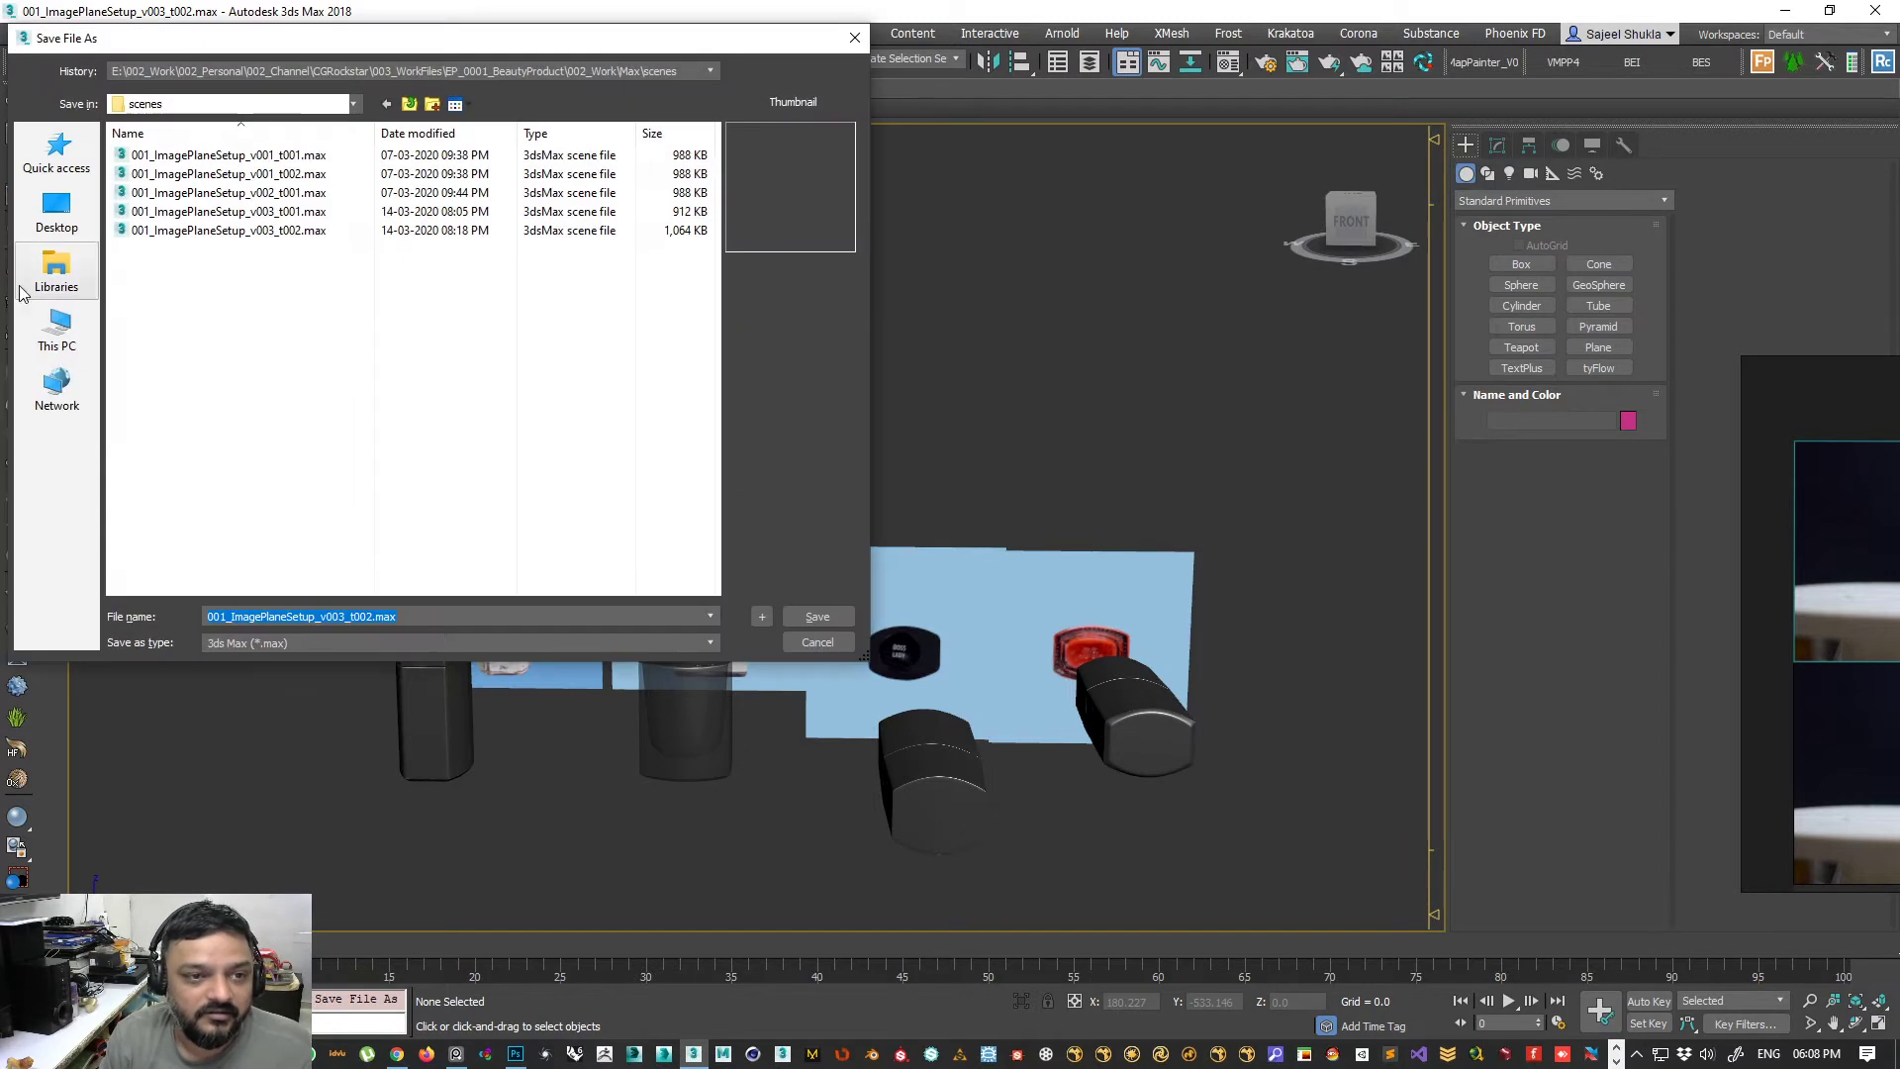
left_click(226, 617)
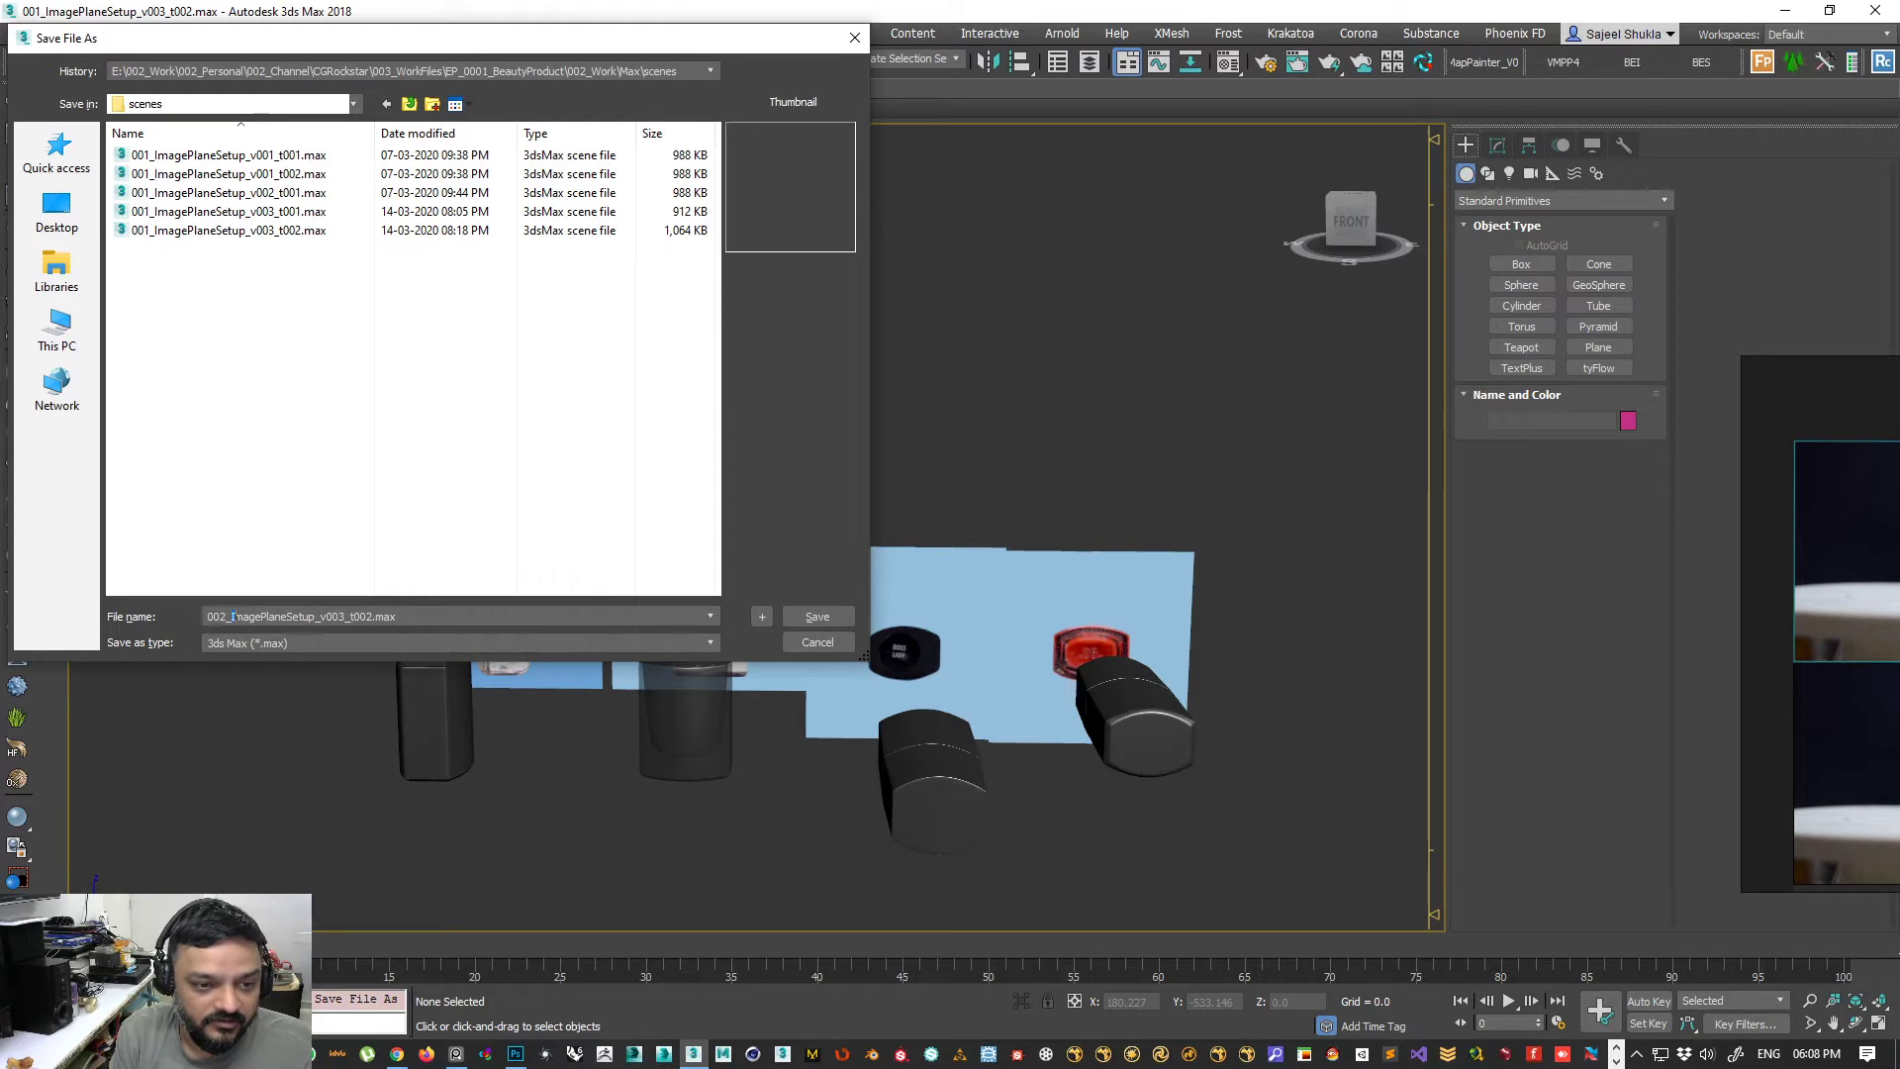
left_click_drag(310, 617, 315, 617)
type("Modeling")
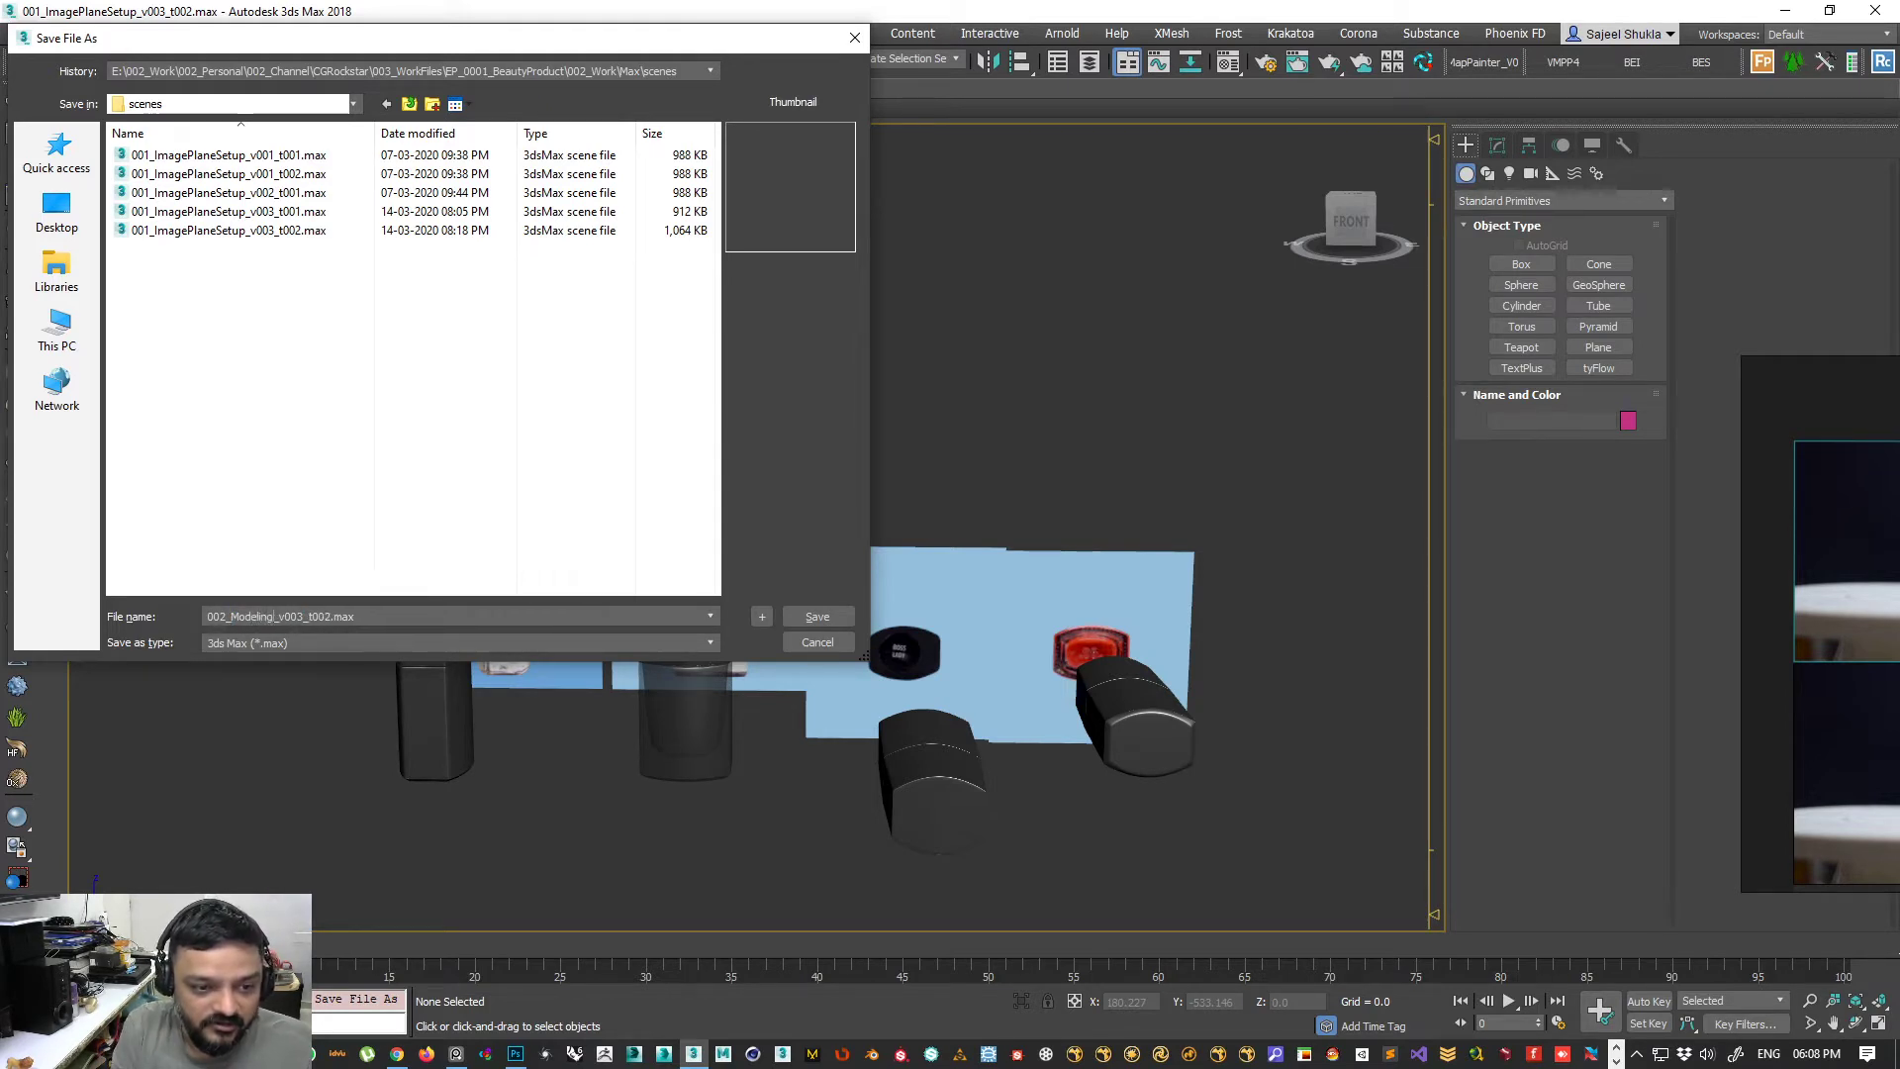
left_click_drag(296, 616, 304, 617)
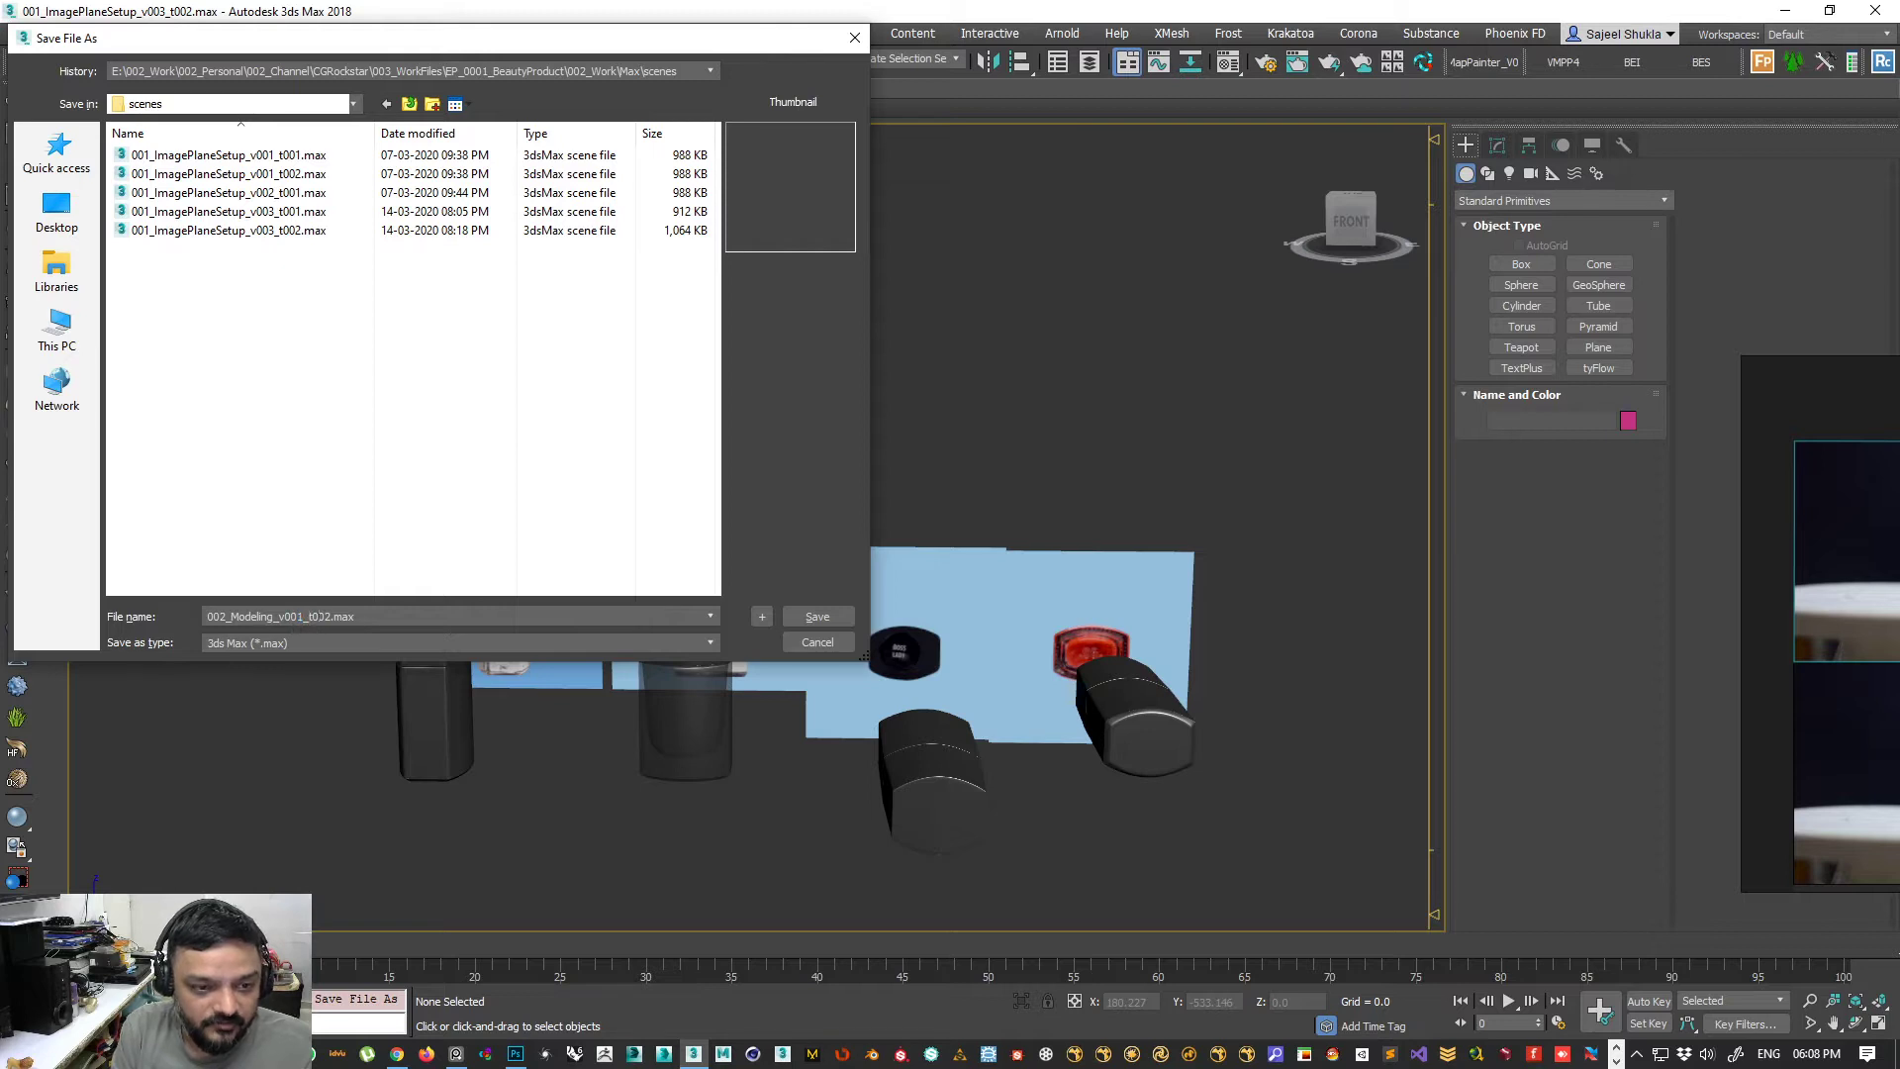
key("Return")
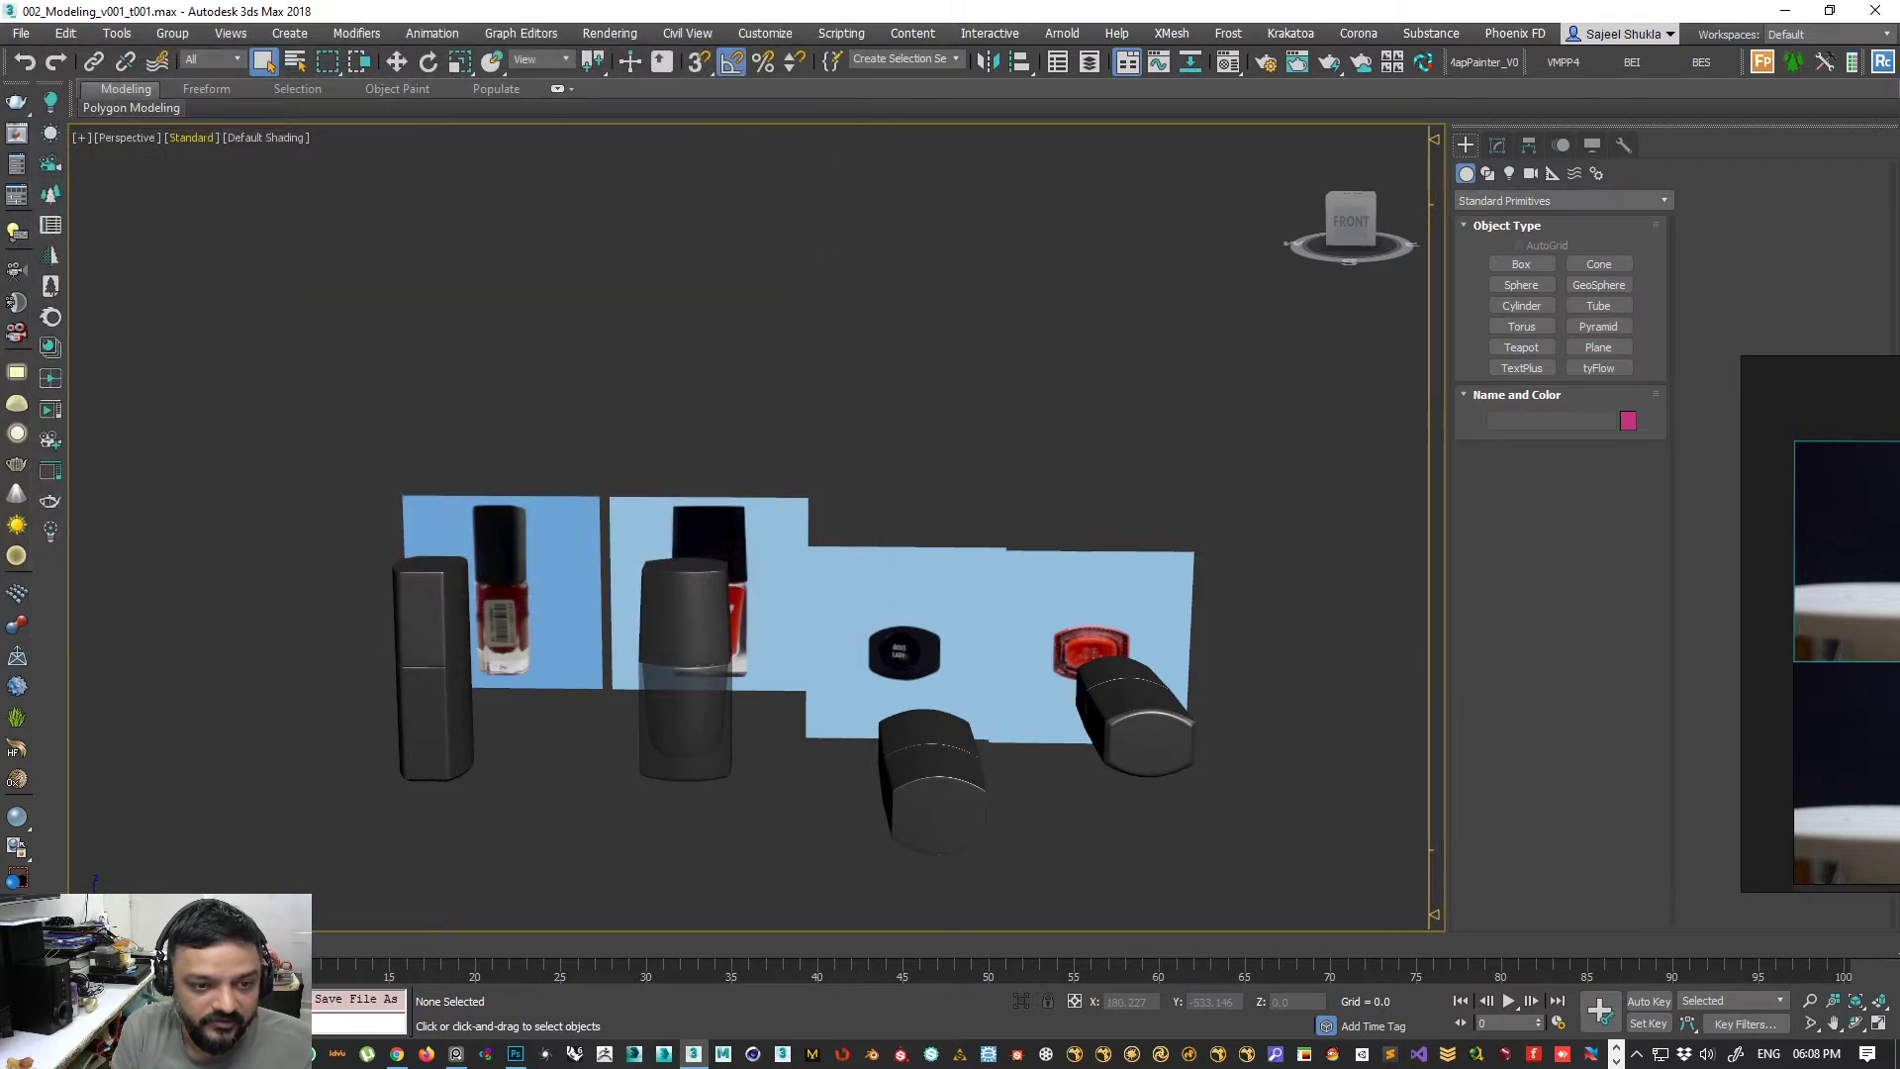
- Save the scene again as 003_Lighting_v001_t001.max in the scenes folder
left_click(19, 33)
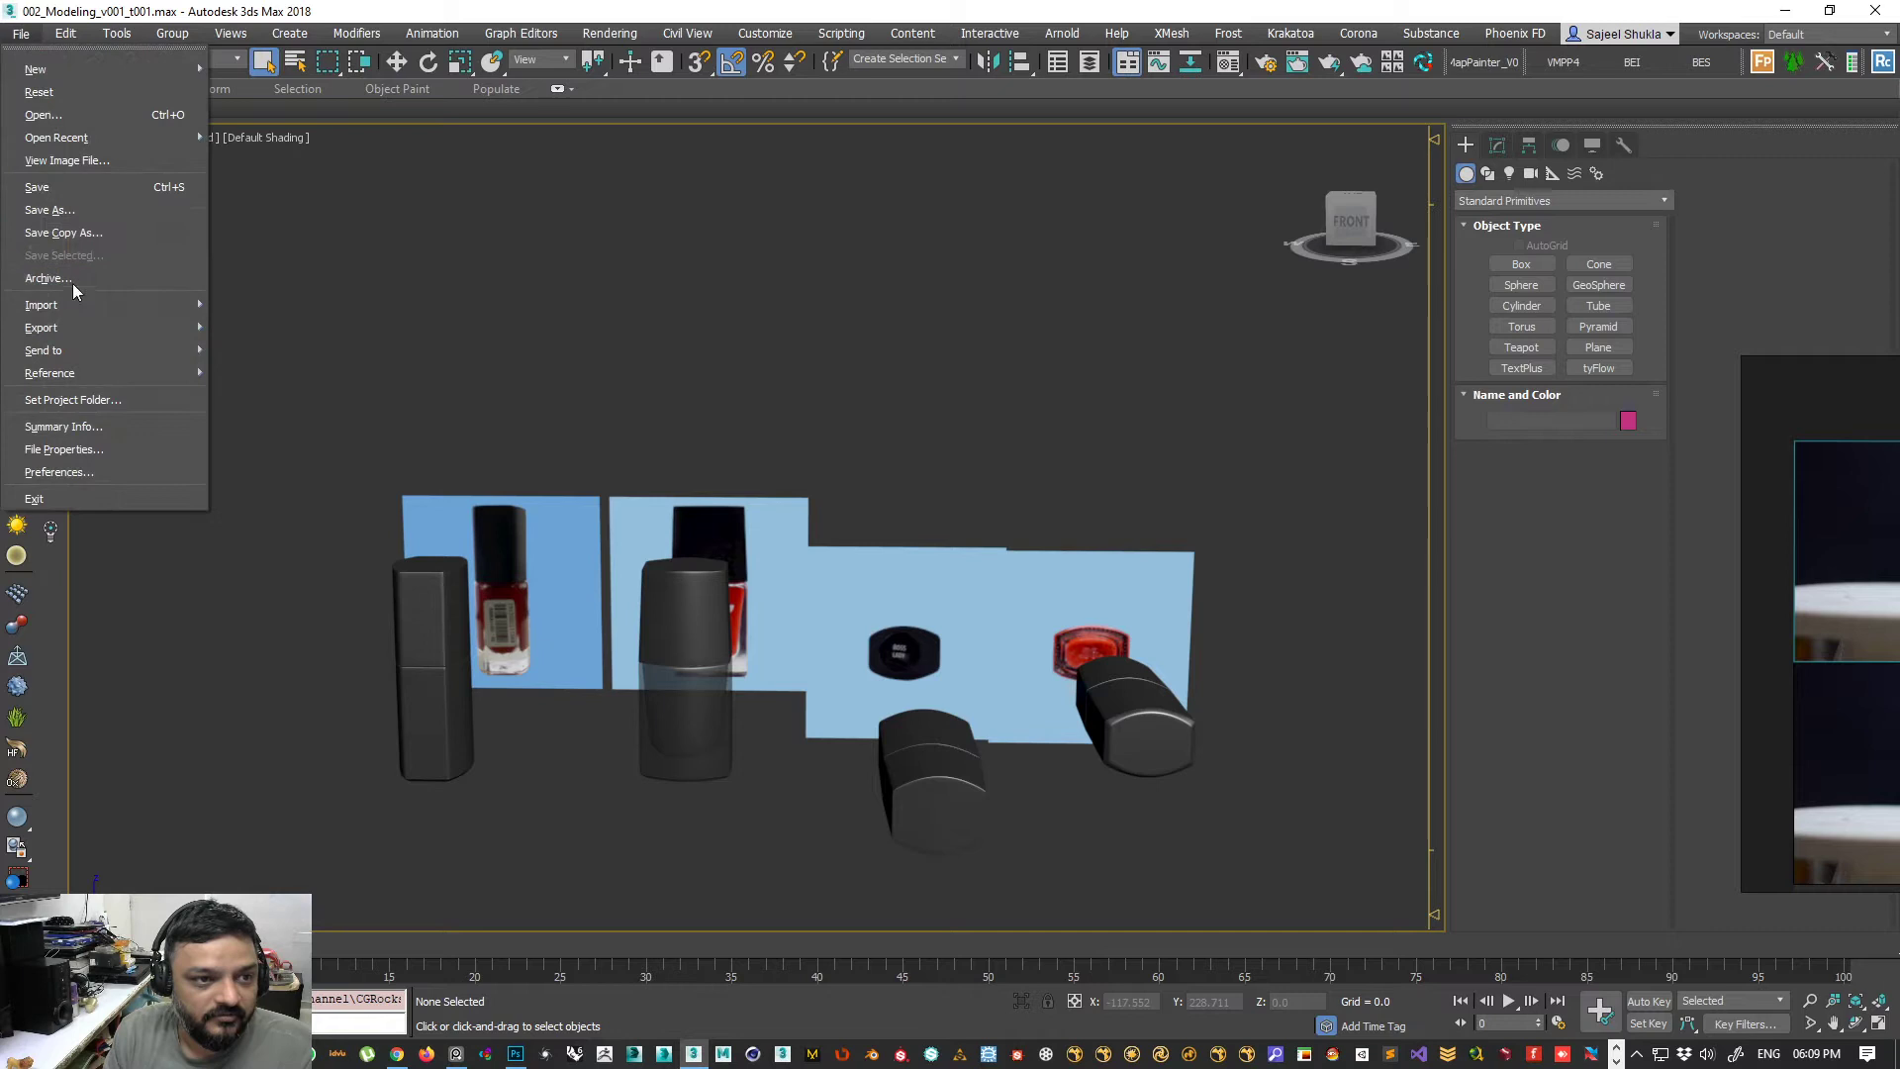
left_click(74, 232)
left_click(225, 616)
key("BackSpace")
type("3_Modeling_v001_t001.max")
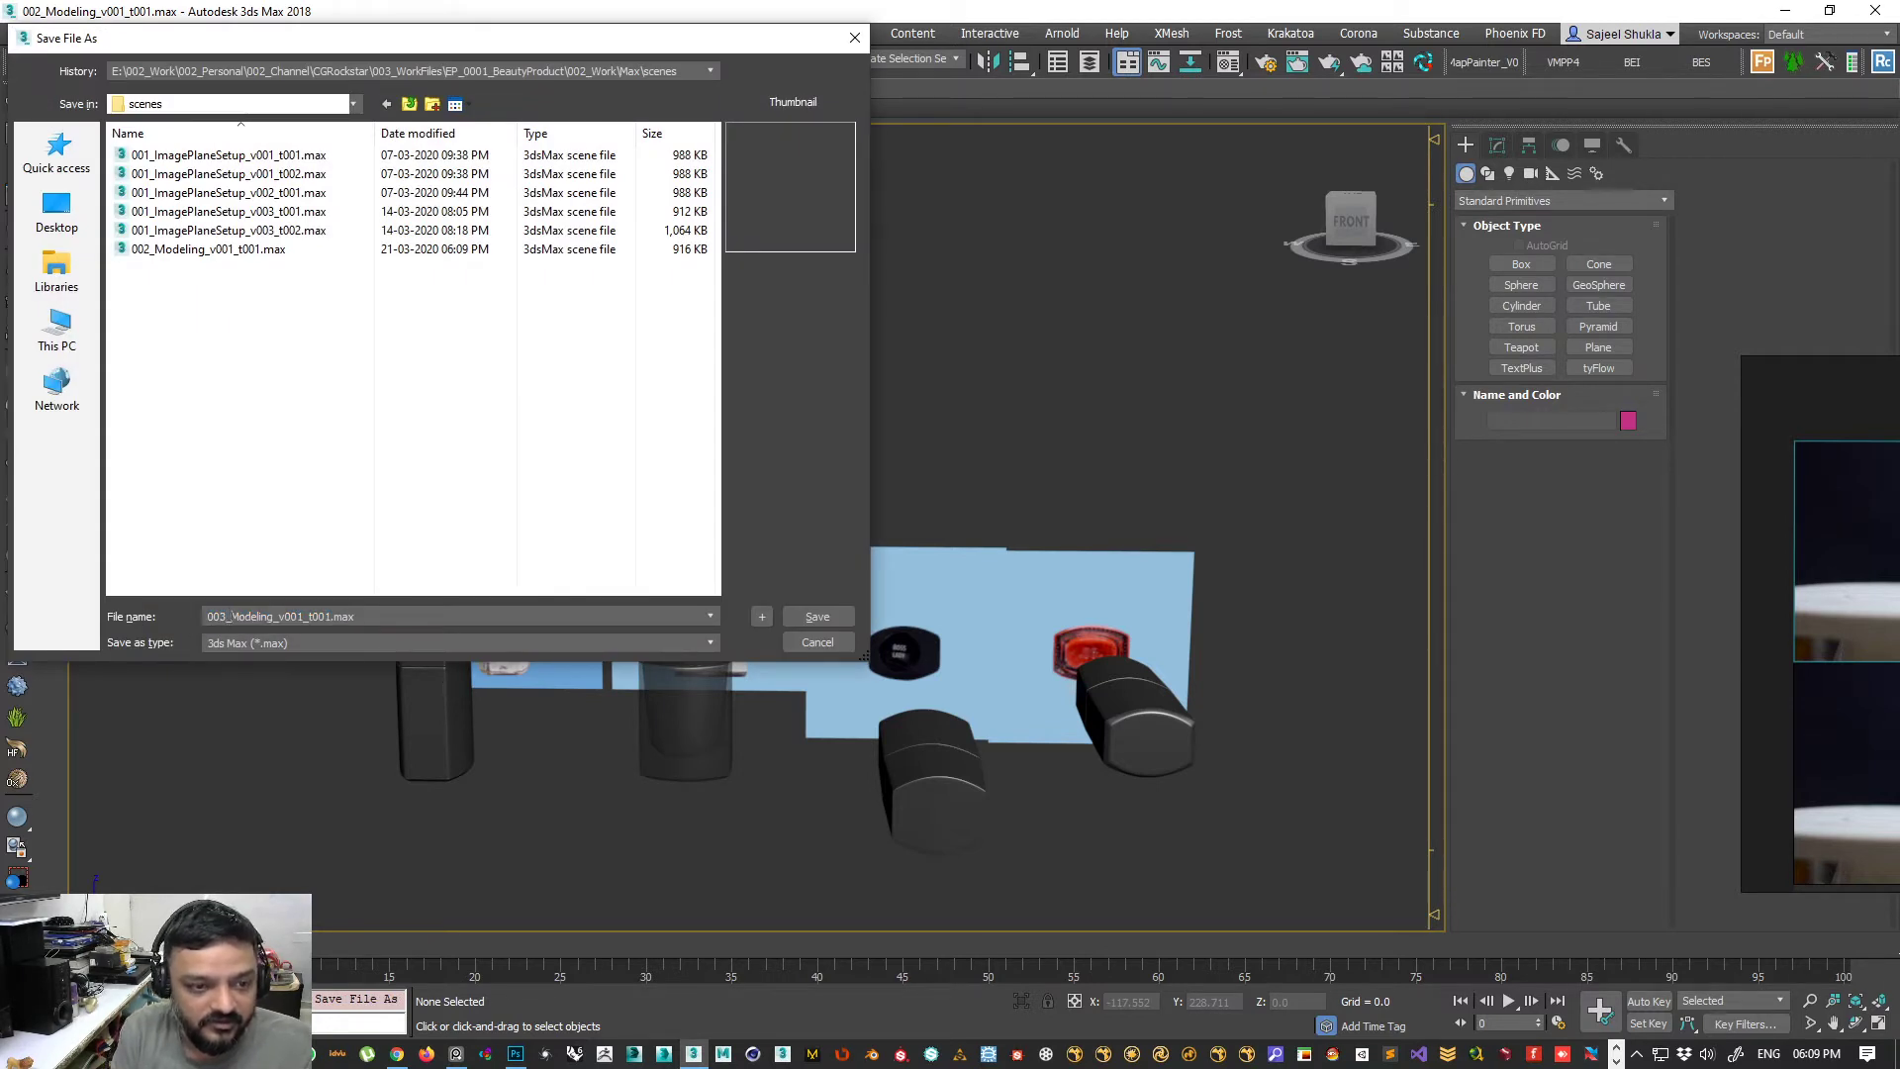
left_click_drag(234, 616, 259, 616)
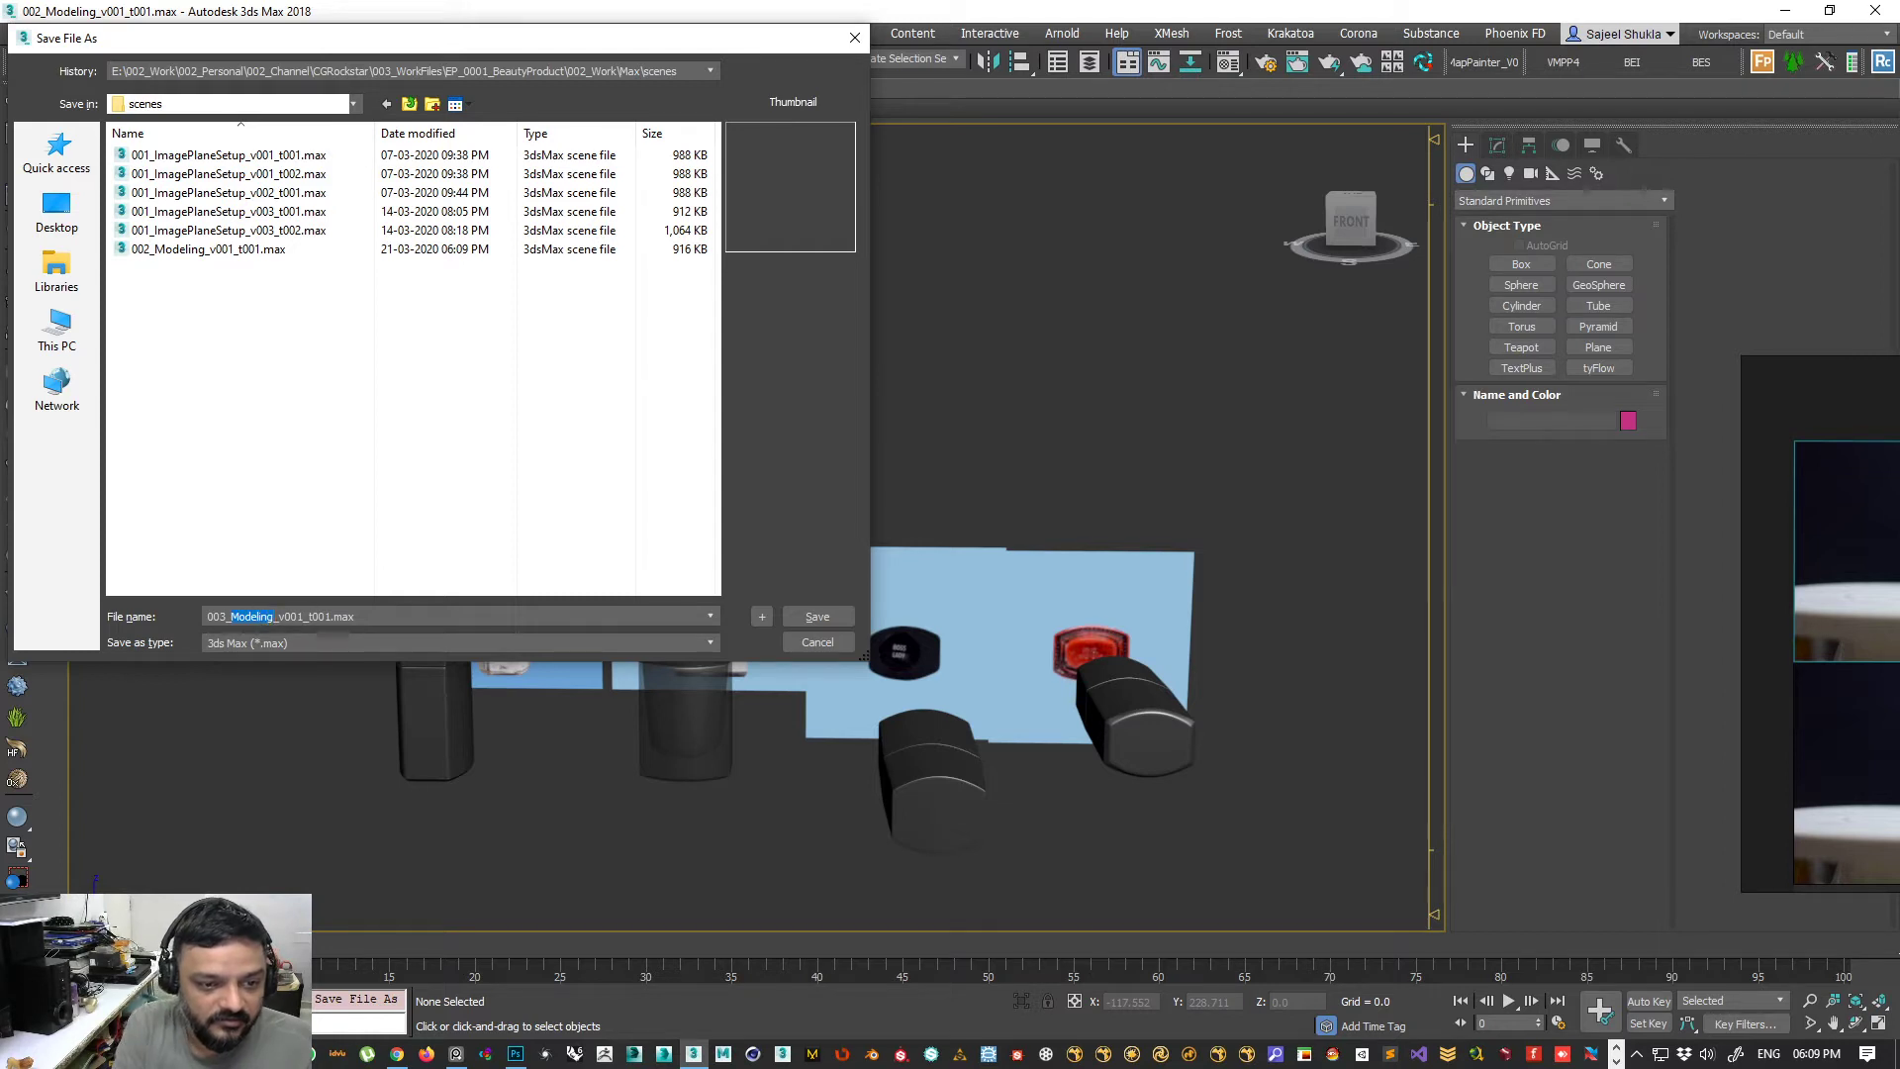
type("Lighting")
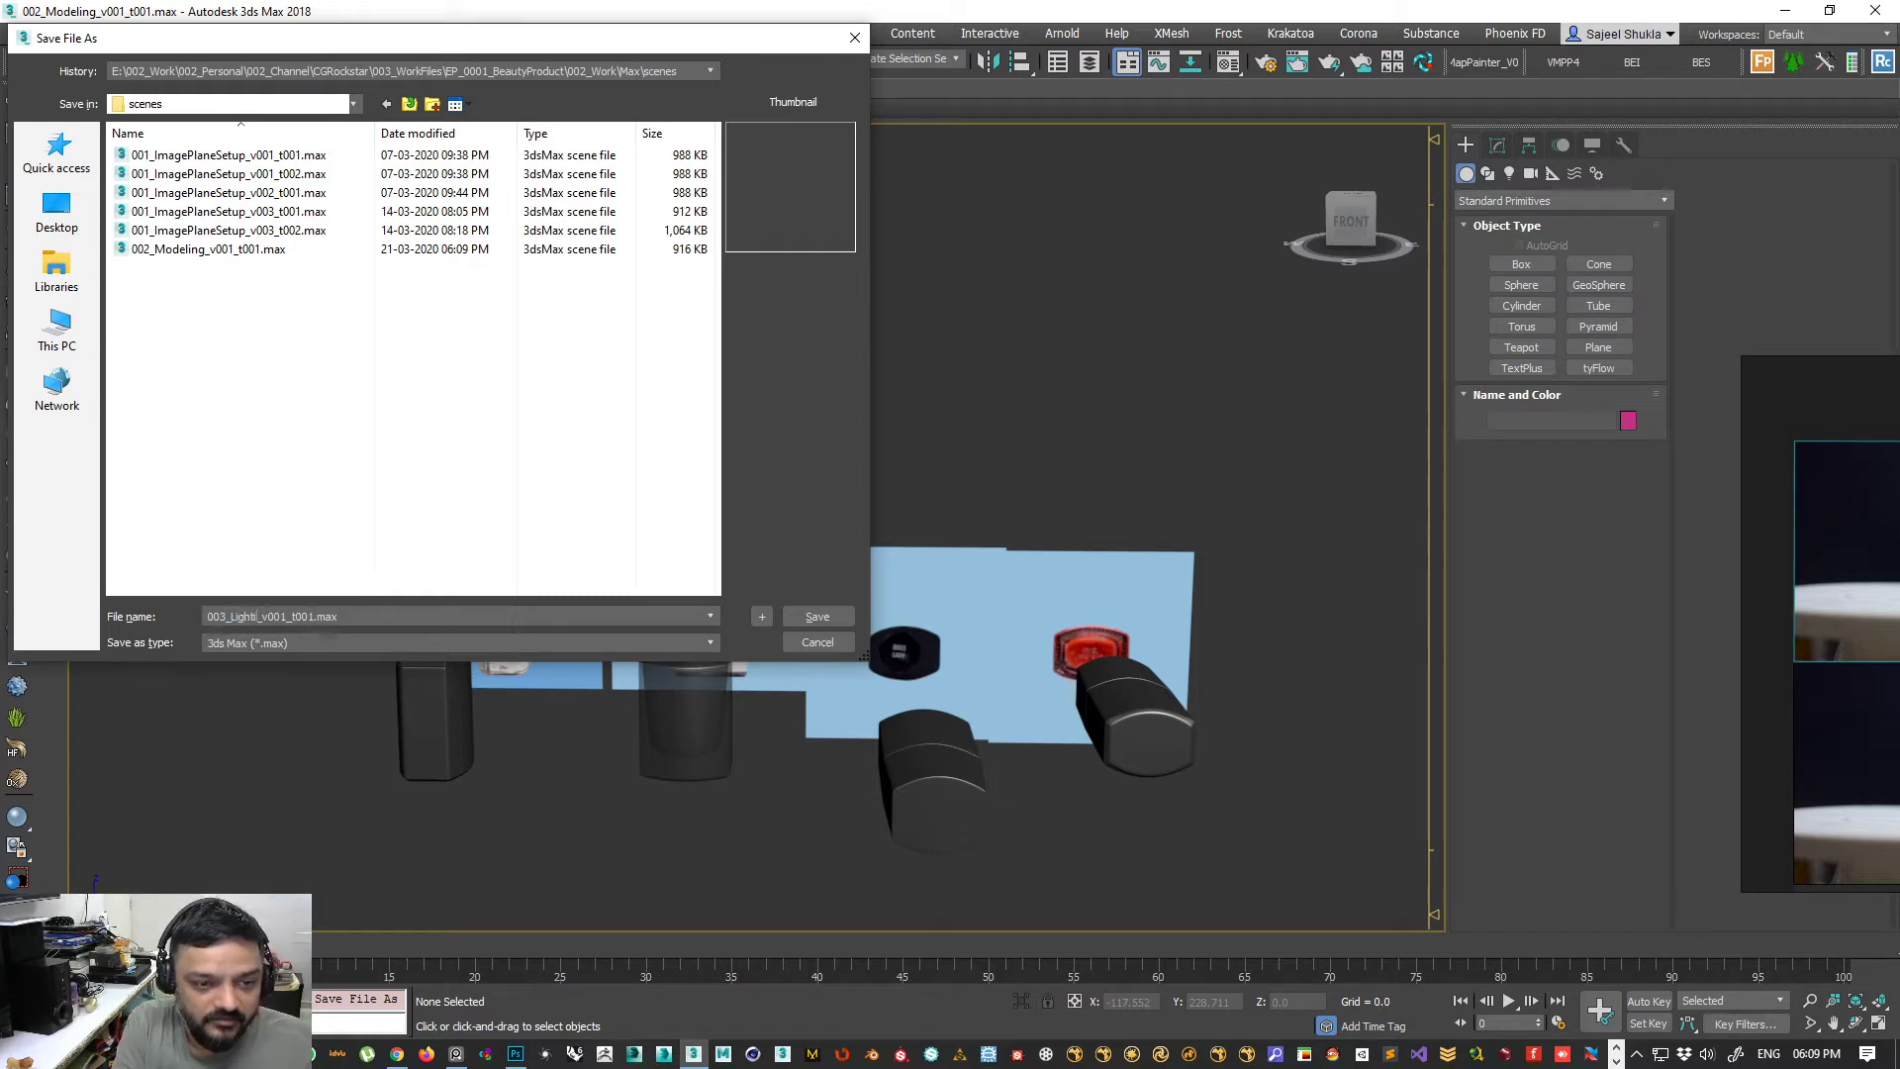
key("Return")
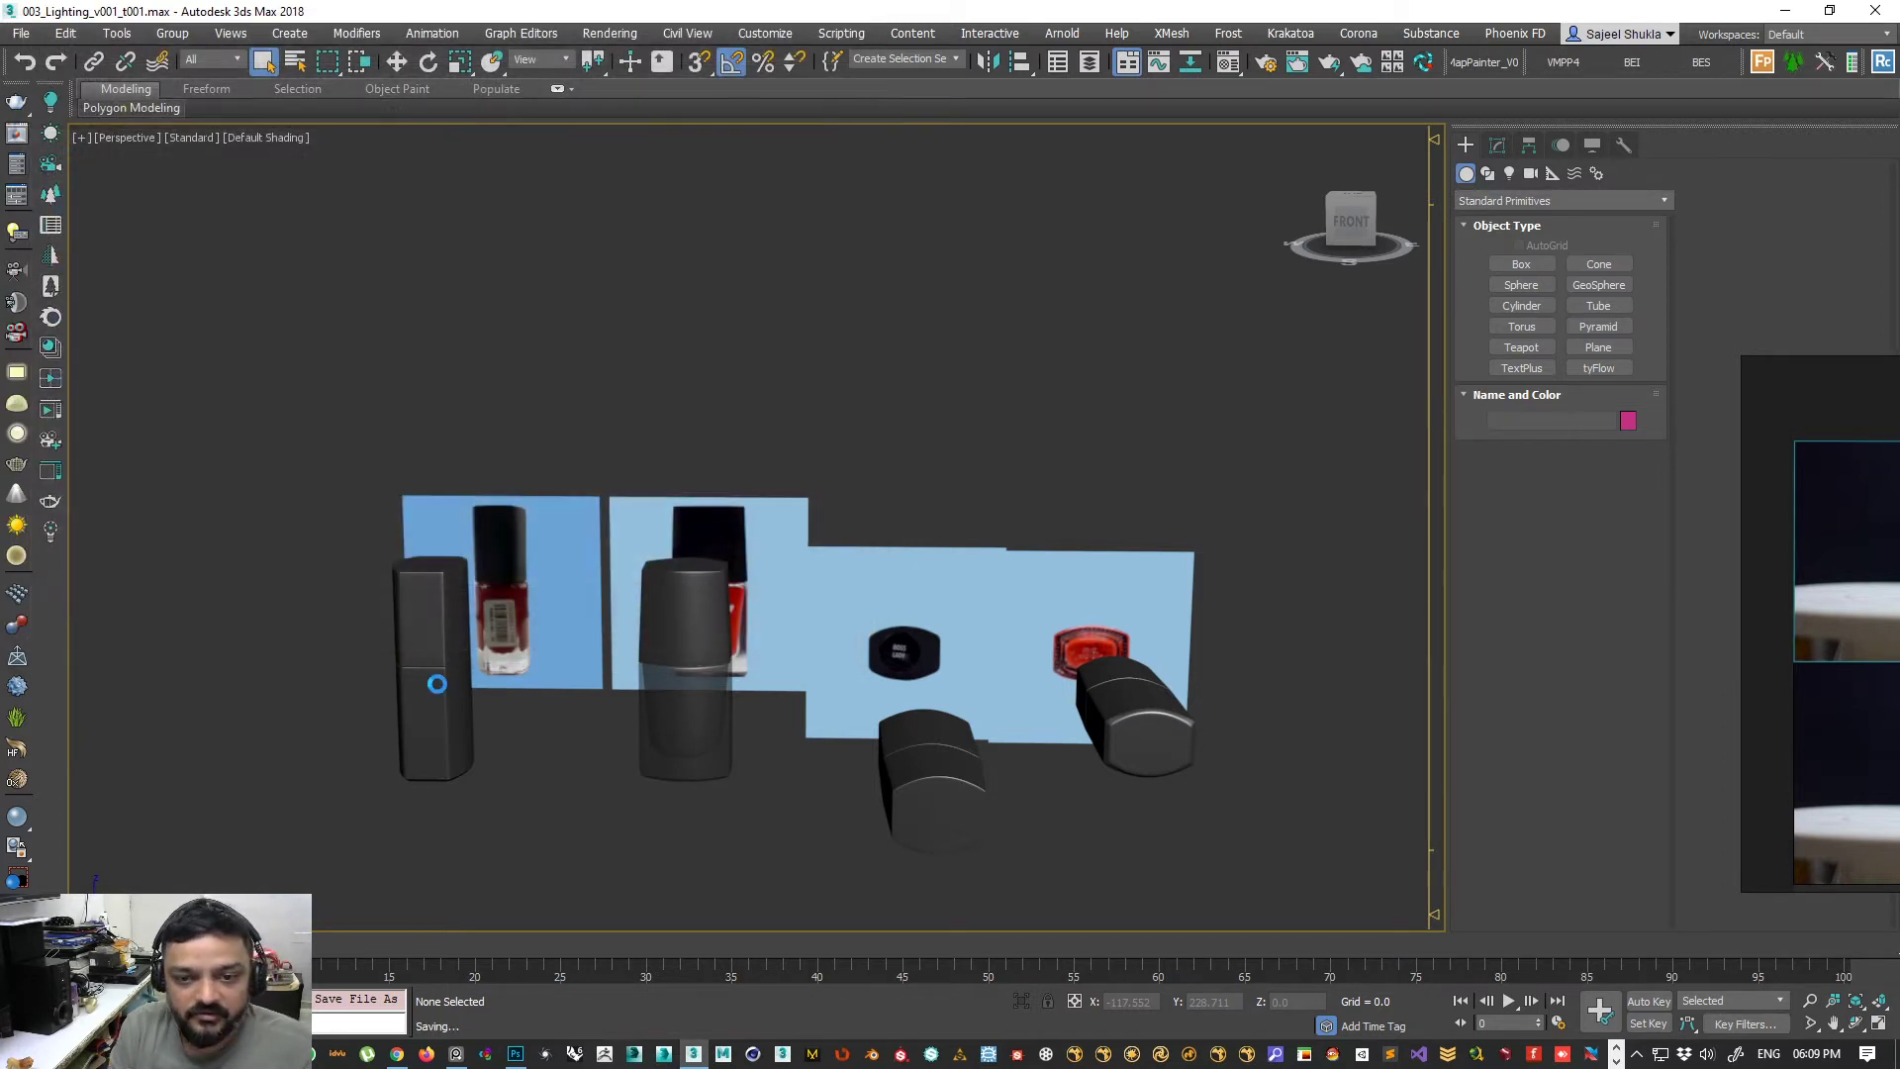
- Show the layer list and hide the RefLayer layer that holds the reference image planes
middle_click_drag(848, 564, 861, 556, "alt")
left_click(116, 32)
key("Escape")
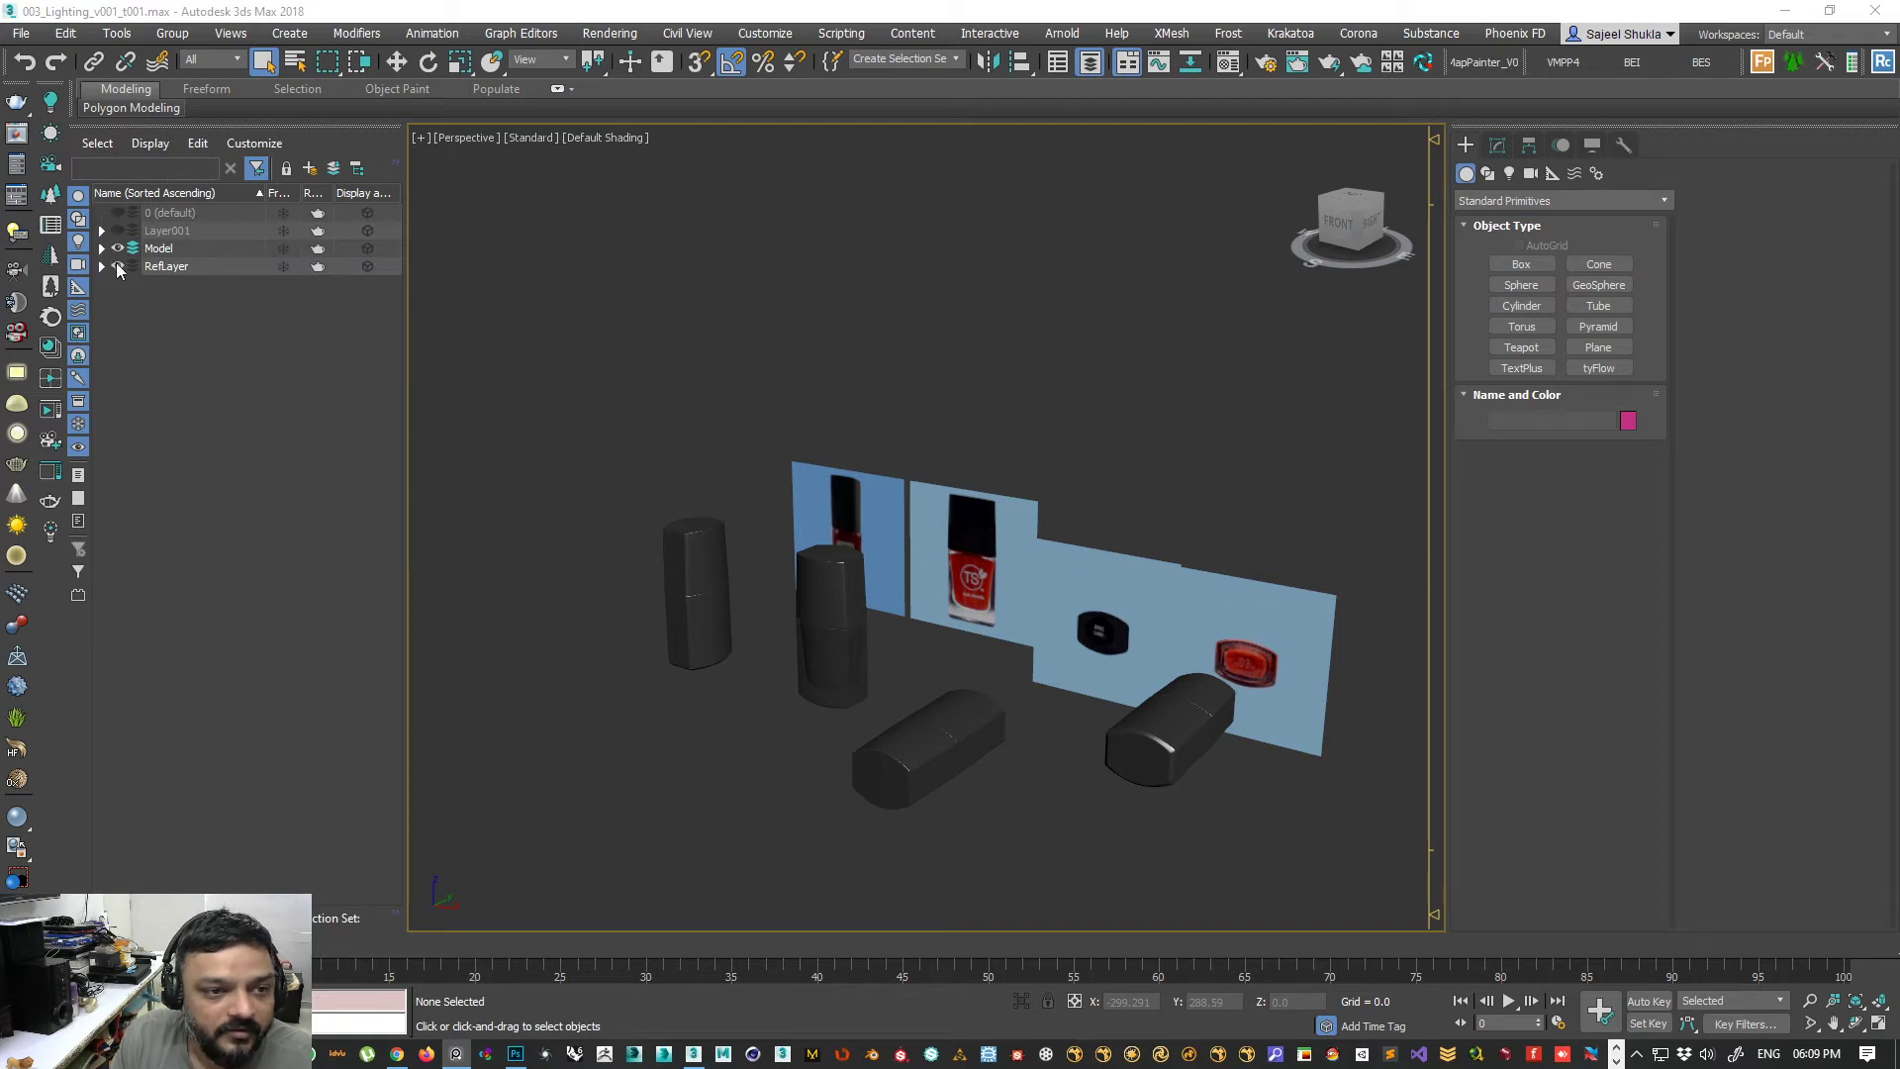
left_click(118, 266)
left_click(101, 266)
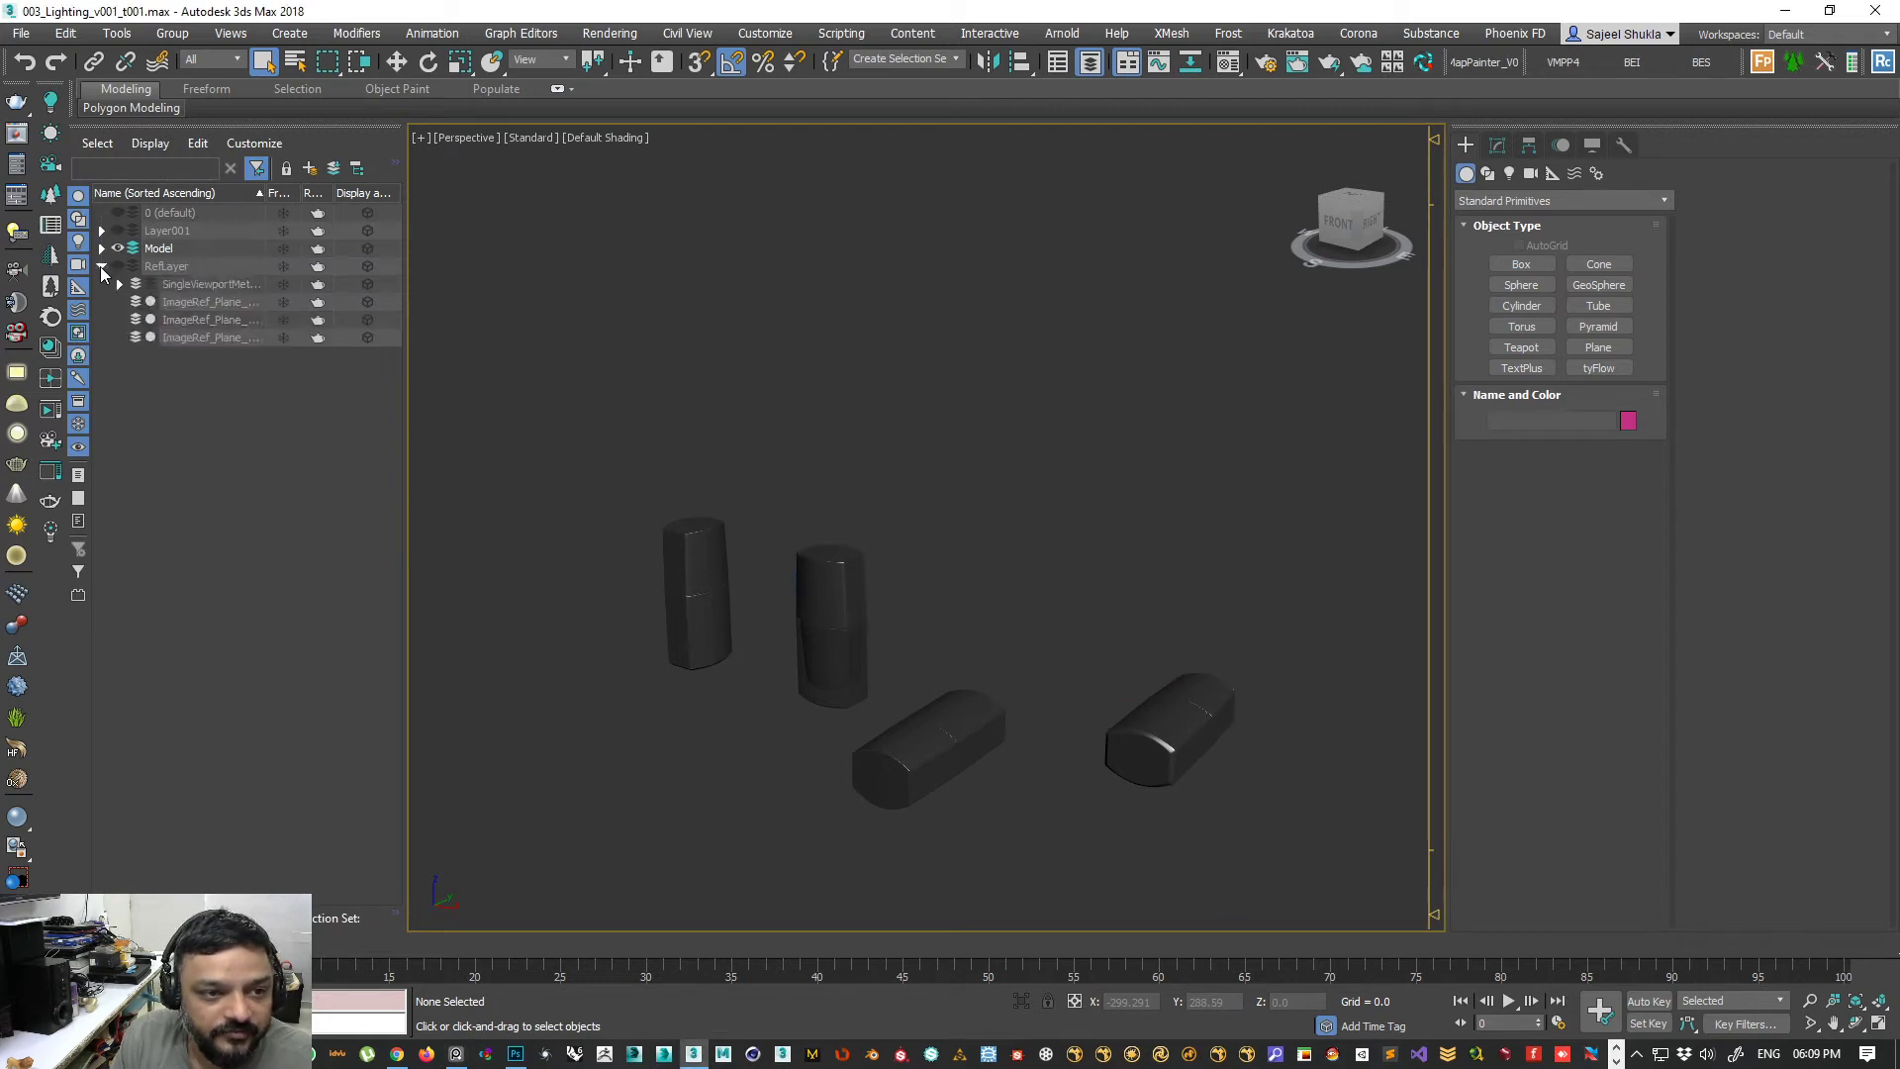
left_click(99, 265)
- Put the six side, top and bottom bottle and cap copies into a new layer named ModelingHelpersGrp and hide that layer
middle_click_drag(792, 652, 1005, 668, "alt")
scroll(952, 686, "up", 5)
mouse_move(873, 657)
middle_mouse_down("alt")
mouse_move(647, 667)
mouse_move(847, 679)
middle_mouse_up("alt")
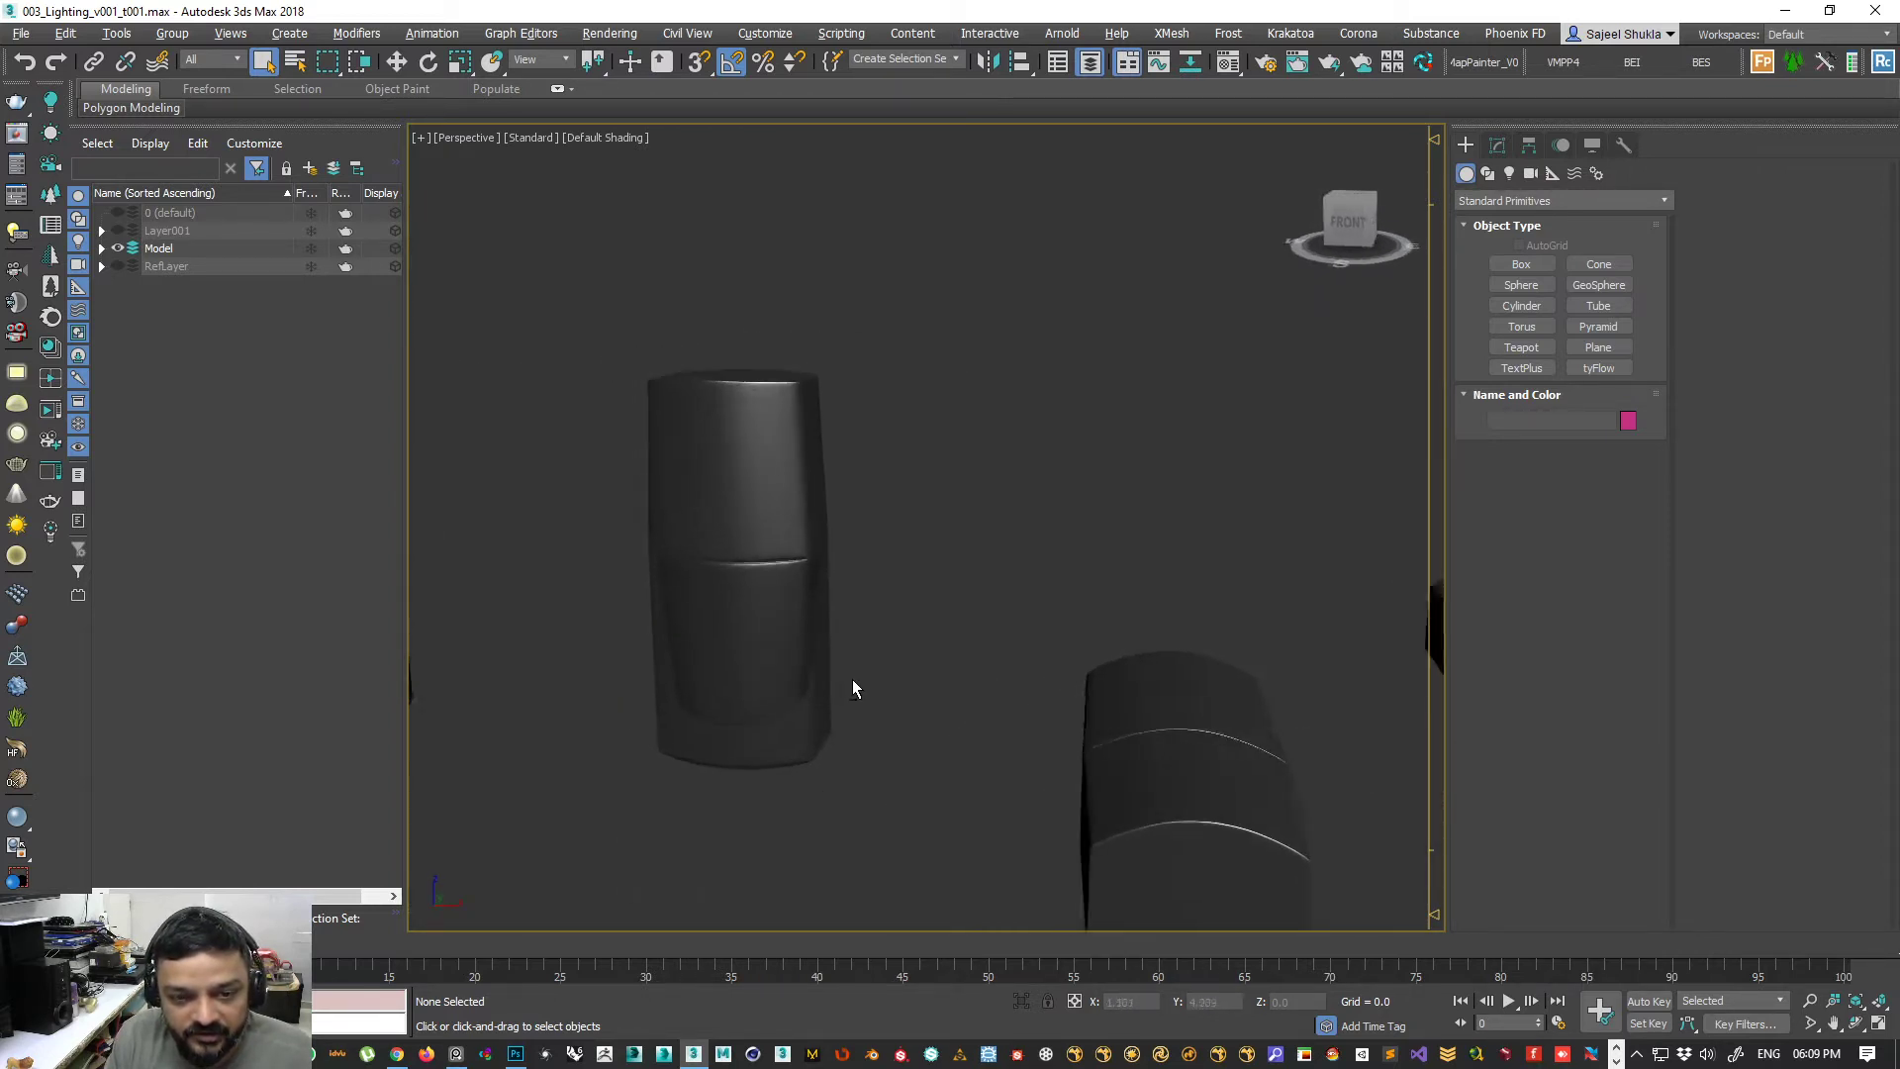
scroll(847, 678, "down", 6)
left_click_drag(644, 501, 744, 758)
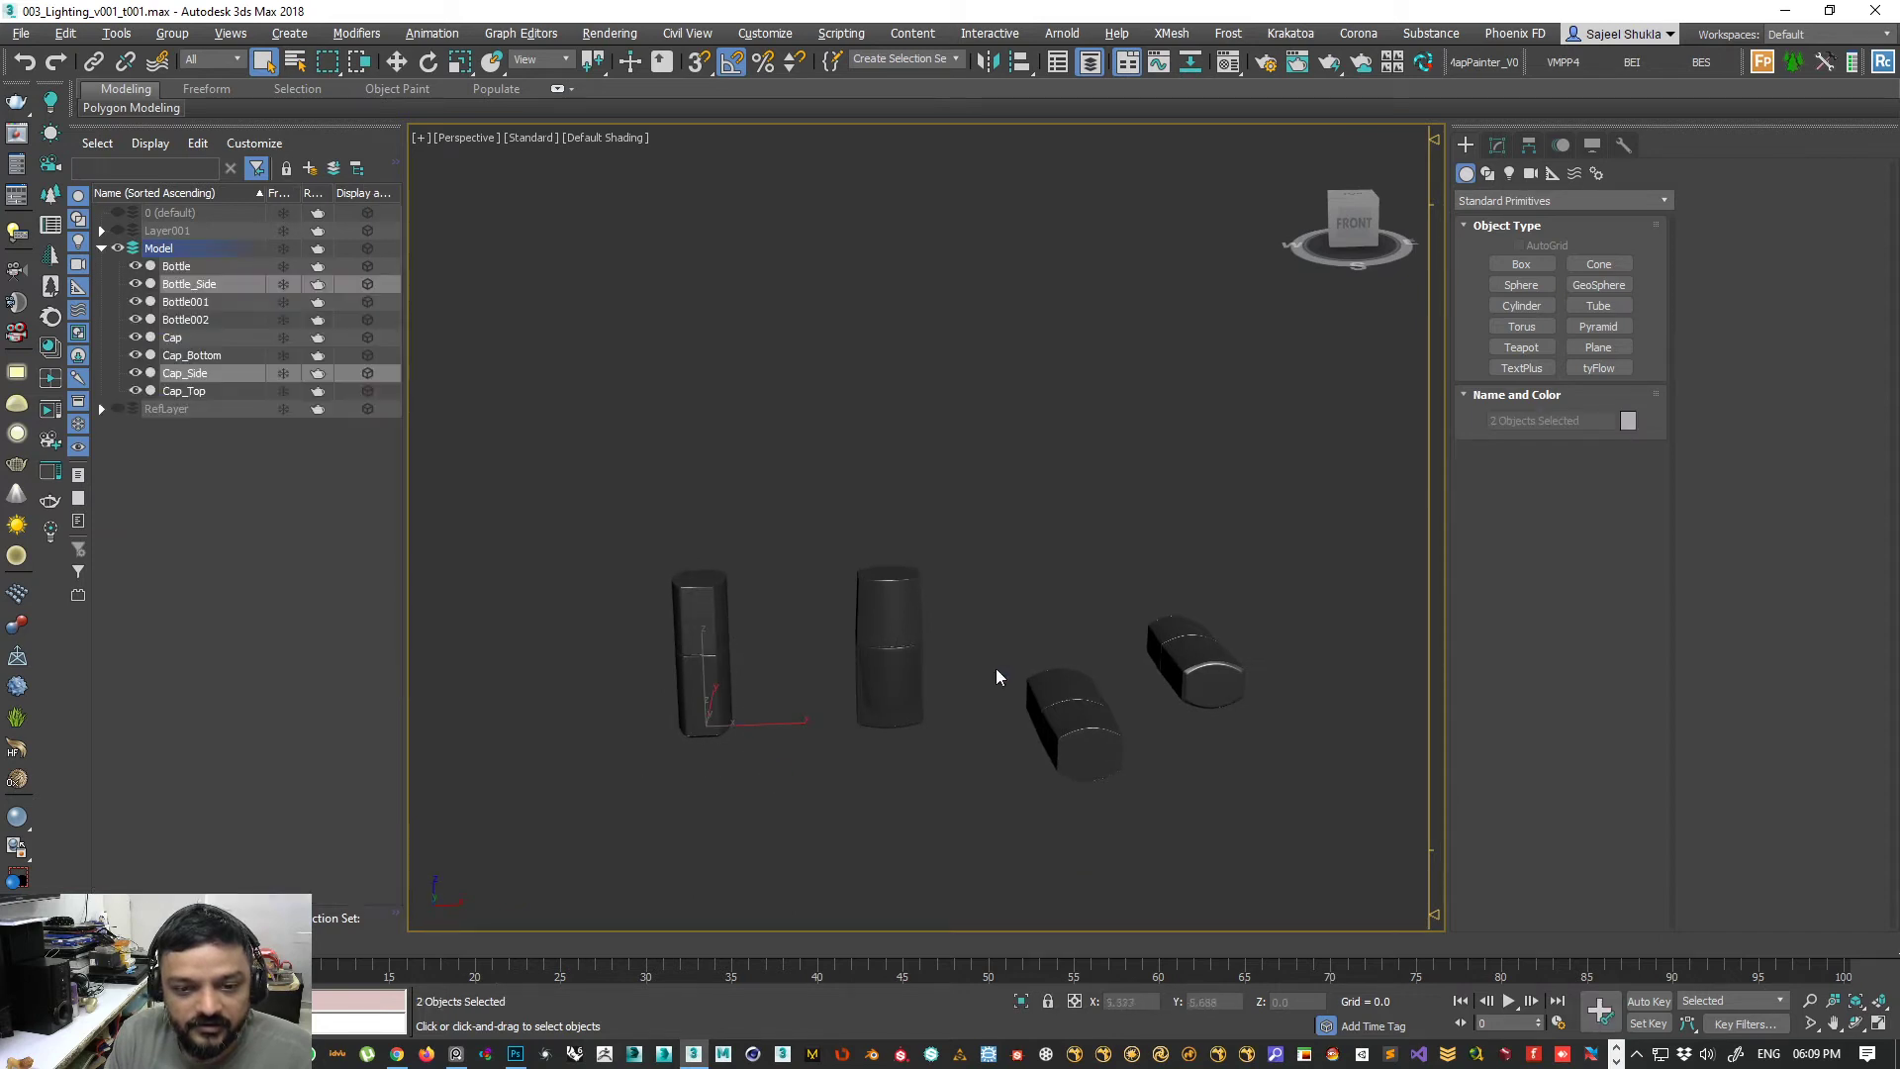
left_click_drag(1096, 642, 1323, 882, "ctrl")
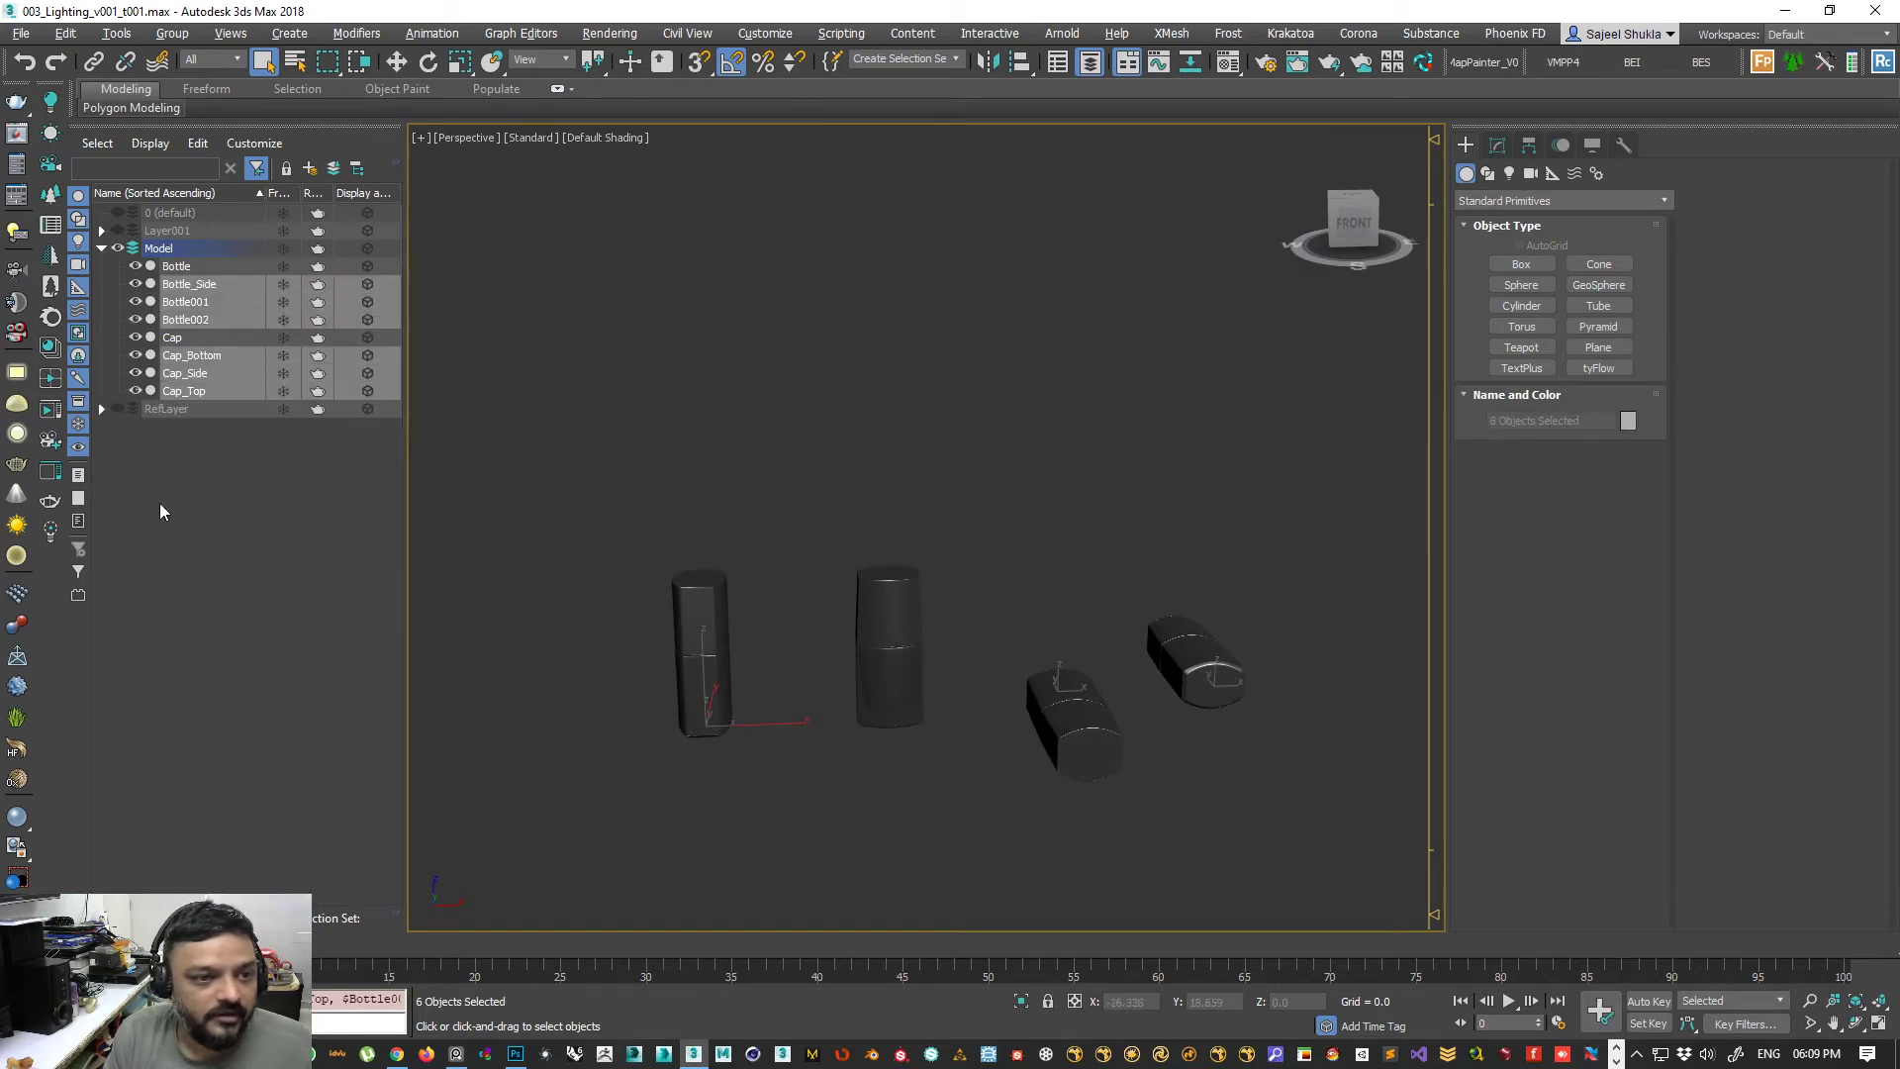
left_click(309, 168)
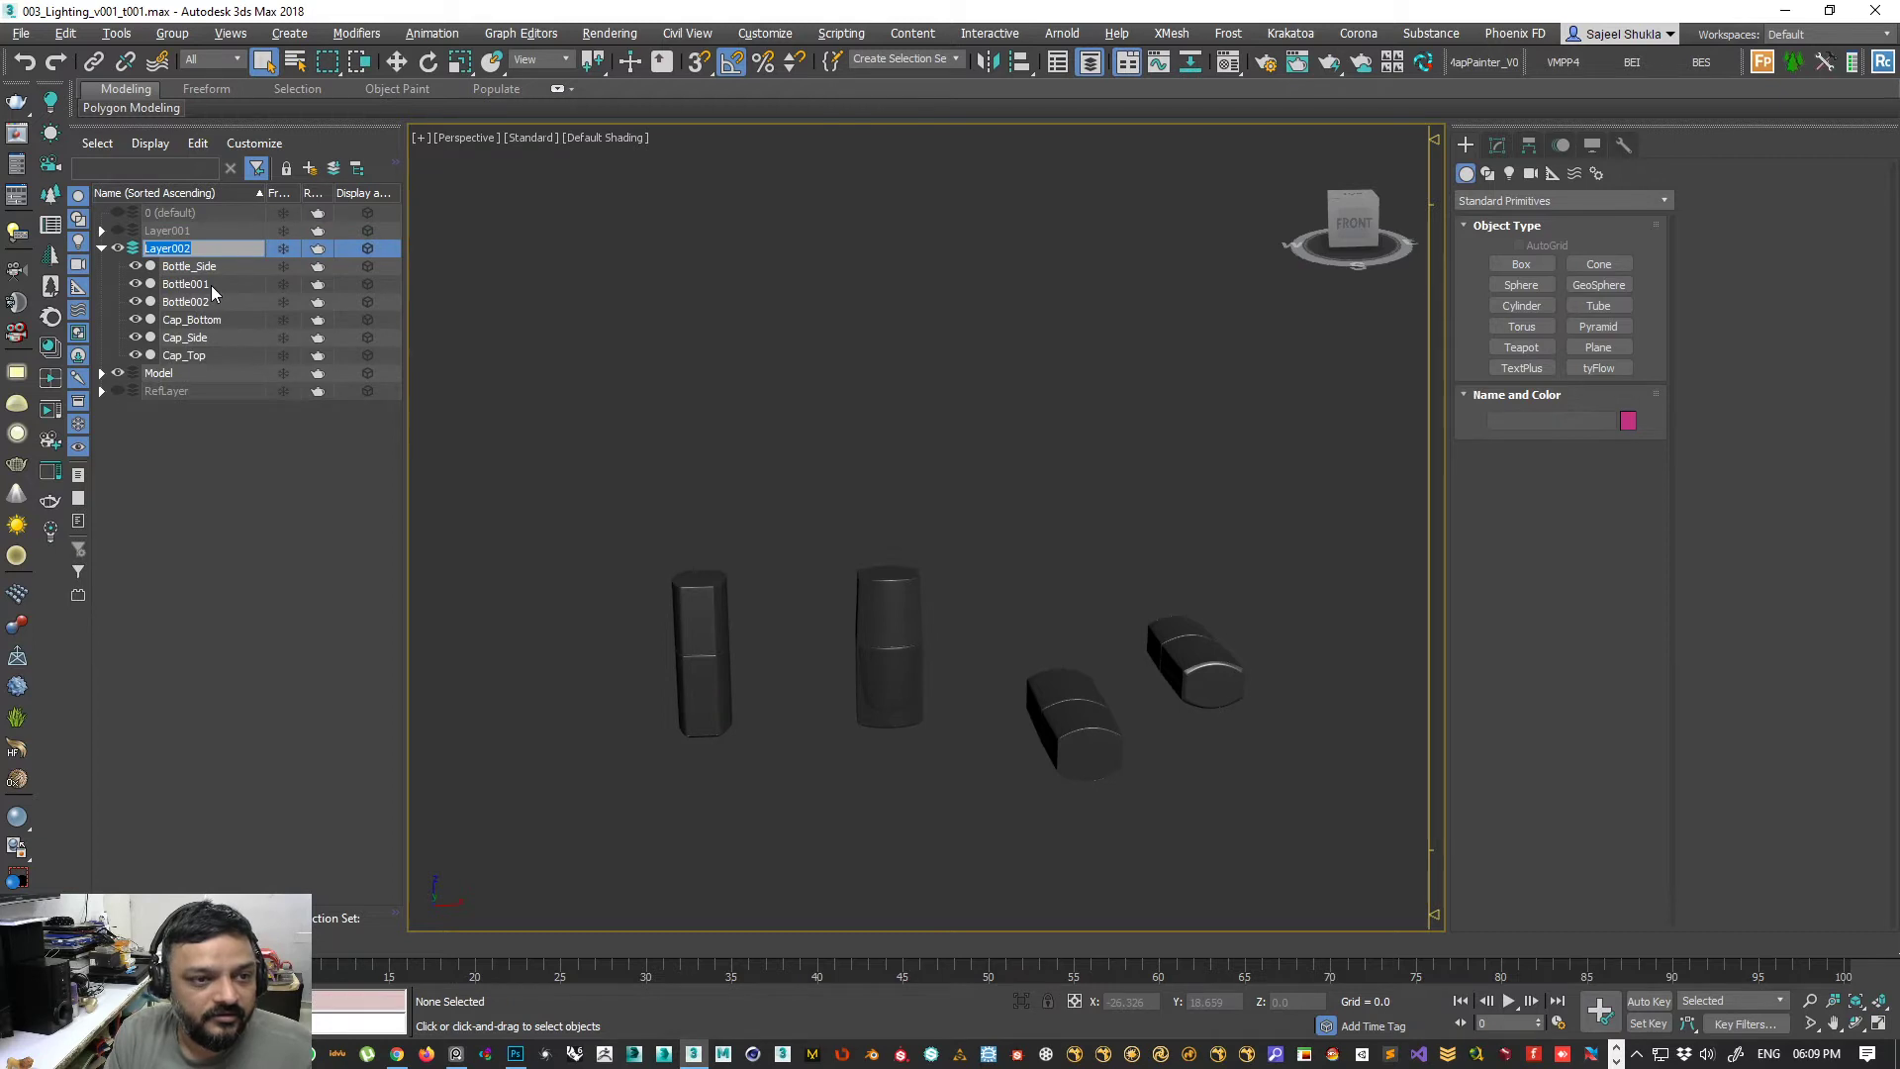
type("ModelingHelpers")
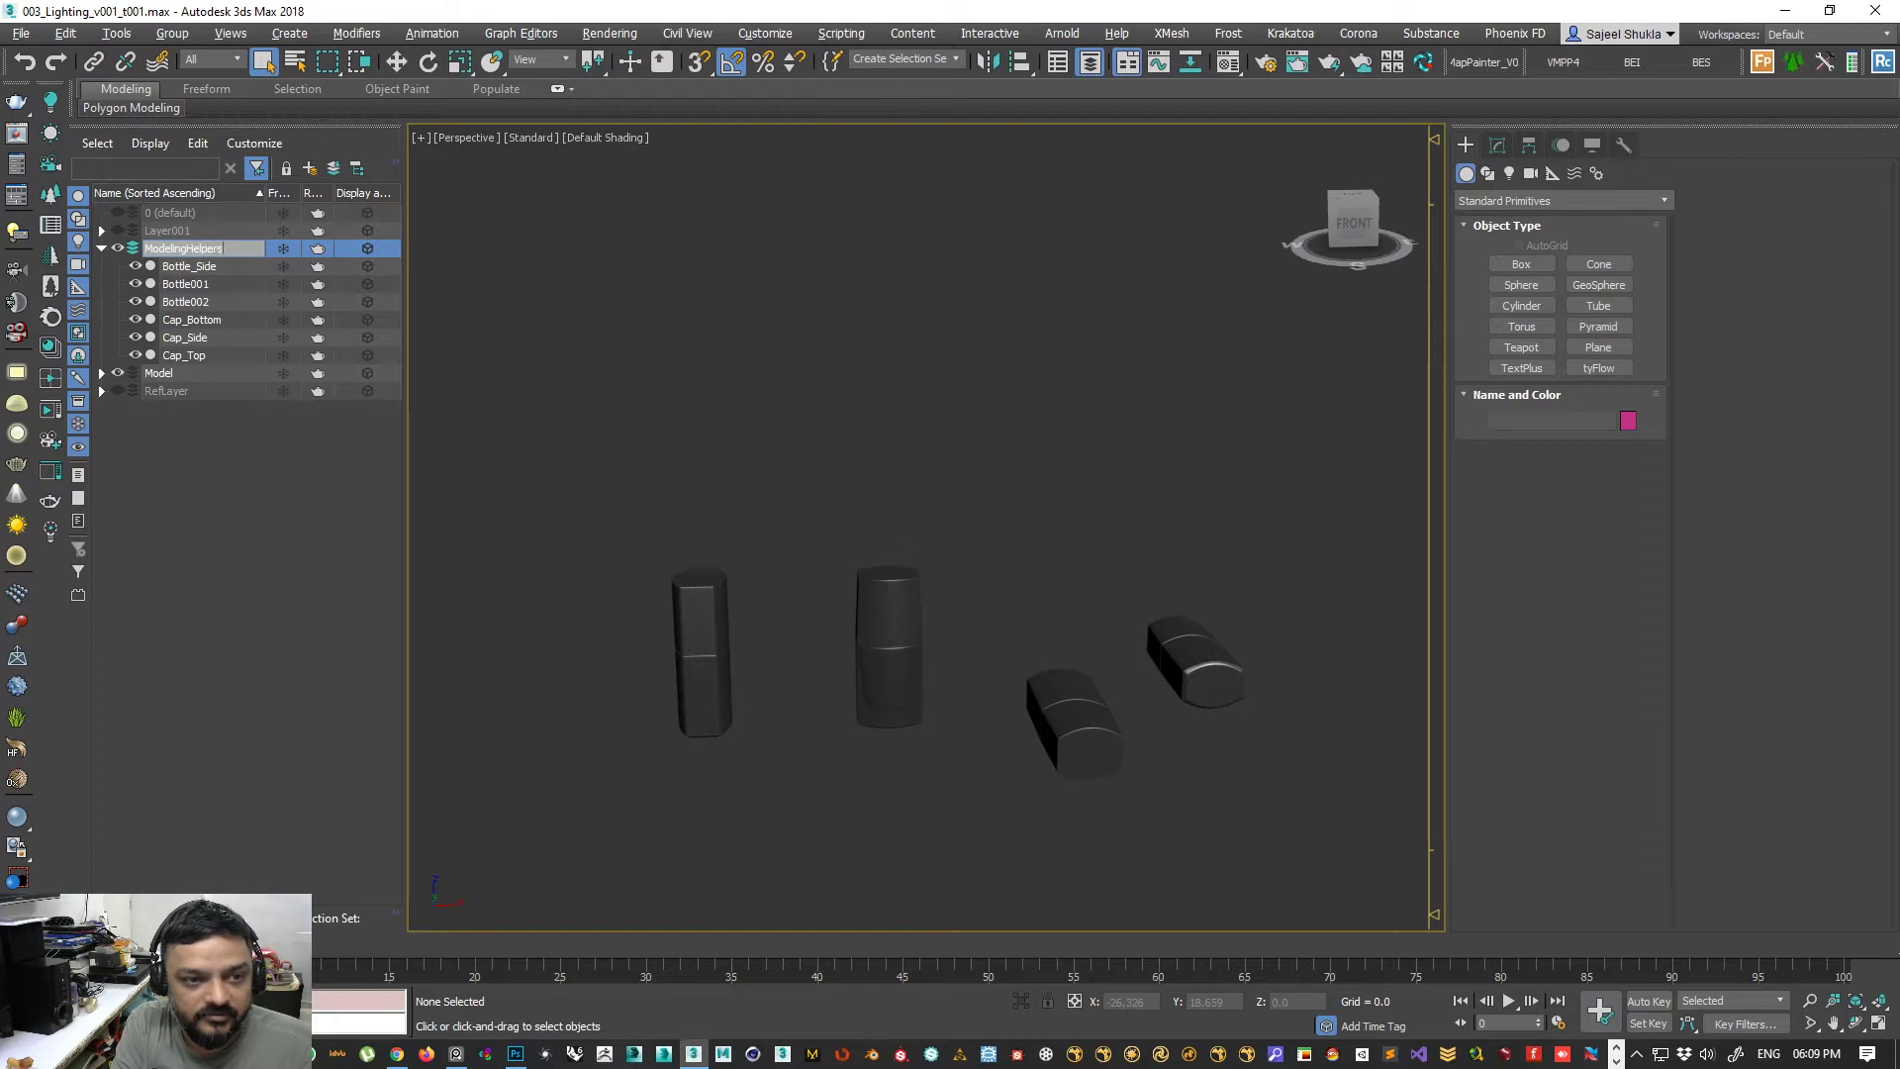
type("Grp")
key("Return")
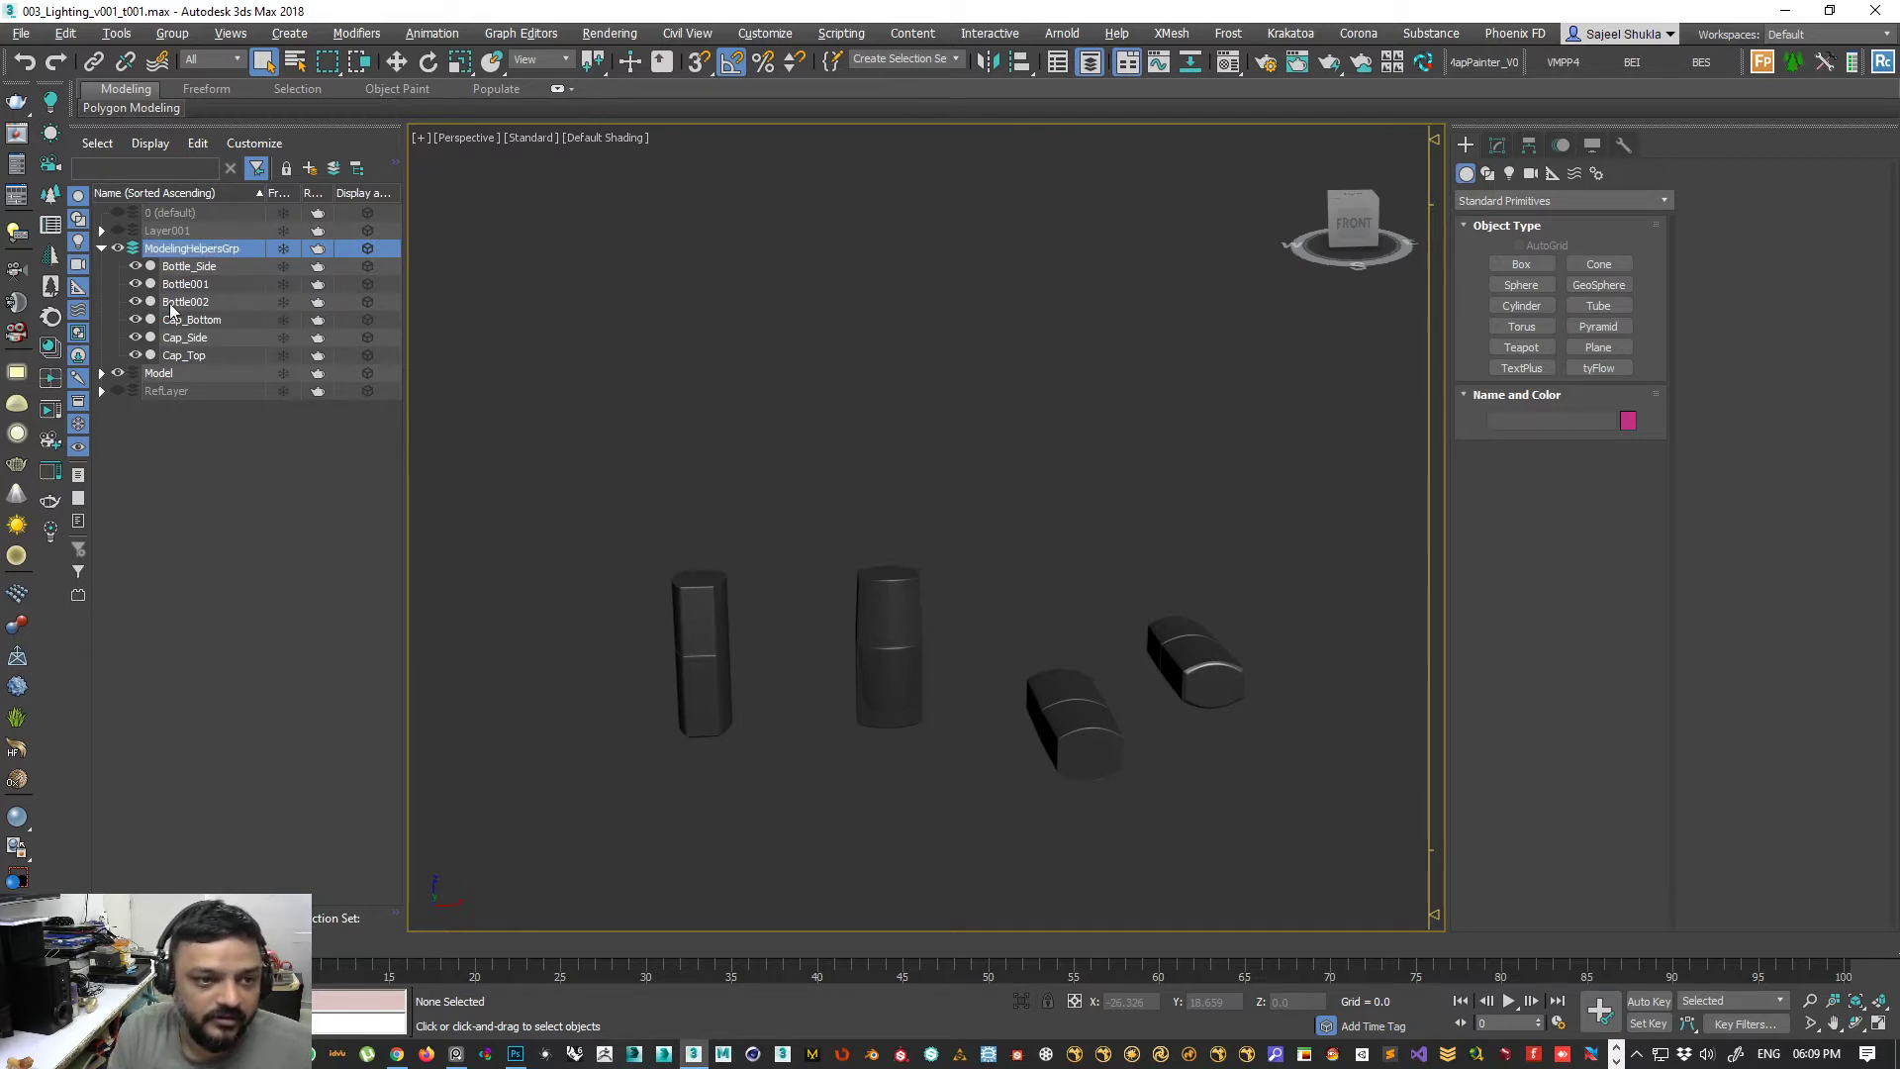
left_click(117, 249)
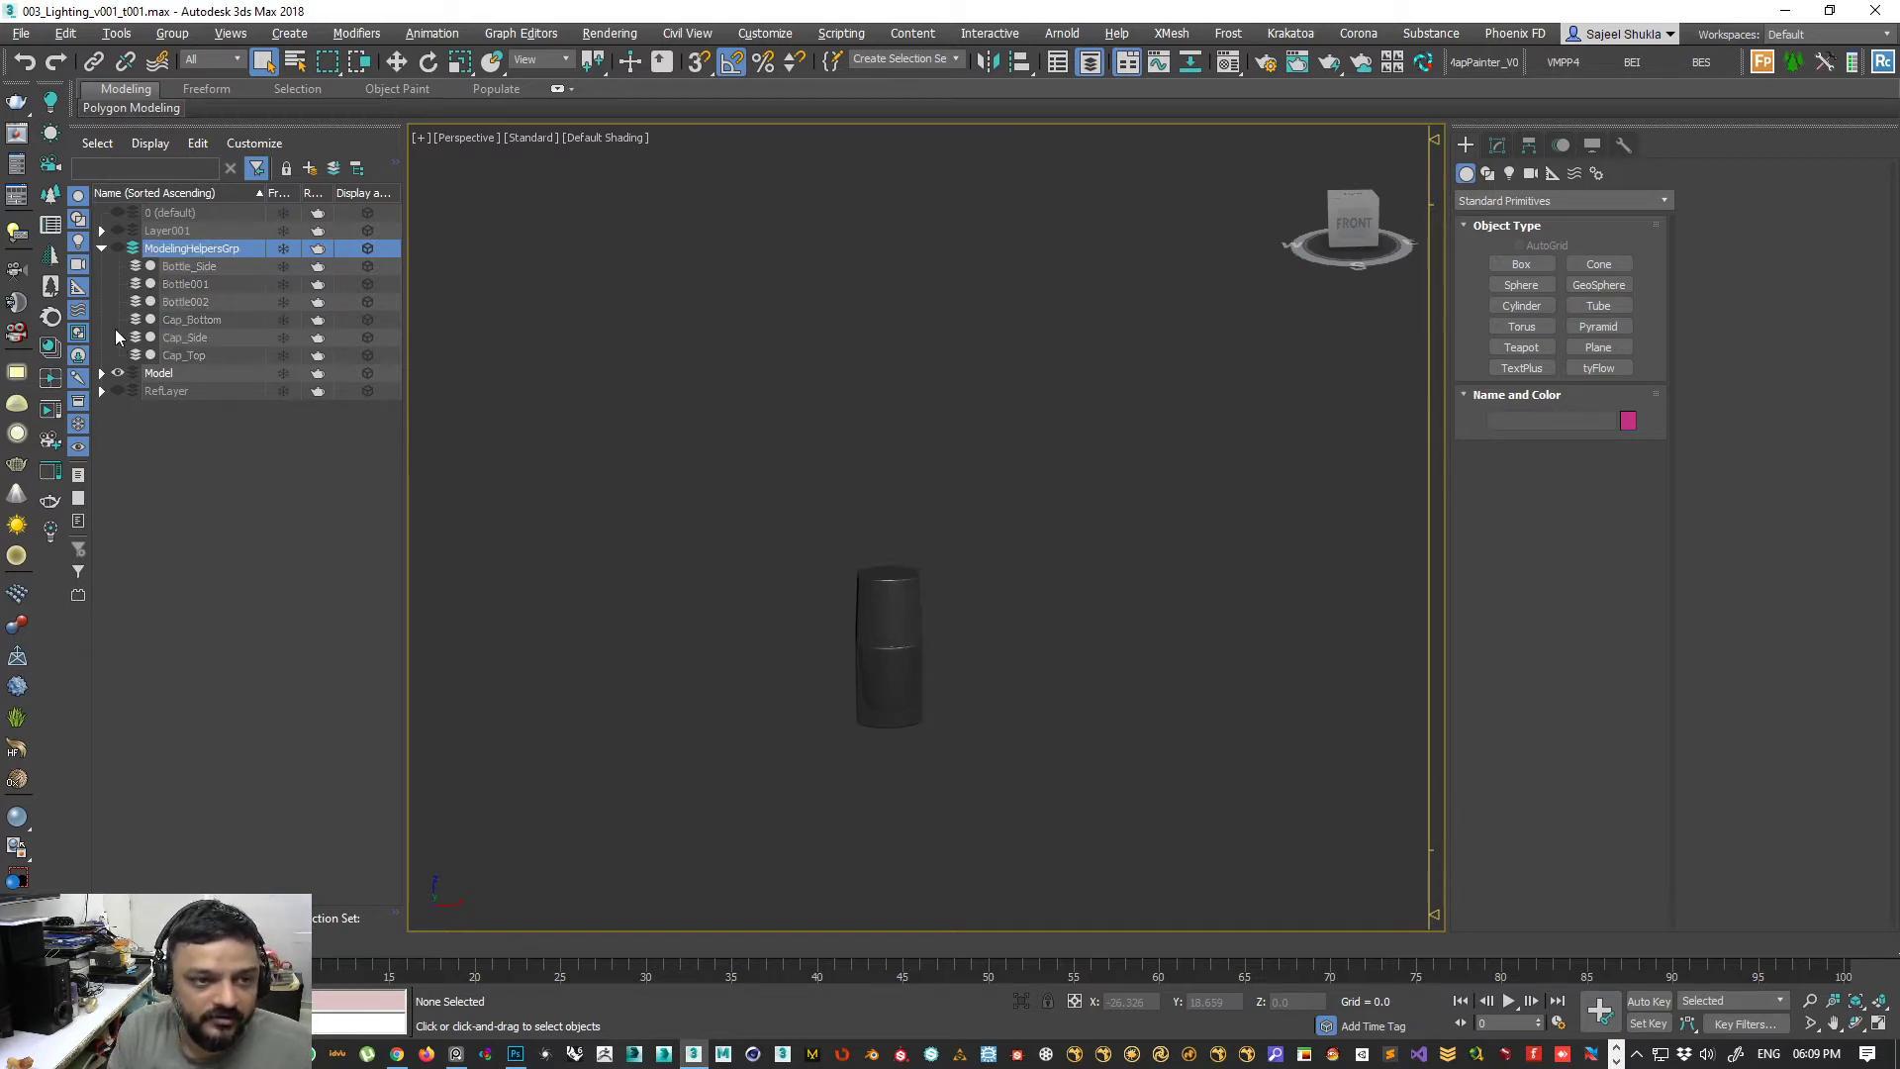
left_click(101, 249)
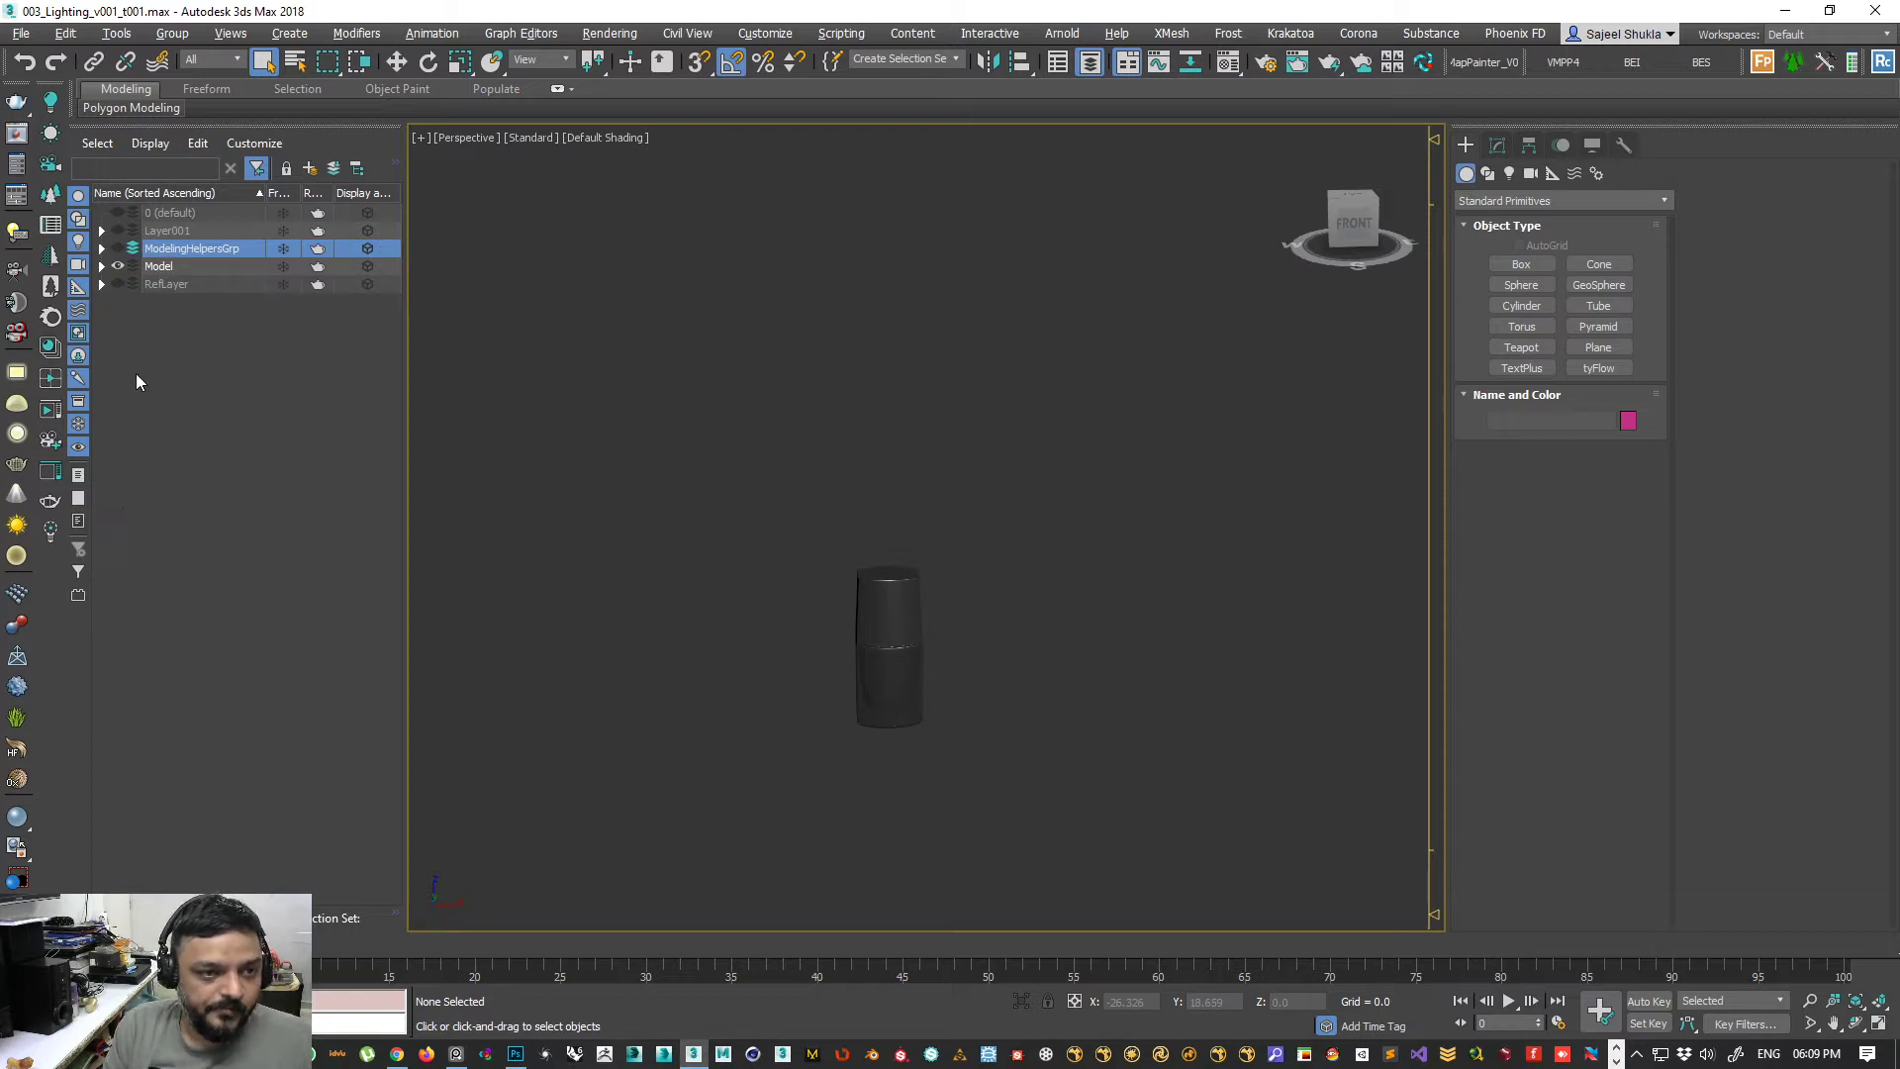
- Check the contents of Layer001 and nest it inside the ModelingHelpersGrp layer
left_click(100, 231)
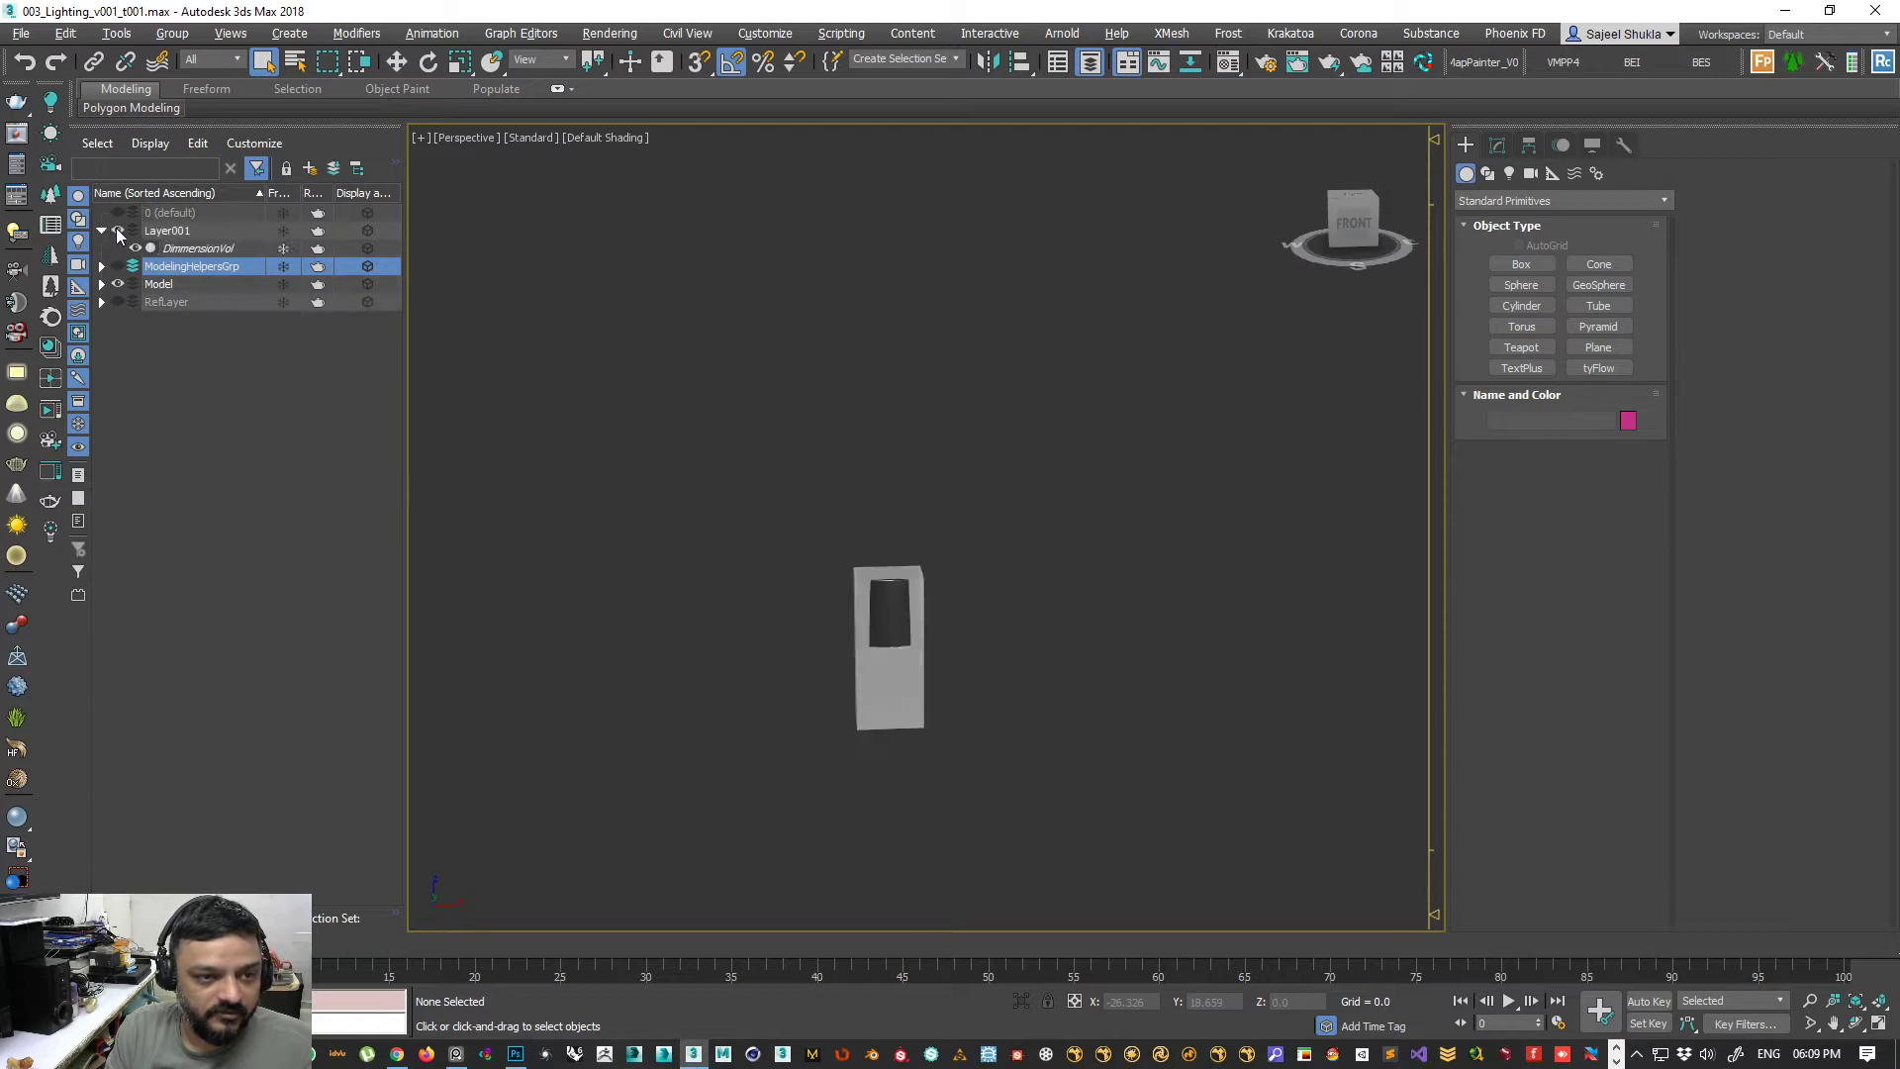
left_click(168, 230)
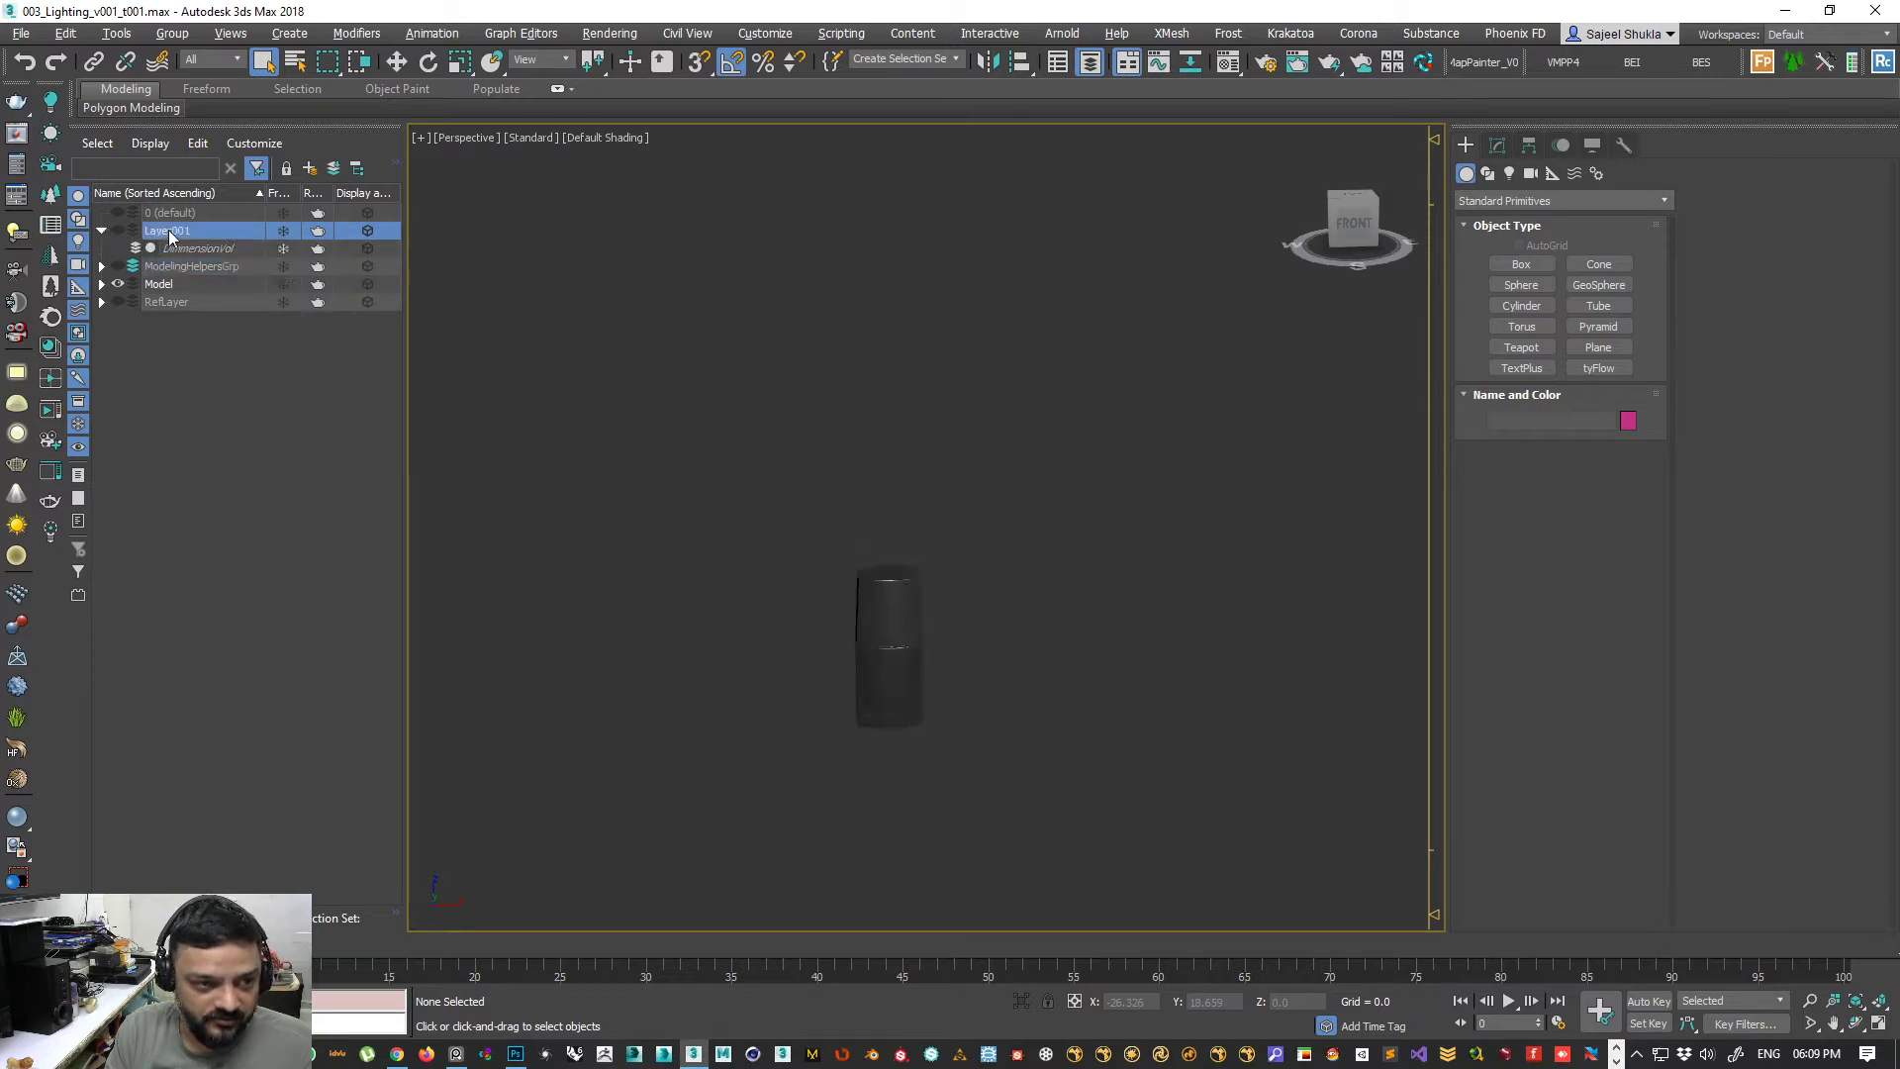
left_click(101, 230)
left_click_drag(158, 228, 211, 265)
key("ctrl+z")
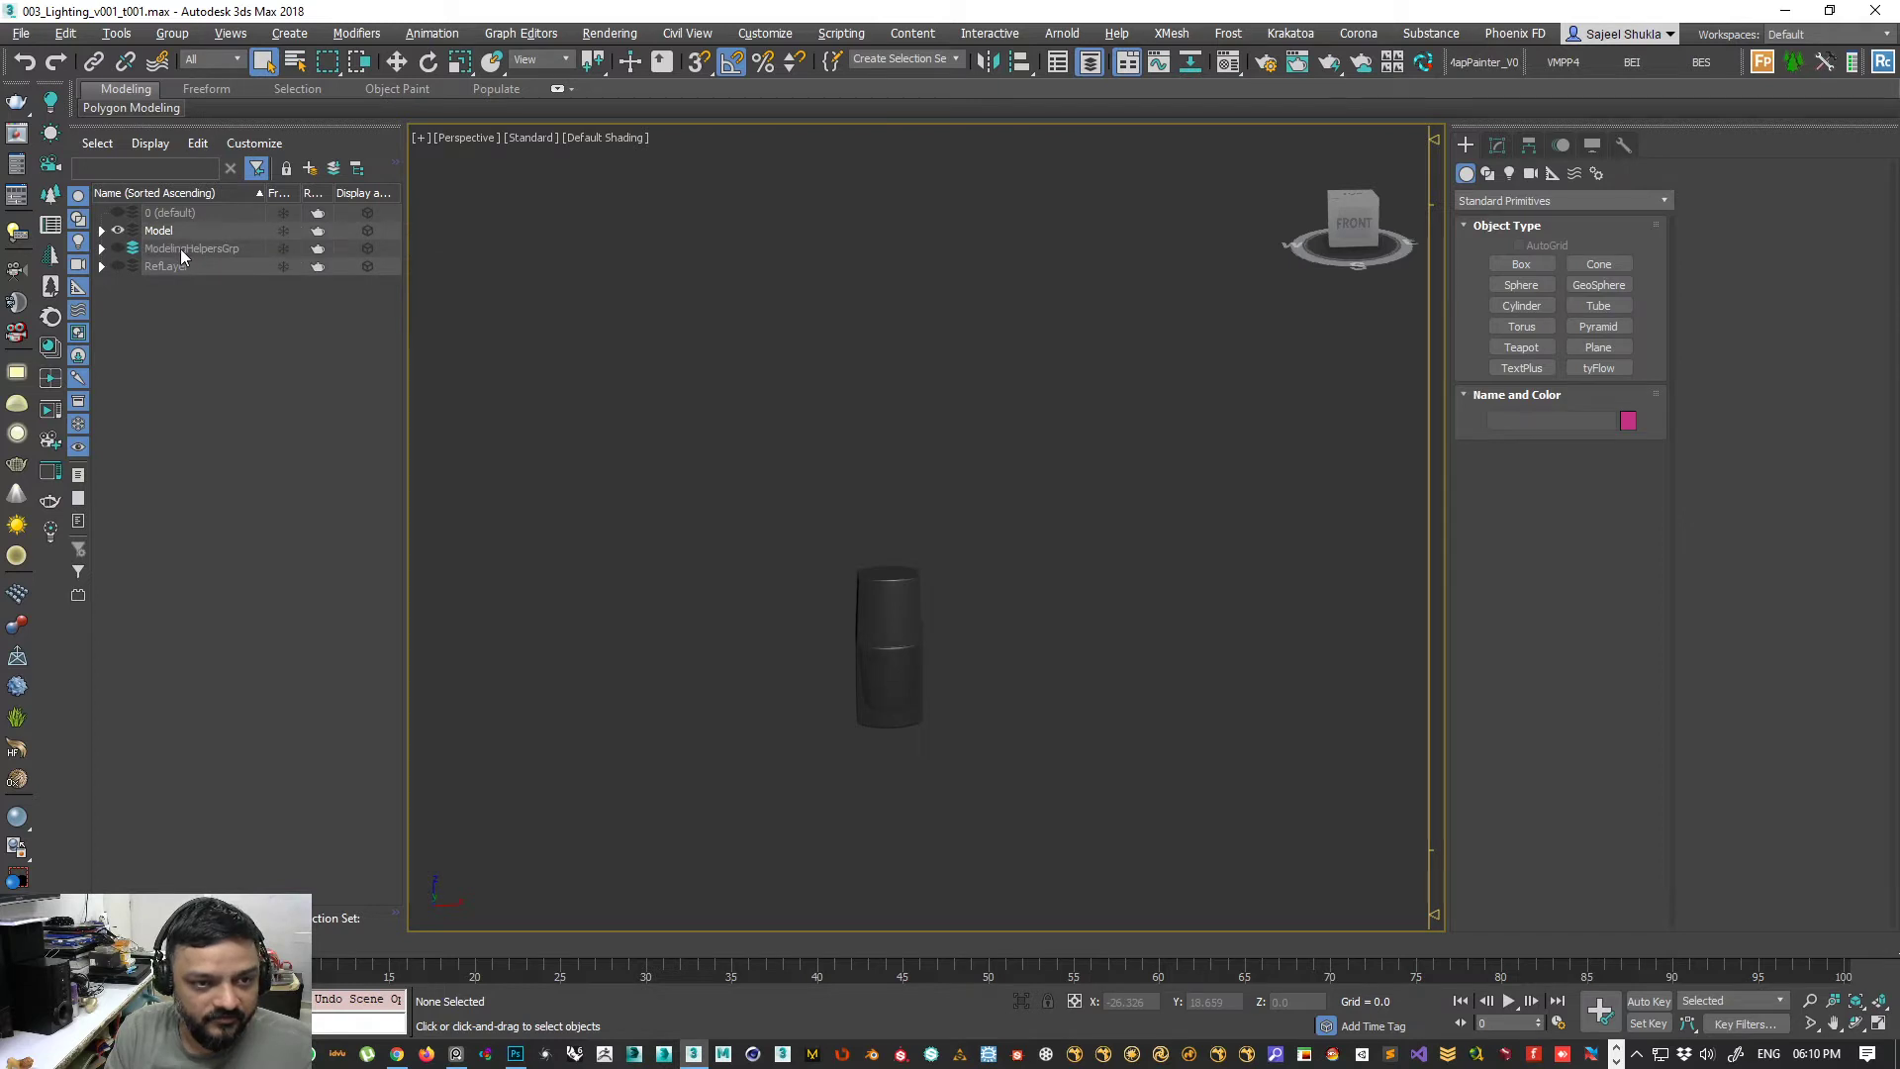
left_click(182, 256)
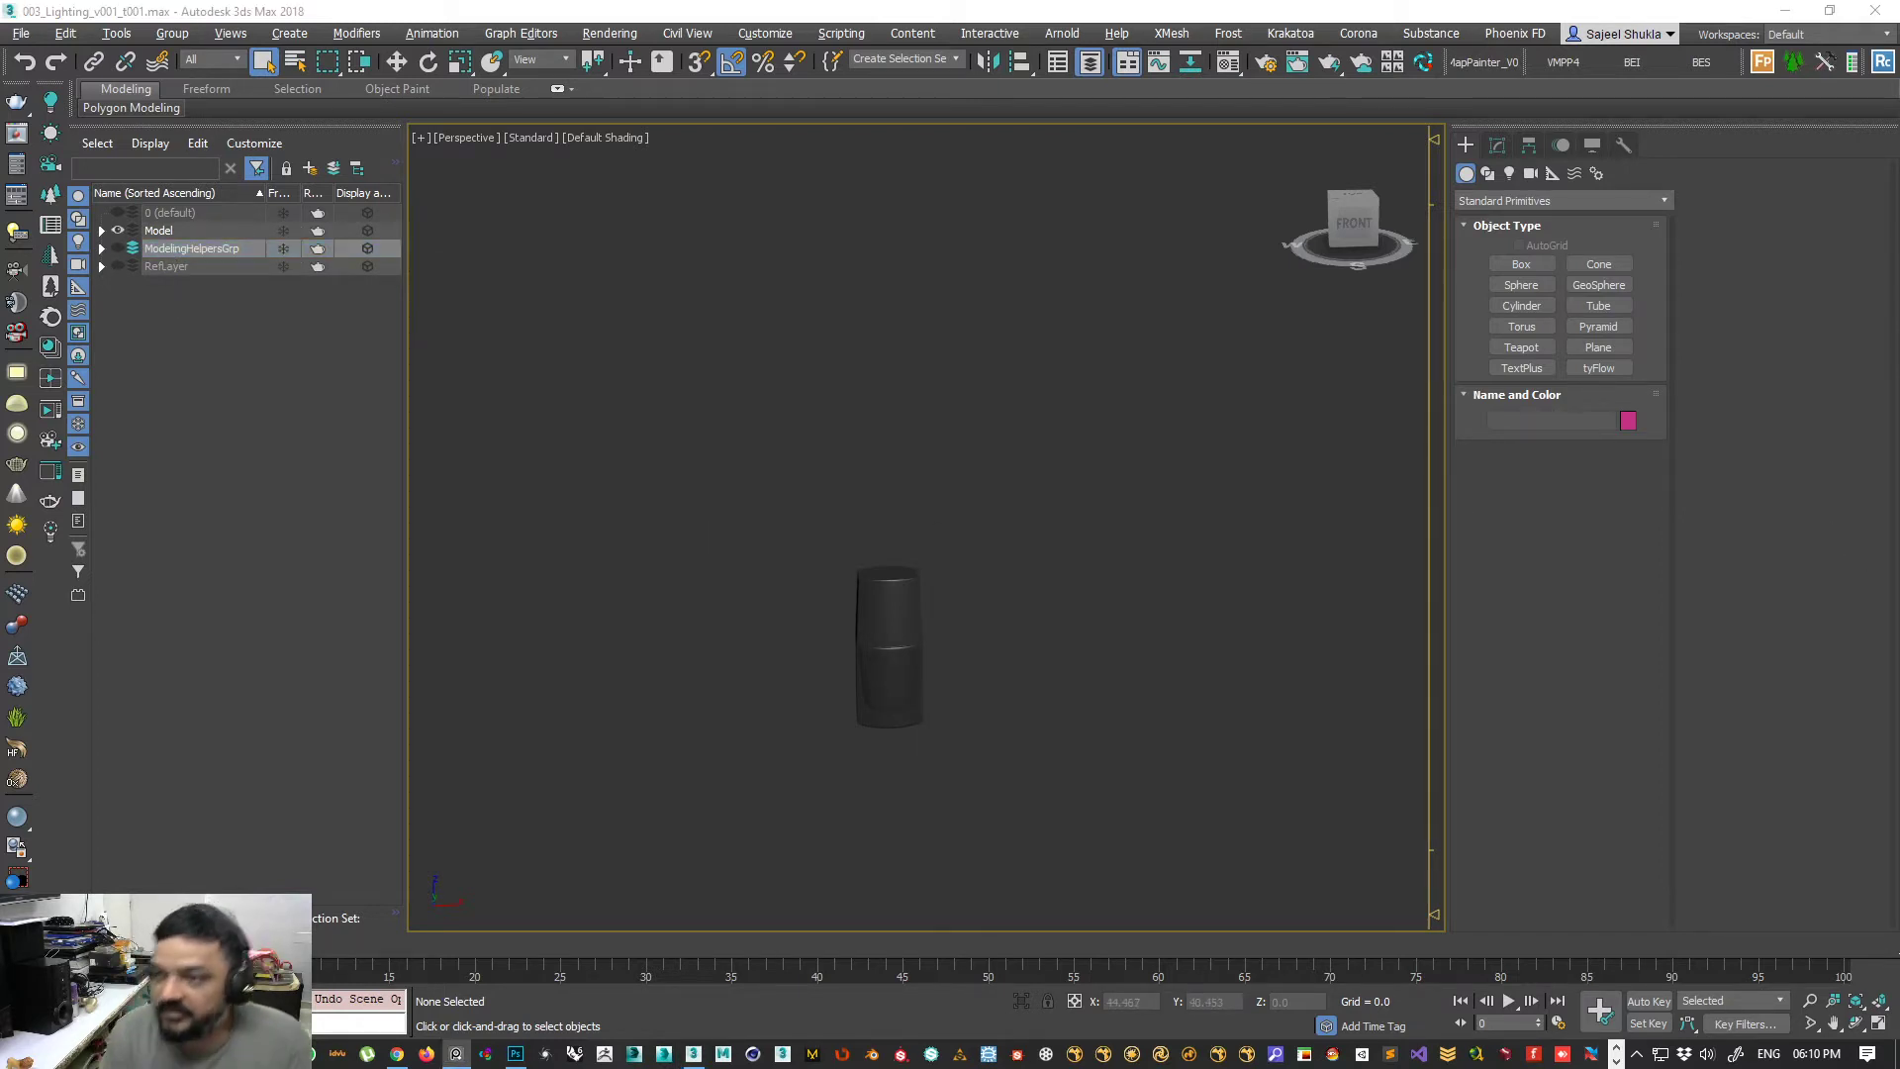
- Turn on the home grid in the perspective view and frame the bottle standing on it from an angle
middle_click_drag(940, 601, 1000, 635, "alt")
scroll(1024, 656, "down", 4)
key("g")
middle_click_drag(1017, 804, 920, 787, "alt")
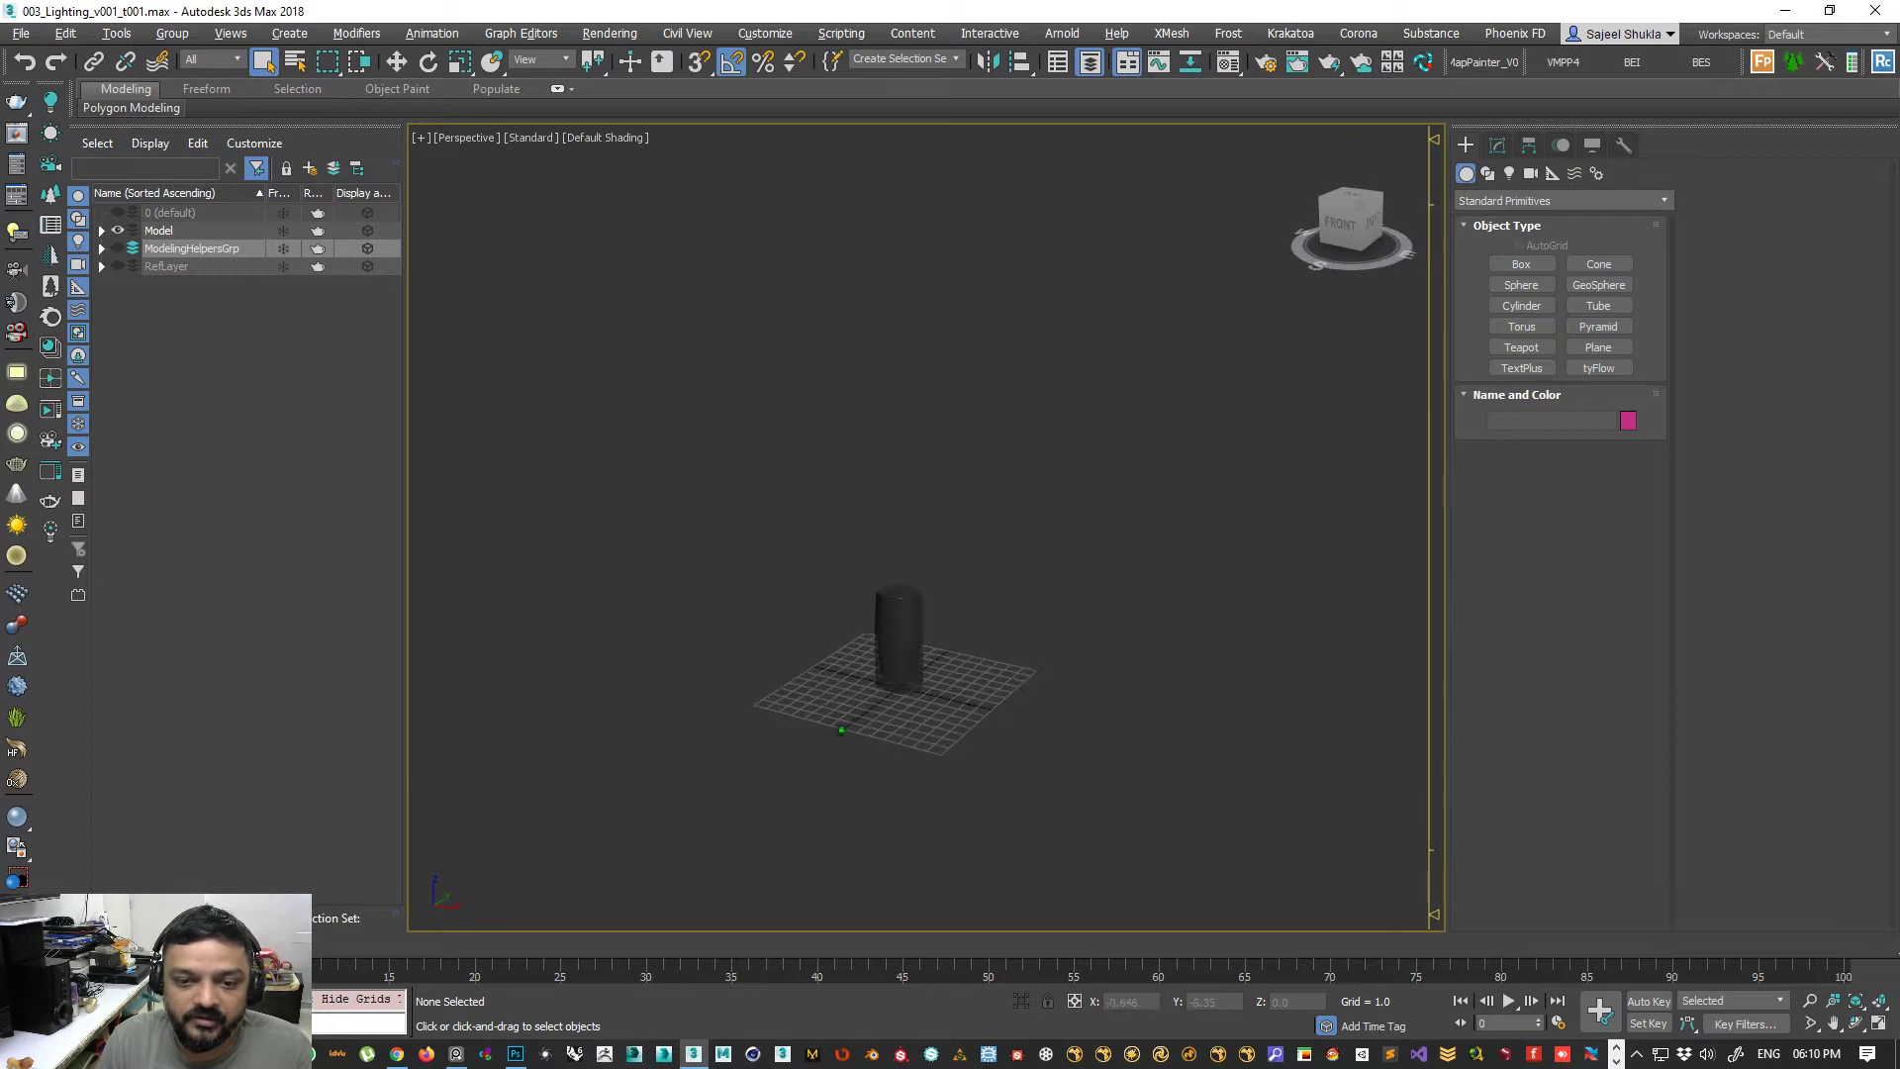
scroll(958, 663, "up", 4)
middle_click_drag(1125, 570, 1041, 603, "alt")
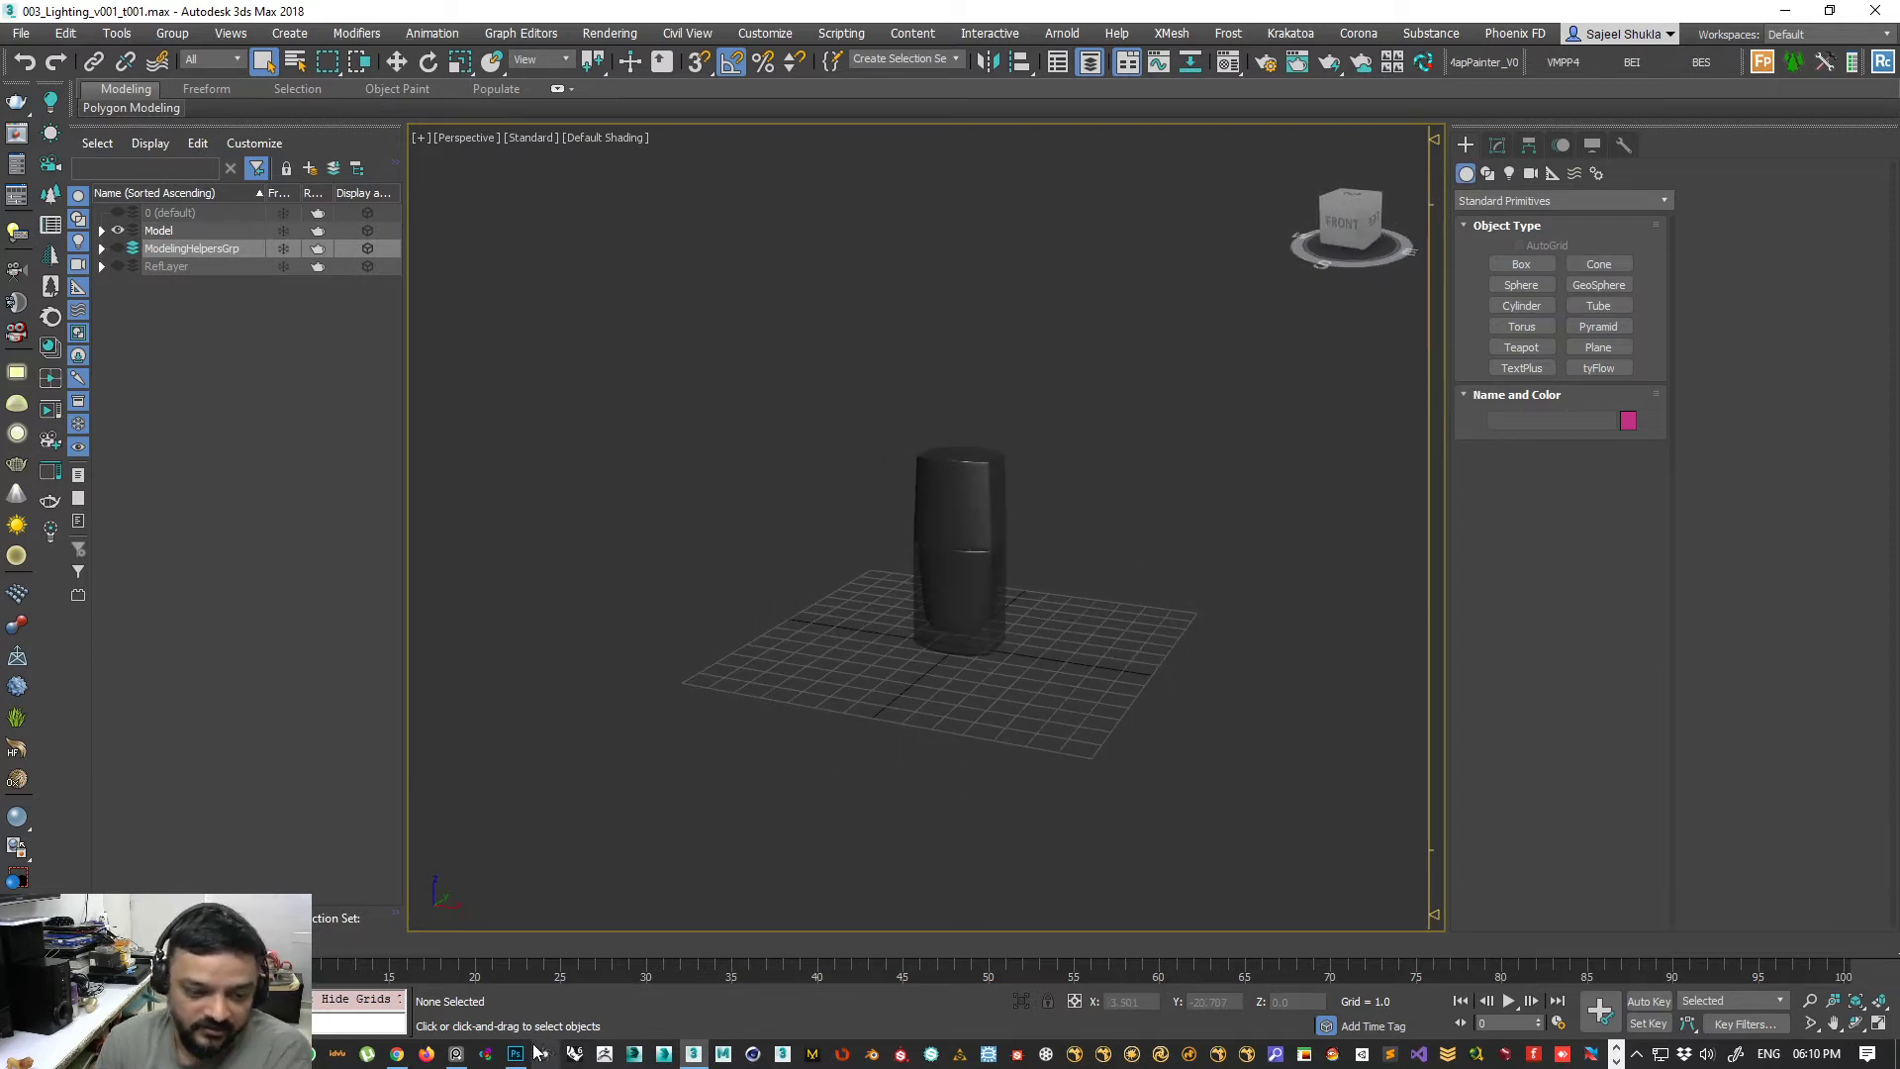
- Switch to the reference image board and look over the collected nail polish and product photos
left_click(458, 1057)
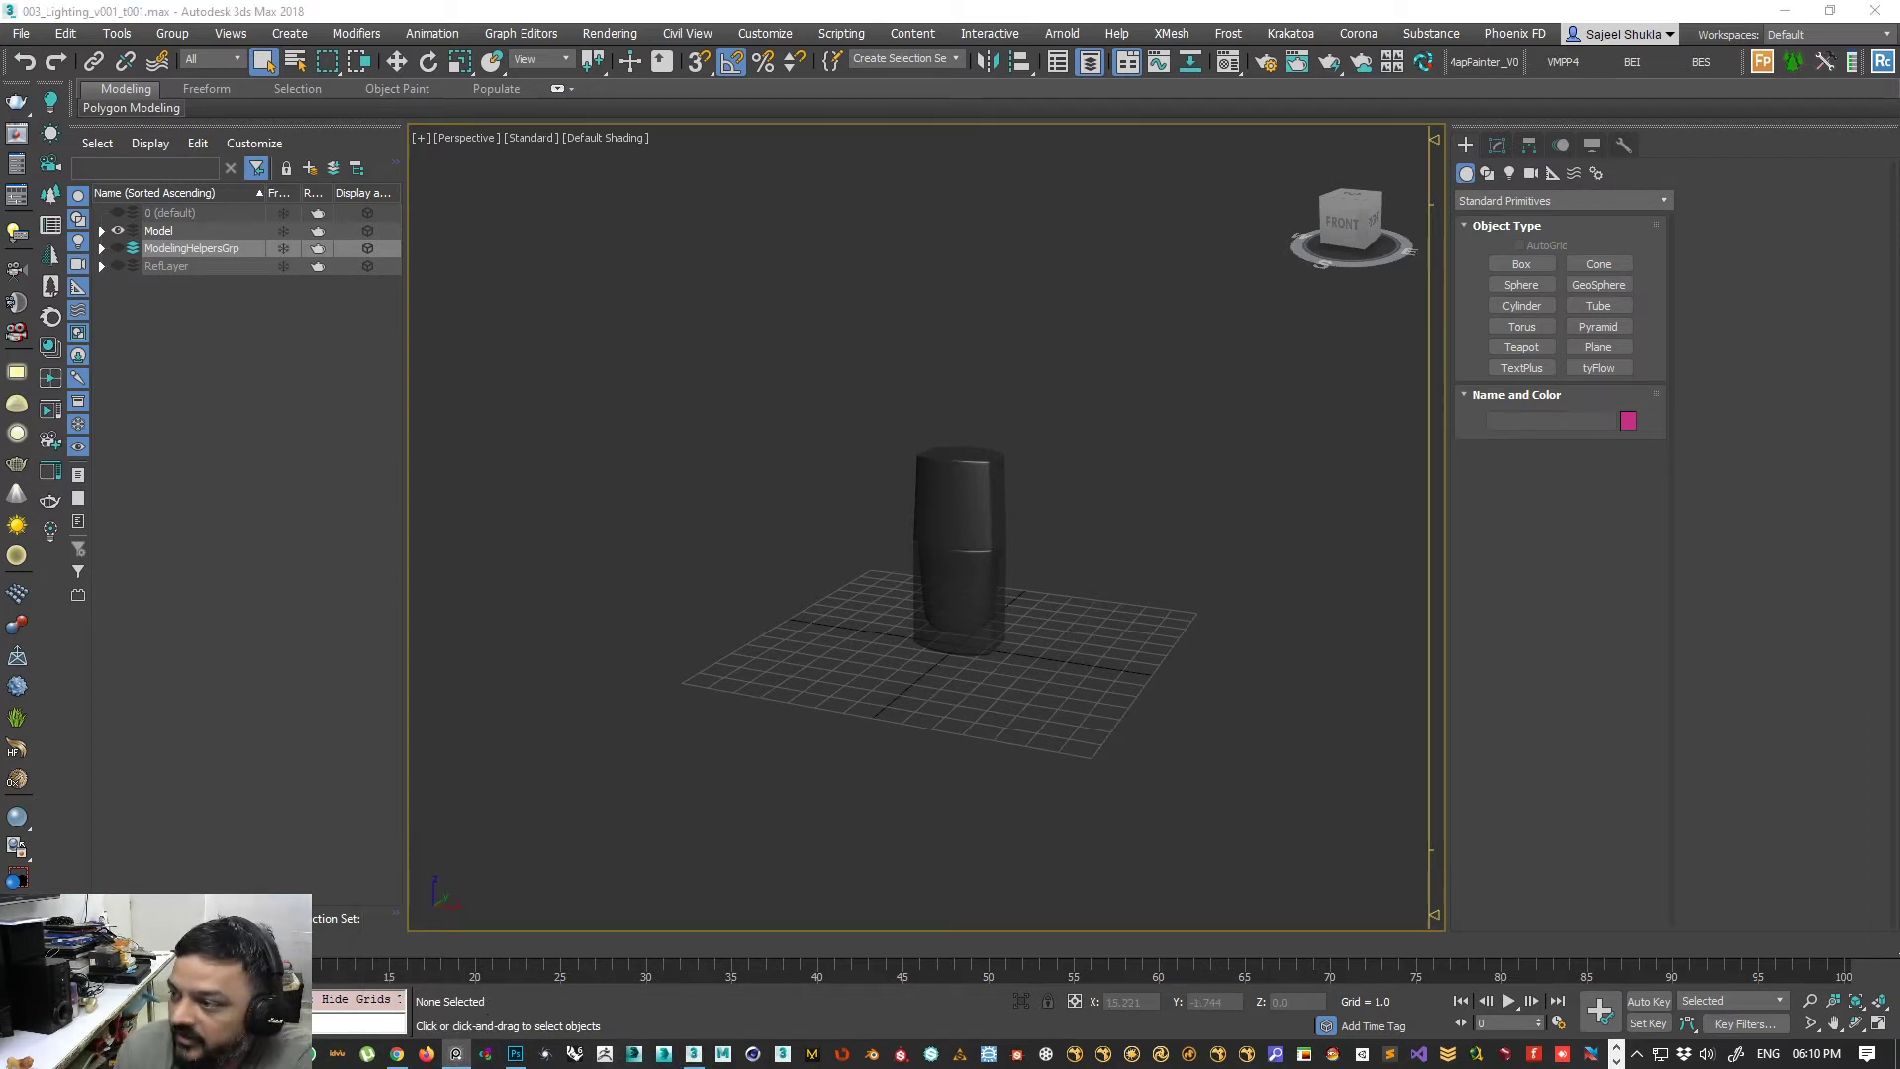
scroll(762, 591, "down", 5)
scroll(731, 631, "up", 5)
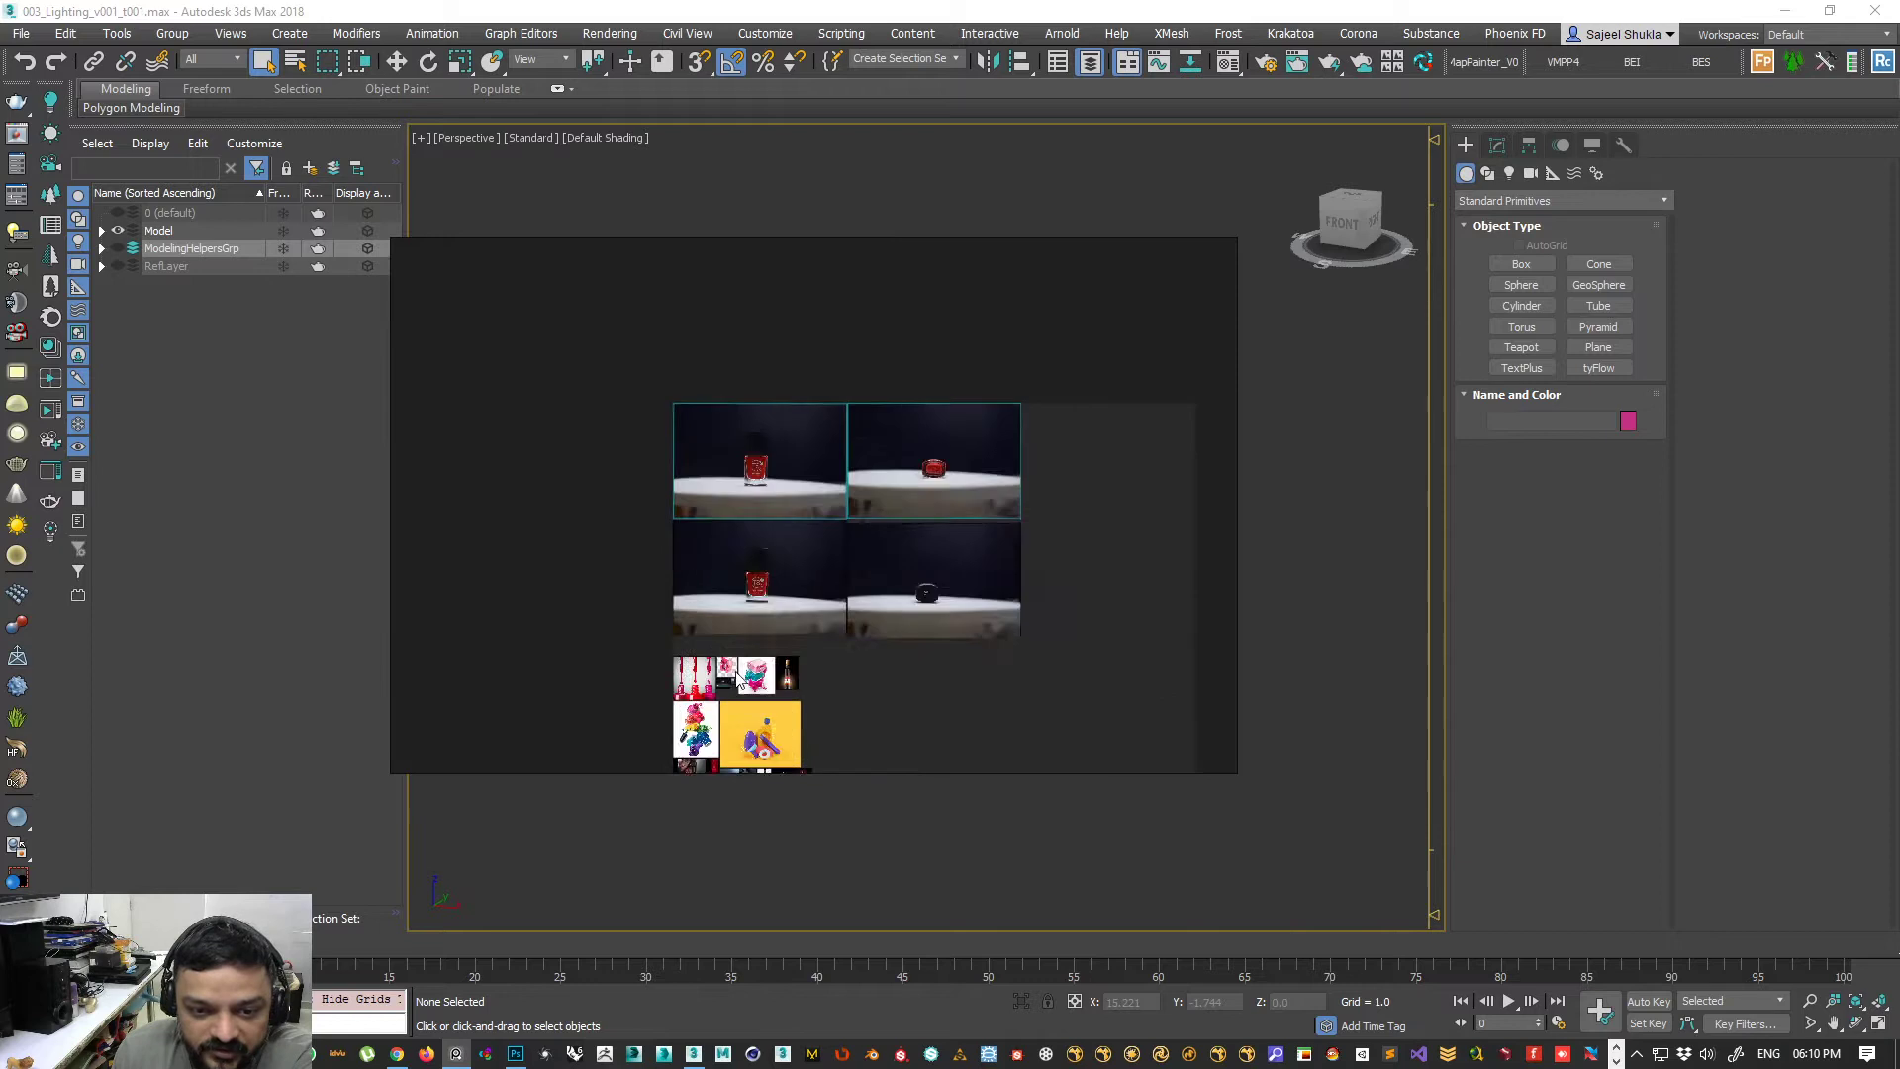
scroll(812, 473, "up", 8)
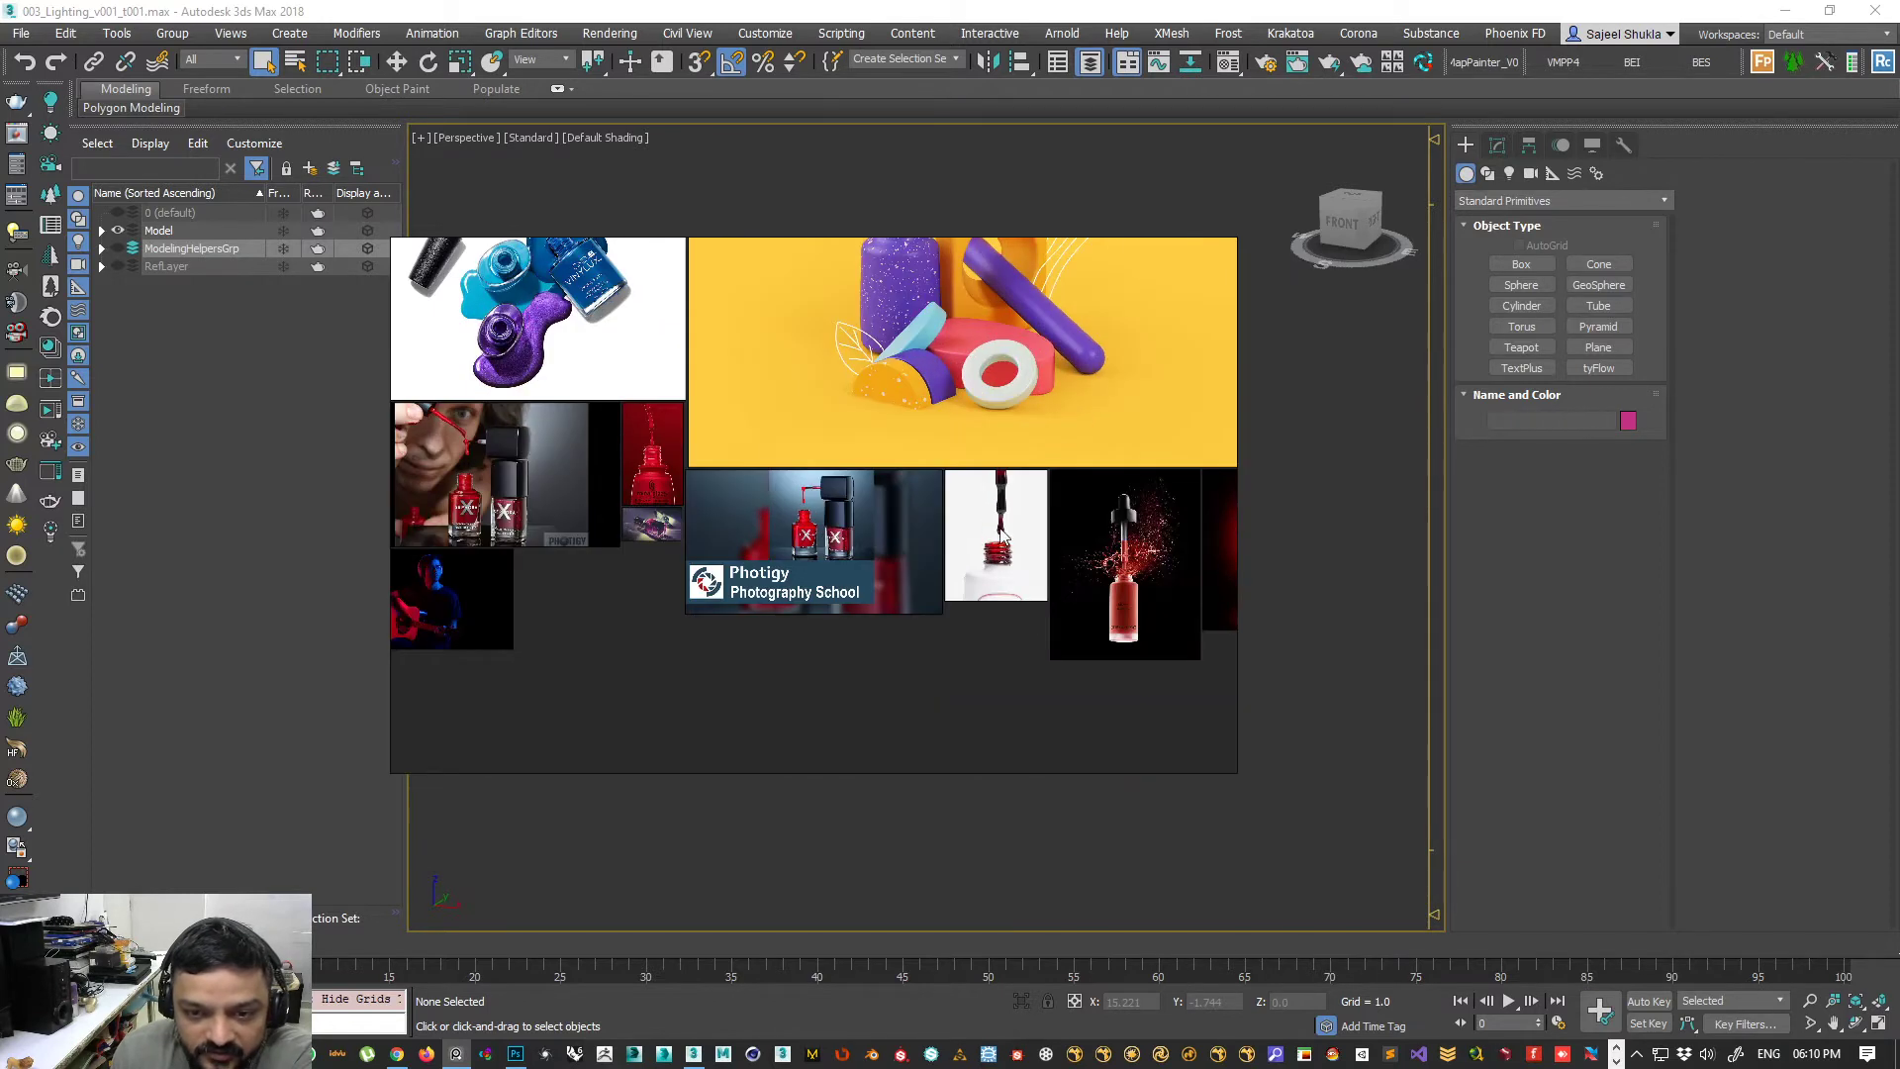
scroll(828, 553, "up", 2)
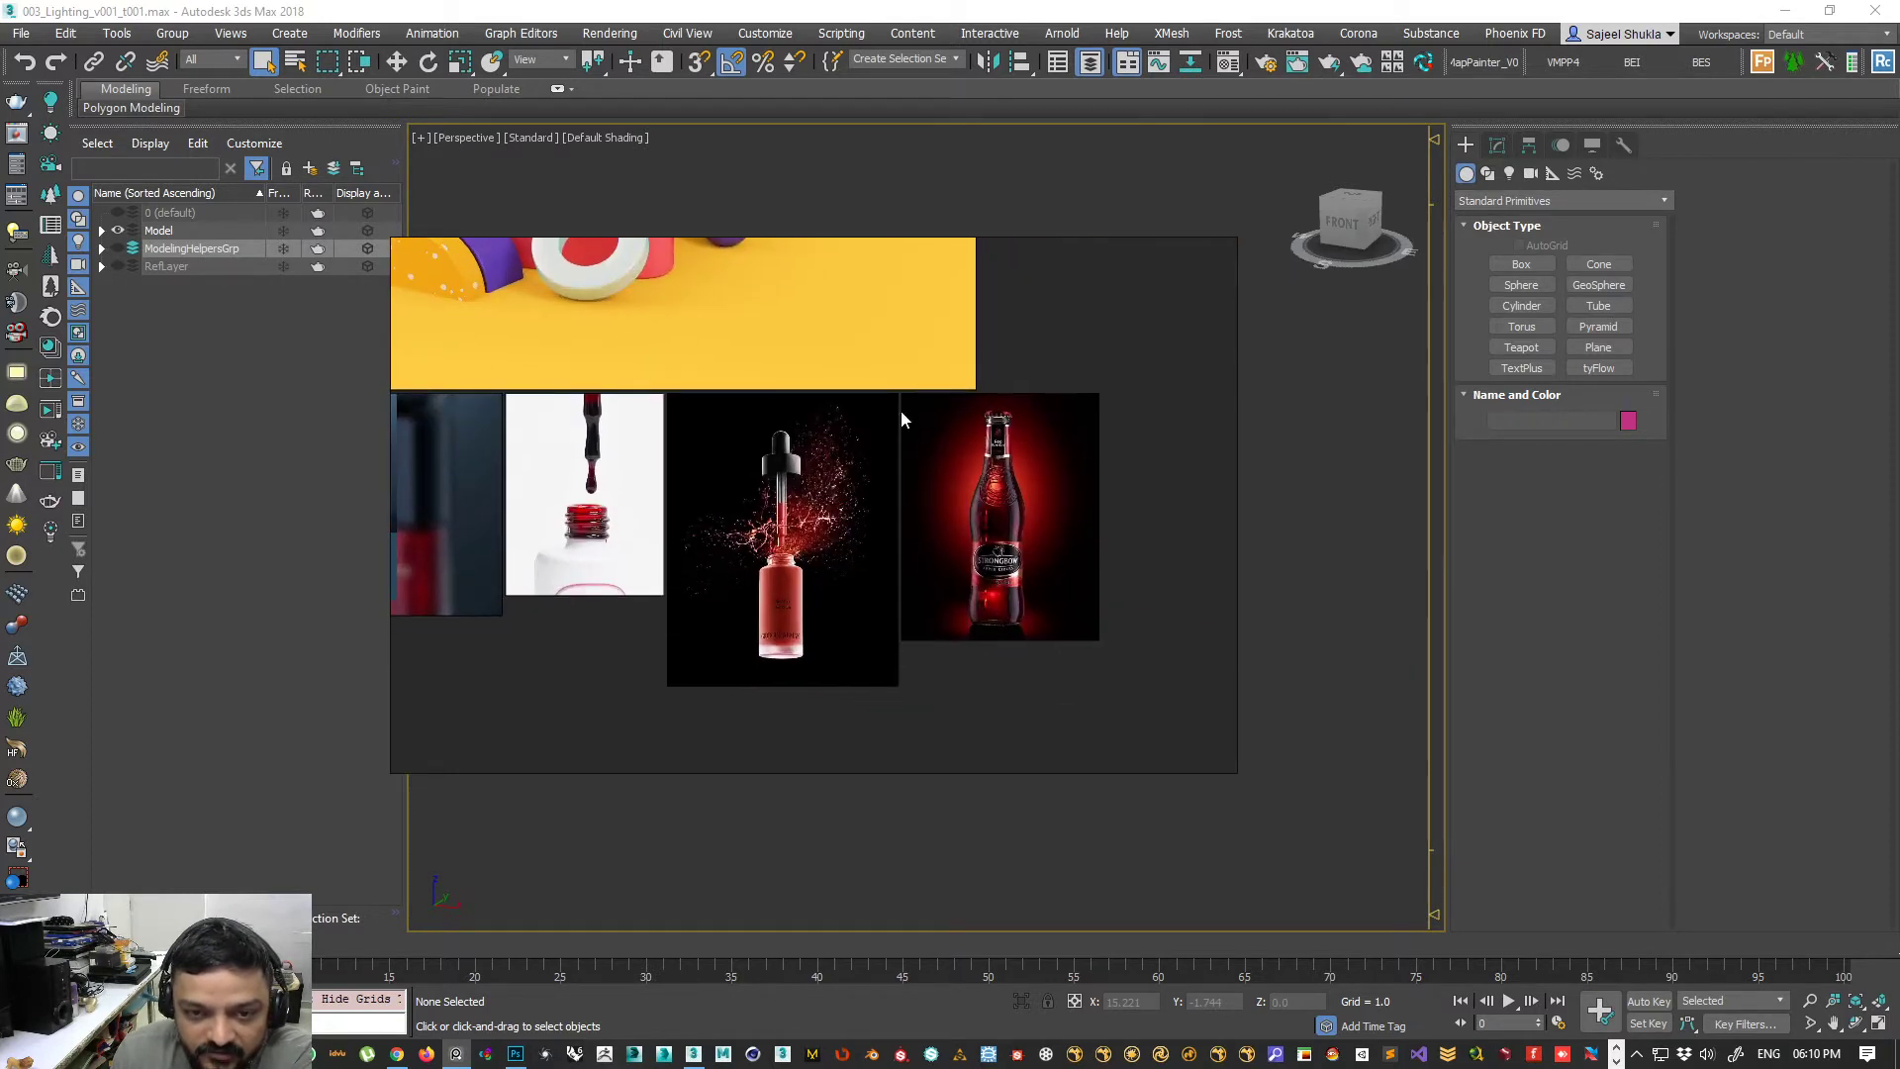
scroll(928, 567, "up", 3)
scroll(929, 567, "down", 3)
middle_click_drag(730, 547, 1081, 550)
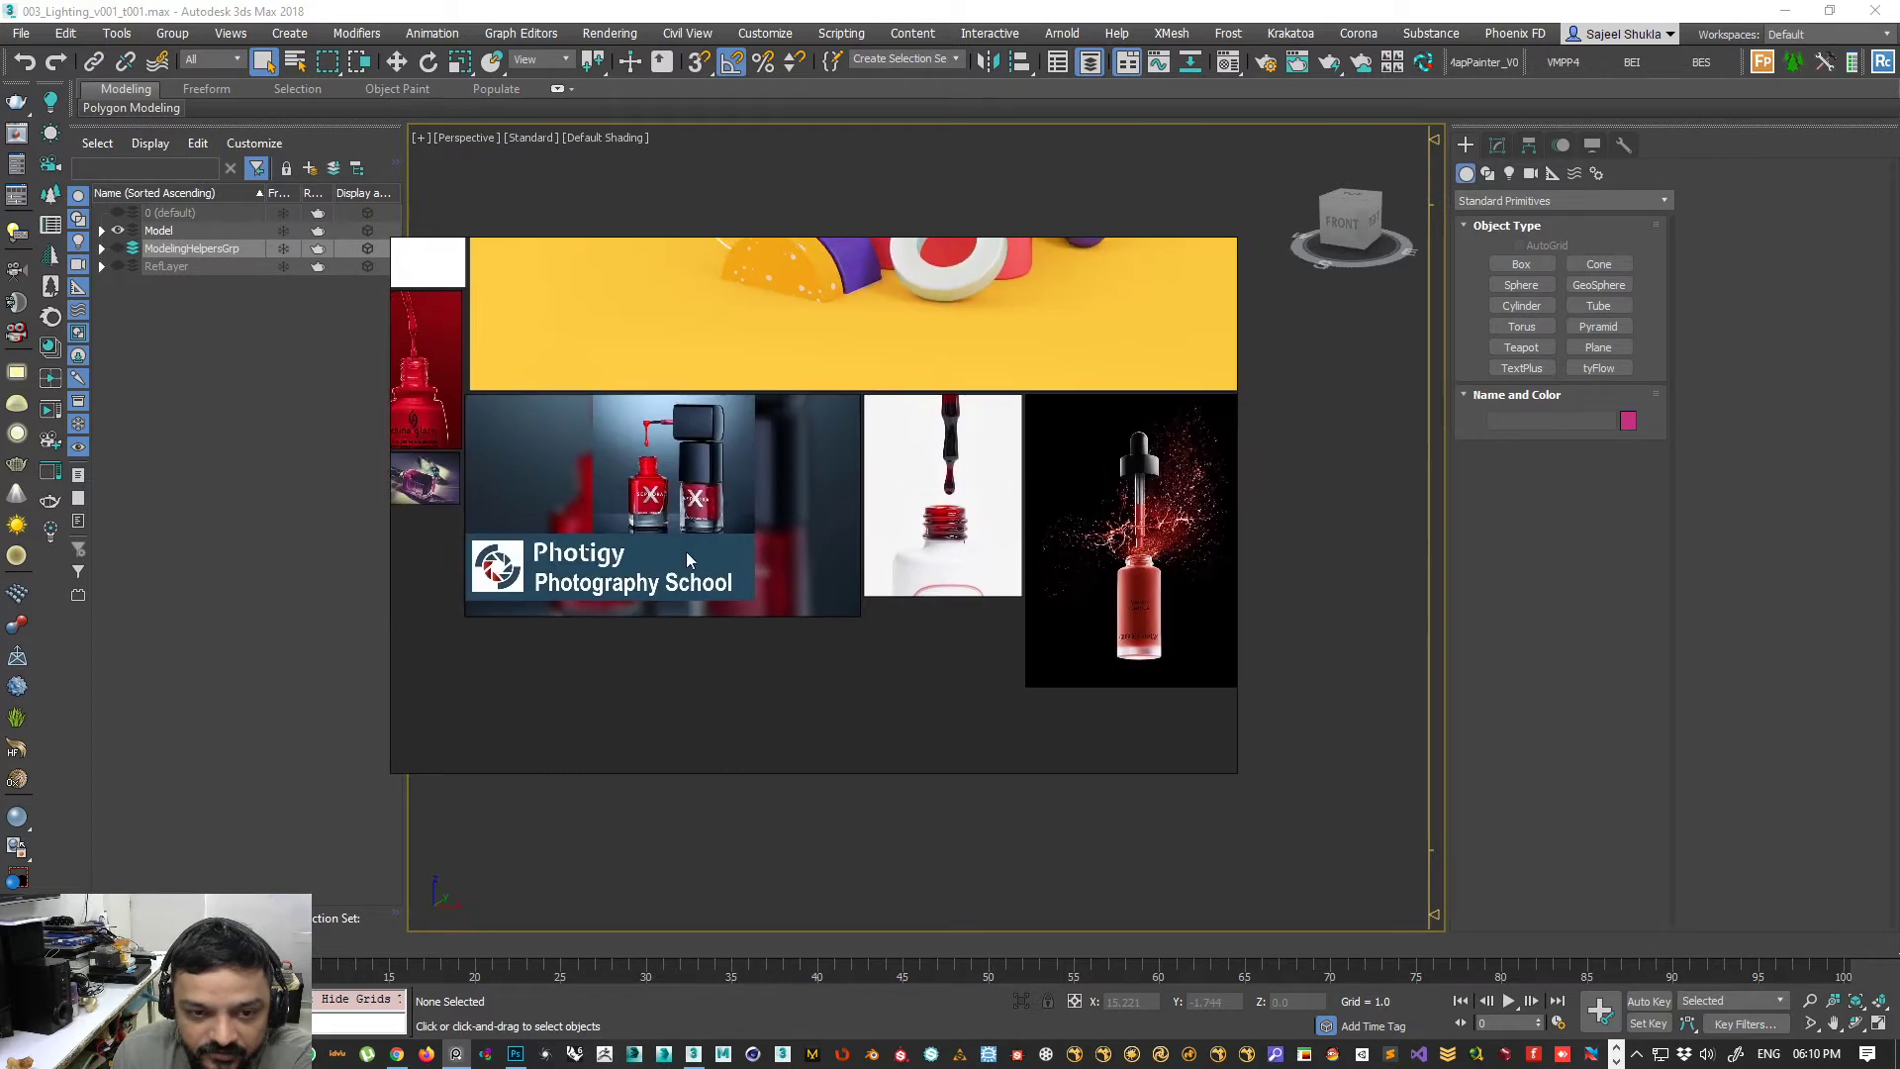
- Examine up close the lighting on the red Sephora bottles in the Photigy banner and the portrait photo on the reference board
middle_click_drag(658, 510, 714, 530)
scroll(714, 530, "up", 4)
scroll(715, 530, "up", 2)
scroll(645, 477, "down", 2)
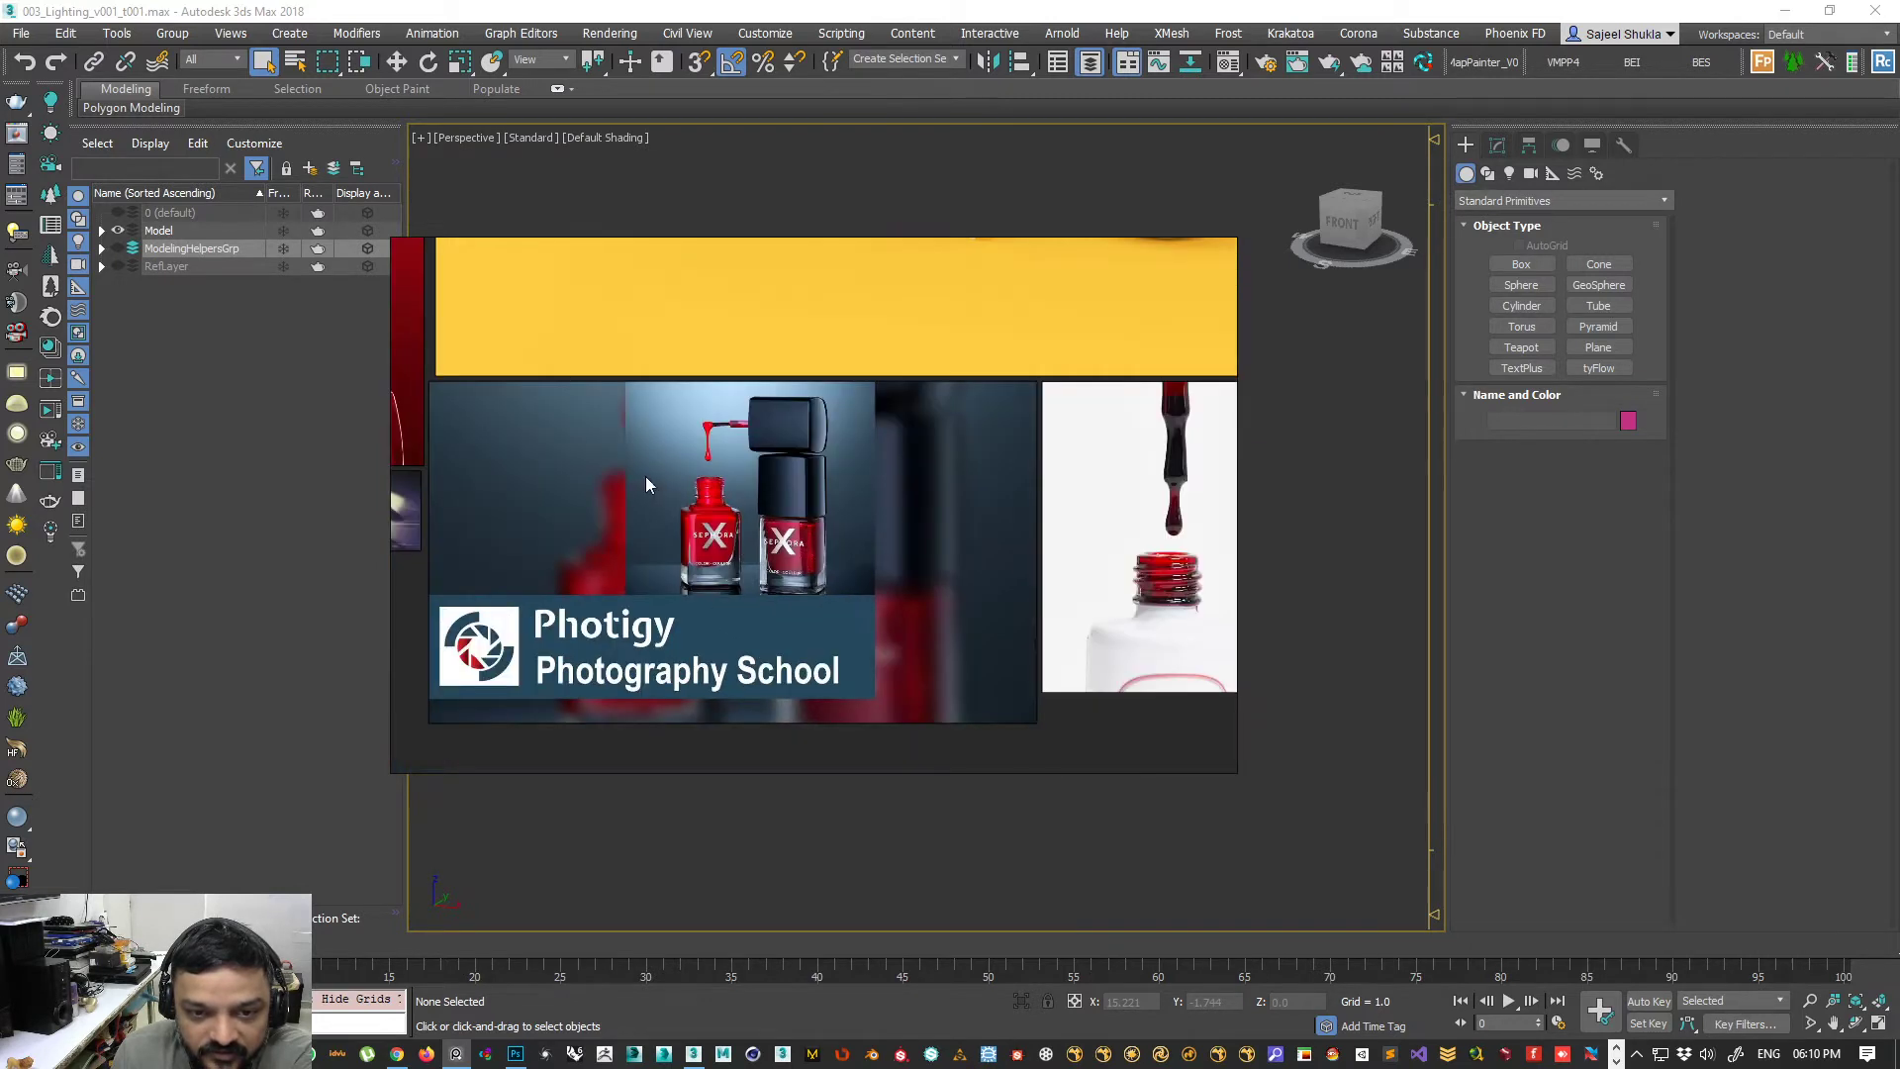
scroll(732, 401, "up", 3)
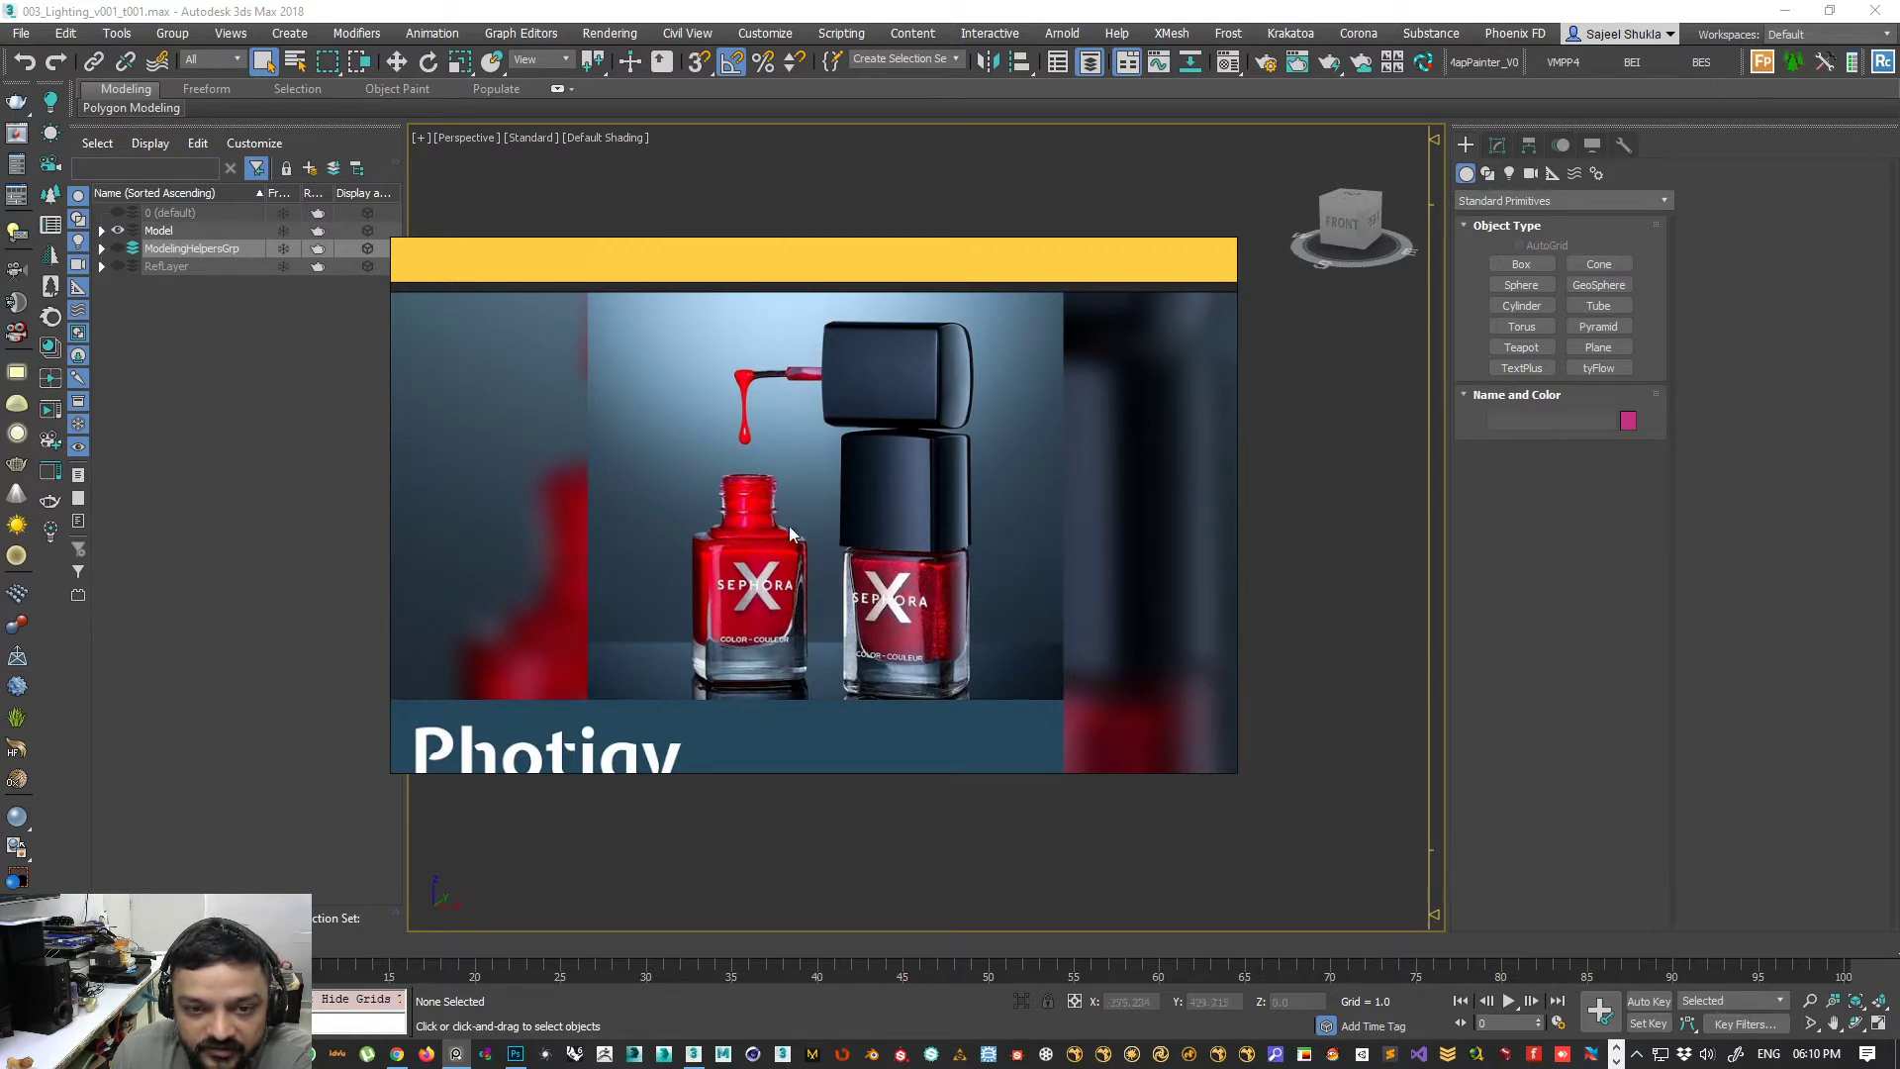
scroll(673, 540, "down", 3)
scroll(749, 528, "up", 4)
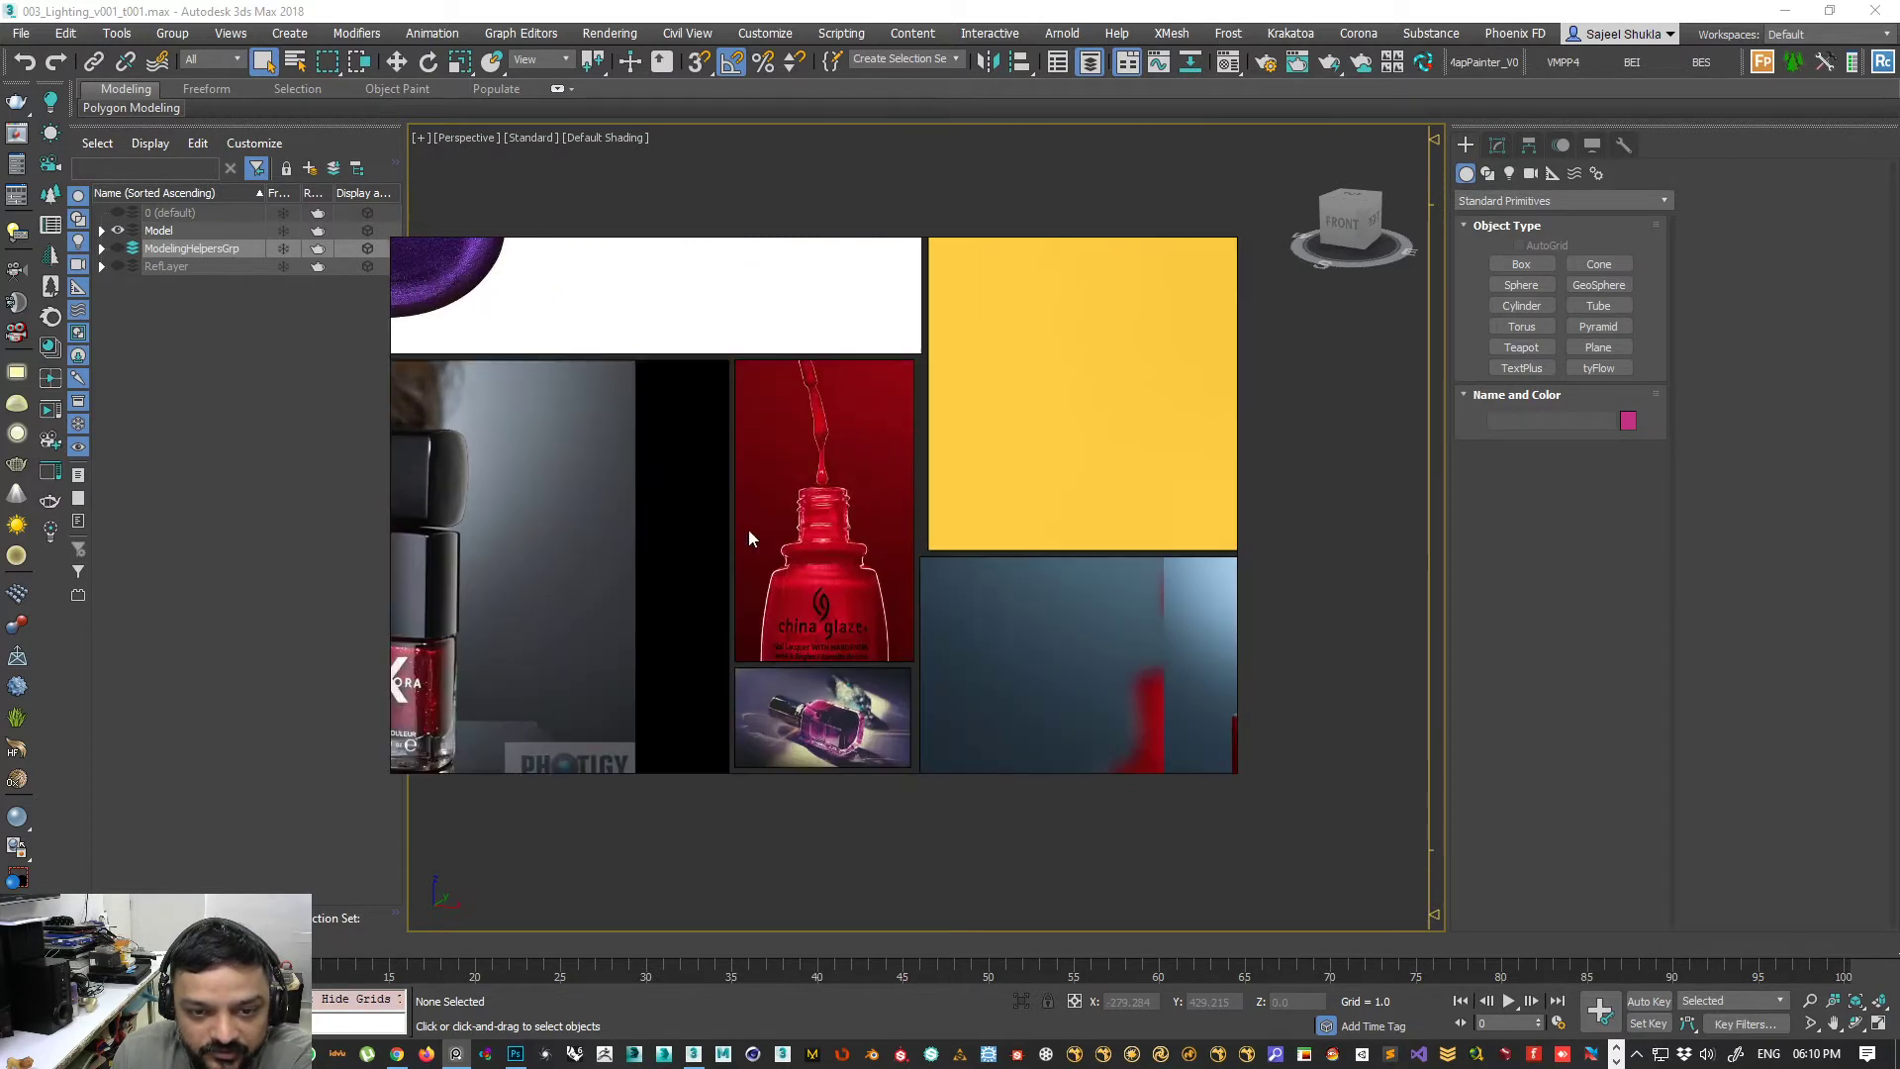
scroll(775, 507, "down", 3)
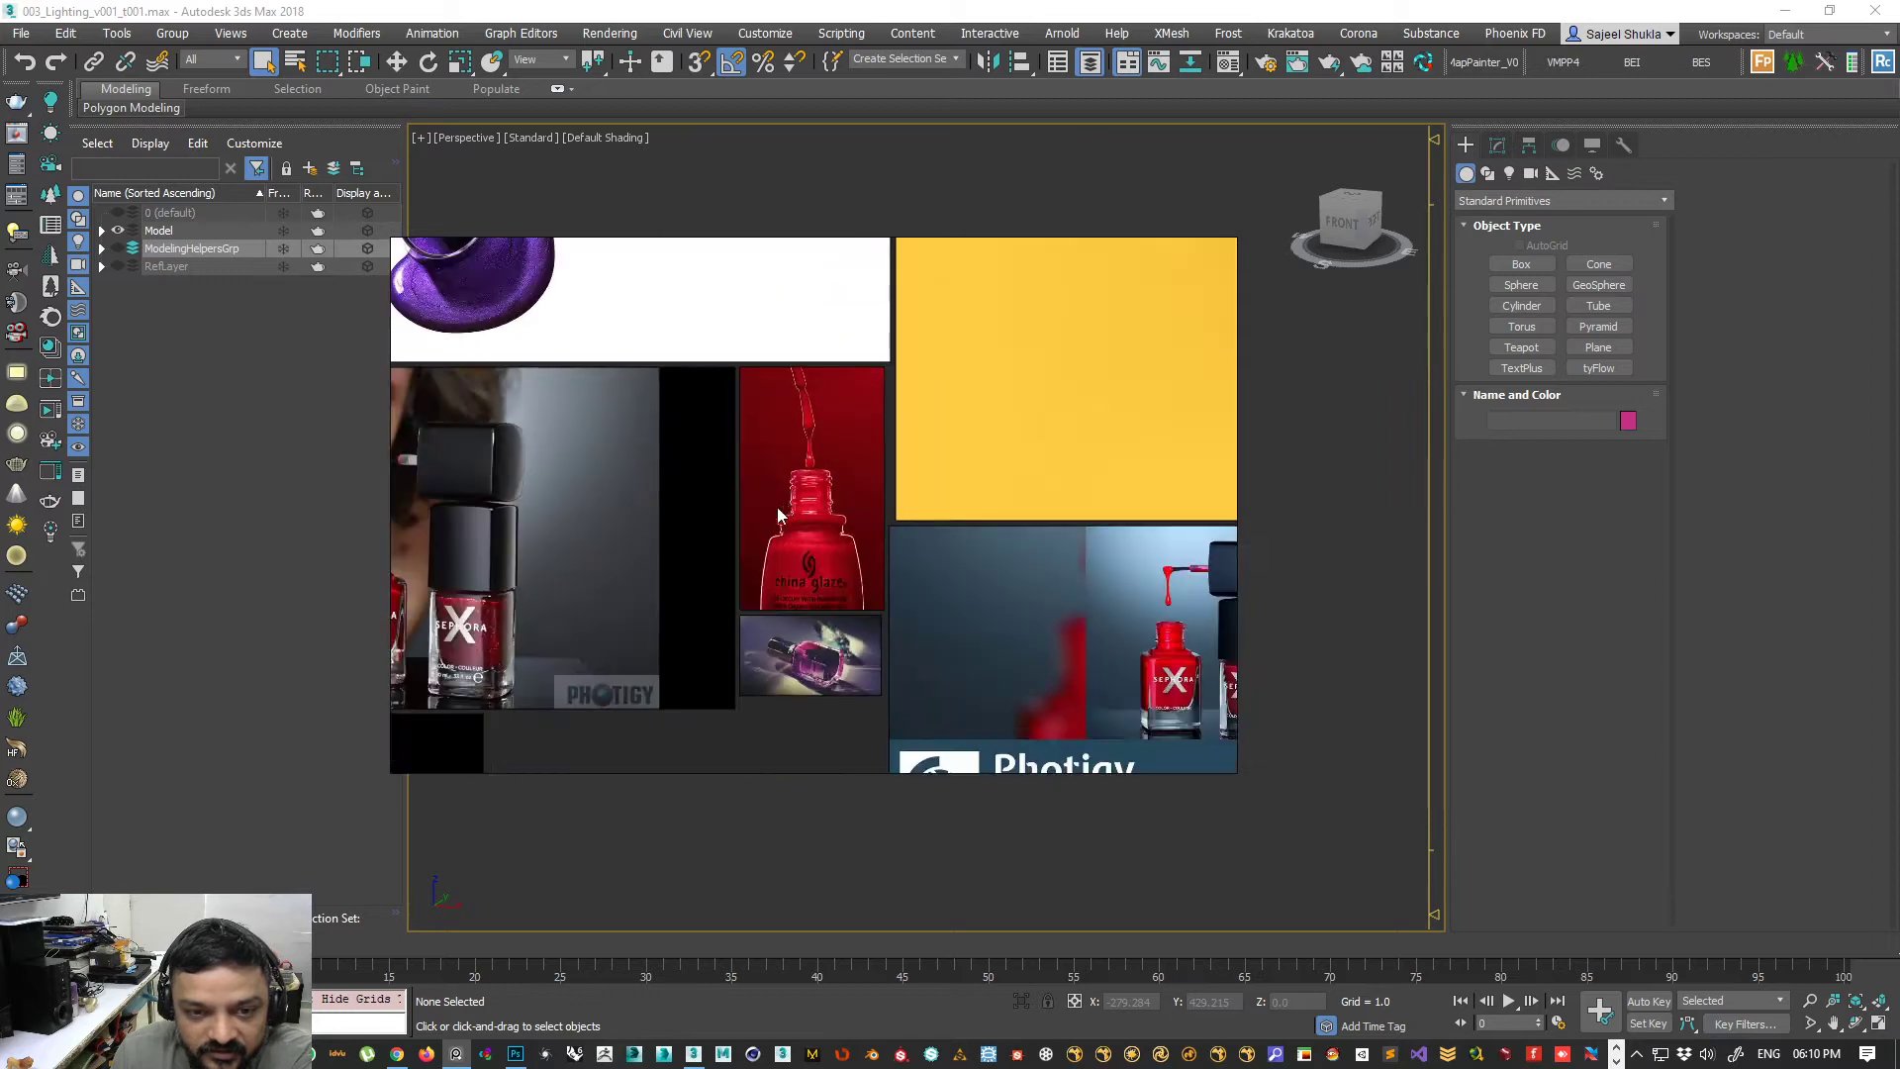
scroll(762, 521, "up", 3)
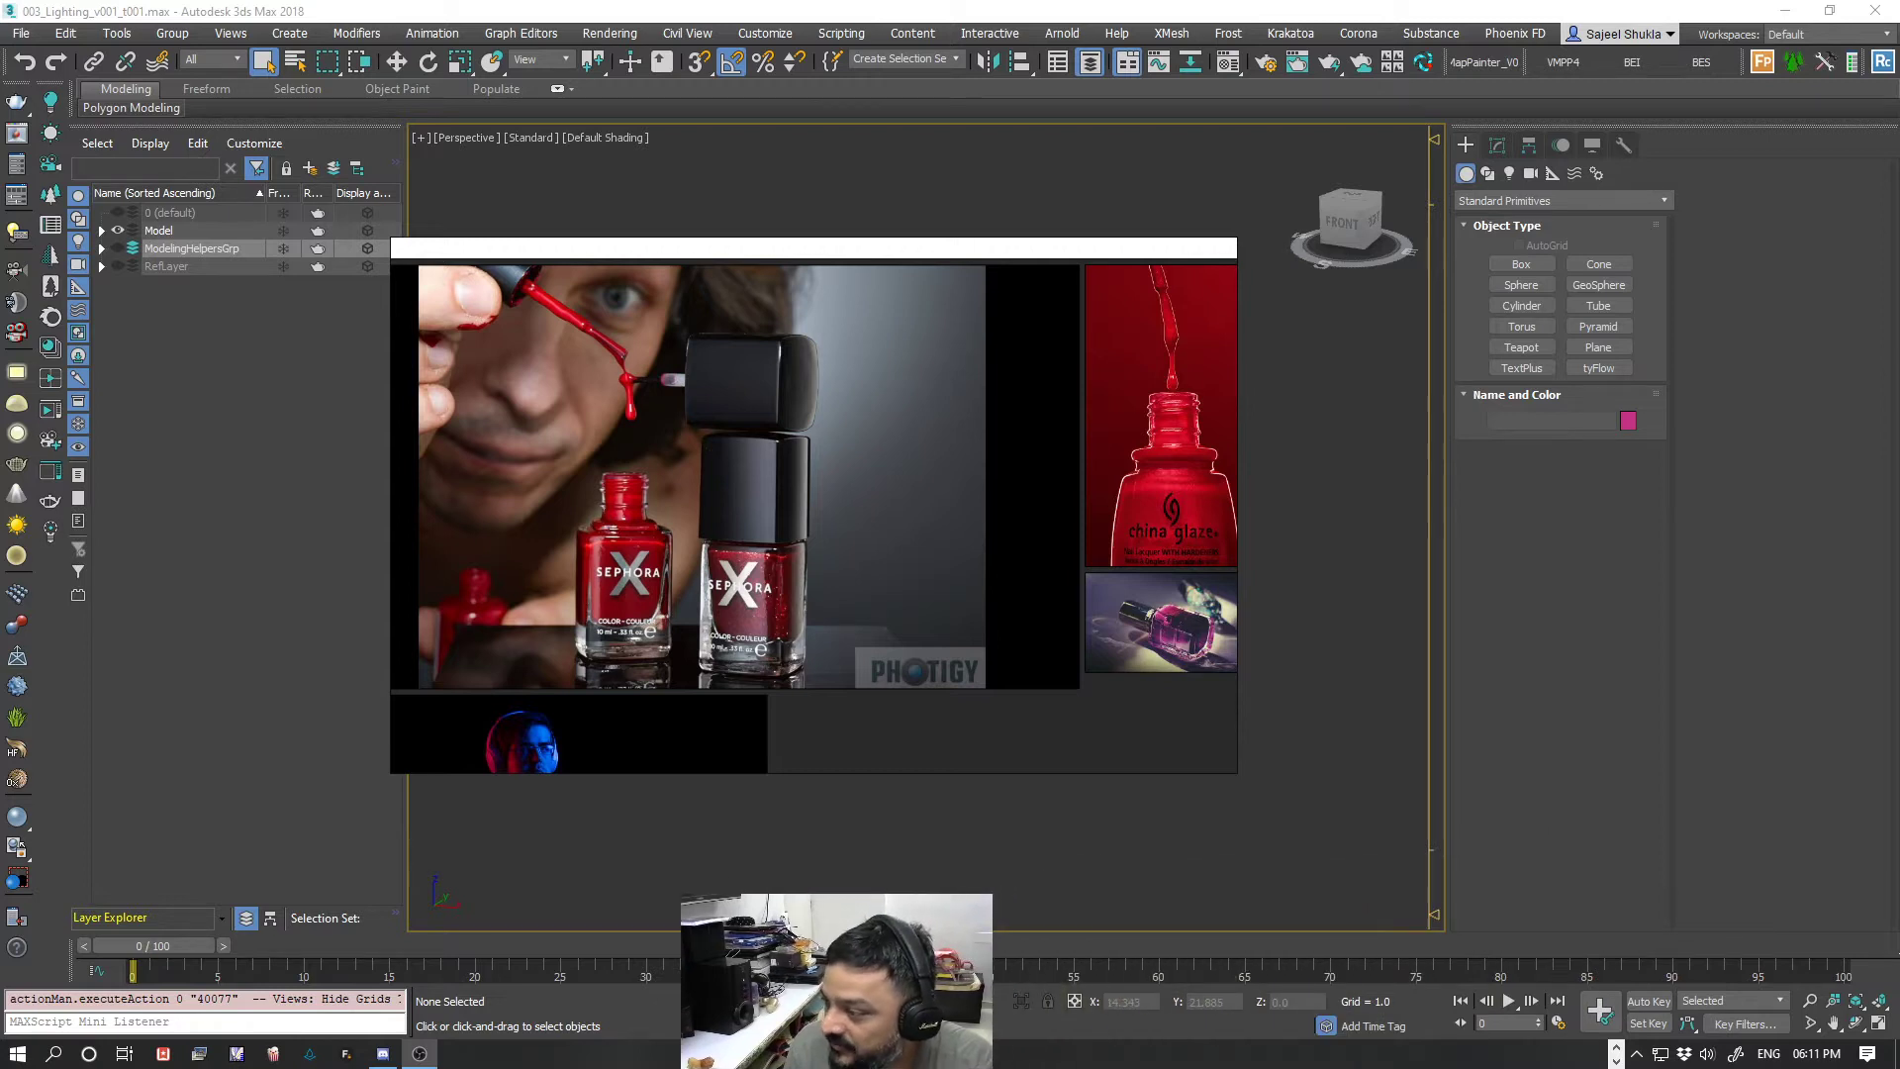
middle_click_drag(603, 458, 651, 463)
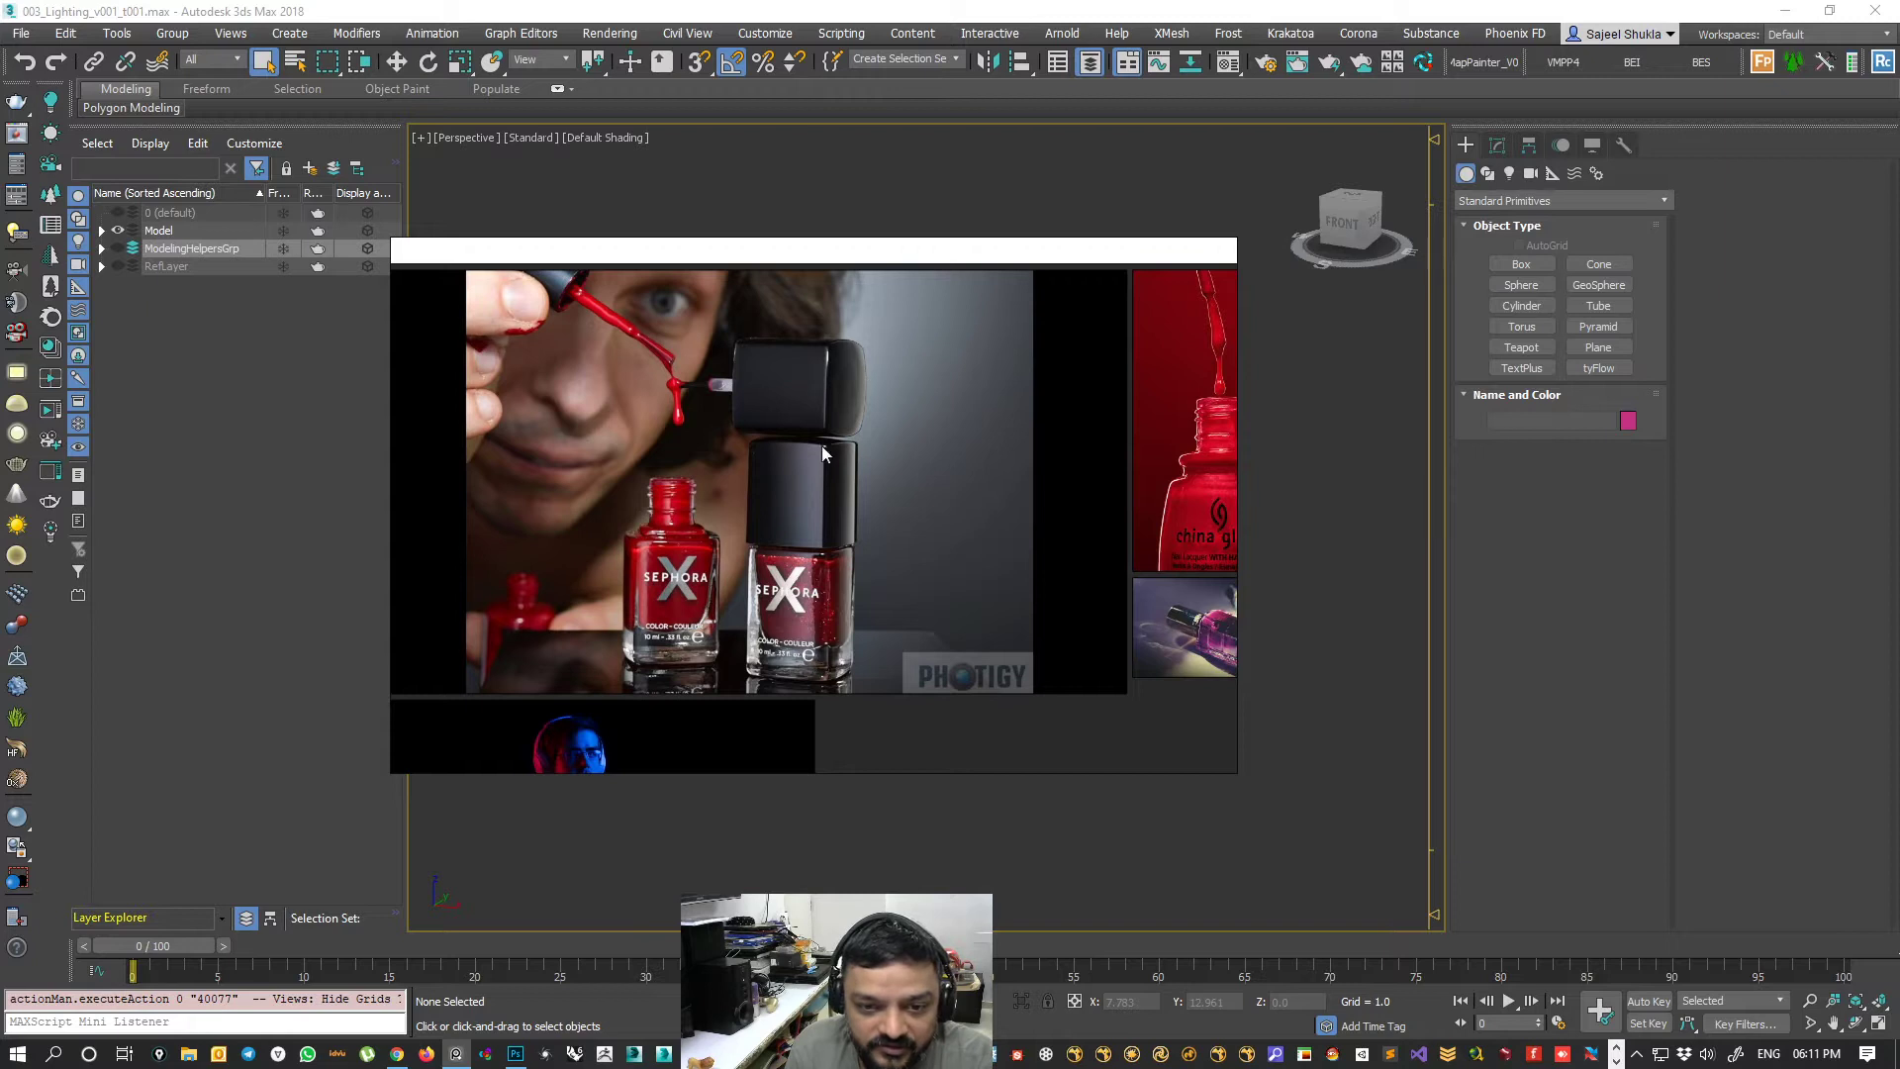
- Move the Photigy Photography School image beside the portrait photo and compare the two bottle shots
middle_click_drag(824, 453, 622, 426)
scroll(693, 477, "down", 4)
left_click_drag(1090, 659, 792, 550)
middle_click_drag(812, 602, 1057, 598)
left_click_drag(1009, 576, 1062, 550)
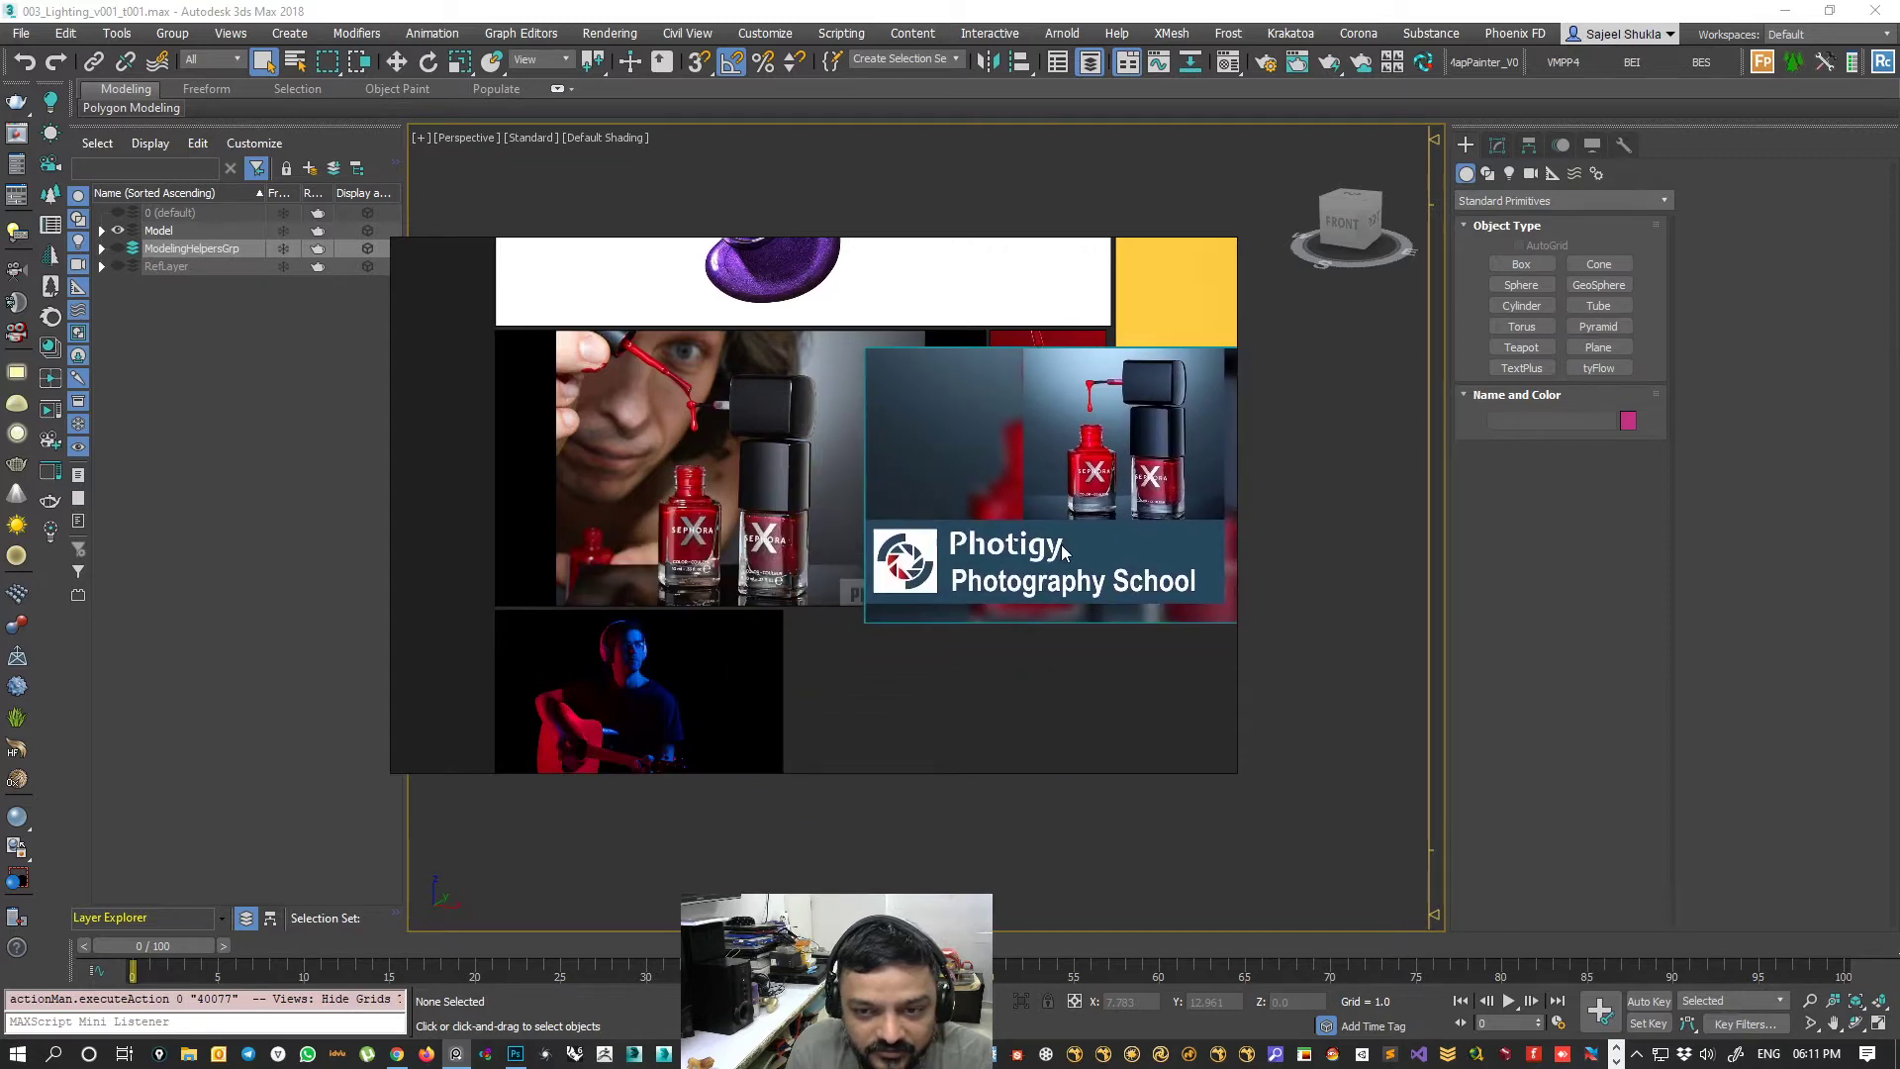
scroll(897, 536, "up", 2)
middle_click_drag(909, 544, 801, 574)
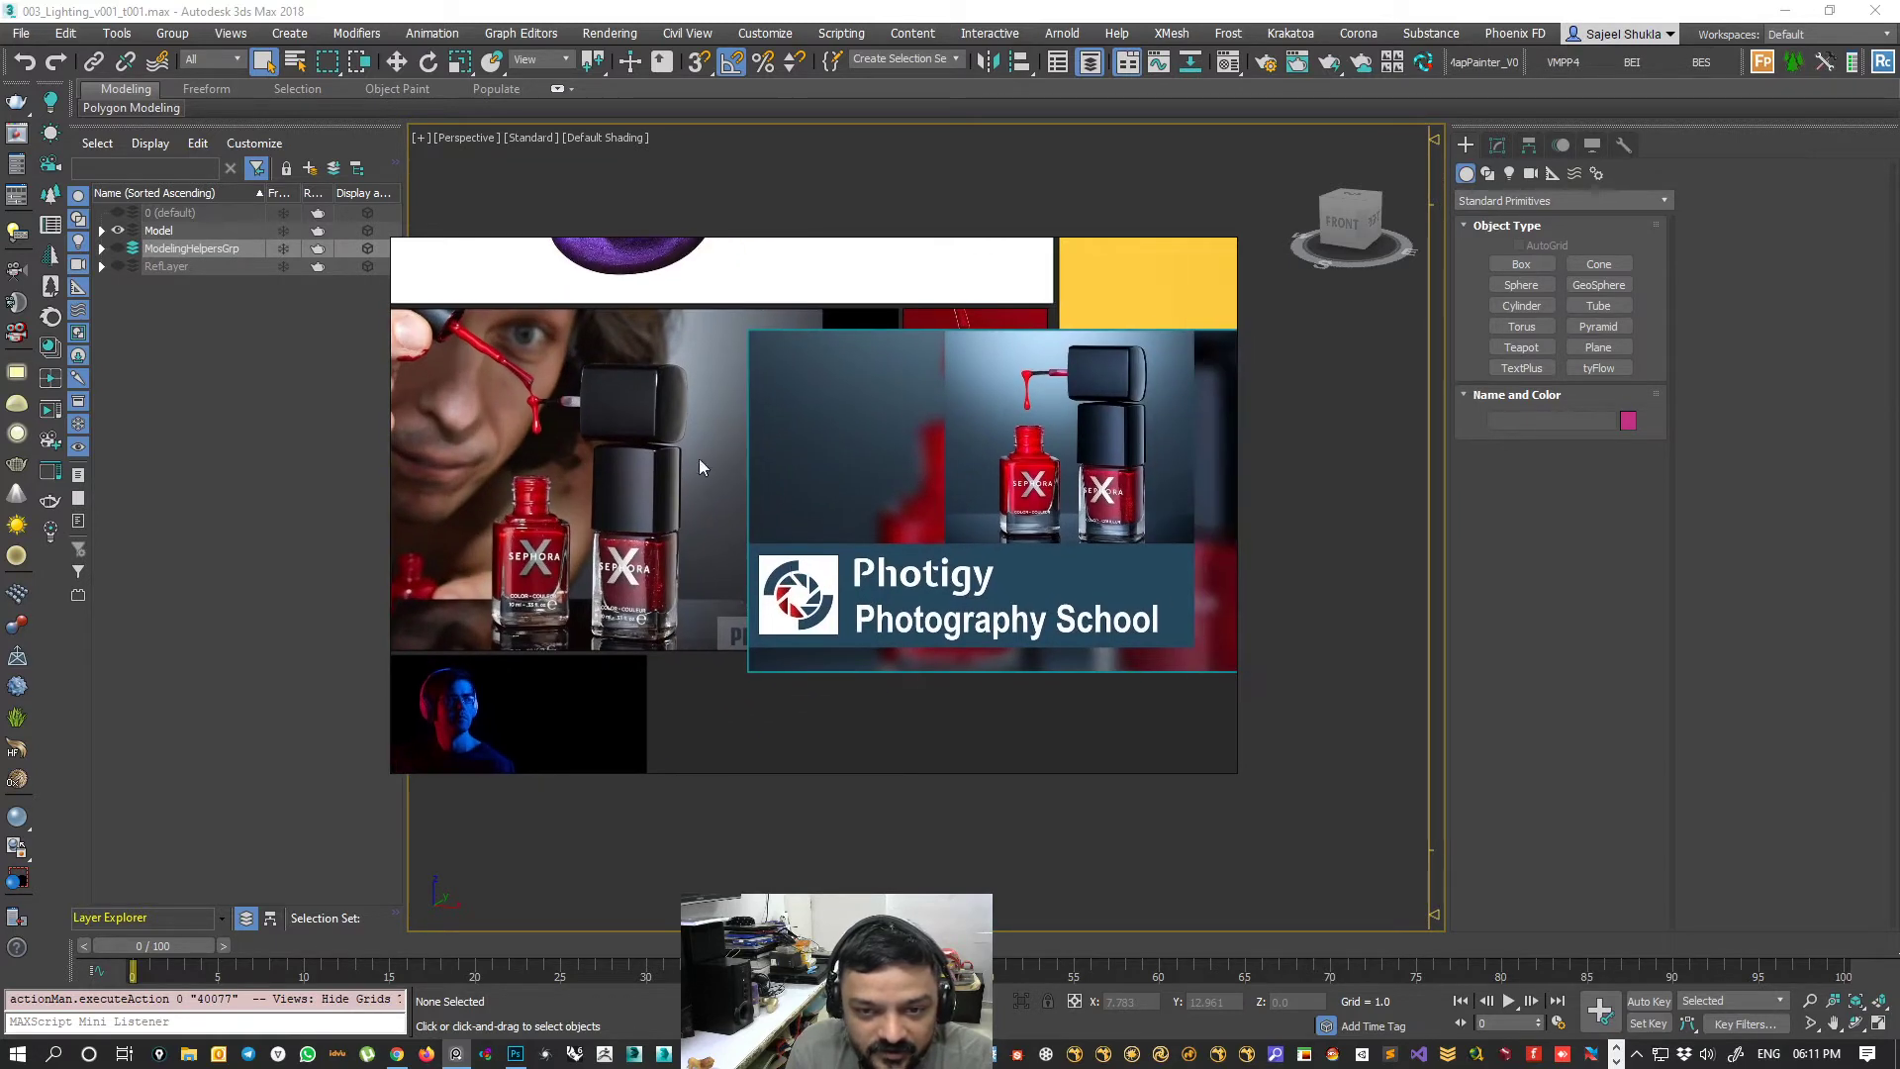
middle_click_drag(641, 480, 718, 503)
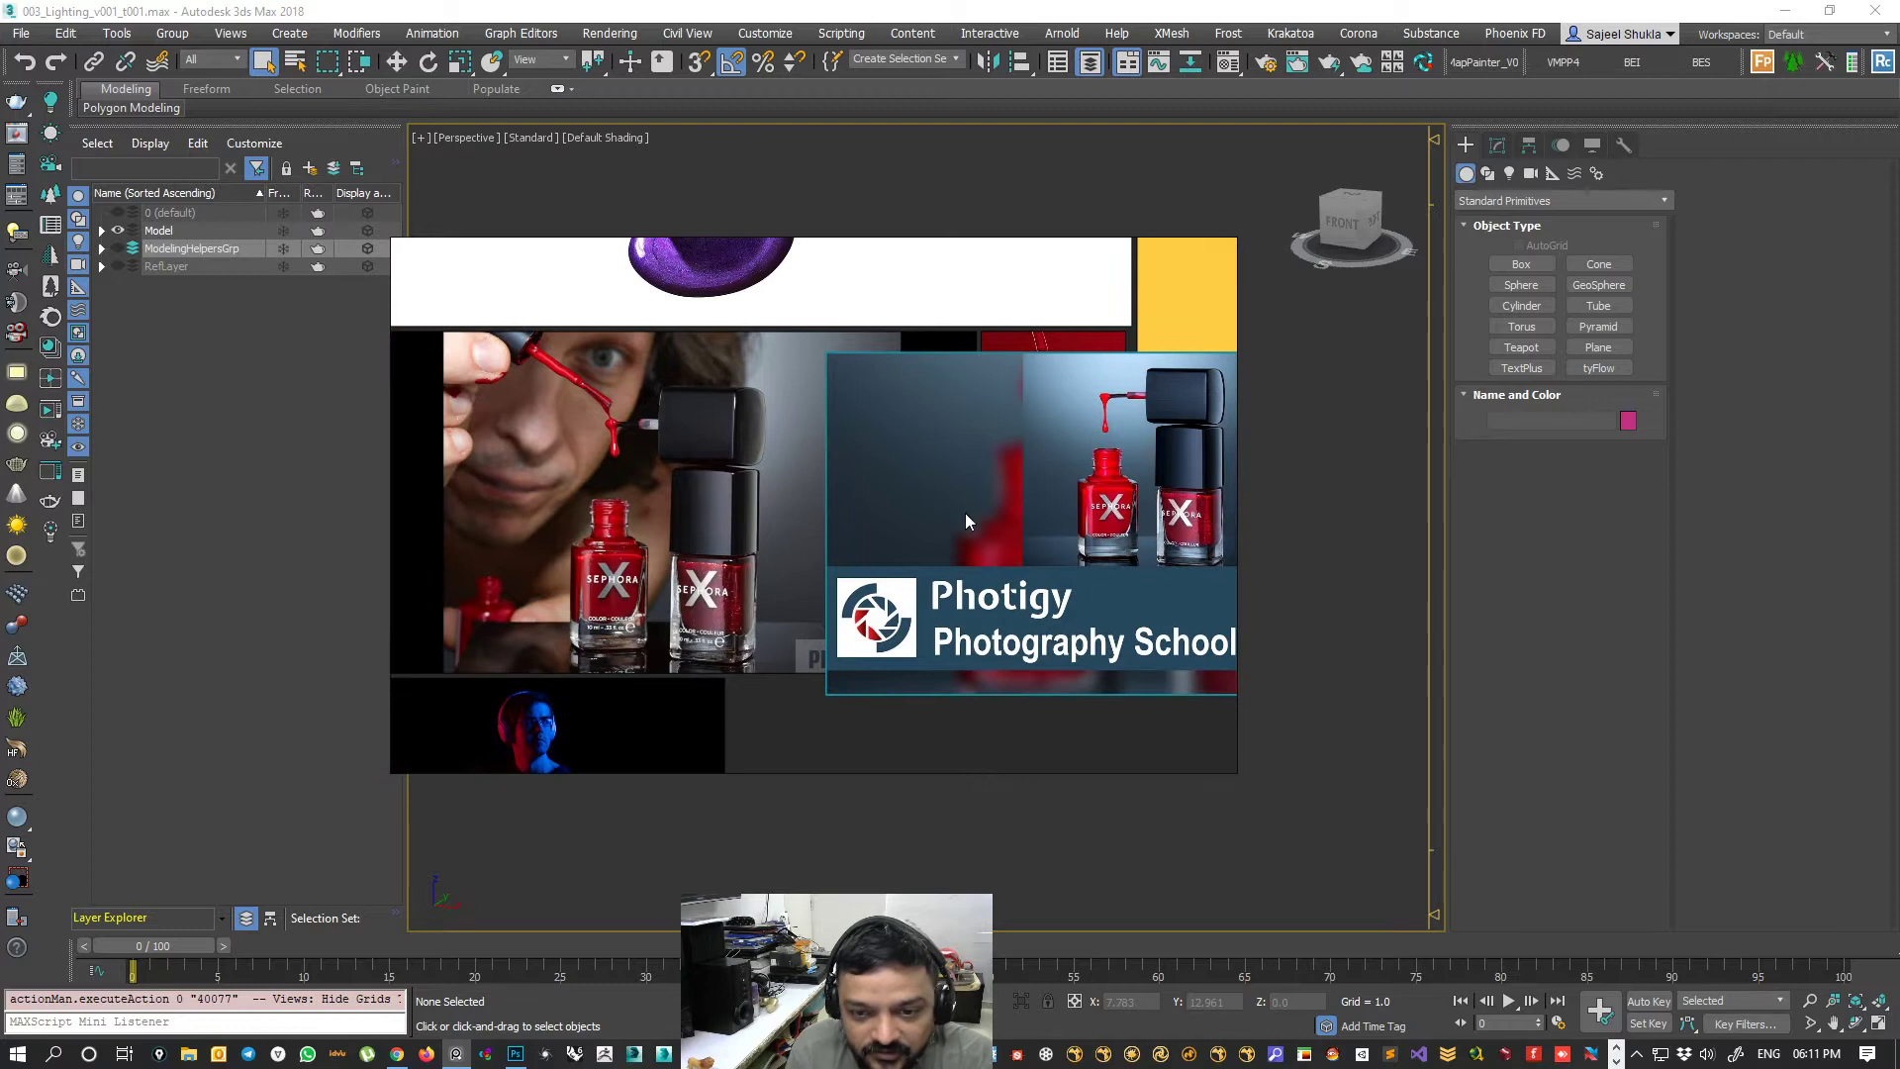
- Place the Photigy image beside the guitarist photo below the portrait, and move the reference board off the 3ds Max window
left_click_drag(966, 520, 705, 504)
scroll(800, 579, "down", 4)
left_click_drag(777, 574, 875, 752)
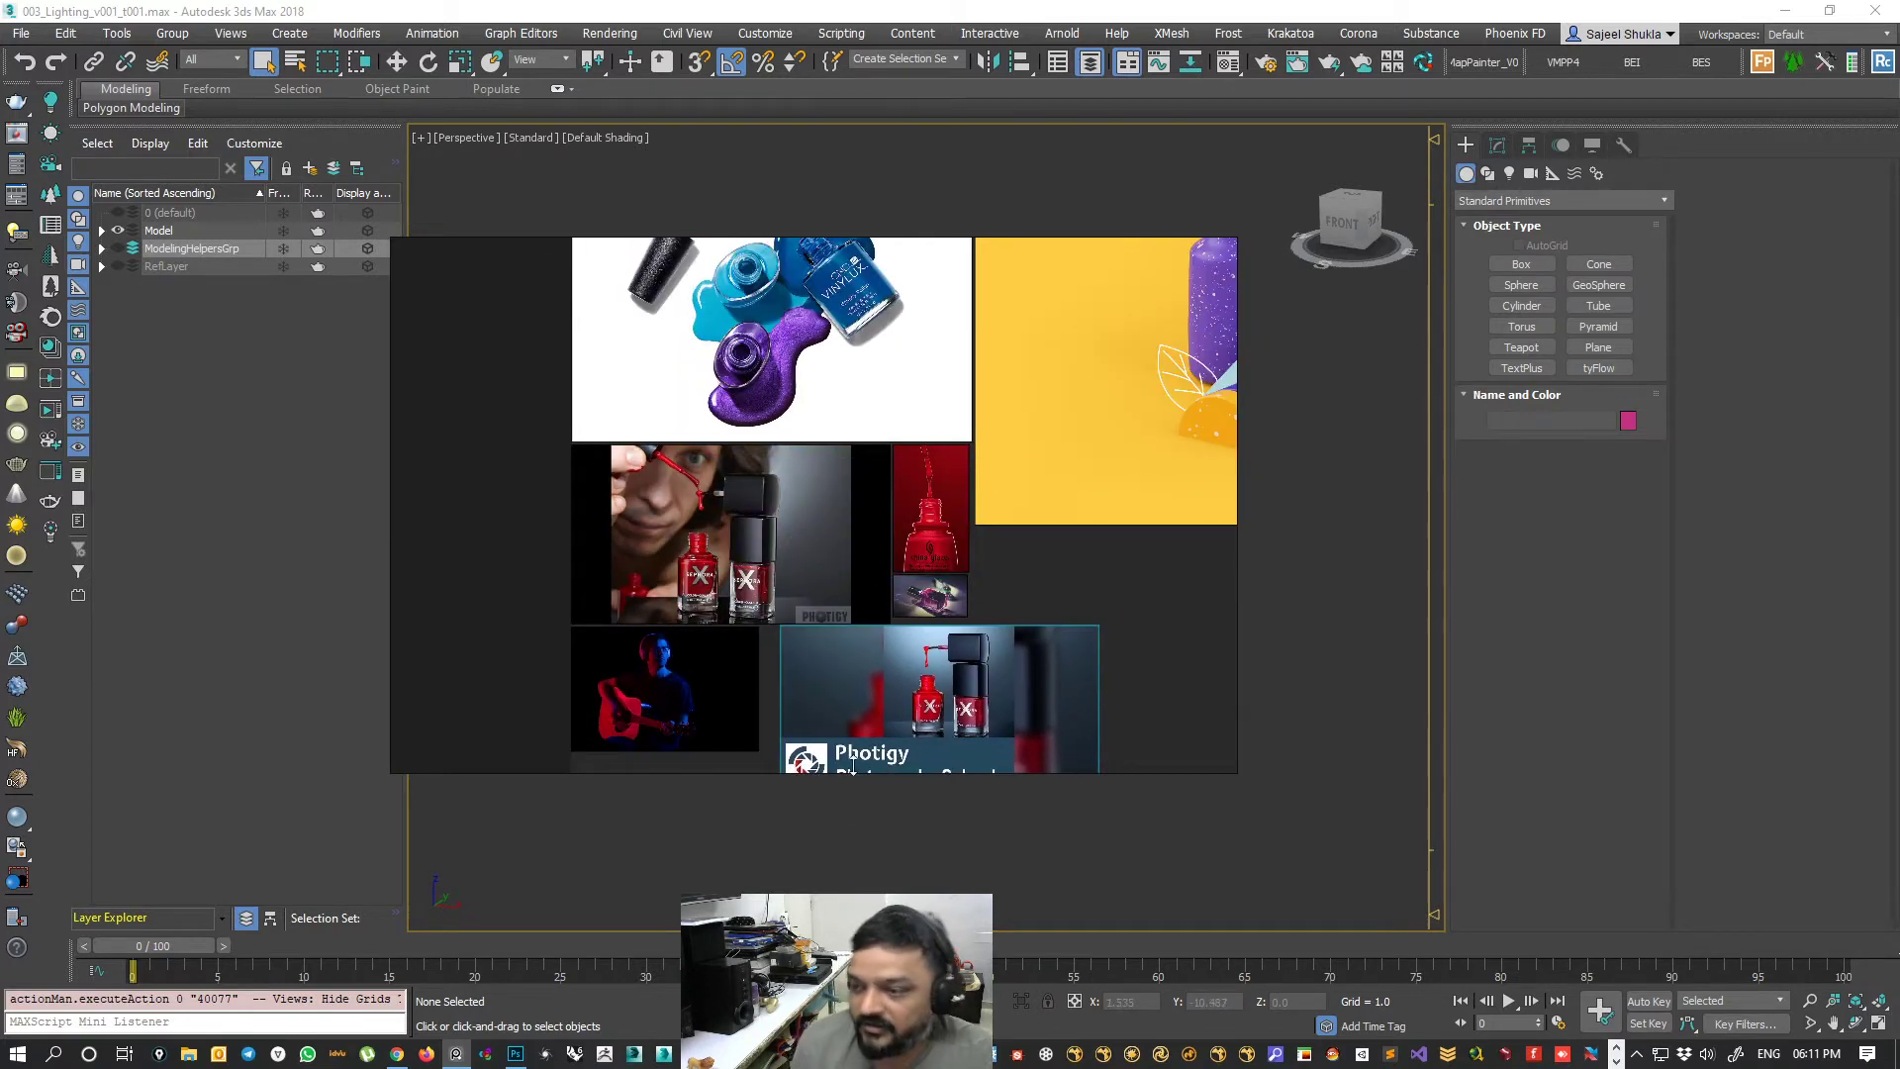
left_click_drag(592, 579, 742, 625)
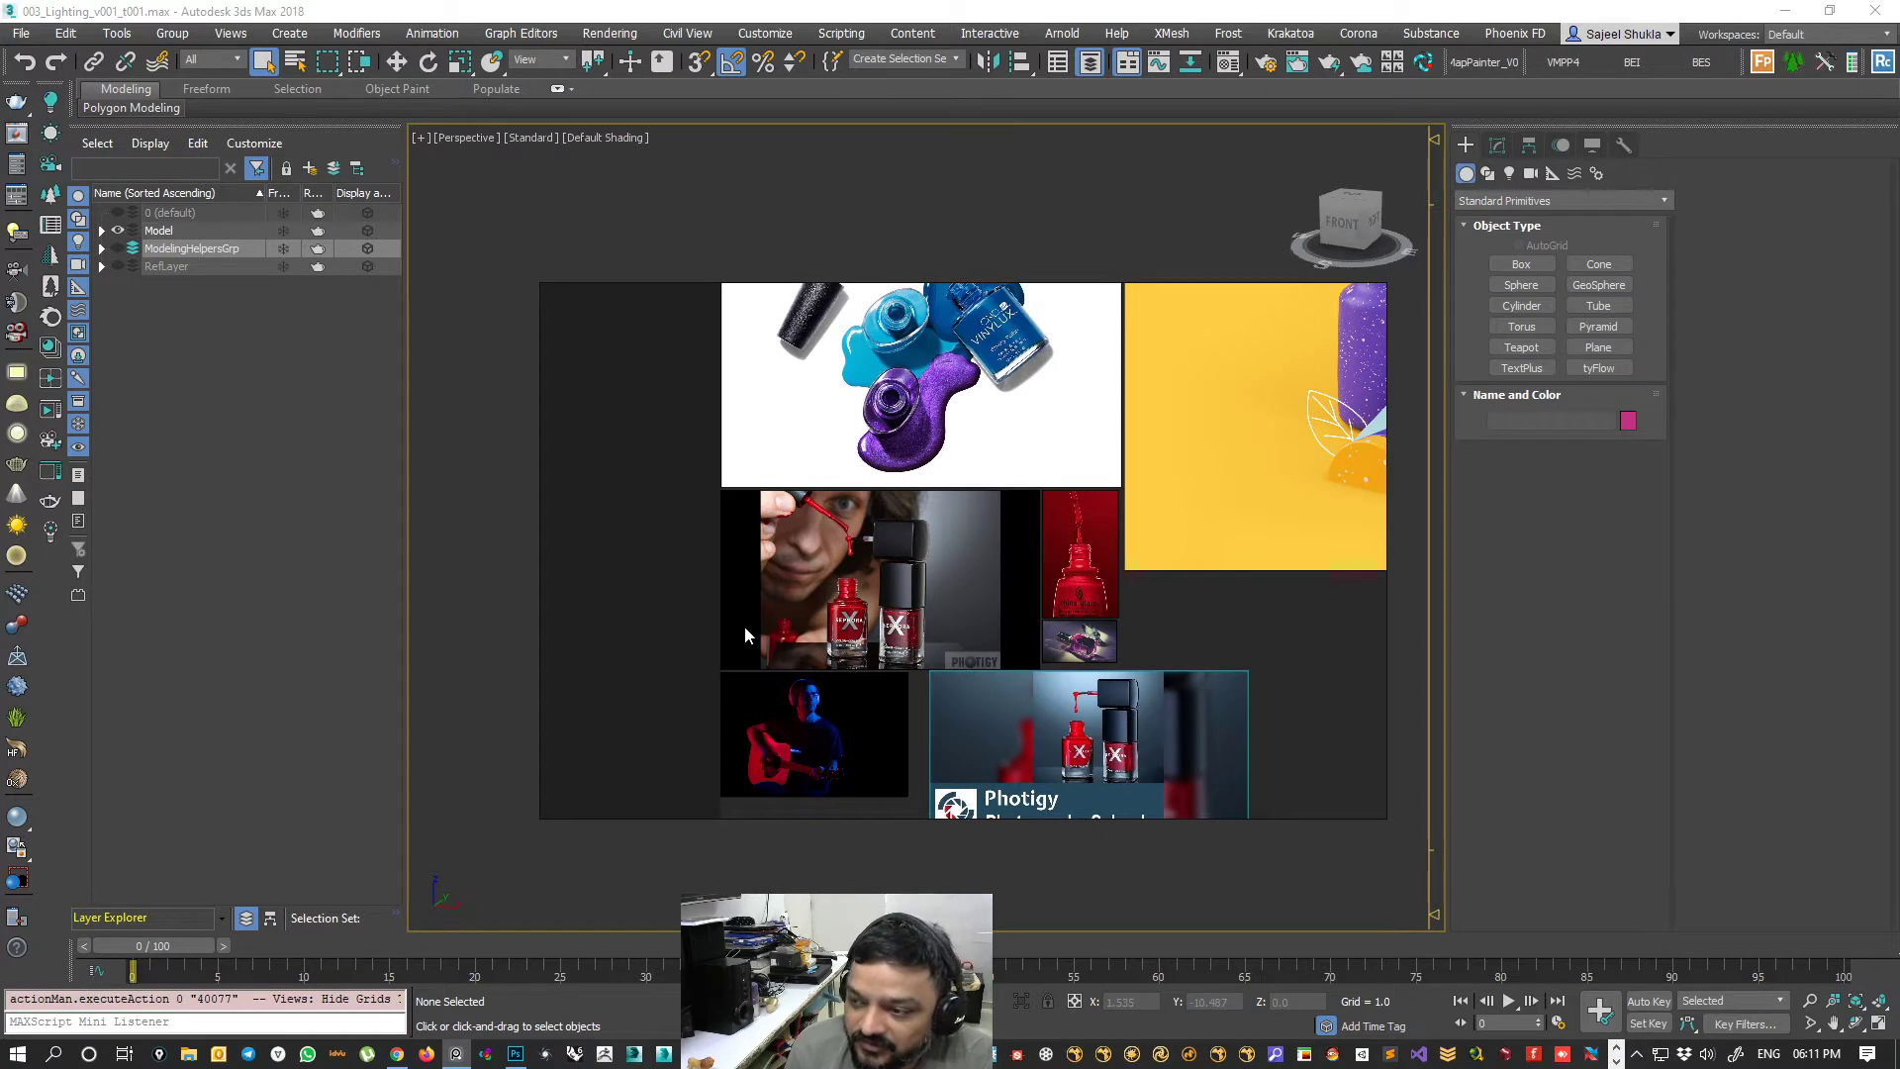
right_click_drag(744, 625, 1899, 628)
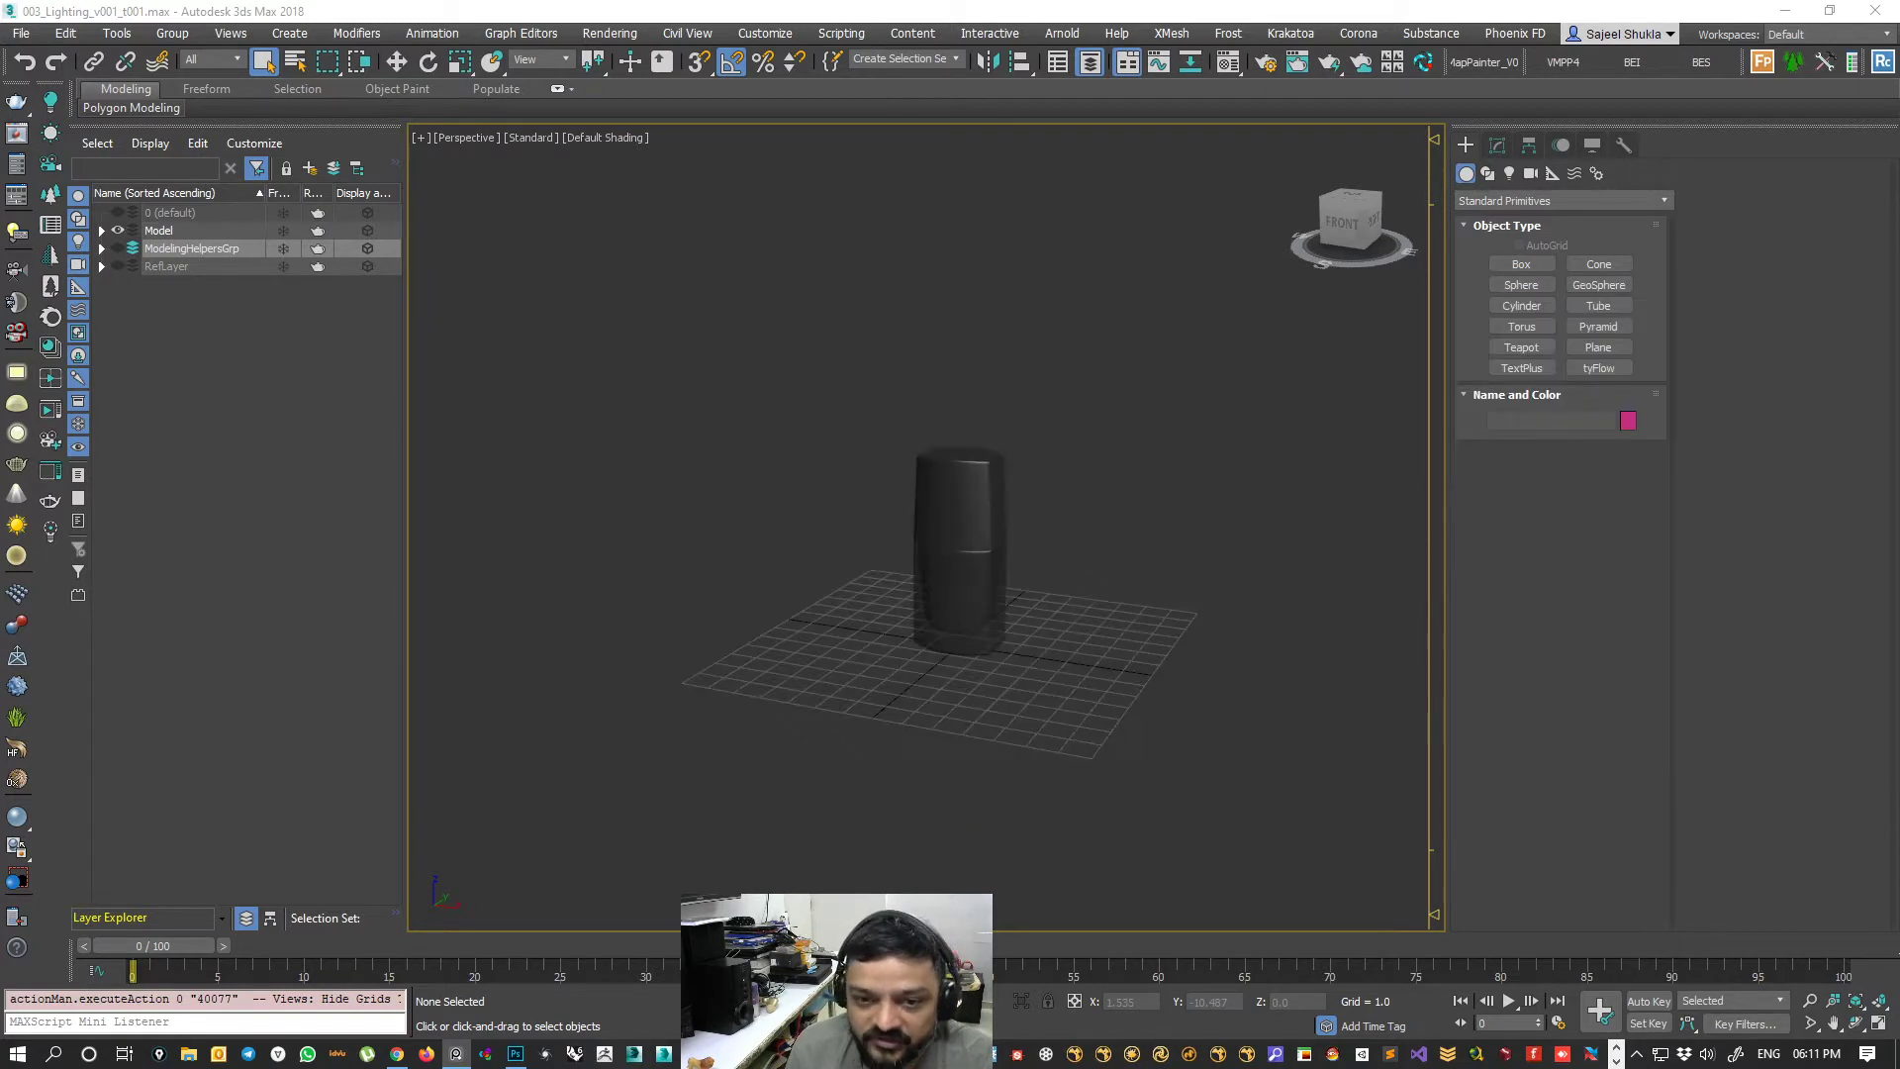
- Switch to Chrome and search Google Images for "studio light setup" in a new tab
left_click(396, 1053)
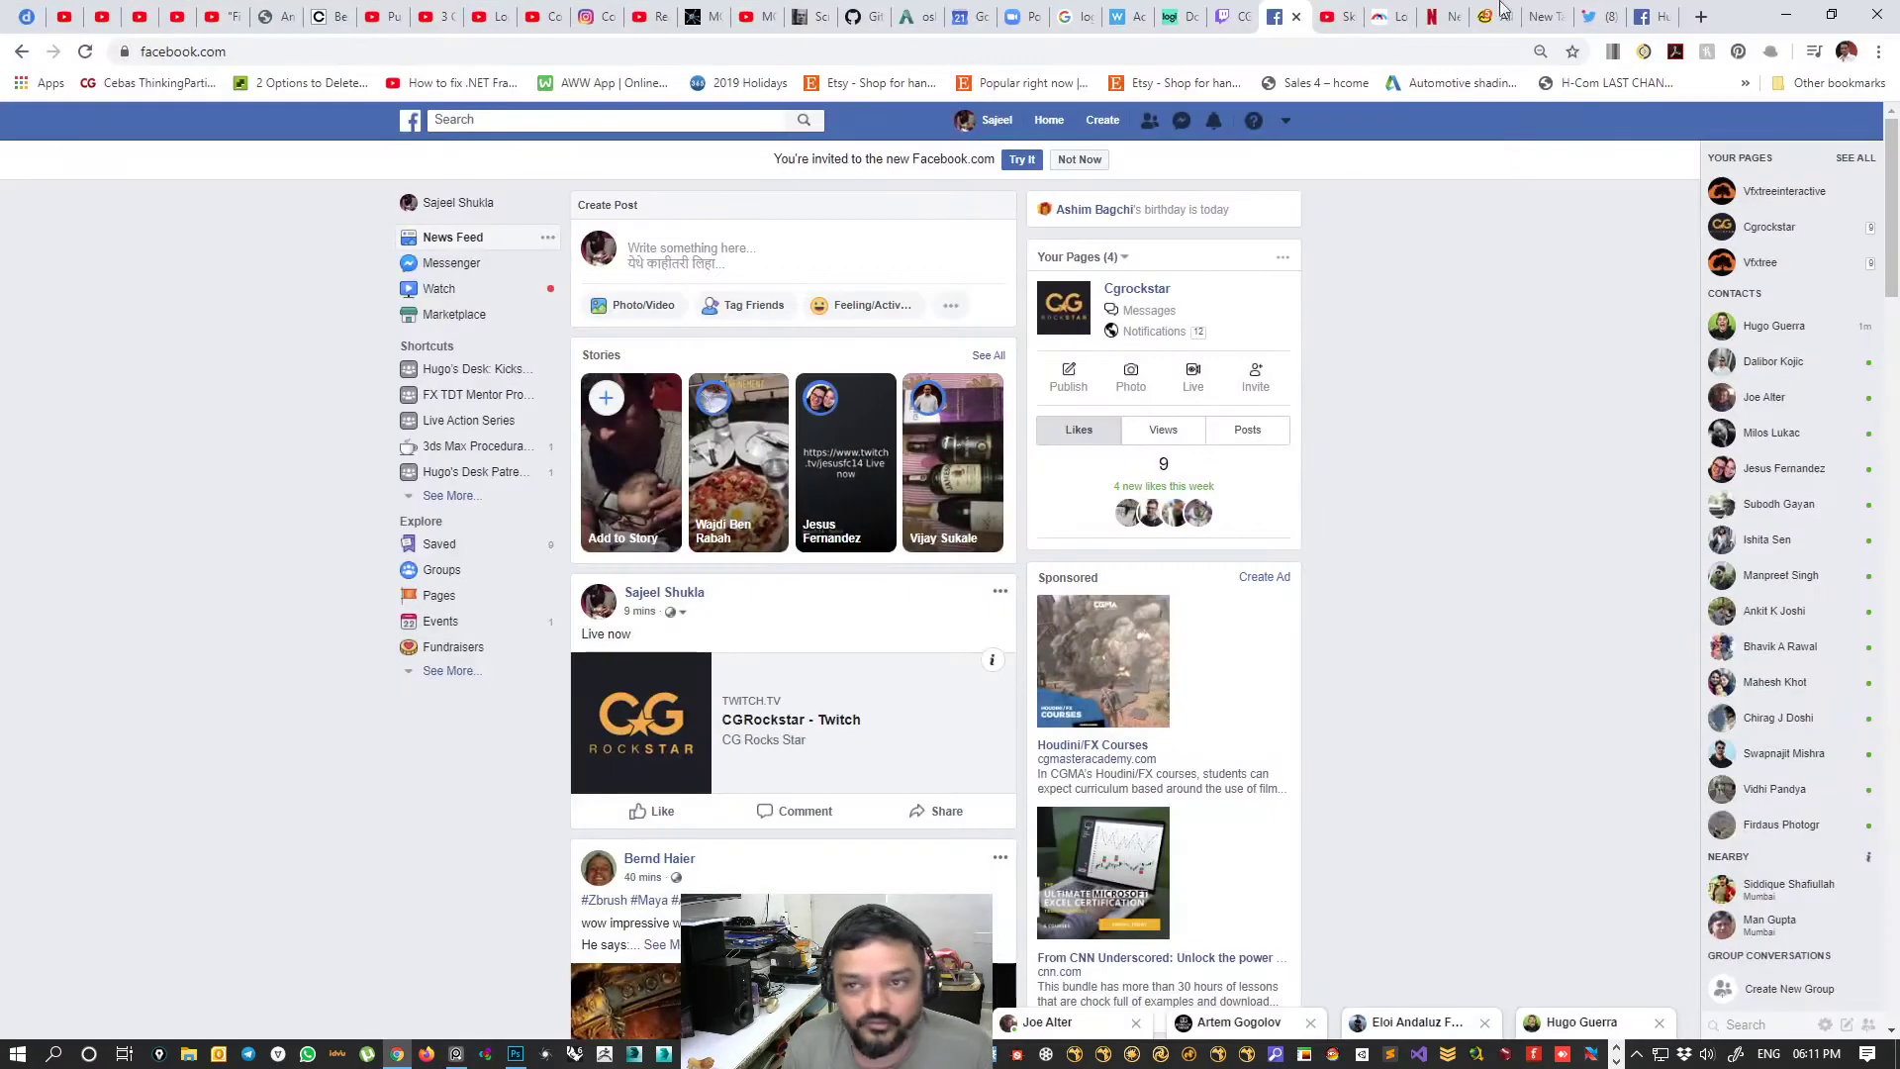
left_click(1701, 17)
type("s")
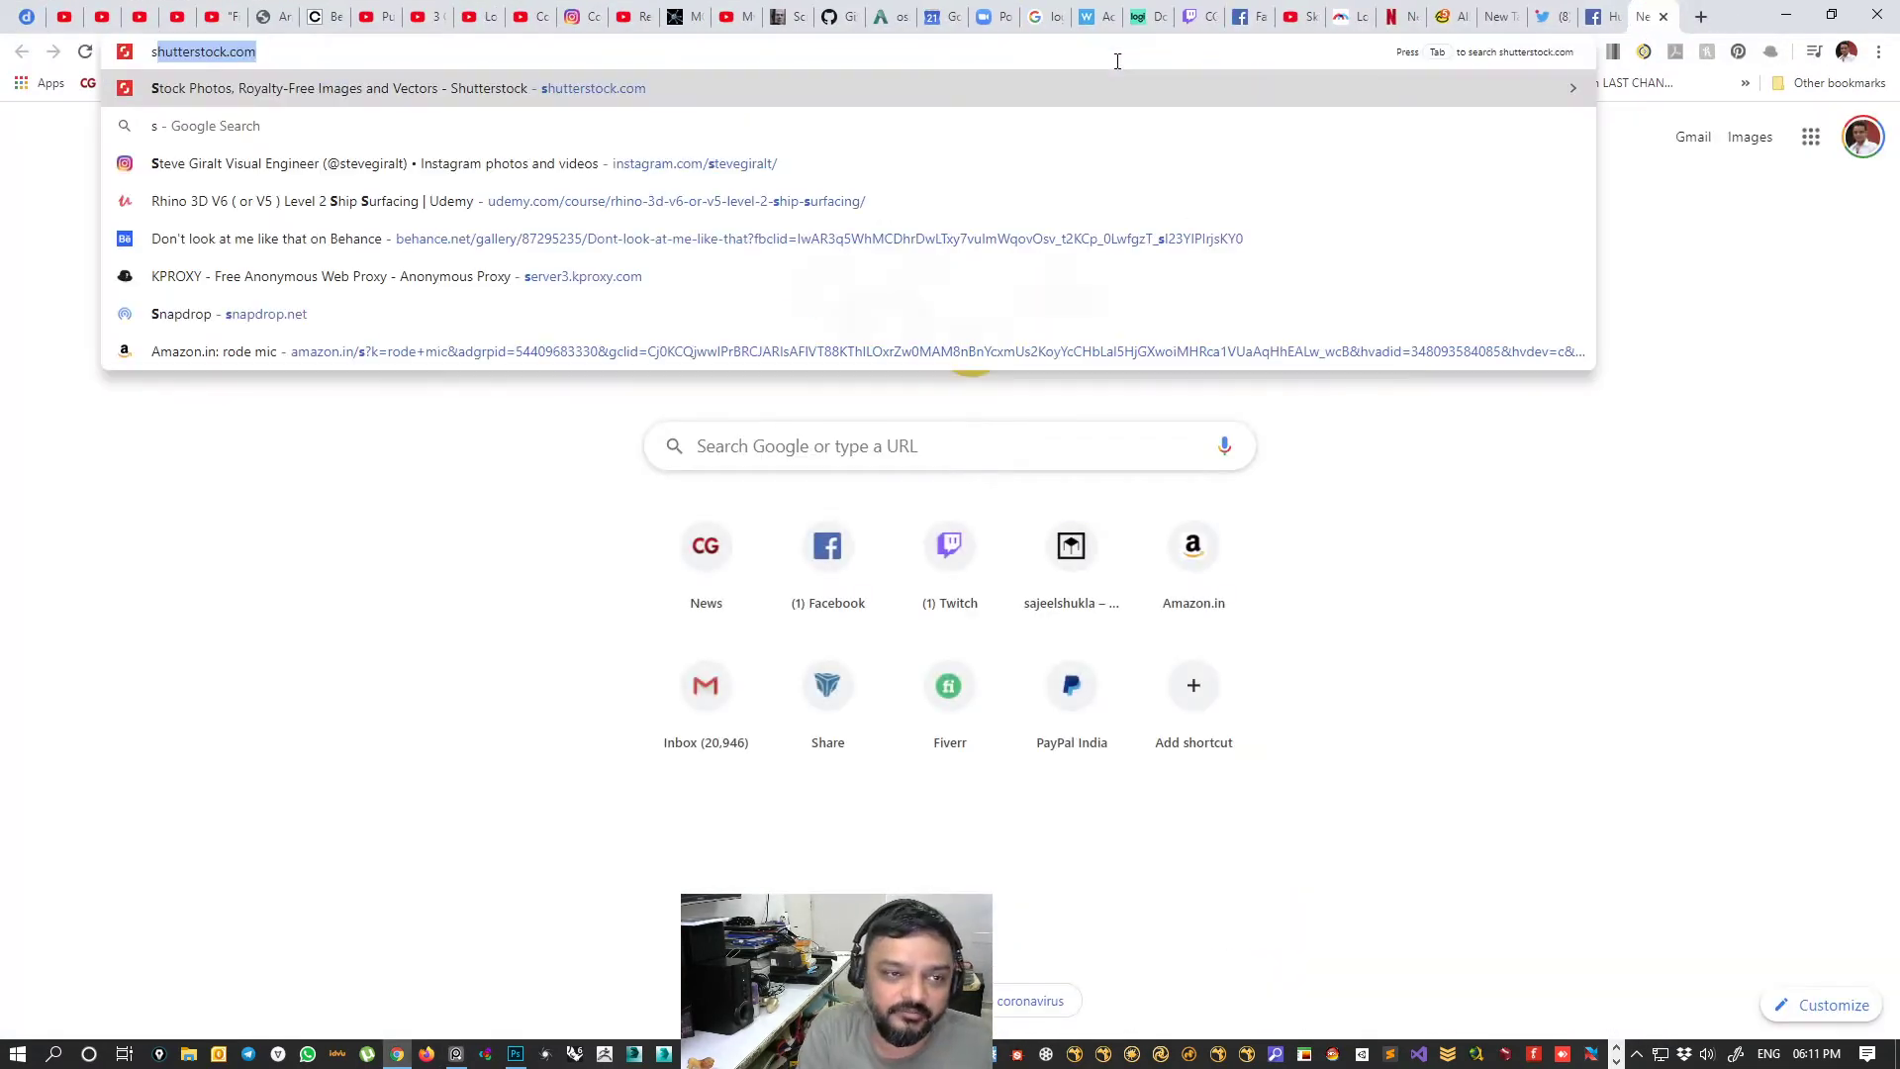
type("tudio light setup")
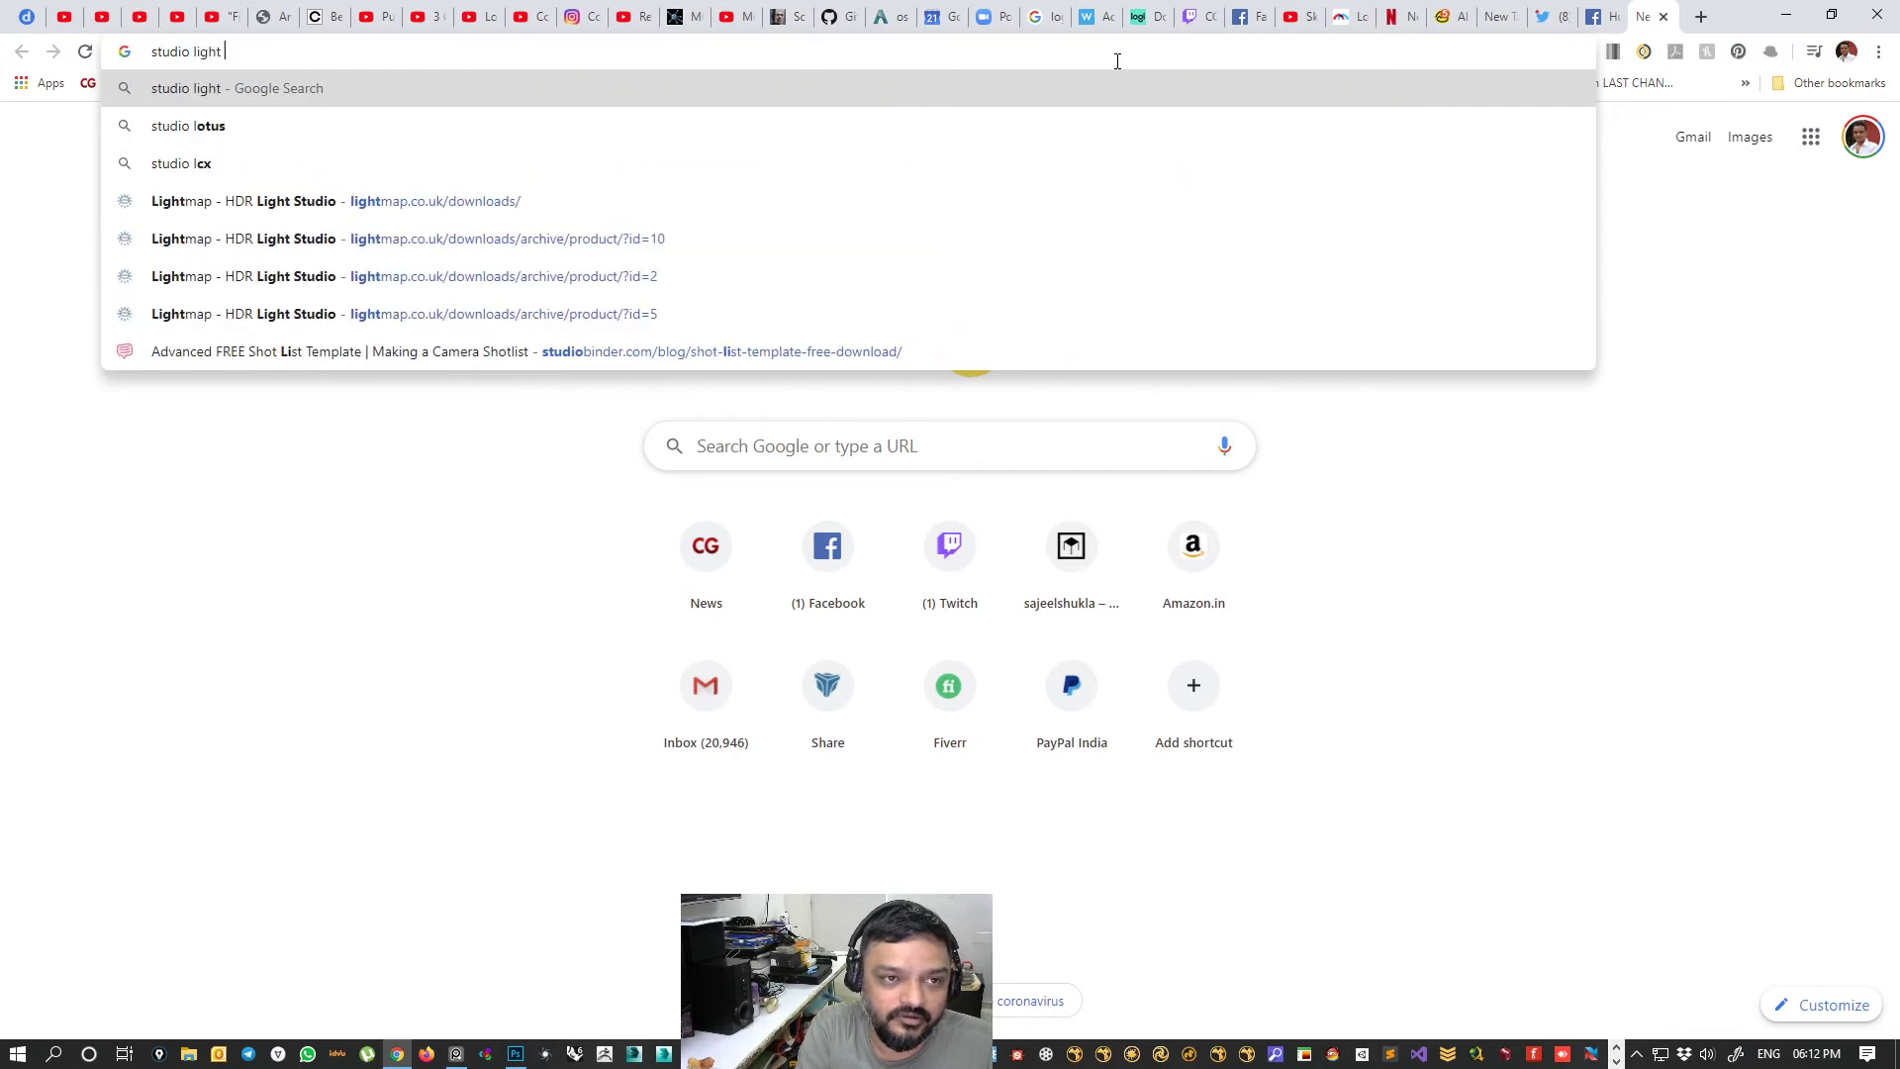
key("Return")
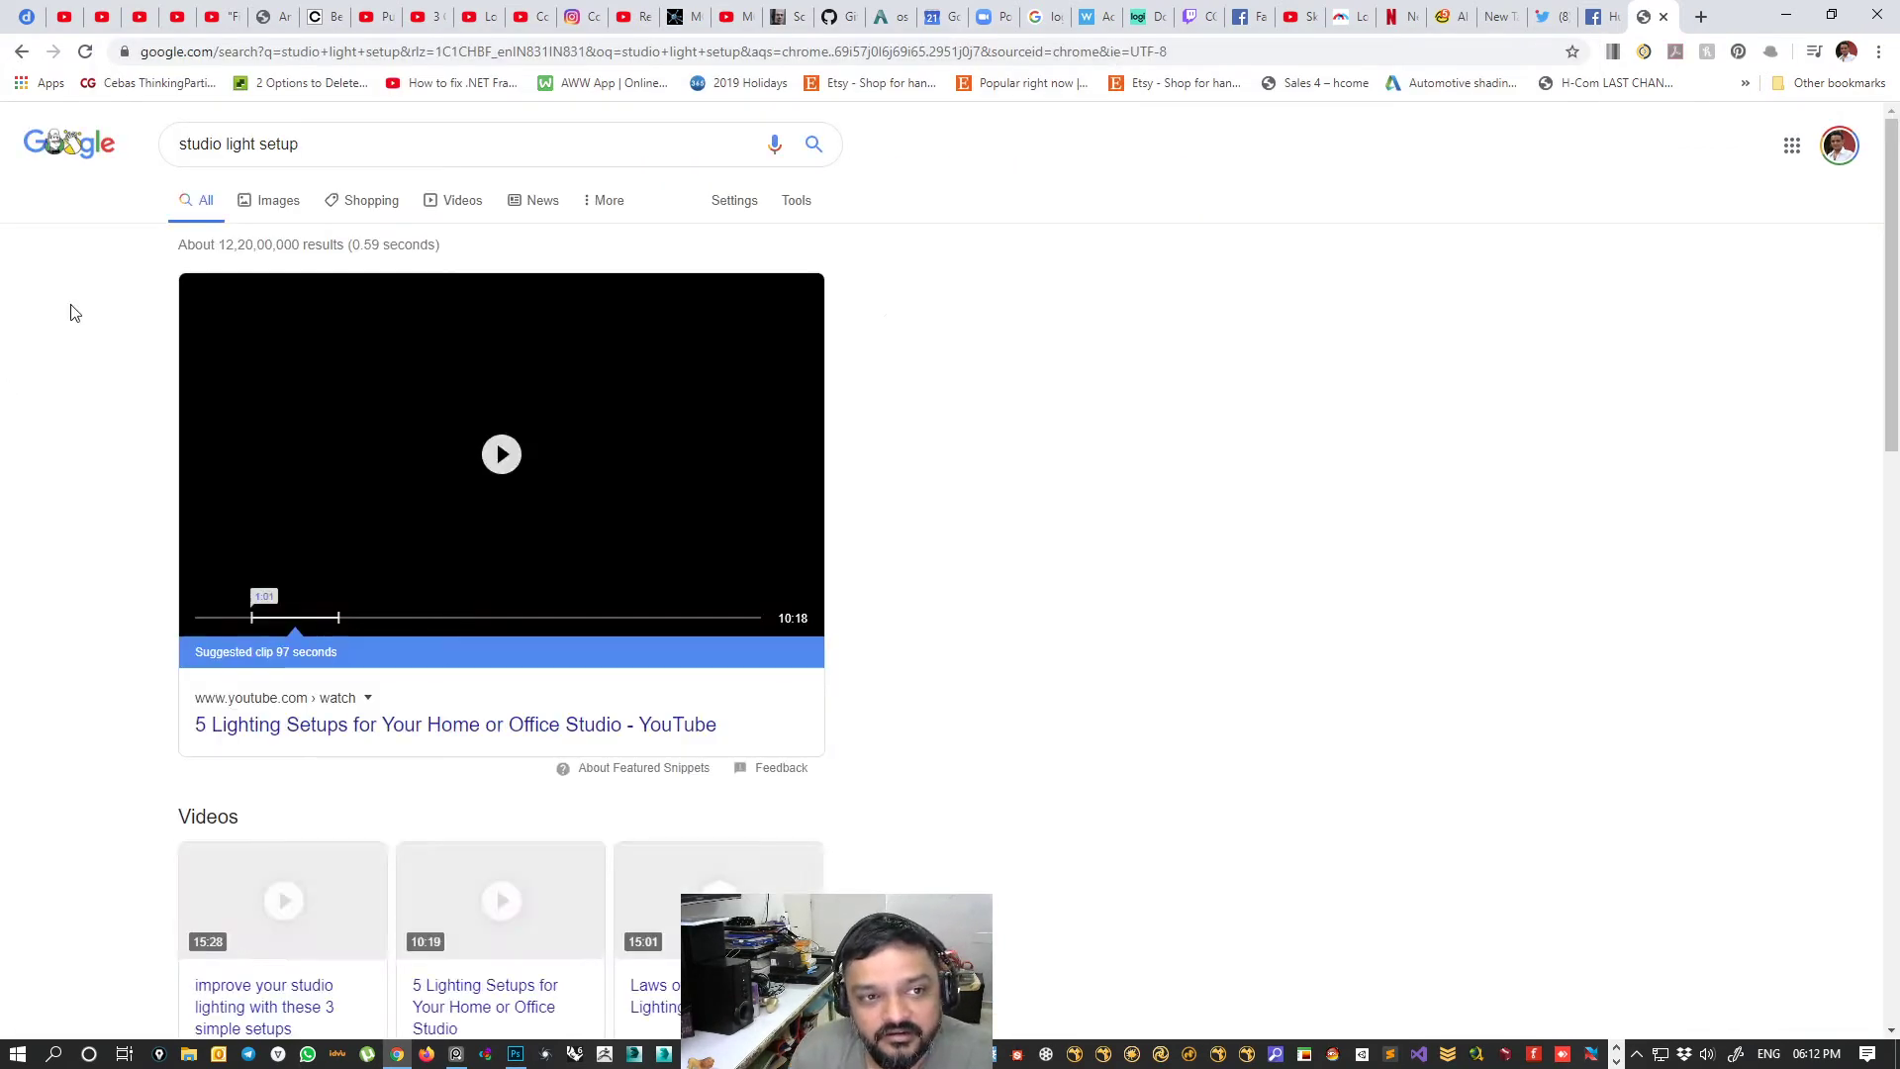
left_click(270, 200)
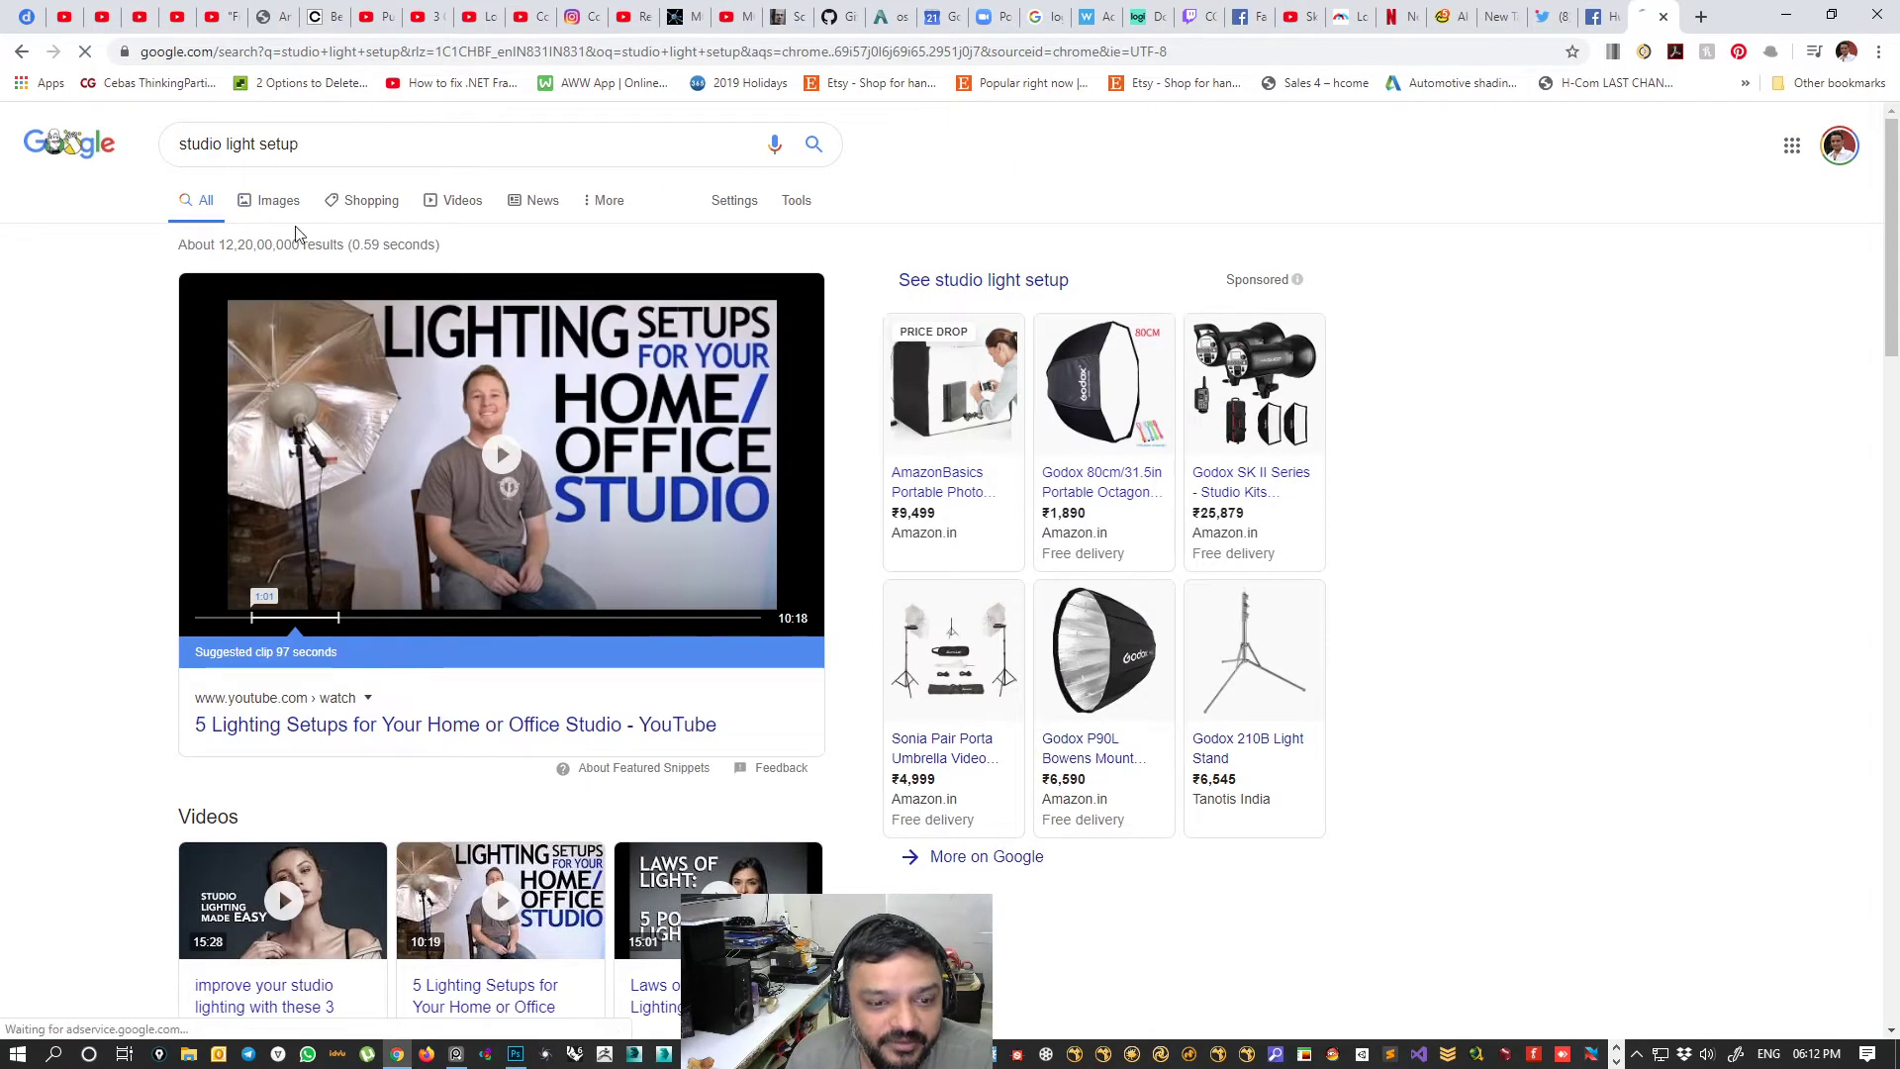
- Open the Studio Photography diagram, the Workshops lighting diagram and the Continuous or Strobe Lighting image results in background tabs
scroll(381, 466, "down", 3)
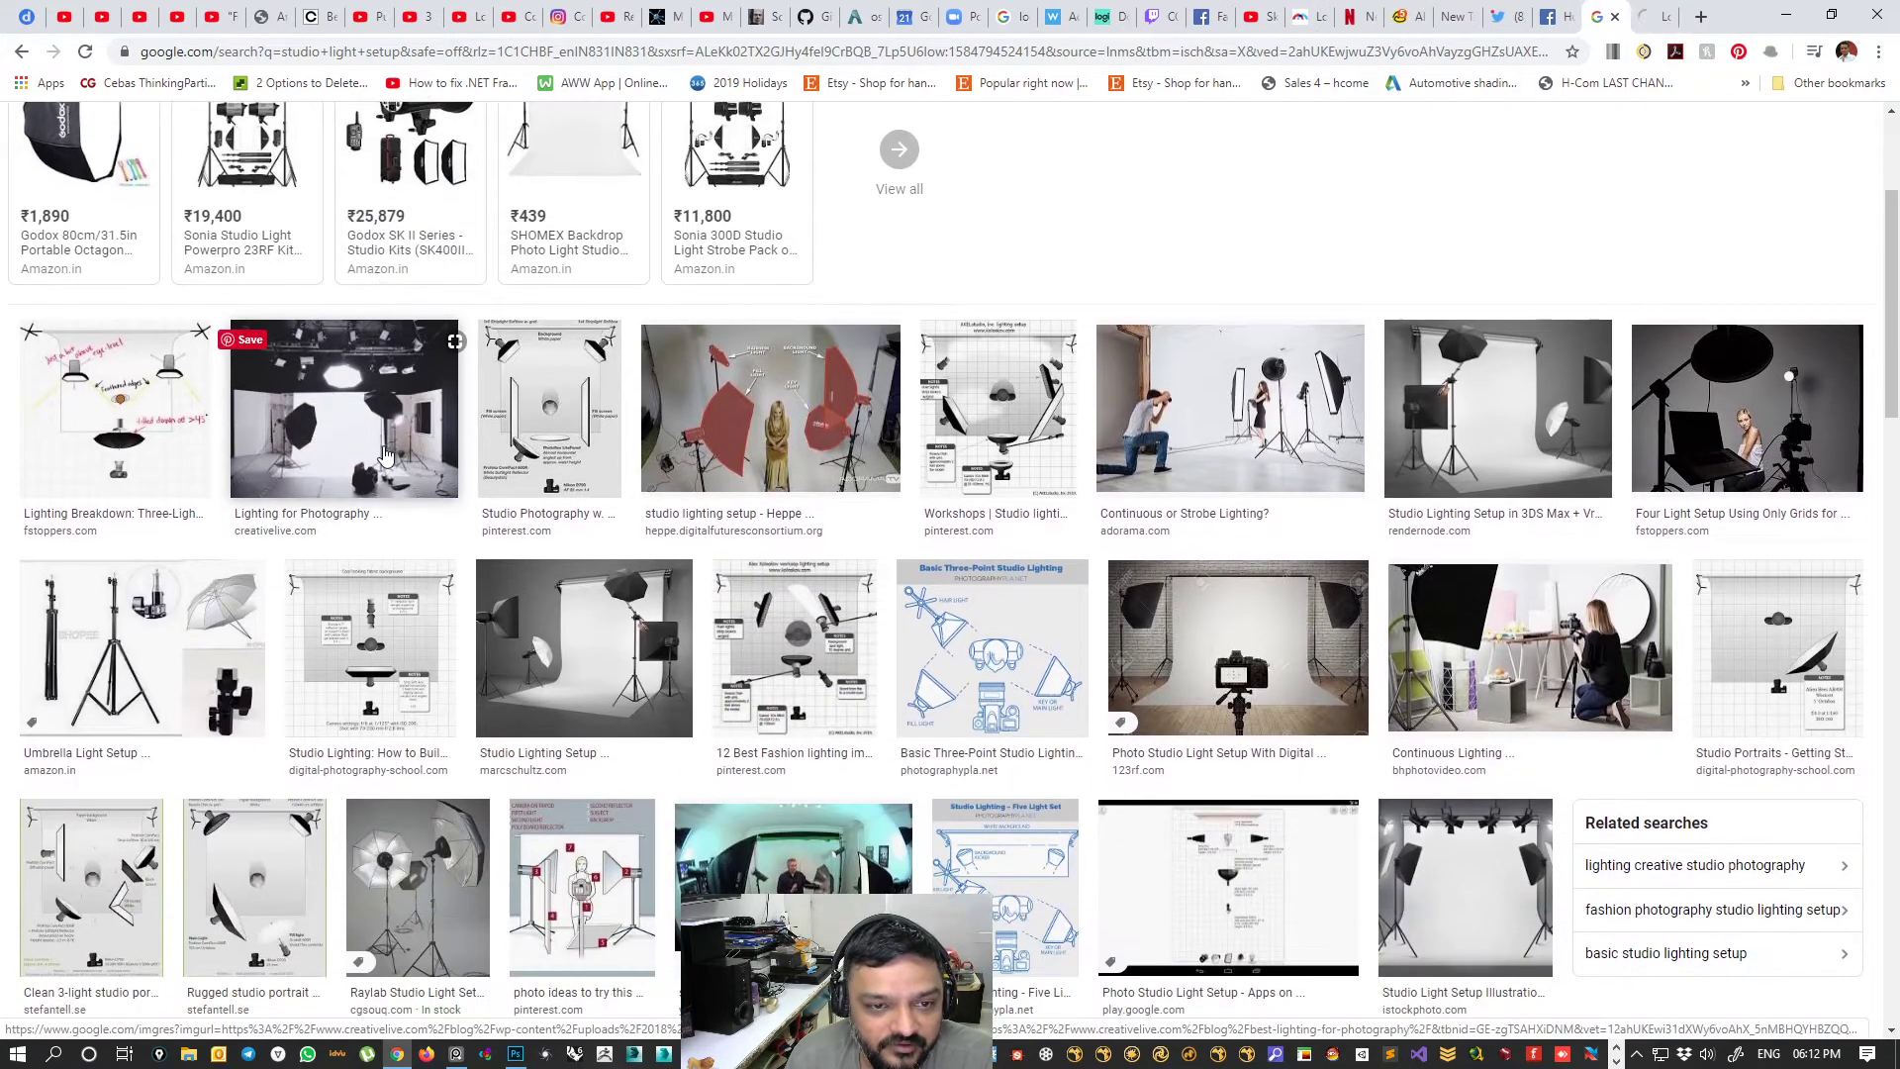
middle_click(549, 410)
middle_click(1002, 406)
middle_click(1227, 406)
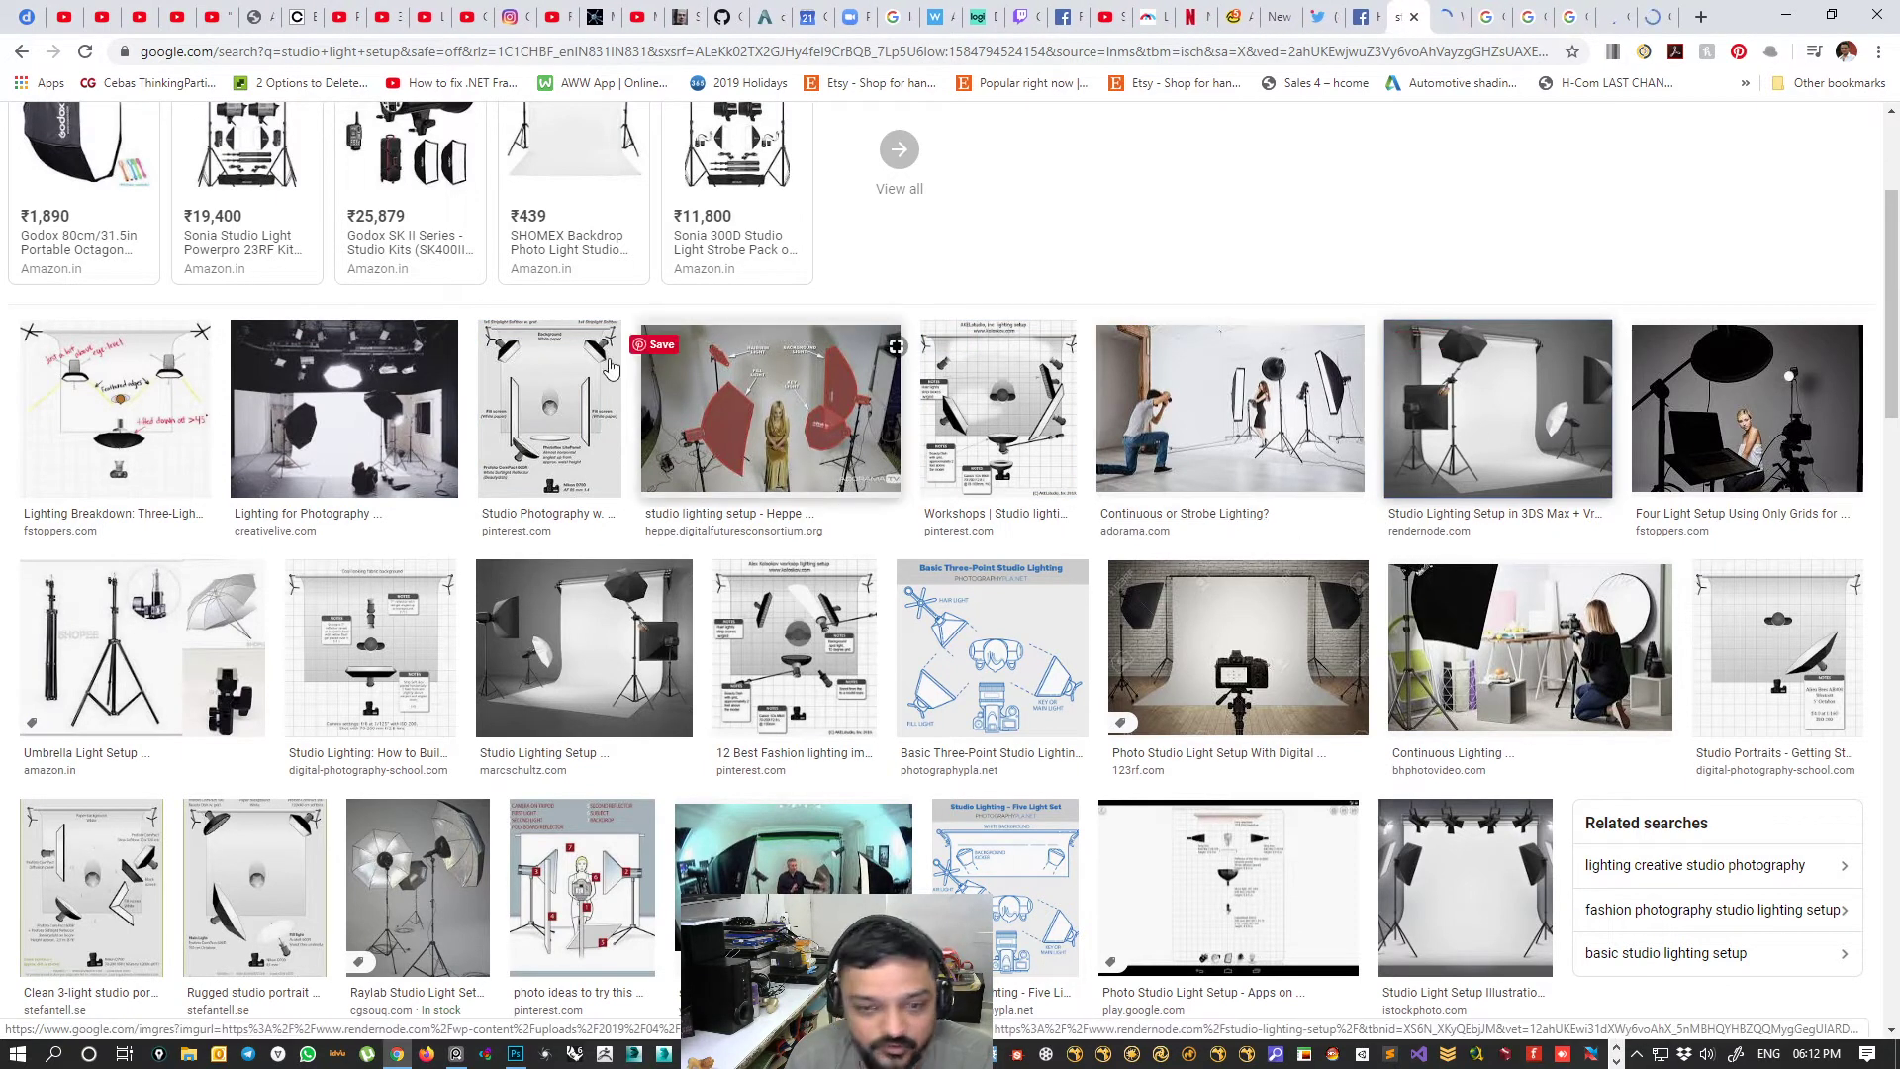
- Narrow the studio light setup image results to product and open the first product photography result in a background tab
scroll(224, 310, "up", 3)
left_click(300, 146)
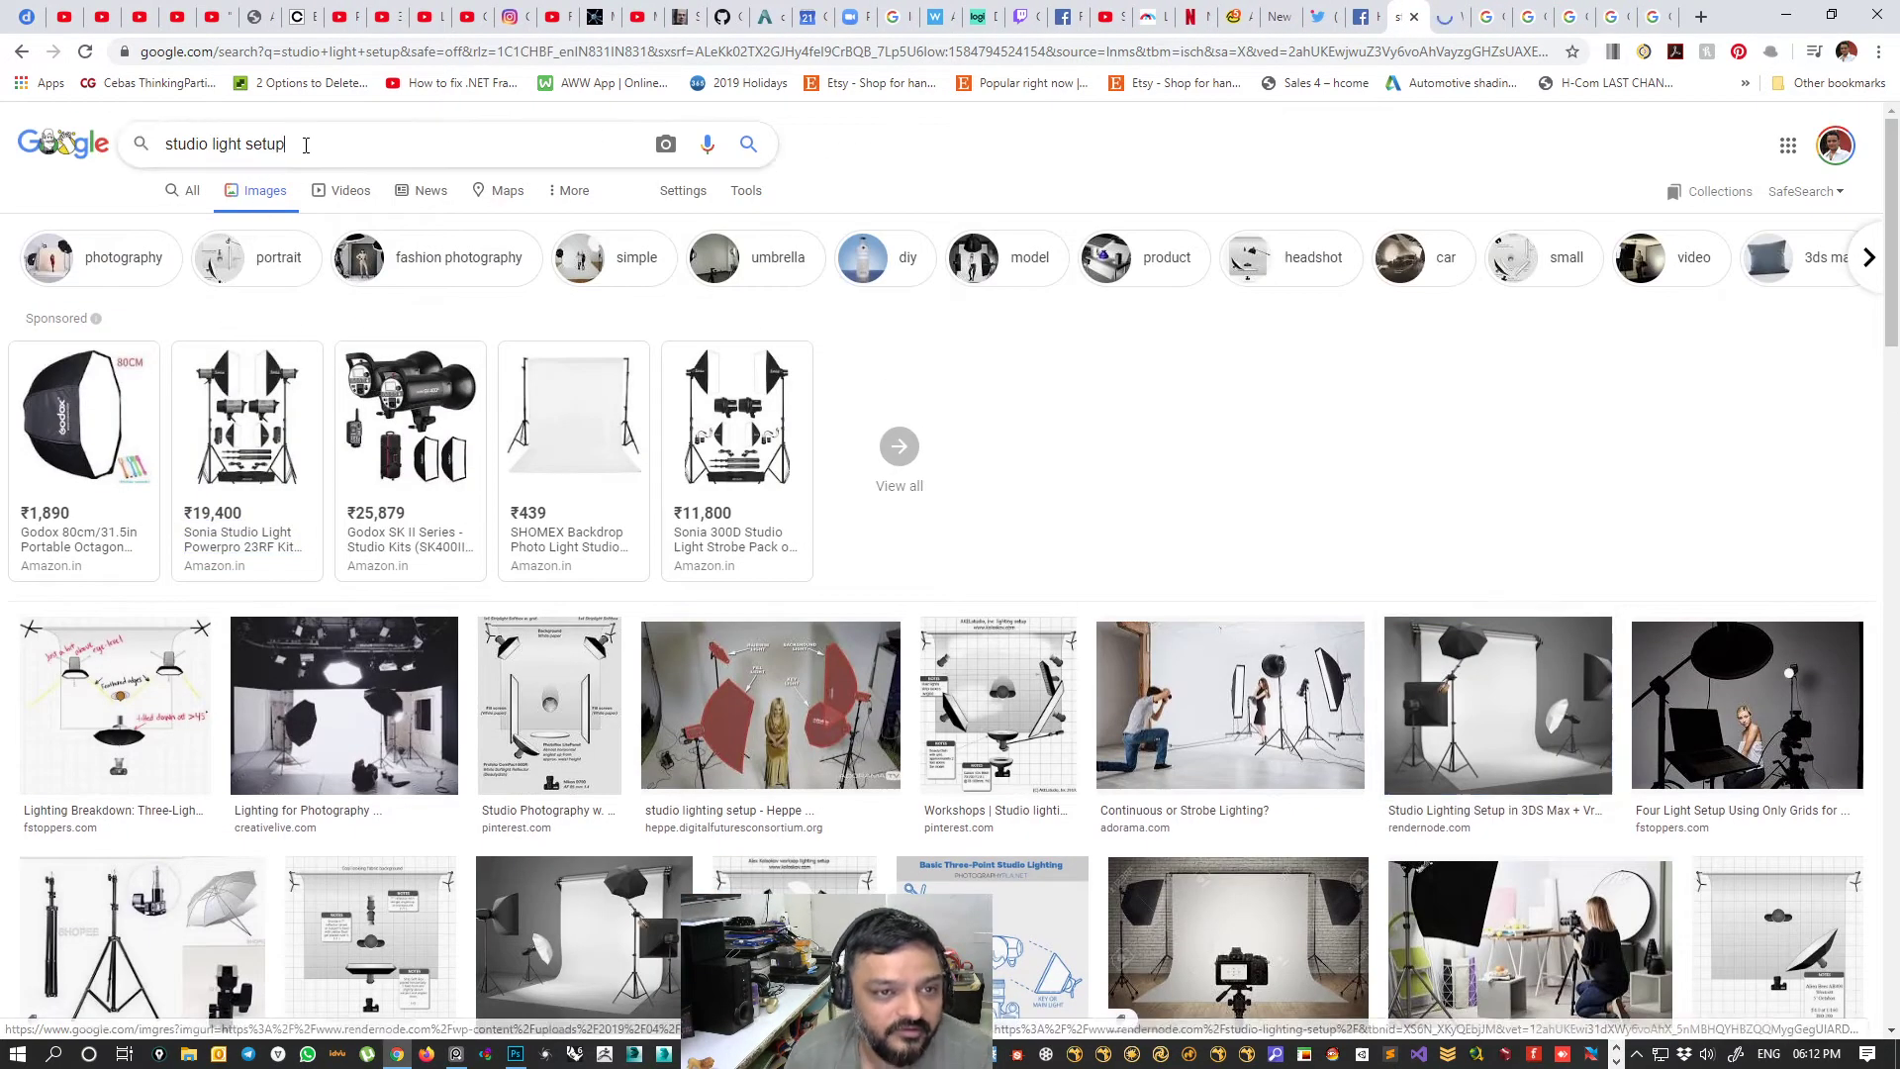
type("pr")
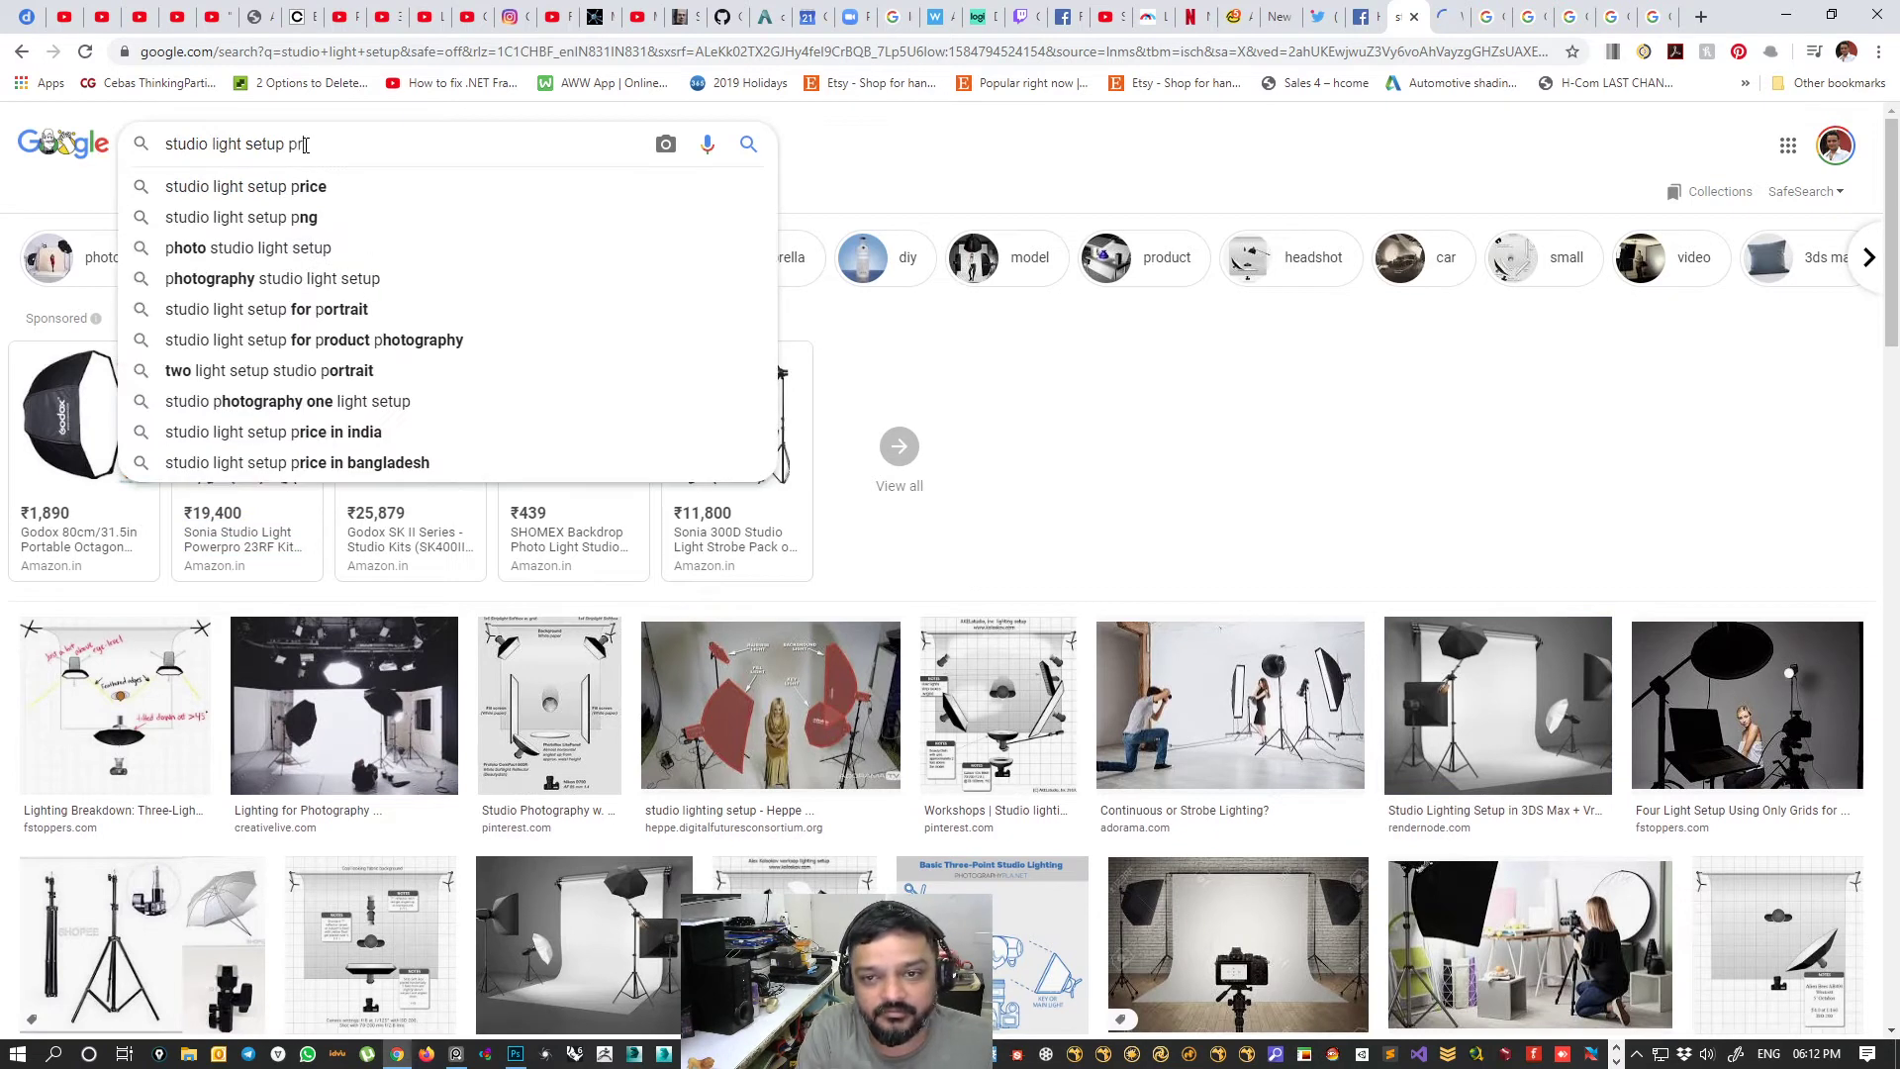
left_click(1148, 259)
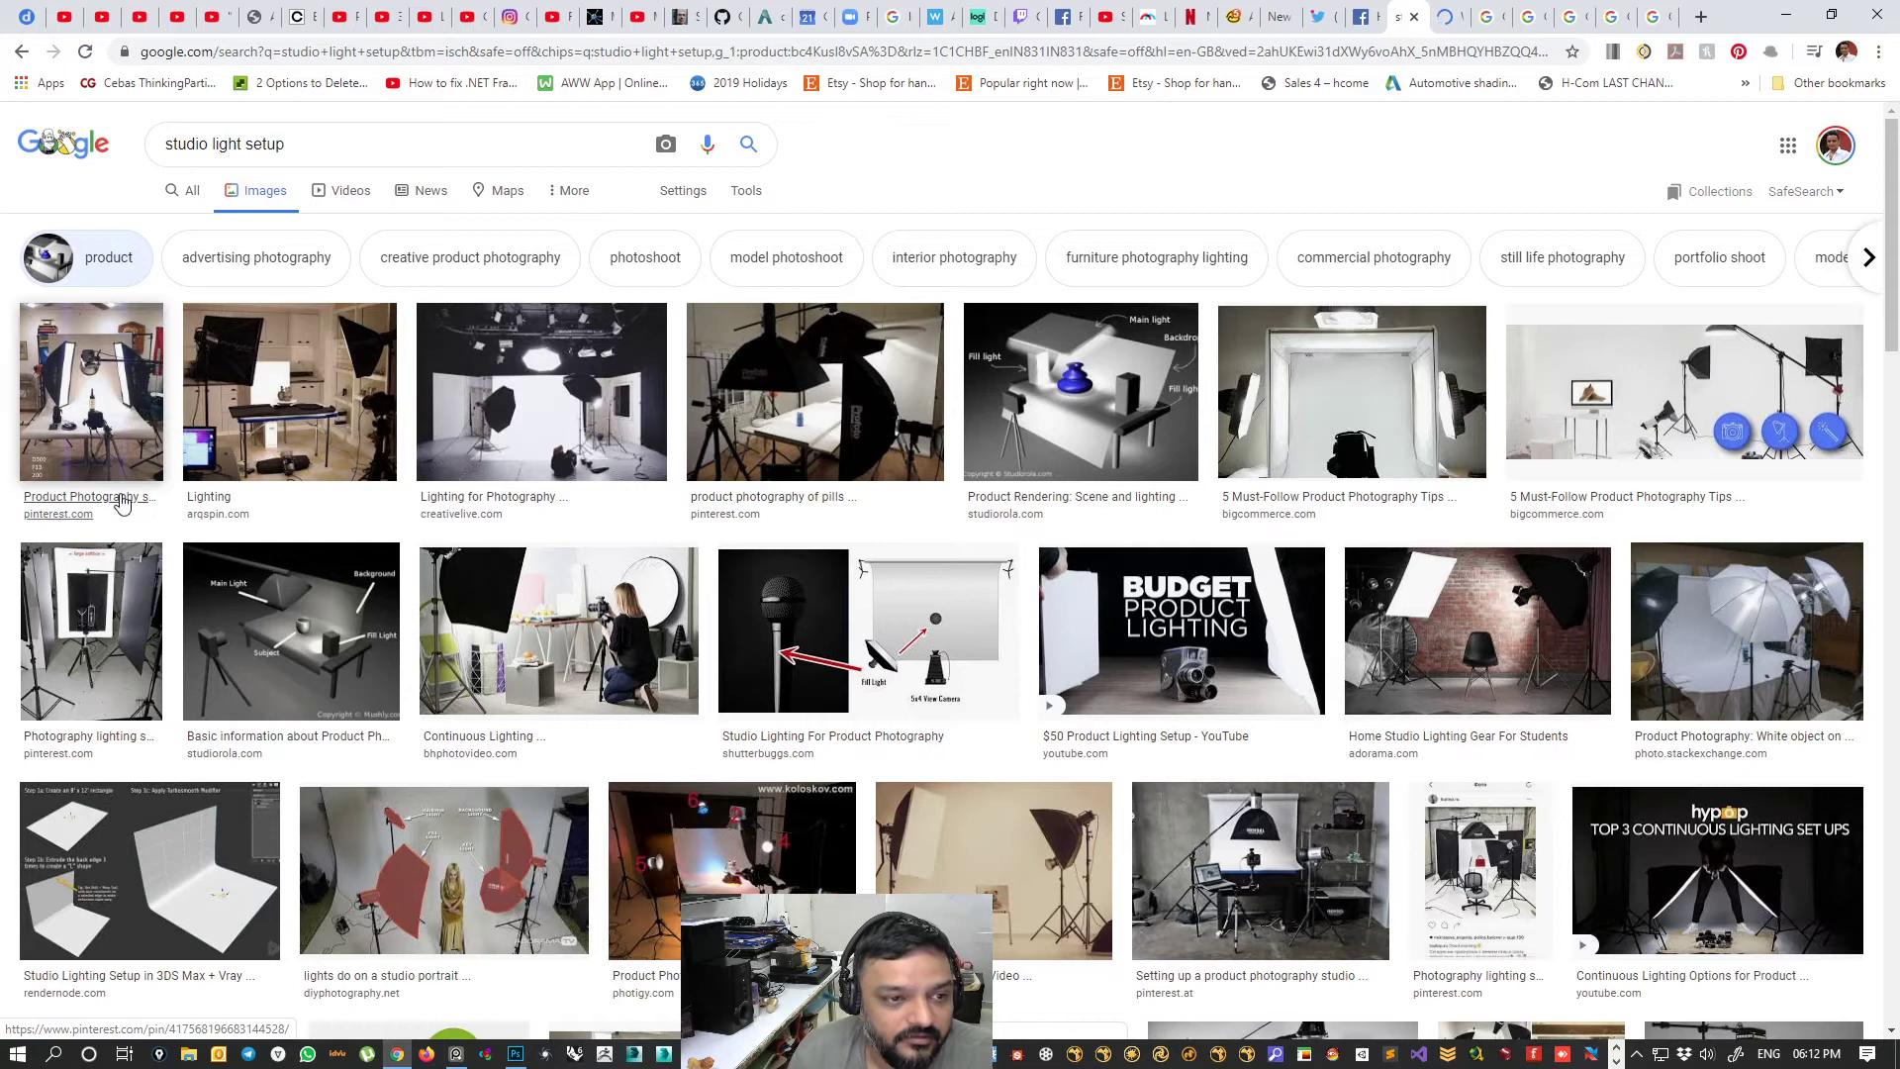
middle_click(96, 398)
- Skim the CreativeLive article on the best lighting for photography and close its tab
key("ctrl+Tab")
scroll(746, 556, "down", 8)
scroll(836, 476, "up", 1)
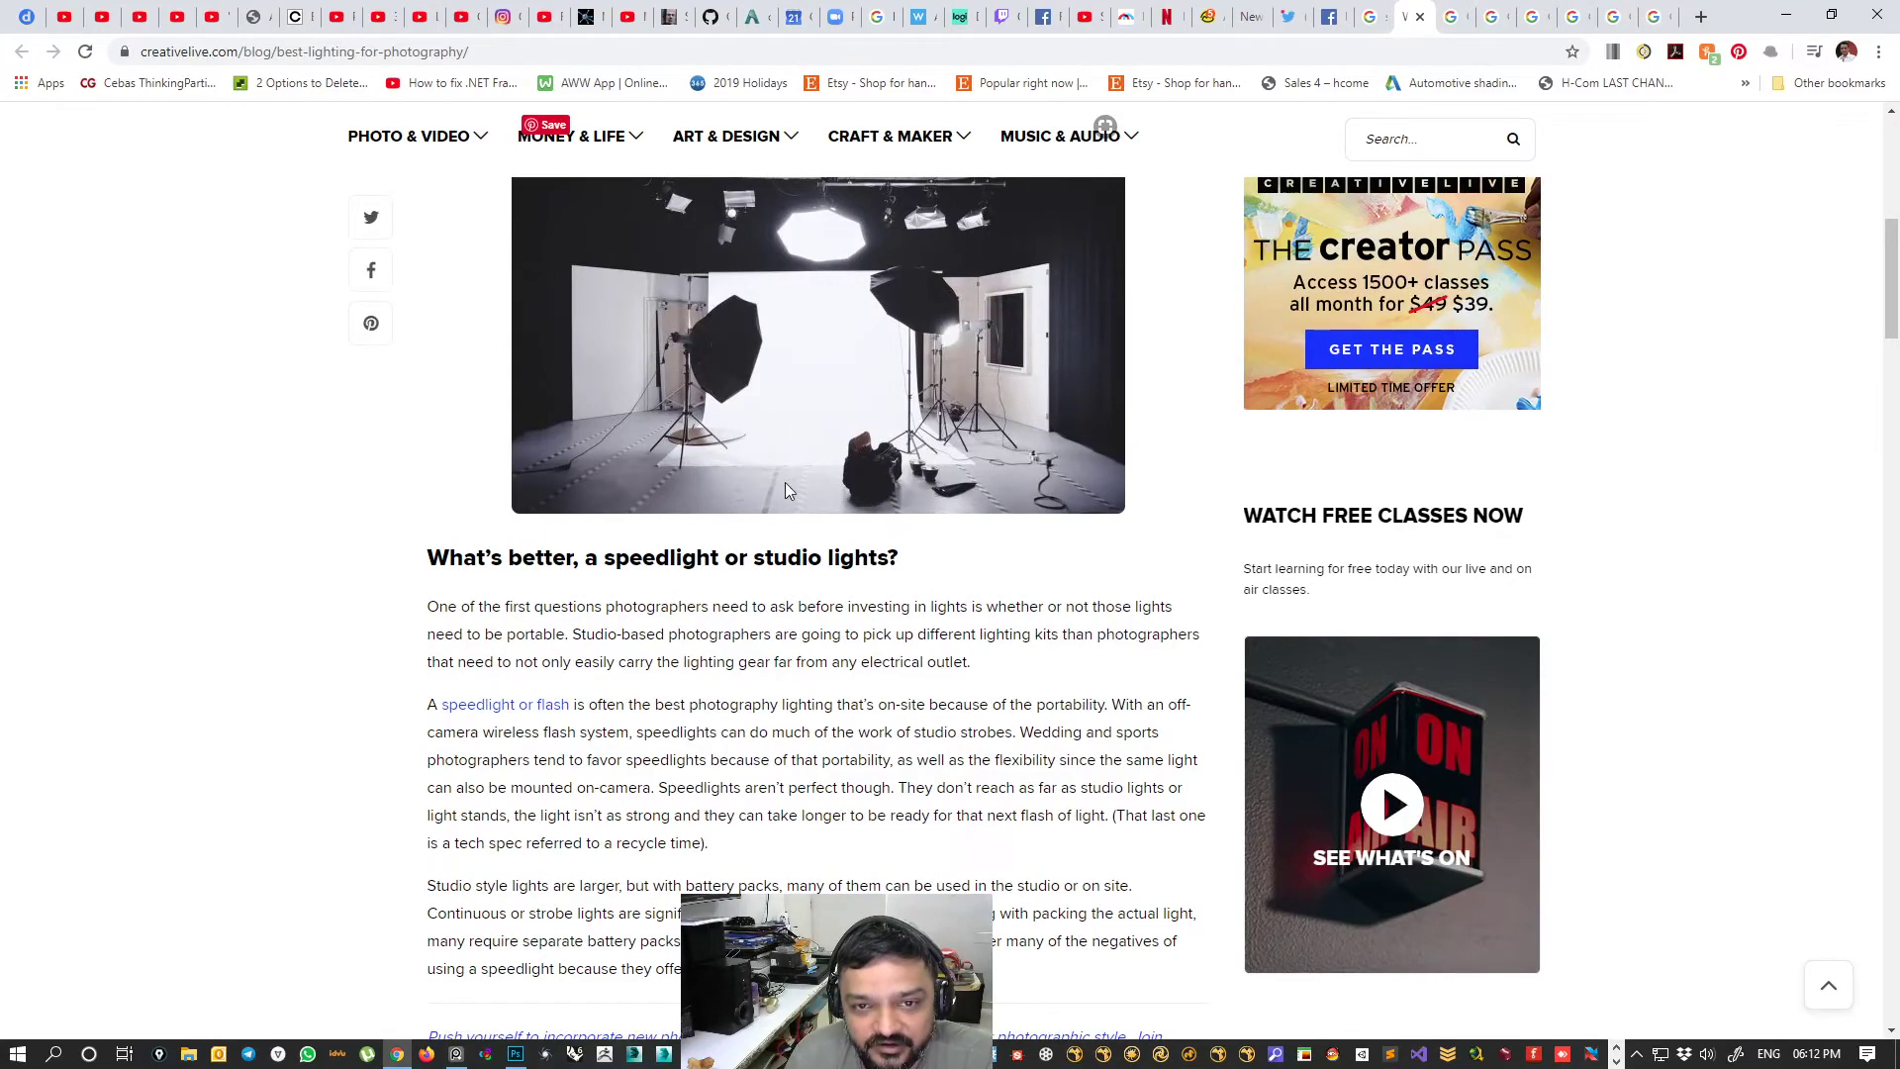
scroll(787, 465, "down", 20)
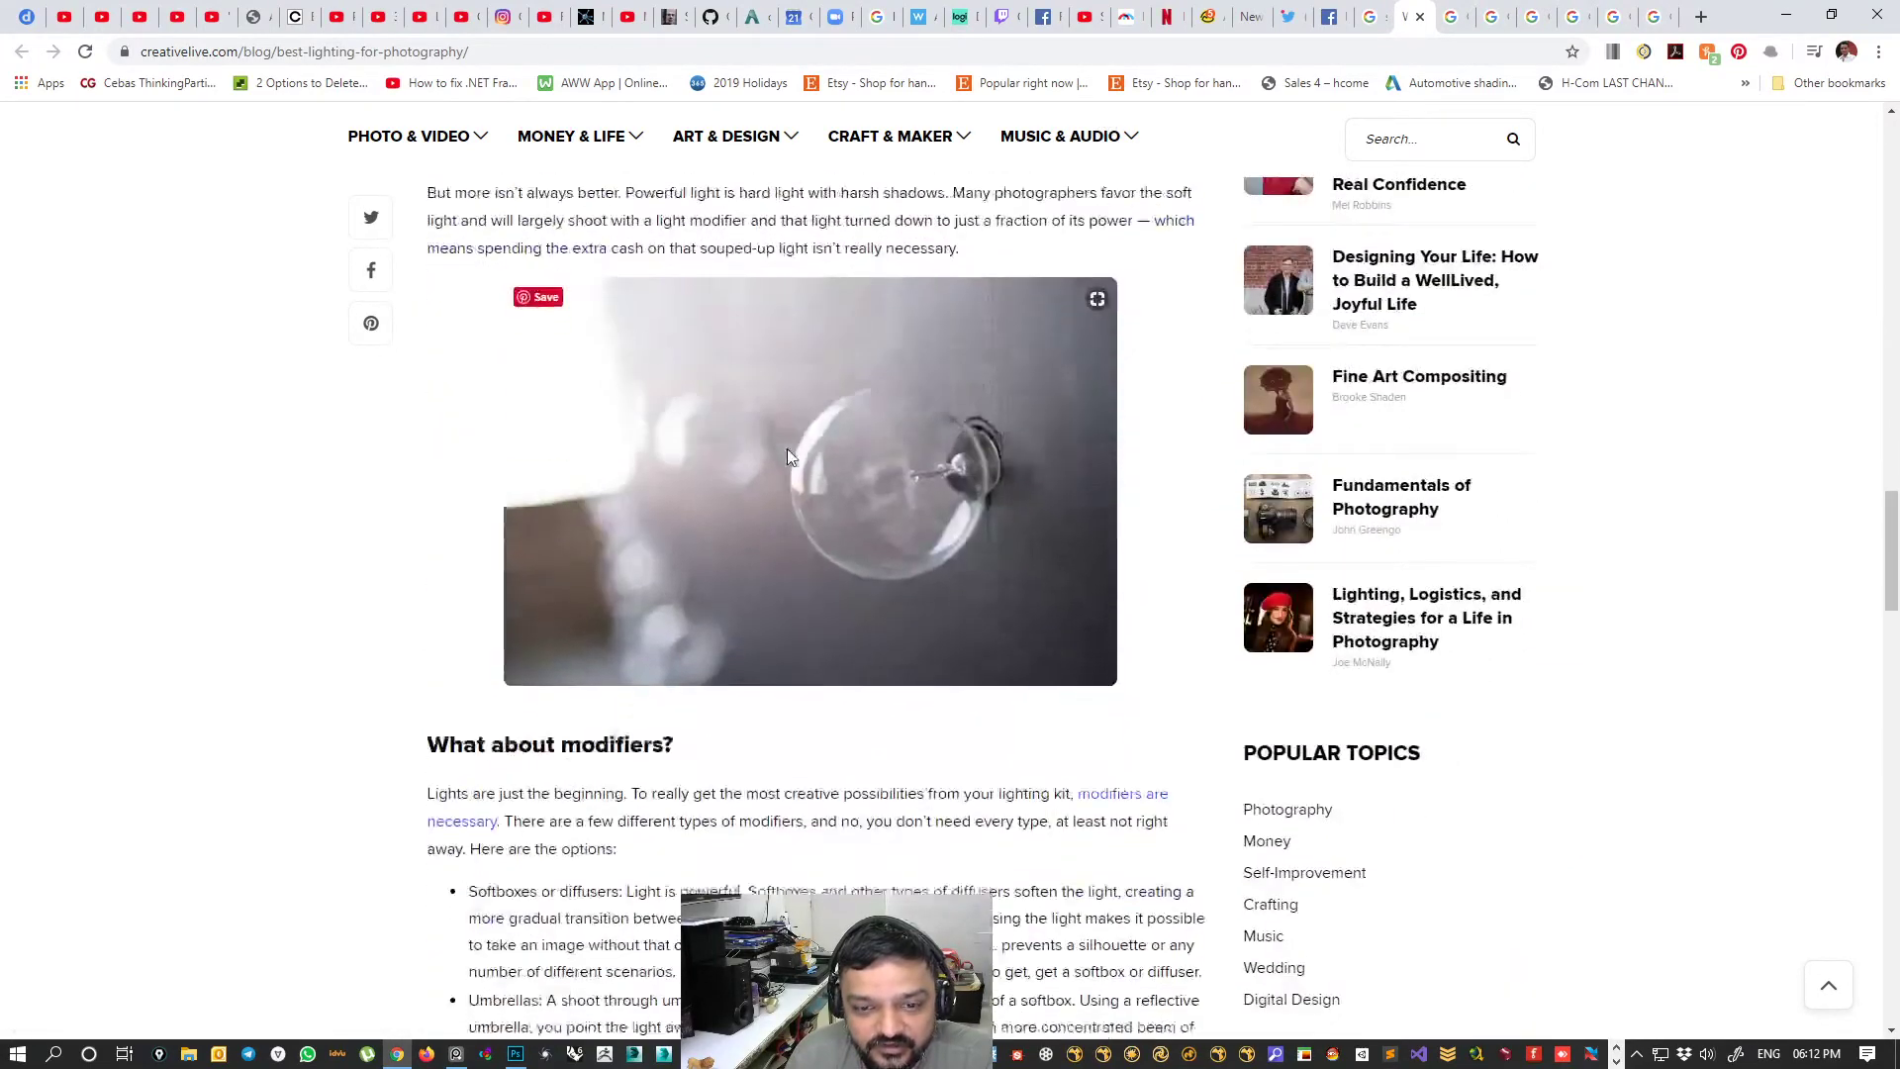
scroll(786, 455, "down", 15)
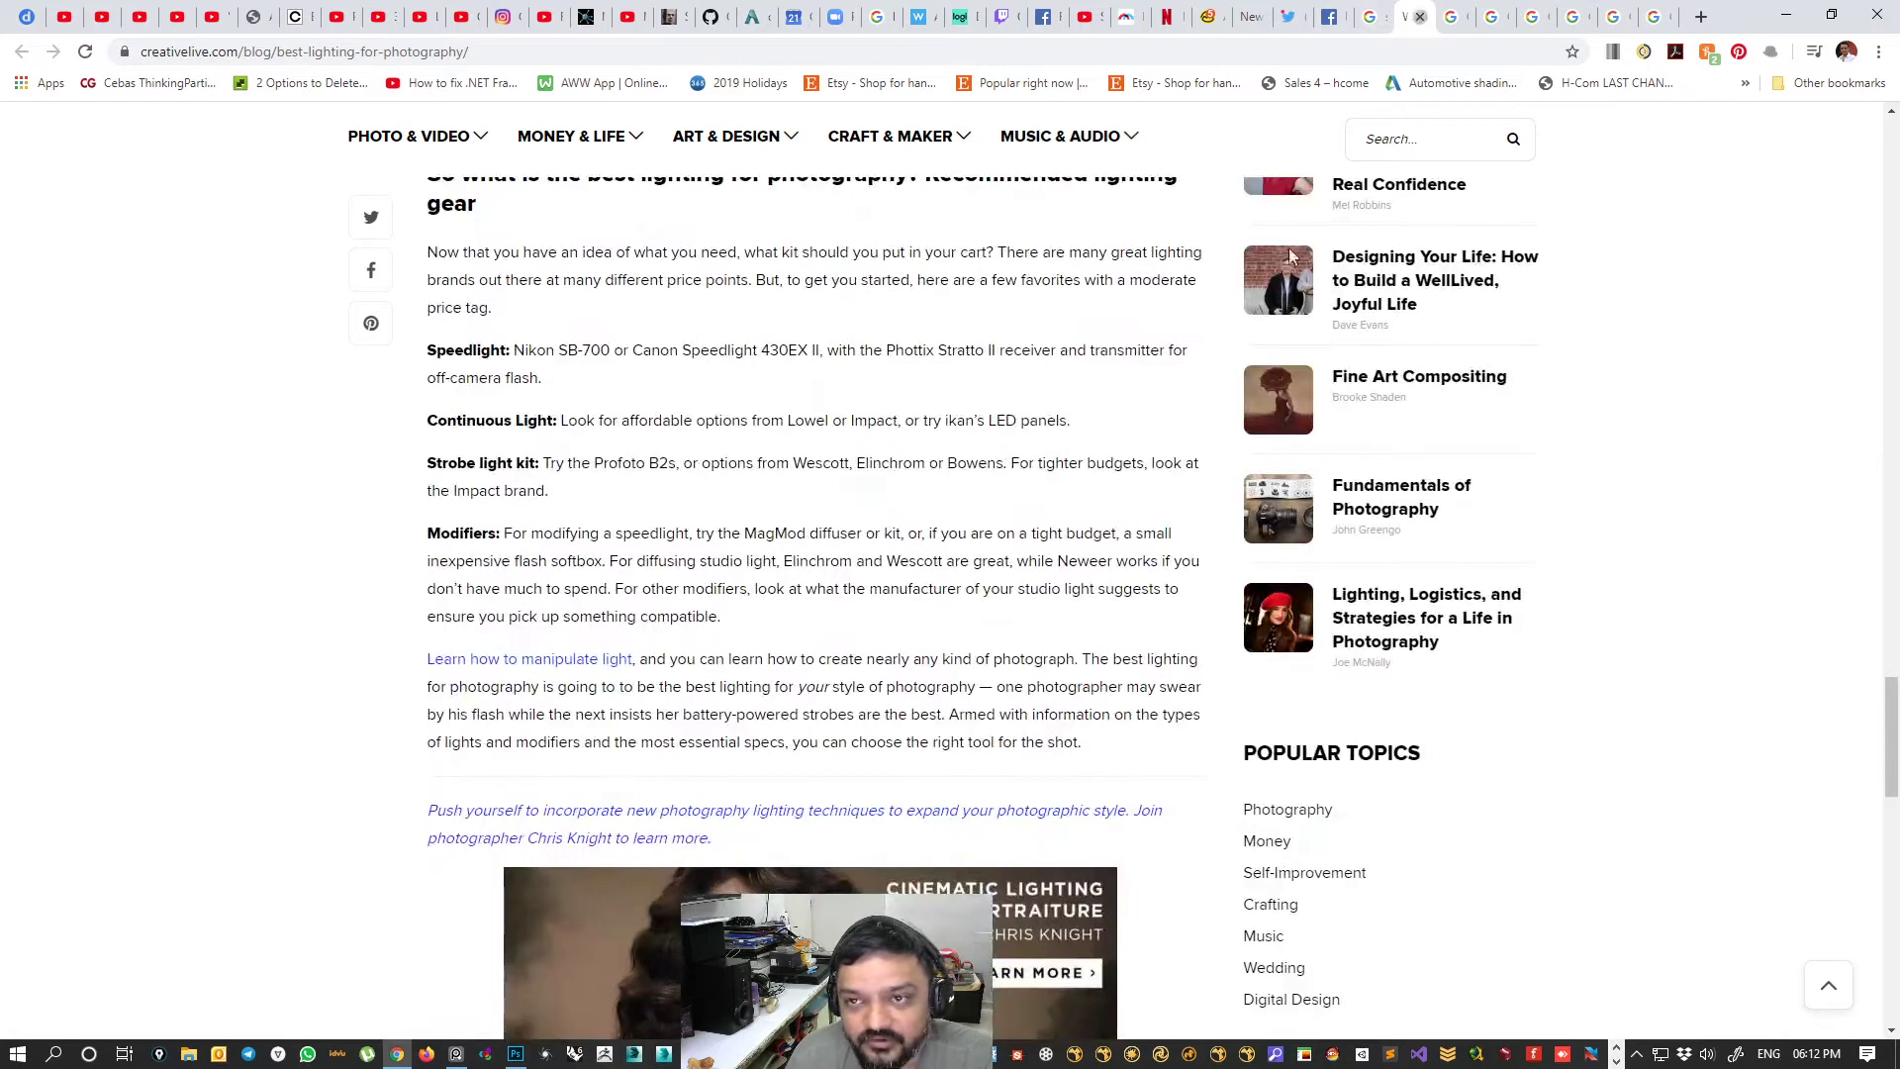
key("ctrl+w")
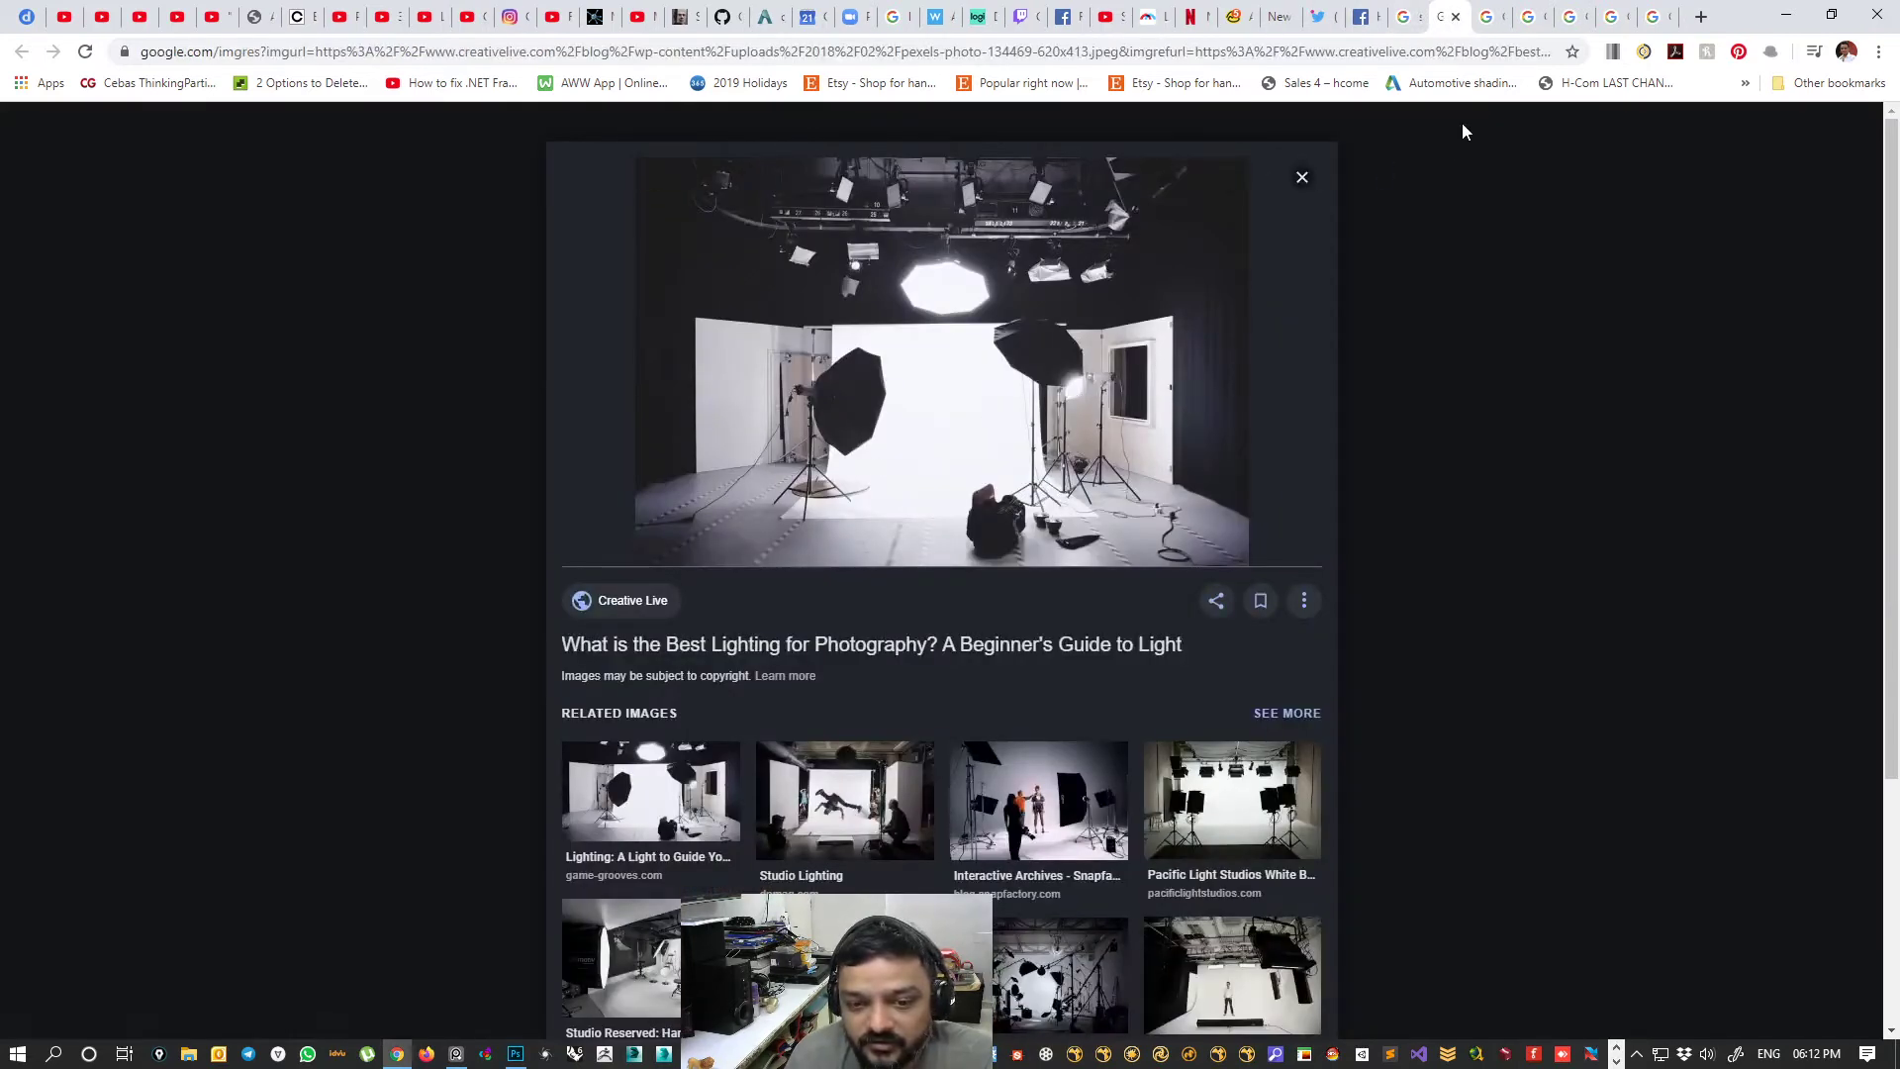
- View the Studio Photography lighting diagram enlarged, and open the related image "Lighting Setup, portrait of a woman"
left_click(1492, 22)
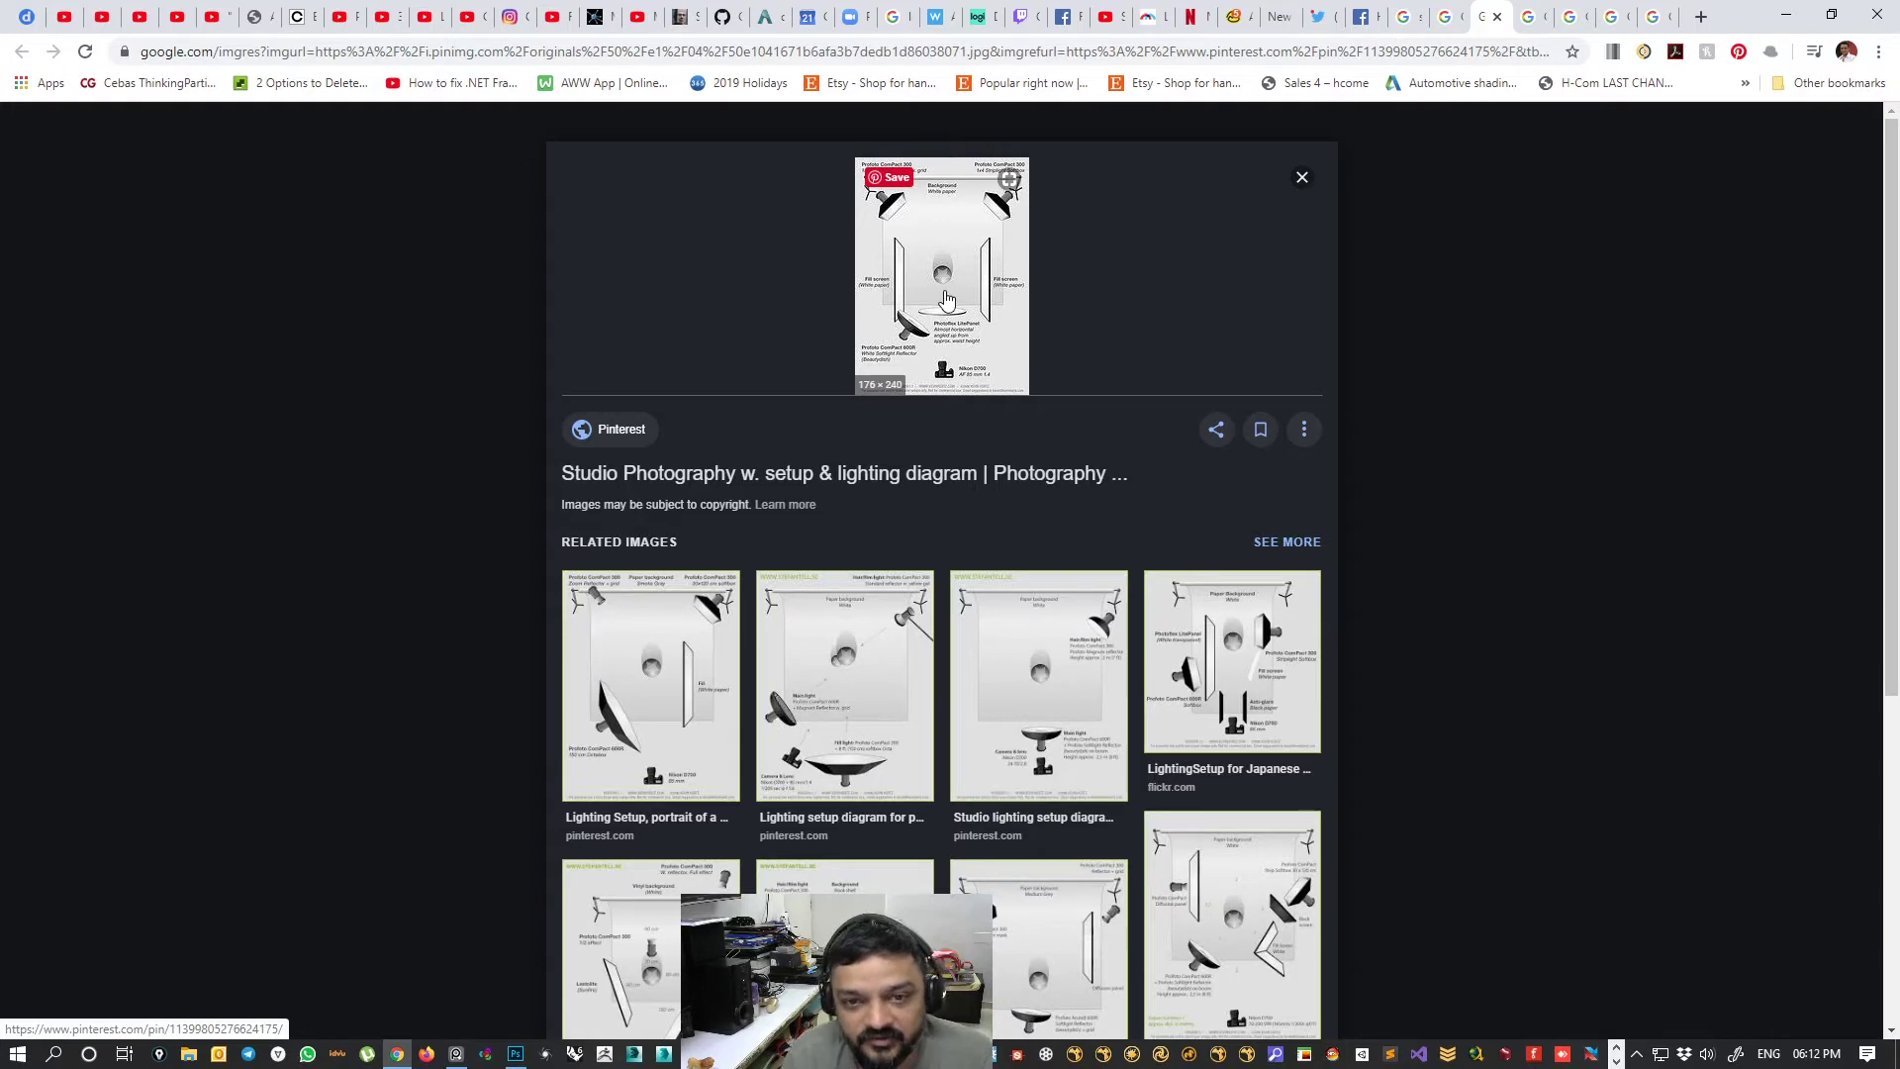
scroll(947, 299, "up", 1, "ctrl")
left_click(632, 715)
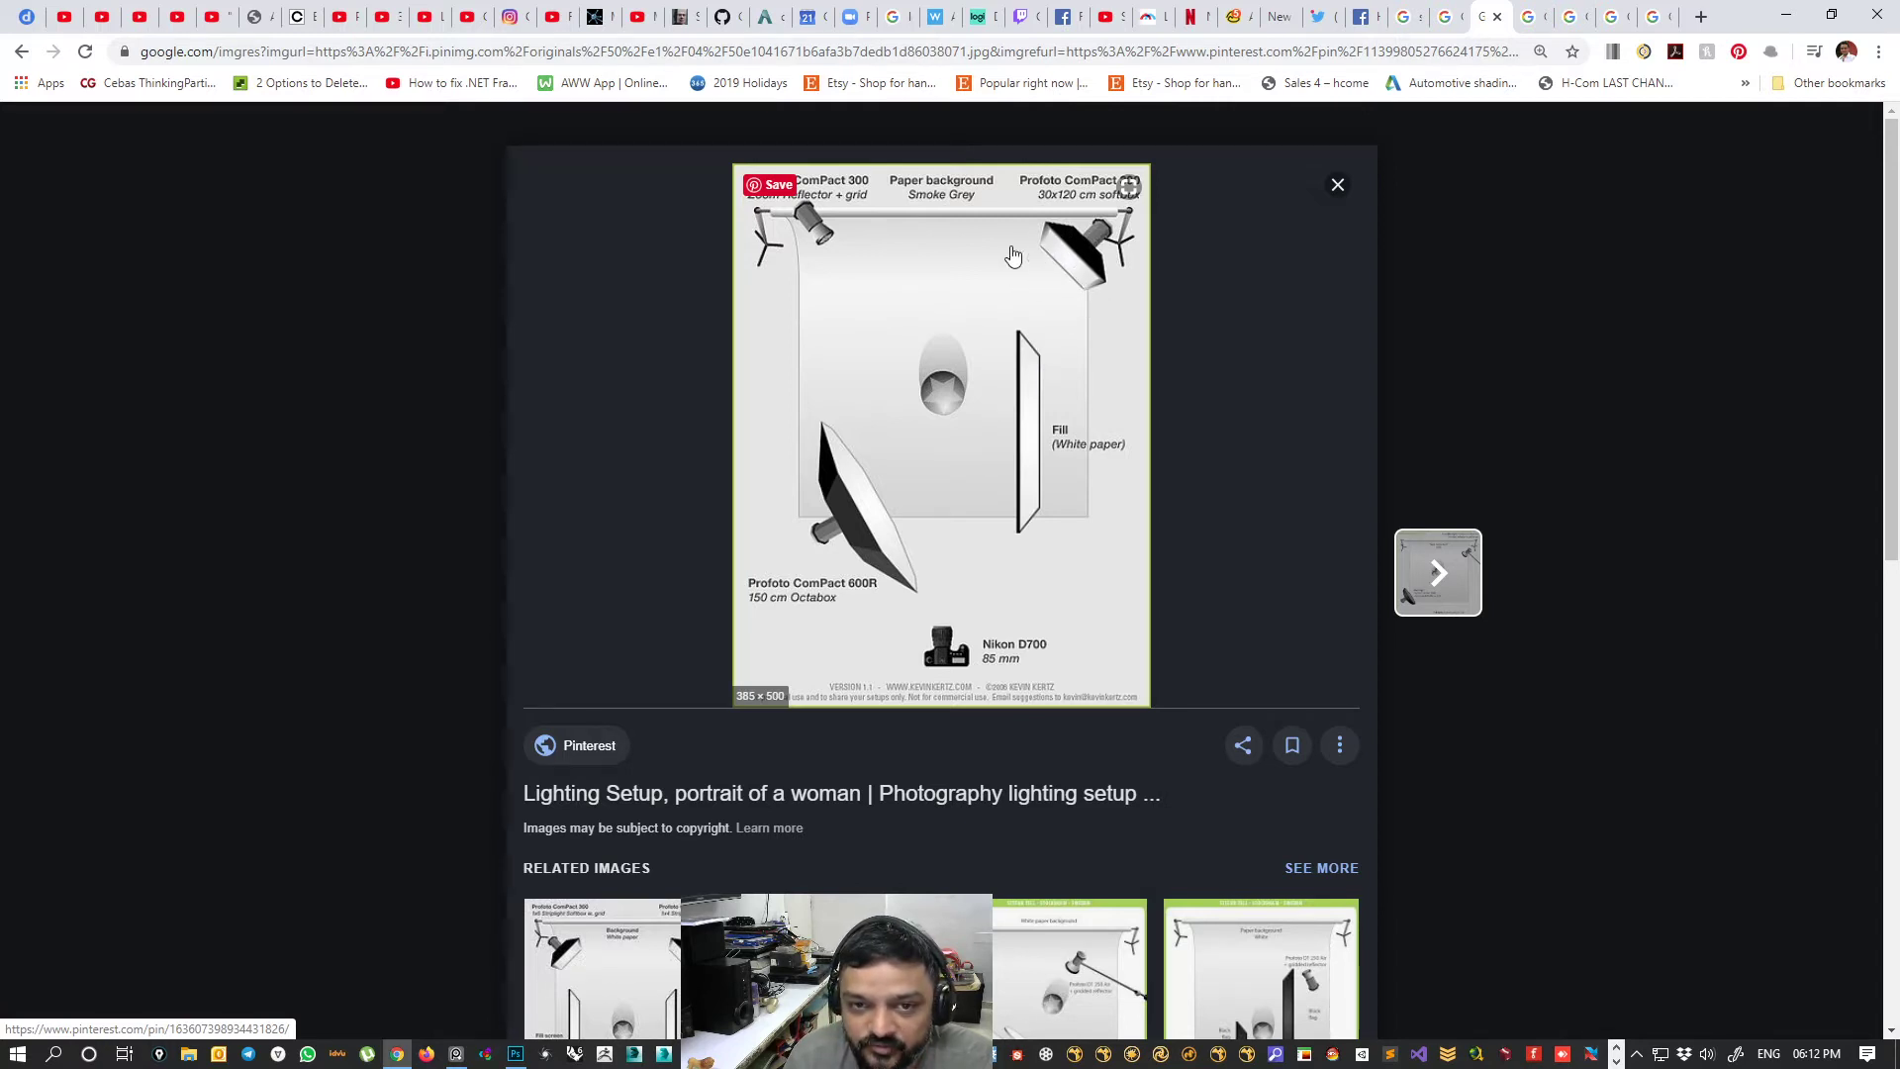
- View the portrait lighting diagram and the Continuous or Strobe Lighting result, and open the related home photography lighting setup image
scroll(838, 376, "down", 2)
scroll(822, 297, "up", 2)
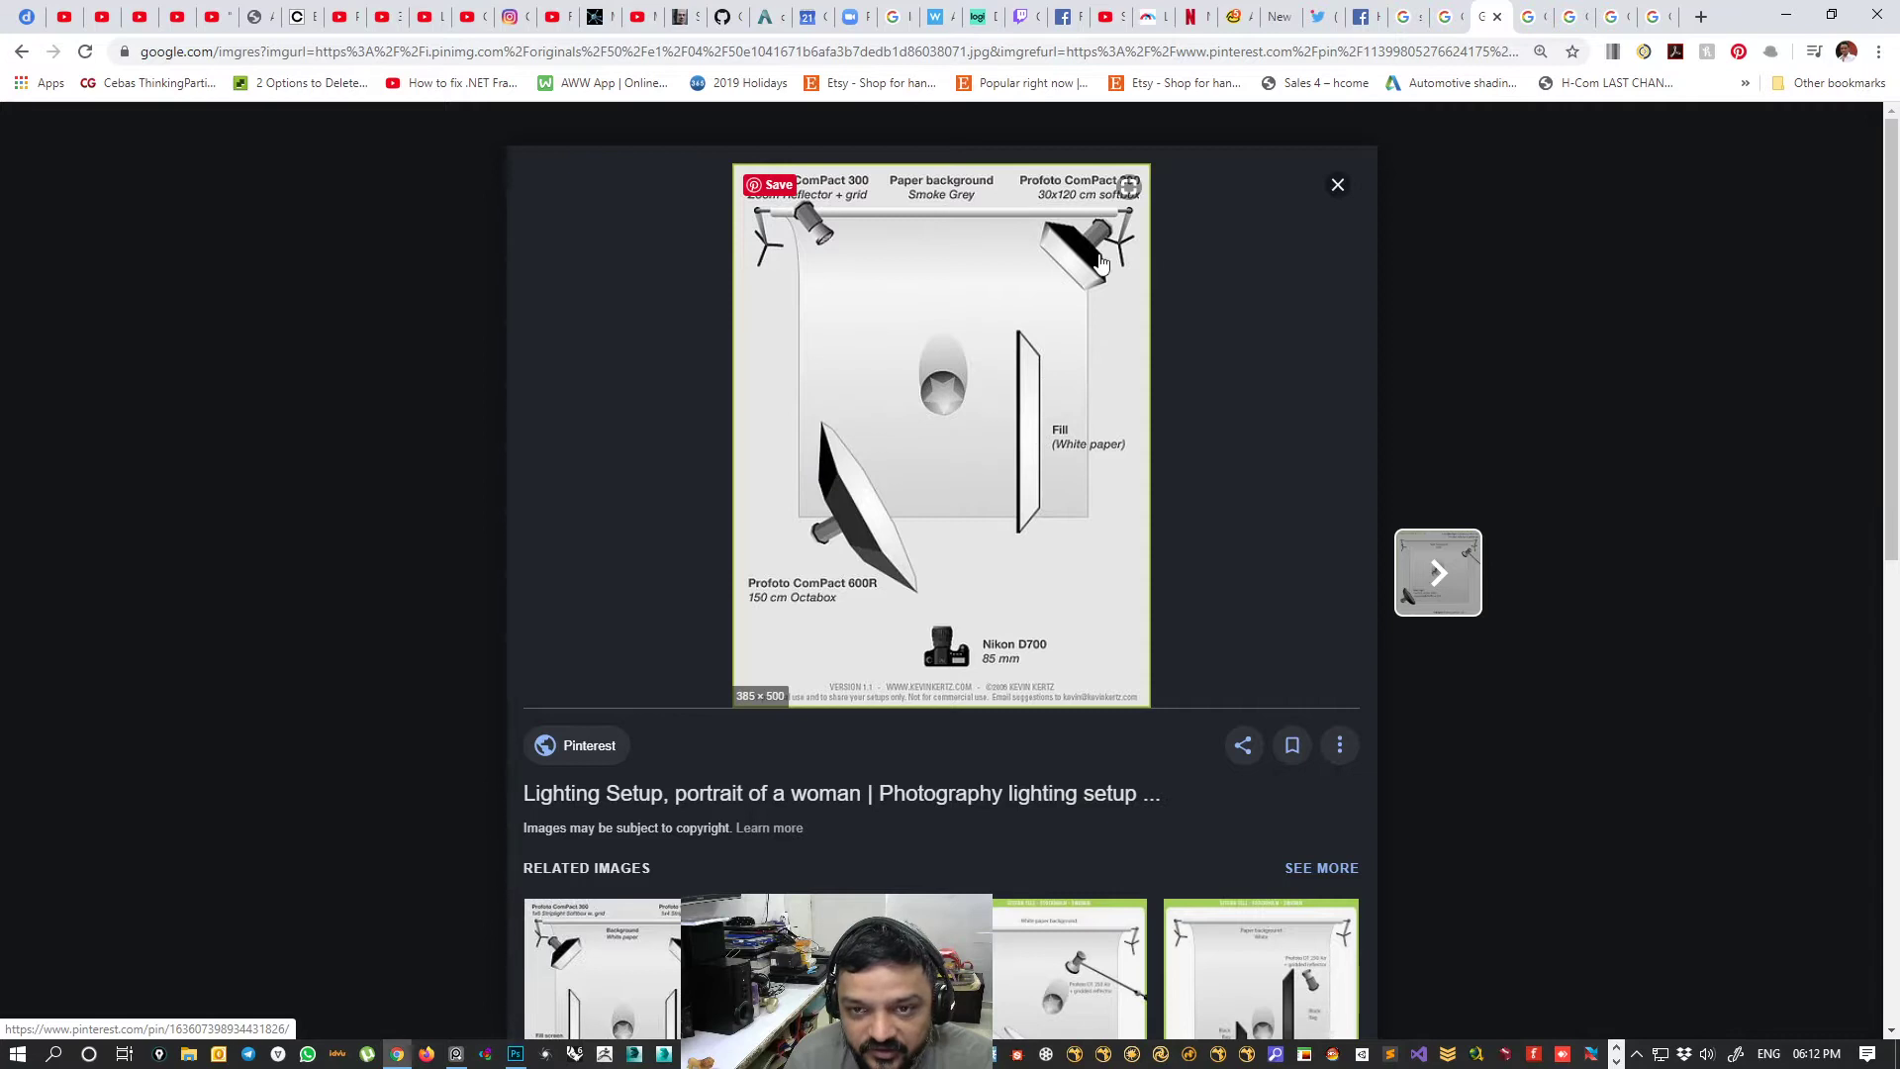
key("ctrl+Tab")
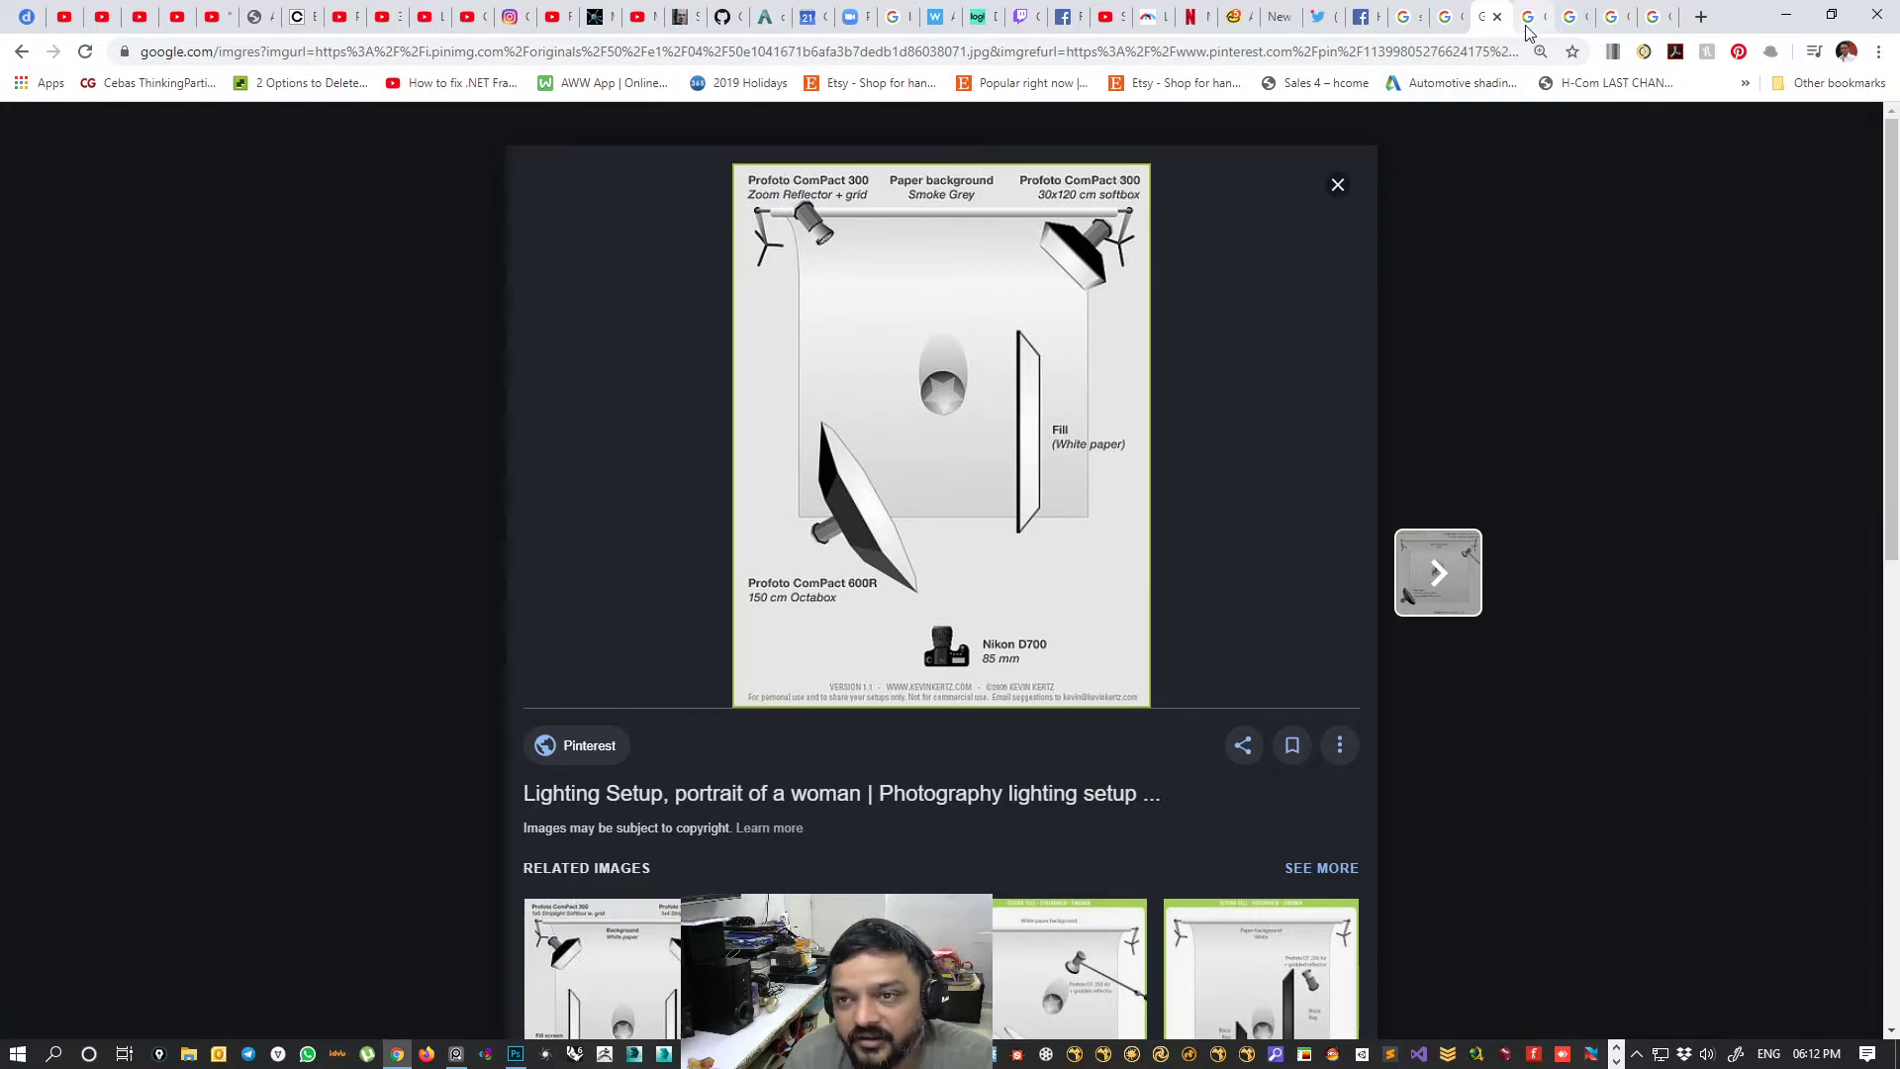
left_click(1573, 26)
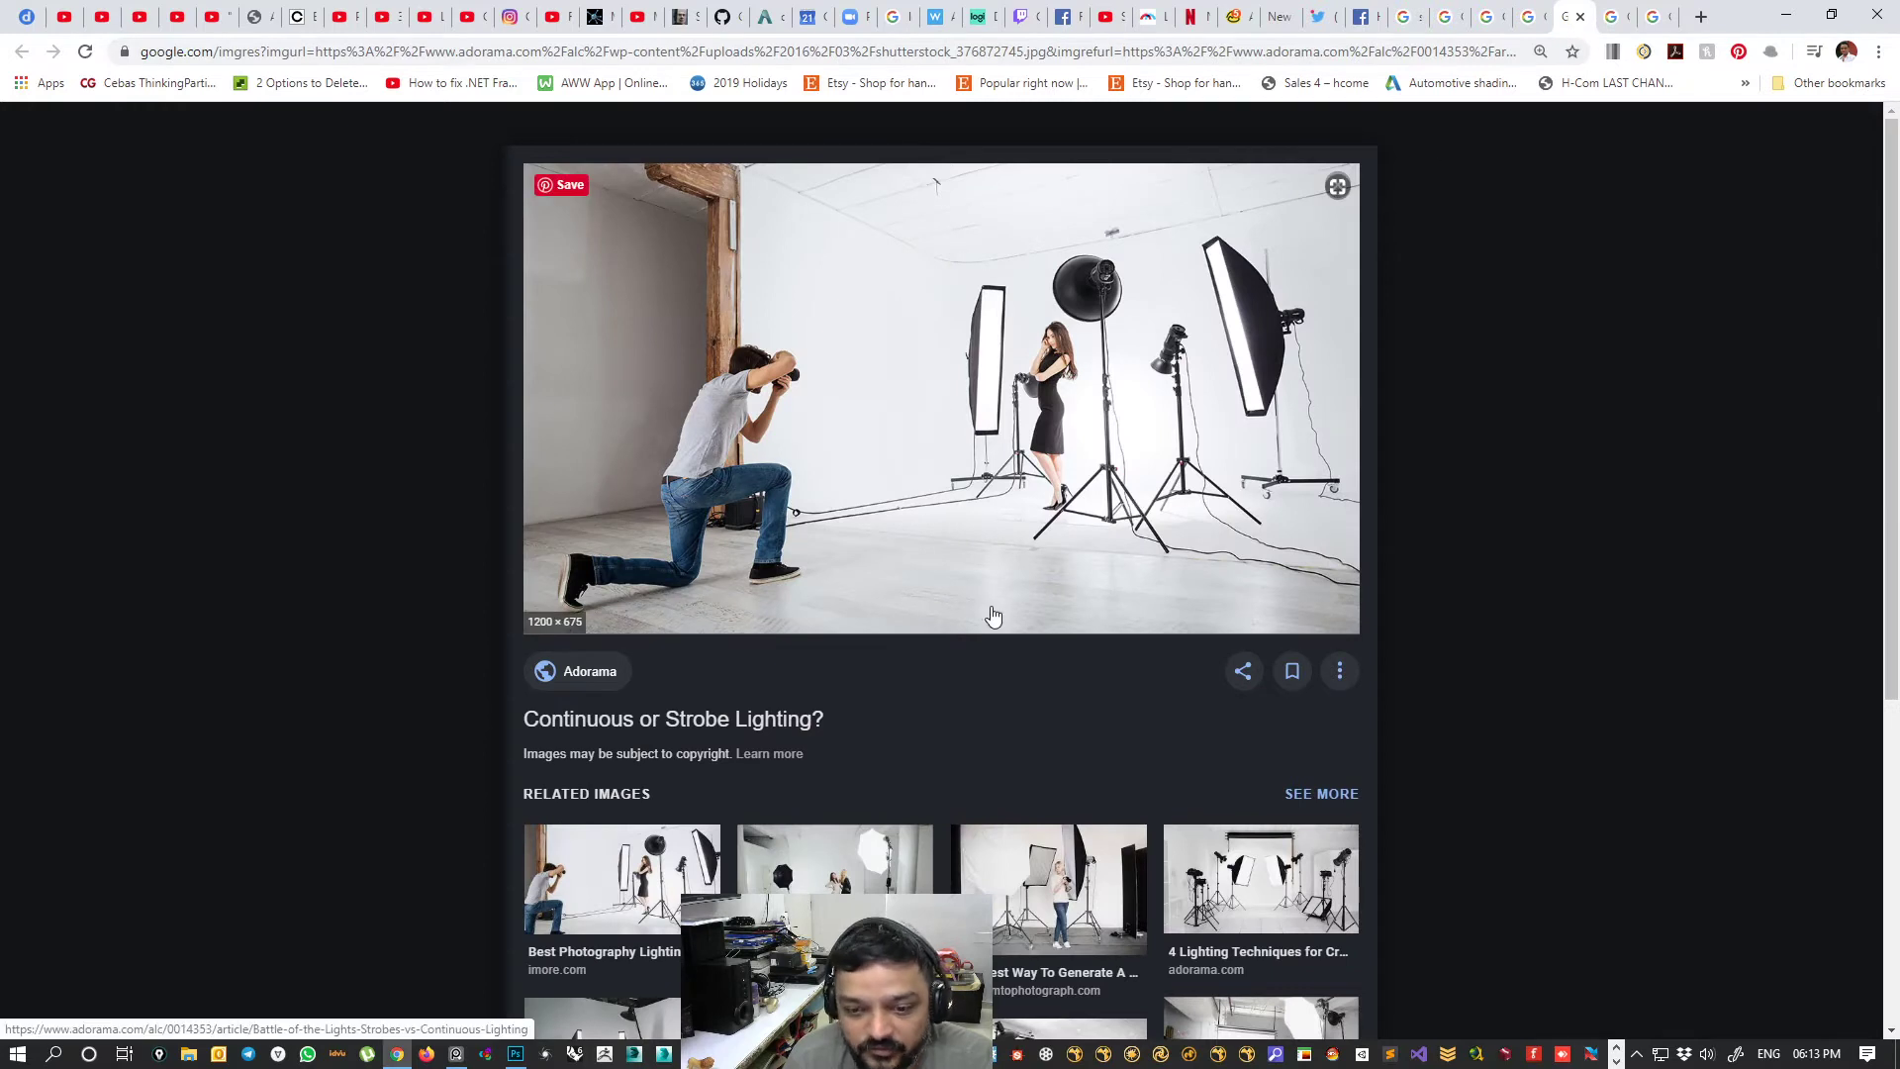
scroll(814, 510, "down", 3)
left_click(841, 596)
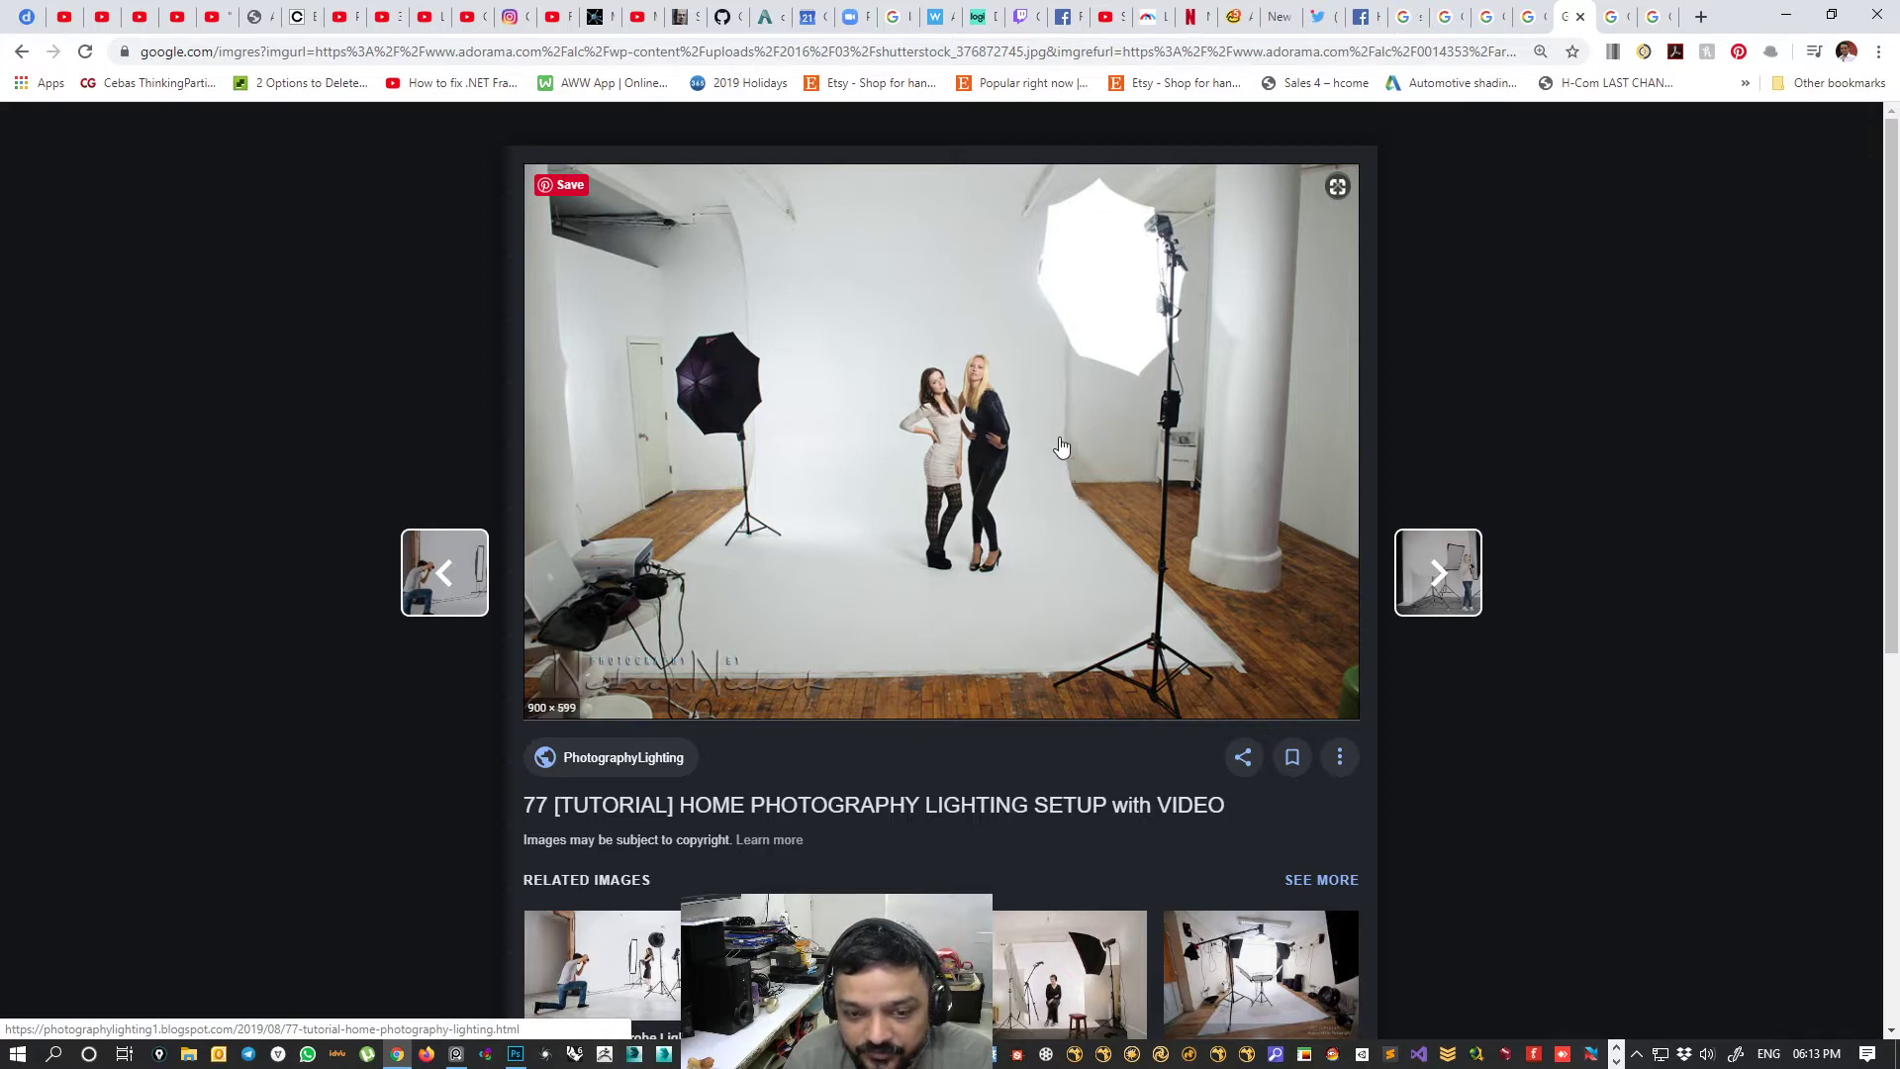
scroll(964, 653, "down", 1)
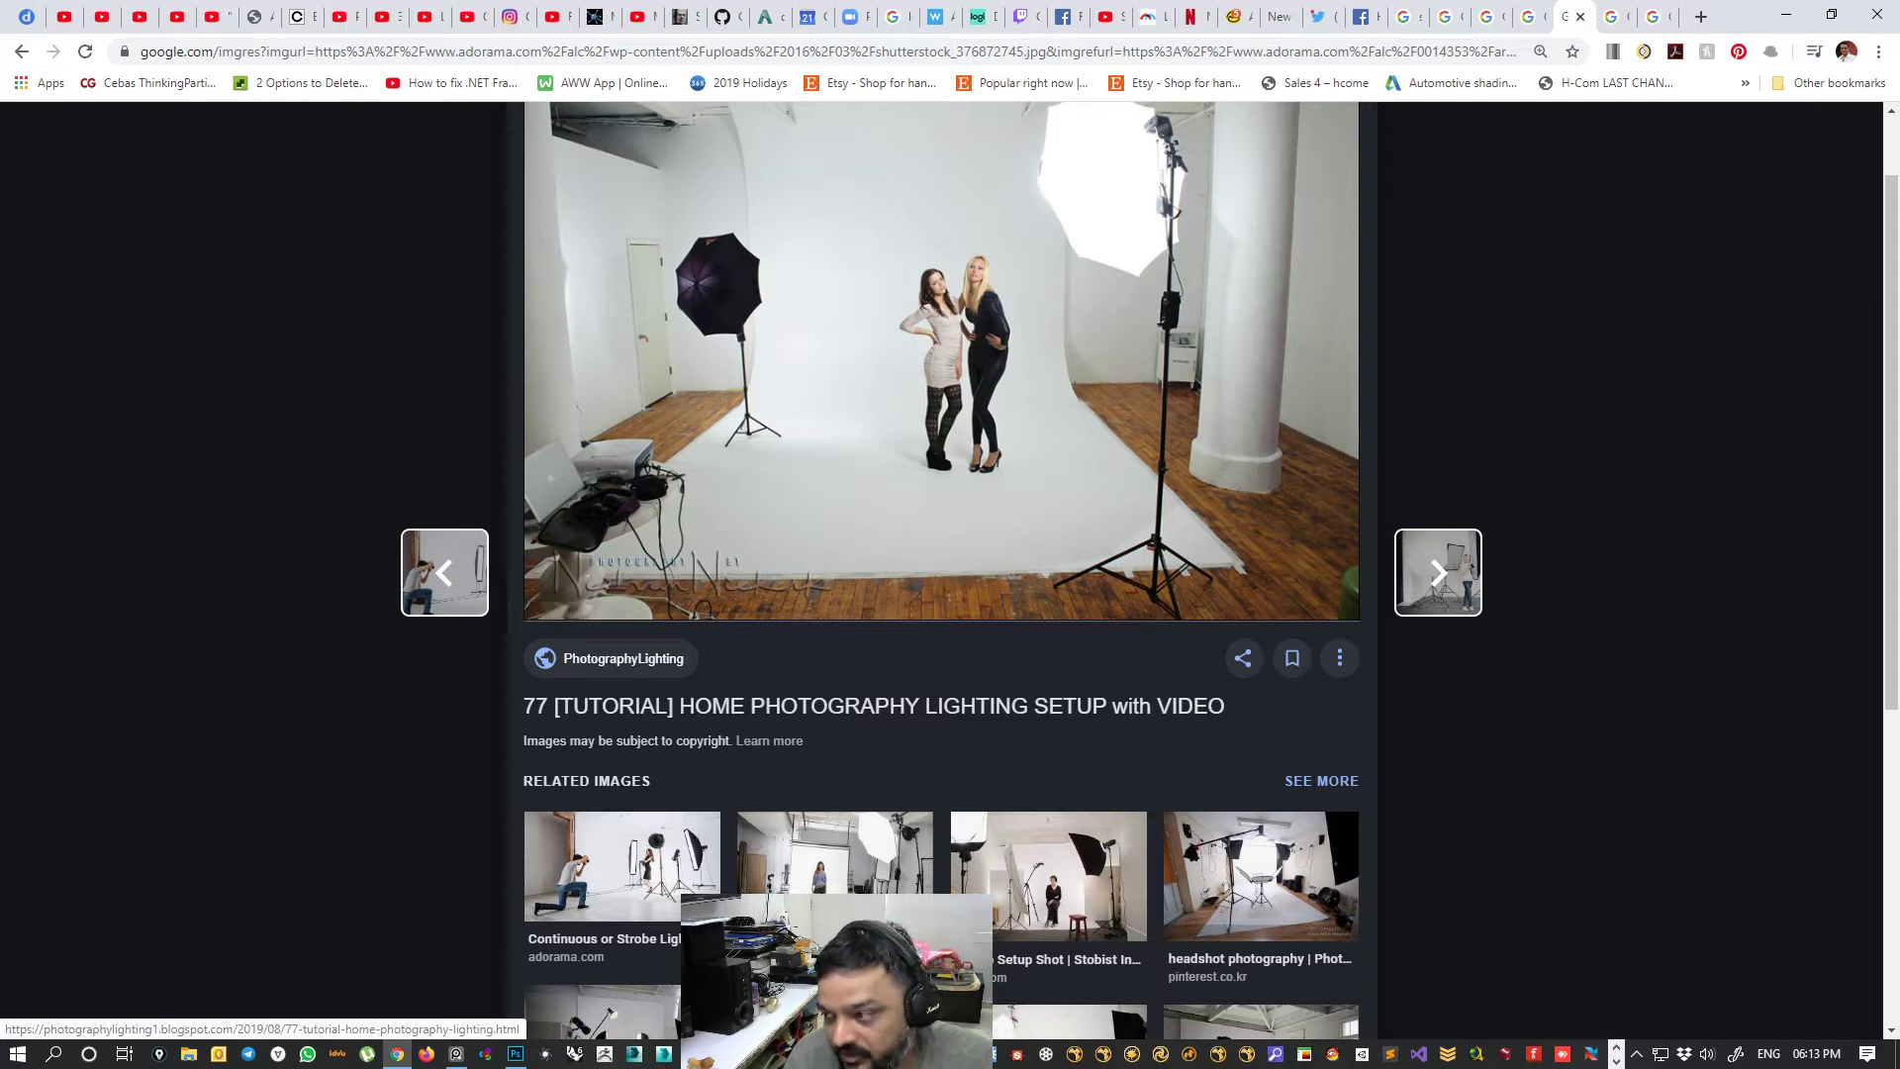
- Bring the reference board over the browser and examine the red nail polish, dark-background bottle and yellow still-life references
right_click_drag(1899, 517, 567, 509)
scroll(561, 566, "up", 4)
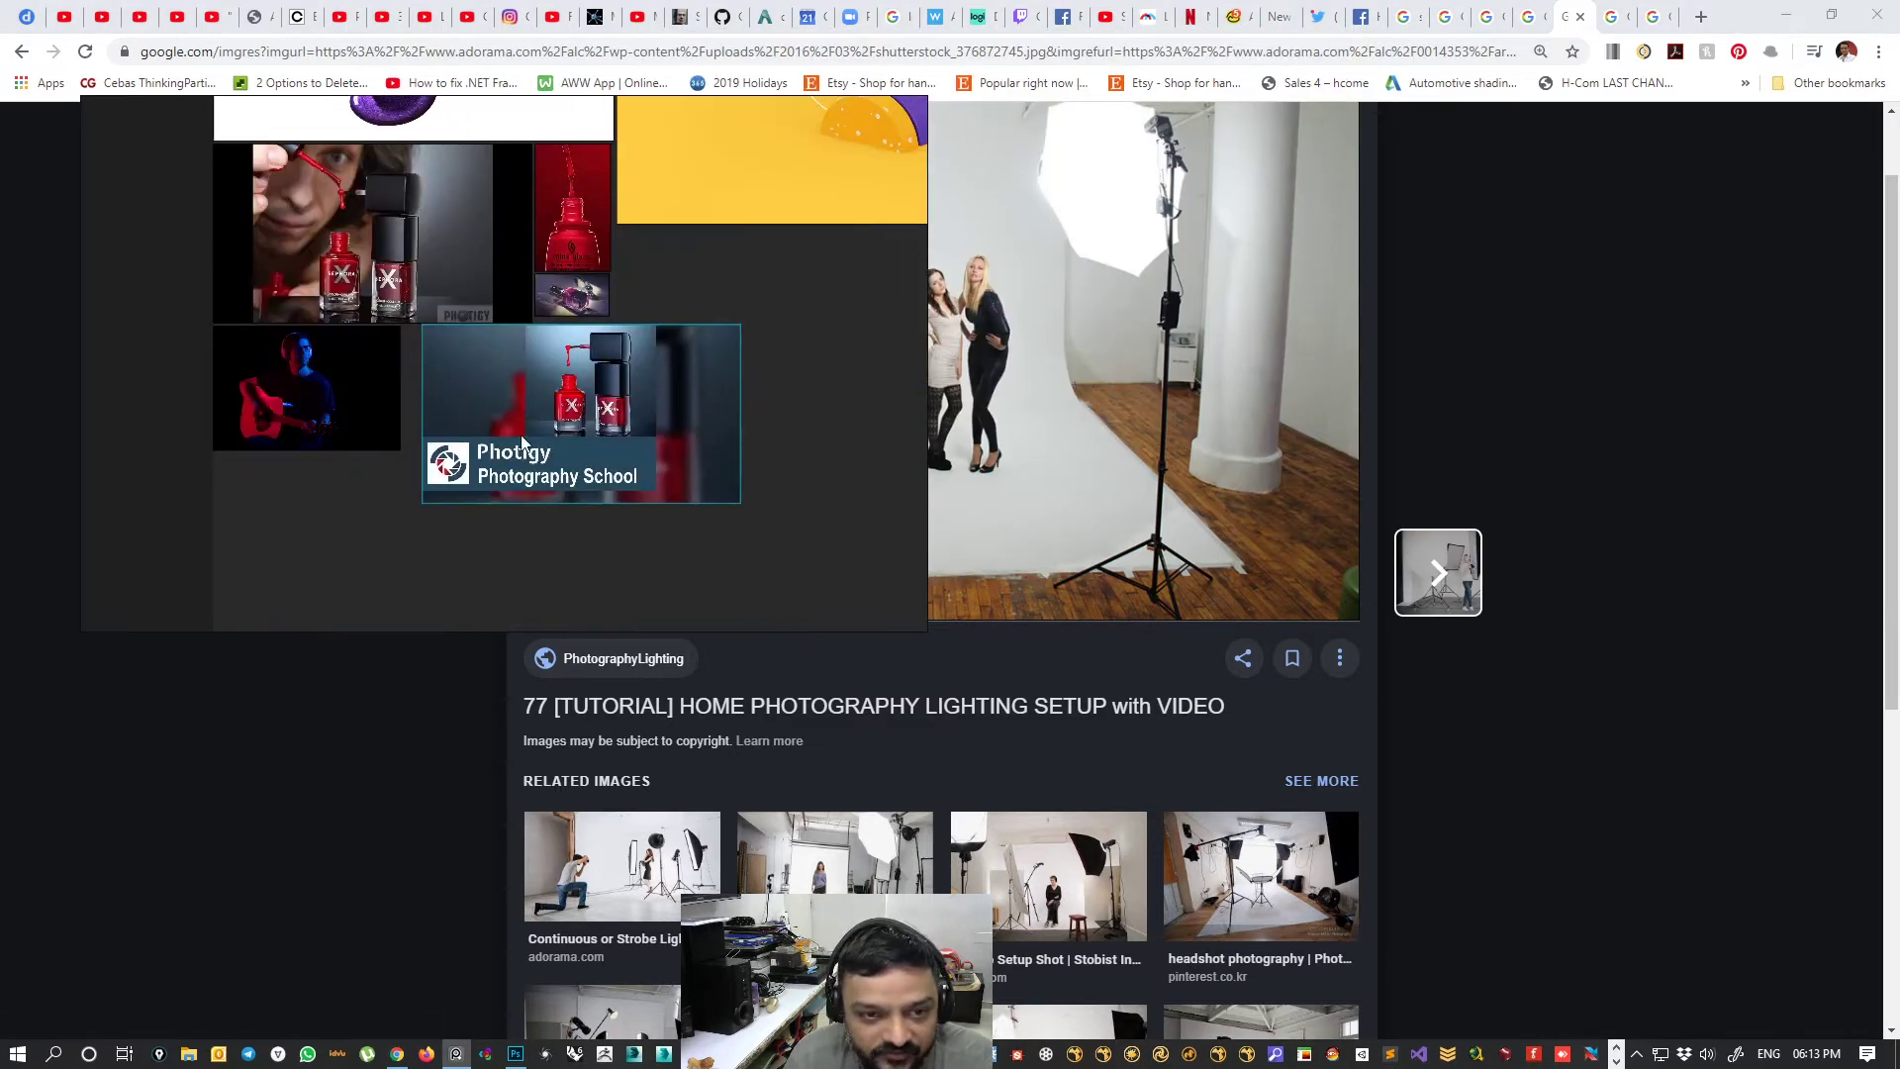
scroll(554, 362, "down", 5)
middle_click_drag(436, 331, 437, 566)
scroll(509, 500, "down", 3)
middle_click_drag(672, 490, 100, 347)
scroll(338, 390, "up", 4)
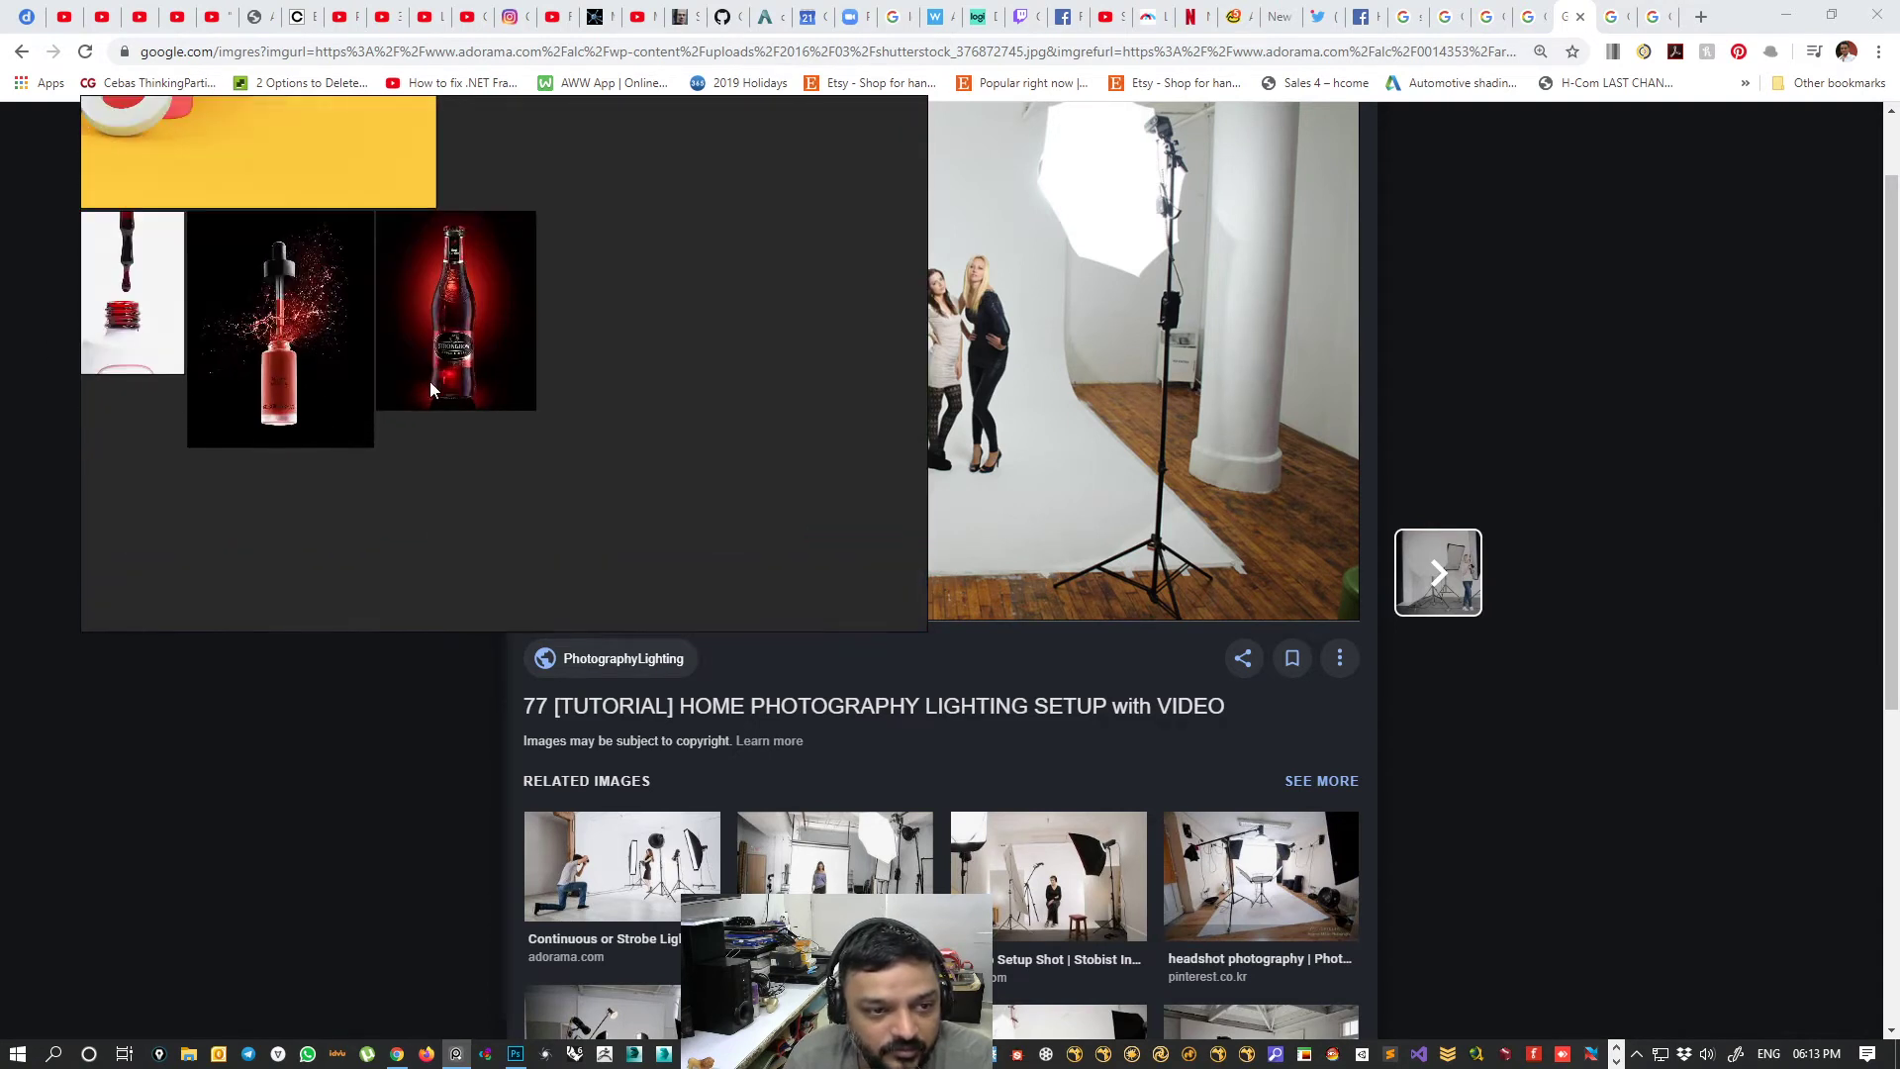
scroll(462, 382, "down", 6)
middle_click_drag(303, 390, 335, 417)
scroll(466, 445, "up", 5)
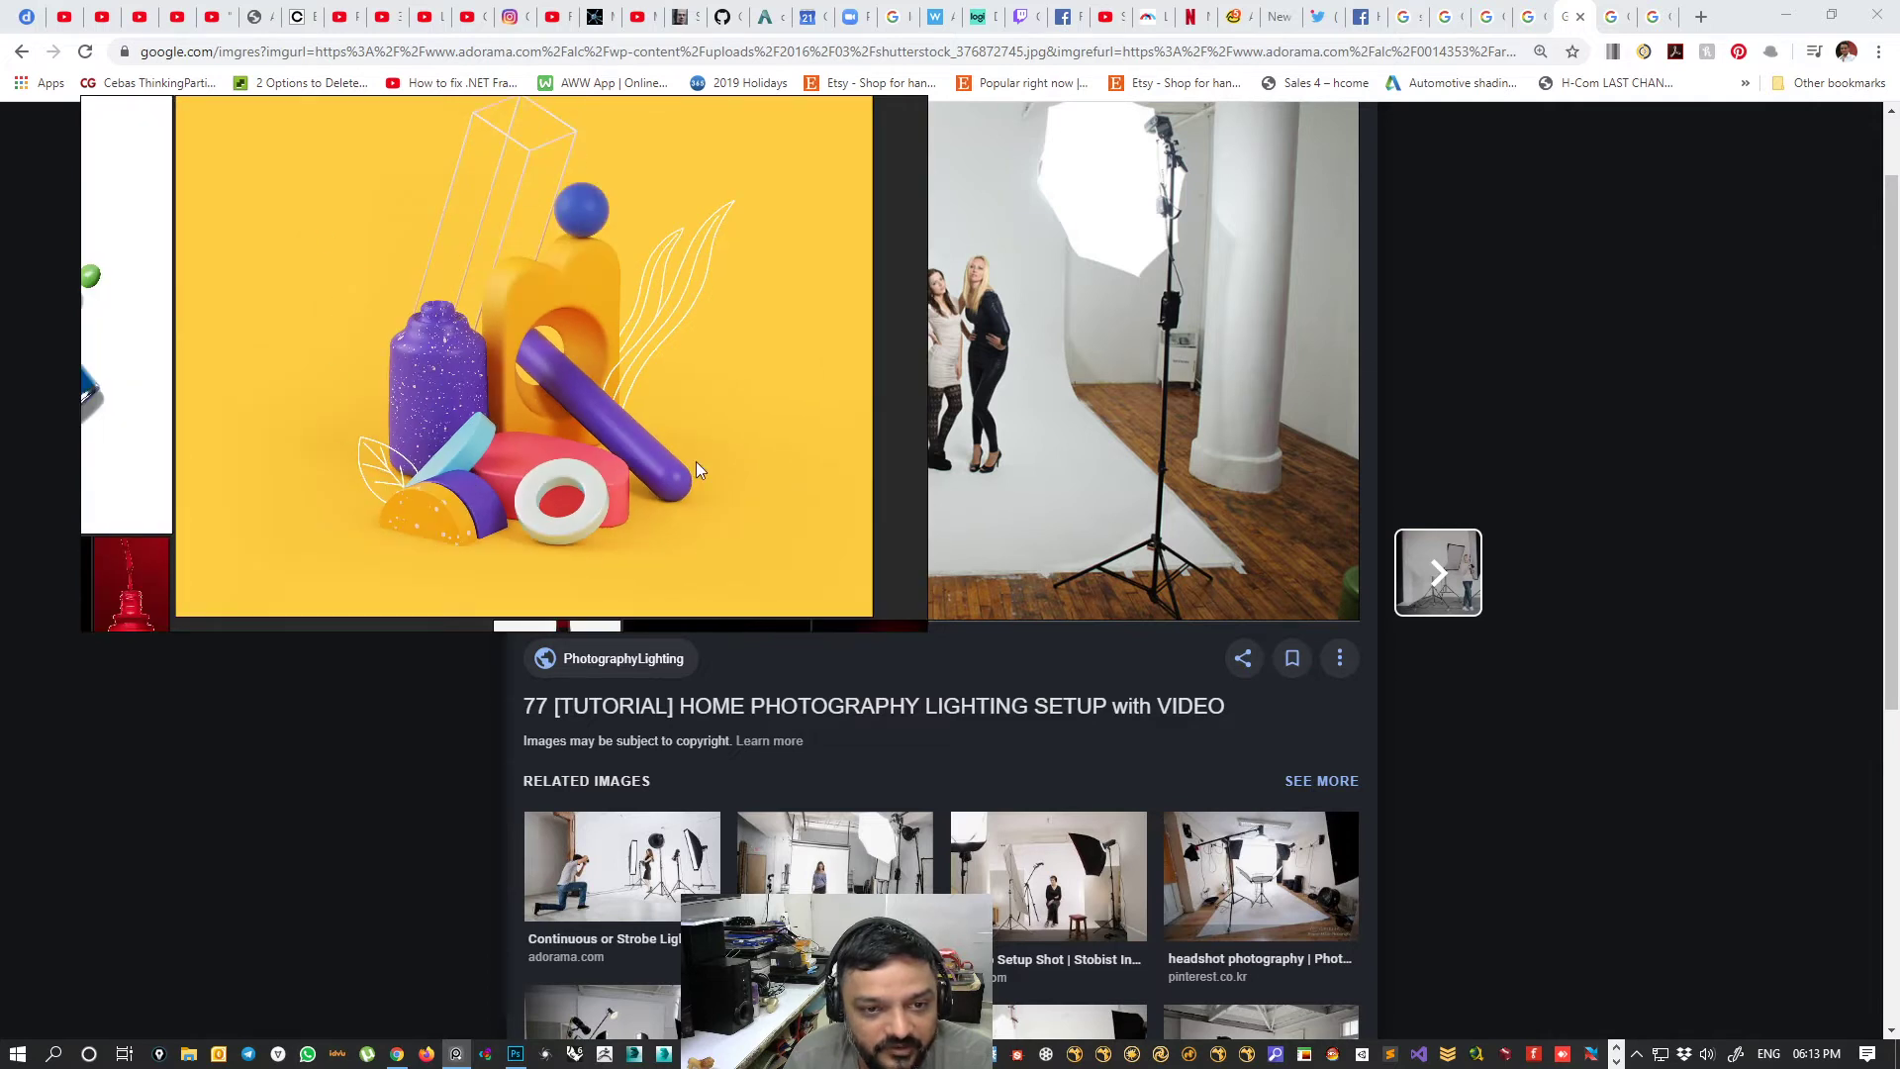
middle_click_drag(525, 370, 586, 442)
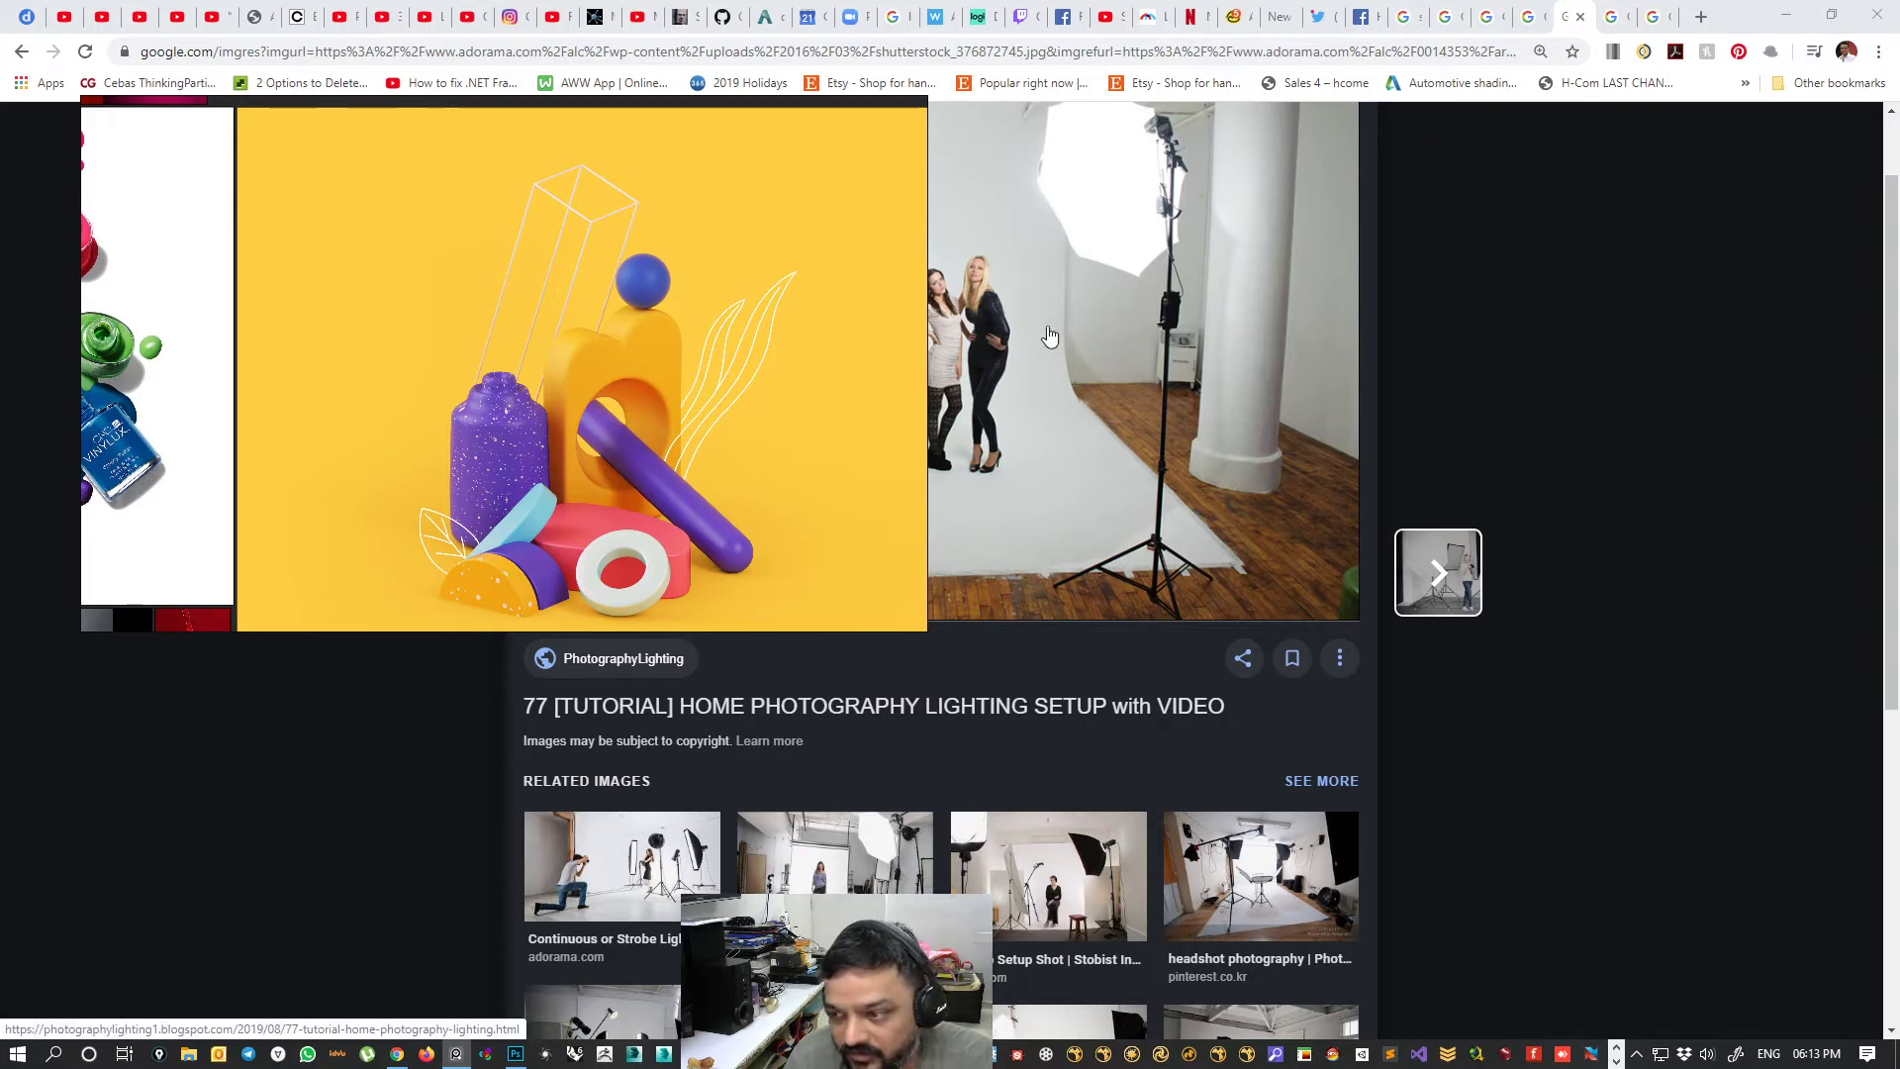
middle_click_drag(439, 450, 568, 486)
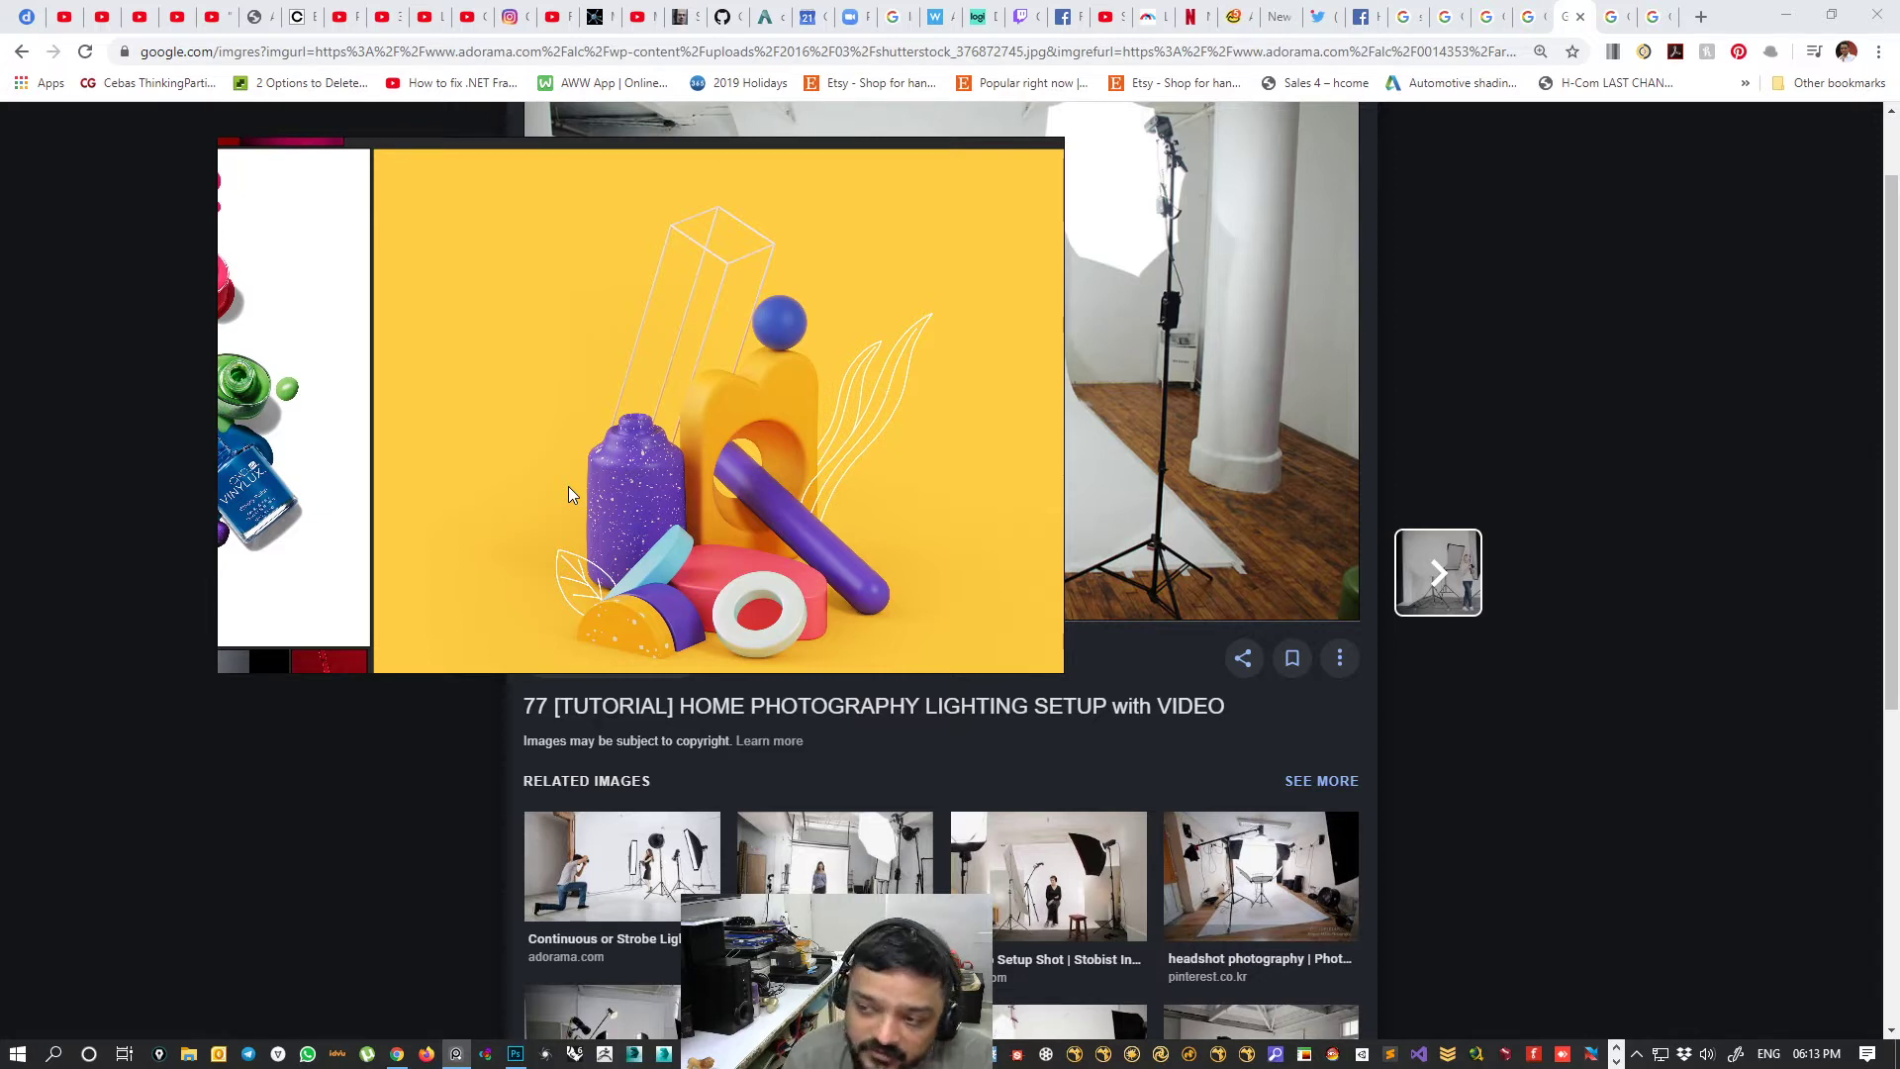
- Examine the wine bottle and stacked nail polish references on the board, and move the board back off the screen
scroll(568, 484, "down", 6)
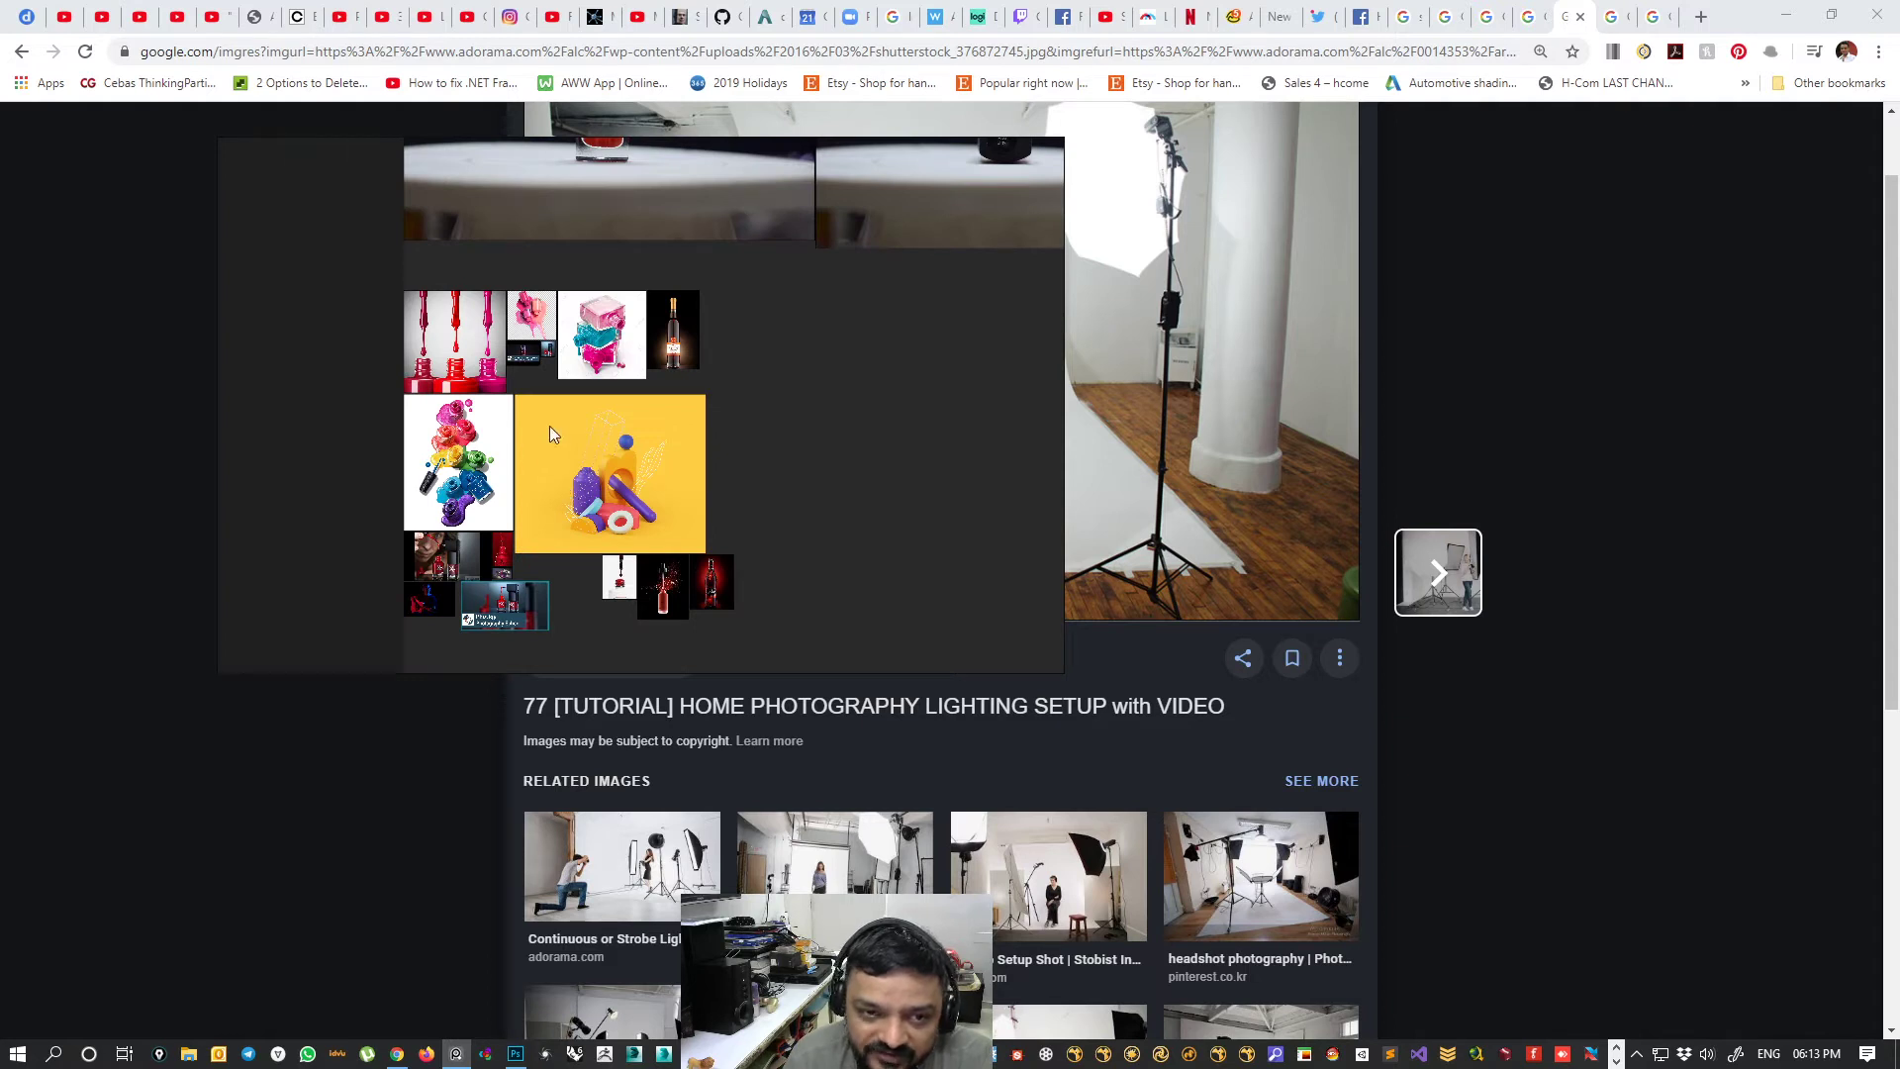
scroll(549, 425, "up", 2)
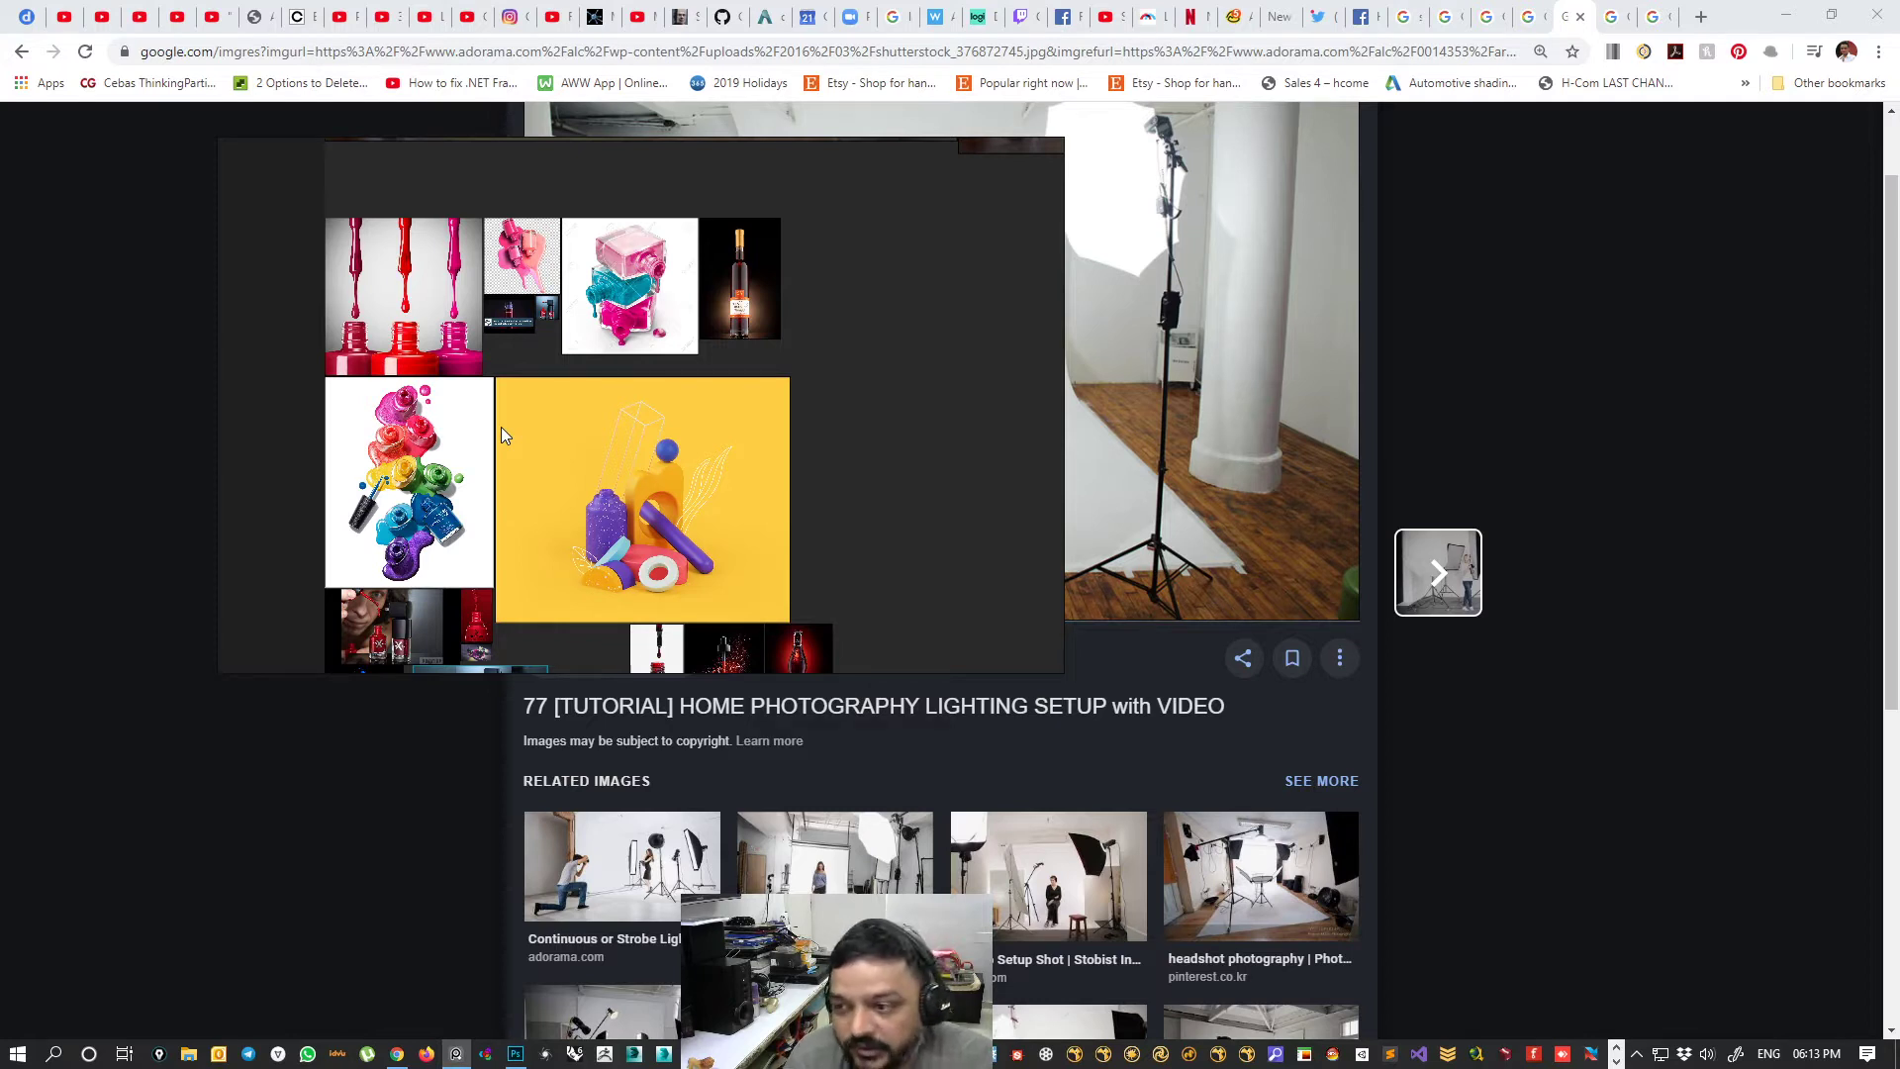
scroll(569, 297, "up", 3)
scroll(897, 364, "up", 4)
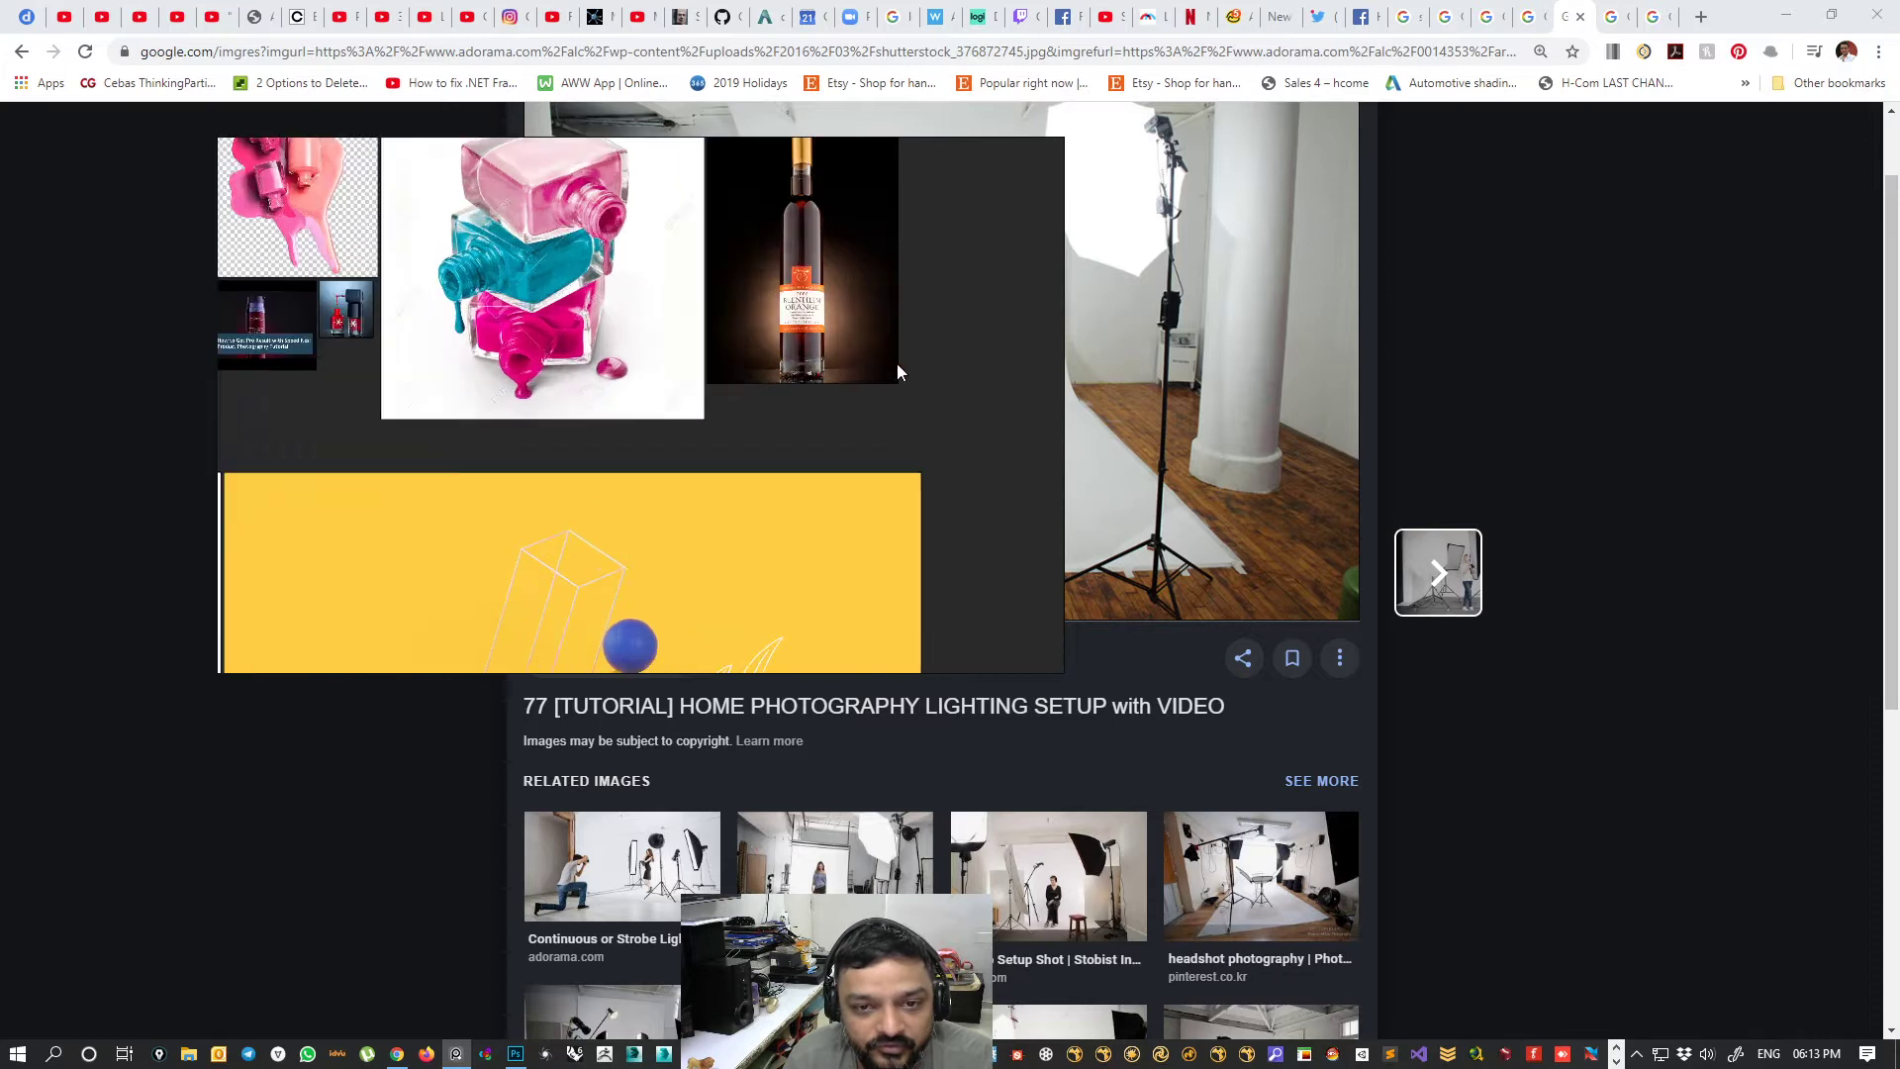
middle_click_drag(662, 303, 620, 447)
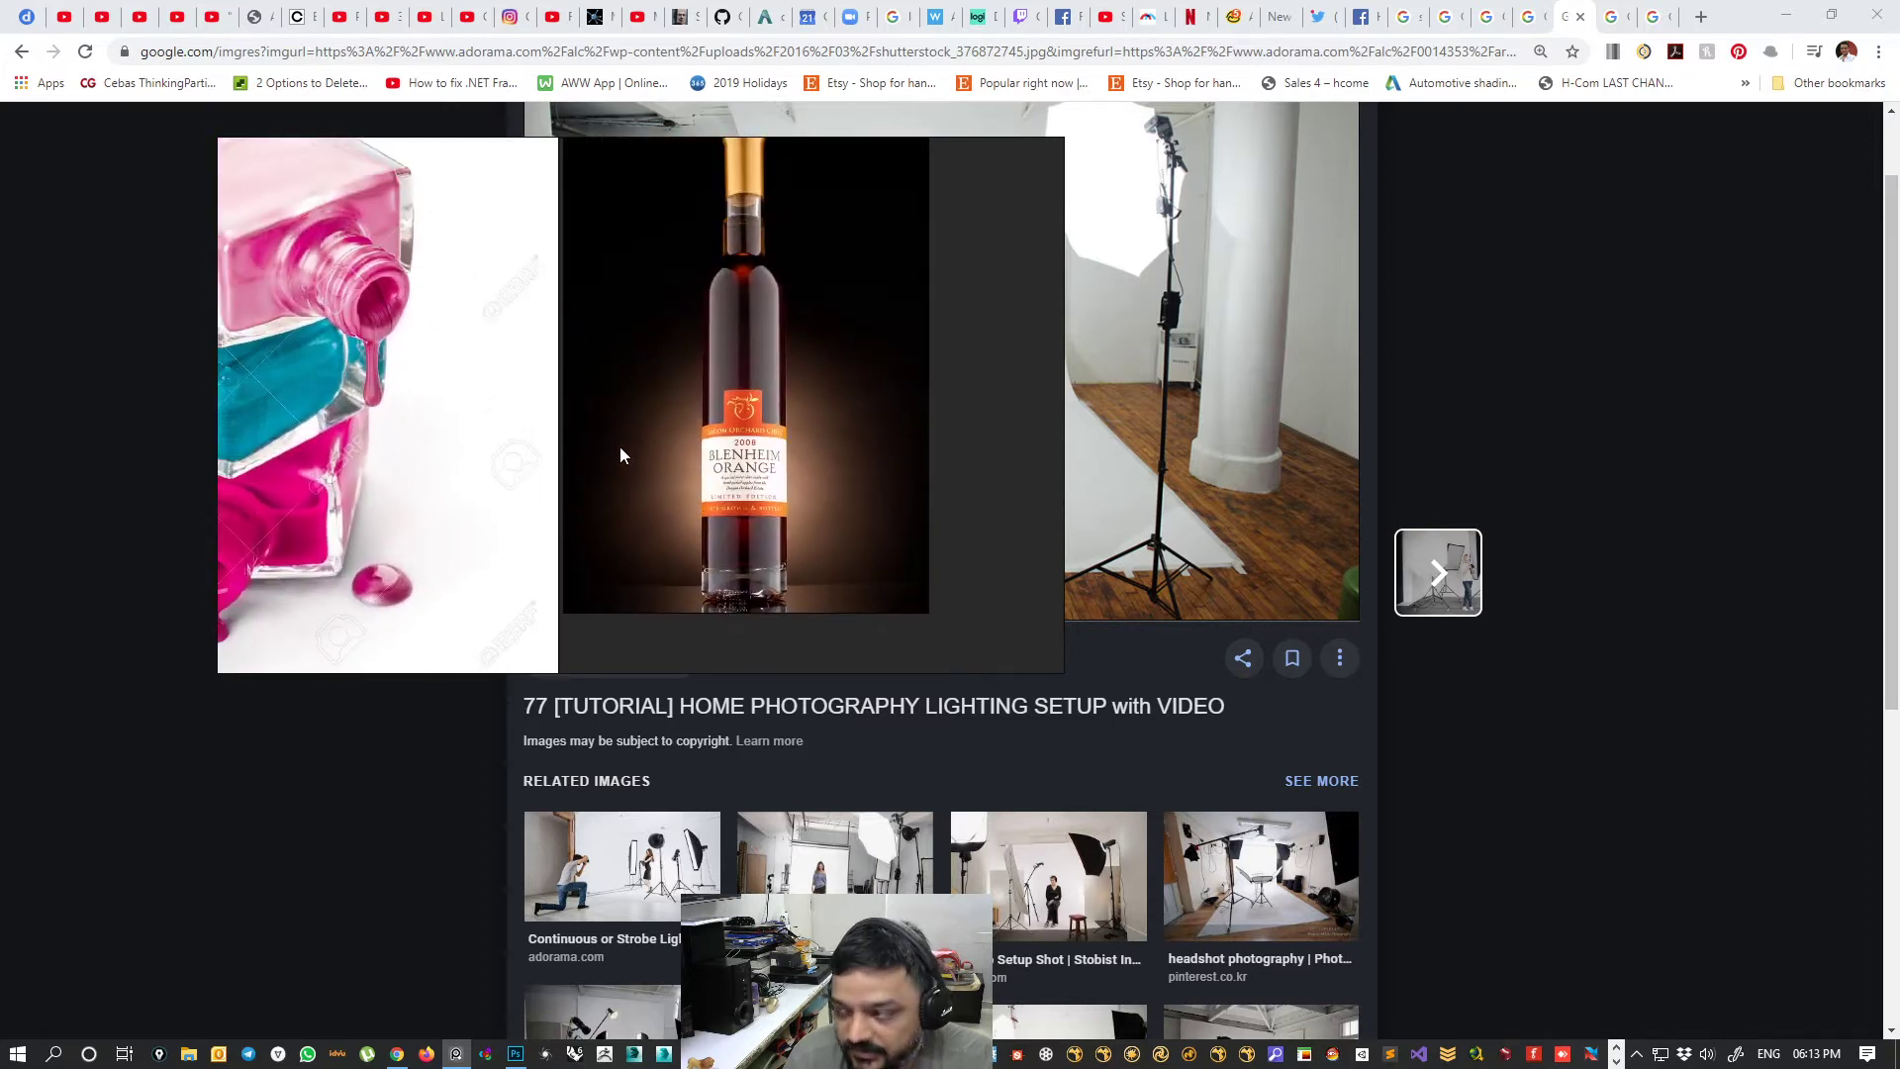
scroll(573, 449, "down", 4)
middle_click_drag(339, 390, 897, 534)
scroll(715, 479, "down", 3)
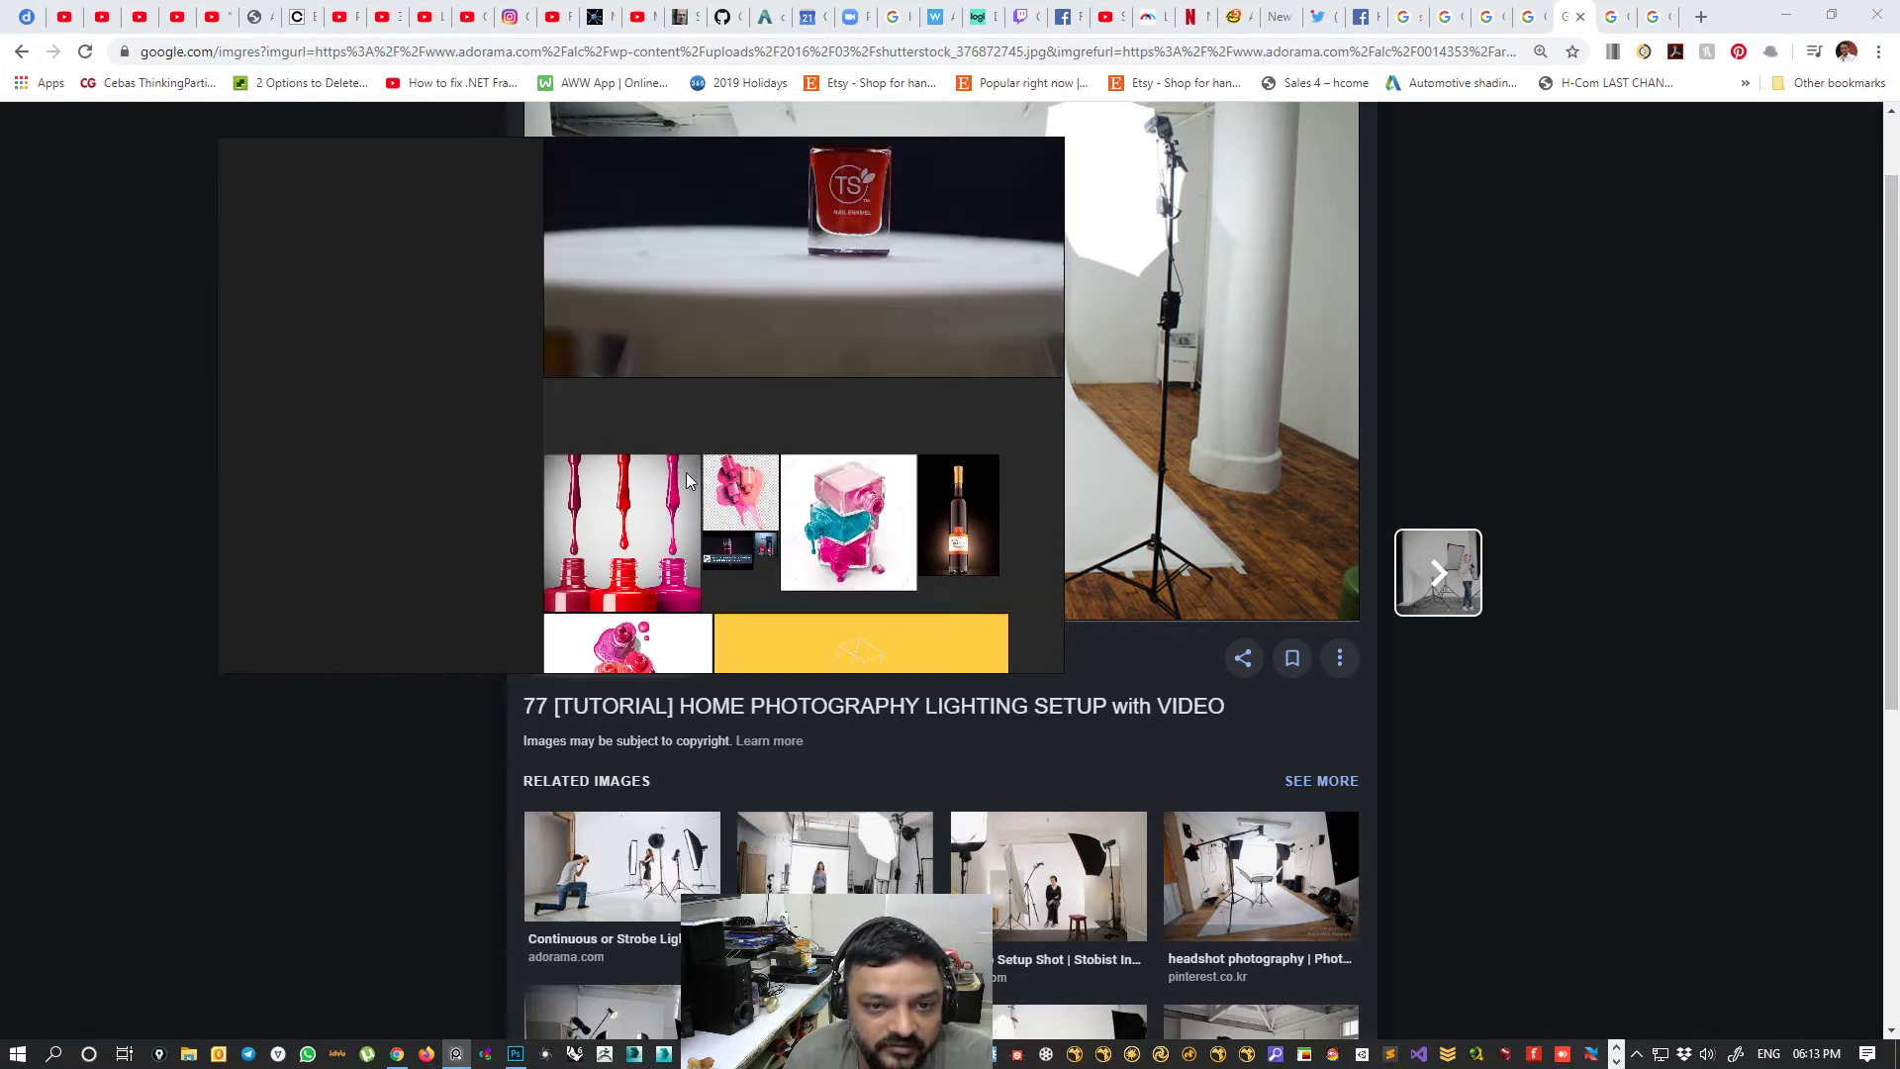
middle_click_drag(770, 417, 584, 612)
middle_click_drag(750, 364, 549, 512)
scroll(547, 495, "down", 3)
right_click_drag(432, 340, 1899, 369)
- View the Rendernode studio lighting setup and the product photography setup with the wine bottle, and return to 3ds Max
left_click(1612, 20)
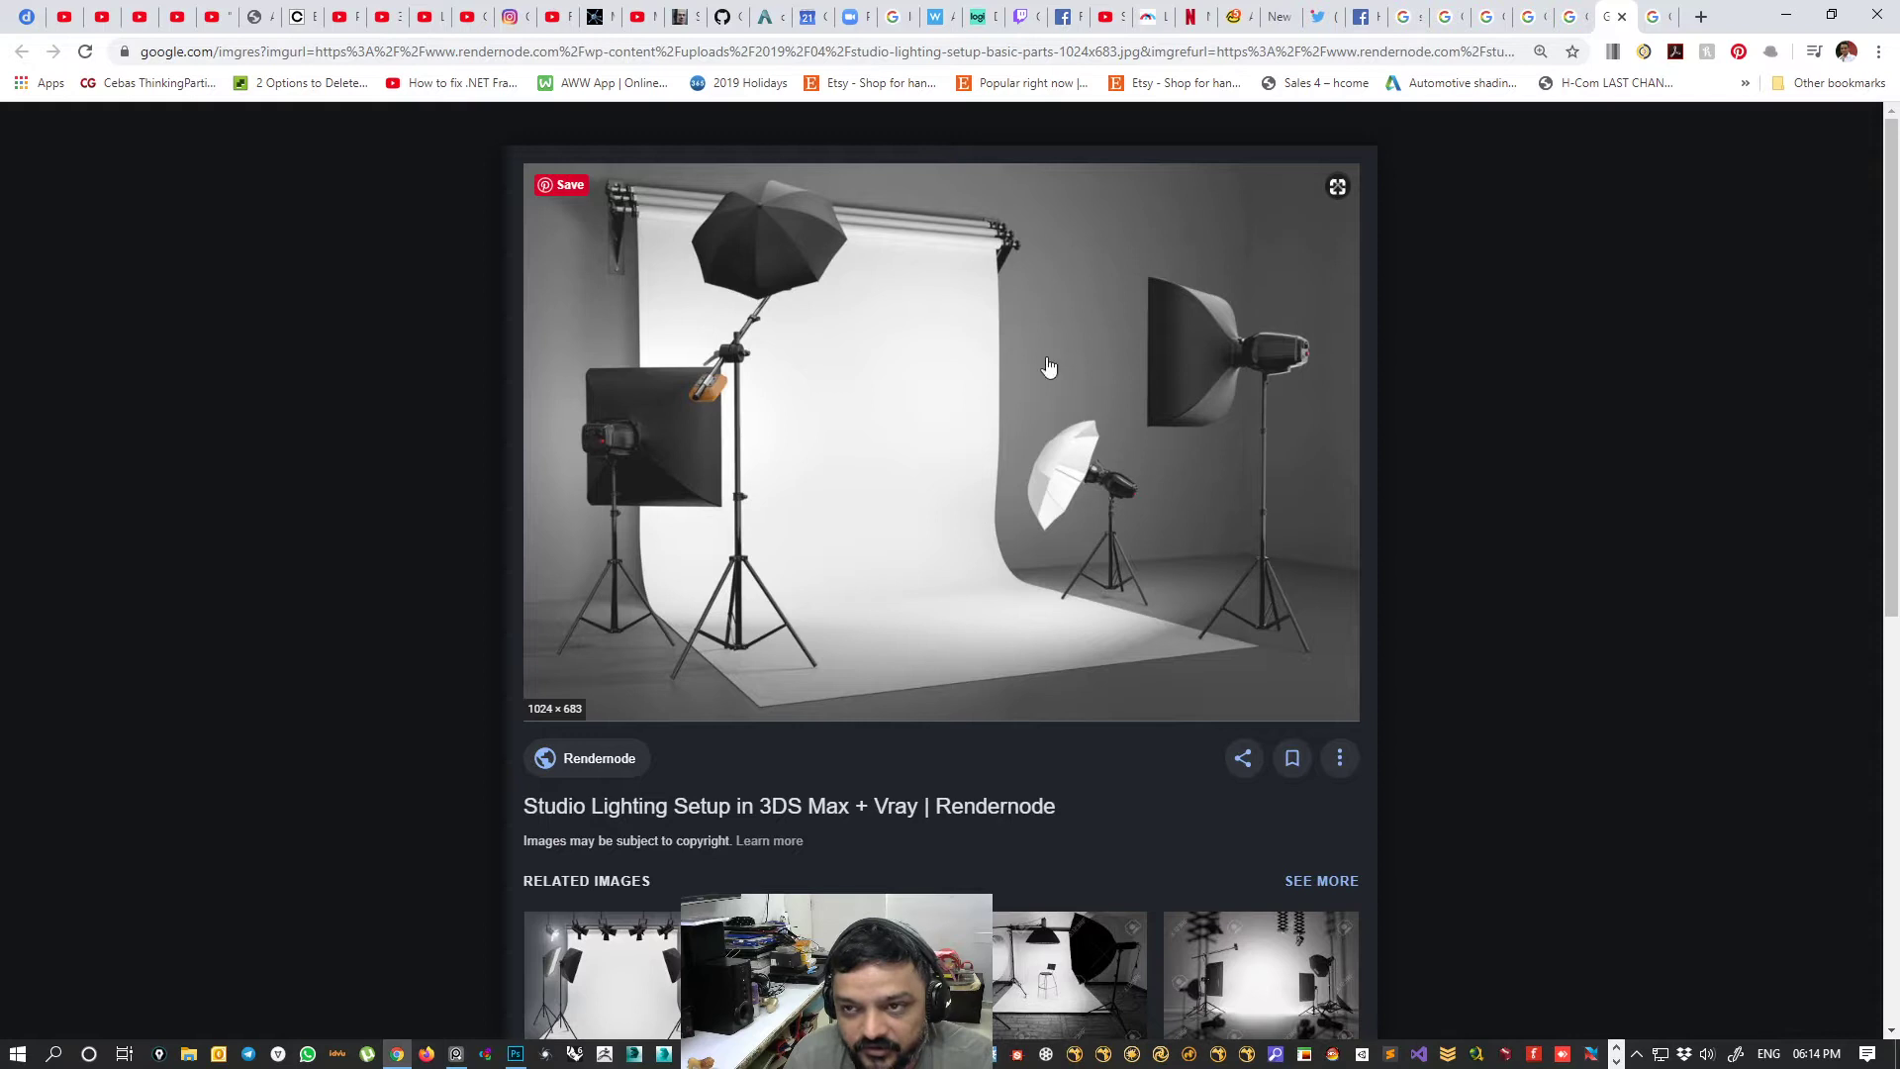
key("ctrl+Tab")
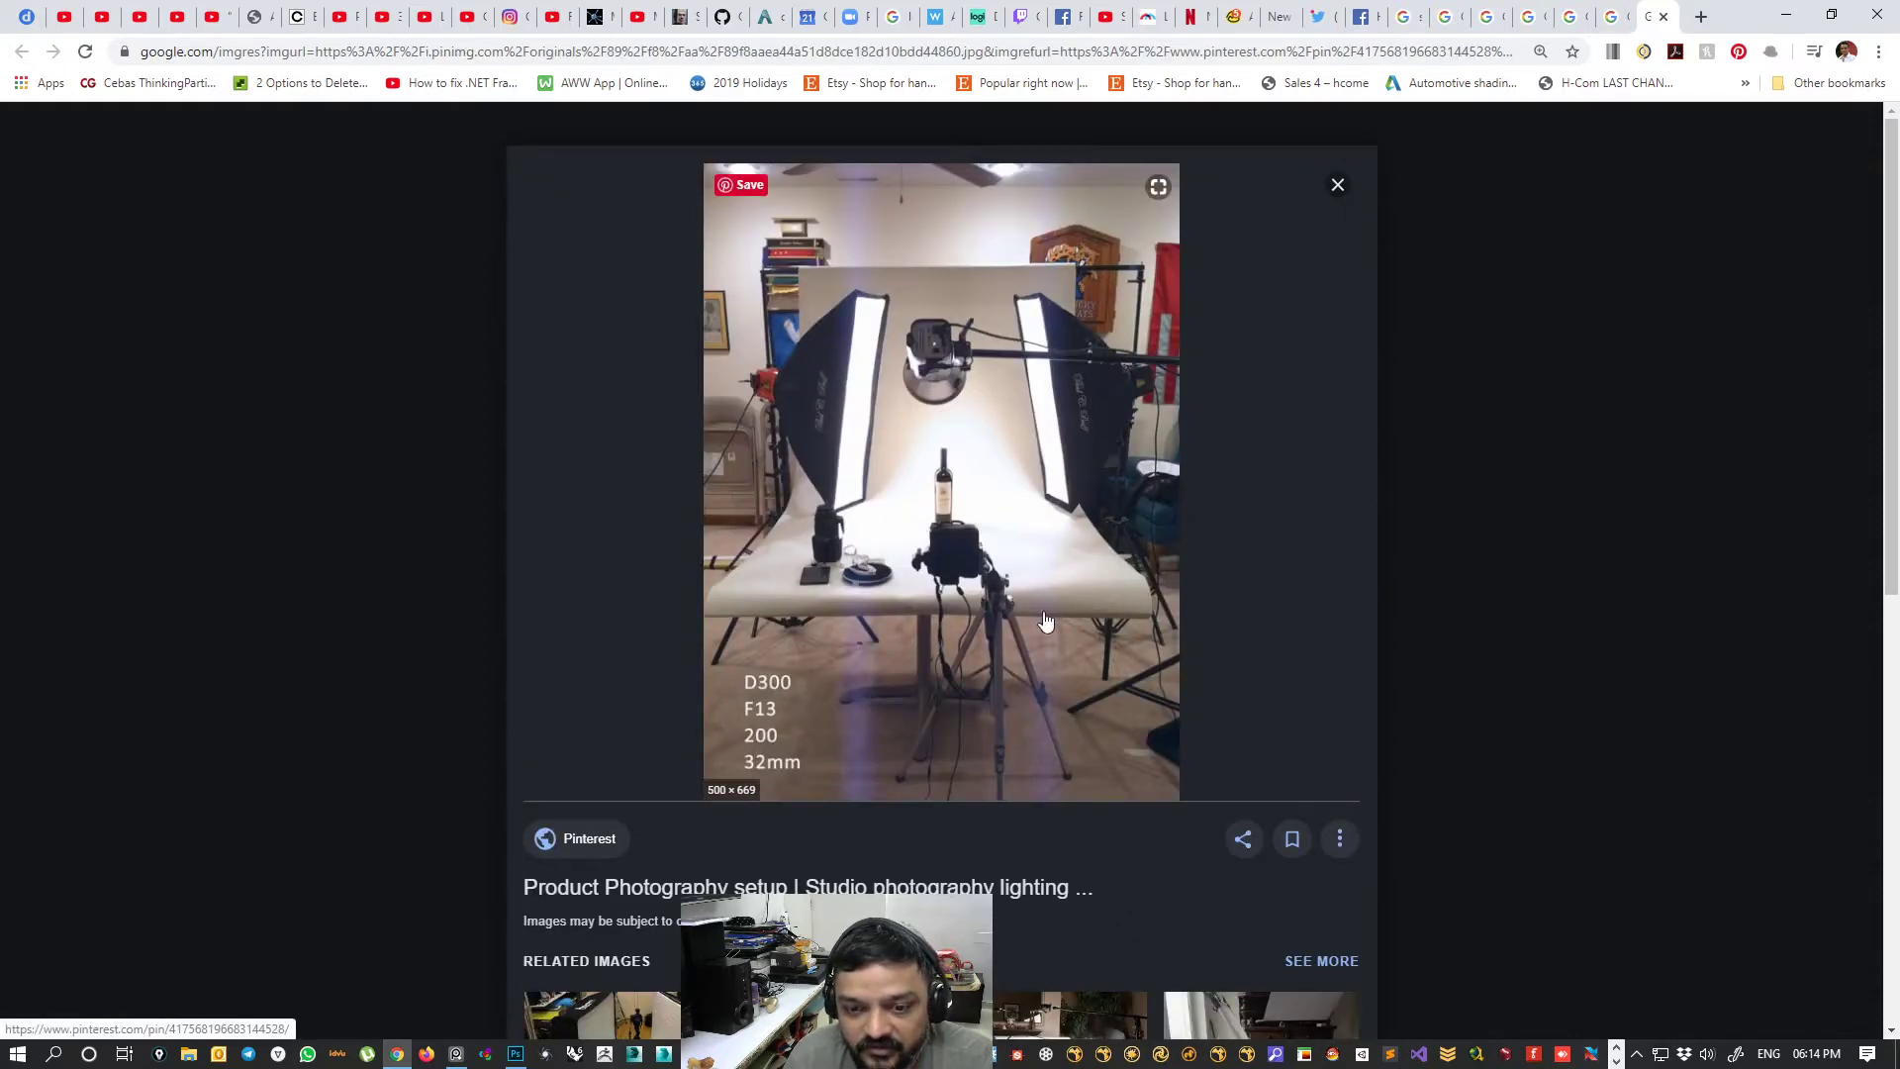
left_click(1786, 14)
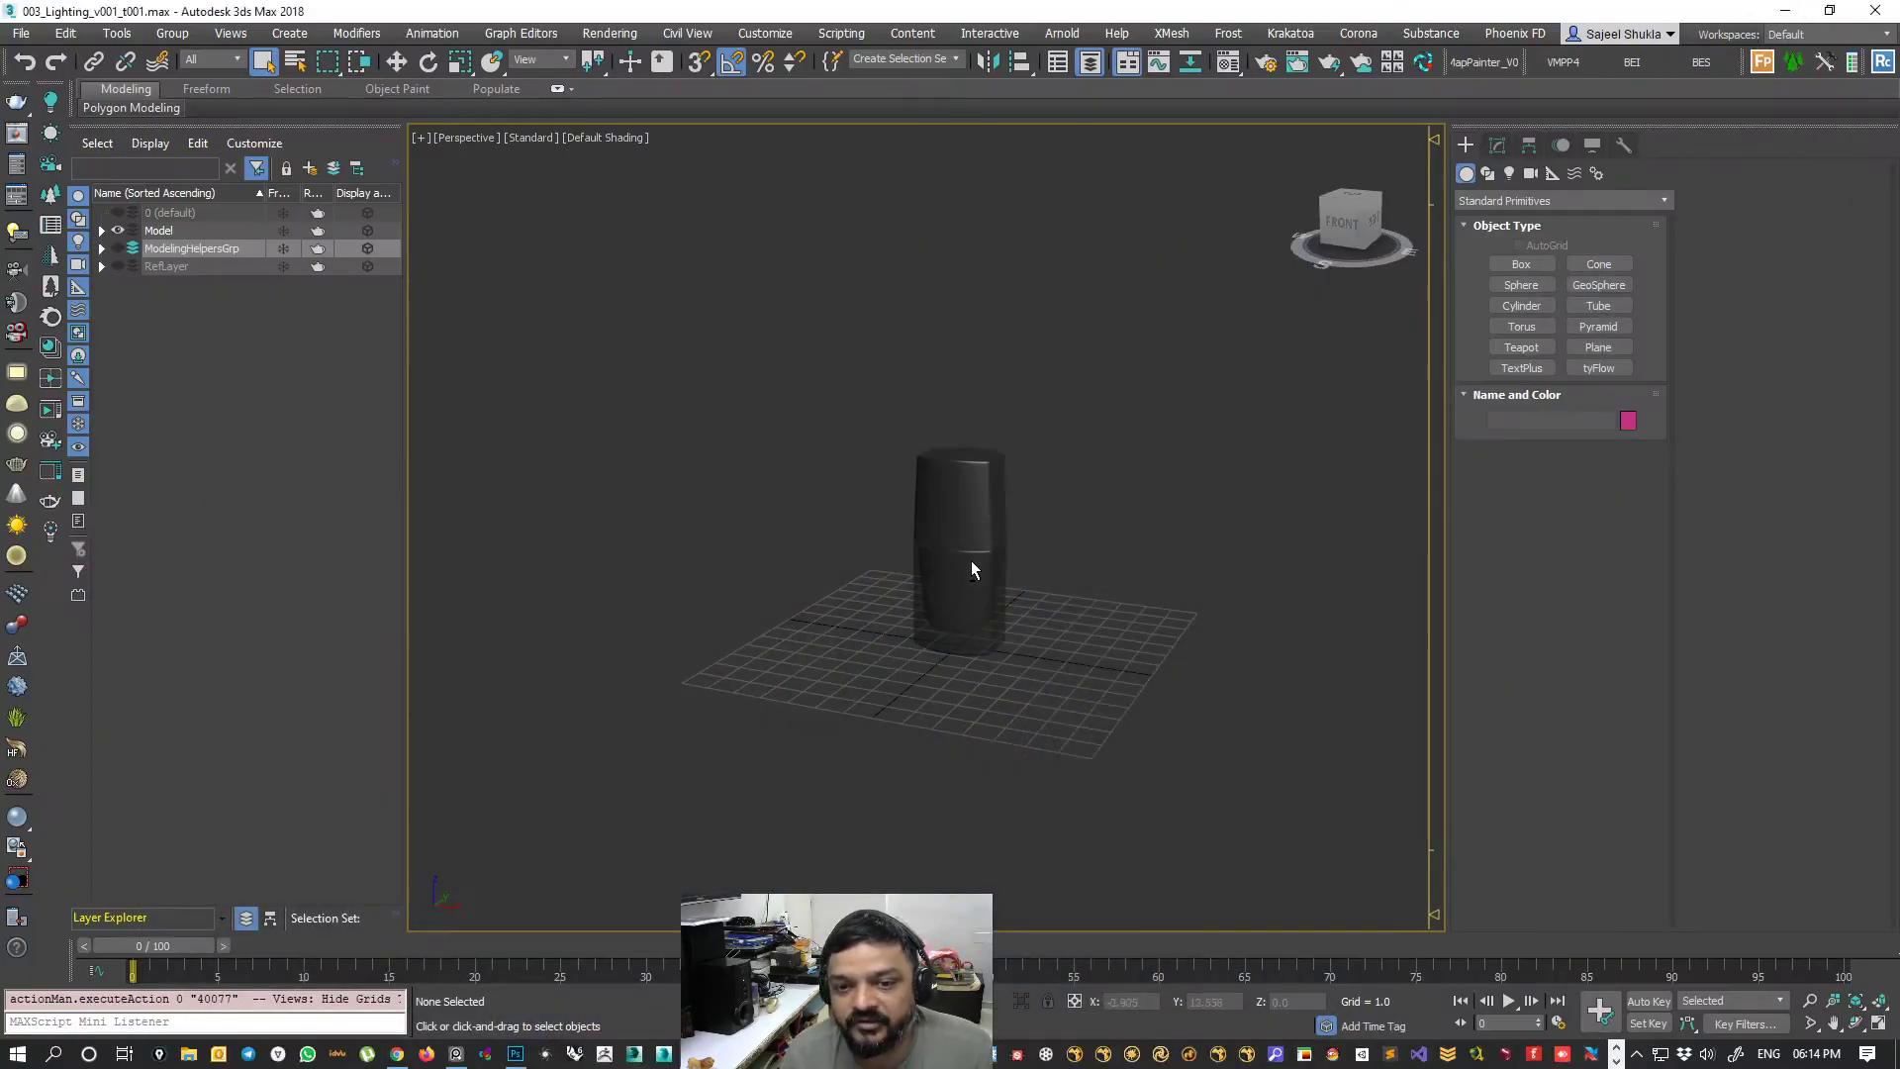
middle_click_drag(971, 570, 832, 721, "alt")
scroll(831, 722, "down", 2)
left_click(1603, 350)
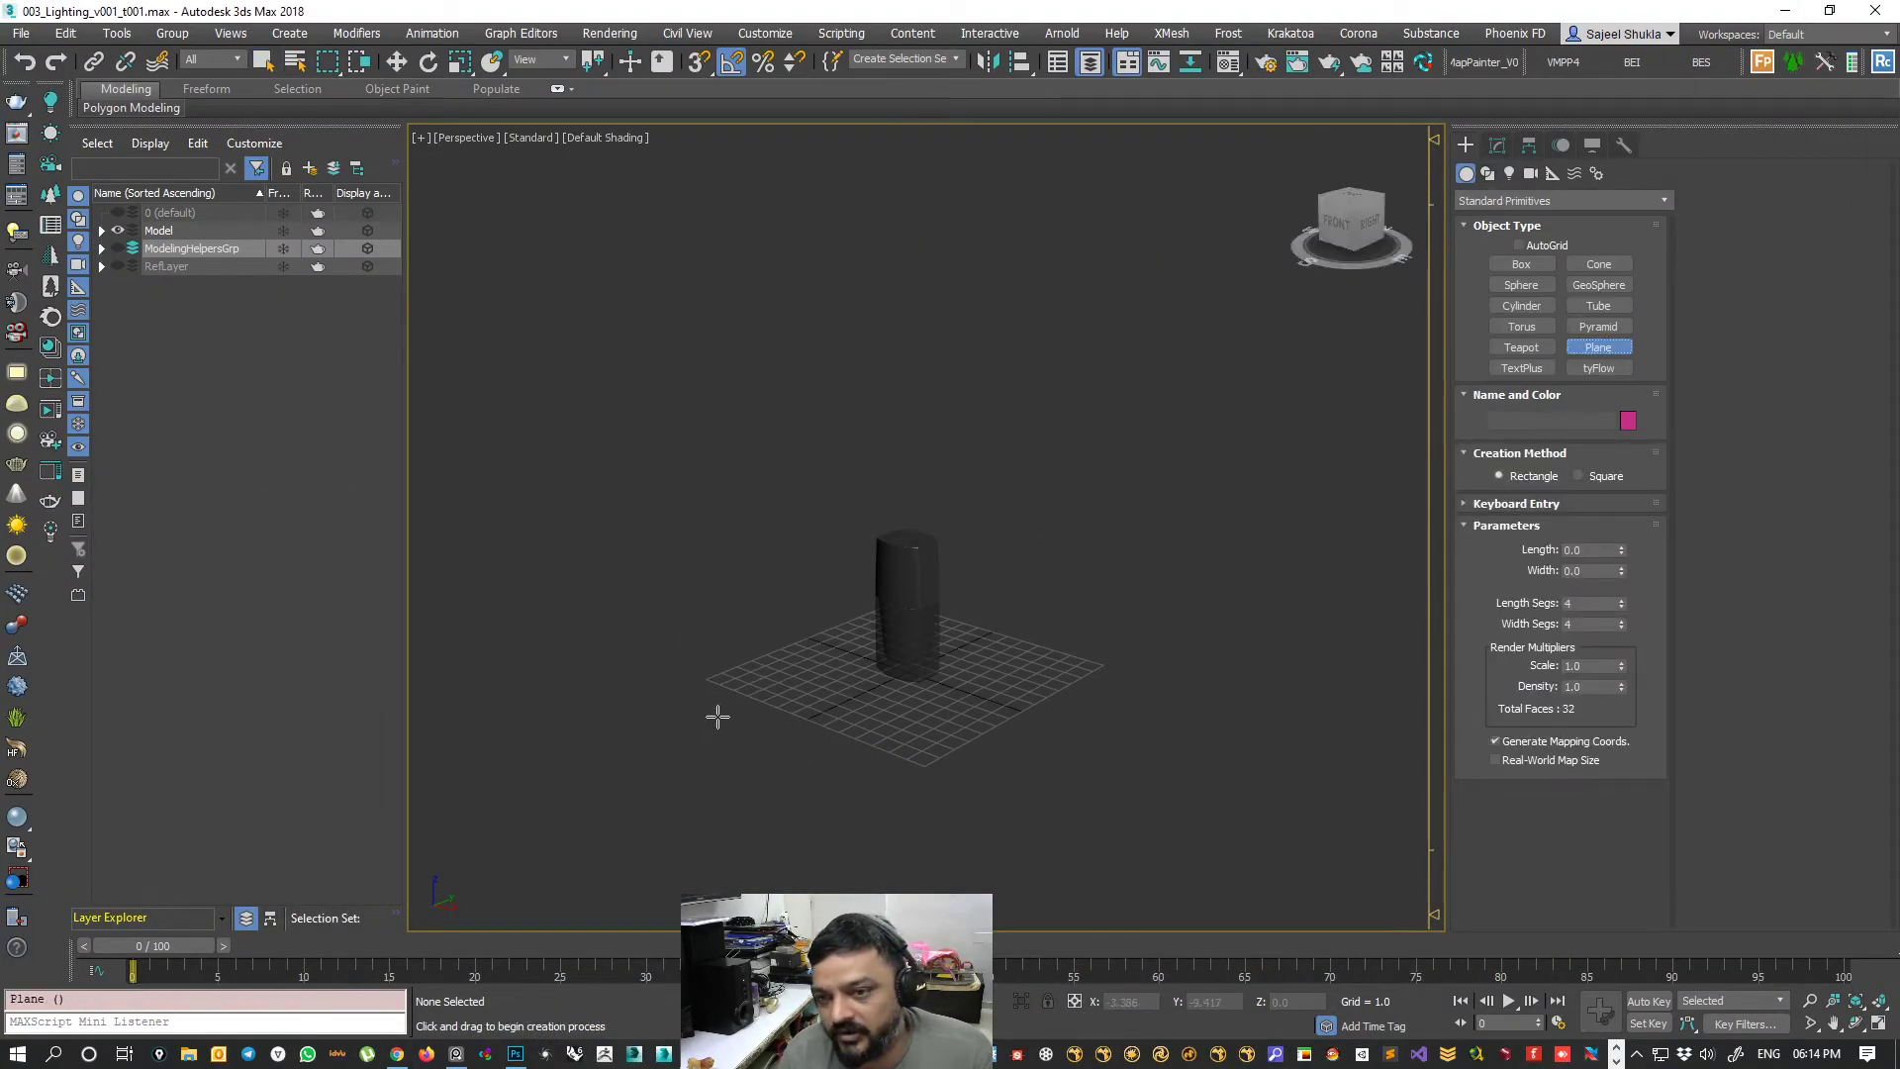
left_click(710, 681)
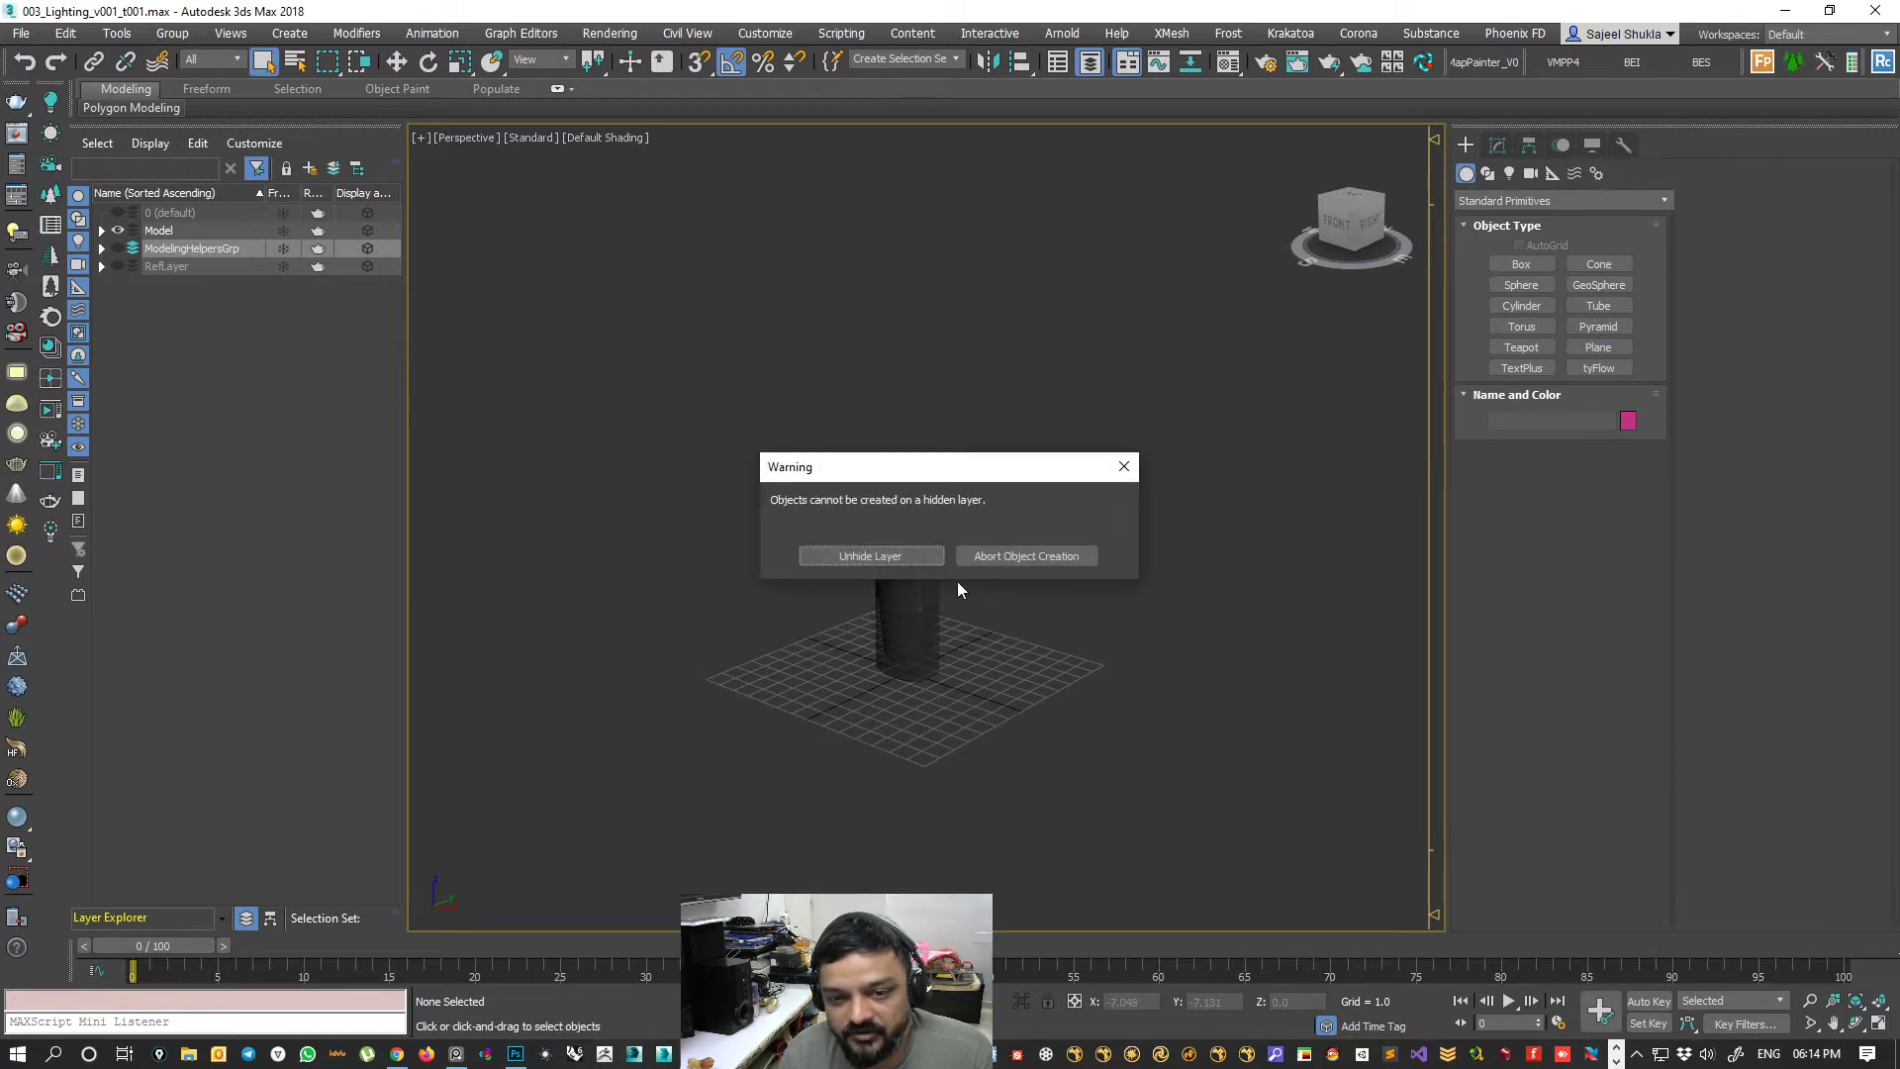
left_click(989, 555)
- Create a new layer named "Enviornment" in the scene
left_click(309, 168)
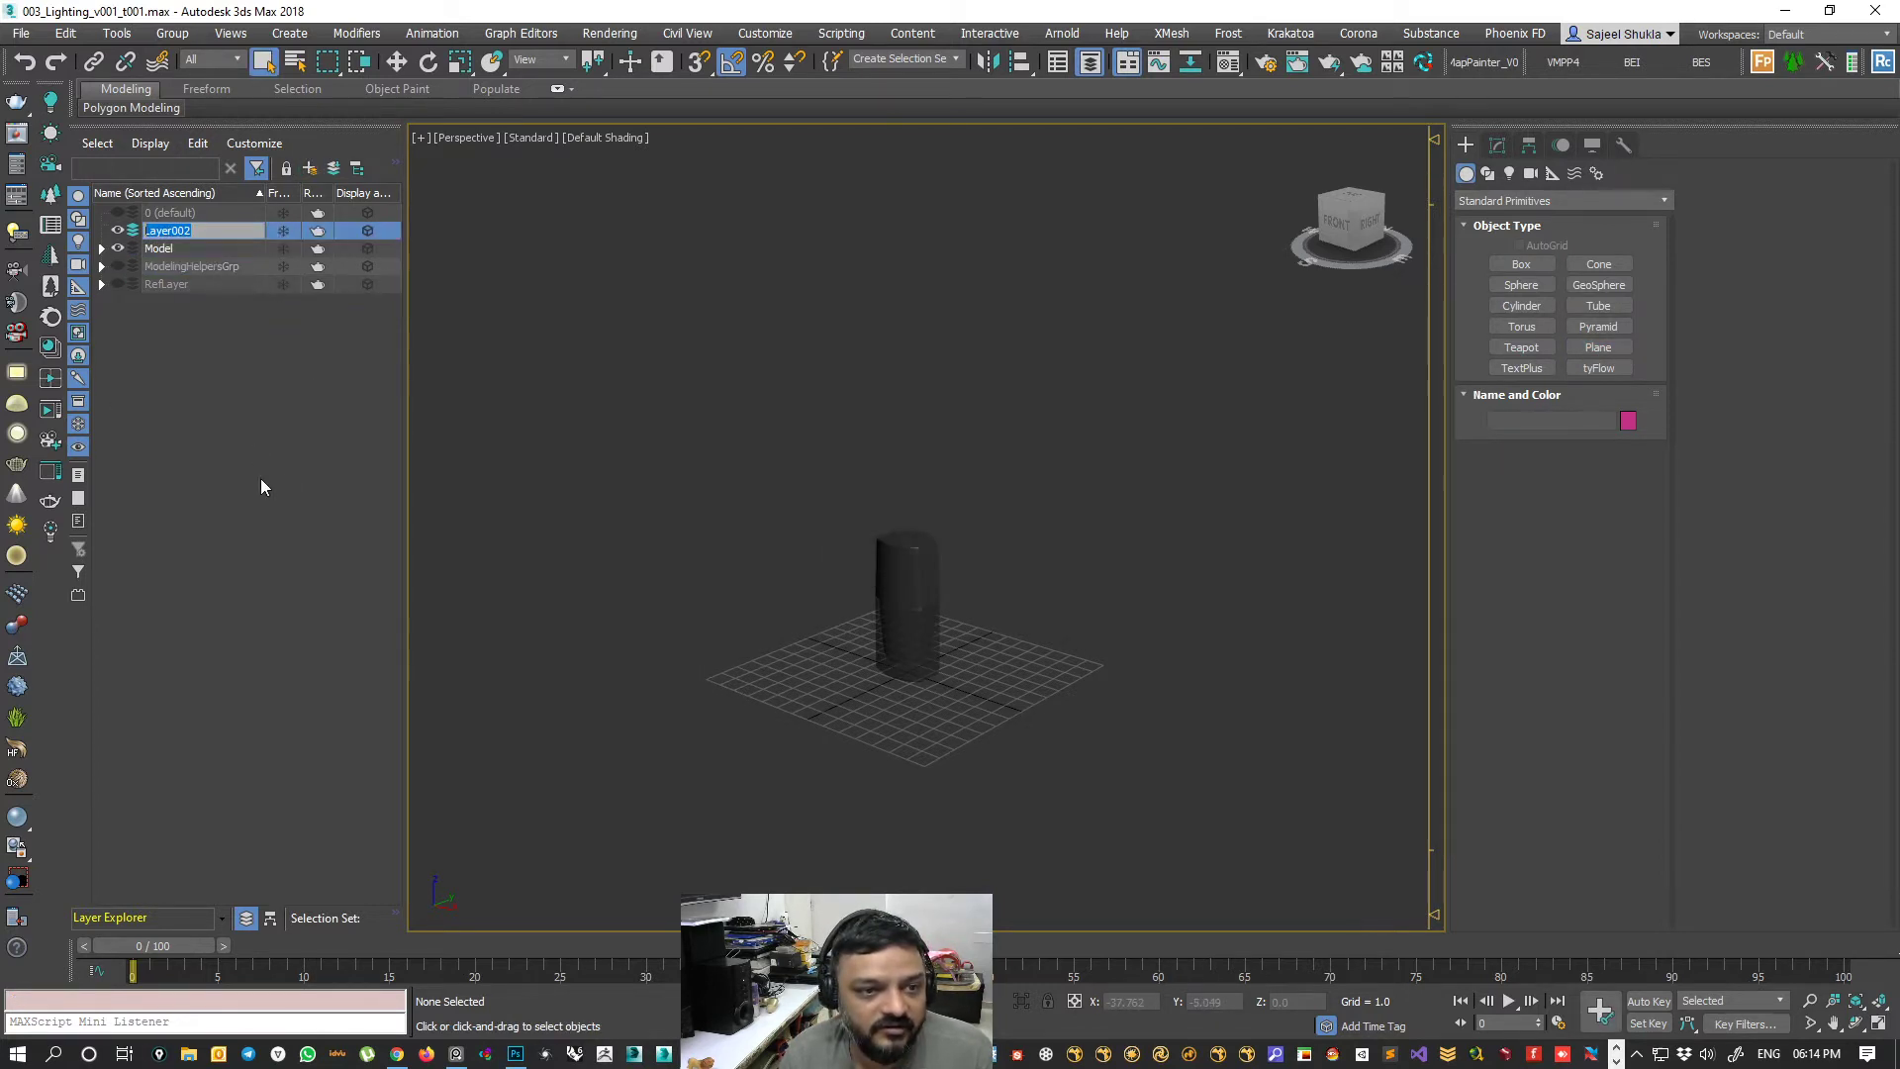
type("Envi")
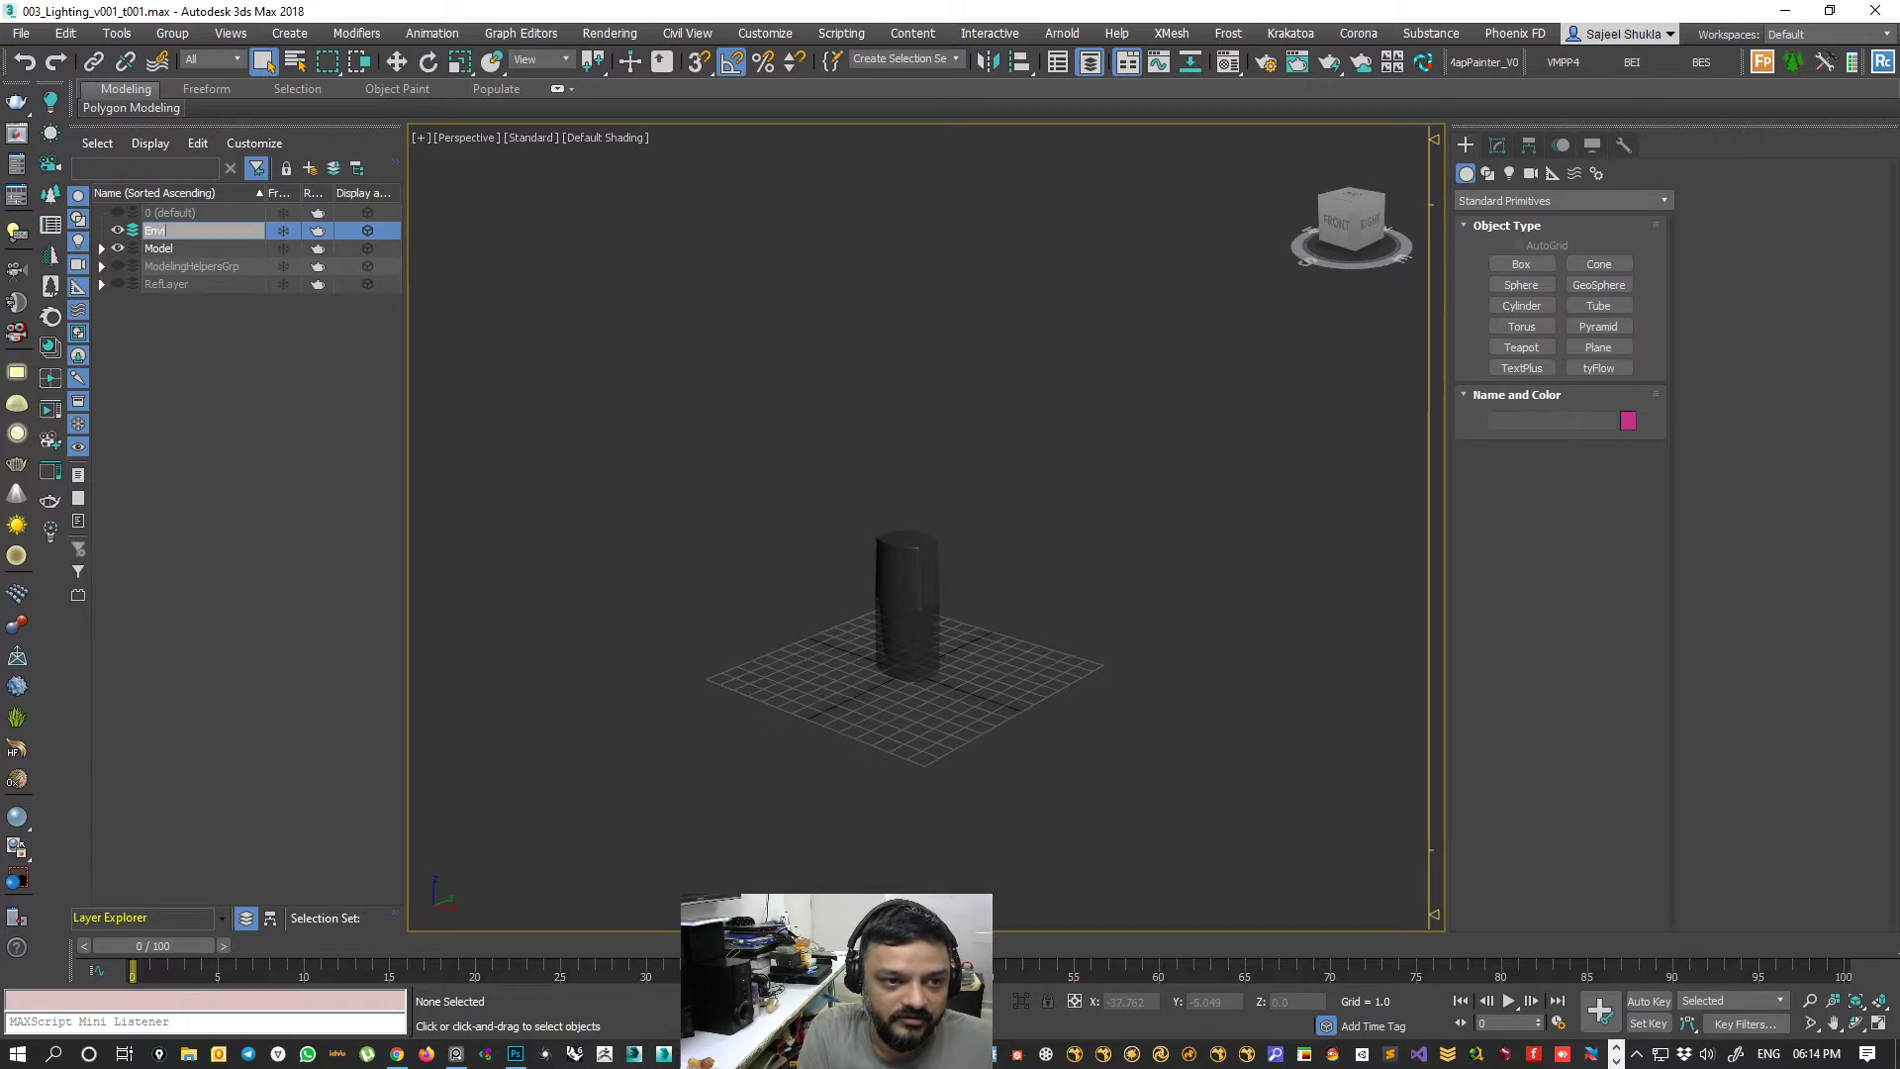
type("ornme")
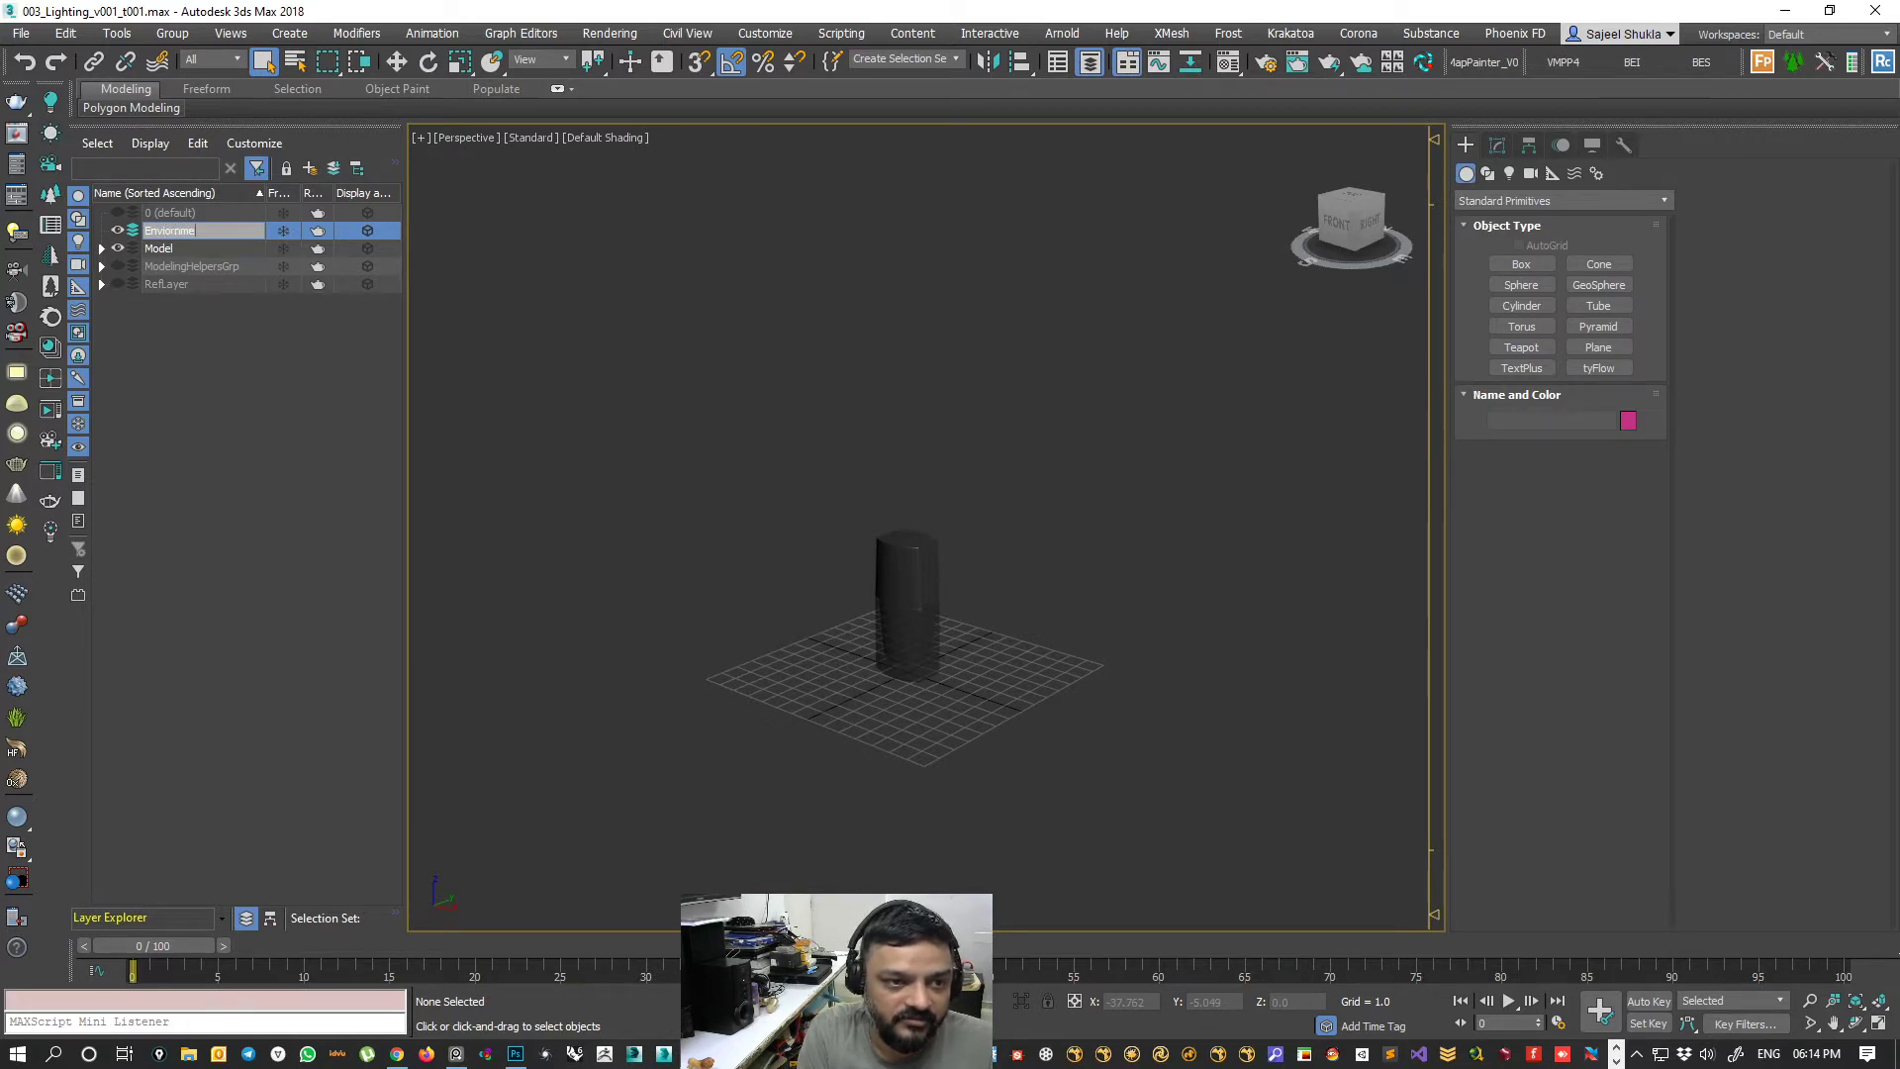
type("nt")
key("Return")
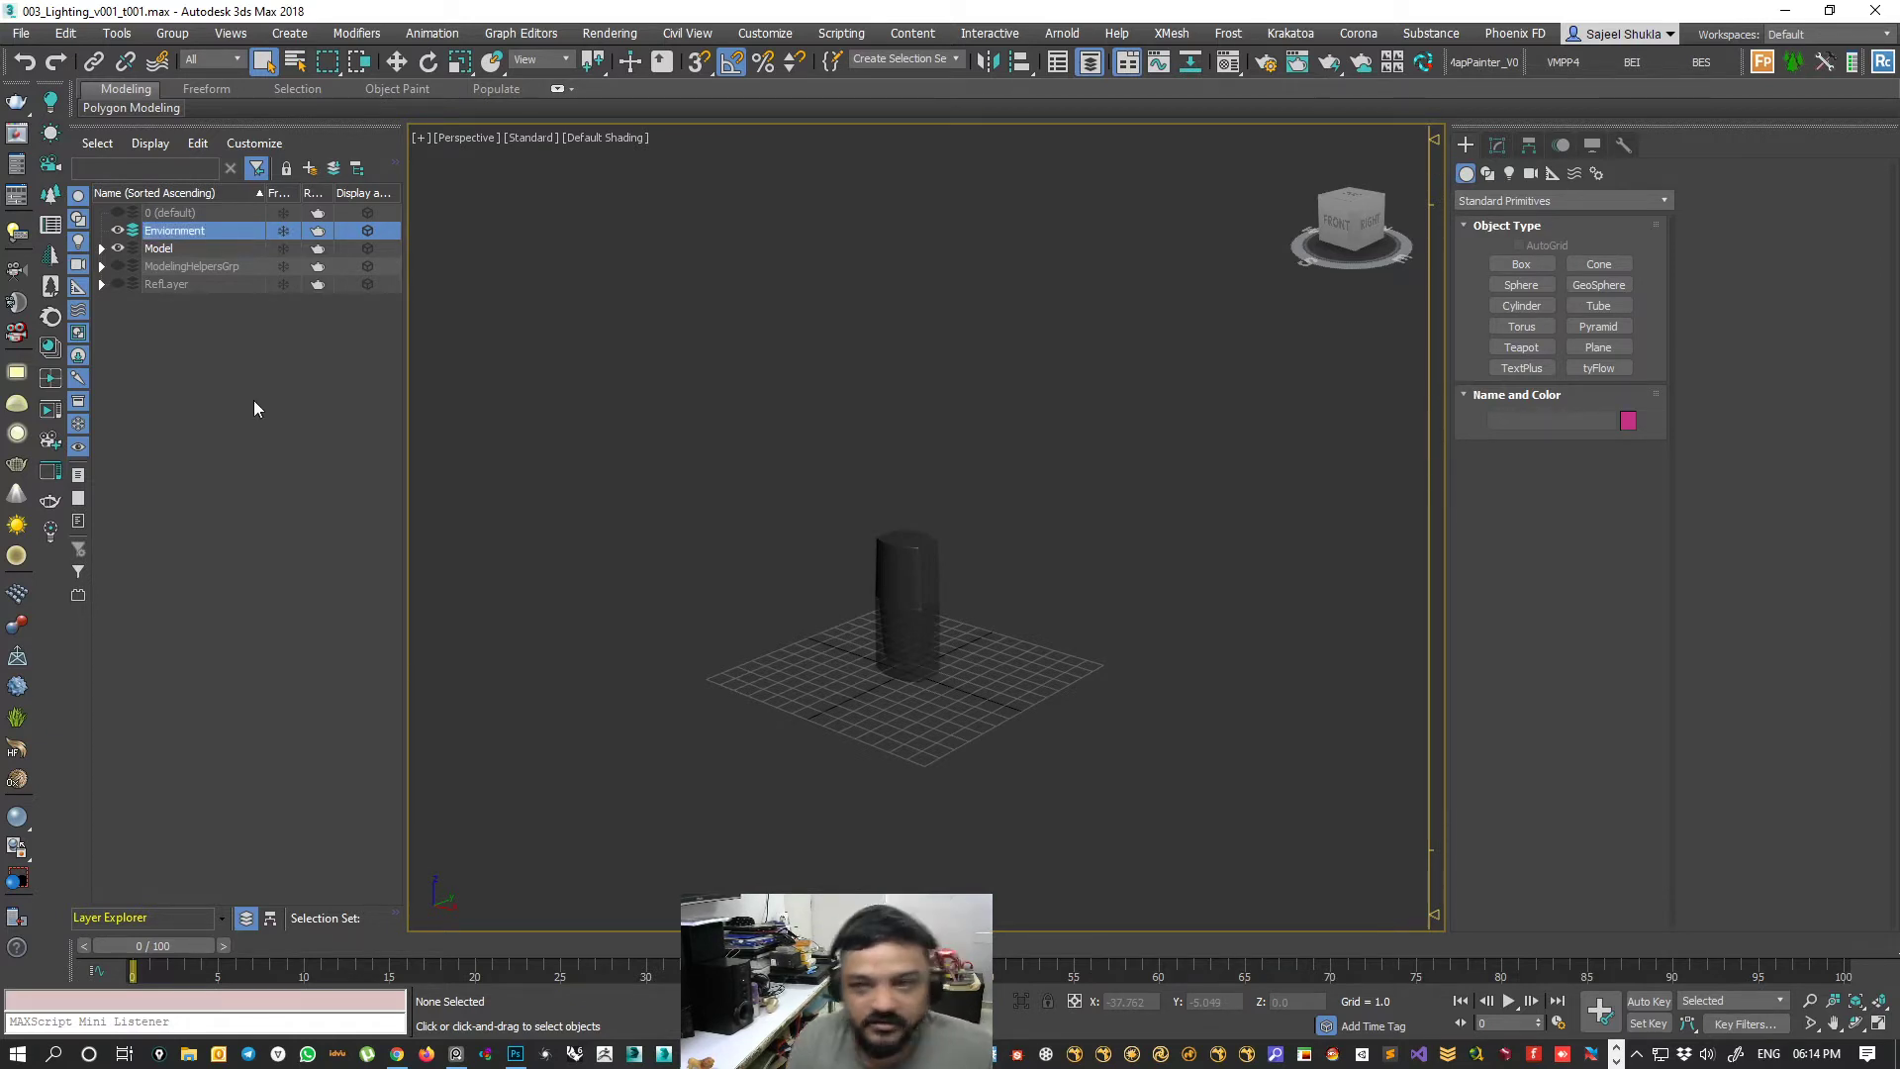
- Start the Plane primitive, check the bottle photos on the reference board over the viewport, switch to Chrome and move the board away
left_click(1579, 348)
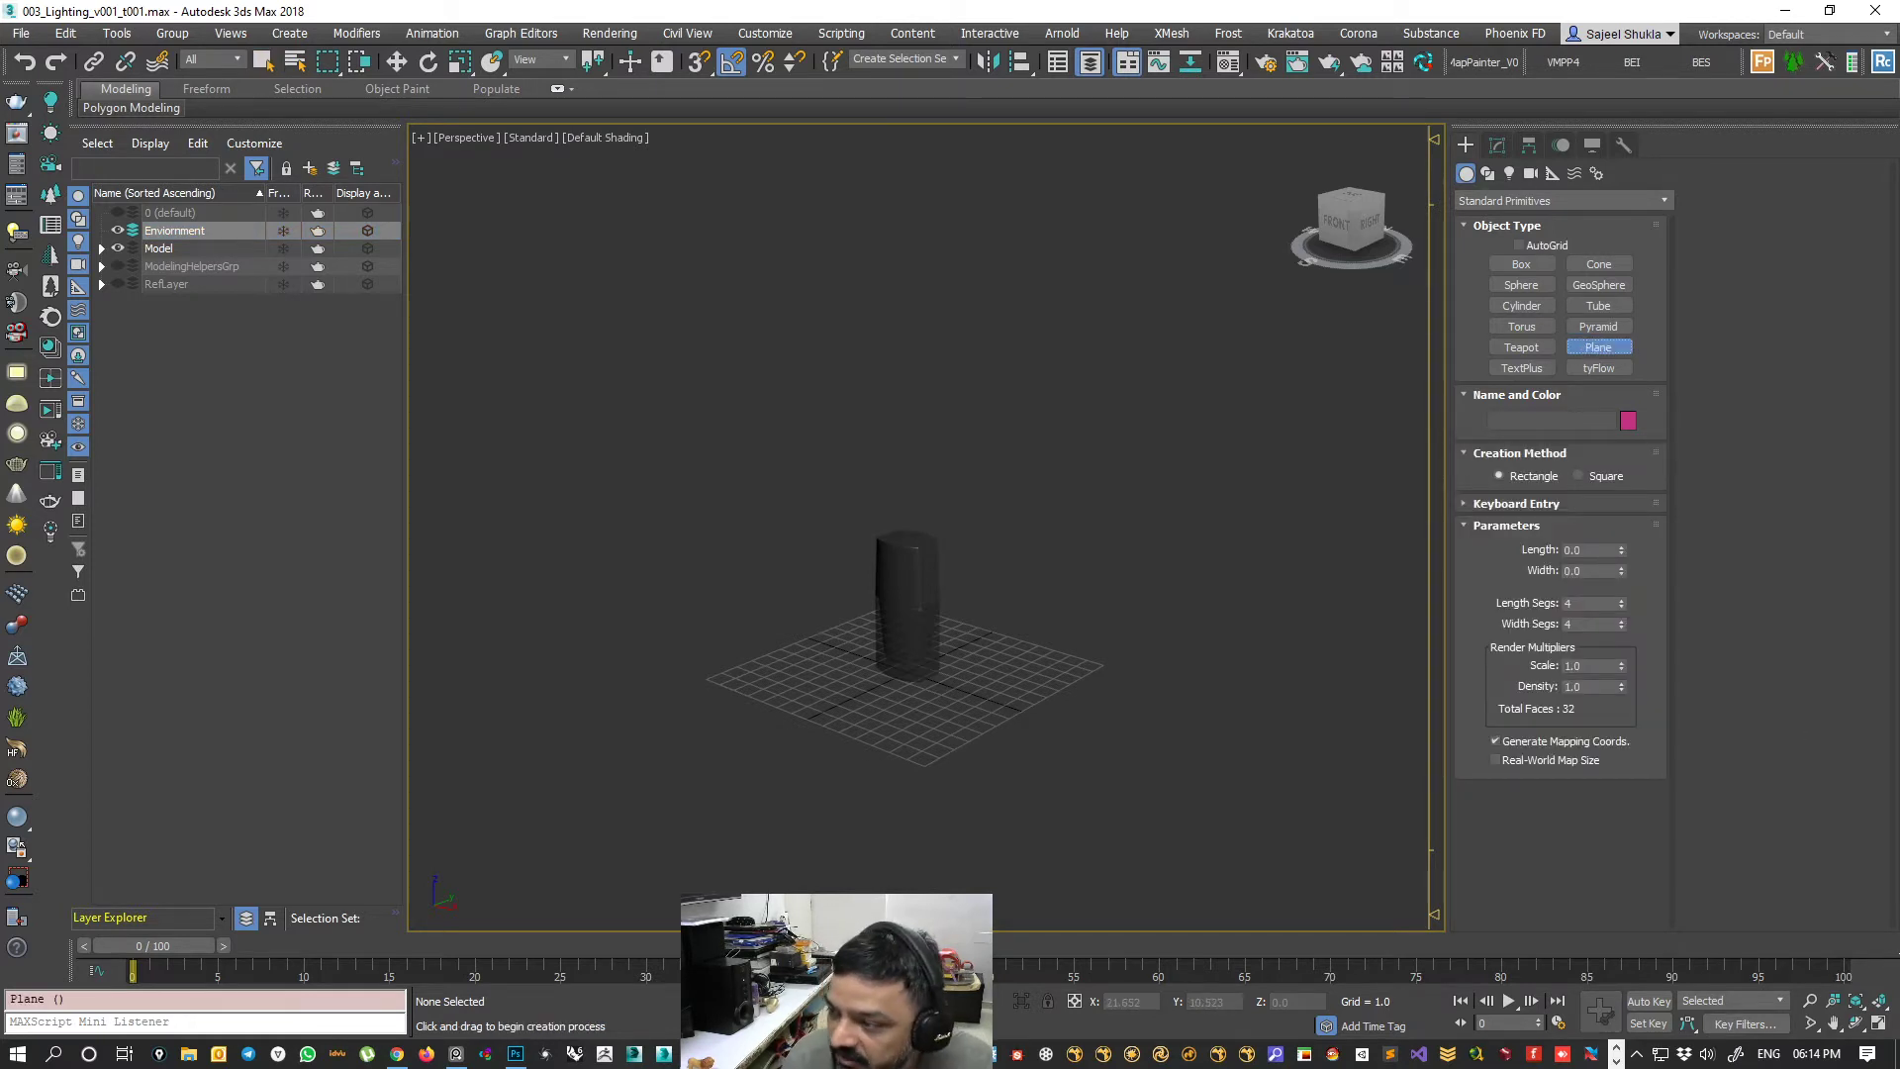
right_click_drag(1899, 554, 1102, 531)
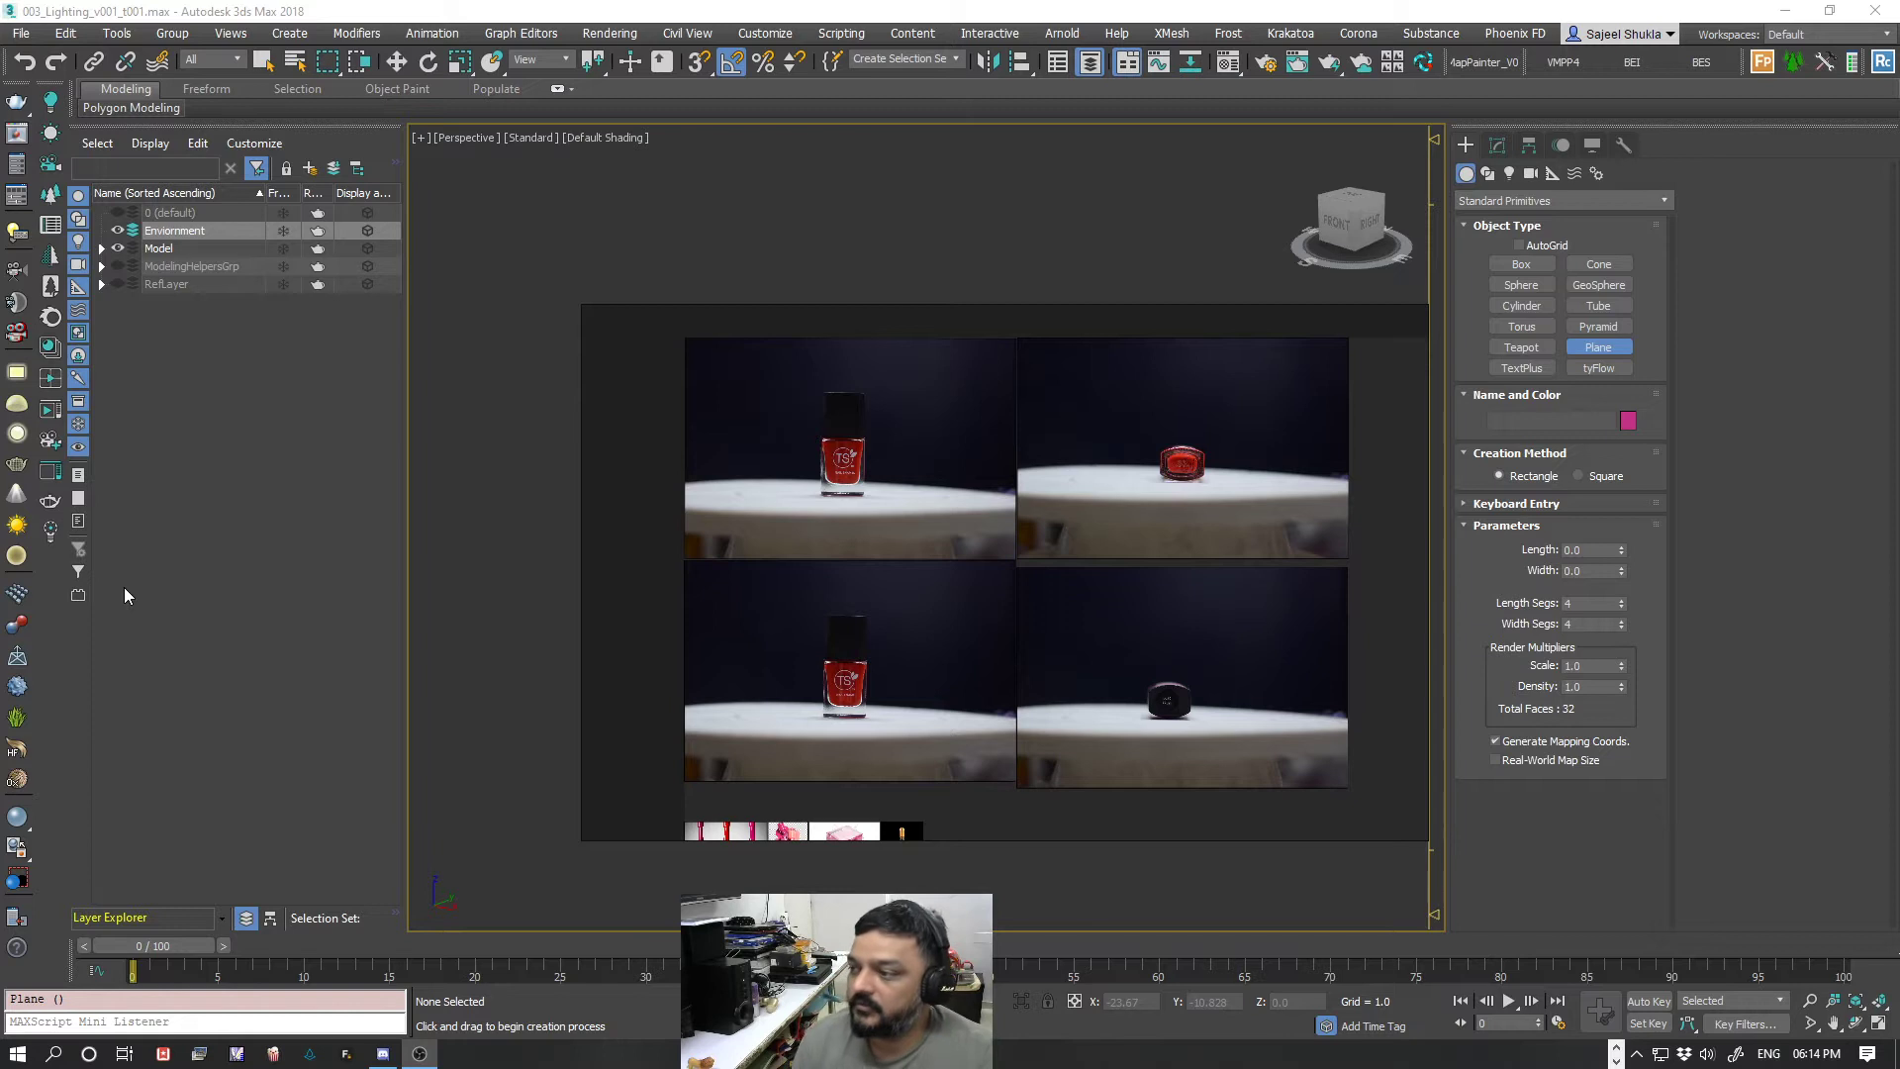
left_click_drag(905, 548, 1011, 596)
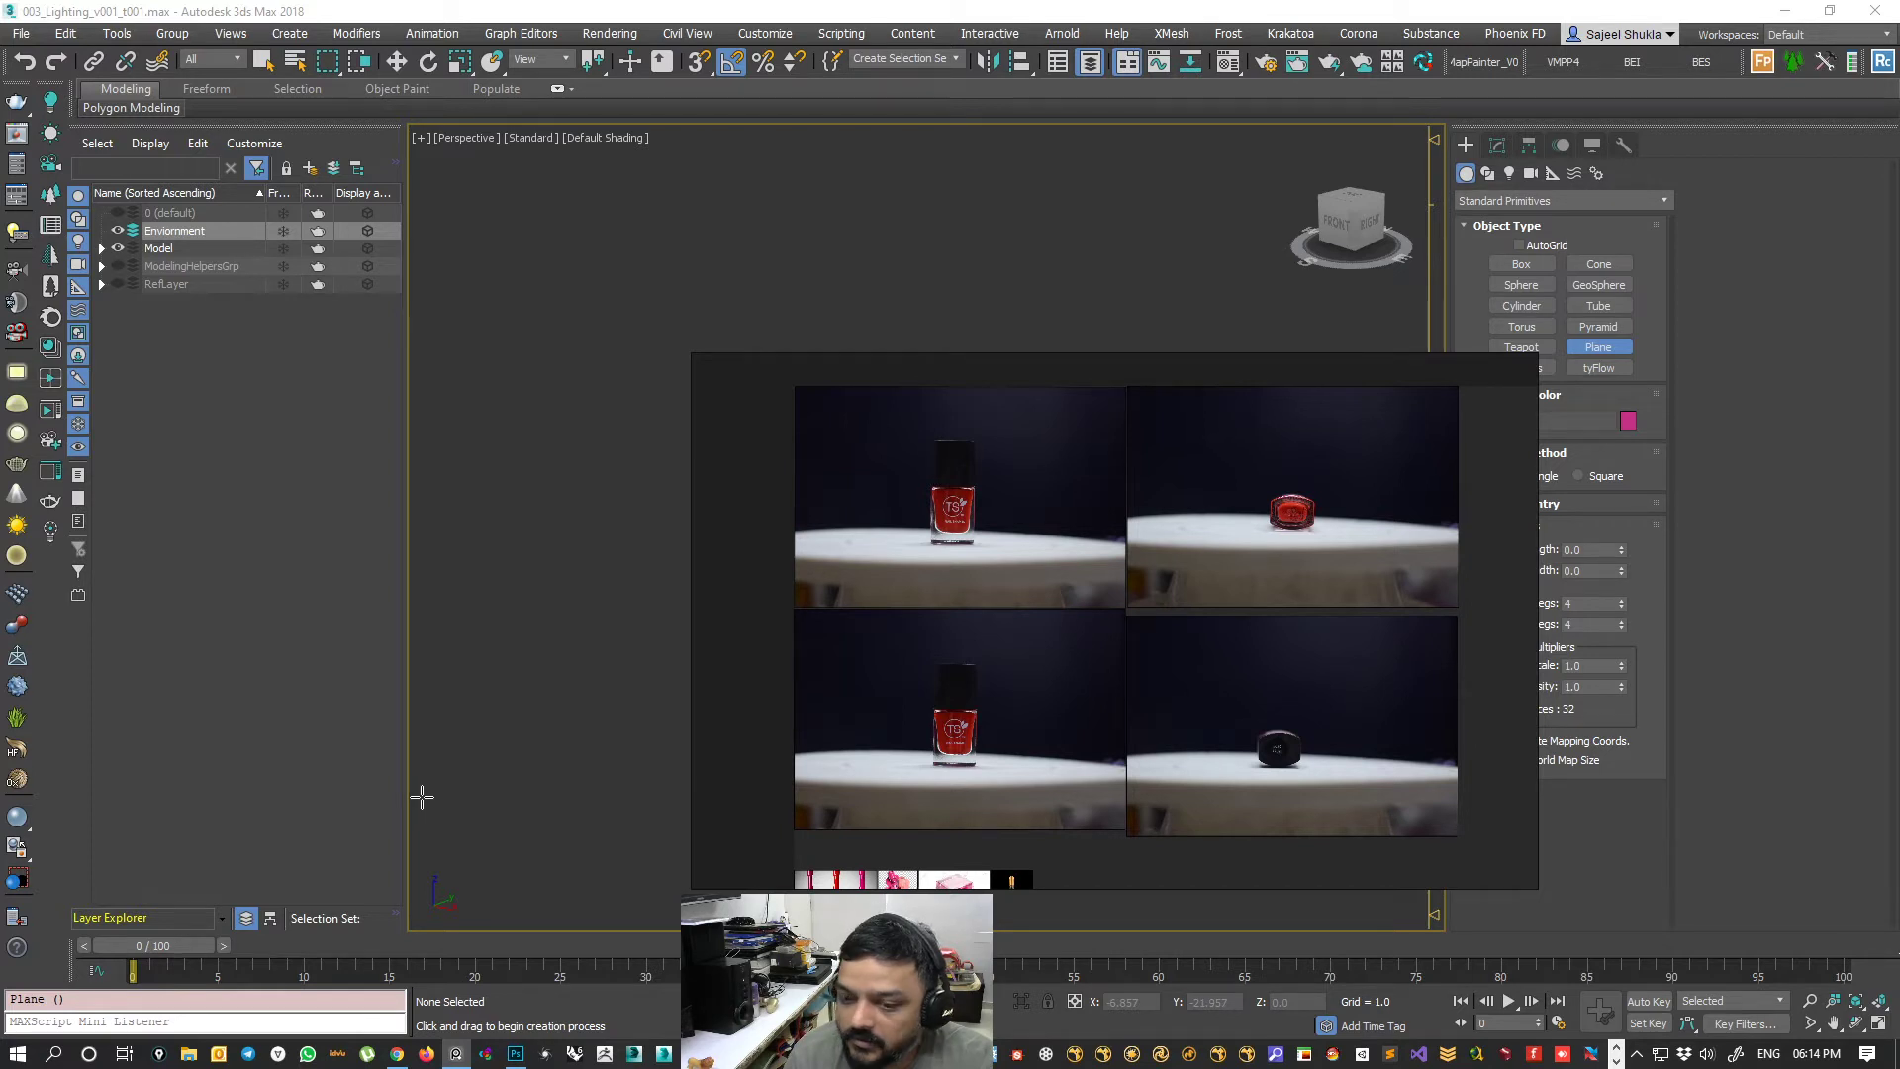
left_click(399, 1056)
right_click_drag(1018, 485, 1899, 586)
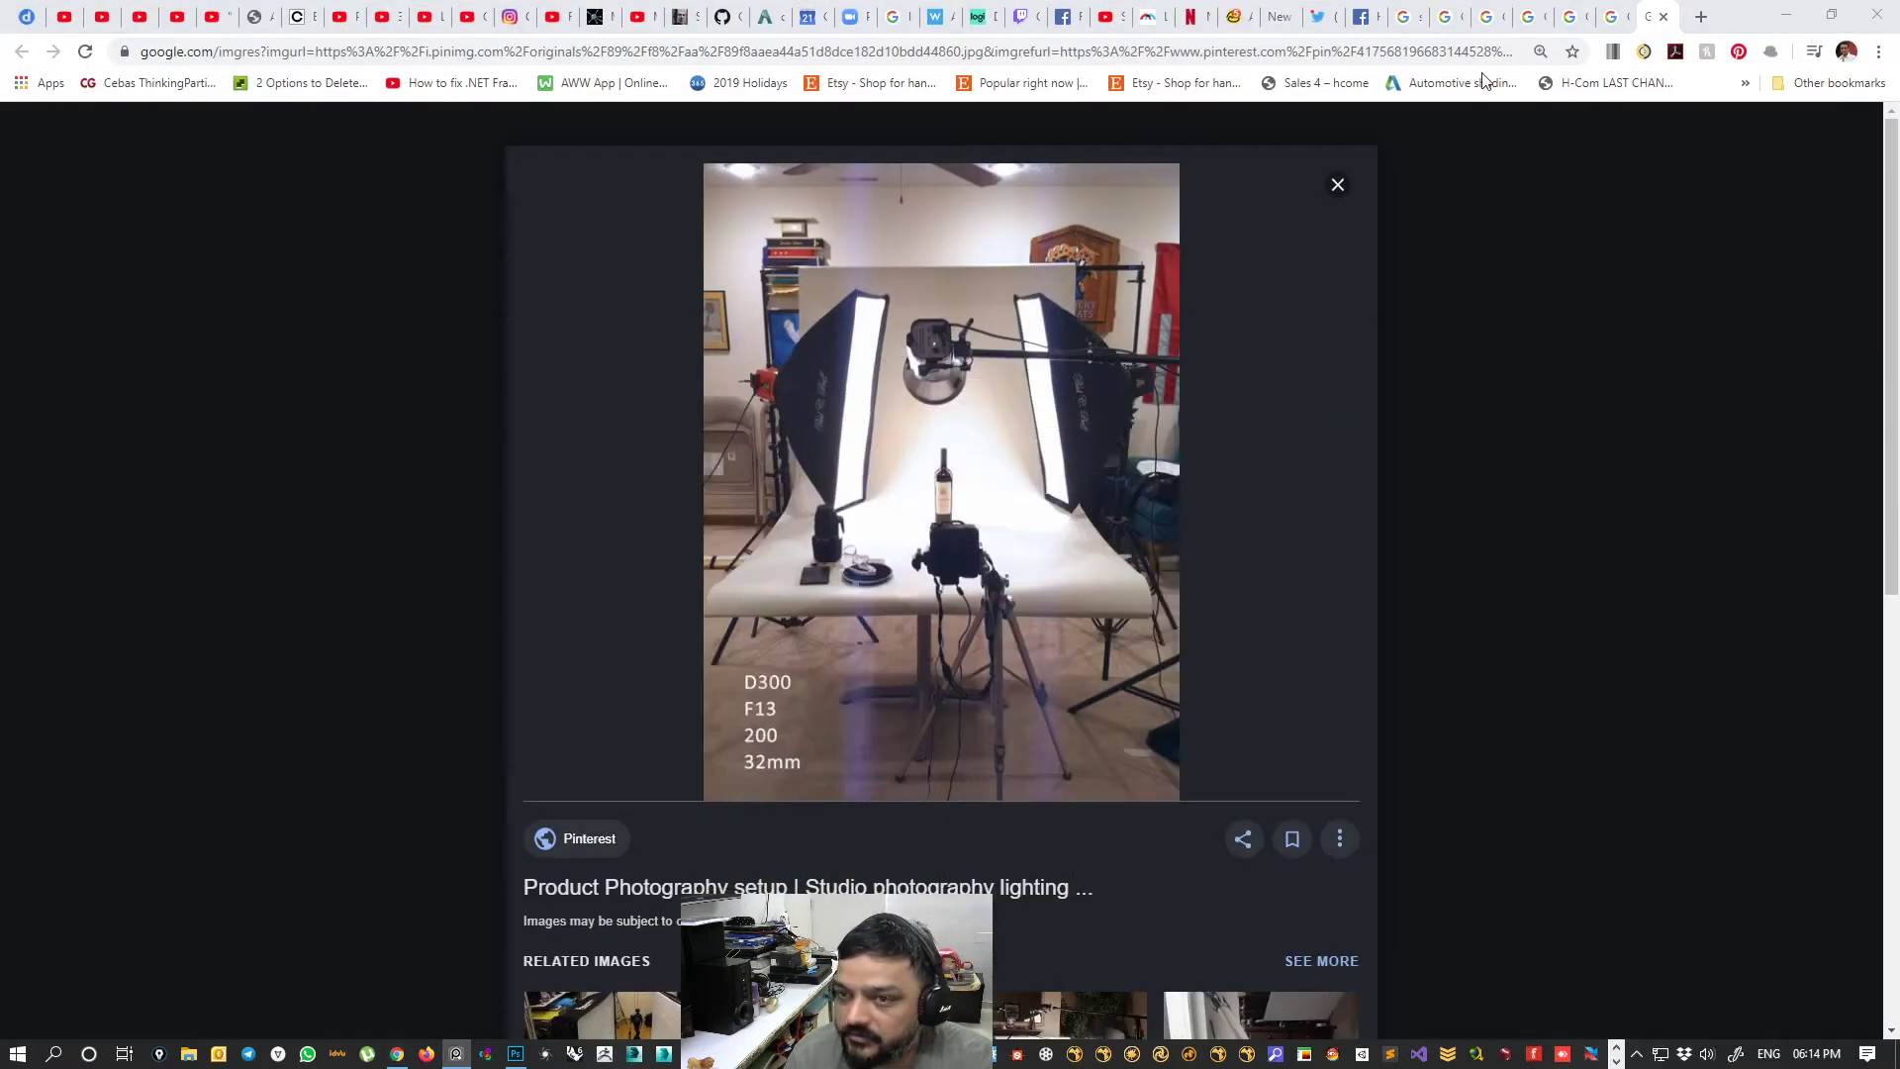
- Open twitch.tv in a new tab and shrink the browser to a floating window over 3ds Max
left_click(1701, 17)
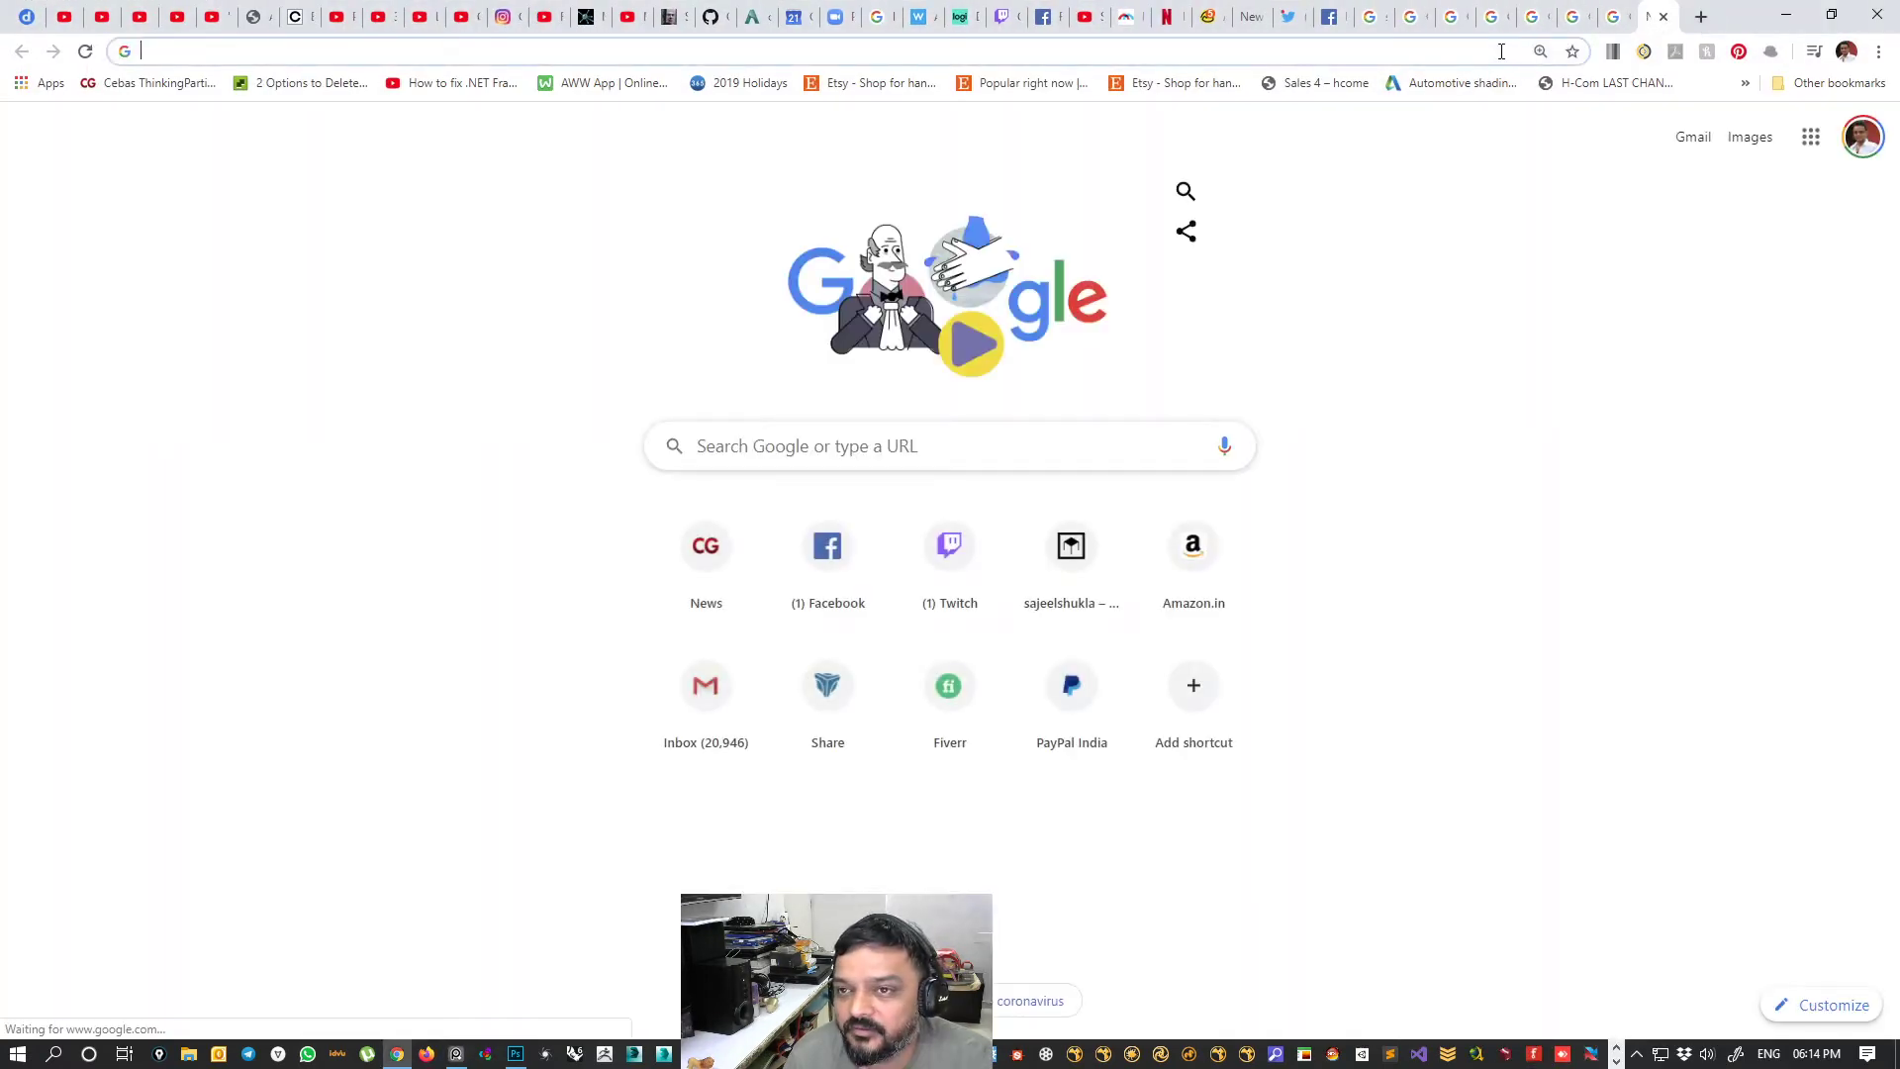
type("twi")
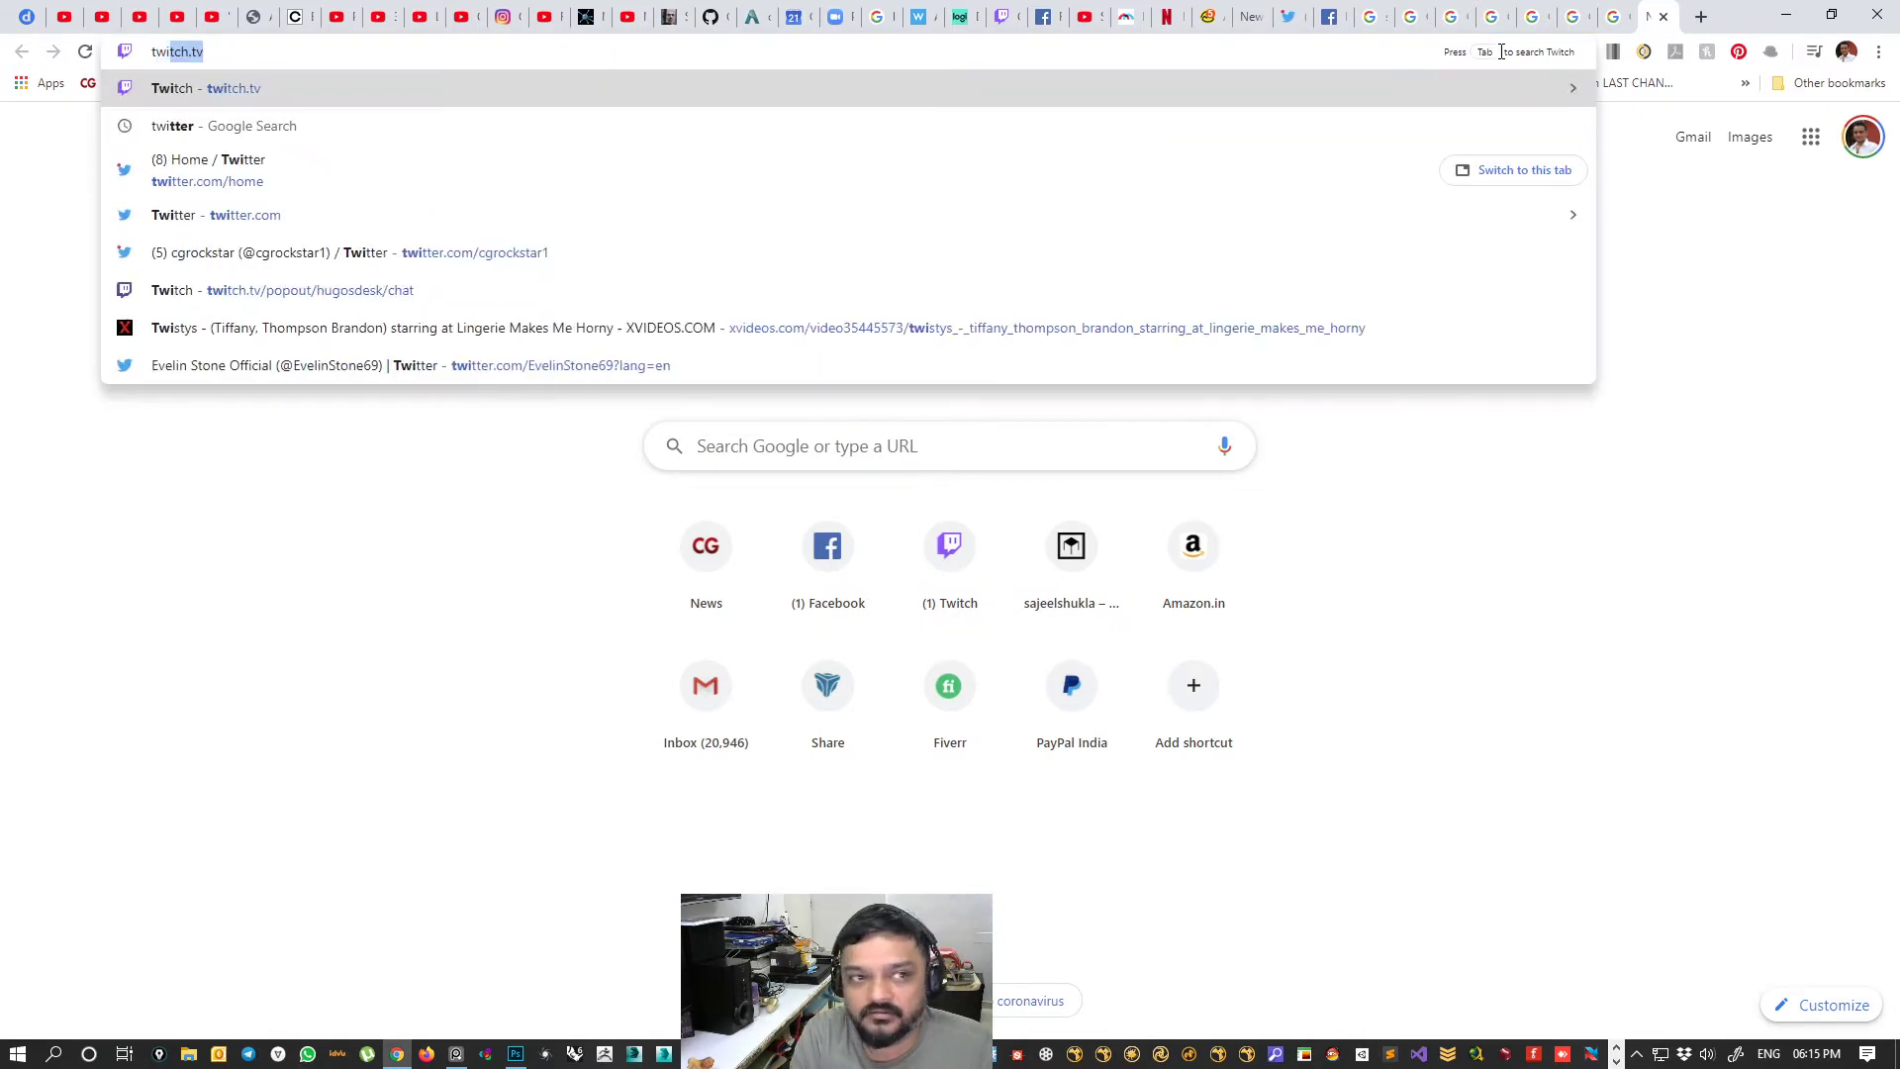
key("Return")
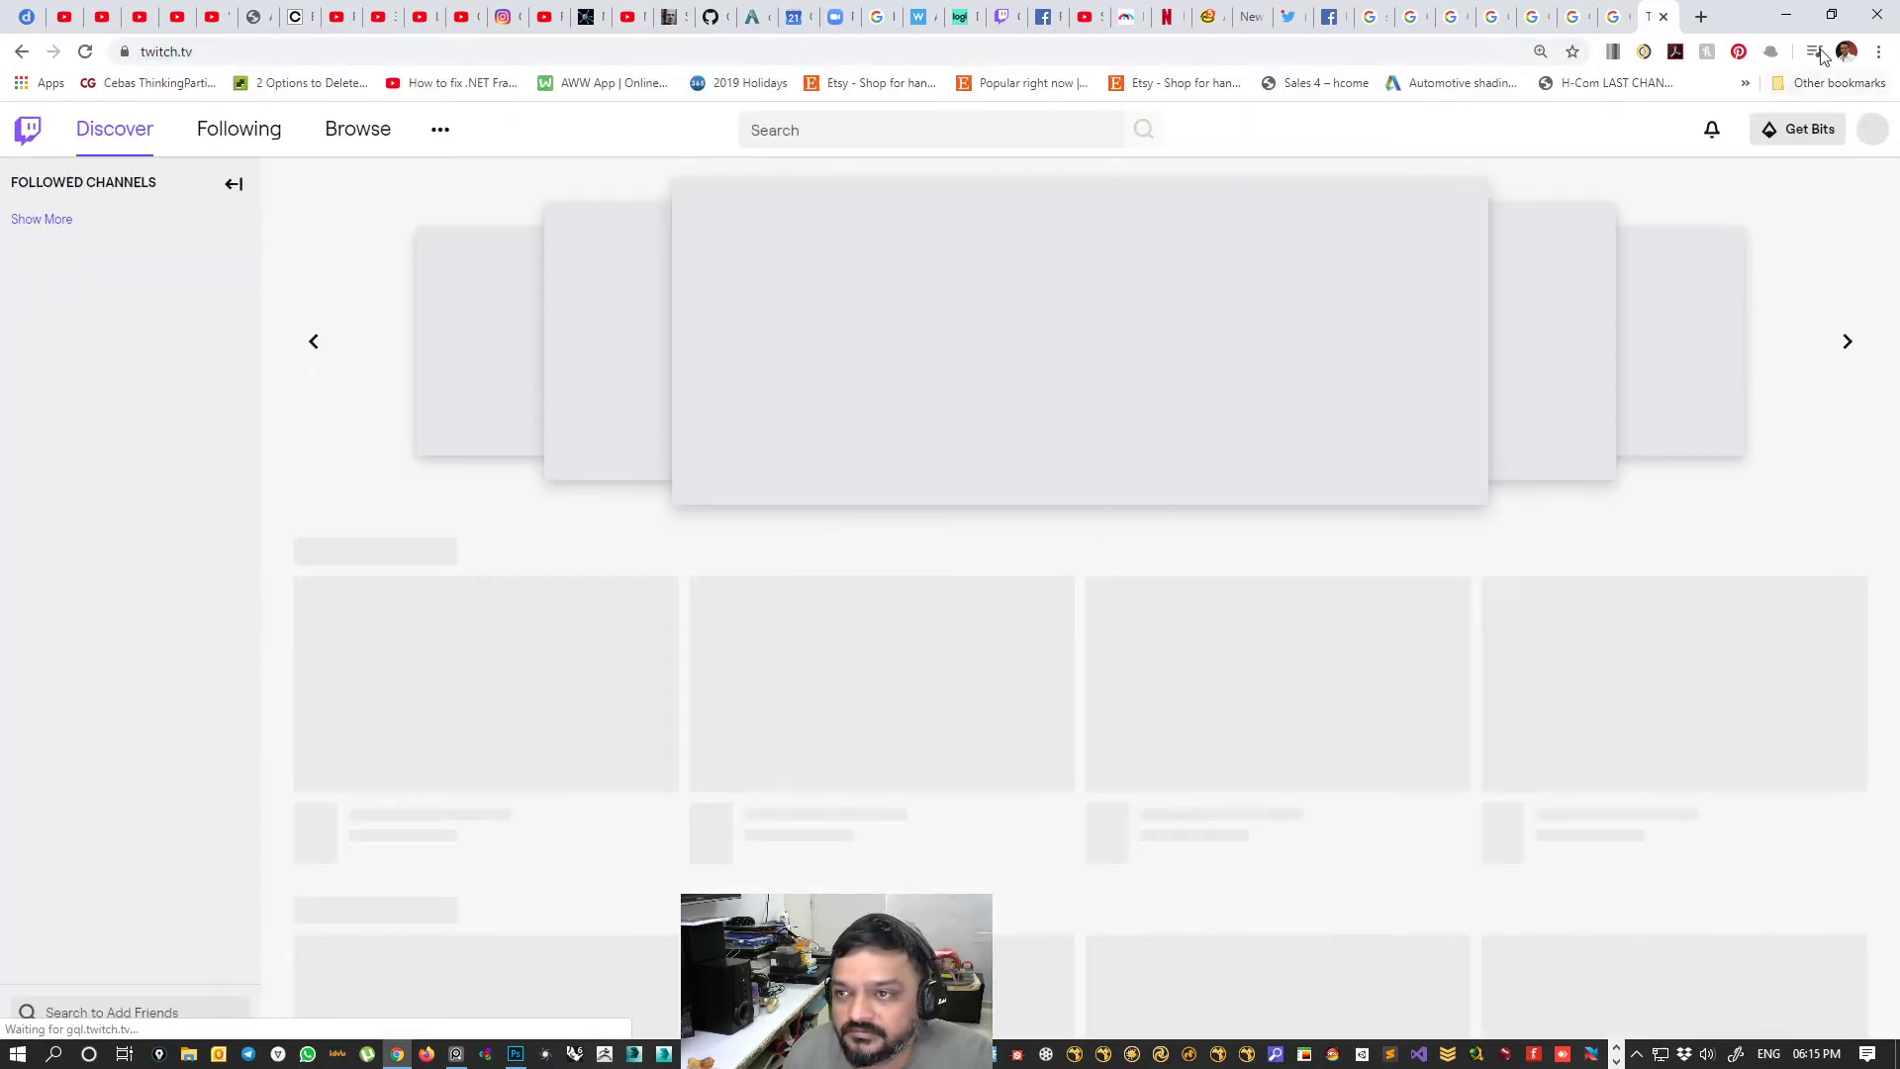
double_click(1784, 30)
left_click_drag(1798, 31, 1617, 224)
- Open your own Twitch channel page, turn up the live stream's volume, and return to 3ds Max
left_click(1719, 334)
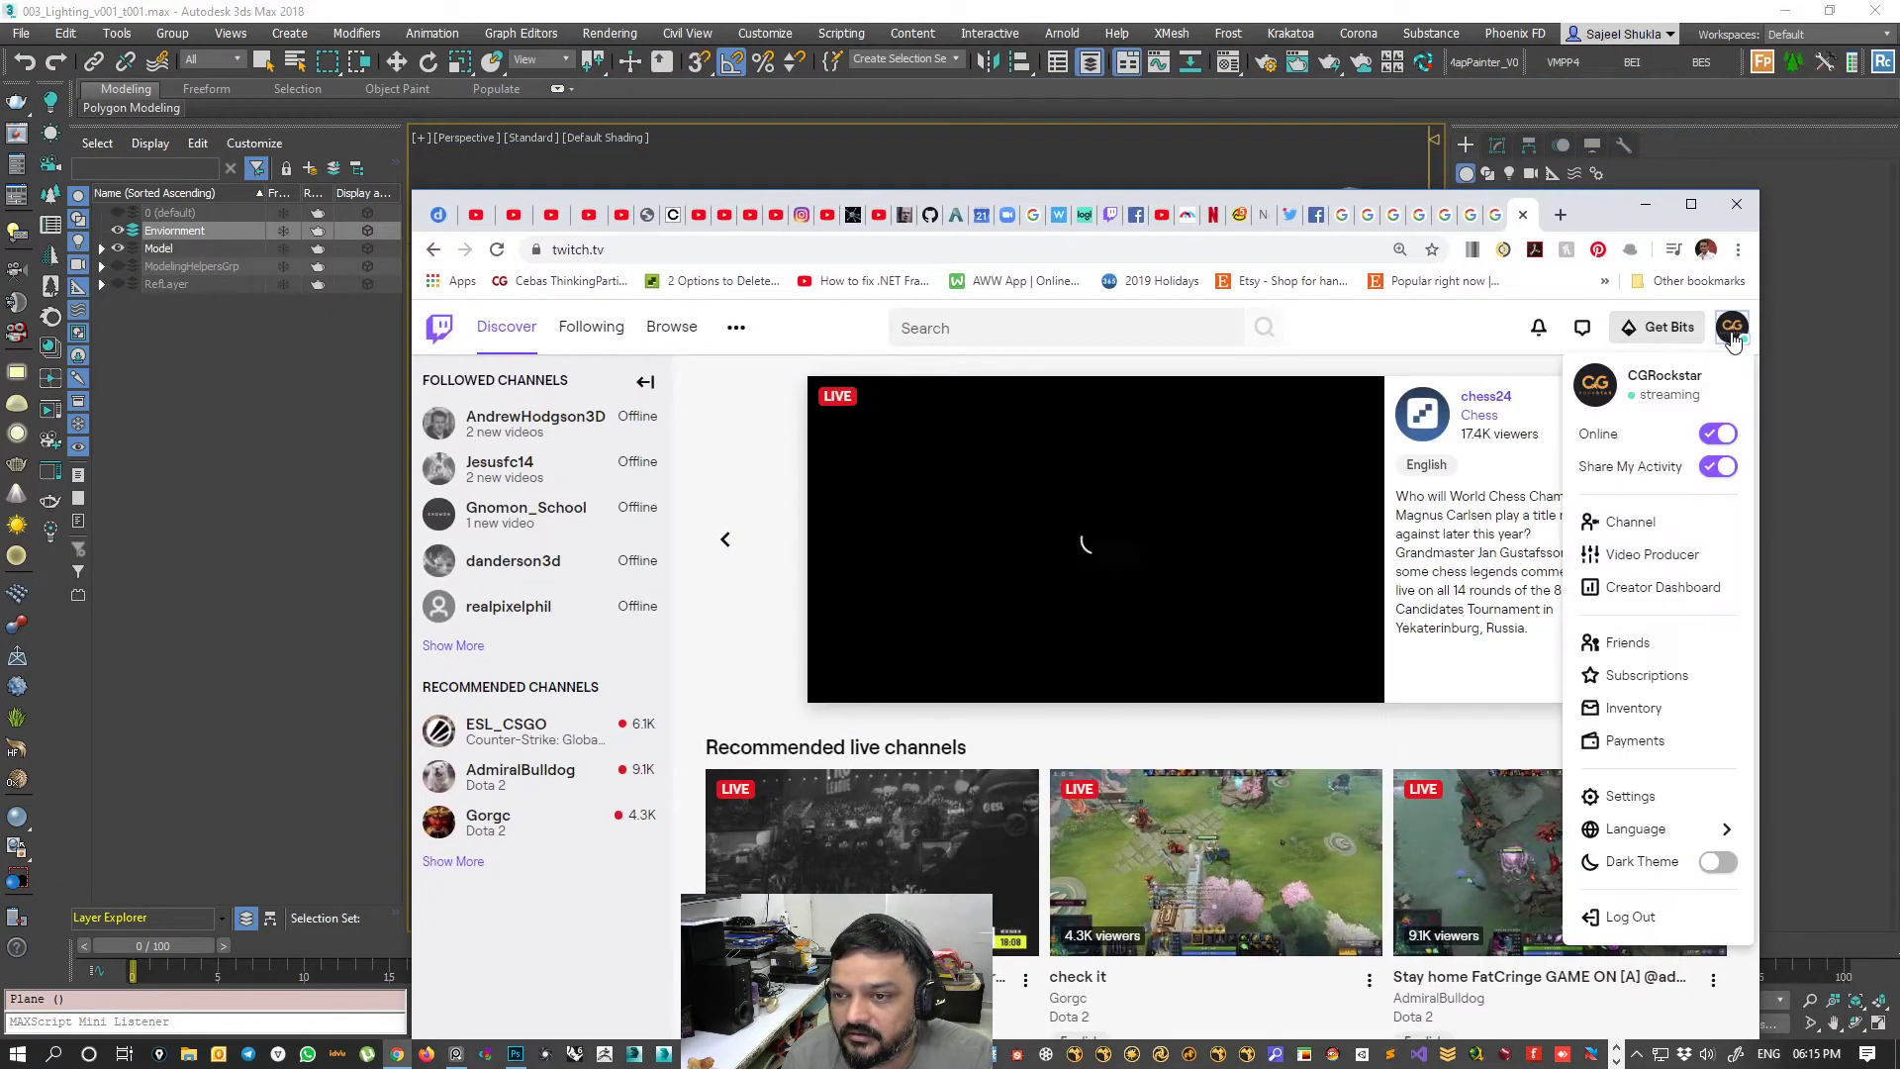
left_click(1631, 524)
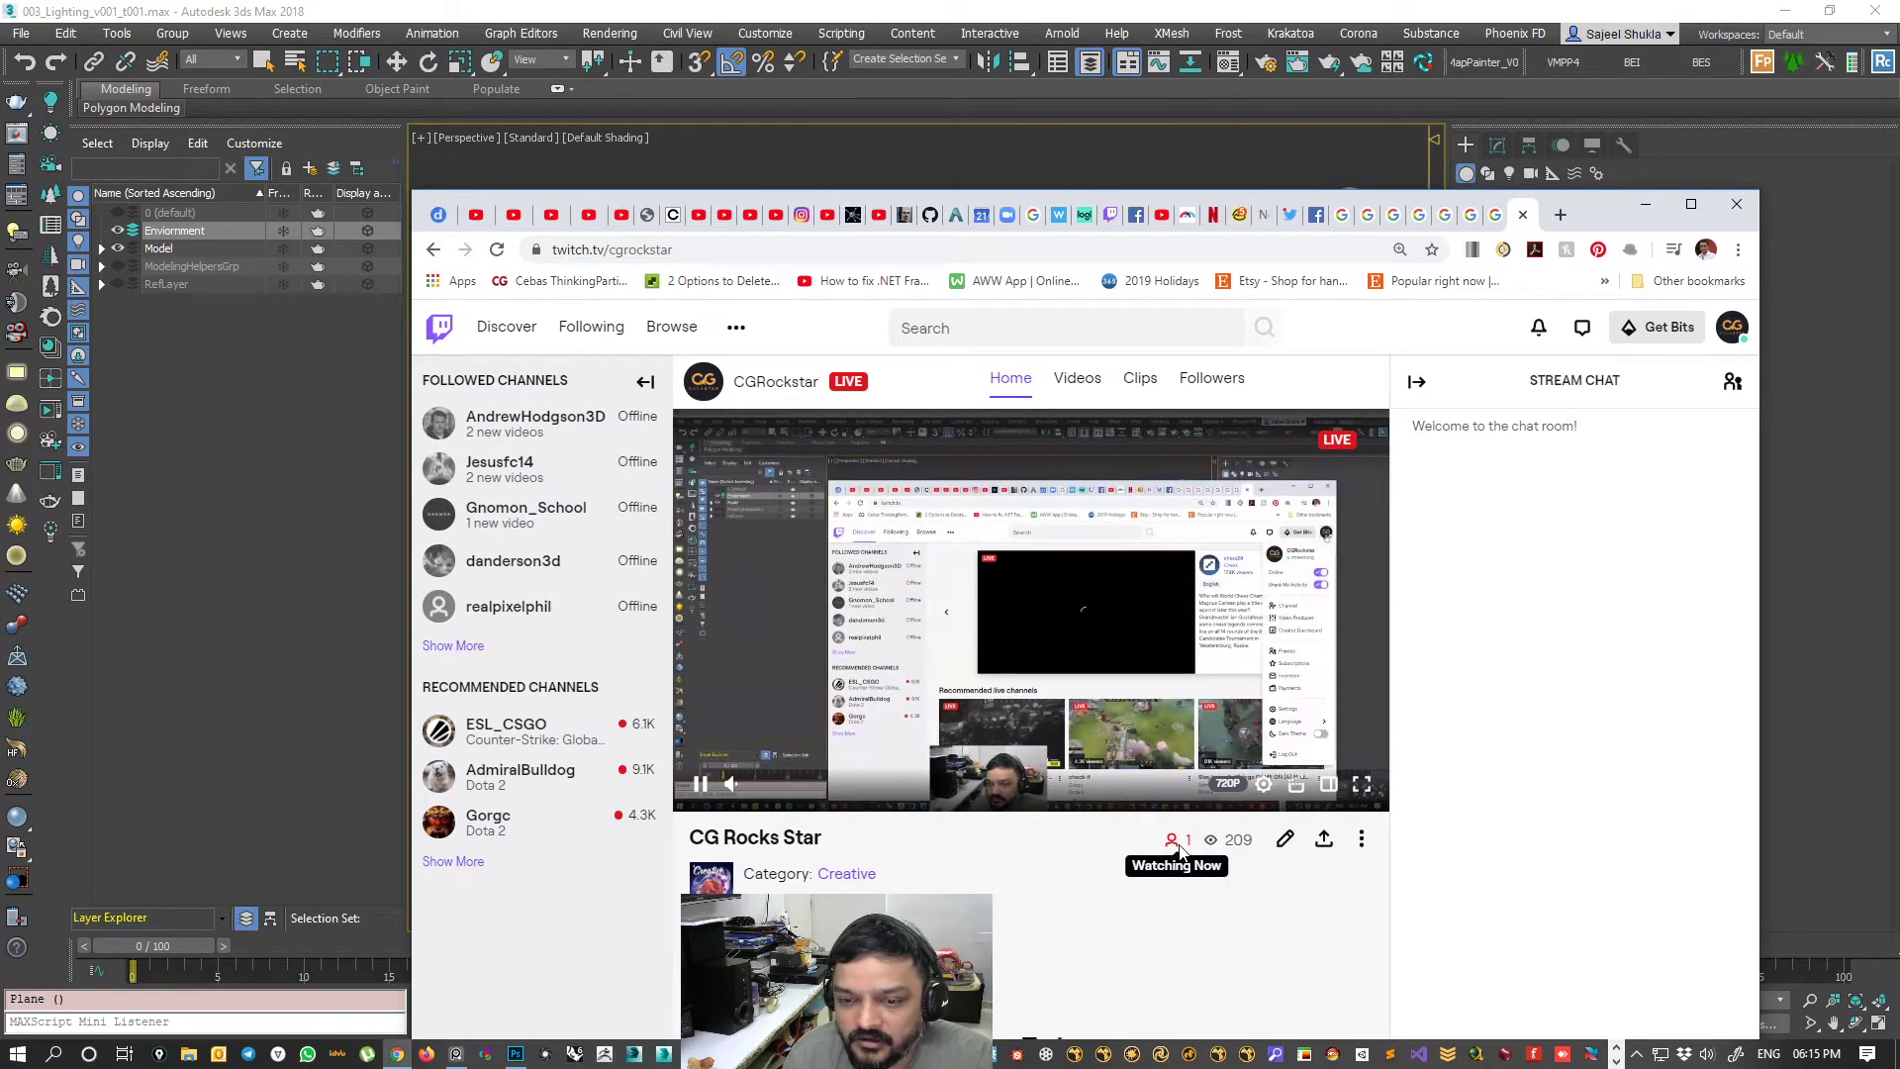
left_click_drag(793, 788, 853, 794)
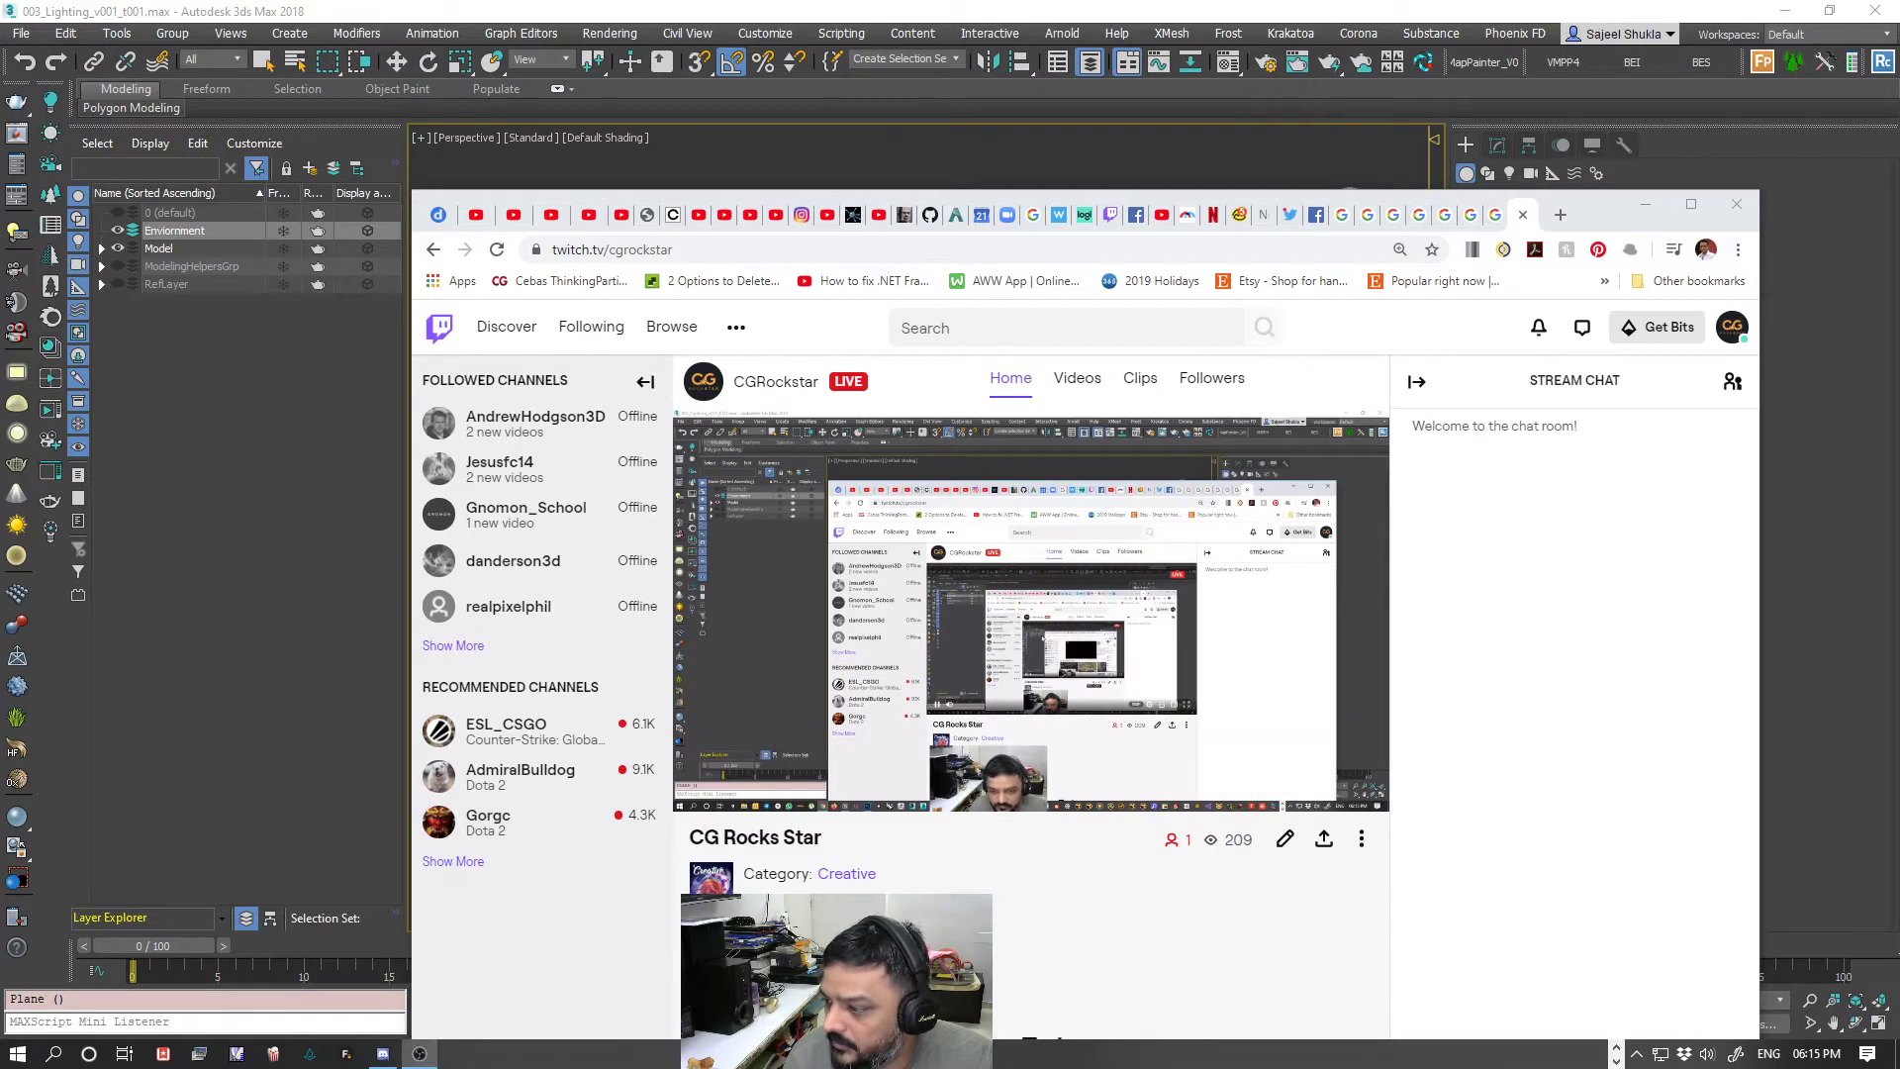
mouse_move(786, 764)
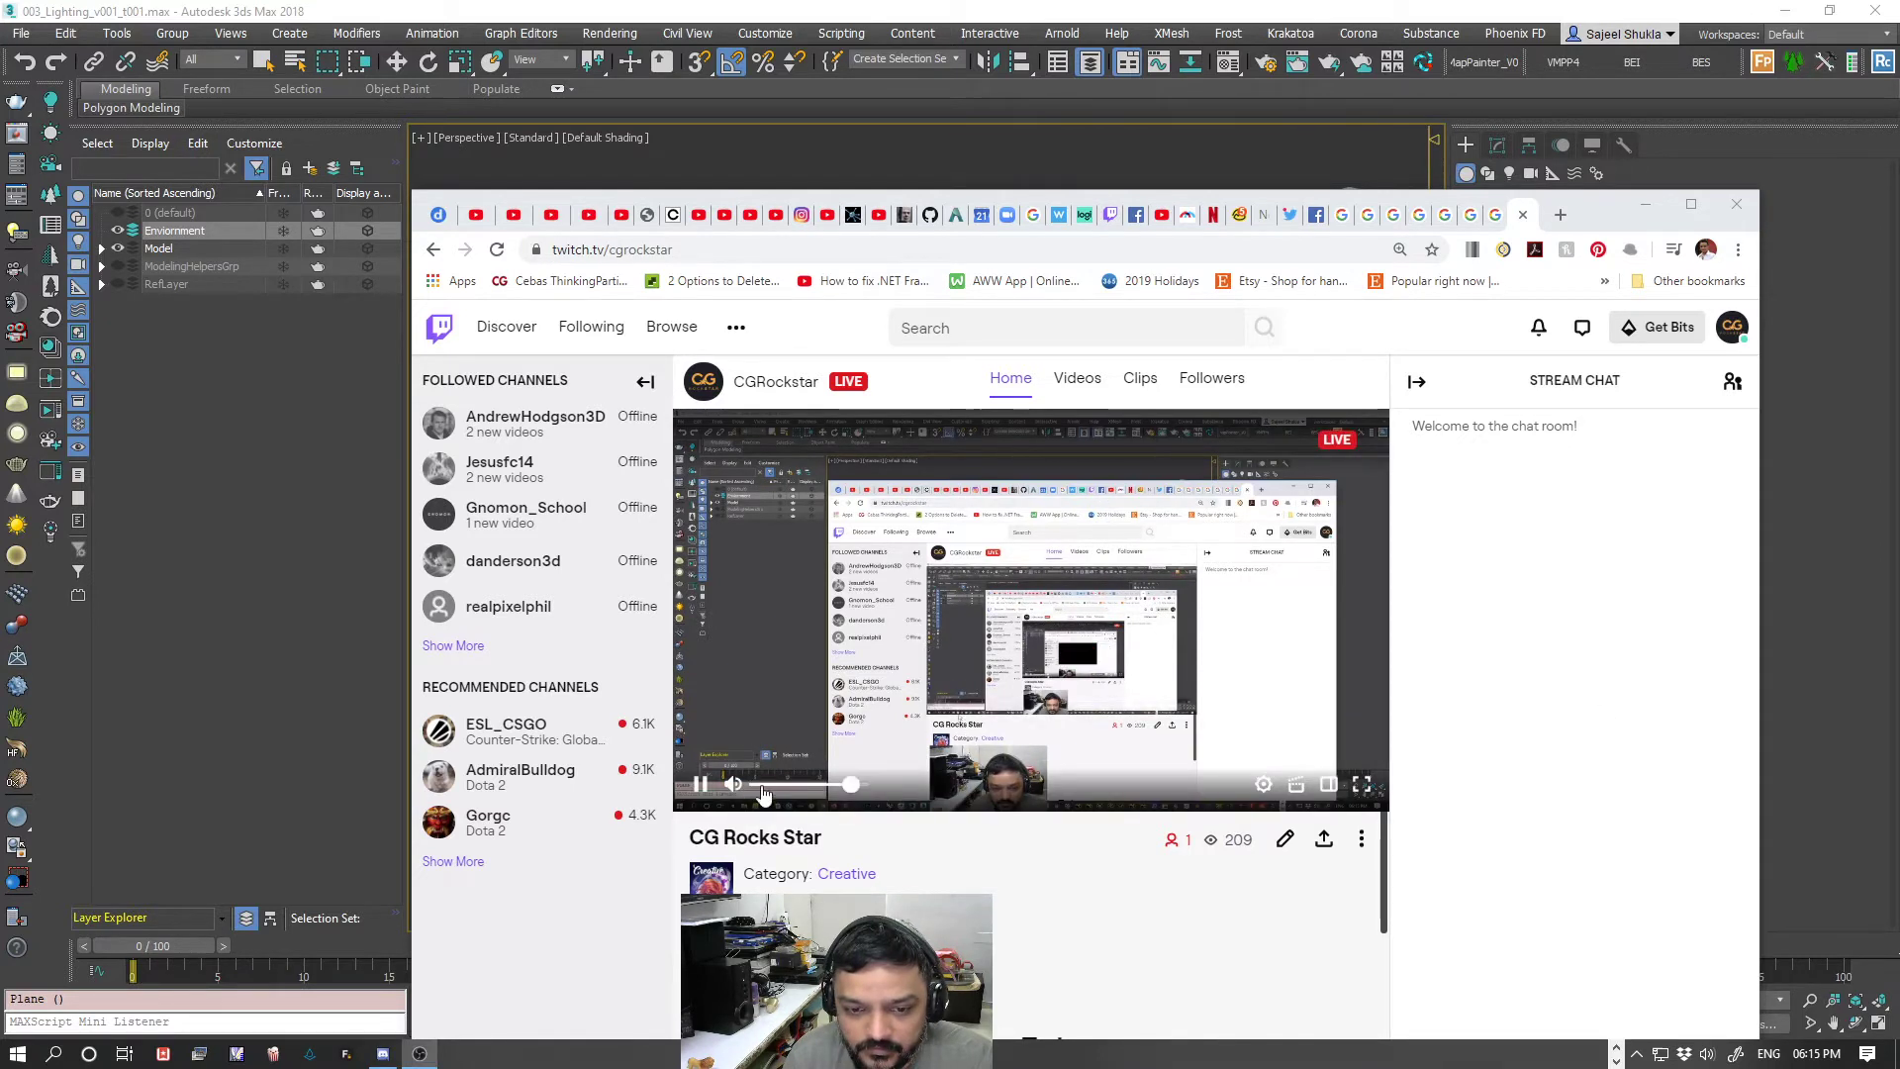
left_click(849, 784)
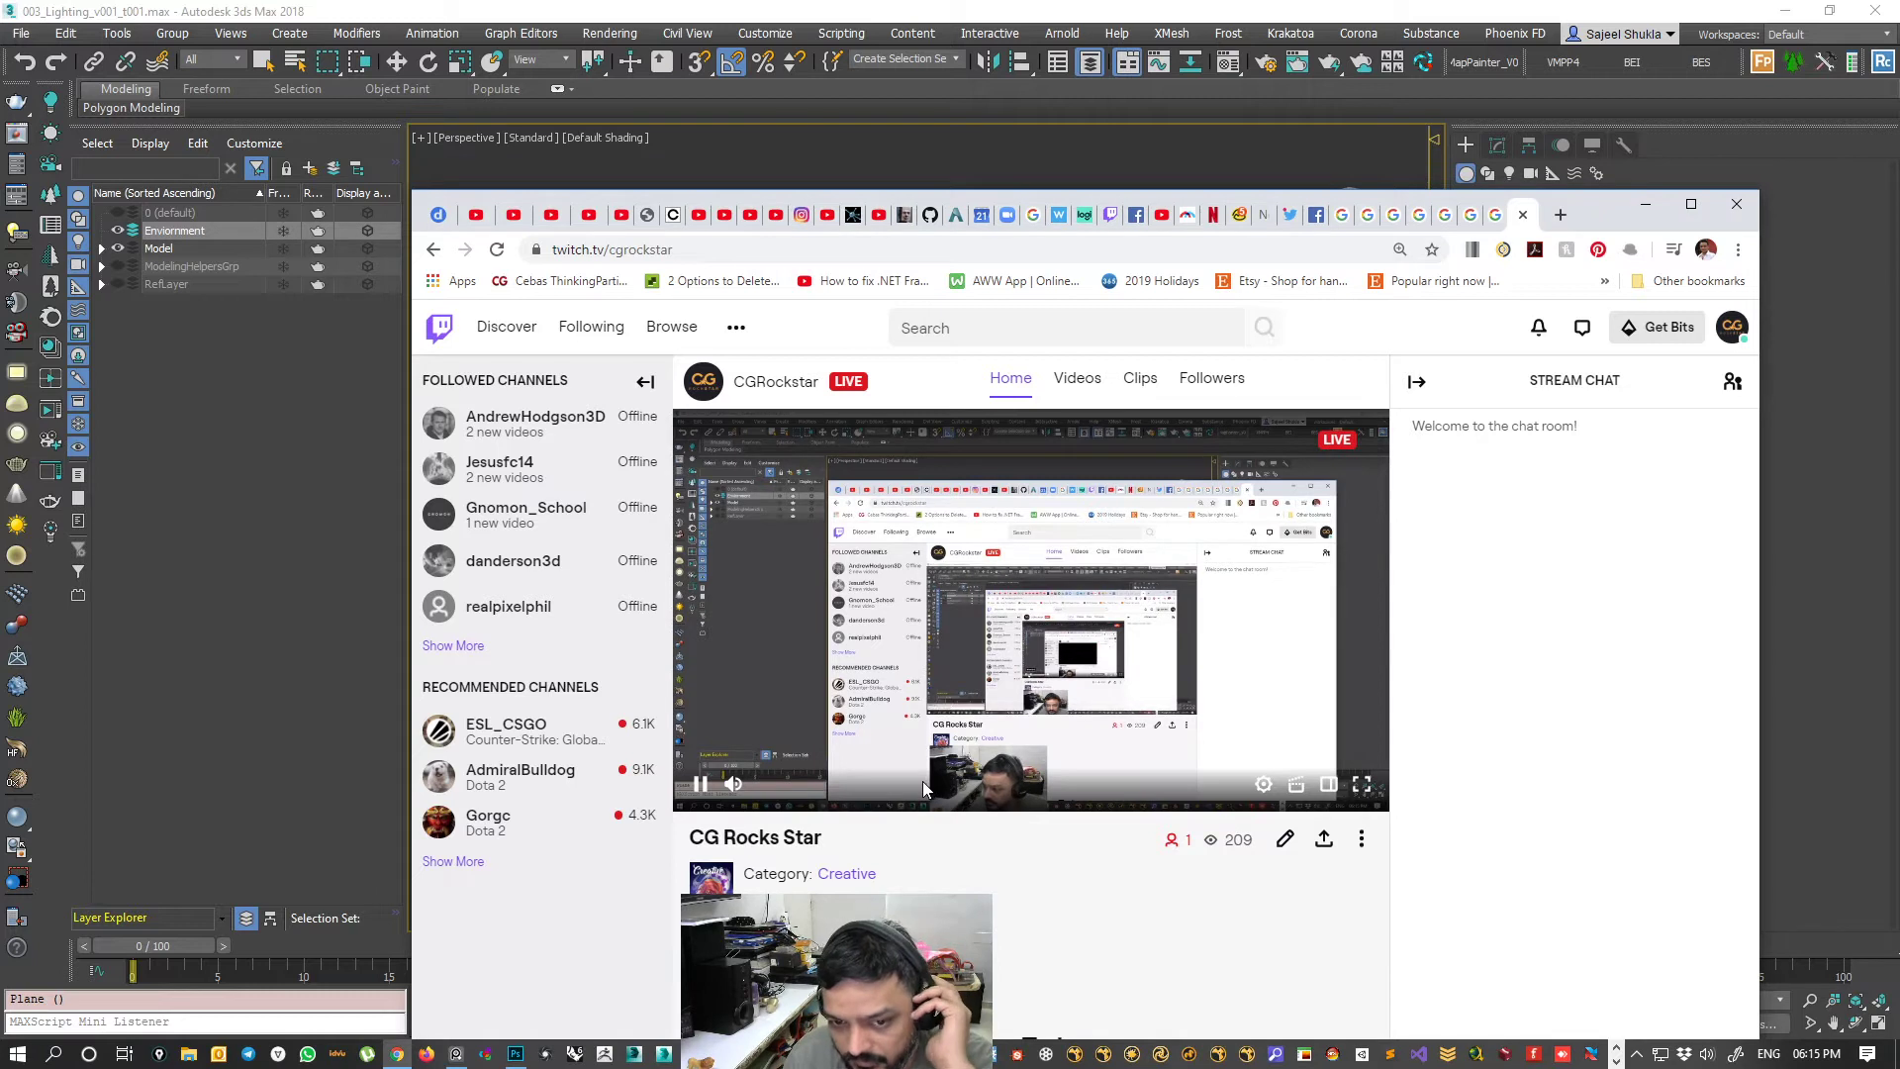
key("XF86AudioRaiseVolume")
key("XF86AudioRaiseVolume")
key("XF86AudioRaiseVolume")
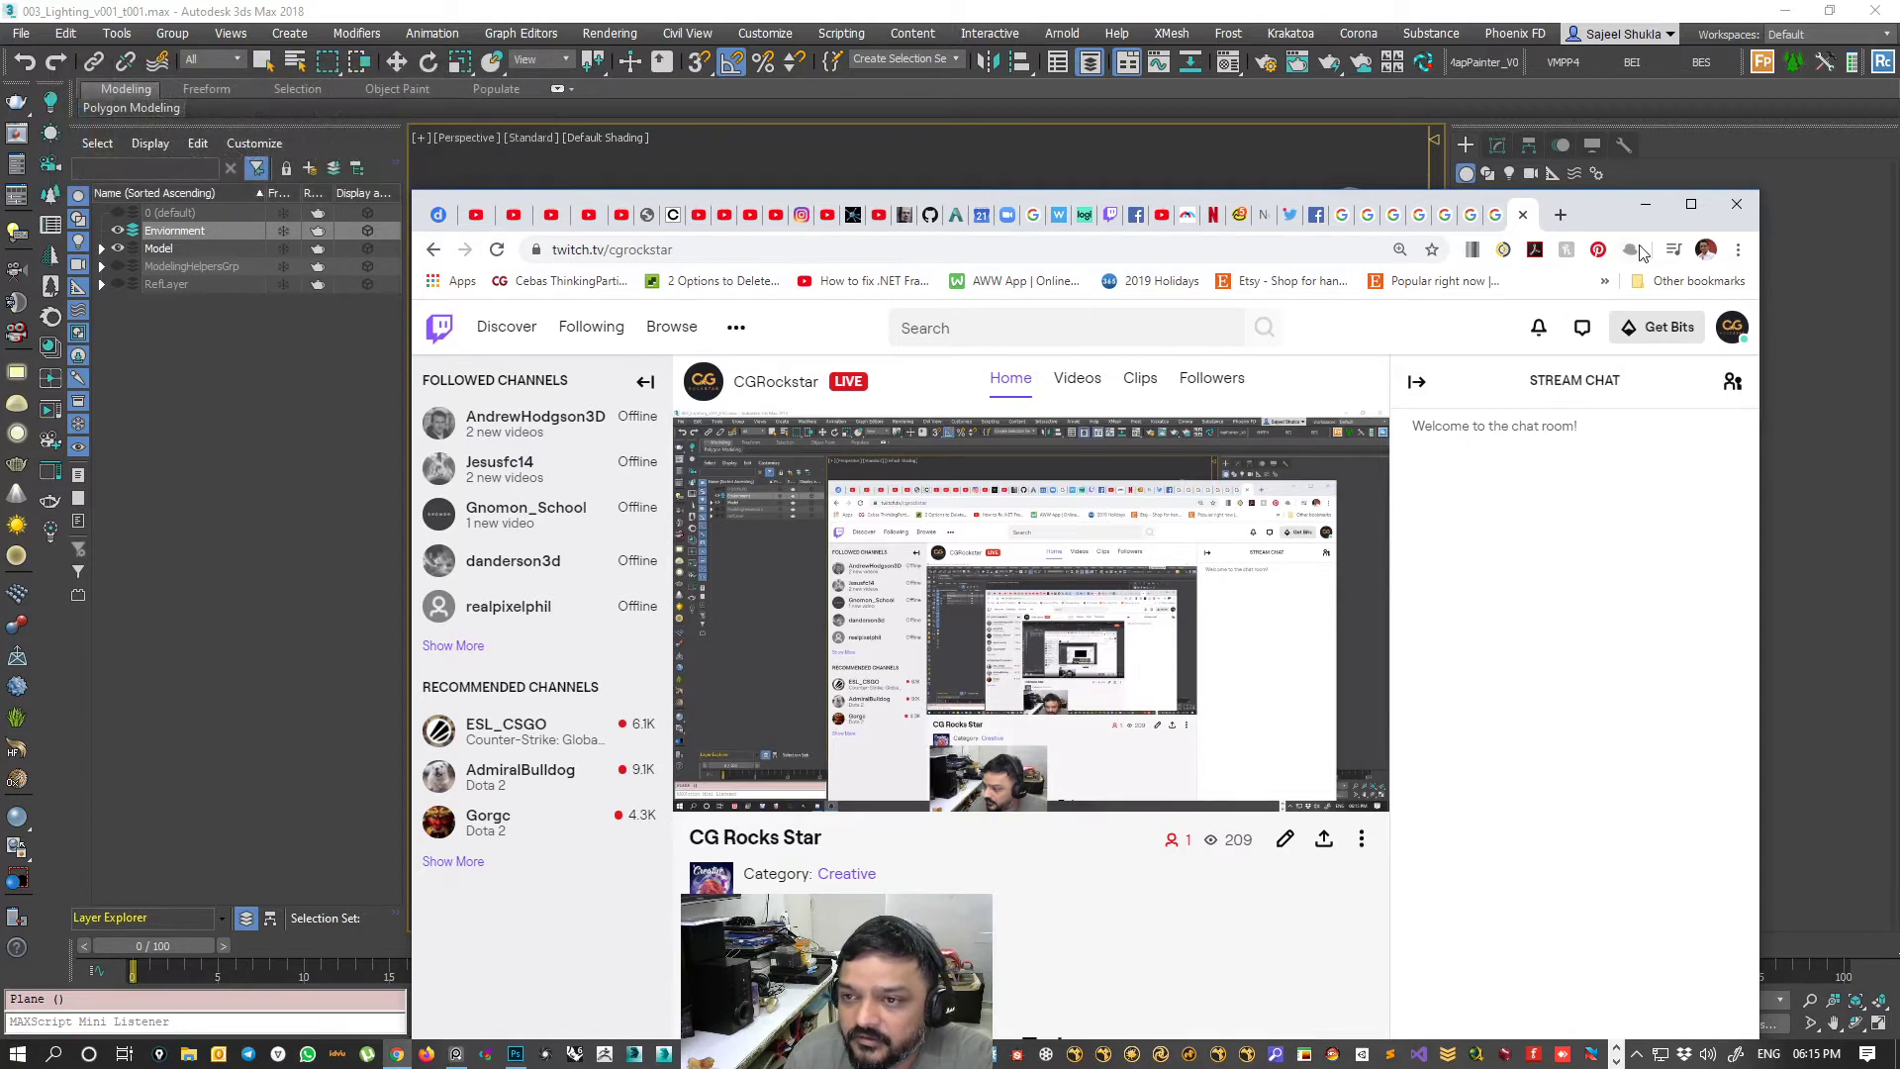
left_click(1646, 208)
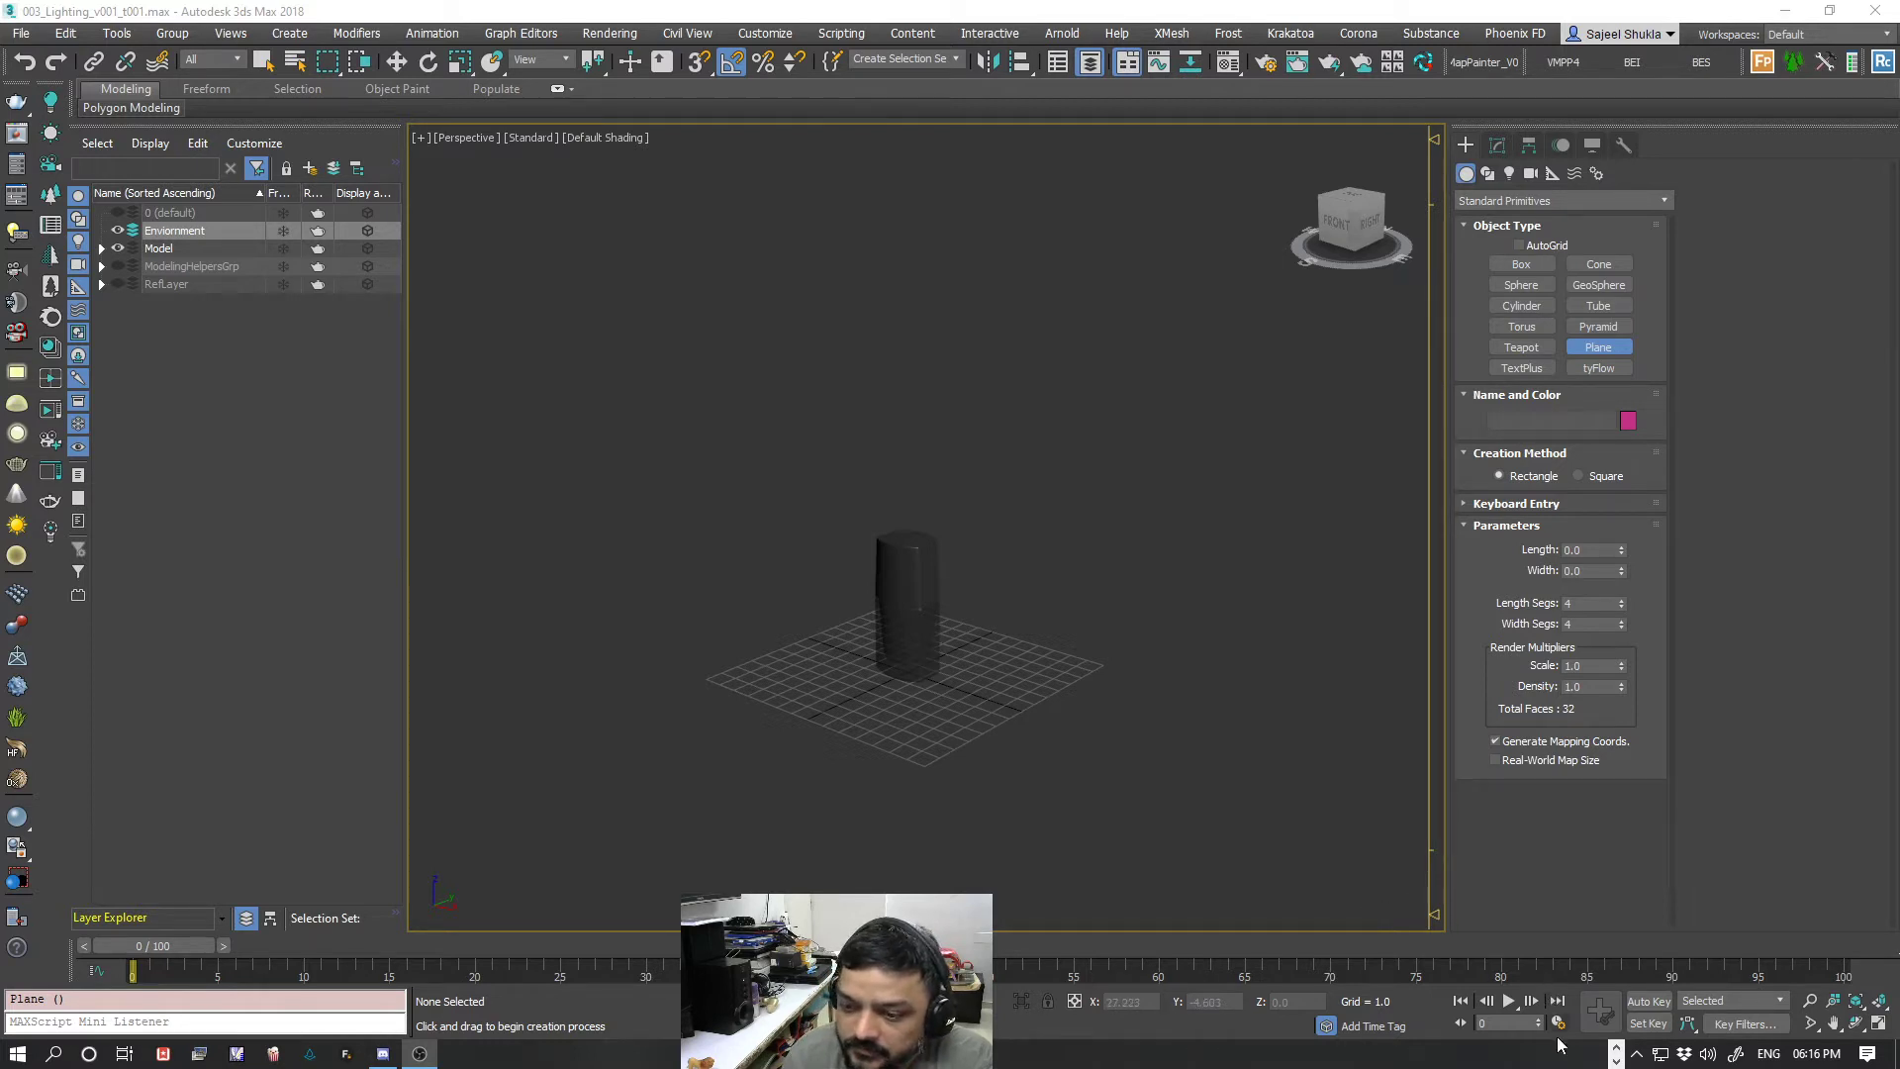
- Bring the Twitch channel window back over 3ds Max to check the stream and its chat, and minimize it again
left_click(1617, 1047)
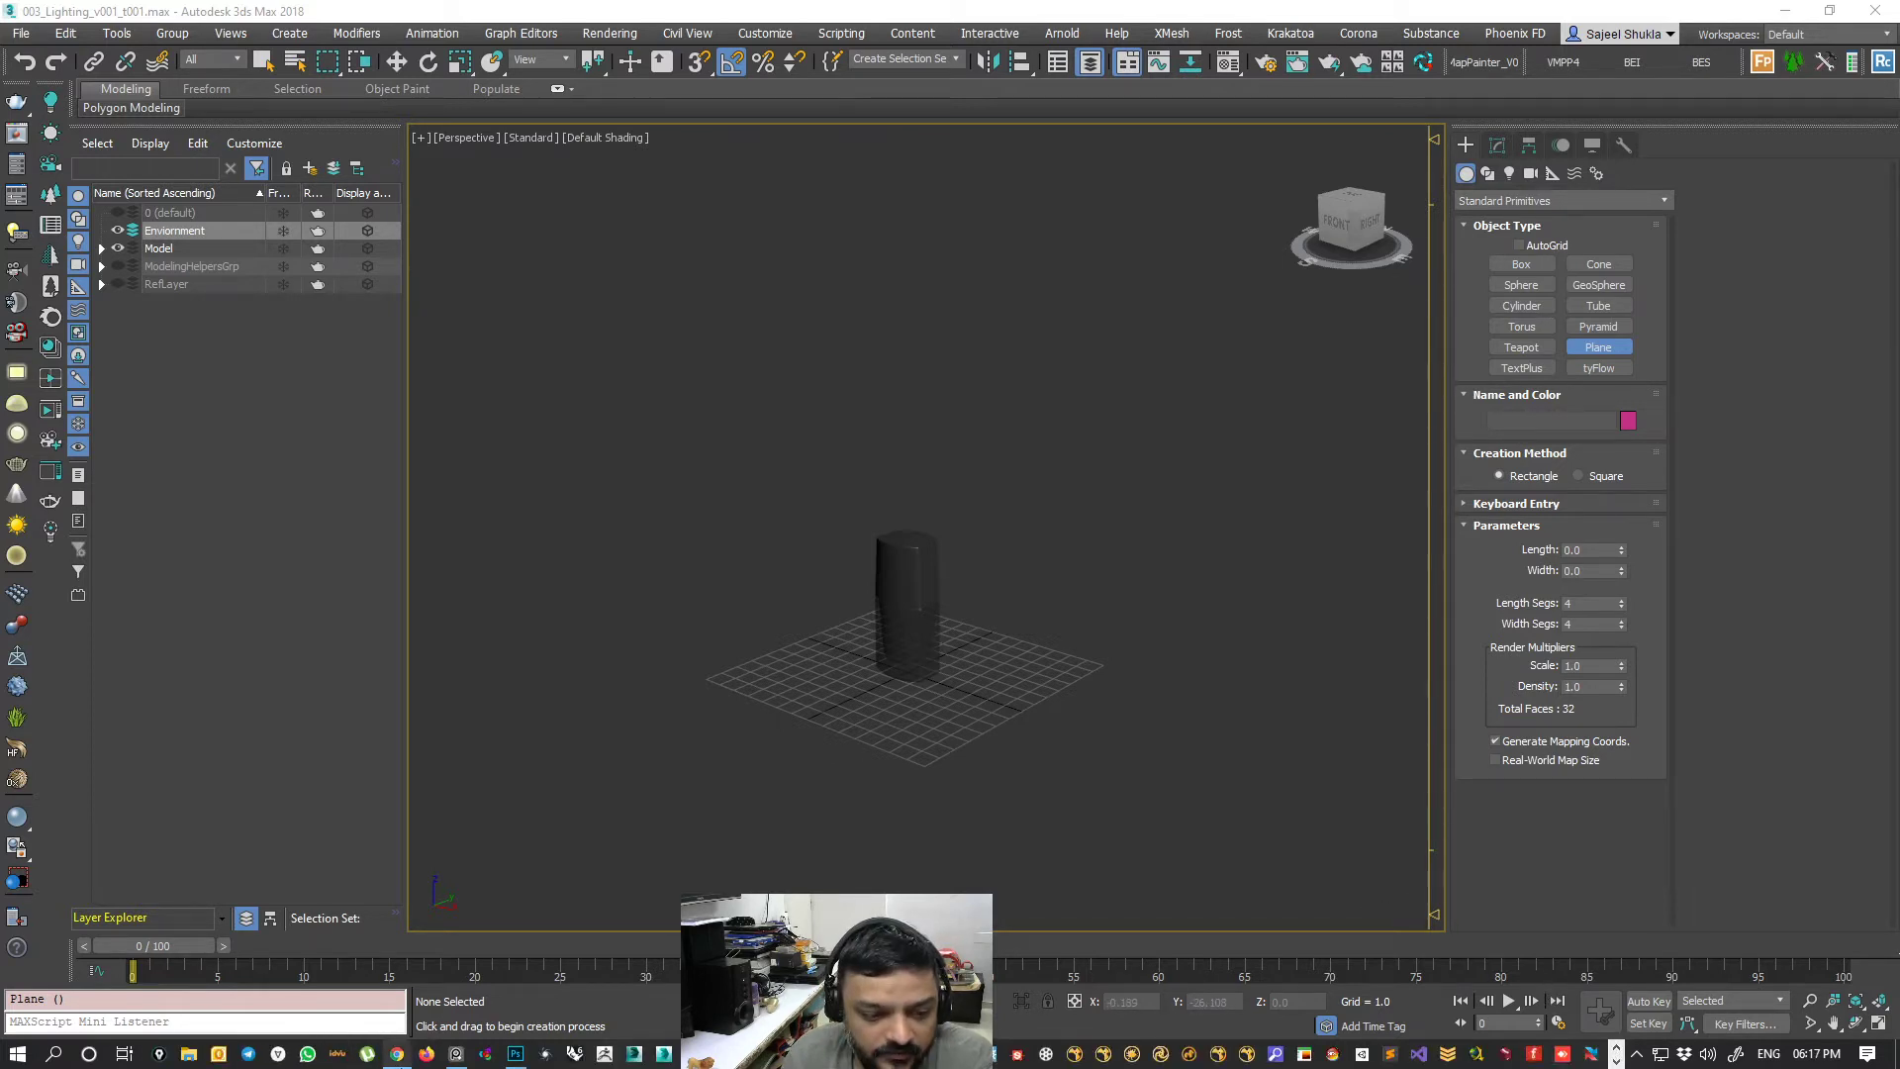
left_click(398, 1054)
mouse_move(730, 794)
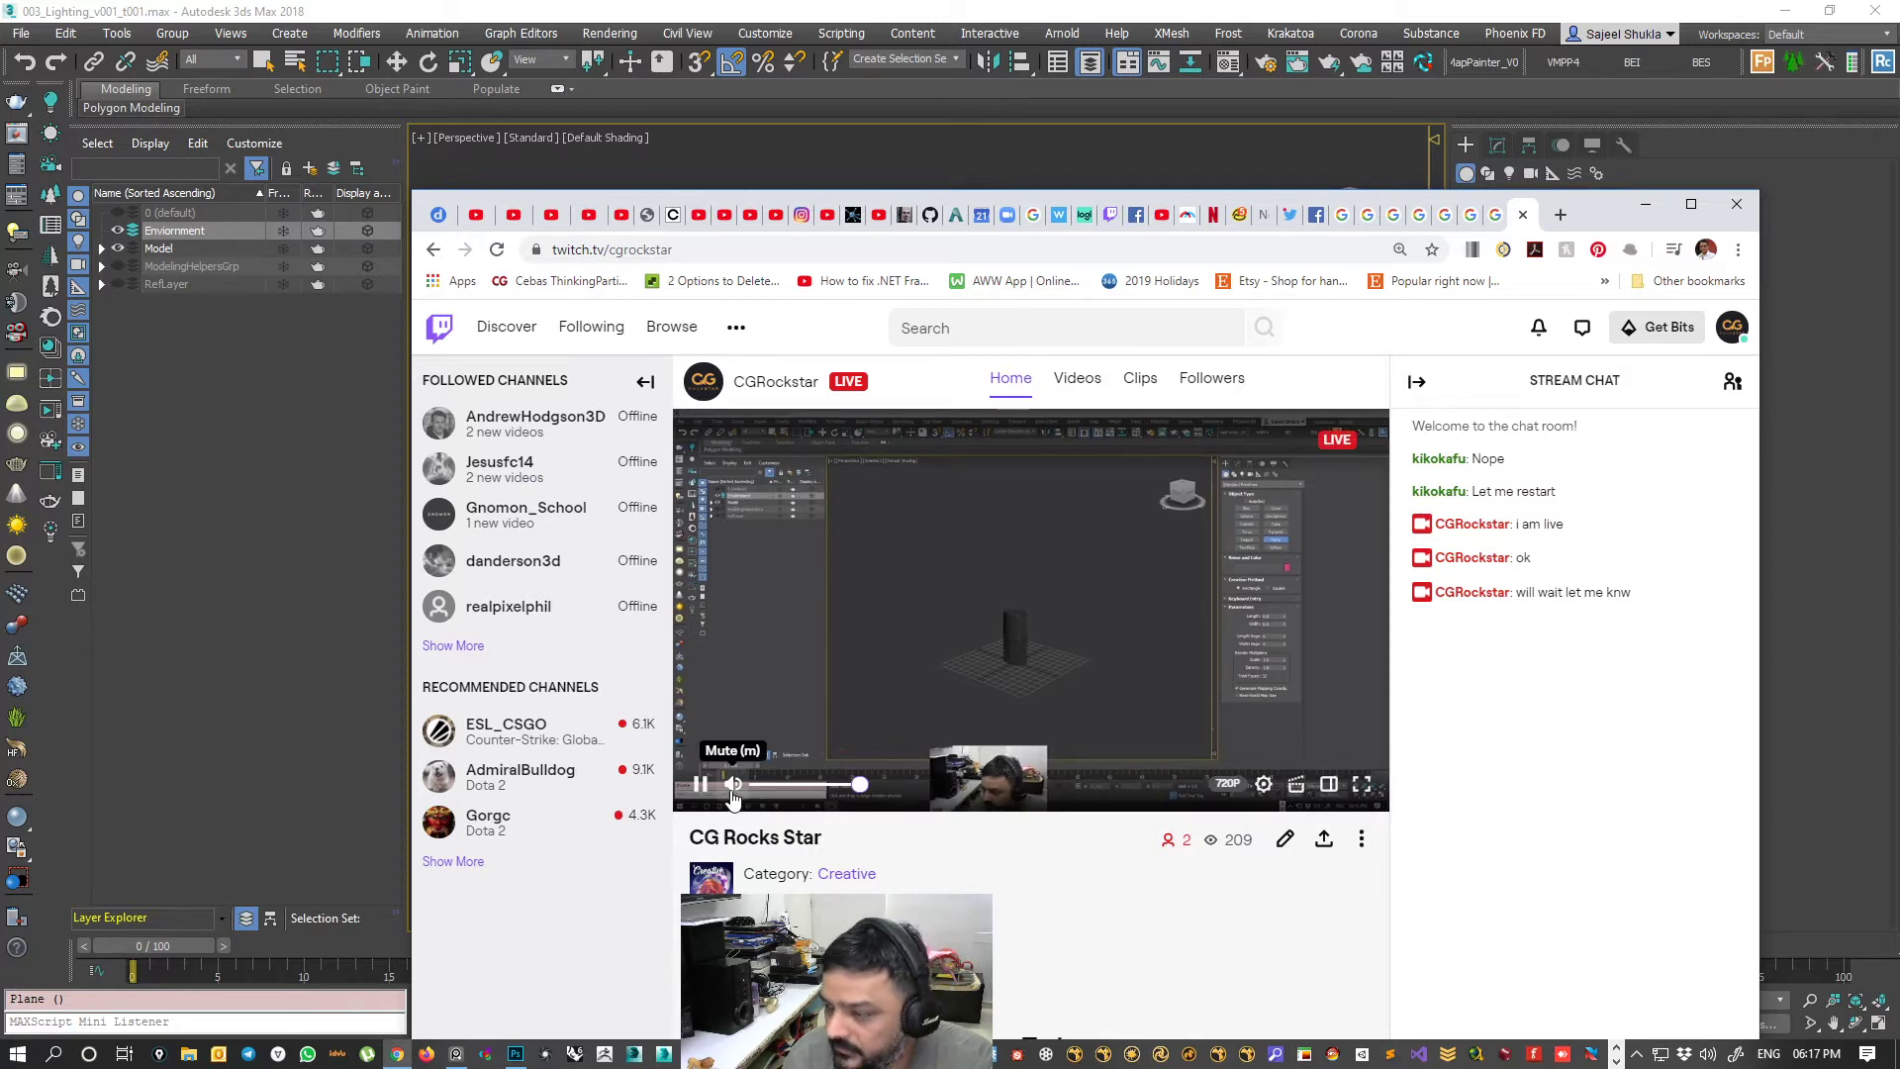
left_click_drag(1595, 217, 1287, 806)
middle_click_drag(994, 601, 979, 555, "alt")
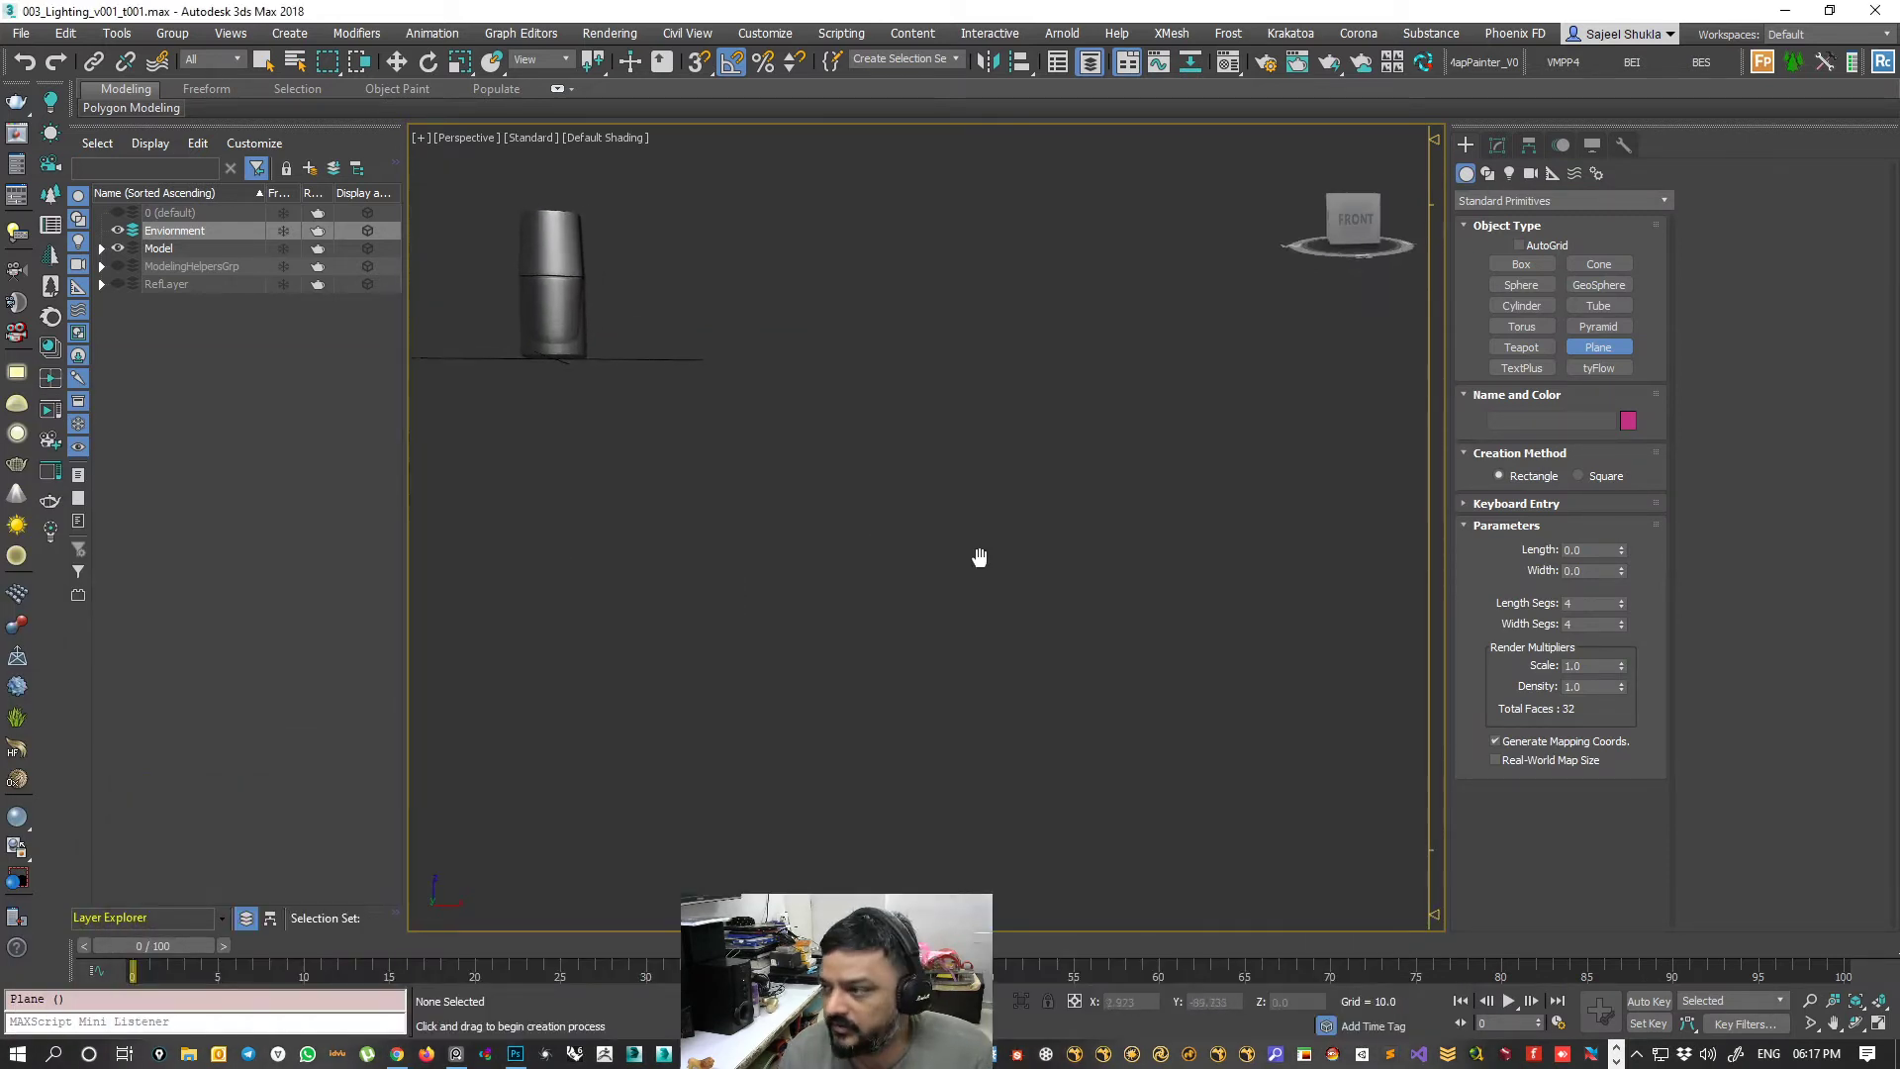
left_click(396, 1053)
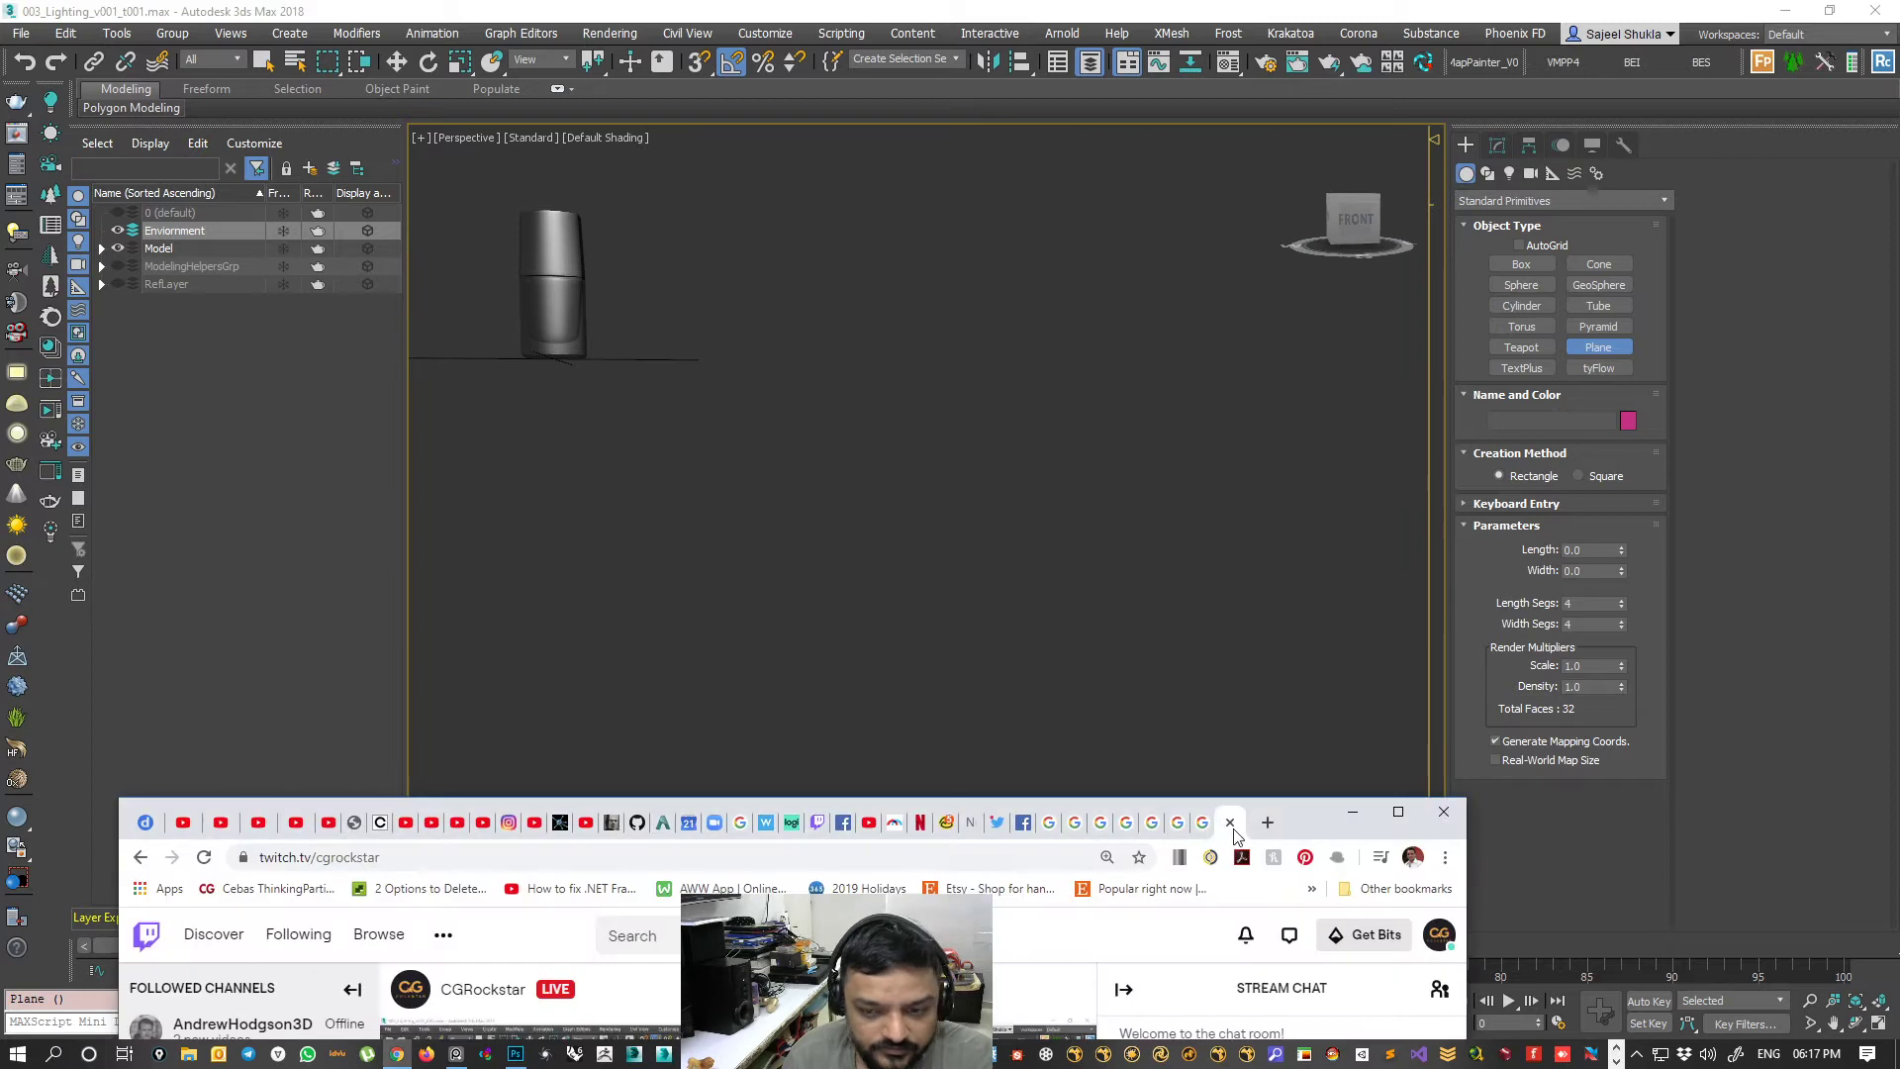
left_click_drag(1307, 817, 1449, 354)
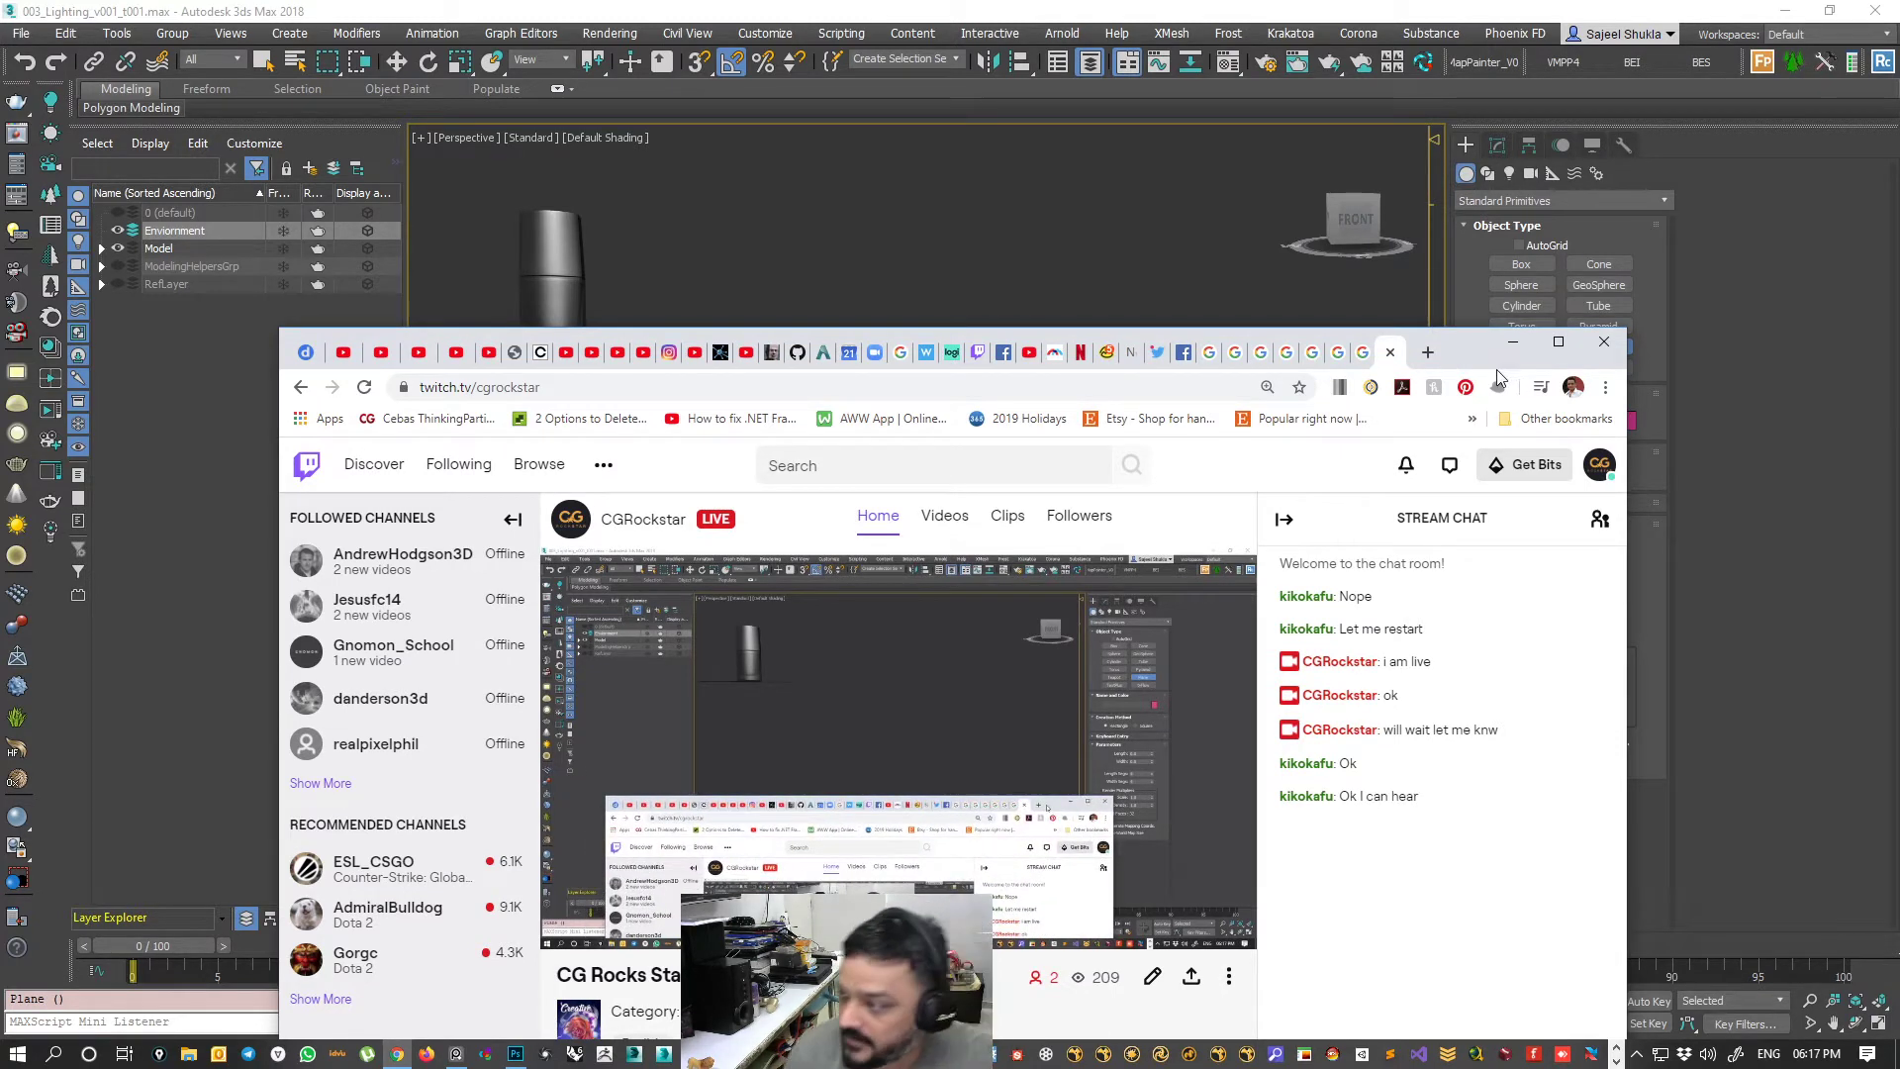
left_click(1508, 347)
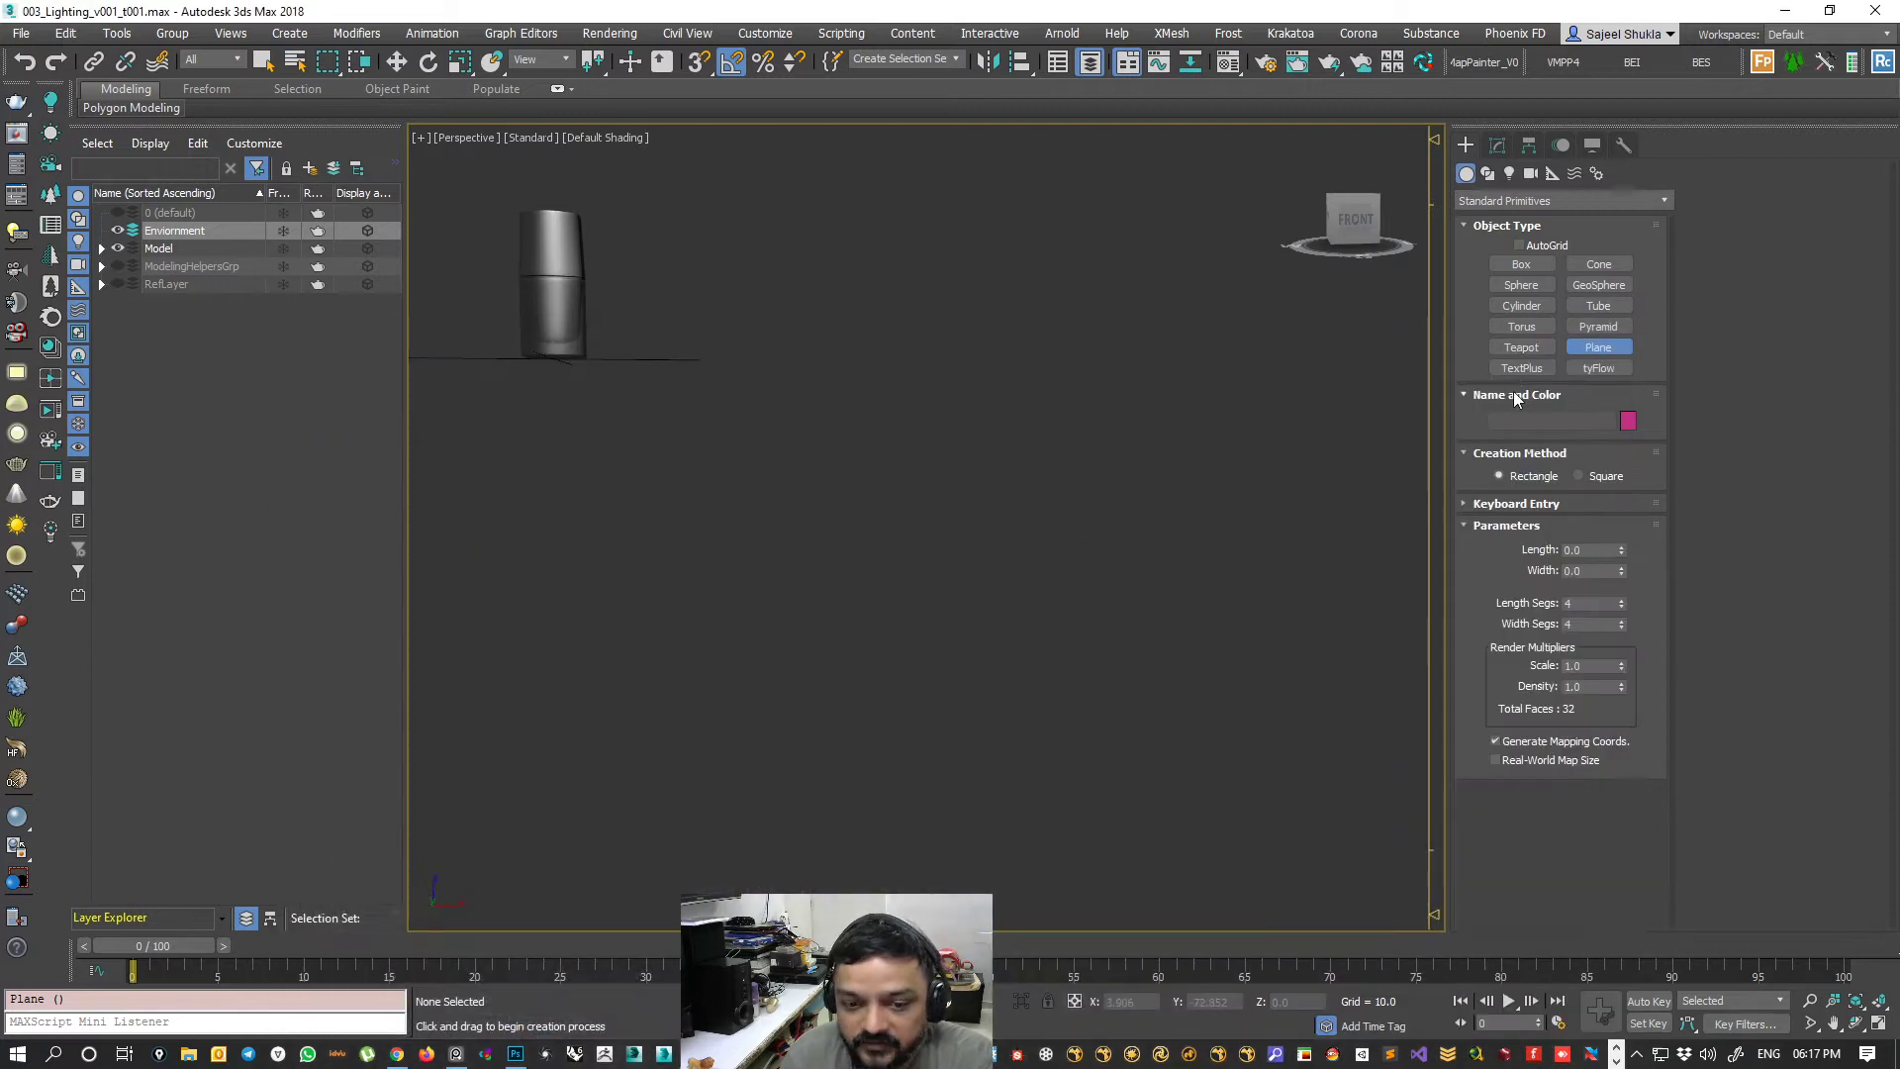
left_click(400, 1056)
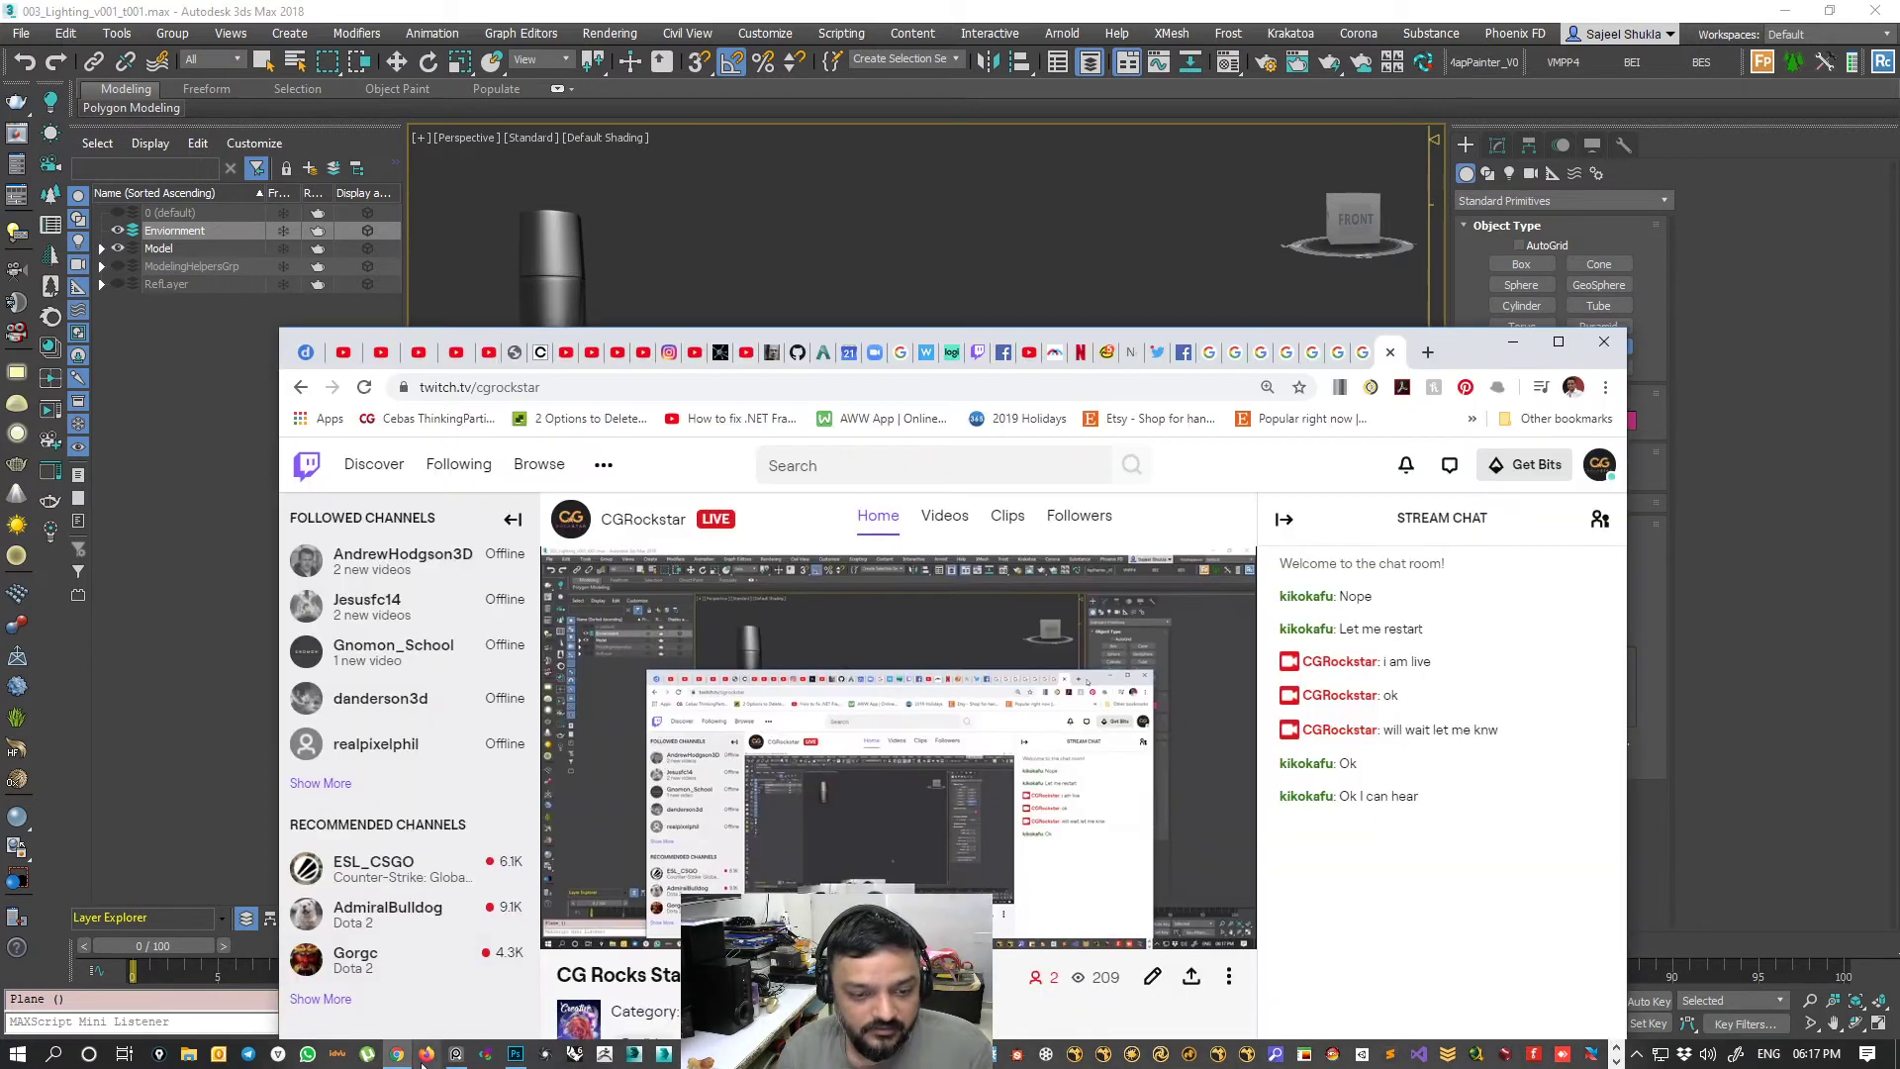
left_click(1512, 342)
- Bring the reference board over the viewport and examine the Photigy nail polish photos and the red China Glaze bottle photo
middle_click_drag(724, 565, 781, 624, "alt")
right_click_drag(1899, 475, 804, 471)
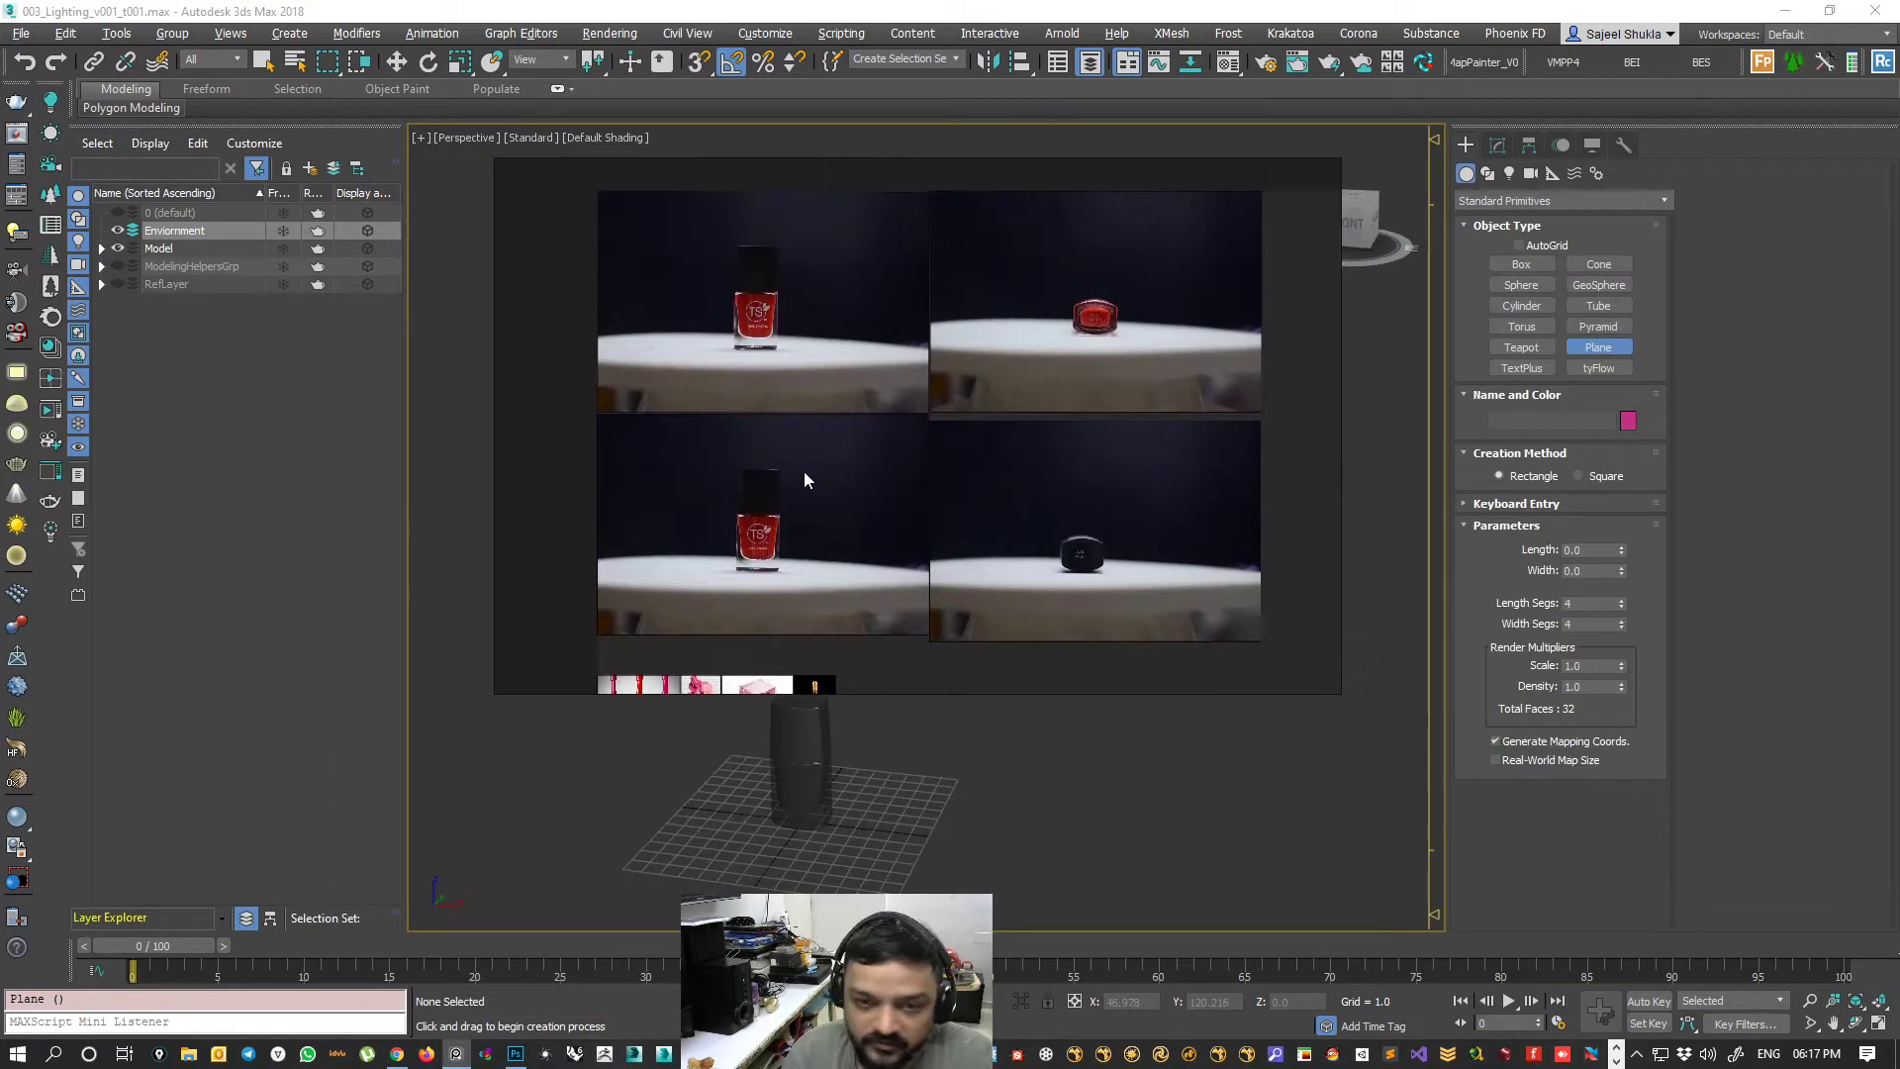
scroll(804, 475, "down", 3)
middle_click_drag(756, 554, 817, 374)
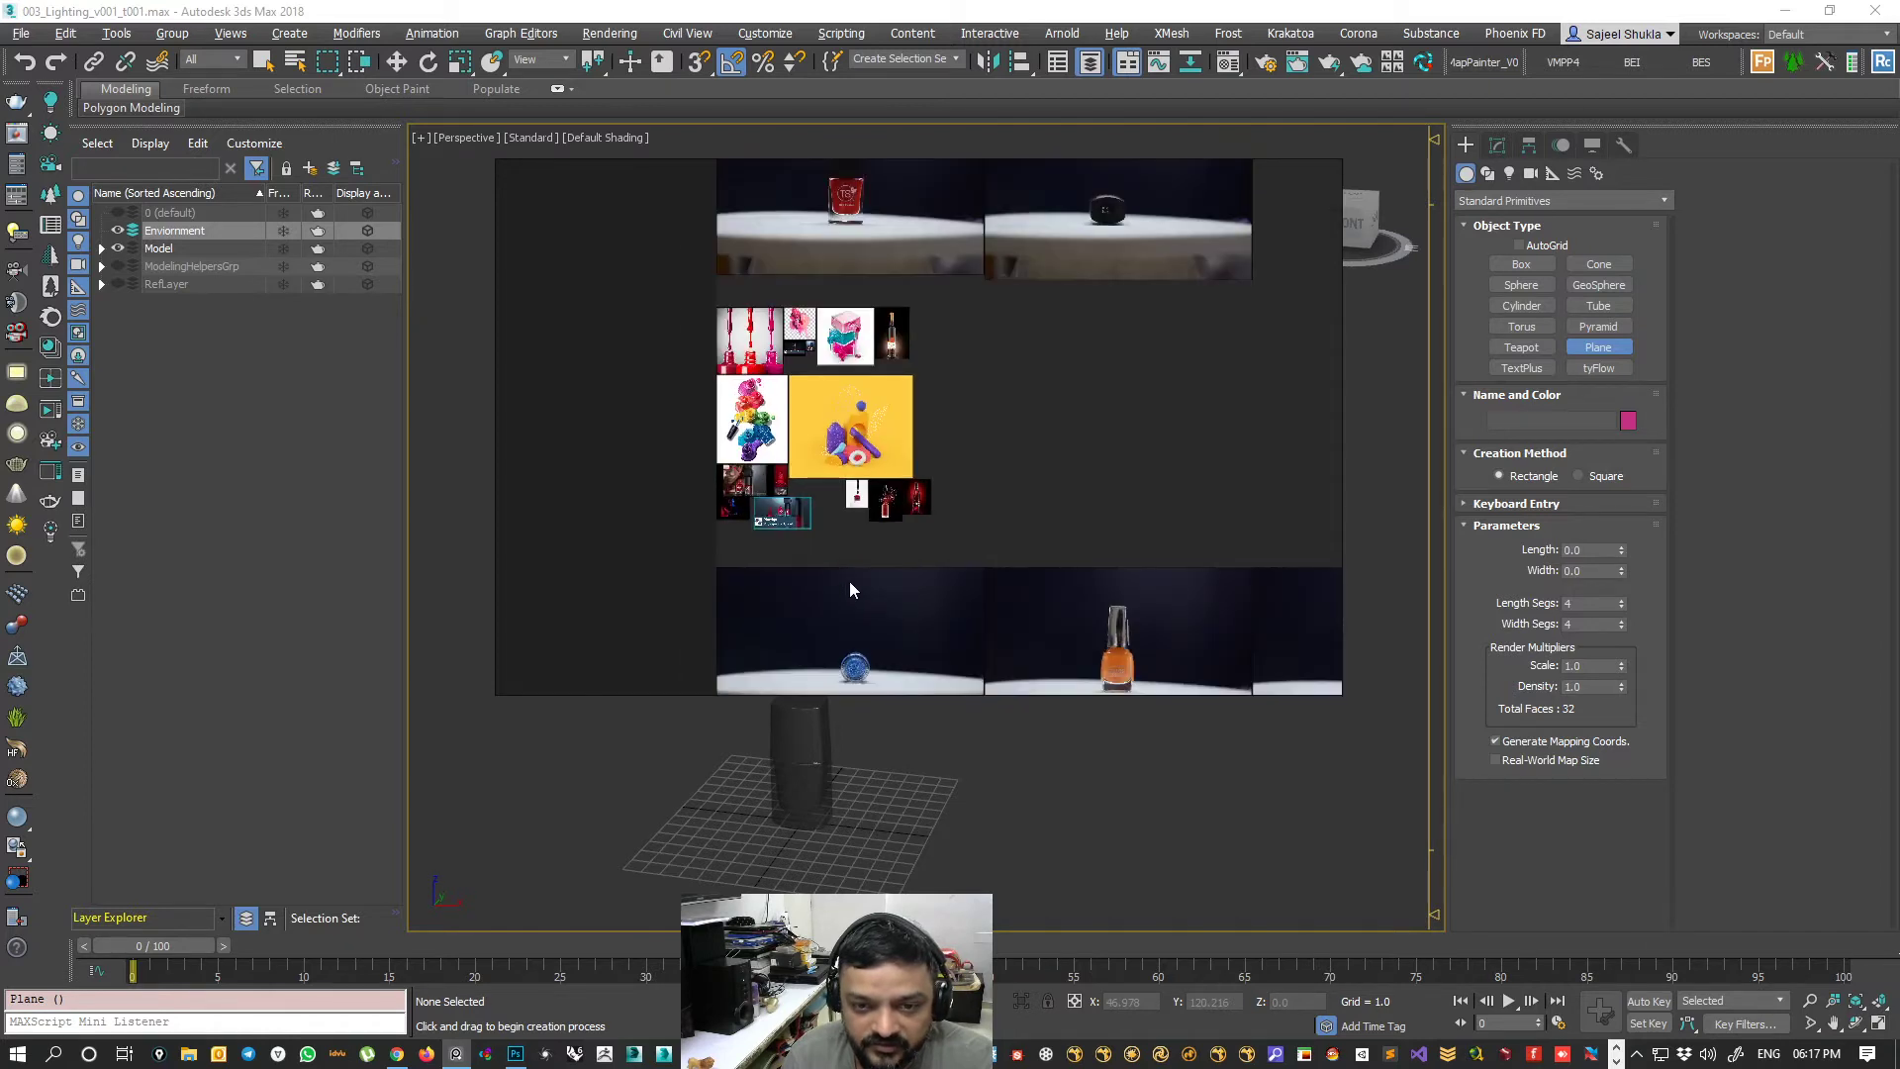
scroll(799, 534, "up", 8)
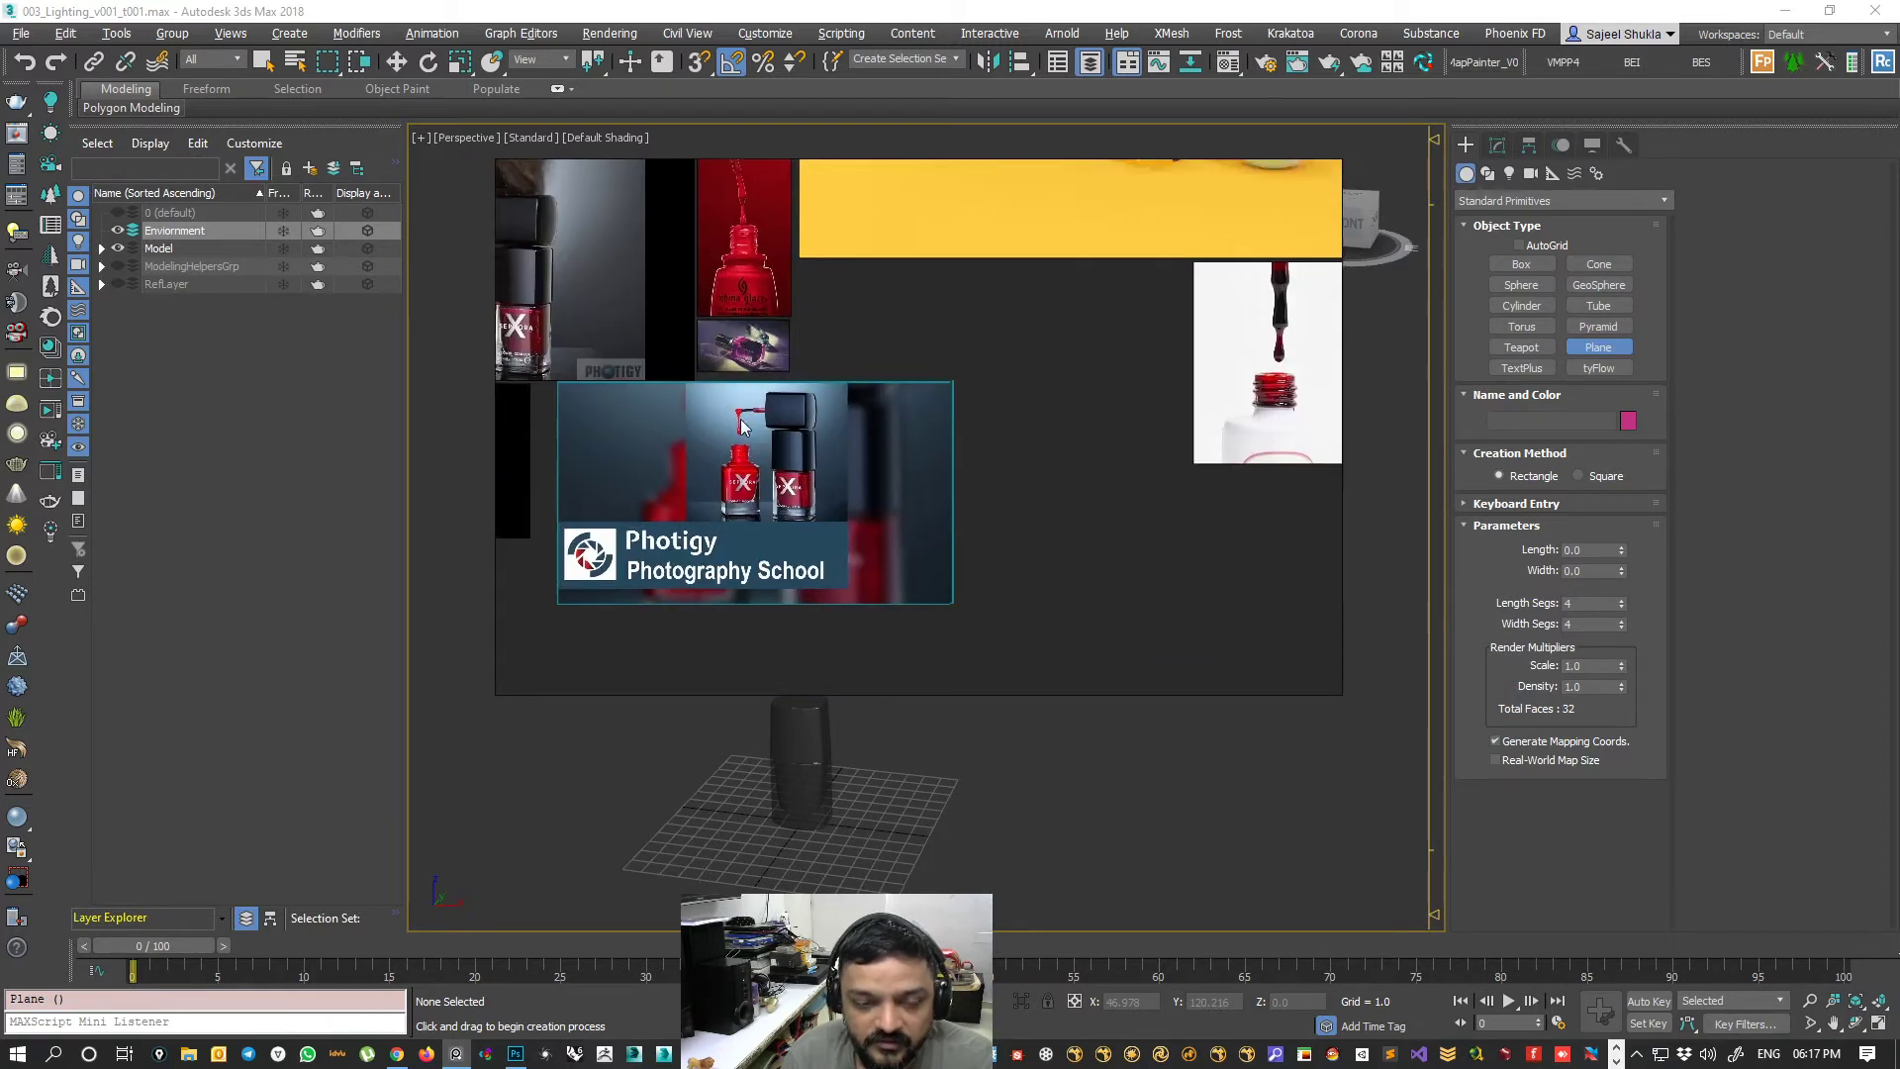
scroll(941, 527, "up", 3)
scroll(956, 586, "up", 2)
scroll(956, 586, "down", 4)
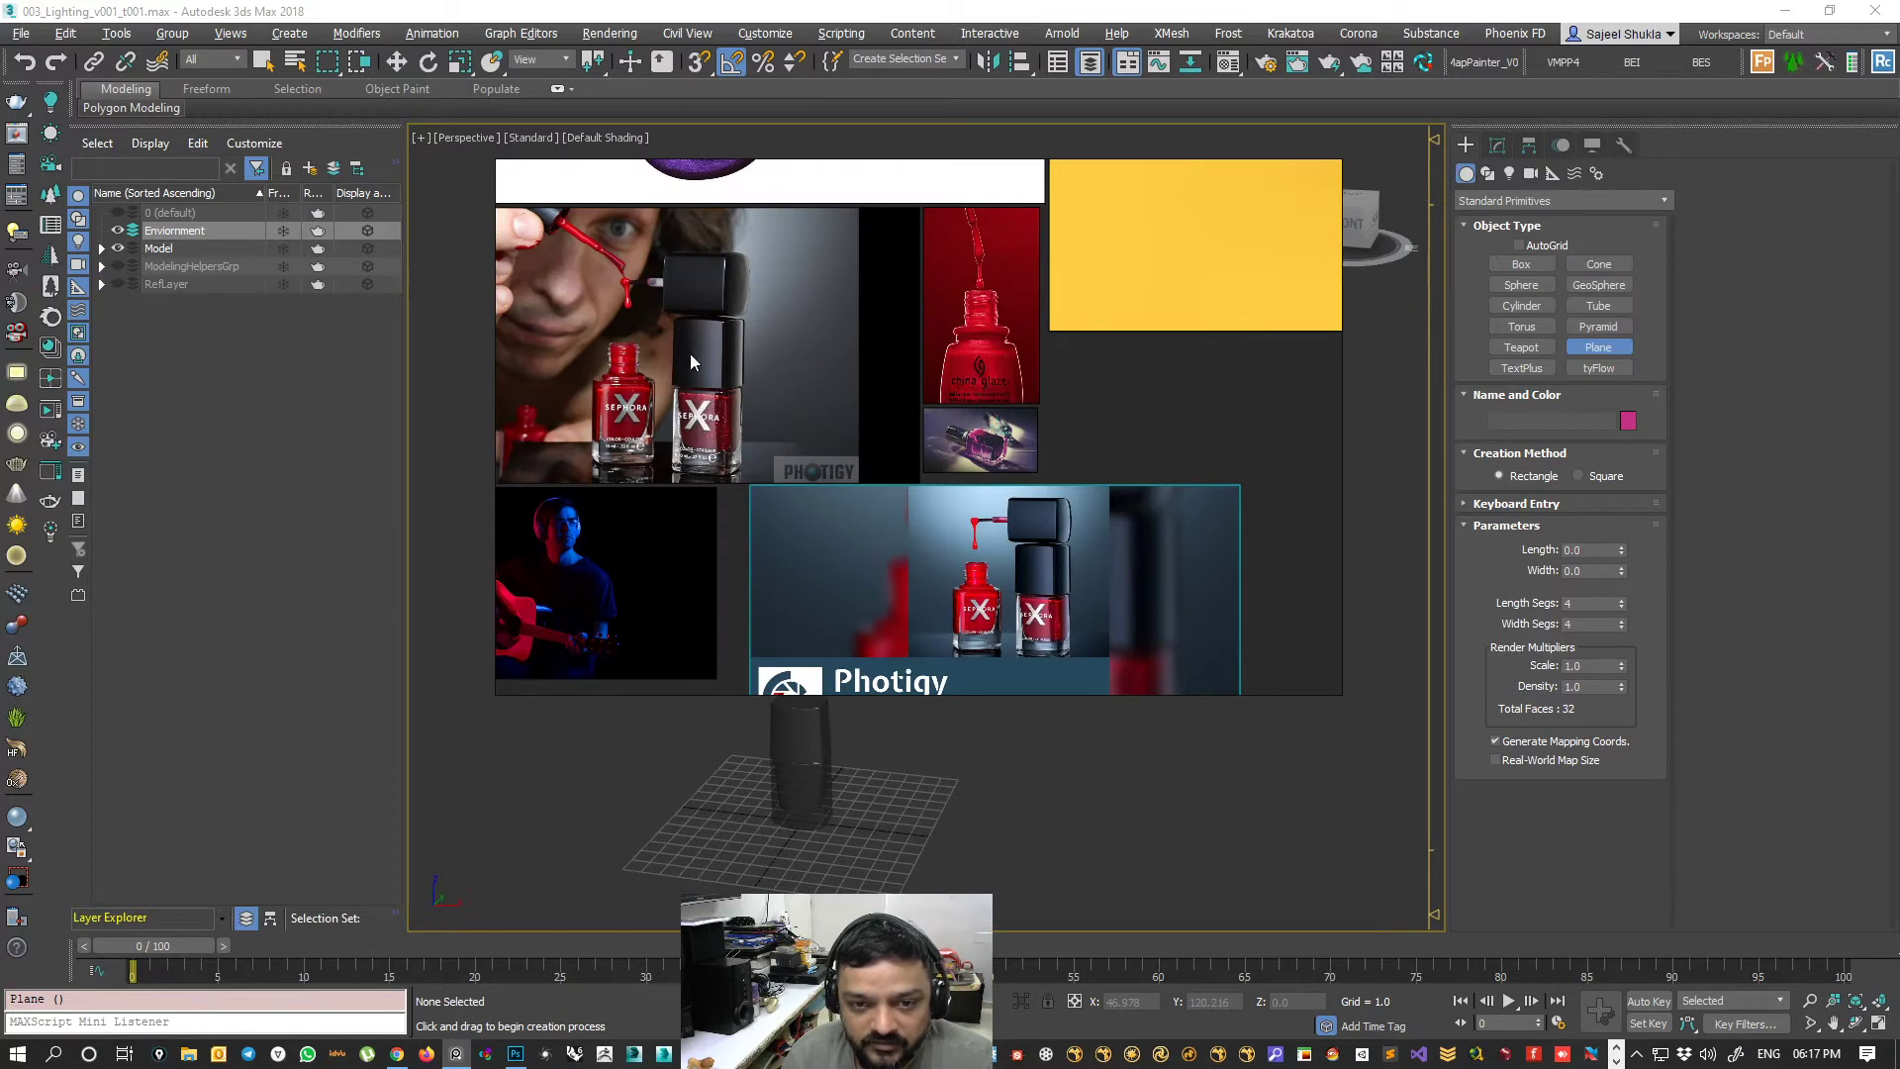
middle_click_drag(968, 573, 704, 495)
scroll(677, 326, "up", 4)
middle_click_drag(696, 219, 677, 496)
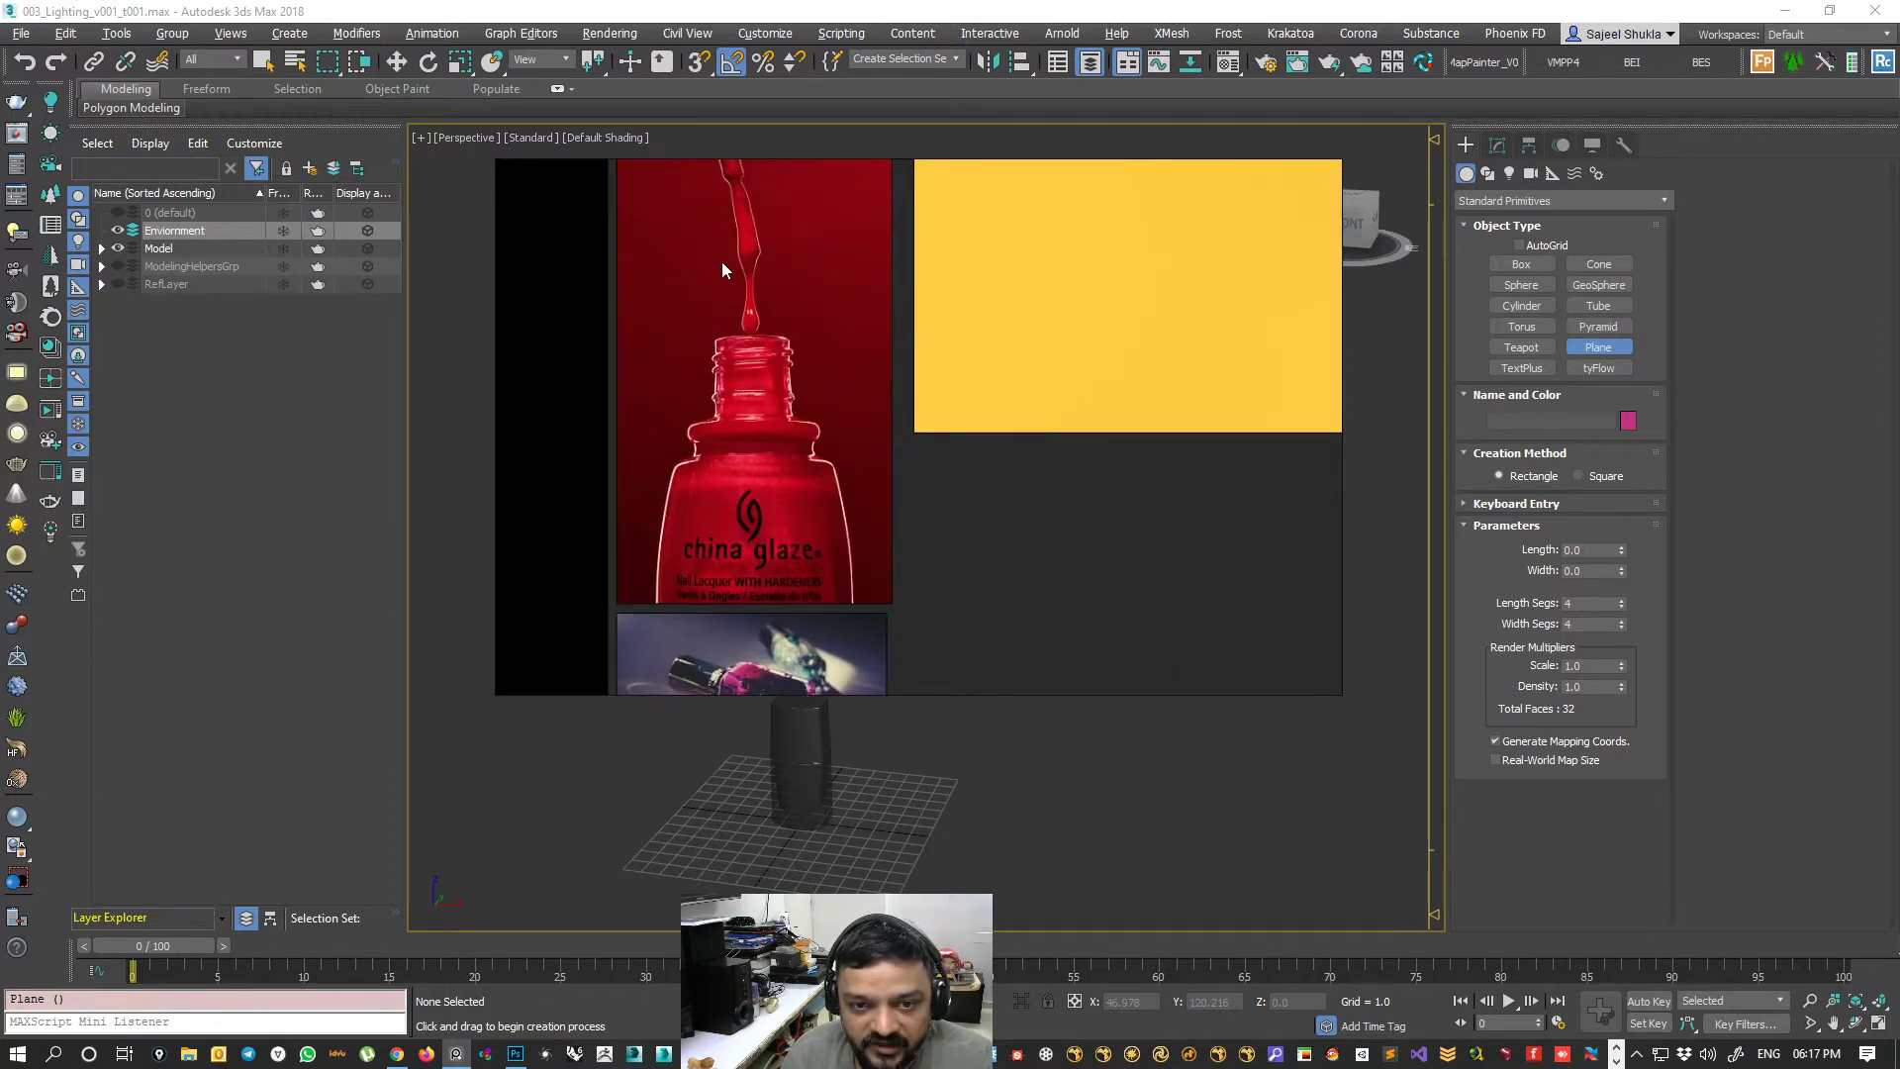
- Examine the red dropper bottle, the Strongbow bottle and the yellow still-life render on the reference board
scroll(795, 509, "down", 3)
middle_click_drag(968, 552, 591, 467)
scroll(947, 550, "down", 3)
middle_click_drag(1124, 633, 641, 467)
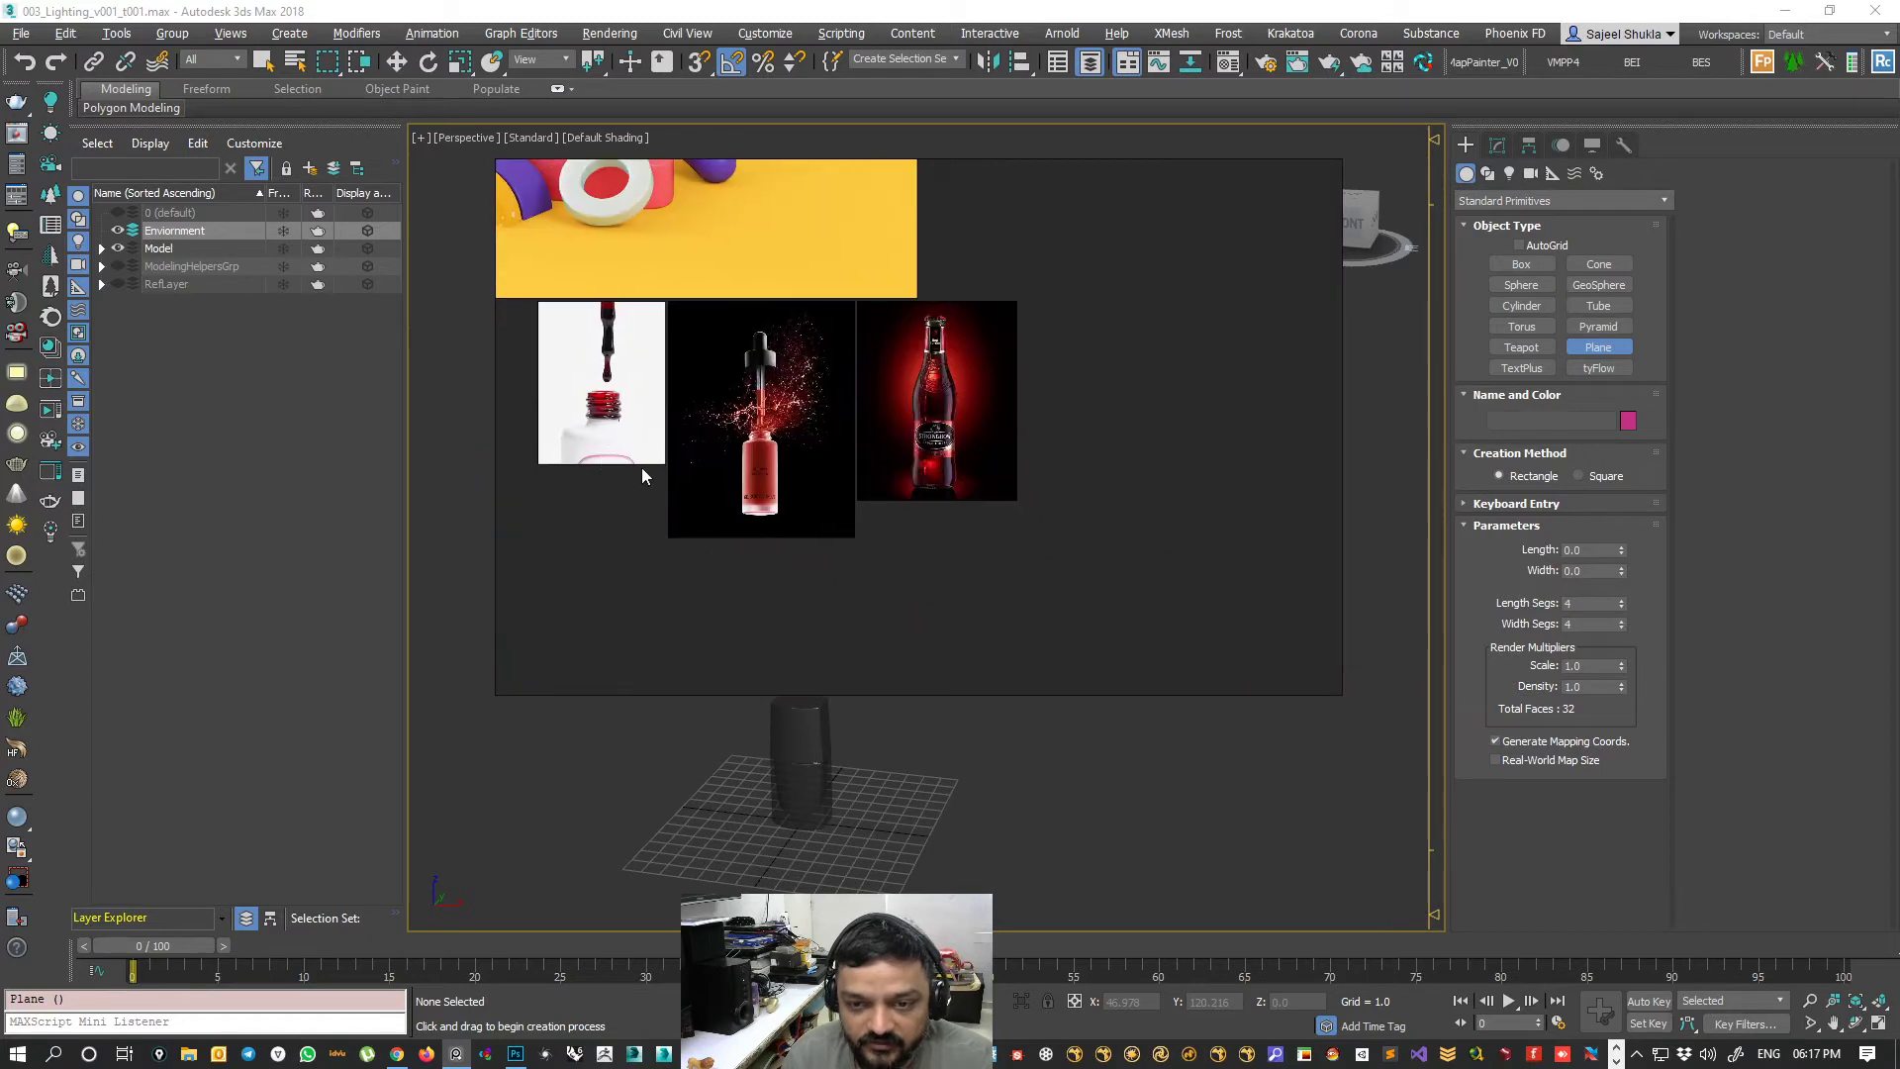
scroll(829, 469, "up", 5)
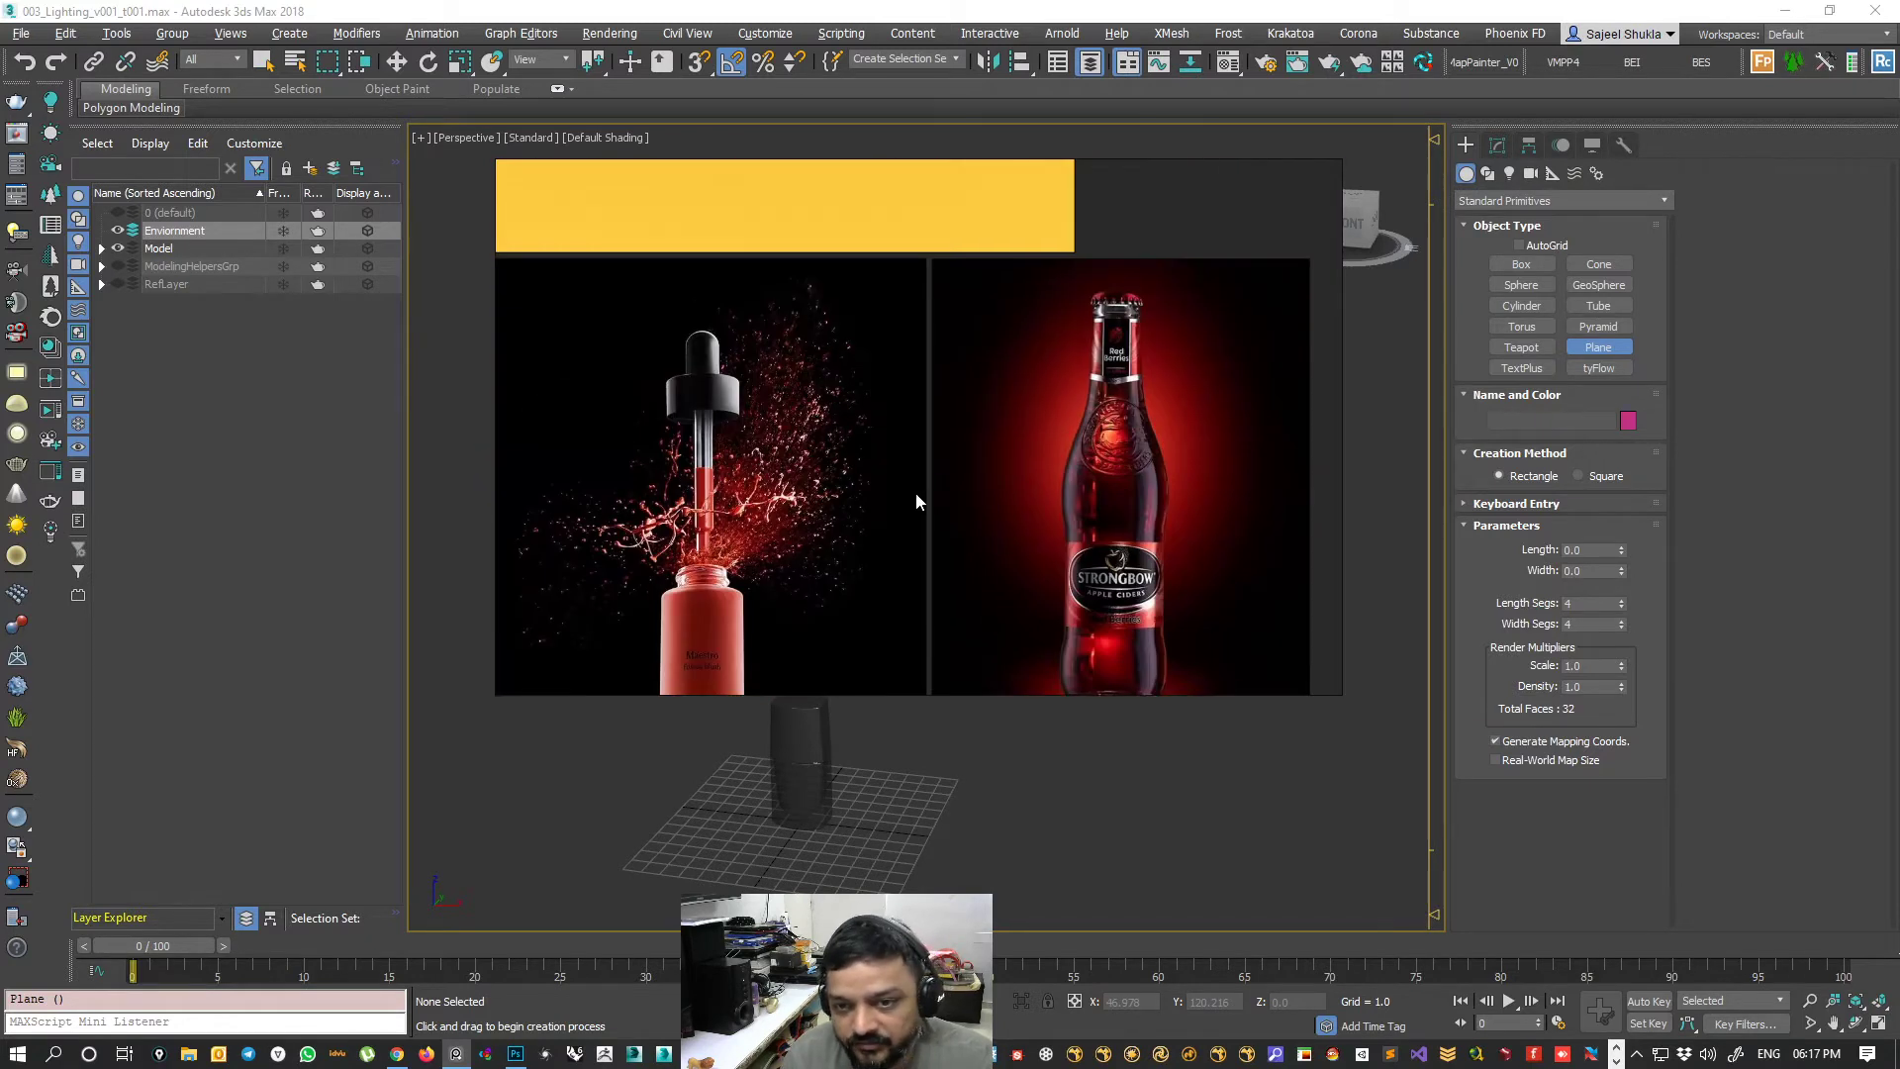
middle_click_drag(916, 500, 868, 536)
scroll(835, 539, "up", 5)
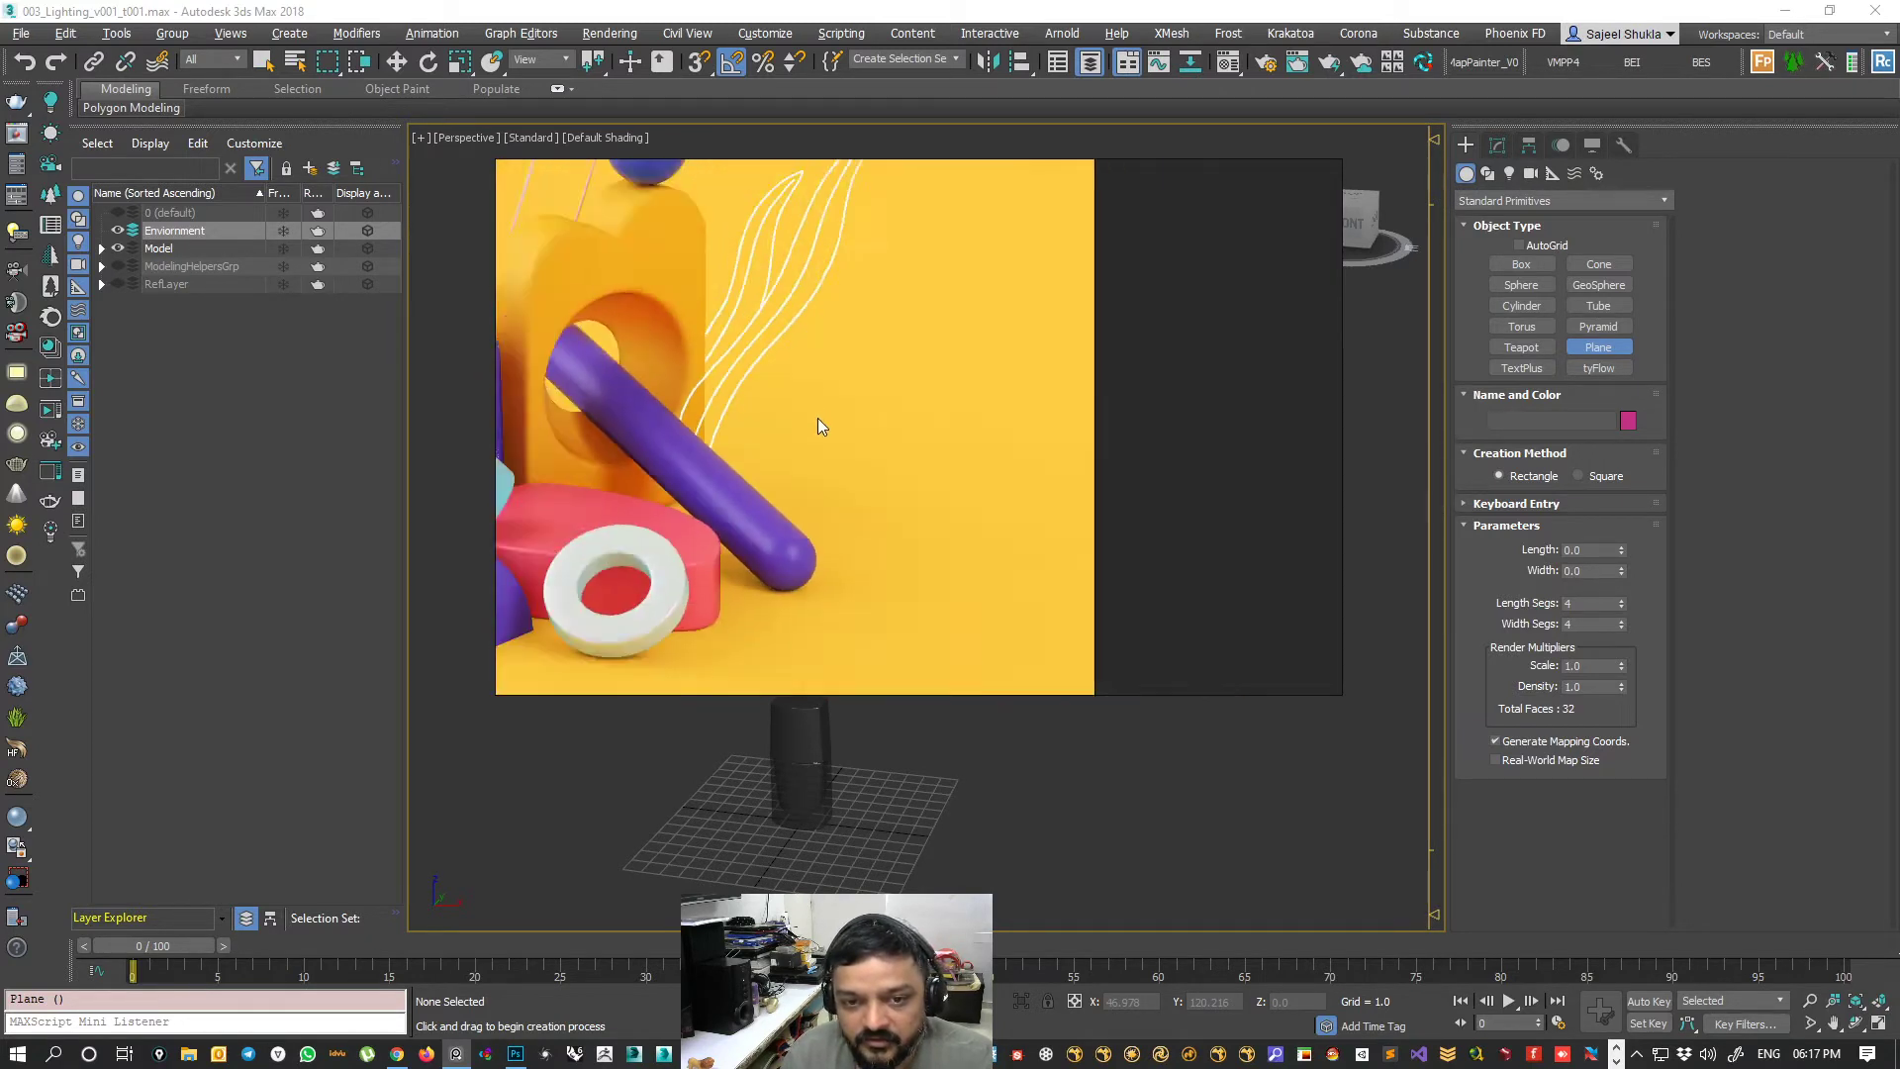
scroll(818, 427, "down", 2)
- Place the reference board beside the Chrome window to compare the yellow still life with the wine bottle photography setup
left_click(397, 1053)
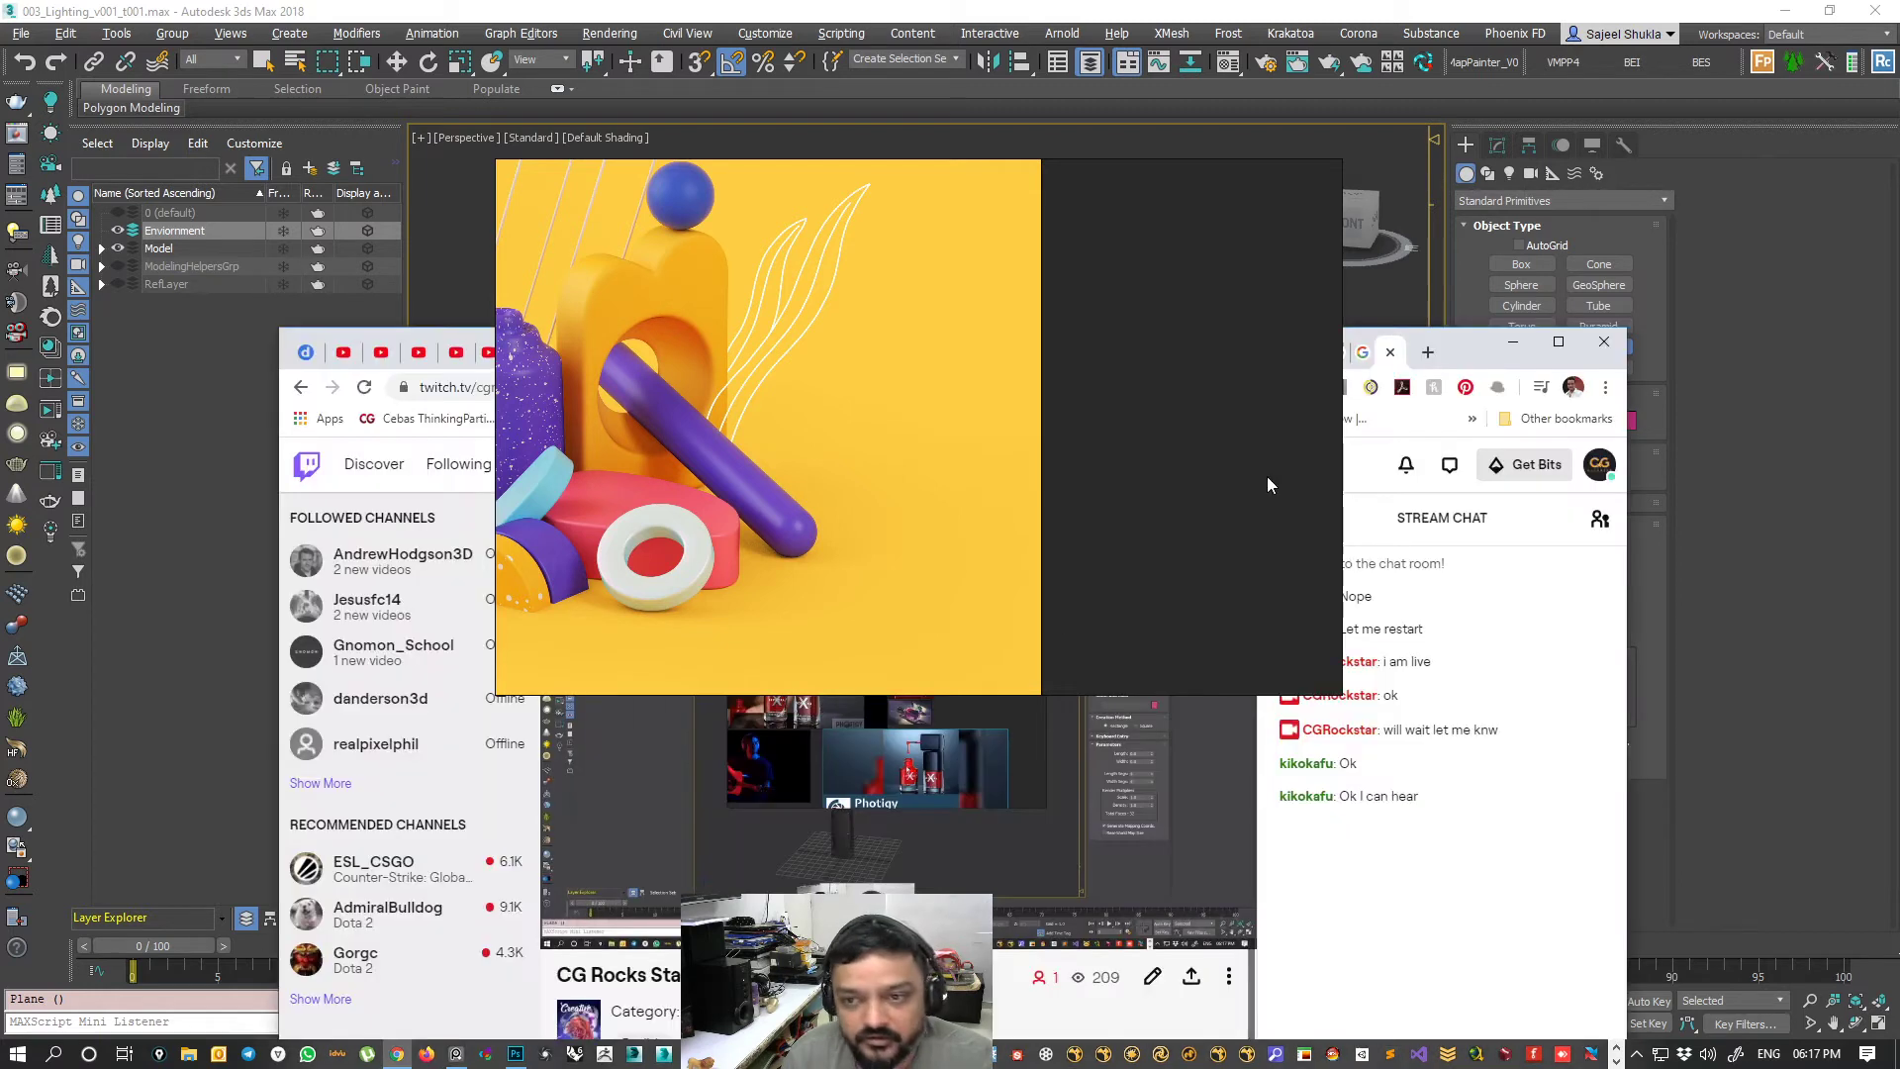
left_click_drag(1137, 331, 565, 371)
left_click(1491, 335)
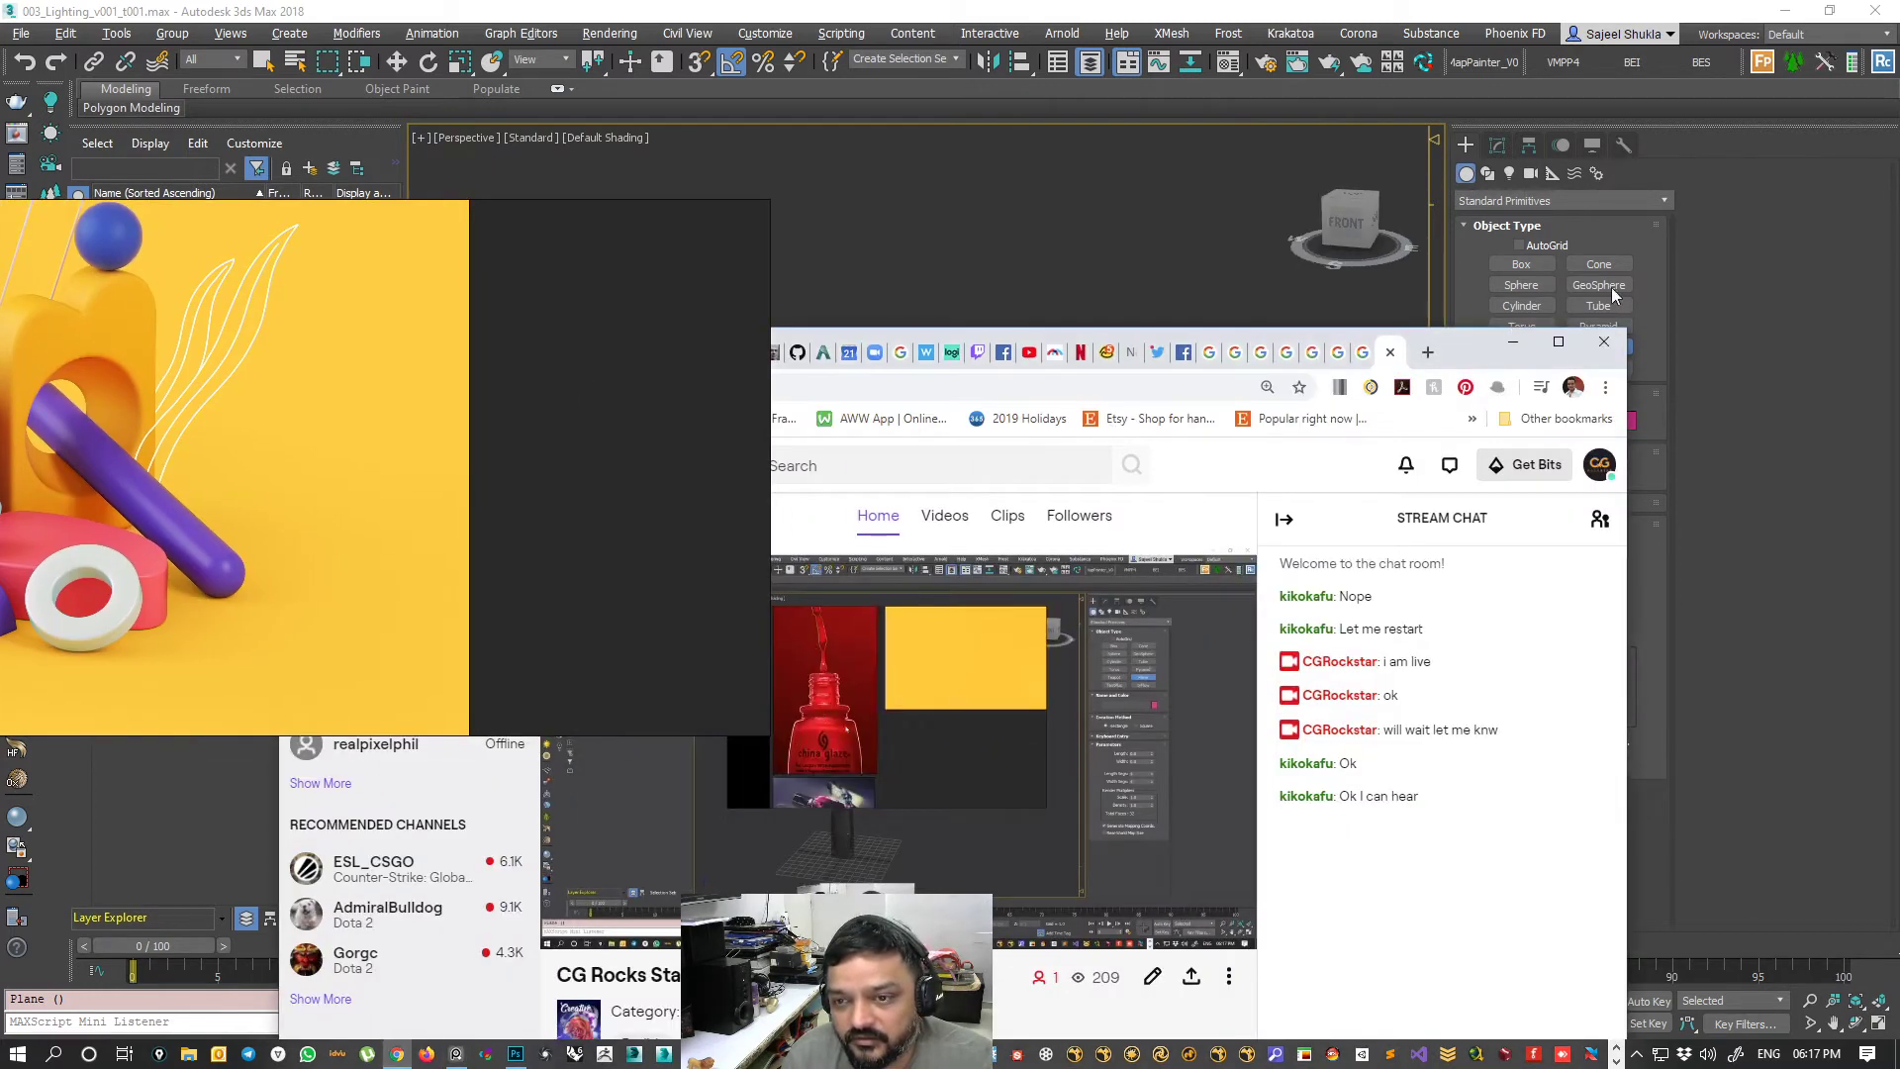
left_click_drag(1391, 354, 1486, 319)
left_click(1456, 319)
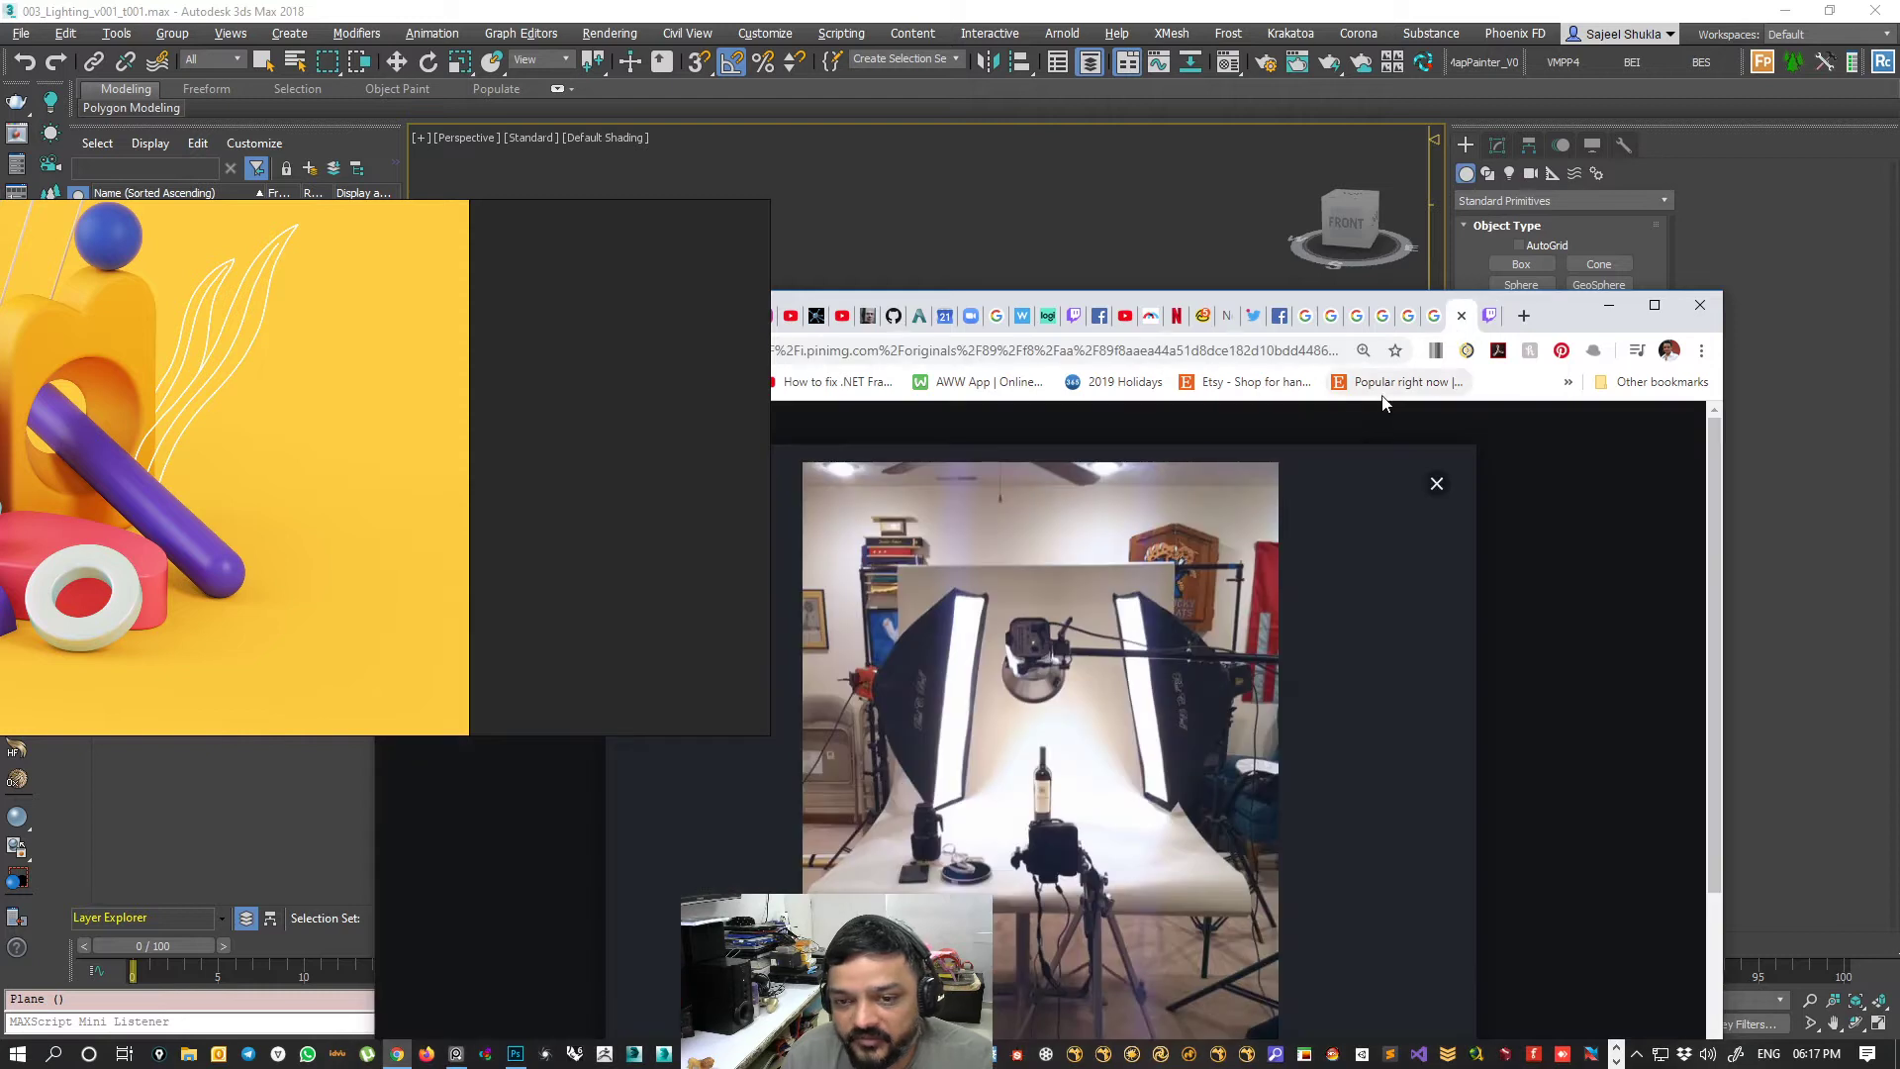
scroll(396, 505, "down", 2)
scroll(430, 514, "up", 2)
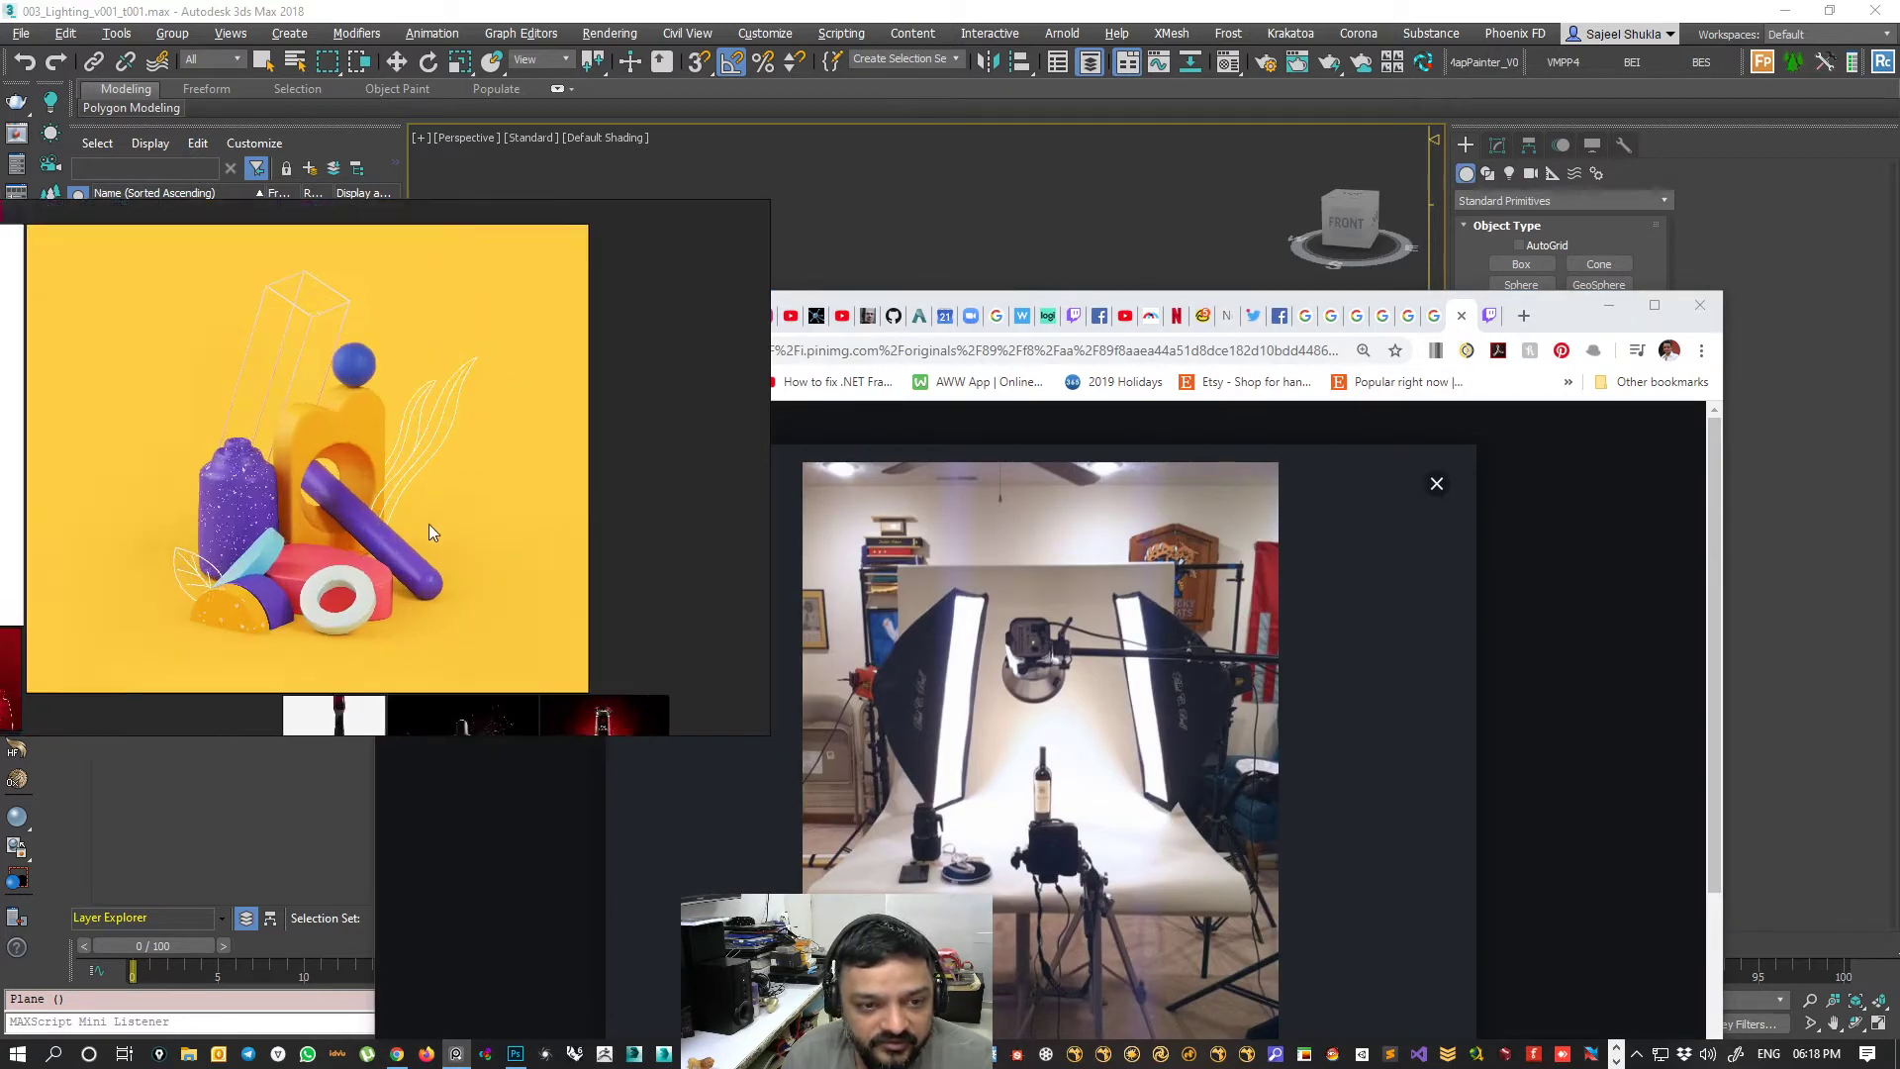
scroll(402, 546, "up", 1)
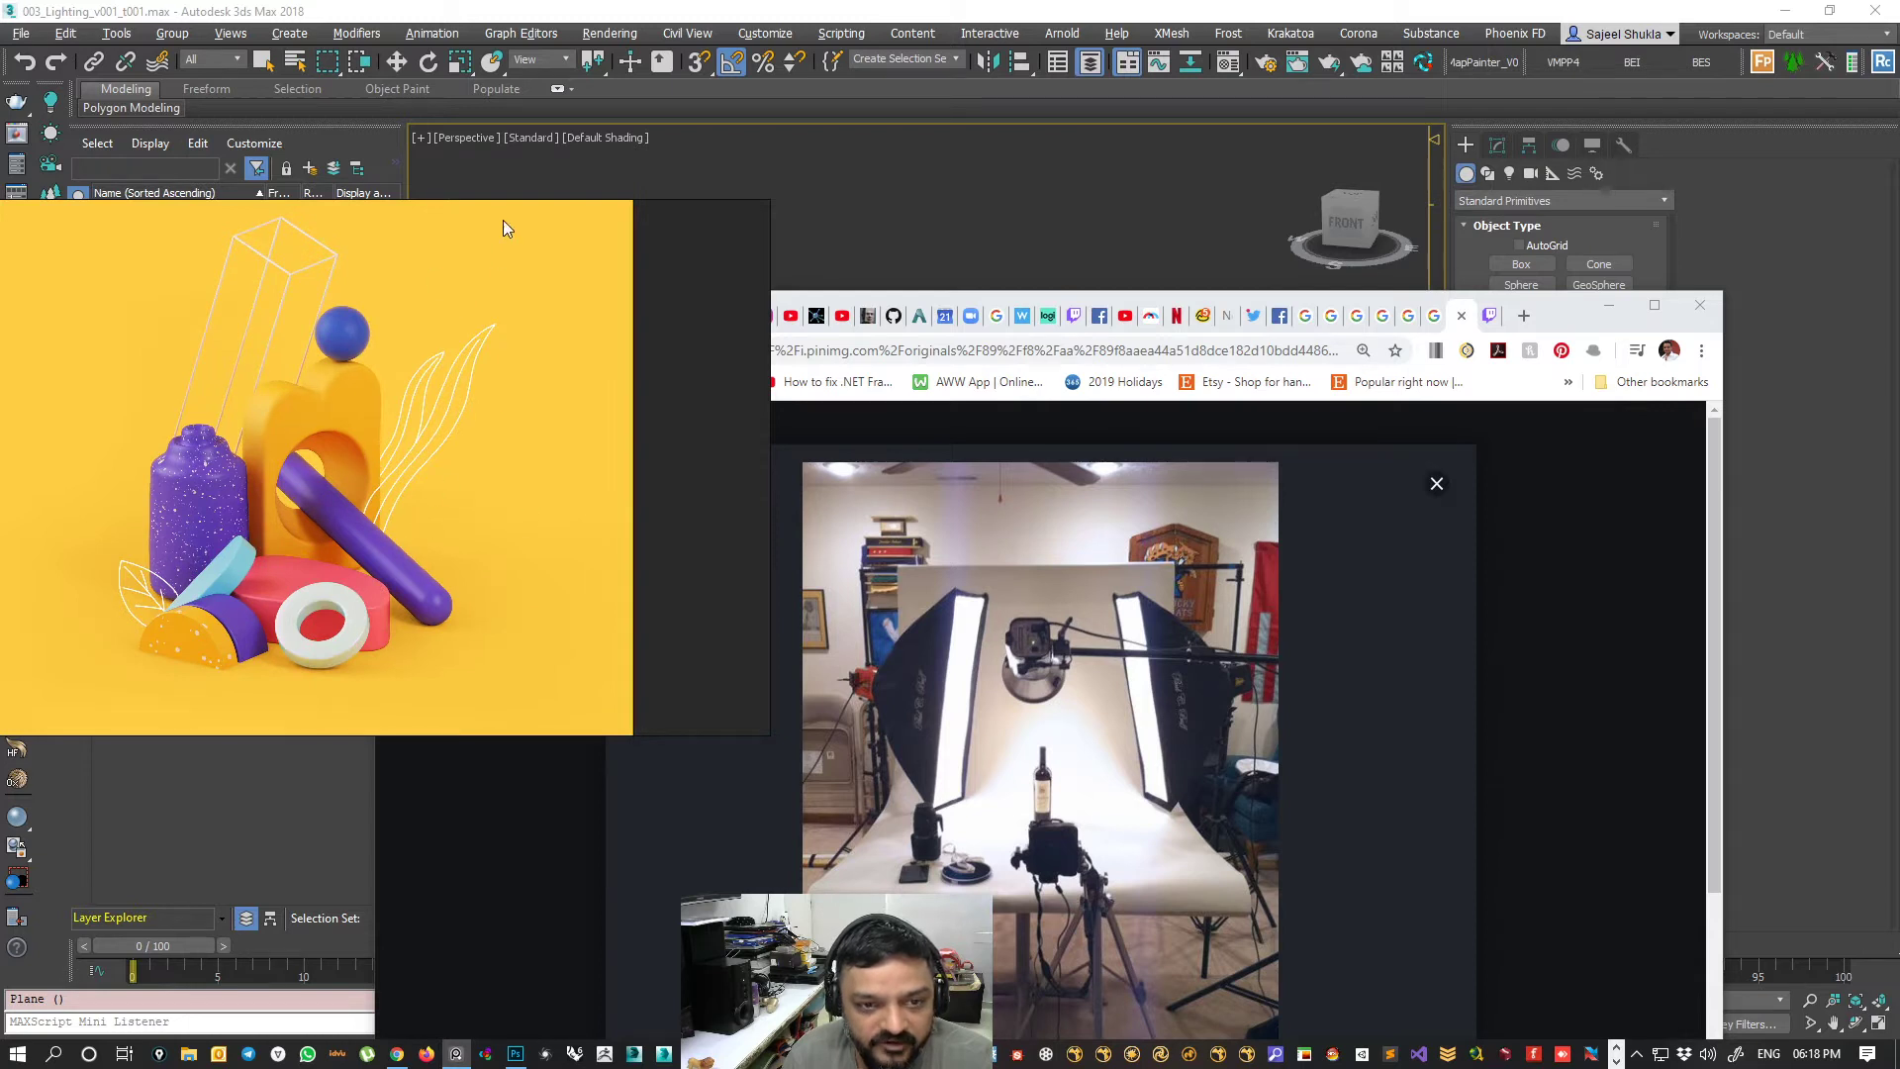
middle_click_drag(450, 547, 540, 466)
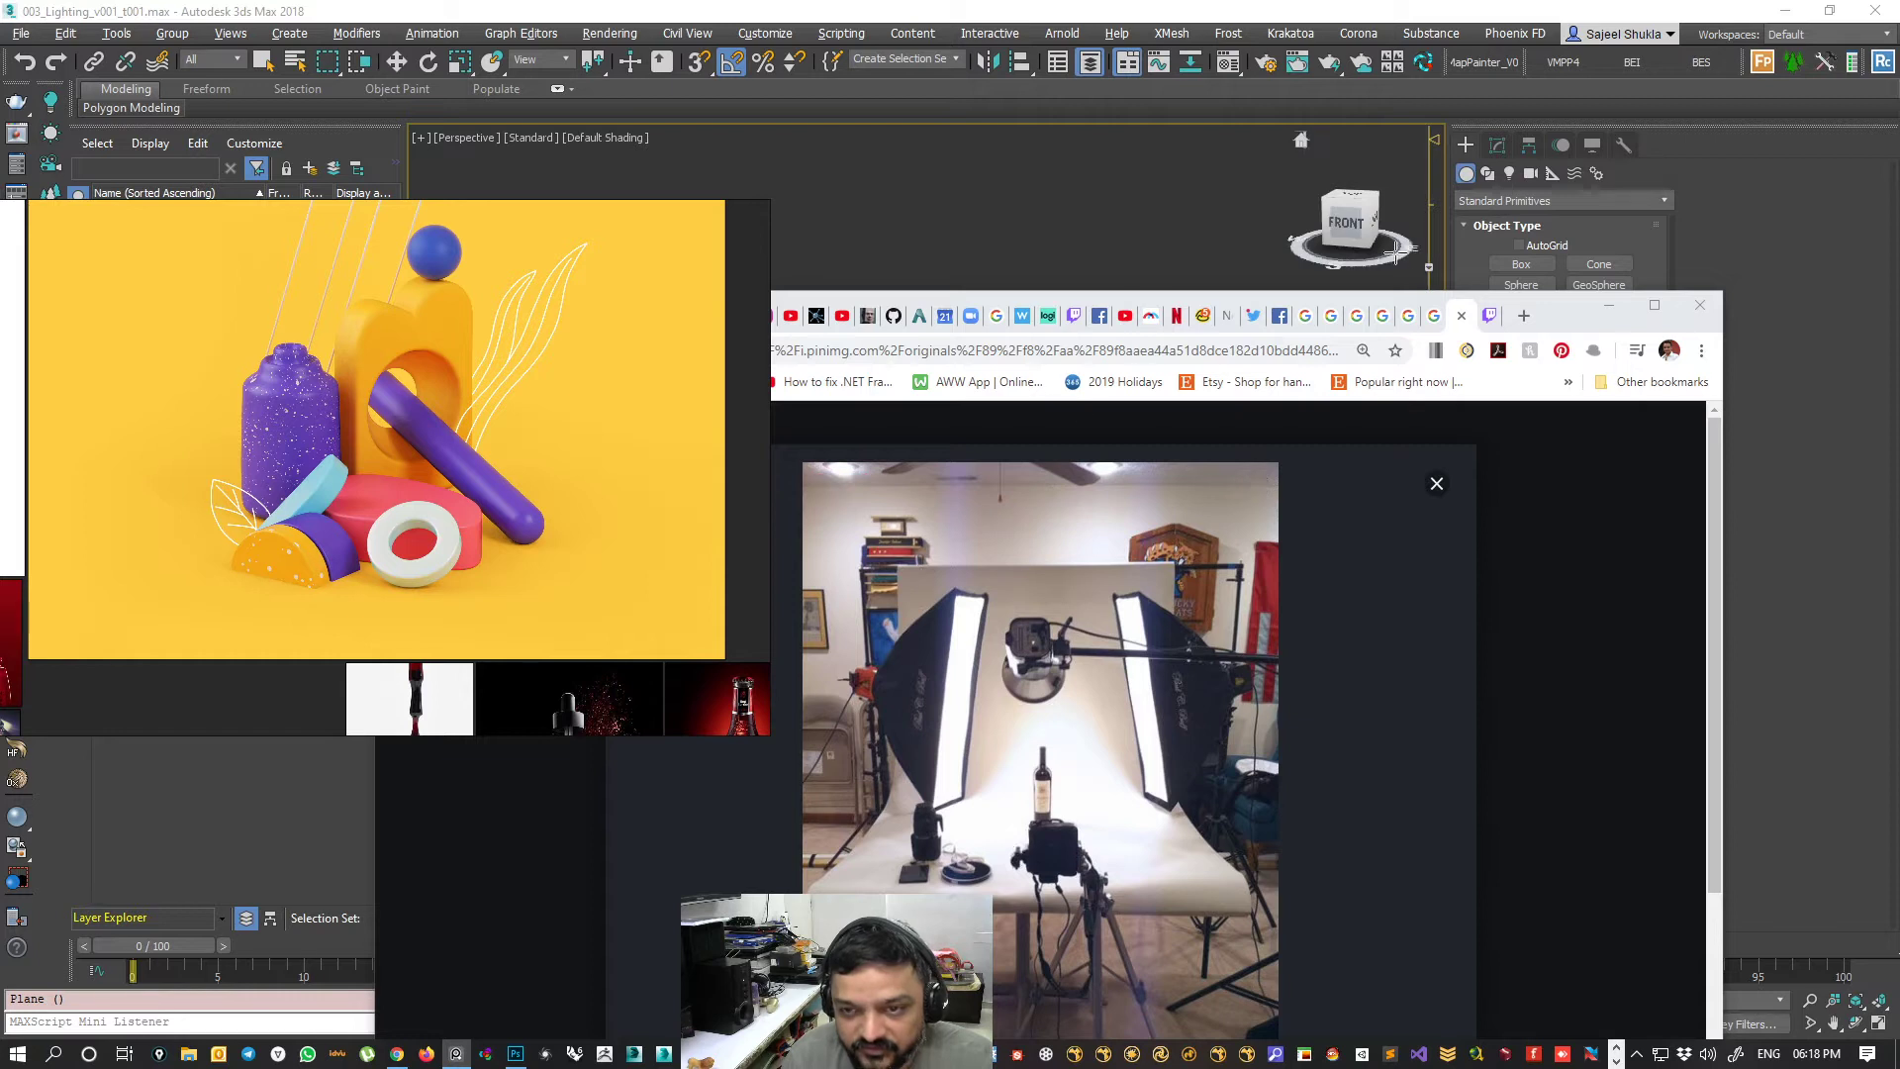
- View the Rendernode studio lighting setup in Chrome beside the yellow still-life reference
left_click_drag(1568, 329, 1771, 246)
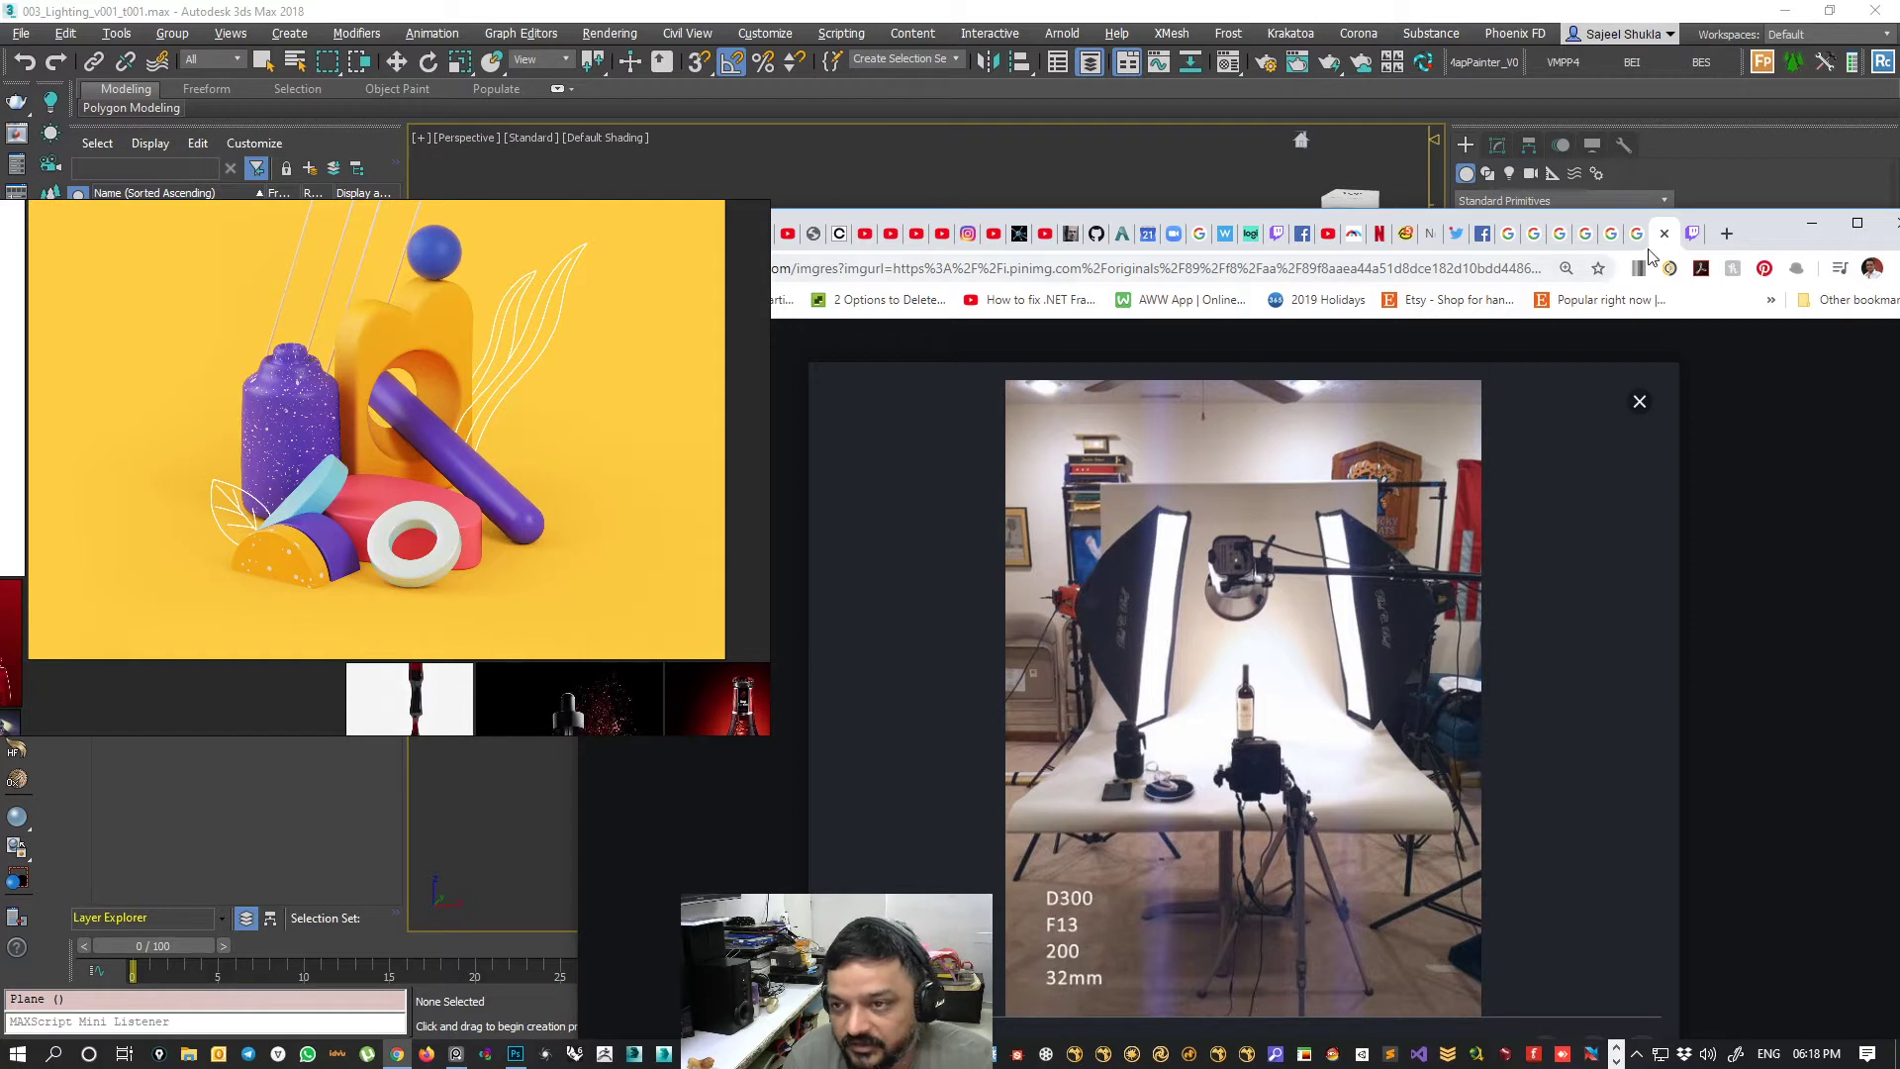
left_click(1613, 234)
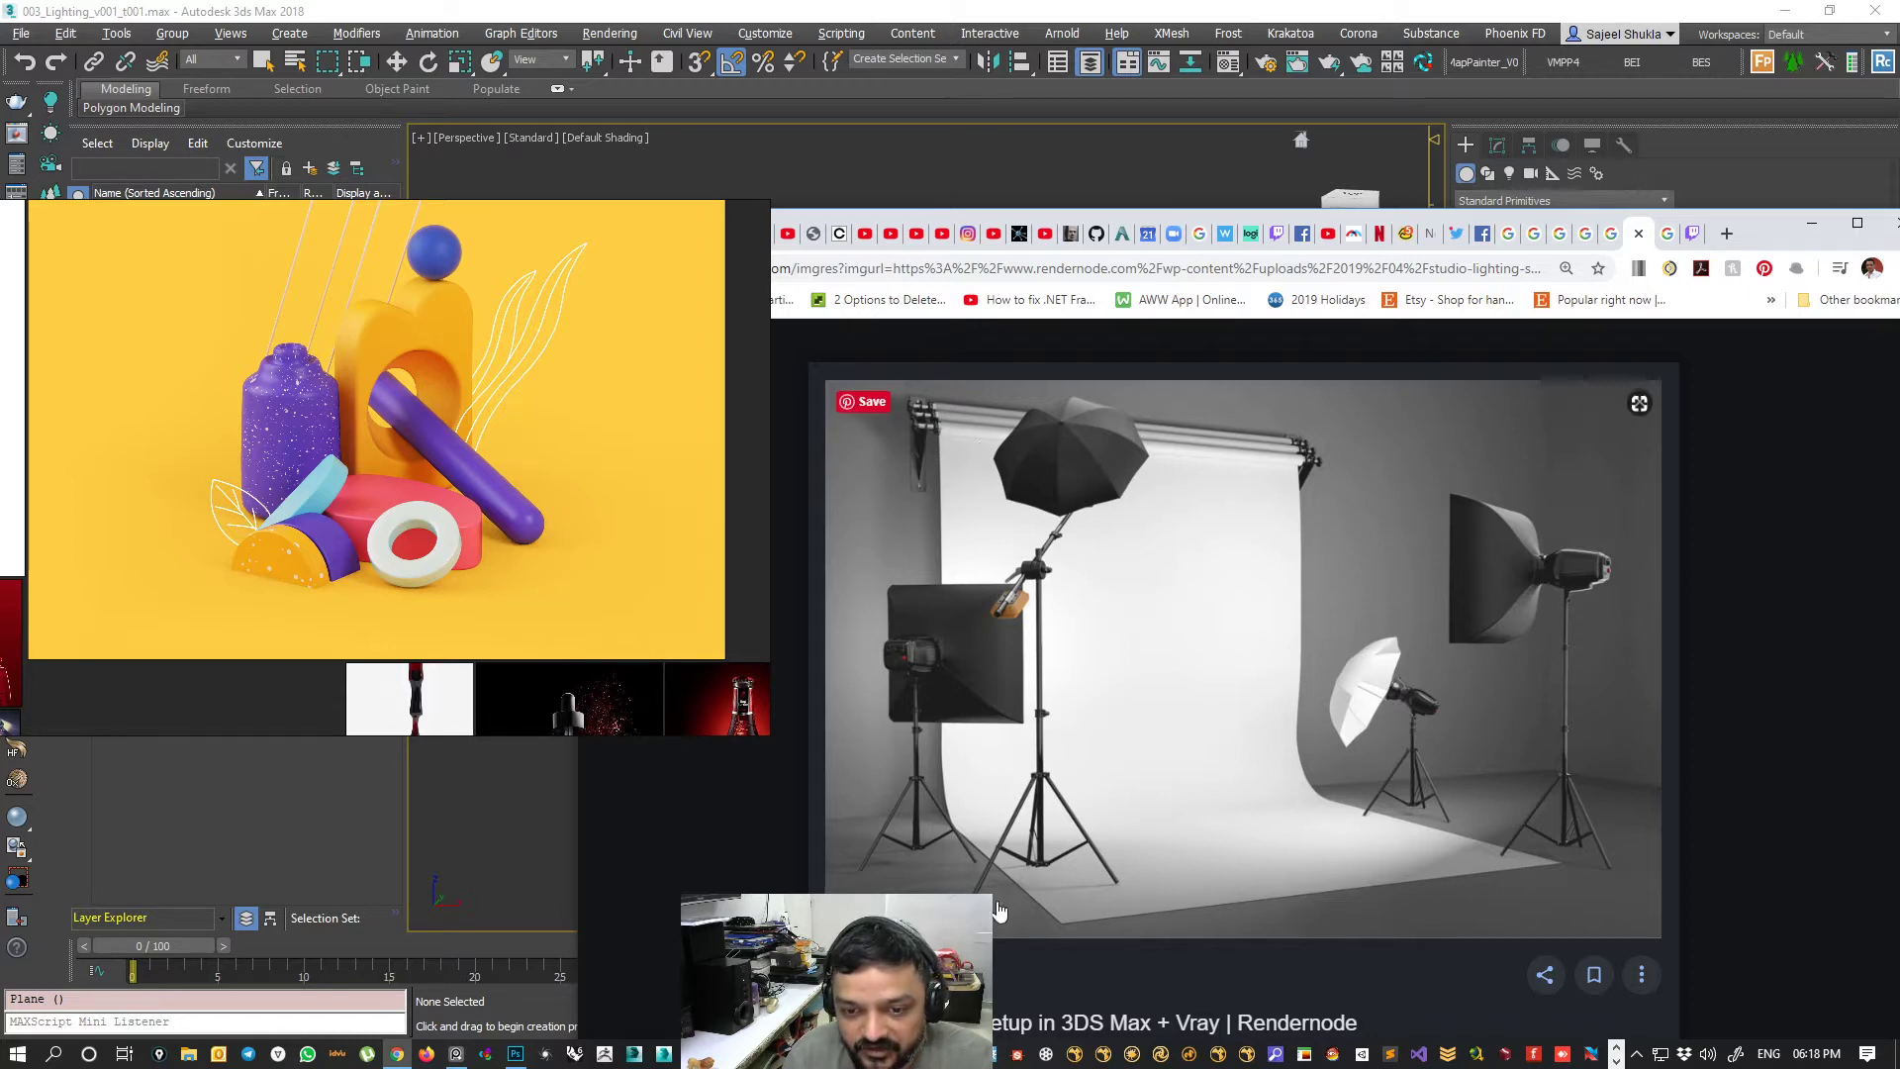
left_click_drag(1776, 247, 1706, 253)
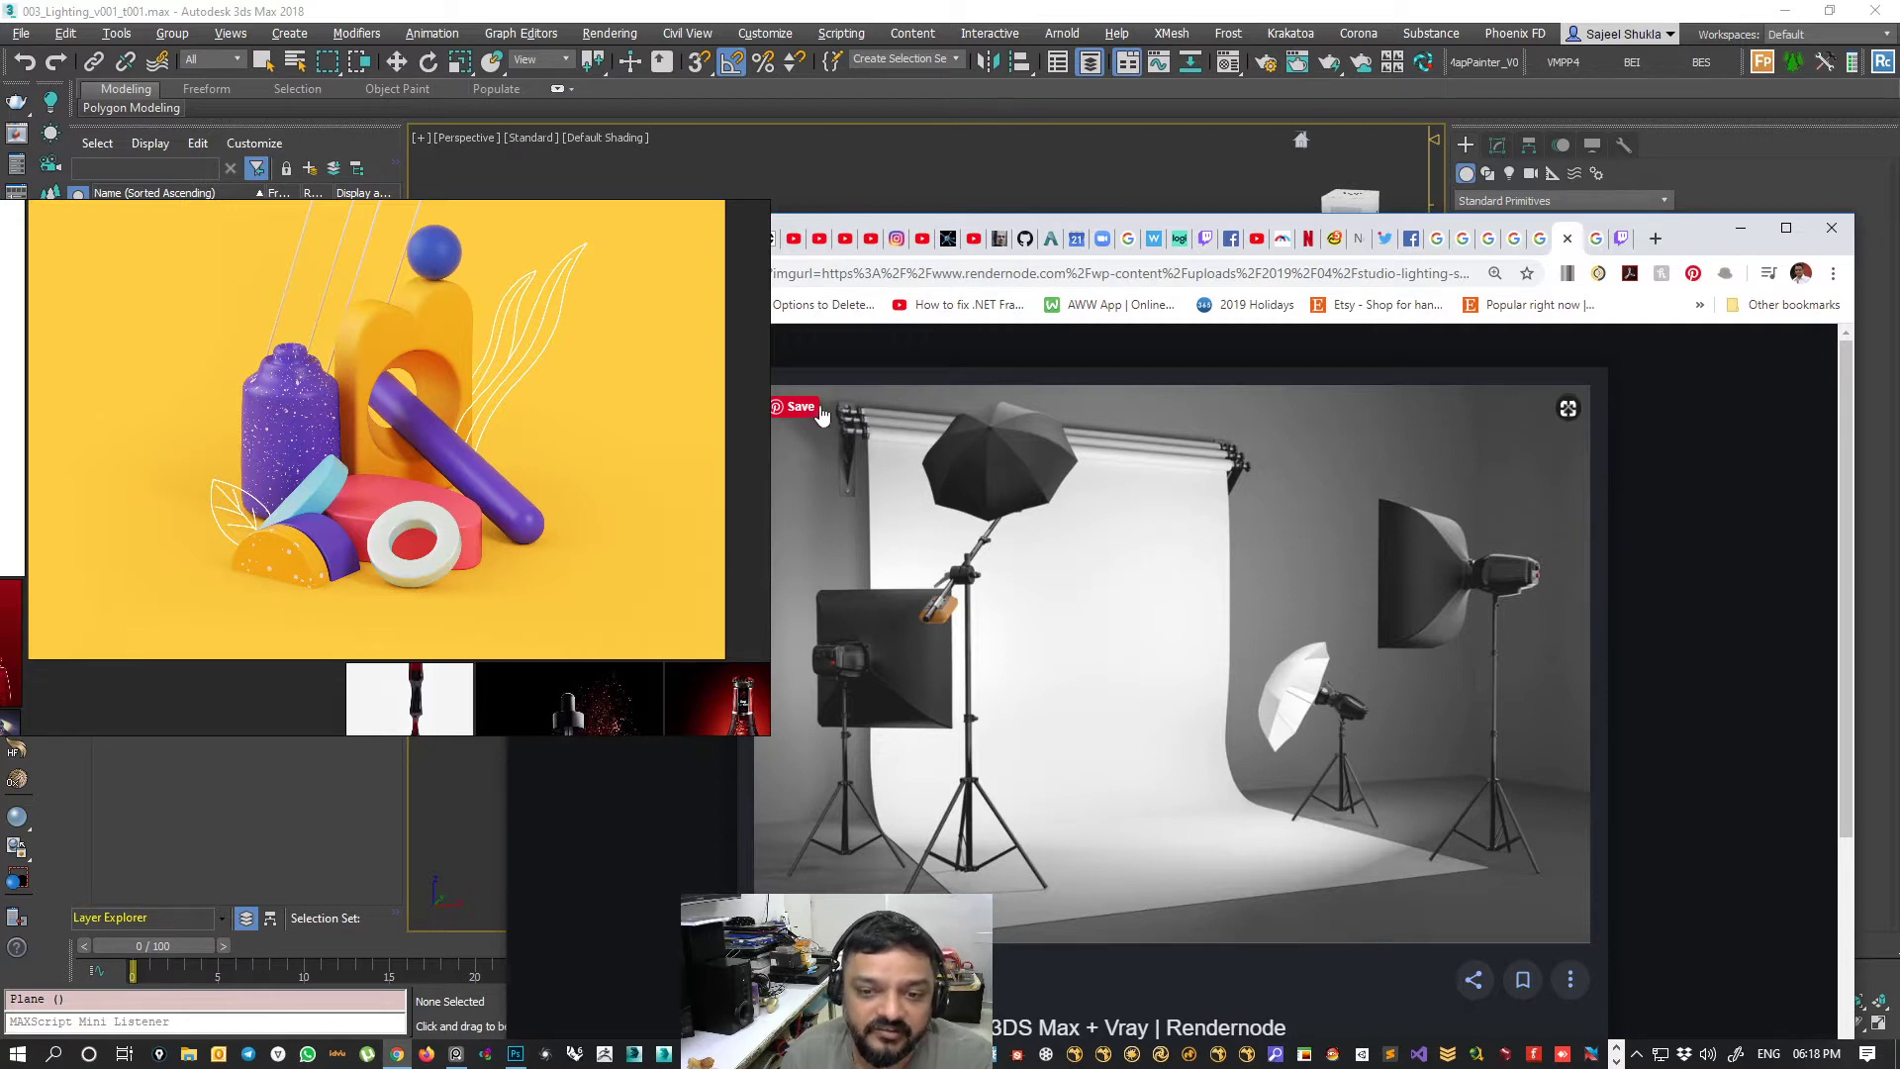
right_click(940, 469)
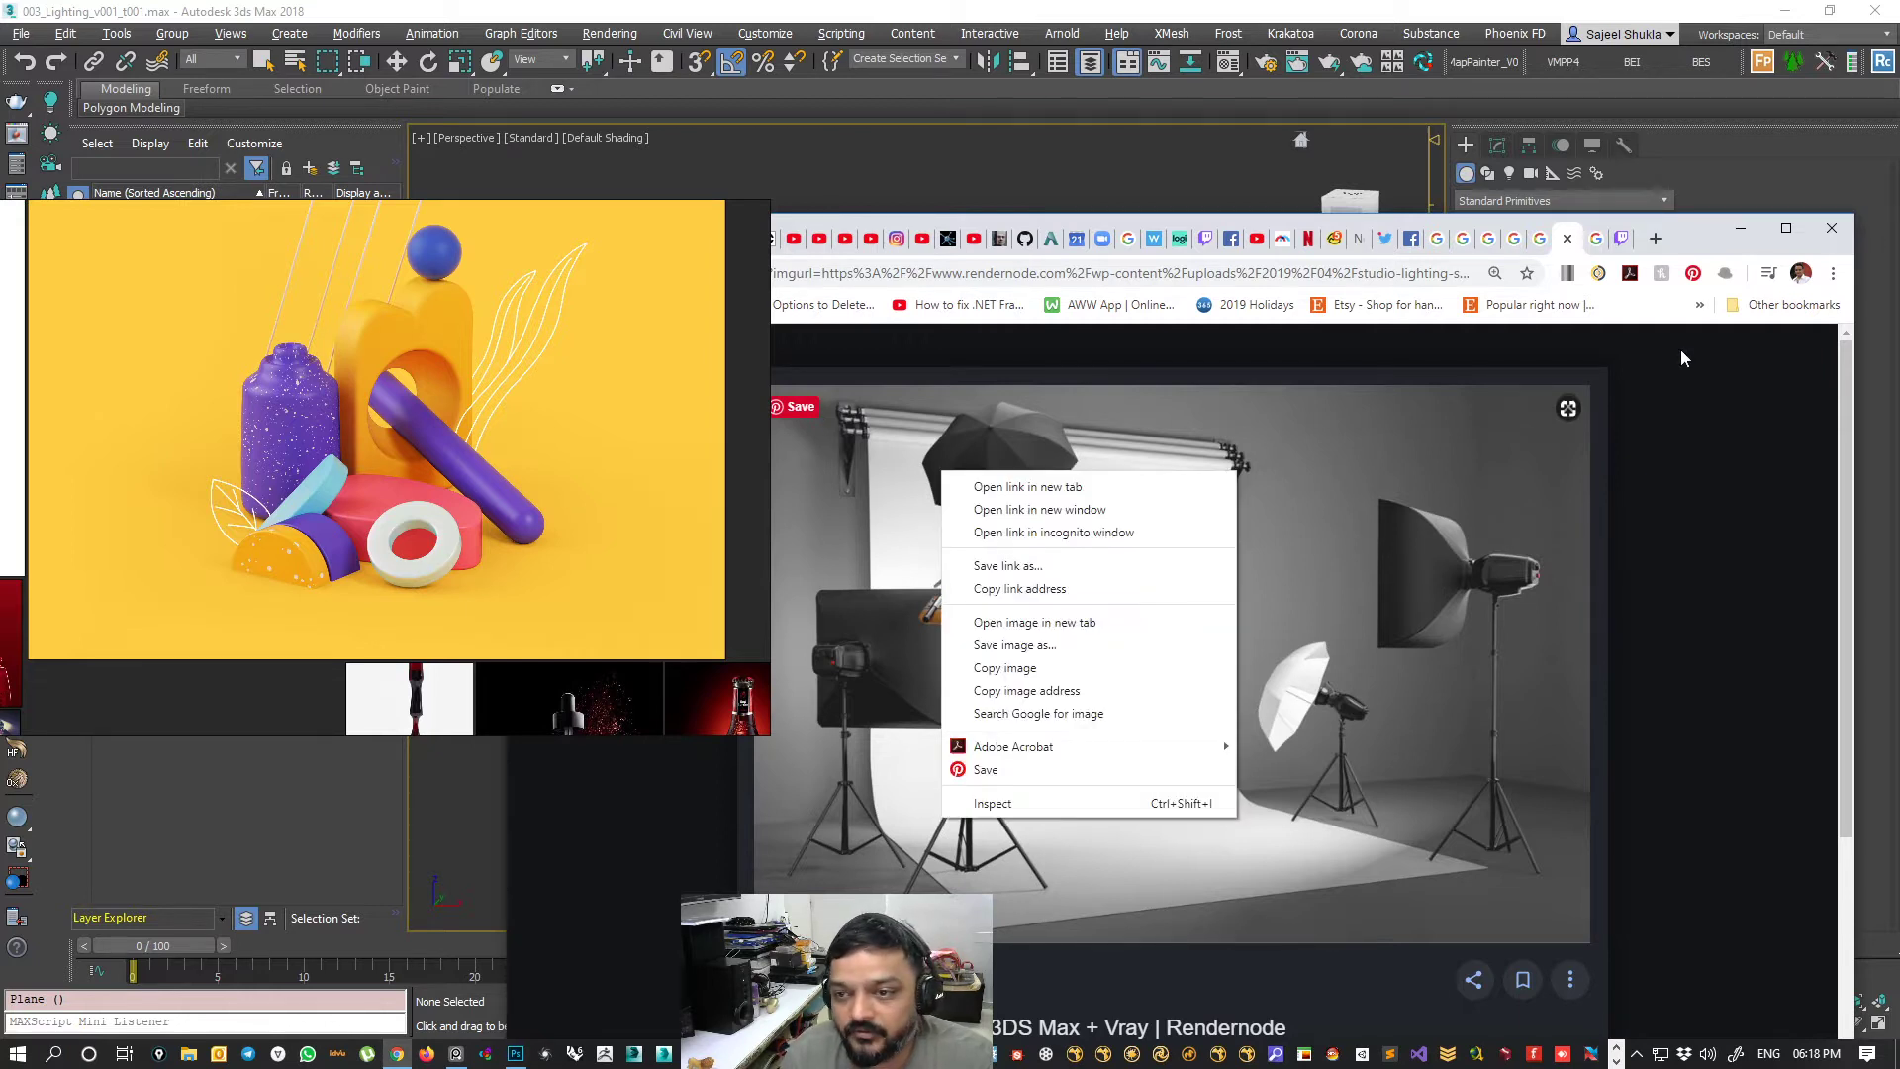
left_click_drag(1706, 242, 1746, 246)
- Move the reference board partly over the browser and examine the Photigy Photography School nail polish image beside the studio setup
right_click_drag(276, 441, 603, 503)
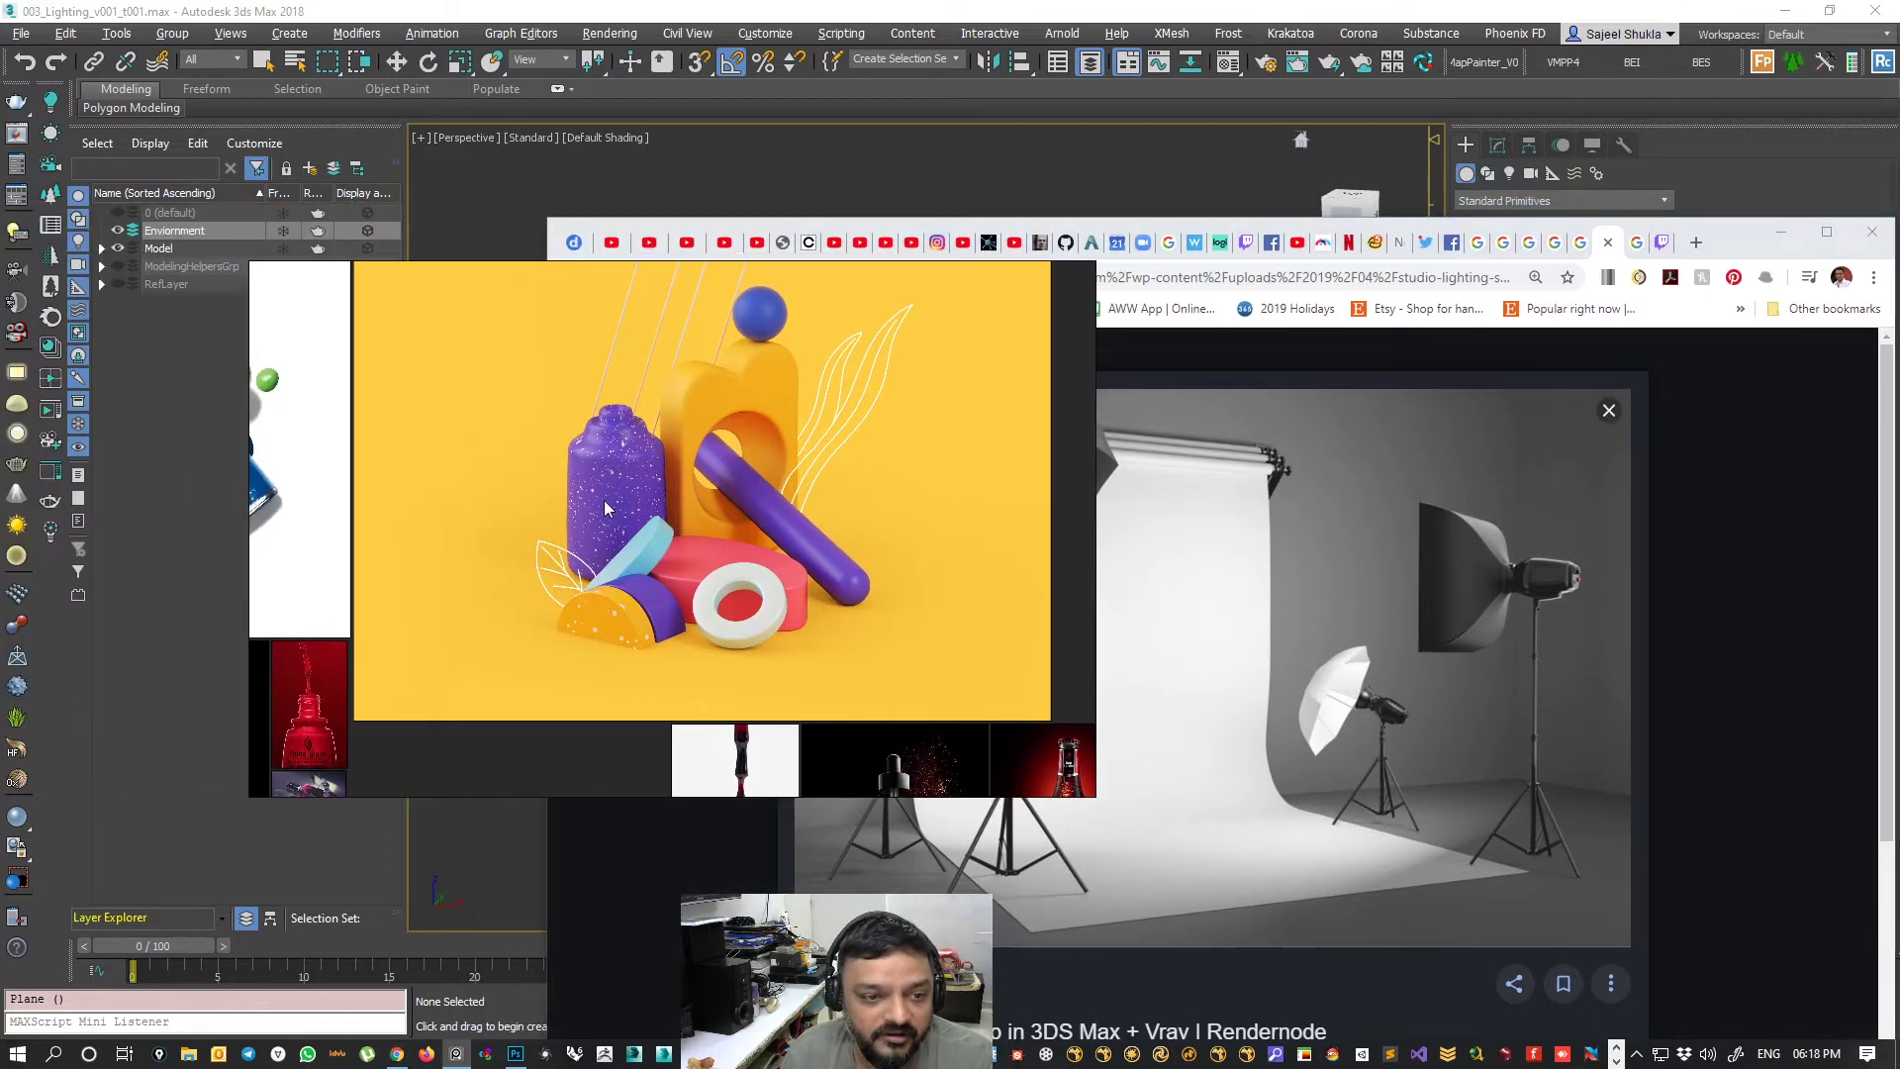
scroll(534, 529, "down", 6)
scroll(462, 618, "up", 5)
scroll(462, 618, "up", 6)
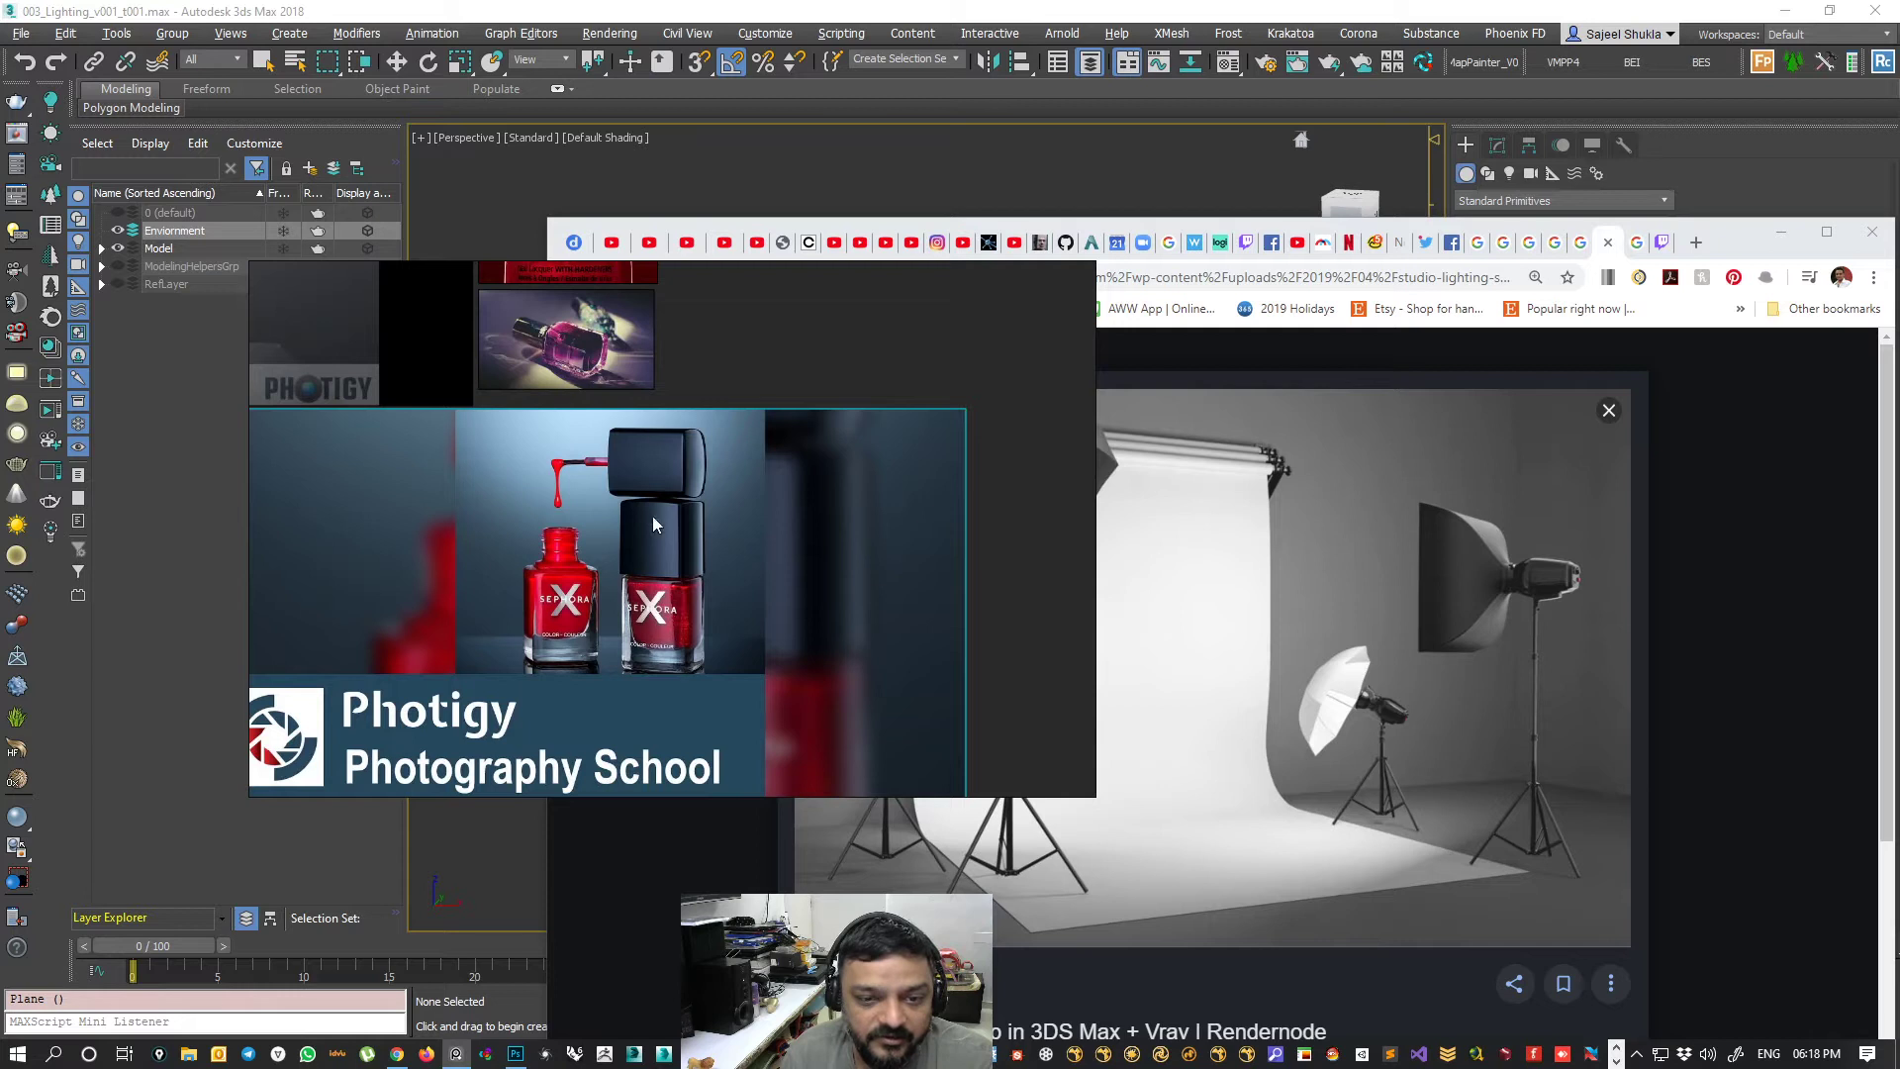
middle_click_drag(719, 649, 689, 705)
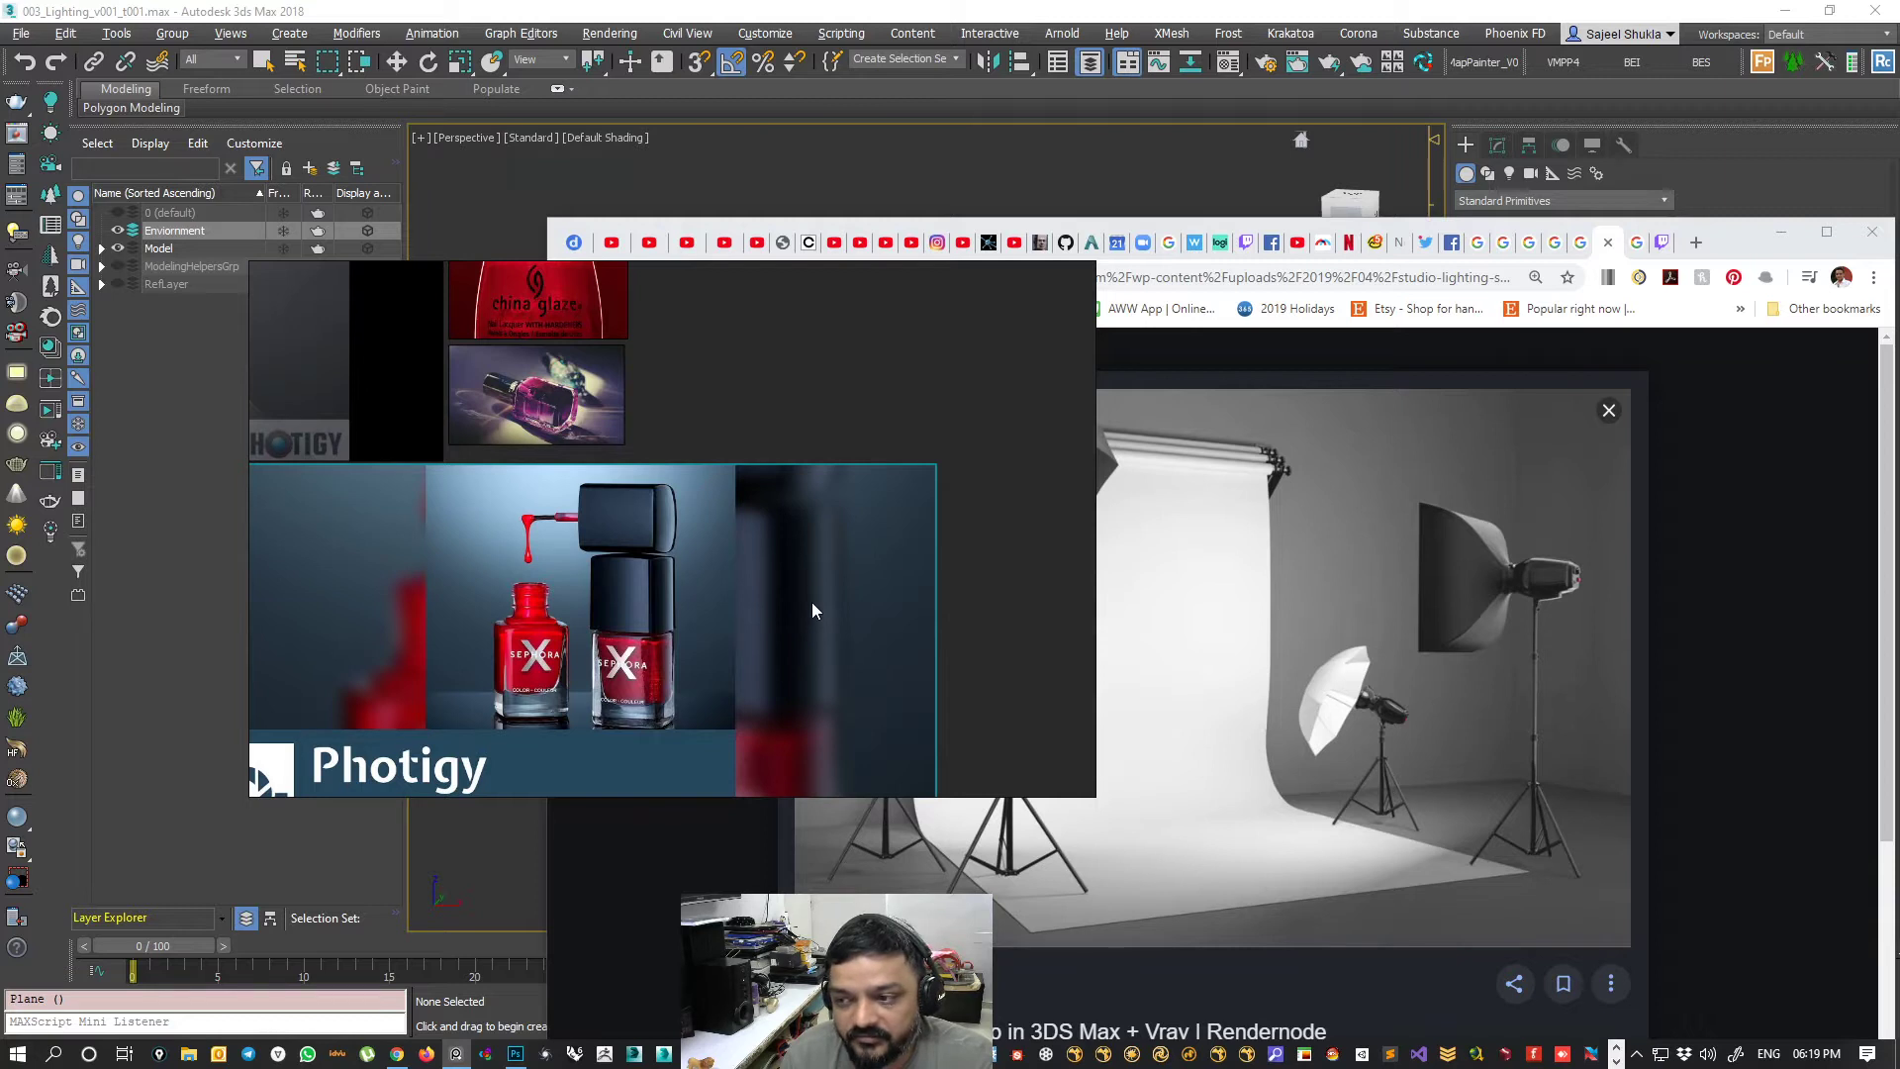
- Examine the backdrop lighting and the reflections on the bottles, caps and dripping brush in the Photigy nail polish image
scroll(812, 603, "down", 3)
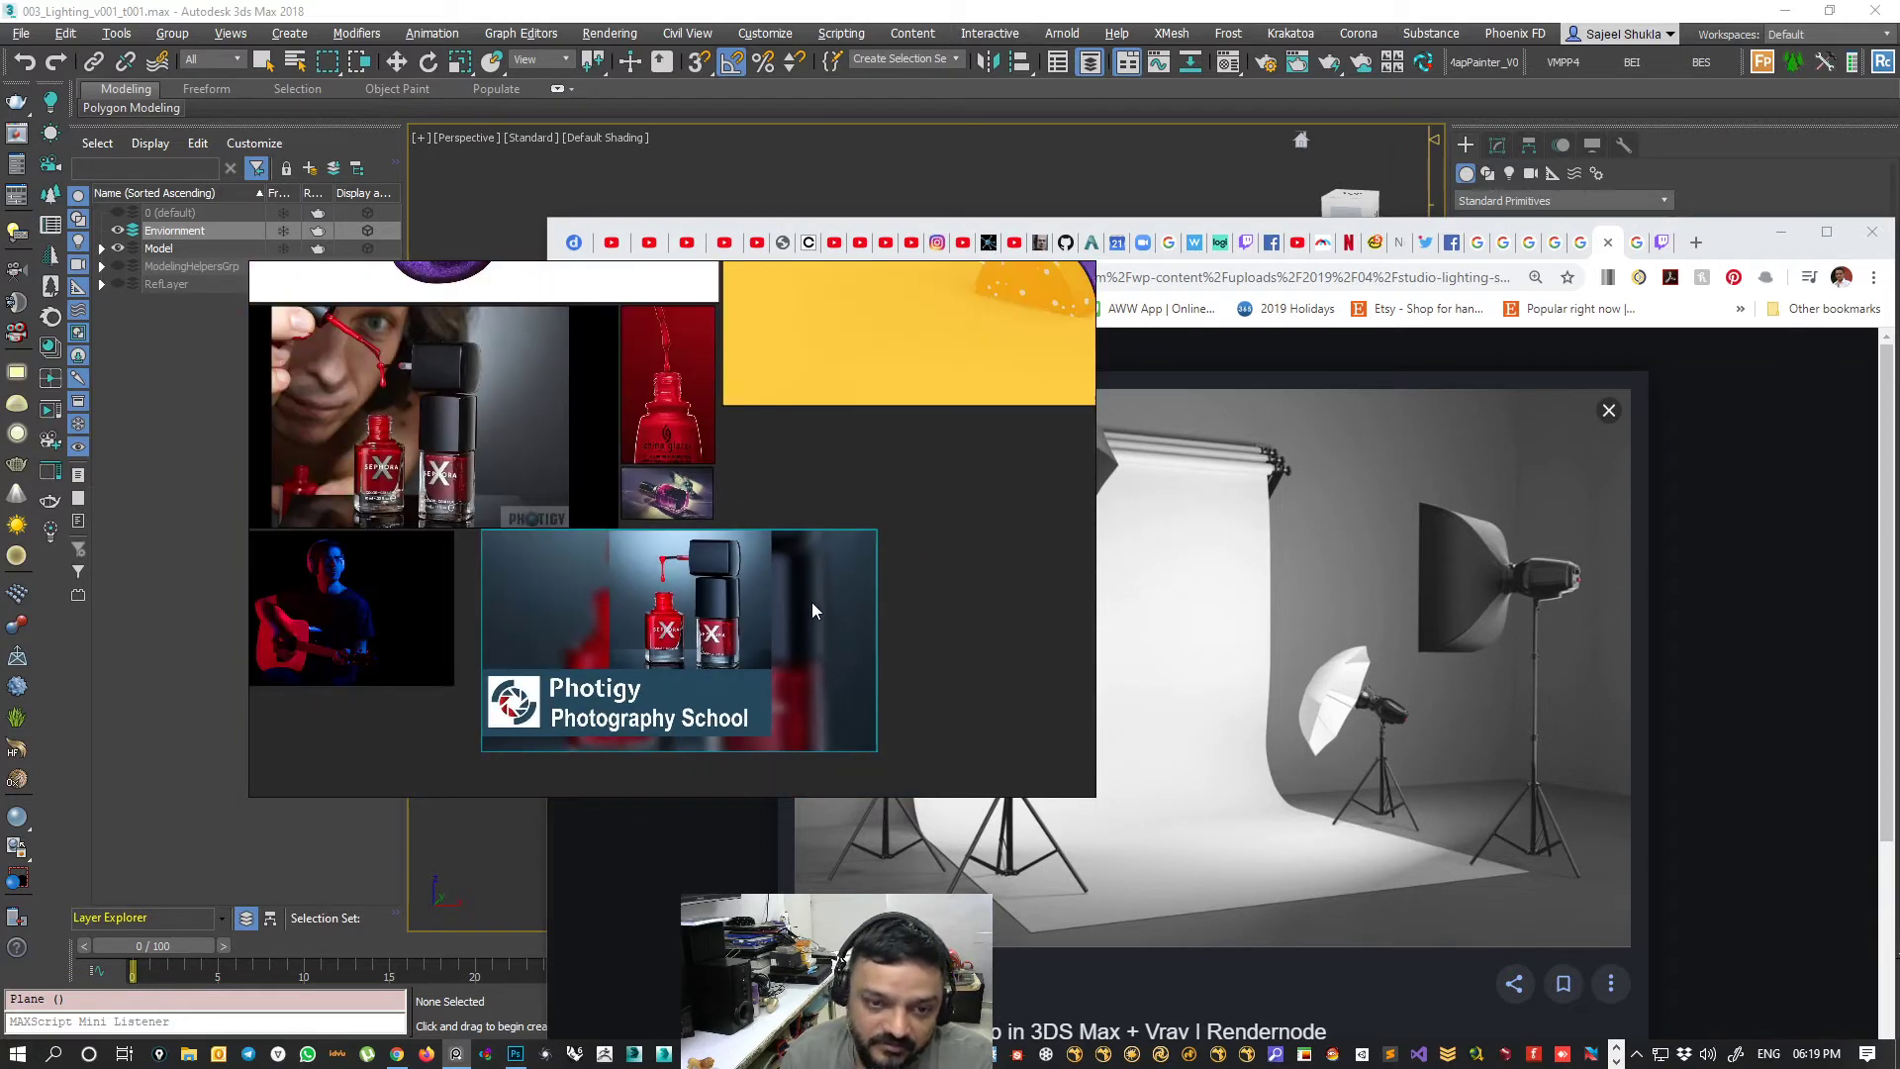
scroll(752, 631, "up", 4)
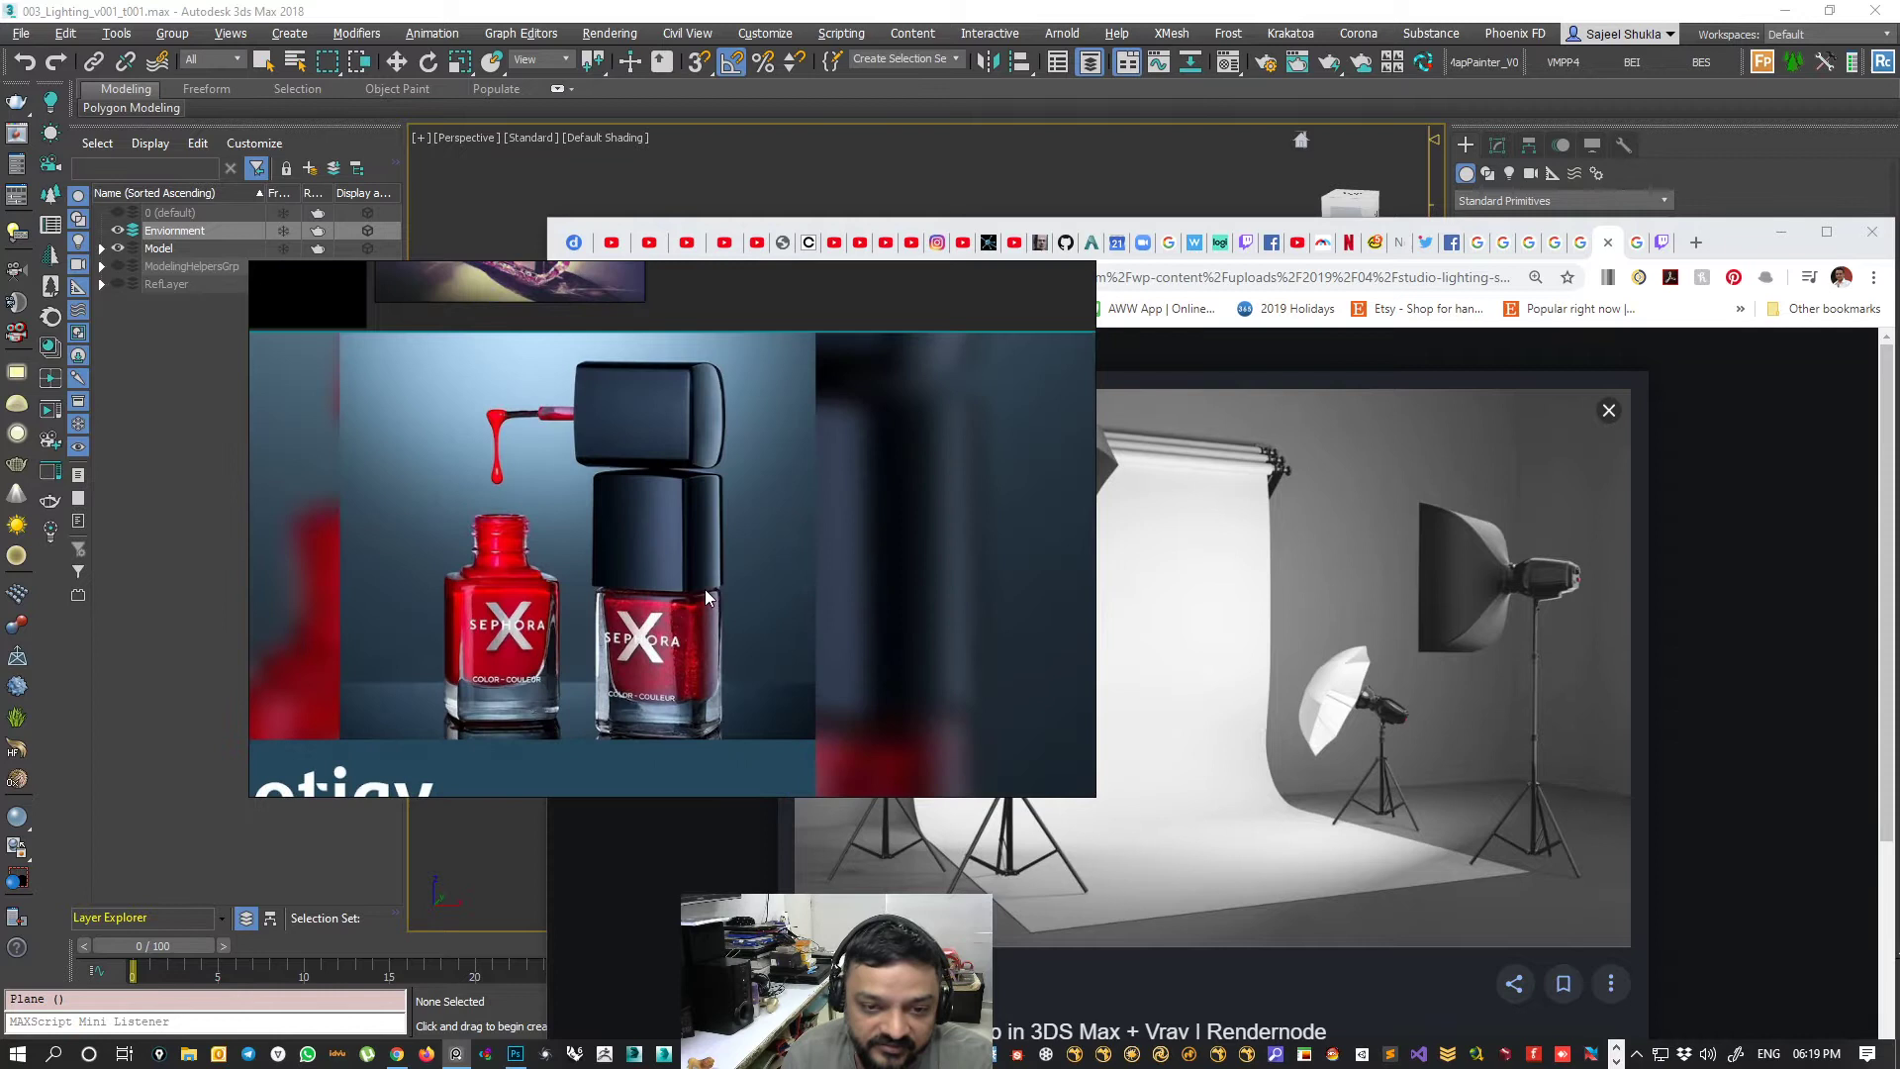
scroll(727, 574, "down", 3)
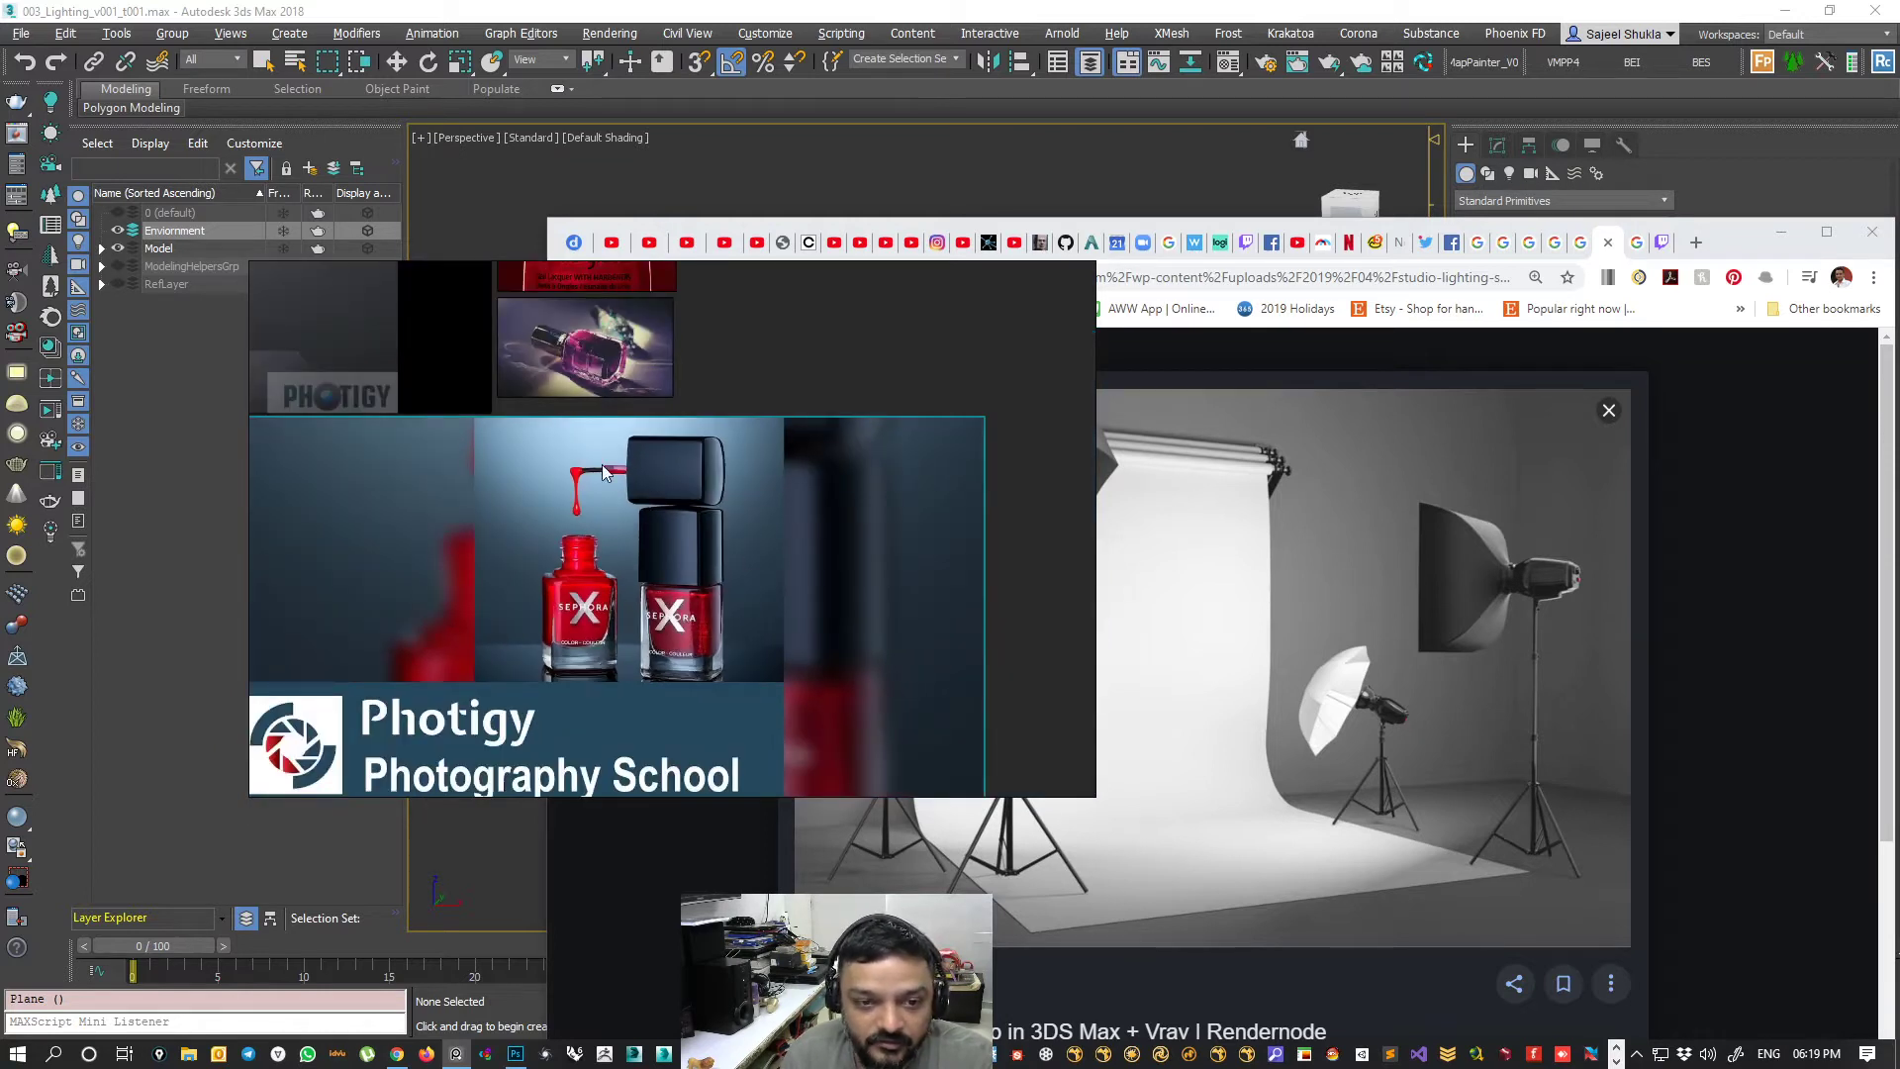
scroll(625, 471, "up", 4)
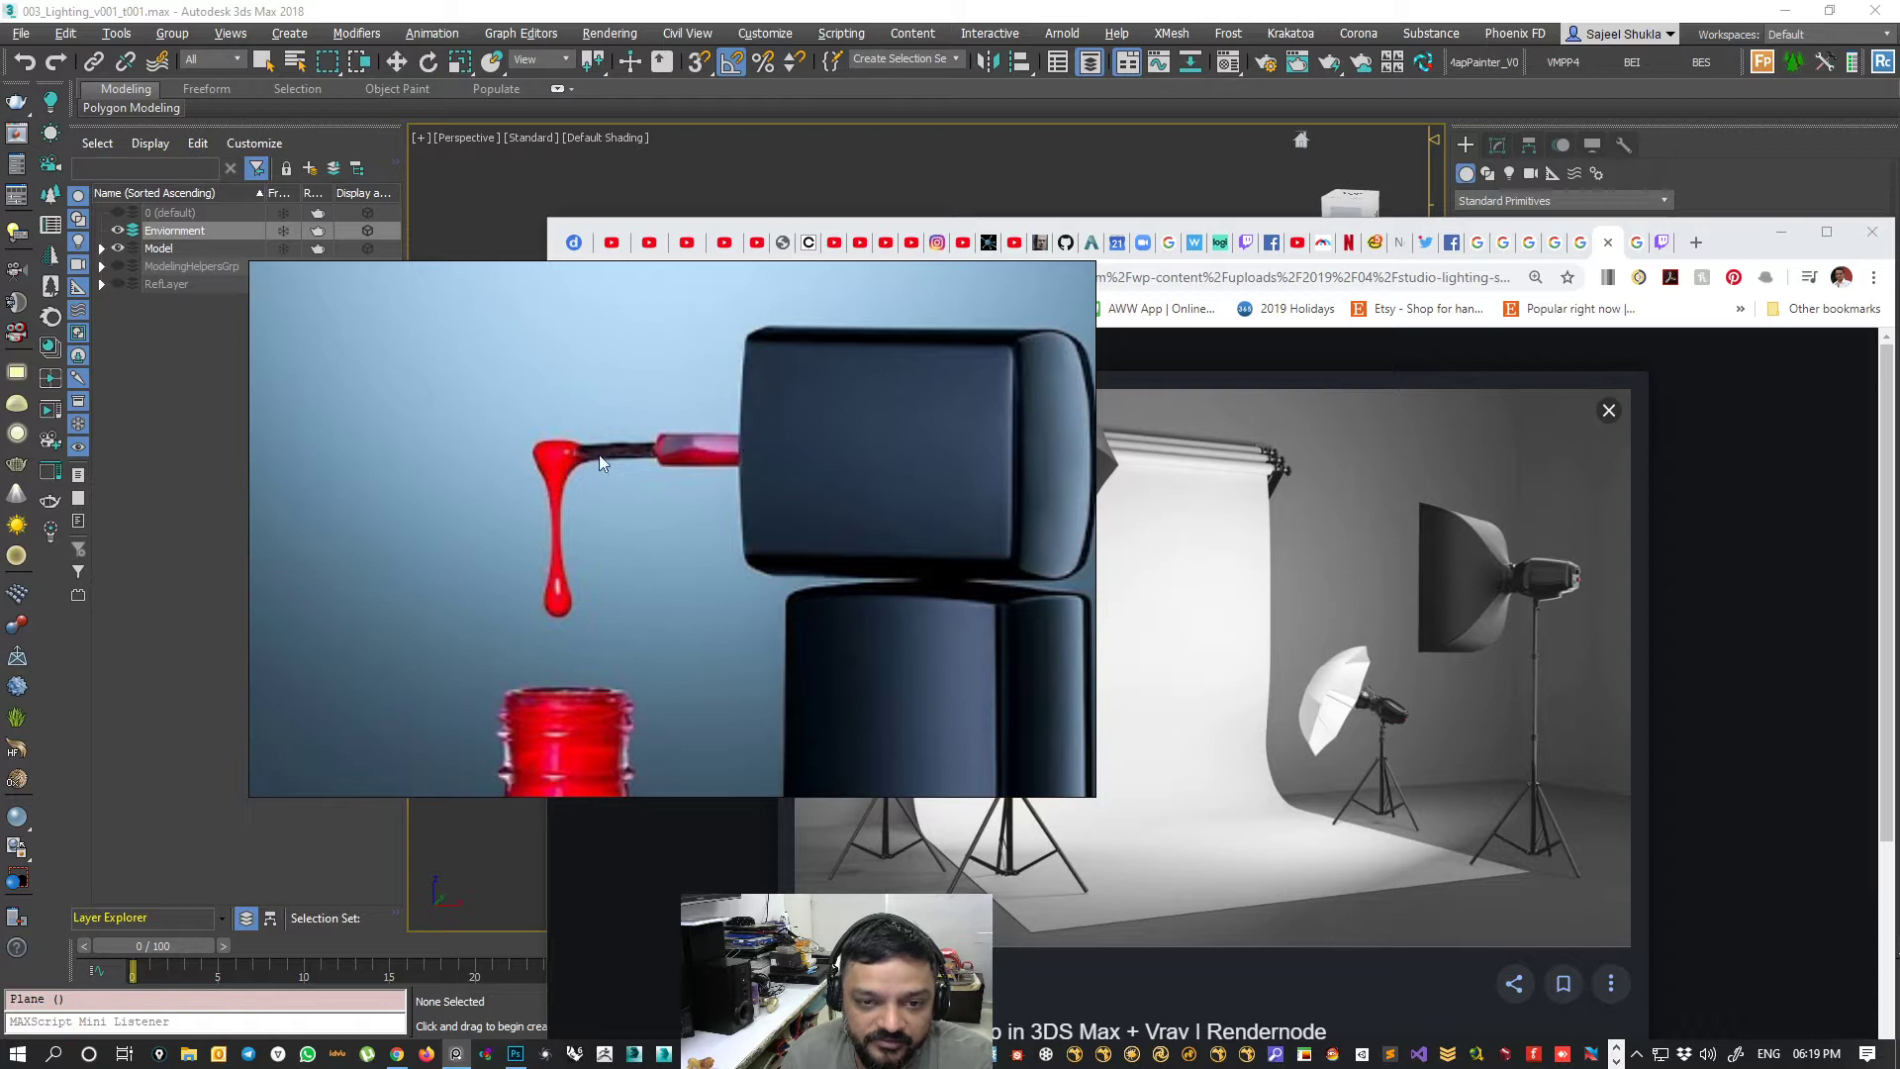
scroll(598, 455, "down", 3)
scroll(864, 663, "down", 2)
scroll(707, 560, "up", 2)
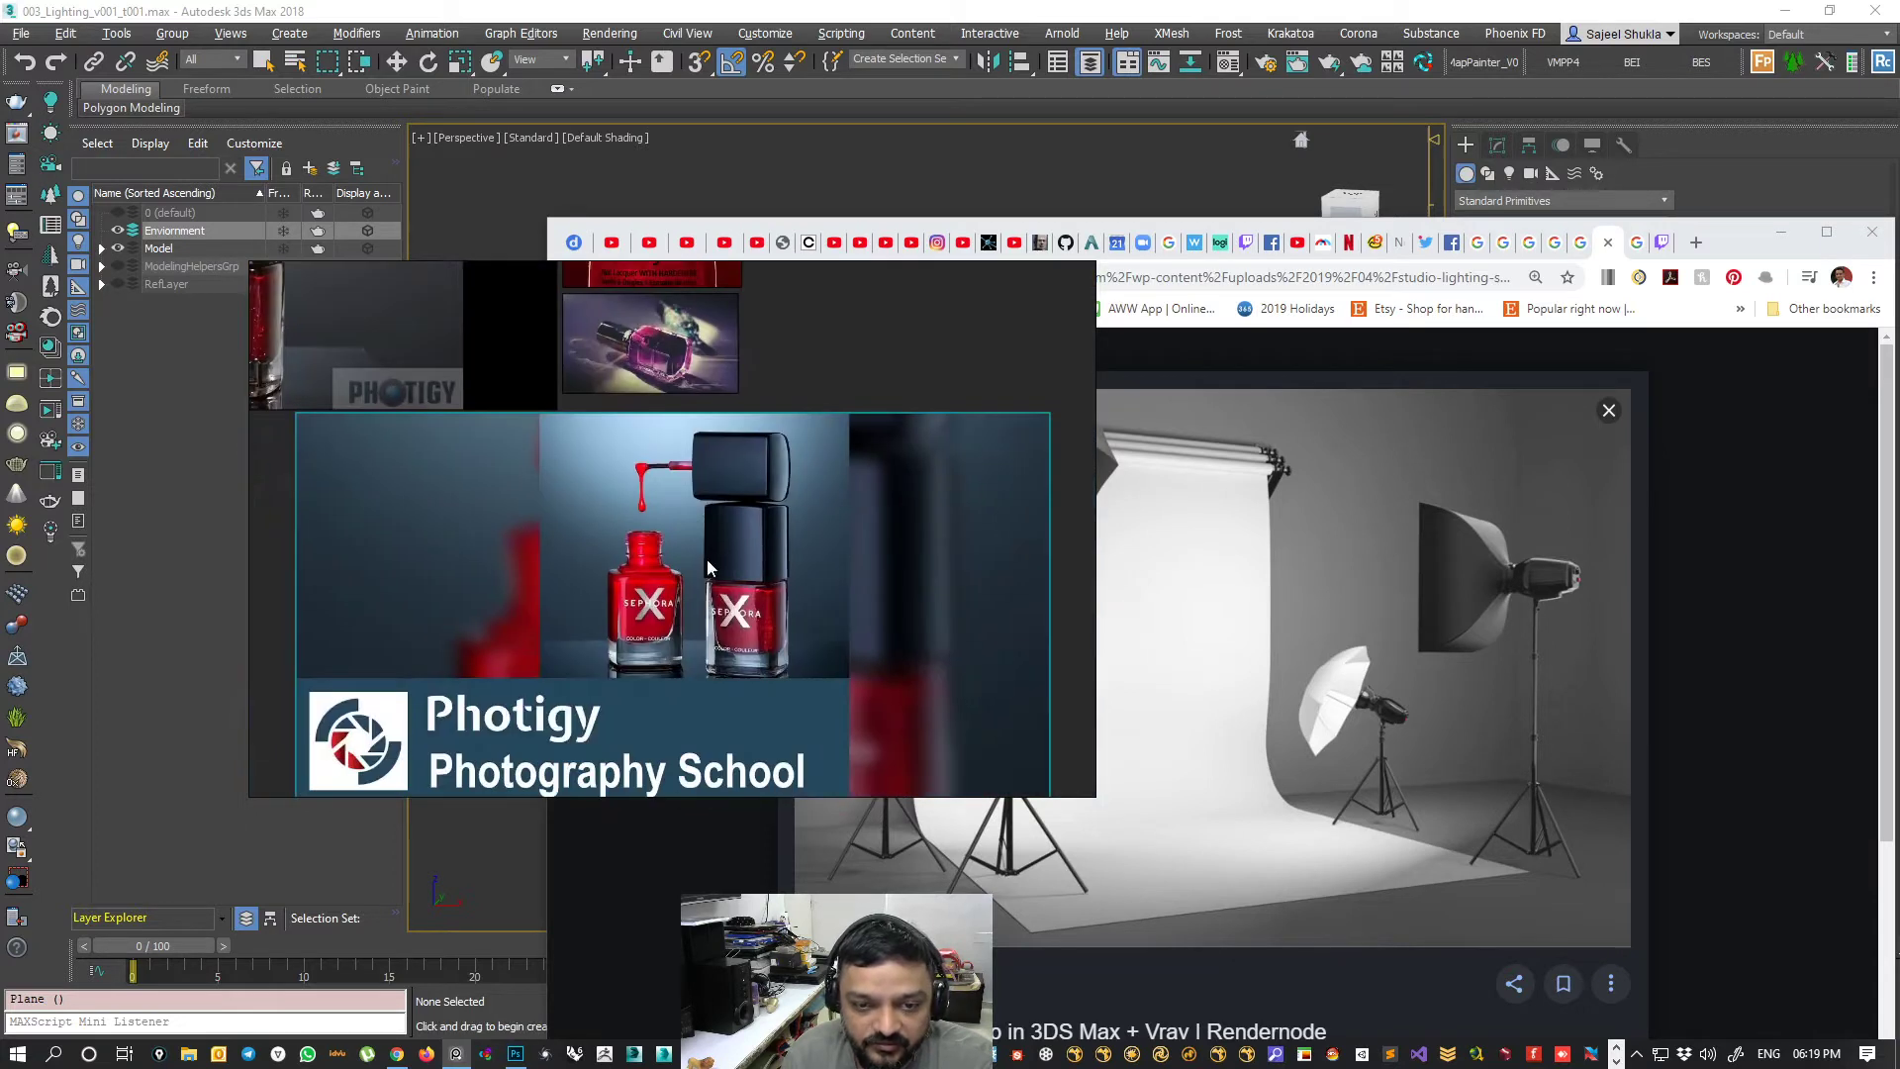
scroll(707, 560, "up", 3)
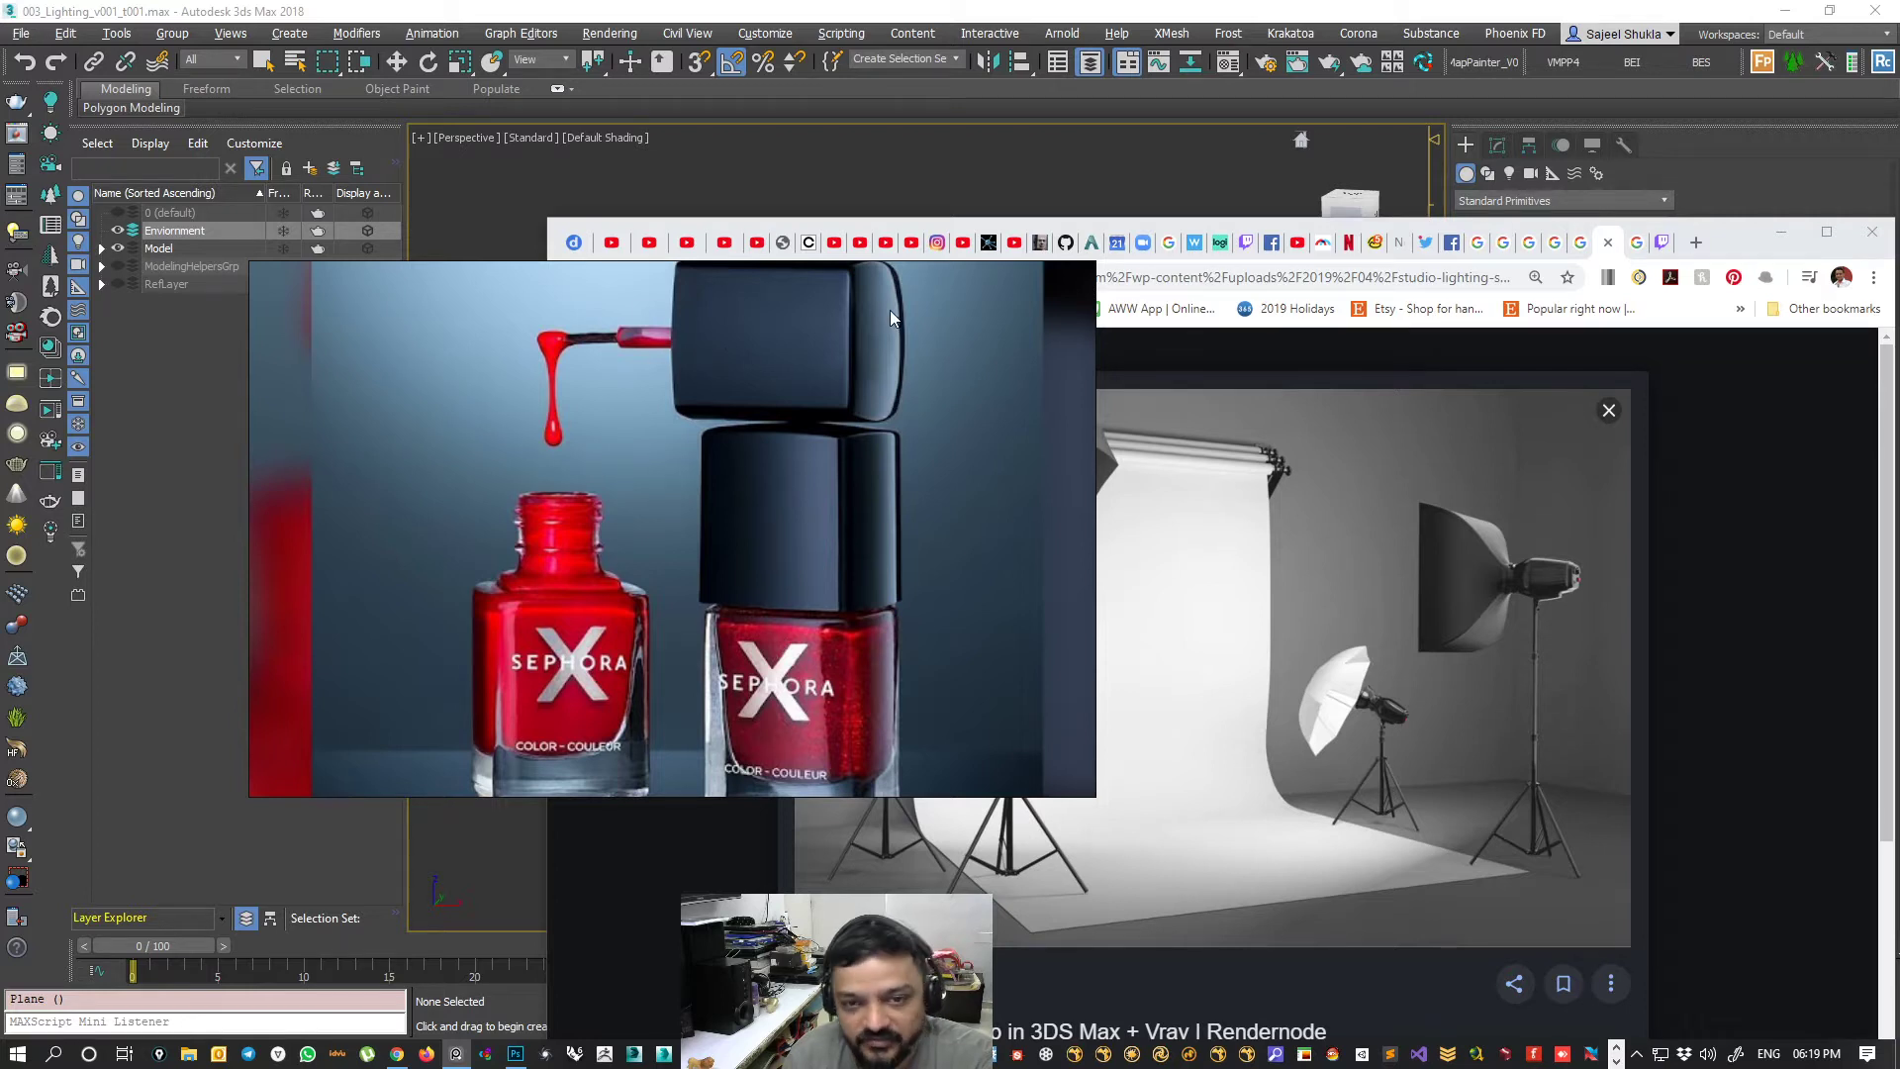
- Clear away the reference board and the Chrome window with the studio setup, and return to the bottle scene in 3ds Max
left_click_drag(930, 435, 698, 495)
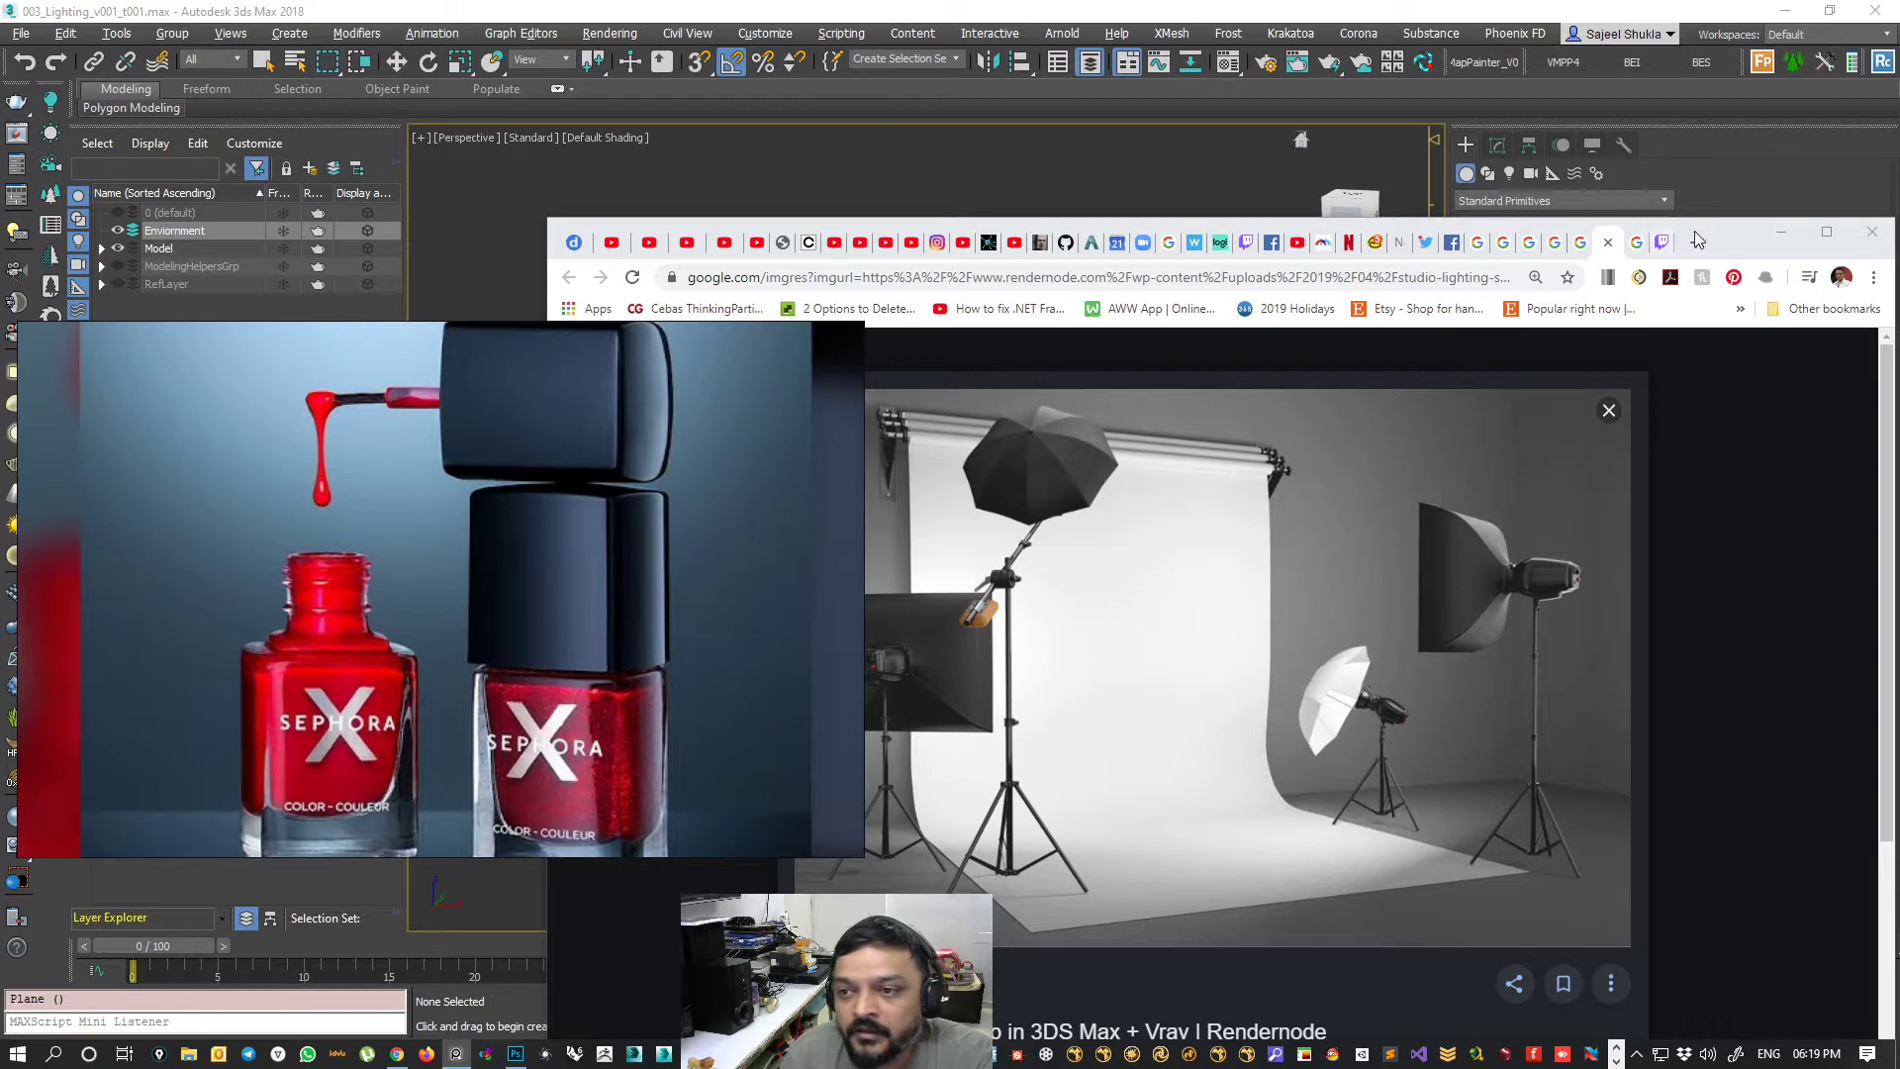
left_click_drag(1694, 237, 1703, 71)
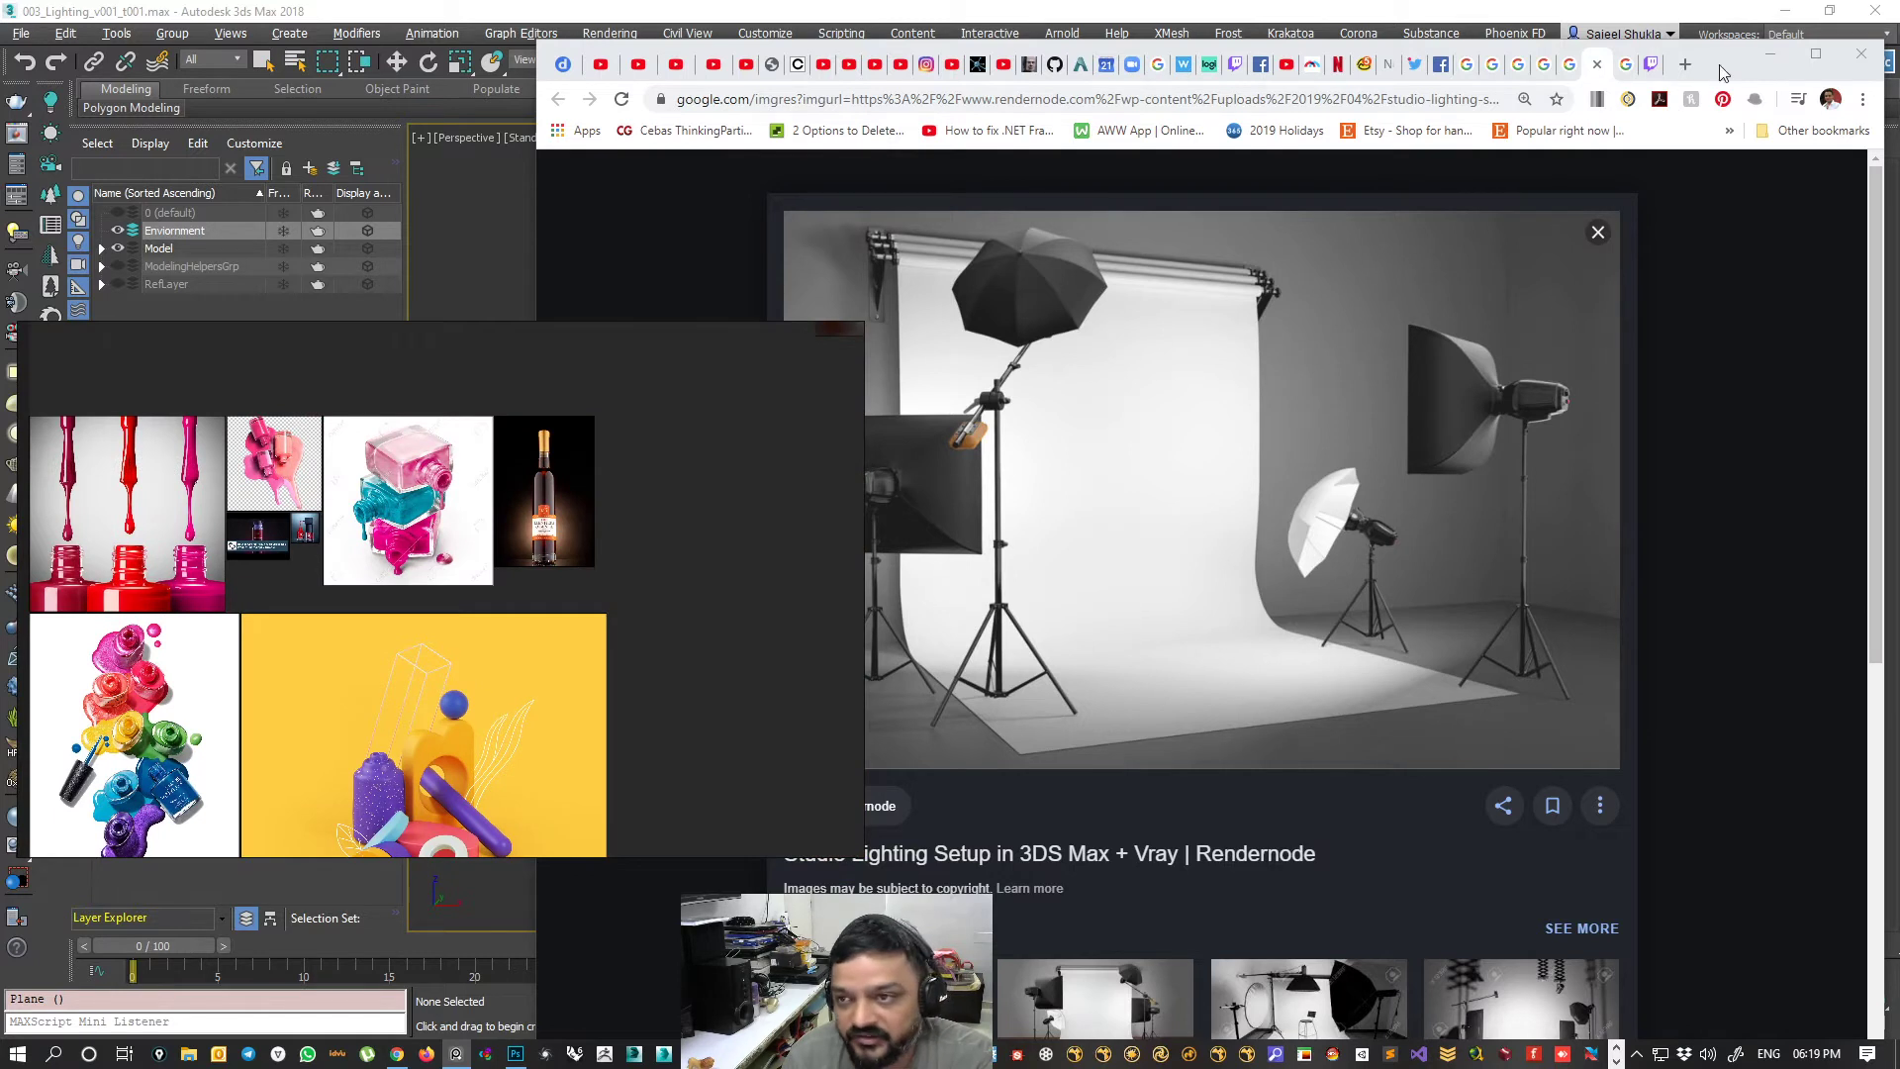
left_click(1771, 53)
left_click_drag(744, 445, 947, 523)
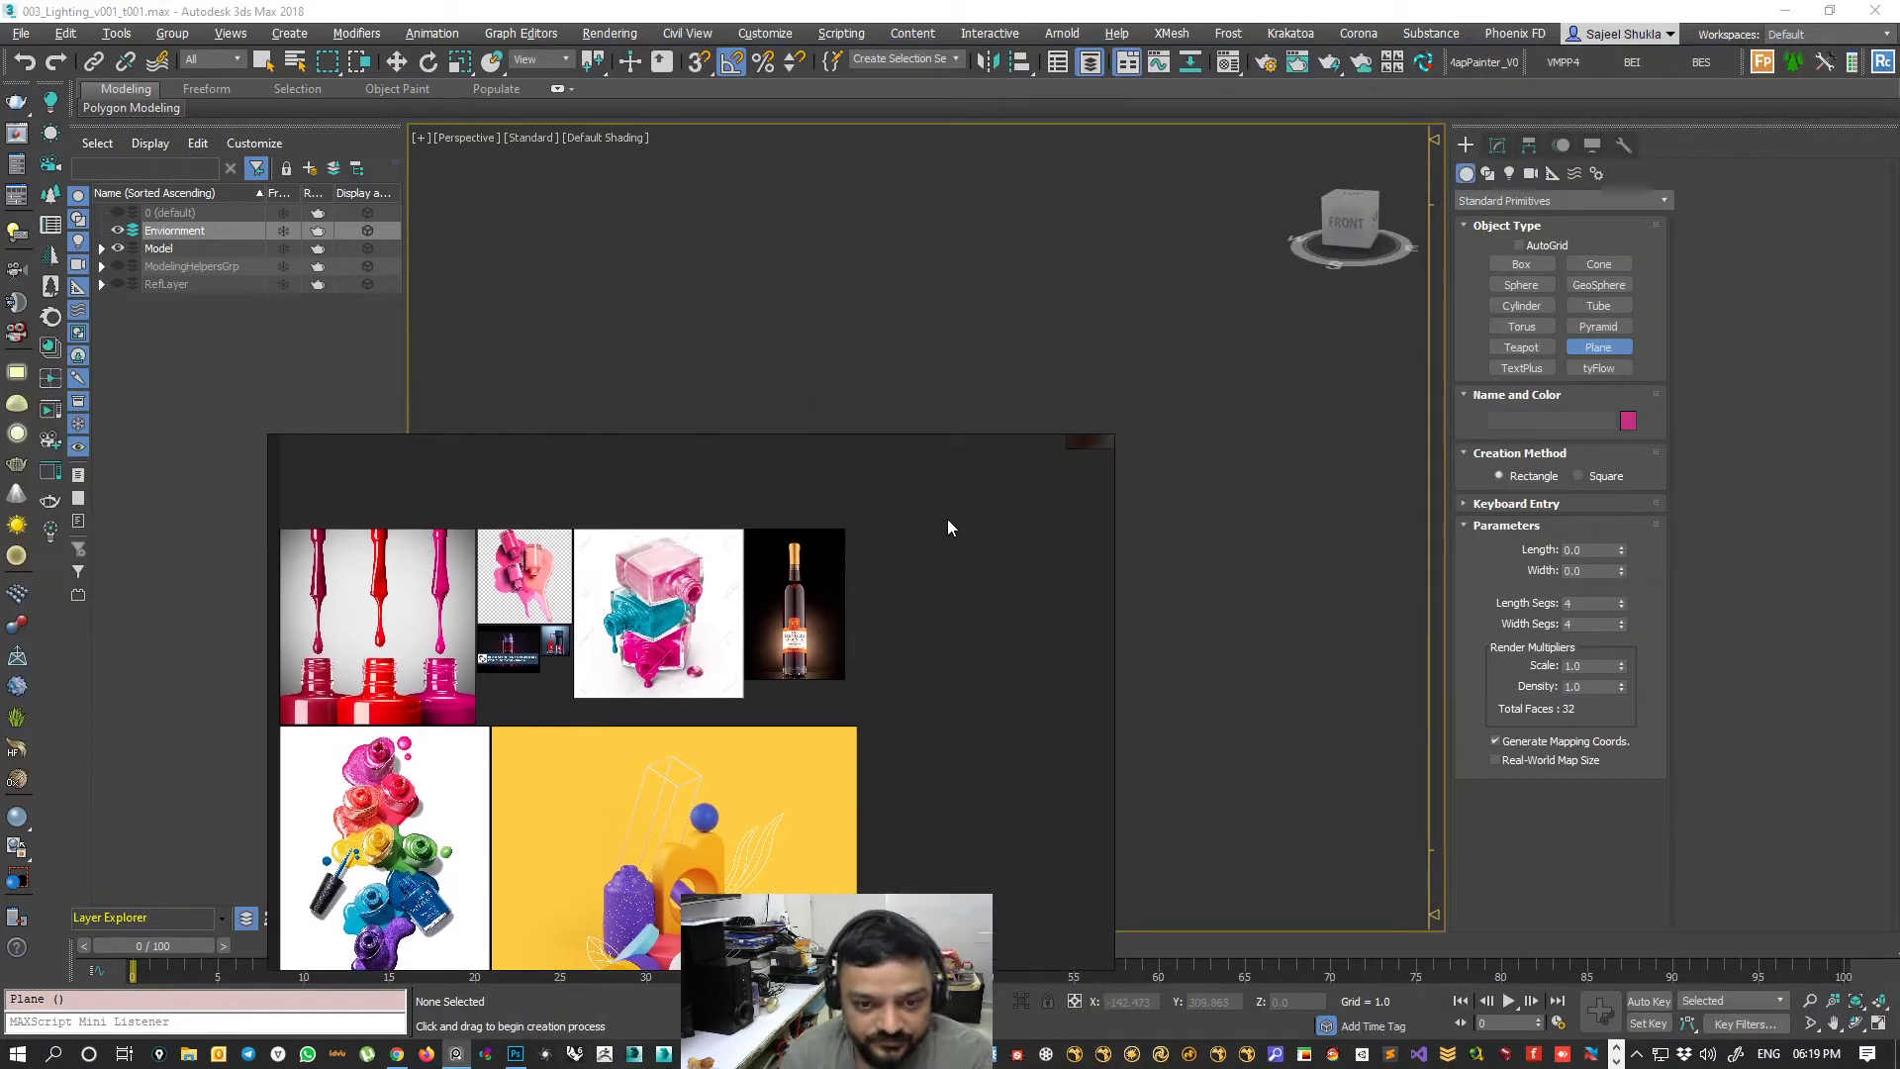
key("alt+Tab")
middle_click_drag(773, 693, 720, 683, "alt")
- Nest RefLayer inside the ModelingHelpersGrp layer and hide the whole helper group
left_click(101, 266)
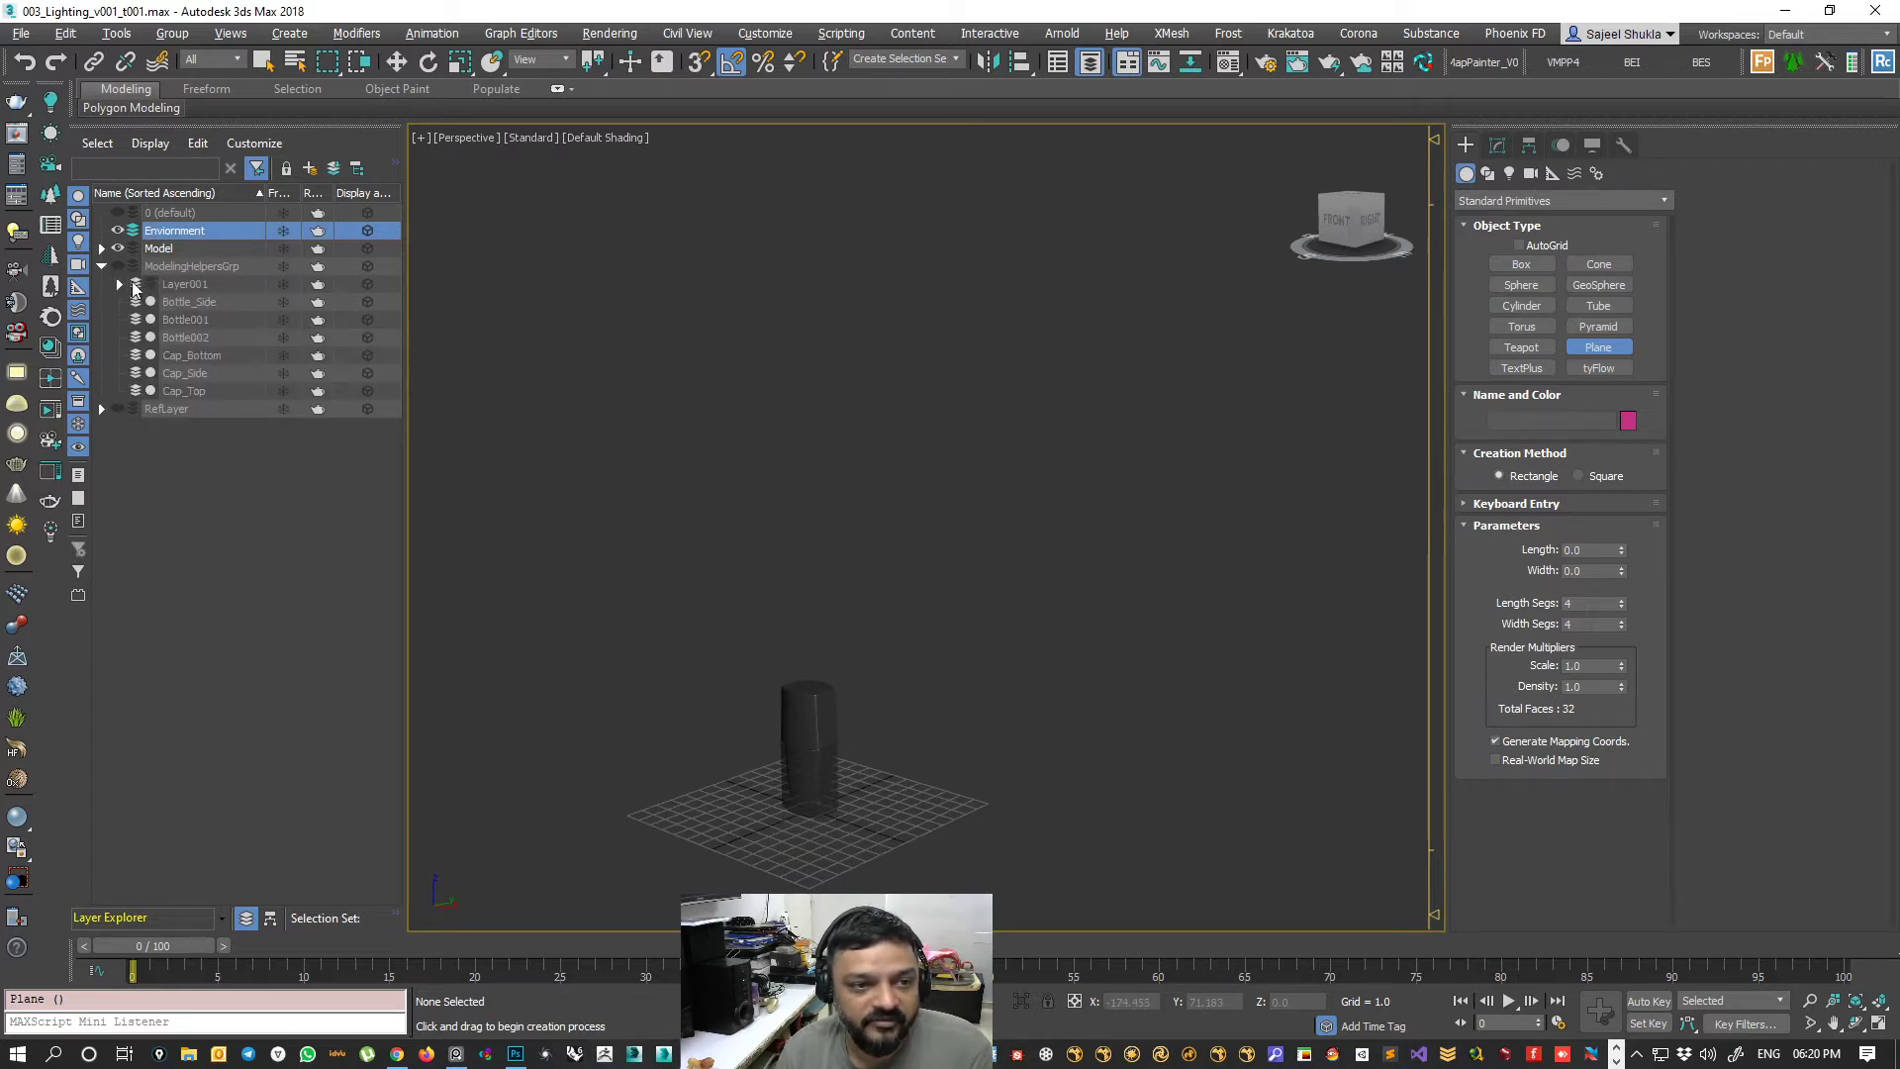
left_click(118, 267)
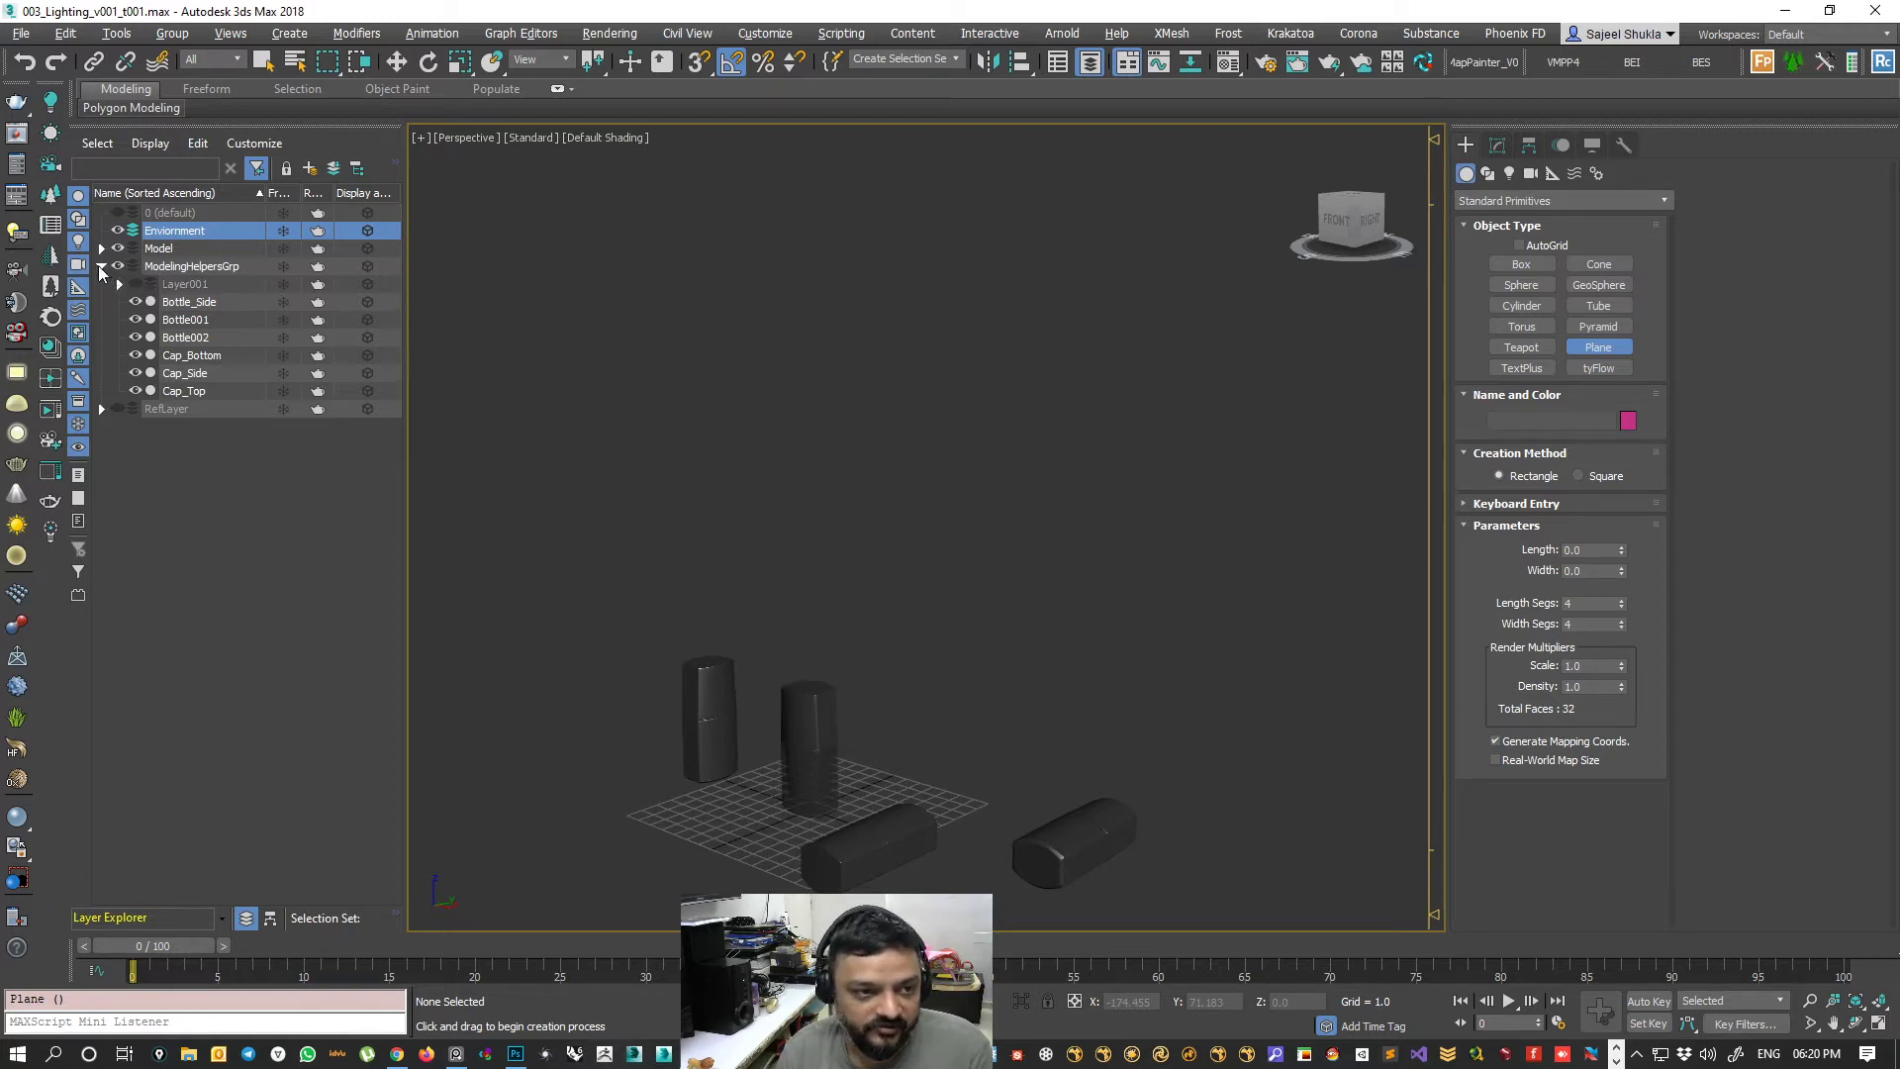
left_click(101, 267)
left_click_drag(162, 288, 192, 268)
left_click(101, 267)
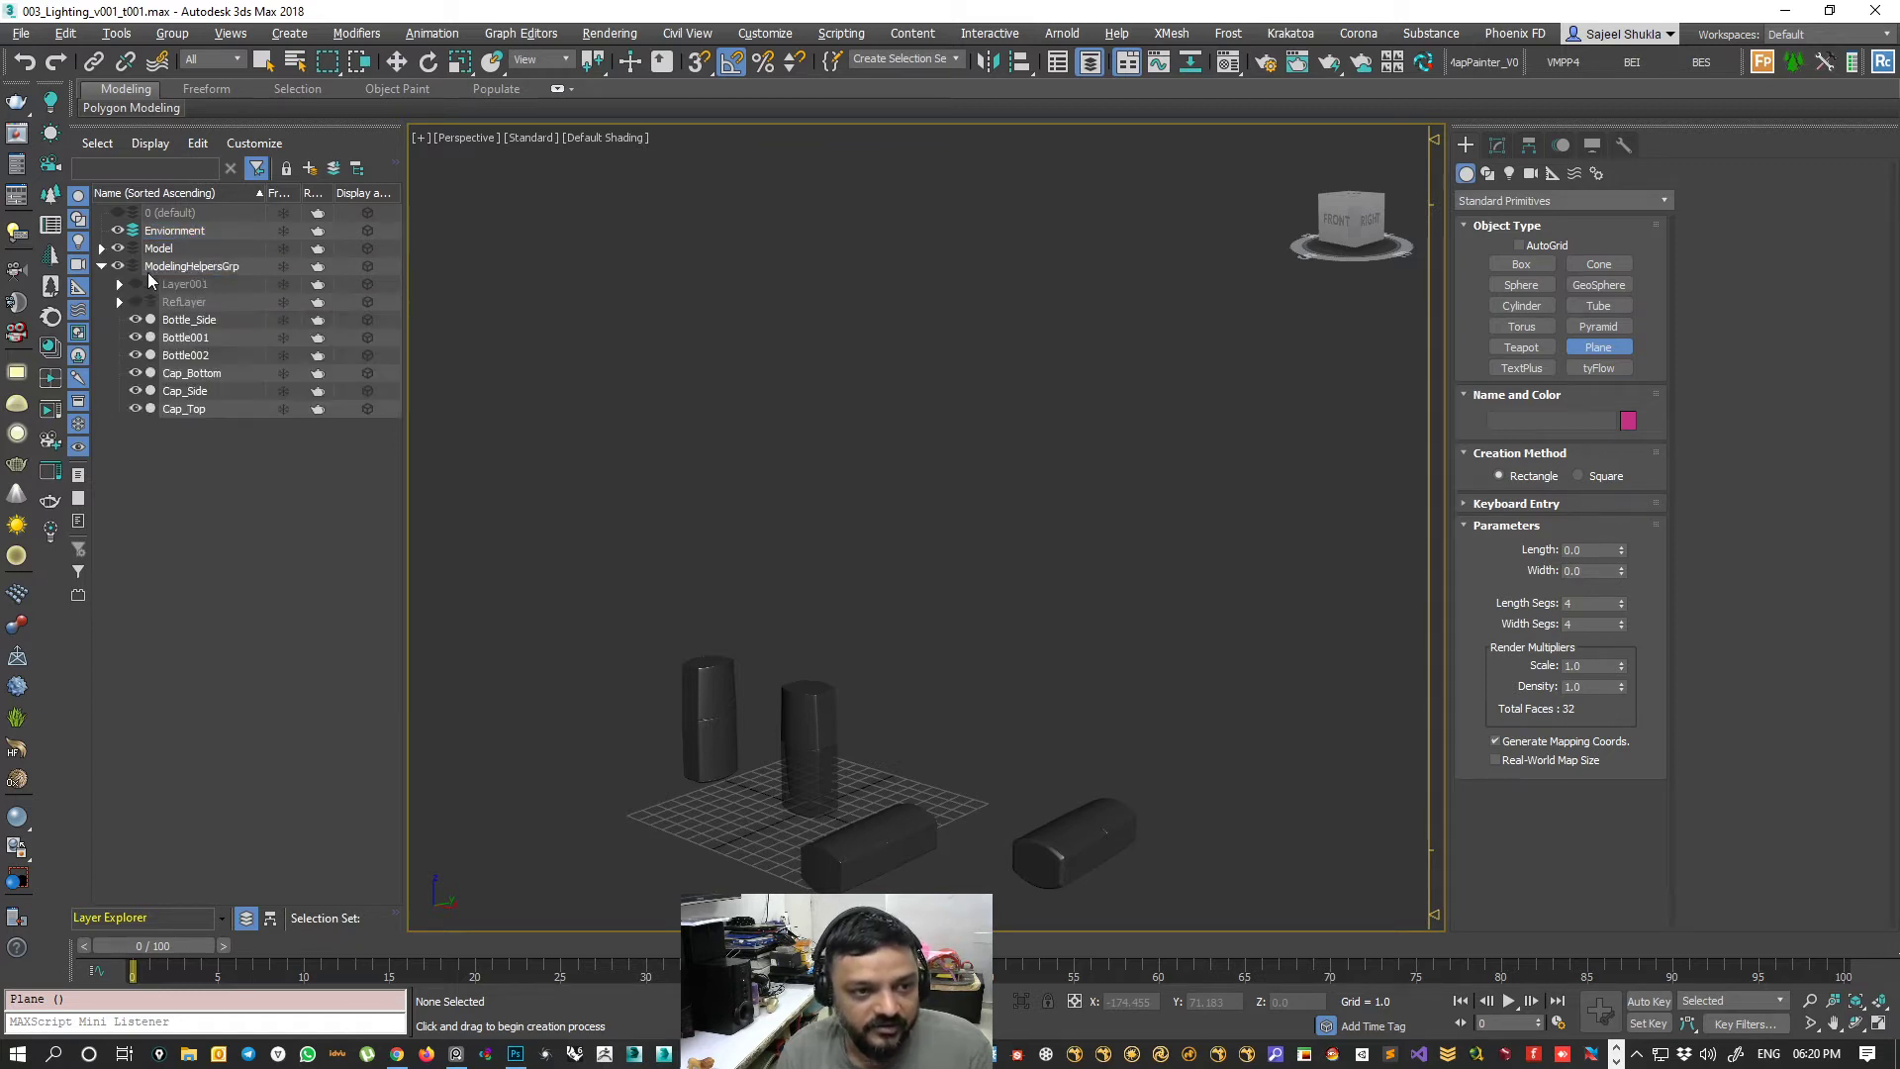
left_click(101, 267)
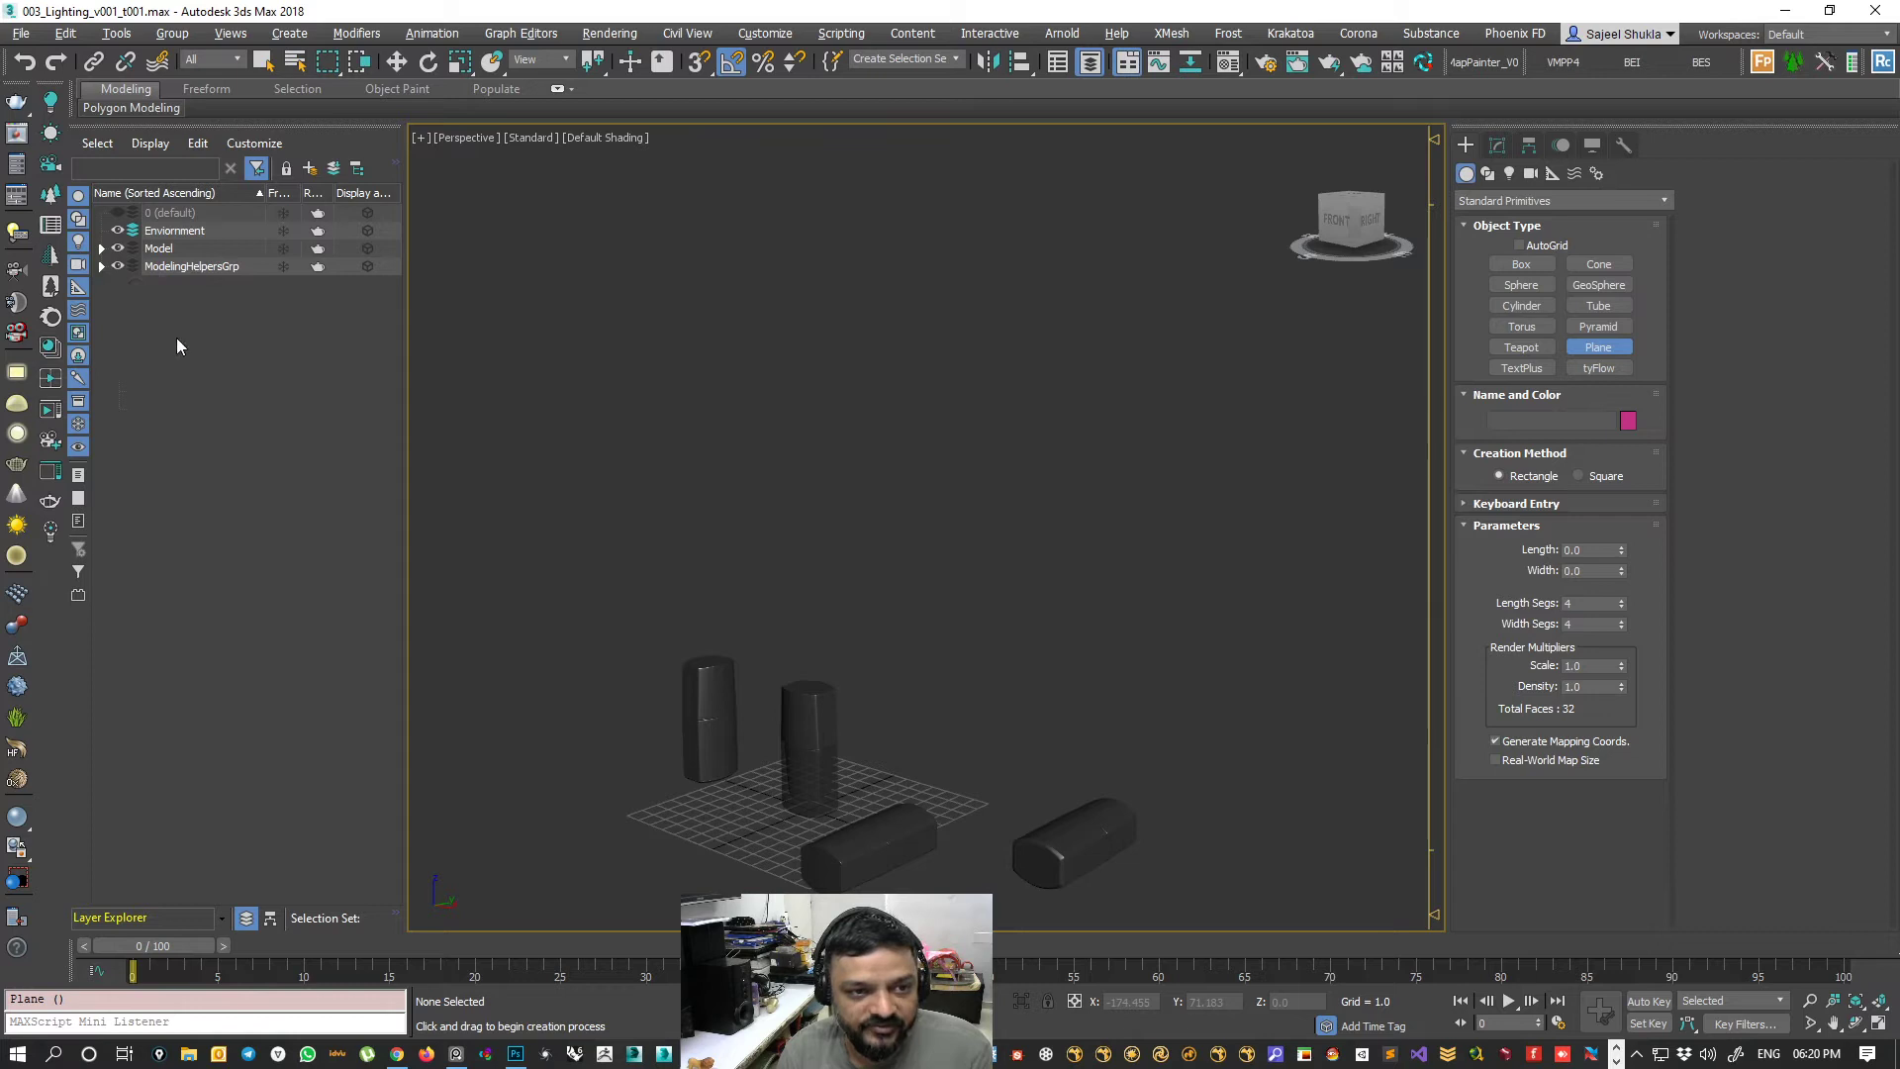
left_click(161, 247)
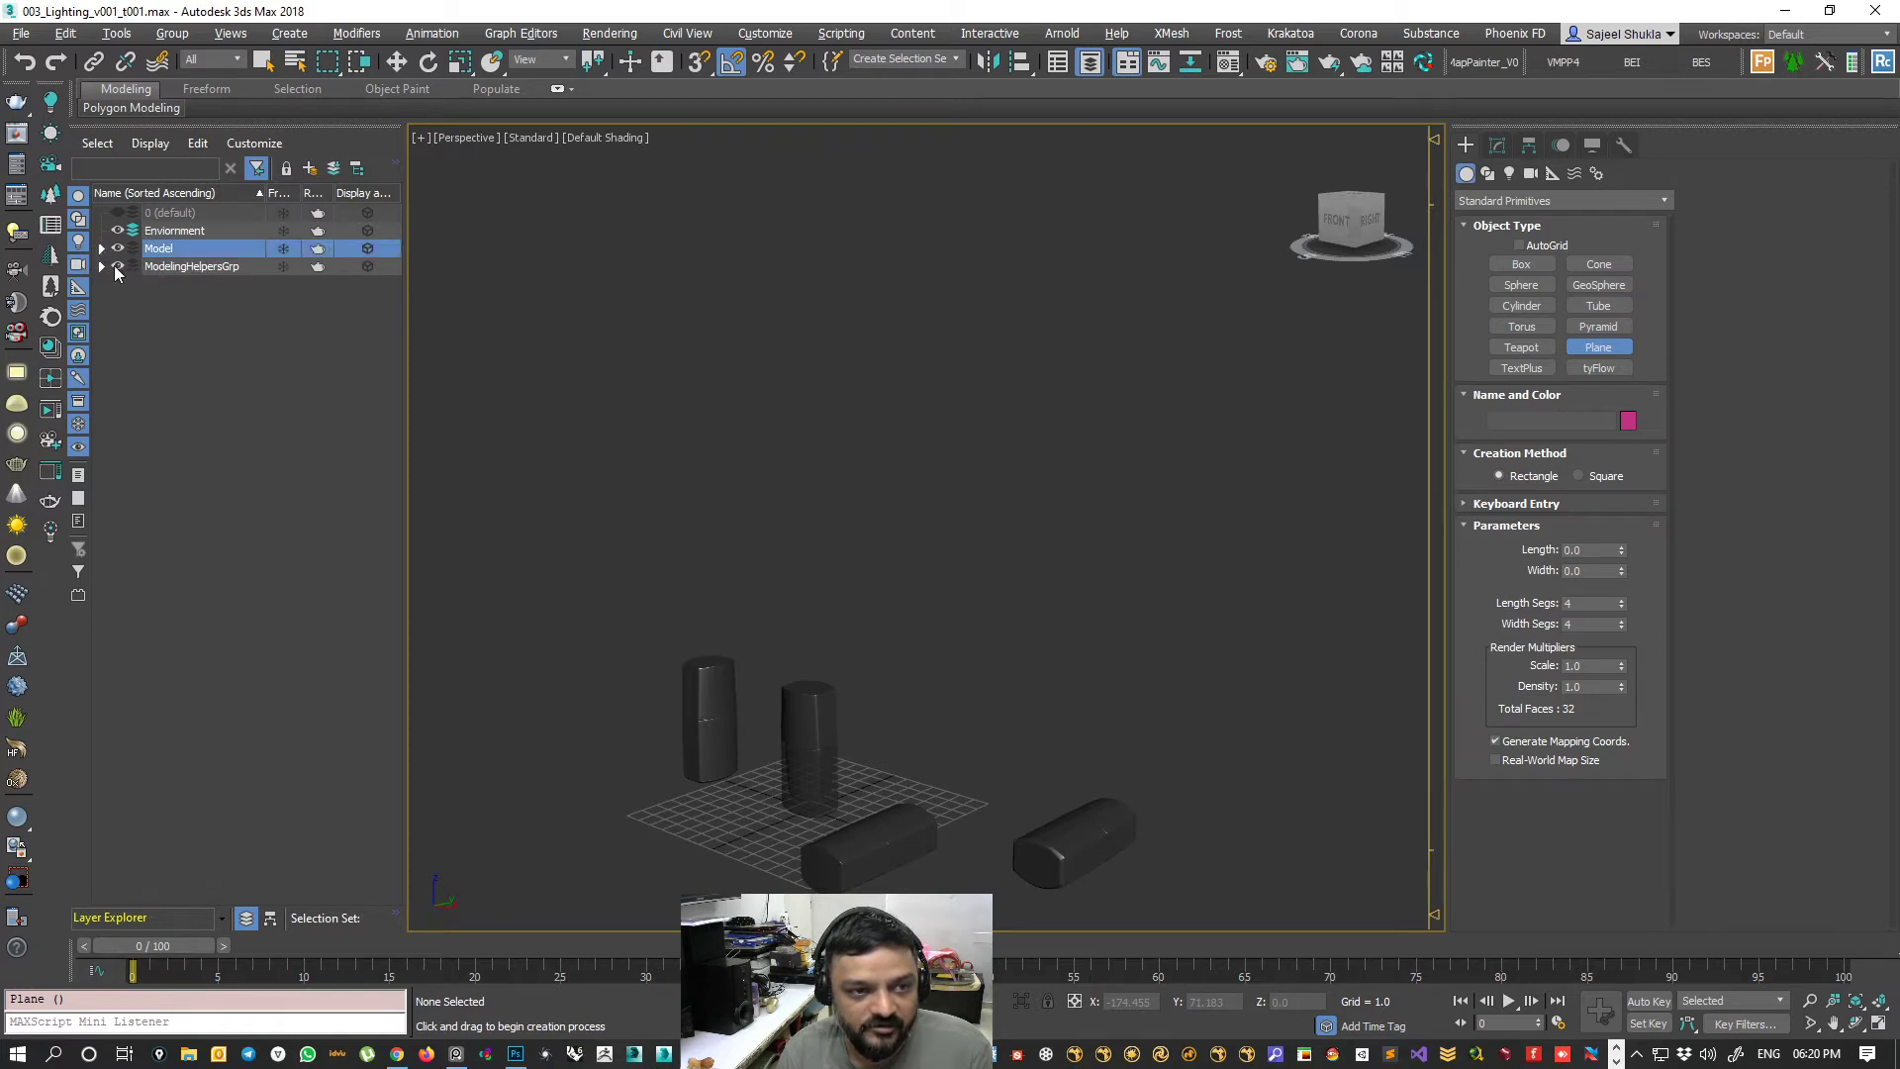
left_click(118, 266)
scroll(1002, 539, "down", 3)
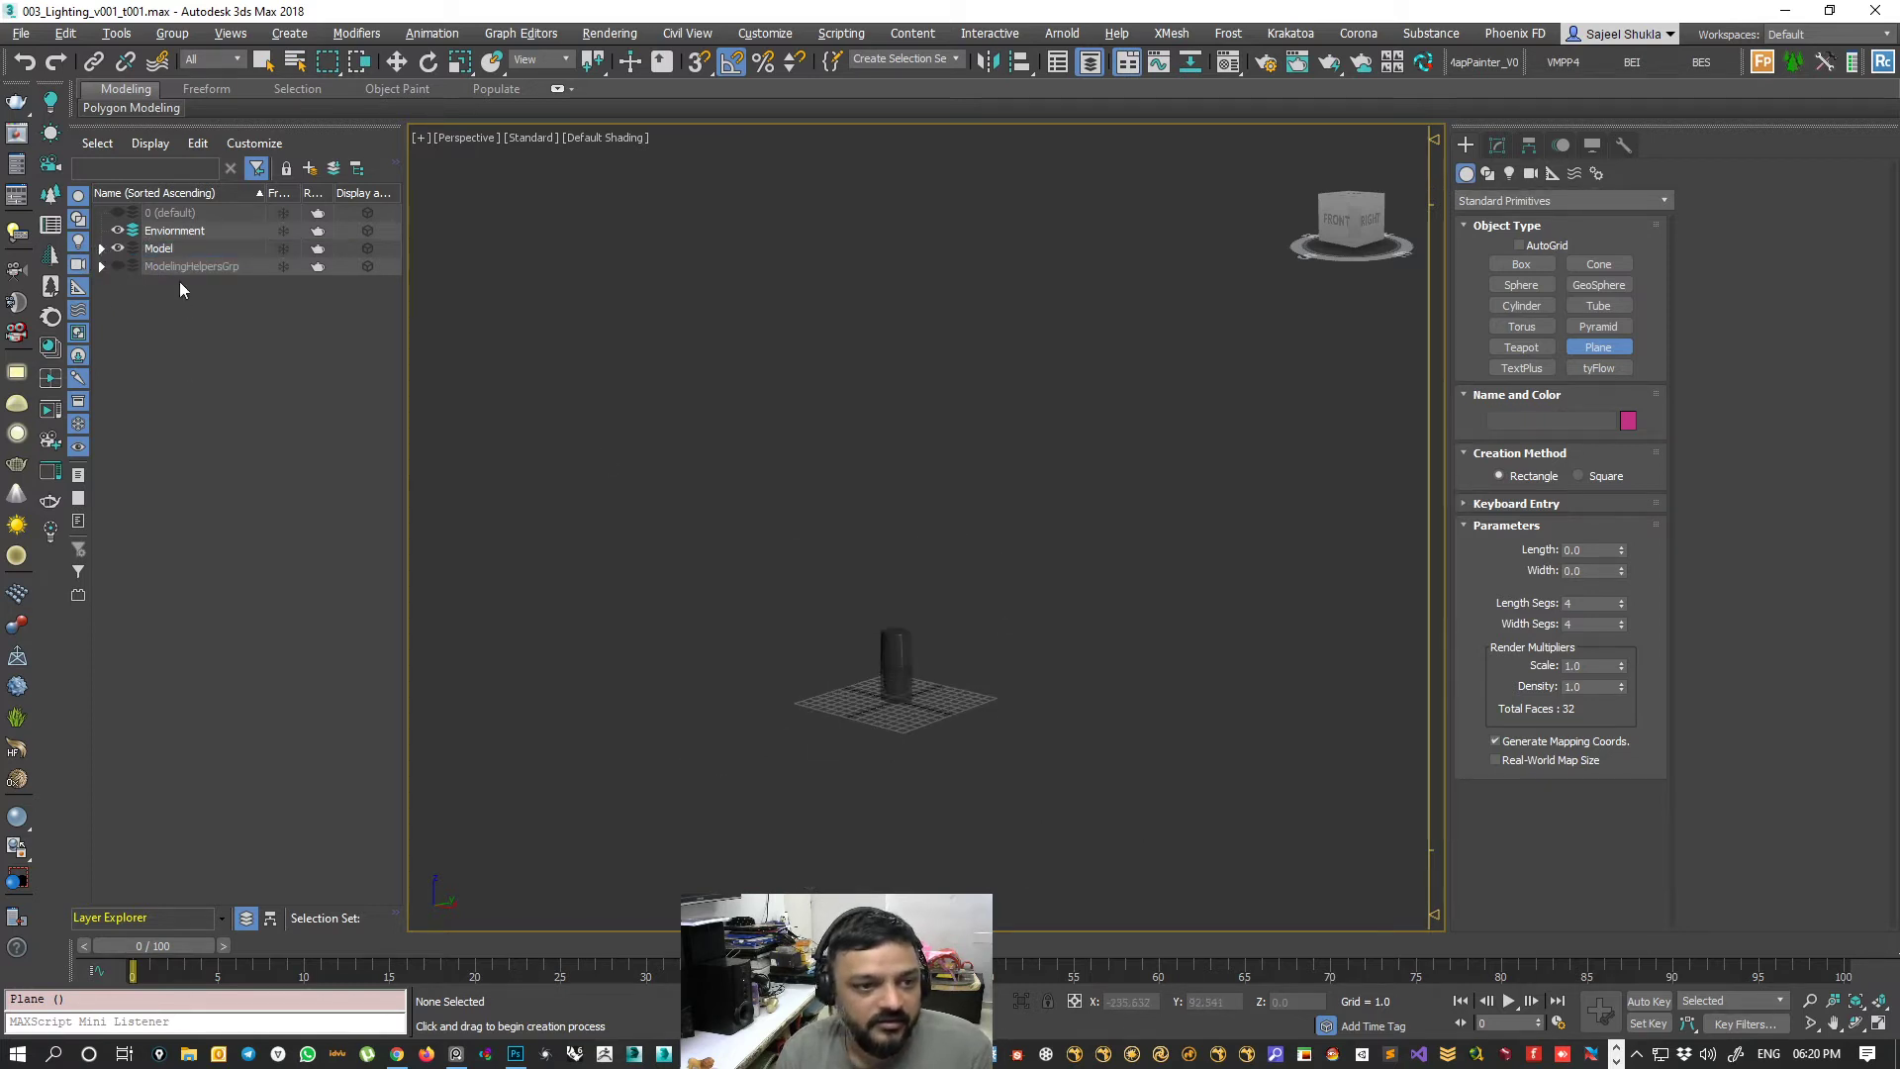
- Draw a rectangular plane about 14 by 14.8 units under the bottle, with the Enviornment layer targeted
left_click(175, 230)
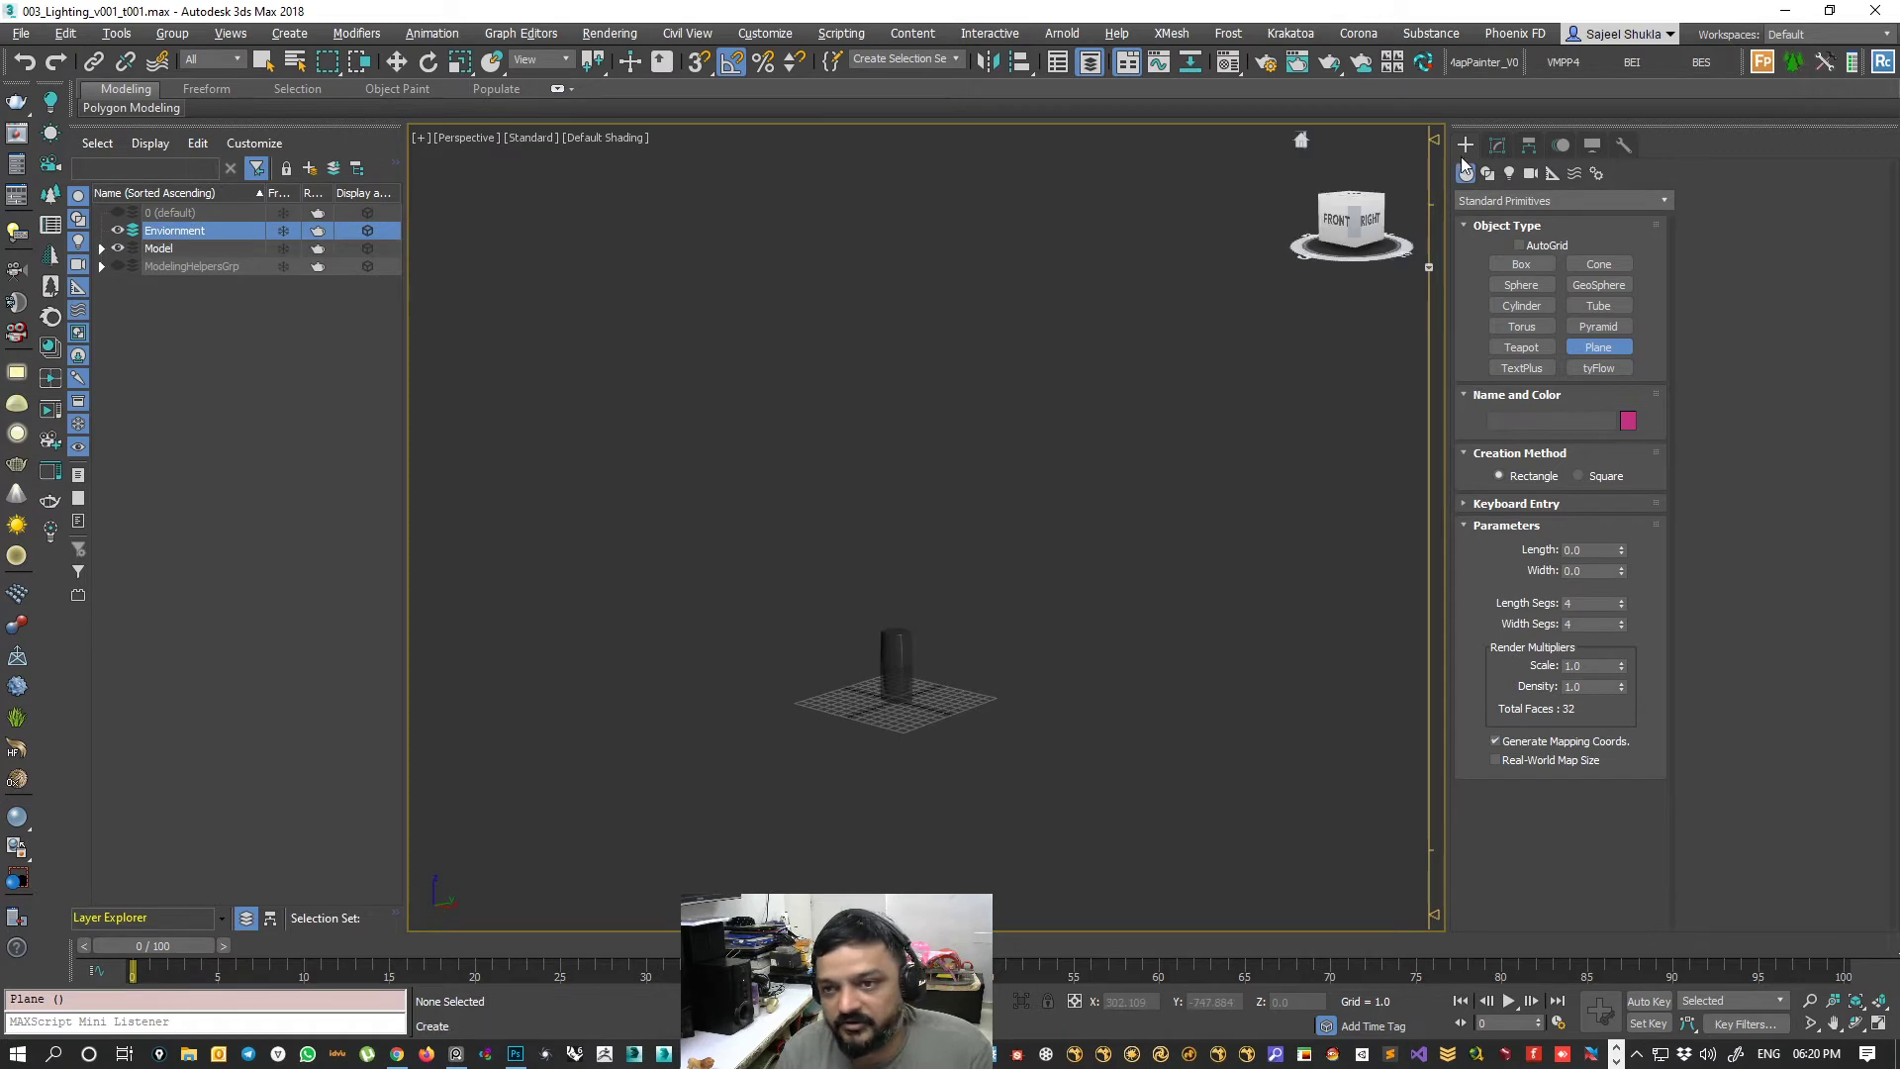
mouse_move(1030, 589)
middle_mouse_down("alt")
mouse_move(1148, 574)
mouse_move(1030, 620)
middle_mouse_up("alt")
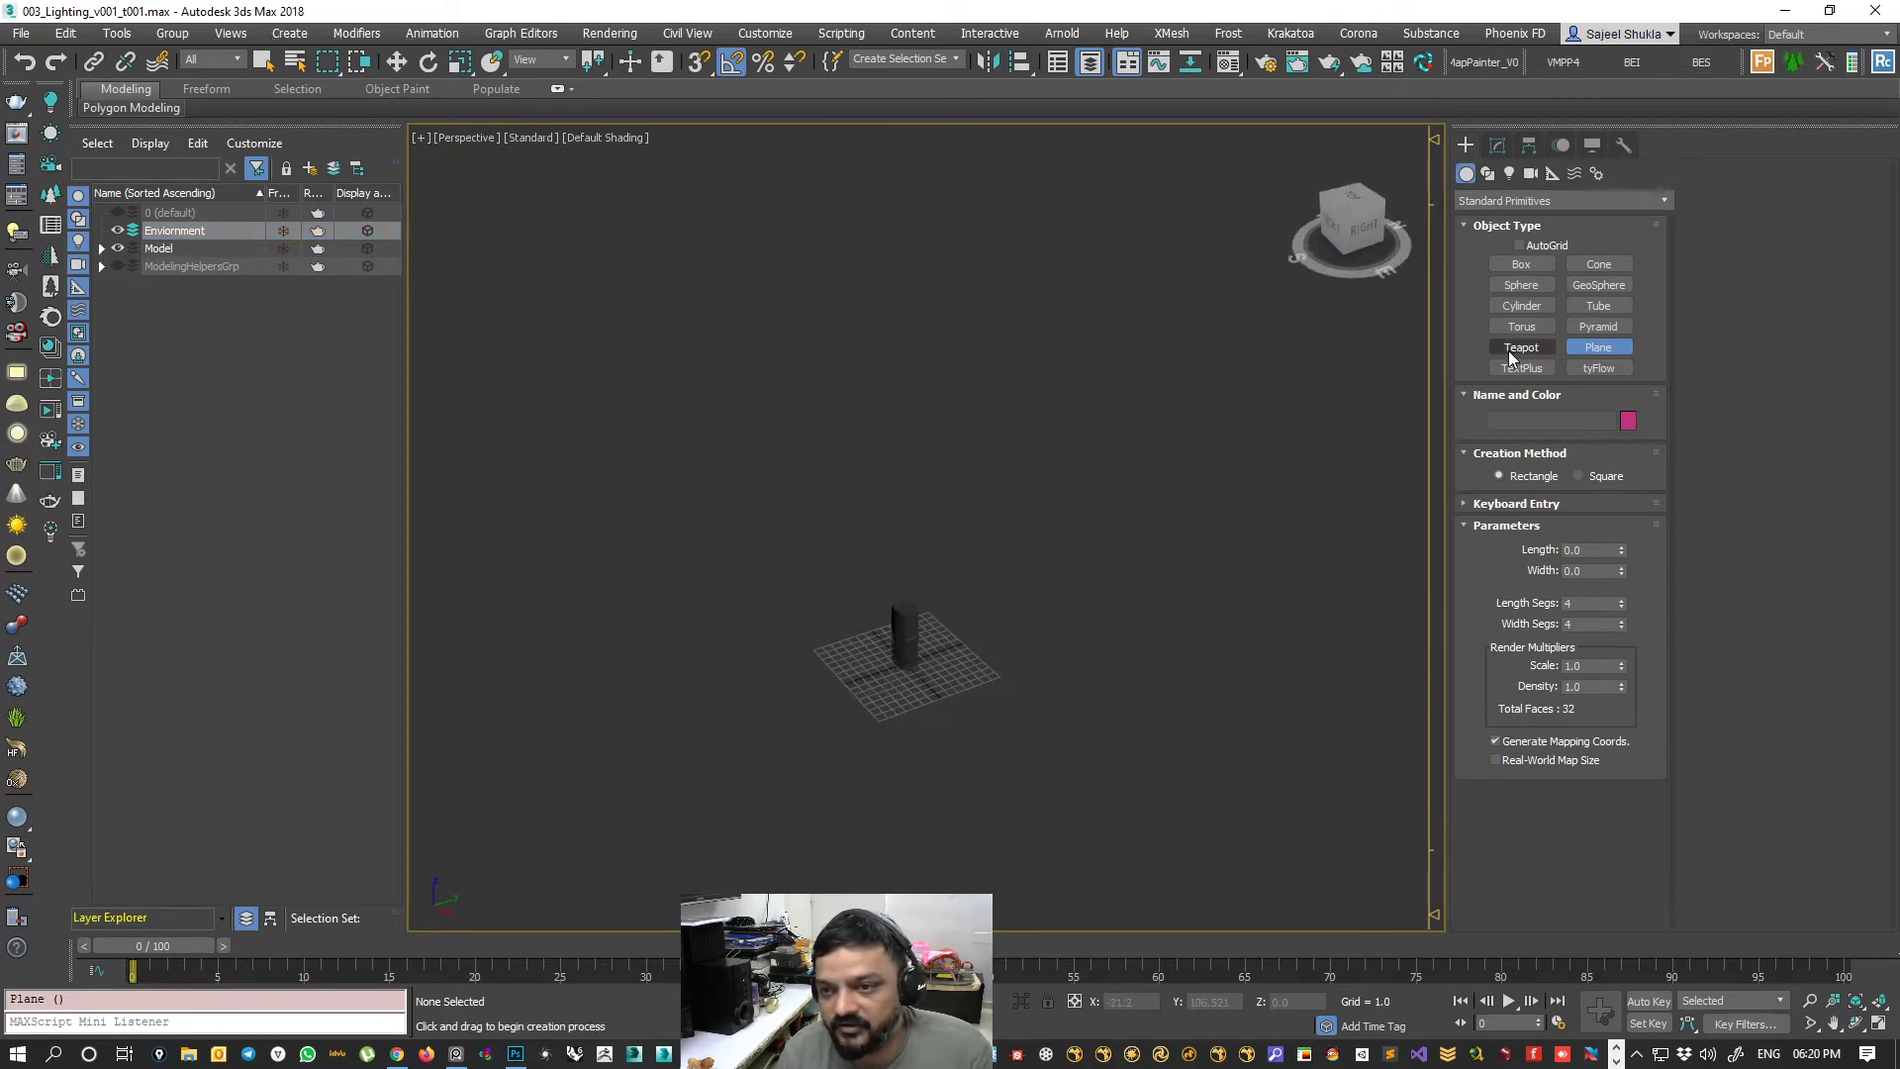
left_click_drag(807, 650, 1001, 678)
scroll(1029, 679, "up", 4)
key("w")
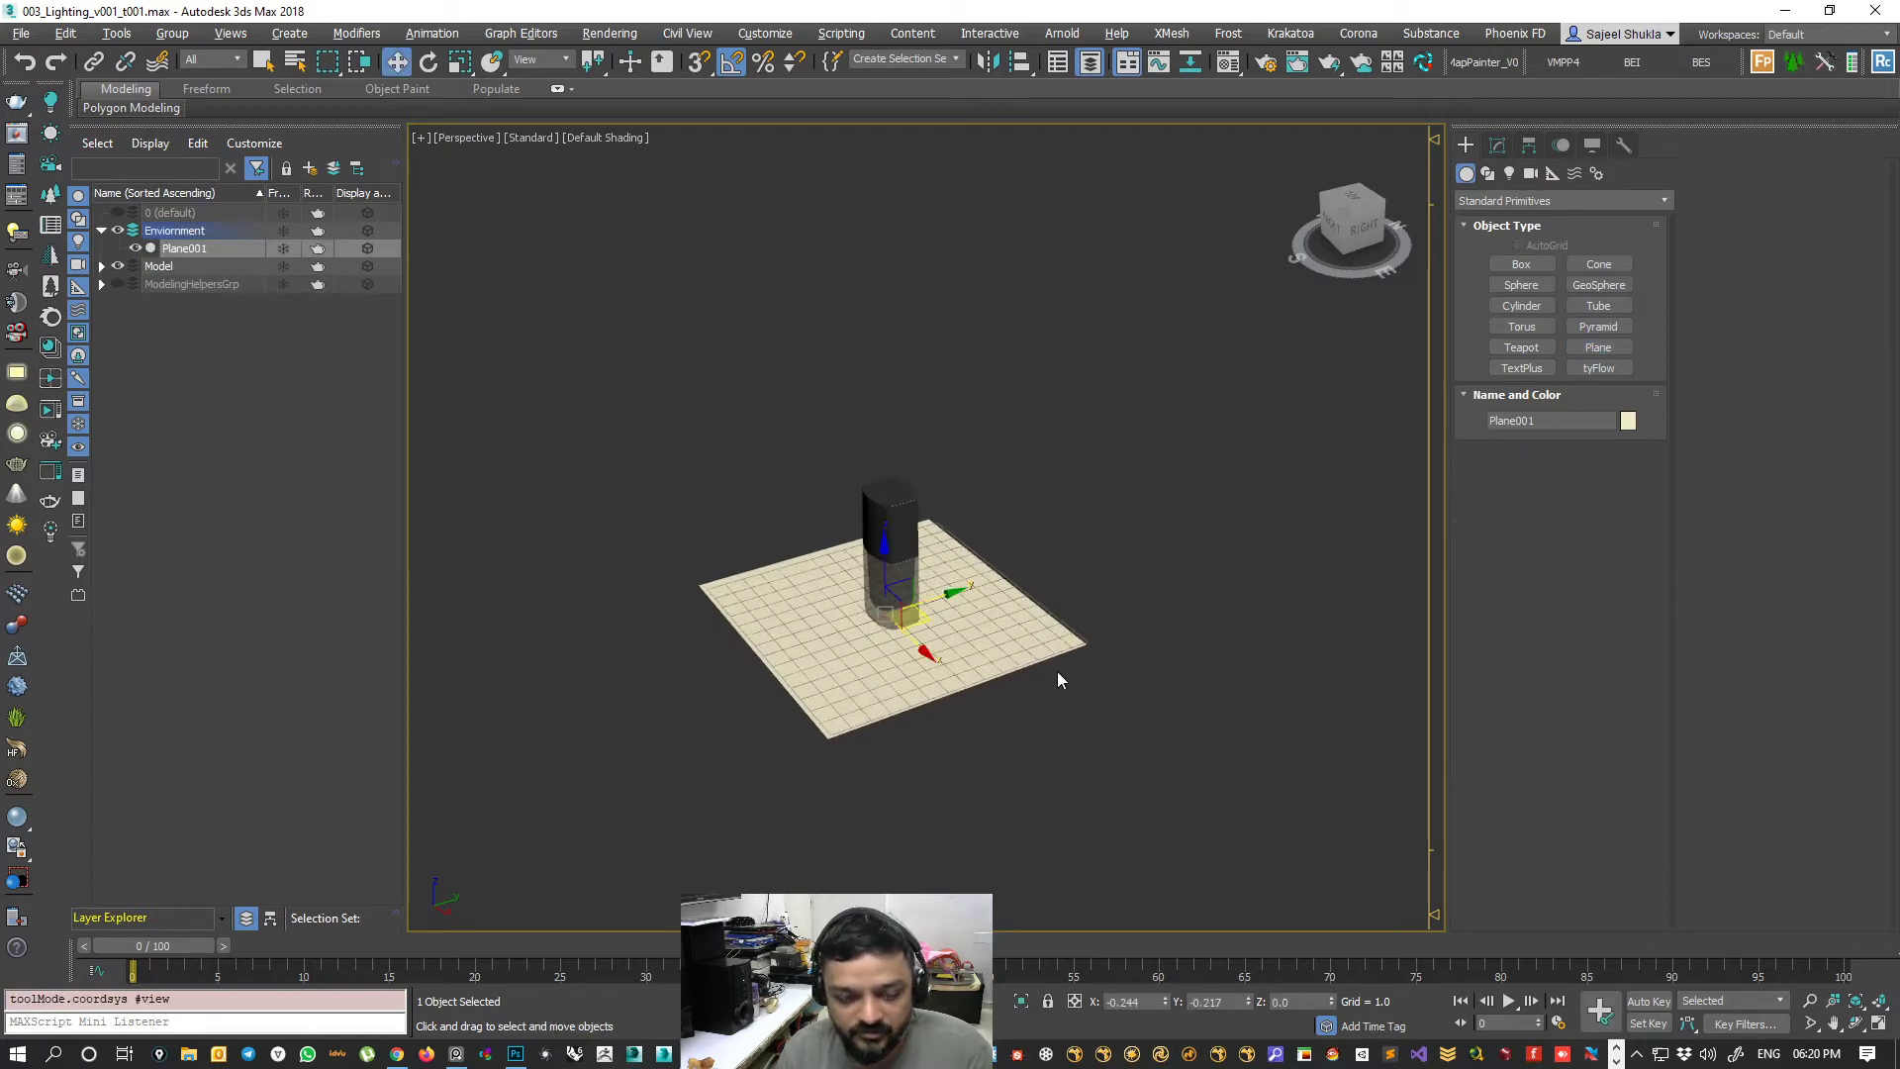
- Turn on edged faces in the Perspective view and change the plane's object color to grey
key("F4")
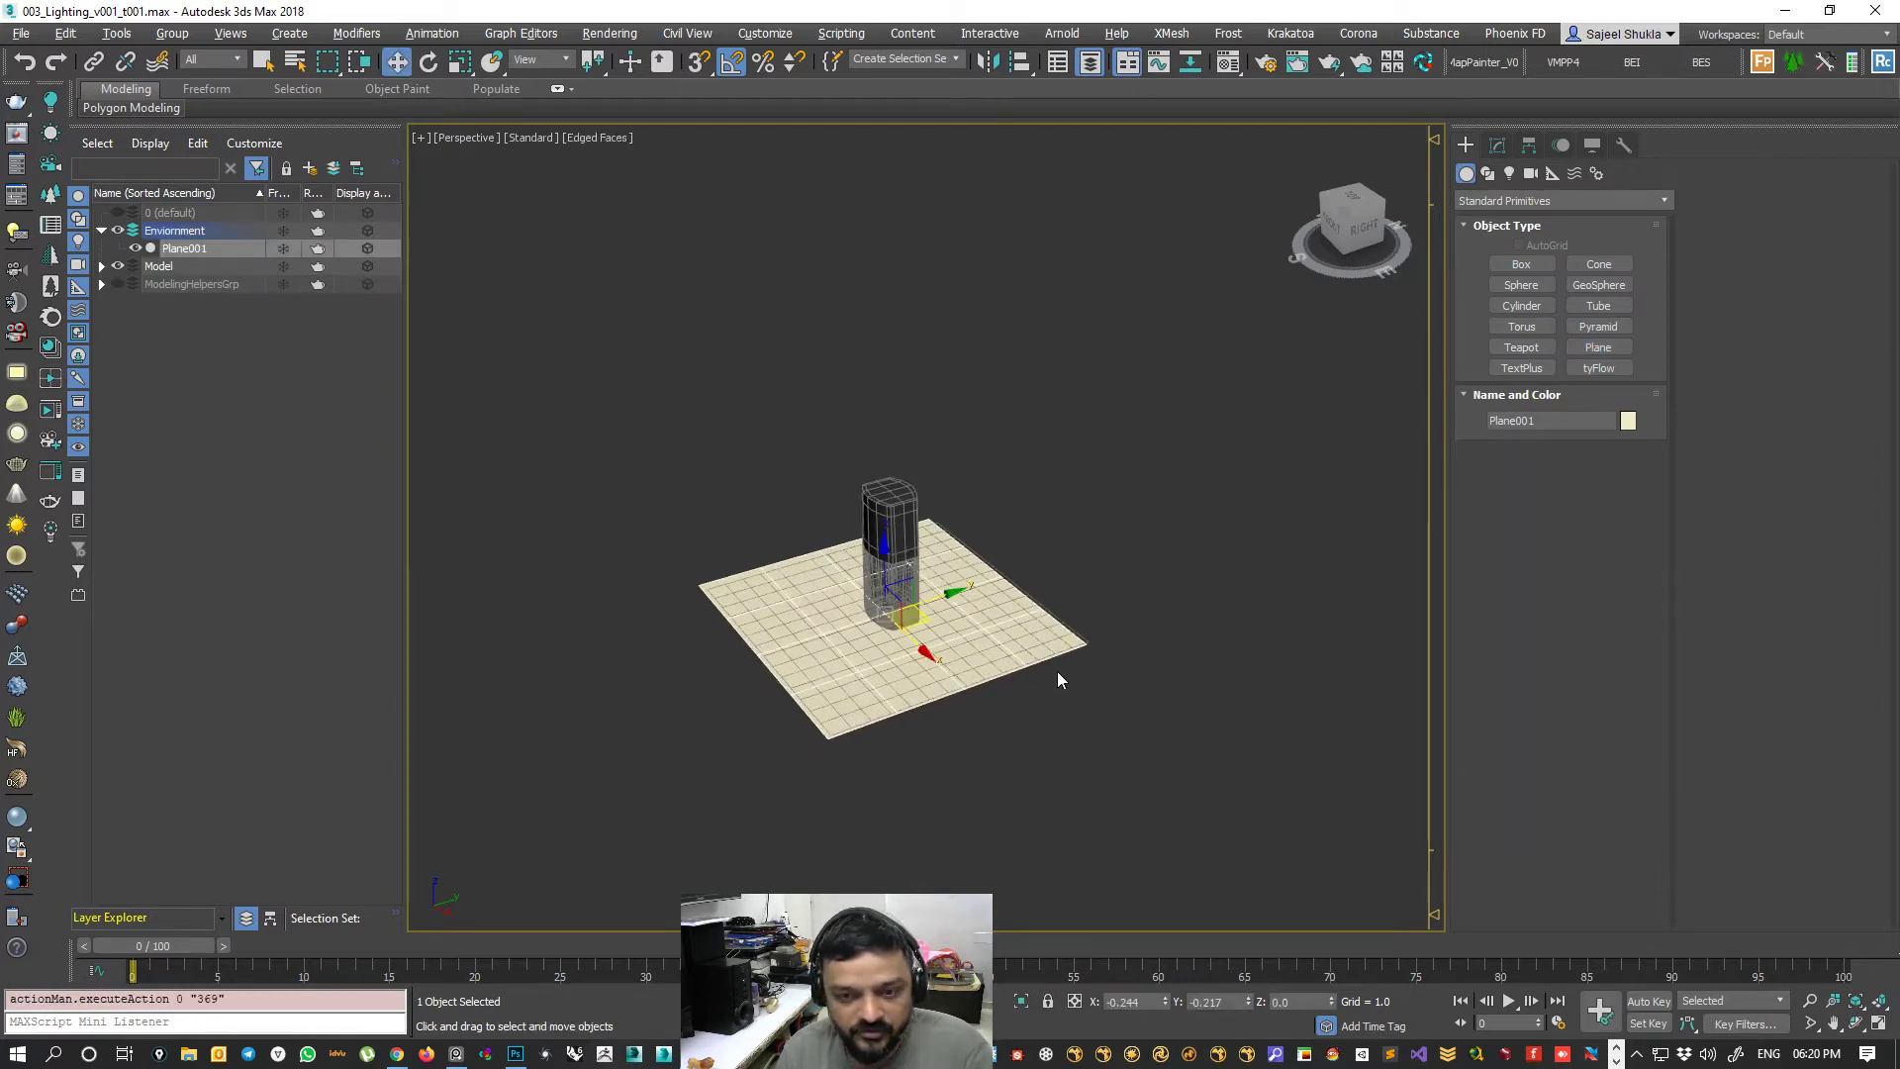
left_click(1628, 421)
left_click(942, 434)
left_click(1029, 493)
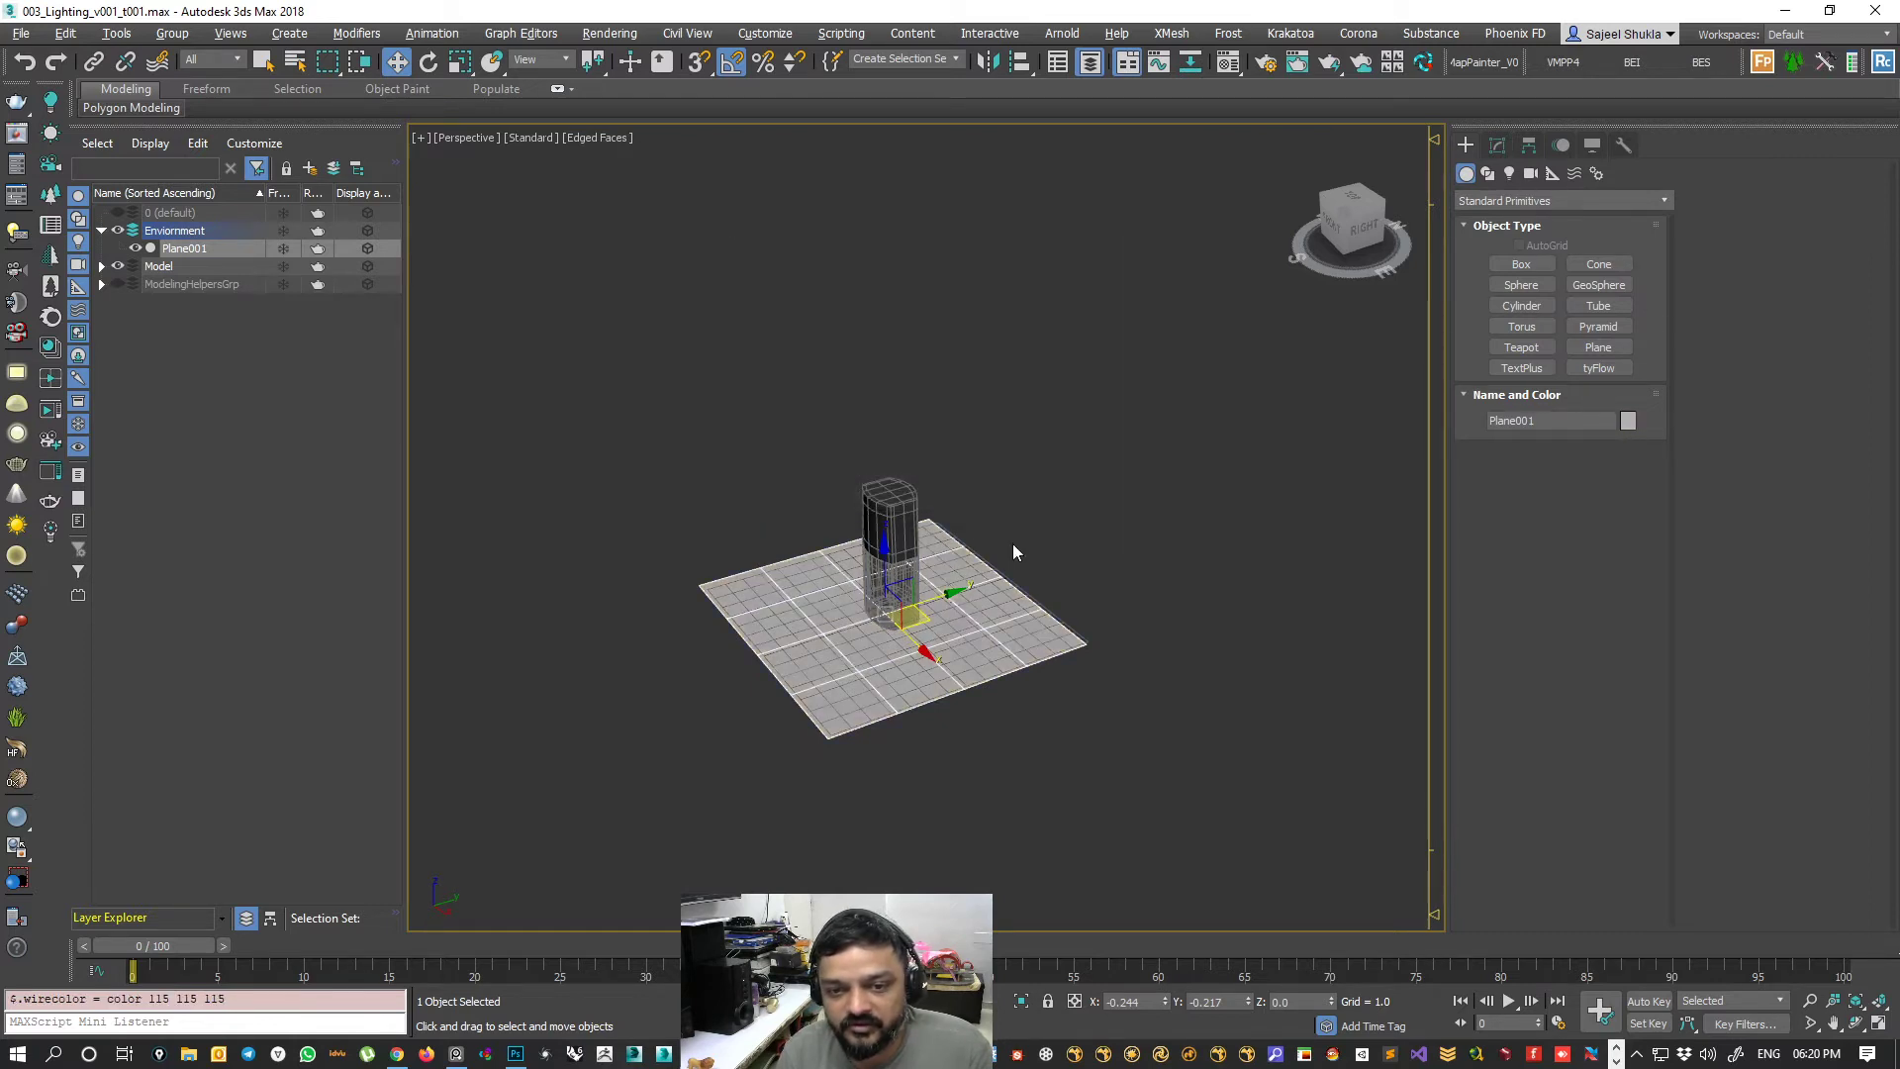
- Center the plane at the world origin by setting its X, Y and Z position to 0
left_click_drag(788, 690, 915, 683, "alt")
scroll(881, 672, "up", 4)
middle_click_drag(844, 666, 922, 705, "alt")
key("w")
double_click(1128, 1001)
type("0")
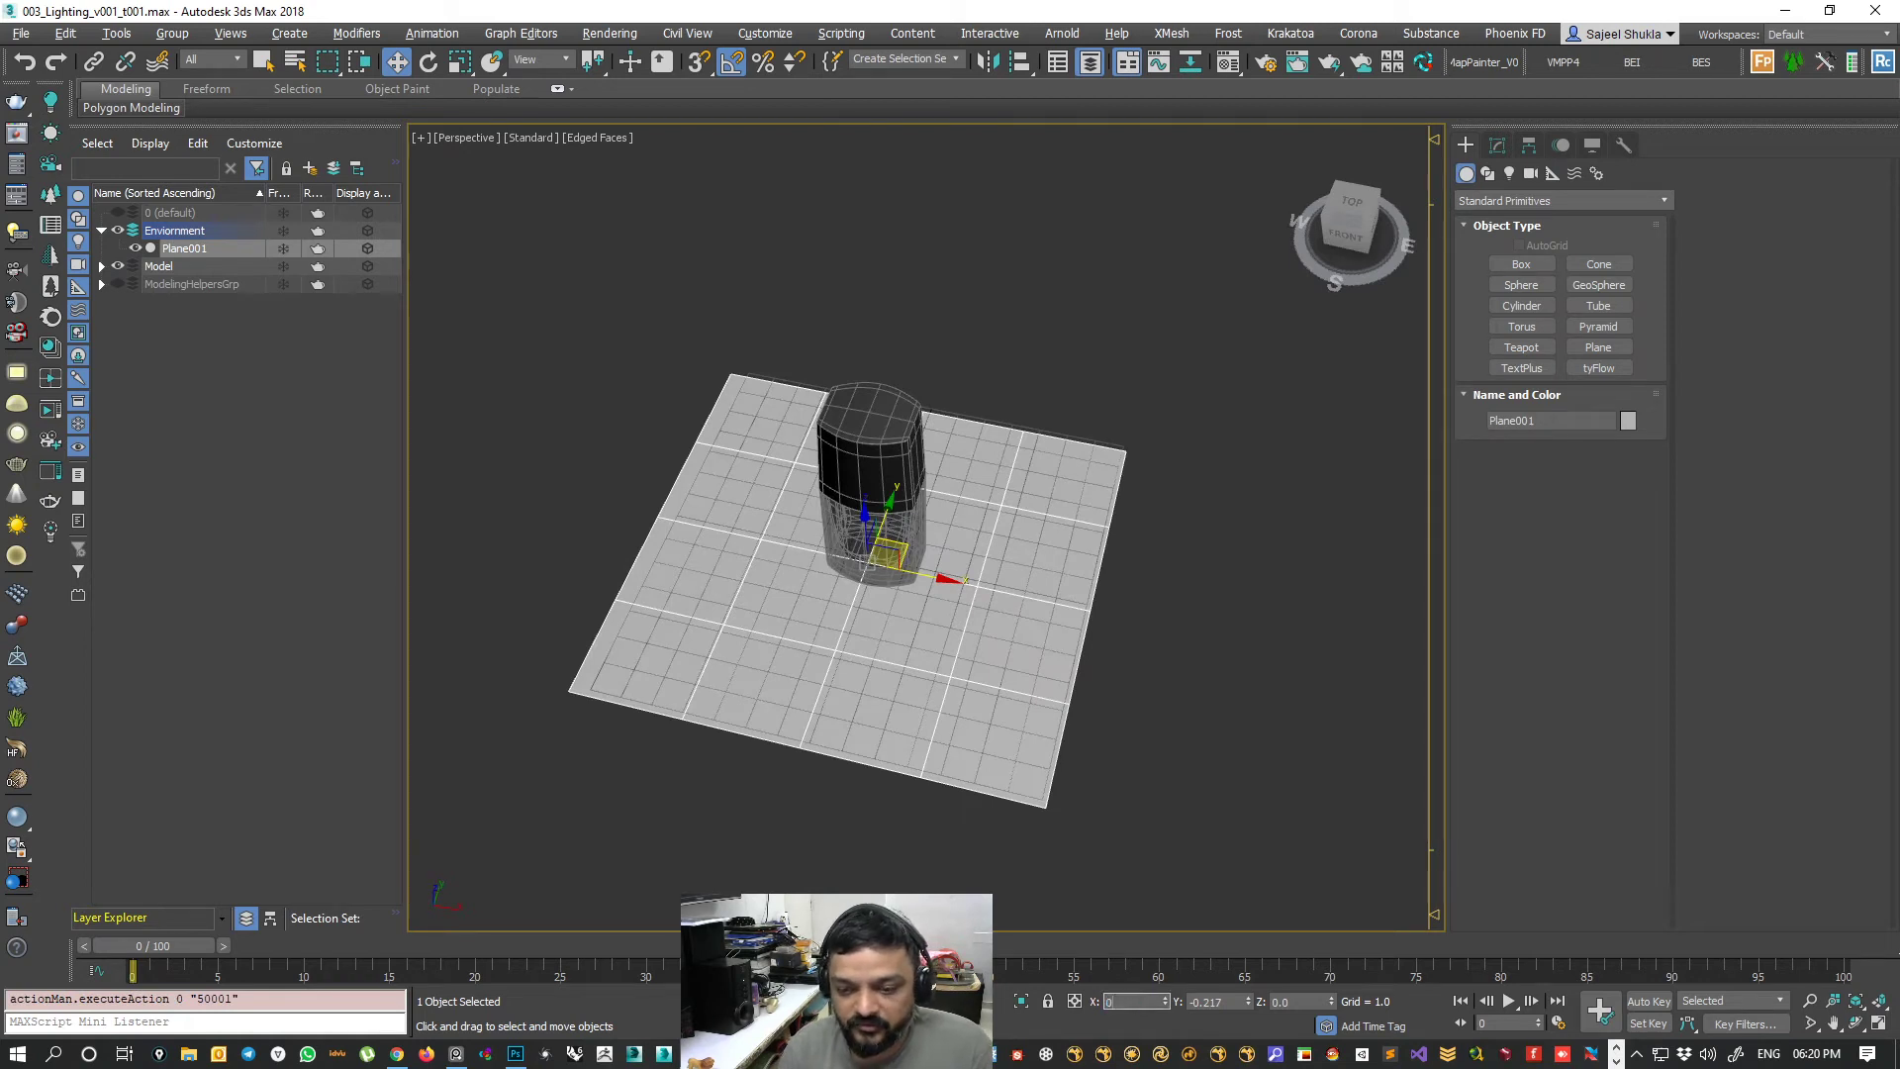
key("Tab")
type("0")
key("Tab")
type("0")
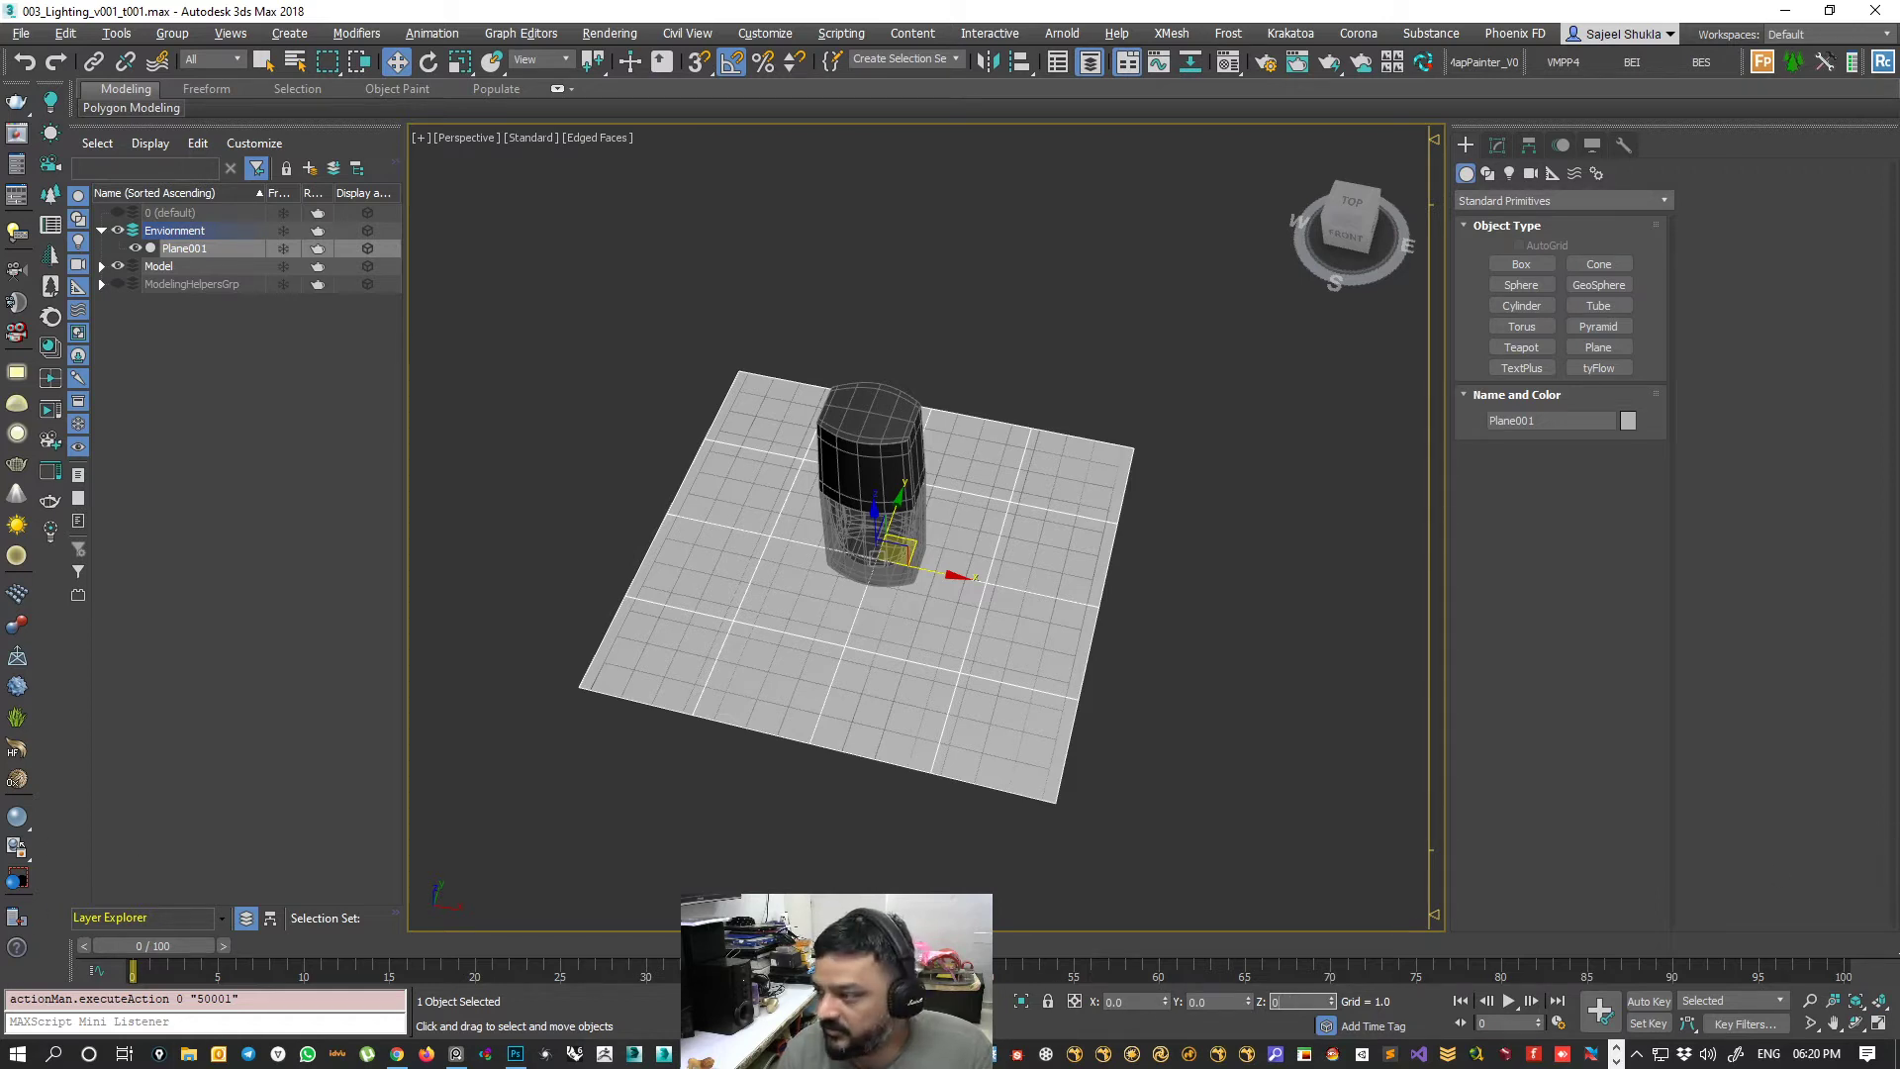
key("Return")
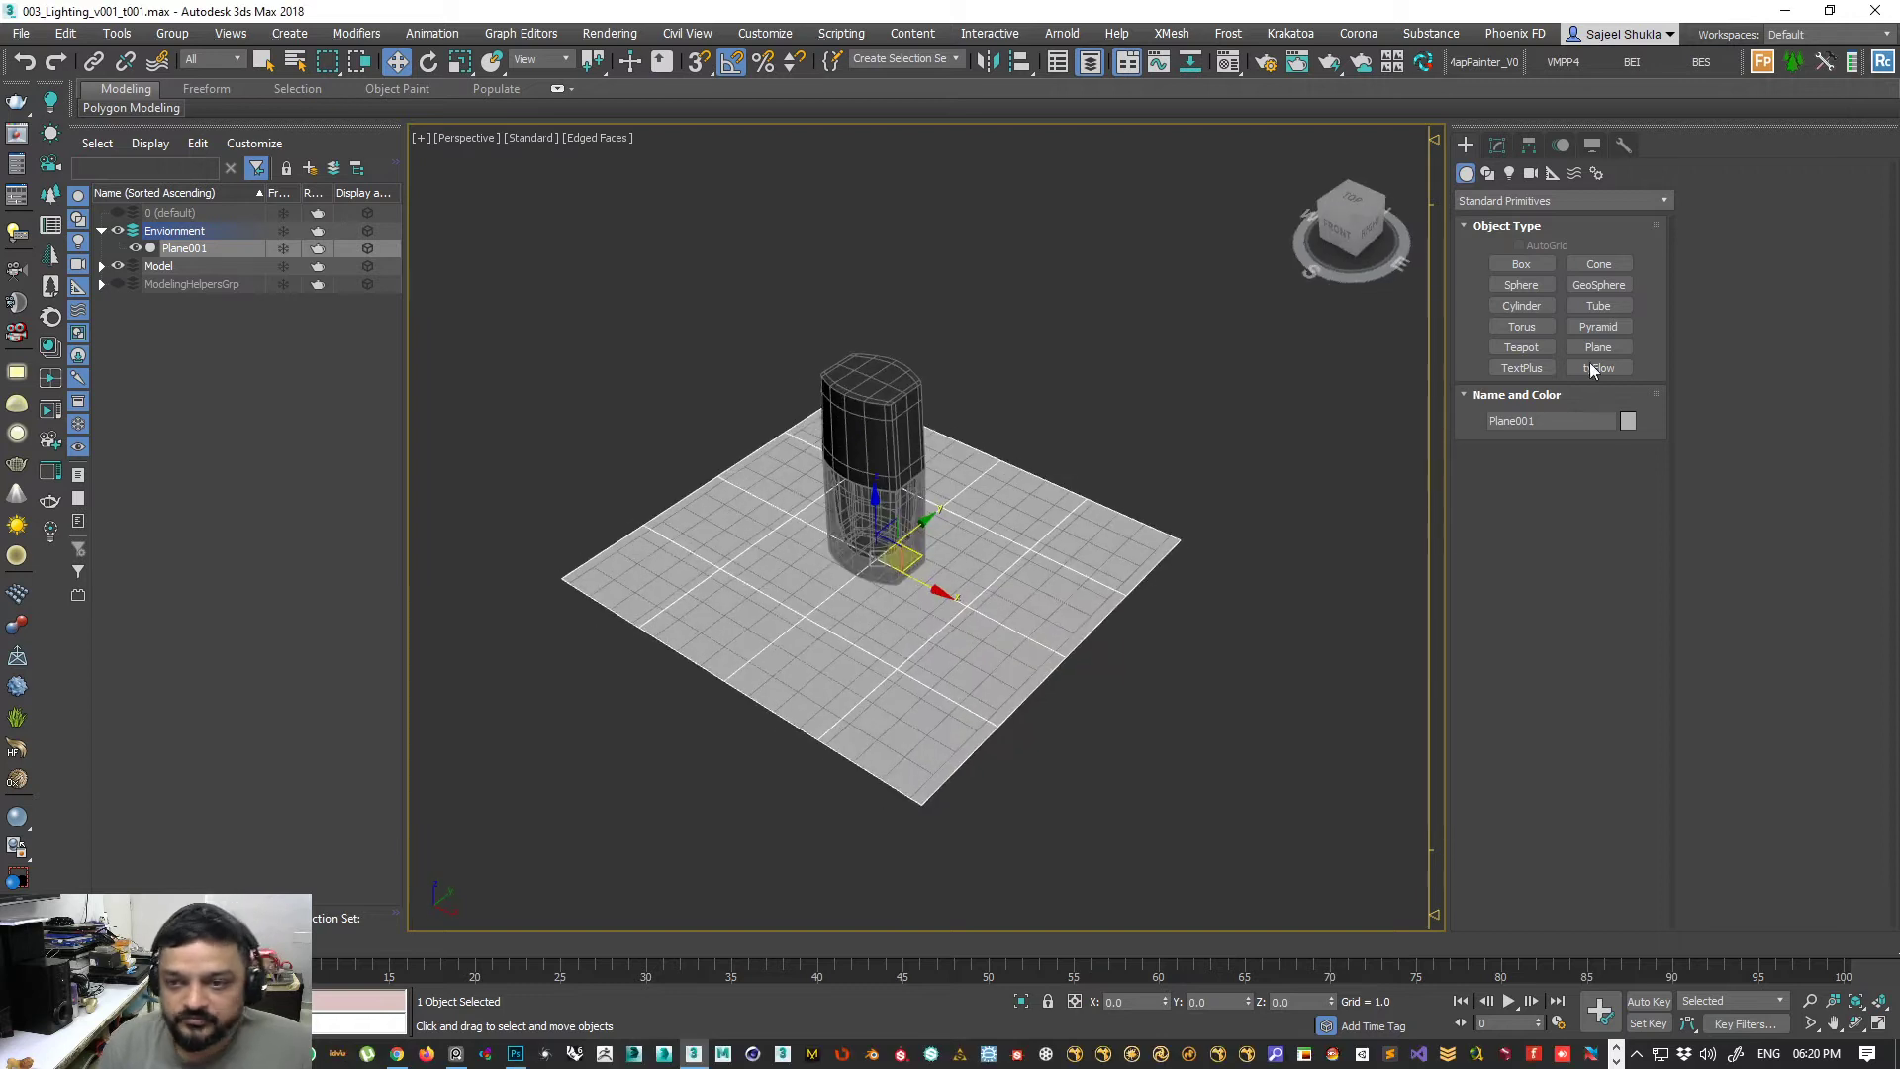
- Reduce the plane's length and width segments to 1 and reset its Y position to 0 after a trial shift
left_click(1497, 146)
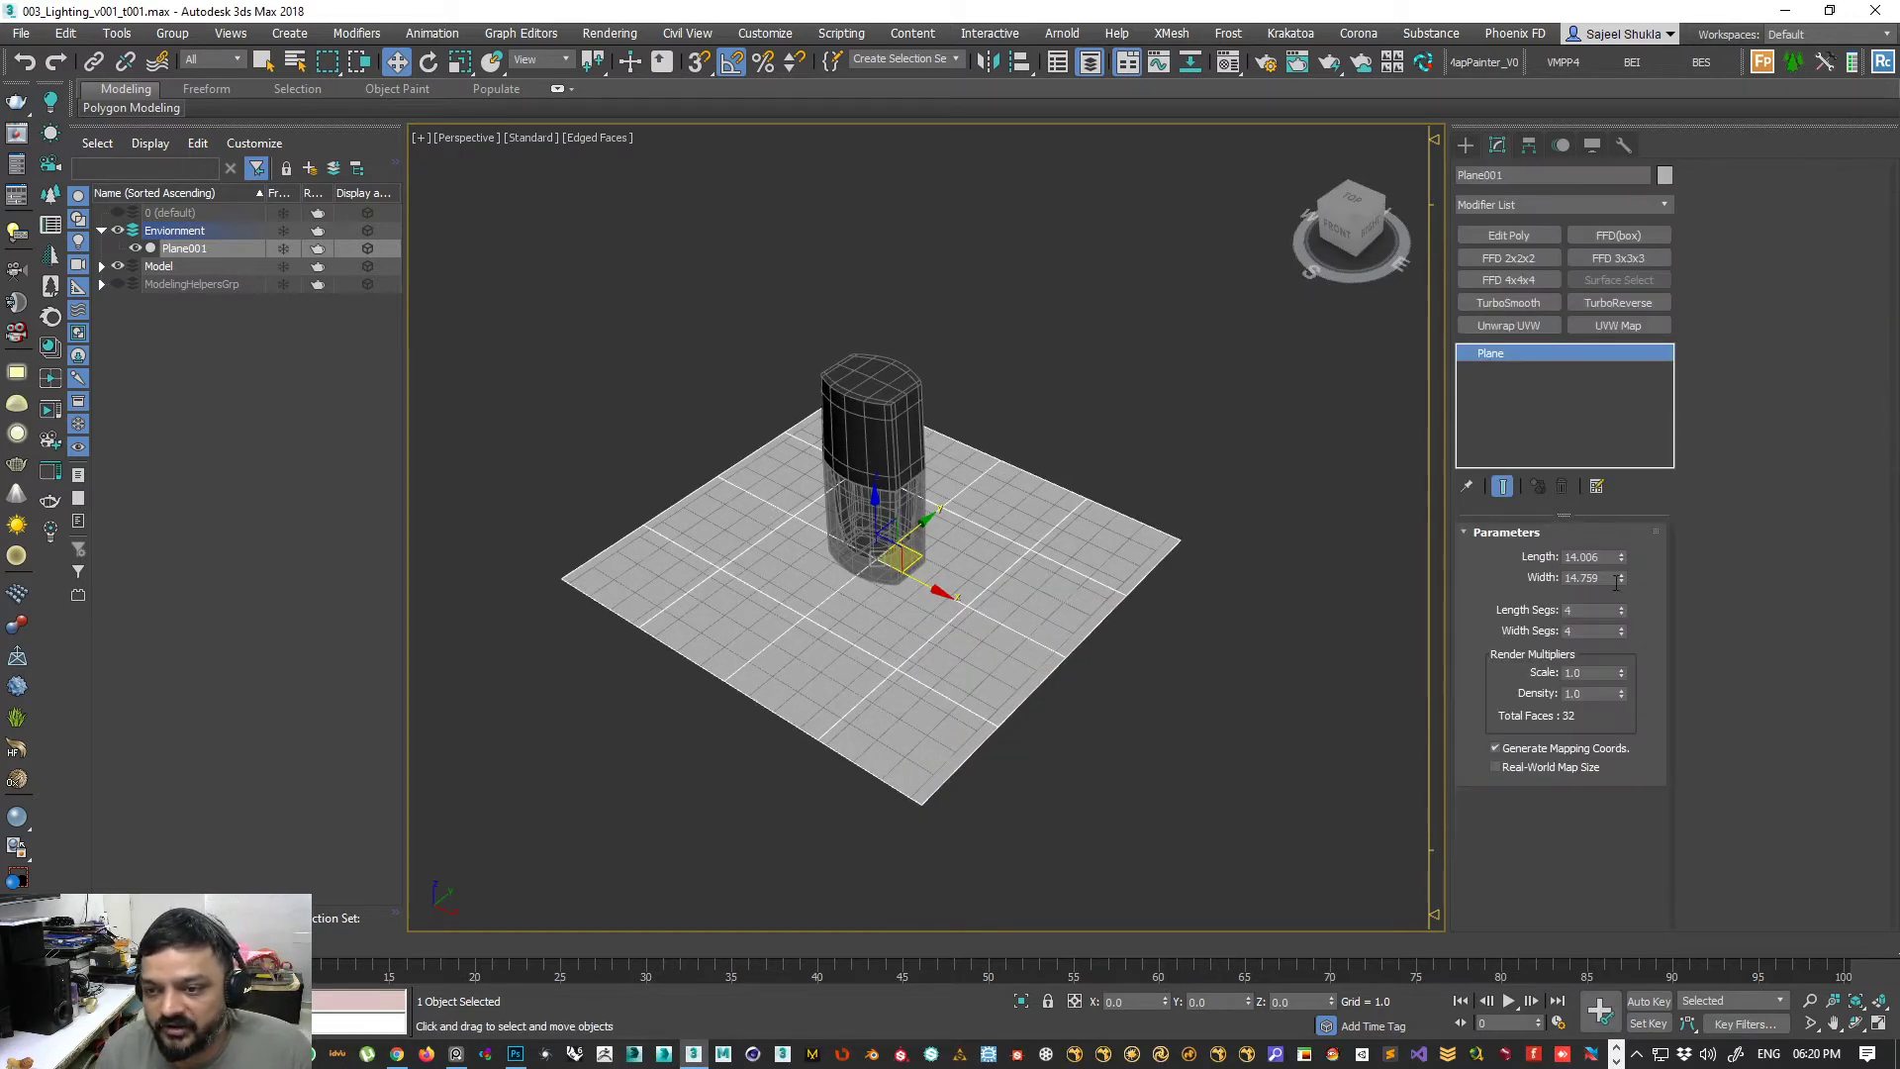
right_click(1623, 613)
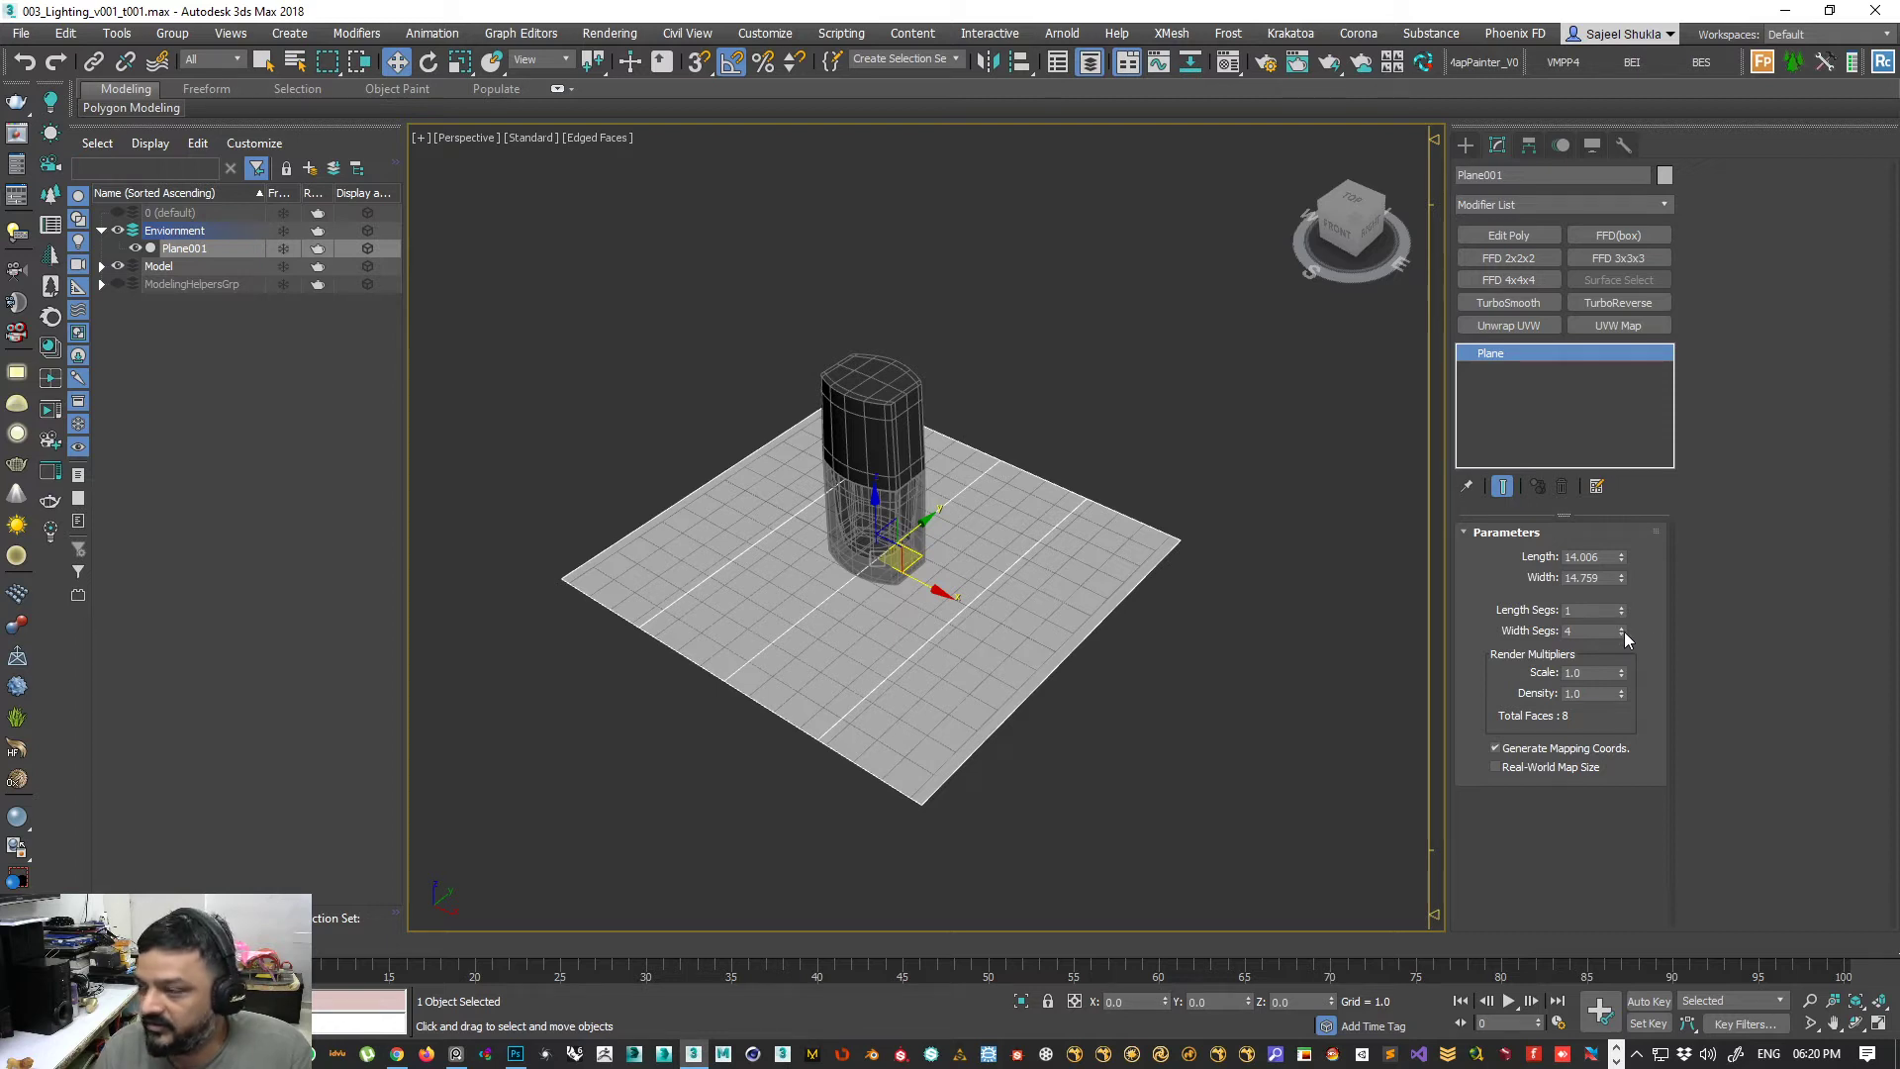
right_click(1622, 633)
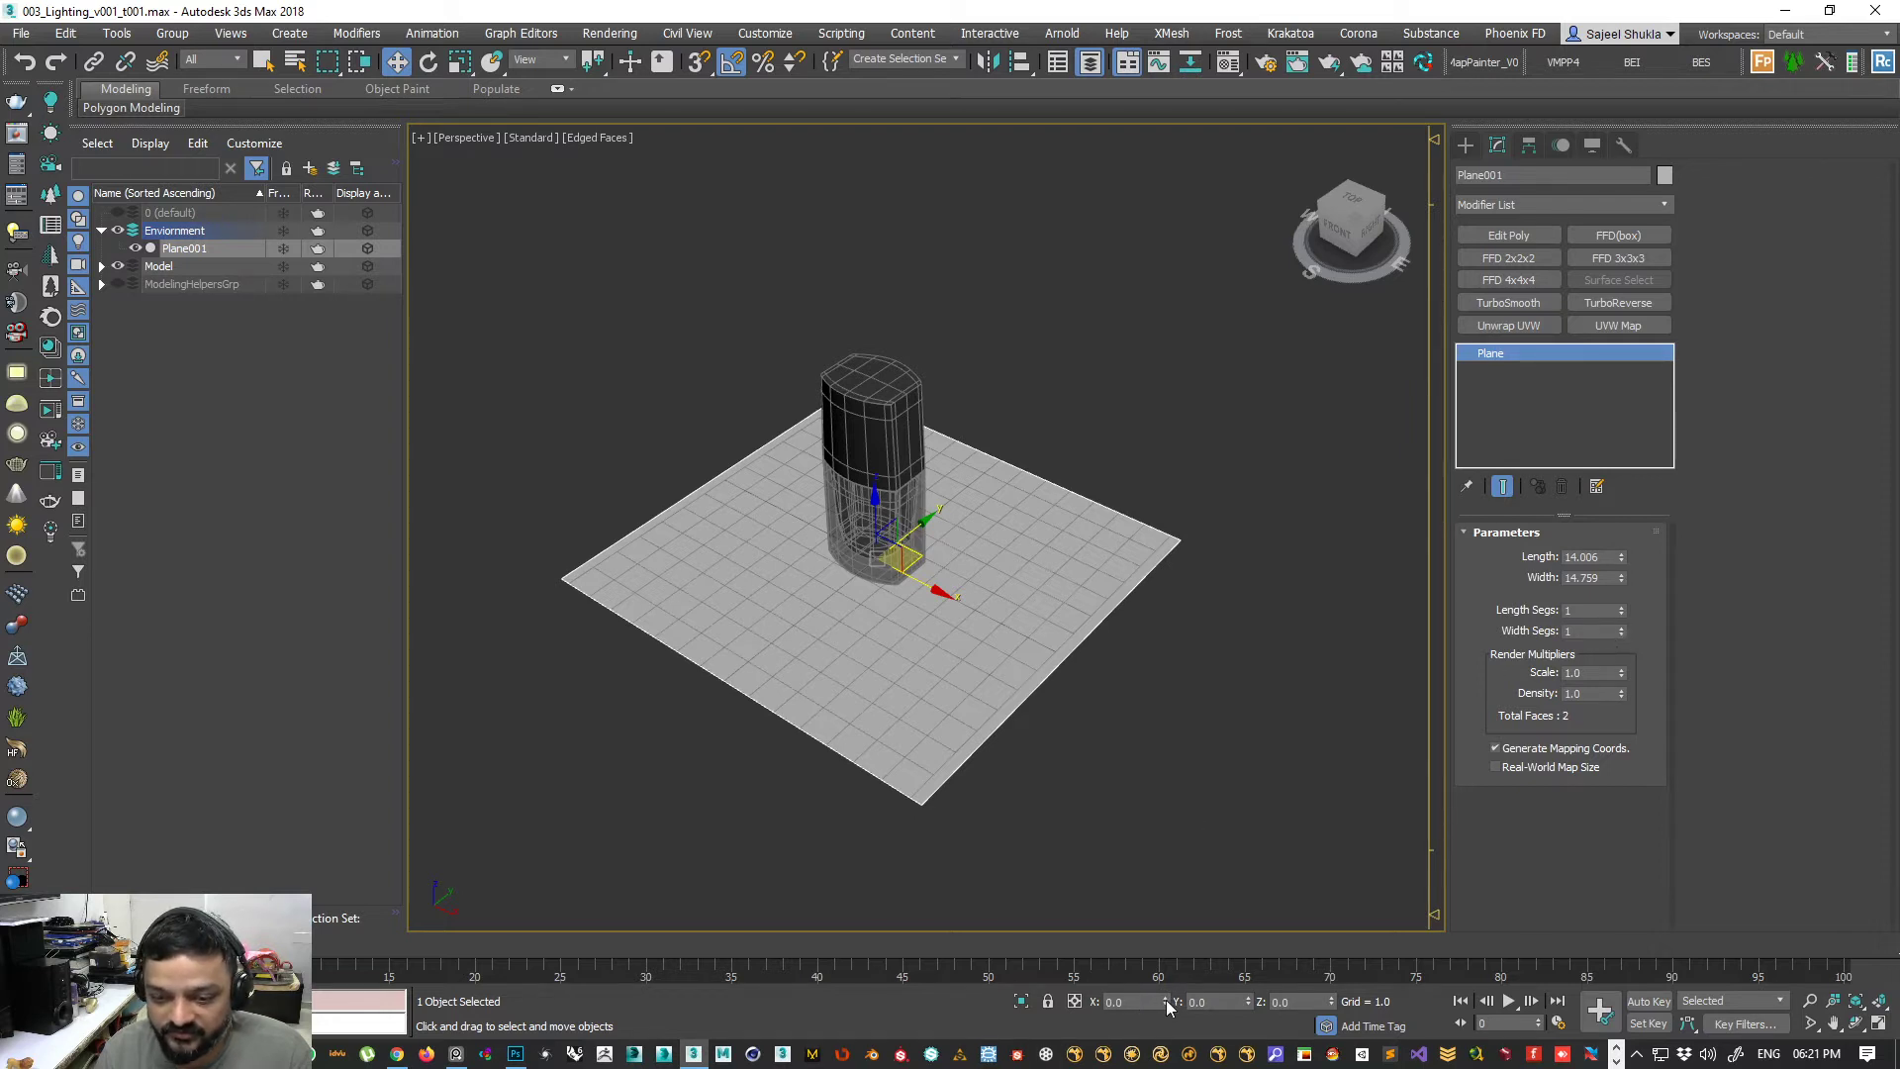
mouse_move(1248, 1002)
left_mouse_down()
mouse_move(1260, 870)
mouse_move(1262, 1005)
left_mouse_up()
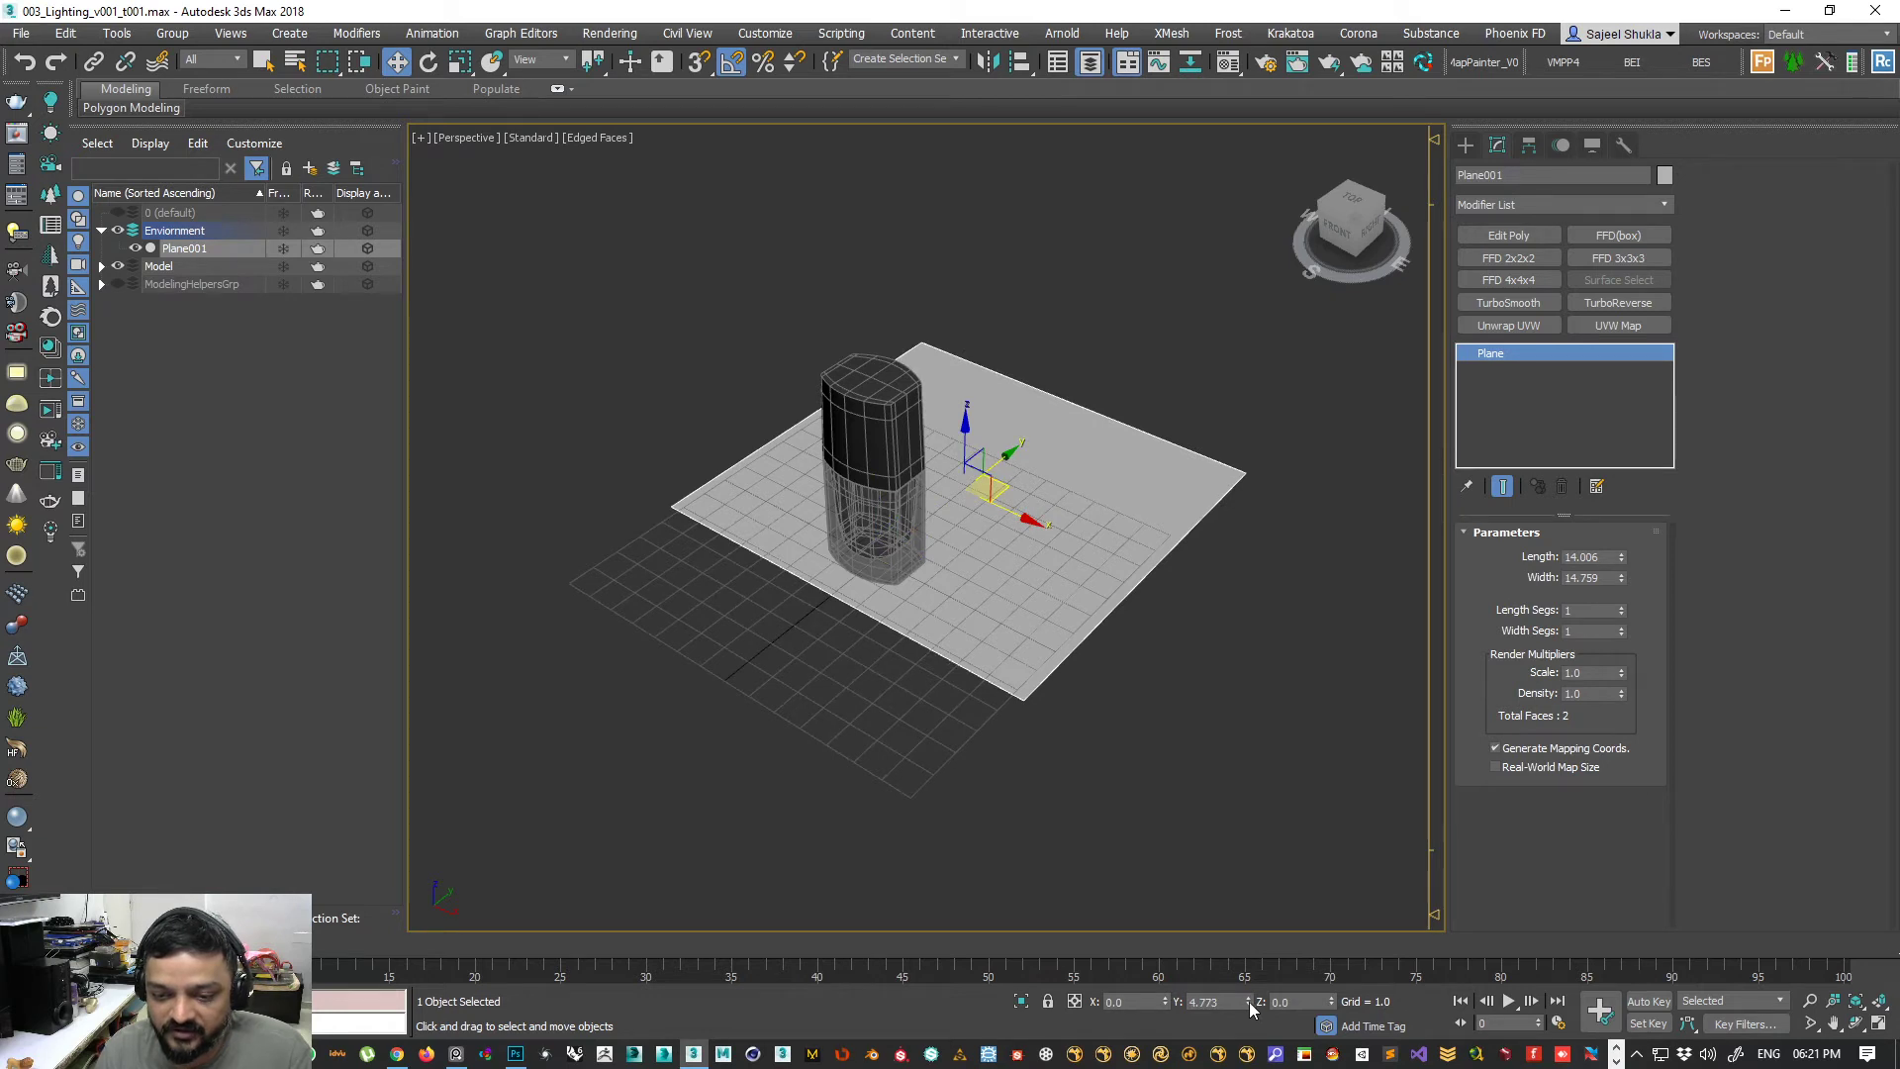
right_click(1249, 1002)
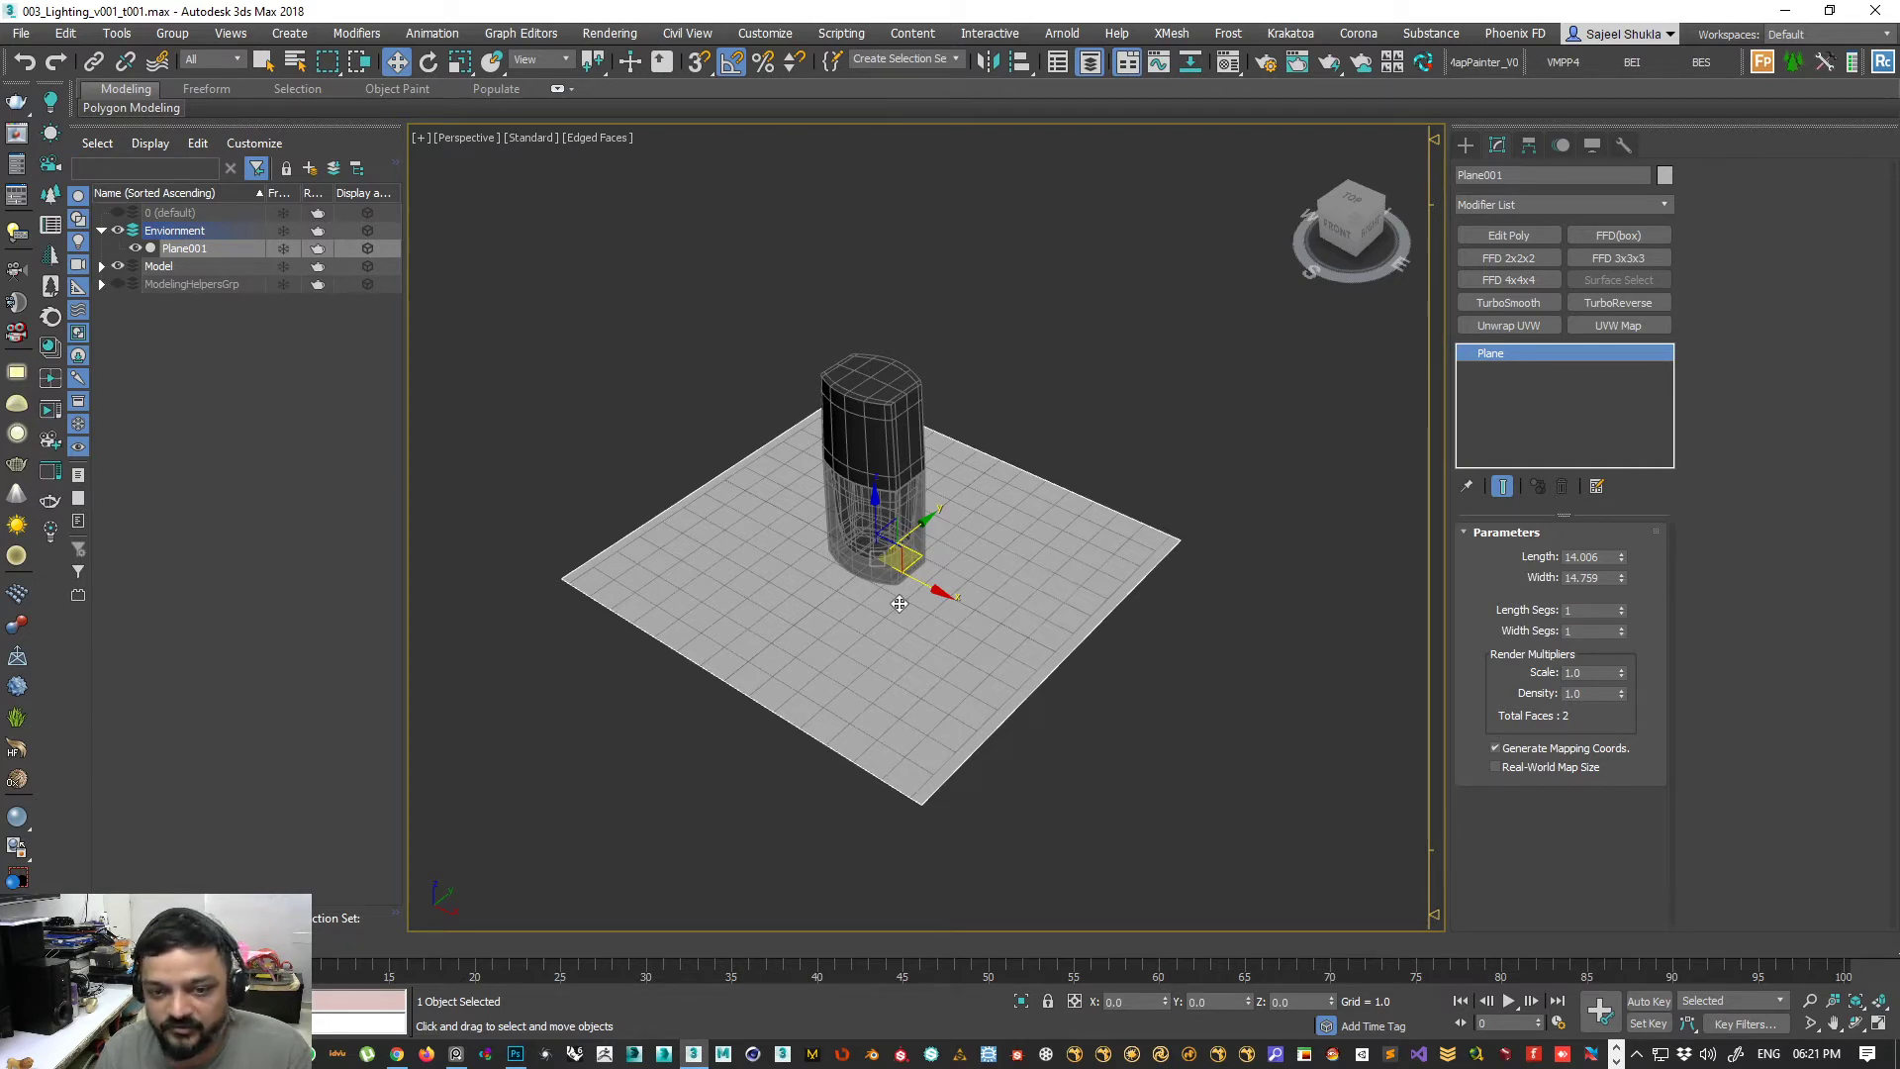
- Toggle the wireframe and edged faces display modes, leaving the Perspective view in default shading without edges
scroll(1083, 618, "up", 1)
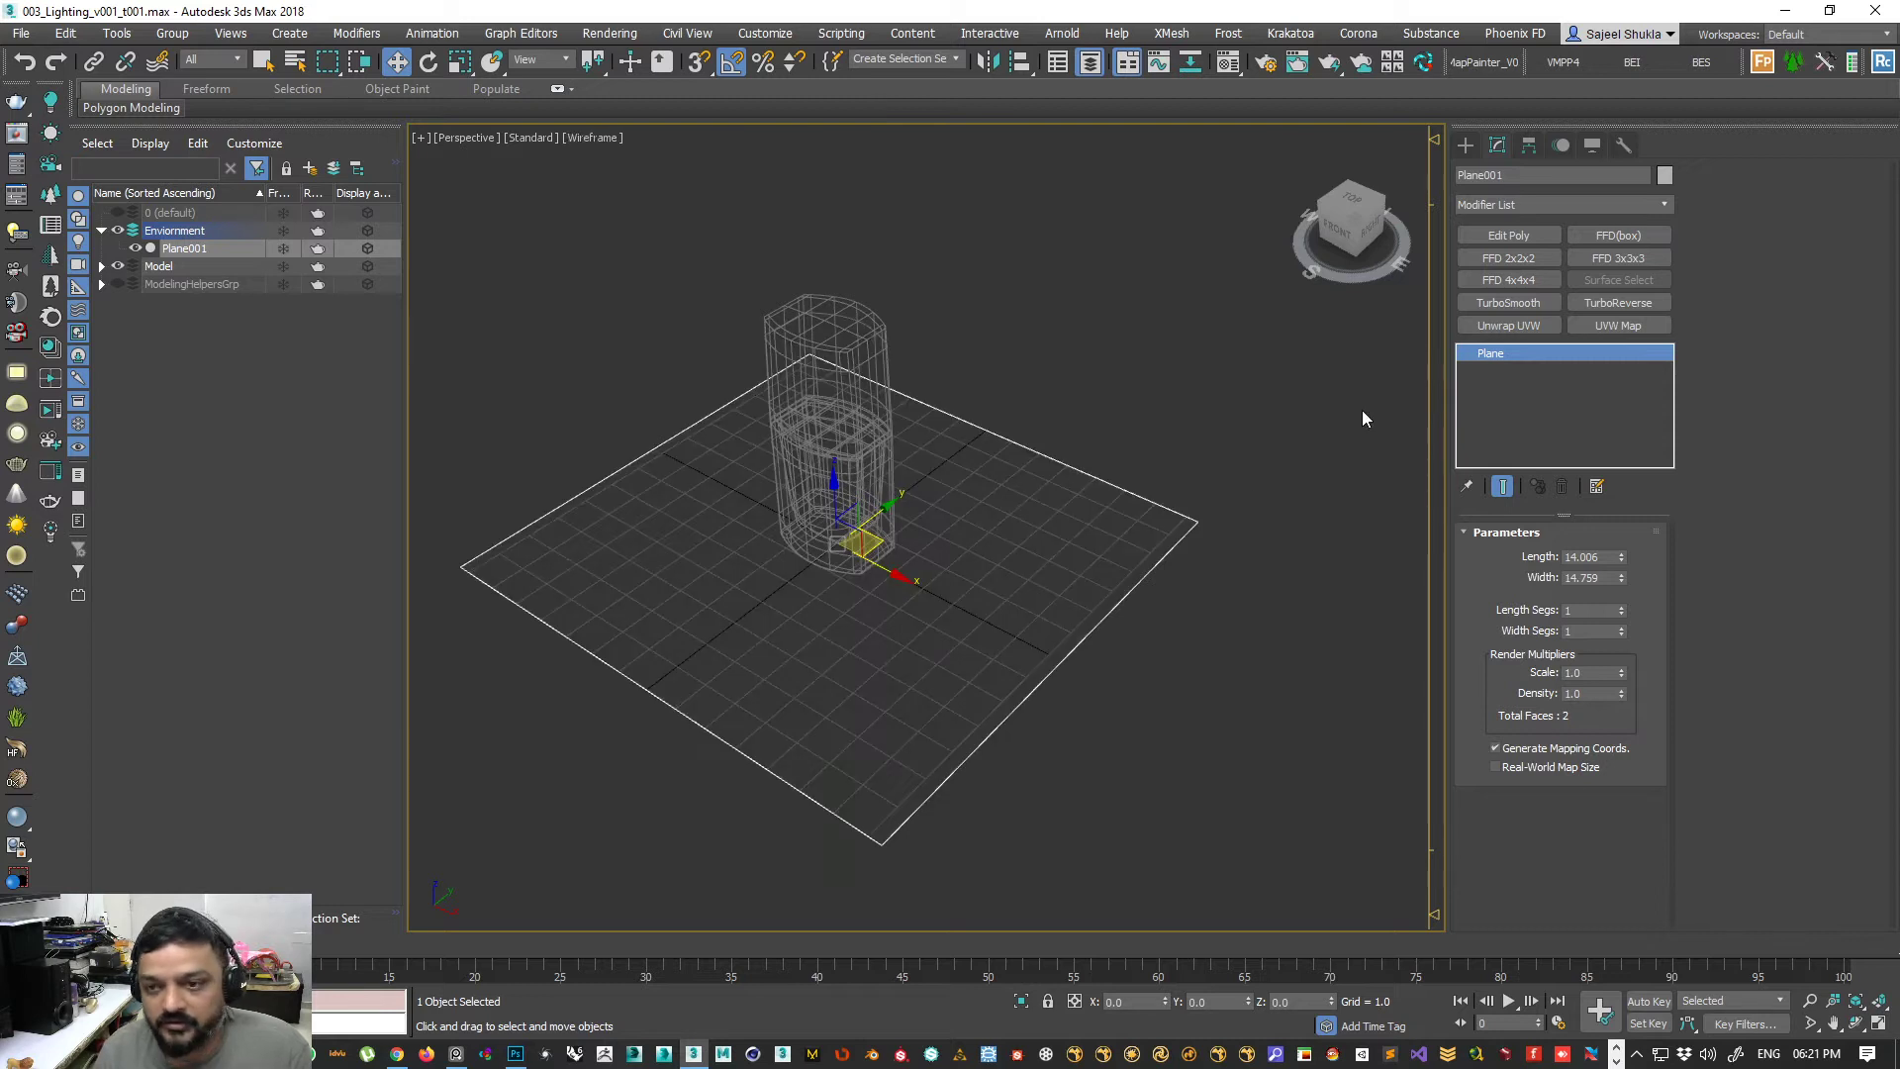
key("F3")
key("F3")
key("F3")
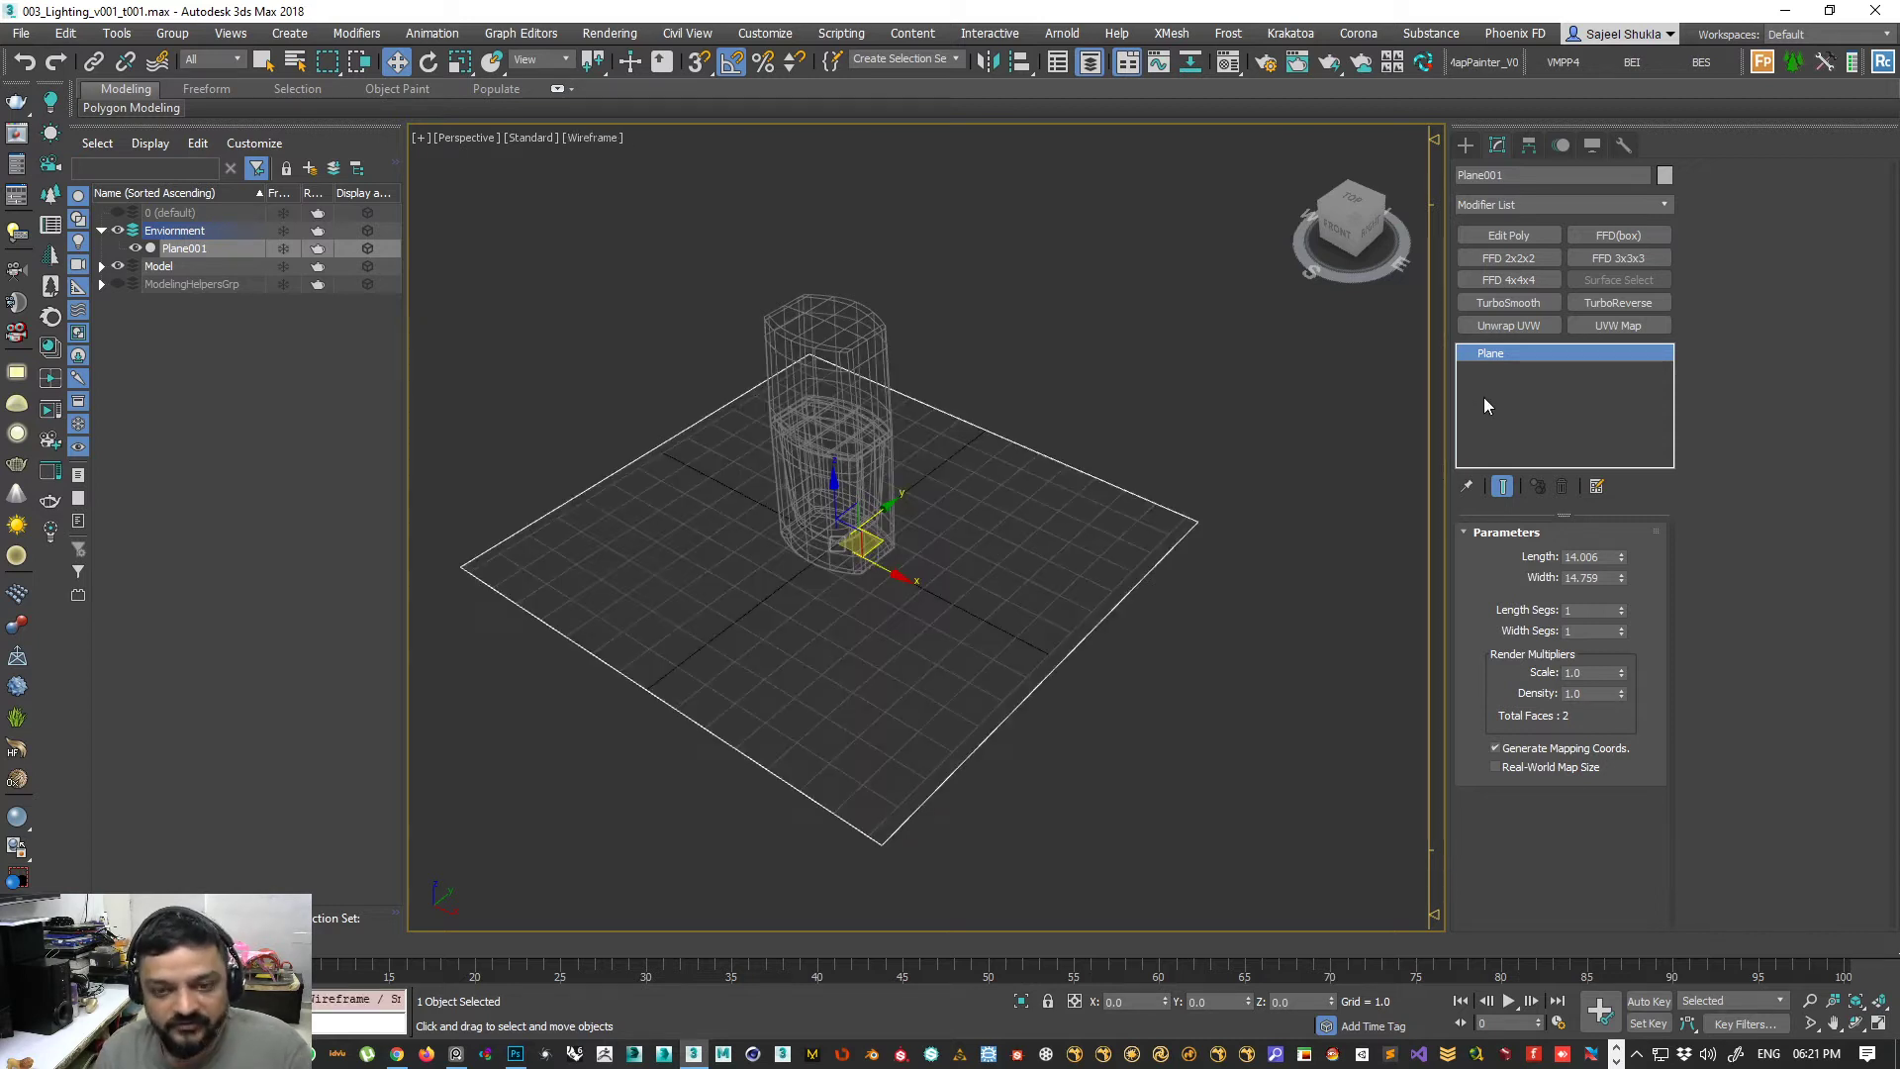
key("F3")
key("F3")
key("F4")
key("F4")
key("F4")
key("F4")
key("F4")
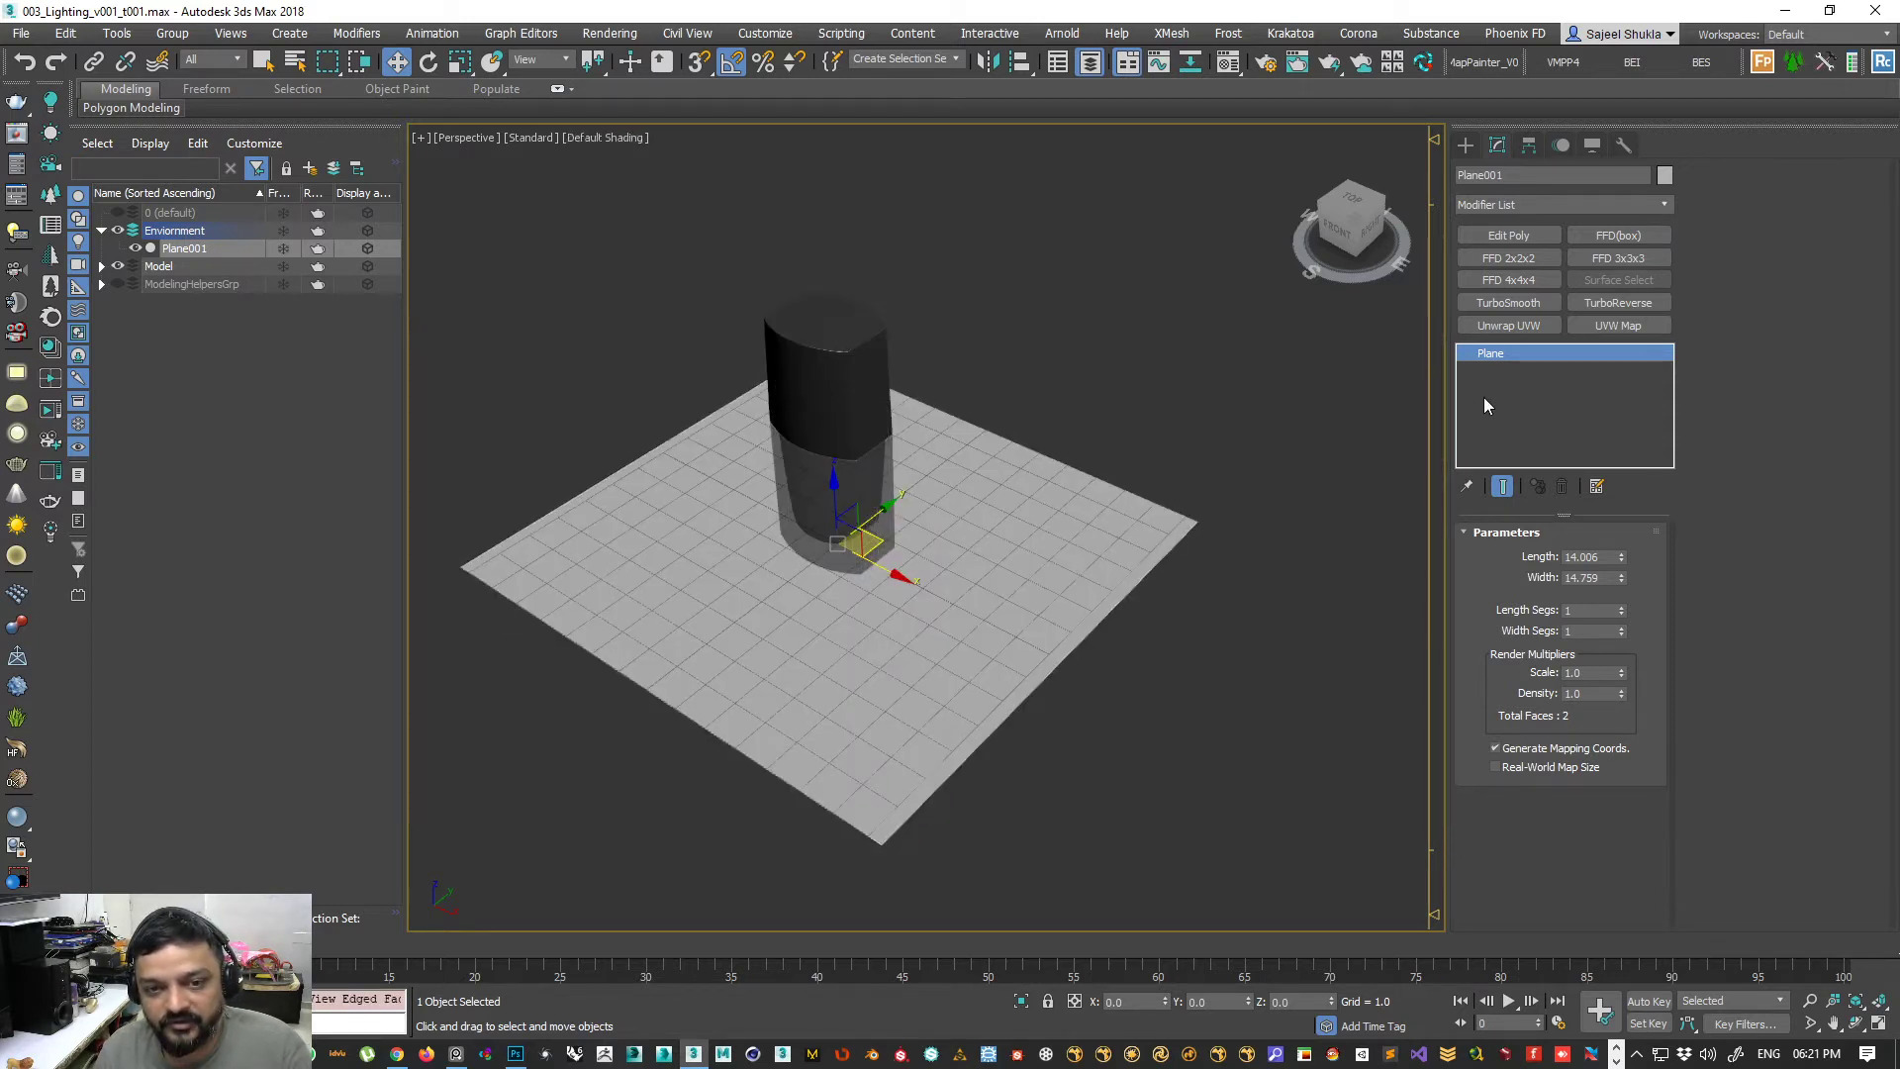
key("F4")
key("F4")
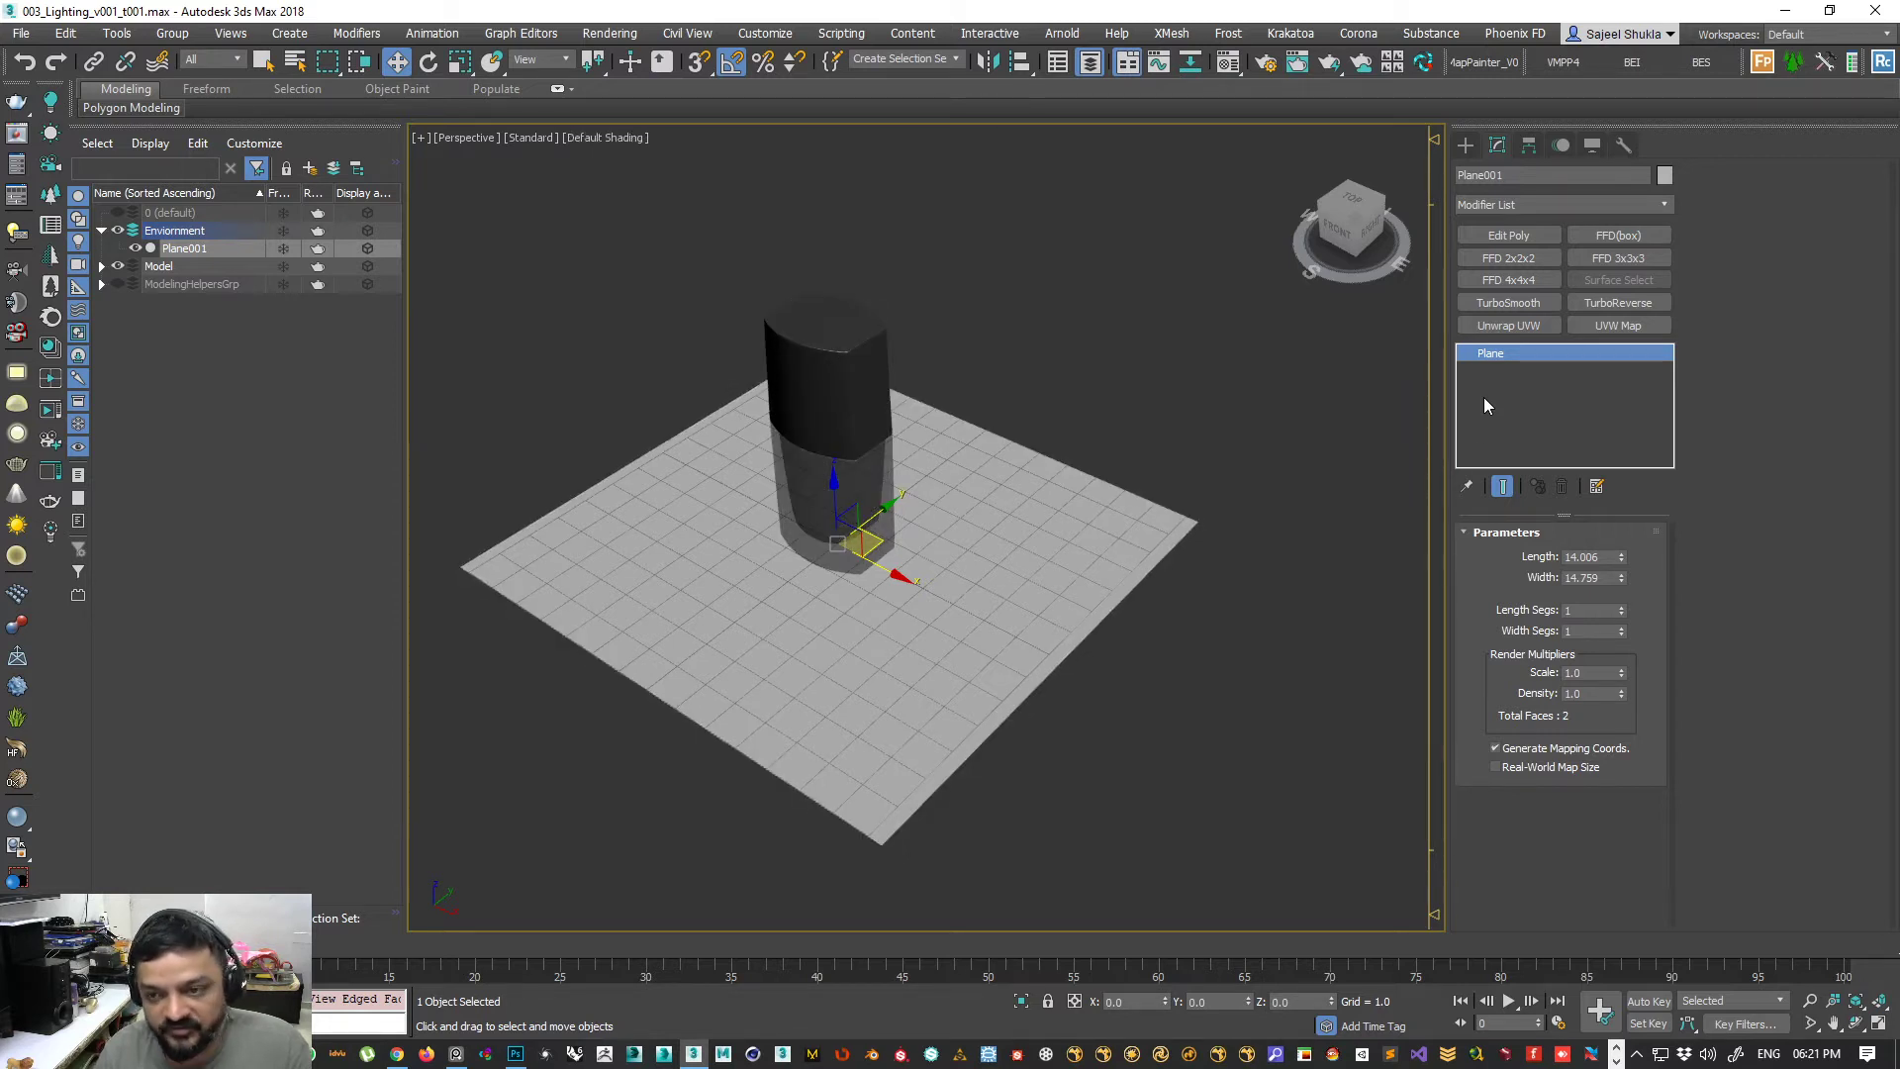
- Convert the plane to an Editable Poly and activate polygon sub-object selection
right_click(1494, 406)
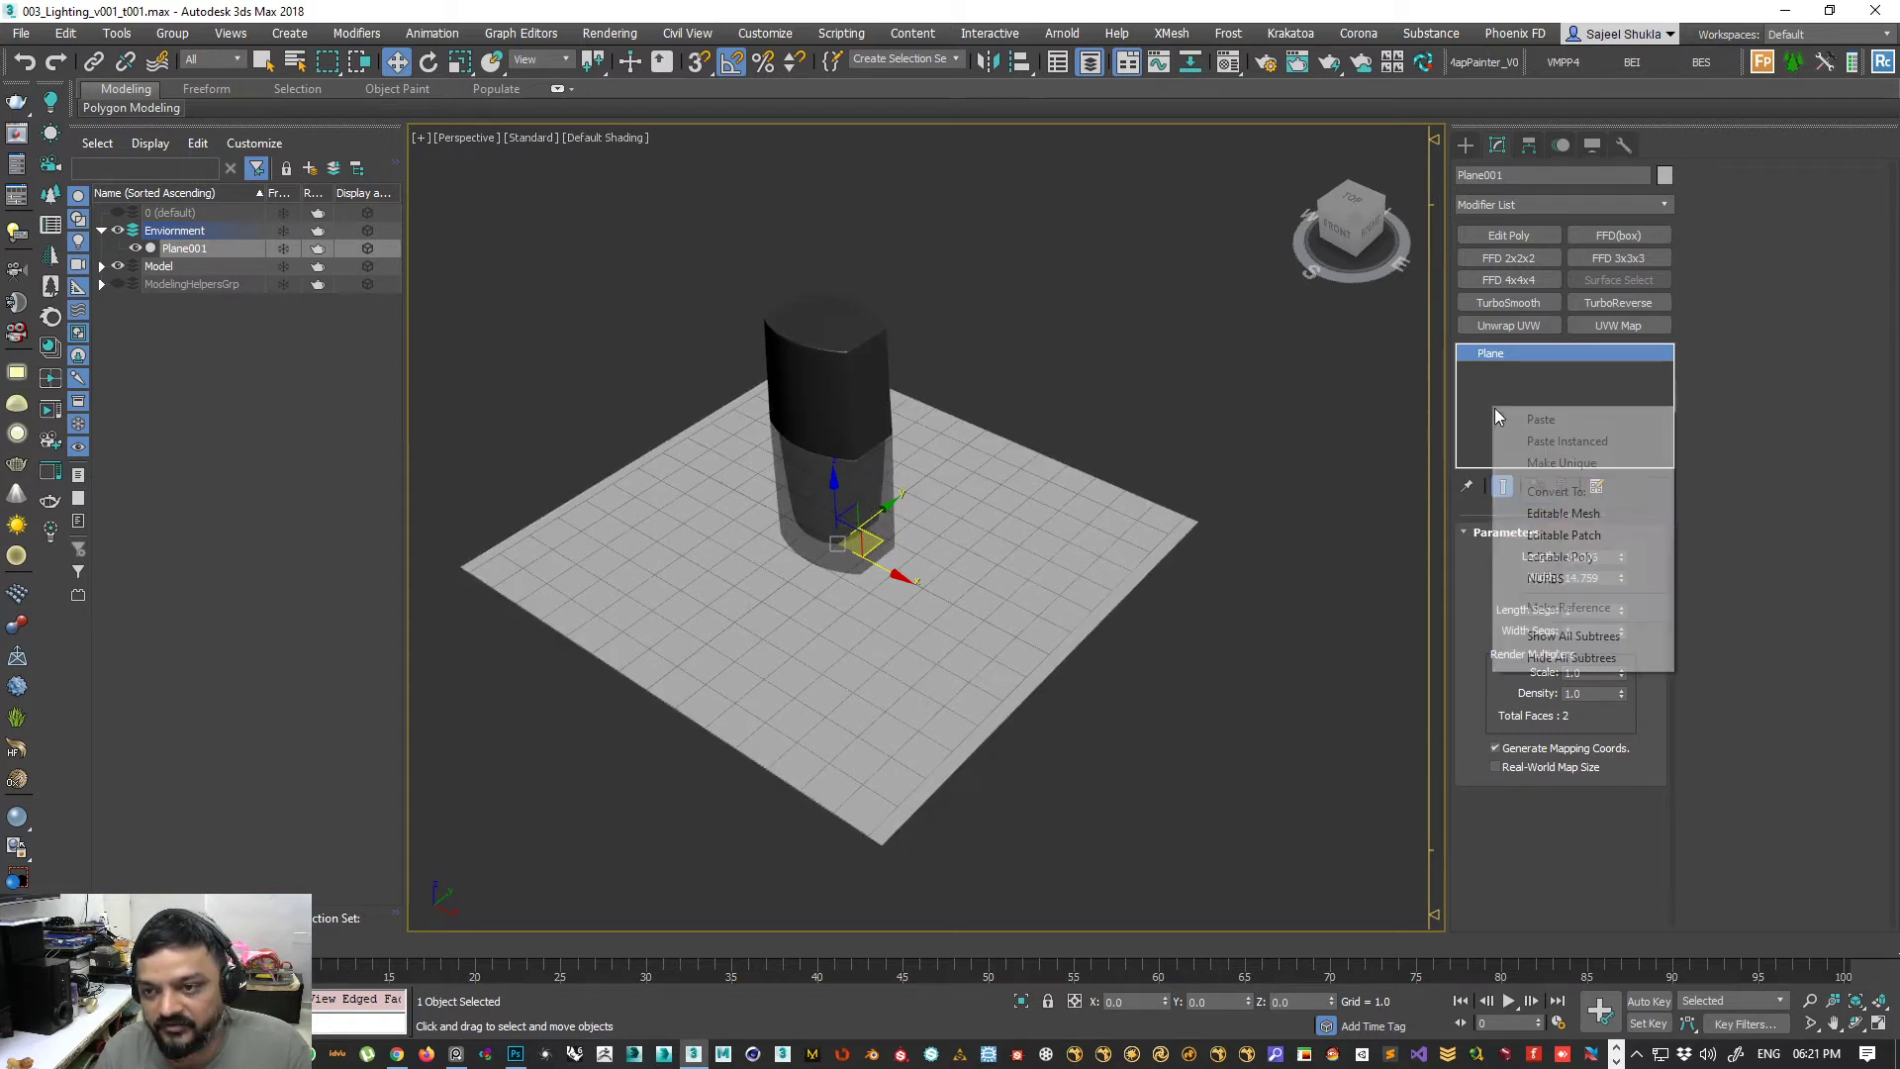
left_click(1569, 555)
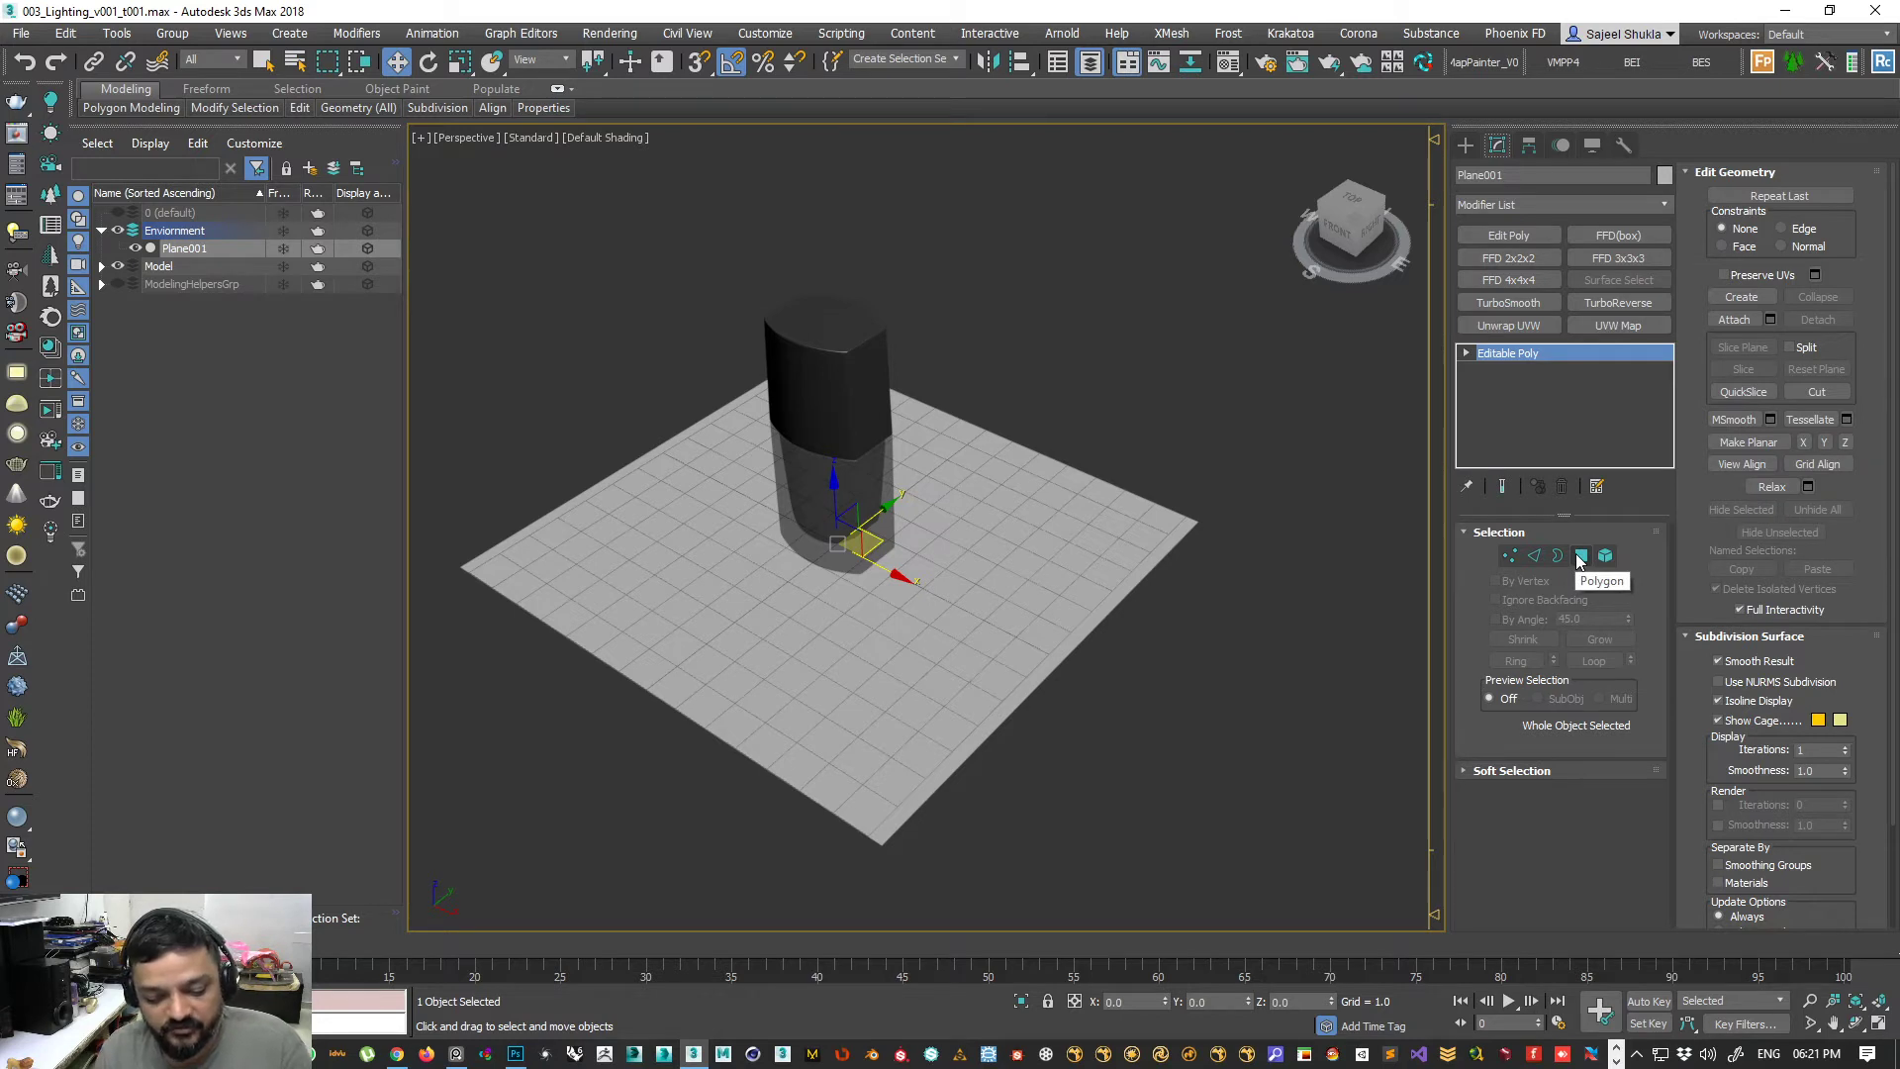
left_click(1580, 557)
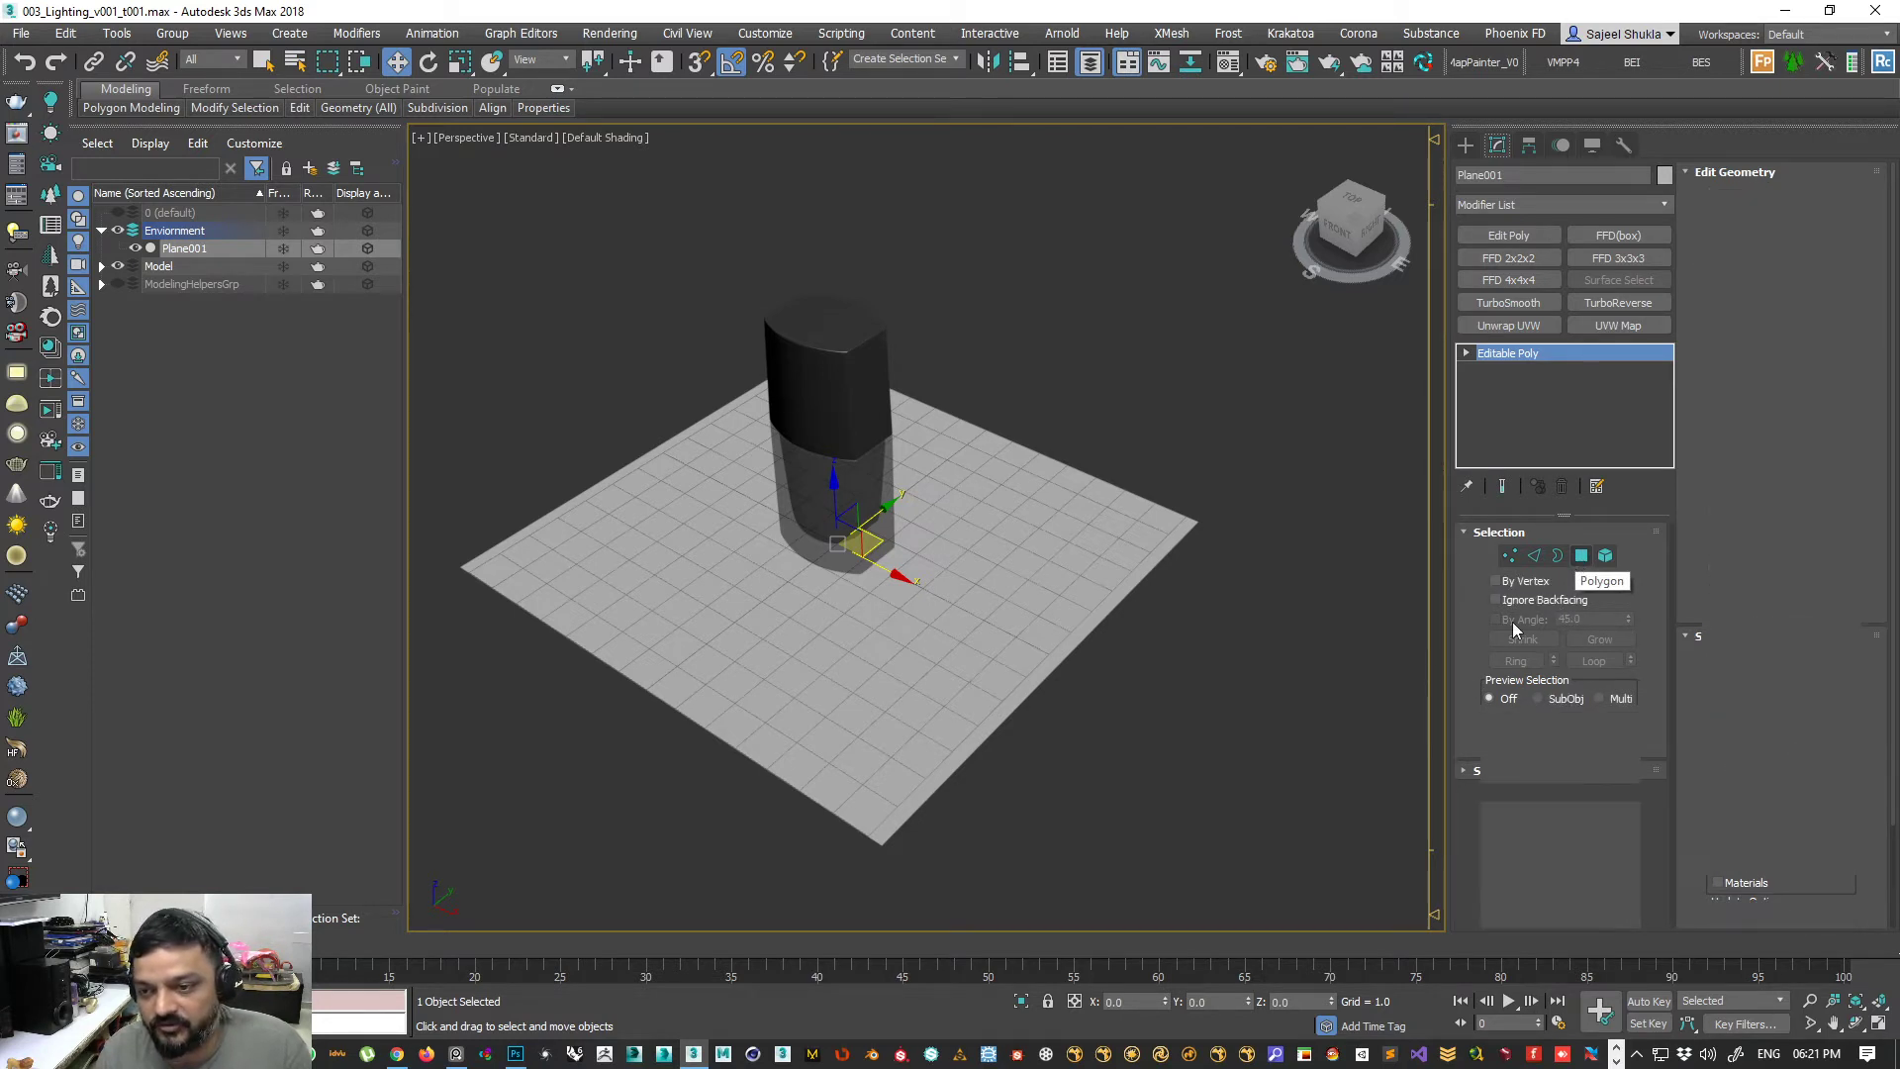
- Select the plane's polygon and toggle selected-face shading between red outline and filled red while viewing it up close
left_click(1581, 560)
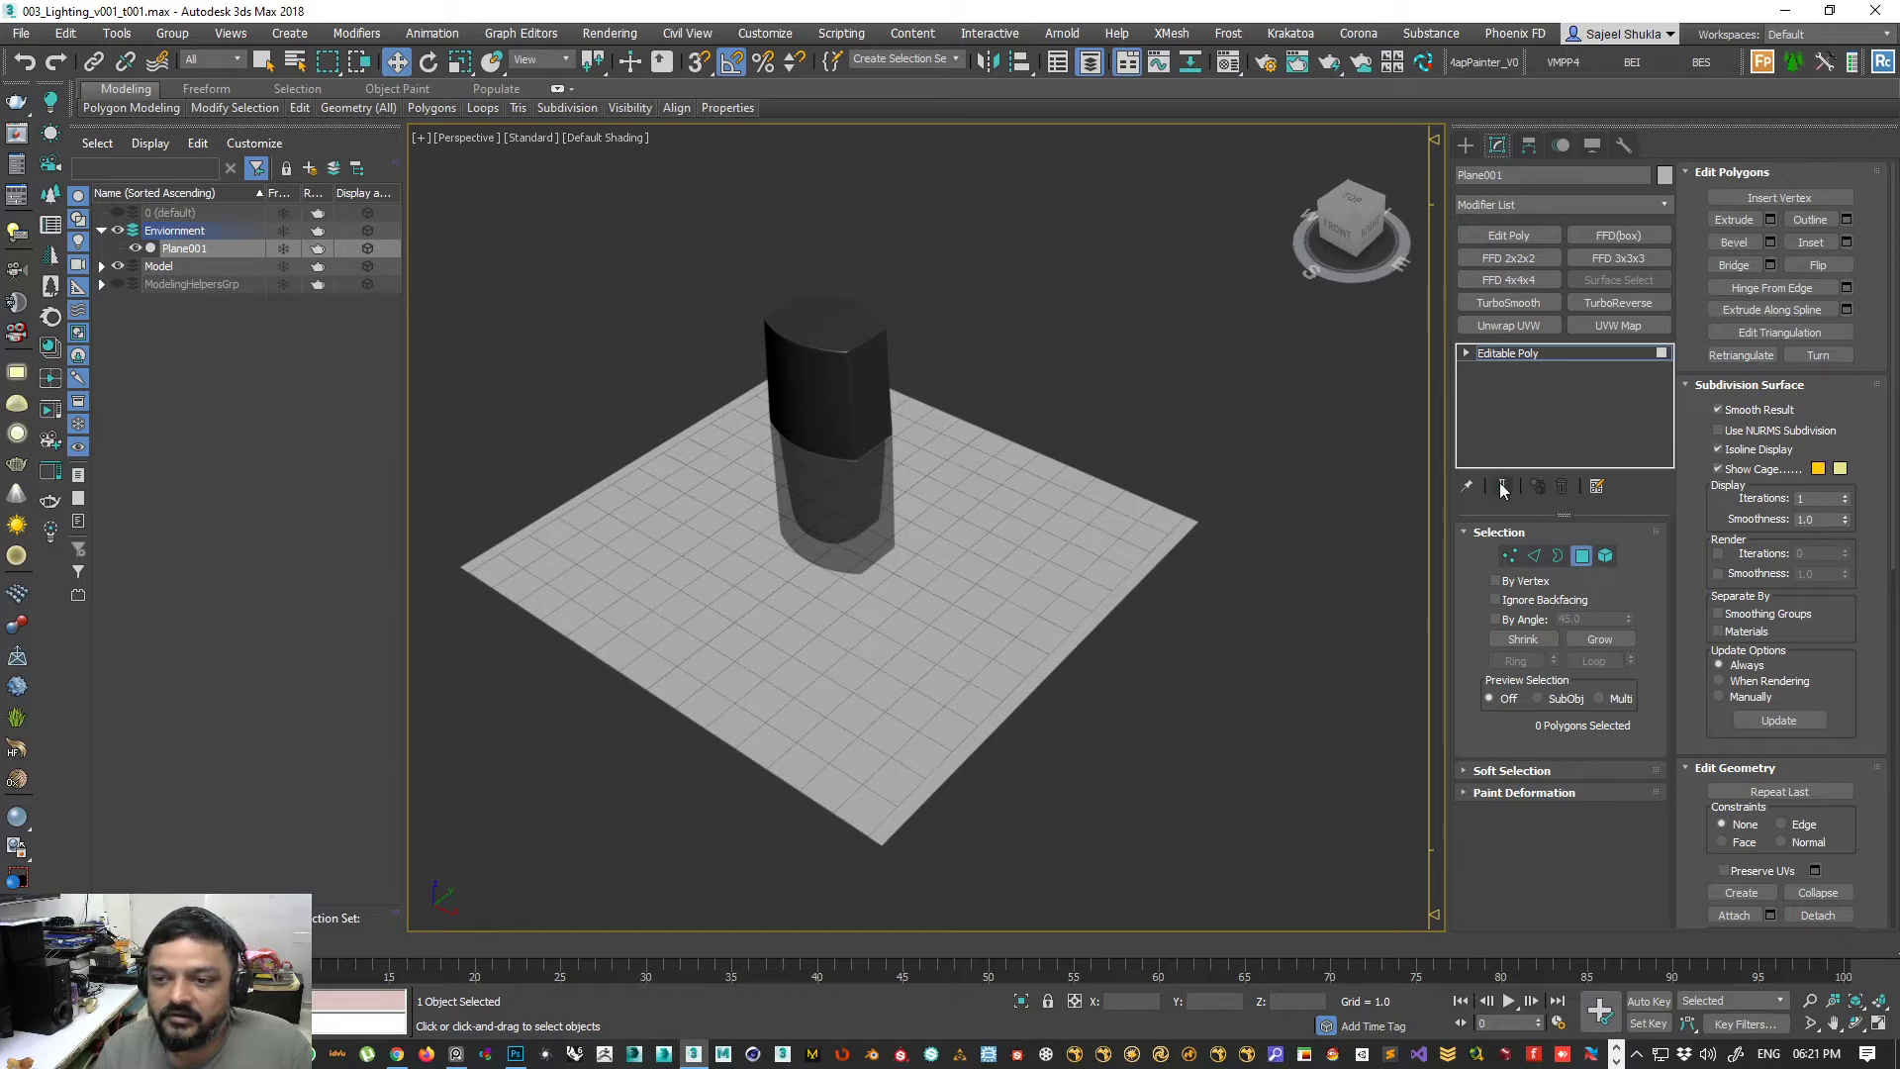
left_click(990, 528)
middle_click_drag(976, 637, 937, 568, "alt")
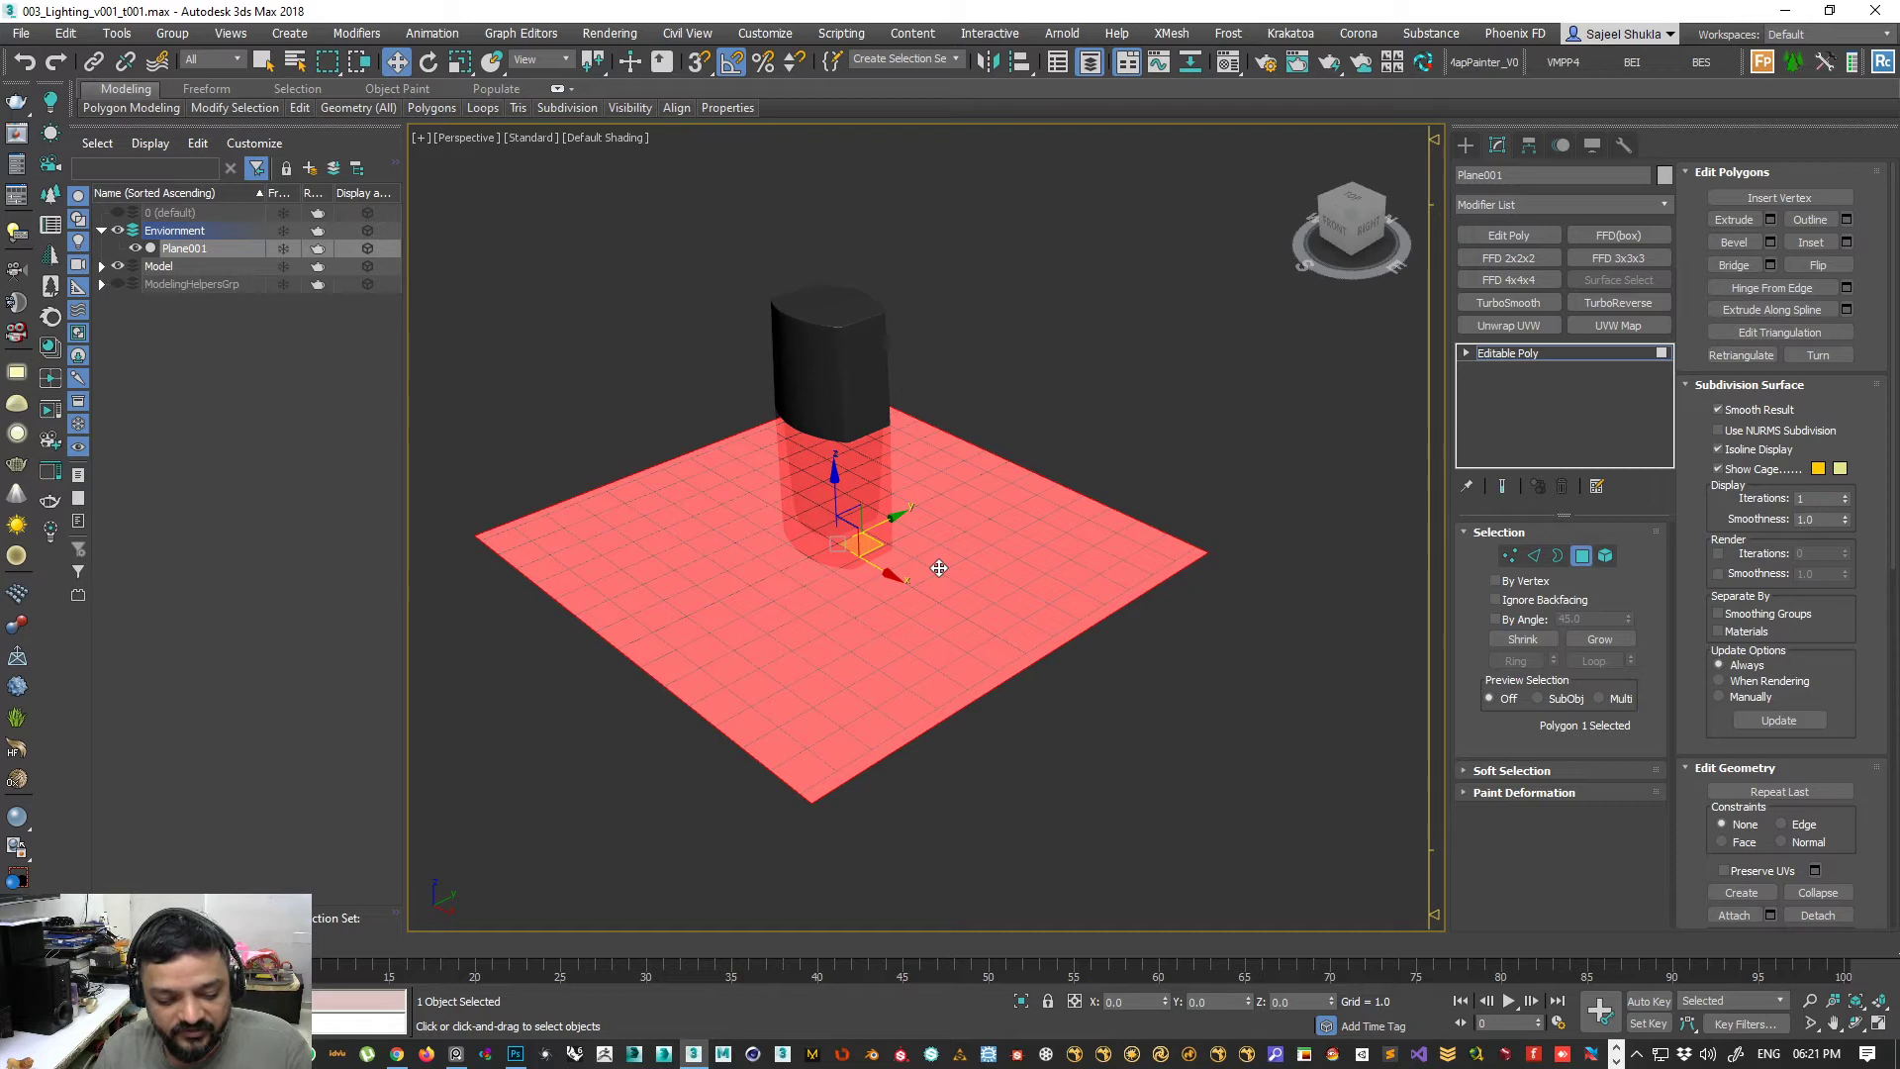
key("F2")
scroll(1126, 544, "up", 4)
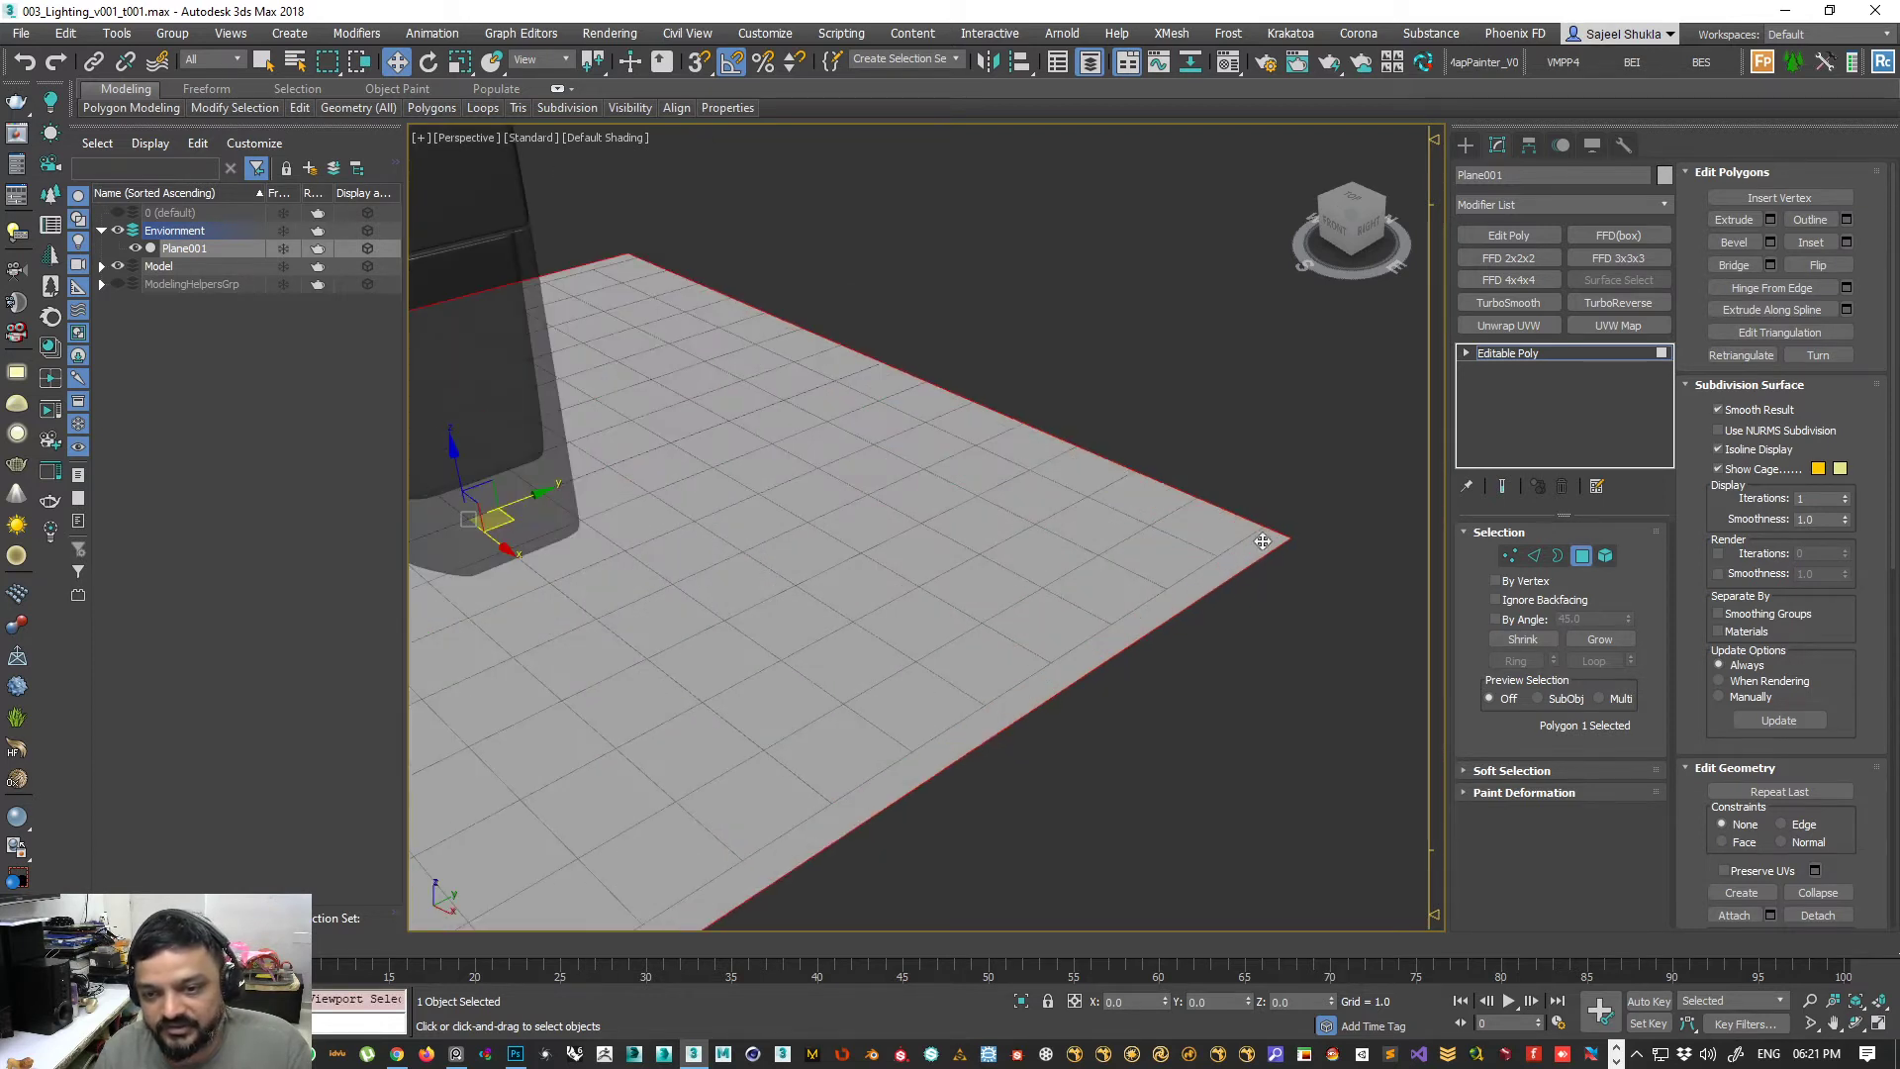
middle_click_drag(1260, 607, 1007, 551)
scroll(1007, 552, "down", 4)
key("F2")
mouse_move(496, 595)
middle_mouse_down("alt")
mouse_move(561, 619)
mouse_move(513, 594)
middle_mouse_up("alt")
middle_click_drag(682, 586, 711, 594)
scroll(717, 584, "up", 1)
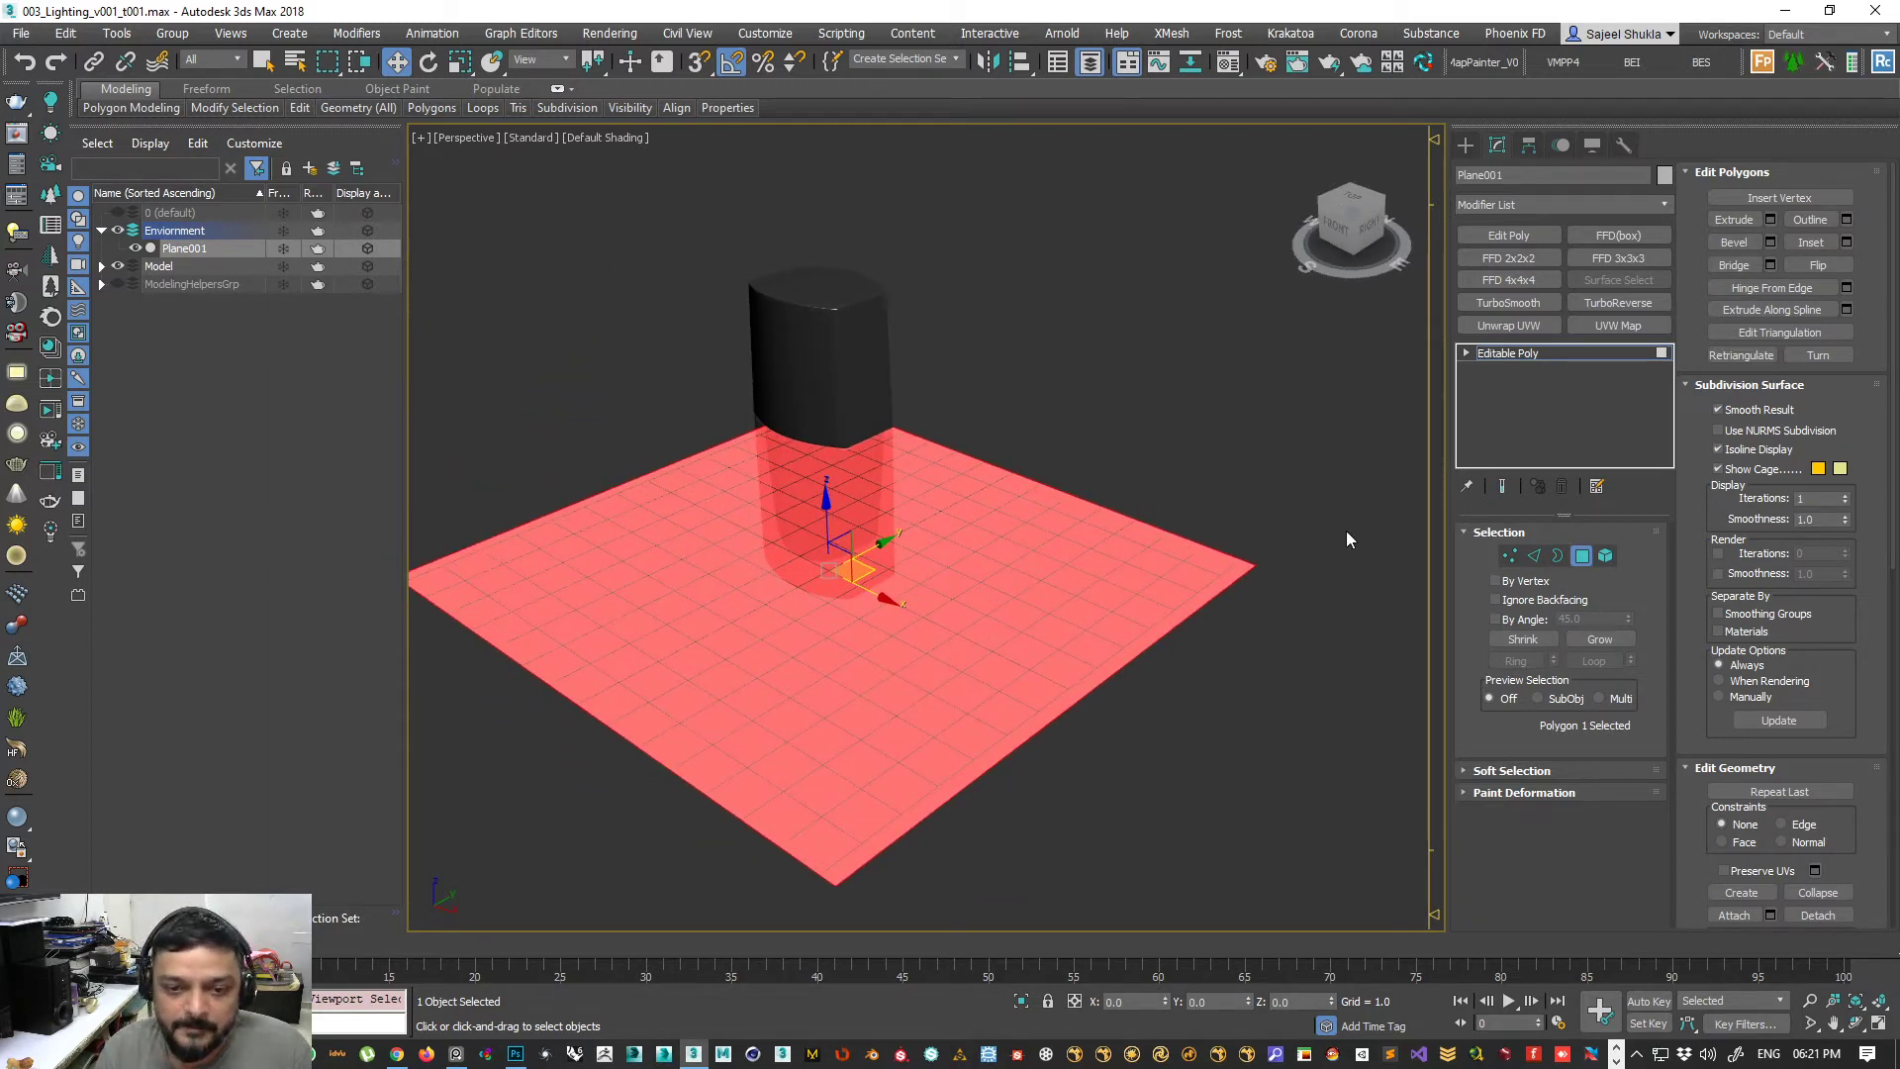
- Add a TurboSmooth modifier to the plane with 3 iterations and Isoline Display enabled
left_click(1535, 554)
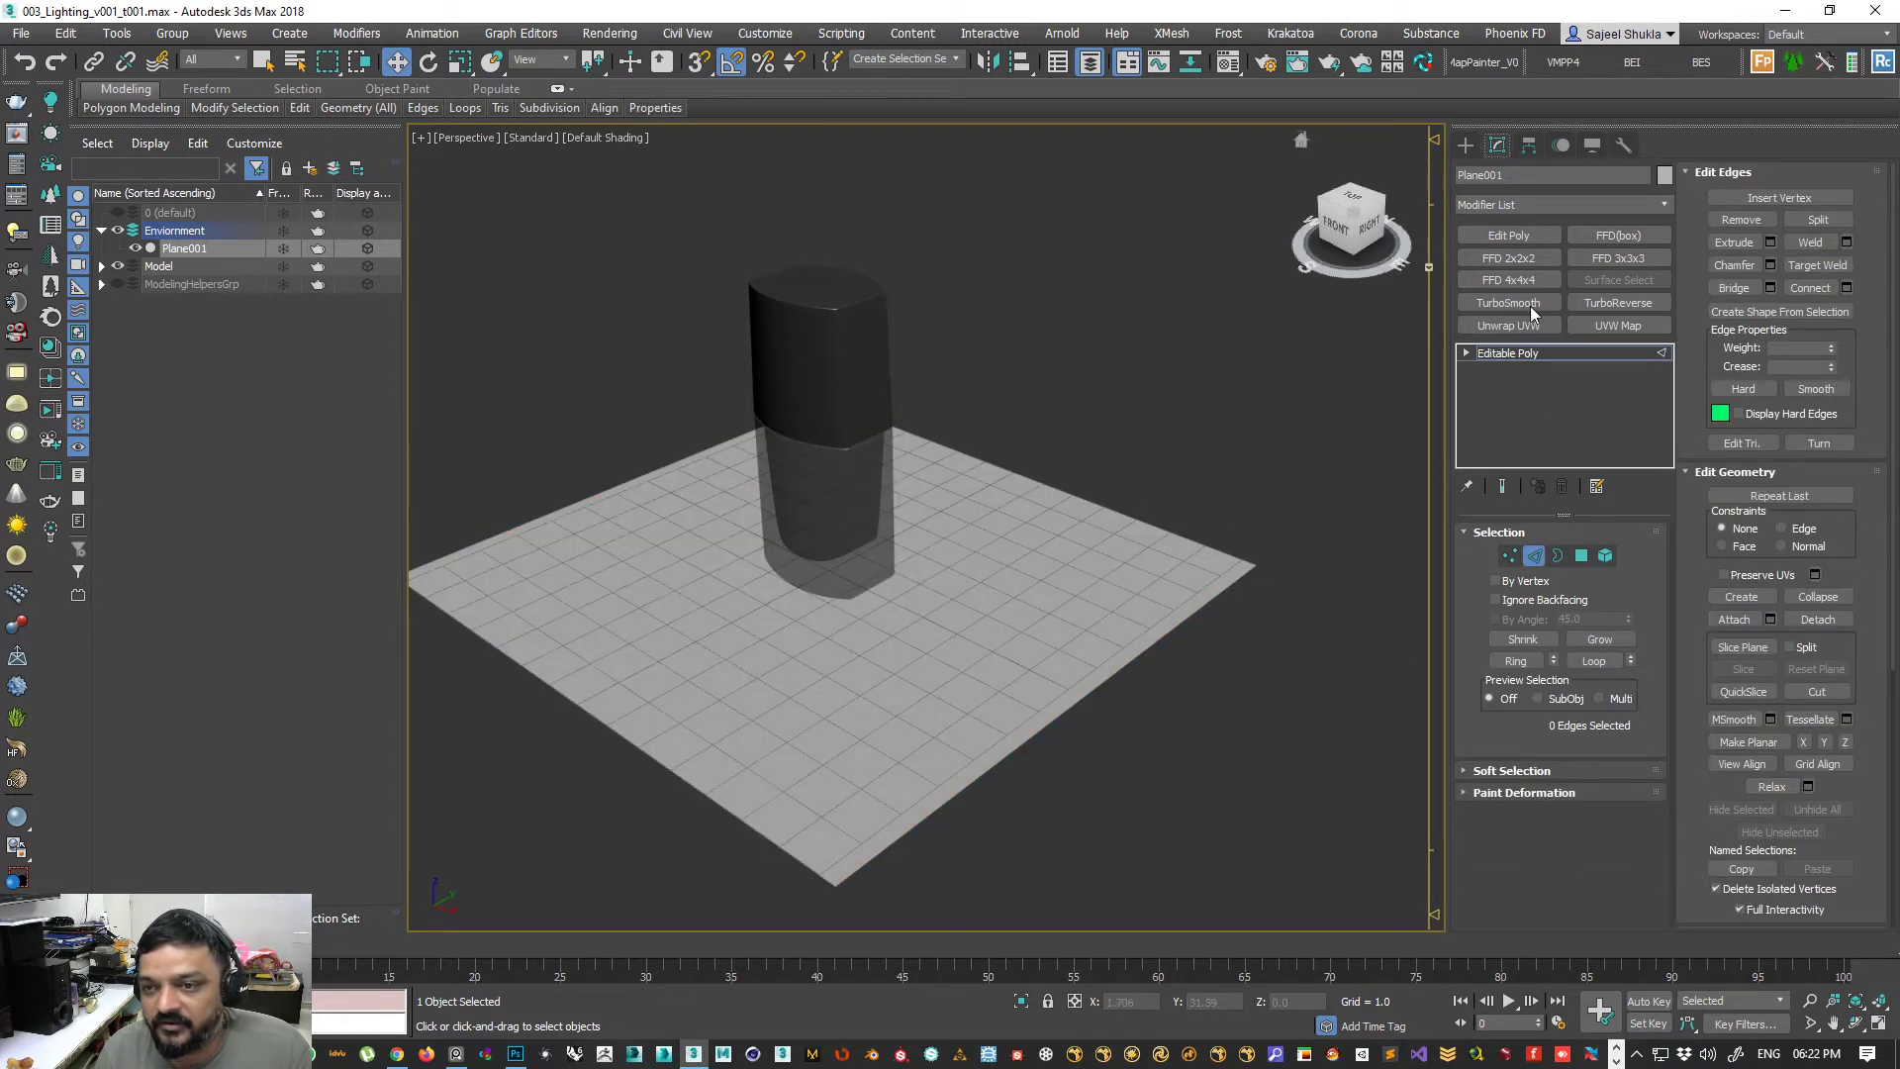
left_click(1624, 562)
left_click(1624, 562)
left_click(1500, 615)
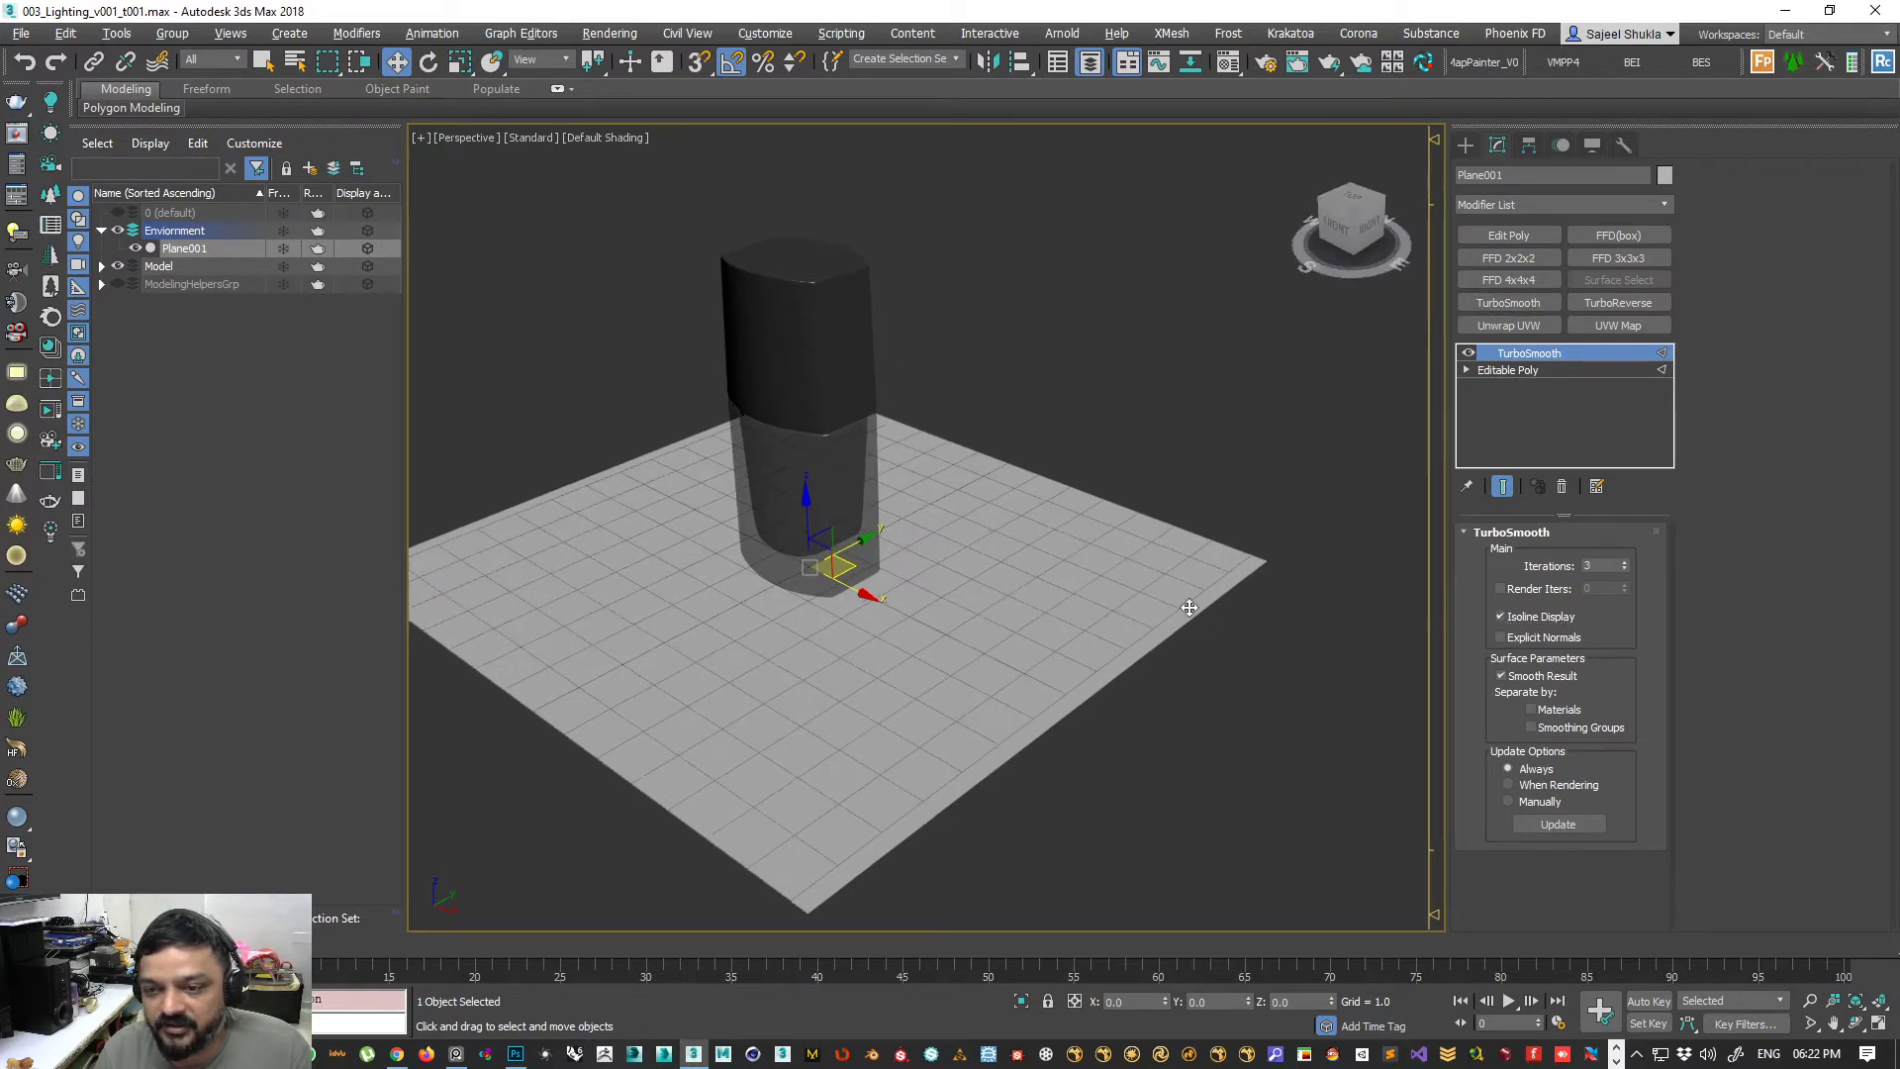
scroll(1188, 605, "down", 1)
- Return to the Editable Poly's edge level and show the end result of the modifier stack
left_click(1539, 372)
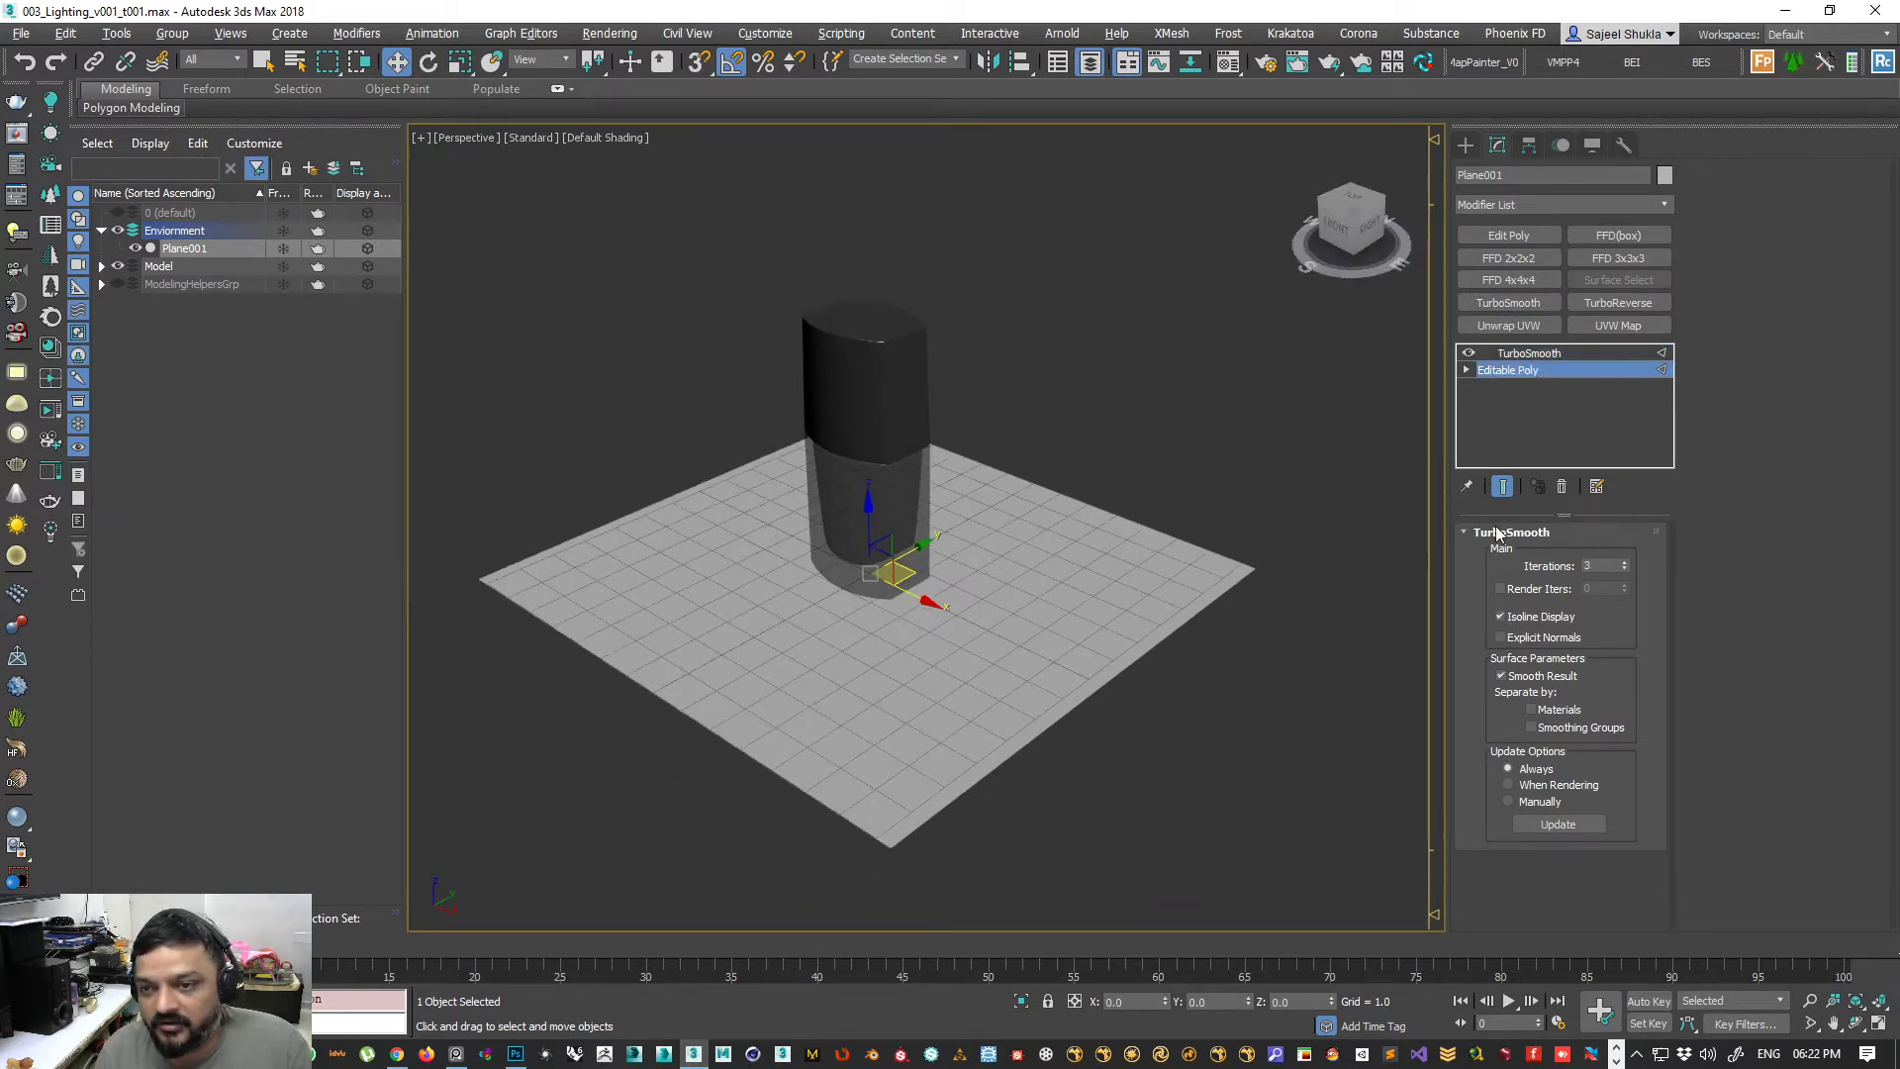
key("2")
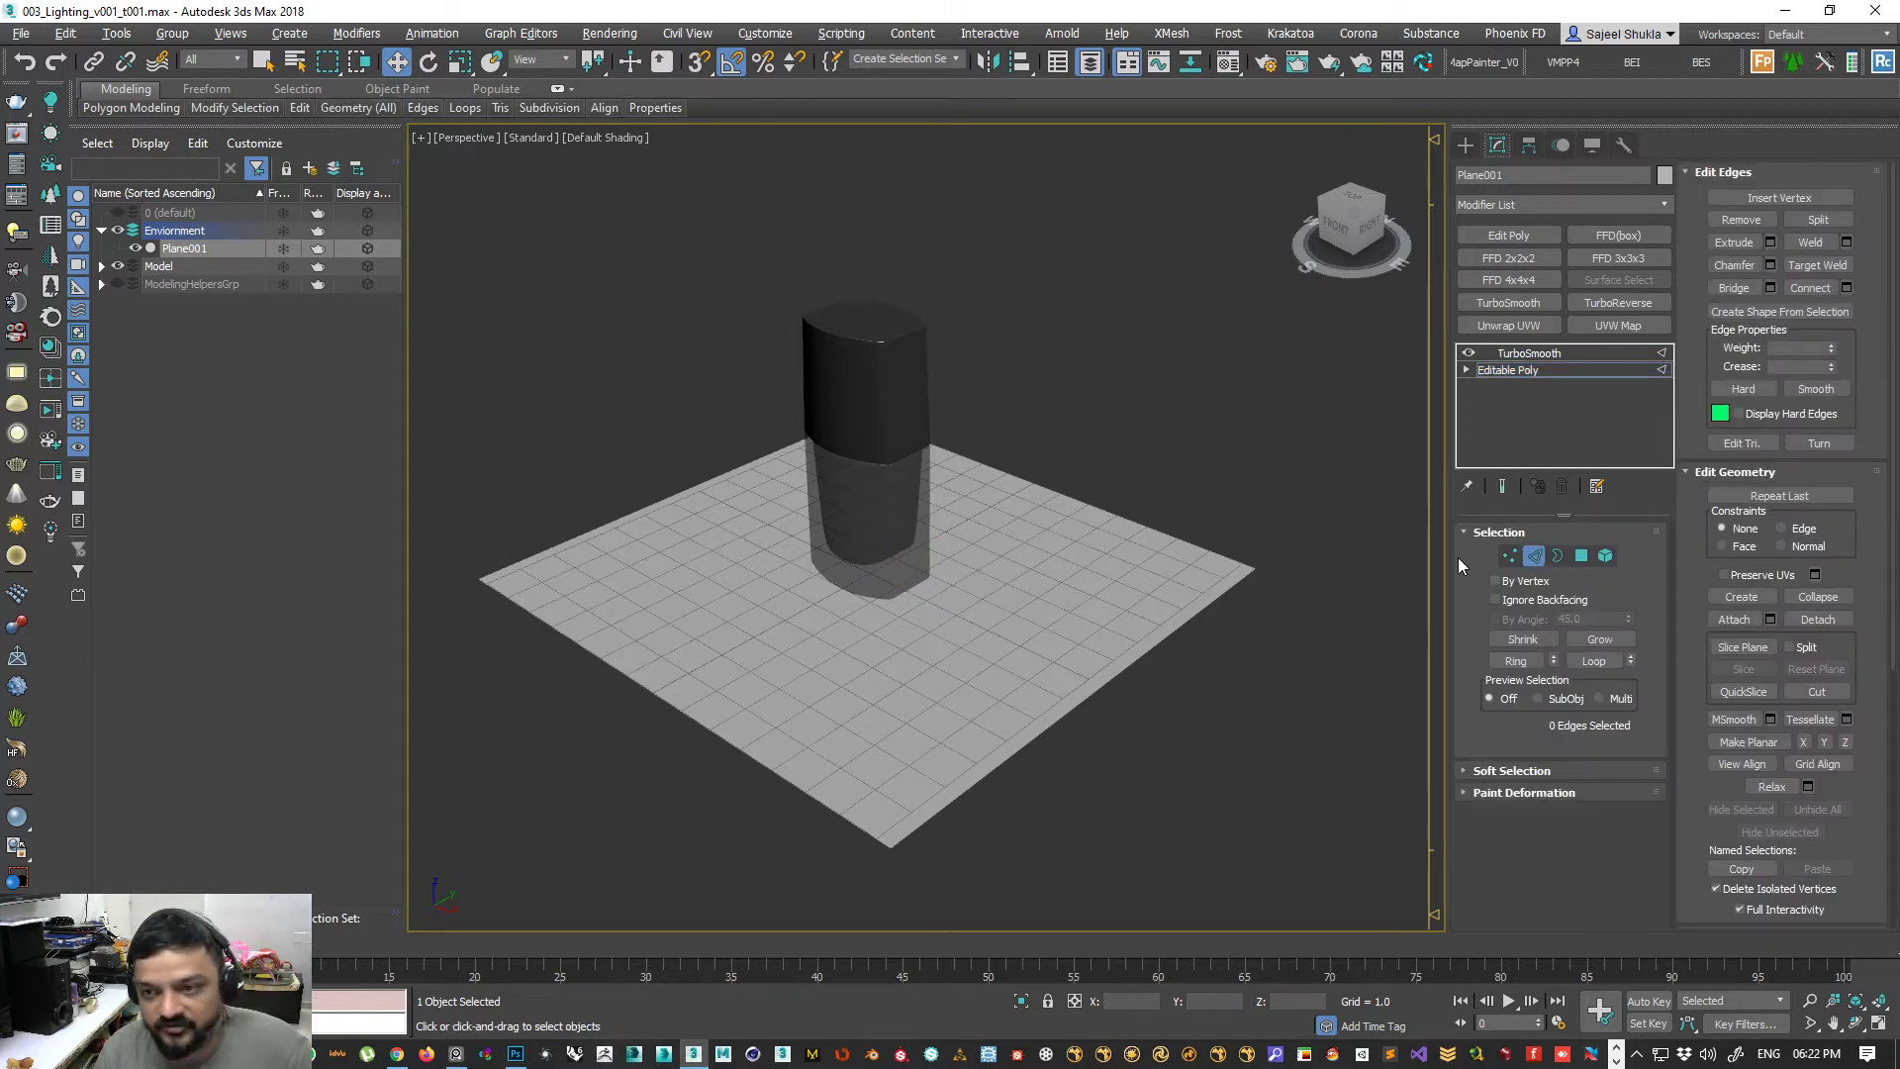
key("ctrl+e")
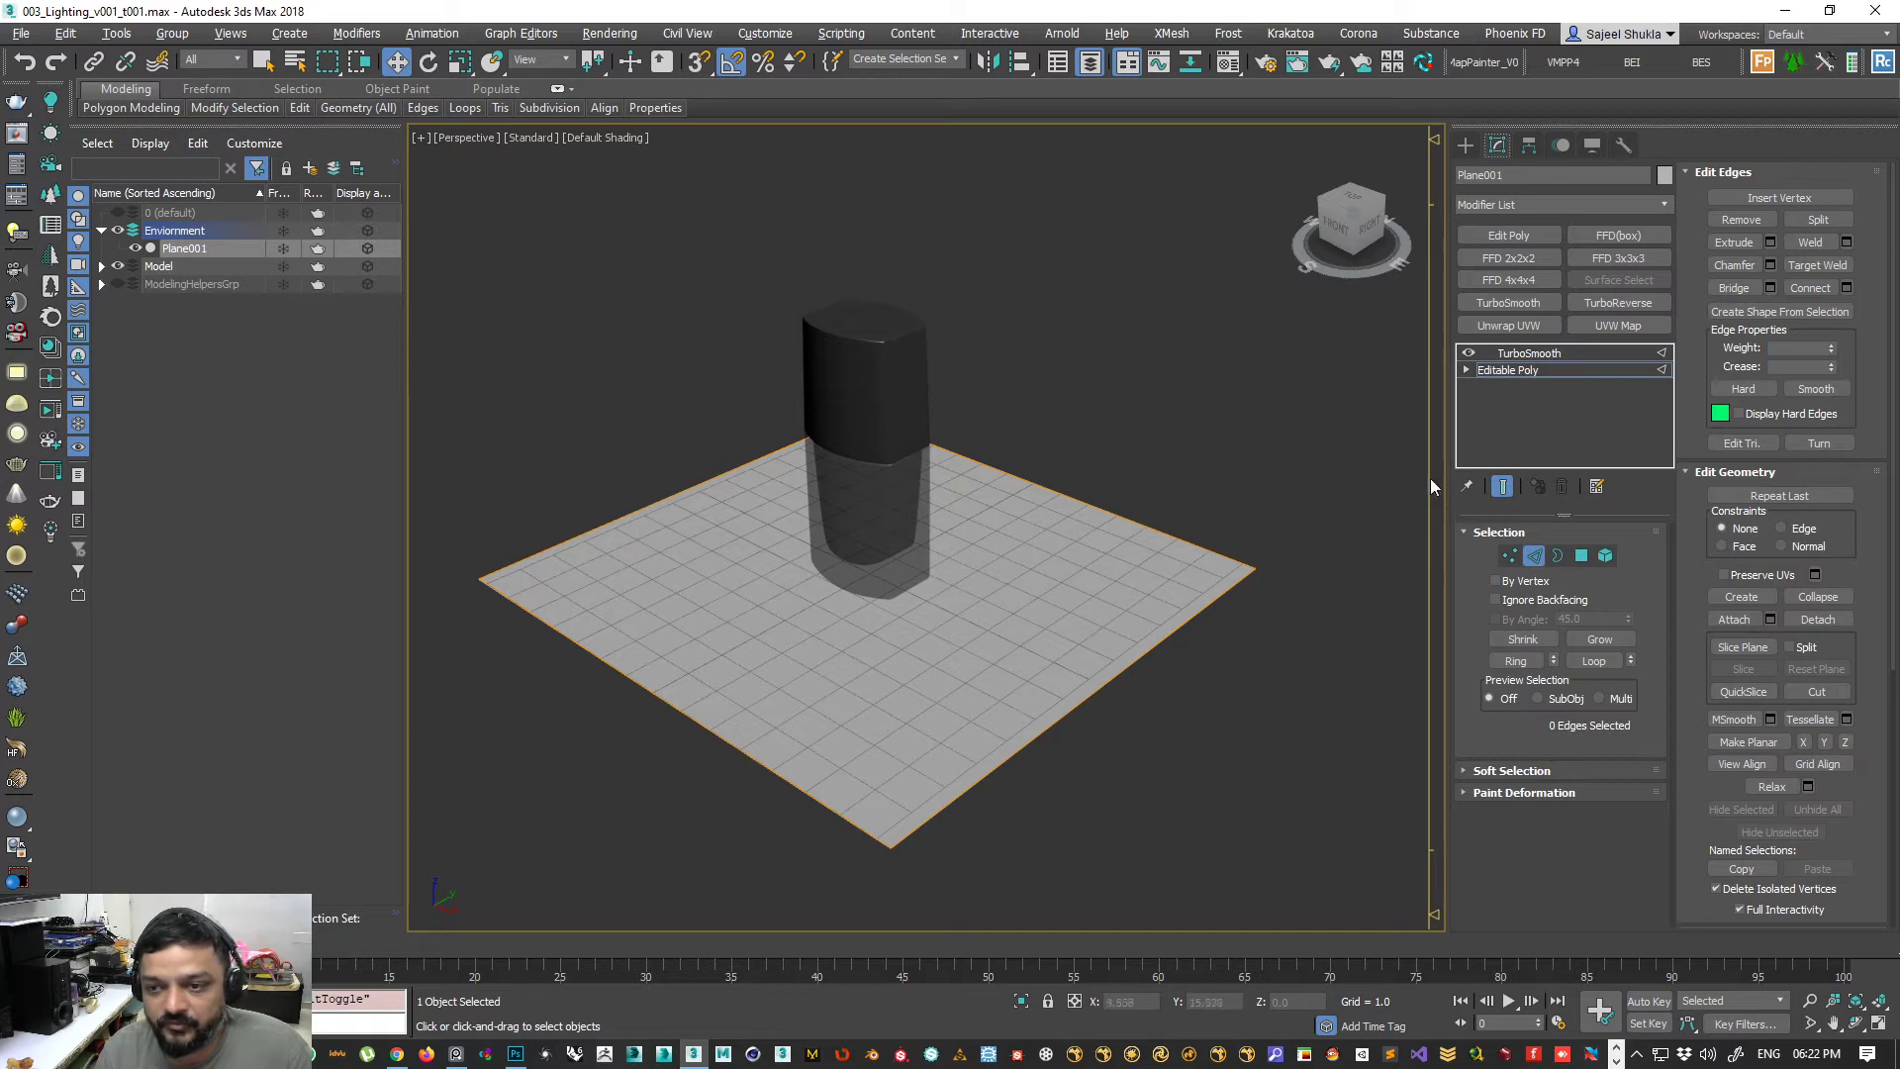
- Select the plane's two opposite edges along the X axis and set the Scale tool to use the selection center
left_click(1118, 516)
left_click(1134, 660)
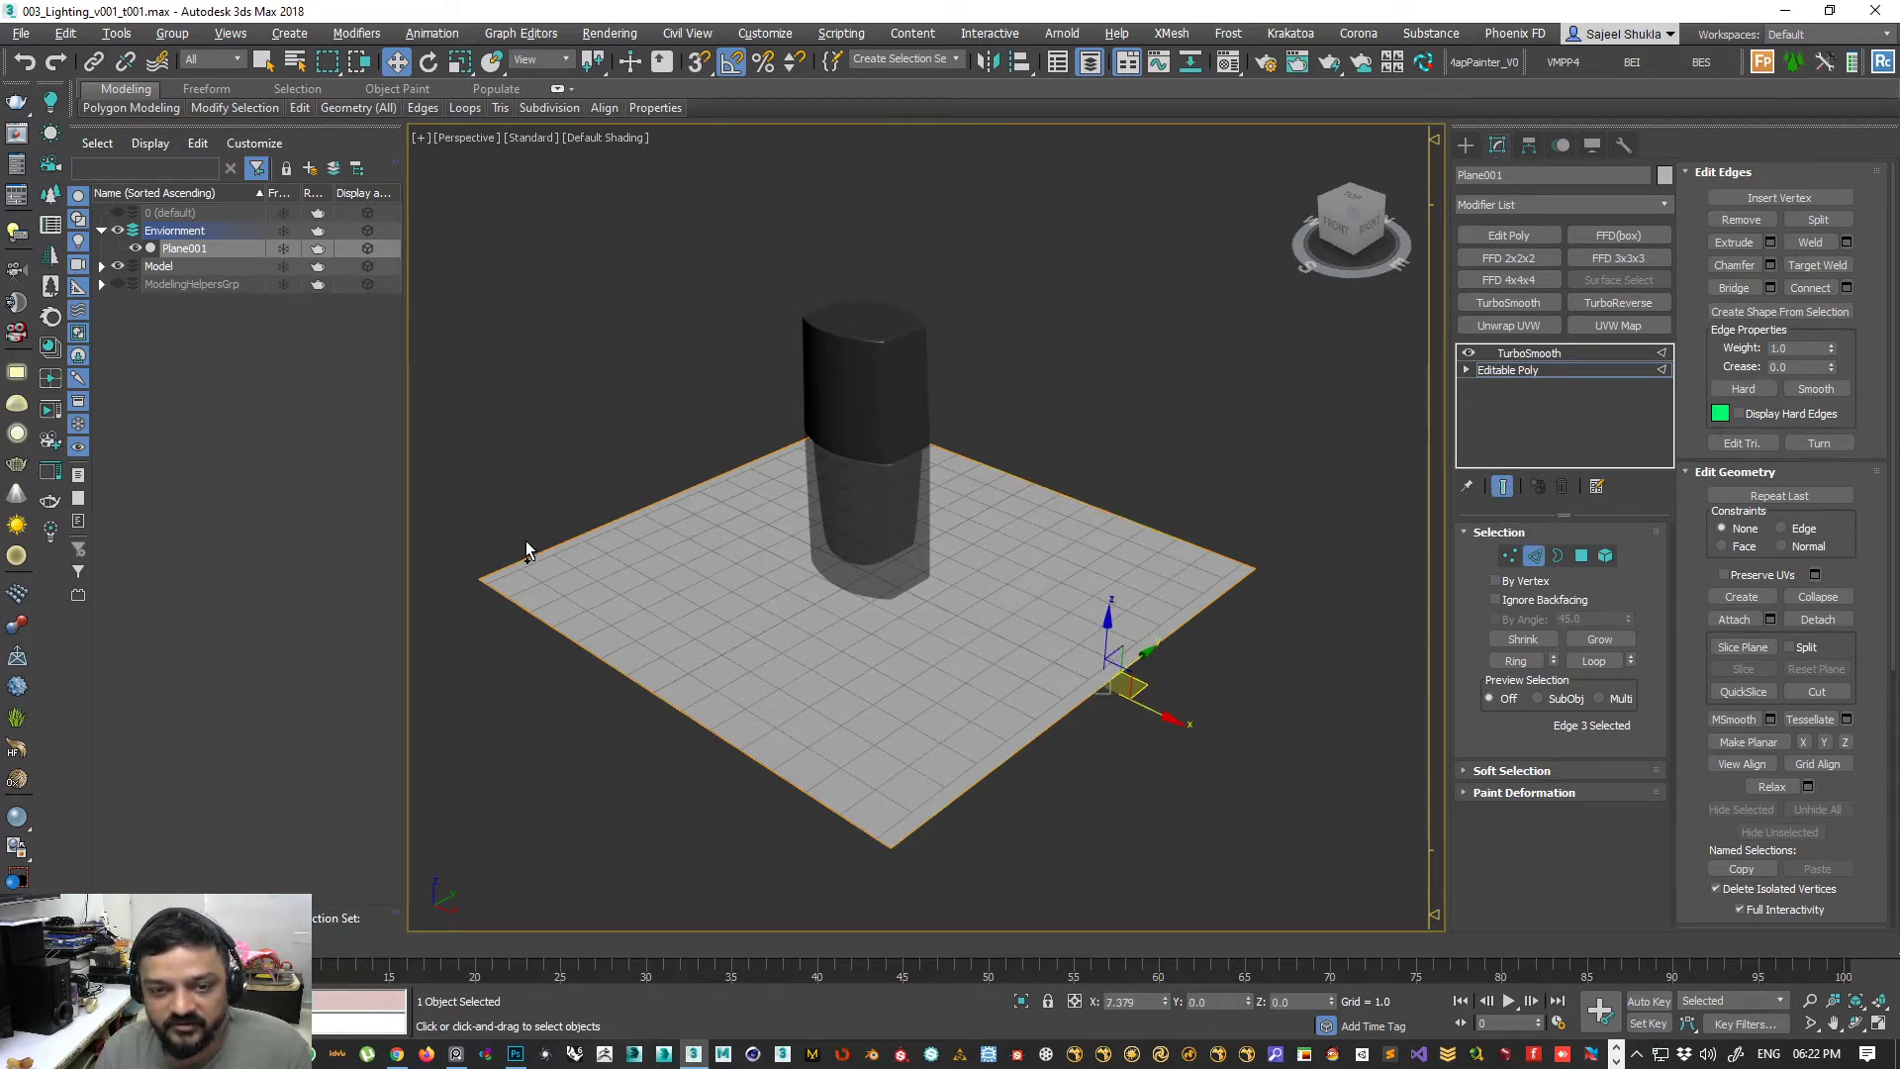
left_click(570, 536, "ctrl")
scroll(903, 661, "down", 3)
key("r")
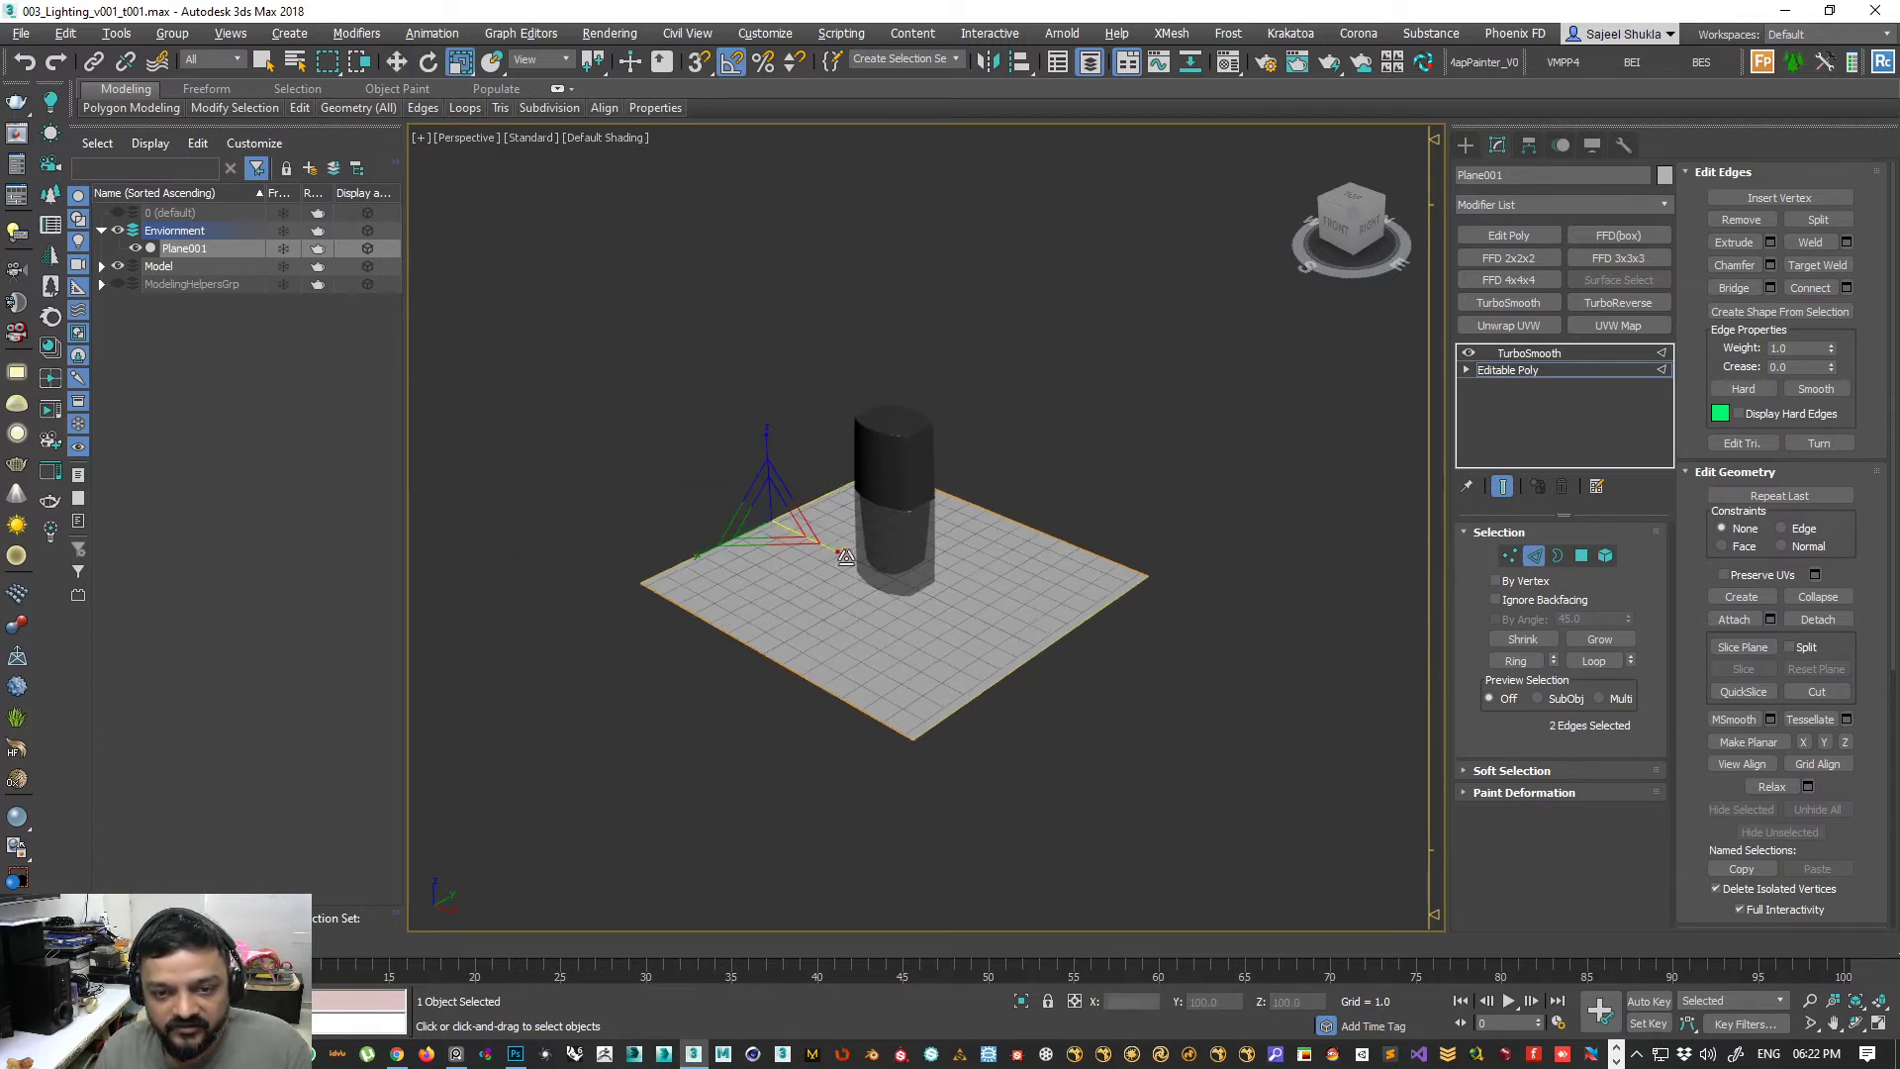
left_click_drag(598, 59, 600, 101)
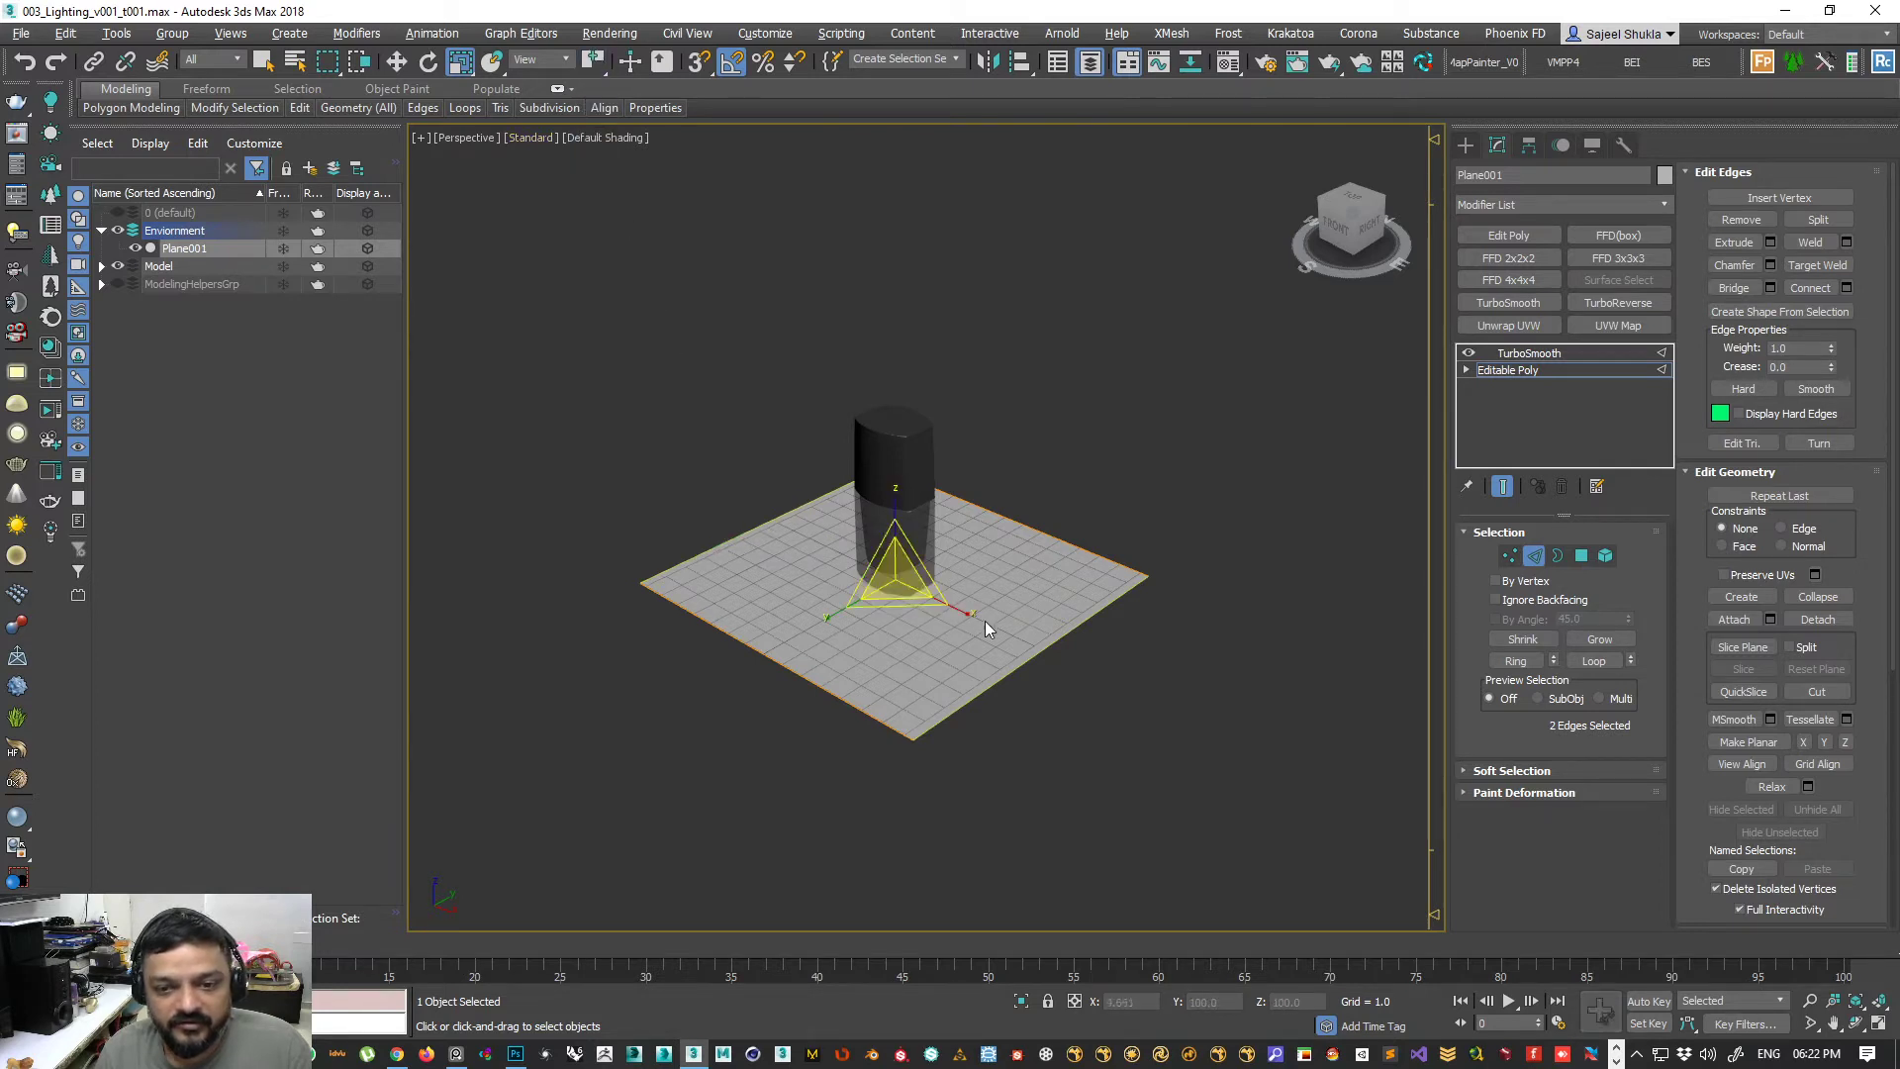
- Try scaling the two edges along X, comparing the pivot point center and selection center options
left_click_drag(985, 628, 1132, 700)
key("ctrl+z")
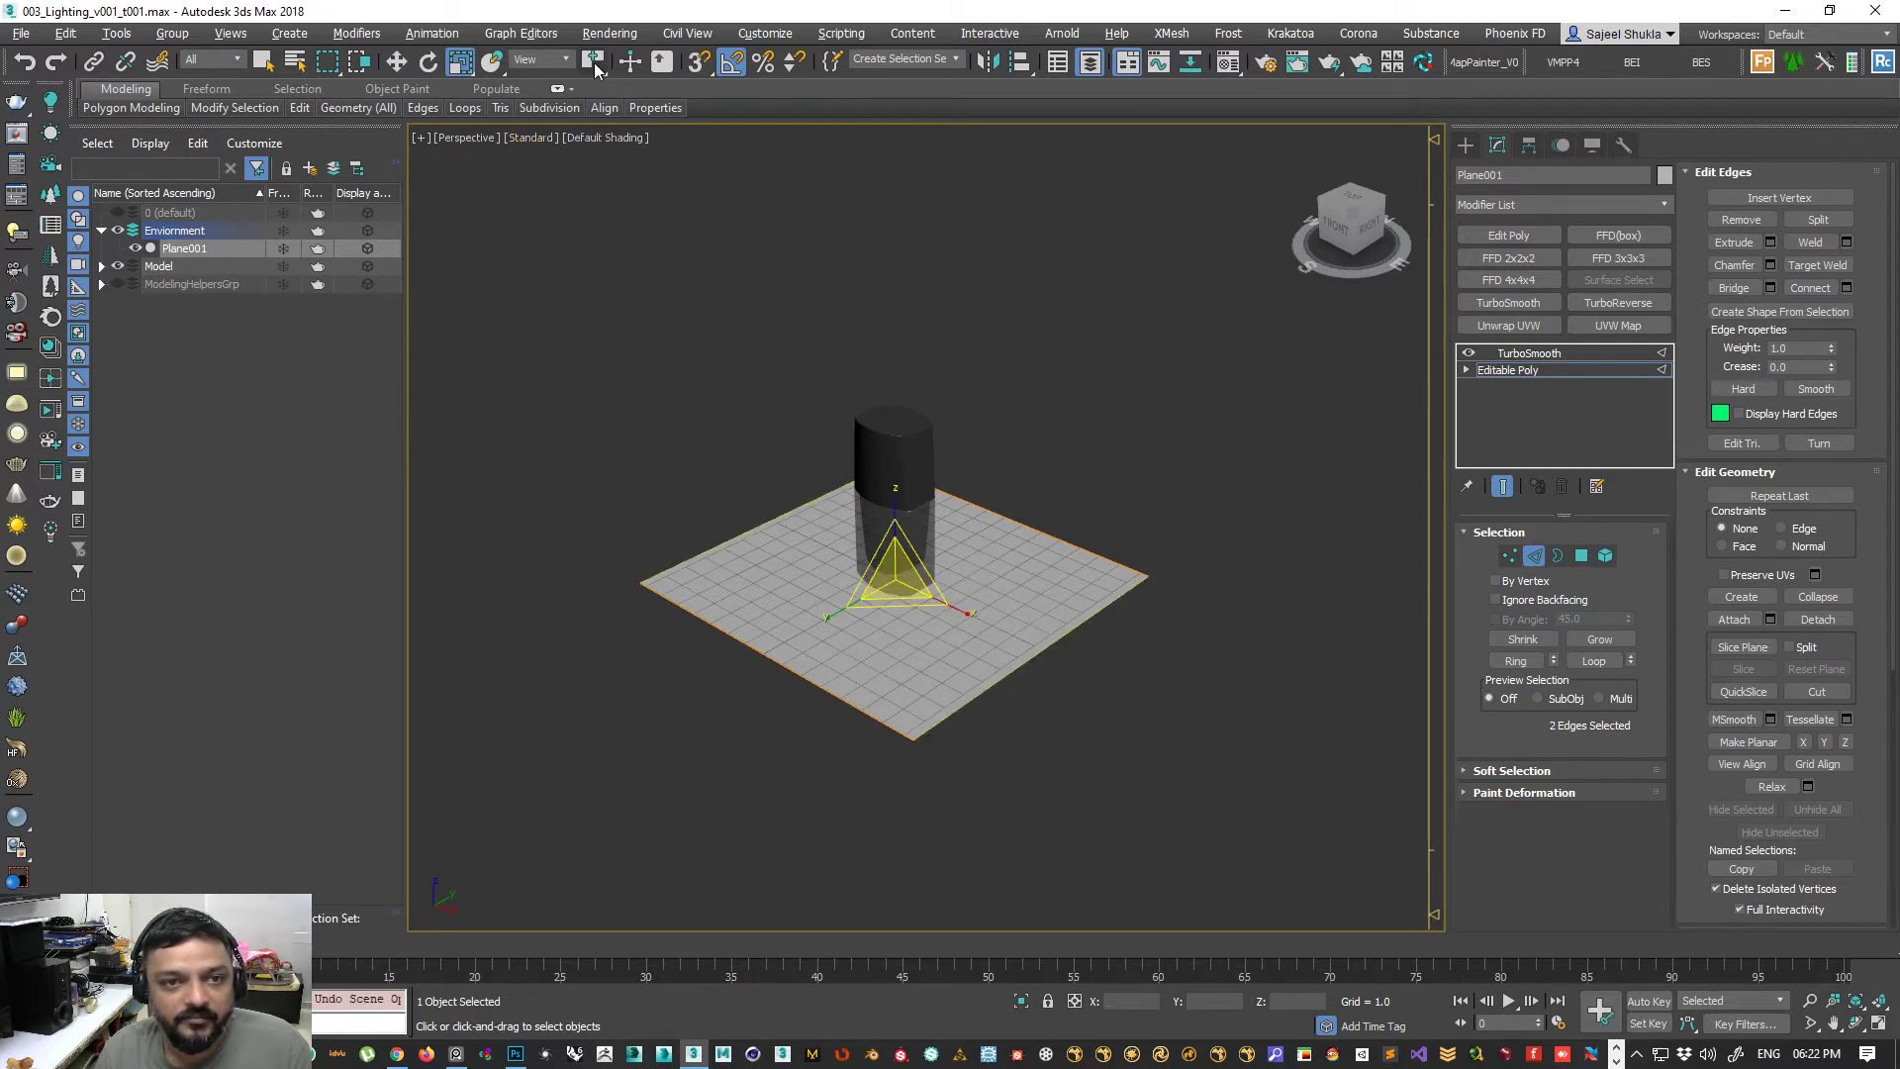
mouse_move(596, 67)
left_mouse_down()
mouse_move(594, 154)
mouse_move(594, 92)
left_mouse_up()
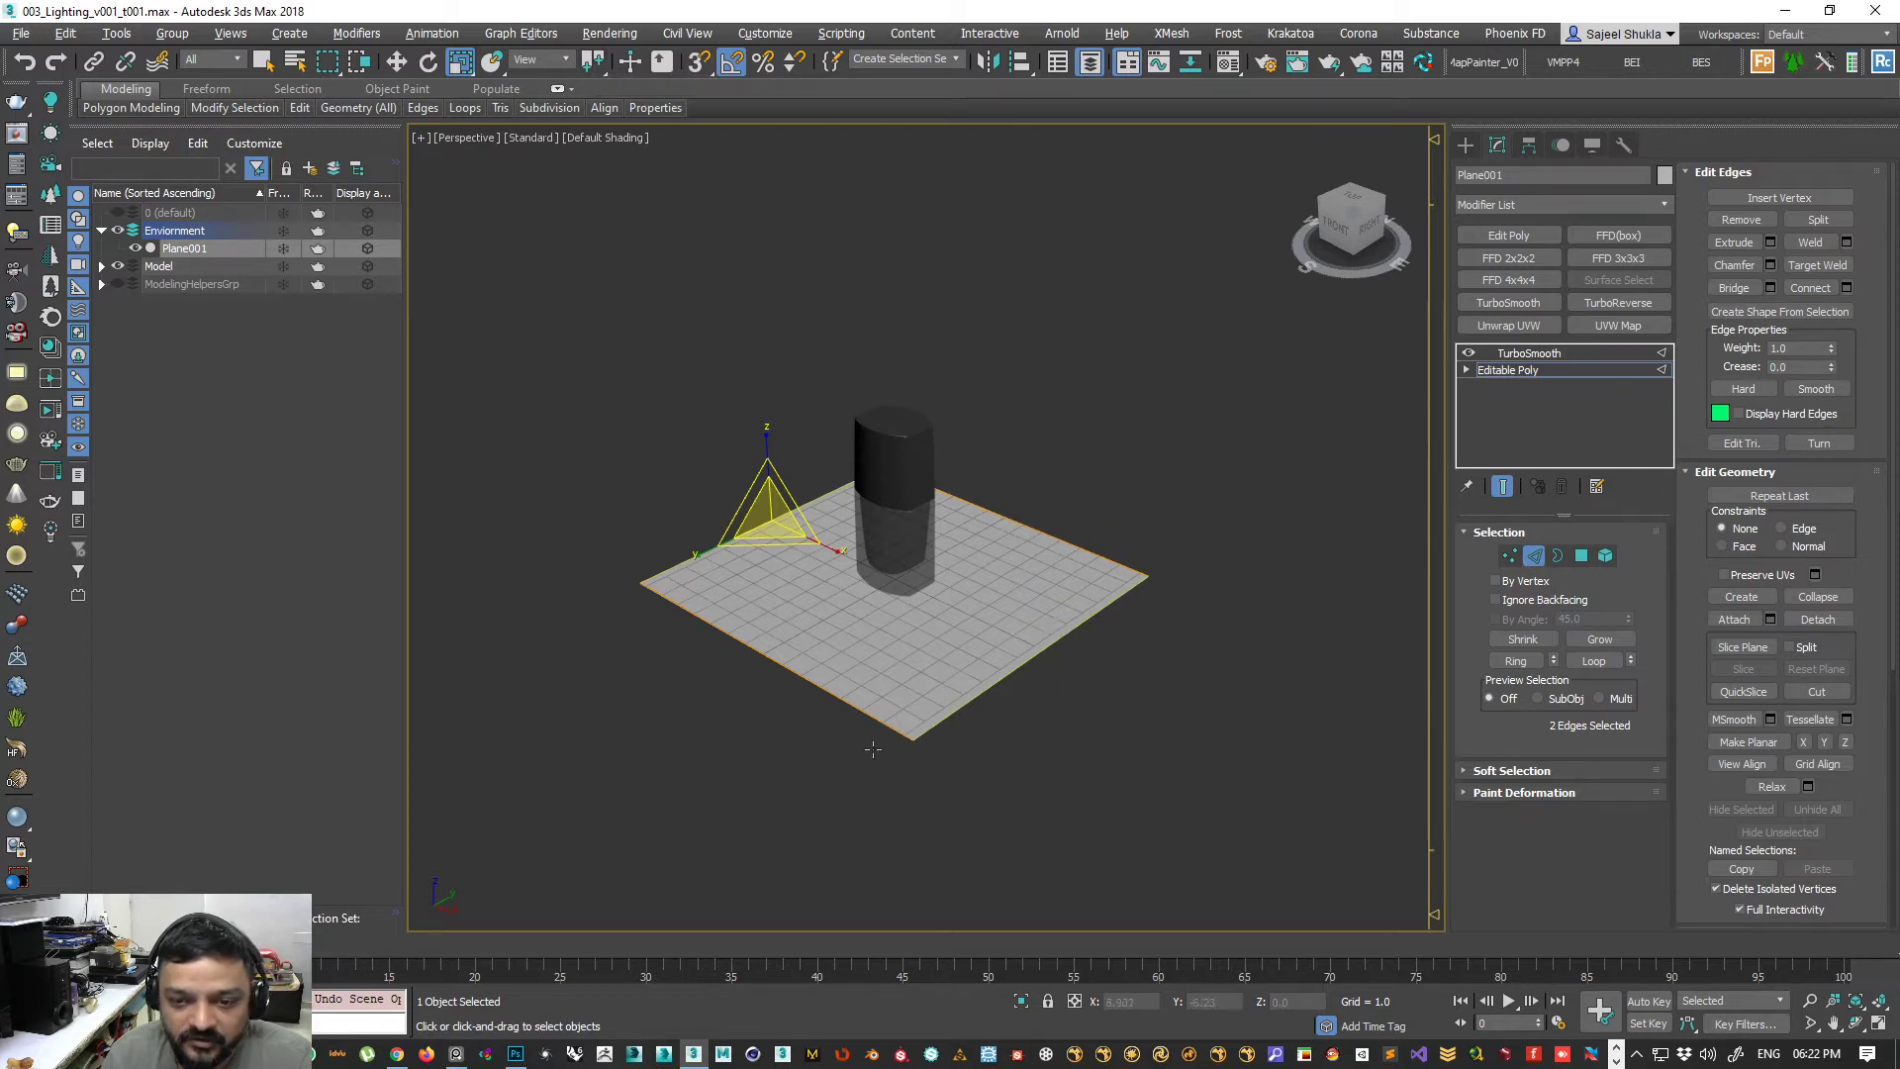
left_click_drag(595, 65, 599, 121)
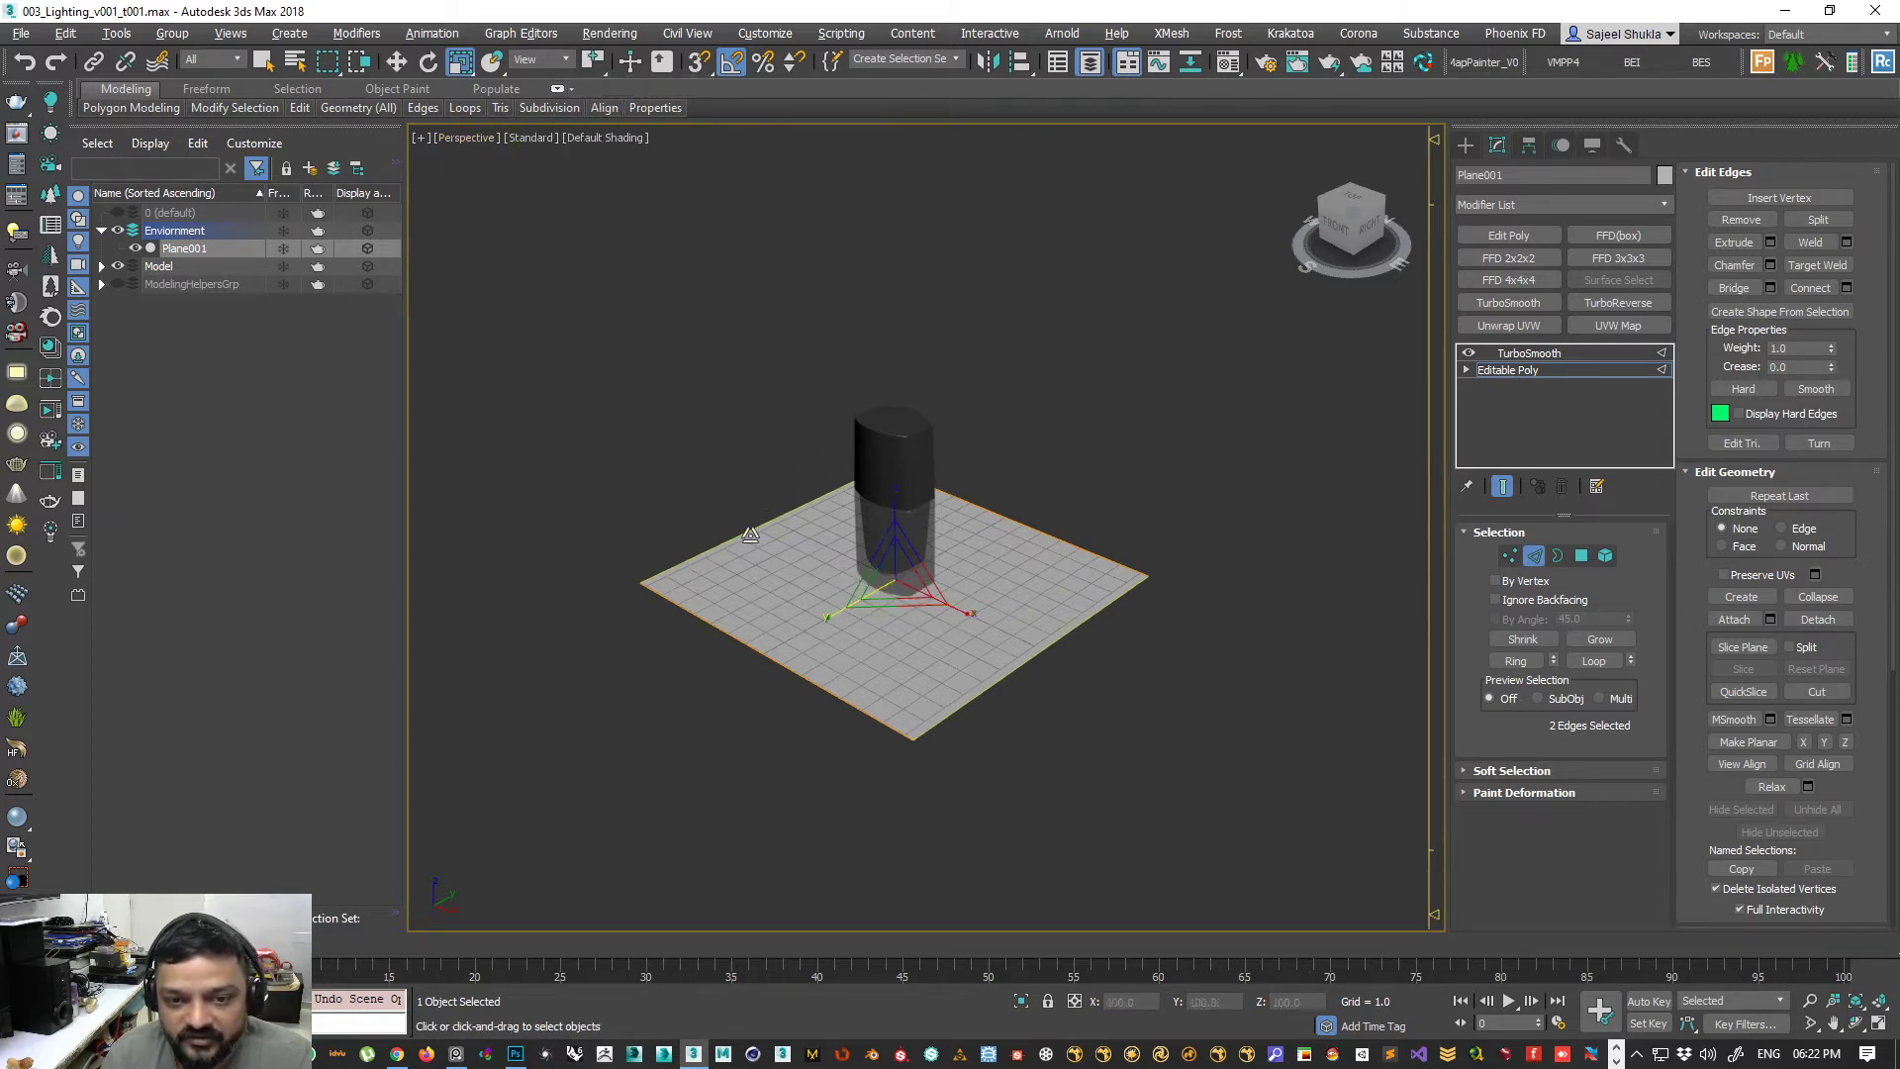
- Scale the two selected edges outward along X in two passes, stretching the plane into a very long strip
left_click_drag(972, 612, 1121, 692)
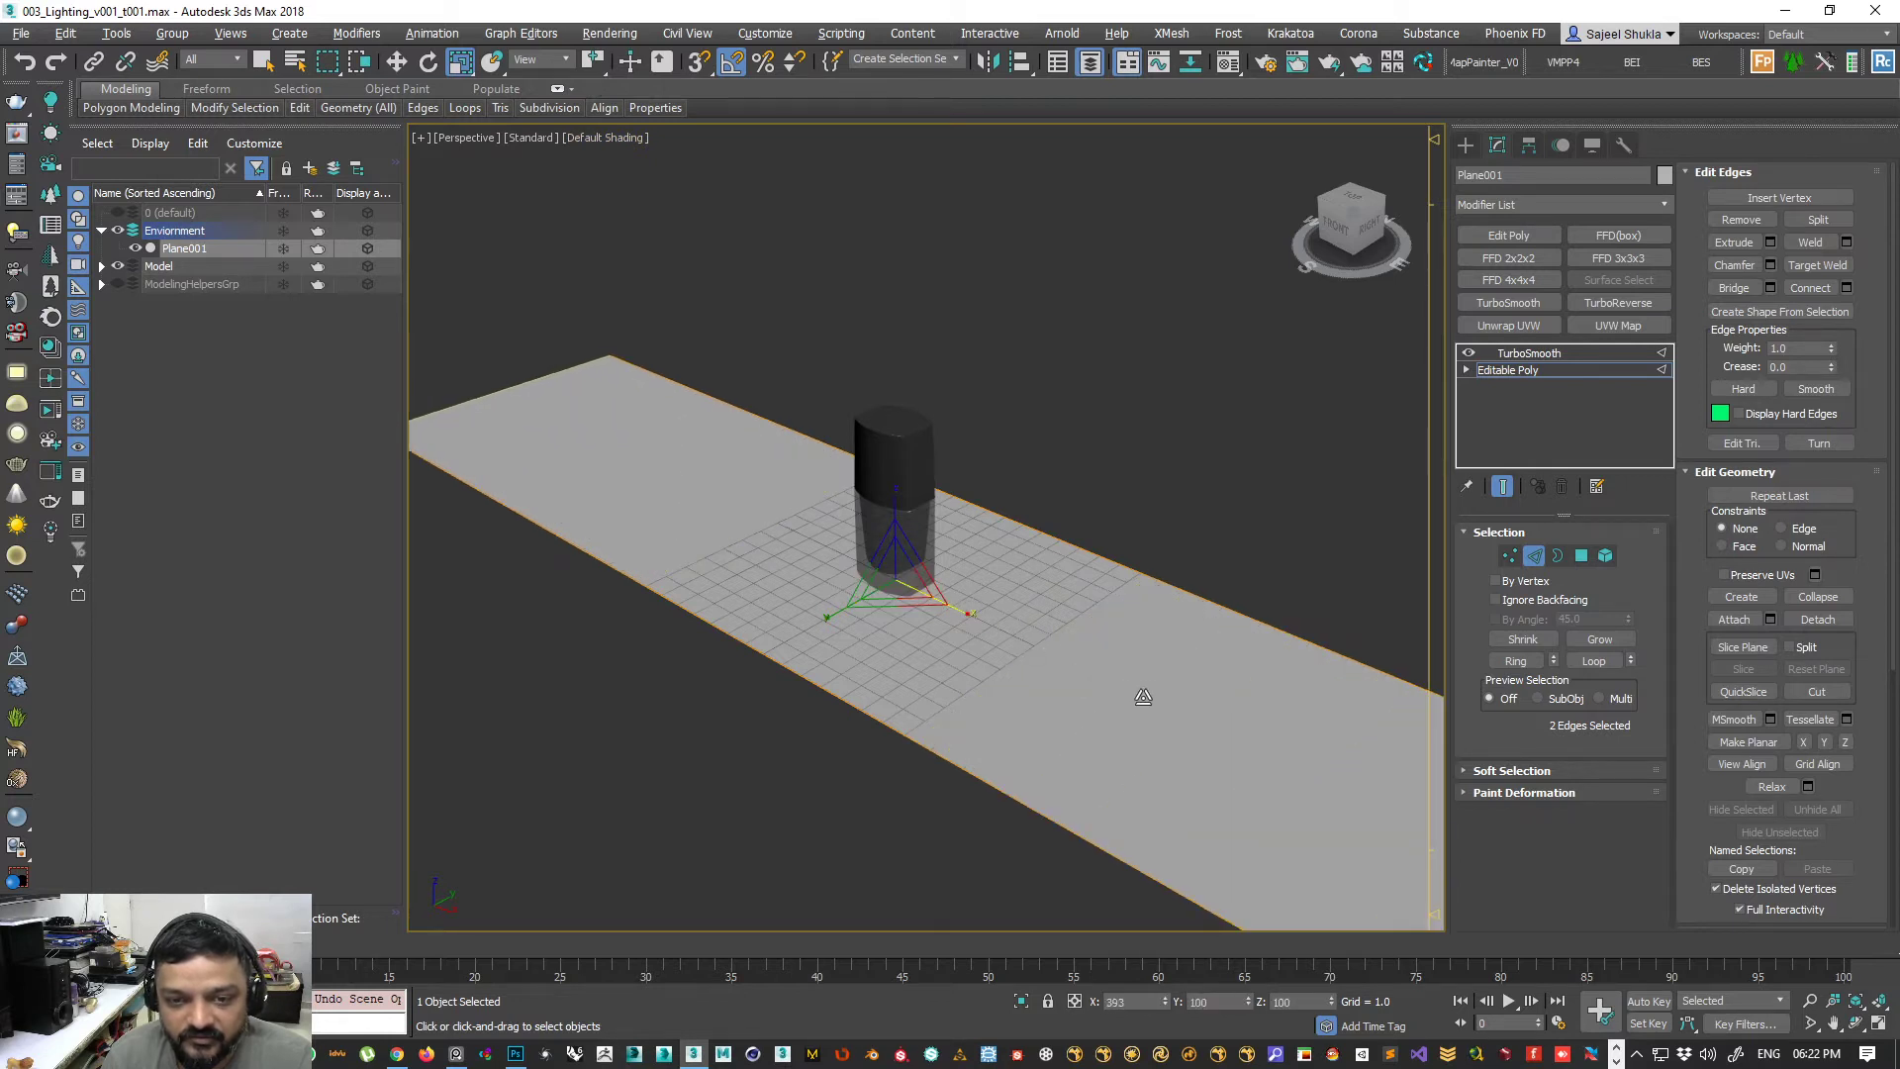
scroll(1004, 619, "down", 4)
scroll(993, 704, "down", 1)
middle_click_drag(994, 697, 933, 709)
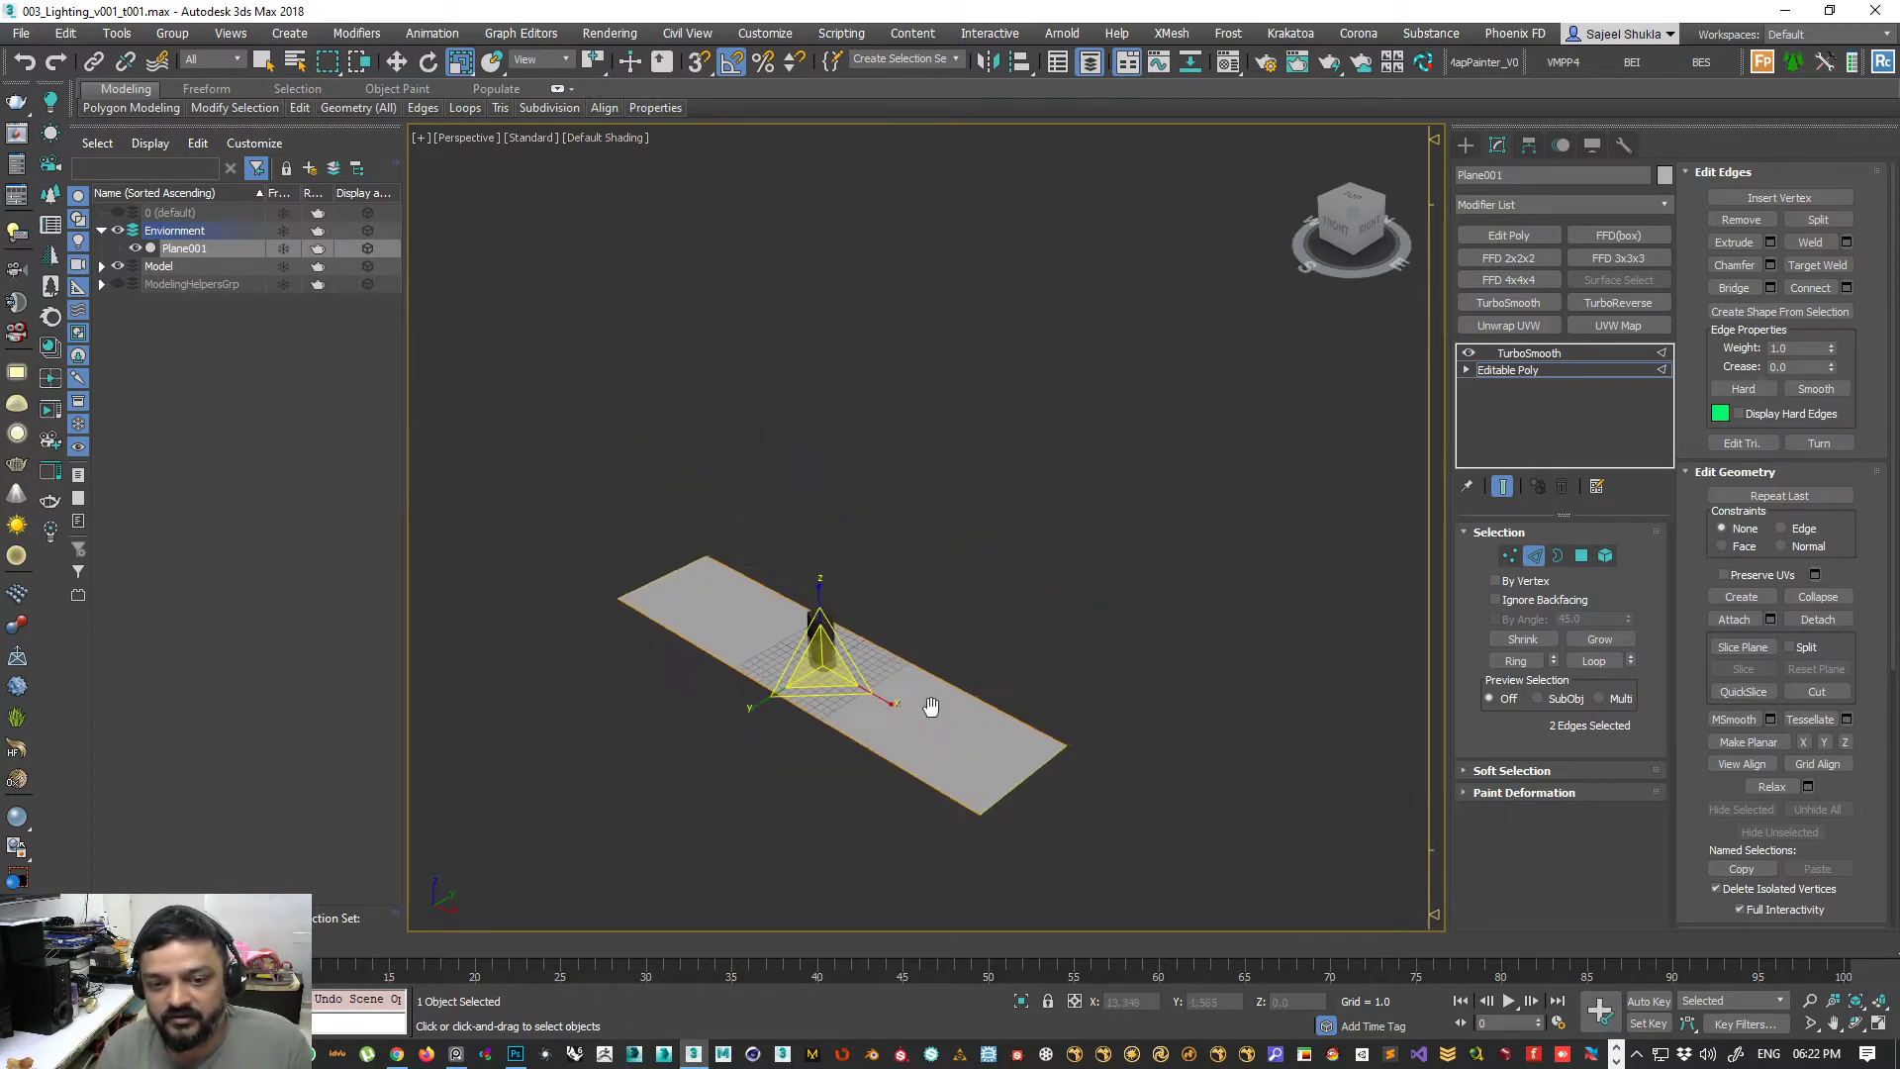
left_click_drag(892, 701, 1078, 762)
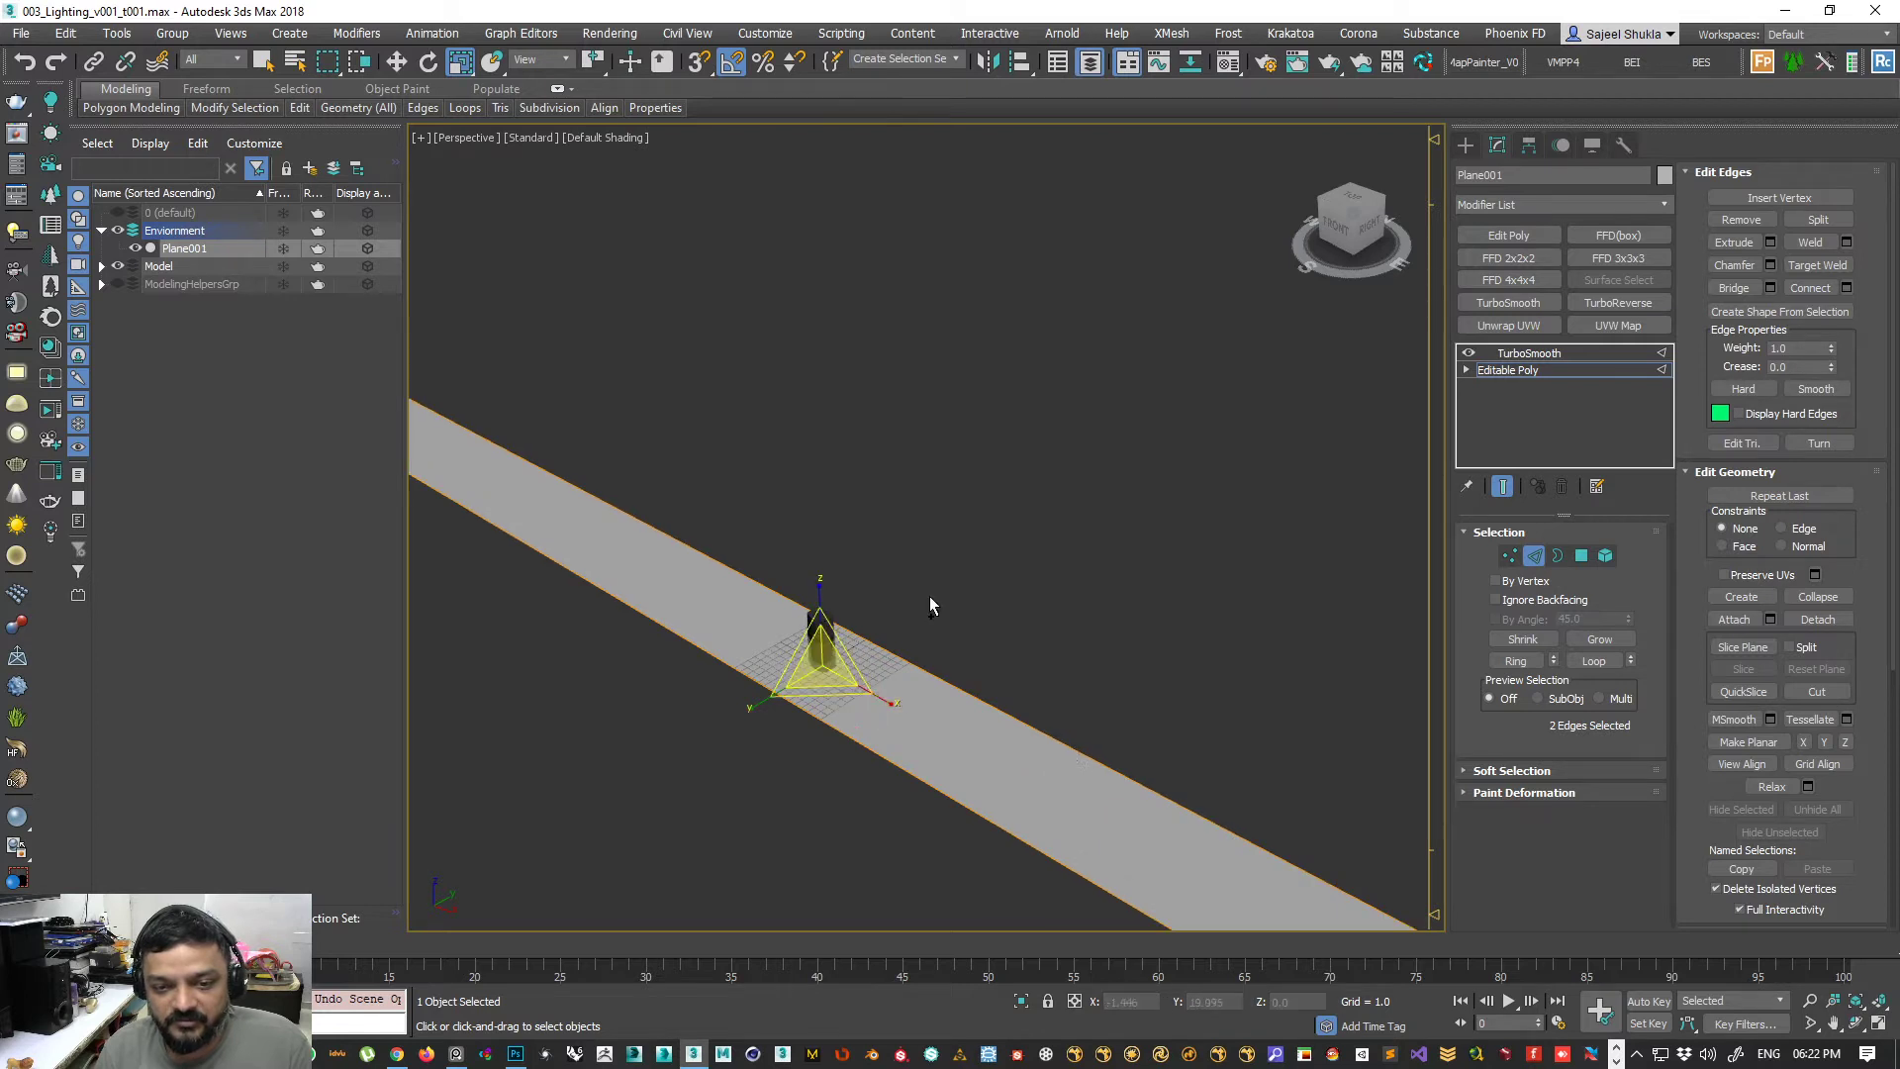
- Select the strip's two long edges and scale them outward along Y in two passes to widen the floor, leaving no edges selected
scroll(920, 610, "down", 3)
middle_click_drag(890, 619, 892, 676, "alt")
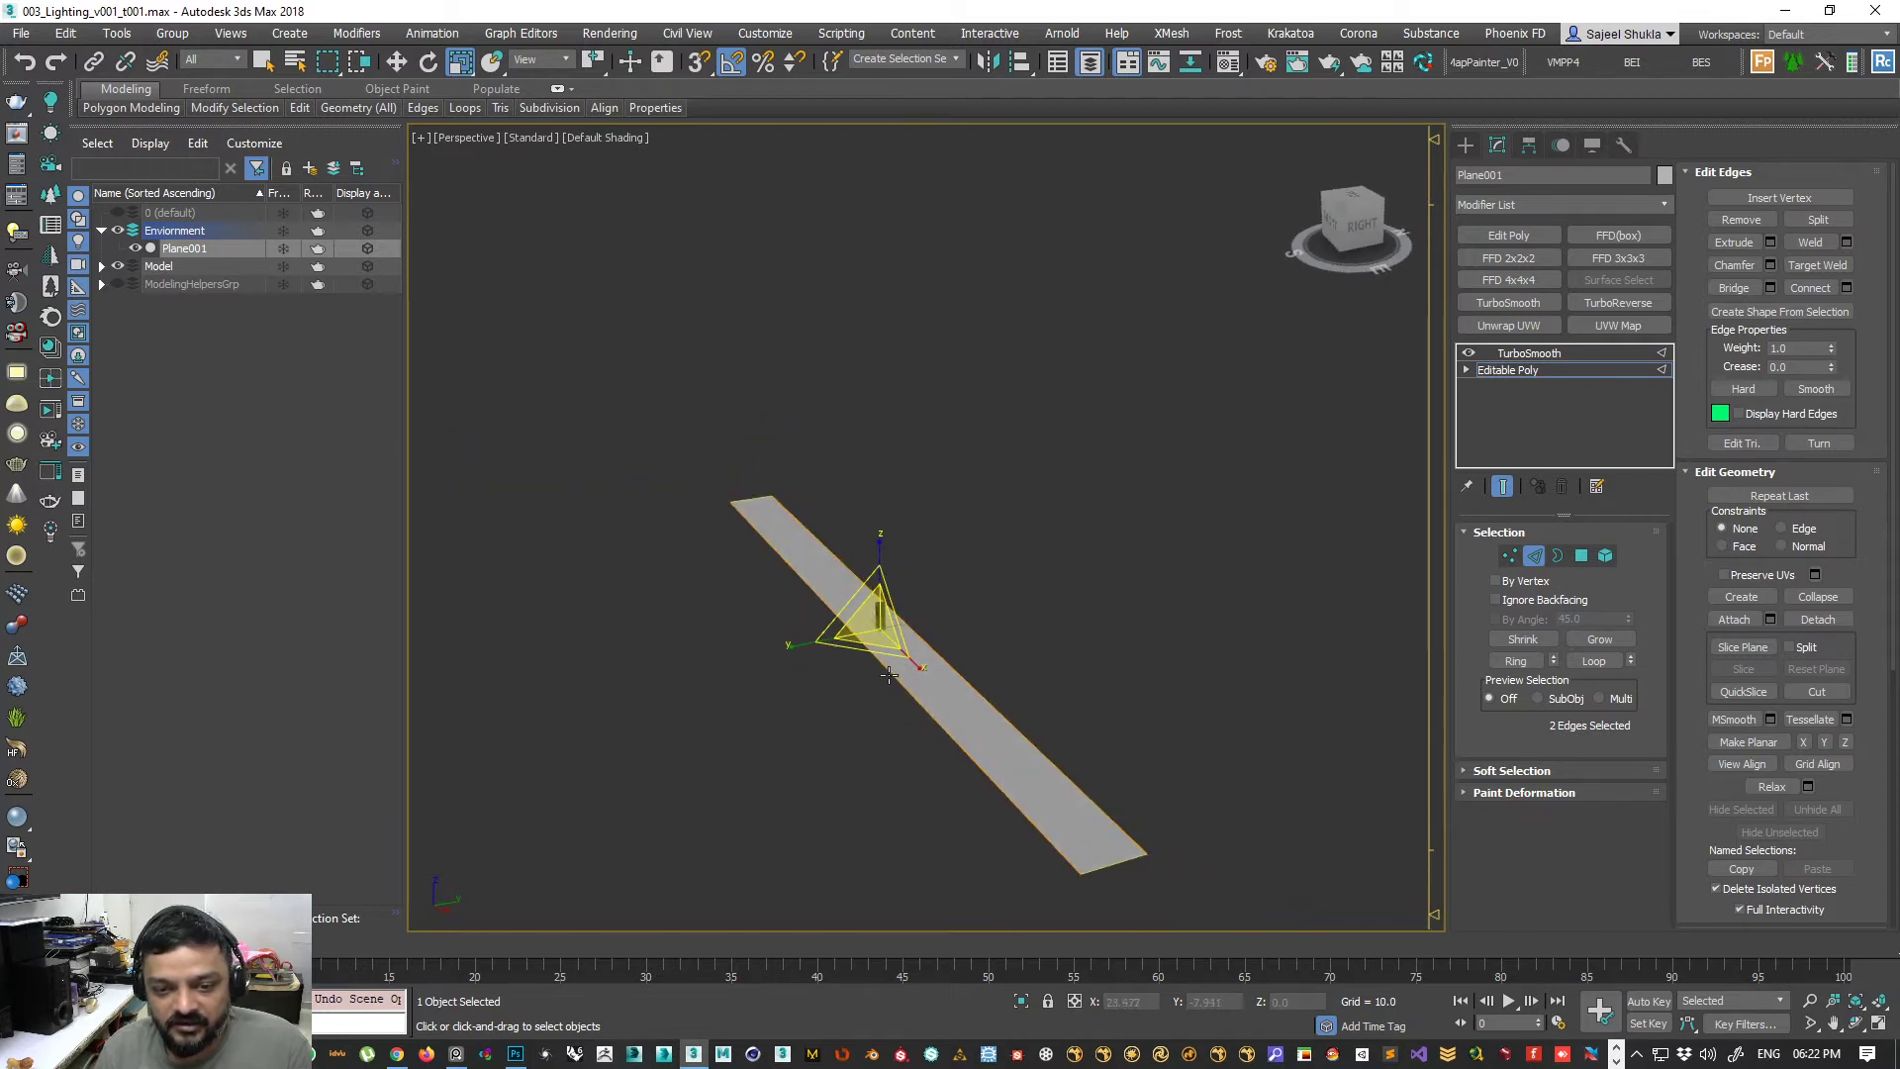
left_click(889, 674)
left_click(958, 674, "ctrl")
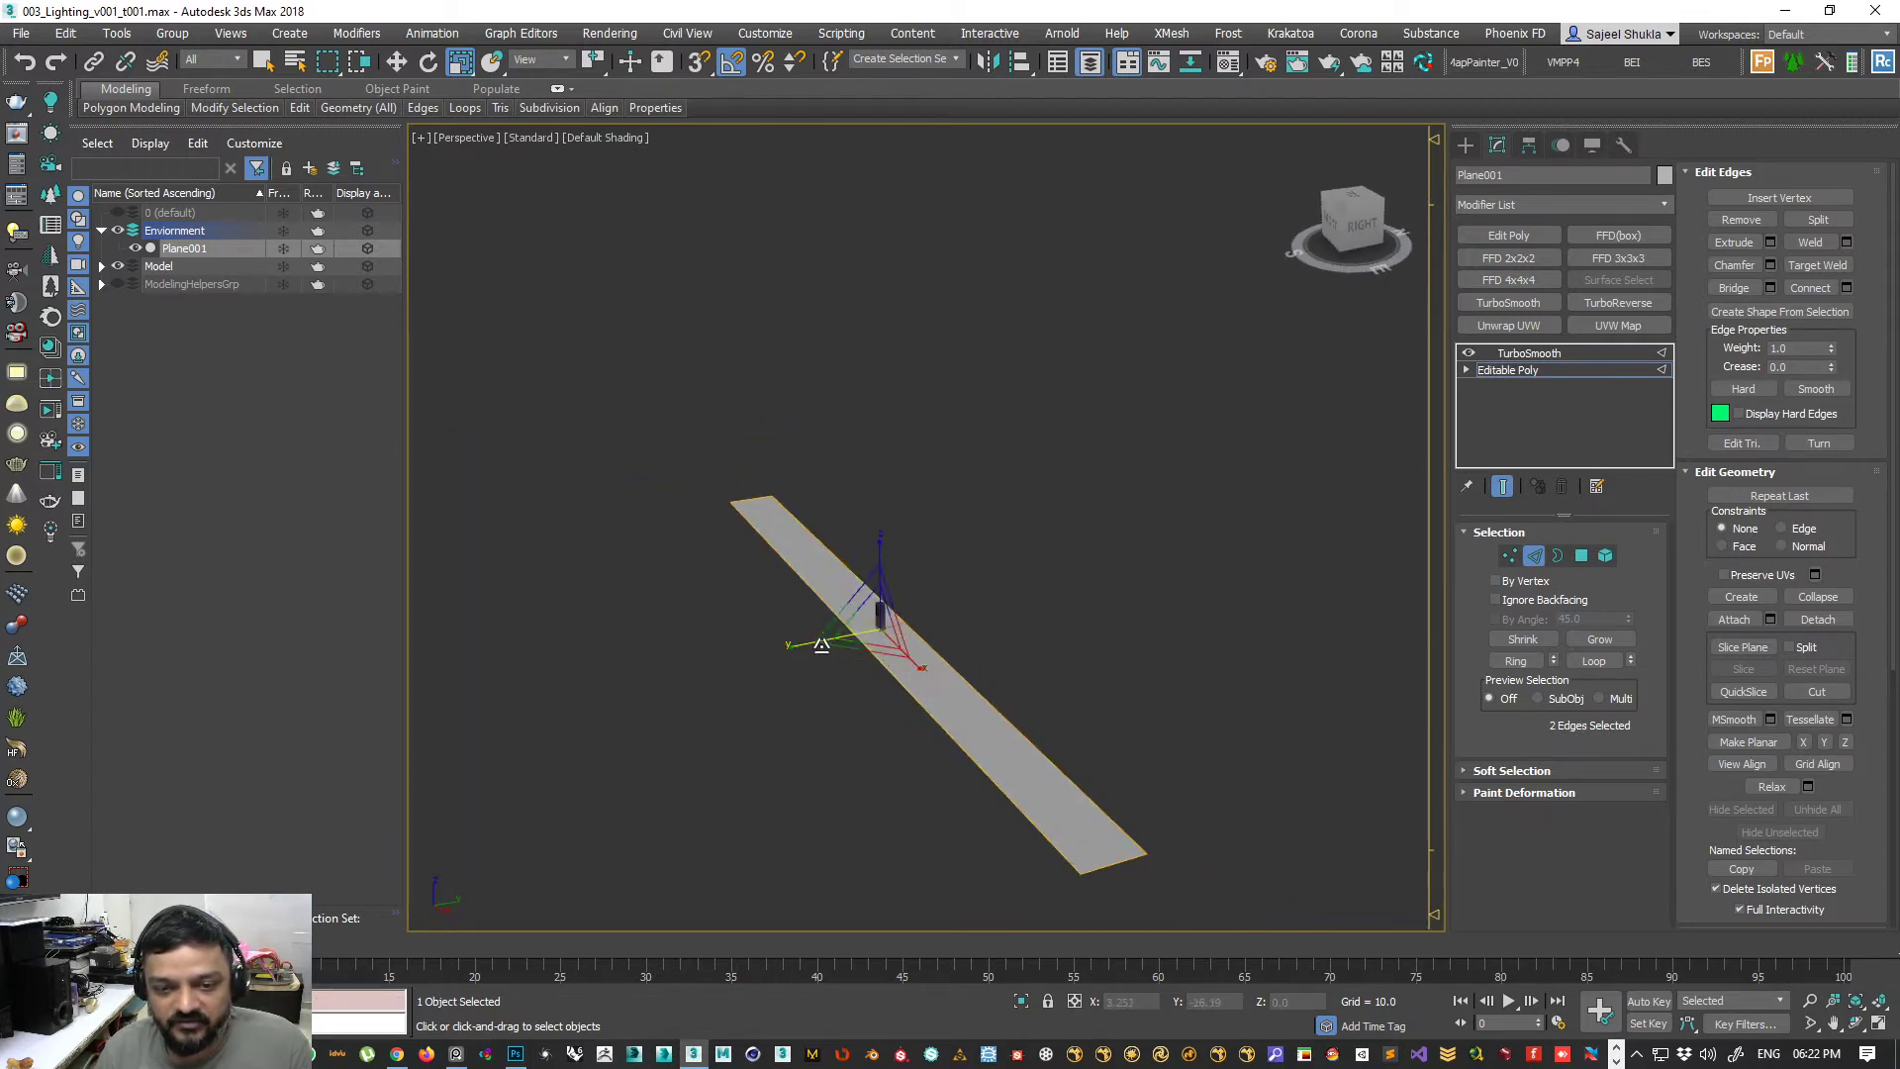
left_click_drag(787, 644, 386, 779)
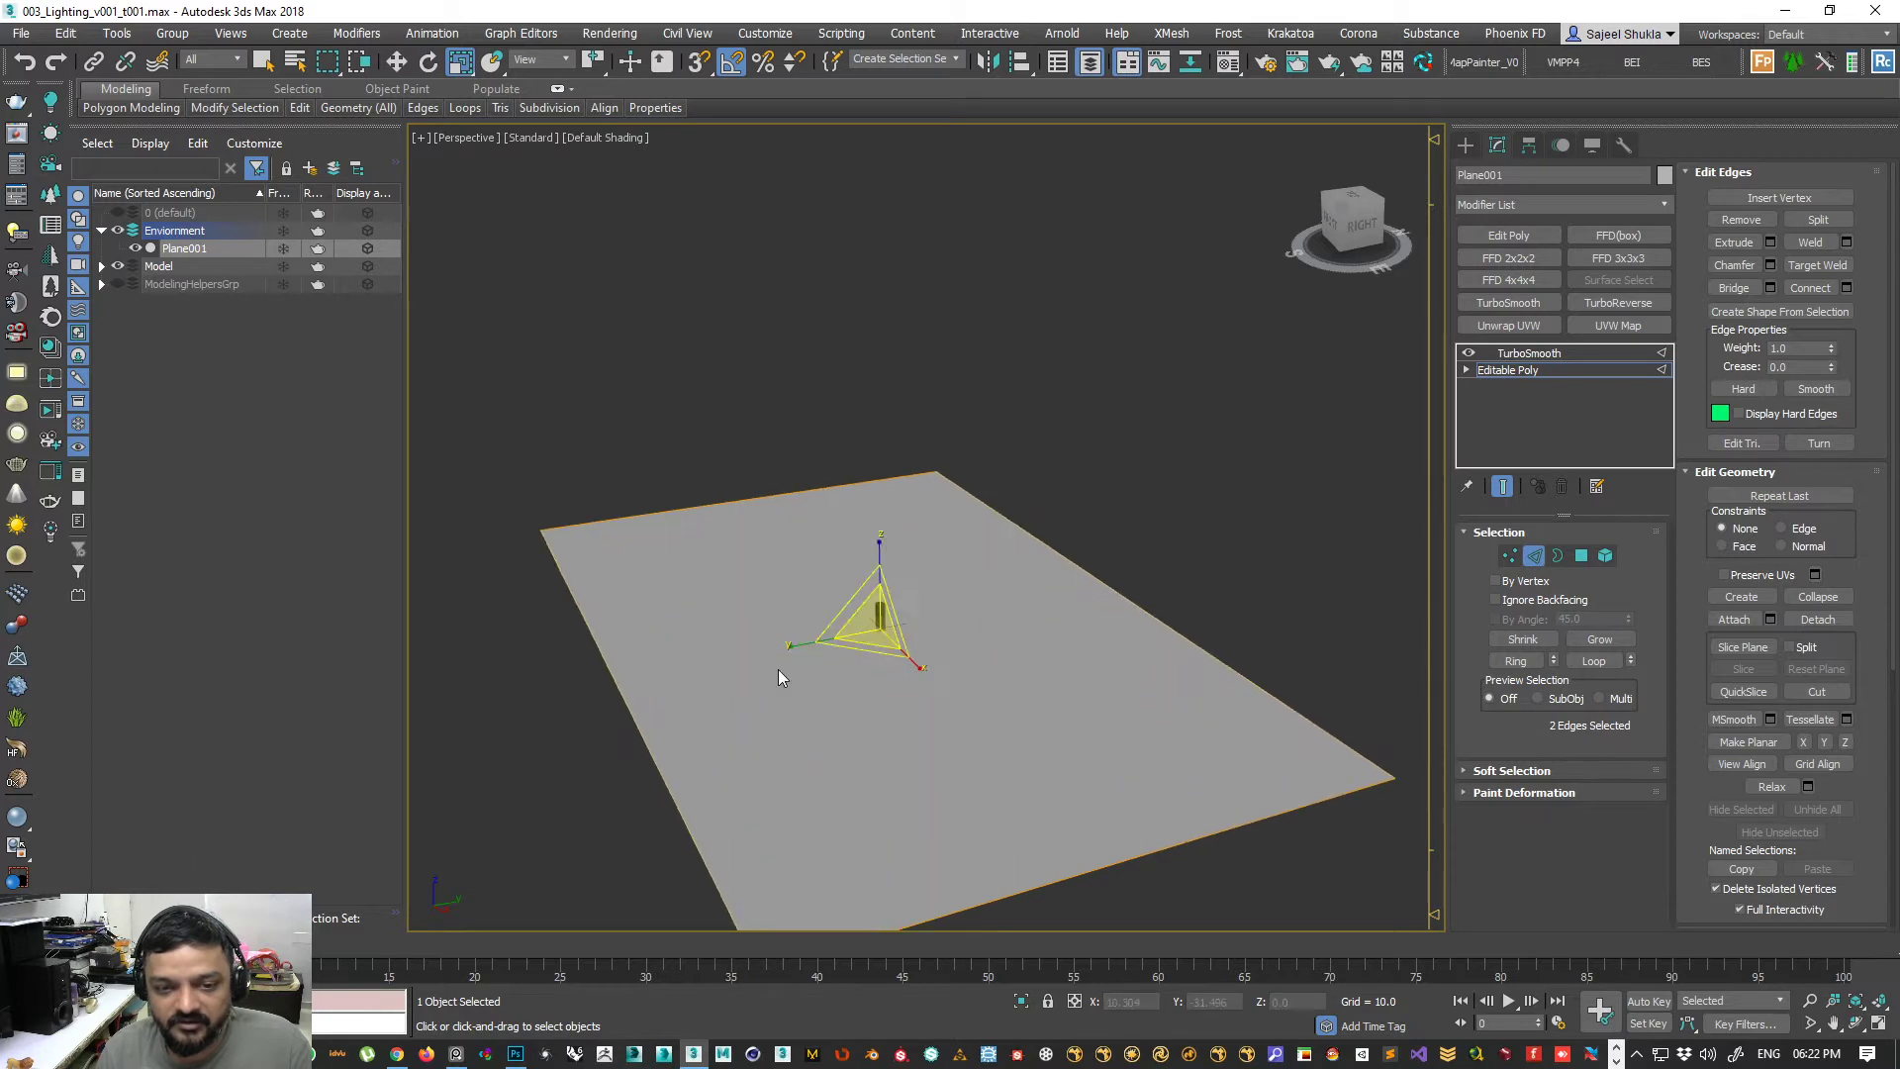
left_click_drag(791, 671, 771, 657)
left_click(853, 359)
- Extrude the floor's far edge behind the bottle outward along Y, then try raising the new edge and undo the lift
key("w")
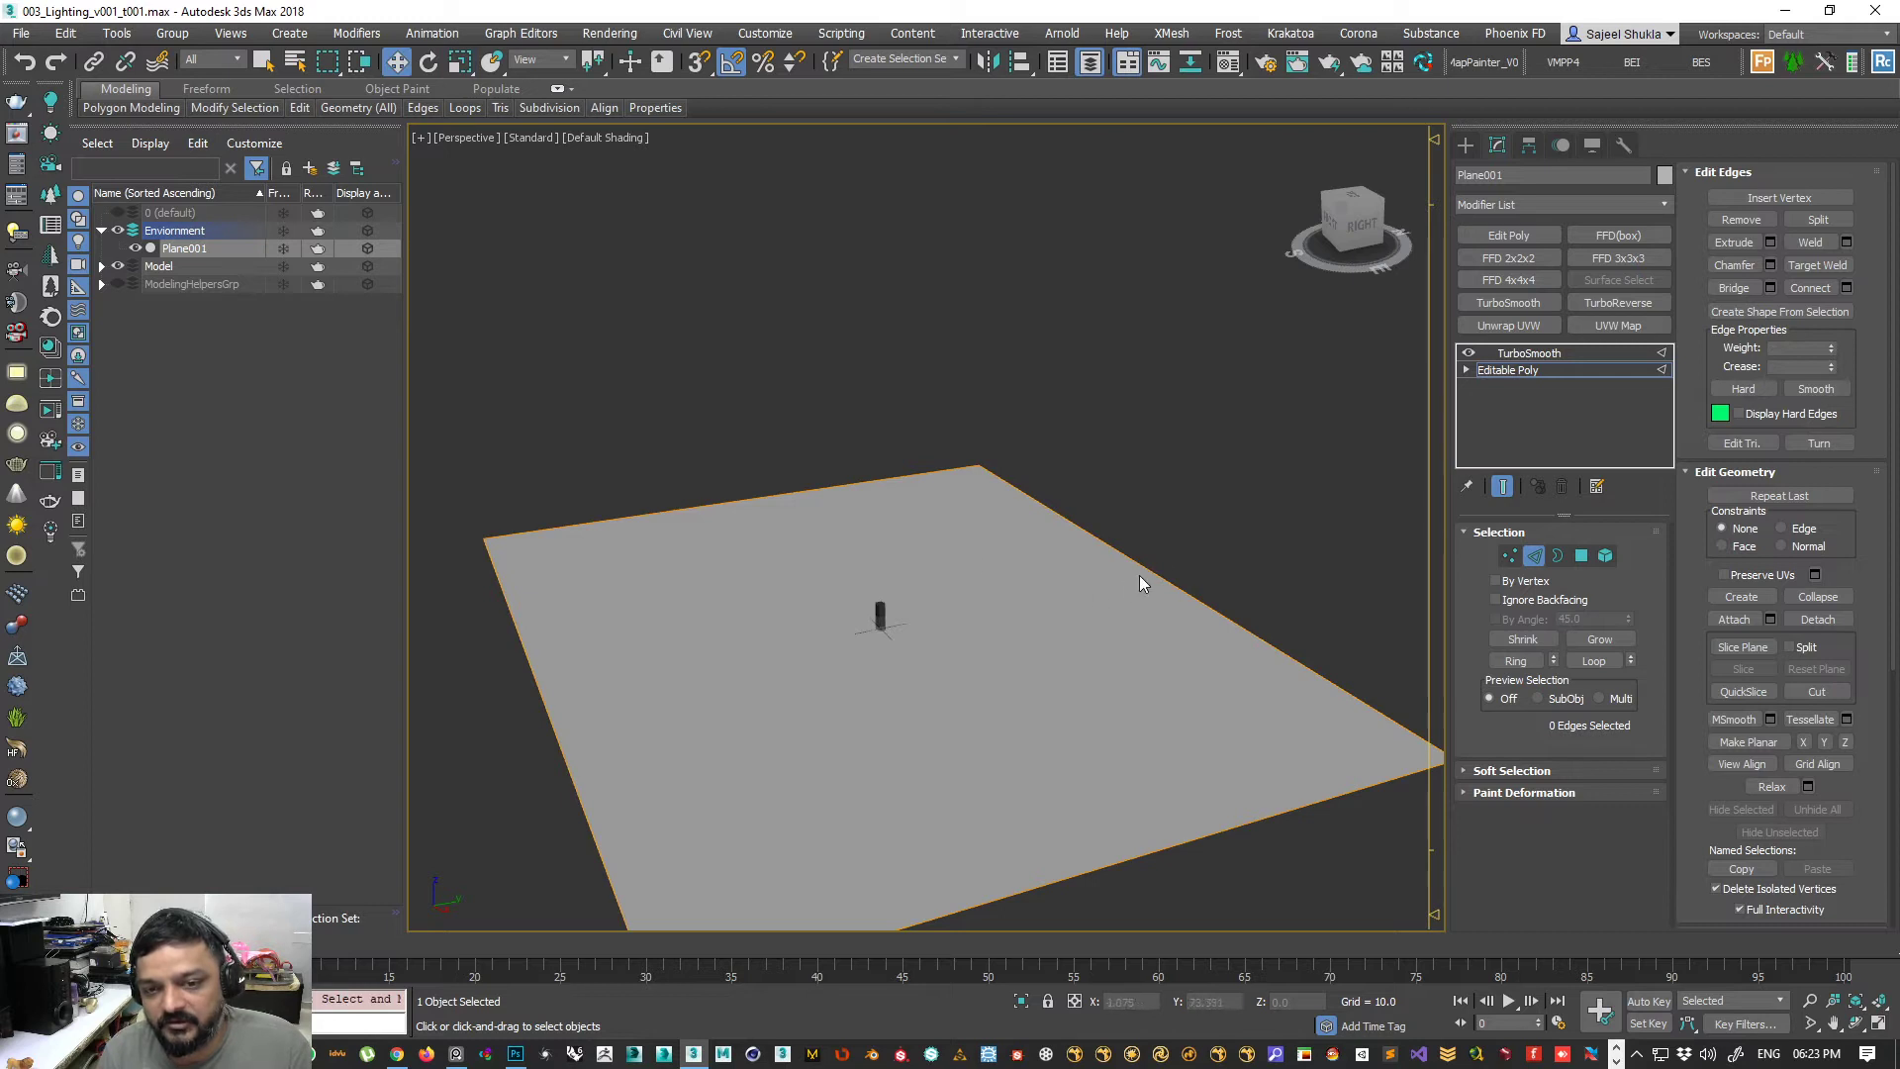
left_click(1154, 574)
scroll(1048, 729, "down", 2)
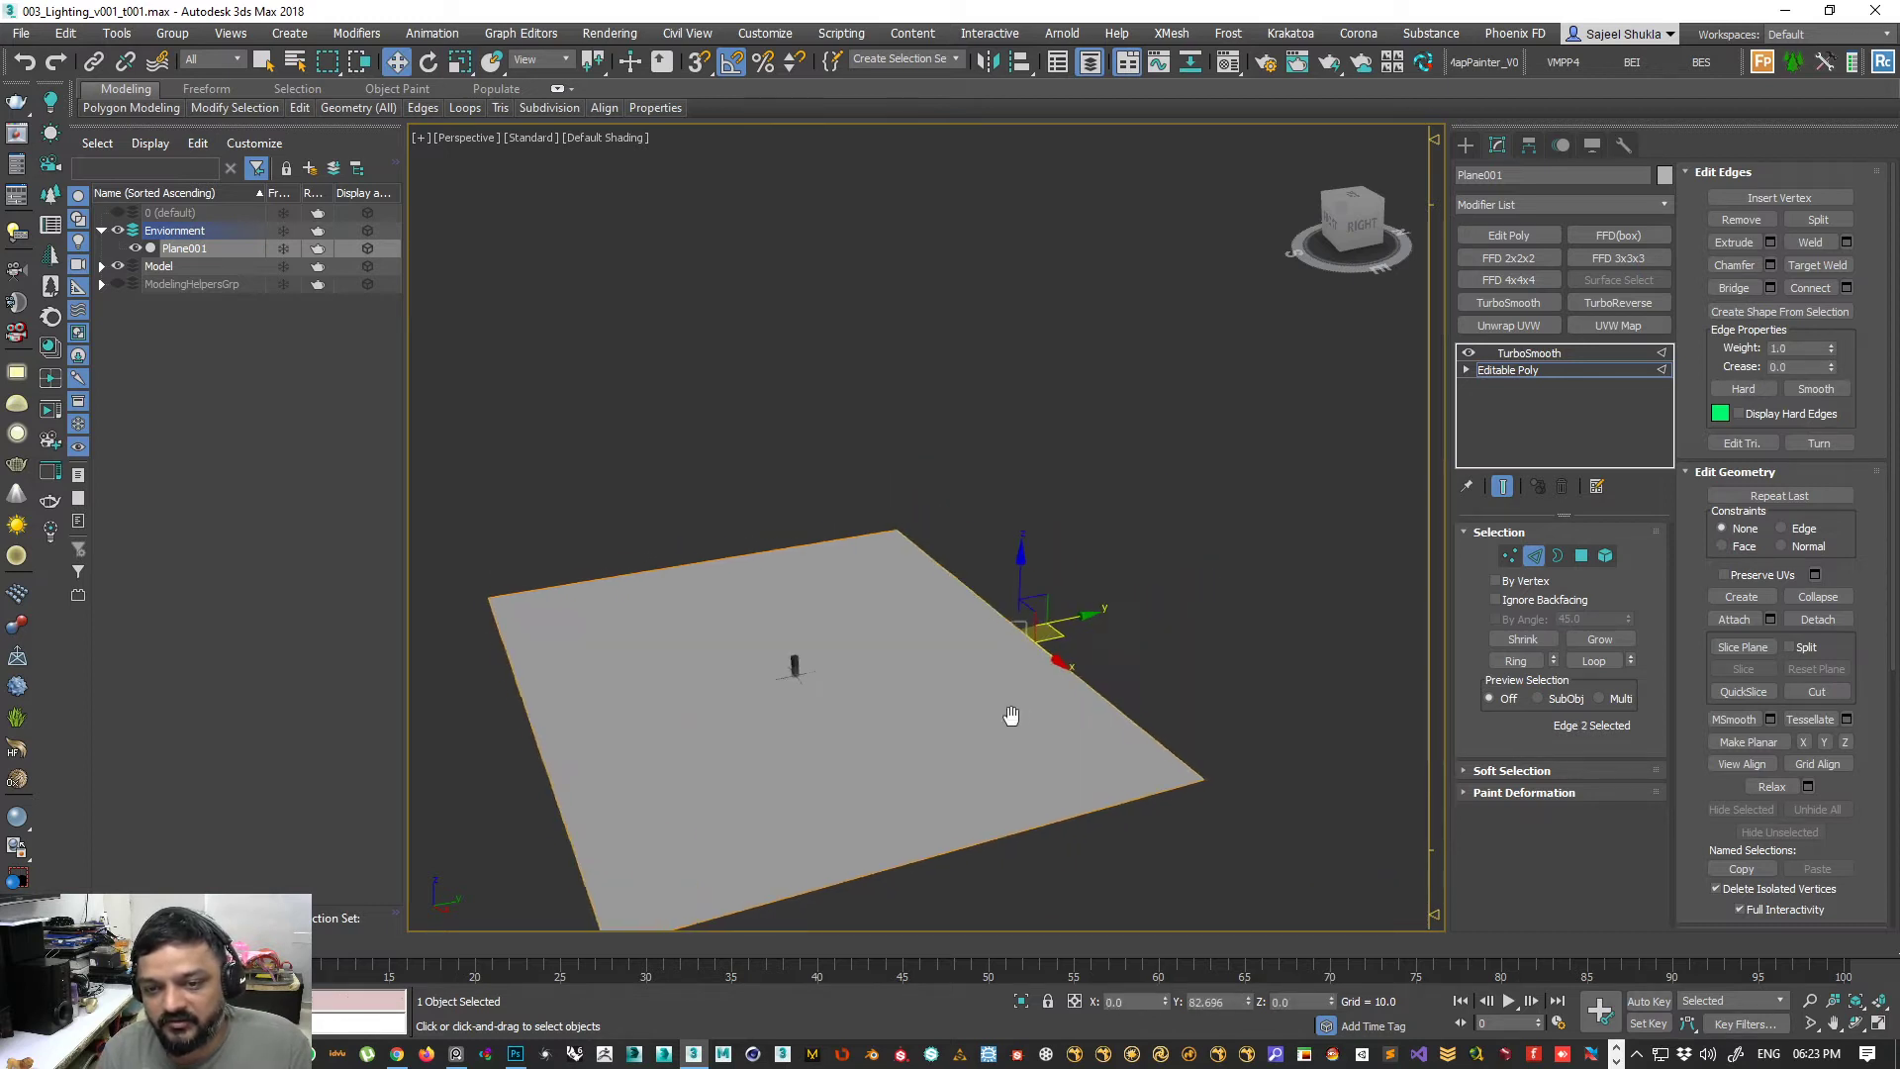
left_click_drag(1072, 615, 1111, 670, "shift")
middle_click_drag(1085, 691, 1082, 654, "alt")
left_click_drag(1092, 541, 1098, 512)
middle_click_drag(1114, 701, 1103, 614, "alt")
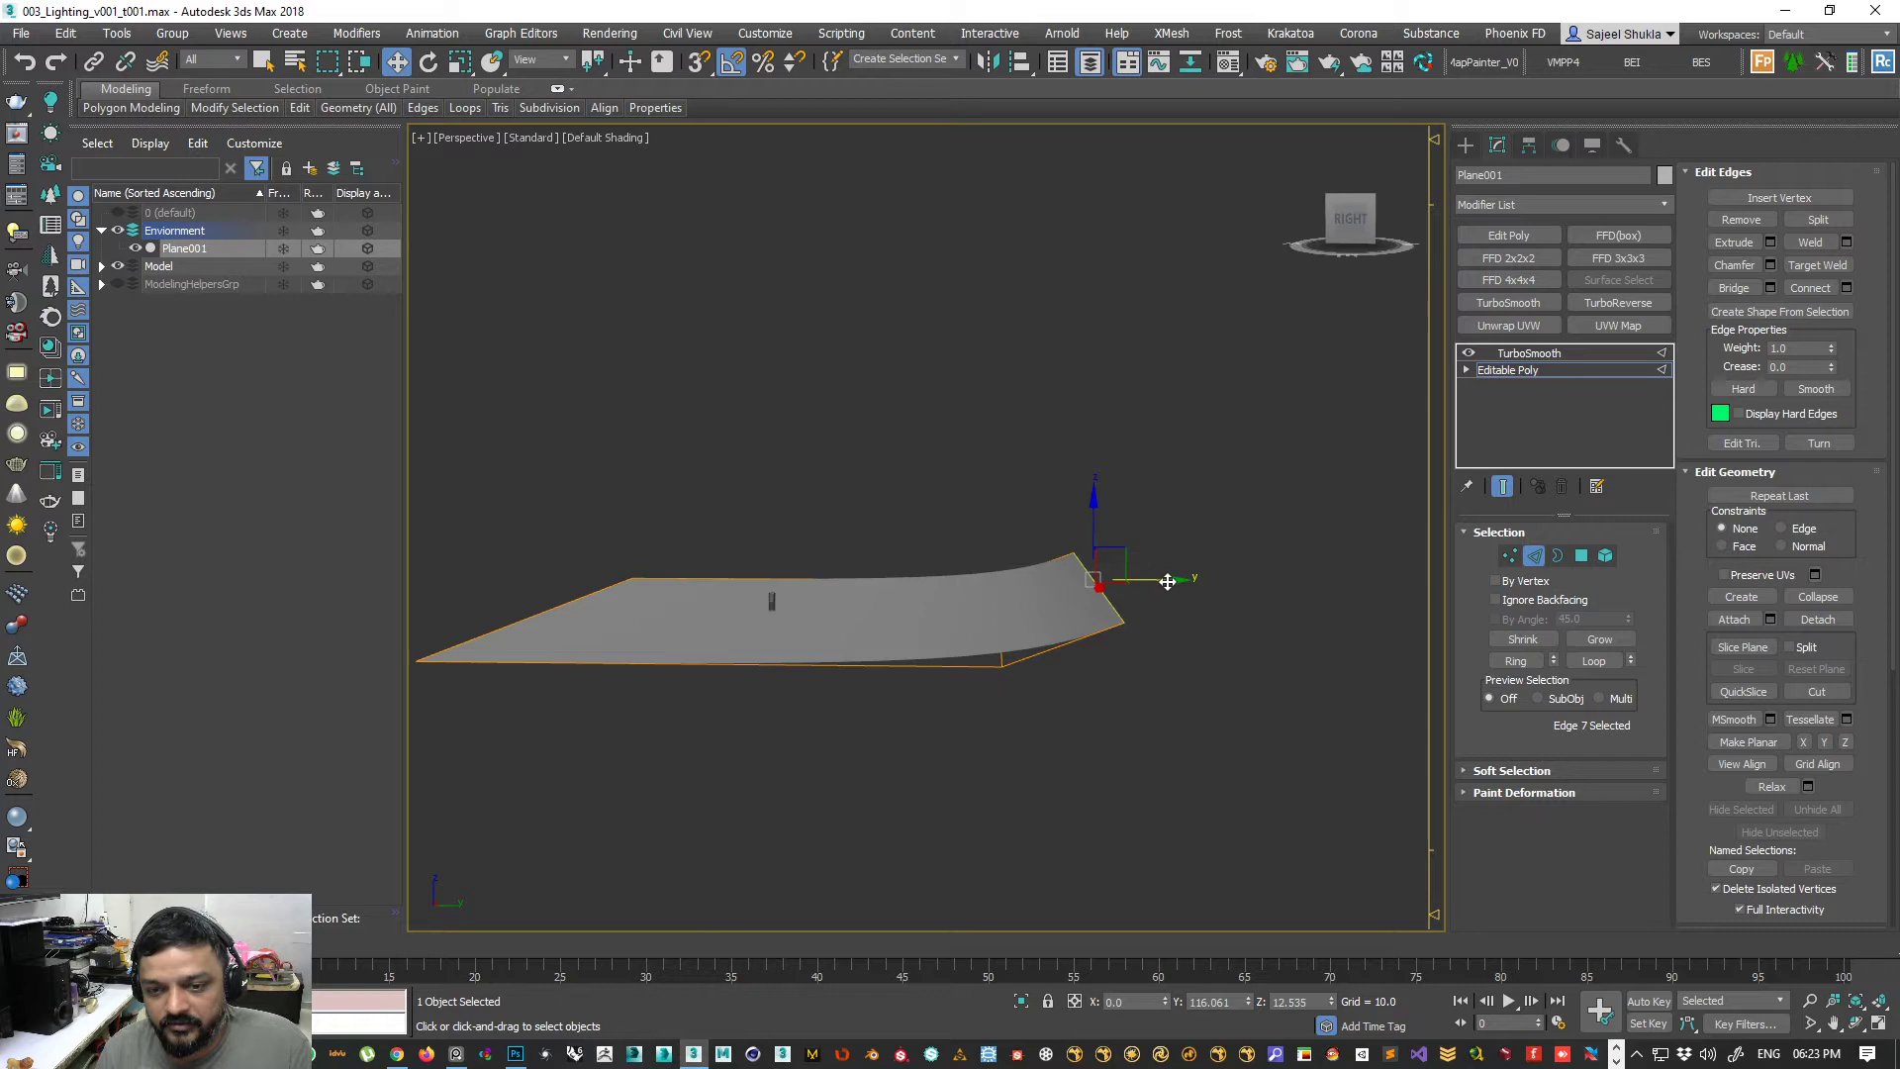
key("ctrl+z")
- Extrude the floor's far edge once more along Y and raise it to about Y 129.7, Z 15.8
left_click_drag(1159, 615, 1206, 601)
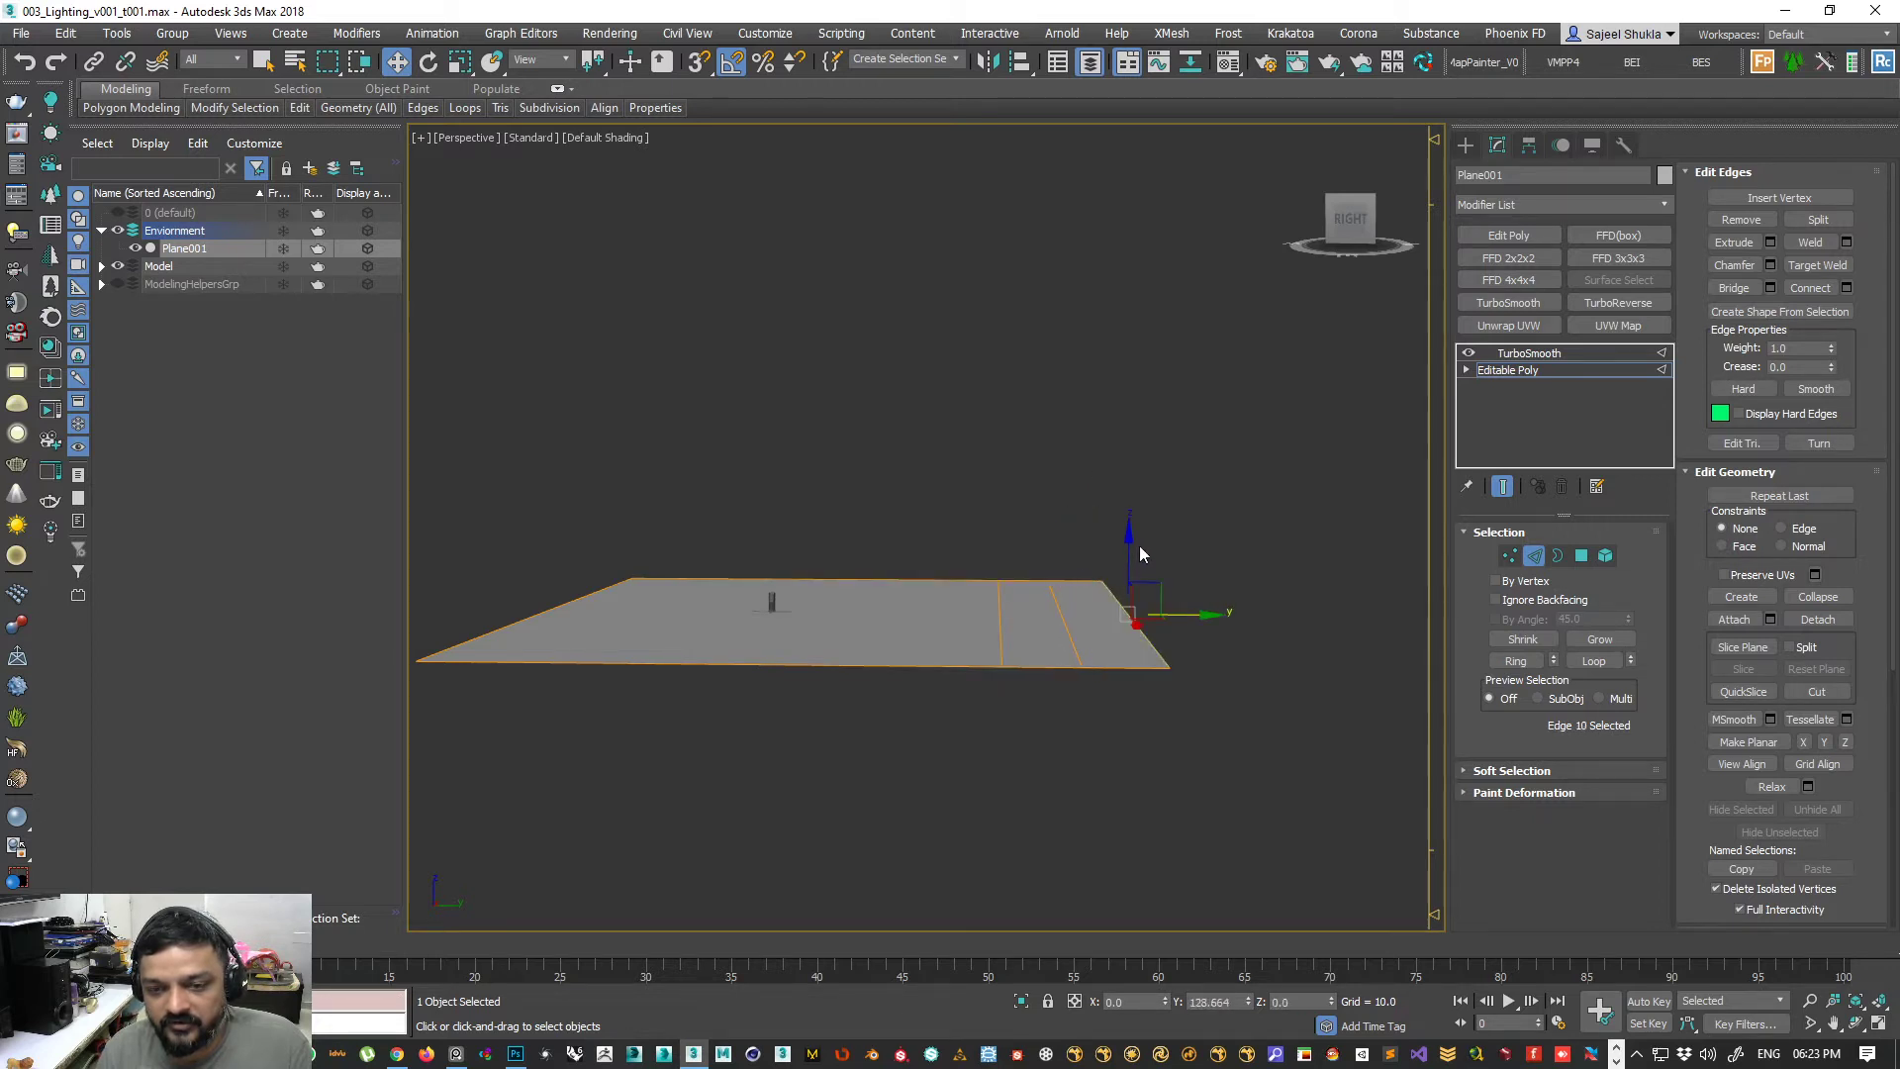
left_click_drag(1129, 540, 1135, 490)
mouse_move(1209, 571)
left_mouse_down()
mouse_move(1225, 565)
mouse_move(1200, 565)
left_mouse_up()
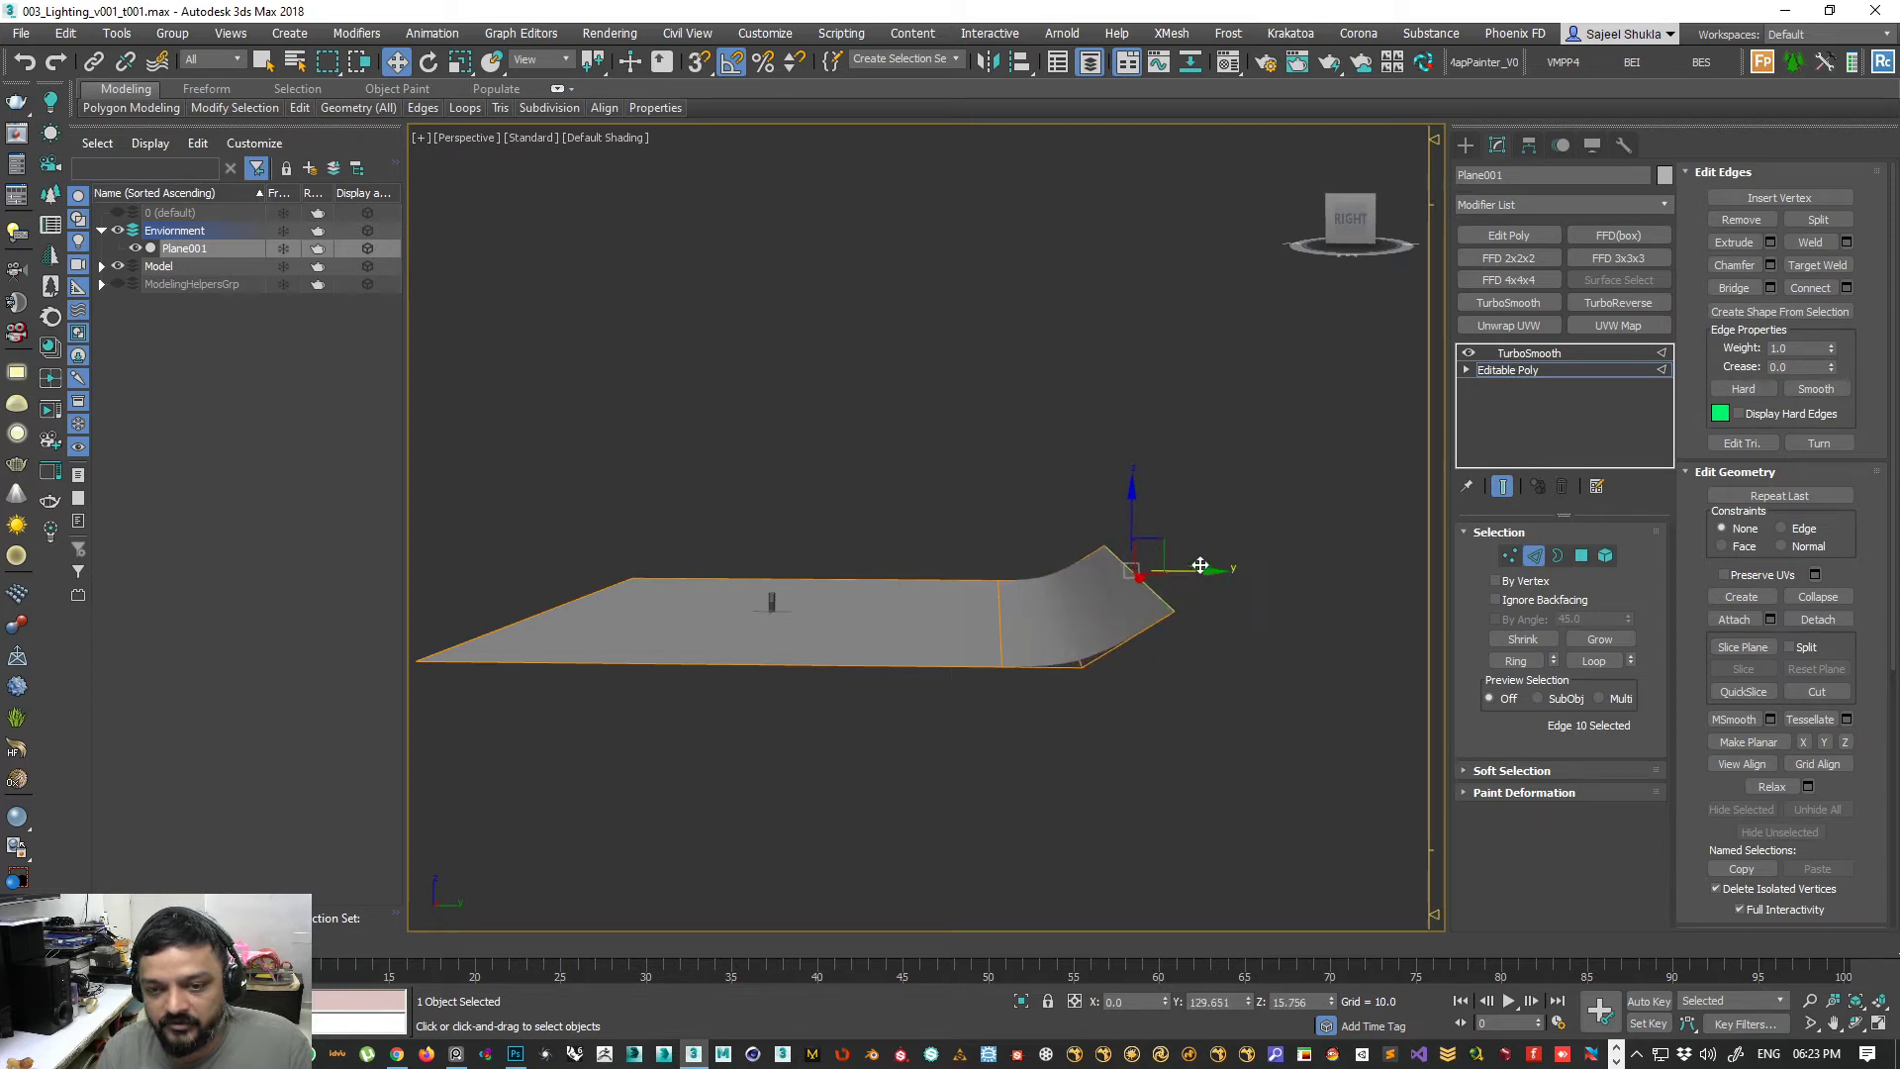
middle_click_drag(1029, 627, 1037, 659, "alt")
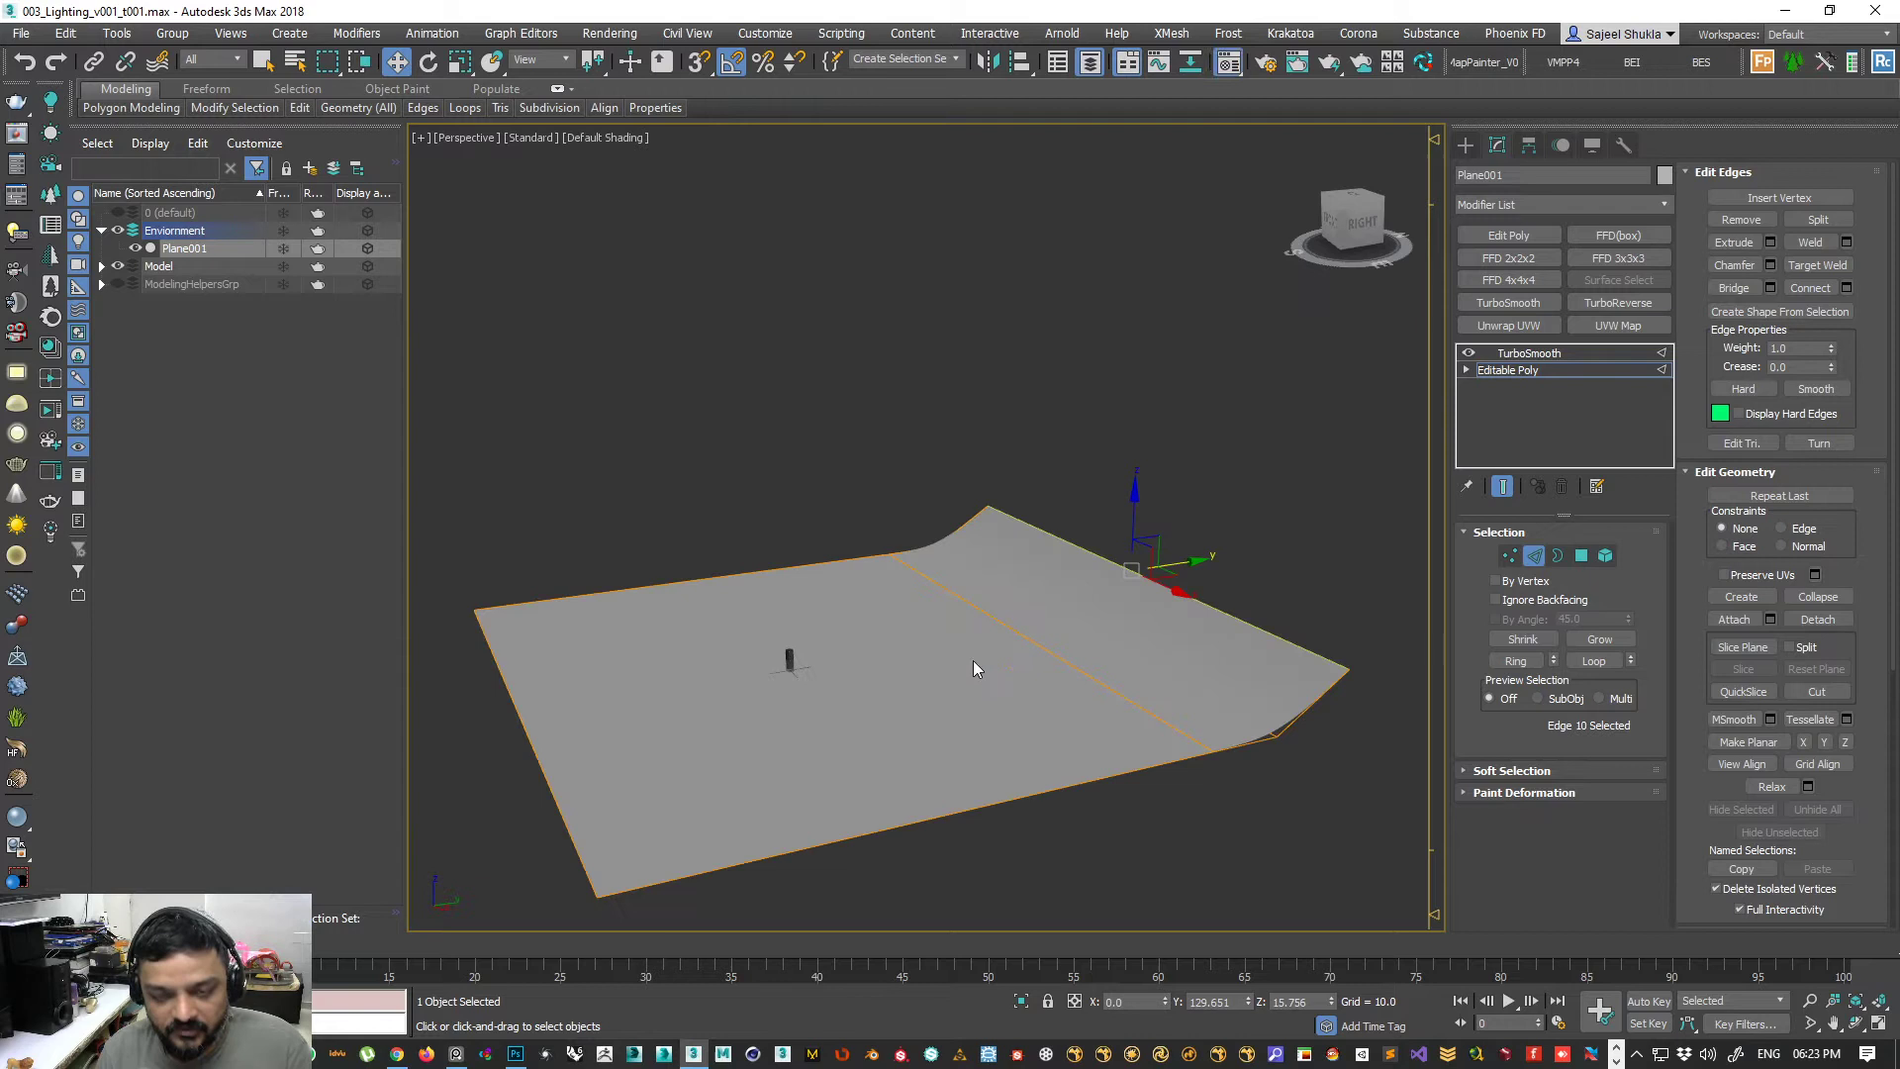
- Assign the dark Material #13 from the Material Editor to the backdrop plane
key("m")
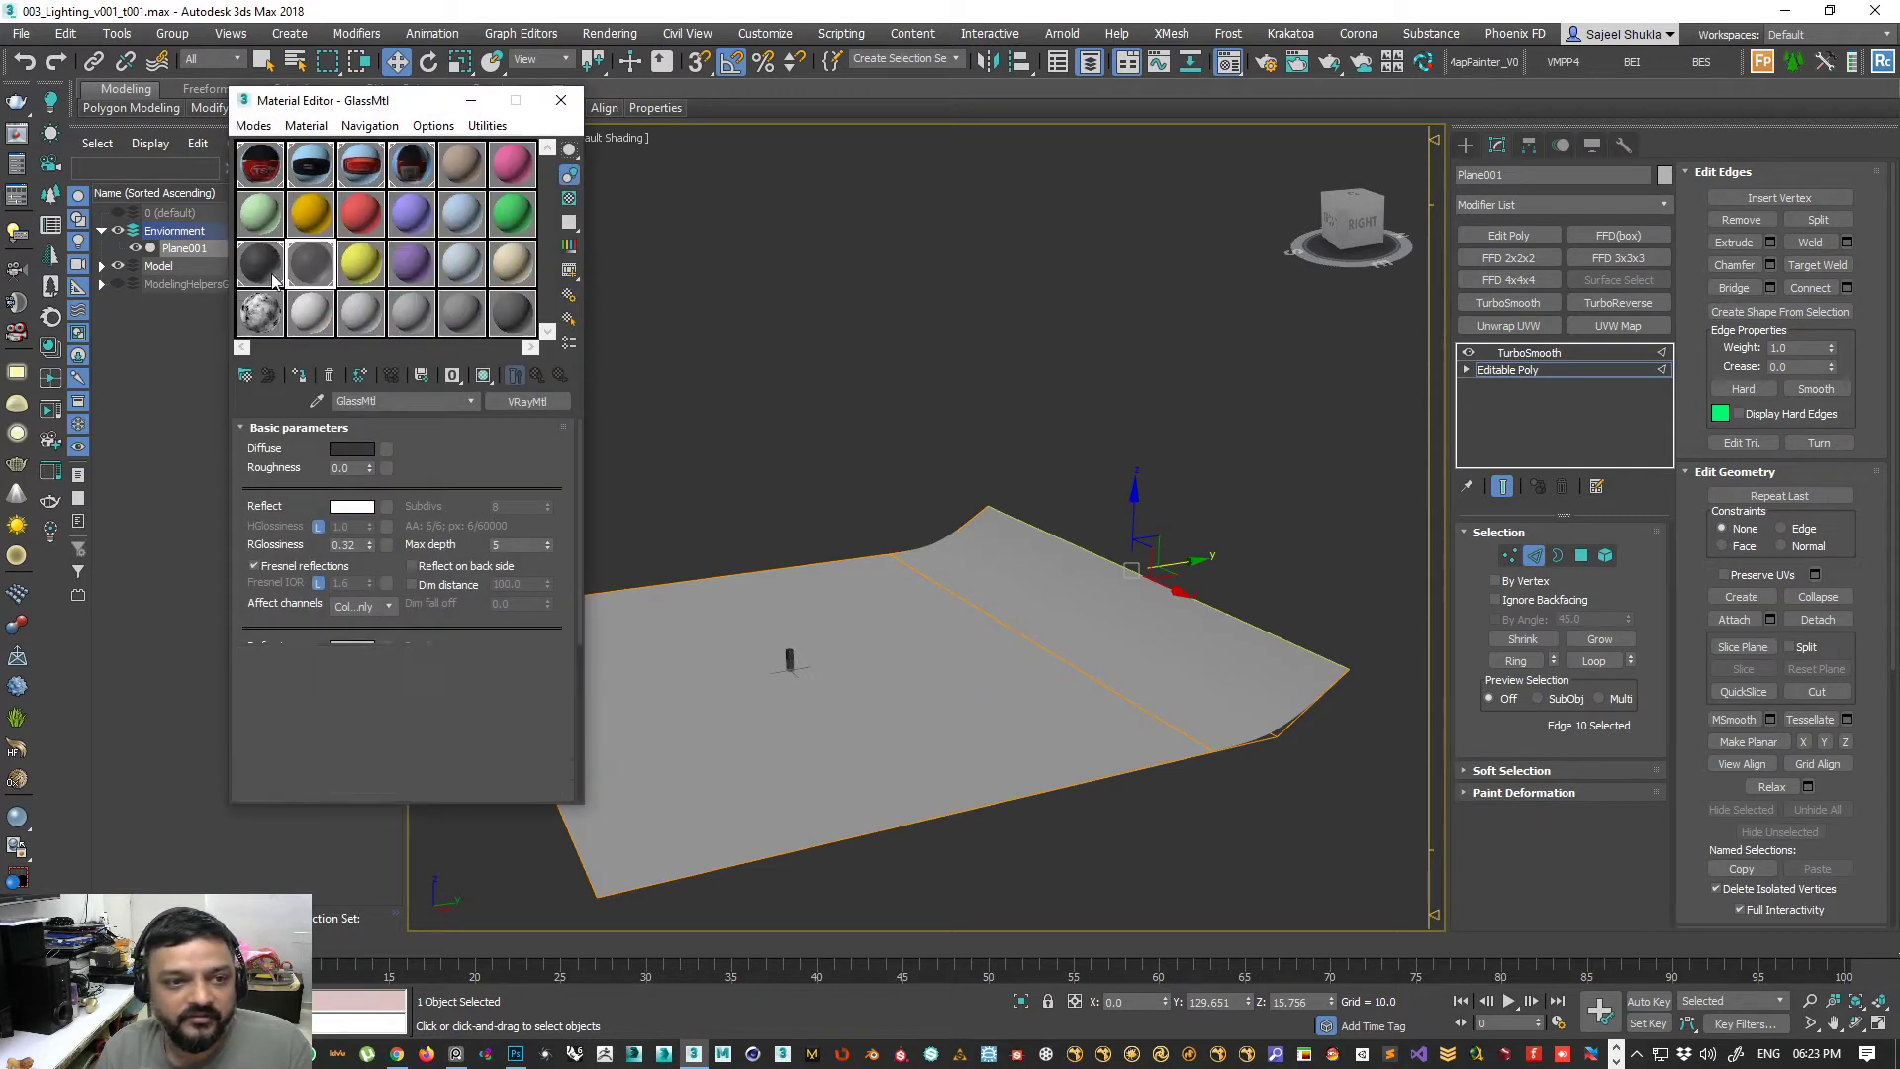
left_click(271, 378)
mouse_move(1049, 643)
middle_mouse_down("alt")
mouse_move(1108, 655)
mouse_move(1198, 736)
mouse_move(1184, 756)
mouse_move(1227, 752)
mouse_move(1256, 687)
mouse_move(1256, 739)
mouse_move(1065, 636)
middle_mouse_up("alt")
- Move the two inner fold edges toward the bottle along Y, and shift the raised edge to about Y 88.6
left_click(1004, 643)
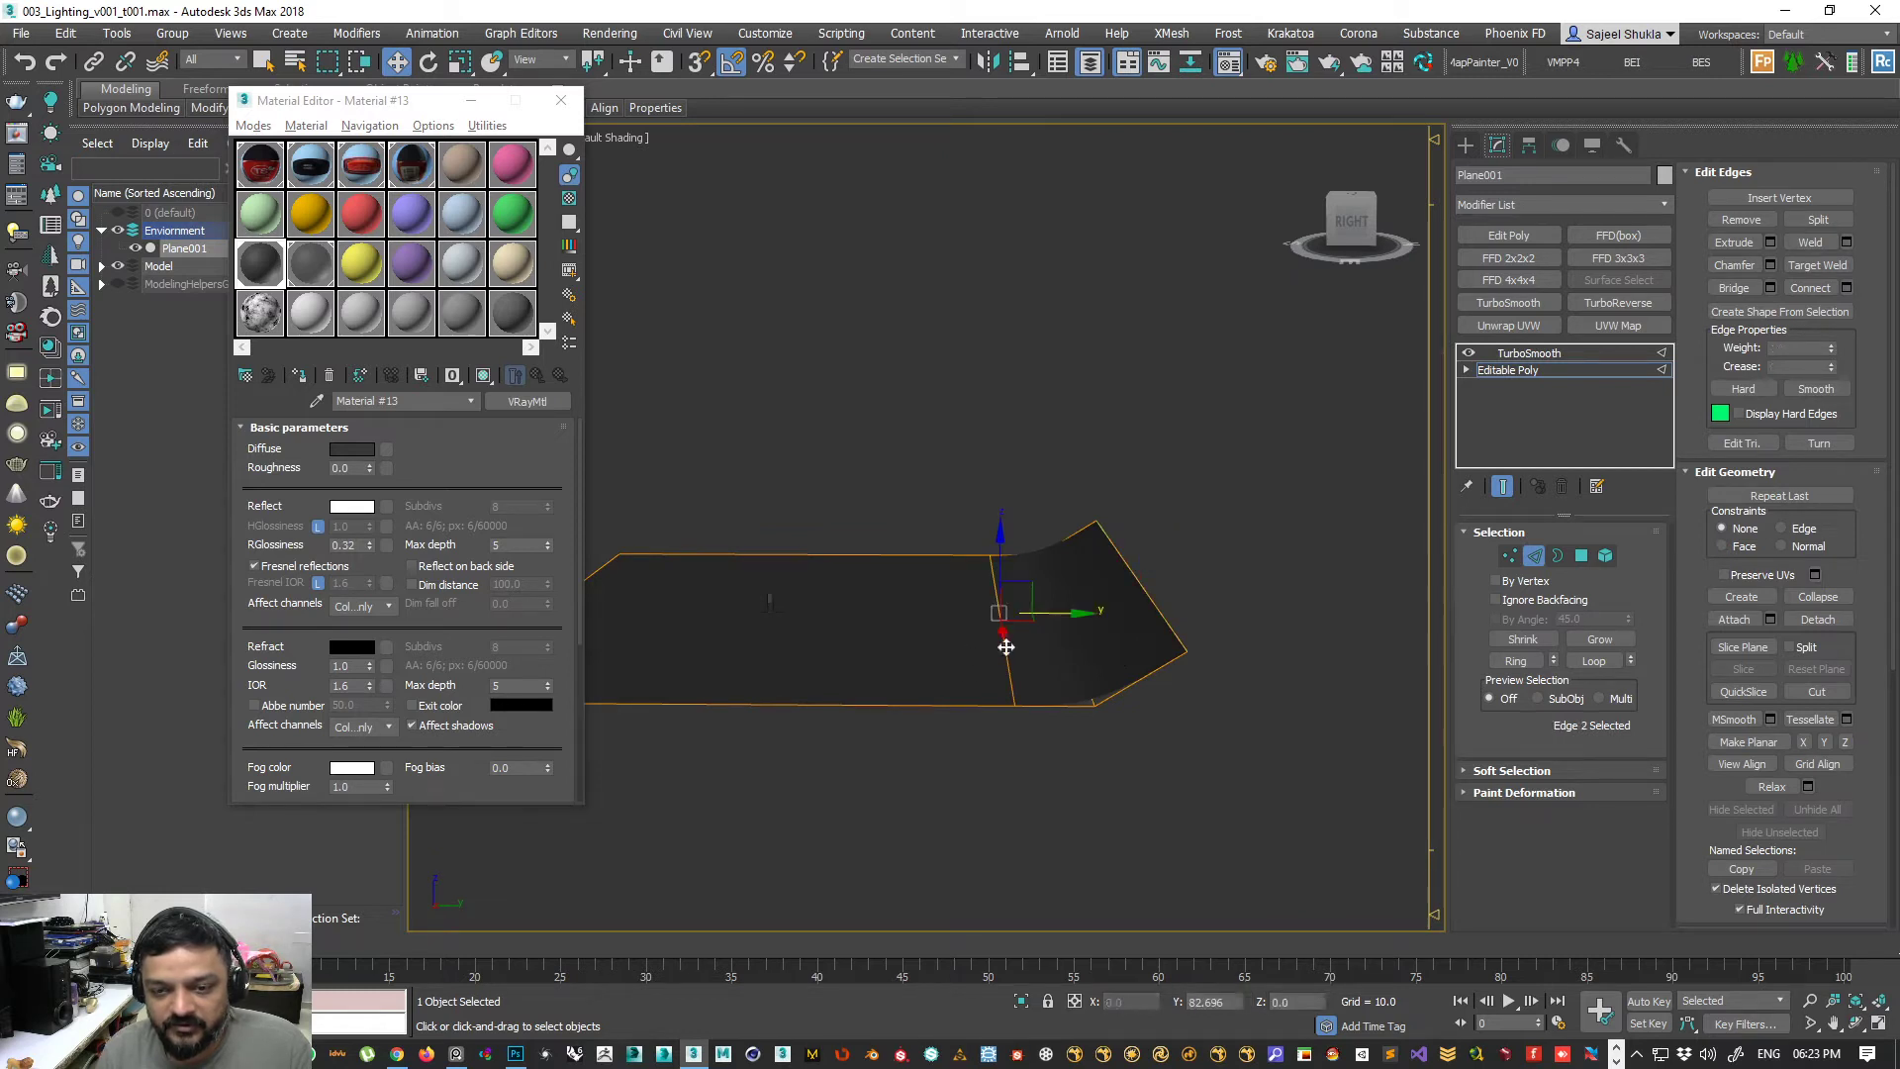
left_click(1084, 678, "ctrl")
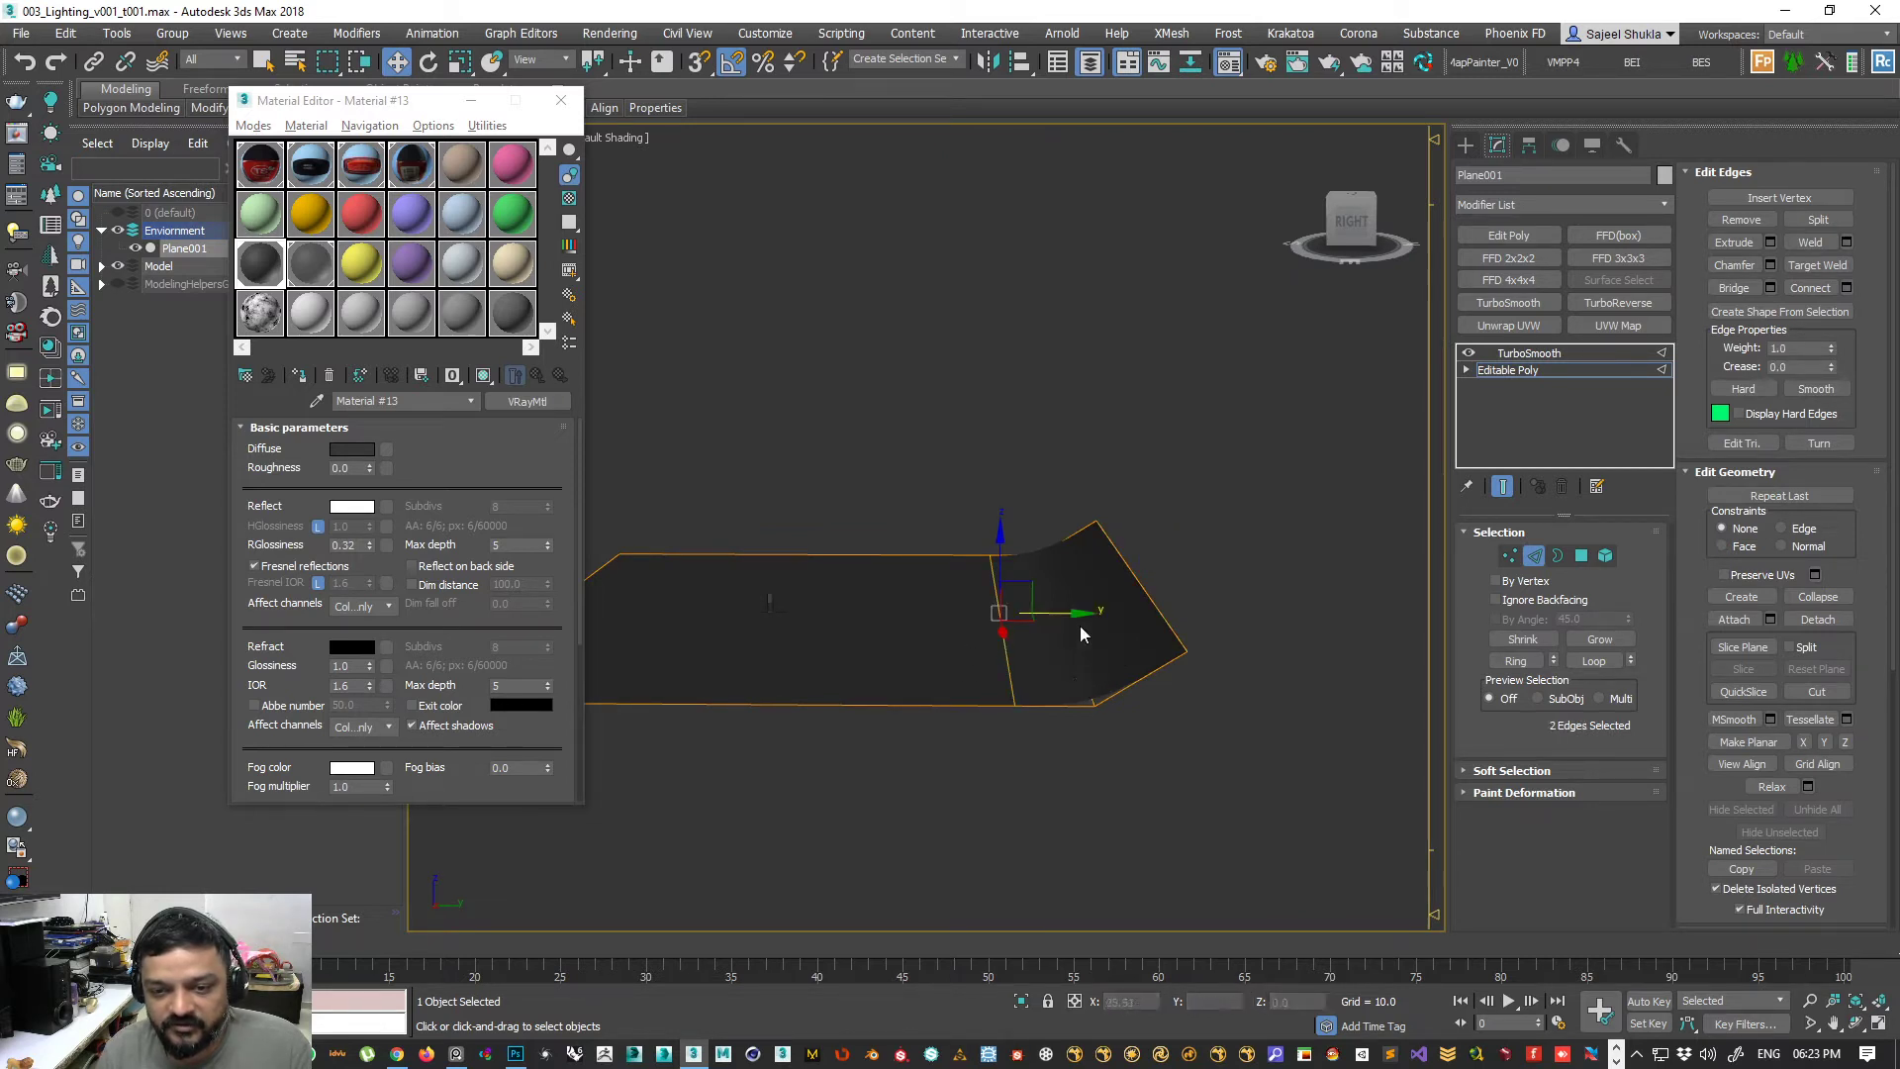
left_click_drag(1078, 615, 1009, 612)
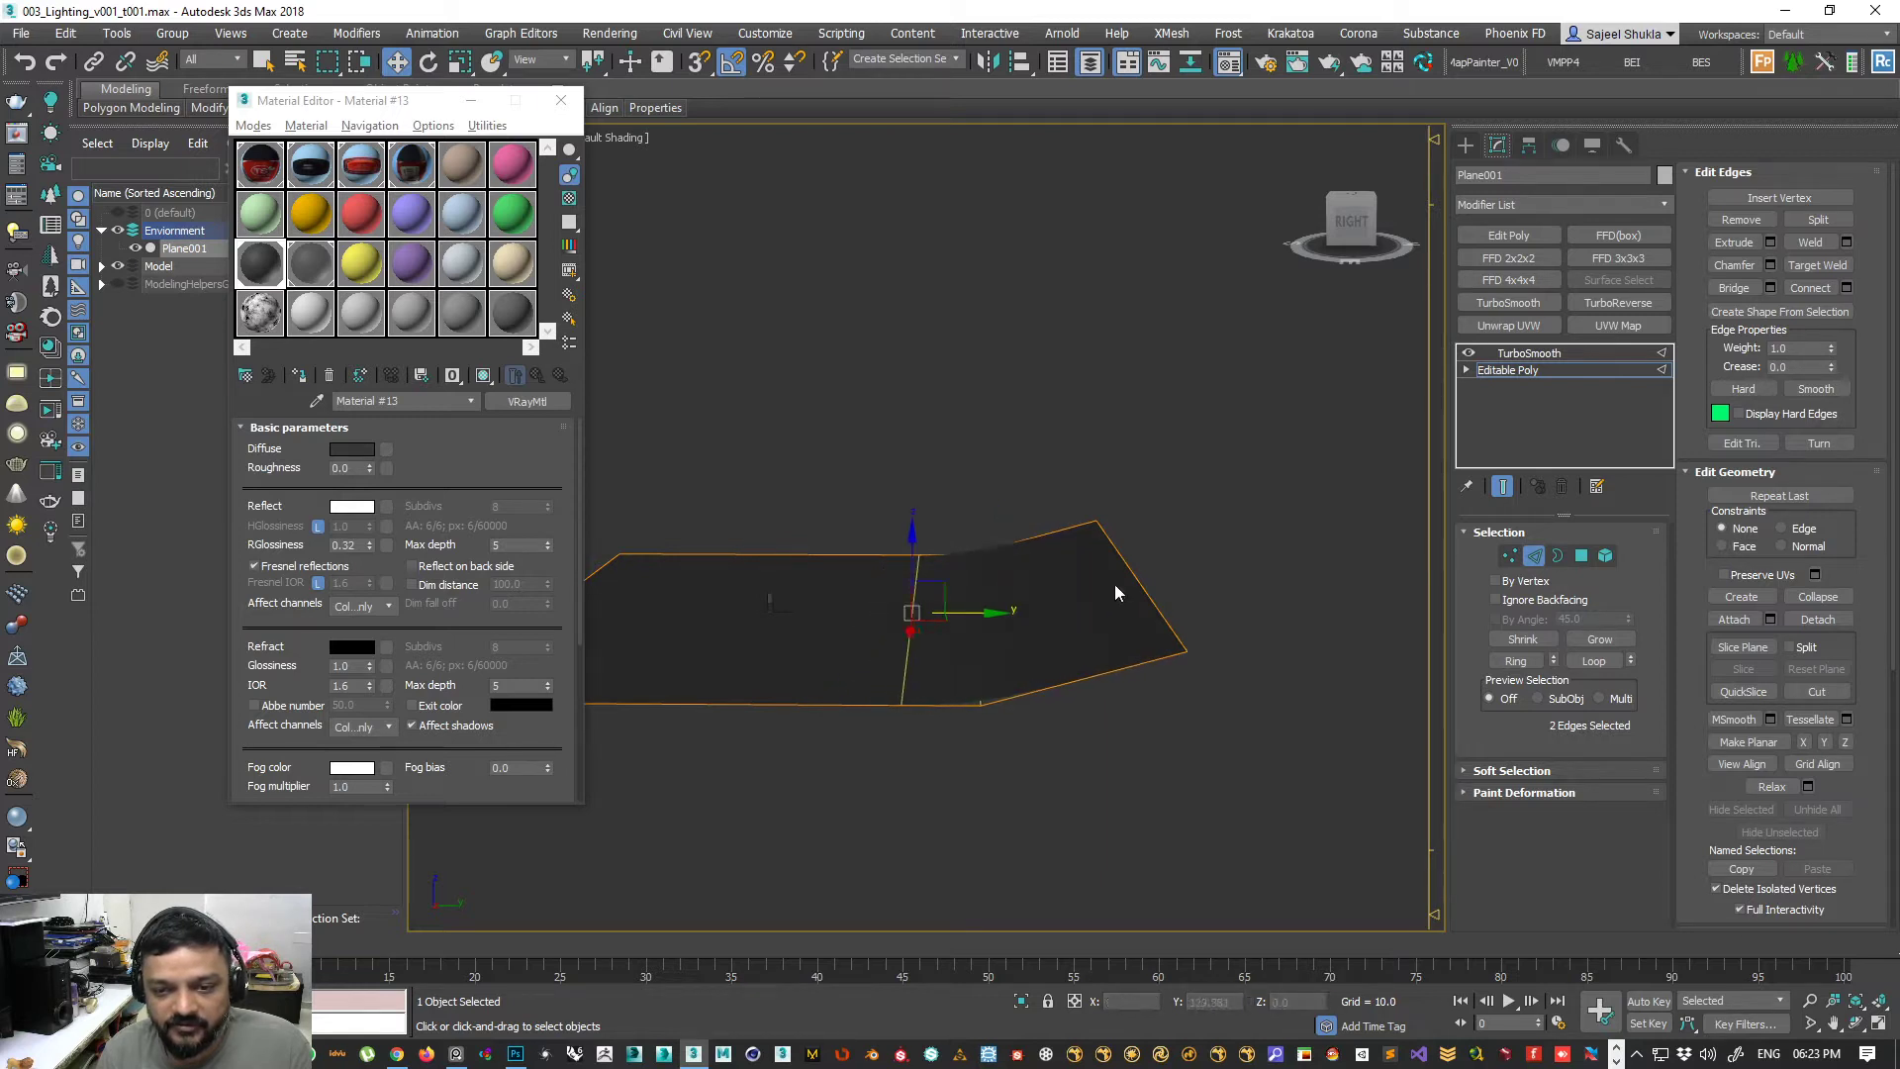
left_click(1129, 577)
left_click_drag(1209, 570, 1091, 579)
mouse_move(1027, 645)
middle_mouse_down("alt")
mouse_move(1043, 679)
mouse_move(1036, 661)
middle_mouse_up("alt")
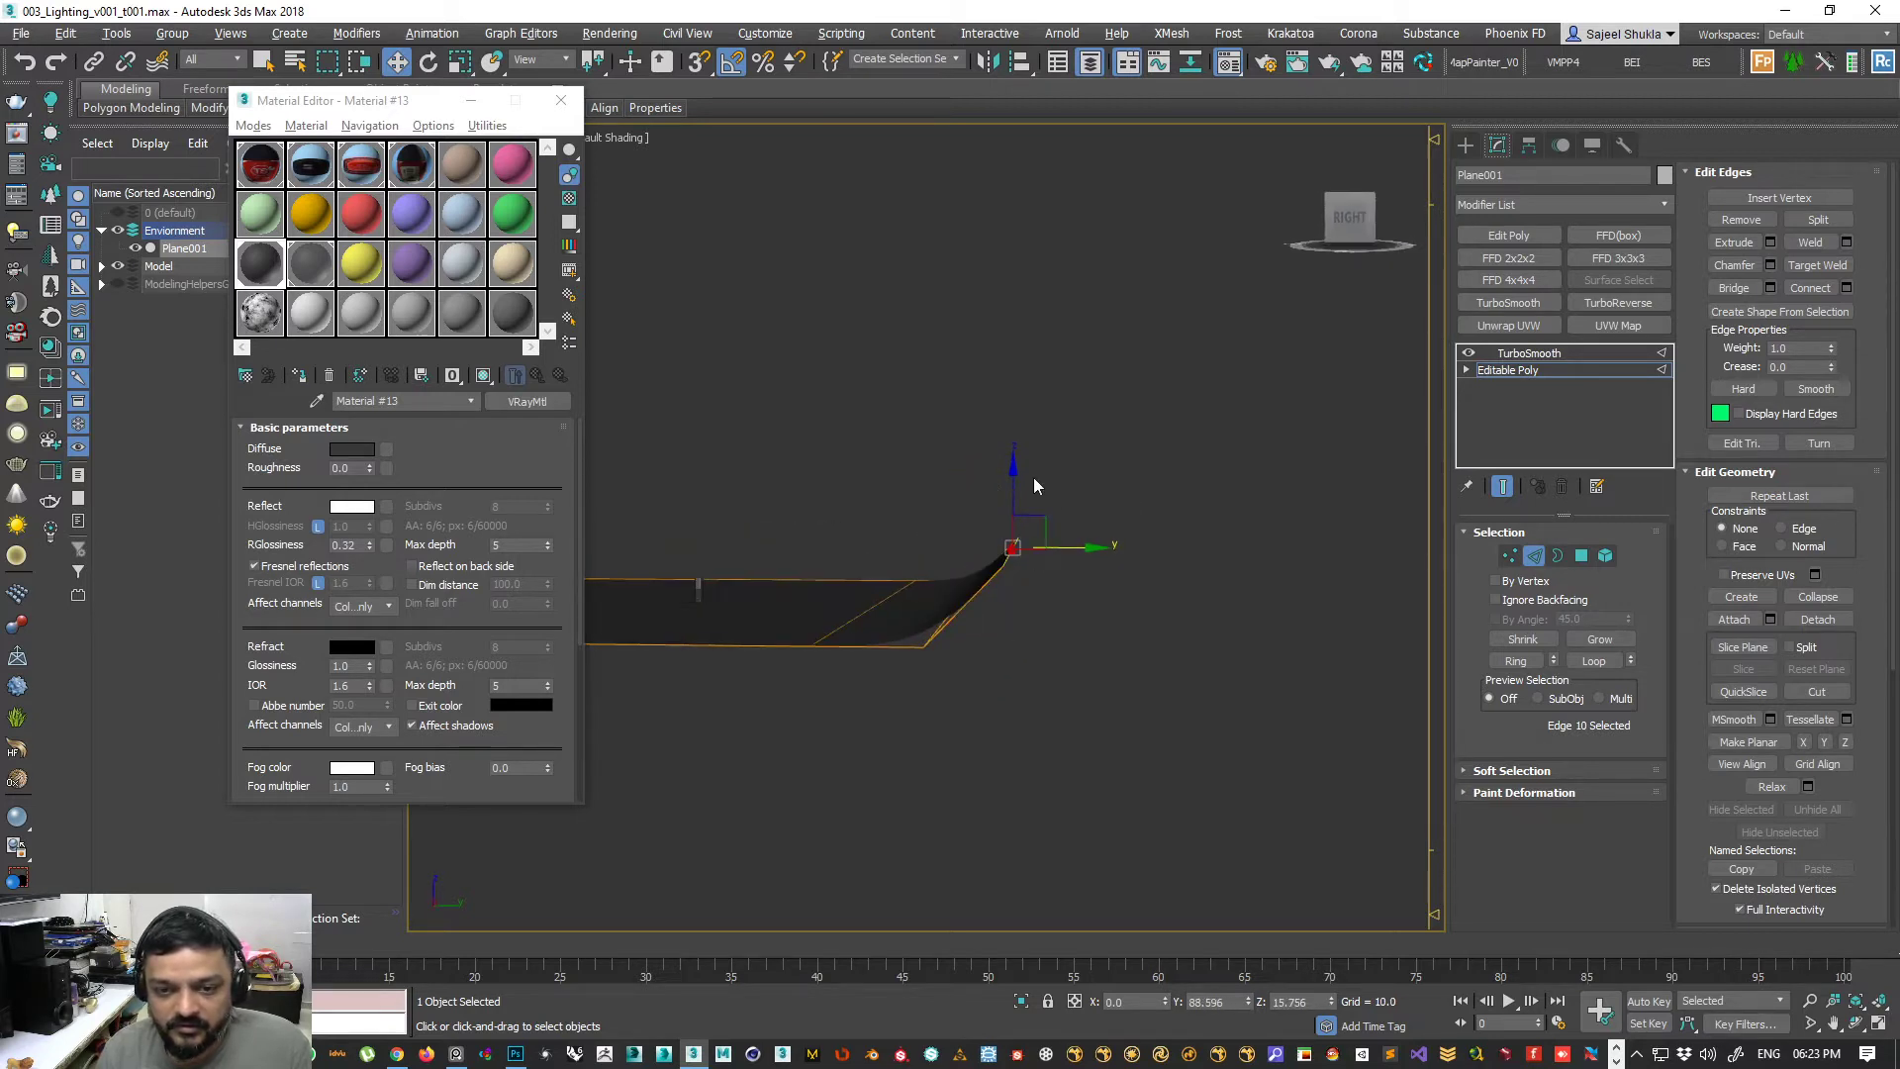
- Extrude the raised edge straight up into a tall back wall and move the inner floor edge to about Y 33.3, leaving edge editing
left_click_drag(1011, 466, 1012, 123, "shift")
mouse_move(935, 534)
middle_mouse_down("alt")
mouse_move(930, 519)
mouse_move(904, 539)
mouse_move(936, 542)
mouse_move(904, 539)
mouse_move(950, 555)
middle_mouse_up("alt")
left_click(943, 552)
left_click(944, 552)
left_click_drag(994, 532, 960, 543)
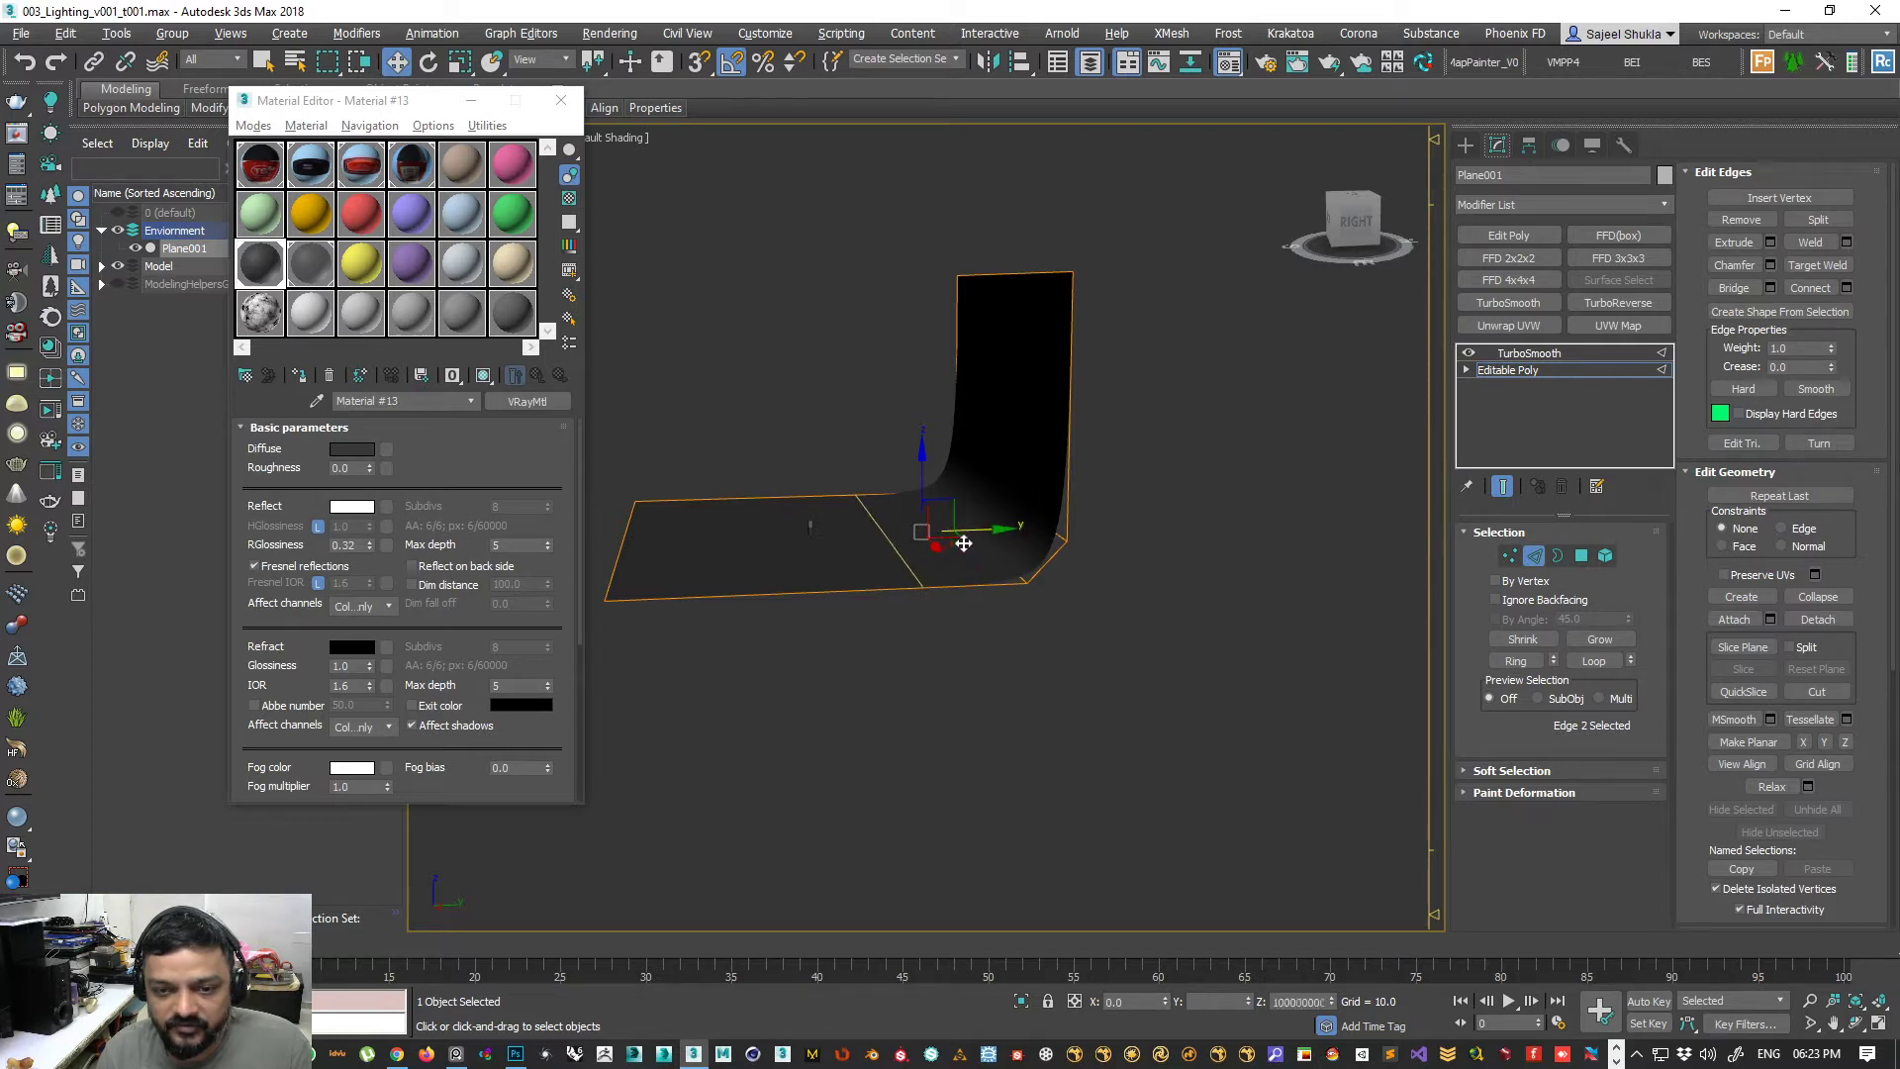
middle_click_drag(1045, 633, 1011, 611, "alt")
middle_click_drag(933, 494, 925, 579, "alt")
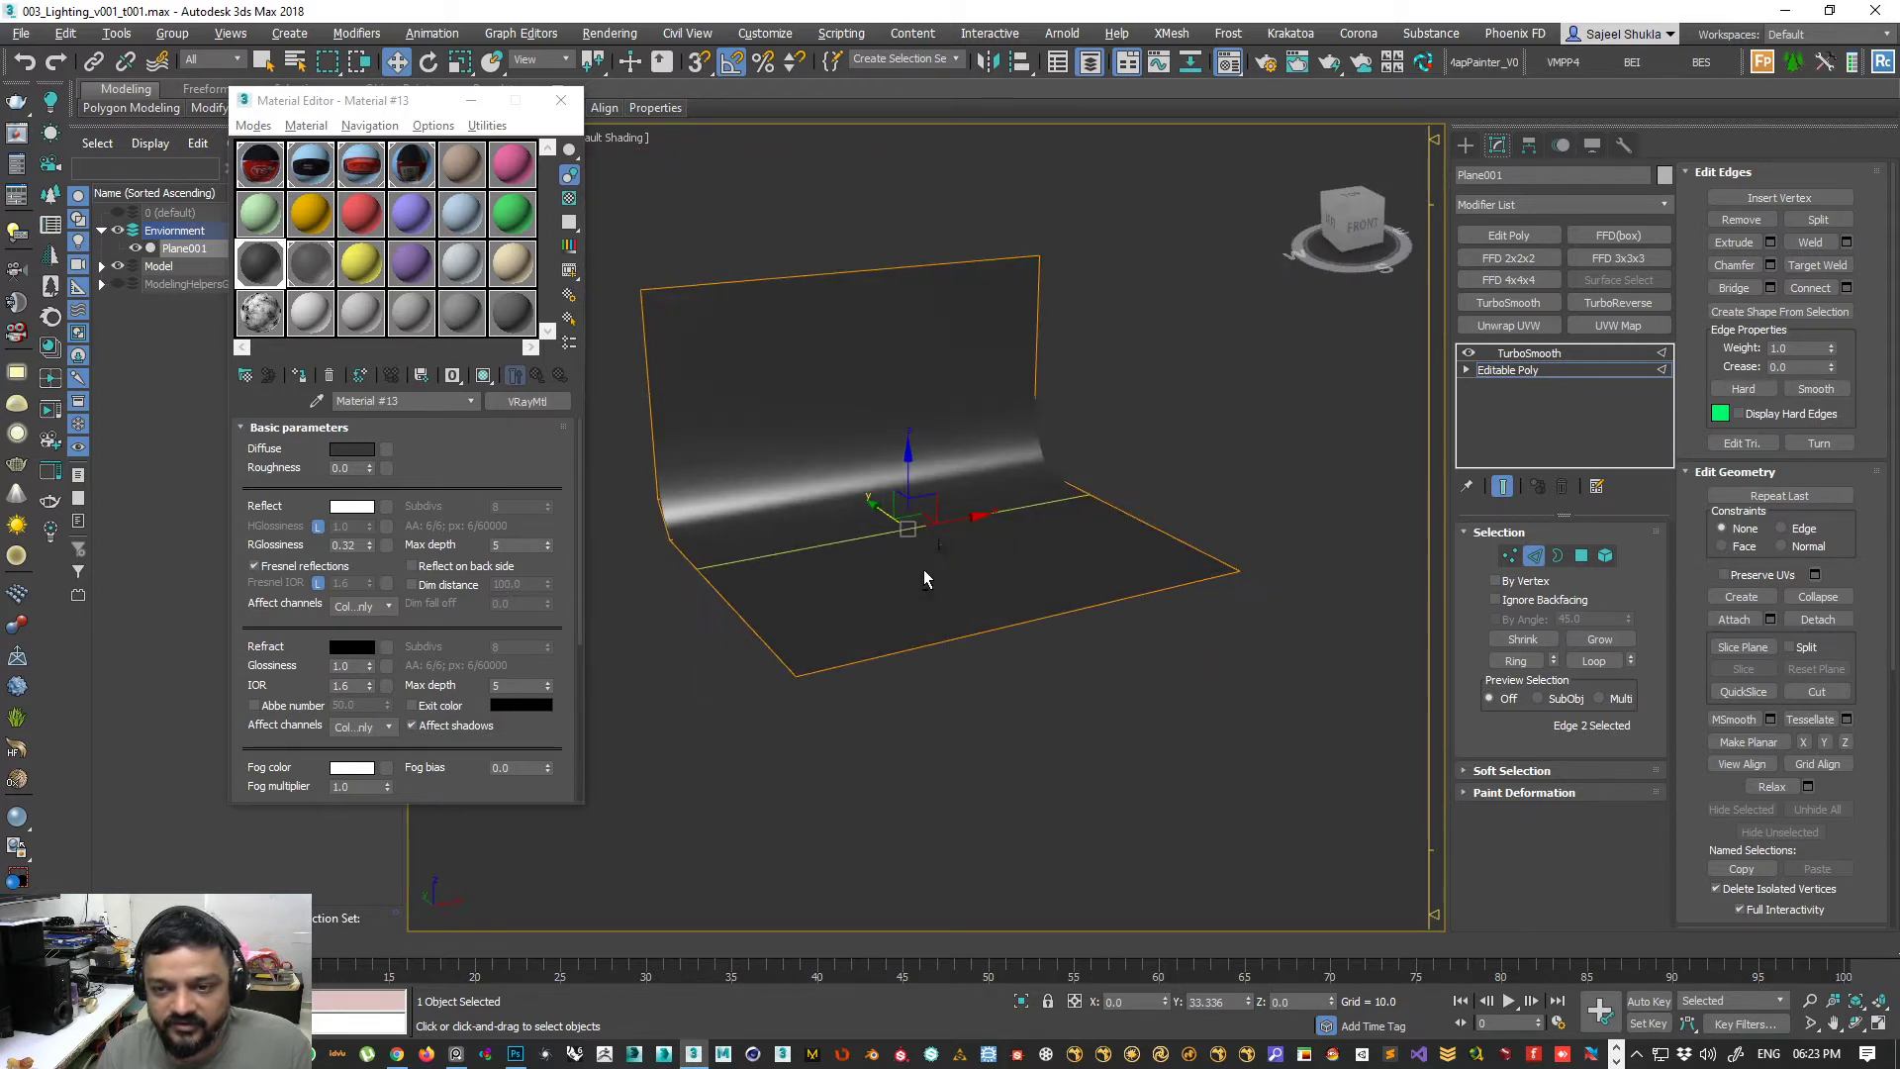
left_click(1534, 555)
middle_click_drag(1158, 544, 960, 579, "alt")
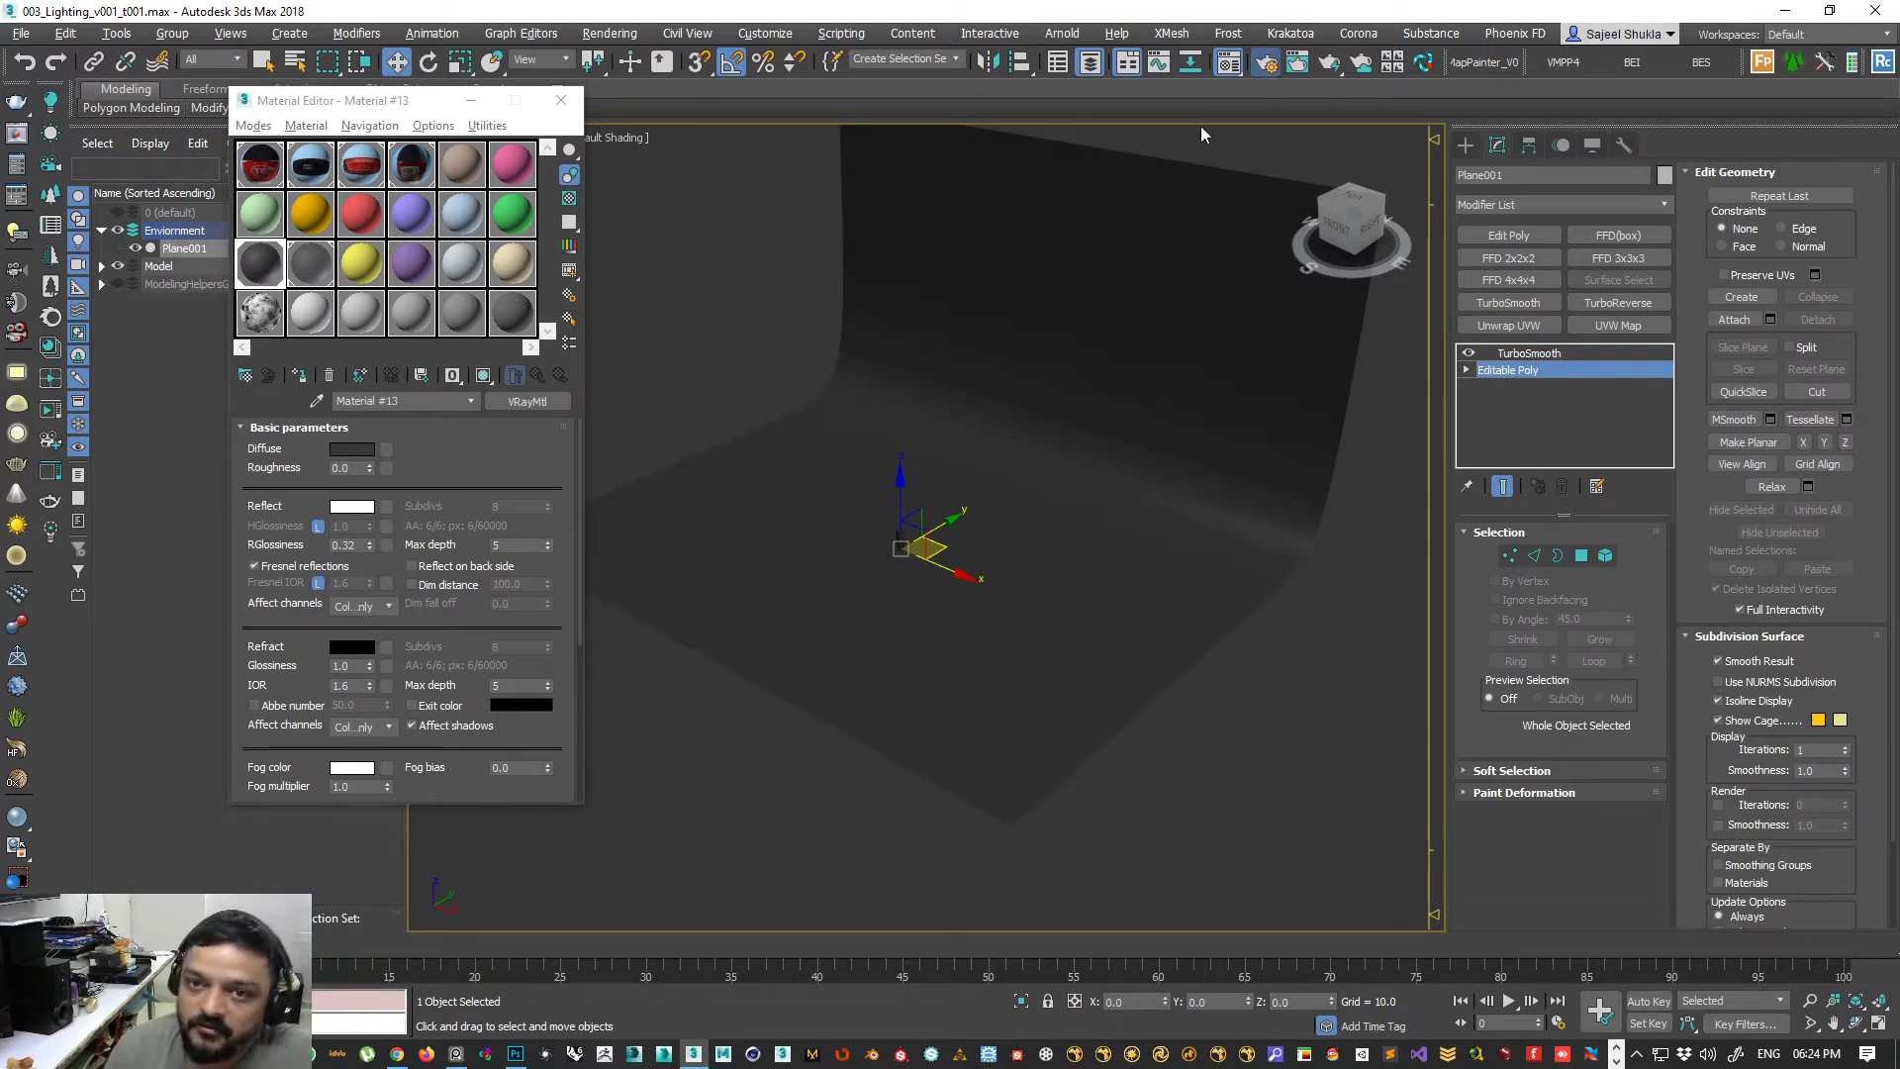
- Open the render setup and select V-Ray Adv 3.70.01 as the production renderer
key("F10")
left_click_drag(880, 181, 1038, 136)
left_click(1018, 291)
right_click(1216, 428)
left_click(1253, 490)
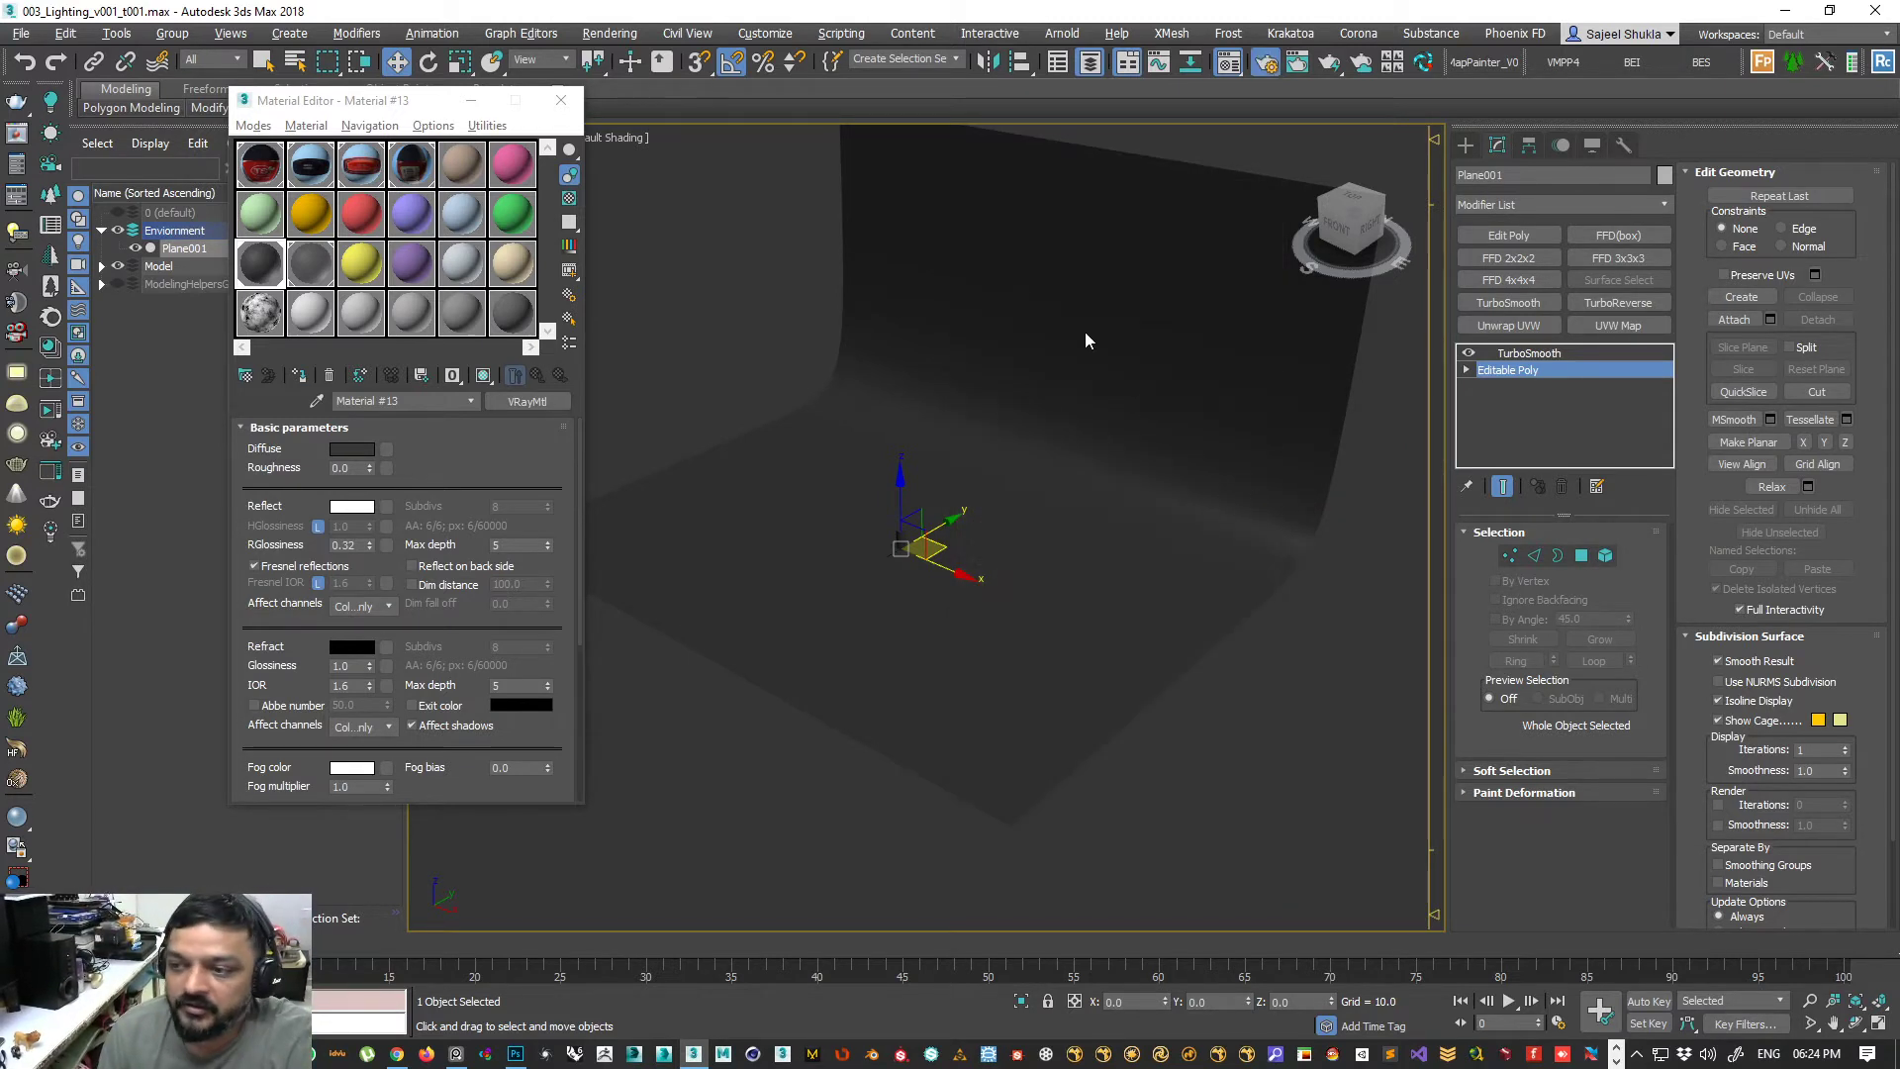
left_click(1266, 65)
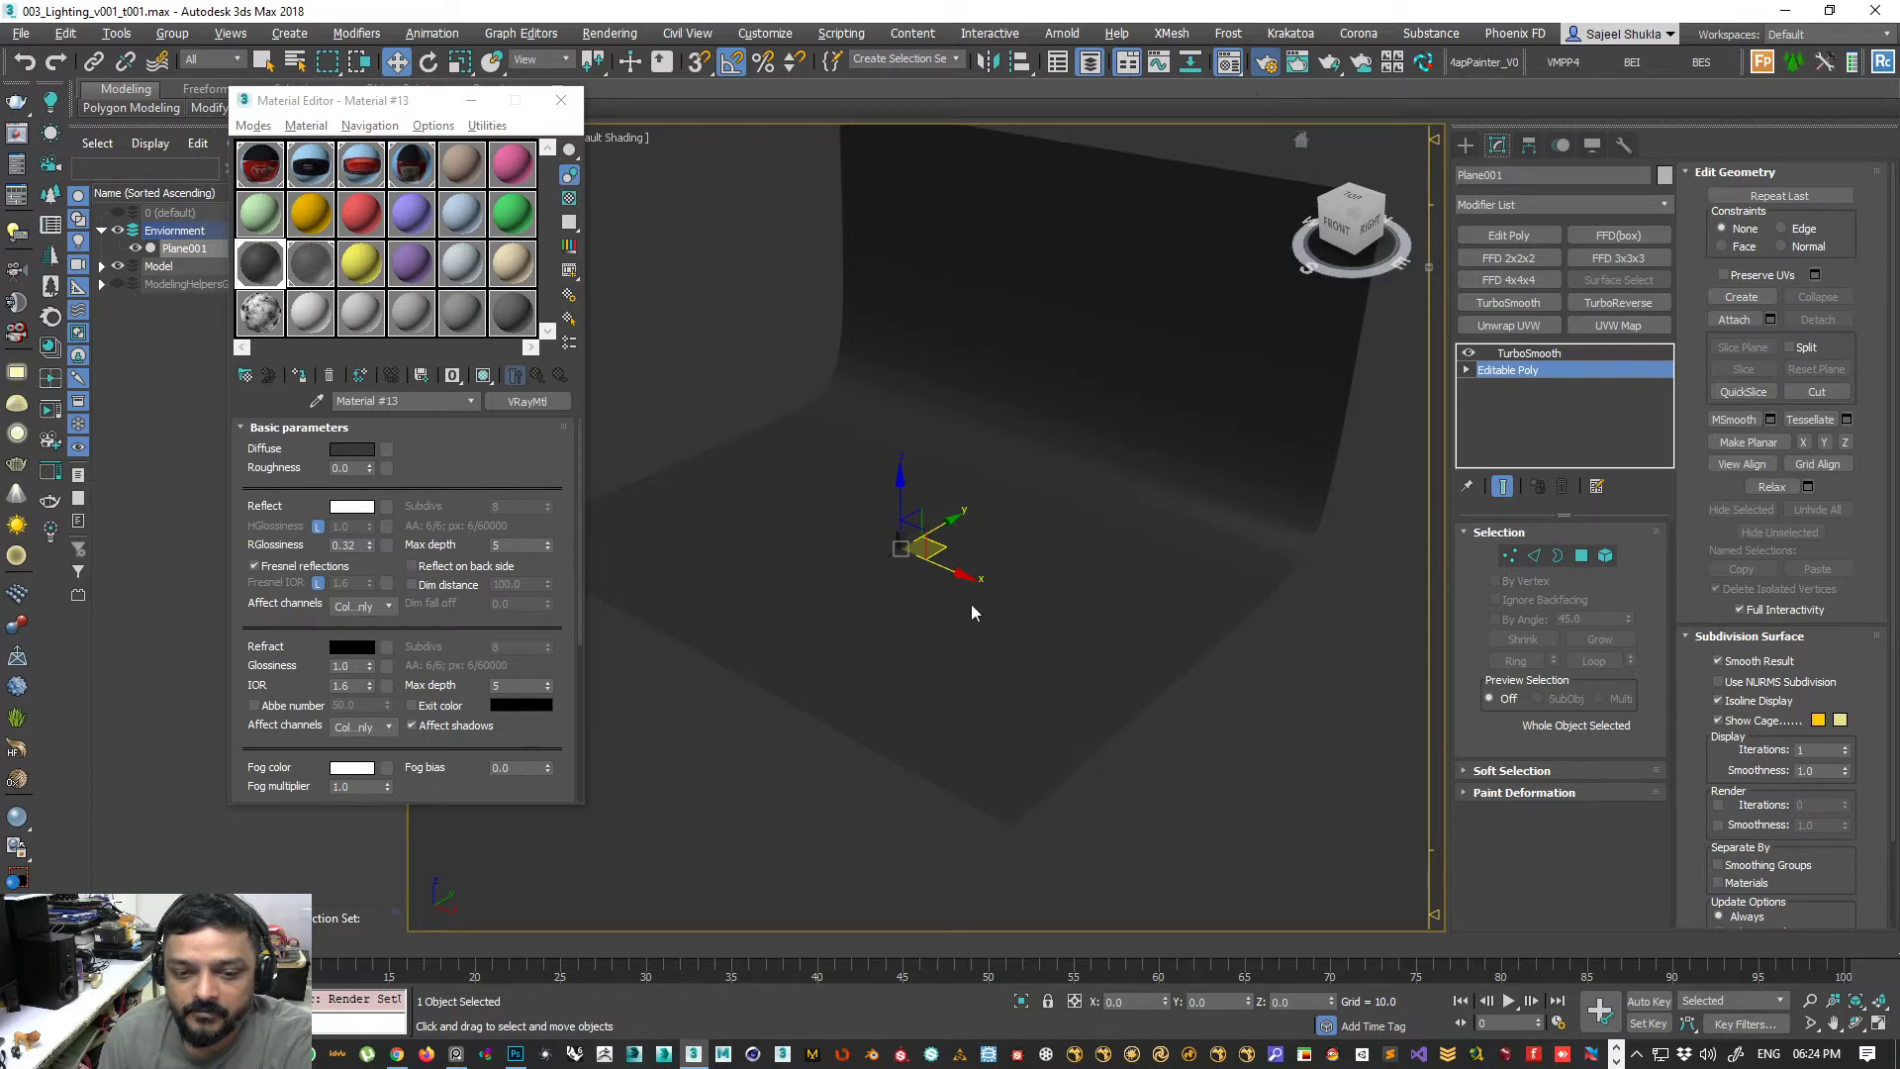
key("F10")
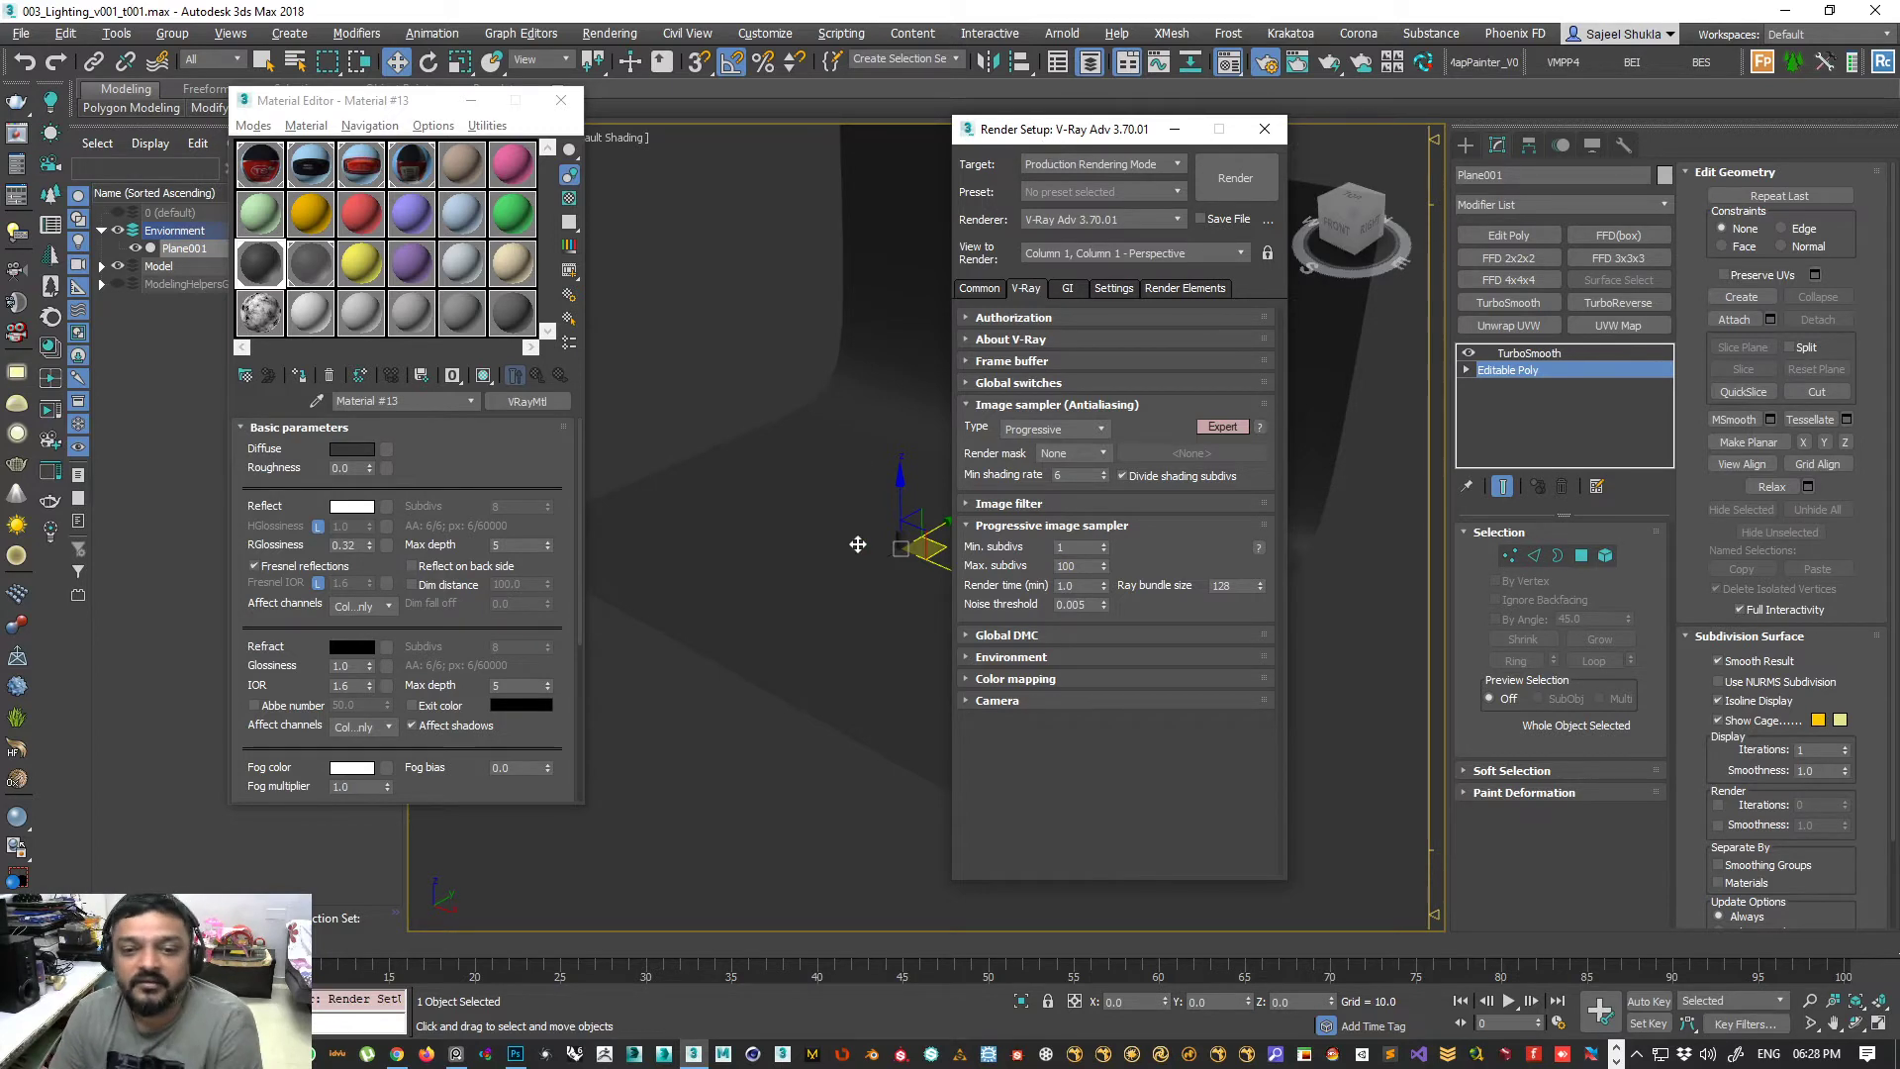
left_click(1086, 221)
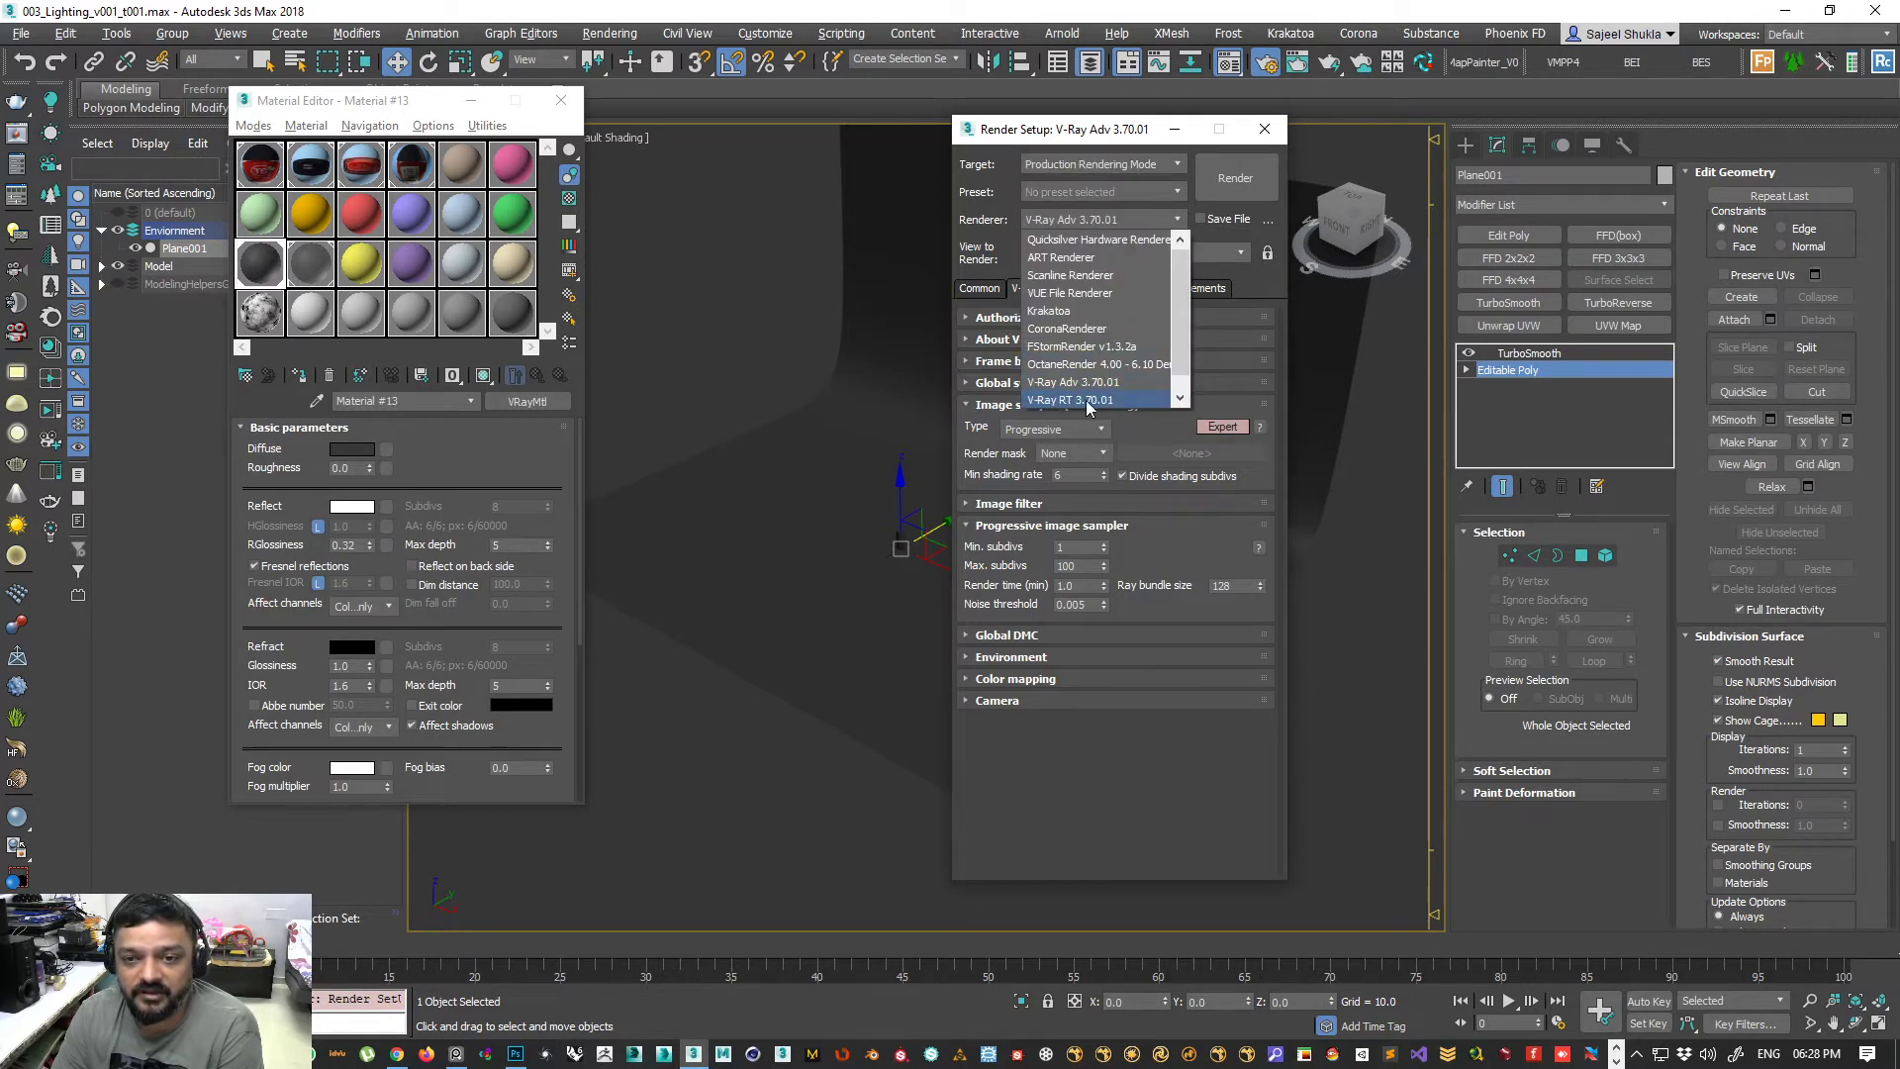
left_click(1071, 384)
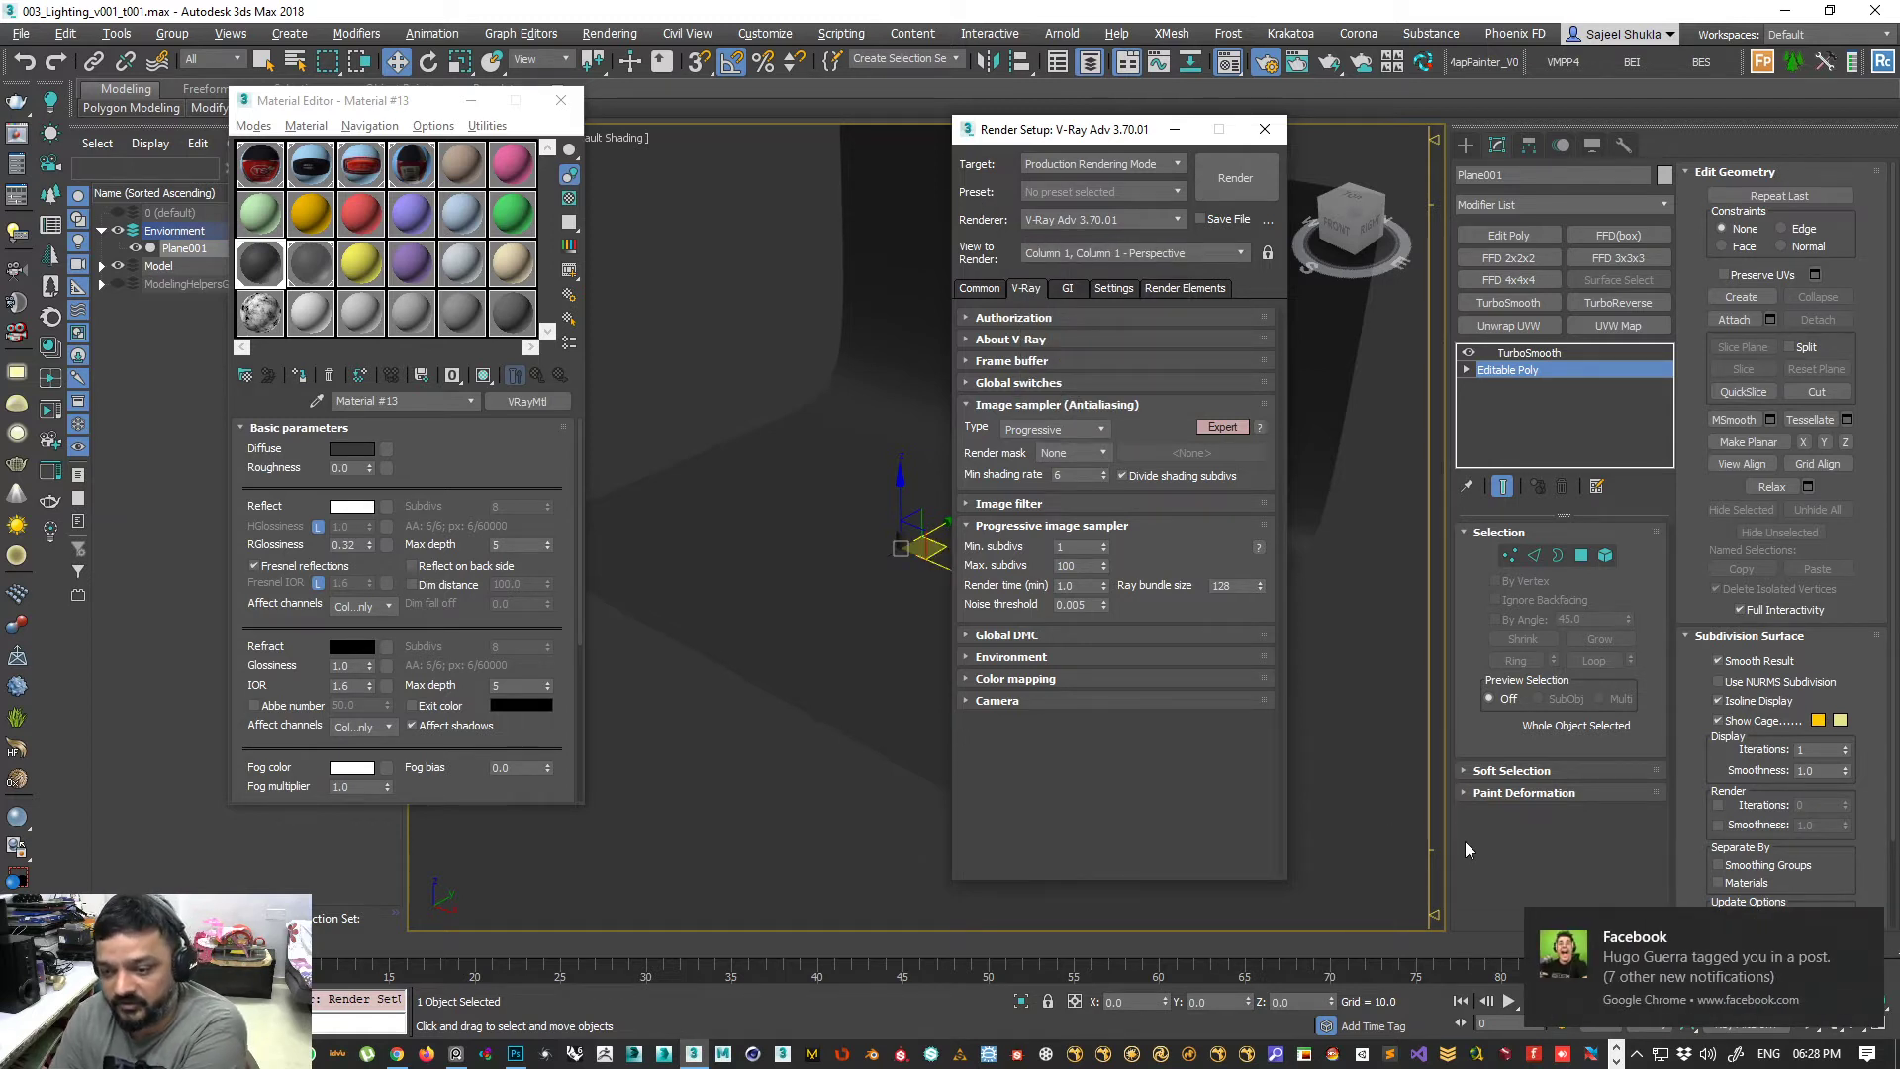
left_click(1864, 929)
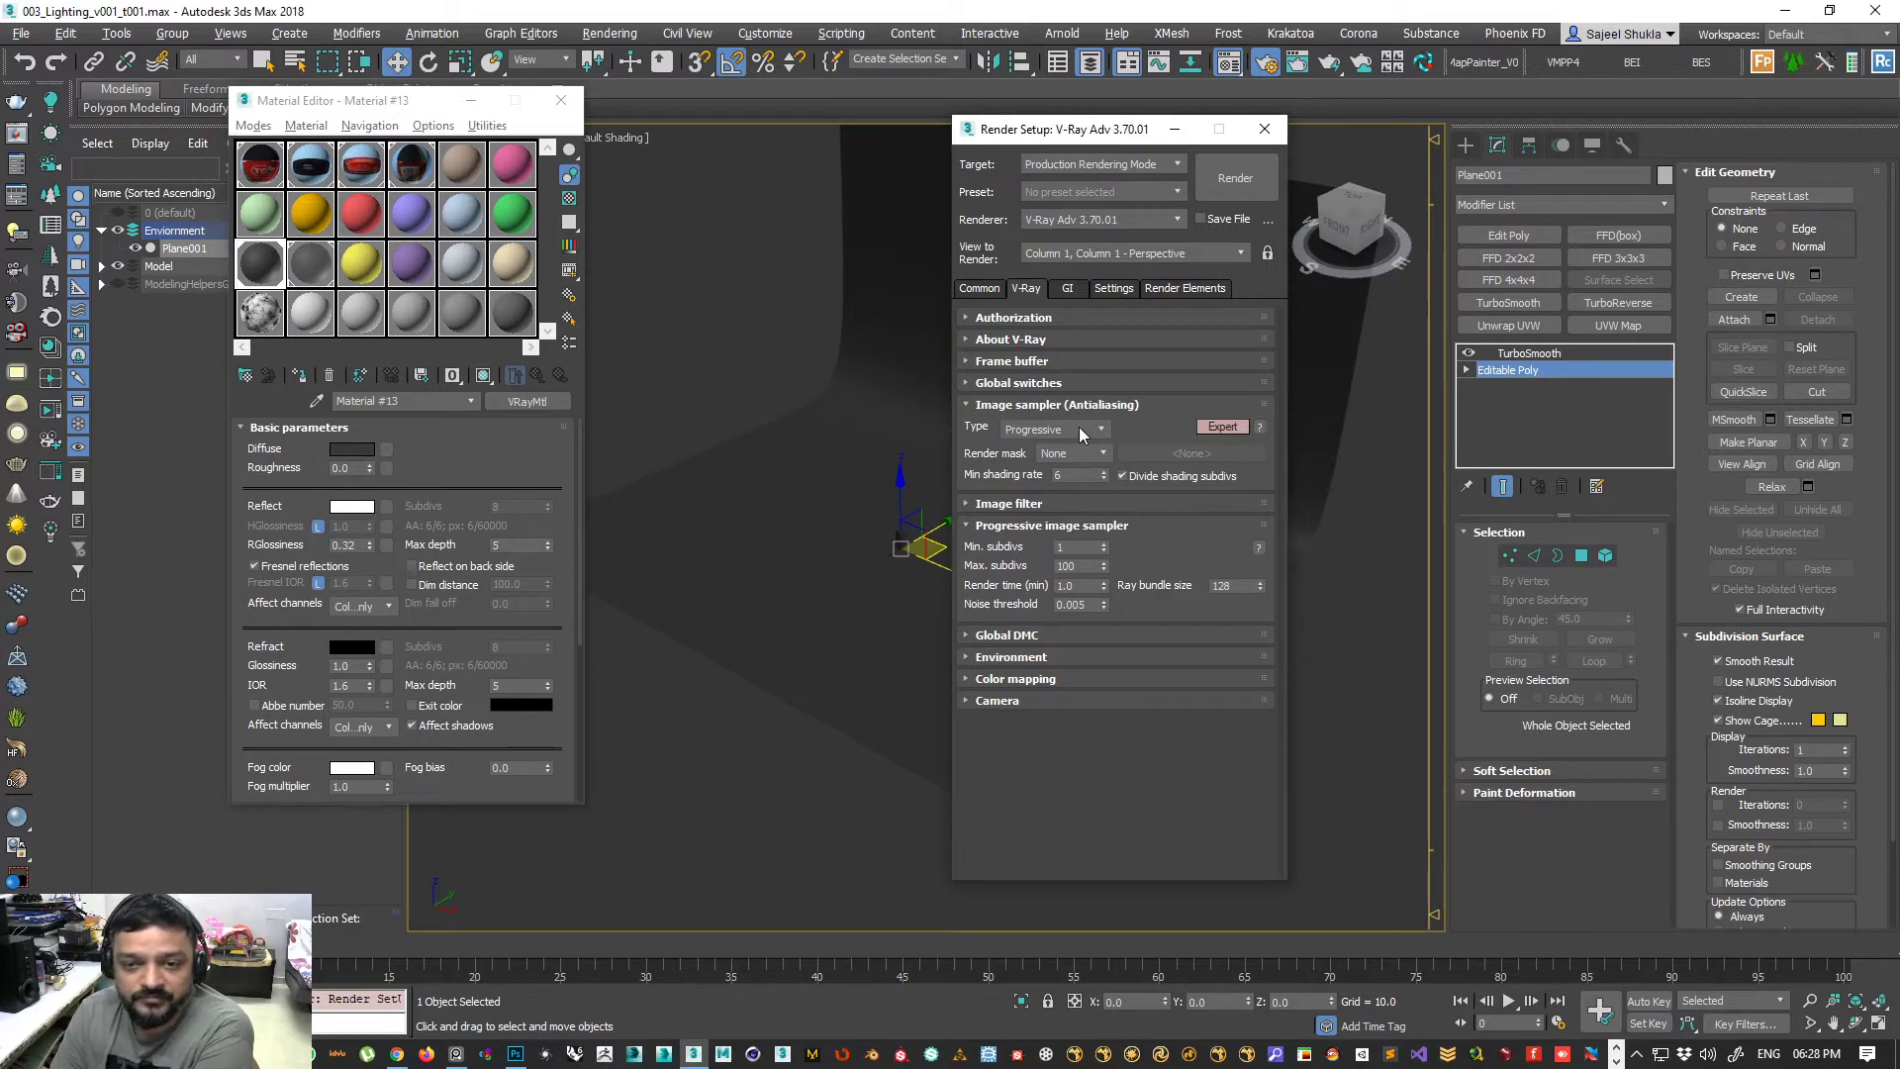
left_click(1078, 430)
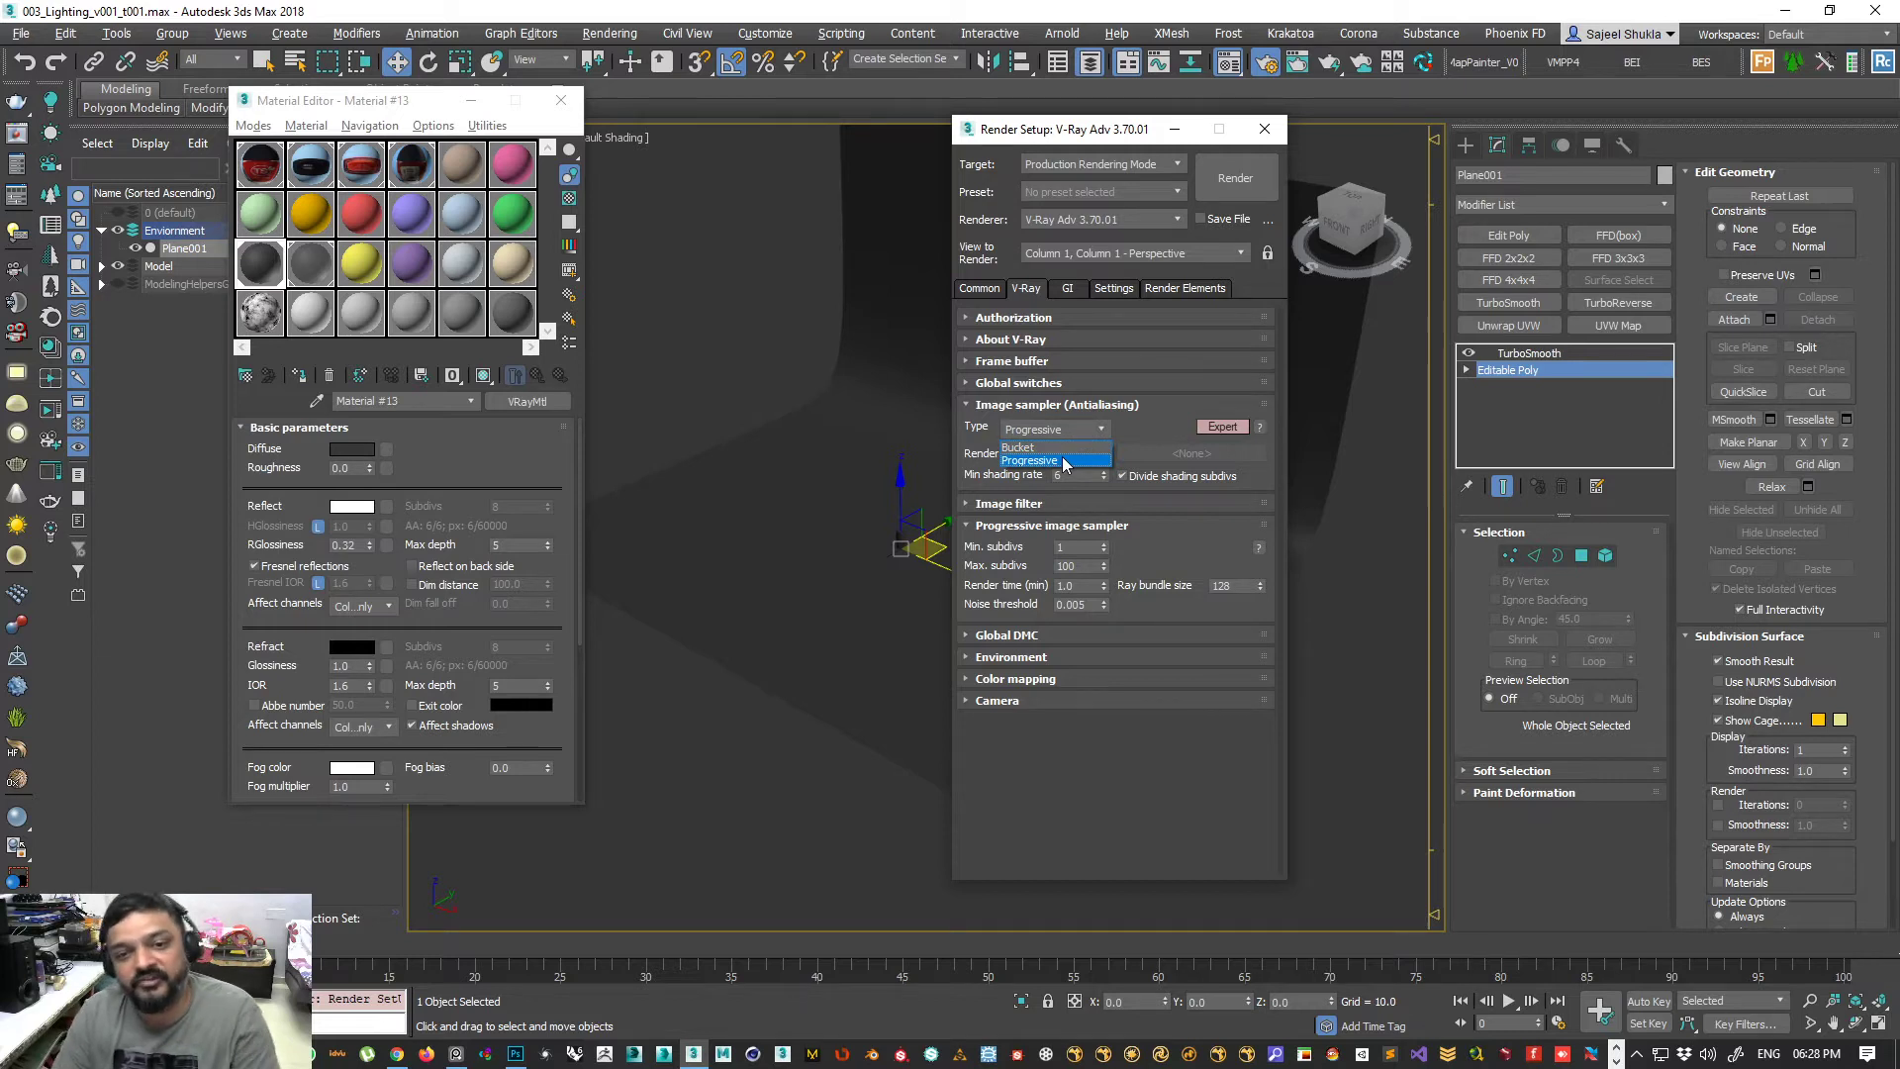
left_click(803, 491)
middle_click_drag(827, 568, 819, 467, "alt")
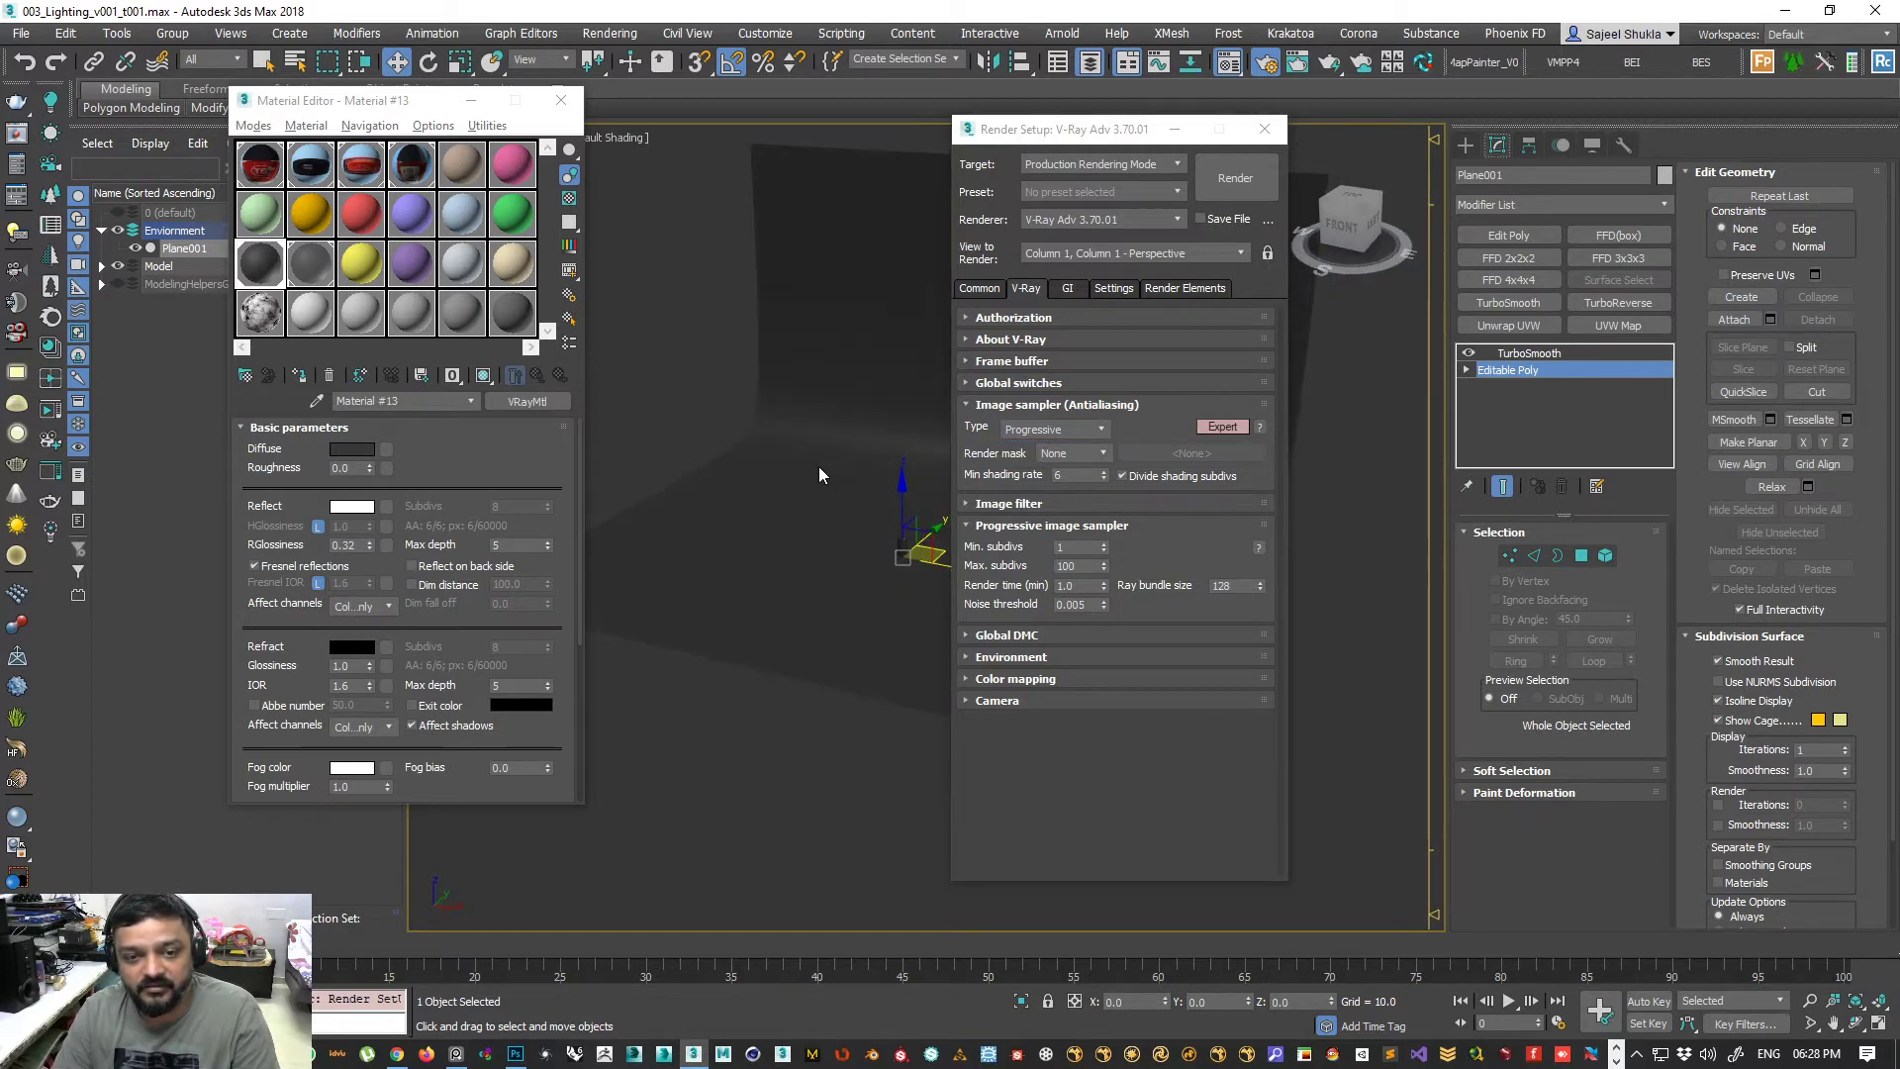
right_click(787, 453)
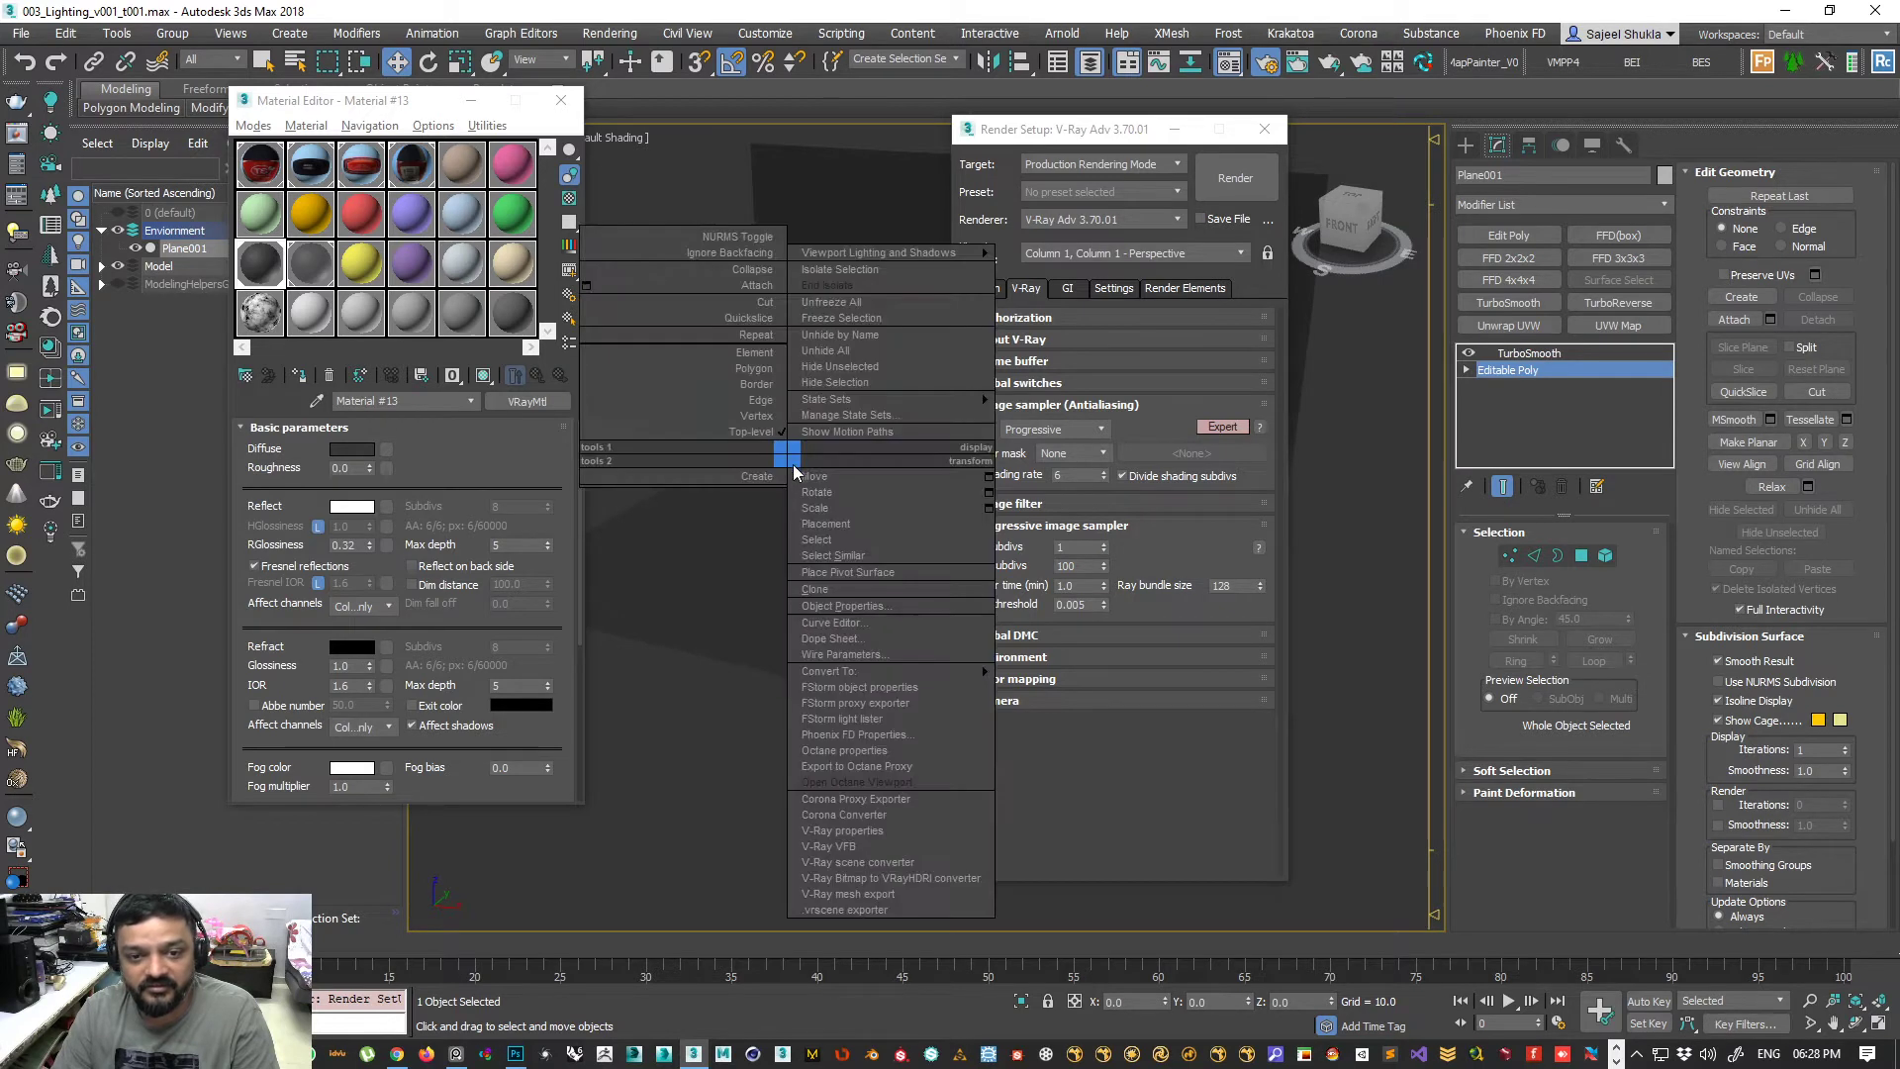
mouse_move(891, 253)
left_click(1000, 362)
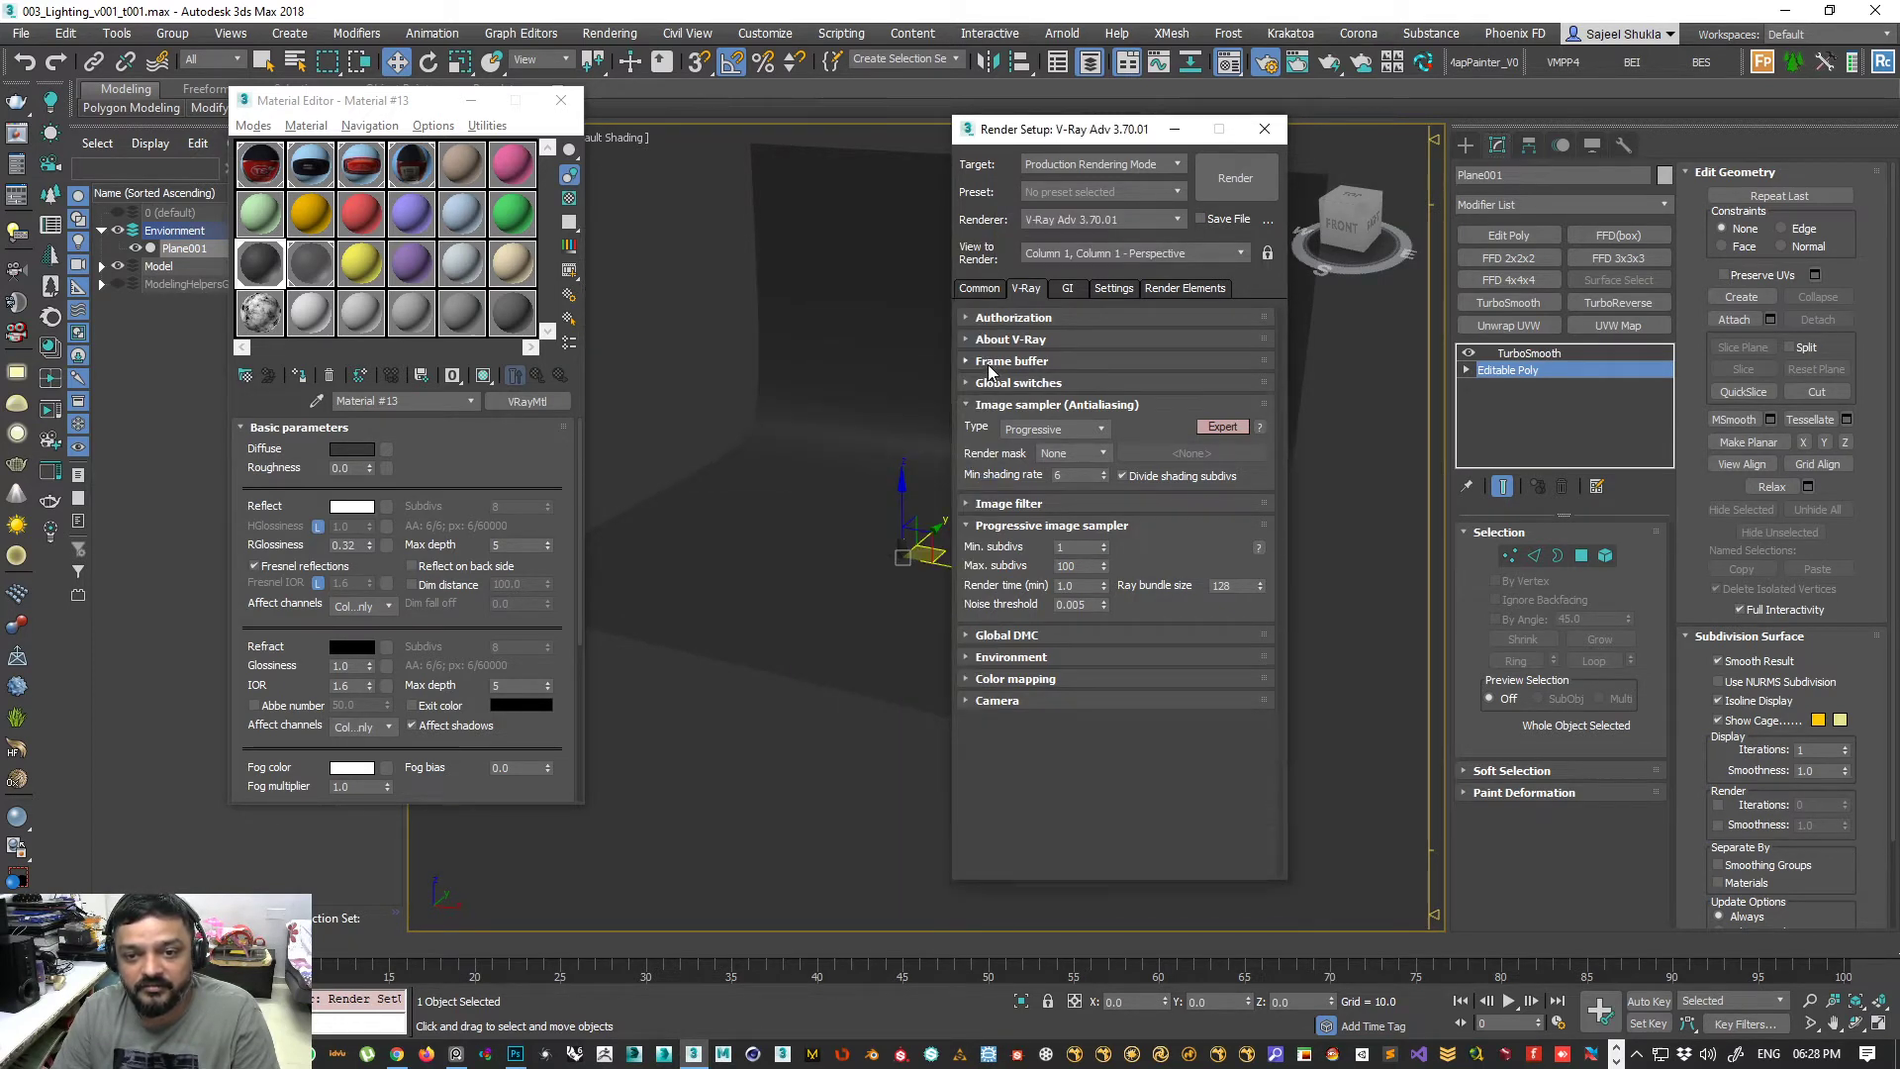
left_click(997, 363)
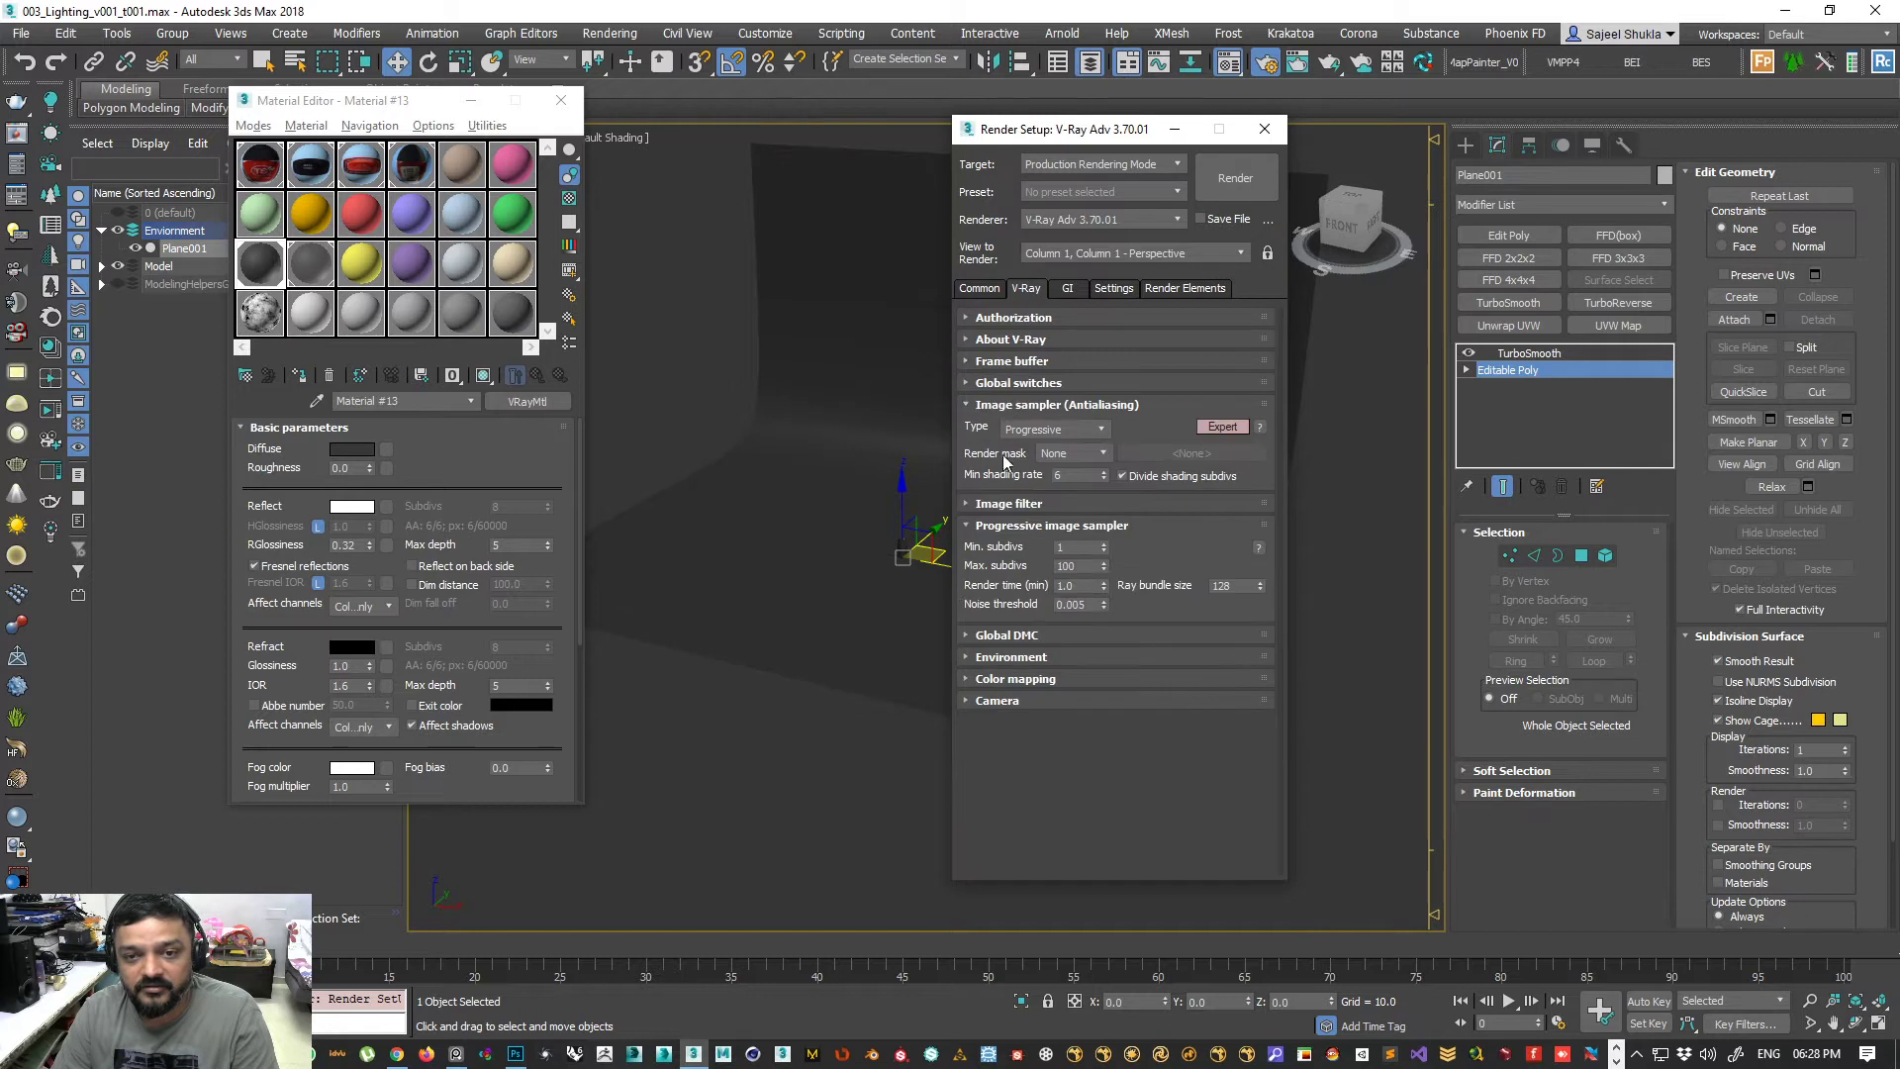
- Enable the override material in V-Ray's global switches and assign beige Material #5 to it as an instance
left_click(1003, 384)
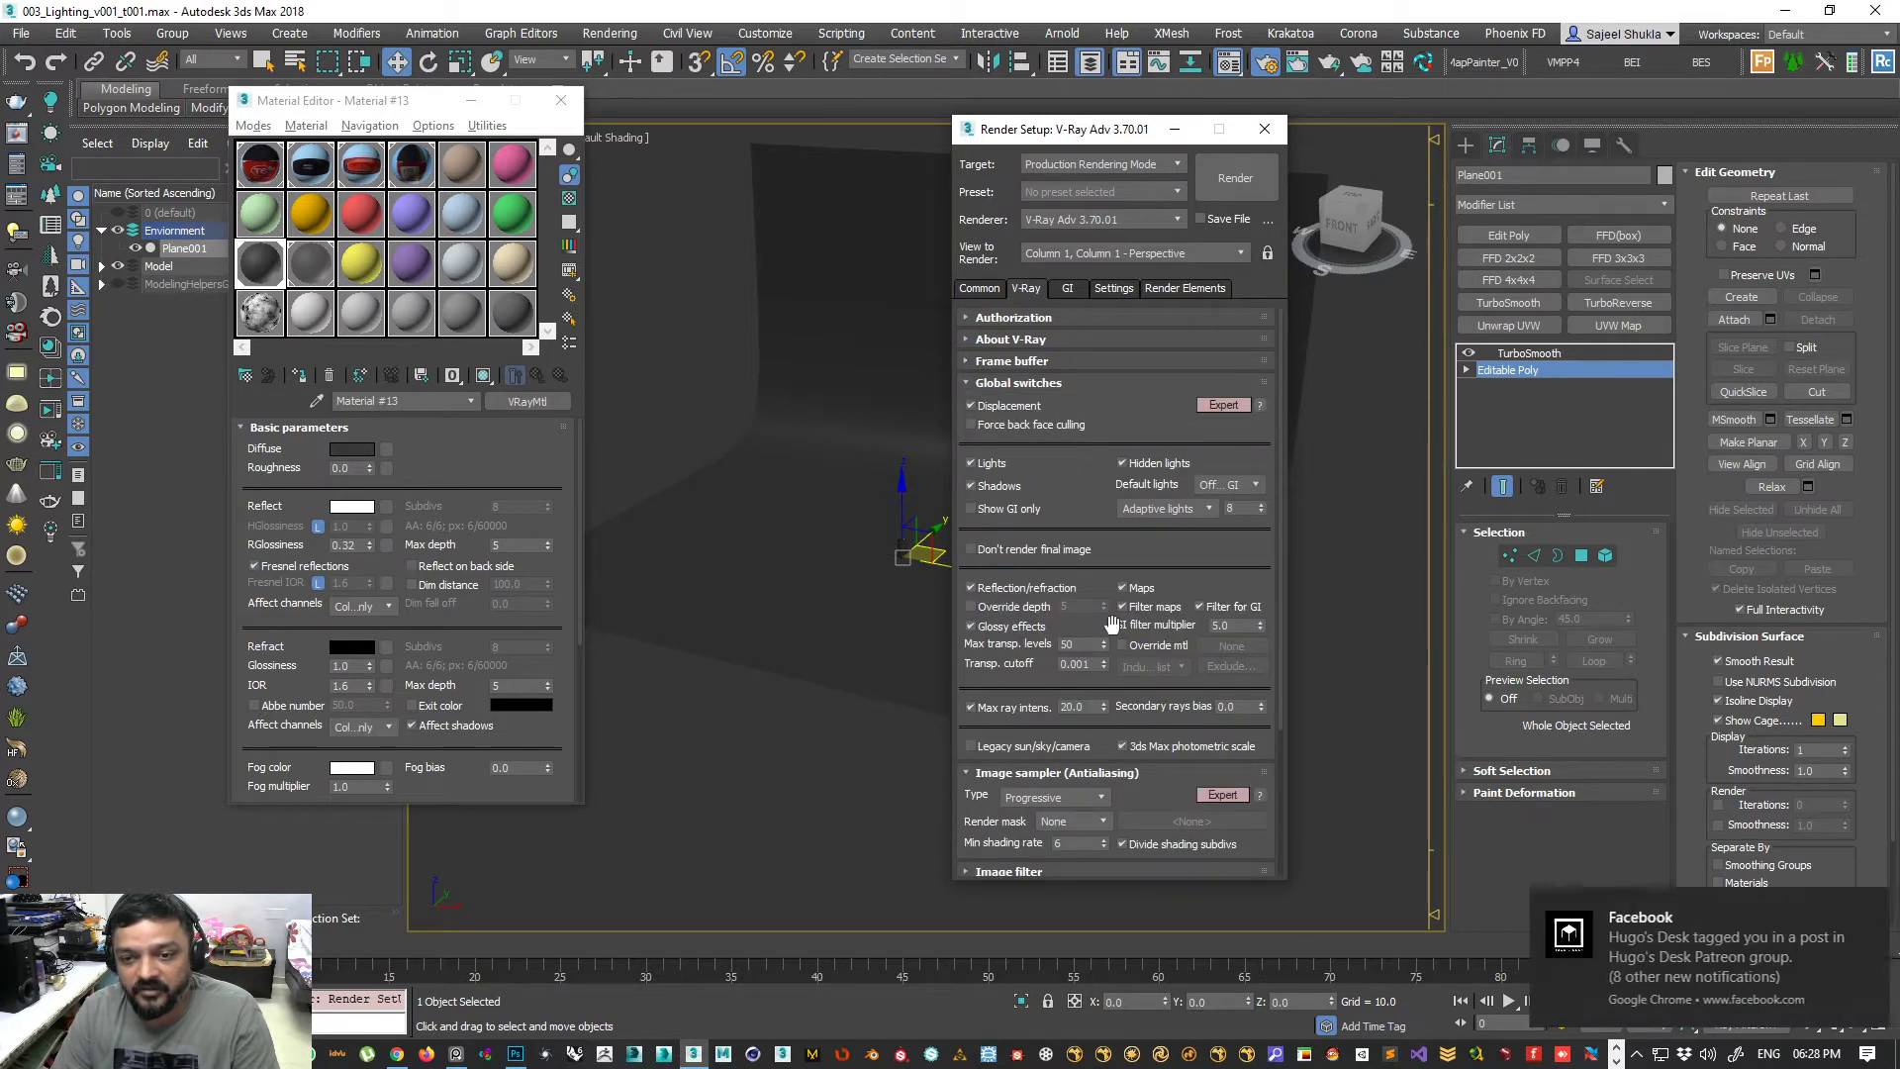
left_click(1868, 907)
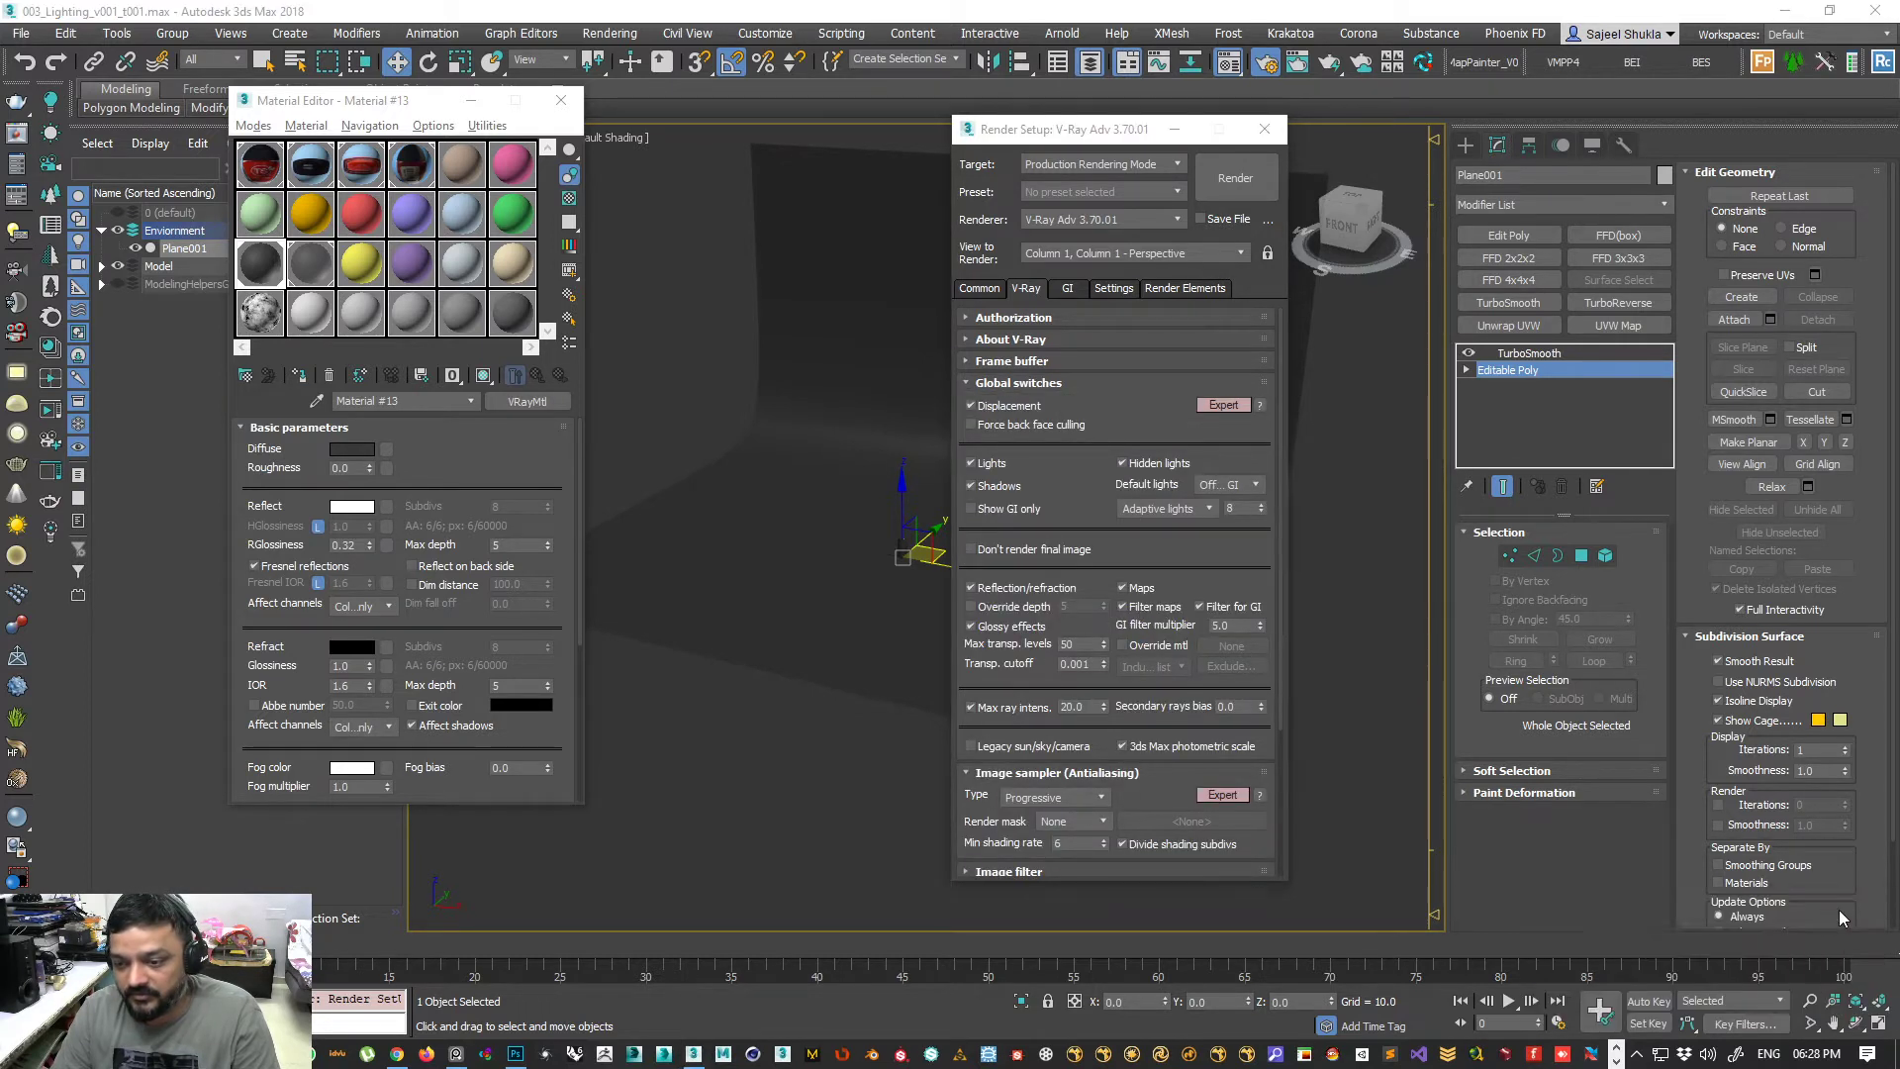
mouse_move(405, 1057)
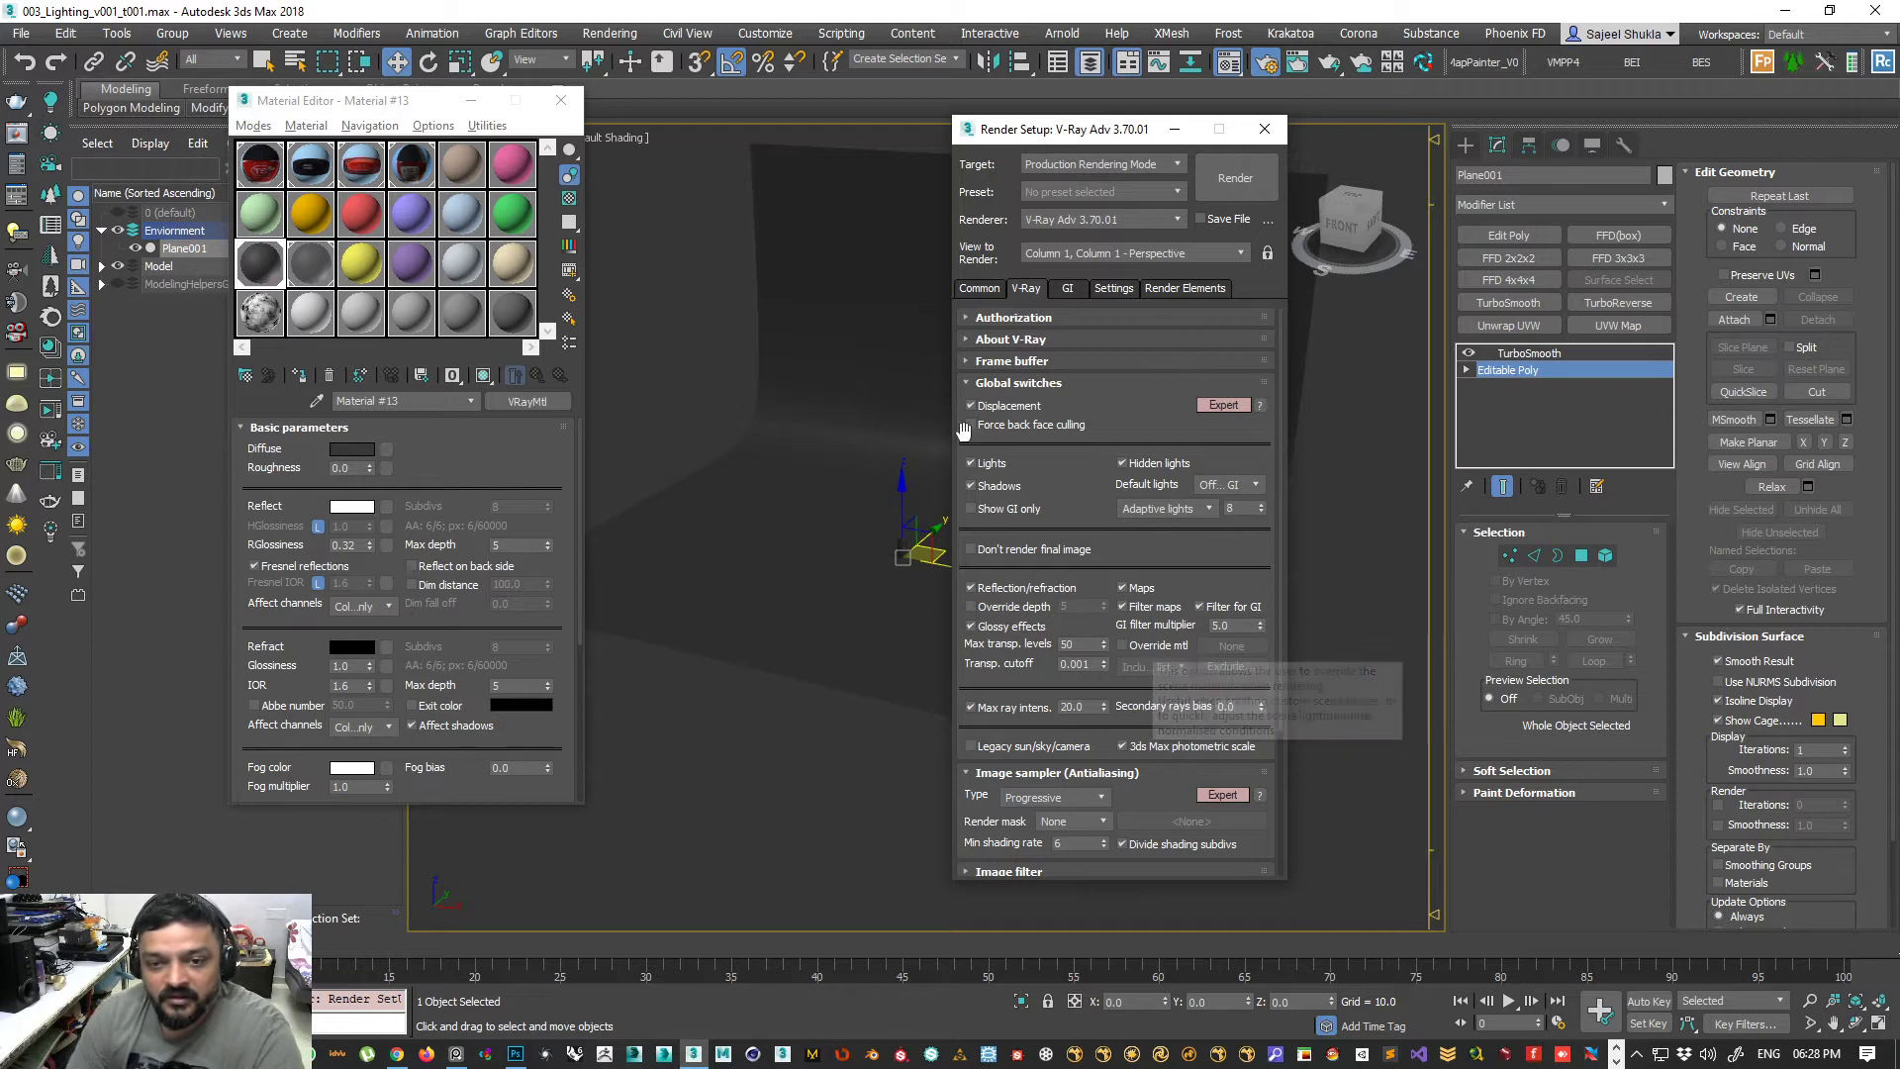
left_click(1131, 647)
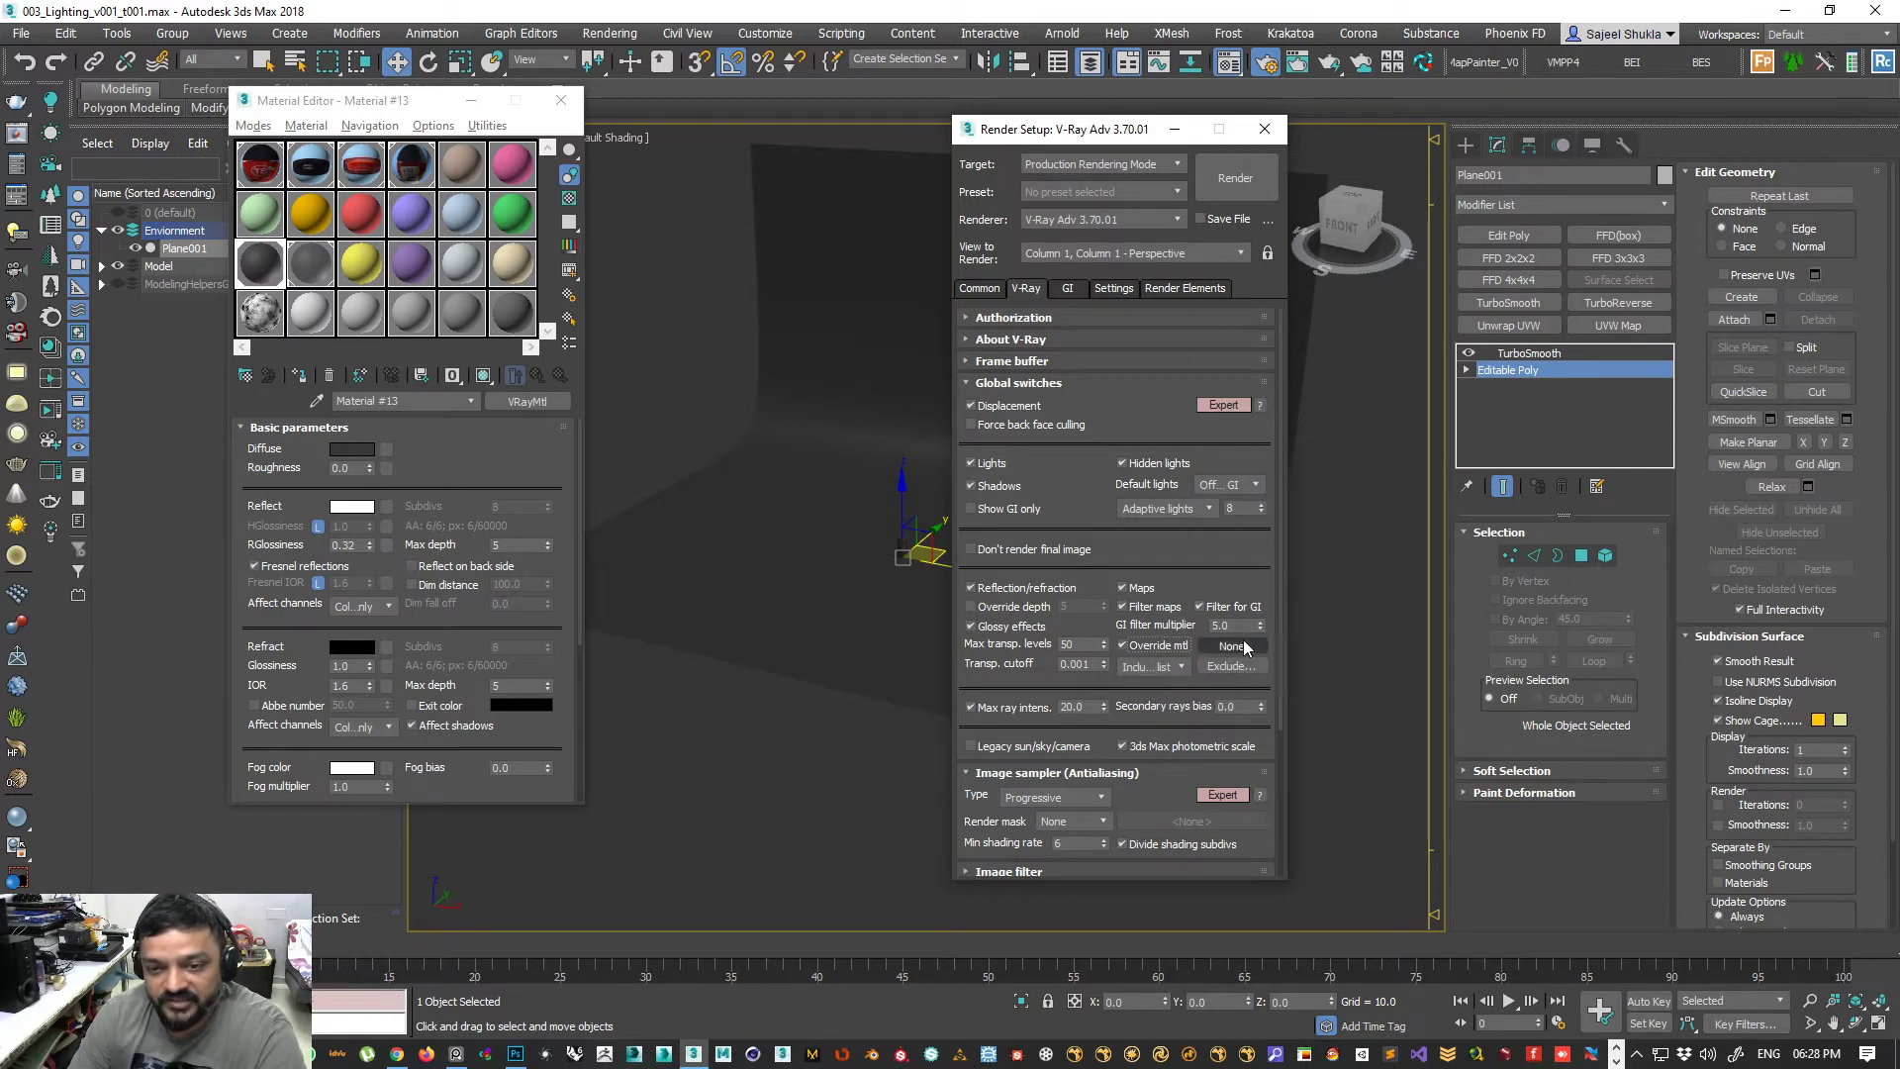
left_click(492, 315)
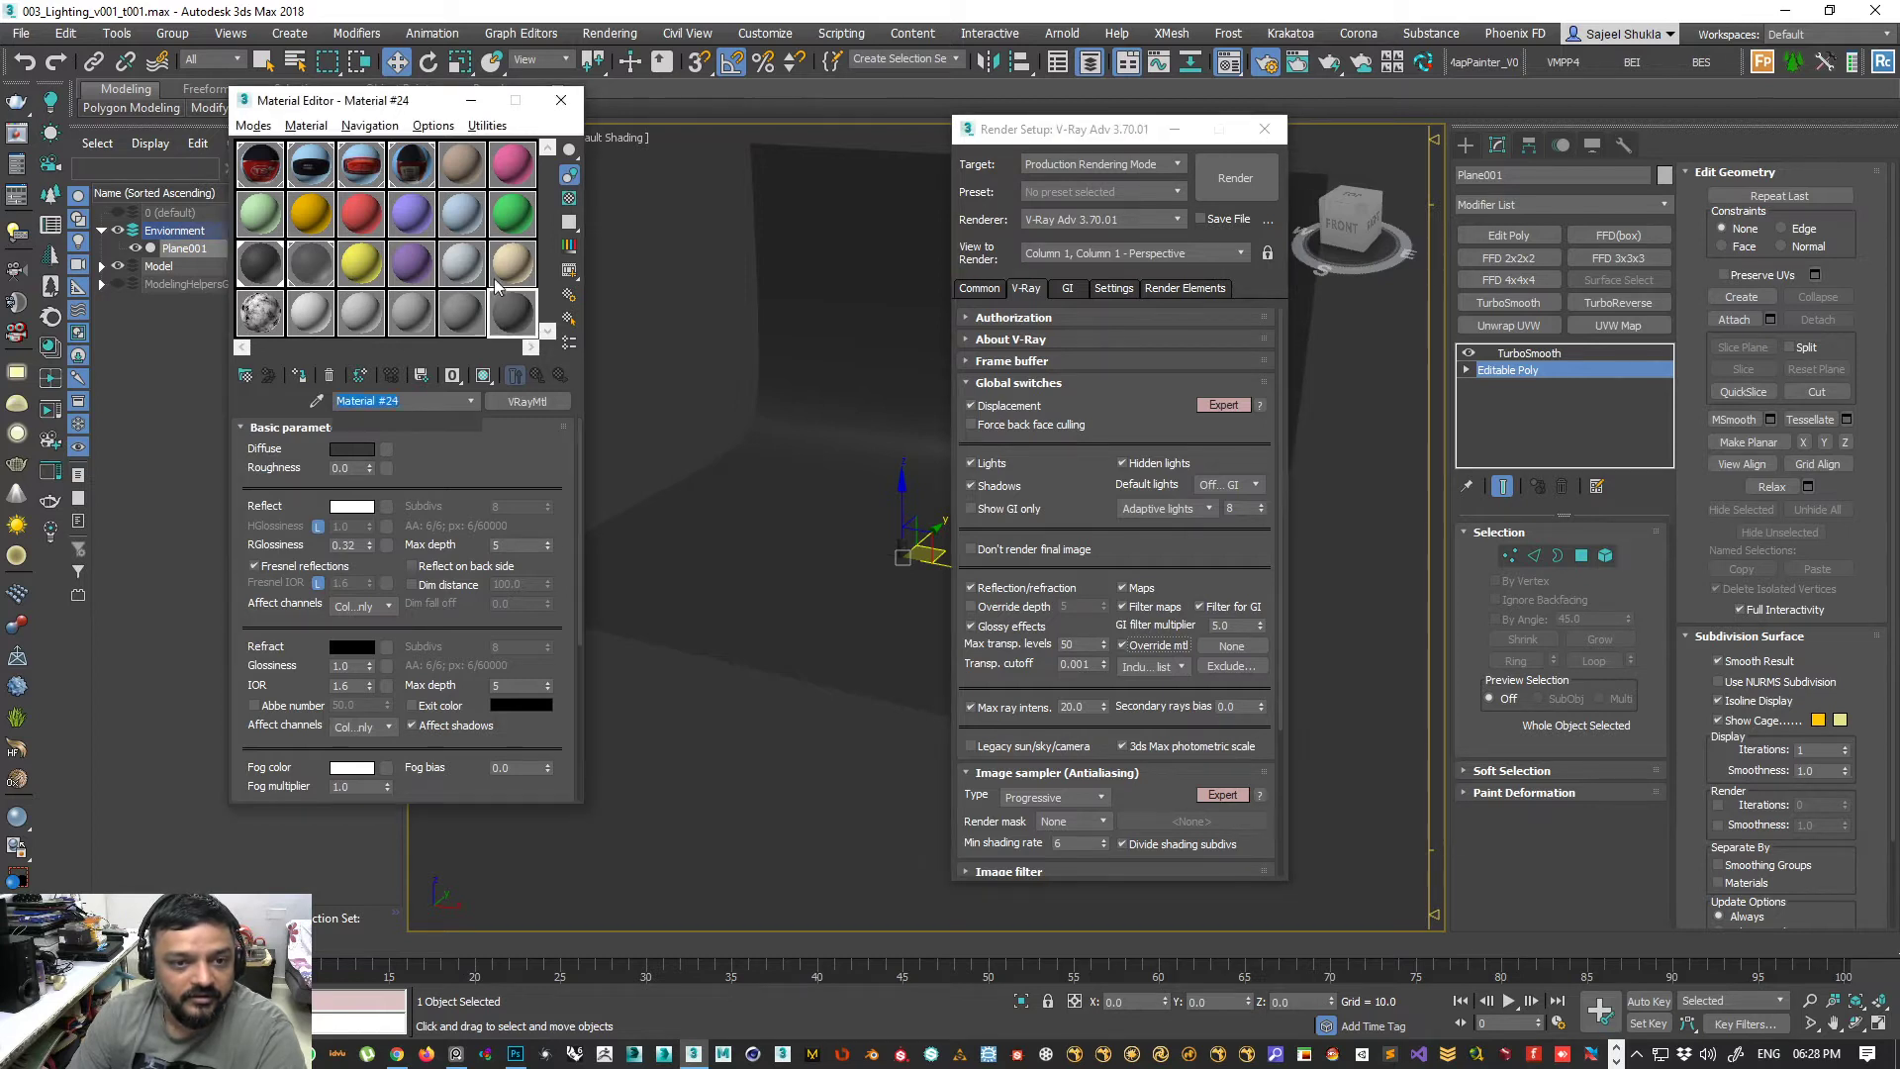
left_click(461, 176)
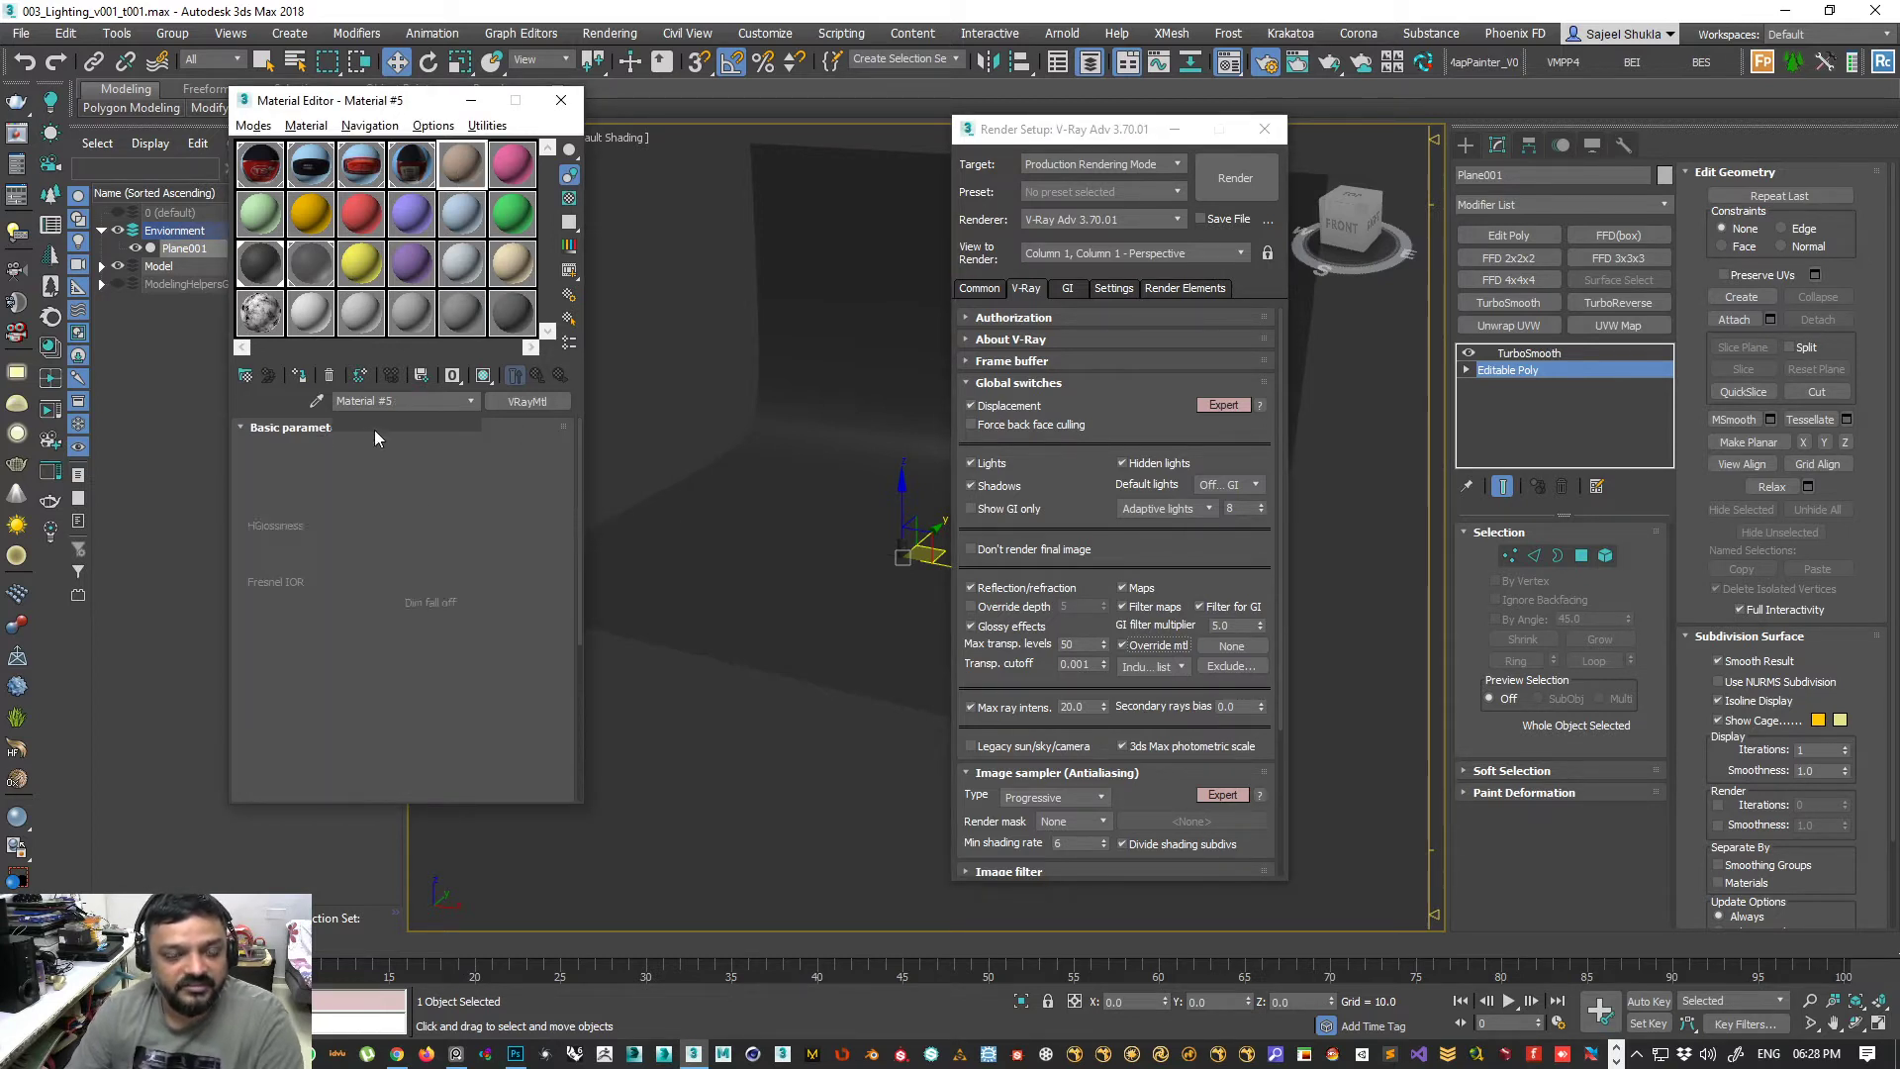
left_click_drag(465, 163, 1146, 602)
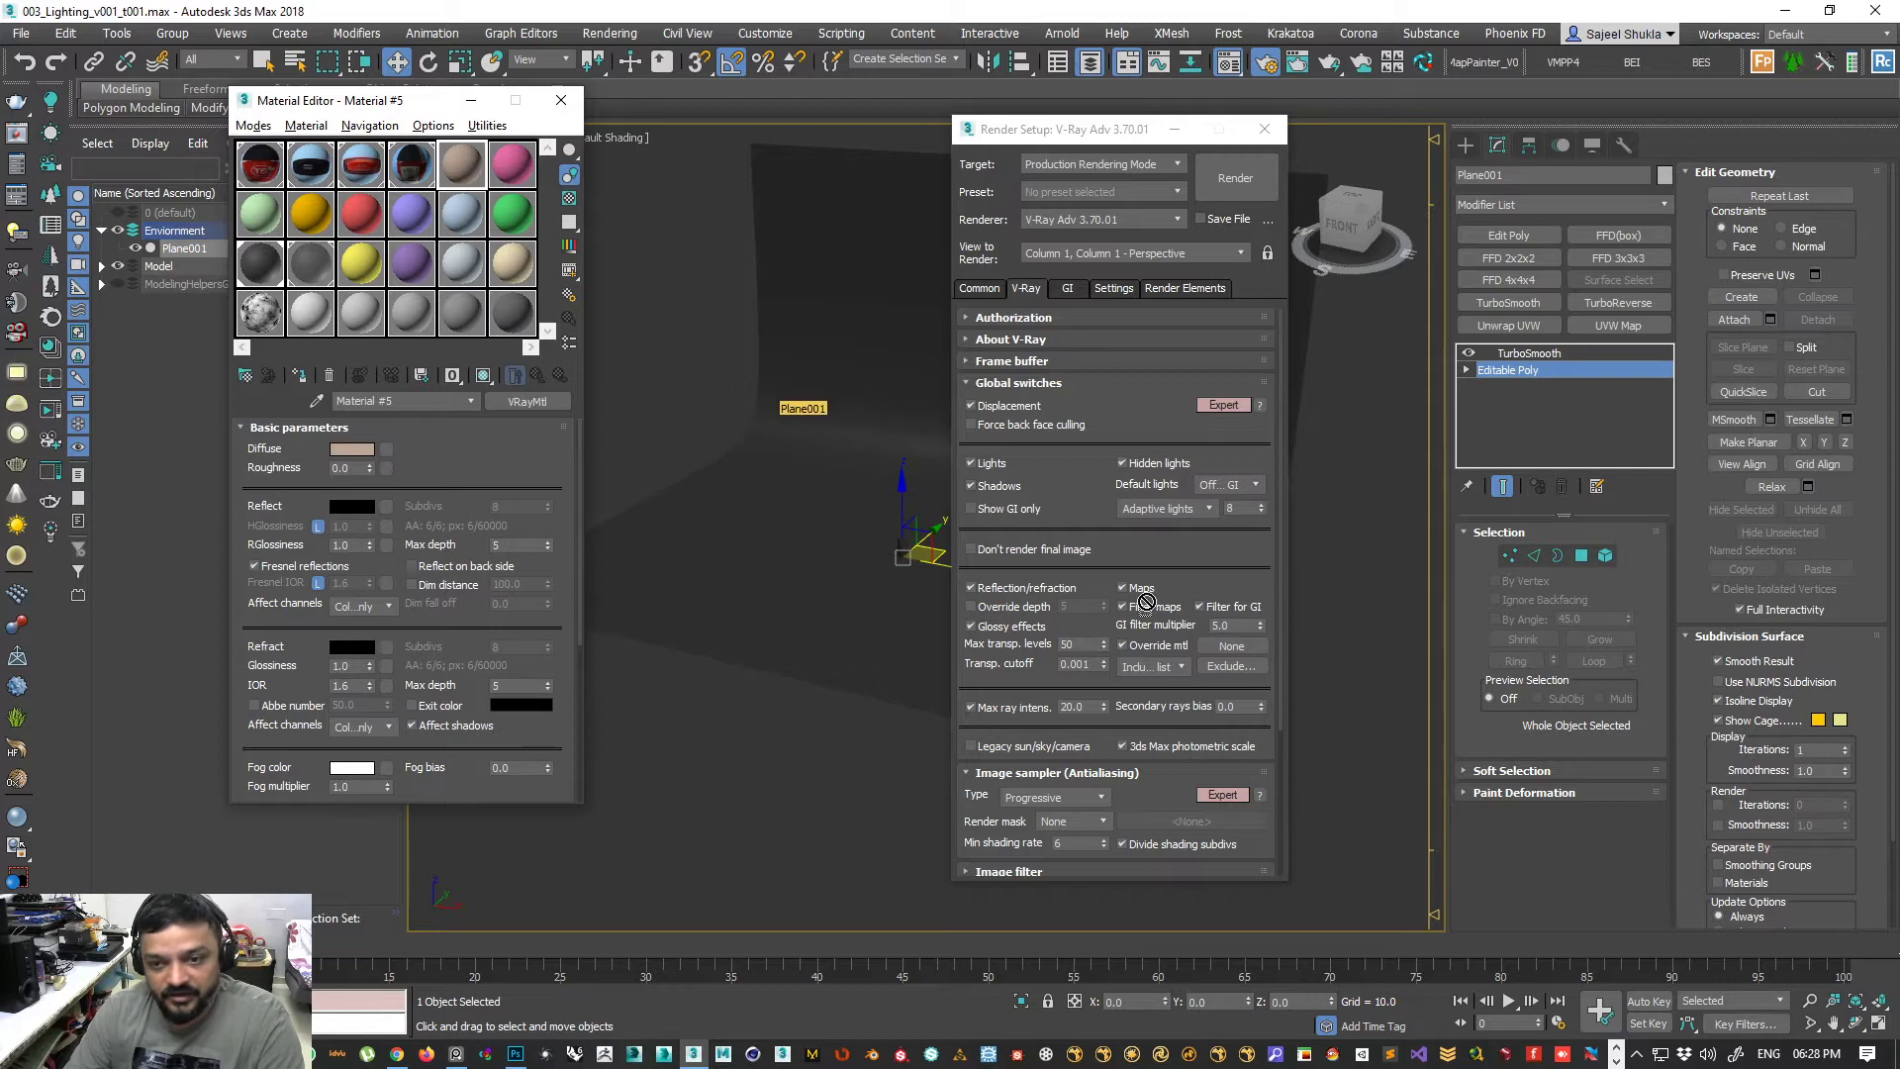
left_click_drag(1234, 653, 1233, 651)
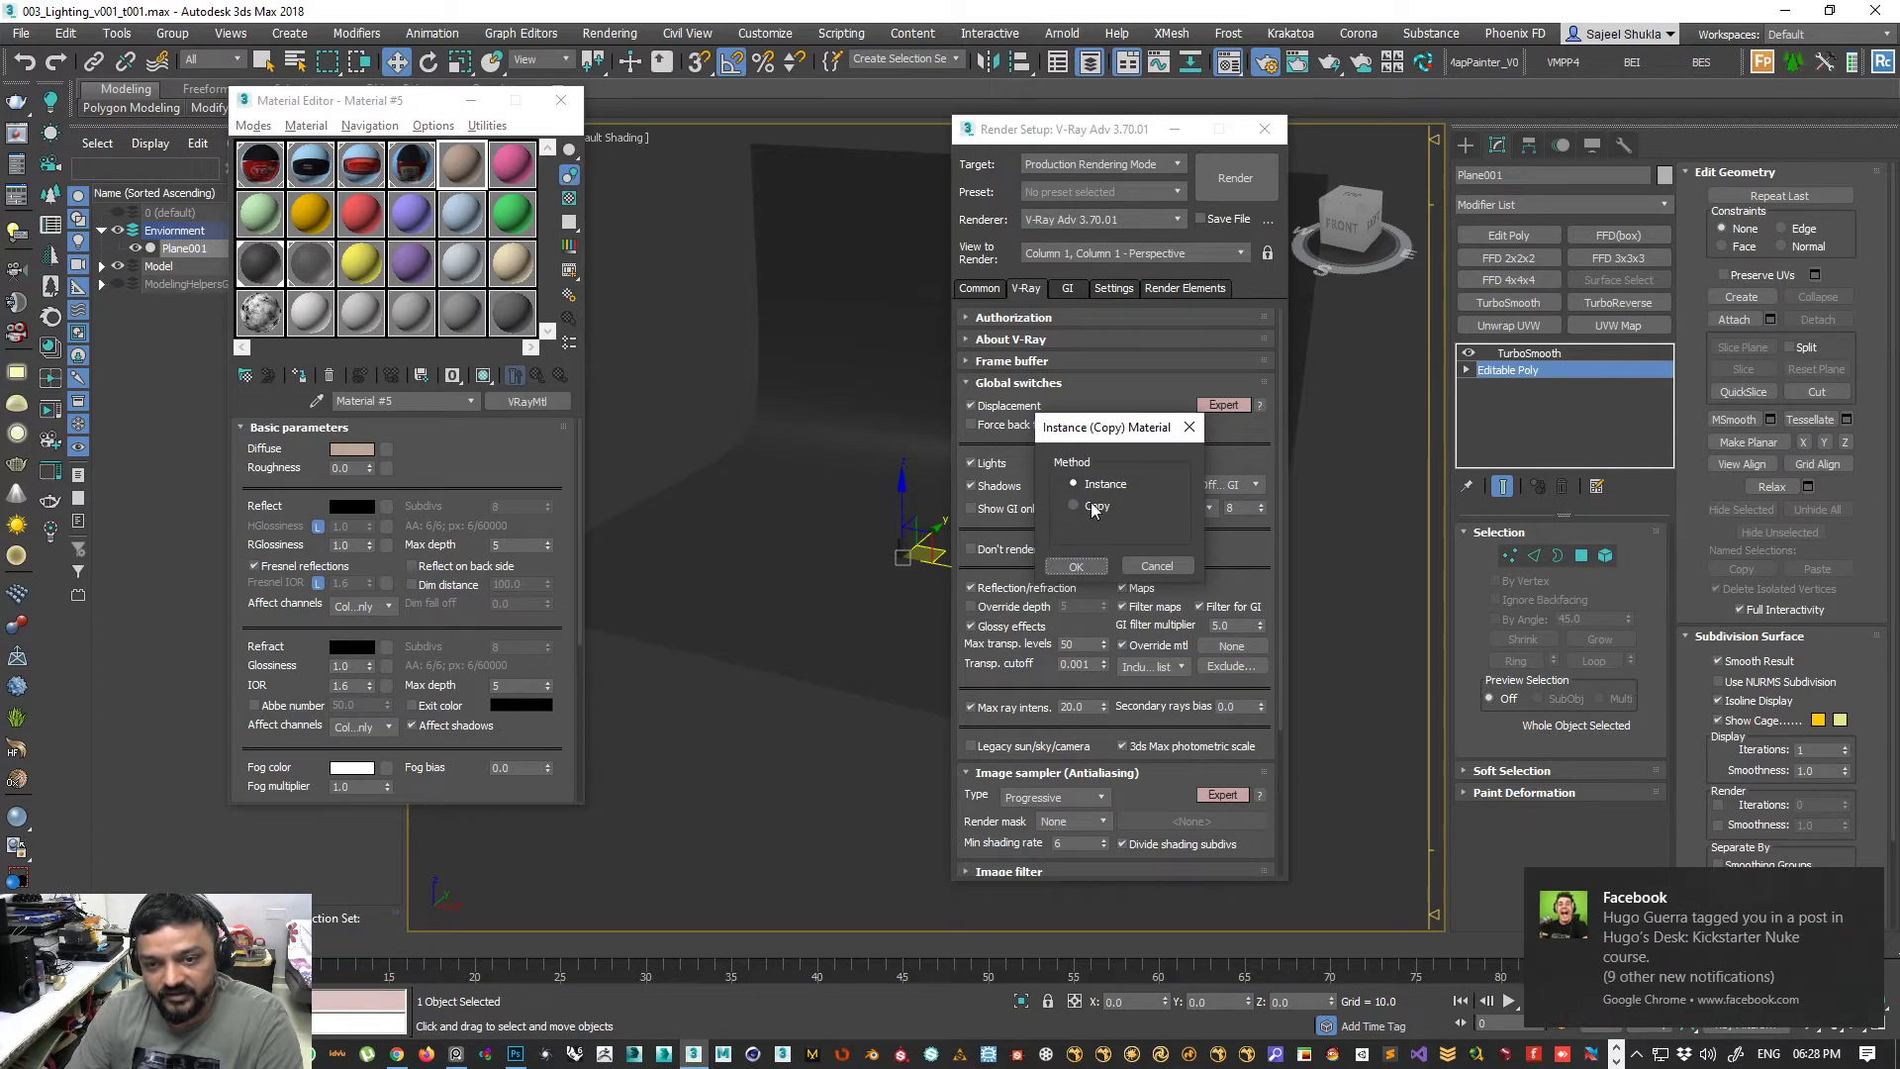
left_click(1076, 567)
- Start an interactive V-Ray render of the perspective view and check the backdrop in the alpha channel before returning to RGB colour
left_click_drag(1079, 128, 1302, 240)
right_click(848, 394)
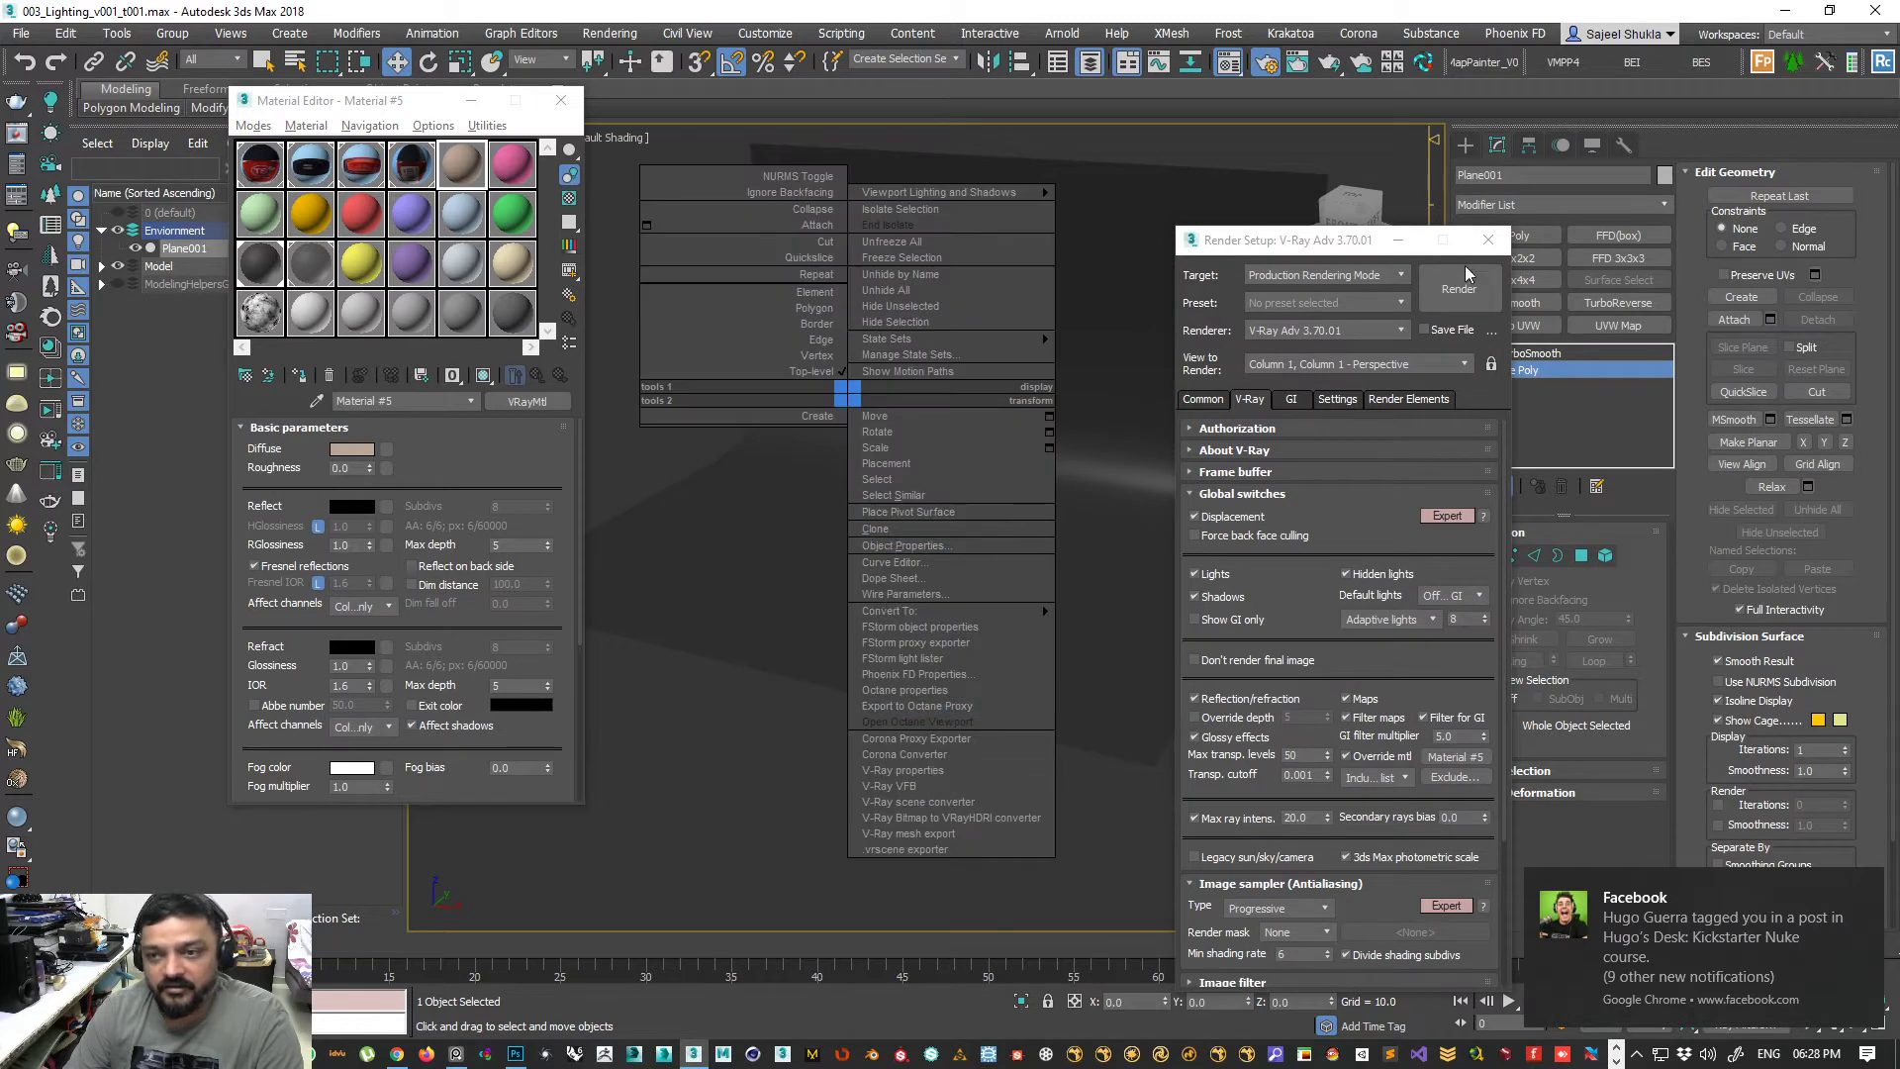
left_click(965, 802)
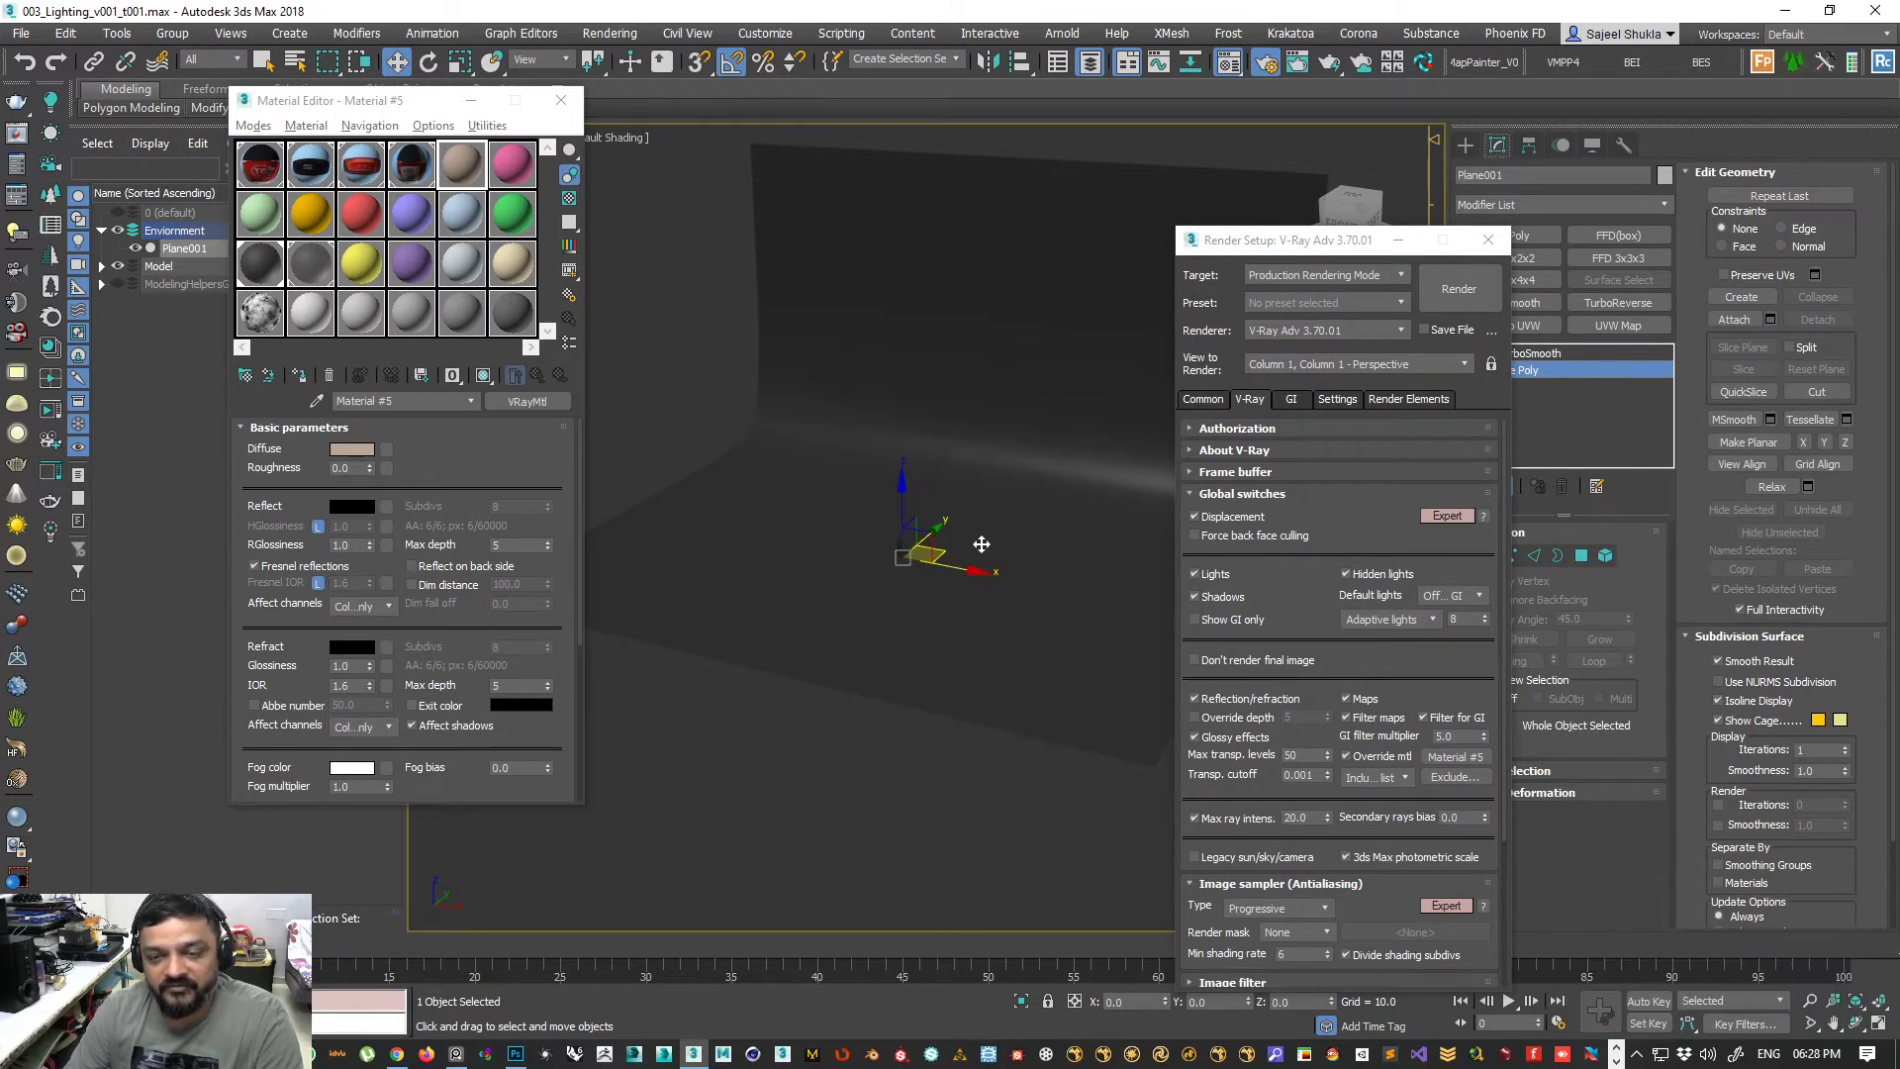
key("shift+q")
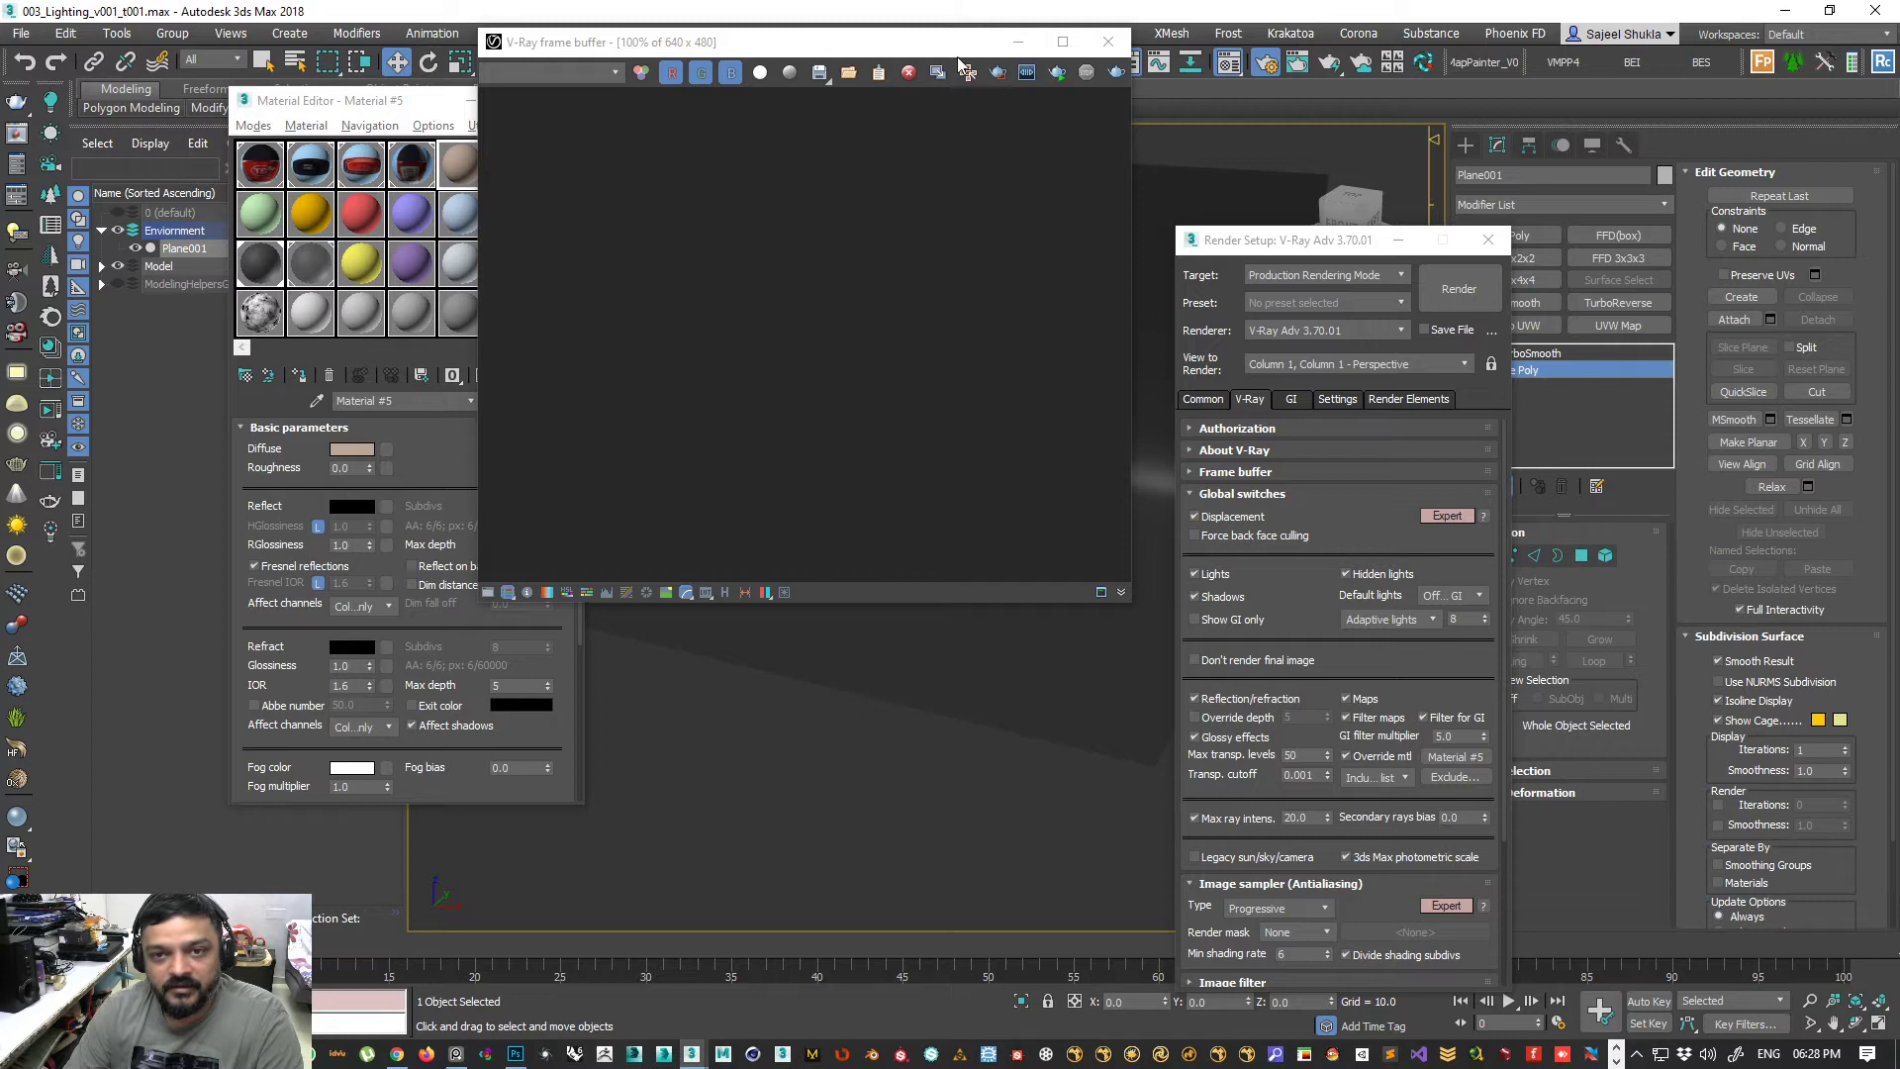
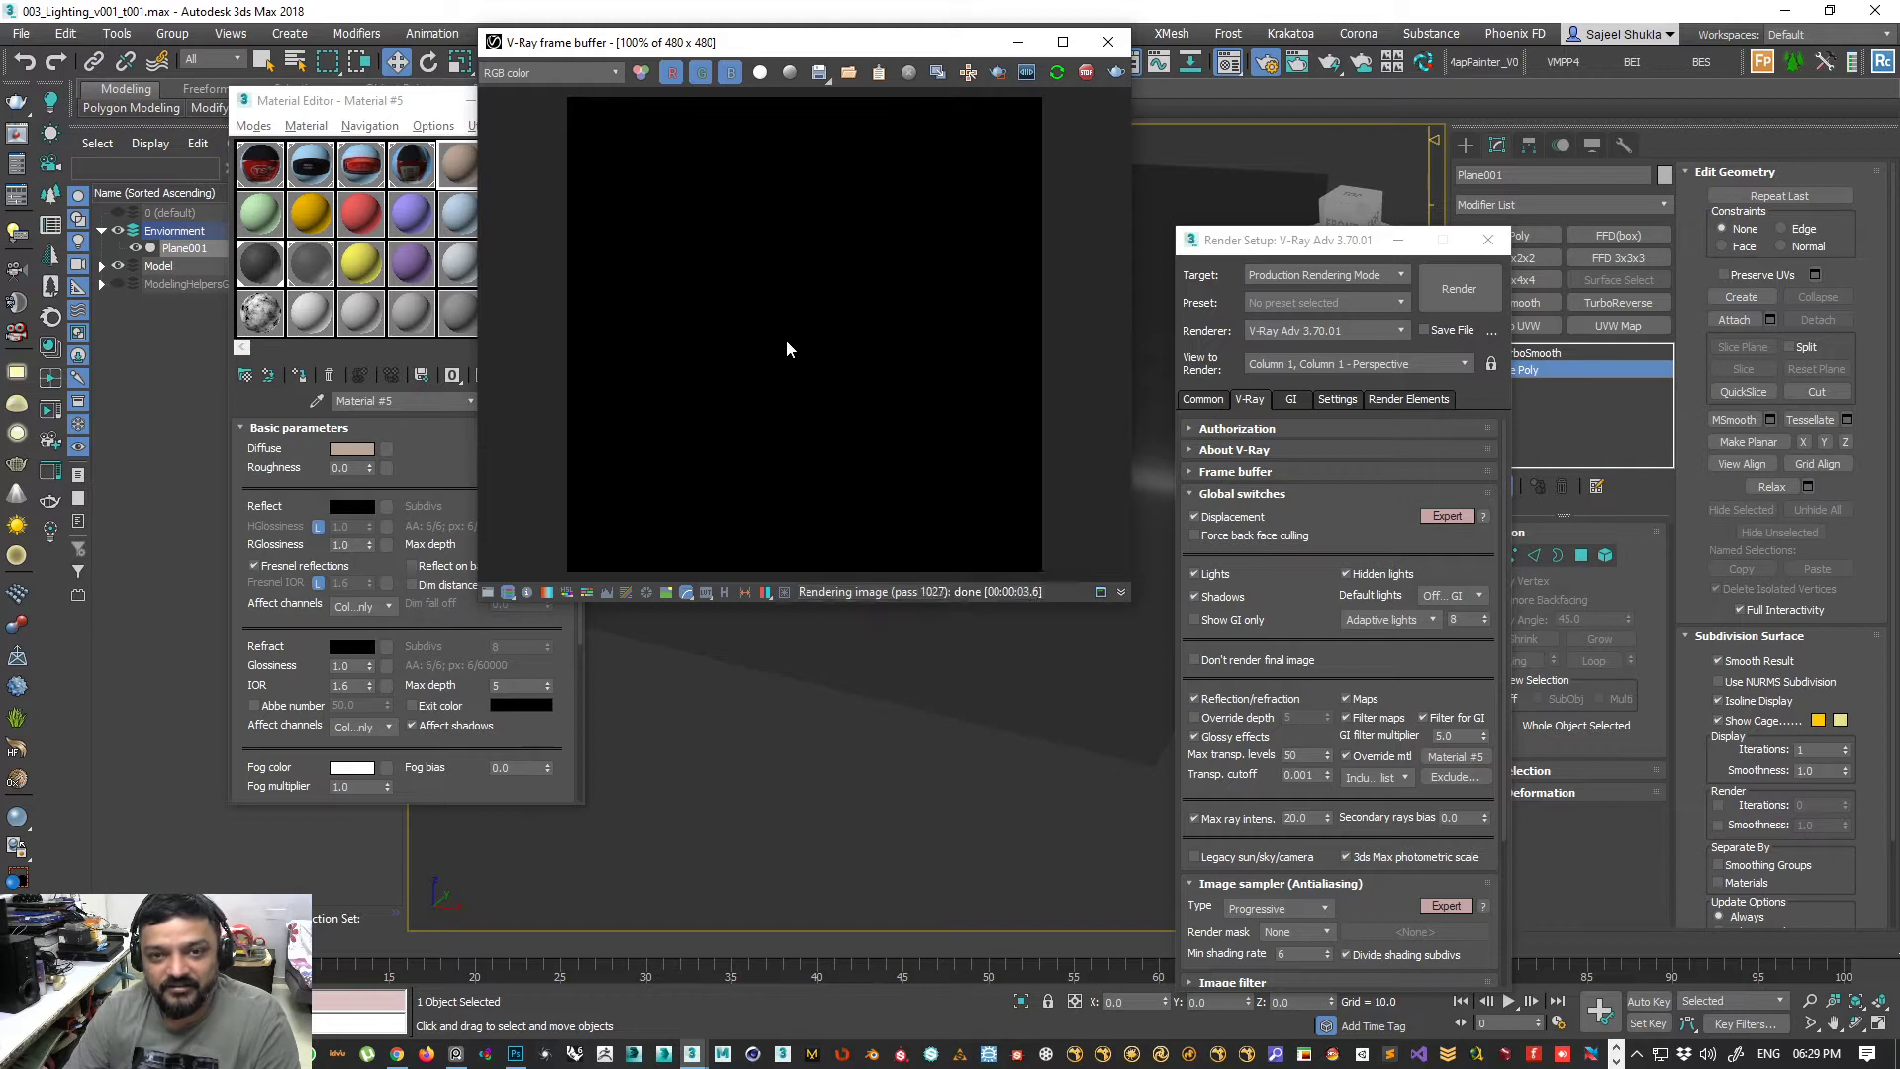
left_click(759, 73)
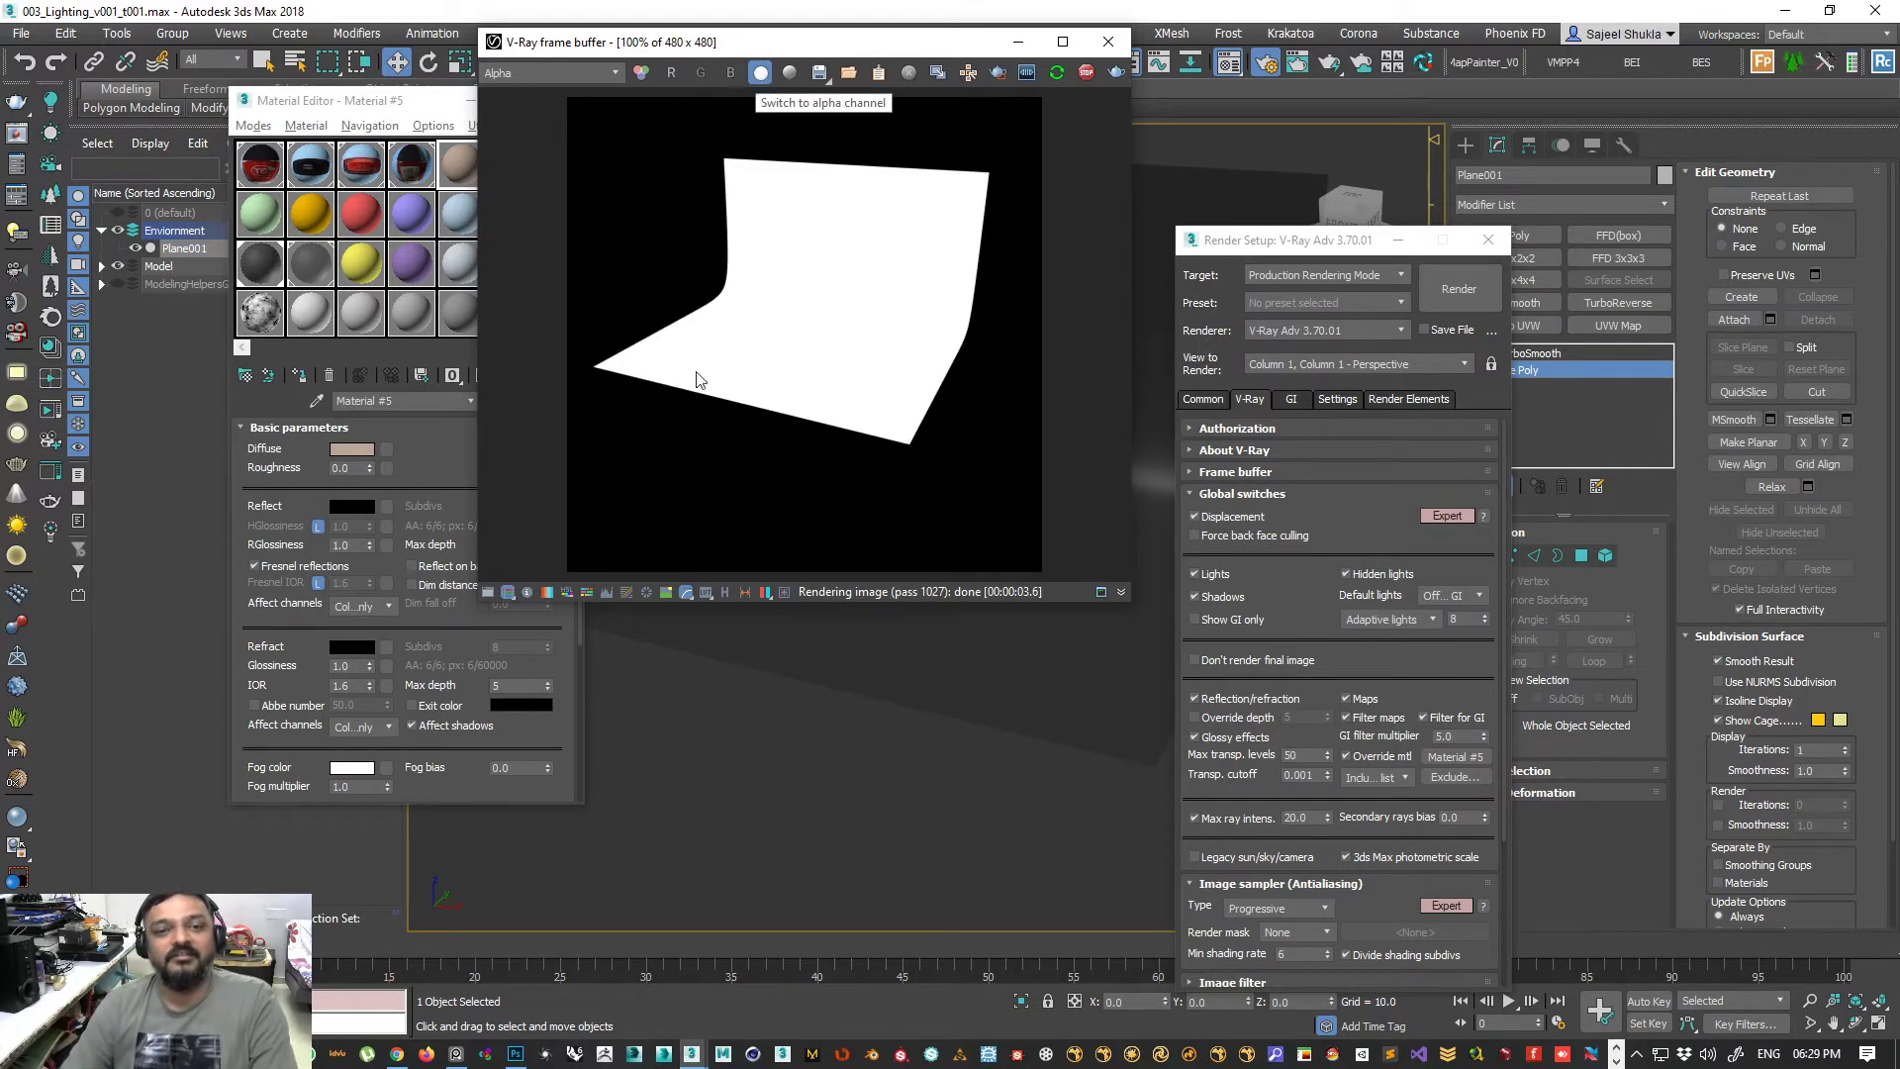
middle_click_drag(940, 768, 895, 738, "alt")
scroll(846, 672, "up", 3)
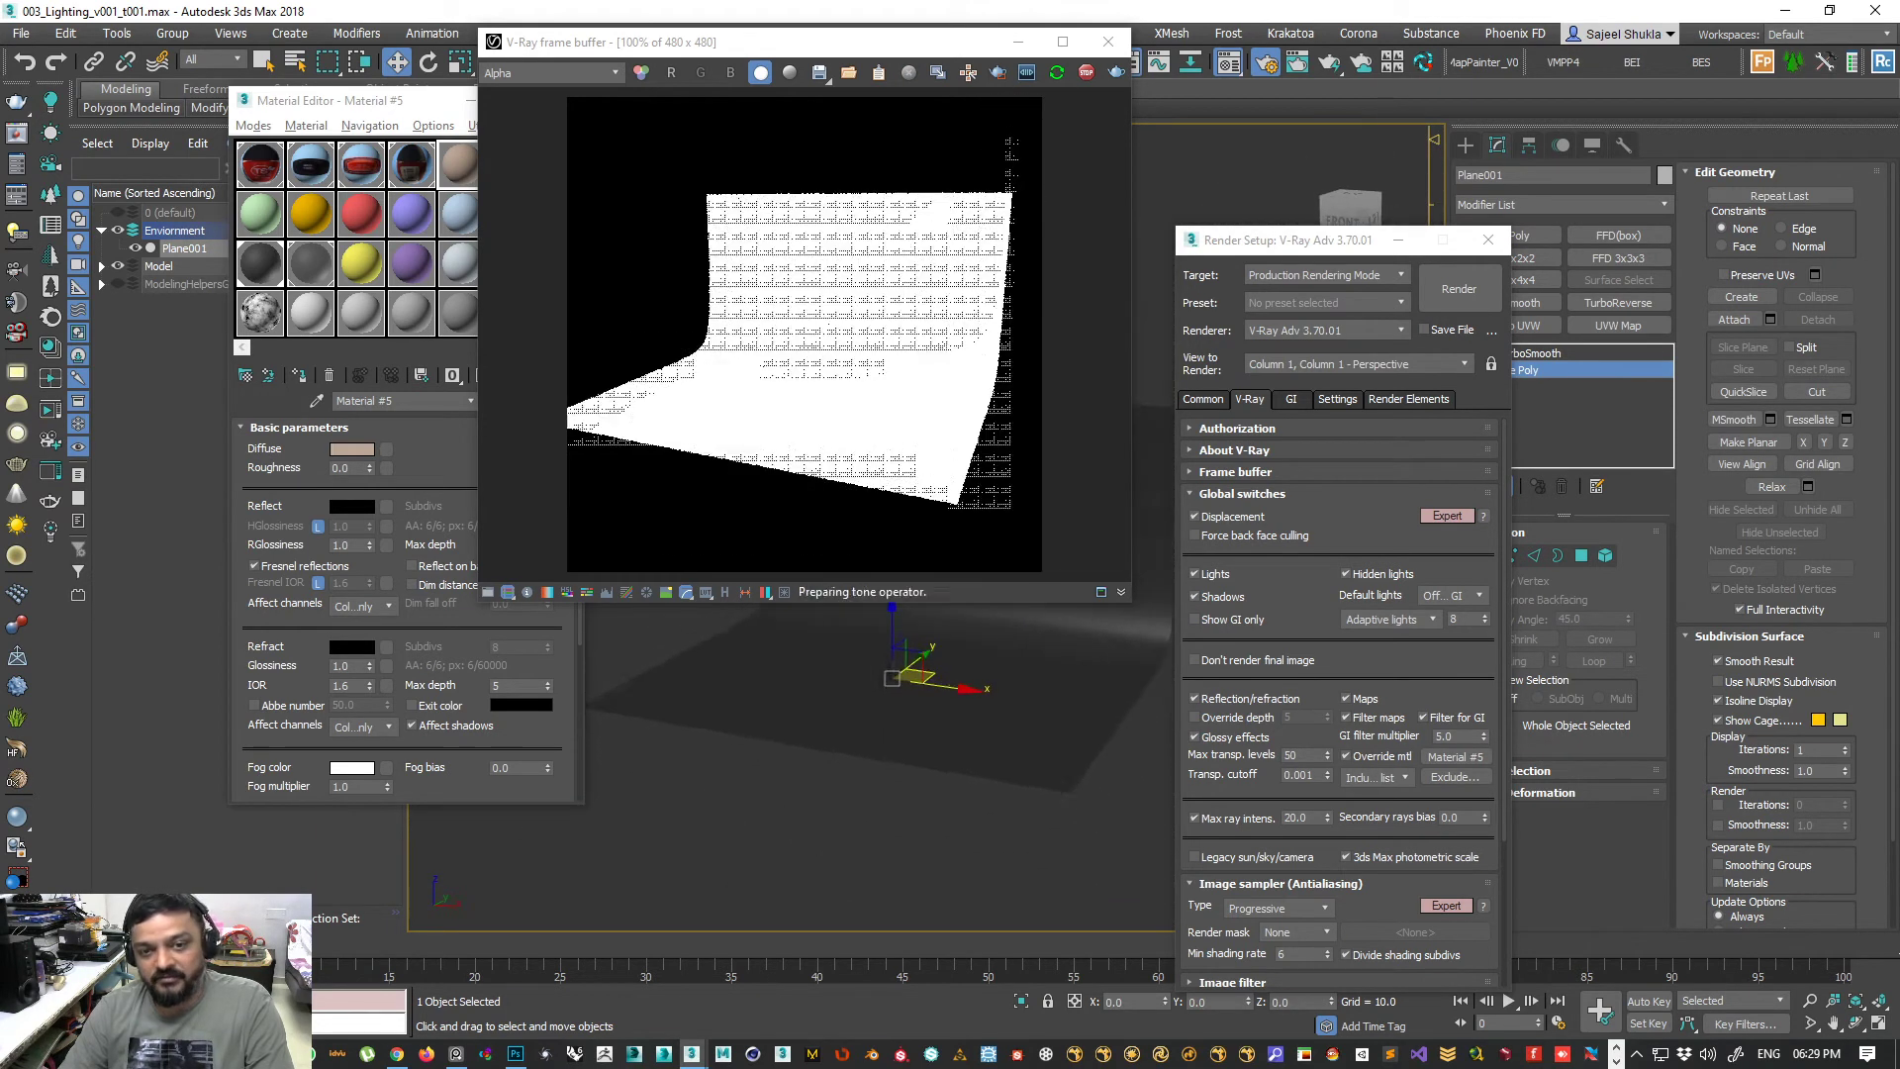
left_click_drag(1335, 259, 1266, 375)
left_click(1465, 145)
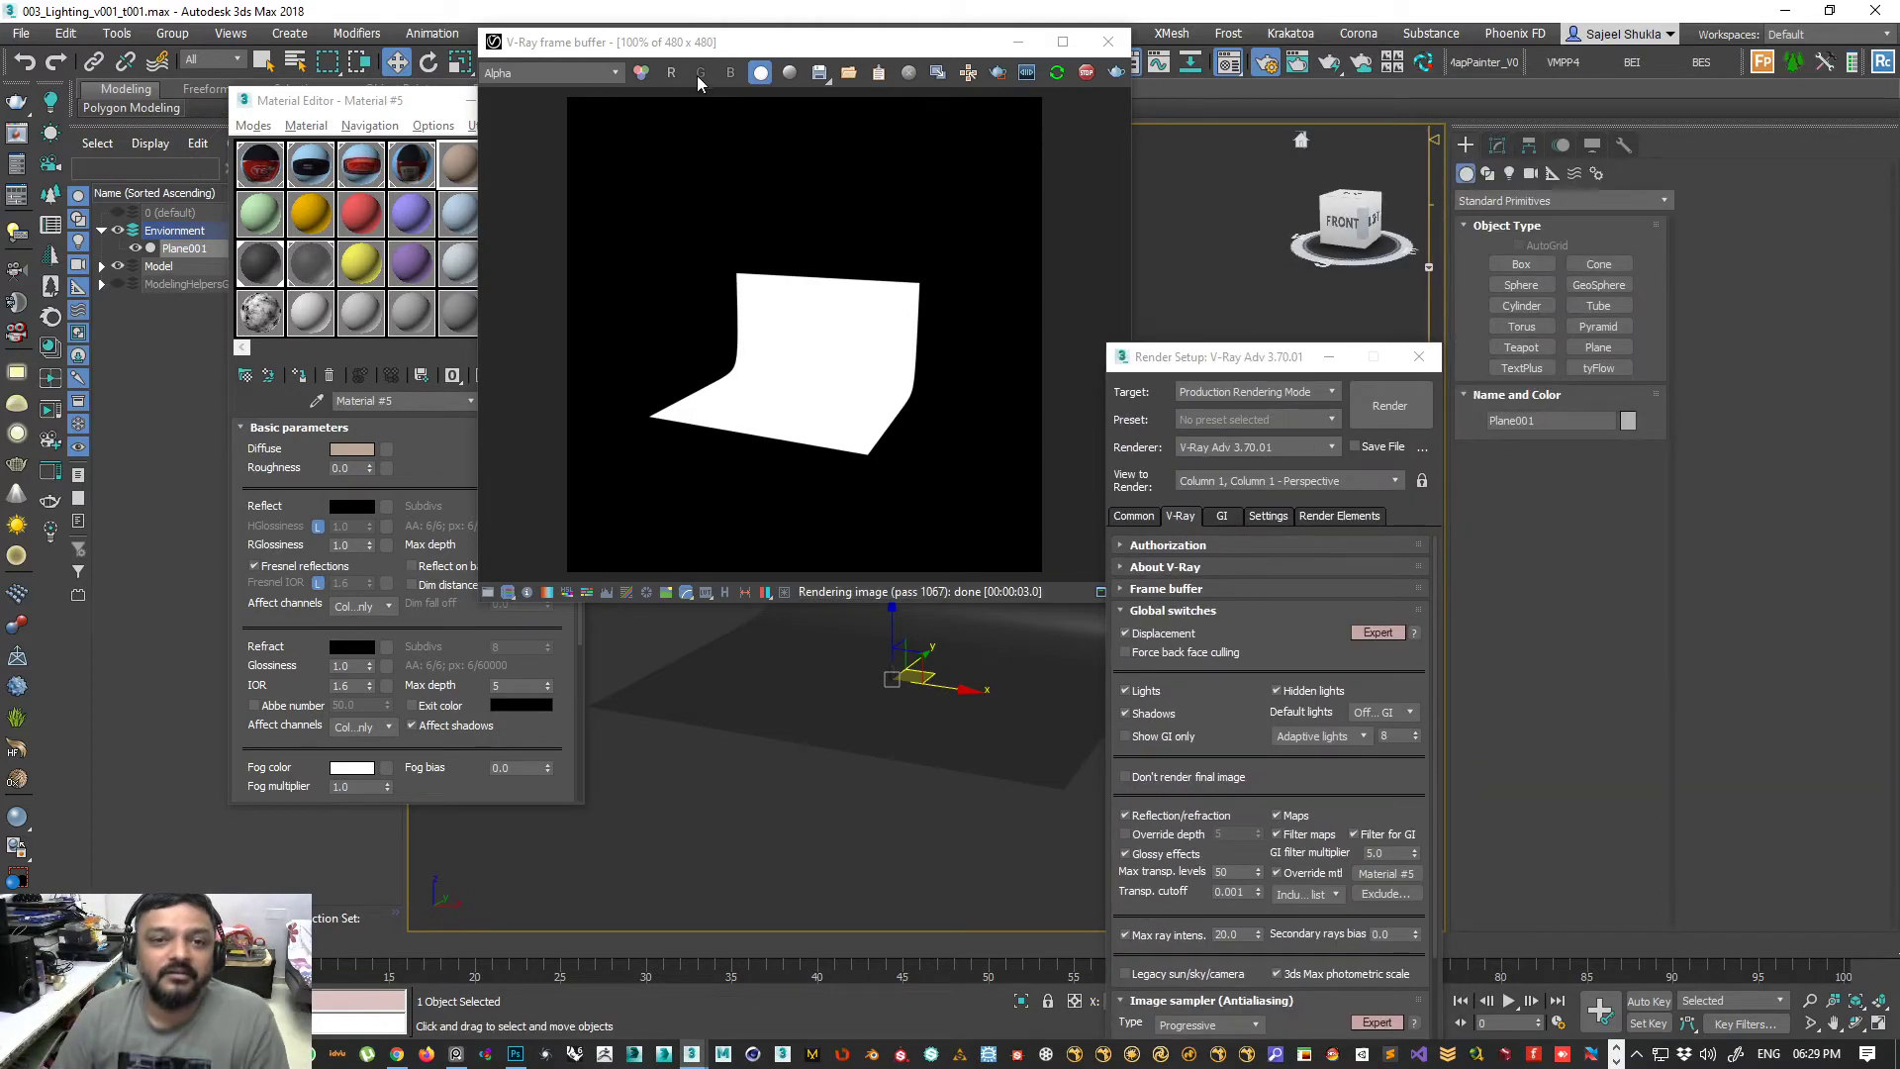
left_click(643, 72)
- Create a VRayLight of type Dome on the backdrop floor
left_click_drag(1191, 352, 1255, 325)
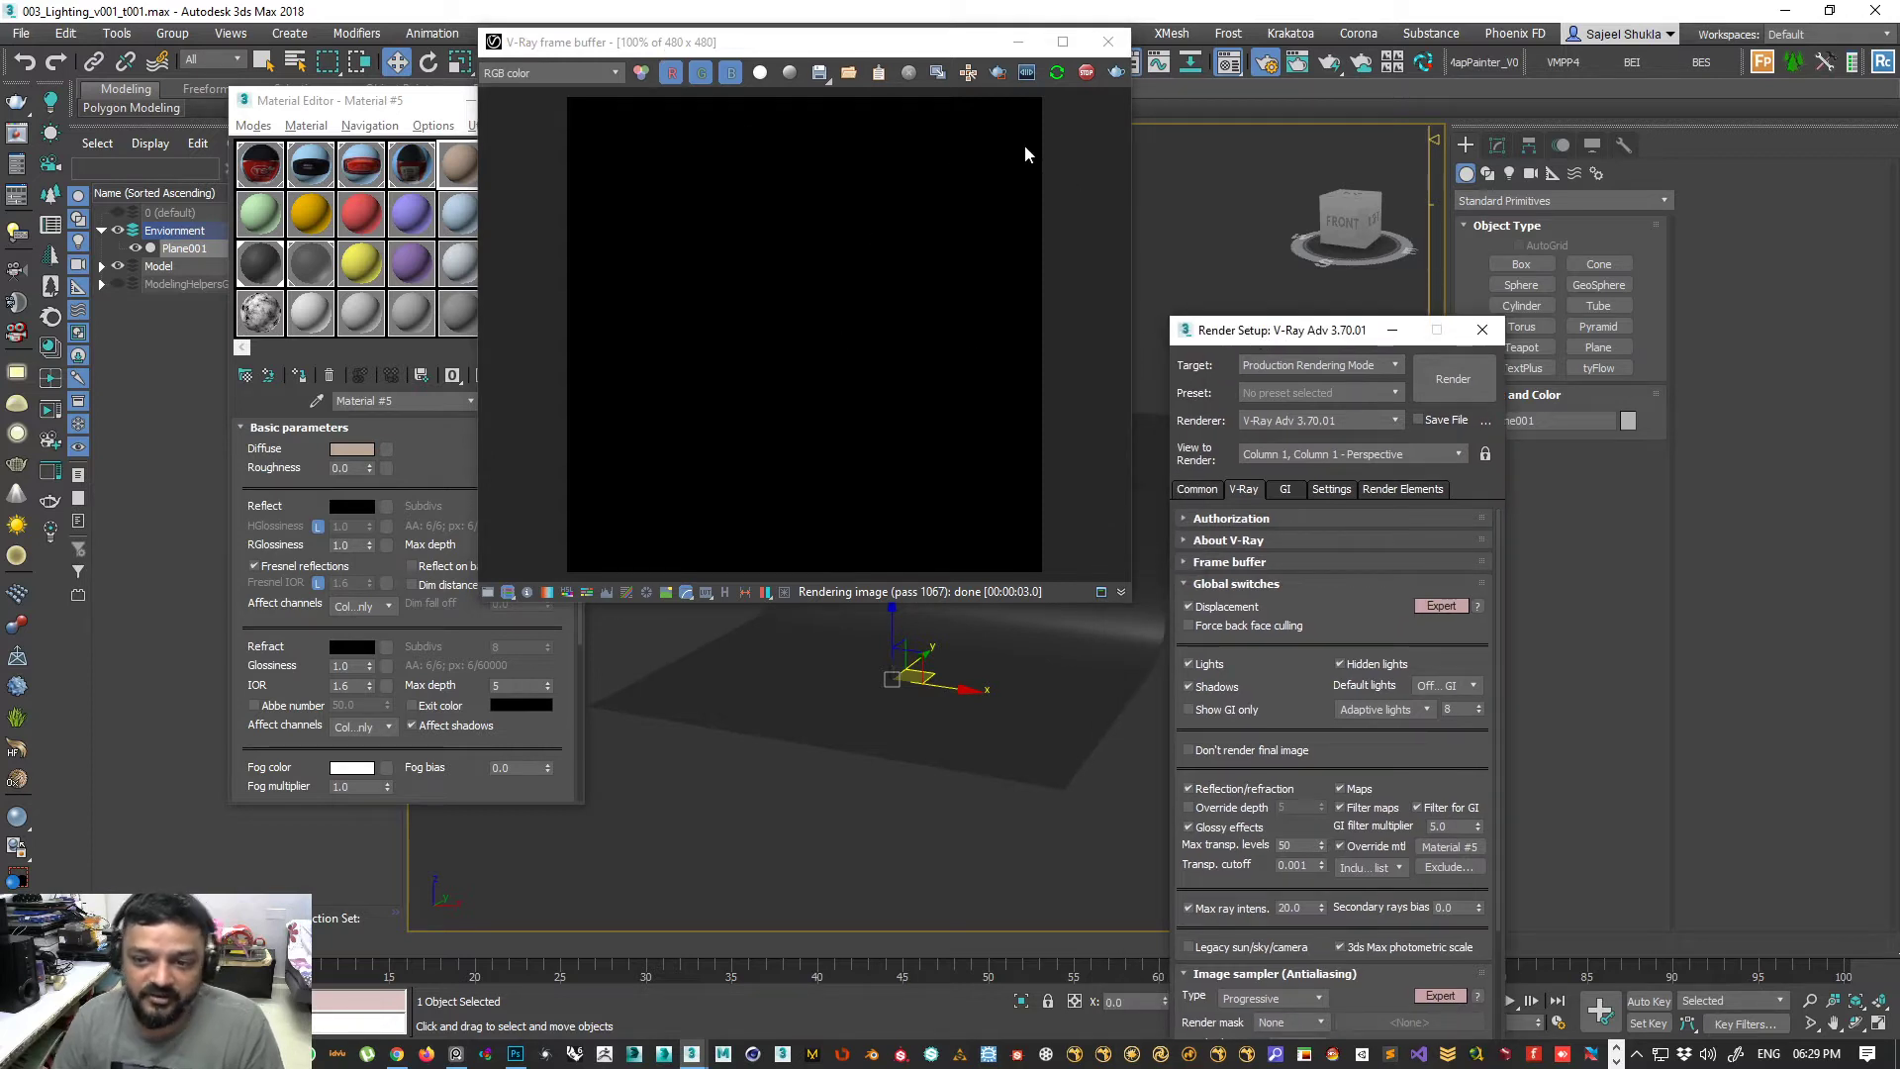
left_click(1509, 174)
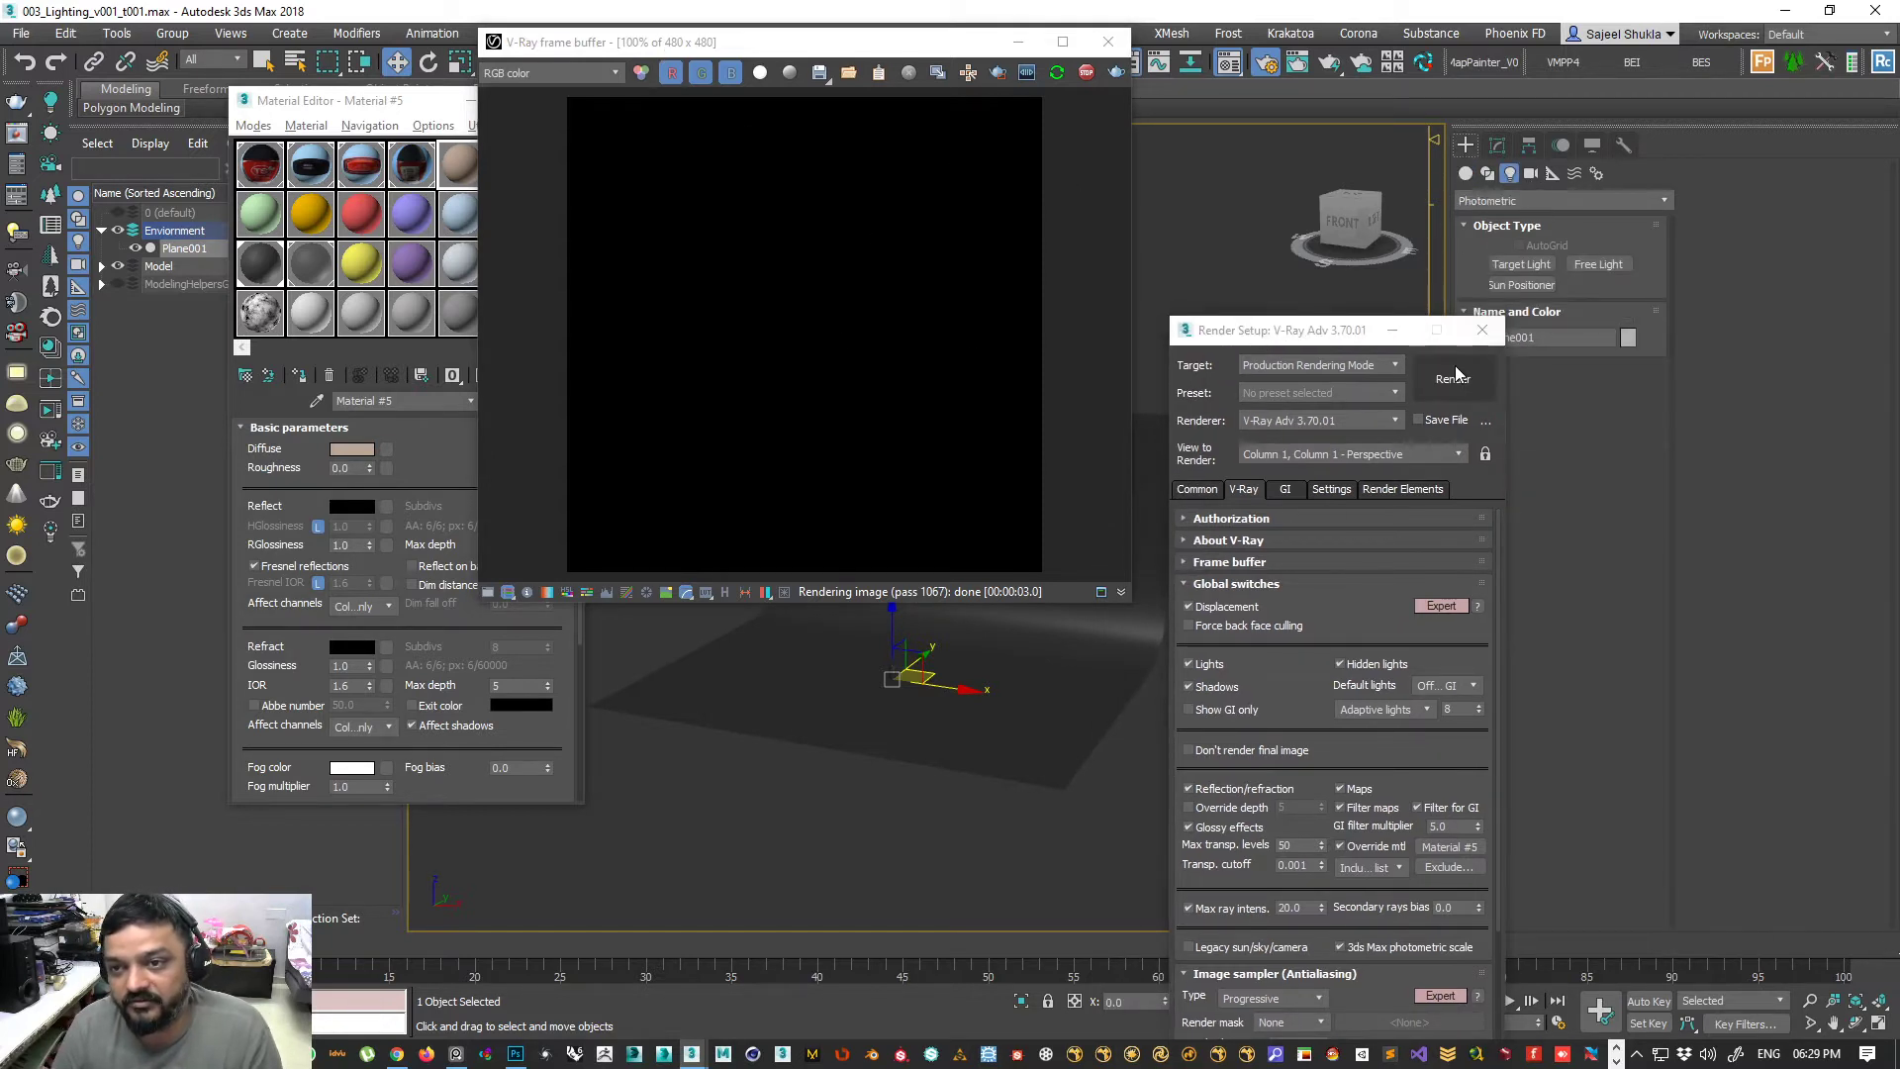
left_click_drag(1368, 331, 1318, 526)
left_click(1544, 200)
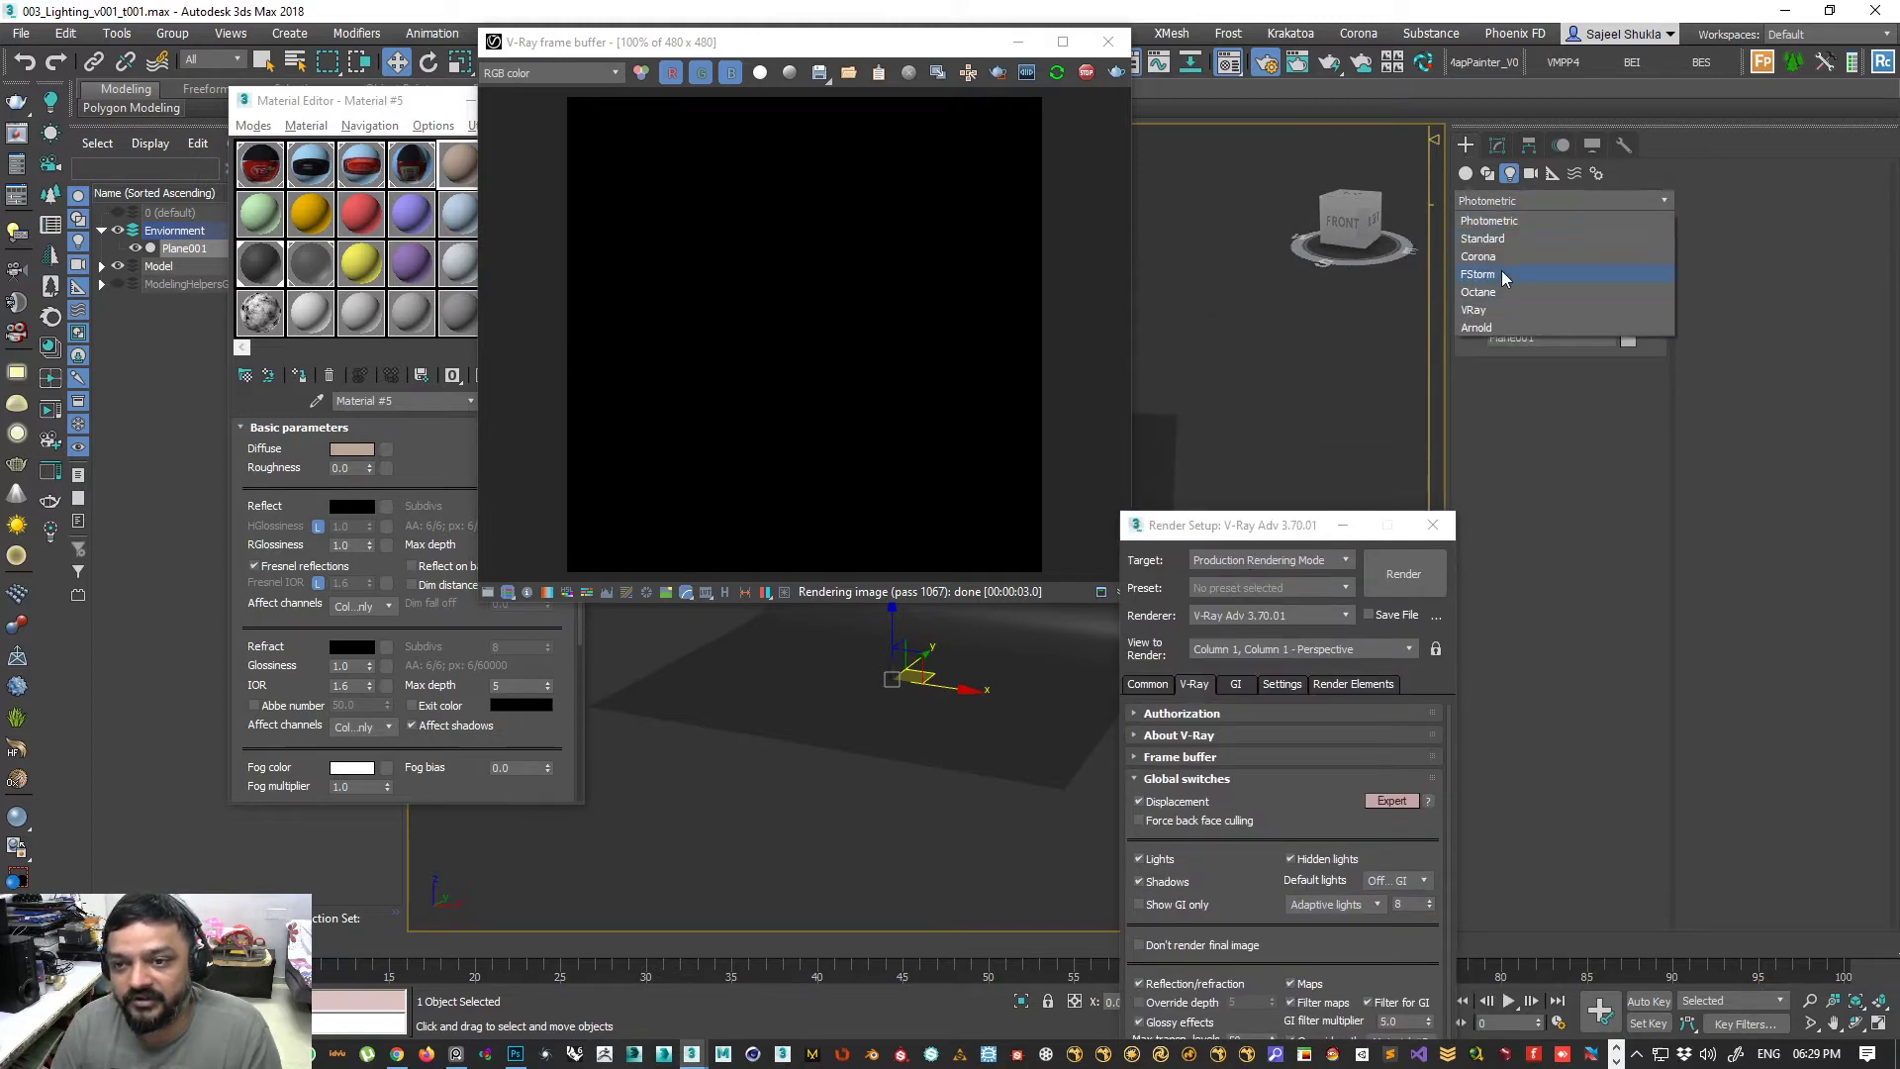
left_click(1474, 310)
left_click(1521, 264)
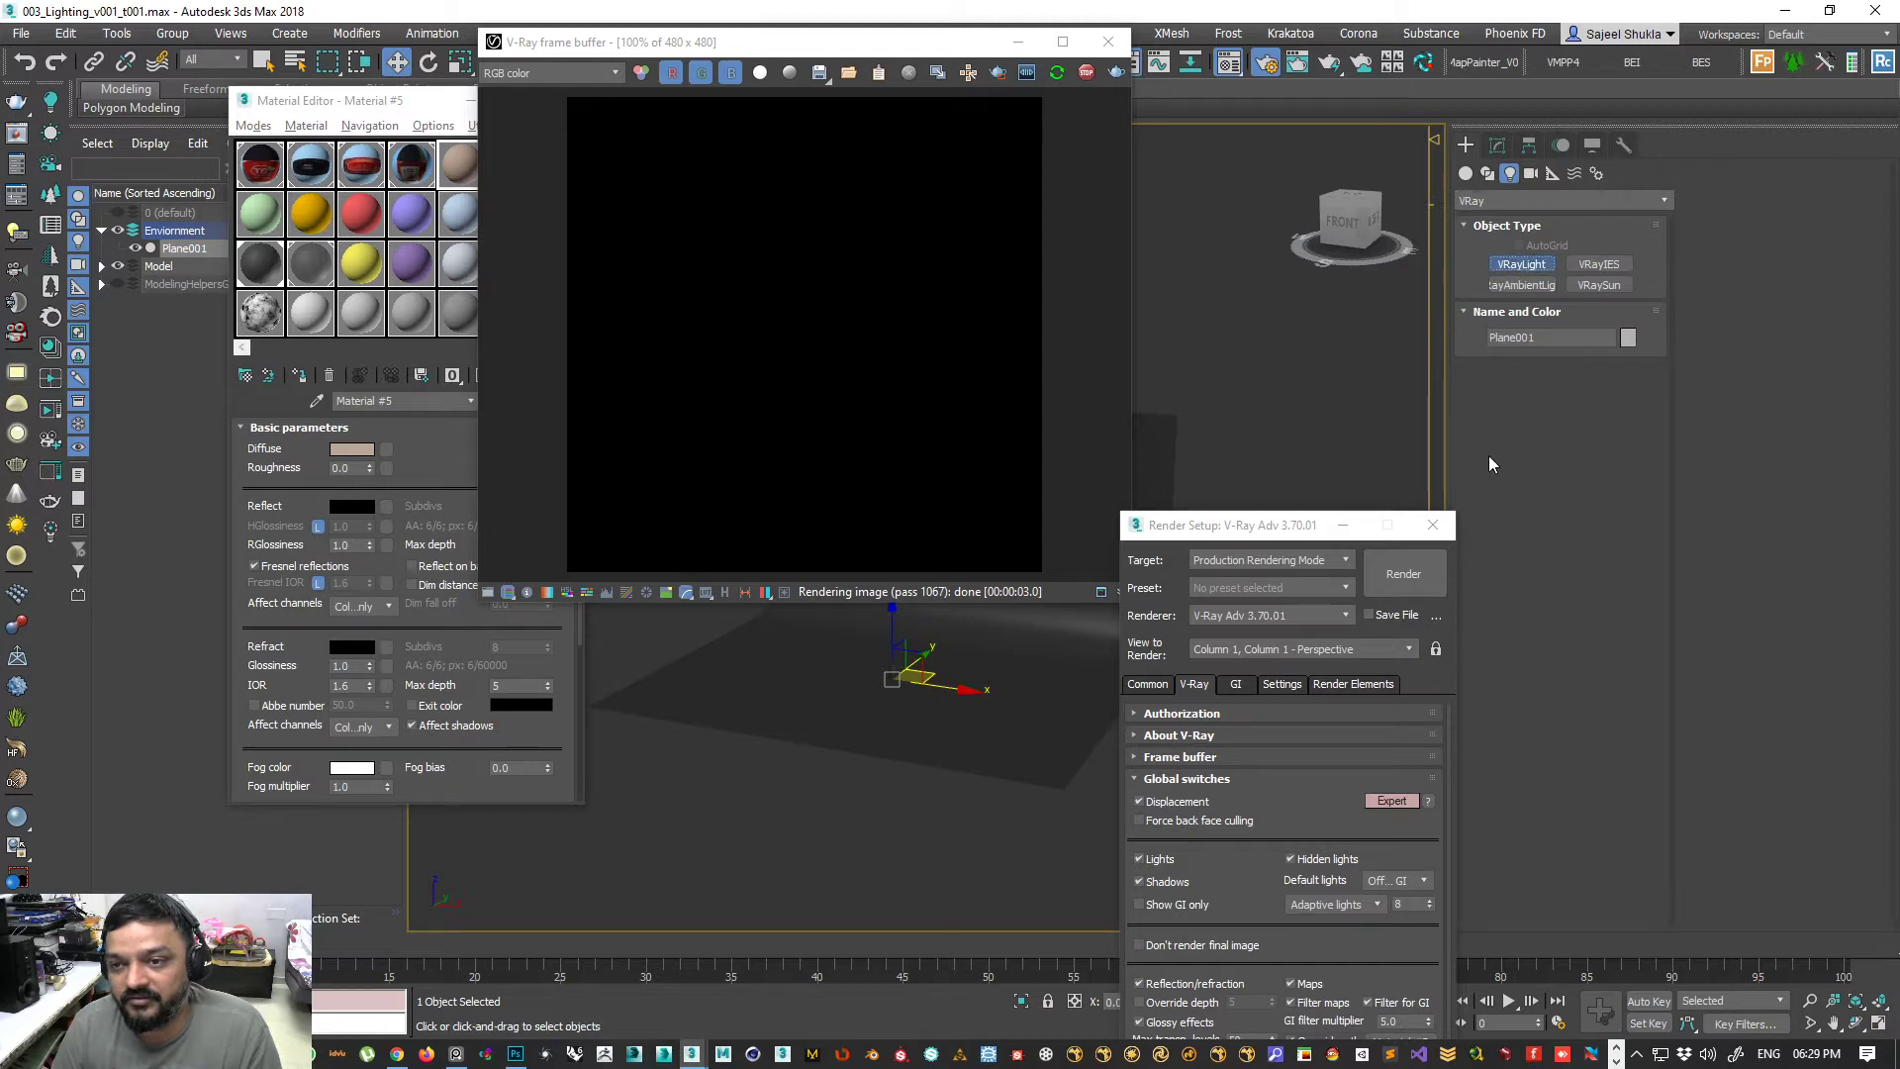
left_click(1511, 265)
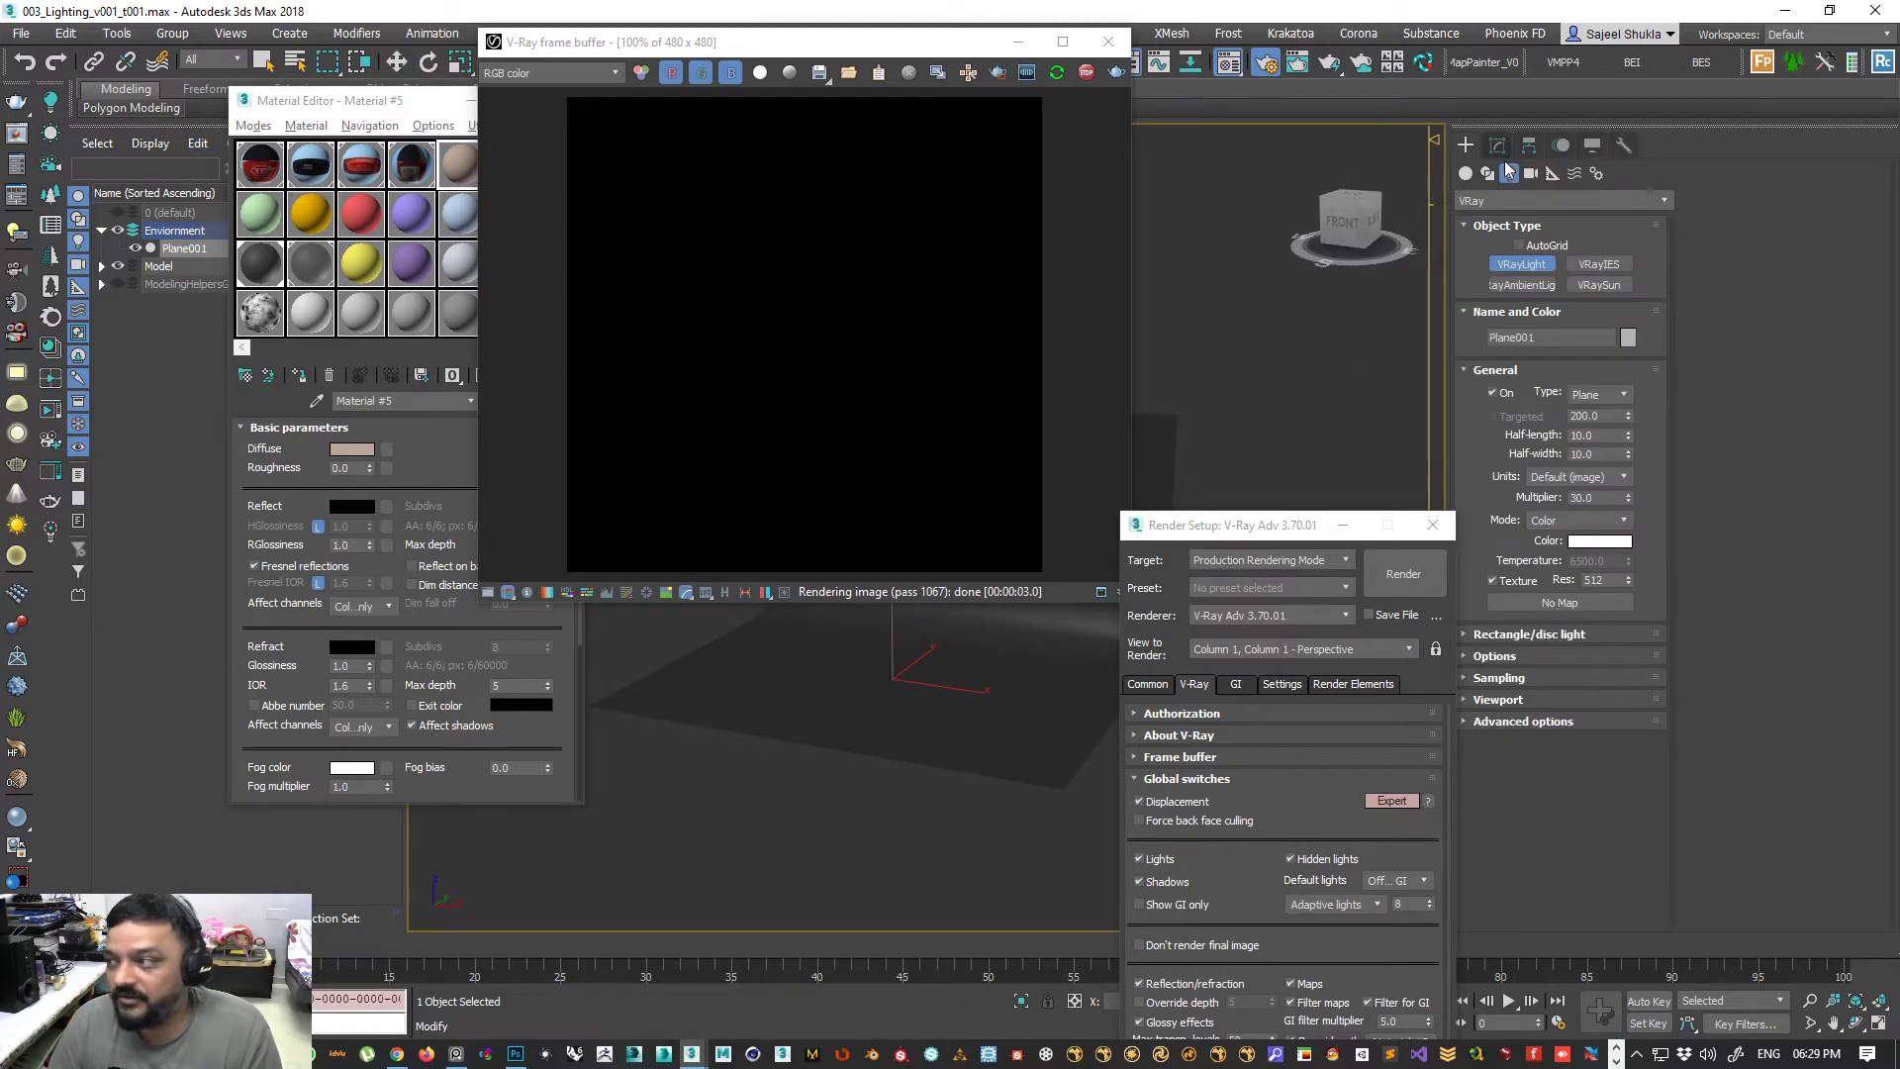
left_click(1599, 394)
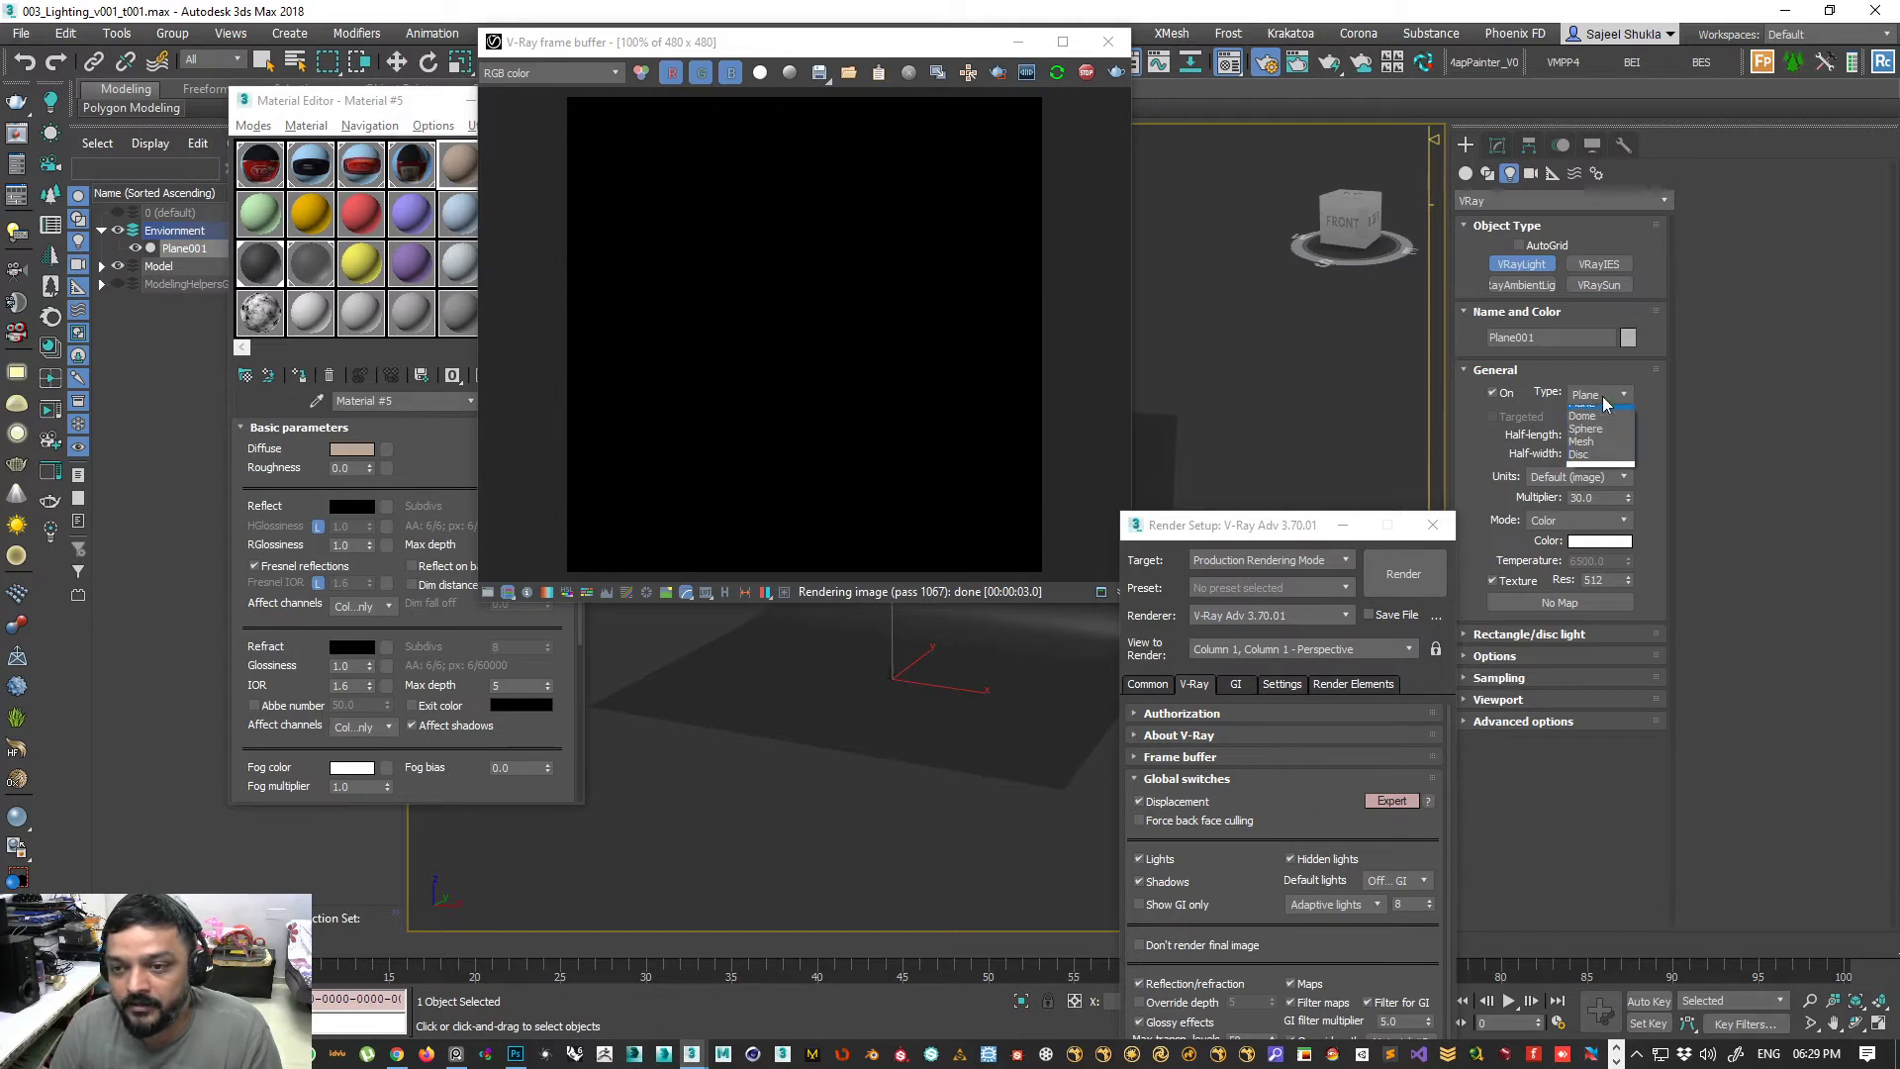
left_click(1600, 422)
left_click(930, 737)
- Examine the dome-lit interactive render from a close view of the bottle, toggling between alpha and RGB colour
middle_click_drag(947, 791, 896, 796, "alt")
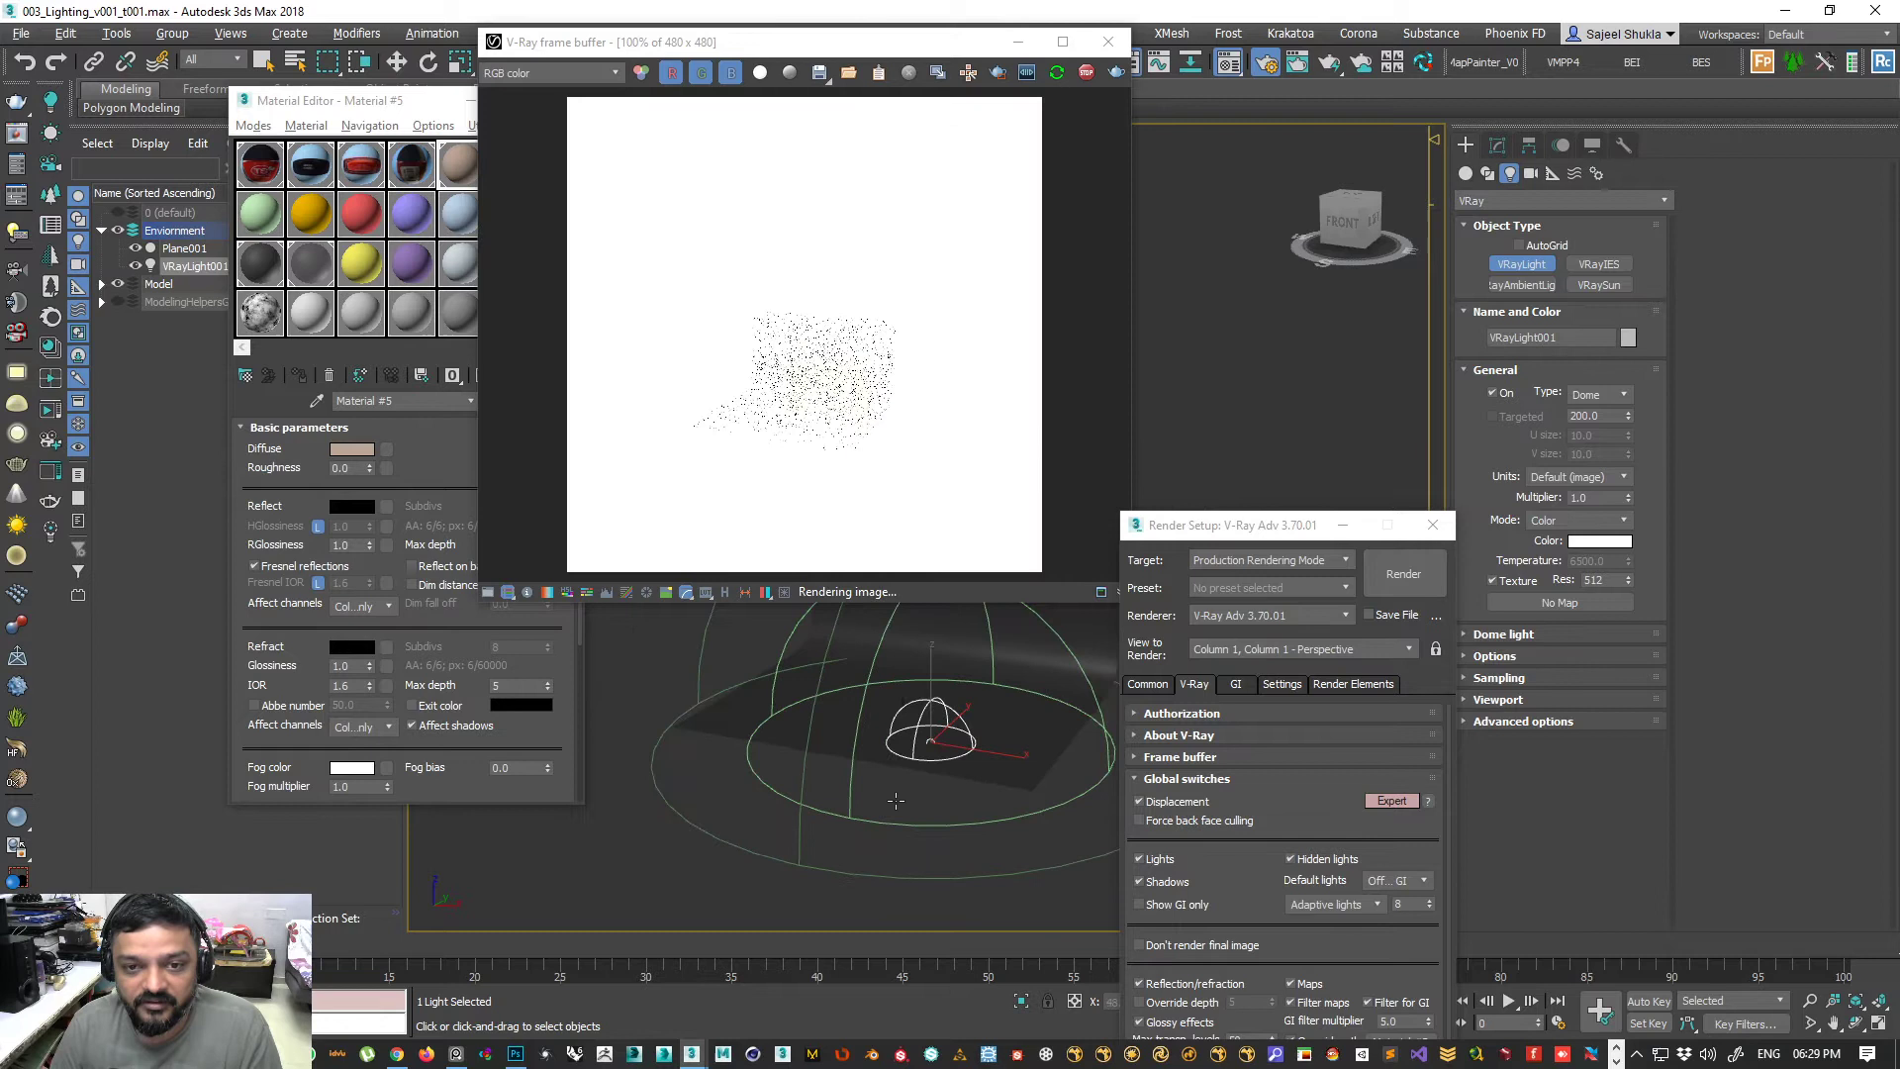
middle_click_drag(979, 673, 1126, 649, "alt")
middle_click_drag(748, 709, 887, 725, "alt")
scroll(841, 757, "up", 6)
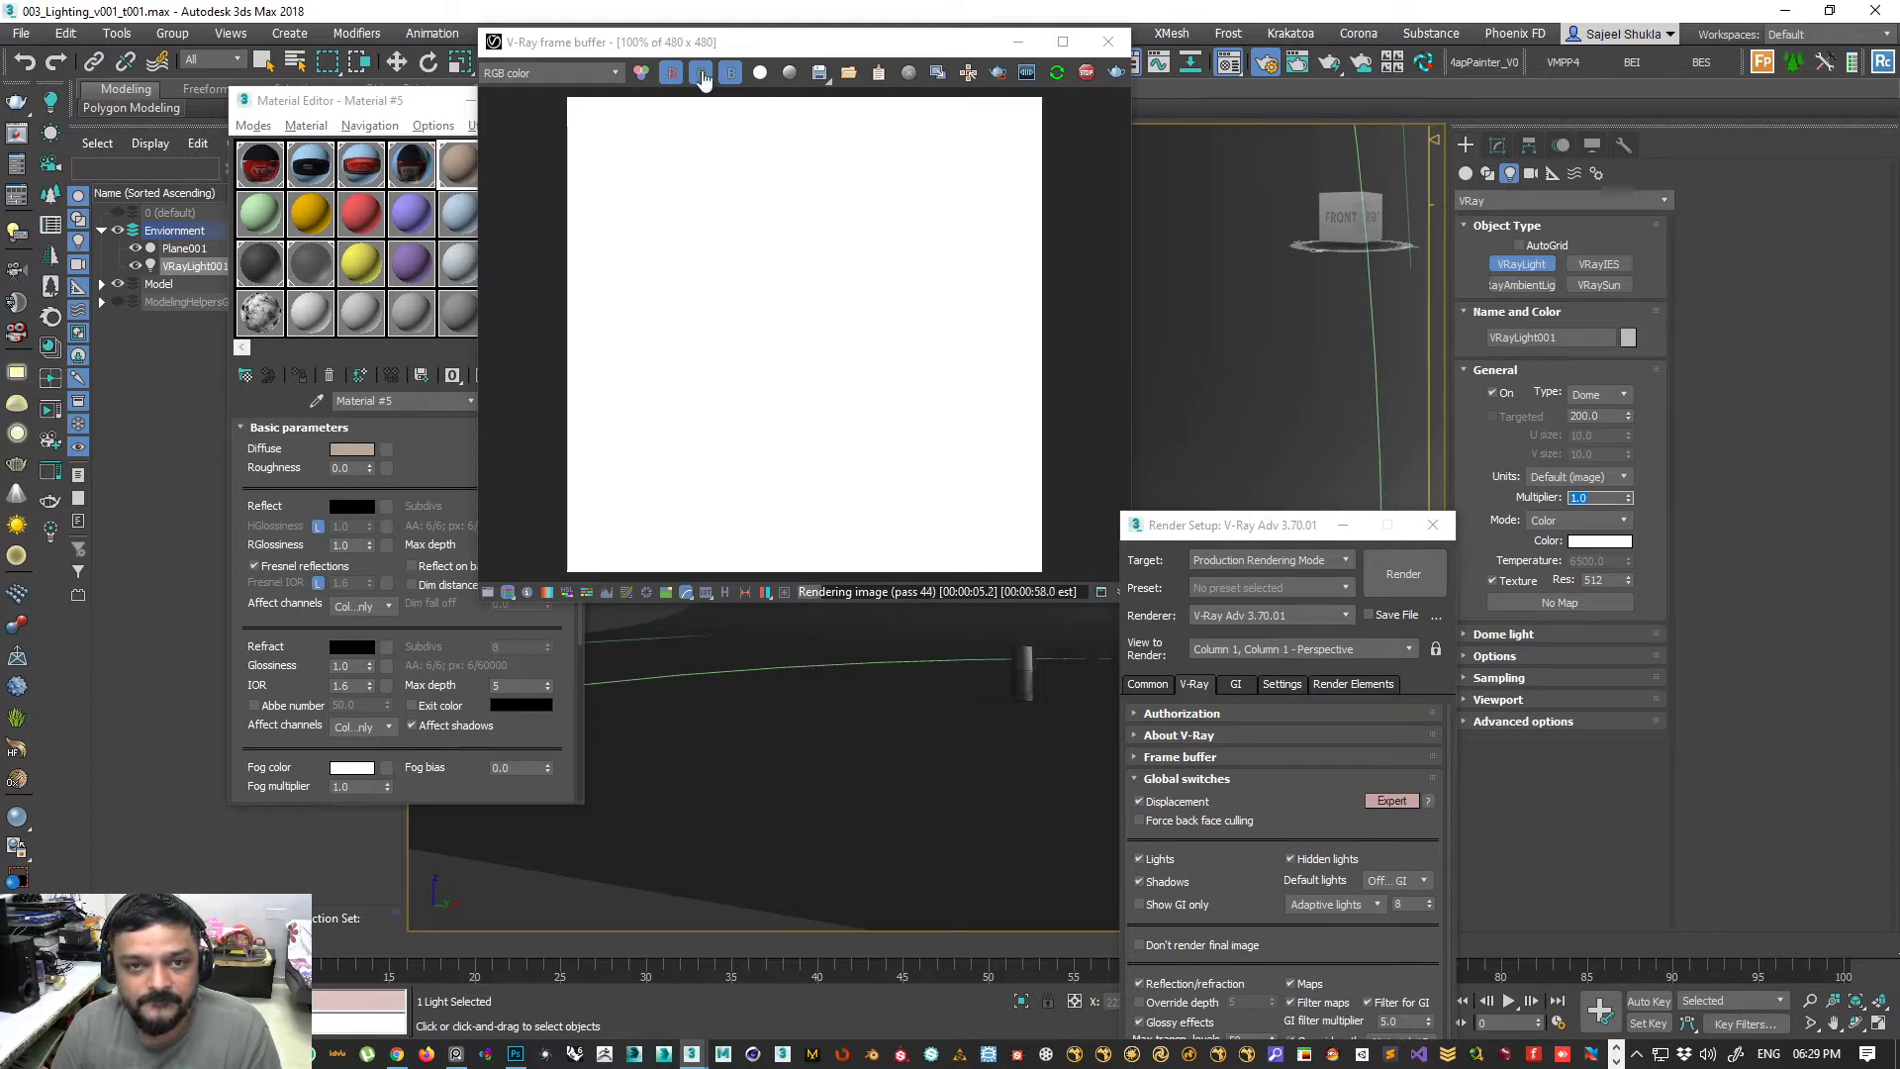
left_click(757, 73)
left_click(757, 72)
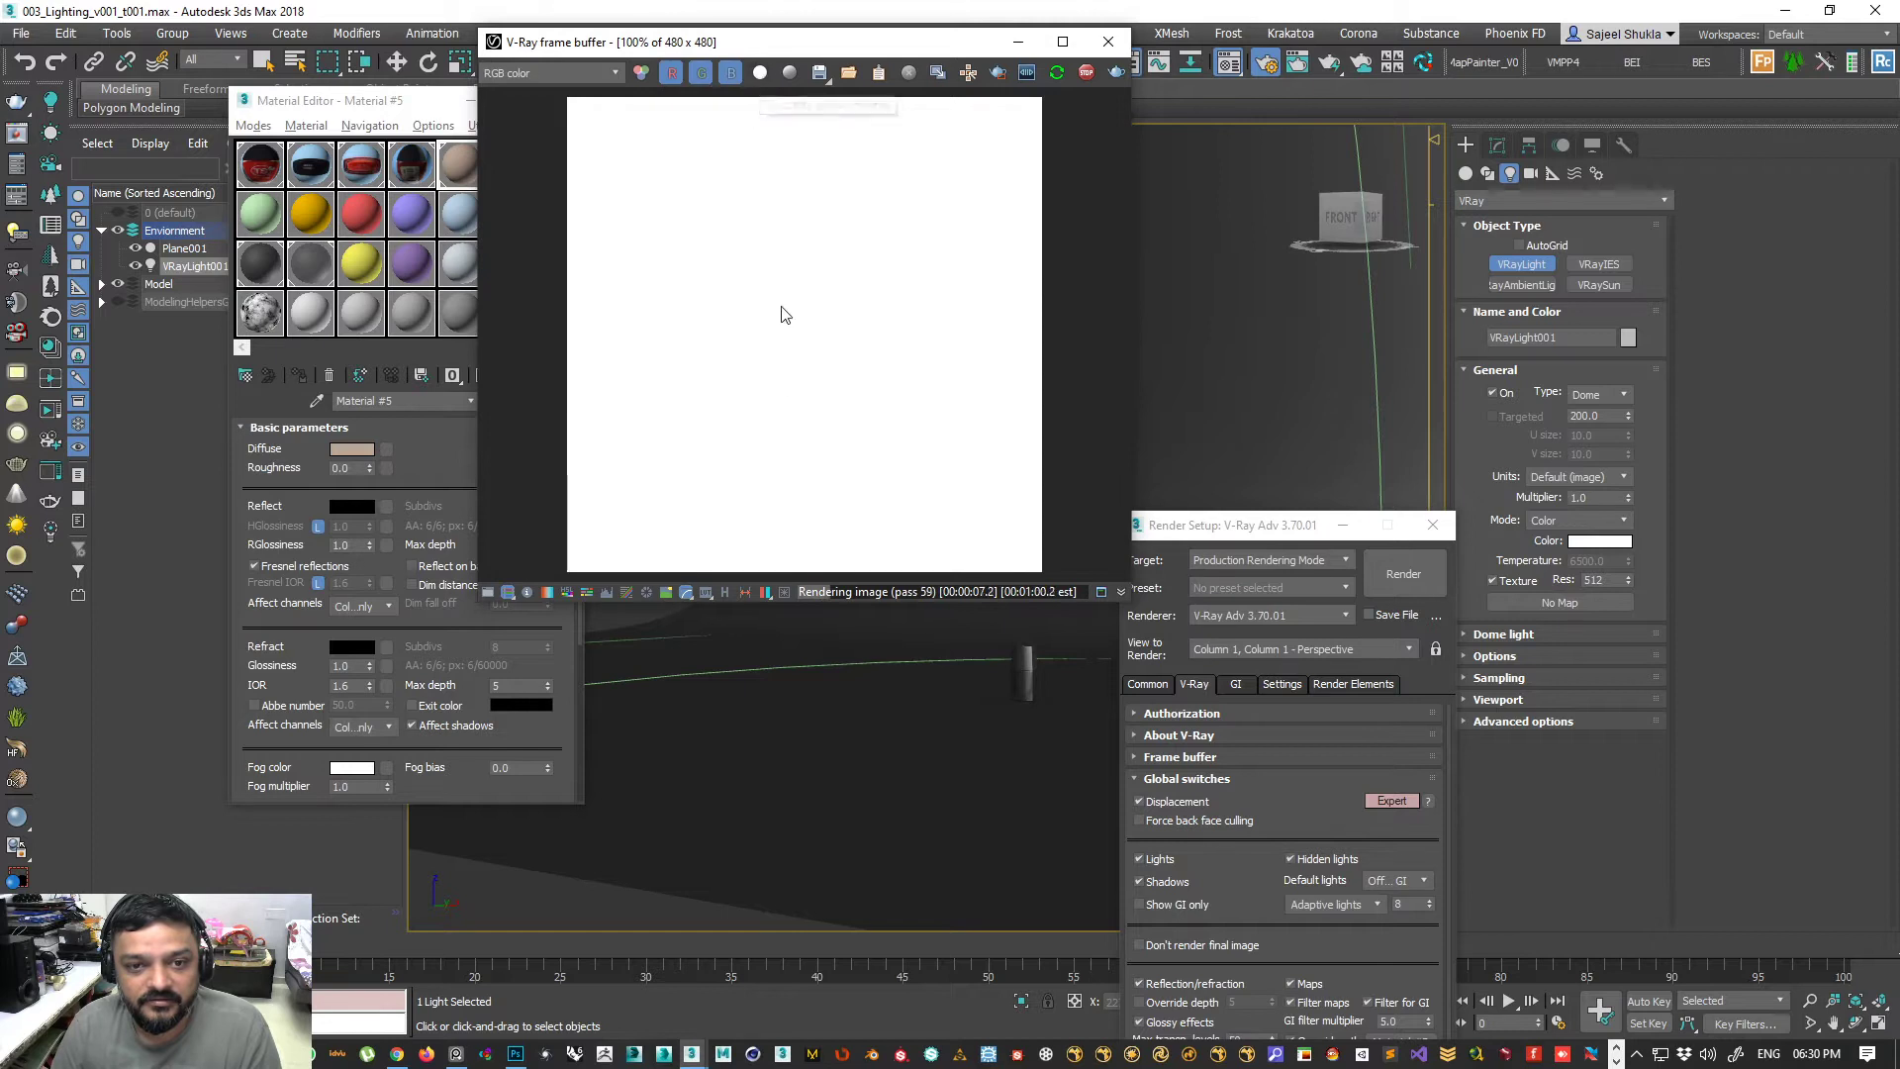
- Make the dome light invisible to the camera in its options and check the backdrop from another angle
left_click(1497, 657)
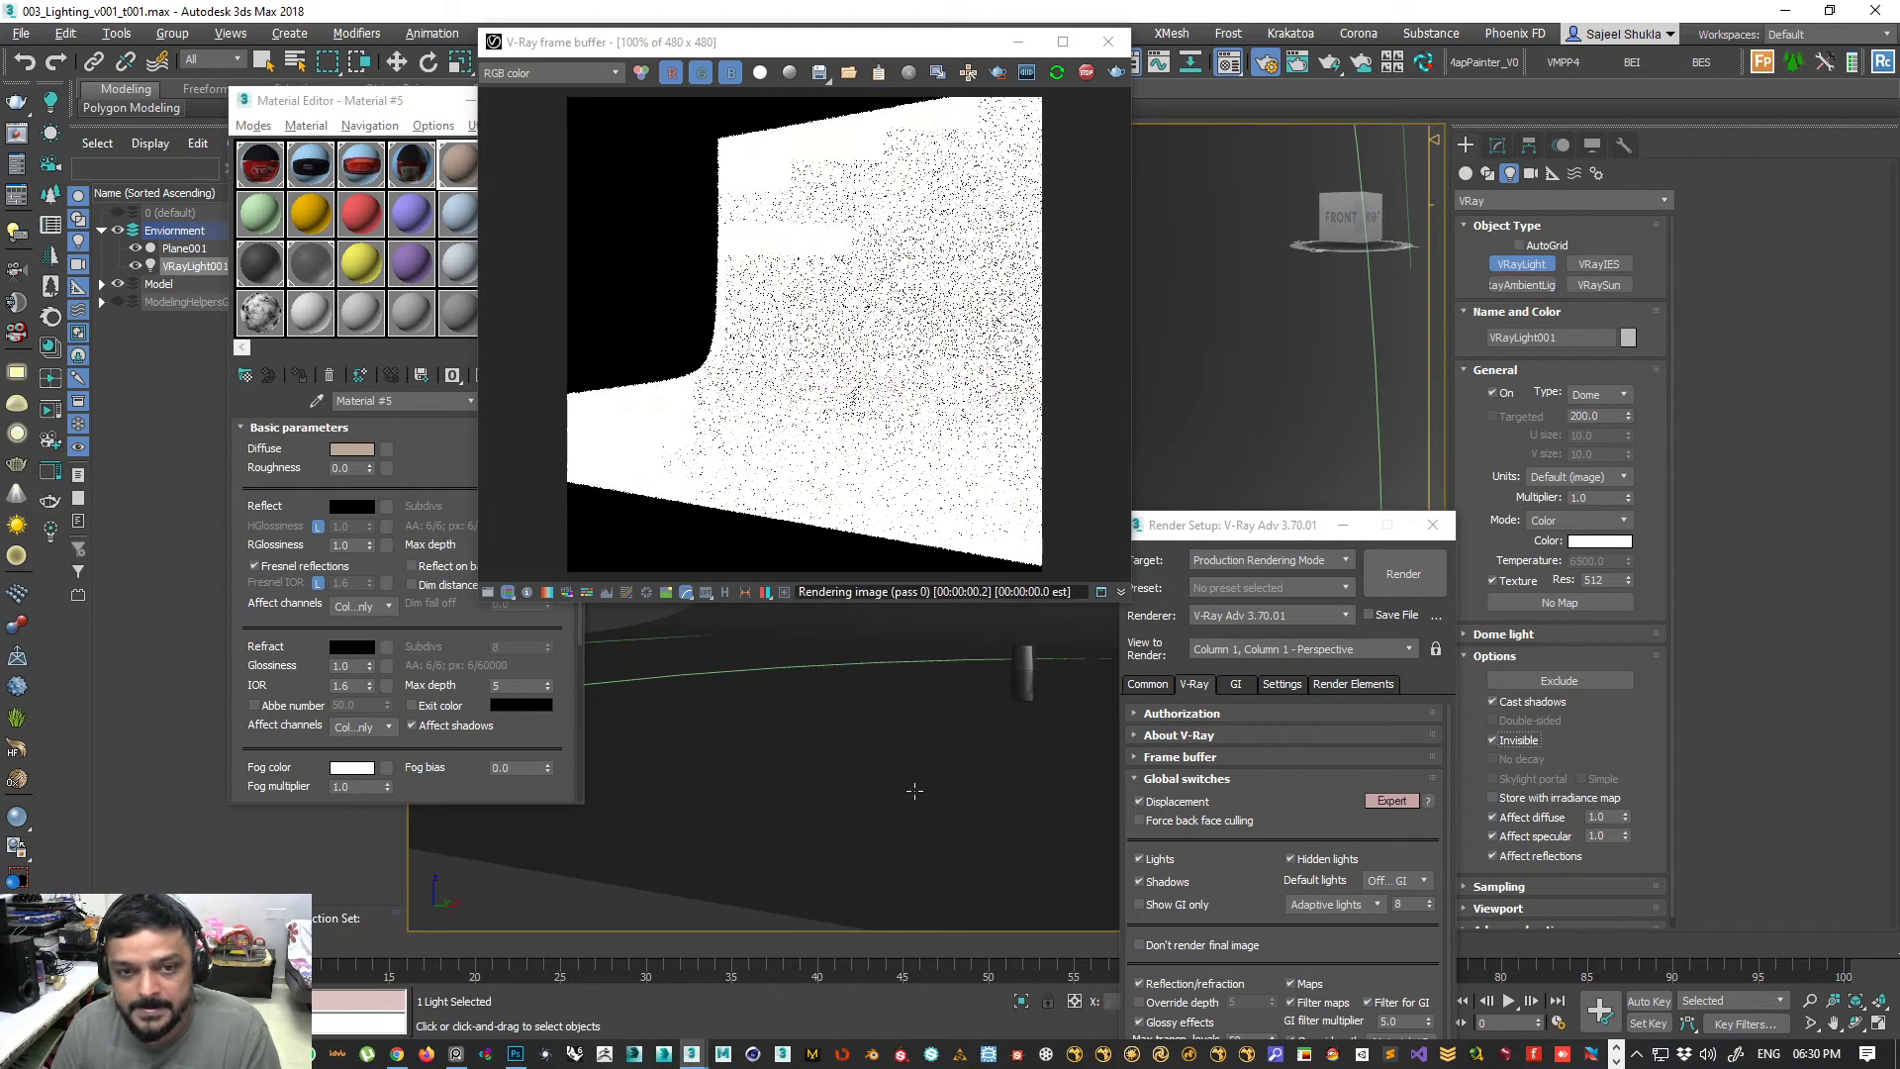
middle_click_drag(927, 798, 969, 801, "alt")
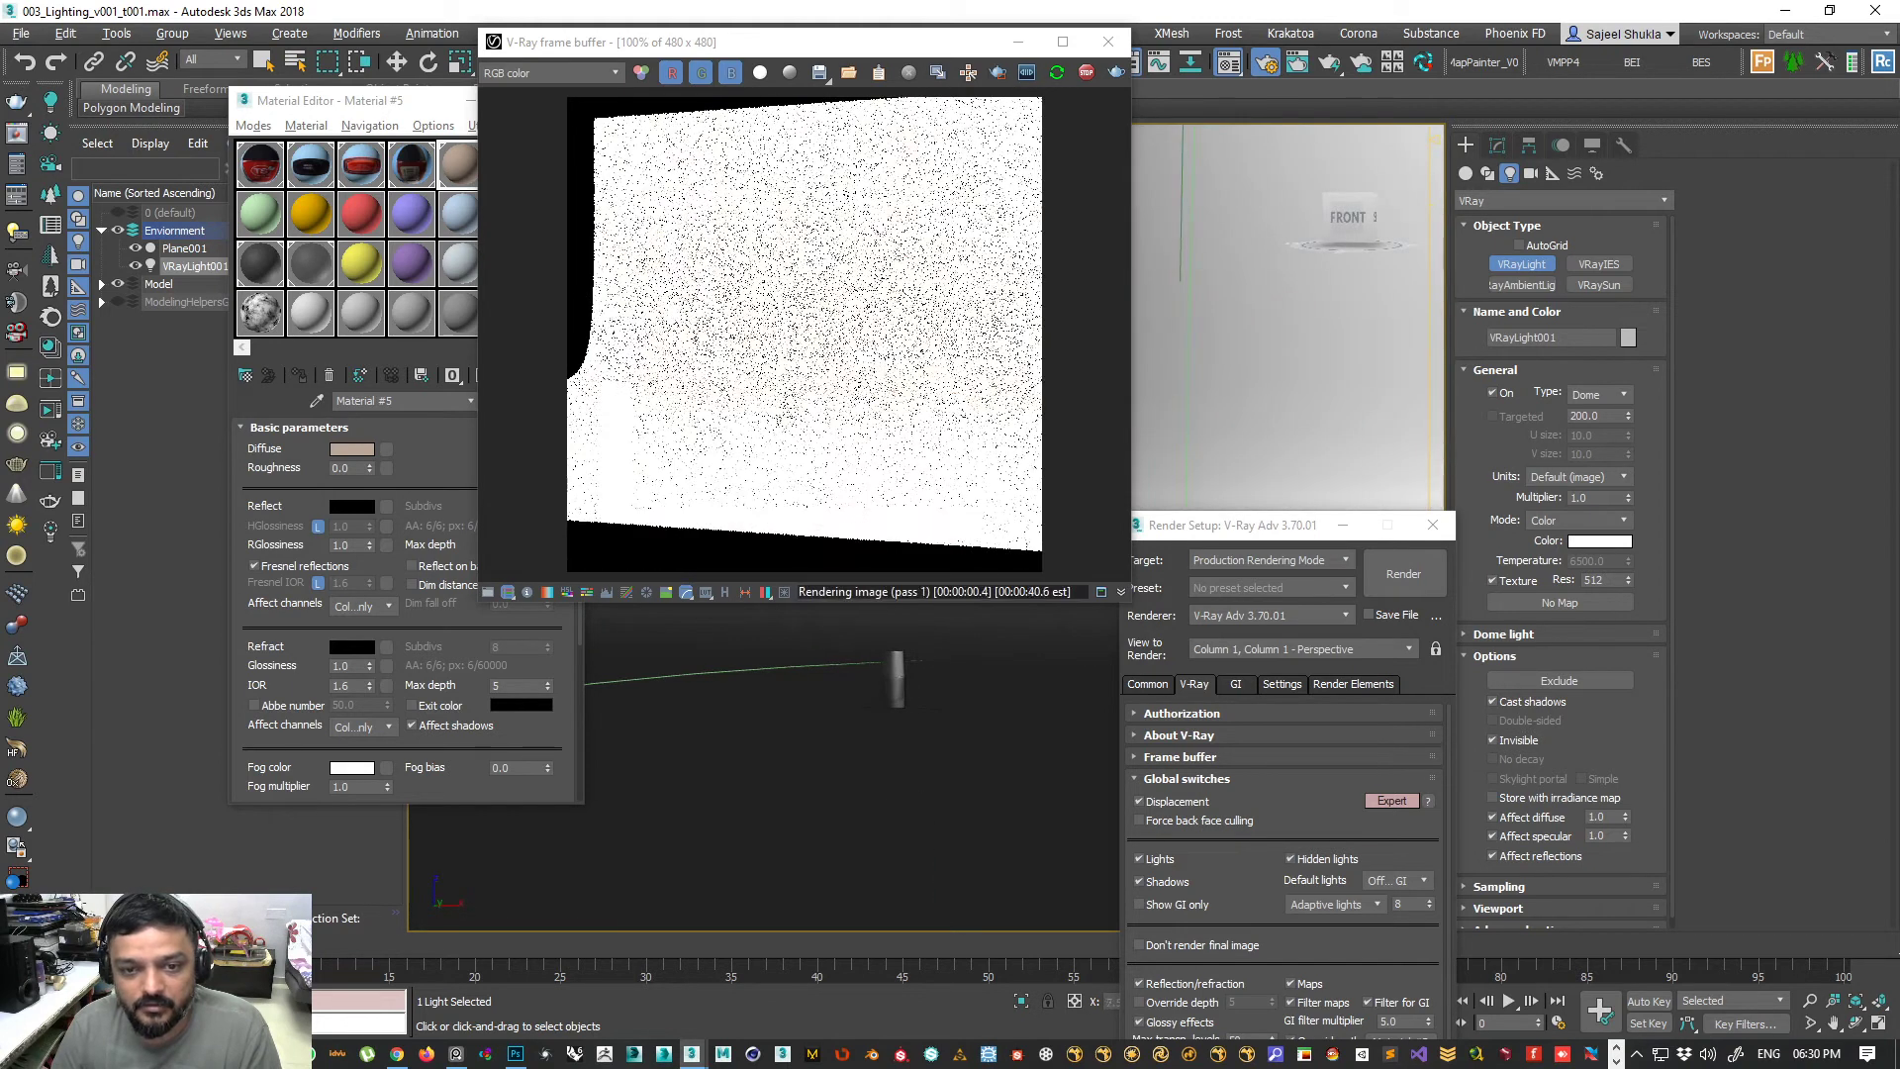
- Change the diffuse colour of Material #5 to a dark orange with RGB values 73, 29, 0
left_click_drag(371, 106, 264, 111)
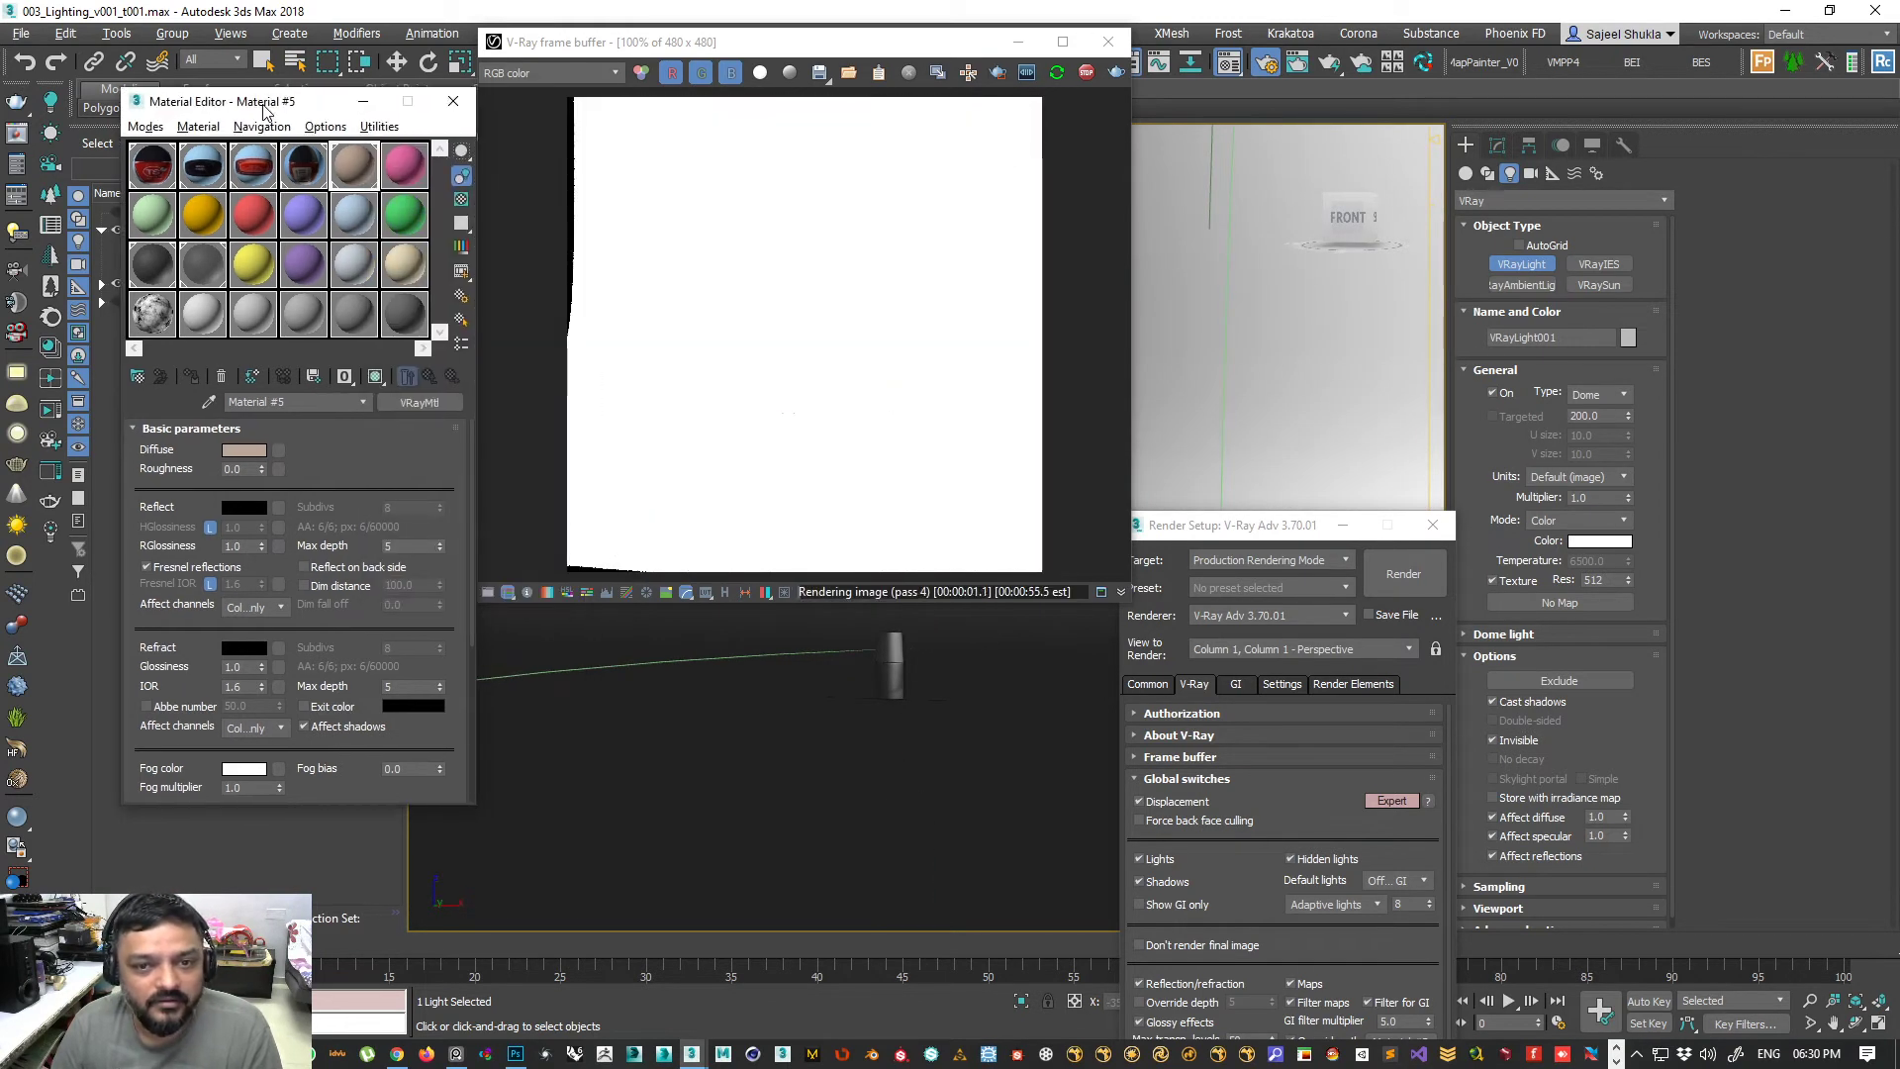
scroll(759, 331, "down", 3)
scroll(737, 416, "up", 3)
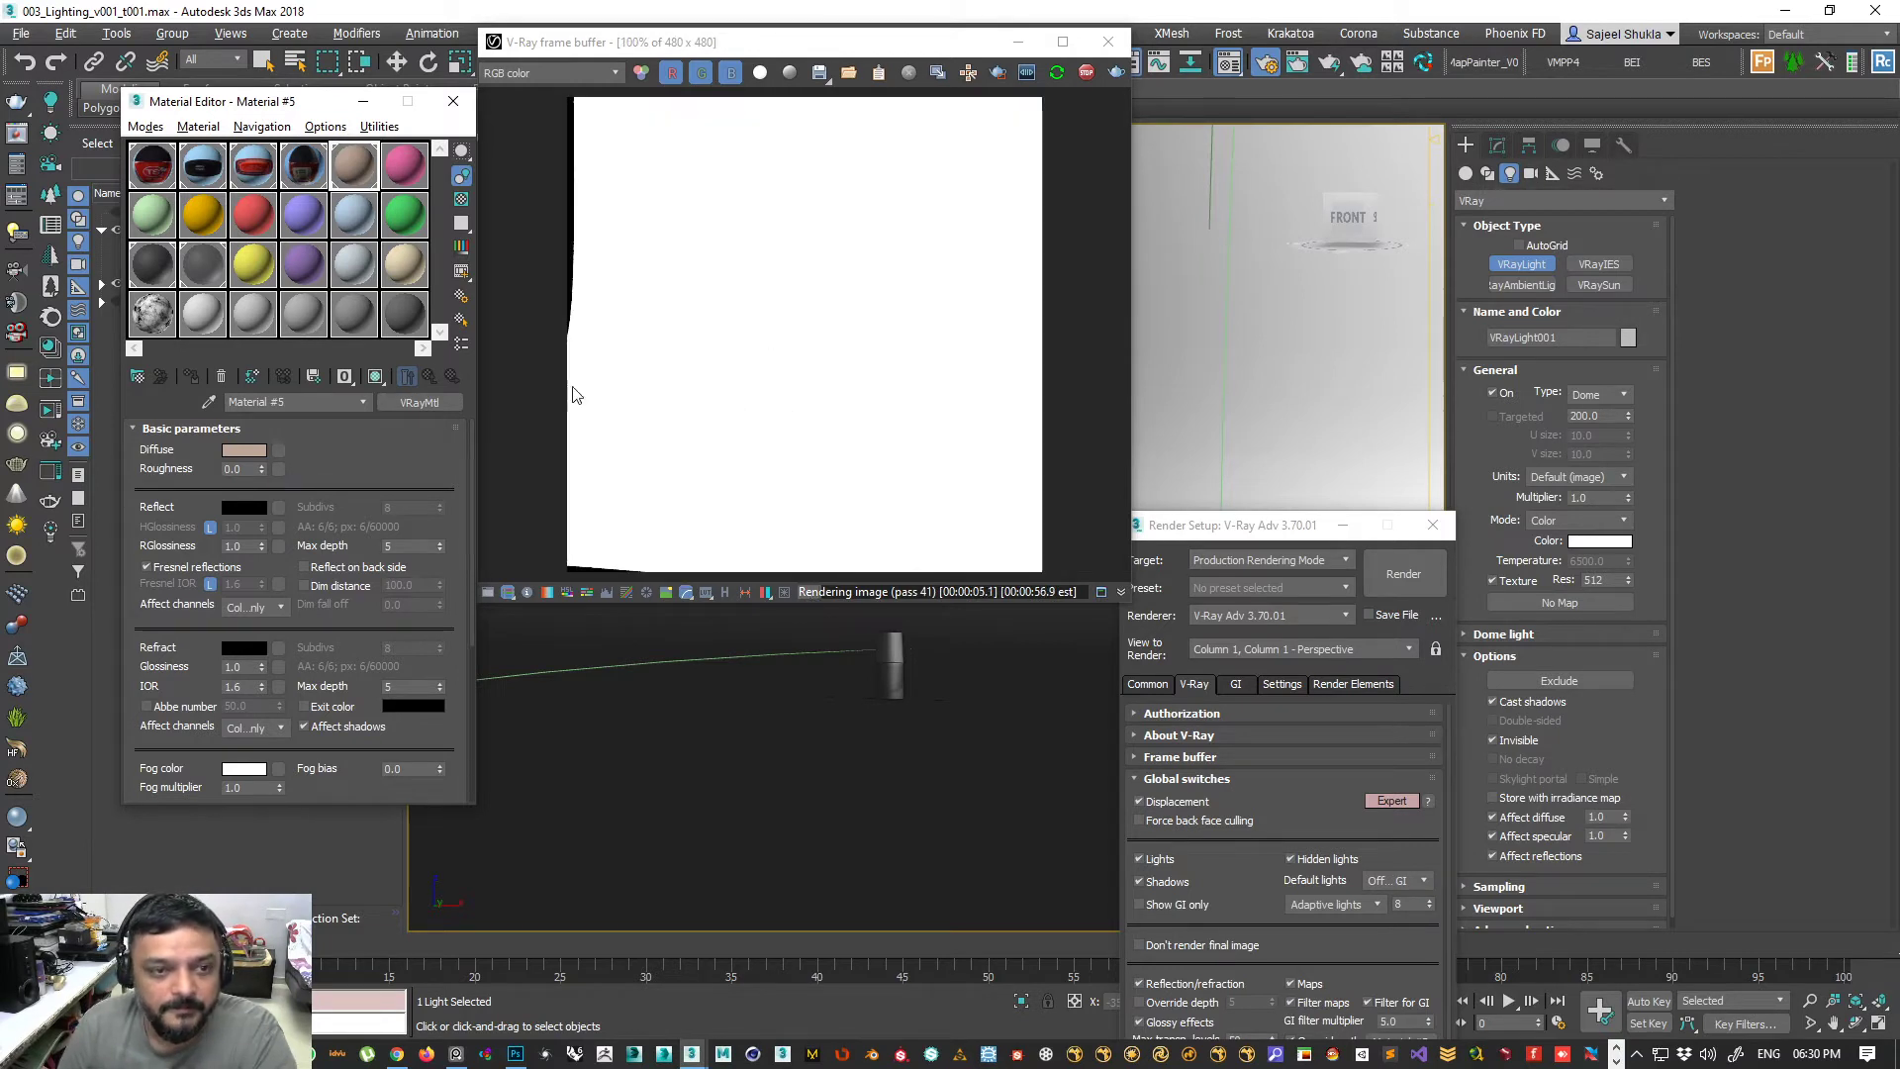
left_click(244, 452)
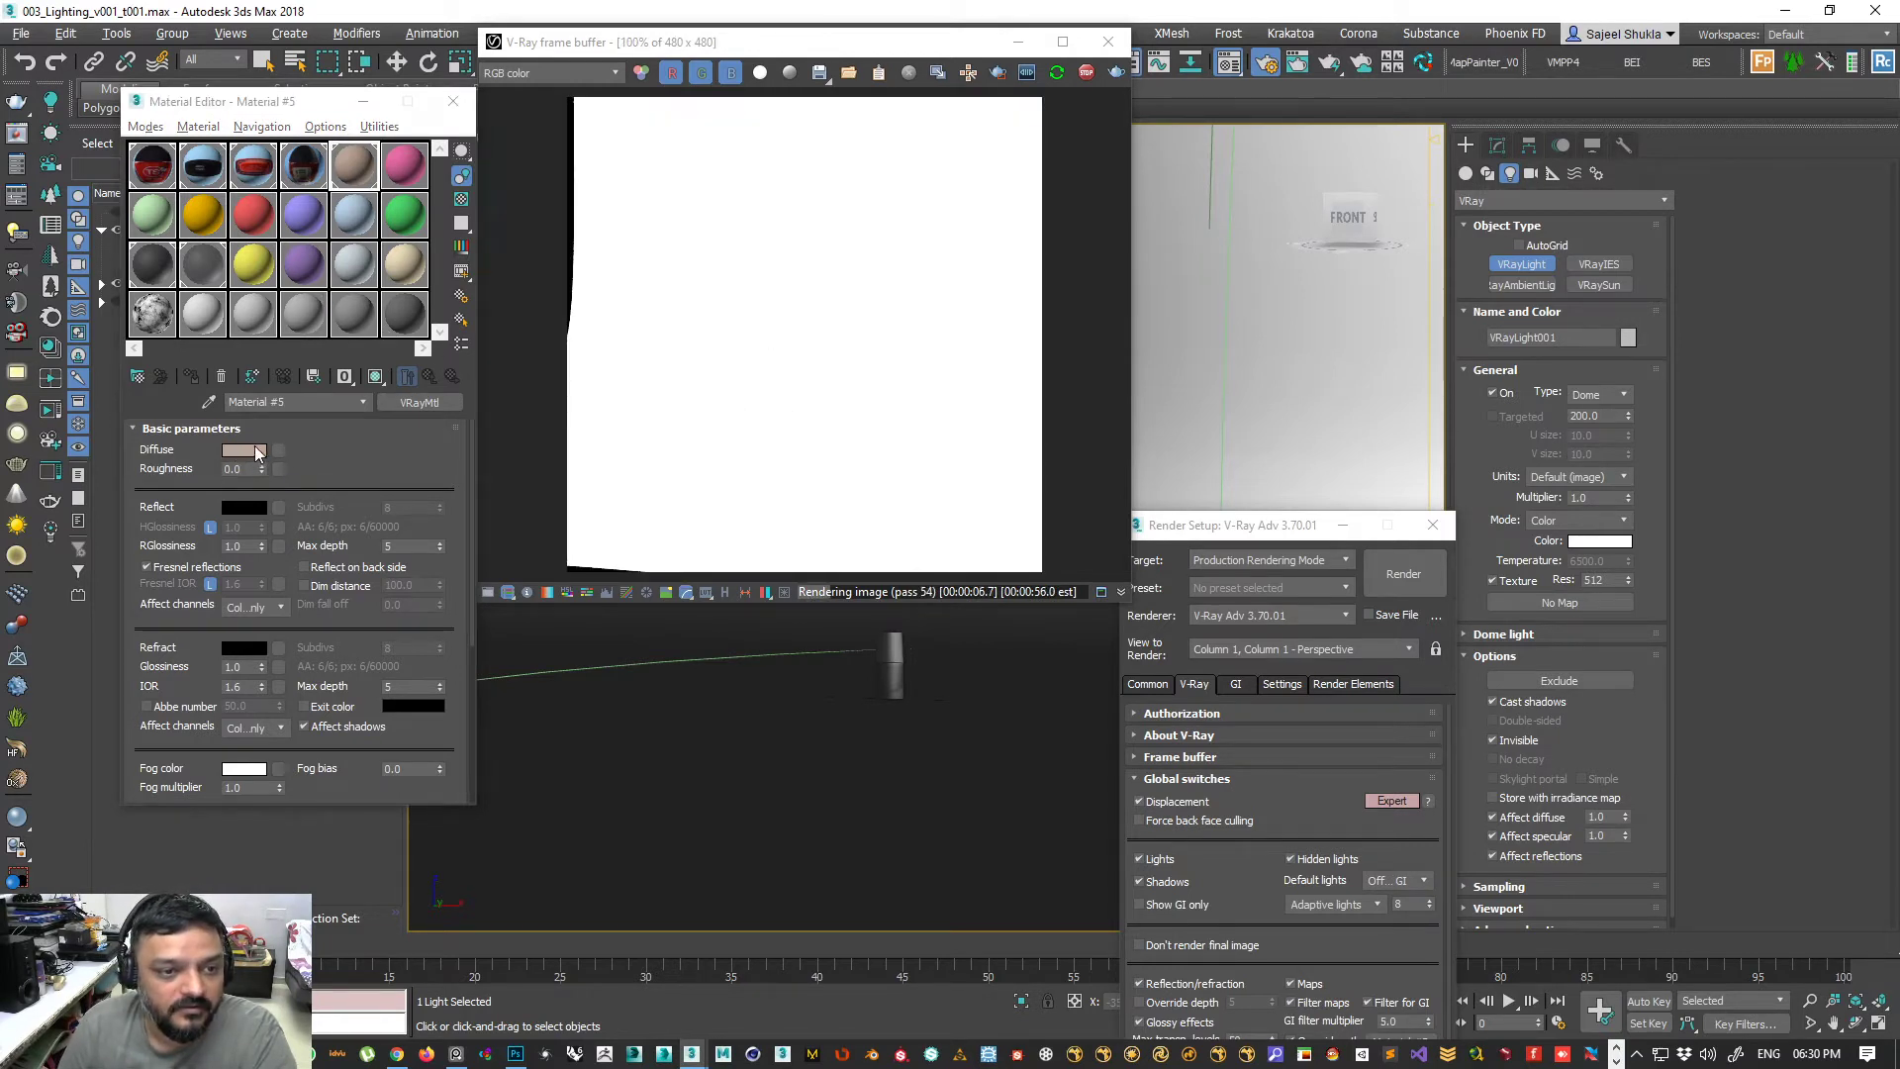
left_click_drag(576, 195, 574, 130)
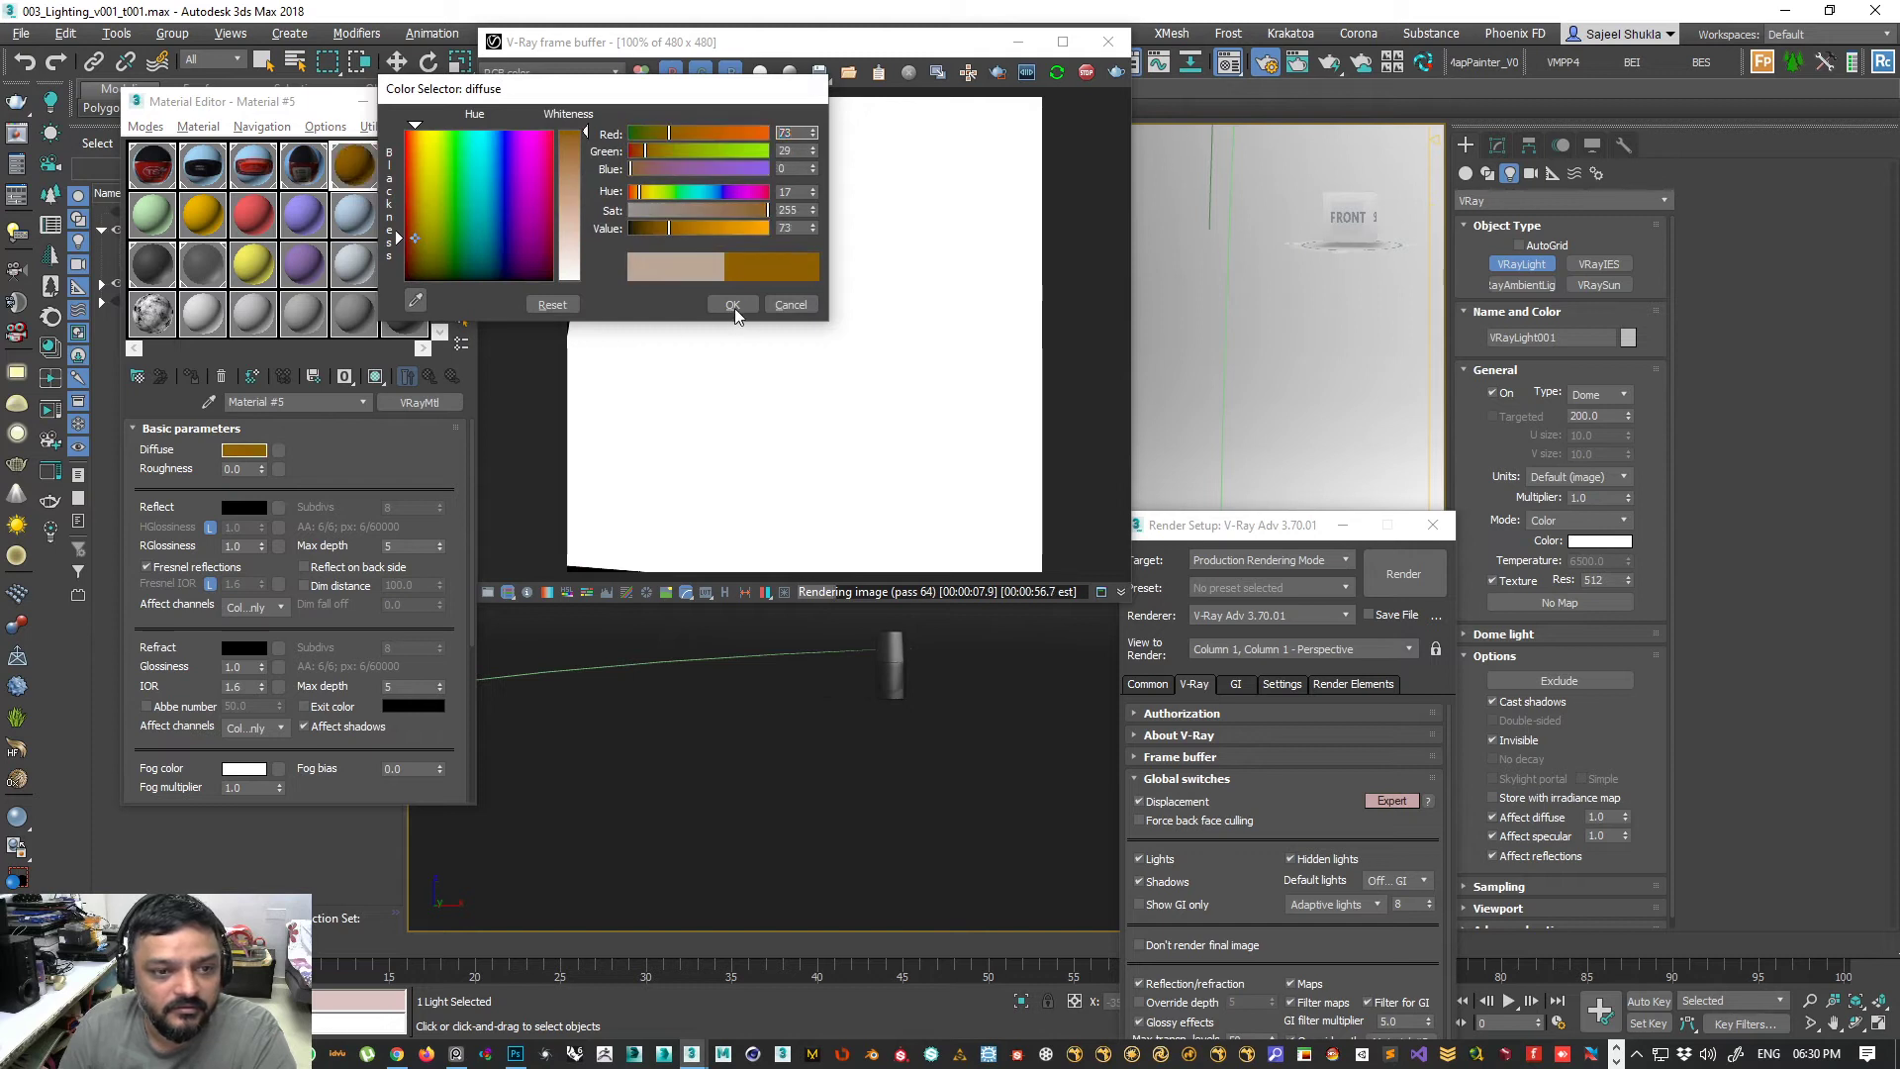
left_click(733, 305)
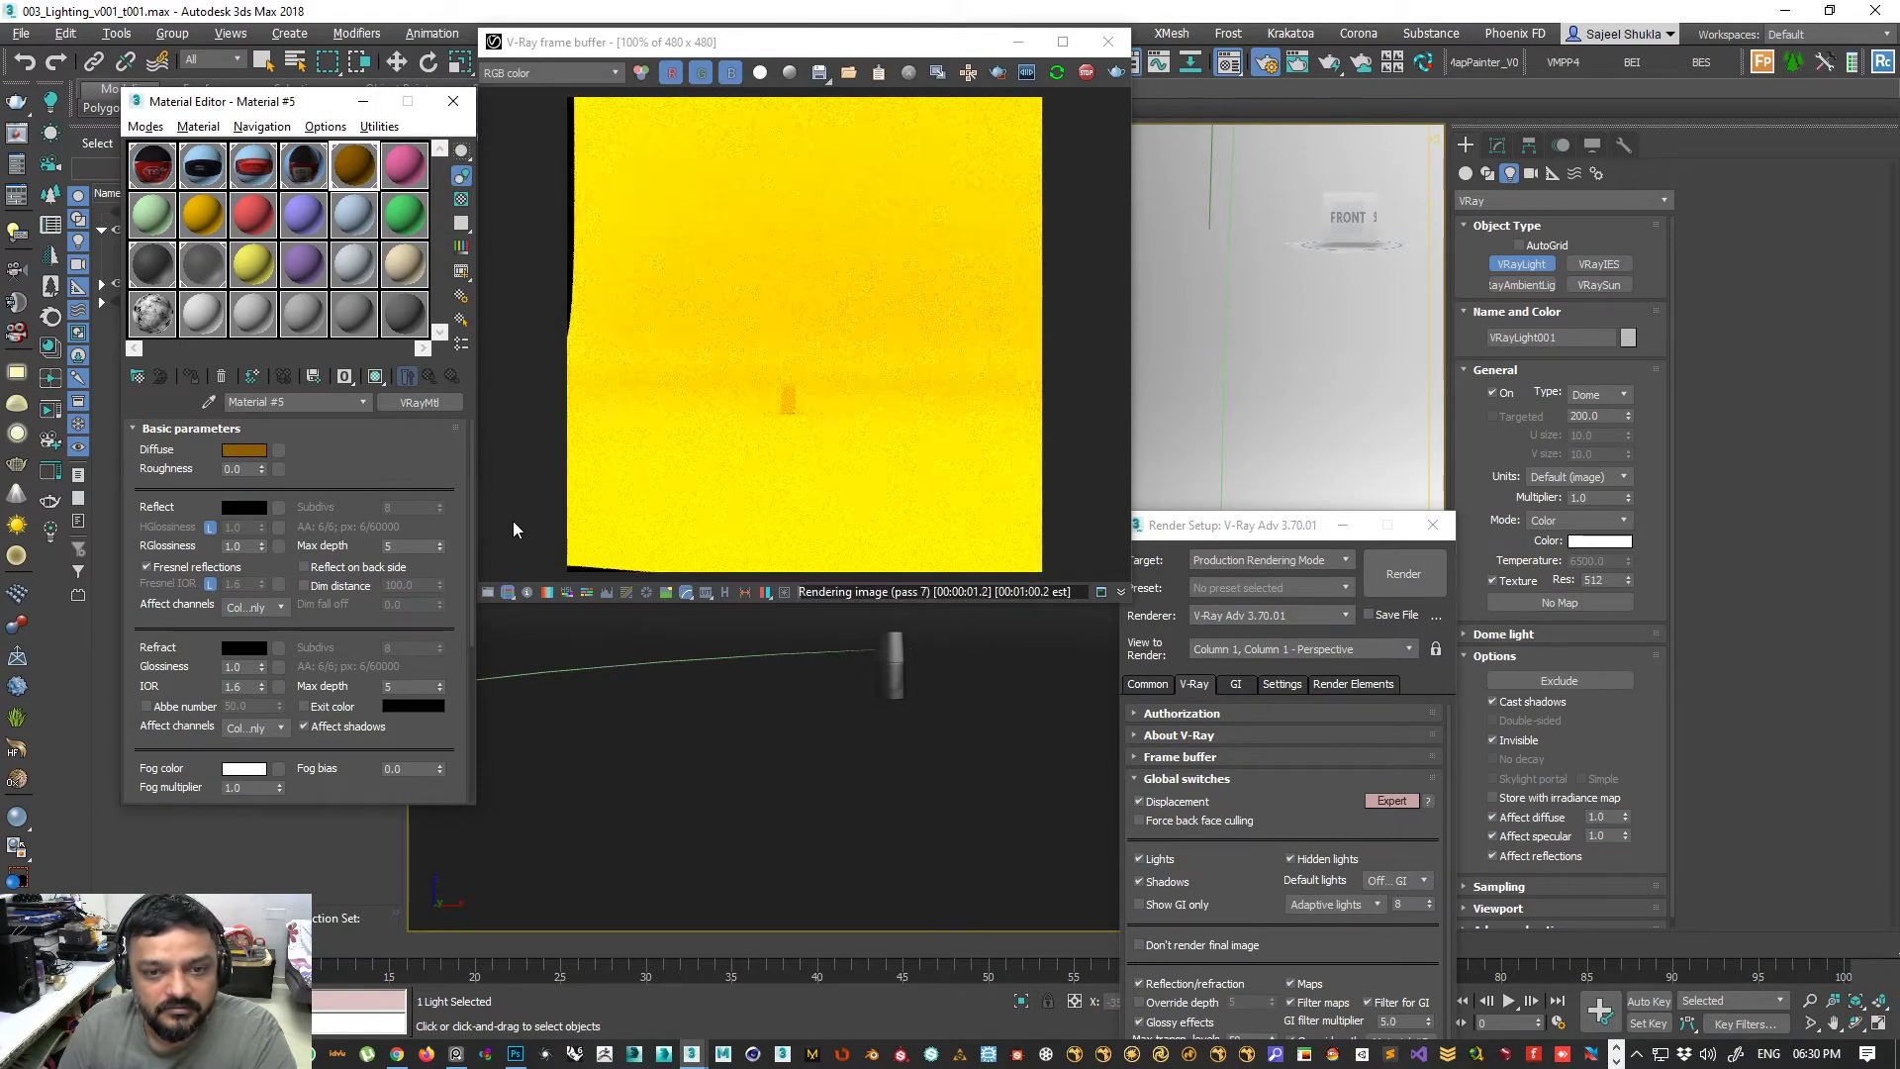
- Set the diffuse colour of Material #5 to a dark neutral grey with RGB values 12, 12, 12
left_click(243, 451)
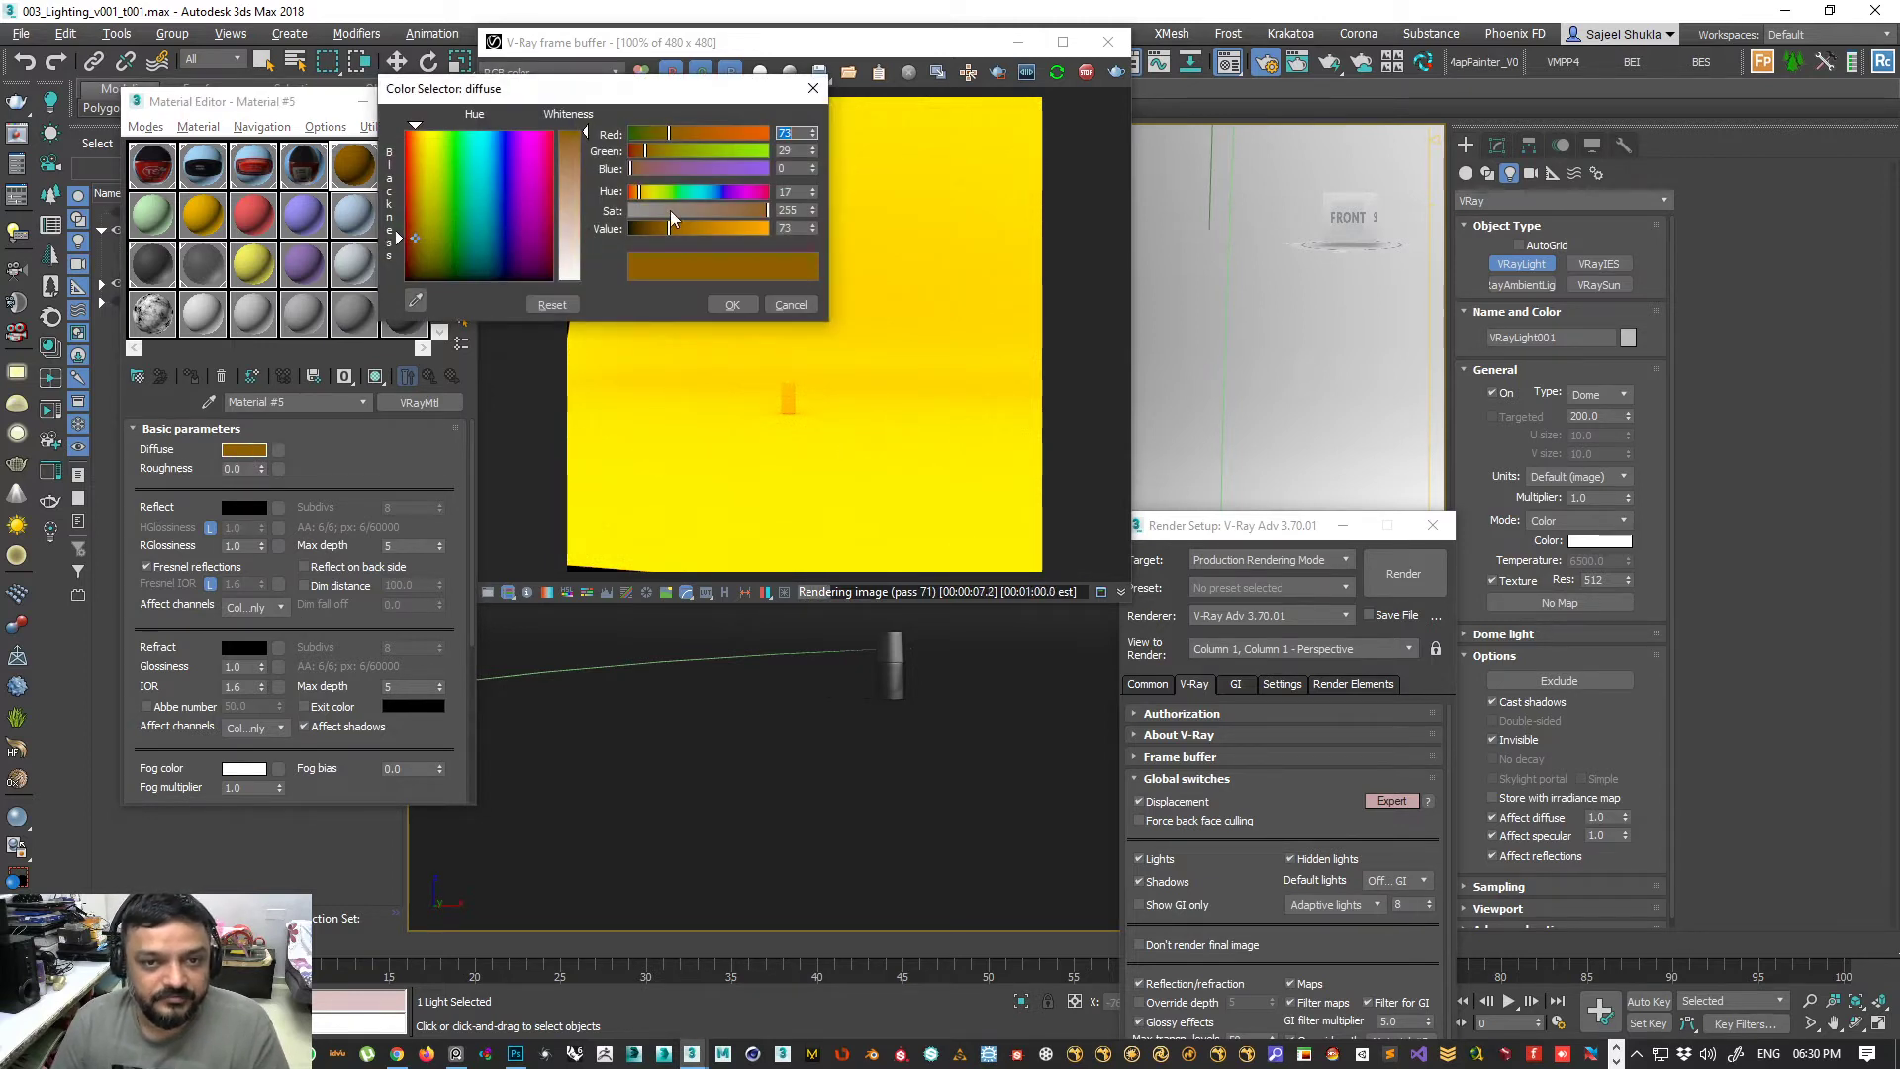
left_click_drag(730, 212, 639, 243)
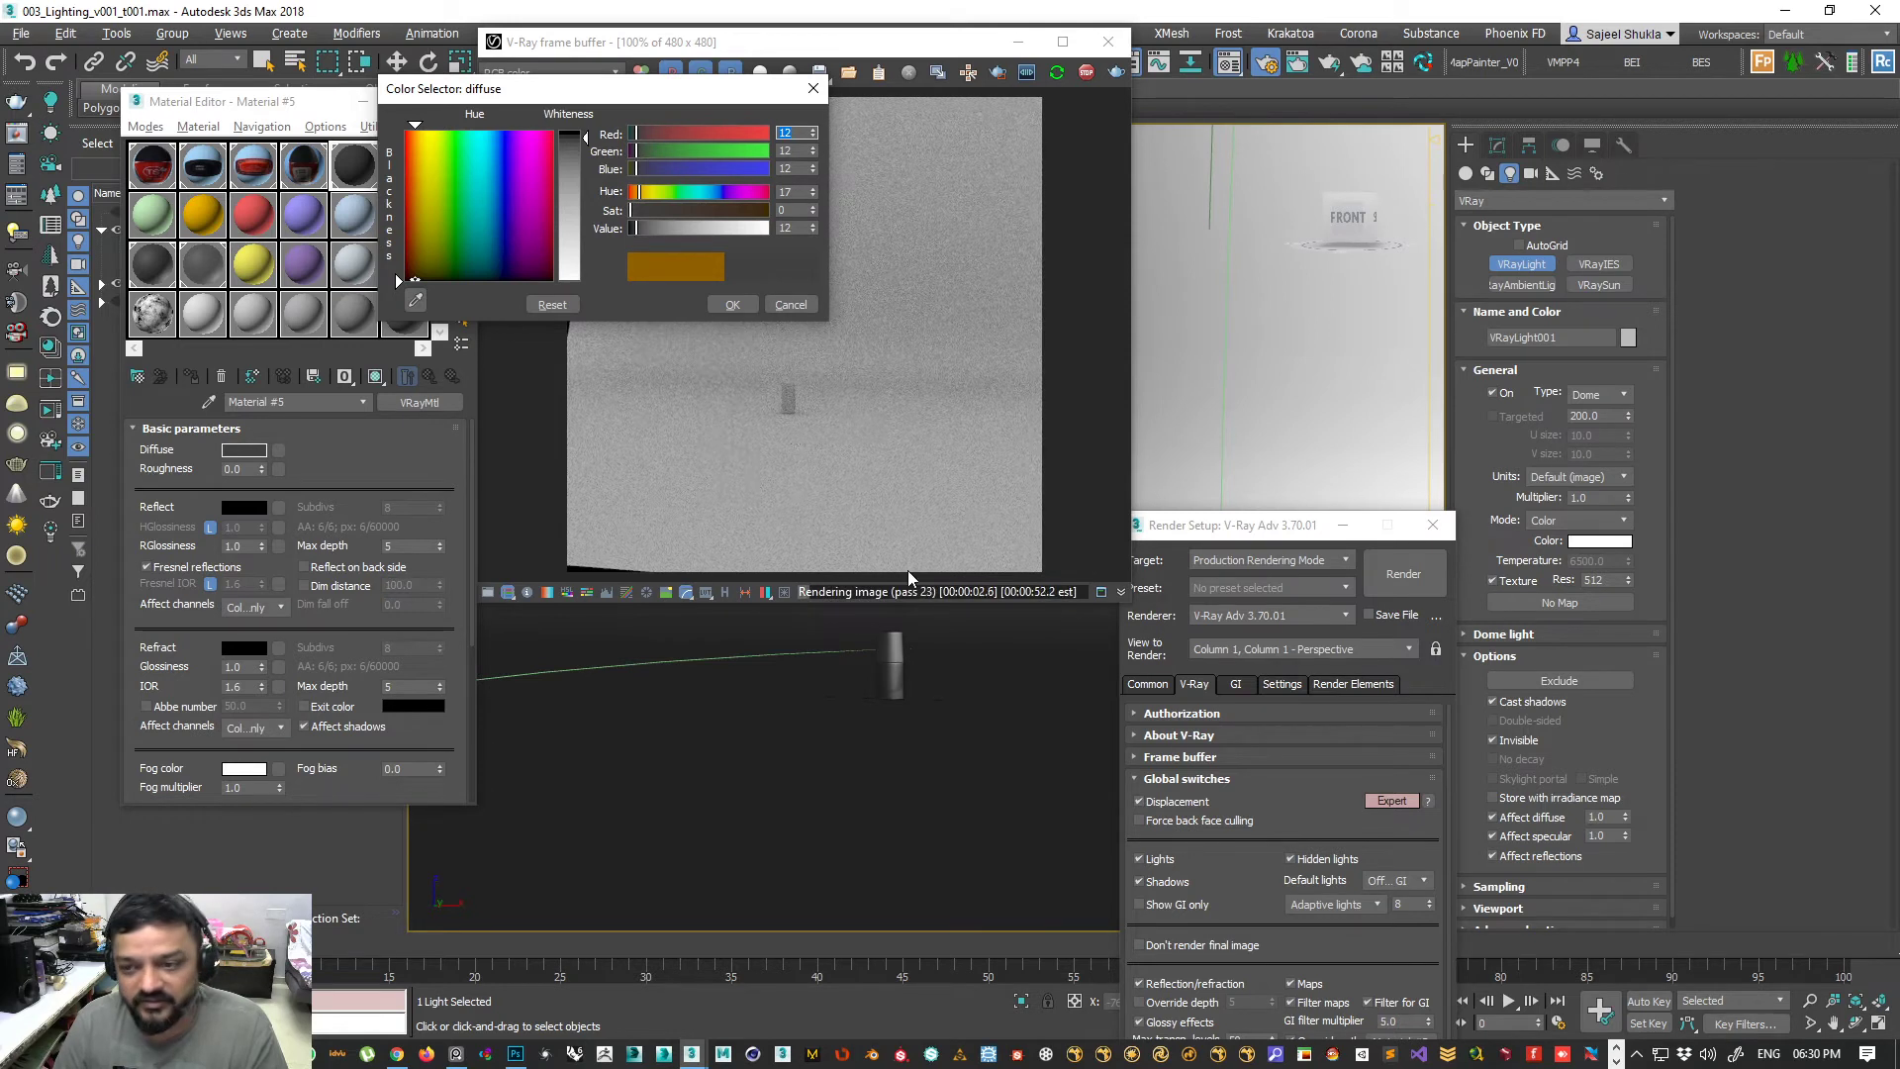
left_click_drag(727, 105, 796, 353)
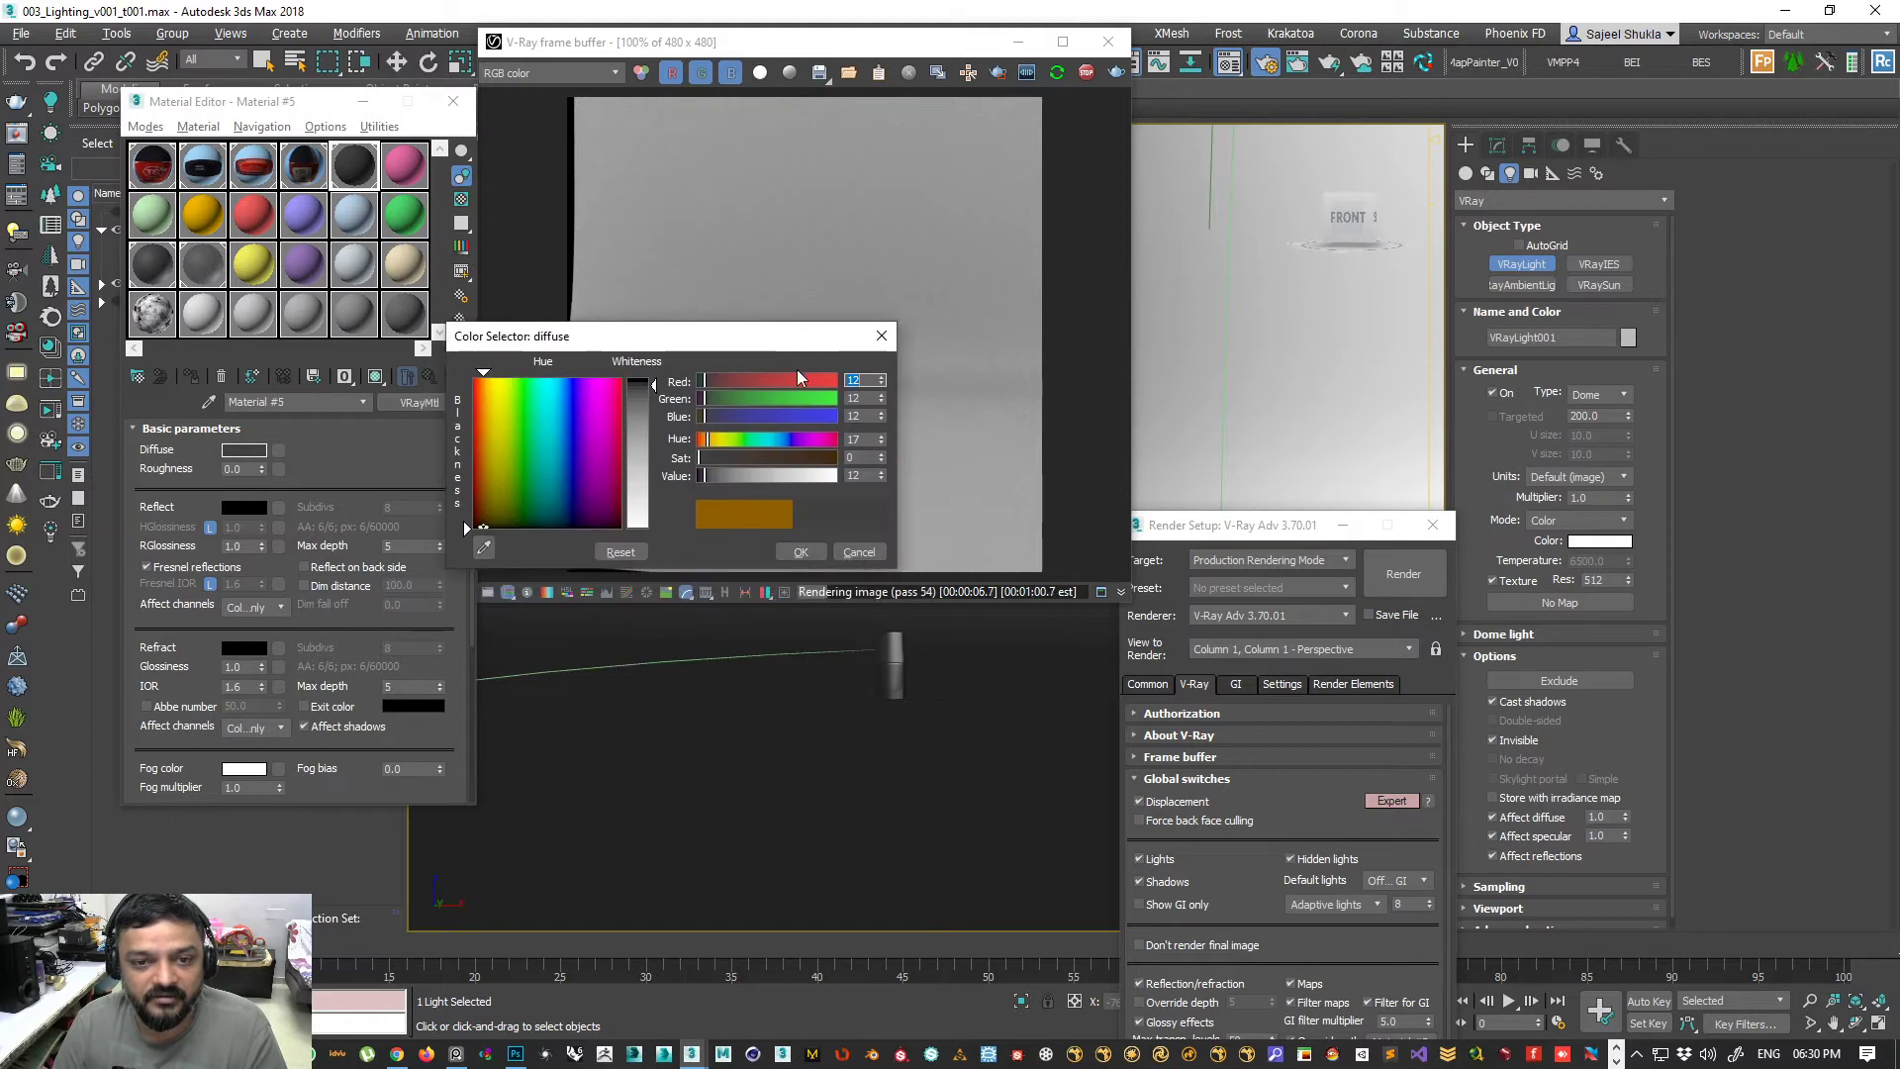
left_click(802, 552)
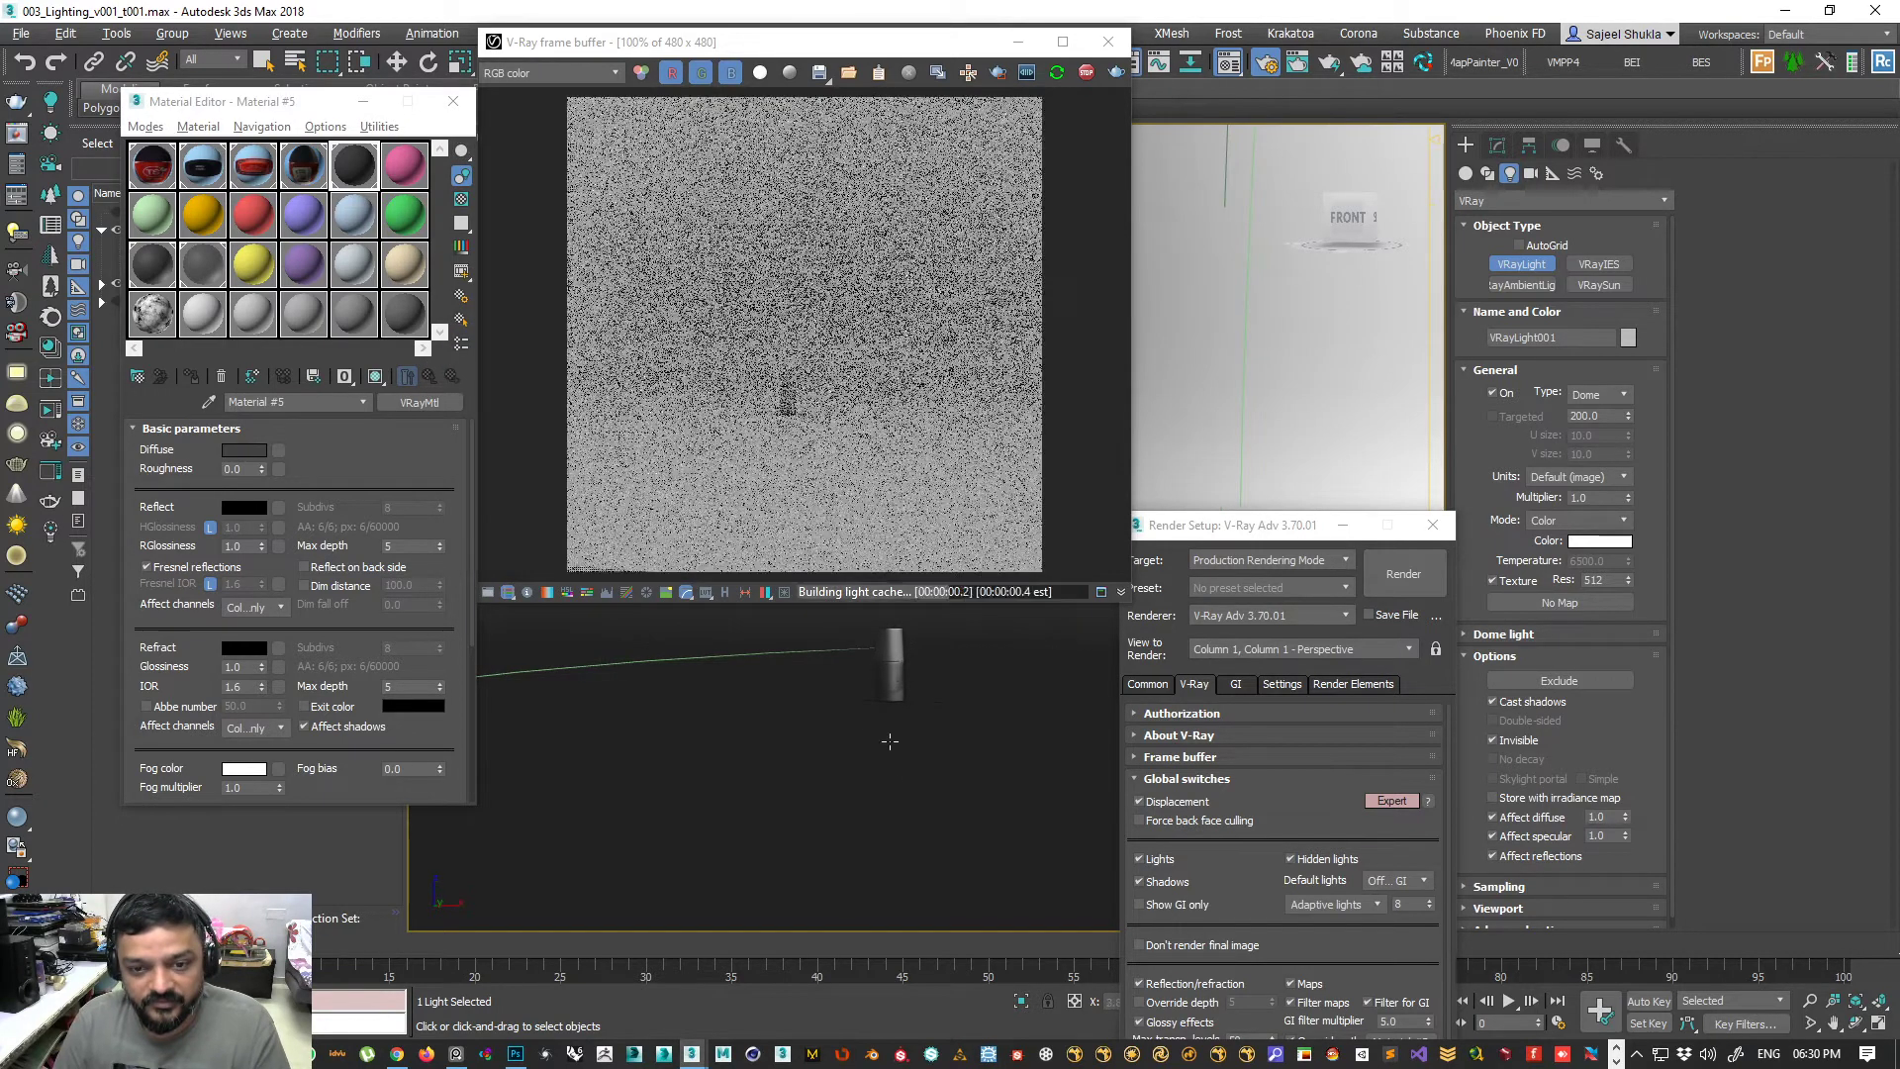
- Frame the dome light to examine the whole backdrop in the interactive render, and deselect the light
middle_click_drag(898, 731, 859, 805, "alt")
scroll(937, 708, "up", 5)
scroll(939, 737, "up", 2)
scroll(938, 739, "up", 3)
left_click(861, 798)
key("z")
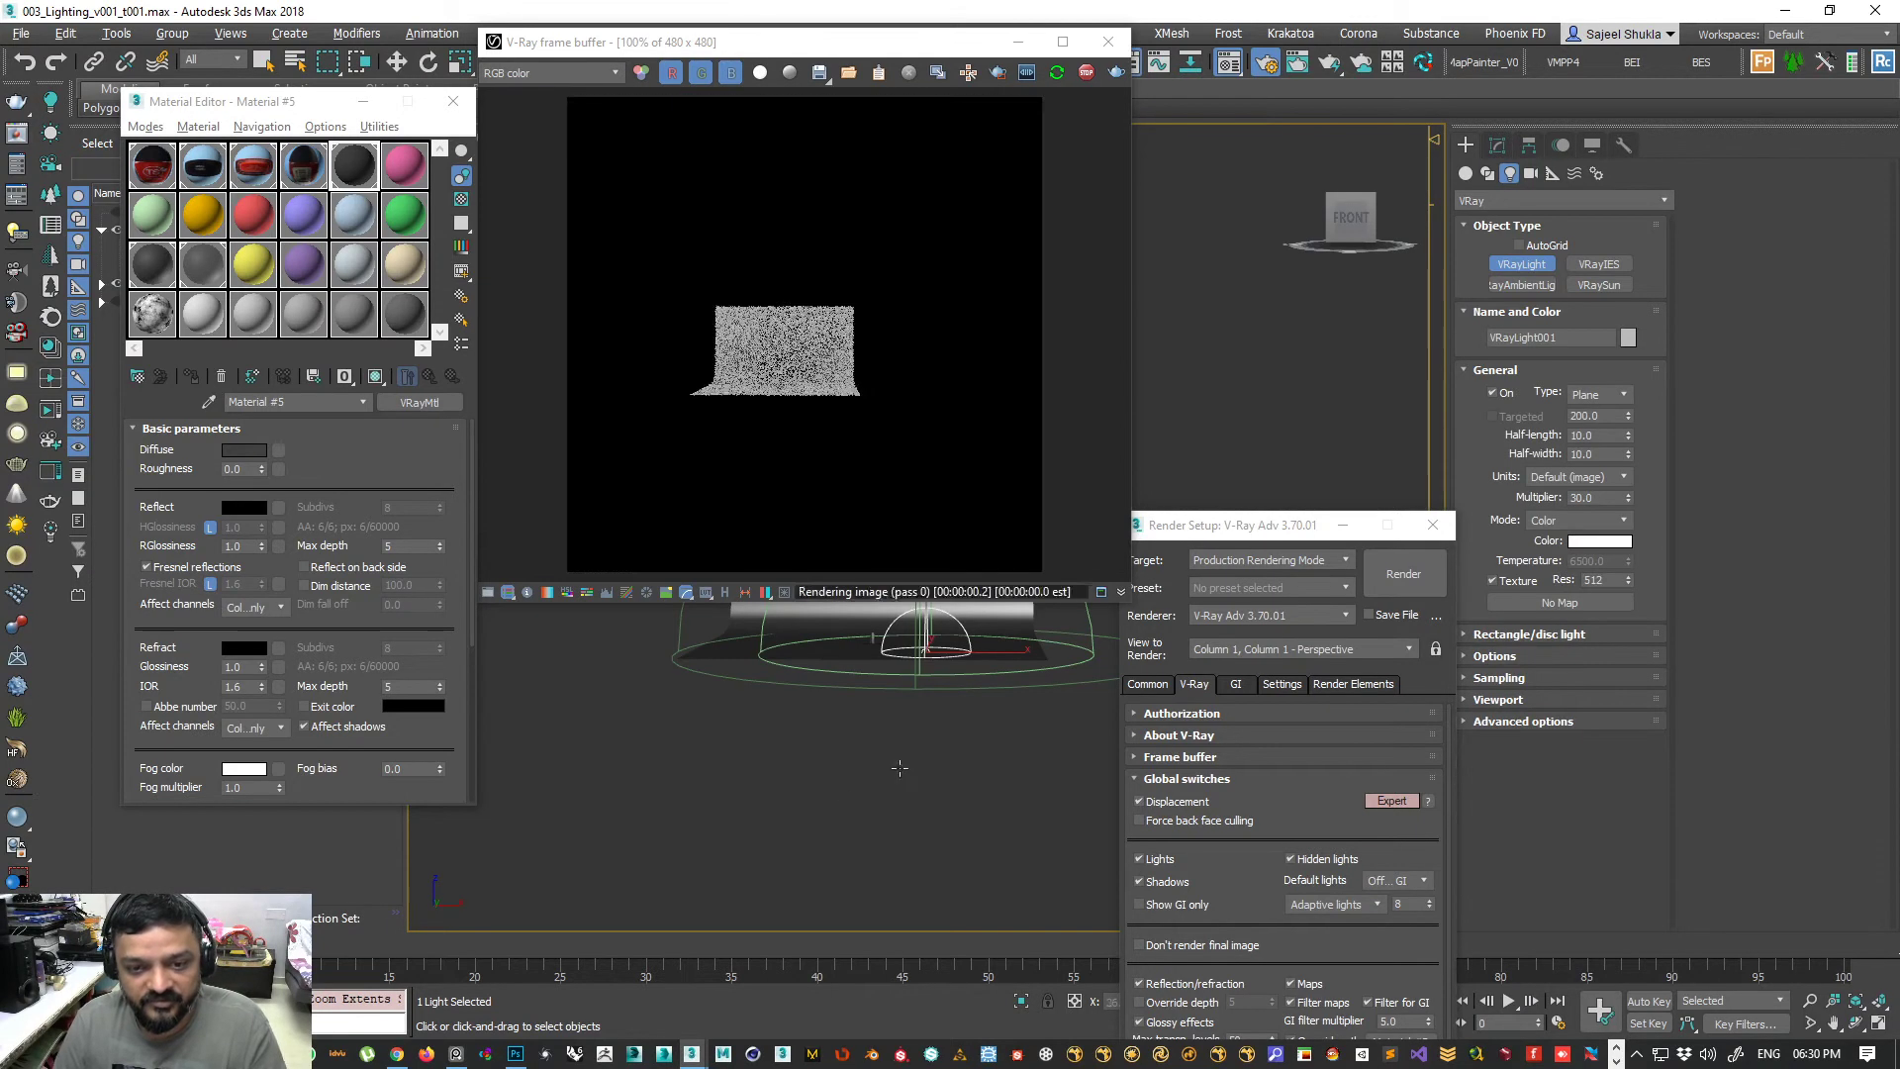
middle_click_drag(853, 771, 851, 815, "alt")
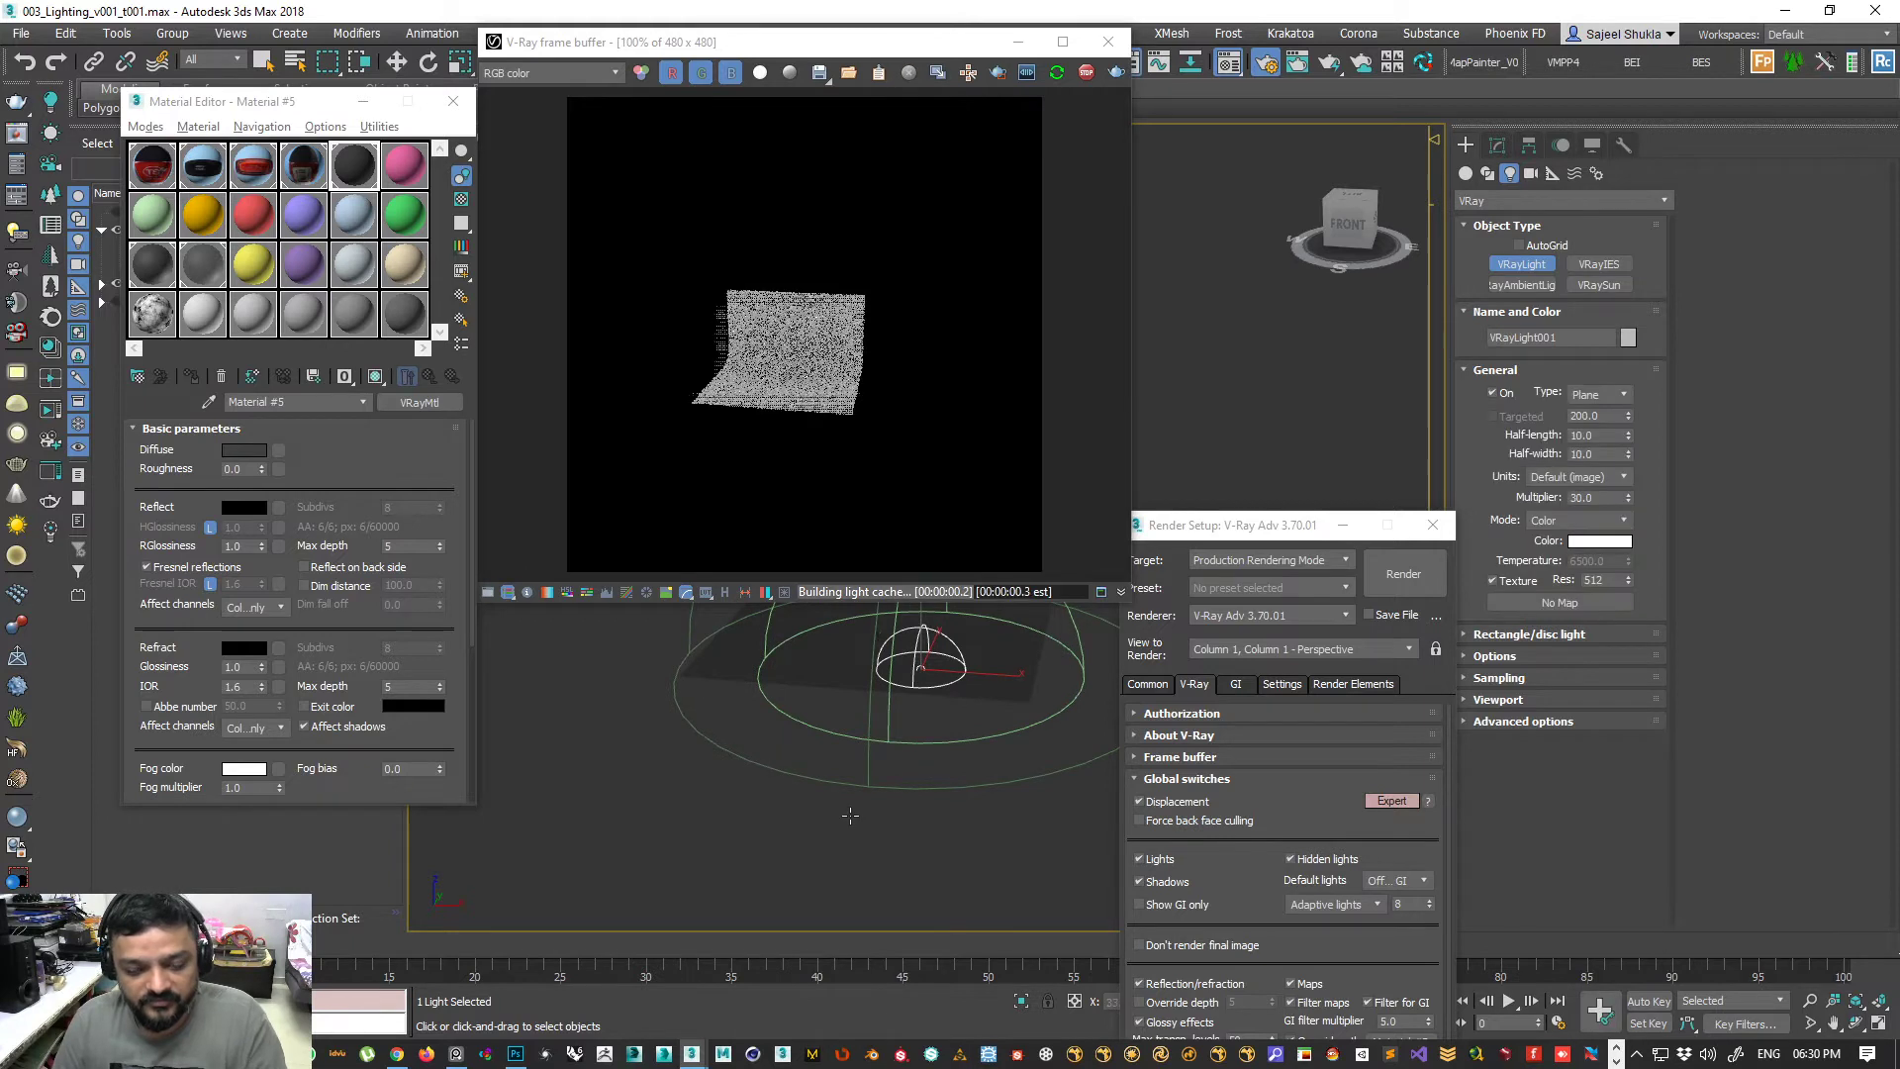
key("w")
left_click(842, 848)
scroll(921, 666, "up", 3)
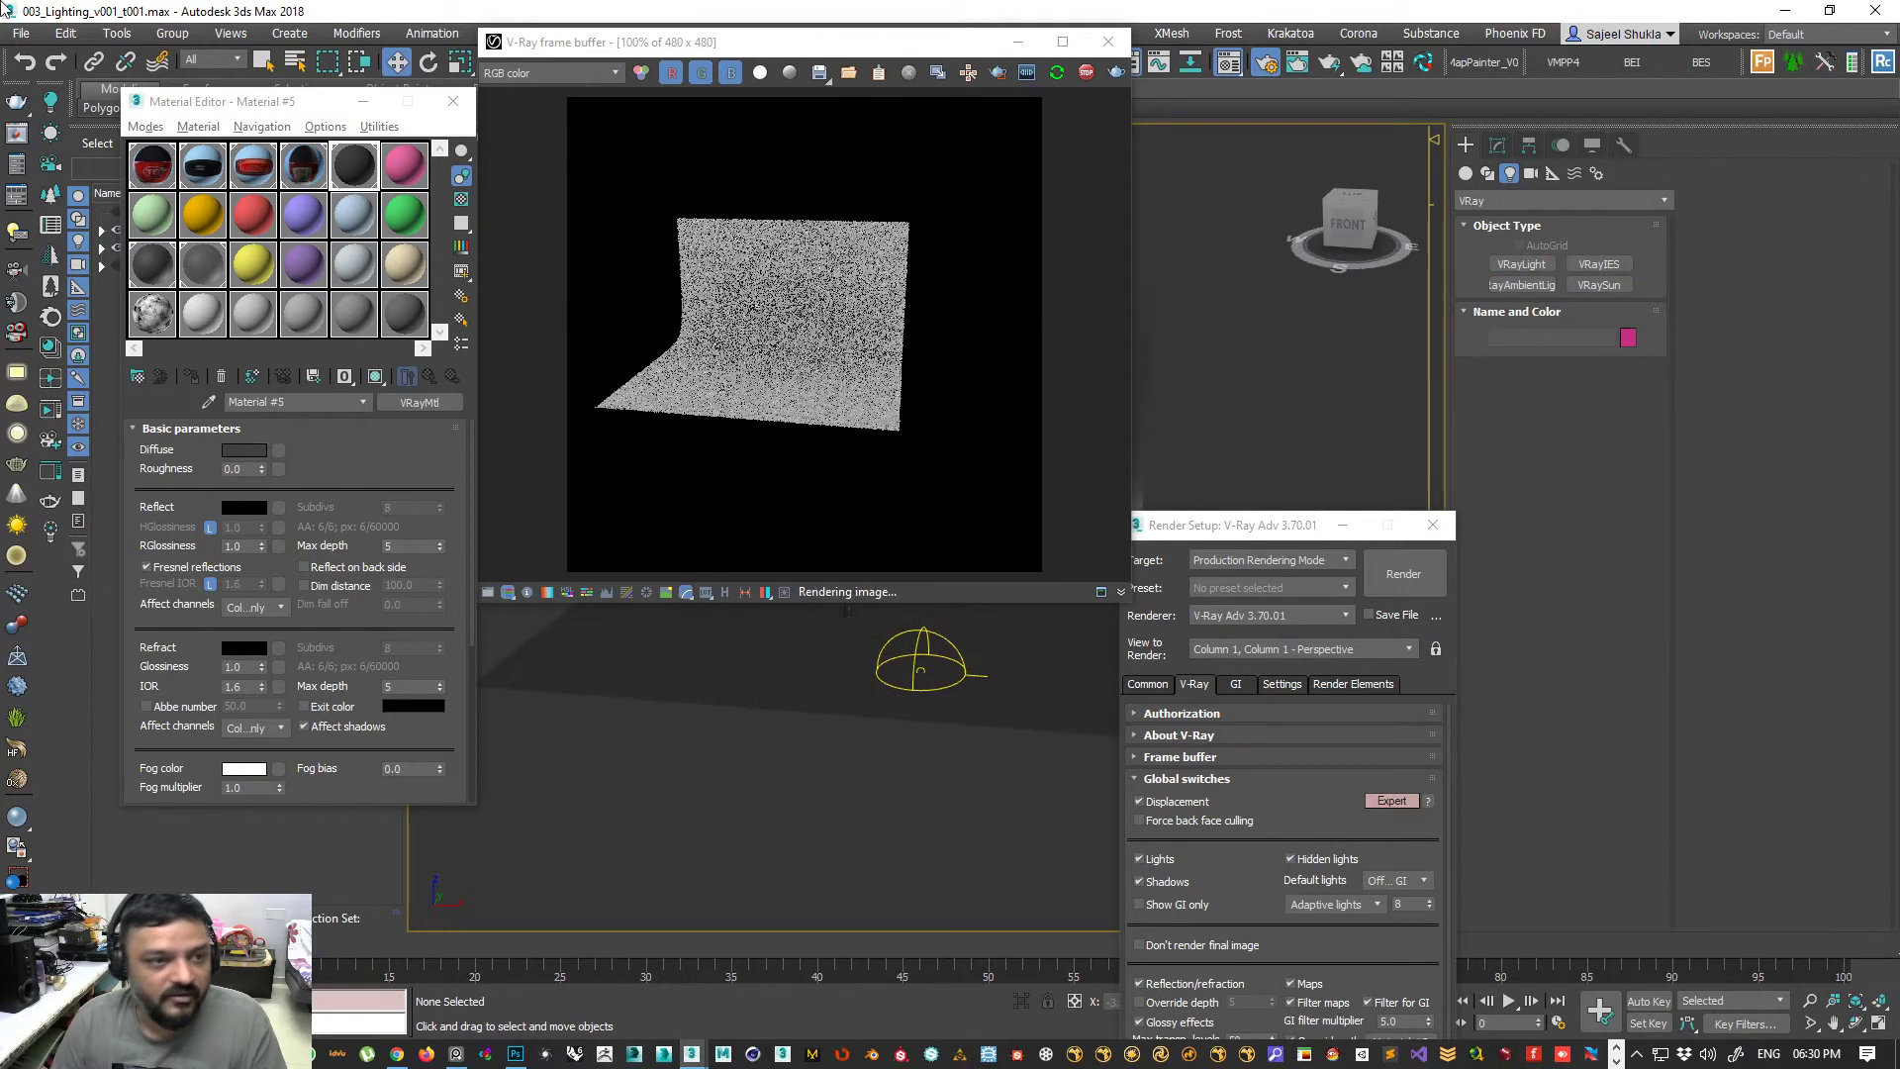
- Frame the bottle's cap, examine the grey bottle render from the front and side, and stop the interactive render
left_click_drag(176, 108, 271, 555)
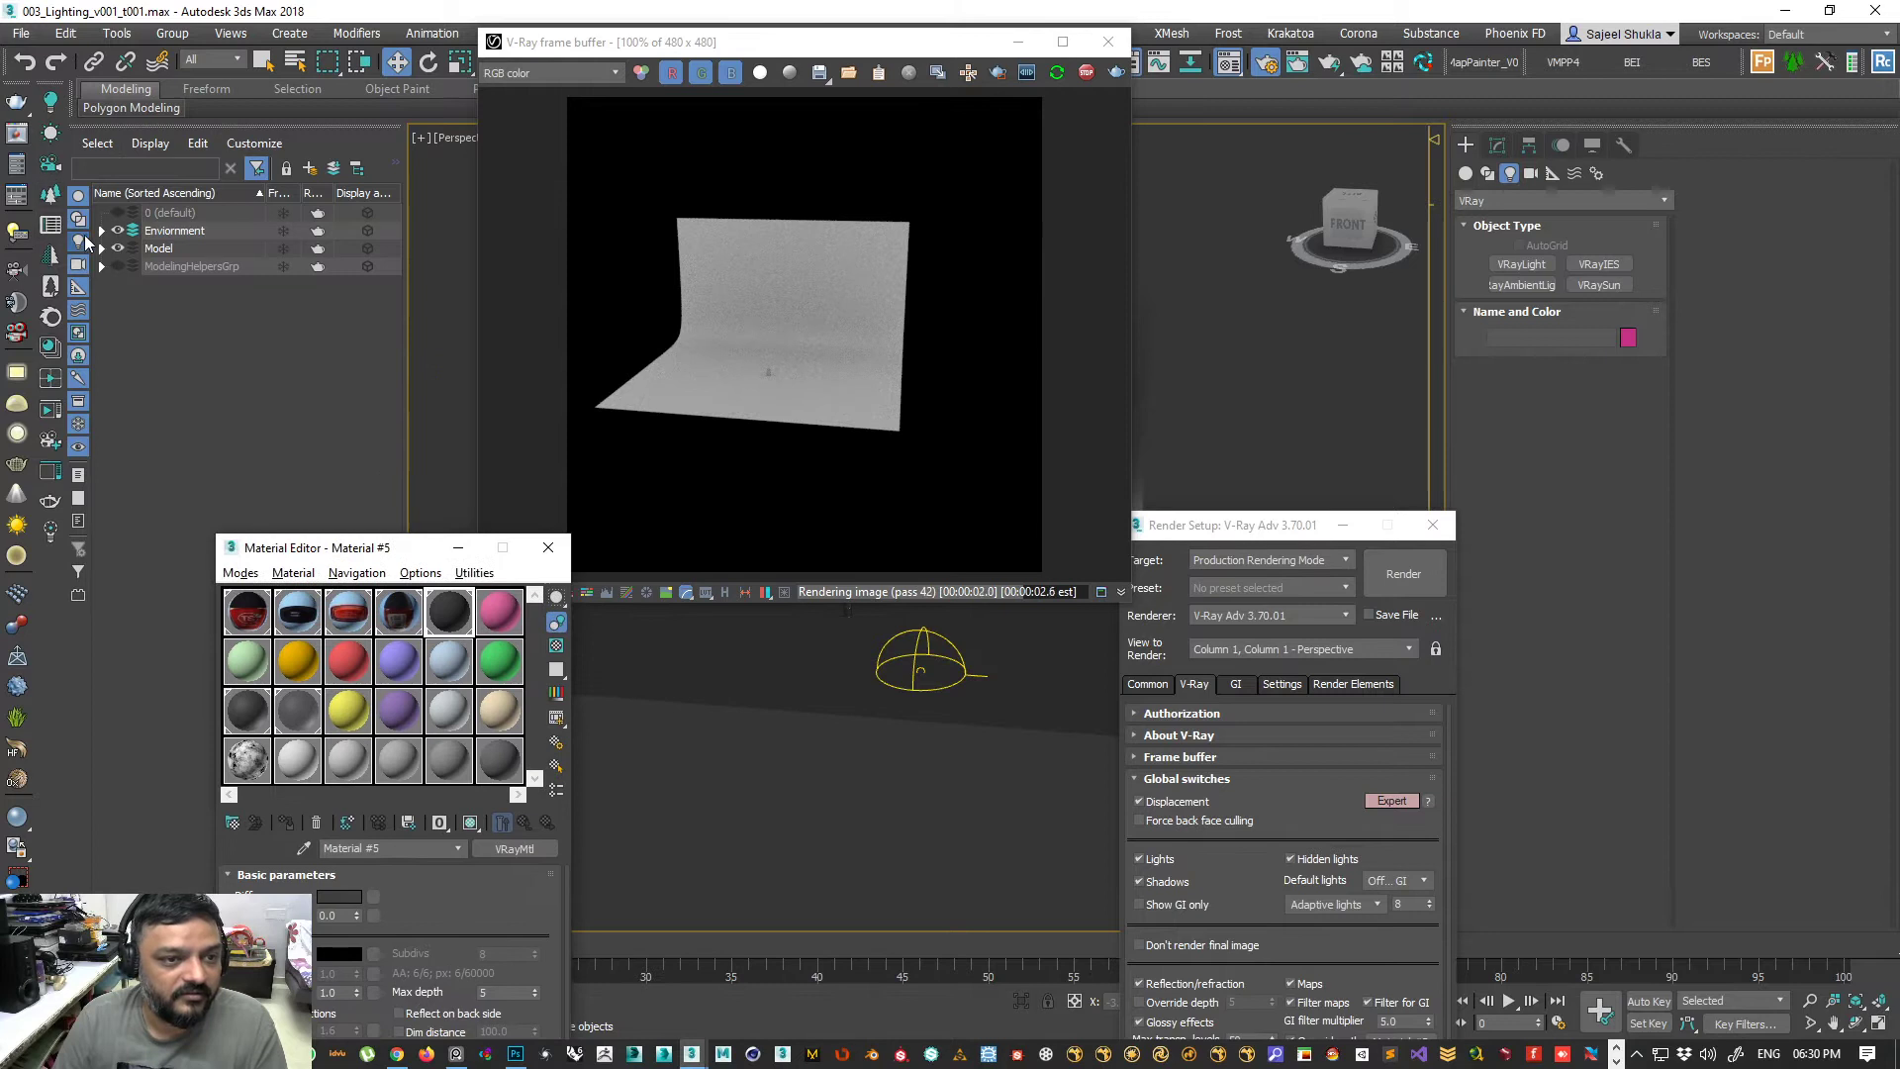
left_click(101, 230)
middle_click_drag(873, 833, 860, 778, "alt")
left_click(780, 702)
key("z")
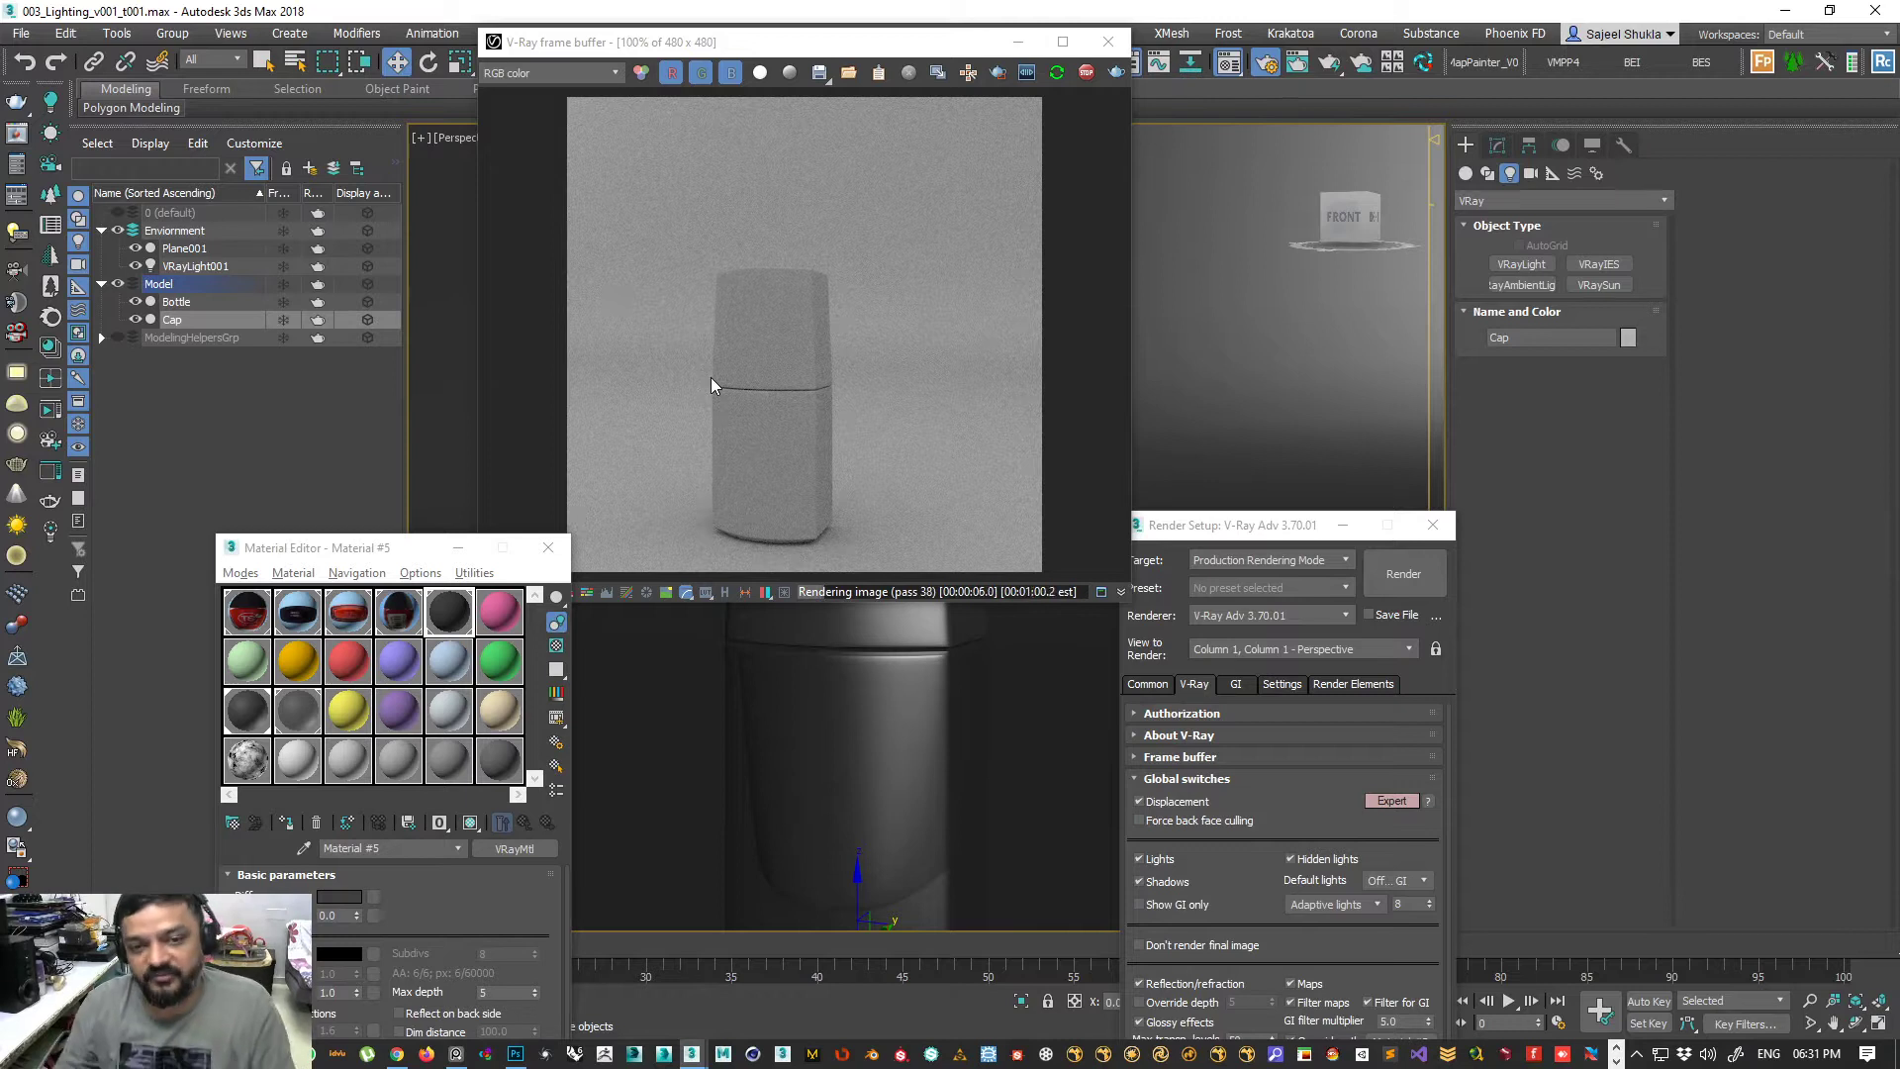
middle_click_drag(895, 790, 821, 795, "alt")
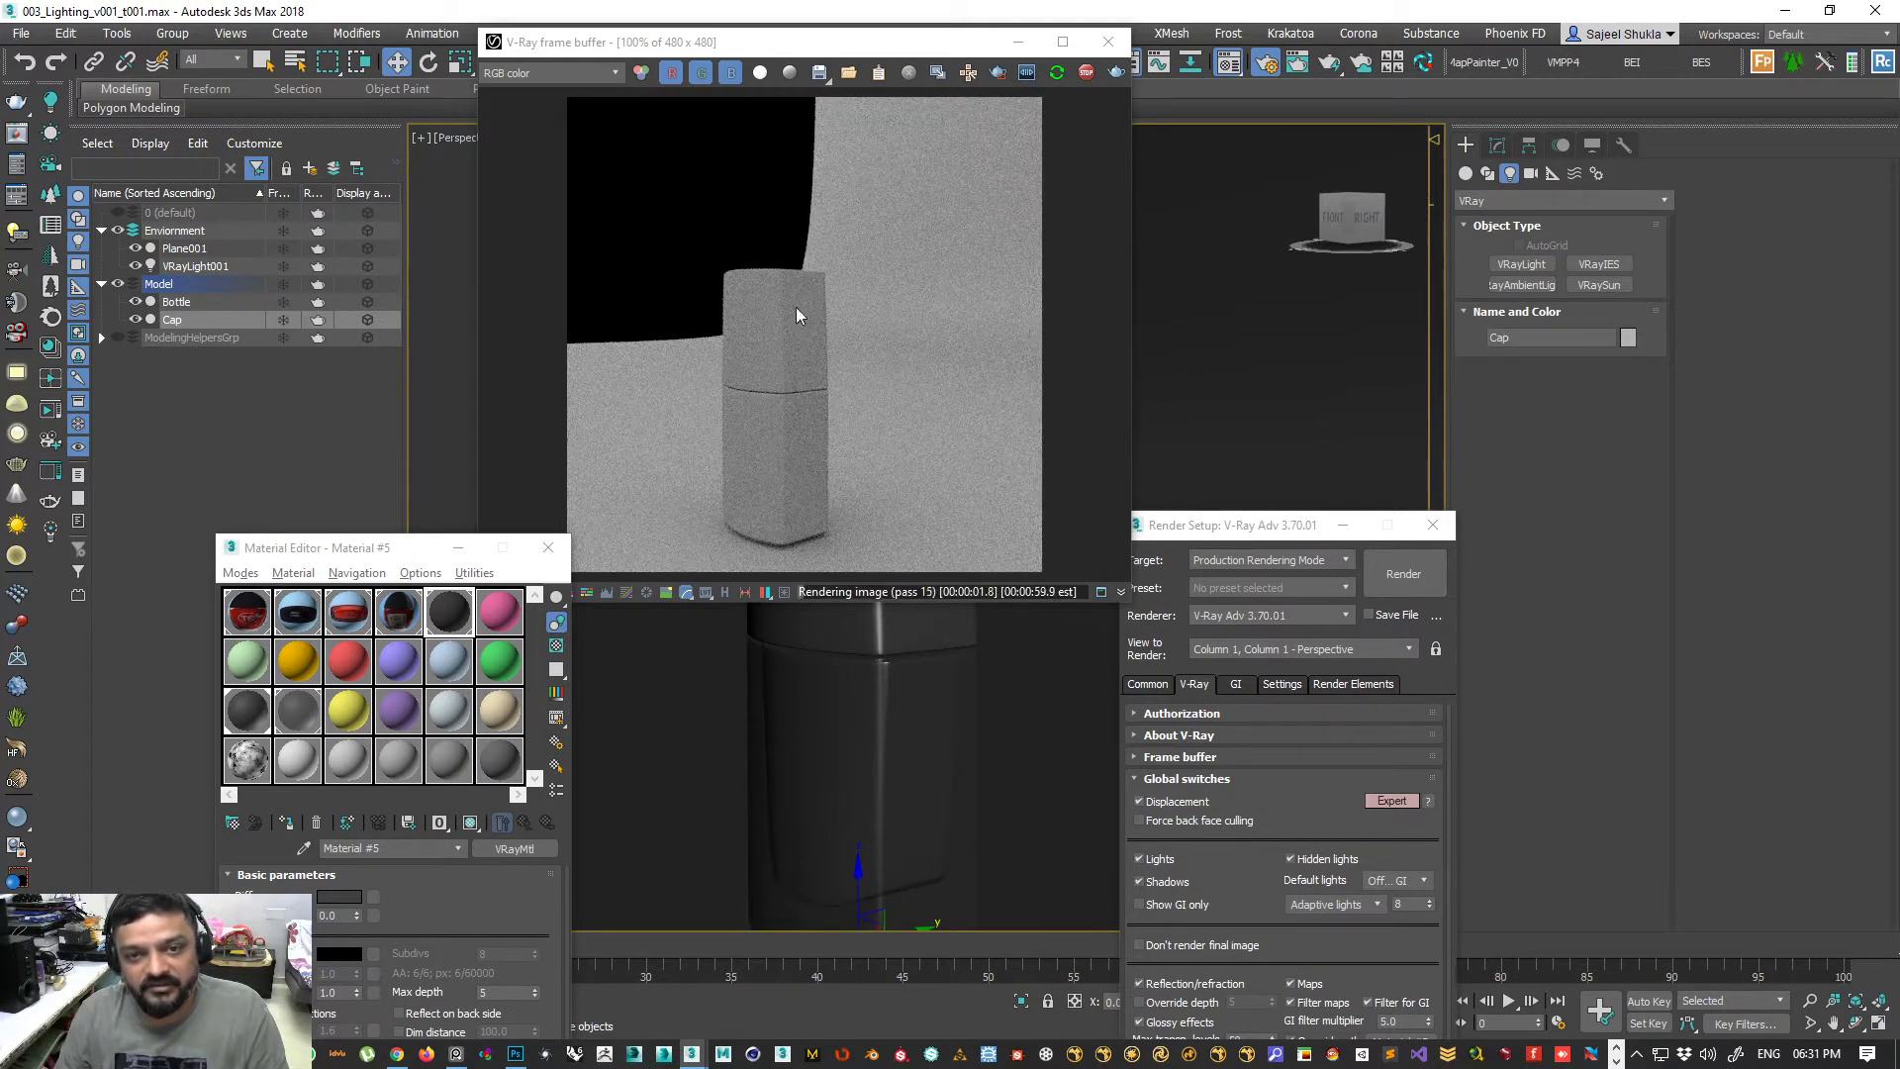
middle_click_drag(773, 741, 935, 724, "alt")
left_click(1087, 73)
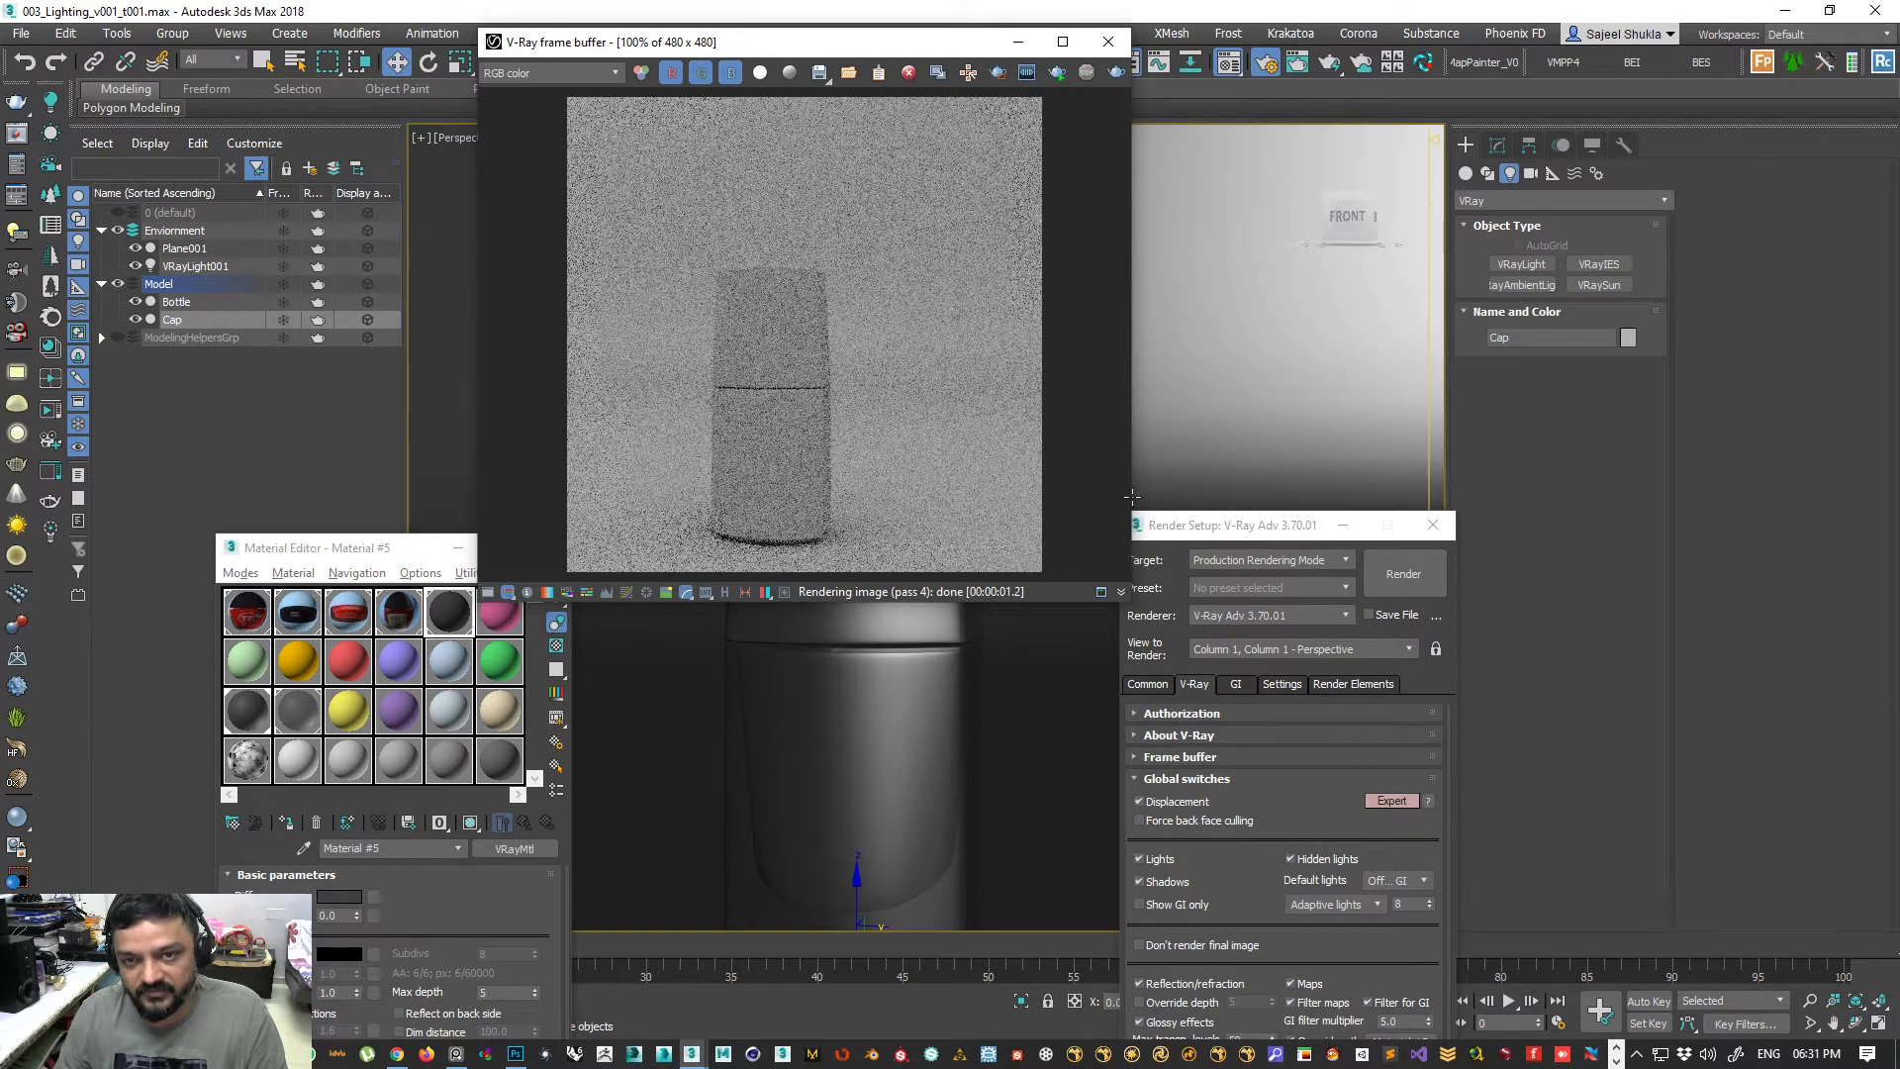
- Enable Conserve memory and Low thread priority in V-Ray's system settings
left_click_drag(1227, 524, 1294, 288)
left_click(1346, 449)
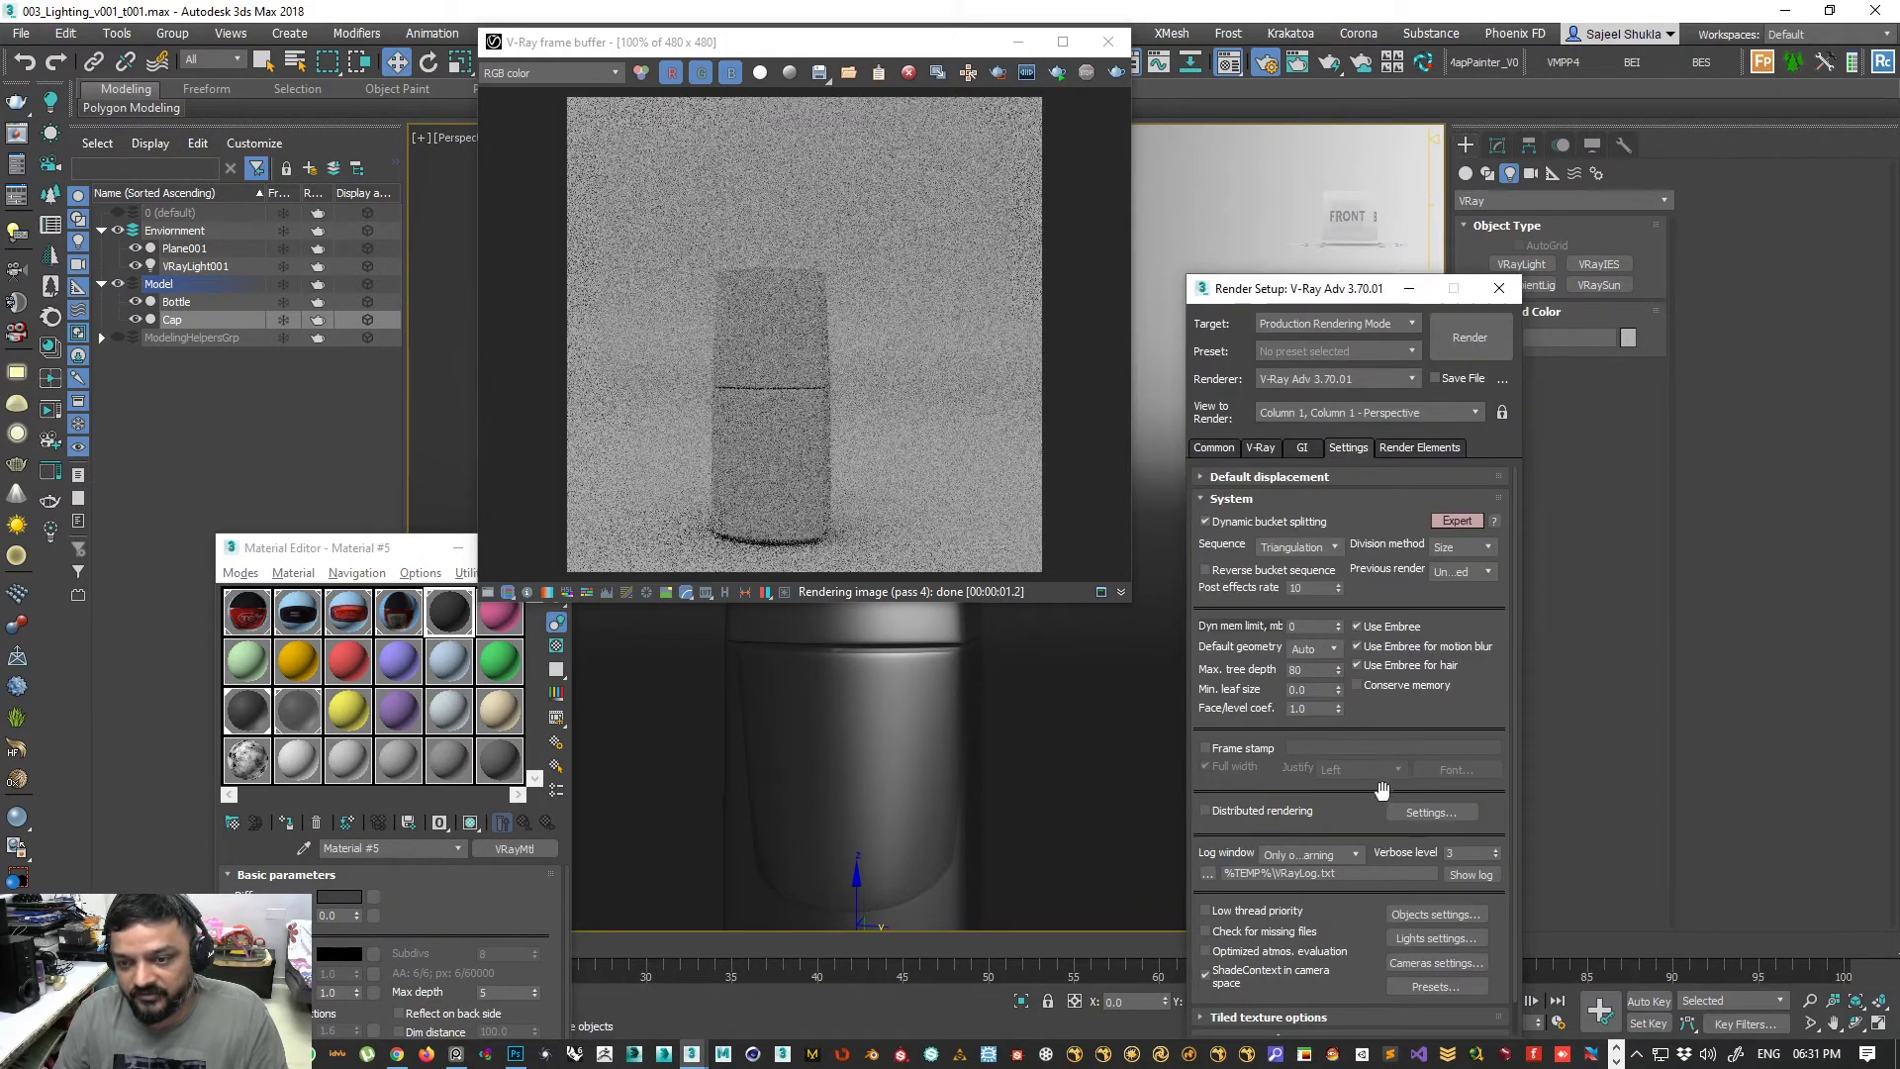
left_click(1358, 685)
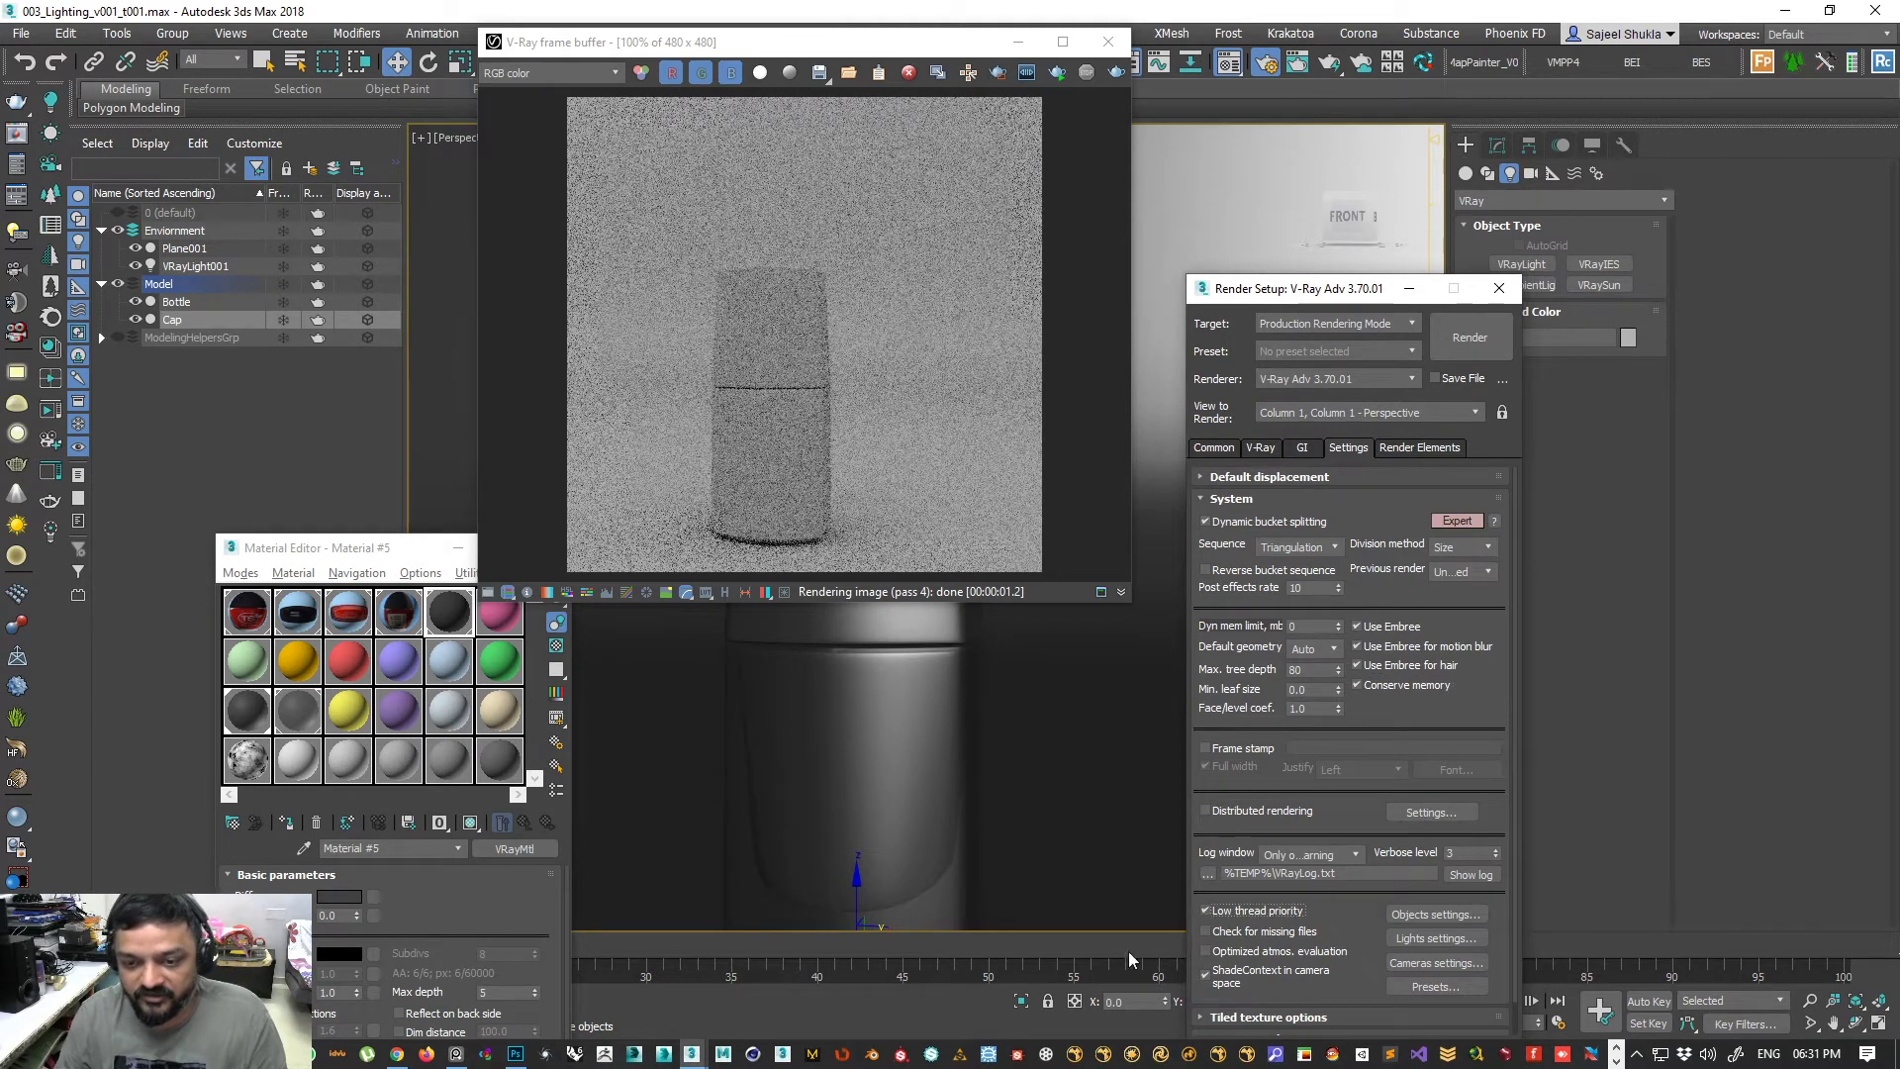
- Set V-Ray's image sampler type to Bucket
left_click(1261, 448)
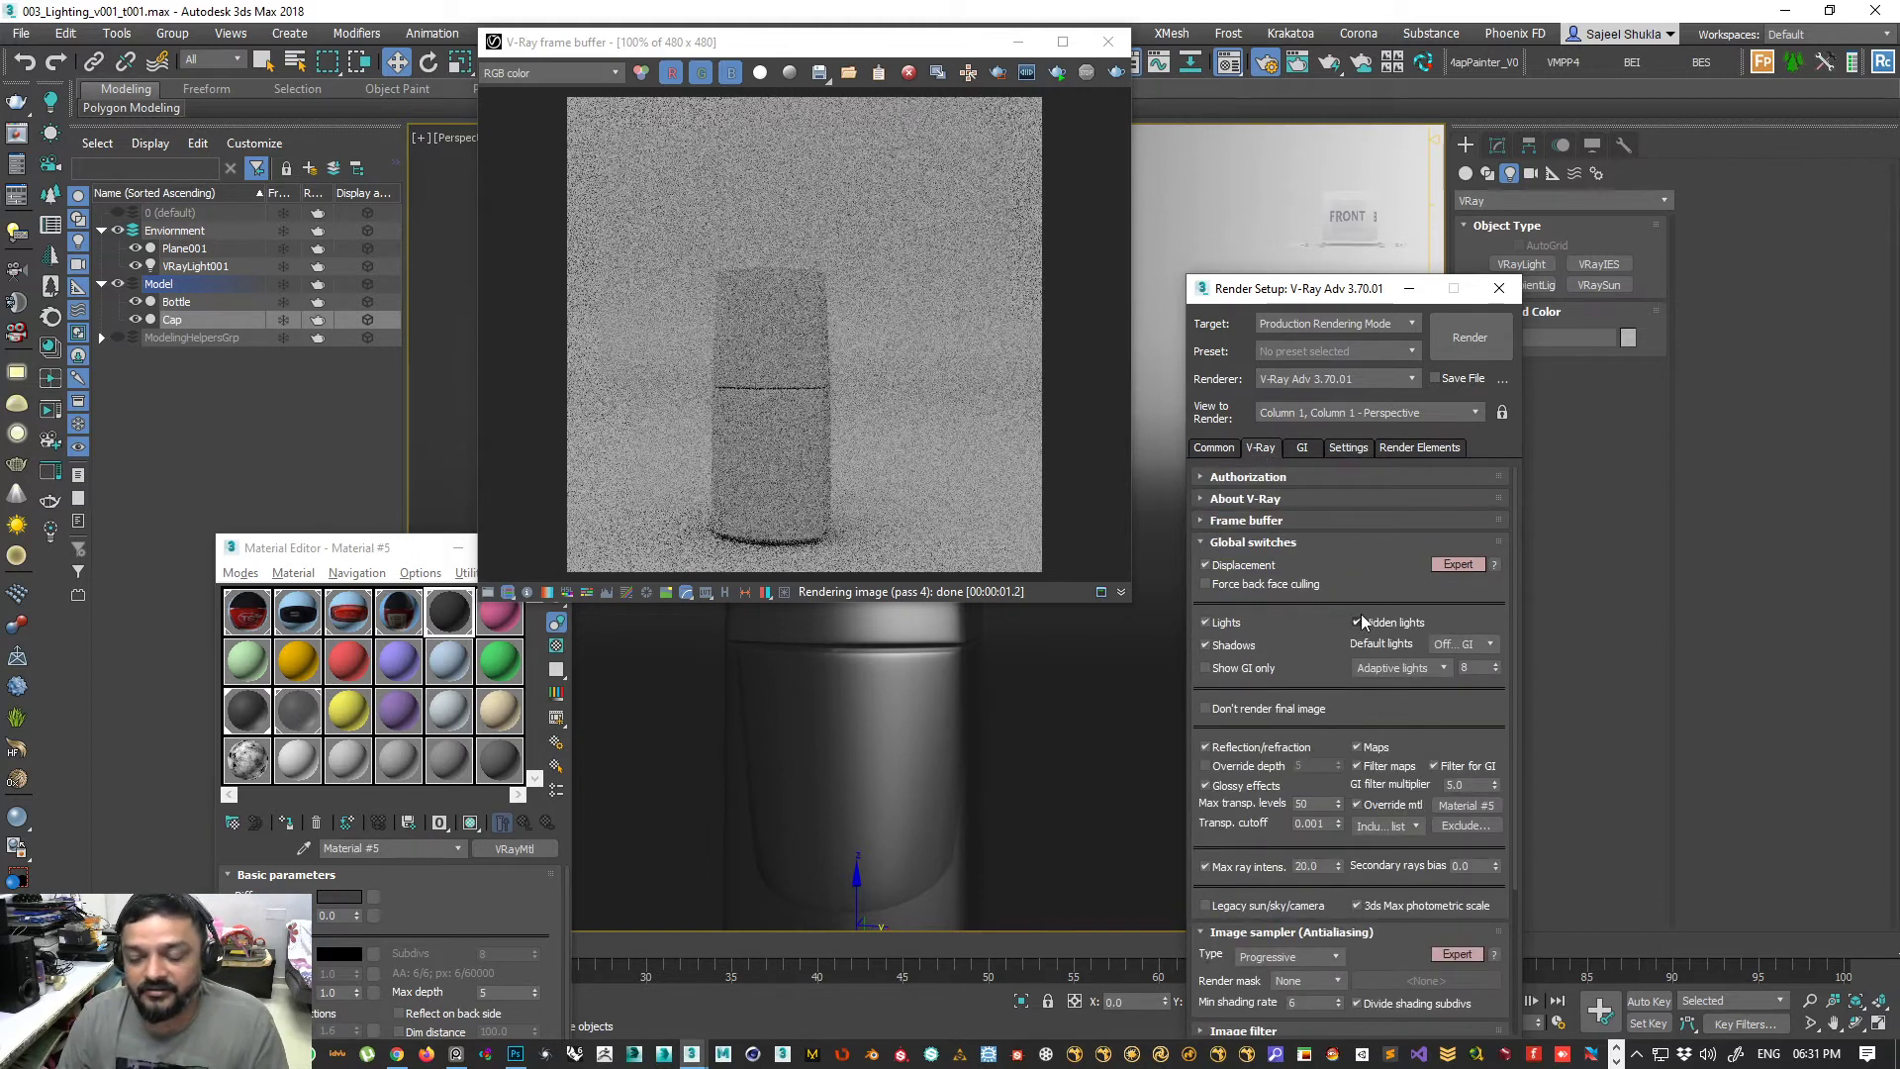
left_click(1287, 956)
left_click(1258, 958)
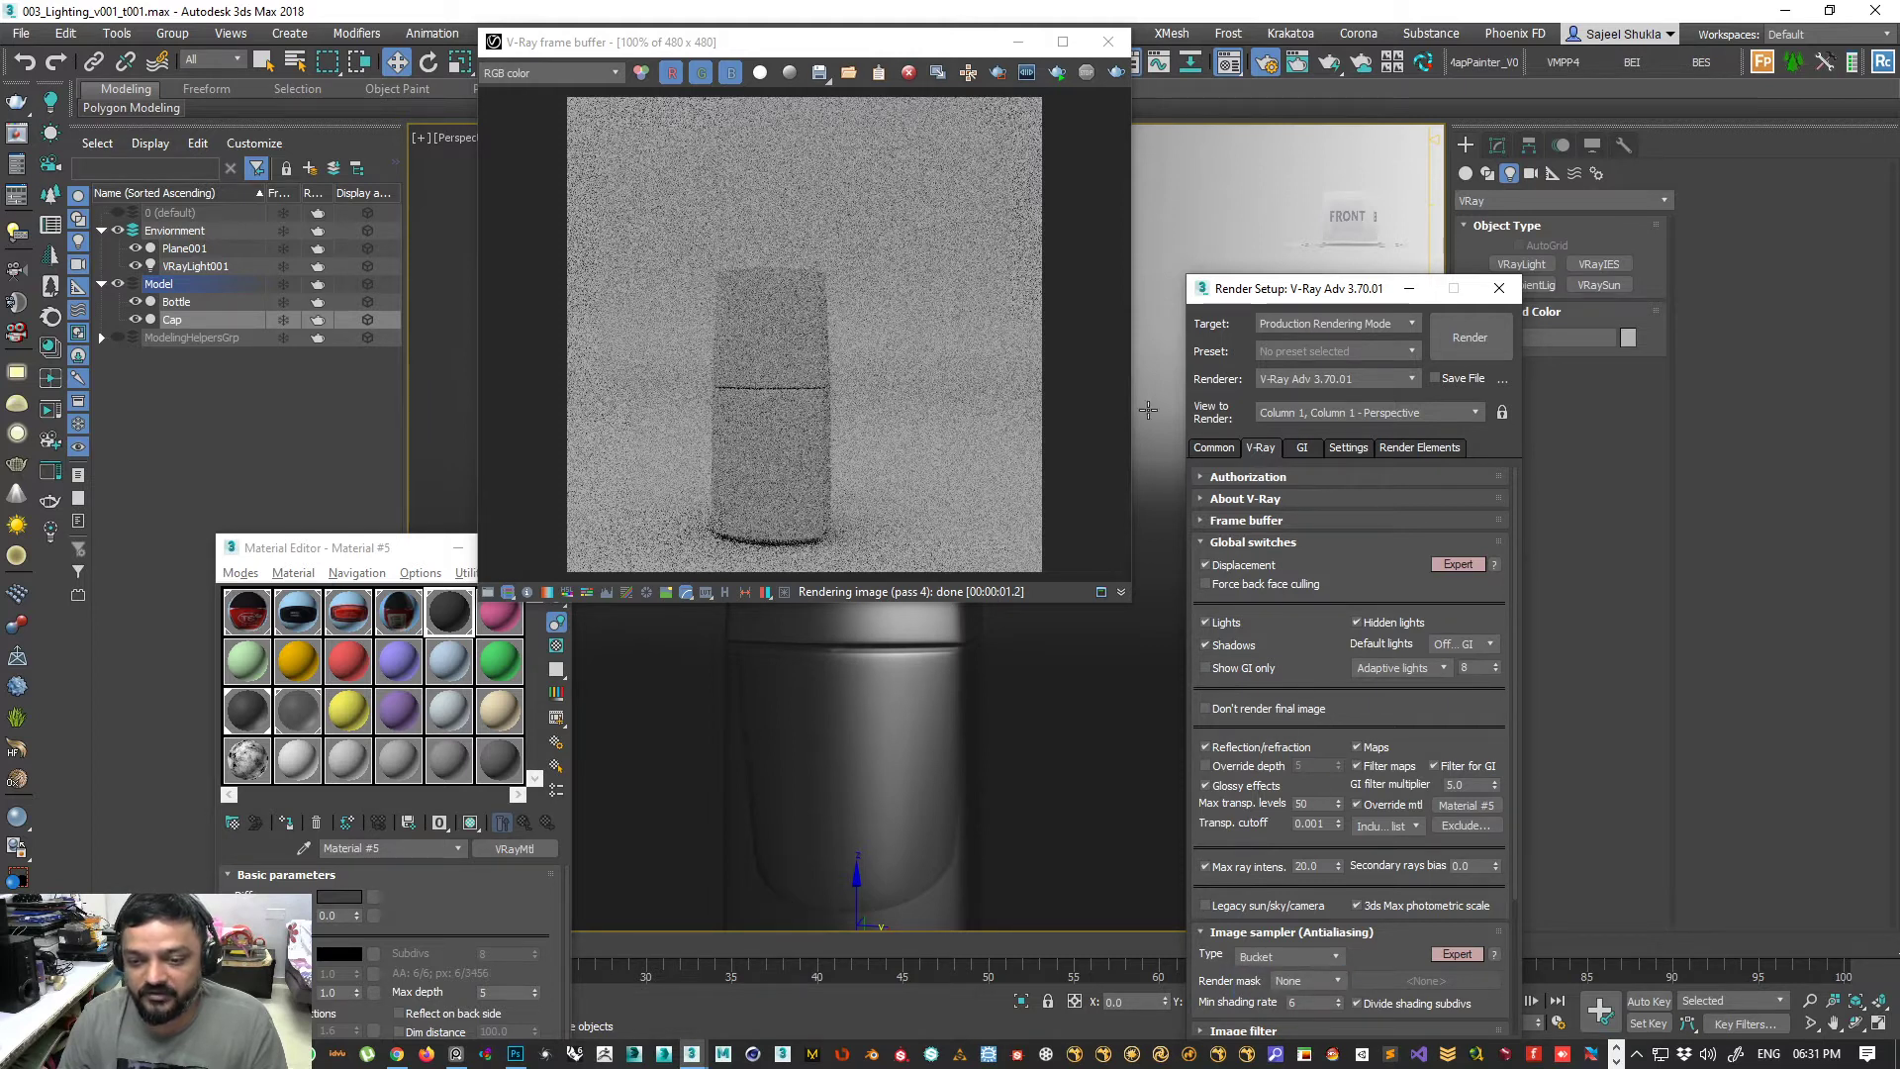
- Start a production render of the perspective view, inspect the bucket noise up close, and cancel the render
left_click(1117, 71)
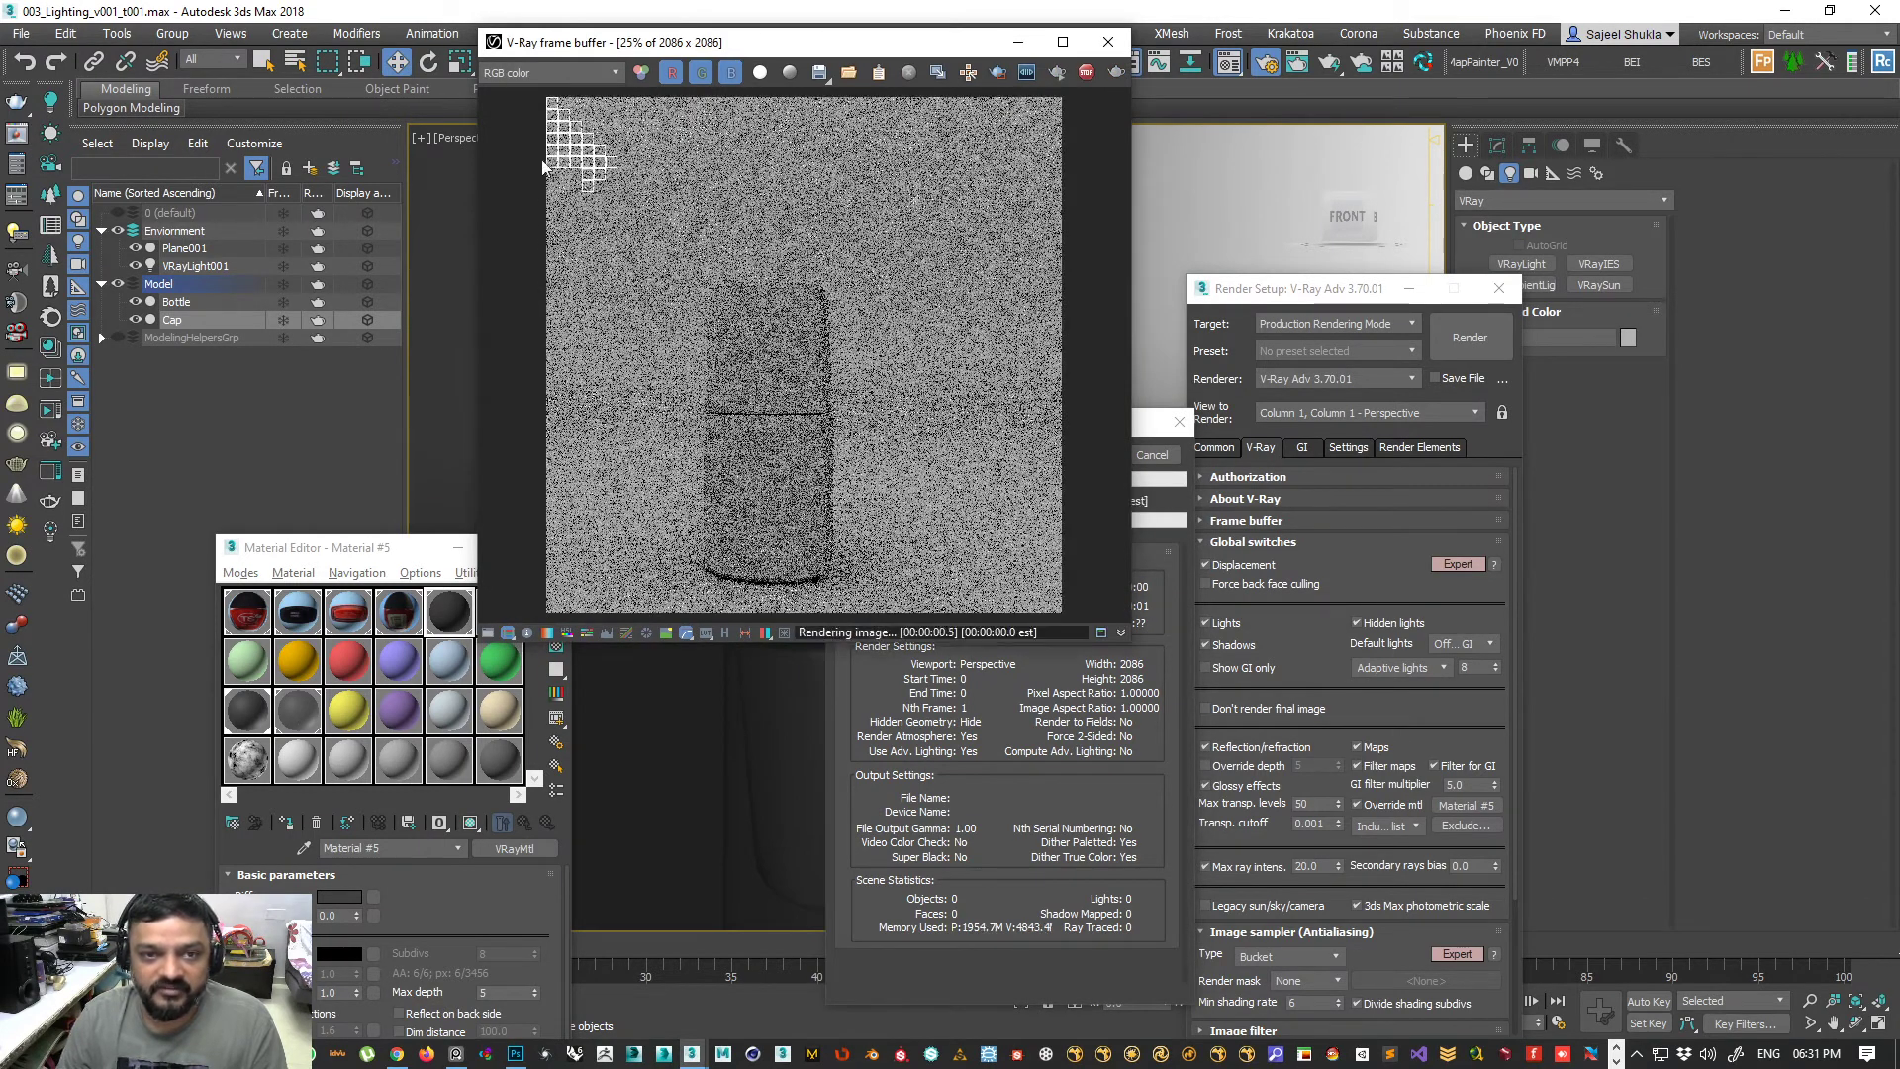
scroll(562, 177, "up", 2)
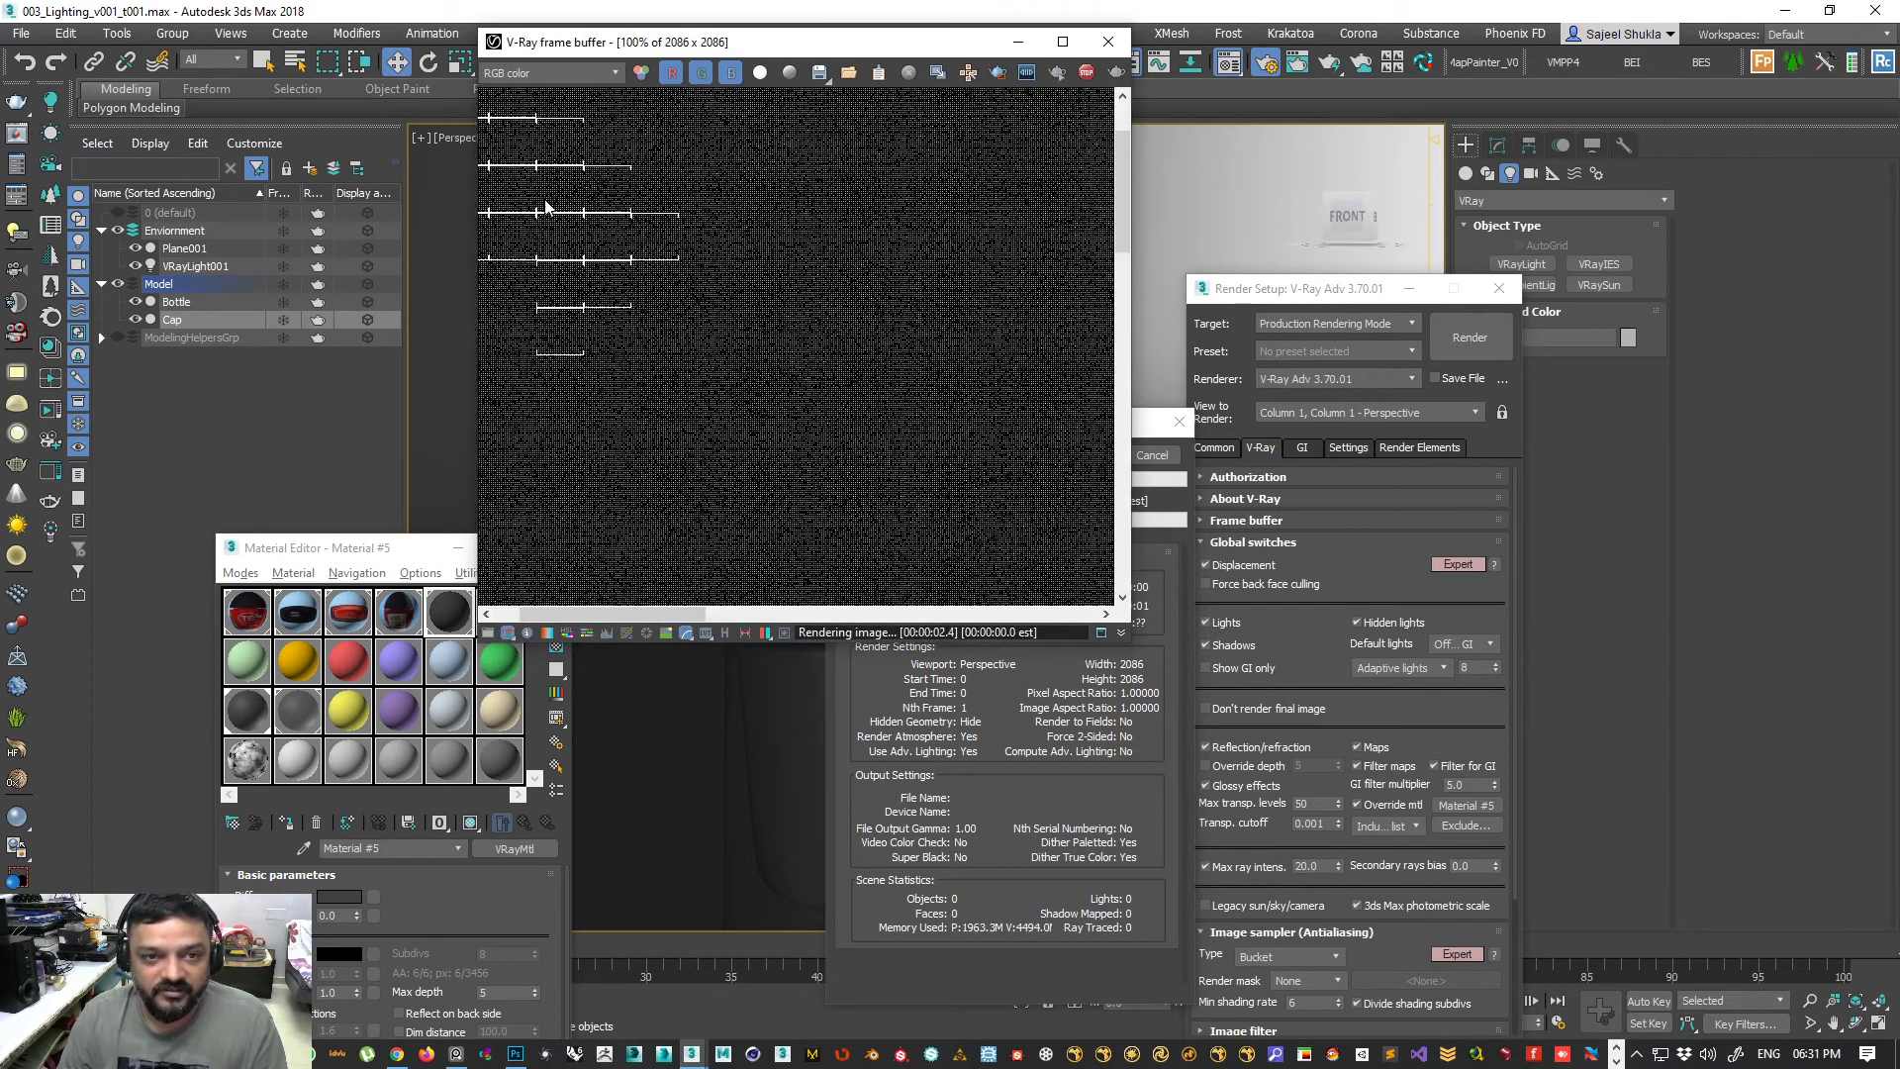
scroll(712, 386, "down", 1)
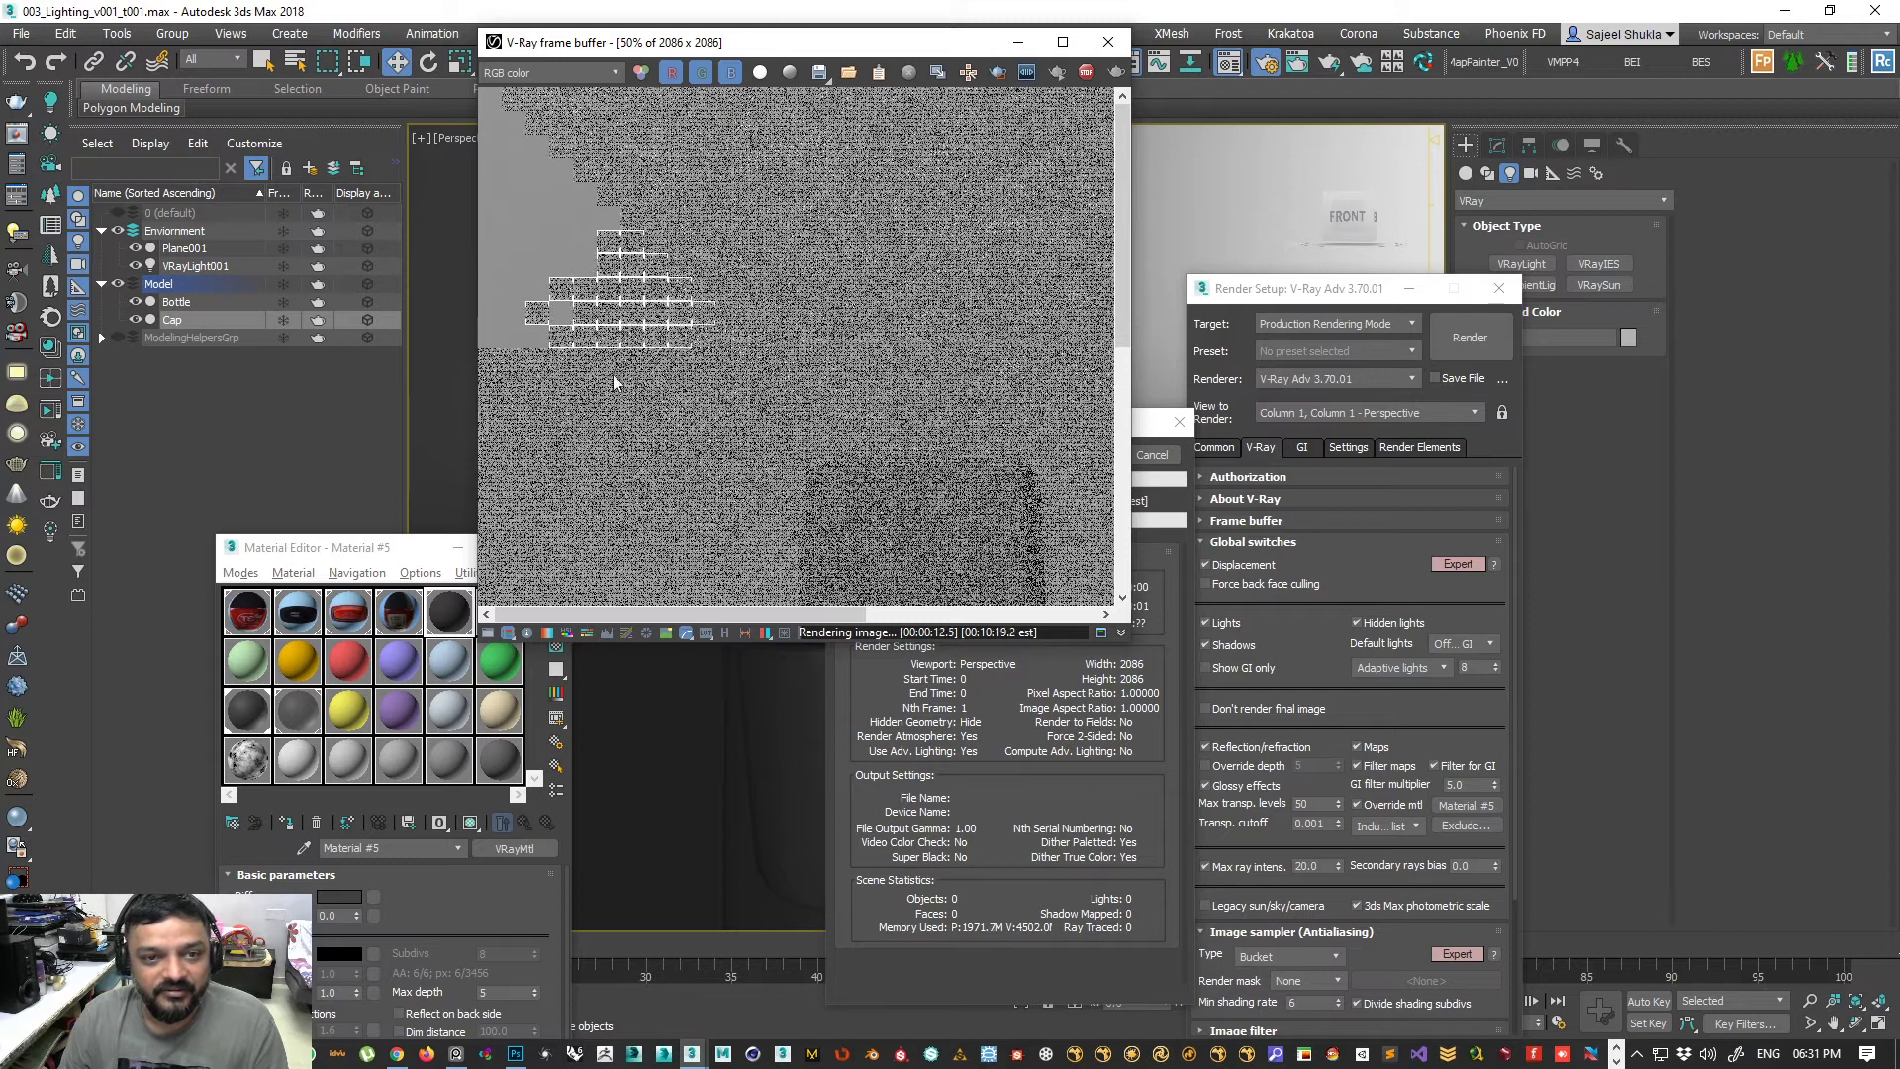
scroll(797, 410, "down", 1)
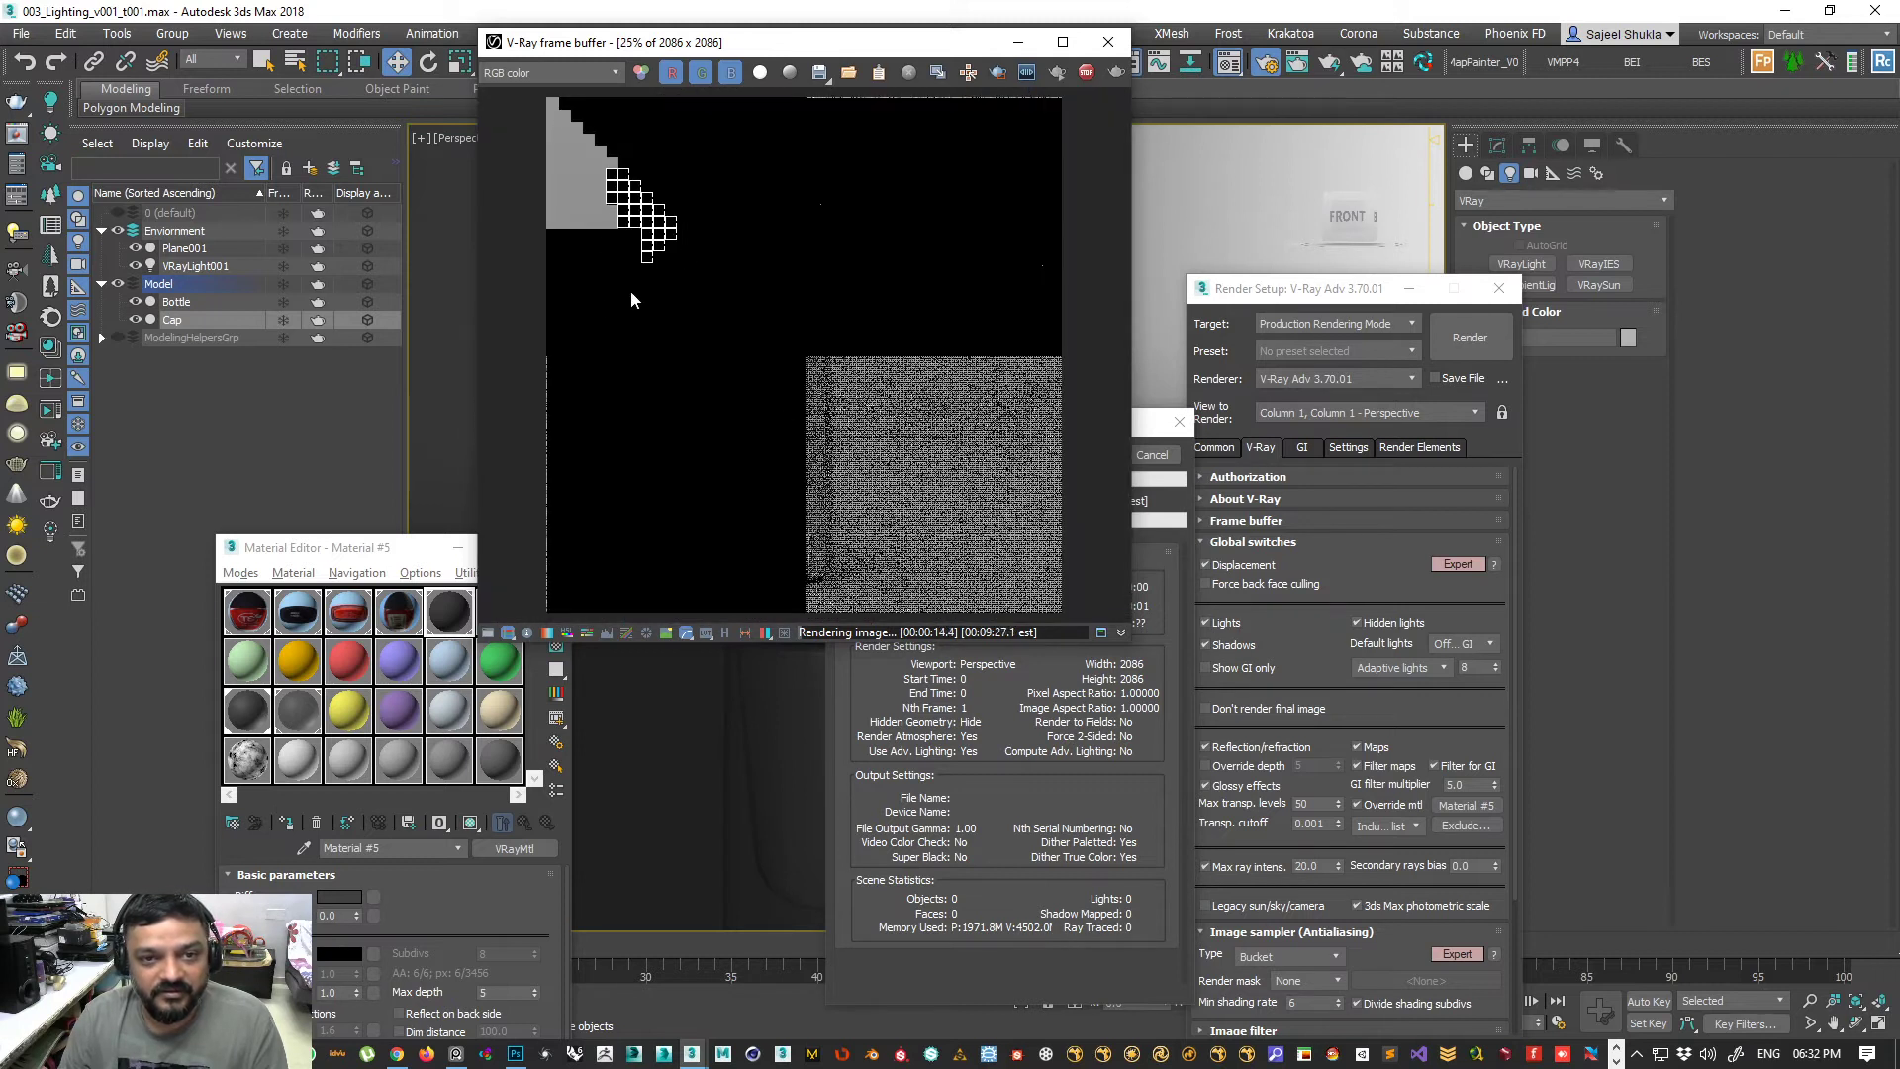
left_click(1154, 455)
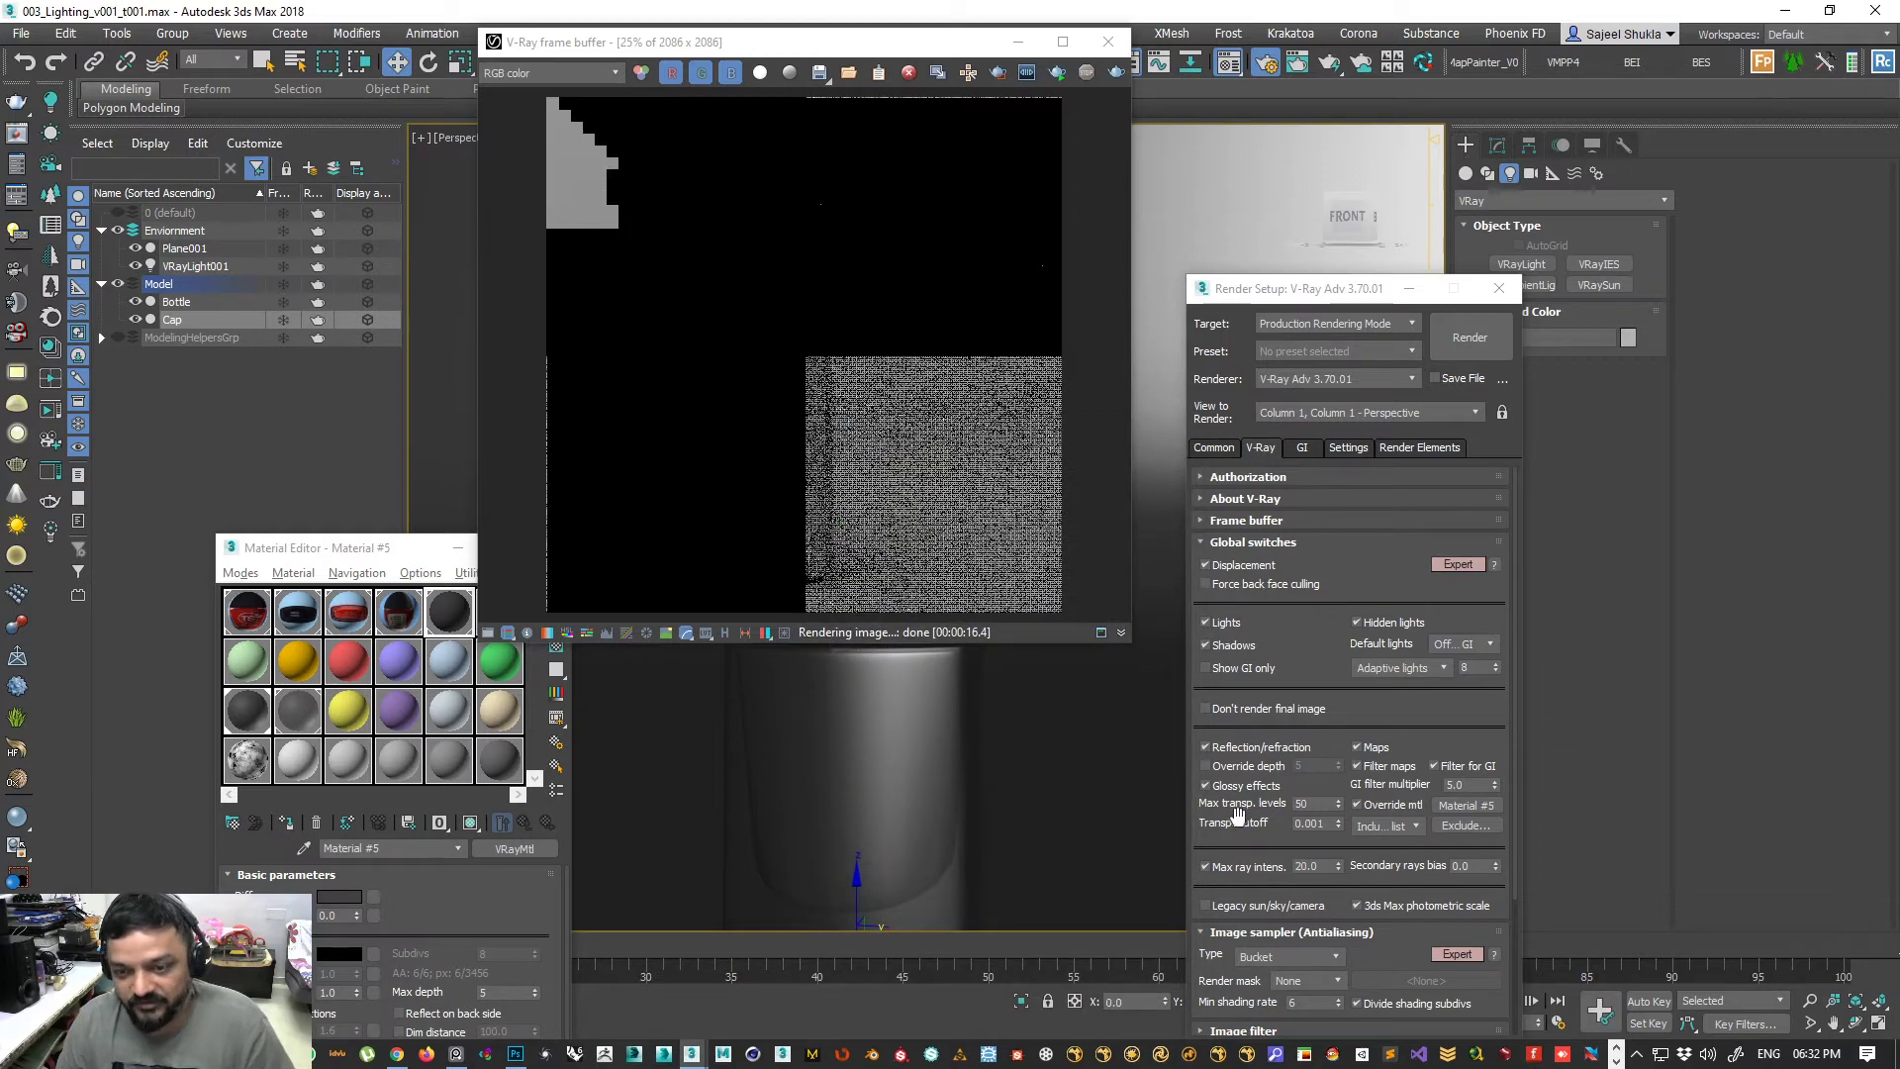
- Set the bucket image sampler's noise threshold to 0.04 and its bucket width to 16
scroll(1227, 557, "down", 3)
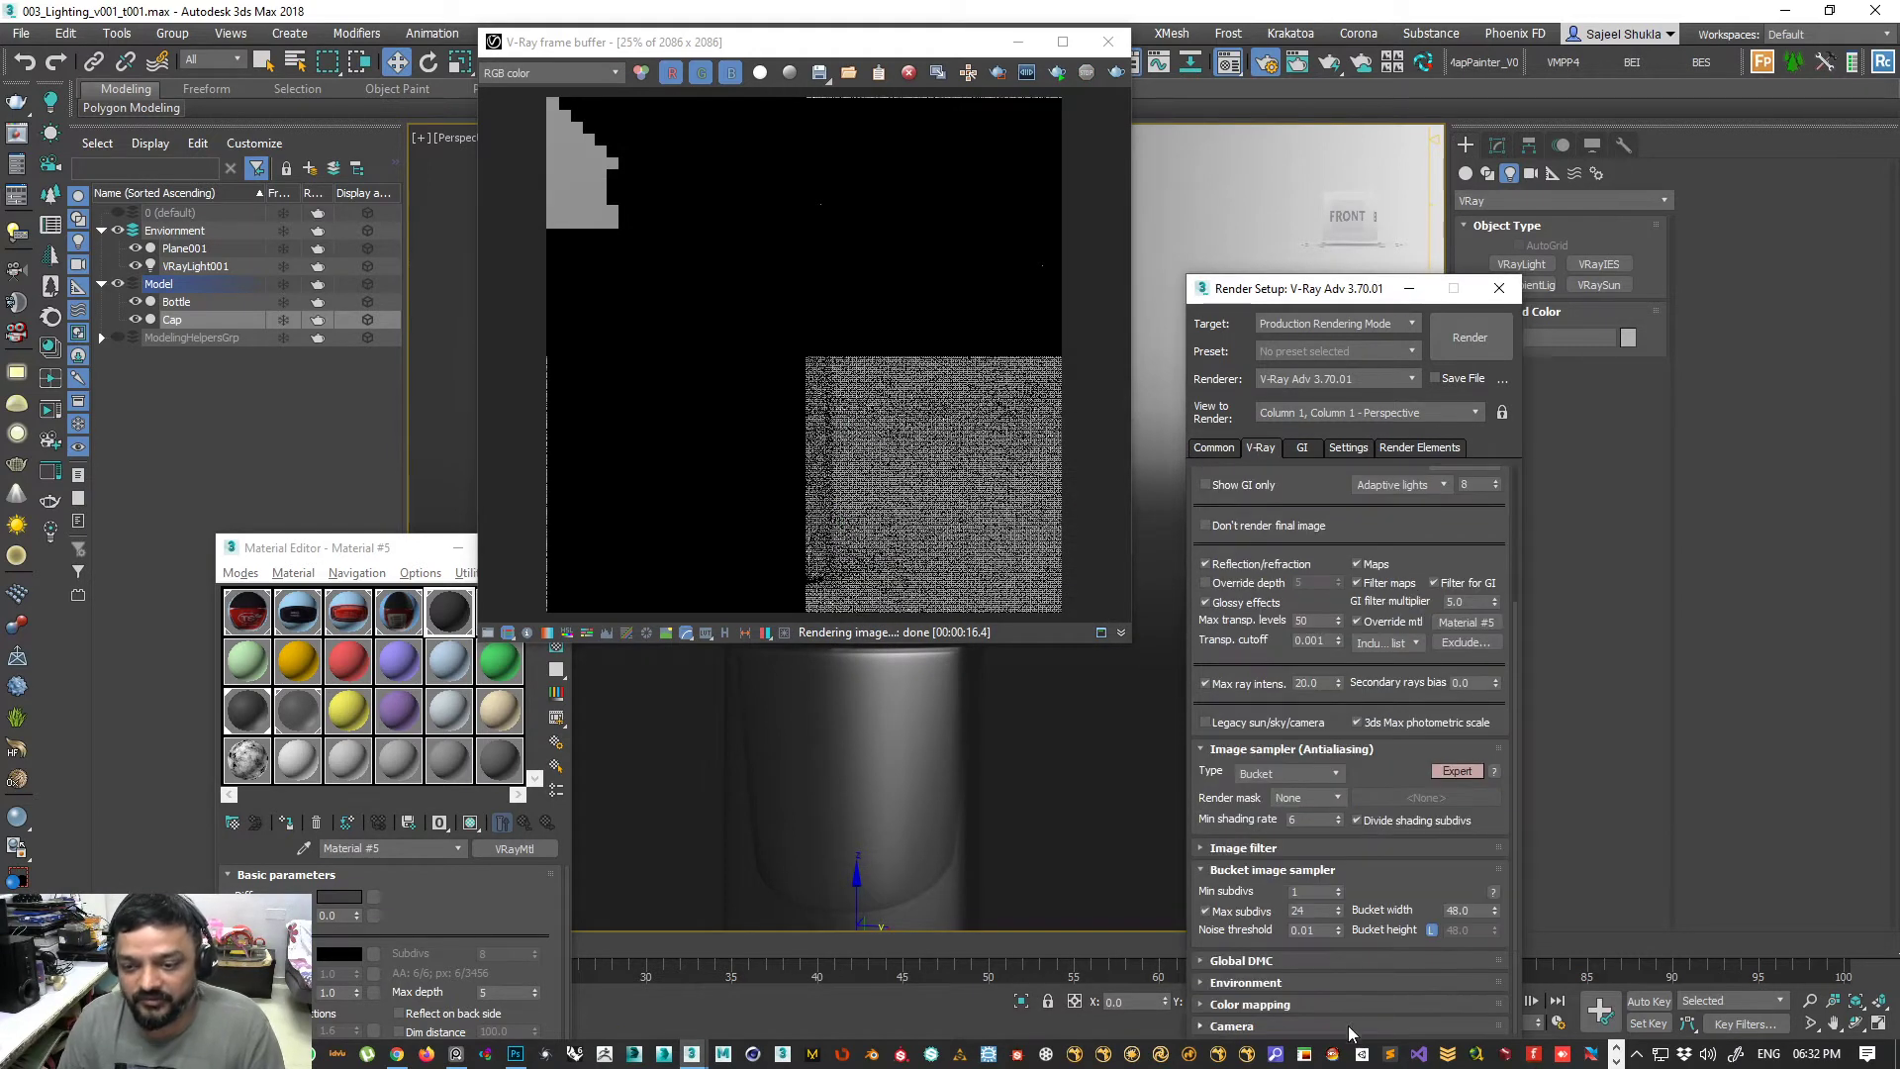
double_click(1322, 932)
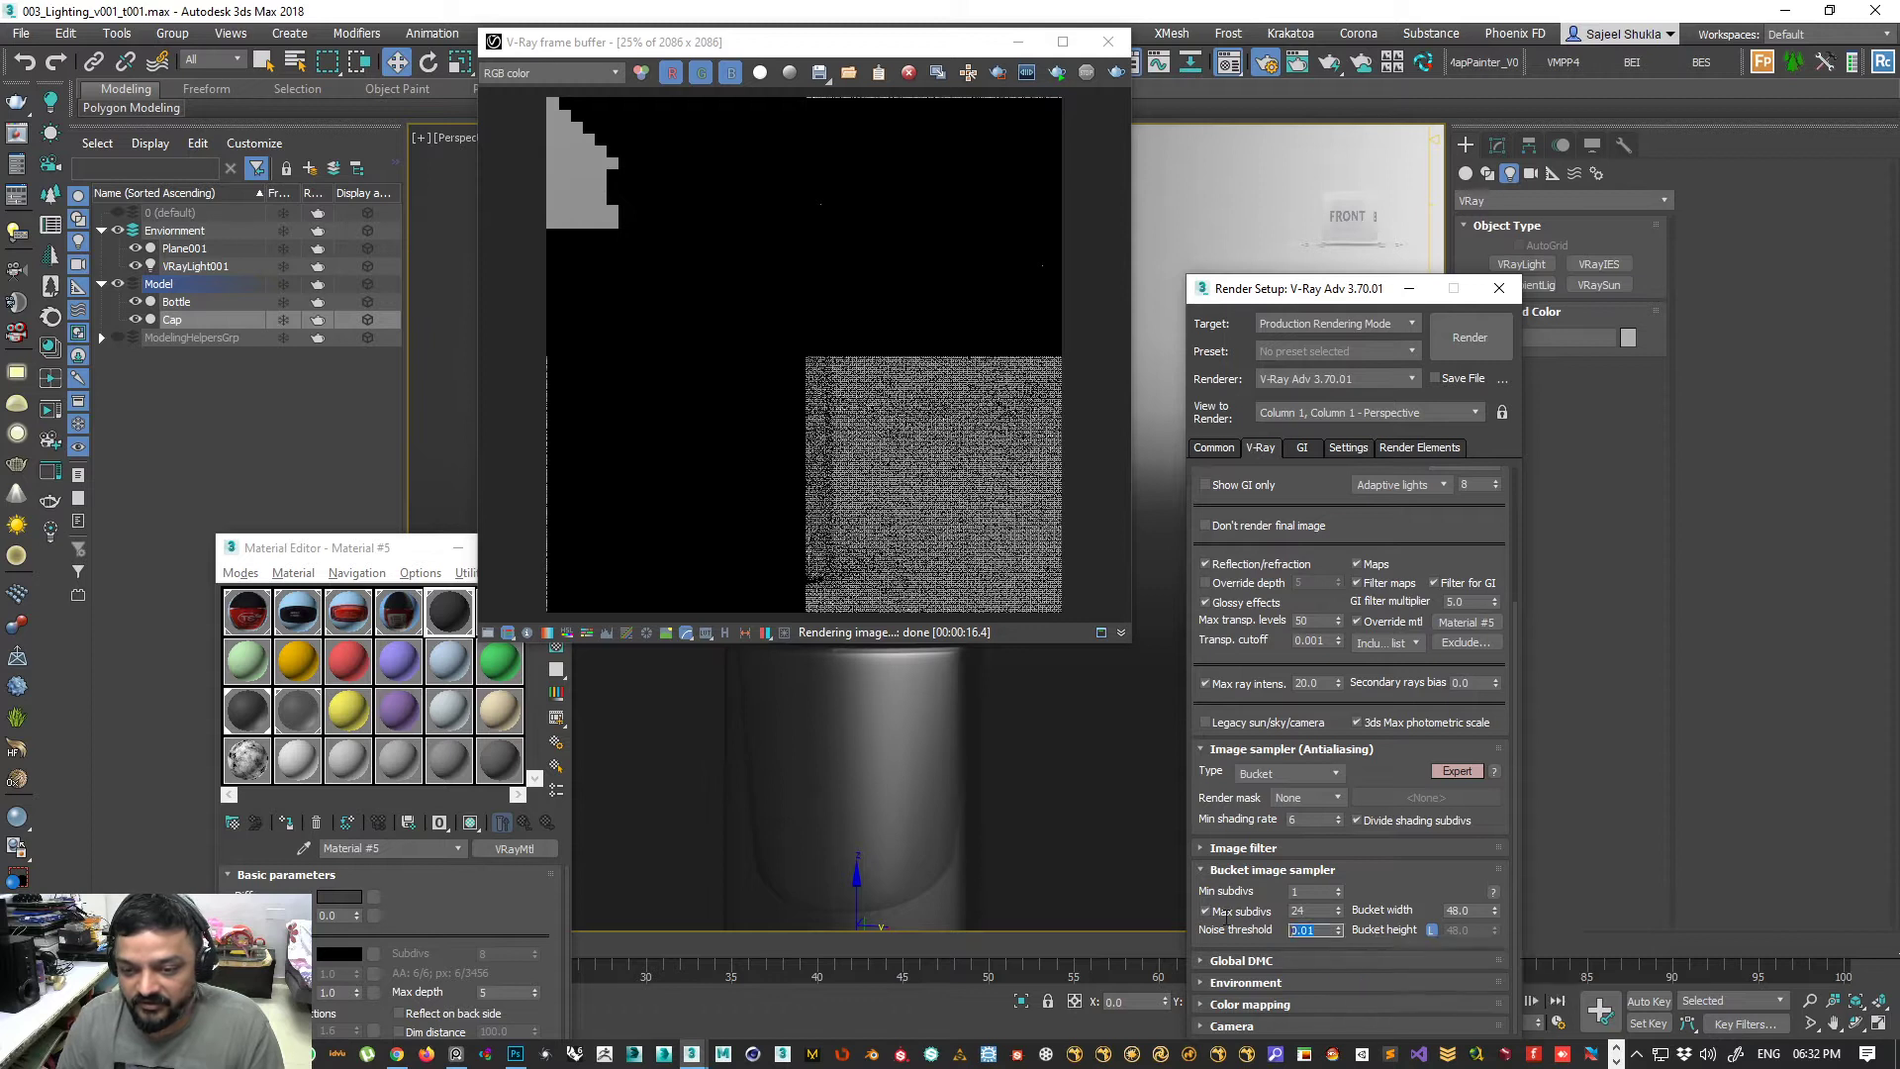
type(".0")
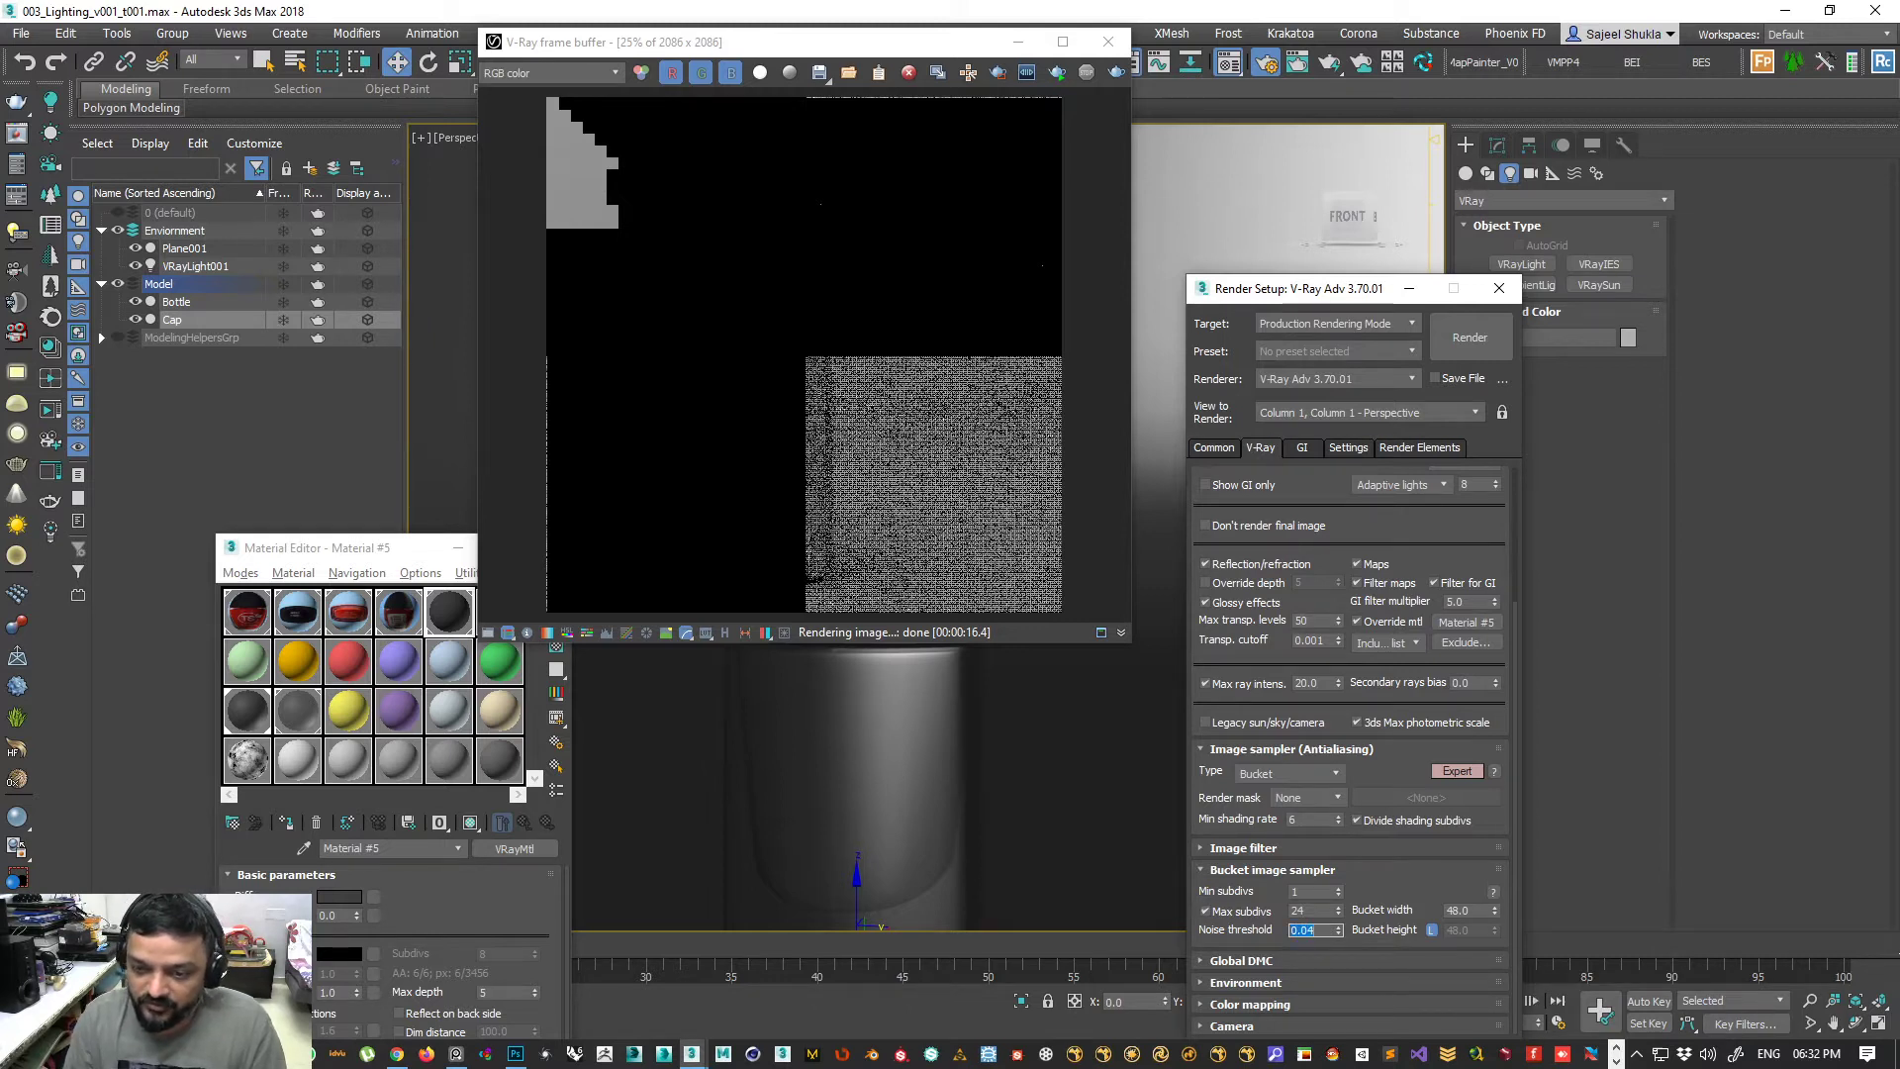
double_click(1458, 910)
type("16")
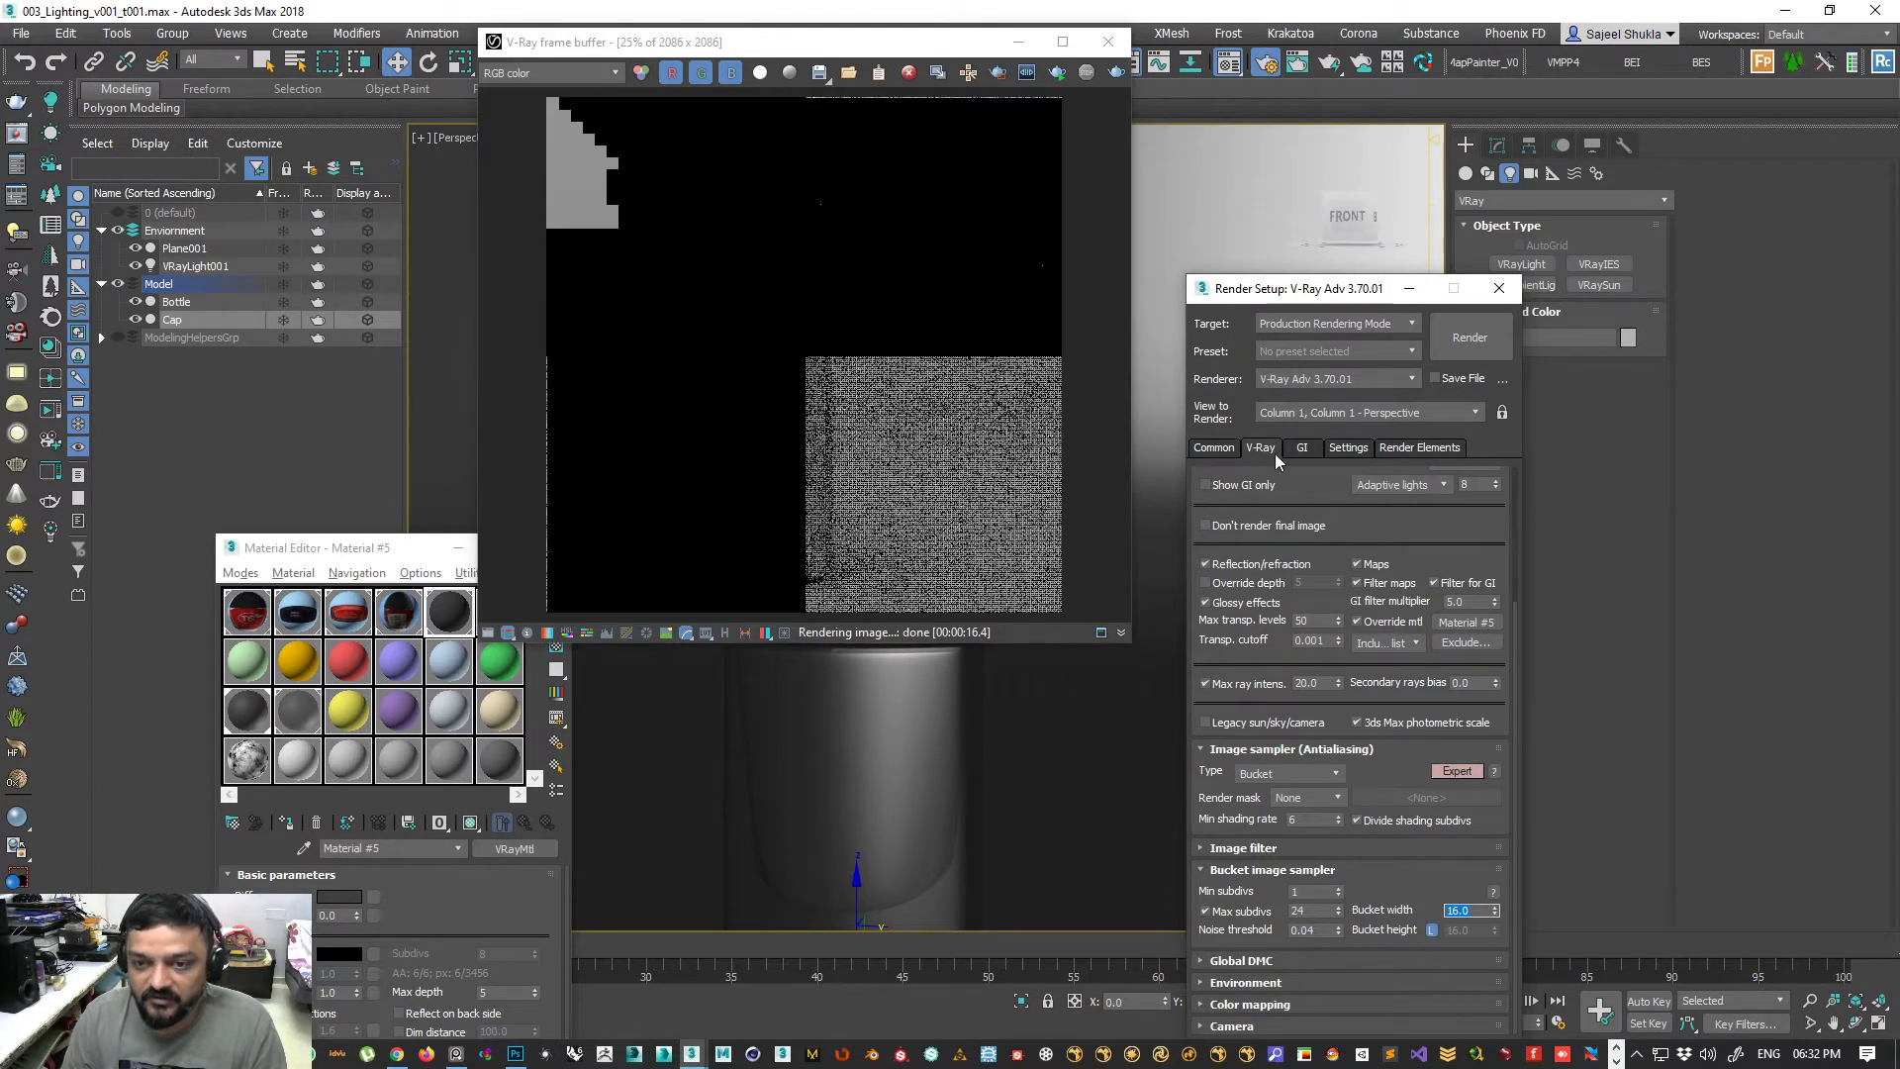
- Set the custom render output size to 1500 × 1500 in the common parameters
left_click(1213, 447)
left_click(1335, 773)
type("1")
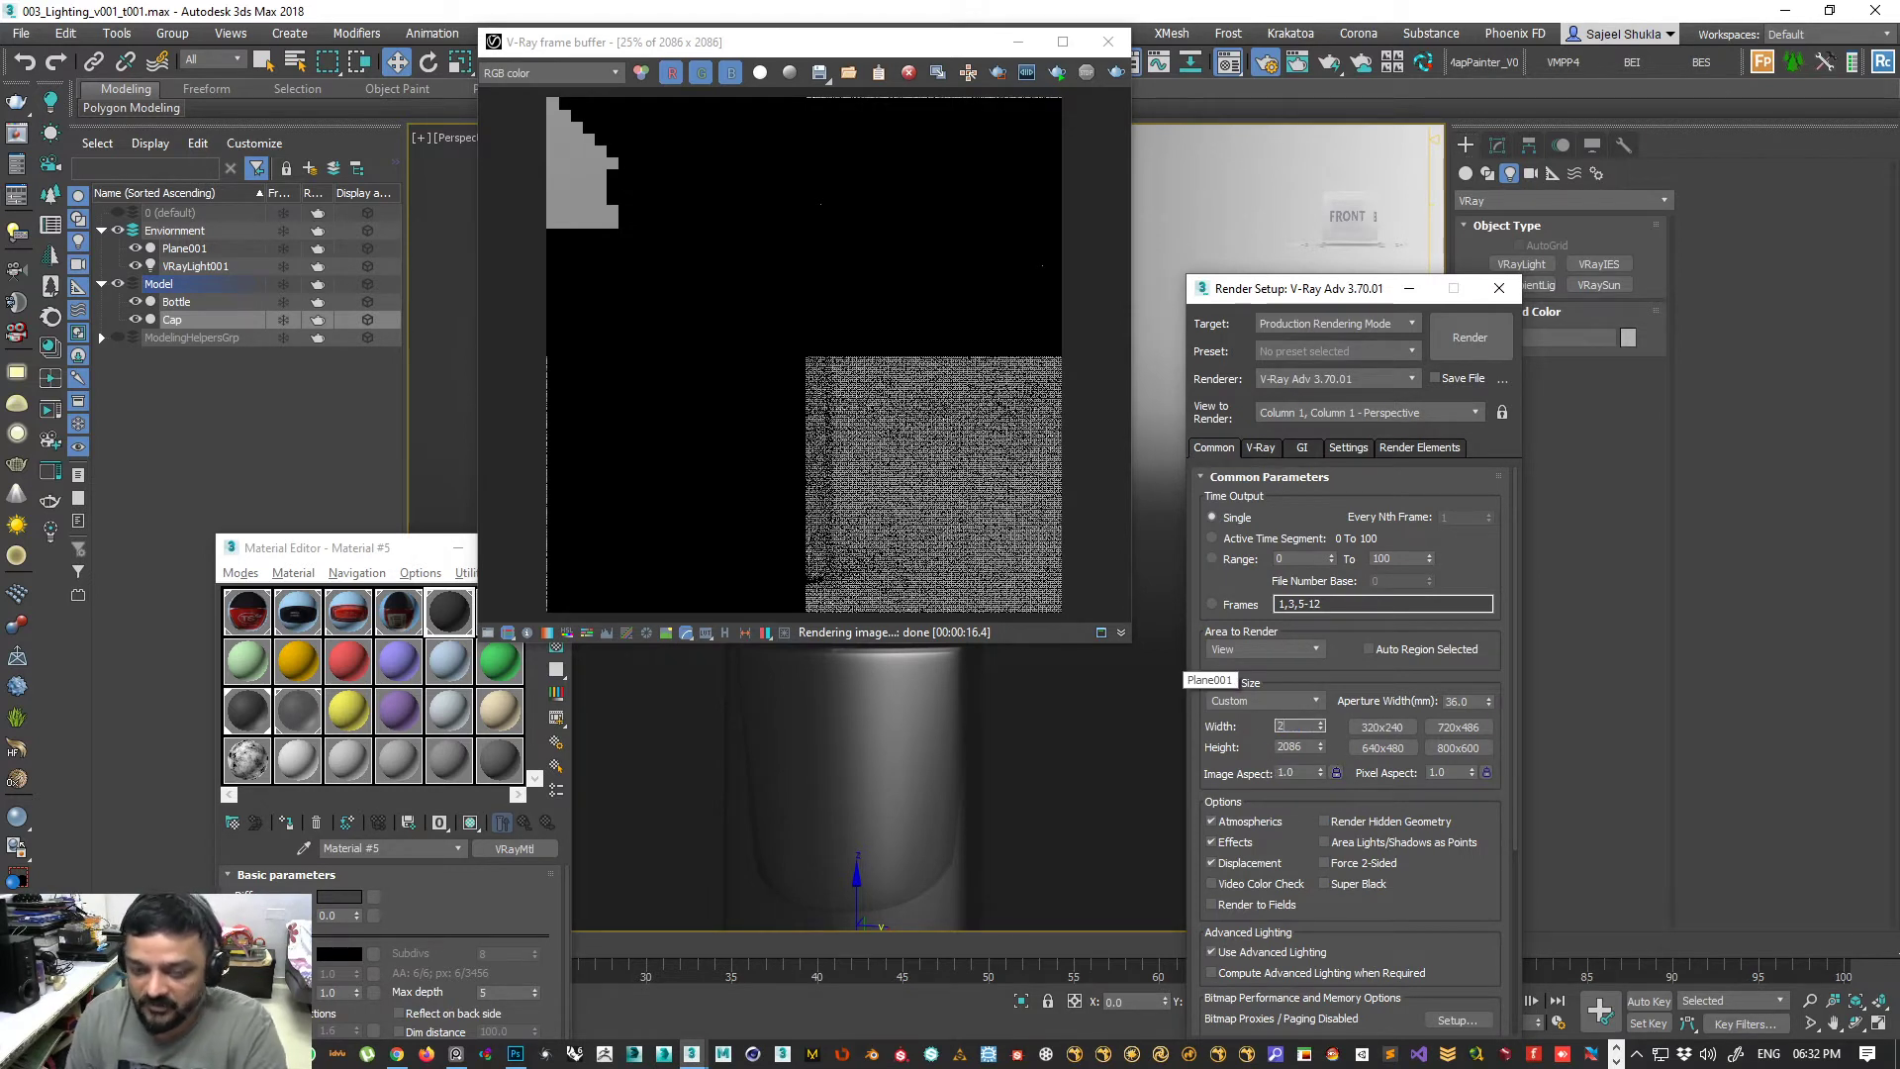
type("00")
key("Tab")
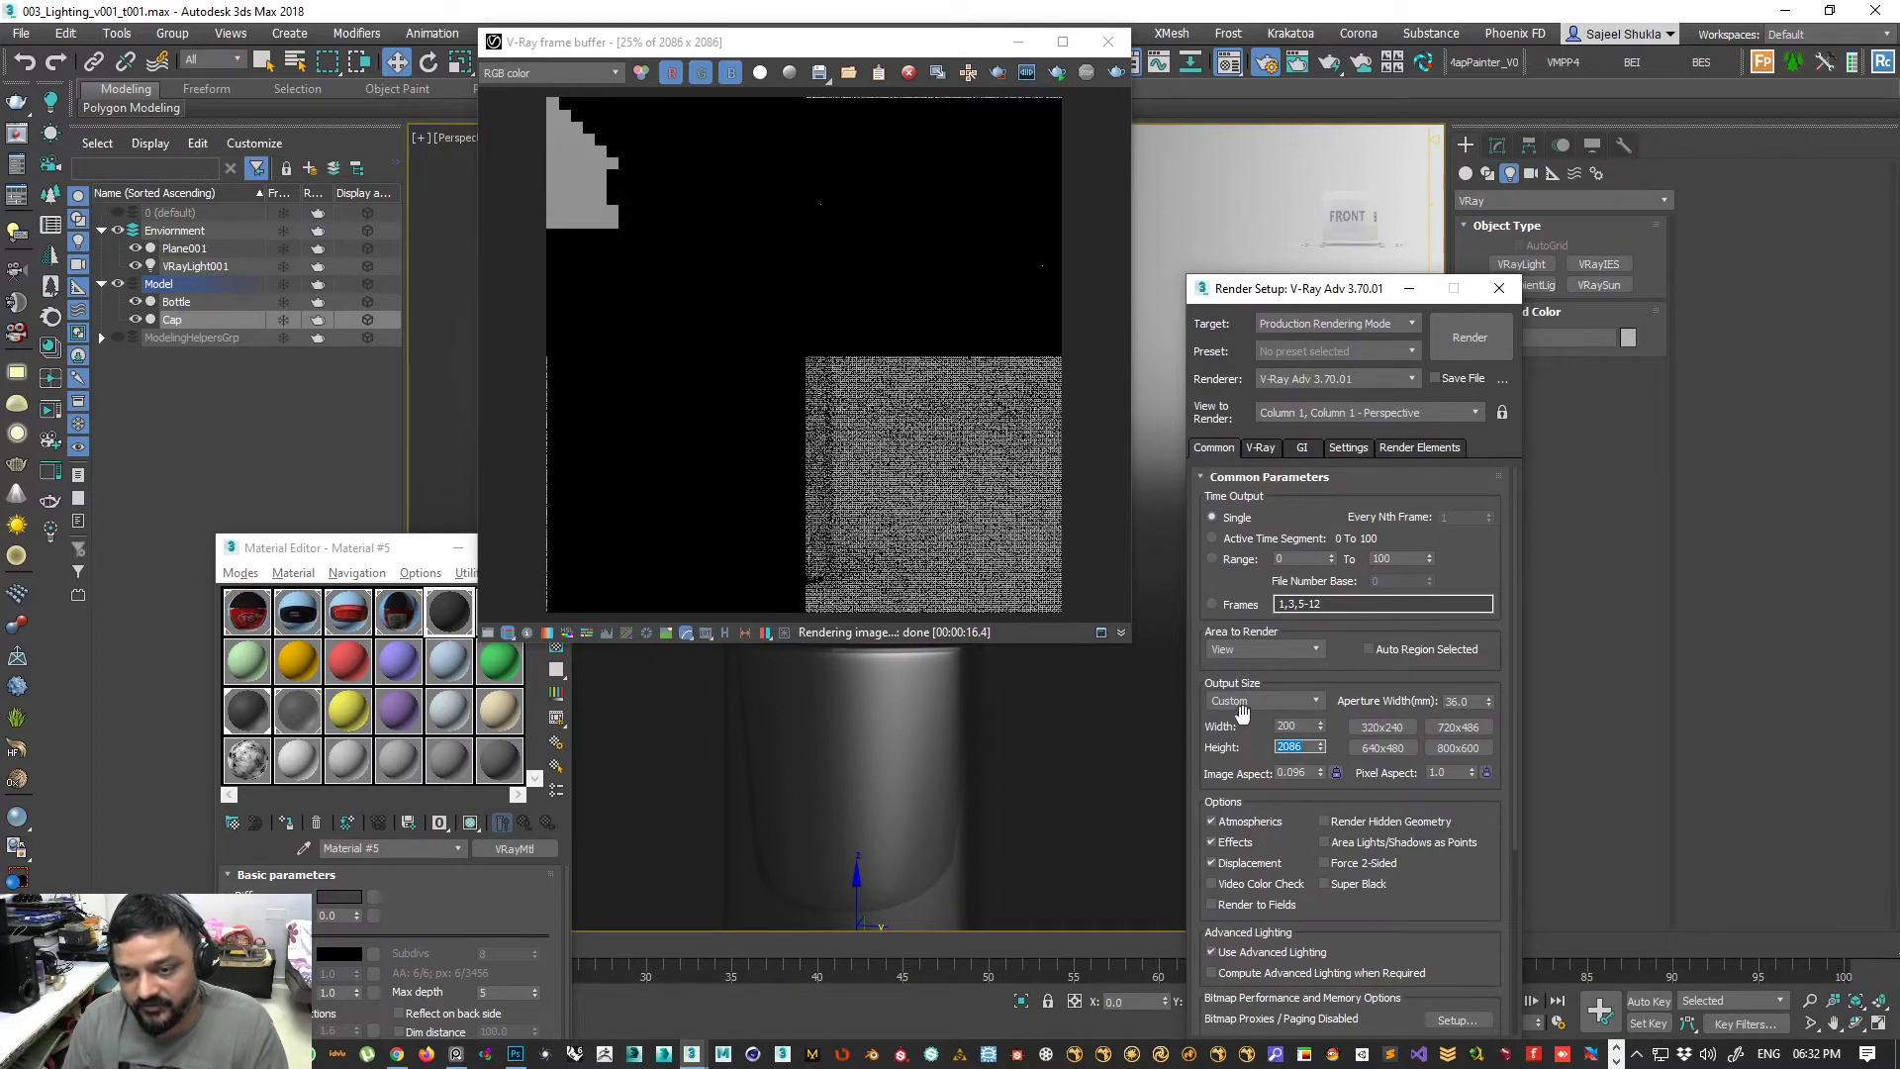
key("shift+Tab")
type("1500")
key("Tab")
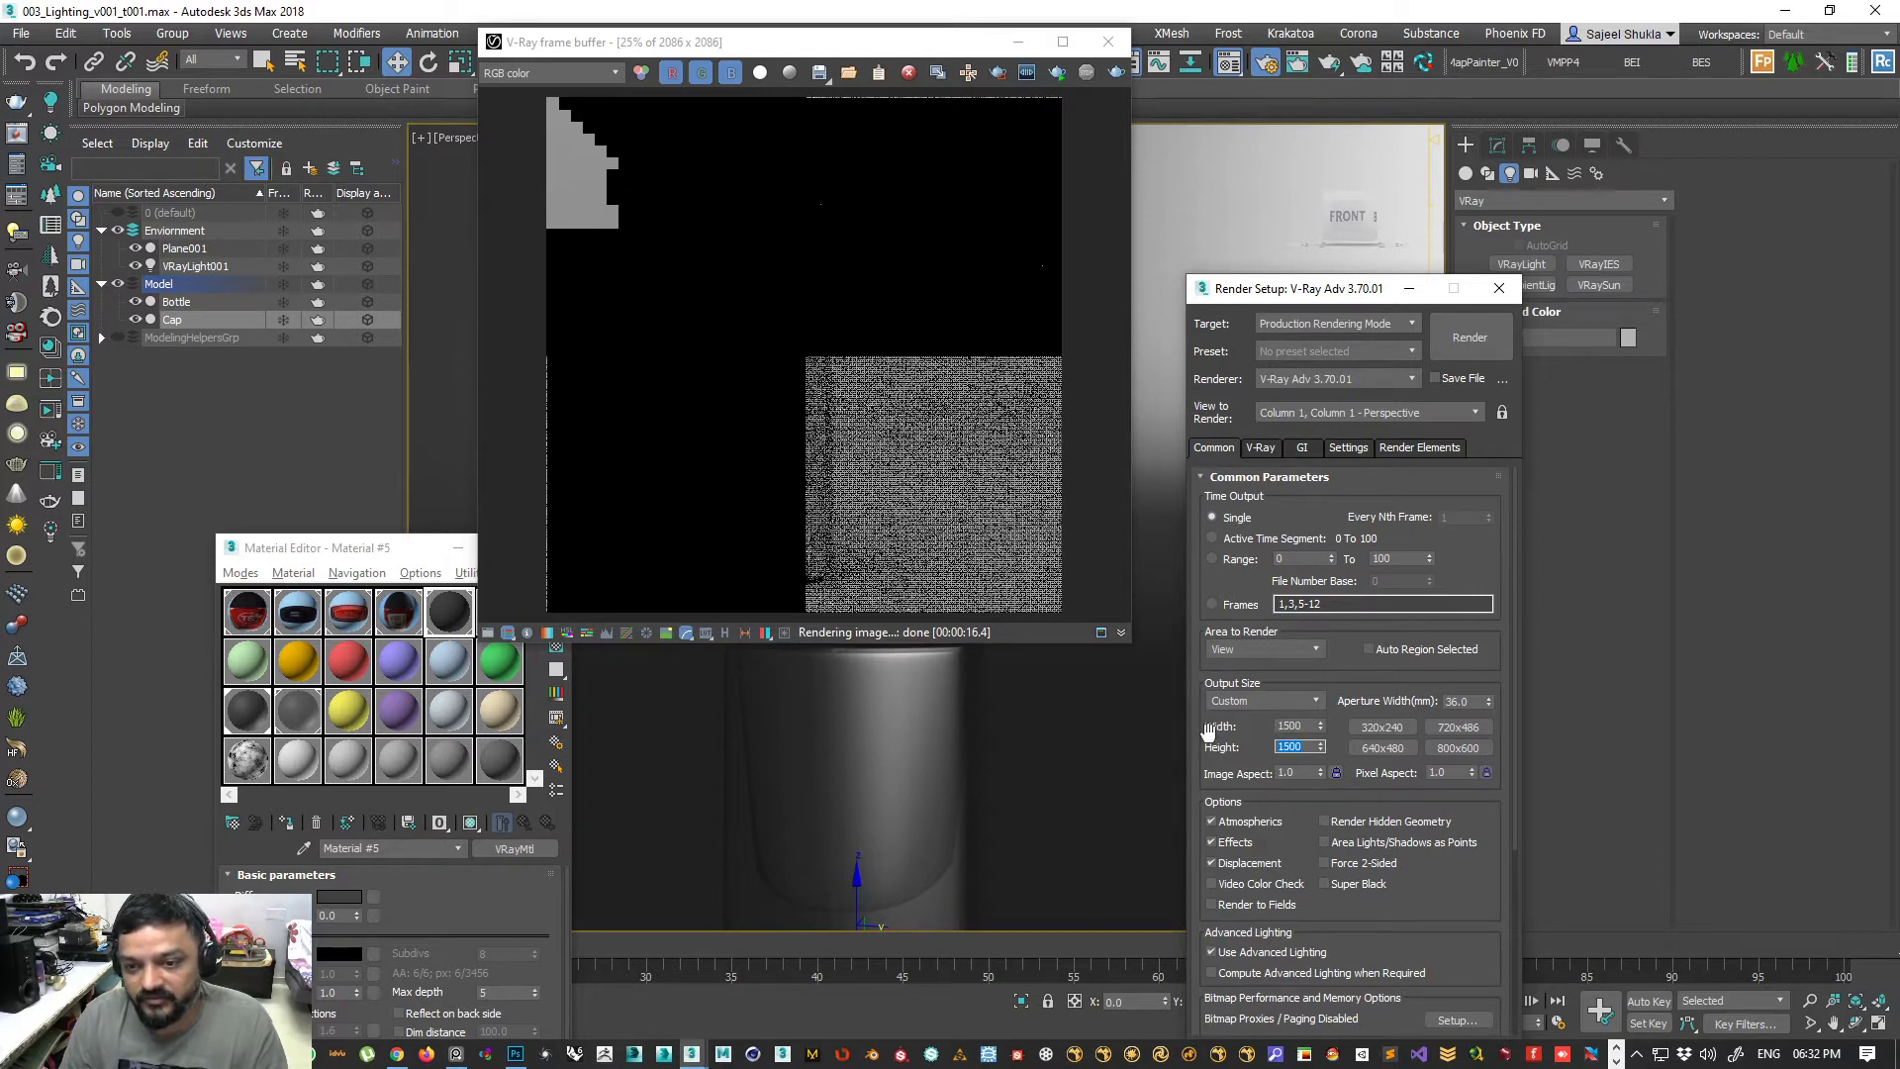
- Try the HDTV, PAL D-1 and 35mm 1.37:1 Academy output size presets, and return the output size to Custom
left_click(1291, 704)
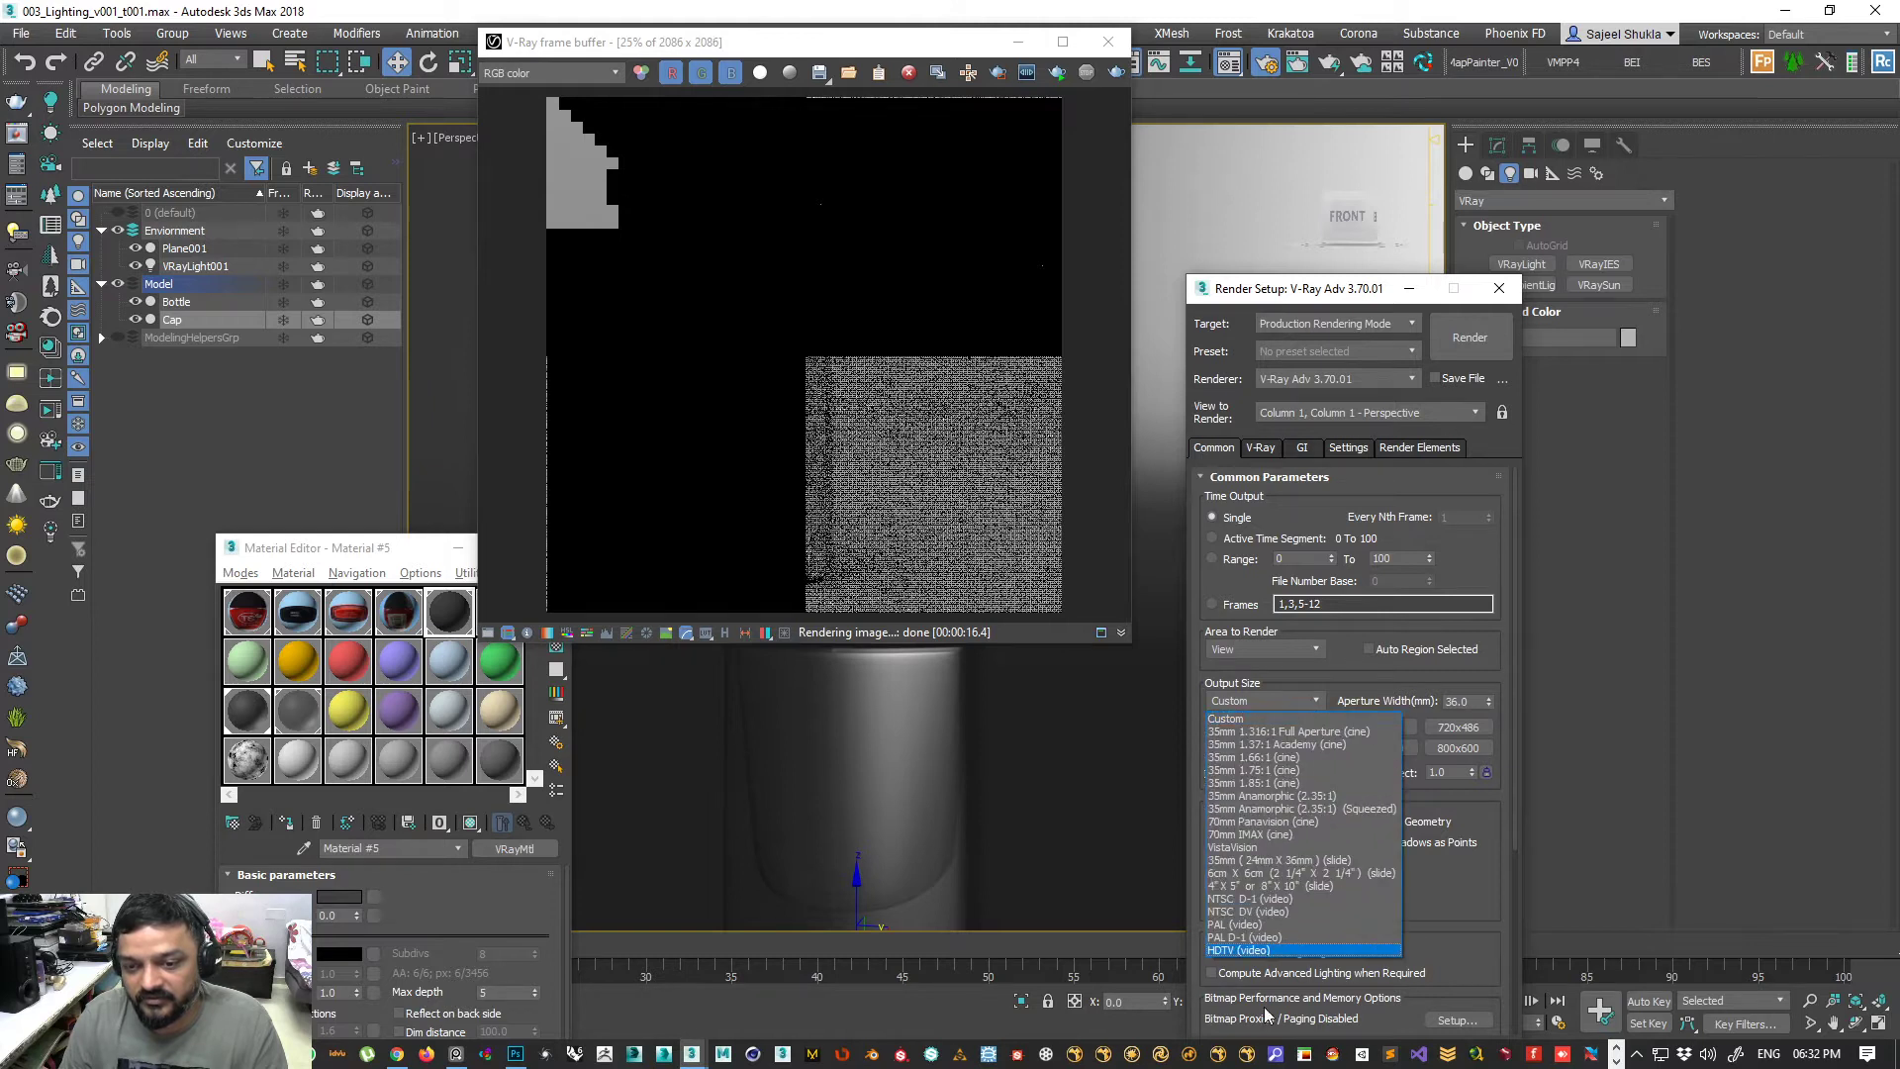
left_click(1254, 950)
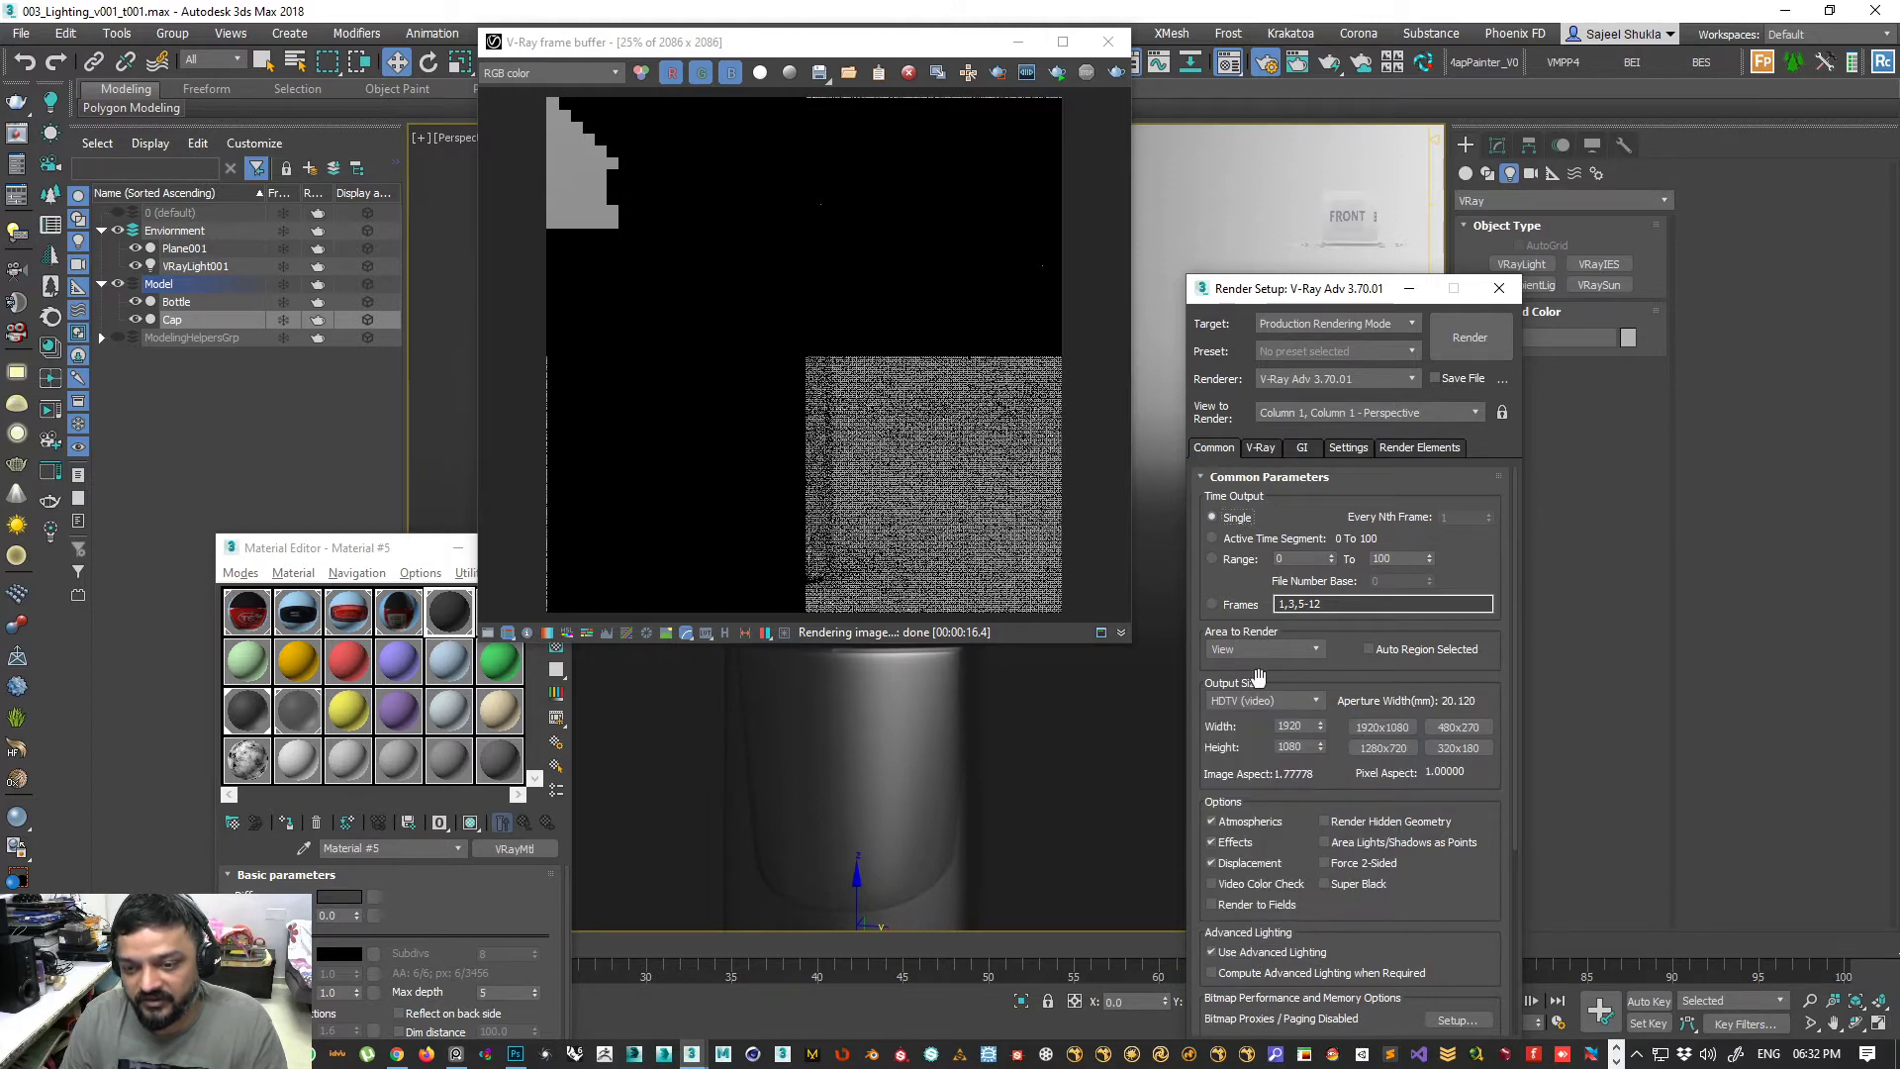
left_click(1265, 704)
left_click(1255, 938)
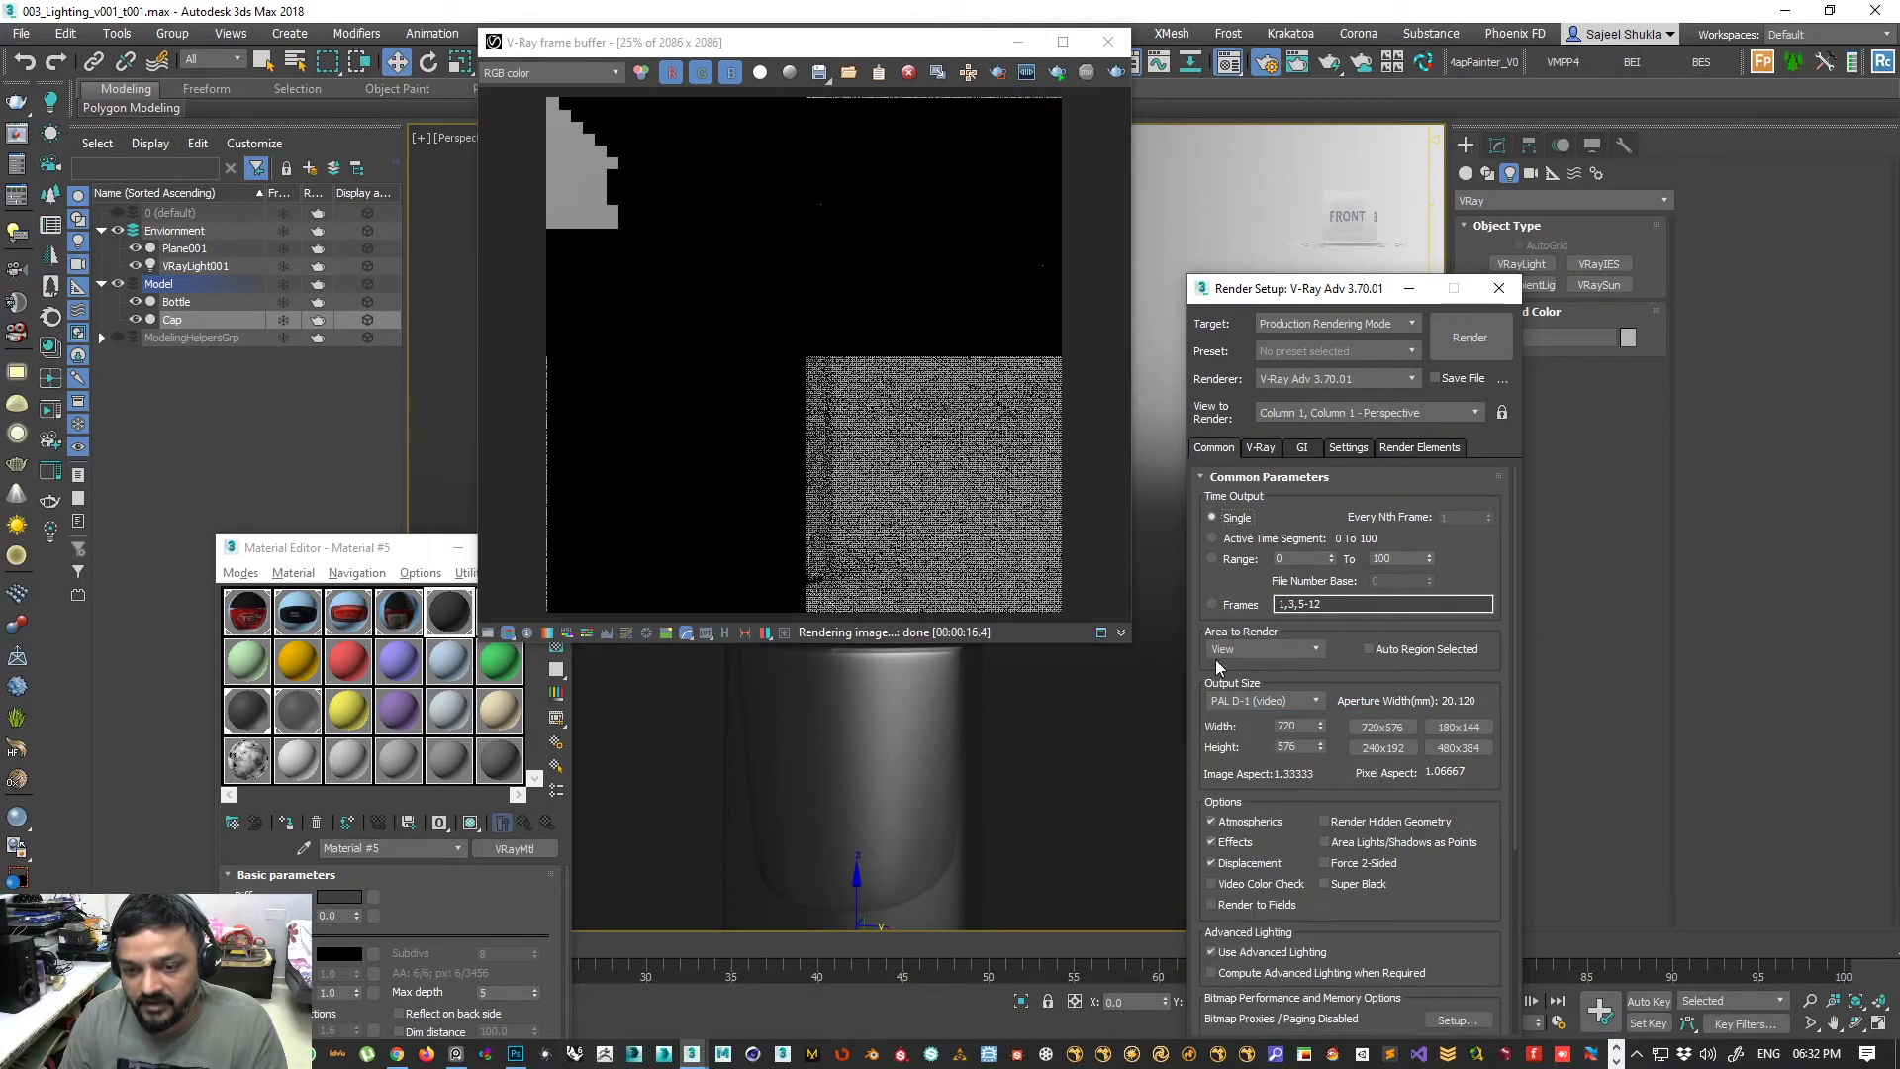
left_click(1232, 701)
left_click(1247, 746)
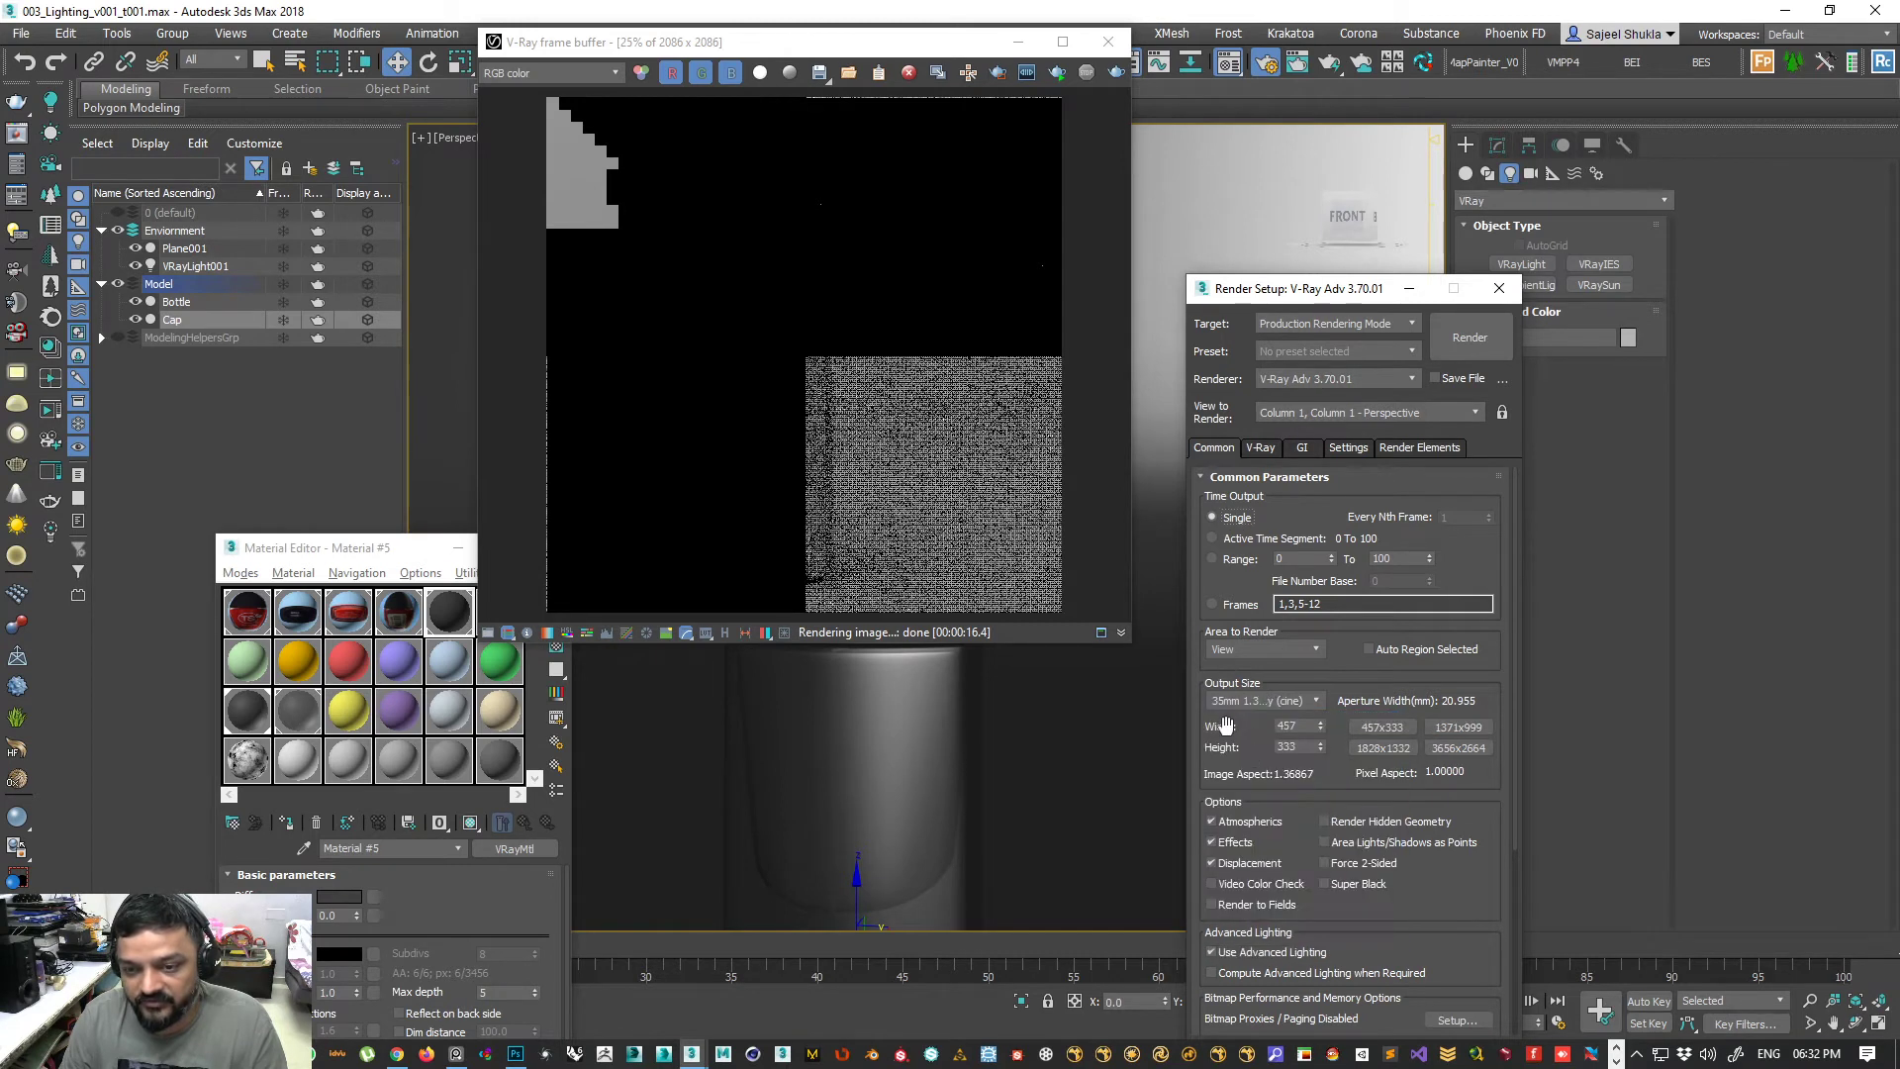
left_click(1308, 701)
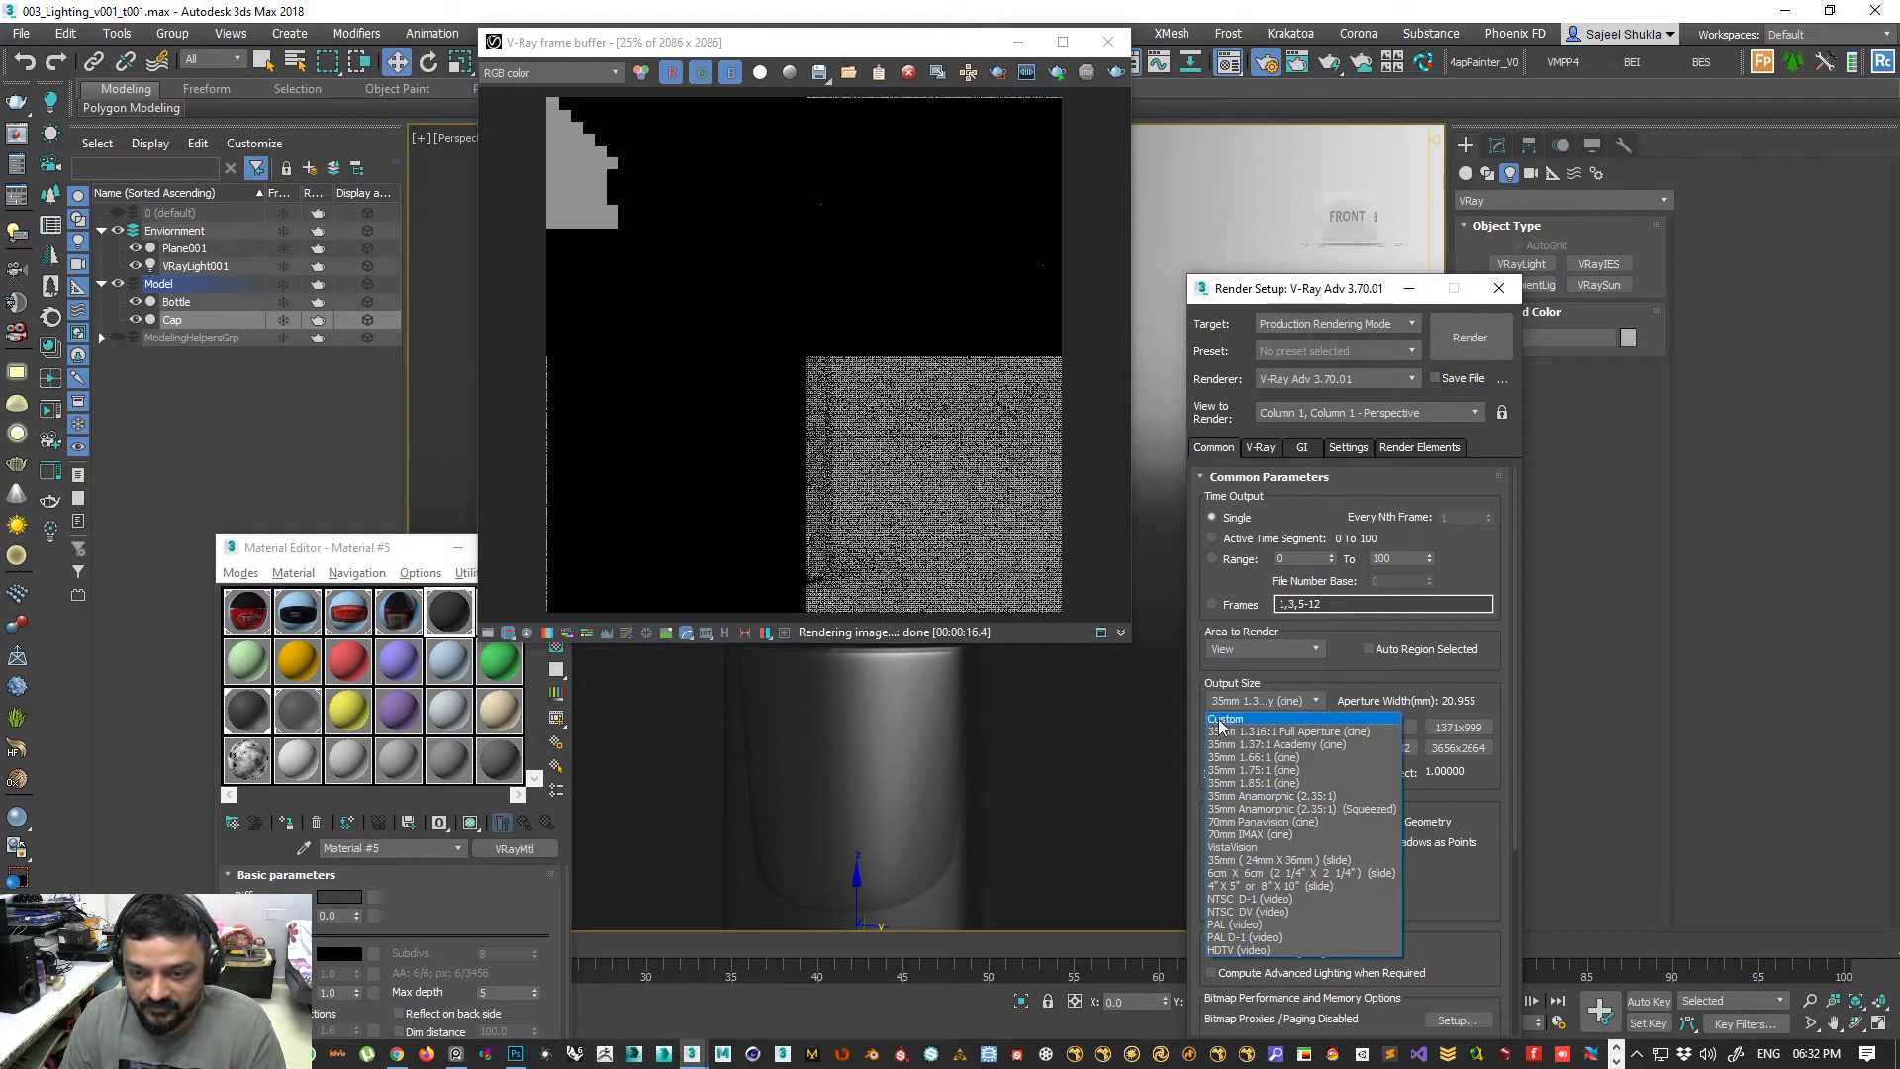
left_click(1225, 720)
- Lock the image aspect ratio and set the output width to 4000
double_click(1307, 729)
double_click(1304, 747)
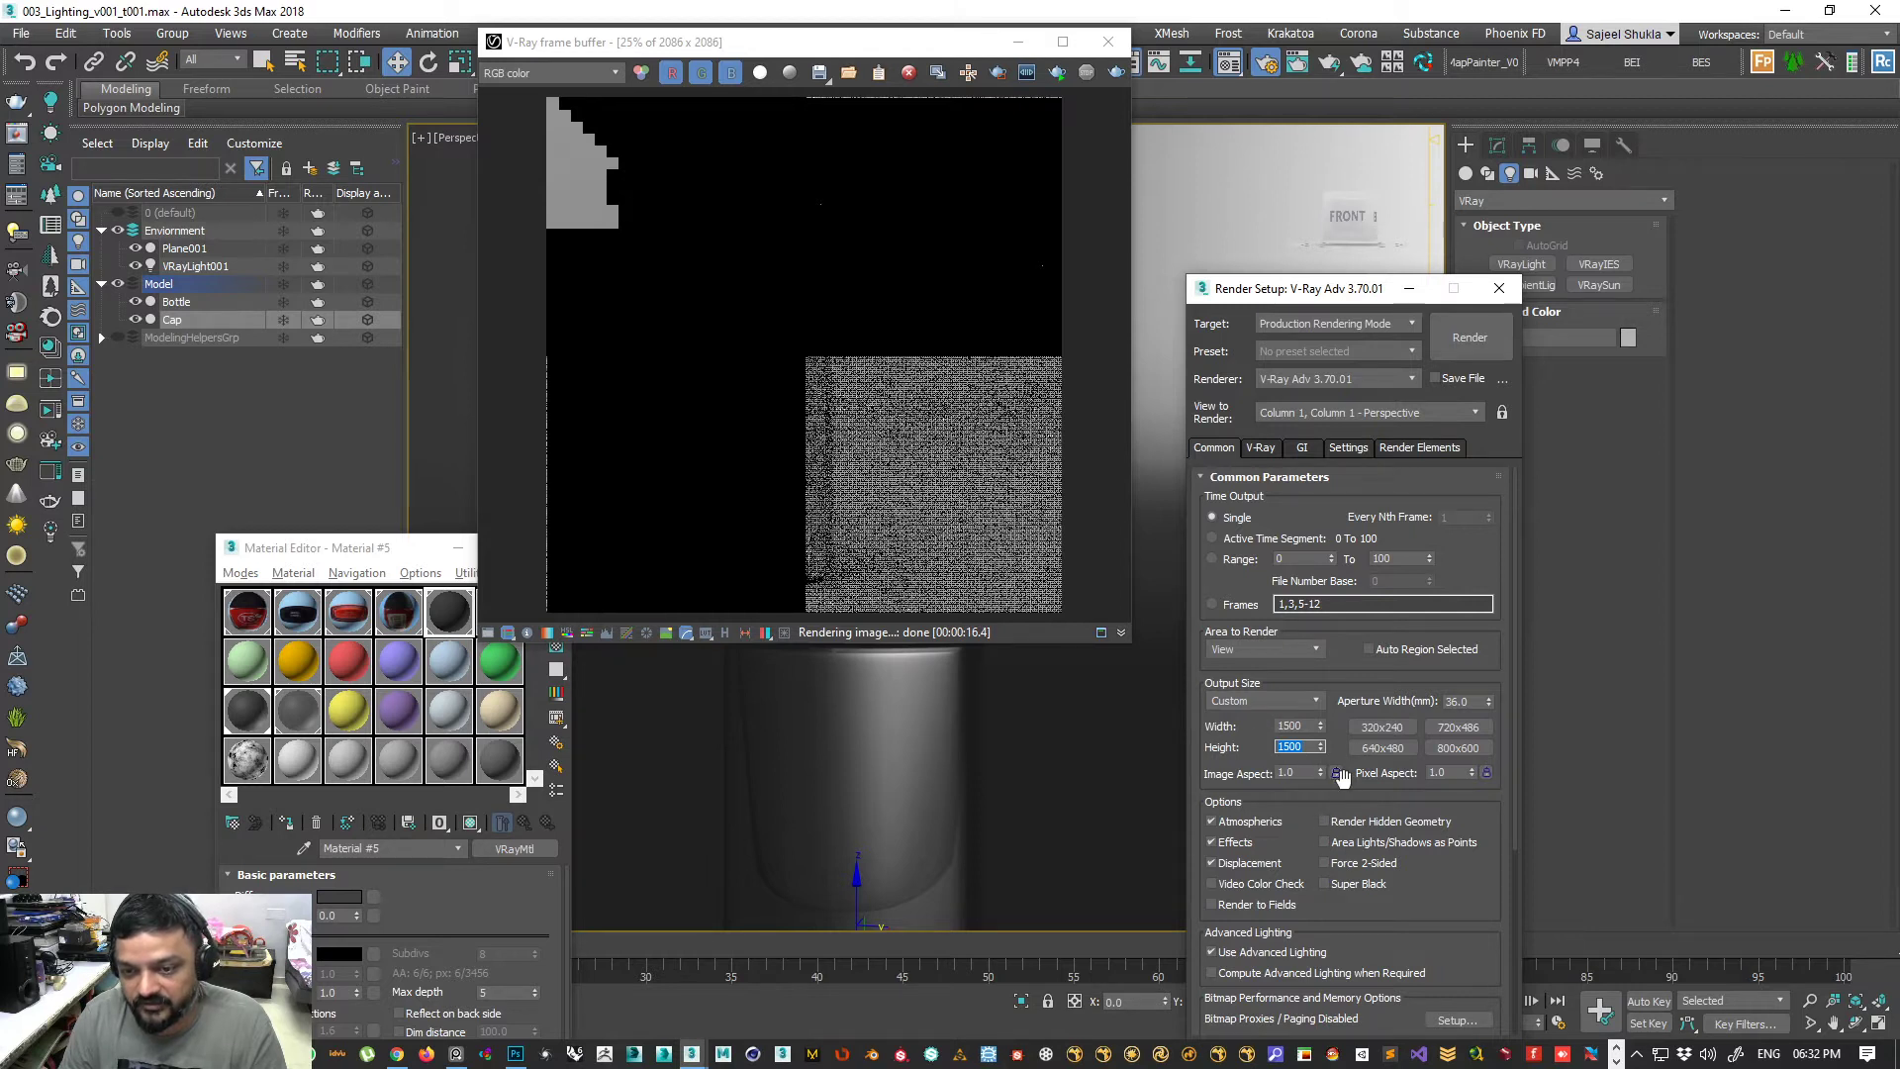
left_click(1336, 773)
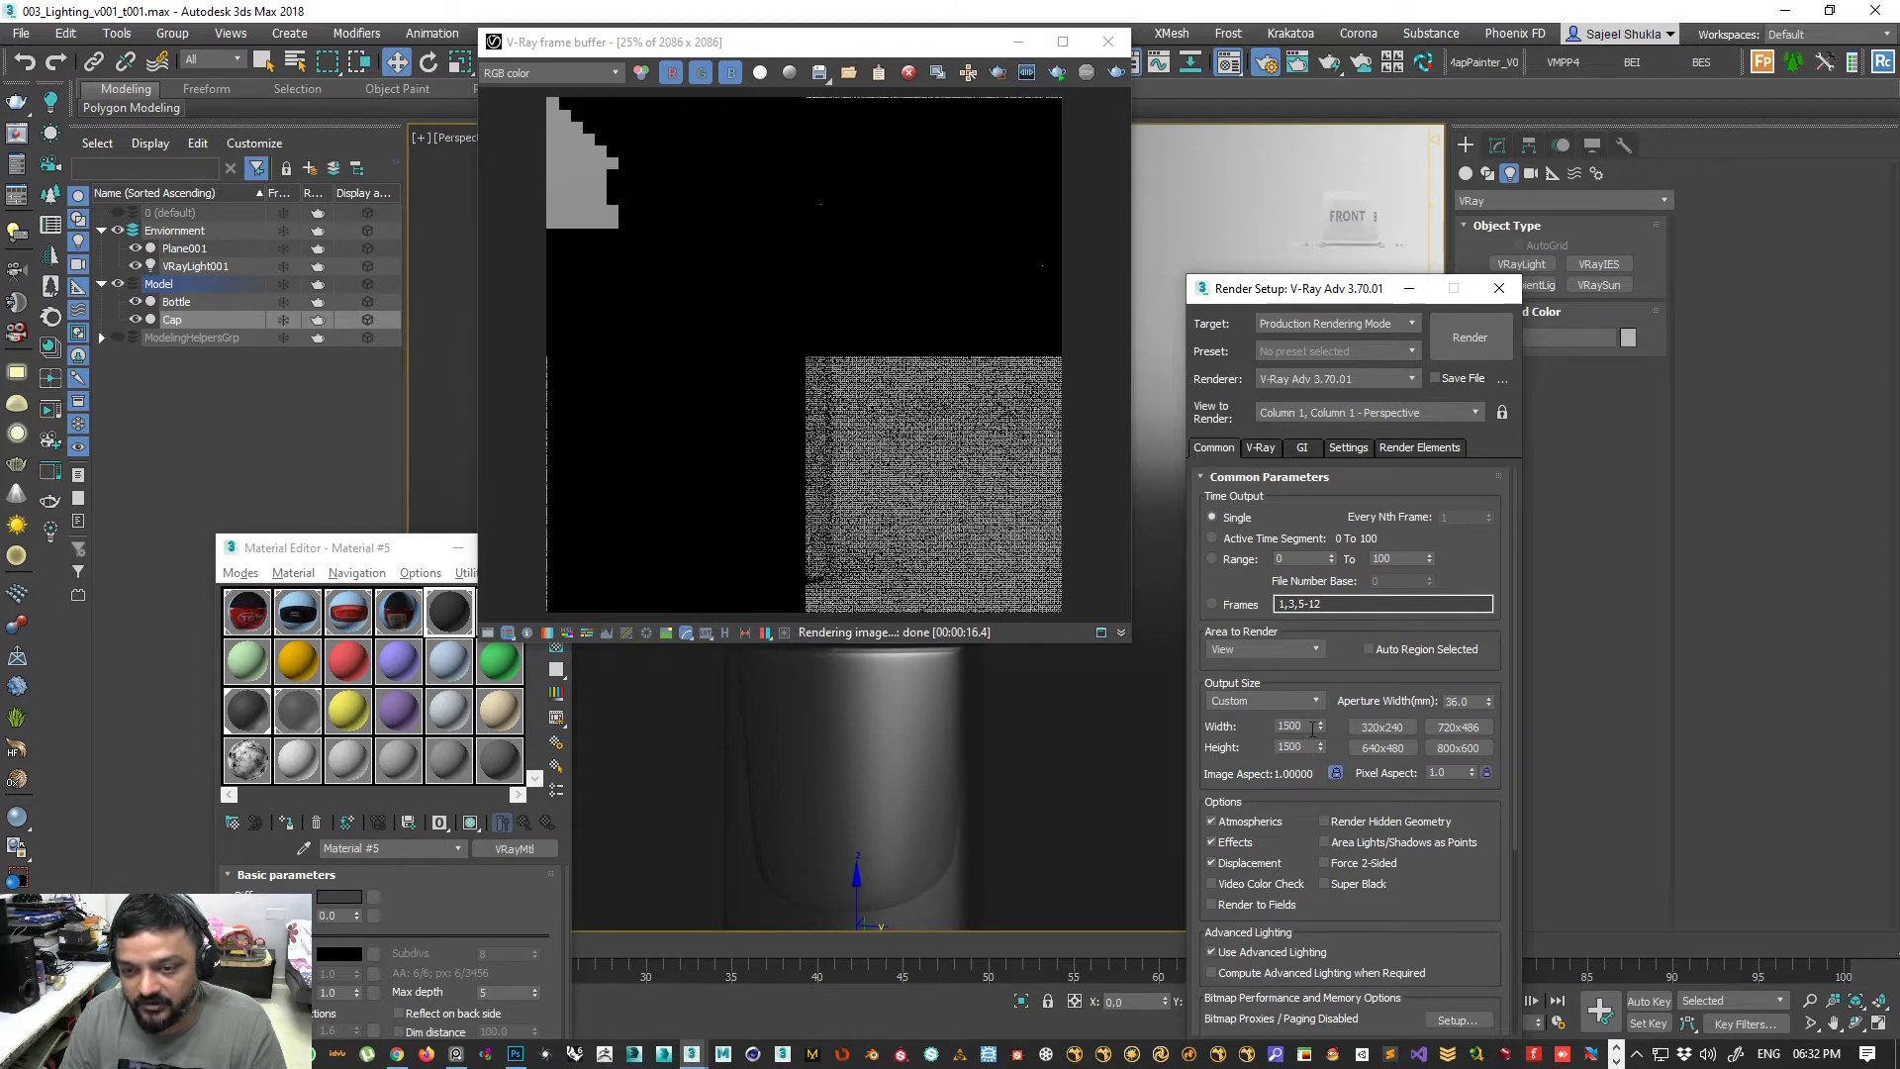
type("4000")
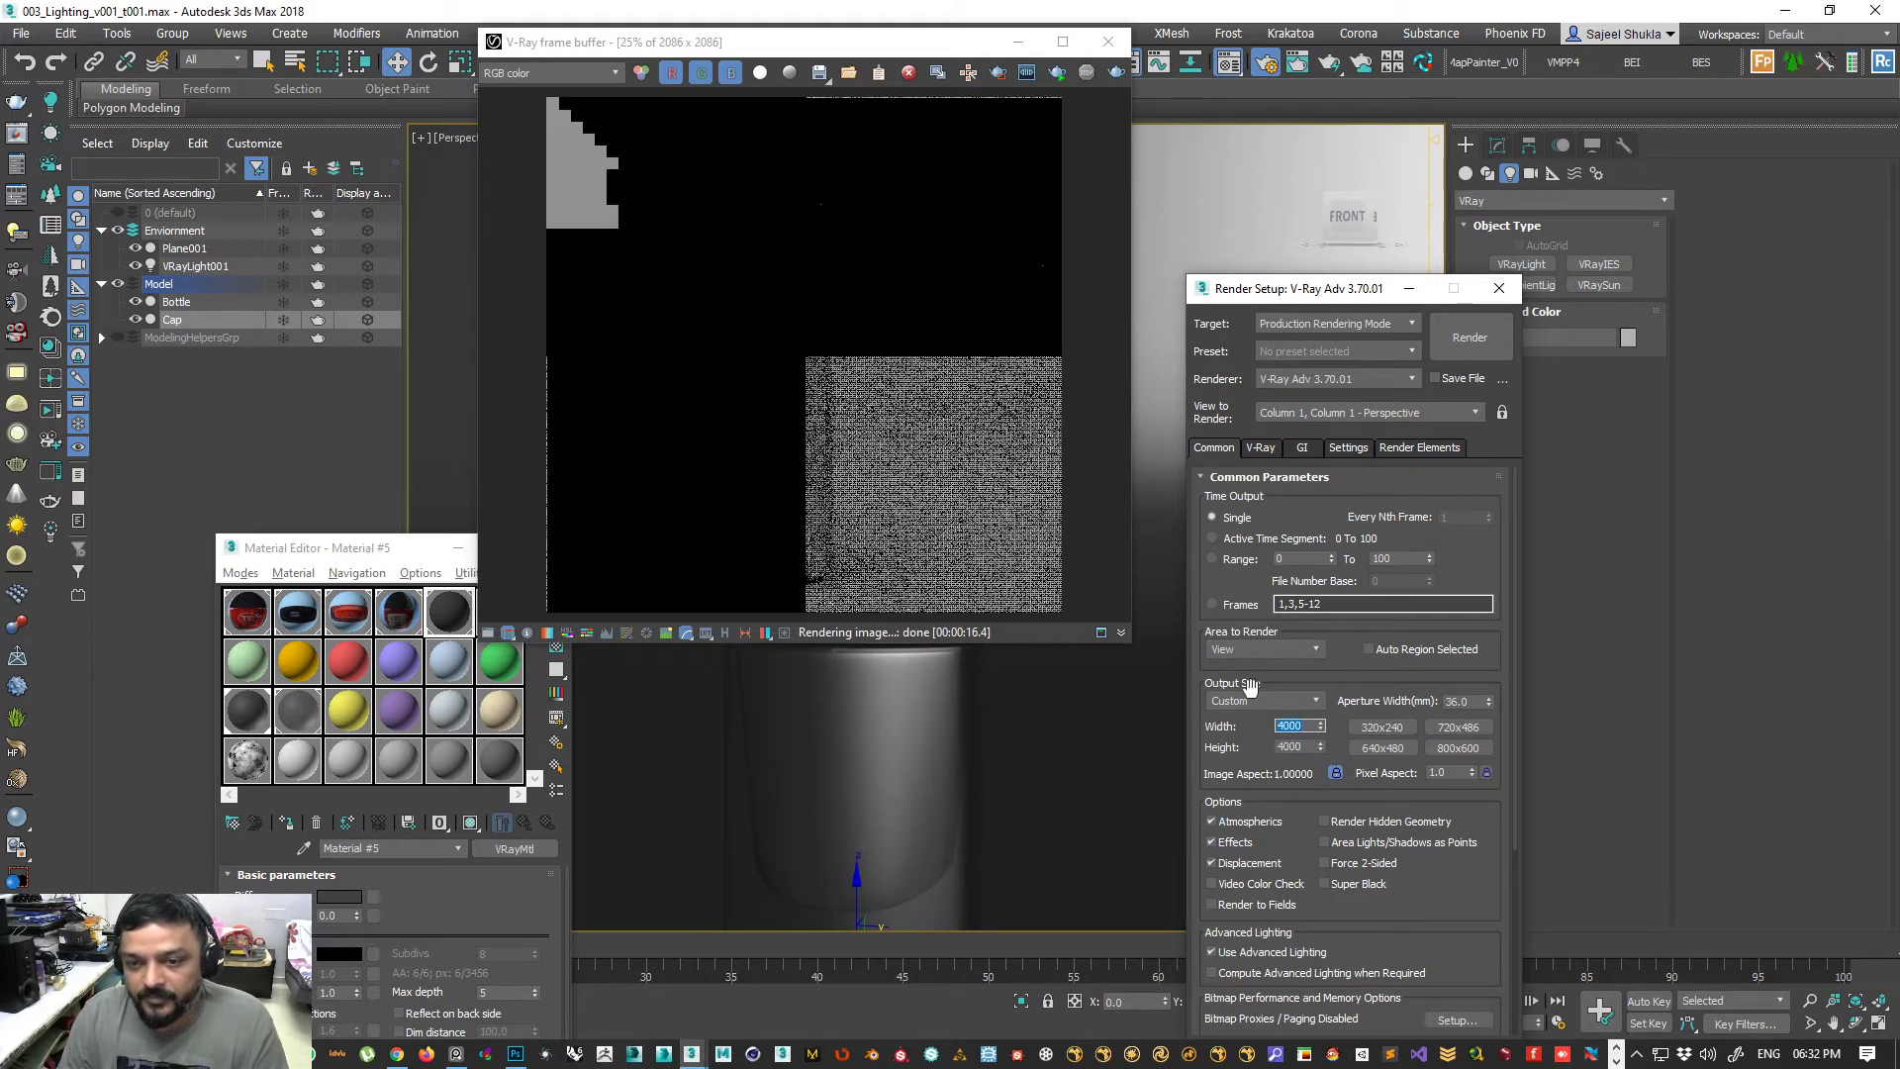
scroll(1220, 605, "down", 1)
left_click_drag(1220, 606, 1225, 677)
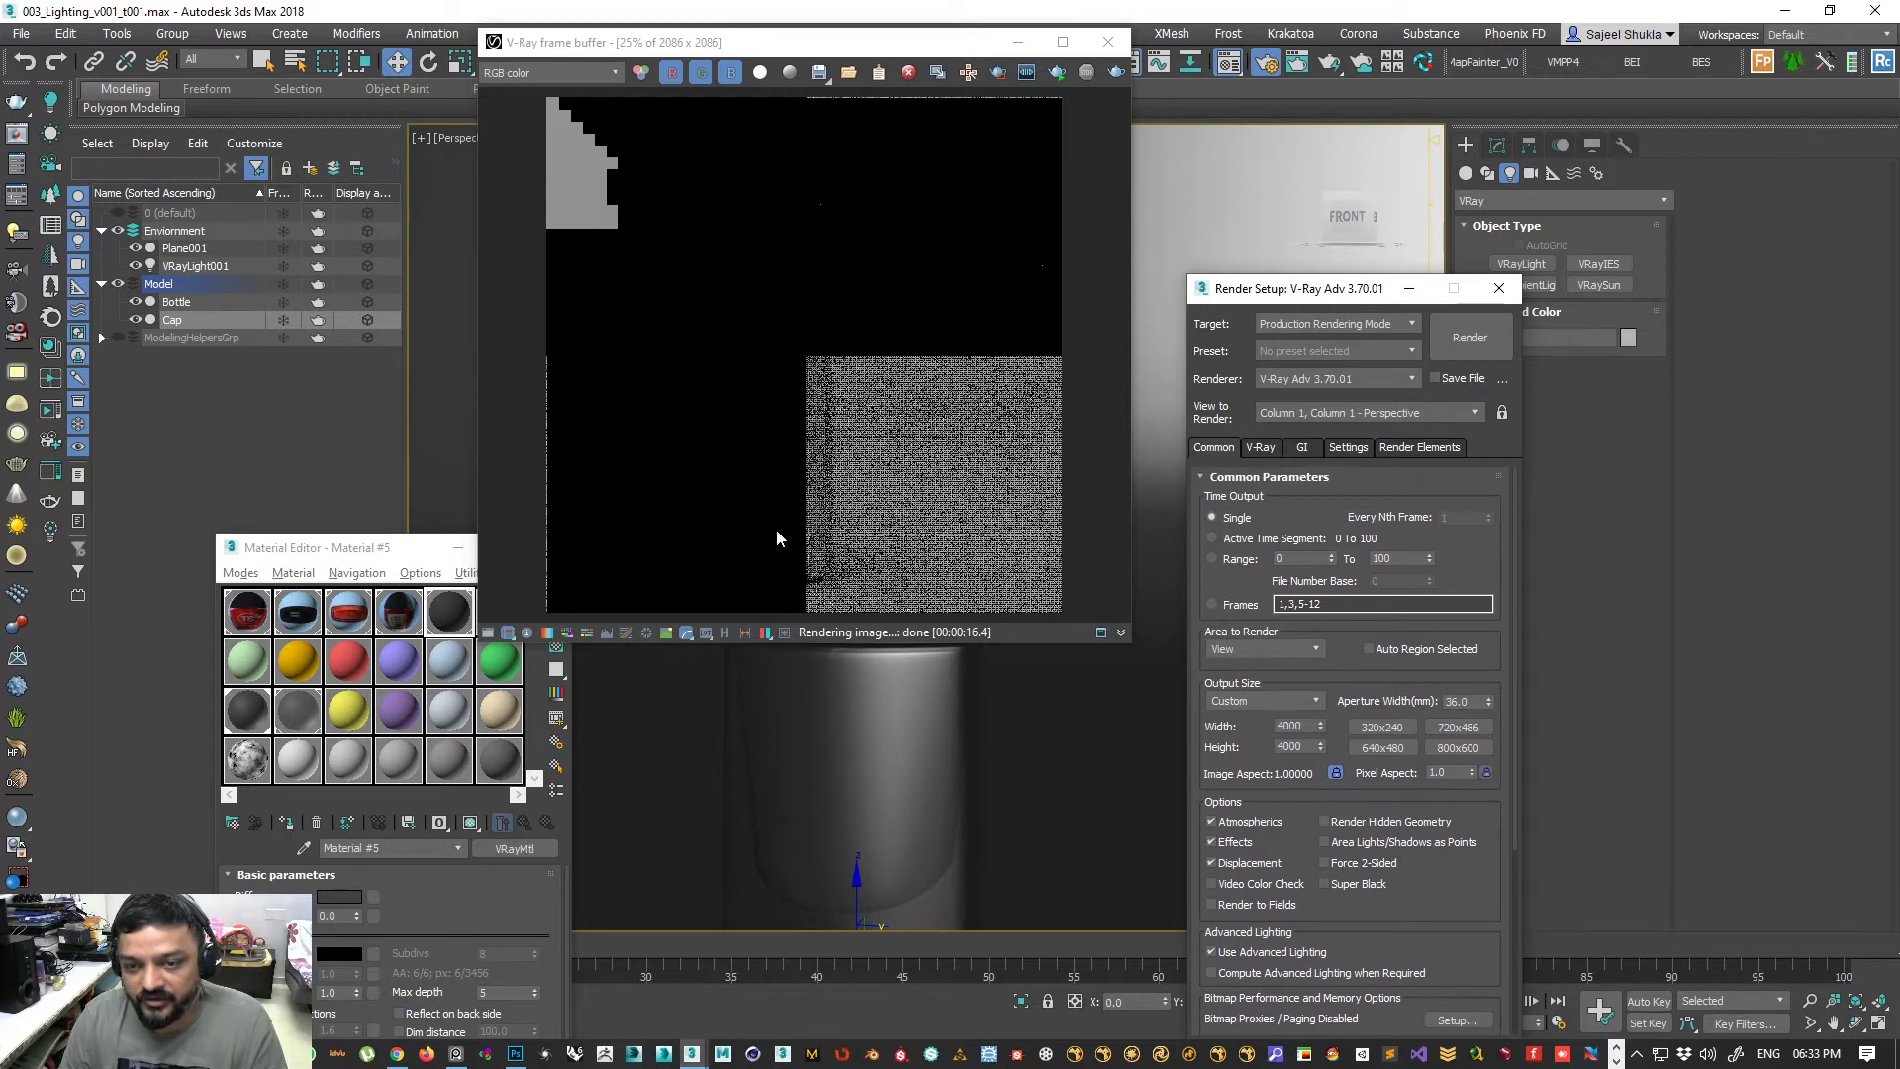
- Set the area to render to Selected and move the render setup and frame buffer windows clear of the perspective view
left_click(1298, 652)
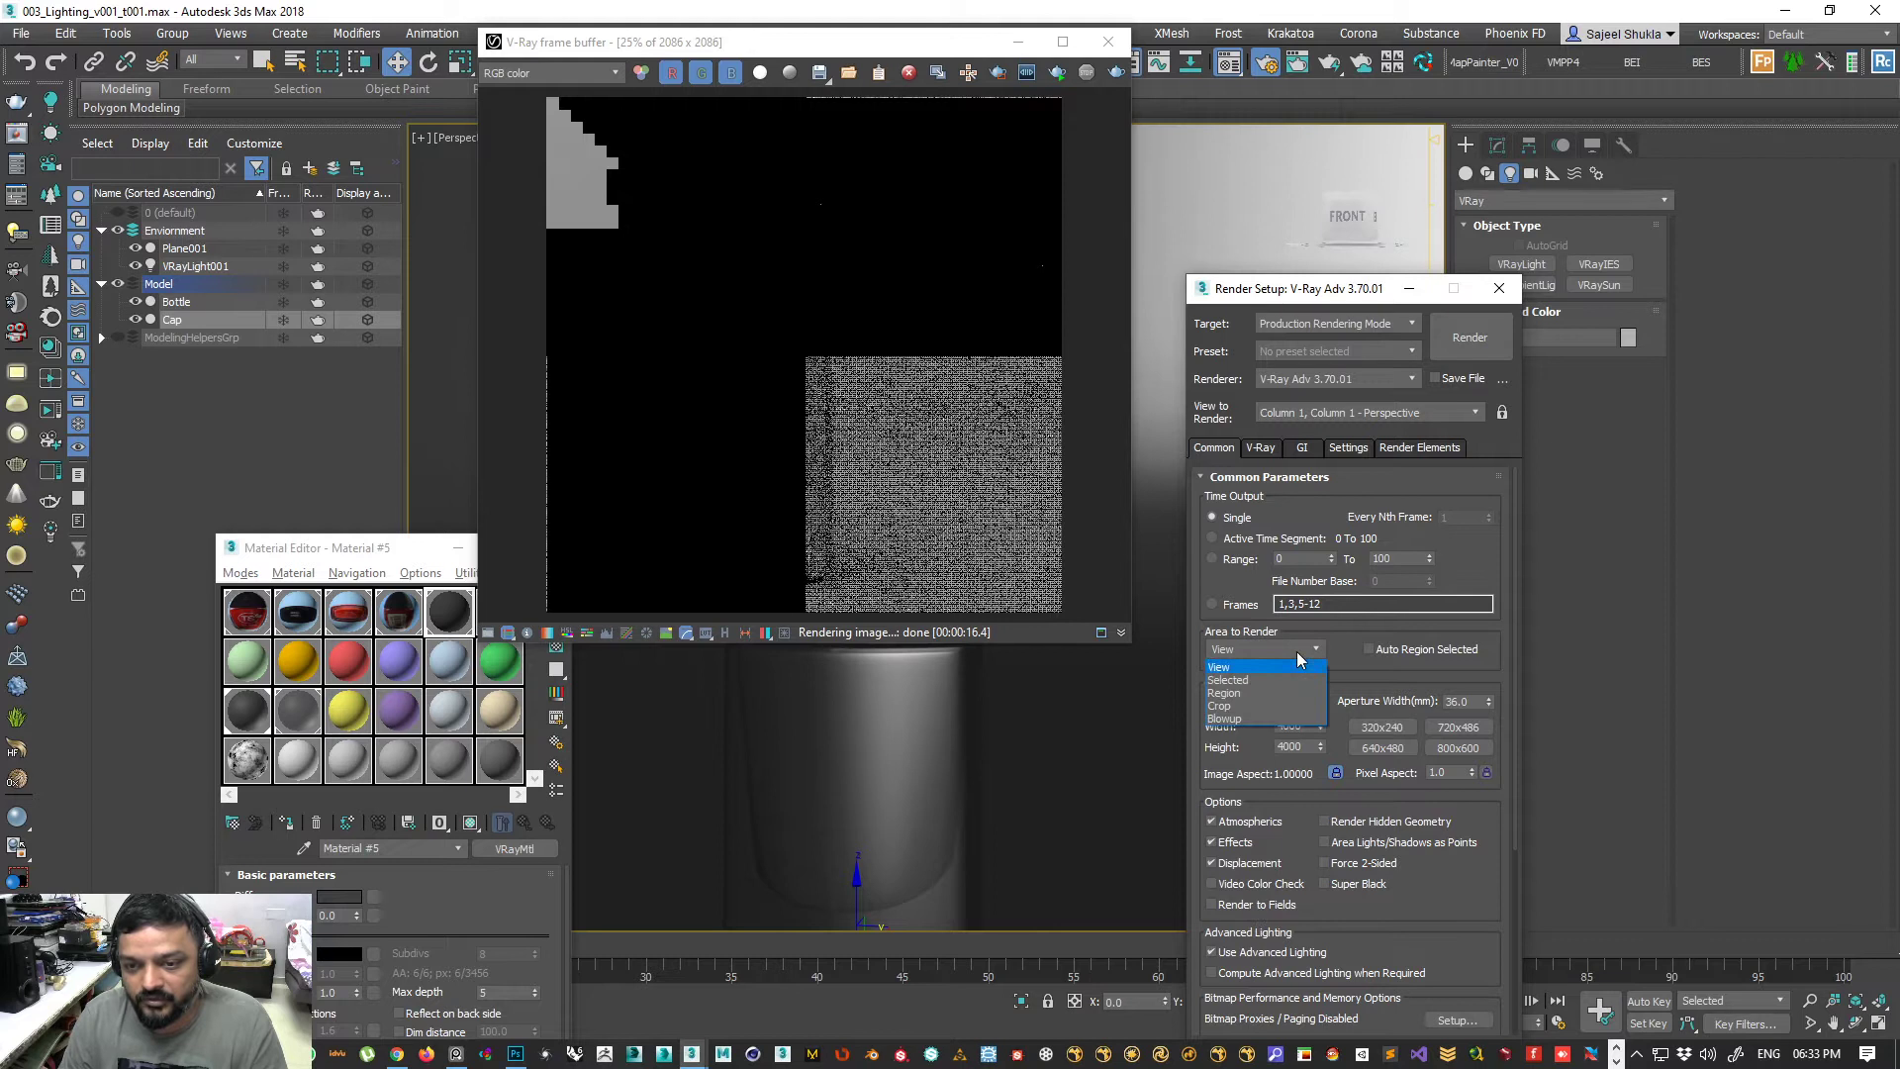
left_click(1270, 680)
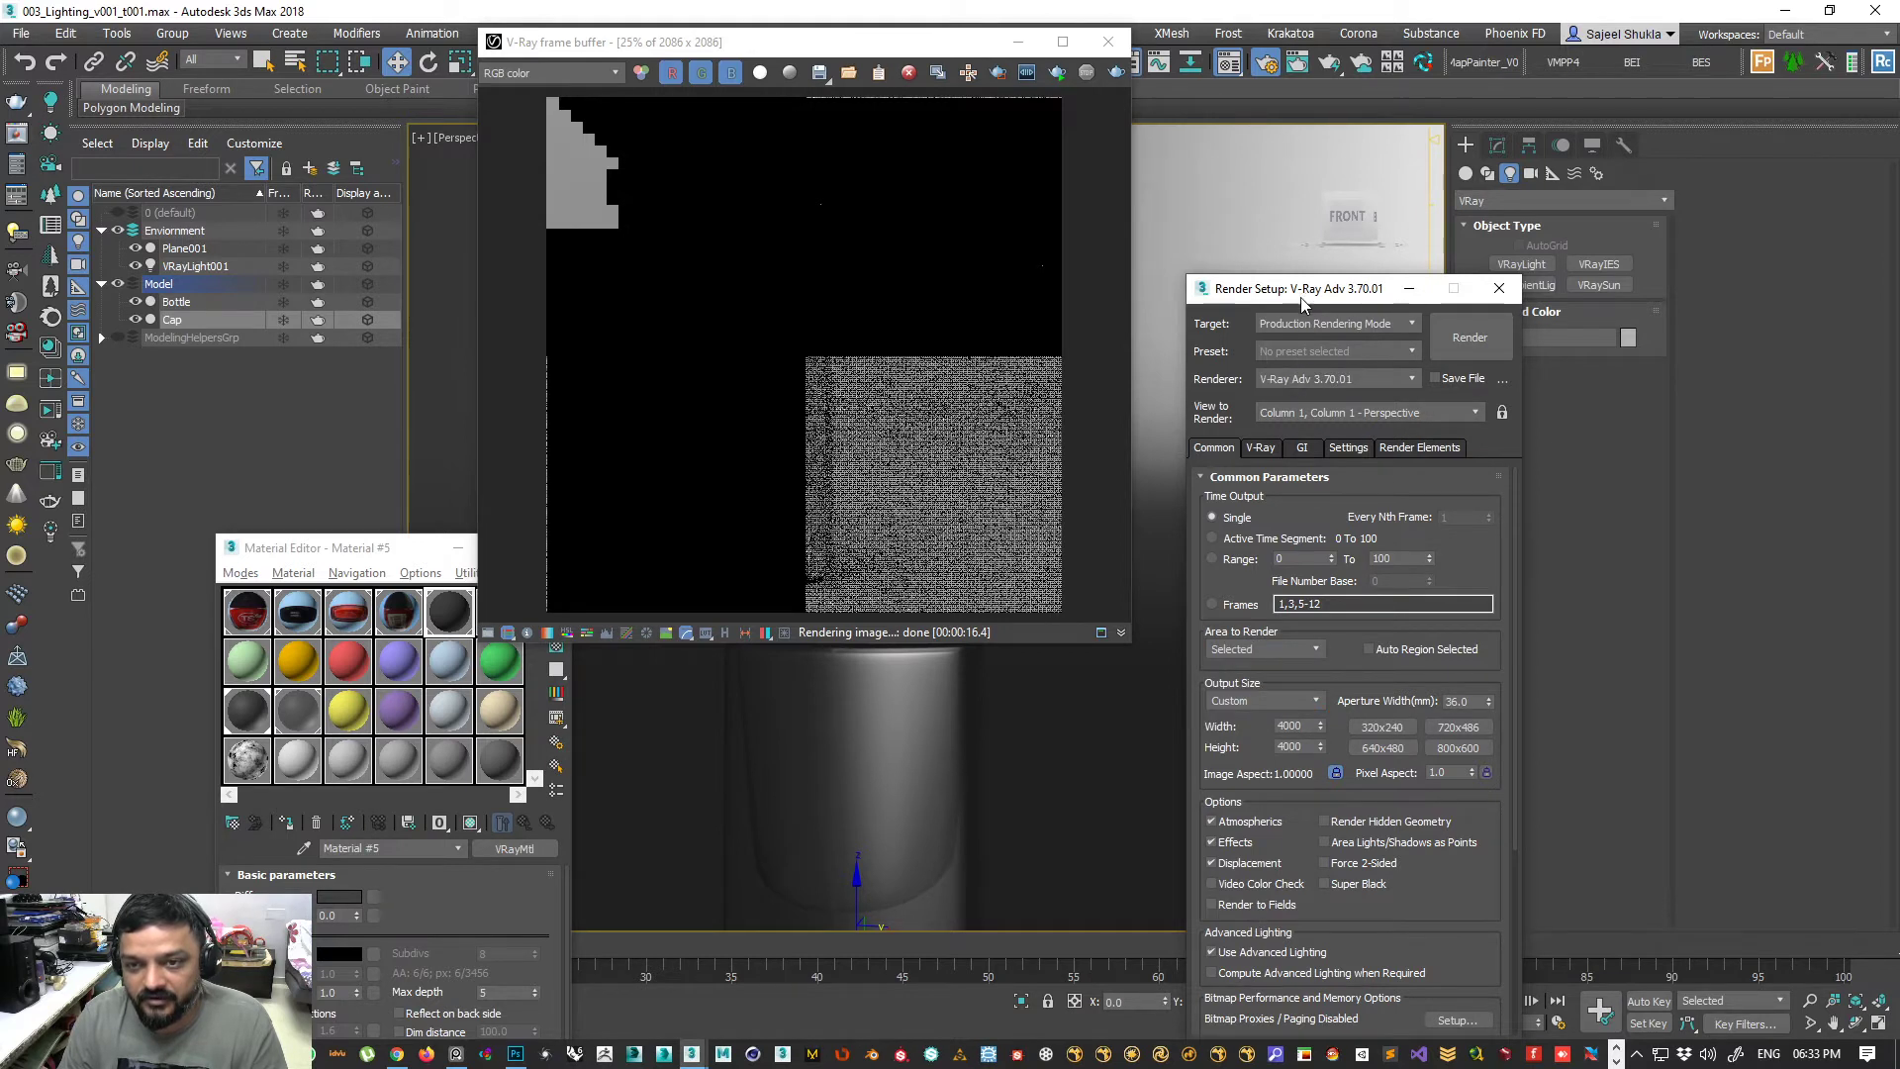
left_click_drag(1307, 289, 1603, 241)
left_click_drag(798, 32, 768, 58)
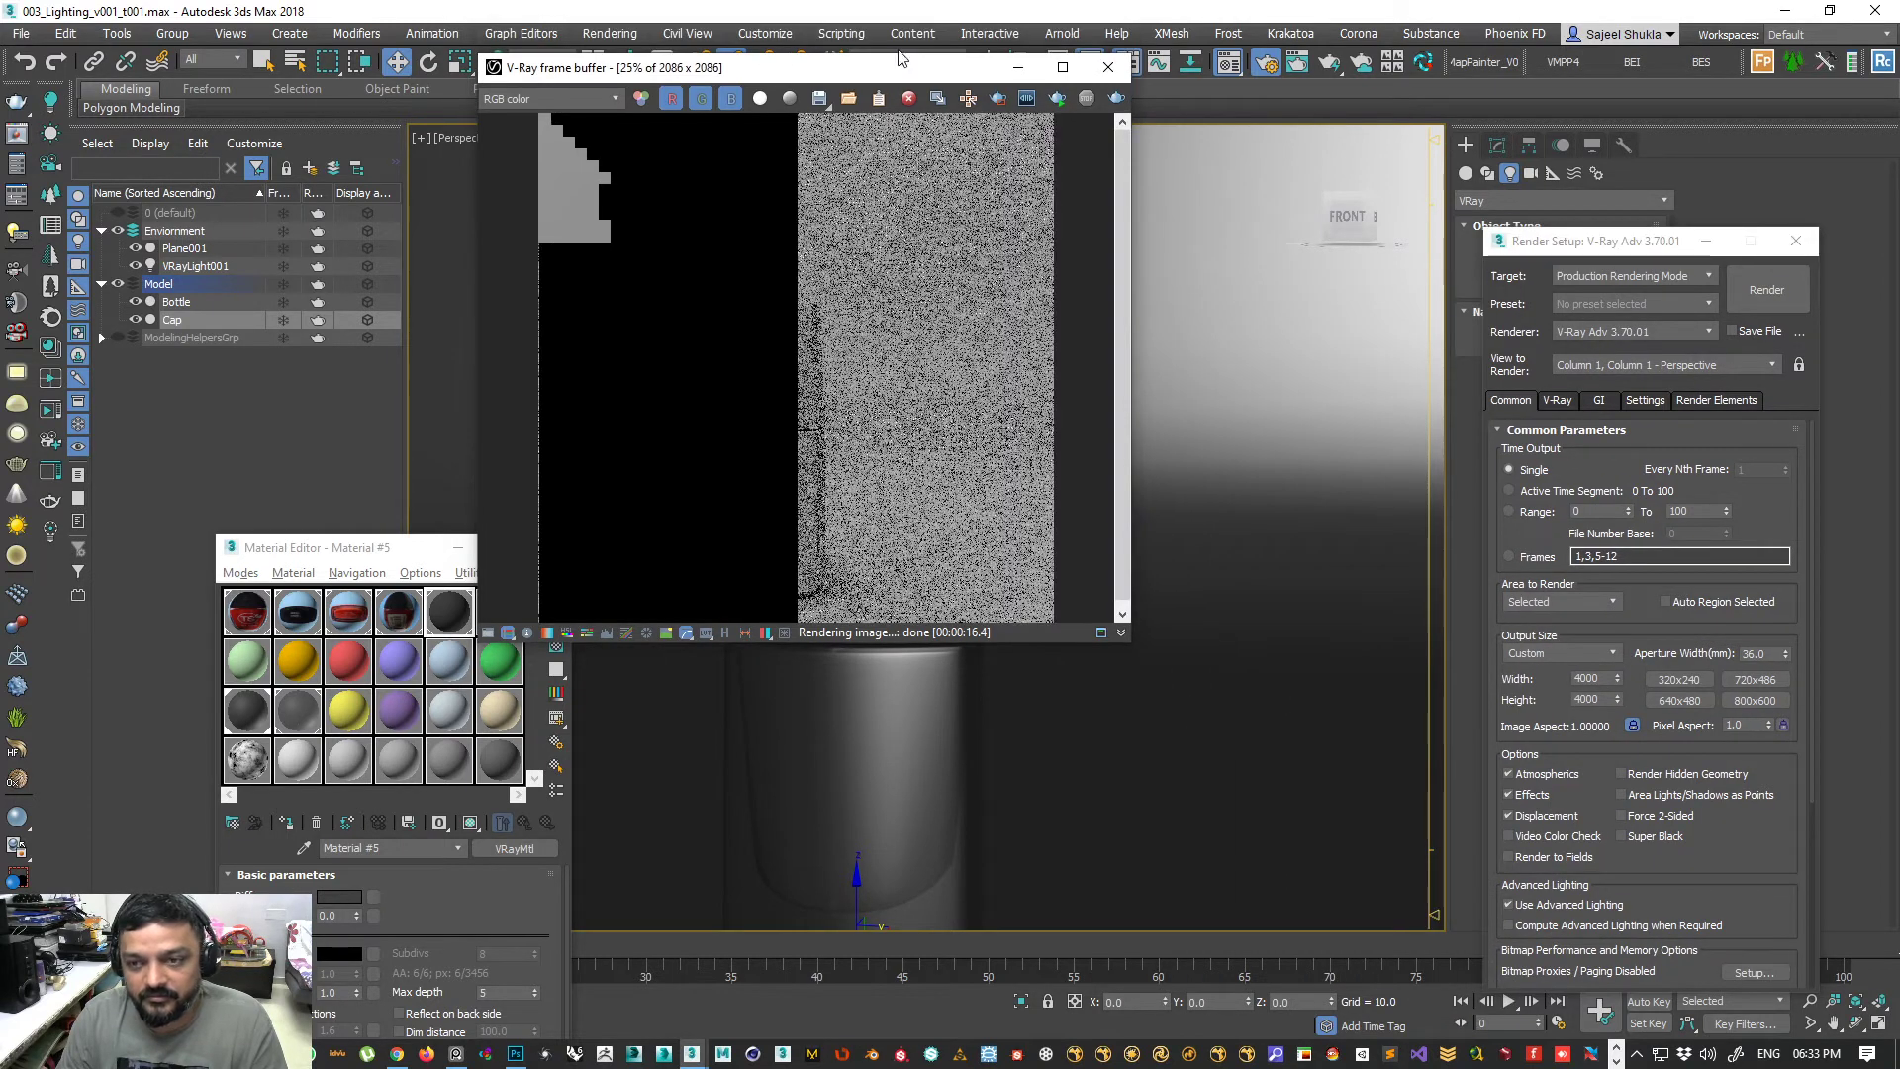
left_click_drag(901, 74, 279, 171)
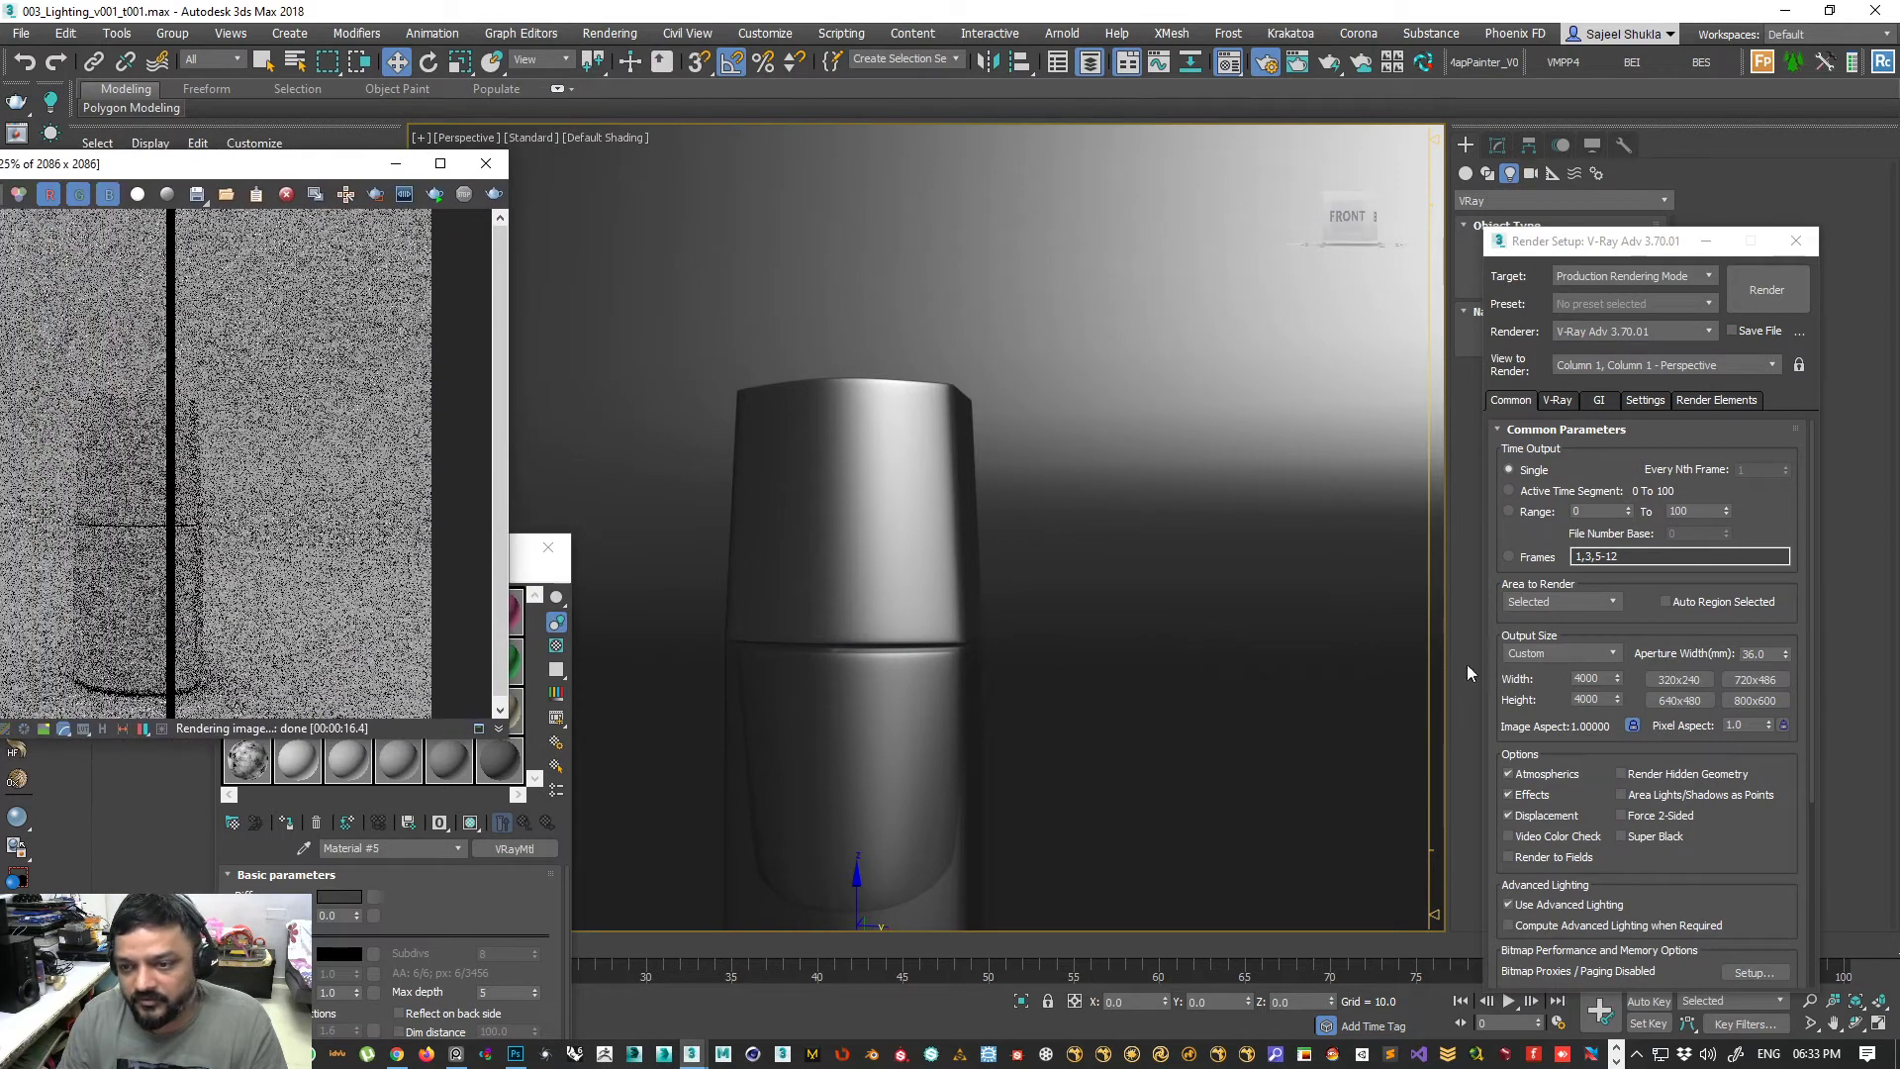
- Set the area to render to Region and shrink the region frame to a wide strip over the upper part of the cap
left_click(1525, 606)
left_click(1525, 606)
left_click(1525, 606)
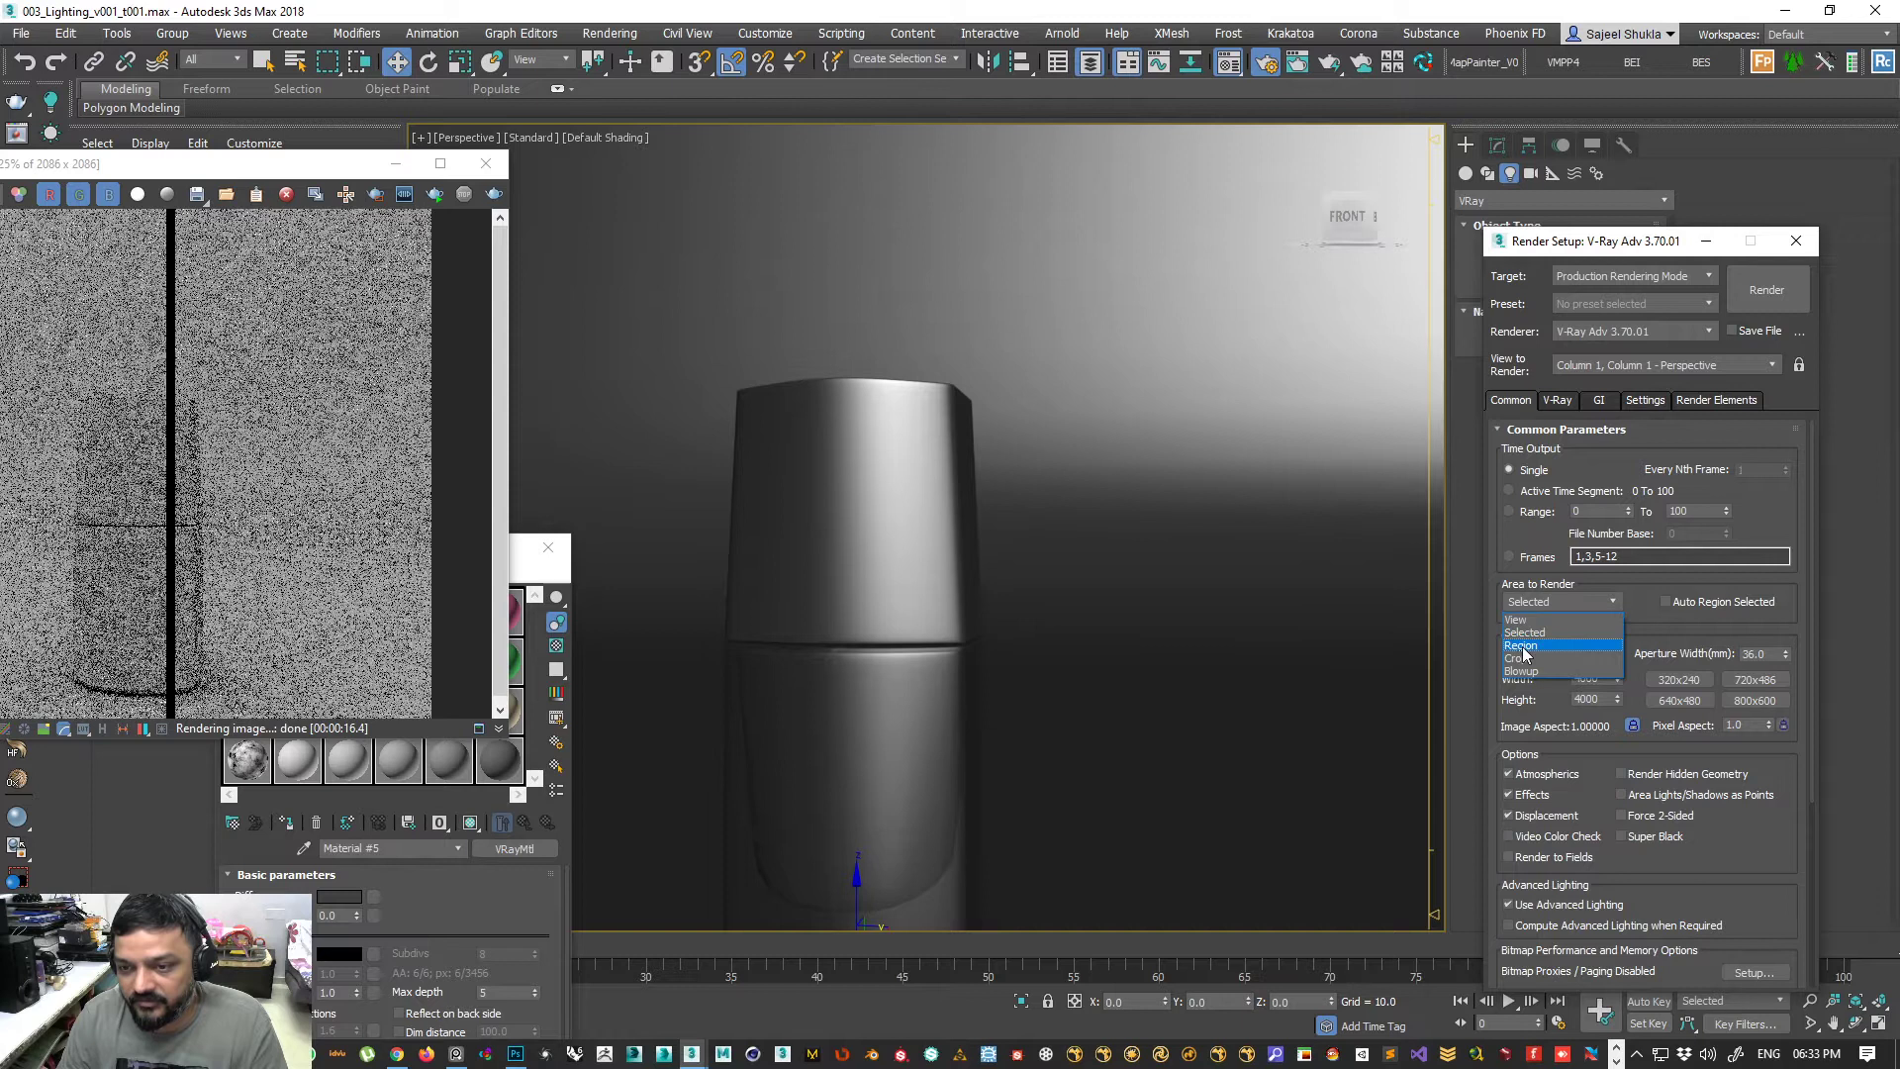
left_click(1524, 646)
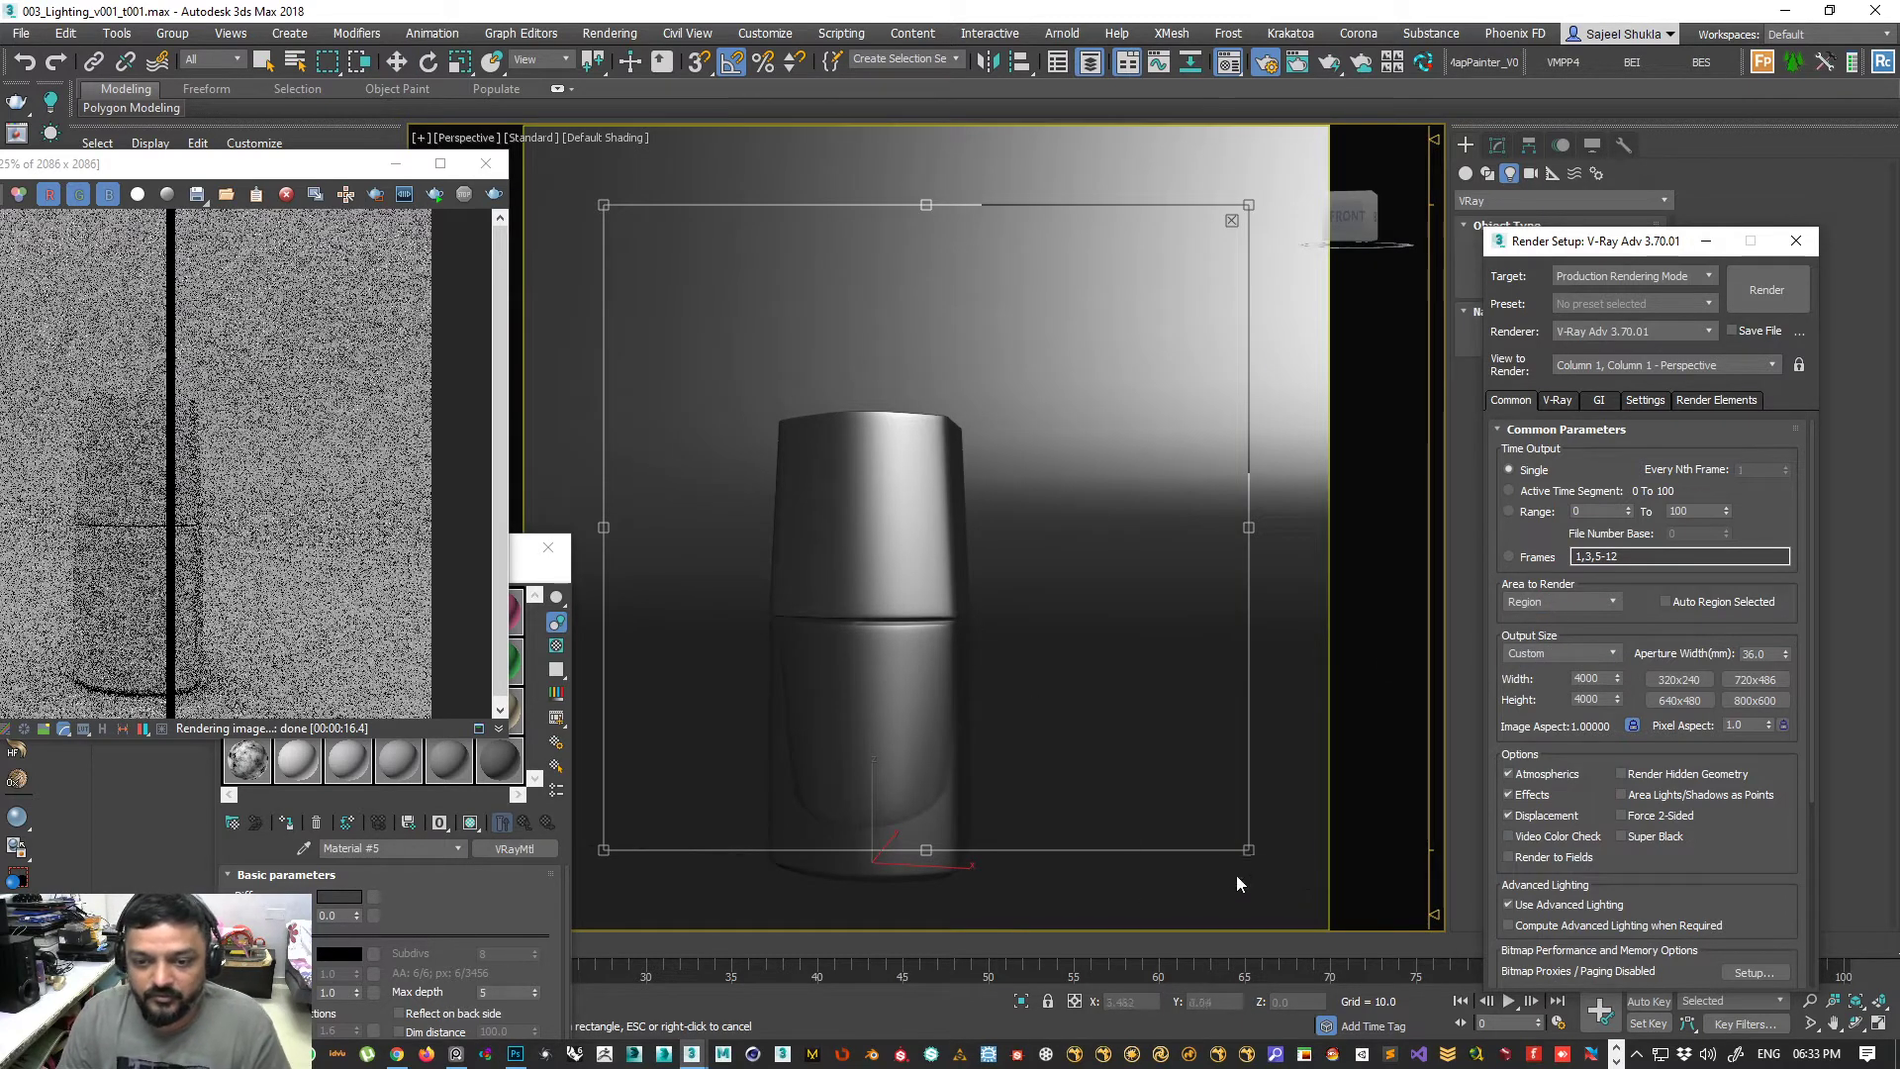
left_click_drag(1246, 849, 1081, 351)
left_click_drag(743, 317, 781, 469)
- Start test renders of the framed region, move the frame buffer clear of the bottle, and cancel the renders
left_click(493, 194)
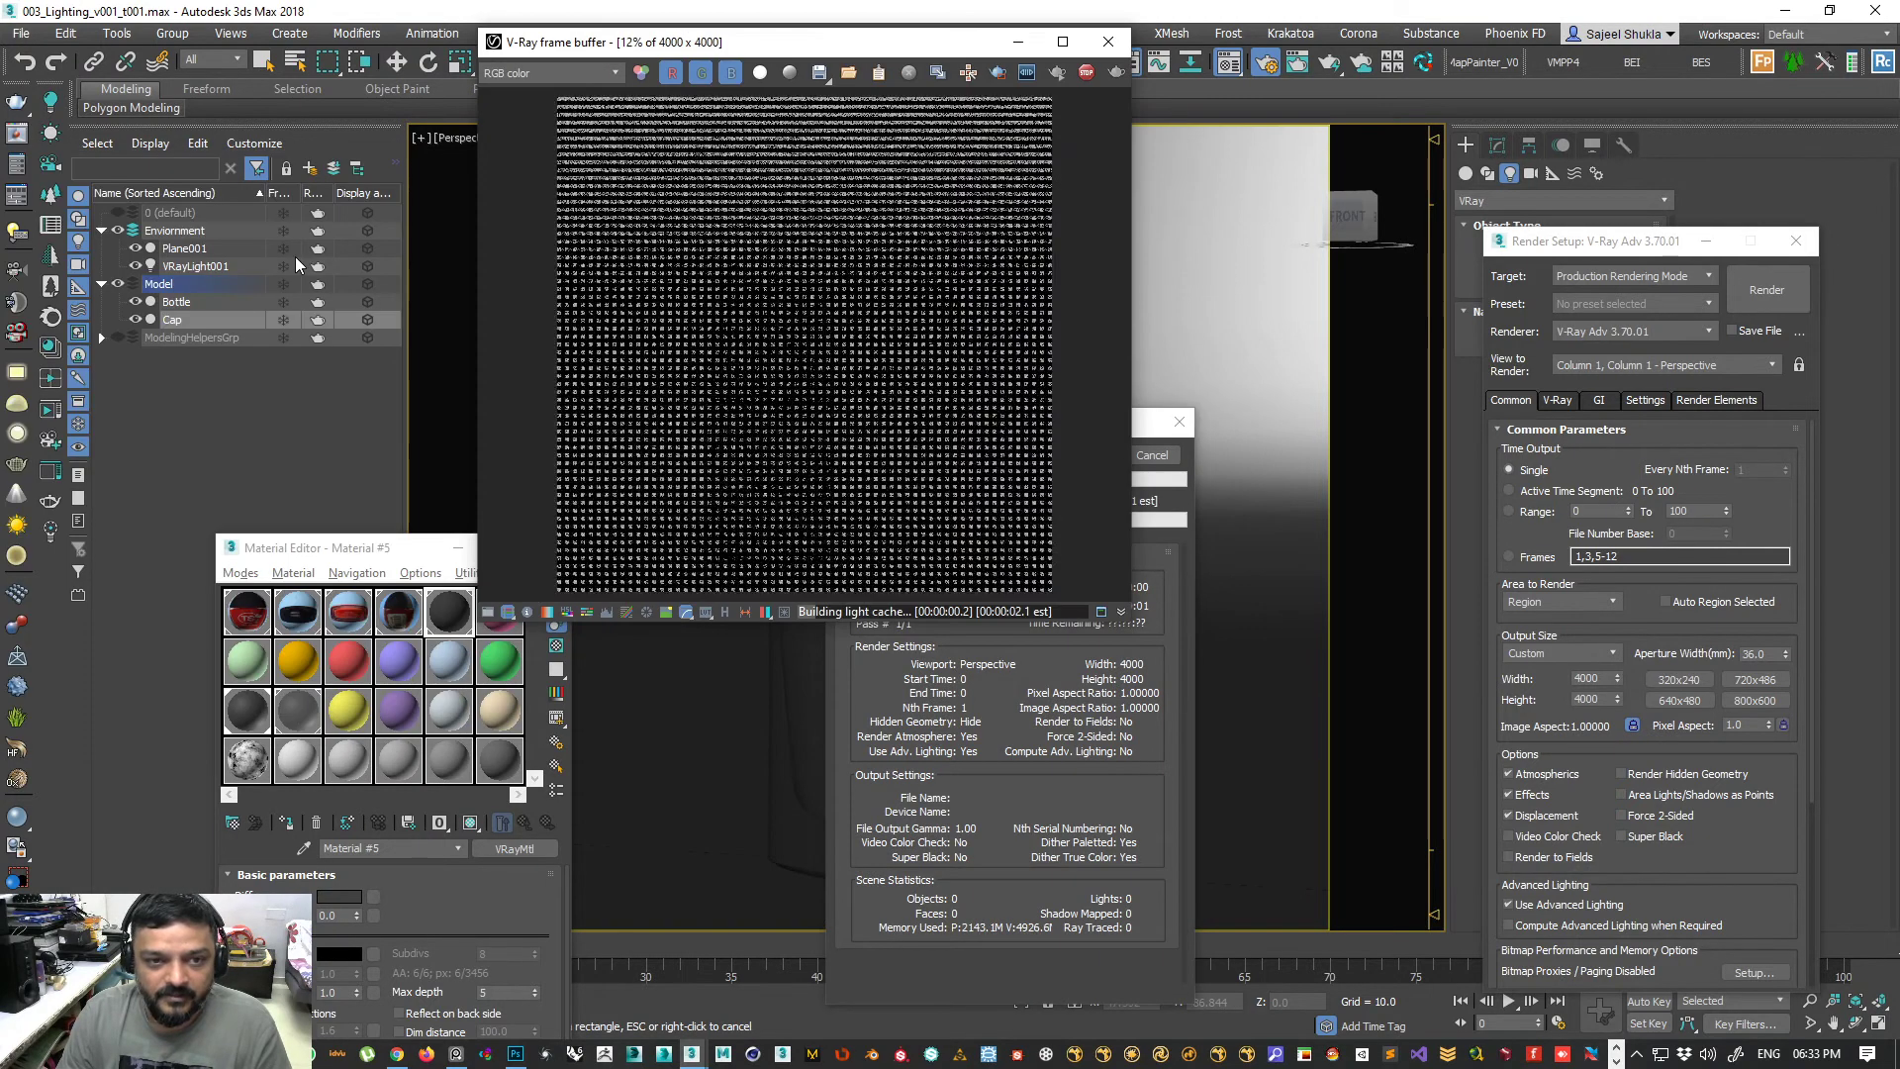
left_click_drag(945, 51, 565, 278)
left_click(1074, 455)
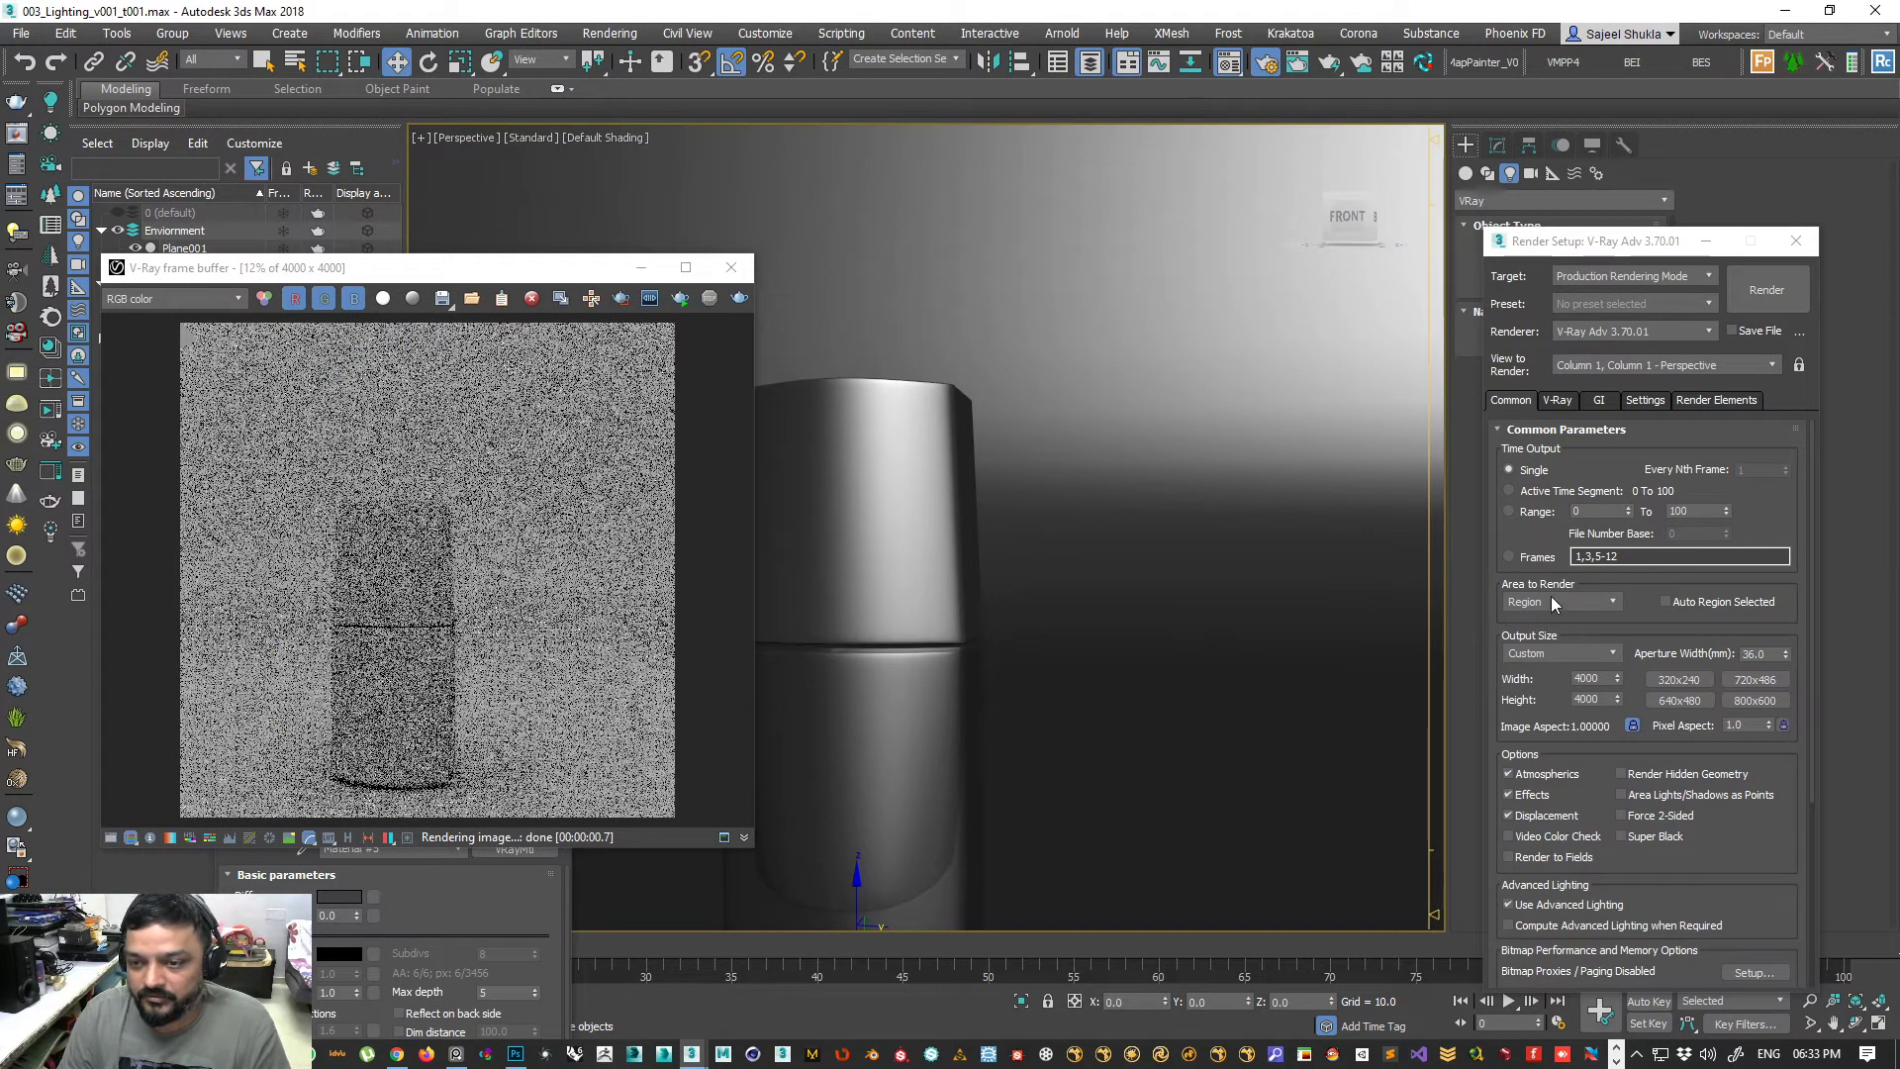
left_click(739, 297)
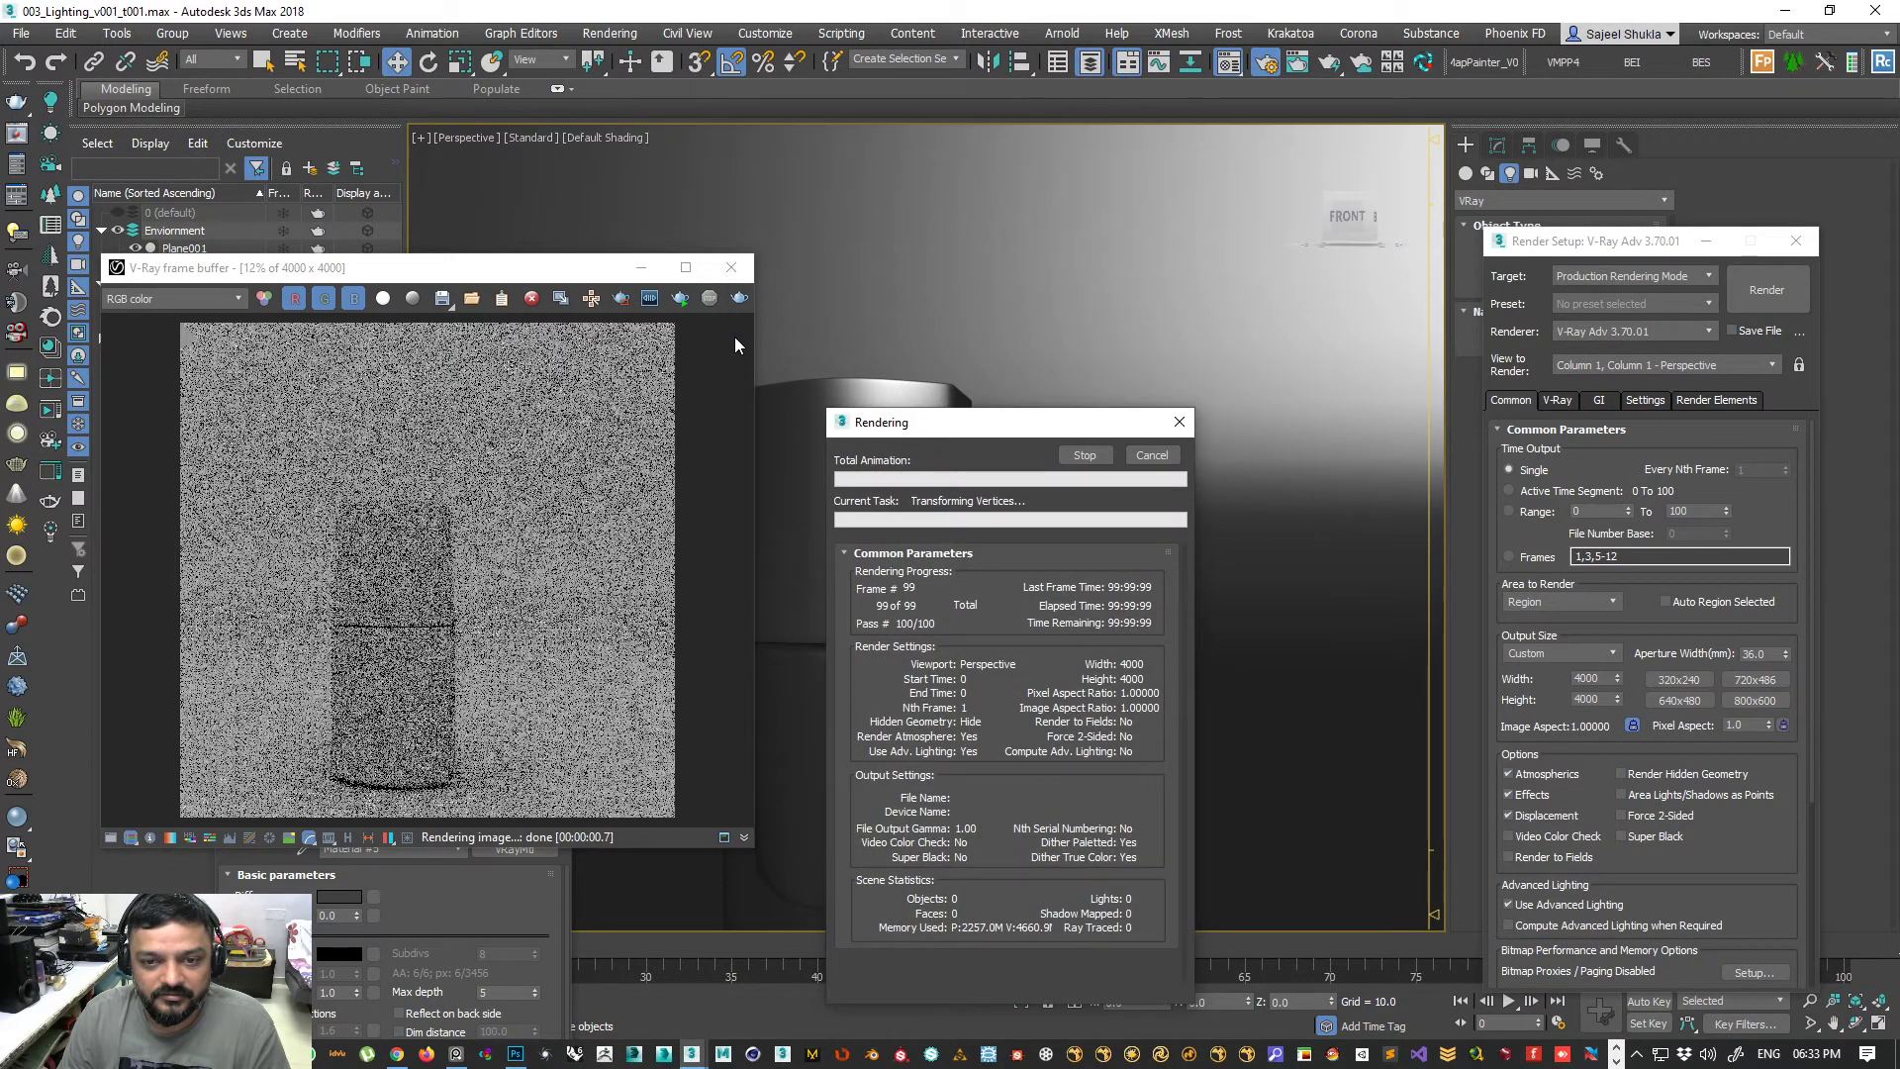
left_click(712, 300)
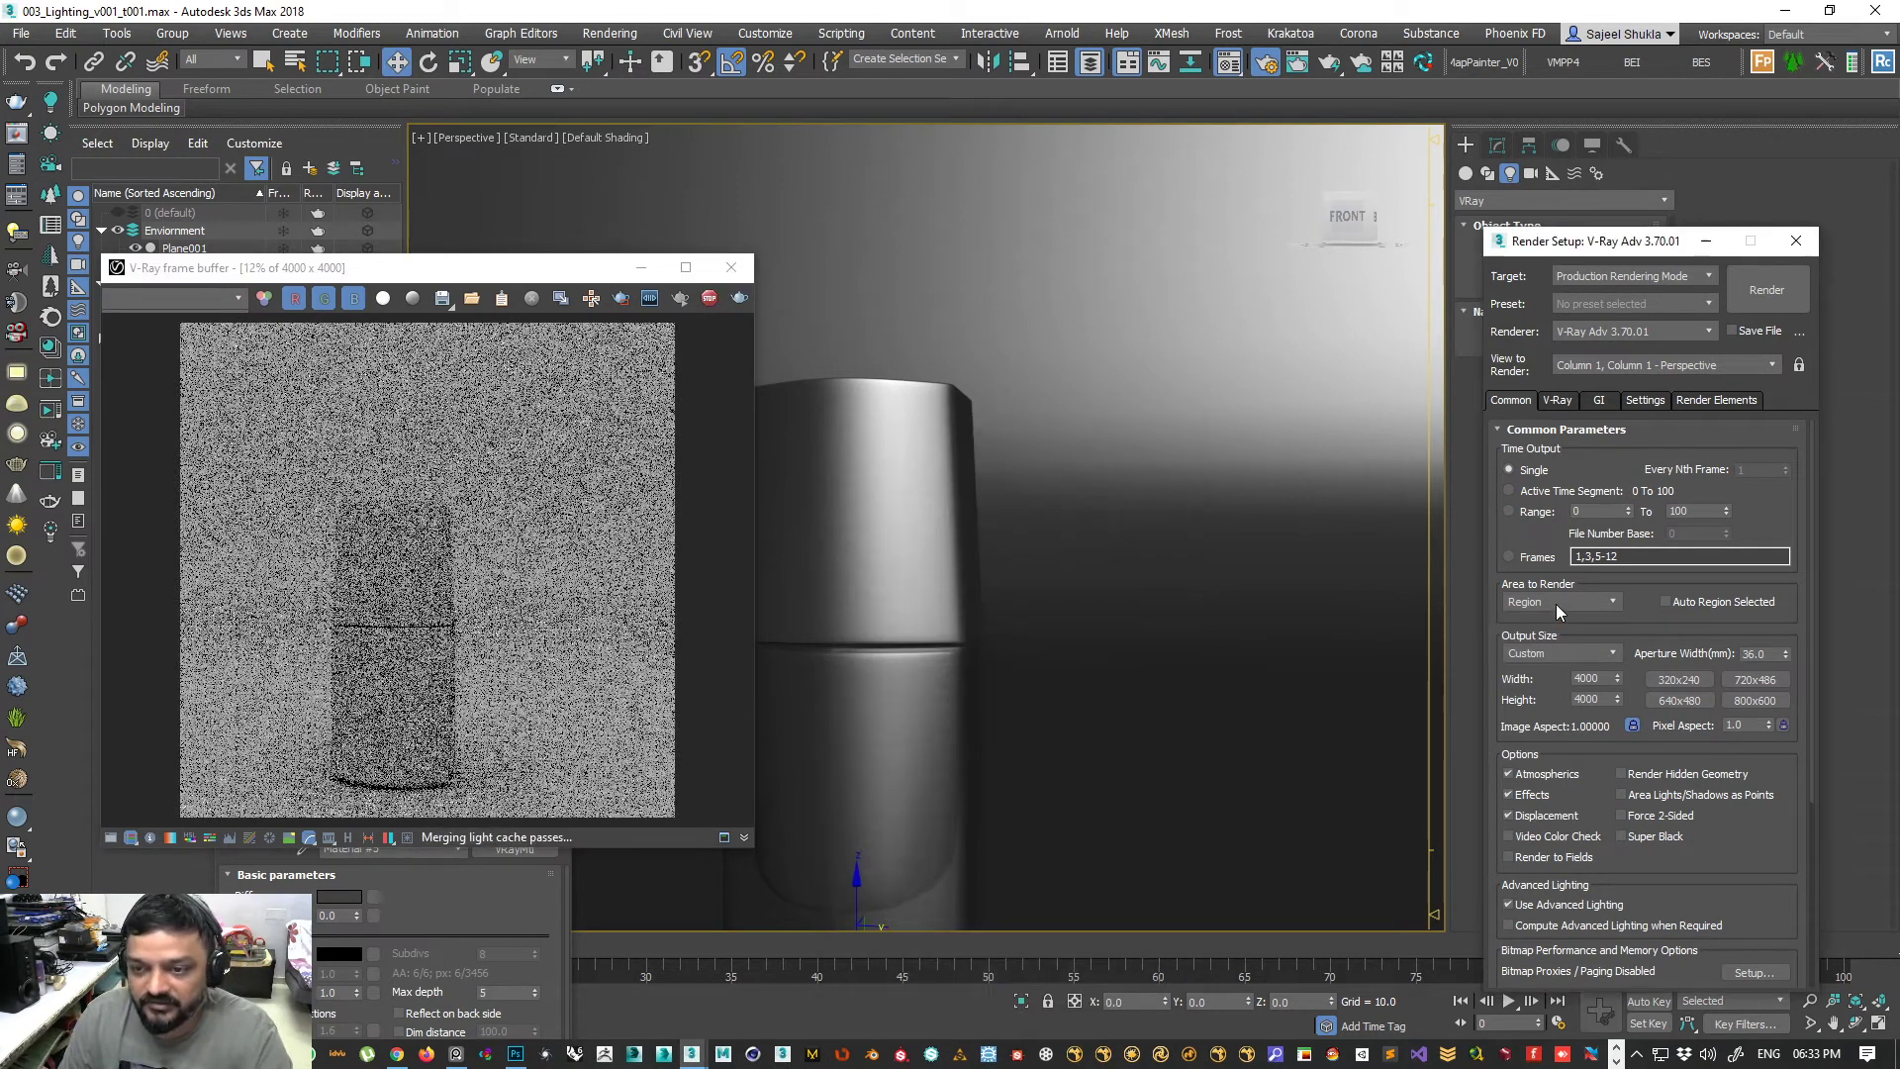
- Set the area to render to Crop, adjust the crop frame over the cap, and start a test render of it
left_click(1550, 604)
left_click(1526, 665)
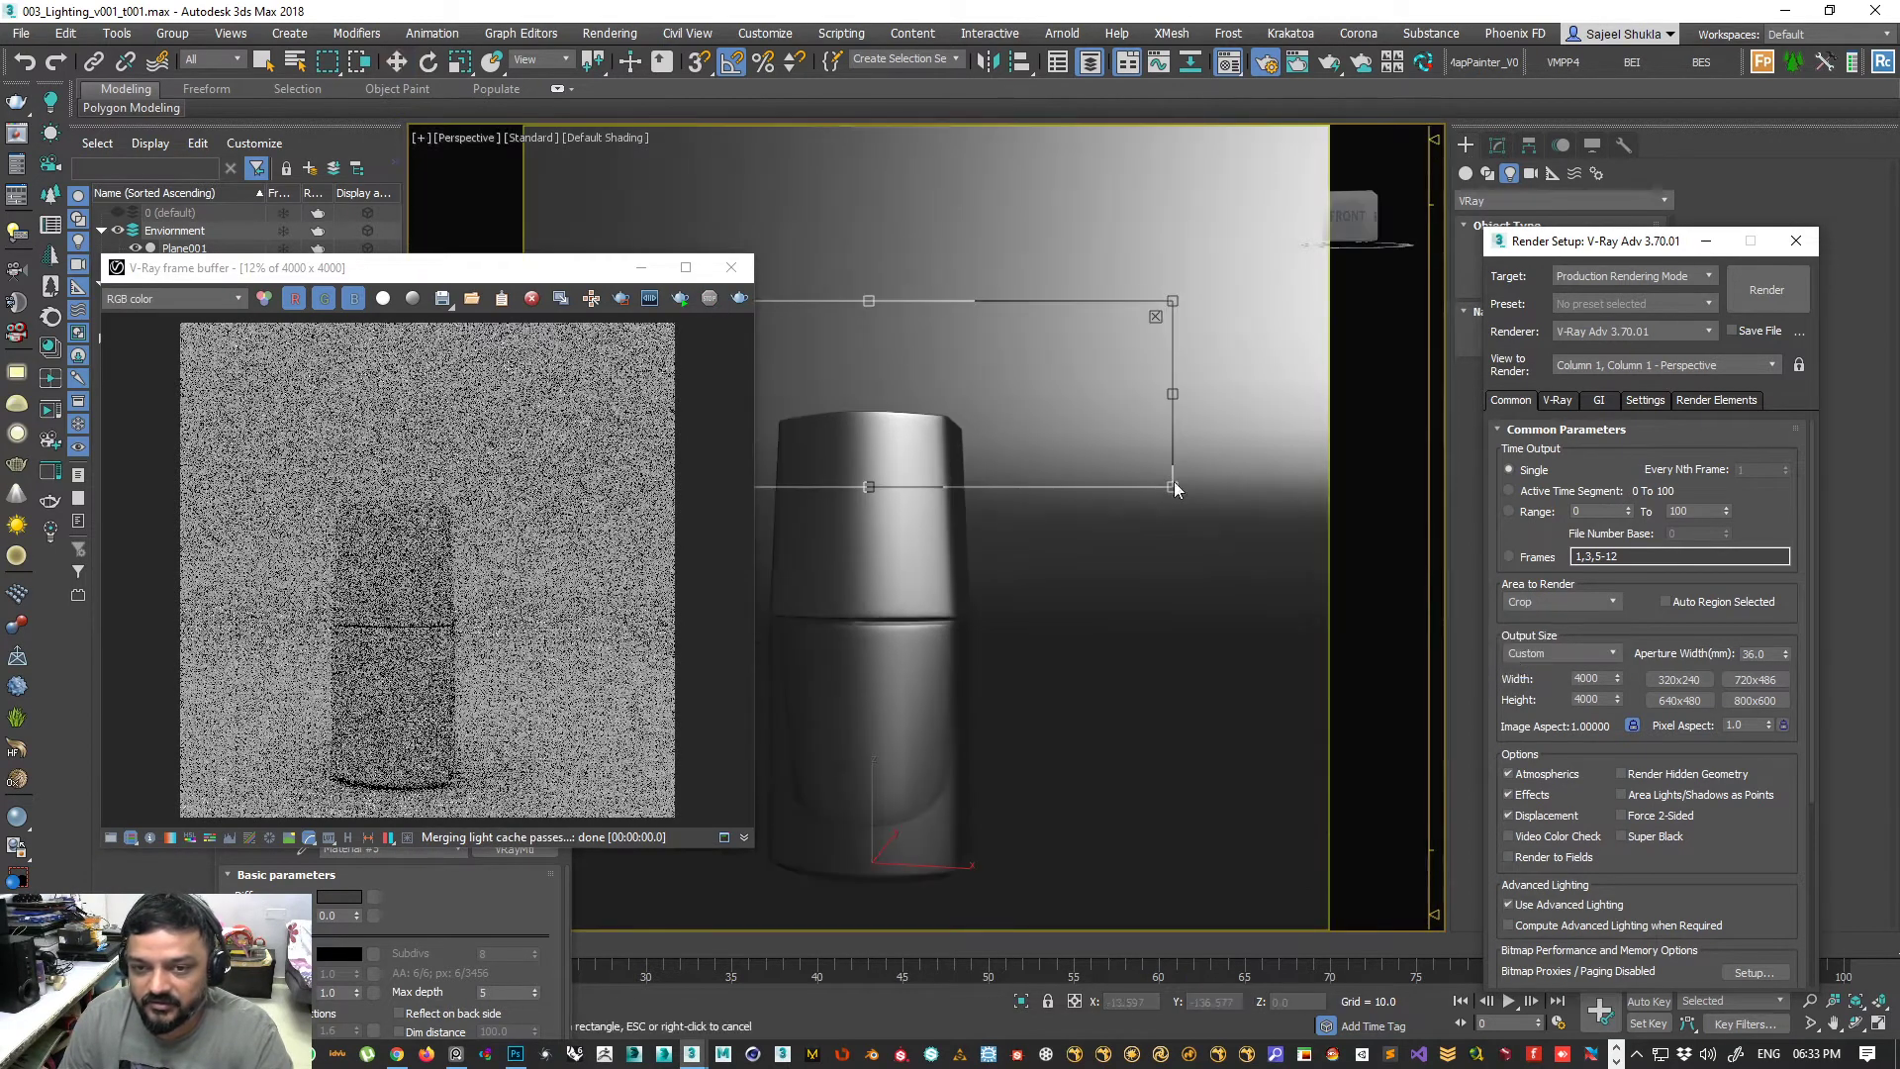
left_click_drag(1173, 488, 920, 587)
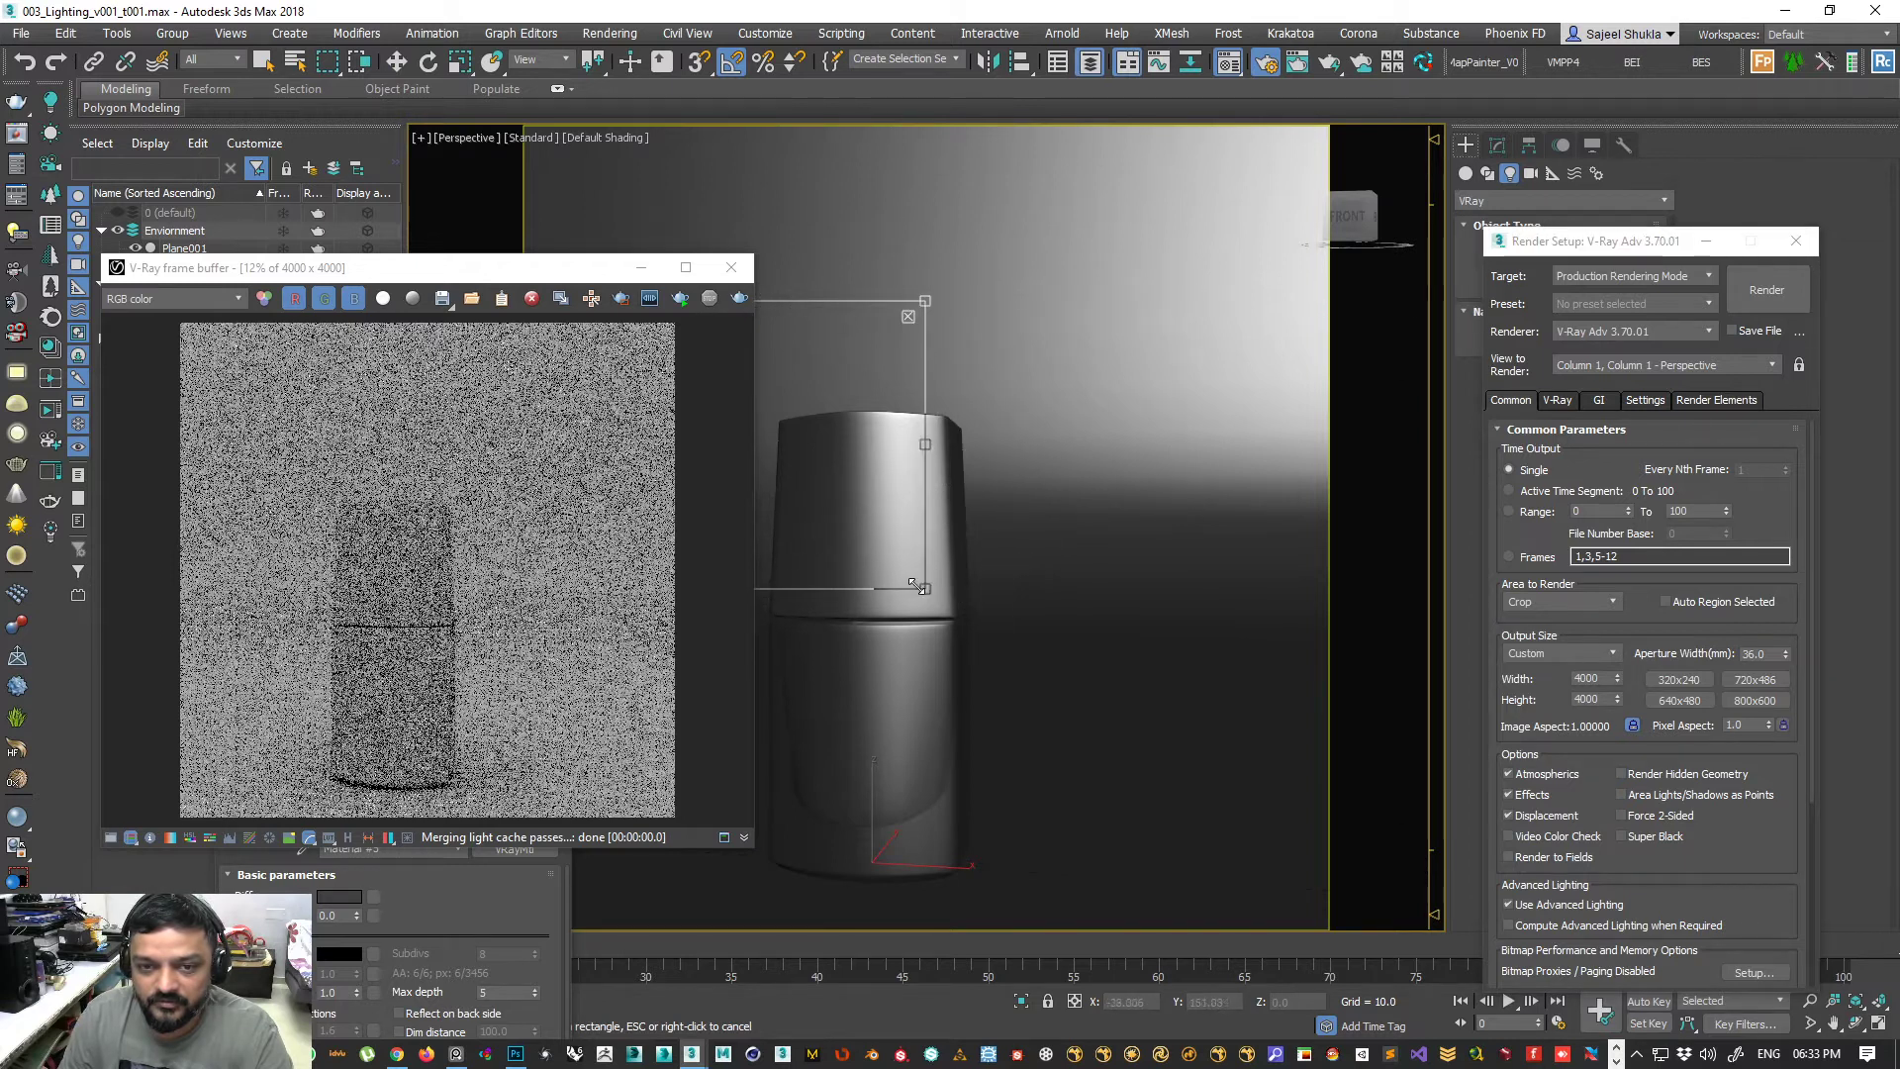
key("w")
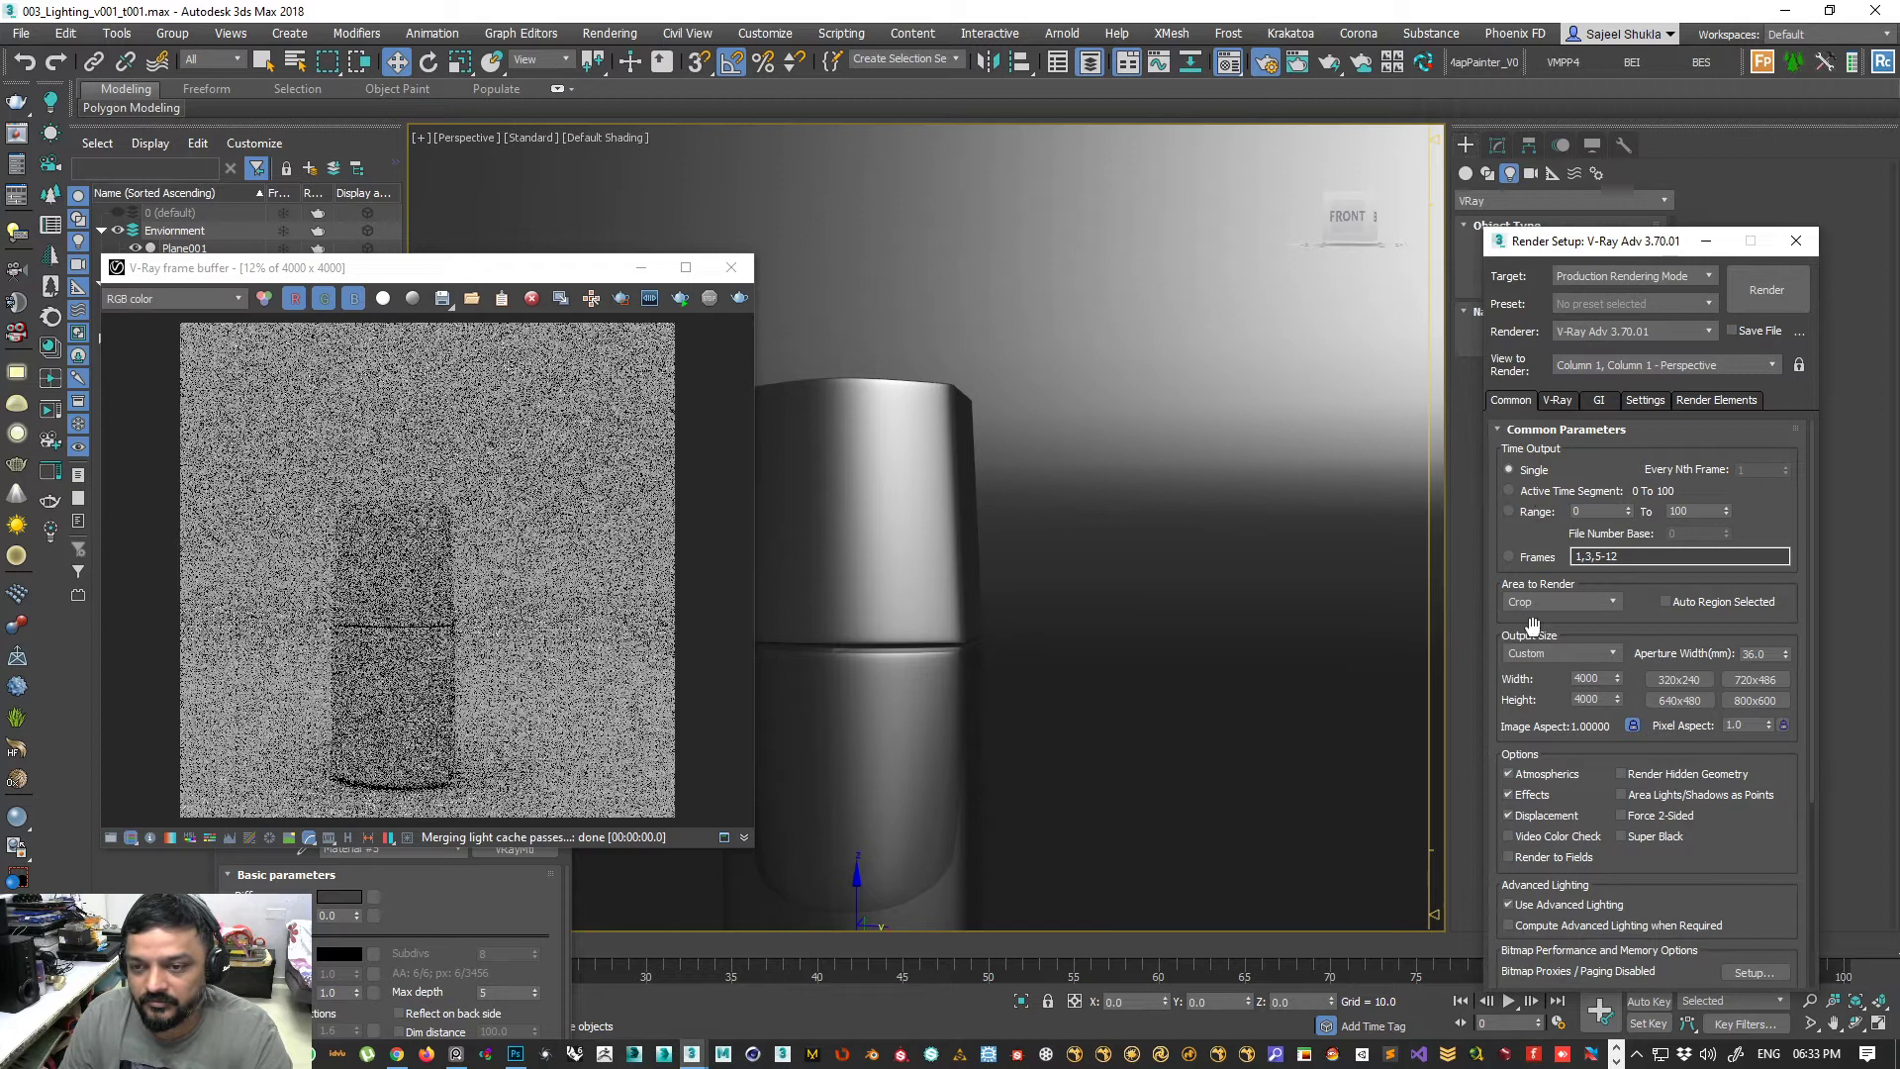
left_click(1533, 602)
left_click(1524, 661)
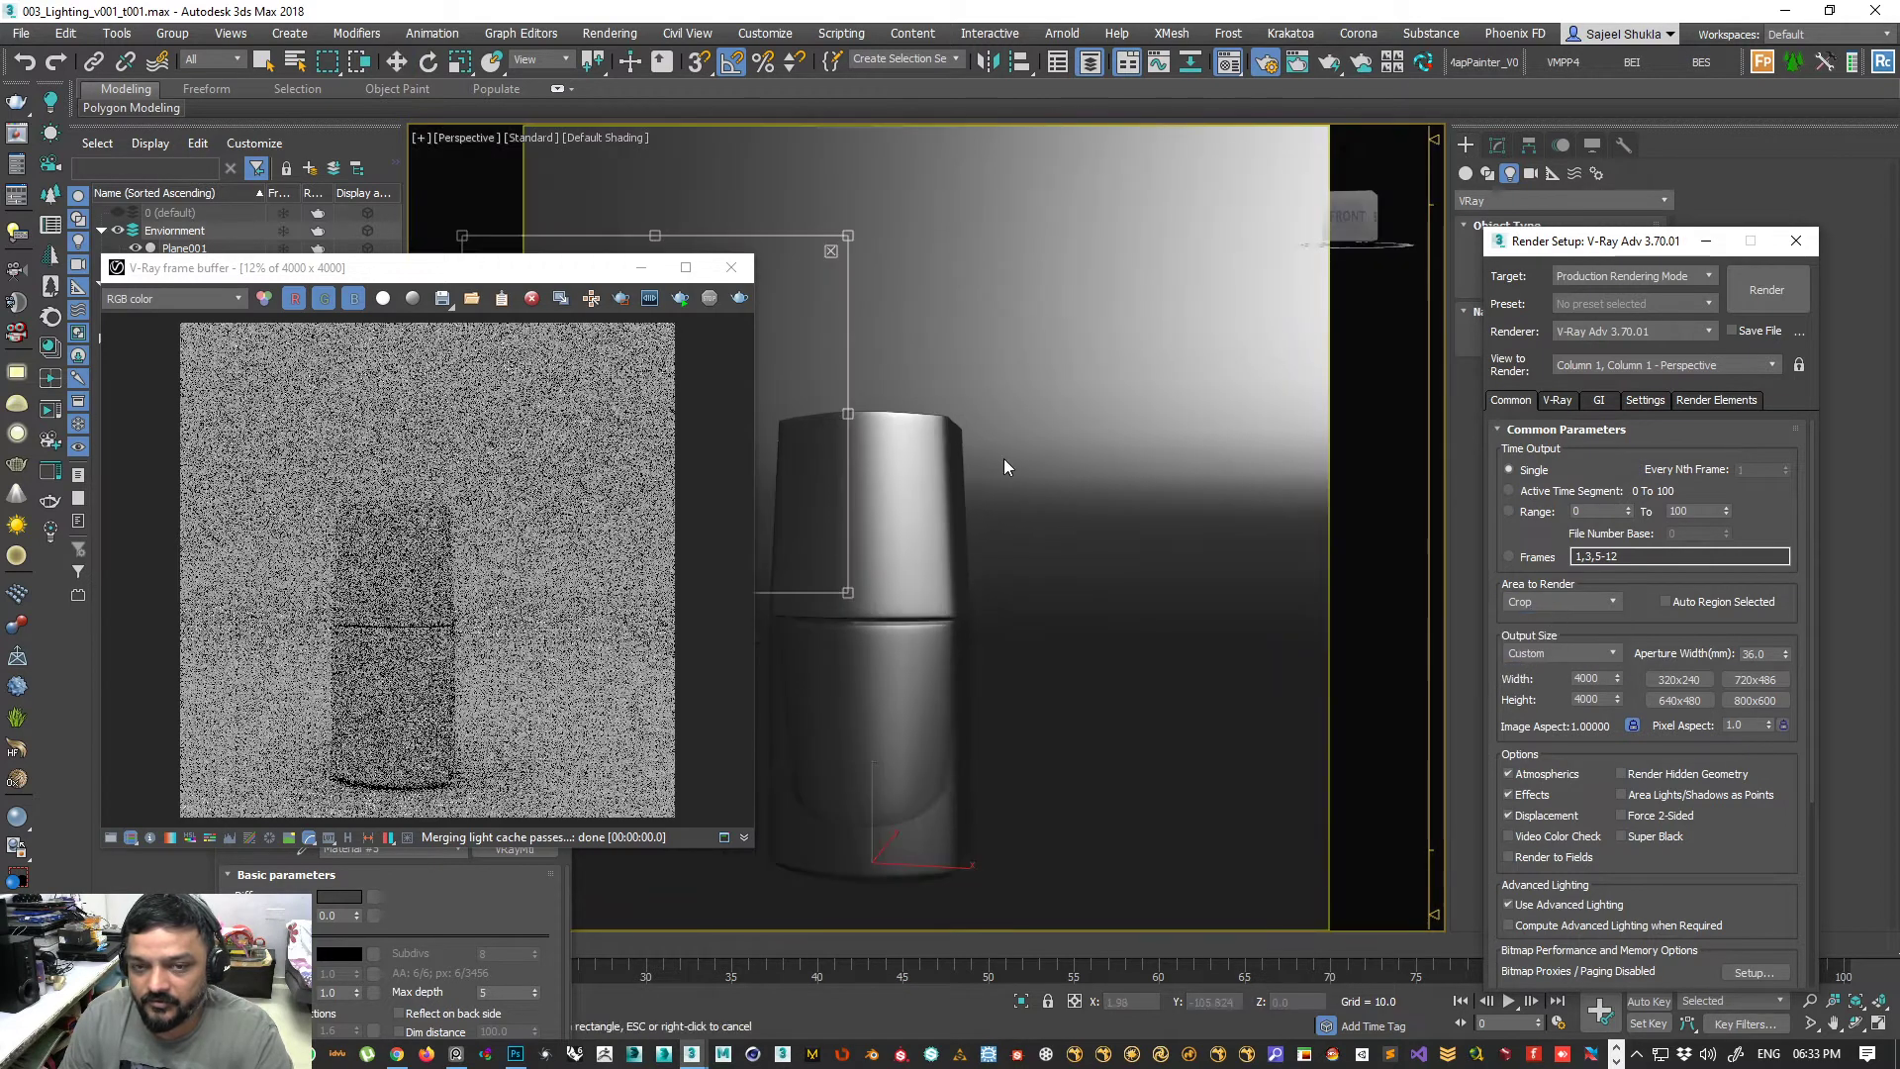
left_click_drag(757, 394, 821, 405)
left_click(739, 298)
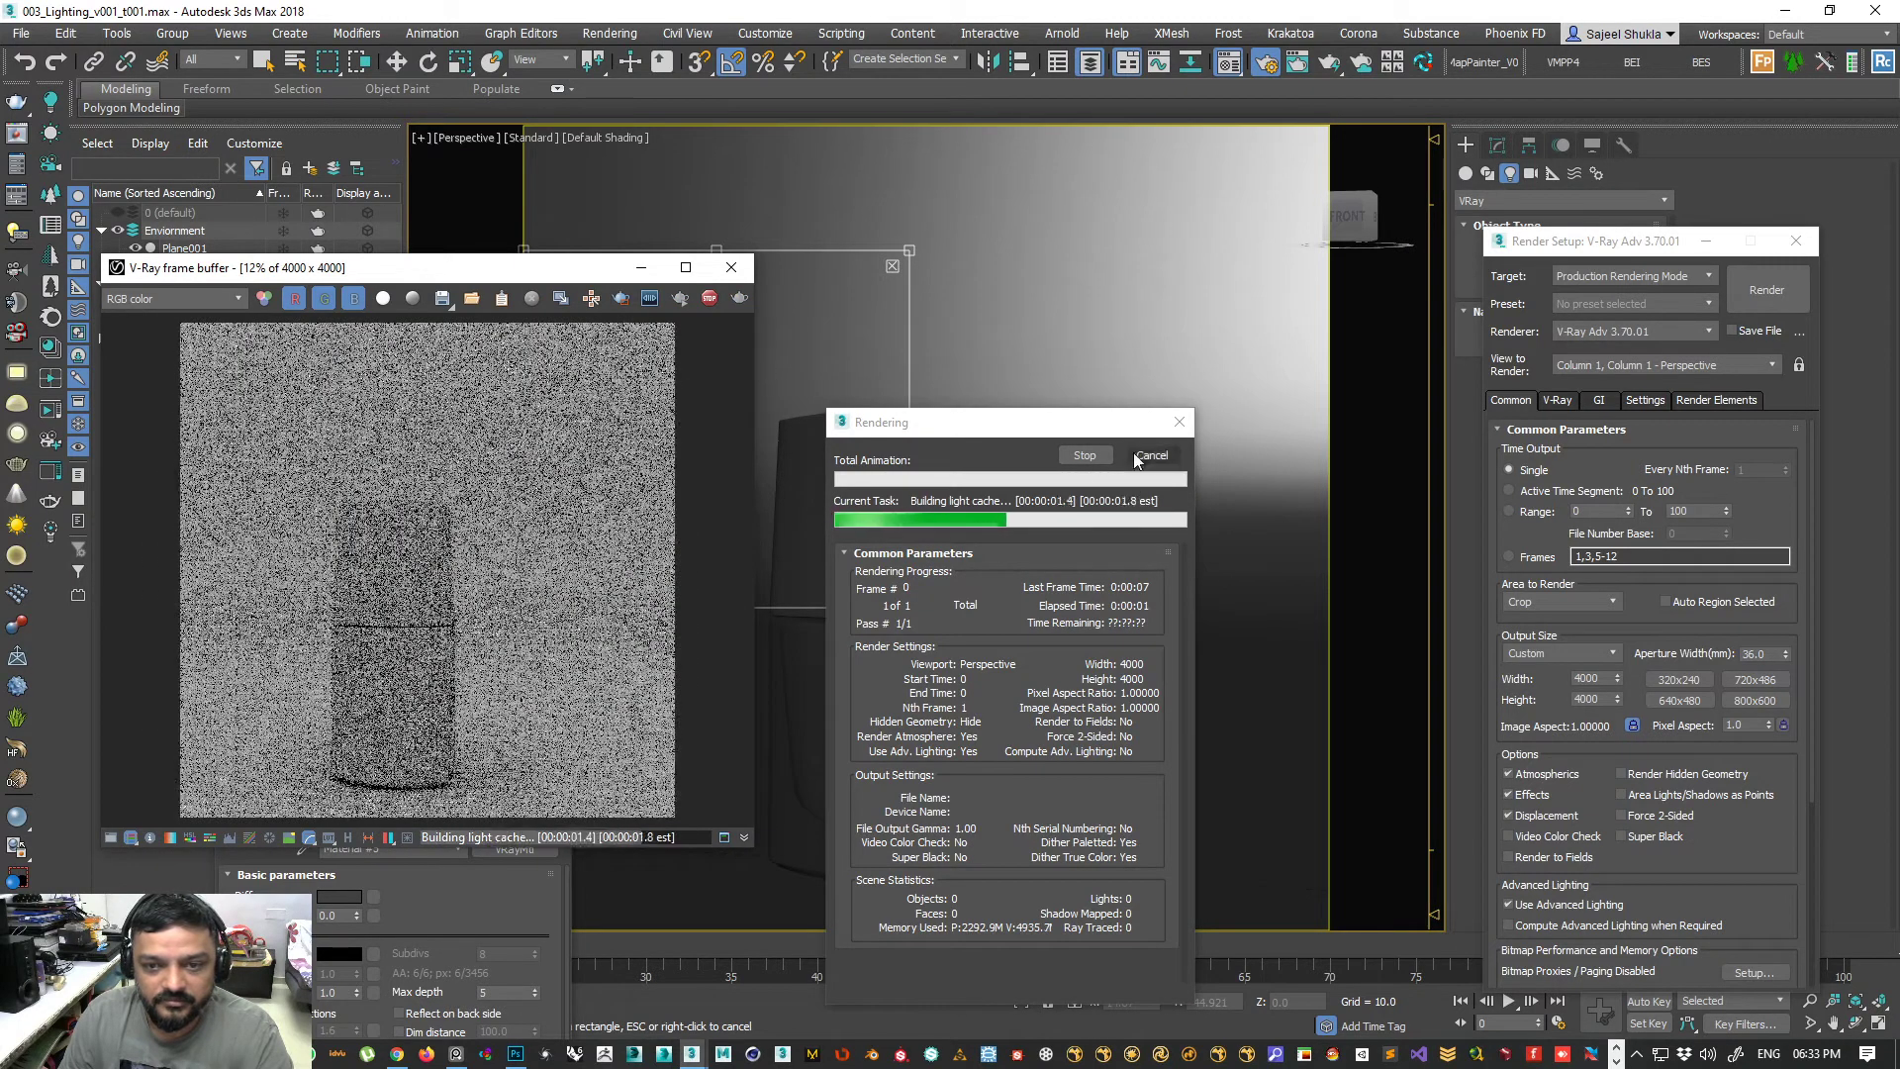
- Set the area to render to Blowup and shrink the square frame around the cap's upper right corner
left_click(1594, 602)
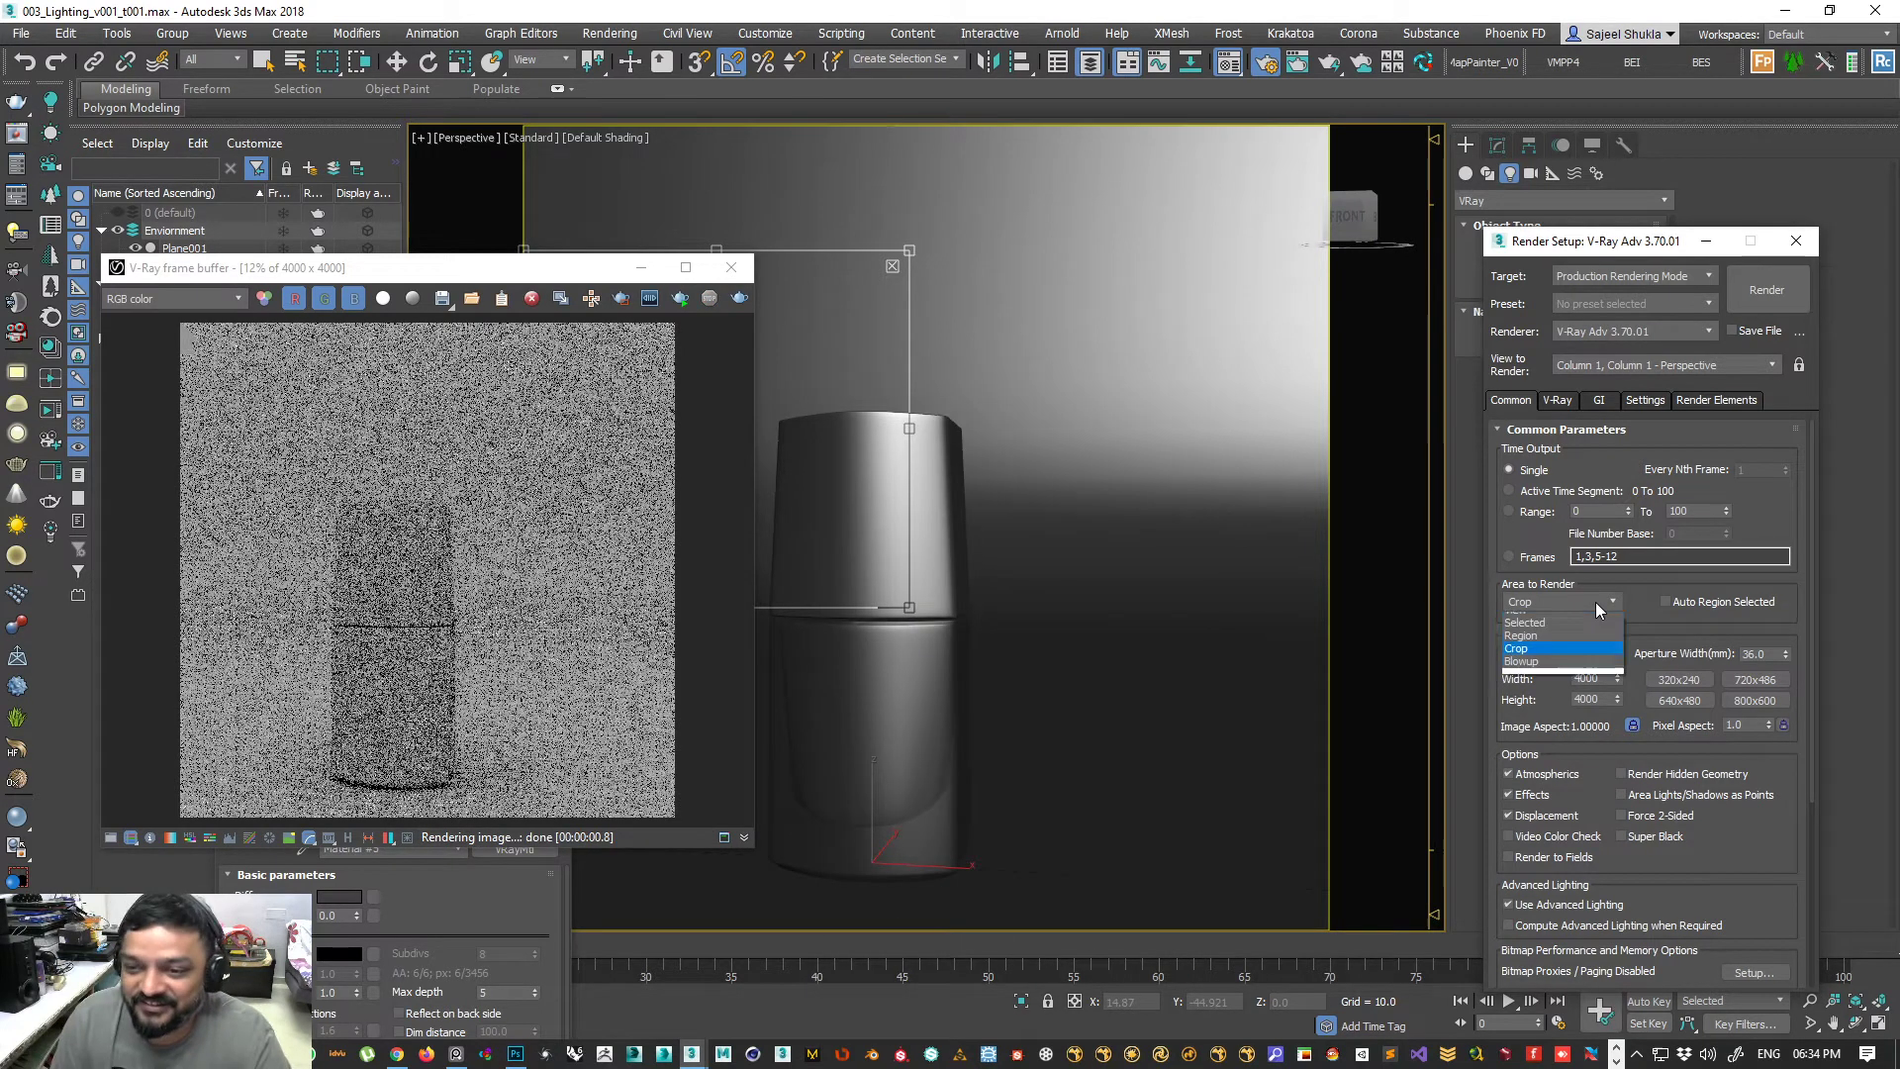
left_click(1524, 661)
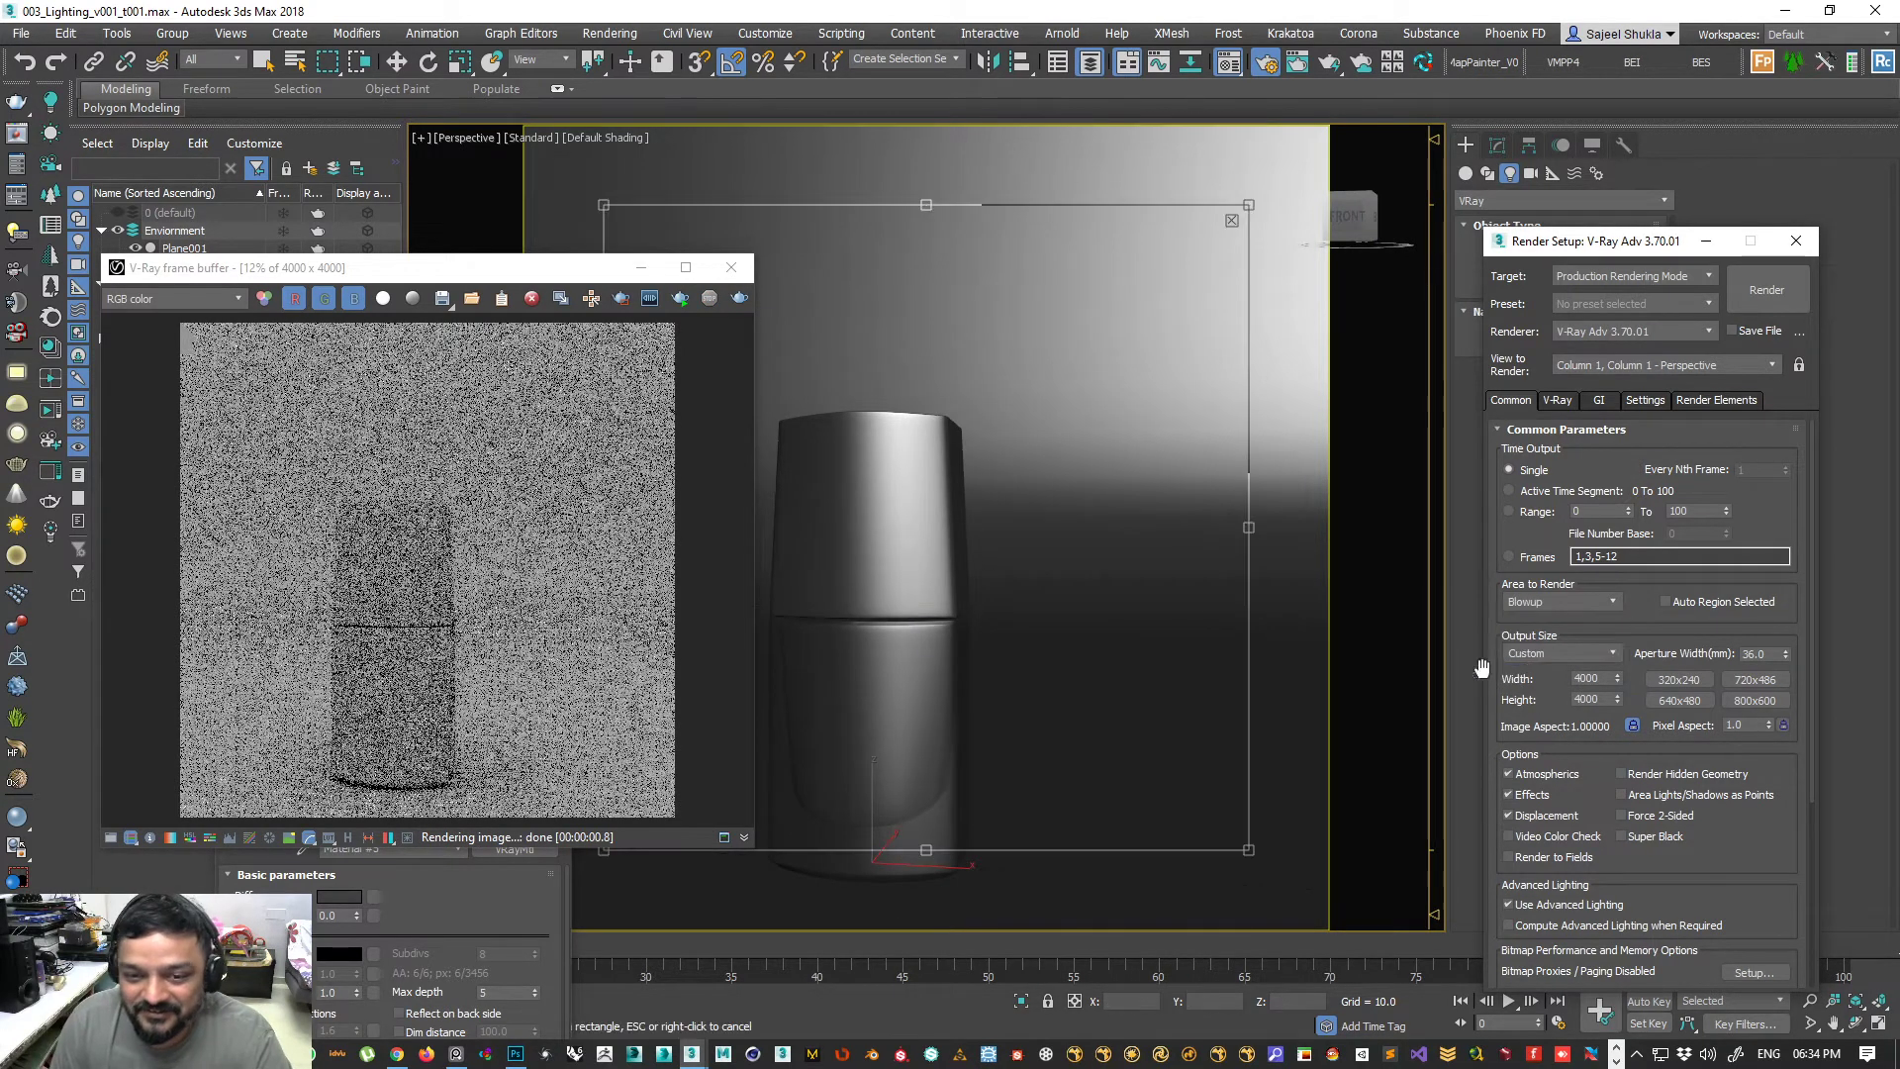
left_click_drag(1249, 205, 789, 664)
left_click_drag(780, 739, 1015, 419)
- Render the blowup area, zoom in and out of the frame buffer to inspect the enlarged cap corner, and stop the render
left_click(706, 298)
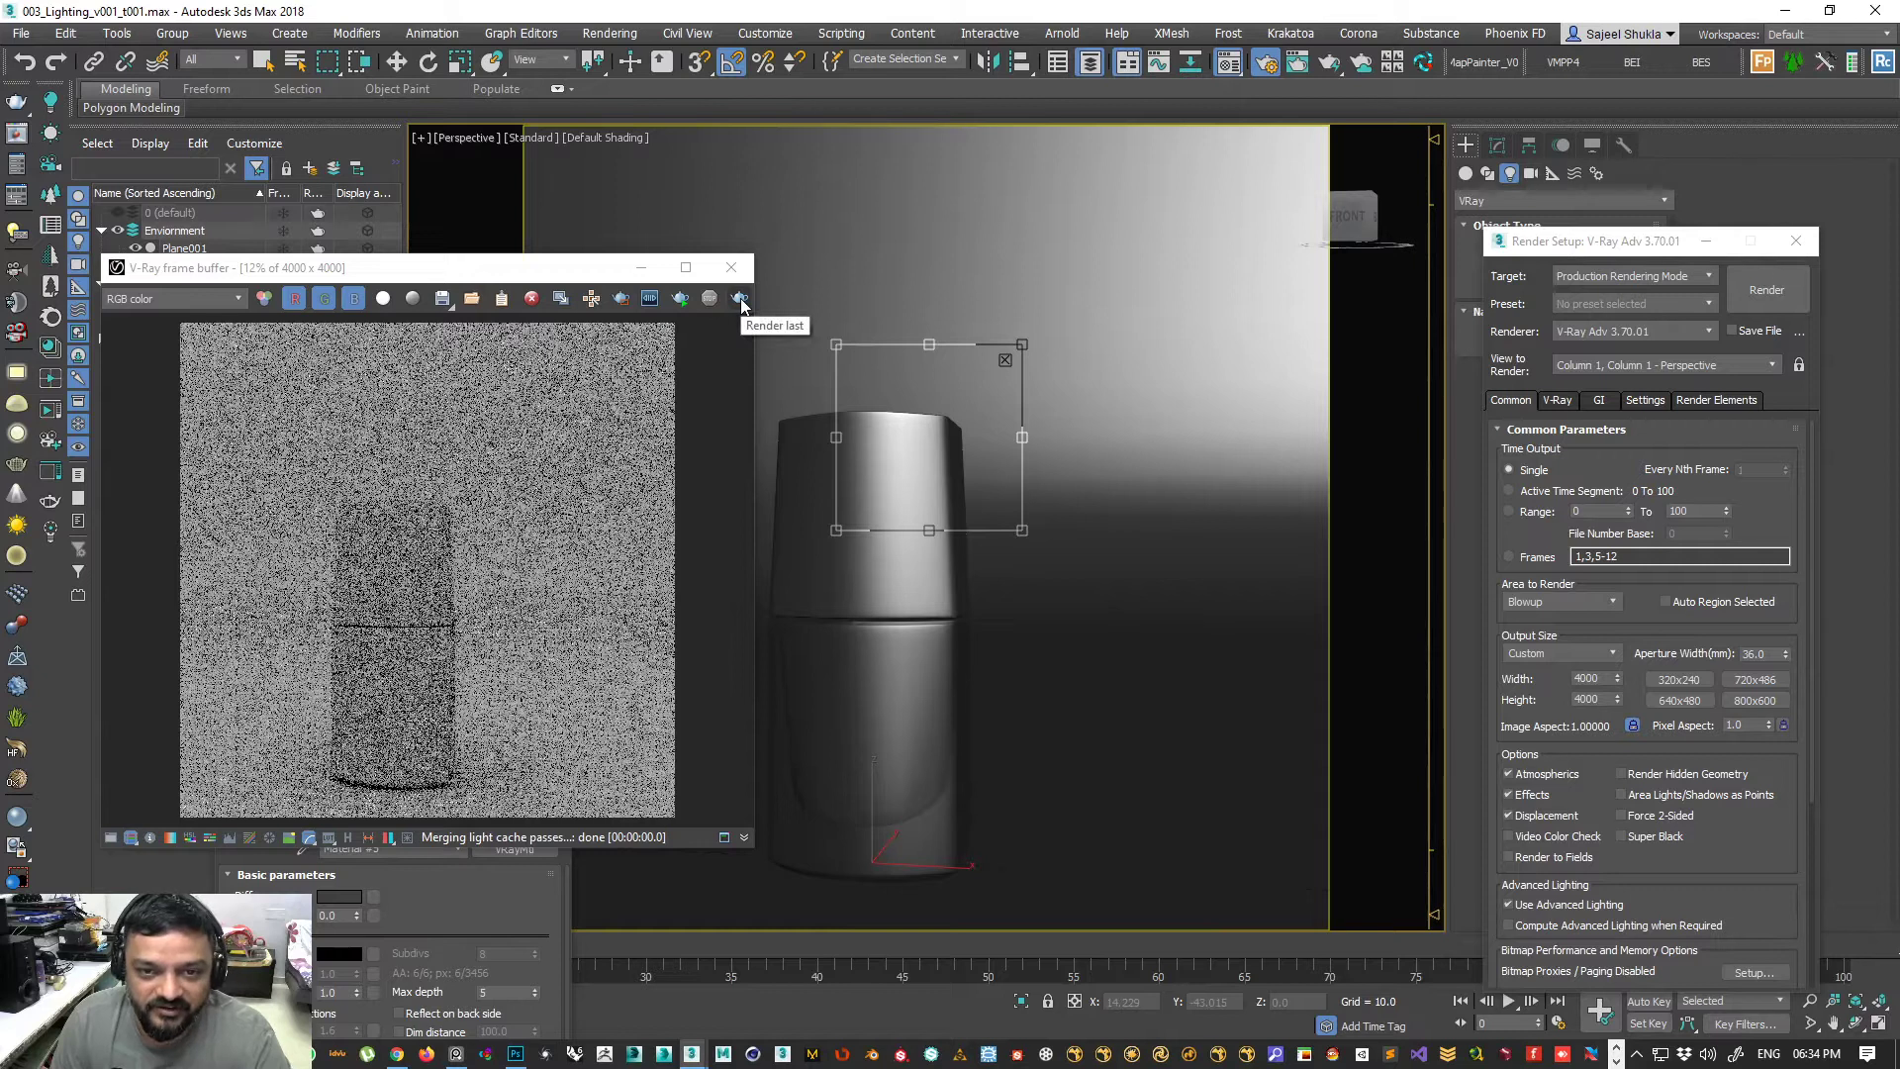
left_click(1330, 67)
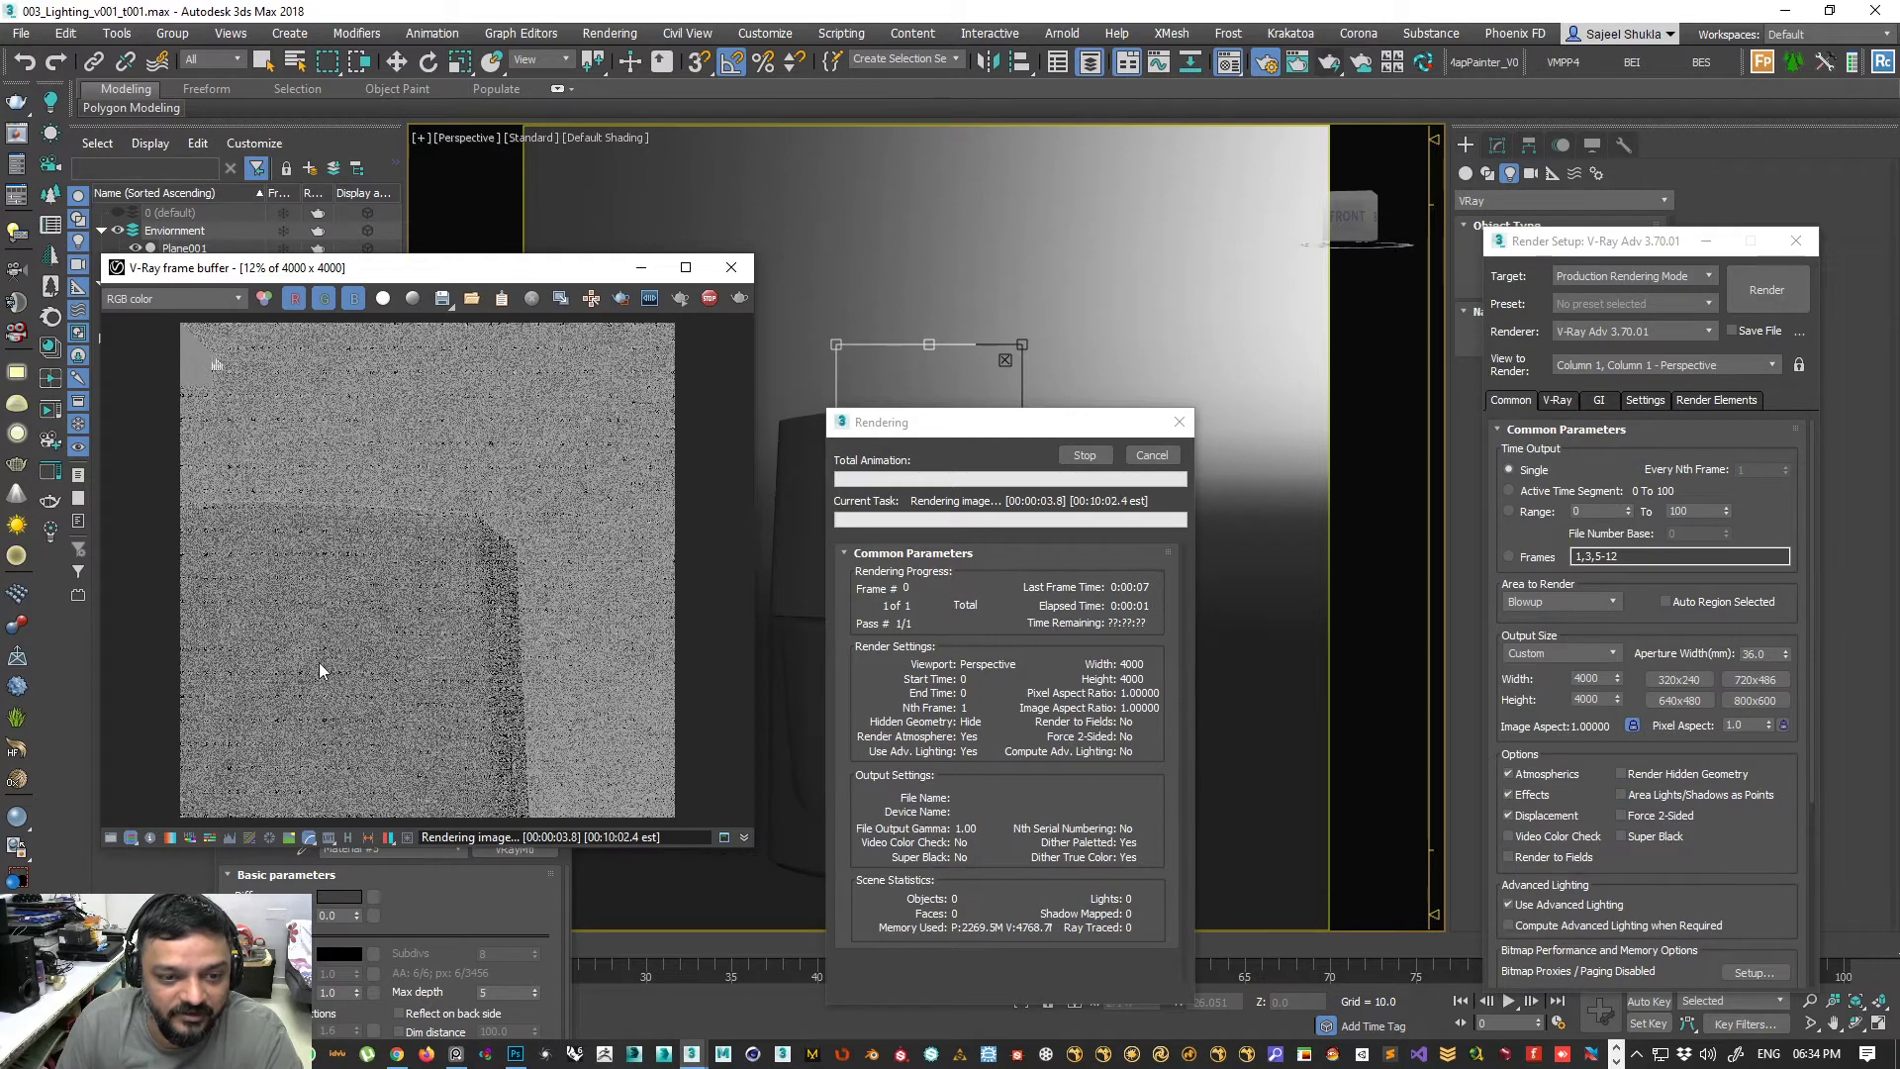
scroll(323, 671, "up", 1)
scroll(278, 582, "down", 1)
scroll(281, 577, "up", 1)
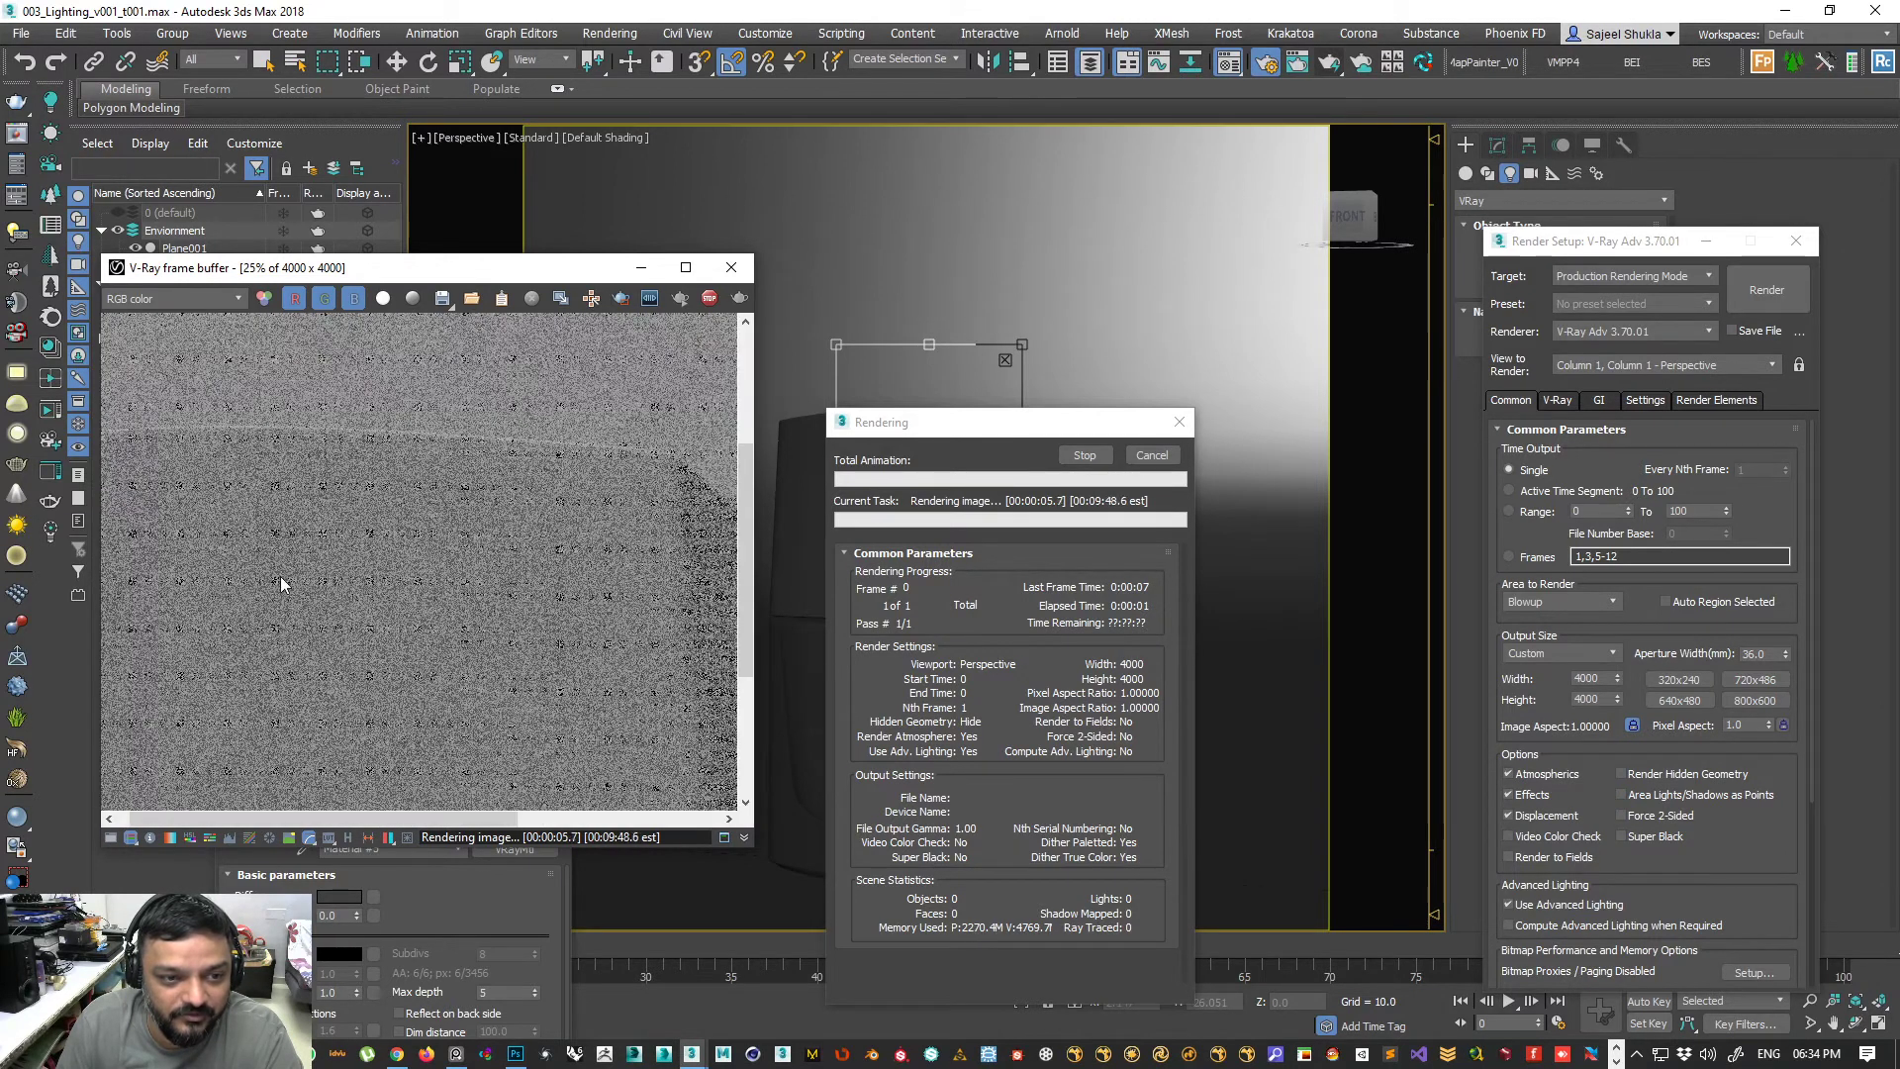
scroll(514, 564, "down", 1)
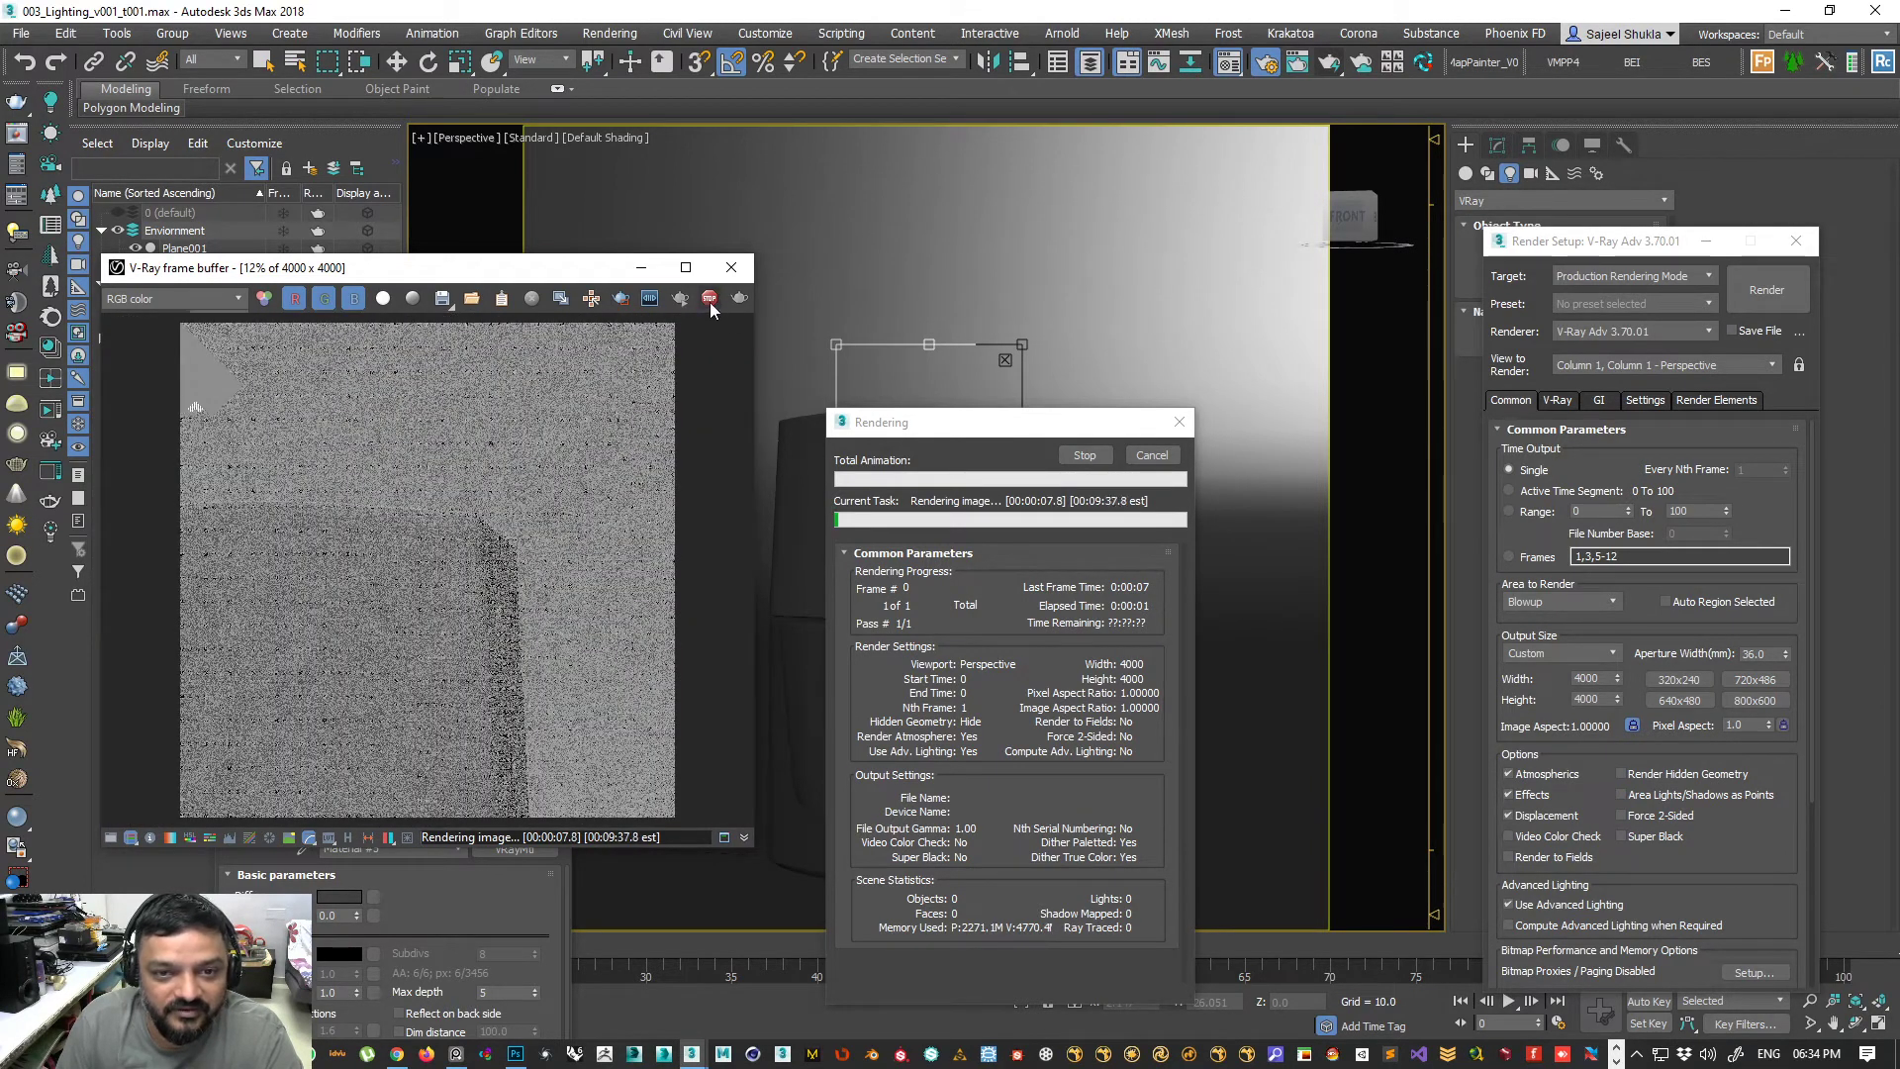
- Set the output size to 1500 by 1500 and crop the area to render around the right half of the bottle
double_click(1603, 678)
type("15")
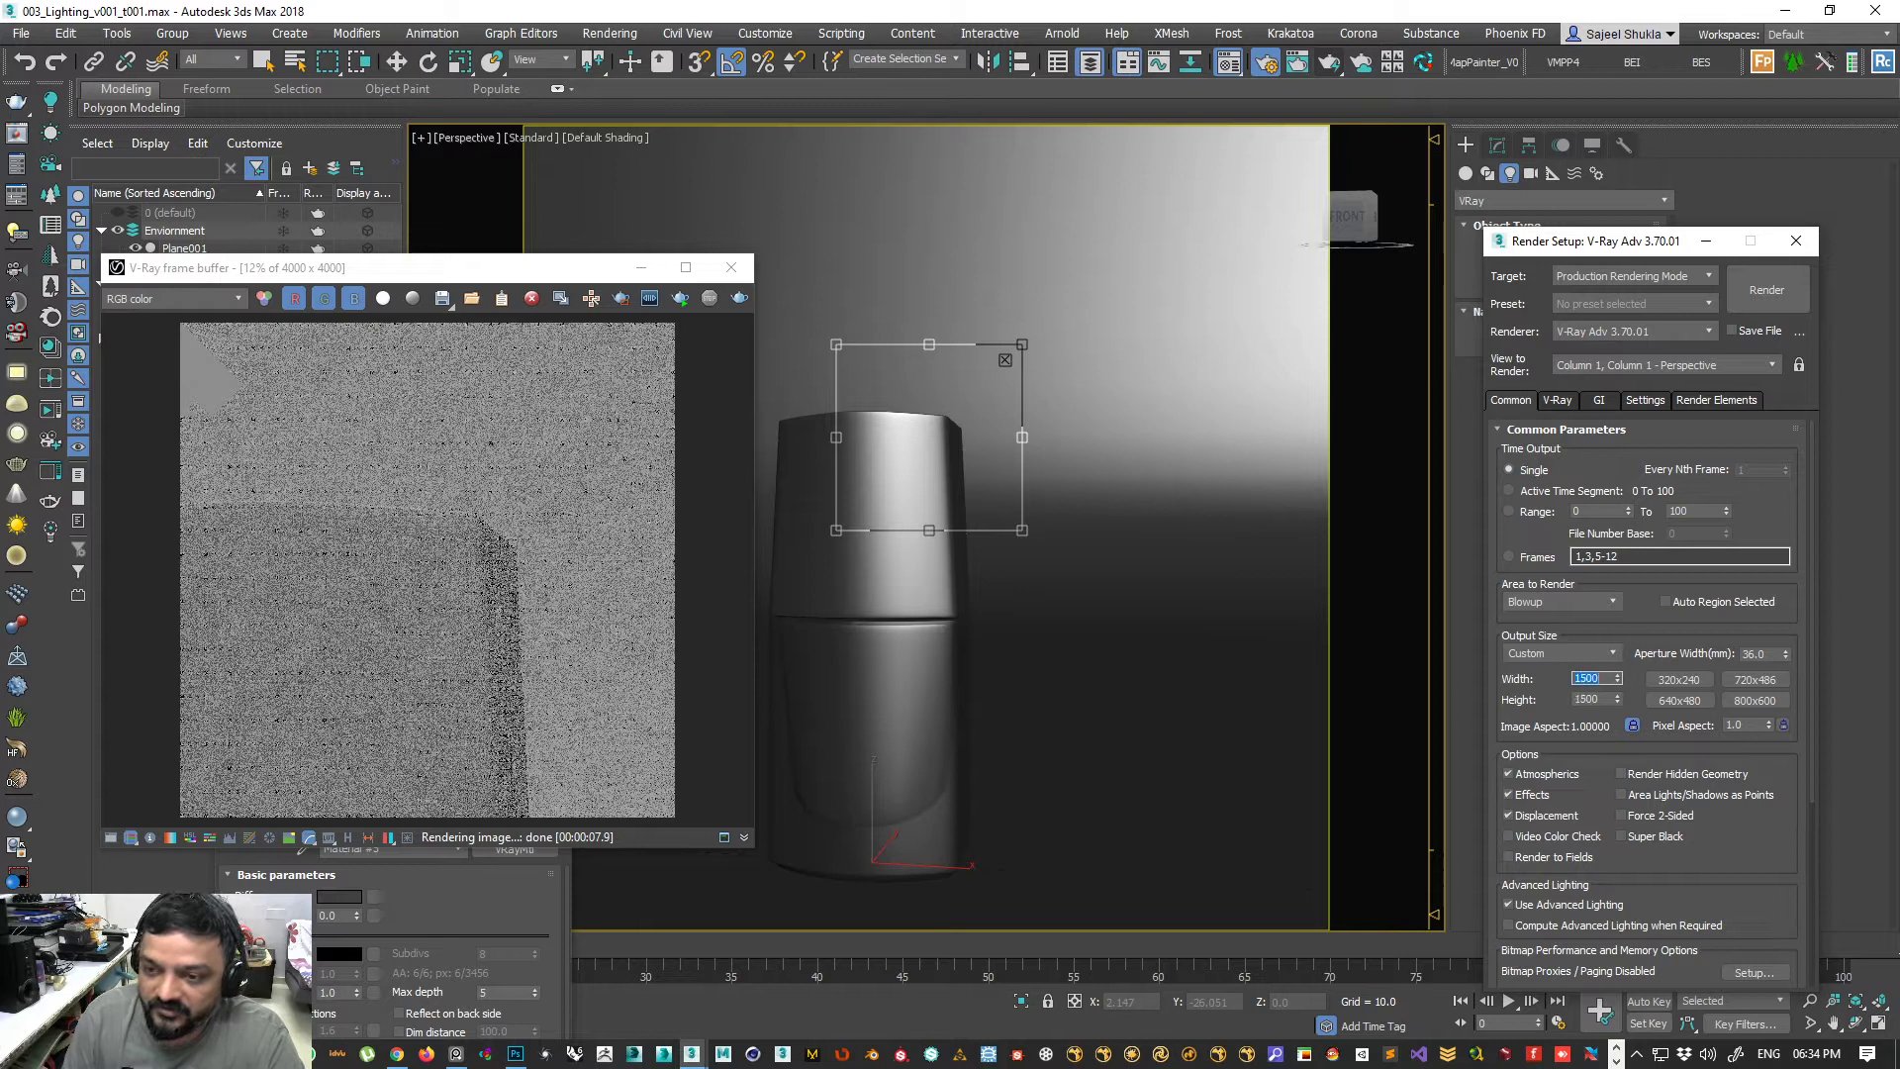
left_click(1561, 602)
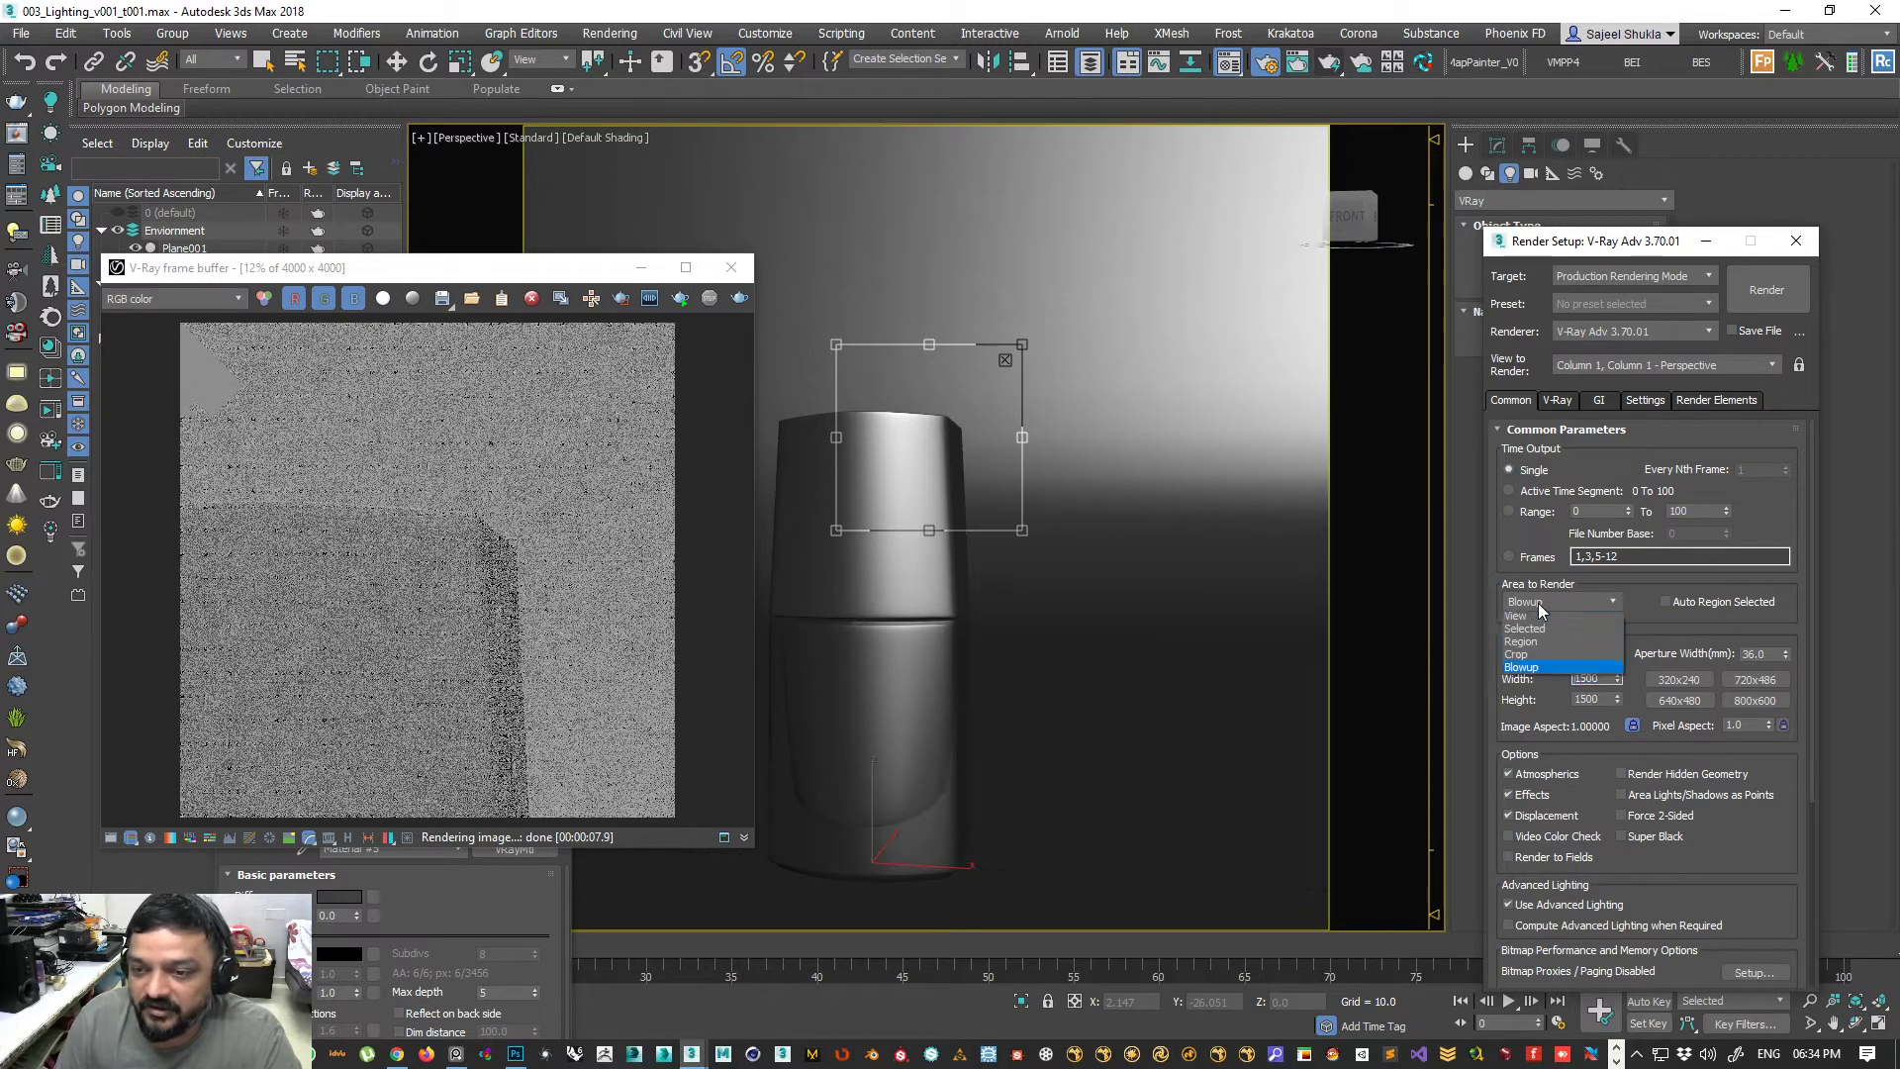
left_click(1529, 663)
left_click_drag(895, 413, 1175, 657)
left_click_drag(1237, 729, 1002, 892)
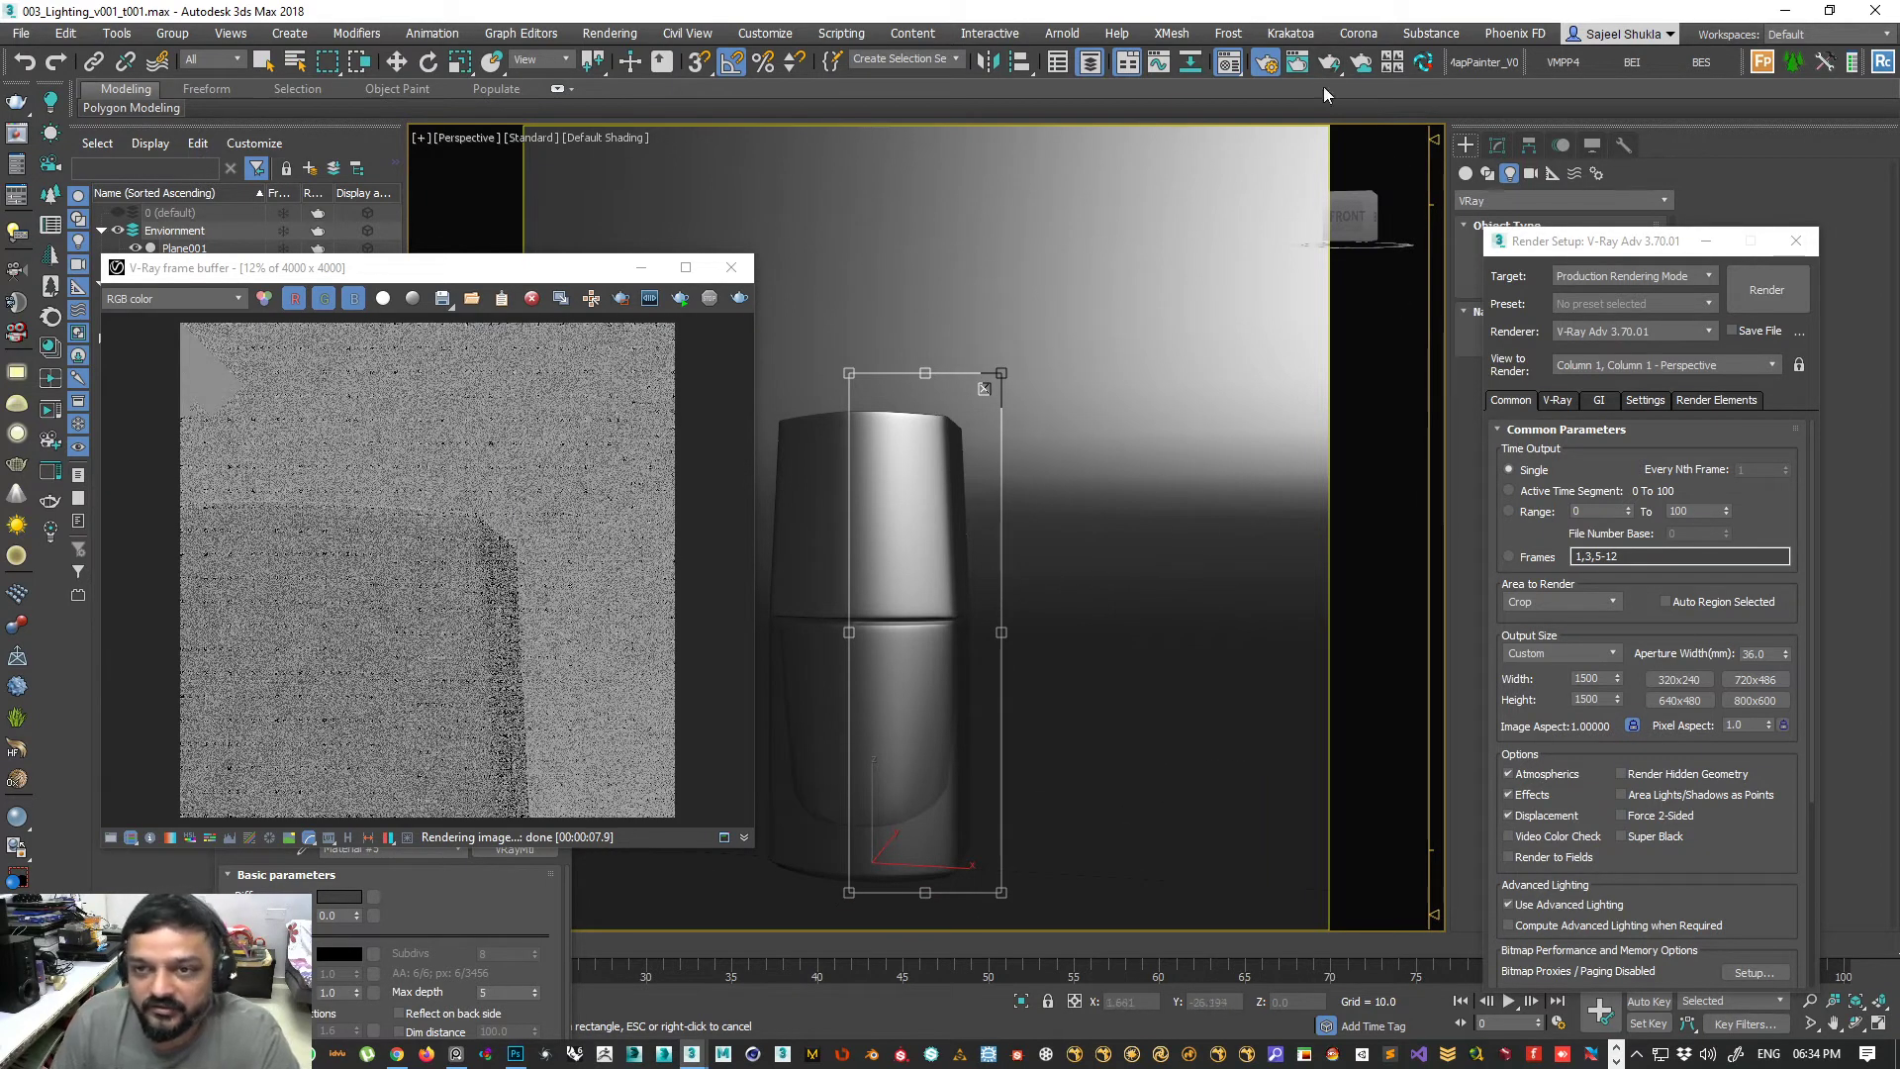
- Test render the cropped area, set the area to render back to View, and close the frame buffer
left_click(1329, 62)
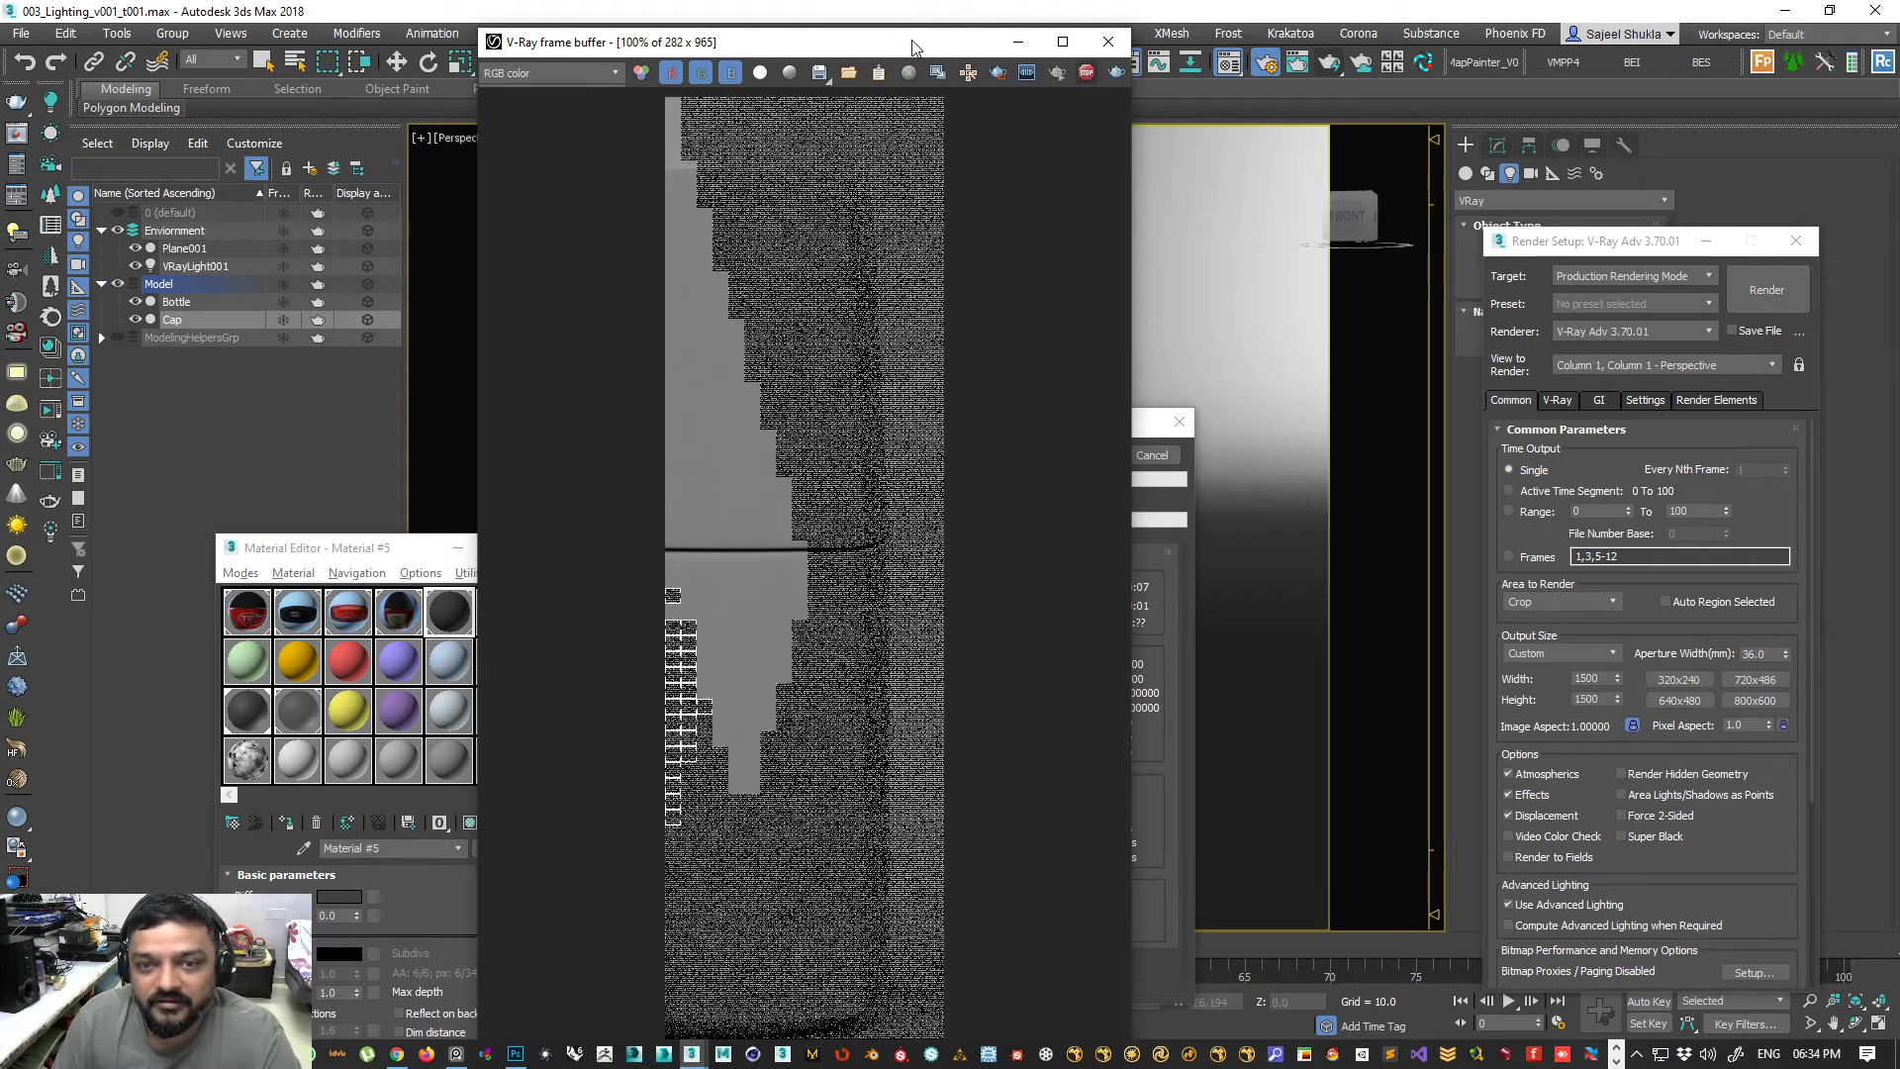
left_click_drag(912, 46, 697, 76)
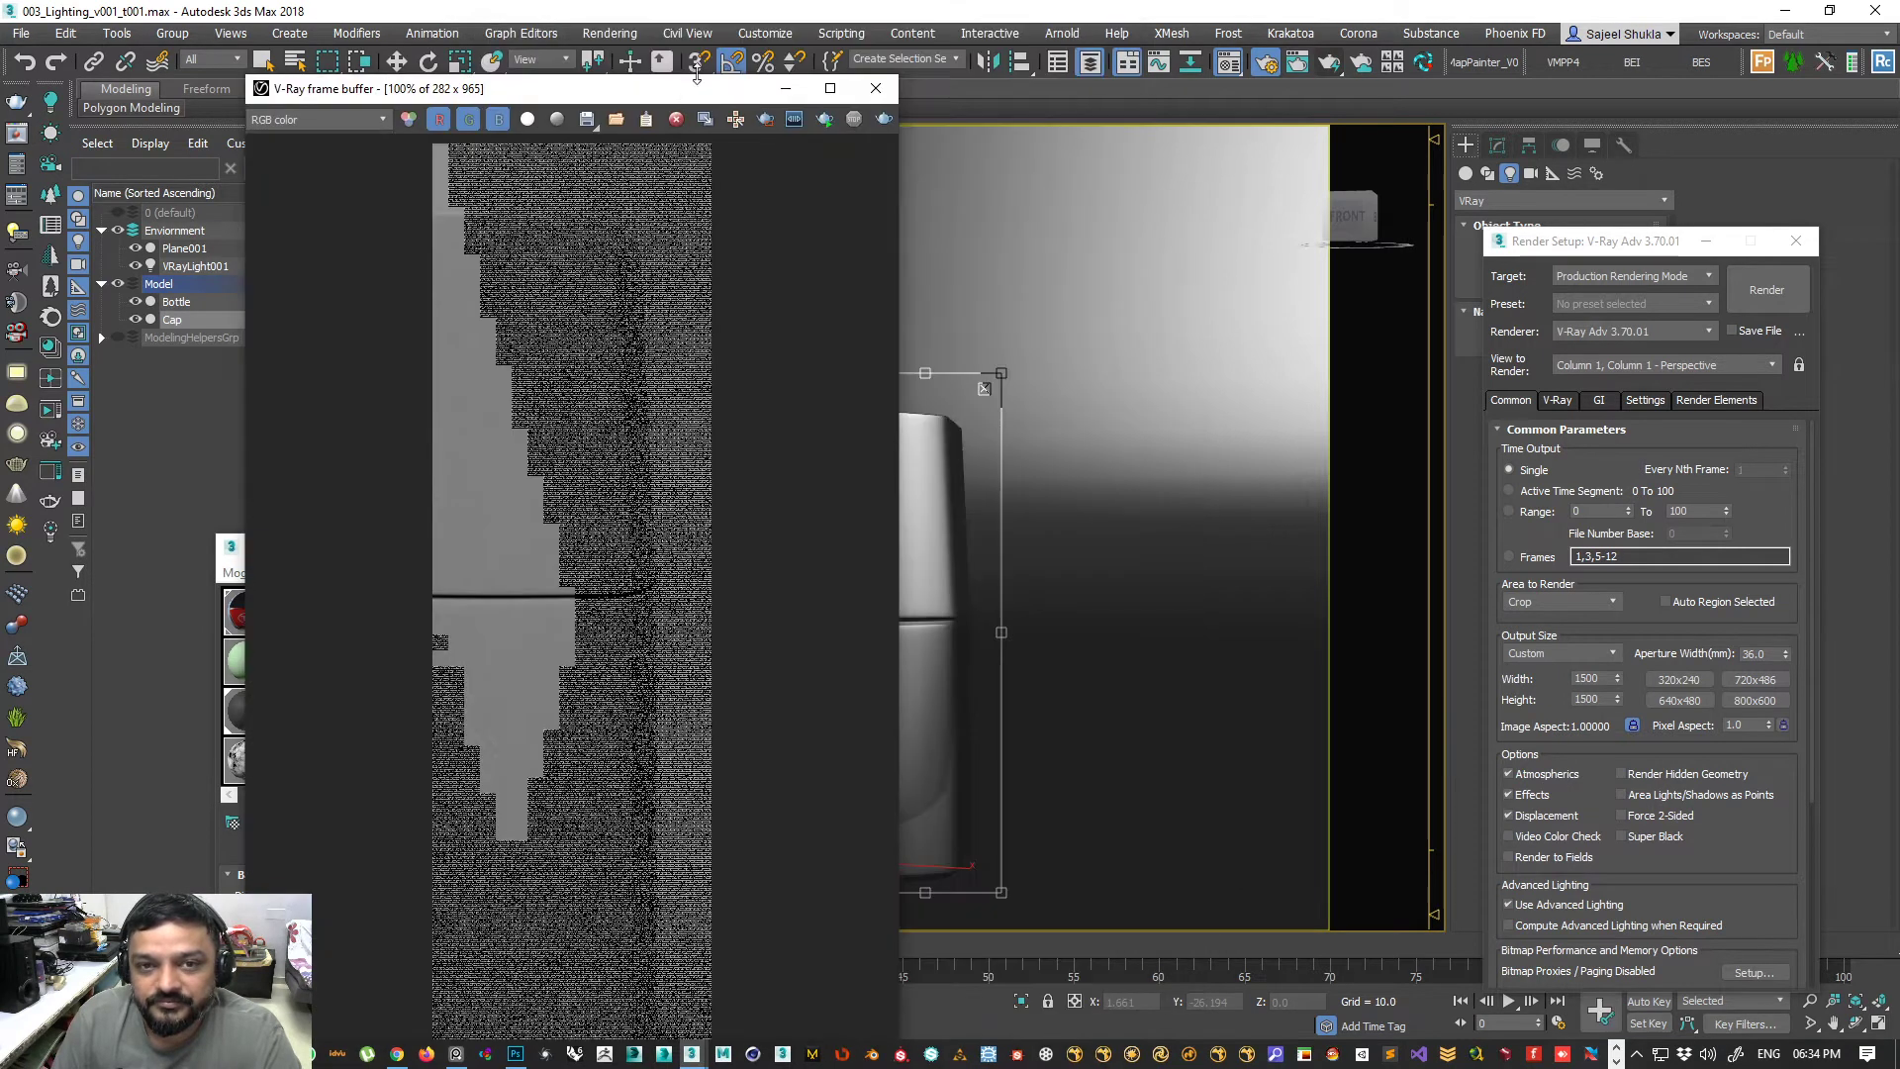
left_click(1537, 603)
left_click(1532, 619)
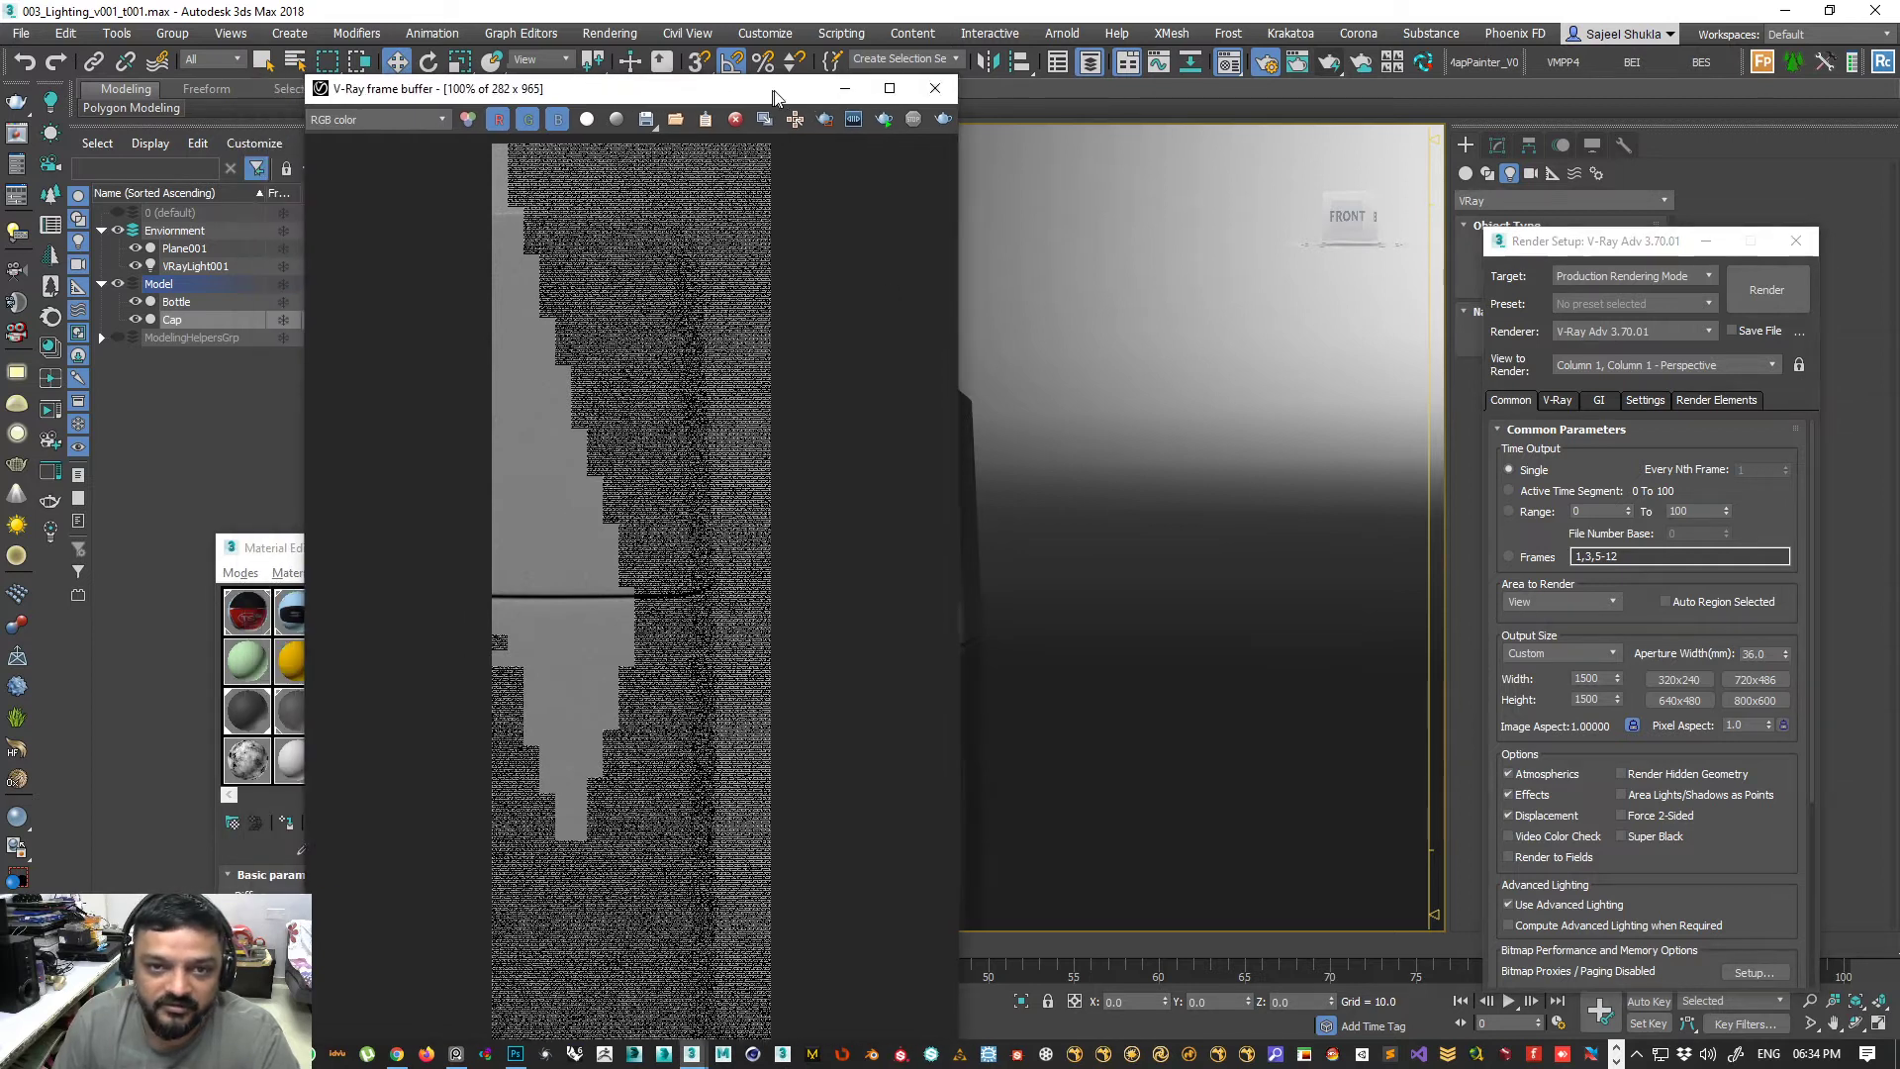
left_click(875, 88)
- Open a magnified preview of Material #5 with the checkered background and arrange the material windows side by side
left_click(456, 623)
double_click(450, 614)
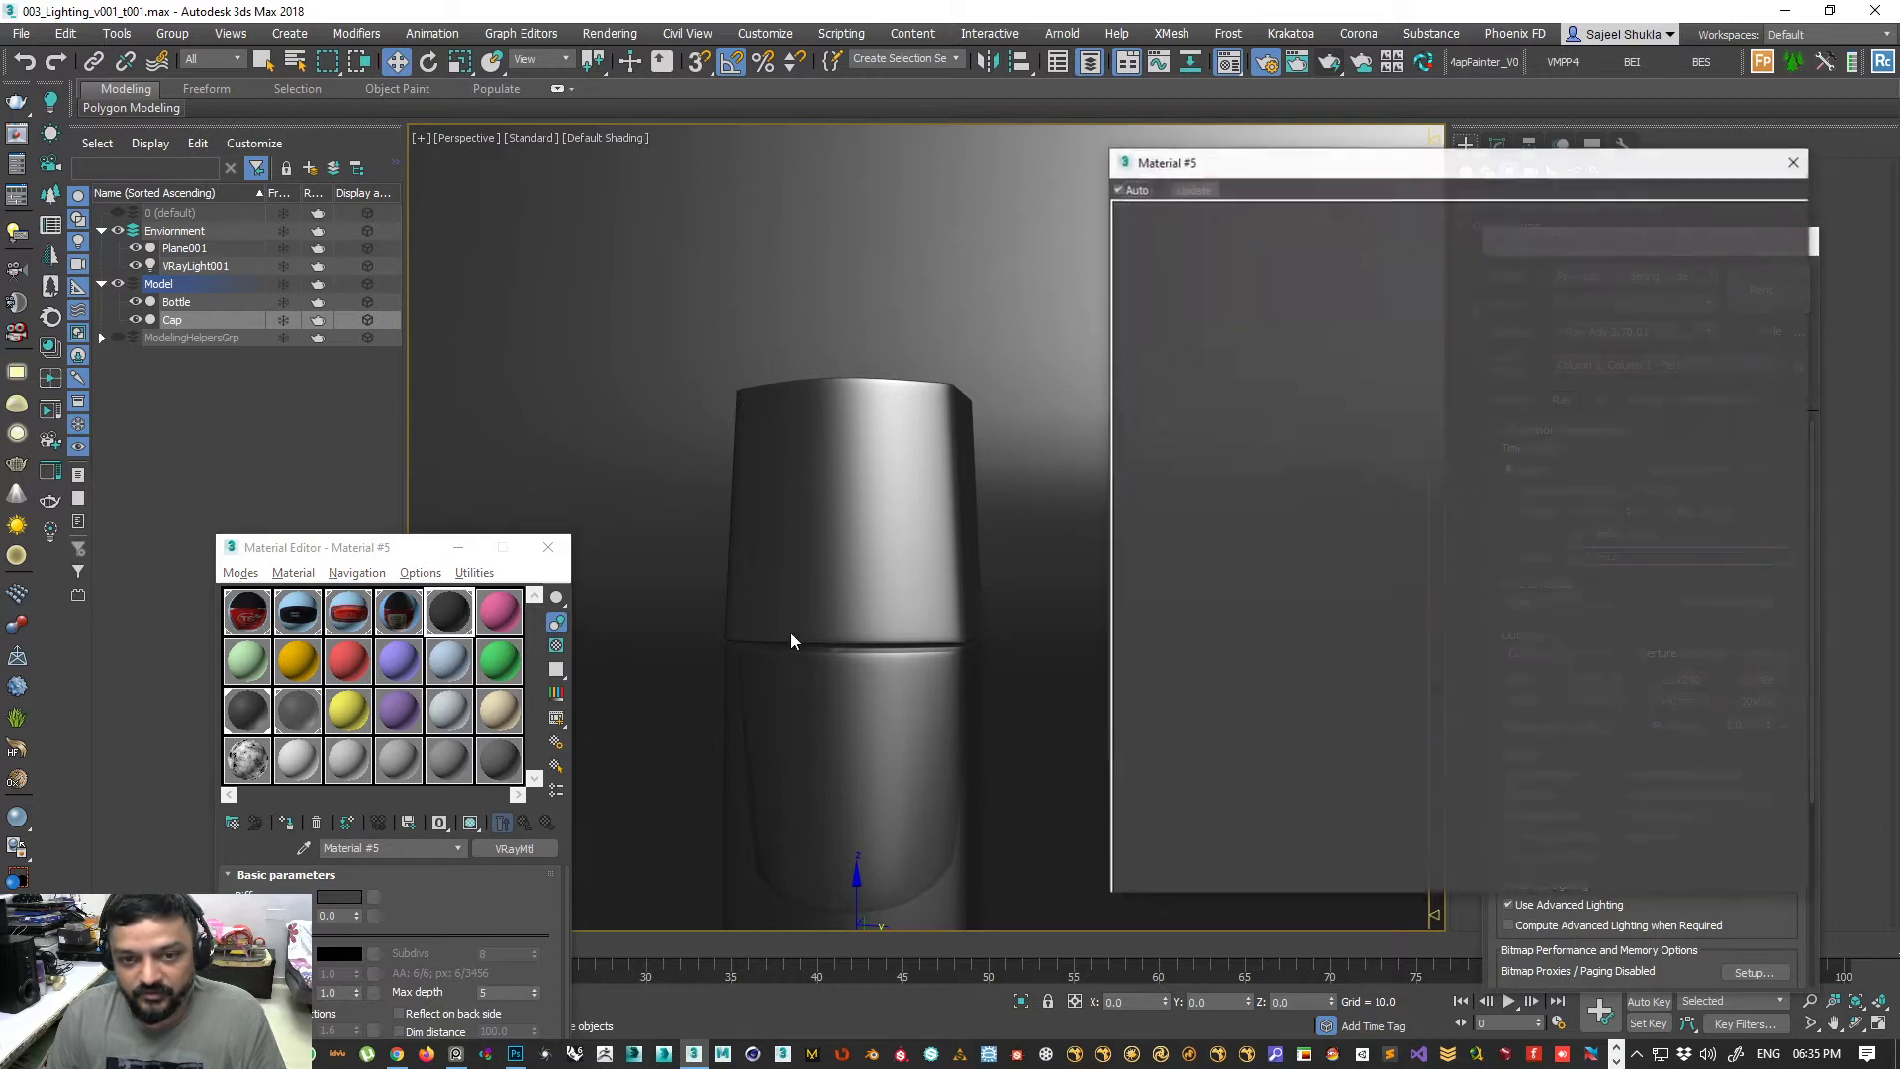
left_click_drag(1252, 173, 982, 178)
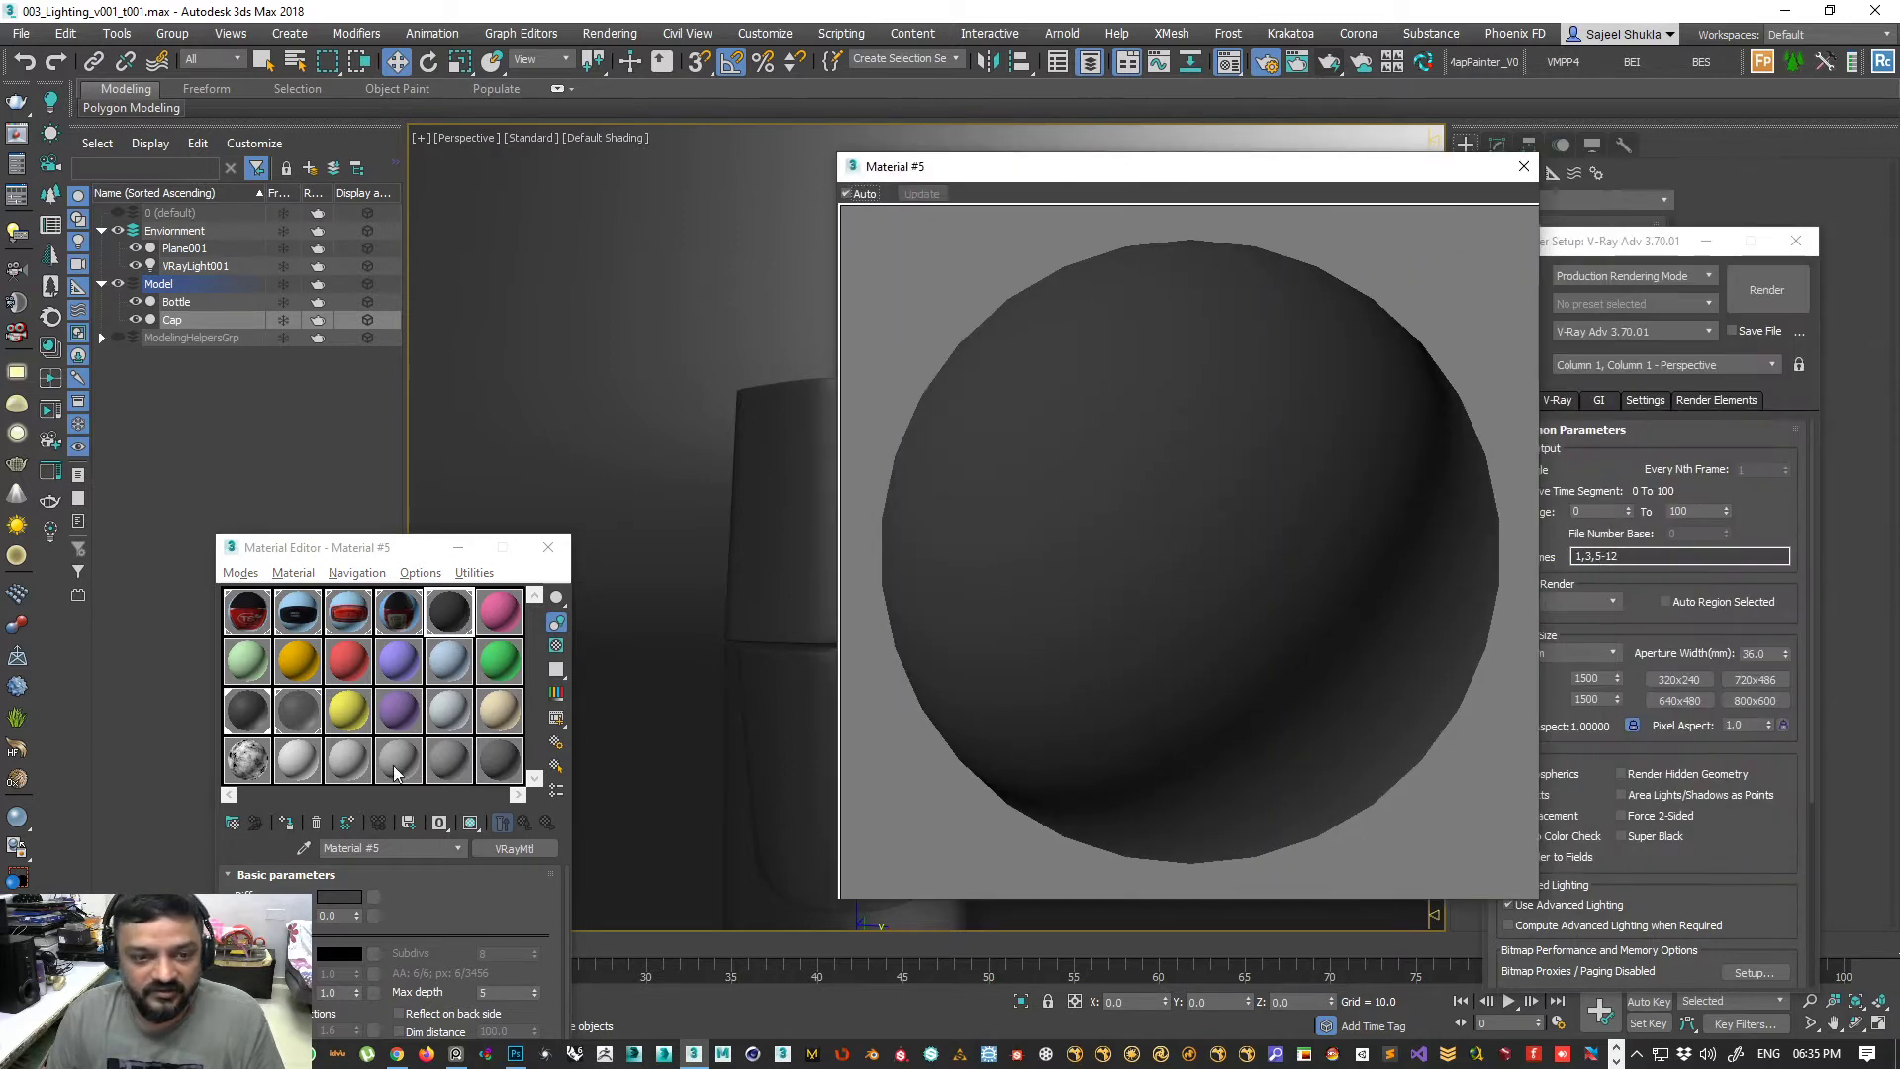
left_click_drag(437, 560, 465, 454)
left_click(584, 539)
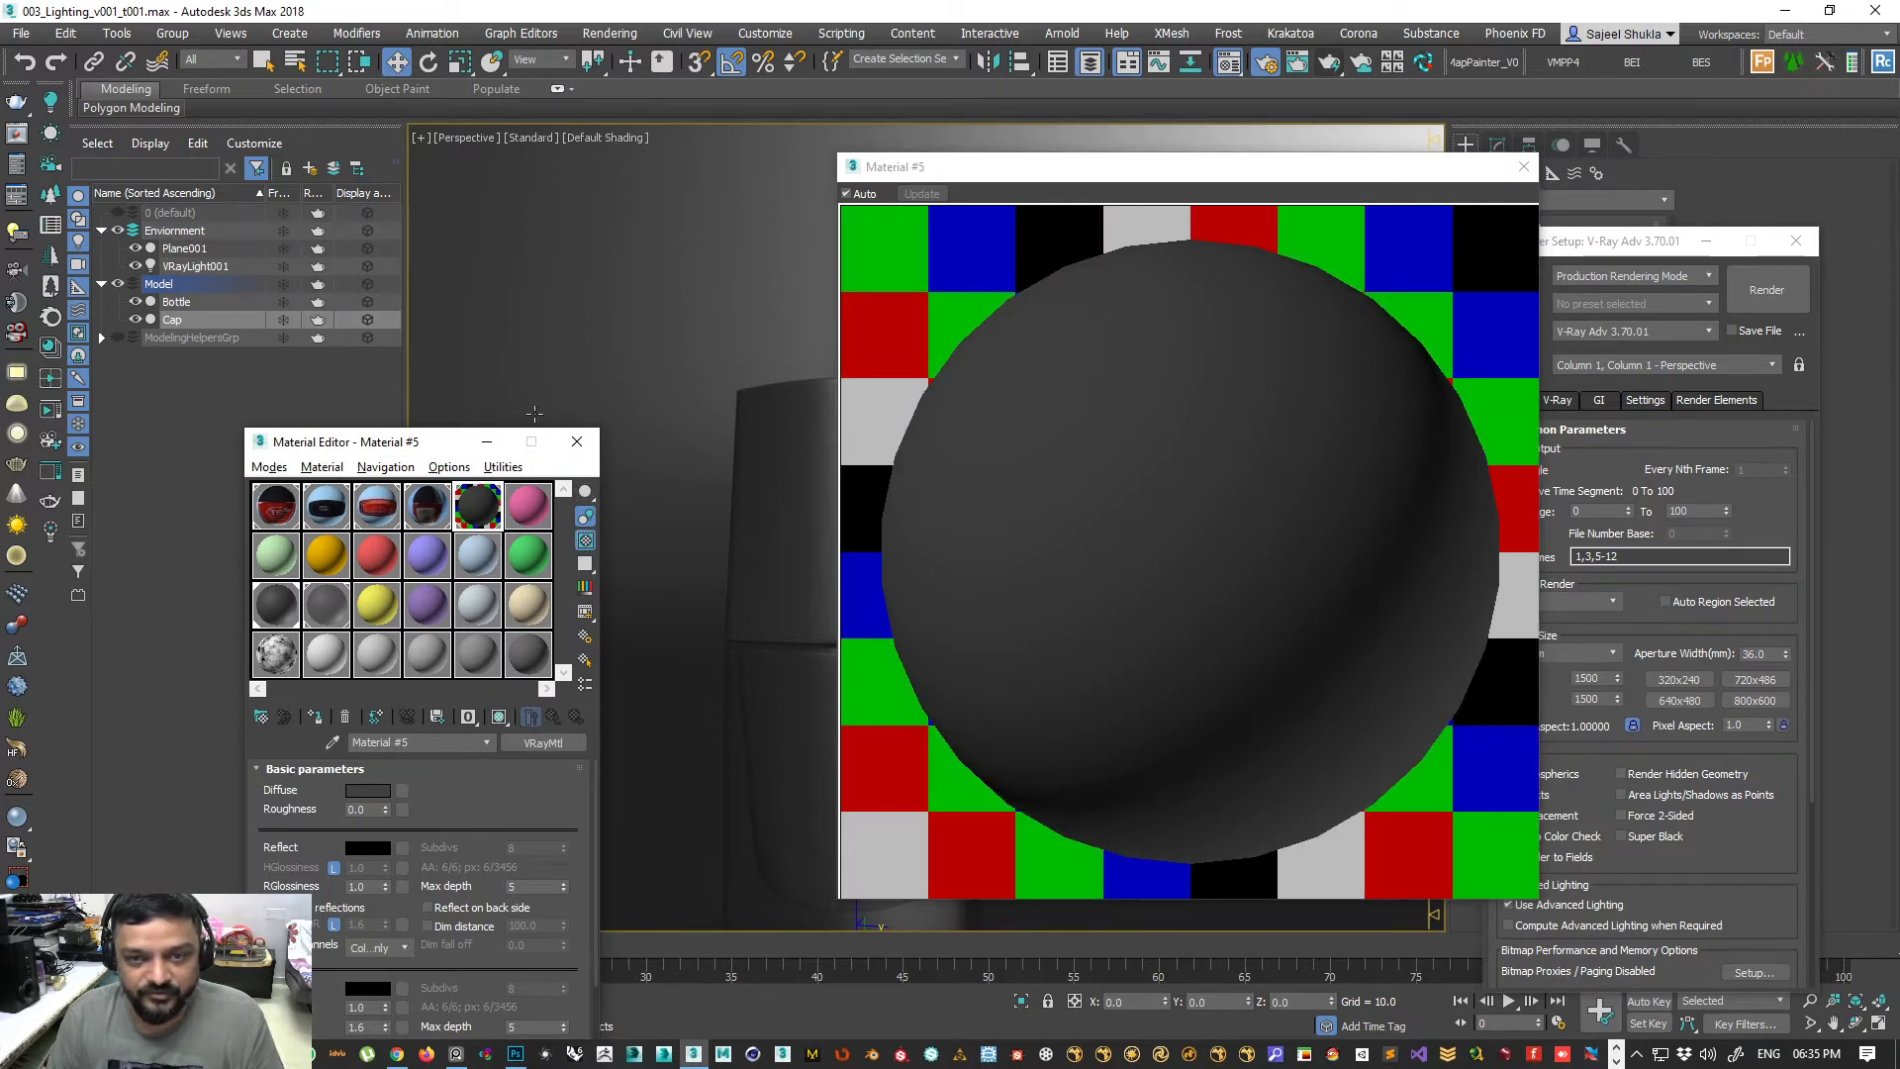
left_click_drag(432, 453, 604, 223)
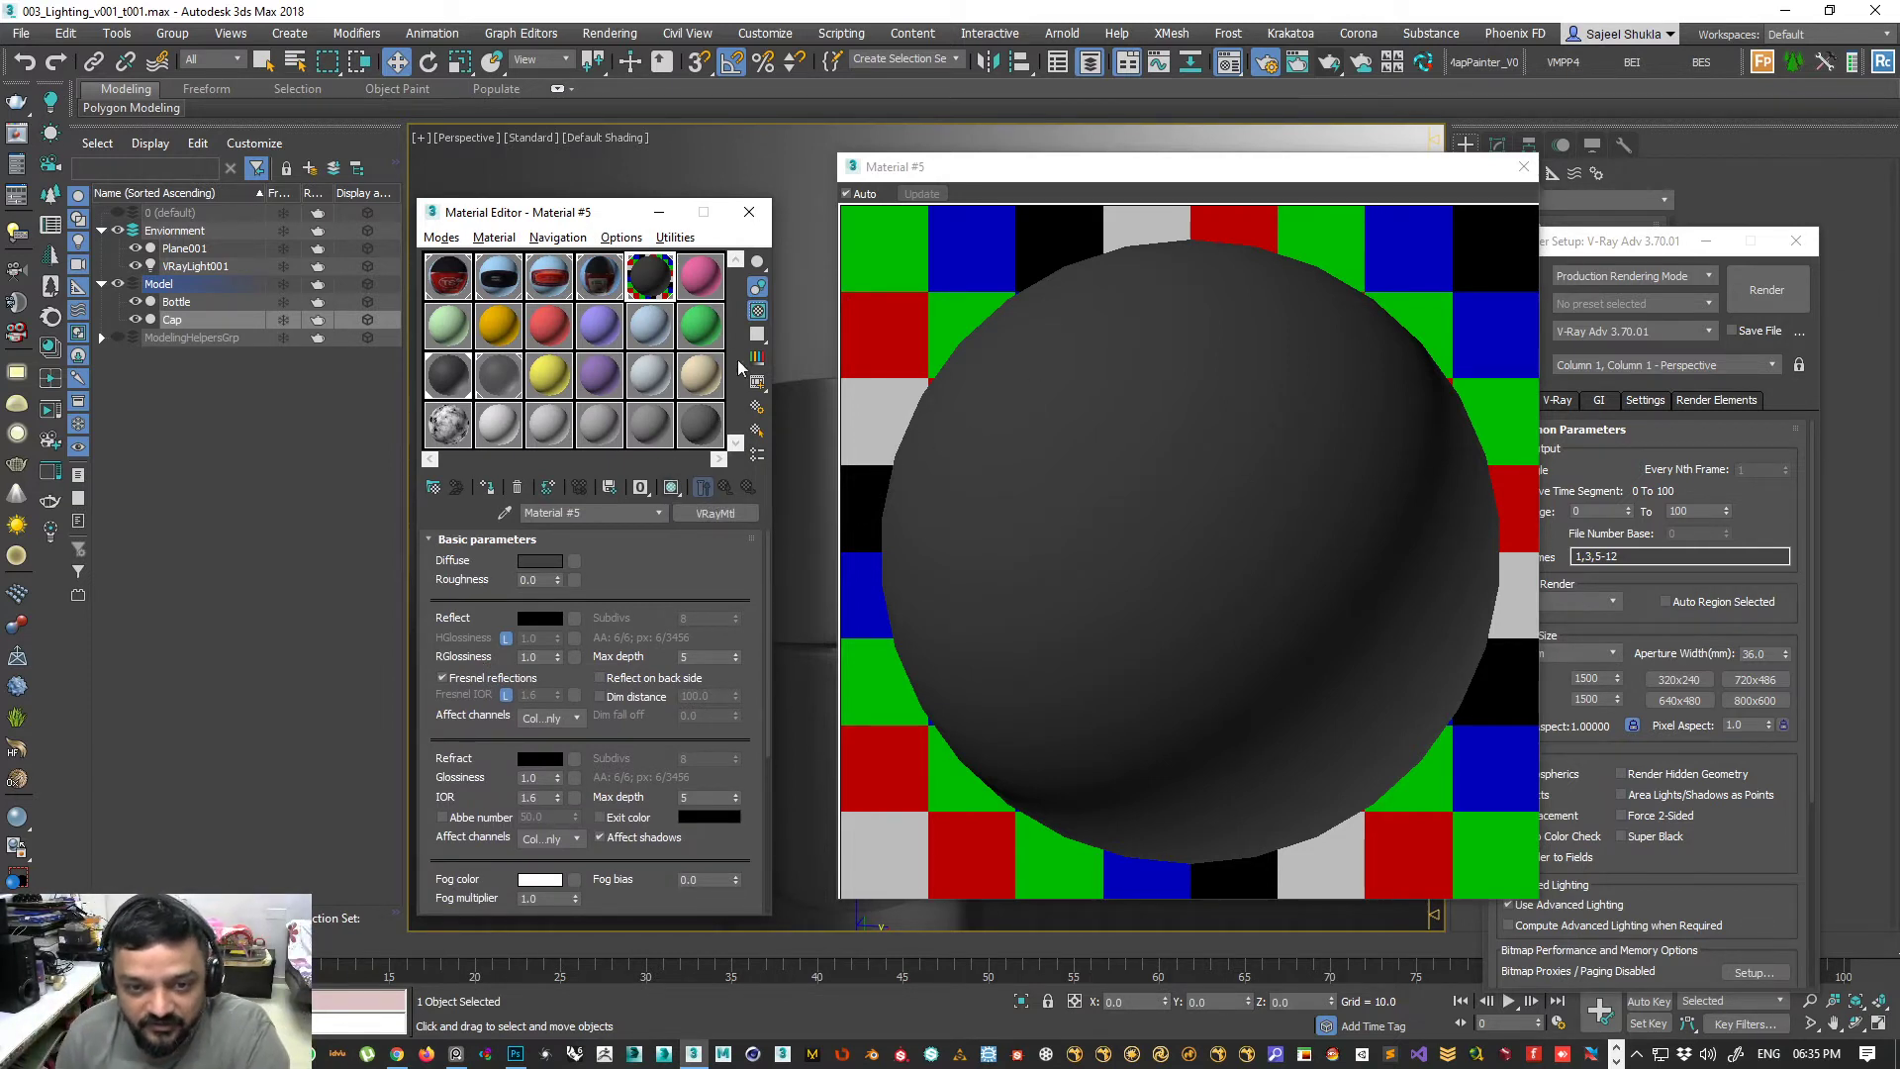
- Try several brightness levels for Material #5's reflection color and accept a near-white value of 245
left_click(539, 618)
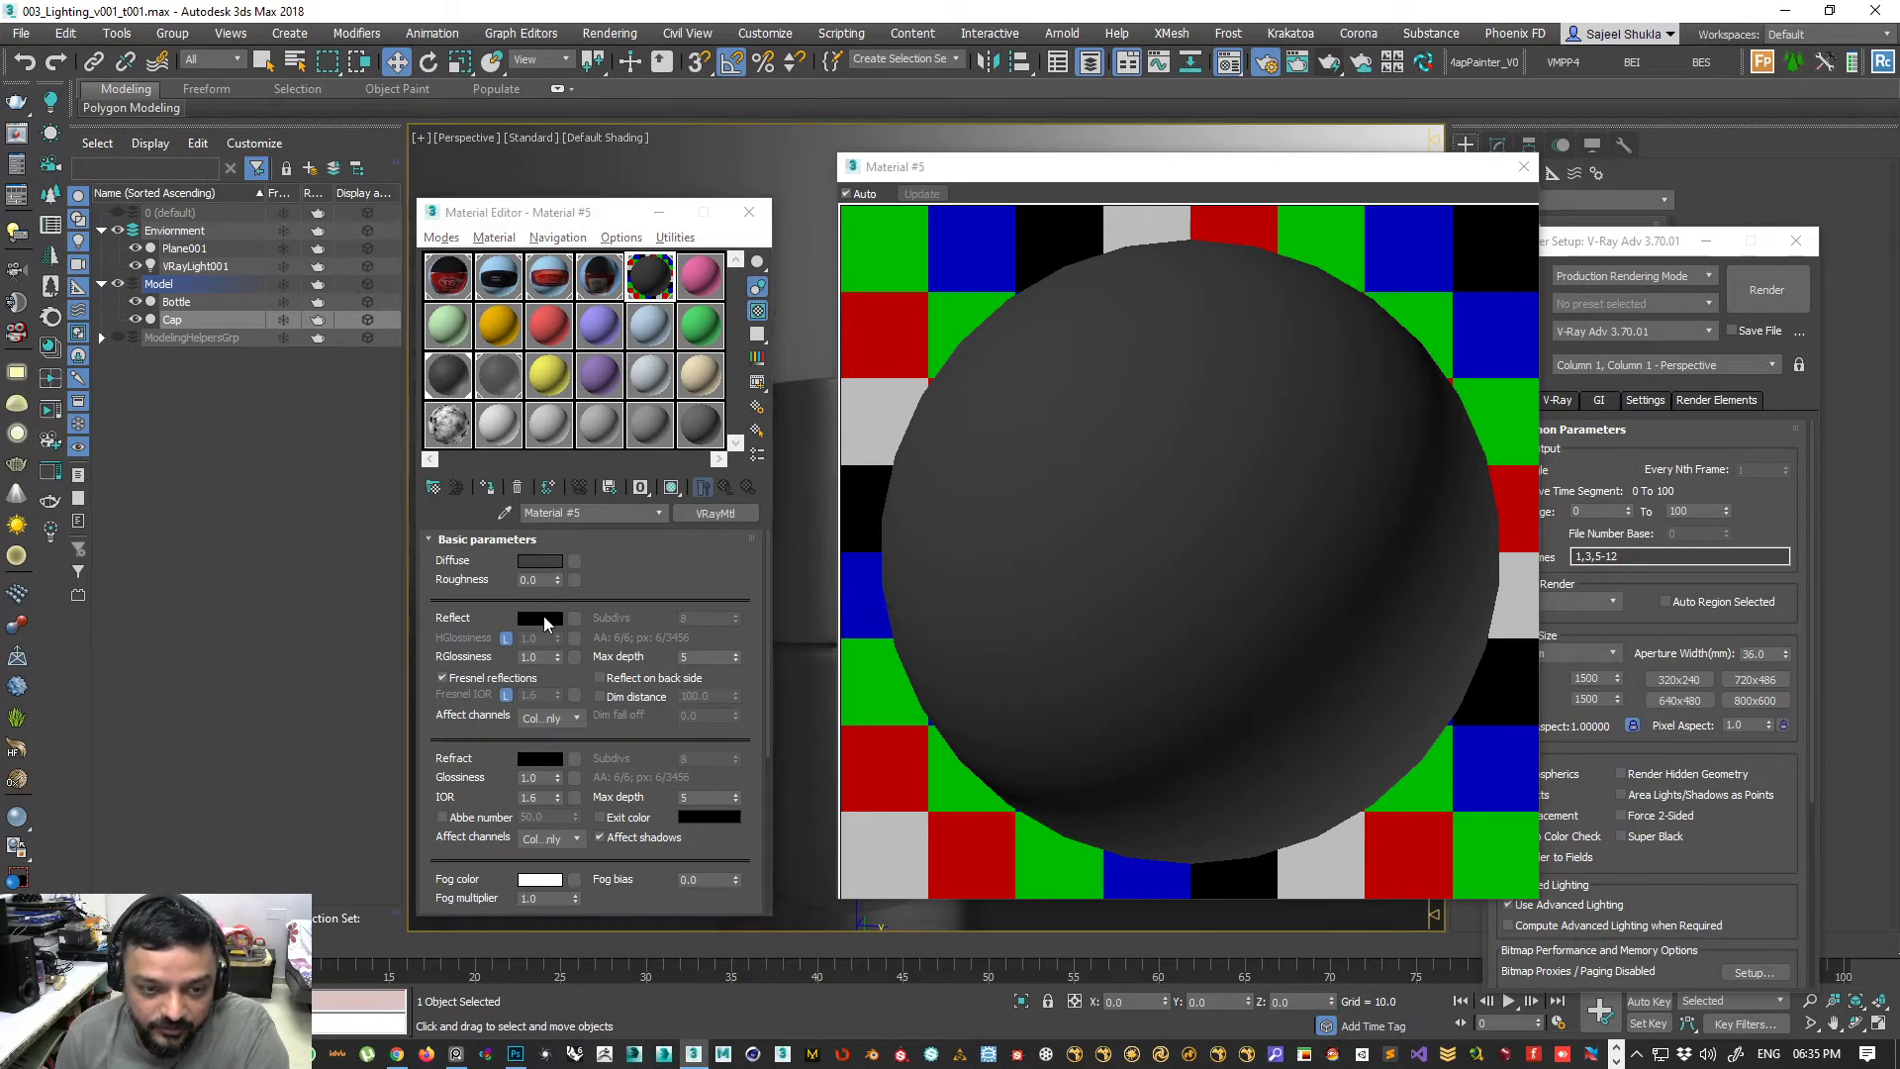
left_click_drag(653, 381, 653, 520)
left_click_drag(827, 475, 829, 475)
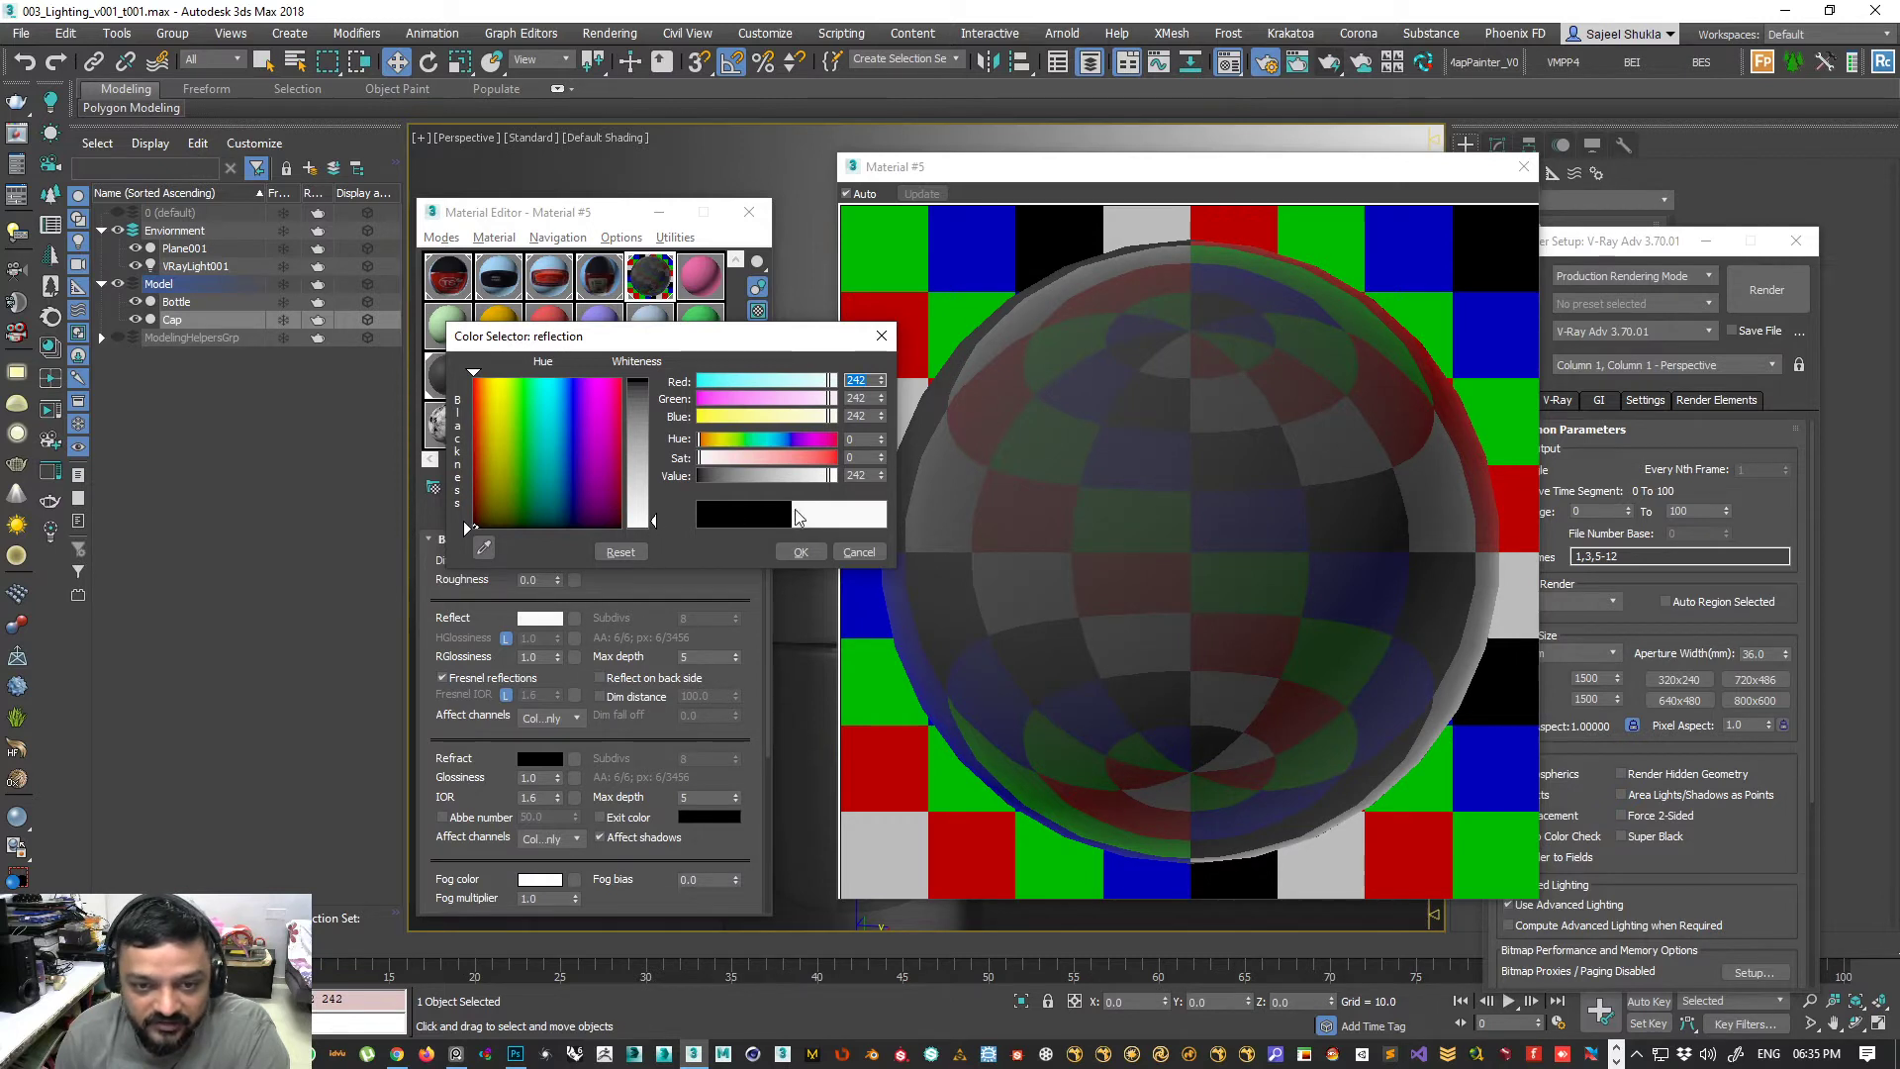
double_click(857, 476)
type("255")
key("Return")
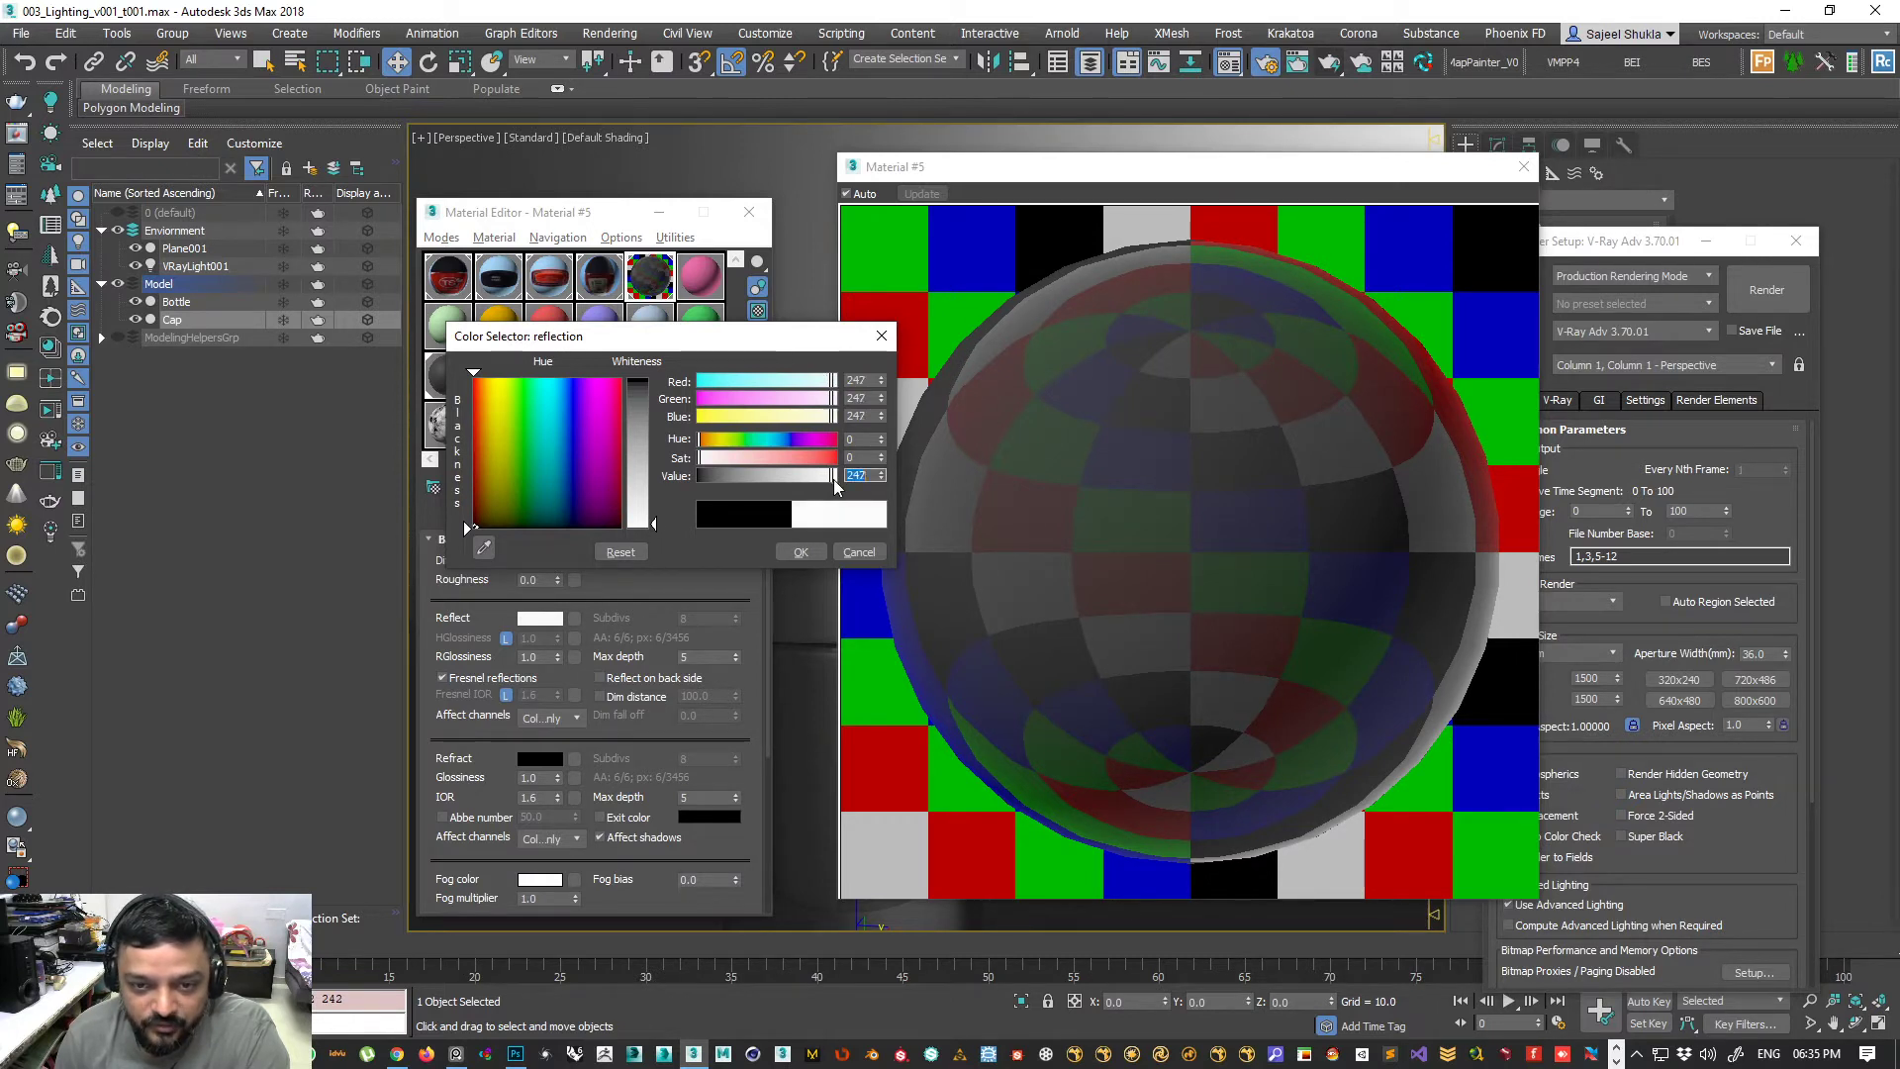
left_click_drag(835, 483, 829, 485)
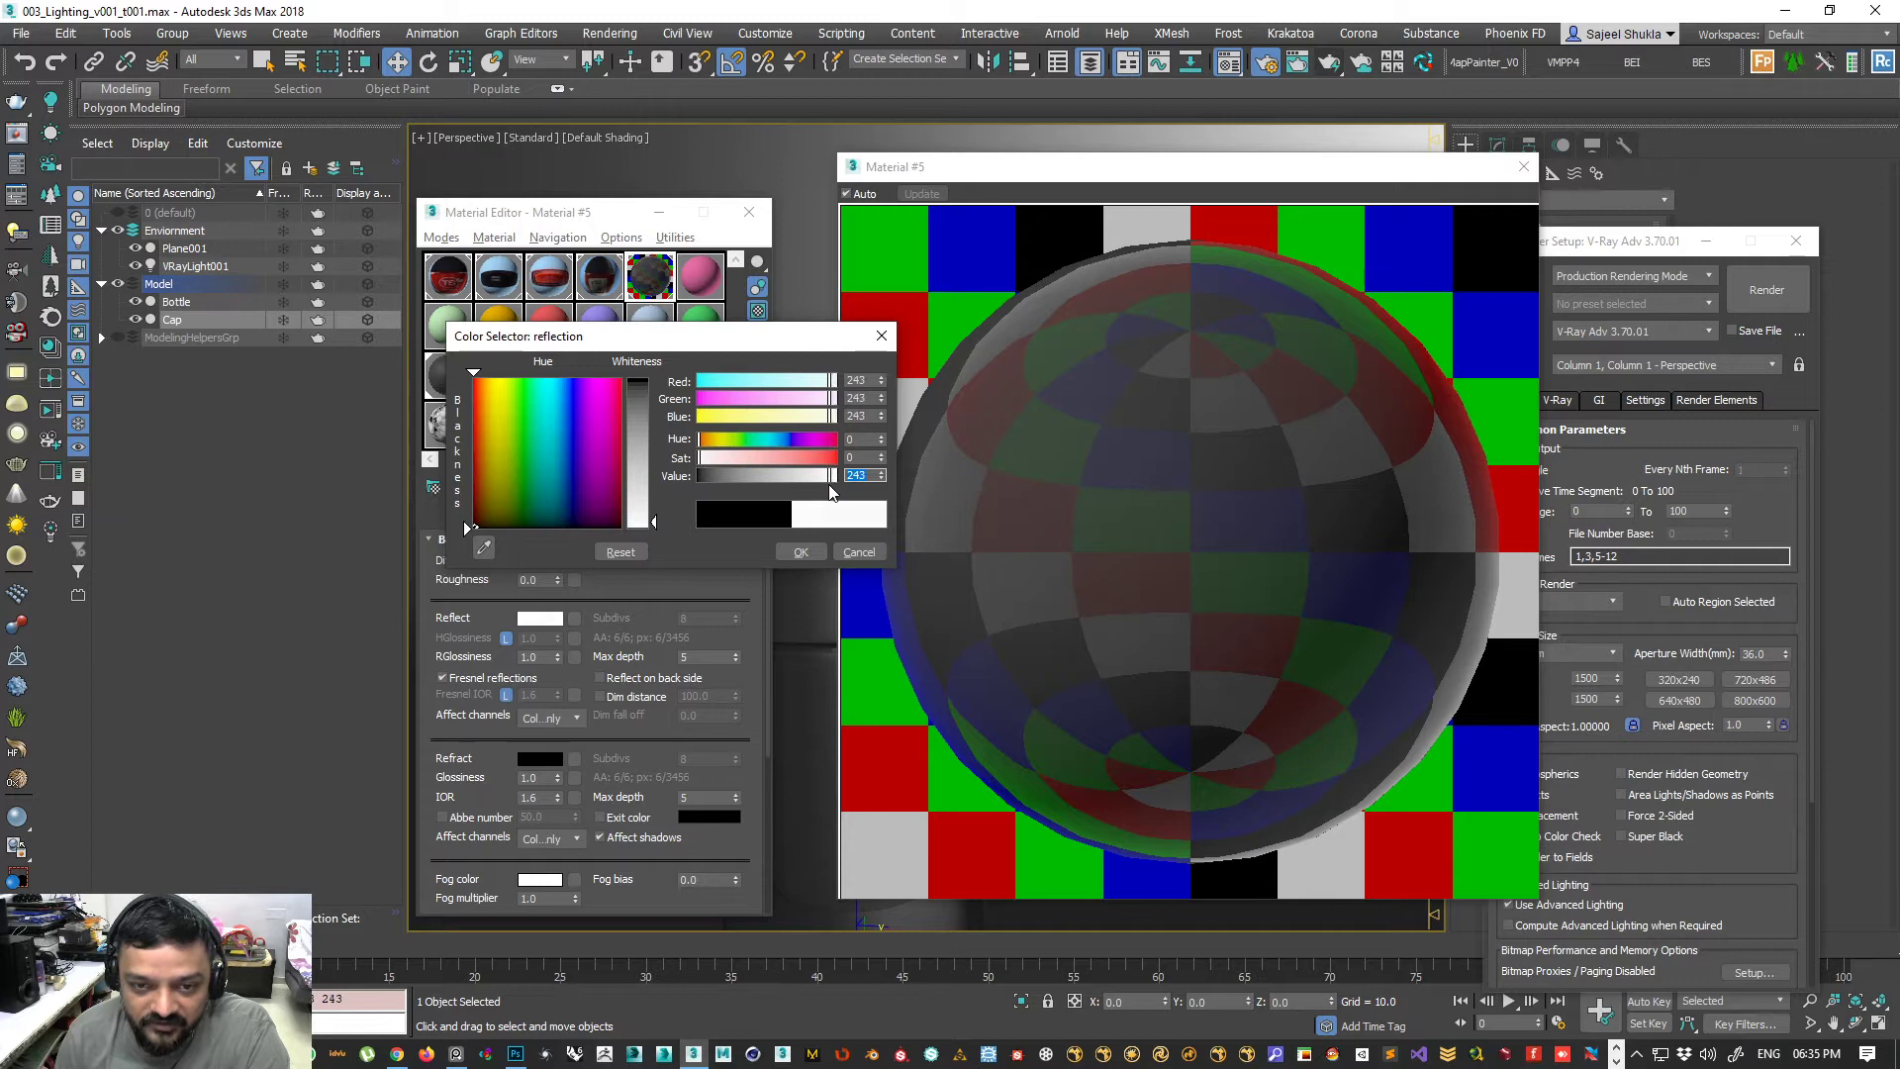
type("240")
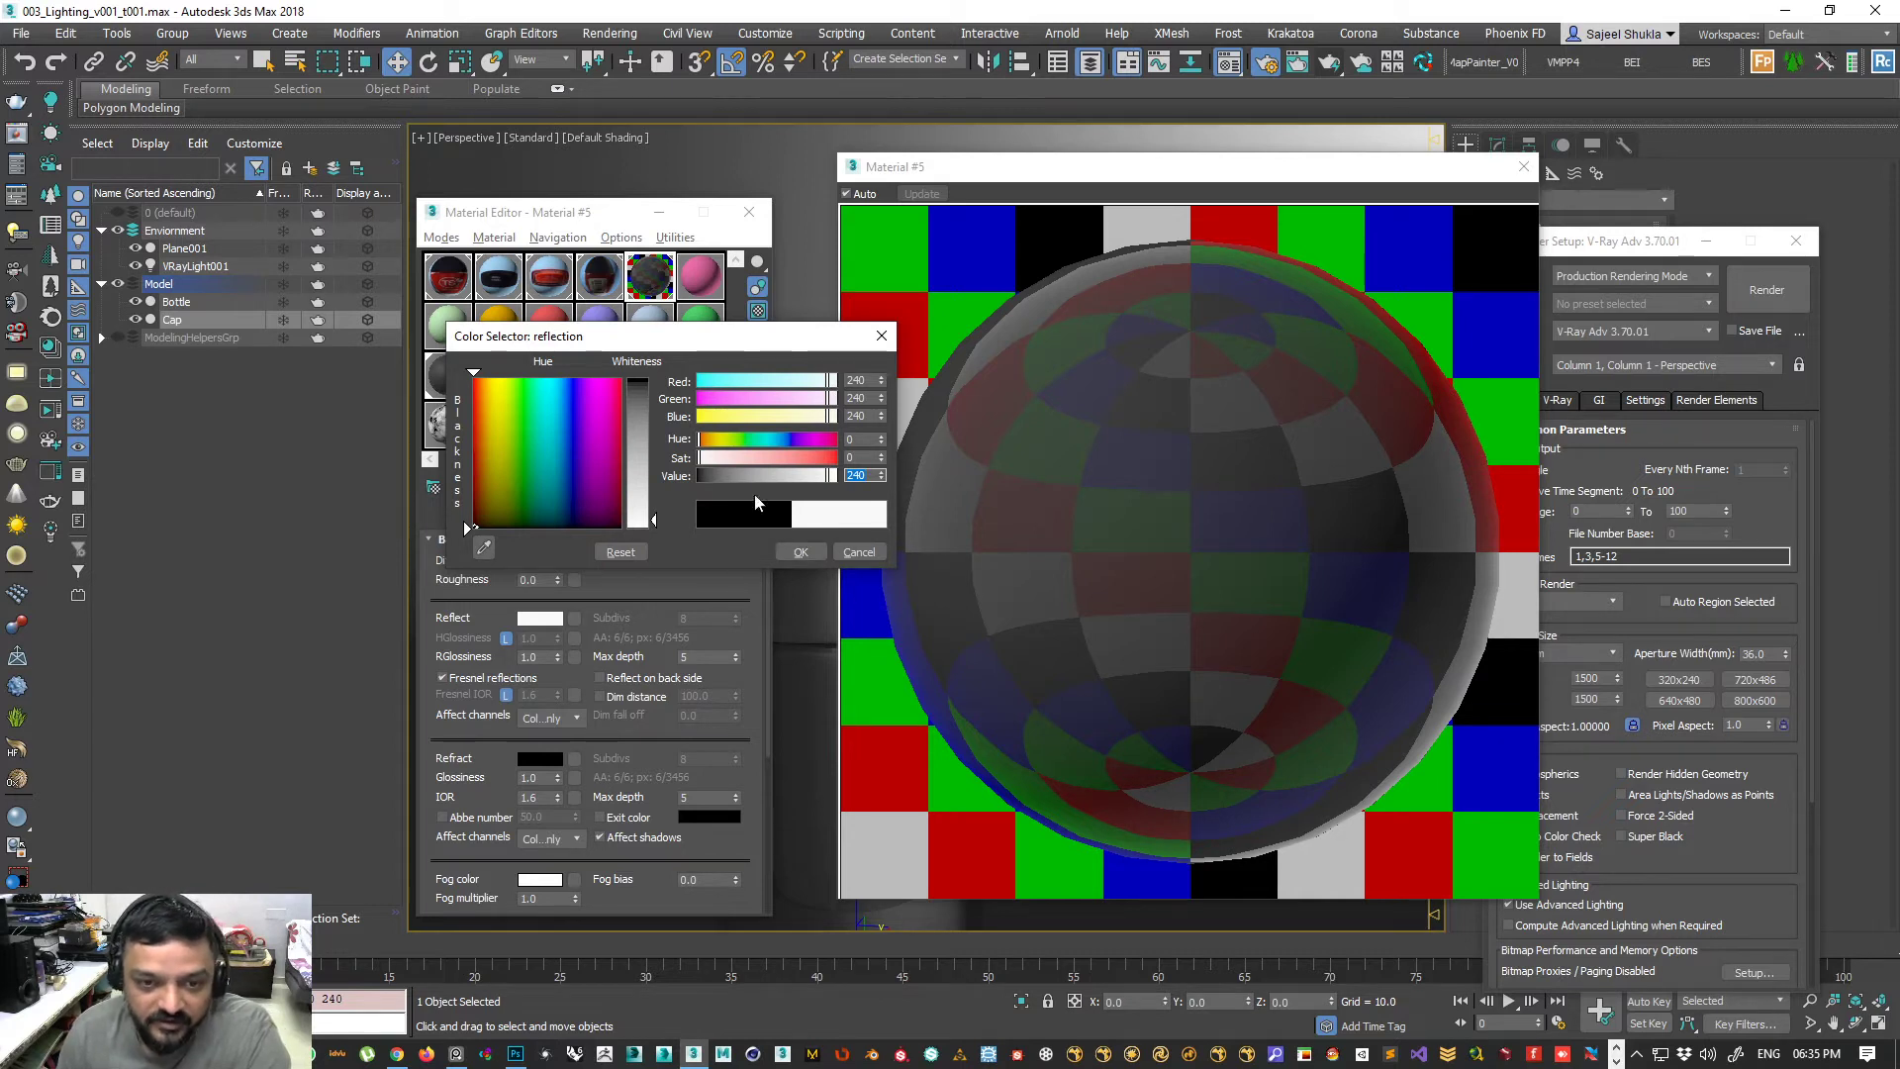
left_click_drag(698, 477, 846, 494)
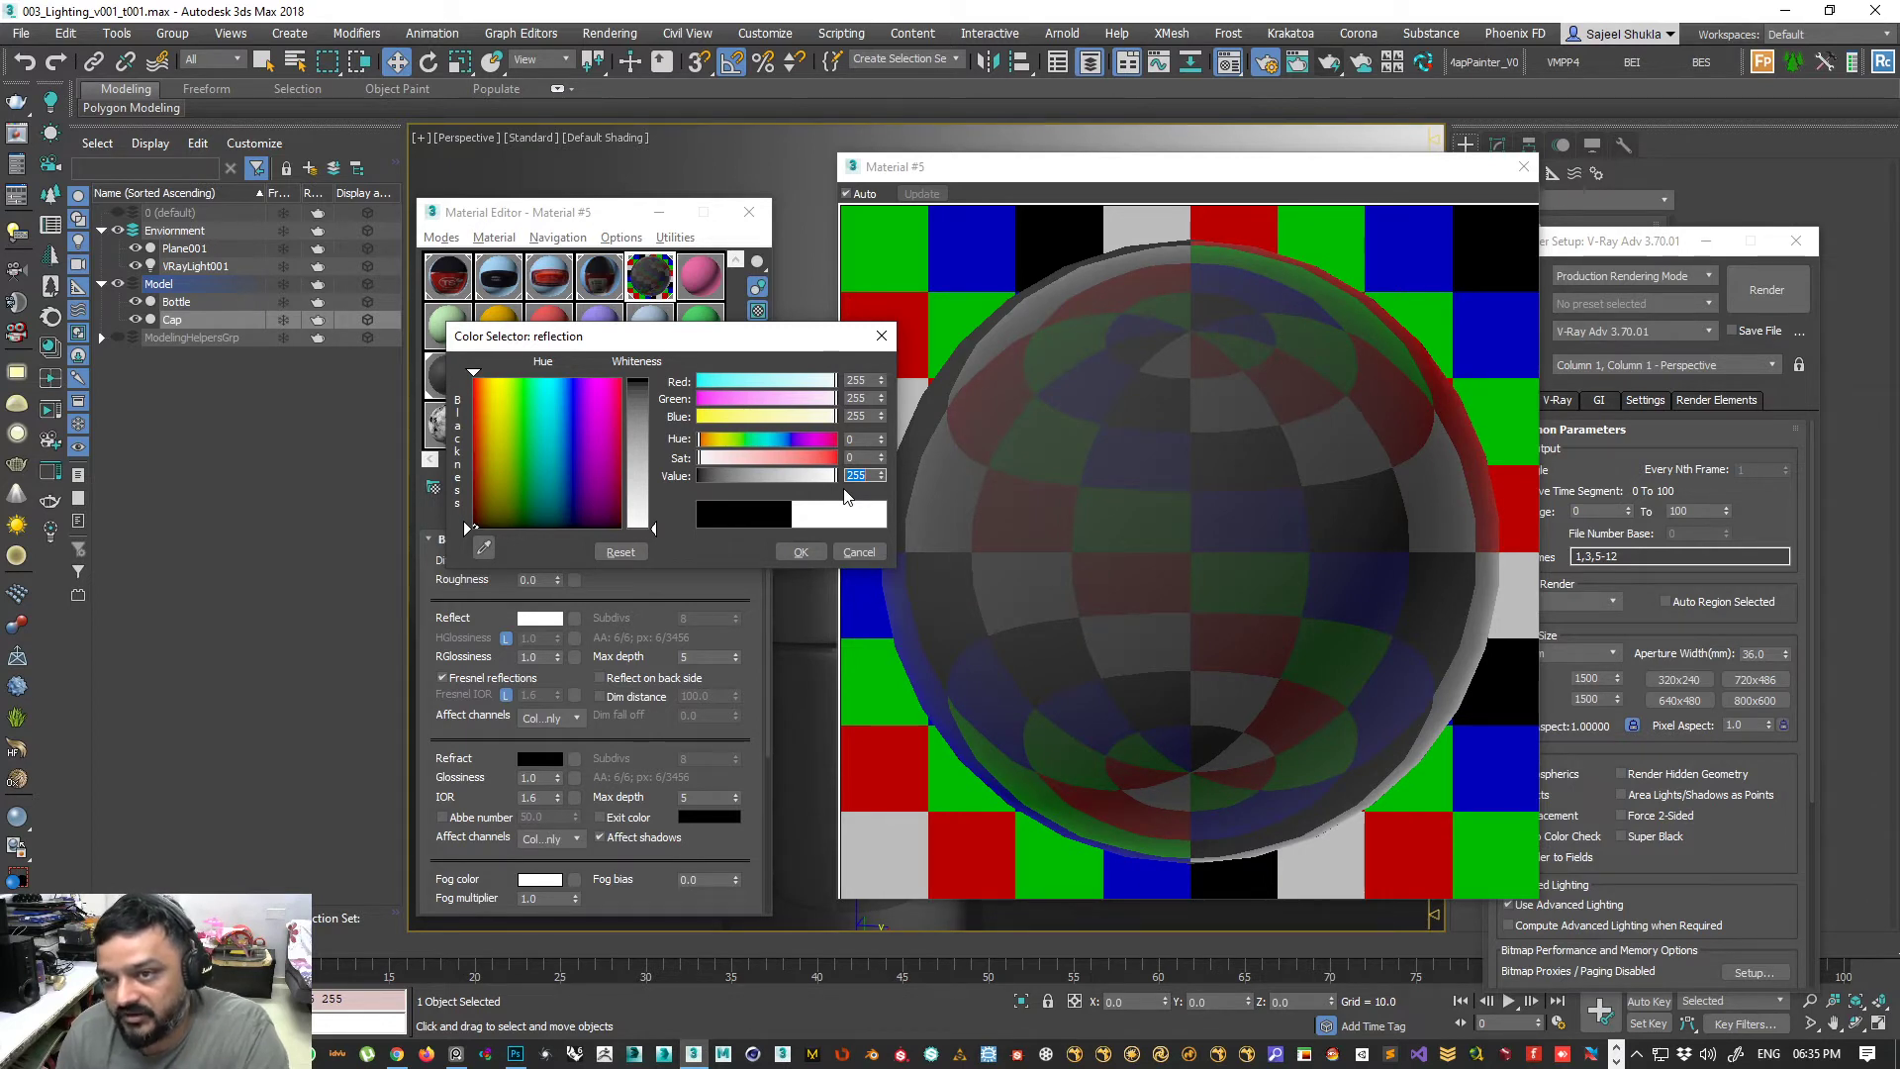
left_click_drag(839, 498, 831, 501)
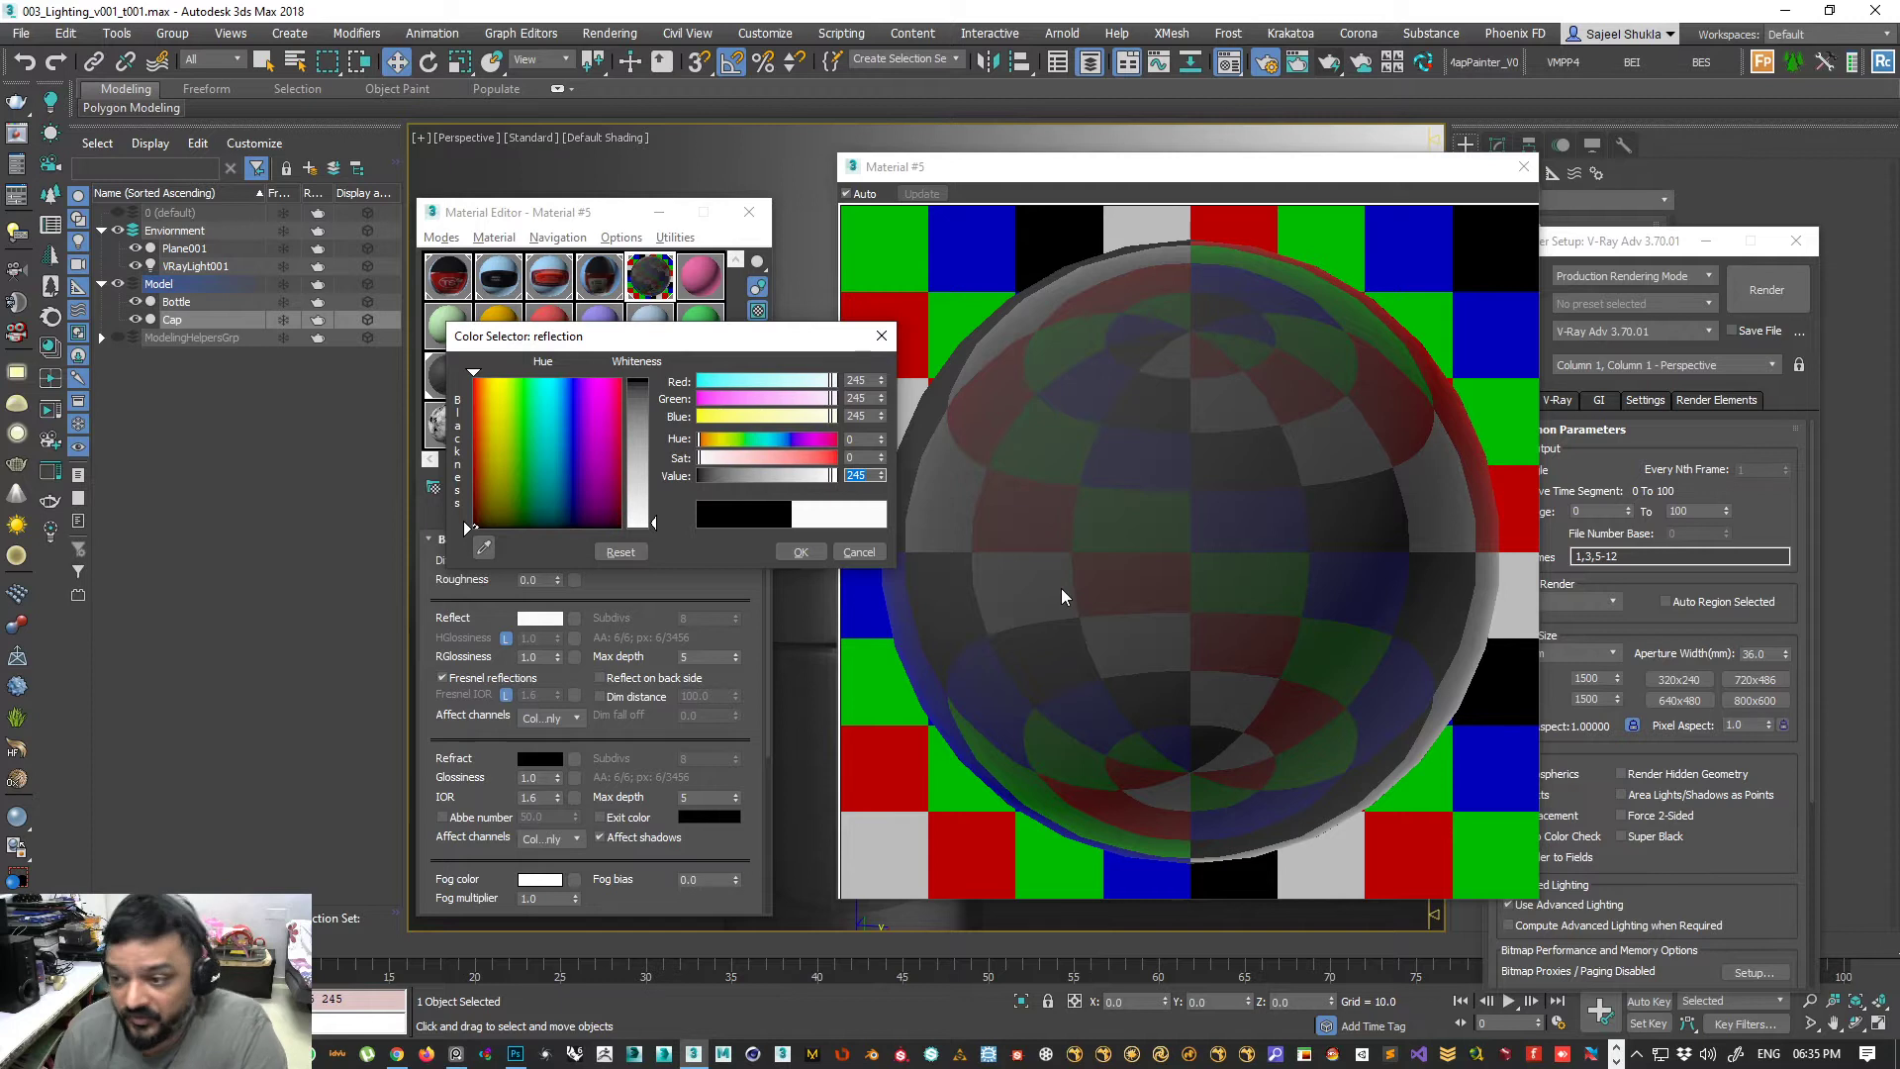
left_click(800, 552)
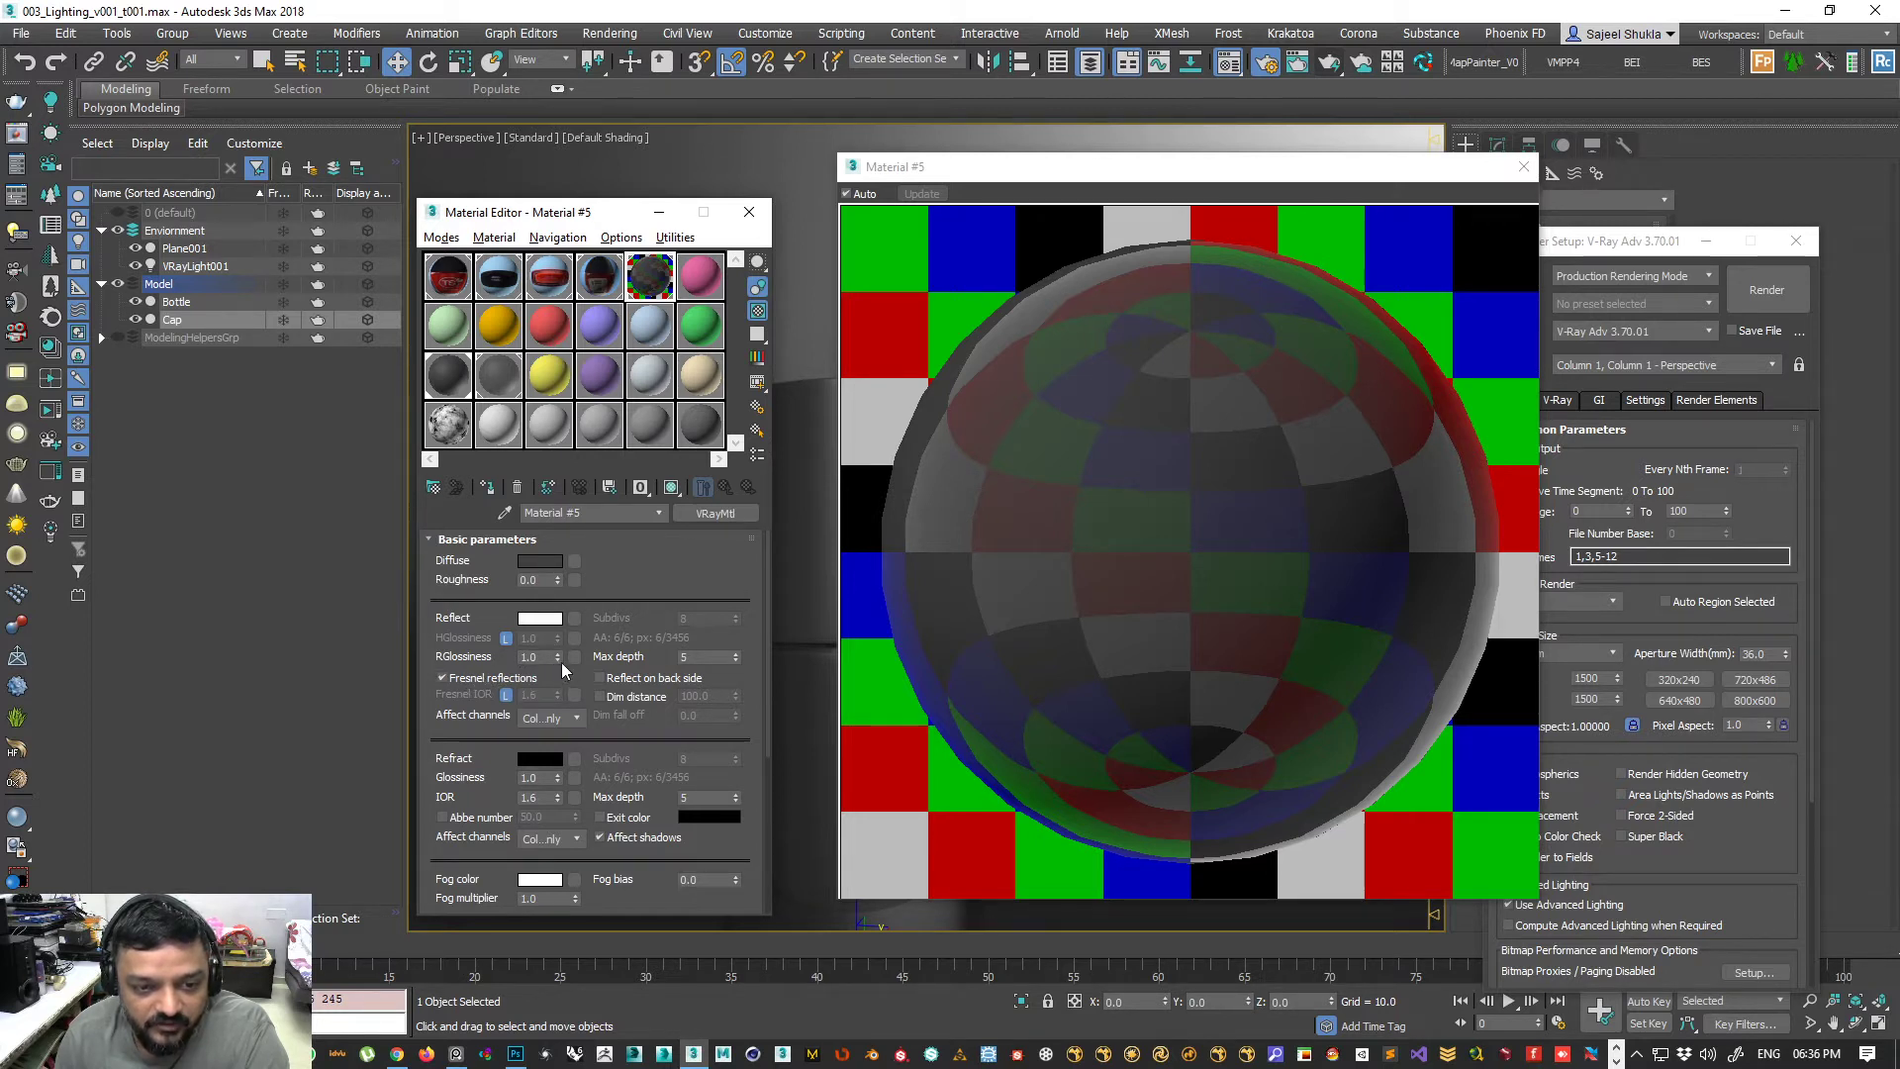
- Review Material #5's reflection and BRDF settings, and set its reflection glossiness to 0.99
scroll(442, 821, "down", 5)
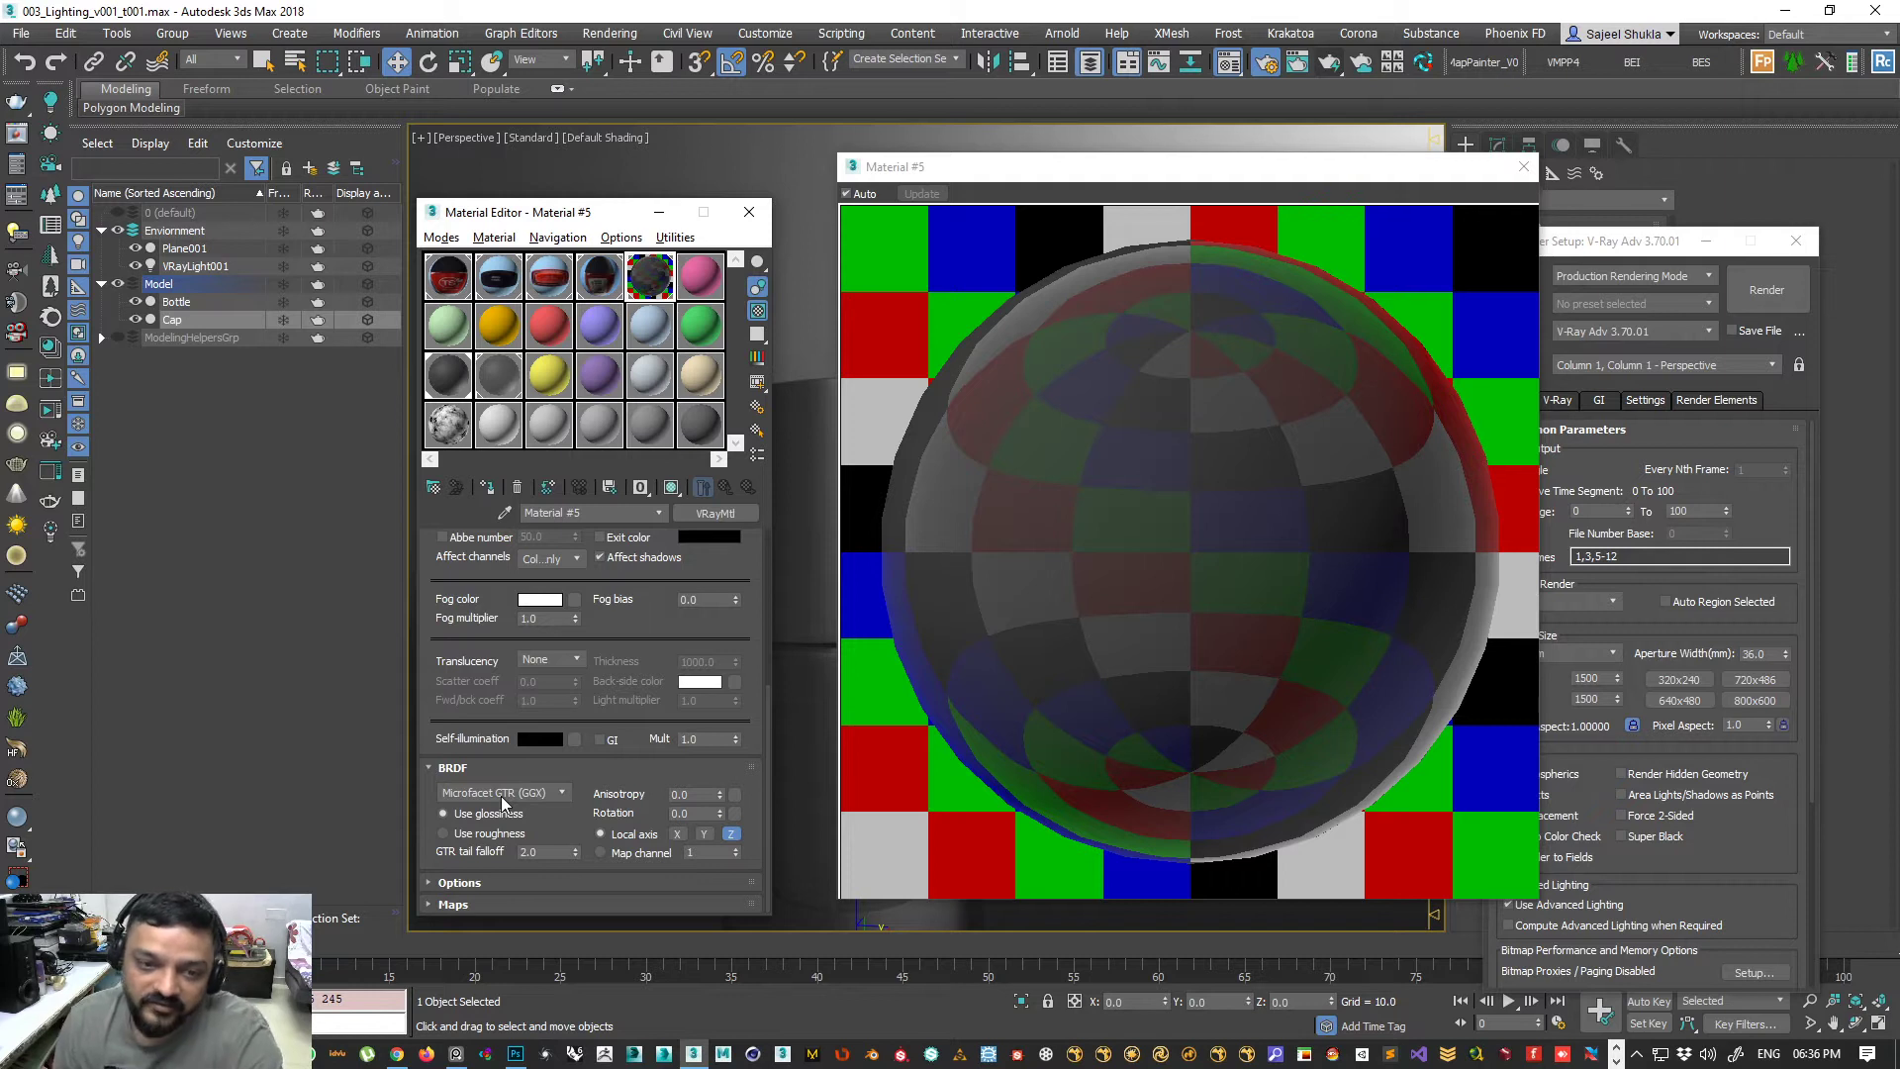
scroll(443, 775, "up", 5)
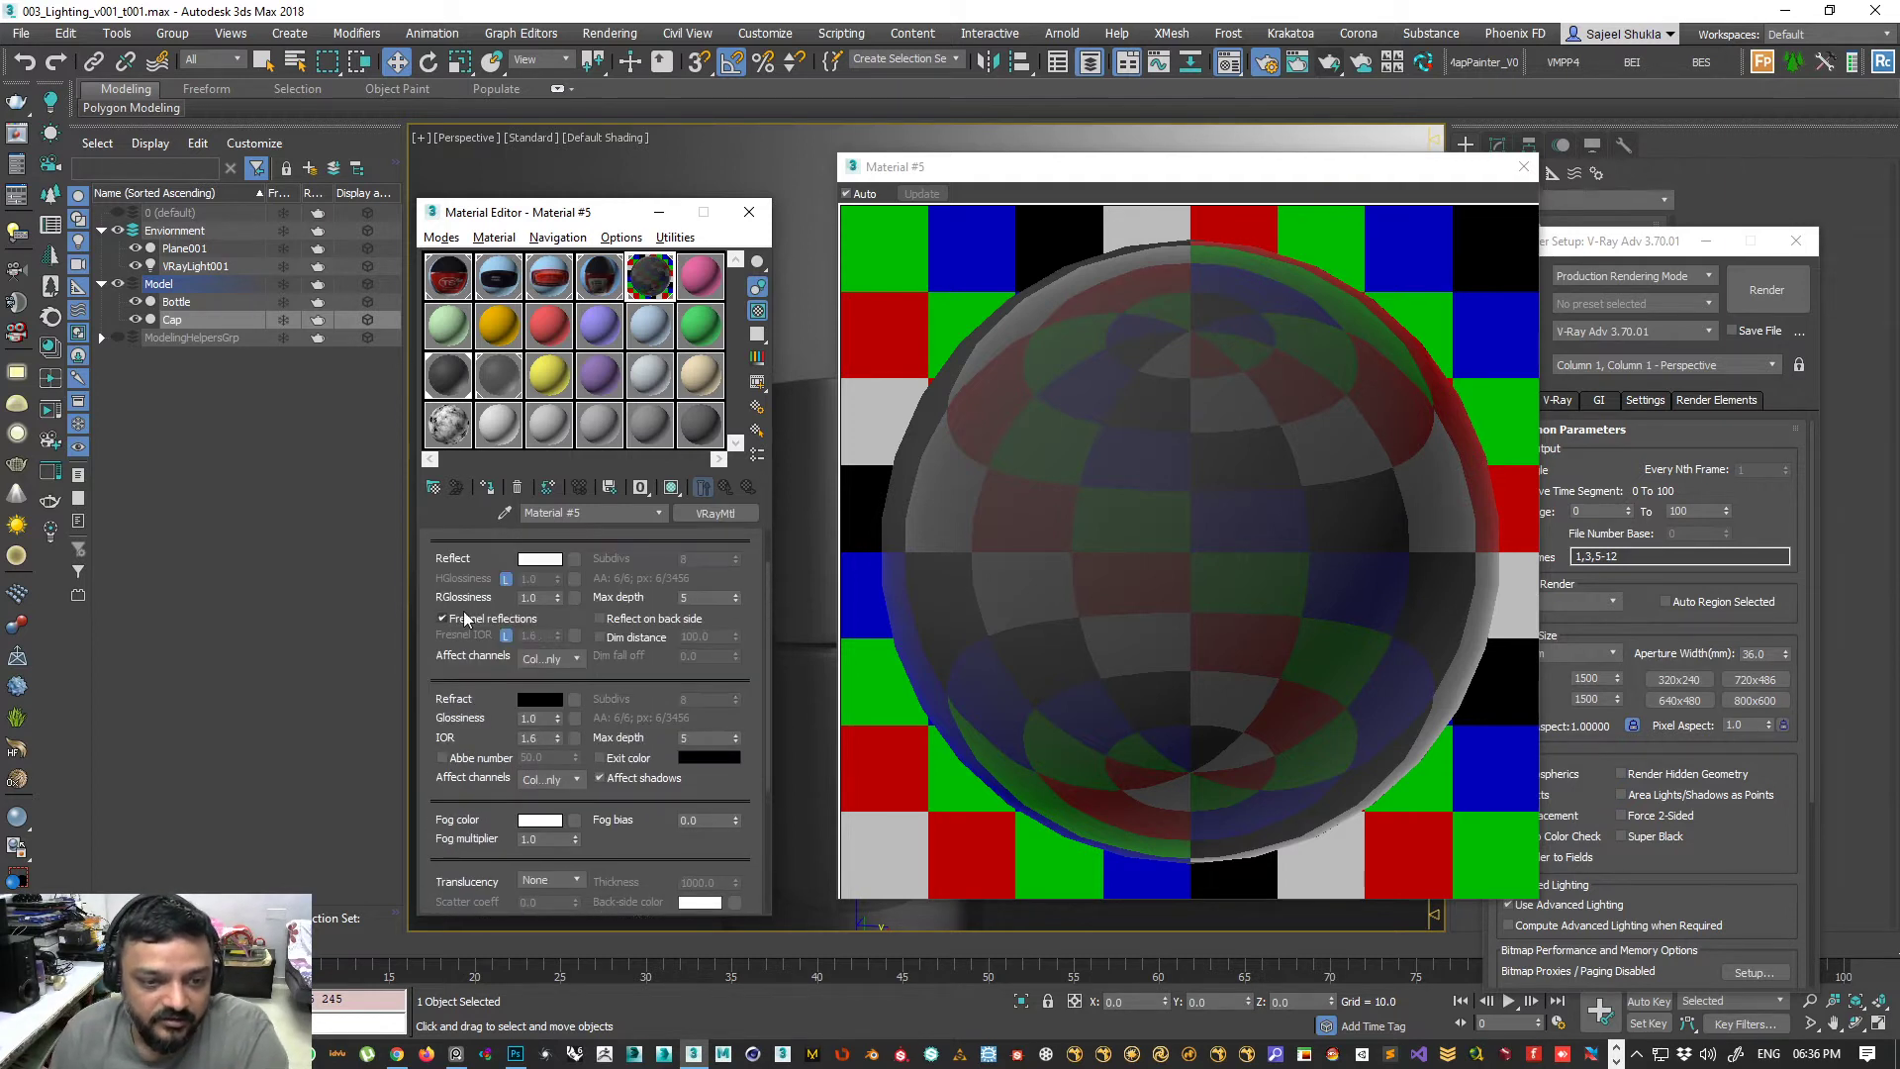
scroll(442, 775, "down", 5)
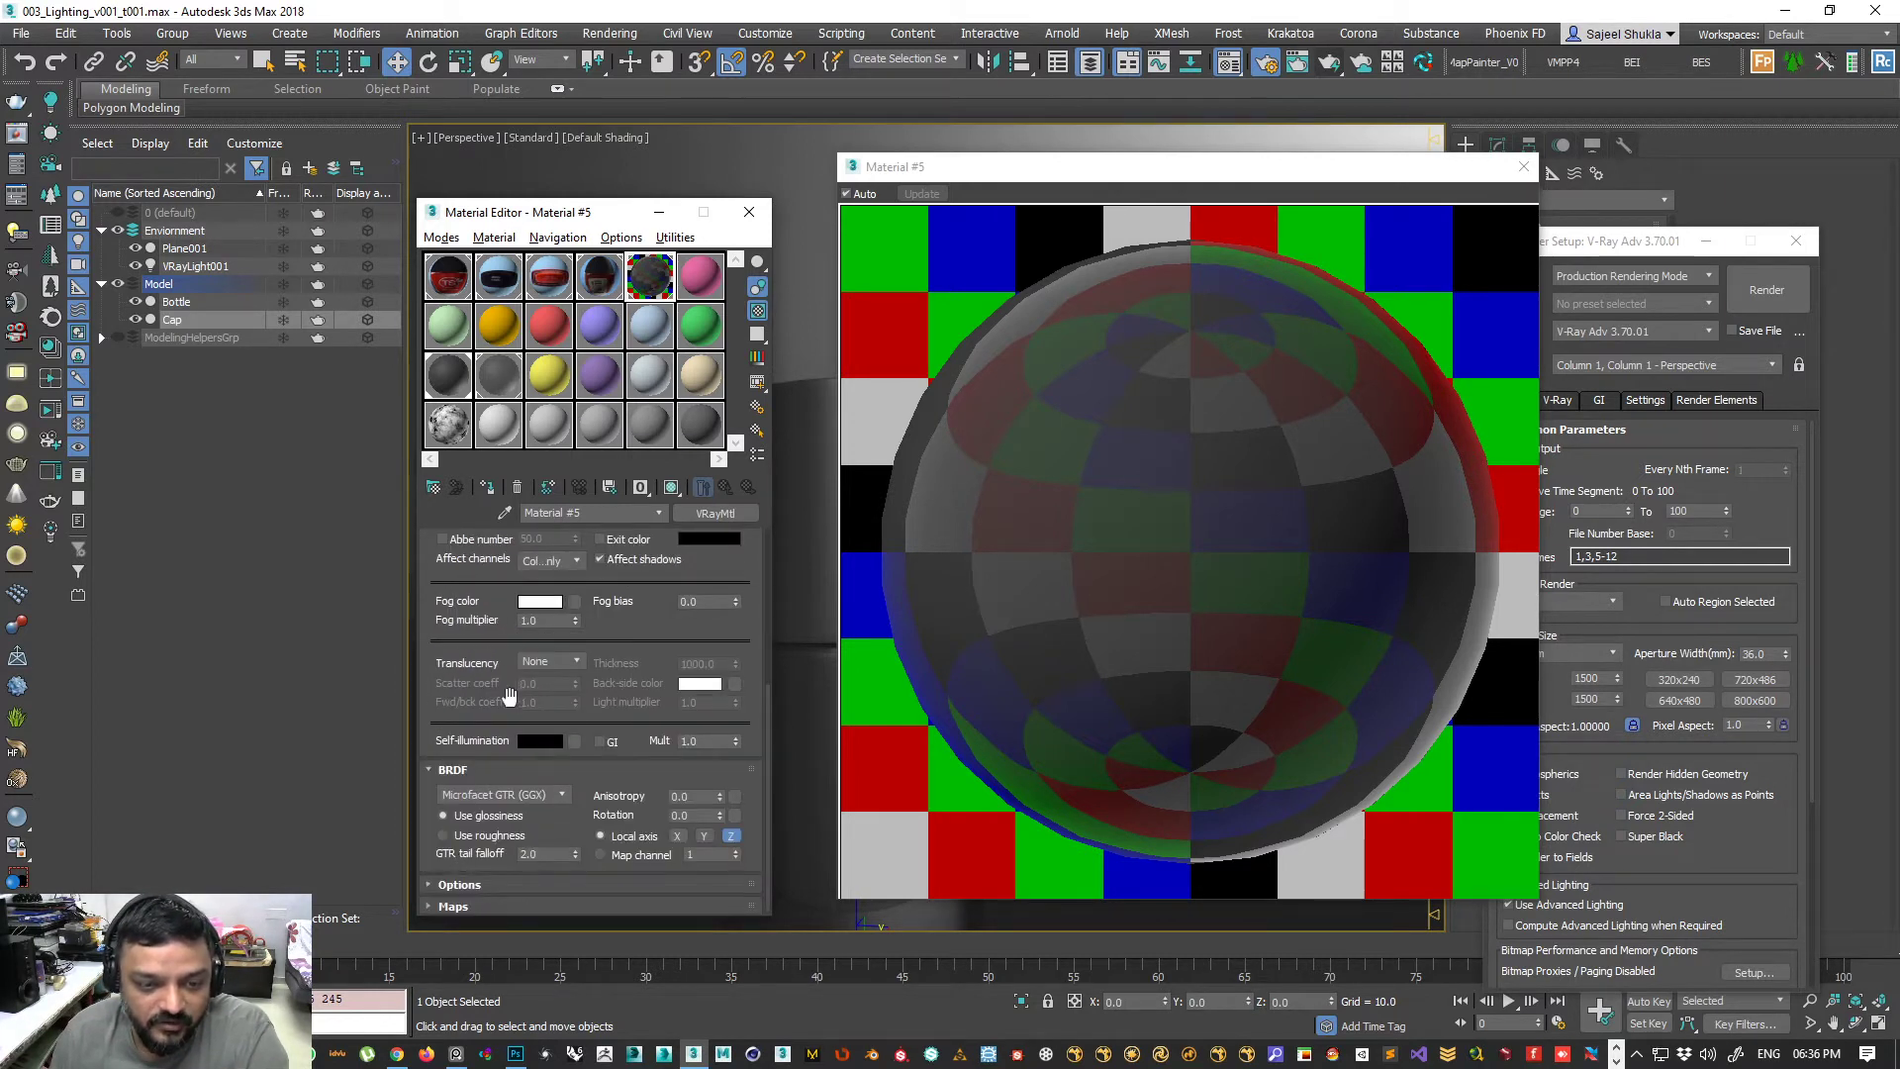
scroll(462, 641, "up", 6)
scroll(463, 641, "up", 1)
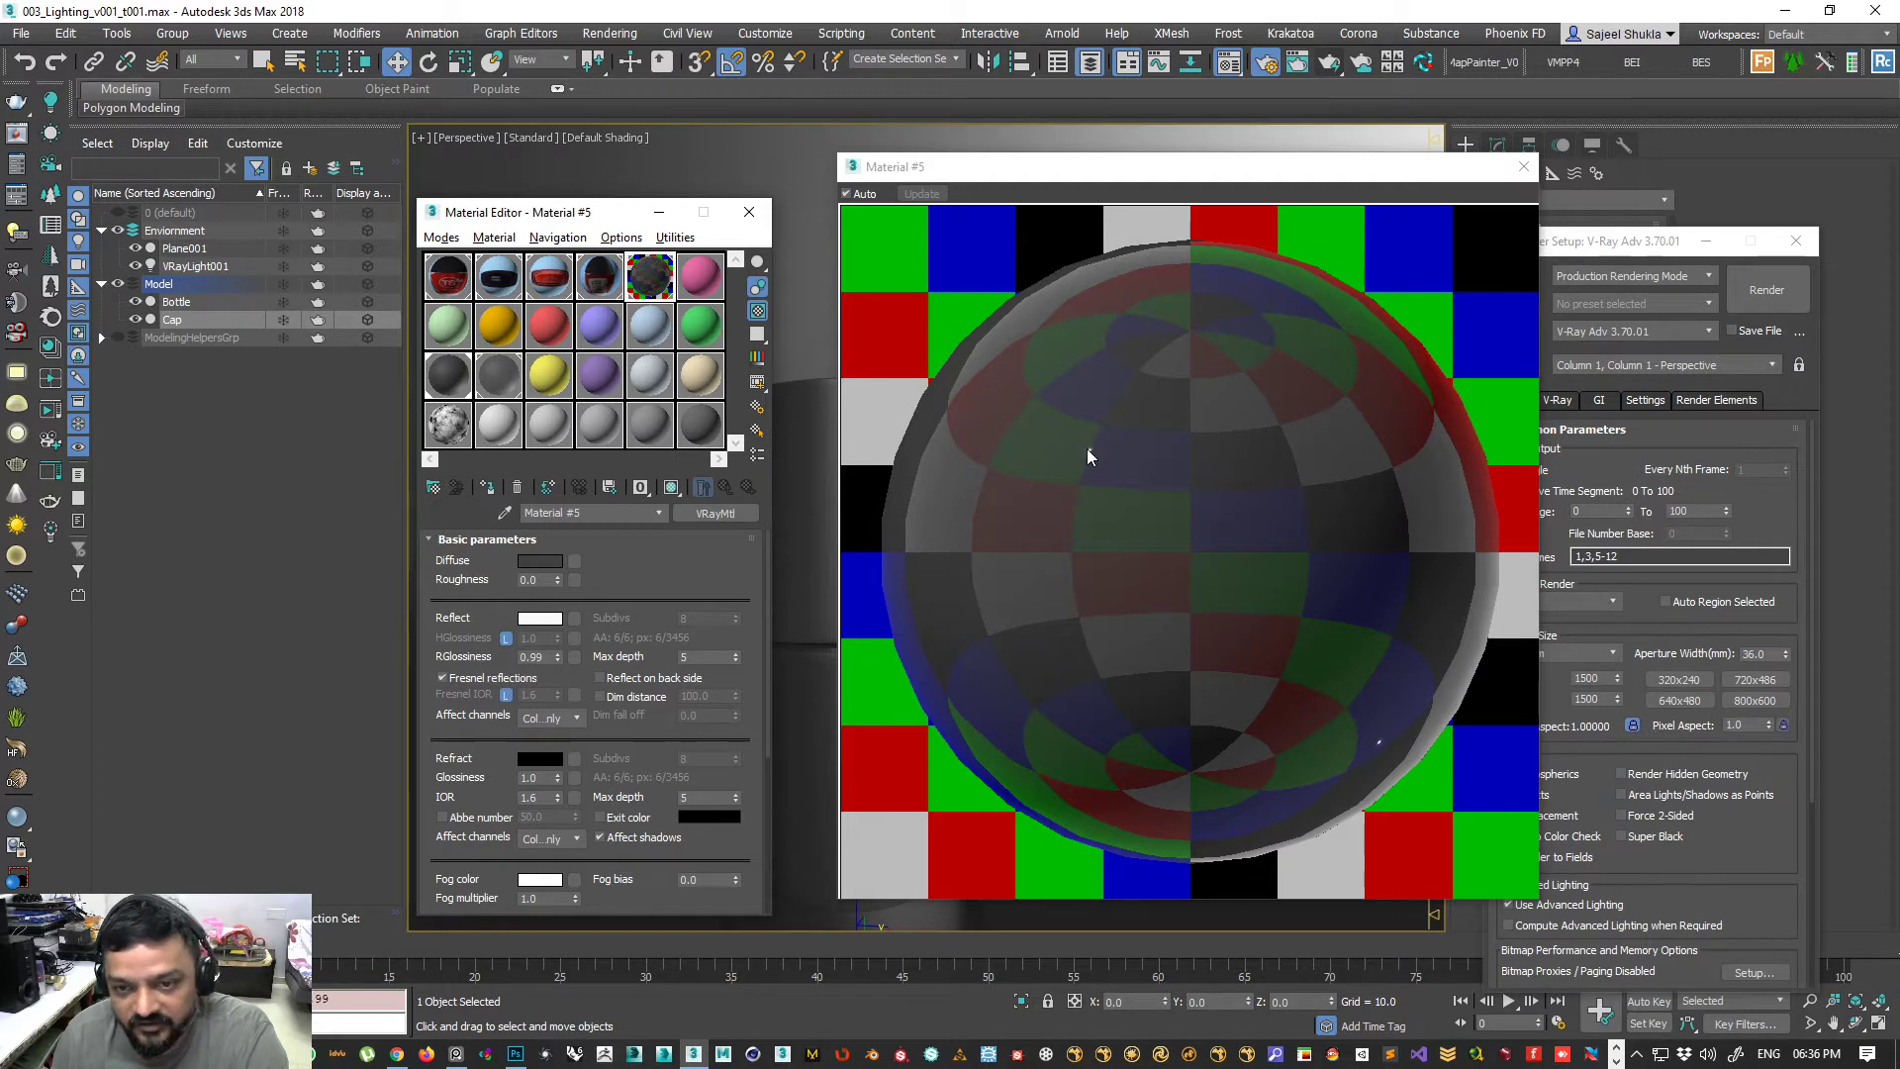
- Lower the GTR tail falloff of Material #5's BRDF to 1.15
scroll(477, 837, "down", 5)
scroll(481, 822, "up", 5)
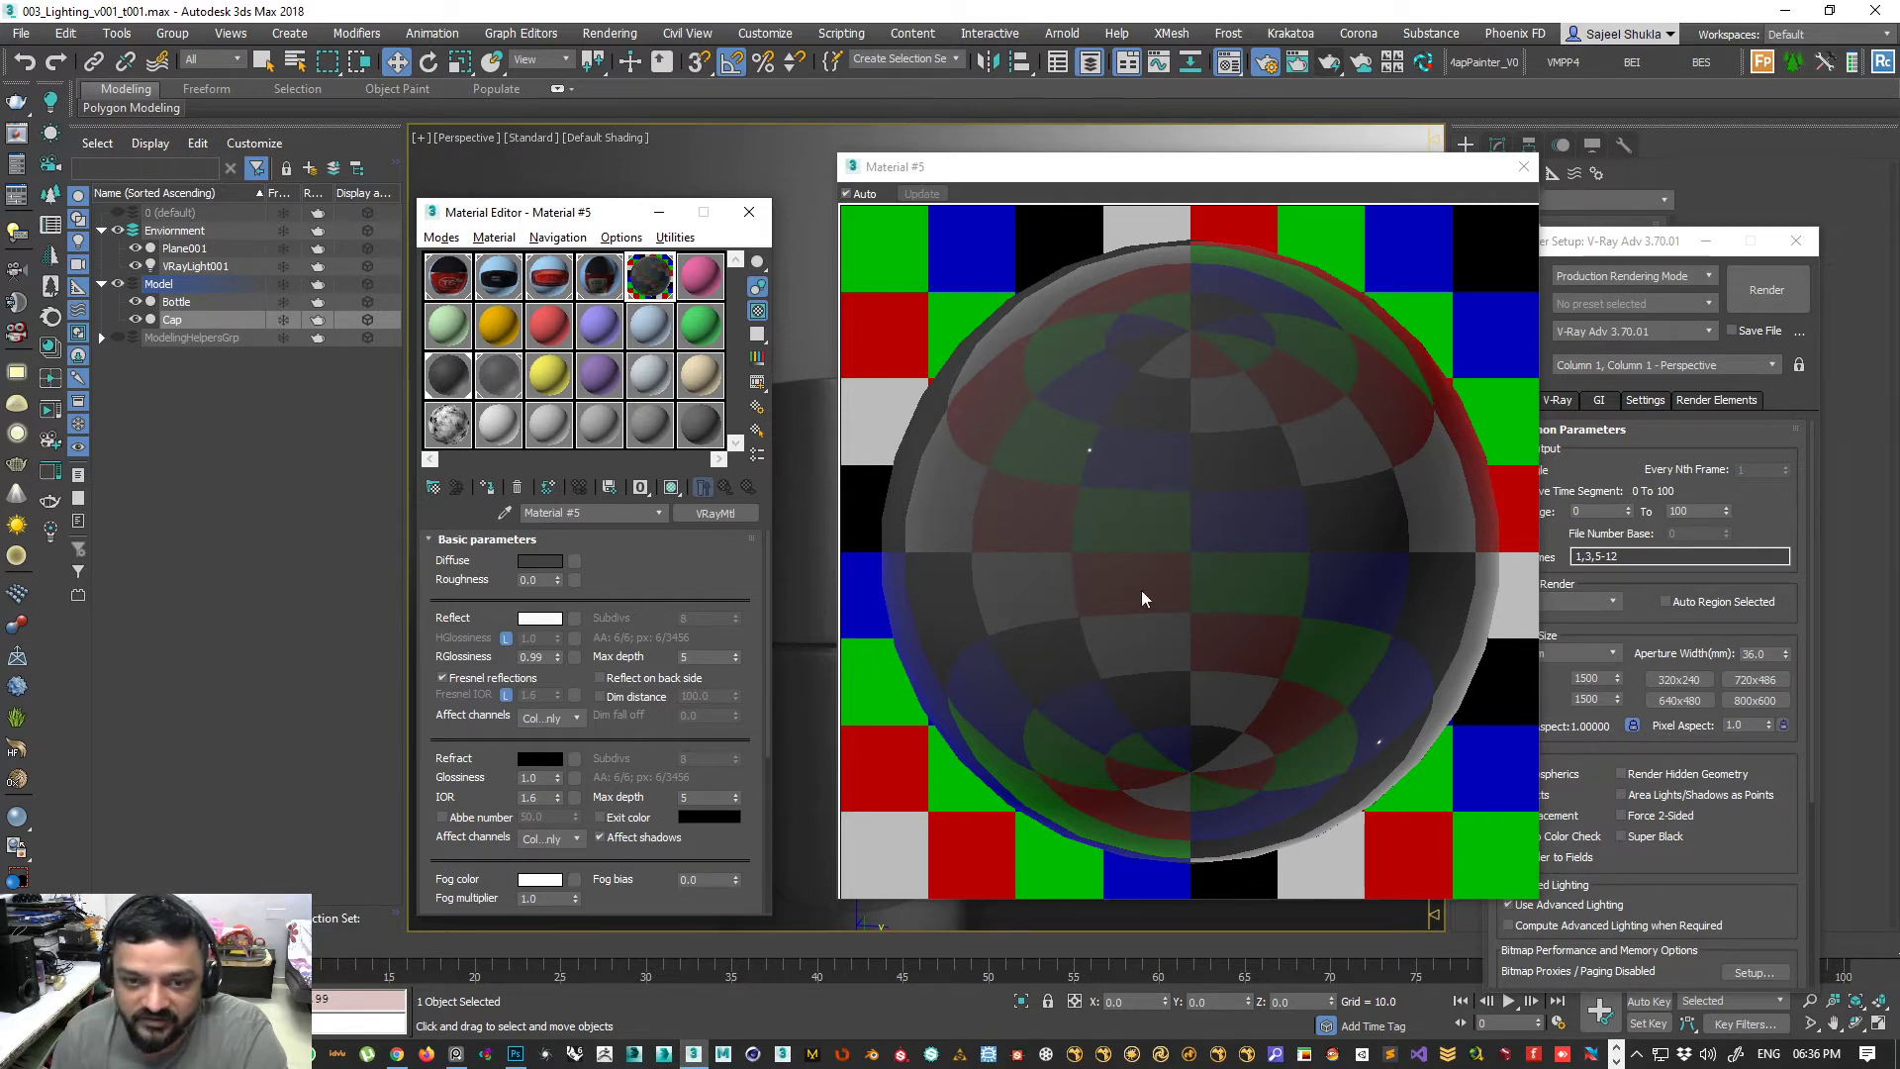
scroll(443, 826, "down", 5)
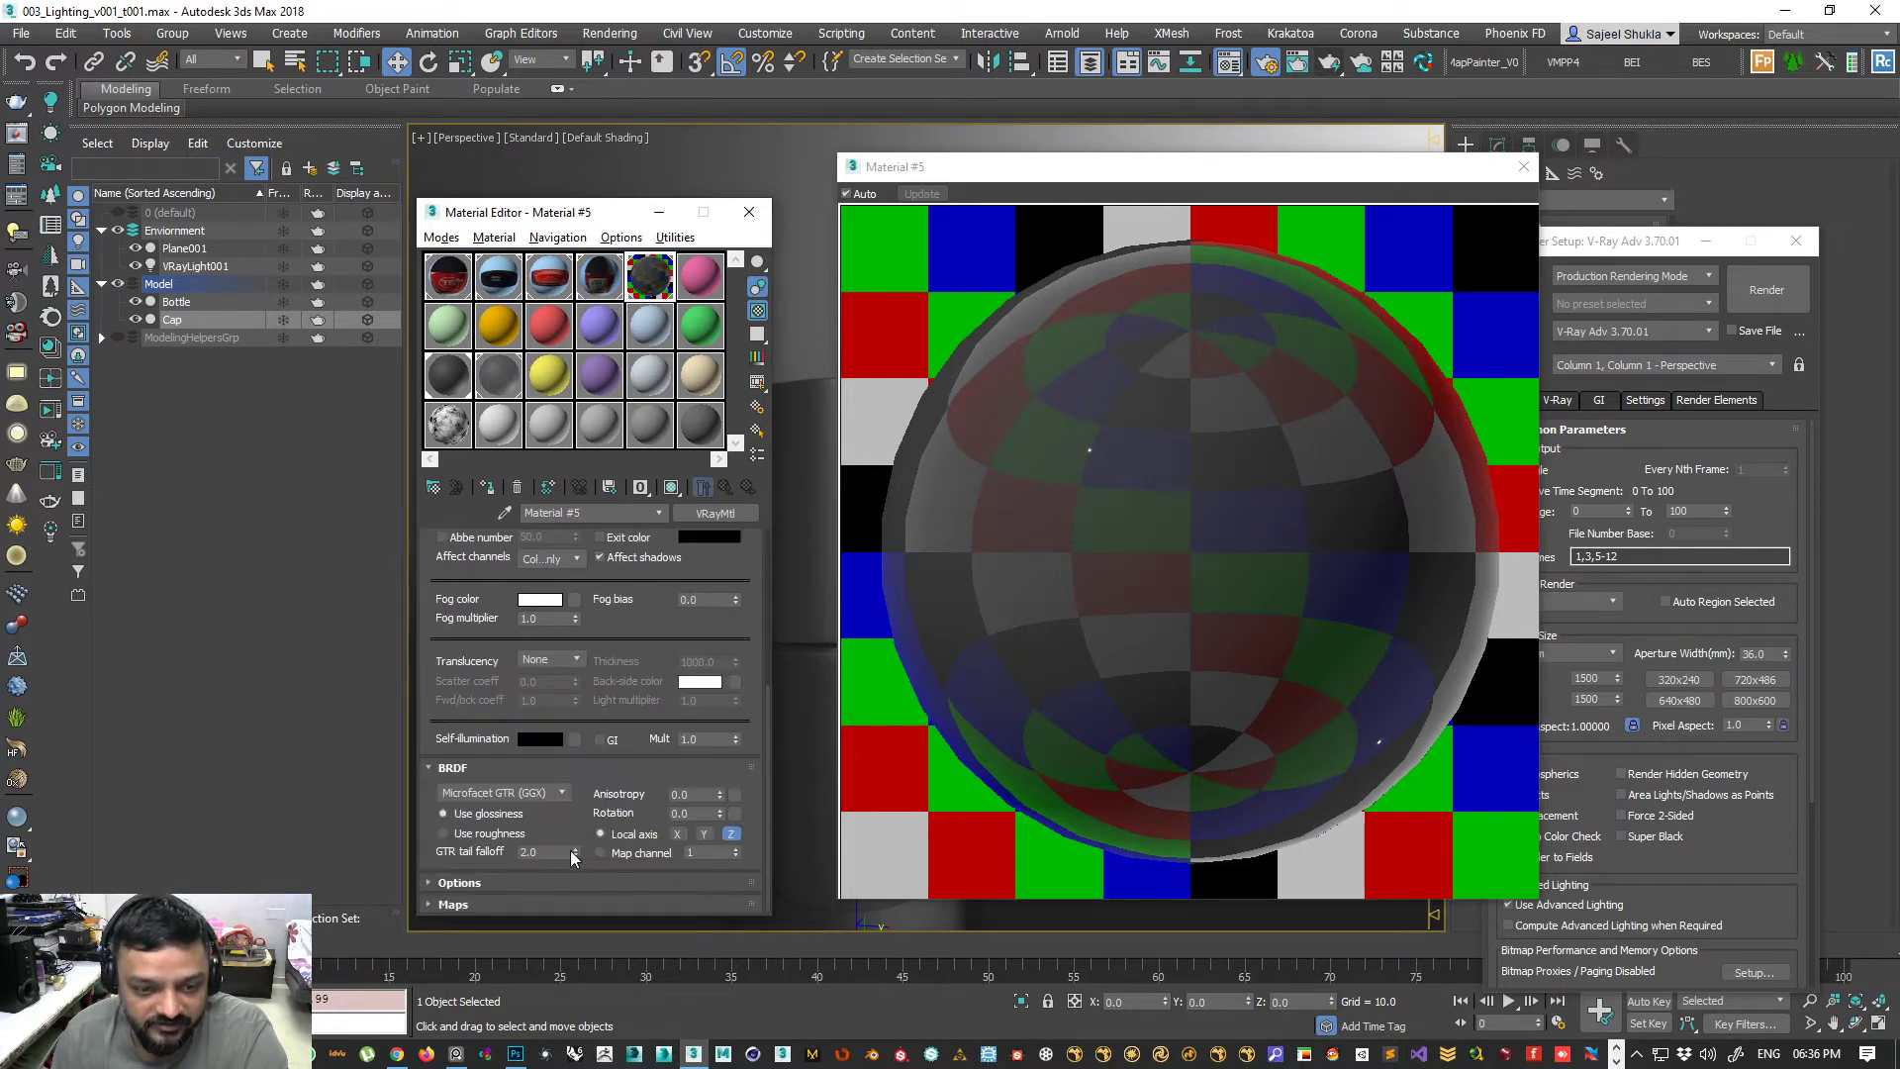
left_click_drag(576, 851, 576, 929)
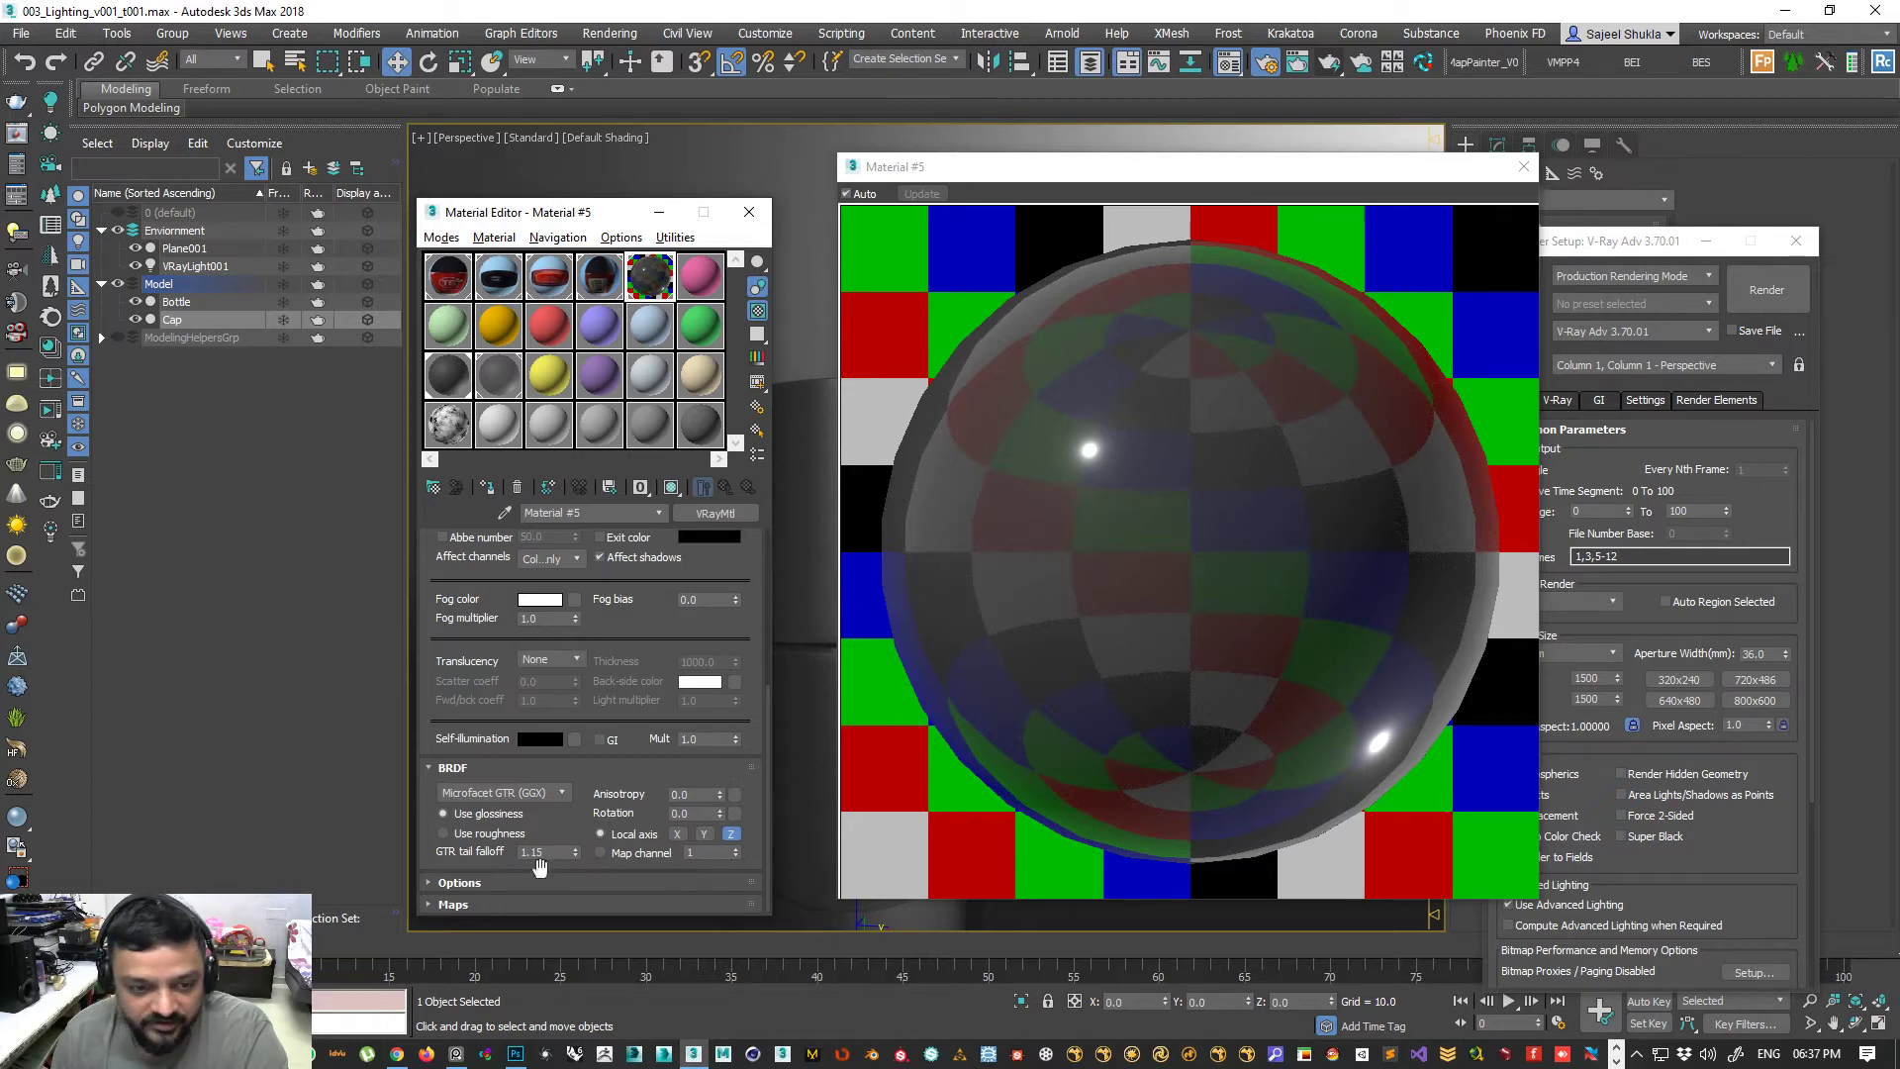
- Set Material #5's reflection glossiness to 0.85
scroll(549, 643, "up", 8)
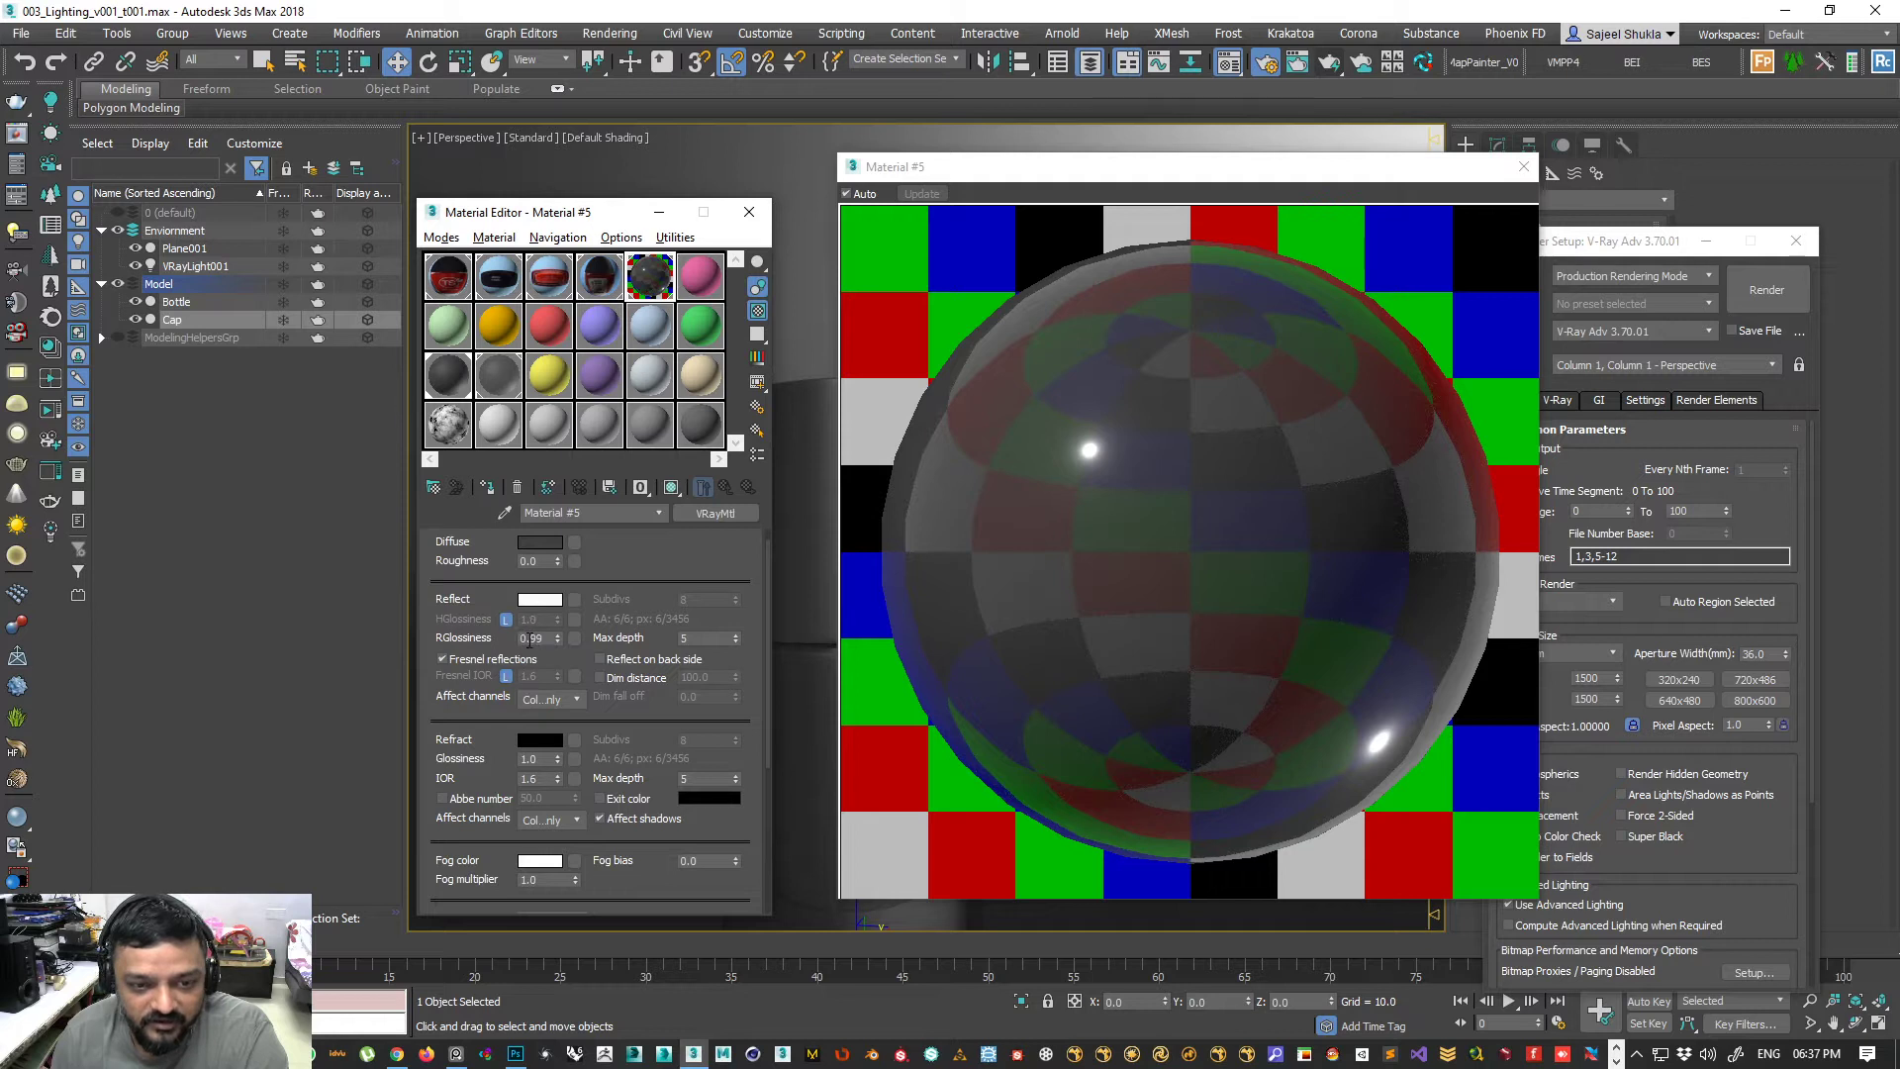
double_click(529, 639)
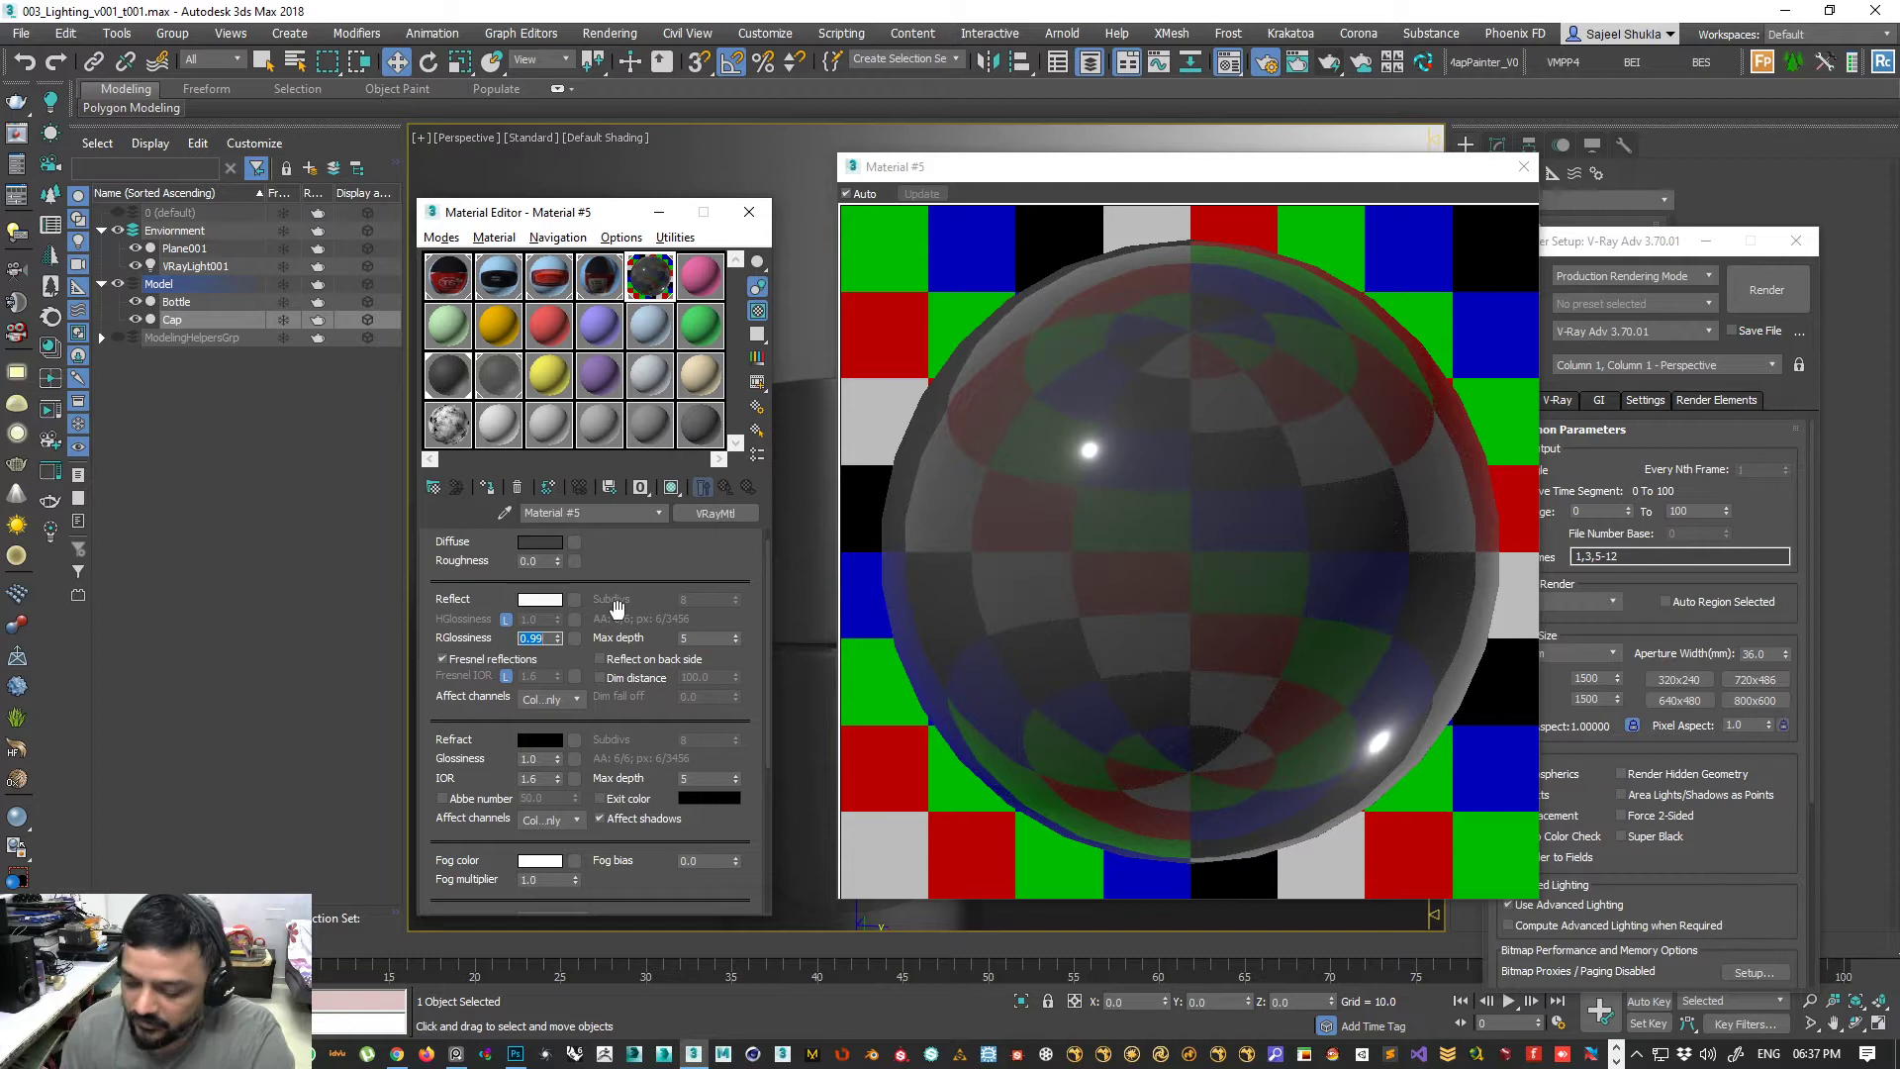
type(".85")
key("Return")
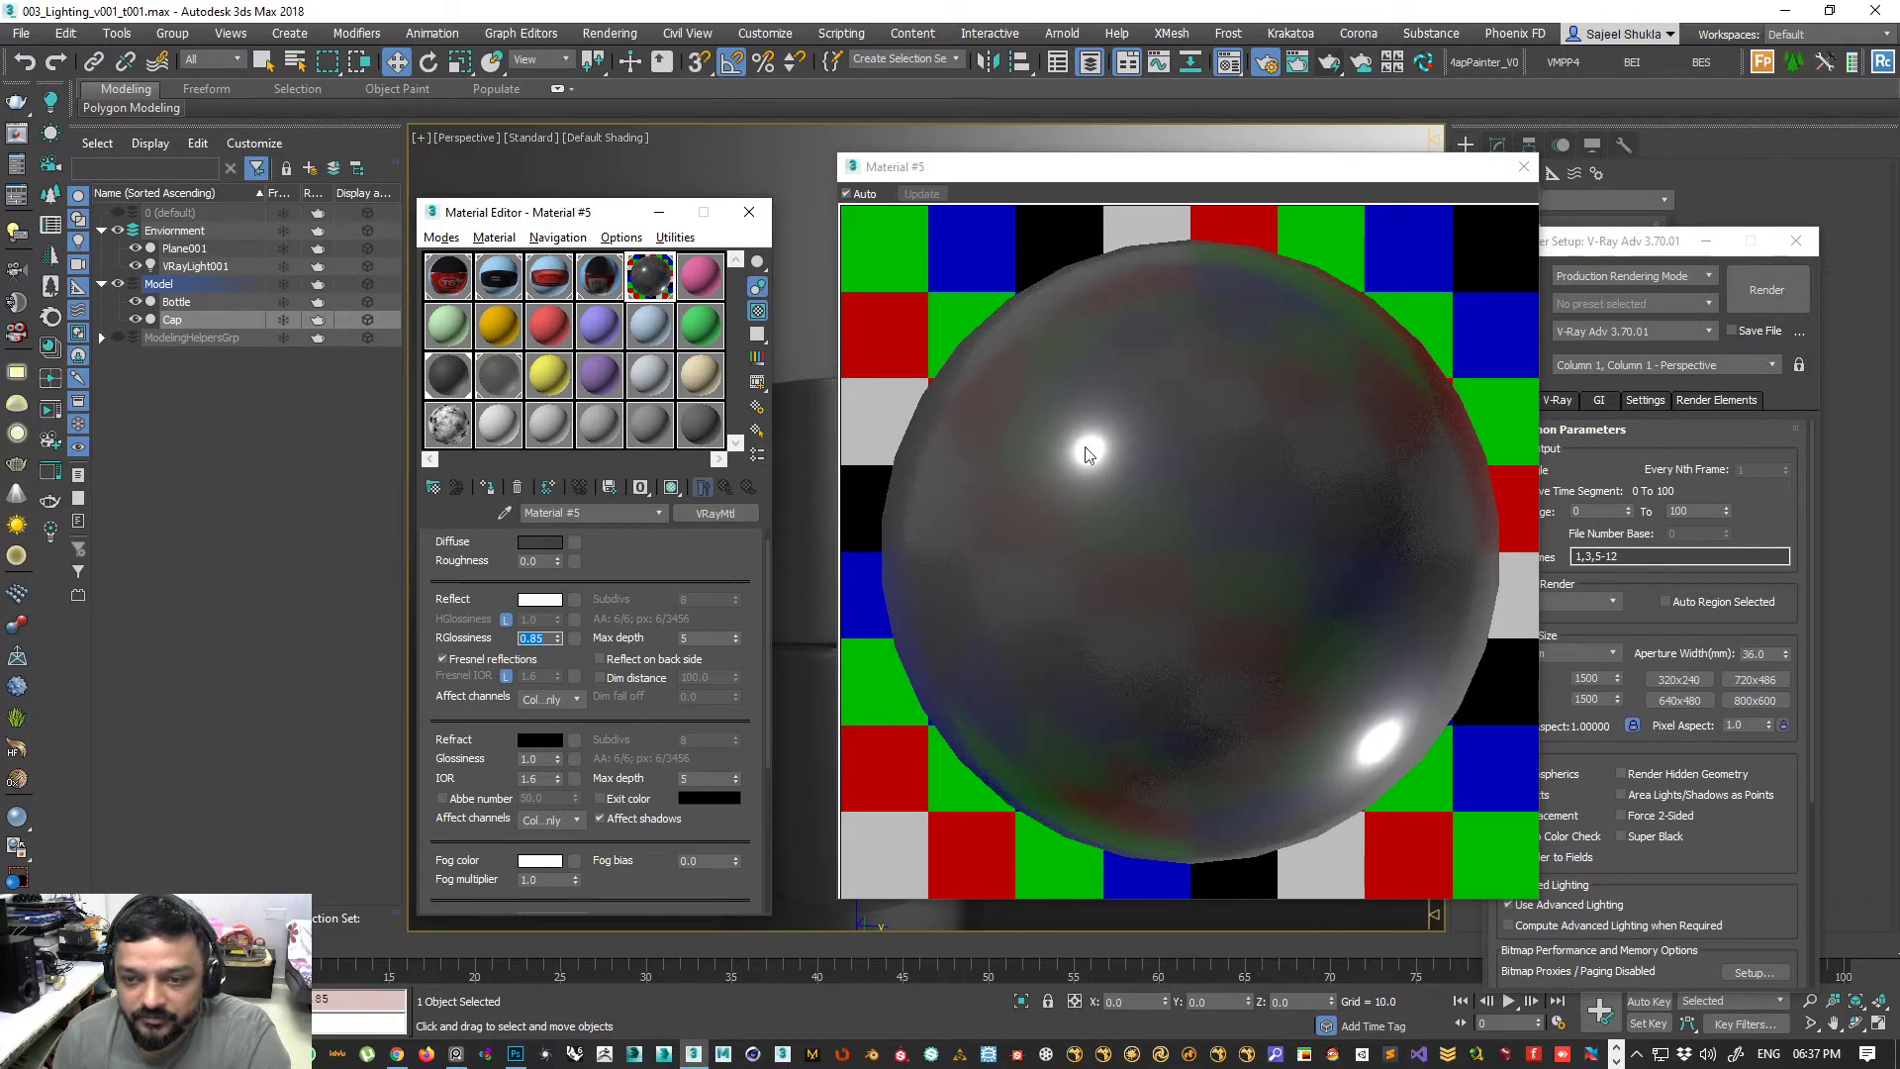
- Try GTR tail falloff values of 1.45 and 1.6 in the BRDF settings of Material #5
scroll(555, 831, "down", 5)
double_click(554, 854)
type("1")
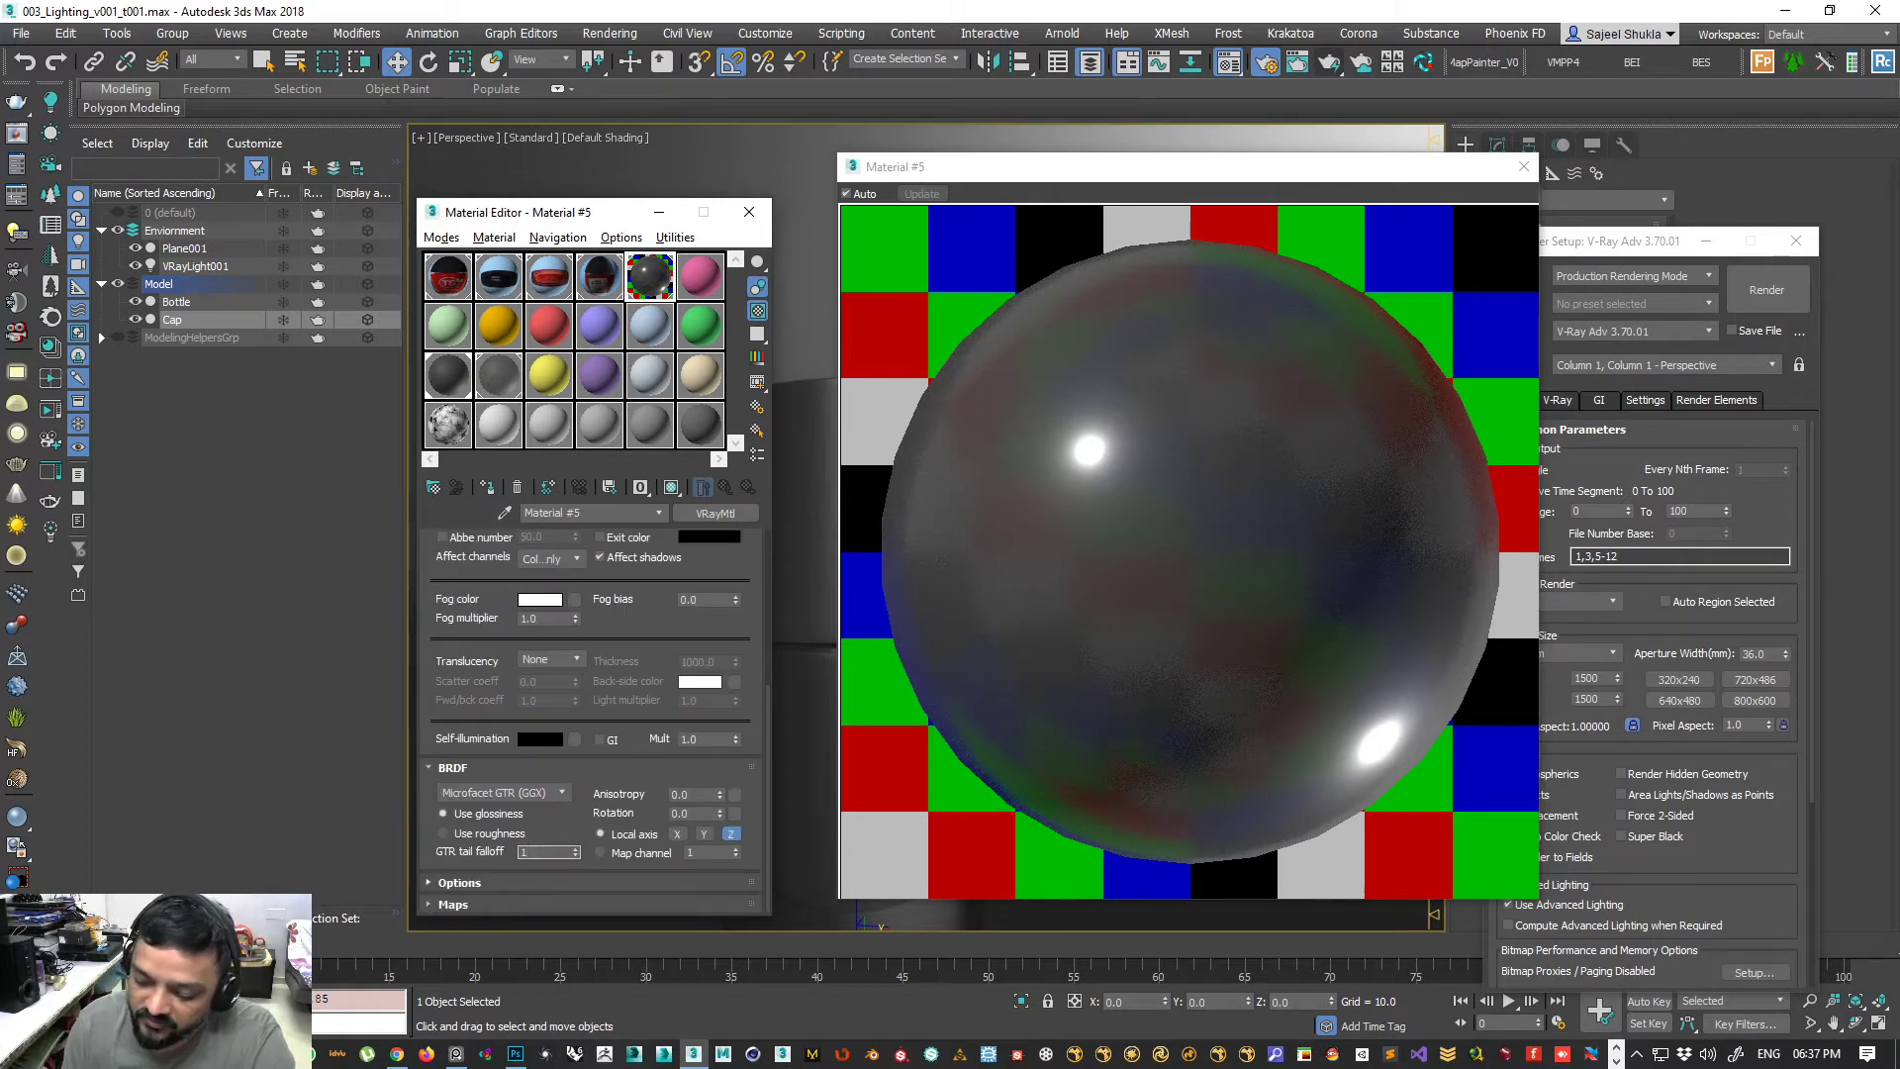
type(".45")
key("Return")
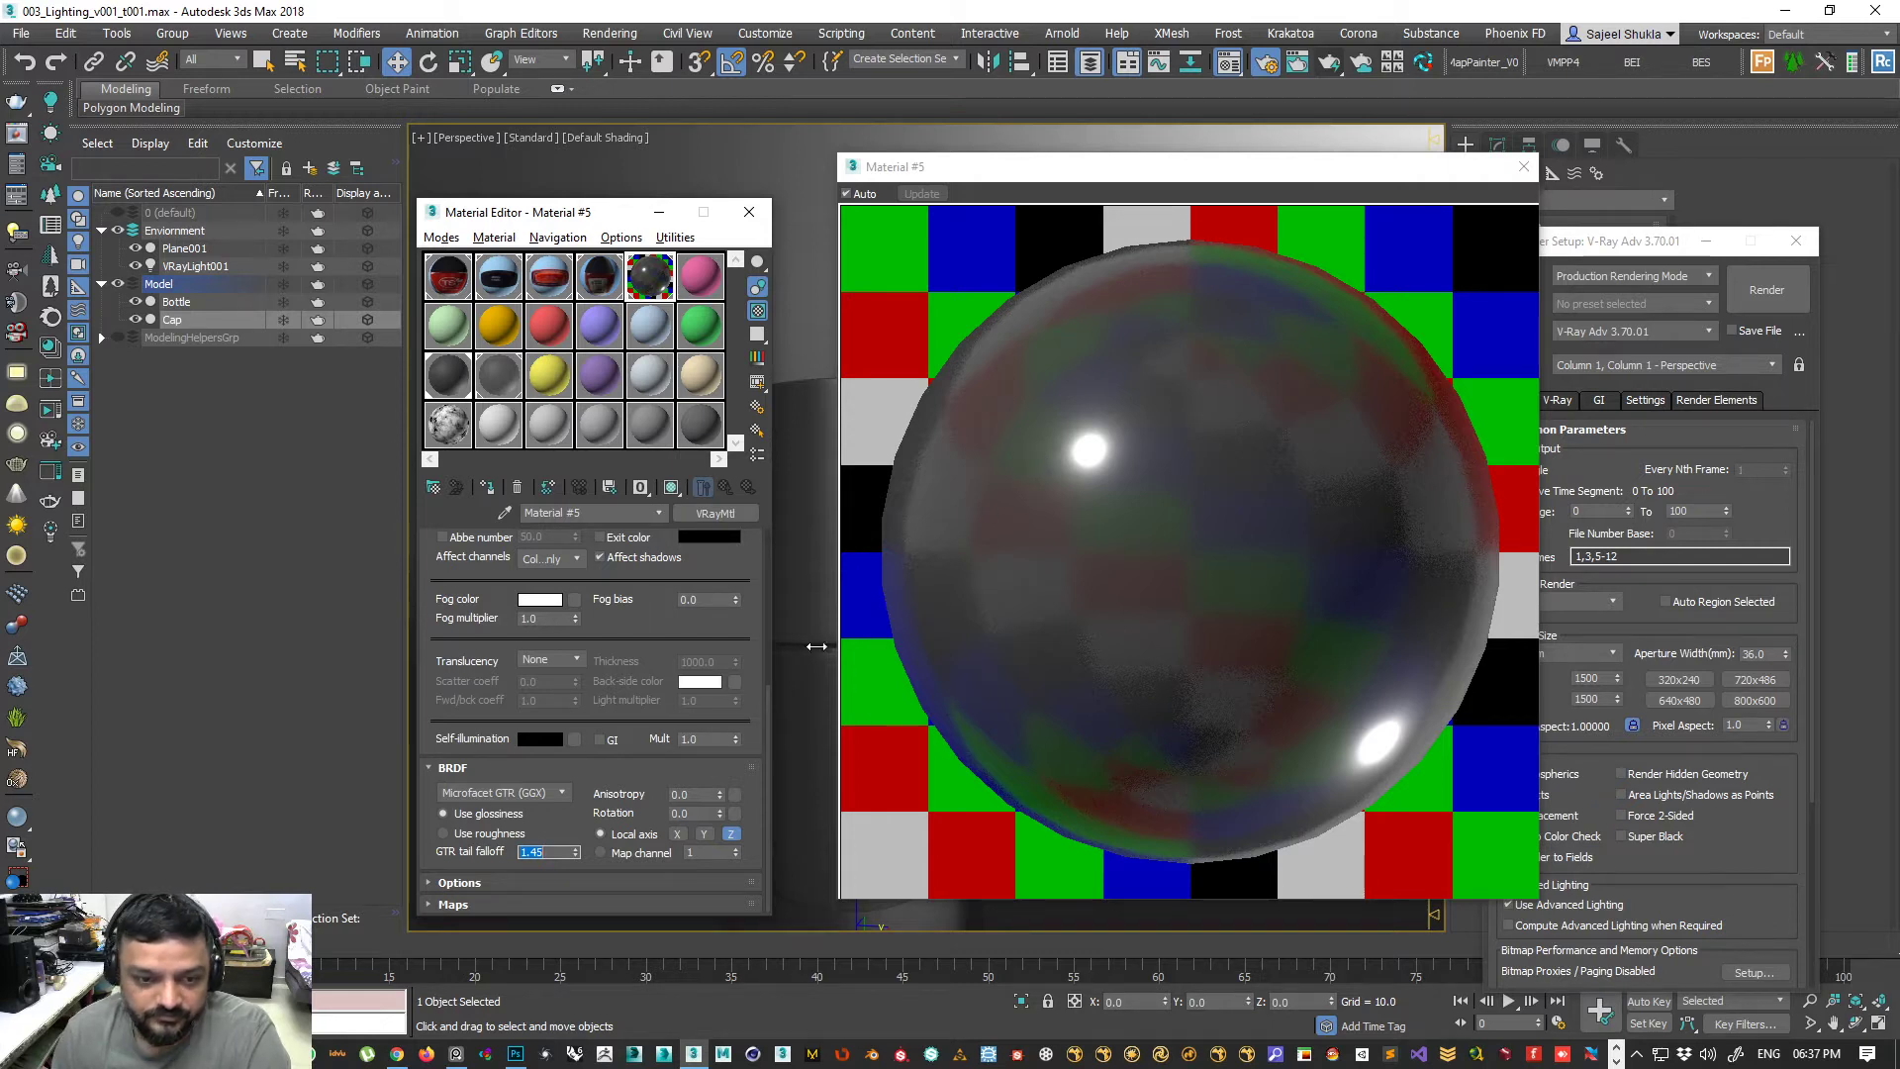
type("1.6")
key("Return")
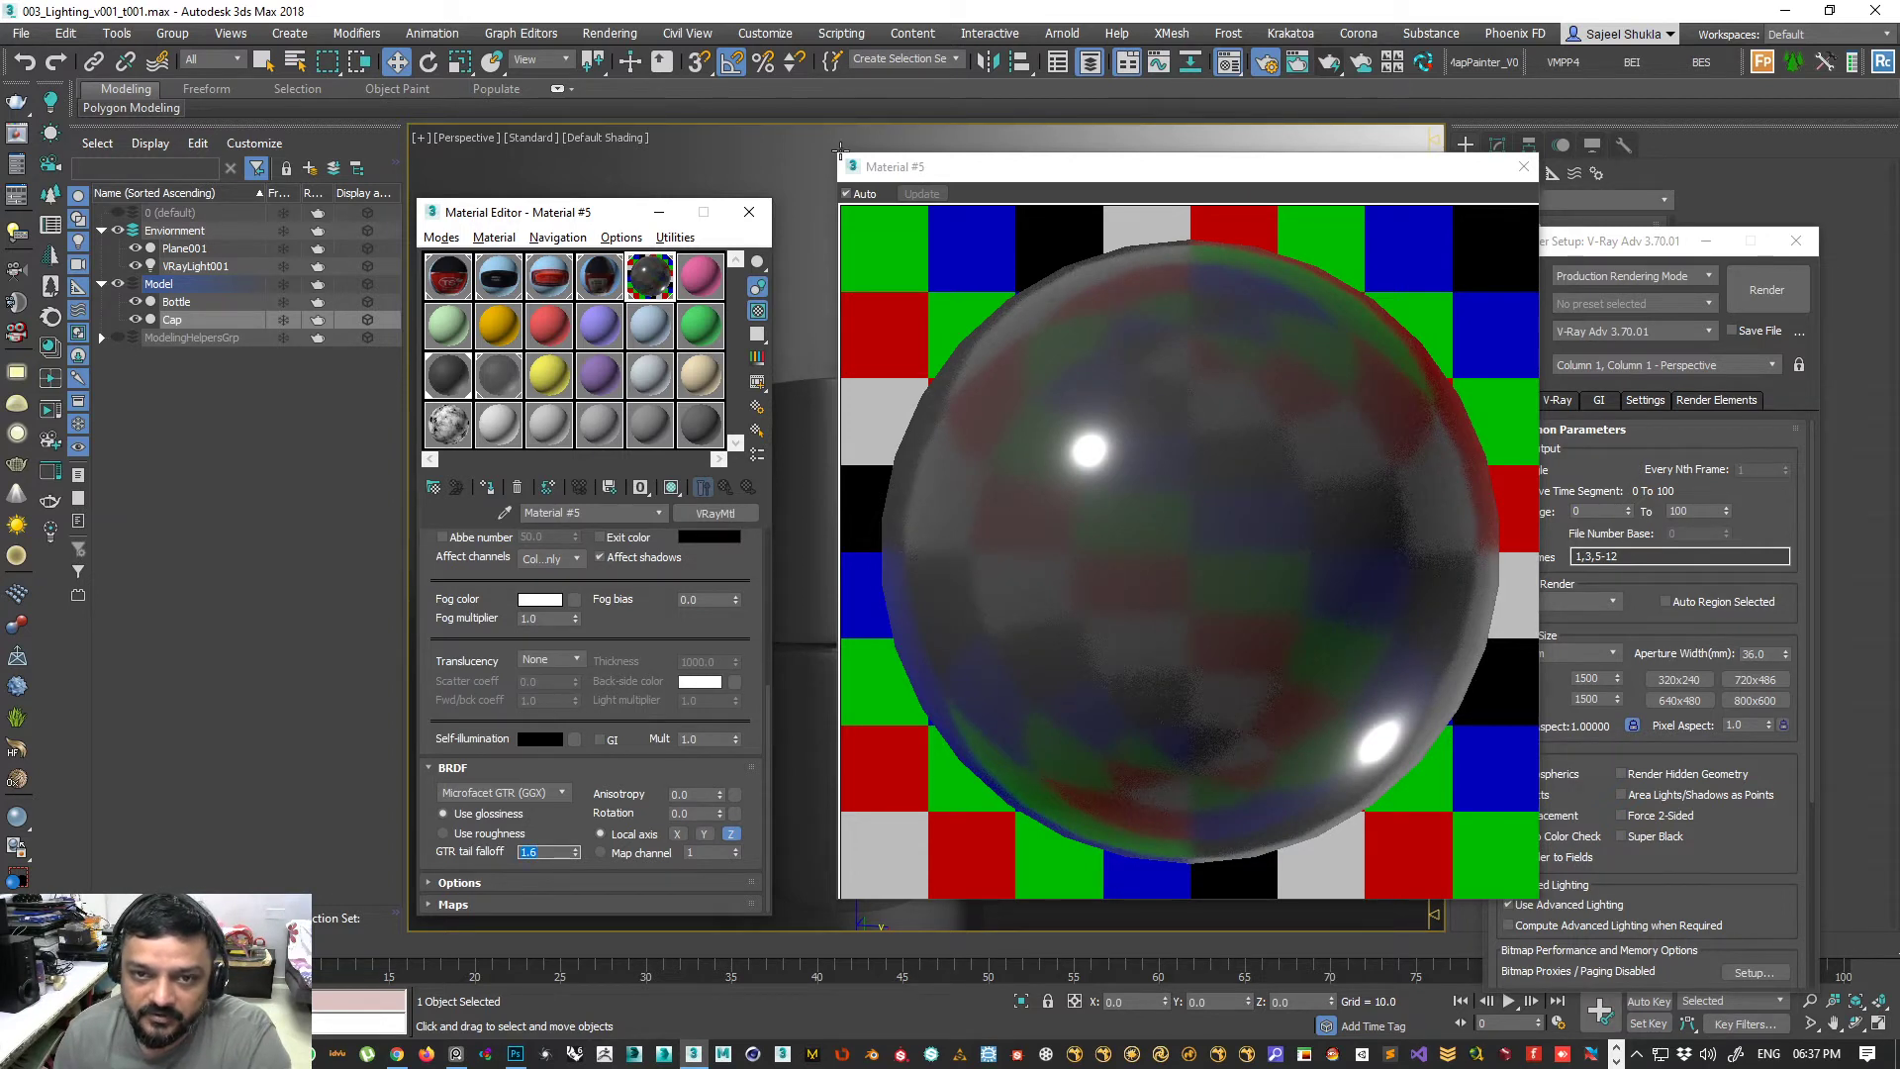
- Shrink the magnified material preview window and set Material #5's reflection glossiness to 0.9
left_click_drag(840, 155, 895, 288)
scroll(465, 619, "up", 5)
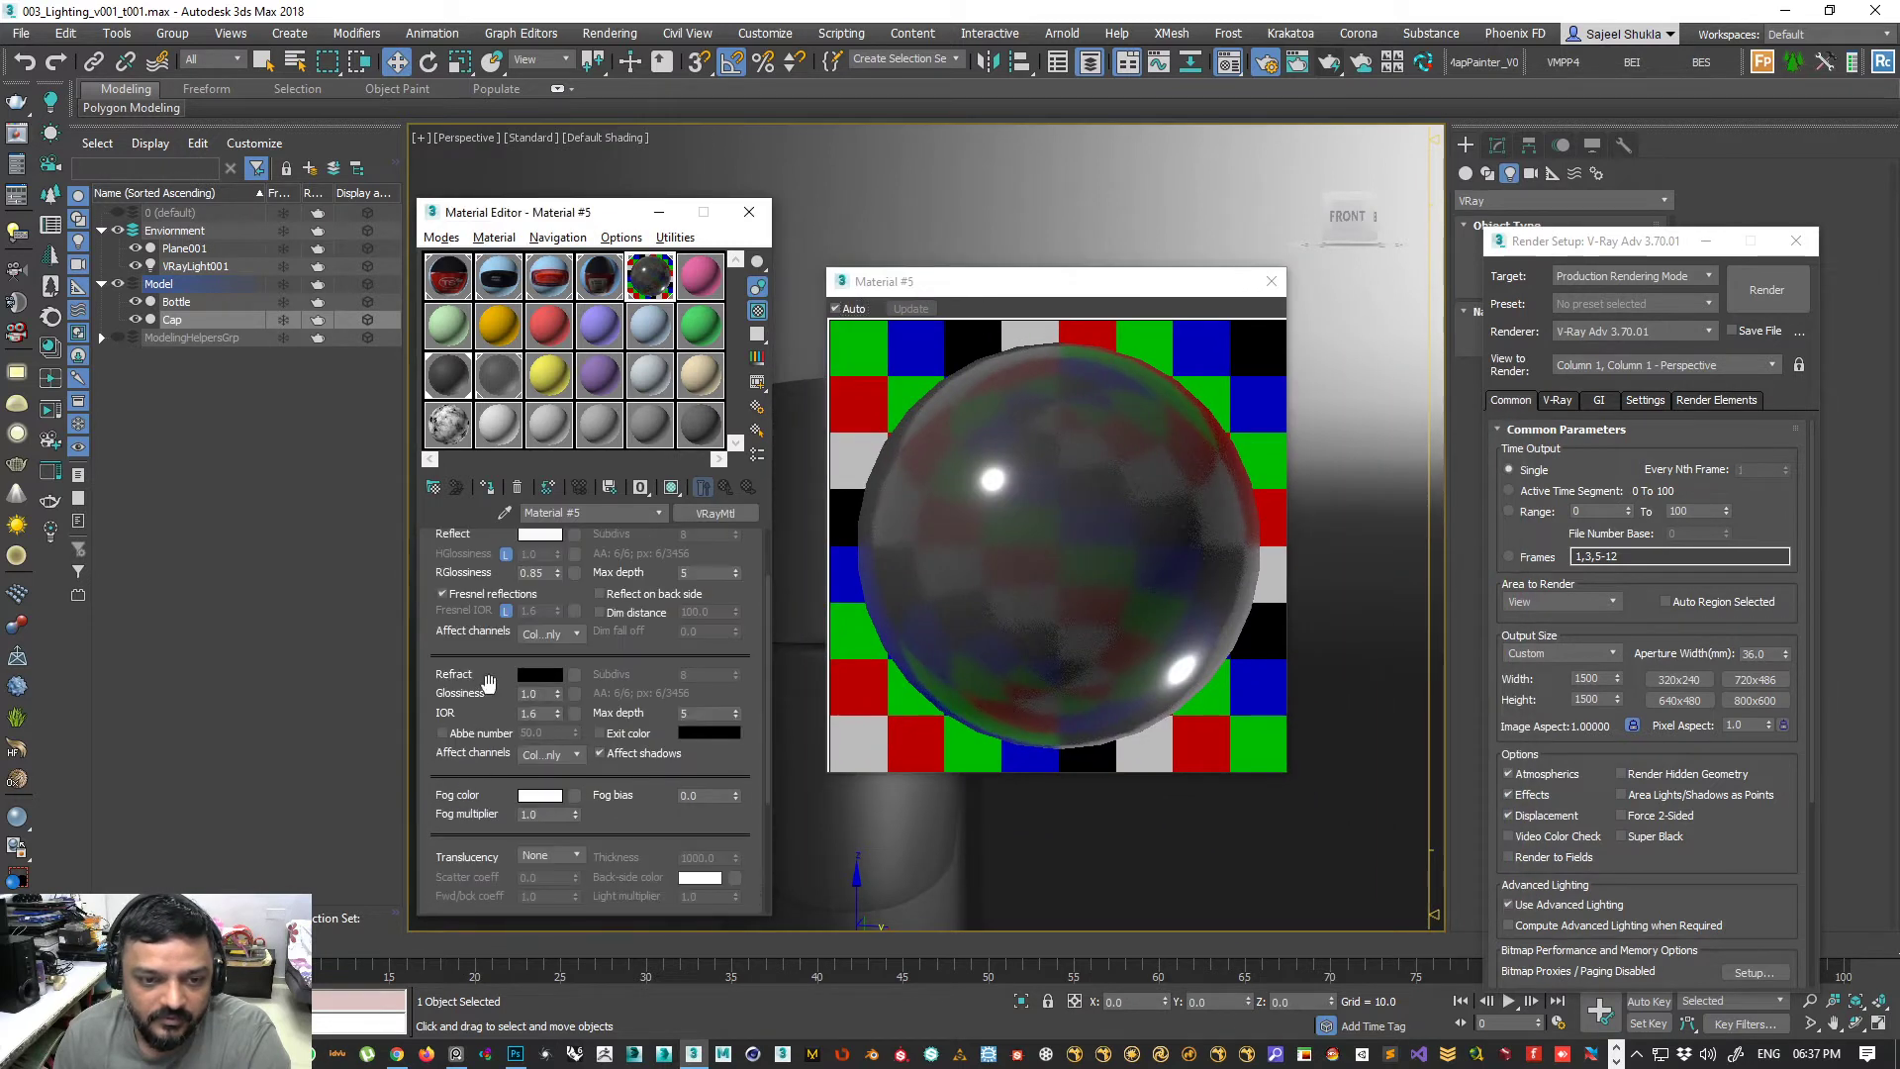
double_click(534, 573)
type("0.9")
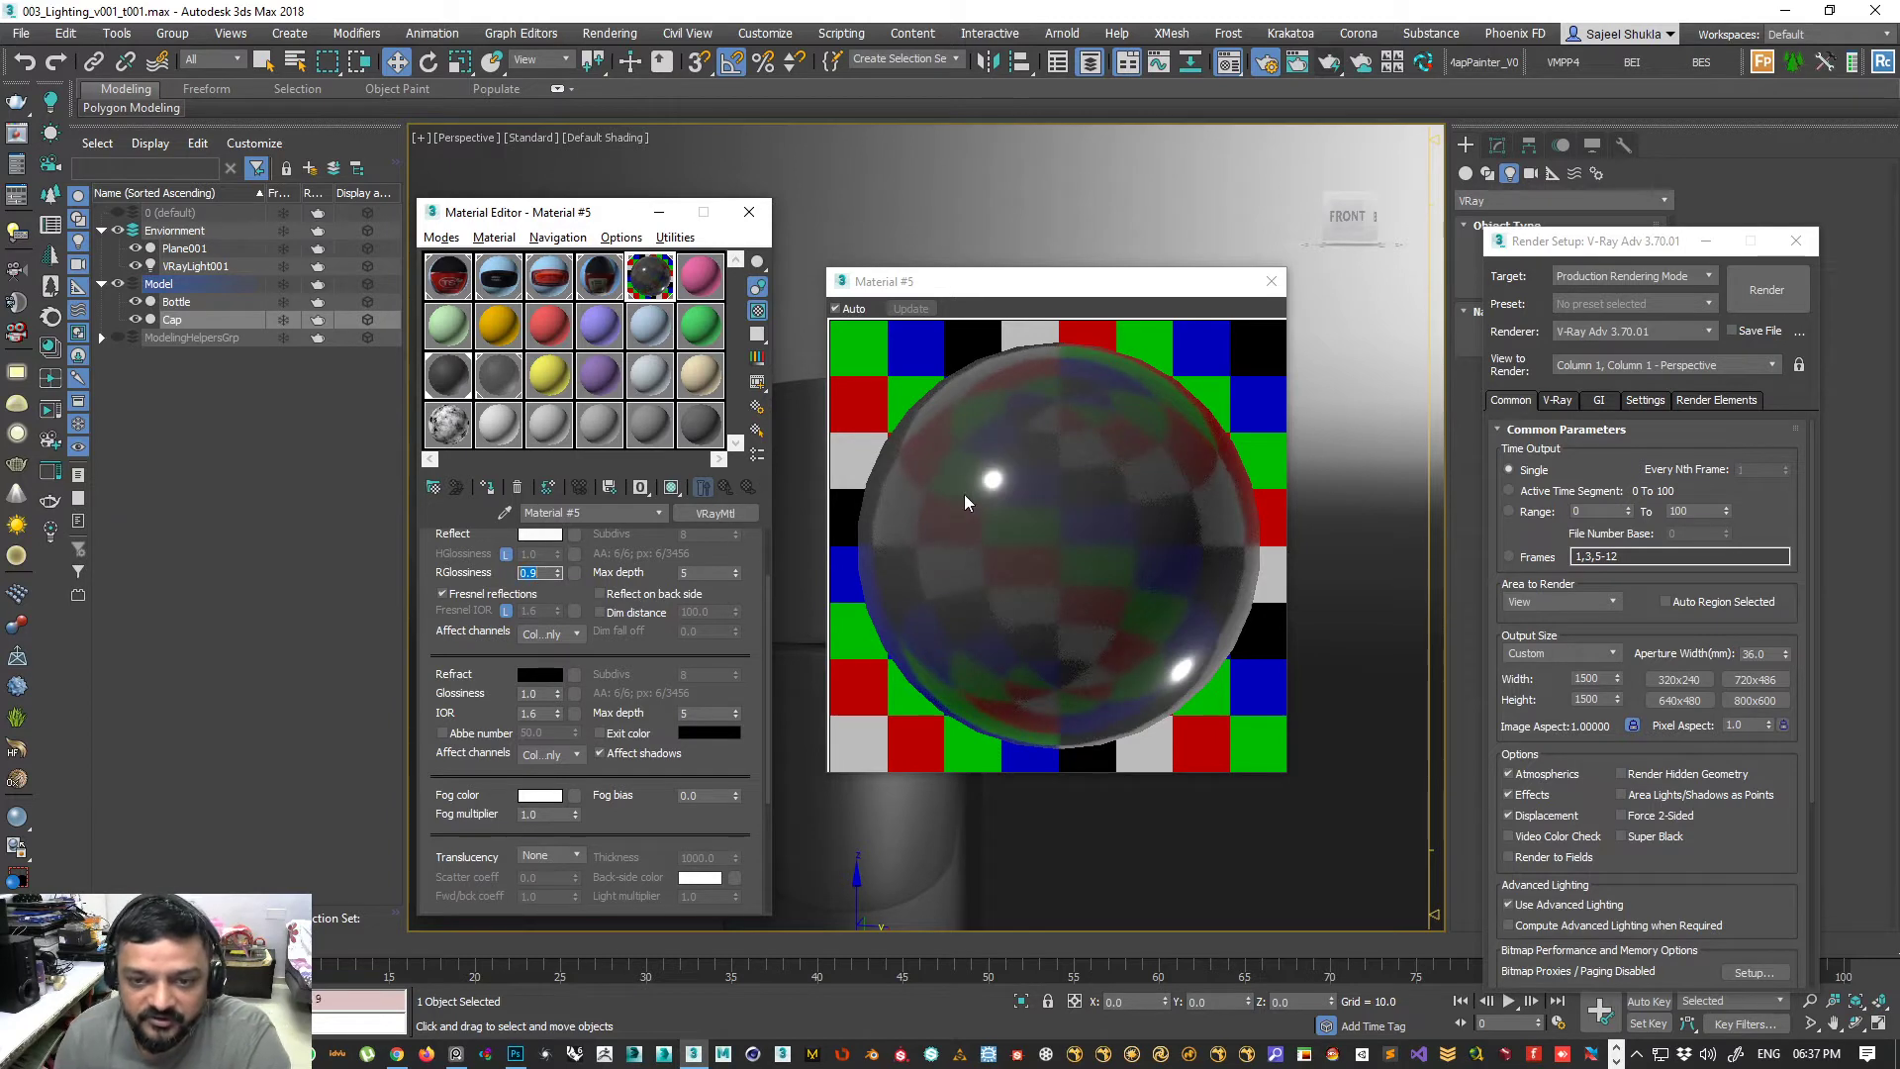
- Move the material preview clear of the bottle and set Material #5's GTR tail falloff to 1.5
scroll(451, 856, "down", 5)
left_click_drag(1019, 285, 1093, 254)
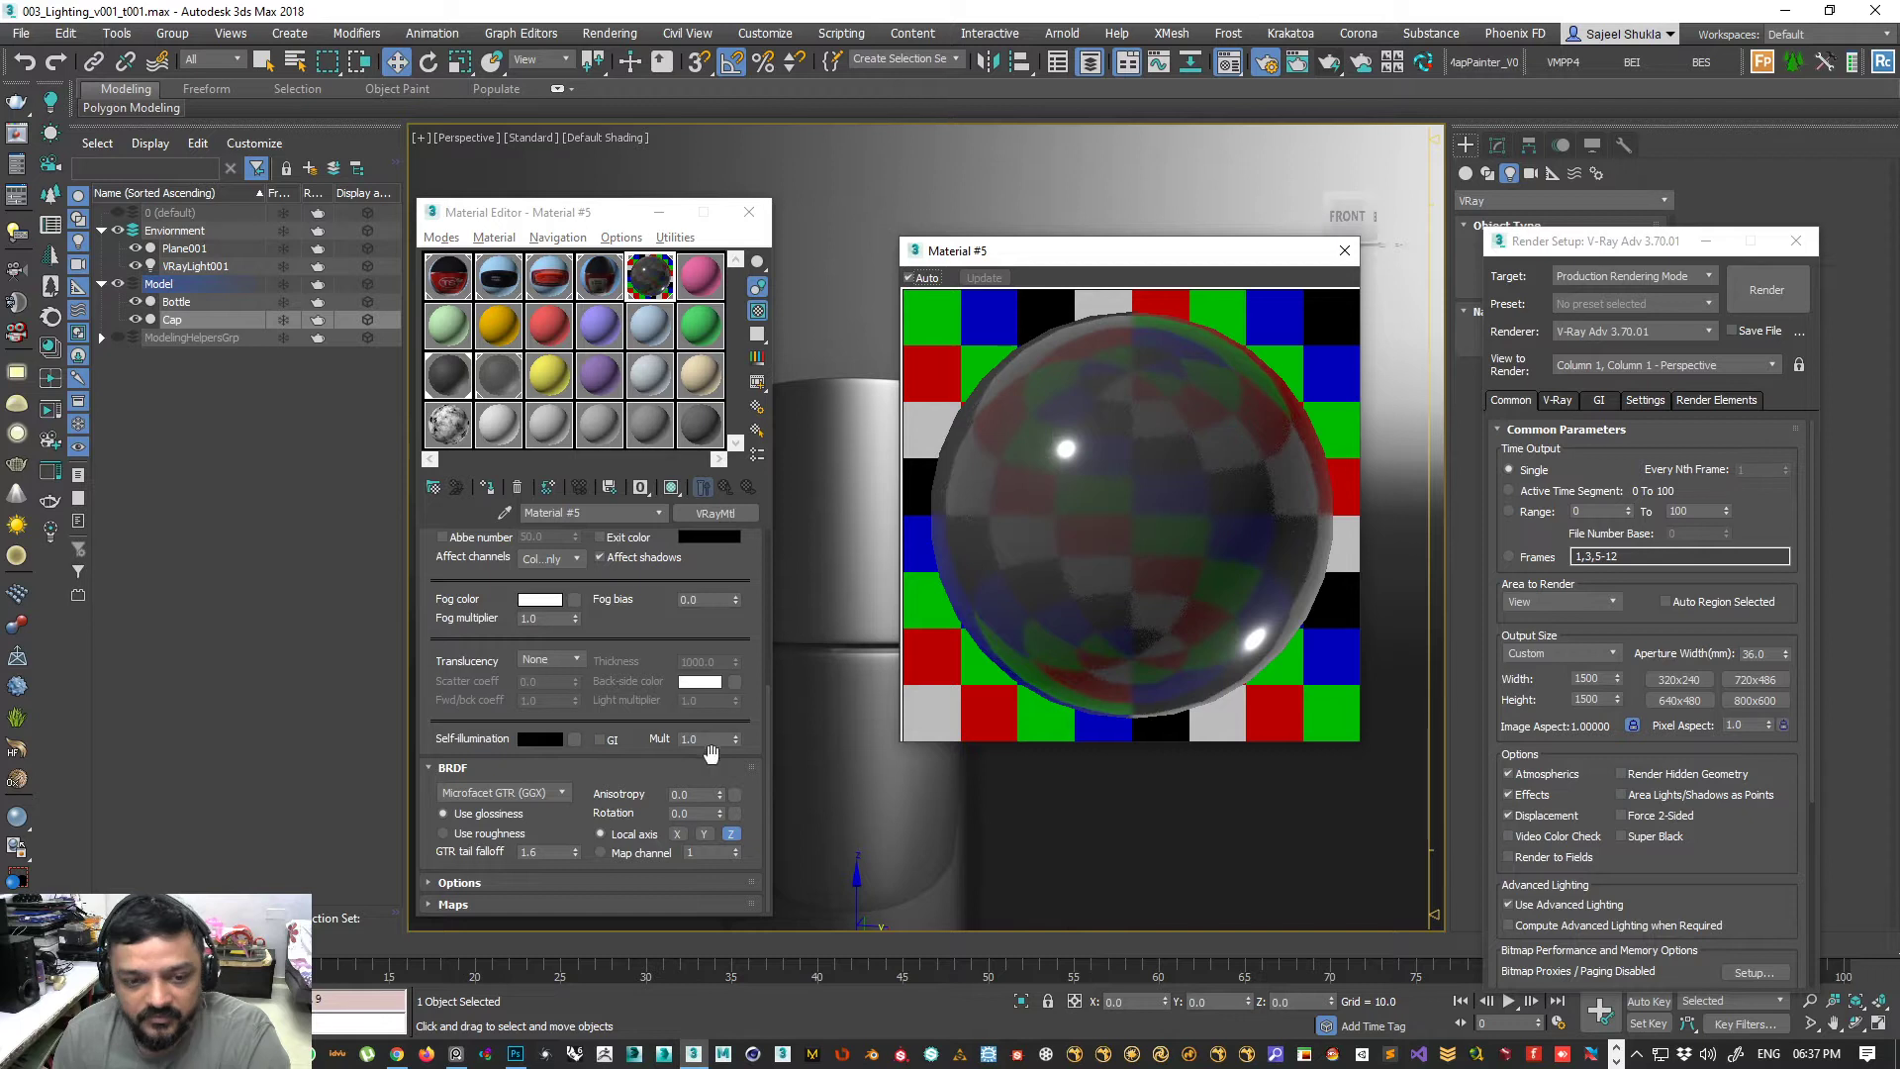
double_click(533, 852)
type("1.5")
key("Return")
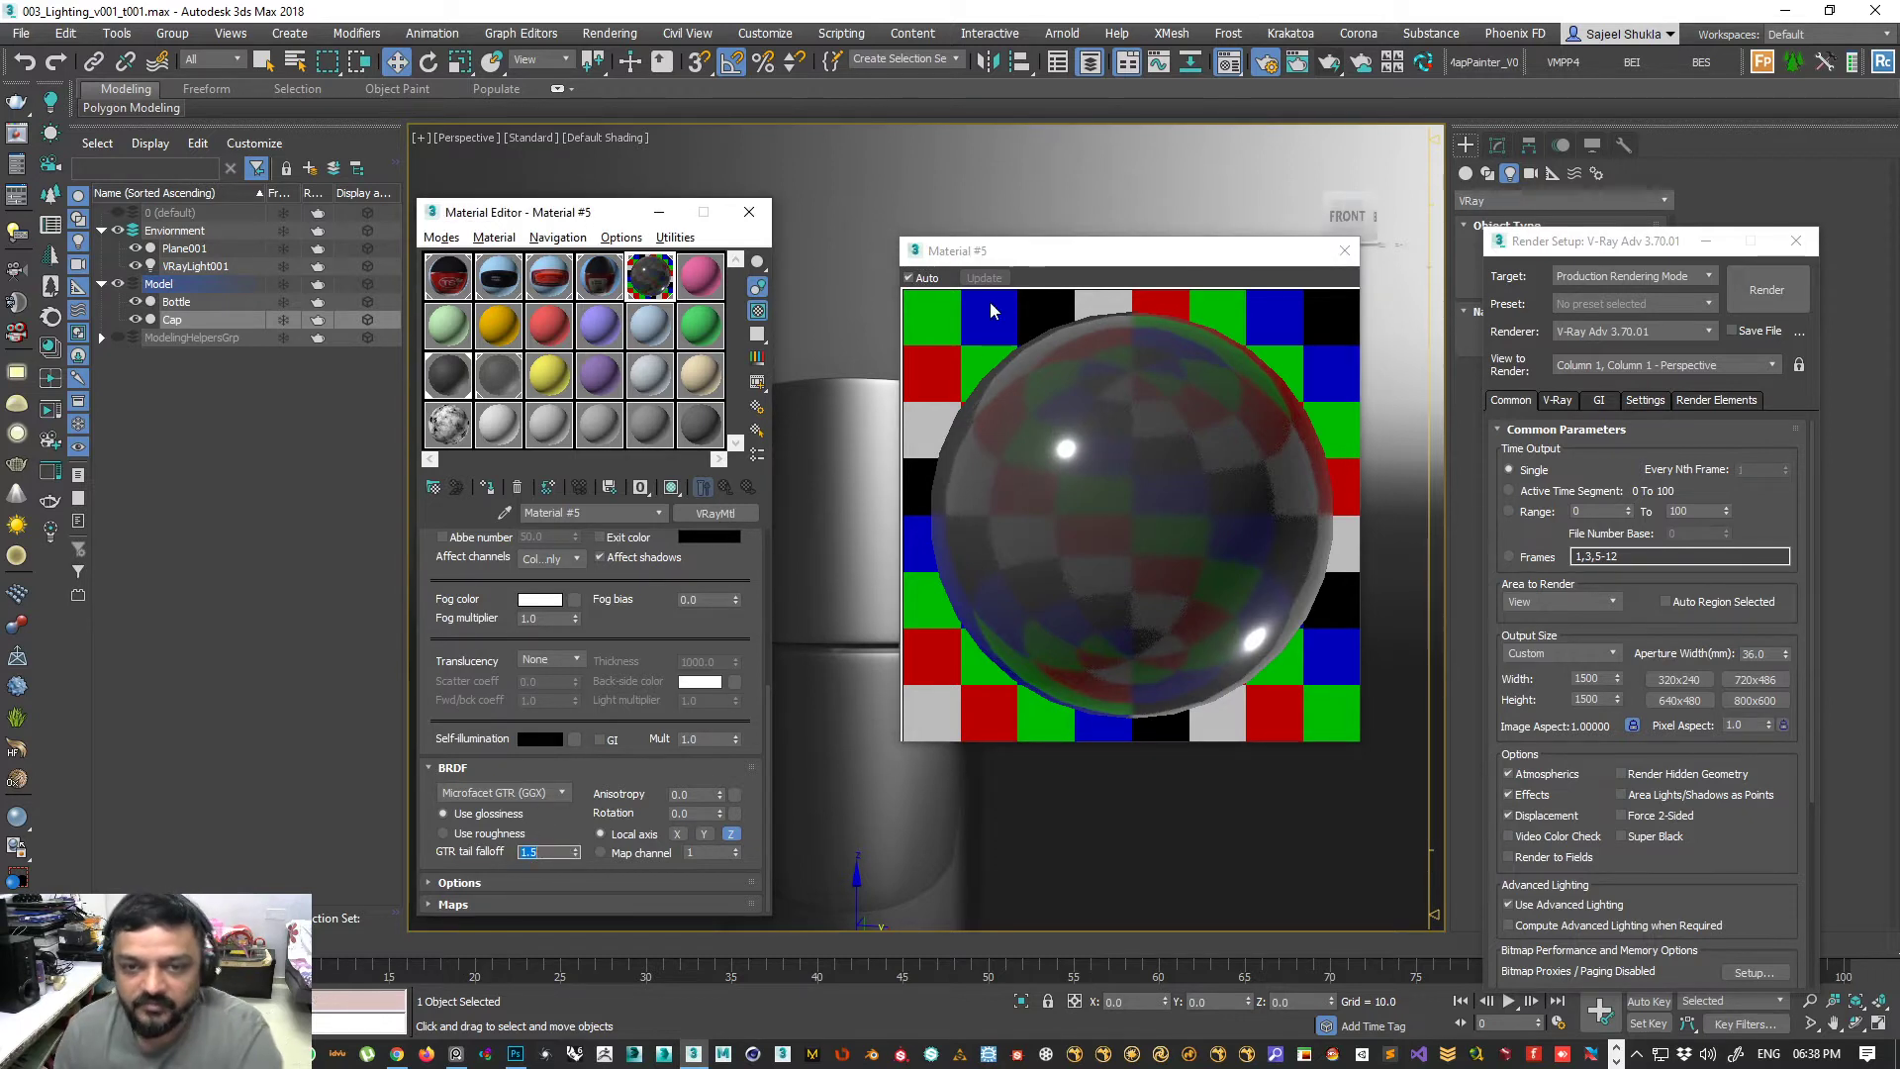
- Close the magnified material preview and assign the pink V-Ray Material #6 to the curved backdrop Plane001
left_click(1344, 251)
left_click_drag(554, 211, 517, 212)
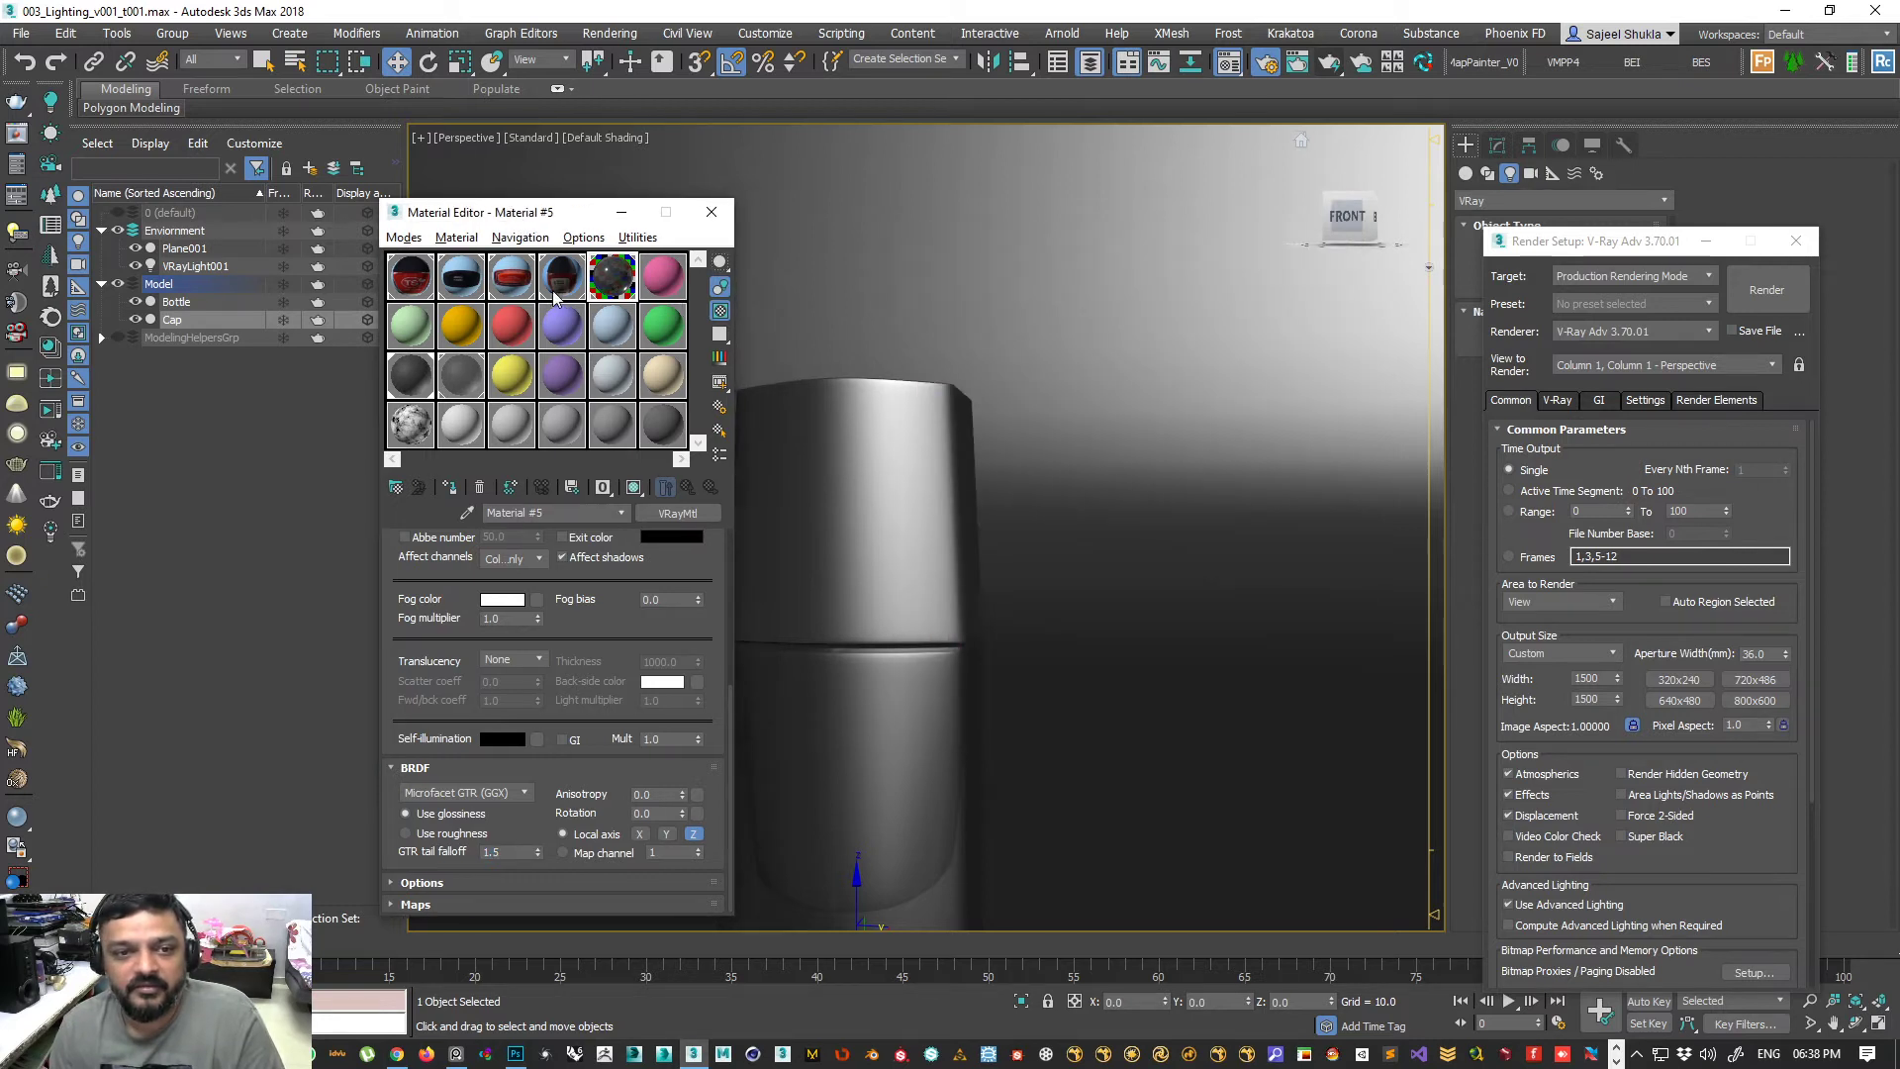
left_click(662, 276)
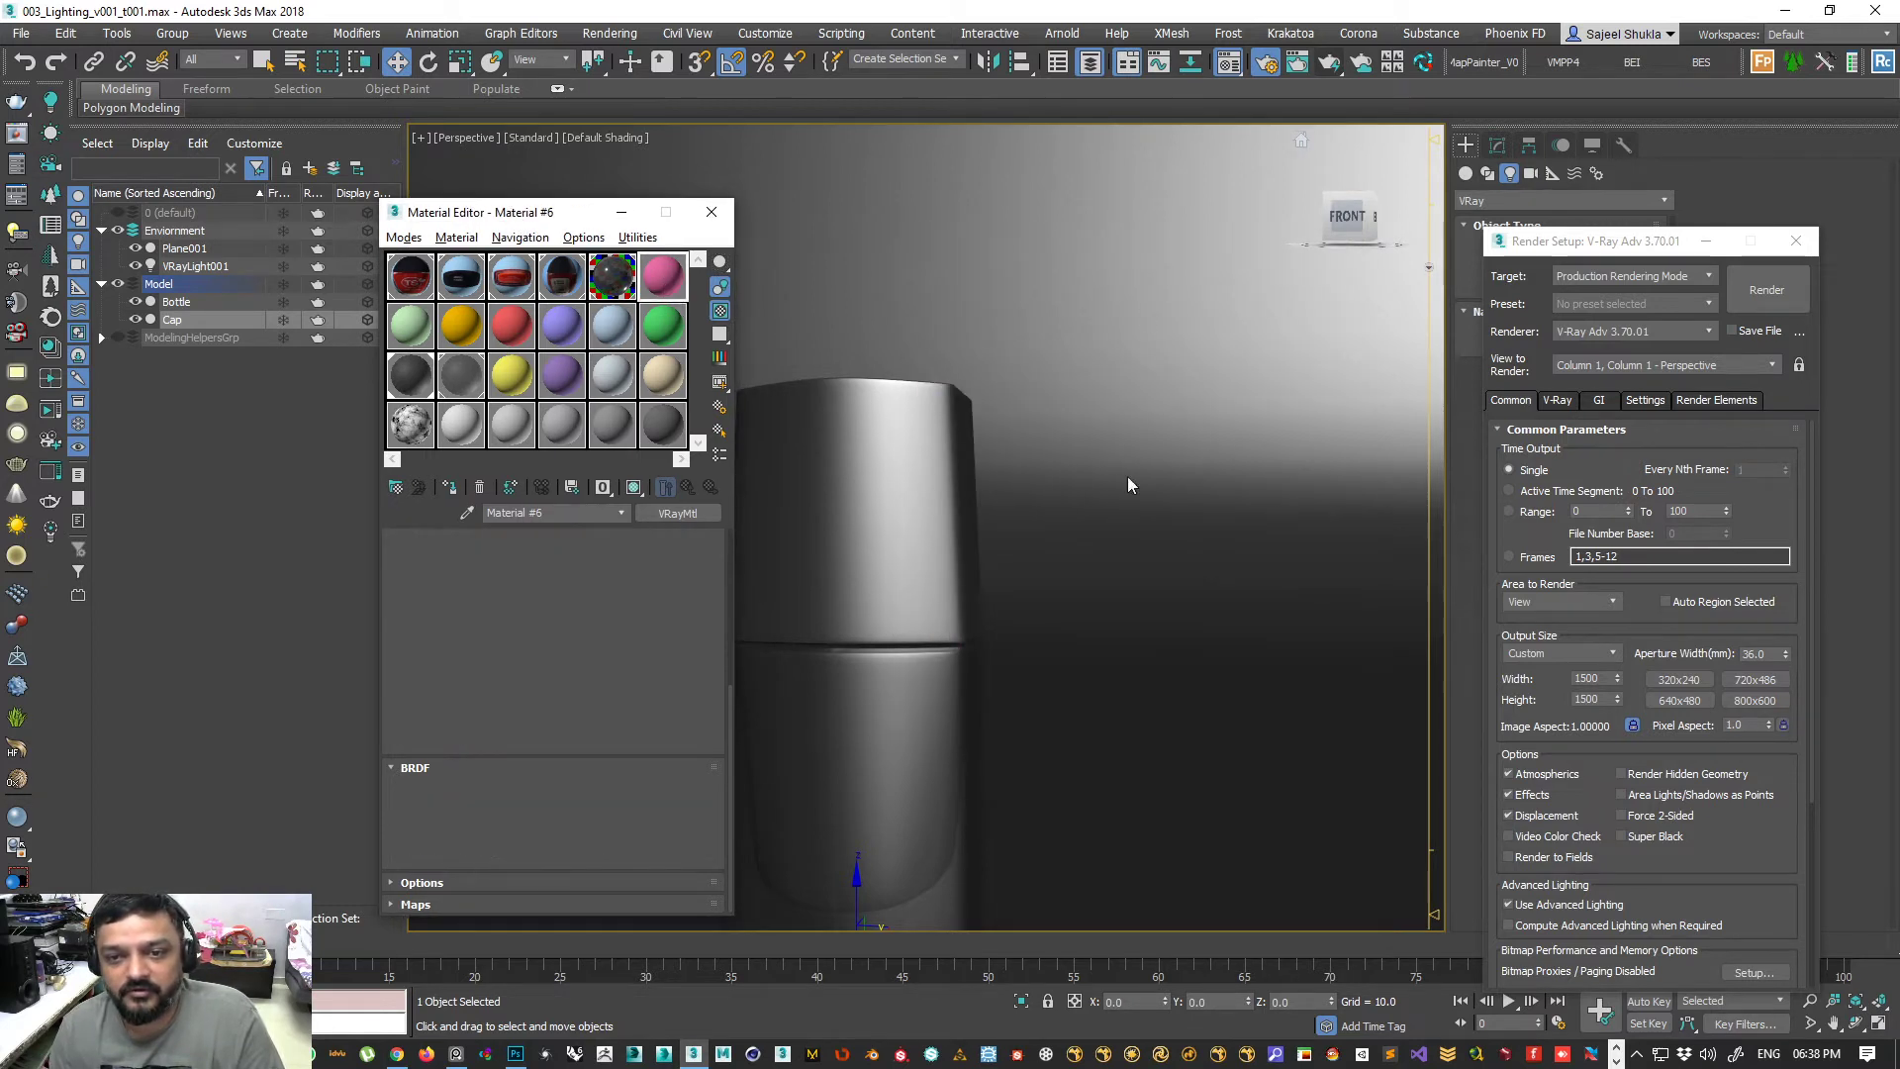
left_click(1047, 664)
scroll(1047, 664, "up", 2)
scroll(1048, 664, "down", 10)
scroll(1048, 664, "up", 6)
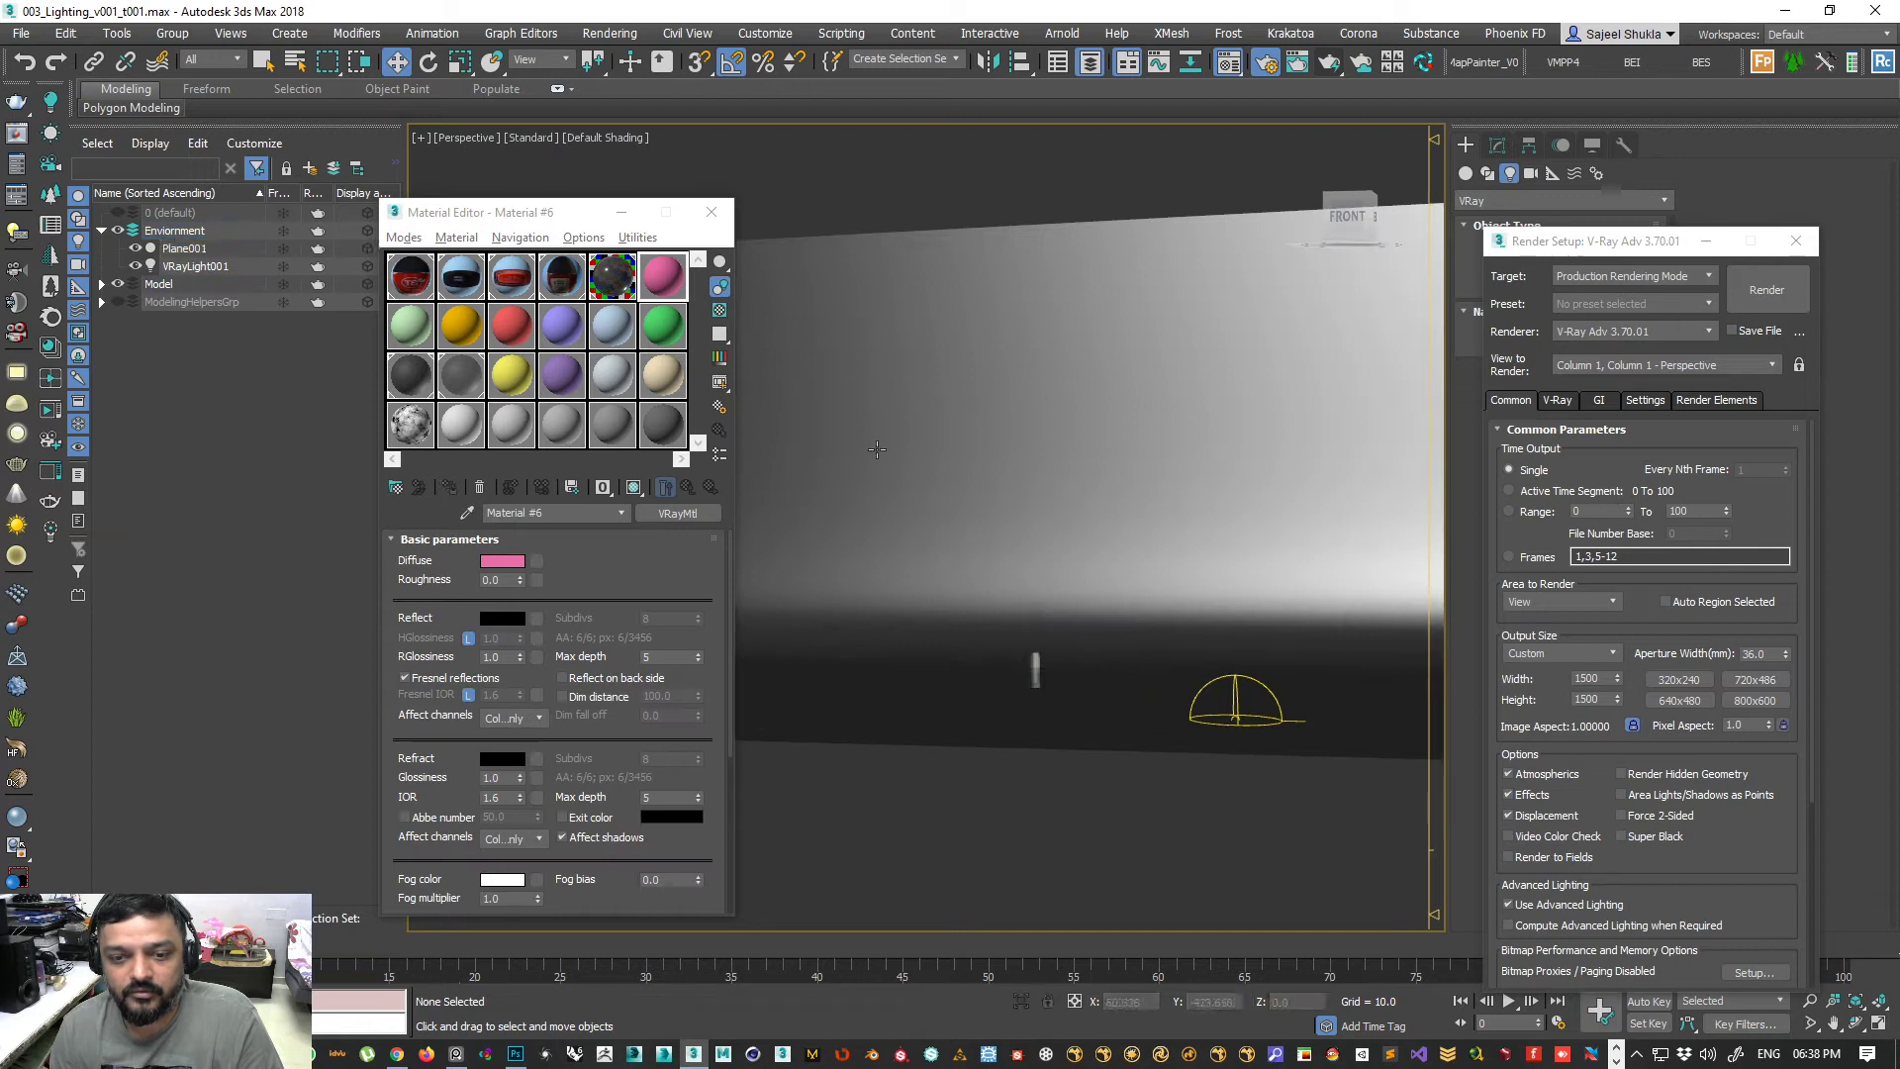
left_click(449, 486)
scroll(943, 666, "up", 3)
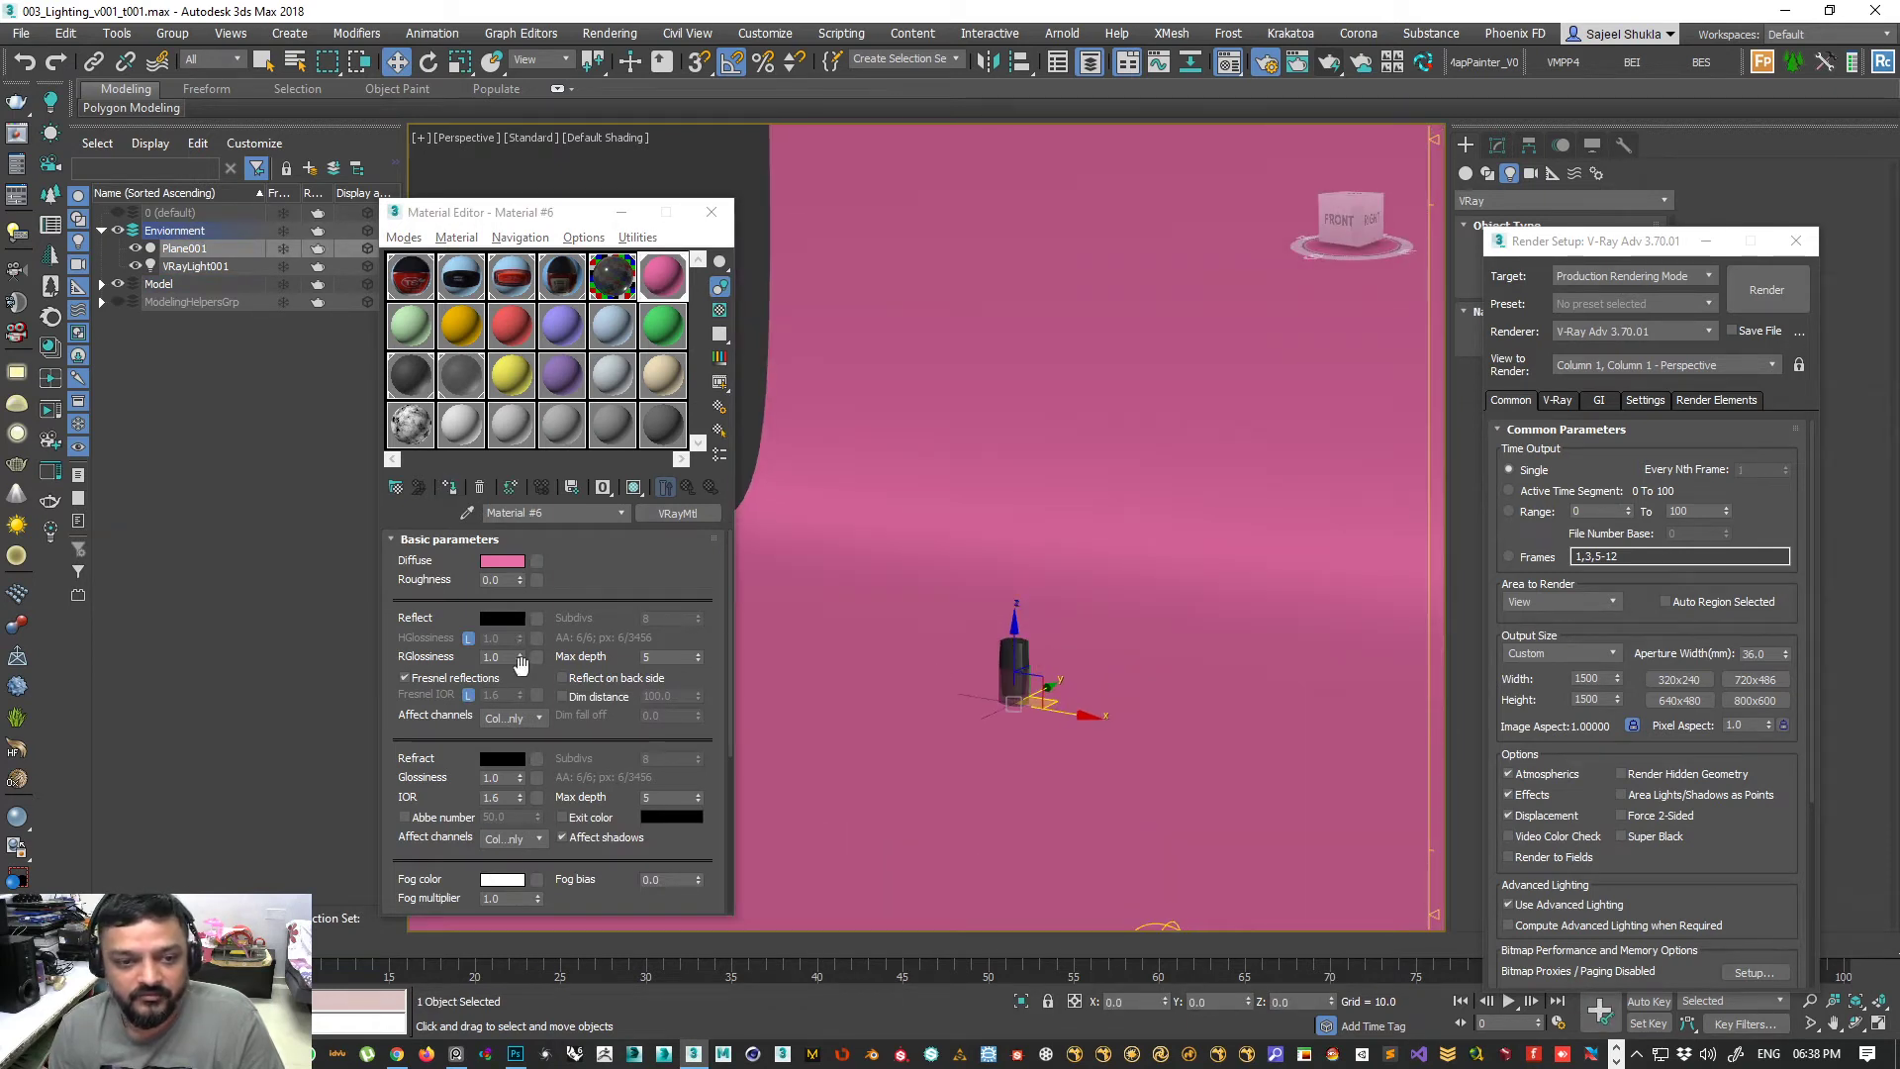
- Try a near-white diffuse colour with saturation 0 and value 243 on Material #6
left_click(504, 565)
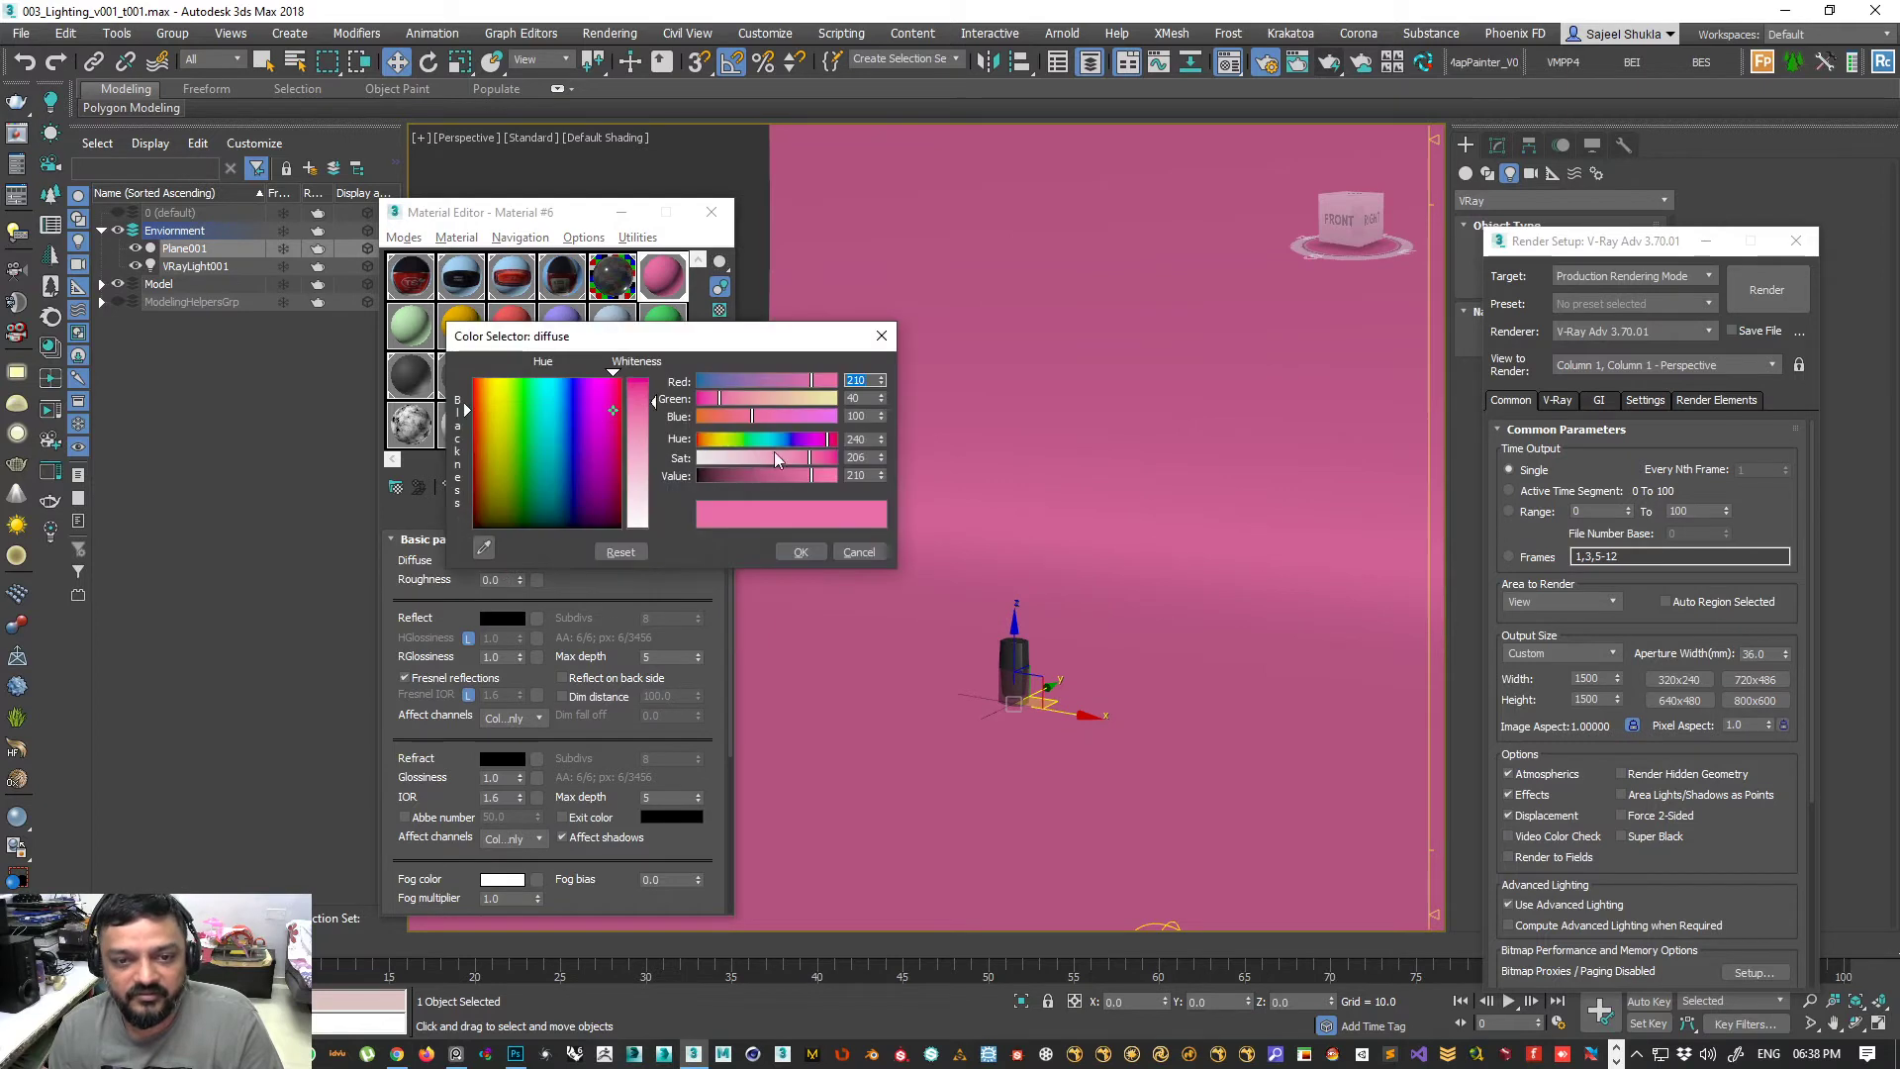
left_click_drag(778, 458, 693, 459)
left_click_drag(817, 482, 833, 483)
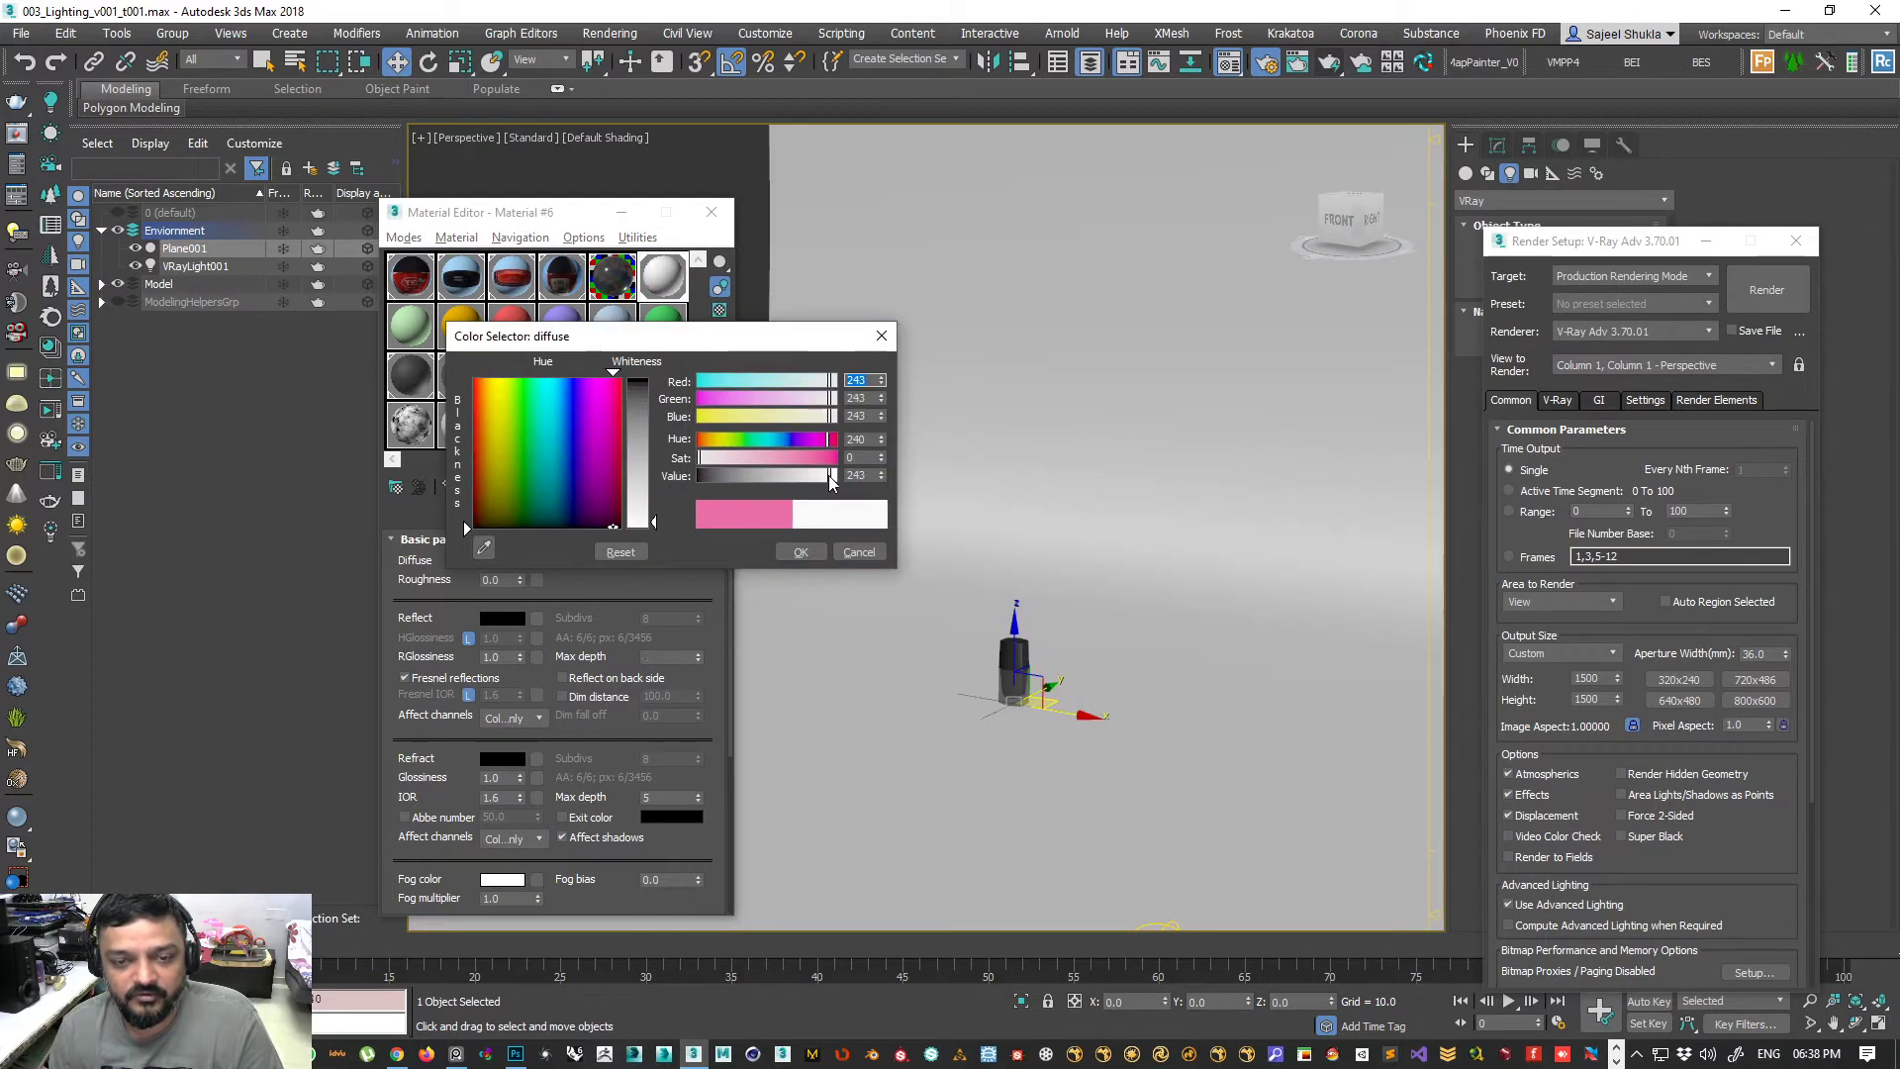
- Bring up the reference image board and examine the backdrop colours in the Photigy photo of the red Sephora nail polish bottles
left_click(456, 1055)
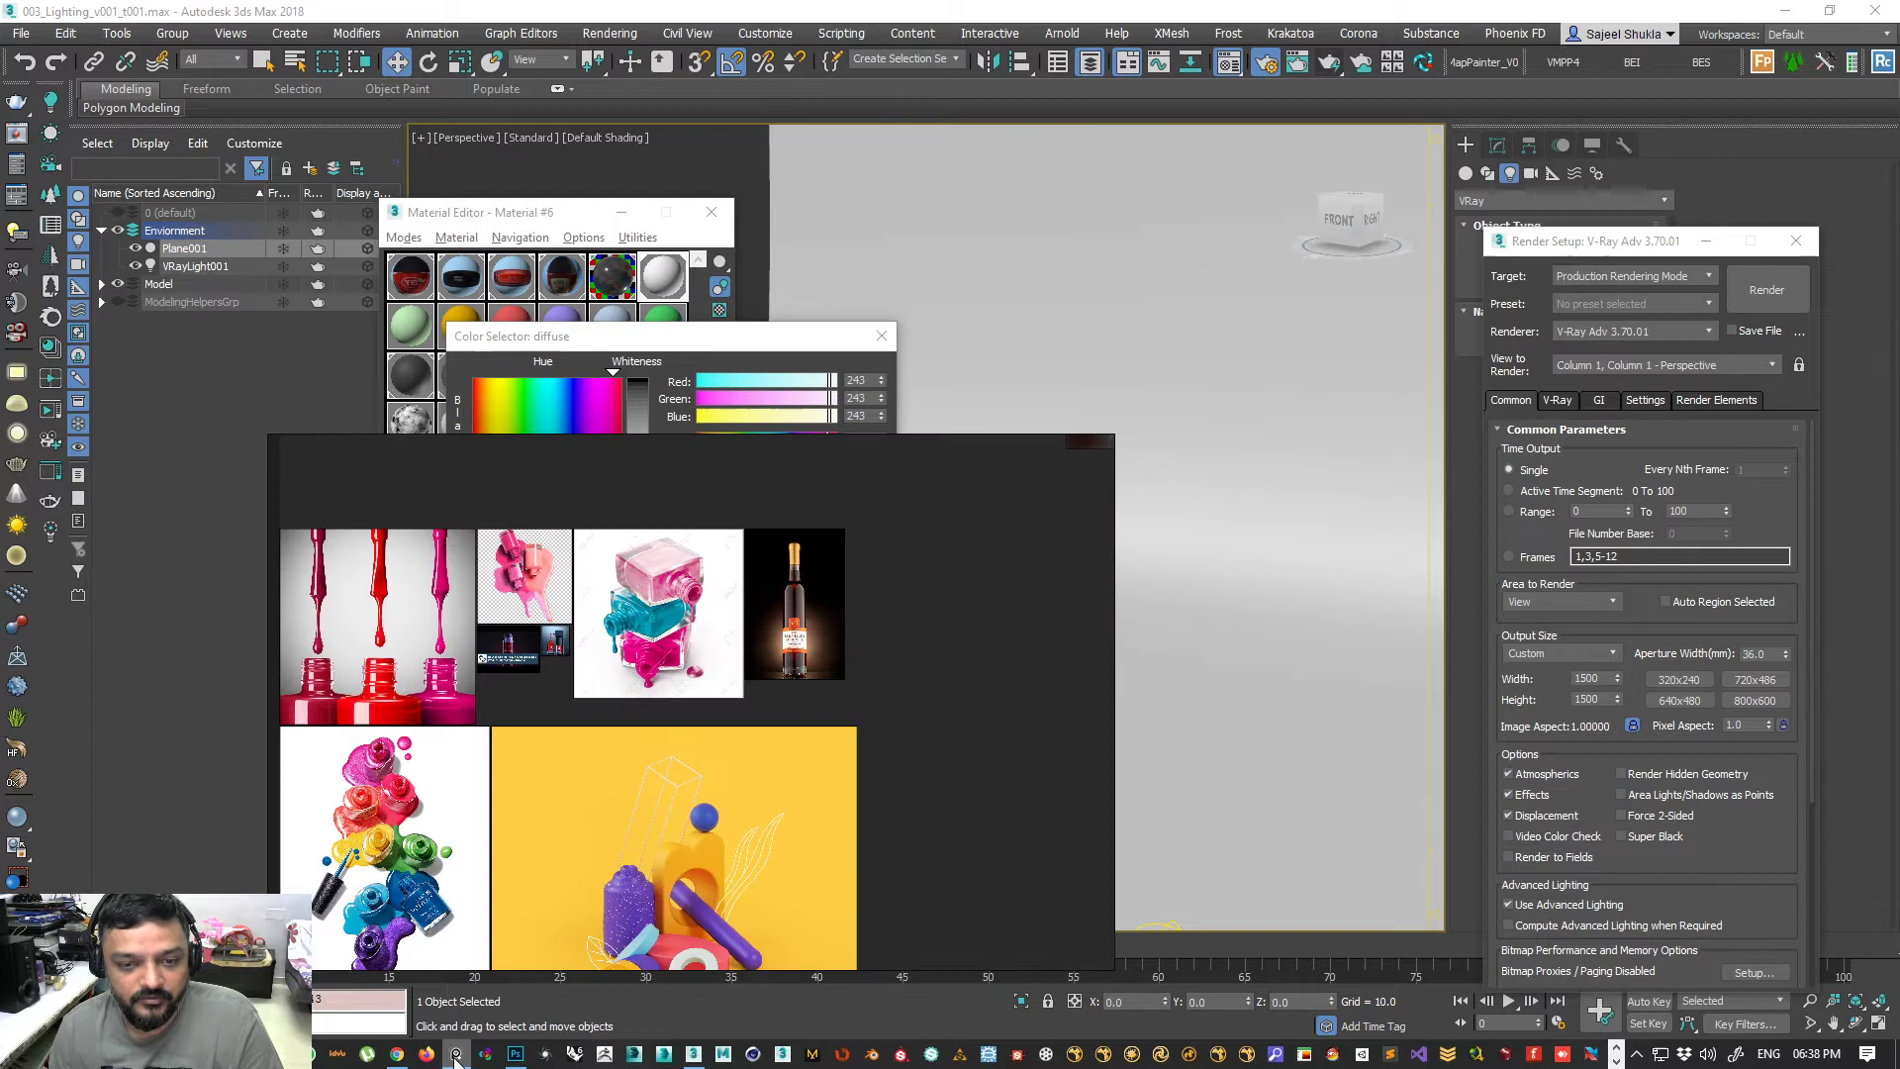
middle_click_drag(505, 835, 687, 734)
scroll(665, 797, "down", 4)
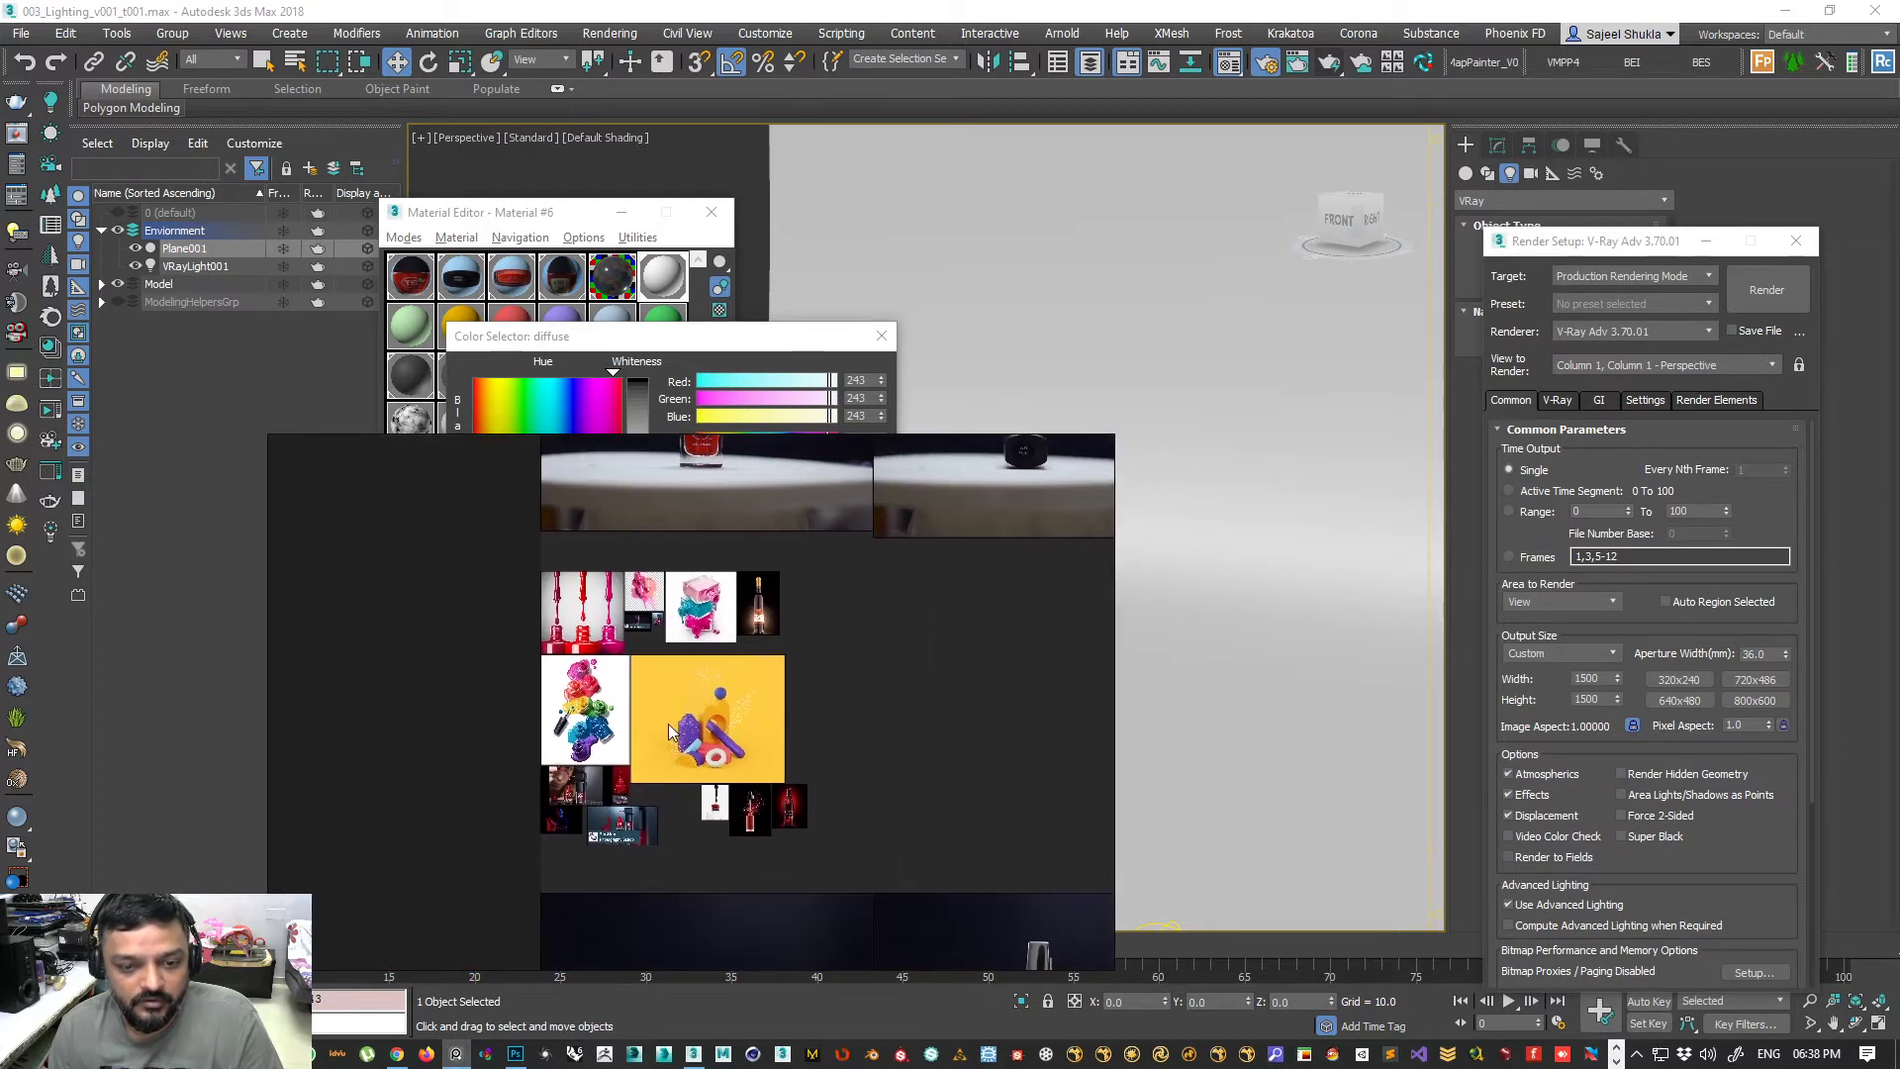
scroll(708, 738, "up", 5)
scroll(718, 762, "down", 4)
scroll(693, 873, "up", 3)
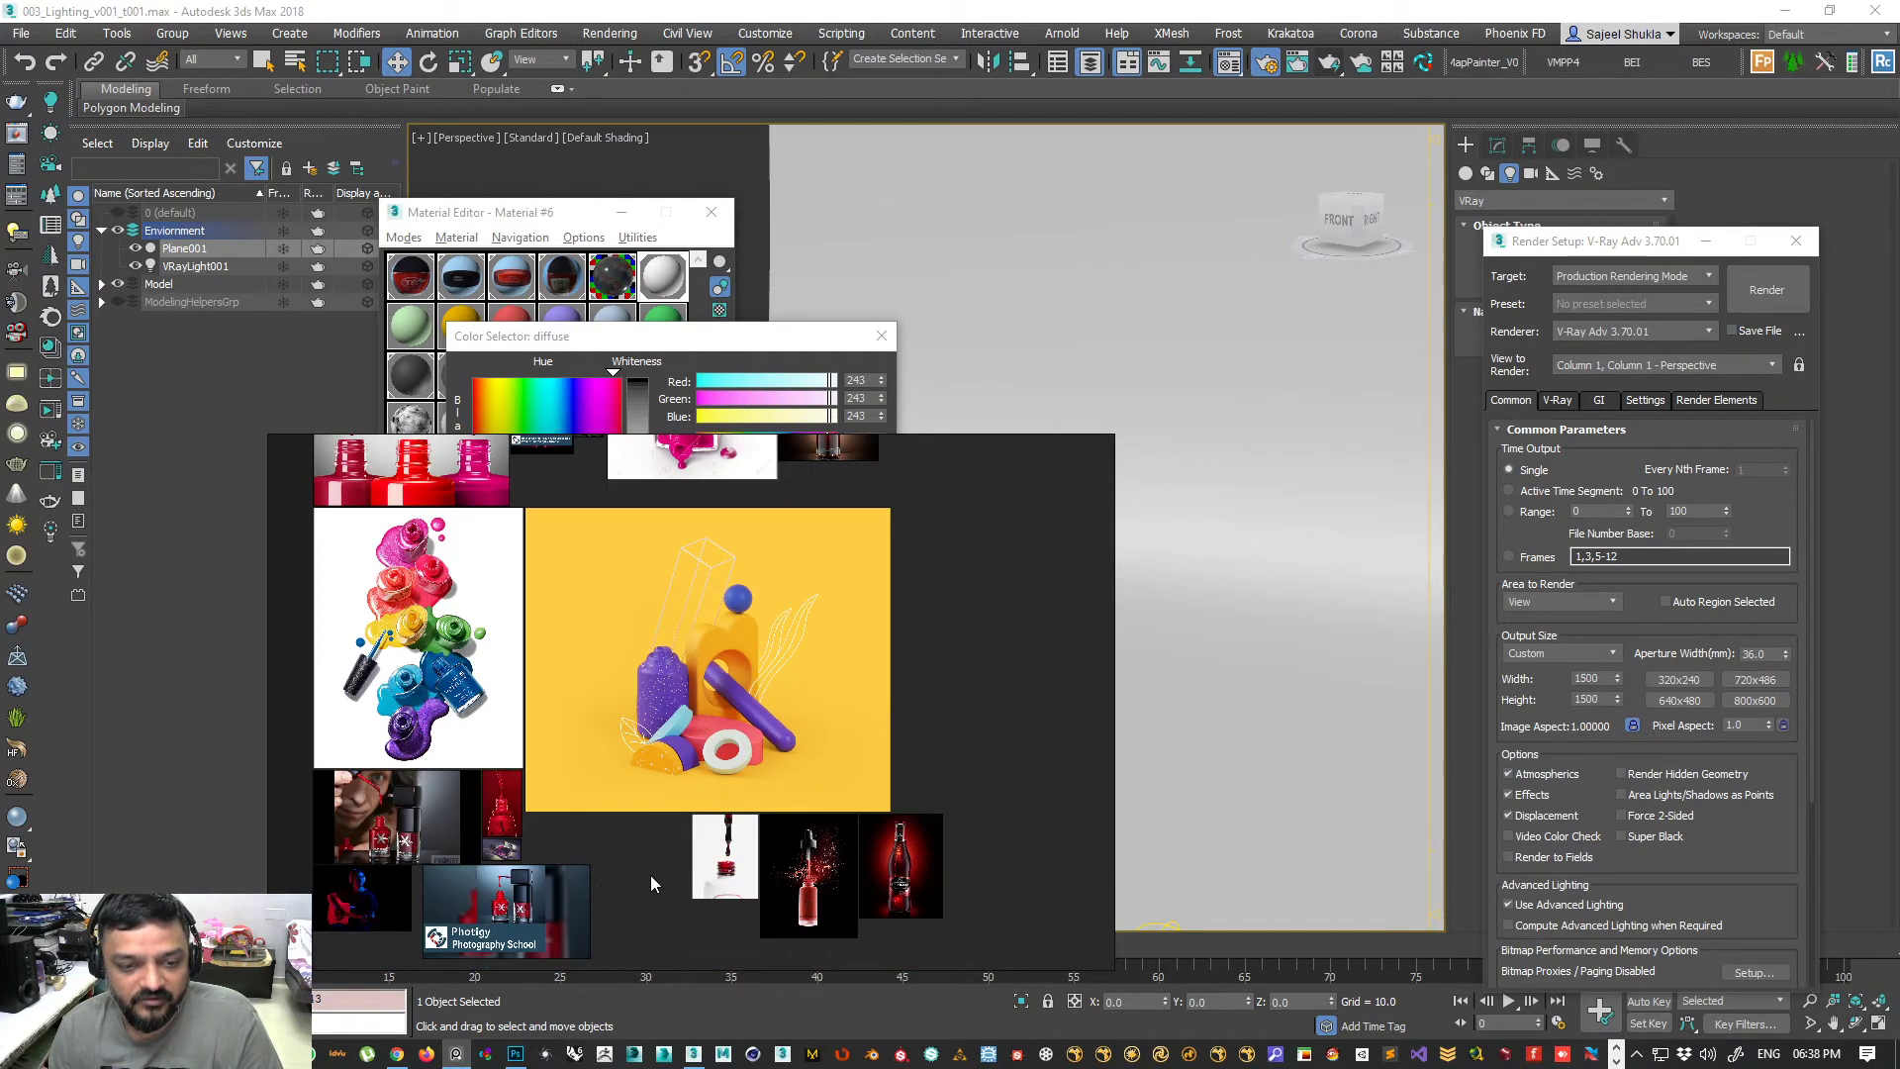
middle_click_drag(581, 888, 664, 702)
scroll(589, 722, "up", 5)
scroll(530, 713, "up", 4)
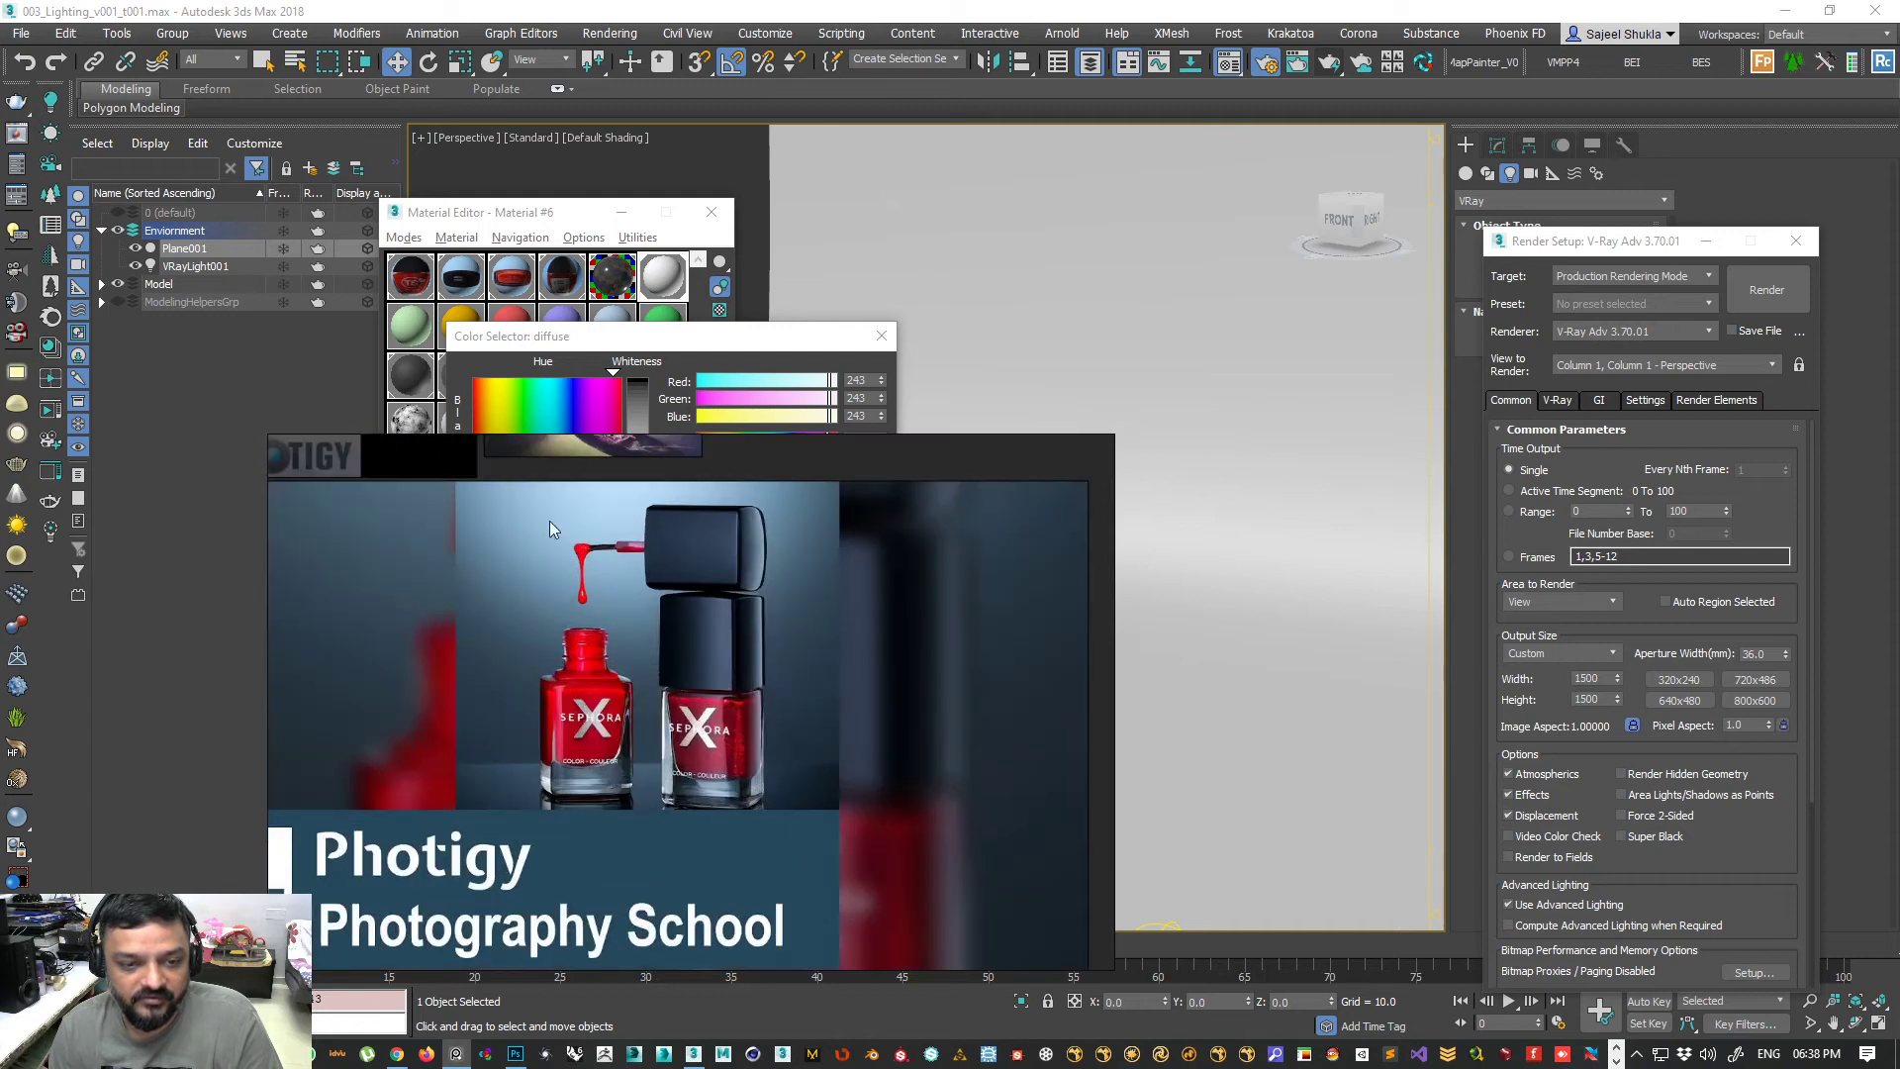
scroll(487, 788, "down", 3)
scroll(558, 656, "up", 4)
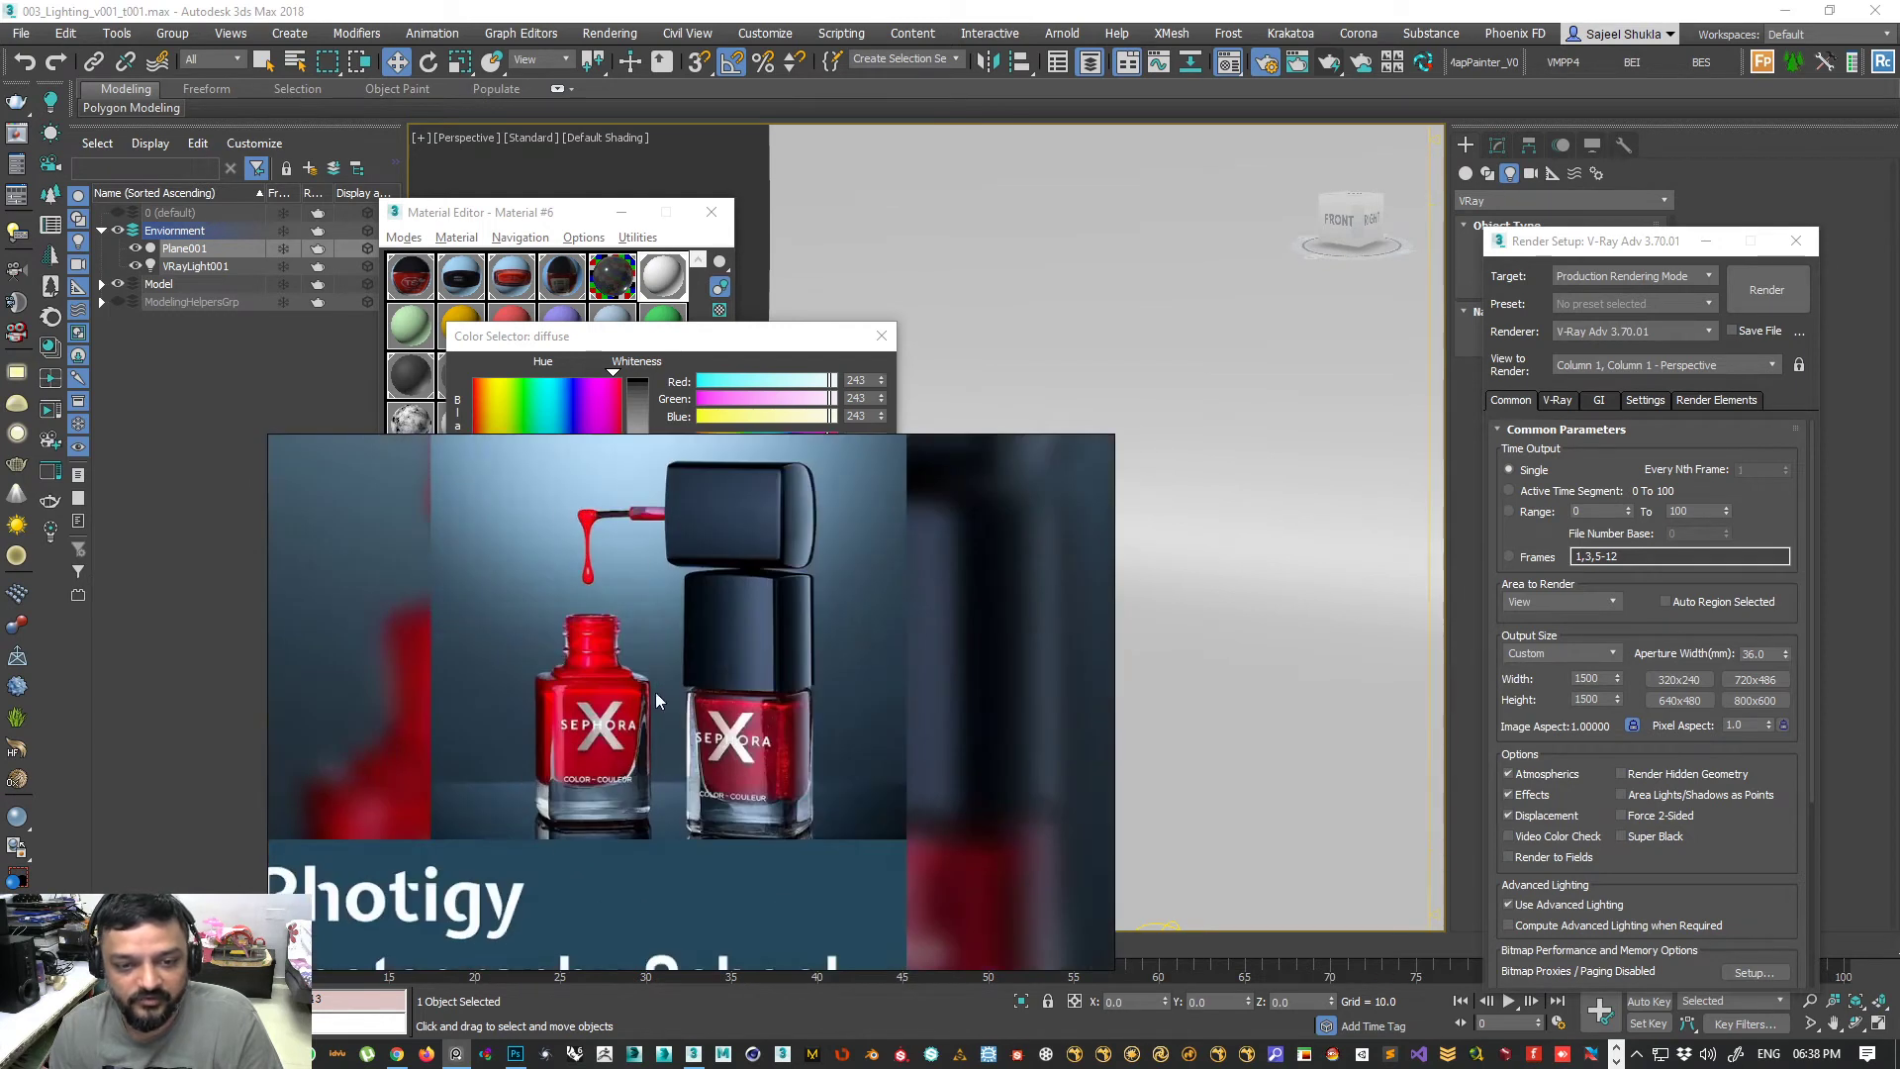
scroll(722, 742, "down", 5)
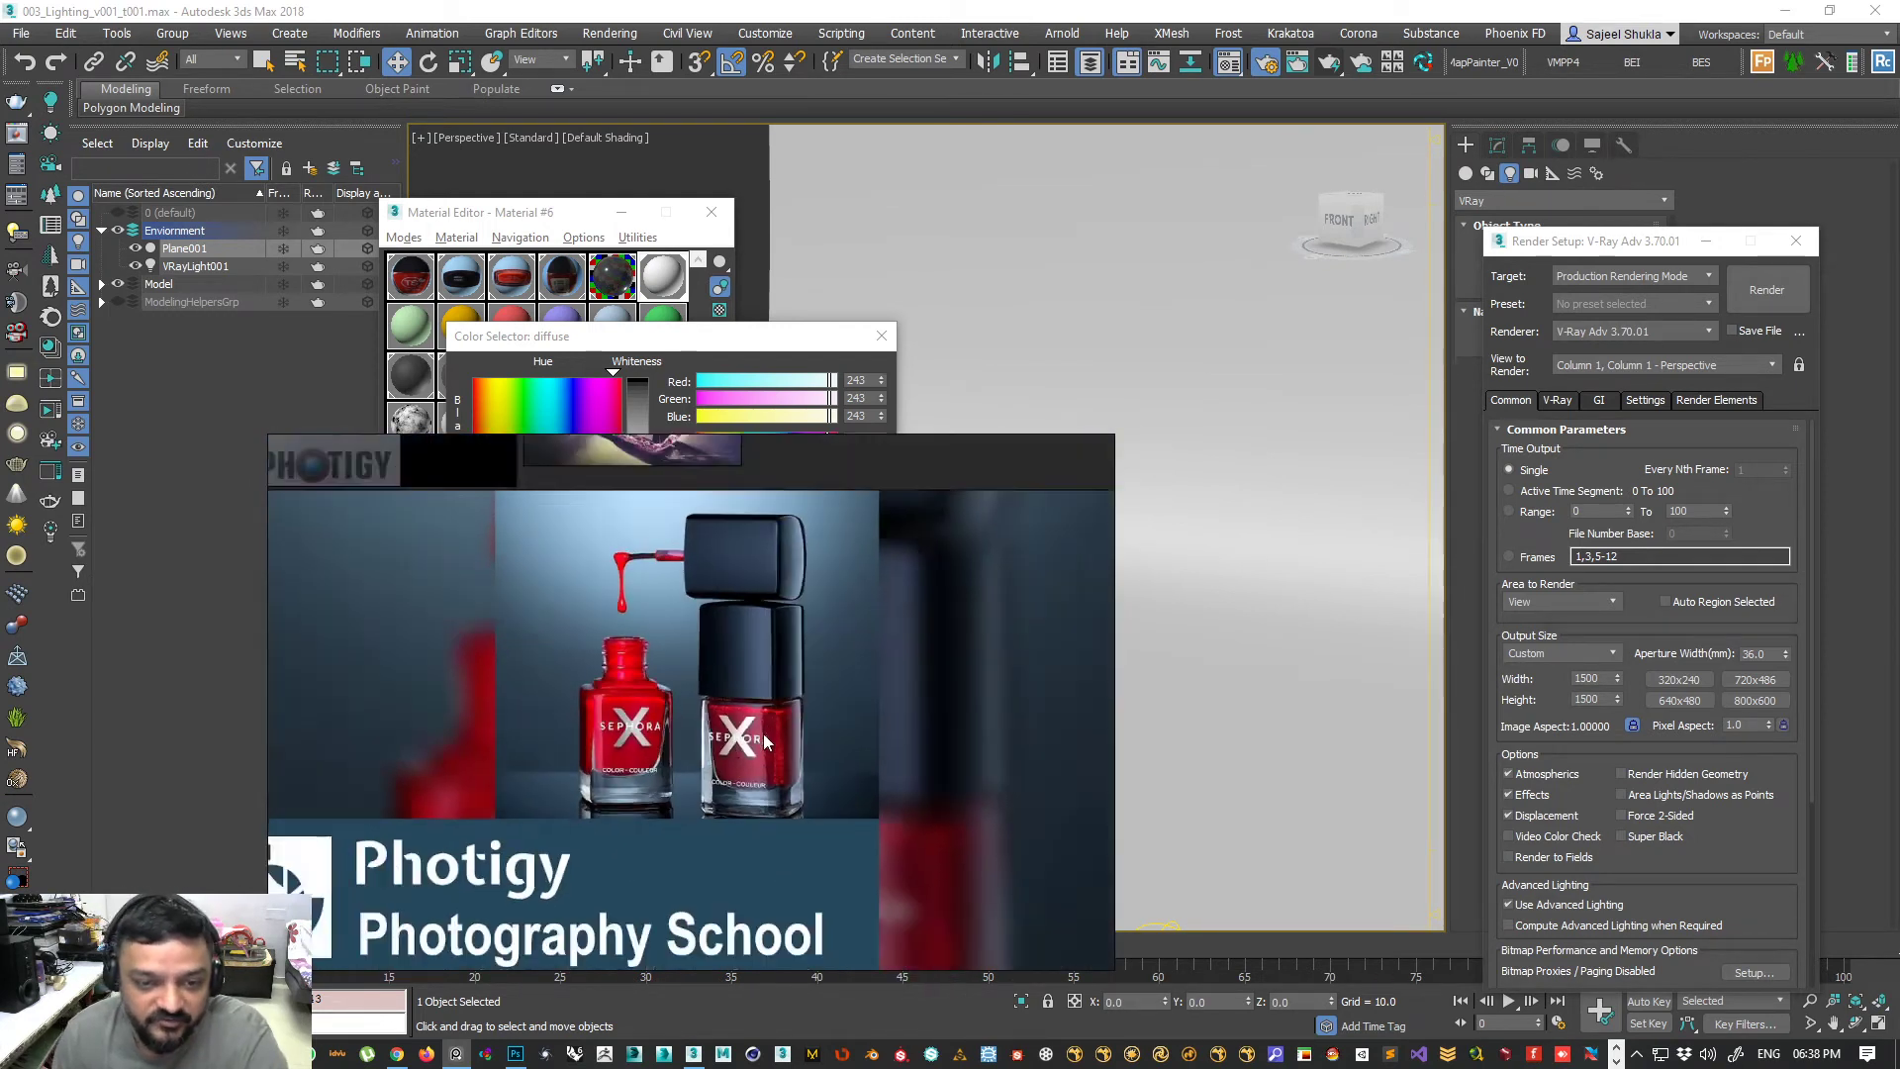
scroll(550, 750, "up", 4)
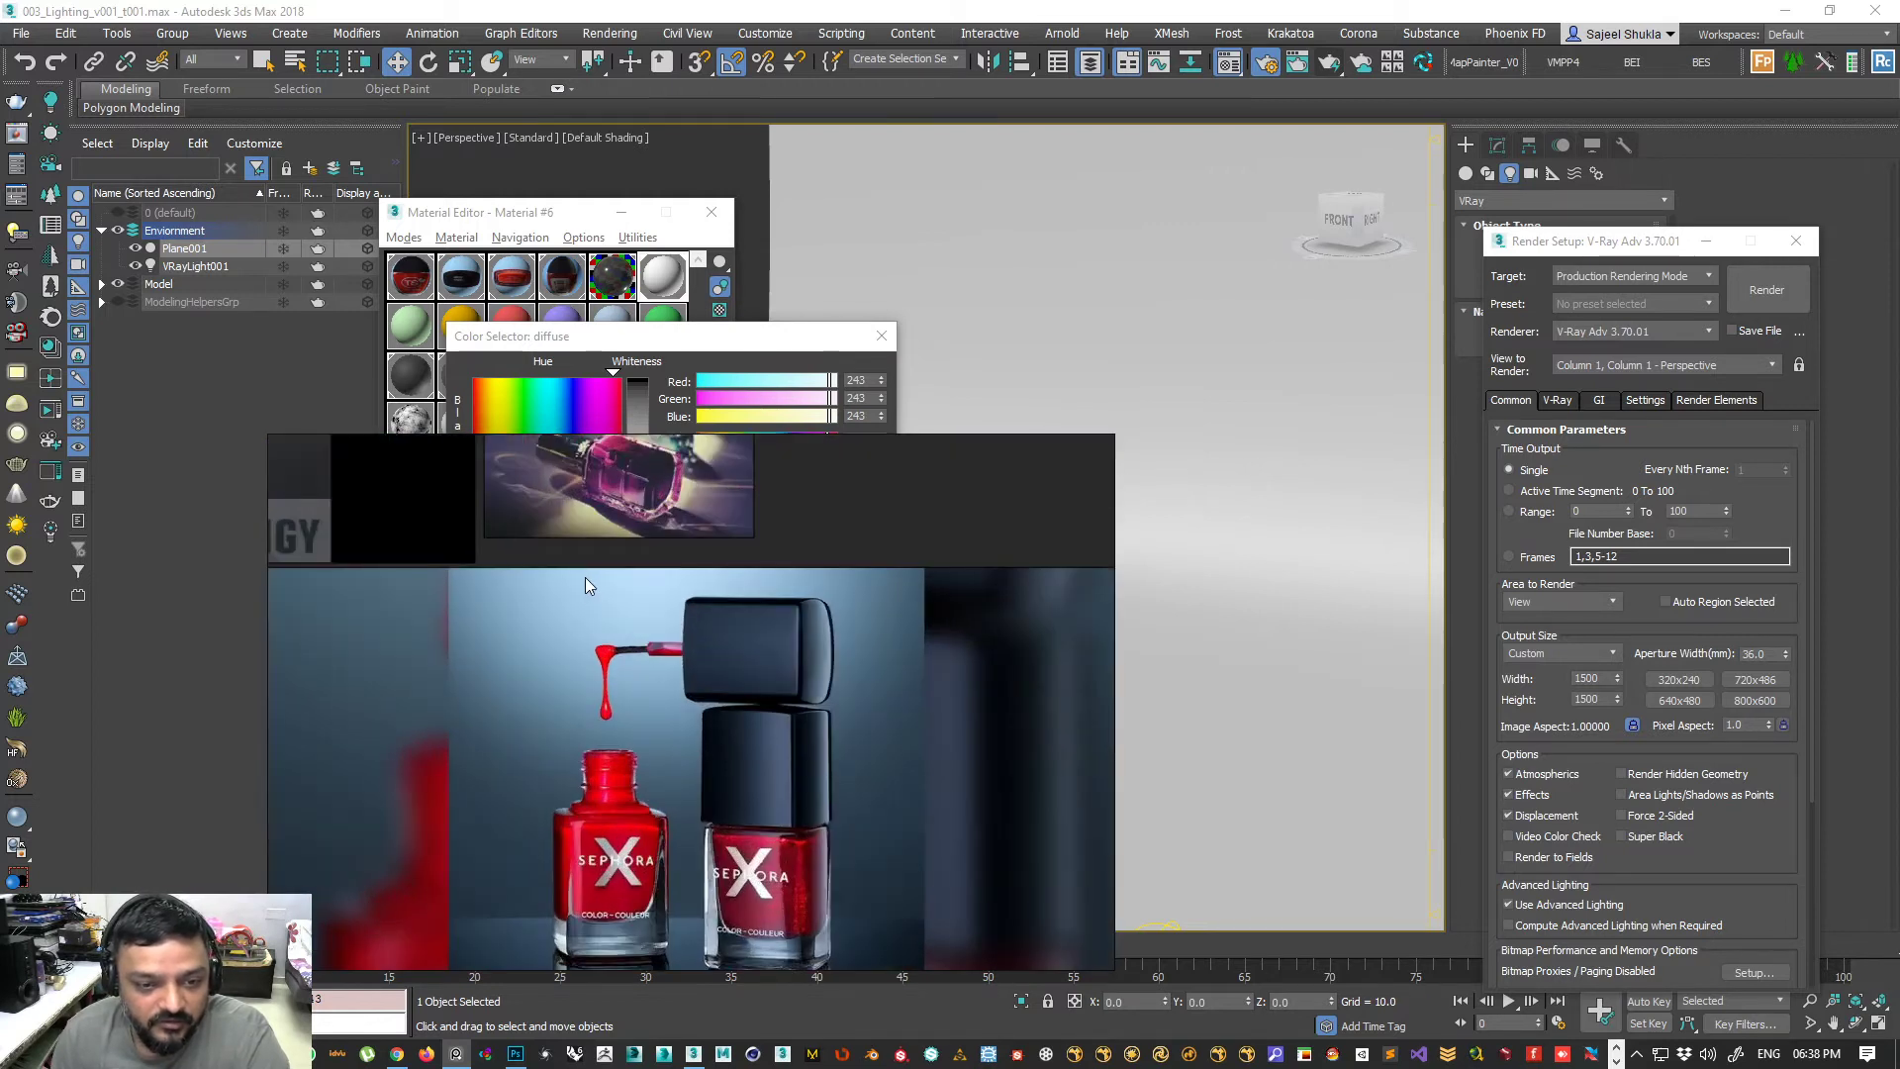
- Move the reference board beside the colour selector and set Material #6's diffuse to dark blue-grey: hue 155, saturation 144, value 56
right_click_drag(548, 623, 547, 1043)
mouse_move(730, 442)
left_mouse_down()
mouse_move(810, 458)
mouse_move(756, 485)
mouse_move(775, 507)
left_mouse_up()
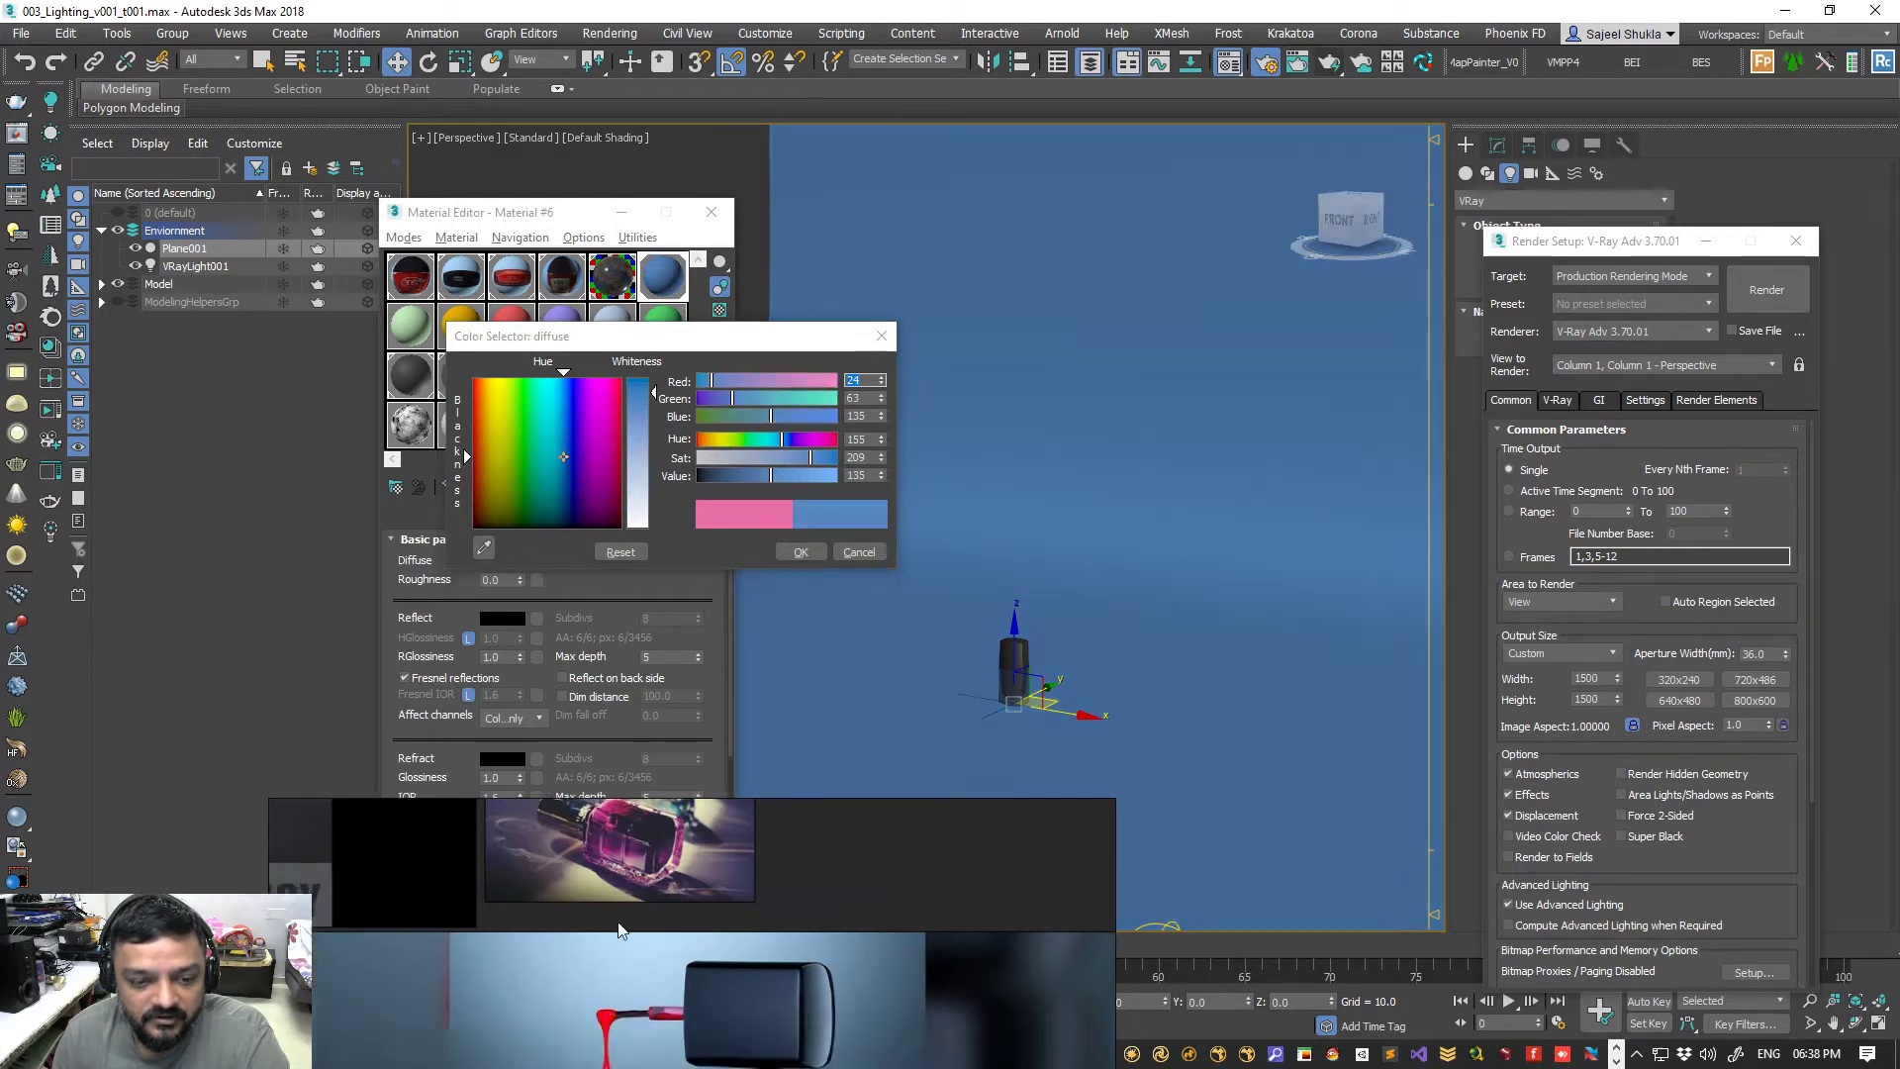
left_click_drag(760, 483, 729, 483)
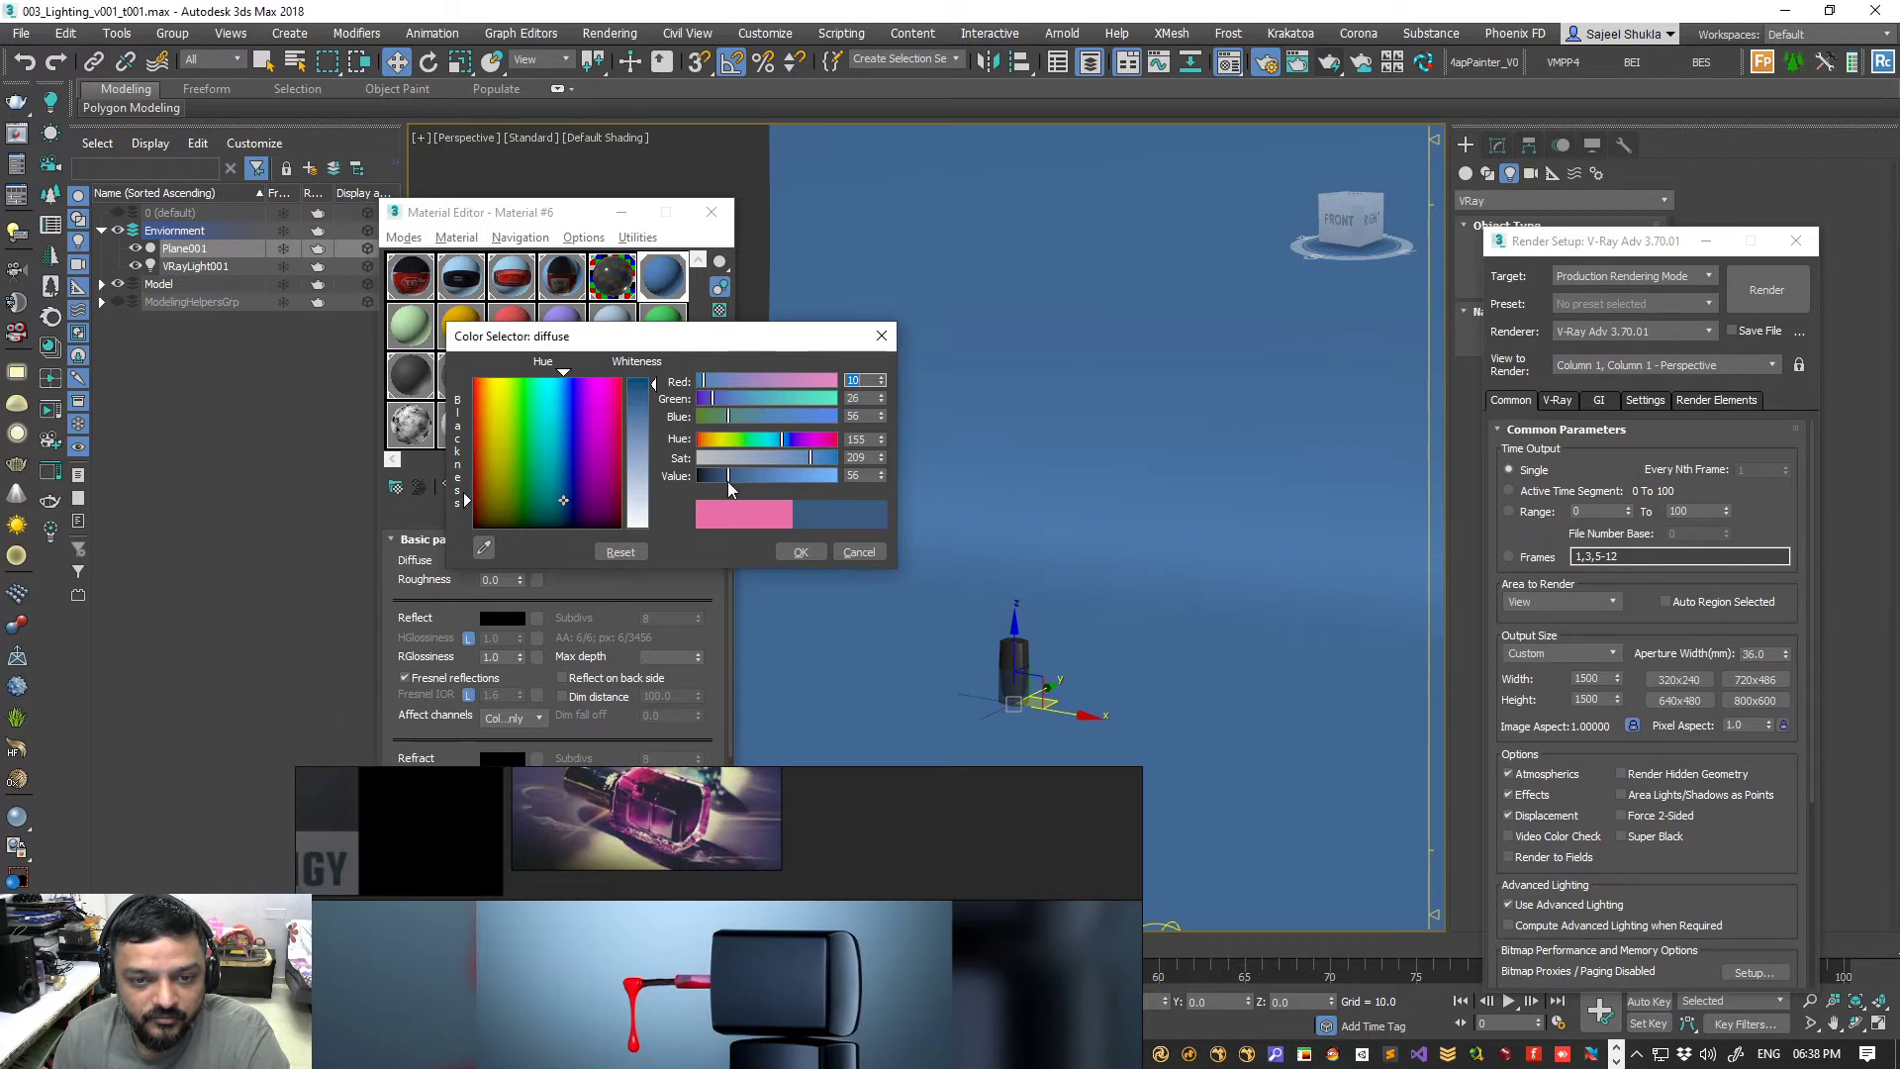
right_click_drag(739, 924, 1349, 306)
right_click_drag(1180, 517, 1164, 449)
left_click_drag(811, 463, 776, 459)
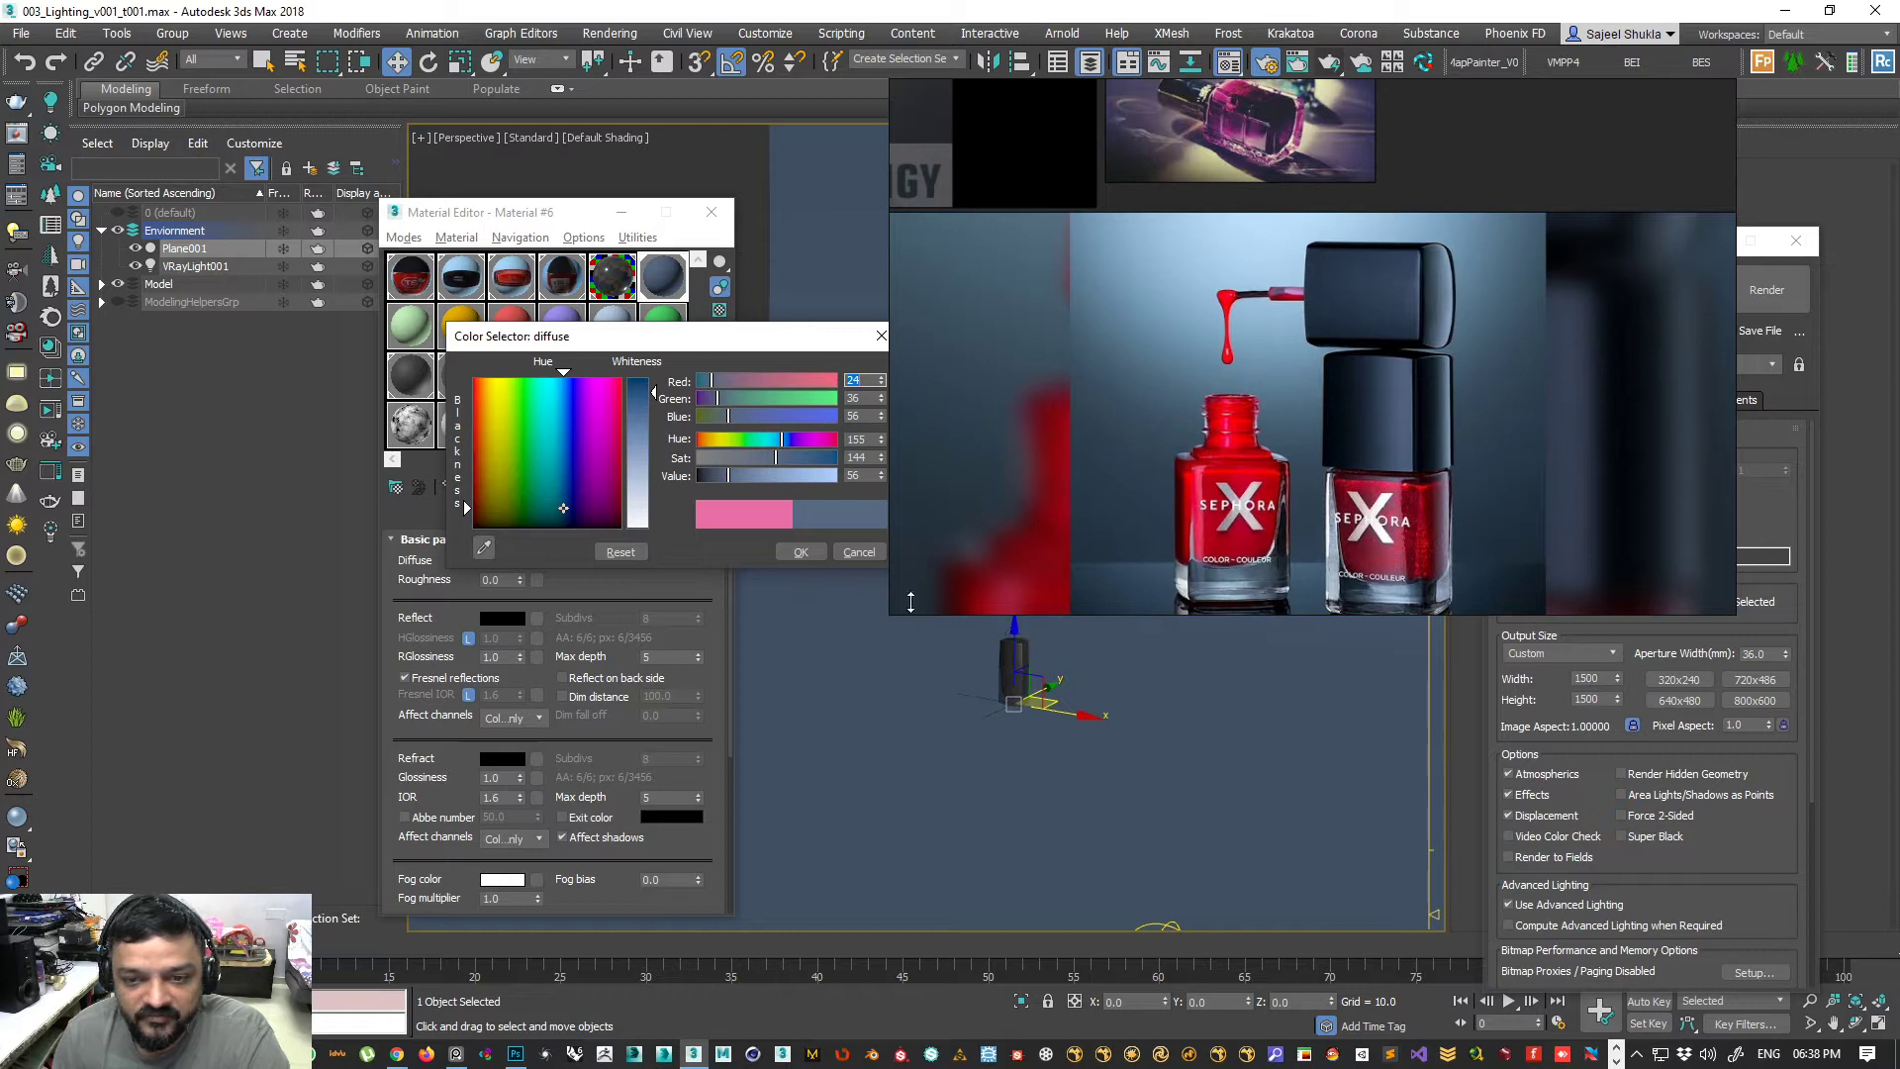
left_click(801, 551)
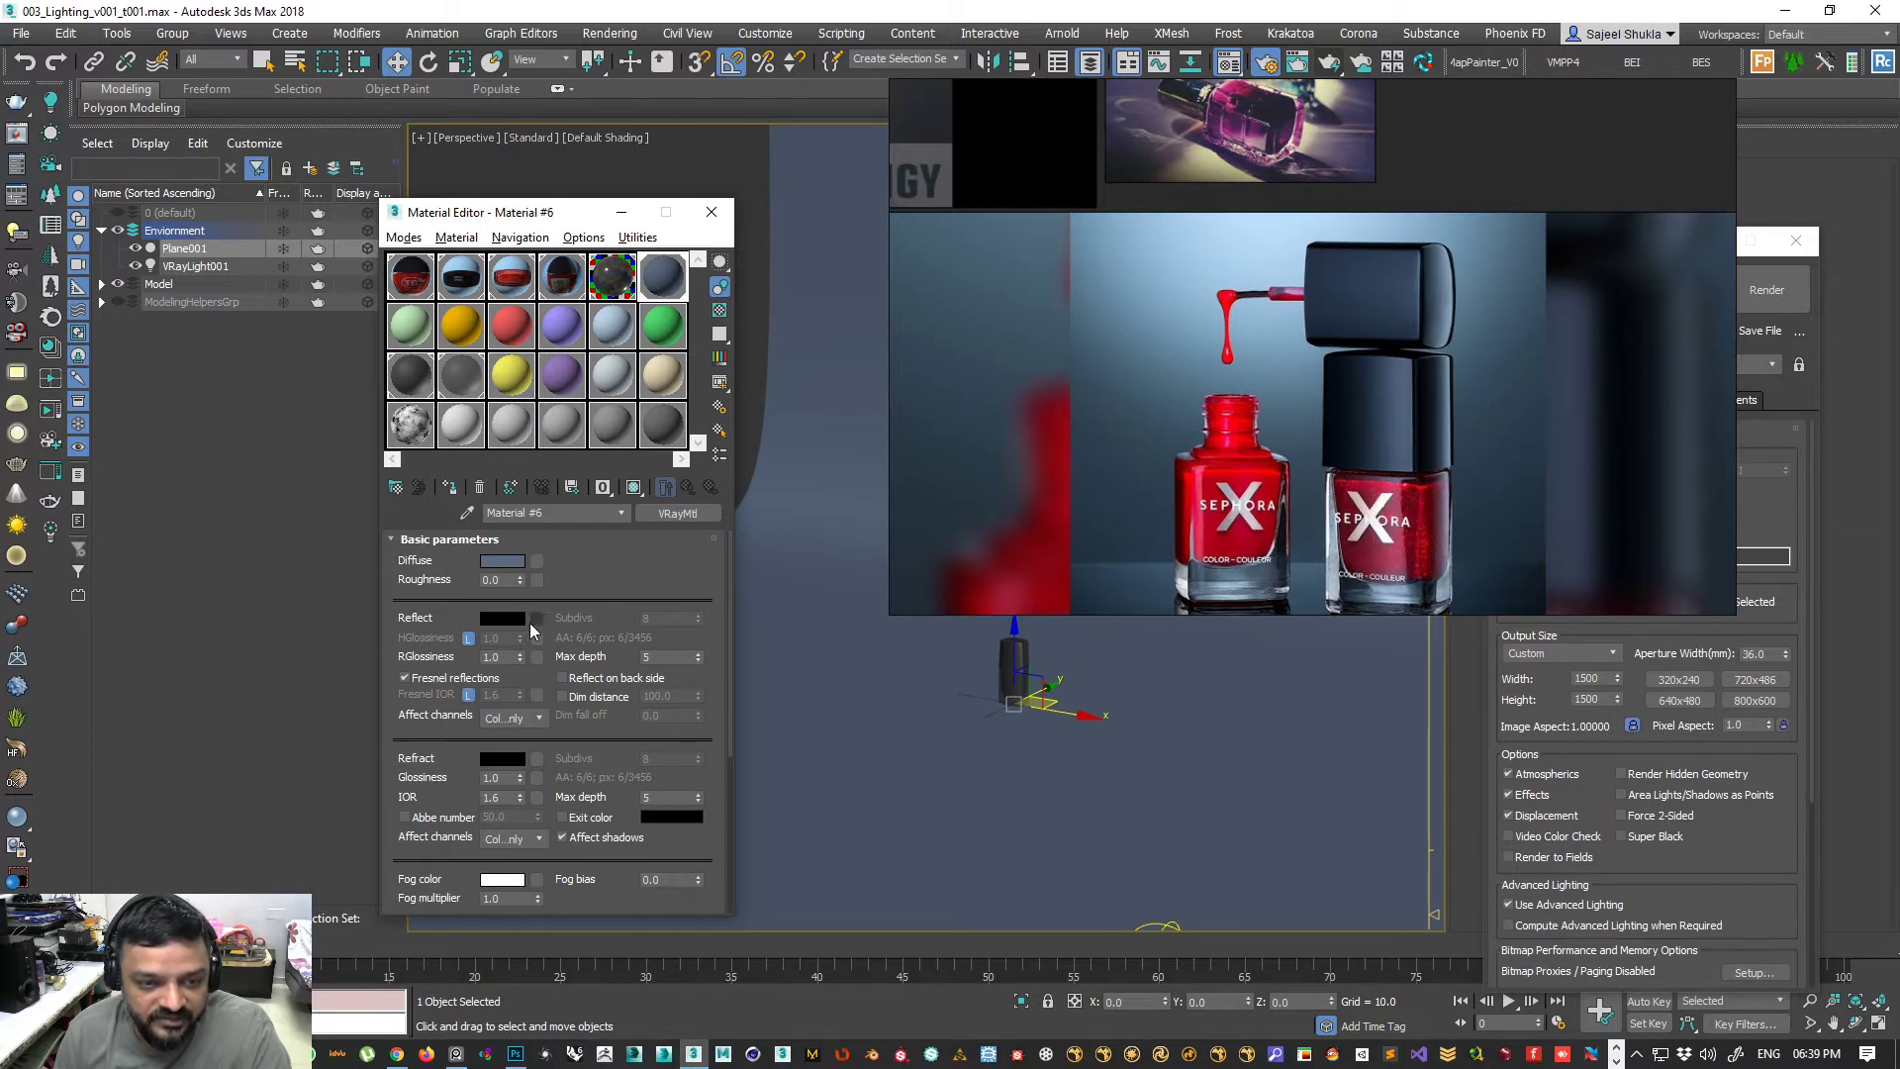
- Set Material #6's reflection colour to pure white (255) with Fresnel reflections kept on
left_click(403, 679)
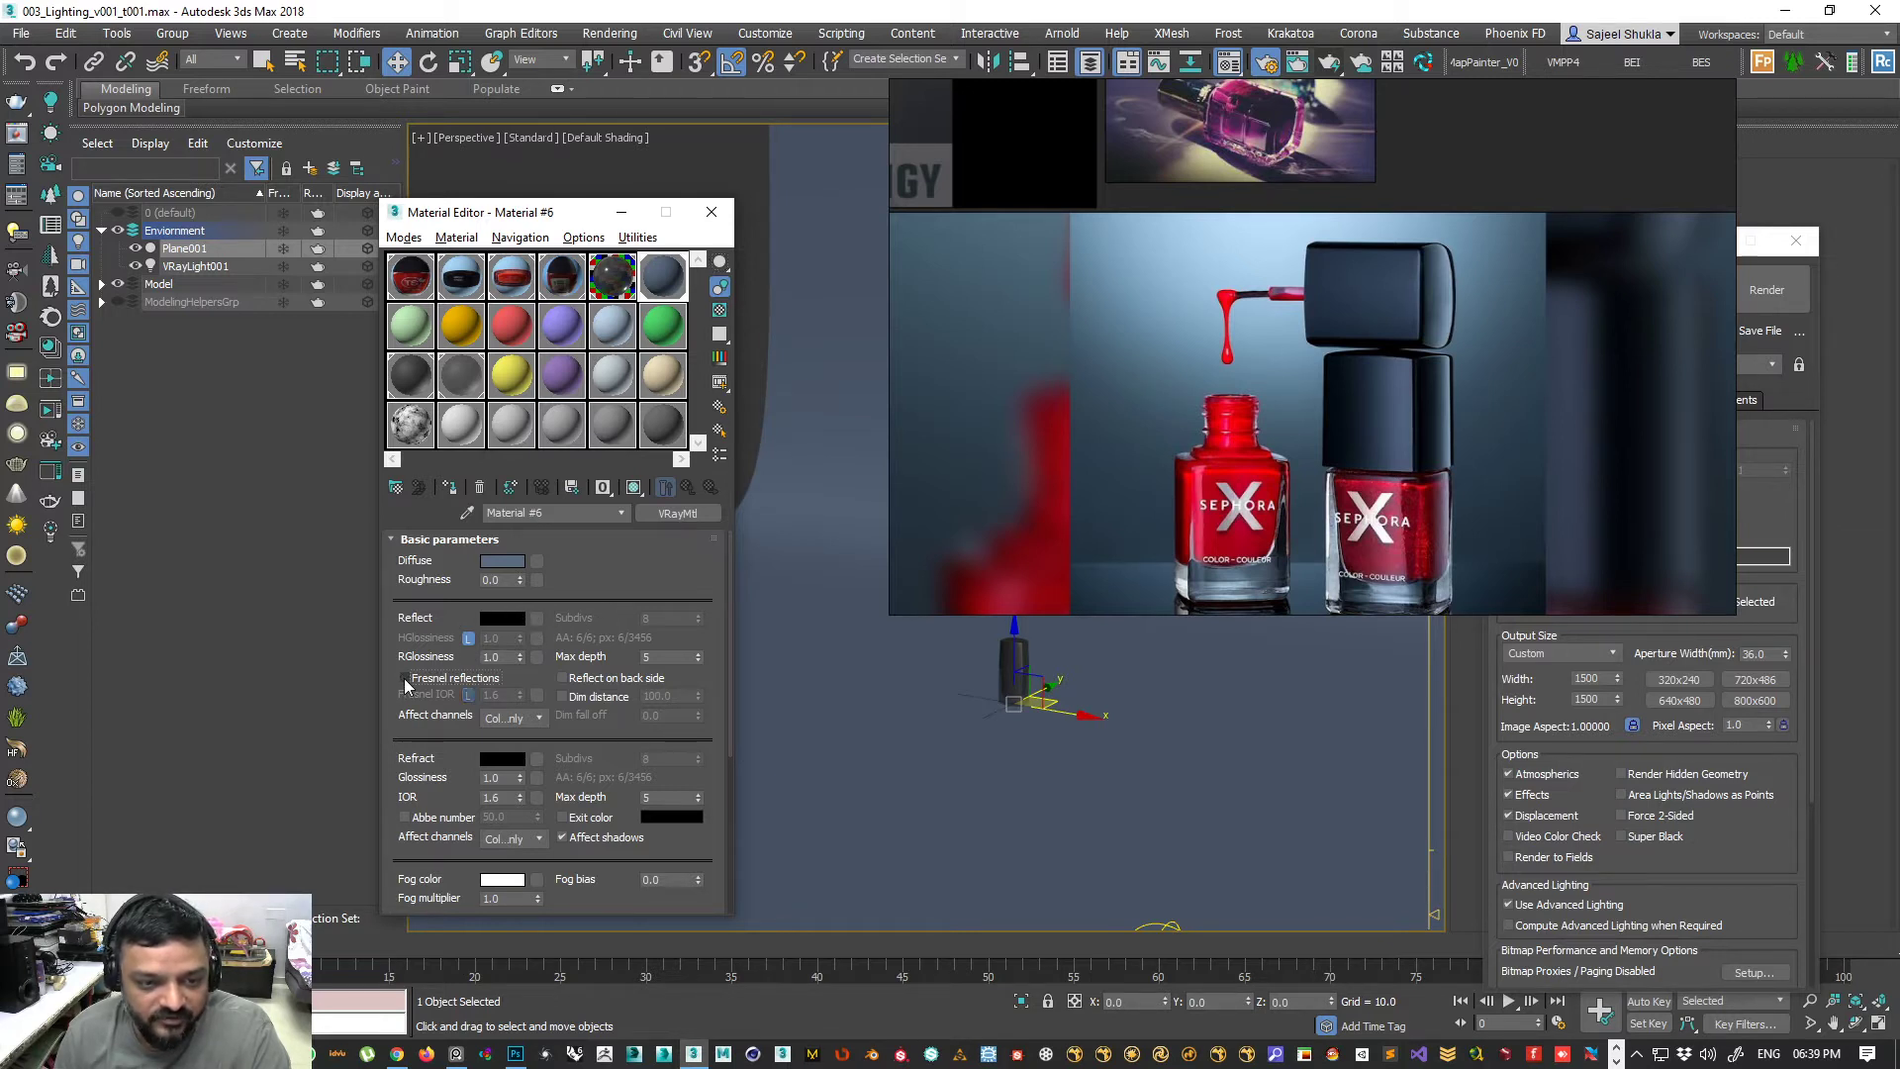
left_click(404, 679)
left_click(518, 618)
left_click_drag(638, 450, 639, 524)
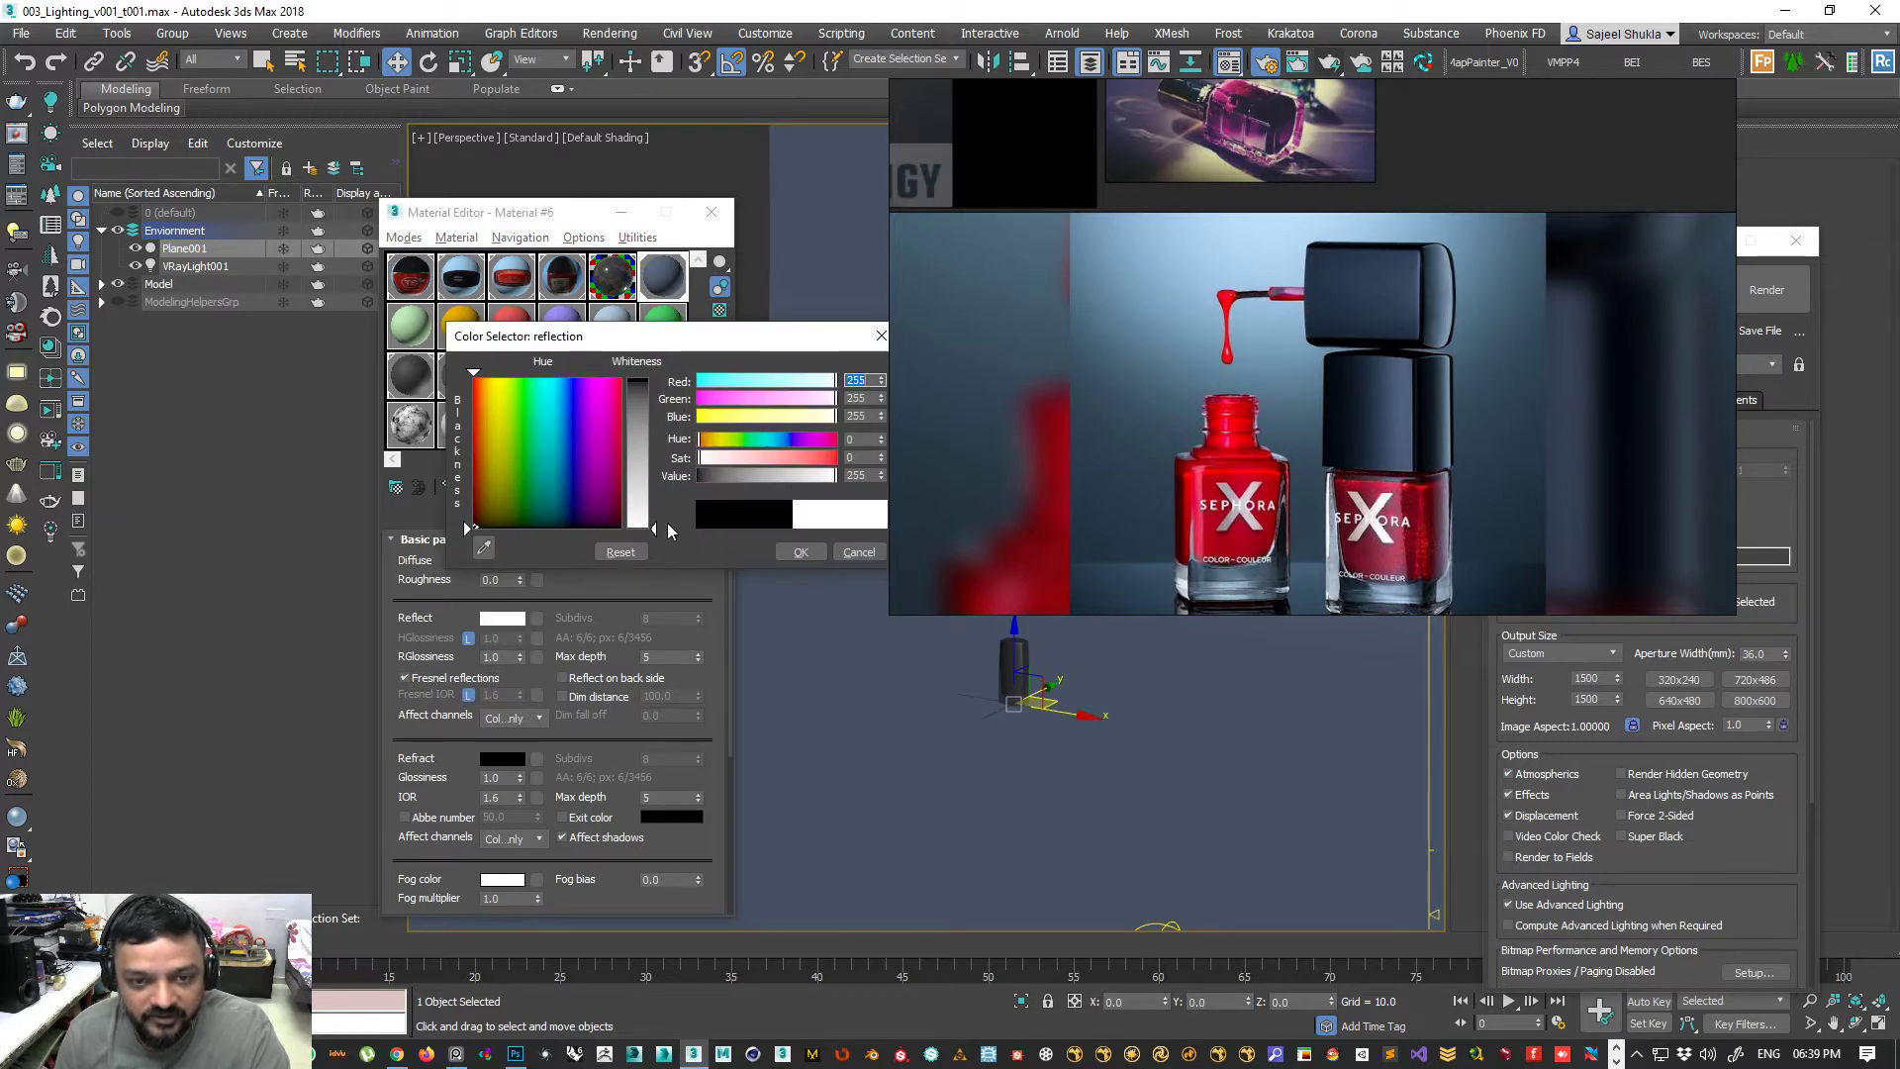
left_click(800, 551)
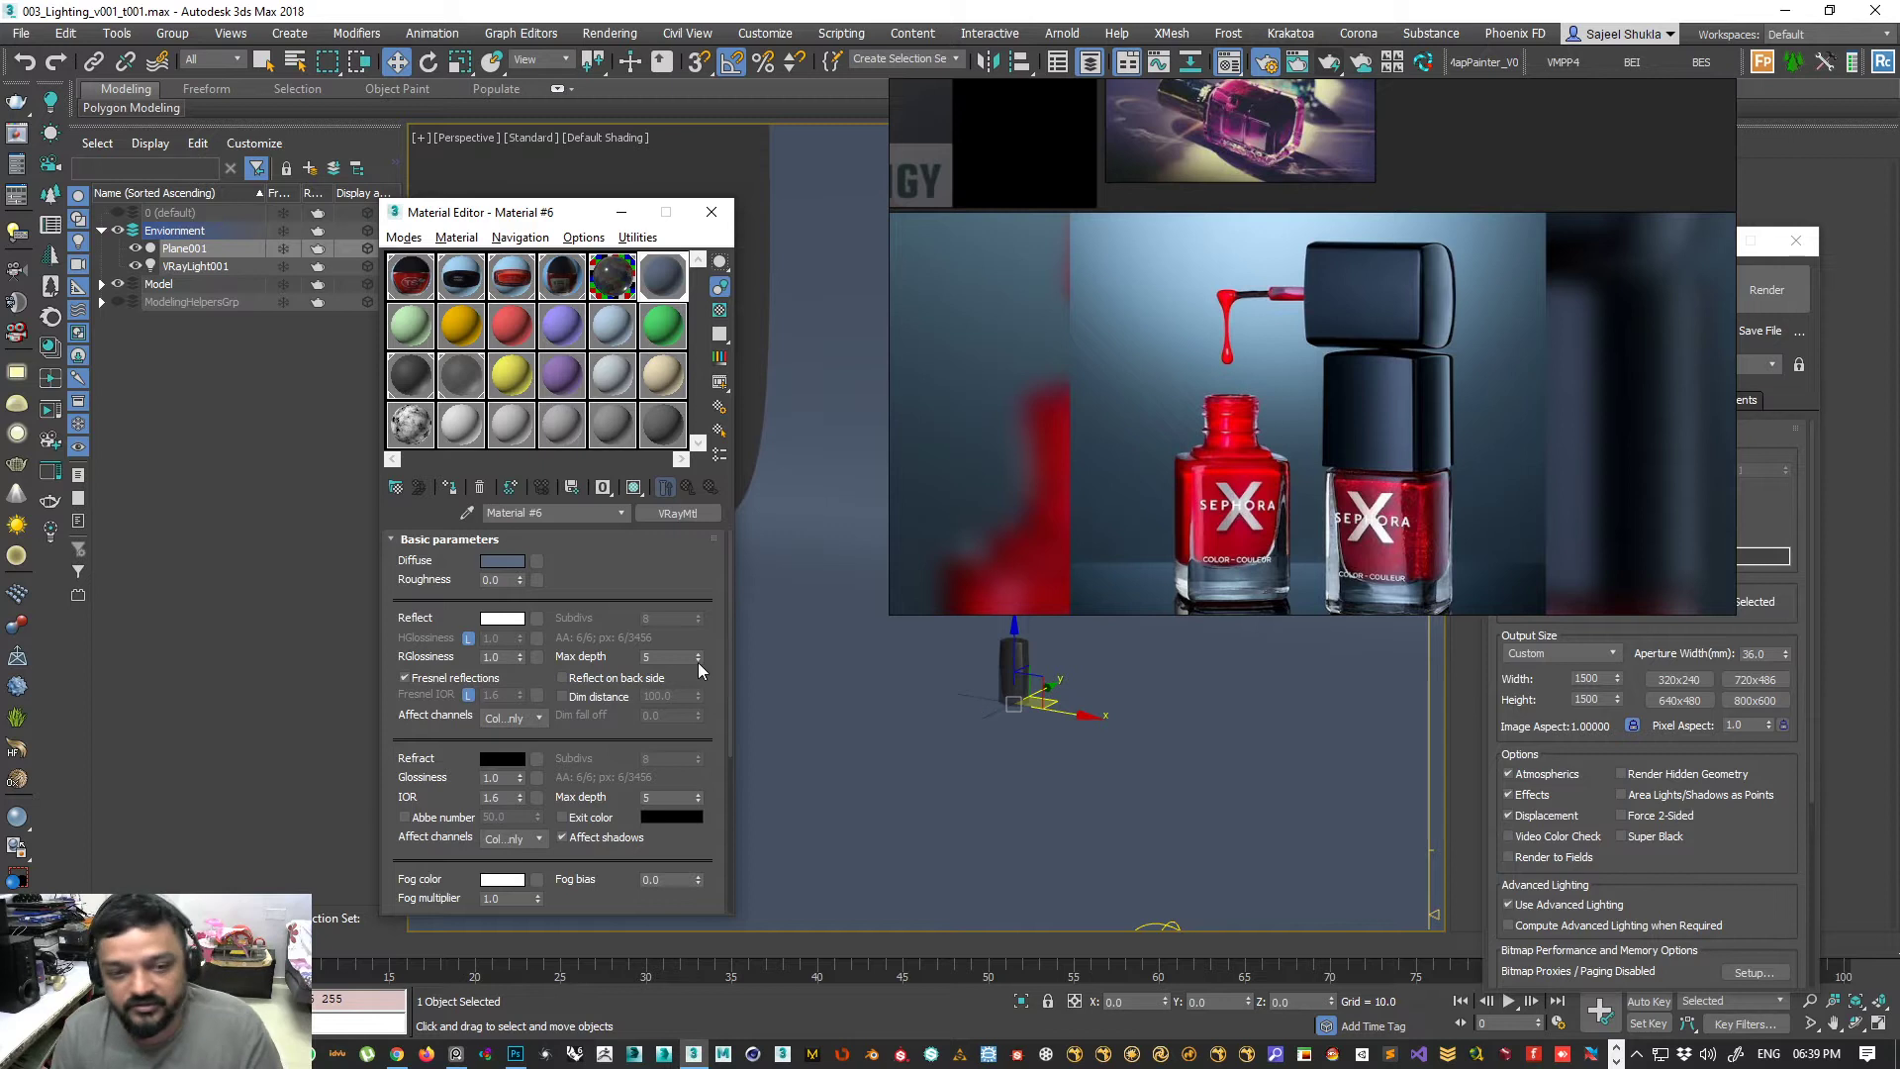
- Move the reference board and Render Setup window, and show the V-Ray settings containing the override material
middle_click_drag(975, 782, 1017, 784, "alt")
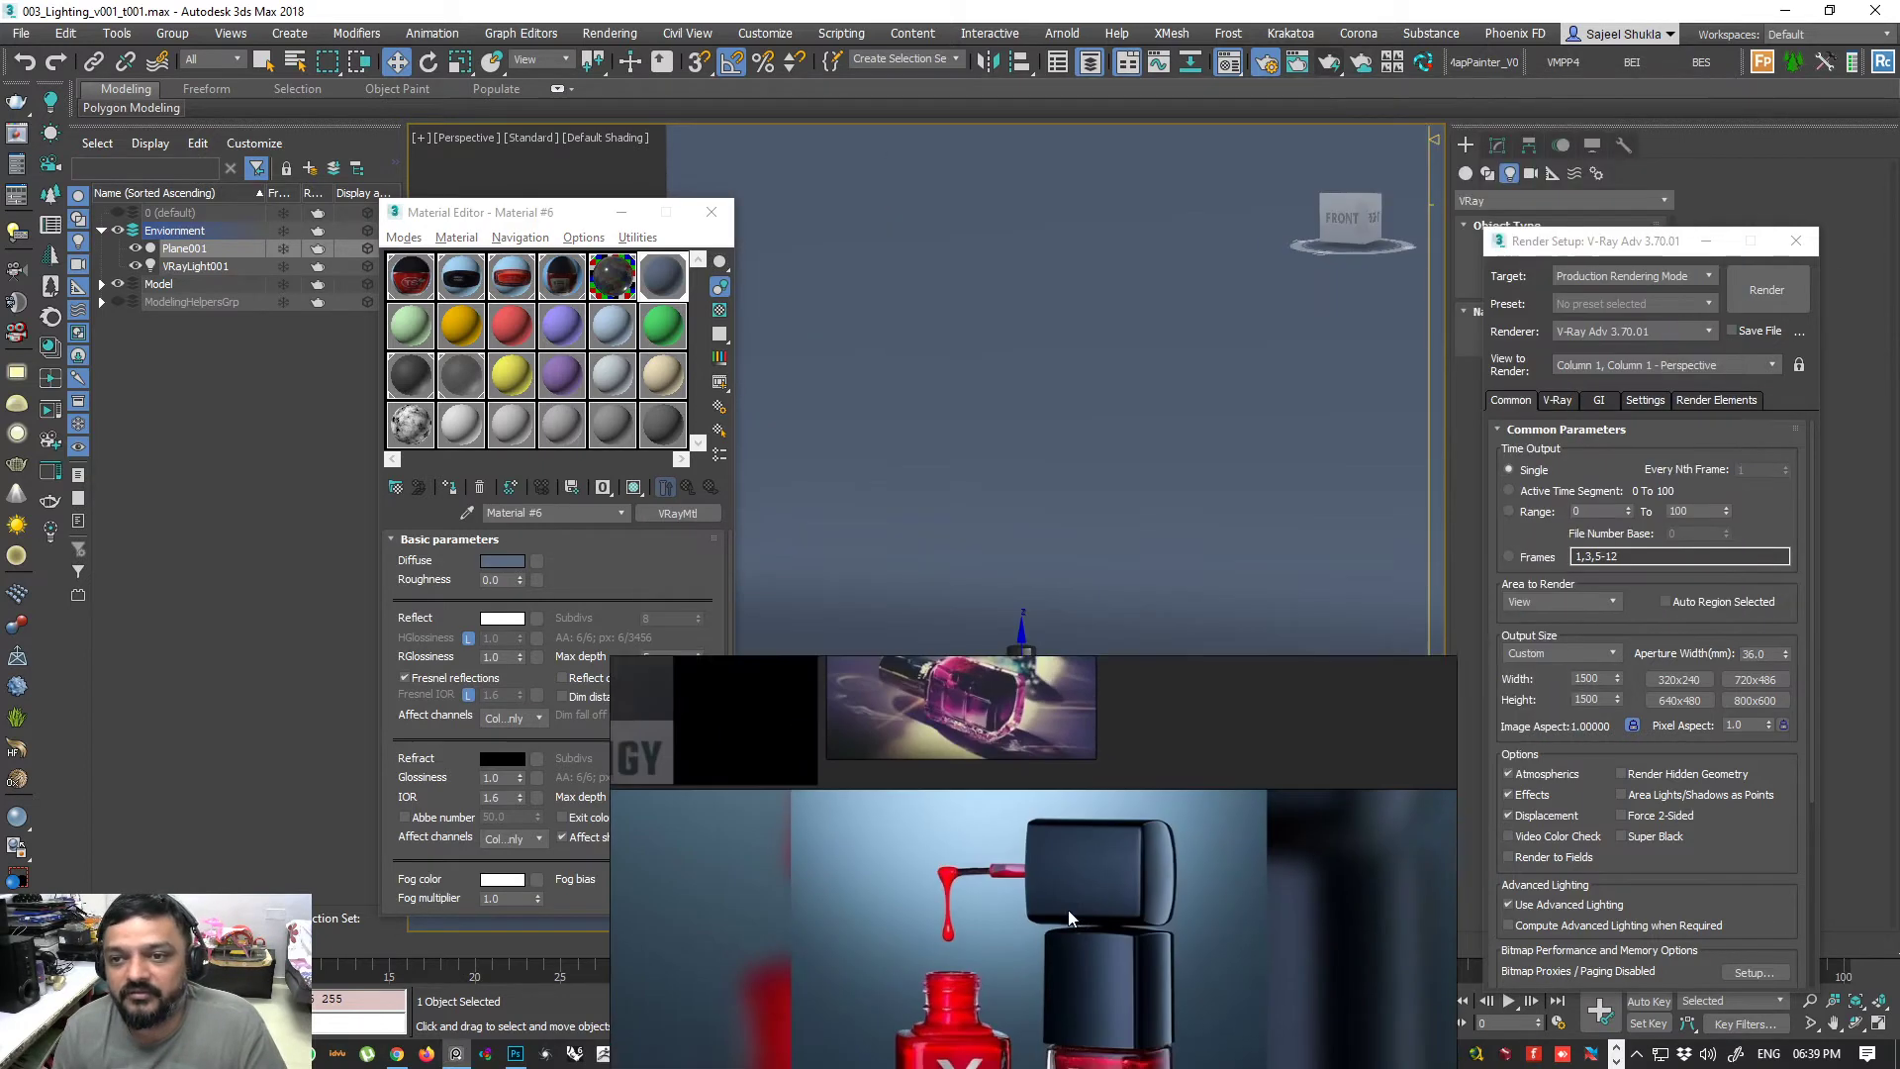
left_click_drag(1580, 229, 990, 83)
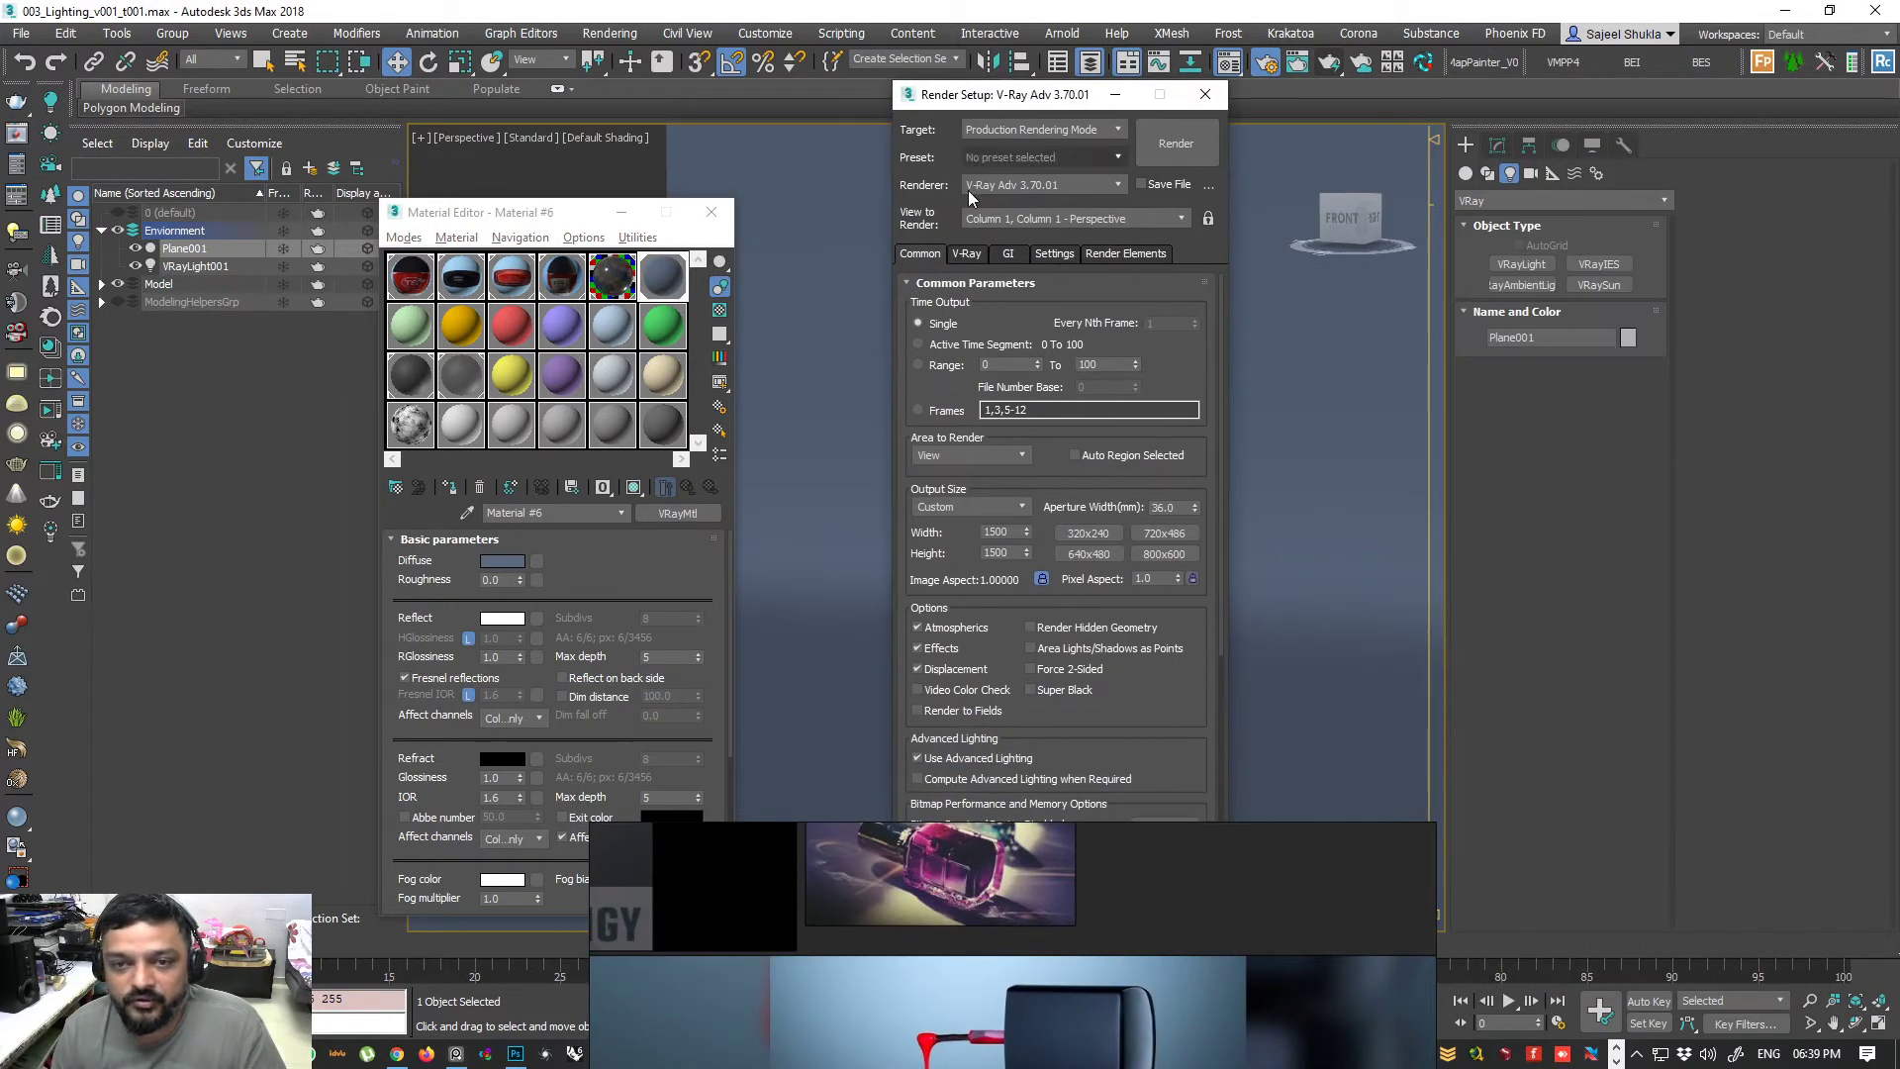
left_click(967, 253)
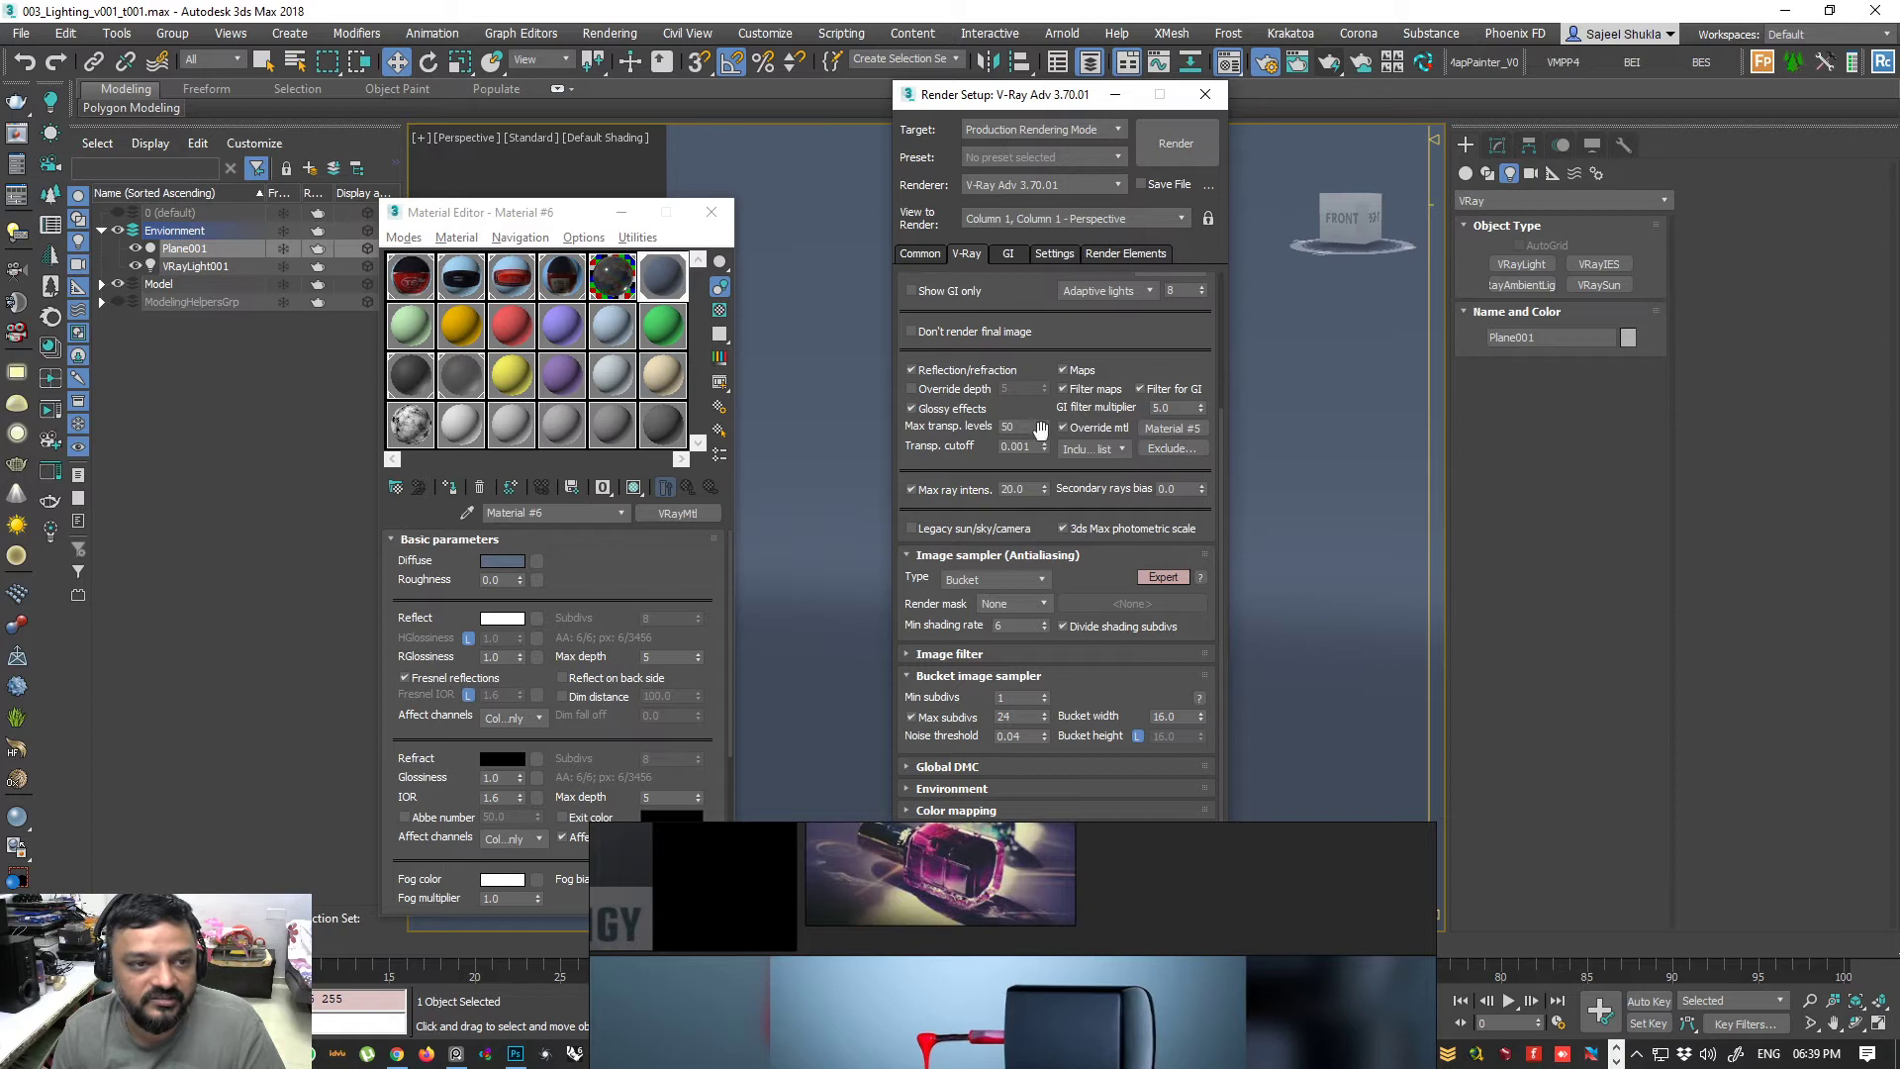
- Rename the backdrop object Plane001 as Background
left_click(210, 254)
left_click(1497, 144)
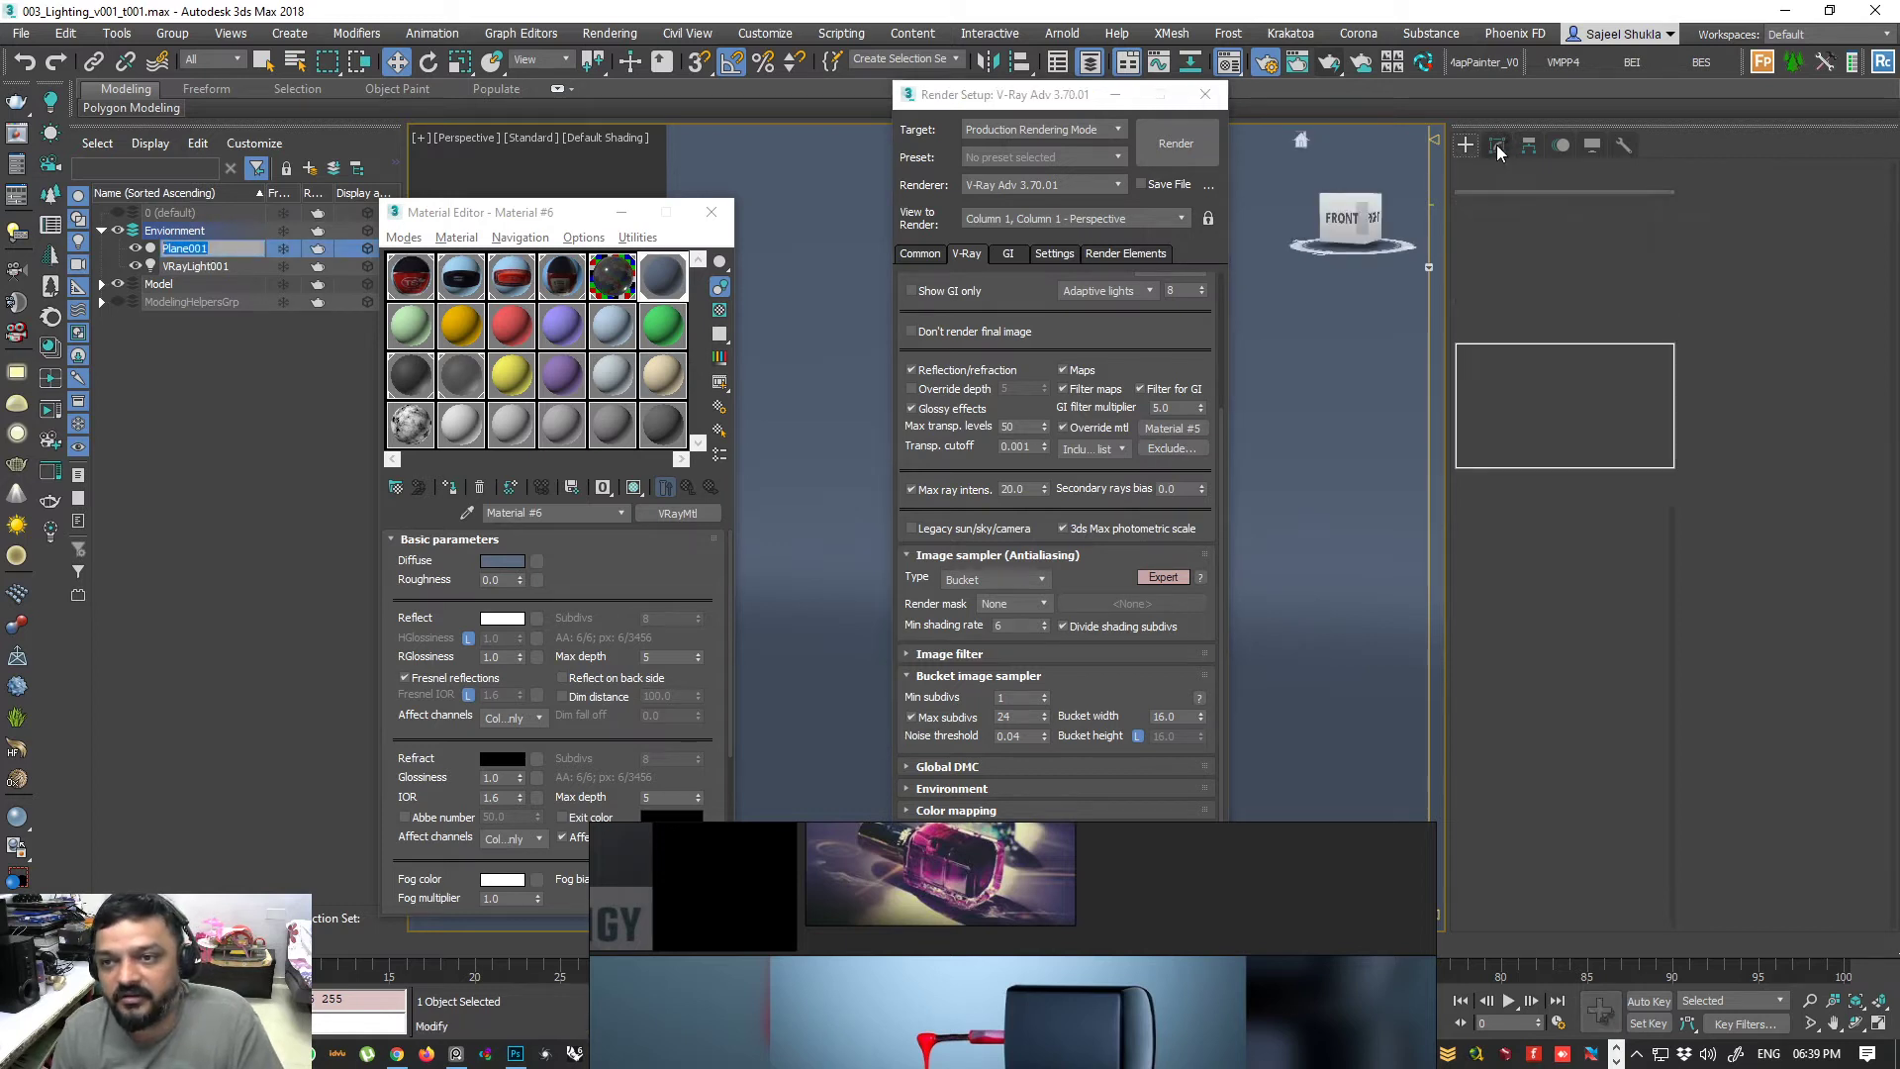
left_click(1538, 174)
type("B")
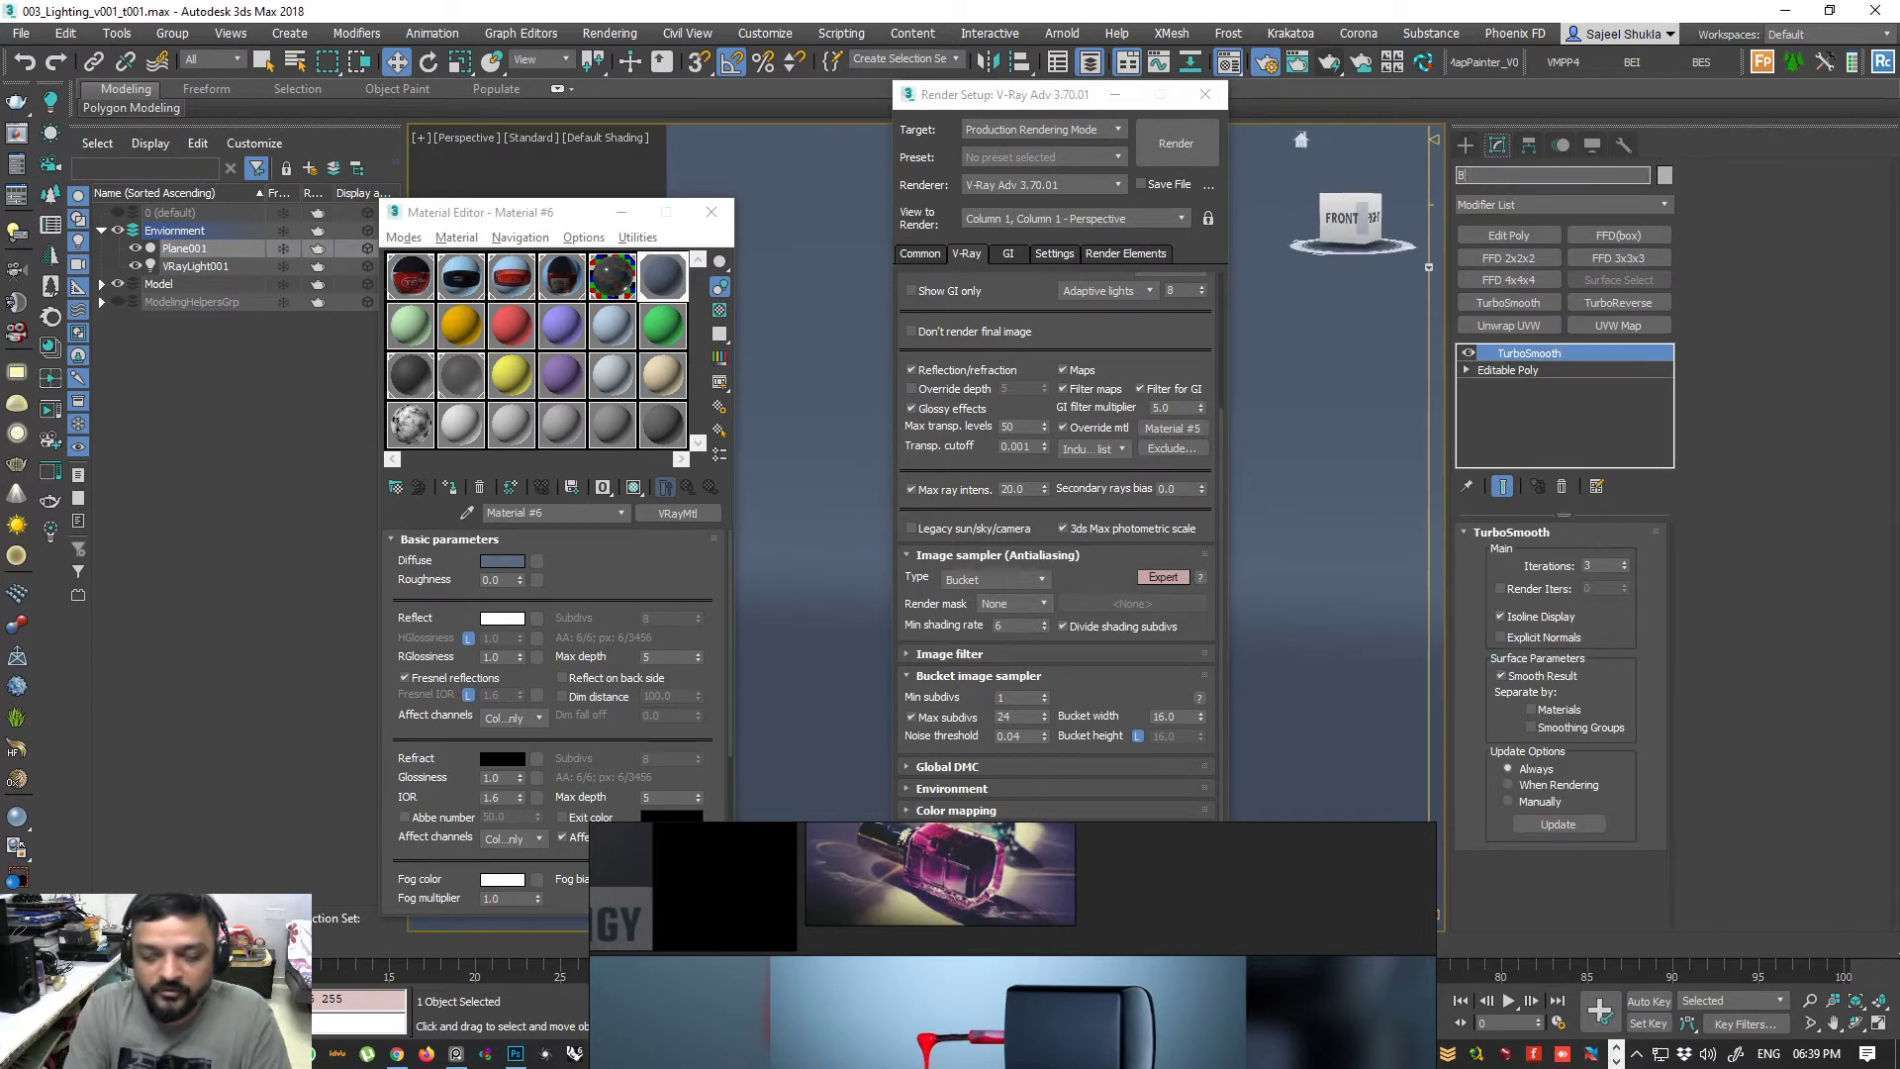
type("ackground")
key("Return")
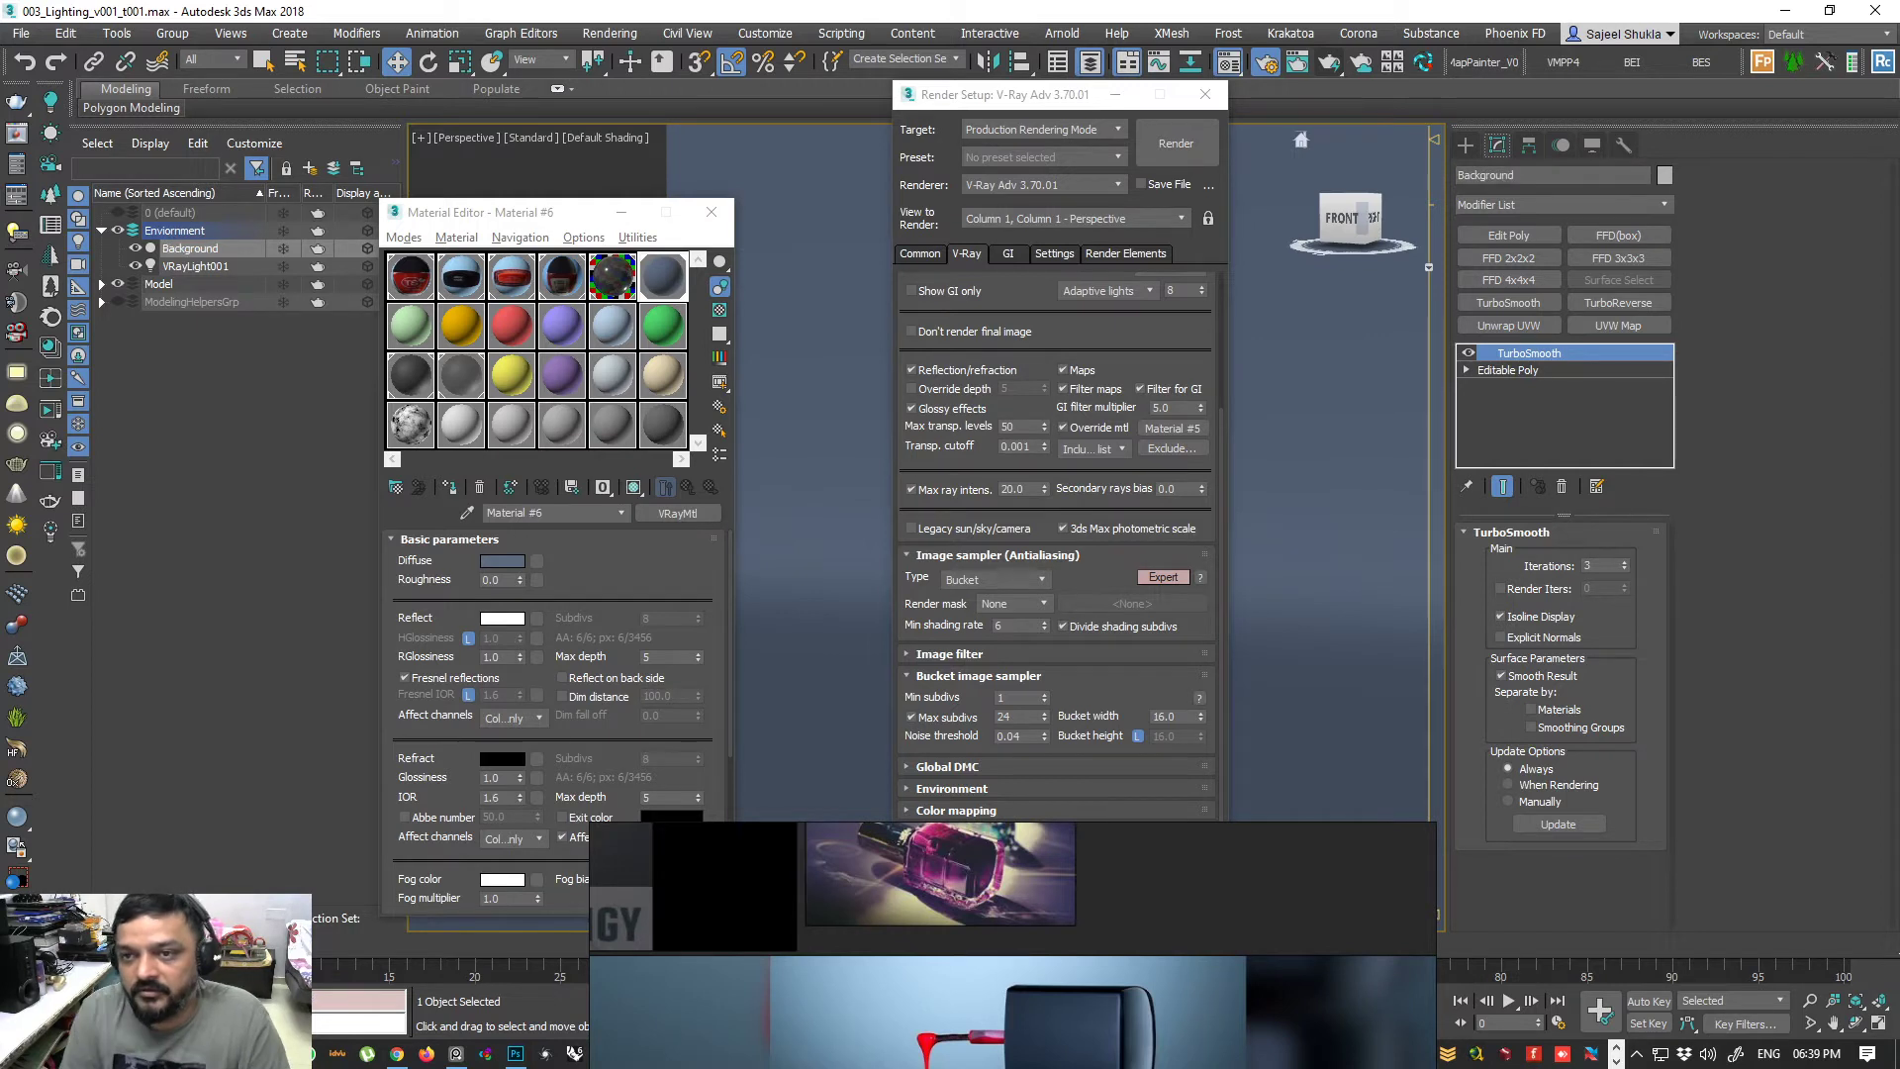
- Exclude the Background object from V-Ray's override material
left_click(1167, 448)
left_click(650, 357)
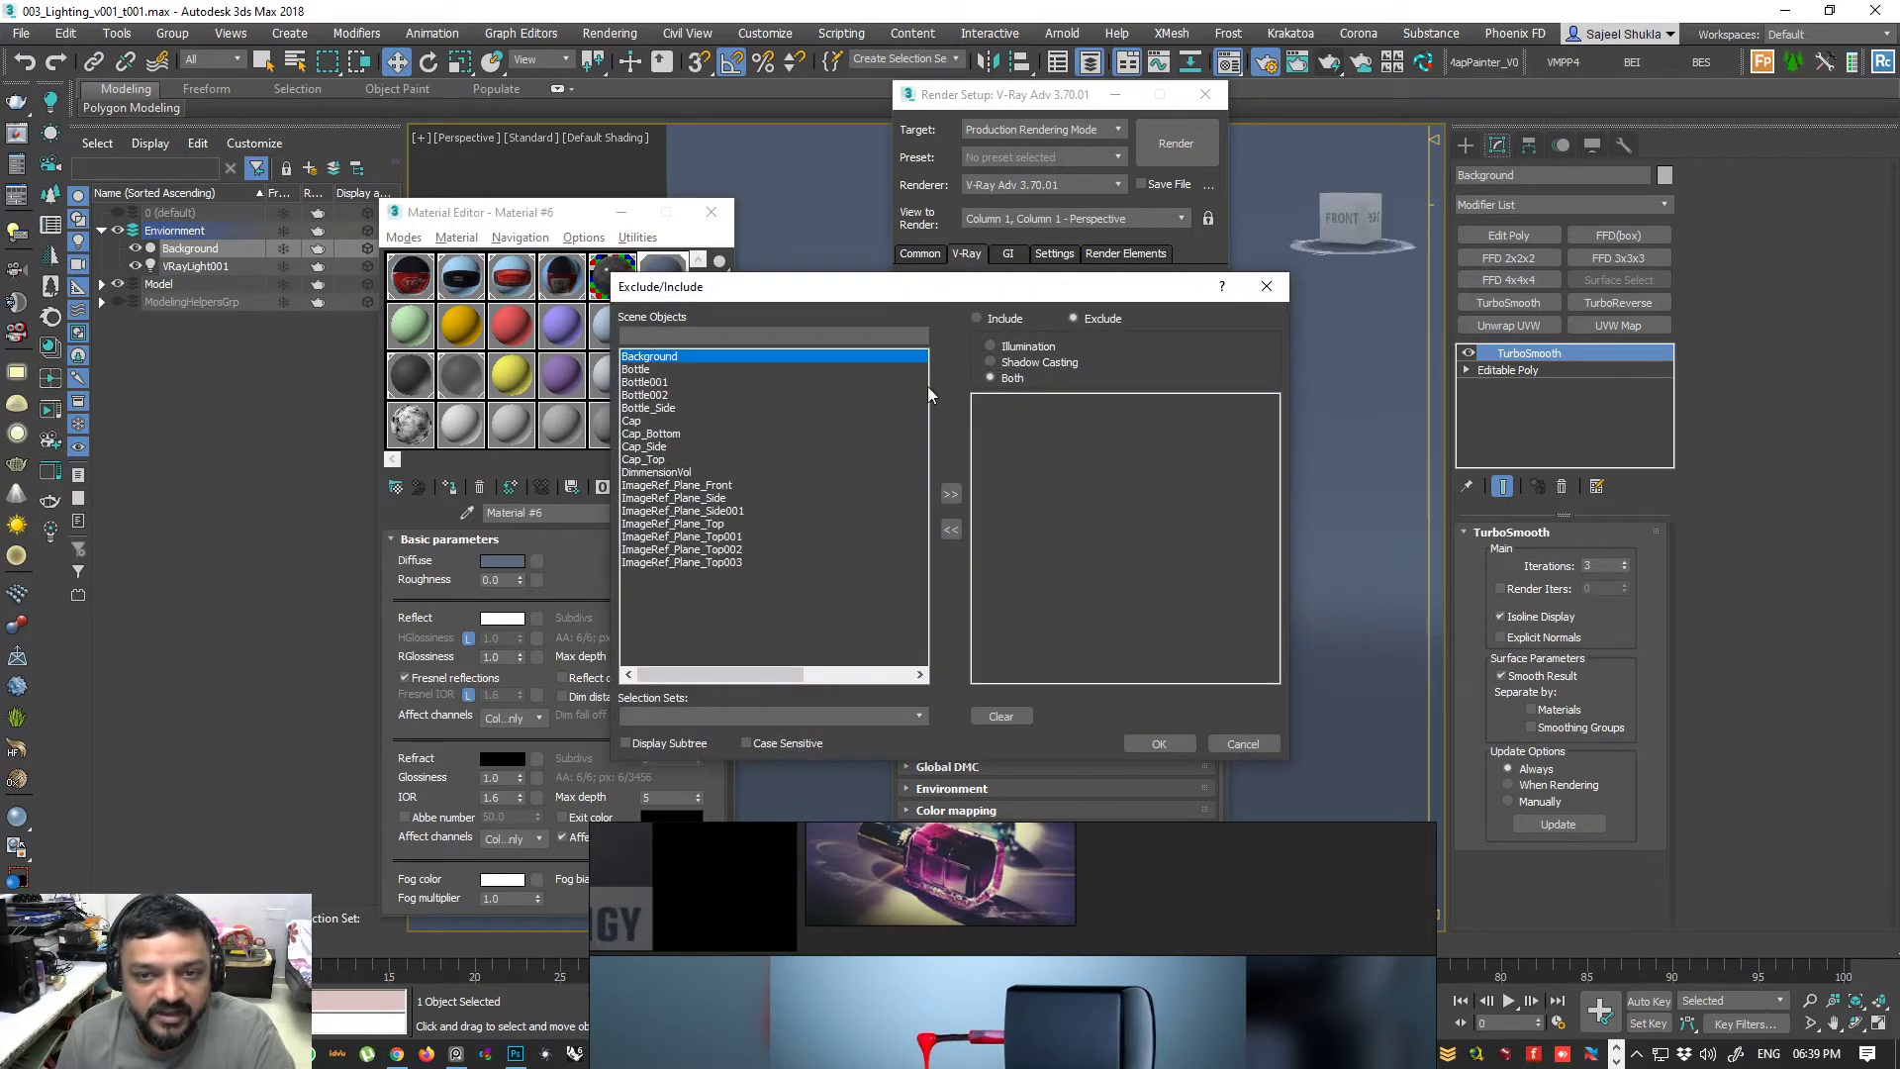
left_click(949, 497)
left_click(1156, 744)
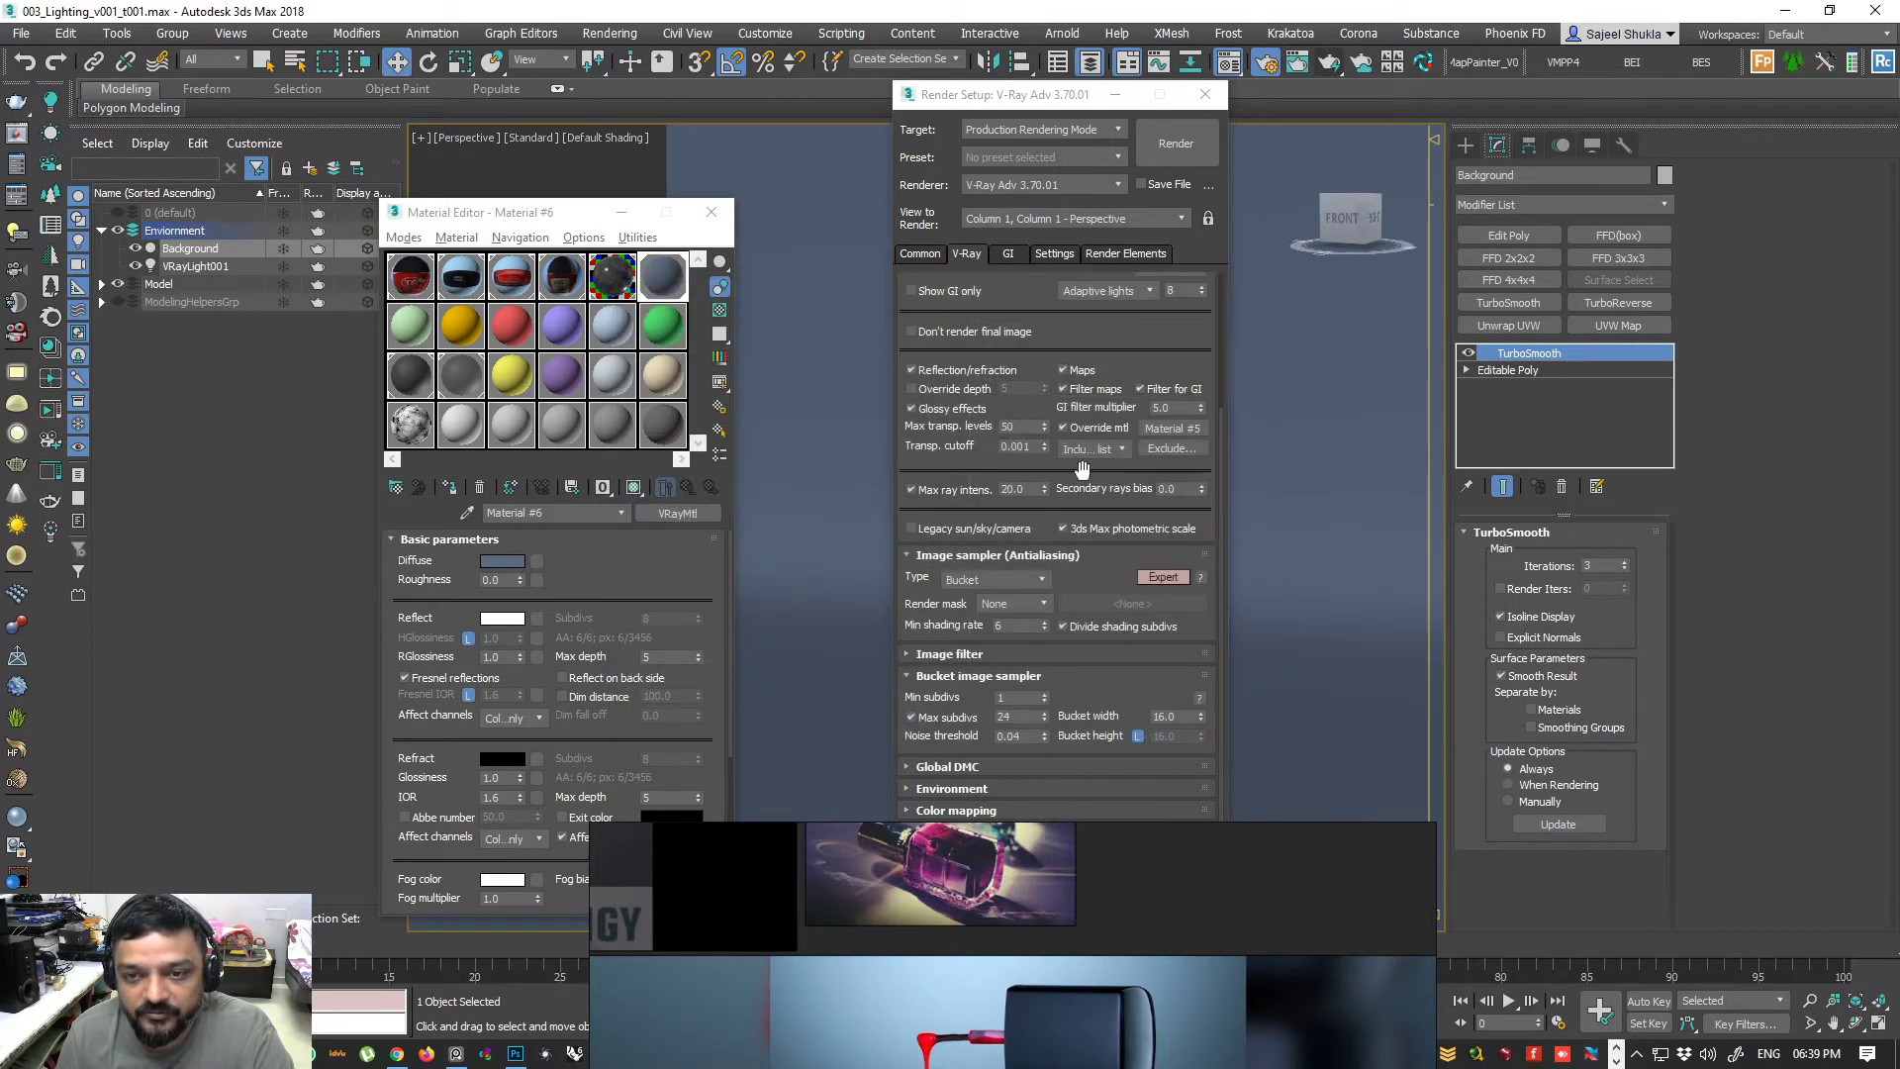
- Rearrange the reference board and Render Setup window to uncover more of the perspective viewport
left_click_drag(1117, 888, 1505, 674)
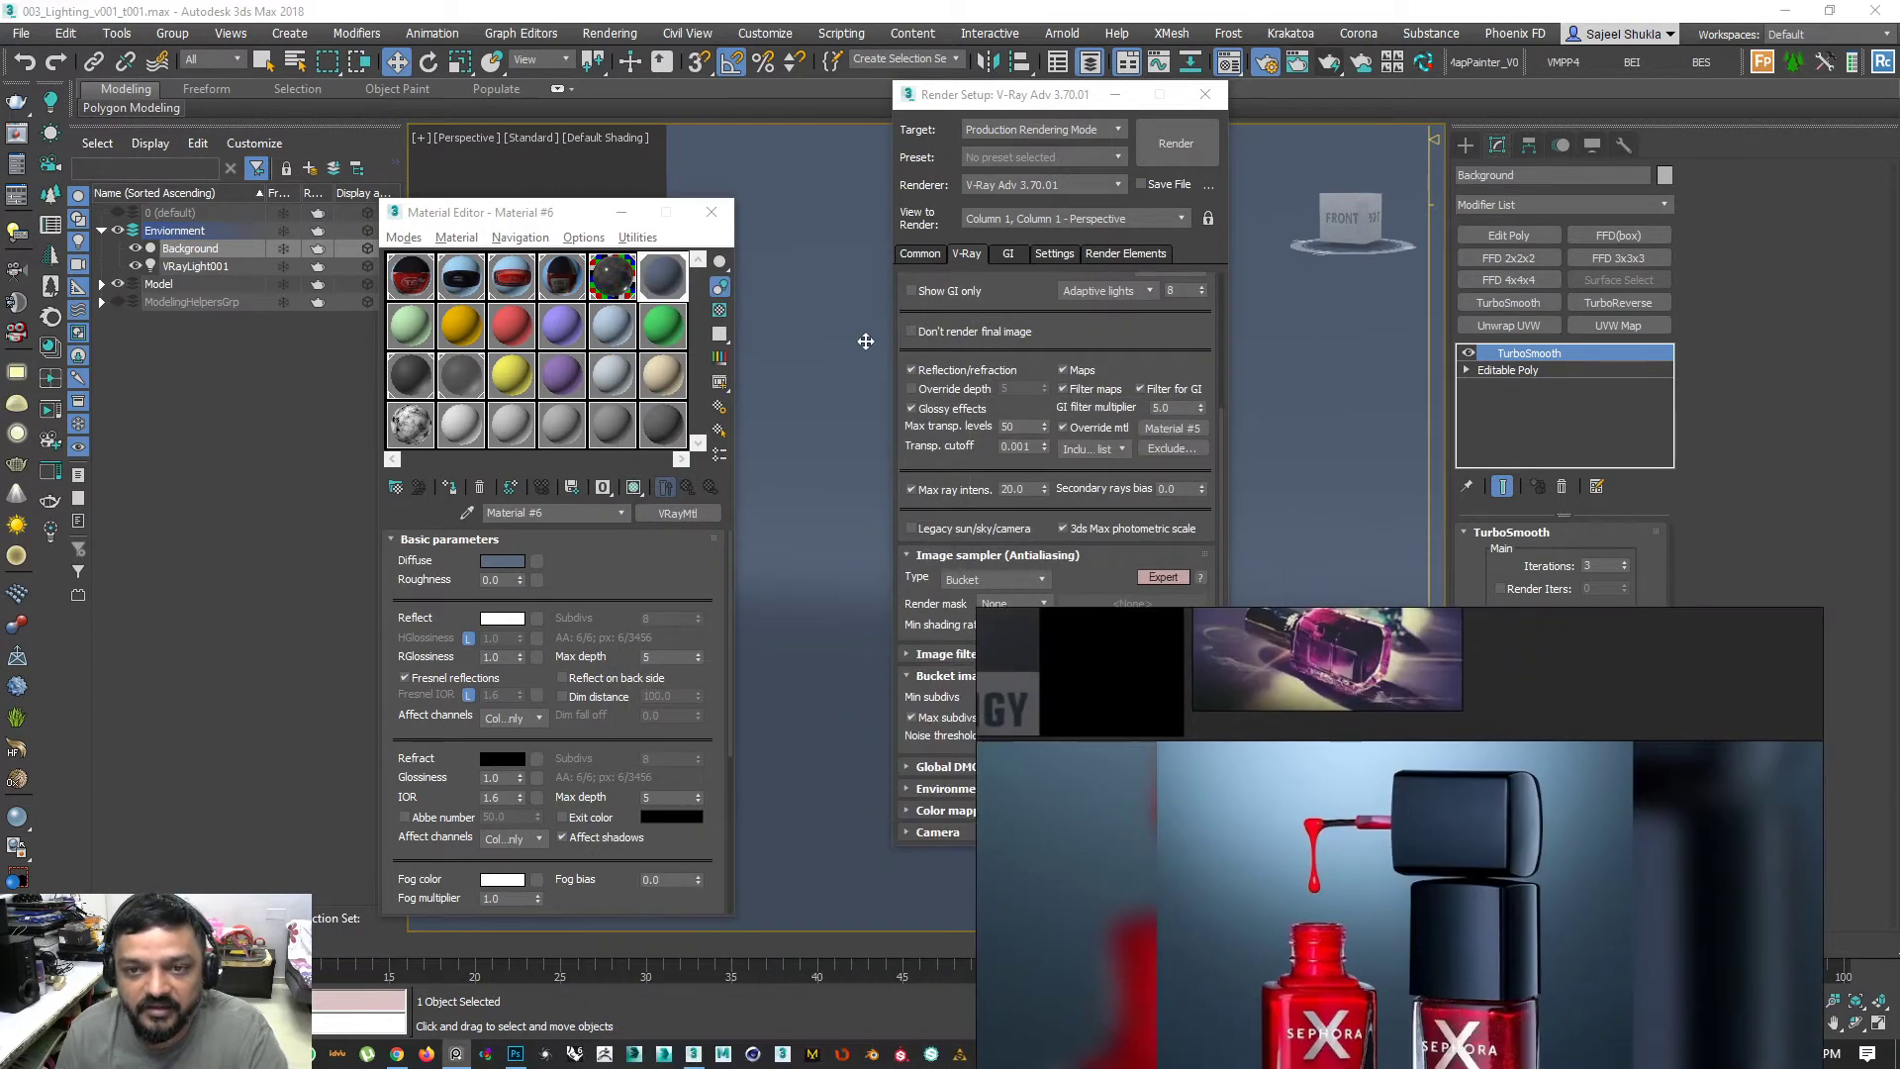
middle_click_drag(800, 568, 813, 564, "alt")
right_click(810, 491)
left_click(1065, 95)
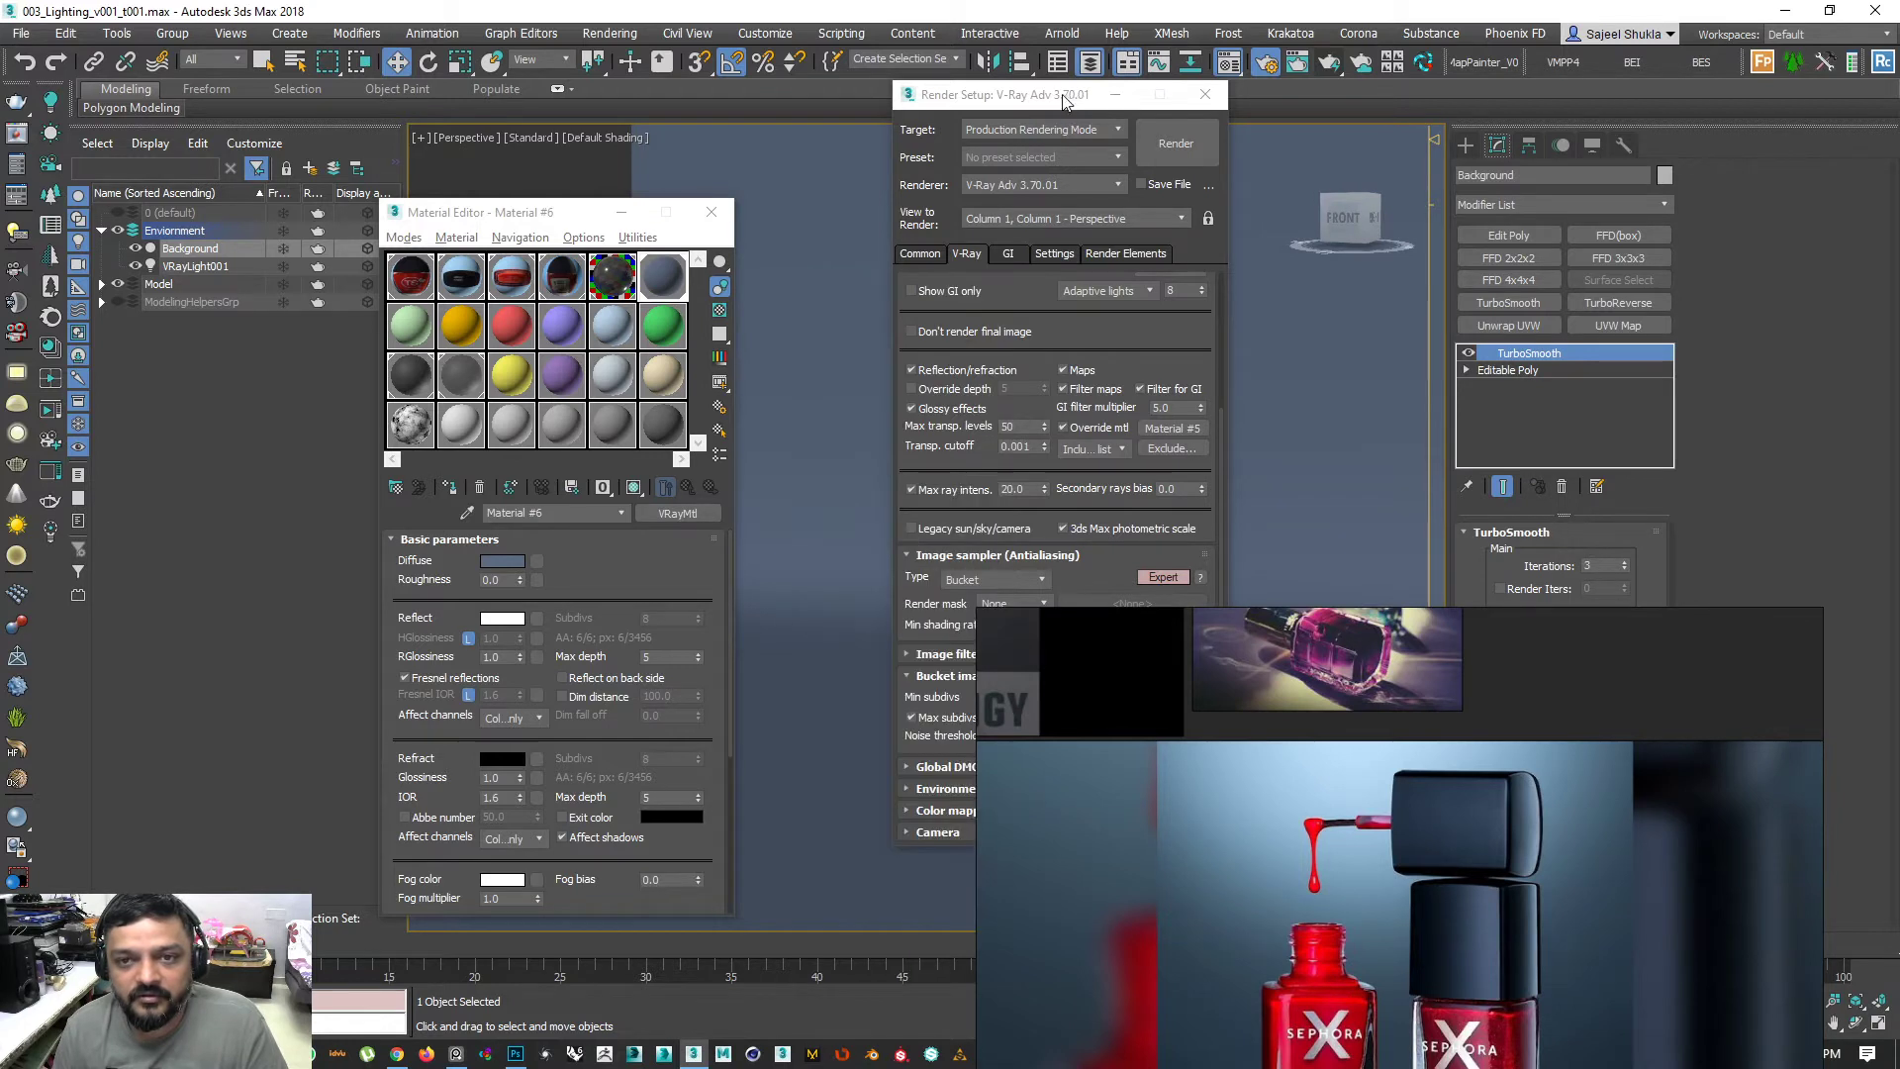
left_click_drag(1074, 95, 726, 83)
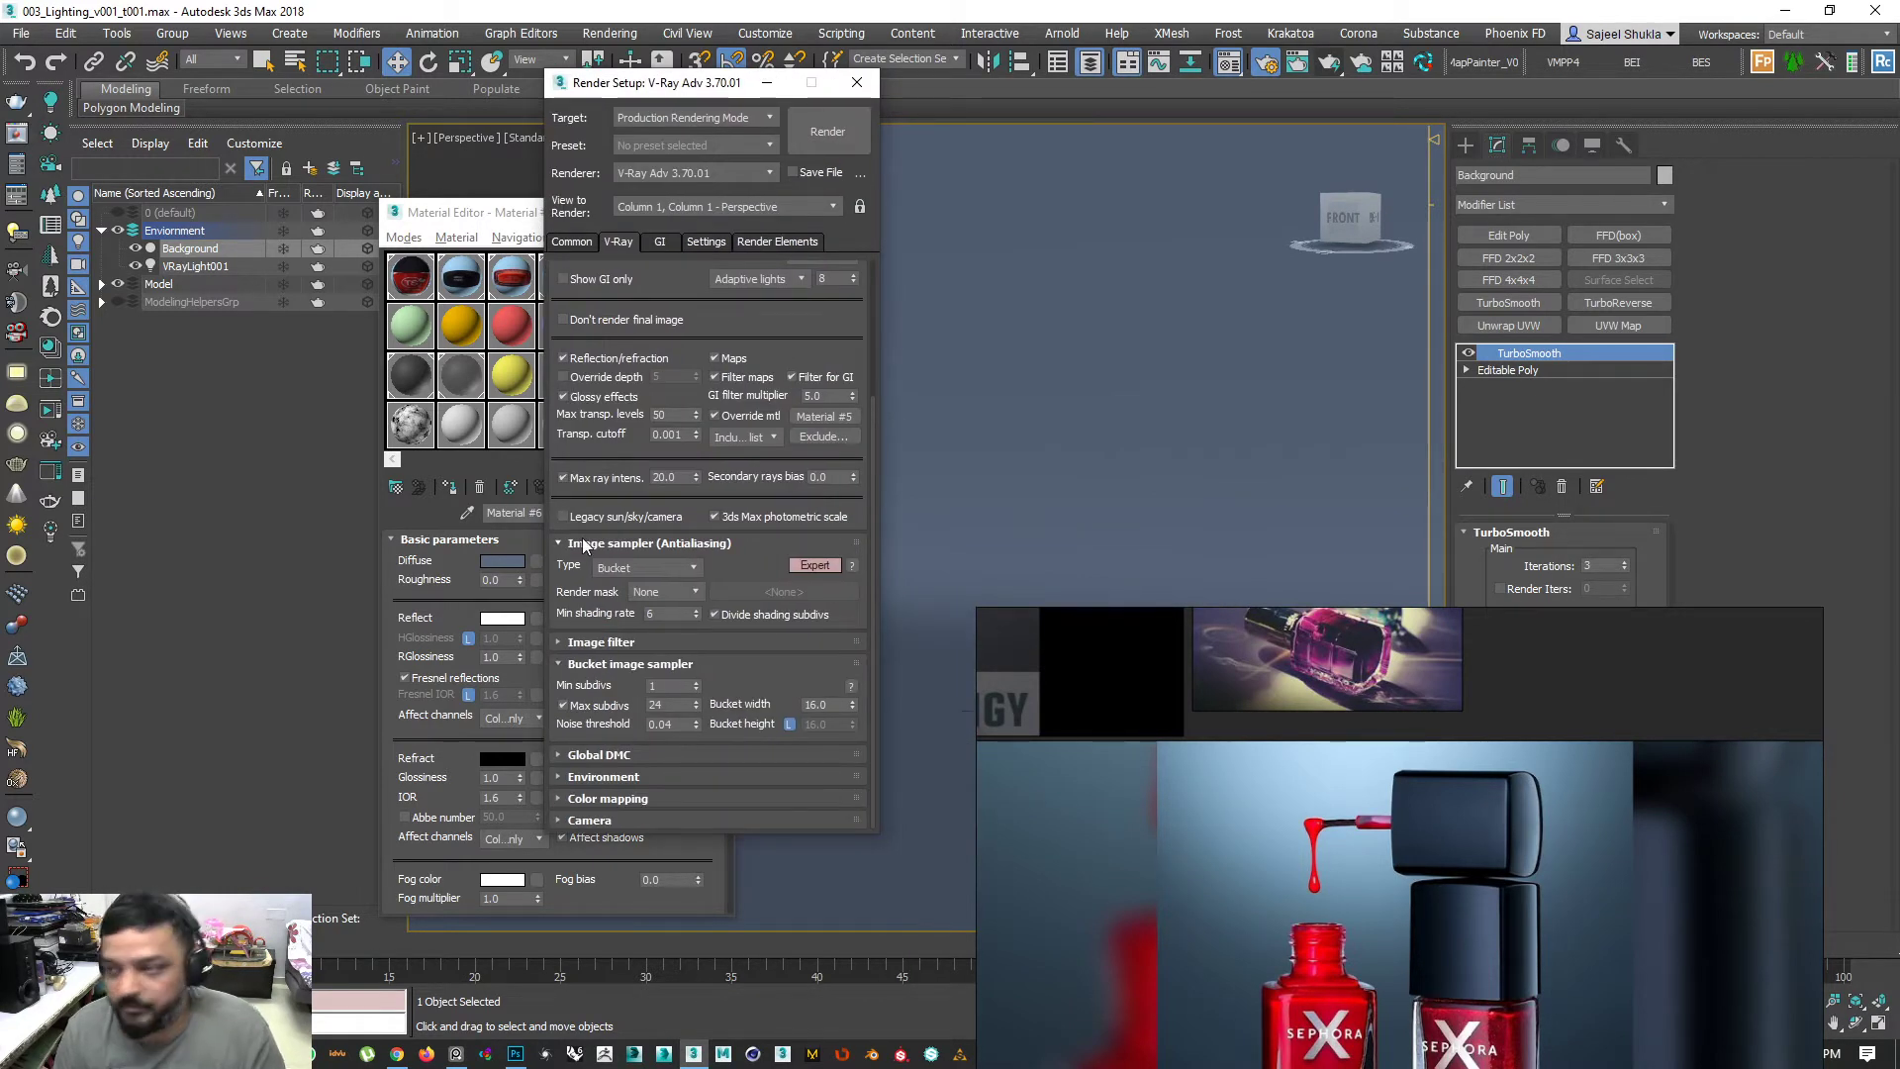
- Open the V-Ray frame buffer beside the Render Setup window and bring the Global switches settings into view
right_click(1048, 378)
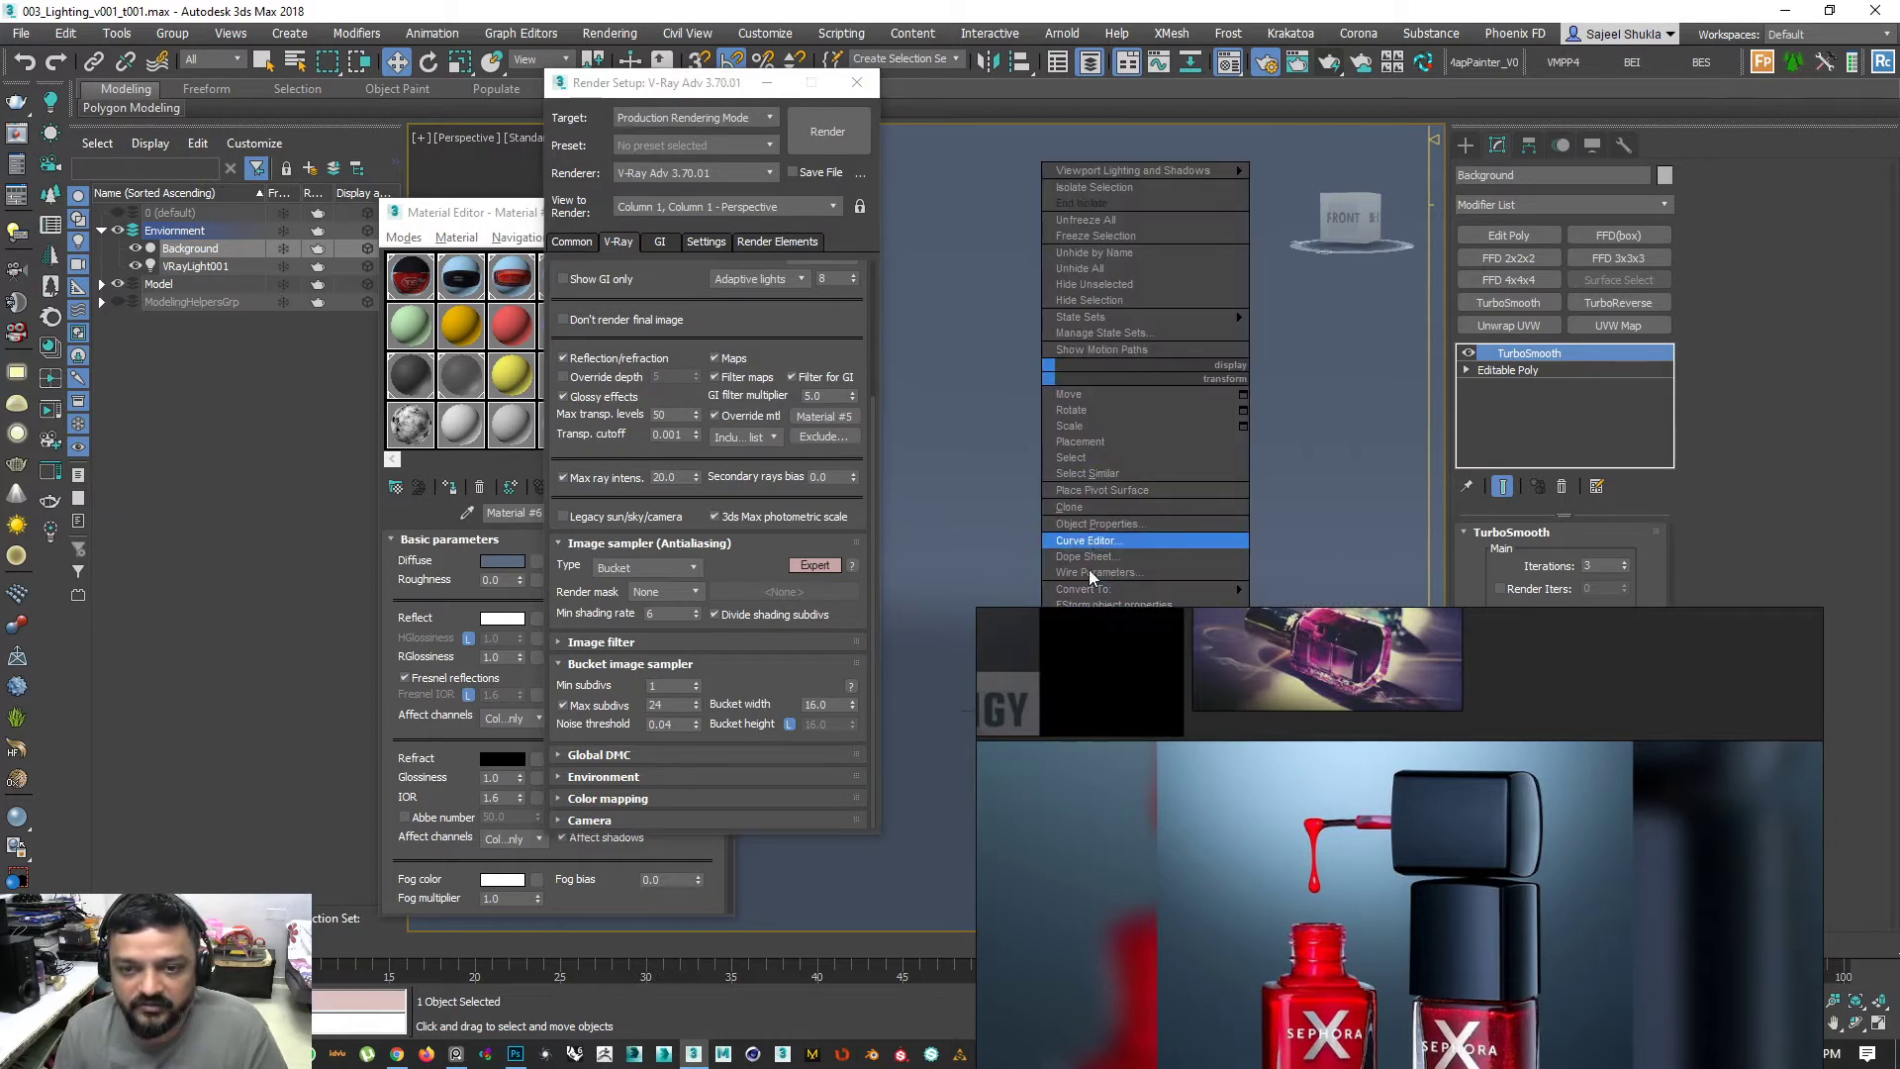
right_click_drag(1041, 737, 1538, 729)
right_click(1053, 491)
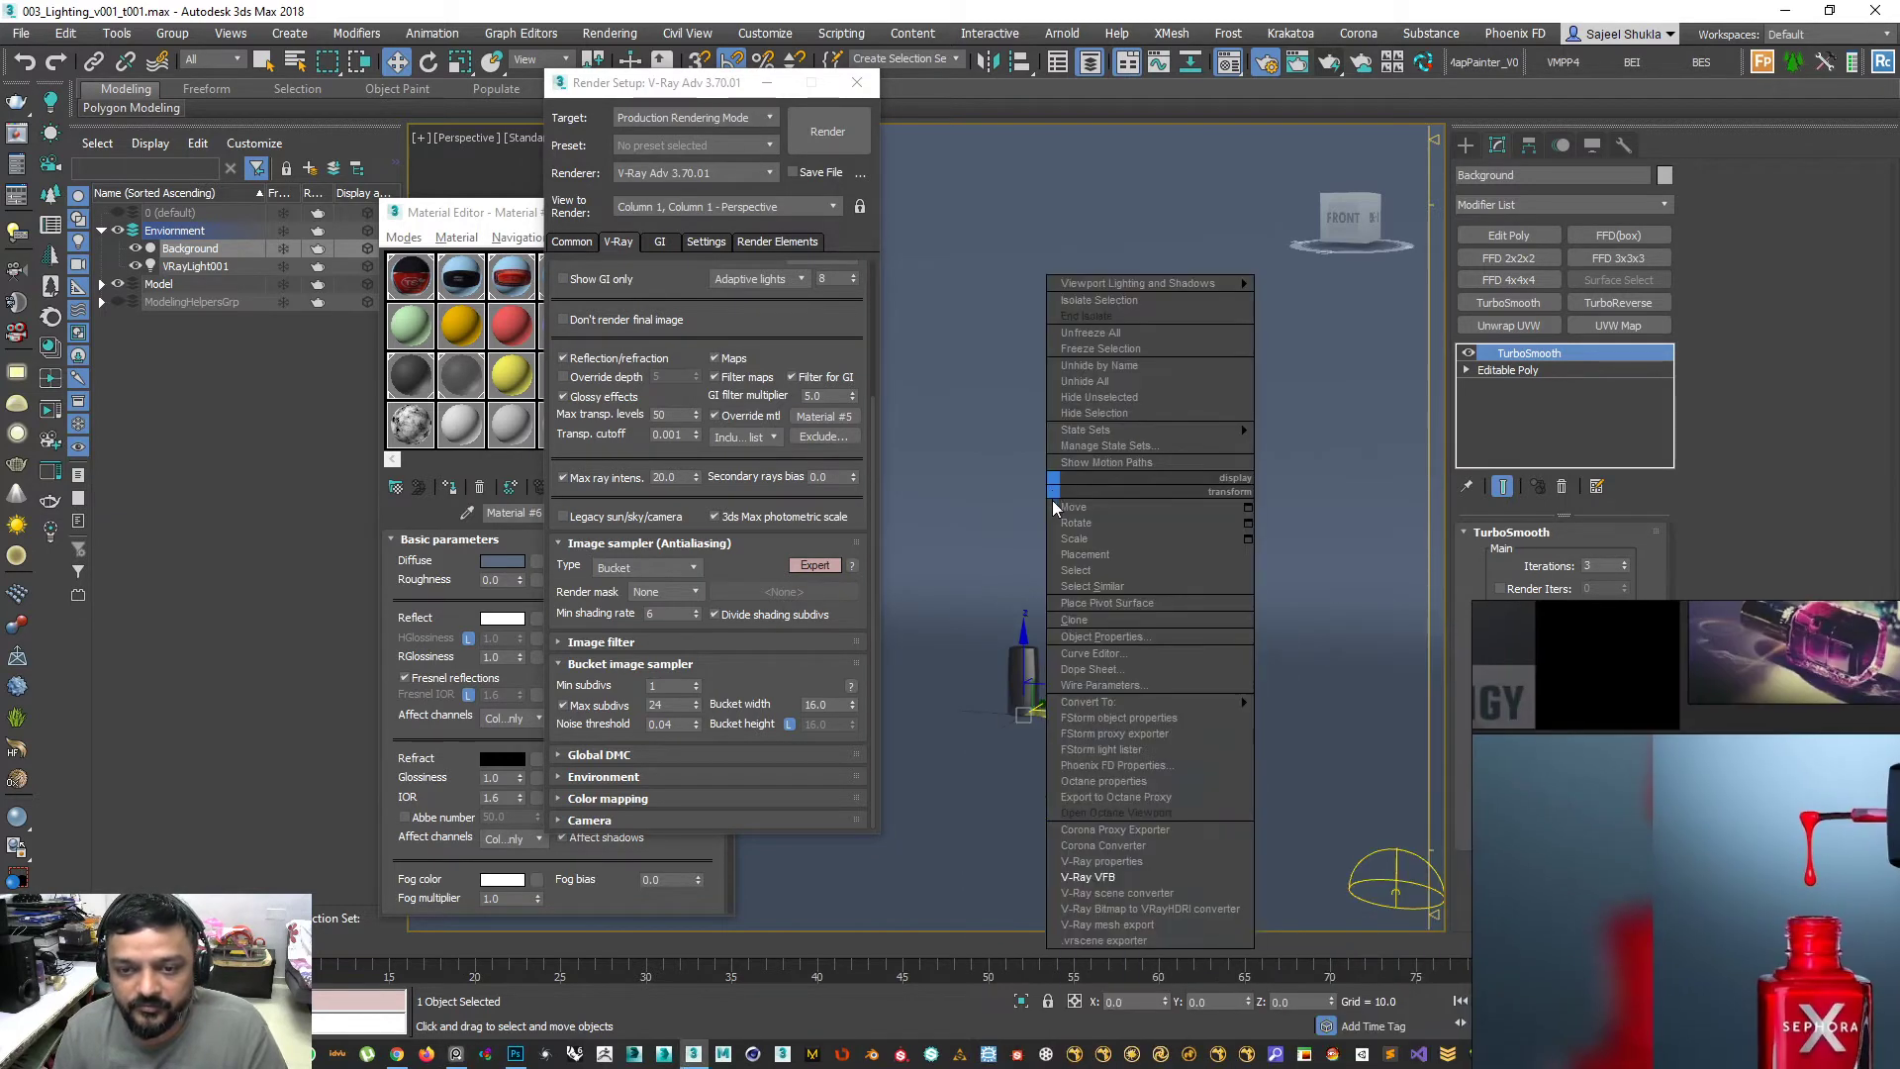
left_click(1088, 866)
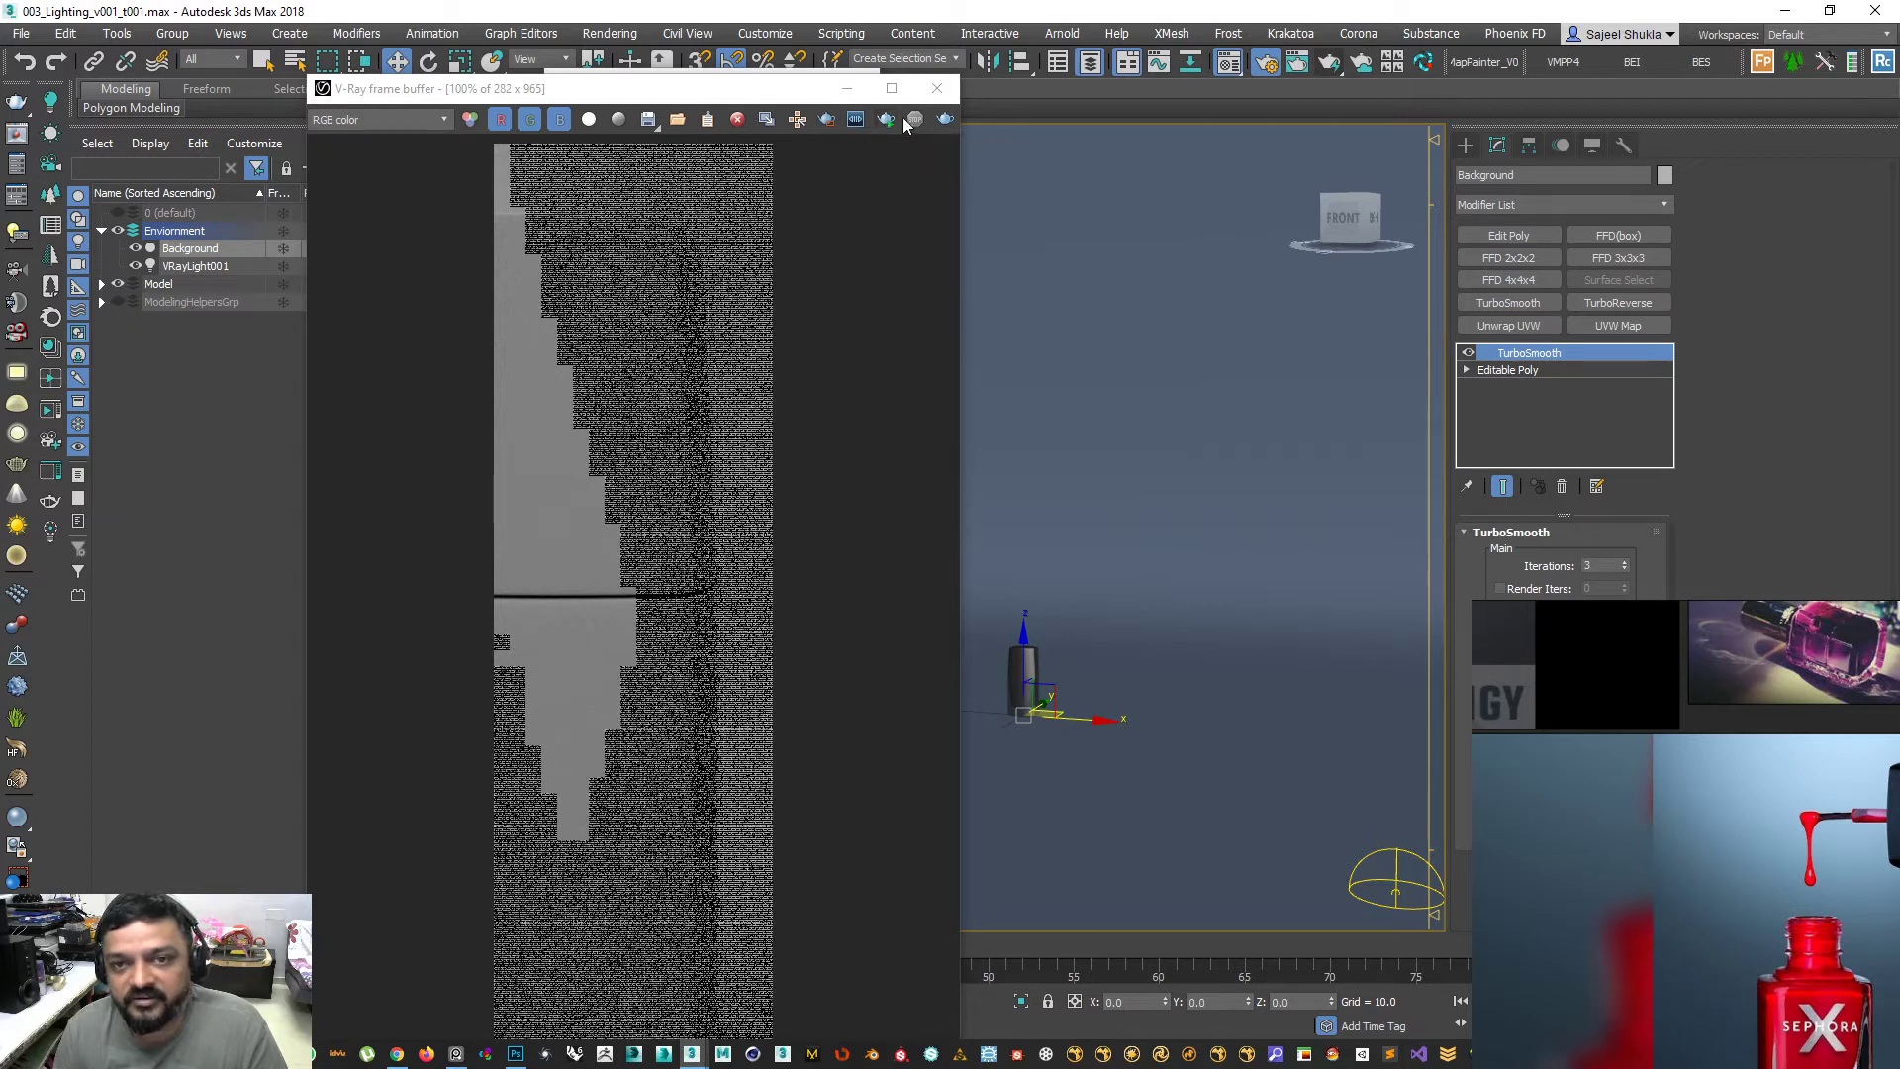
left_click_drag(762, 89, 1445, 150)
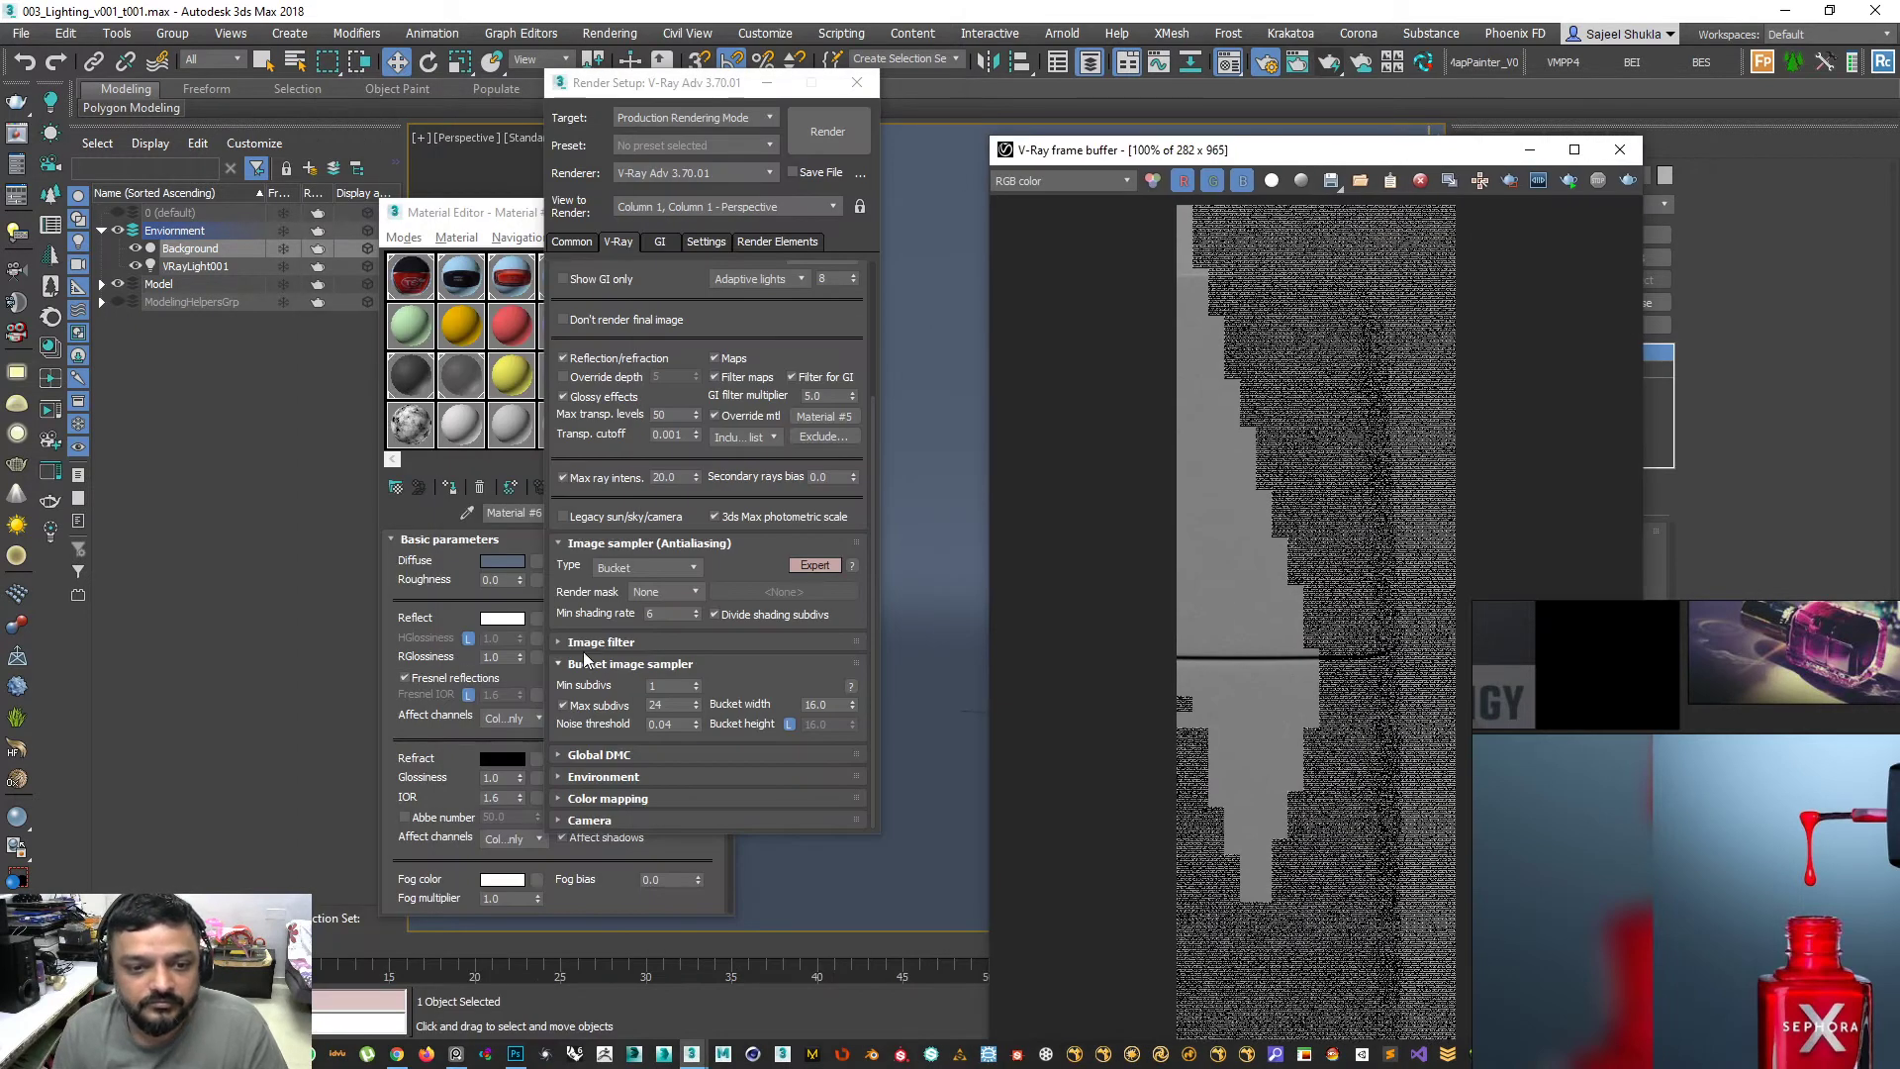
left_click_drag(555, 348, 557, 639)
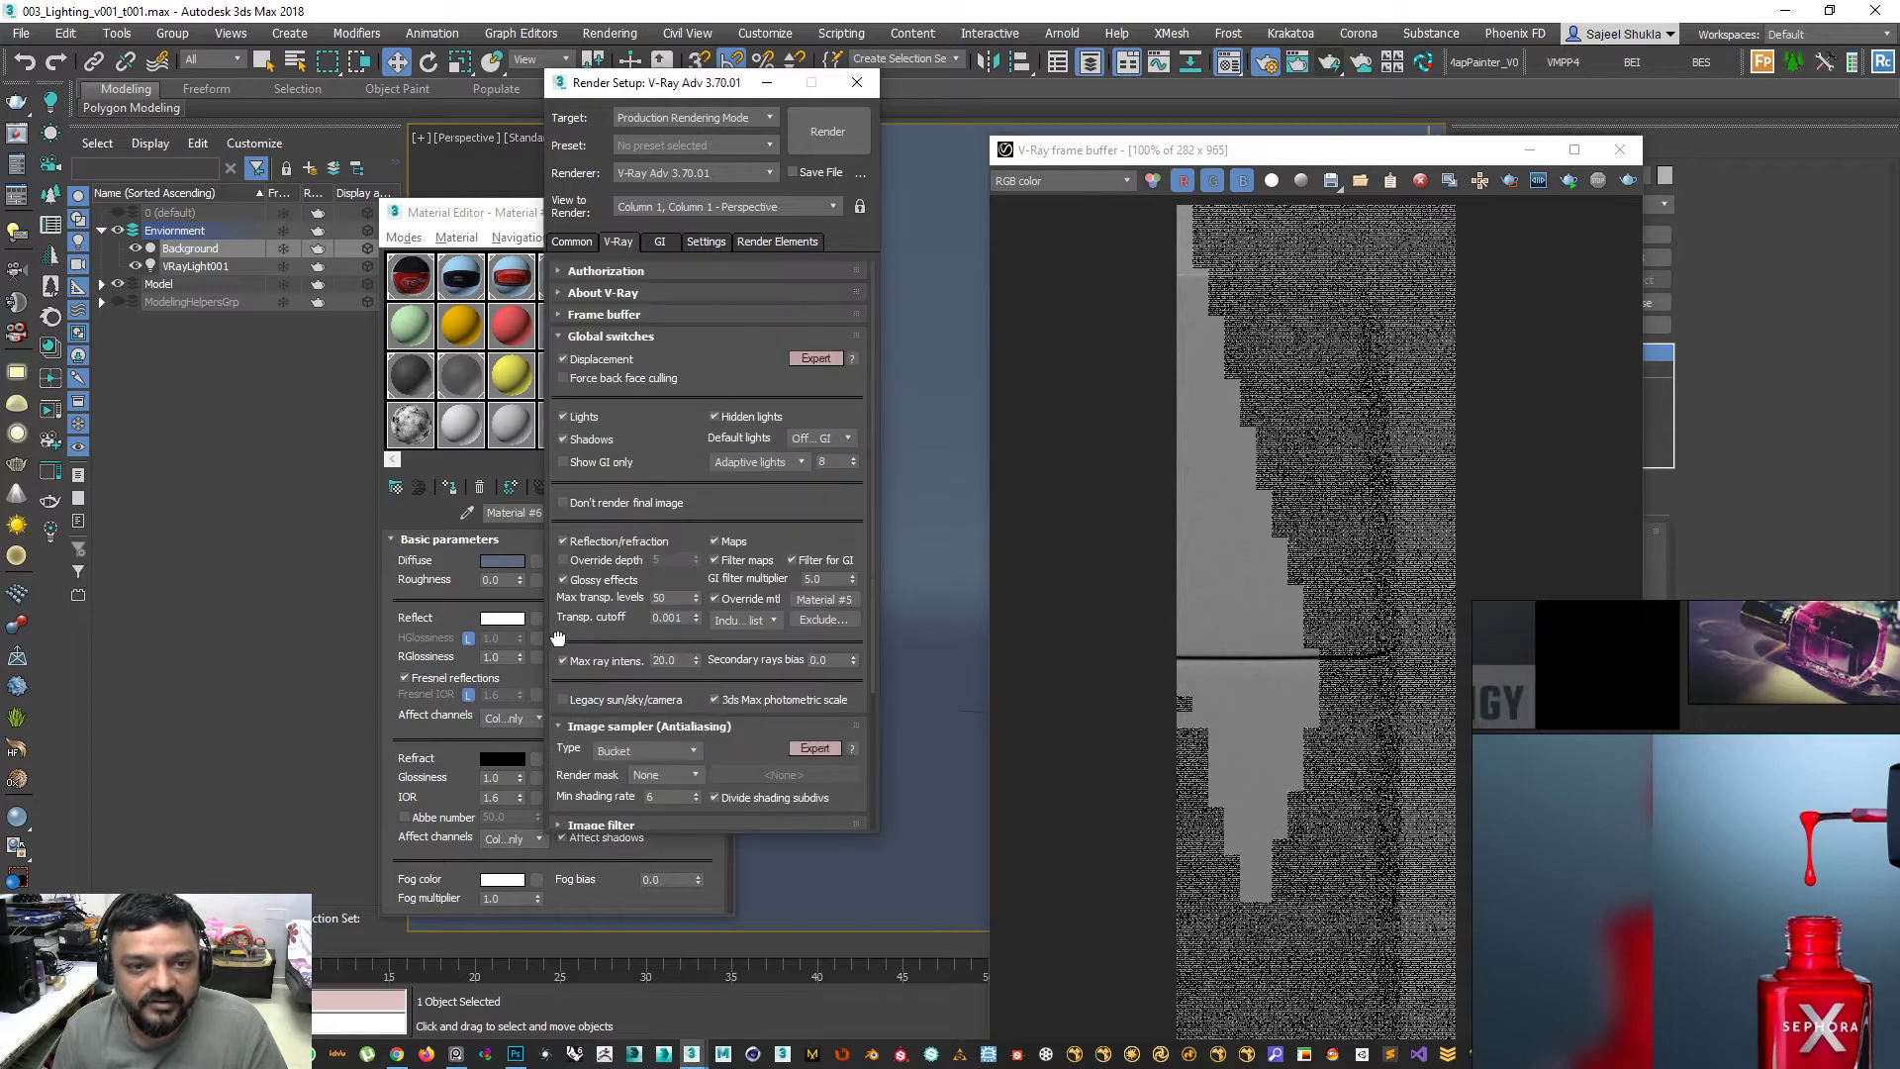
- Collapse the Global switches and Image sampler rollouts in the V-Ray render settings, and bring up the general system settings
left_click(591, 337)
left_click(592, 359)
left_click(584, 401)
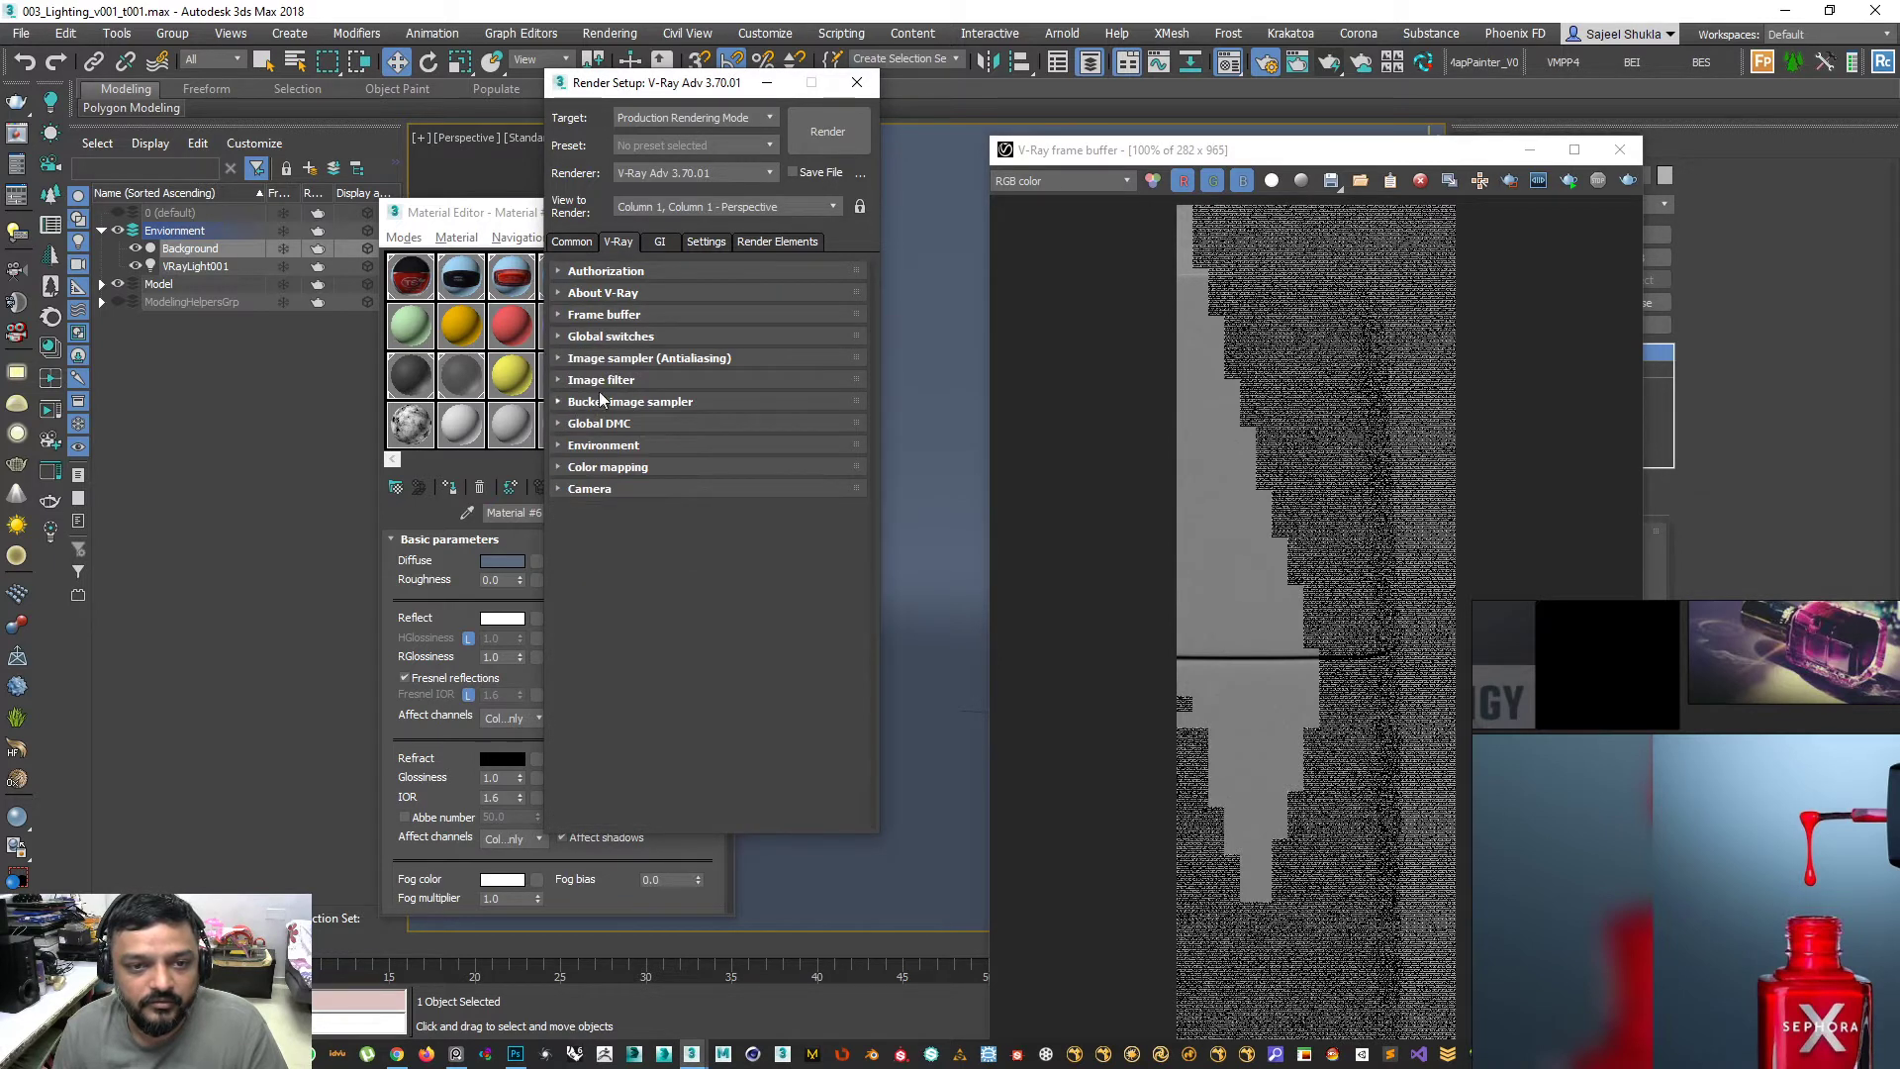
left_click(580, 359)
left_click(581, 360)
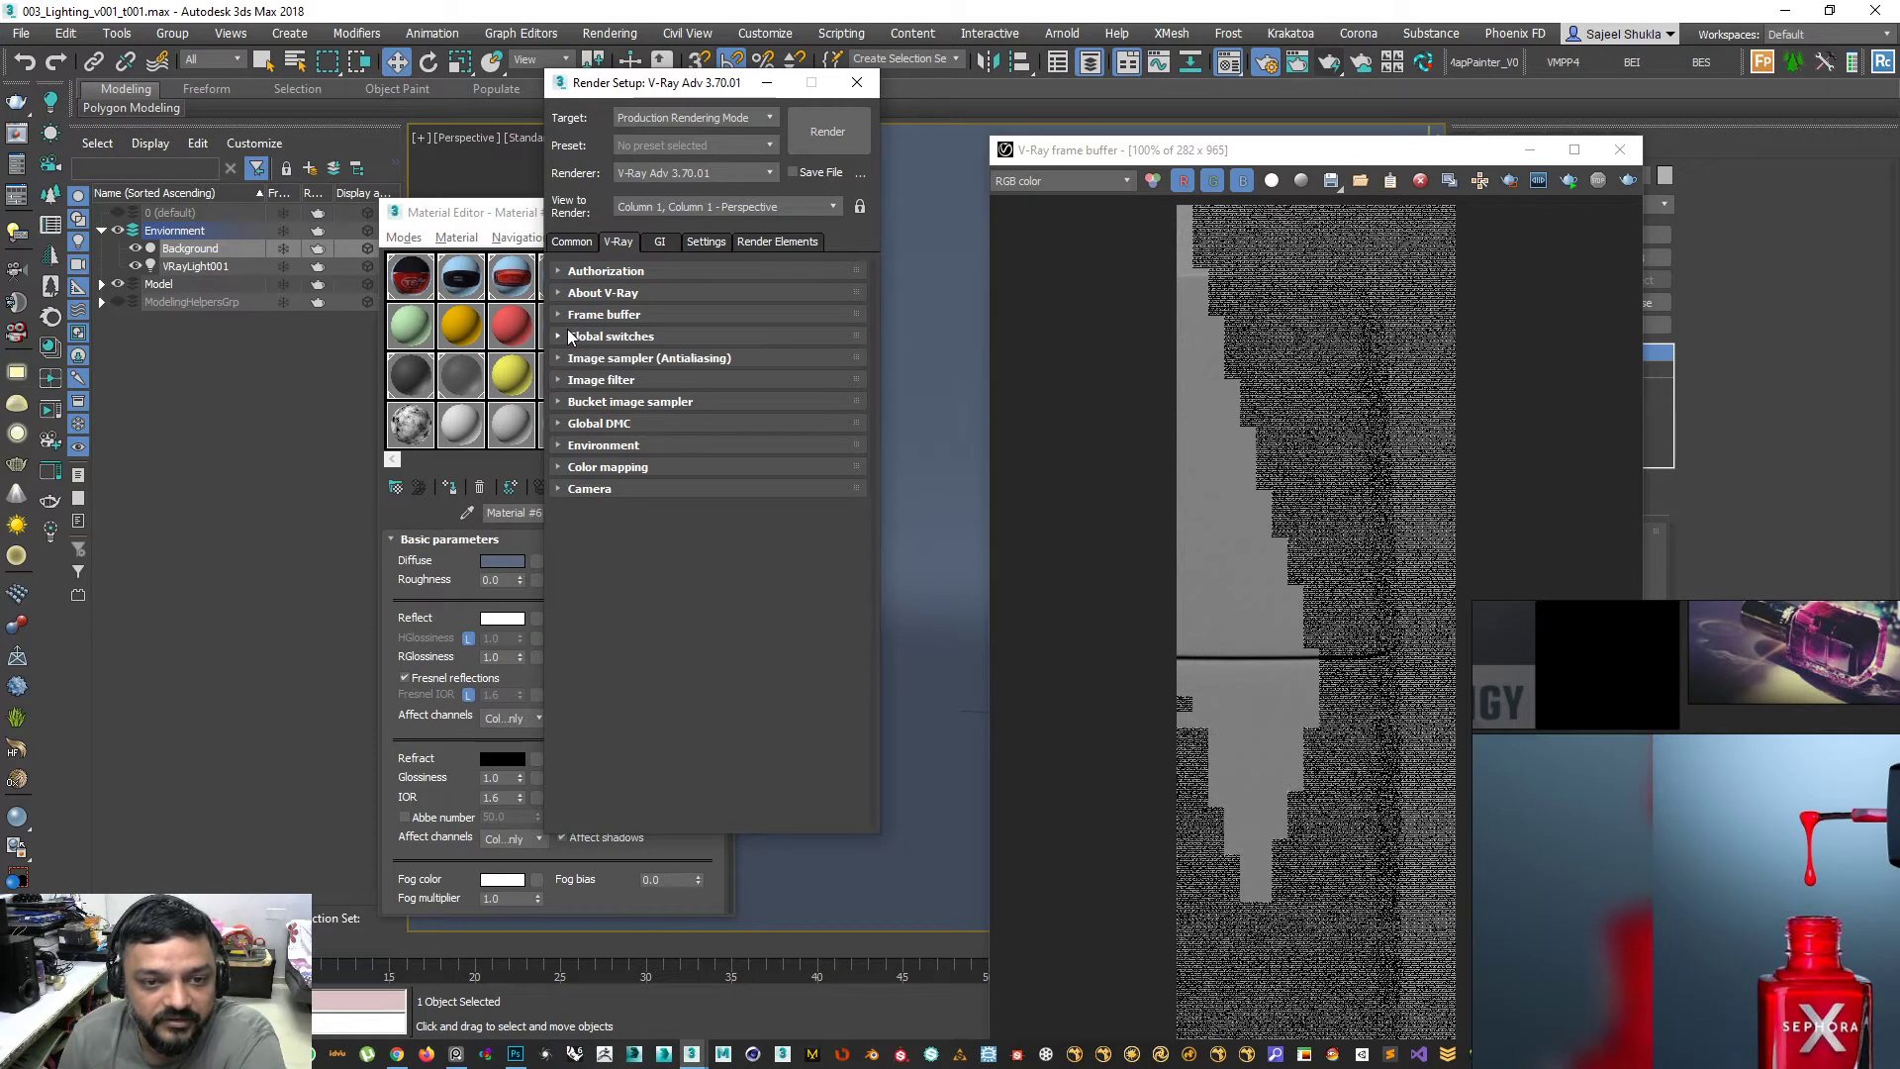
left_click(661, 241)
left_click(704, 242)
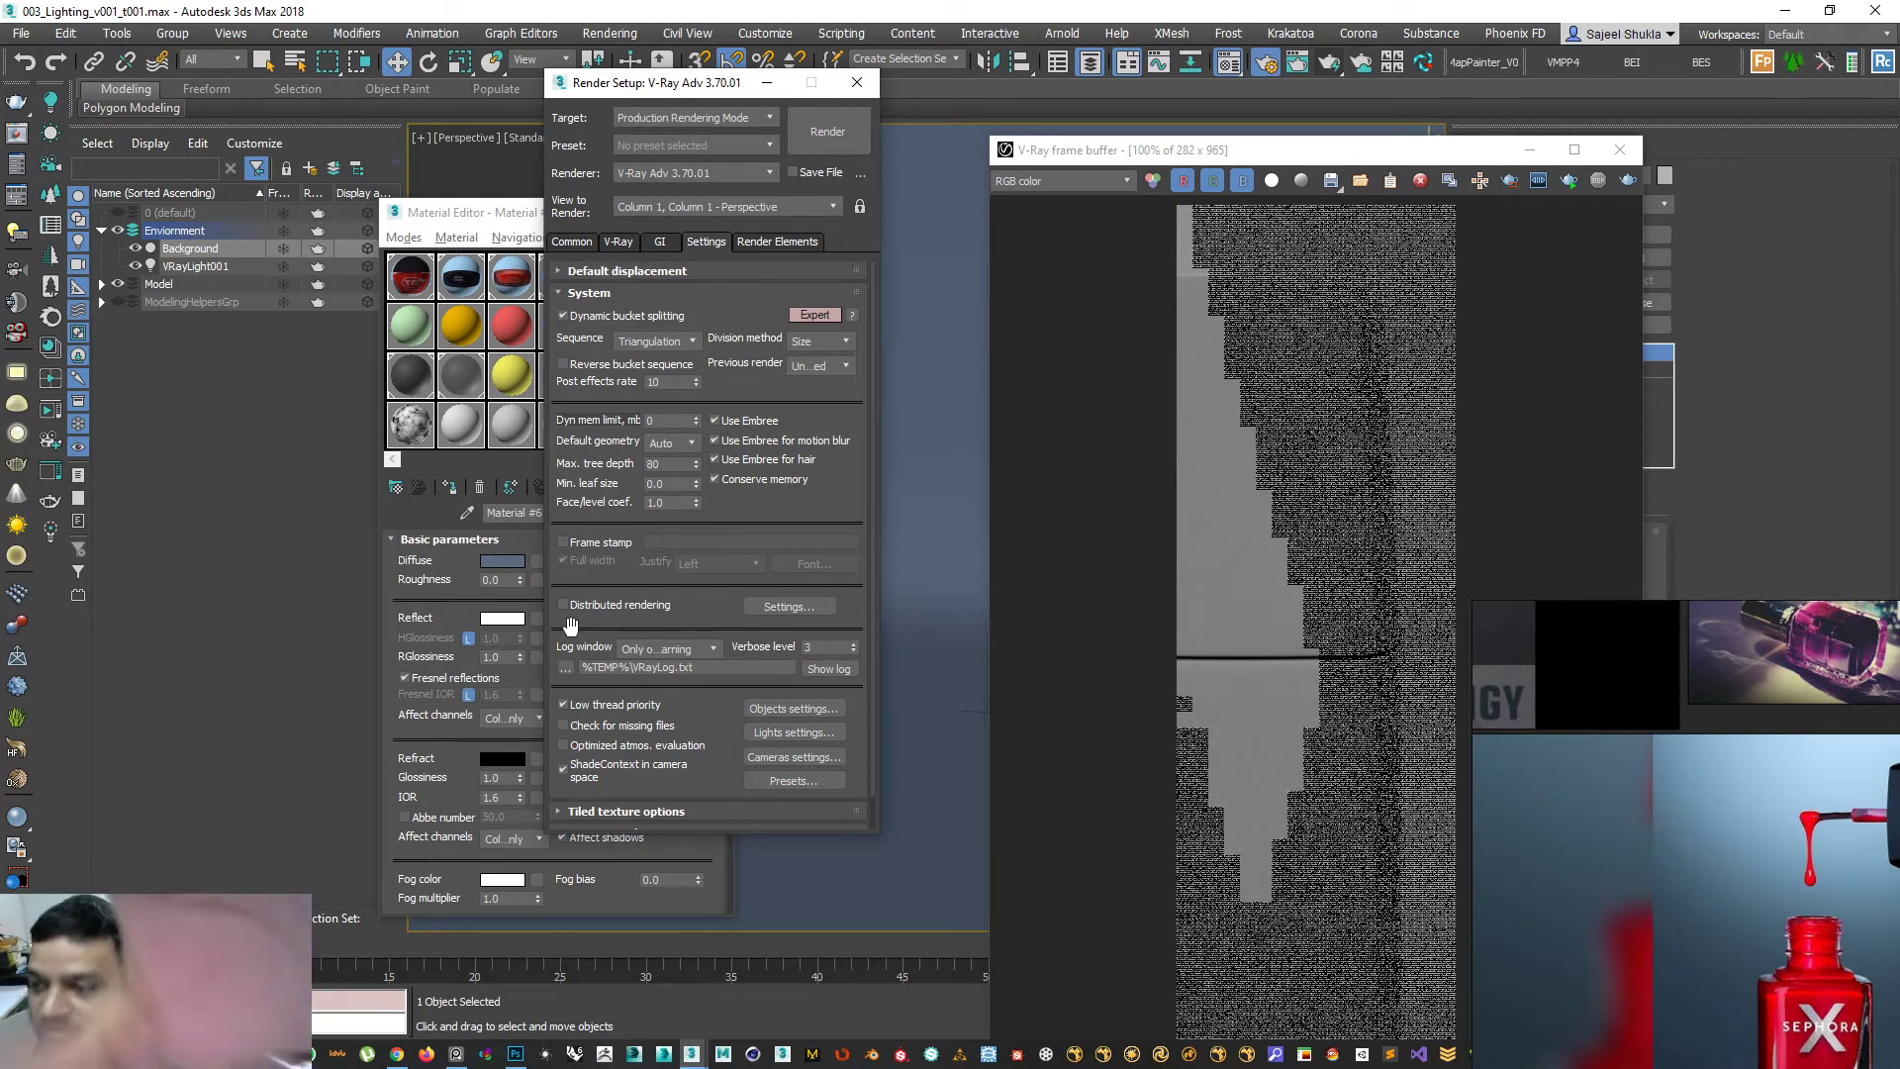
- Move the nail polish reference image over the lower frame buffer, clear of the render settings
left_click_drag(1899, 791, 1357, 602)
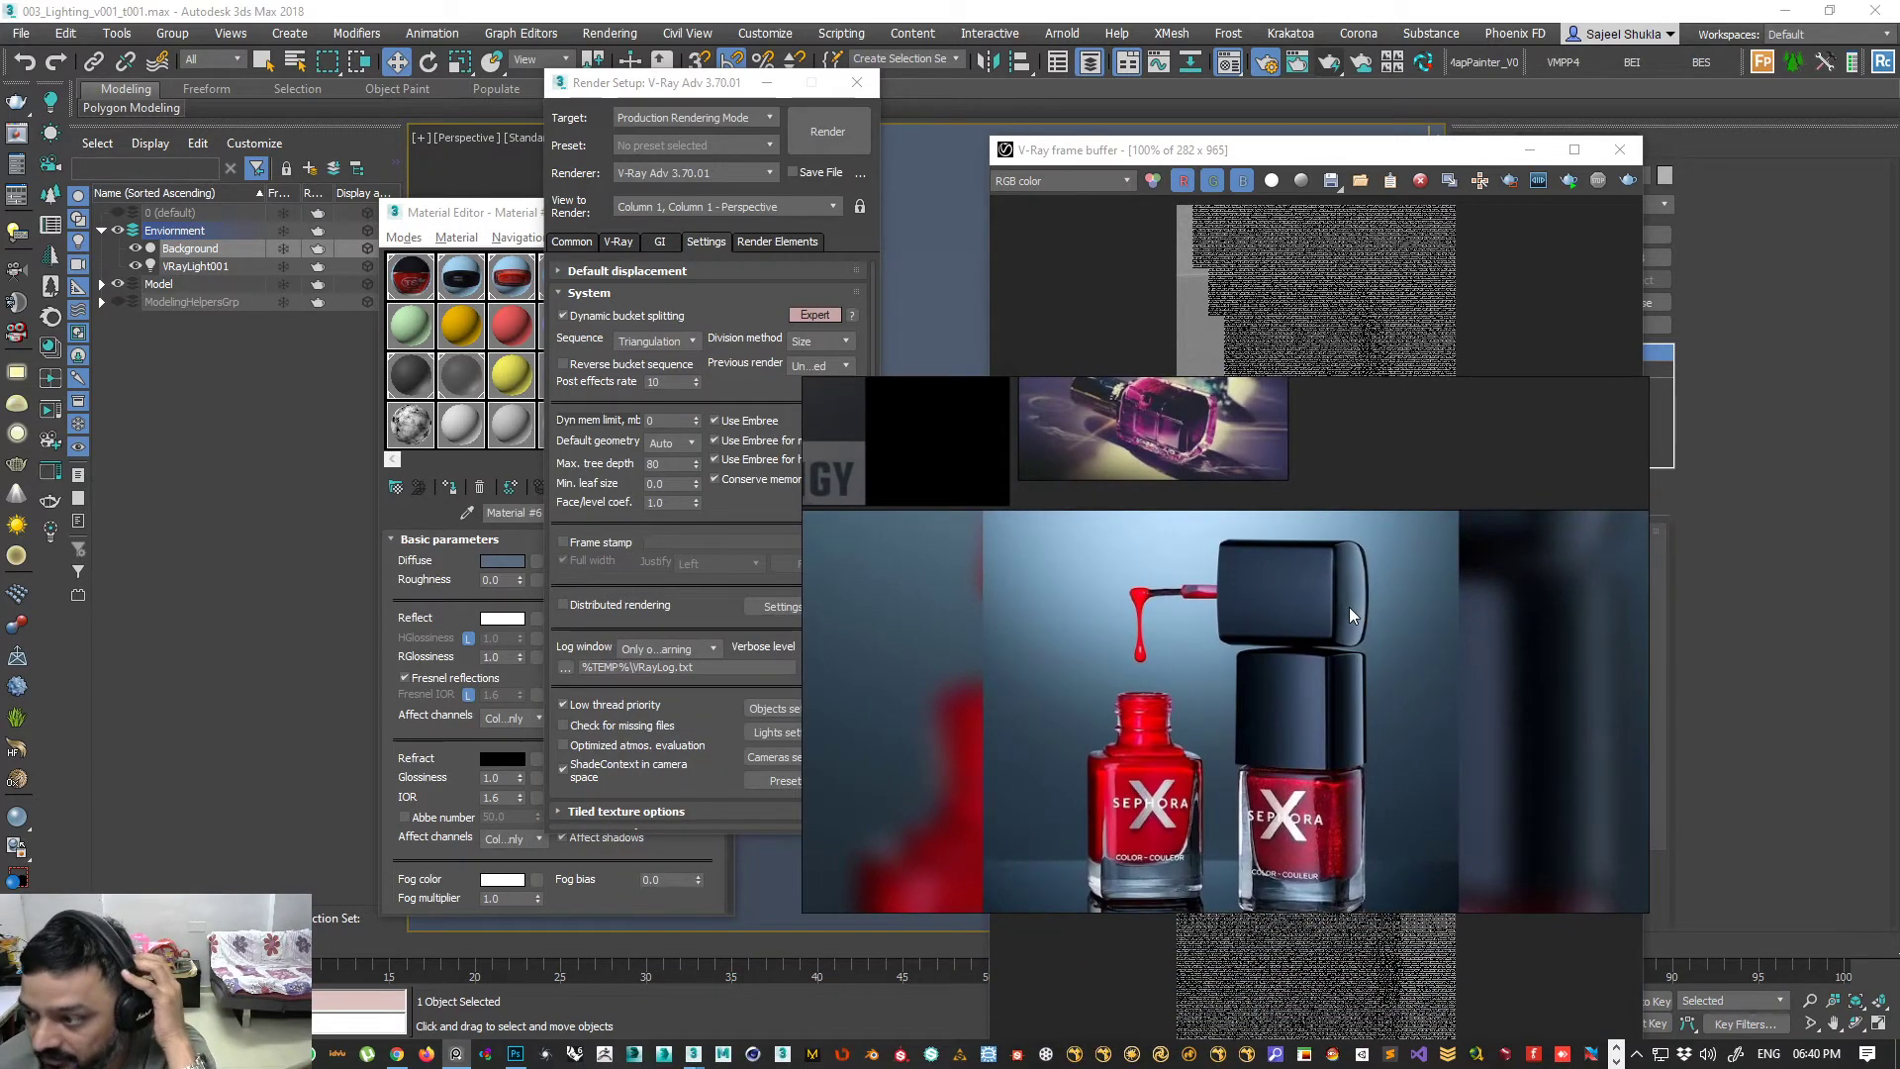
left_click_drag(1069, 655, 1144, 536)
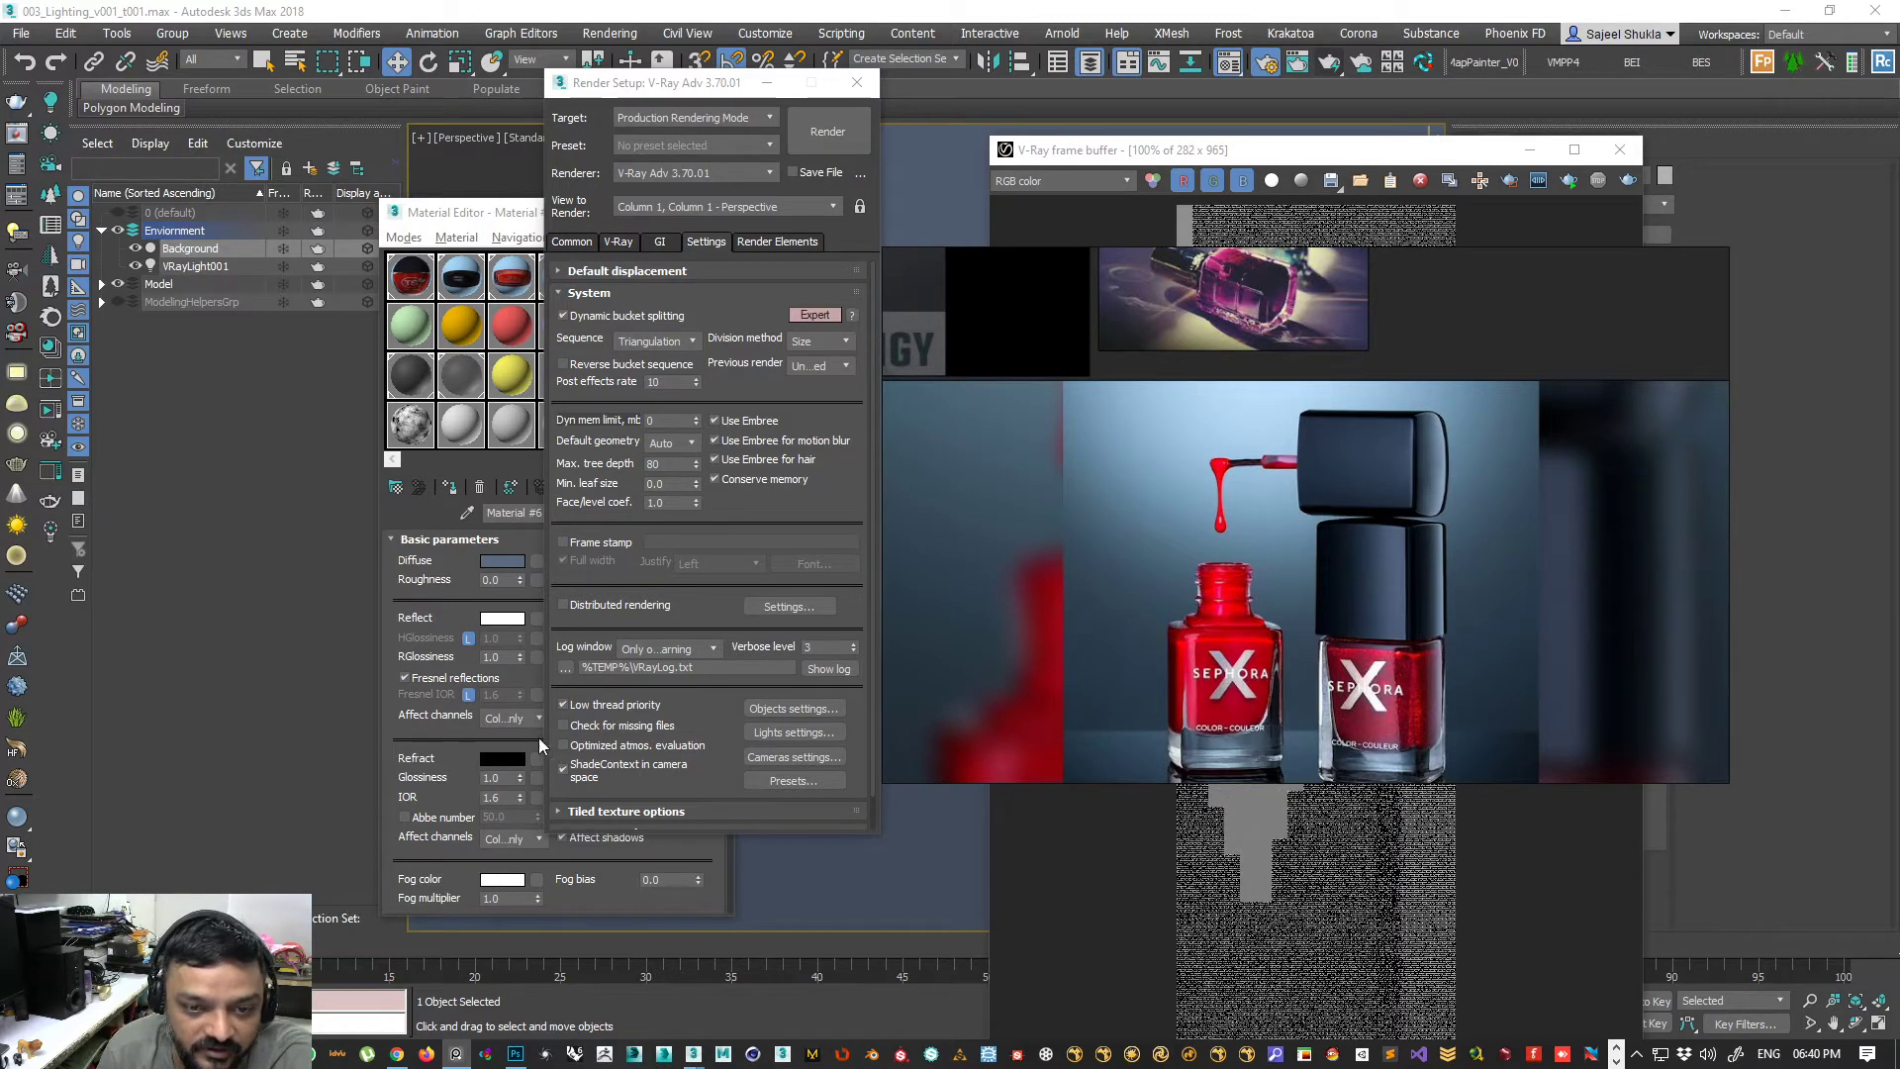
- Expand the IPR options in the V-Ray system settings
left_click(551, 611)
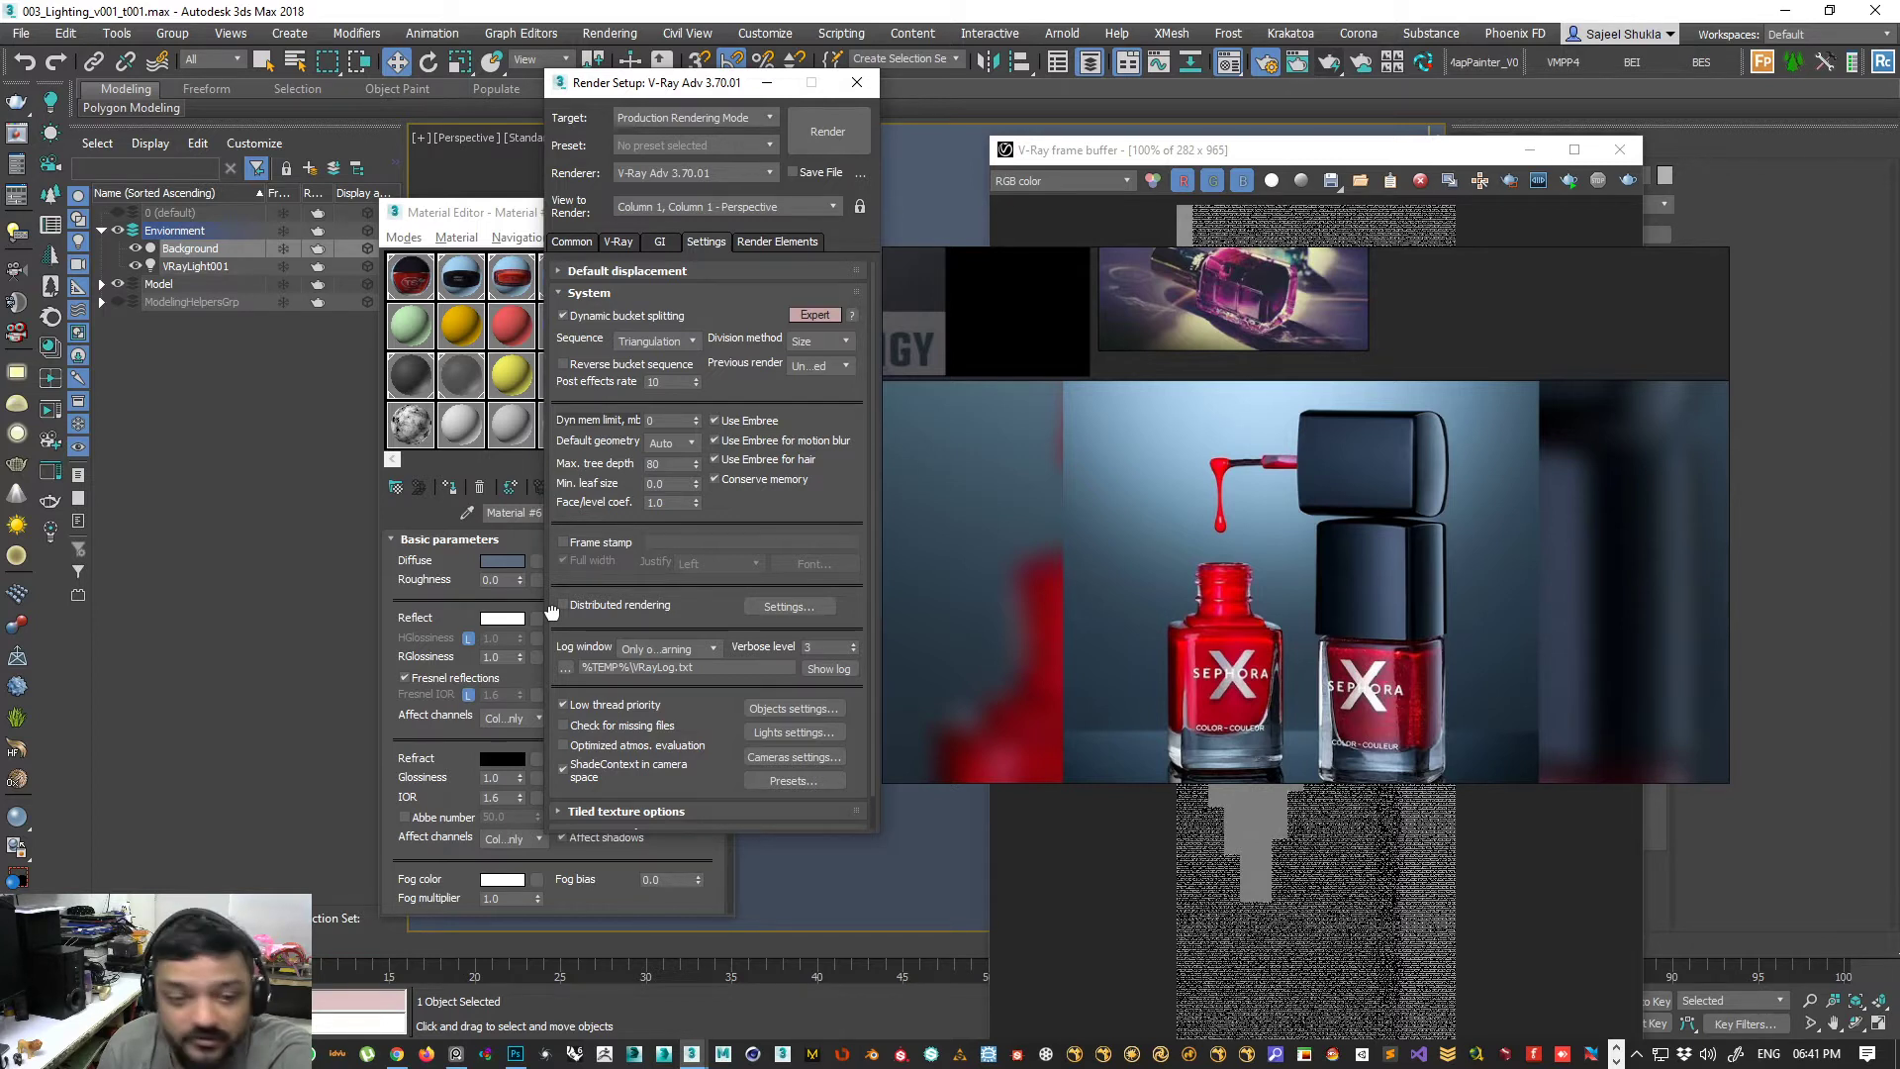
scroll(552, 611, "down", 1)
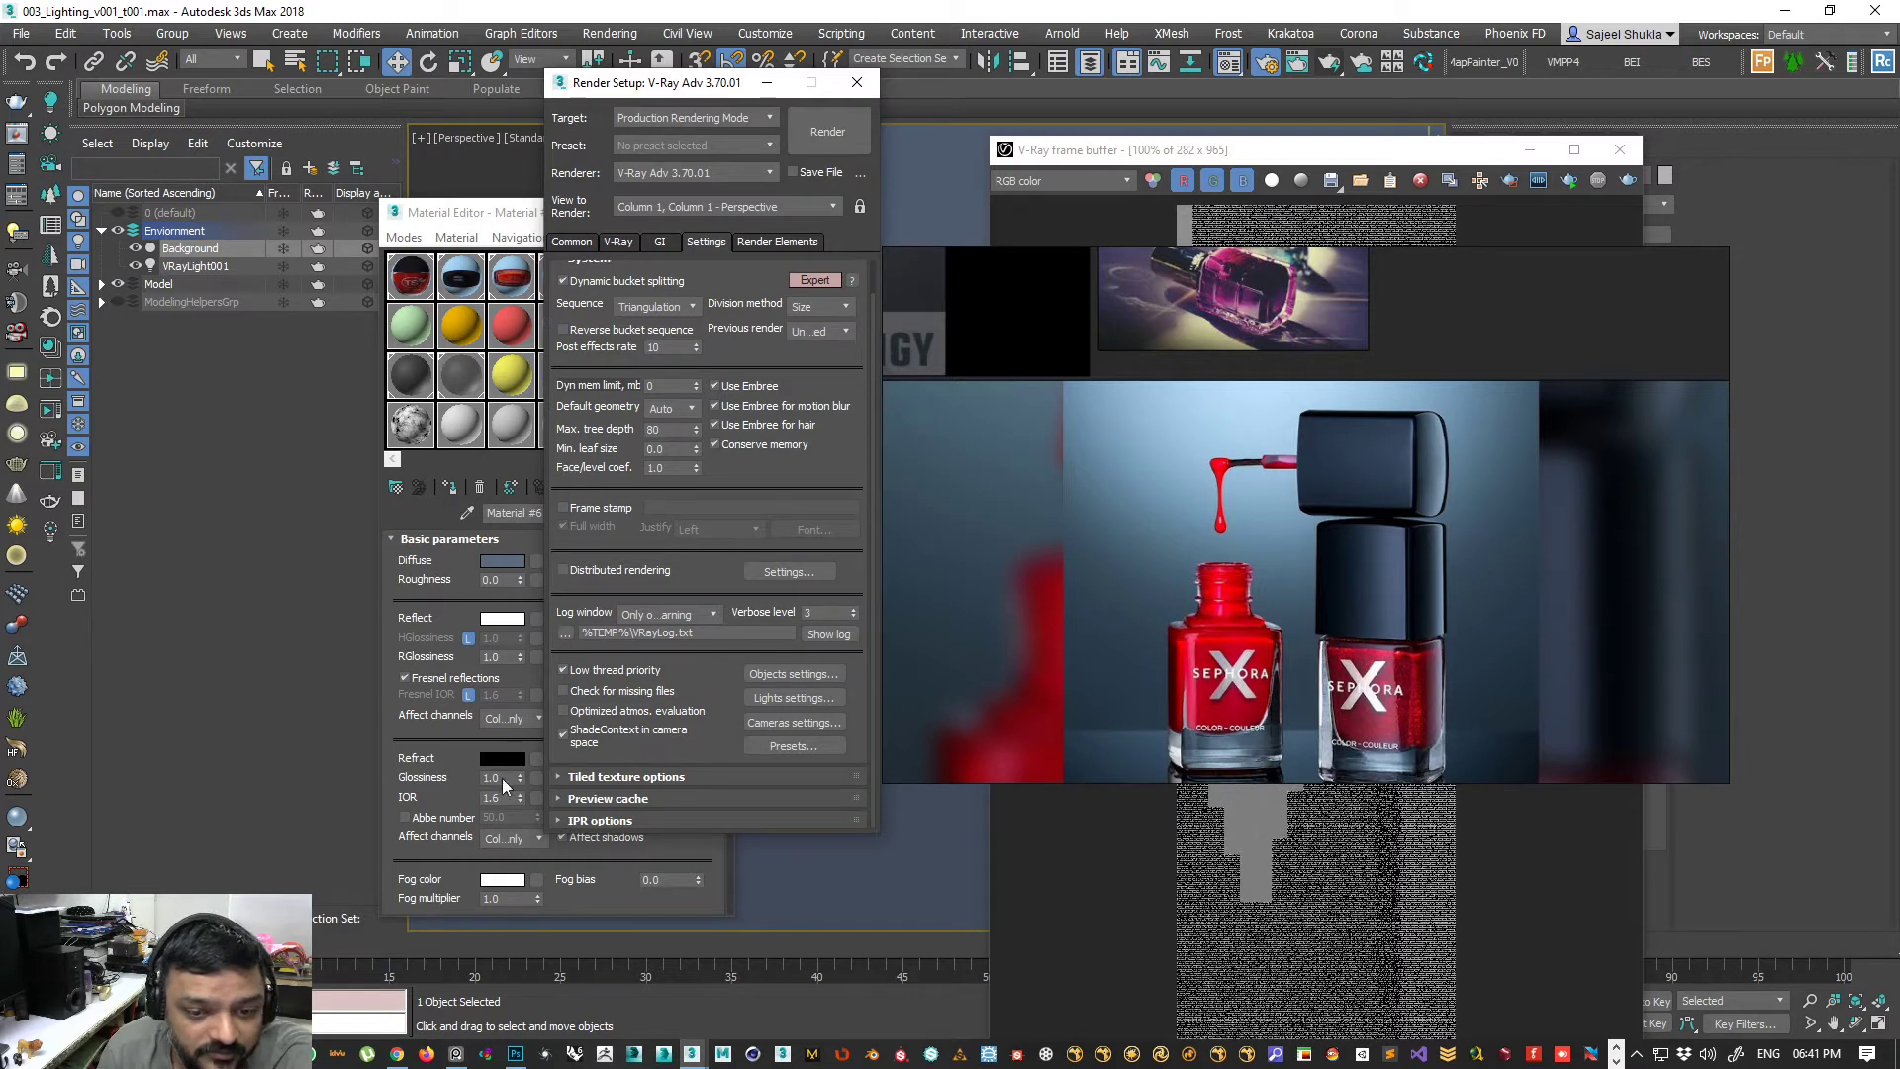
left_click(600, 820)
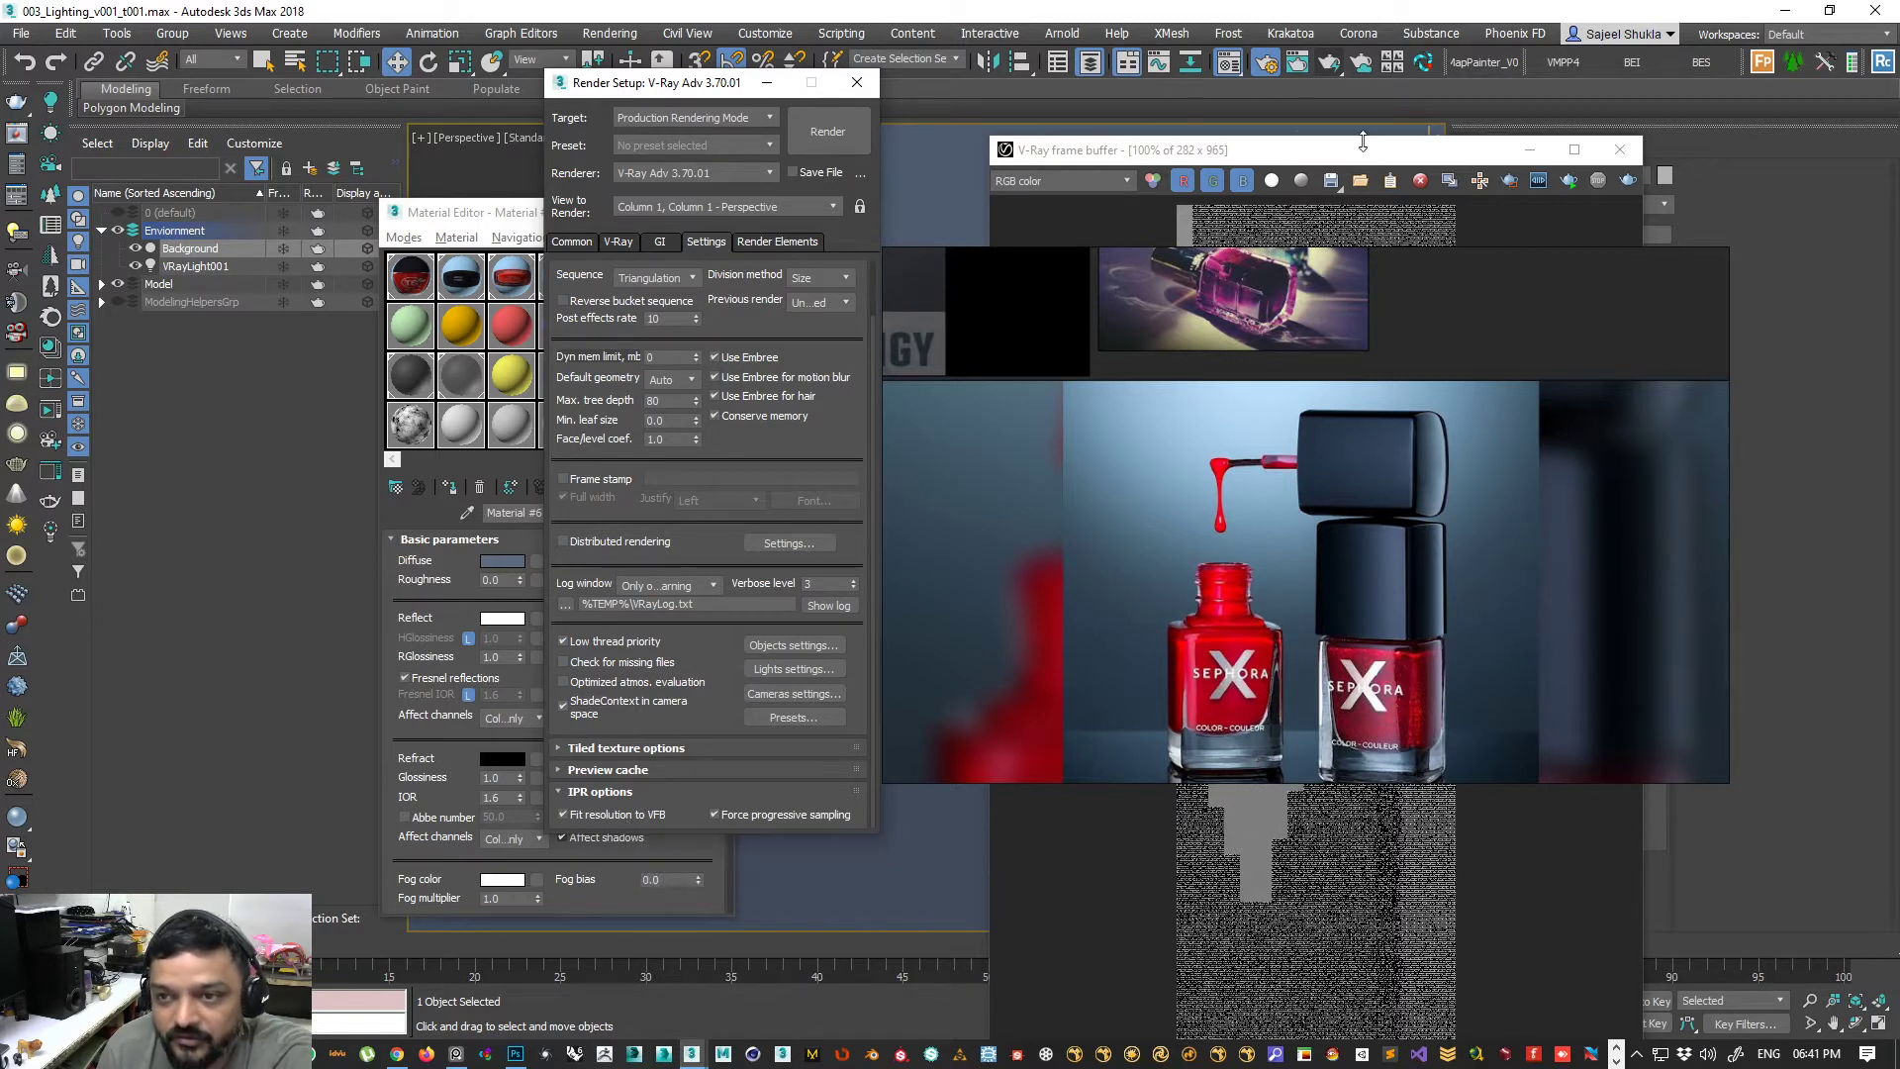
- Start an interactive V-Ray render and shrink the frame buffer so it renders at 287 x 287 beside the render settings
left_click(1548, 307)
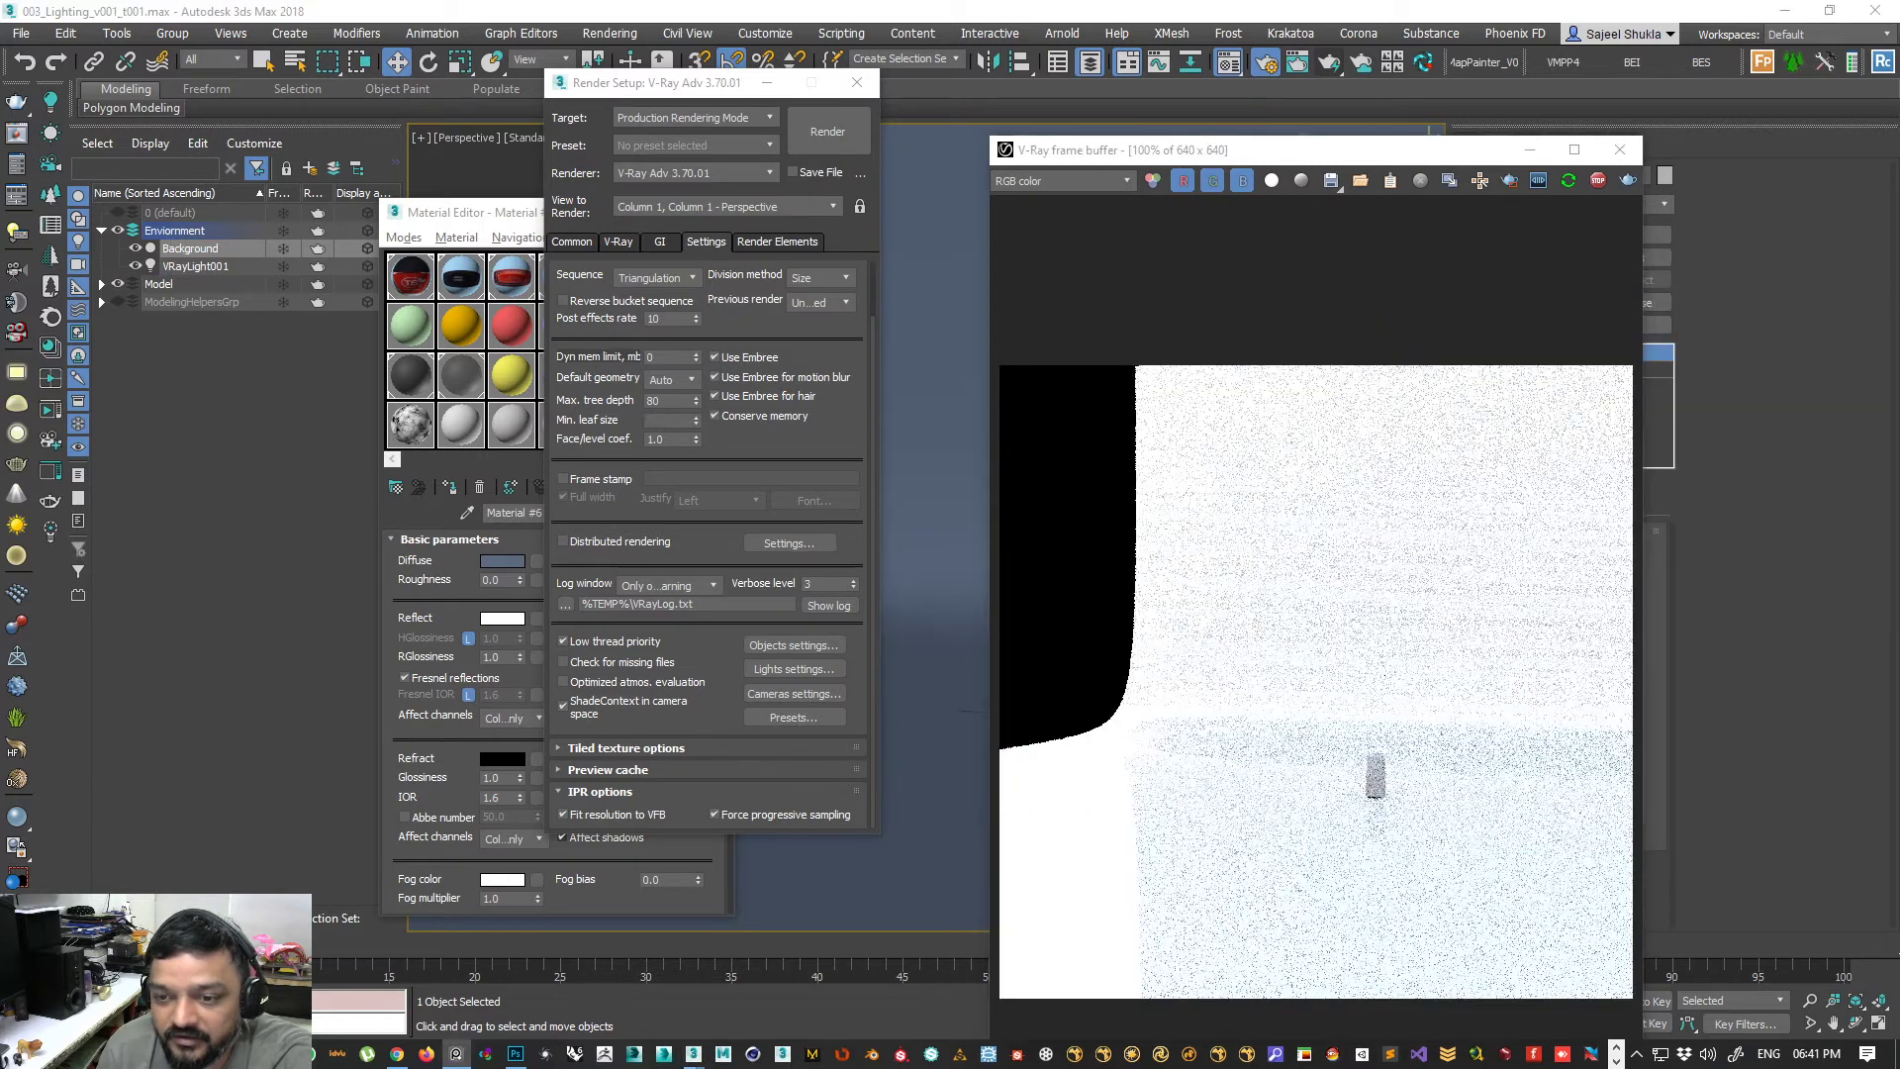
left_click_drag(1173, 149, 1143, 30)
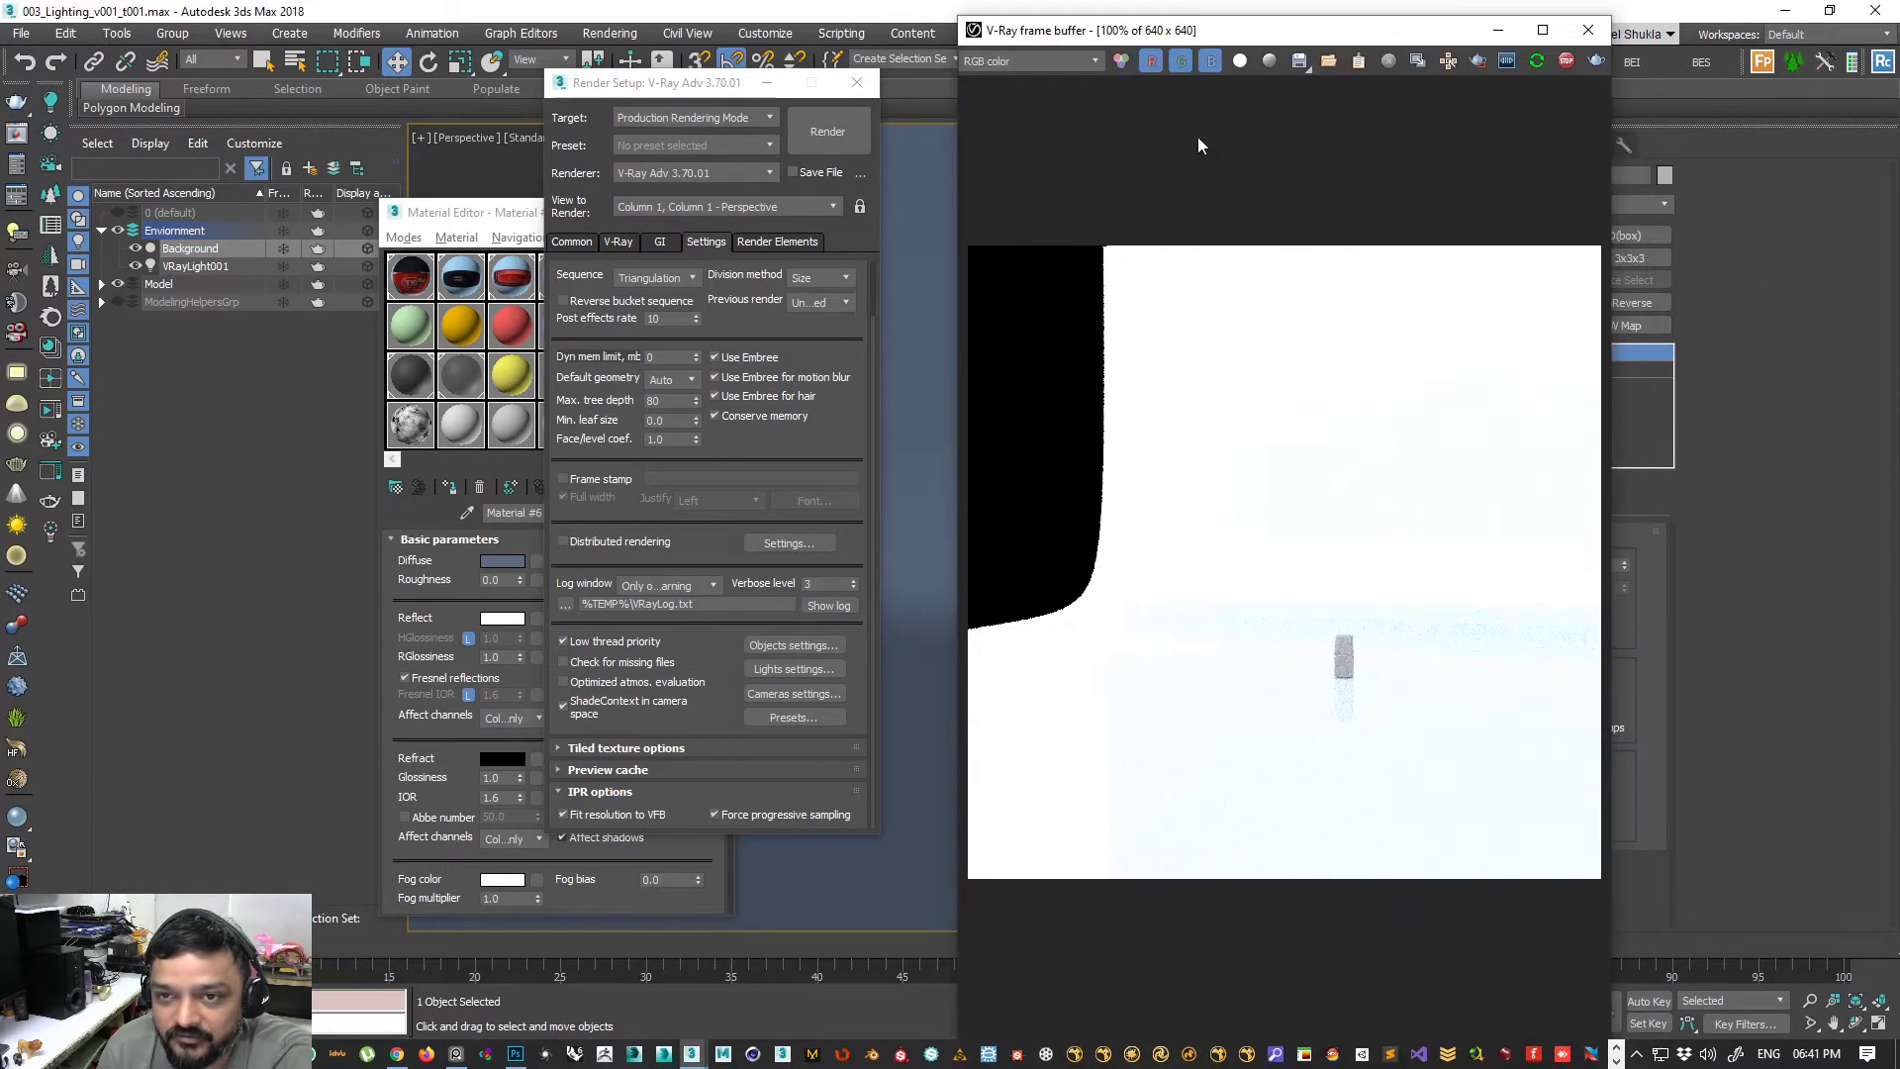
double_click(1089, 30)
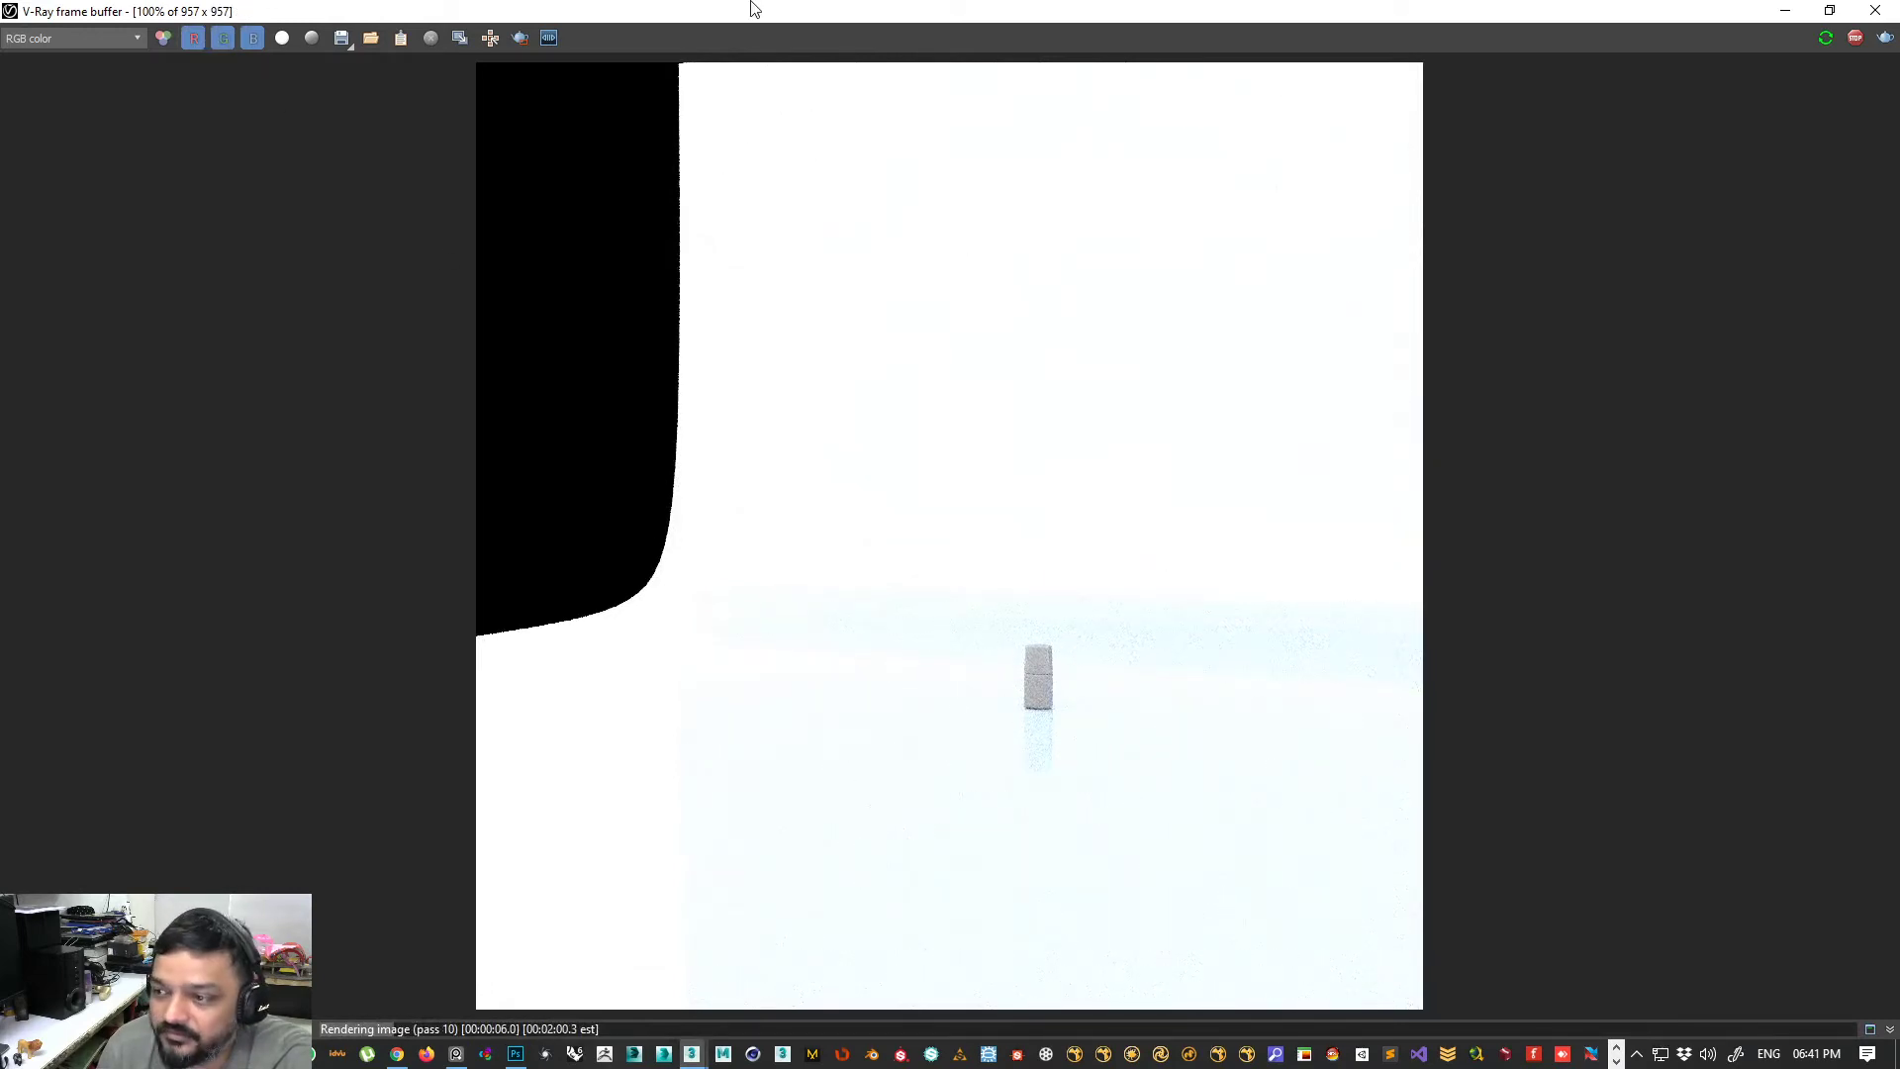
left_click_drag(815, 9, 851, 121)
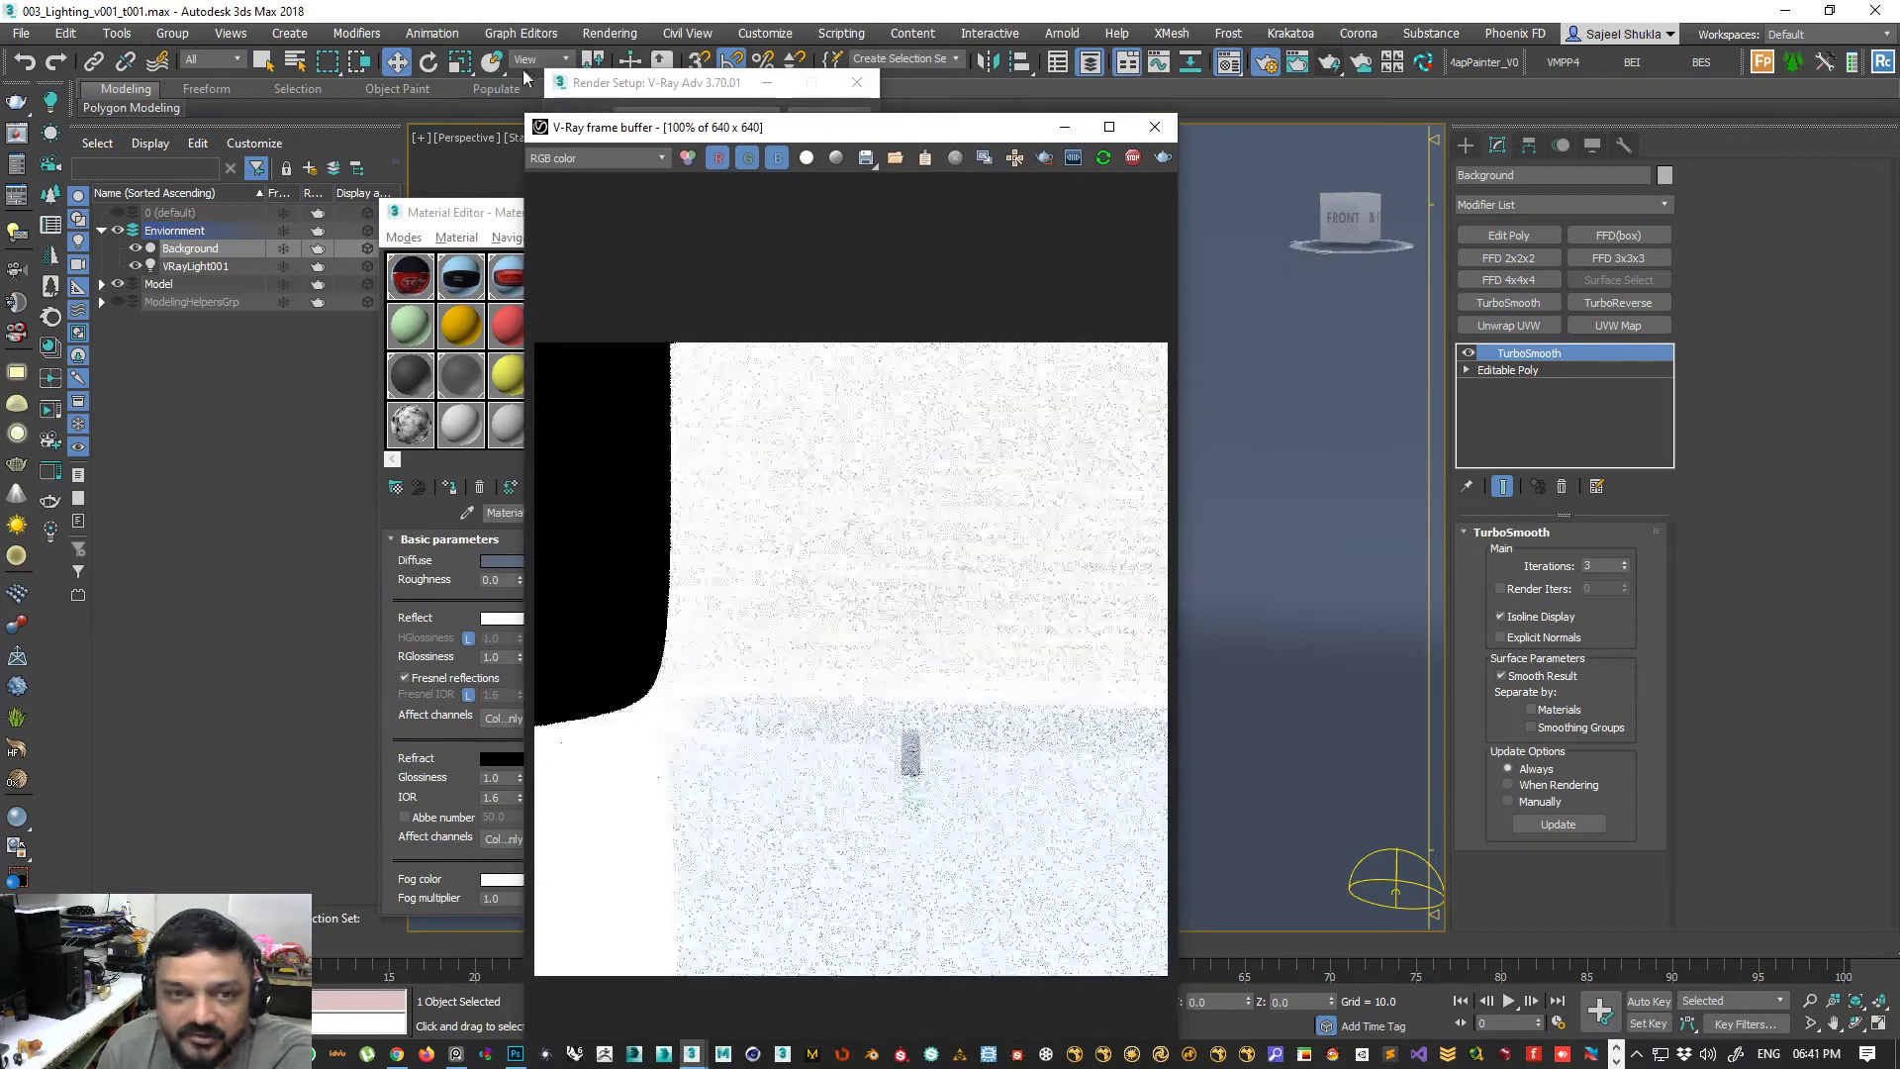
left_click_drag(542, 137, 894, 380)
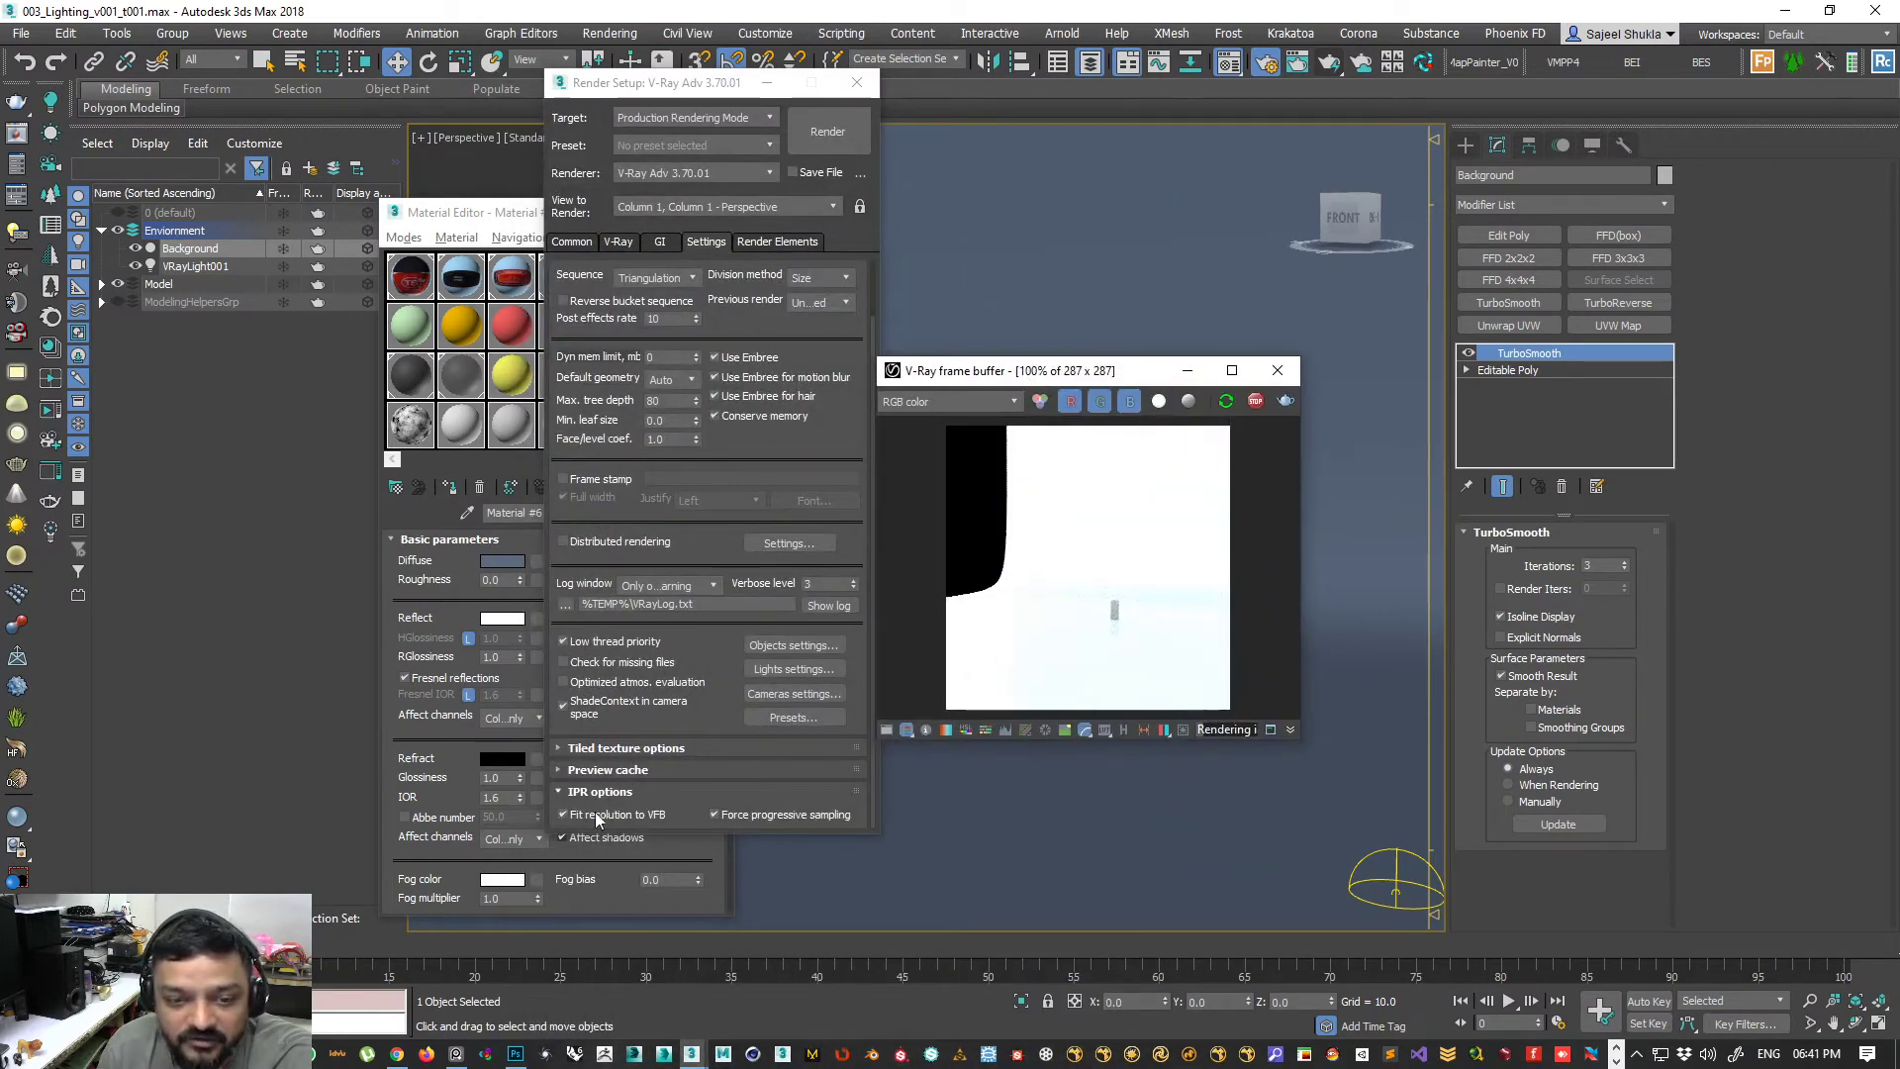
- Review the render setup sections and examine the sampler type choices under Image sampler (Antialiasing), keeping Bucket
left_click(572, 242)
left_click(660, 243)
left_click(709, 242)
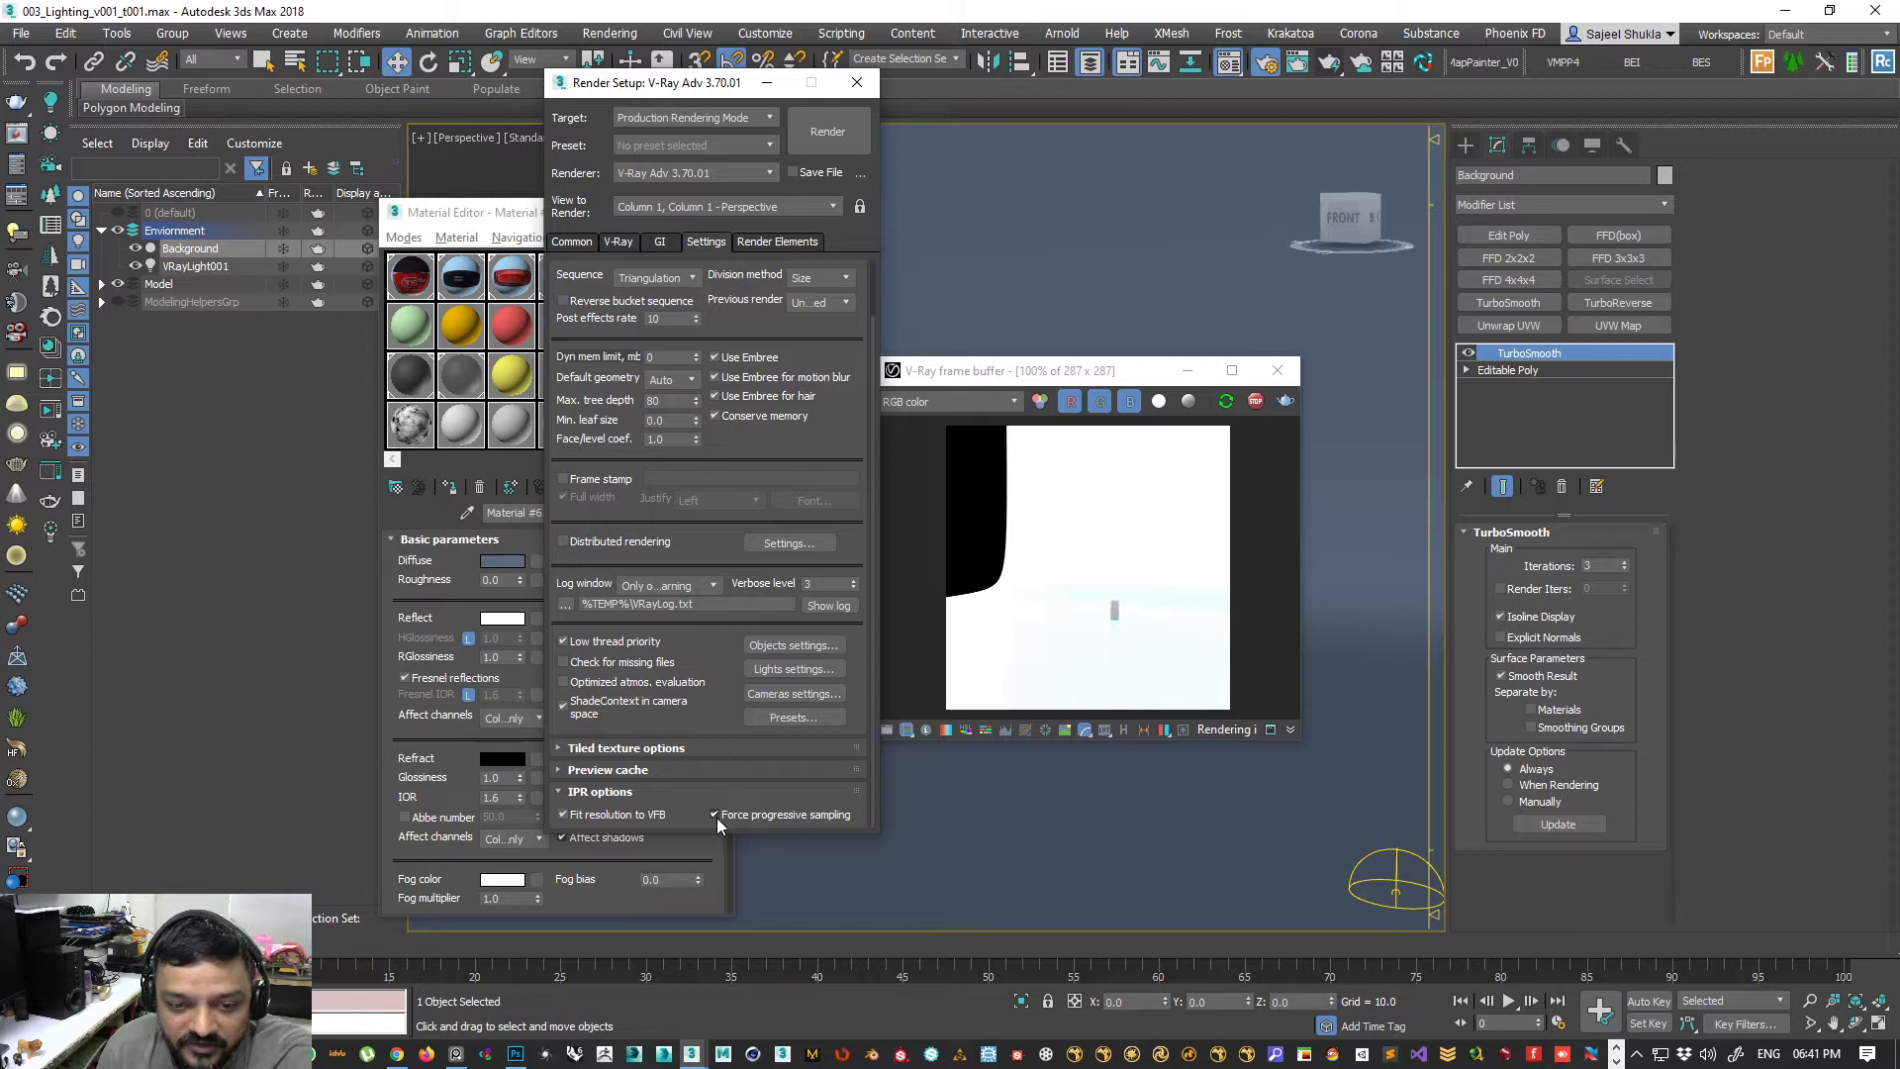
left_click(619, 245)
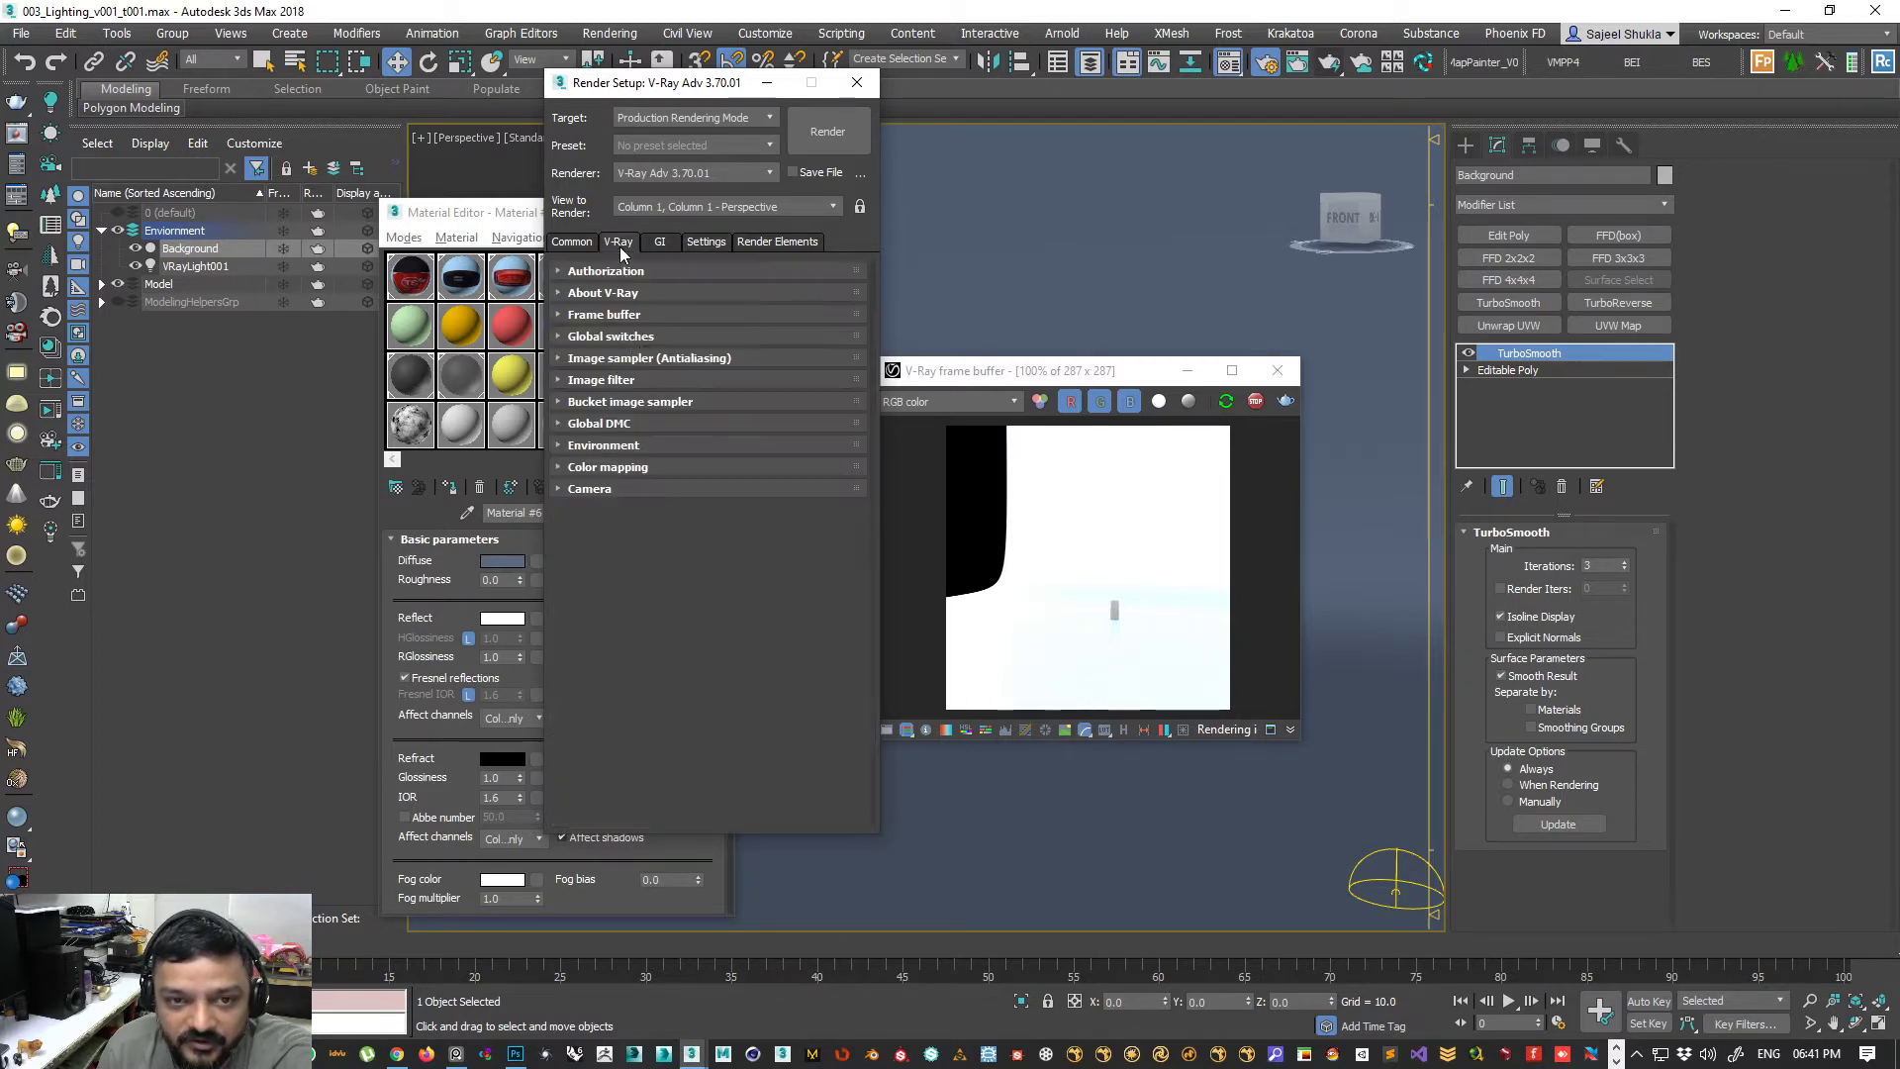
left_click(606, 357)
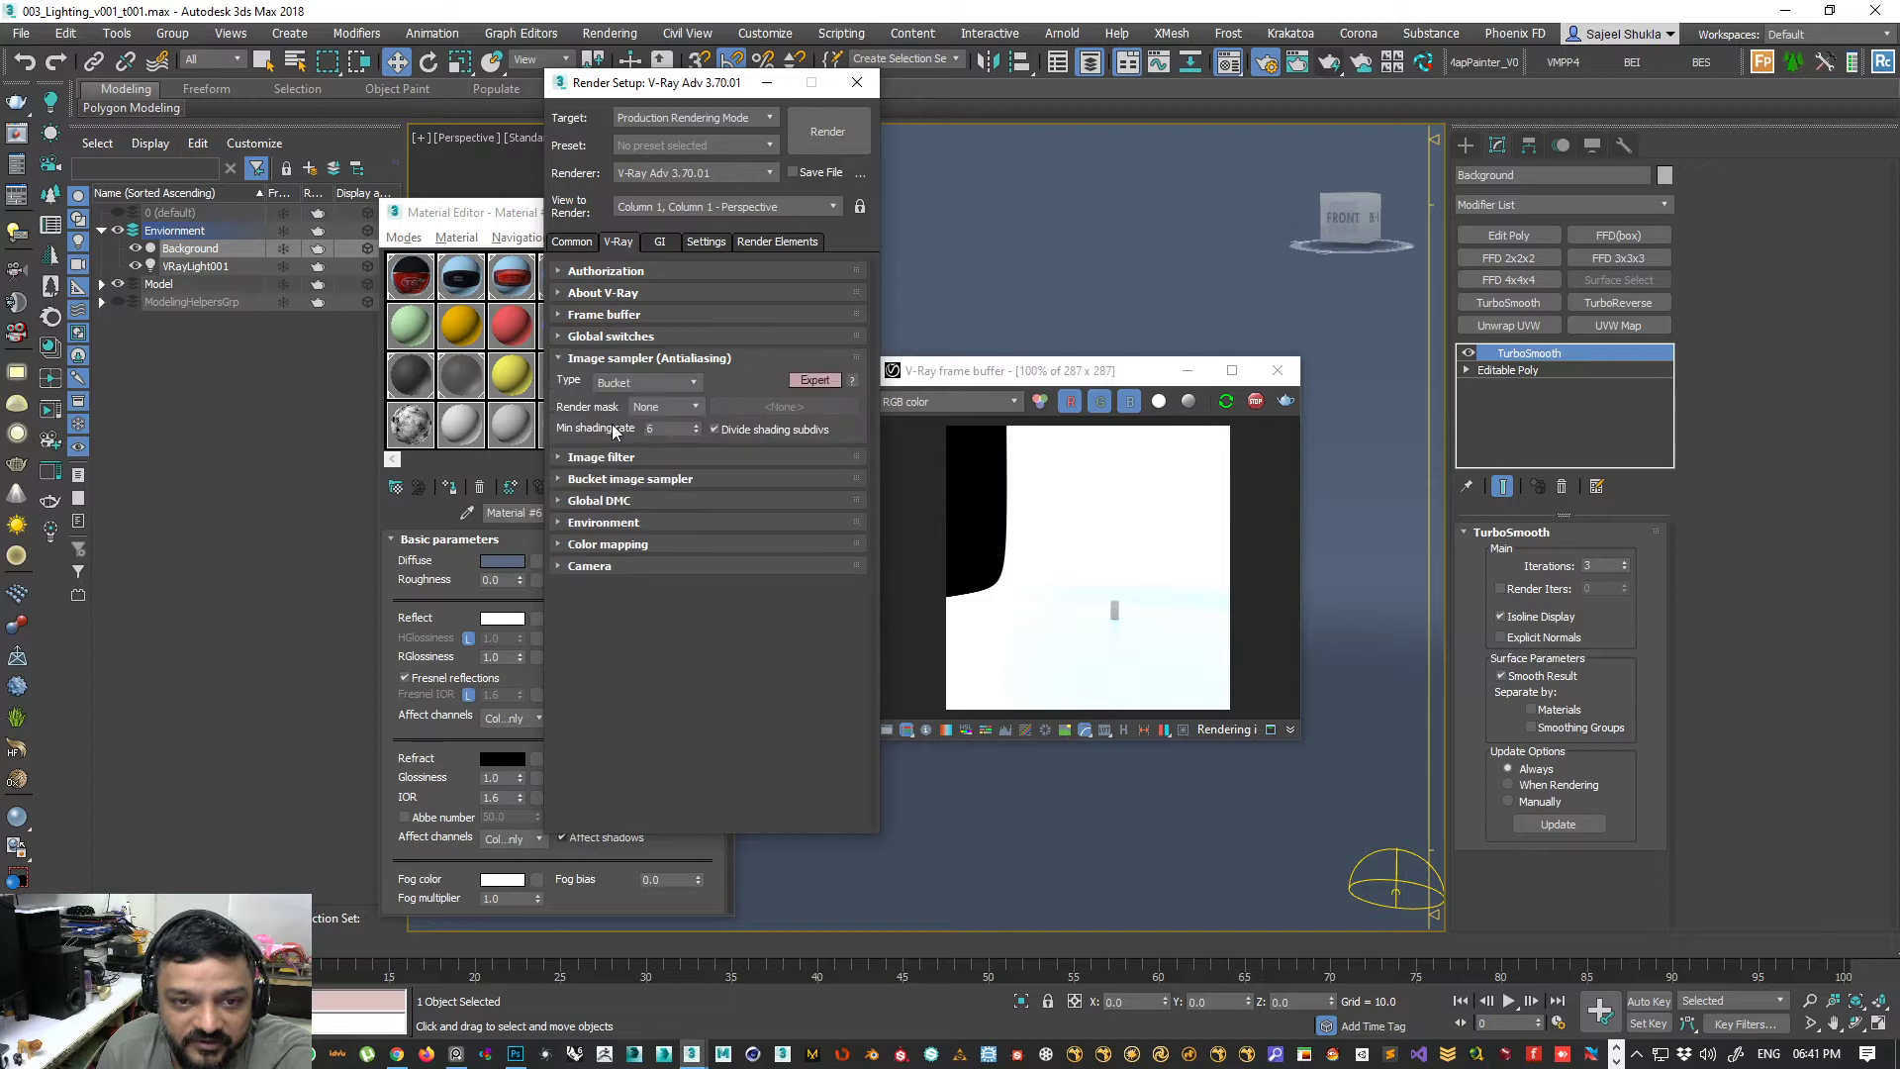
left_click(647, 384)
left_click(700, 736)
- Move the frame buffer off the bottle, select the bottle's cap and frame it in the perspective view
left_click_drag(1089, 368, 1423, 302)
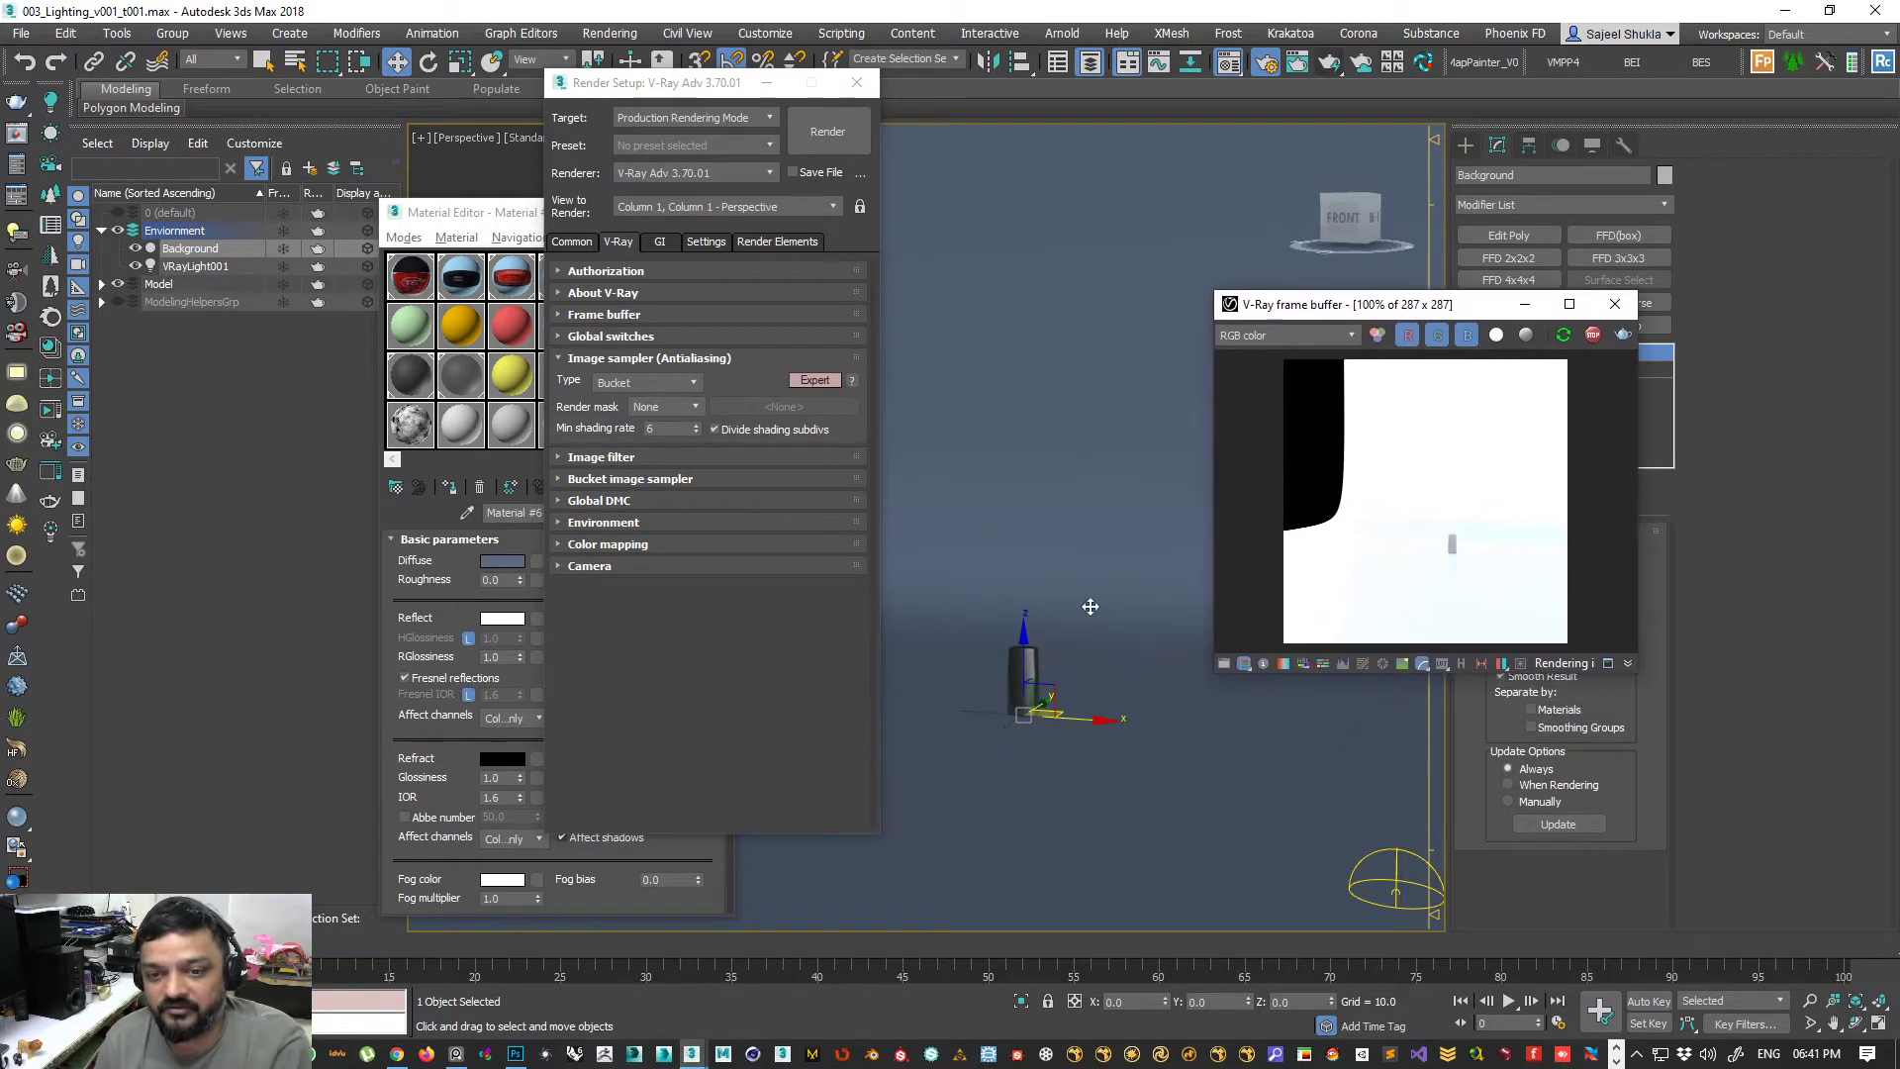
scroll(1076, 683, "up", 5)
middle_click_drag(1077, 682, 992, 744)
scroll(1069, 781, "down", 5)
scroll(1049, 737, "down", 2)
scroll(985, 740, "up", 5)
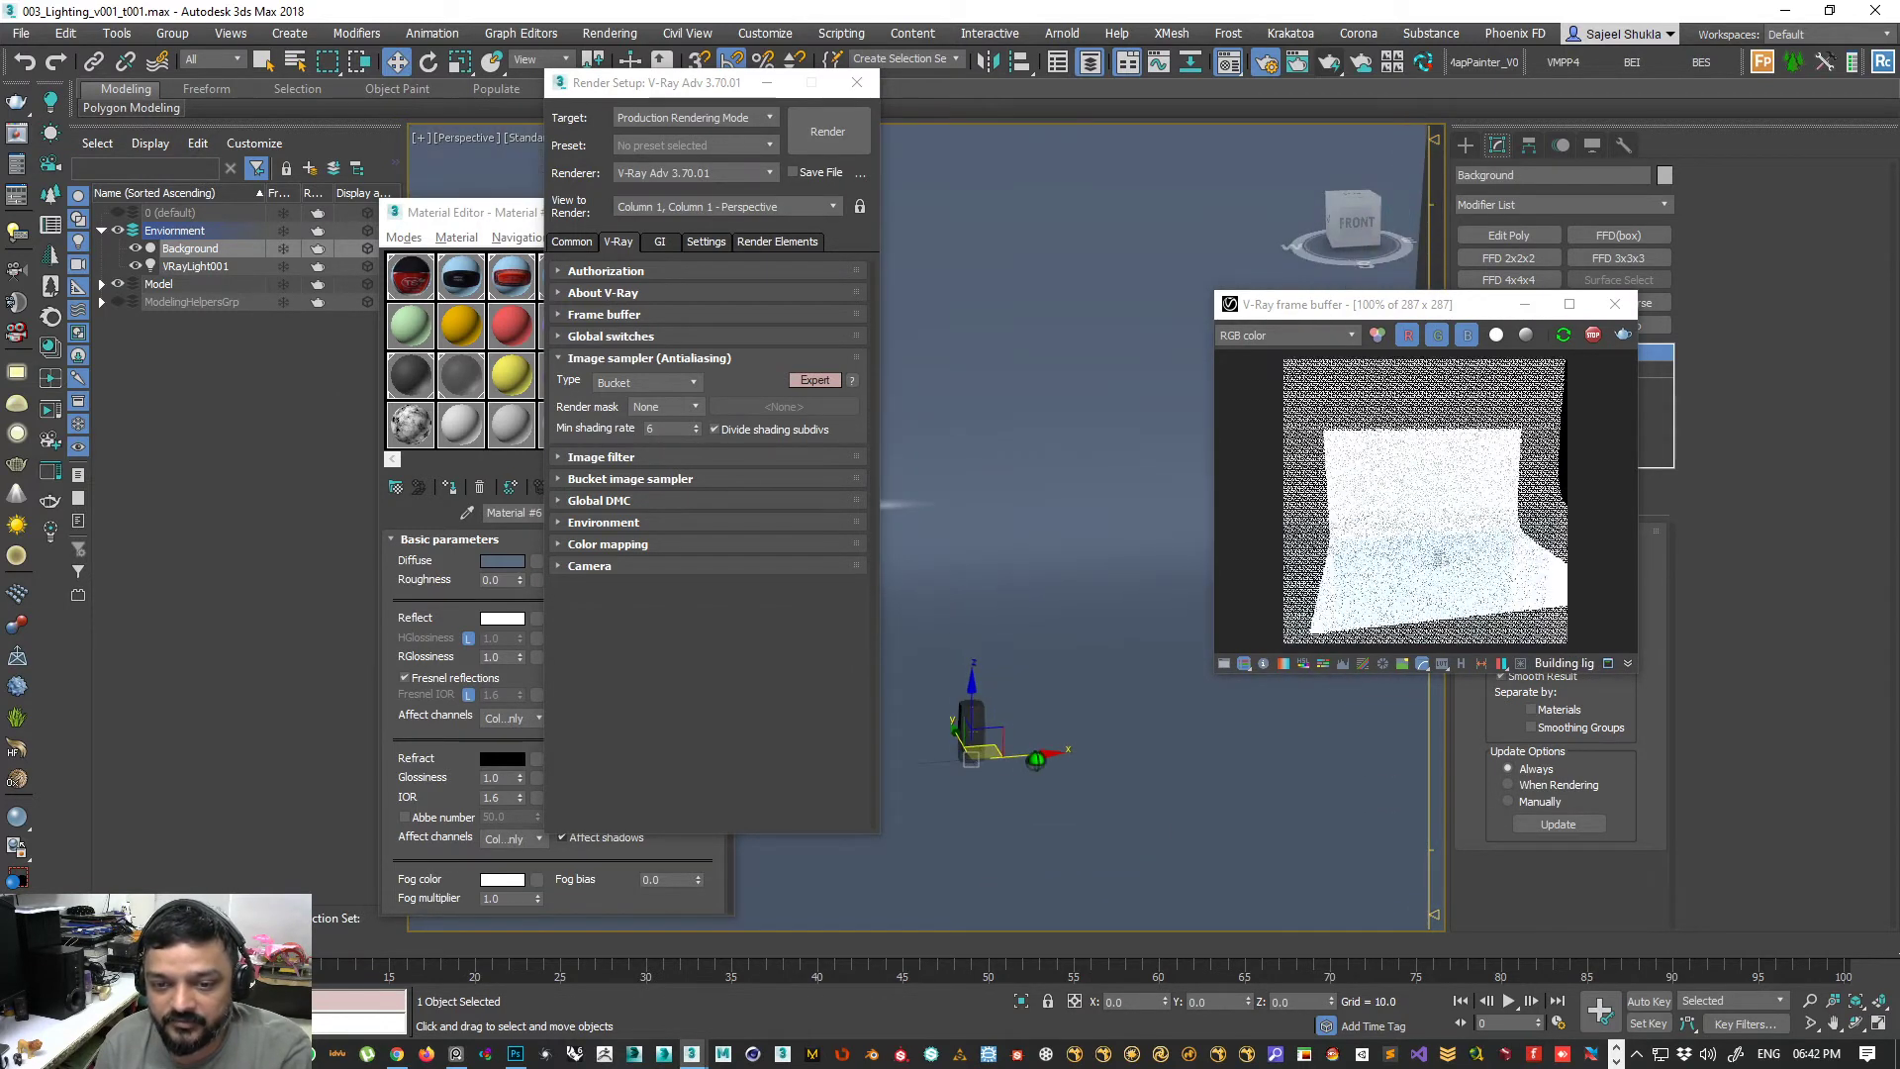
left_click(969, 737)
key("z")
scroll(1018, 755, "down", 2)
- Rearrange the Render Setup and frame buffer windows to uncover the Material Editor and the command panel
left_click_drag(624, 83, 132, 117)
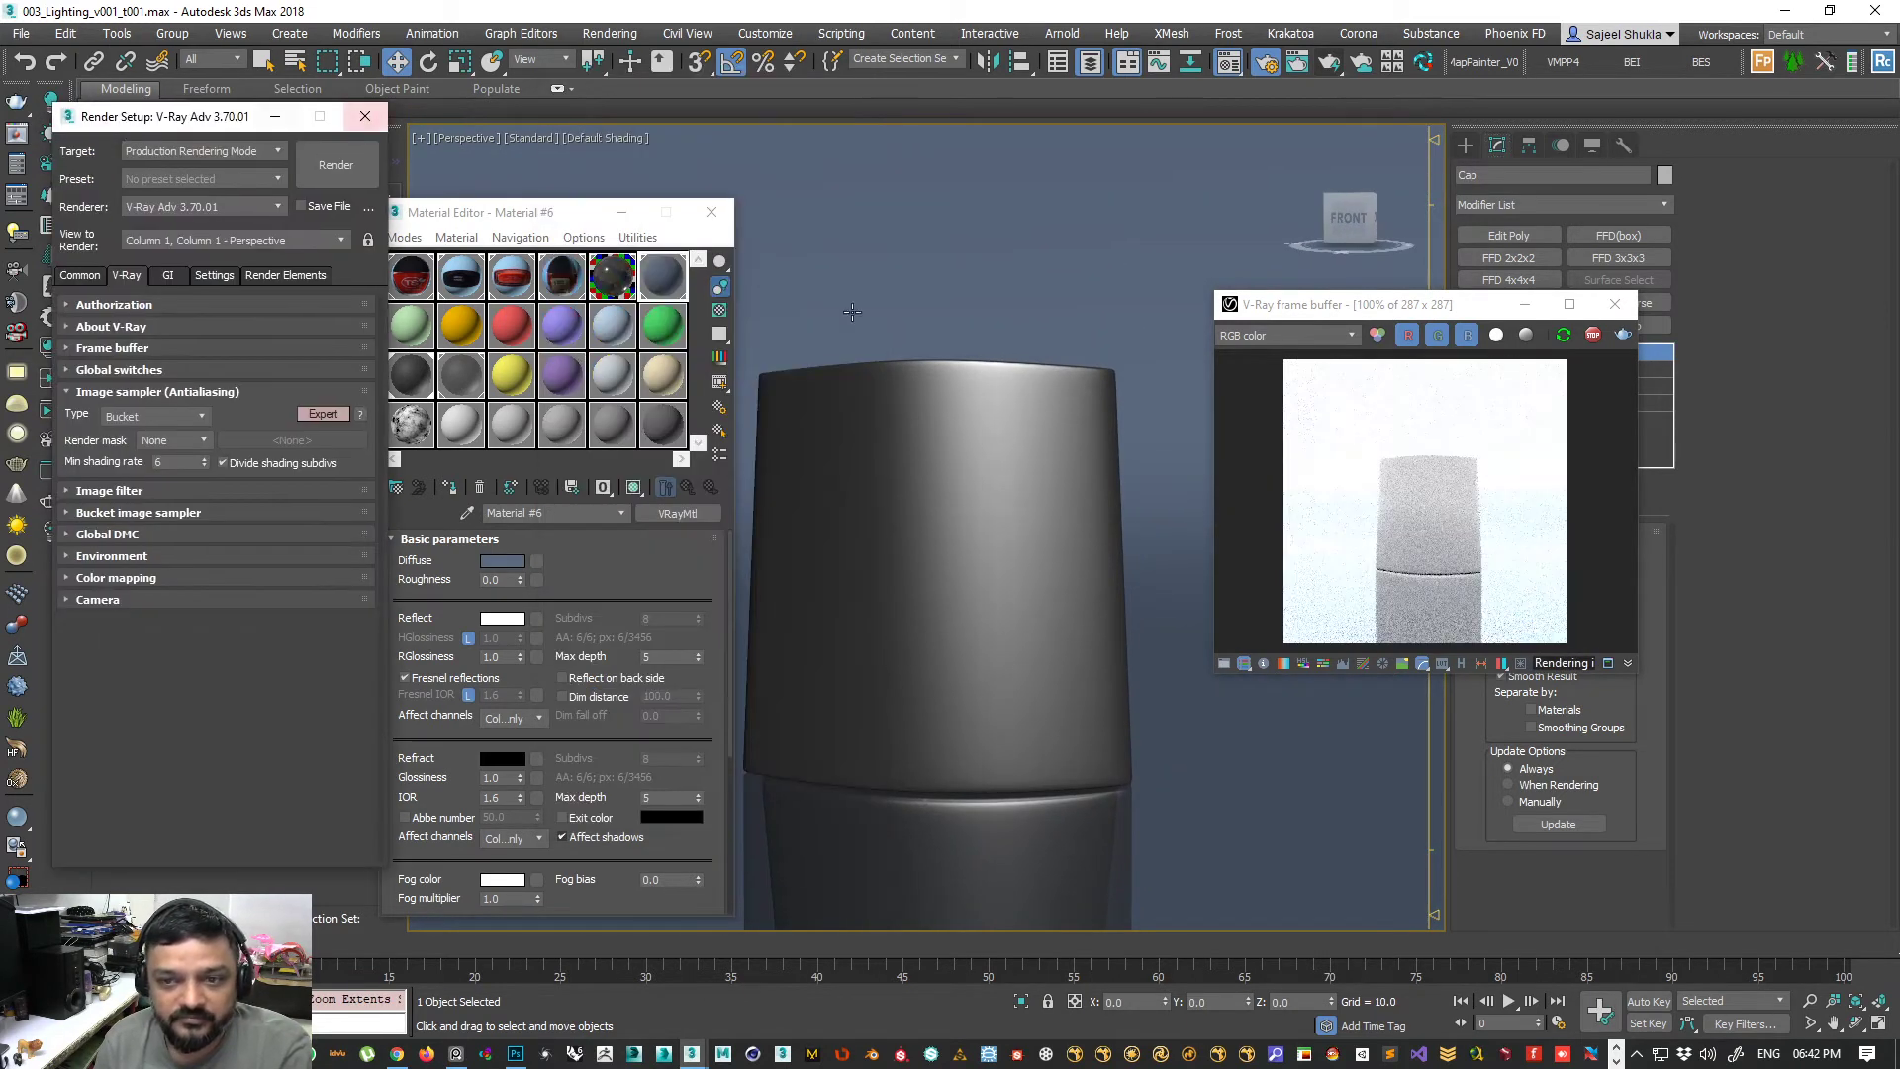
left_click_drag(1296, 305, 1243, 235)
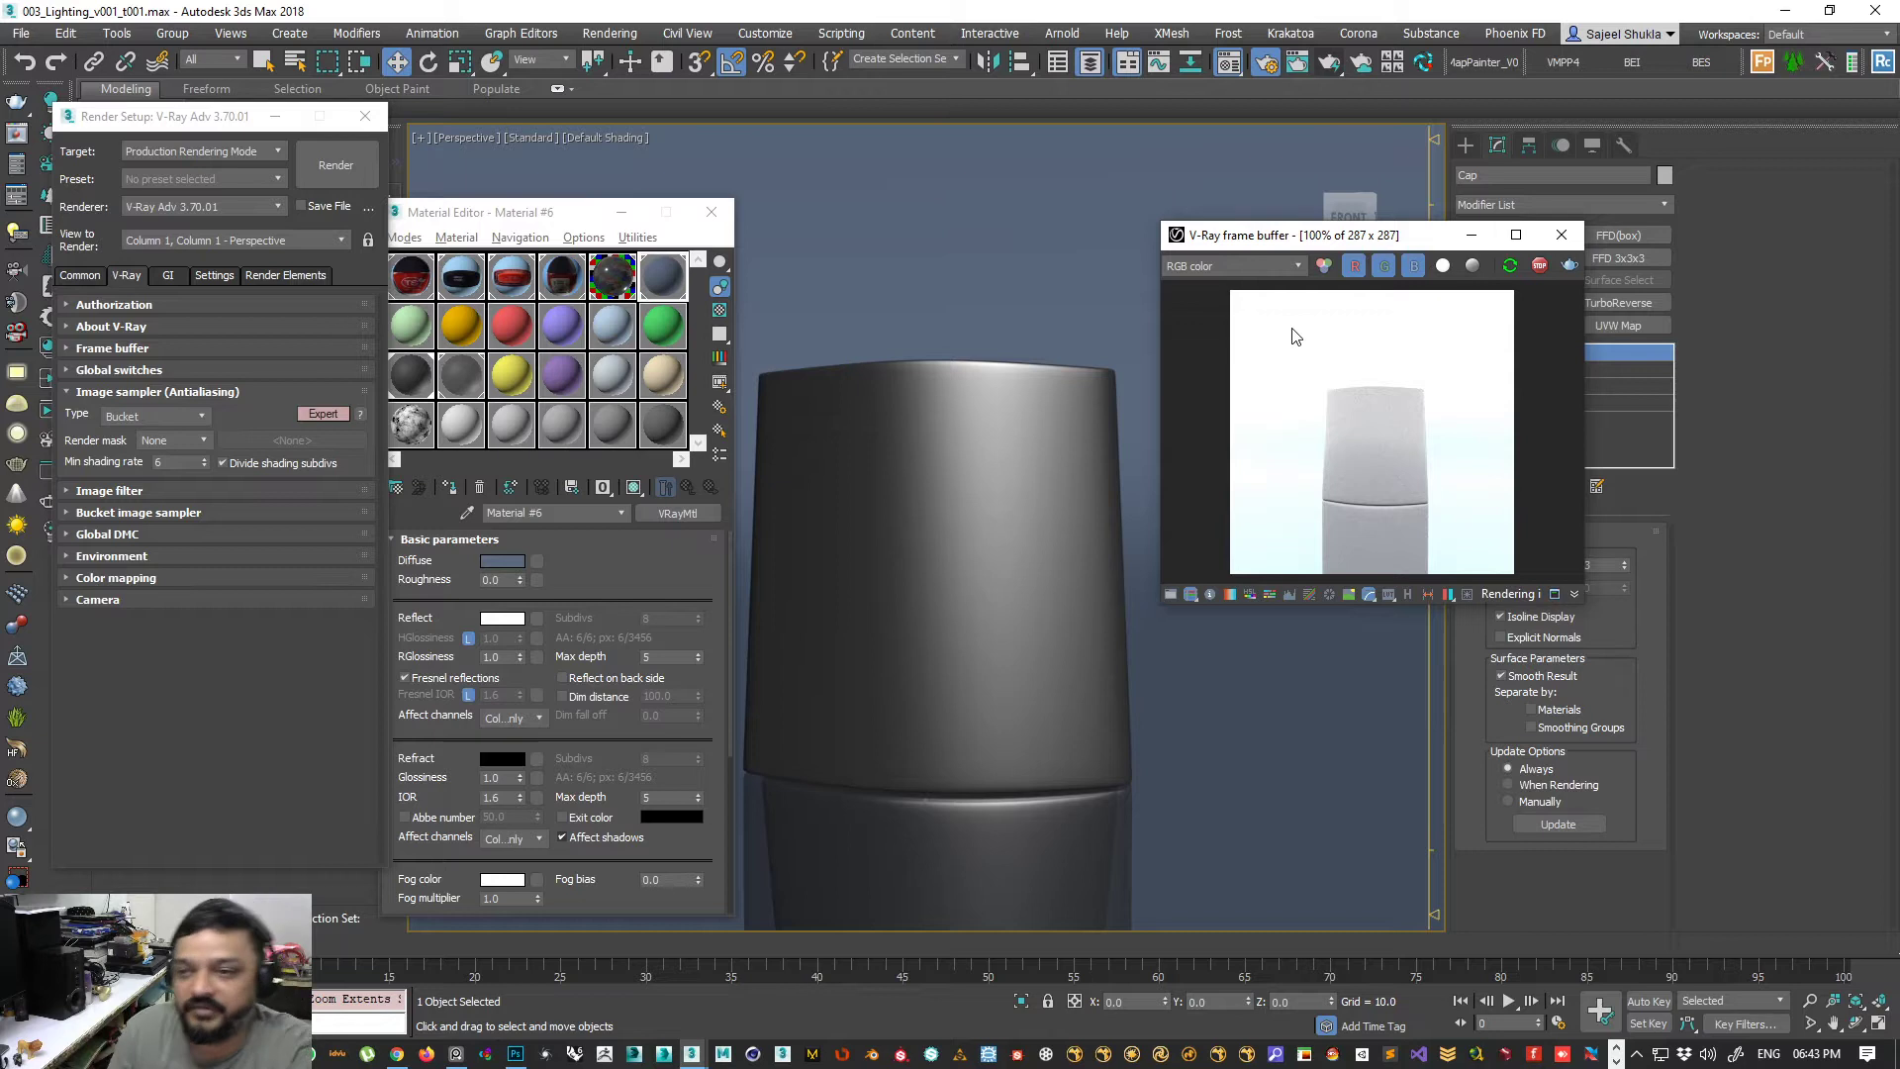
left_click_drag(1267, 247, 1051, 287)
- Switch object creation to the VRay geometry category
left_click(1465, 146)
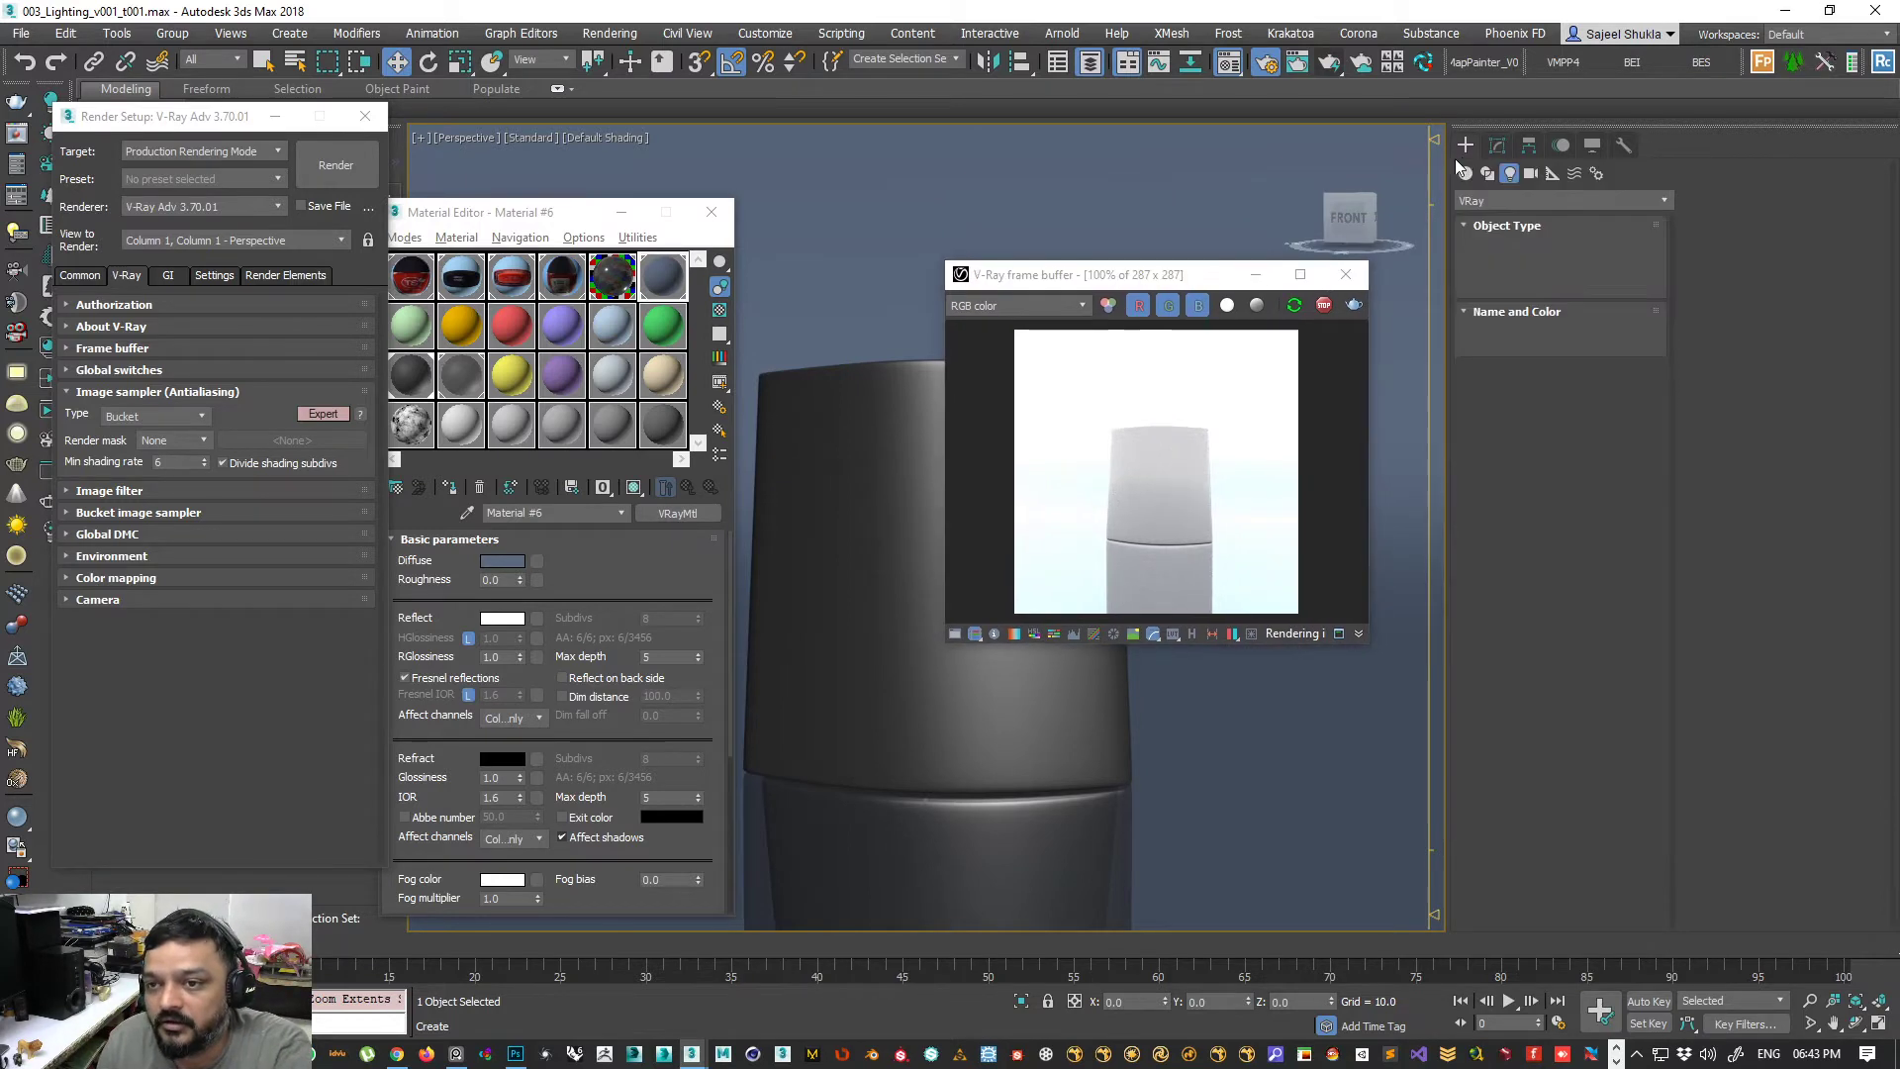
left_click(1495, 199)
left_click(1466, 175)
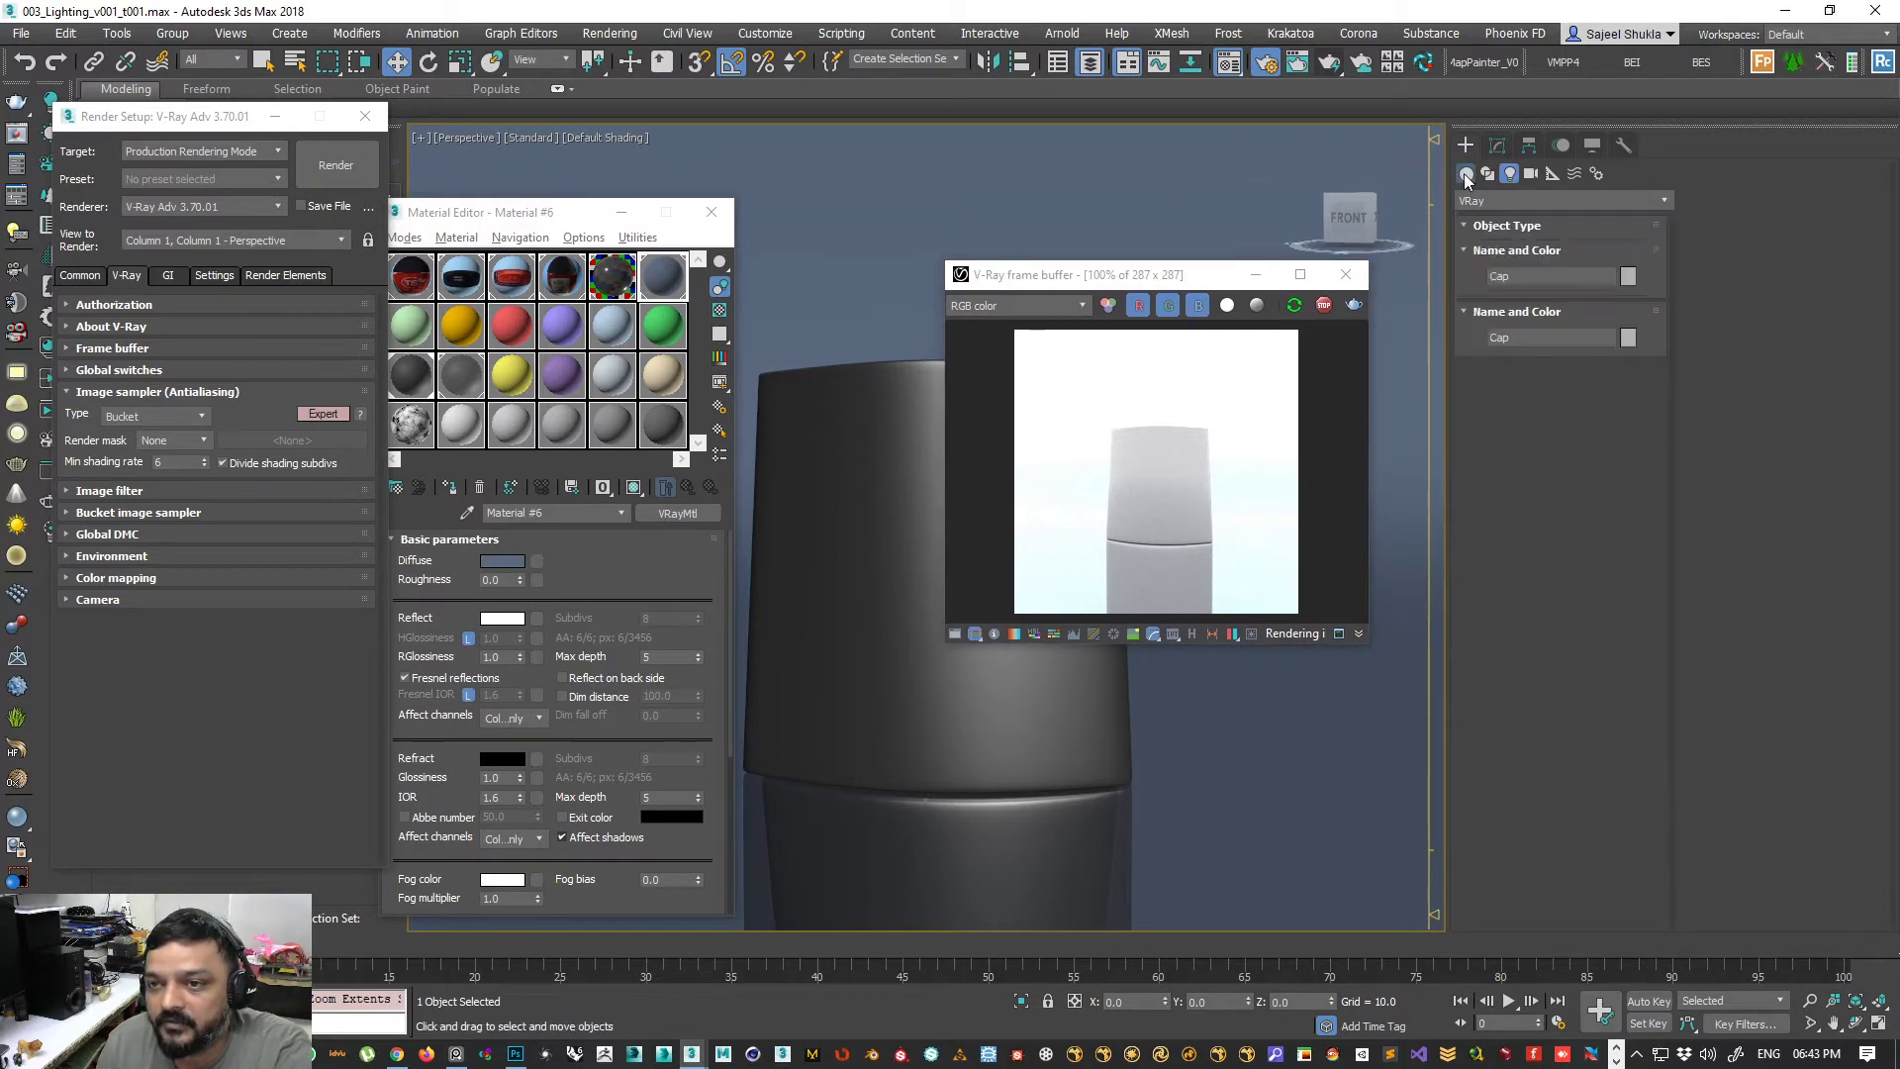
left_click(1485, 200)
scroll(1494, 534, "down", 3)
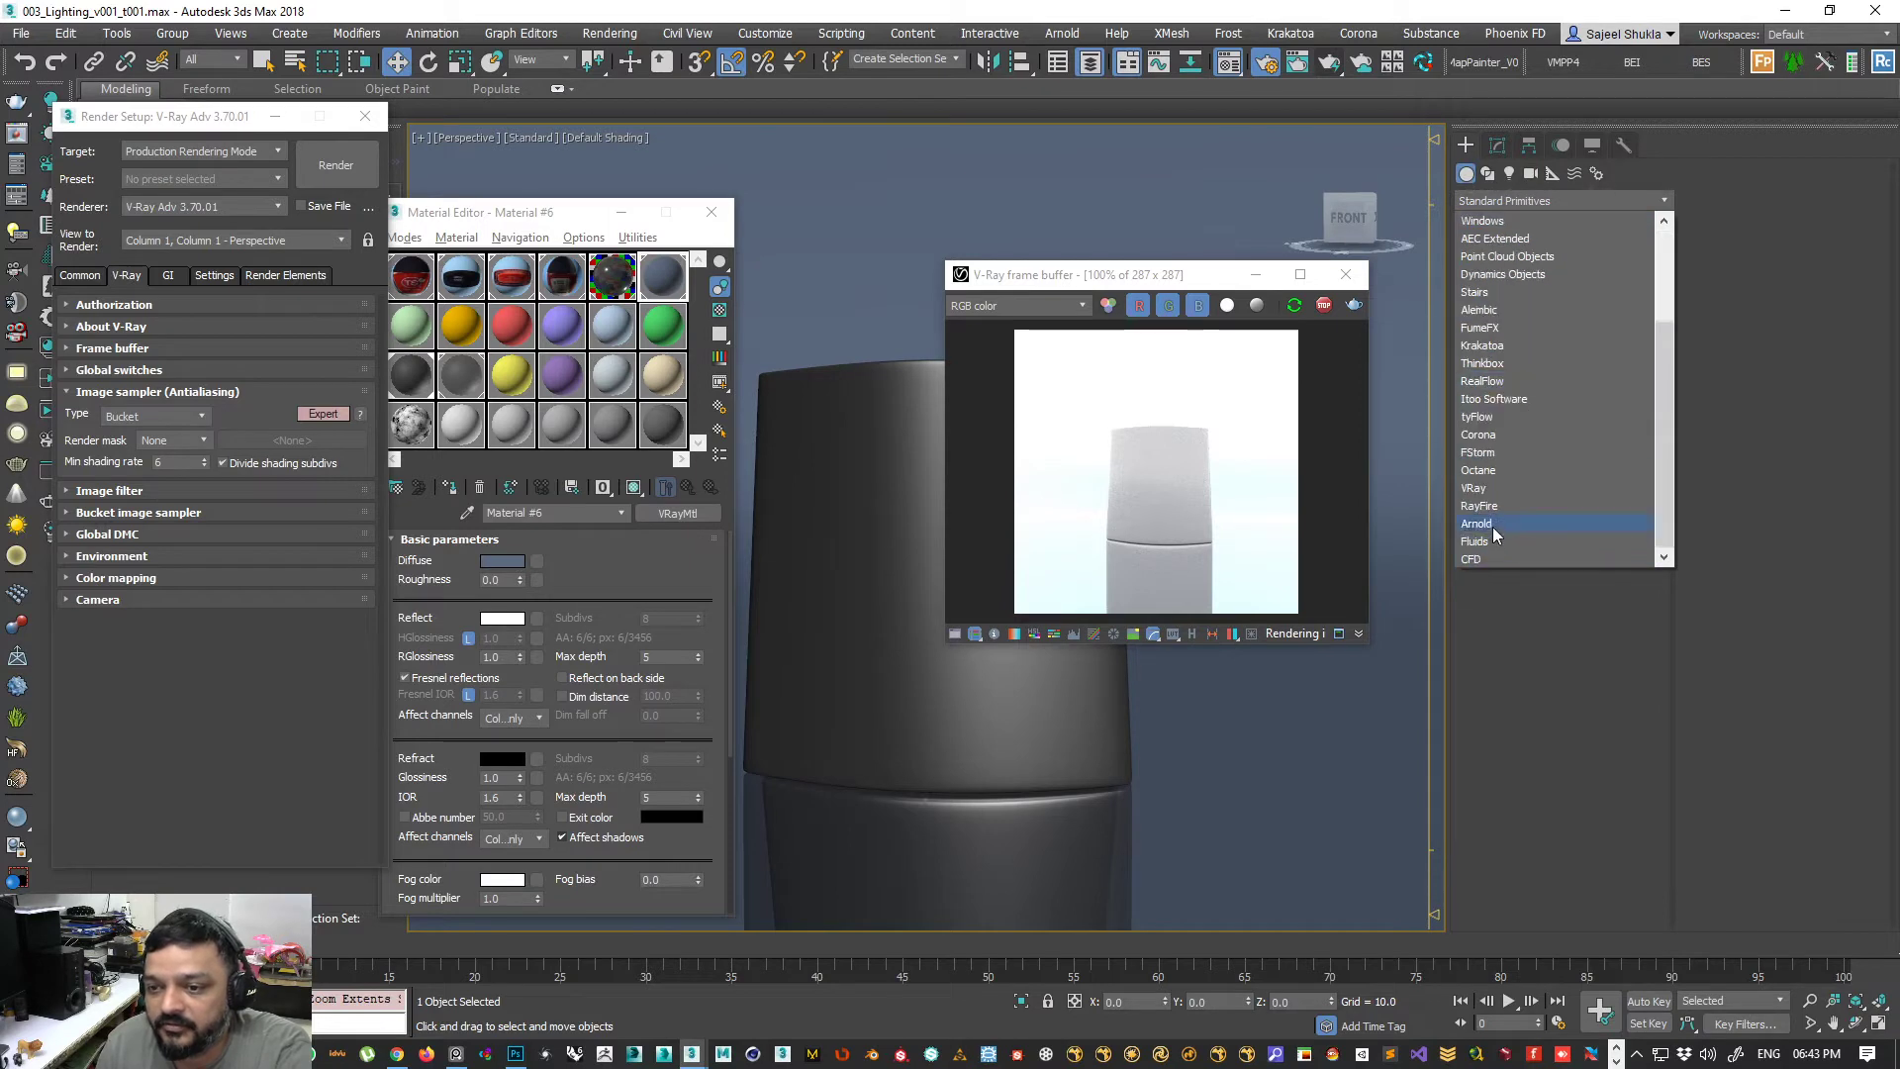
scroll(1496, 542, "up", 1)
scroll(1496, 542, "down", 1)
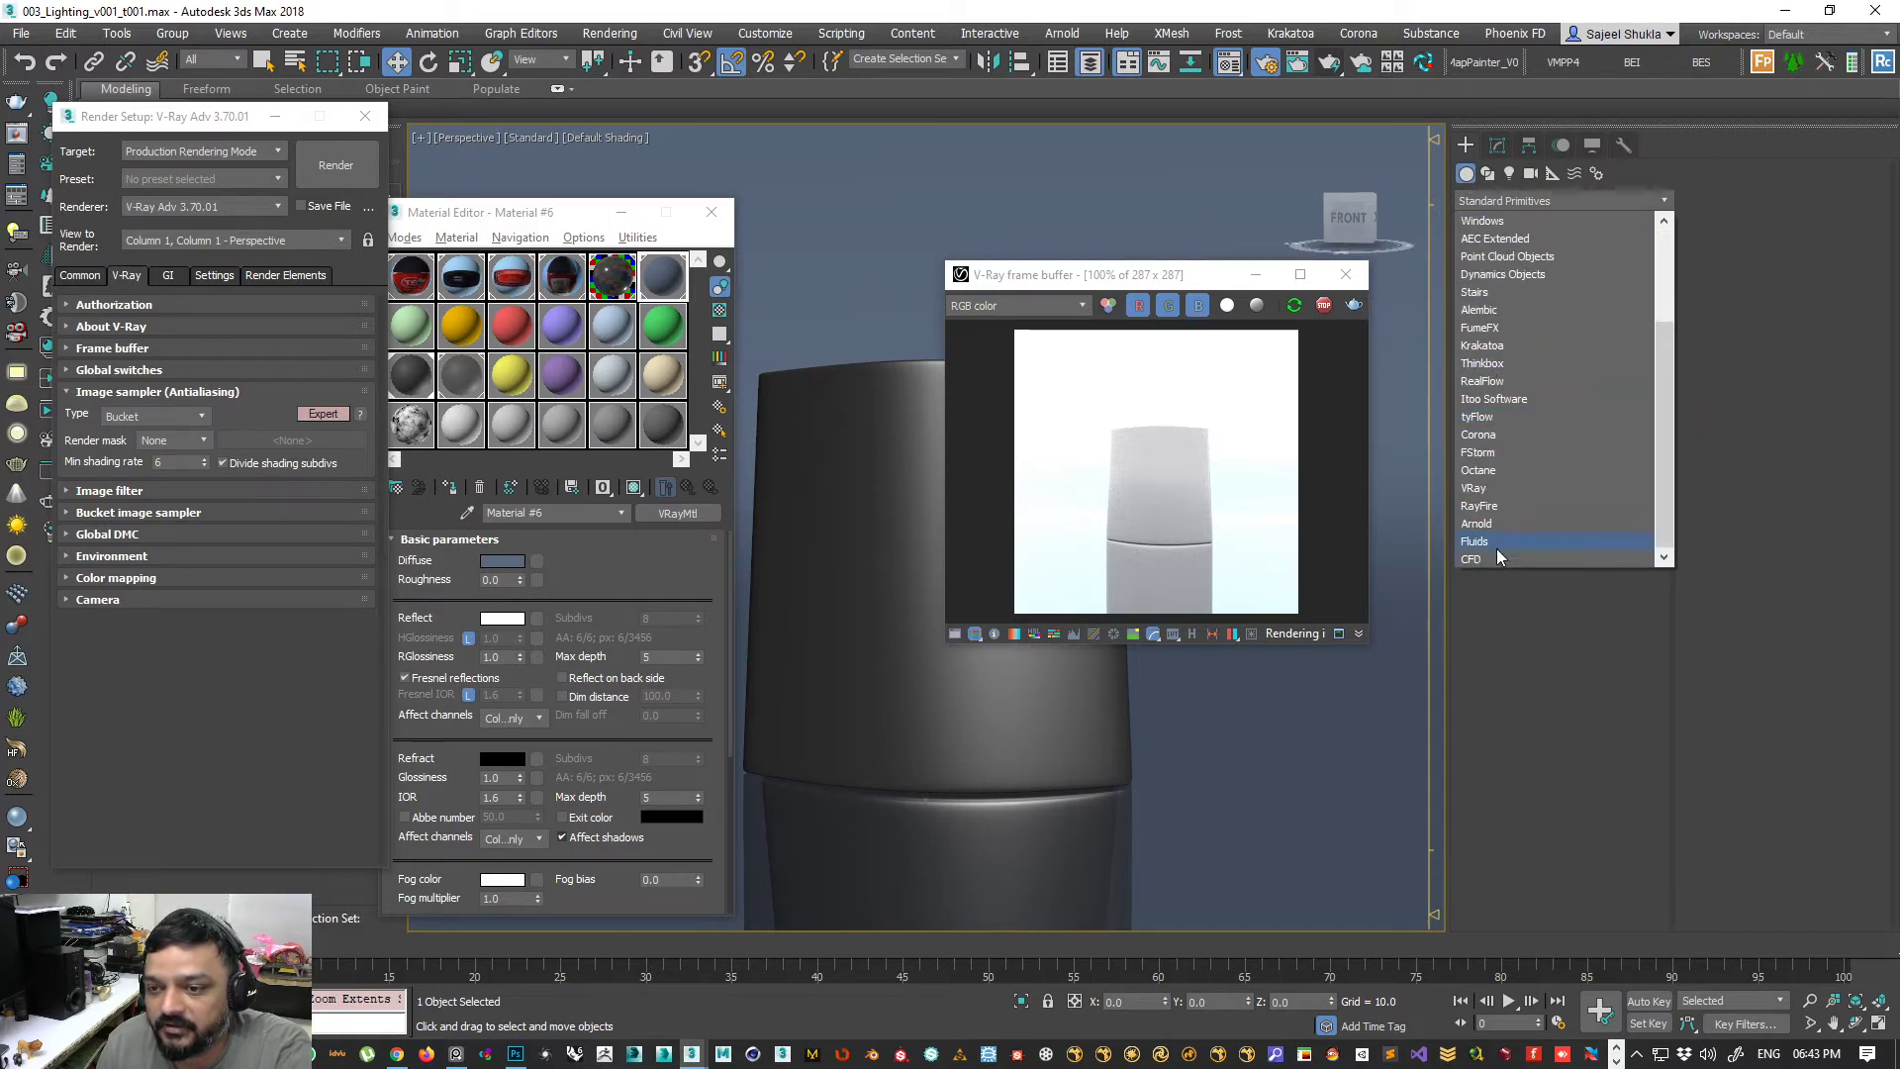
left_click(1500, 489)
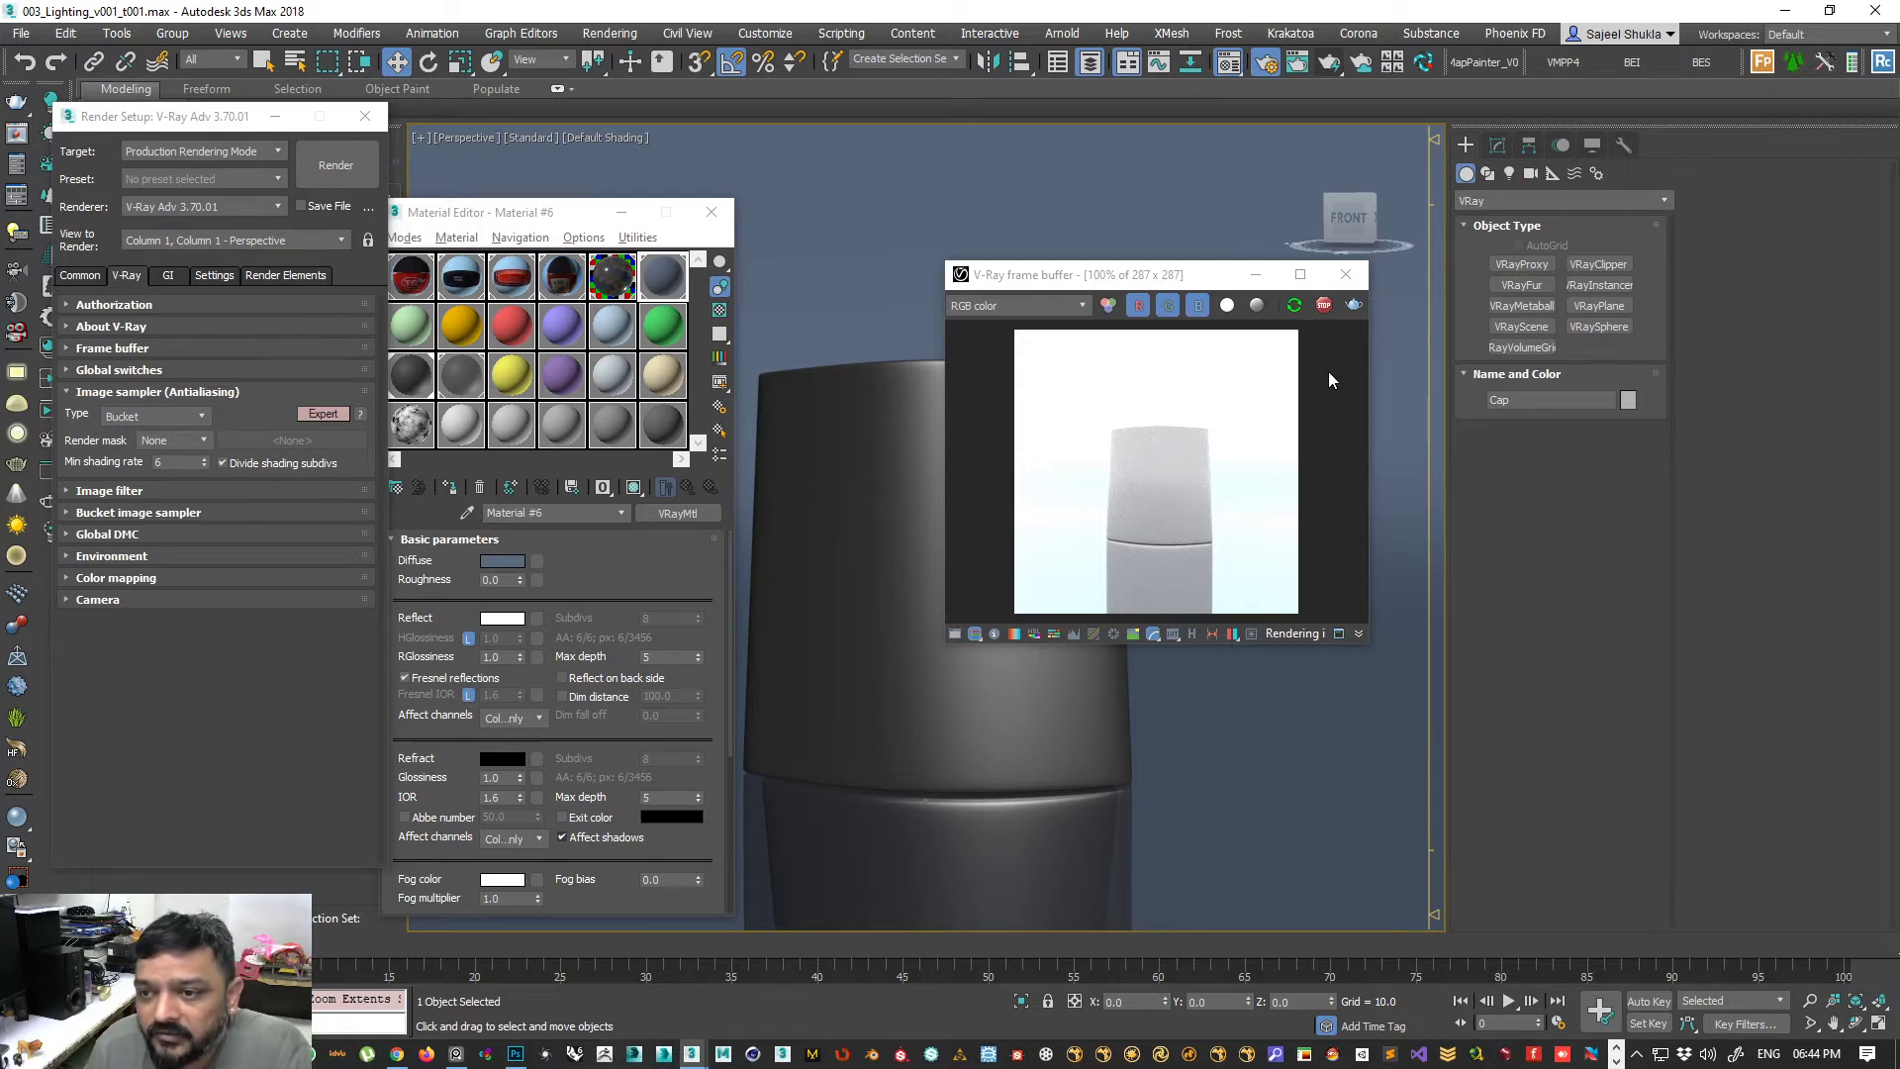
- Place a VRayVolumeGrid on the floor beside the bottle and check the supported volume file formats without loading a file
left_click(1508, 348)
scroll(848, 806, "down", 8)
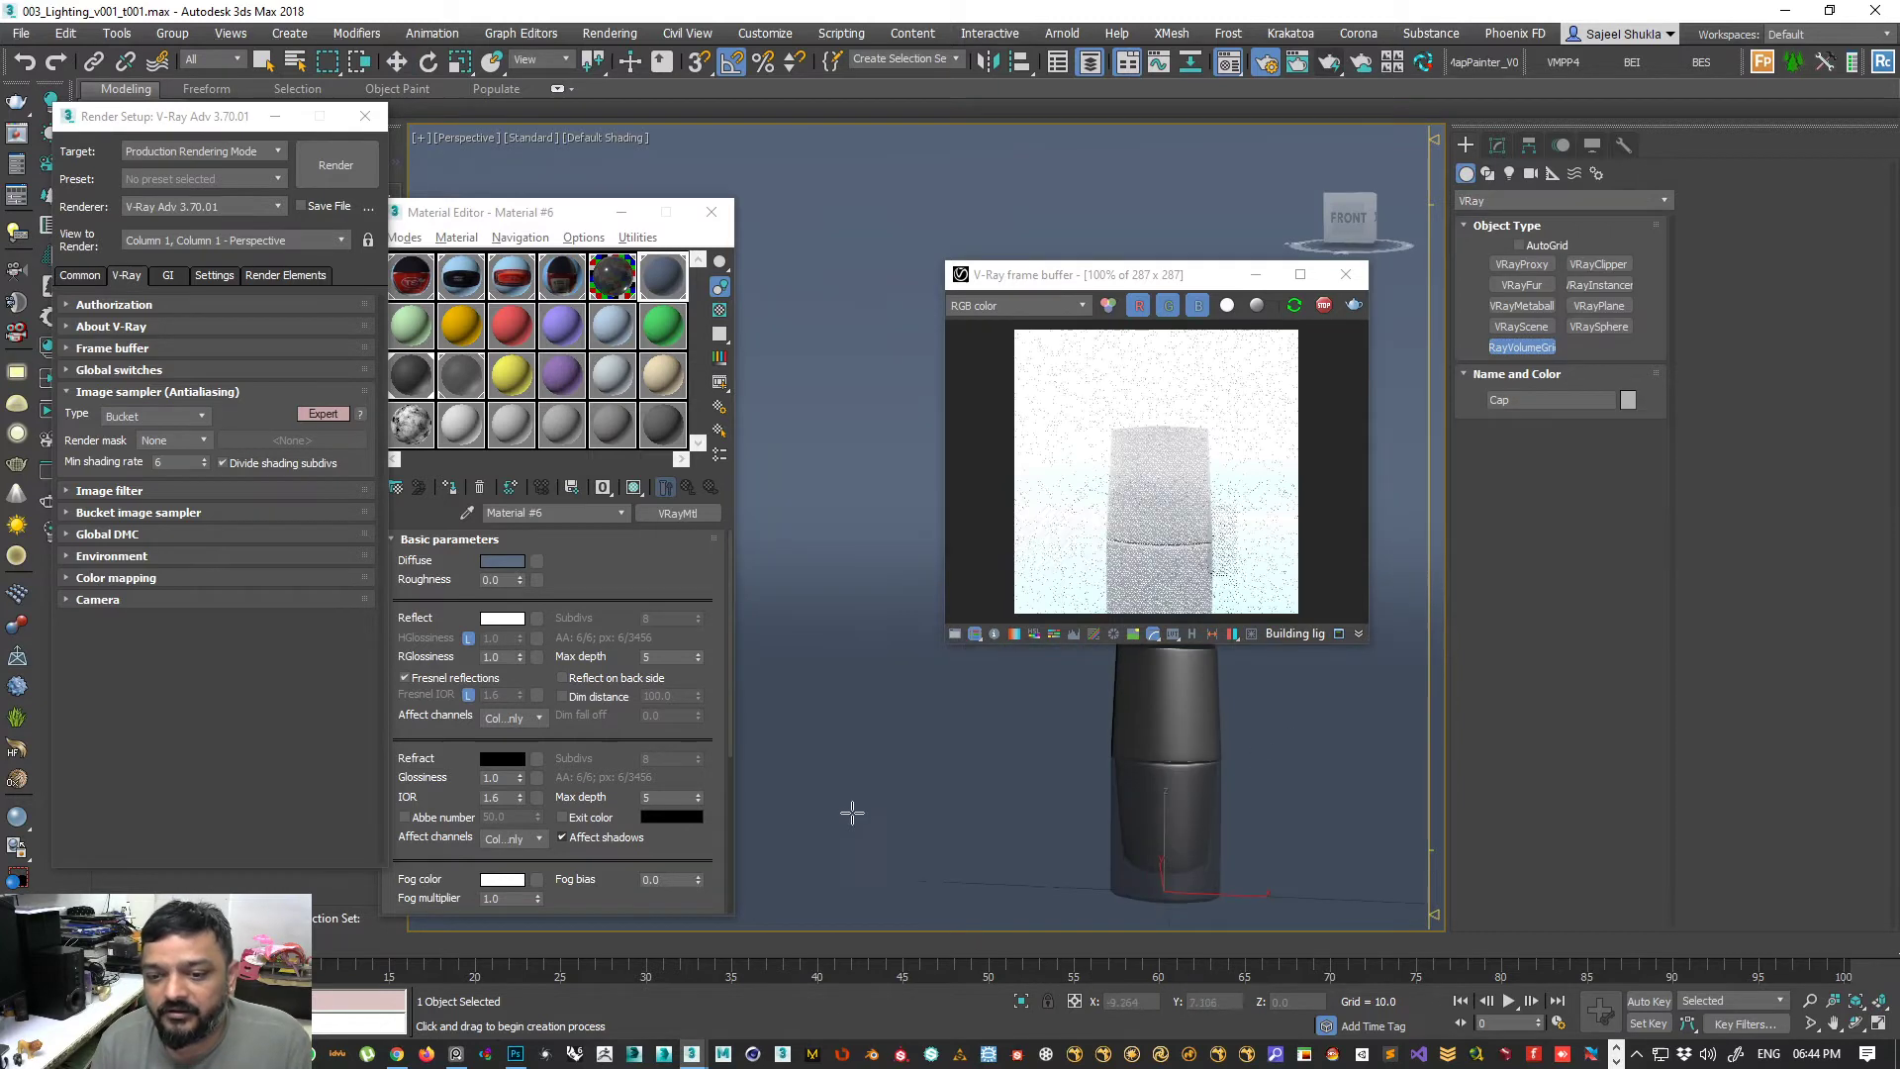
middle_click_drag(927, 735, 920, 772, "alt")
left_click(888, 732)
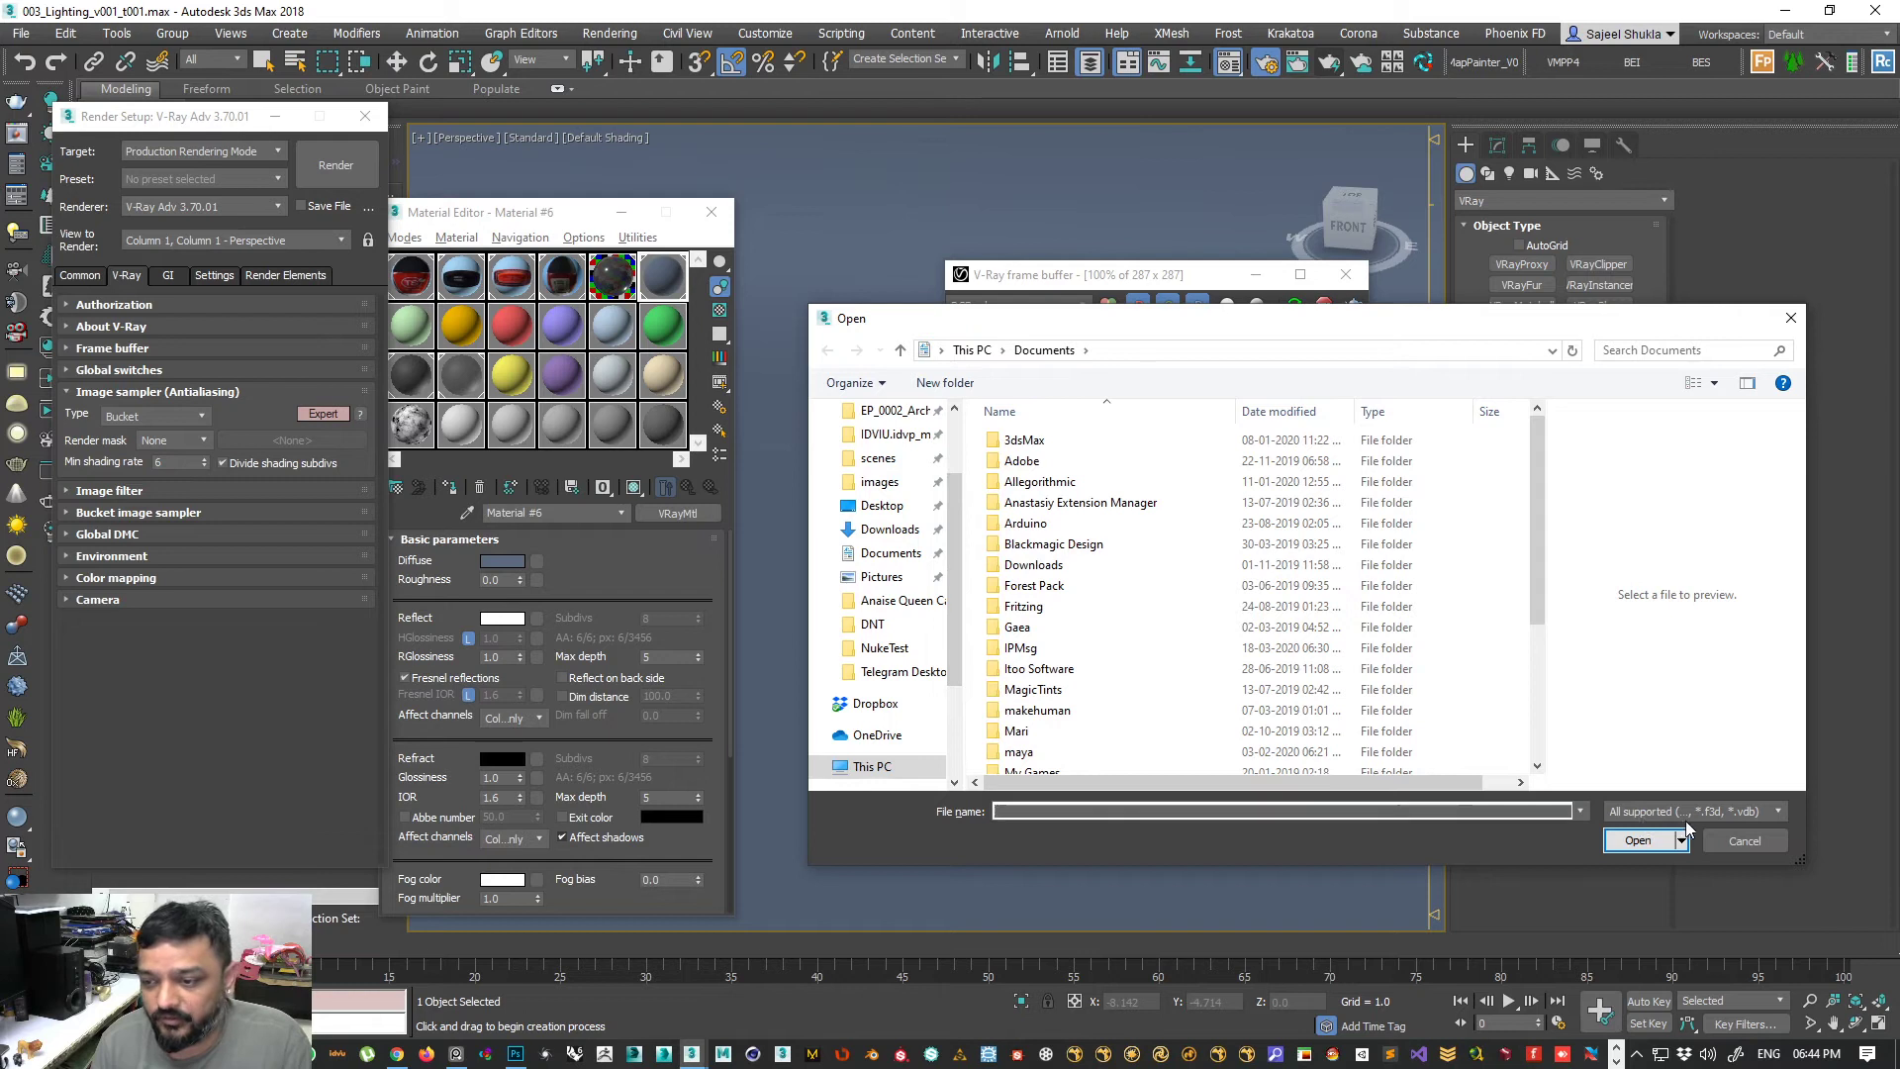
left_click(1690, 810)
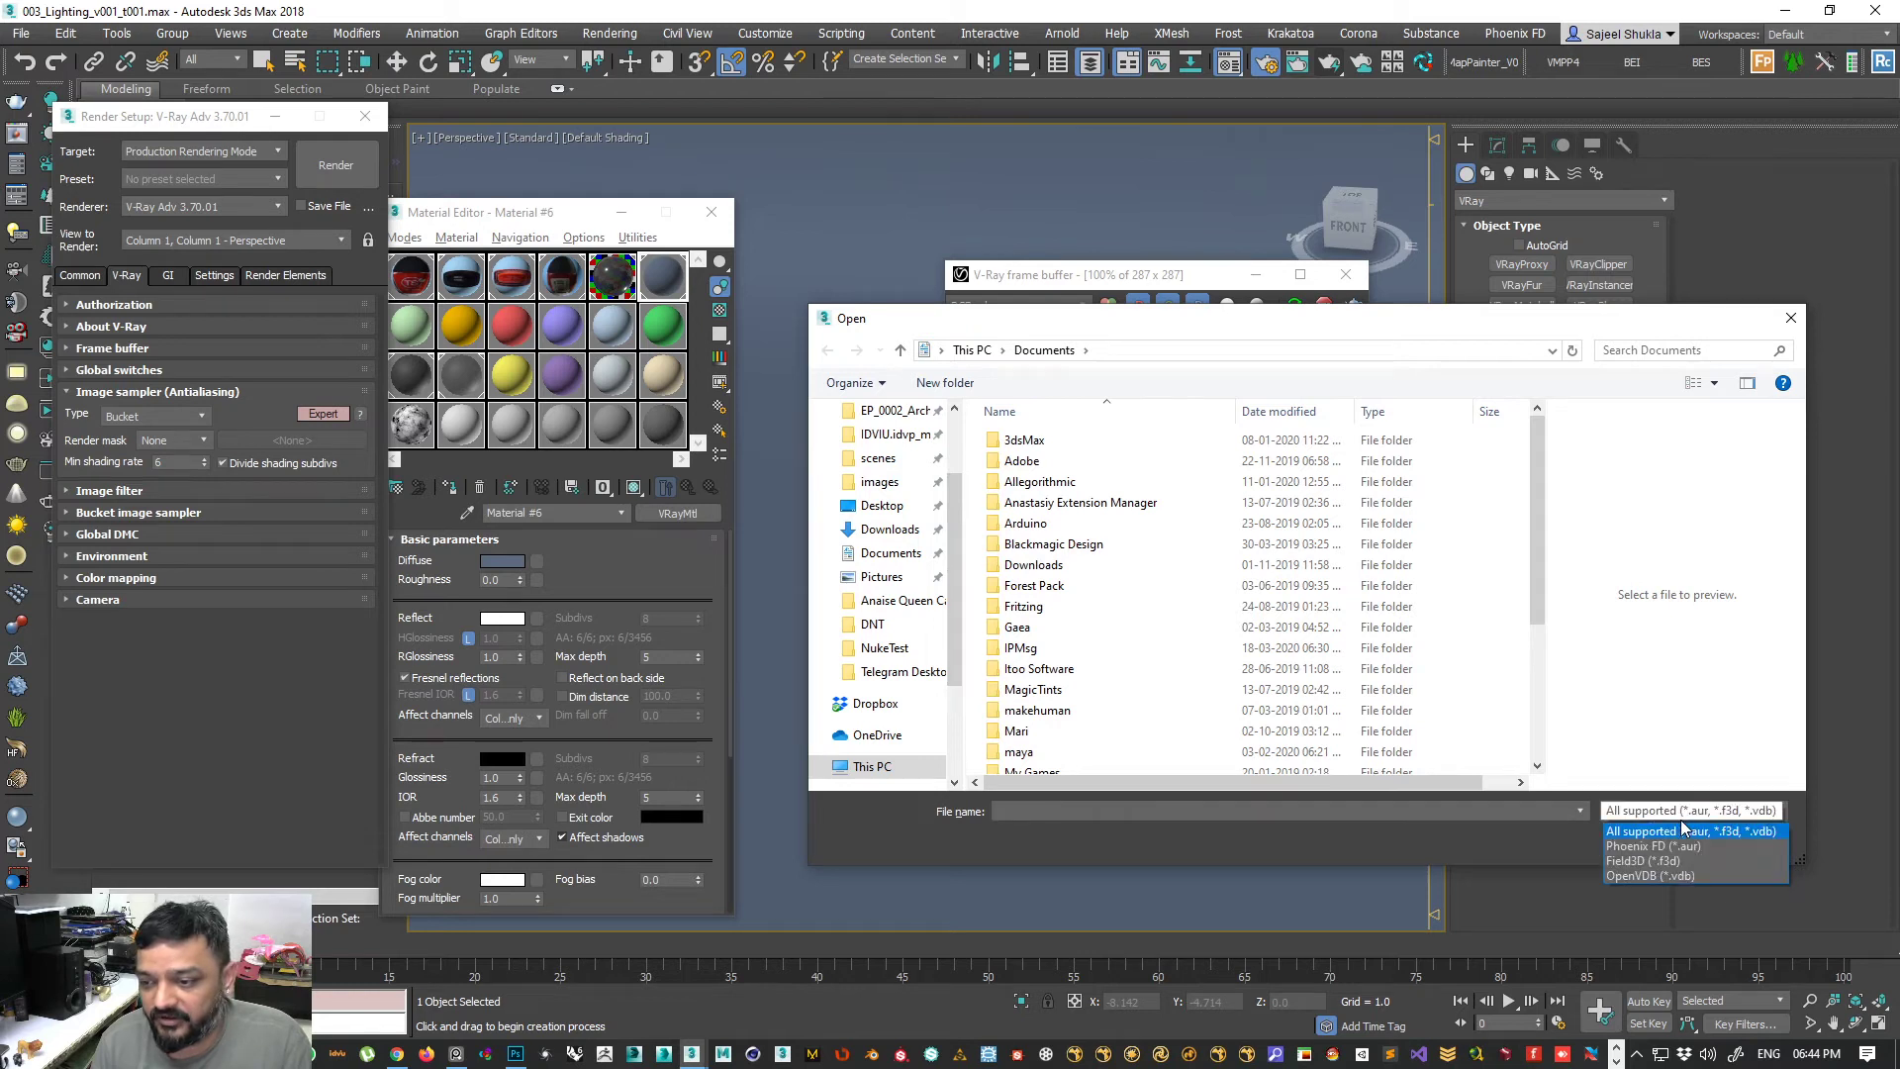
left_click(1659, 875)
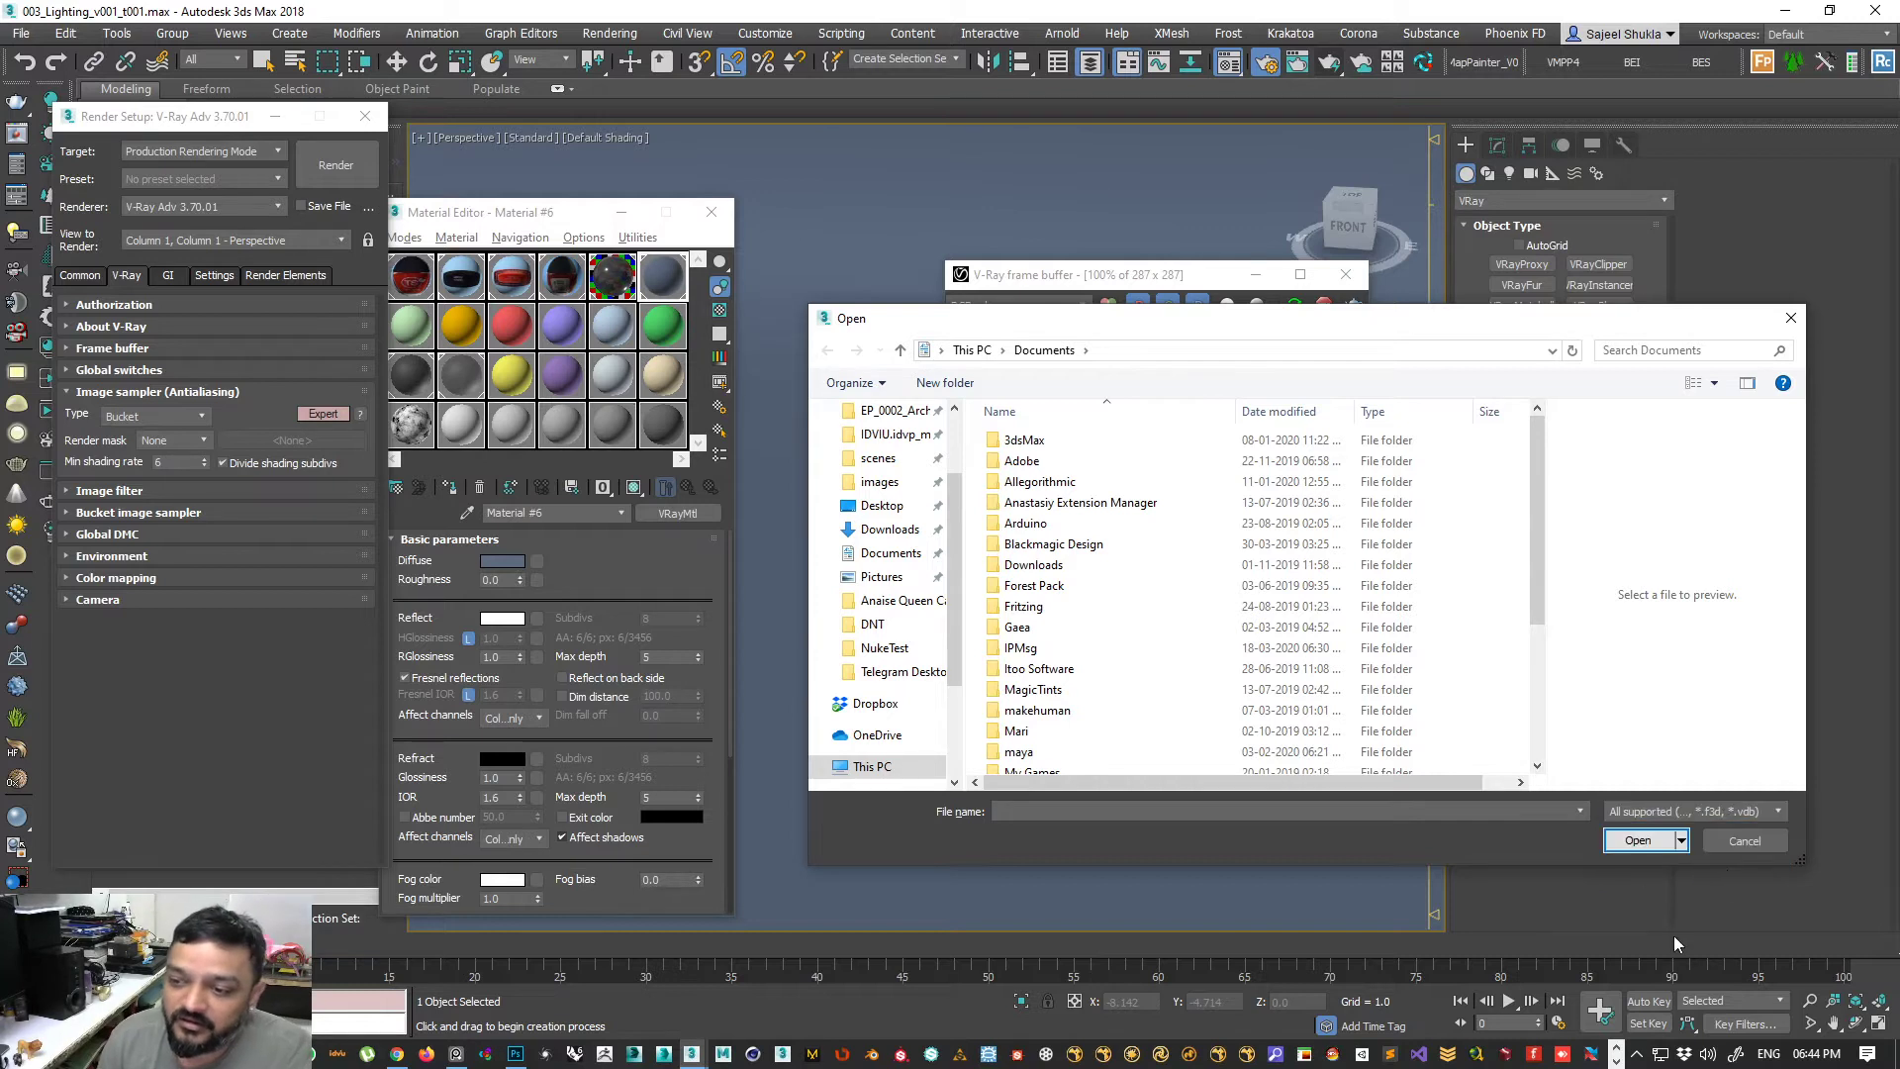
left_click(1746, 849)
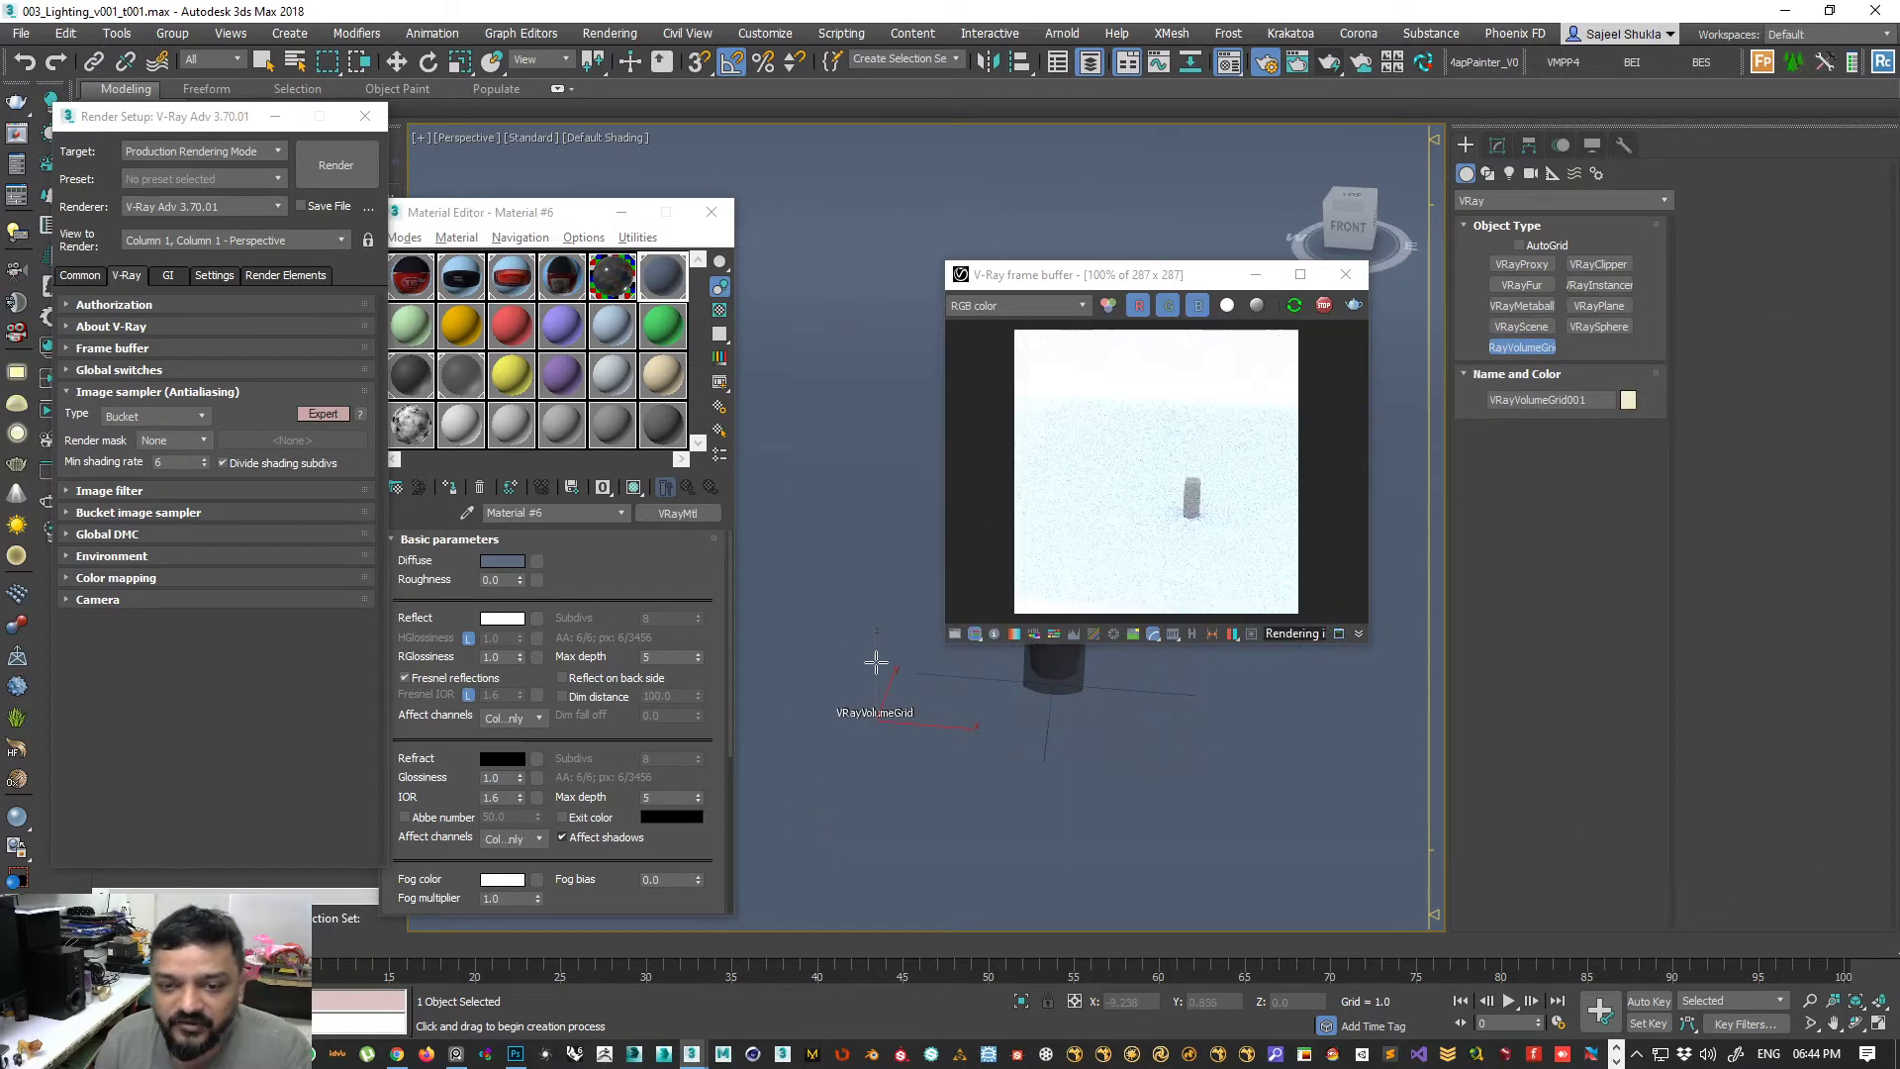
- Delete the VRayVolumeGrid placed beside the bottle and return to a closer front view of the bottle
key("w")
key("Delete")
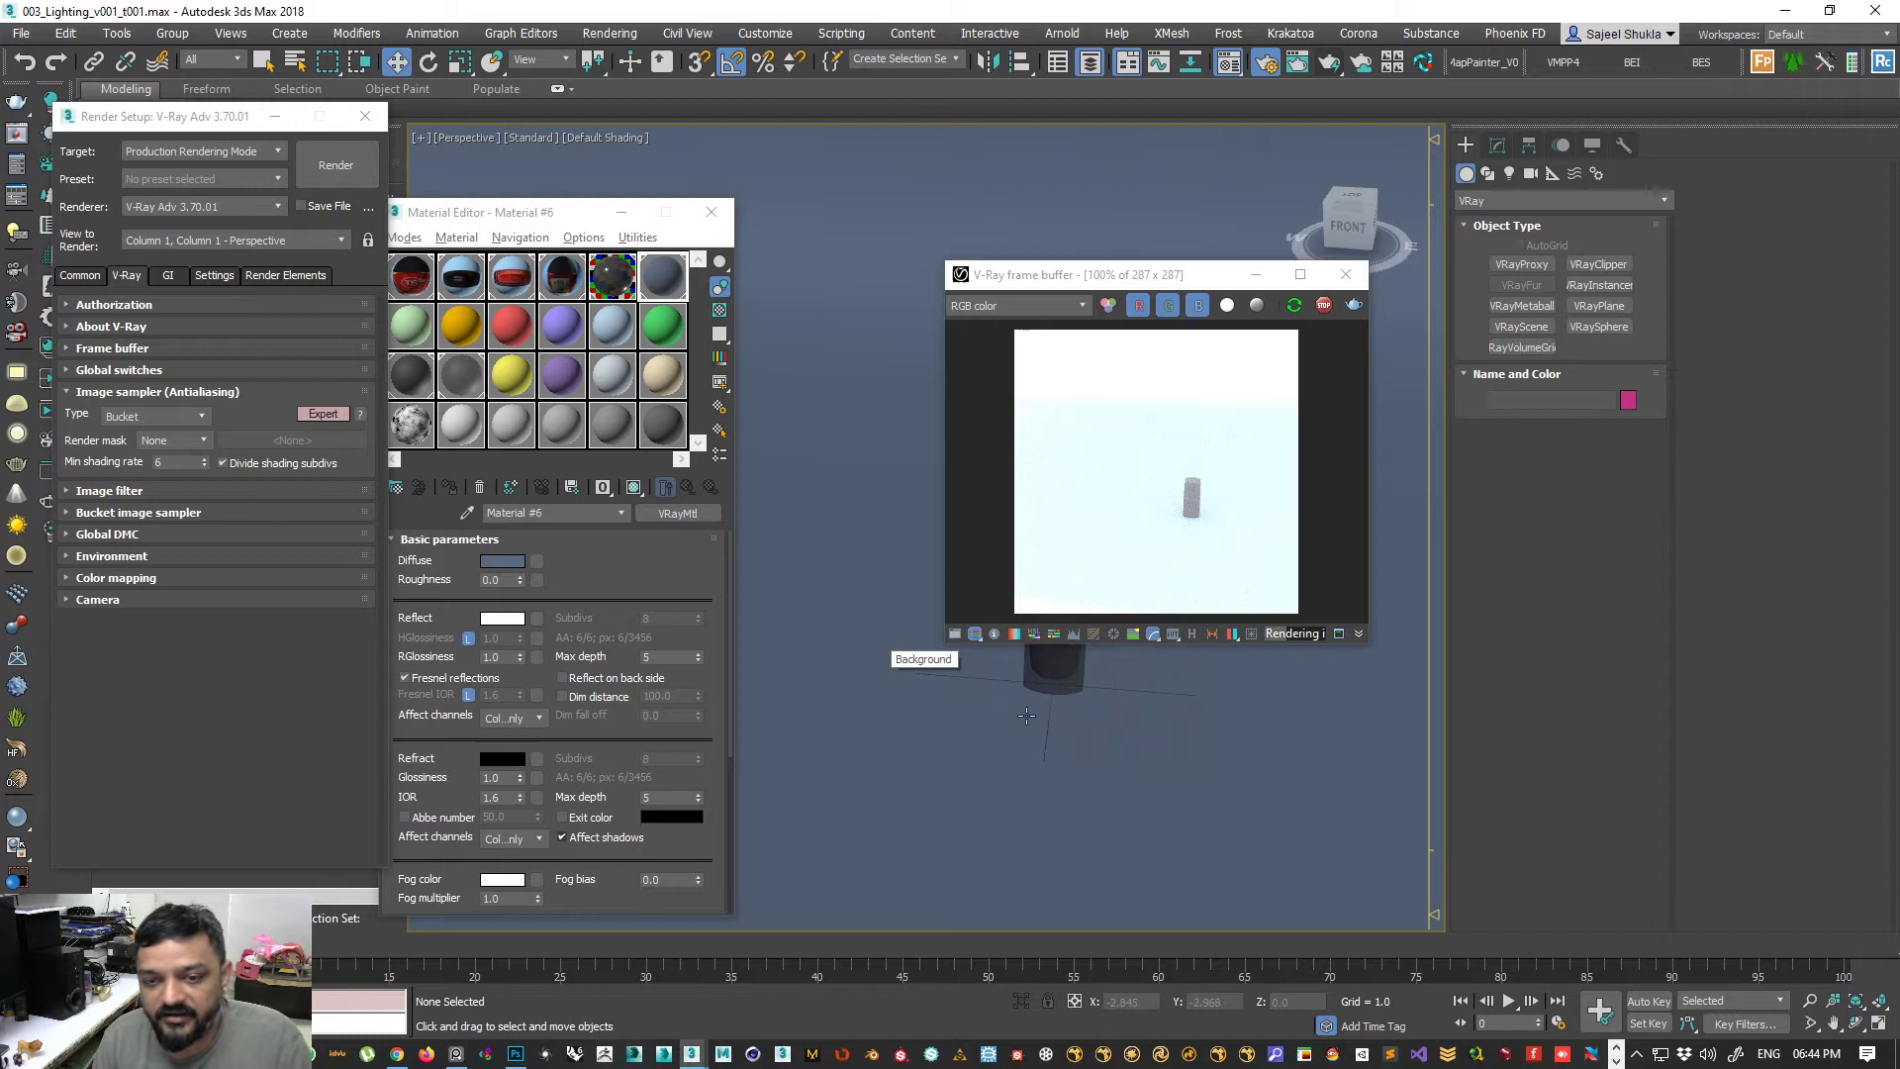
scroll(1118, 715, "up", 4)
middle_click_drag(1073, 656, 1103, 728)
scroll(1112, 746, "up", 3)
scroll(1109, 759, "up", 2)
scroll(1108, 722, "down", 4)
scroll(1089, 737, "up", 2)
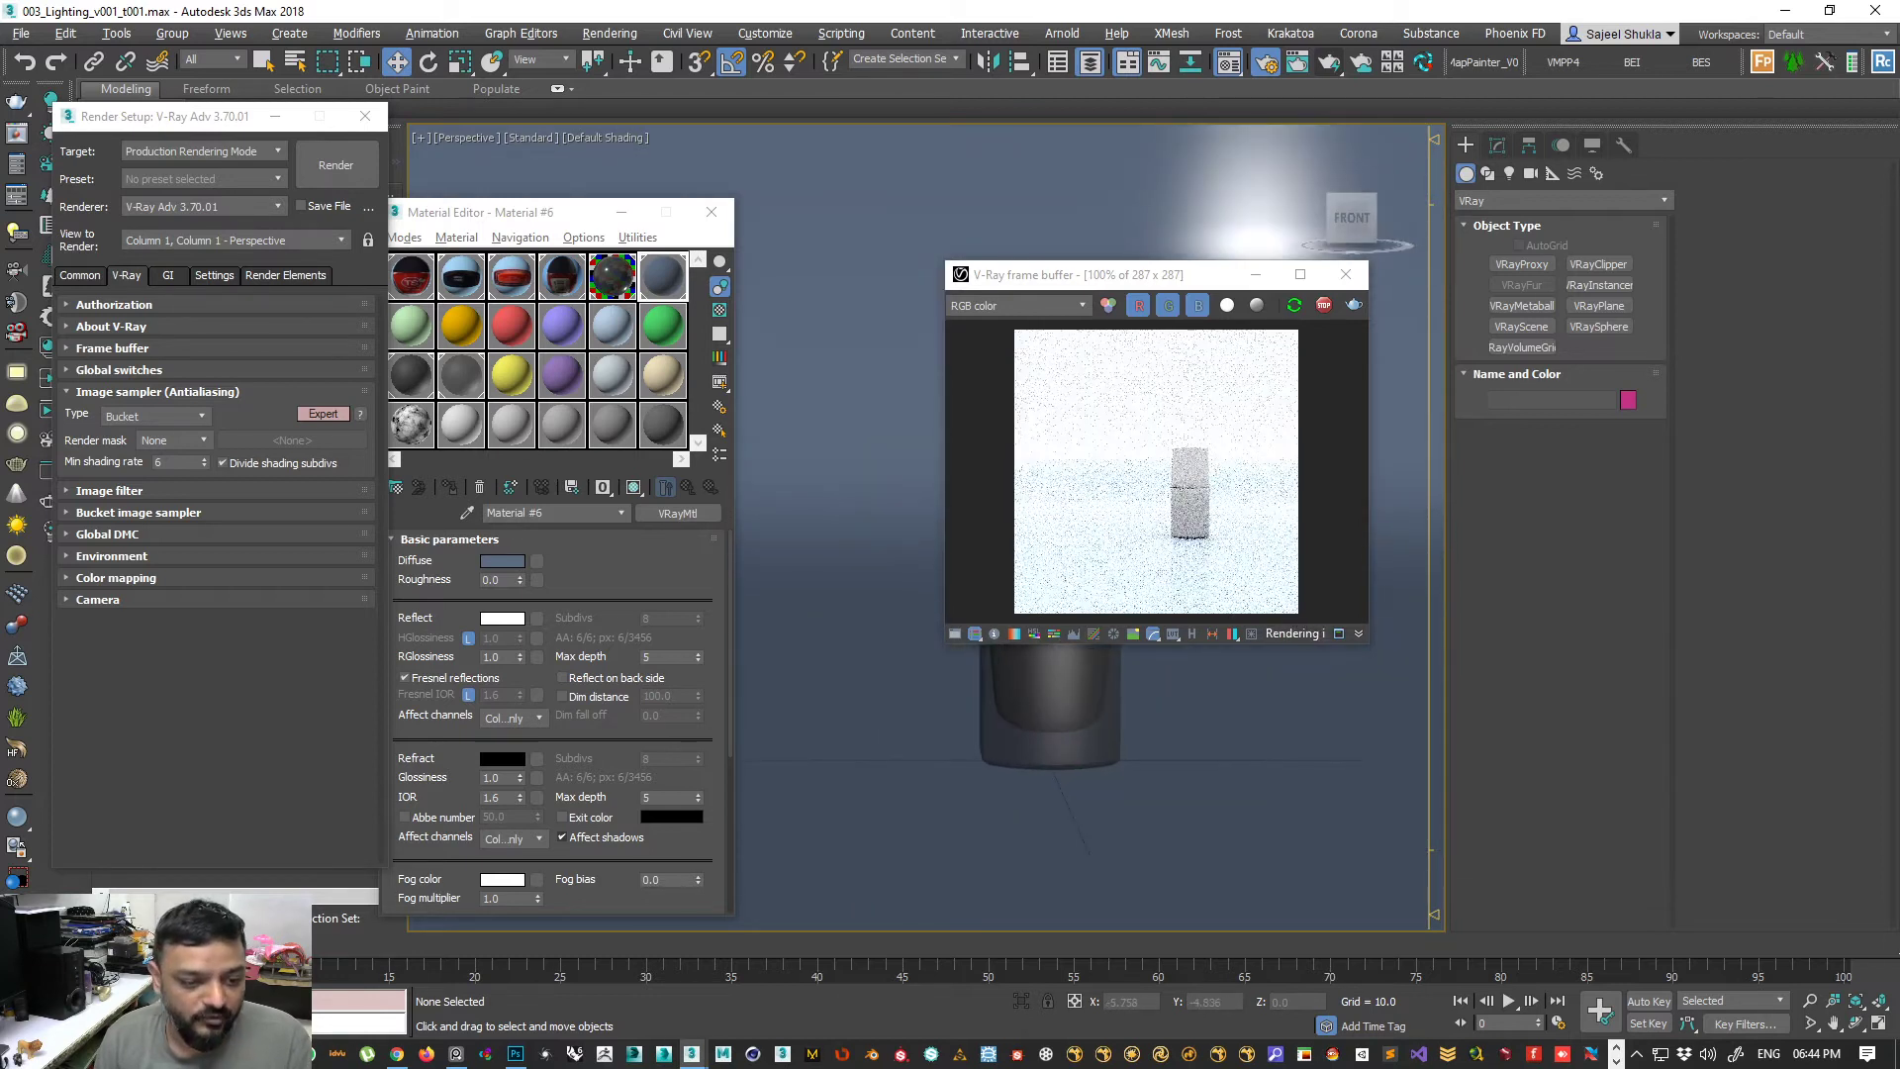
- Switch to the Chrome browser and open hdrihaven.com in a new tab
left_click(397, 1054)
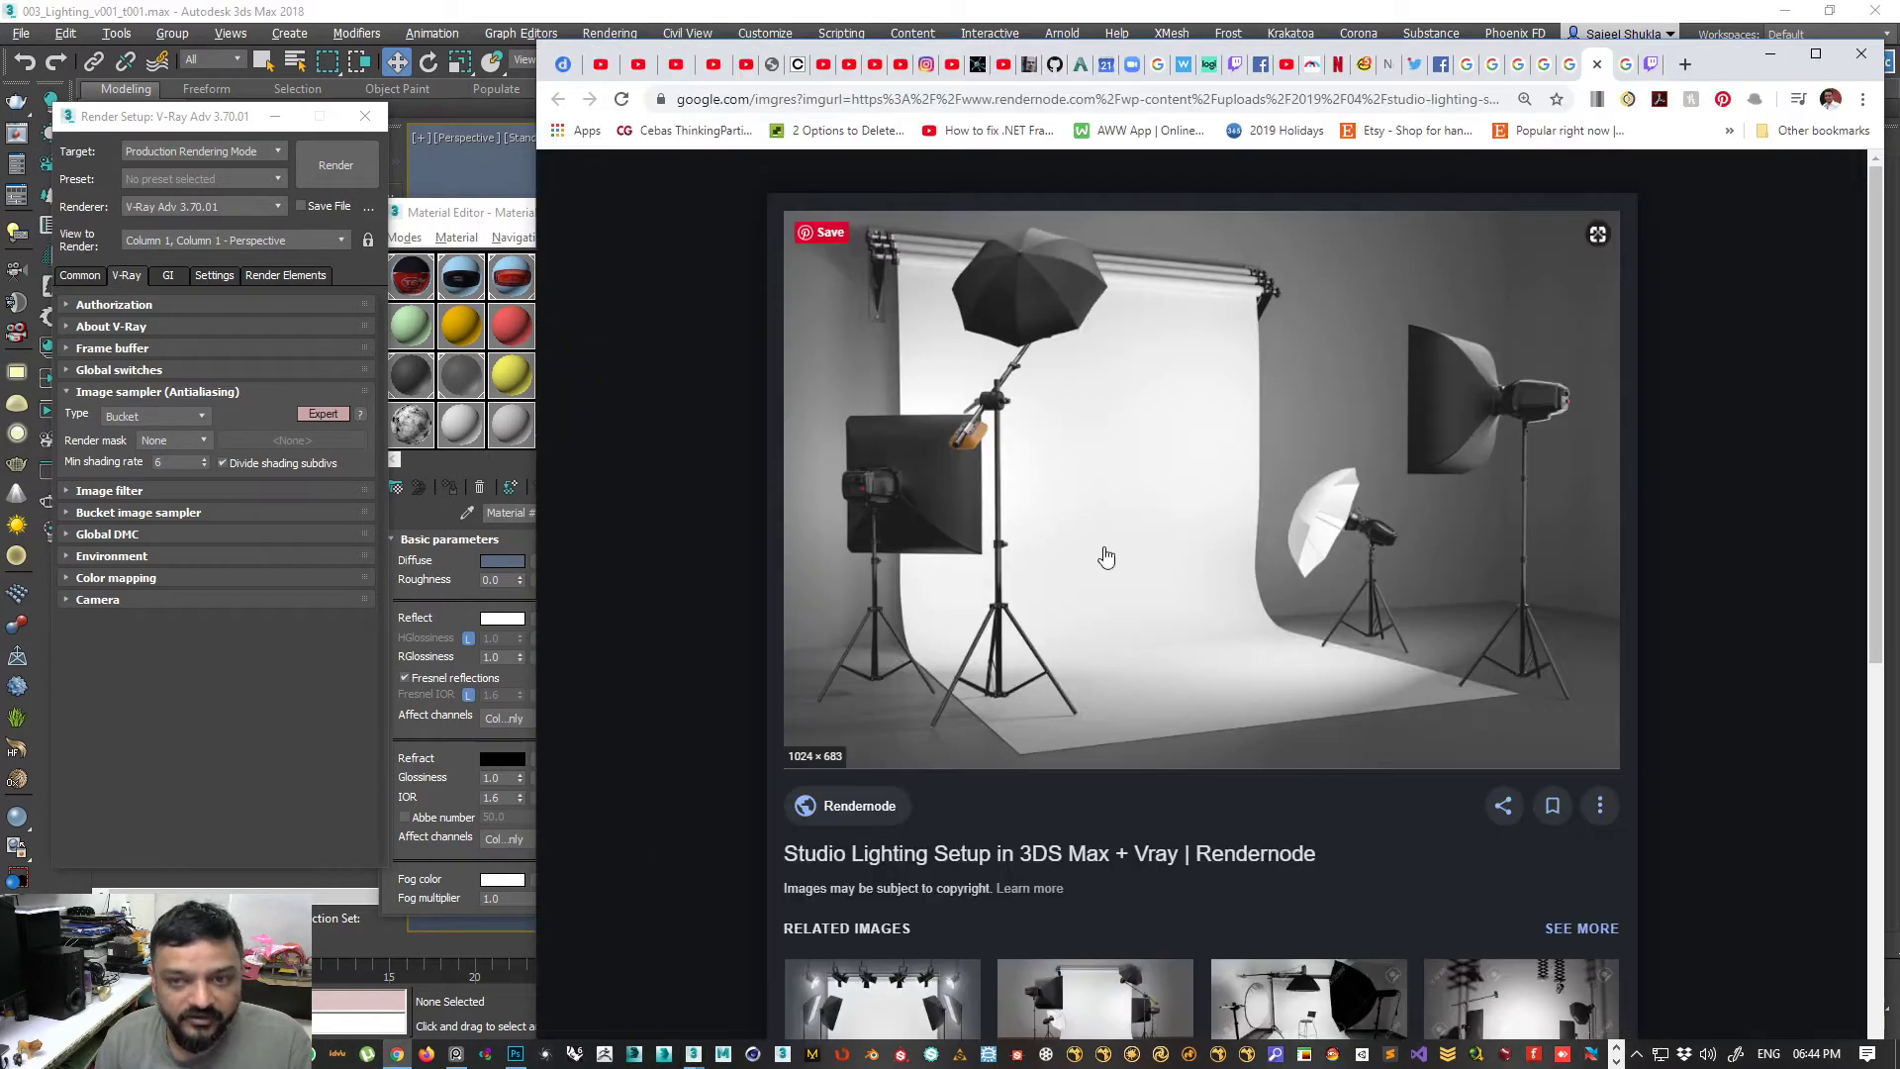
key("ctrl+t")
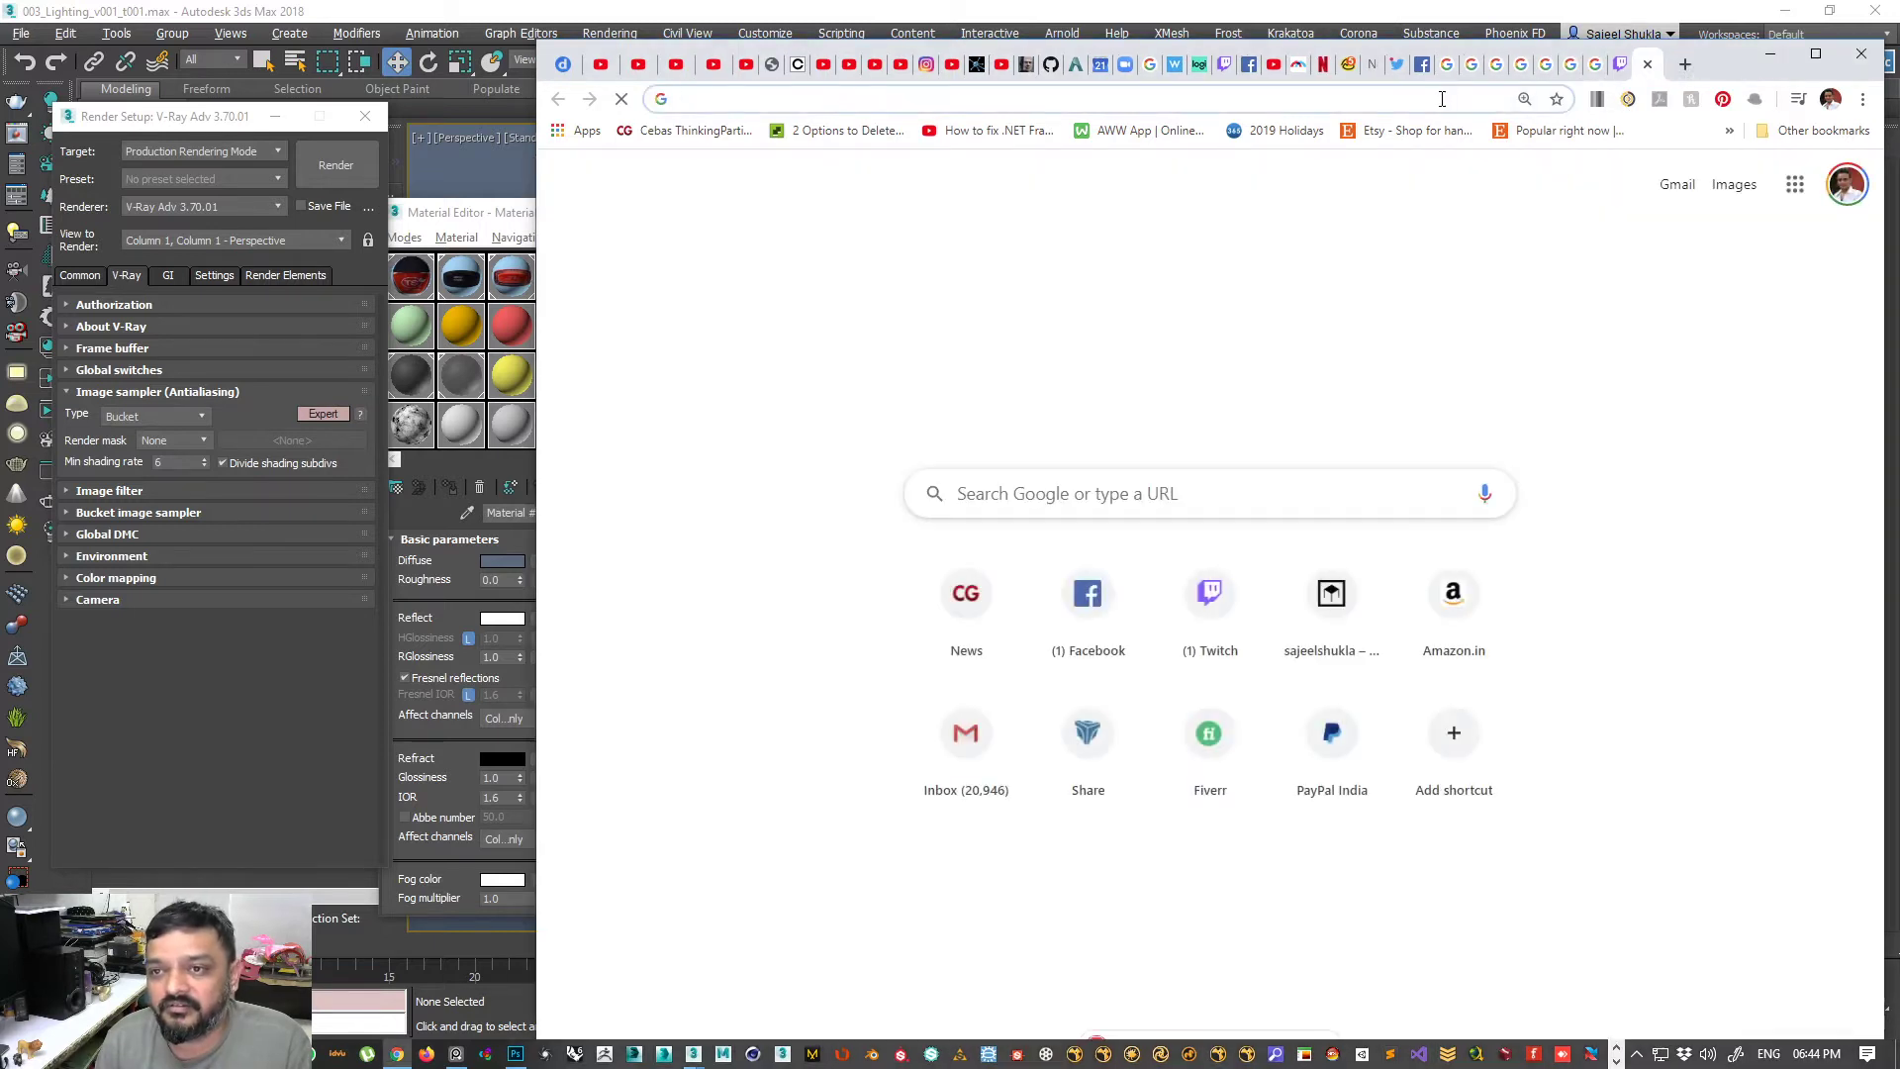
type("hdrihaven.com")
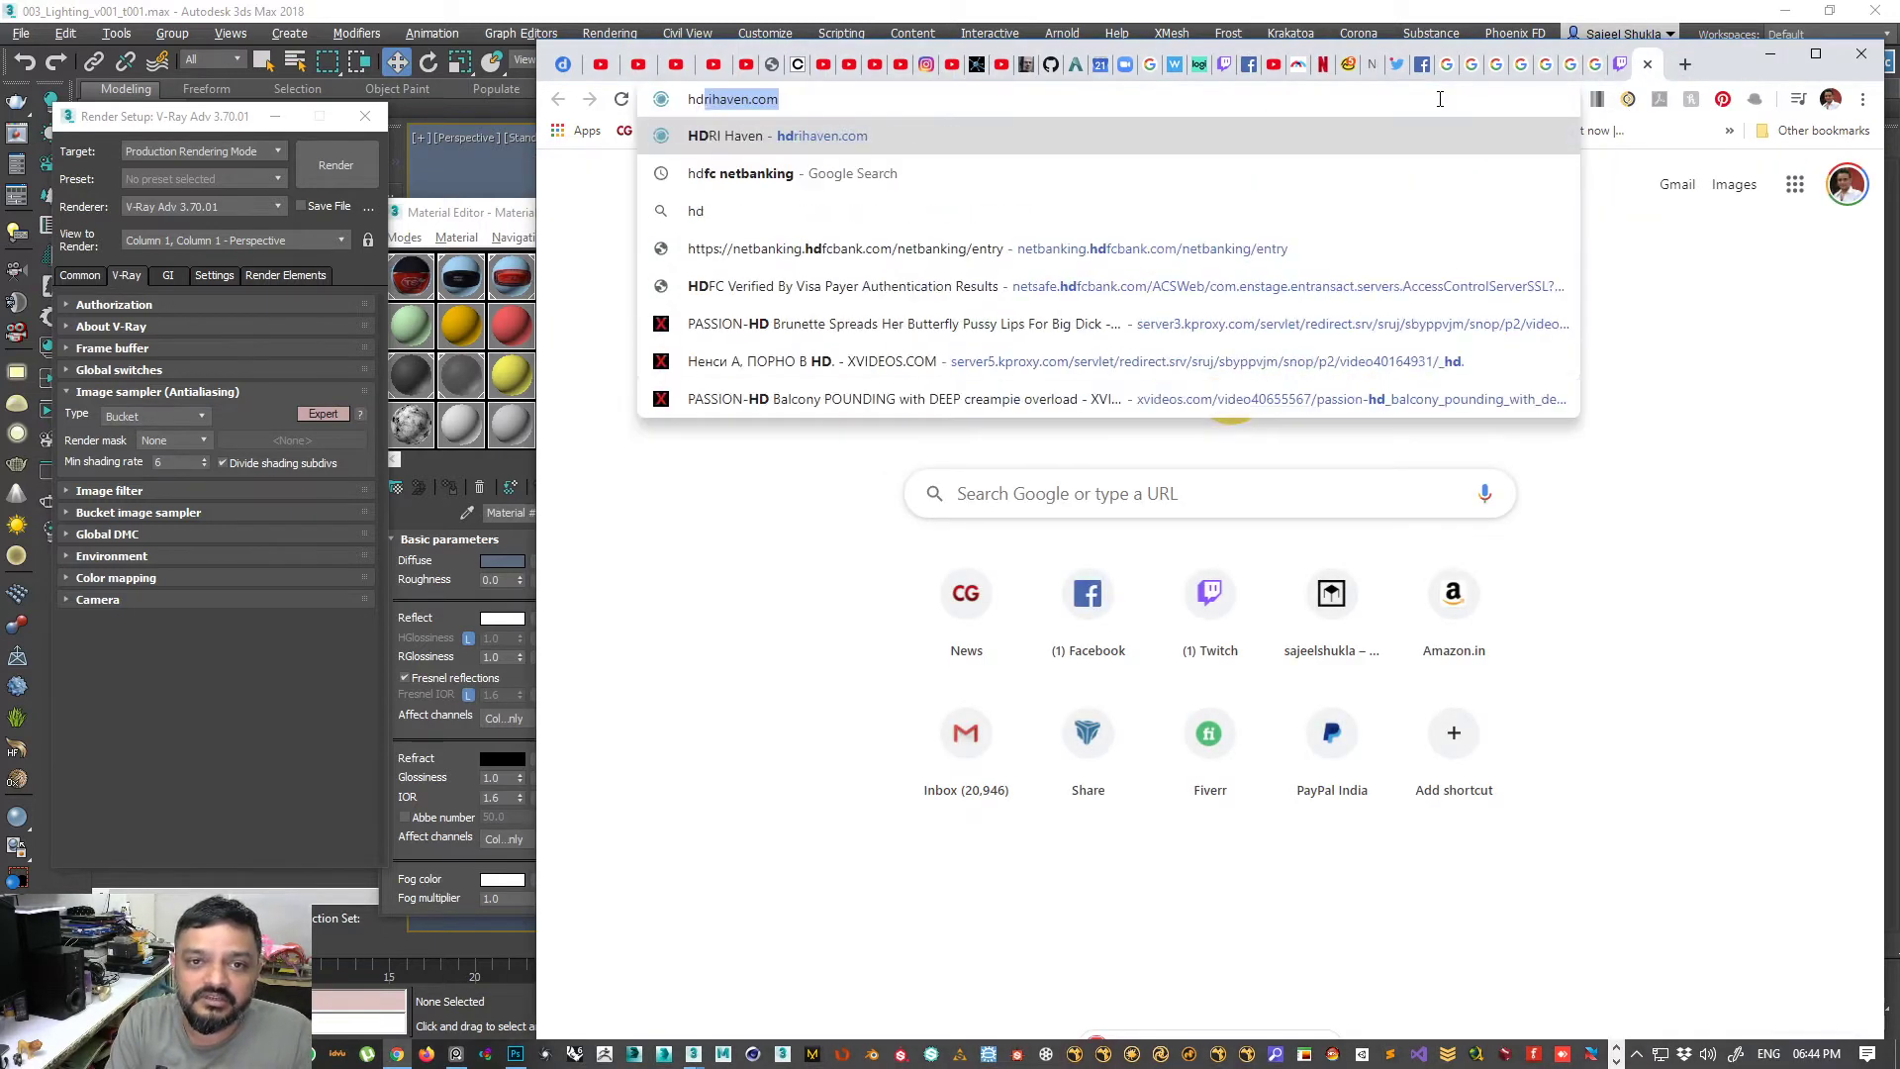
key("Return")
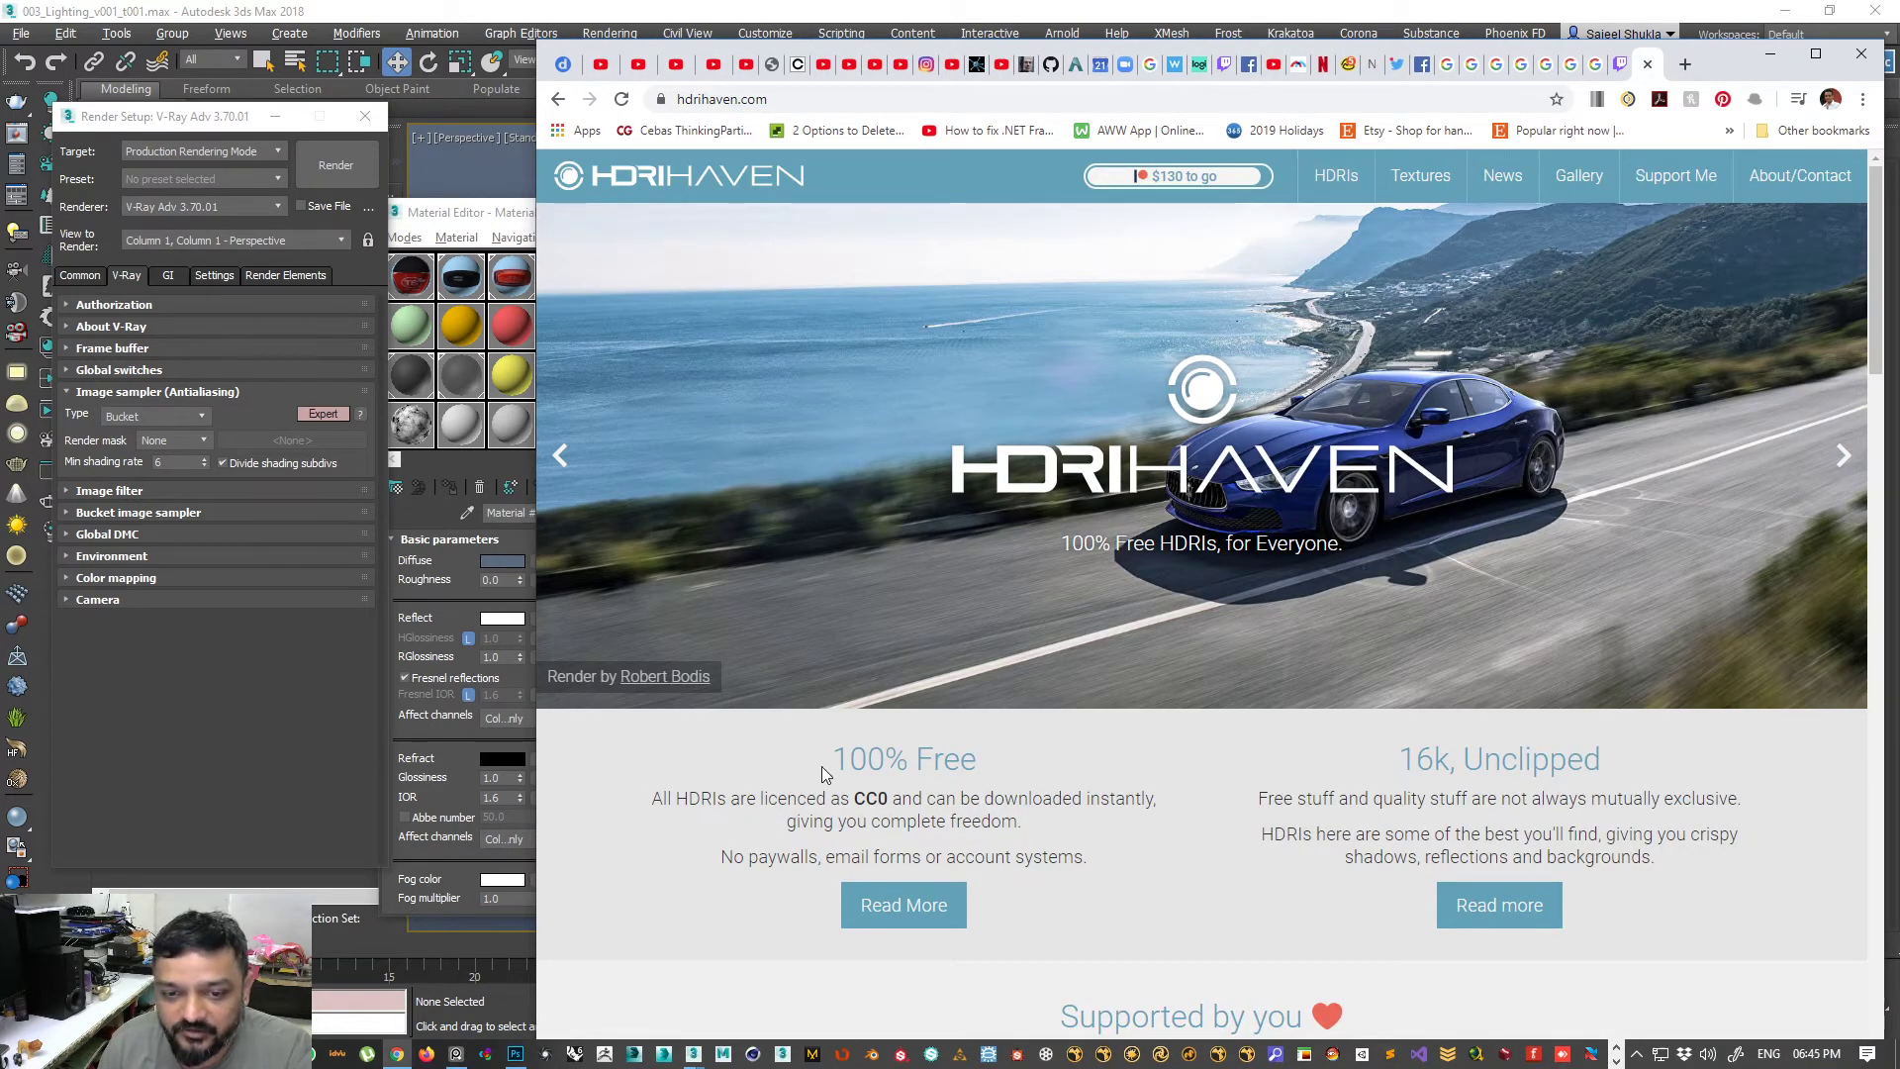
- Look over the HDRI Haven home page, open its All HDRIs listing and maximize the browser window
left_click_drag(821, 767, 998, 804)
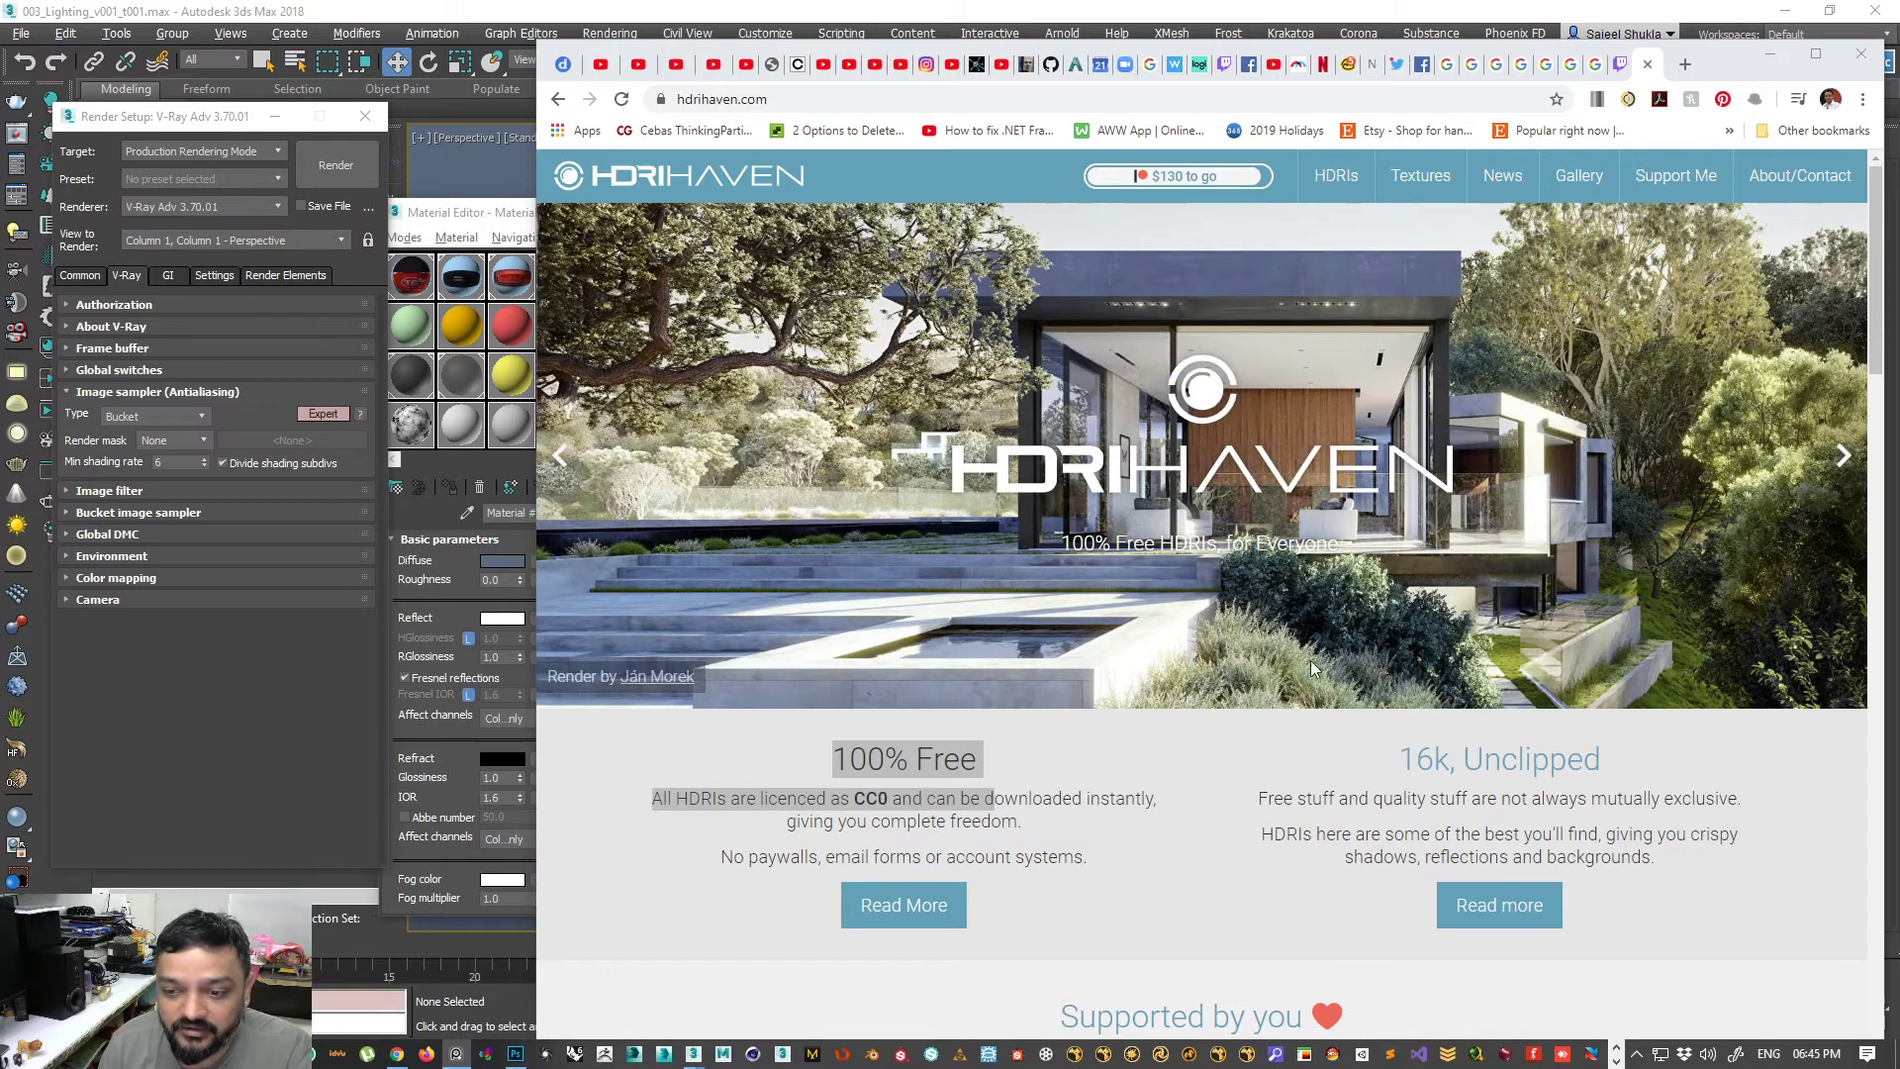
scroll(1310, 663, "down", 7)
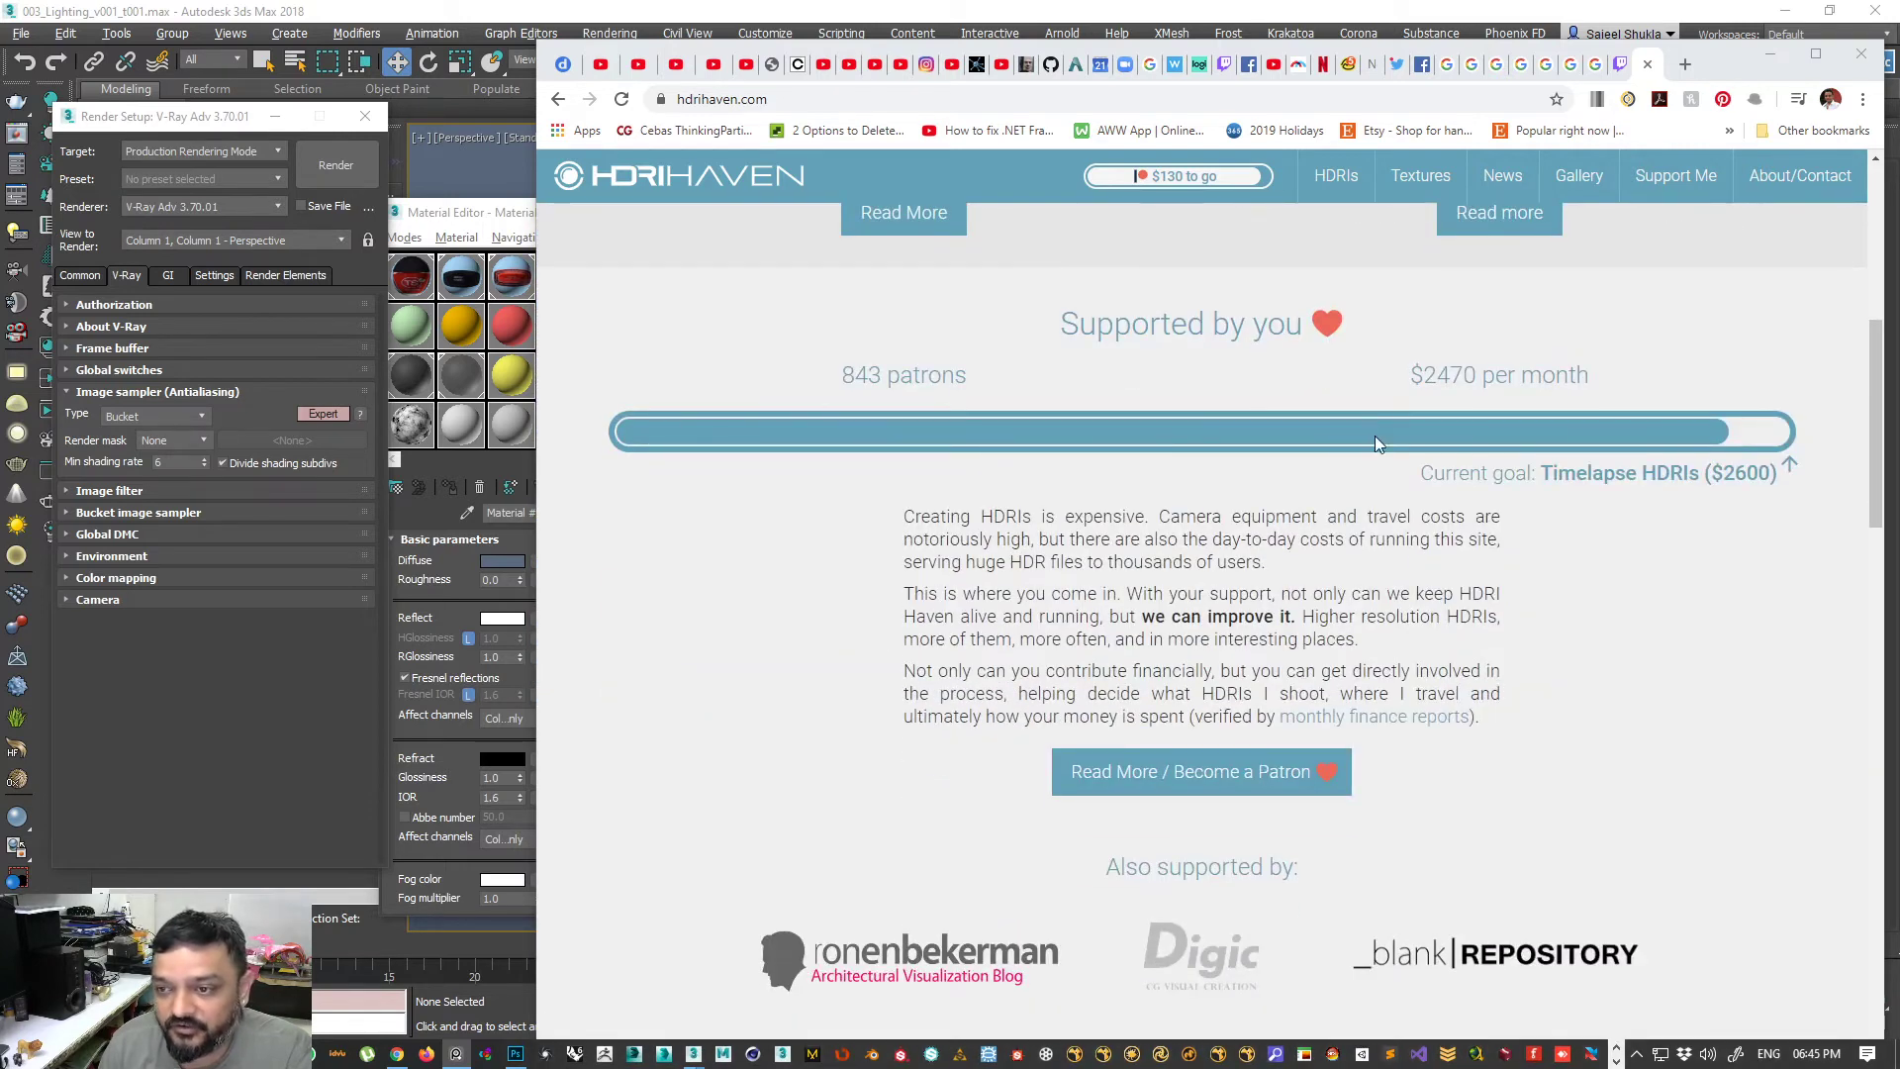
scroll(1374, 435, "up", 7)
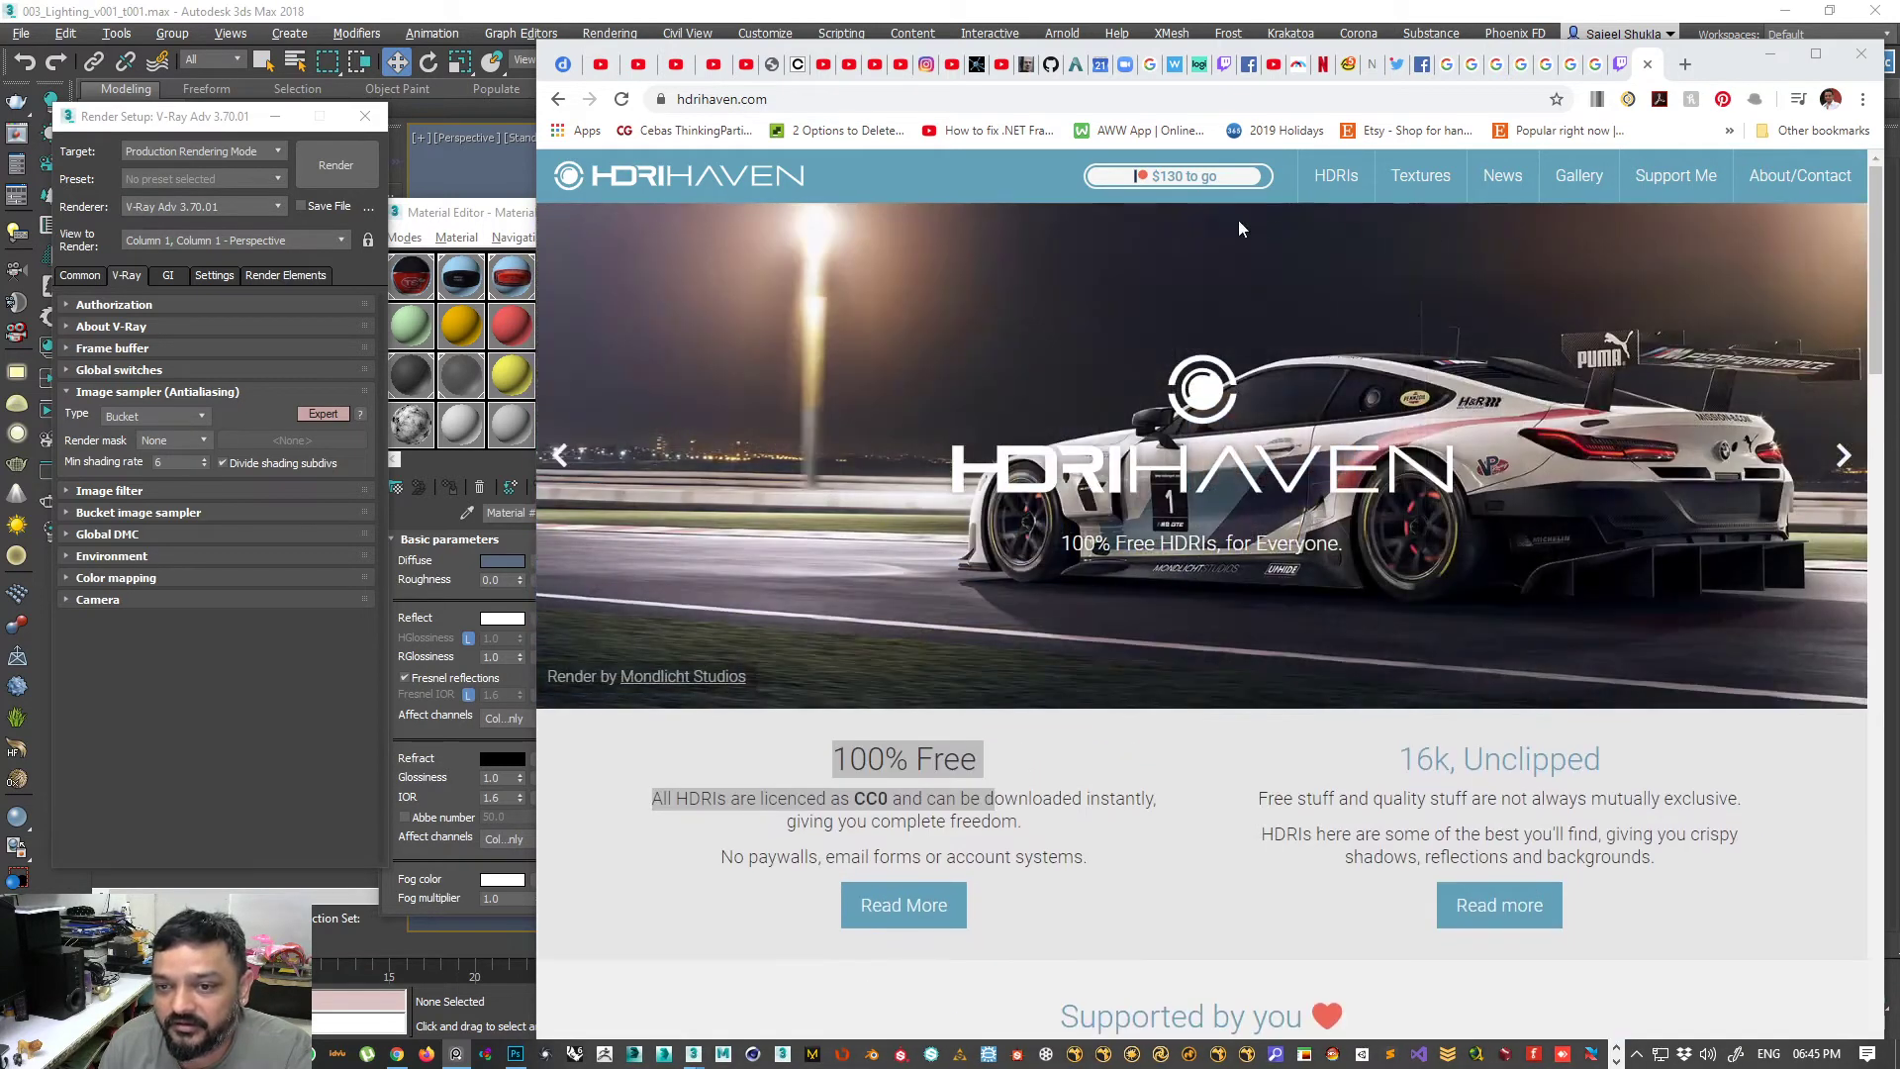
left_click(1338, 178)
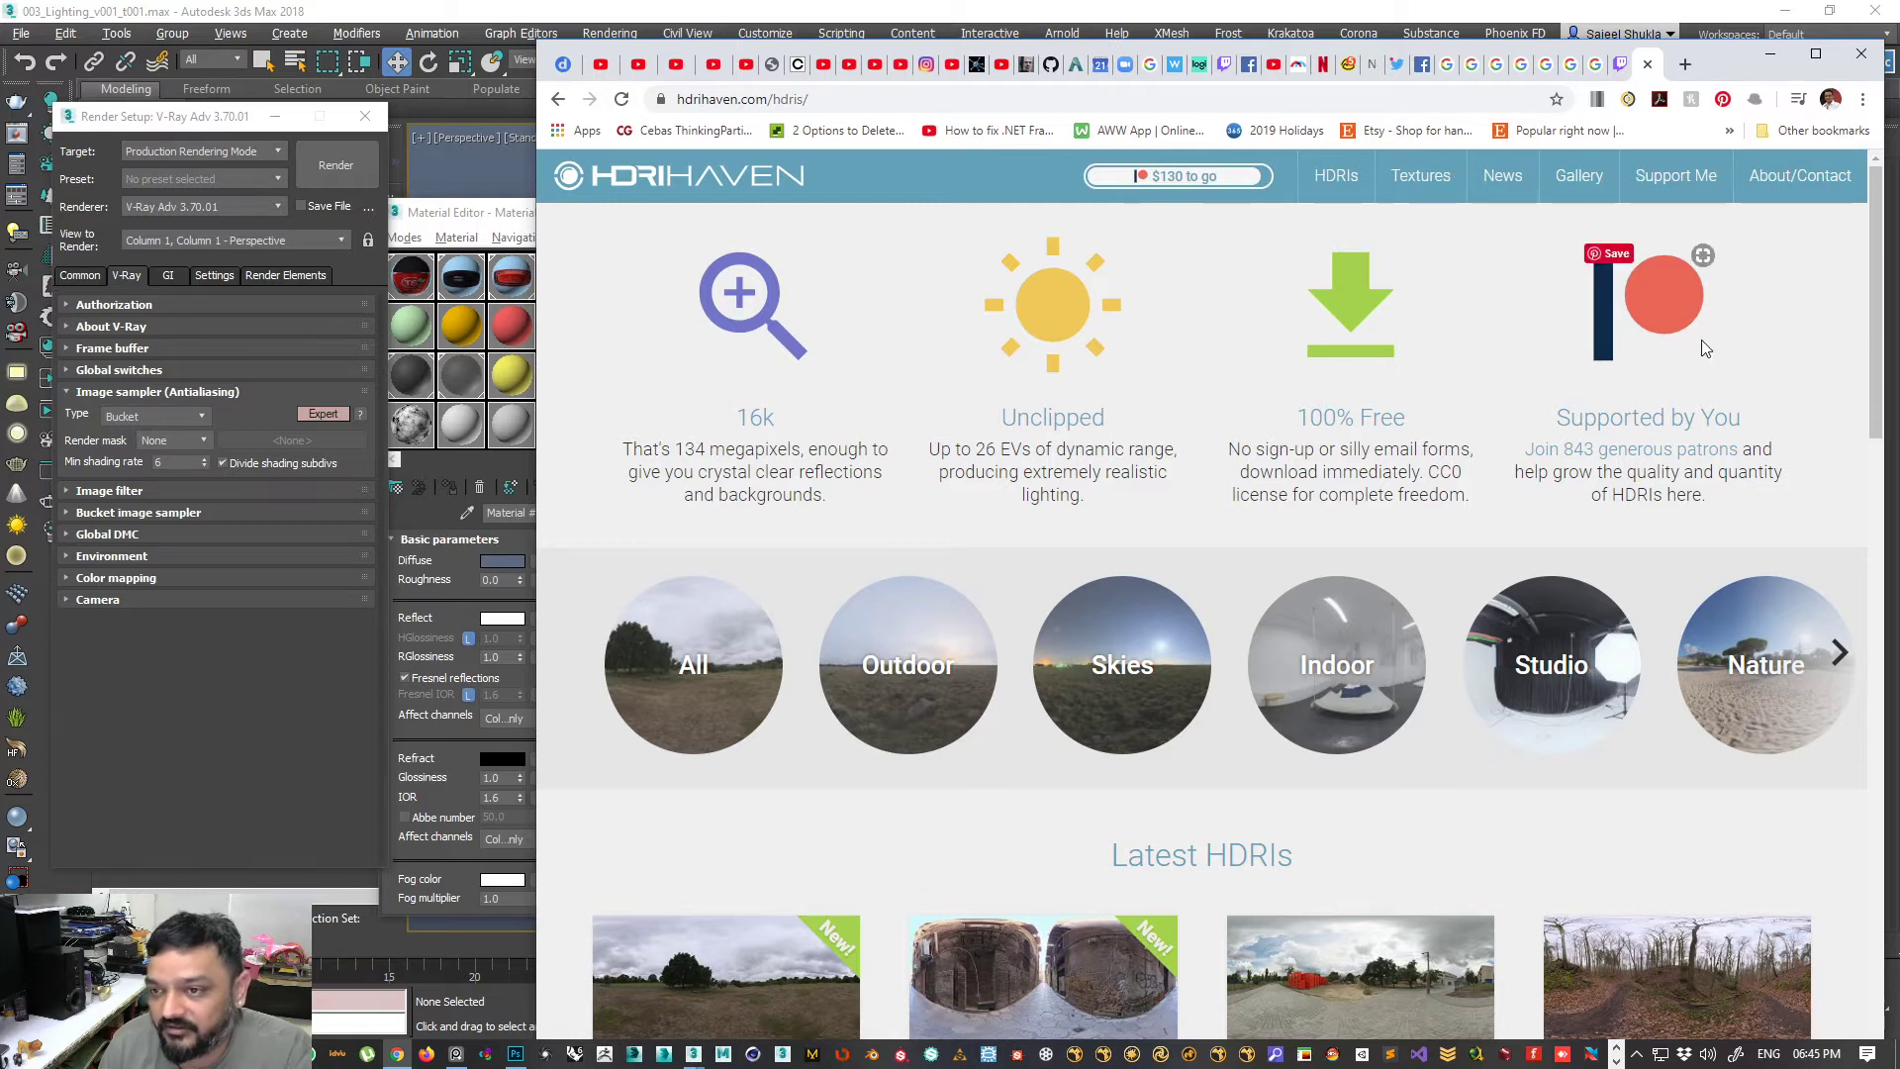
scroll(759, 473, "down", 2)
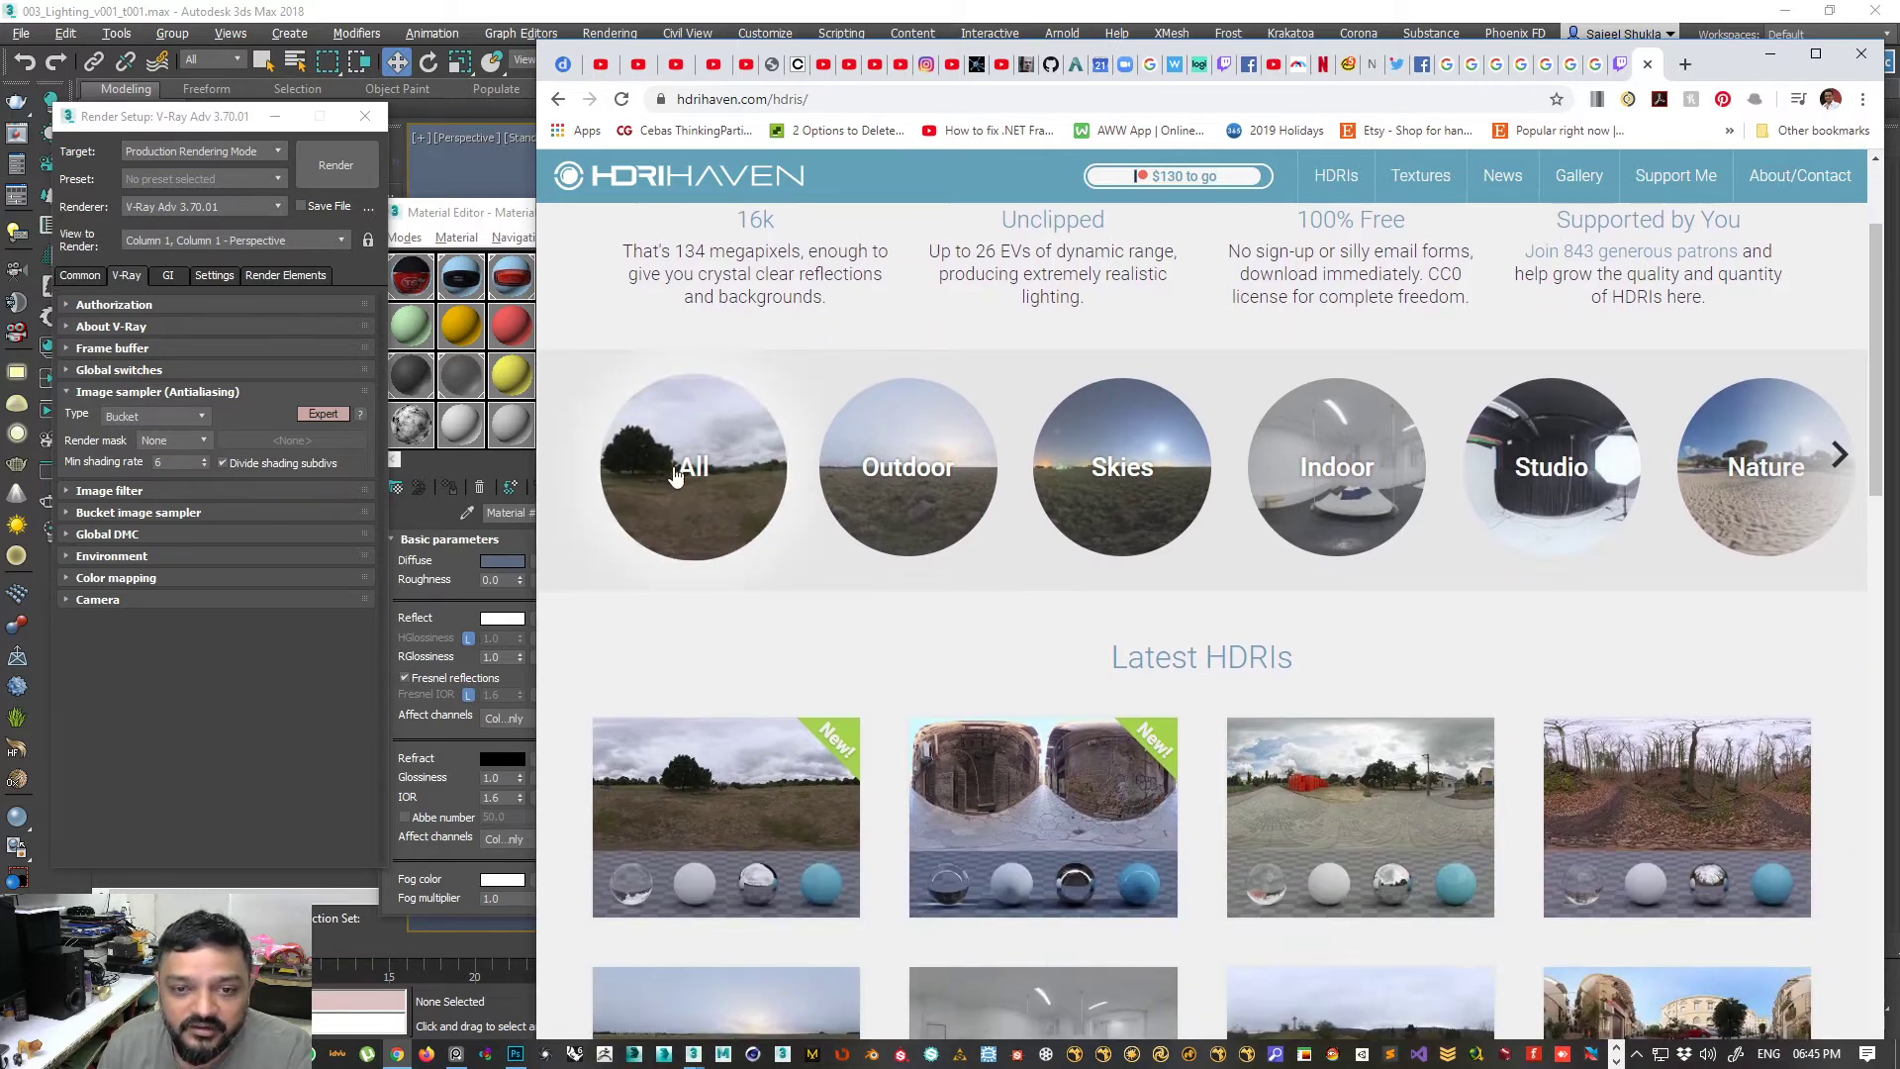
left_click_drag(1724, 60, 1356, 0)
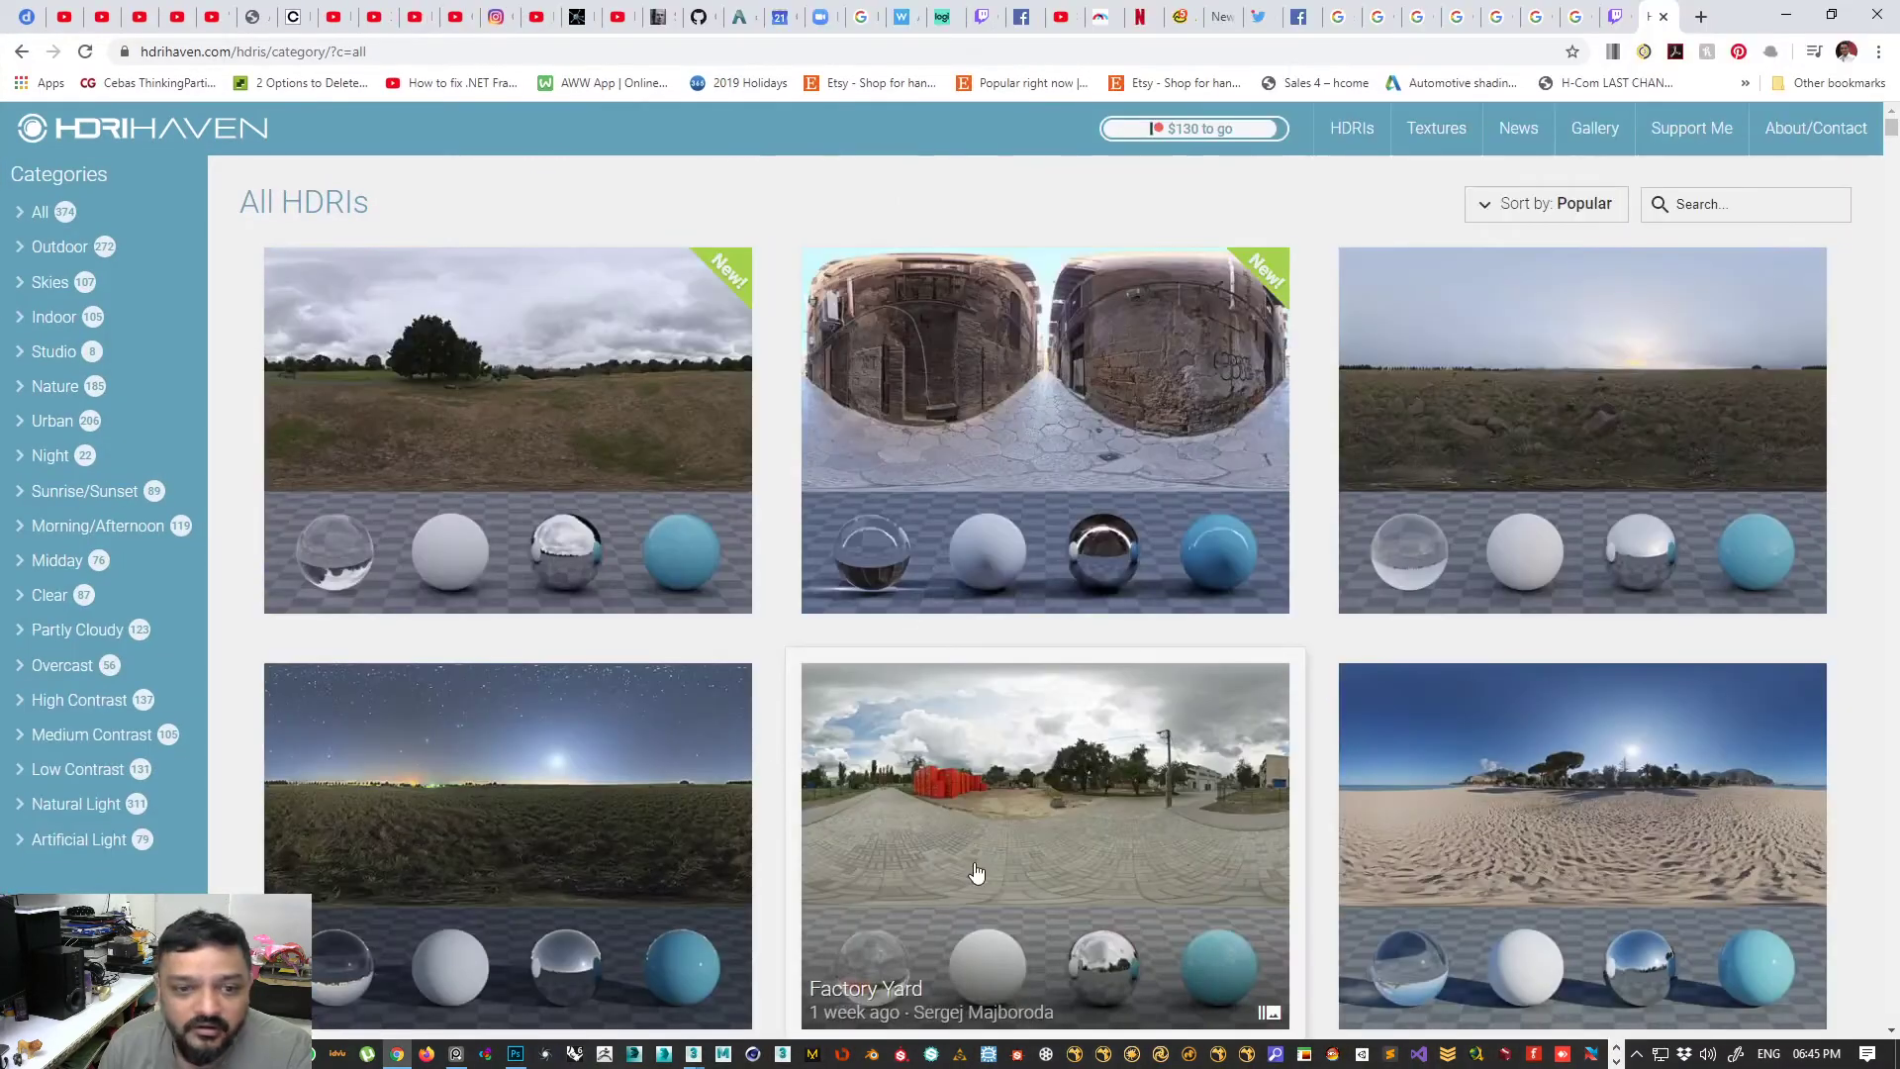
- Filter the HDRIs to the Studio category, look through the maps and open Photo Studio 01 in a separate tab
left_click(60, 356)
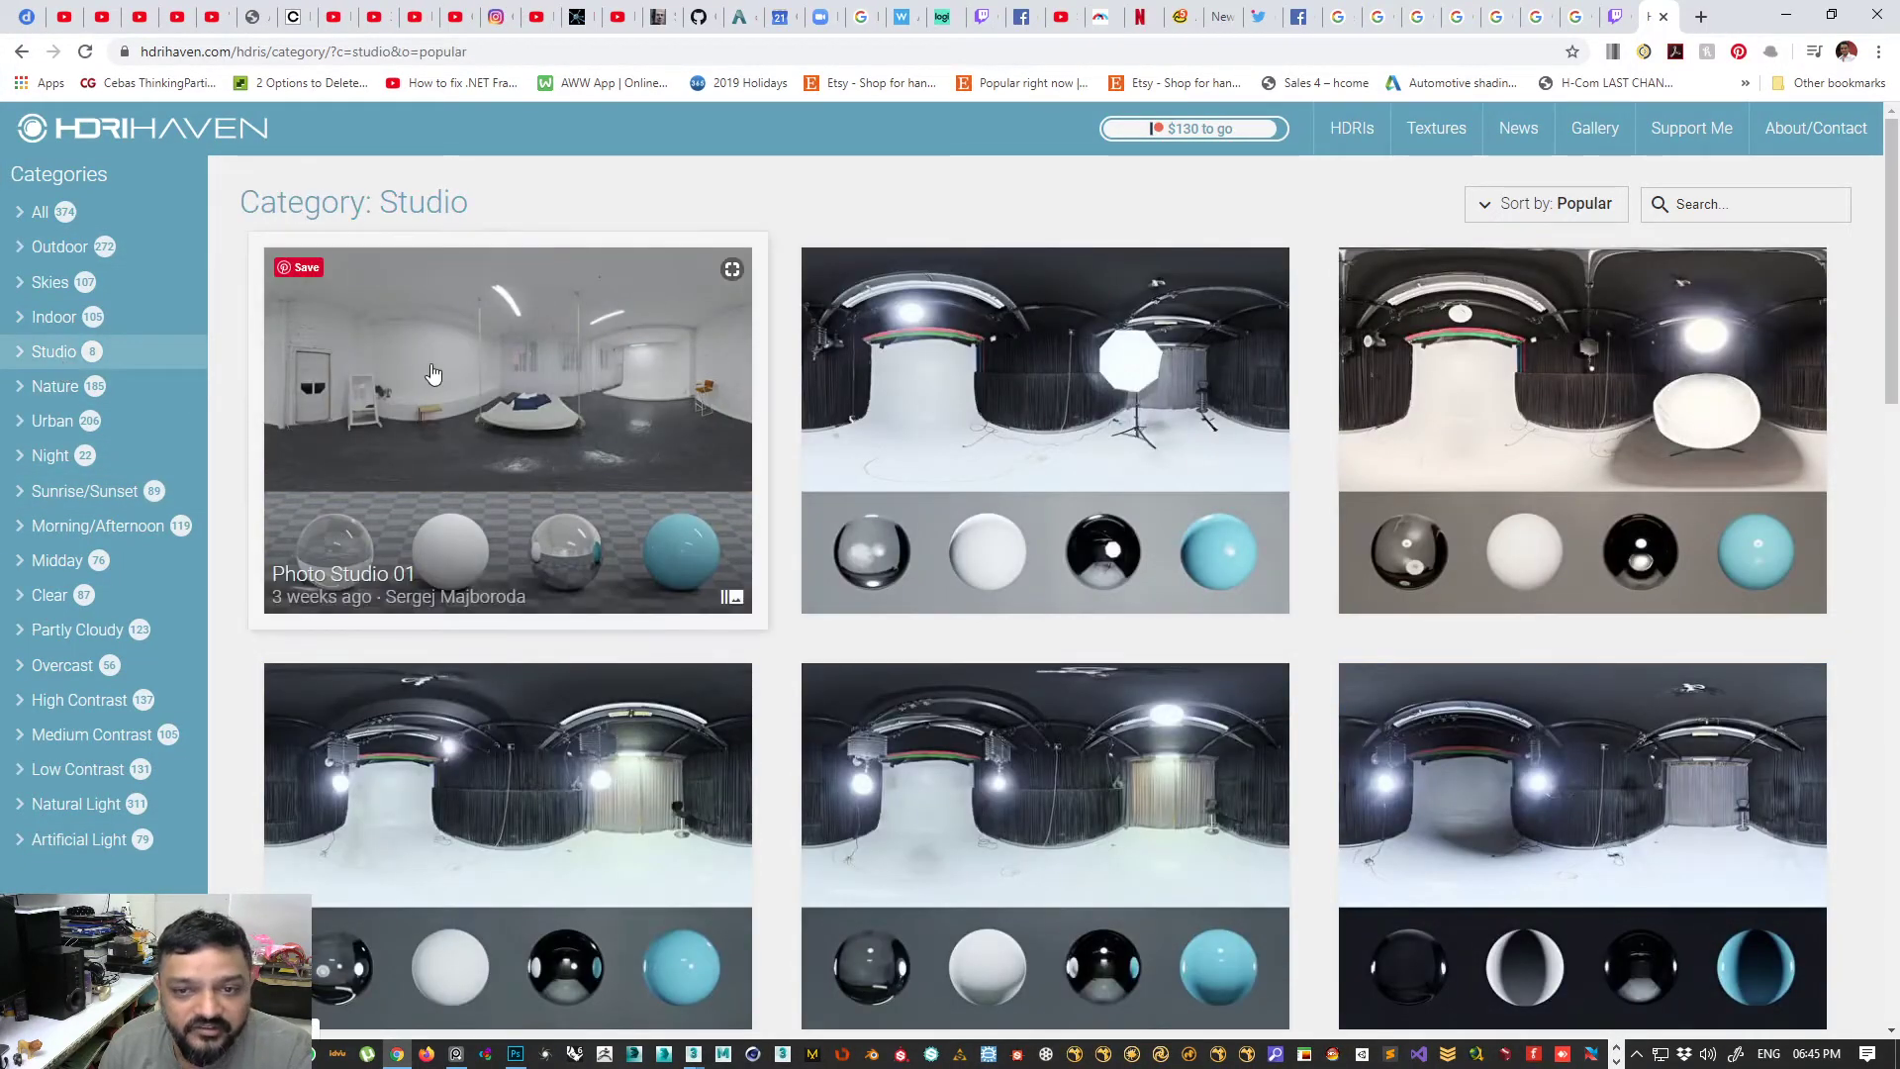
scroll(433, 373, "down", 2)
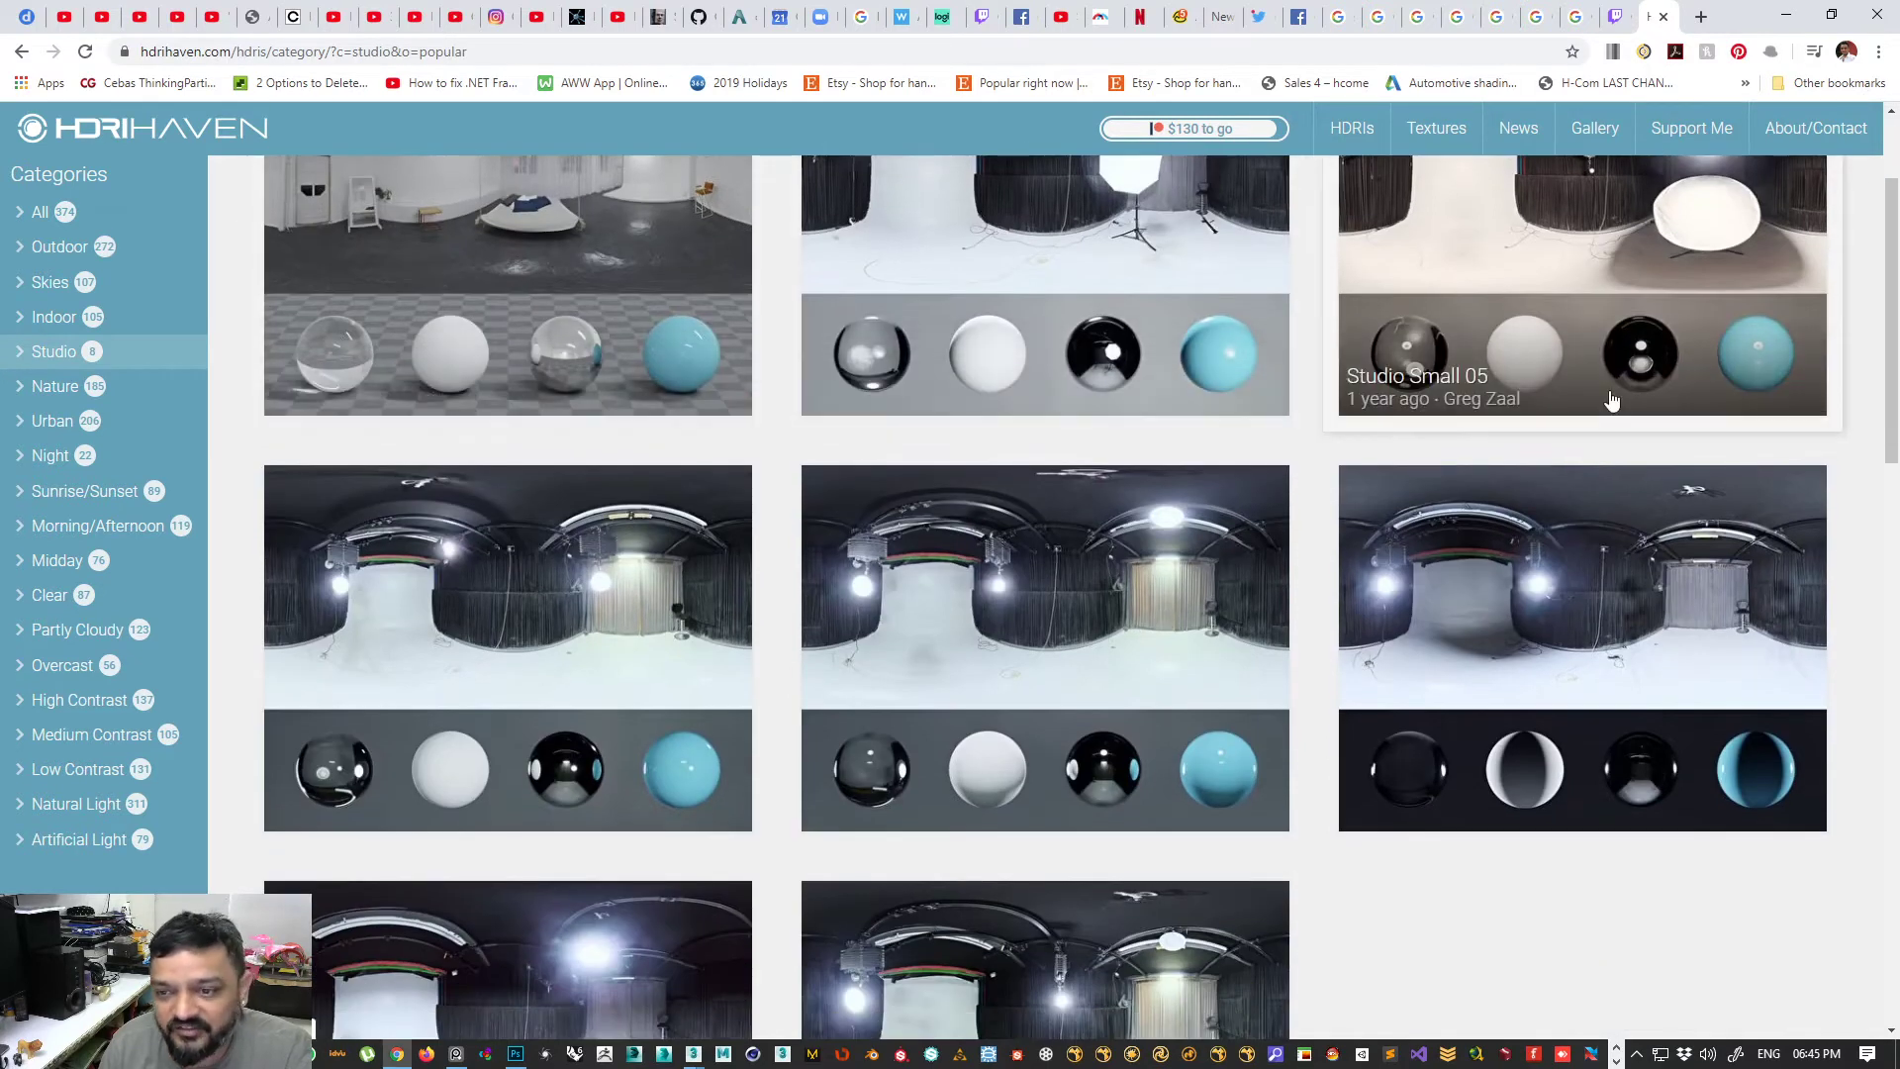
scroll(1611, 400, "down", 5)
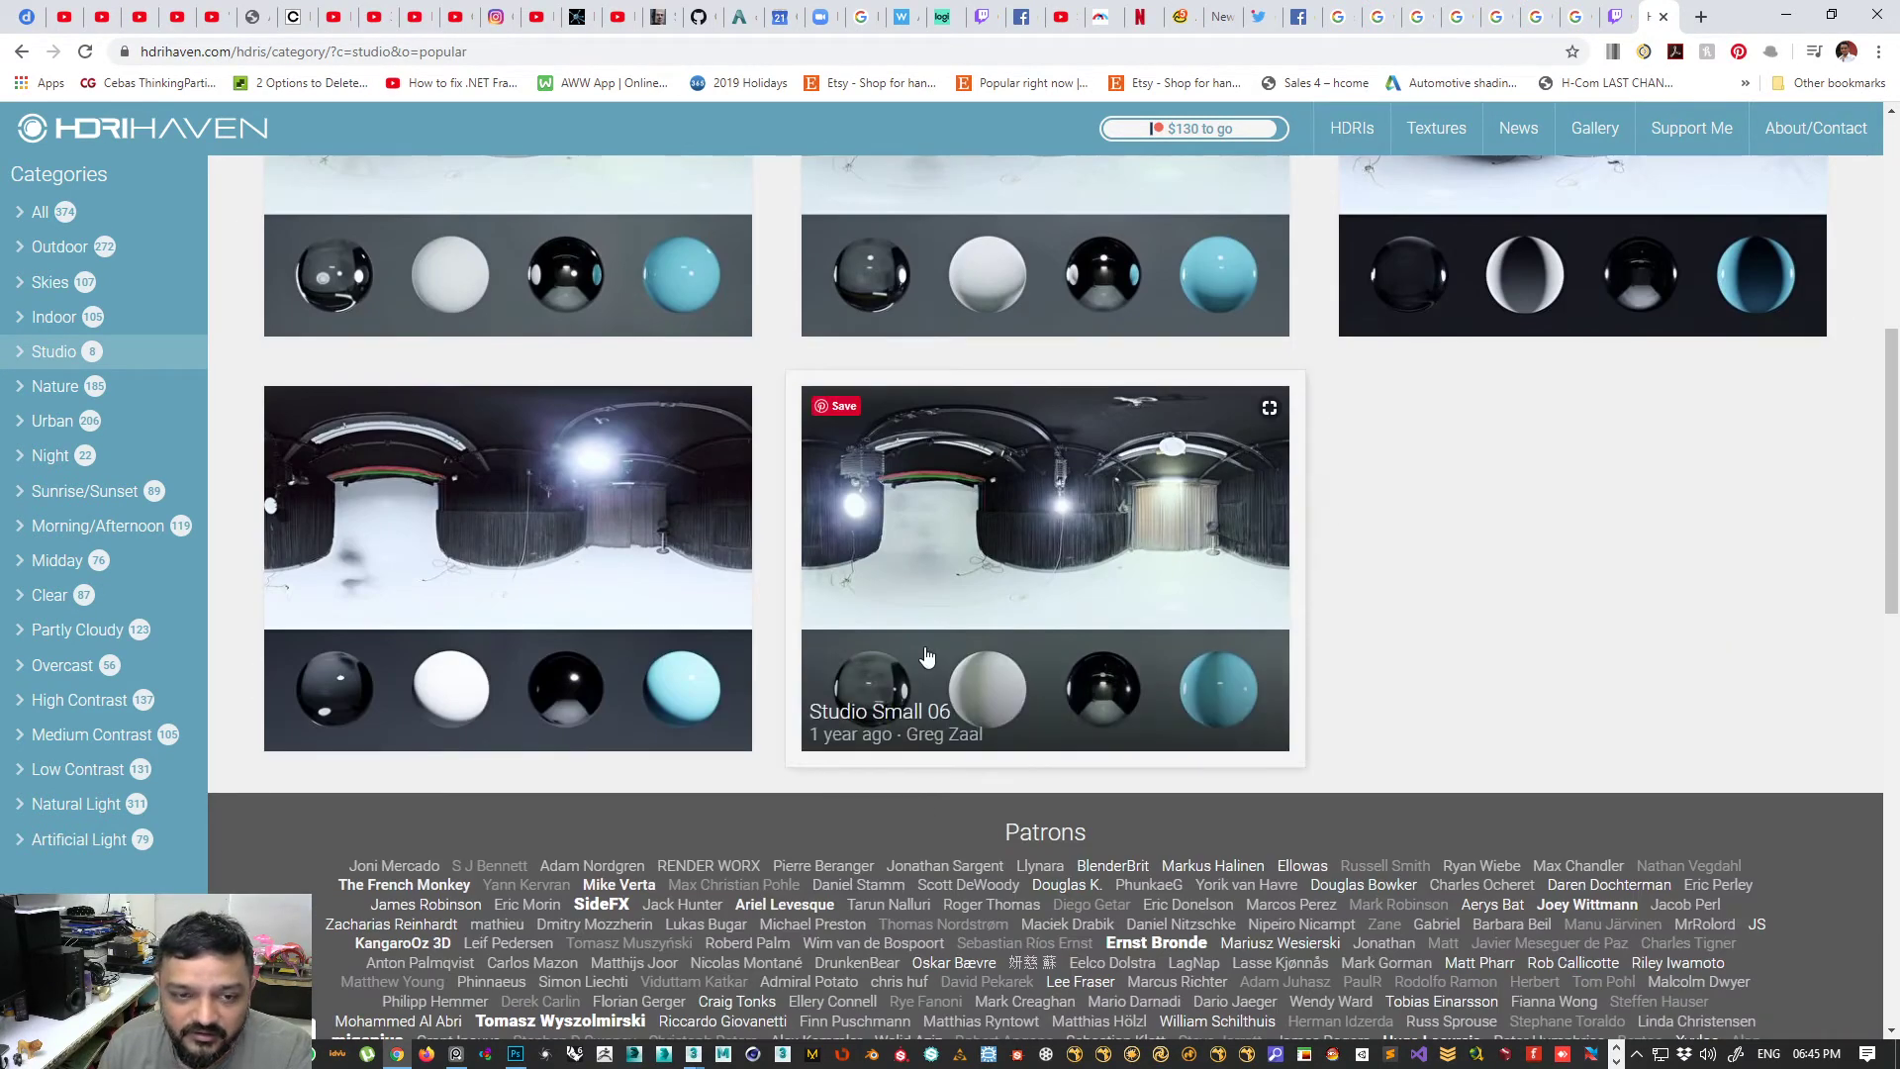
scroll(927, 657, "up", 6)
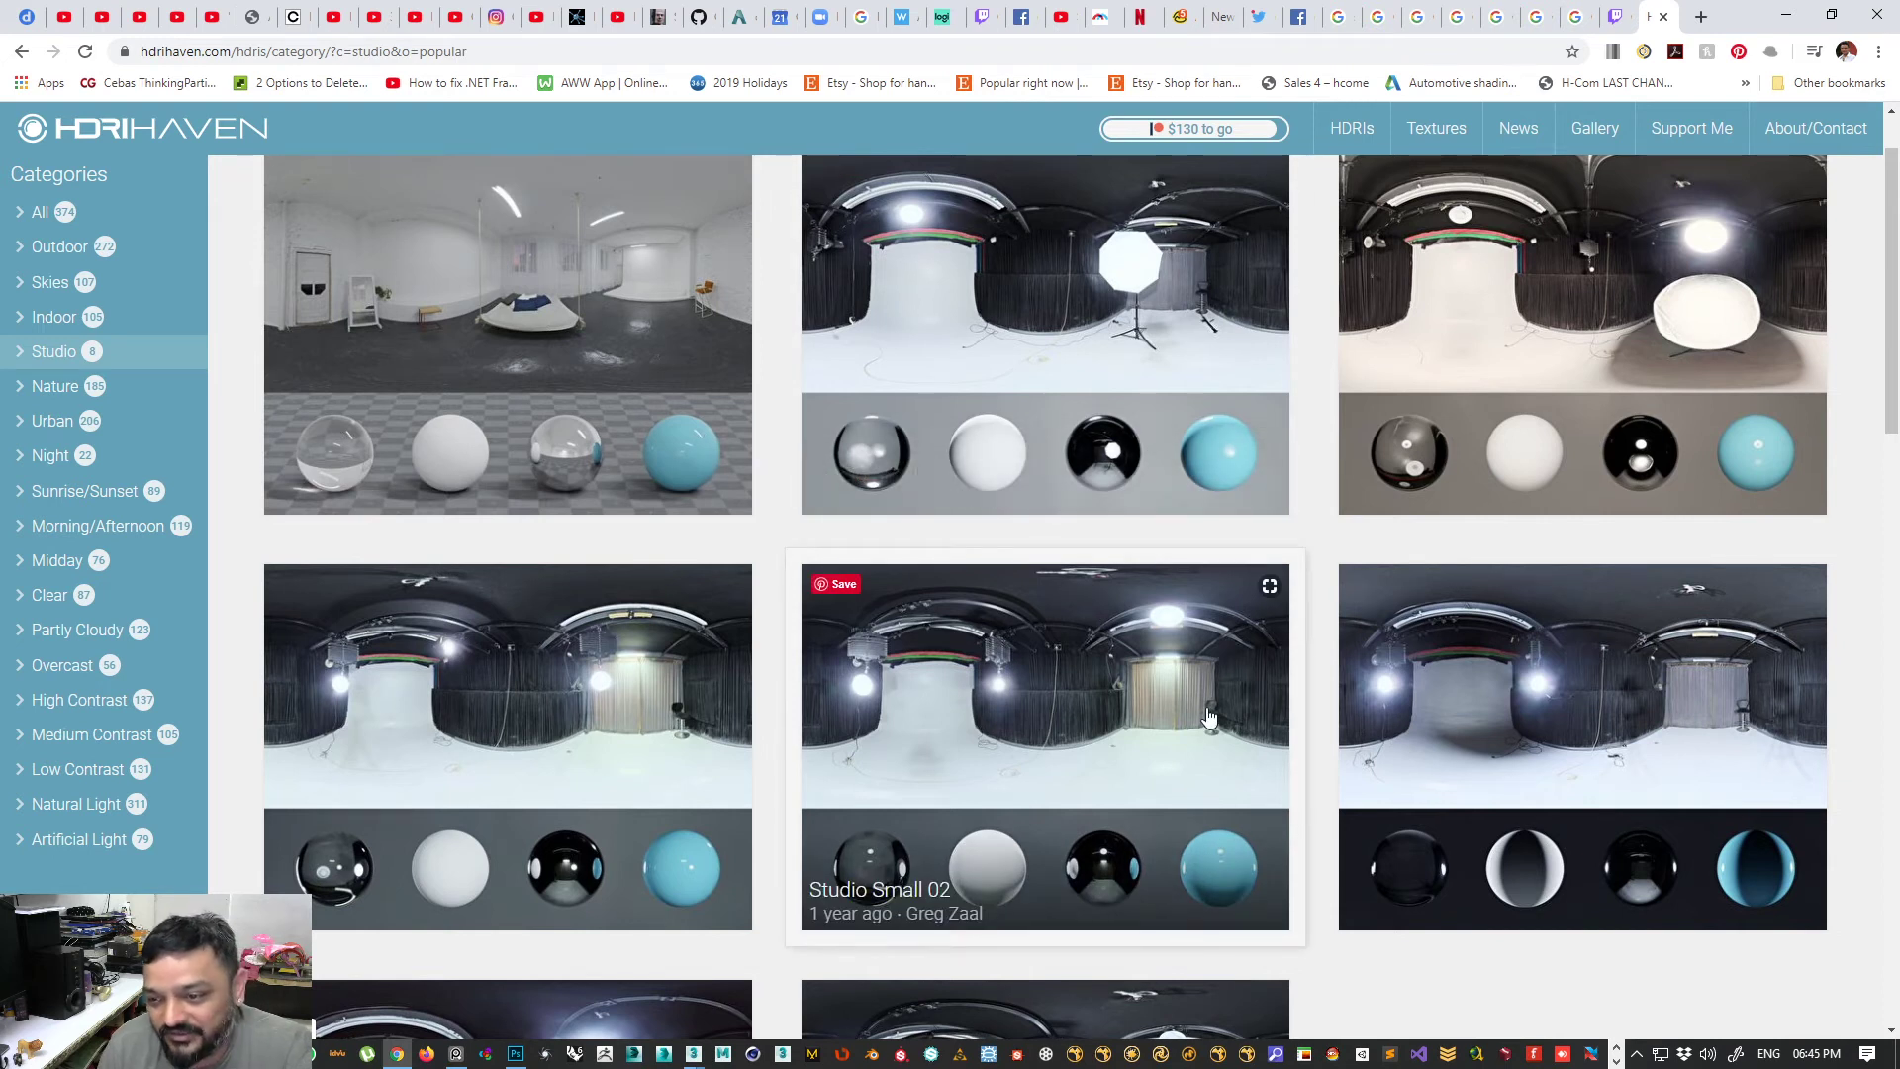
scroll(428, 285, "up", 1)
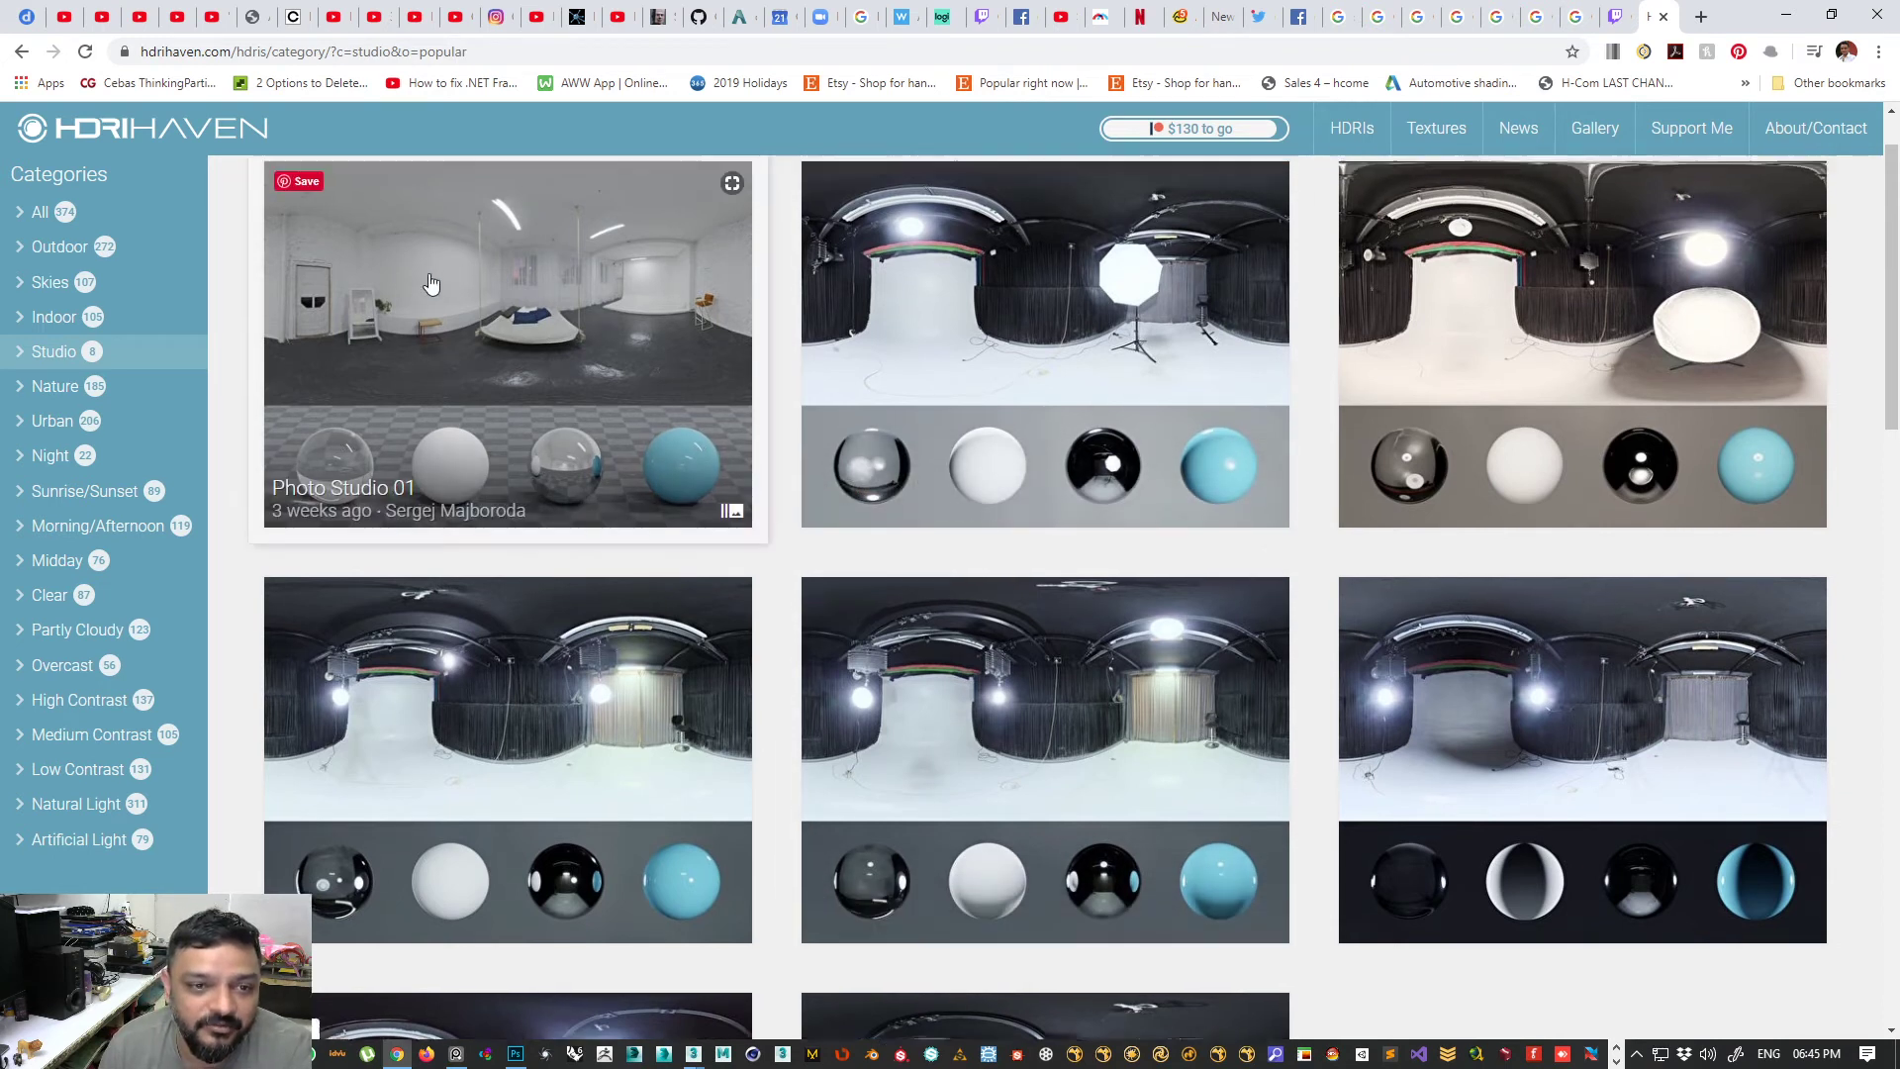
middle_click(458, 406)
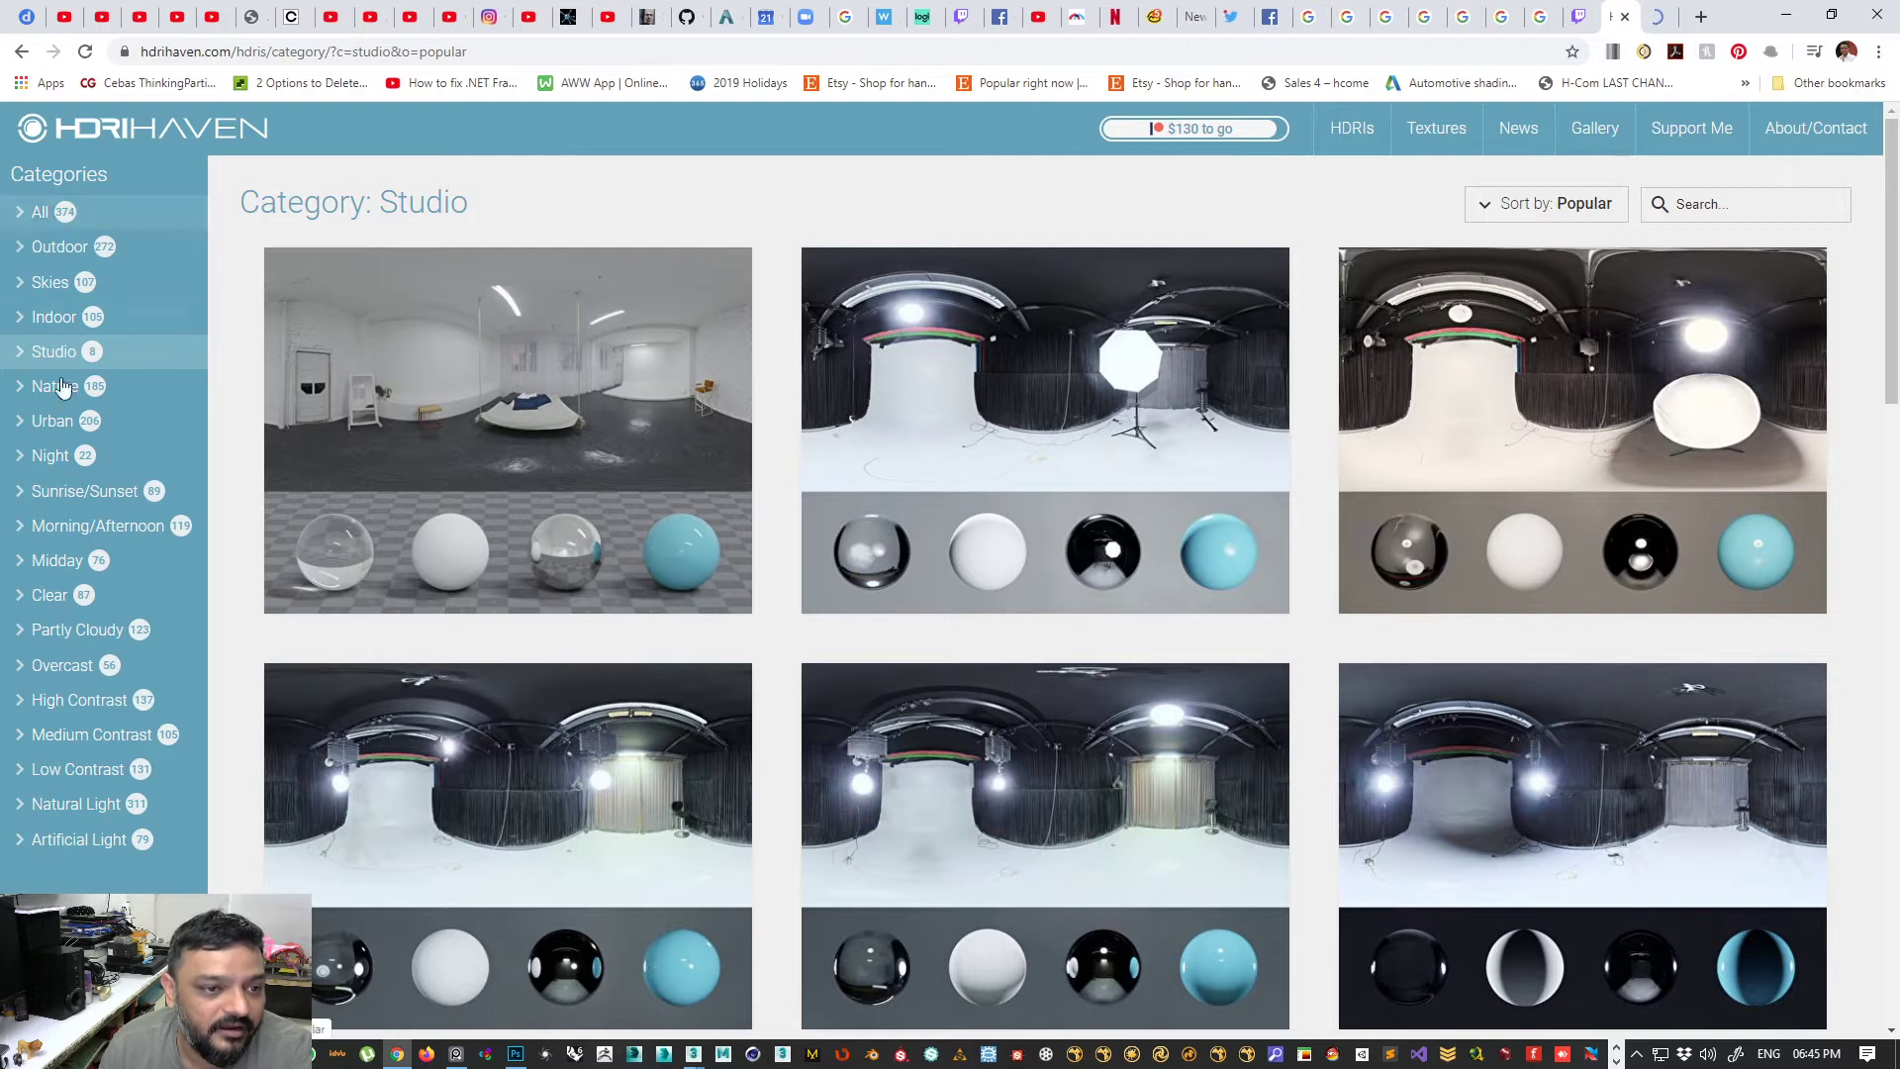
- Filter the HDRIs to the Indoor category, open Lebombo in a separate tab and review its preview and download sizes
left_click(44, 319)
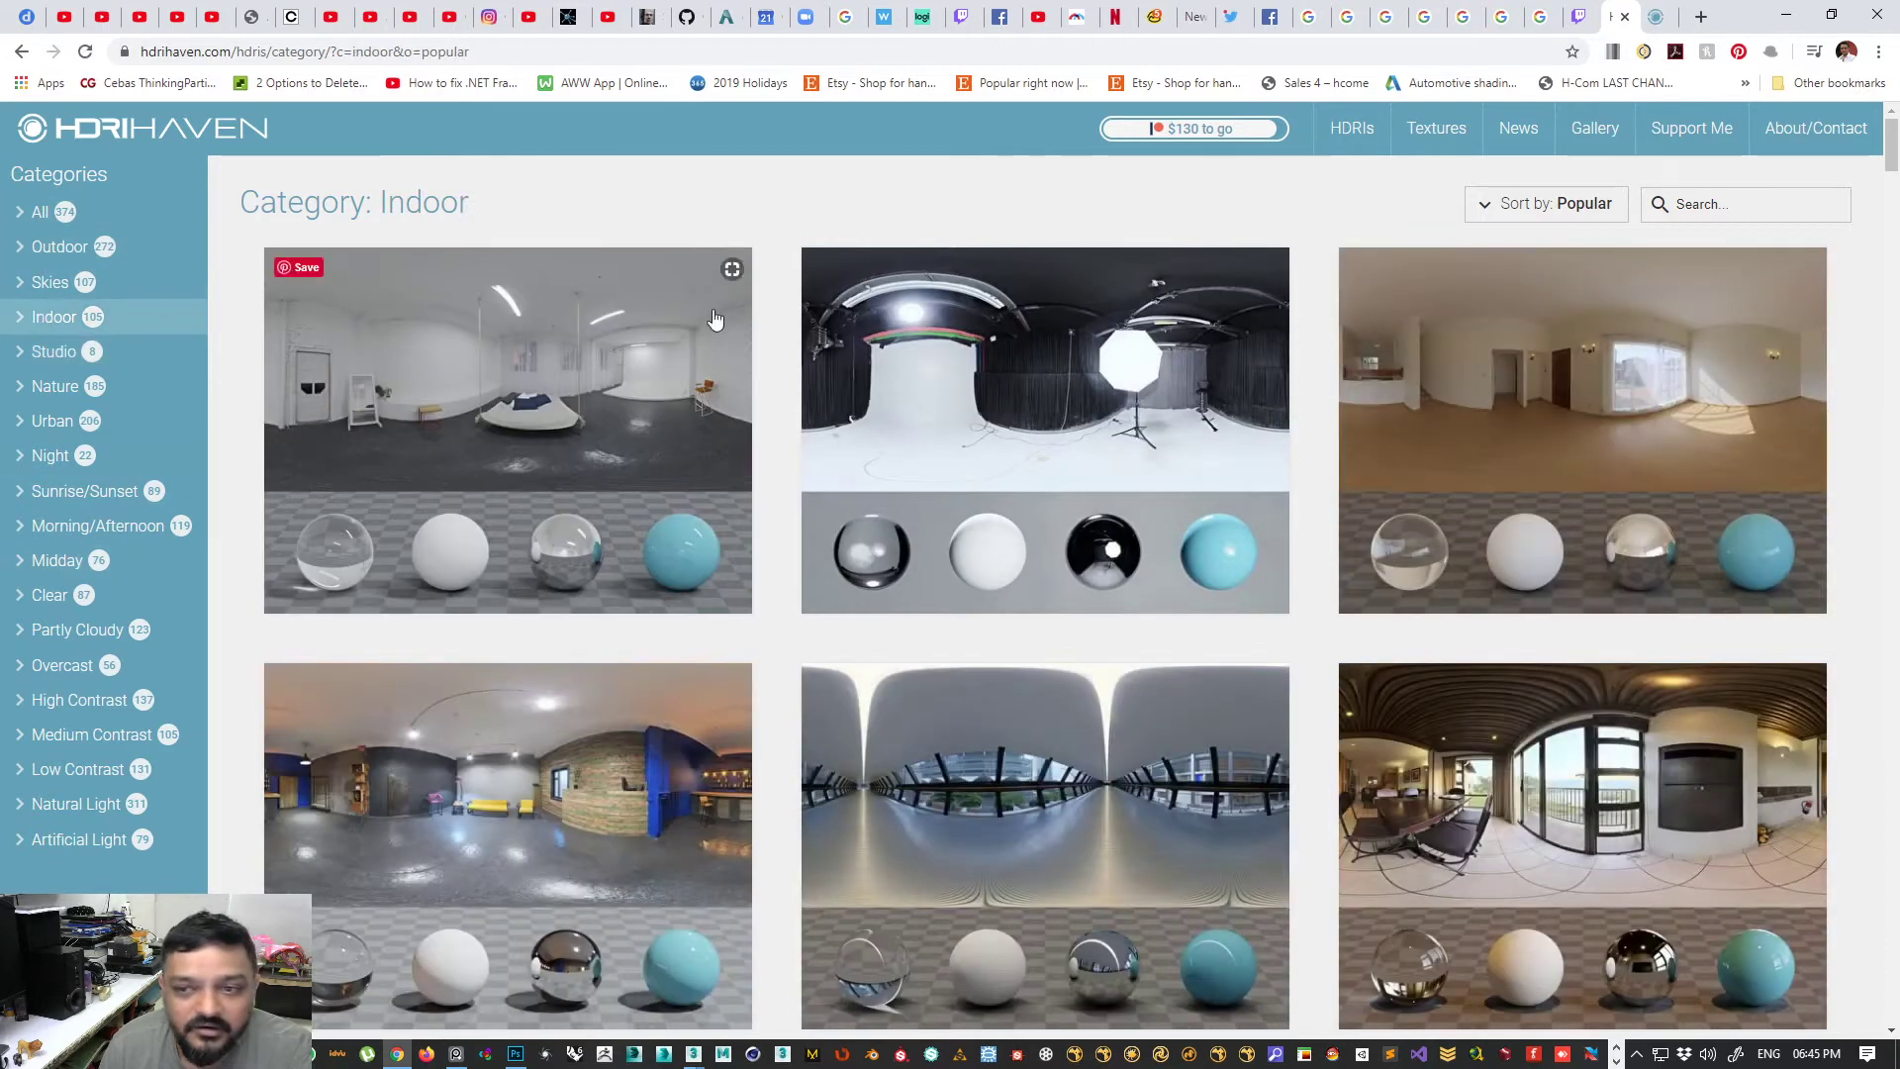
middle_click(1522, 410)
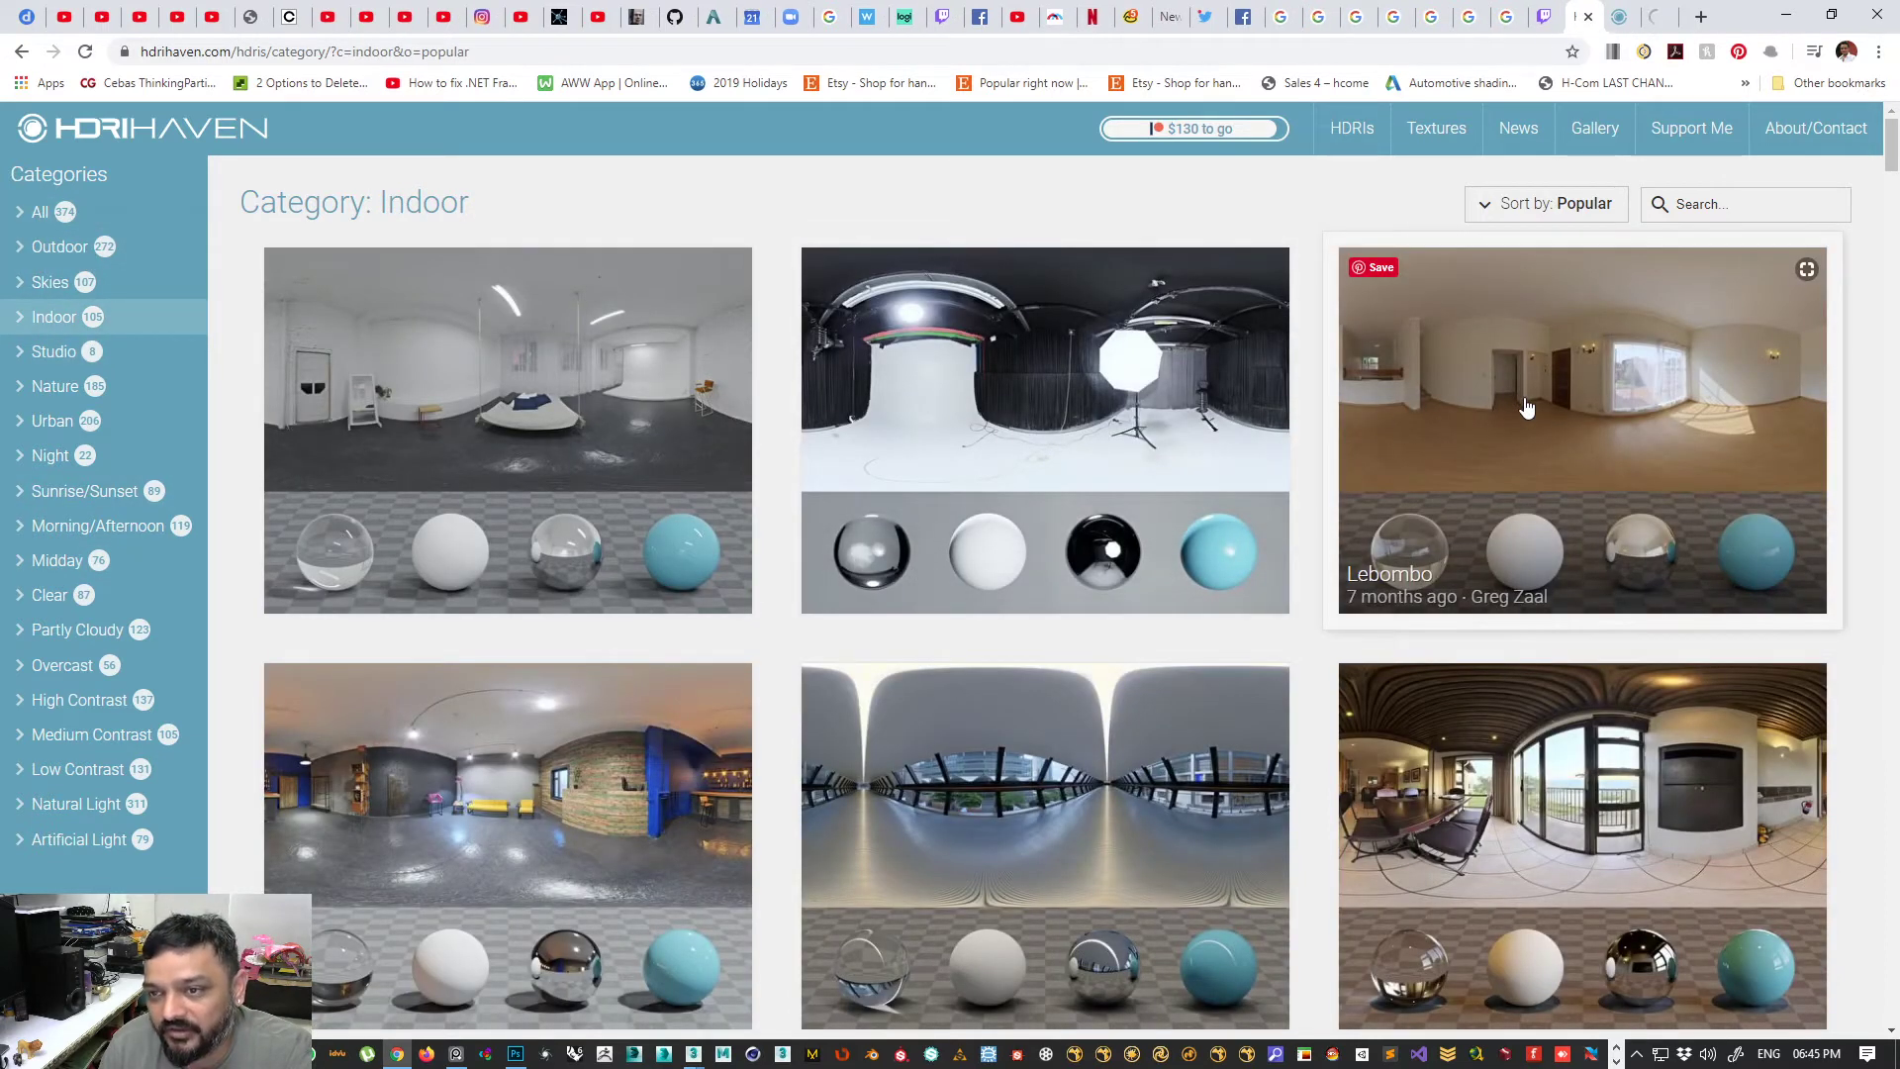
left_click(1655, 18)
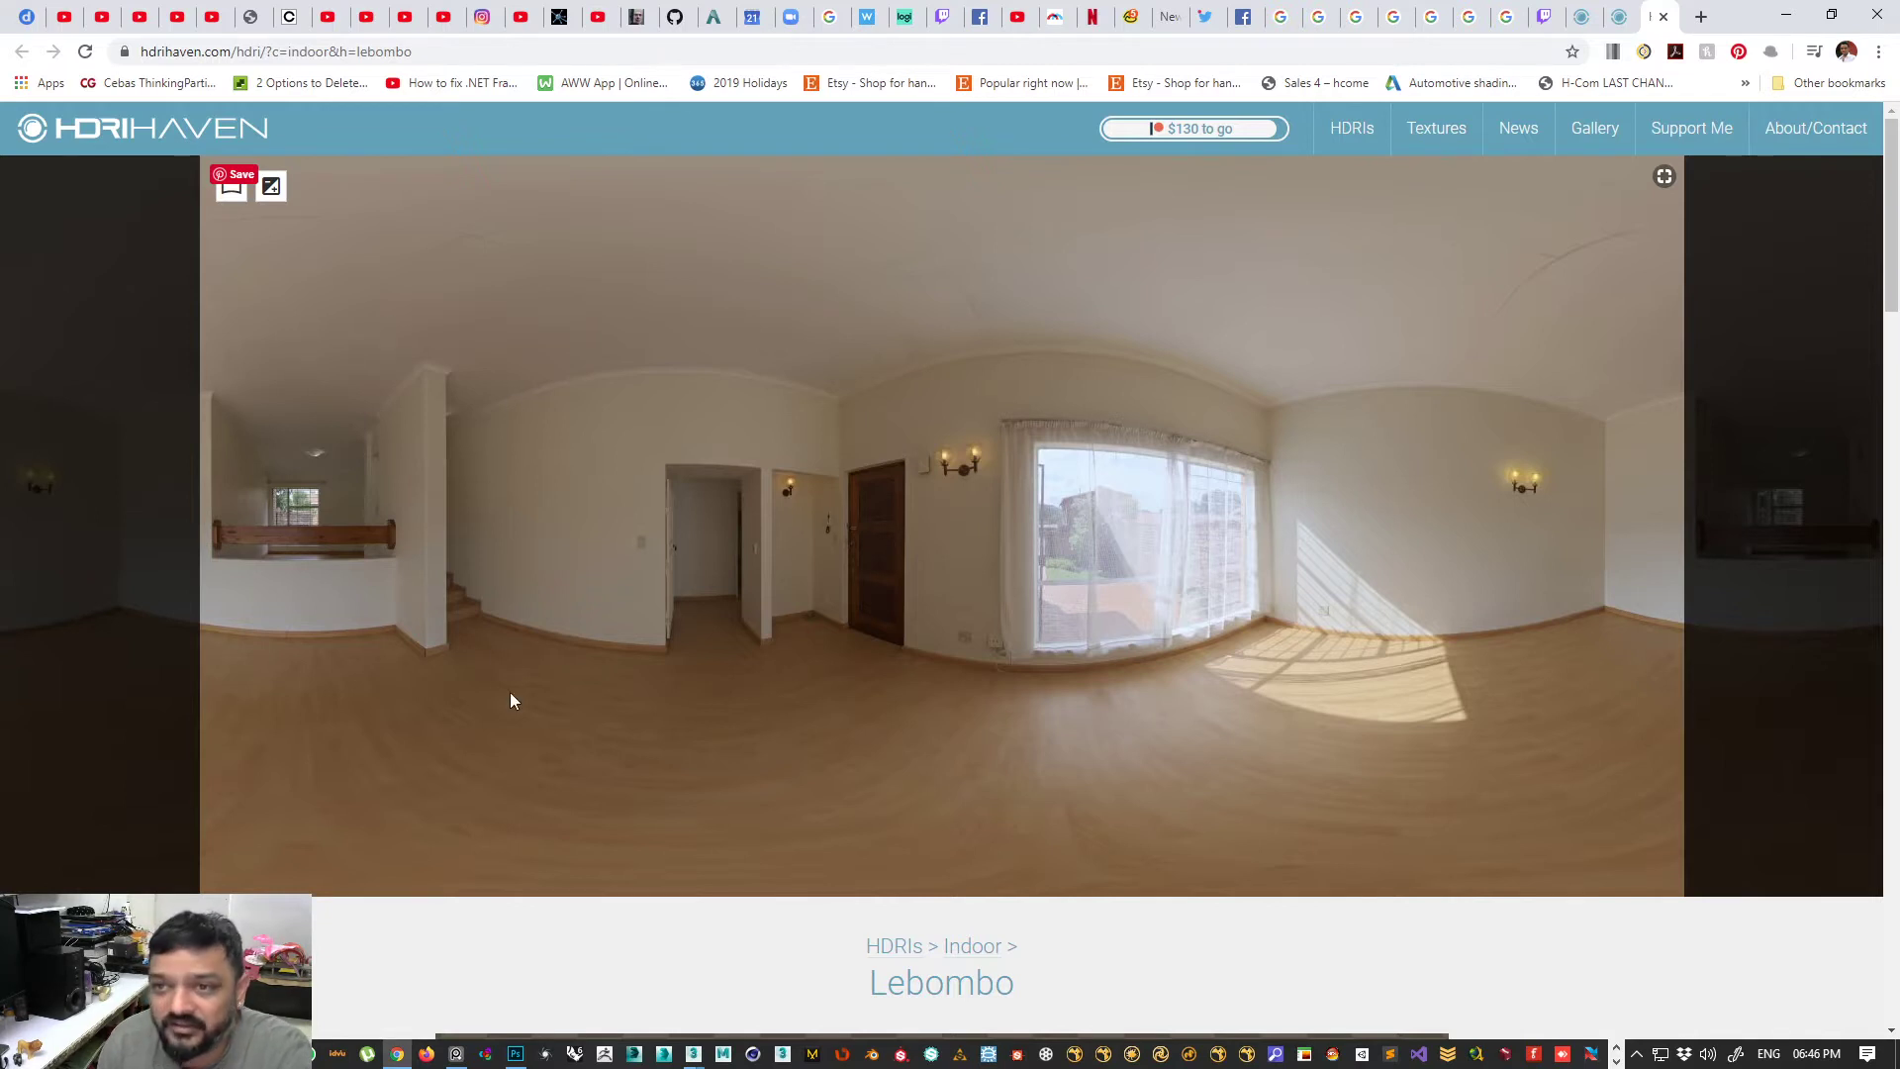
scroll(511, 700, "down", 8)
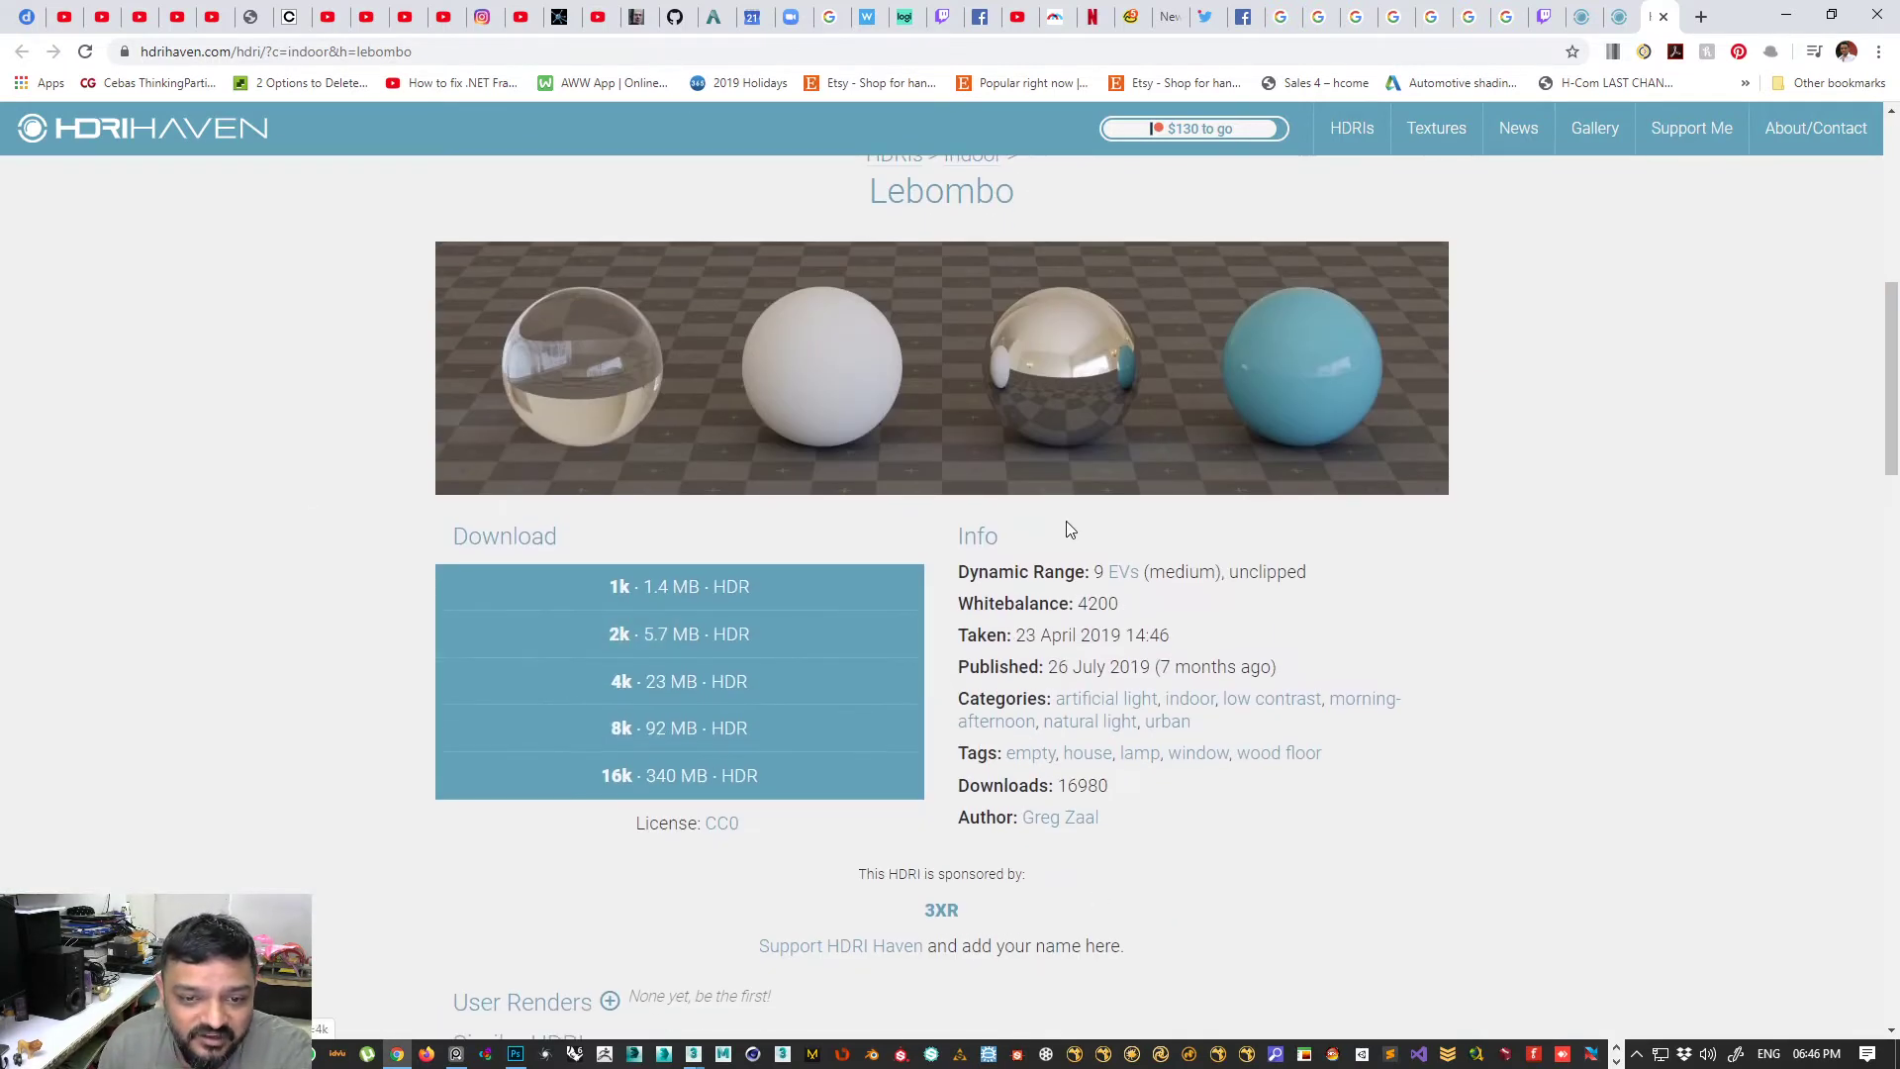
scroll(666, 598, "up", 7)
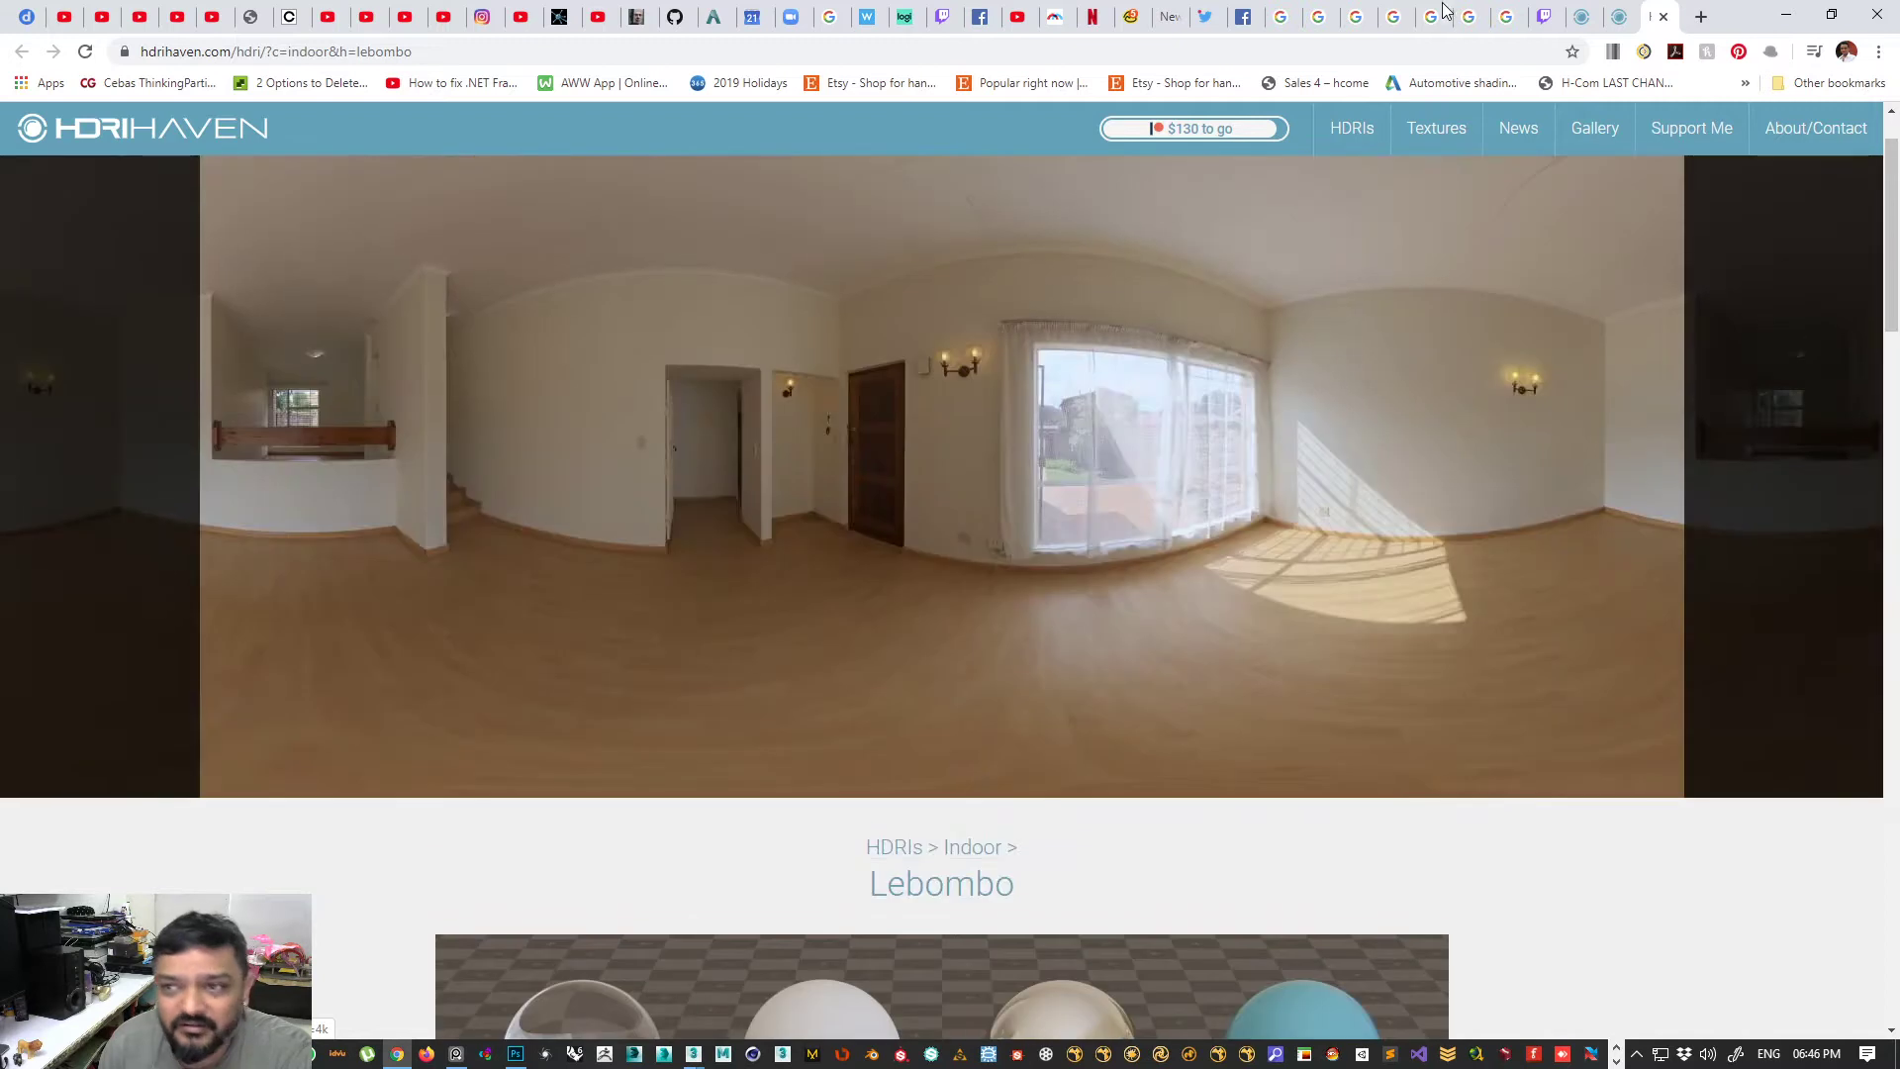
- Return to the Photo Studio 01 page and start downloading its 2k HDR version
left_click(1619, 17)
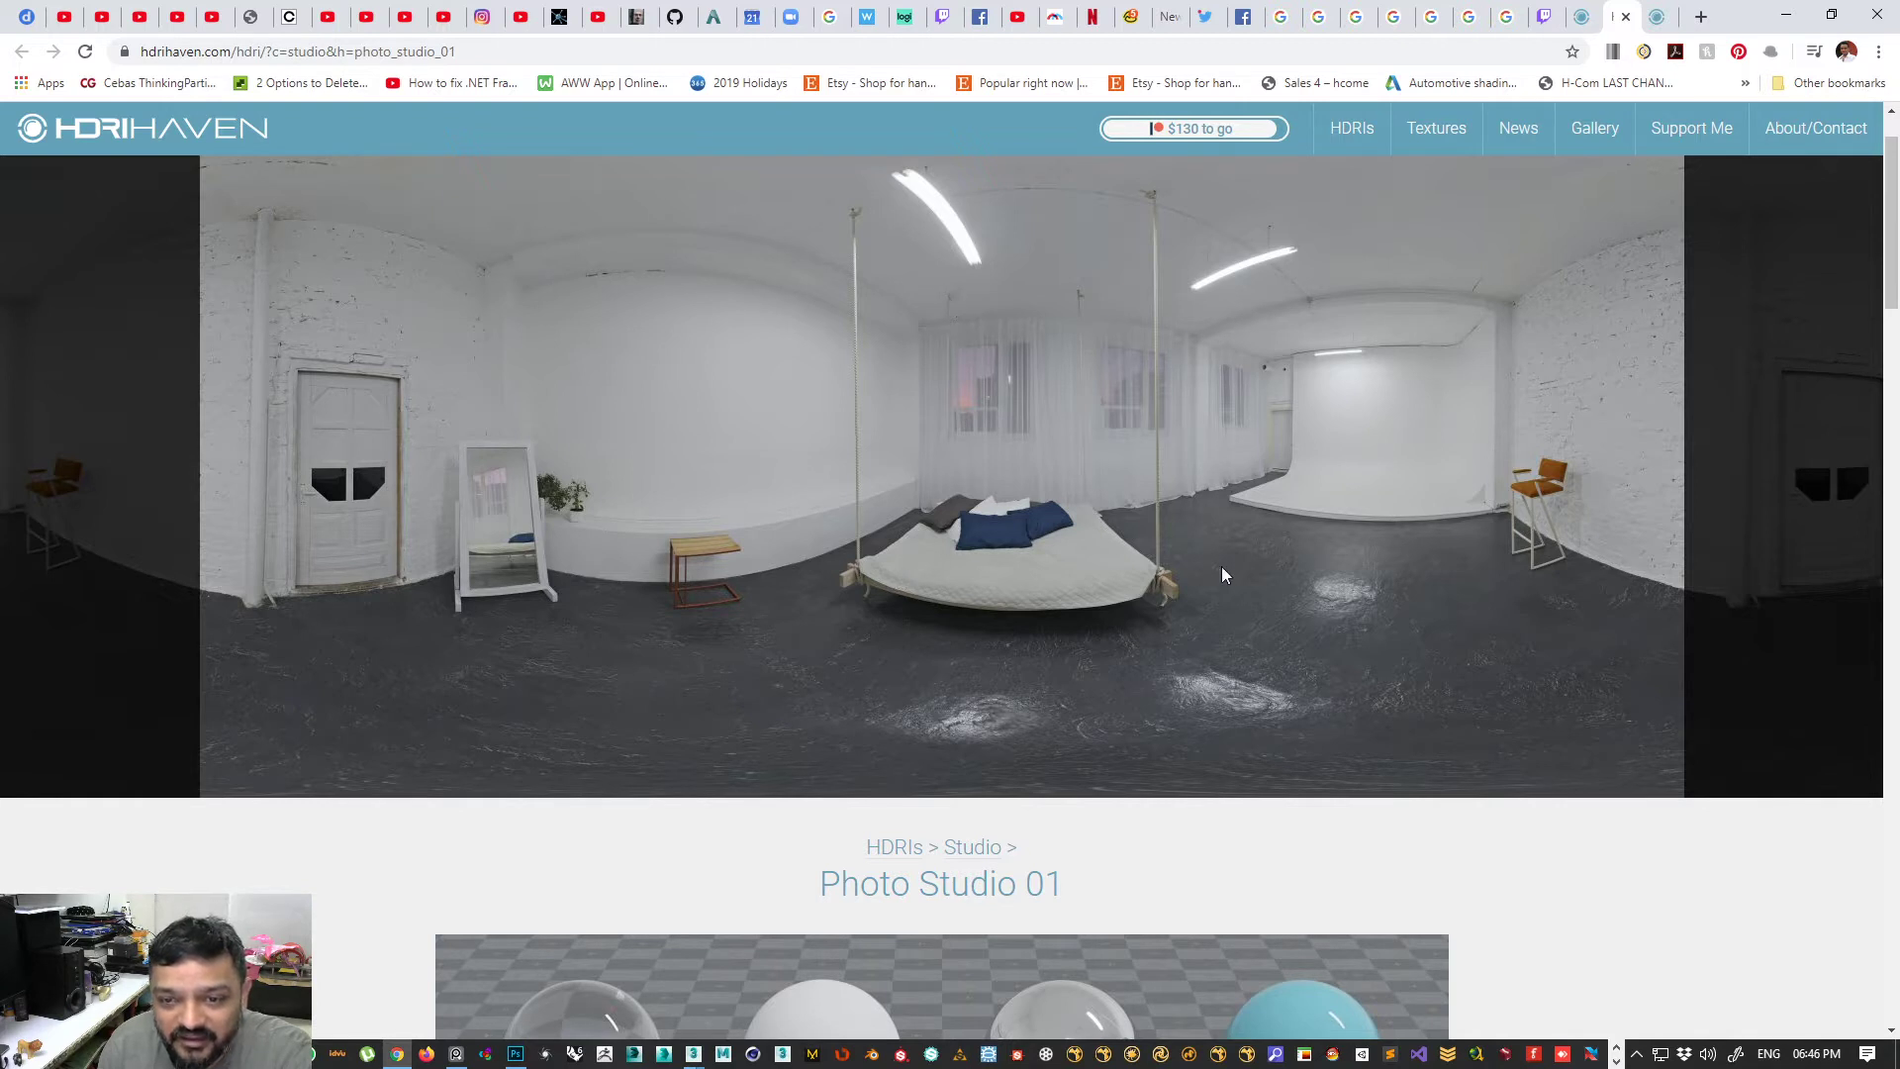
scroll(780, 578, "down", 8)
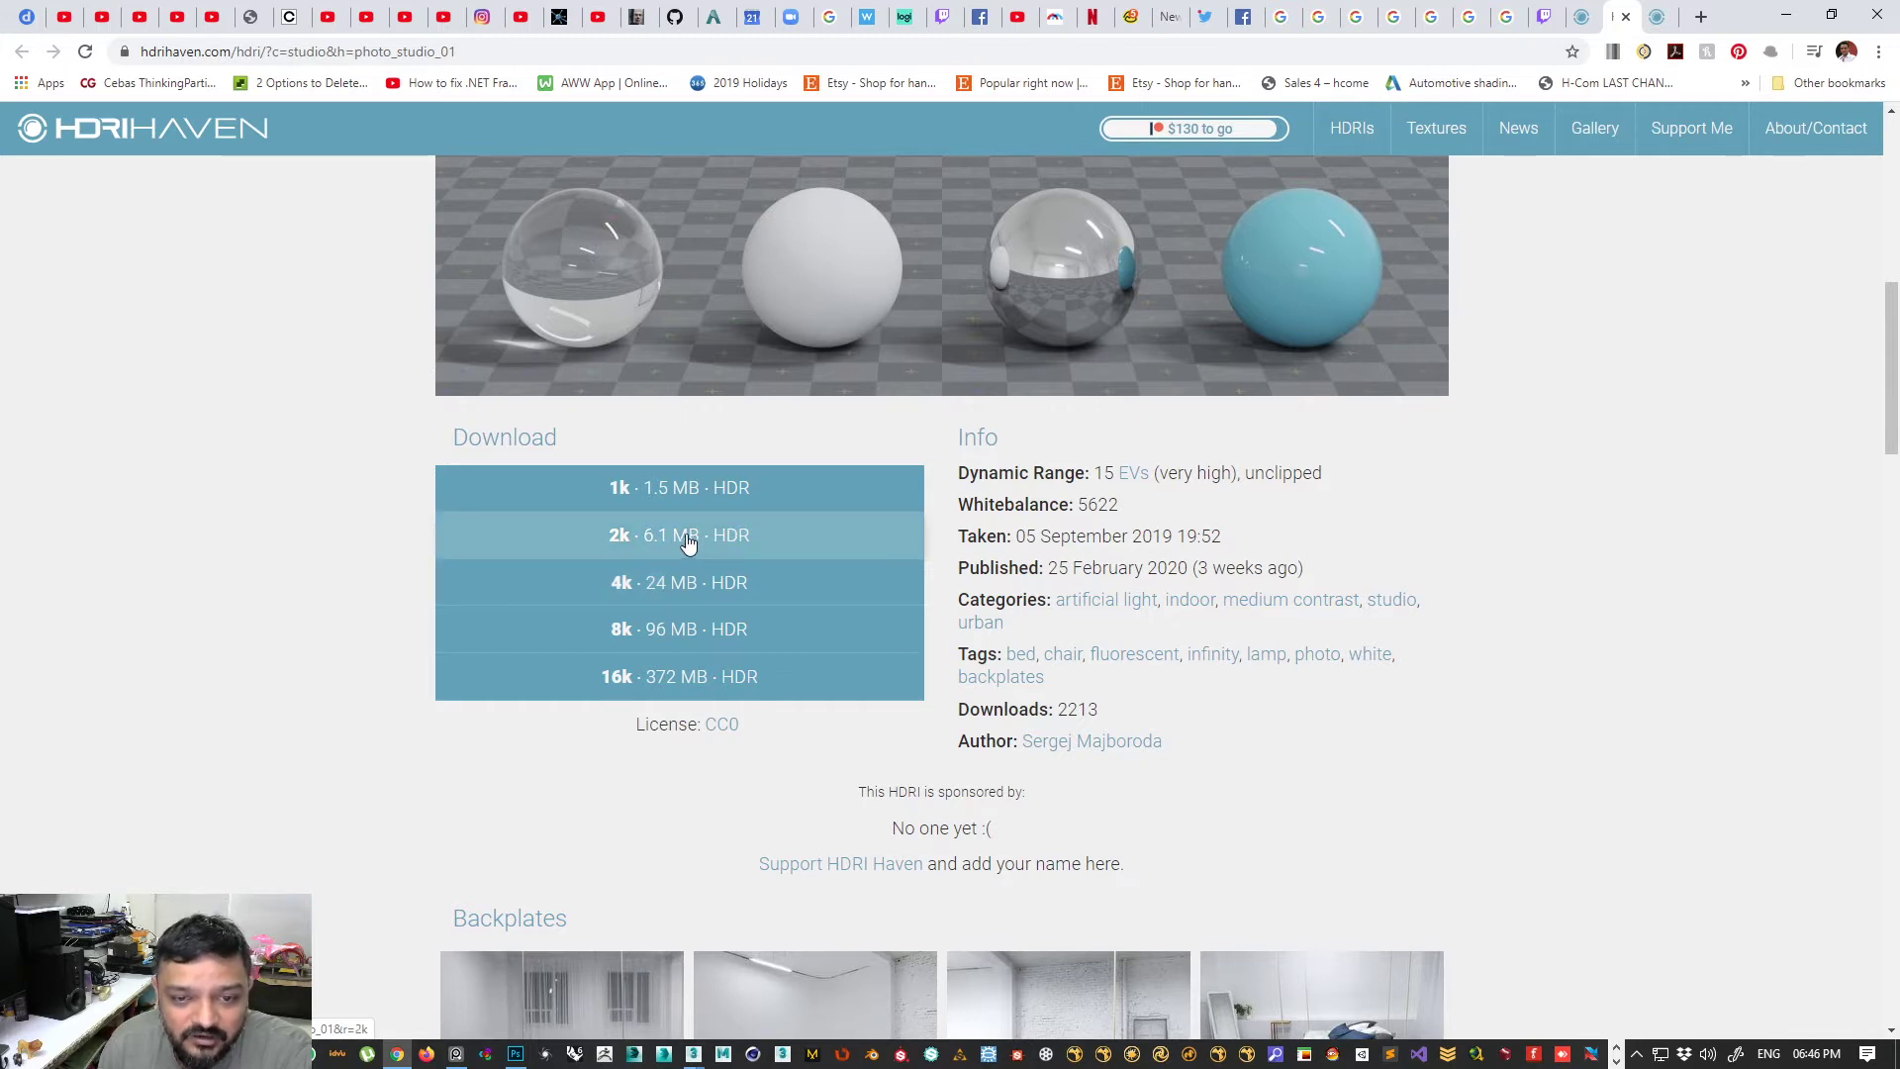
middle_click(690, 543)
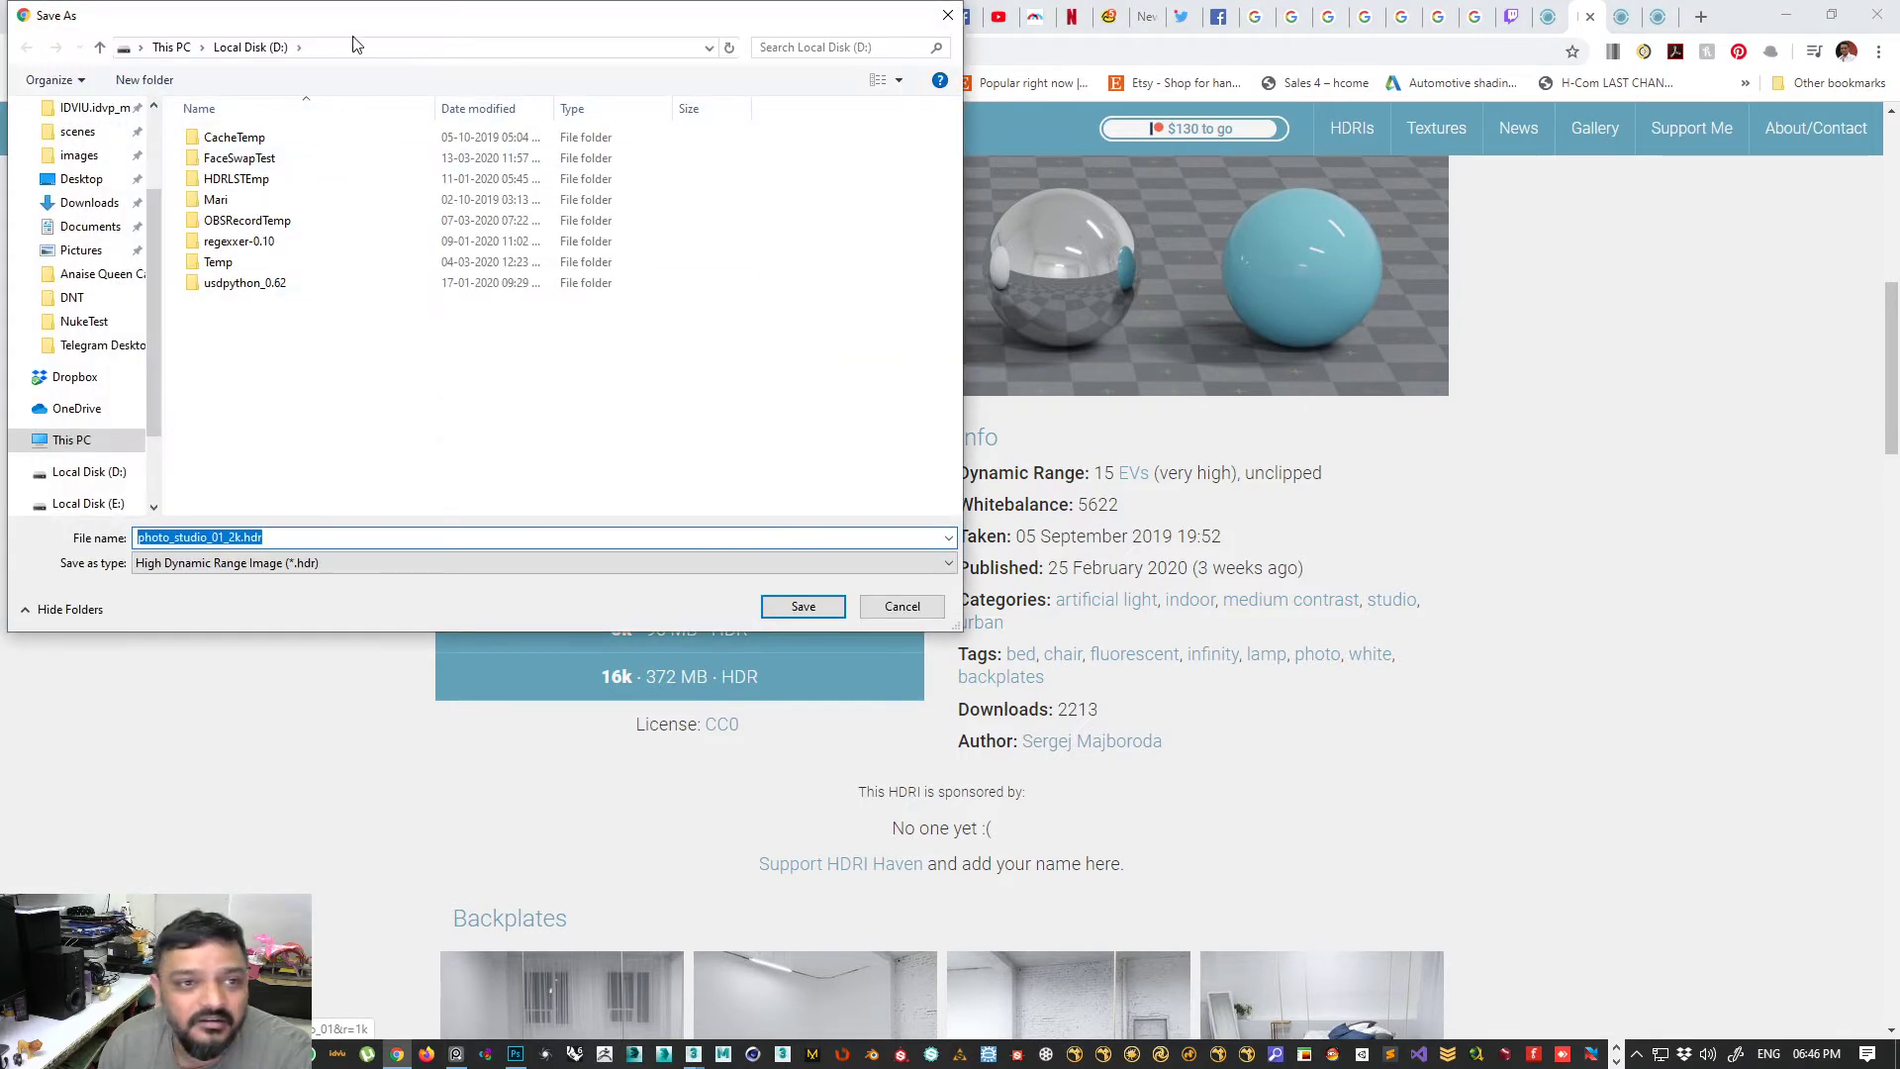
- Set the download location to the EP_0001_BeautyProduct project's 002_Work\Max\sceneassets\images folder
scroll(151, 193, "up", 2)
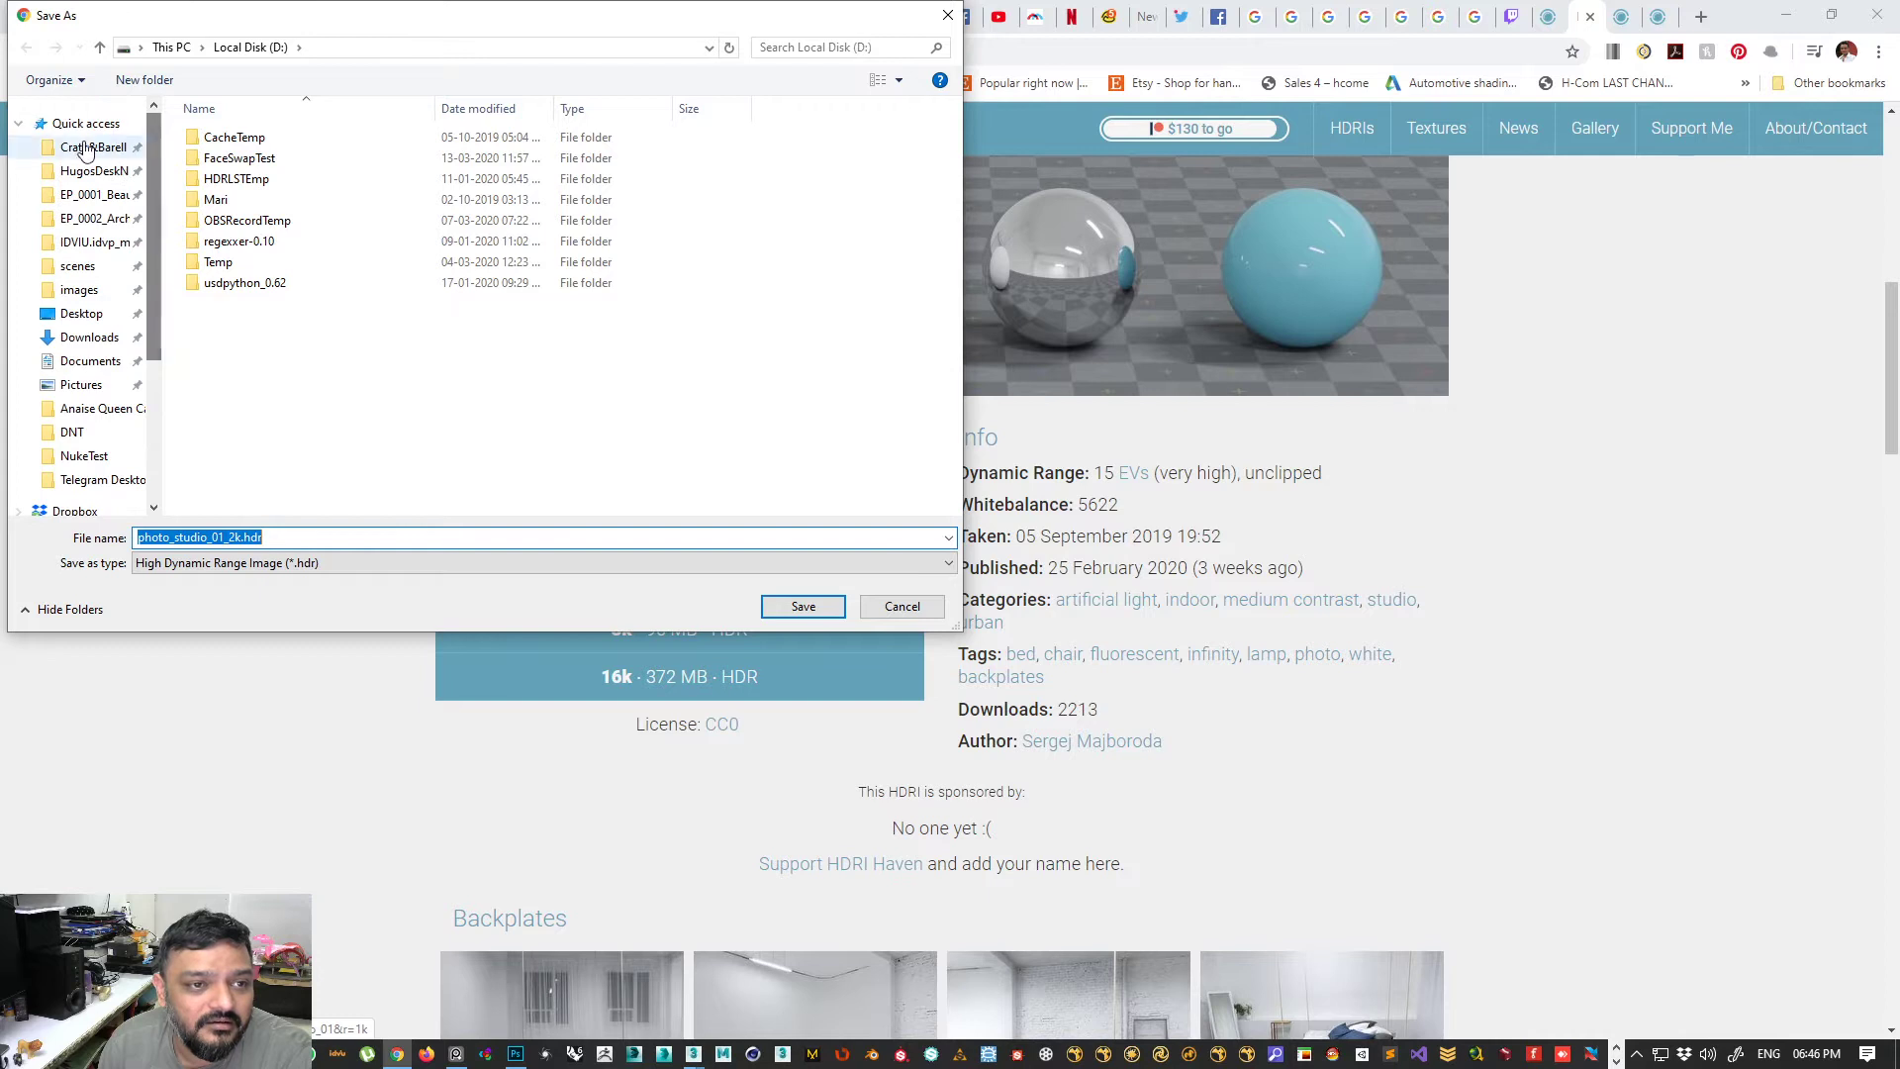
left_click(91, 171)
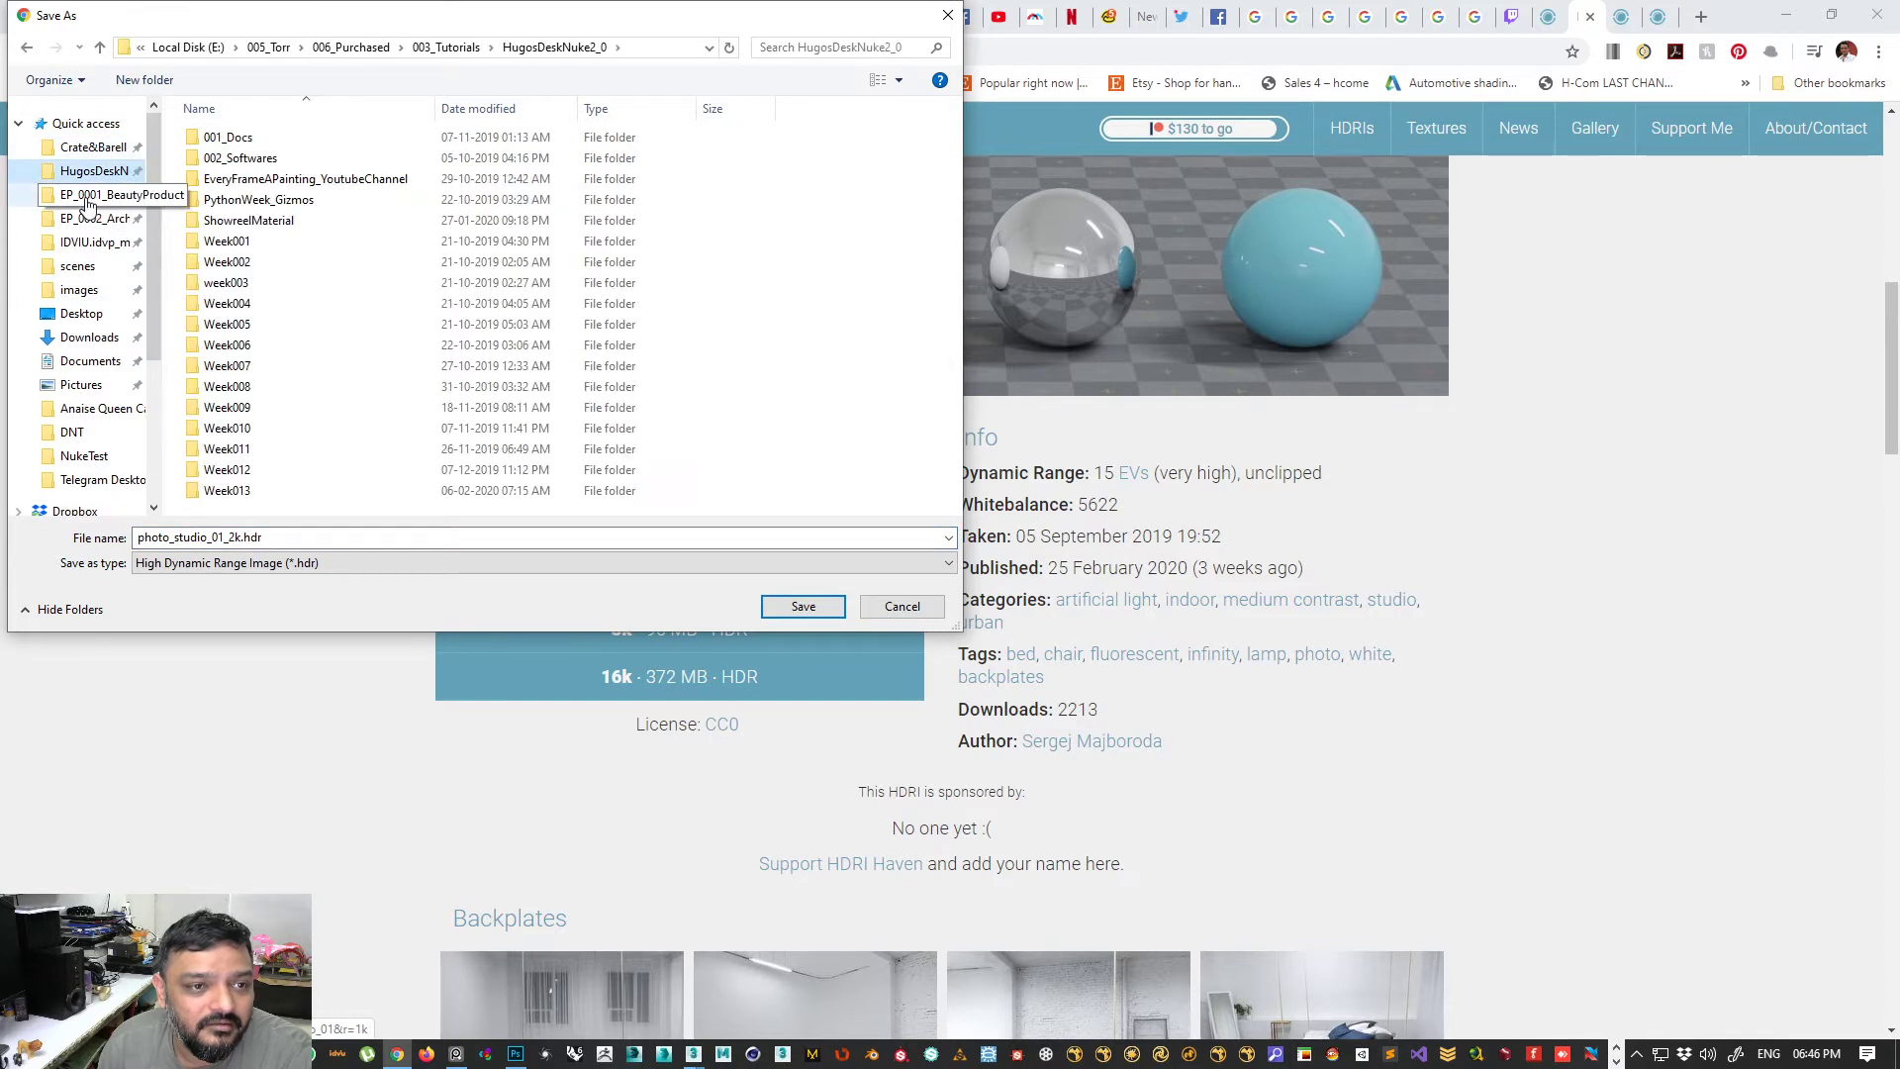
left_click(87, 203)
double_click(218, 161)
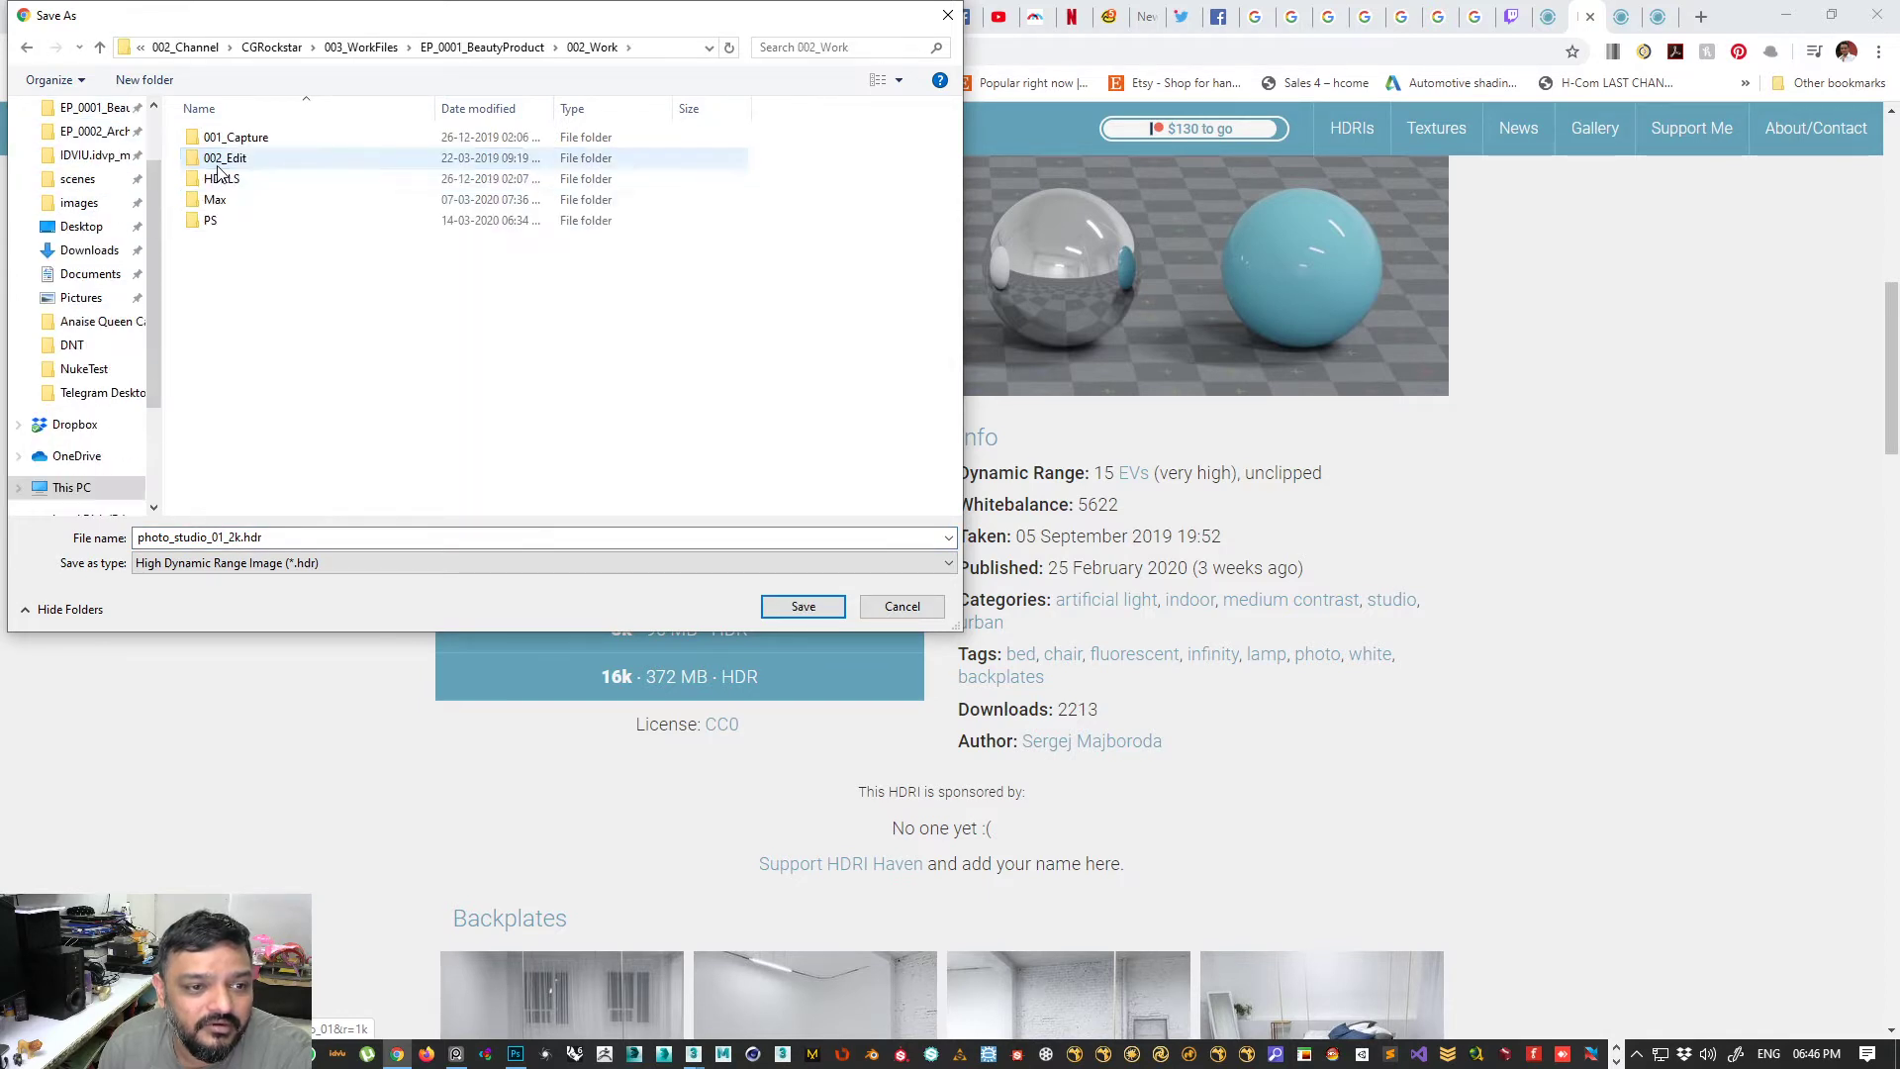
double_click(233, 199)
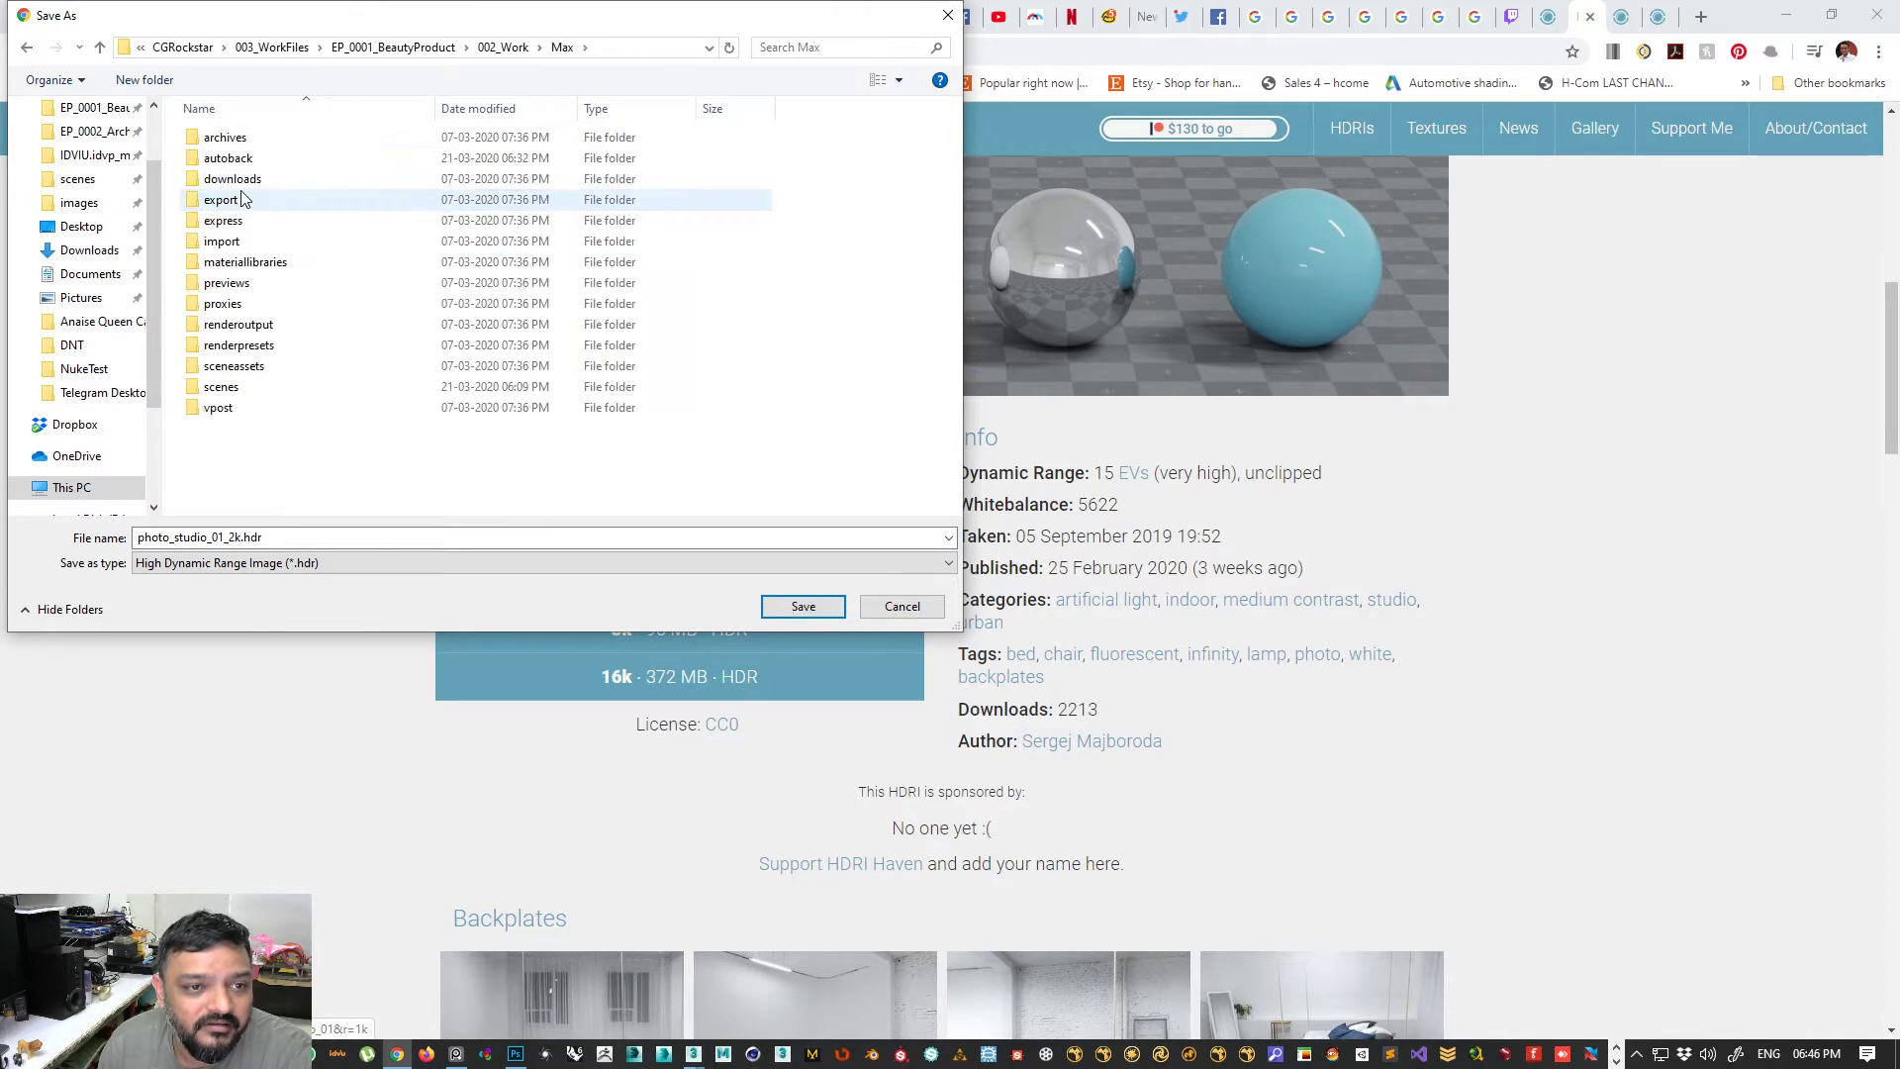
double_click(262, 368)
double_click(250, 178)
- Create a folder named HDRI inside images and save photo_studio_01_2k.hdr in it
left_click(159, 81)
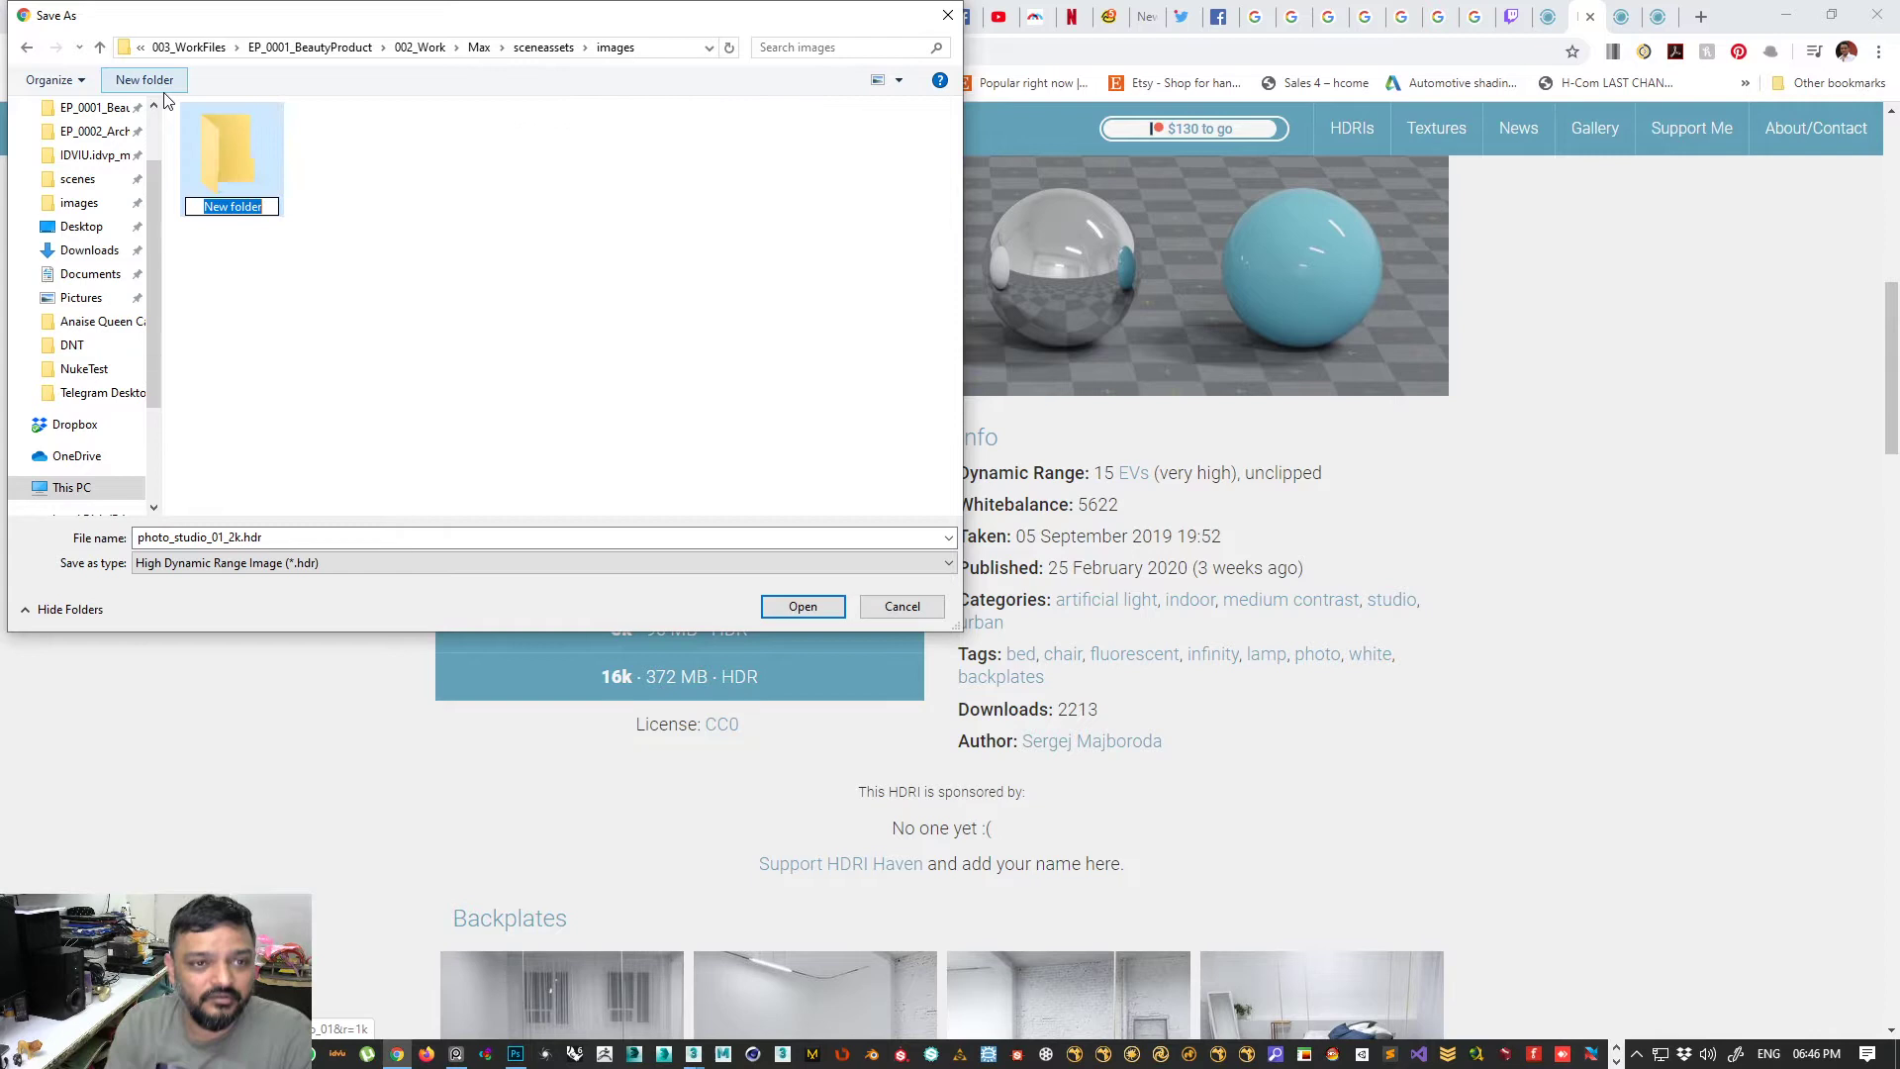
type("HDRI")
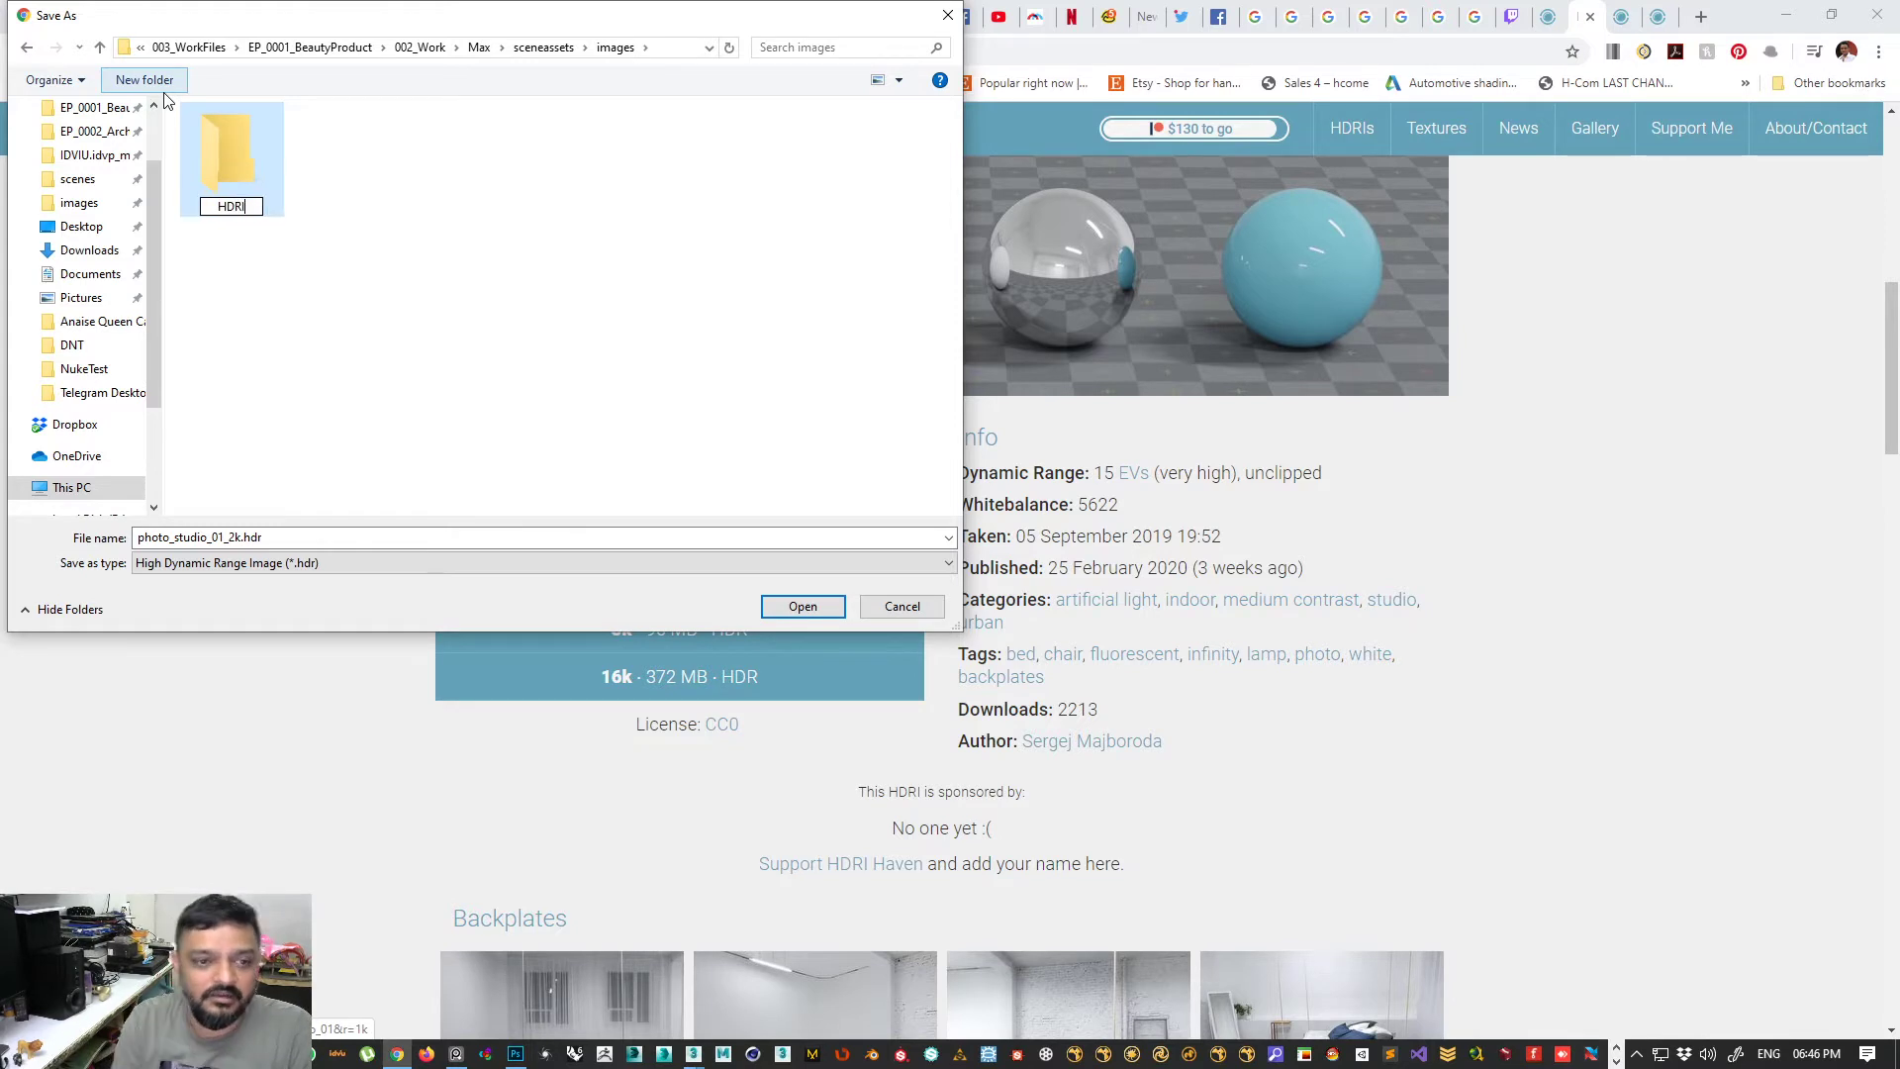
key("Return")
key("Return")
left_click(803, 605)
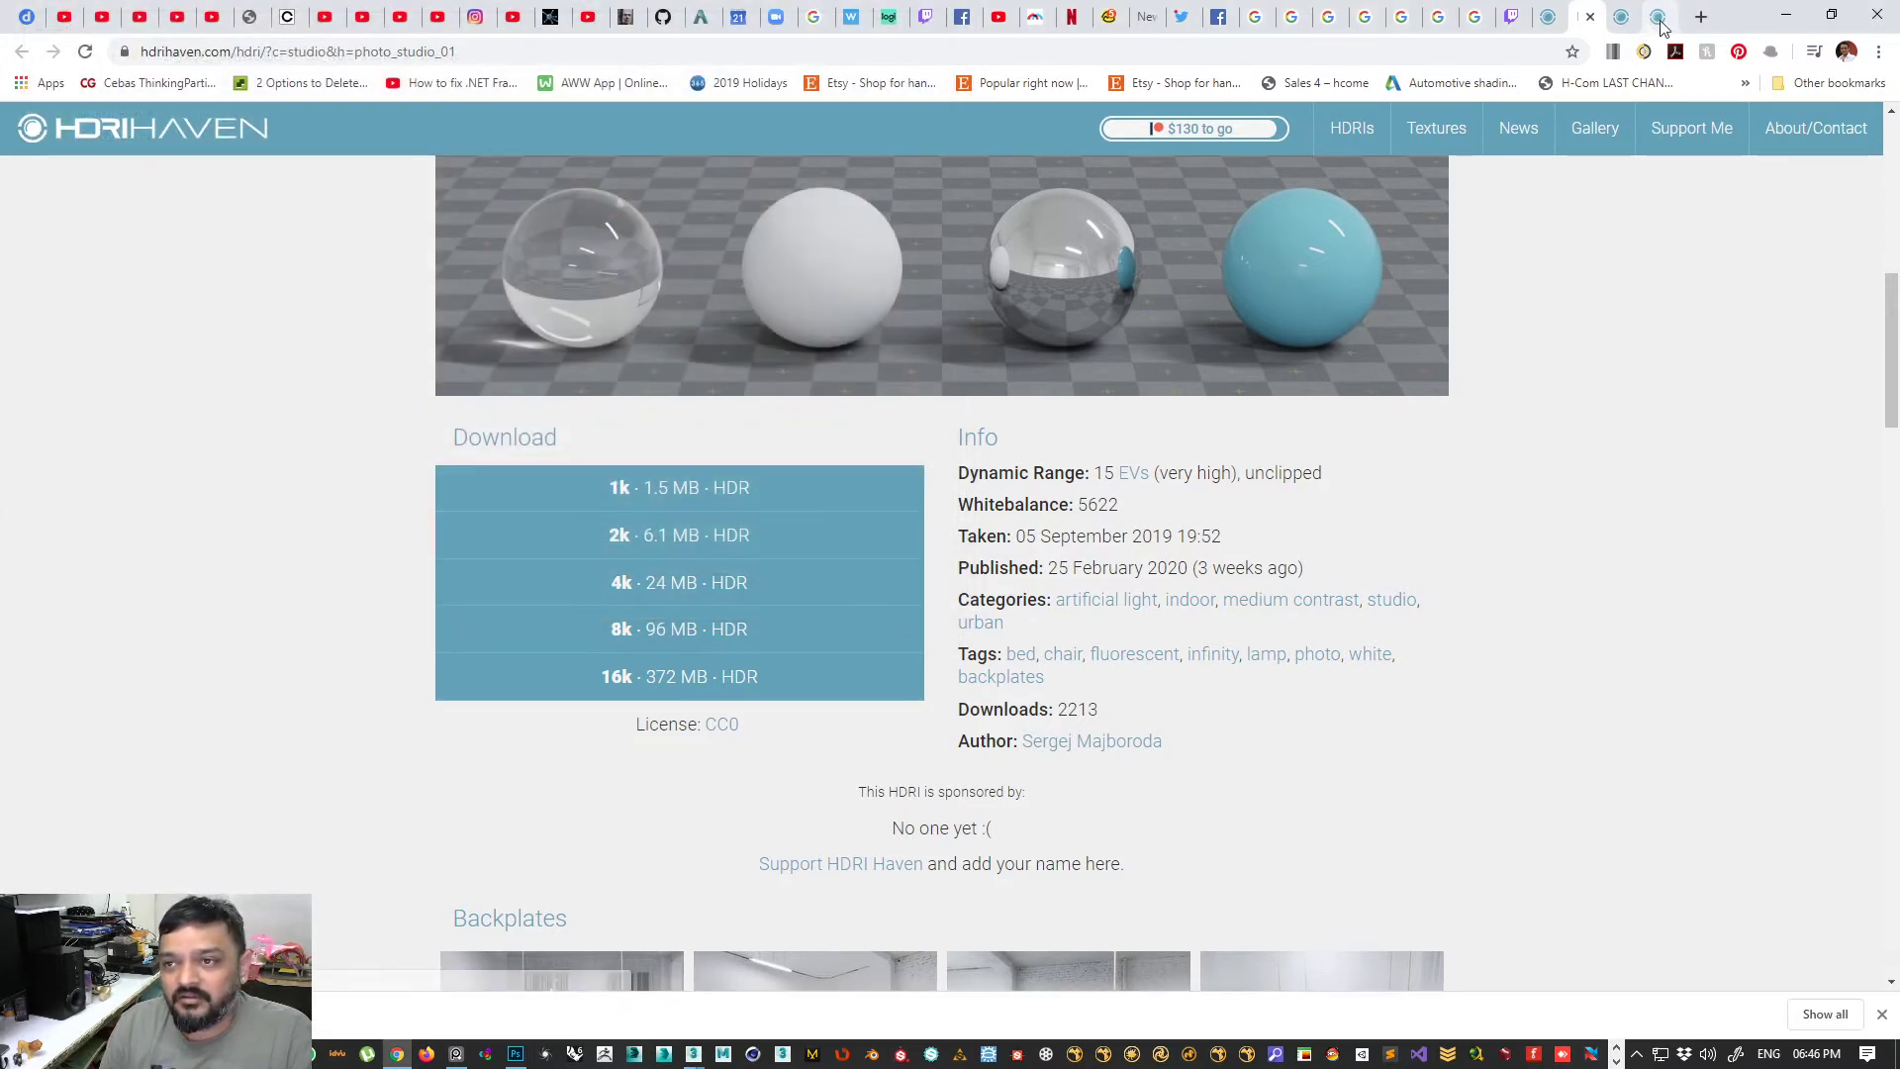
- Download the 2k HDR version of Lebombo from its open tab and save it as lebombo_2k.hdr
left_click(1659, 17)
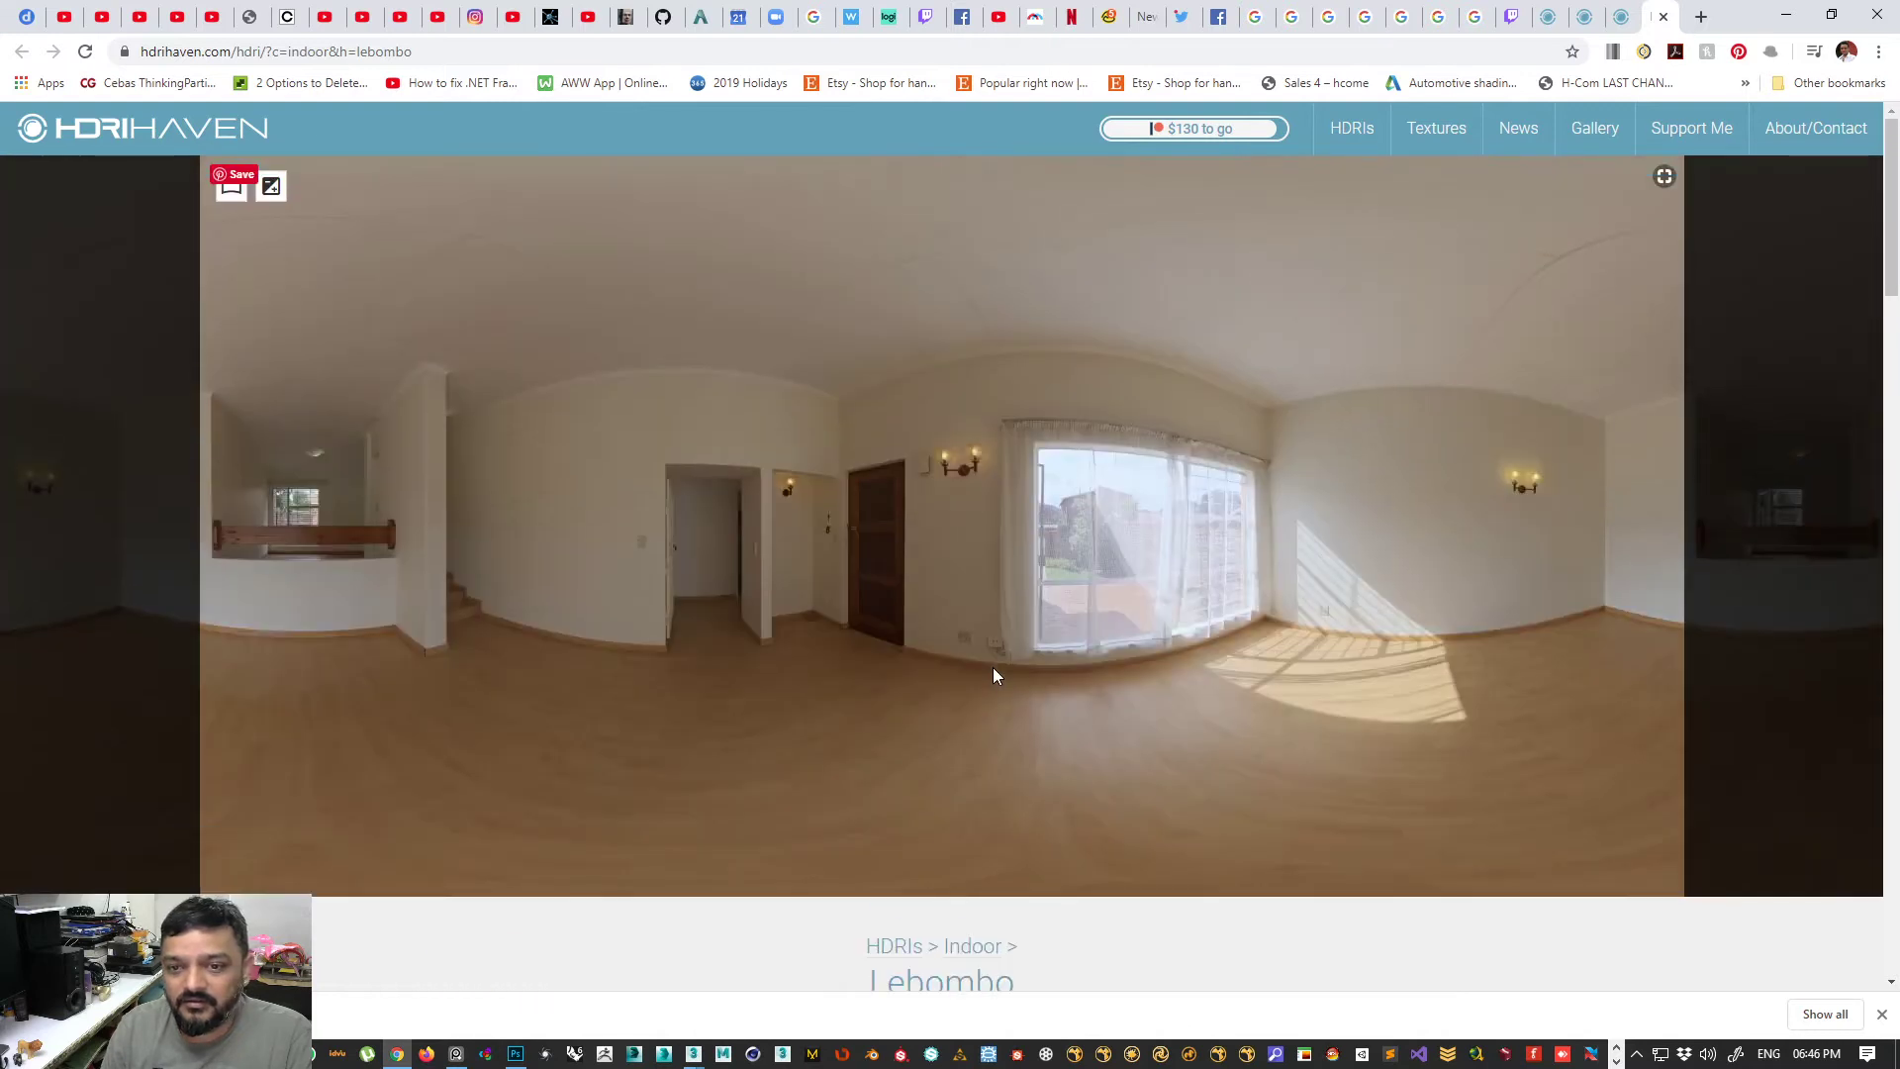
scroll(993, 674, "down", 10)
left_click(820, 690)
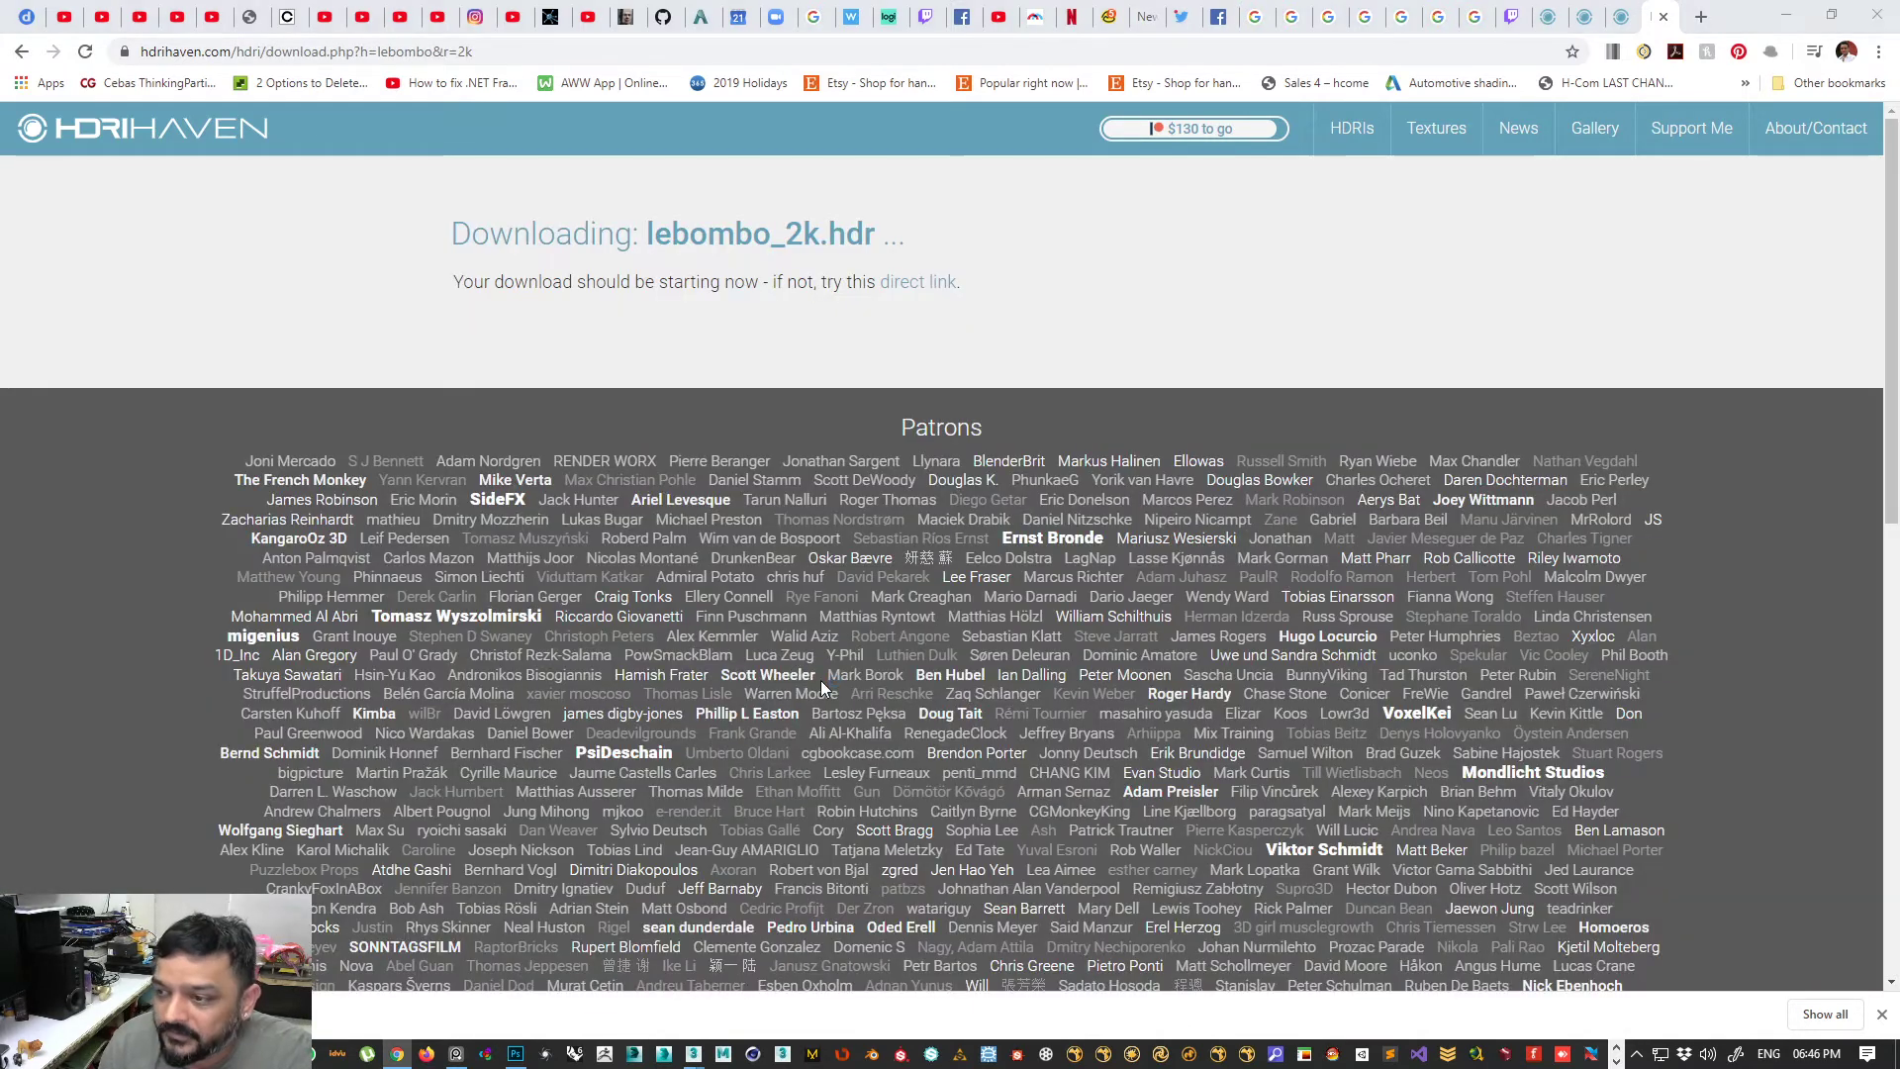
left_click(803, 607)
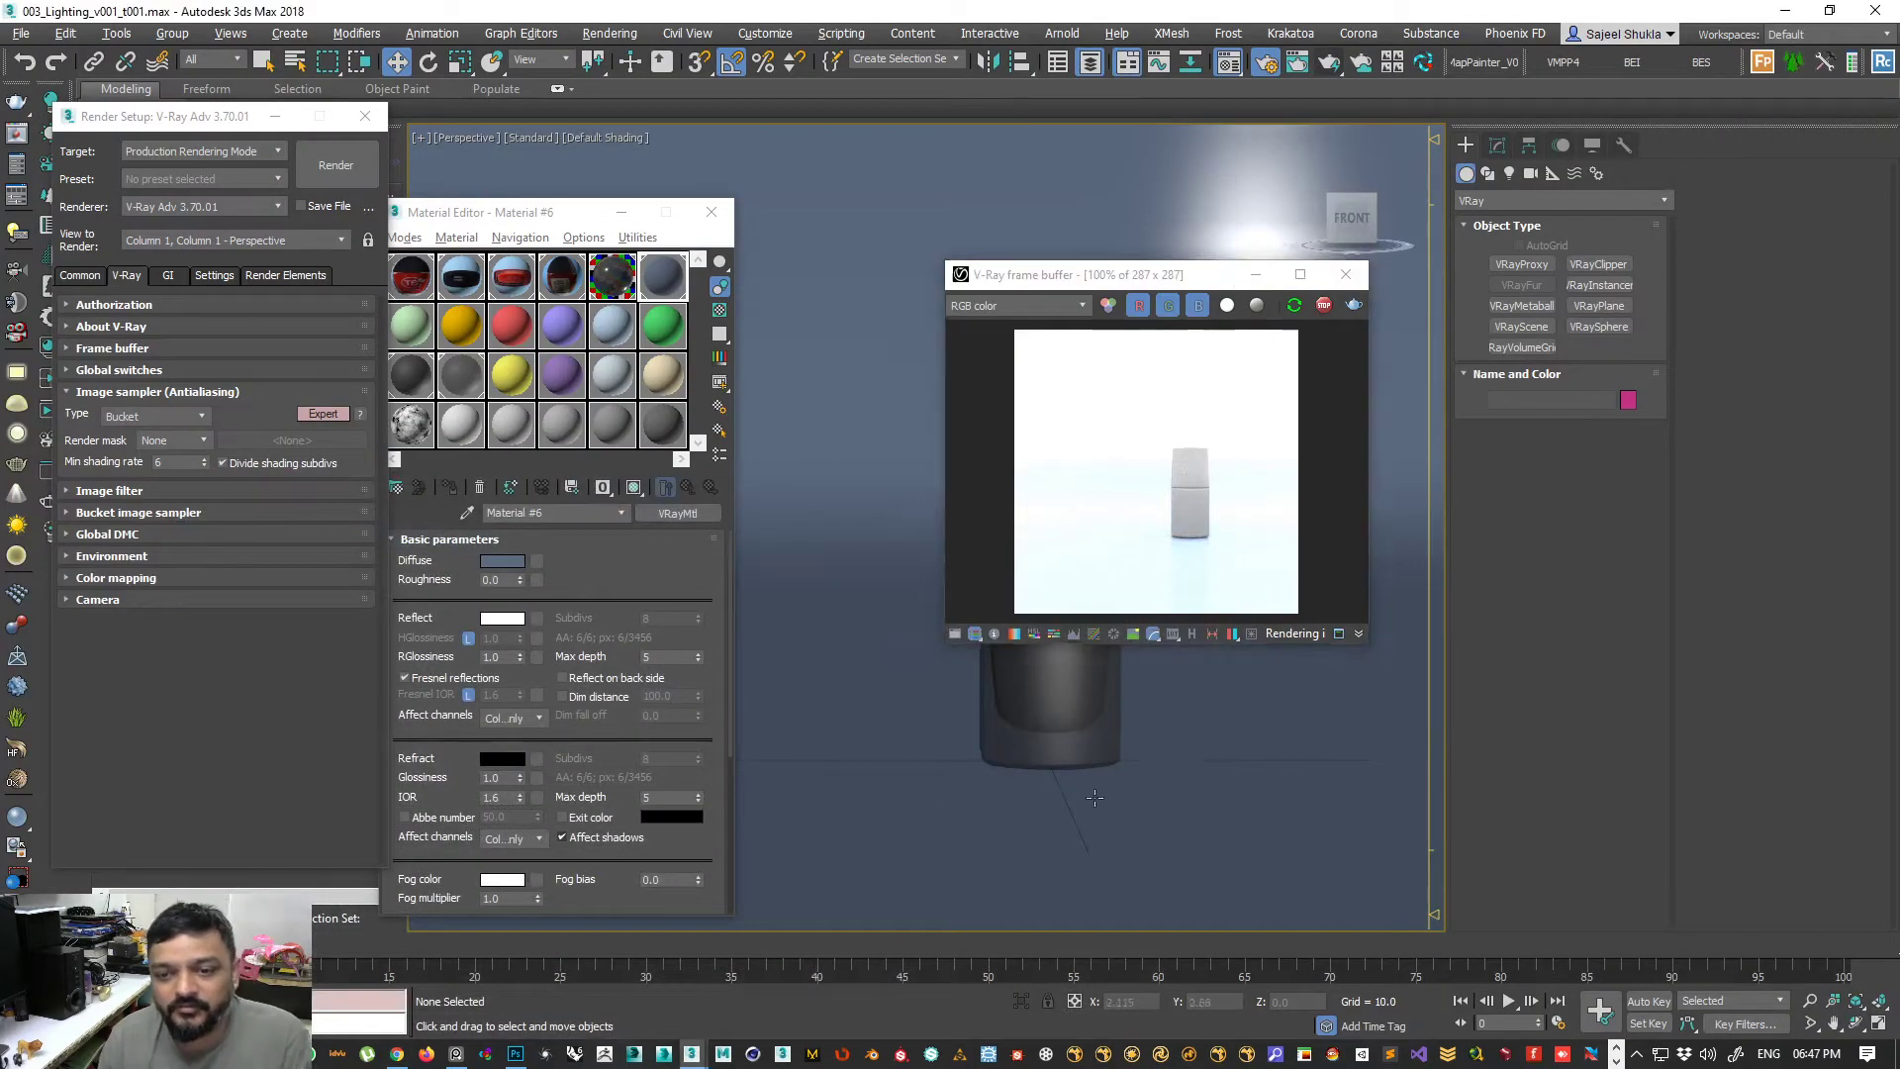
- Freeze the Background object in the Environment layer so it cannot be selected in the viewport
scroll(1086, 832, "down", 5)
middle_click_drag(1079, 856, 1148, 825)
scroll(909, 821, "down", 5)
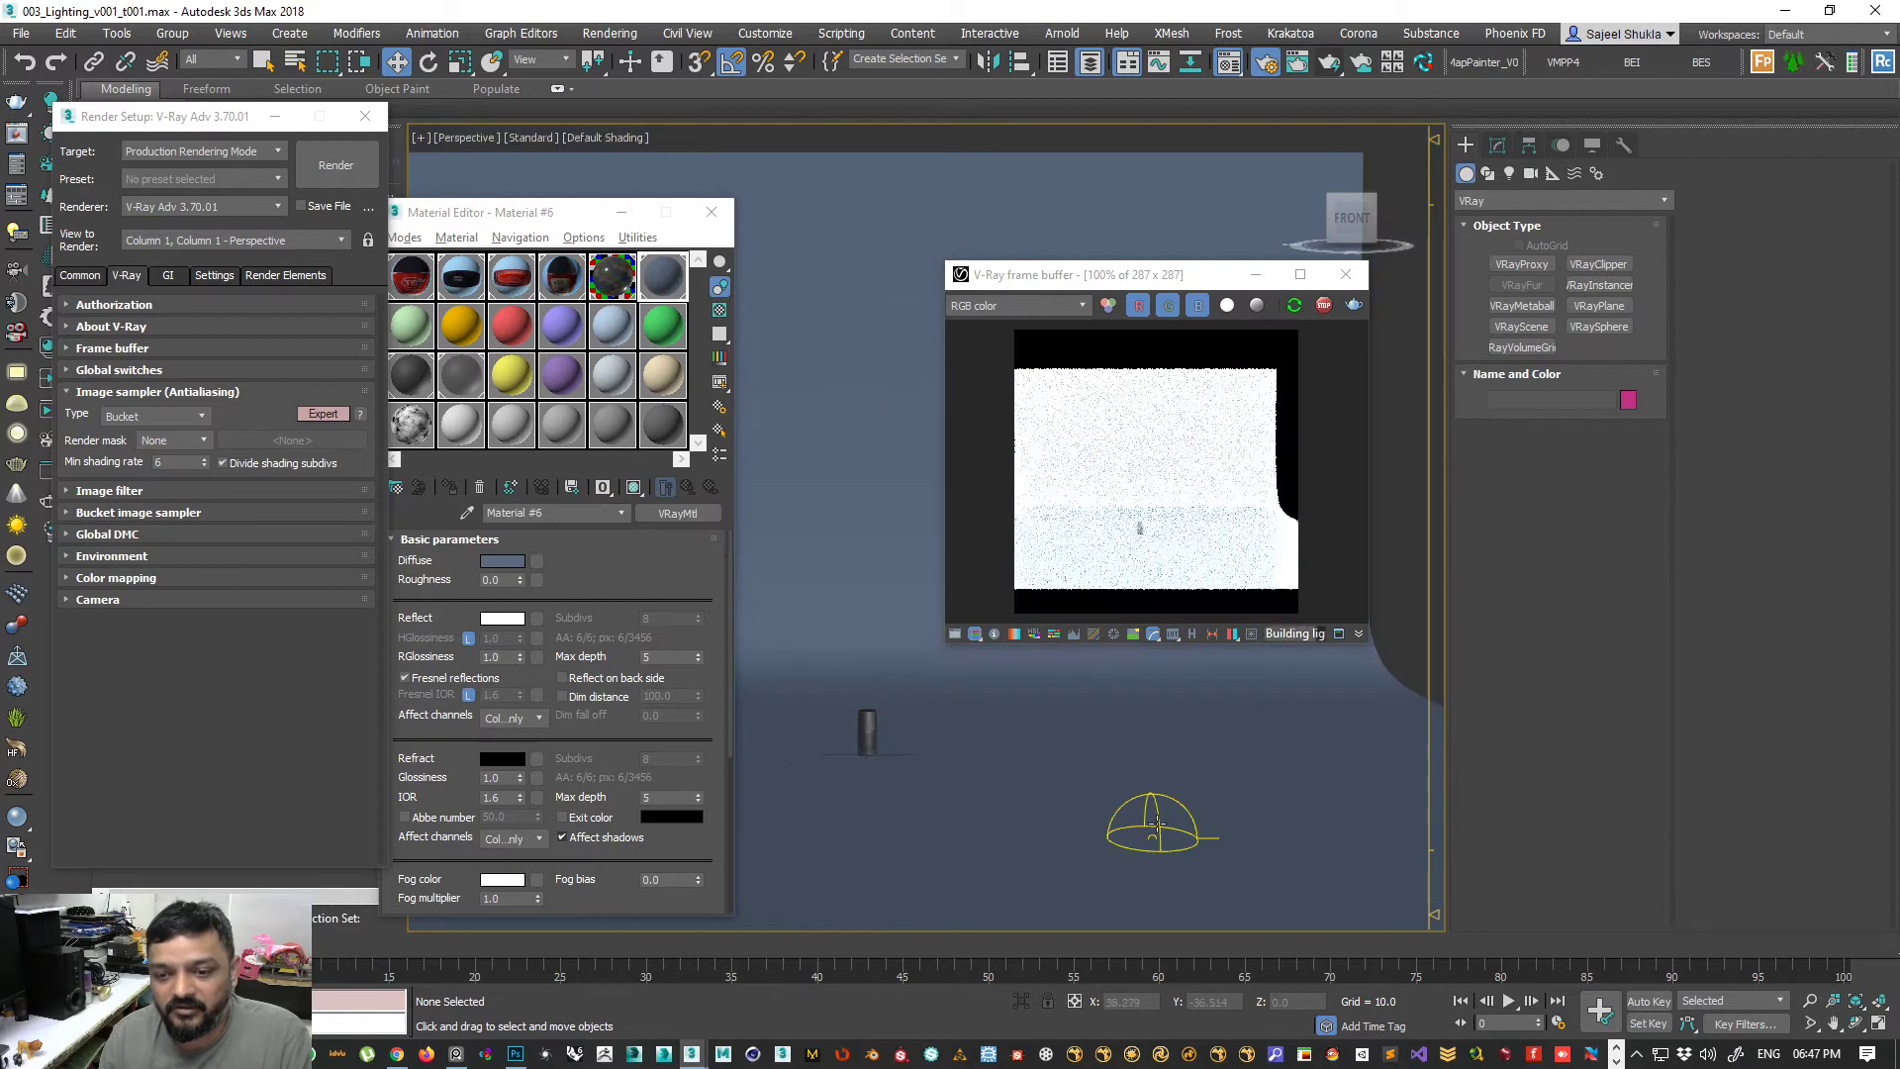
left_click(1151, 827)
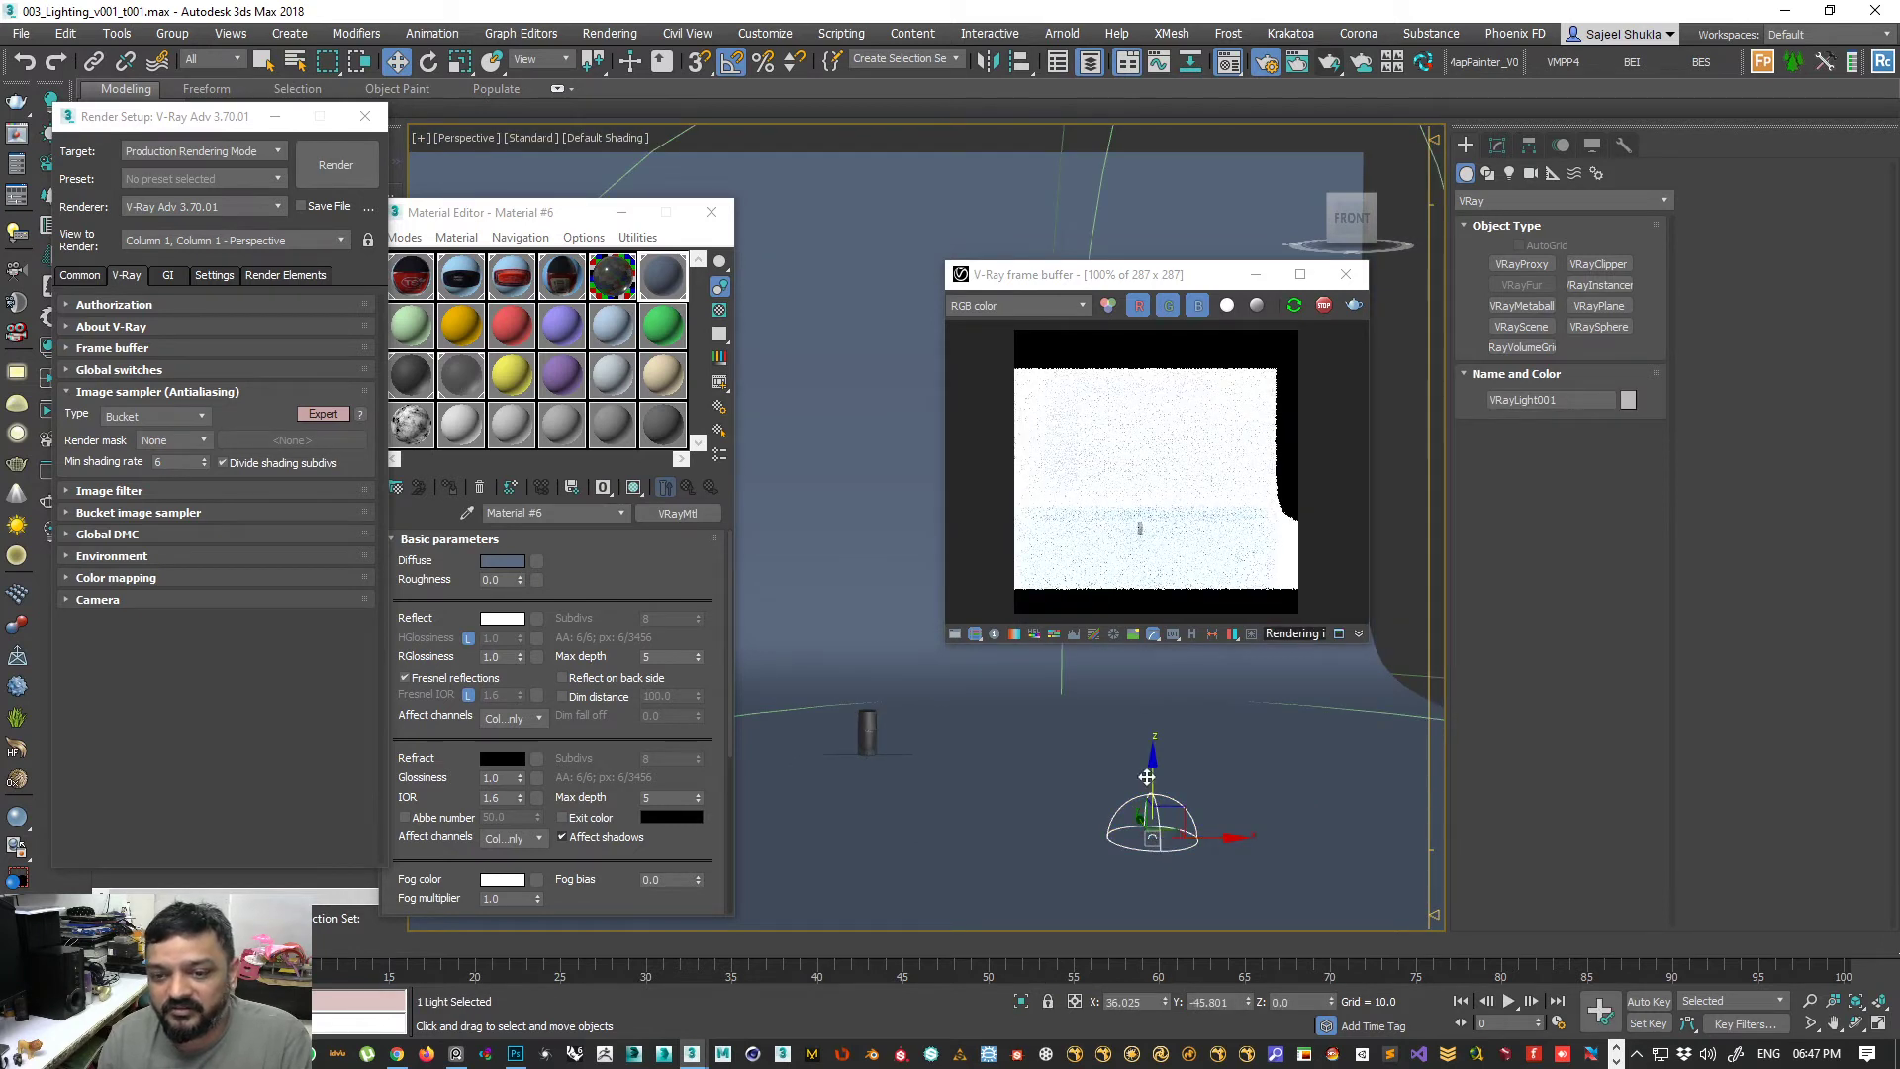
left_click_drag(221, 119, 214, 639)
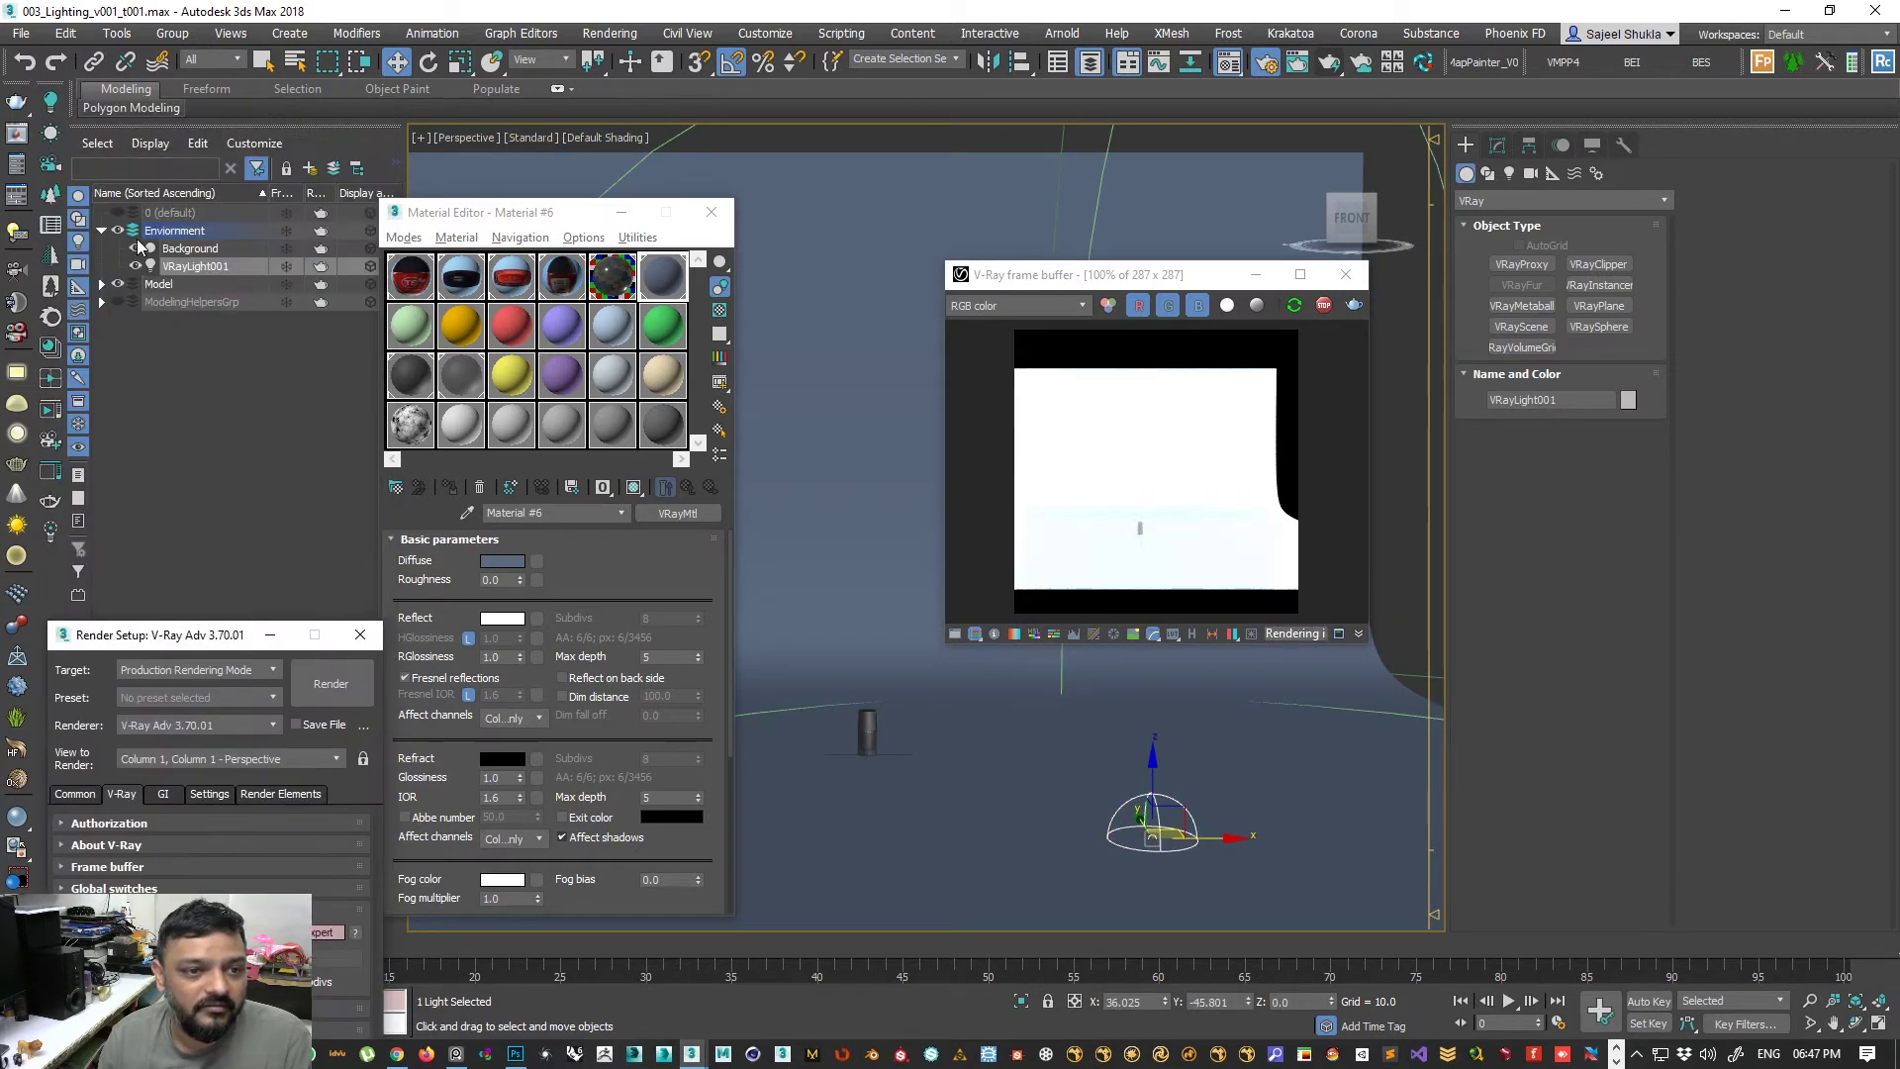
left_click(286, 250)
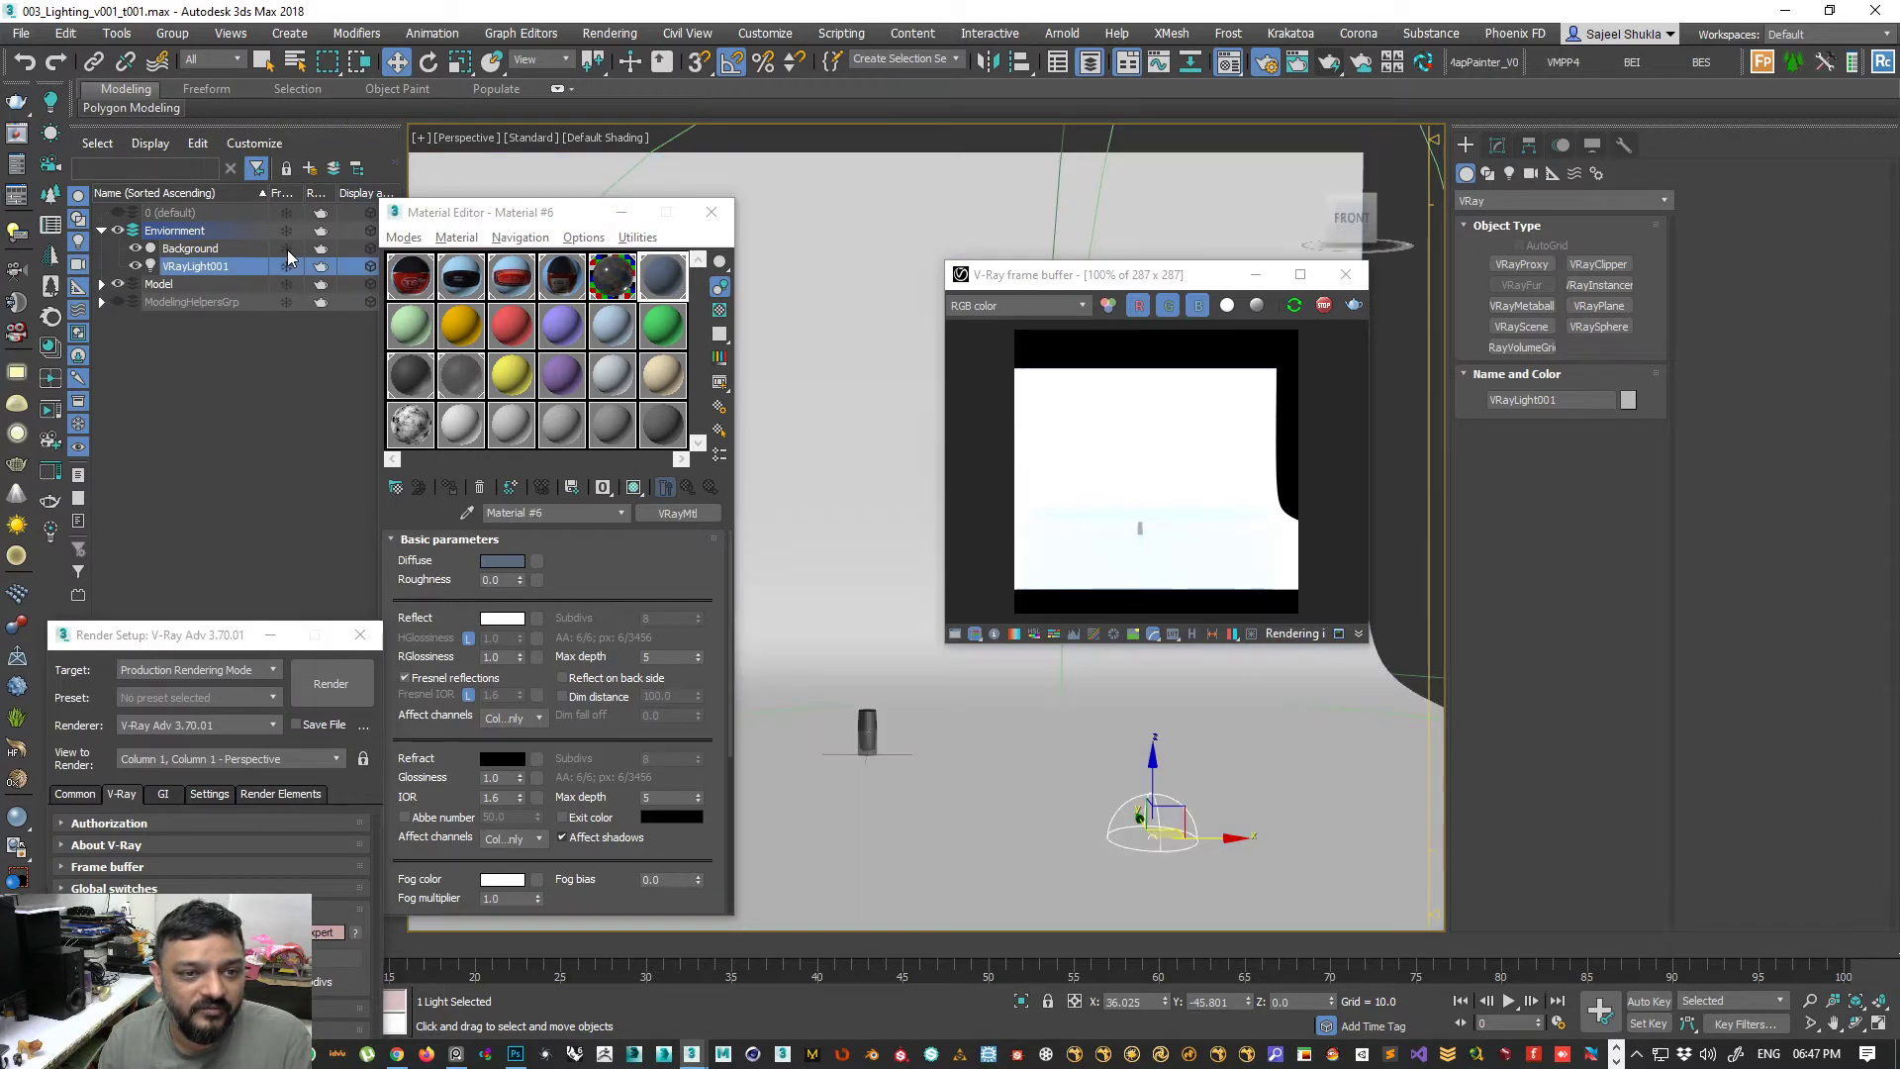
middle_click_drag(895, 718, 840, 735, "alt")
left_click(964, 752)
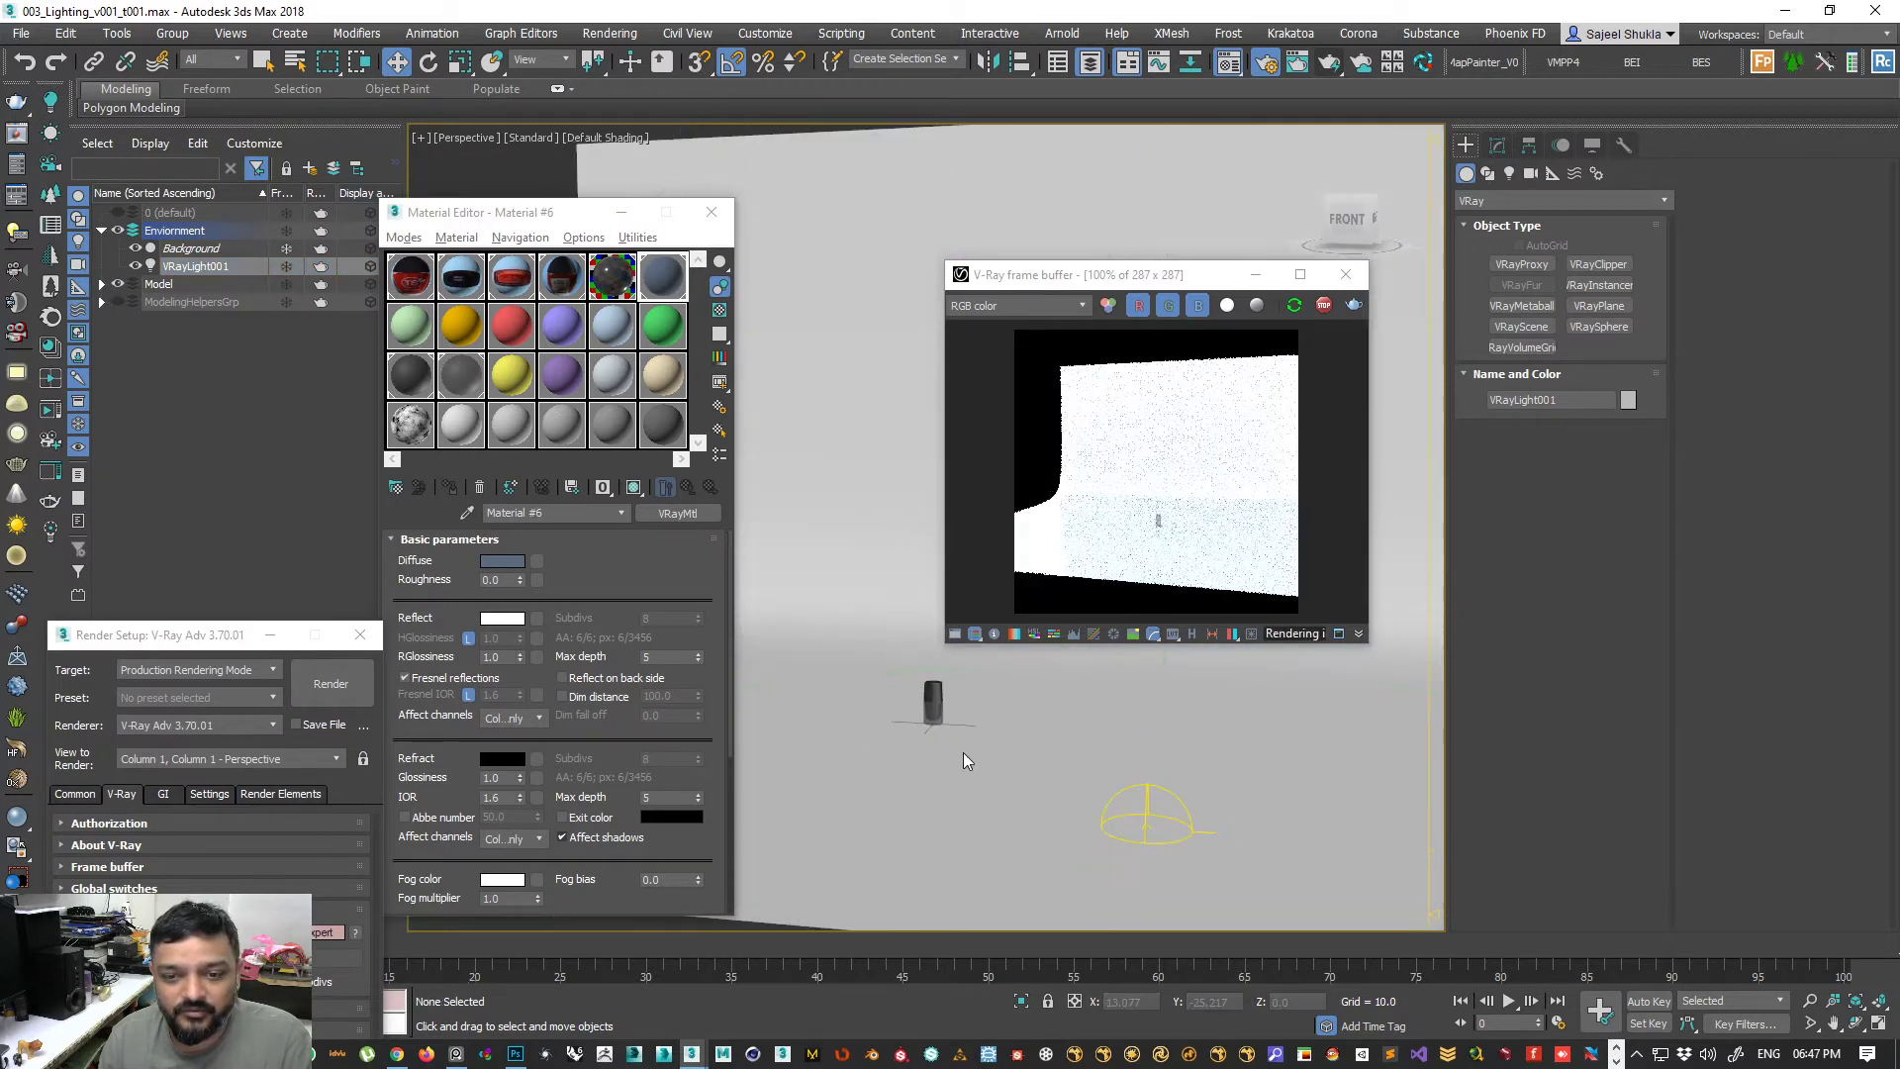
- Move the dome light beside the bottle to about X -57.4, Y 7.0 and show its parameters for editing
left_click_drag(1106, 804, 1315, 923)
middle_click_drag(1140, 804, 1183, 747, "alt")
left_click_drag(1187, 744, 968, 433)
left_click_drag(1057, 278, 1341, 318)
middle_click_drag(916, 566, 1353, 302, "alt")
left_click_drag(1353, 307, 867, 202)
left_click(1499, 146)
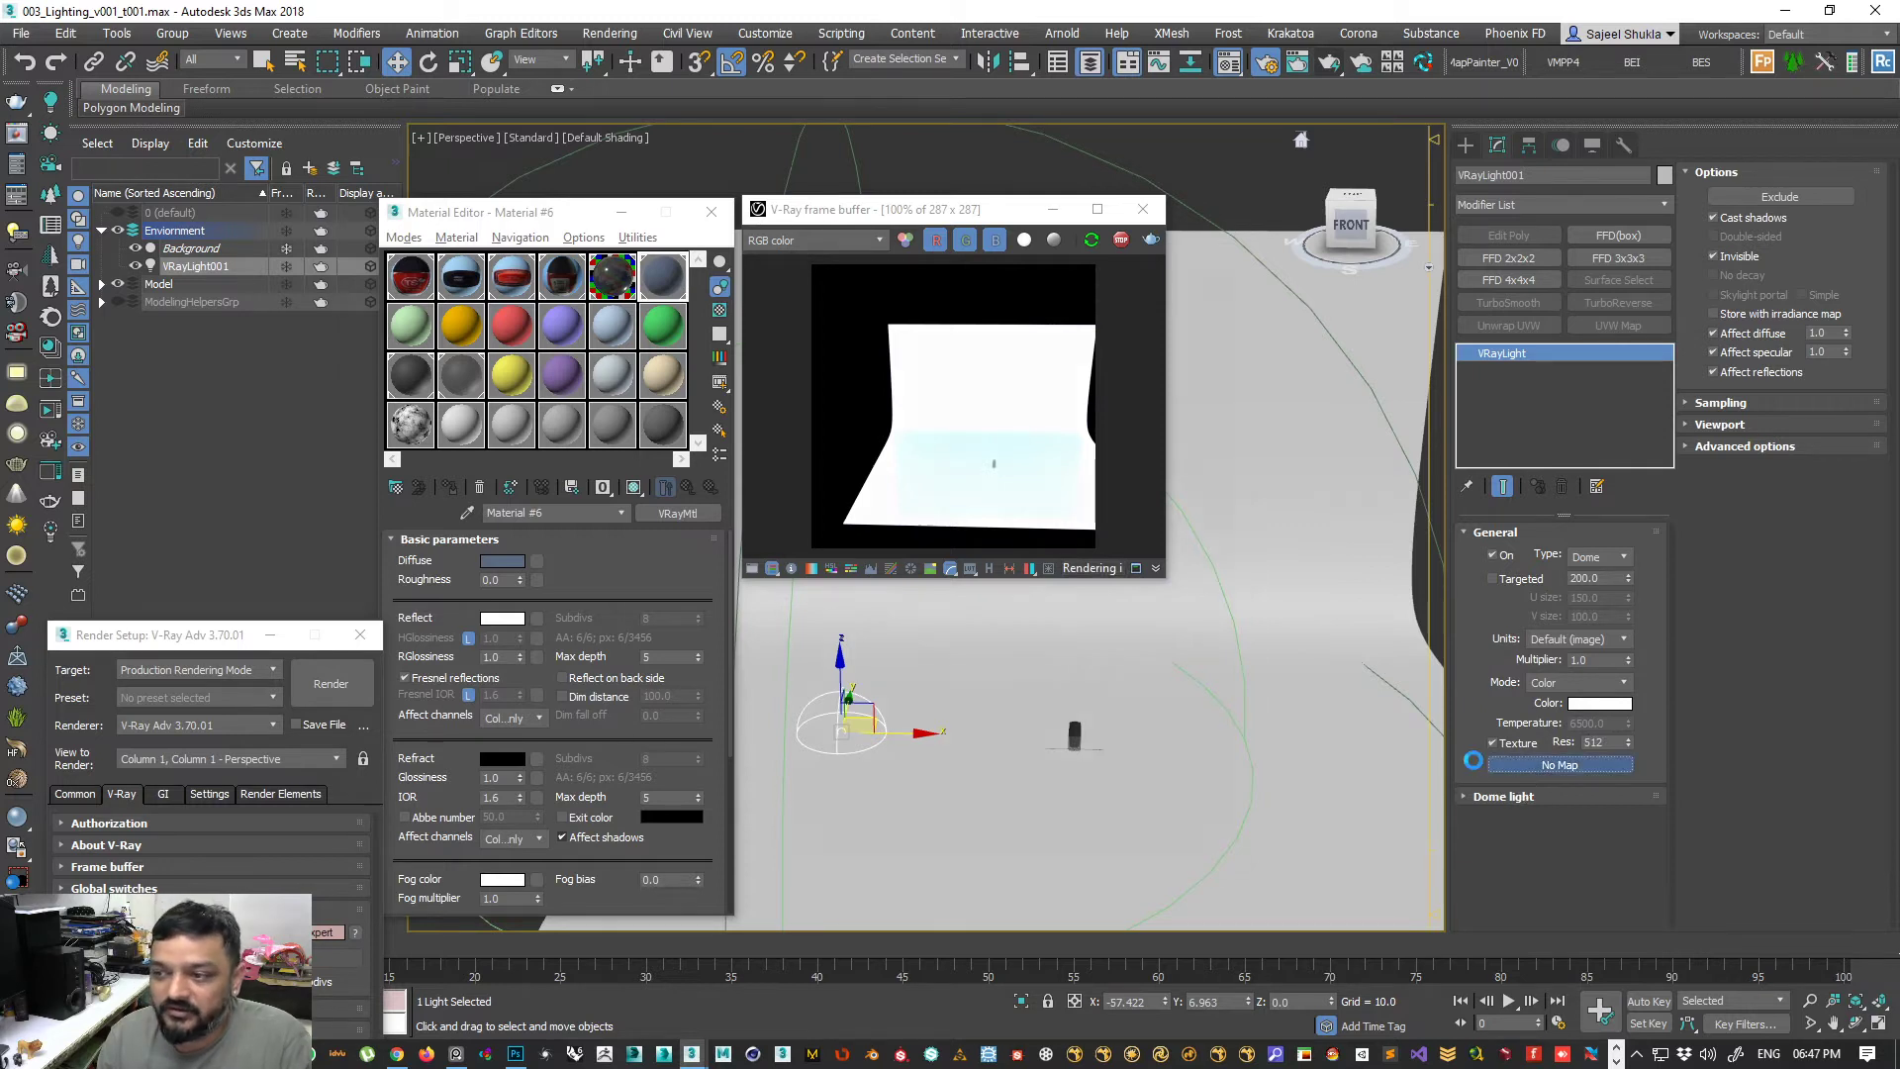
- Assign a VRayHDRI map as the dome light's texture
left_click(1475, 763)
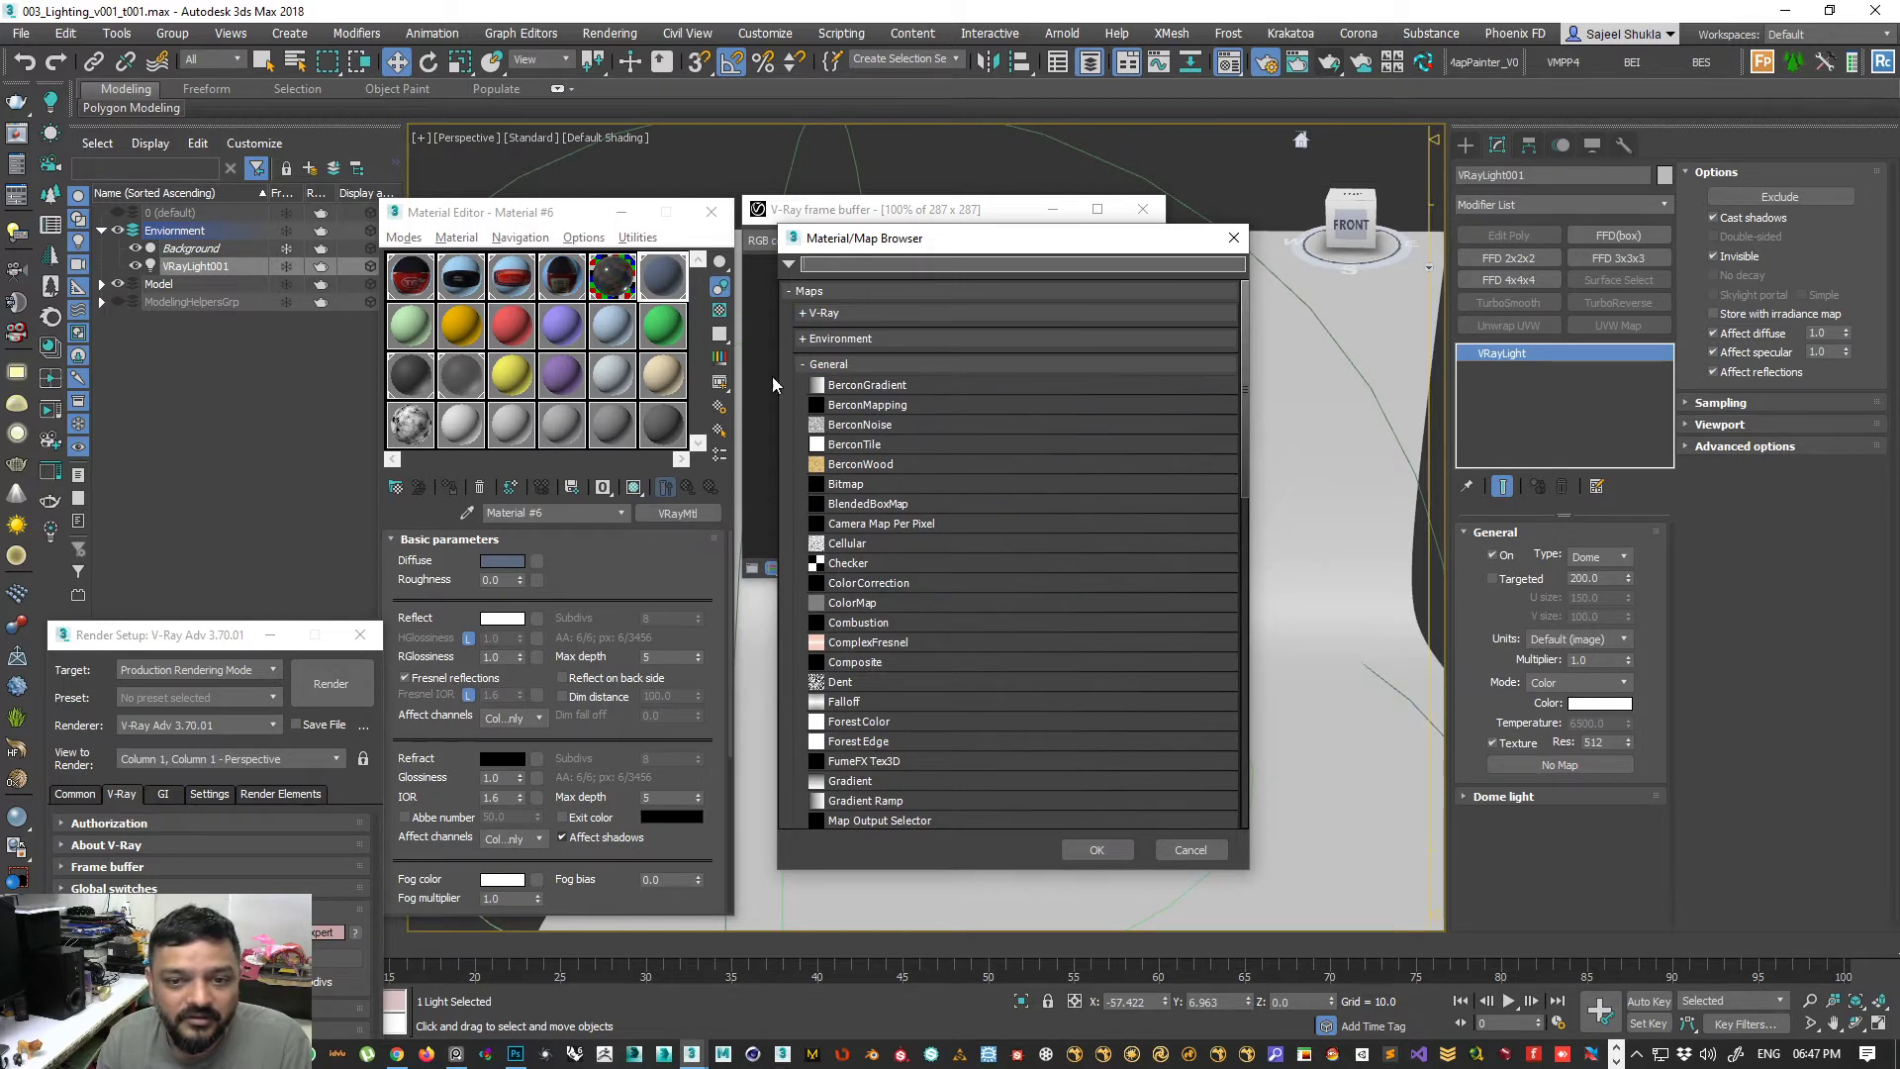
left_click(806, 365)
left_click(821, 312)
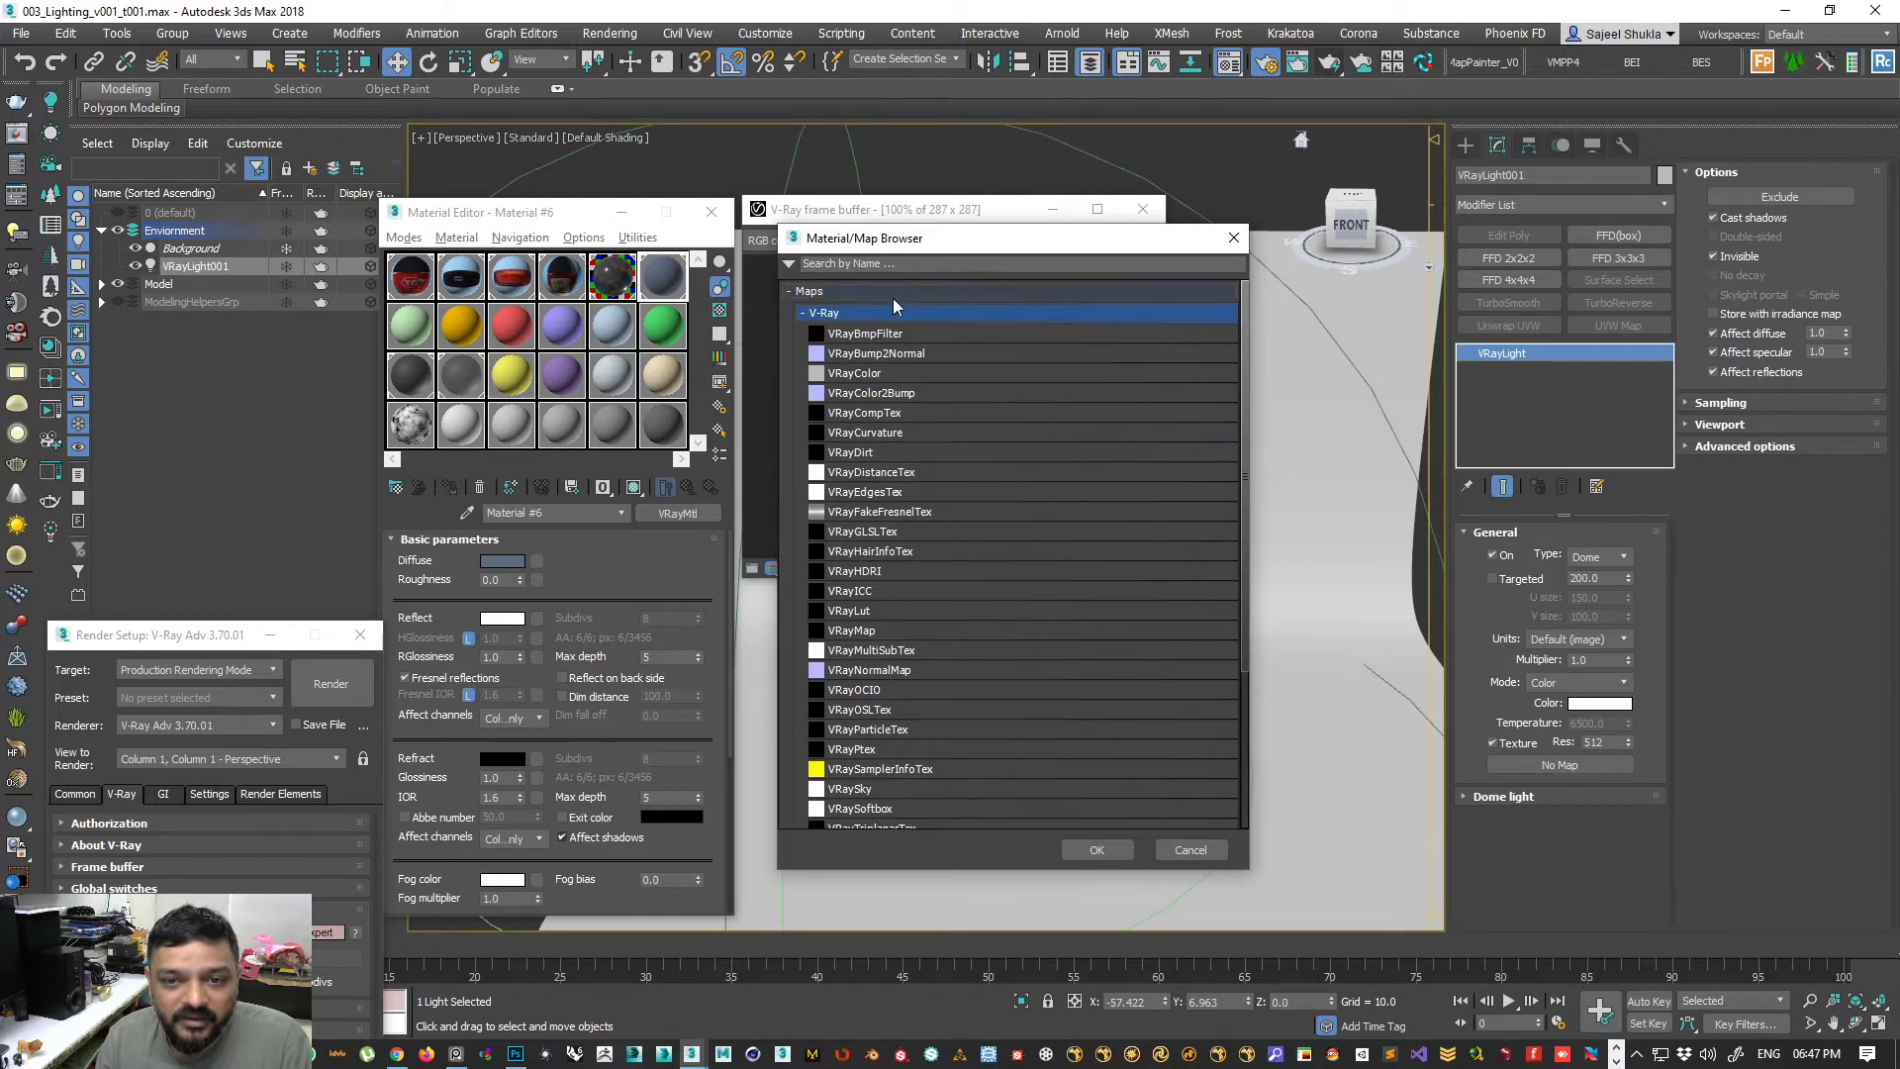
left_click(887, 264)
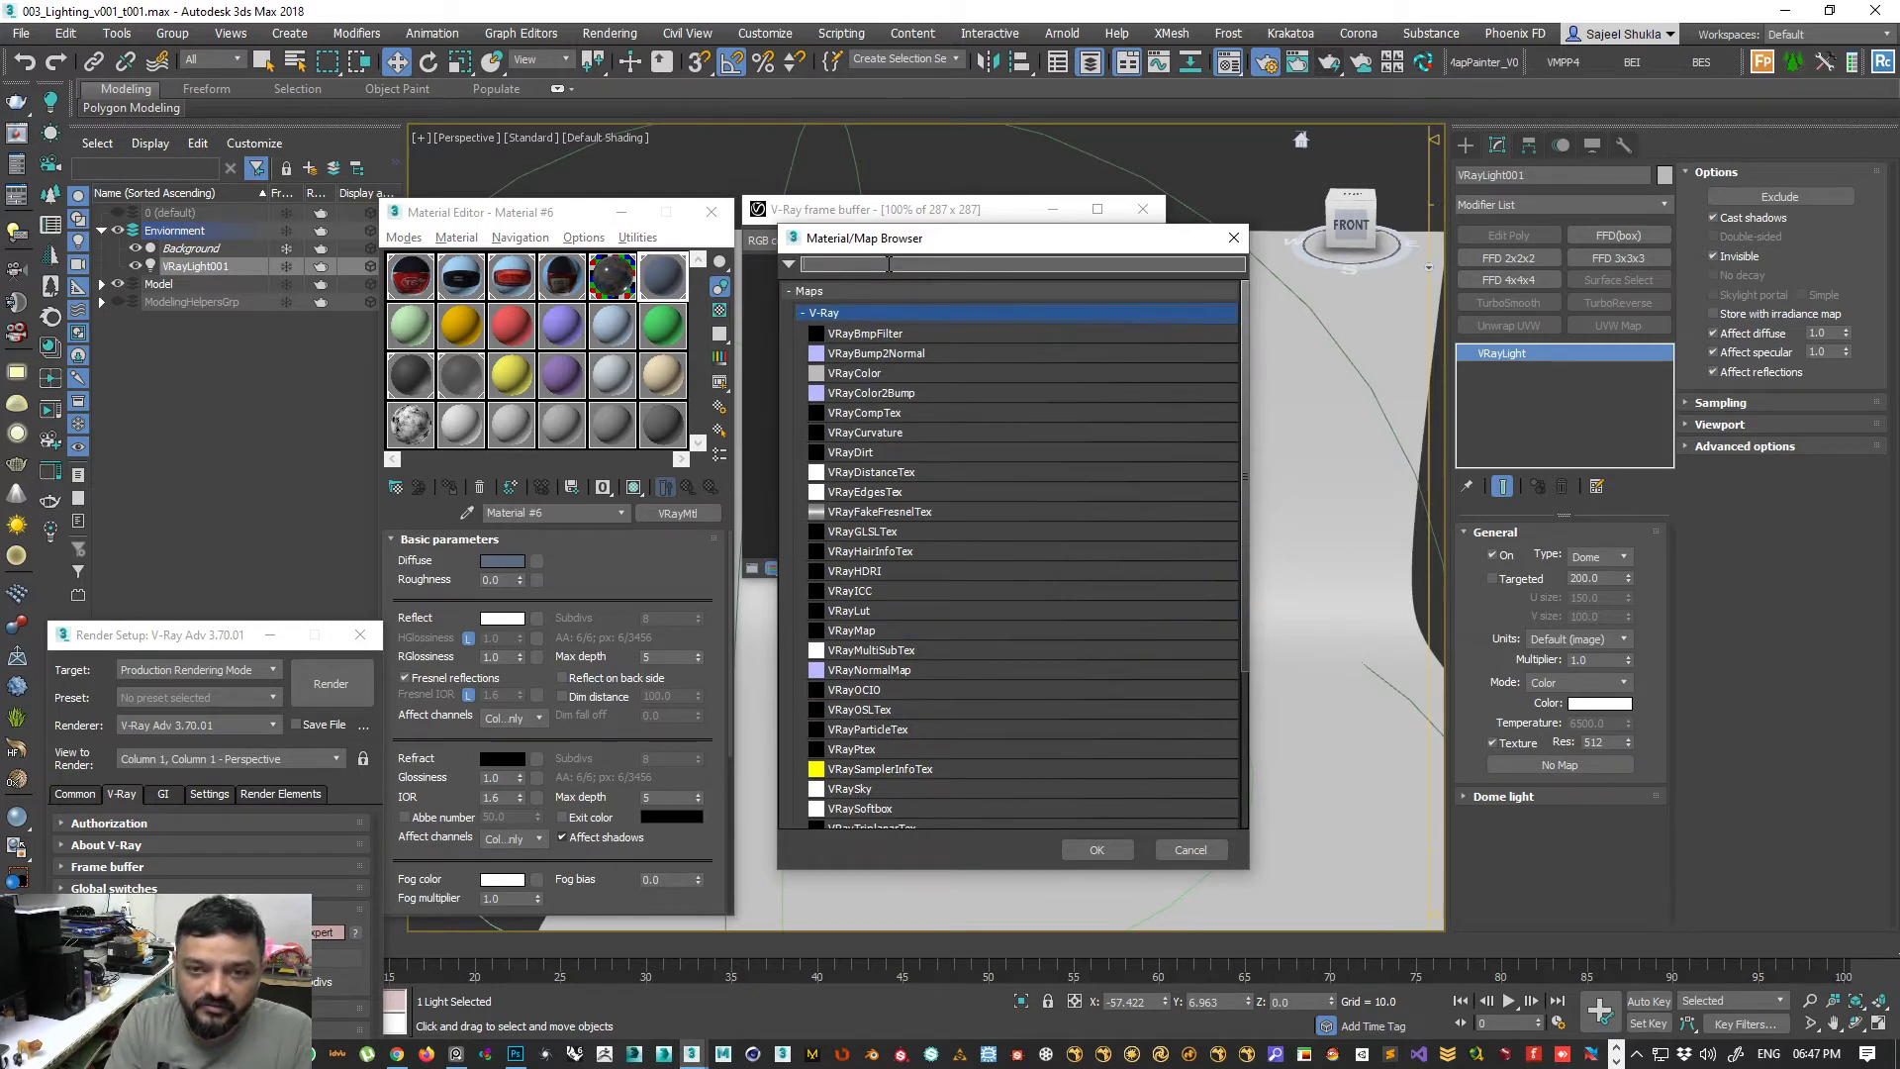
type("vr")
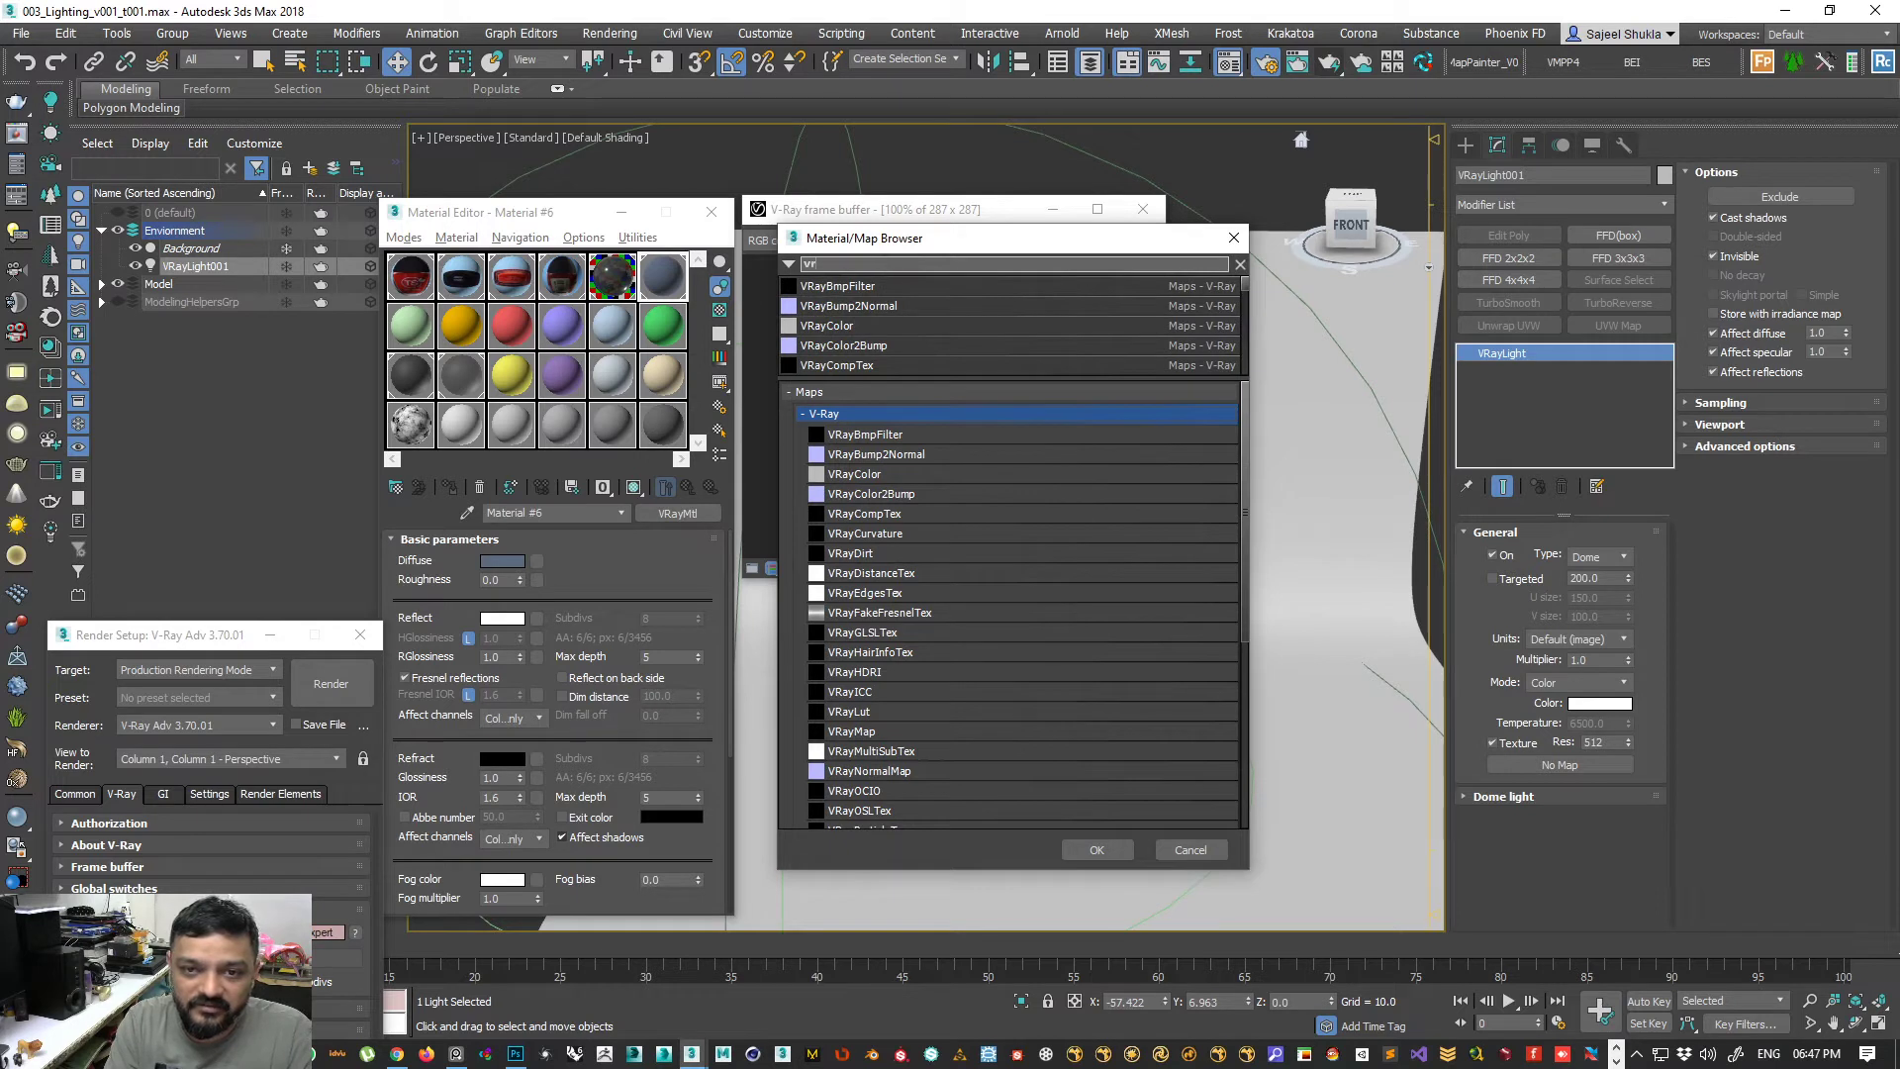
type("ayh")
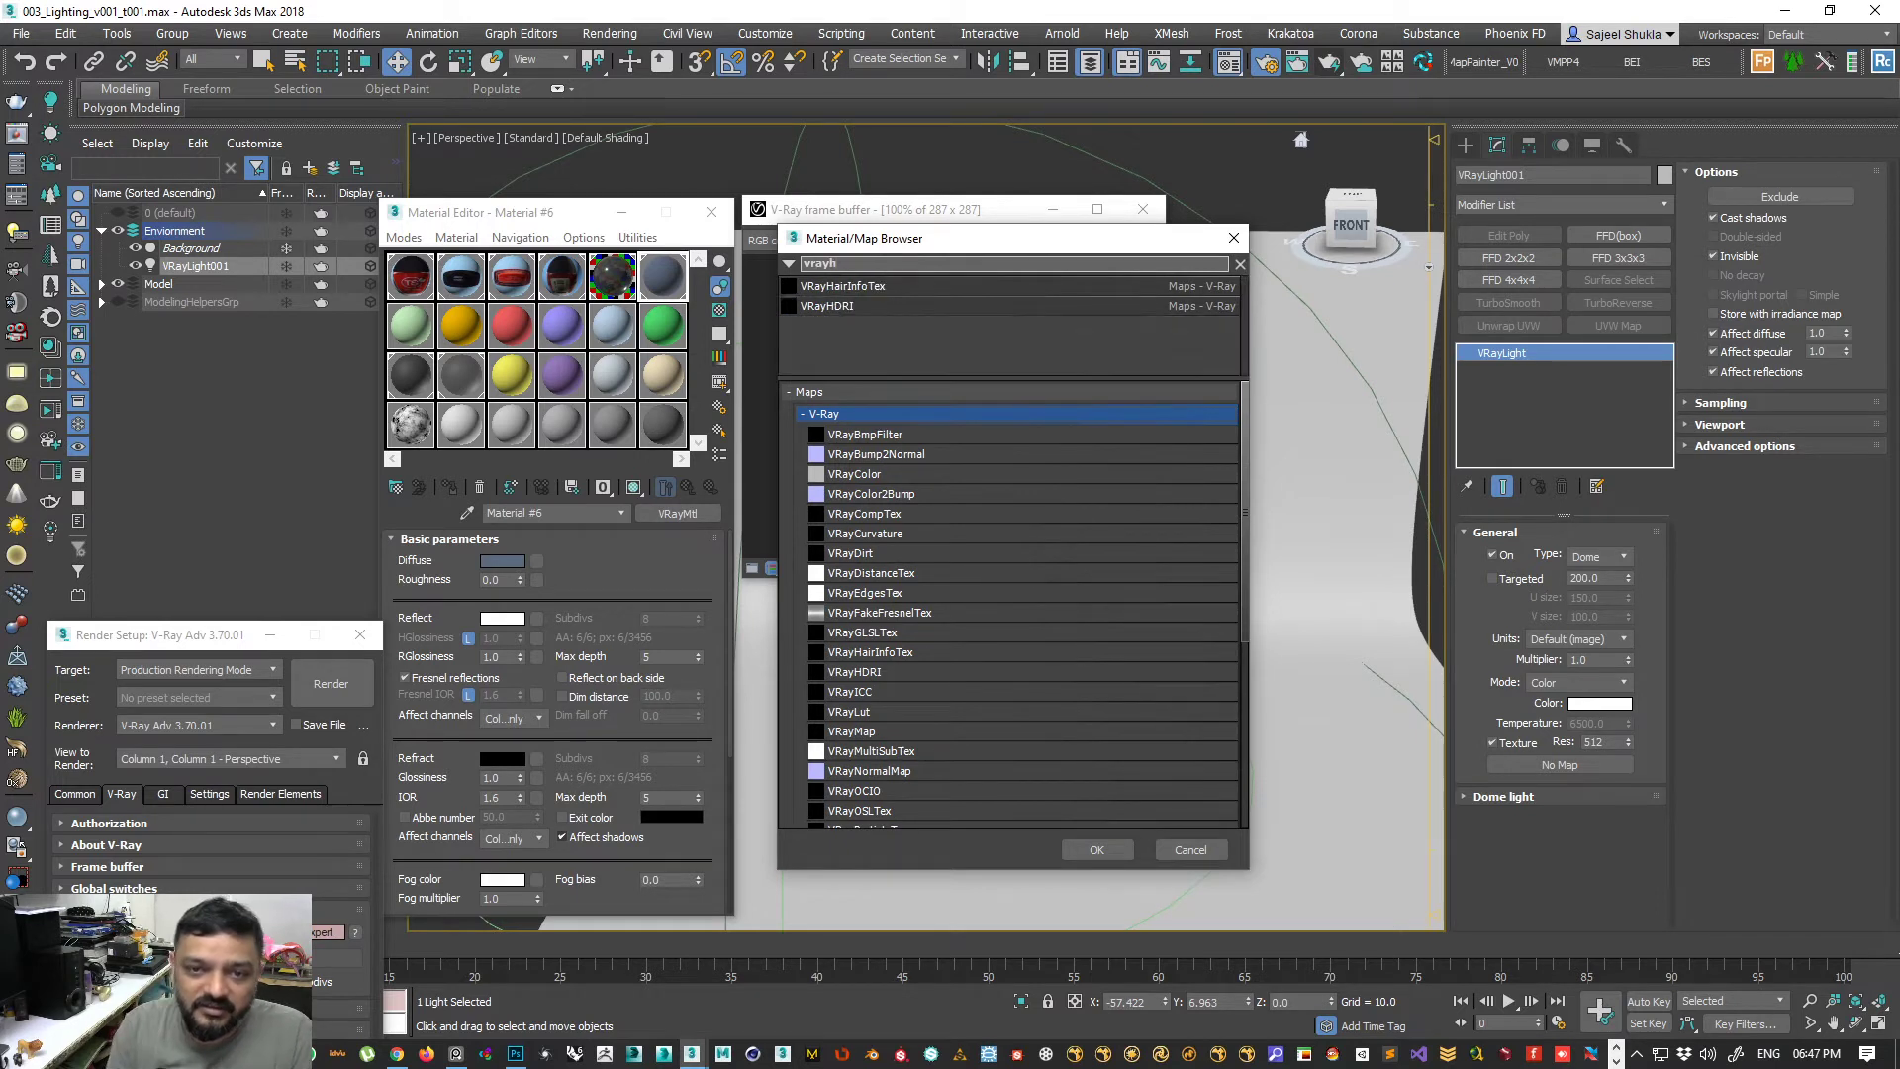
left_click(899, 307)
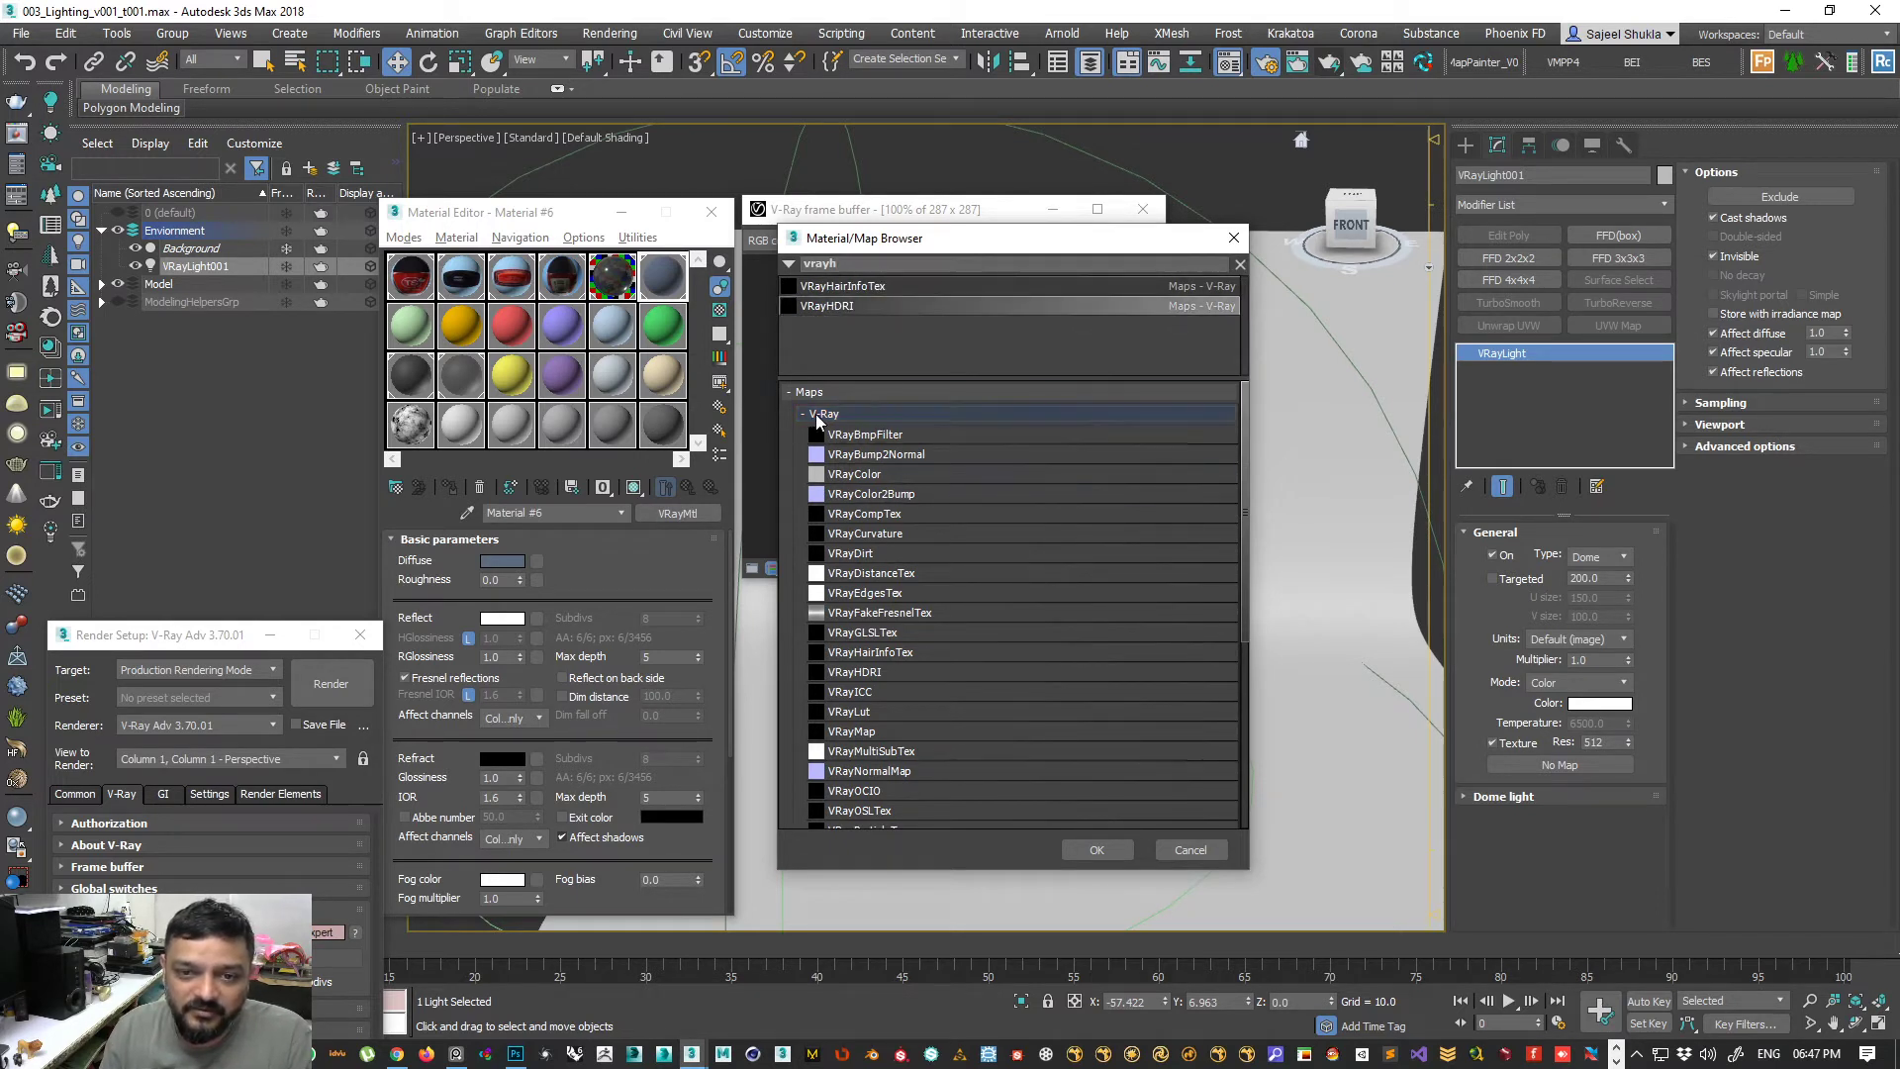
left_click(831, 263)
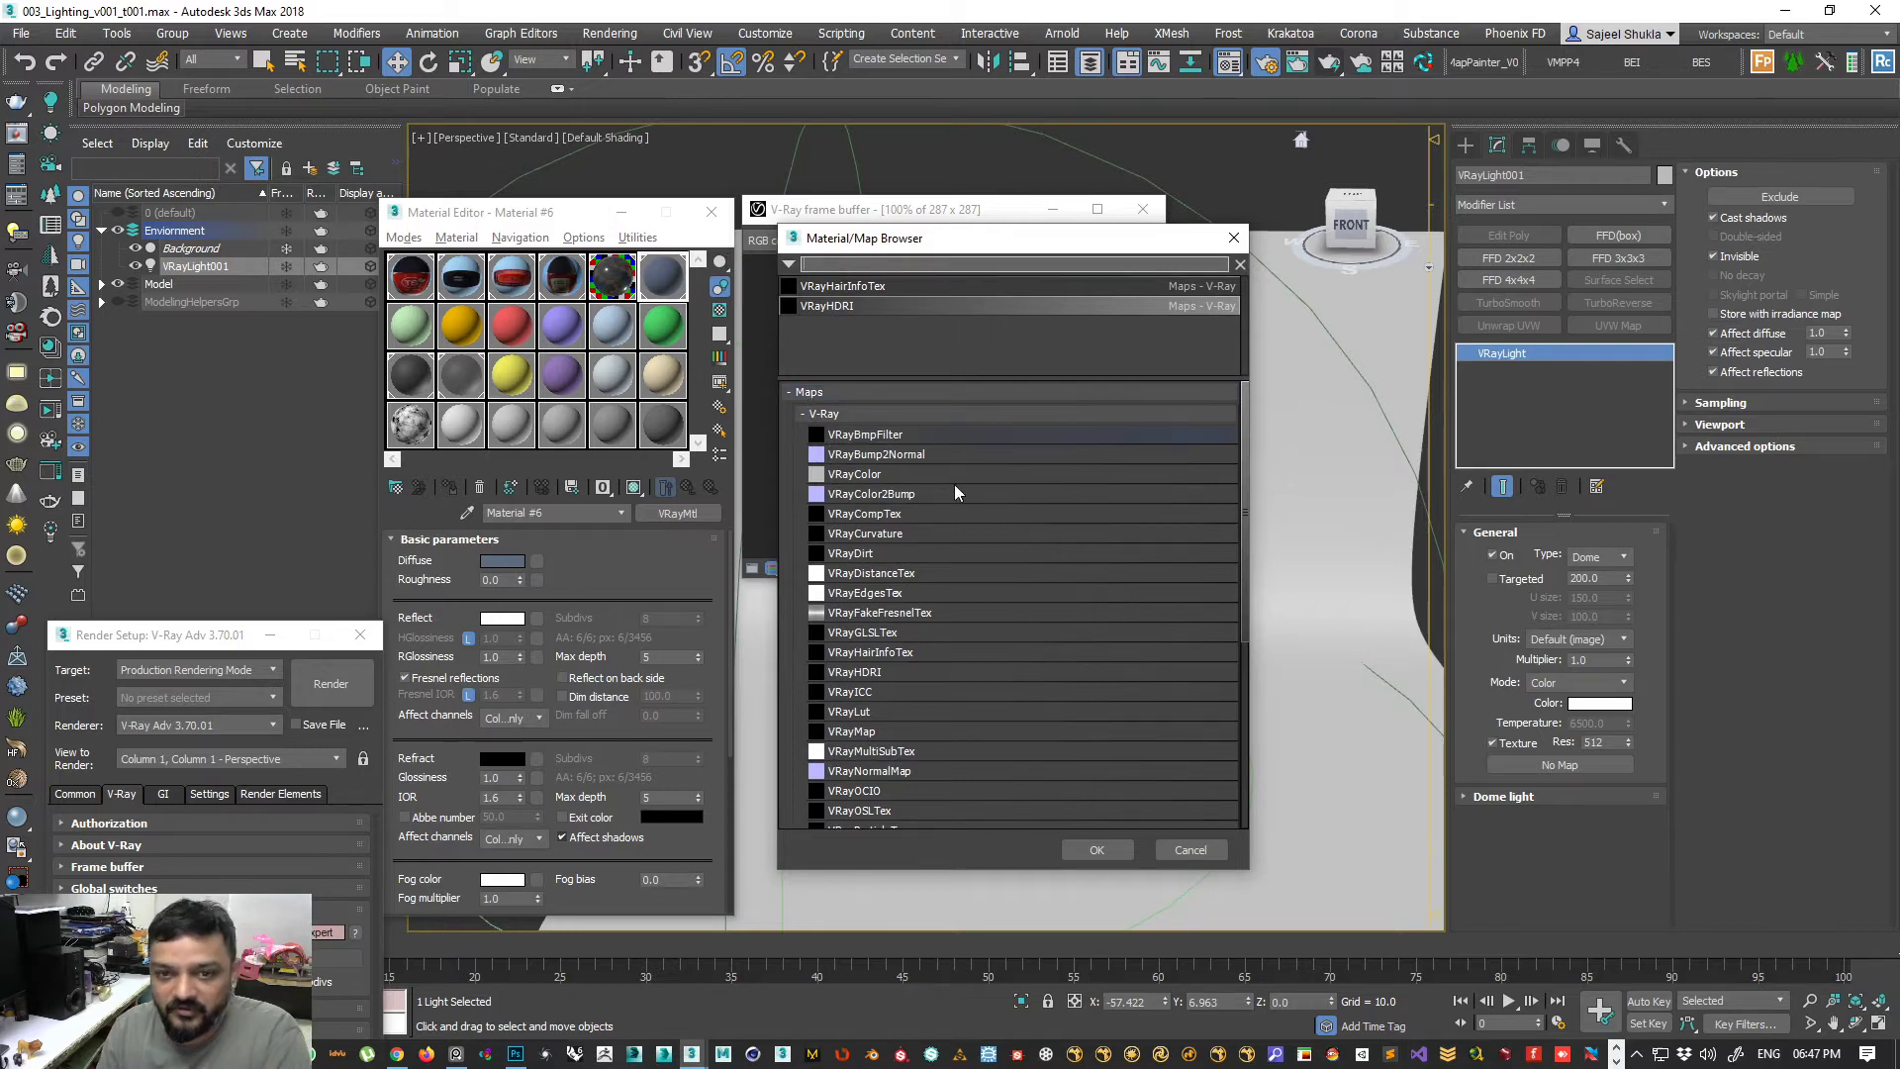
left_click(822, 312)
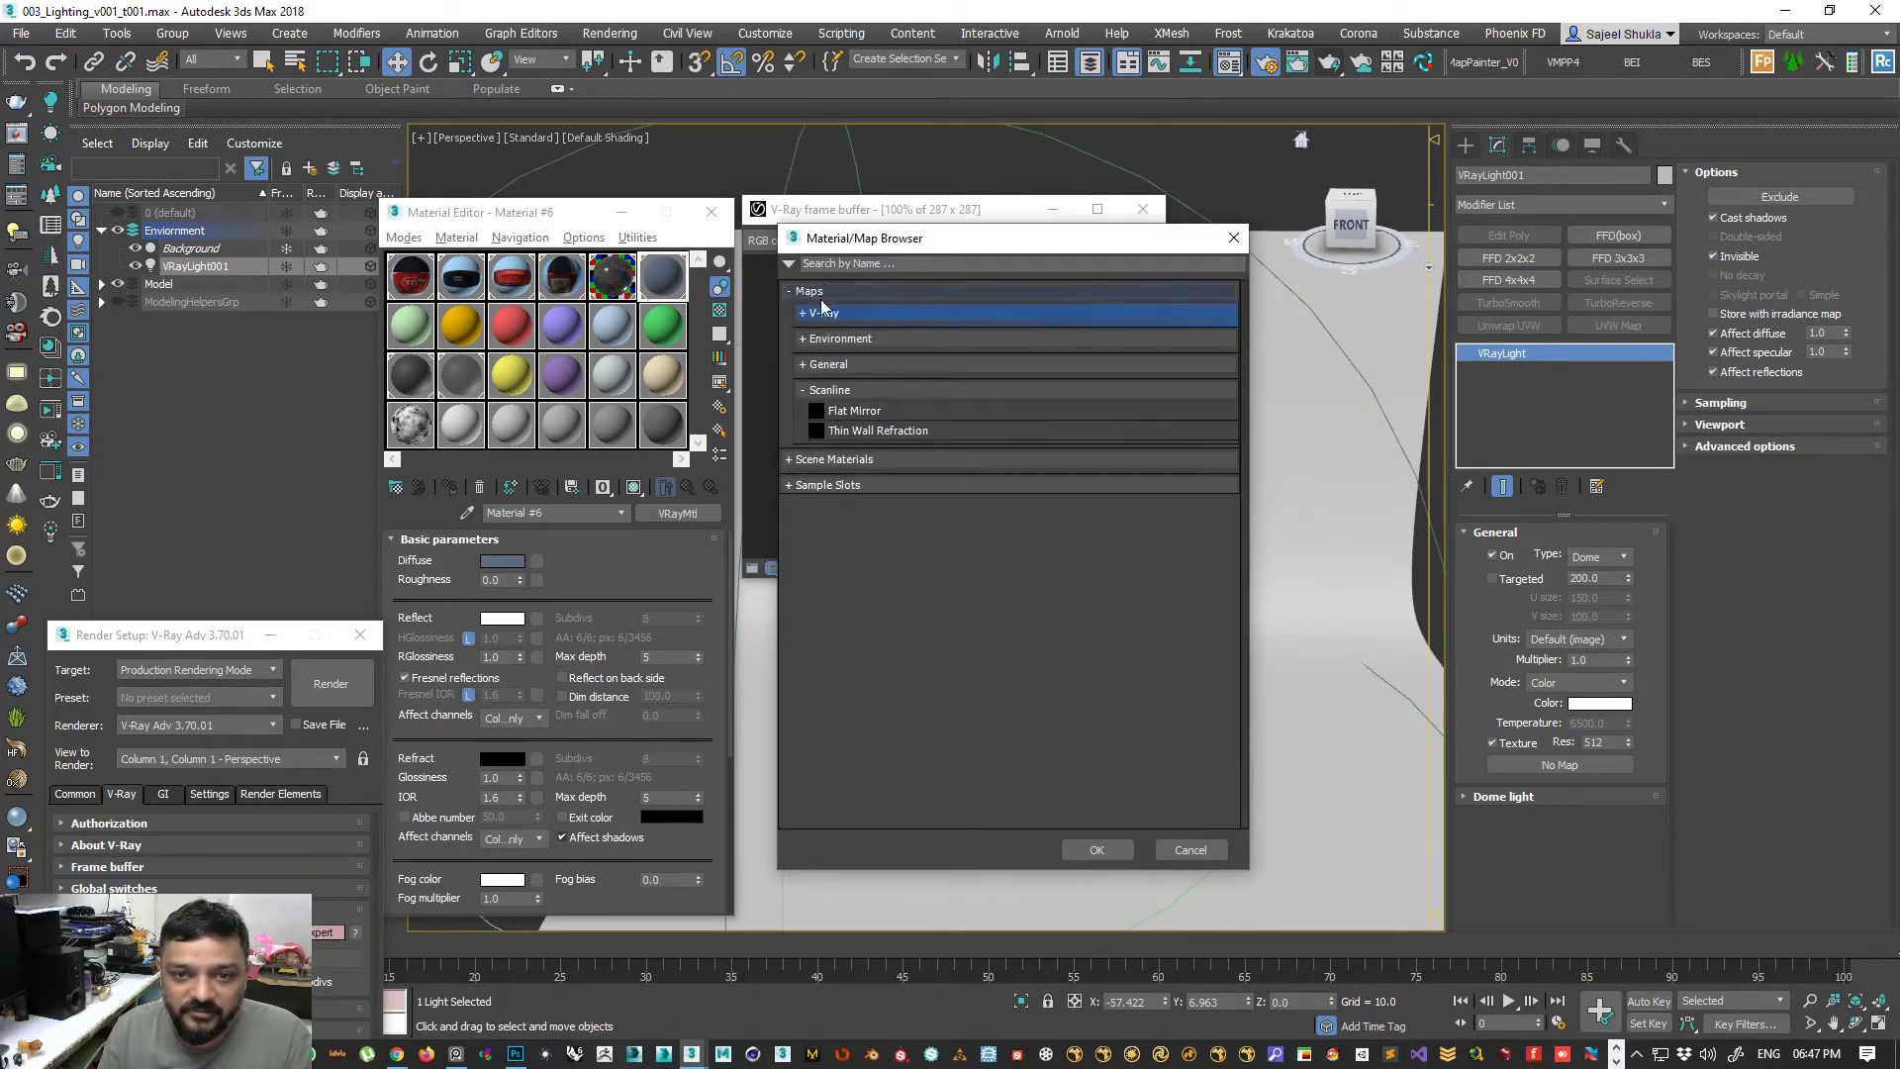
left_click(820, 311)
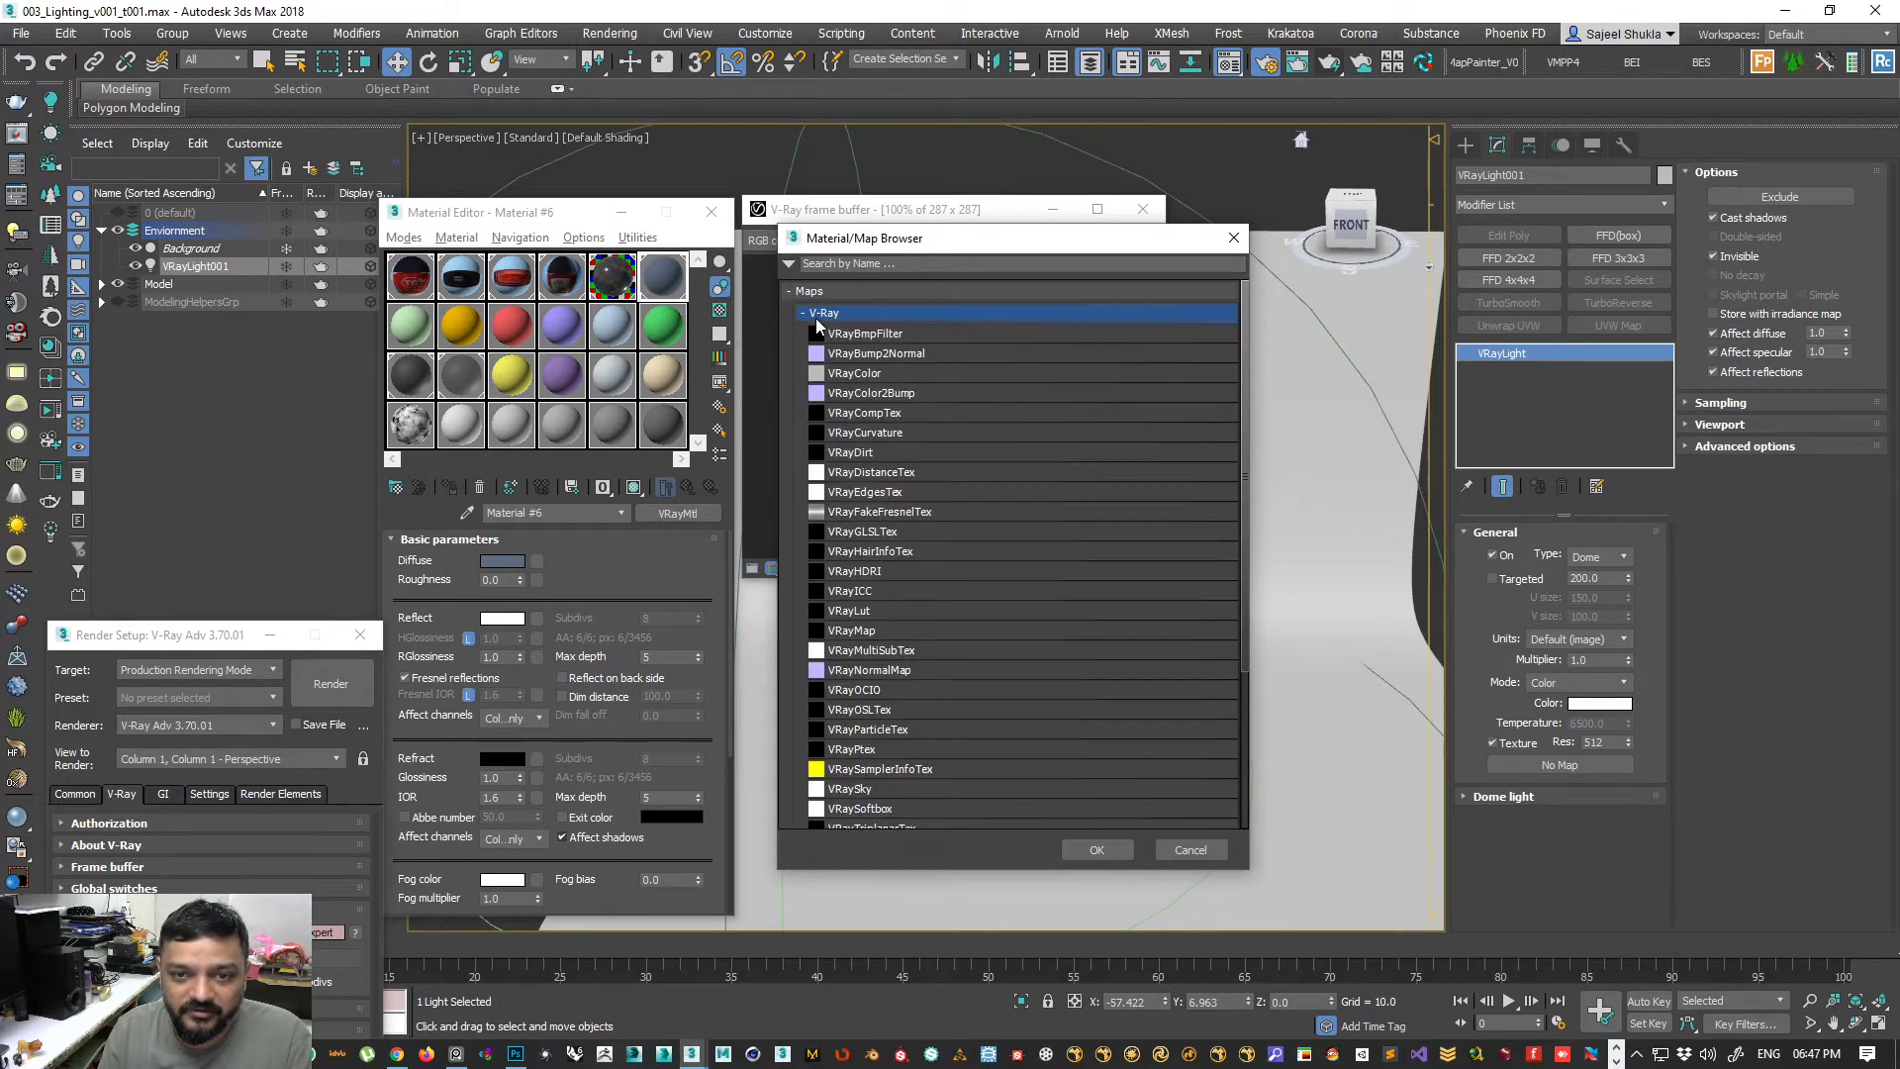
left_click(886, 571)
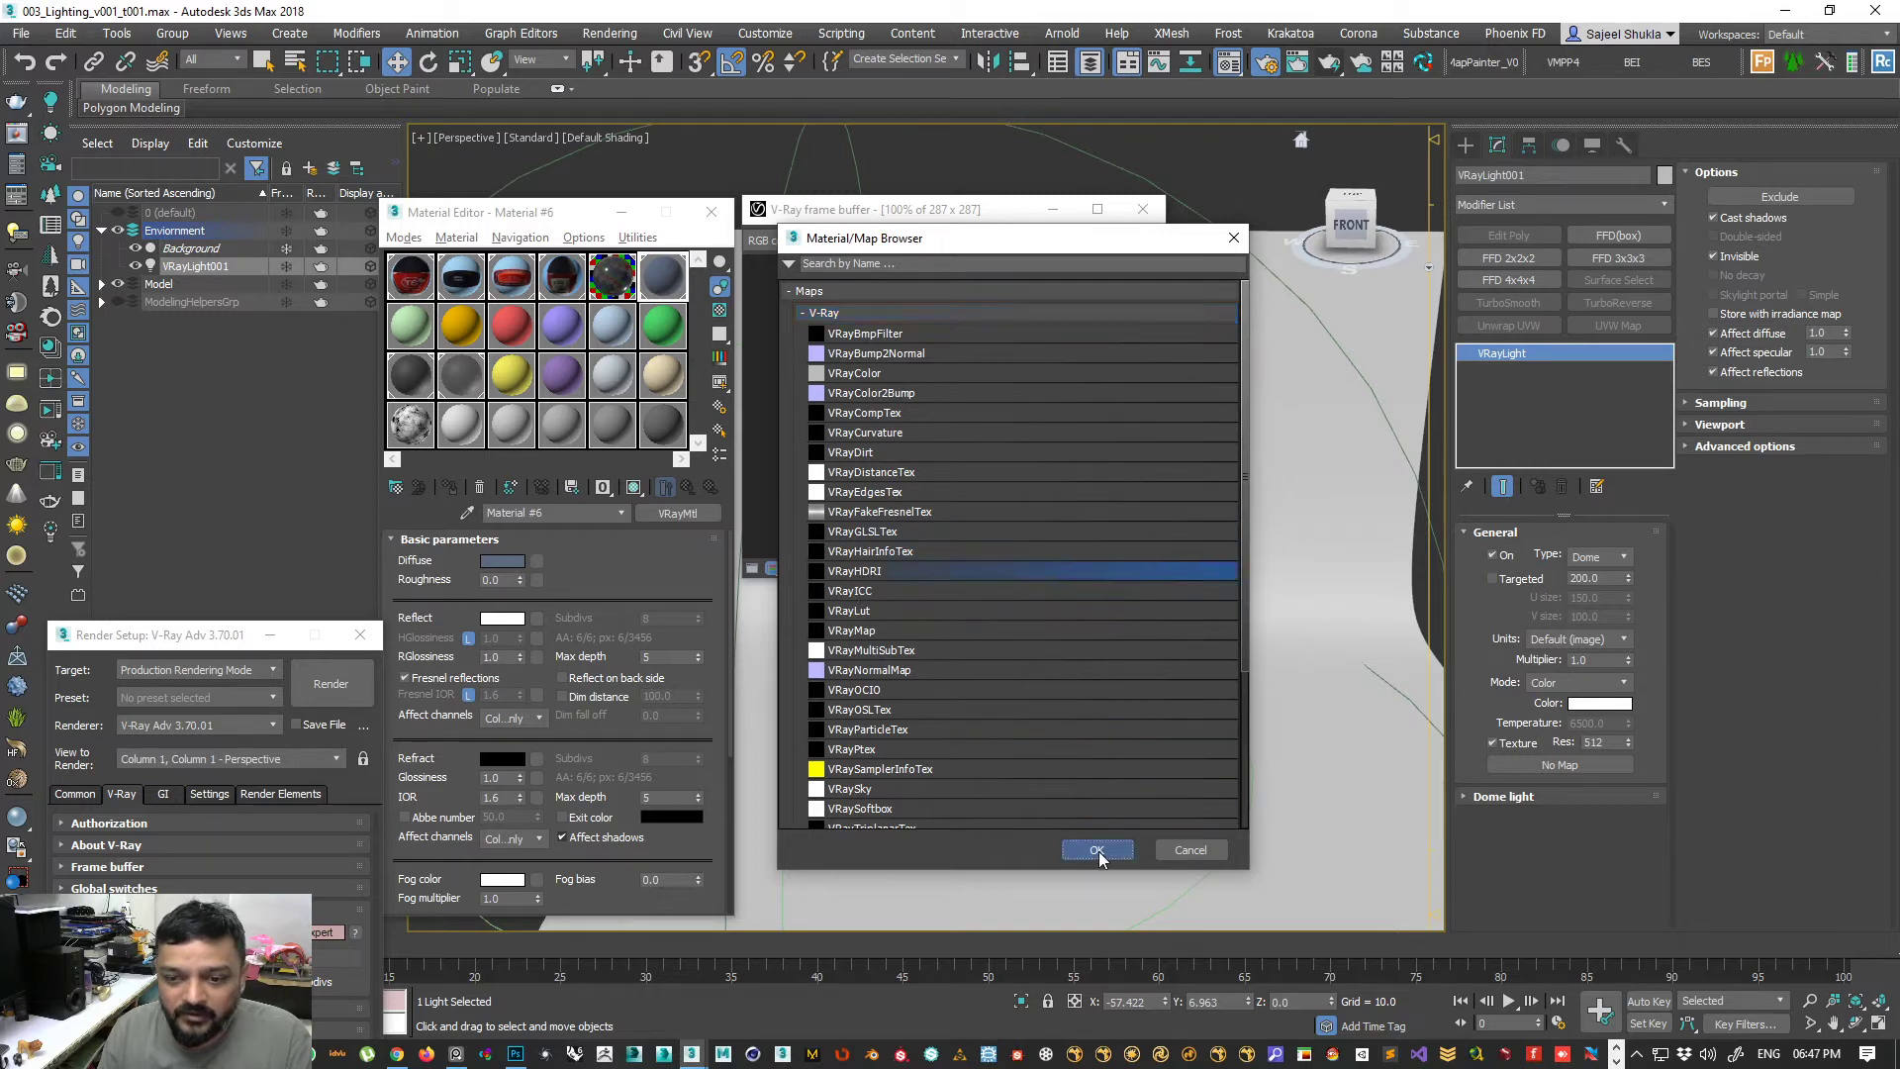
left_click(1097, 850)
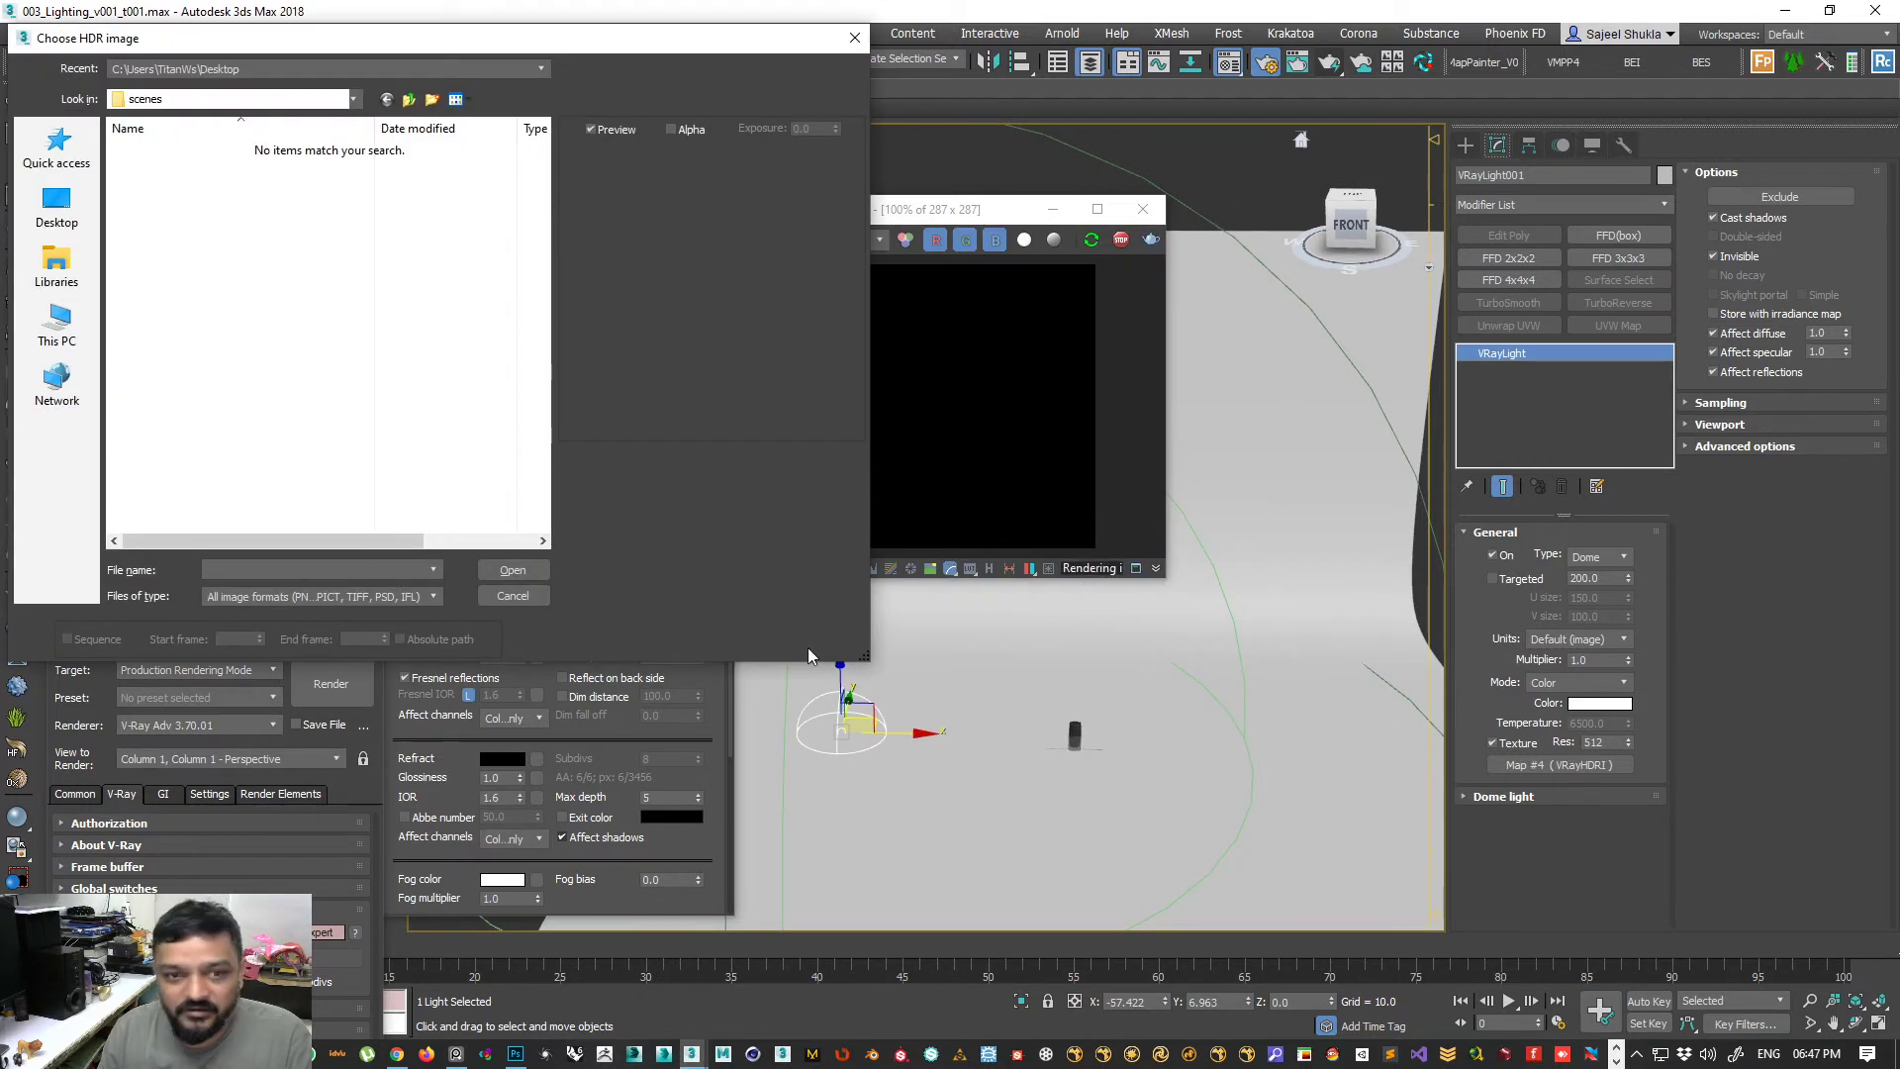
- Load the photo_studio_01 HDR image from the project's Max\sceneassets\images\HDRI folder into the VRayHDRI map
left_click_drag(219, 39, 383, 74)
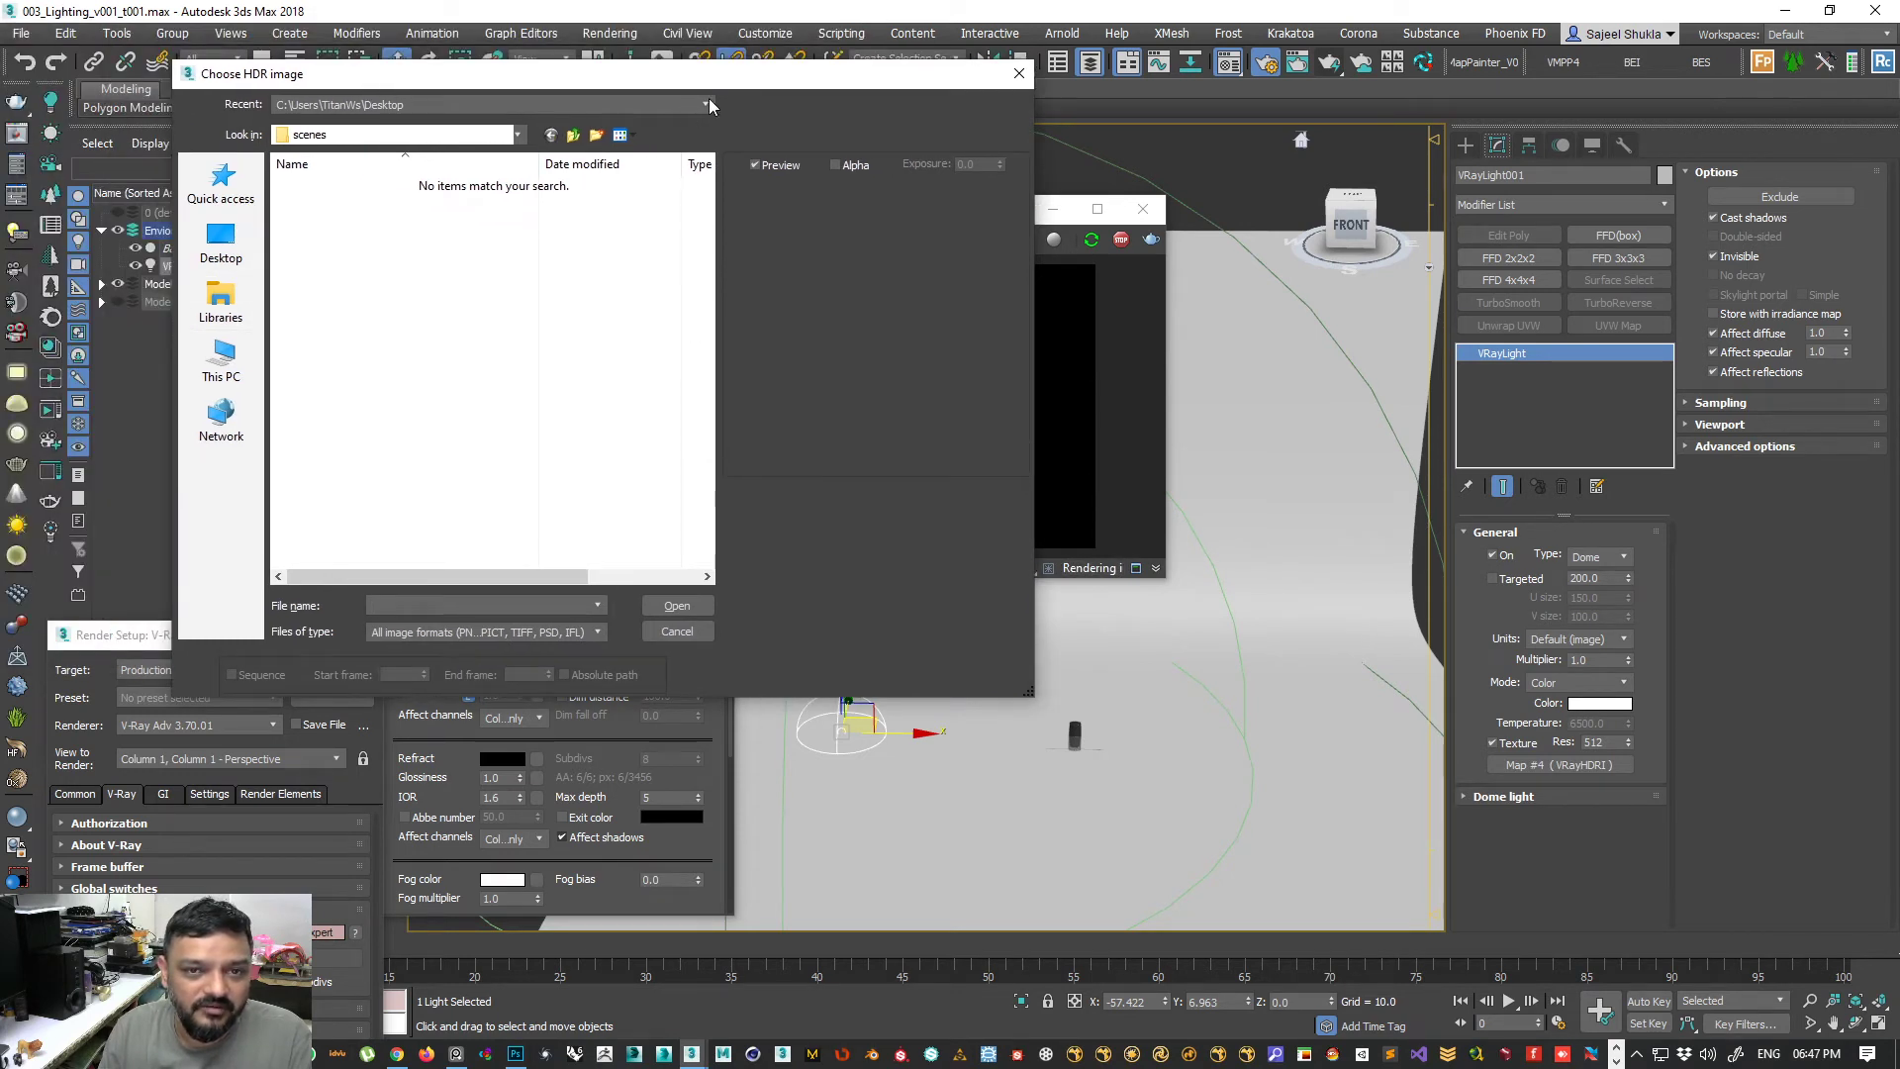
left_click(517, 135)
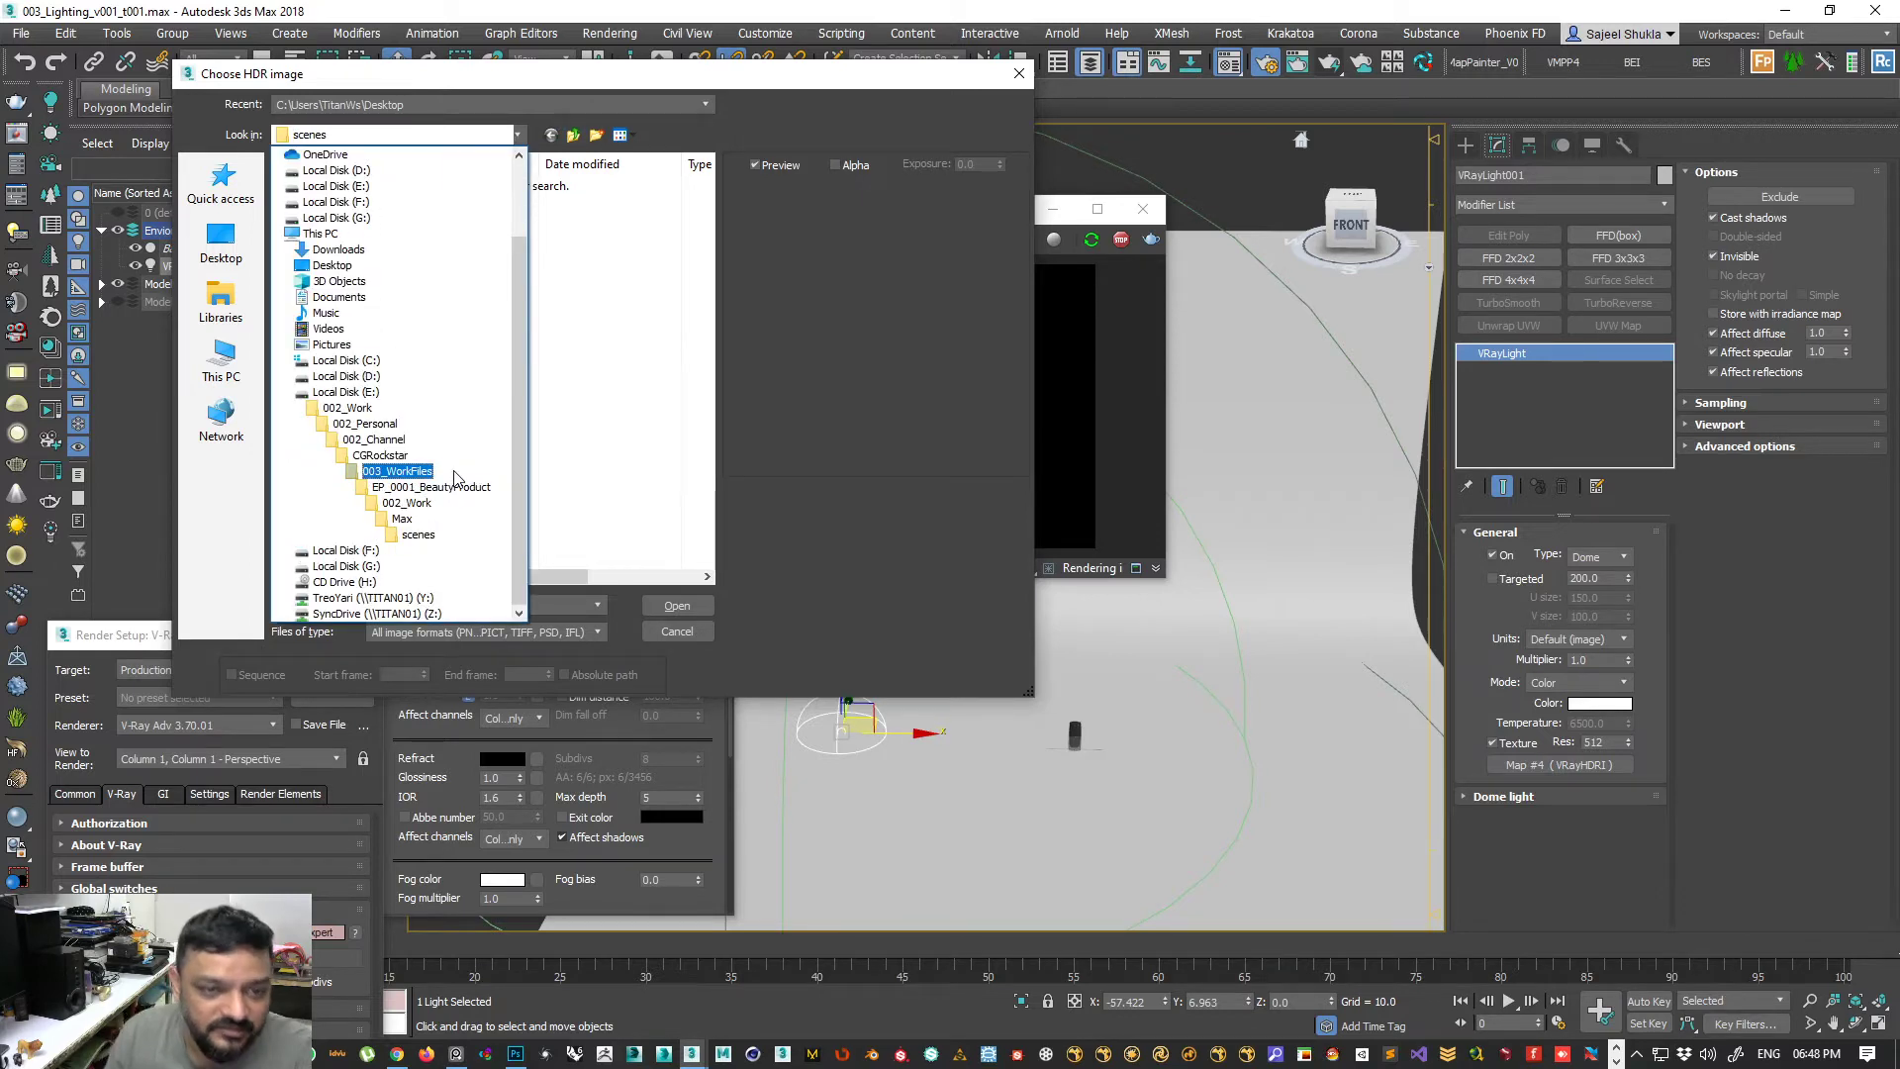
left_click(452, 520)
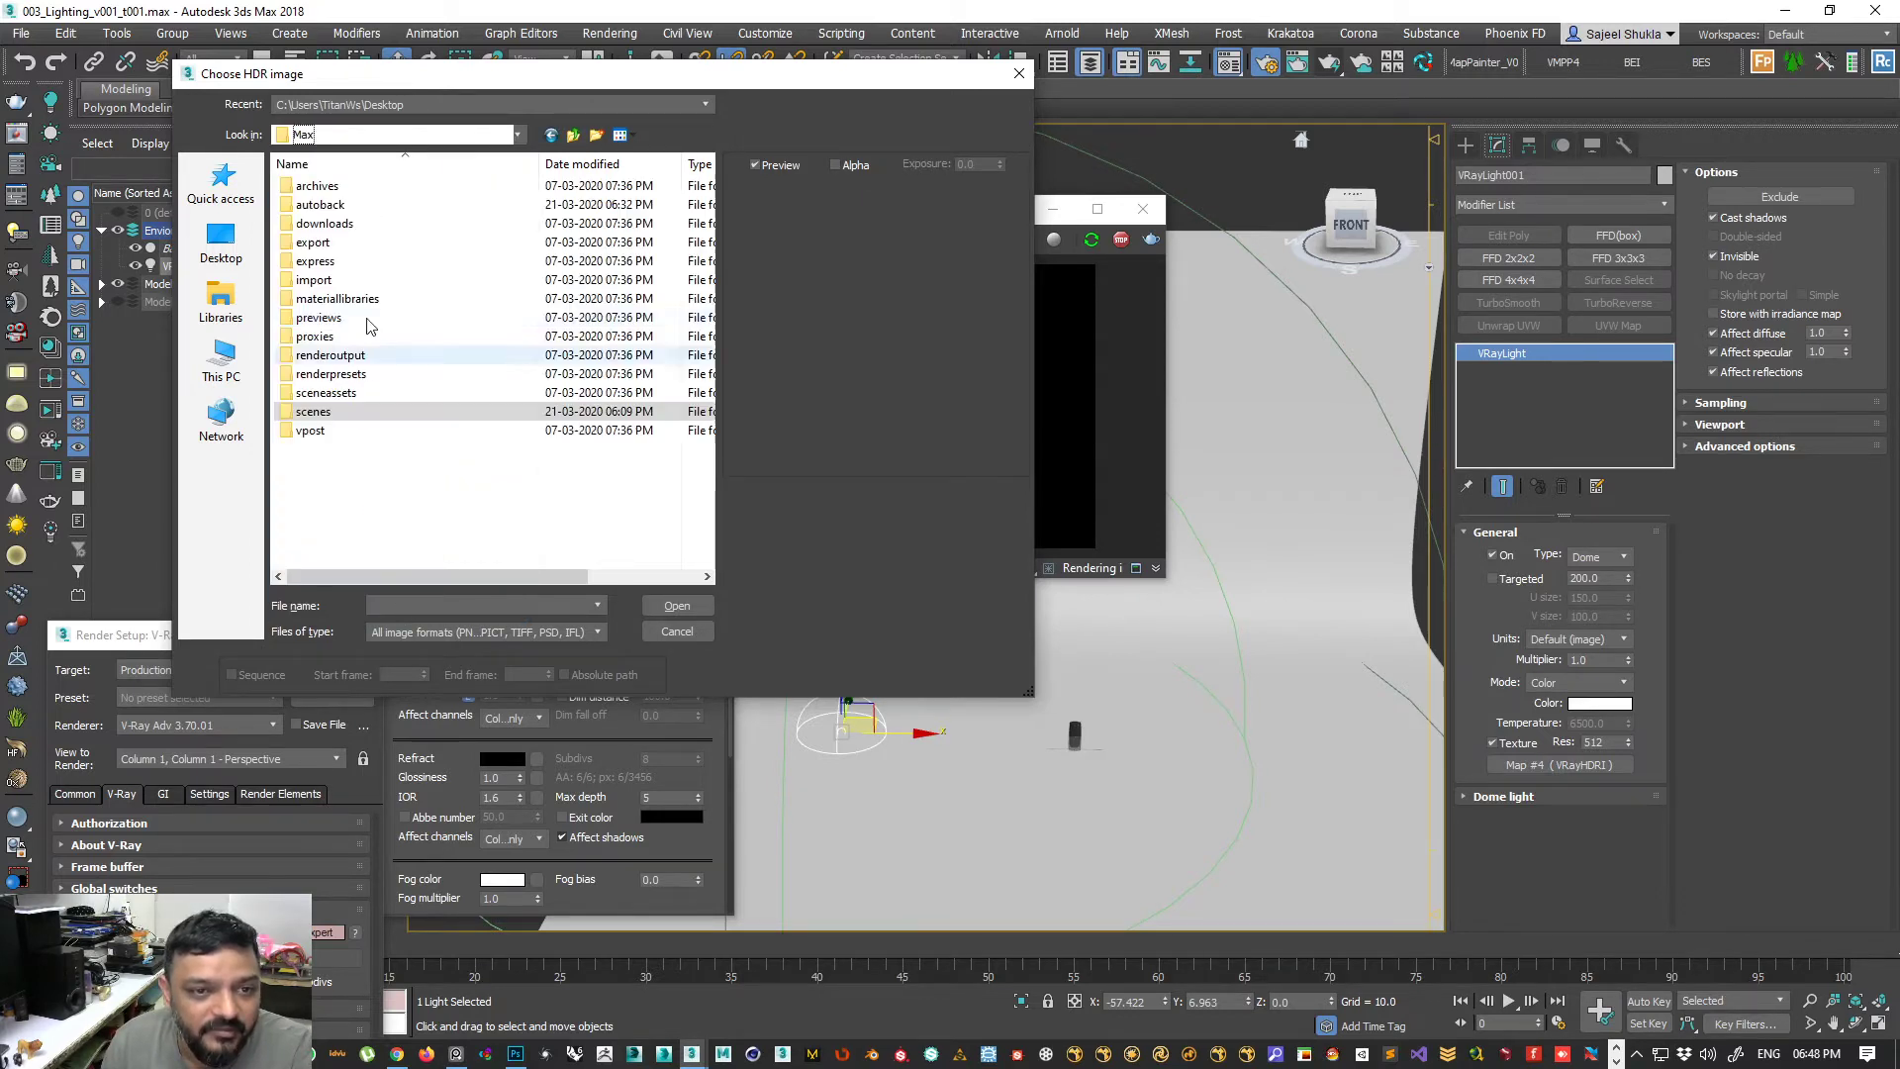
double_click(337, 394)
double_click(317, 224)
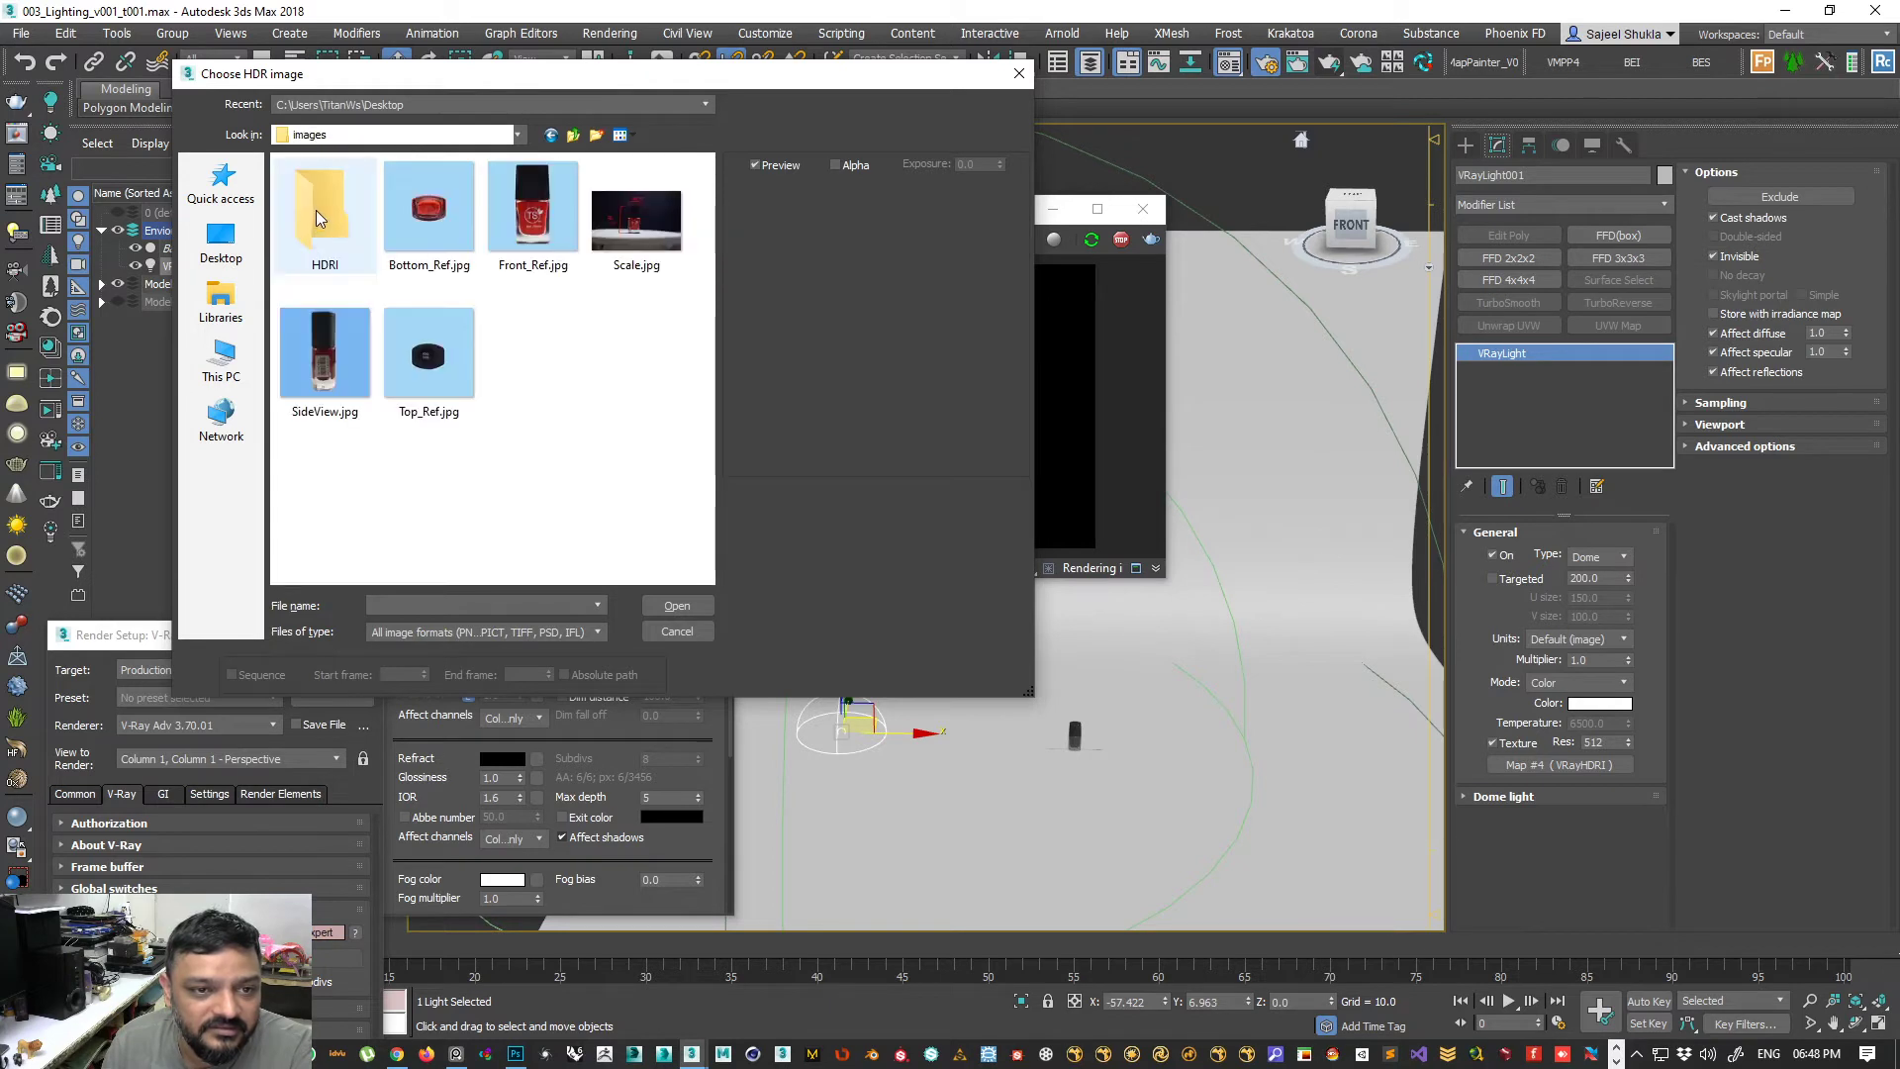
double_click(317, 215)
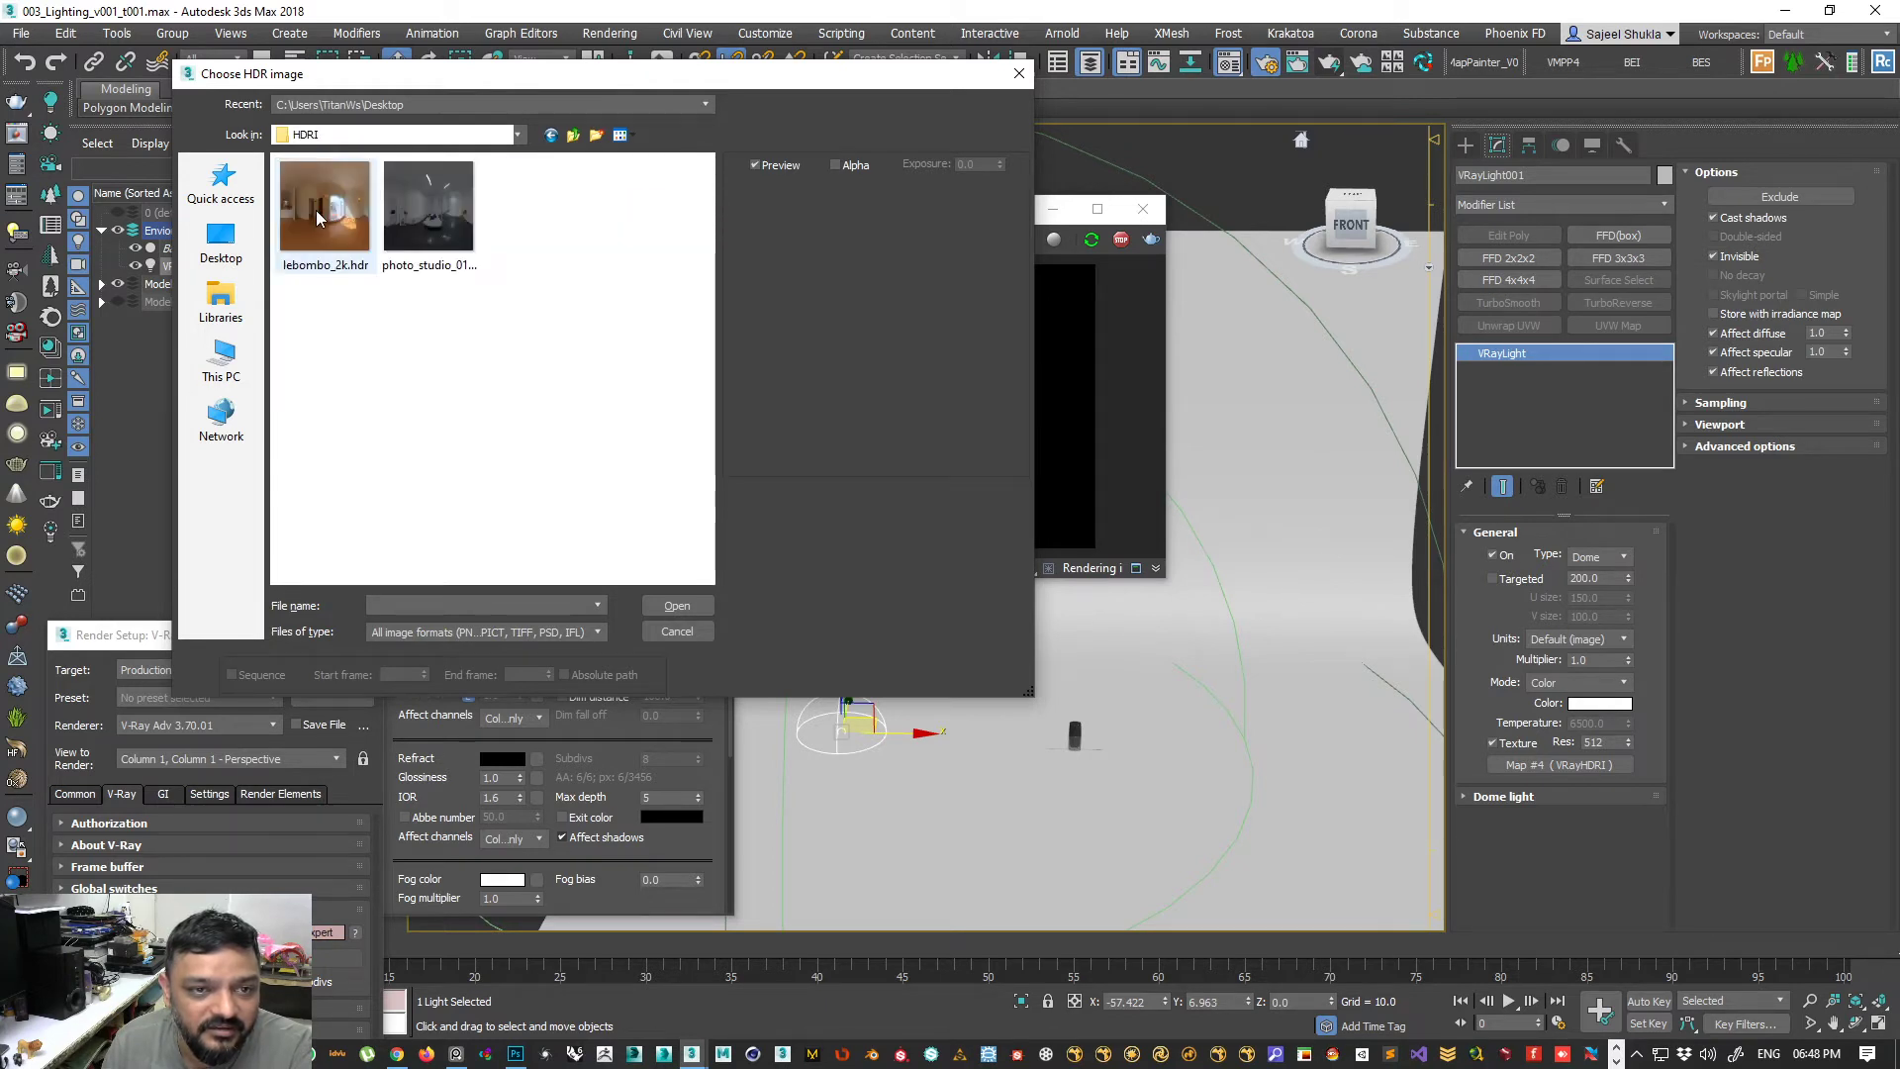
left_click(429, 208)
left_click(687, 607)
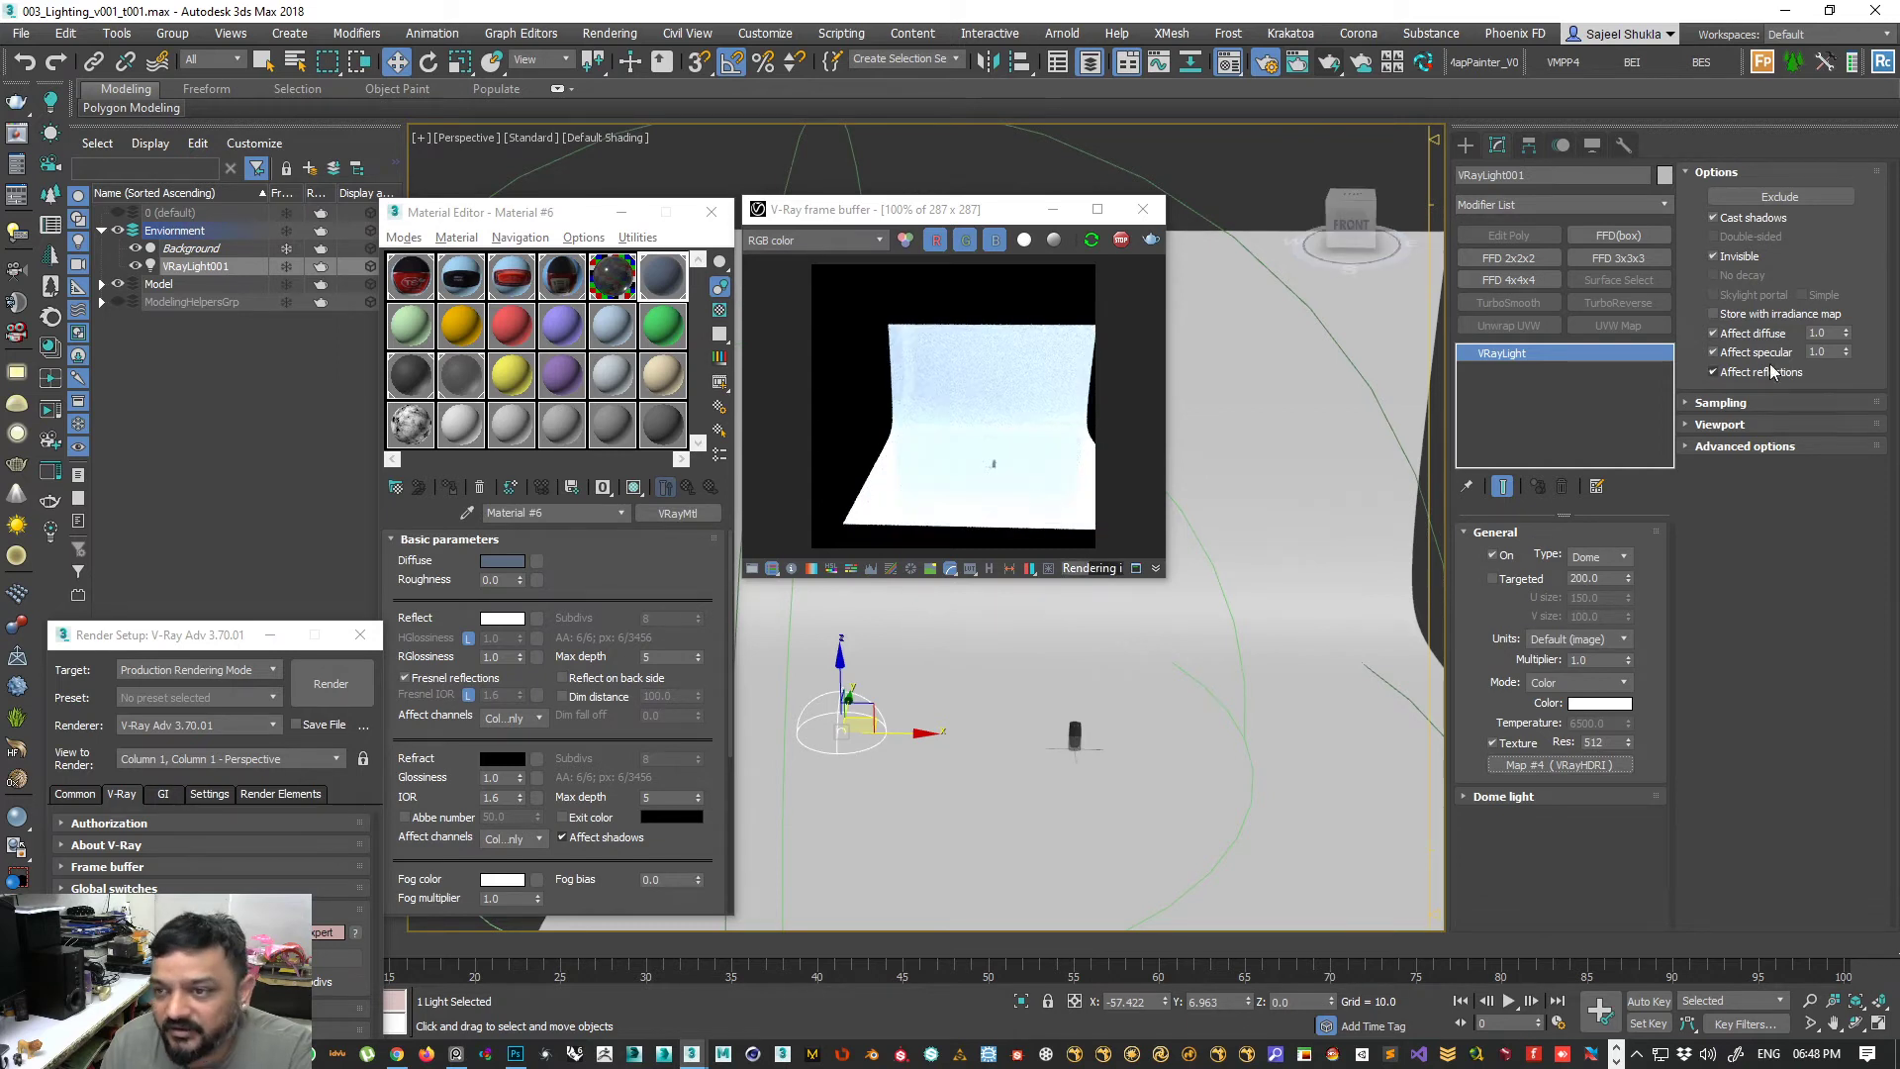
- Turn off the dome light's Invisible option and frame the whole backdrop in the perspective view
left_click(1713, 257)
middle_click_drag(1204, 626, 1100, 748, "alt")
scroll(1164, 672, "down", 5)
scroll(1103, 747, "up", 5)
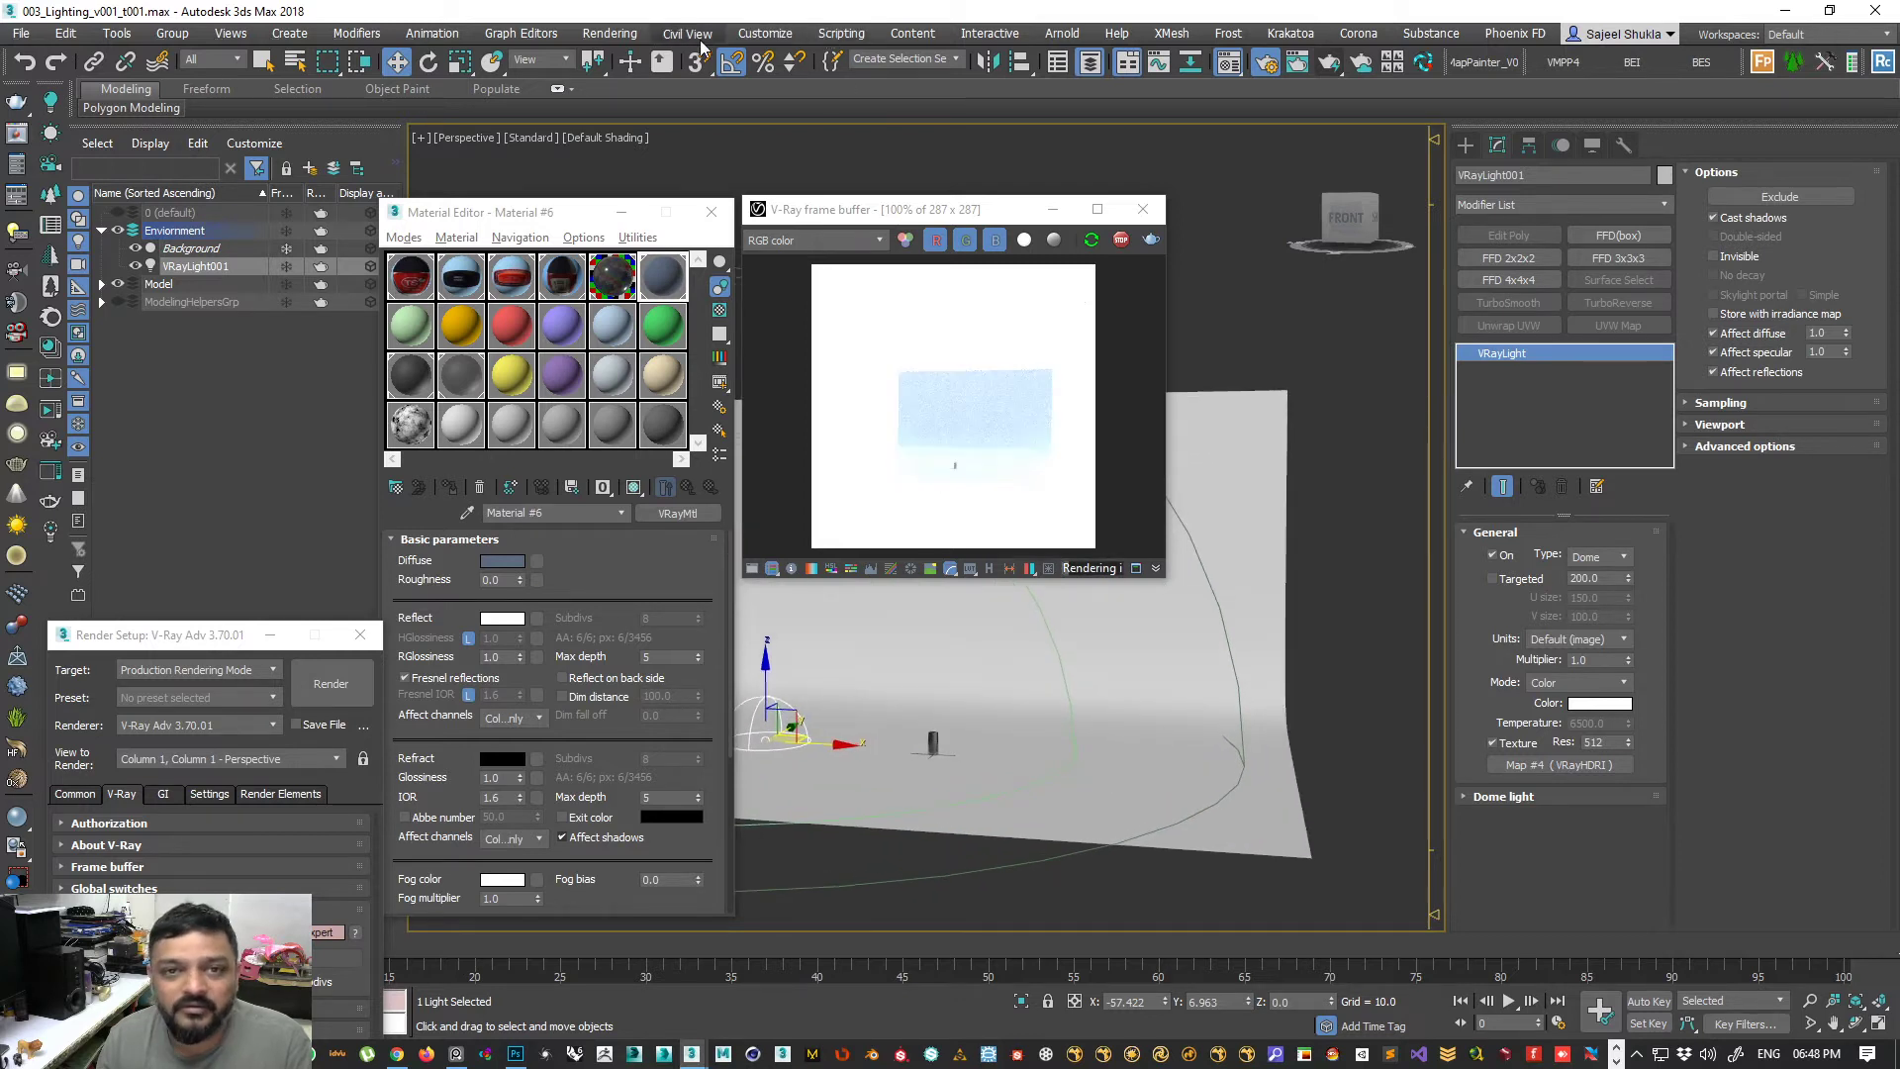
- Switch the environment's exposure control to <no exposure control> and restart the interactive render
left_click(609, 33)
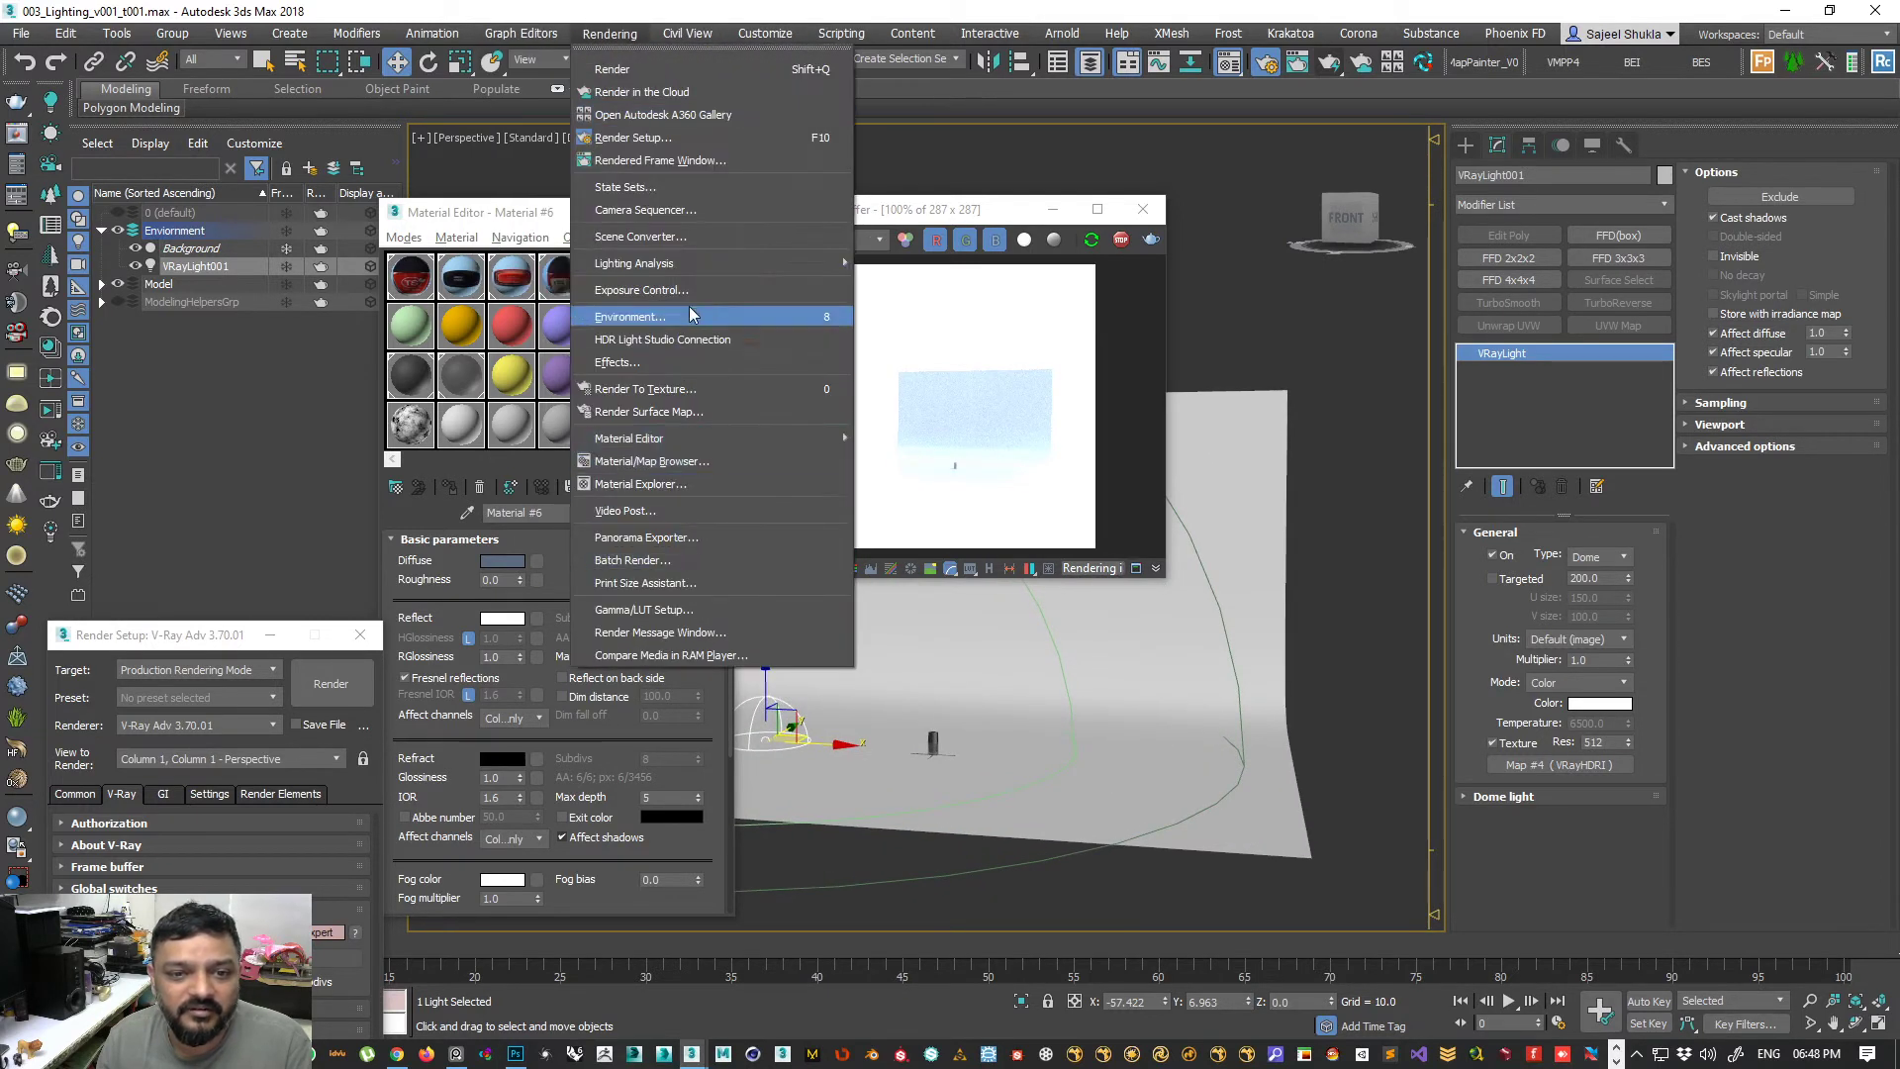
left_click(754, 319)
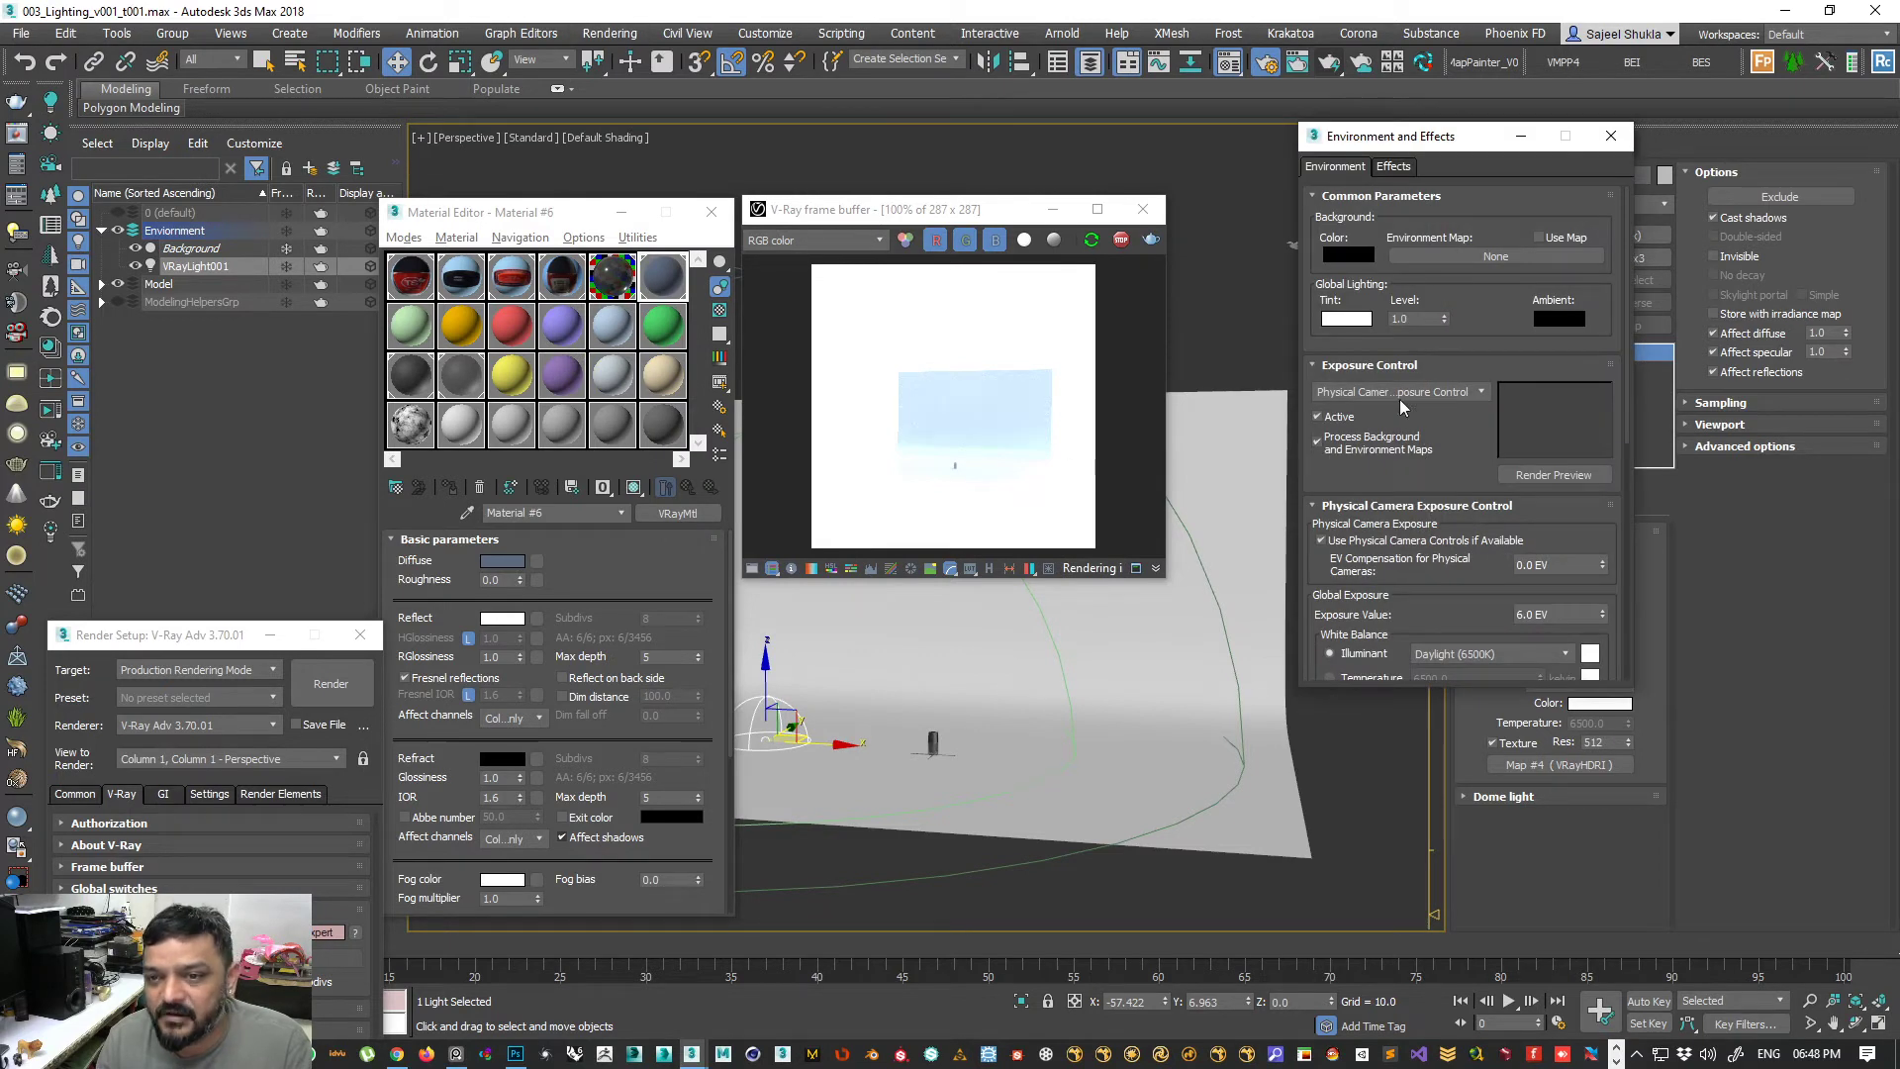
left_click(1338, 417)
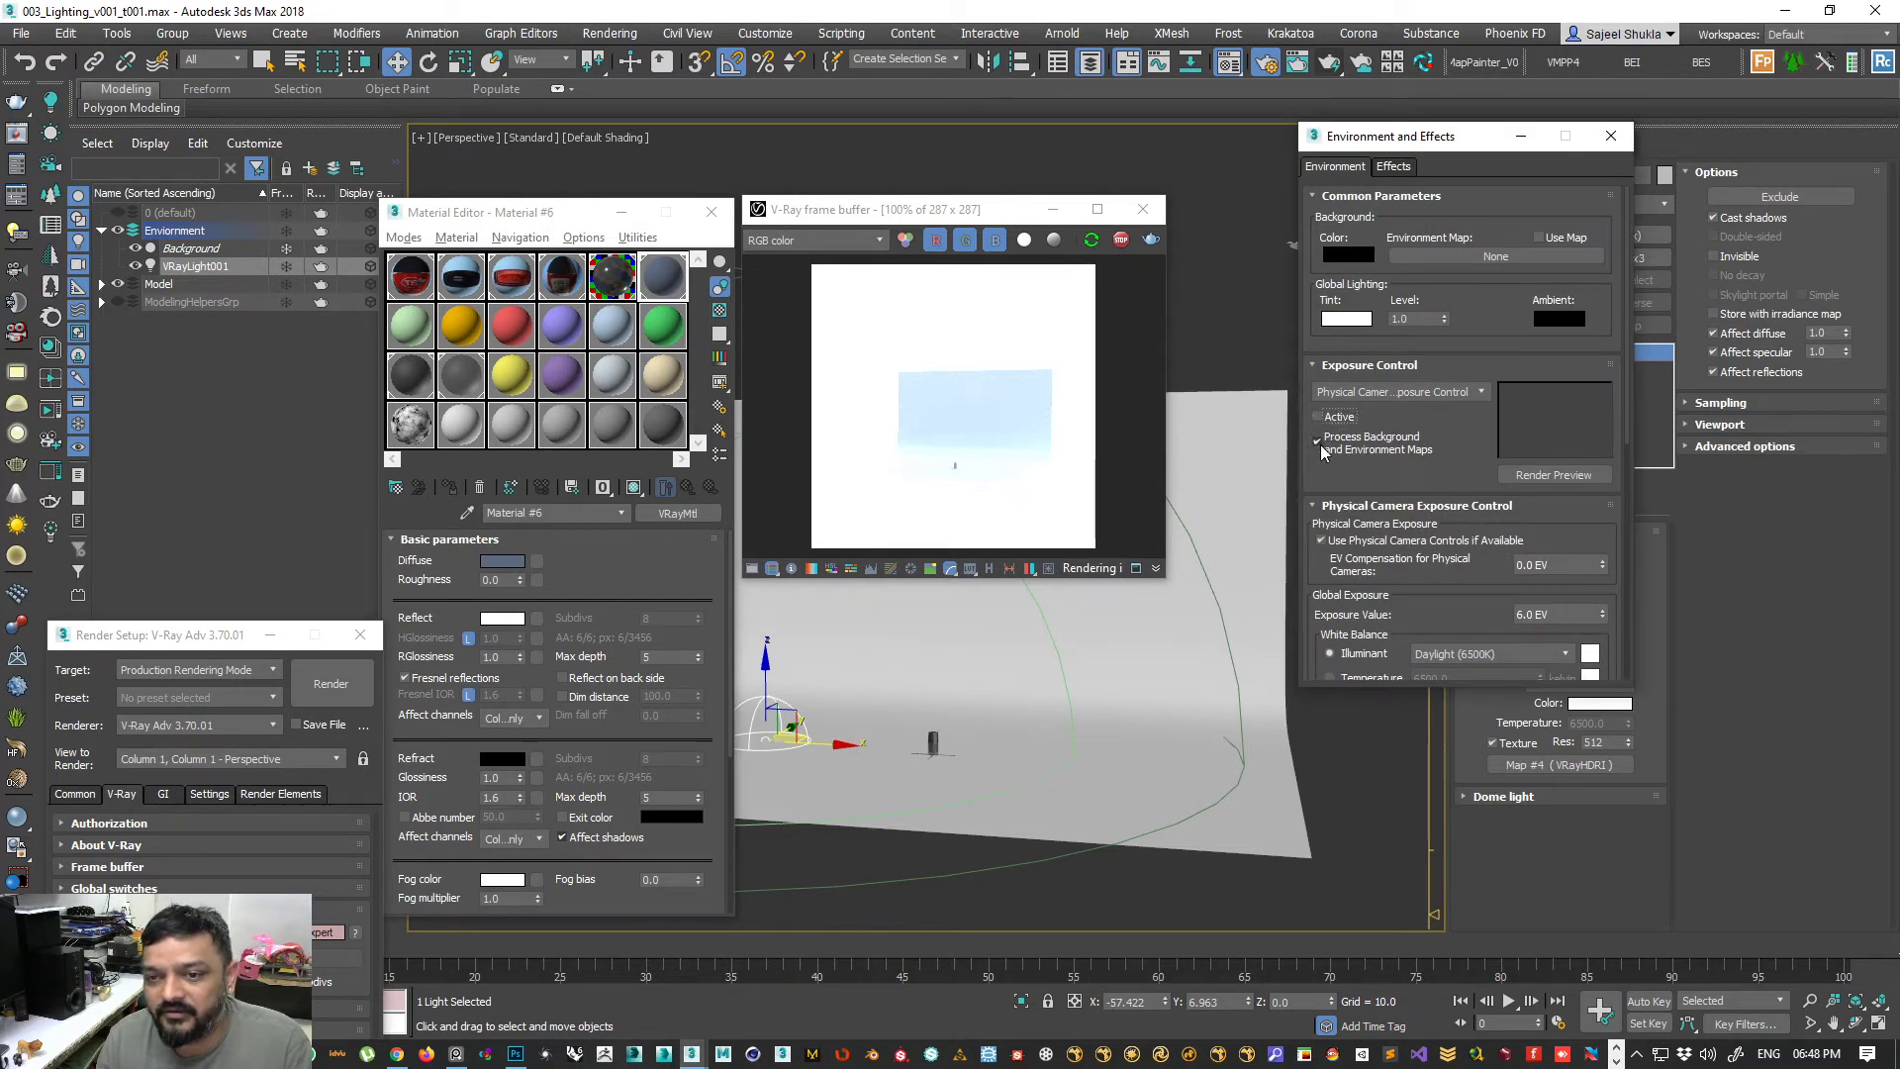
left_click(1455, 392)
left_click(1400, 409)
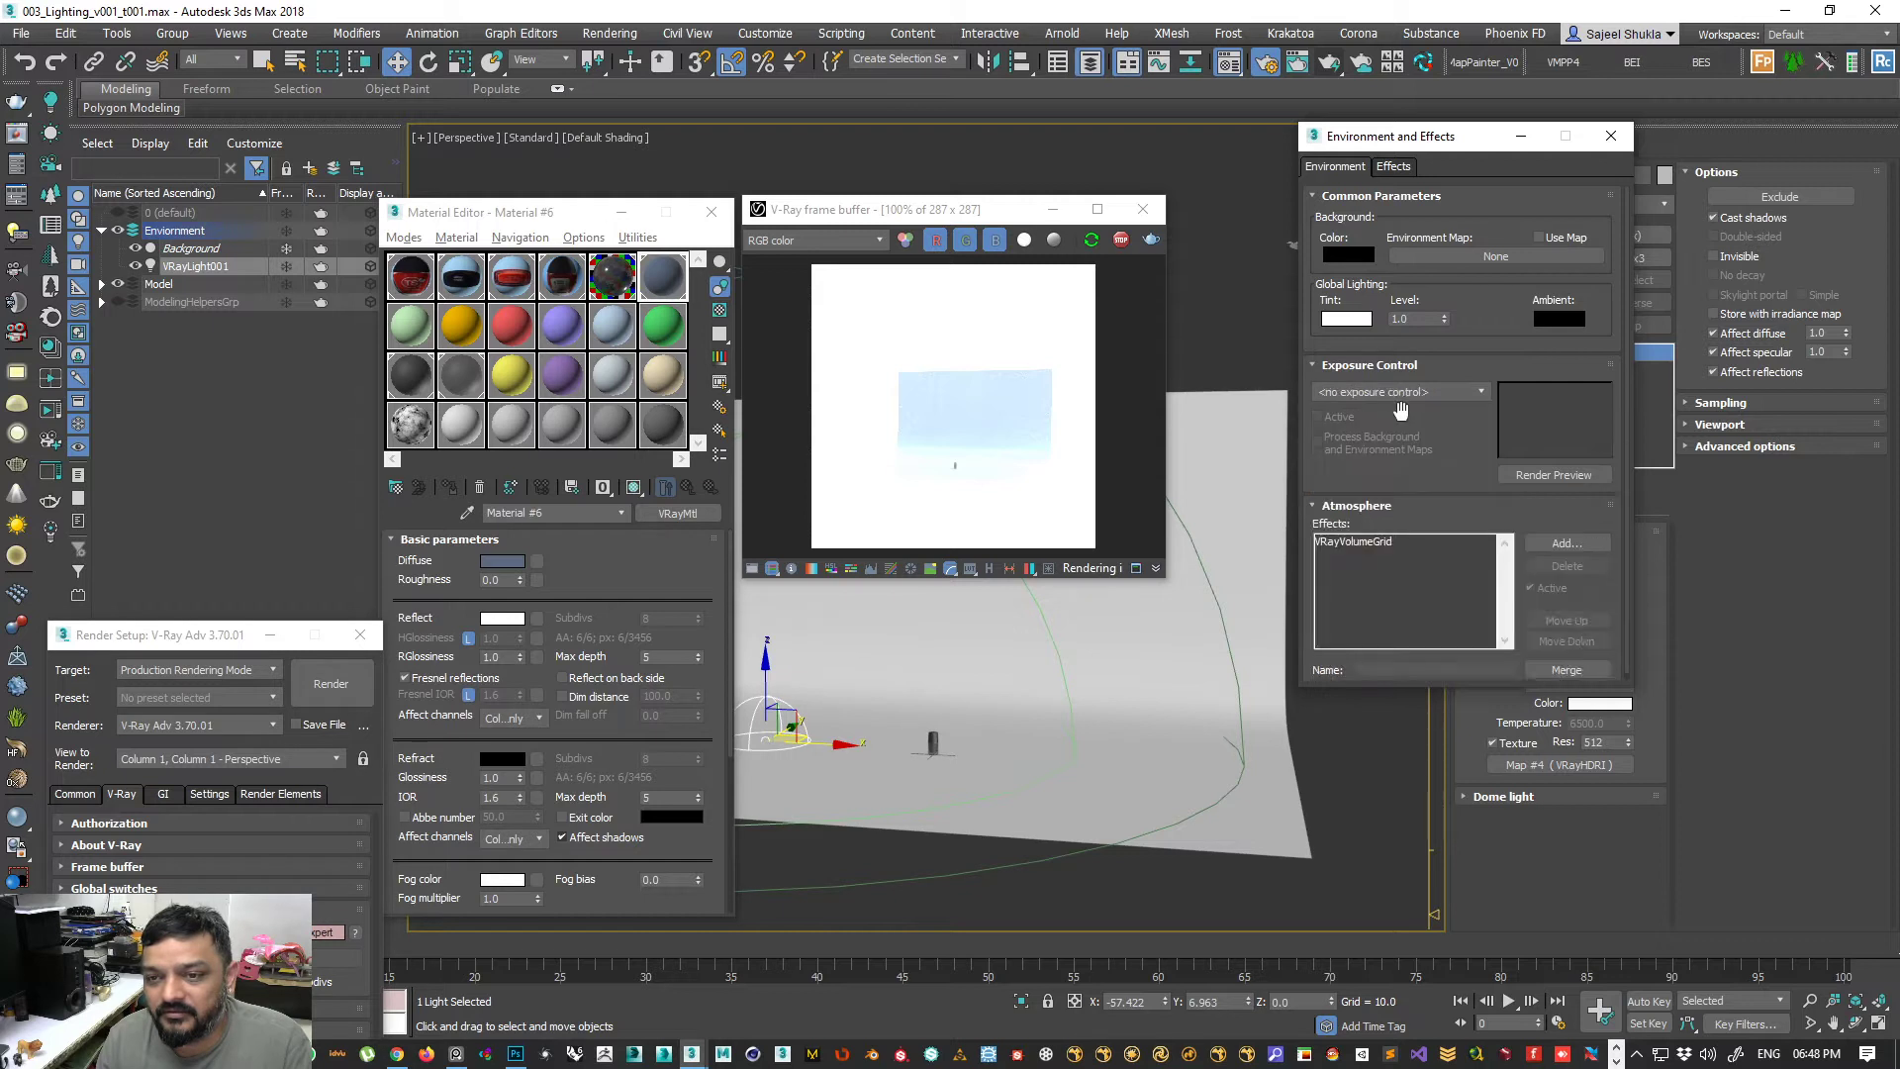
left_click(1116, 243)
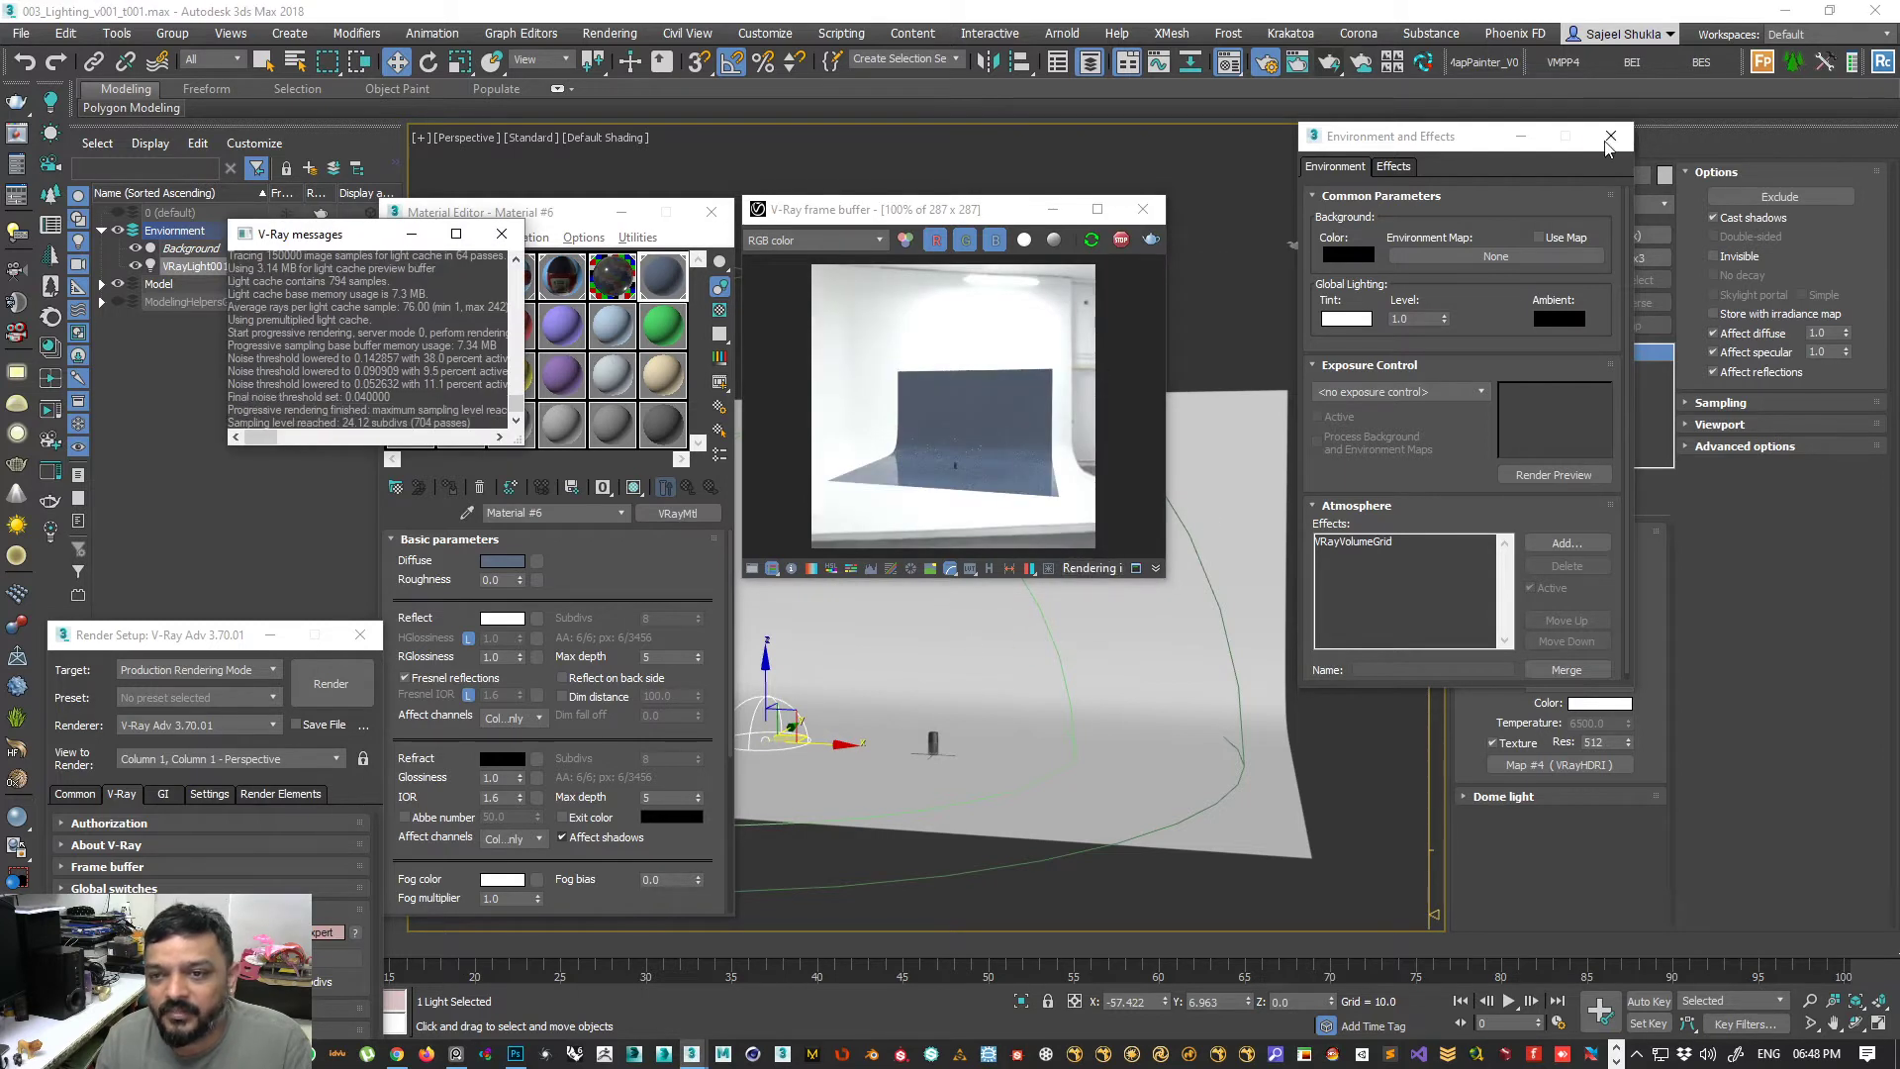
left_click_drag(1460, 155, 1289, 331)
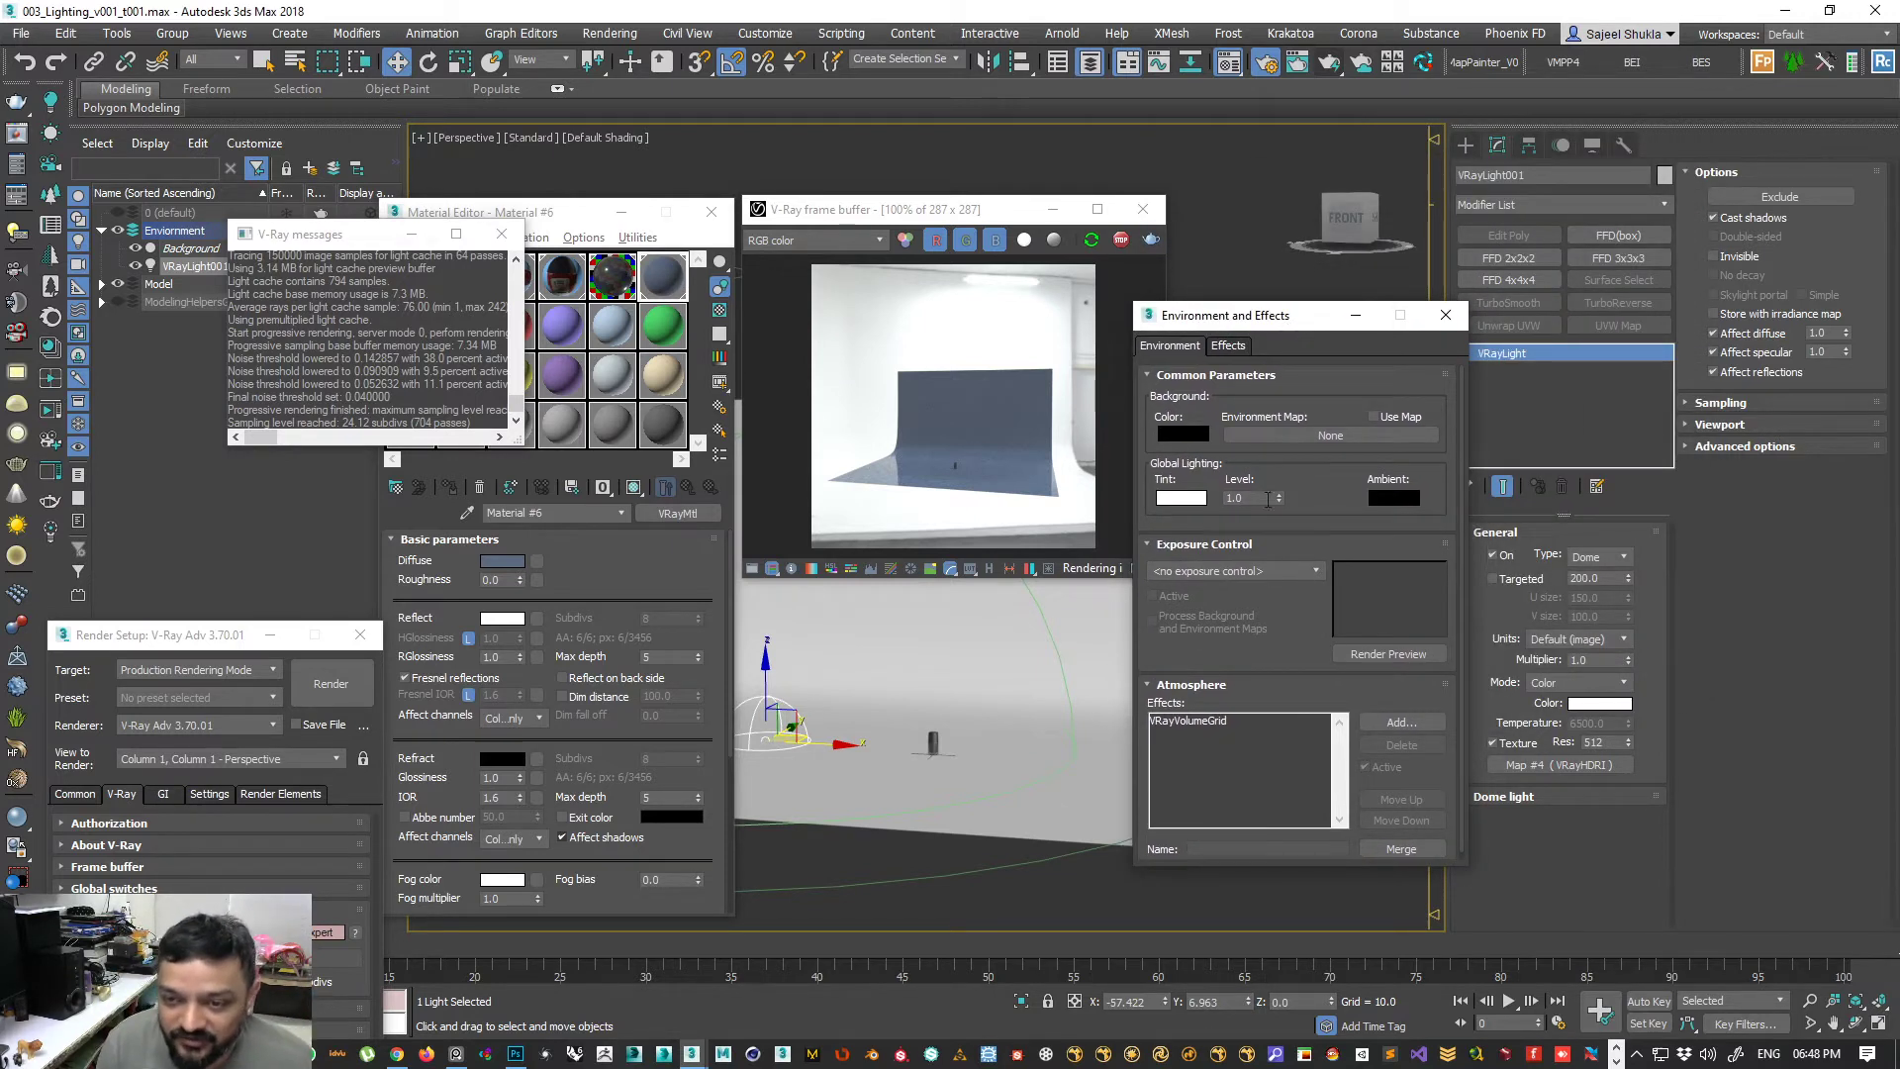
left_click(1257, 571)
left_click(1323, 470)
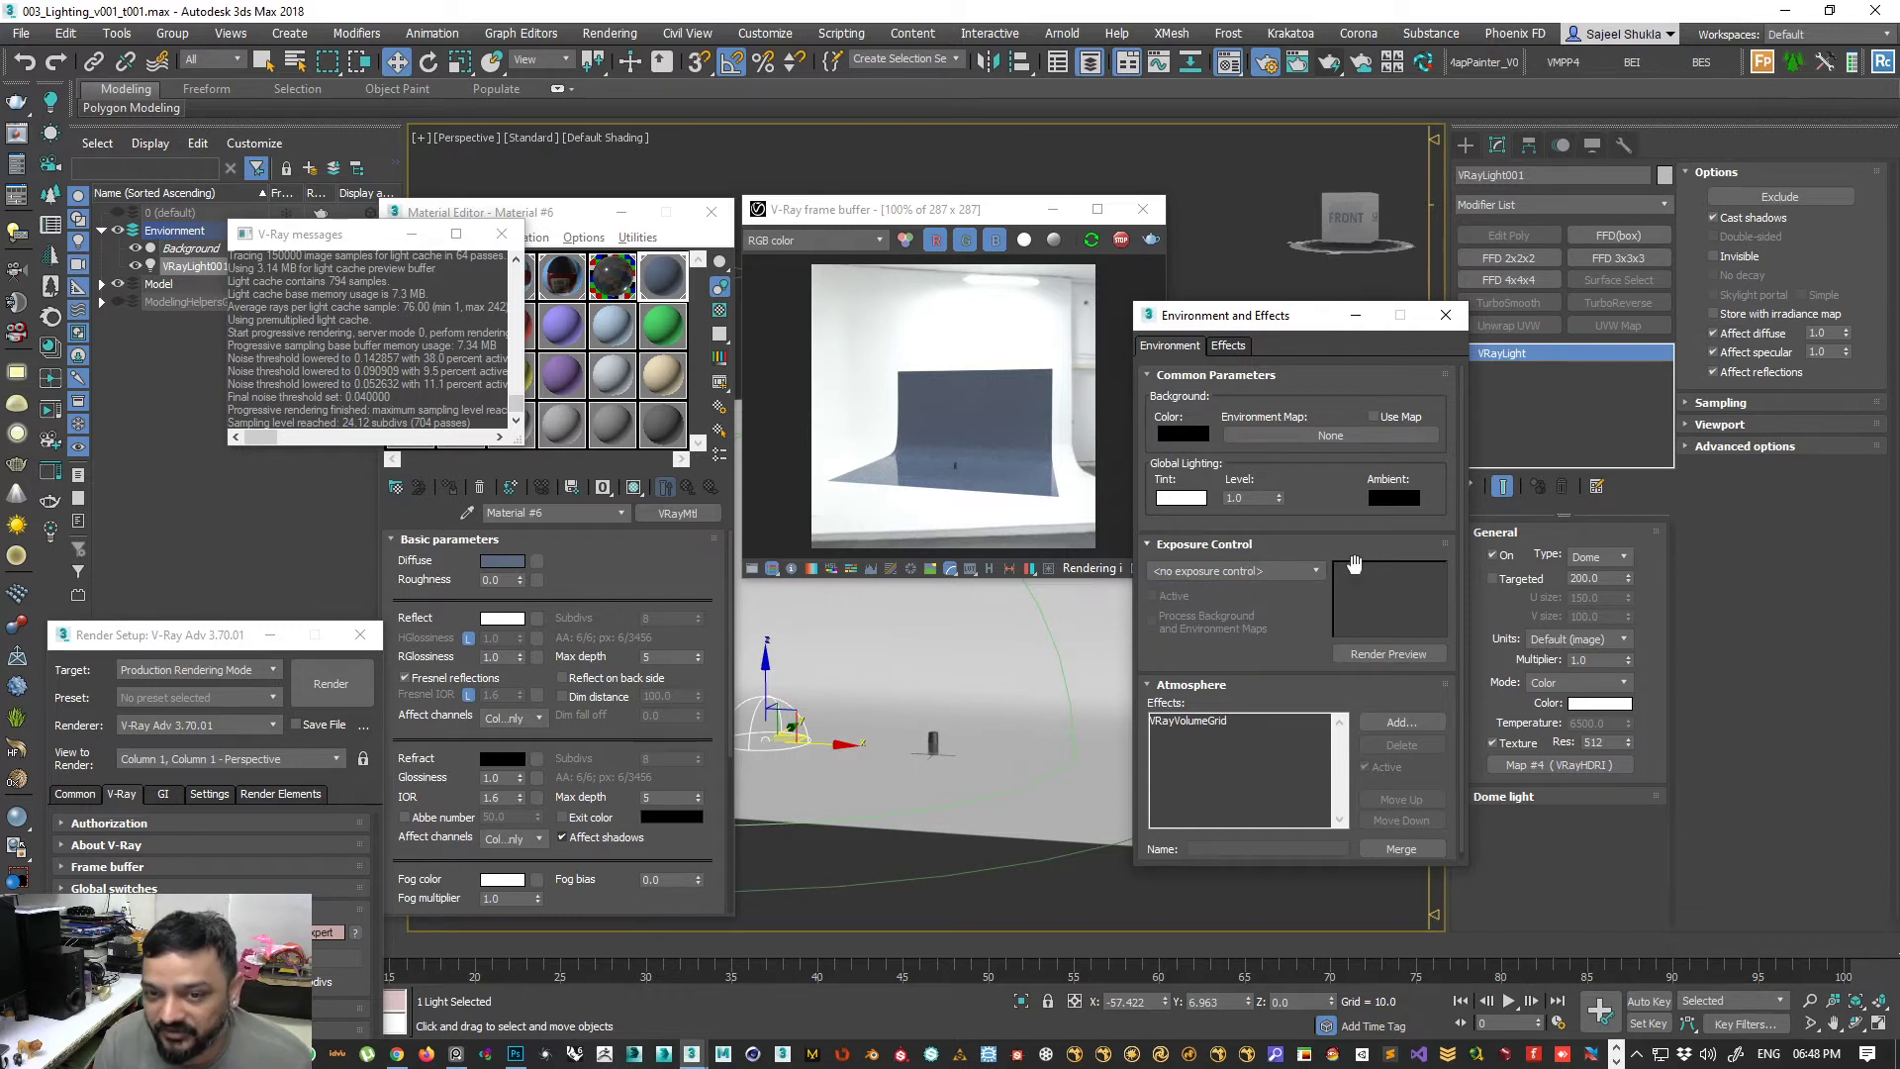
left_click(1446, 315)
- Frame the entire backdrop from the front in the perspective view and move the V-Ray messages window clear of the Material Editor
middle_click_drag(937, 681, 1023, 711, "alt")
scroll(1059, 671, "down", 3)
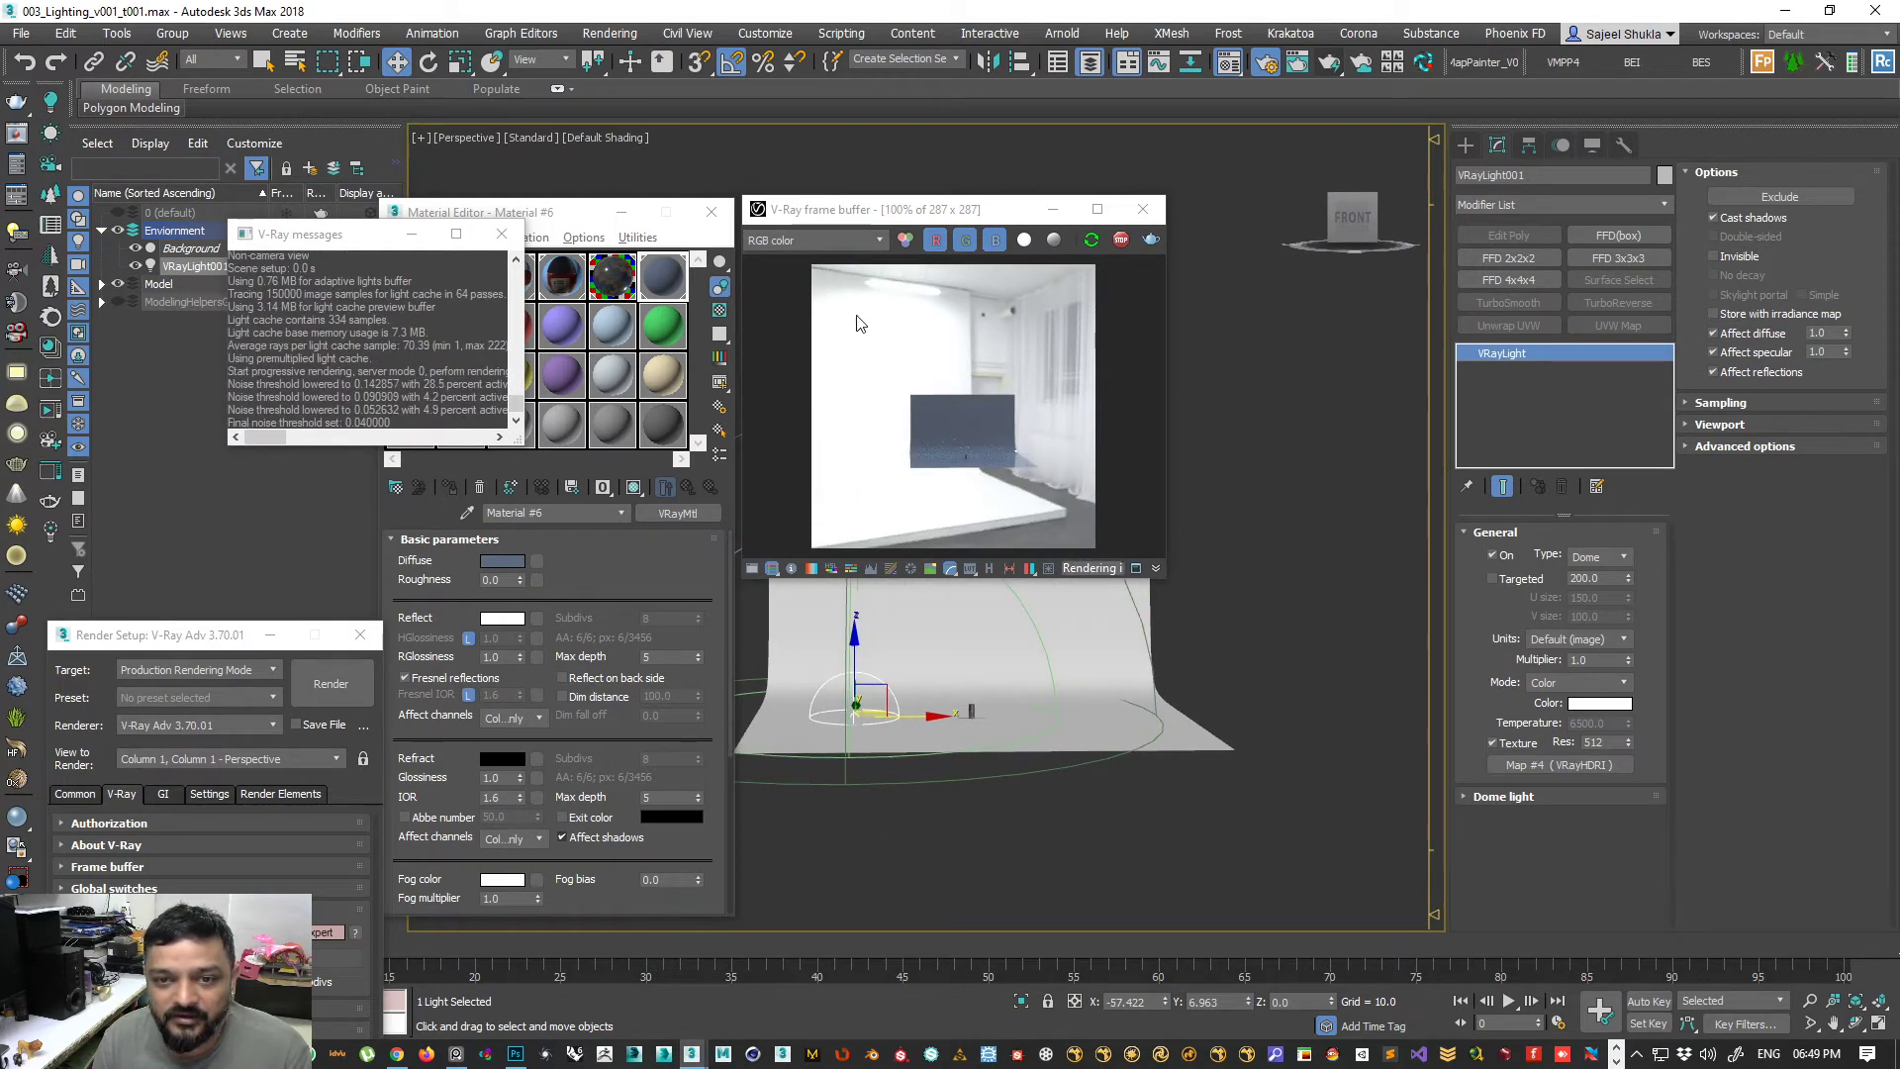
left_click_drag(471, 242, 260, 251)
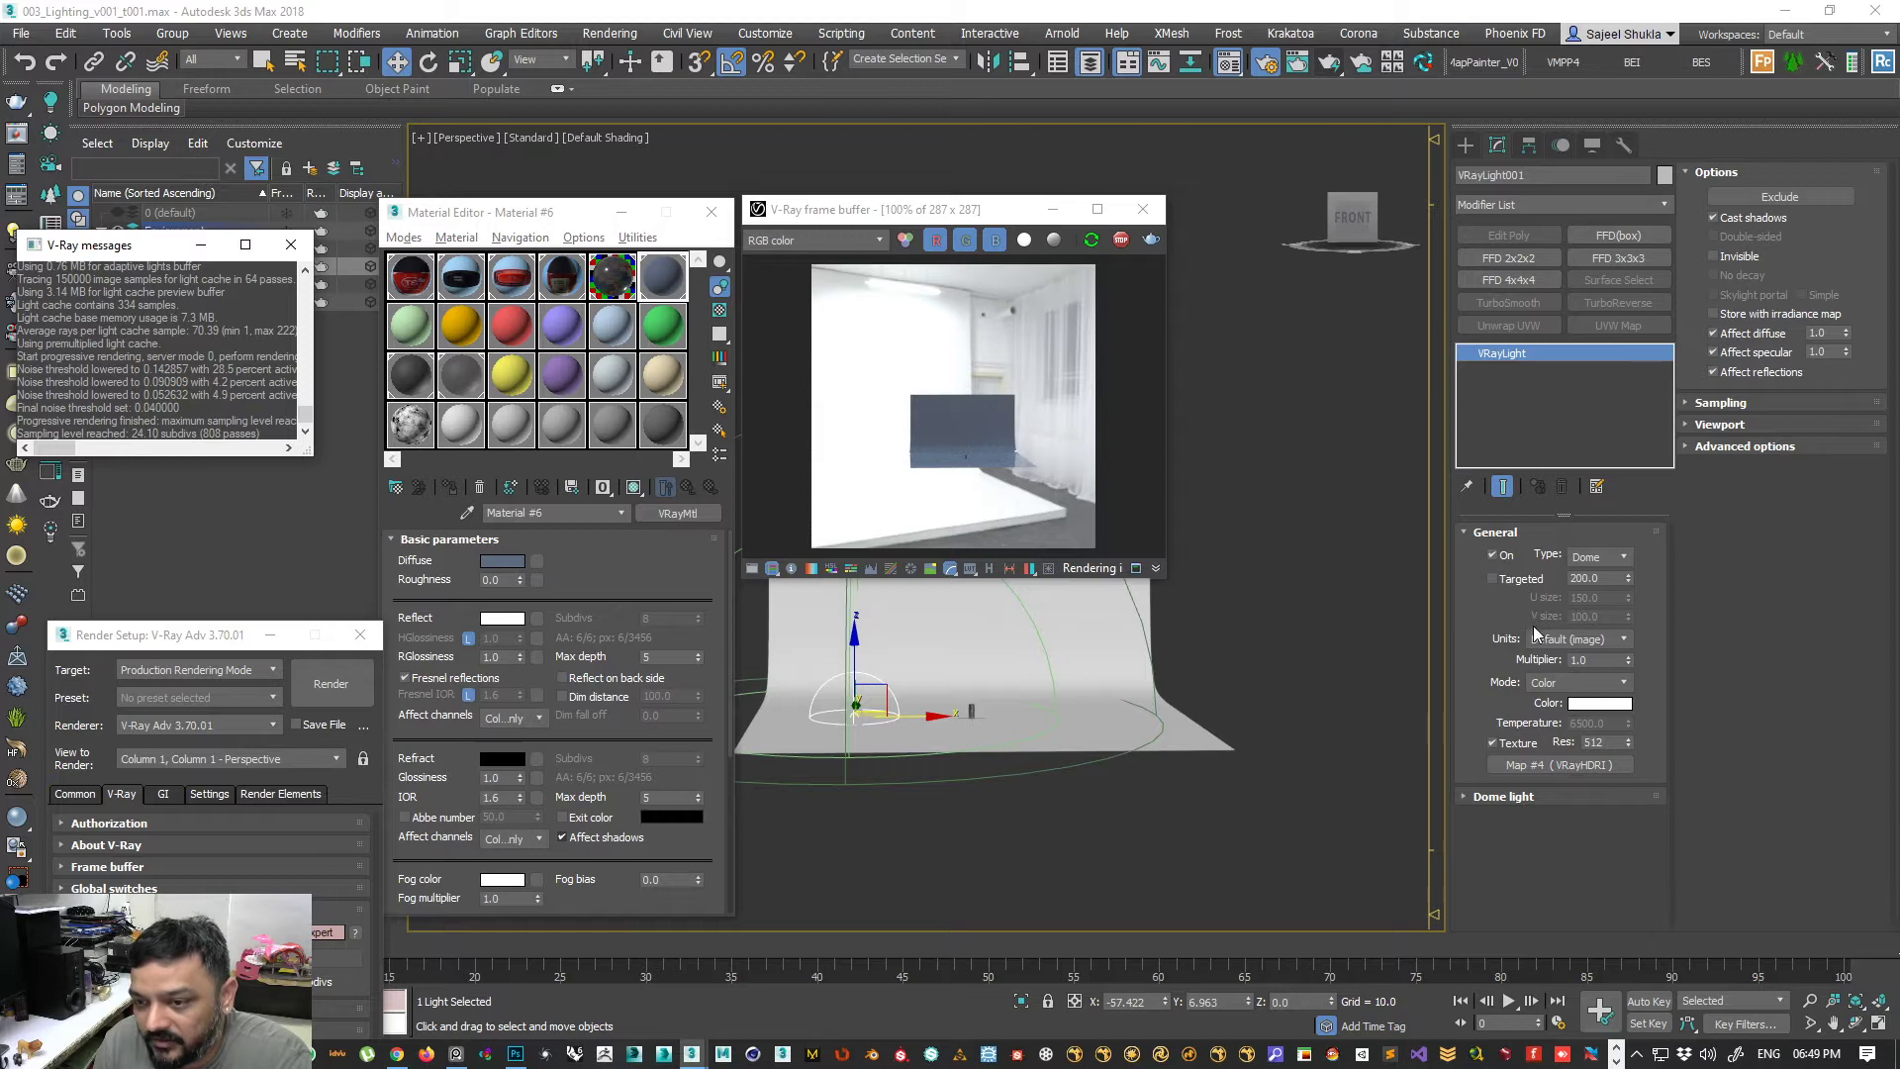
- Lock the dome light's texture to its icon and rotate the light to try a different HDRI orientation
left_click(1478, 798)
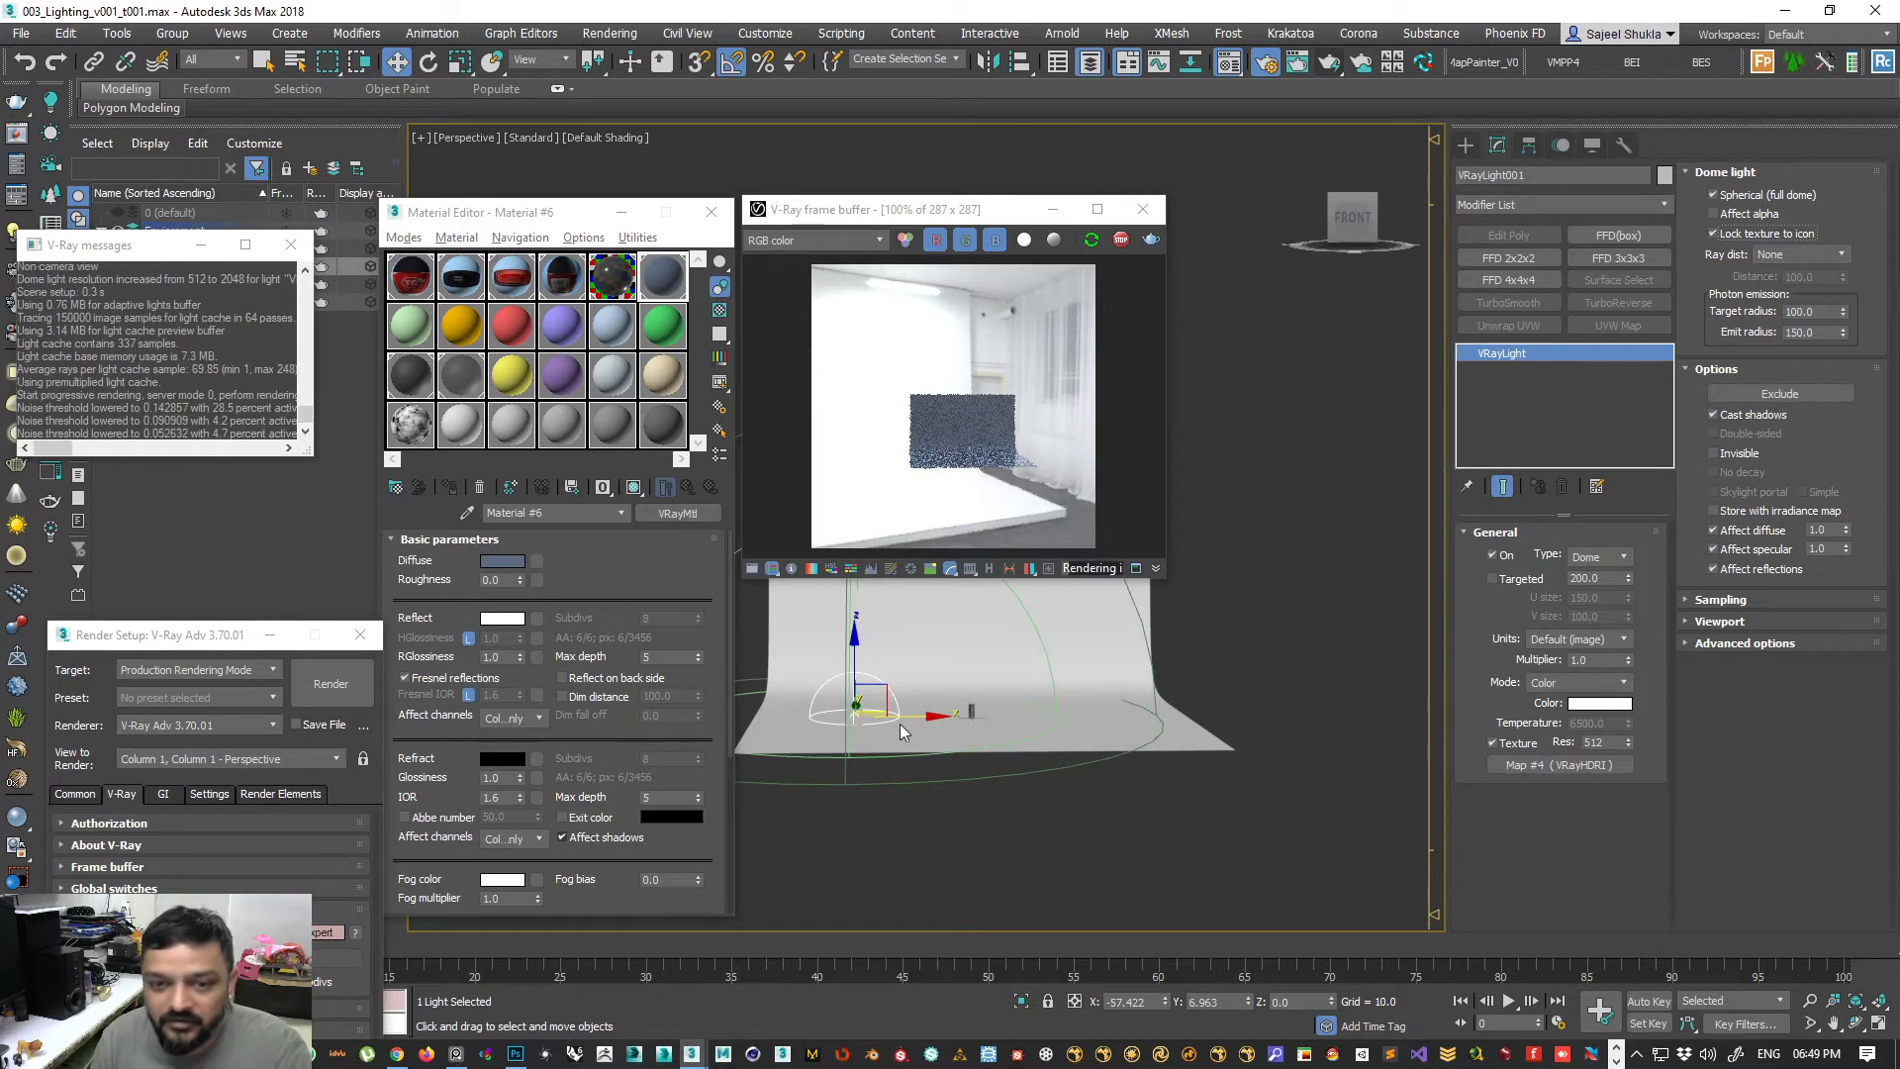
key("e")
left_click_drag(895, 725, 901, 720)
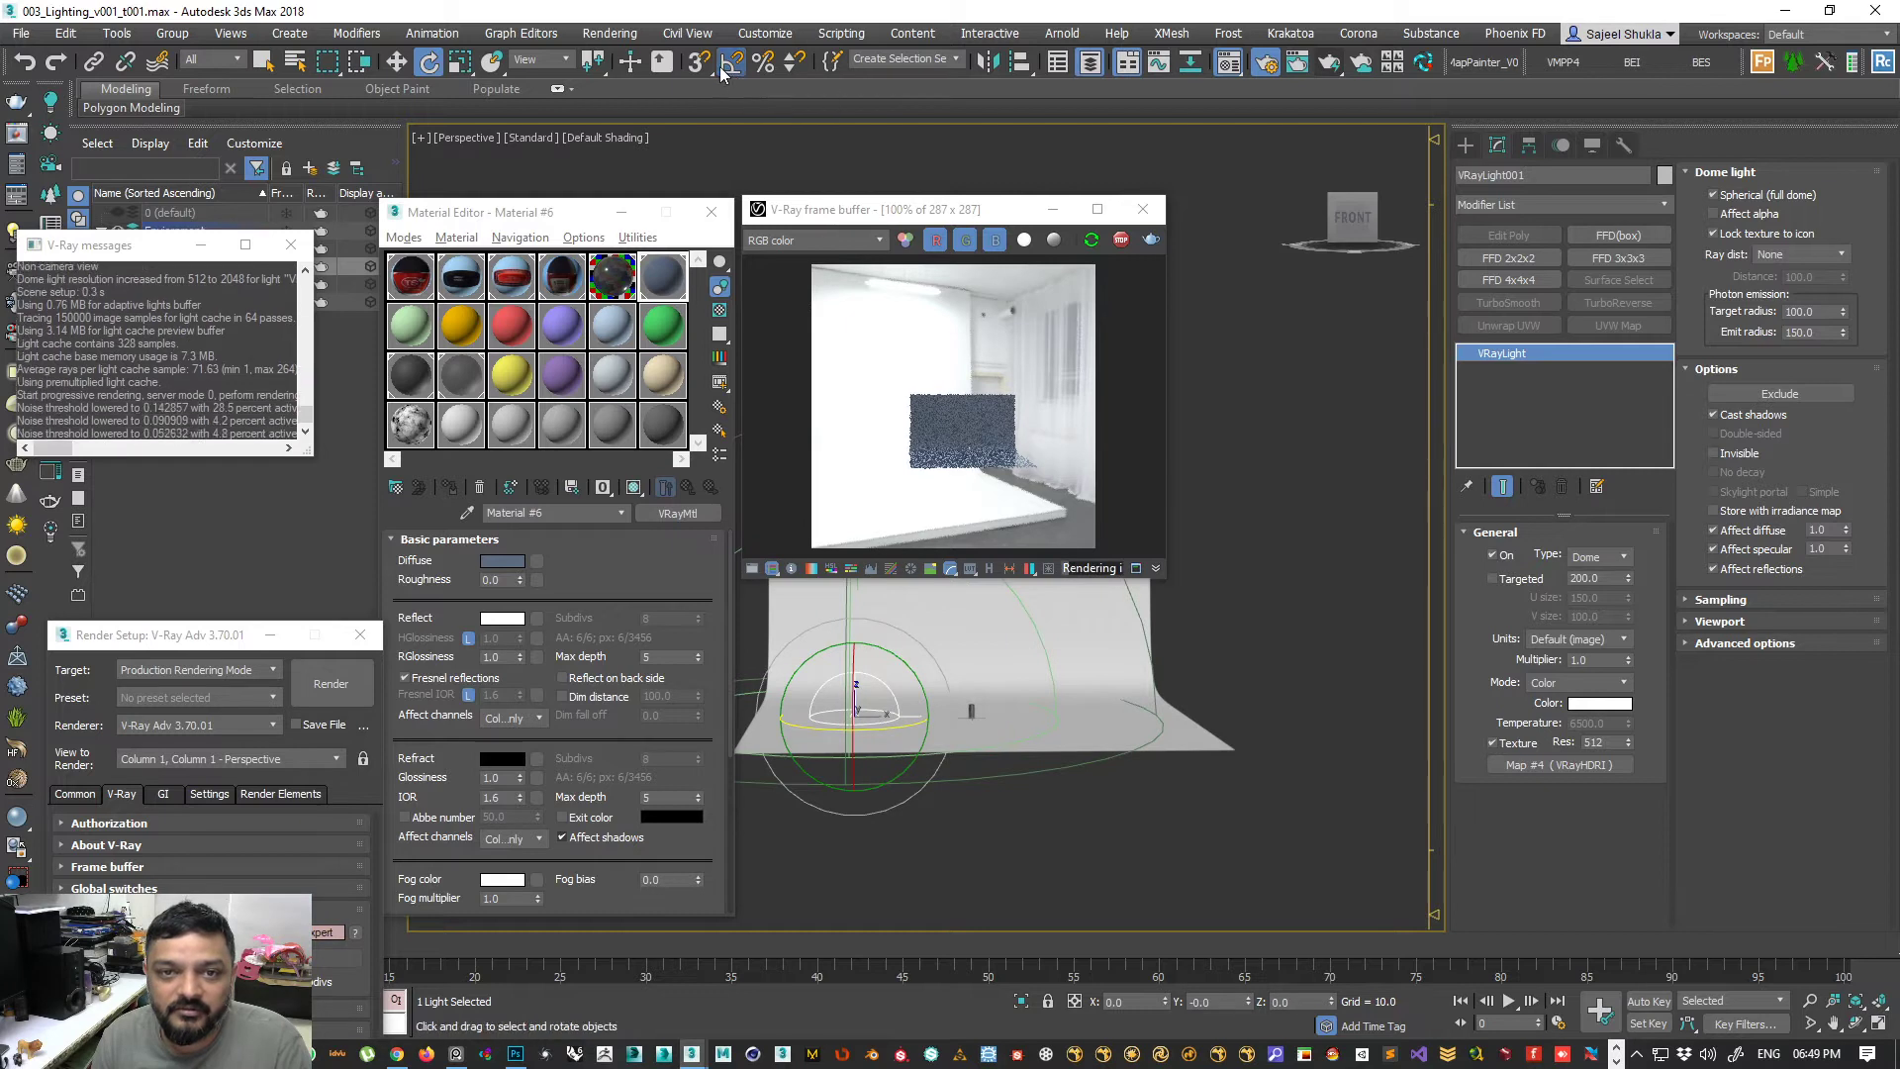
left_click_drag(884, 730, 1059, 904)
left_click_drag(1138, 1001, 940, 958)
- Reset the dome light's rotation to 0 on all three axes and turn off Lock texture to icon
type("0")
key("Tab")
type("0")
key("Tab")
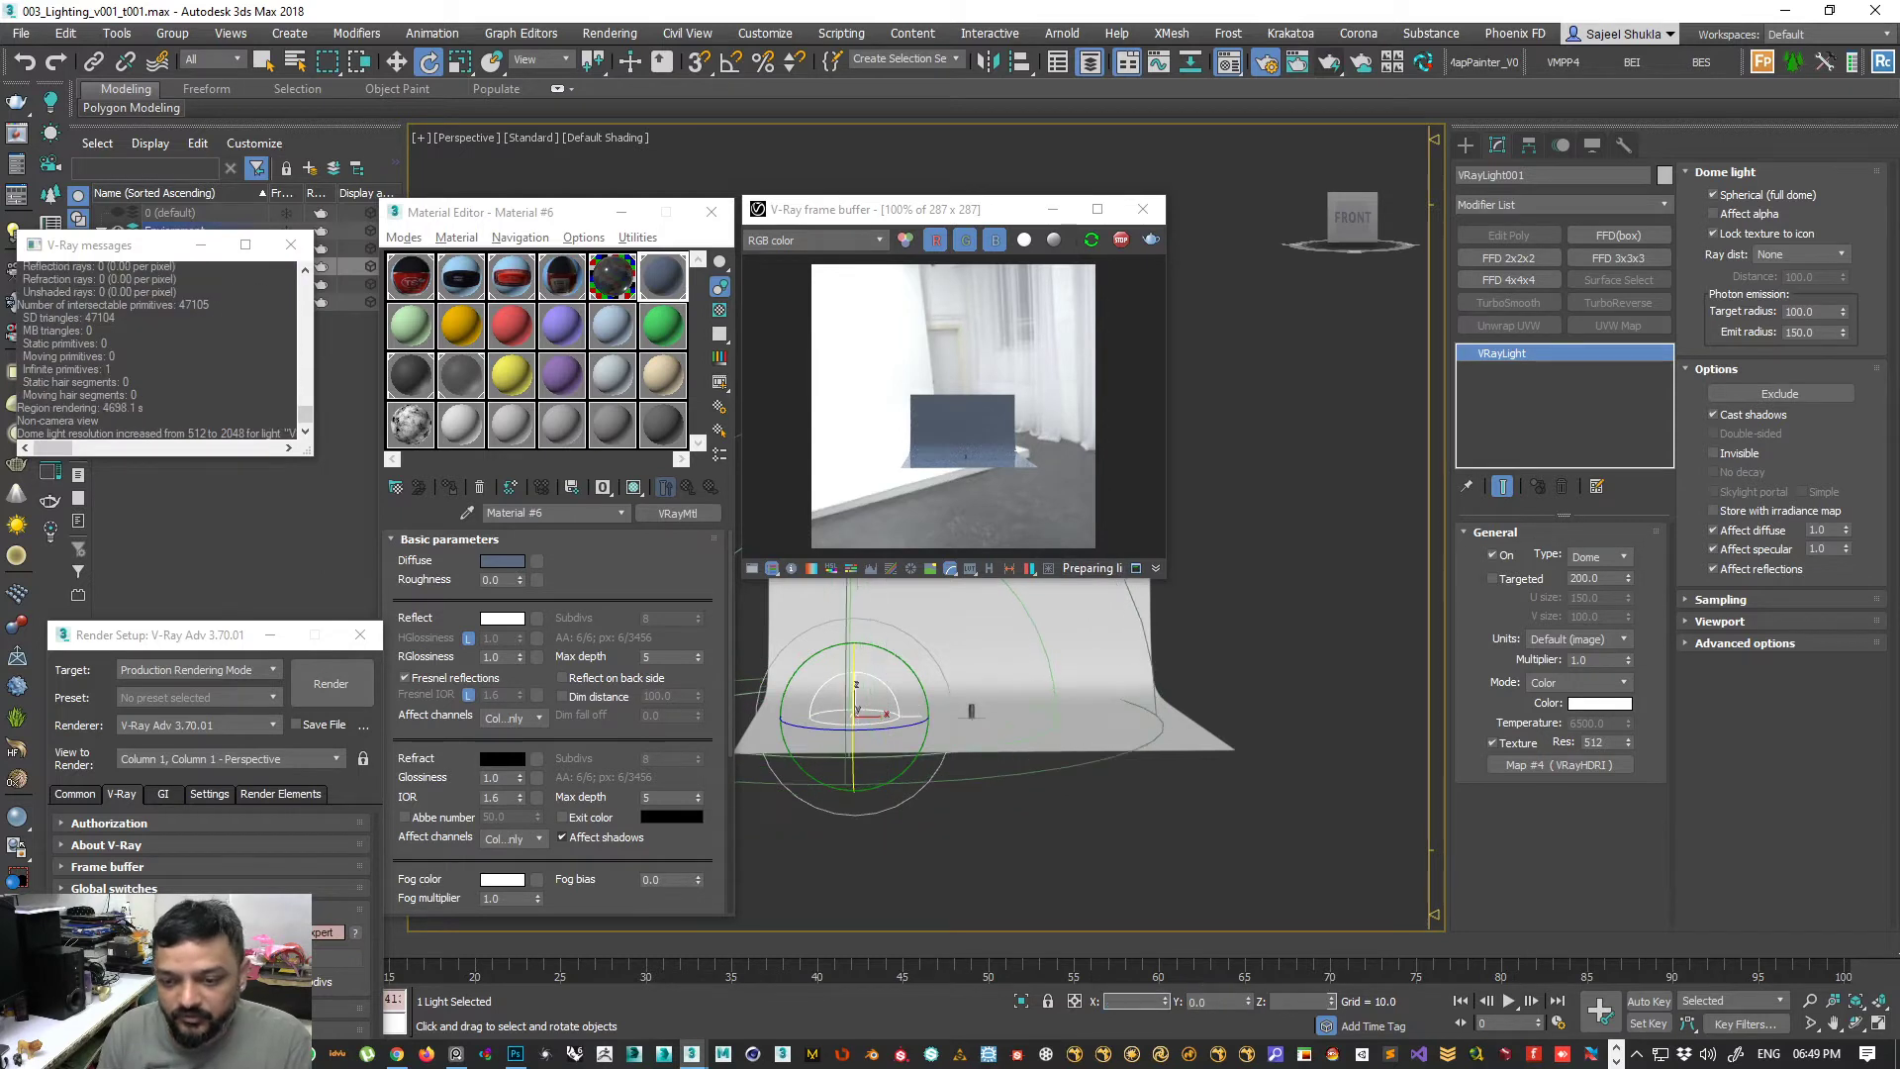
type("0")
key("Tab")
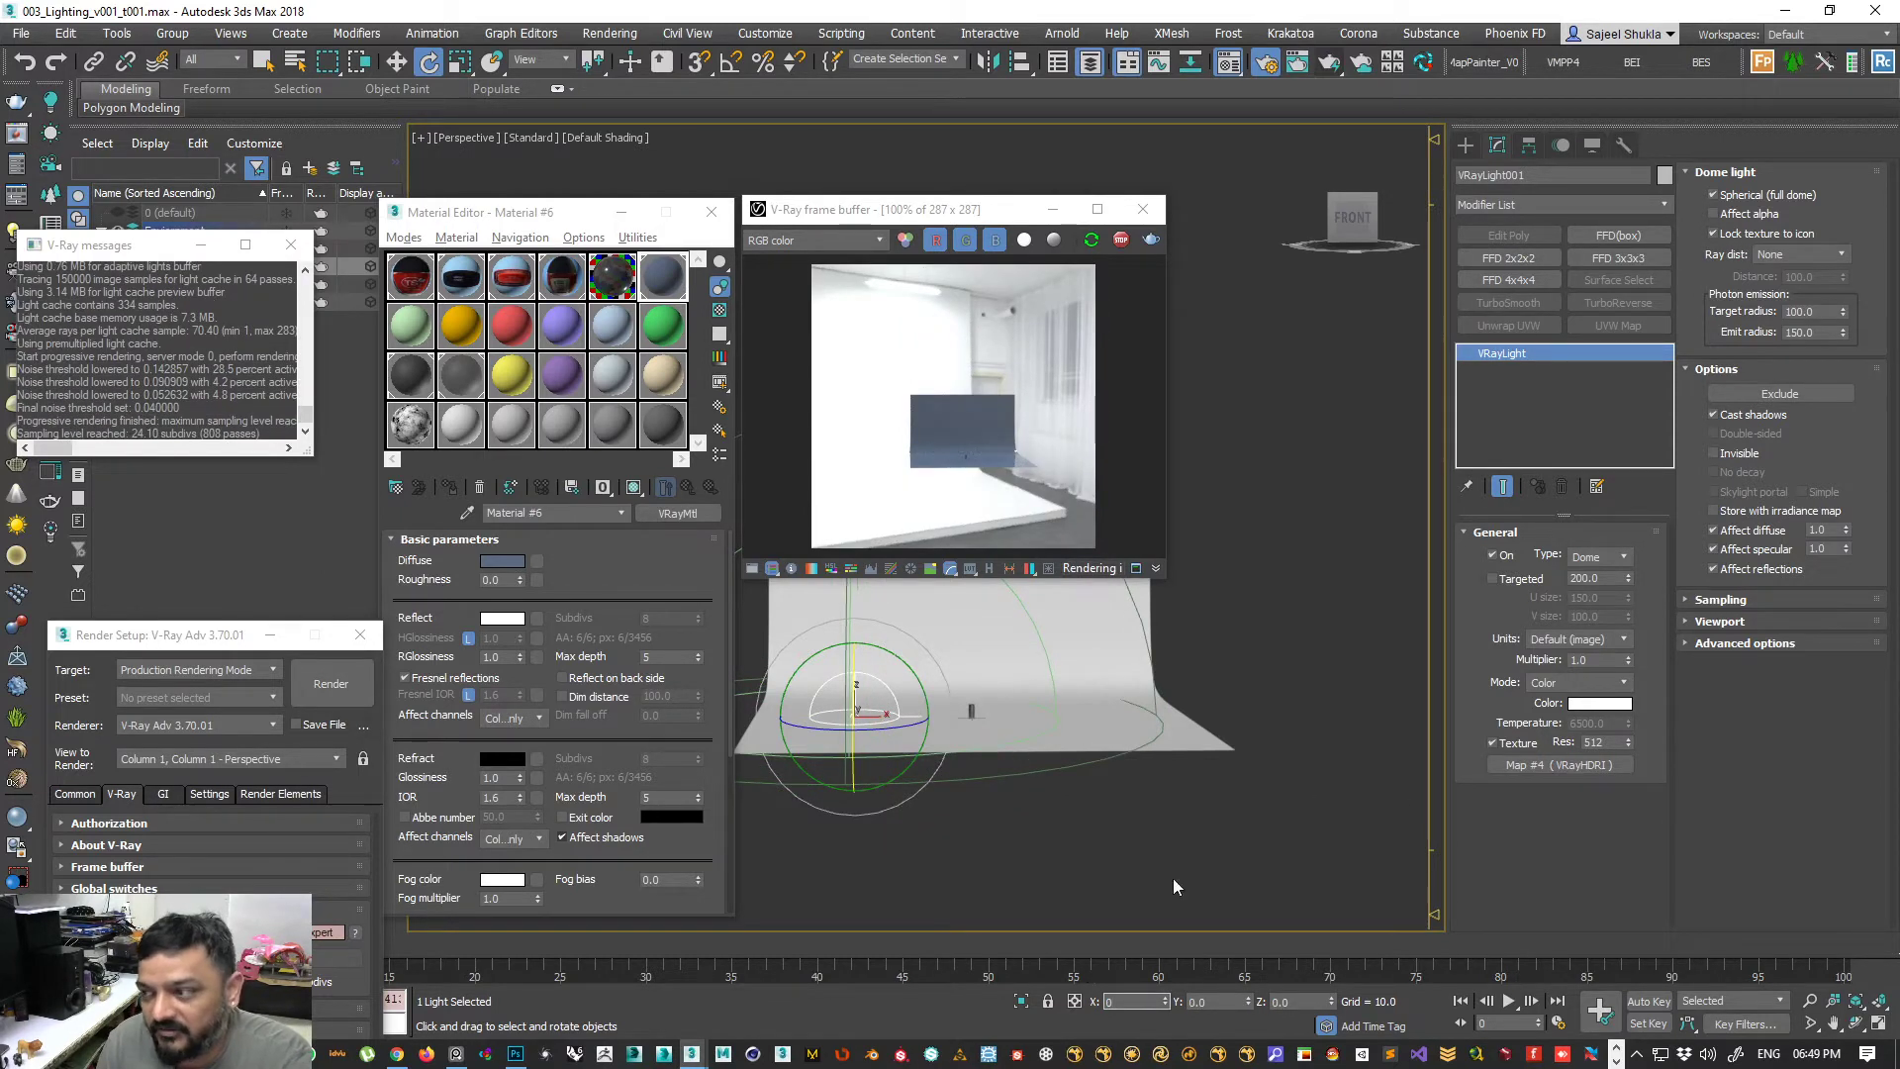
left_click(1732, 237)
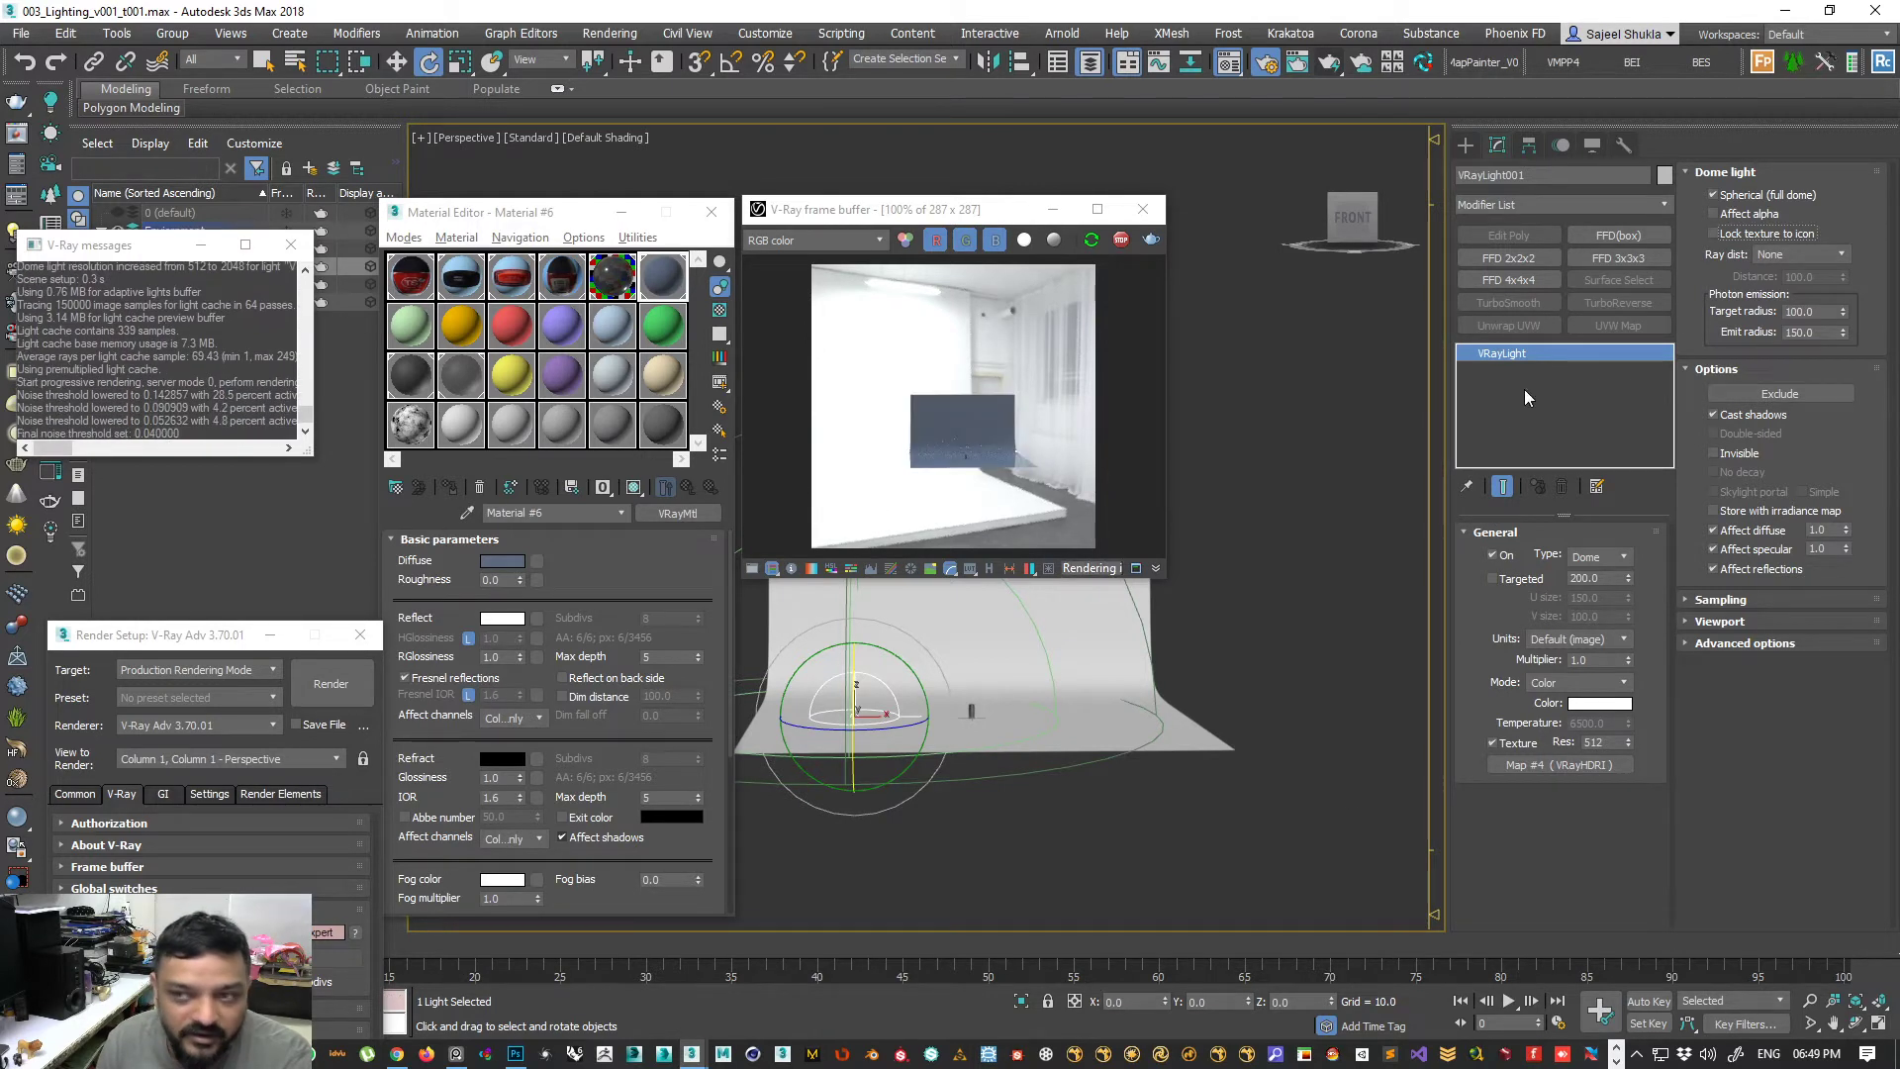
- Place an instance of the dome light's VRayHDRI map in the last visible Material Editor sample slot
left_click_drag(1562, 767, 577, 396)
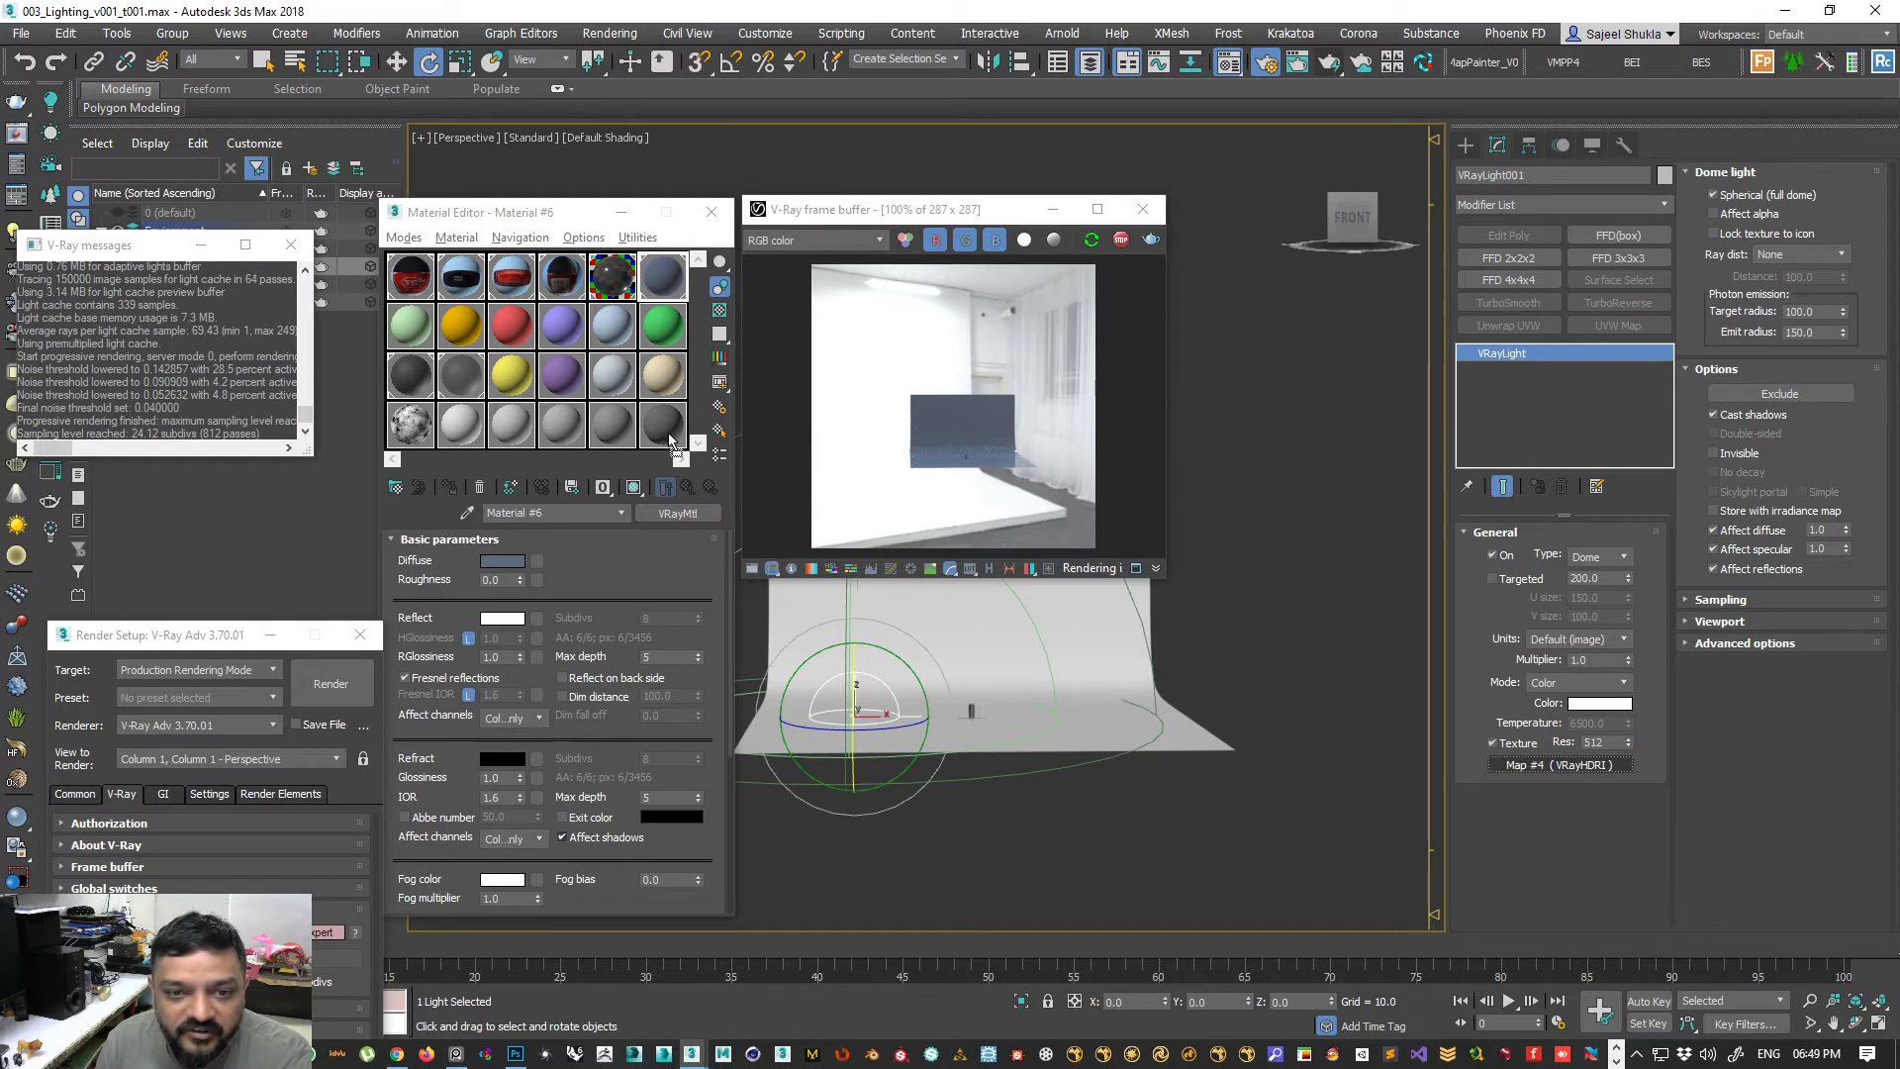
left_click_drag(669, 440, 663, 433)
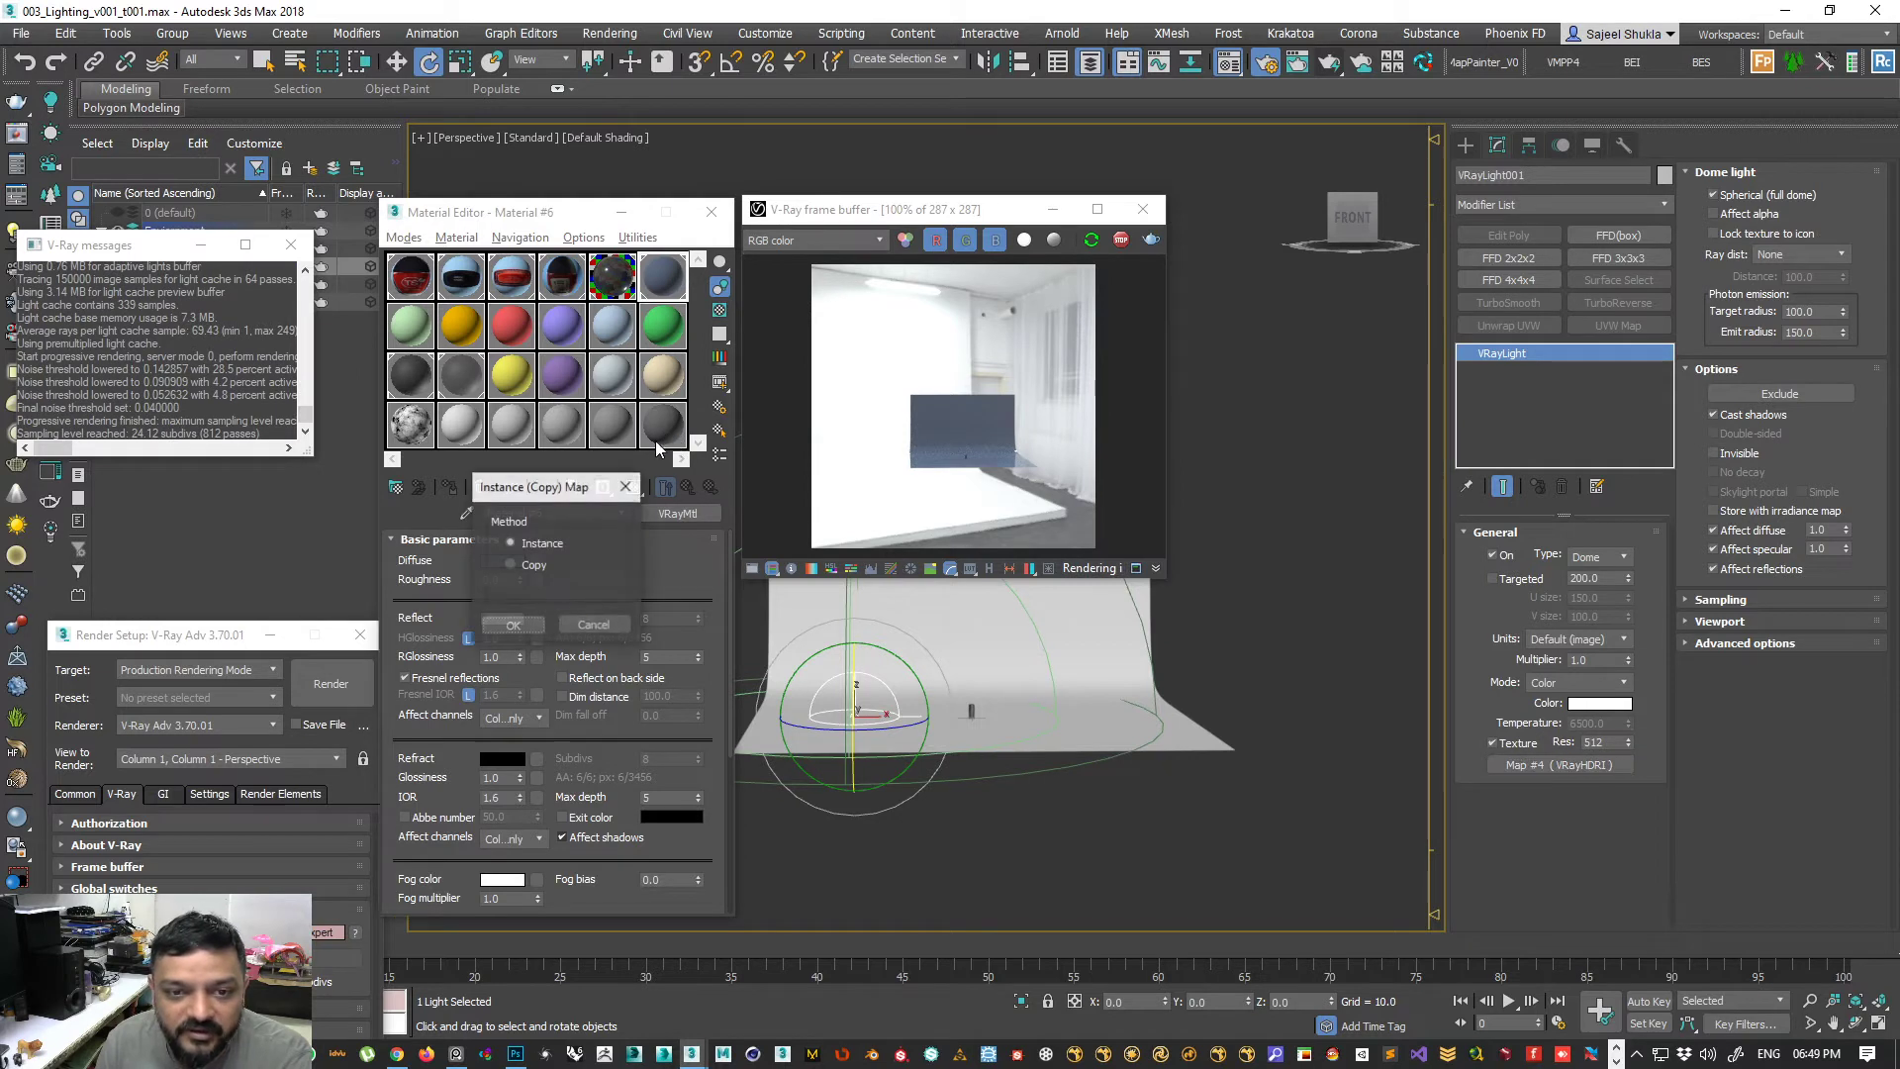
left_click(505, 628)
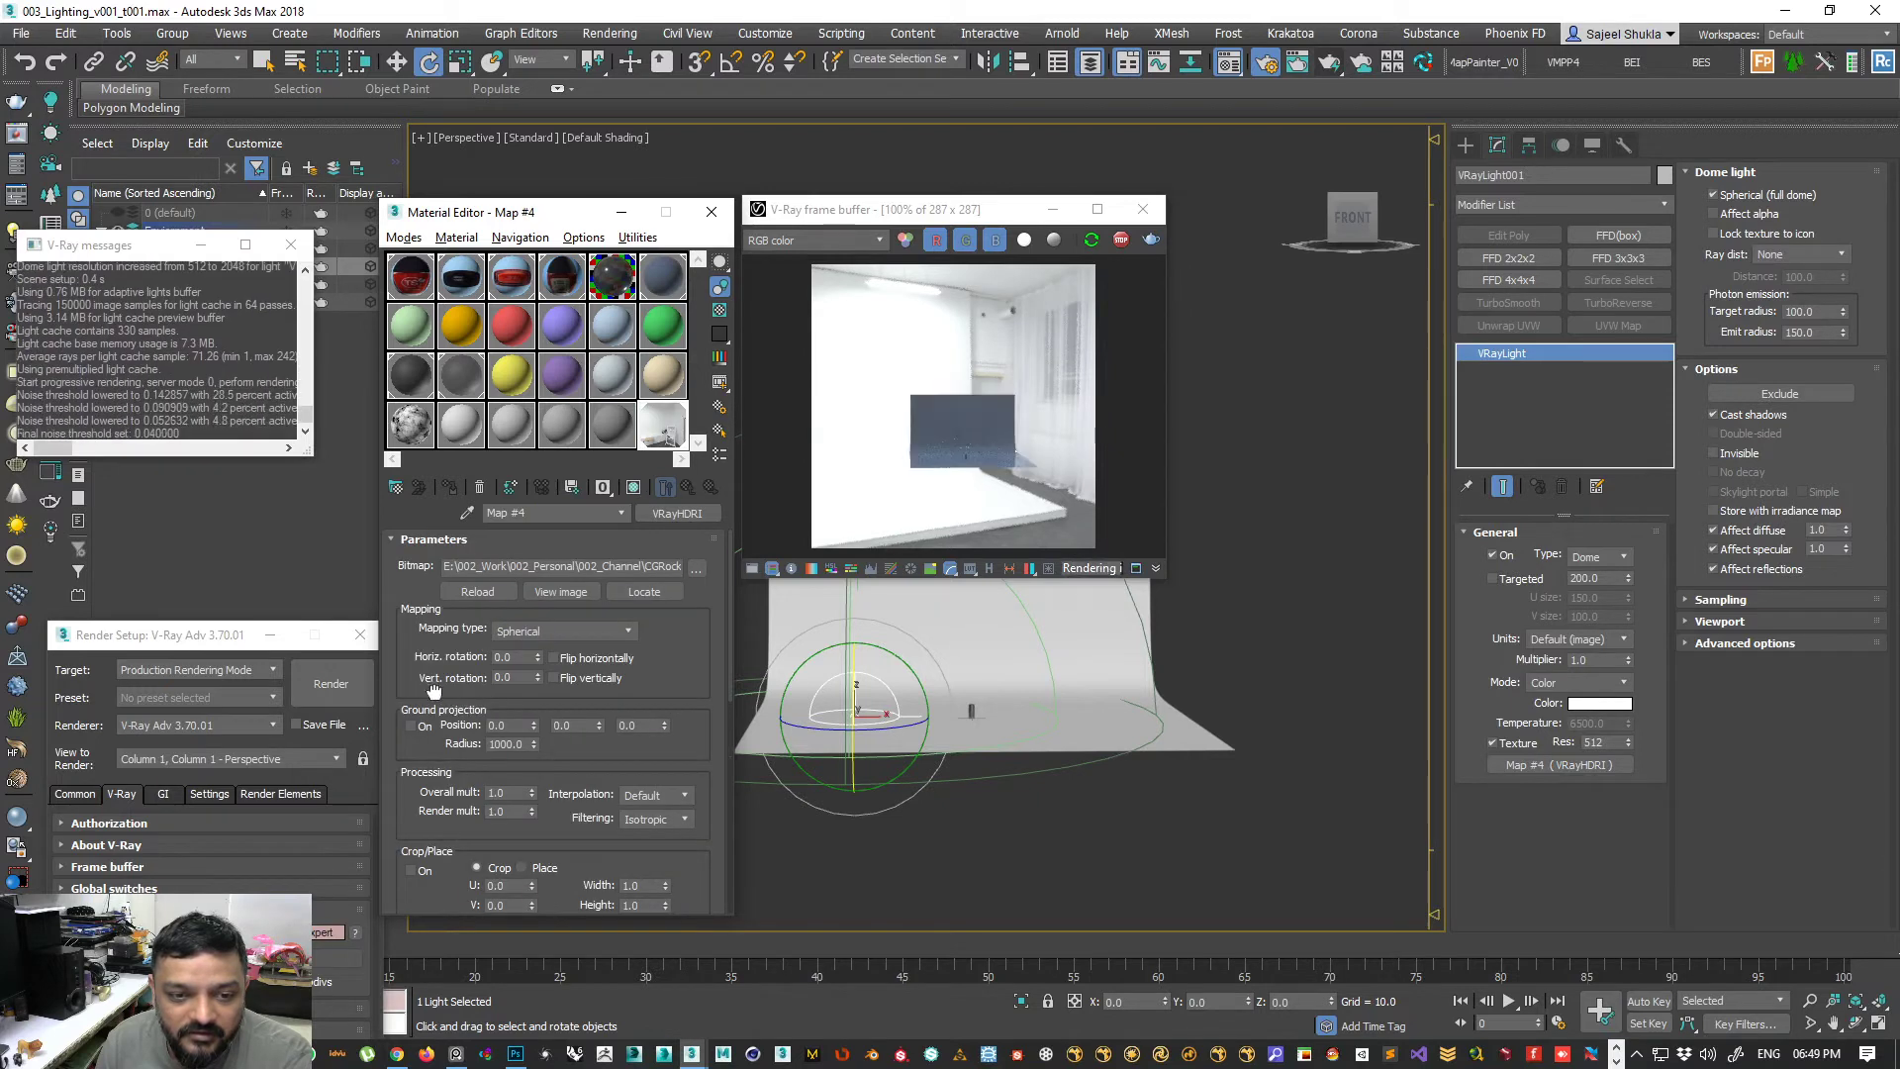
- Set the VRayHDRI map's horizontal rotation to 18
scroll(434, 691, "down", 1)
scroll(436, 606, "up", 1)
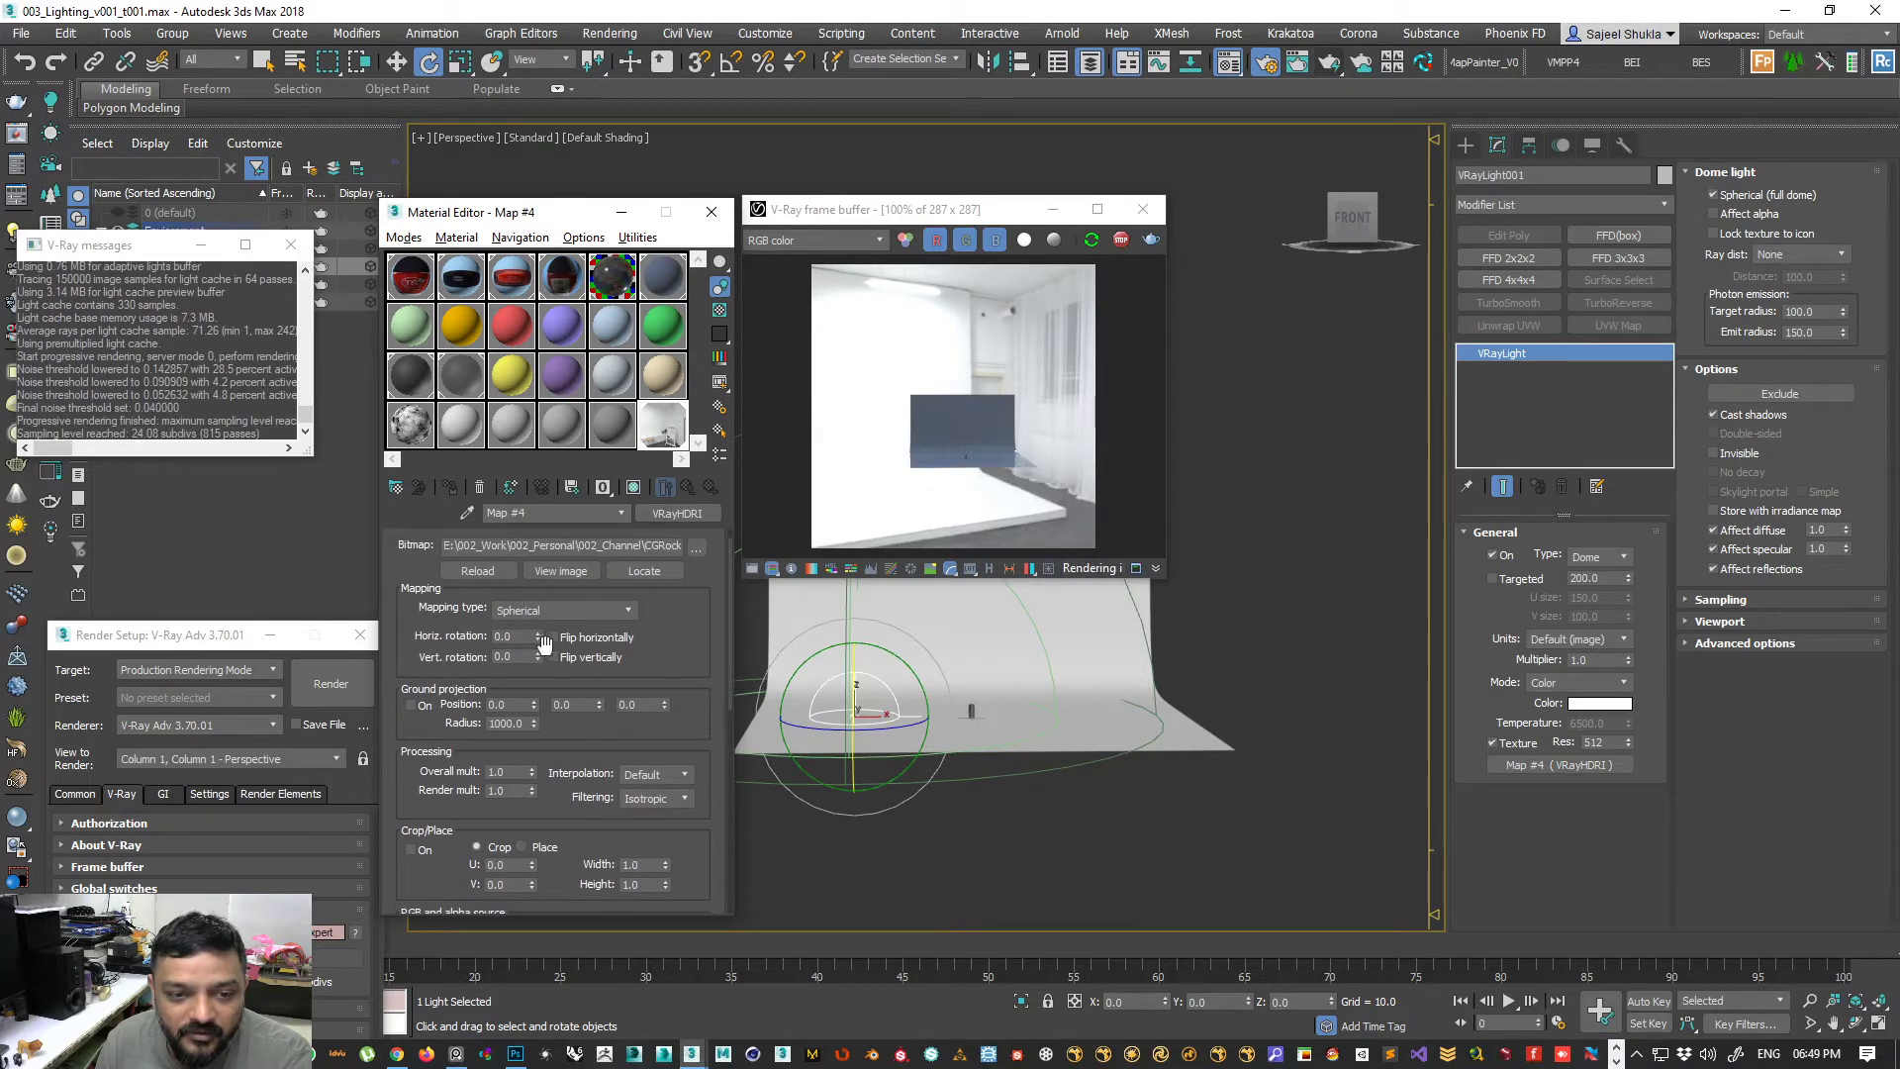
left_click_drag(537, 633, 539, 614)
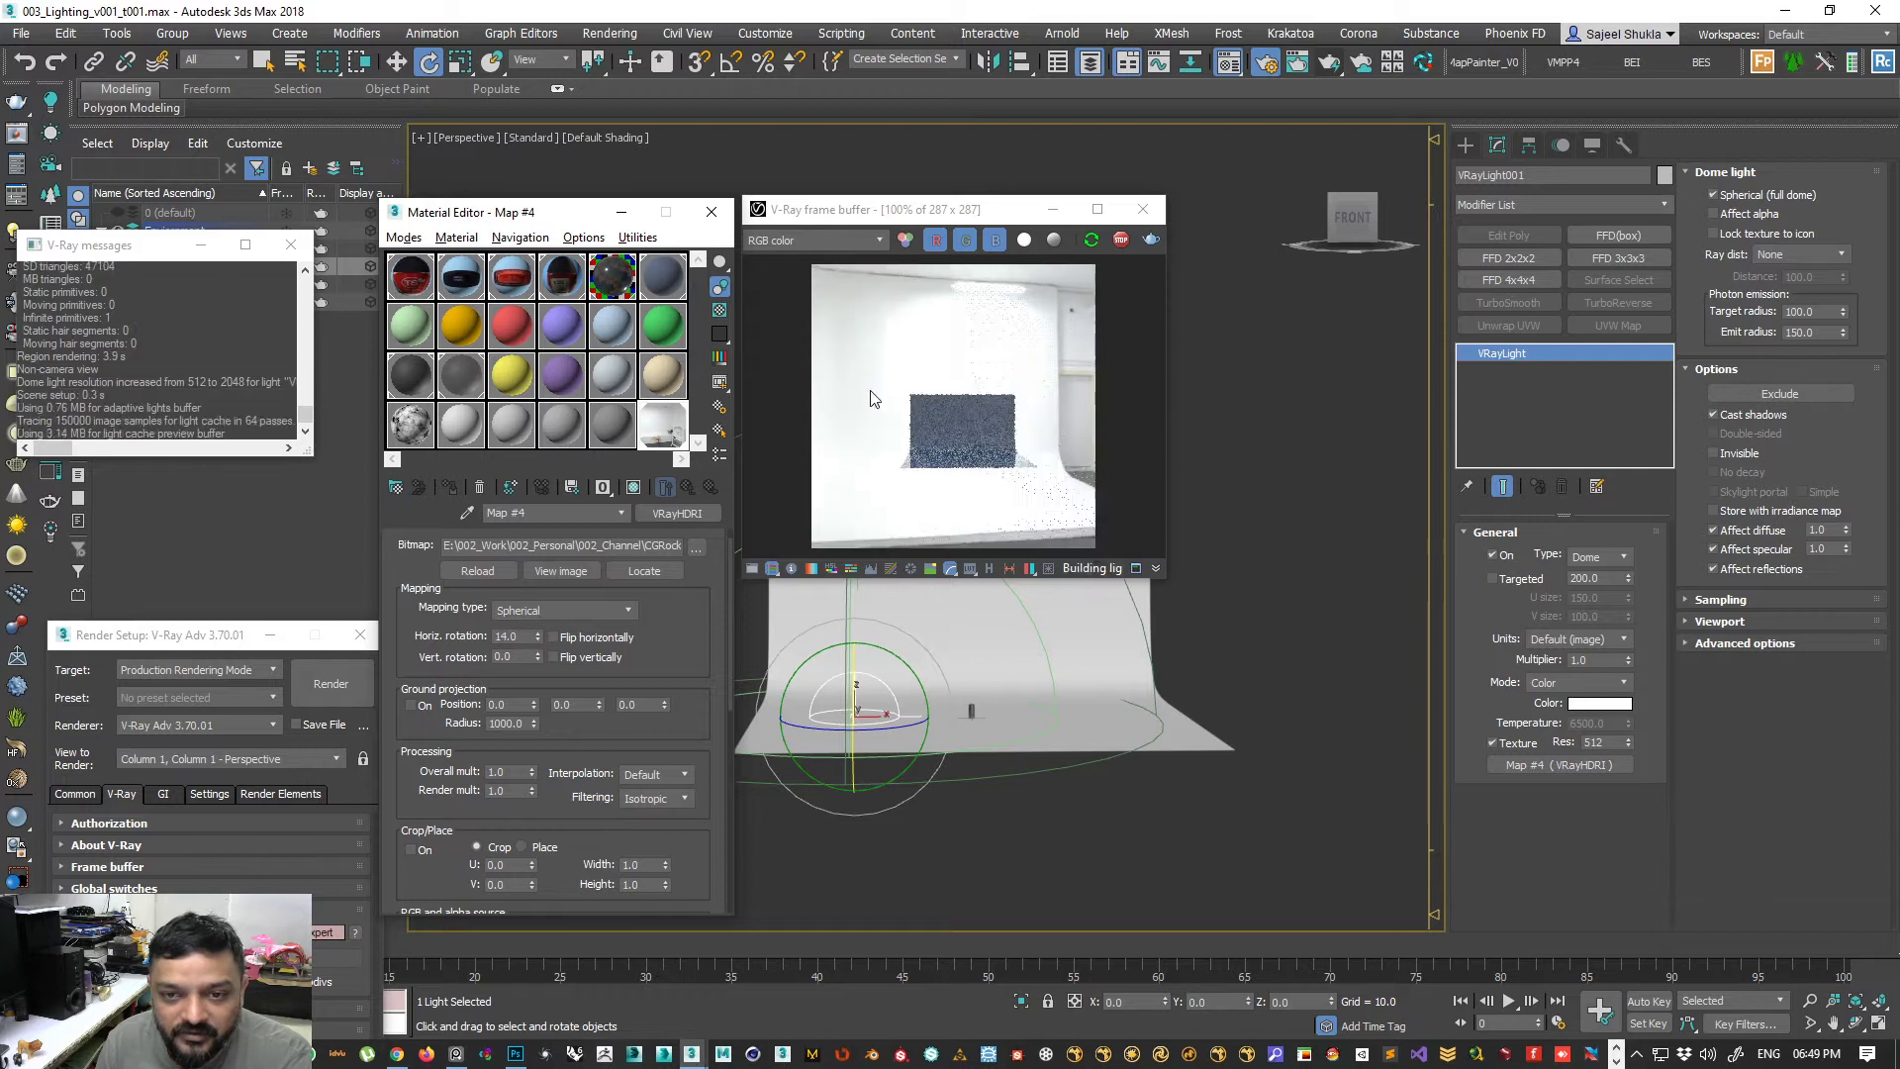
left_click(537, 633)
left_click(537, 632)
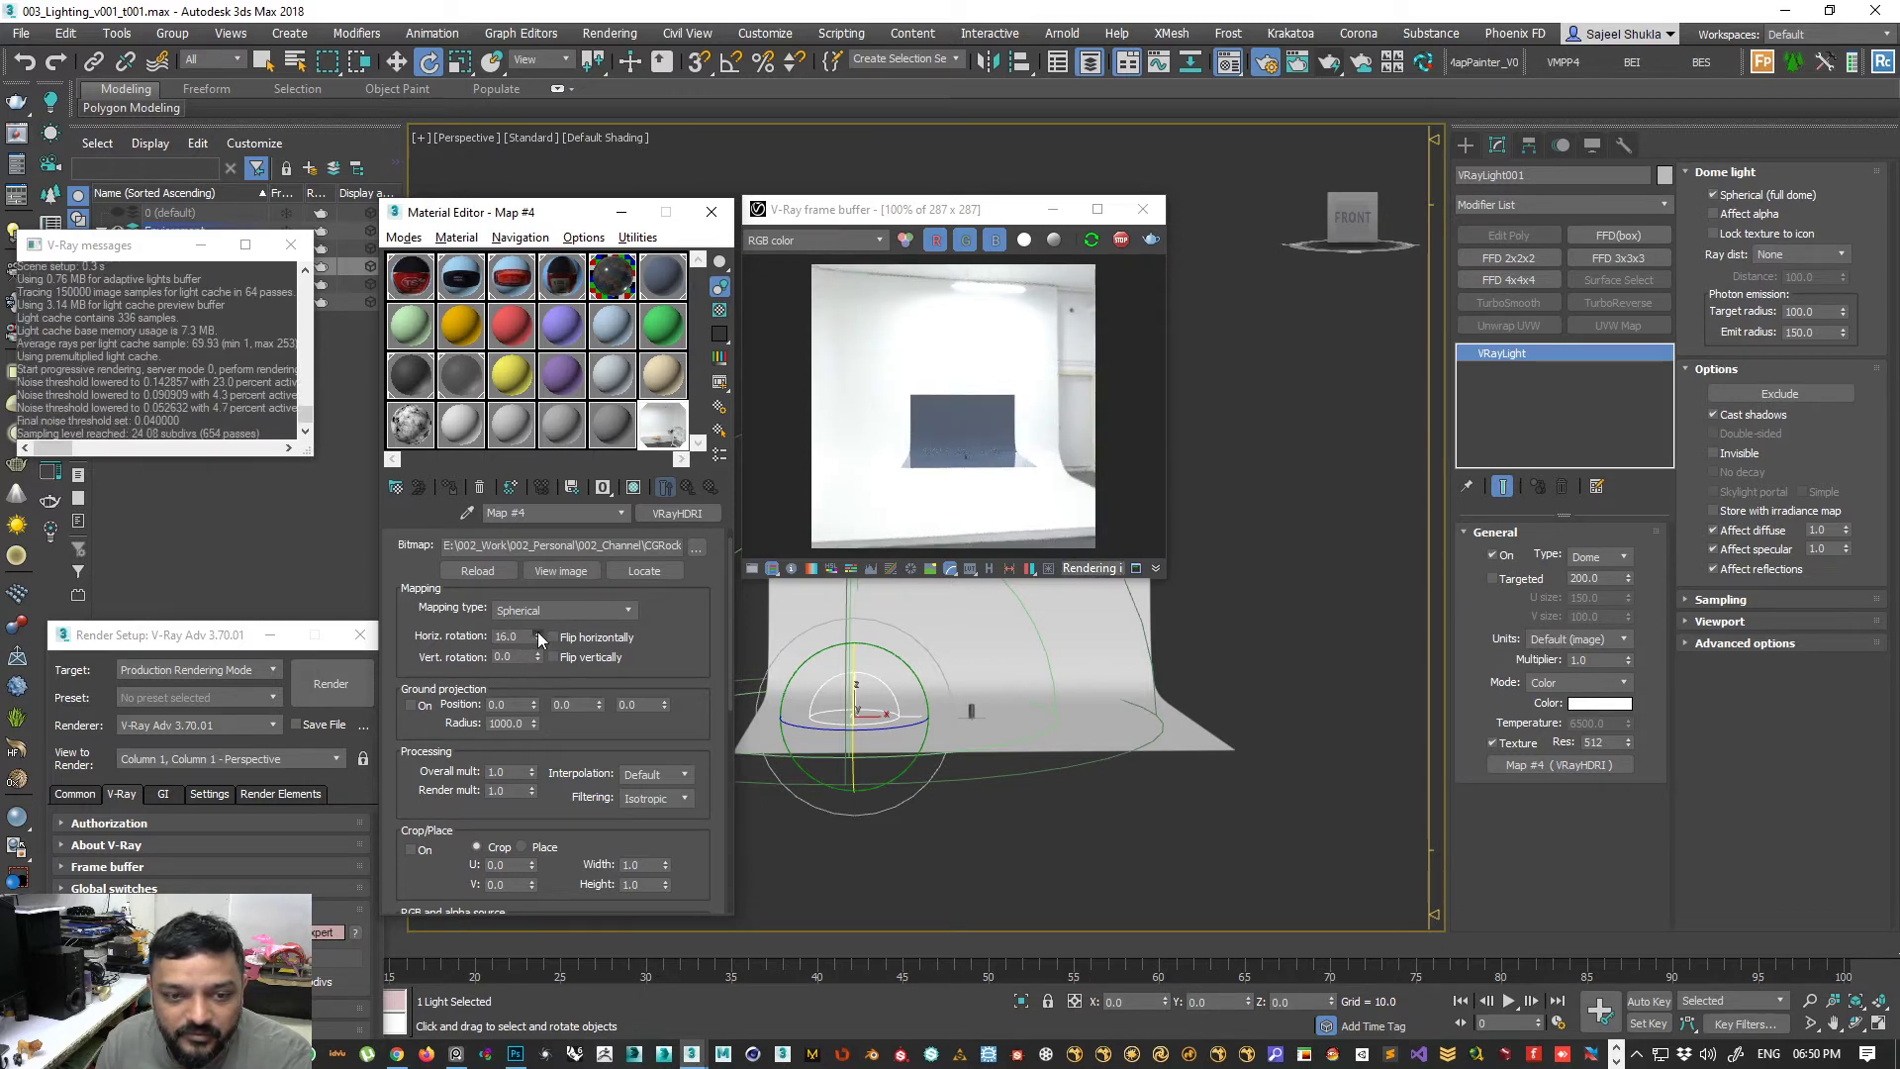
left_click(537, 633)
left_click(538, 632)
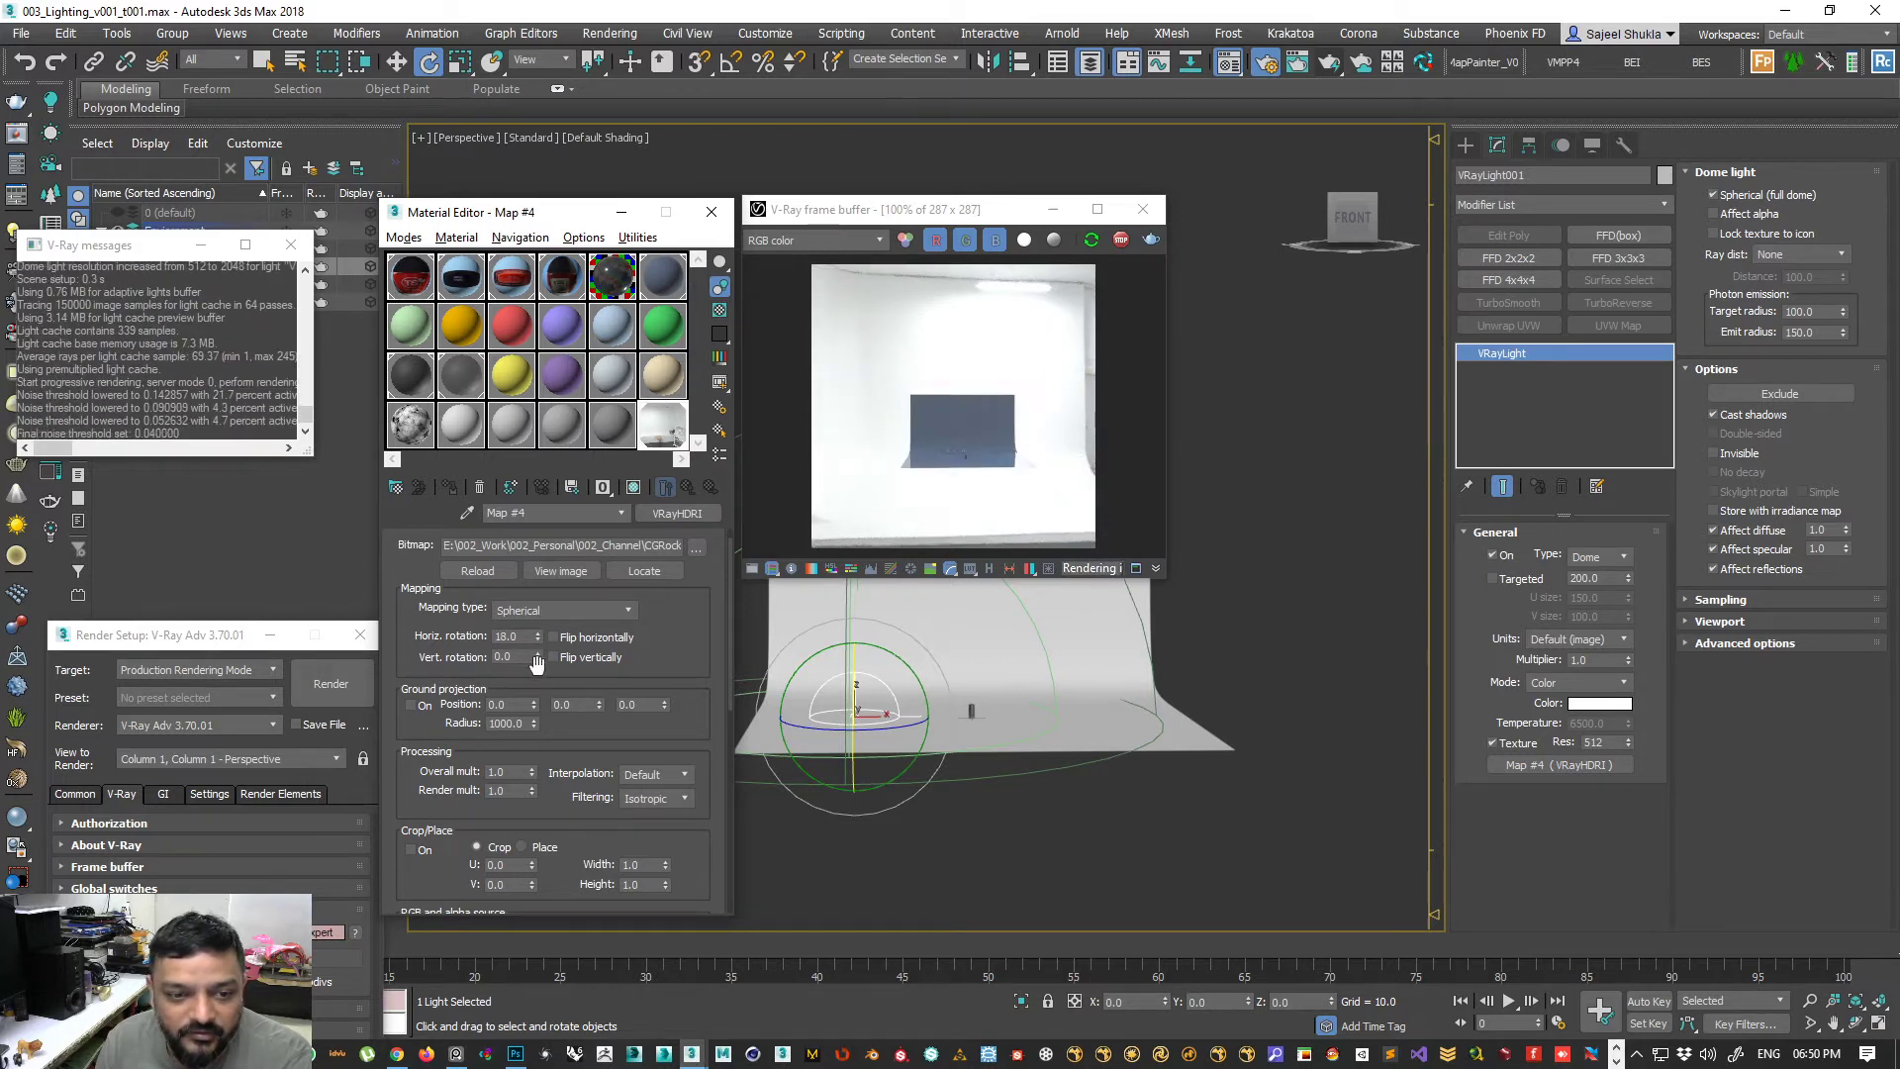
- Try a vertical rotation of 99 on the HDRI map, reset it, and set it to 17
left_click_drag(541, 655, 544, 465)
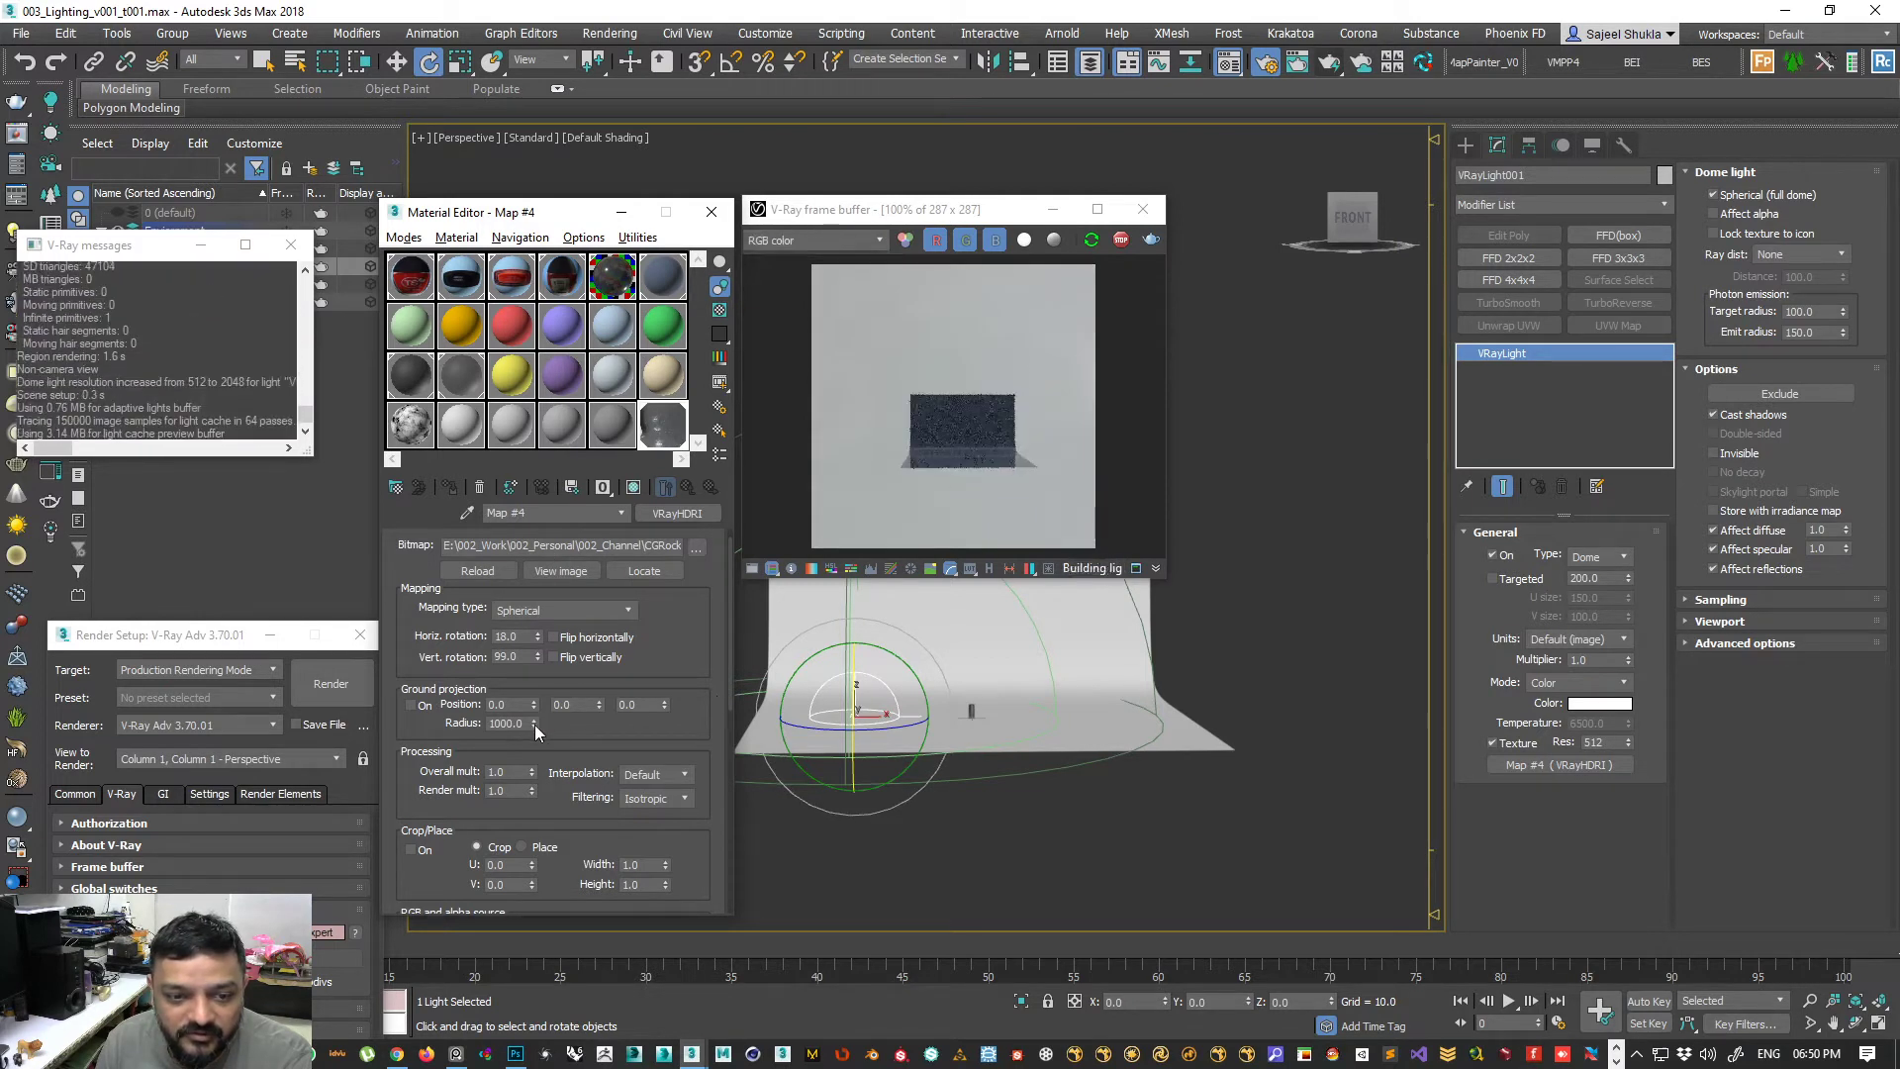
right_click(537, 657)
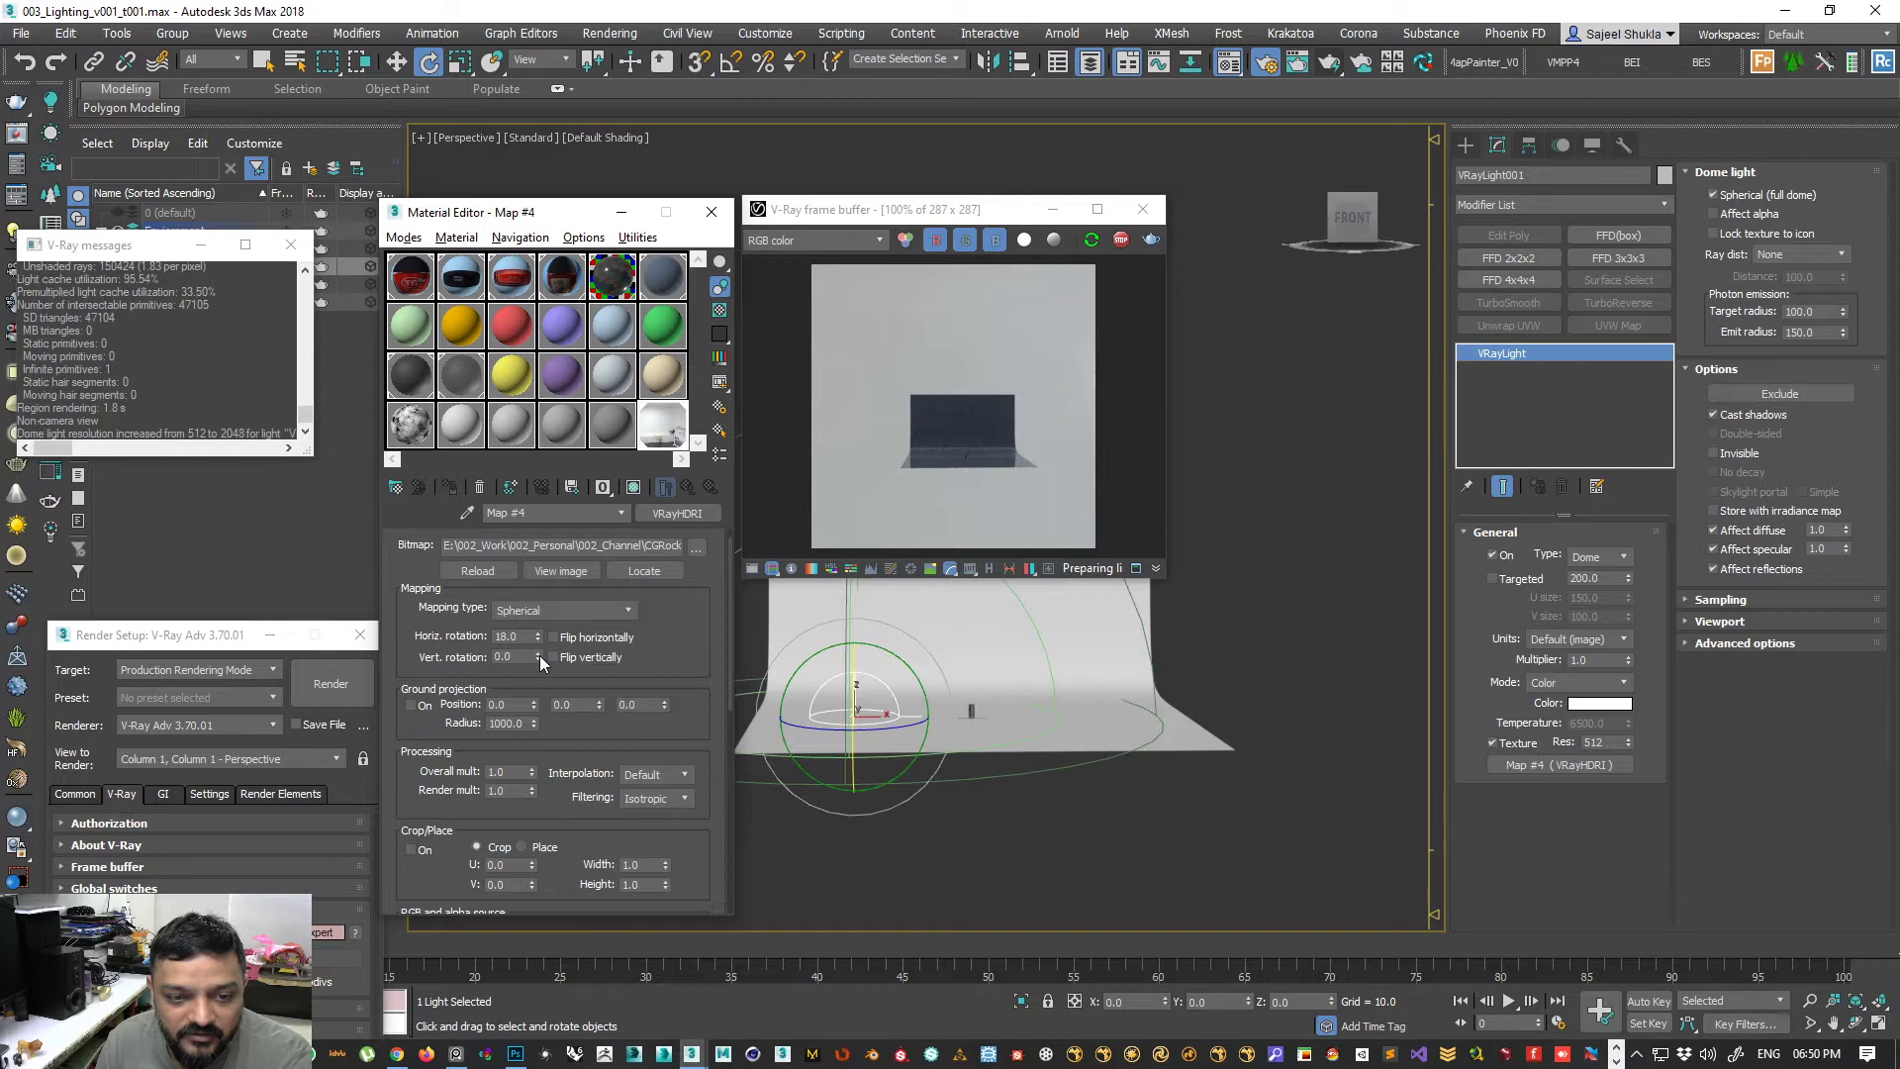
left_click_drag(539, 655, 541, 643)
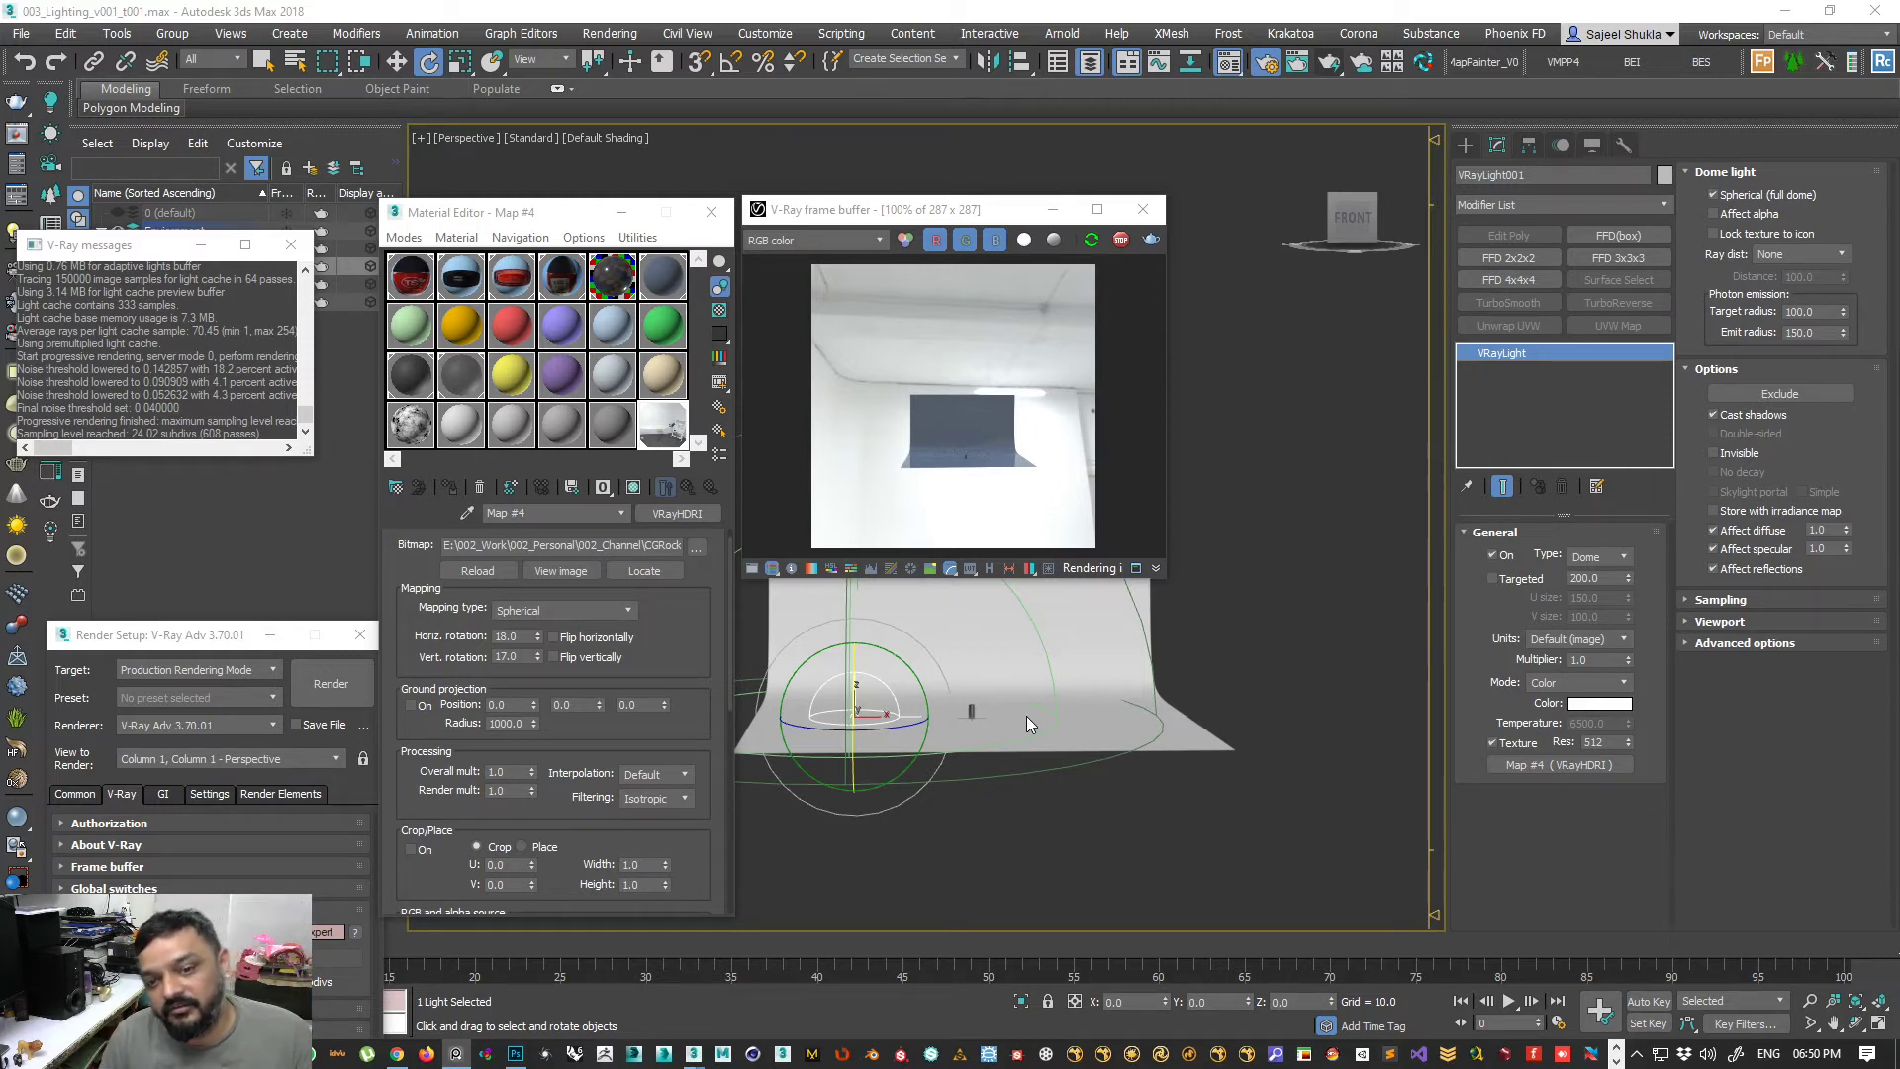
- Examine the nail polish bottle and its cap up close in the interactive render
scroll(1043, 649, "up", 3)
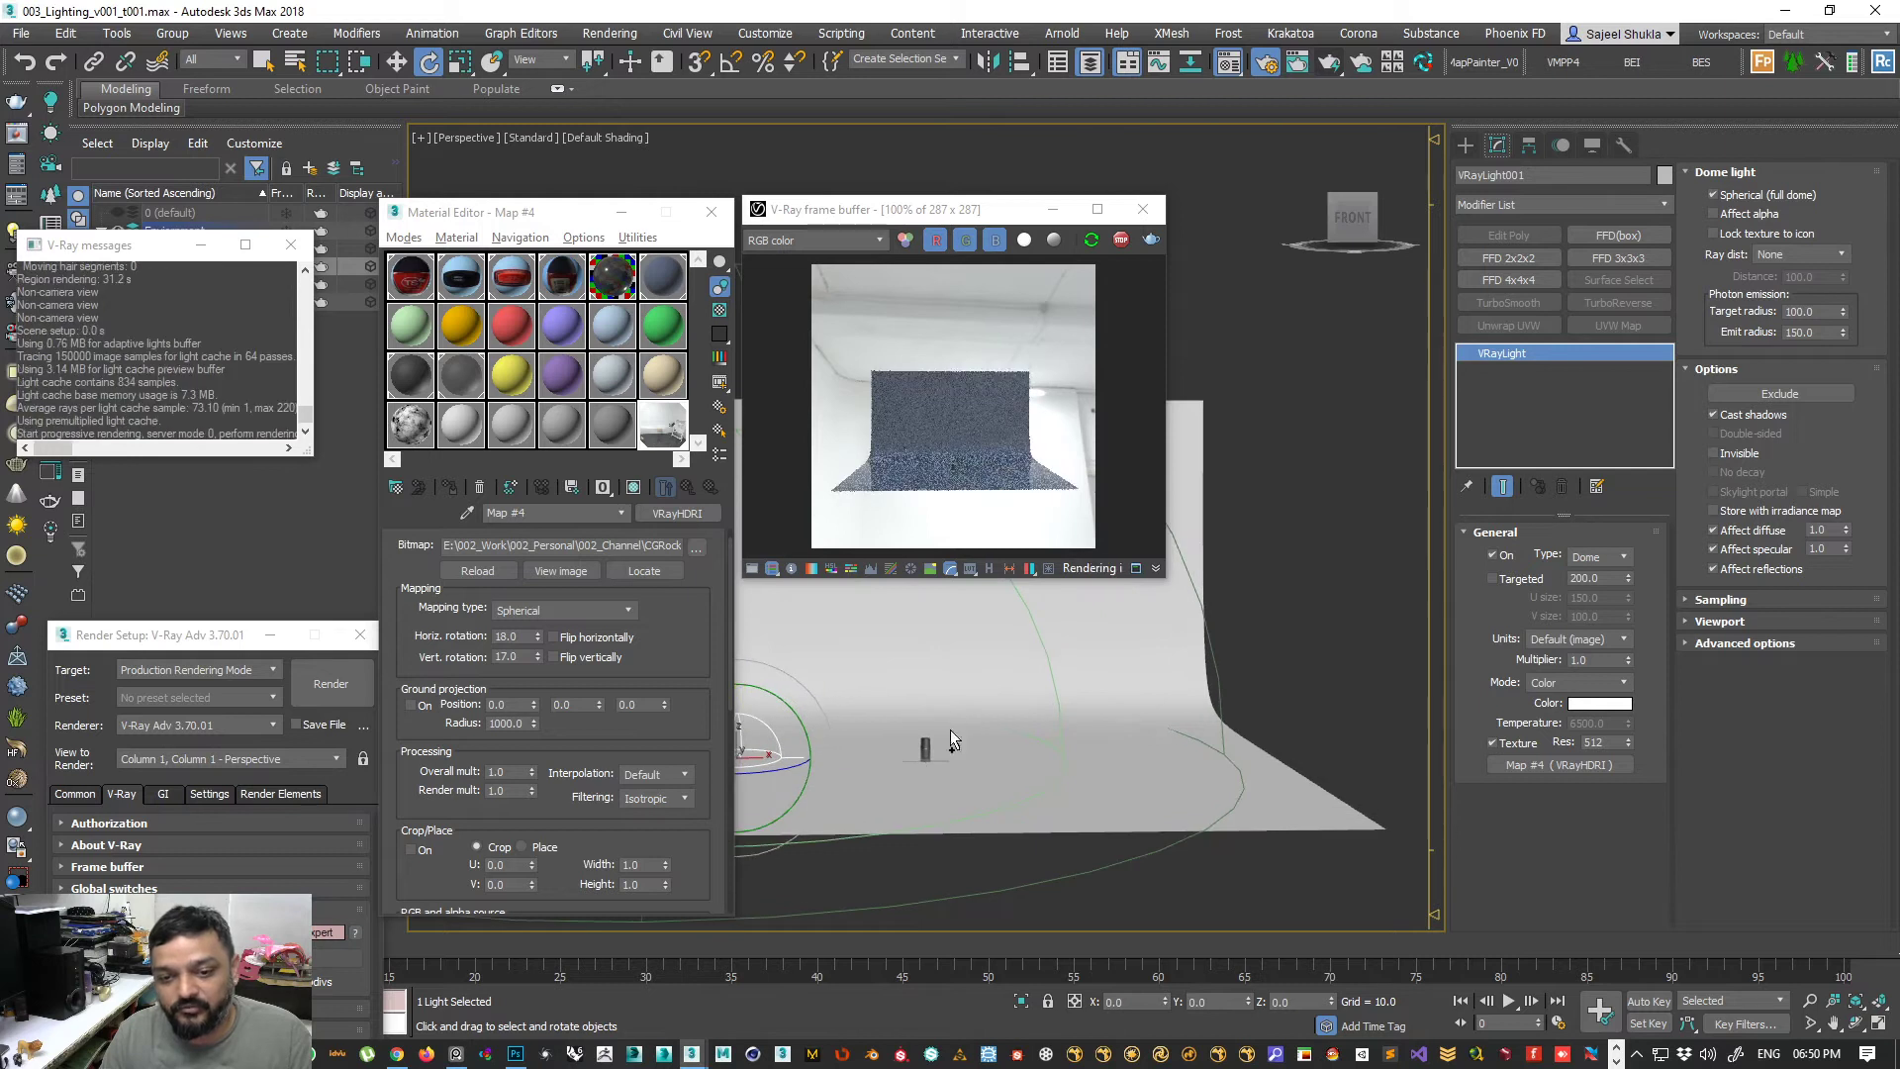
scroll(887, 778, "up", 6)
scroll(1041, 662, "up", 6)
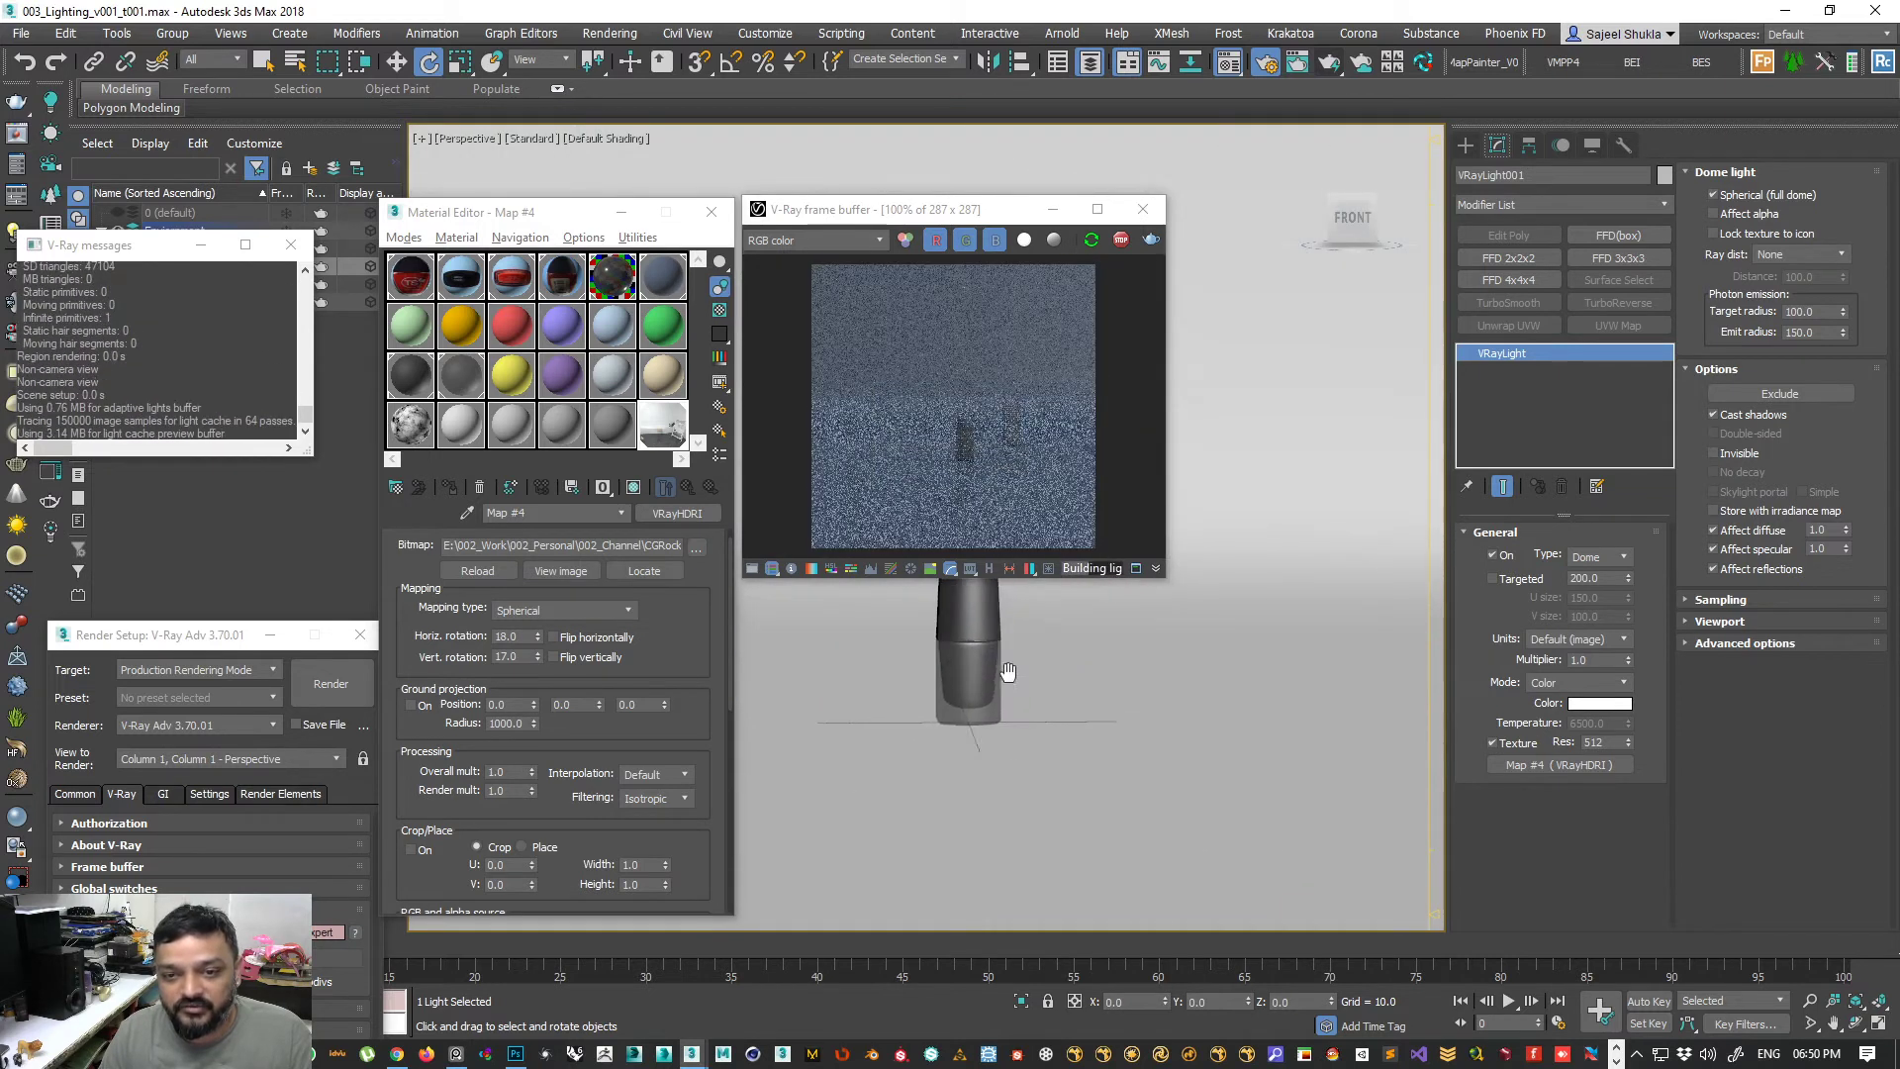
scroll(1020, 643, "up", 4)
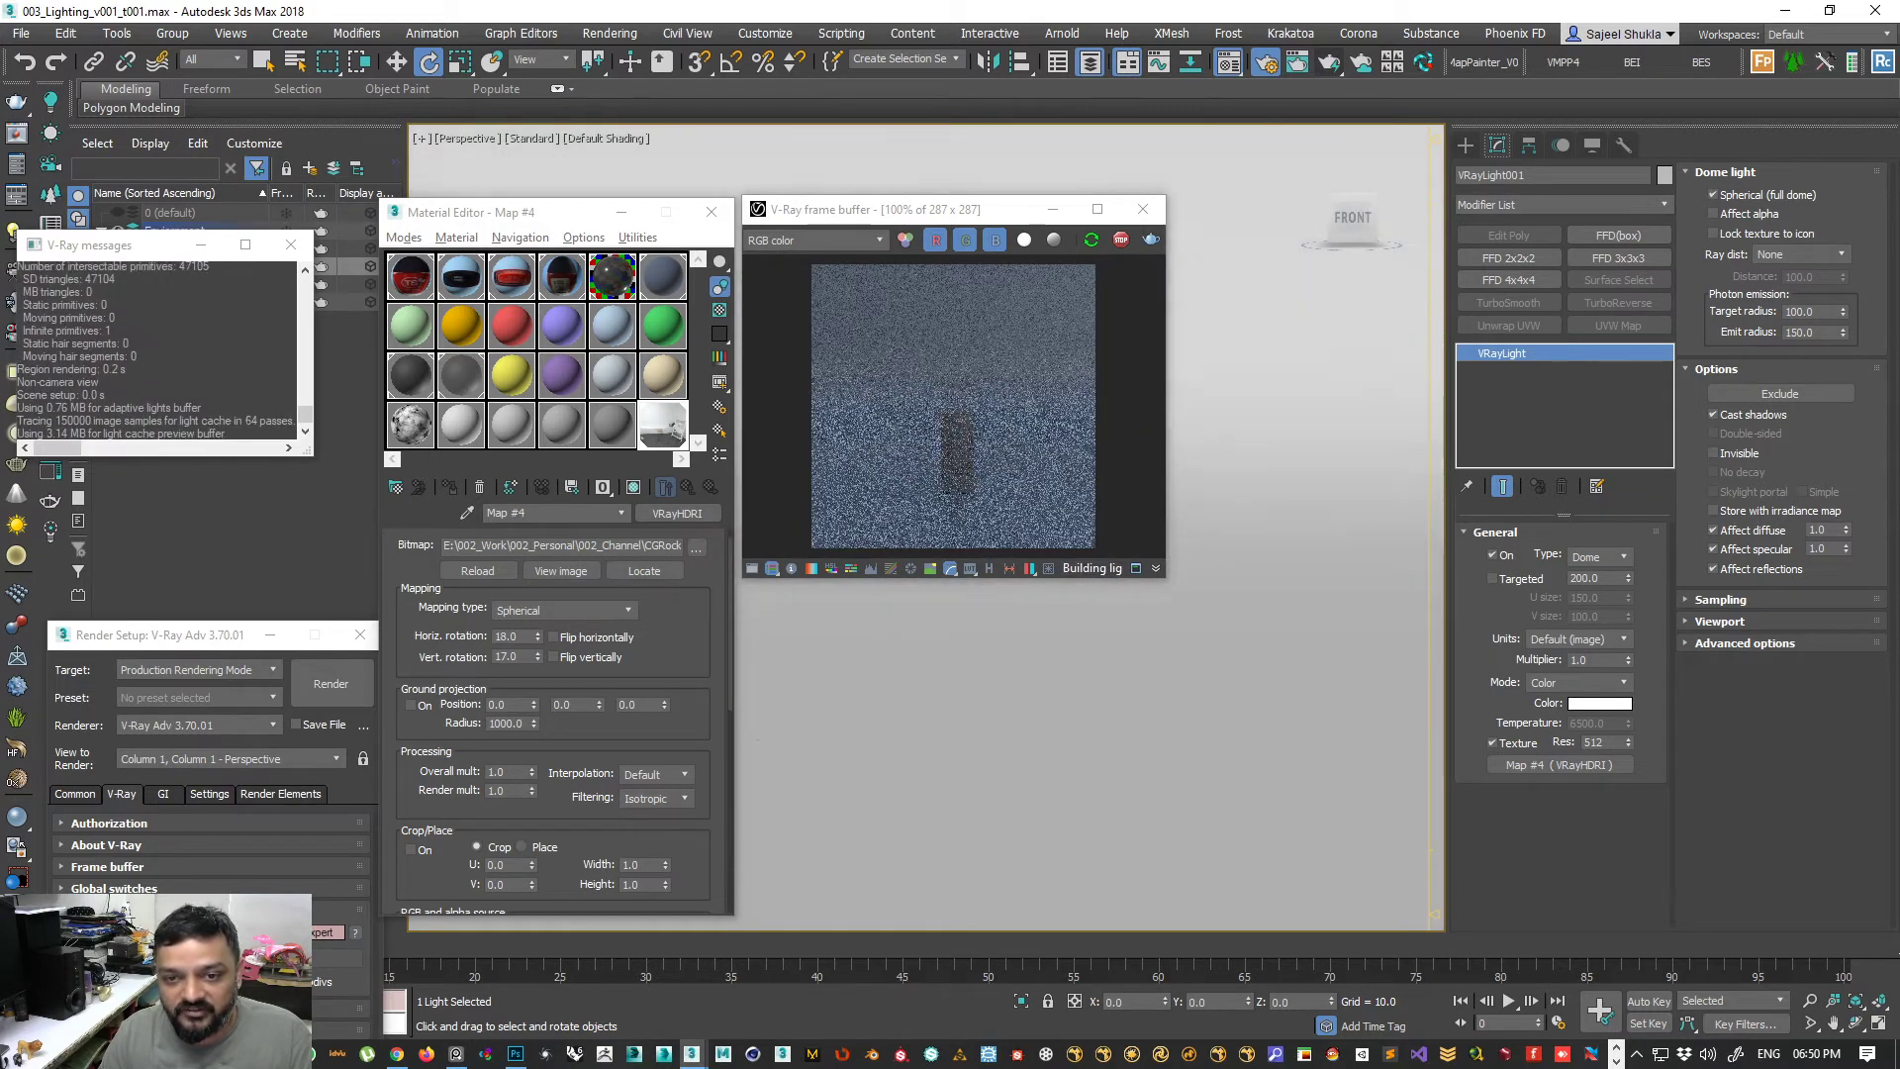
left_click(932, 681)
scroll(1070, 757, "up", 6)
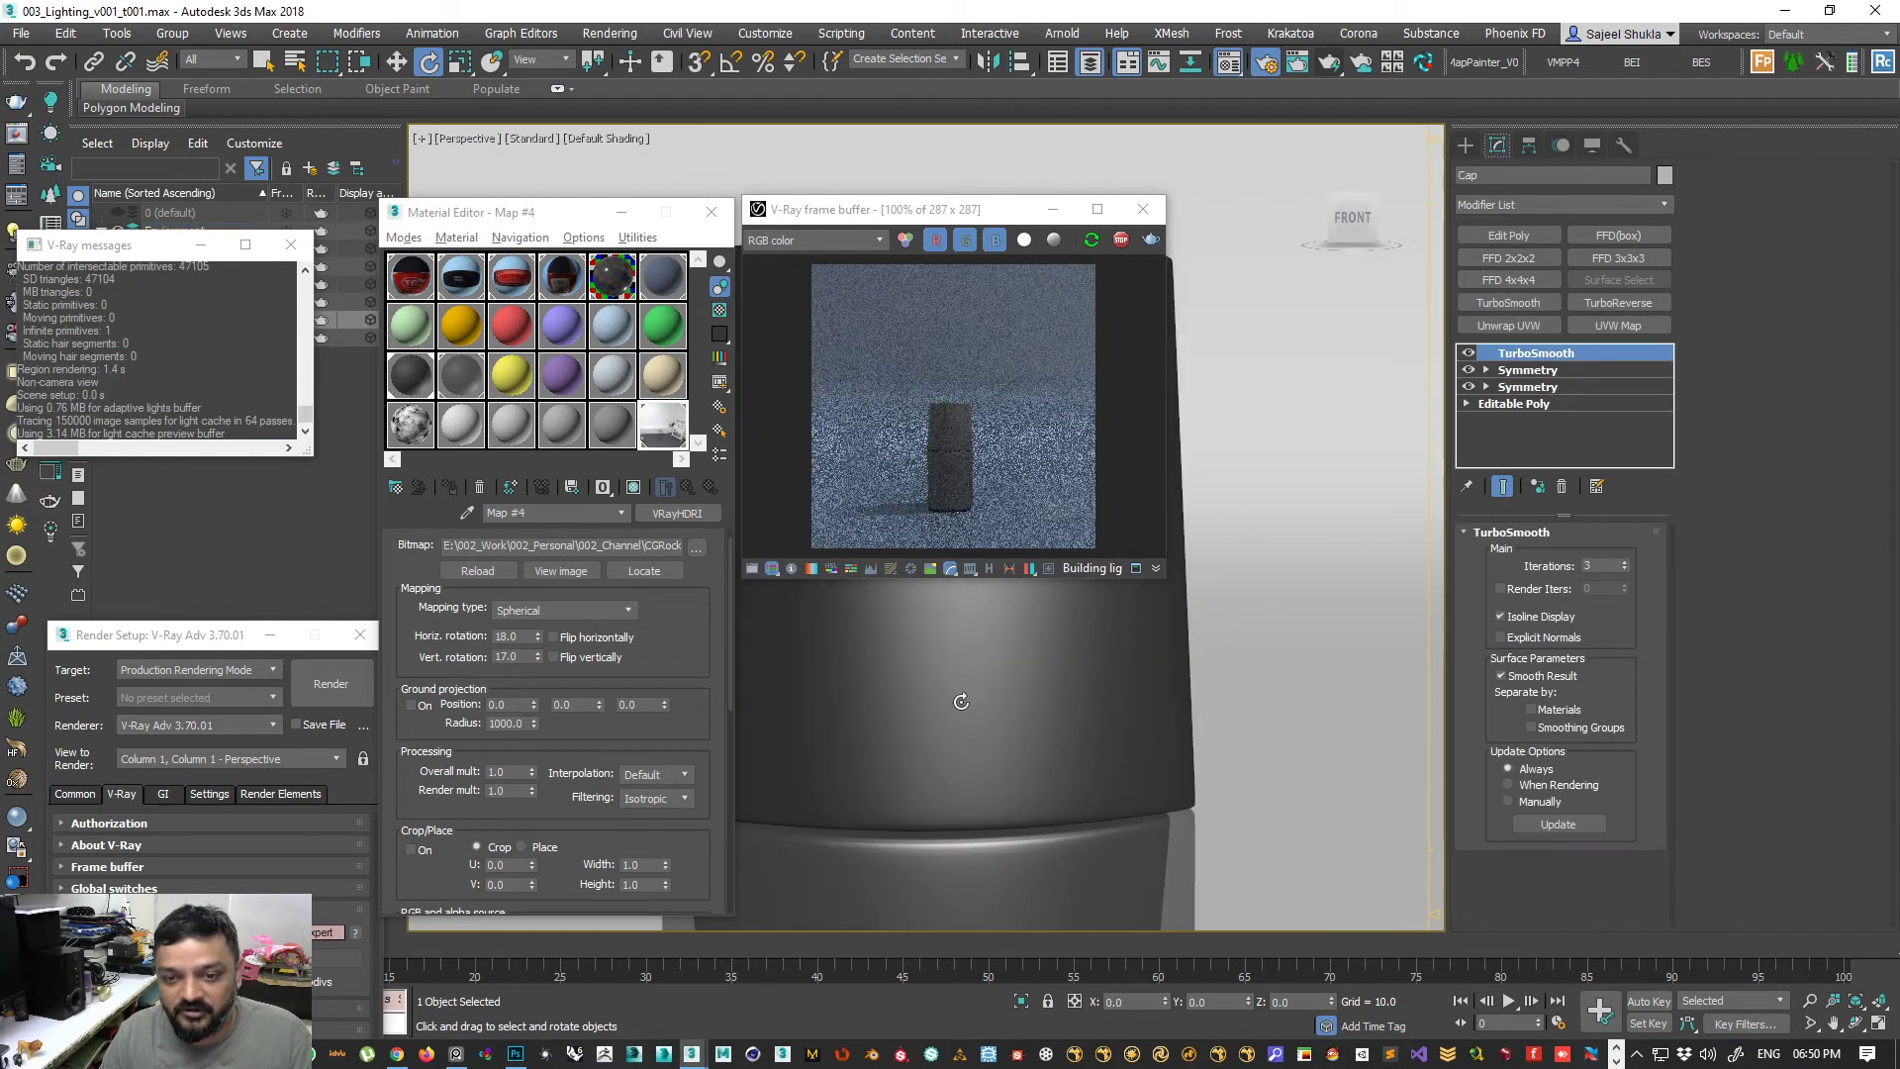
scroll(1070, 757, "down", 4)
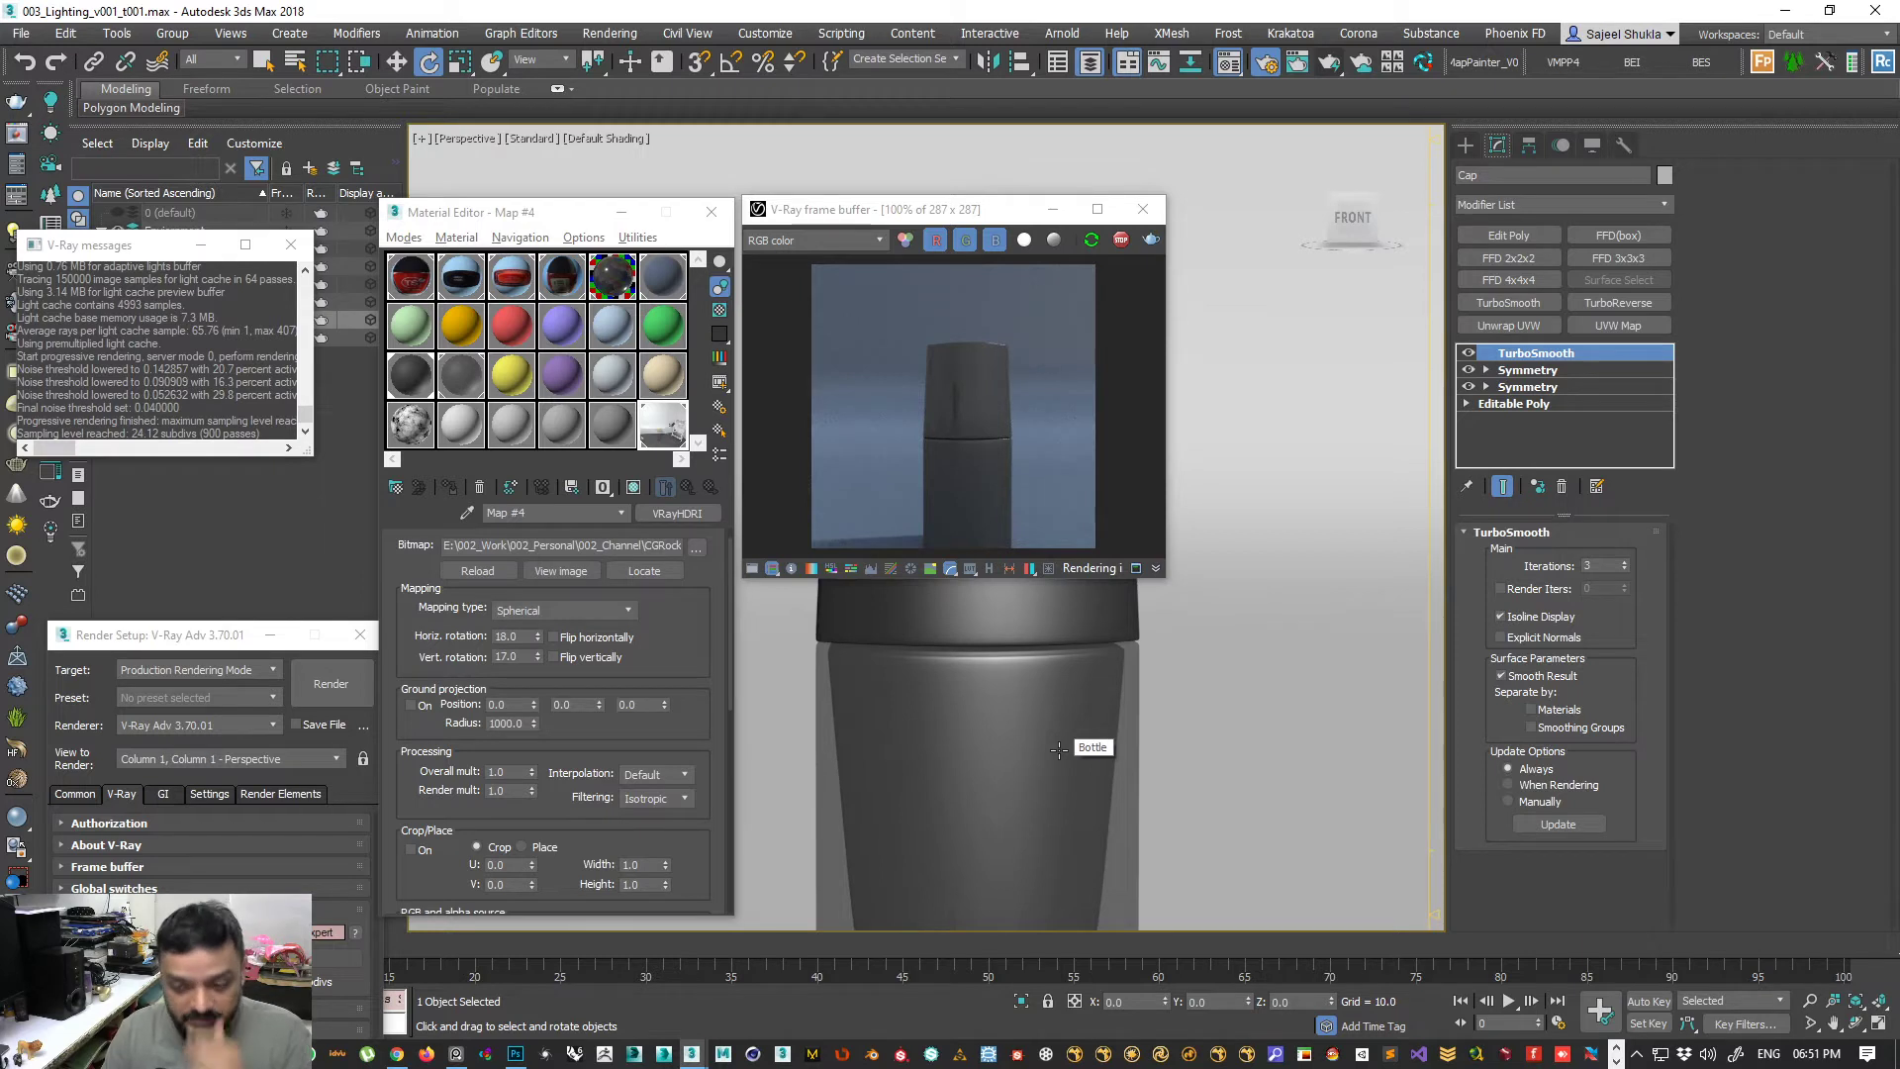
- Bring up the reference board and study the lighting in the red Sephora nail polish photo
right_click_drag(1899, 930, 620, 408)
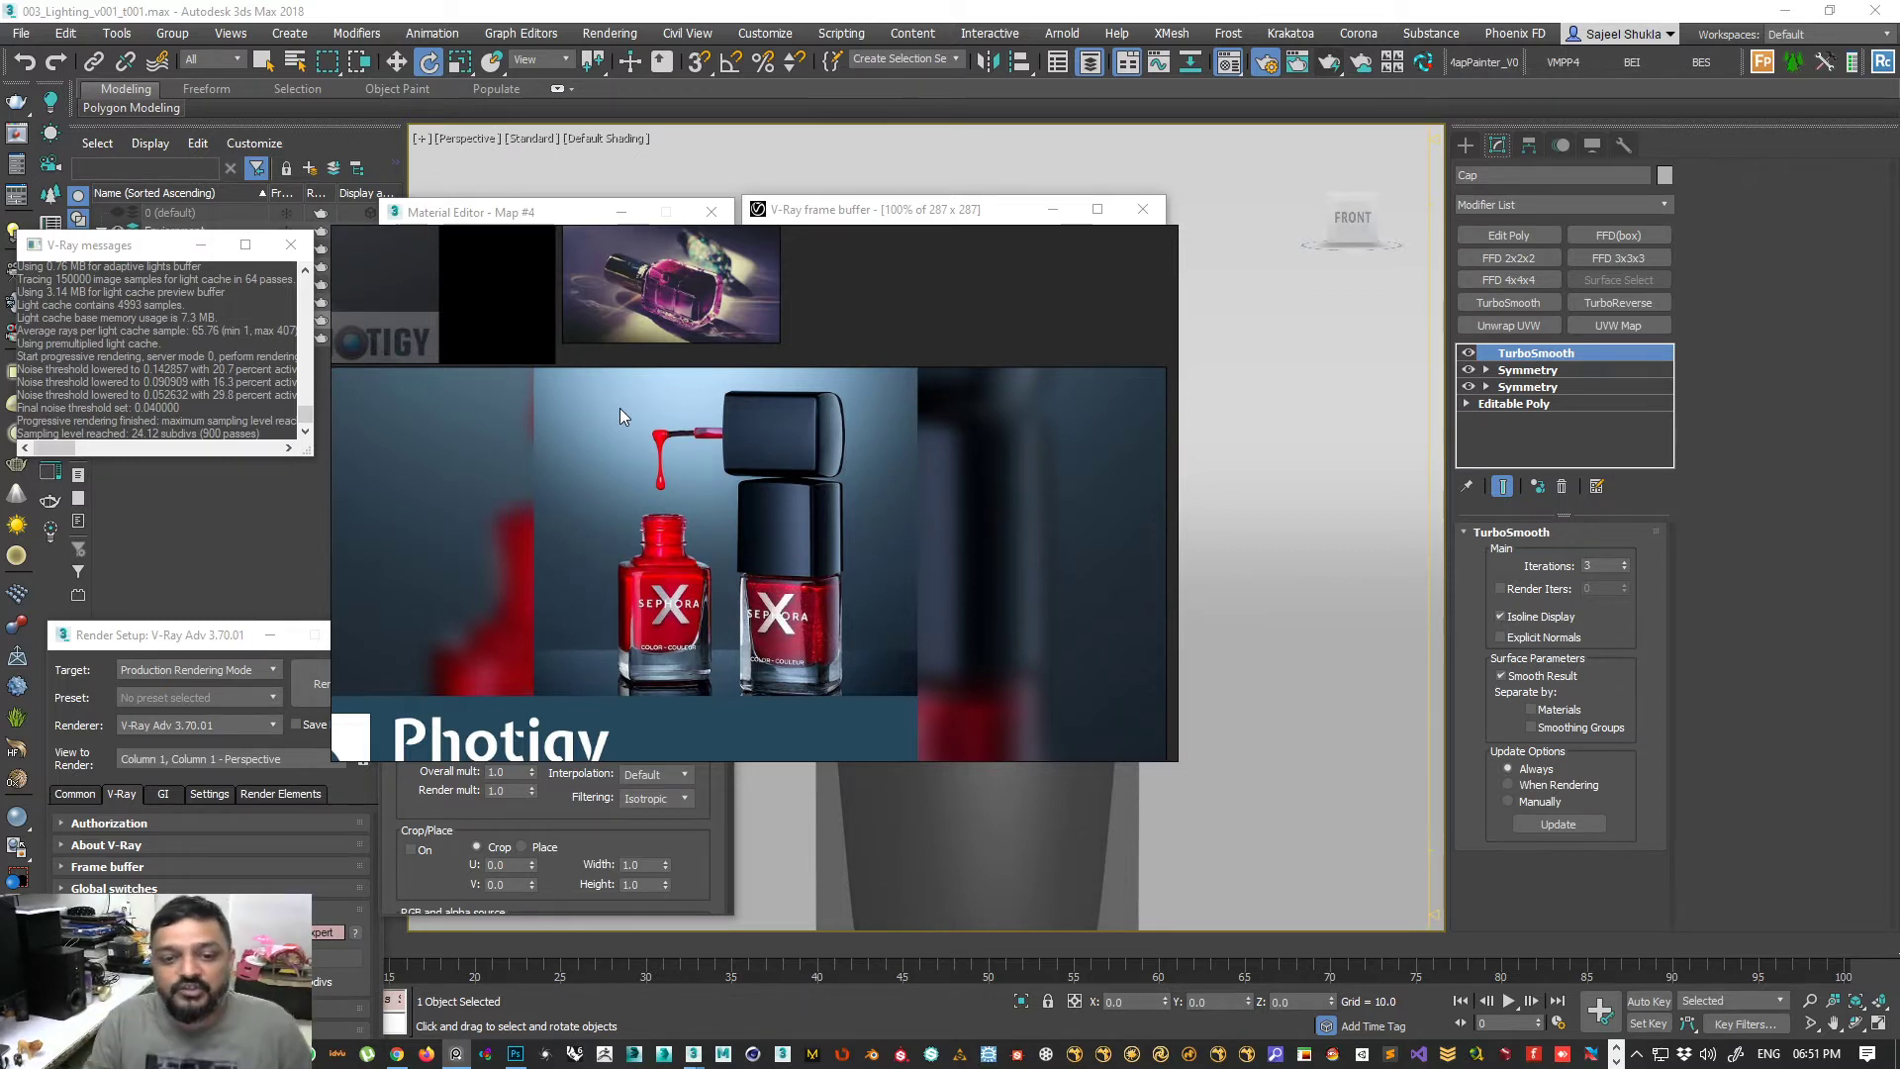
scroll(855, 608, "up", 2)
scroll(775, 526, "down", 1)
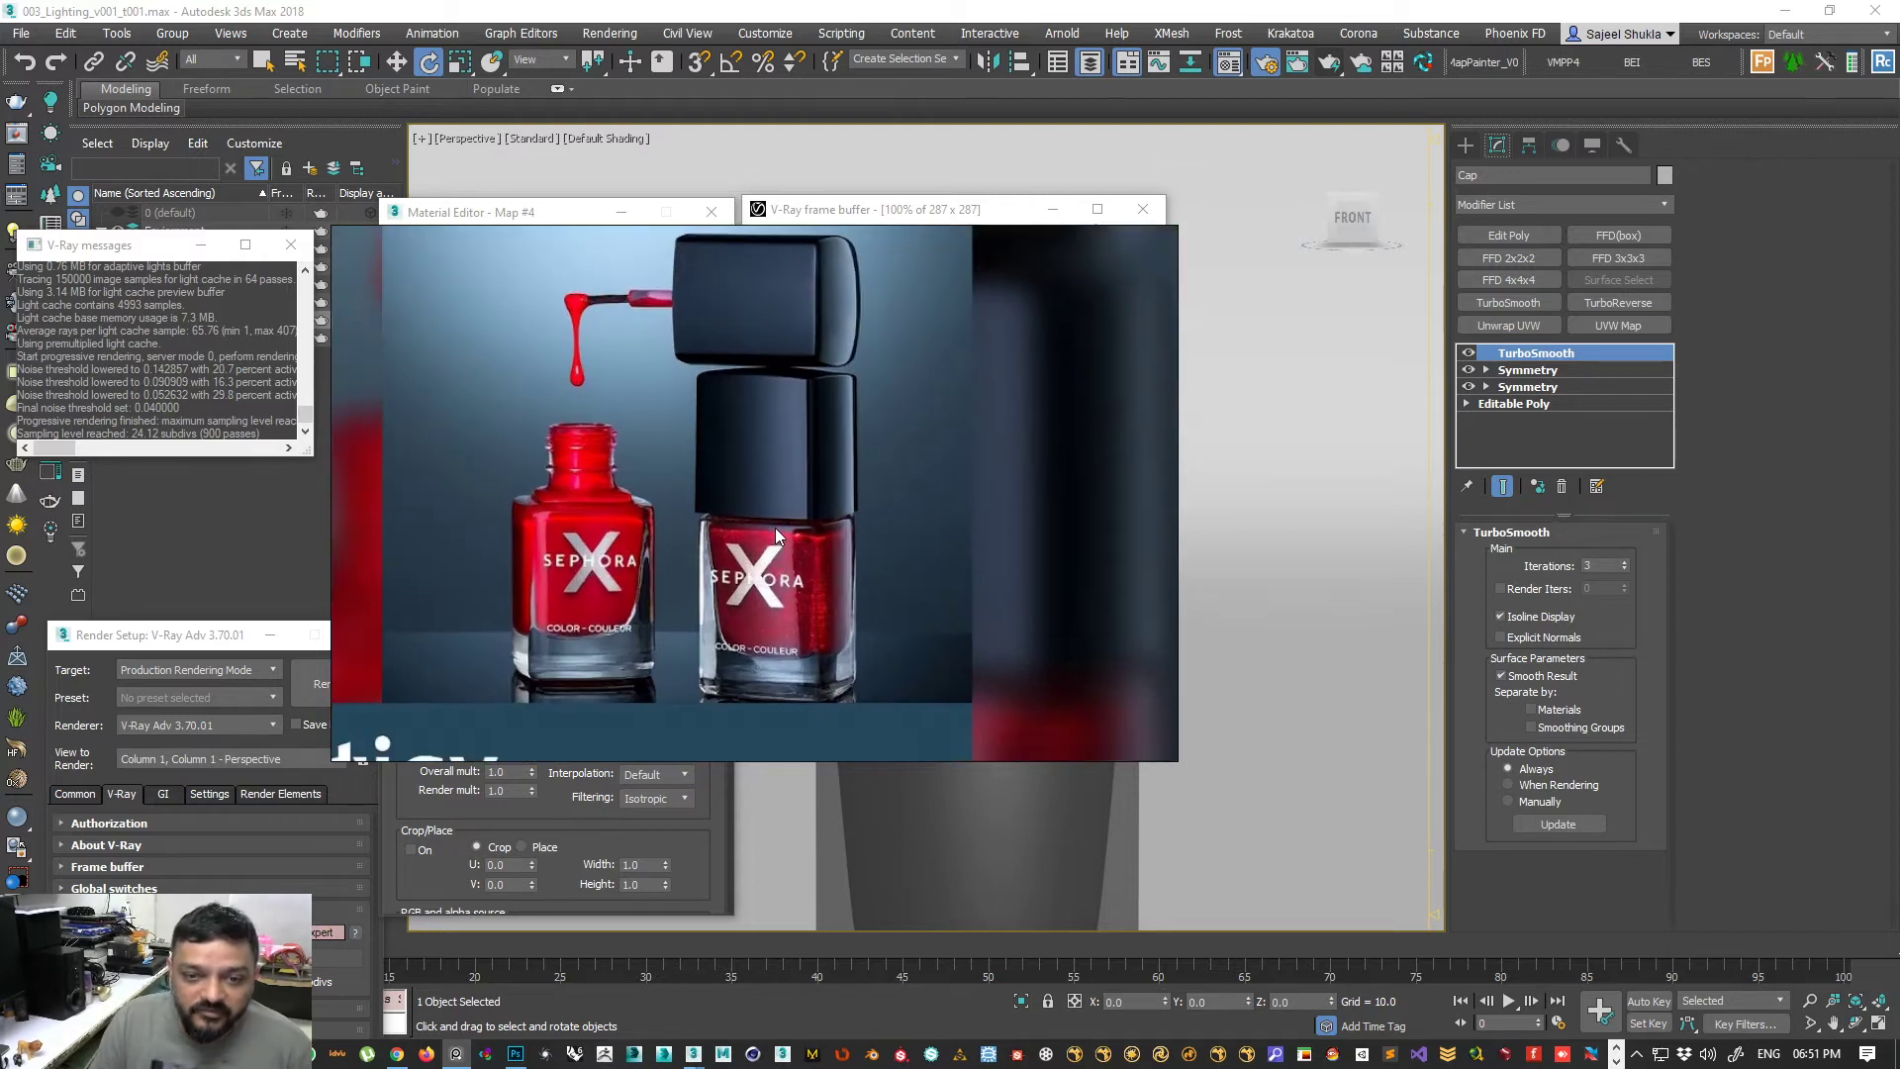
scroll(775, 527, "down", 1)
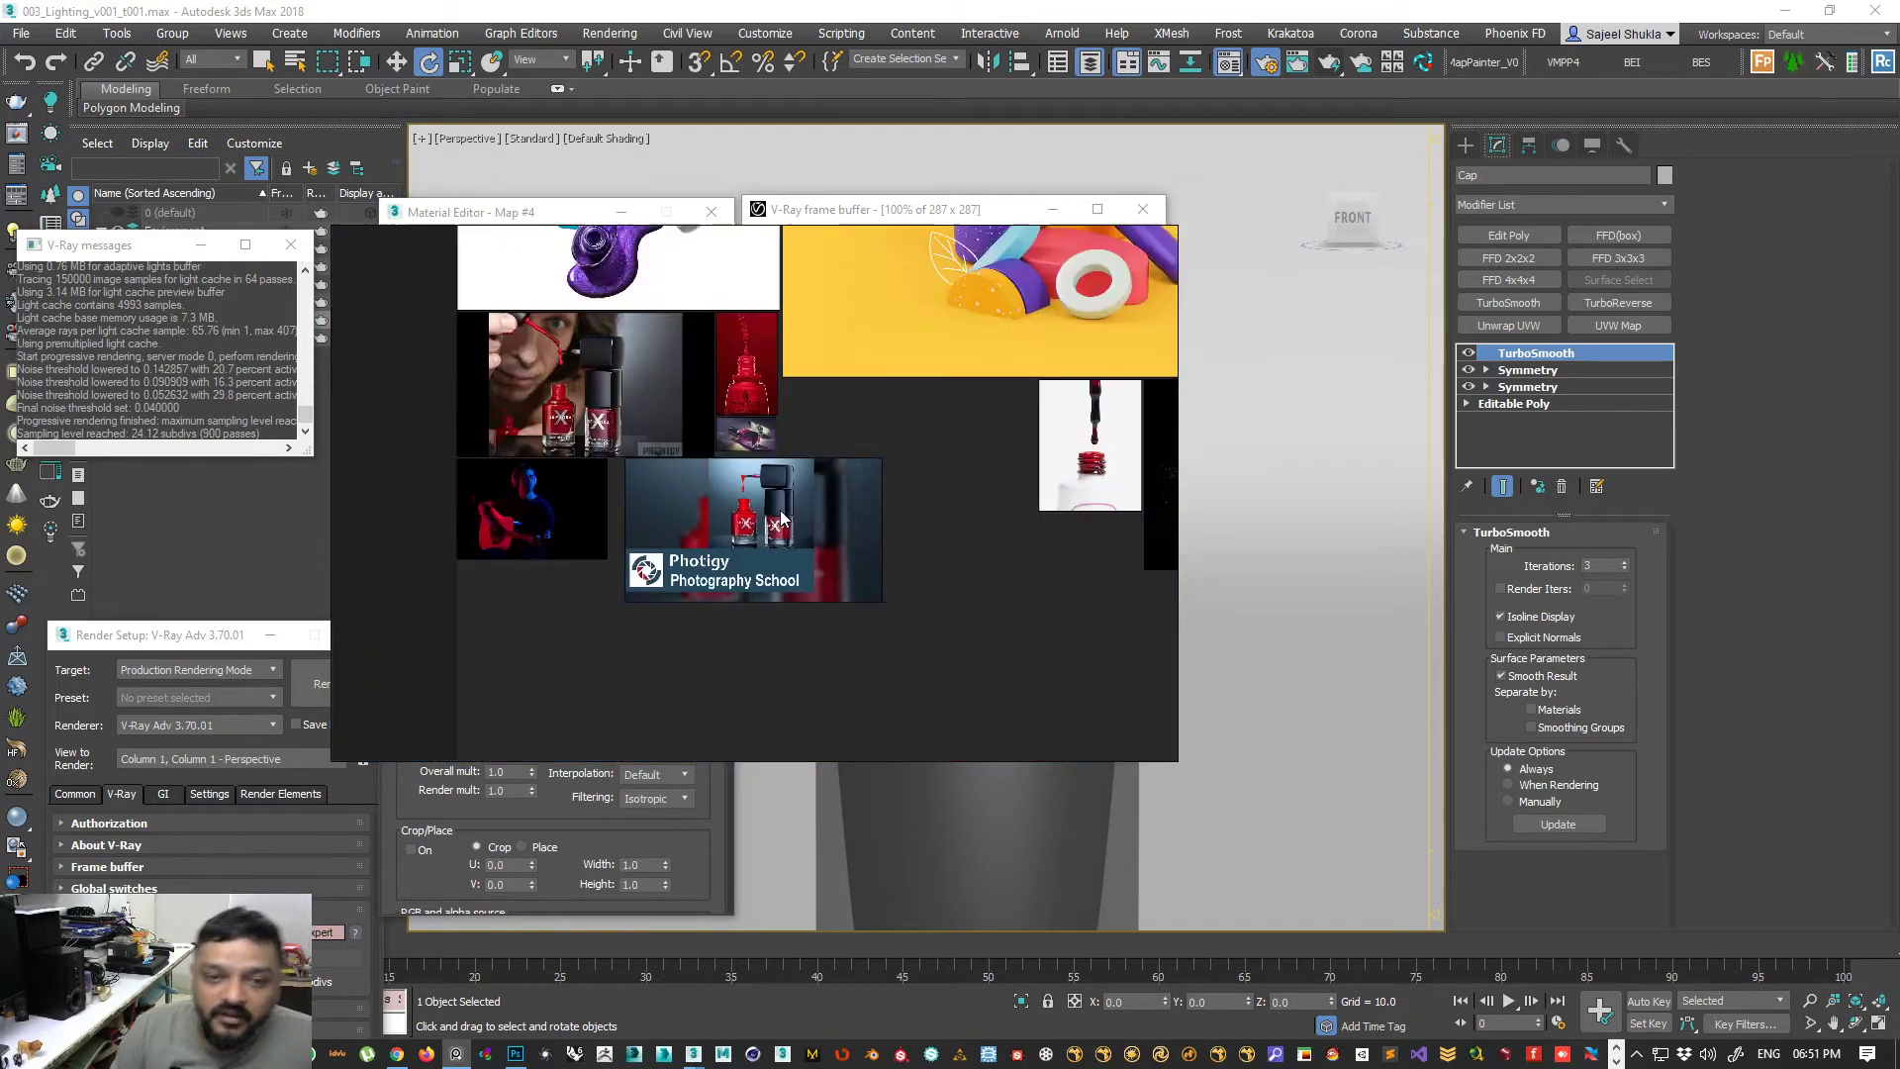
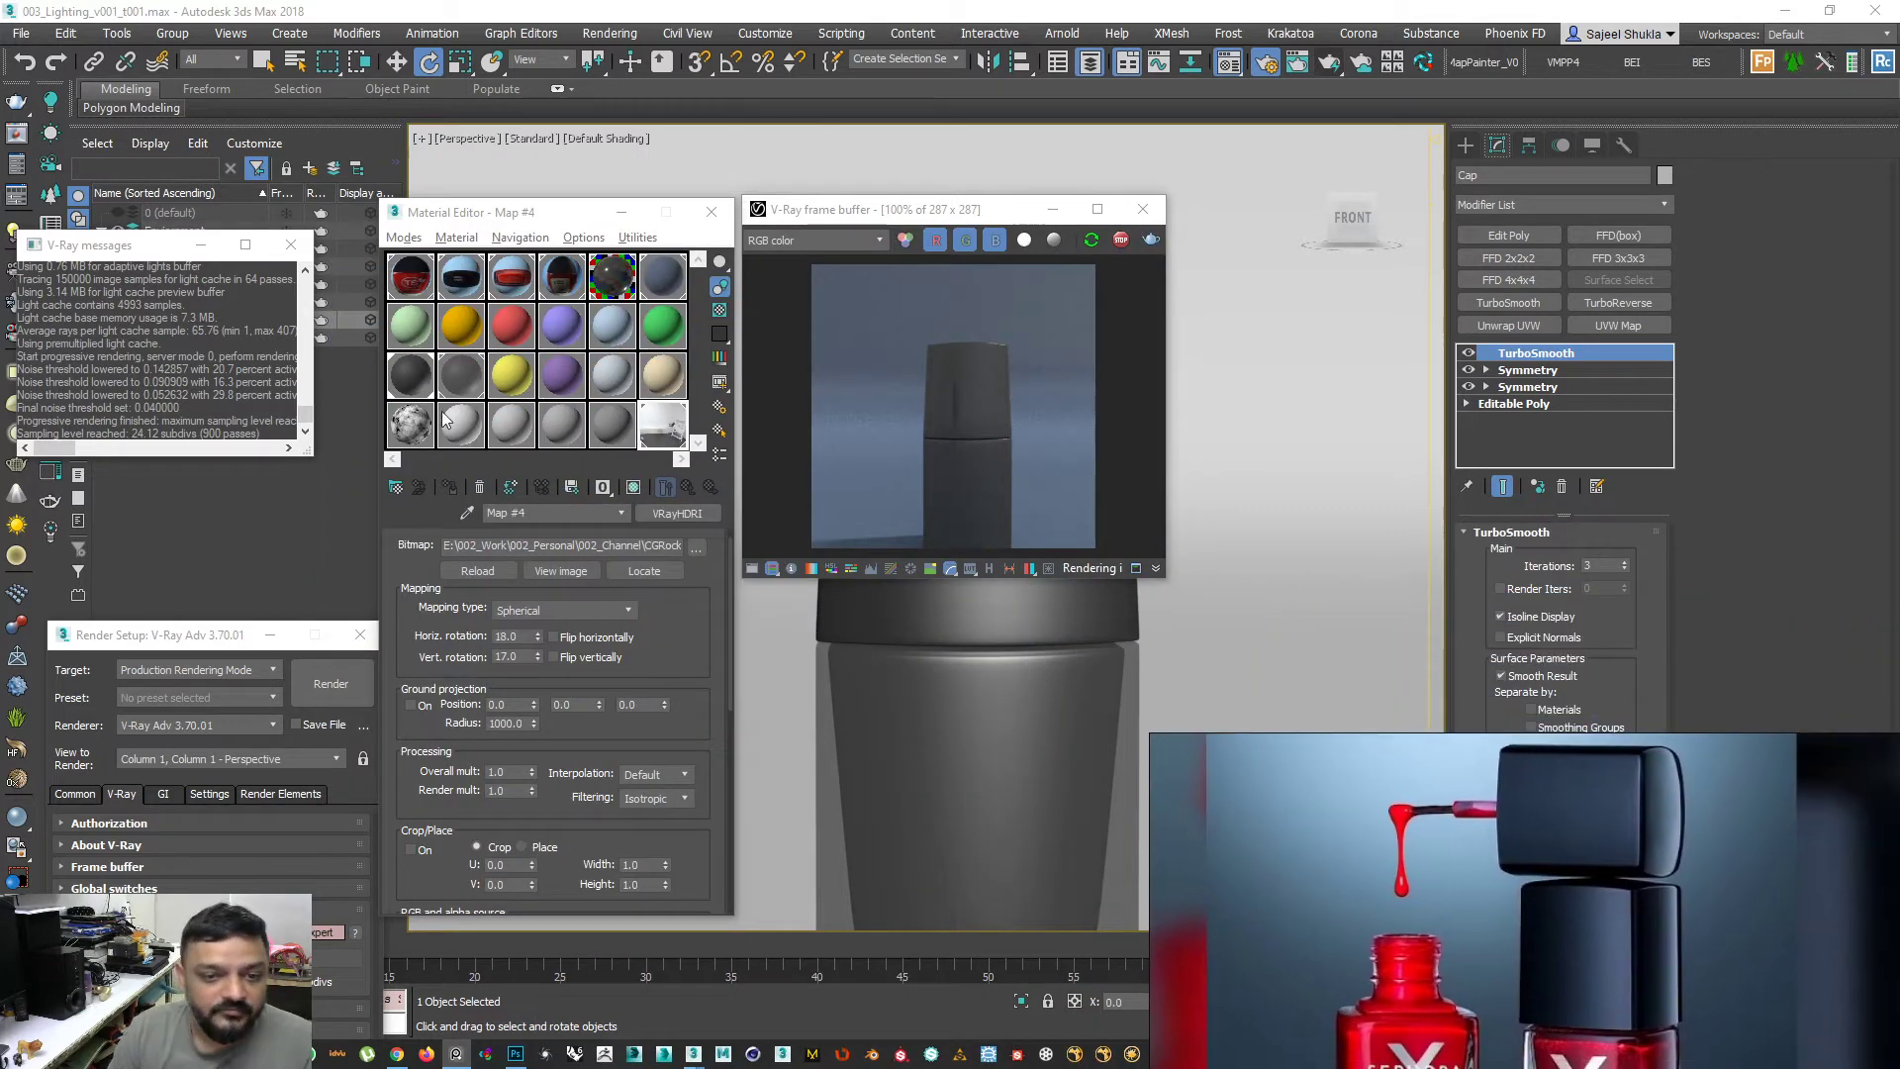
- Reset the HDRI map's horizontal and vertical rotation to 0 with the whole backdrop in view
left_click(507, 634)
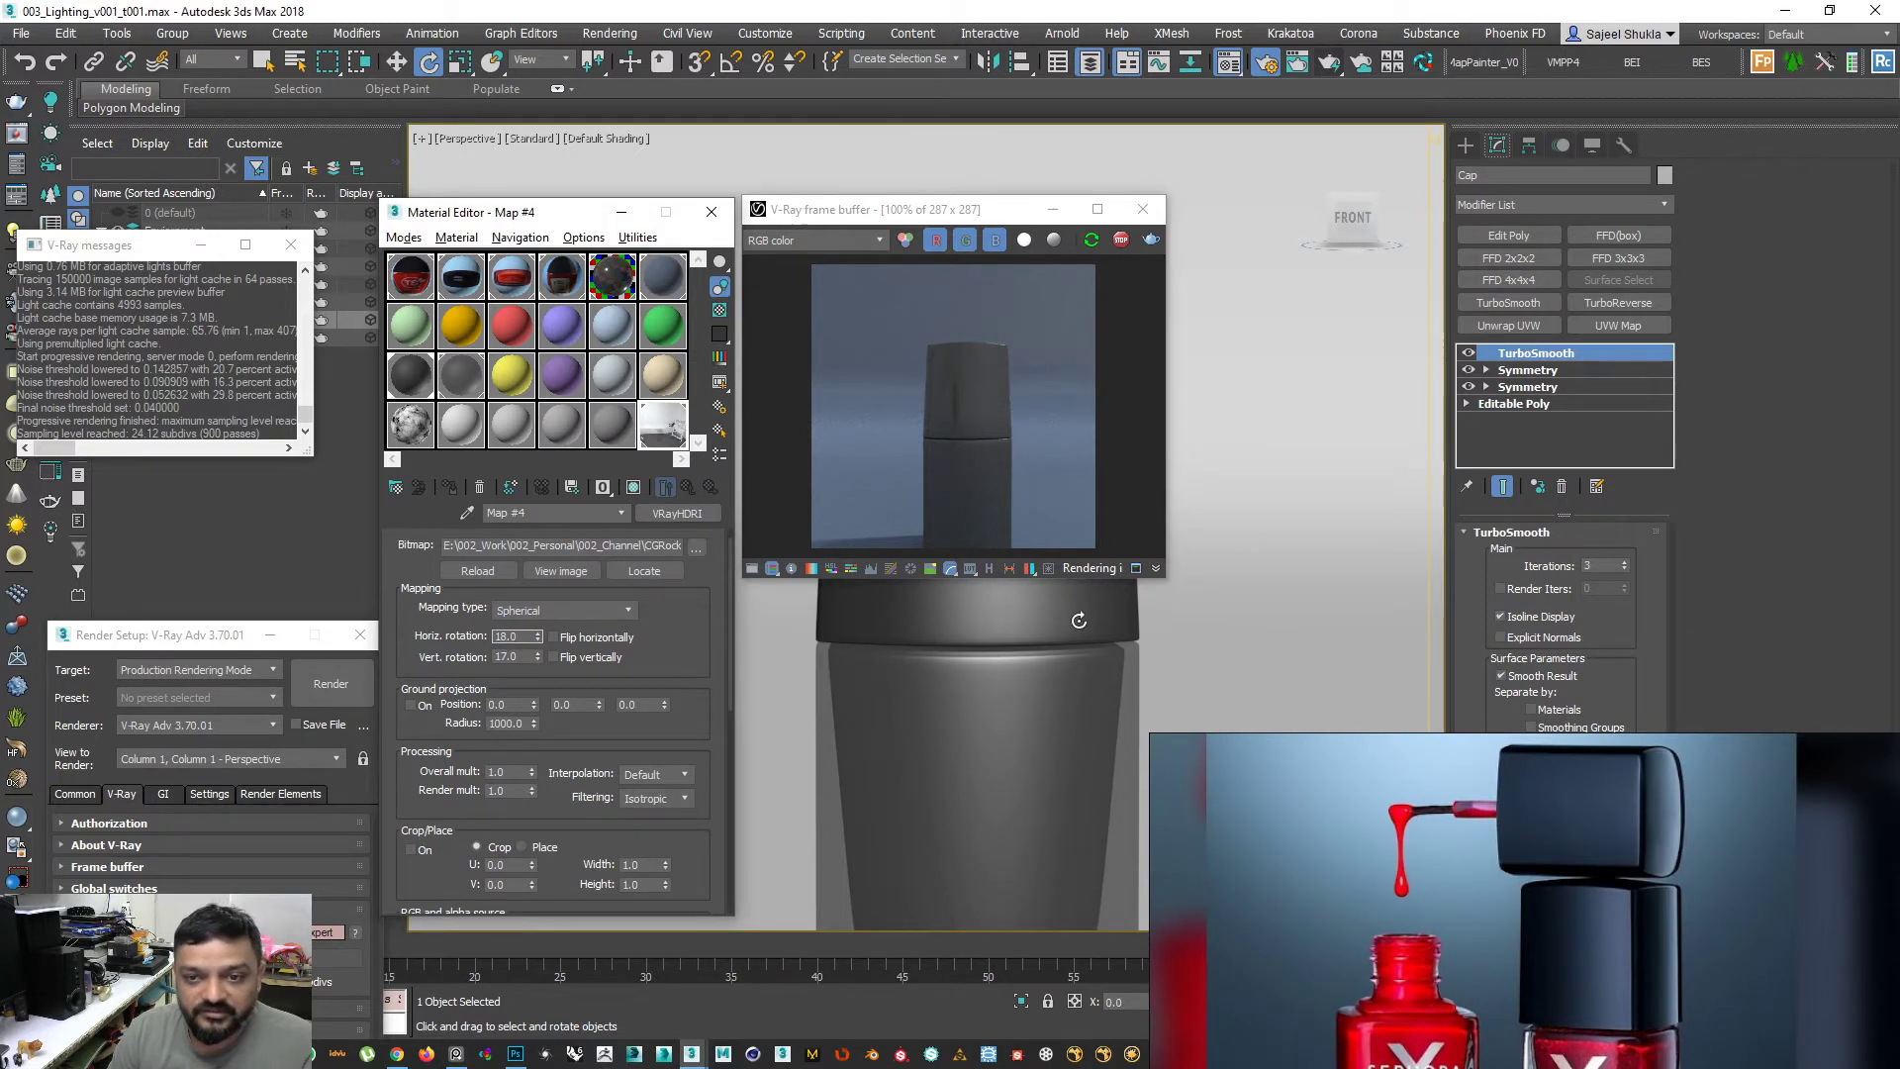
scroll(1078, 620, "down", 15)
middle_click_drag(994, 719, 938, 710, "alt")
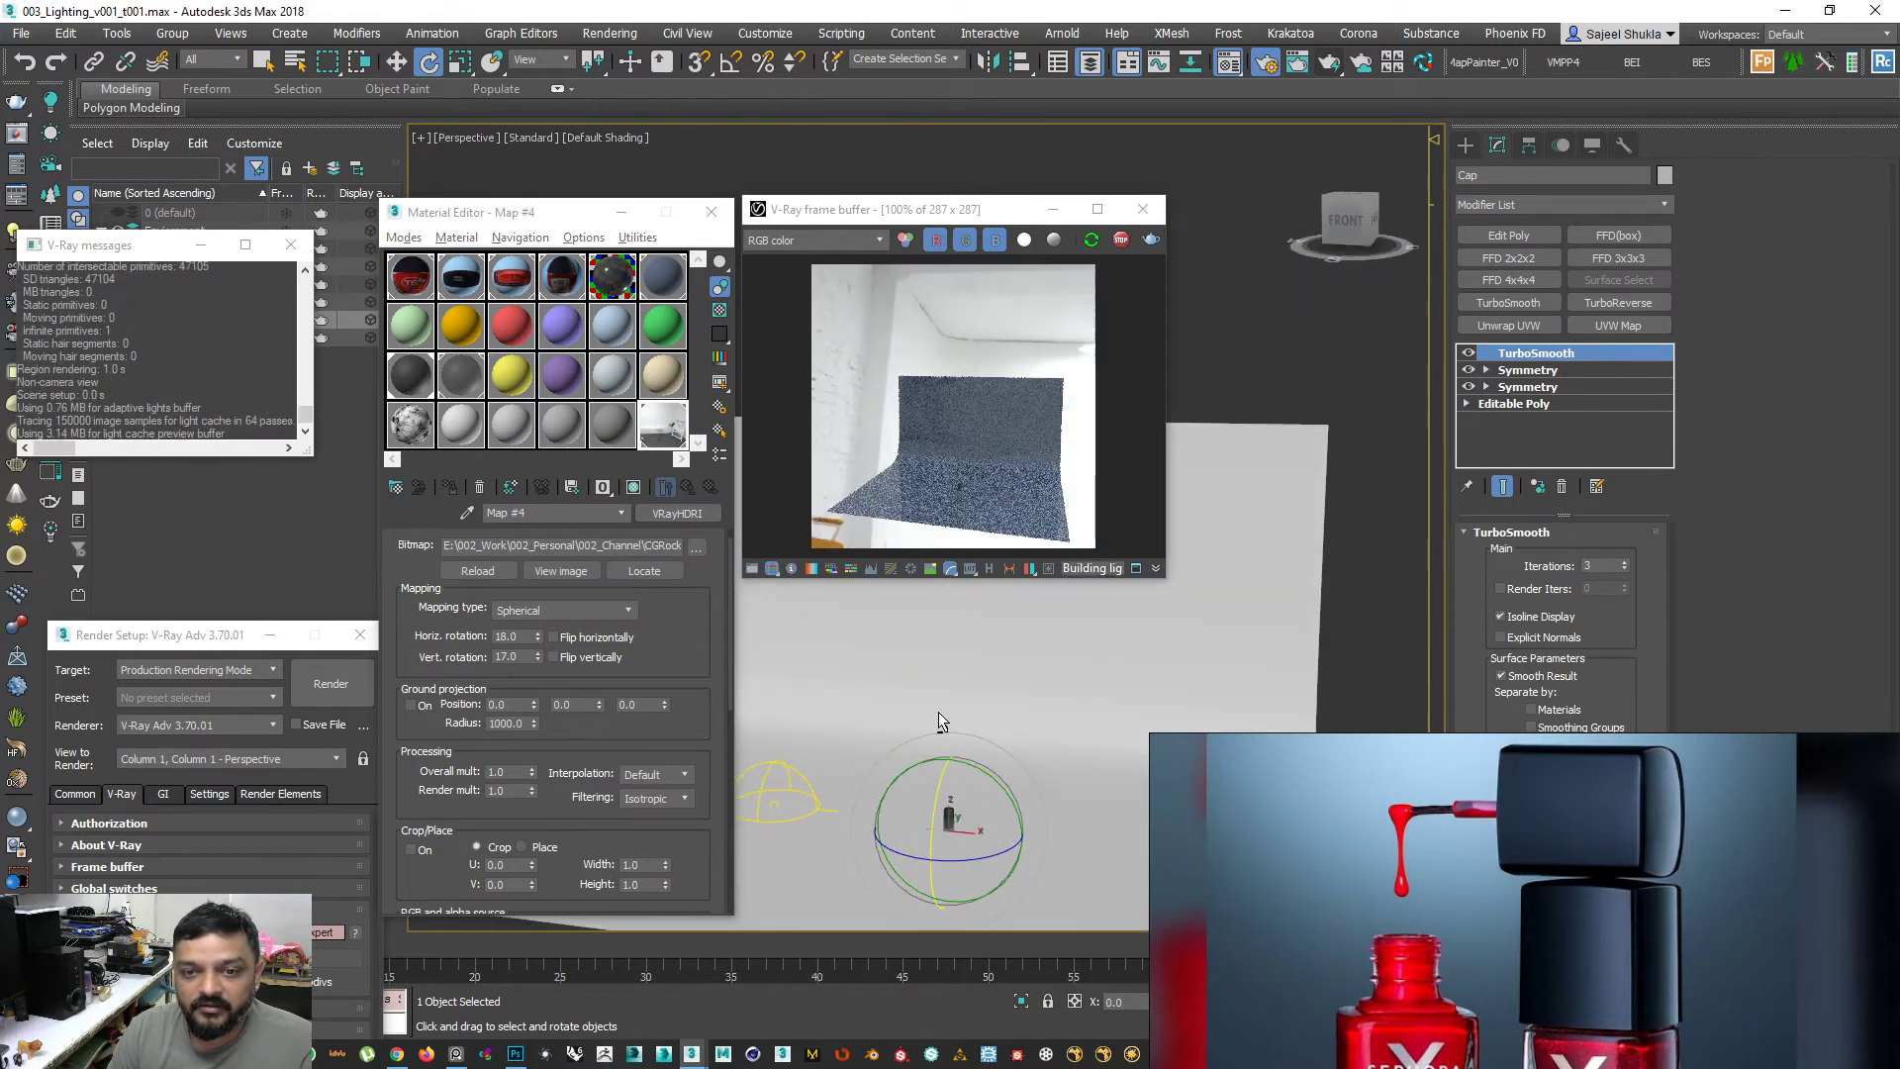
right_click(537, 636)
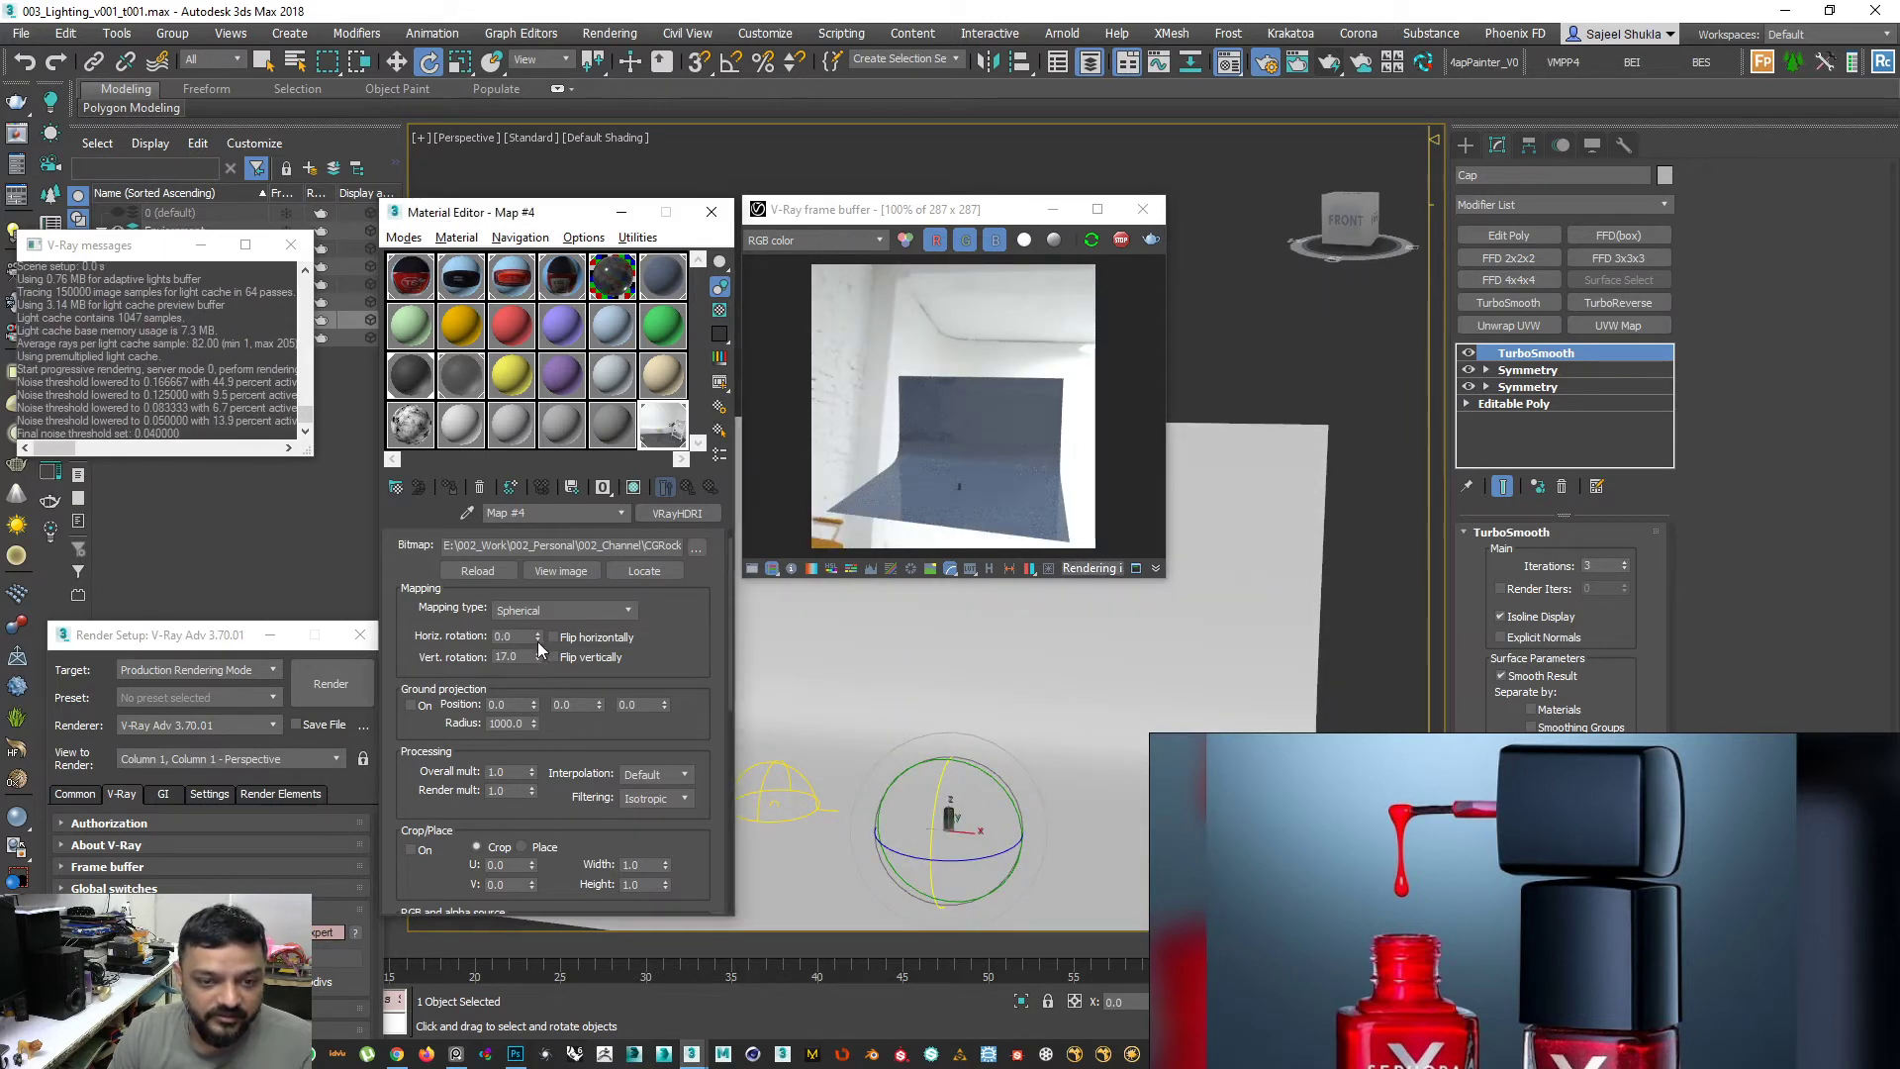
right_click(538, 659)
- Try flipping the HDRI map horizontally and vertically, and turn both flips off again
left_click(553, 637)
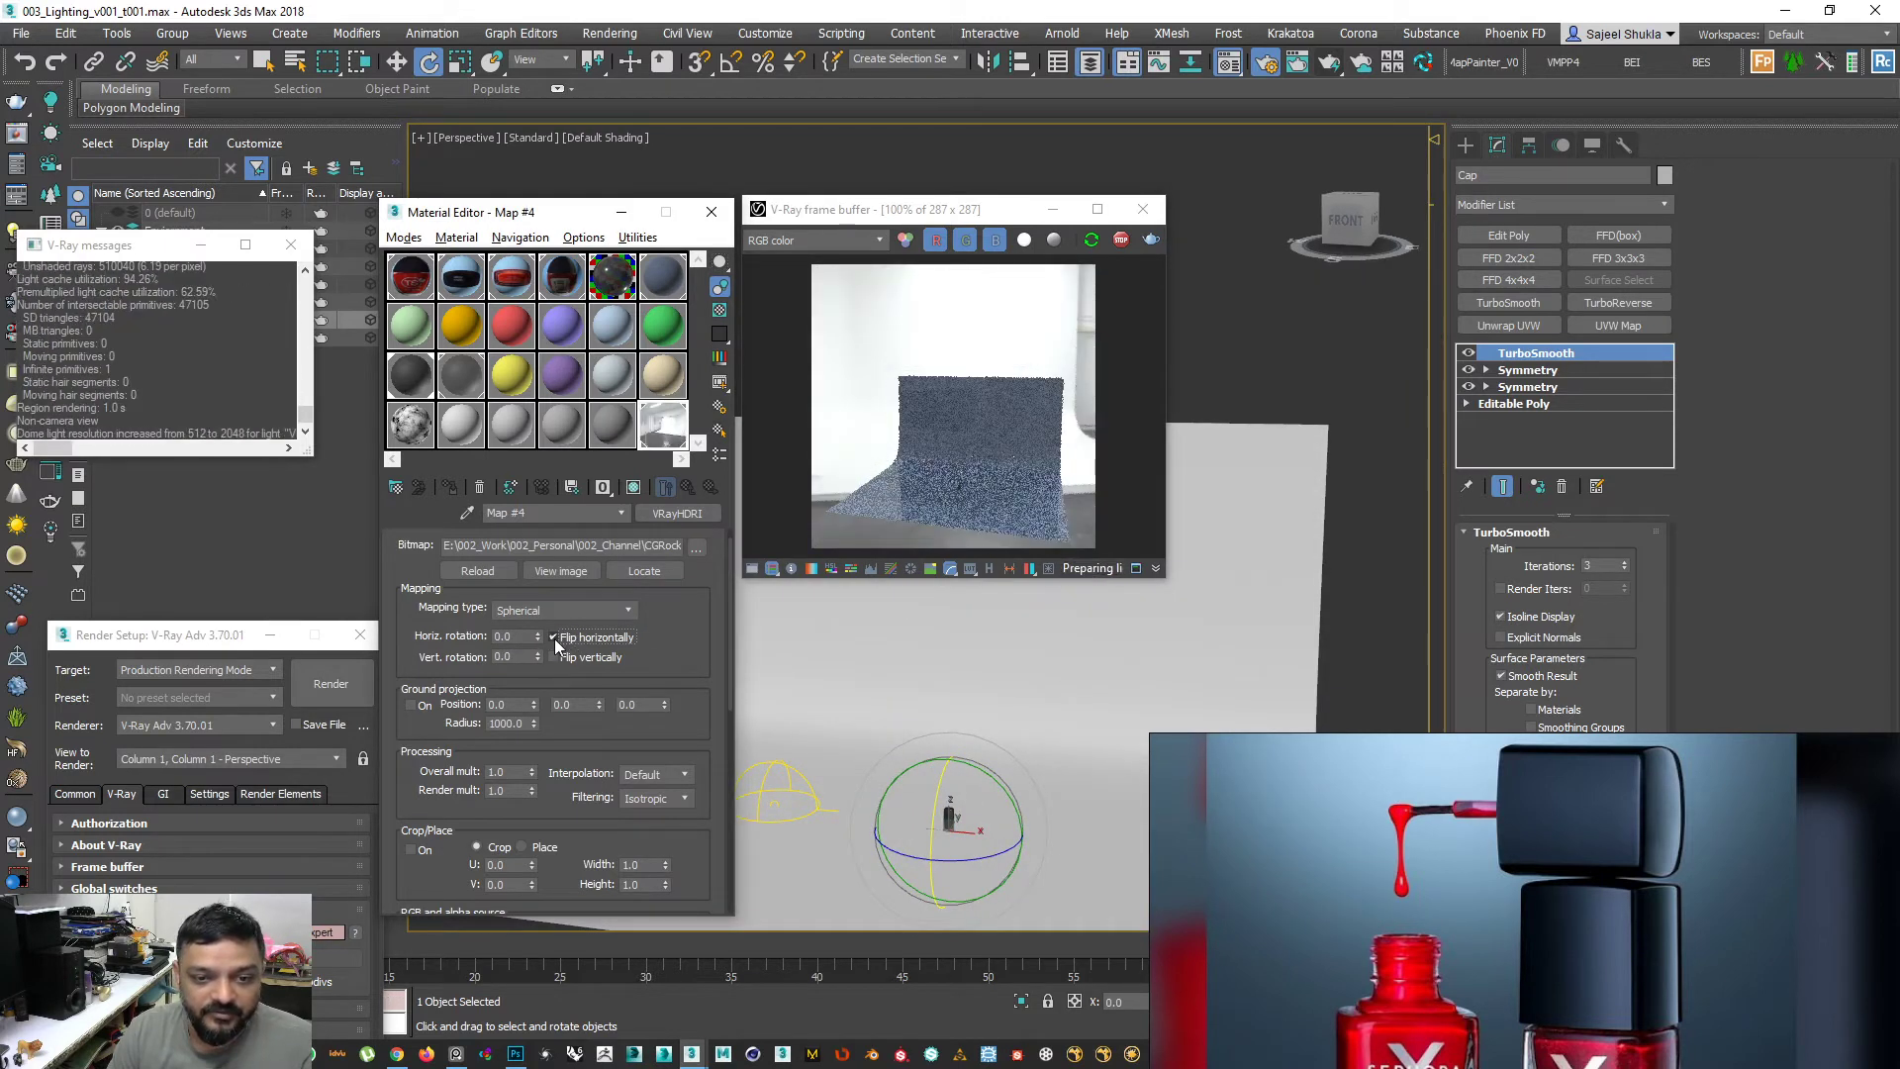
left_click(553, 657)
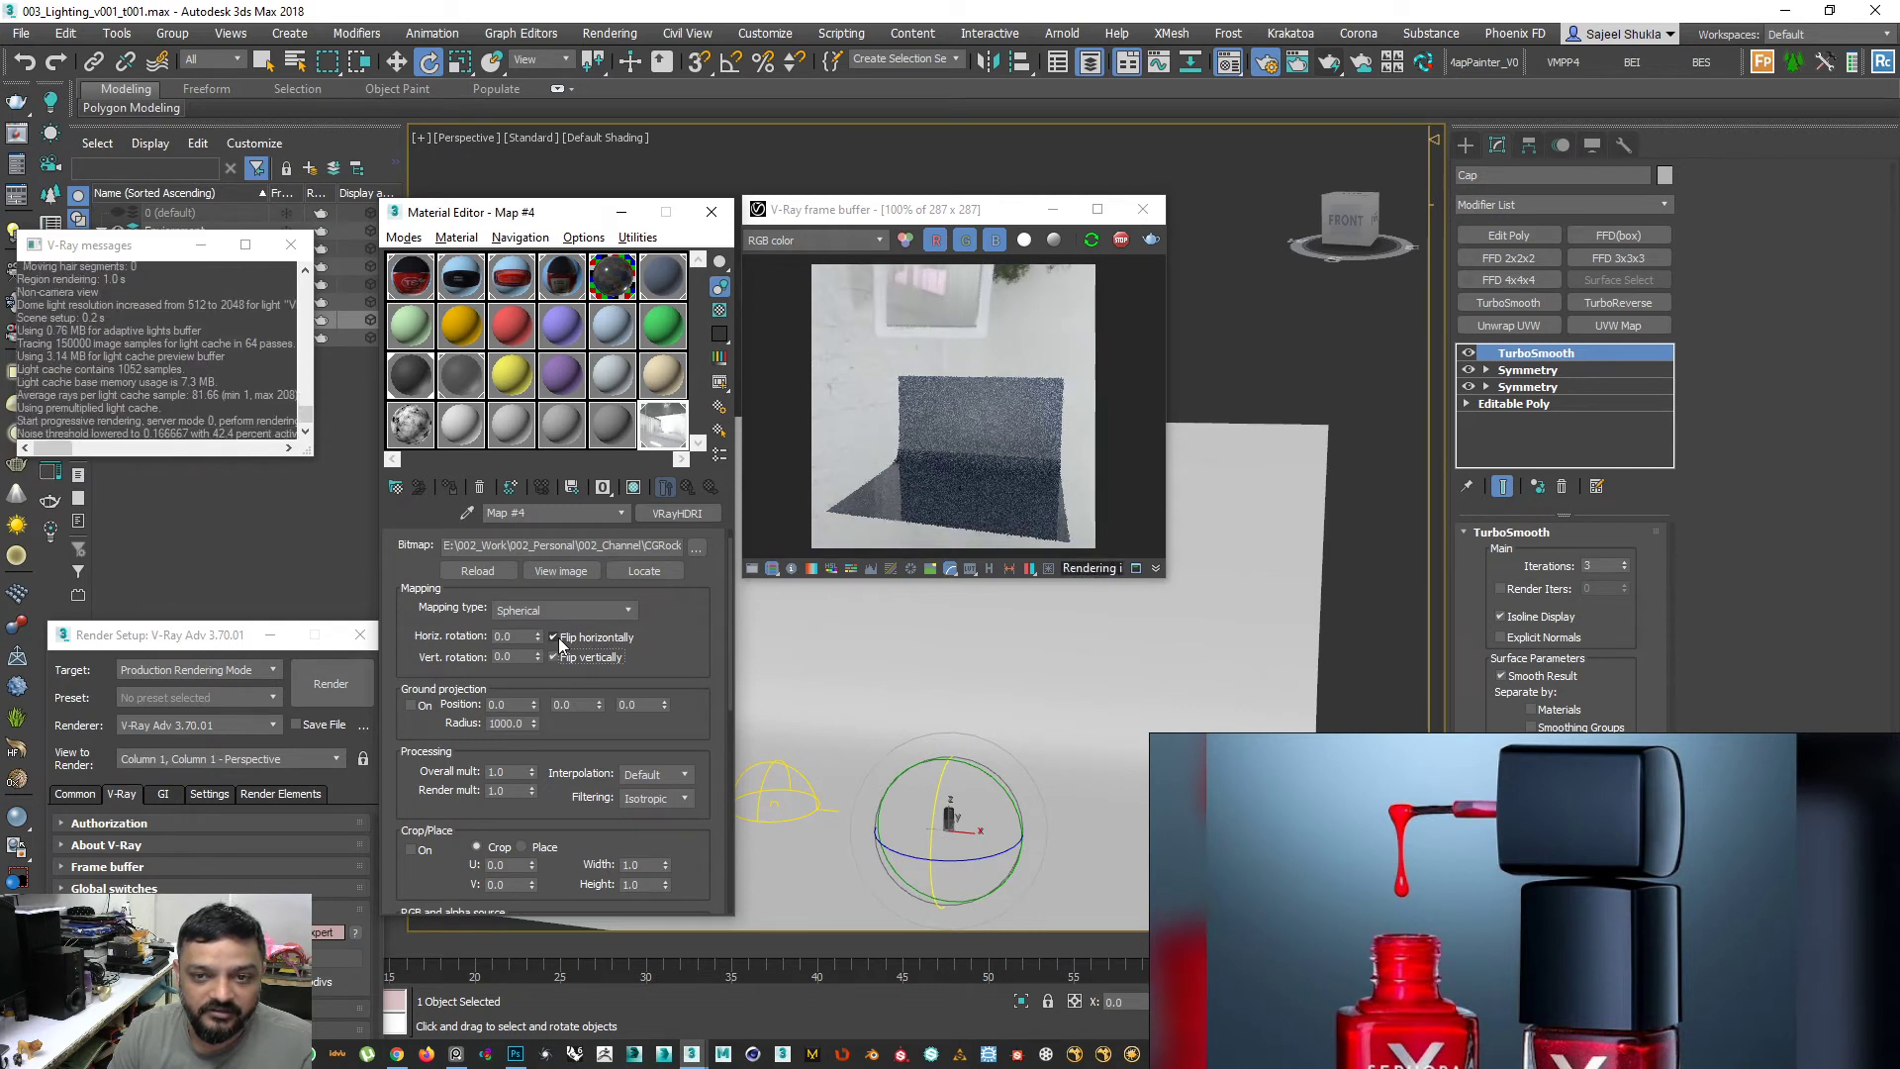
left_click(554, 638)
left_click(555, 658)
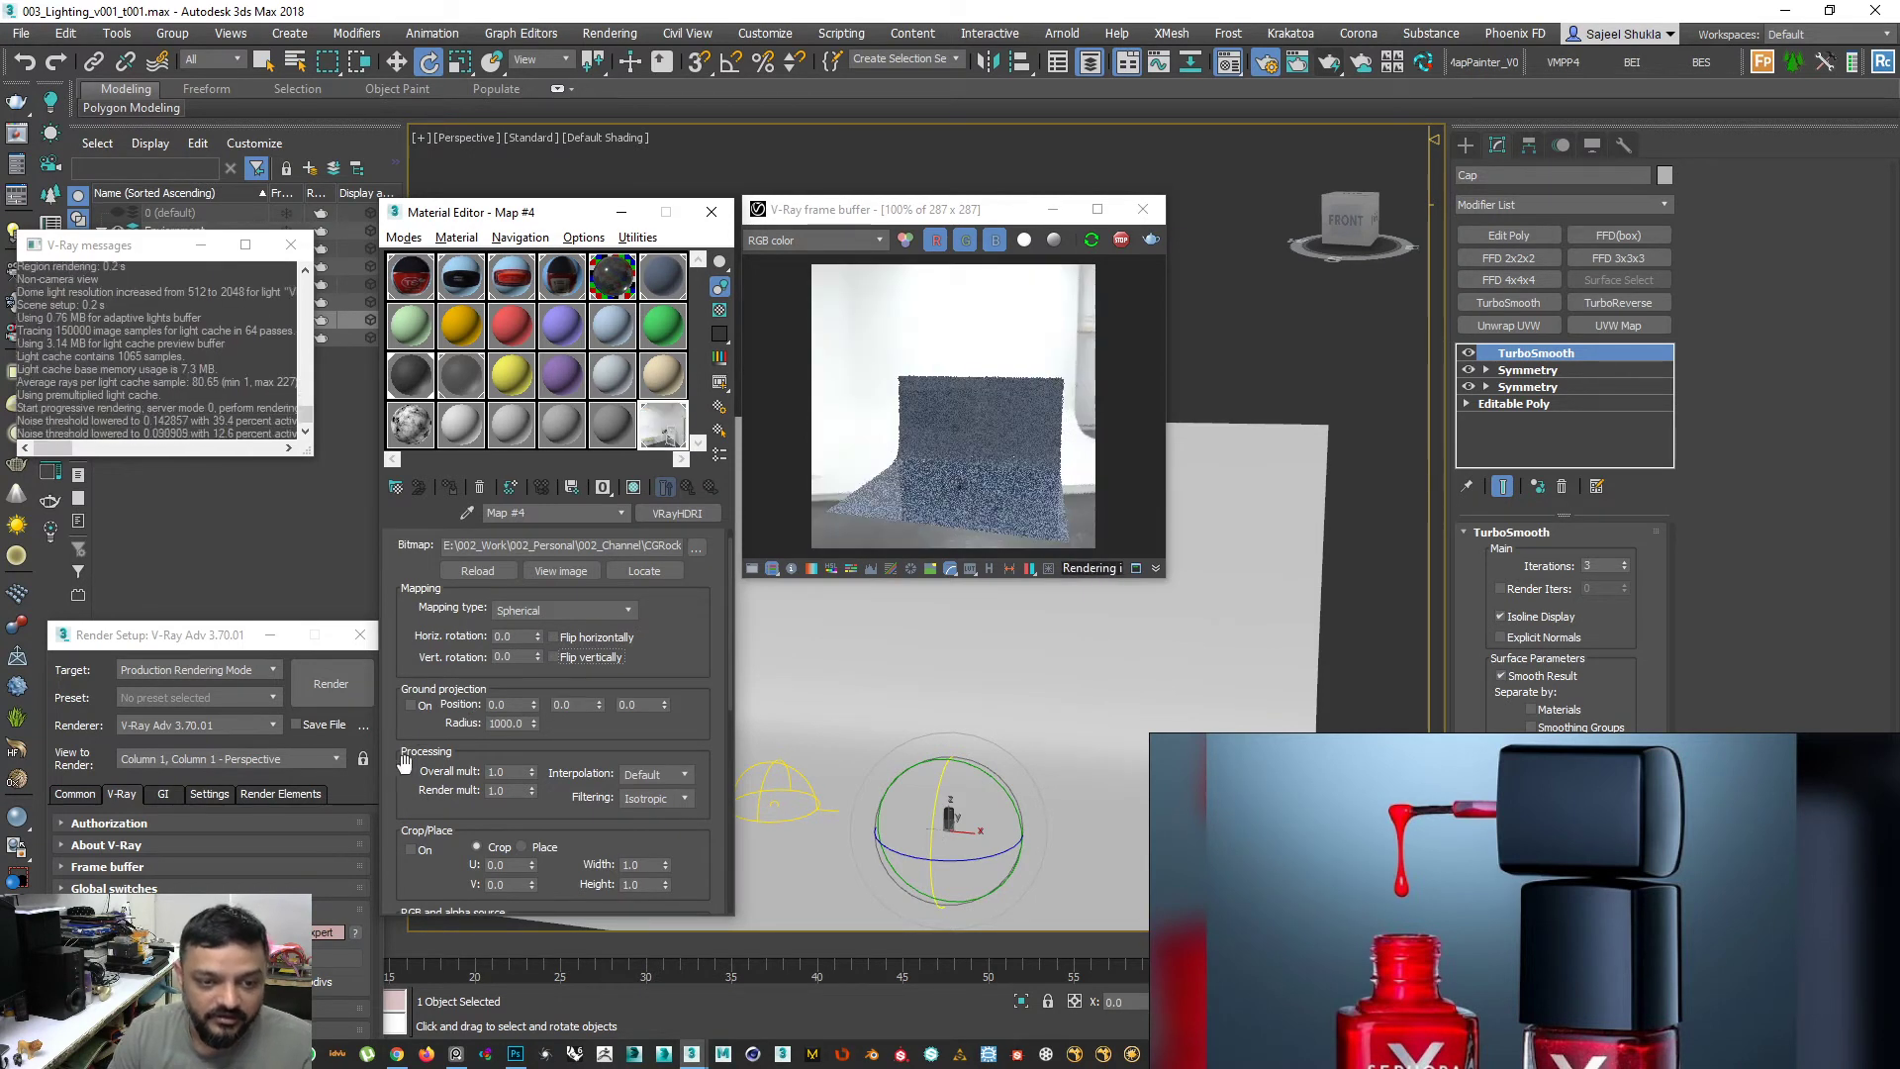
- Create a sphere with a radius of about 23 in front of the backdrop's floor
scroll(425, 711, "down", 2)
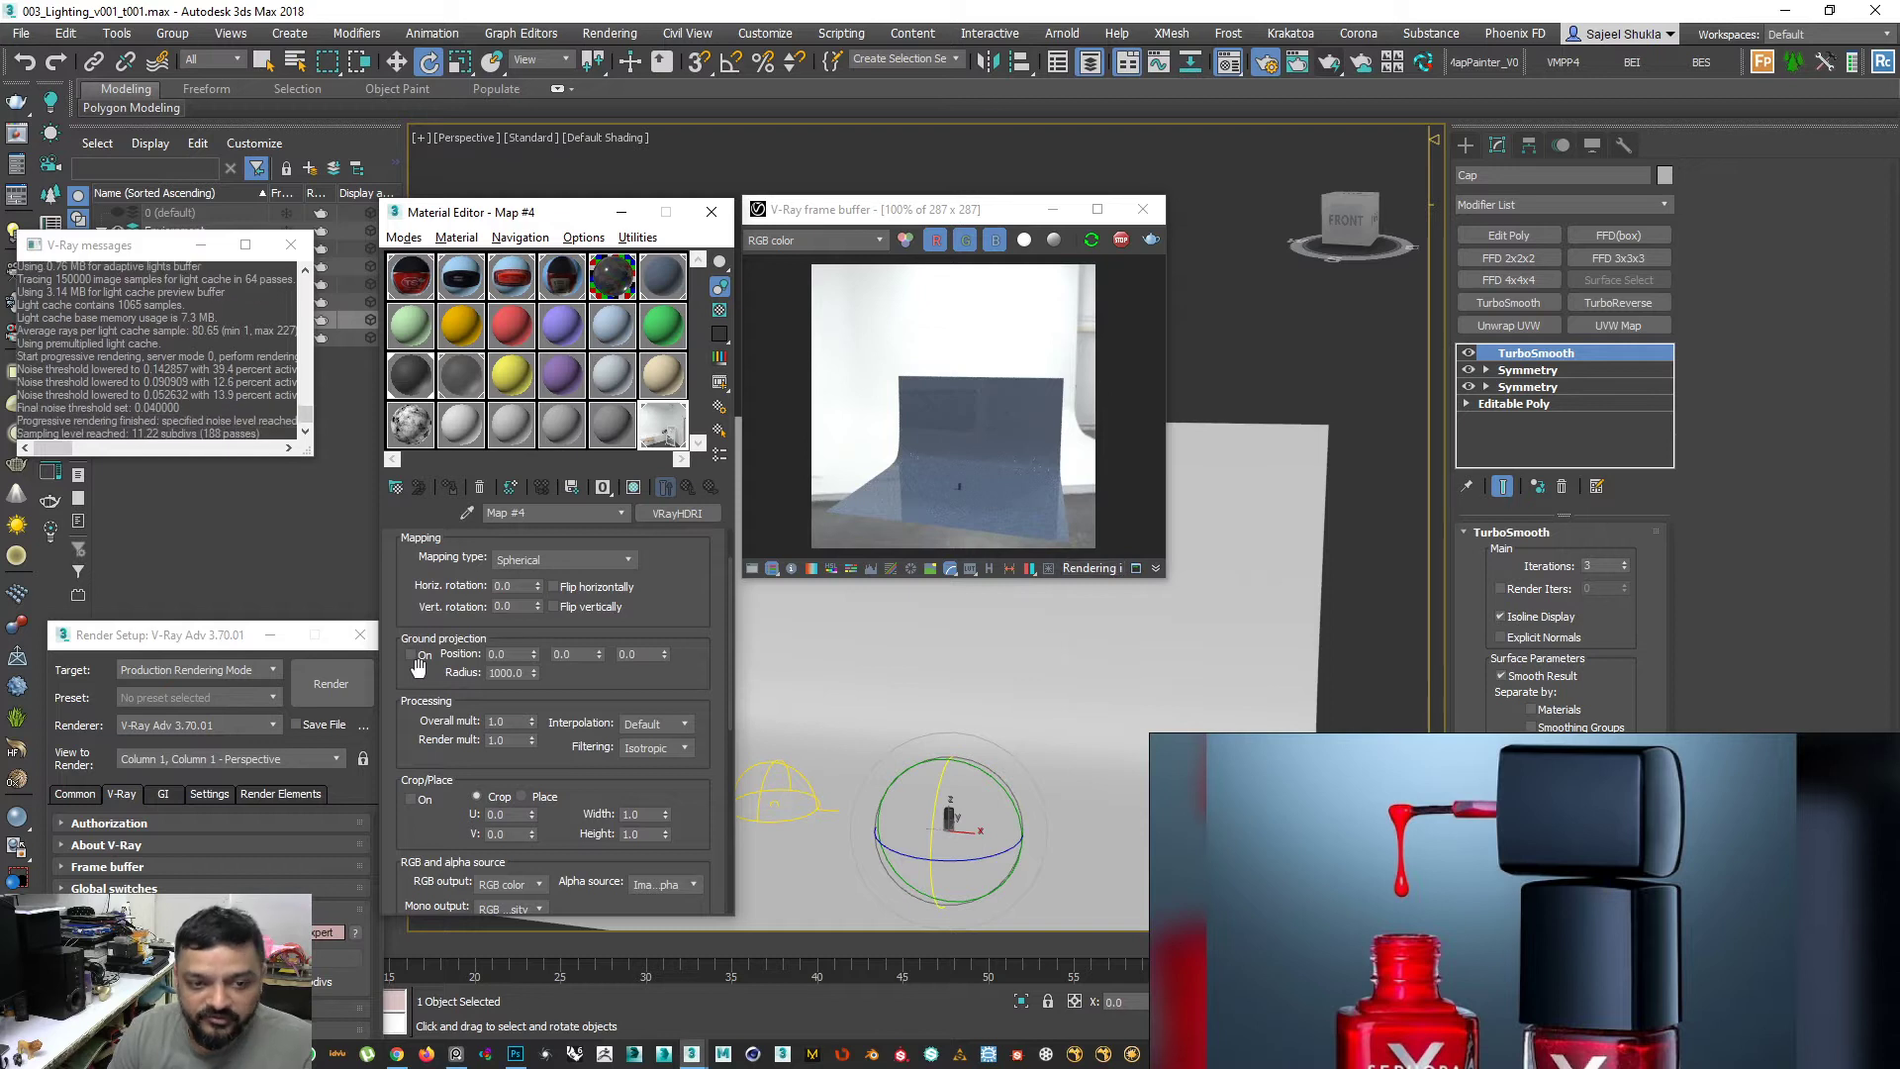
middle_click_drag(904, 772, 973, 769, "alt")
scroll(909, 775, "up", 3)
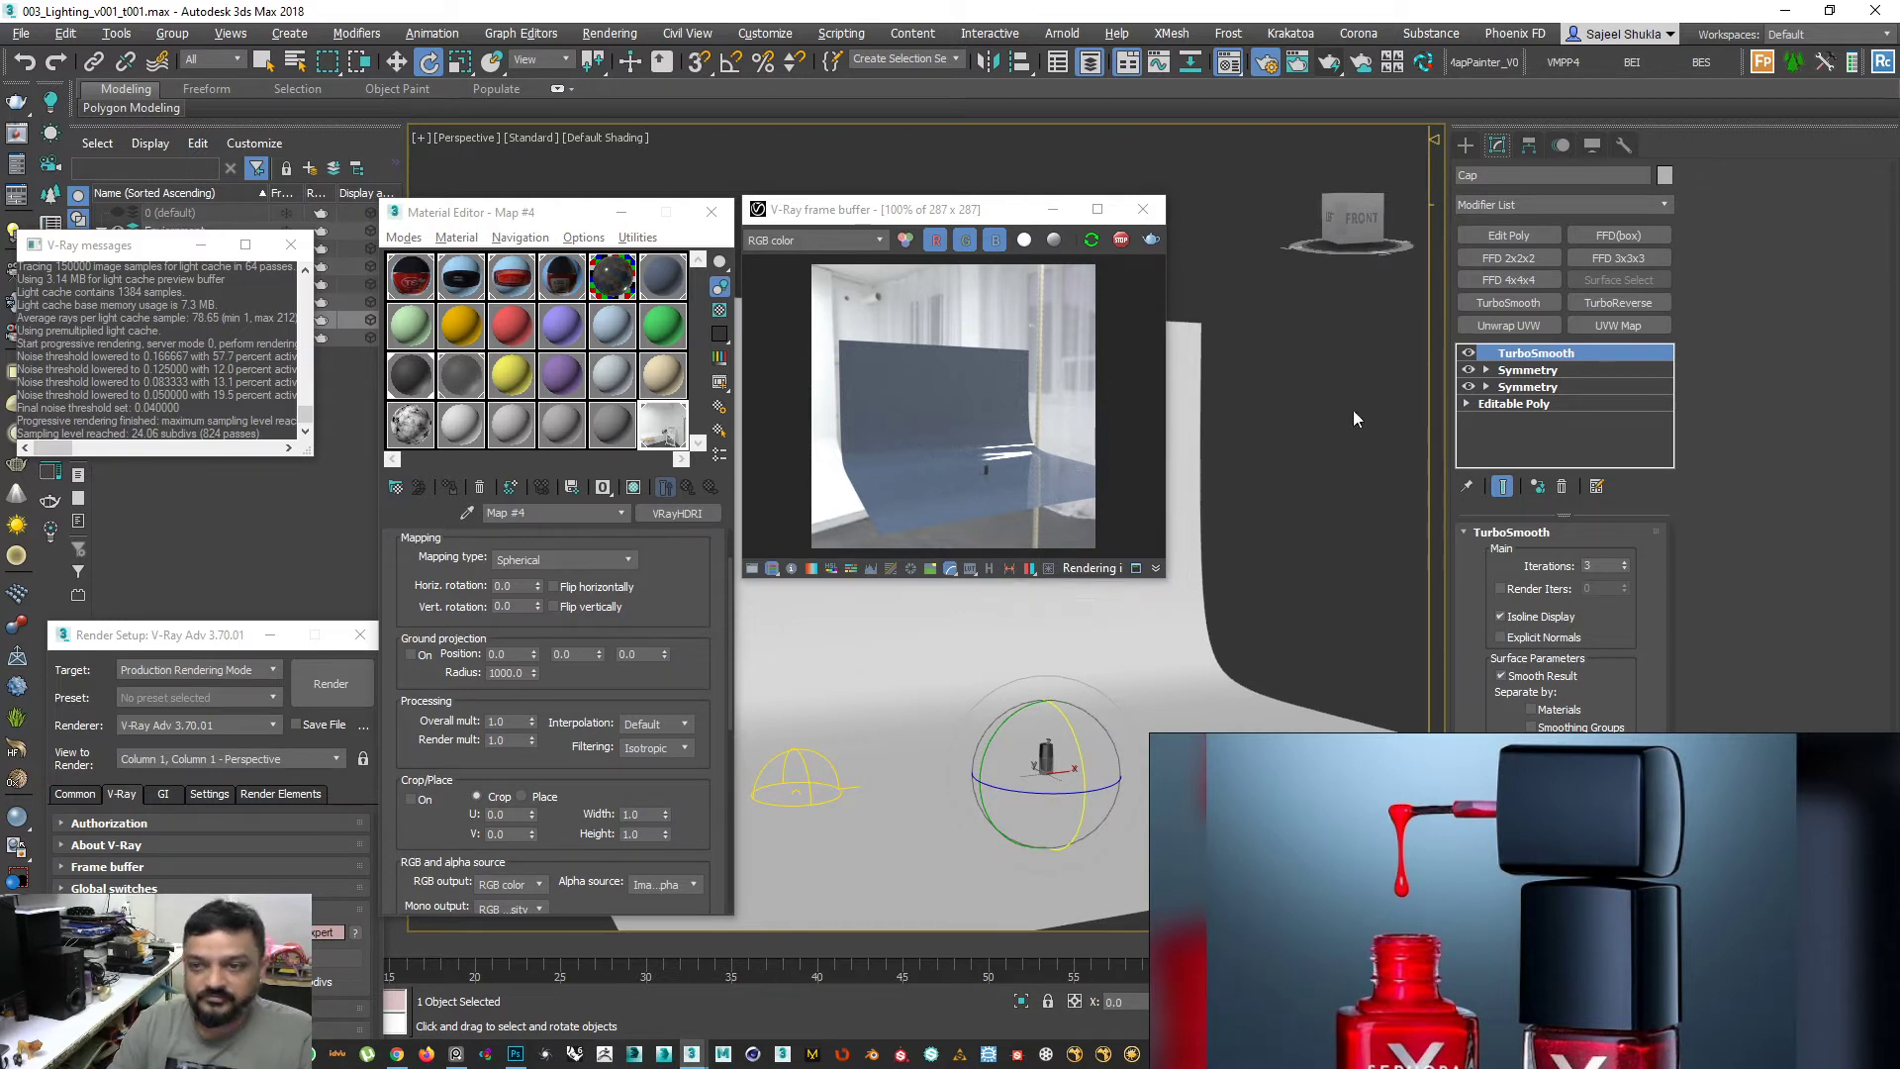
left_click(1465, 149)
left_click(1544, 201)
scroll(1504, 319, "up", 3)
left_click(1504, 221)
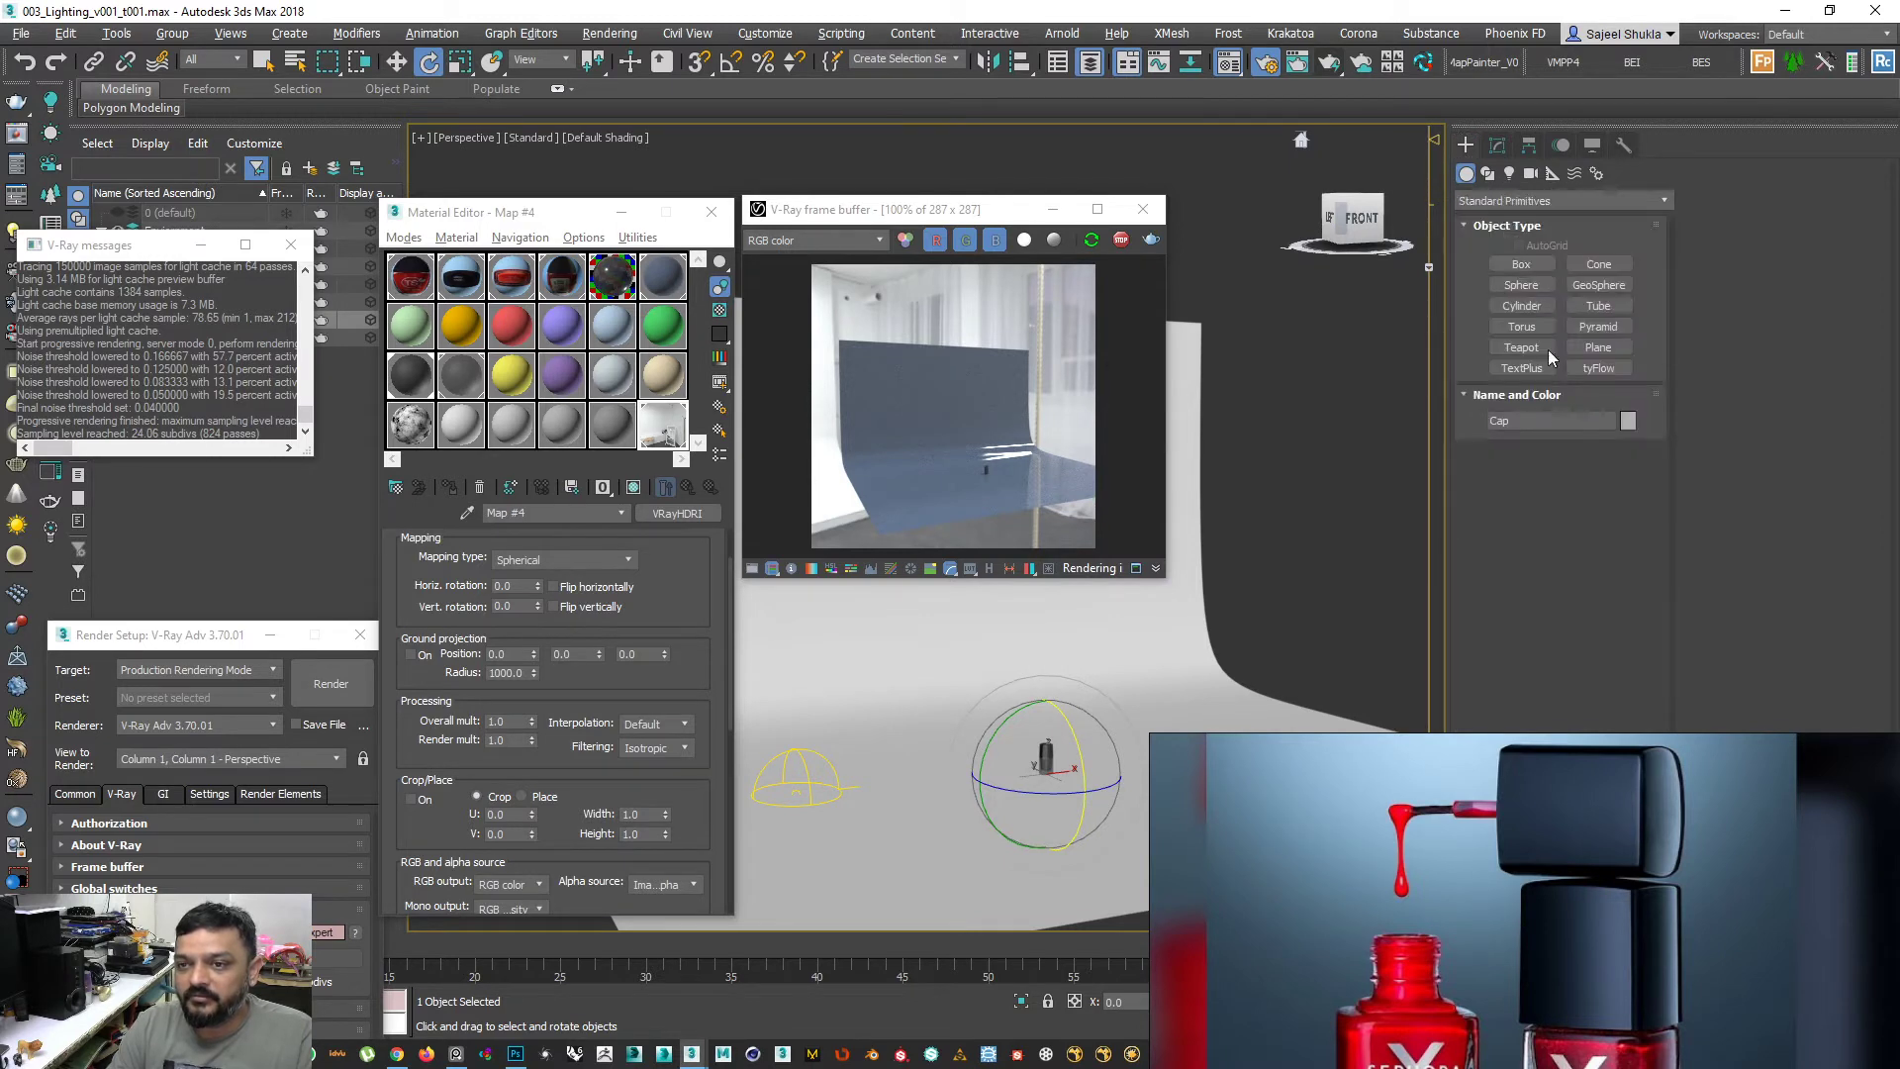
left_click(1529, 261)
left_click(1523, 284)
scroll(806, 781, "down", 4)
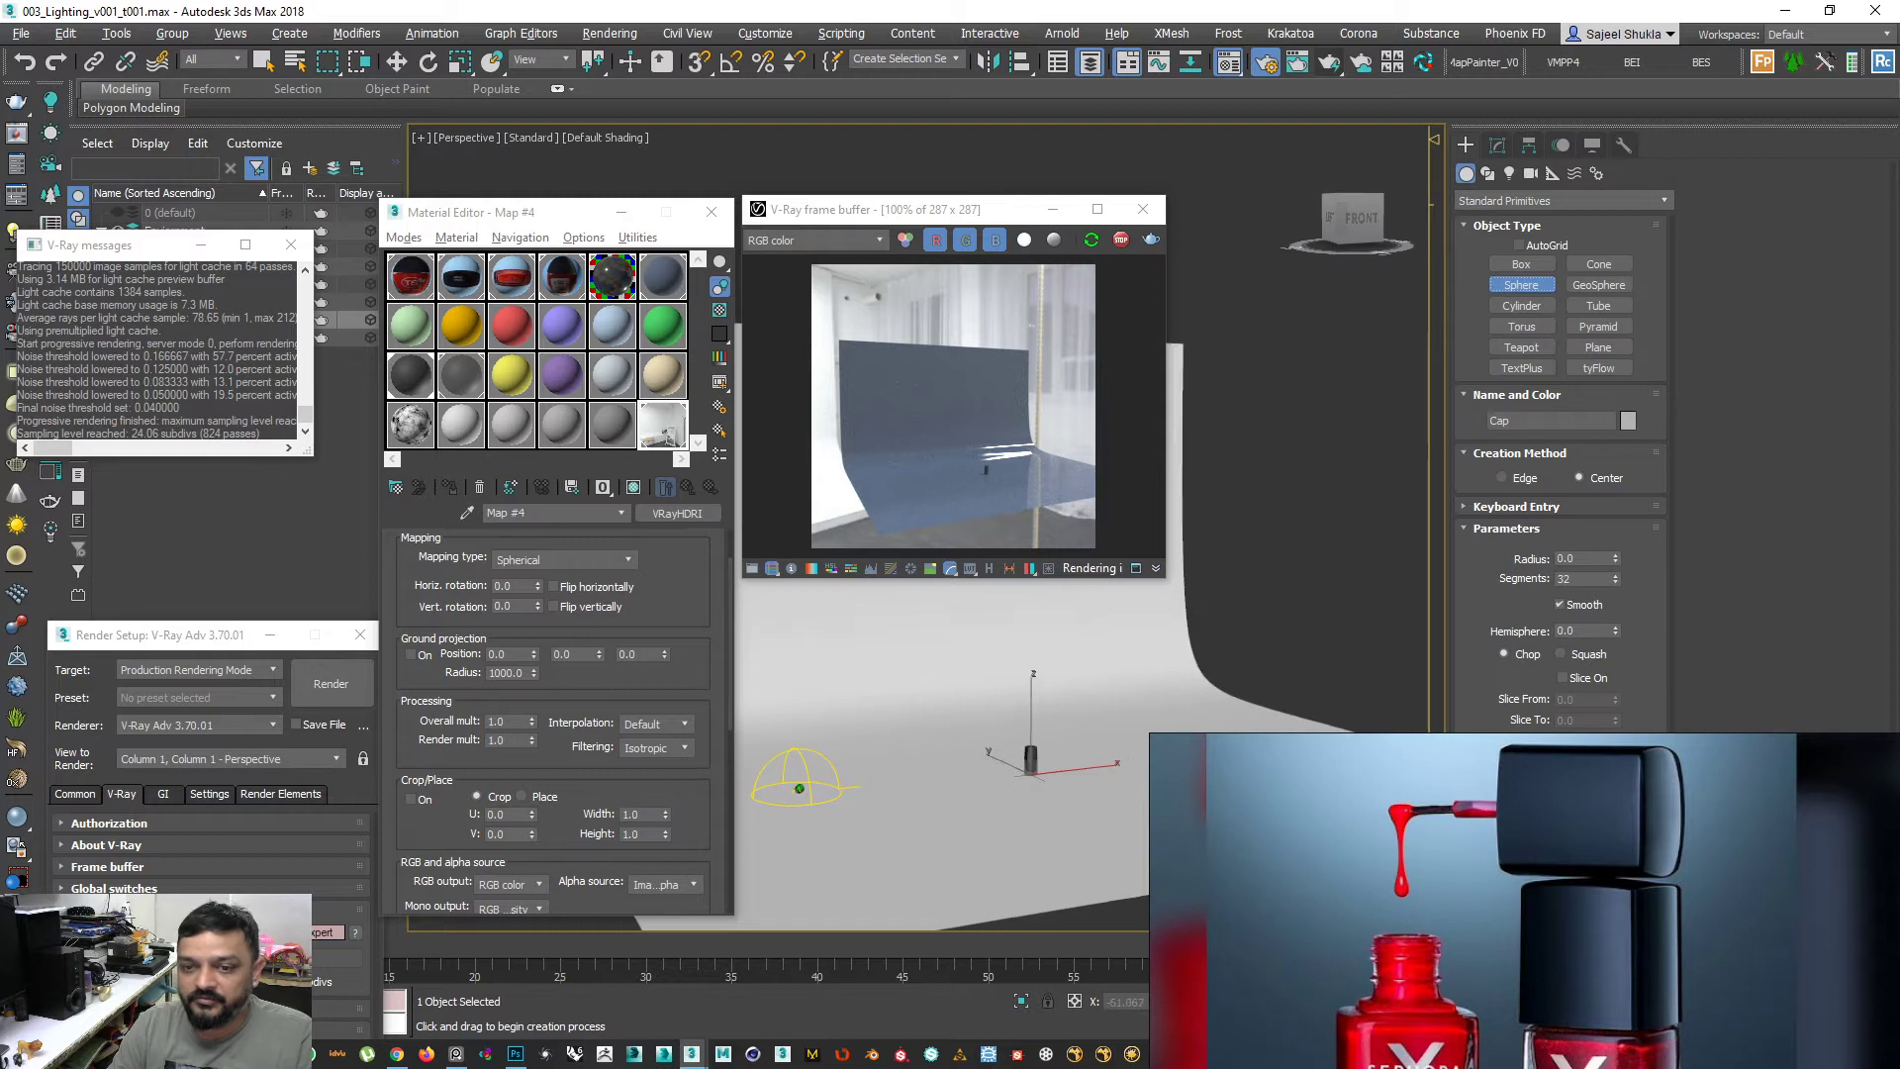
middle_click_drag(907, 881, 898, 840)
left_click_drag(981, 795, 958, 874)
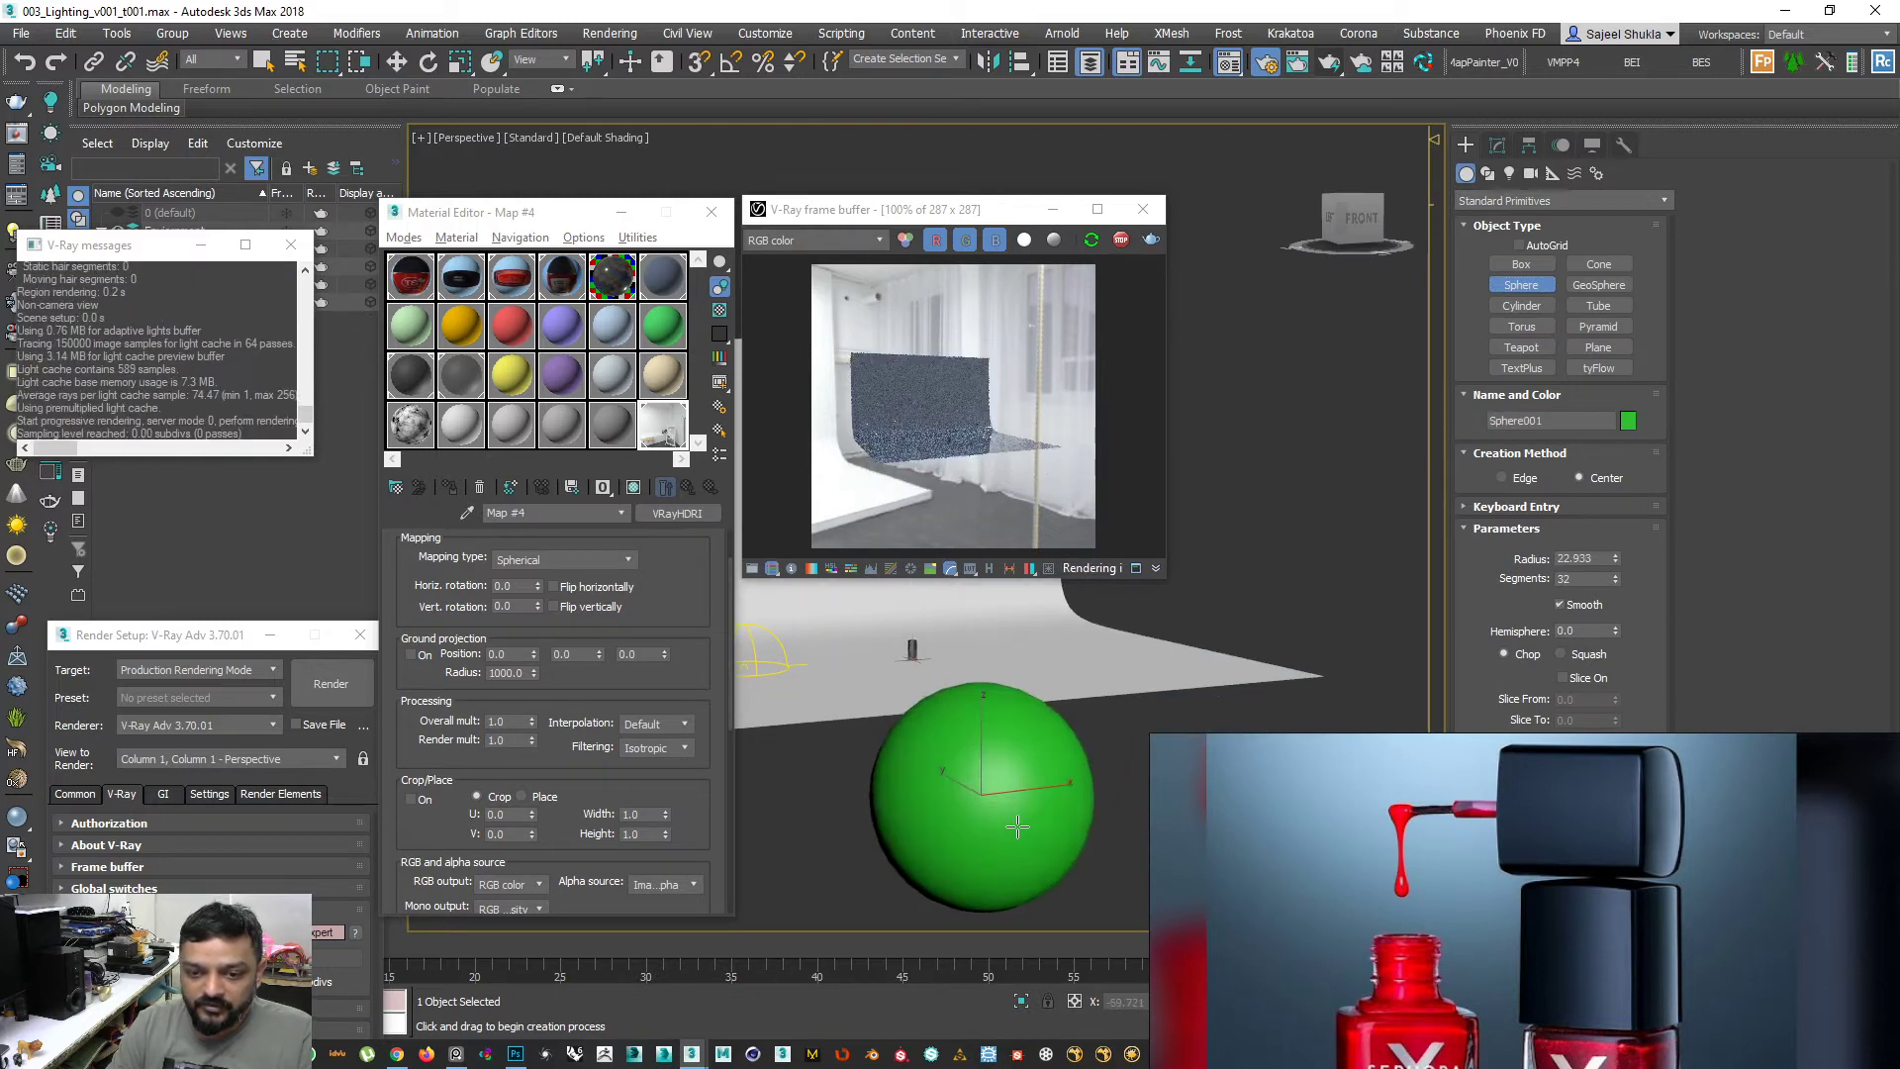
middle_click_drag(957, 874, 1131, 732, "alt")
scroll(1049, 787, "up", 1)
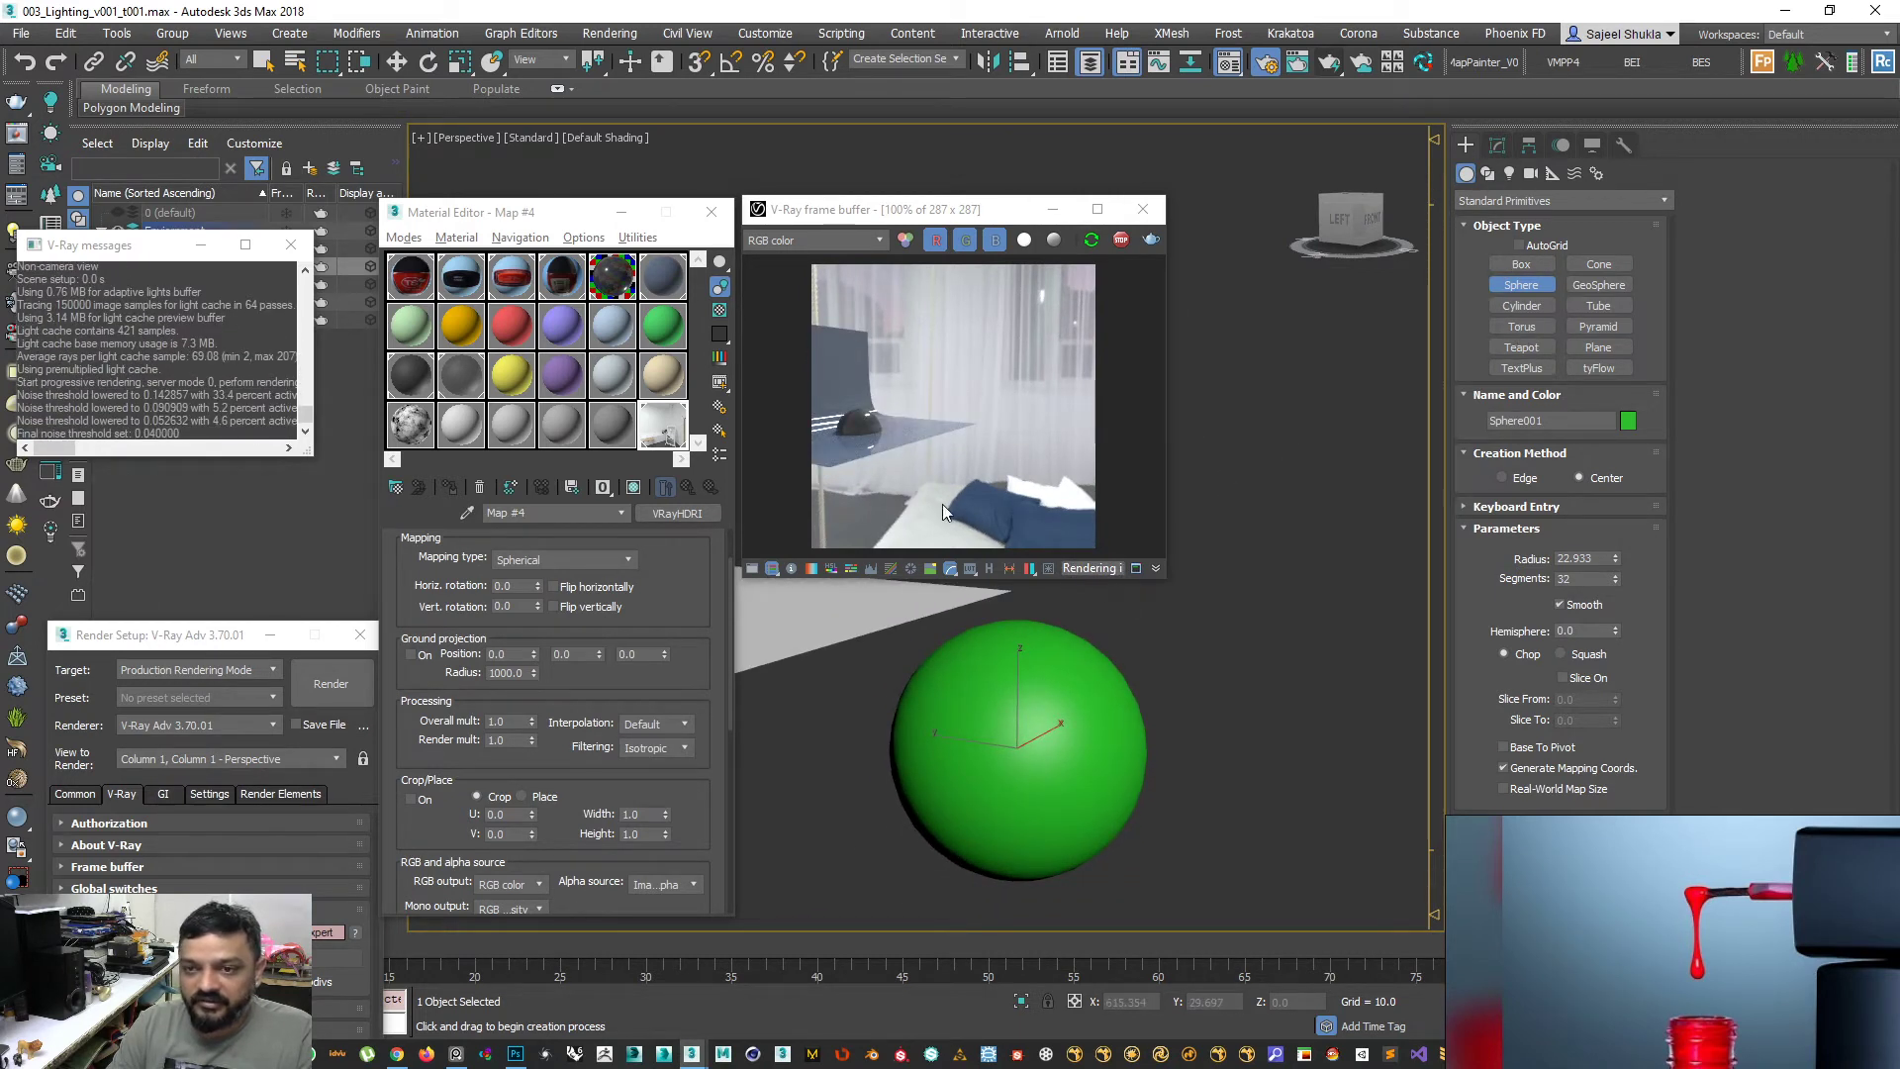
- Try an FFD 2x2x2 modifier on the sphere and remove it
left_click(1497, 145)
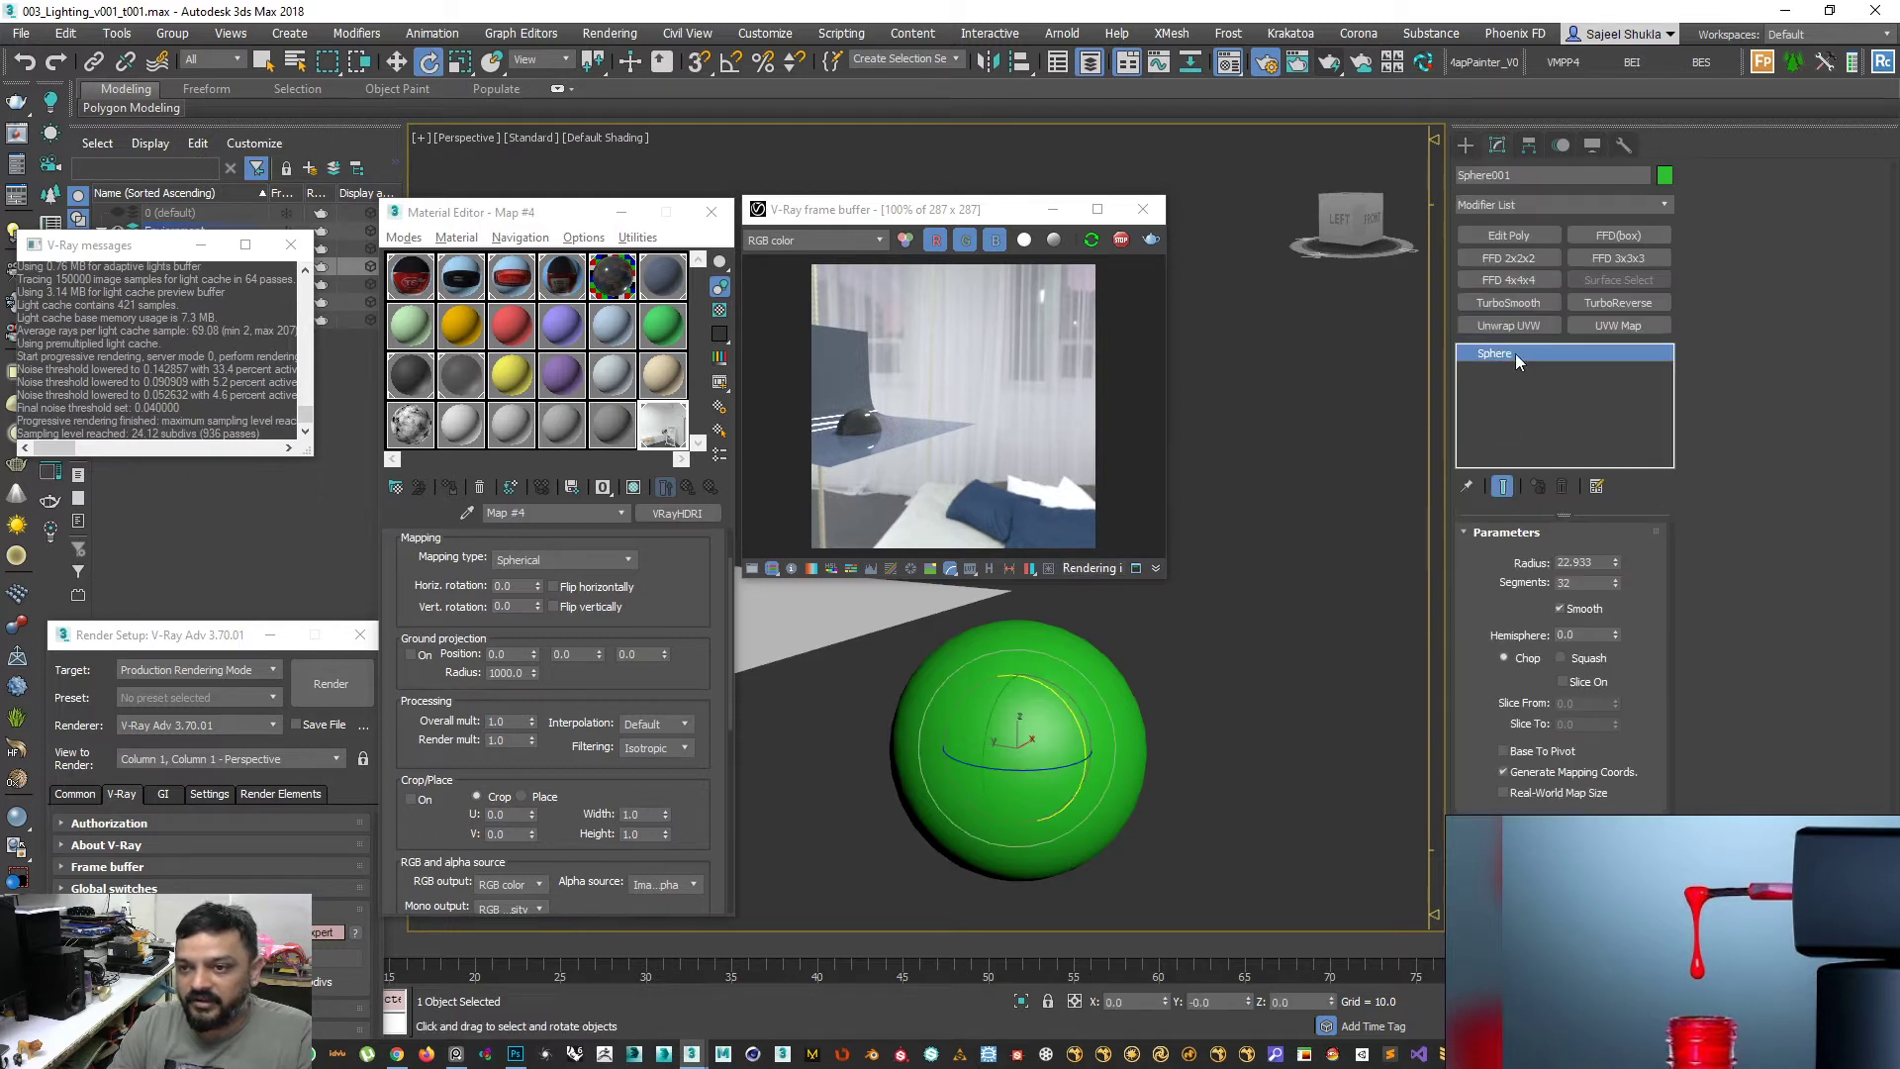
left_click(1485, 260)
middle_click_drag(1304, 861, 1303, 785)
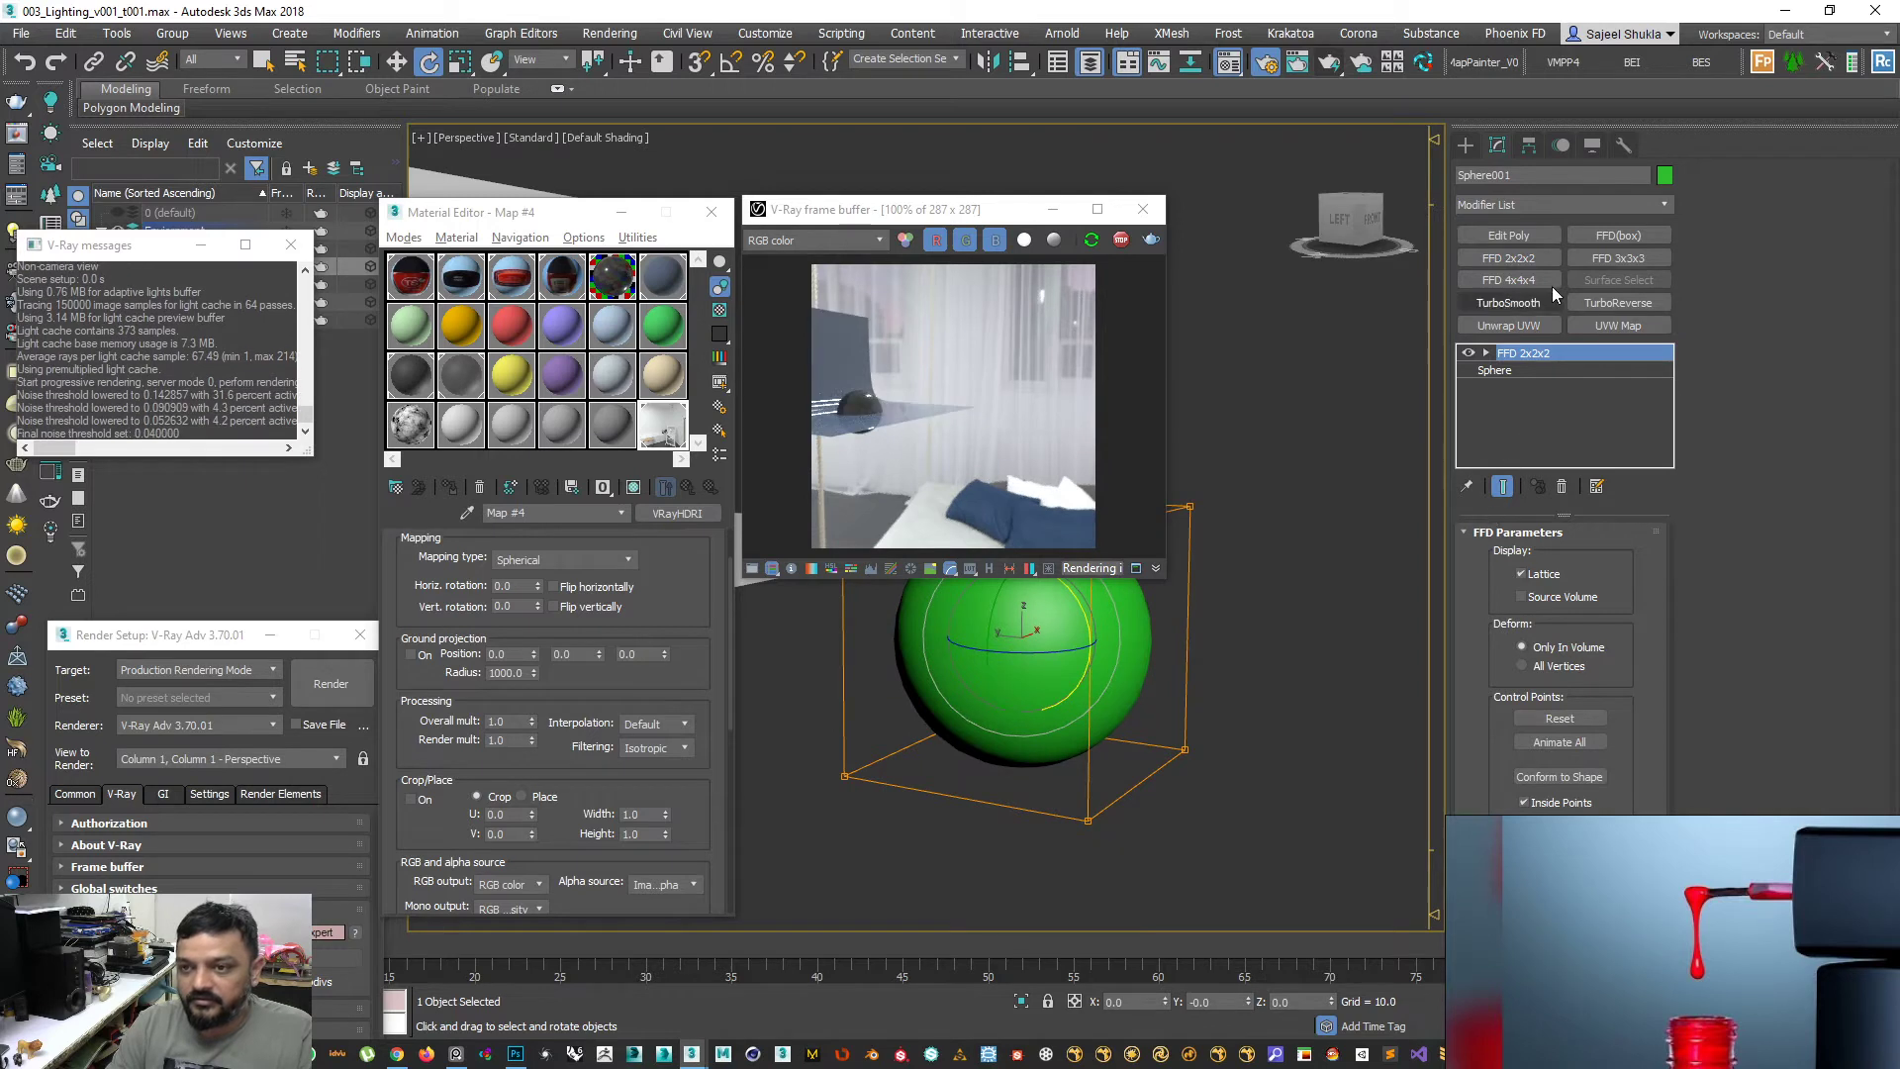
key("Delete")
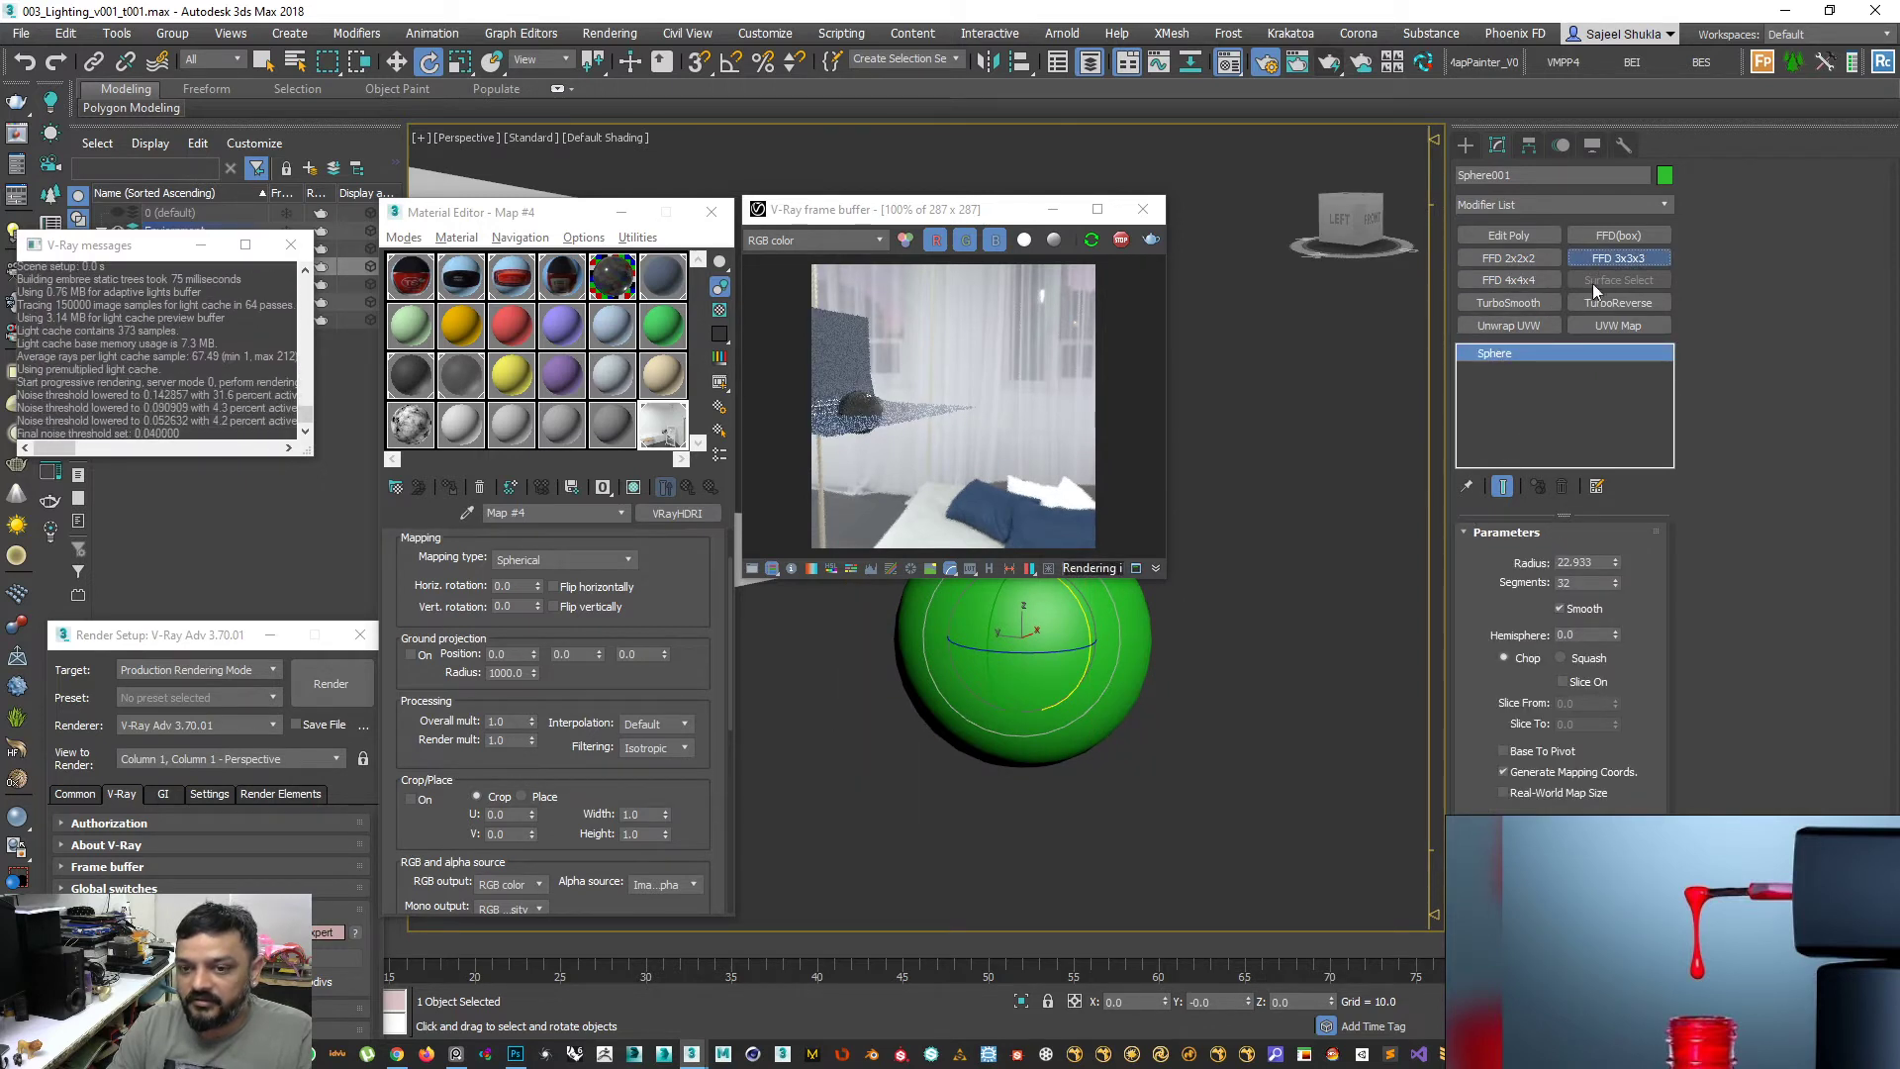
- Apply an FFD 3x3x3 modifier to the sphere and raise its bottom control points to flatten the underside
left_click(1616, 258)
left_click(1487, 354)
left_click(1540, 370)
middle_click_drag(940, 853, 1024, 822, "alt")
left_click(1019, 764)
key("w")
left_click_drag(1024, 696, 1023, 594)
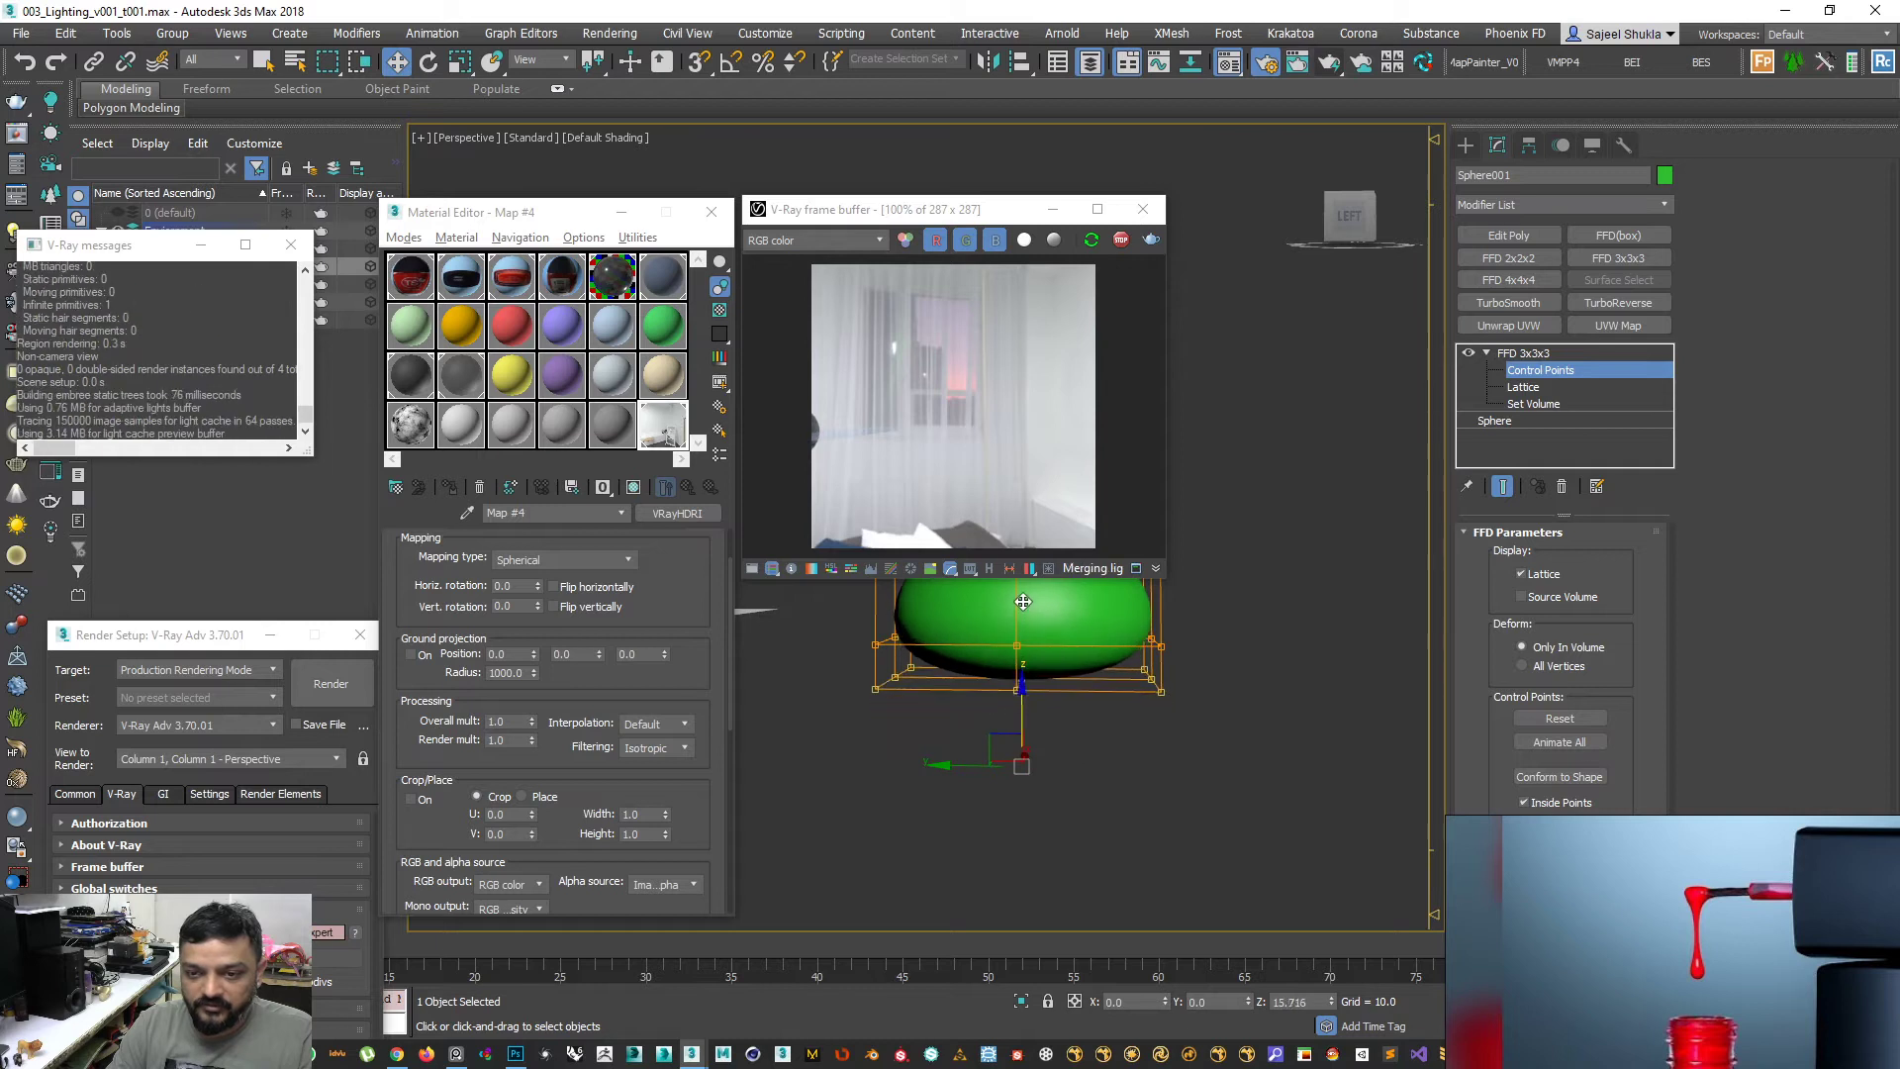
- Move the frame buffer clear of the sphere and raise the bottom control points further to form a dome with a flat base
left_click_drag(942, 214, 1427, 87)
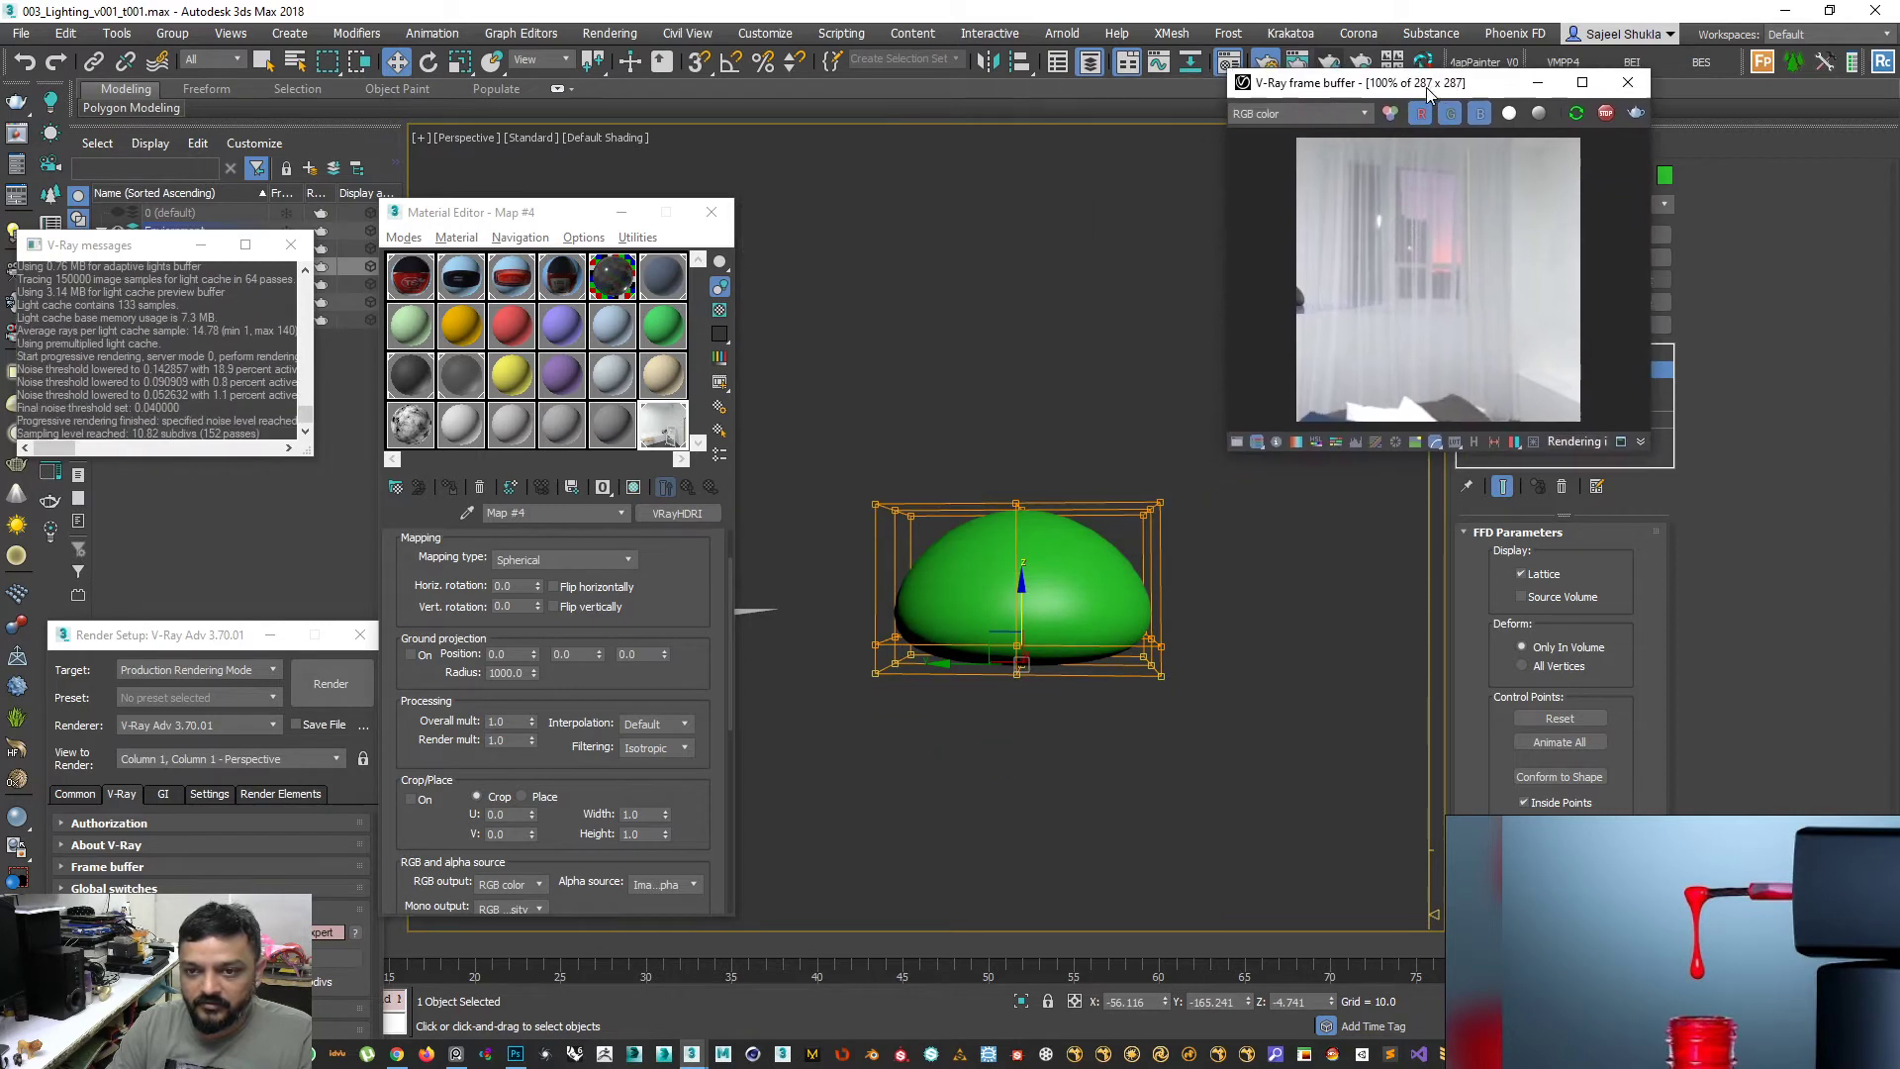
scroll(1012, 623, "up", 5)
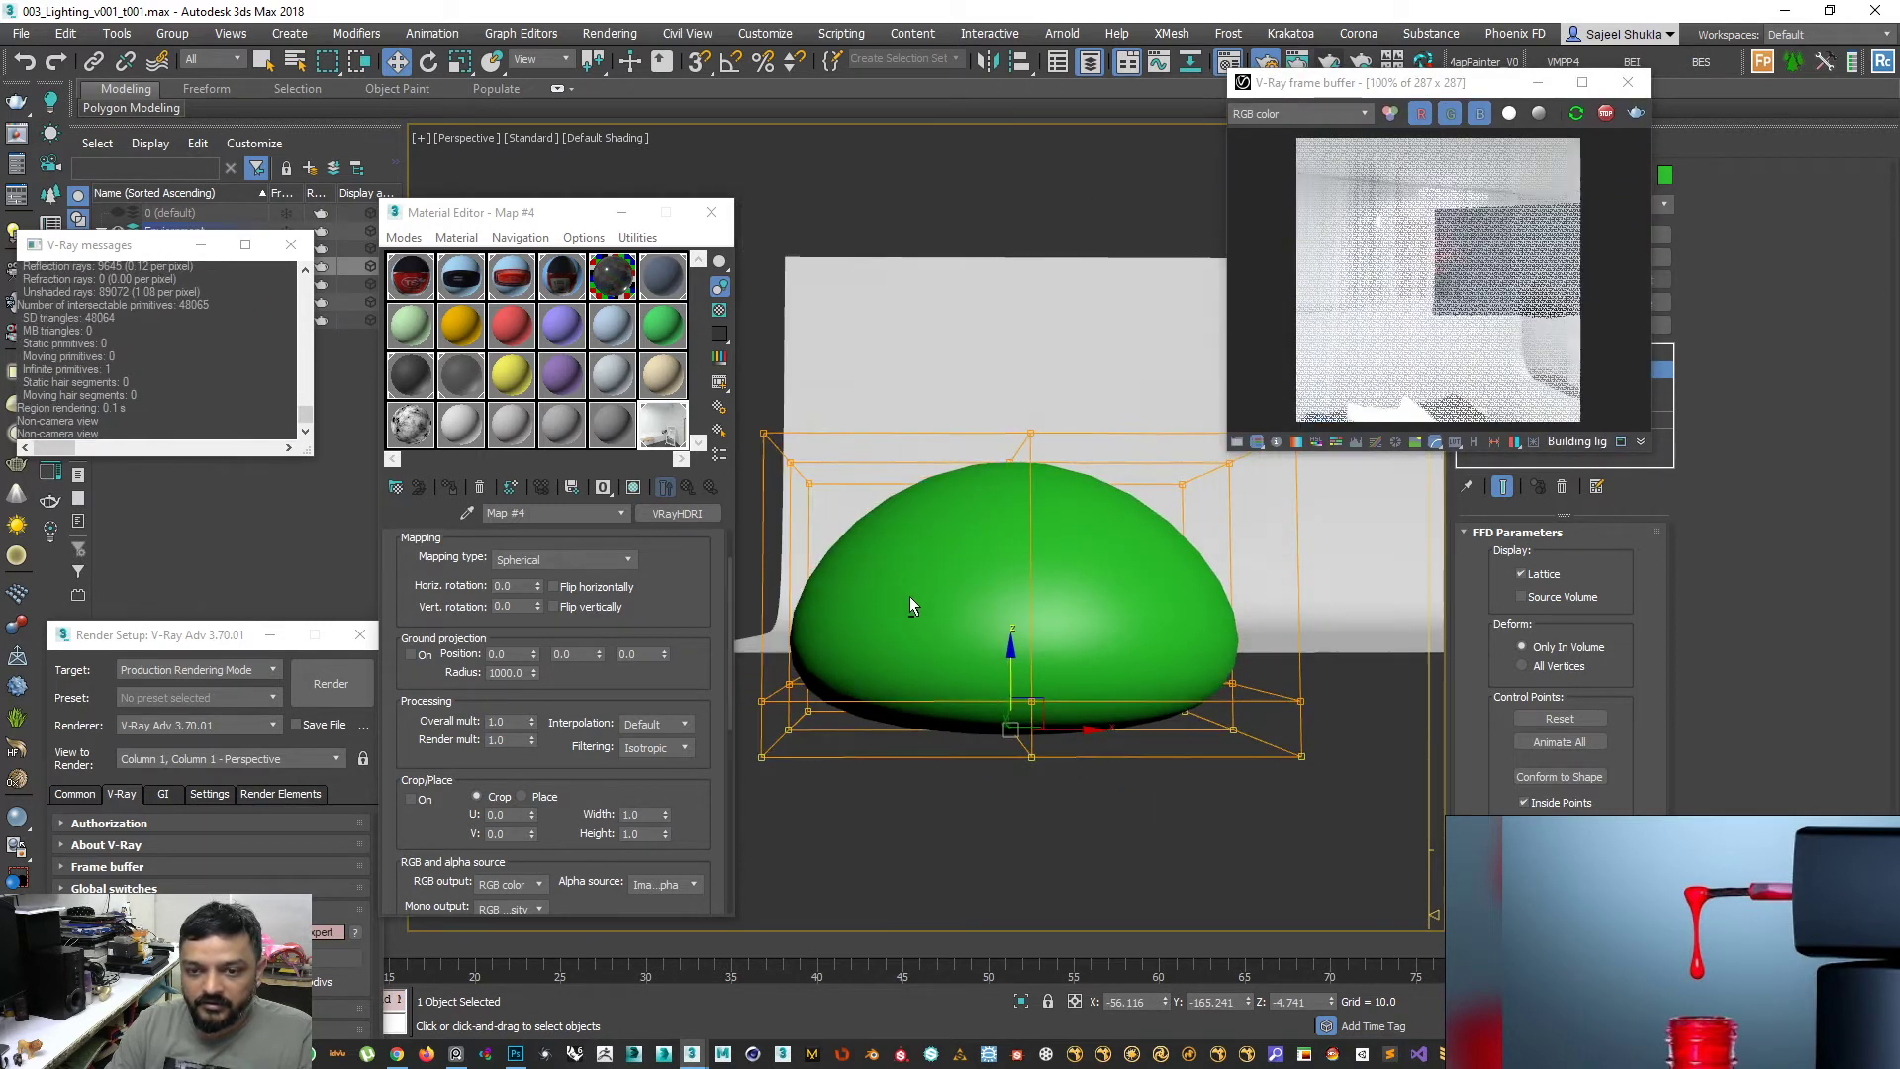
left_click_drag(1010, 650, 1010, 611)
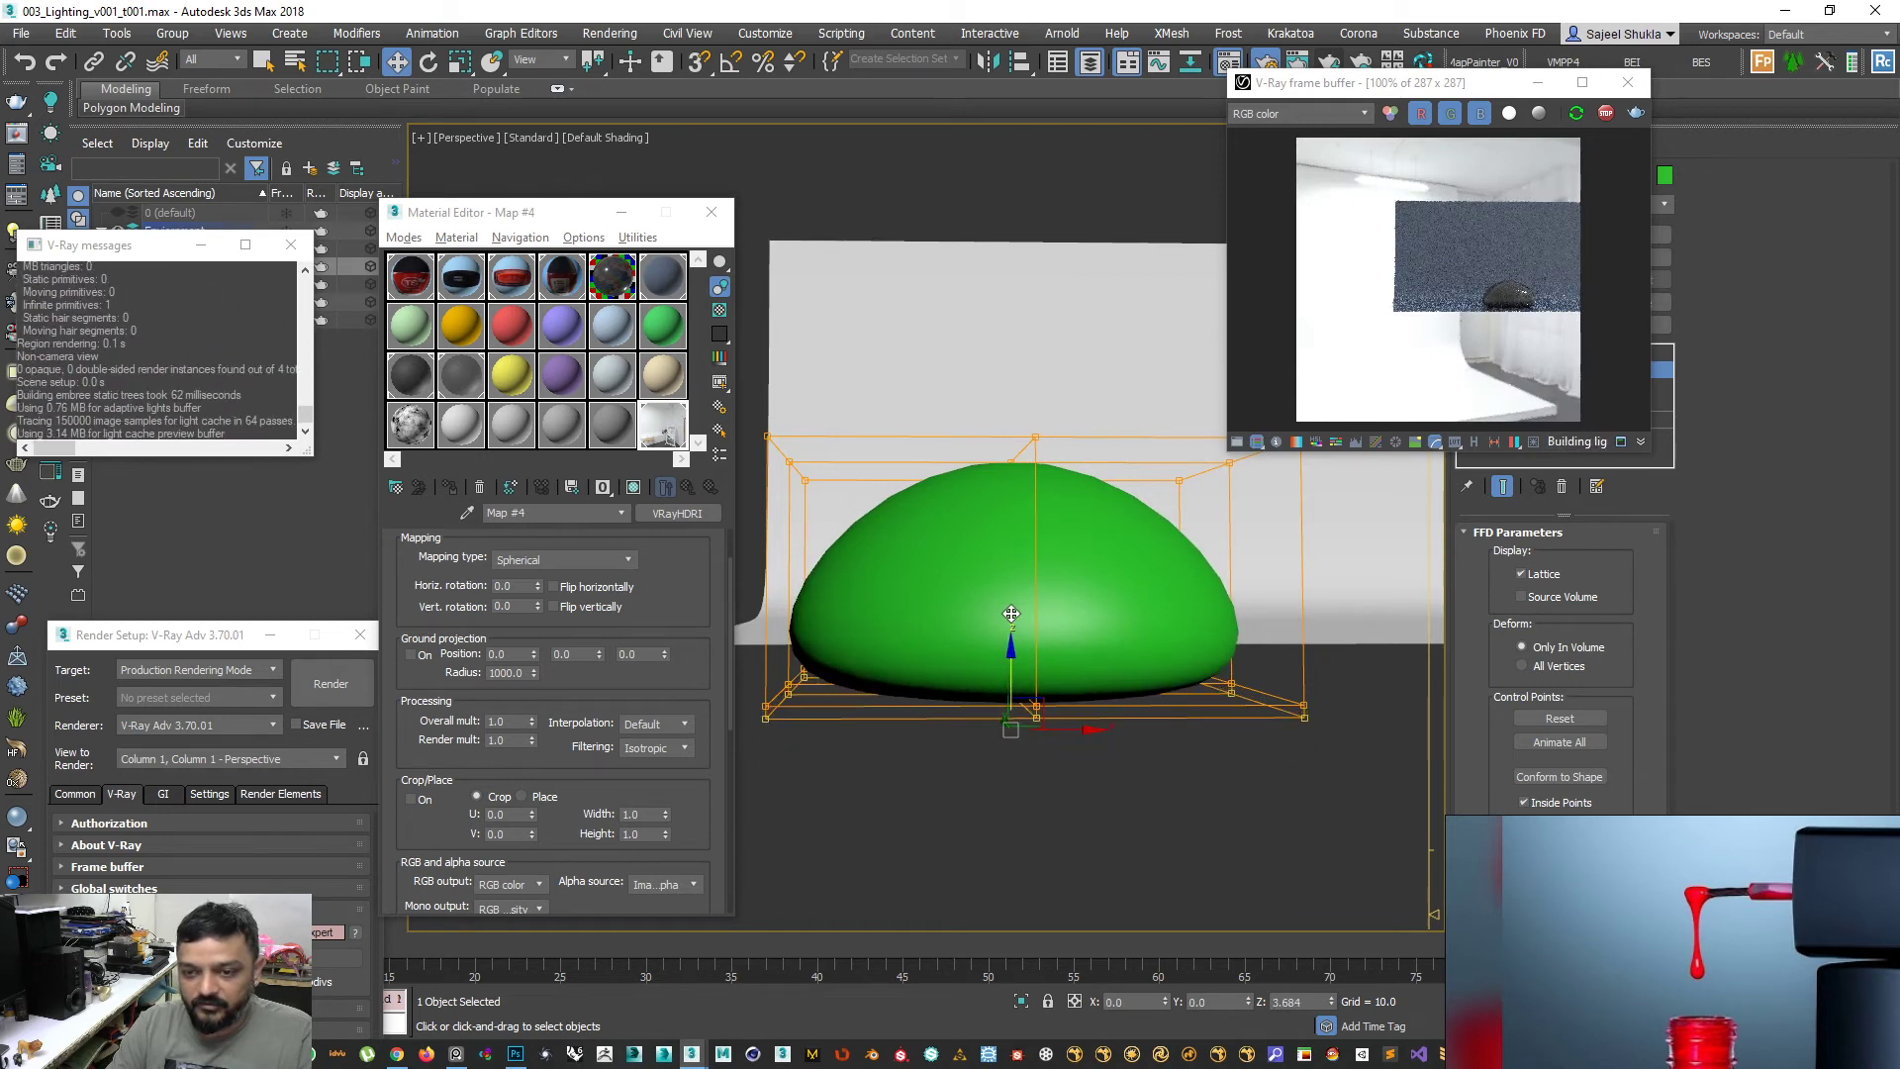
middle_click_drag(1123, 732, 1042, 702, "alt")
left_click(1410, 292)
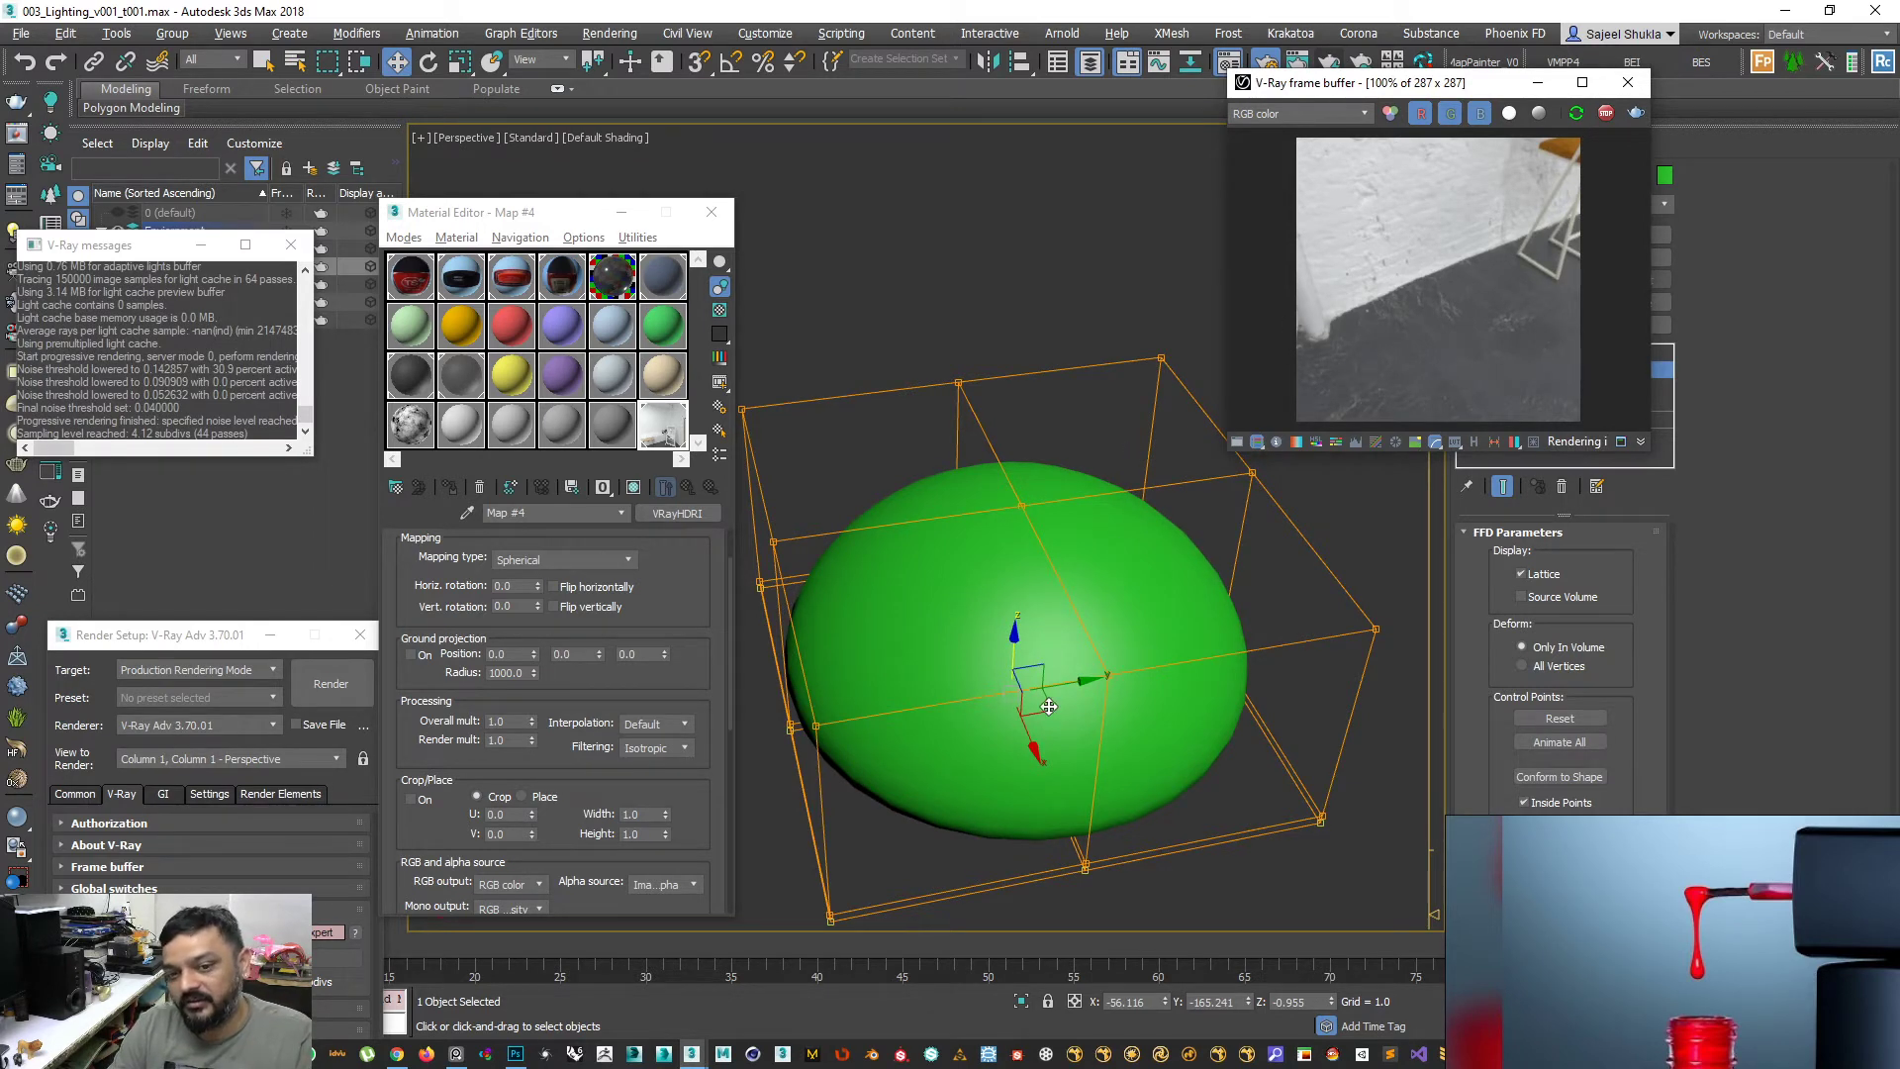
middle_click_drag(1049, 706, 1000, 683, "alt")
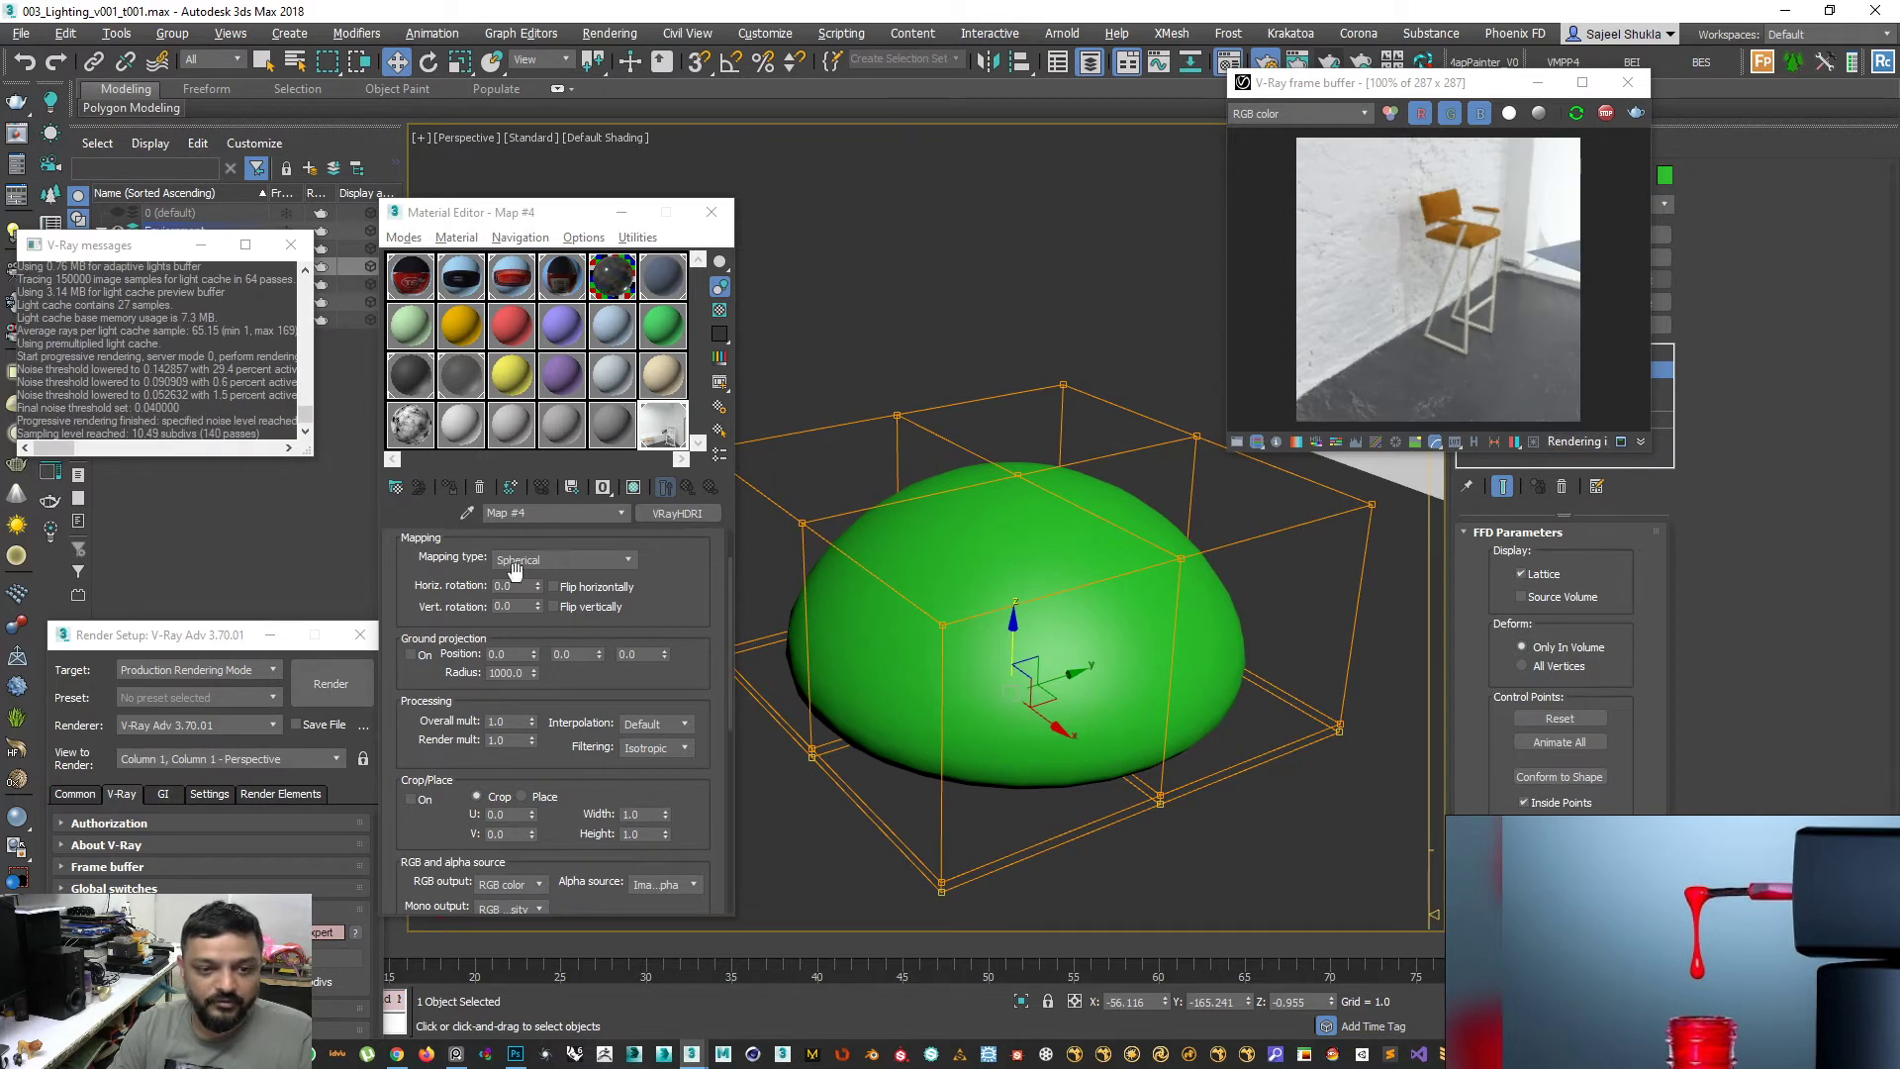
middle_click_drag(1061, 753, 1148, 755, "alt")
middle_click_drag(1370, 606, 1243, 571, "alt")
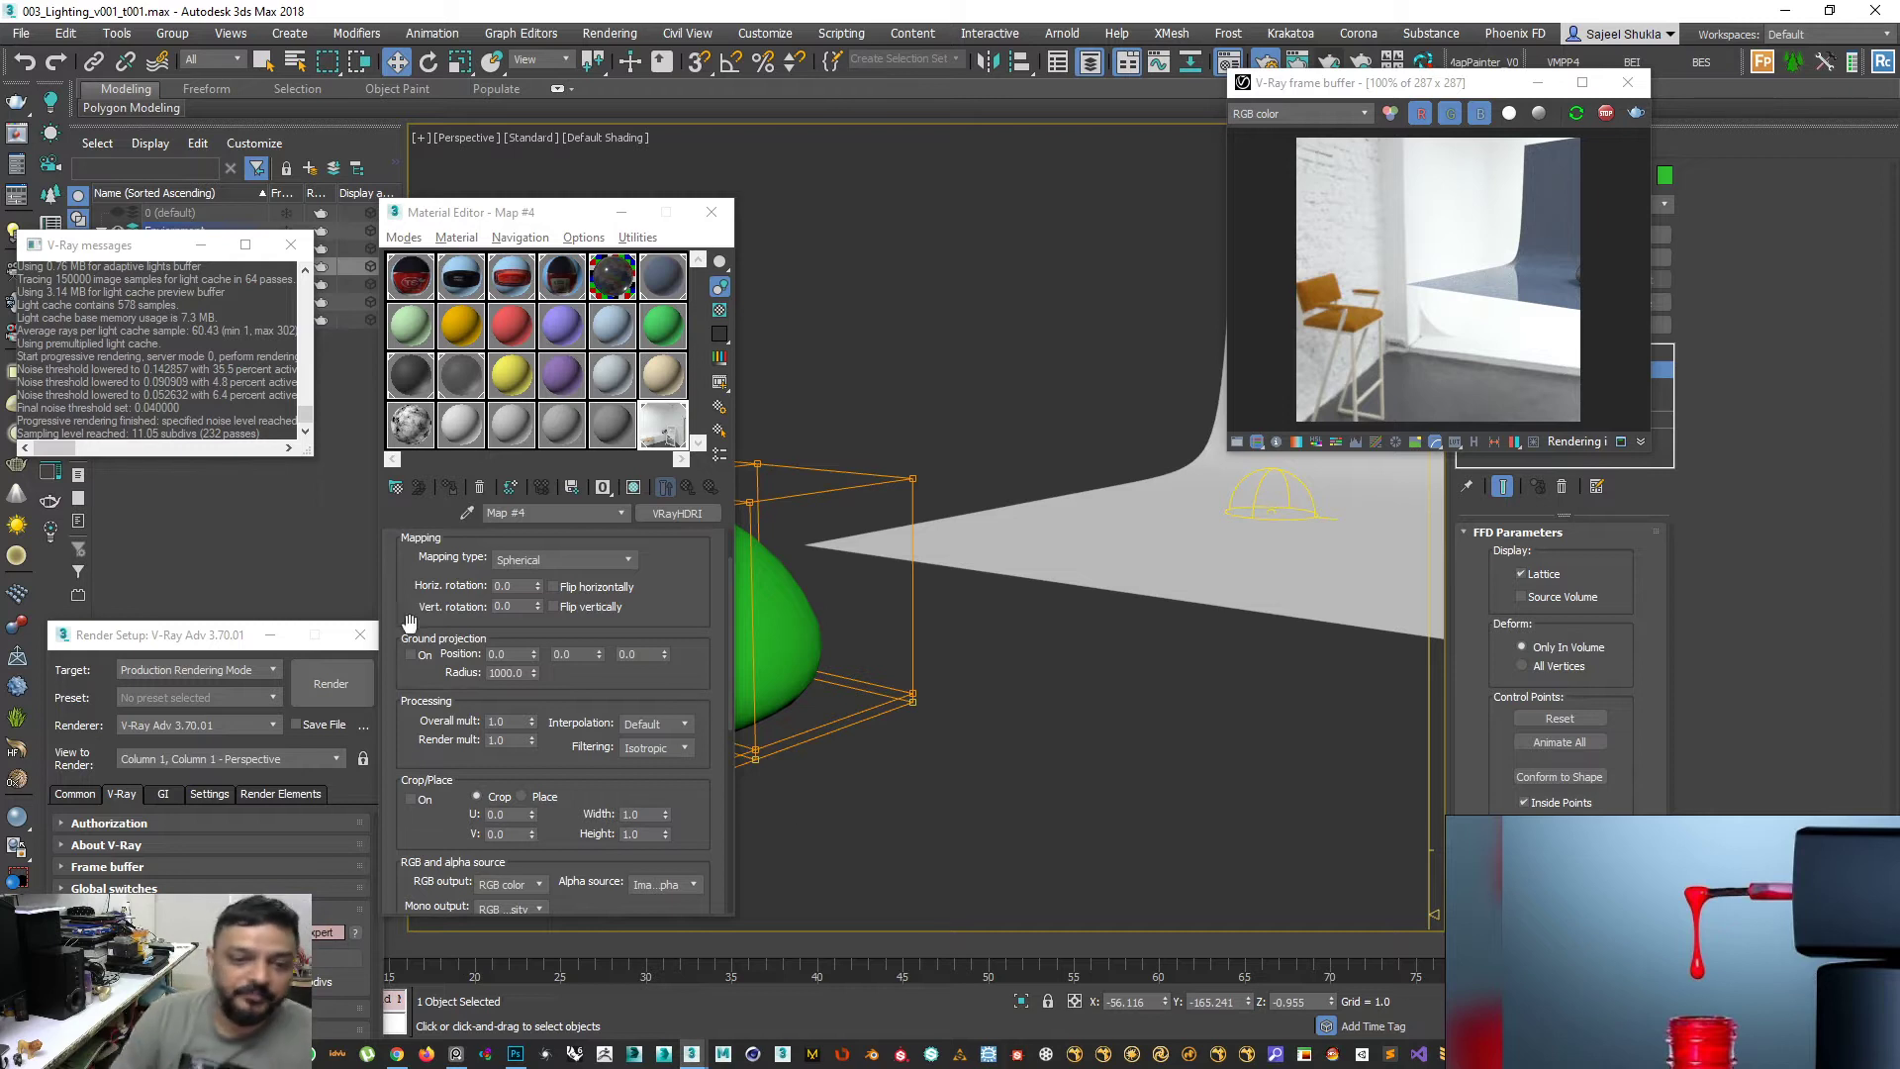
- Uncover the modifier stack, remove the sphere's FFD 3x3x3 modifier and delete the sphere
left_click_drag(1443, 85, 924, 69)
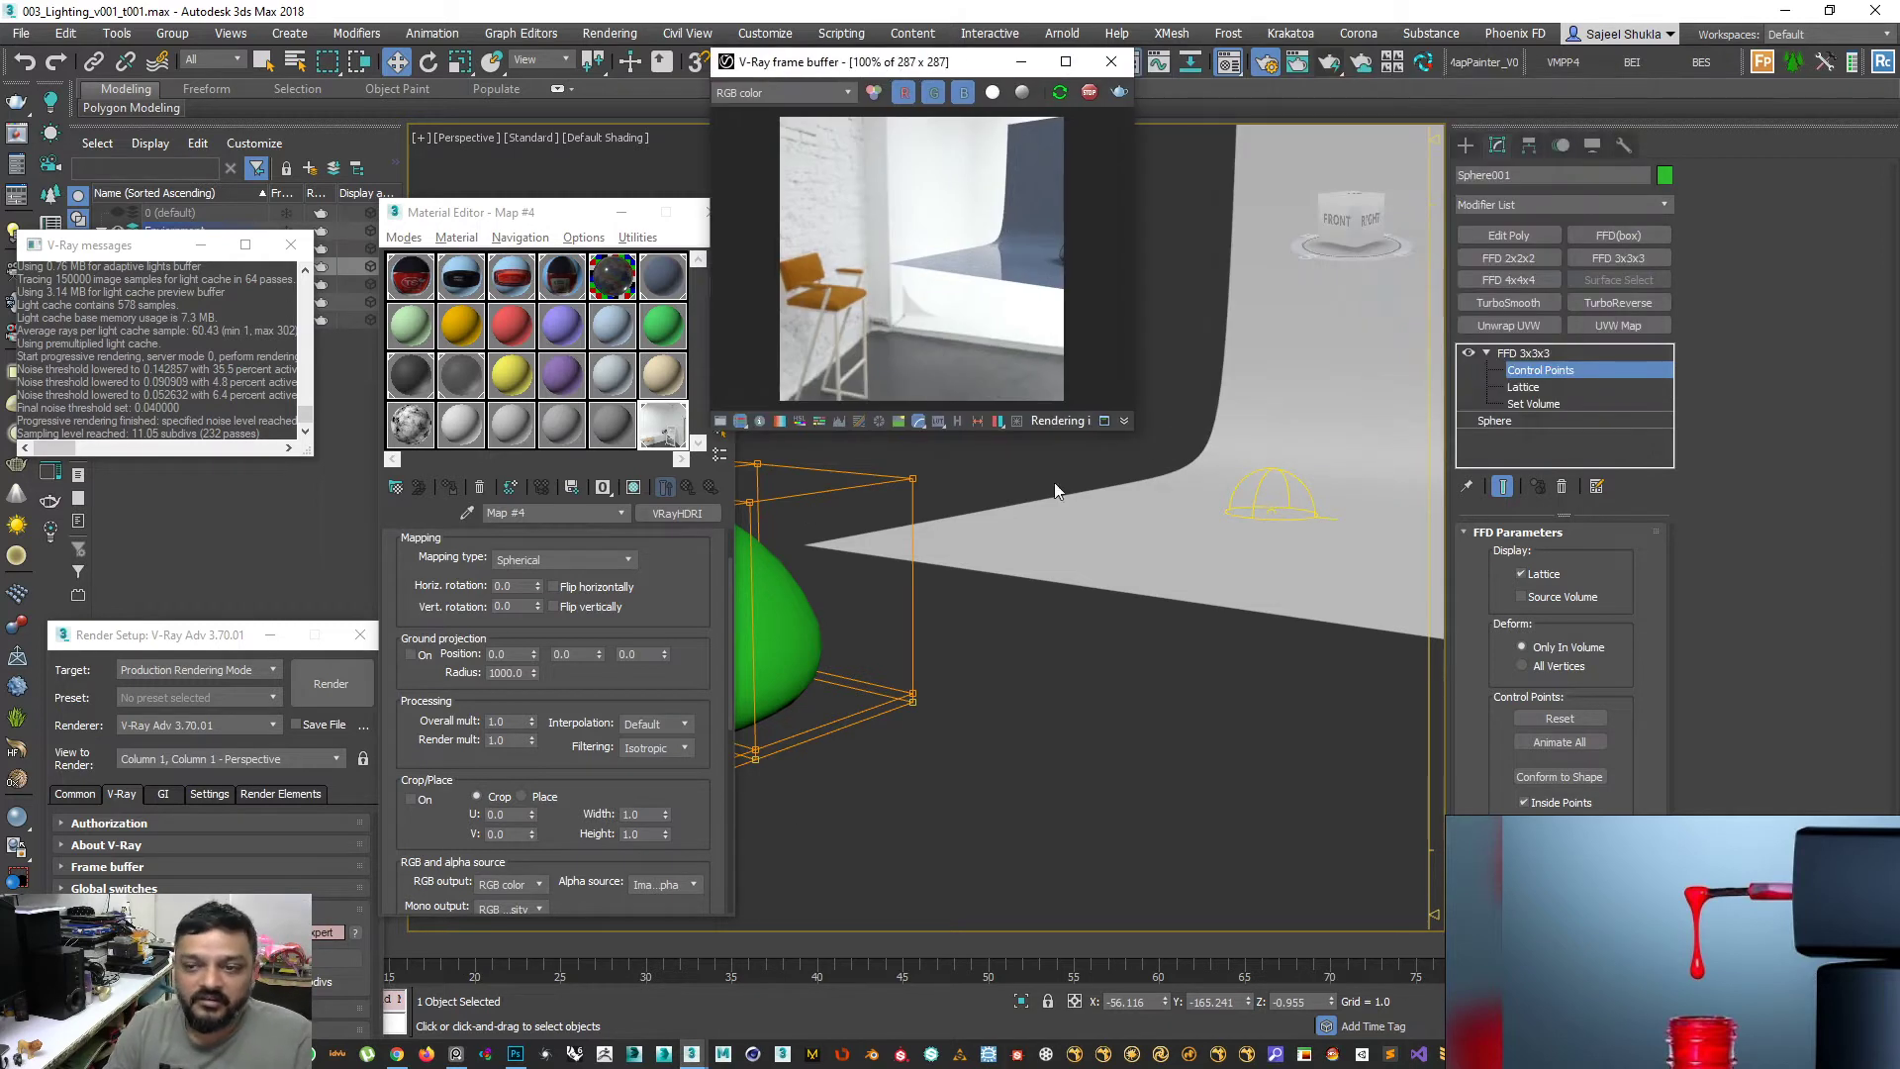
left_click(1534, 354)
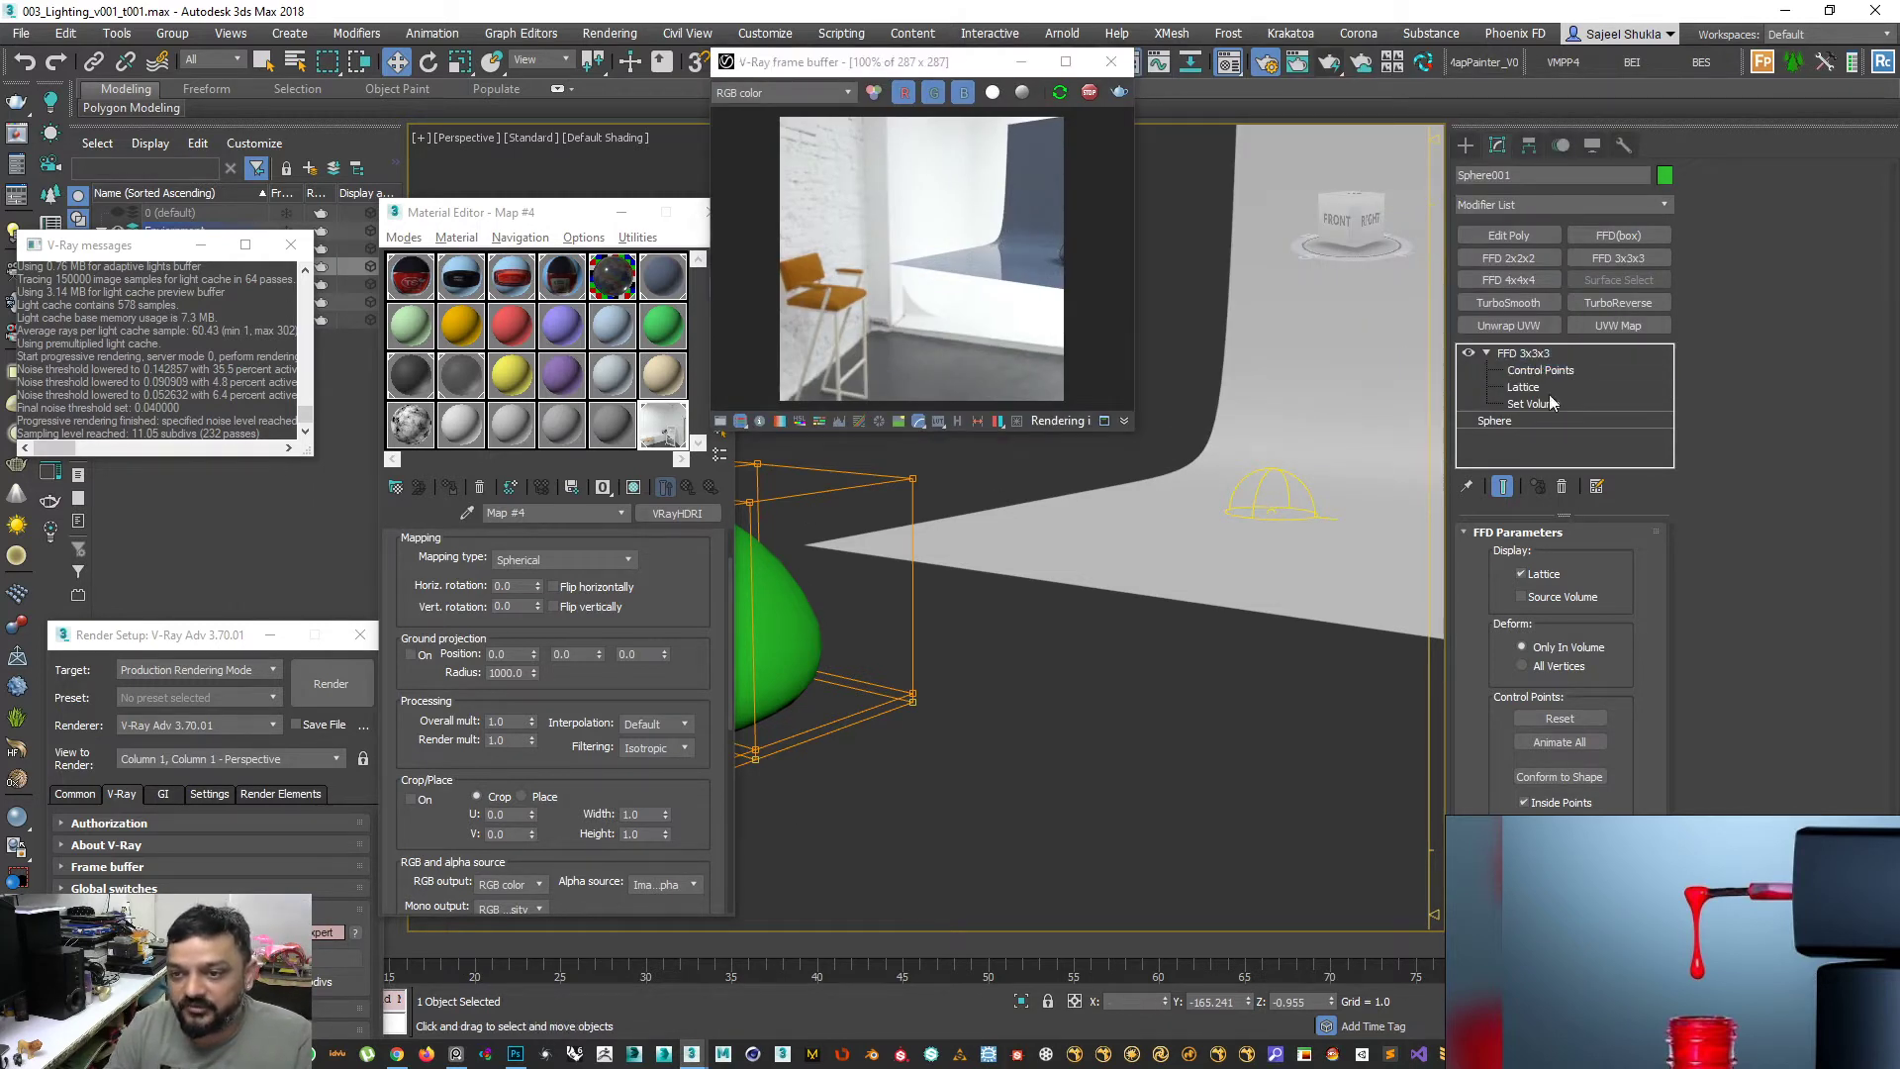
left_click(1561, 487)
scroll(921, 785, "down", 3)
middle_click_drag(899, 738, 993, 804)
key("Delete")
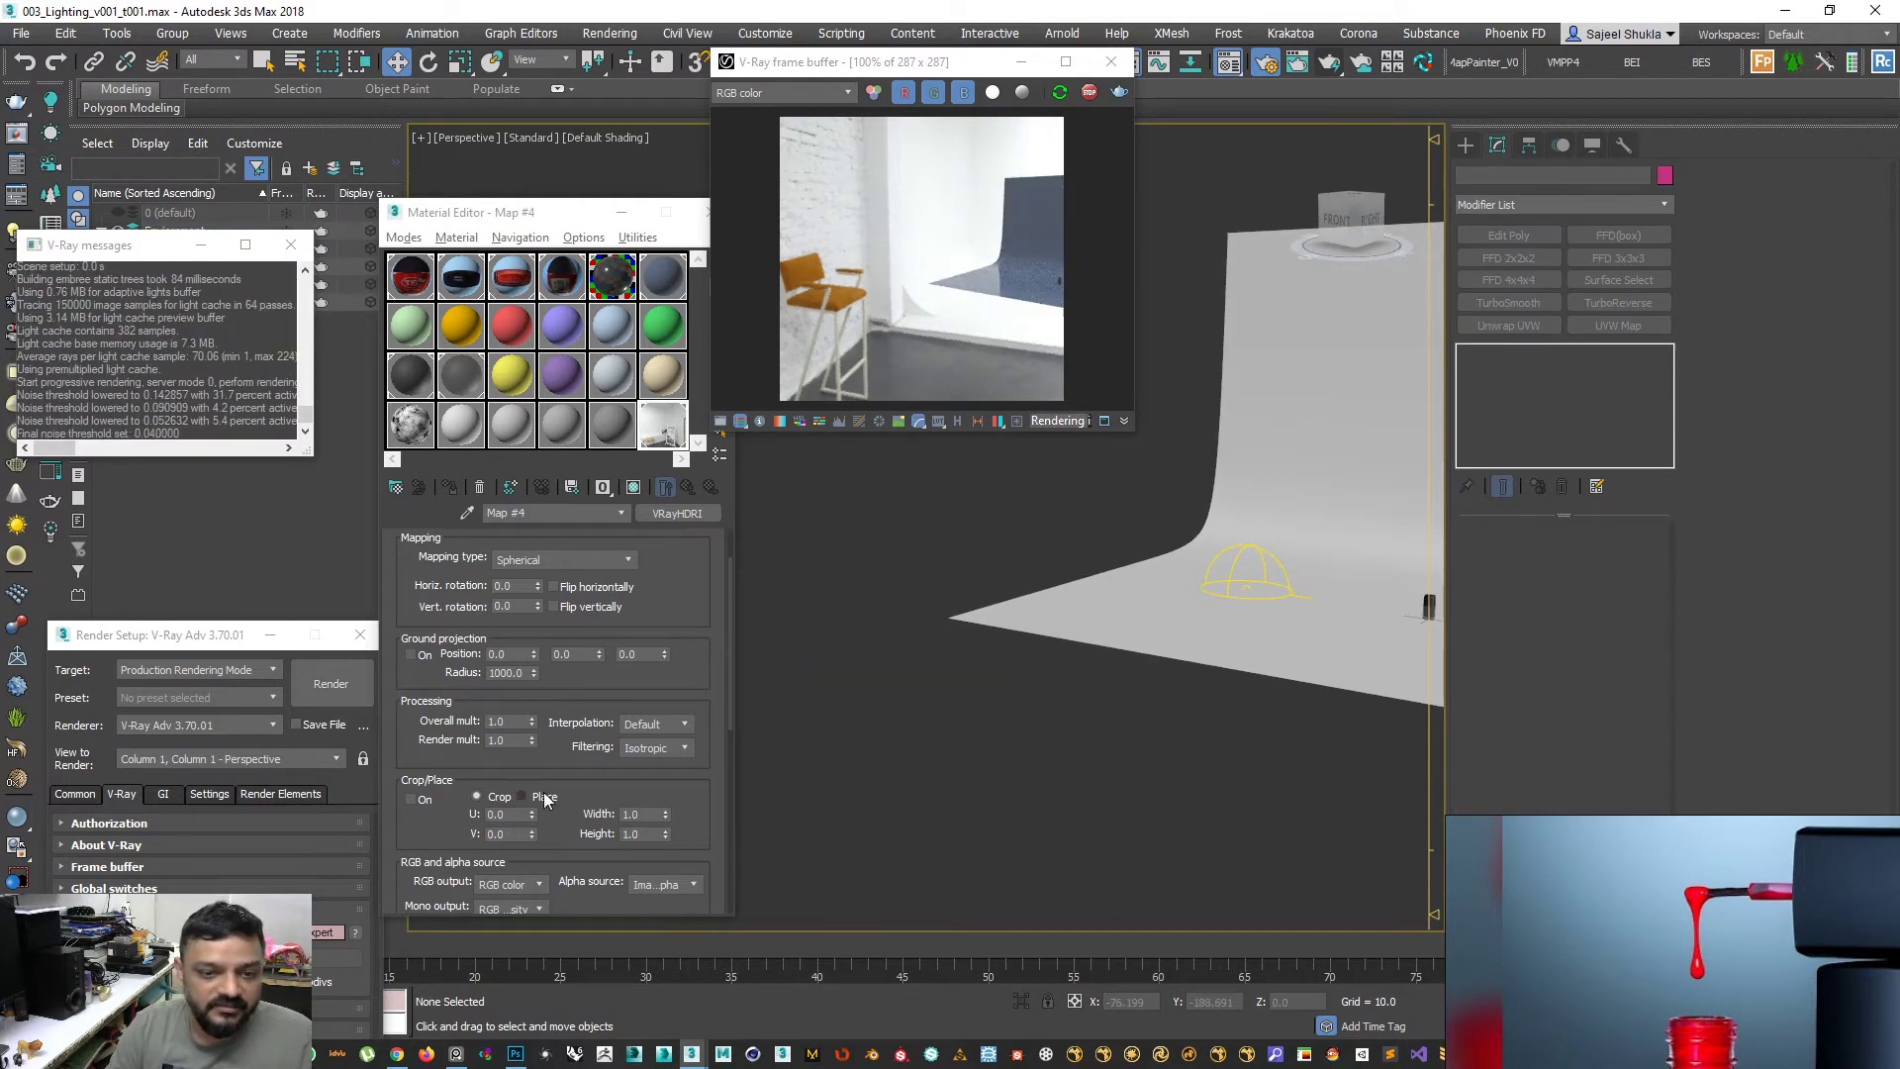
- Look through the HDRI map's remaining parameters down to the coordinates and blur settings
left_click_drag(416, 738, 437, 554)
left_click_drag(436, 720, 547, 599)
left_click_drag(439, 770, 466, 480)
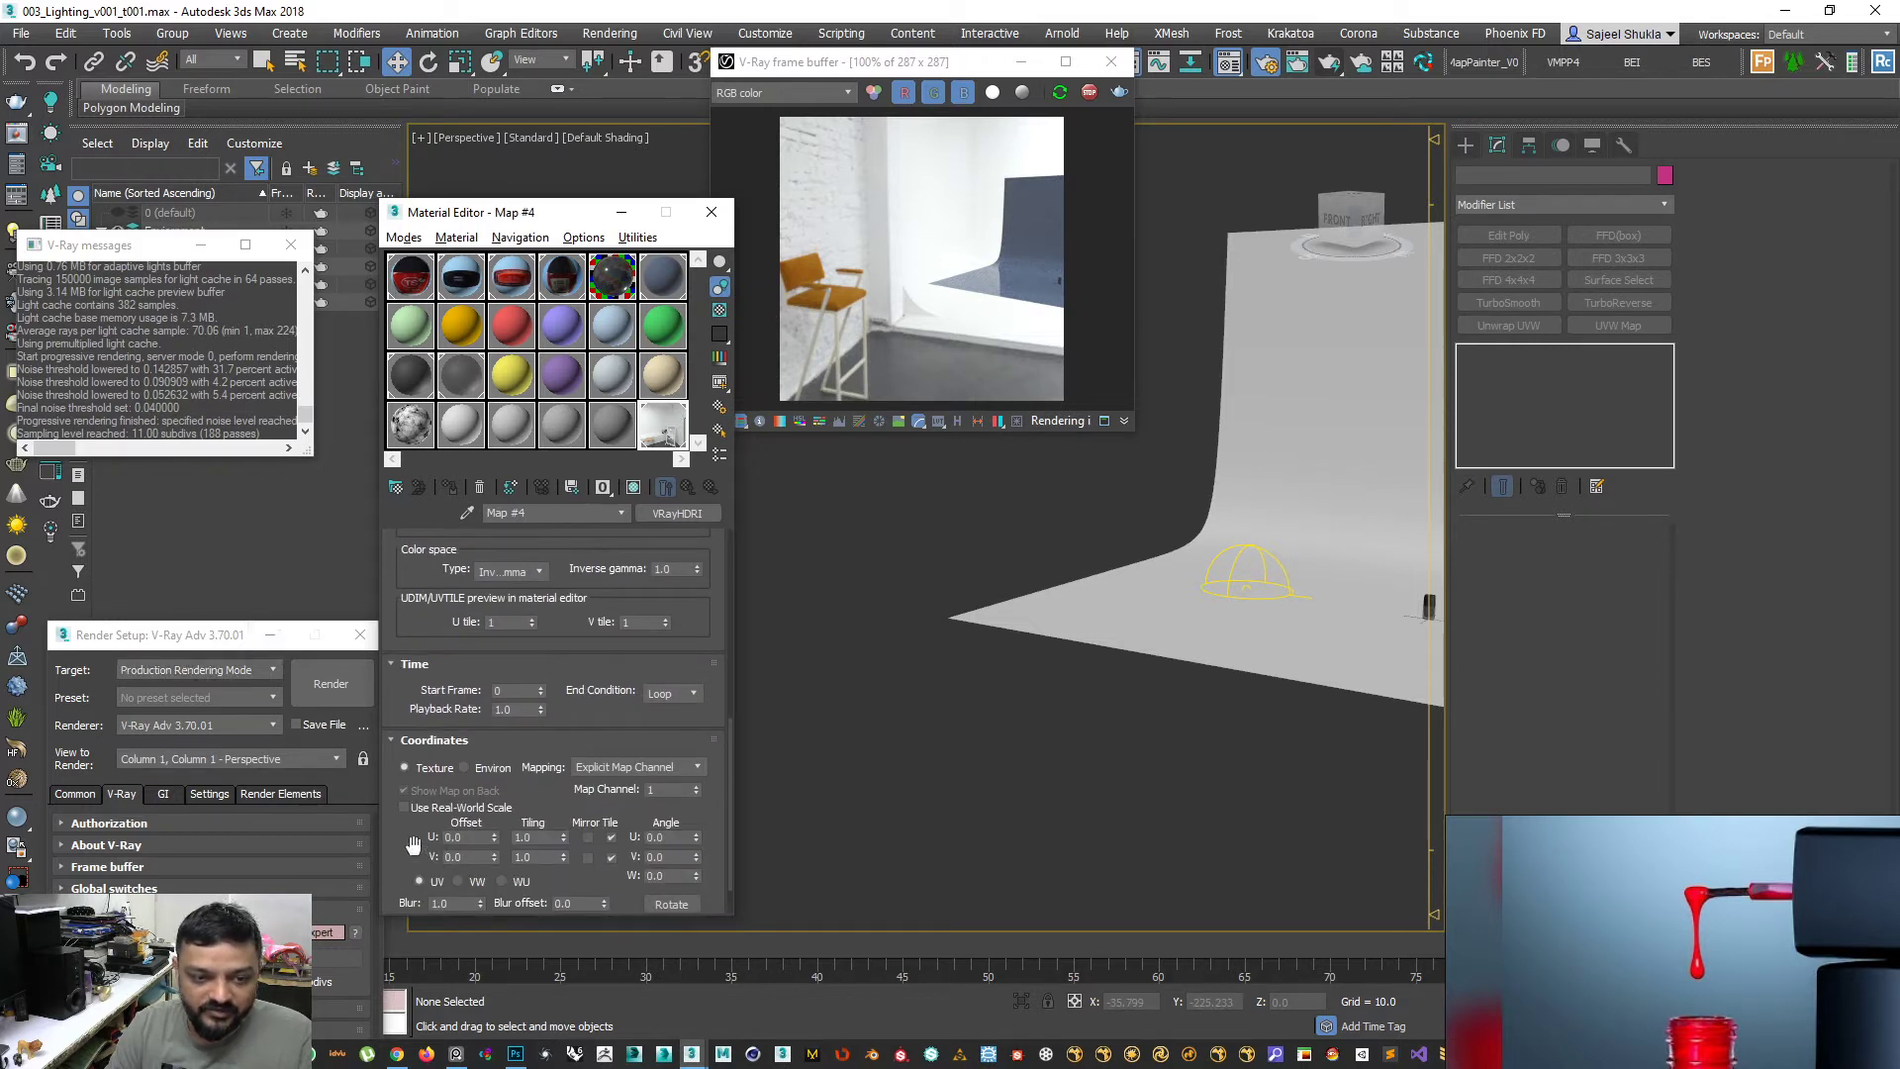
left_click_drag(413, 843, 430, 698)
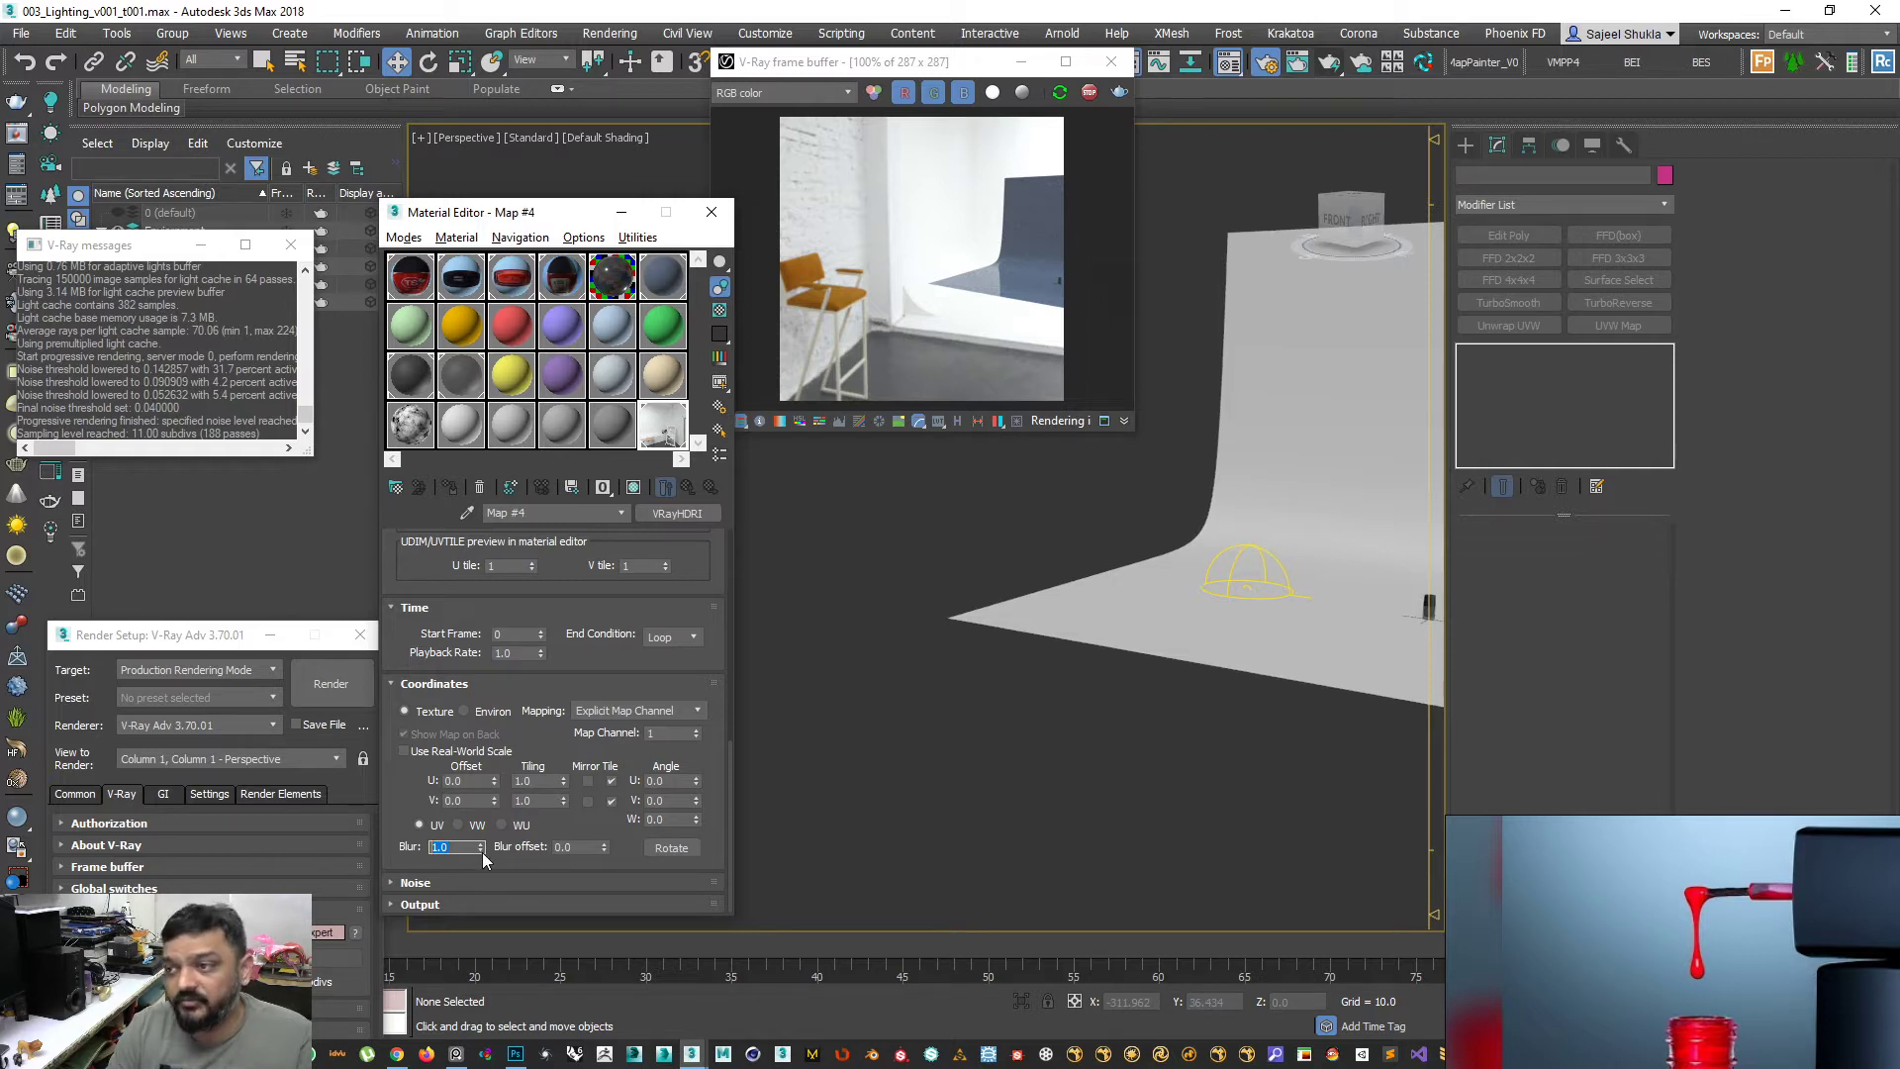
left_click_drag(669, 596, 643, 854)
- Set the HDRI map's horizontal rotation to 13 with the backdrop seen from the front
middle_click_drag(1146, 661, 1002, 762, "alt")
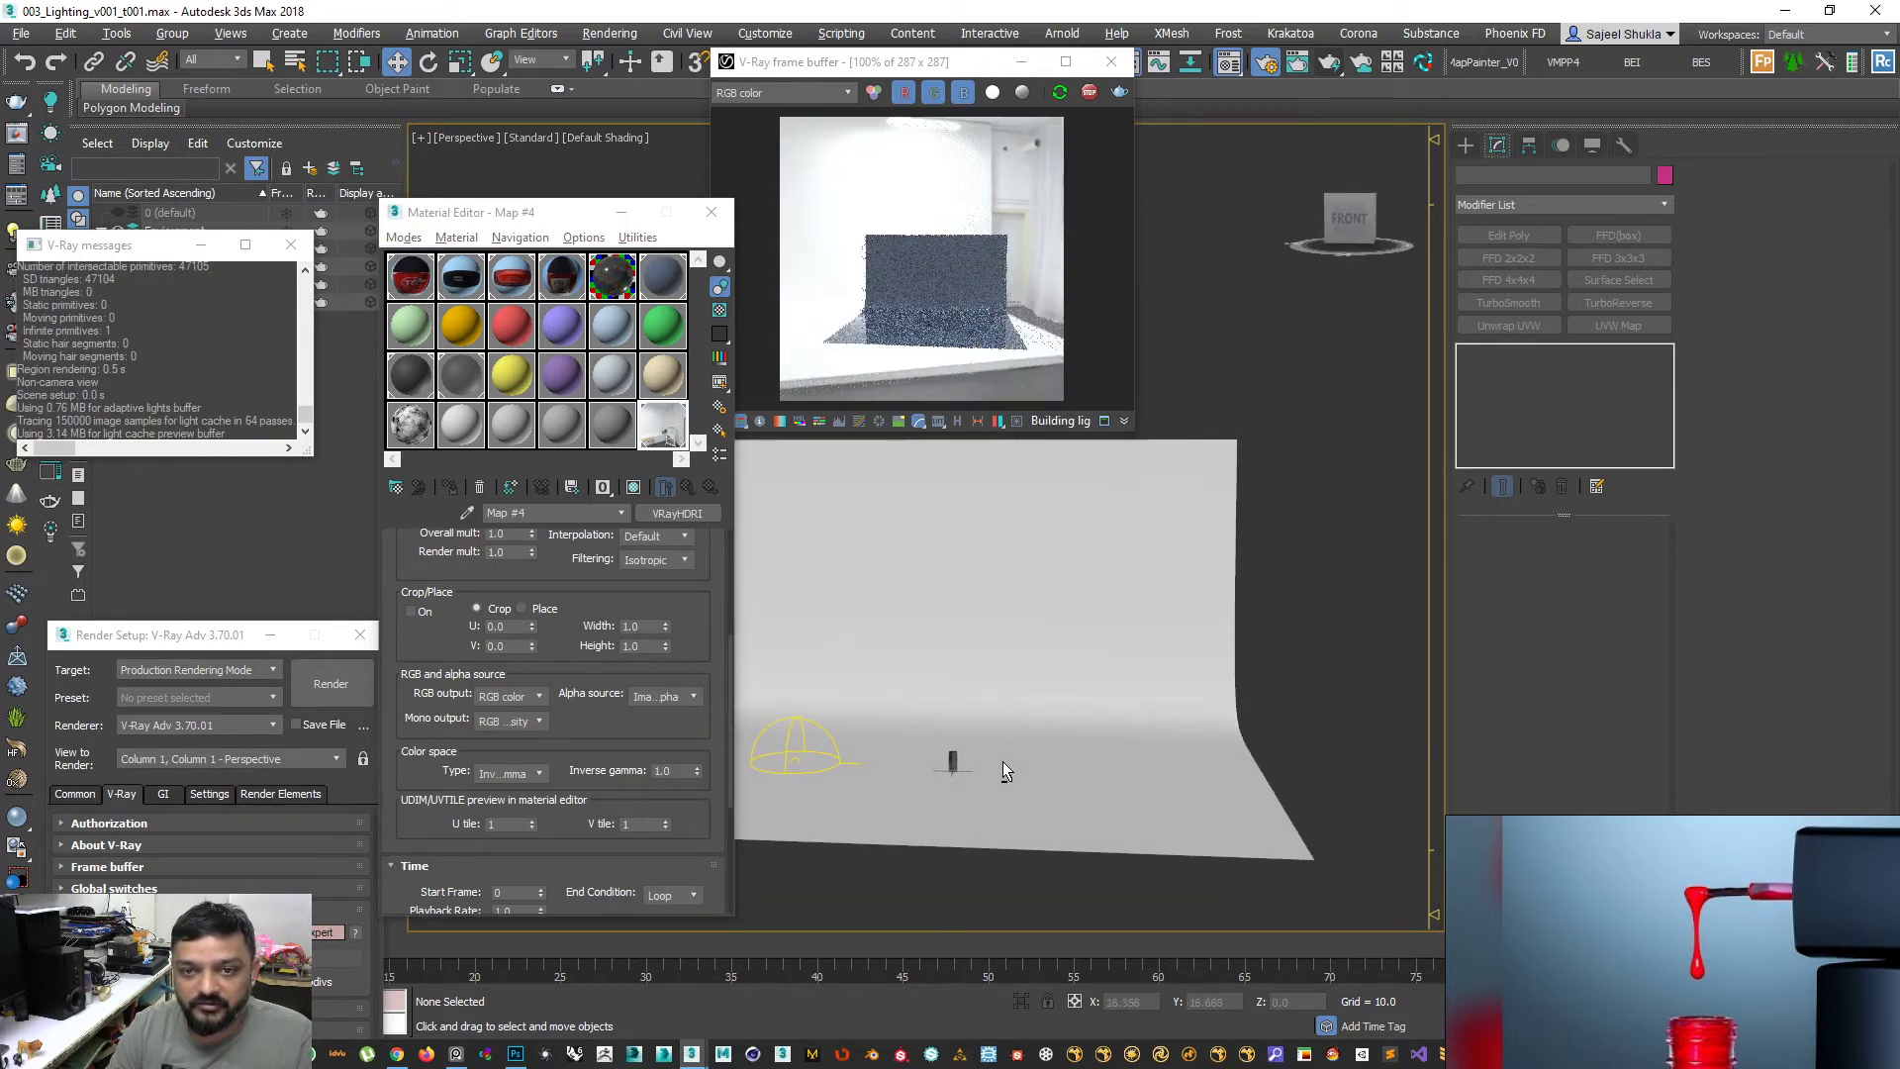
scroll(514, 591, "up", 5)
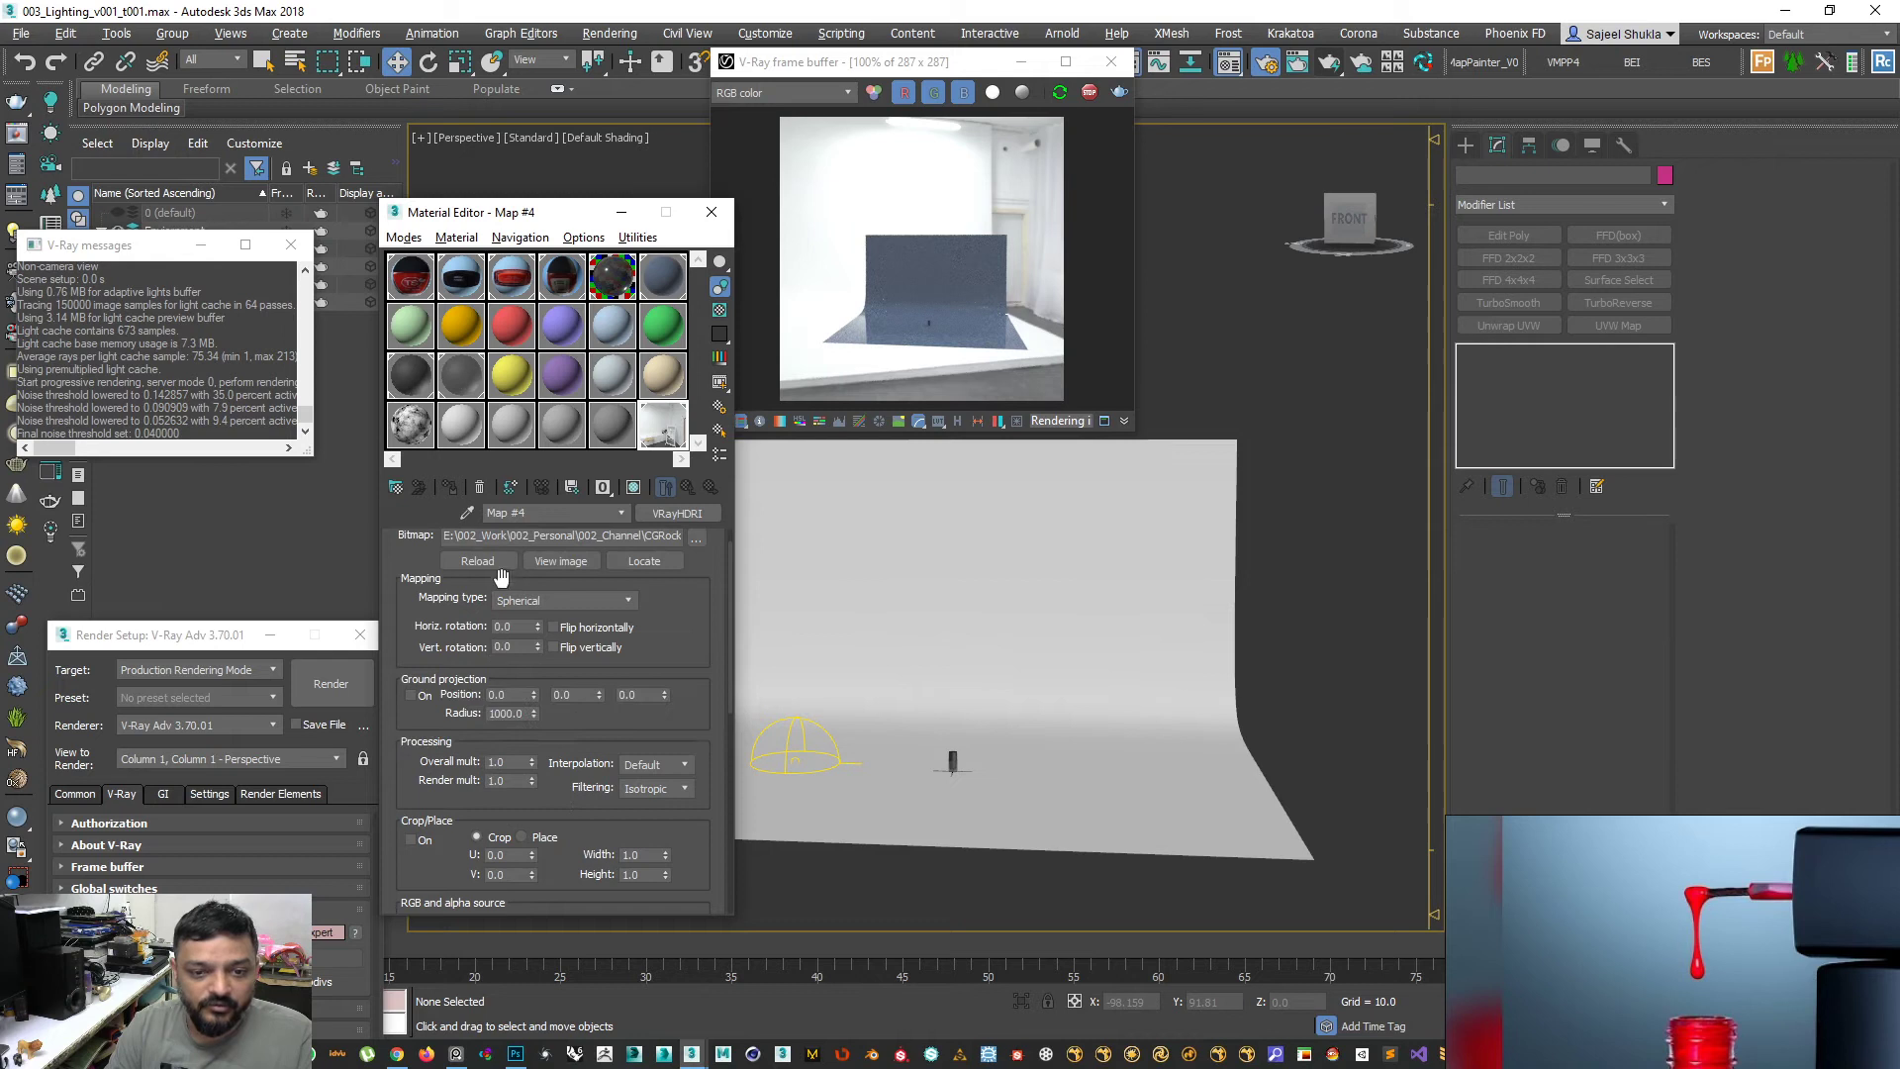
left_click_drag(539, 624, 538, 599)
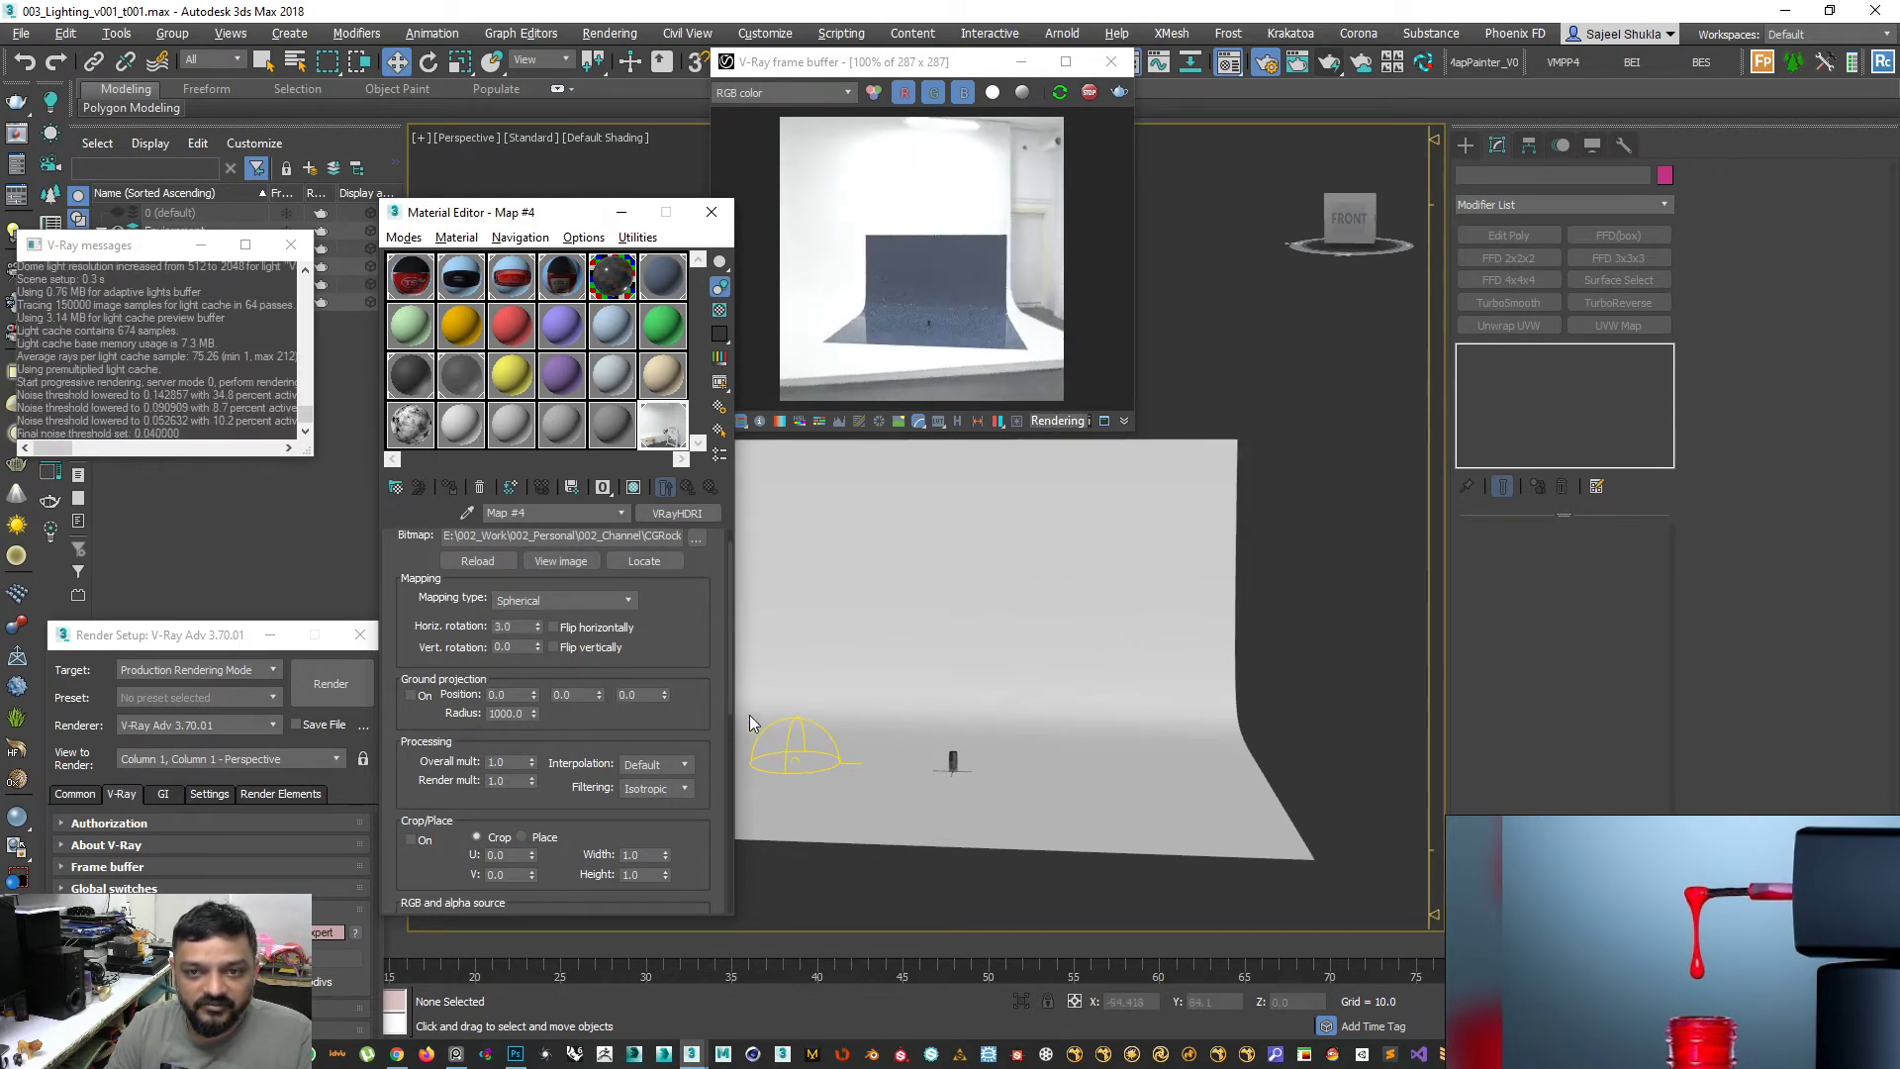
left_click(538, 623)
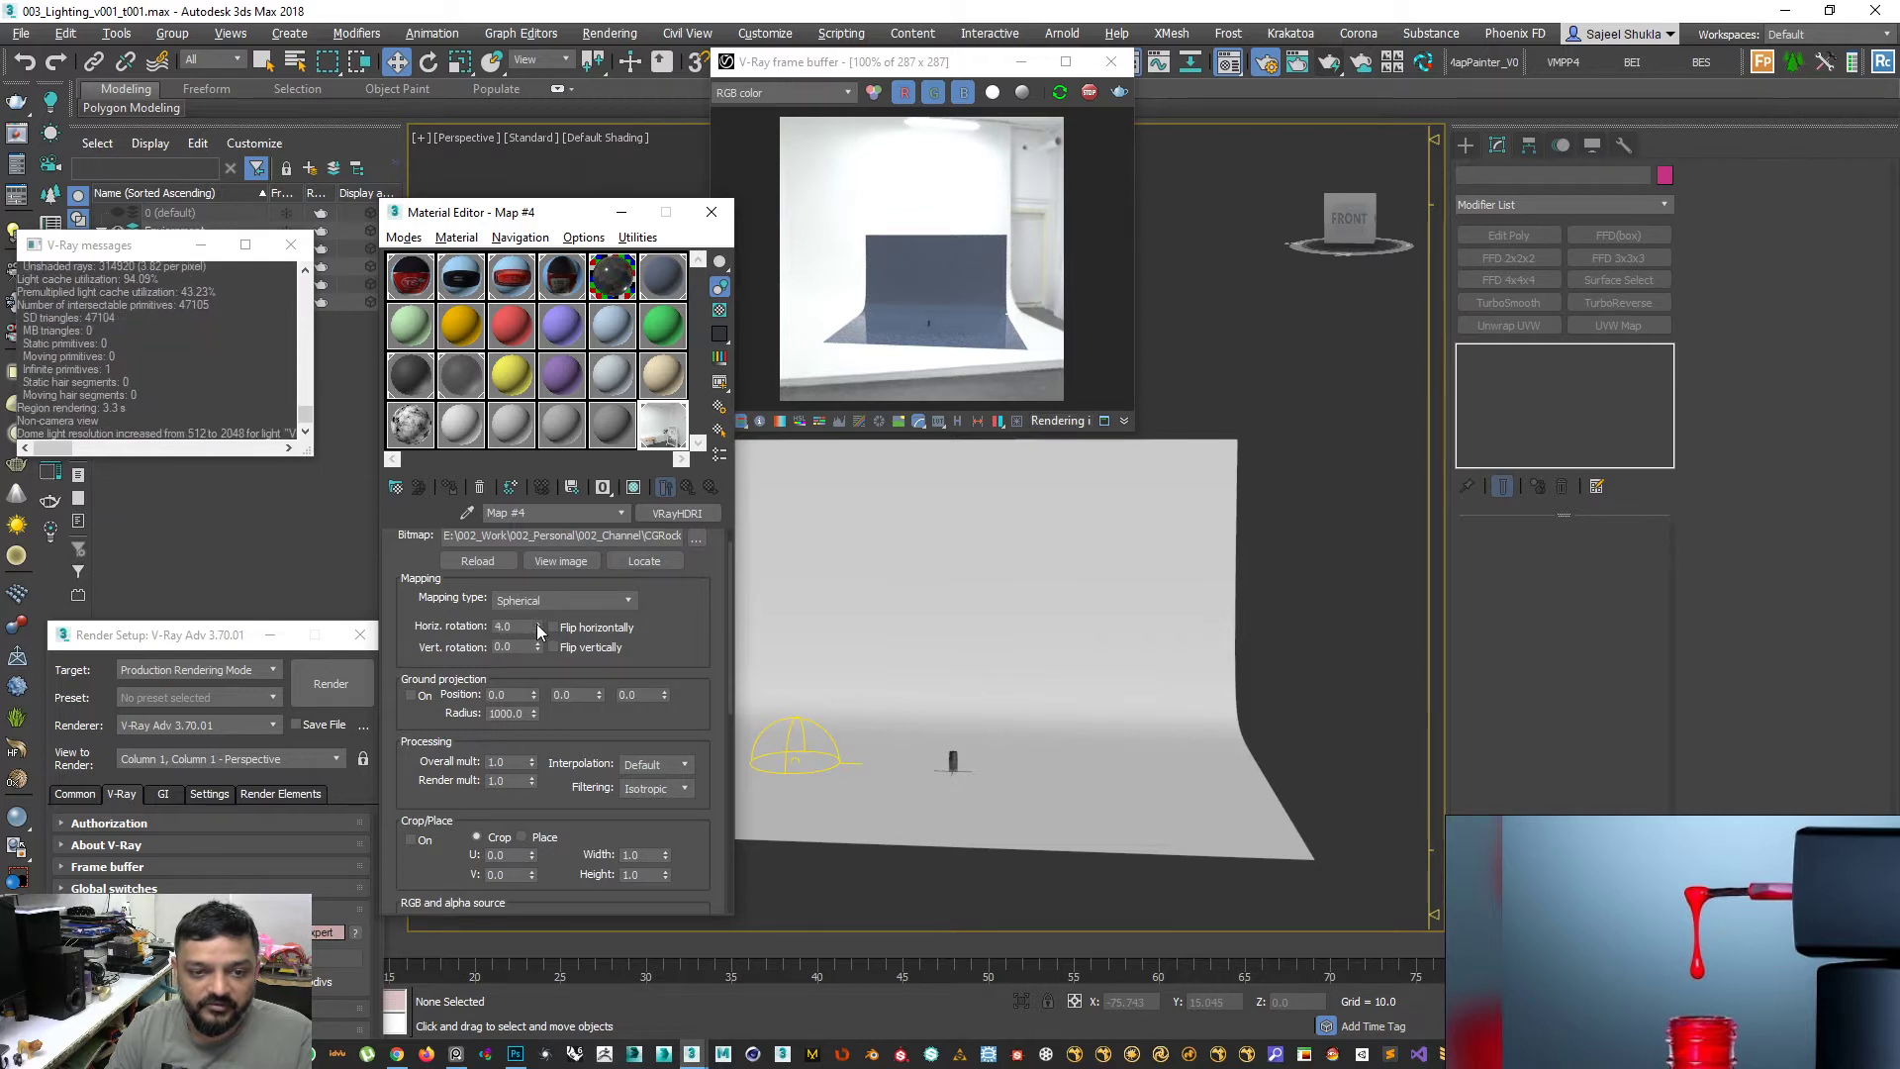
left_click(538, 622)
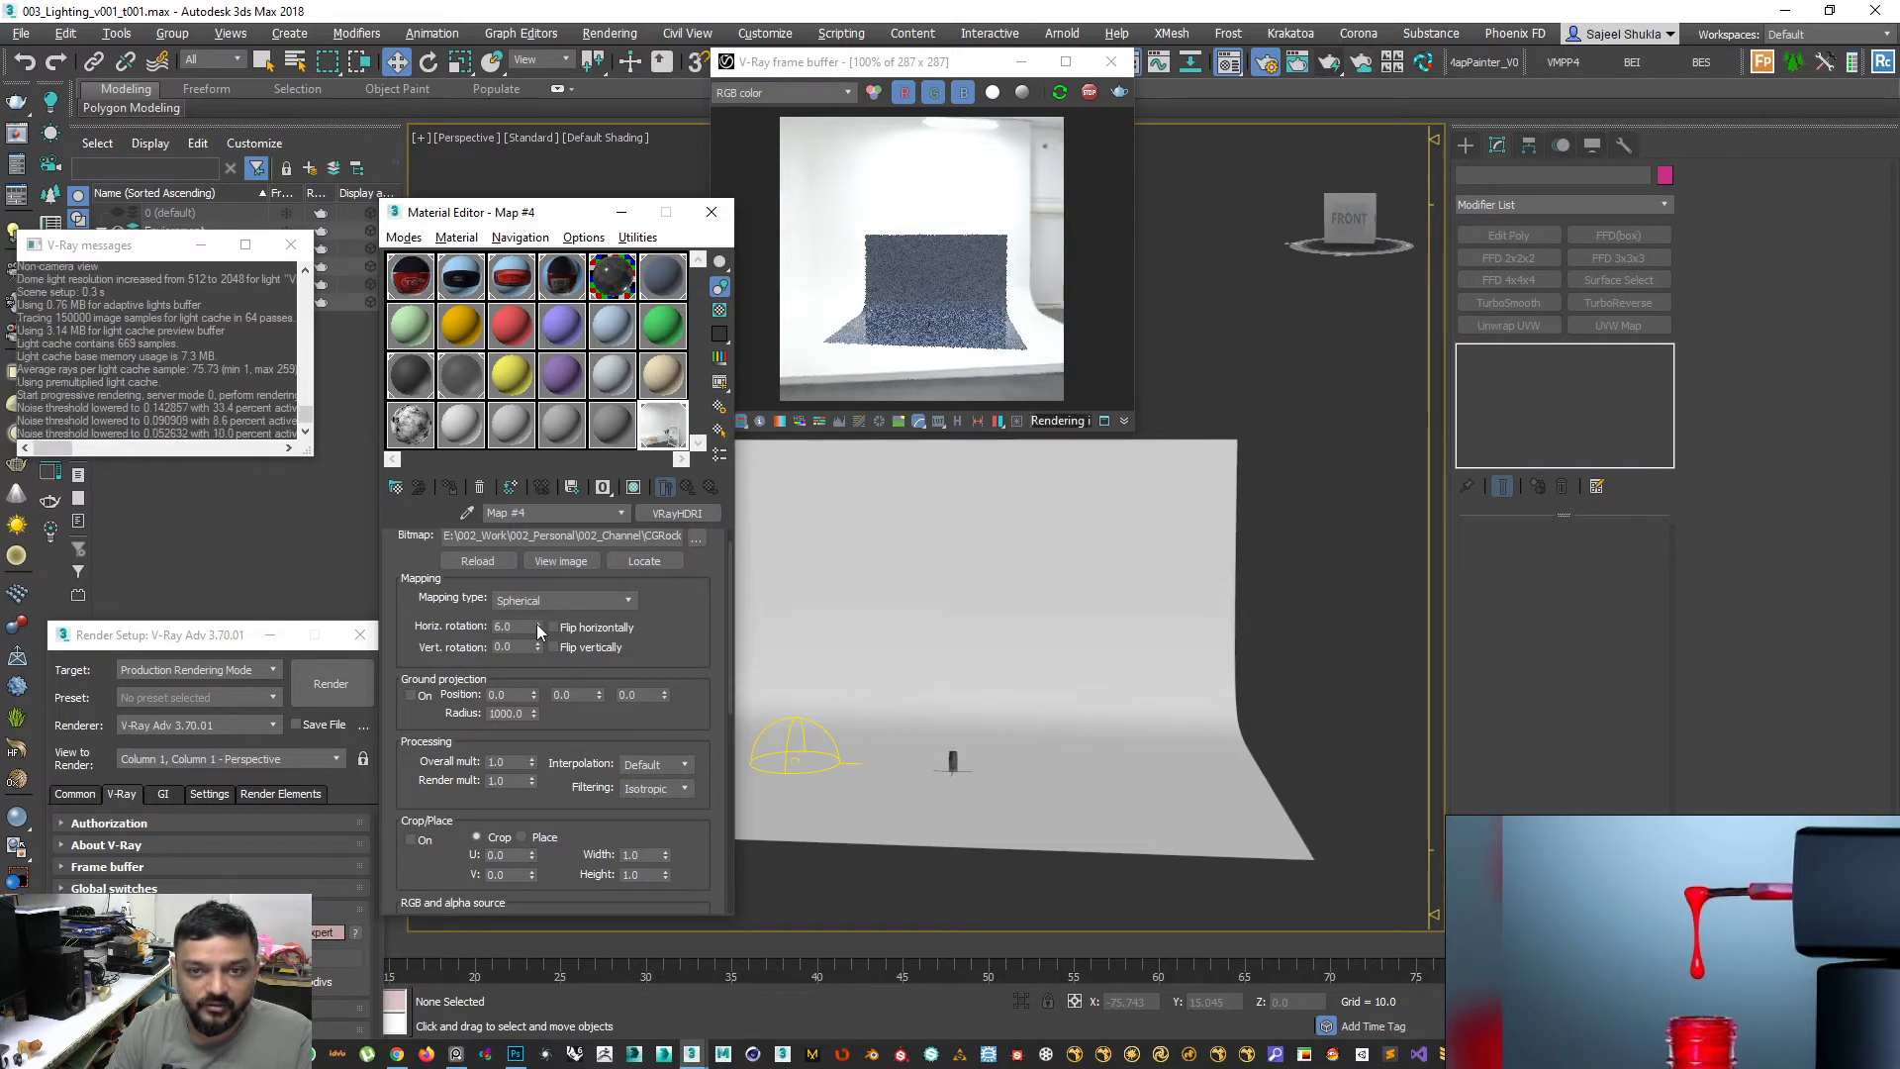
left_click(538, 622)
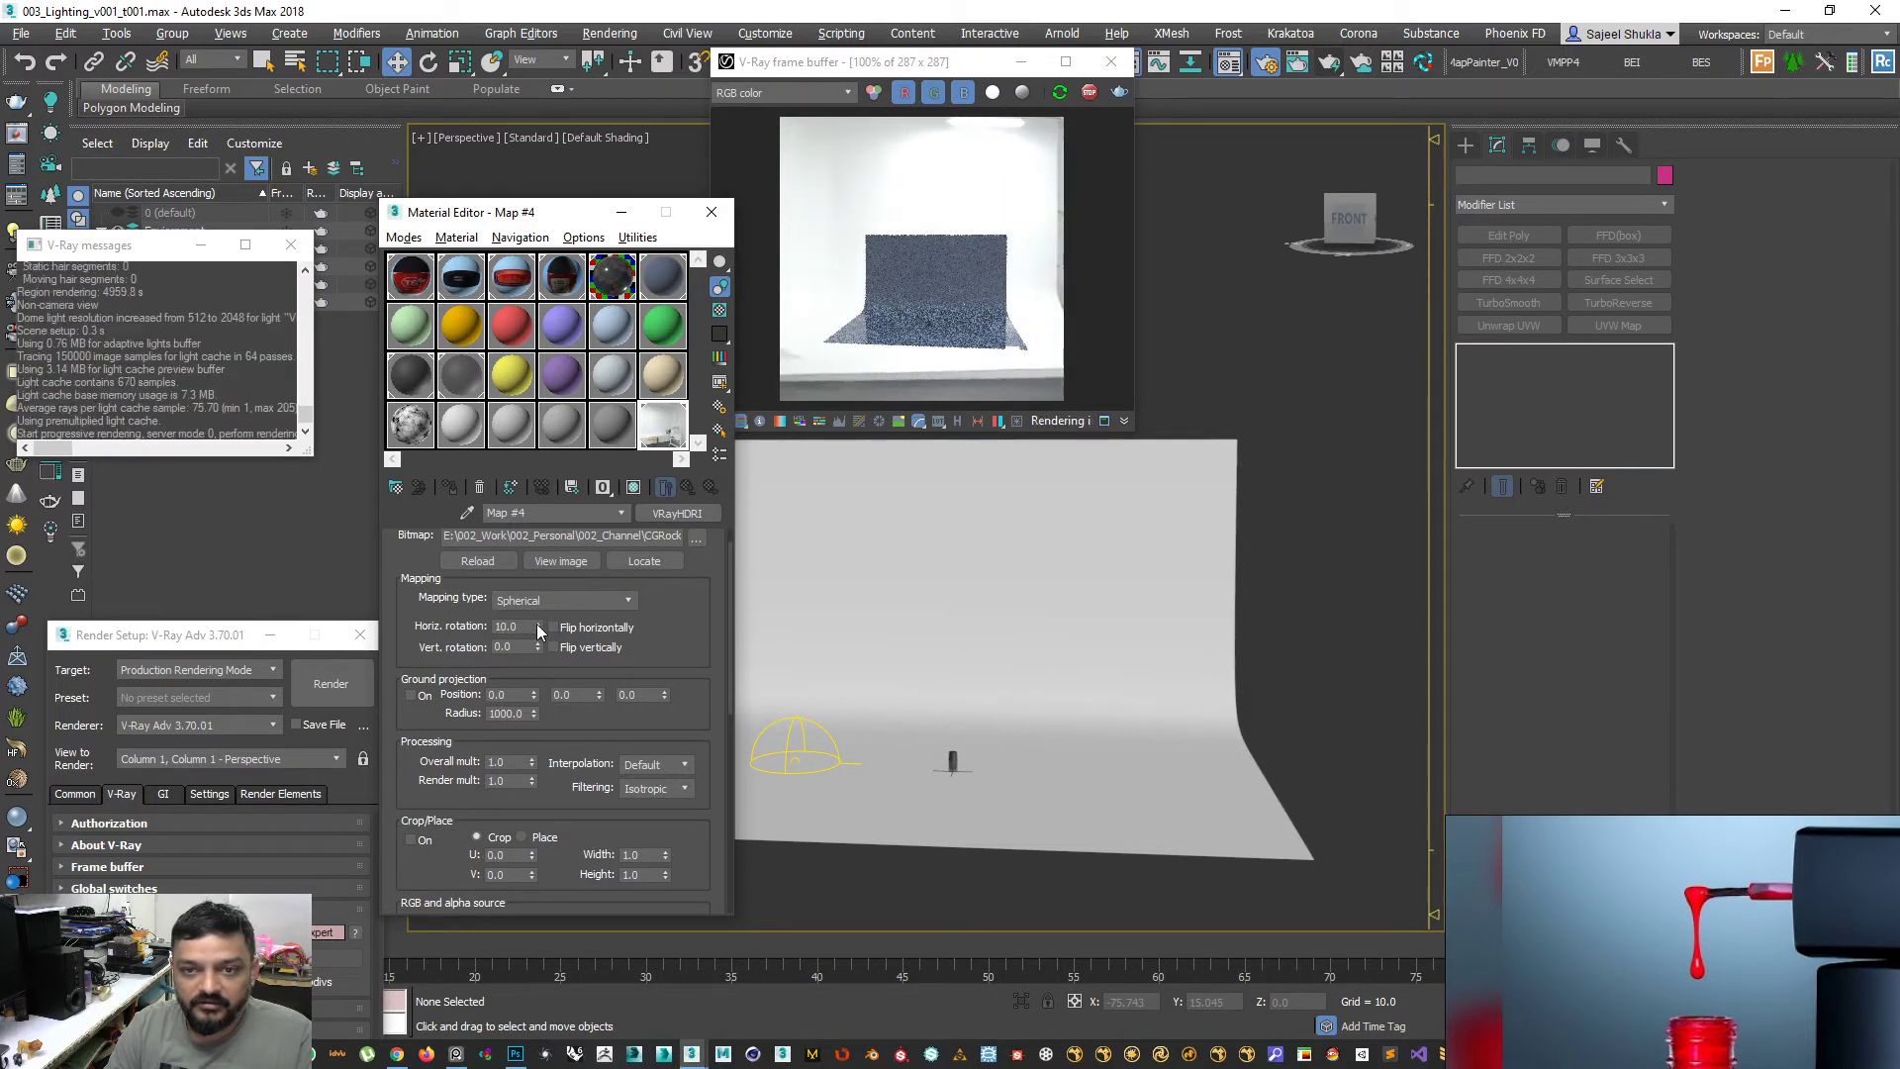
left_click(538, 622)
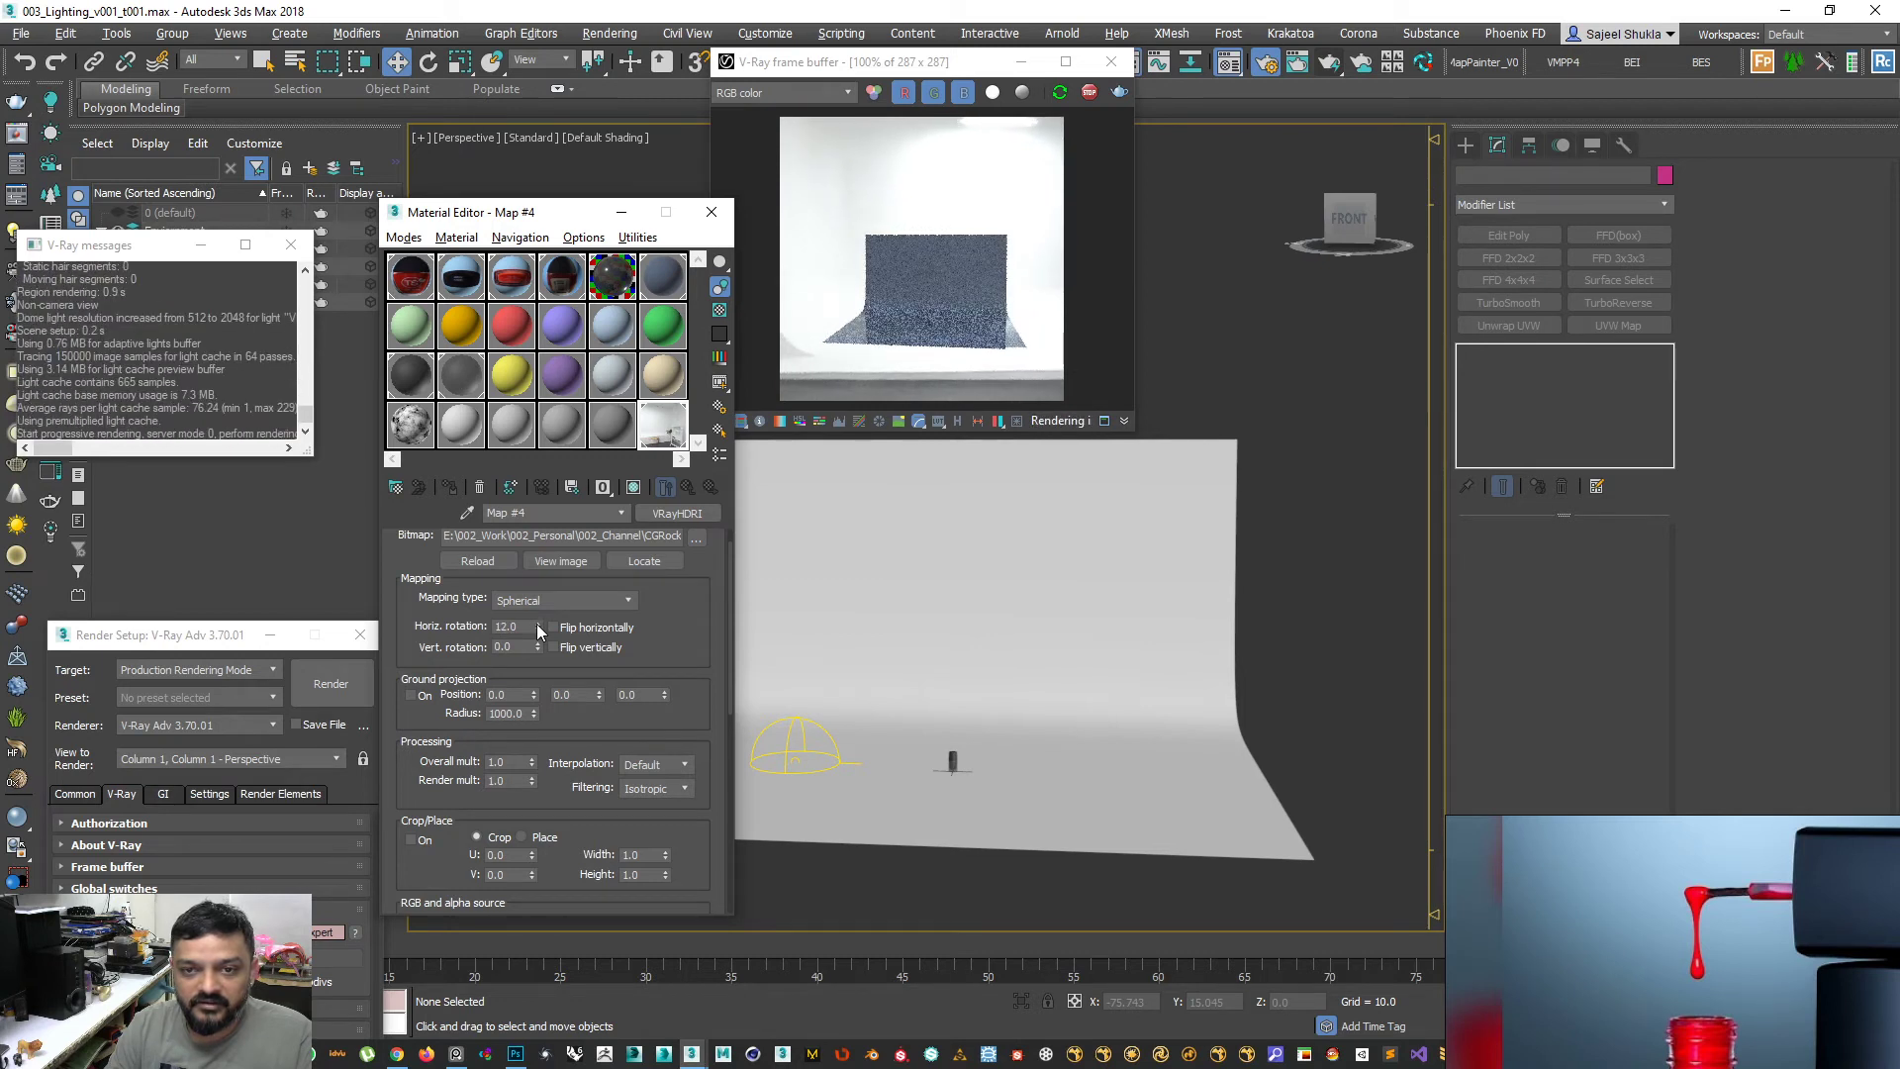
left_click(538, 623)
left_click(537, 630)
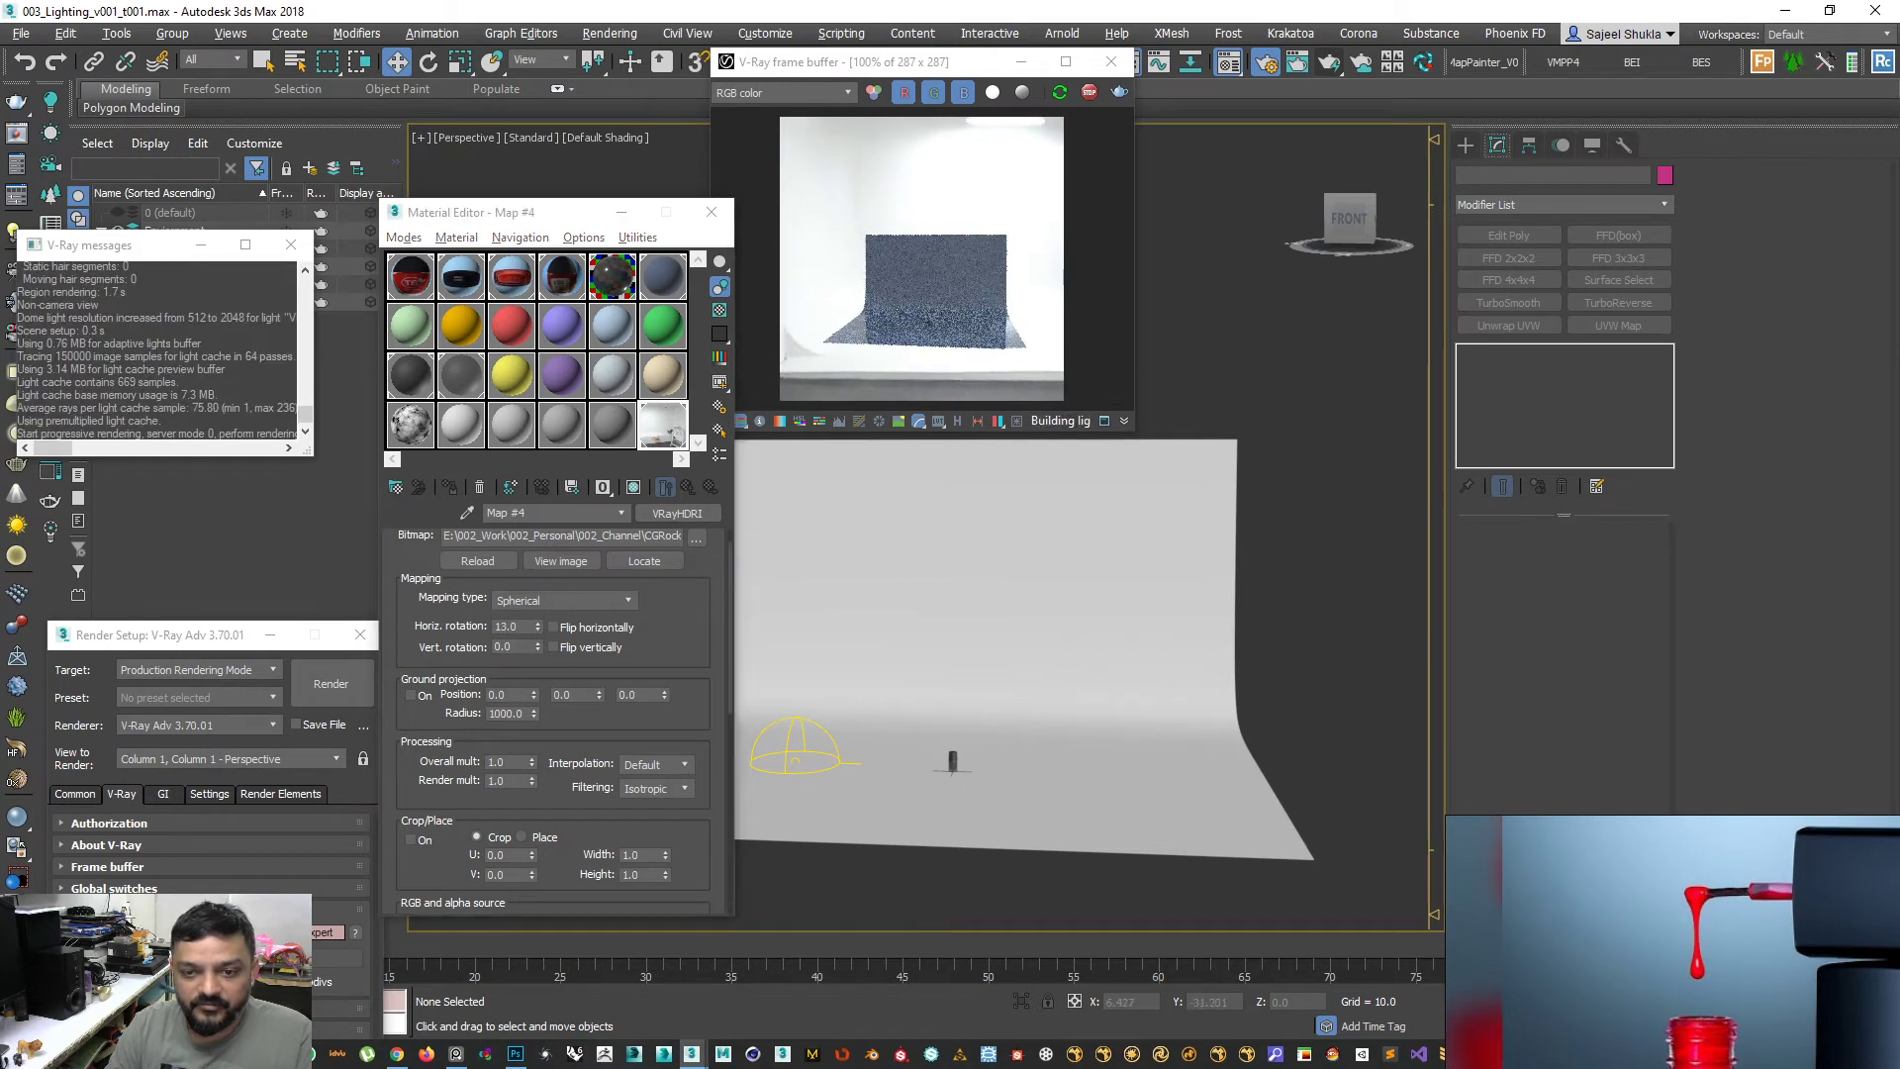
- Close the Material Editor and compare the close-up render of the nail polish bottle with the reference photo
scroll(954, 764, "up", 12)
middle_click_drag(822, 647, 892, 722)
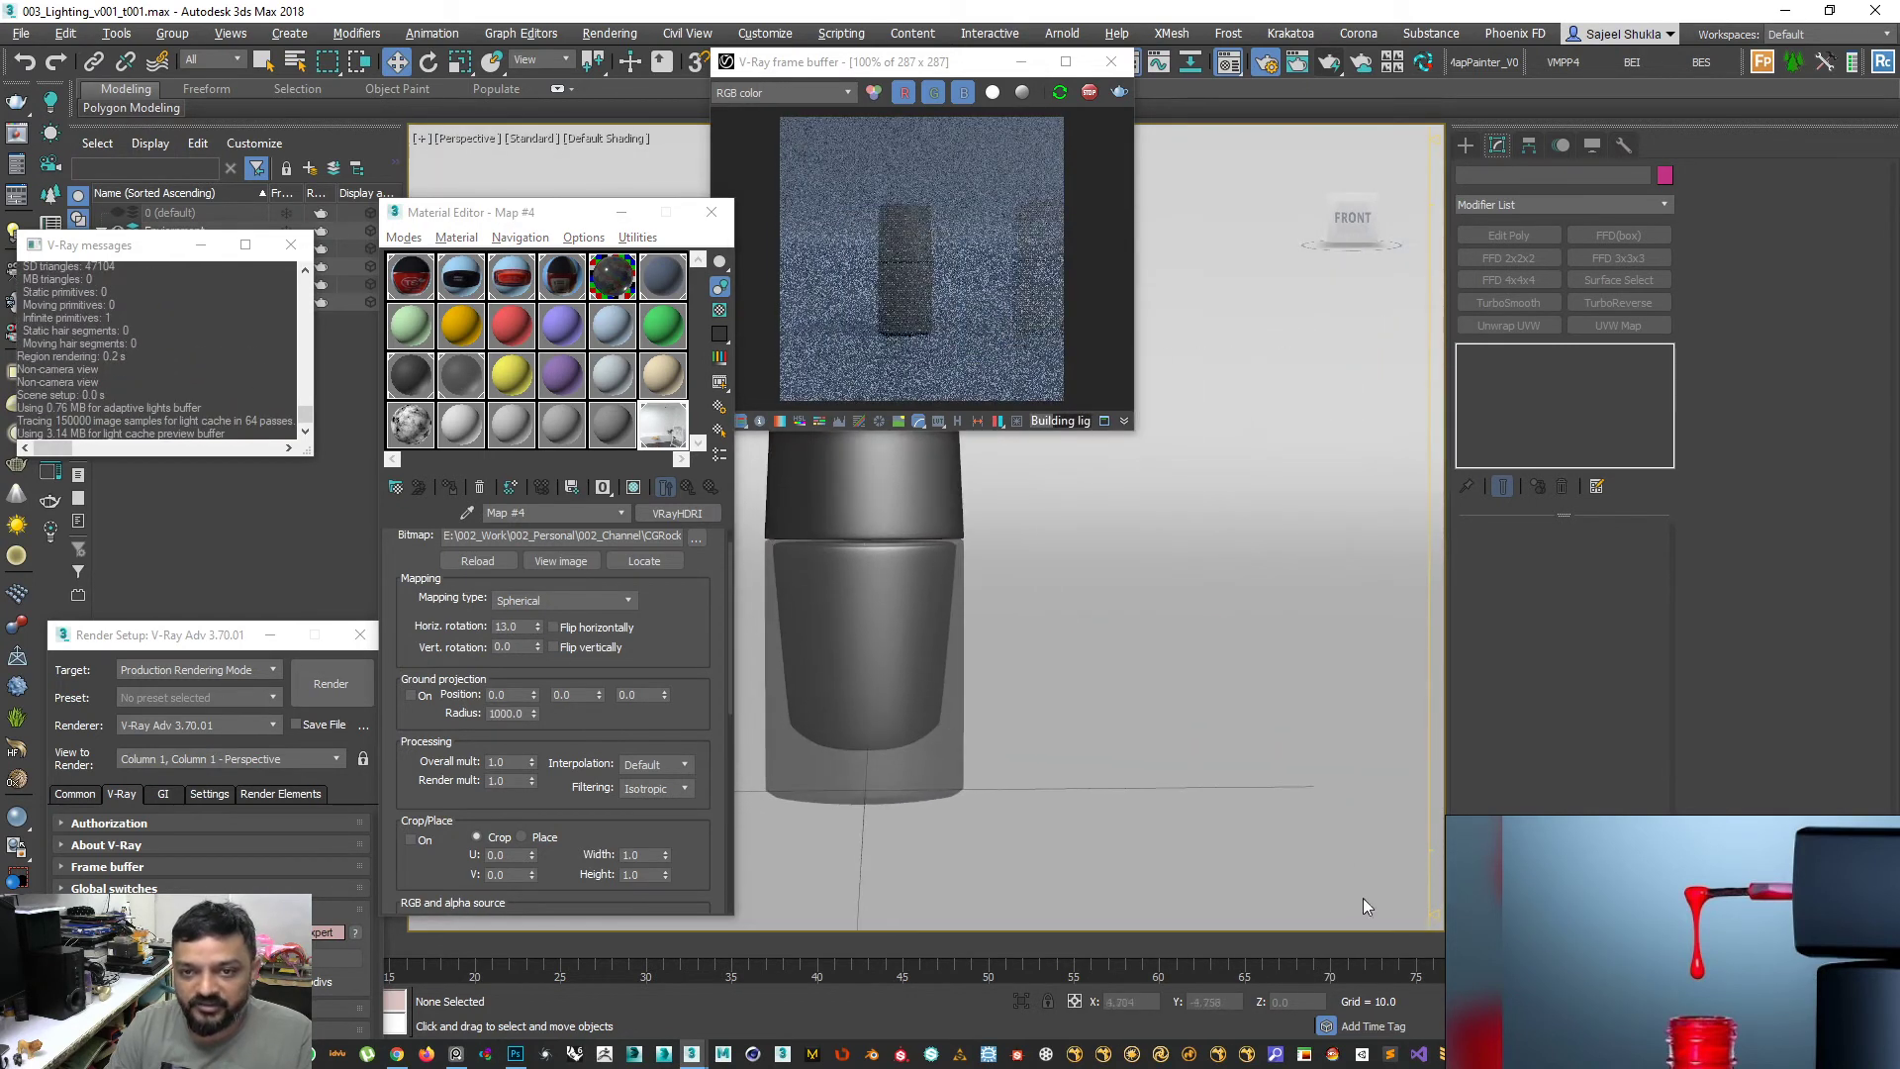
left_click(709, 217)
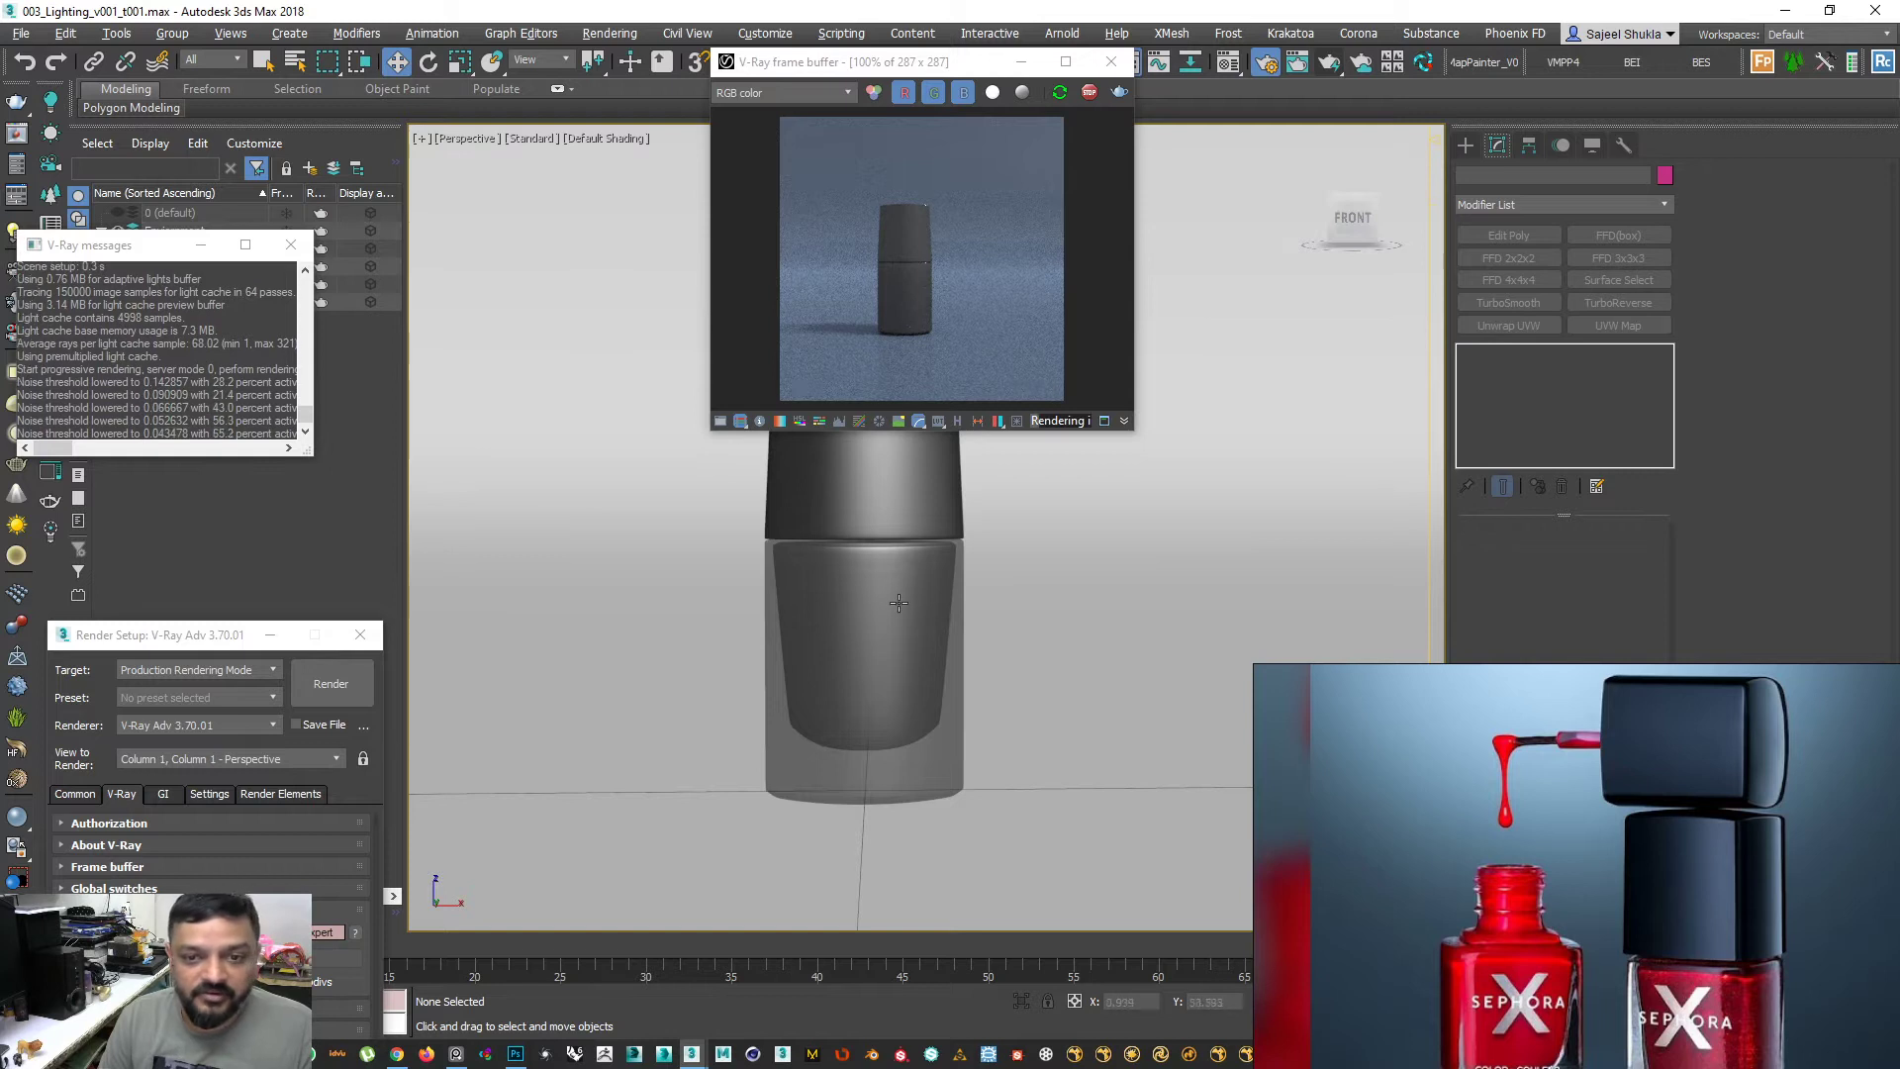
scroll(896, 603, "up", 2)
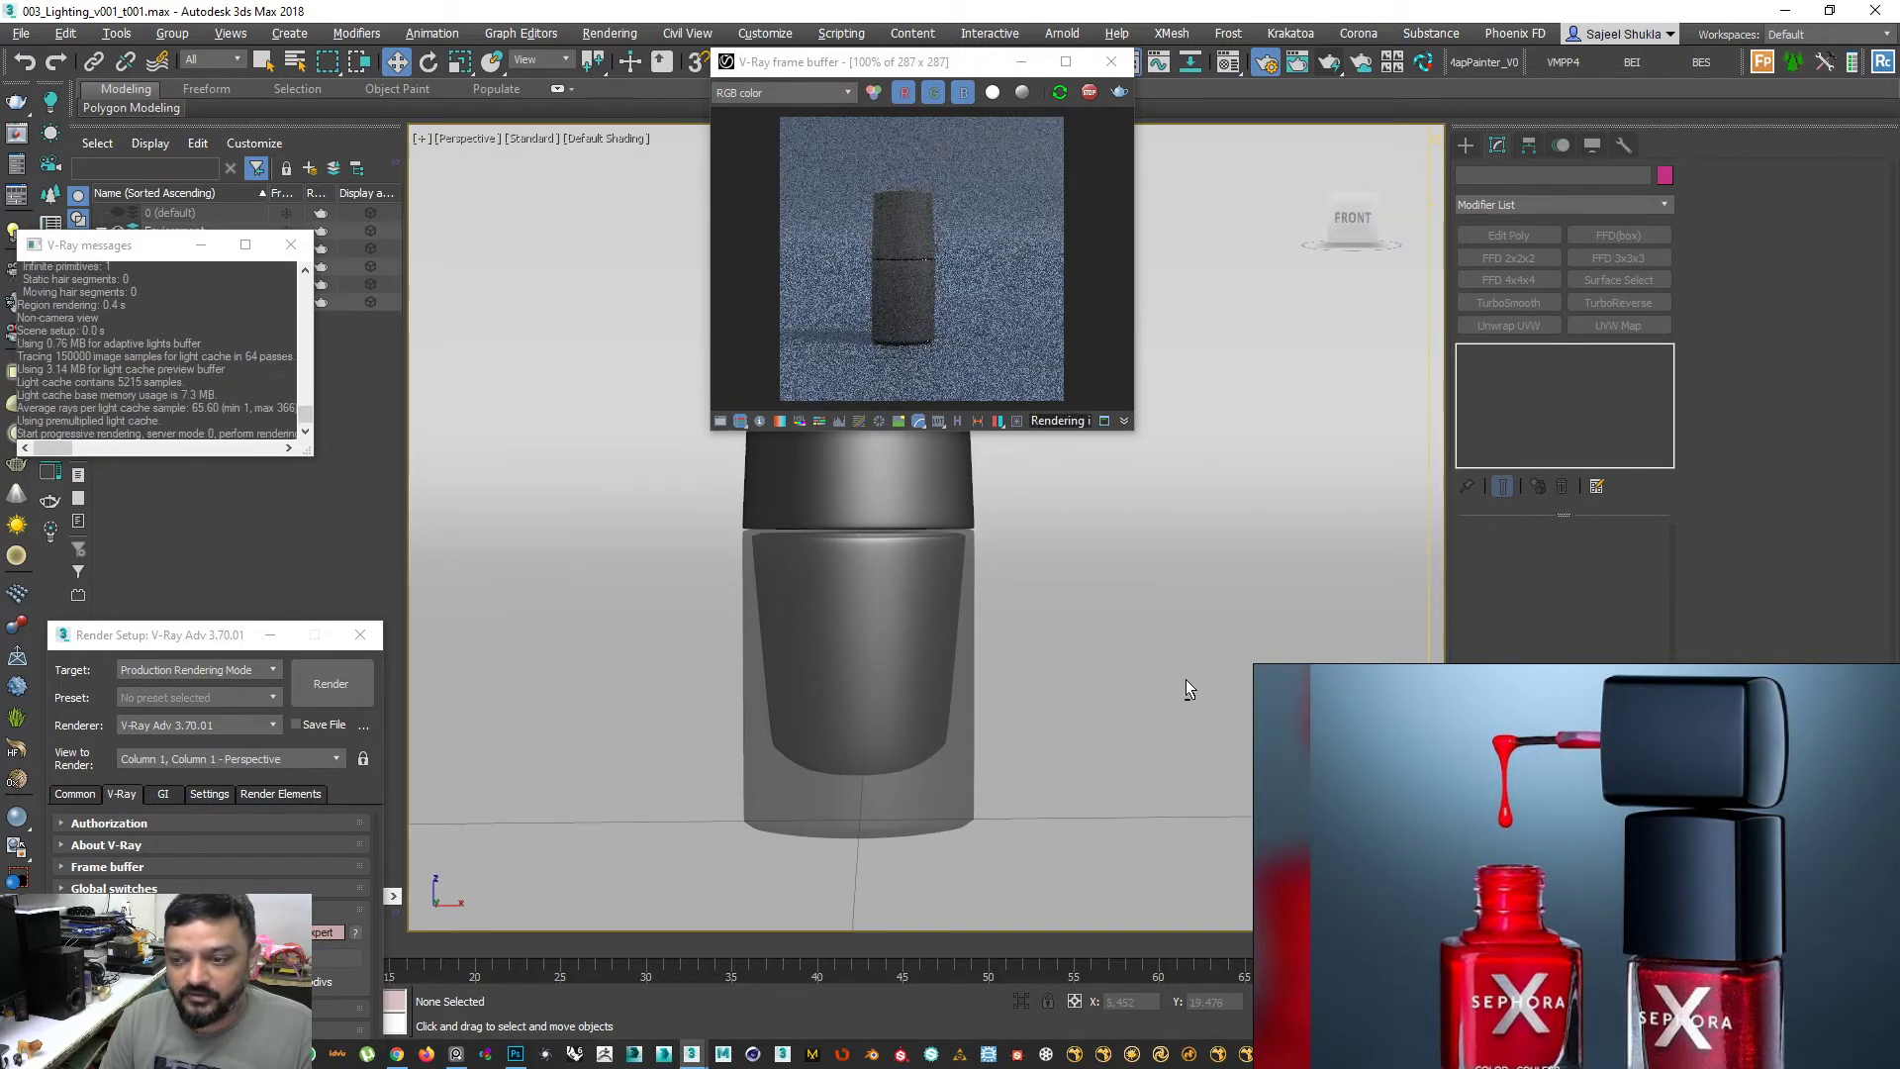
middle_click_drag(1029, 626, 1025, 631, "alt")
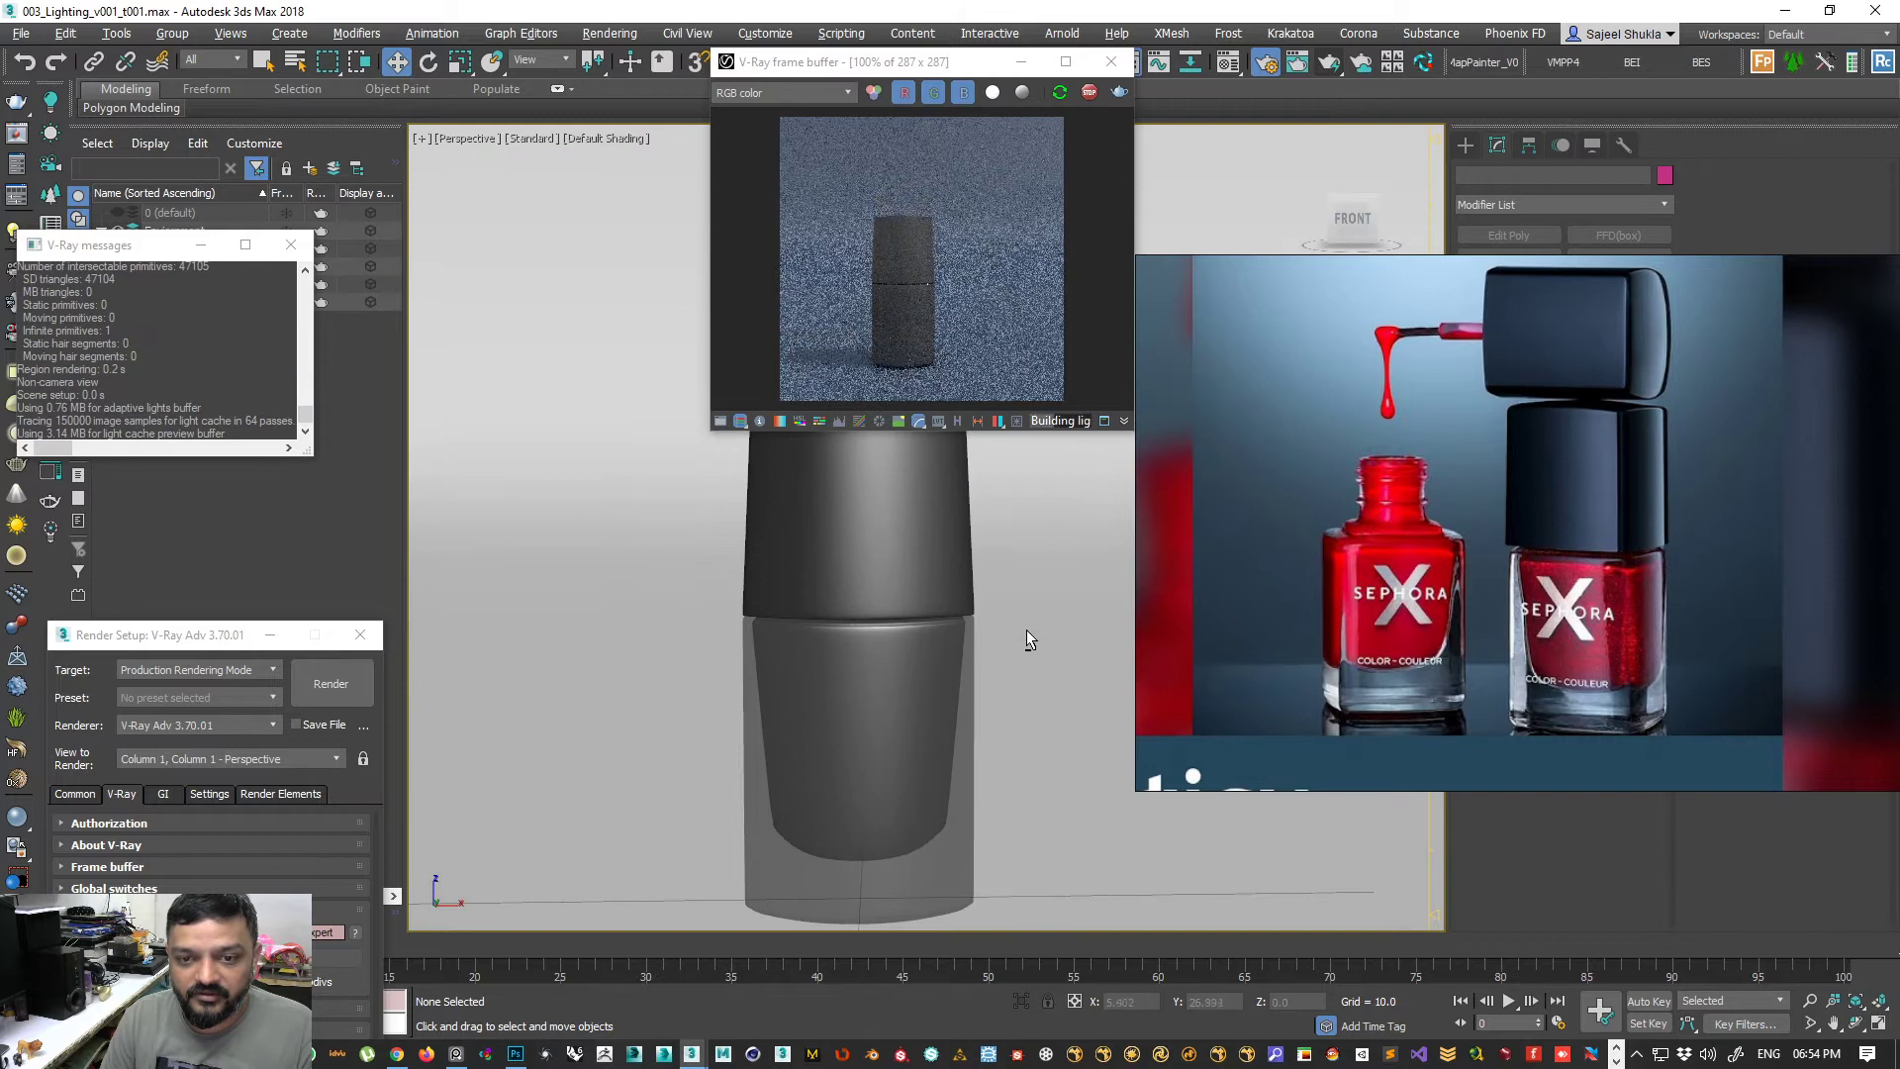
- Select the bottle, frame it close up and show safe frames in the Perspective view
left_click(895, 639)
scroll(892, 645, "up", 3)
middle_click_drag(940, 611, 927, 669, "alt")
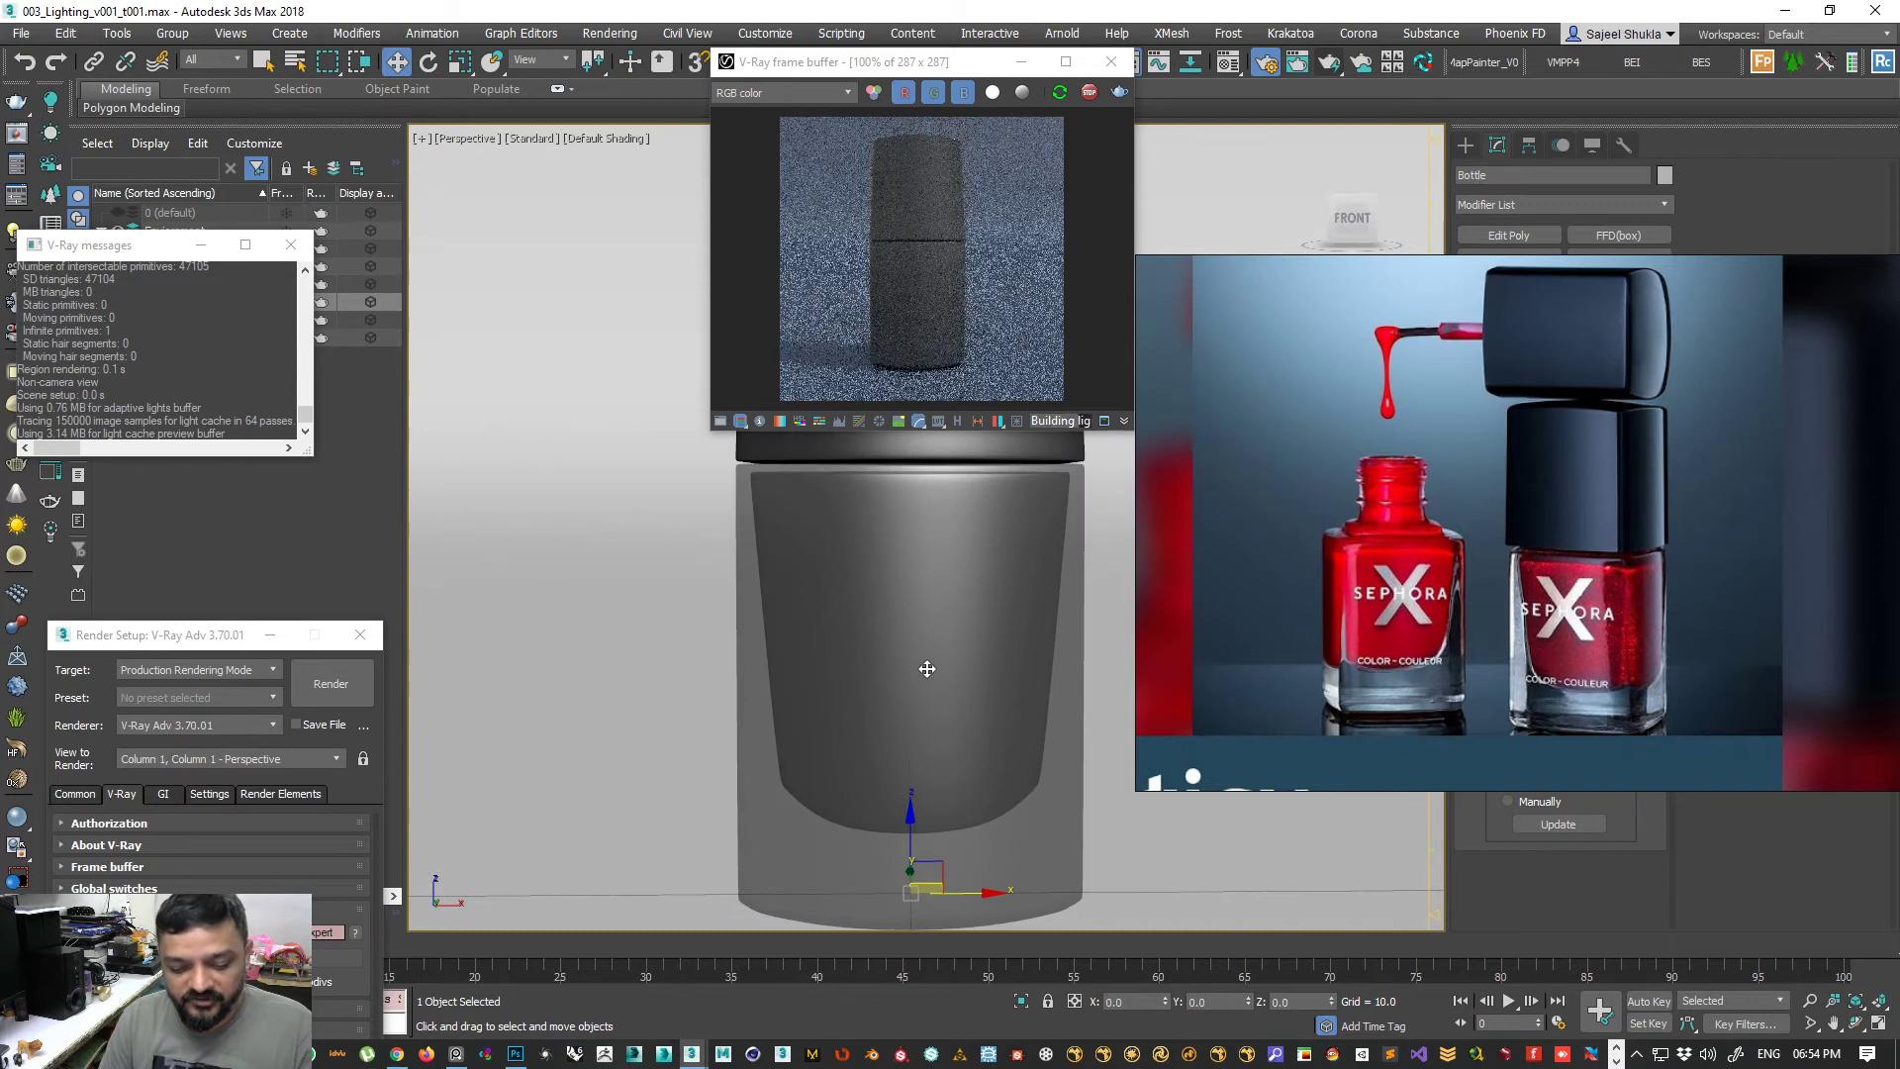
key("shift+f")
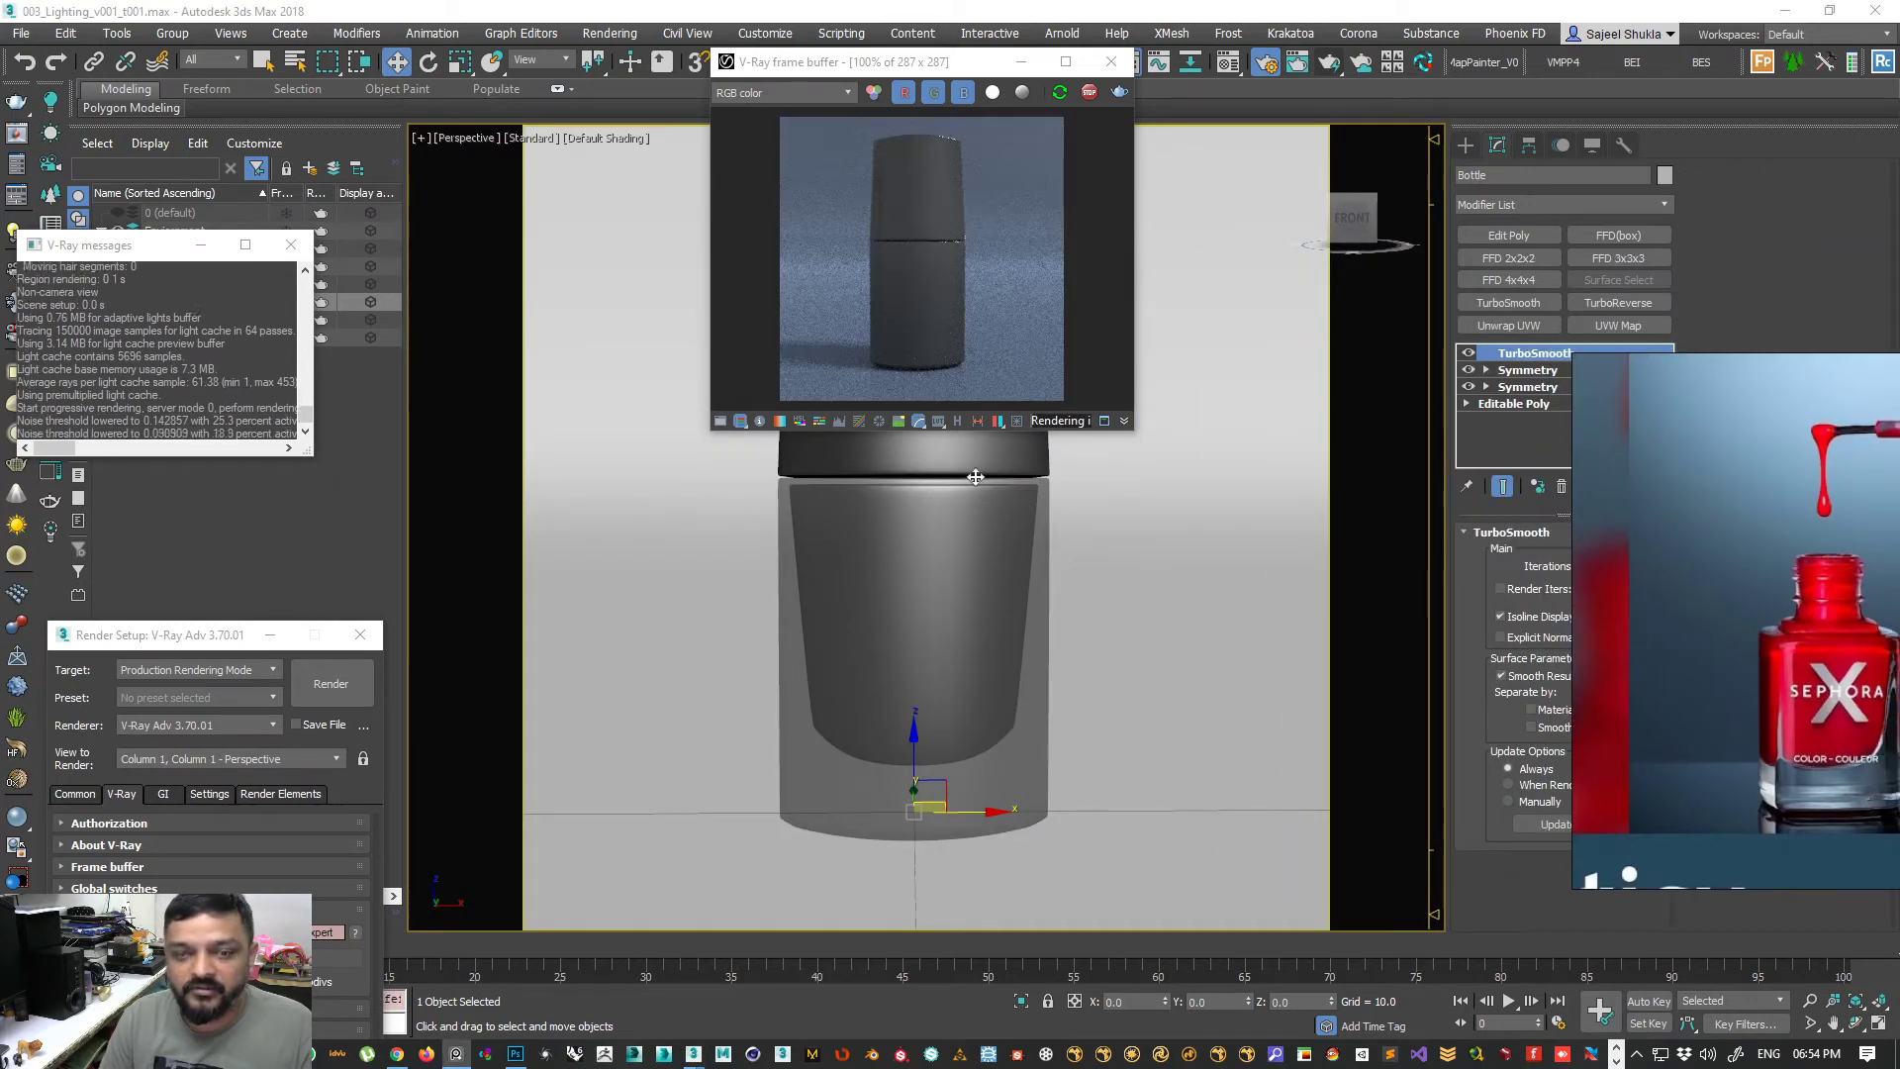
- Turn on the Title Safe frame for the Perspective view in the viewport configuration and apply it
left_click(419, 138)
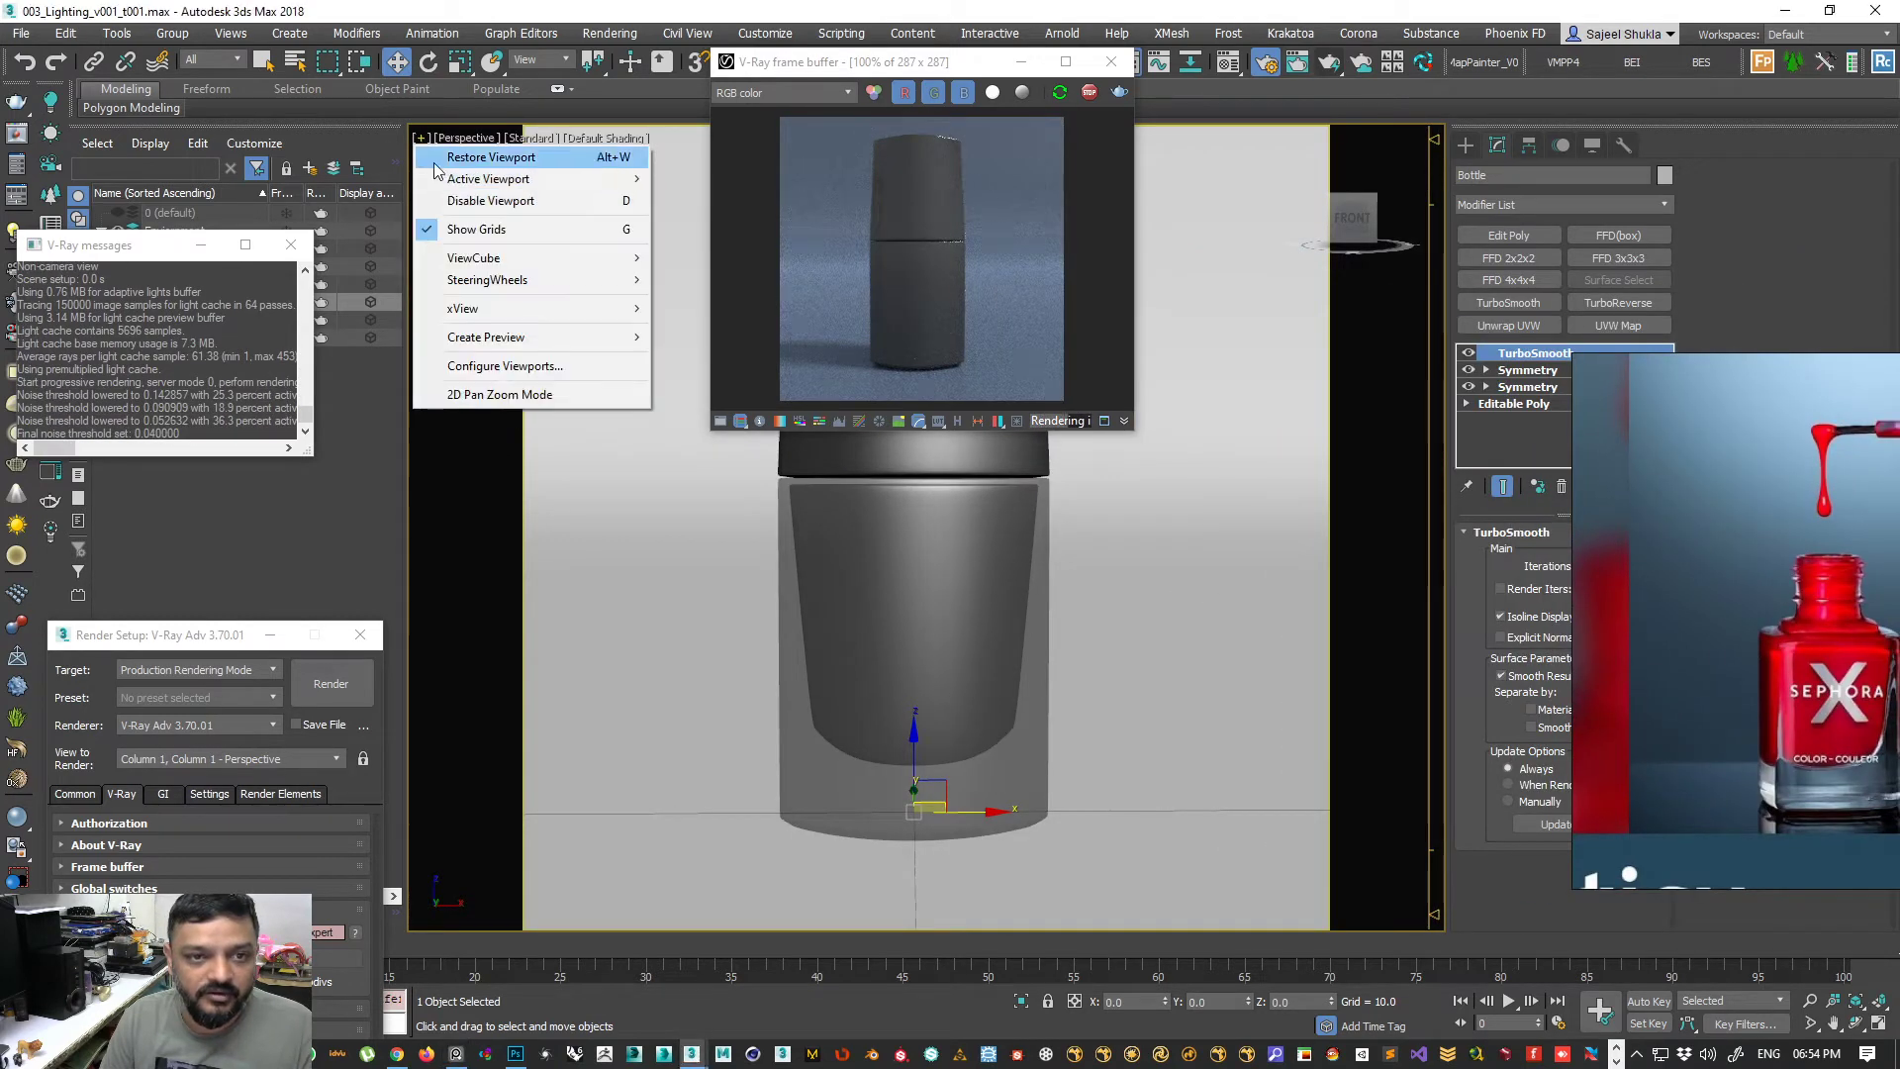
left_click(485, 366)
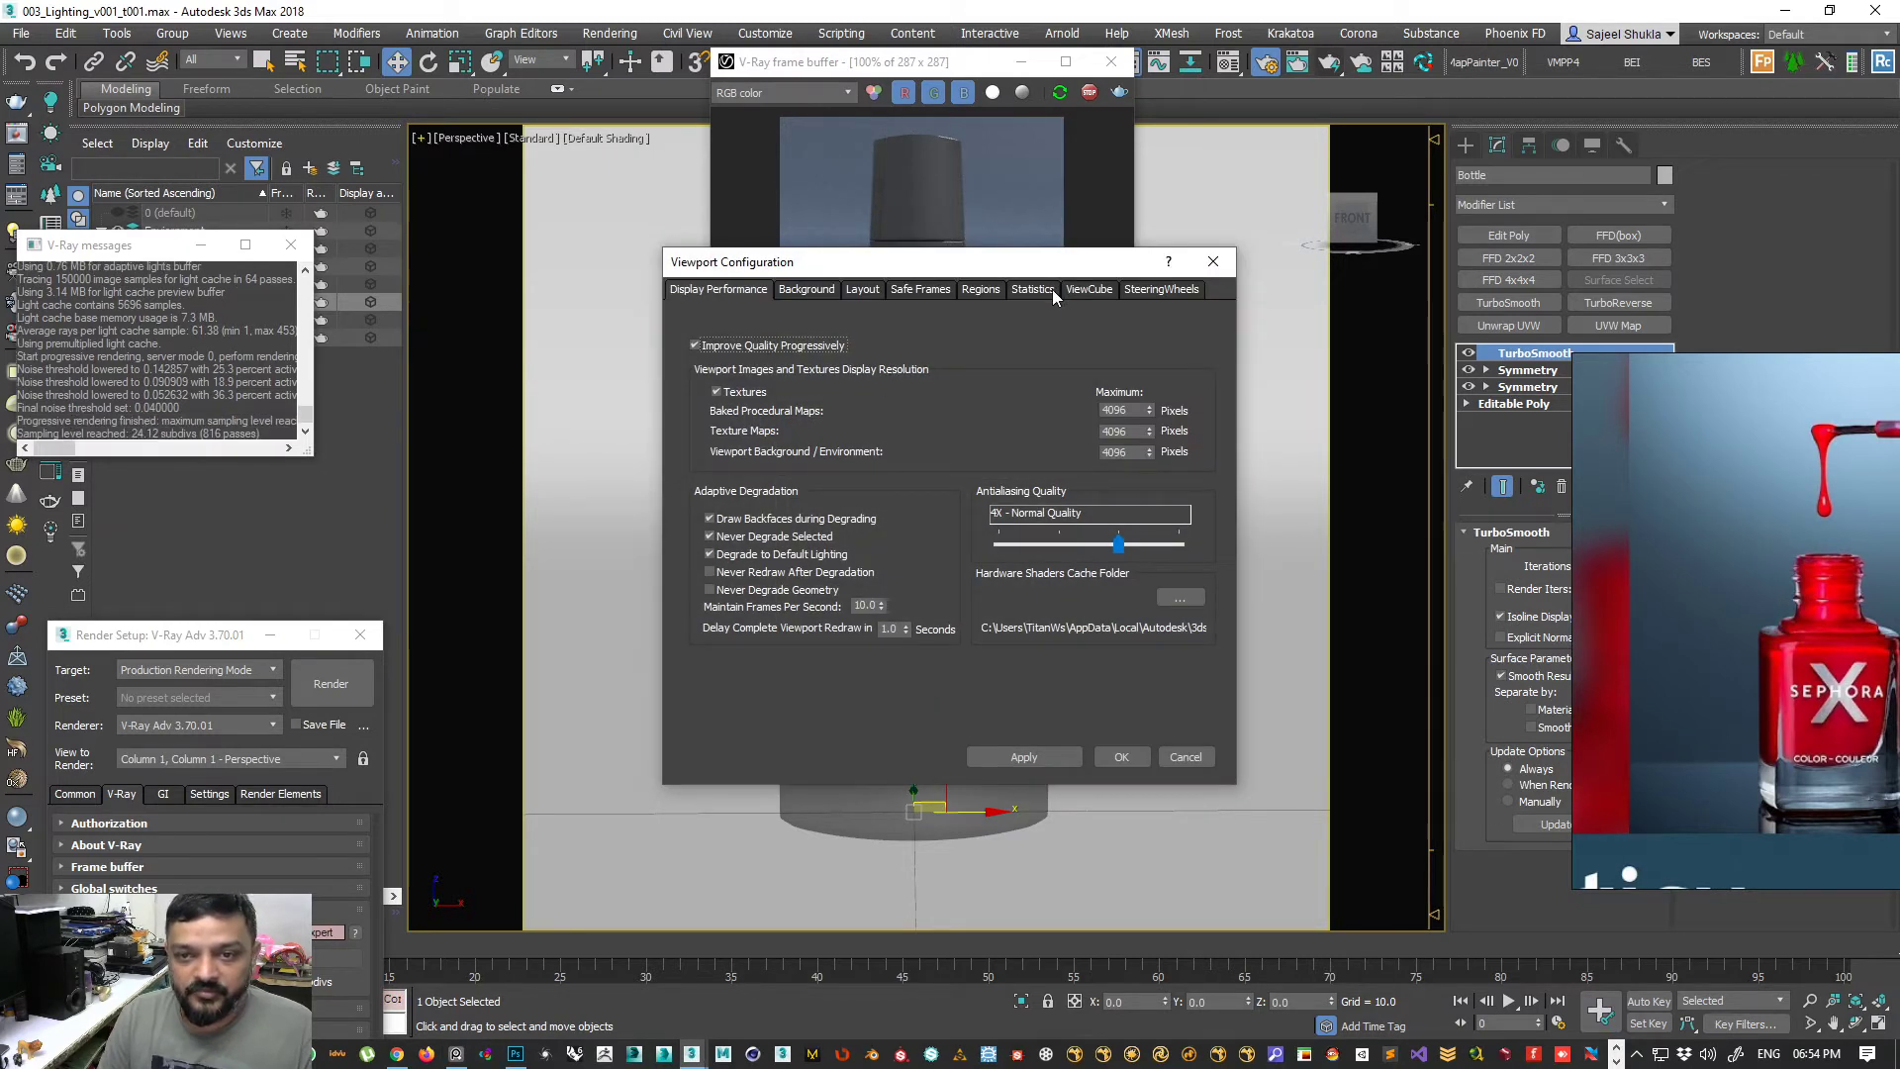
left_click(920, 288)
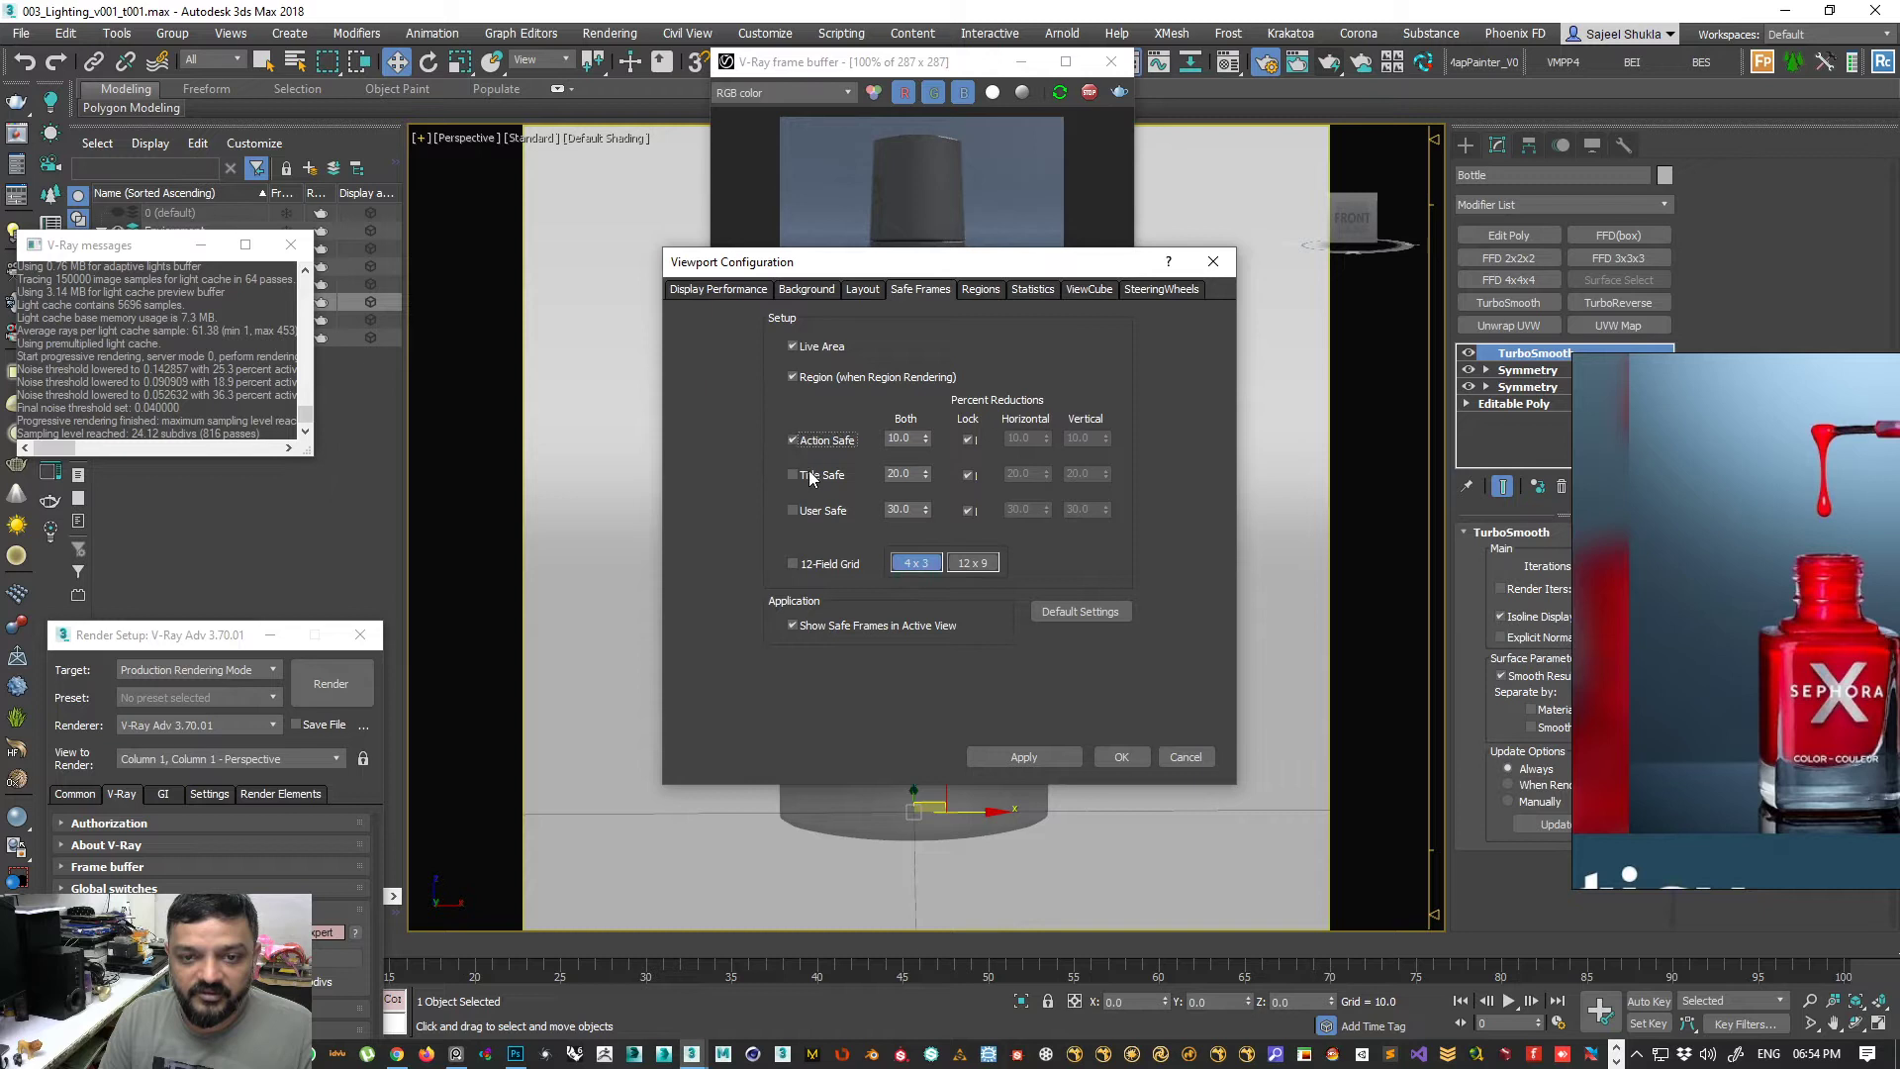
left_click(1024, 757)
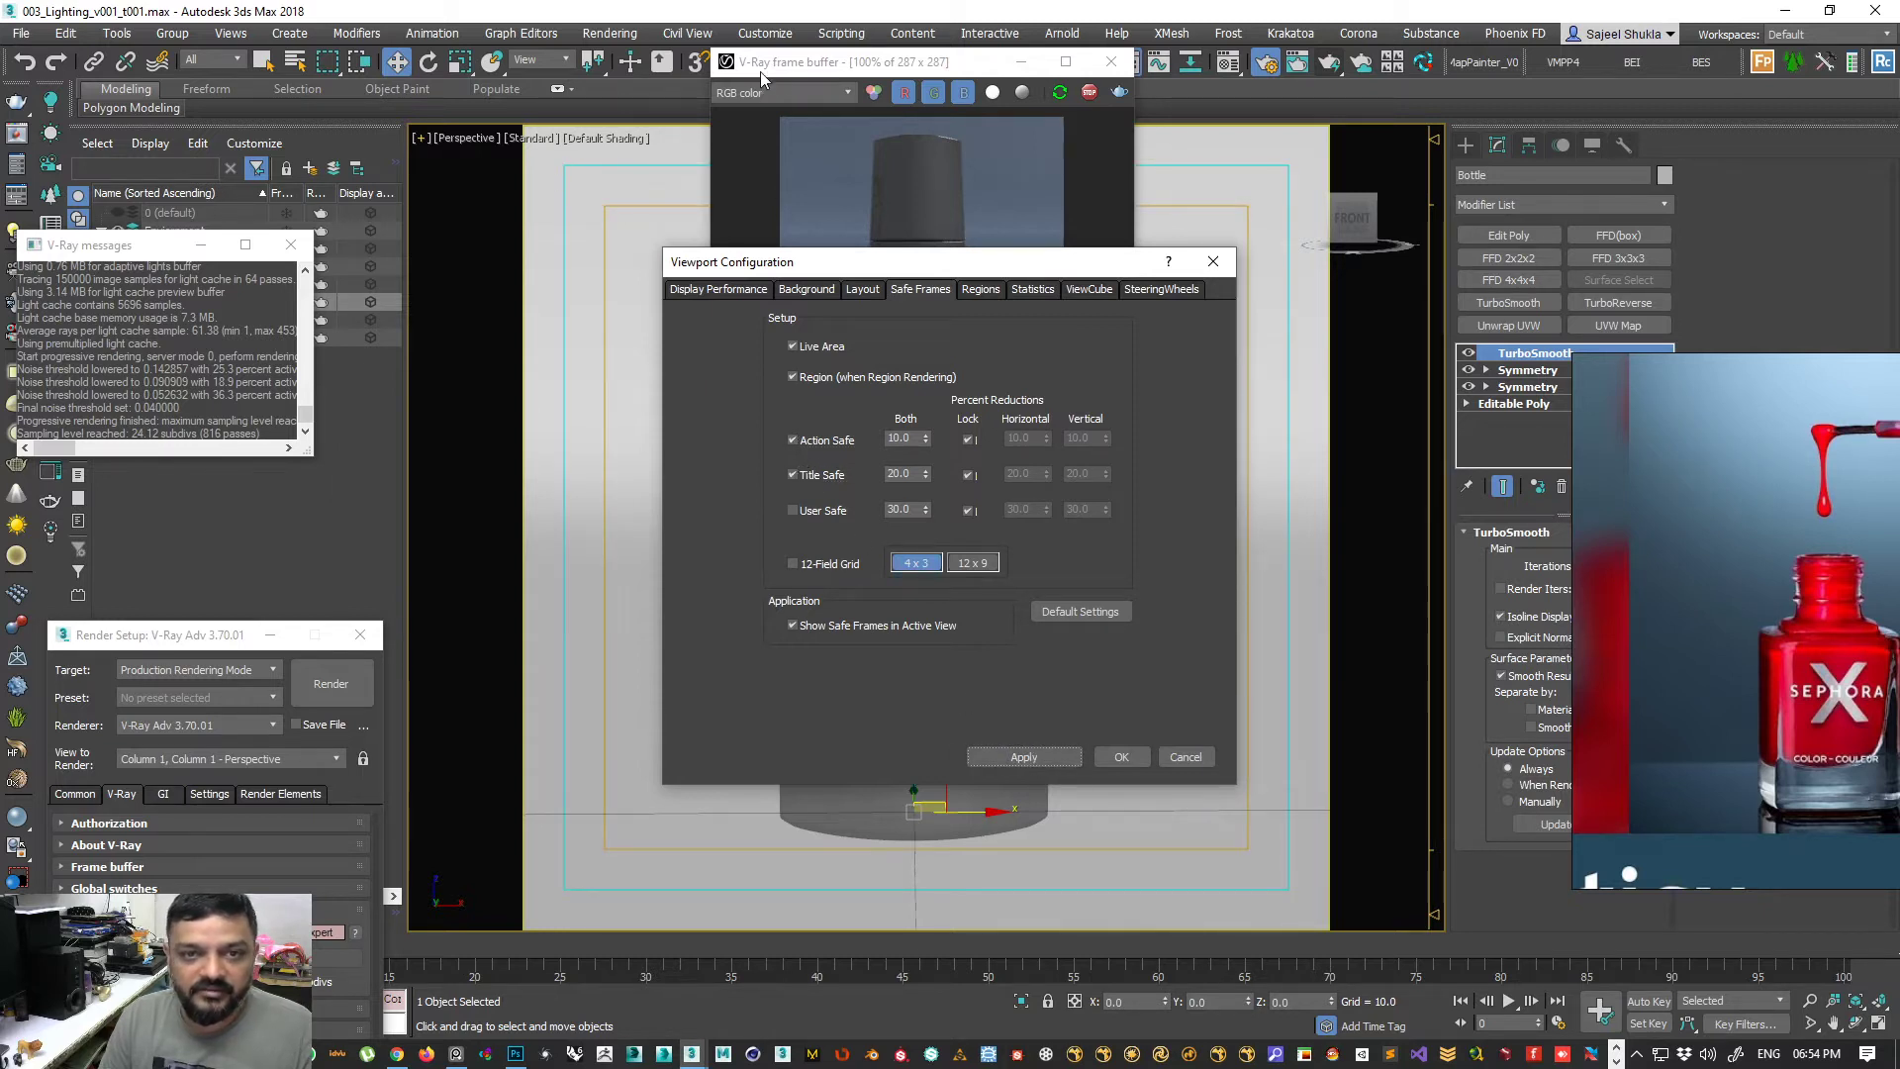
left_click_drag(821, 258, 1200, 206)
left_click_drag(876, 71, 303, 90)
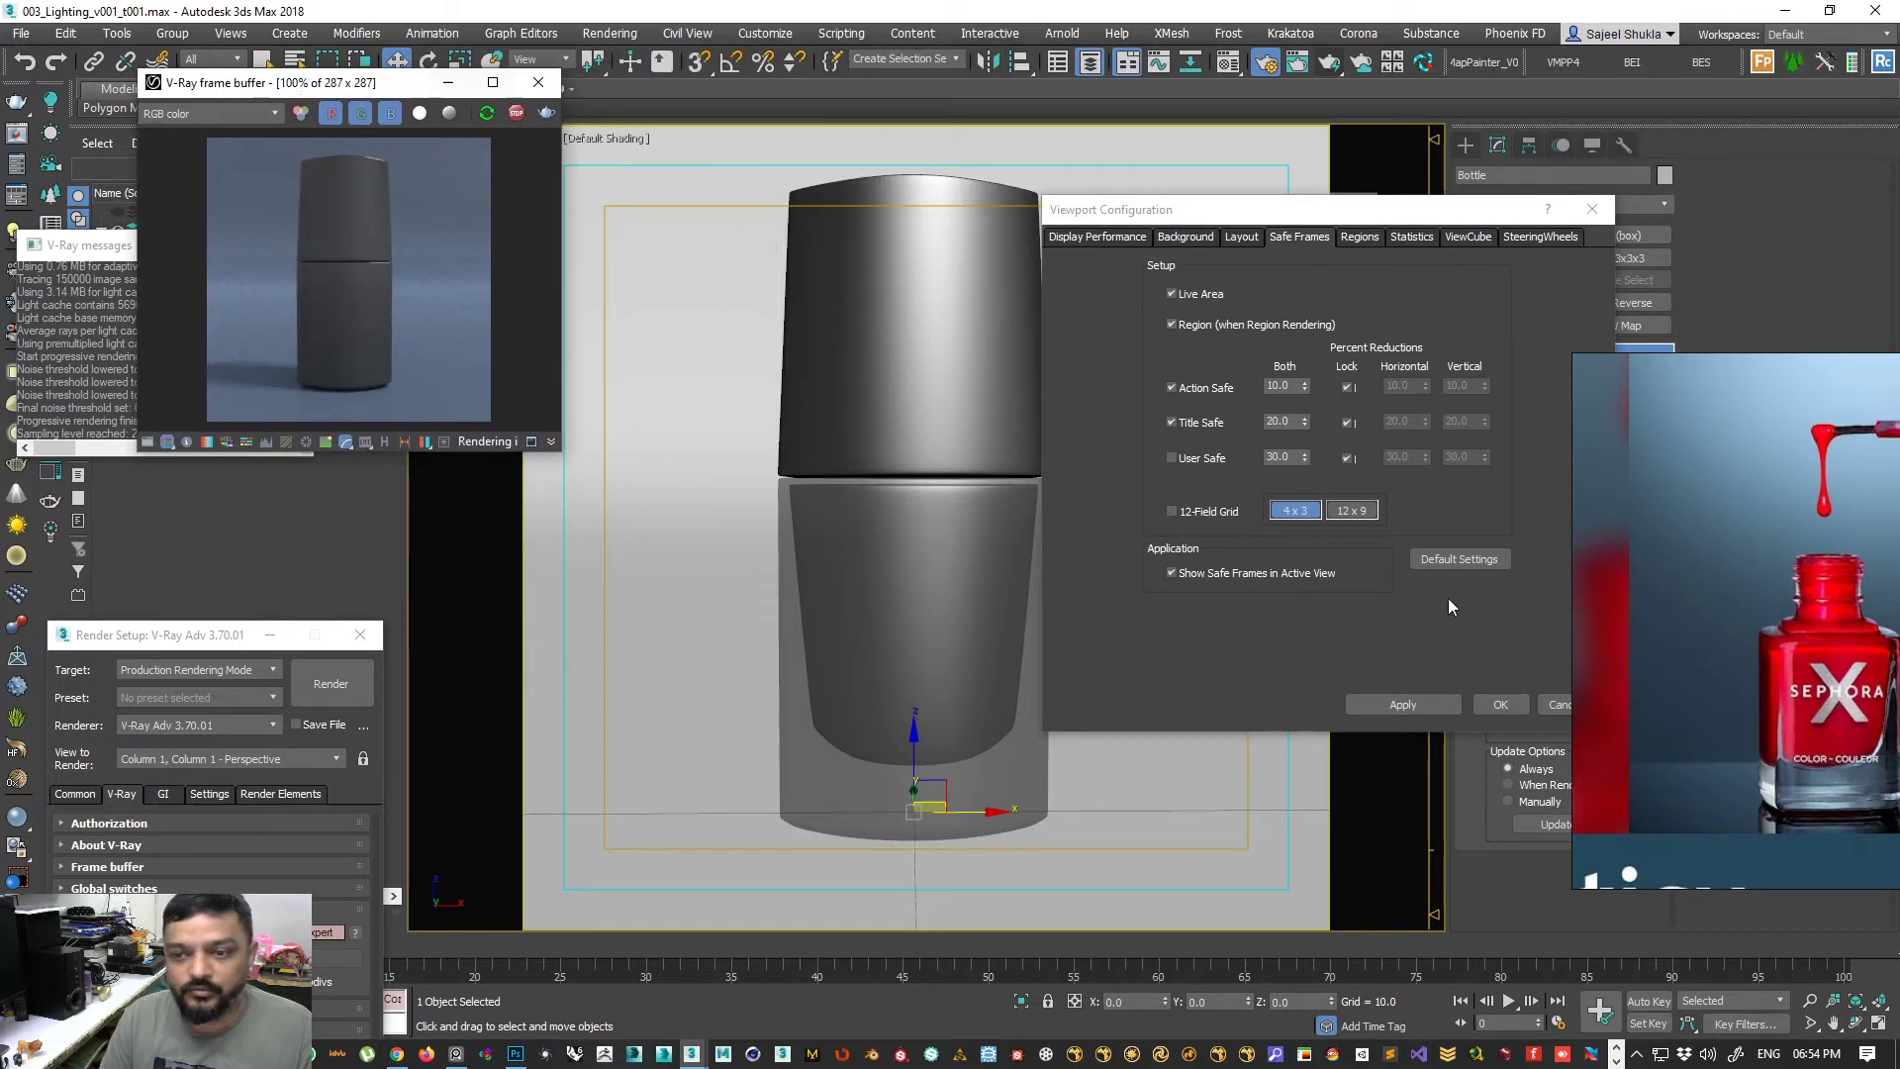
left_click(1498, 704)
- Frame the bottle inside the safe frames with a near-frontal view, using the reference photo alongside for comparison
scroll(1124, 626, "down", 2)
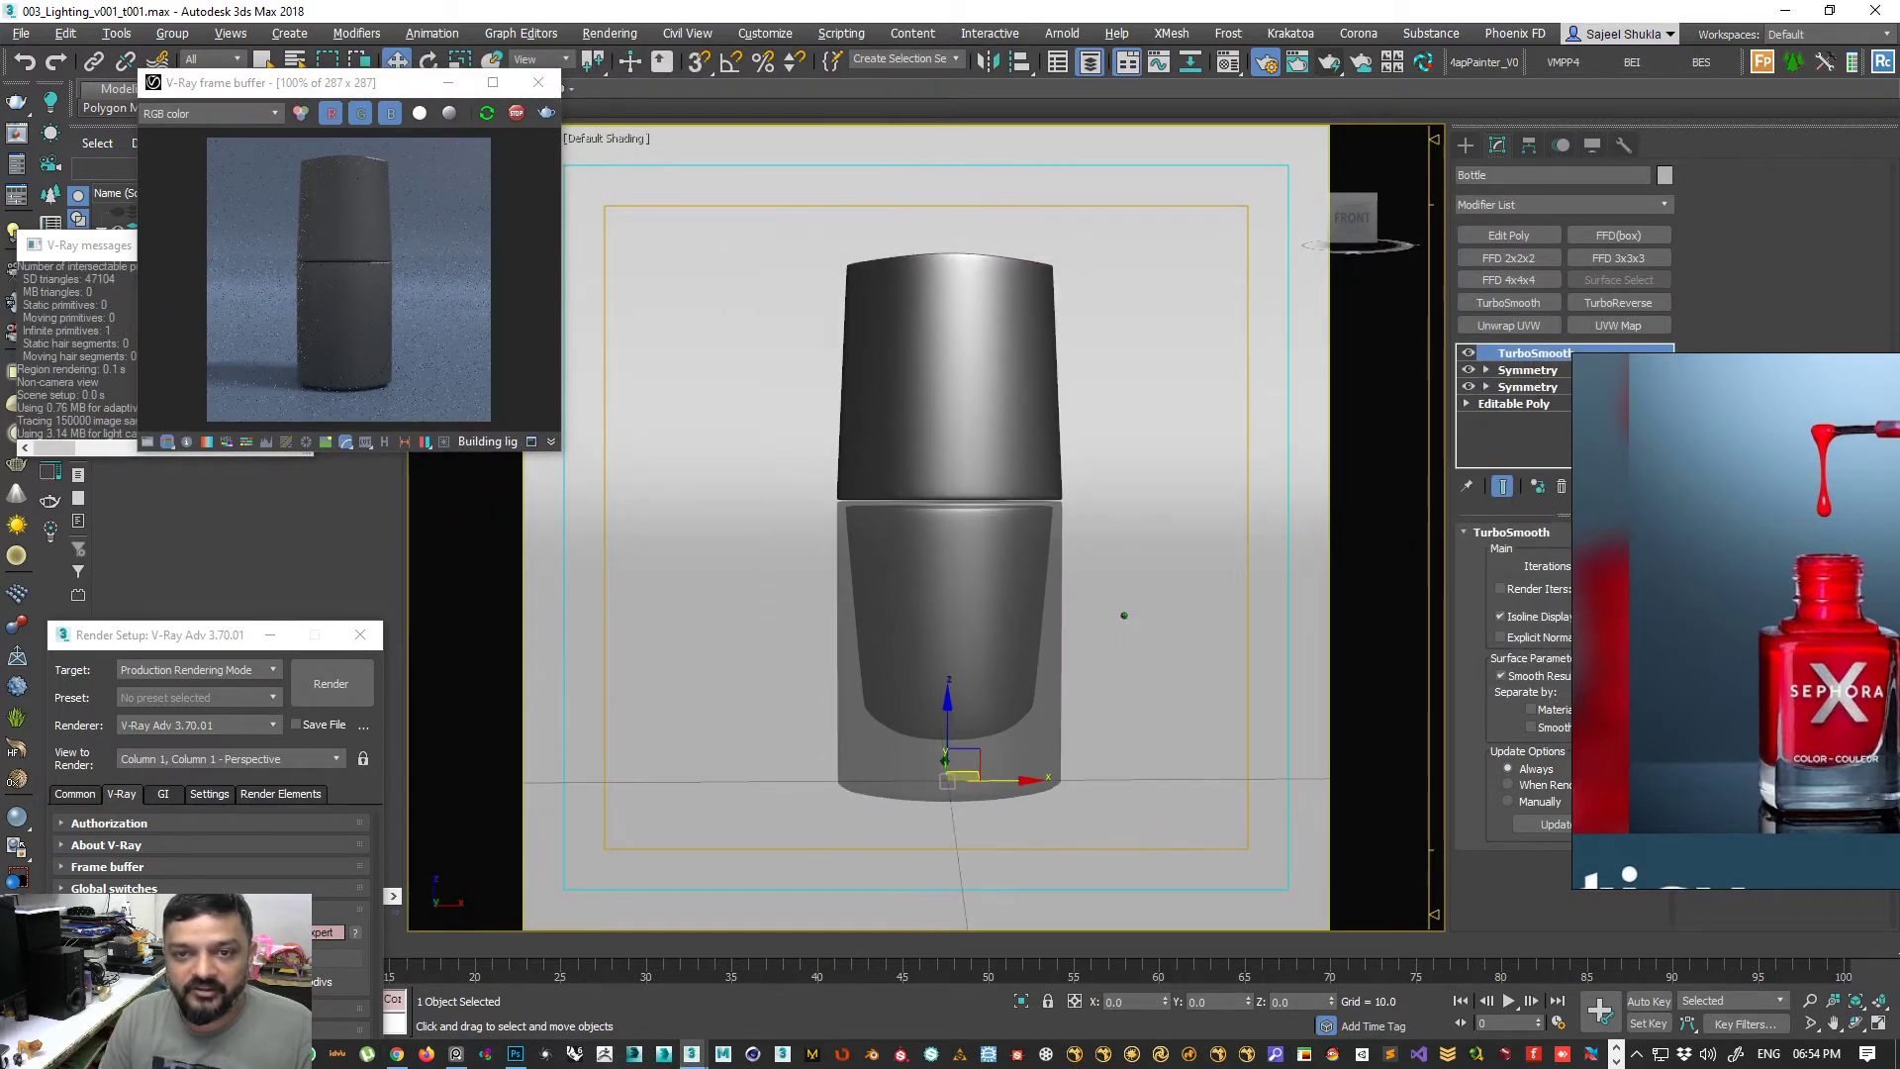
middle_click_drag(1130, 631, 1110, 650, "alt")
scroll(1111, 649, "up", 1)
right_click_drag(1796, 651, 1369, 453)
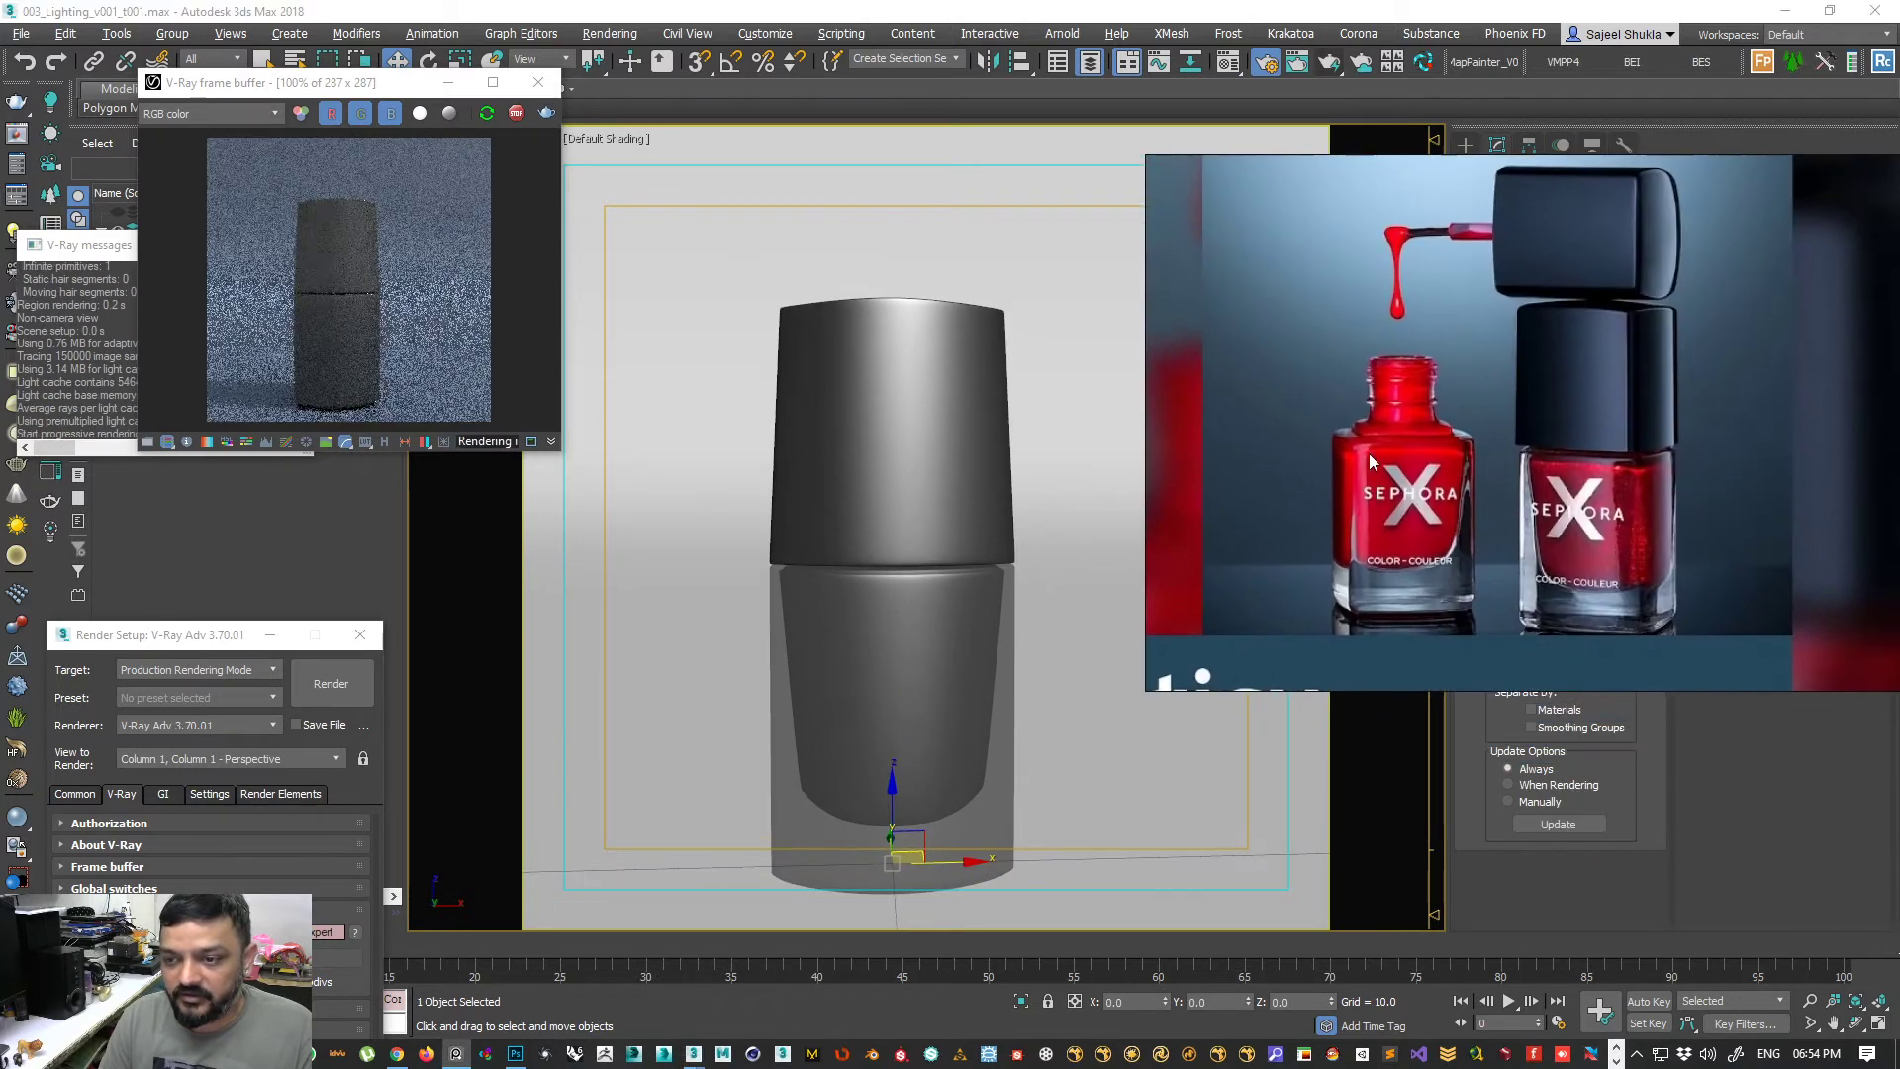
middle_click_drag(972, 679, 975, 655, "alt")
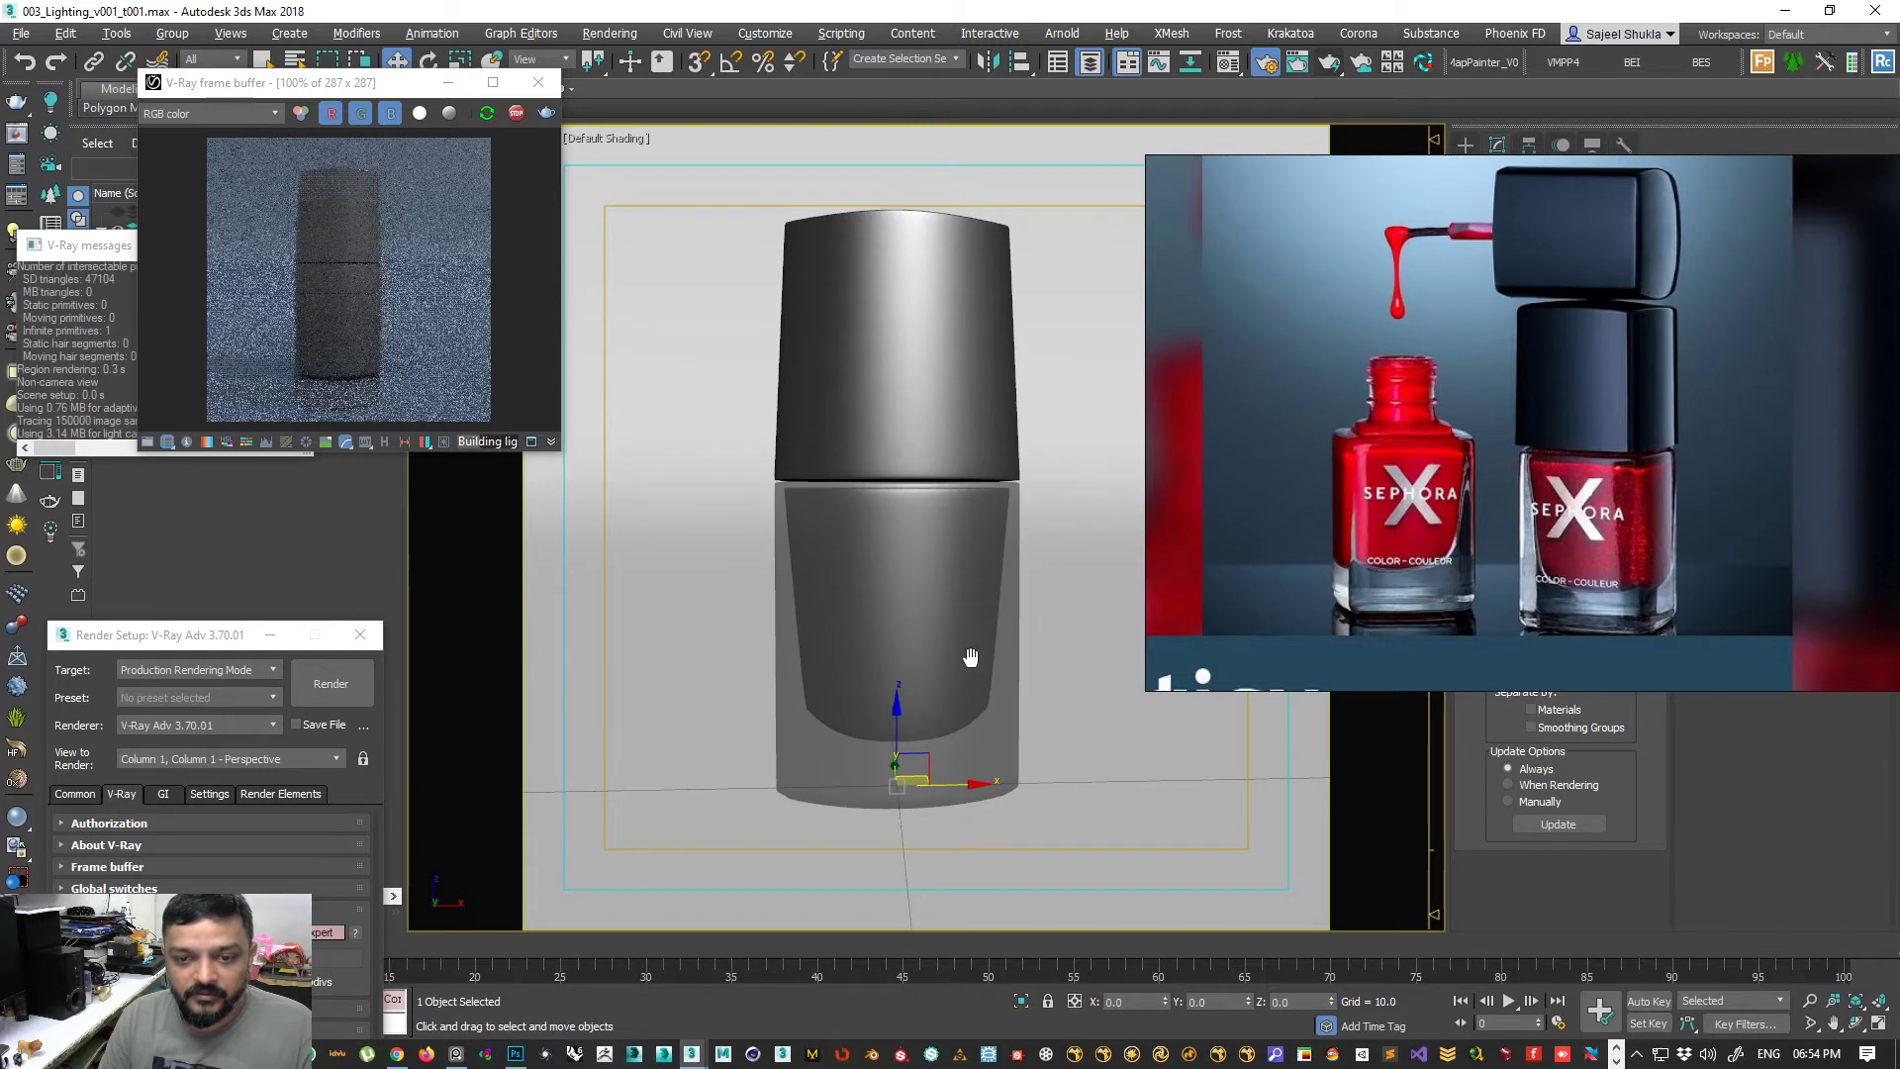
- Uncover the scene object list and group the Bottle and Cap objects under the name MasterModel
left_click(123, 451)
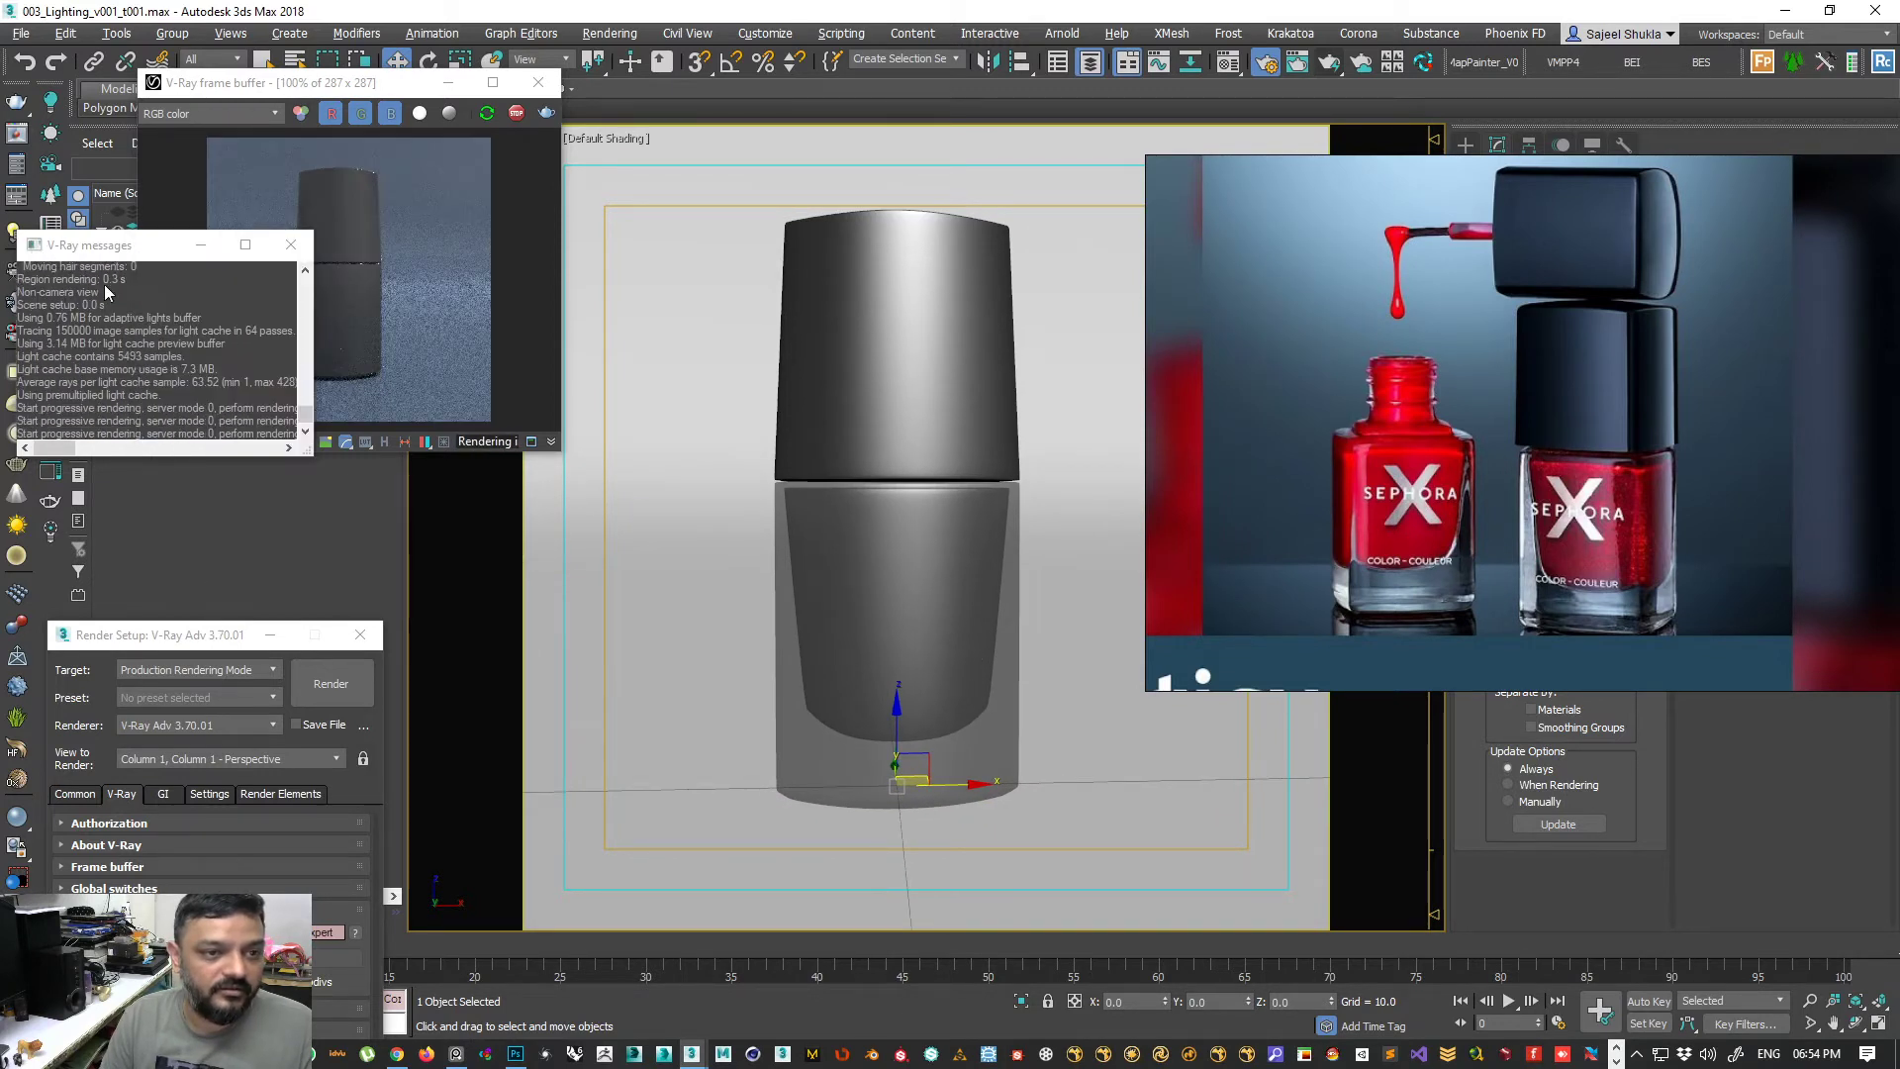
left_click_drag(89, 245, 254, 621)
key("ctrl+d")
left_click_drag(228, 88, 423, 103)
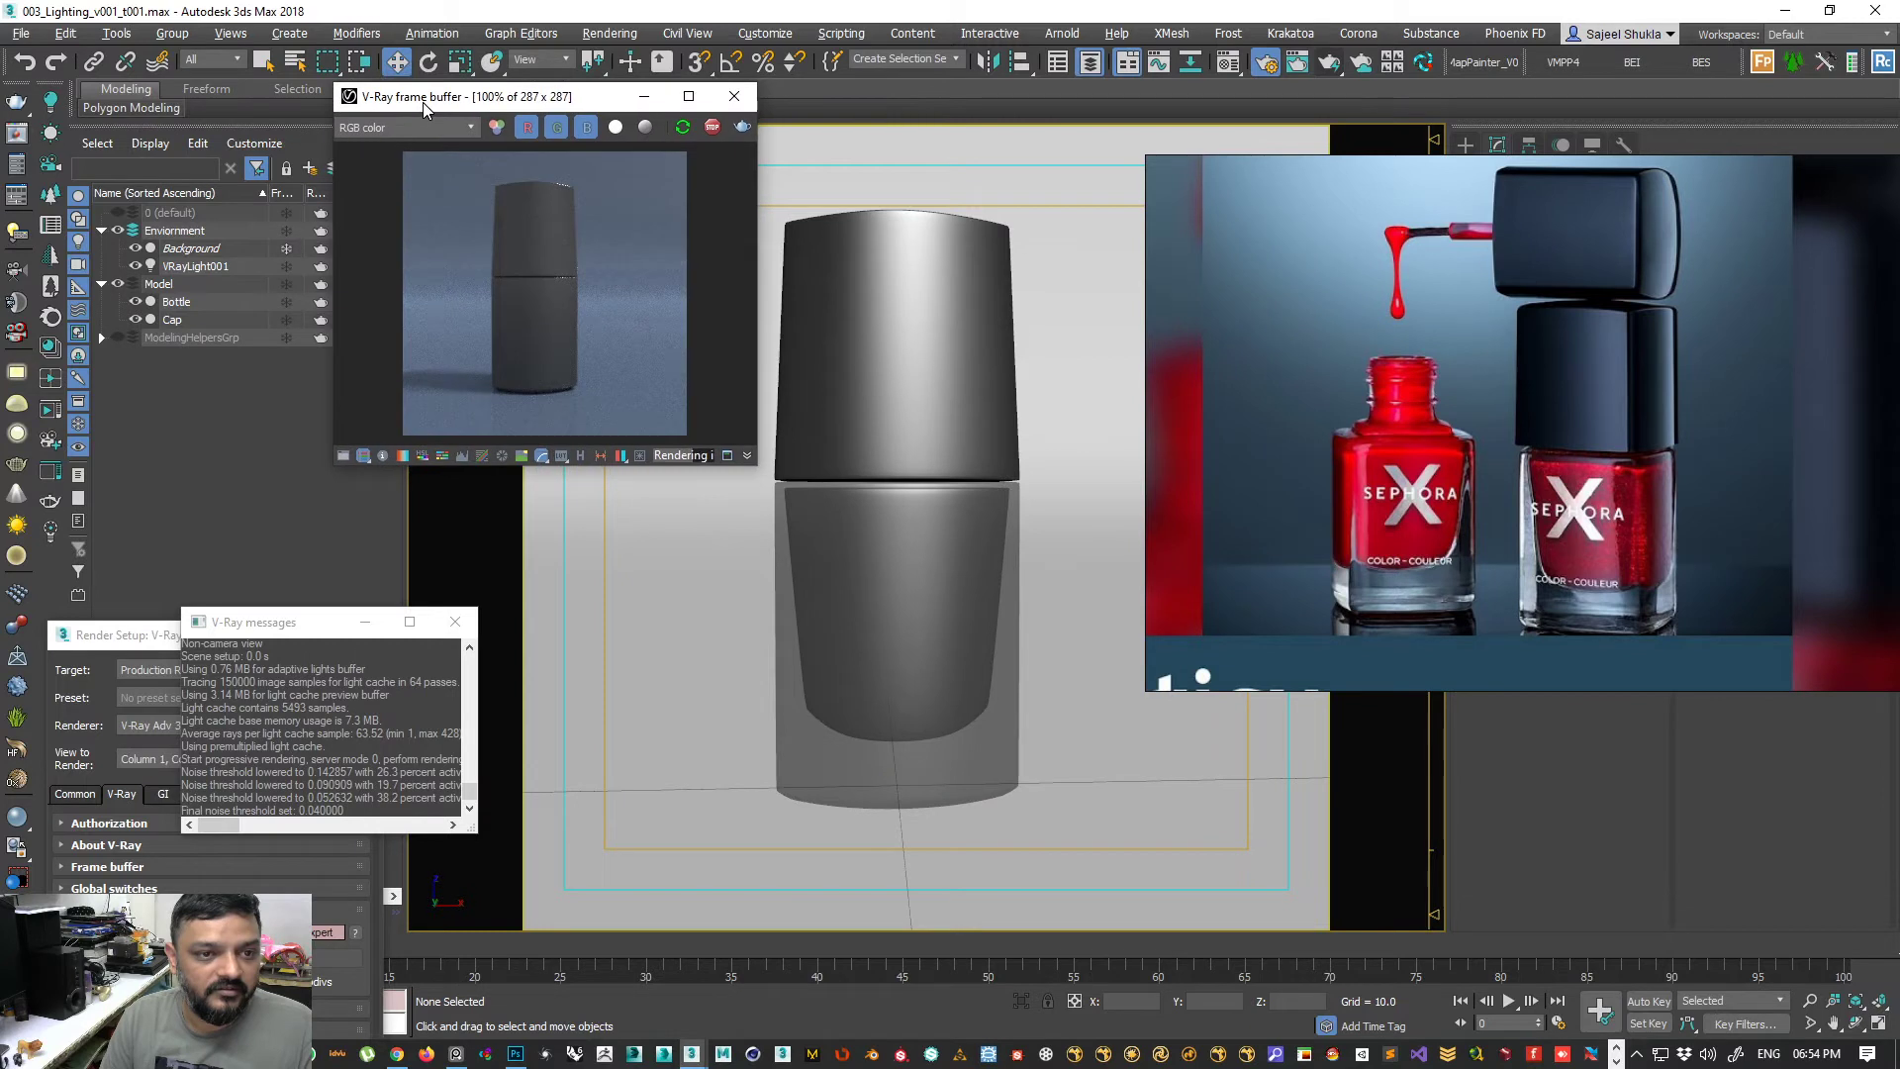
left_click(170, 301)
left_click(170, 324, "ctrl")
left_click(171, 33)
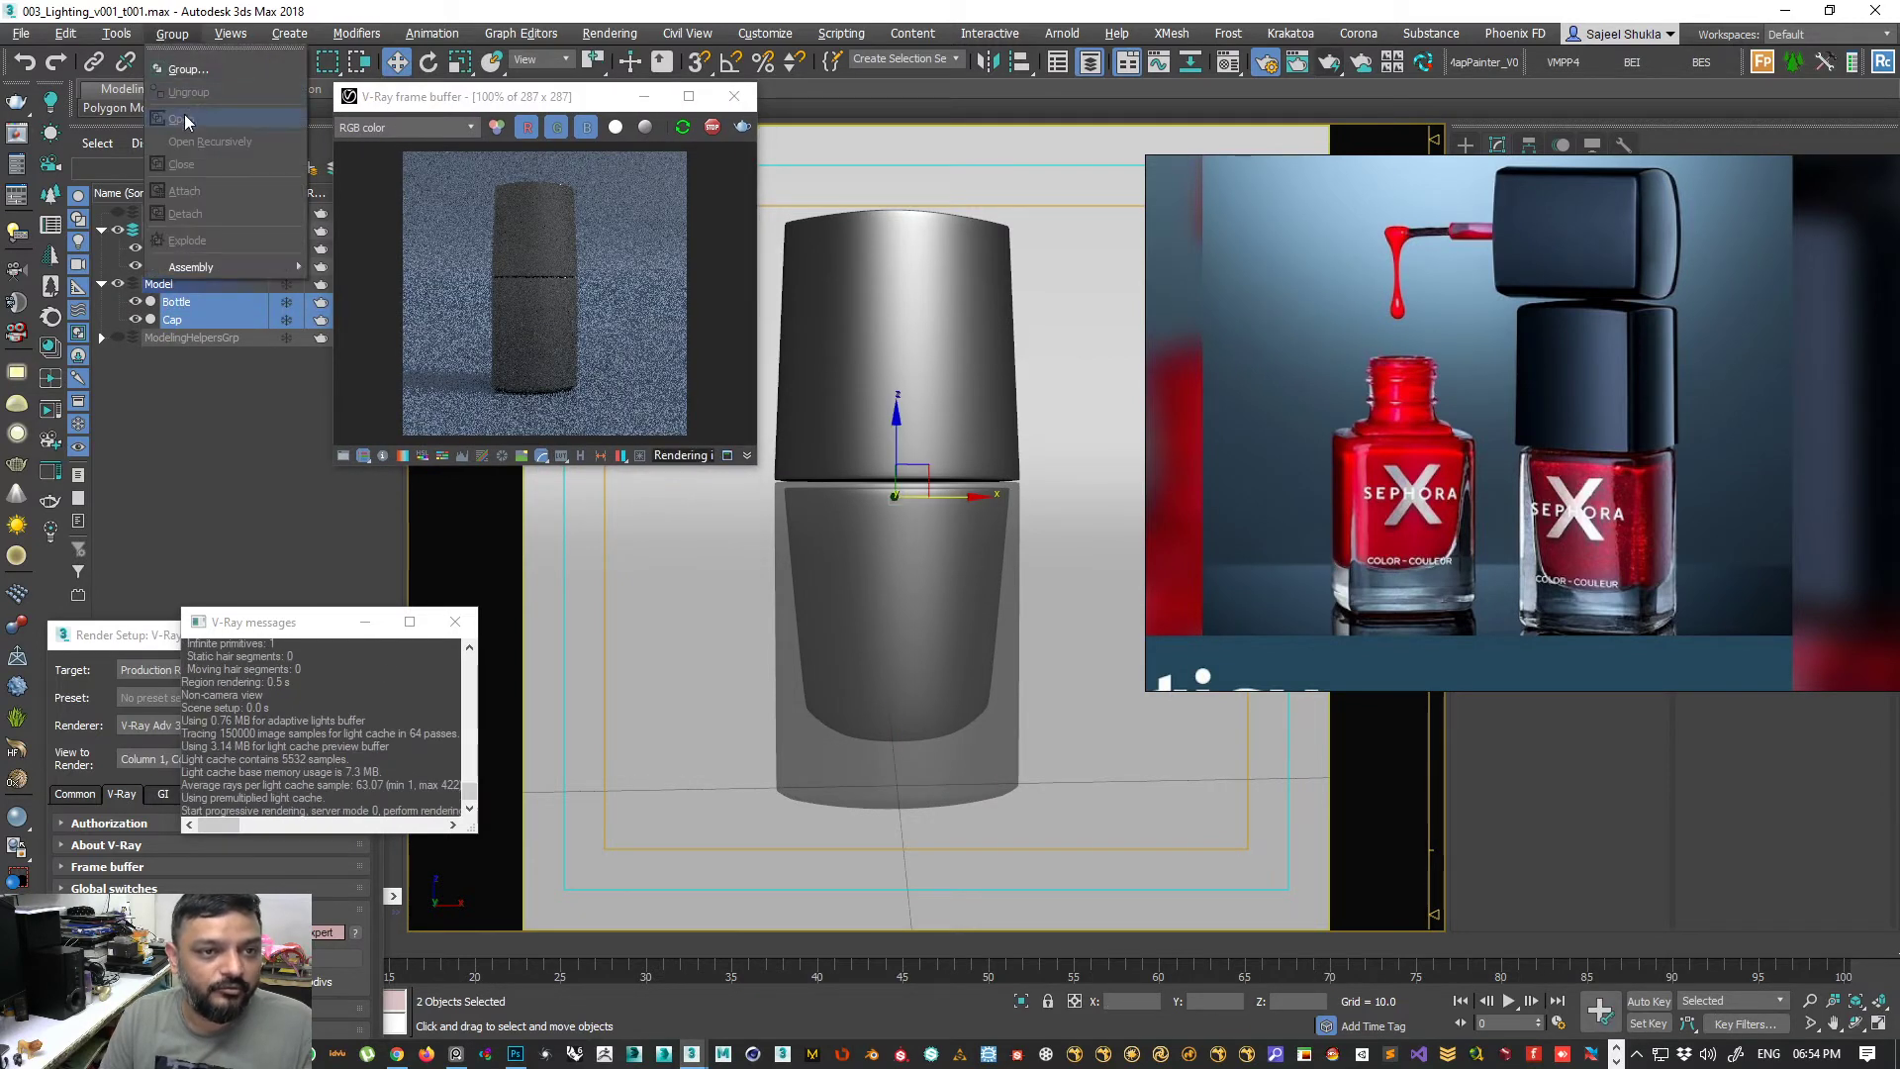
left_click(188, 62)
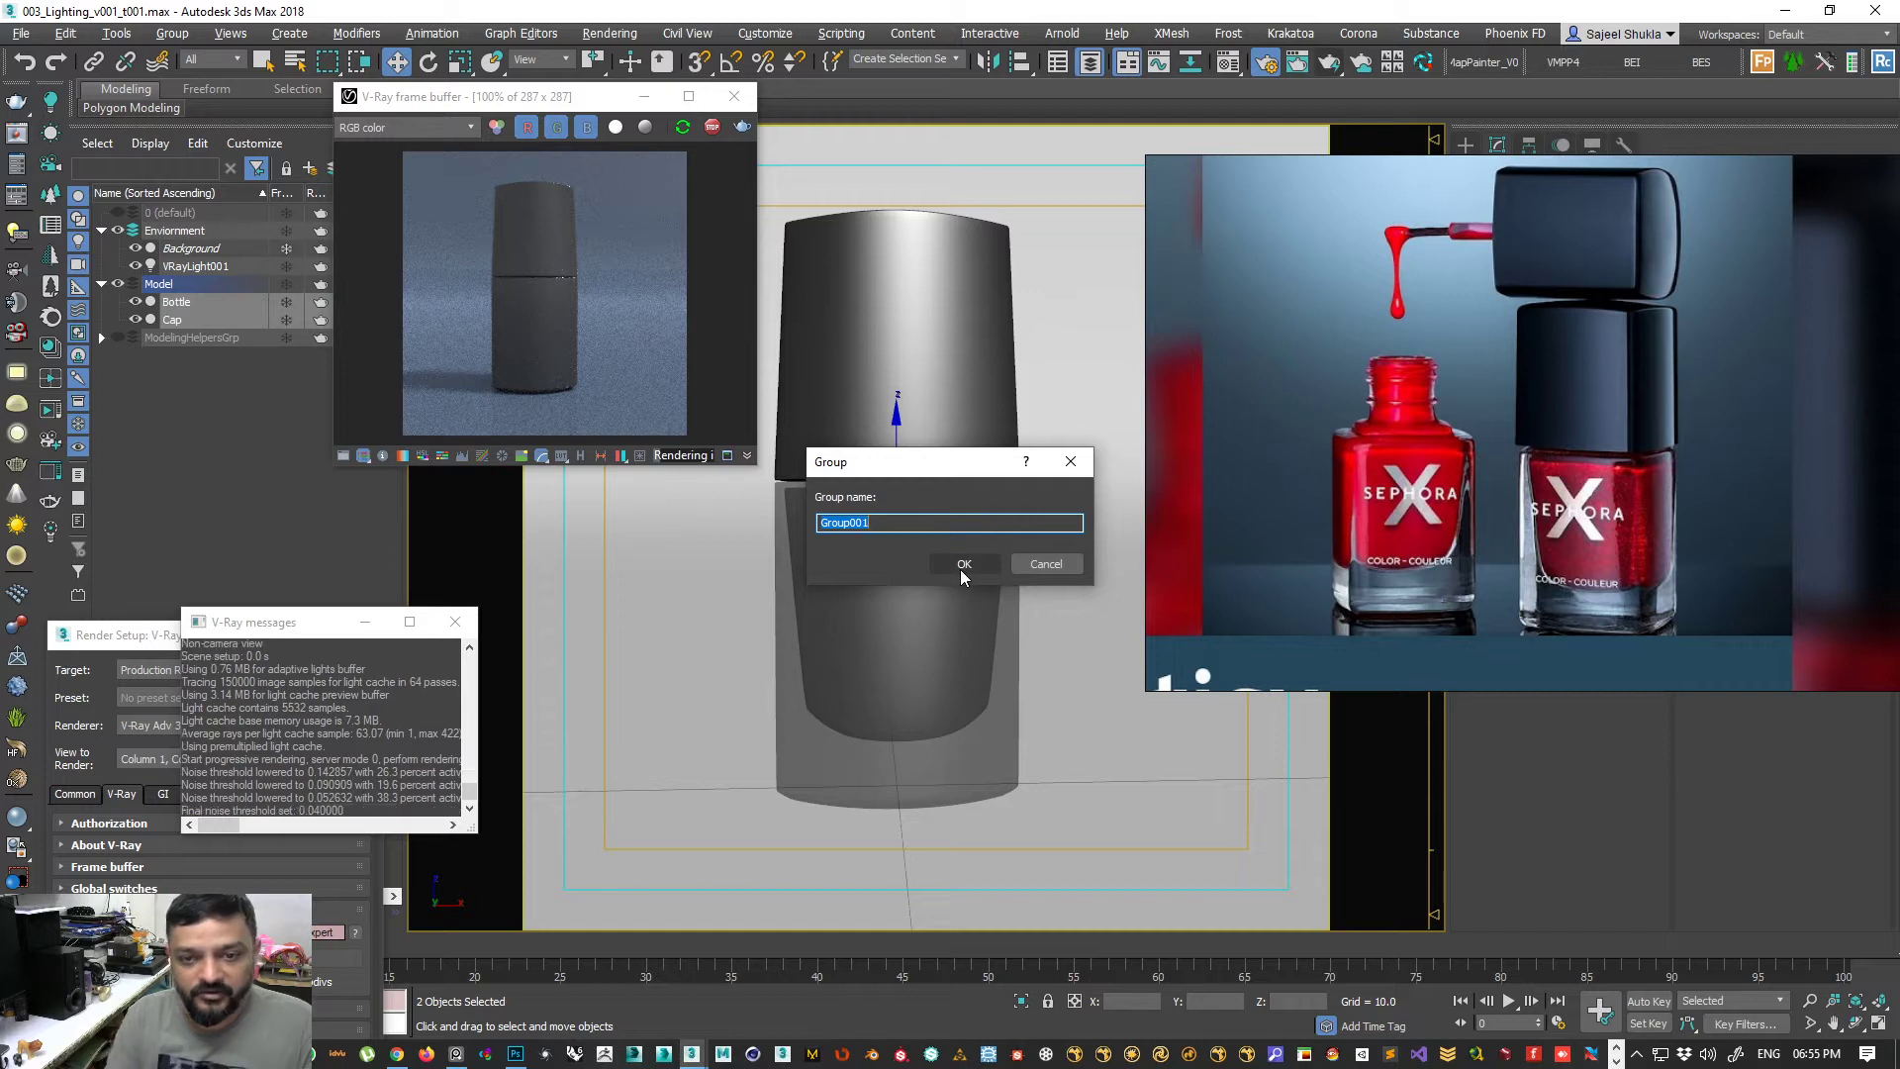
type("MasterModel")
key("Return")
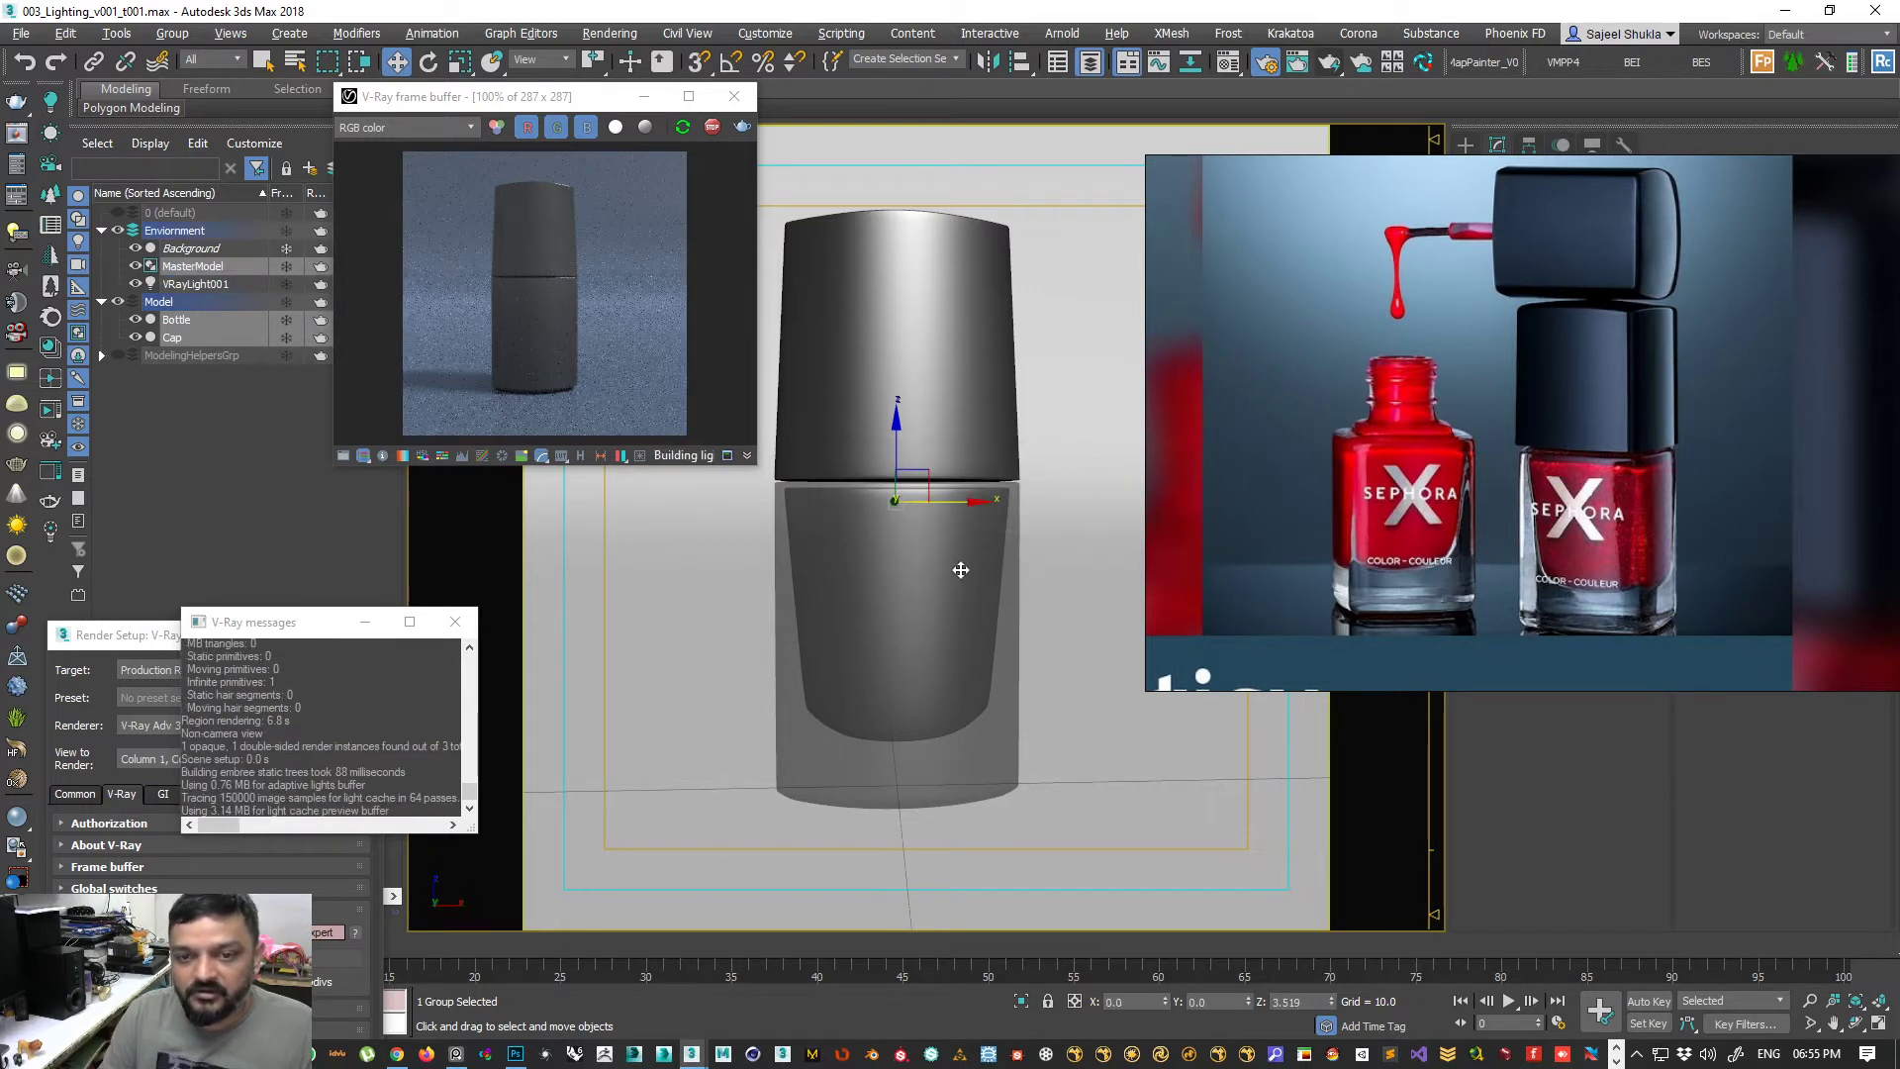
- Move only the pivot of the MasterModel group to the world origin at X 0, Y 0, Z 0
left_click(1531, 145)
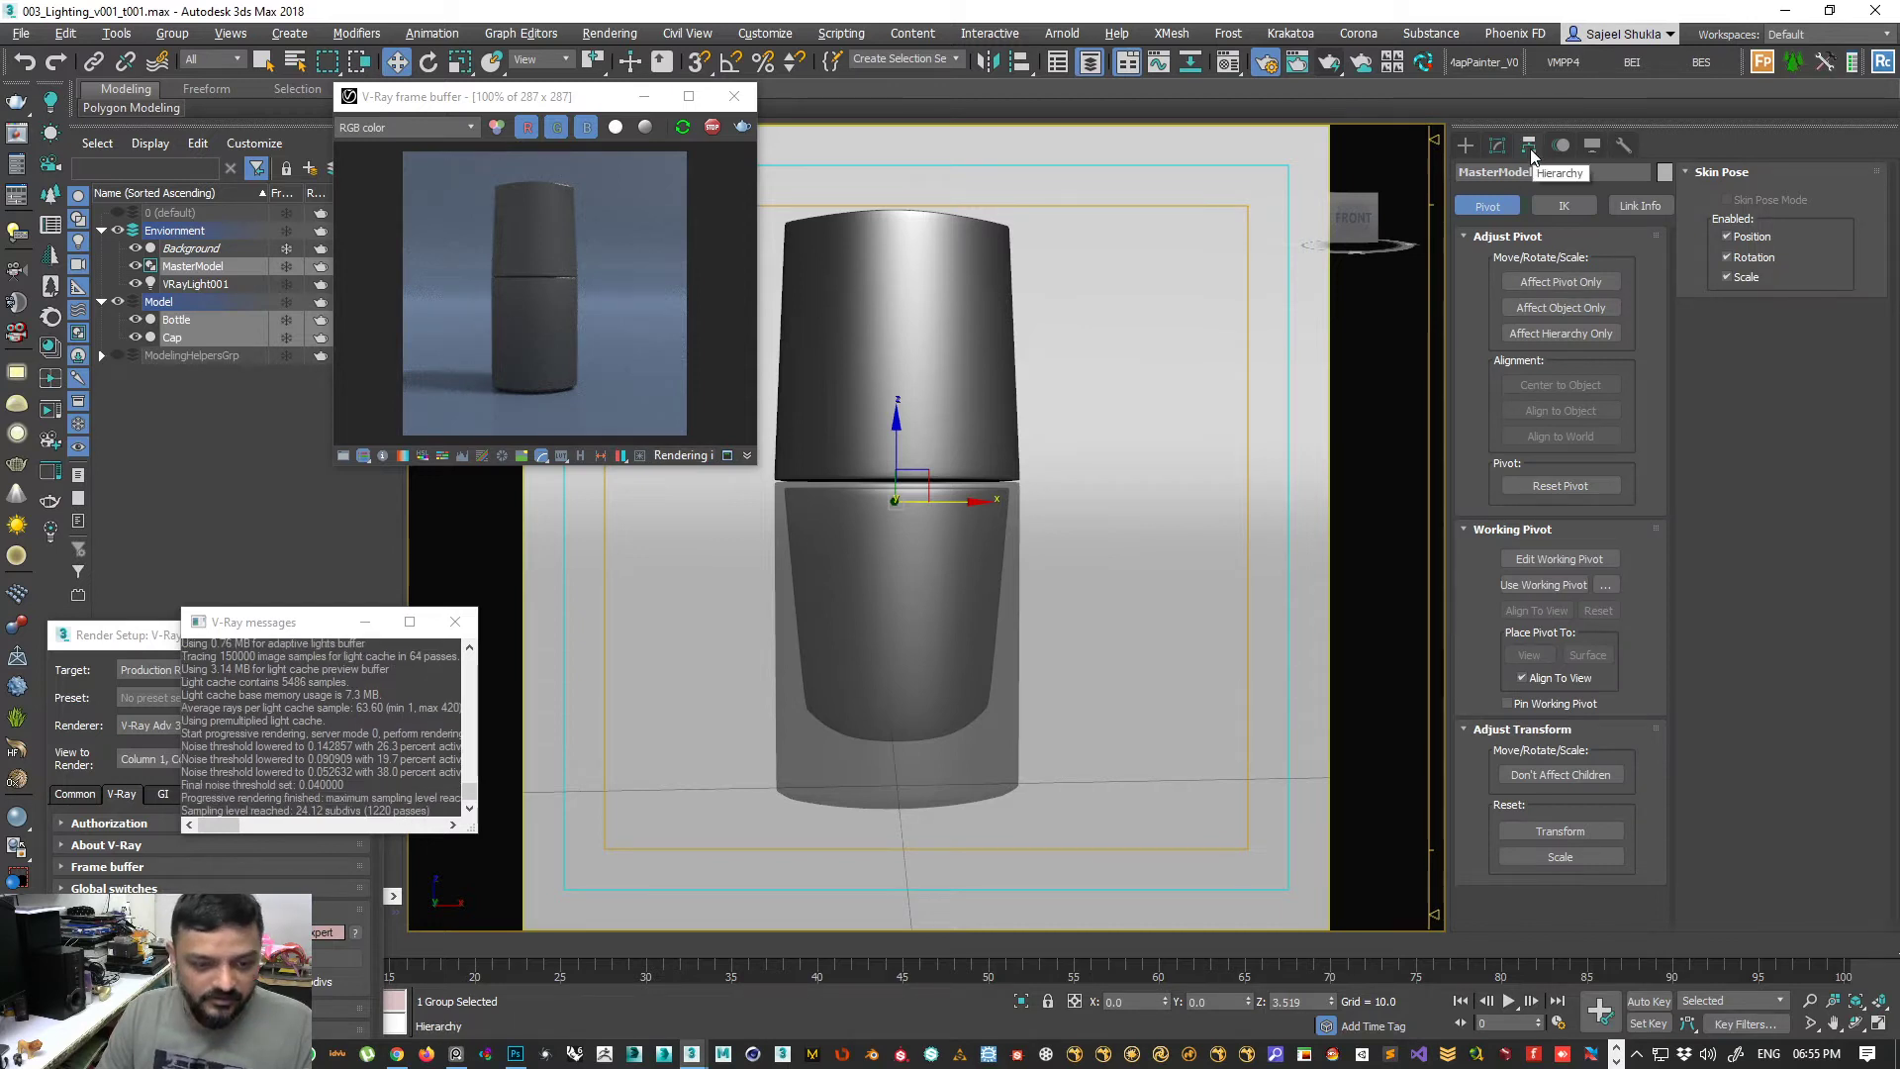
left_click(1544, 281)
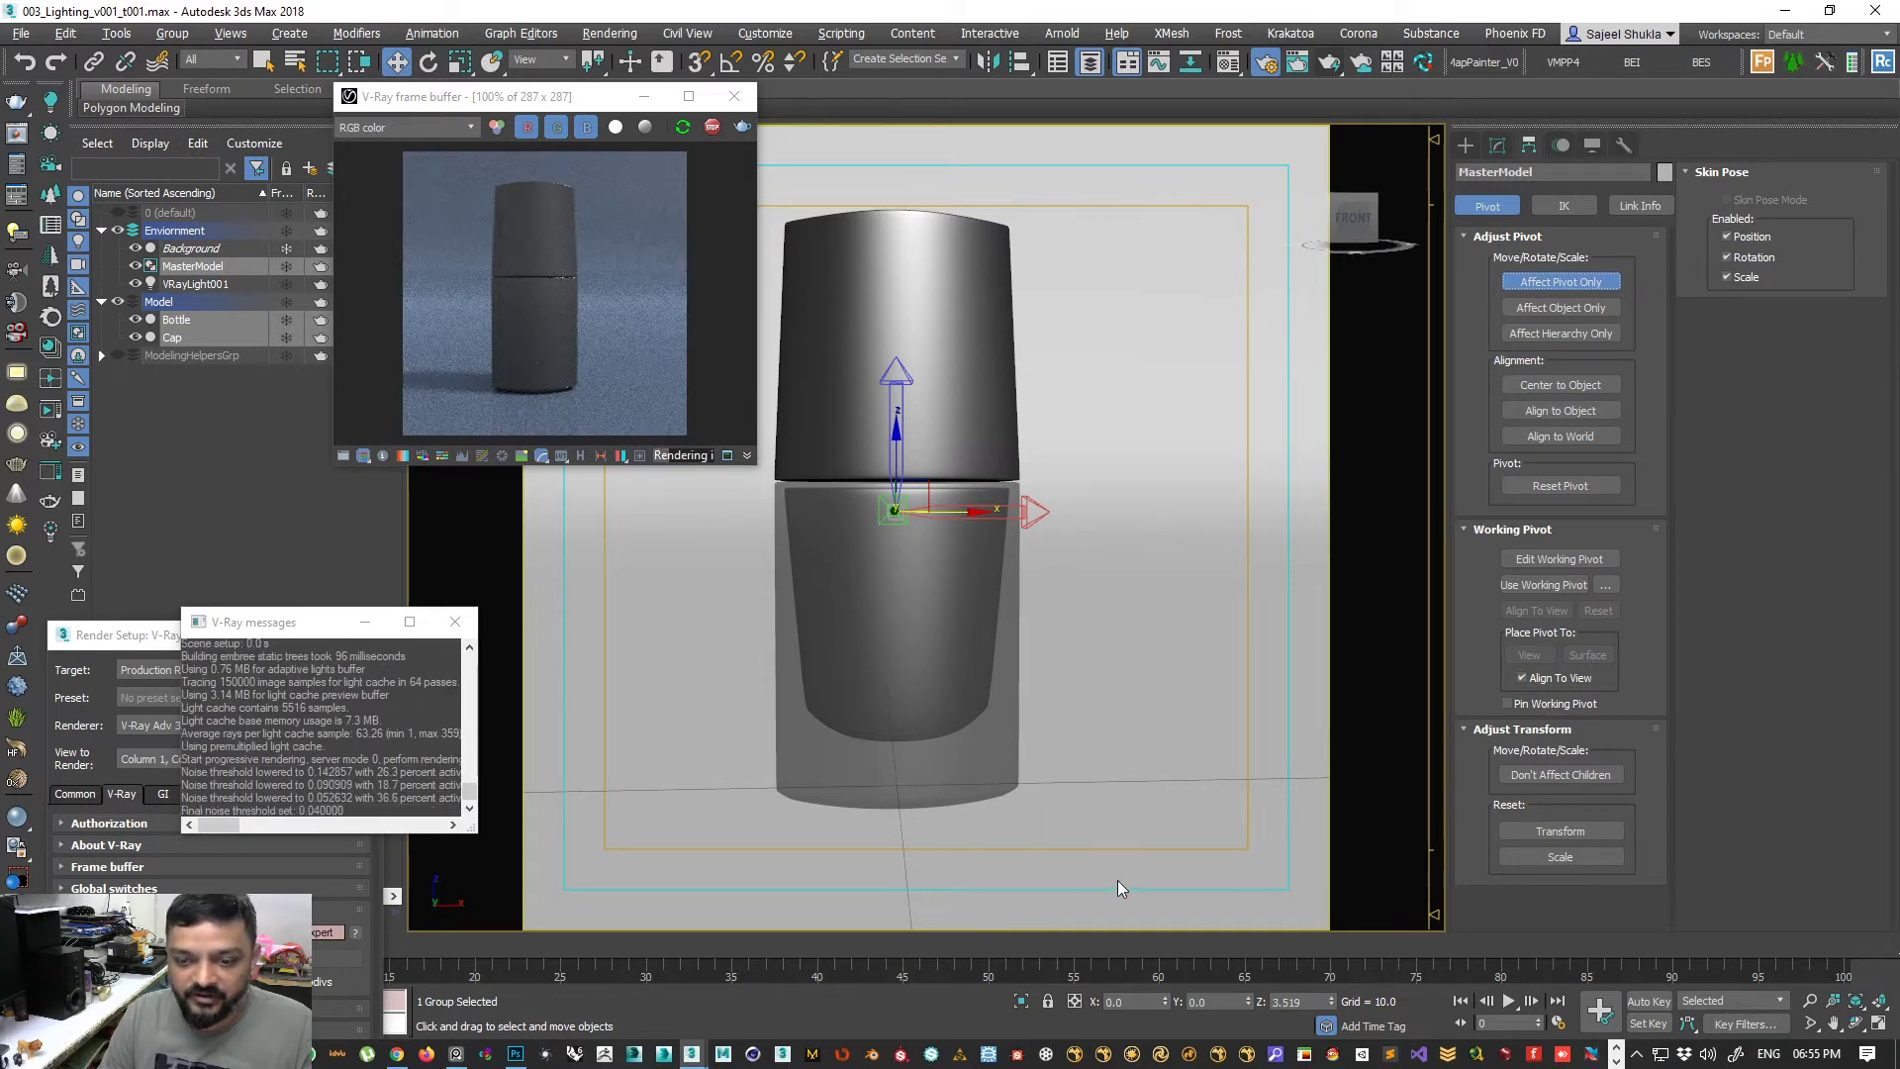
left_click_drag(1146, 1001, 936, 990)
type("0")
key("Tab")
type("0")
key("Tab")
type("0")
key("Tab")
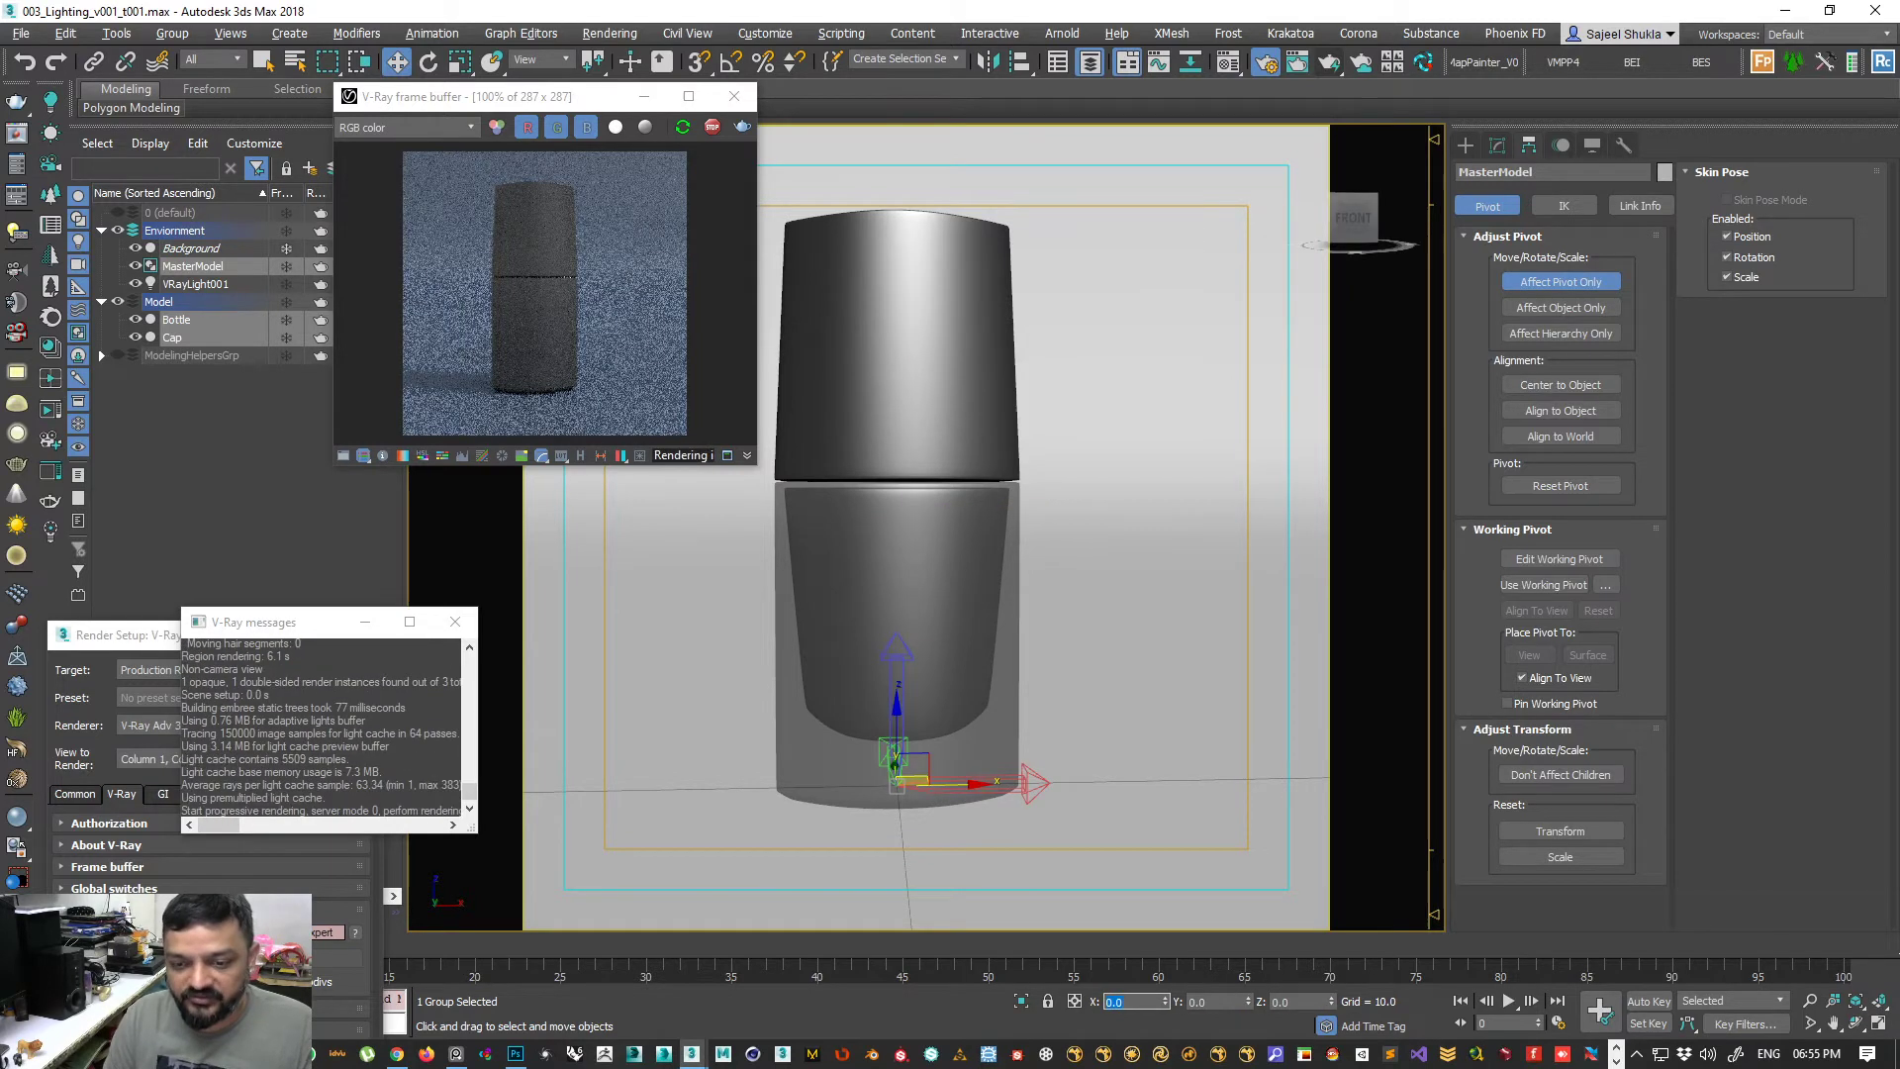
left_click_drag(1138, 1002, 1097, 1000)
type("0")
key("Tab")
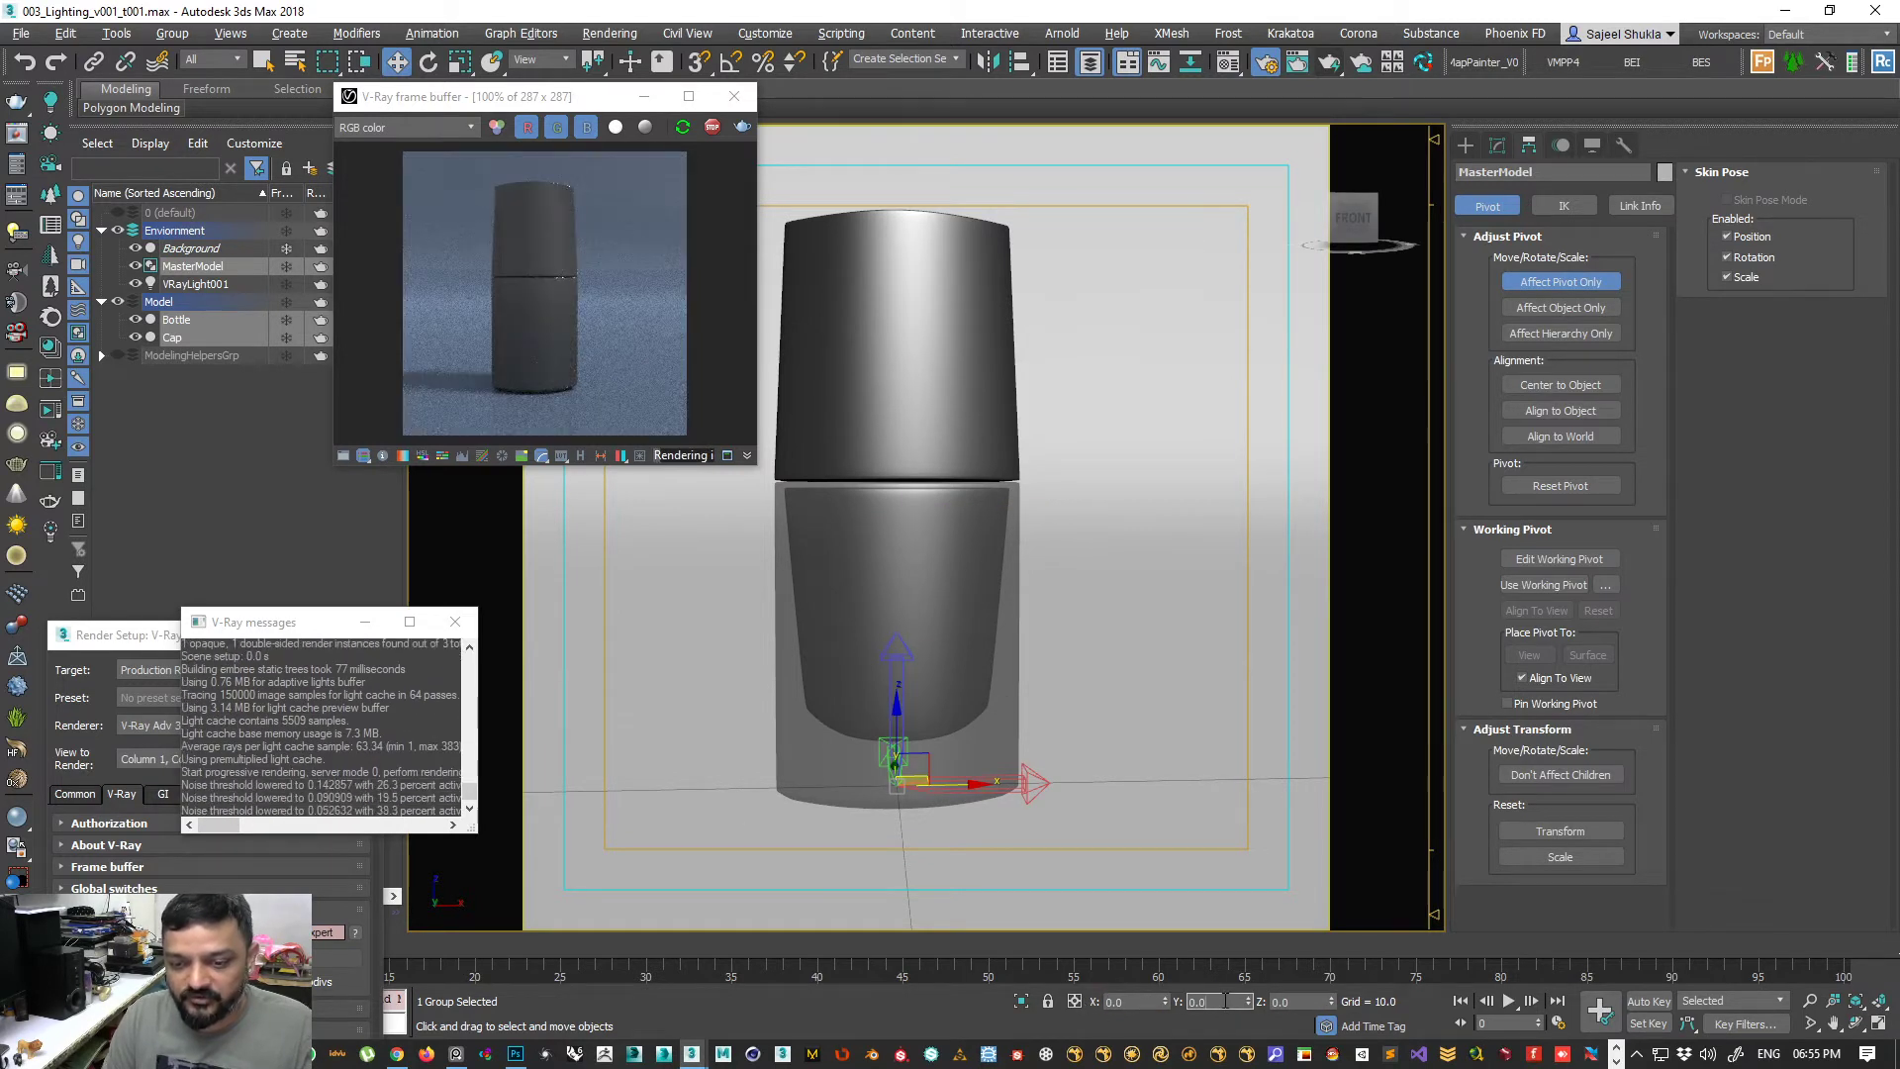
- Check the group's pivot from an angle, leave pivot-only editing with the Rotate tool active, and return to the frontal view
right_click(1117, 326)
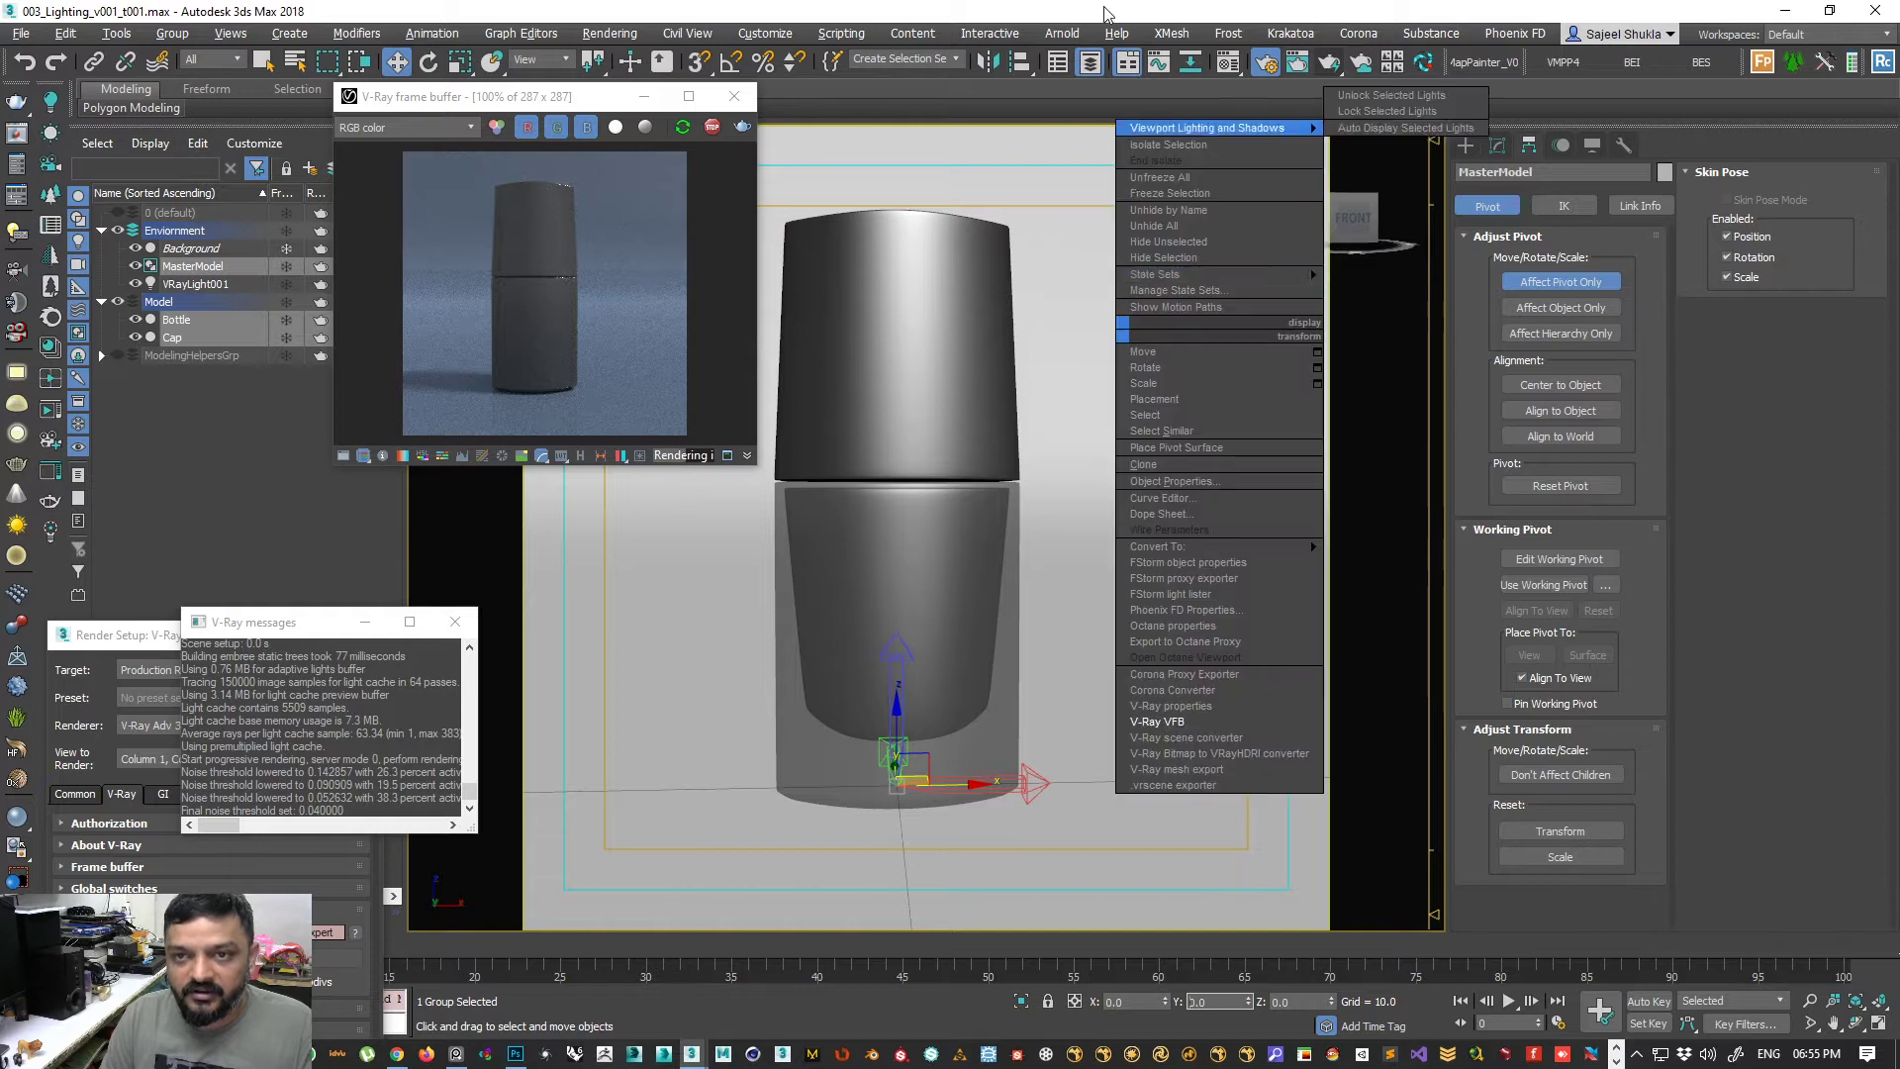
key("e")
middle_click_drag(1053, 659, 904, 449, "alt")
key("r")
middle_click_drag(903, 662, 970, 670, "alt")
key("e")
key("w")
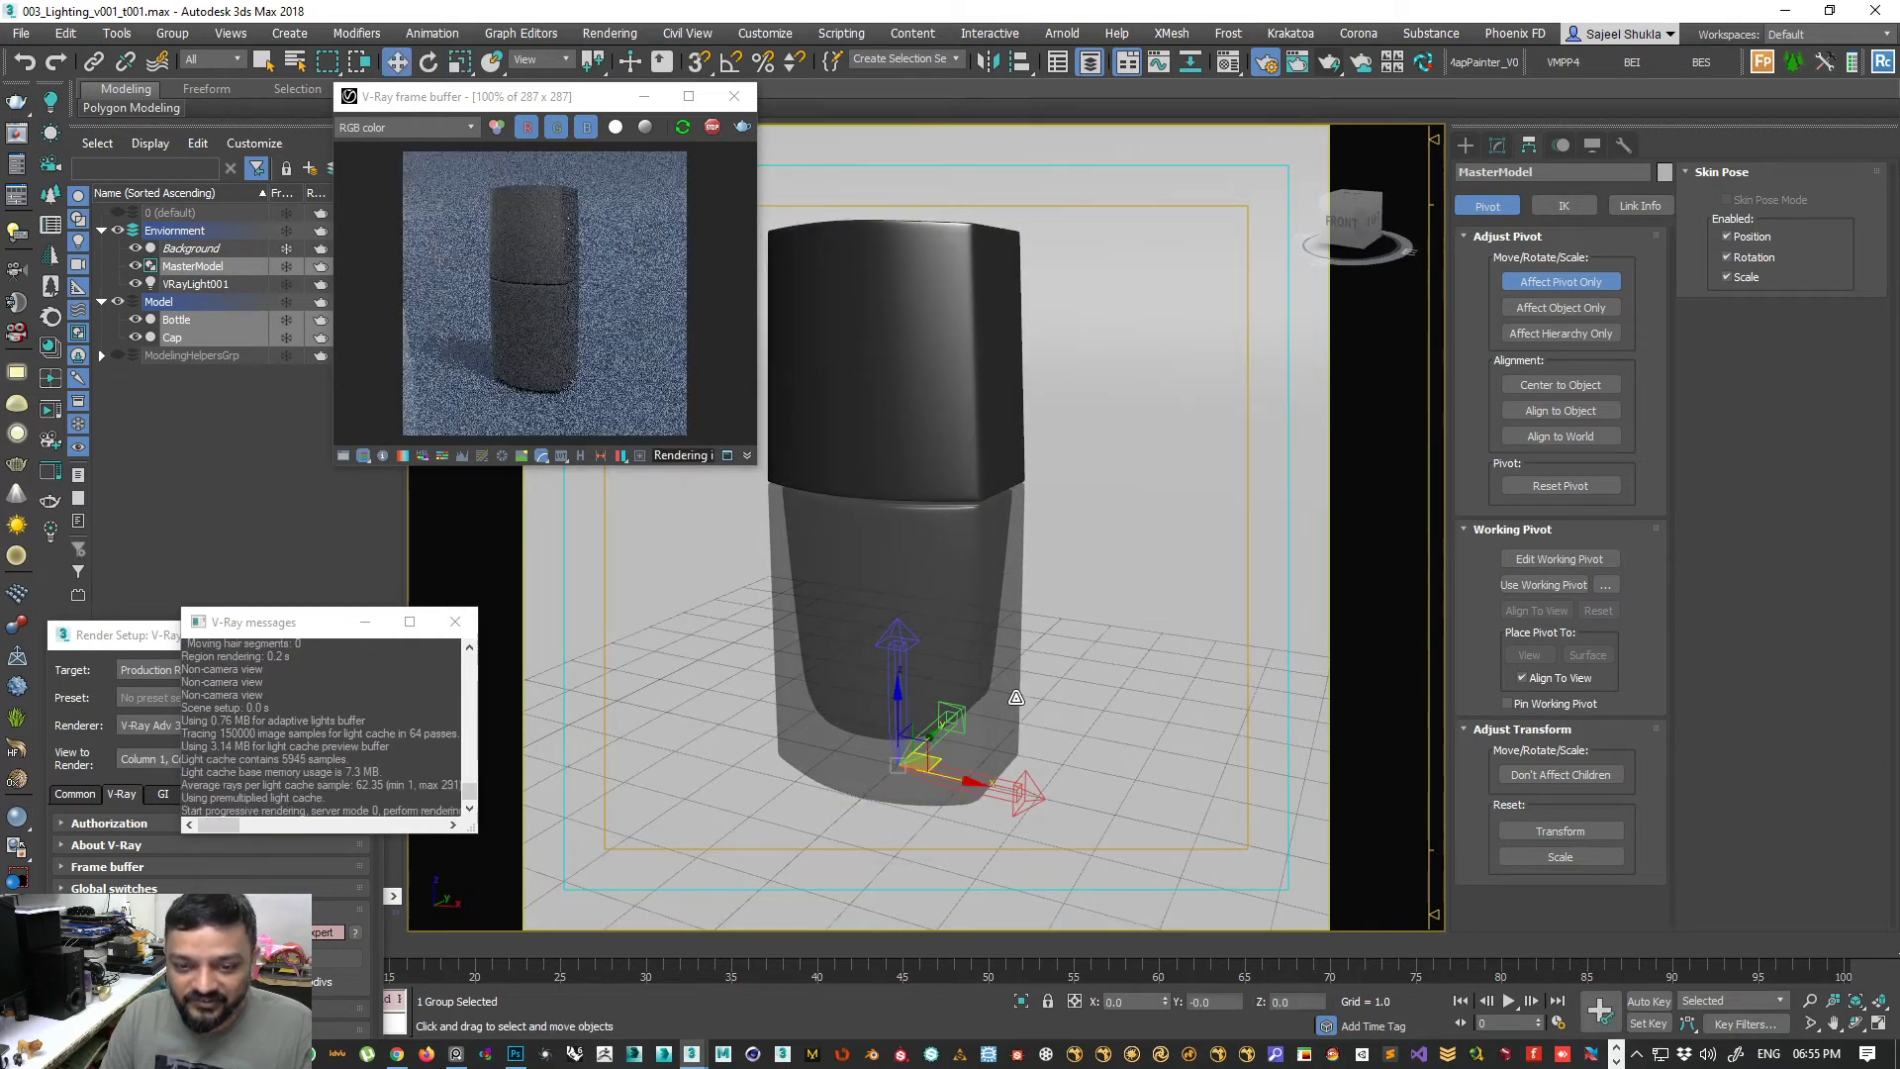
key("r")
key("e")
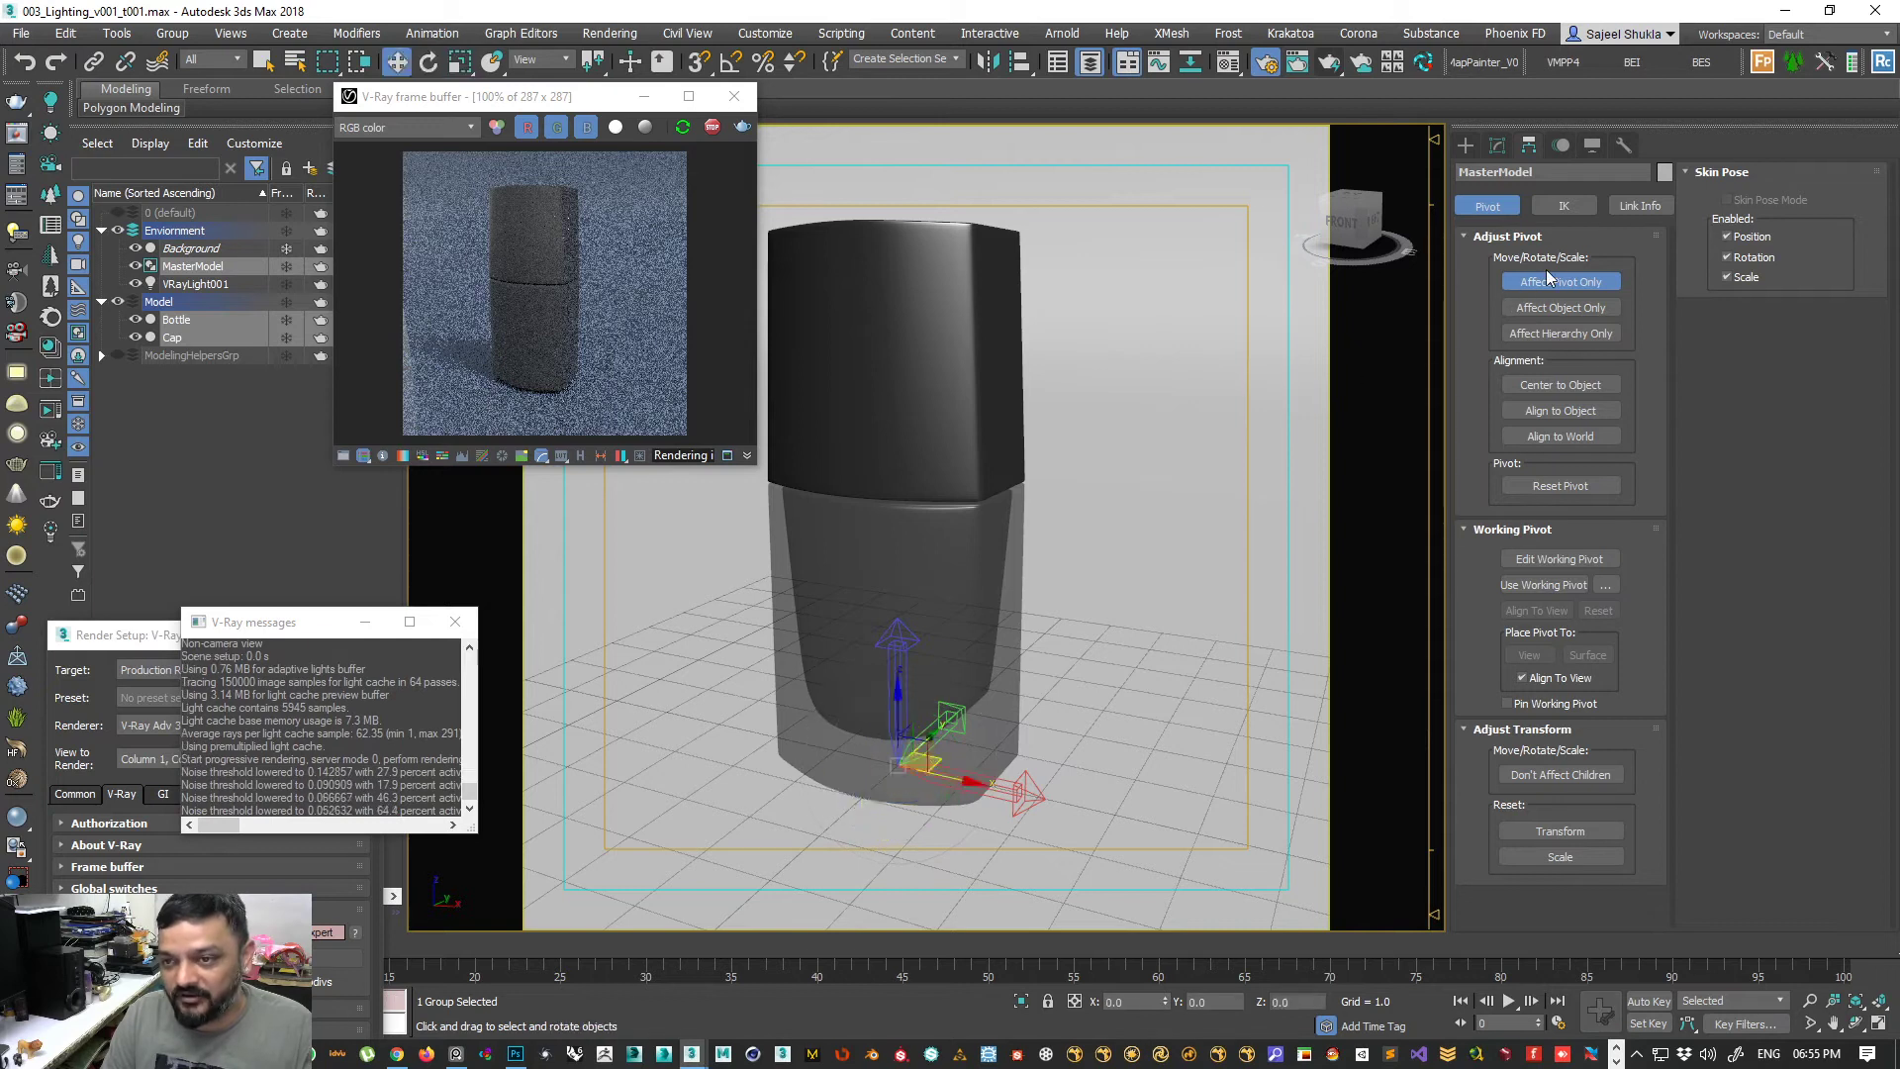
left_click(1549, 282)
middle_click_drag(899, 749, 1062, 714, "alt")
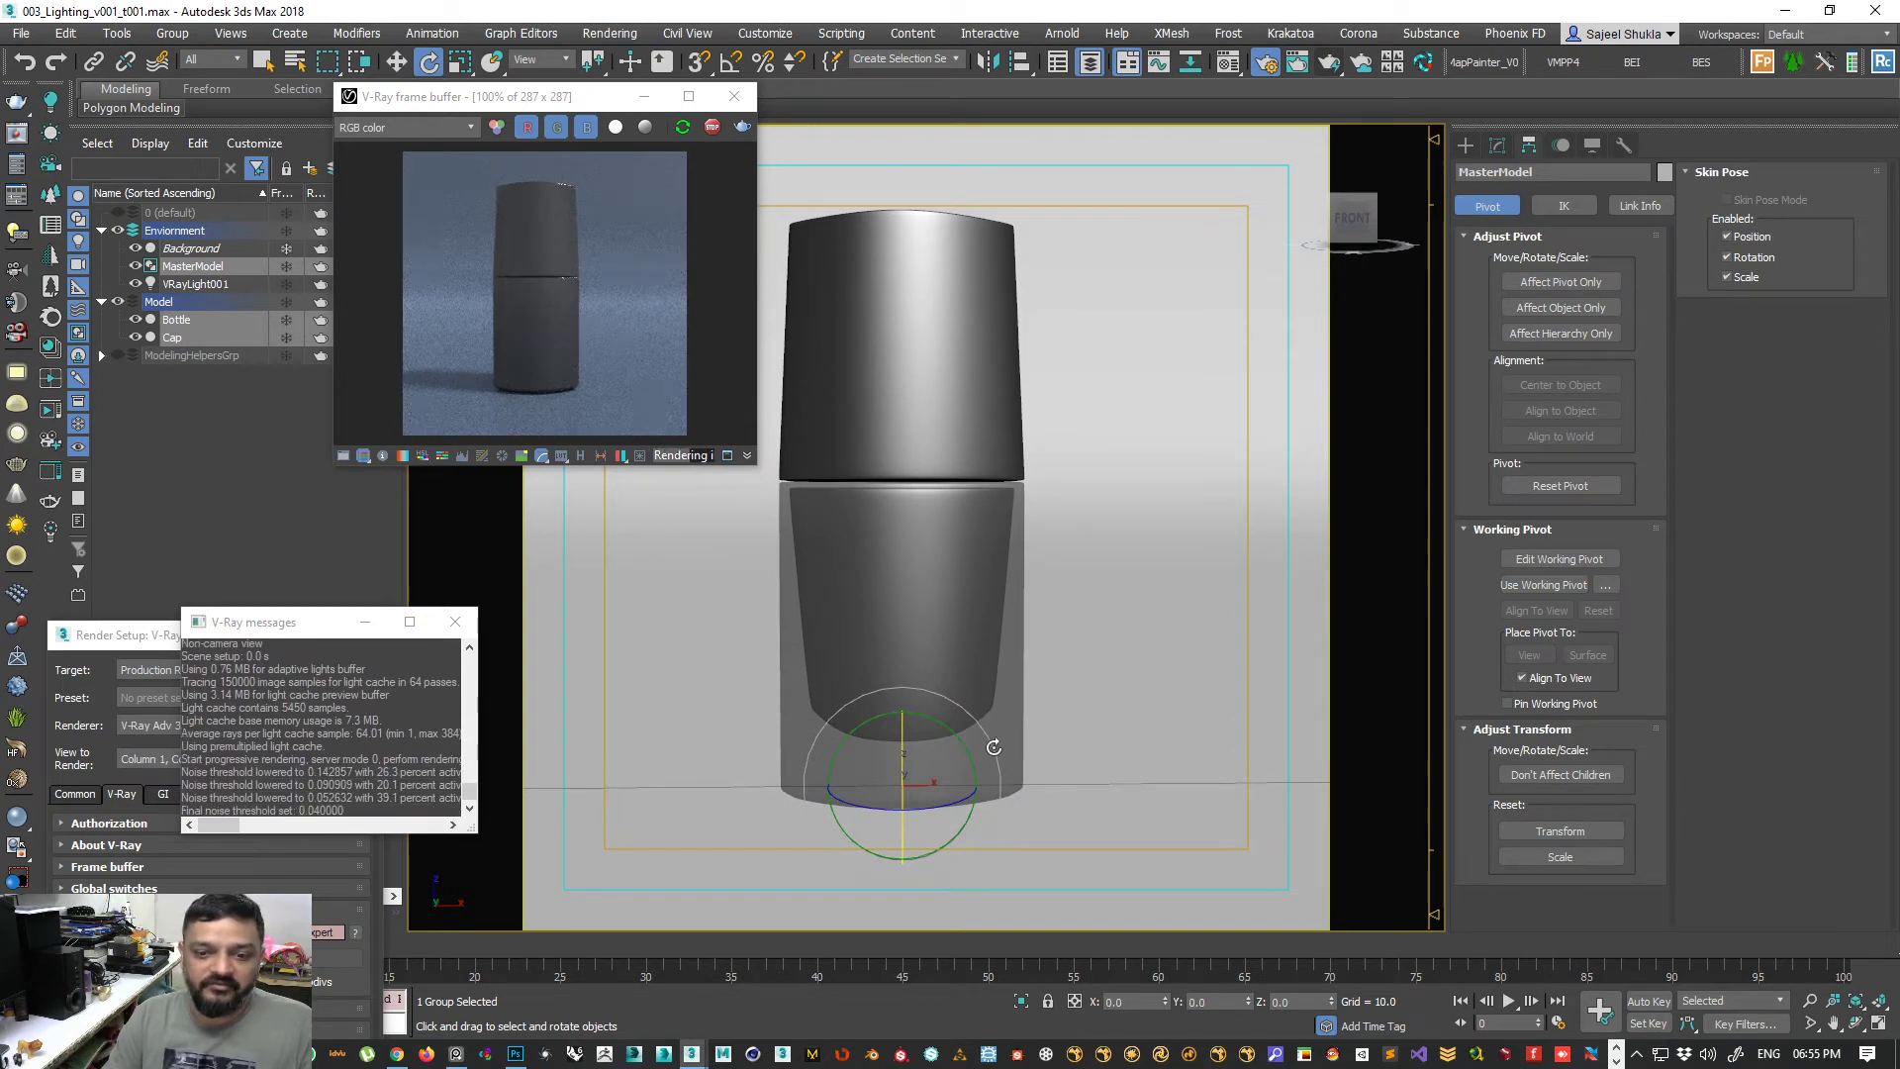
- Deselect the group, create a physical camera from the current Perspective view and show the camera's parameters
left_click(1190, 607)
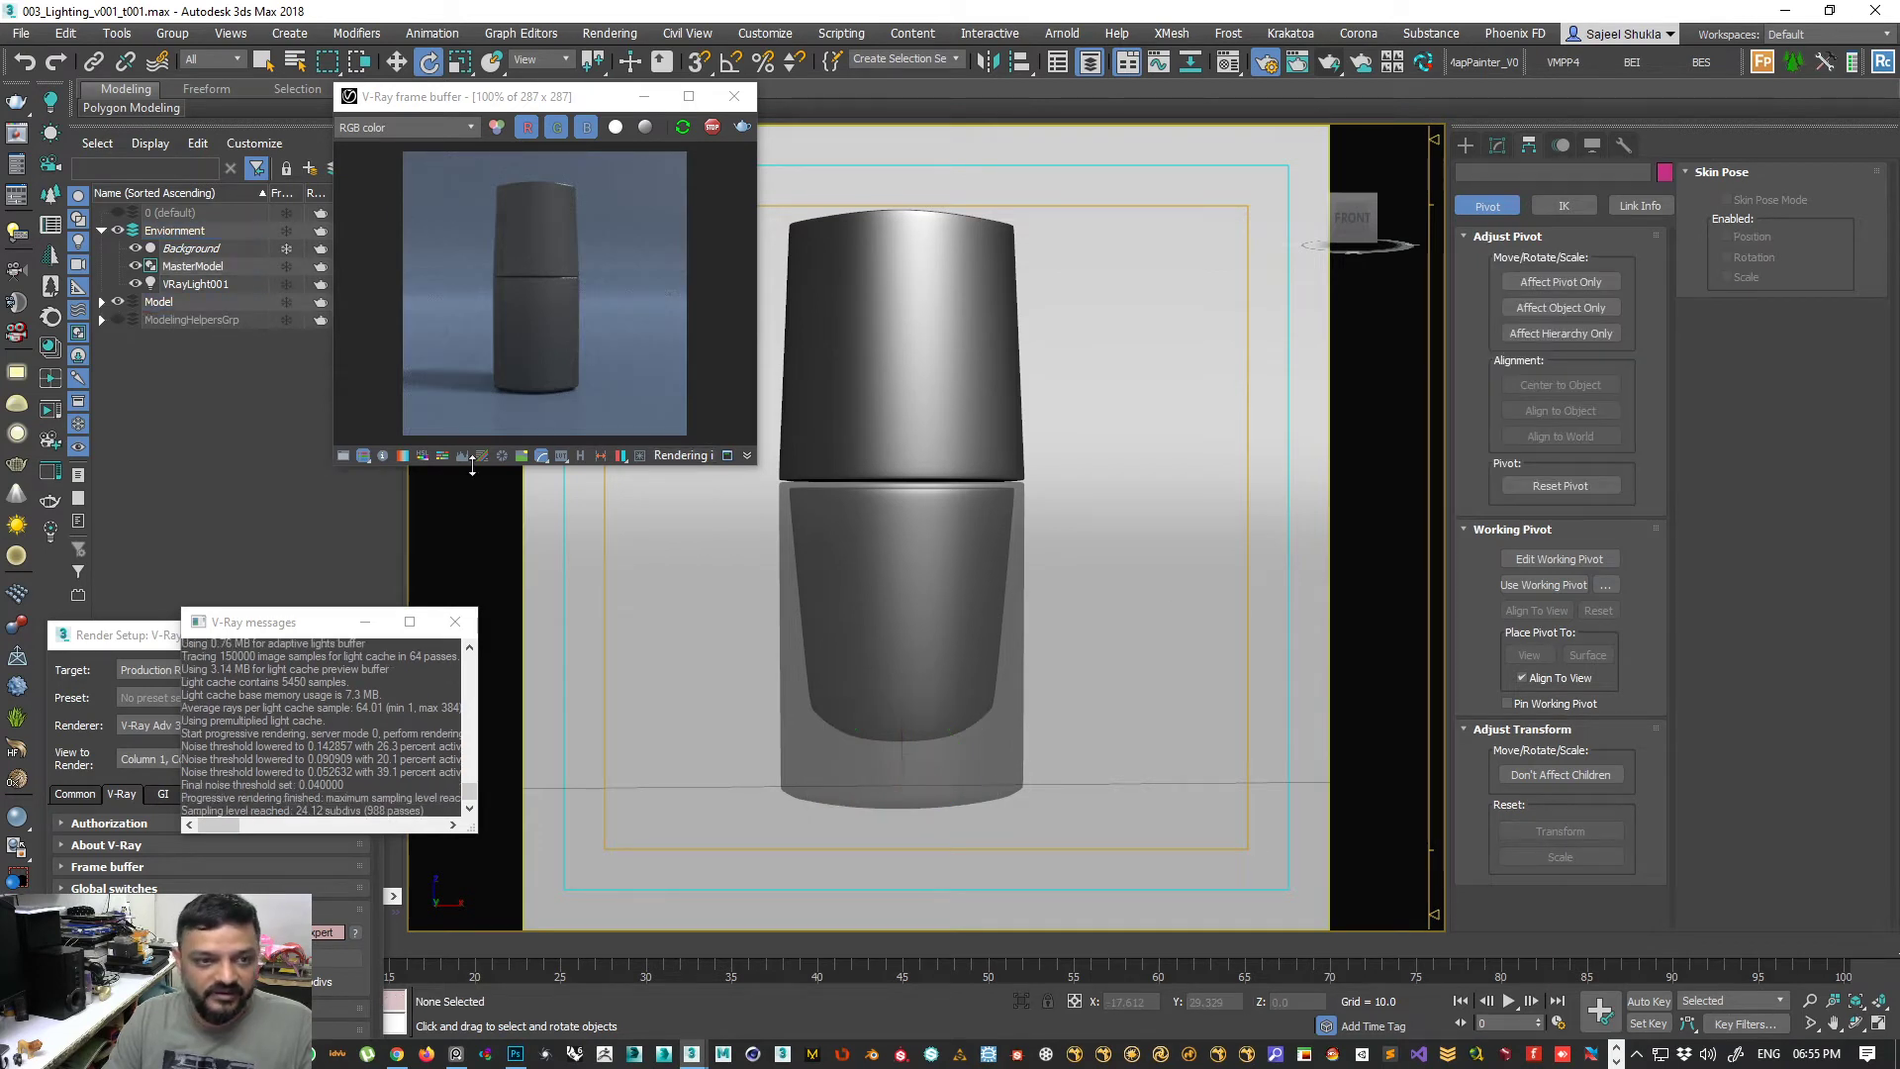
key("ctrl+c")
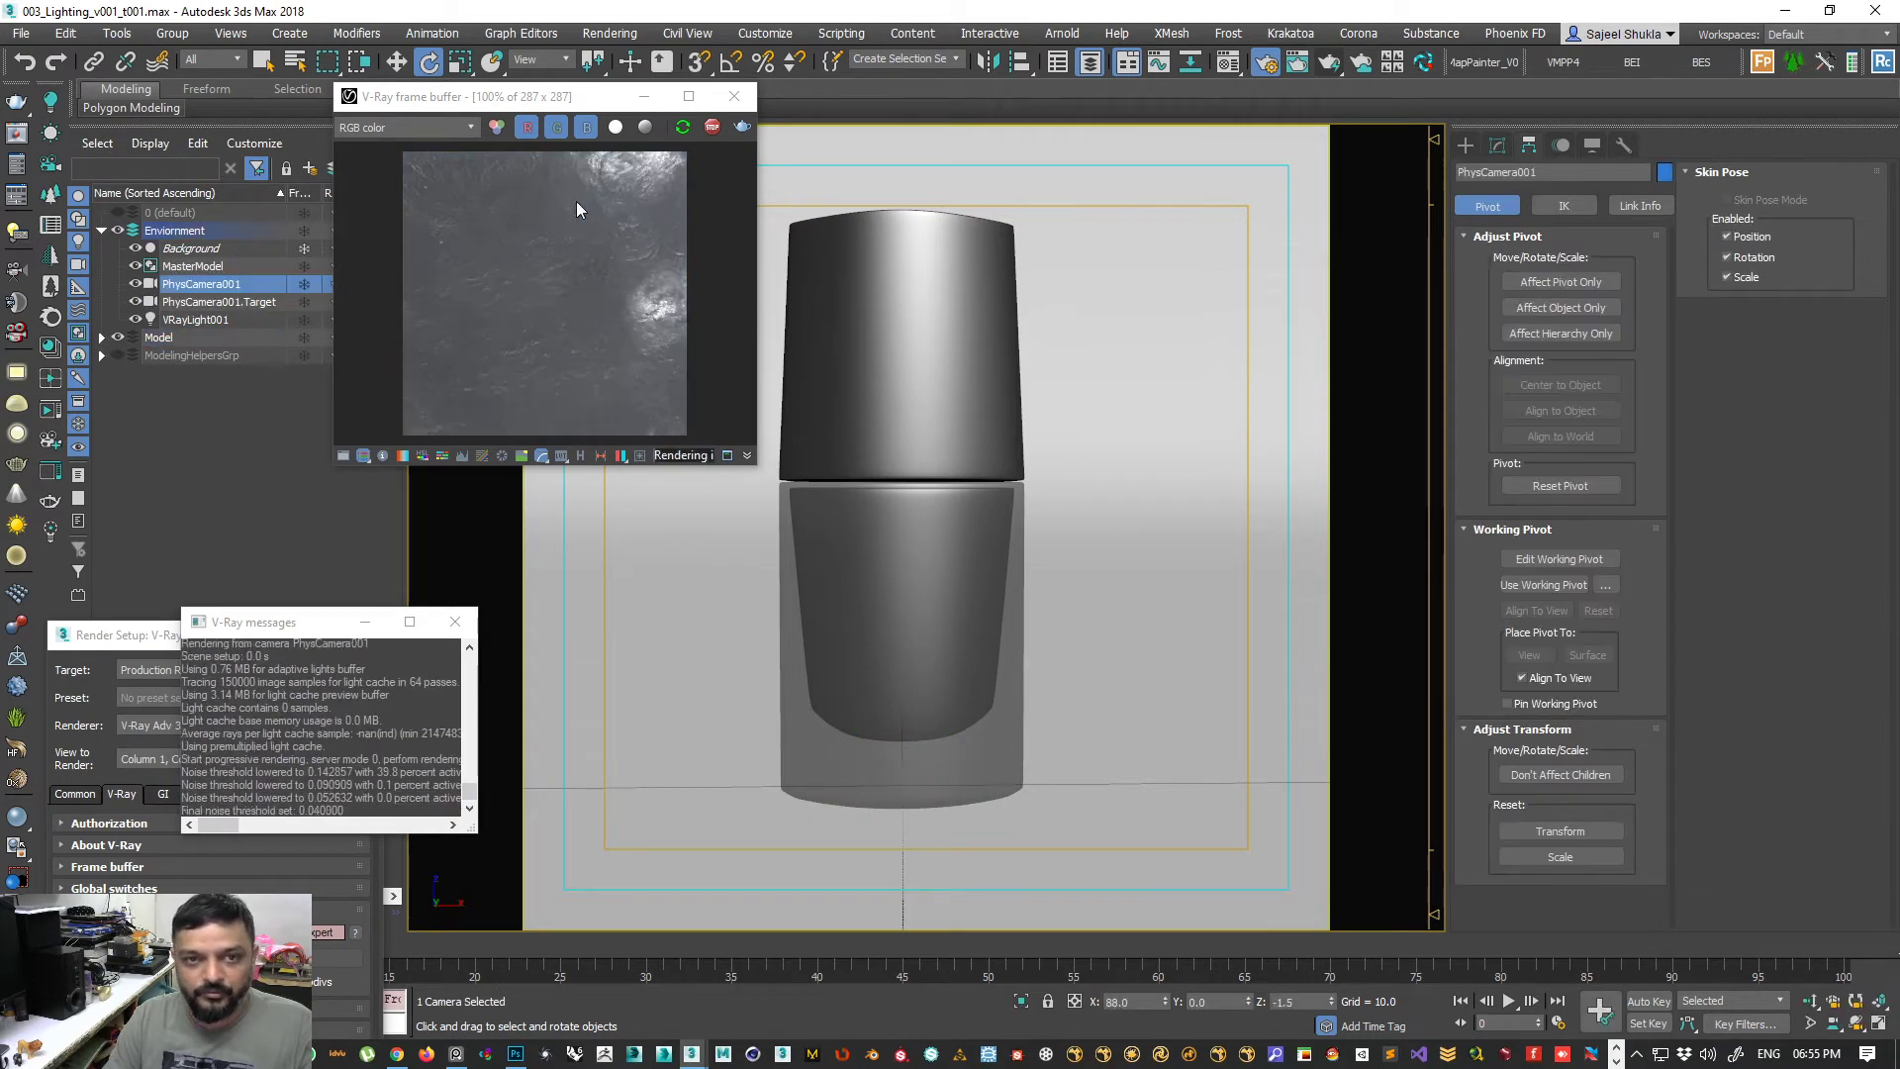
left_click_drag(586, 96, 545, 497)
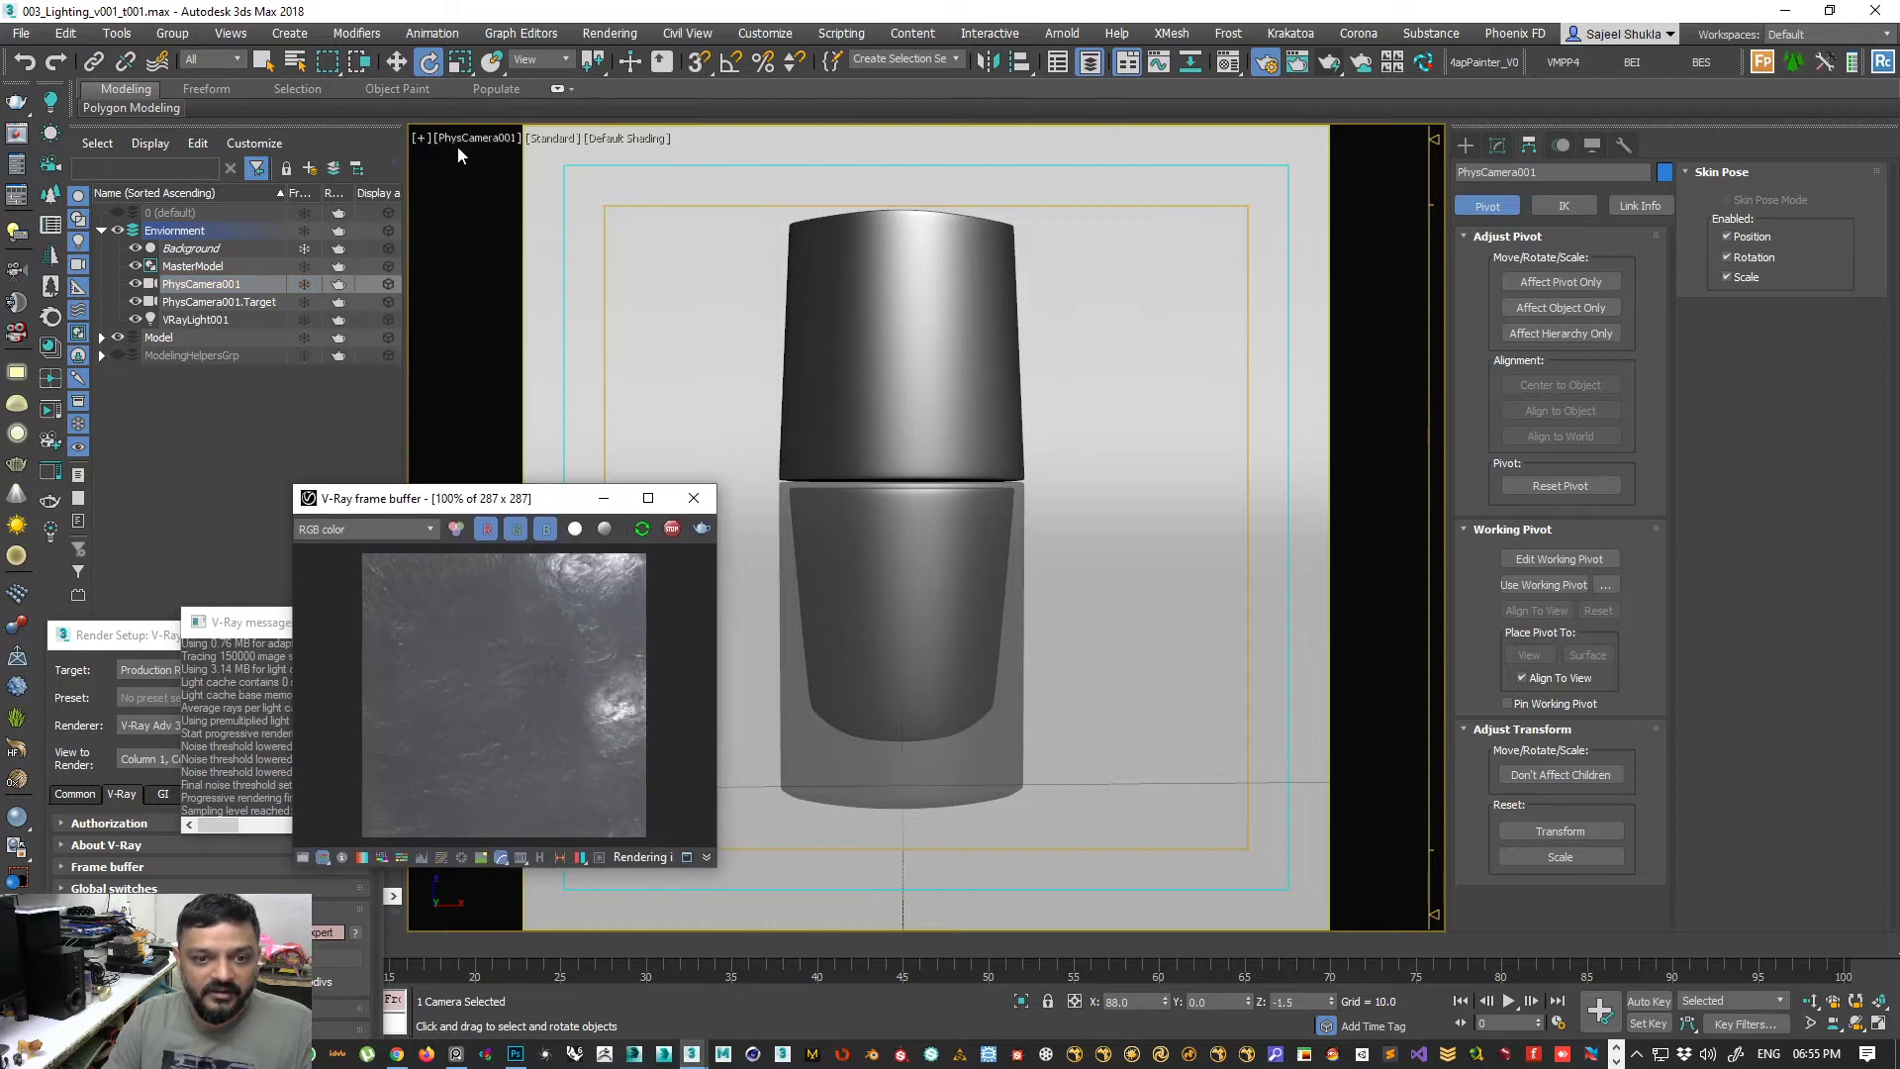
left_click(1498, 145)
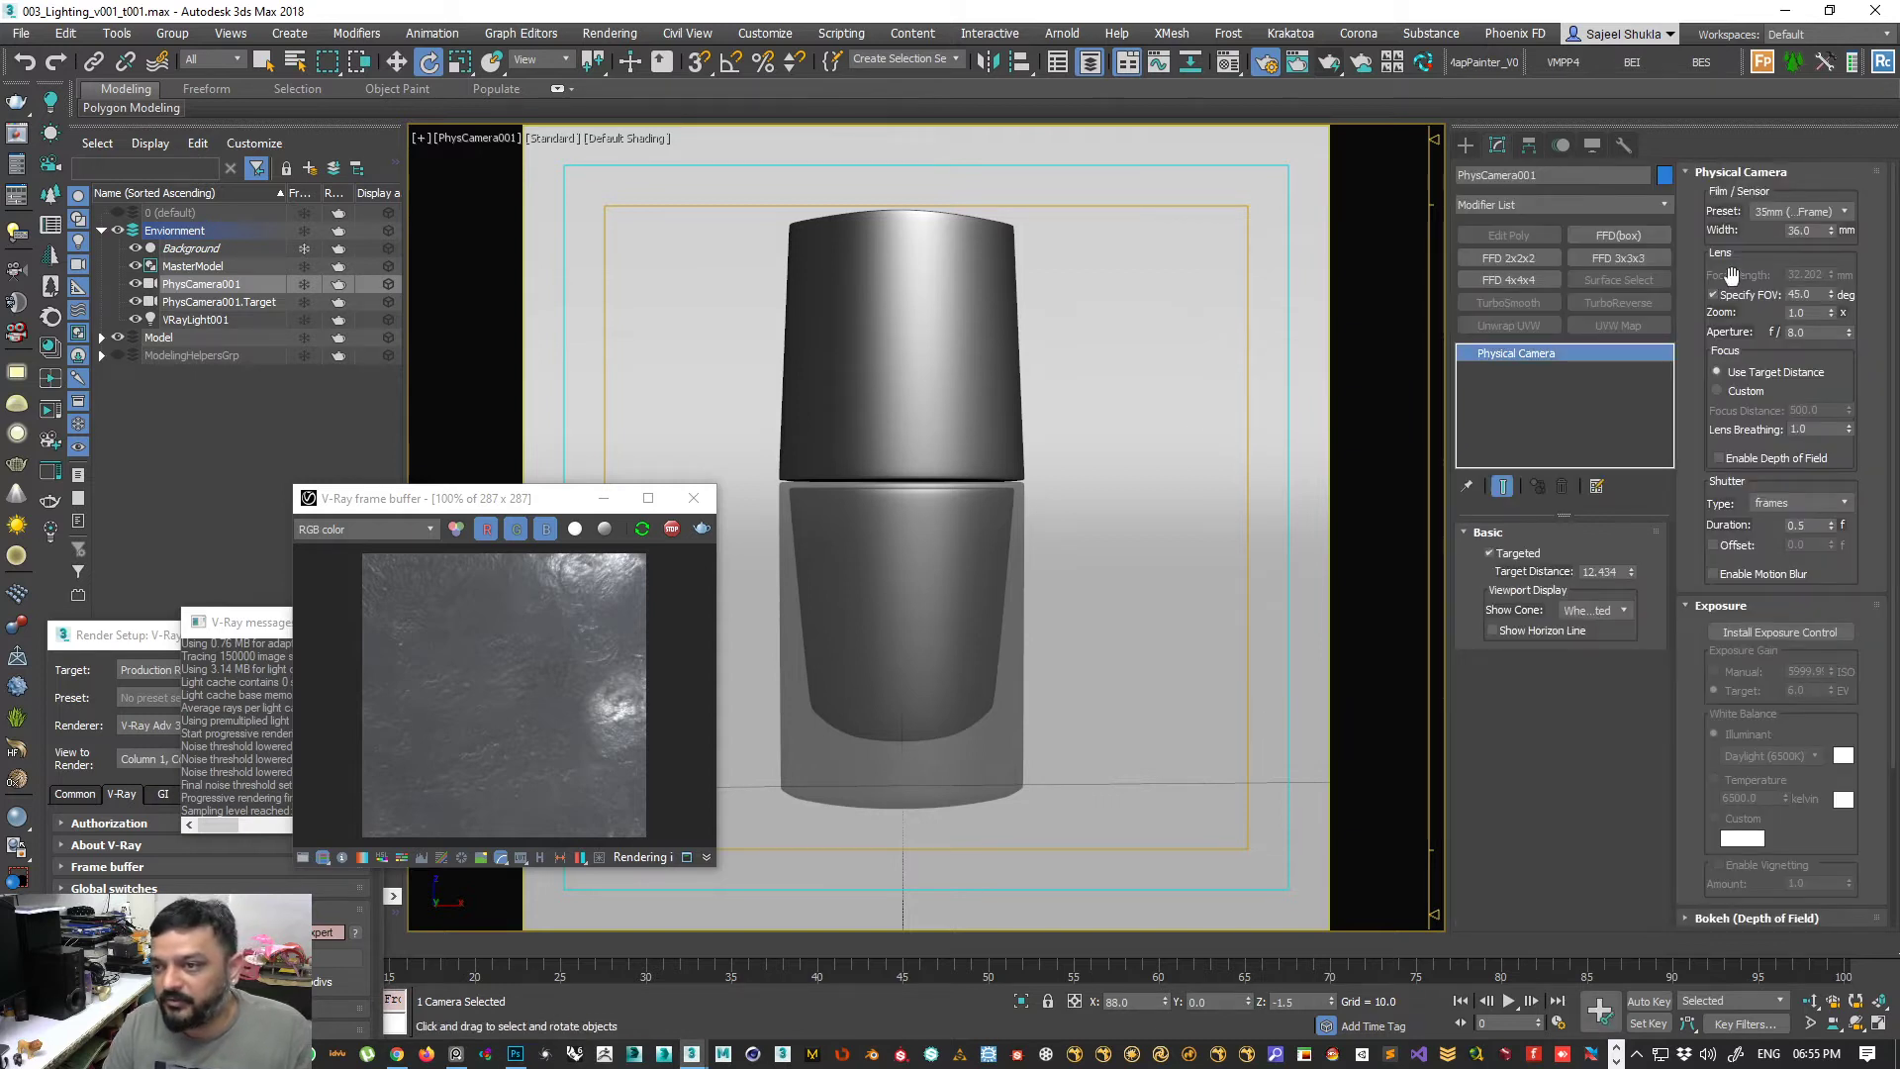
left_click_drag(520, 497, 723, 341)
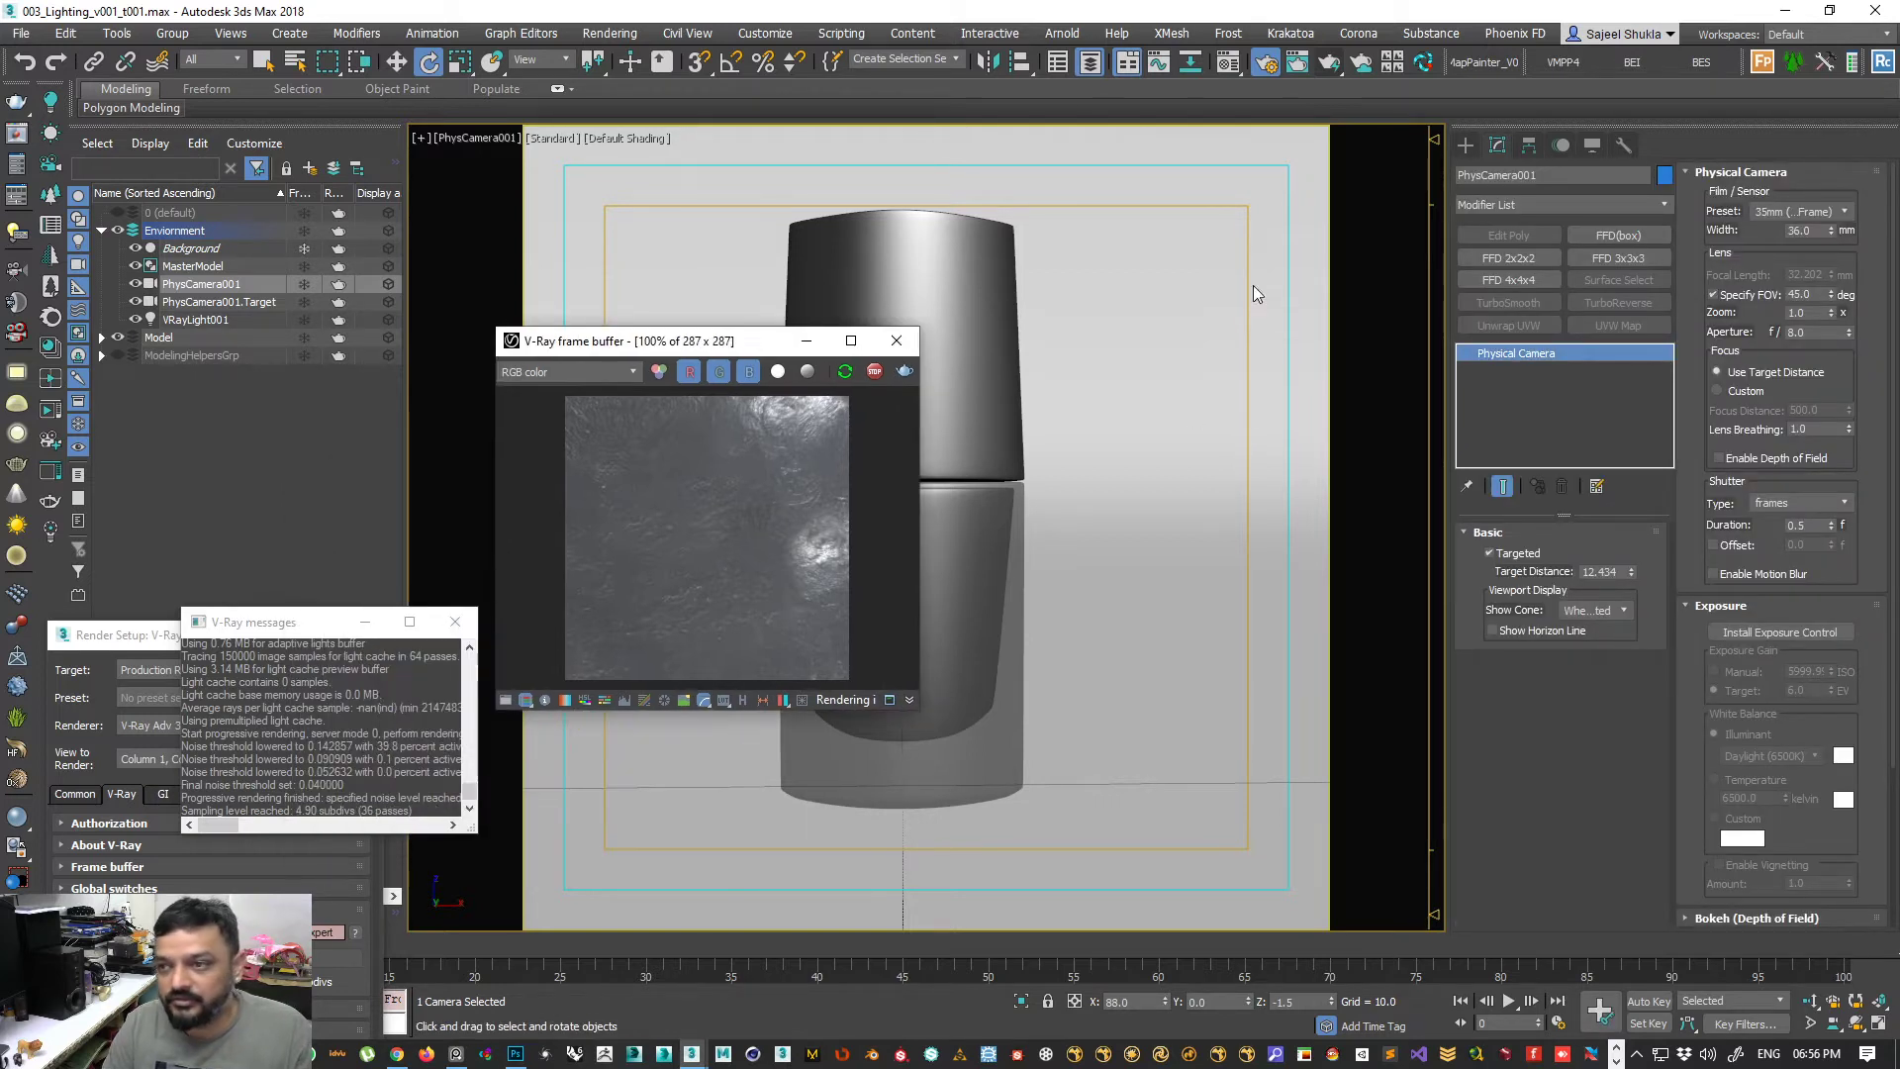
- Try the 35mm (Full Frame) and APS-C (Nikon, Sony, etc.) sensor presets and a custom sensor width of 55 mm
left_click(1778, 211)
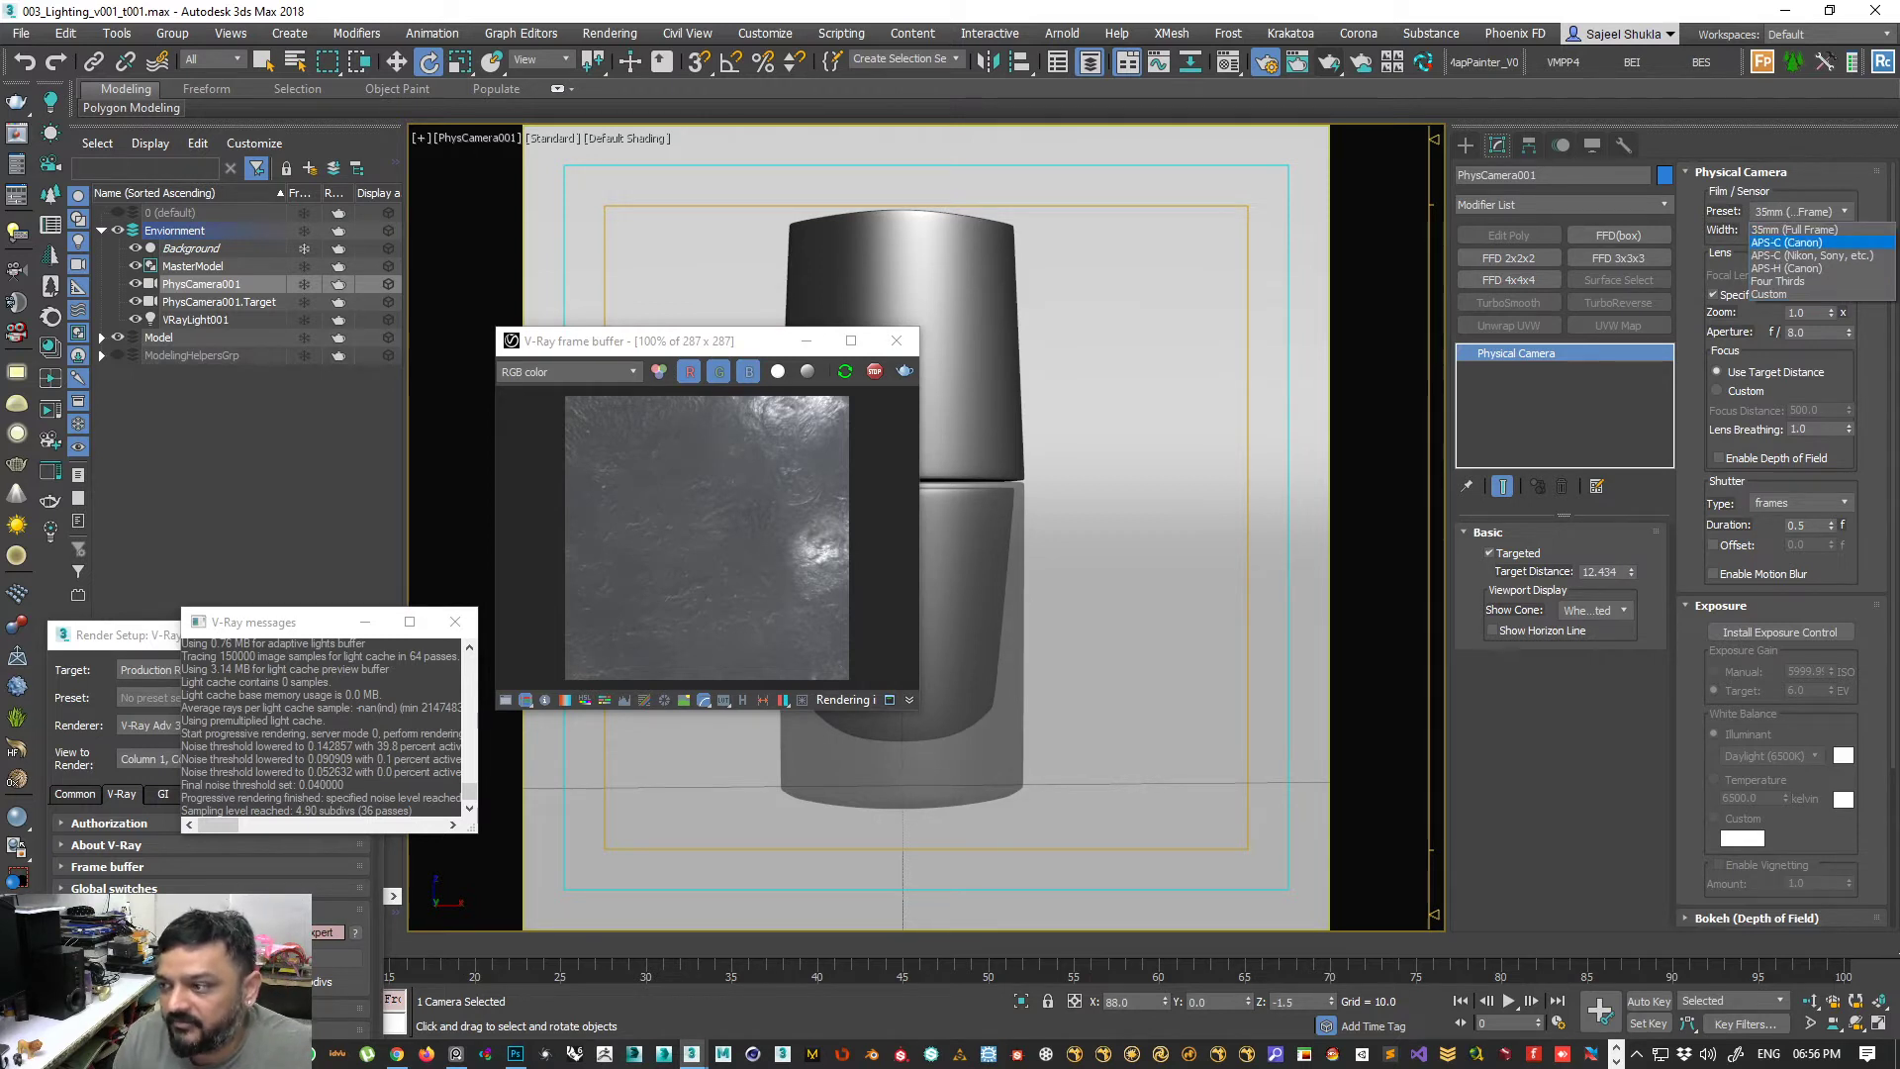
left_click(1782, 229)
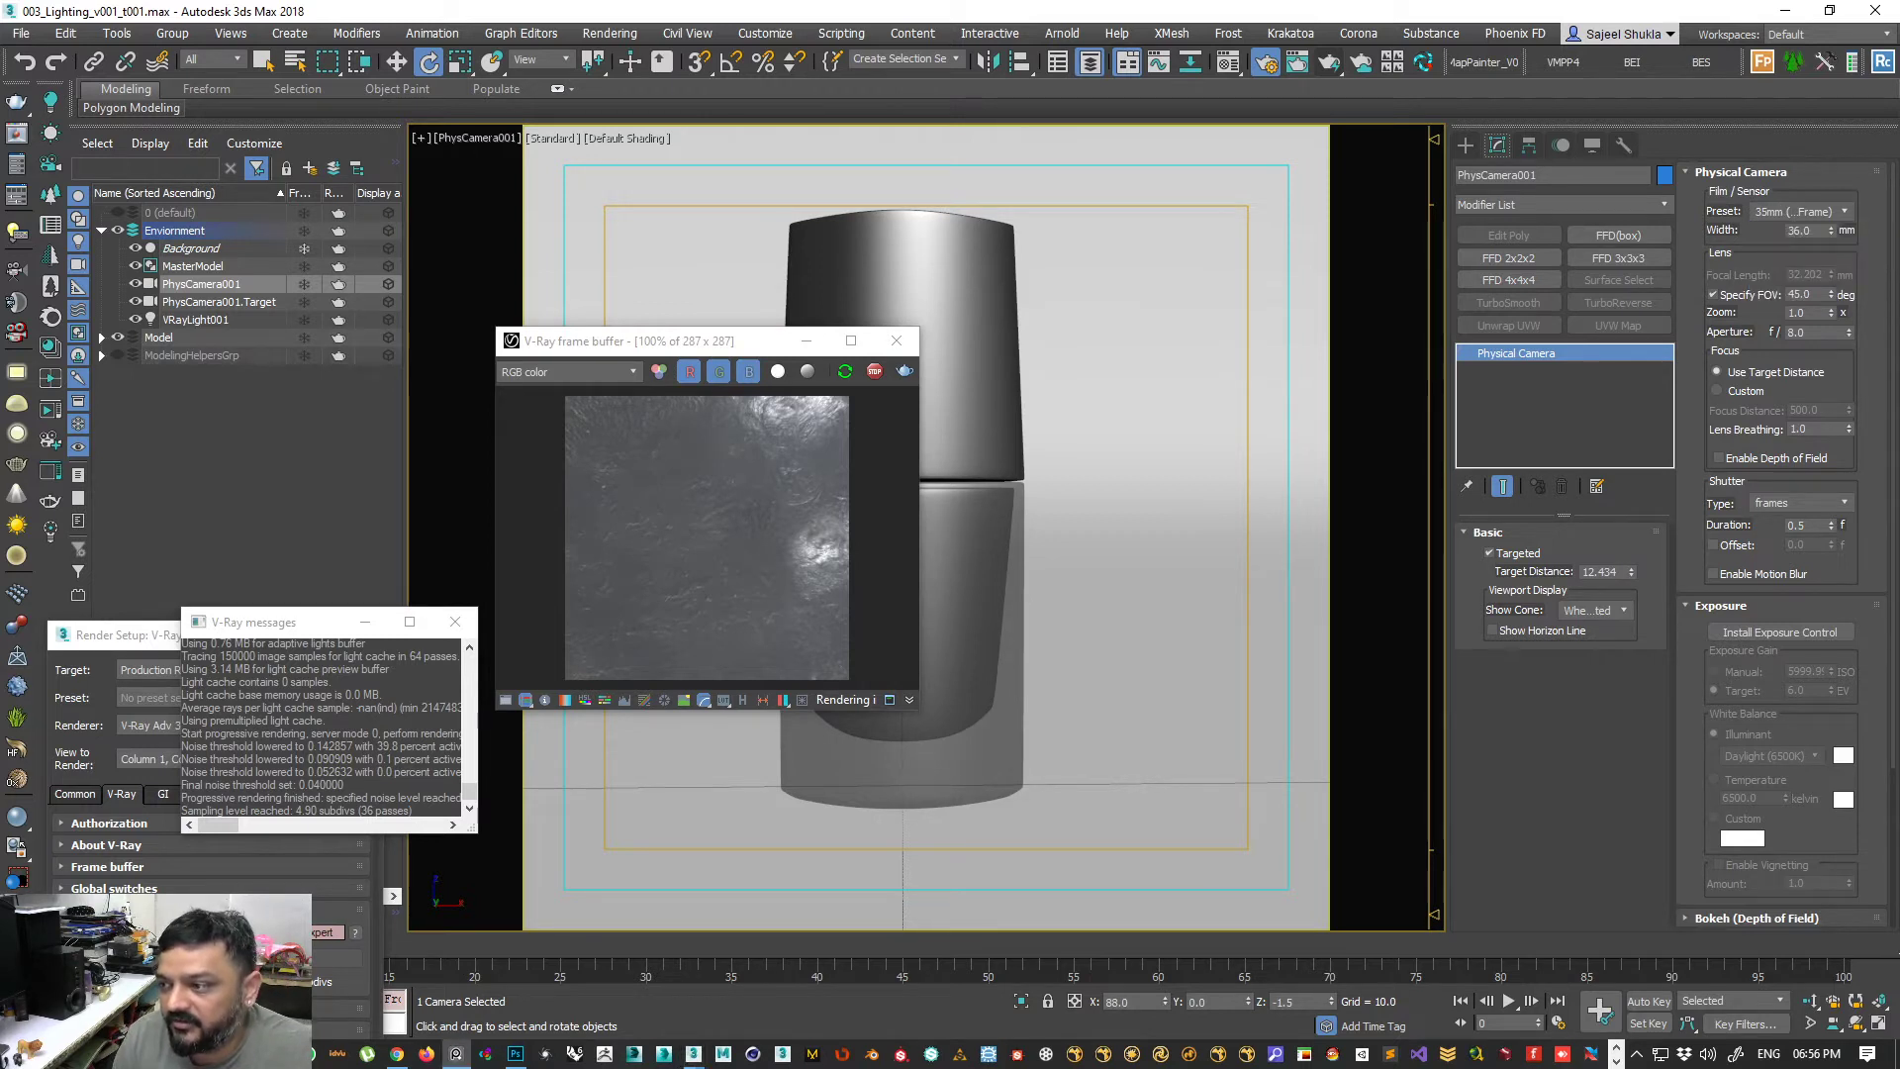
left_click(1782, 210)
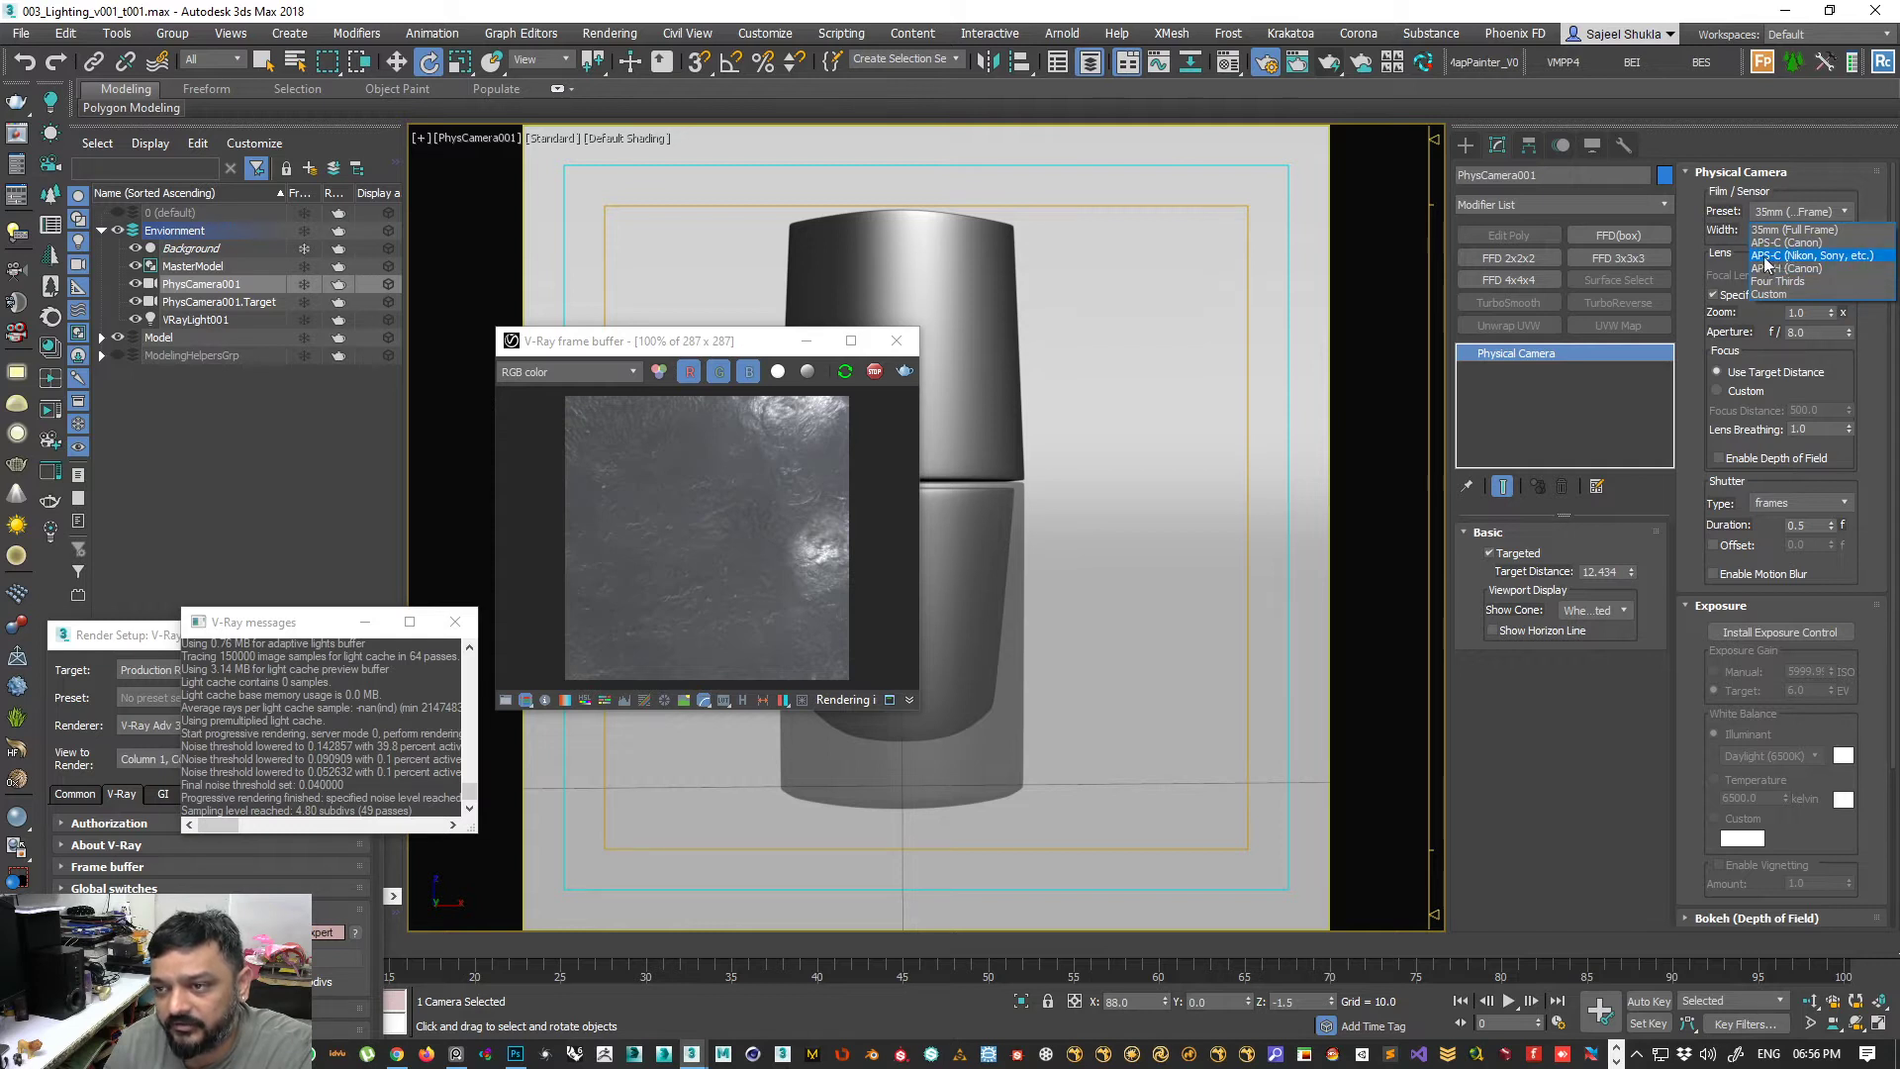
left_click(1791, 256)
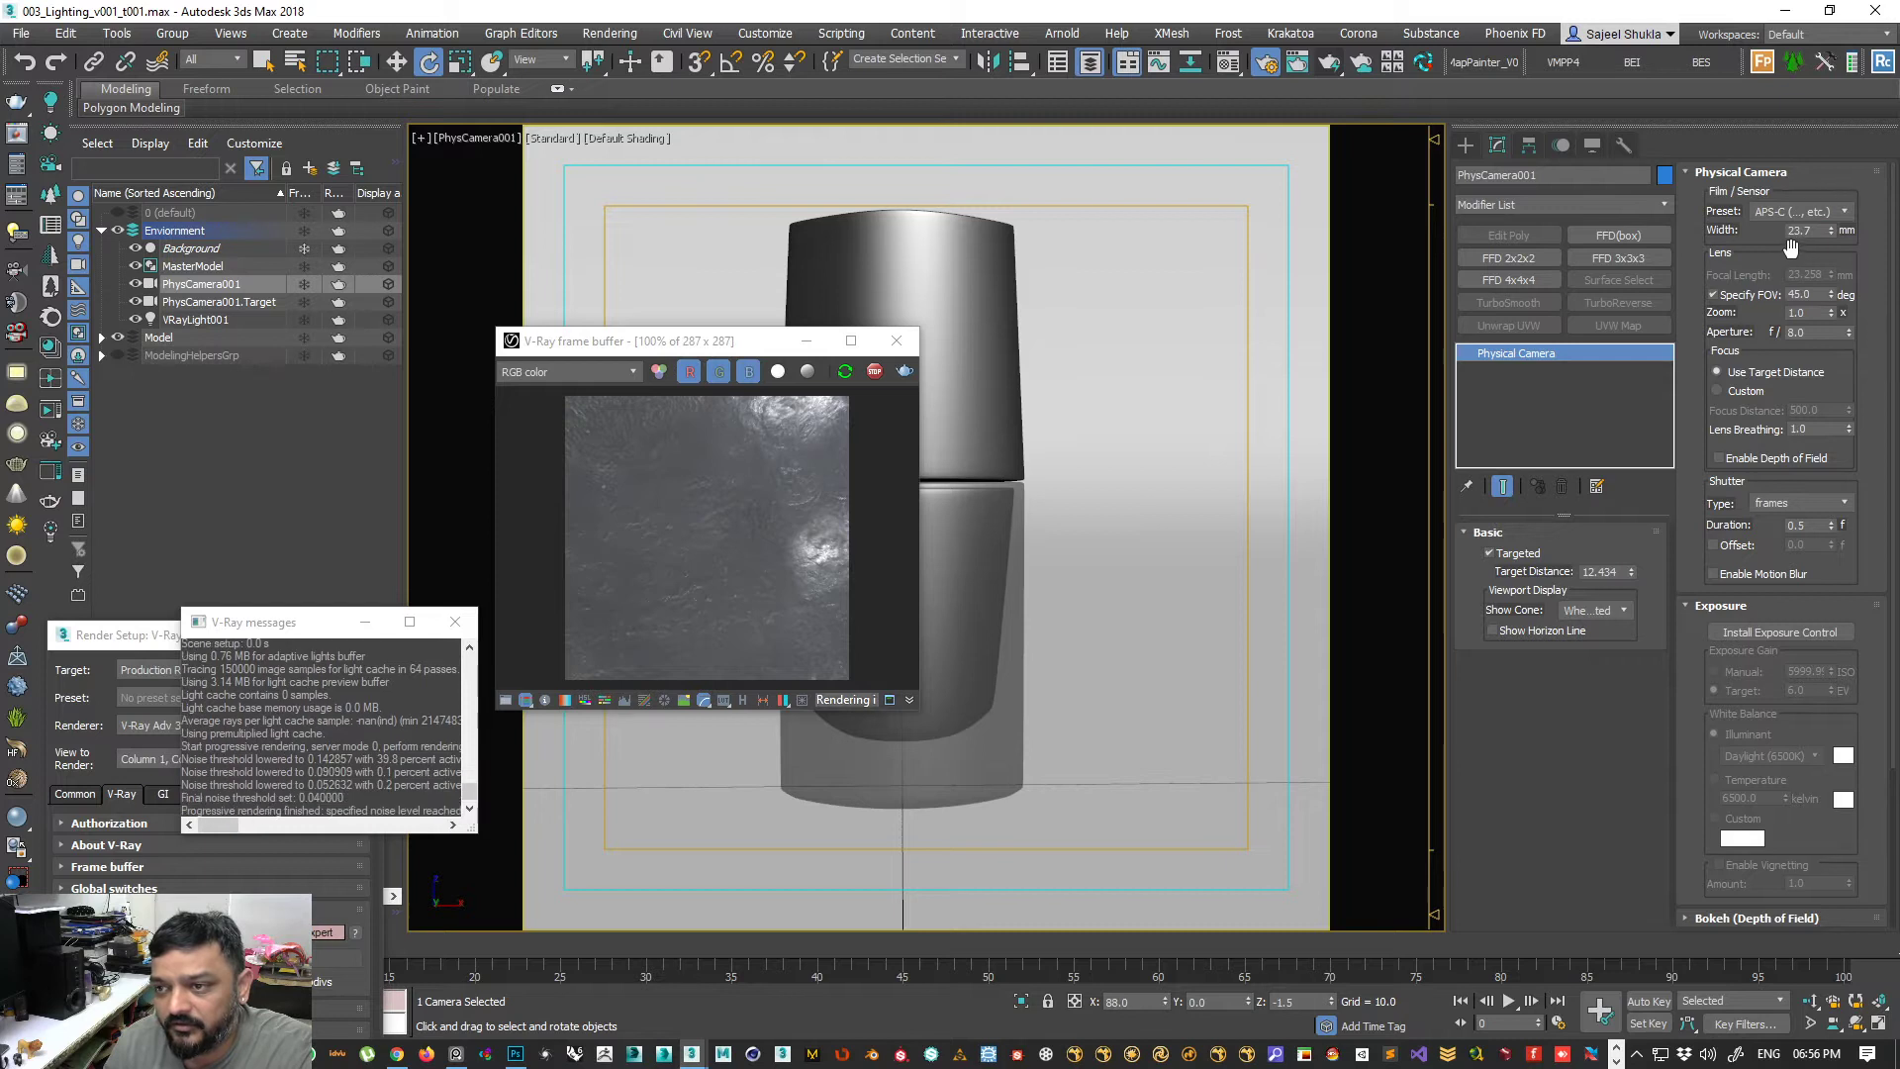
type("55")
key("Return")
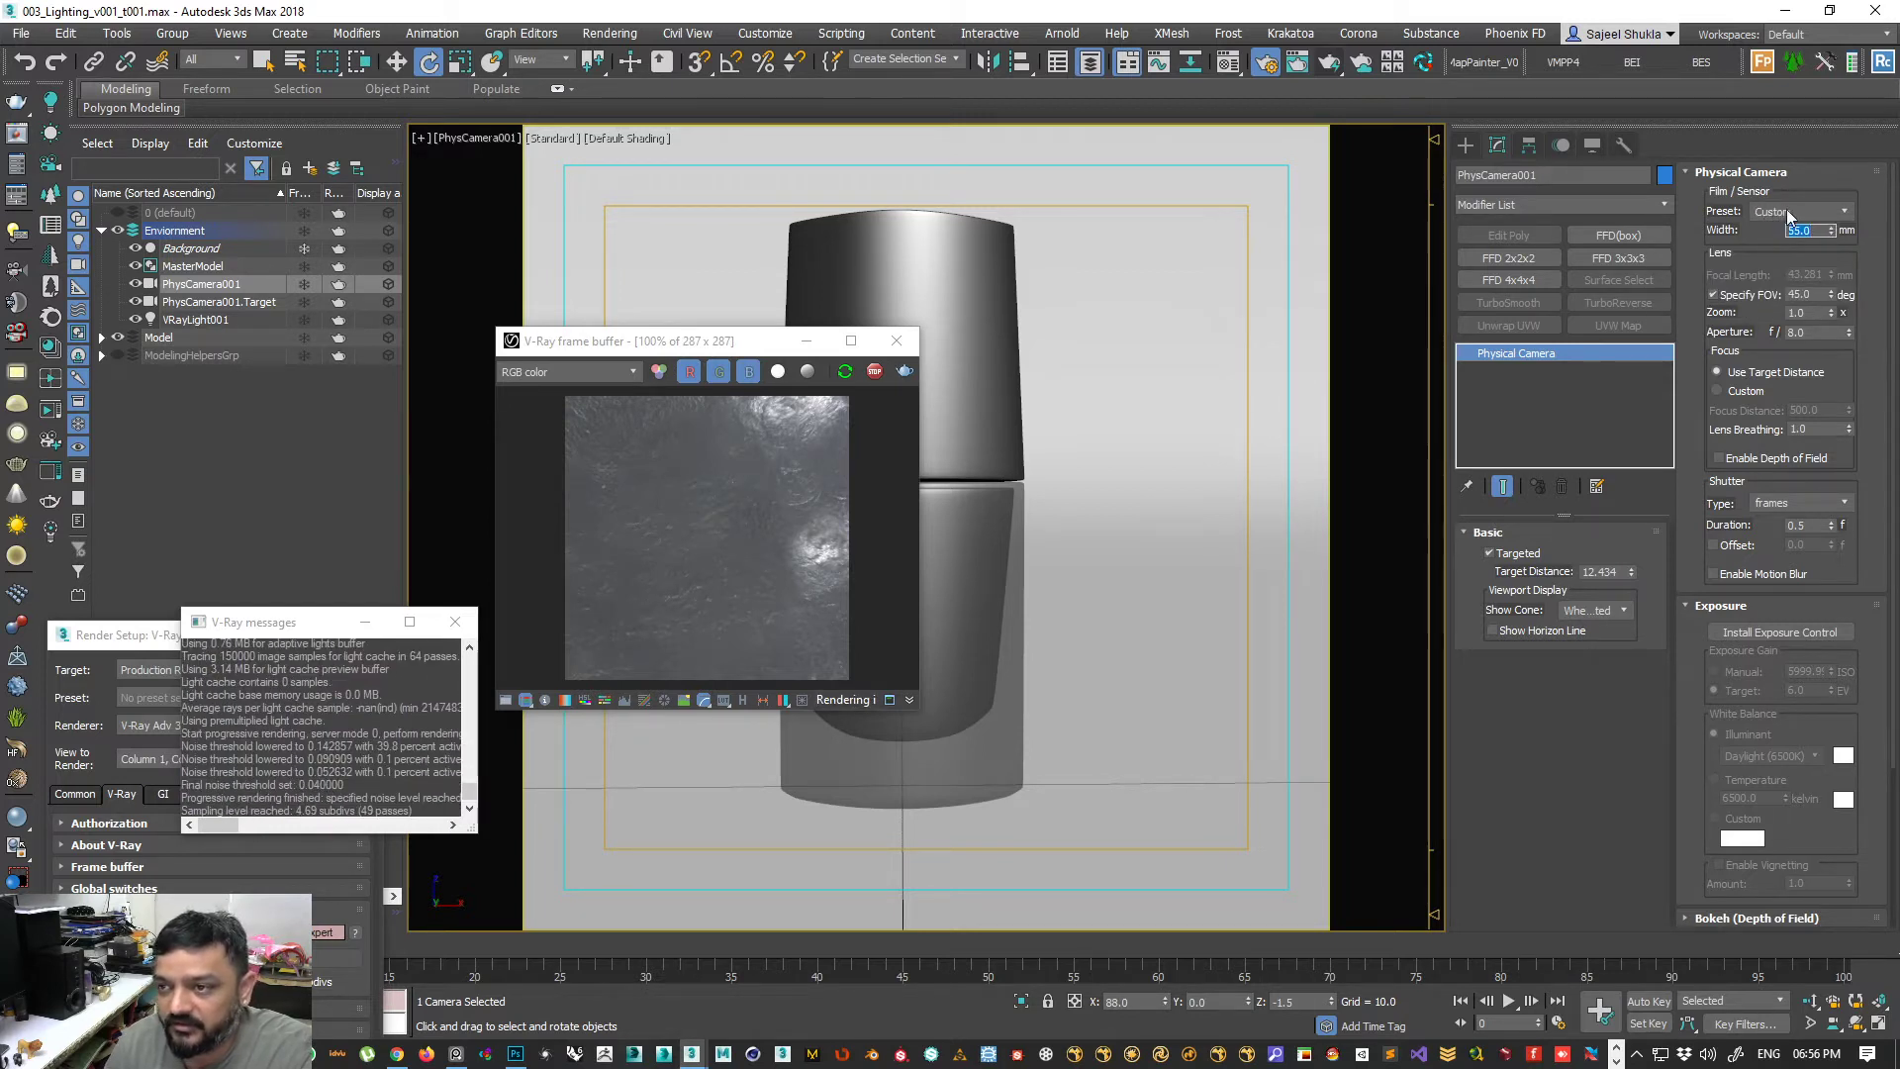
- Set the camera's sensor preset to APS-C (Nikon, Sony, etc.), disable Specify FOV and set the focal length to 55 mm
left_click(1824, 211)
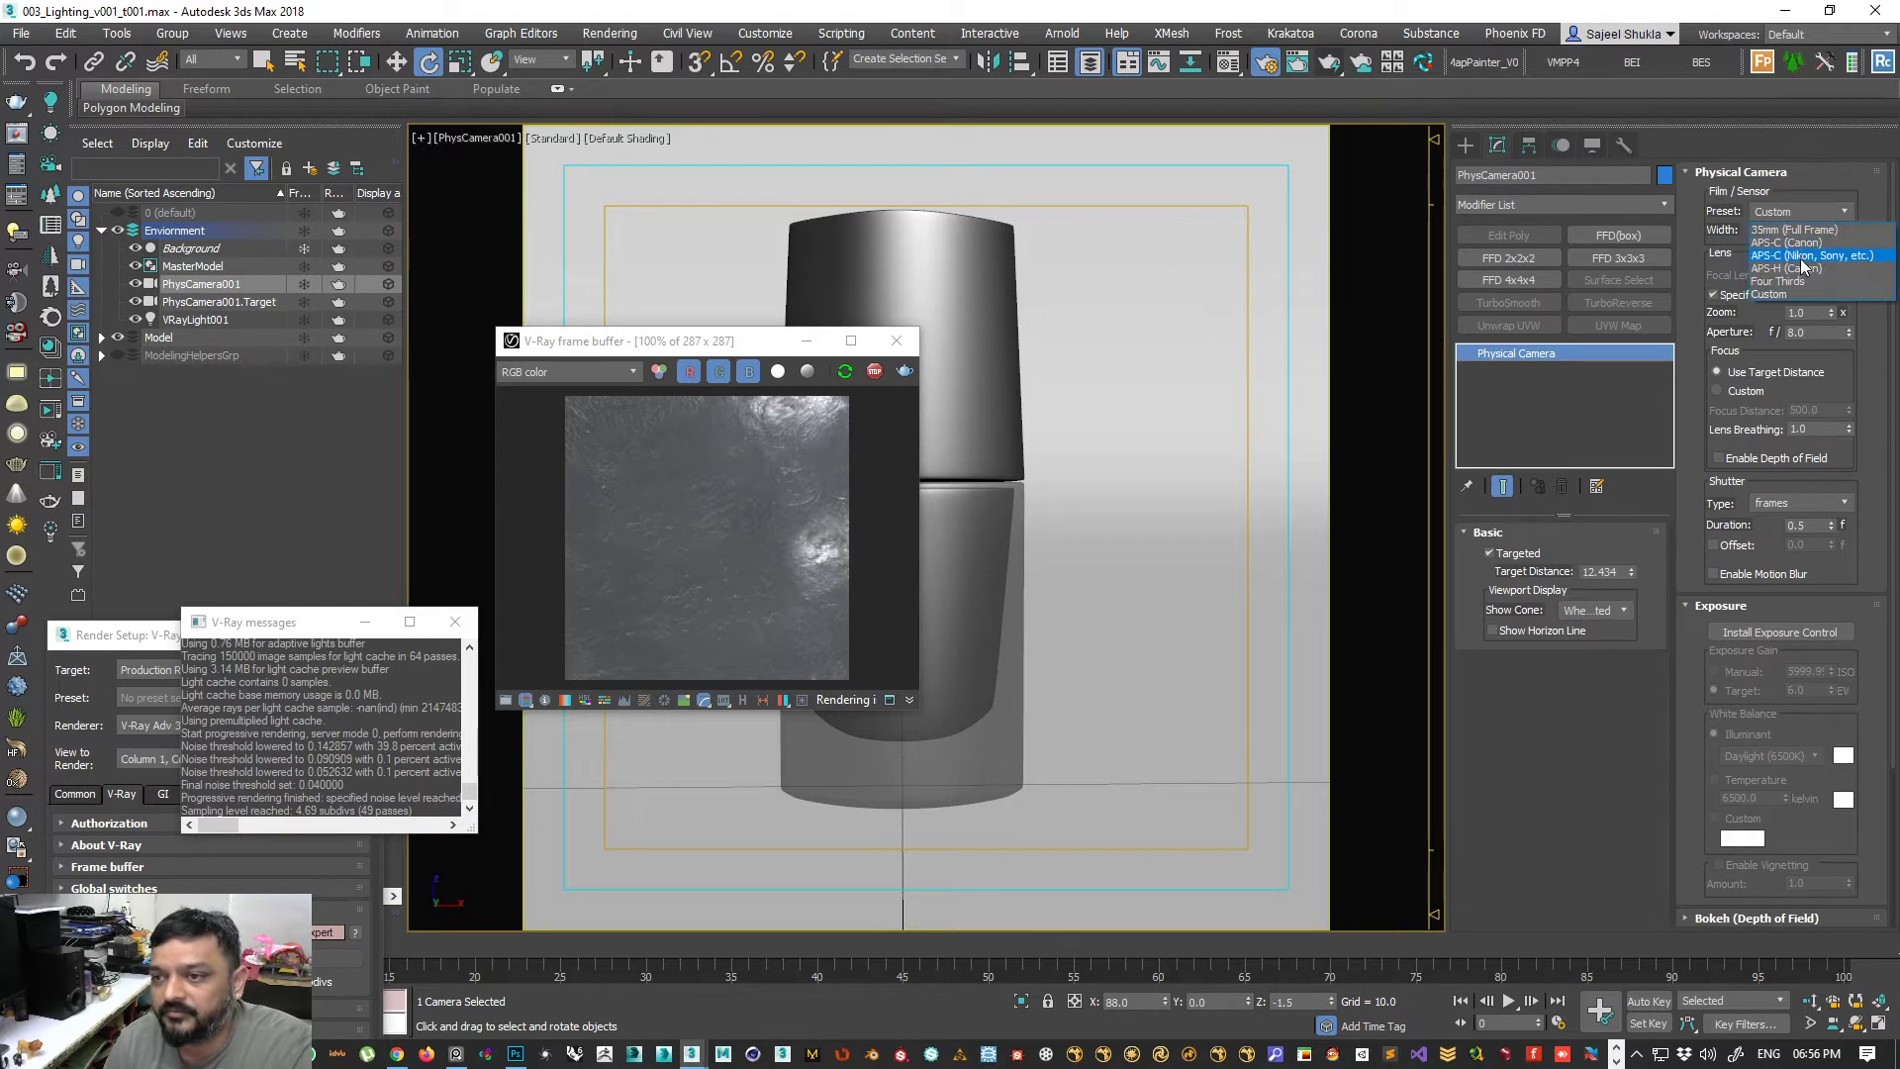
left_click(1799, 256)
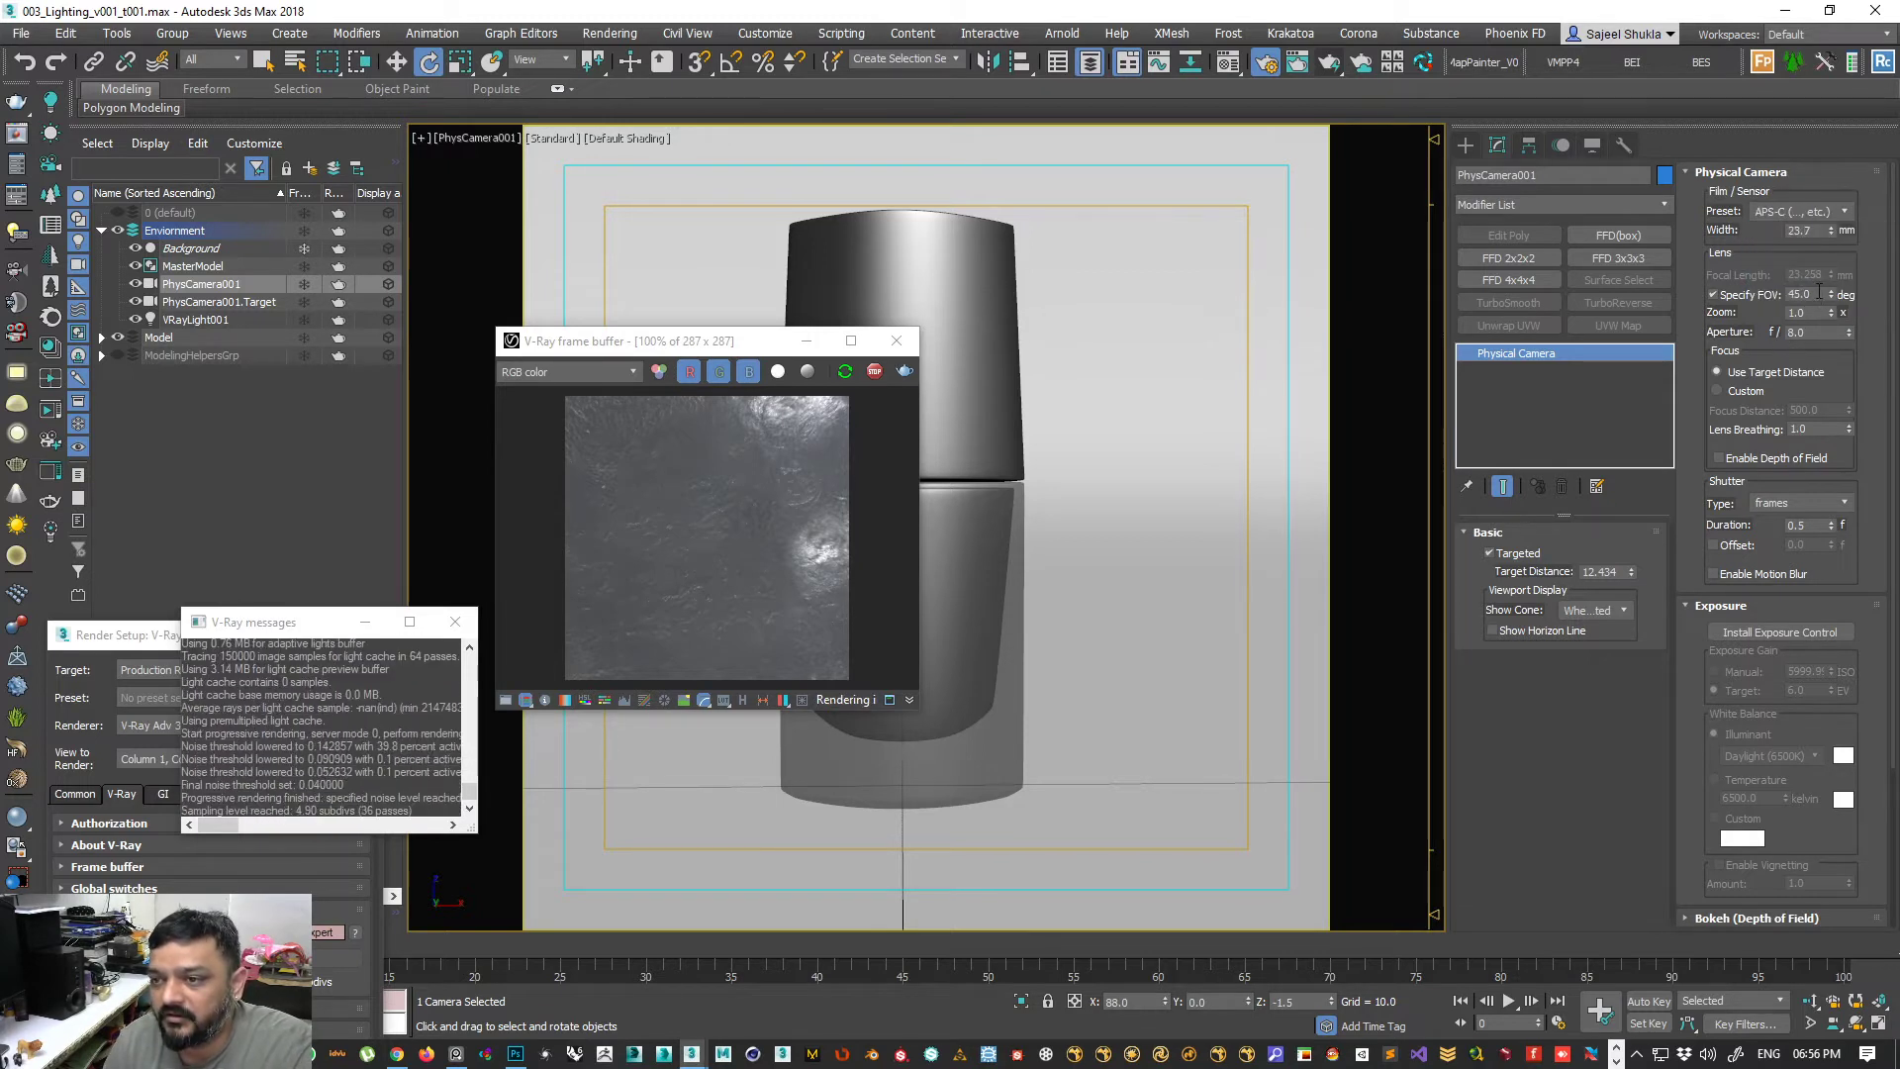
left_click(1732, 297)
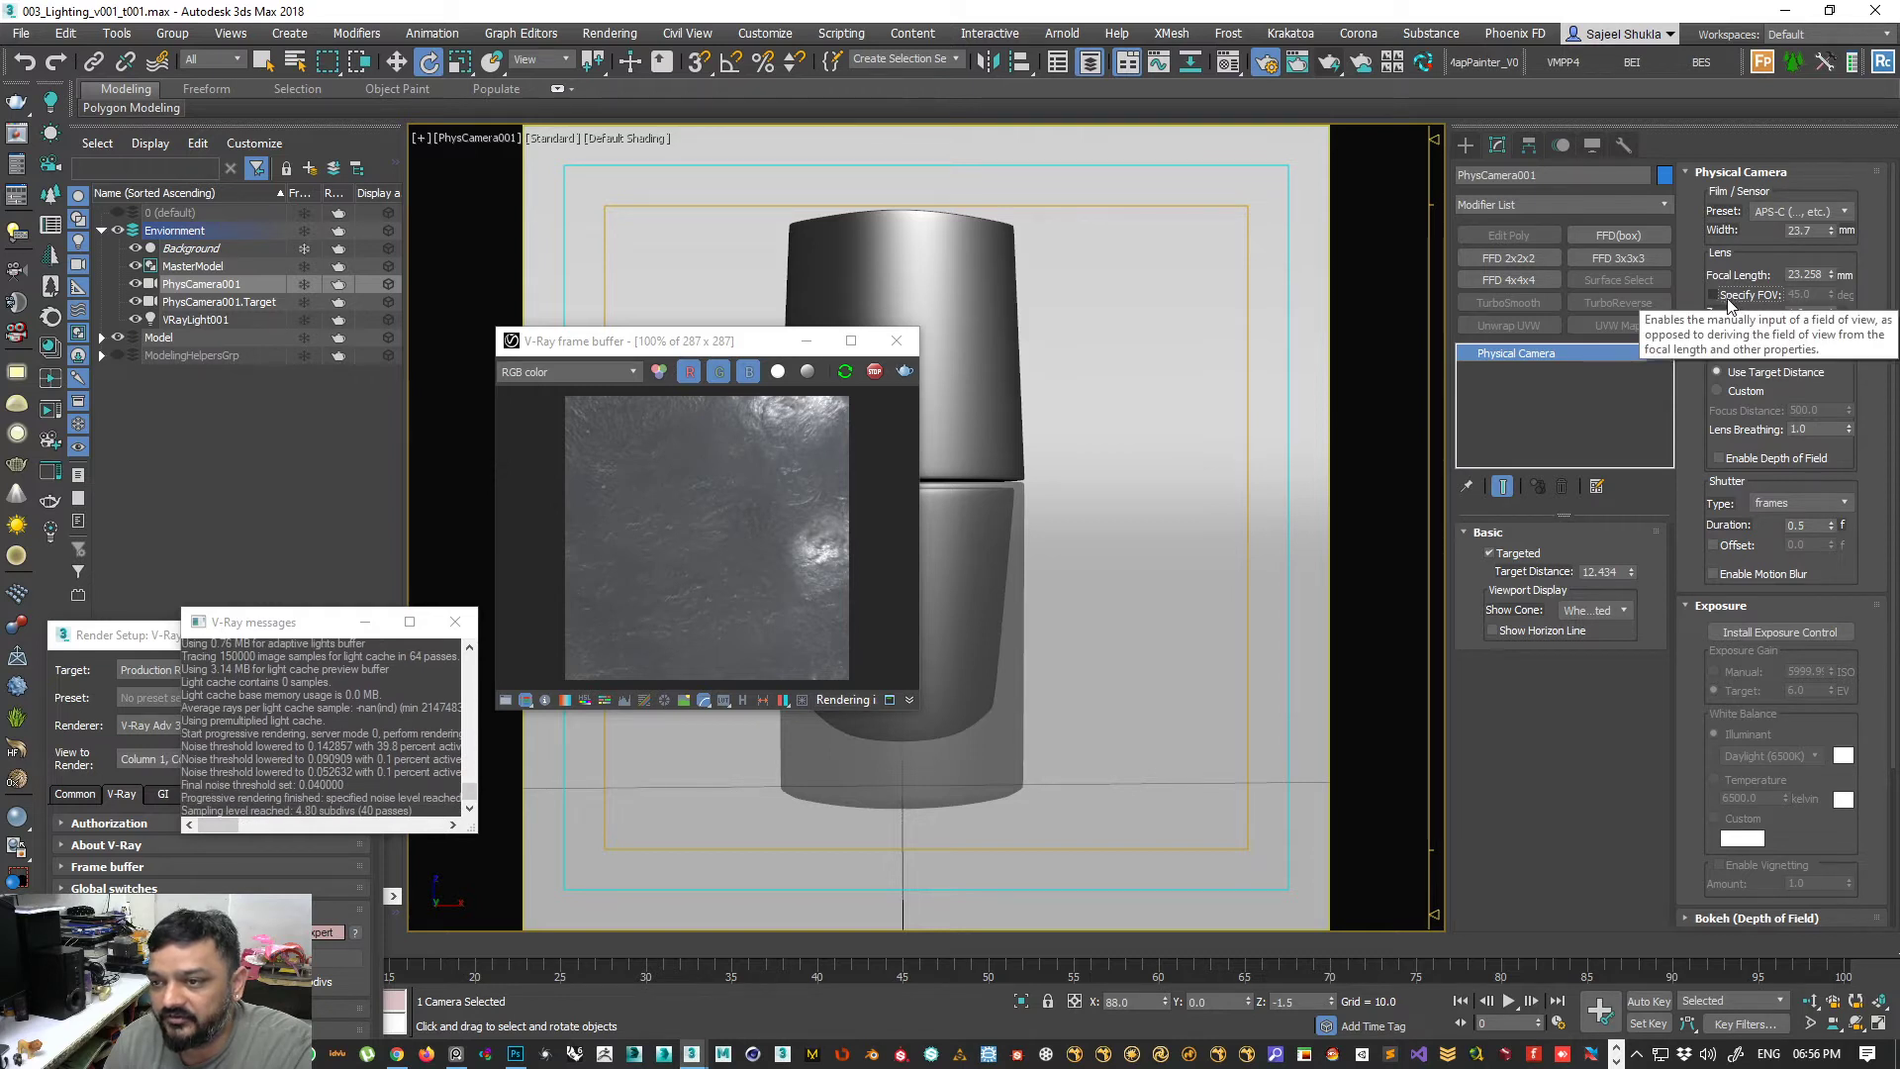
double_click(1798, 276)
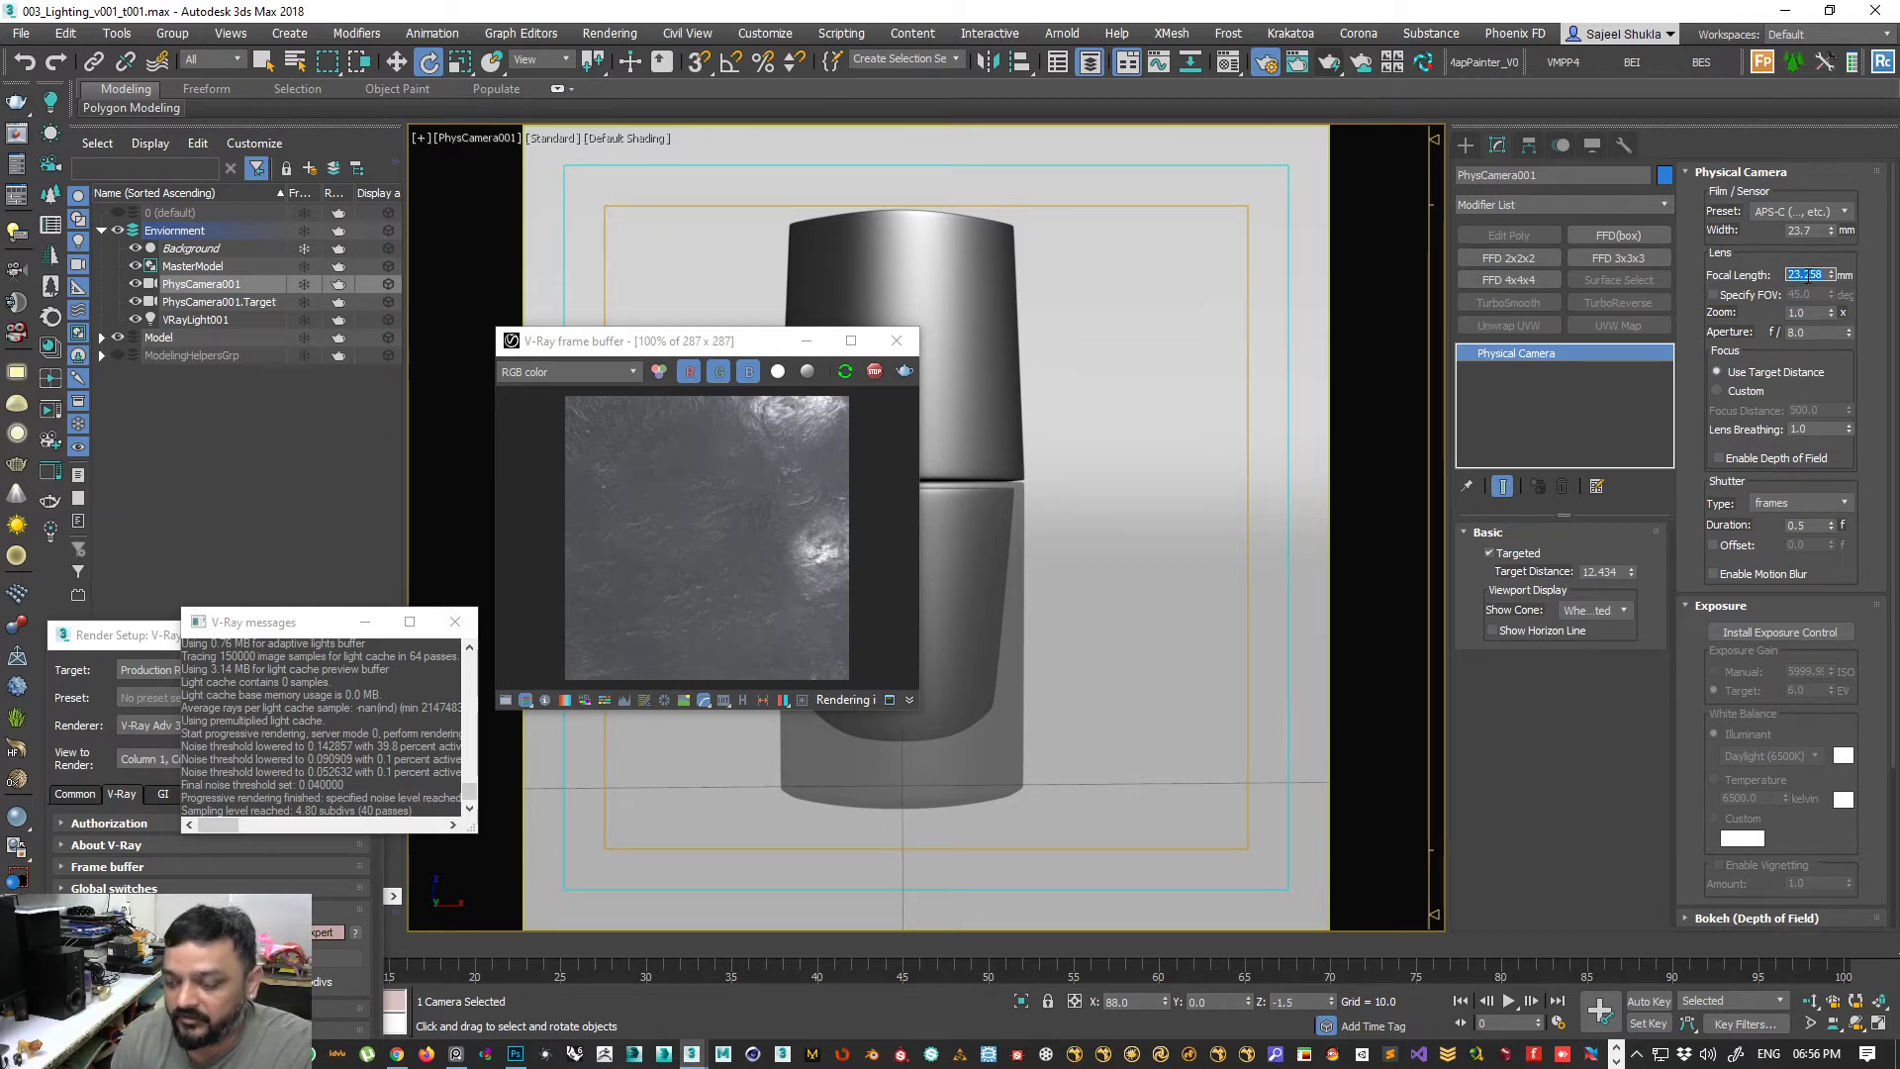
type("55")
key("Return")
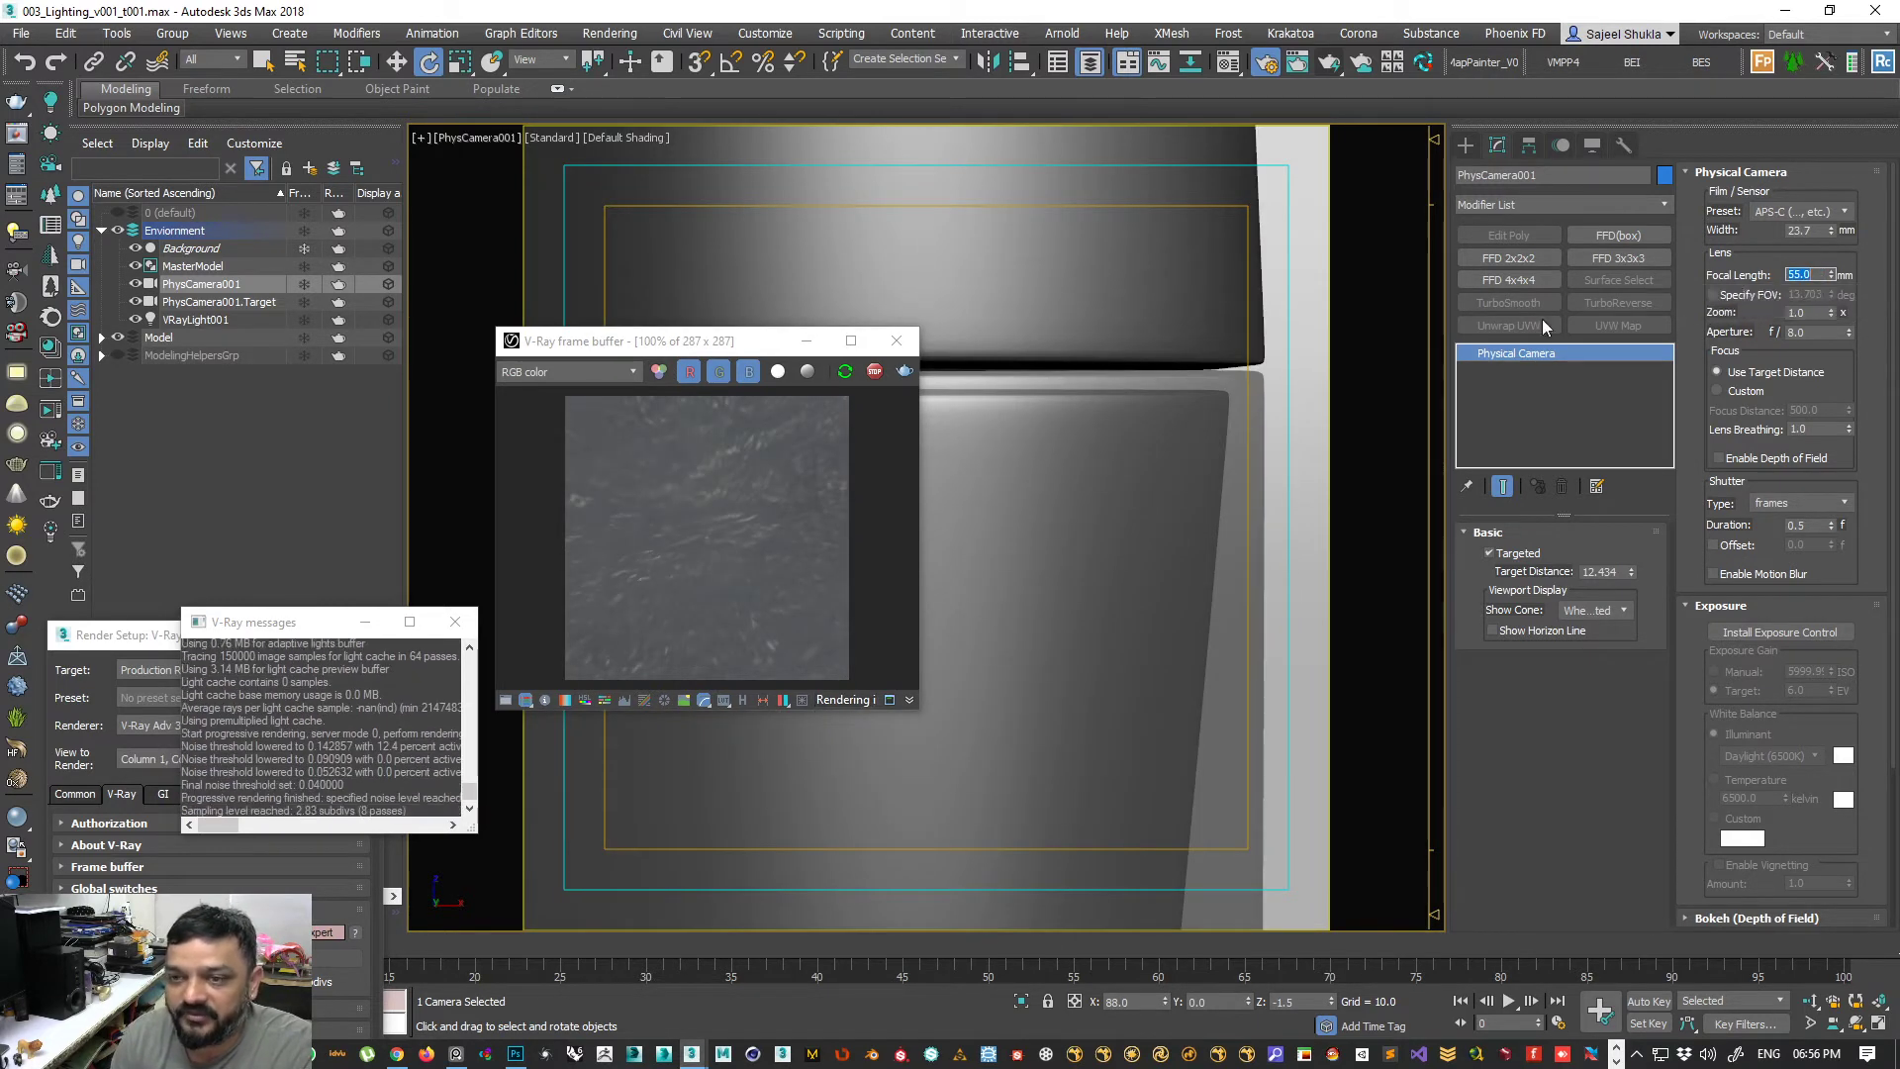
- Compare the film/sensor presets and set the camera to 35mm (Full Frame)
left_click(1778, 210)
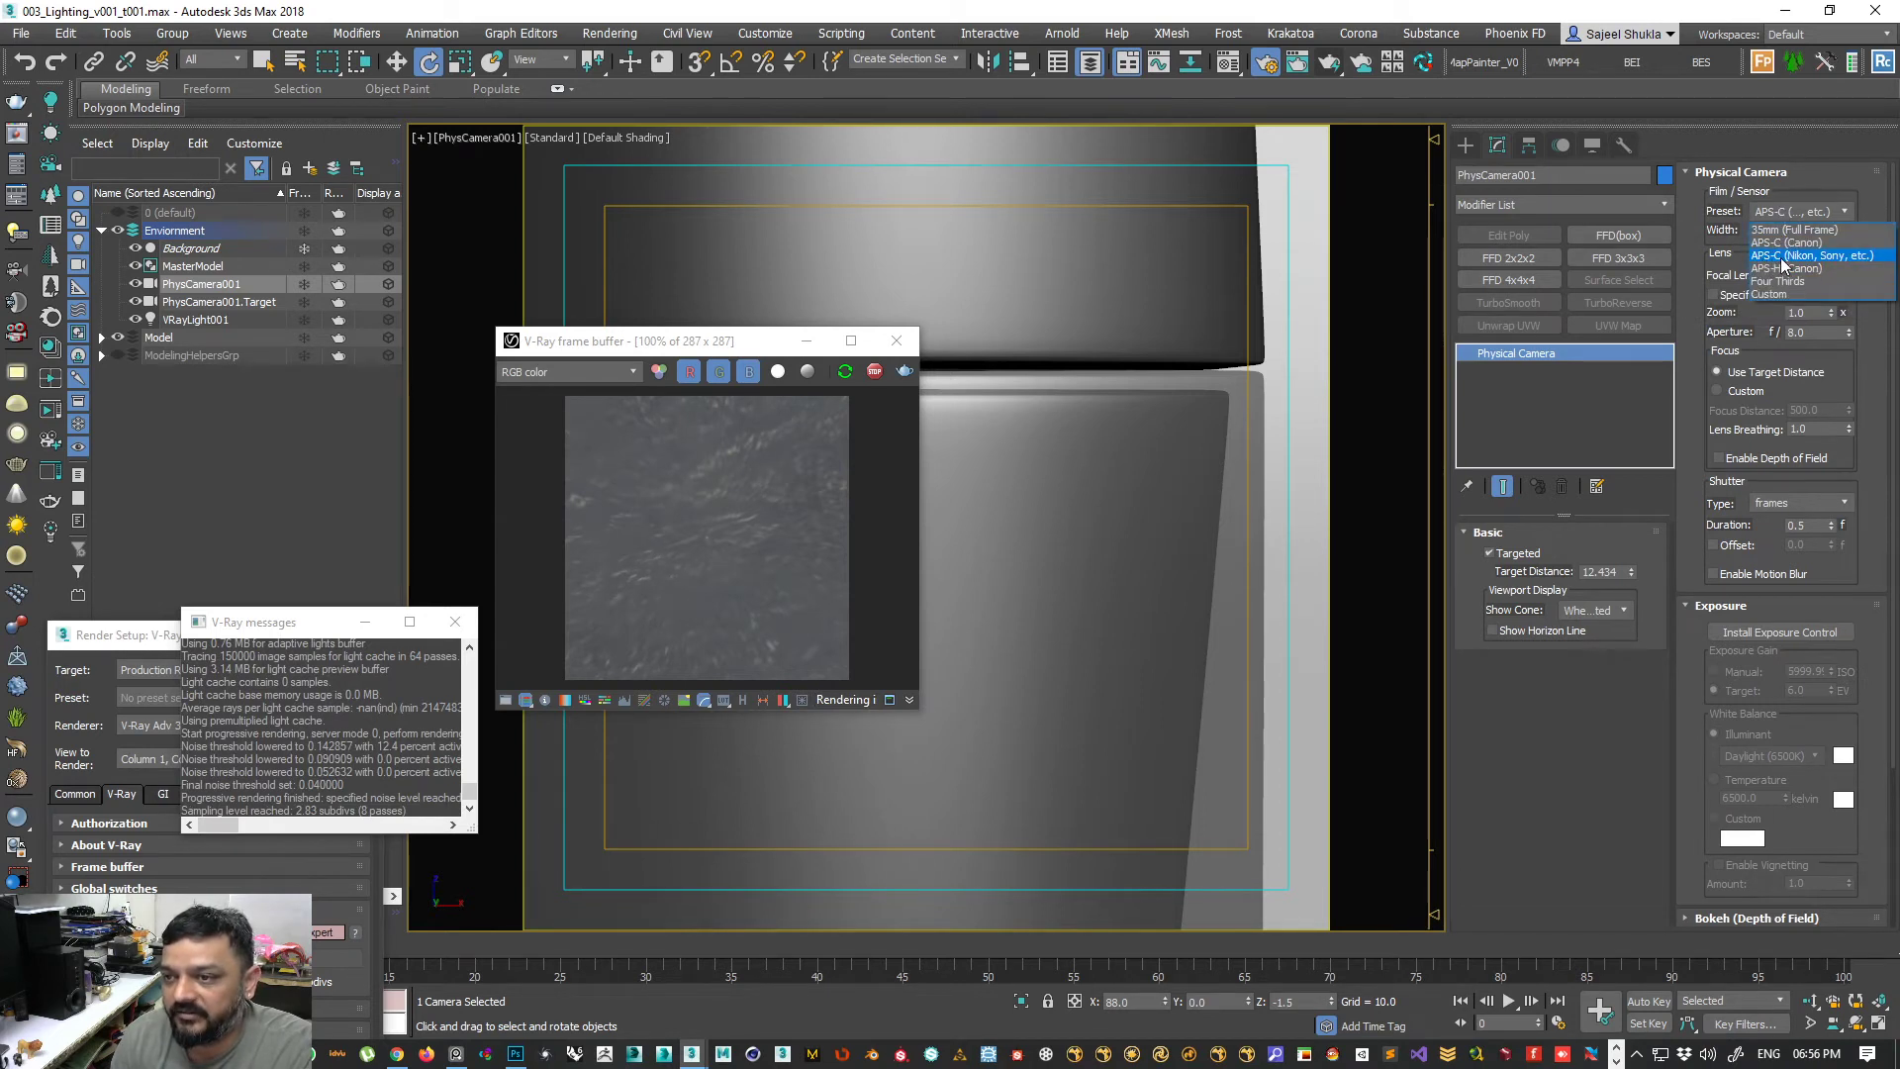
left_click(1868, 256)
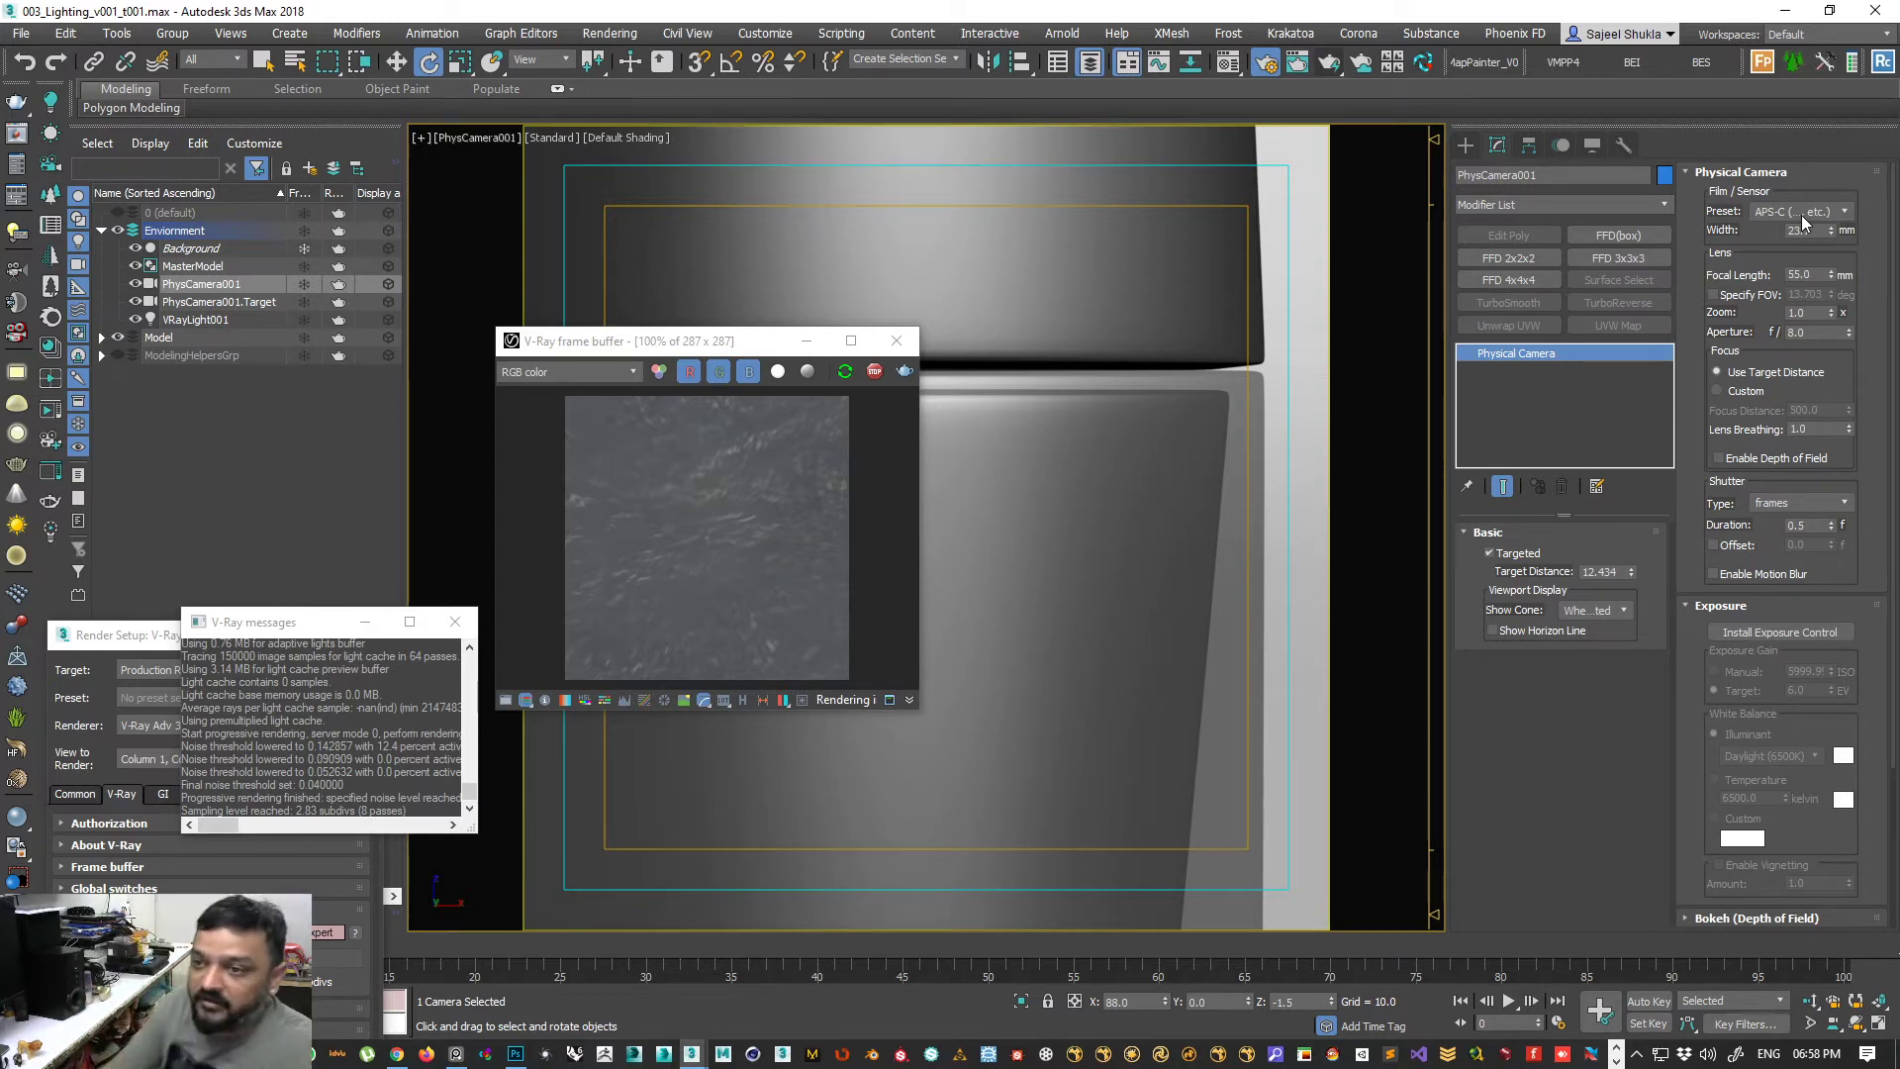
left_click(1766, 214)
left_click(1767, 228)
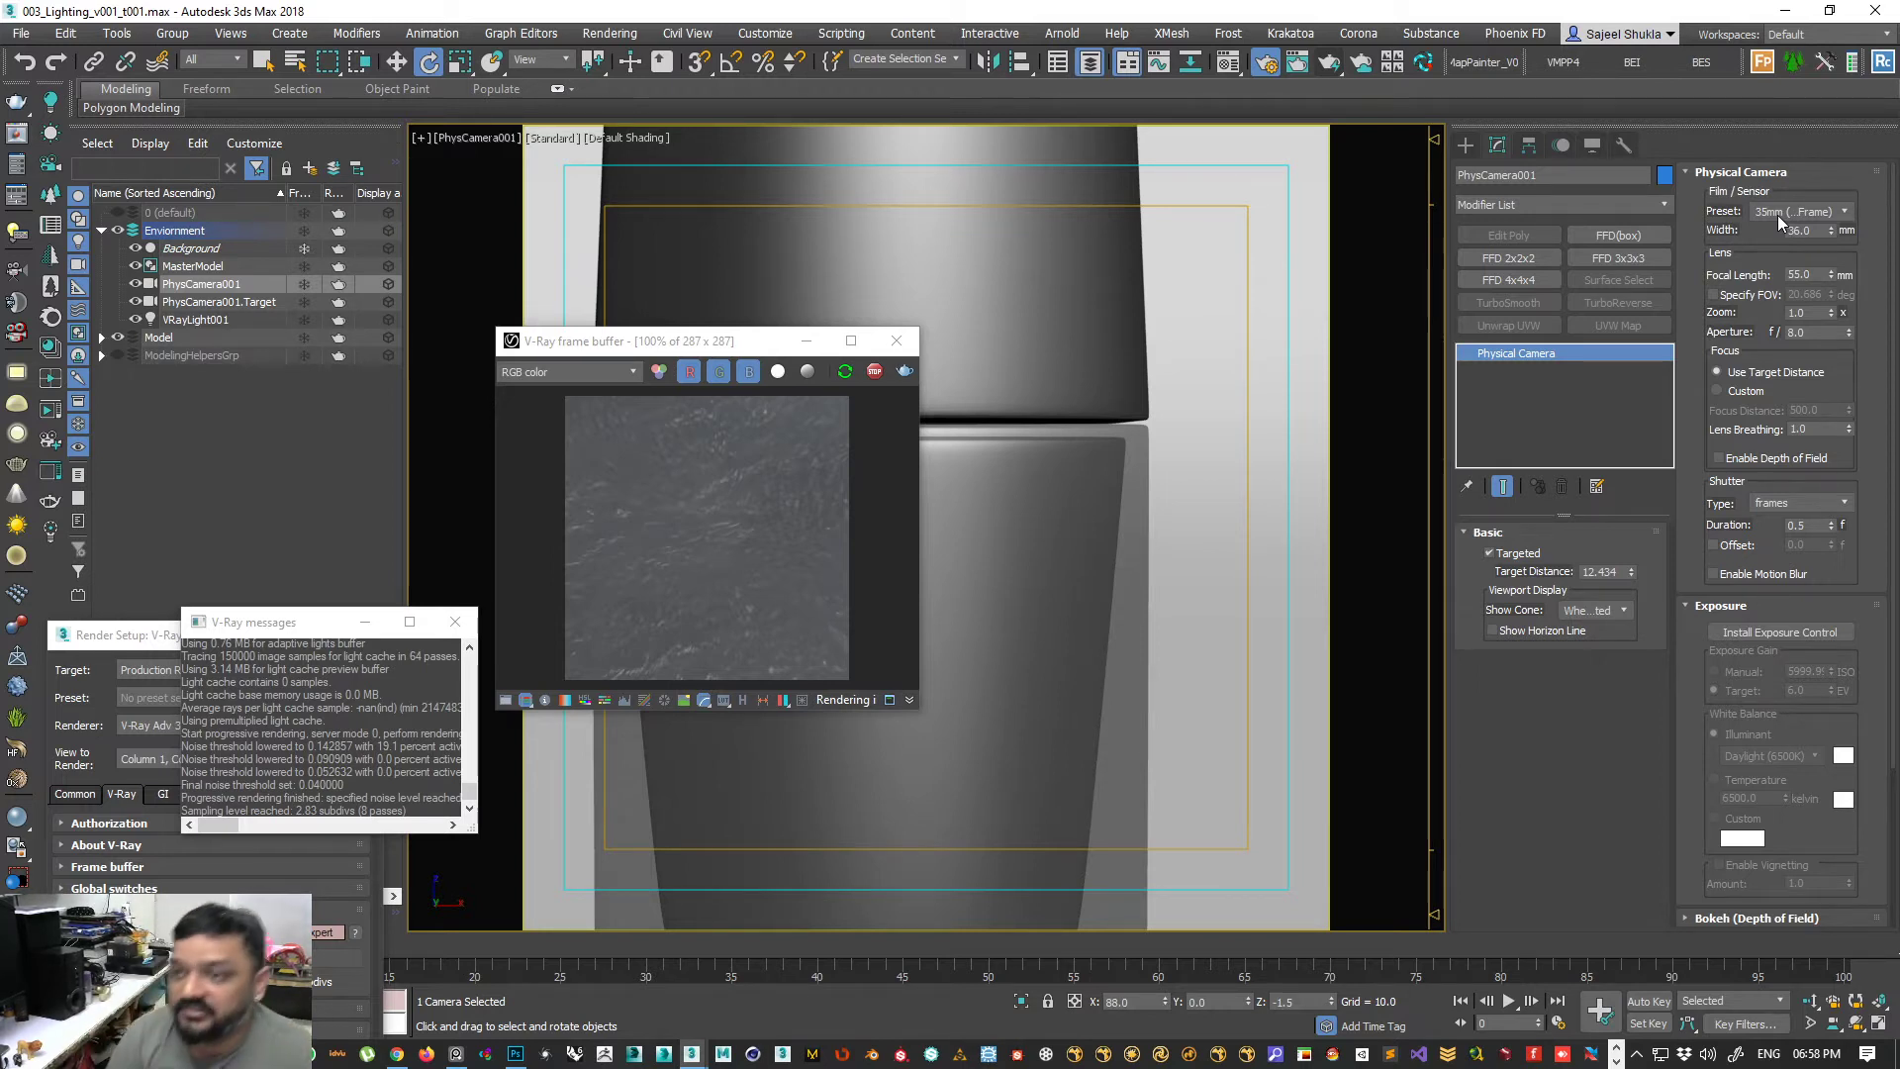
left_click(1777, 216)
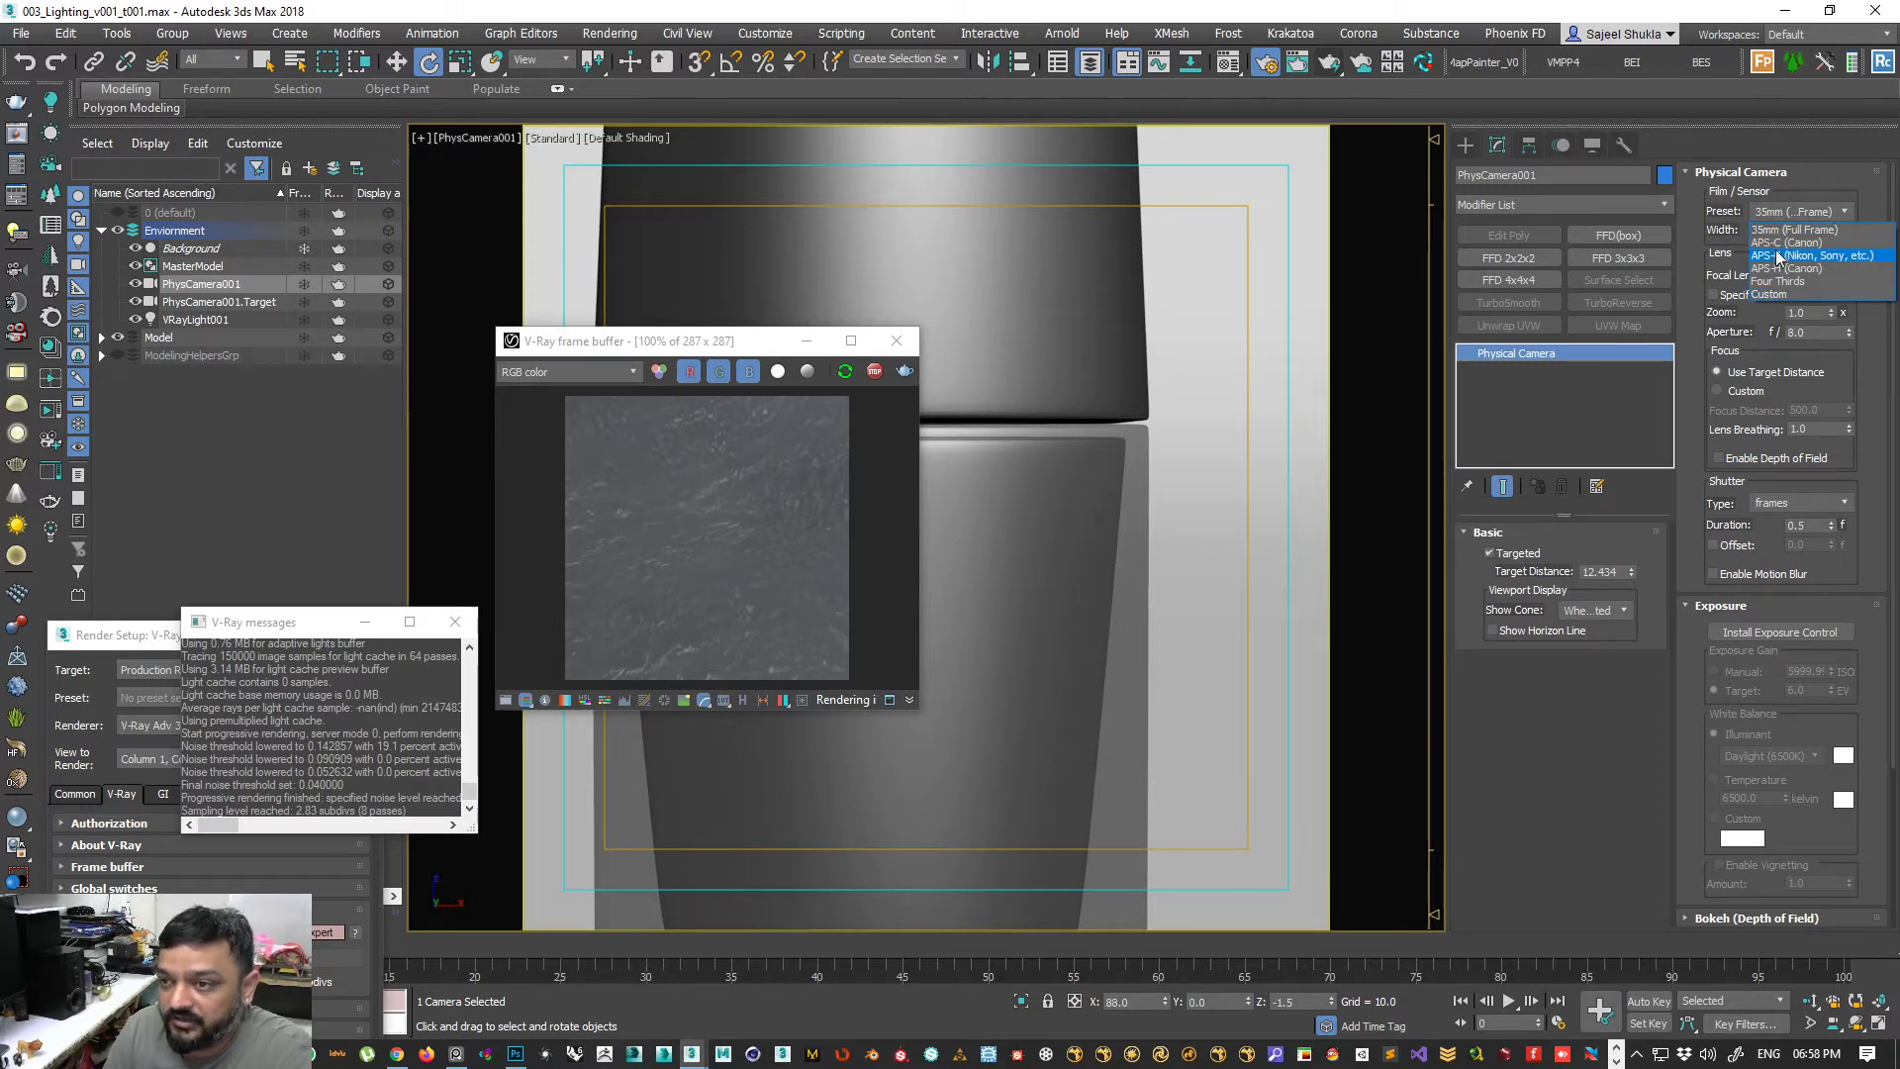
left_click(1801, 208)
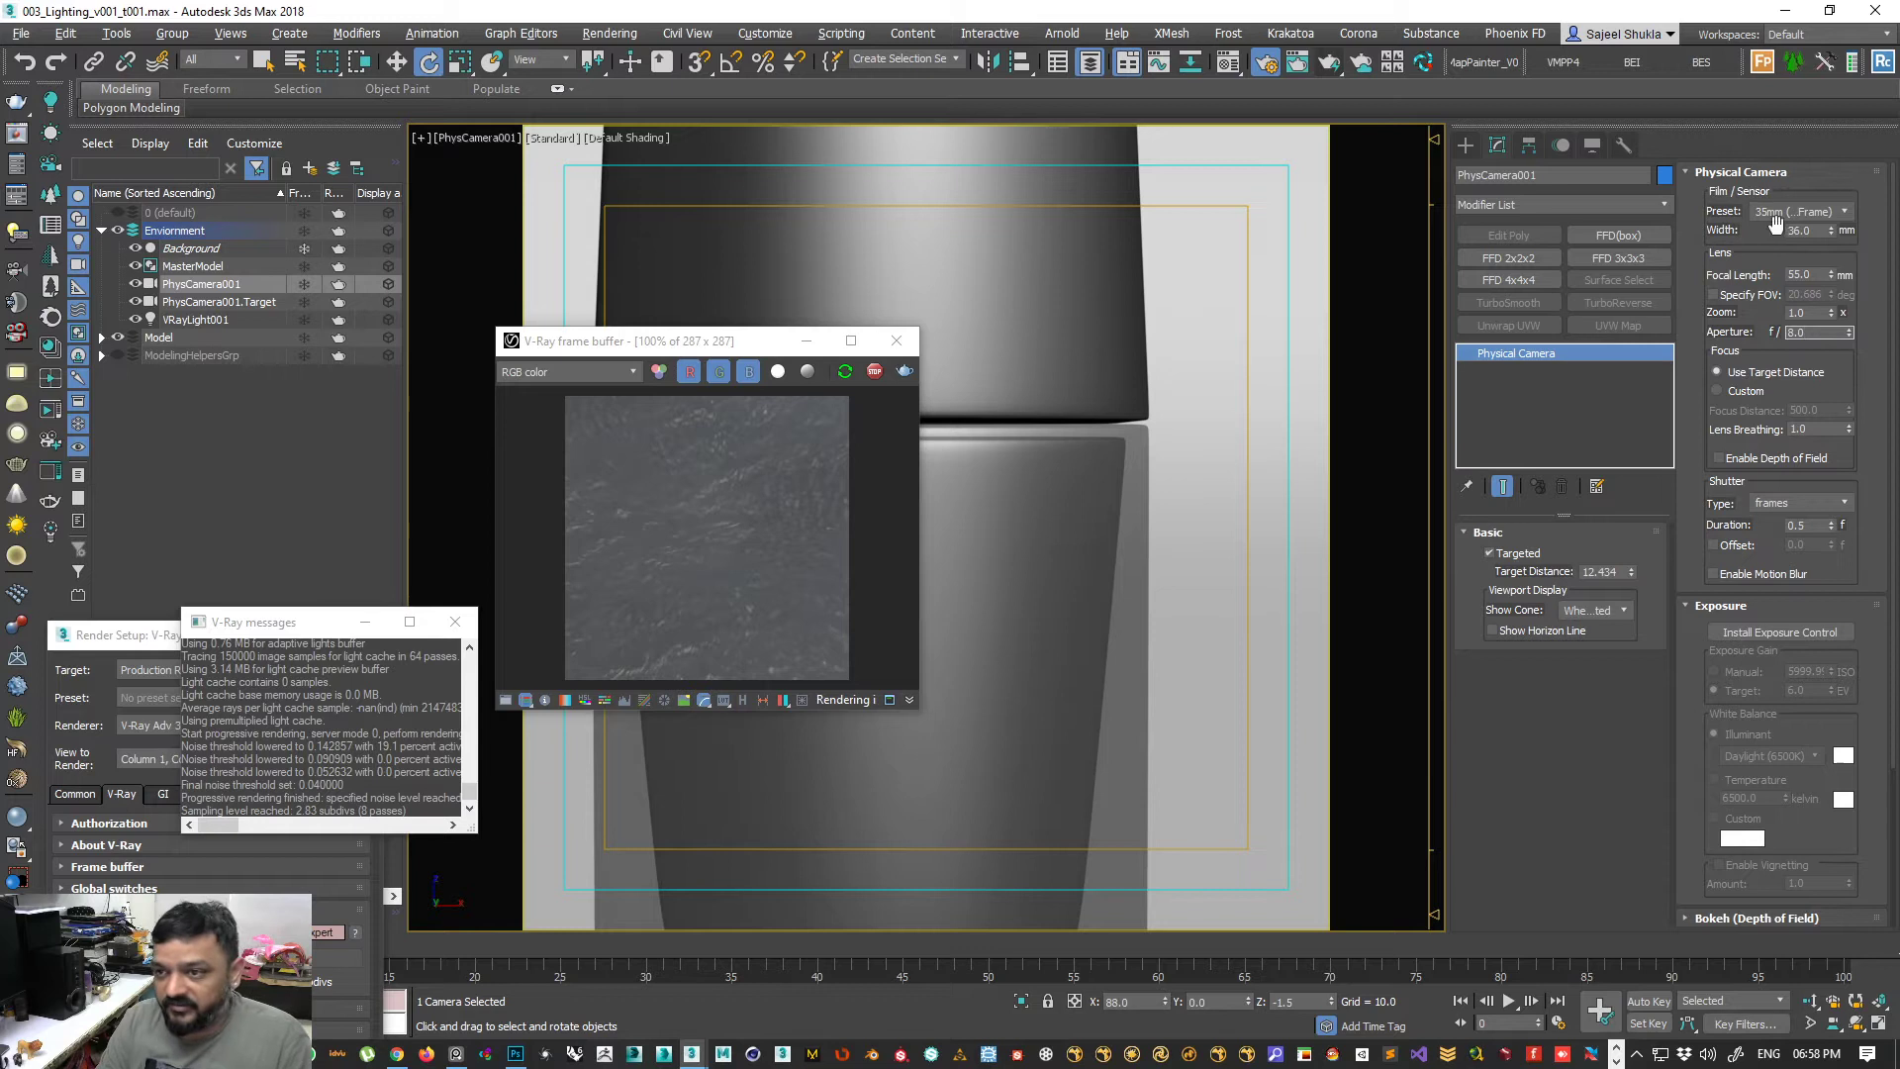
- Dolly the camera back until the whole bottle fits inside the safe frame, and restart the interactive render
left_click(1810, 1000)
left_click_drag(1167, 539, 1128, 517)
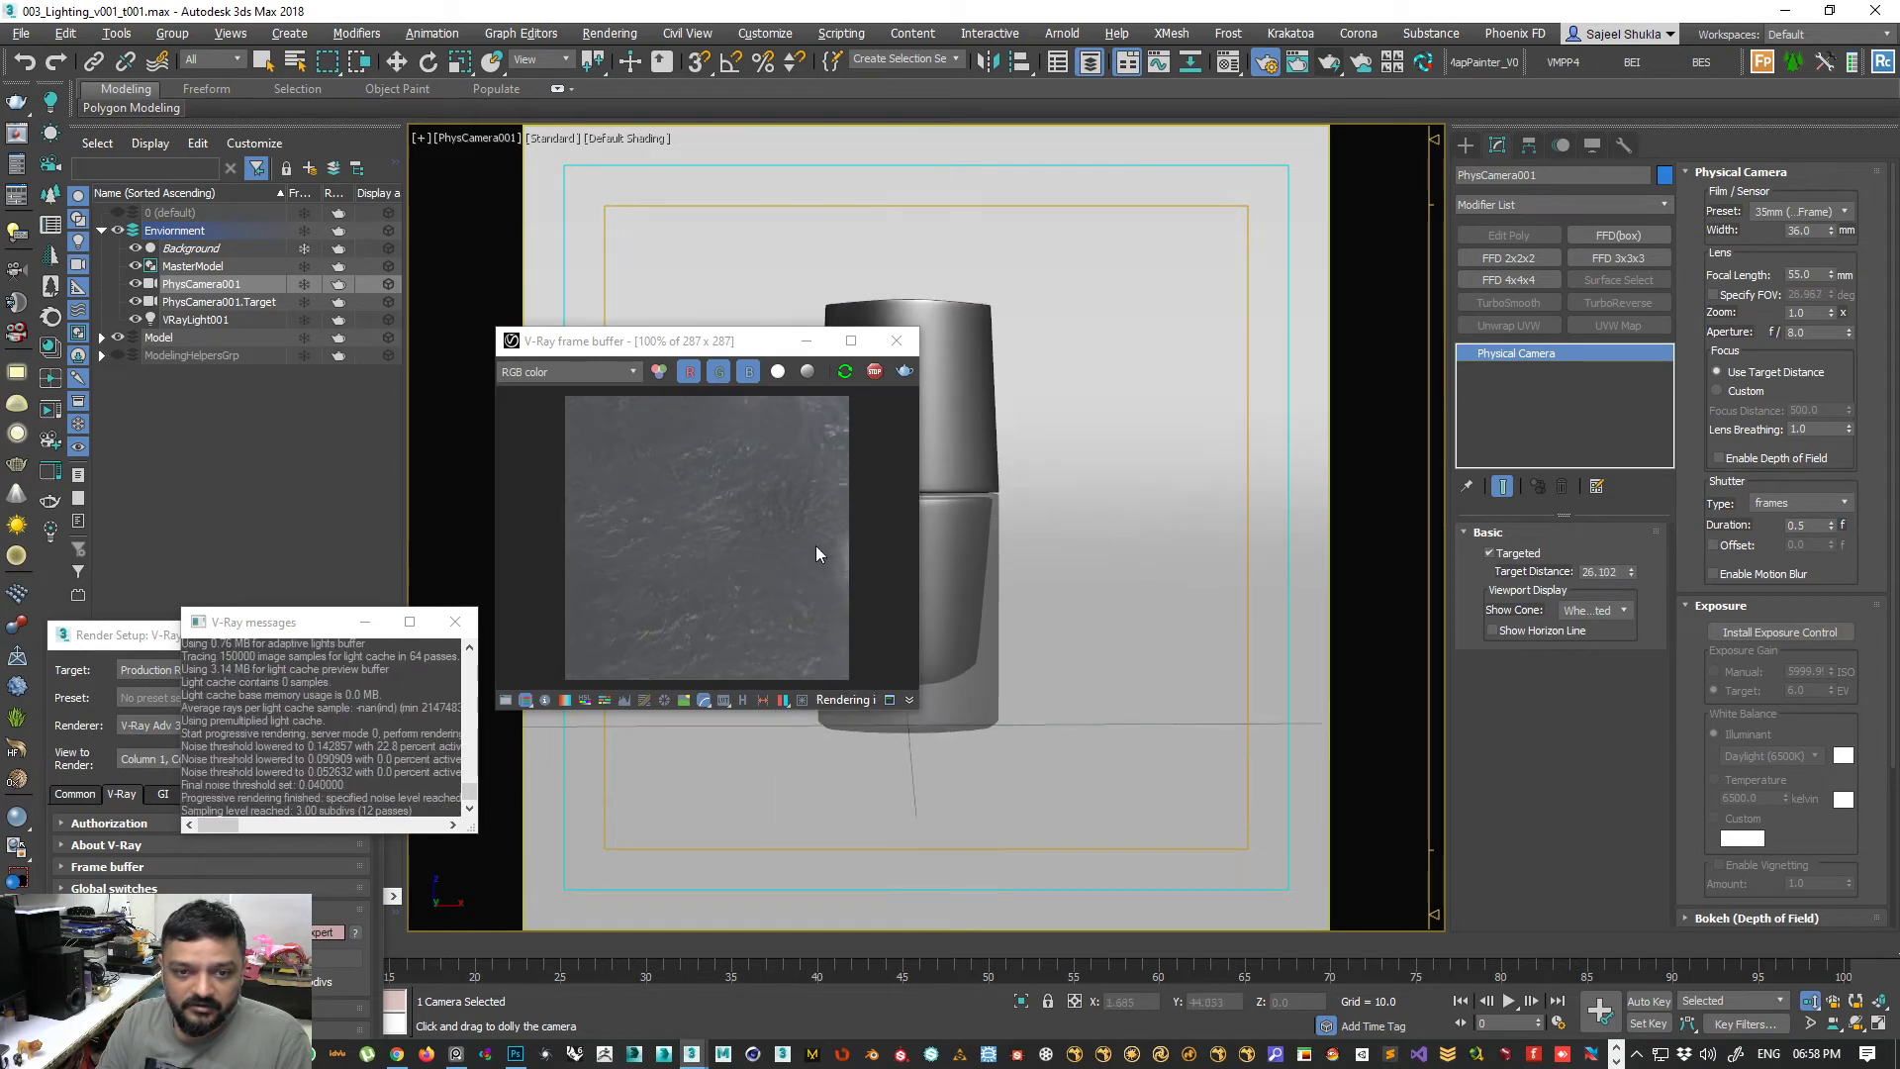
left_click(875, 371)
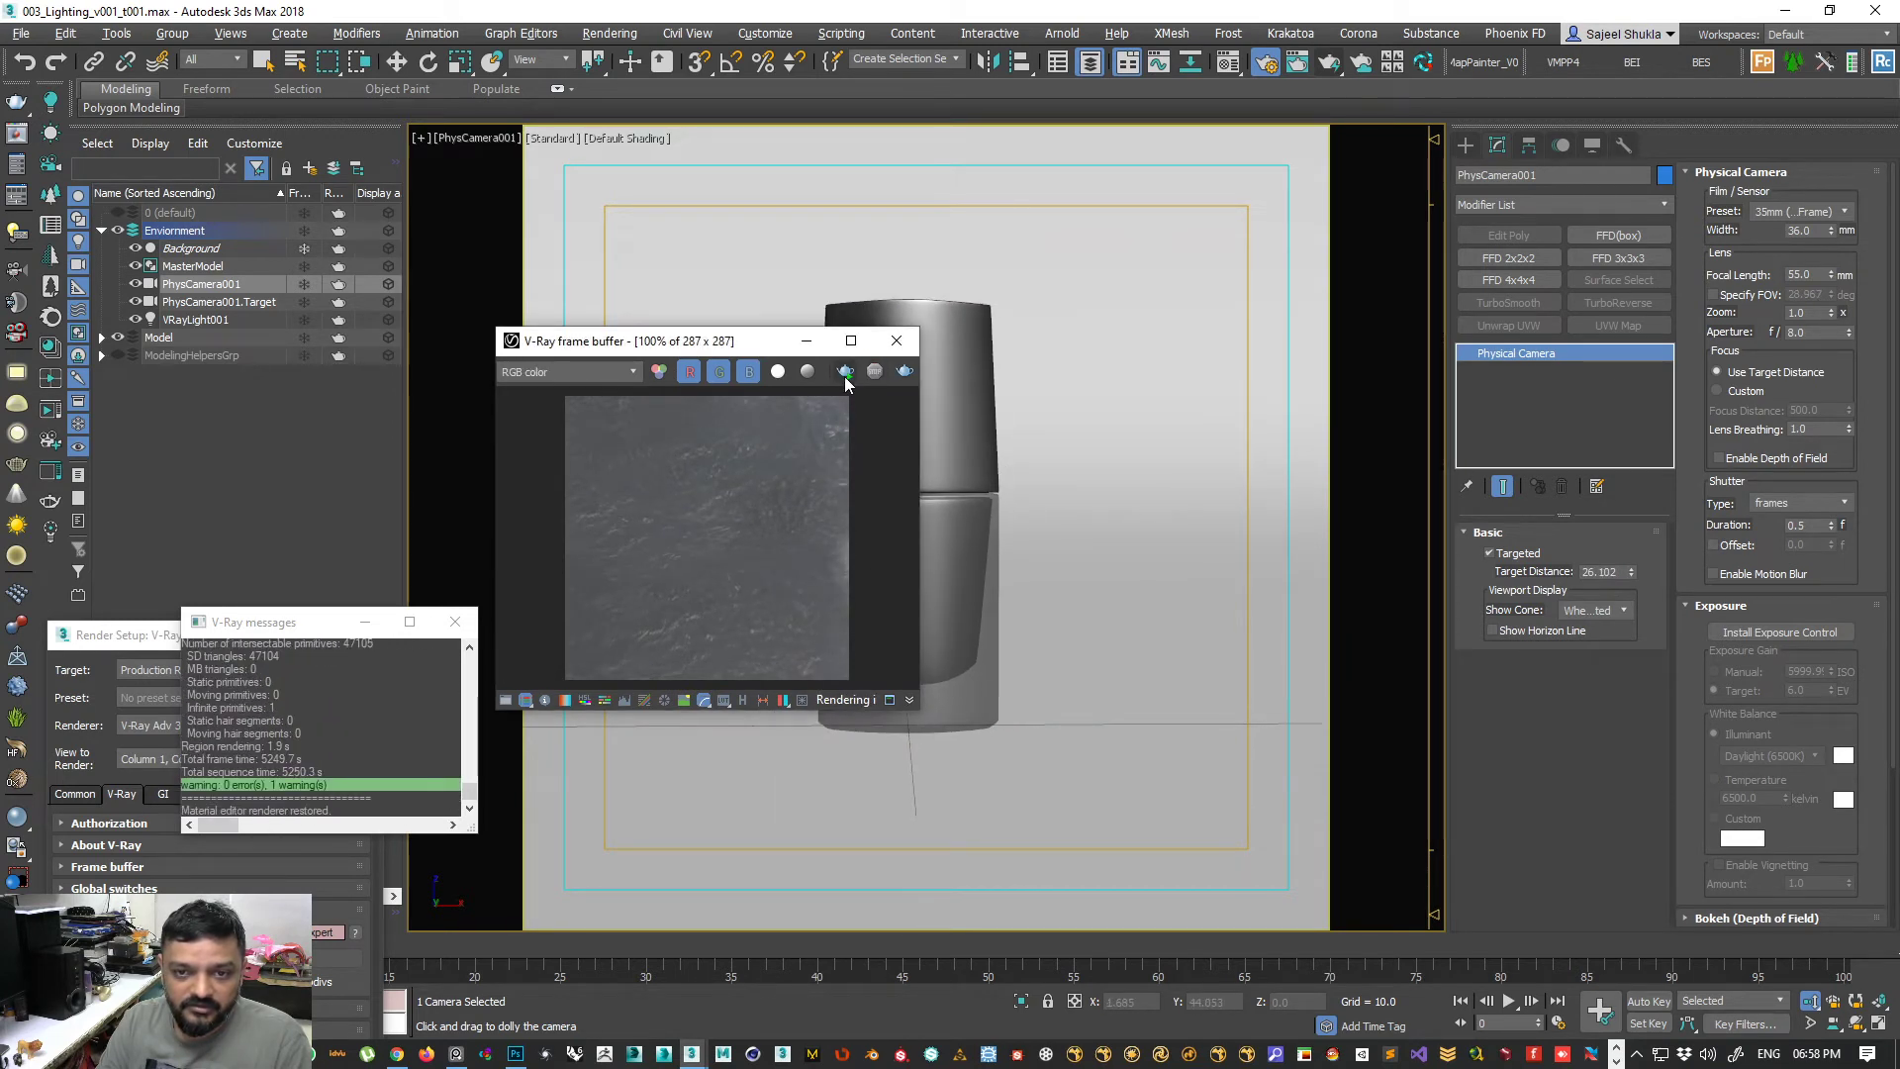
left_click(846, 373)
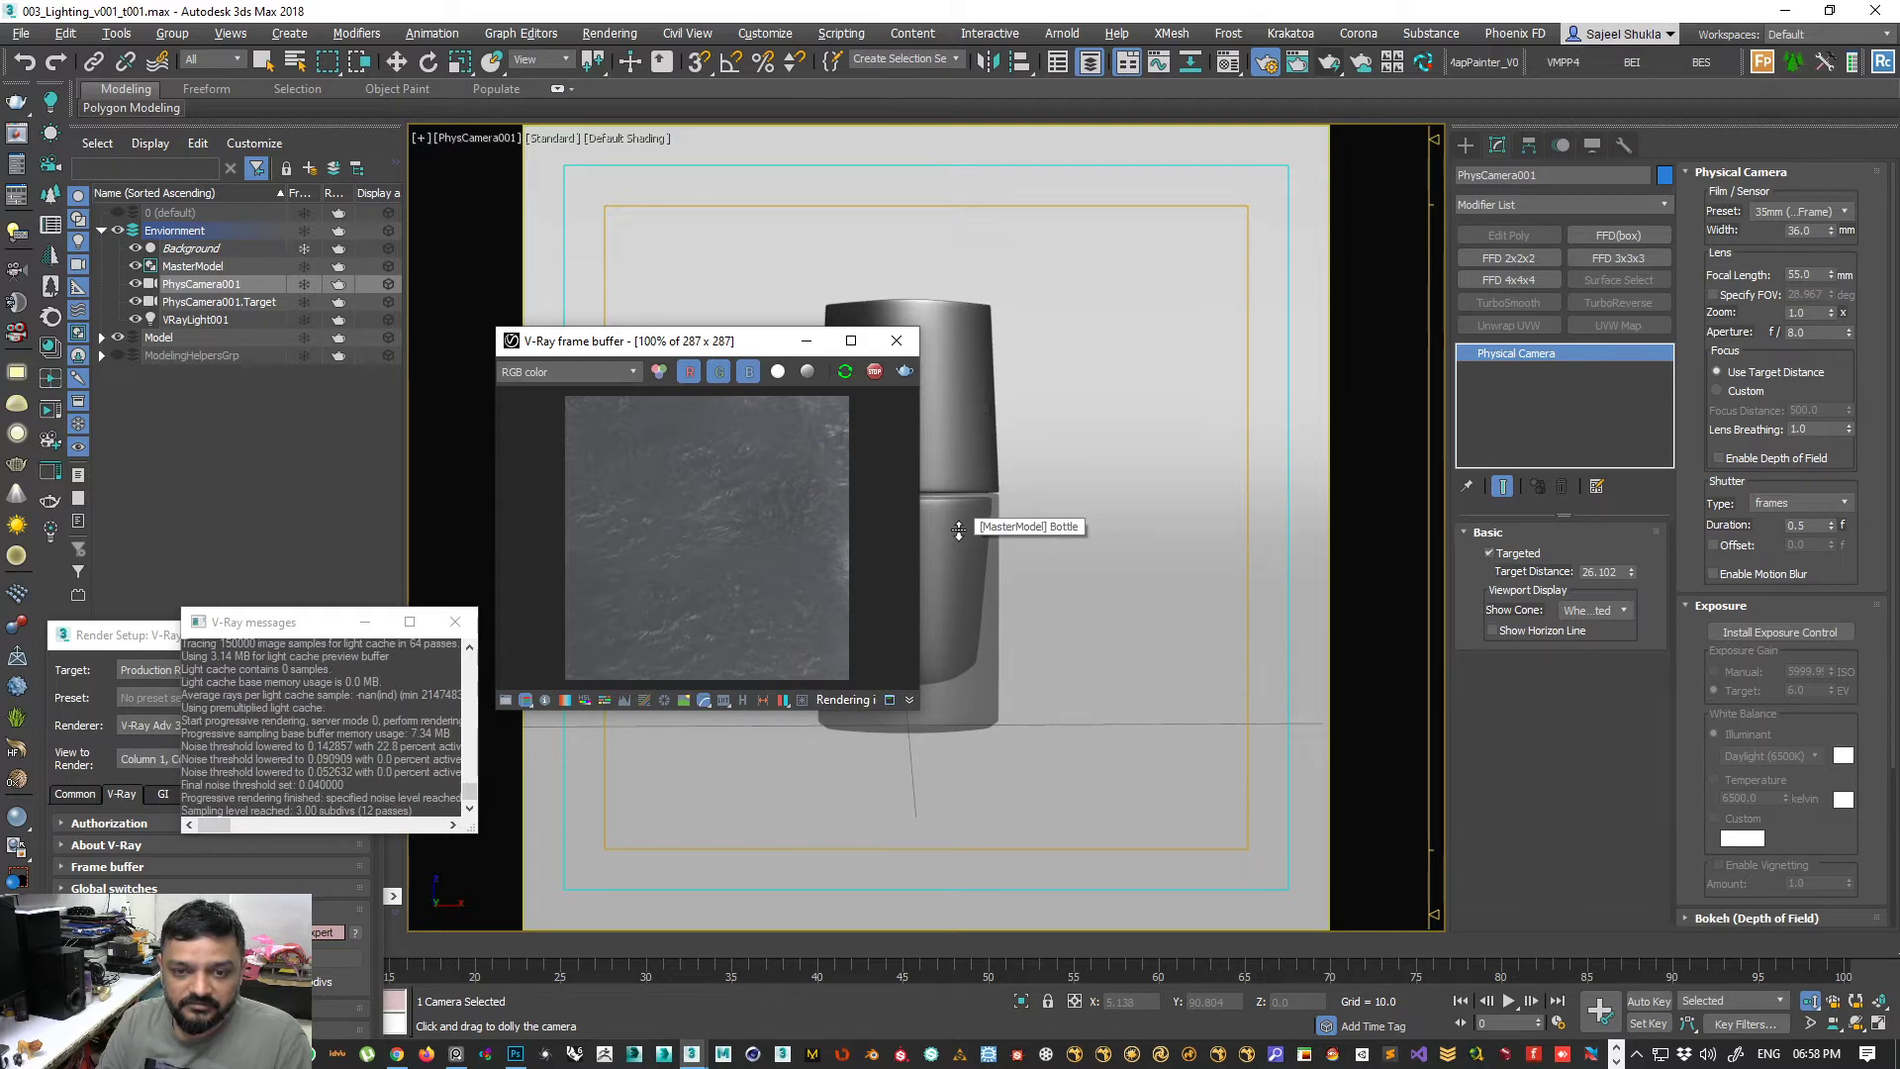
- Examine the common output, V-Ray, GI, system and render element settings in Render Setup
left_click(1264, 69)
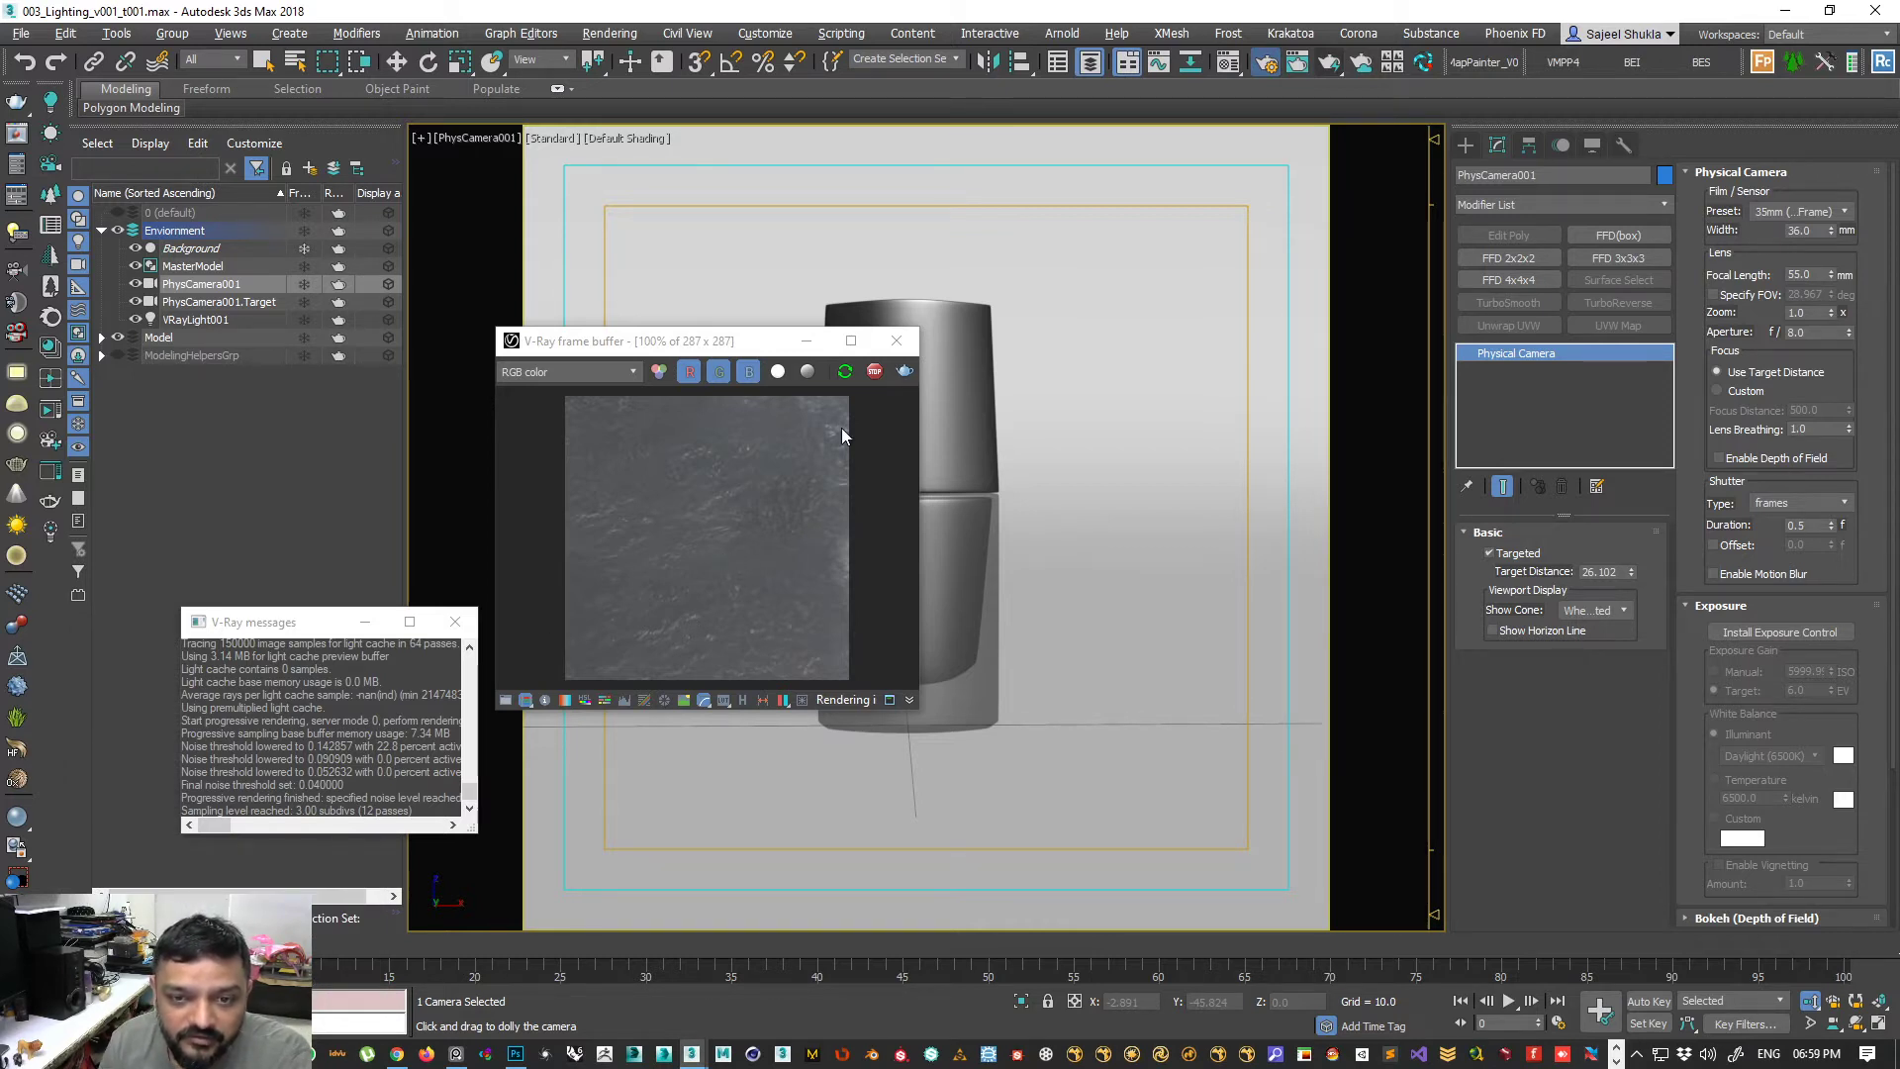
scroll(780, 602, "down", 1)
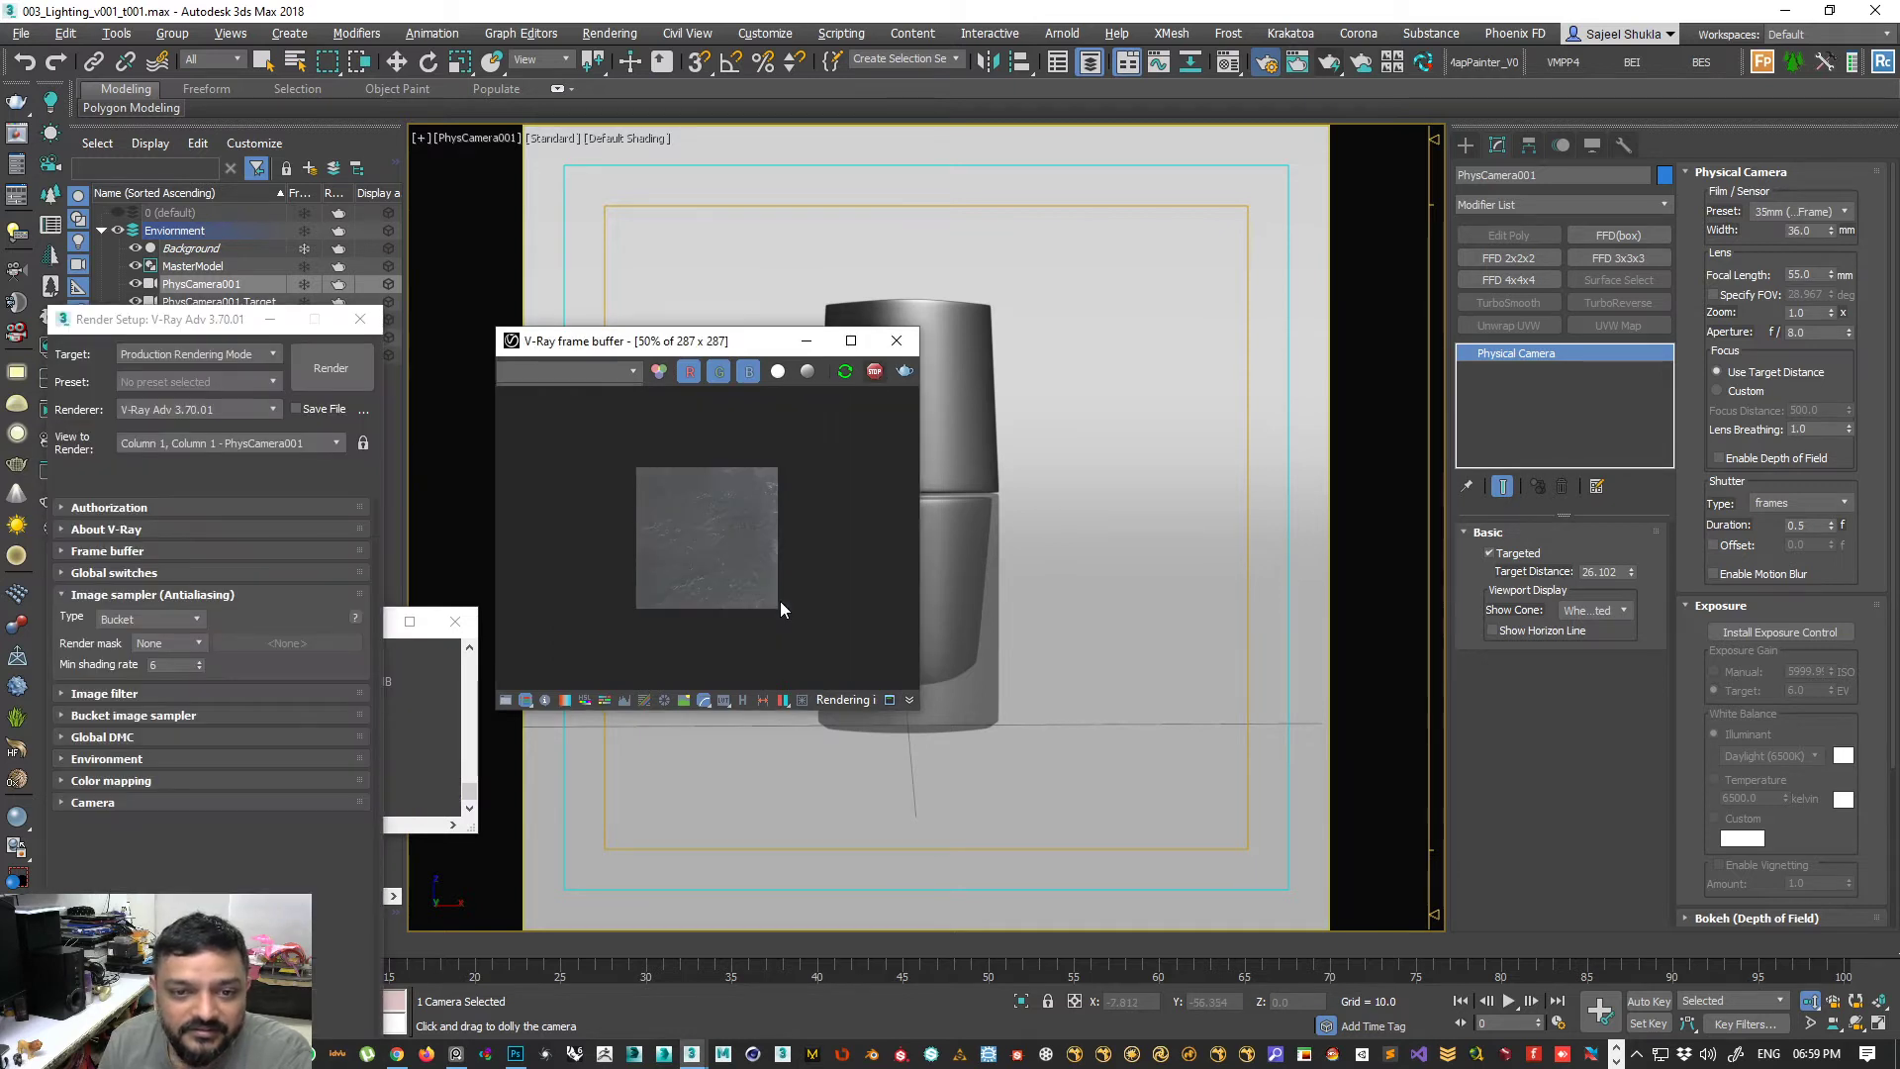
left_click(77, 478)
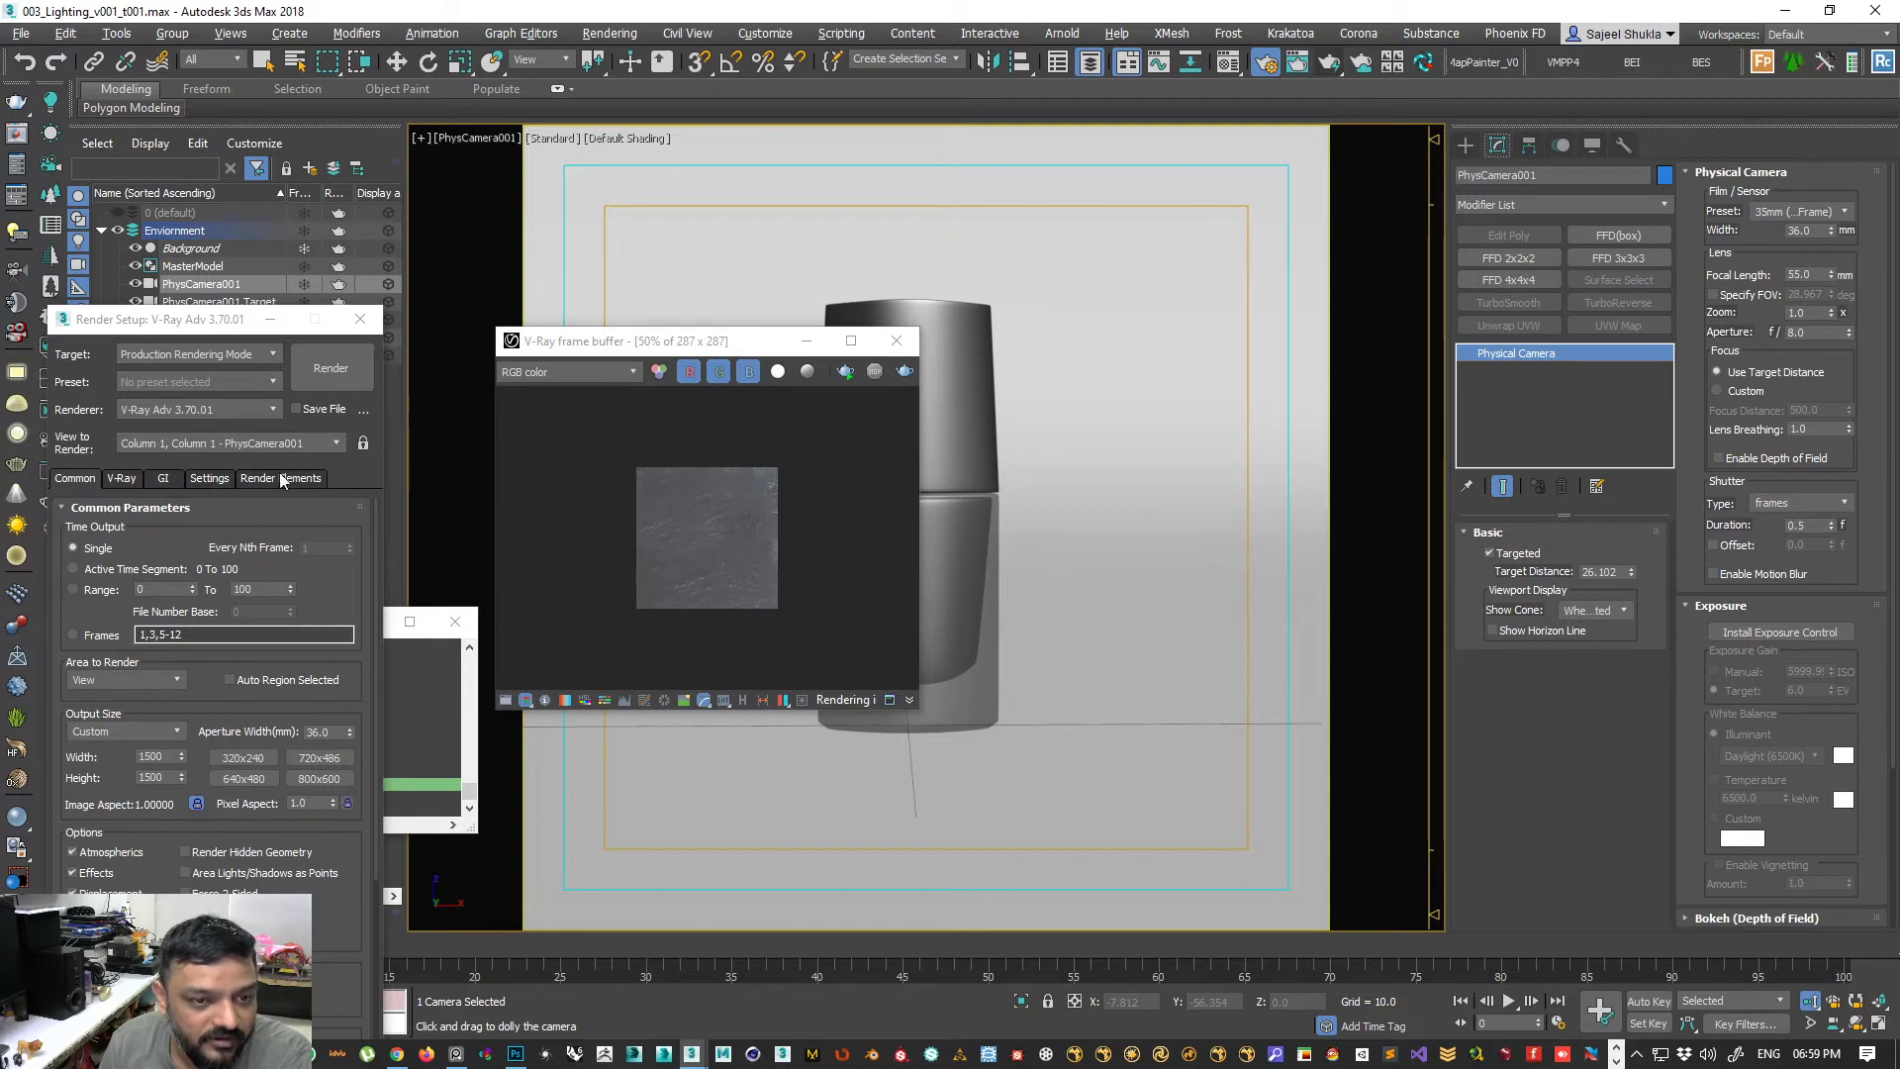
left_click(124, 479)
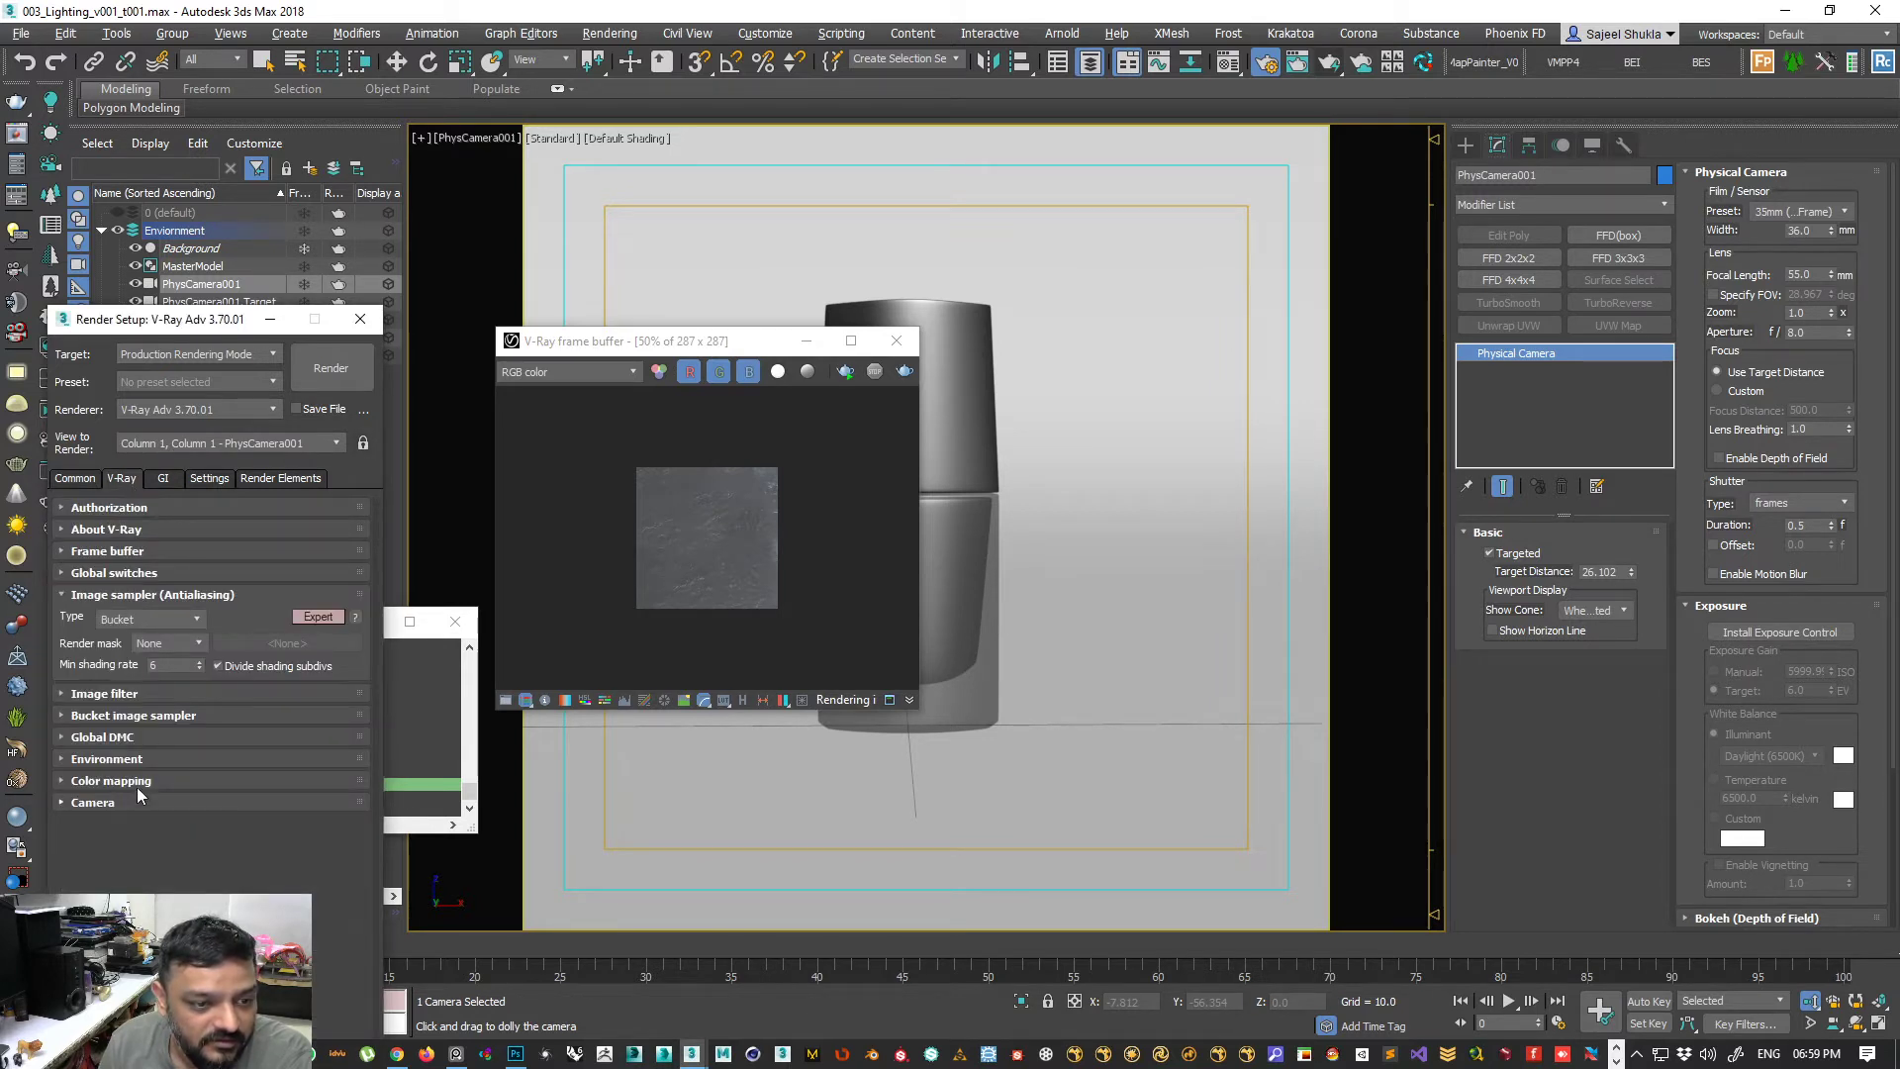
left_click(201, 480)
left_click(263, 480)
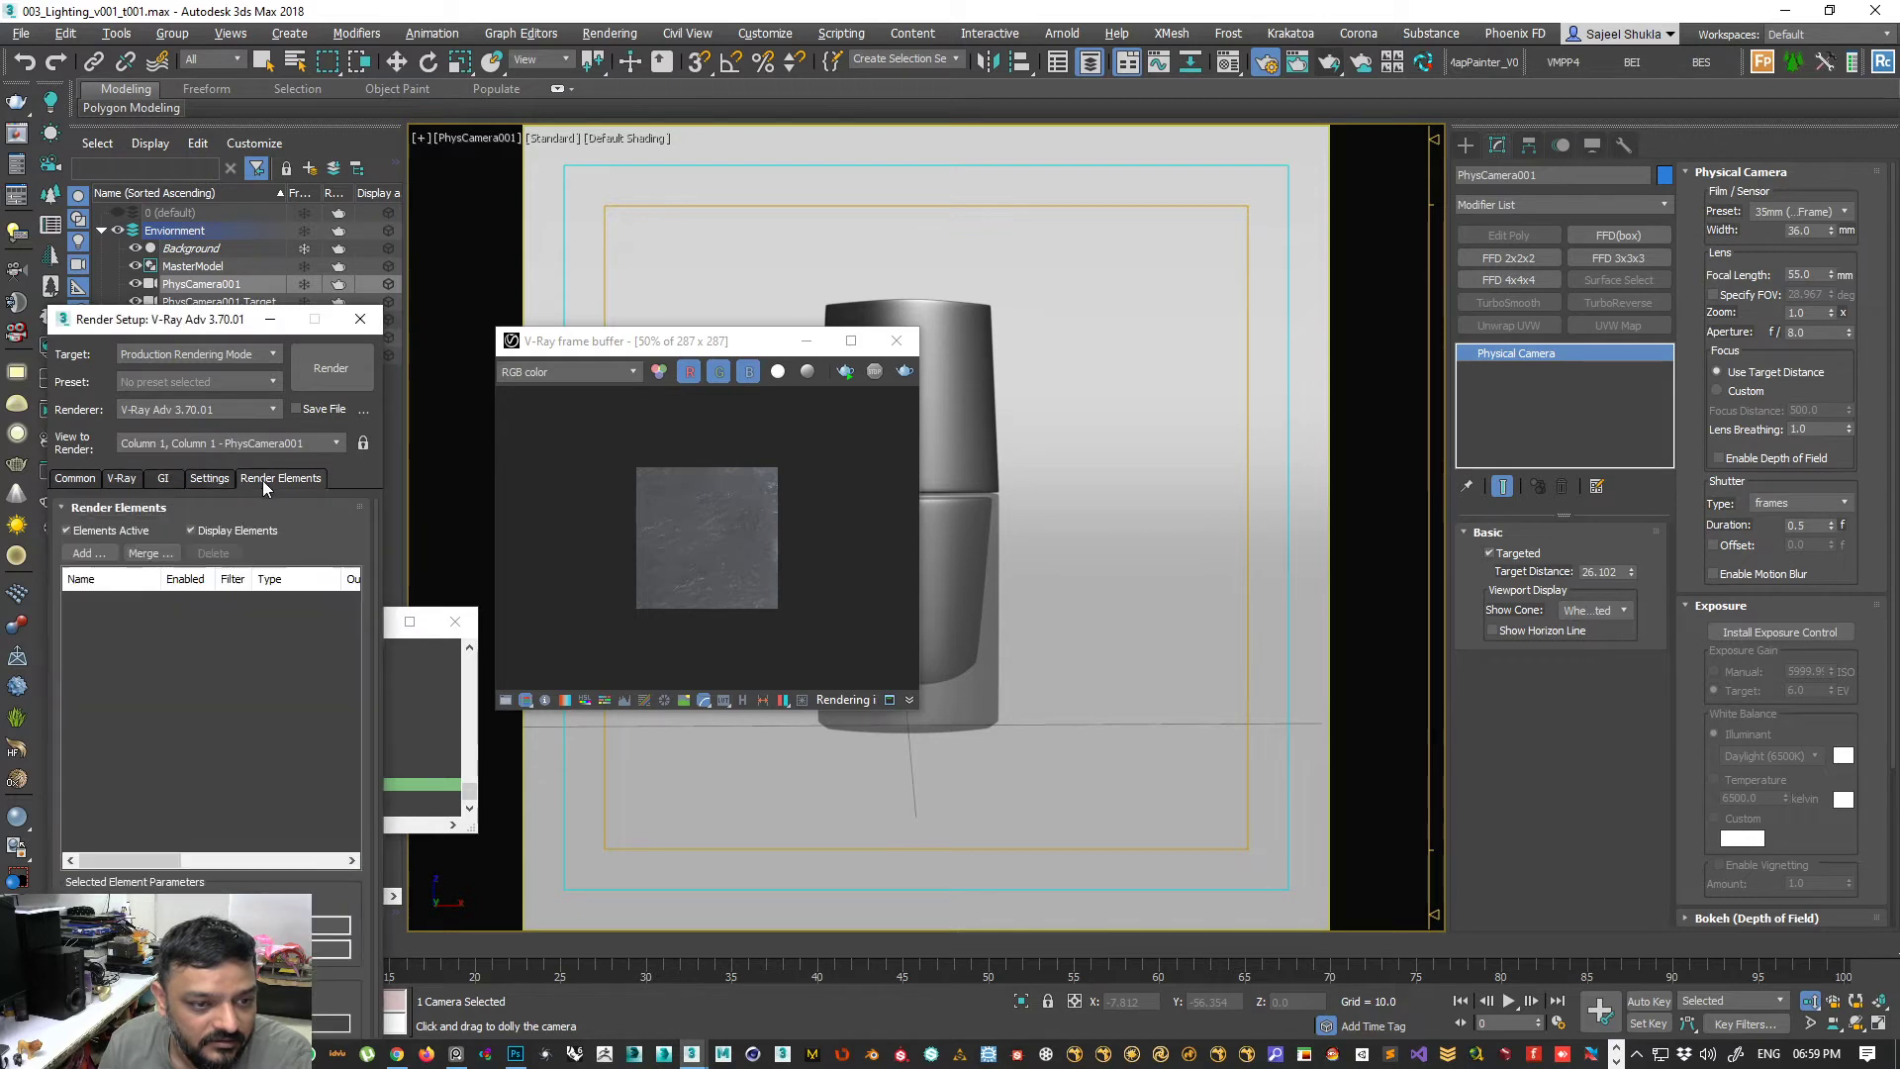
left_click(220, 481)
left_click(165, 481)
left_click(128, 481)
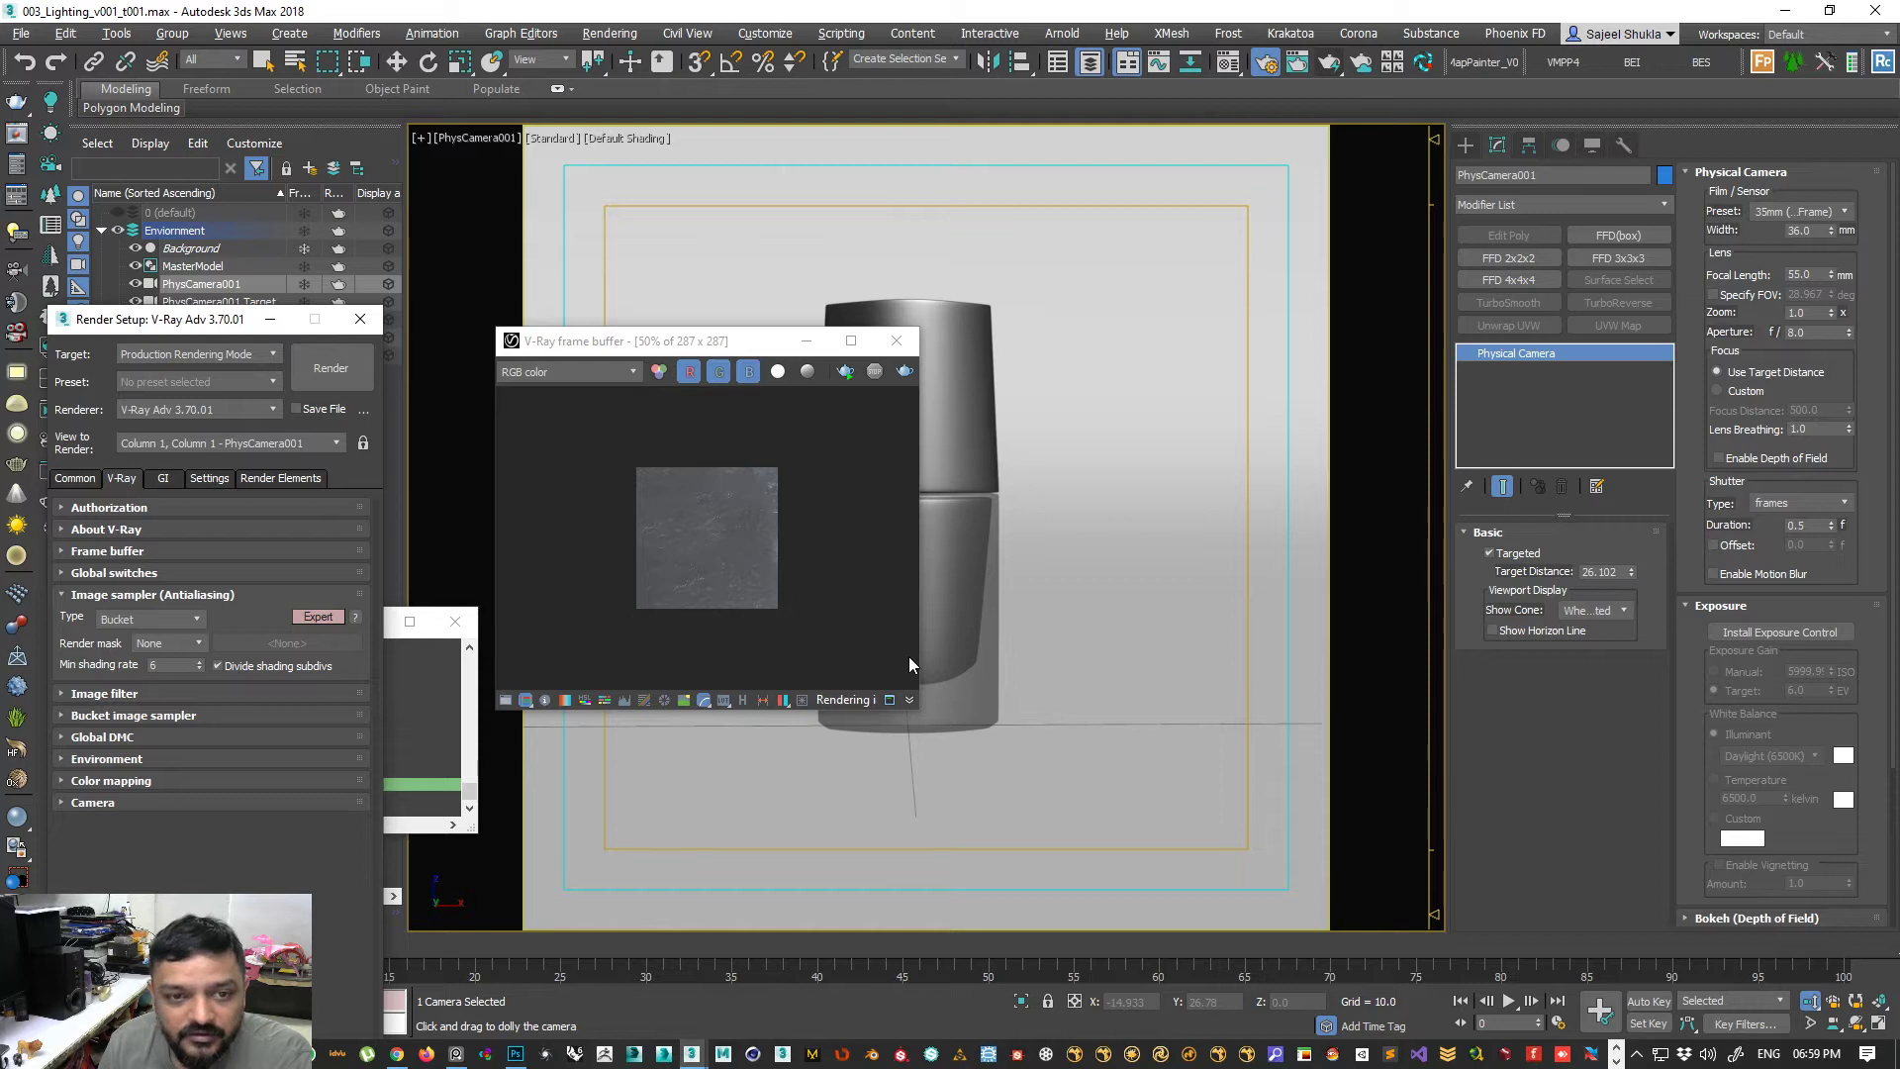
- Try a production render of the PhysCamera001 view, abort it and close the frame buffer
left_click(1331, 63)
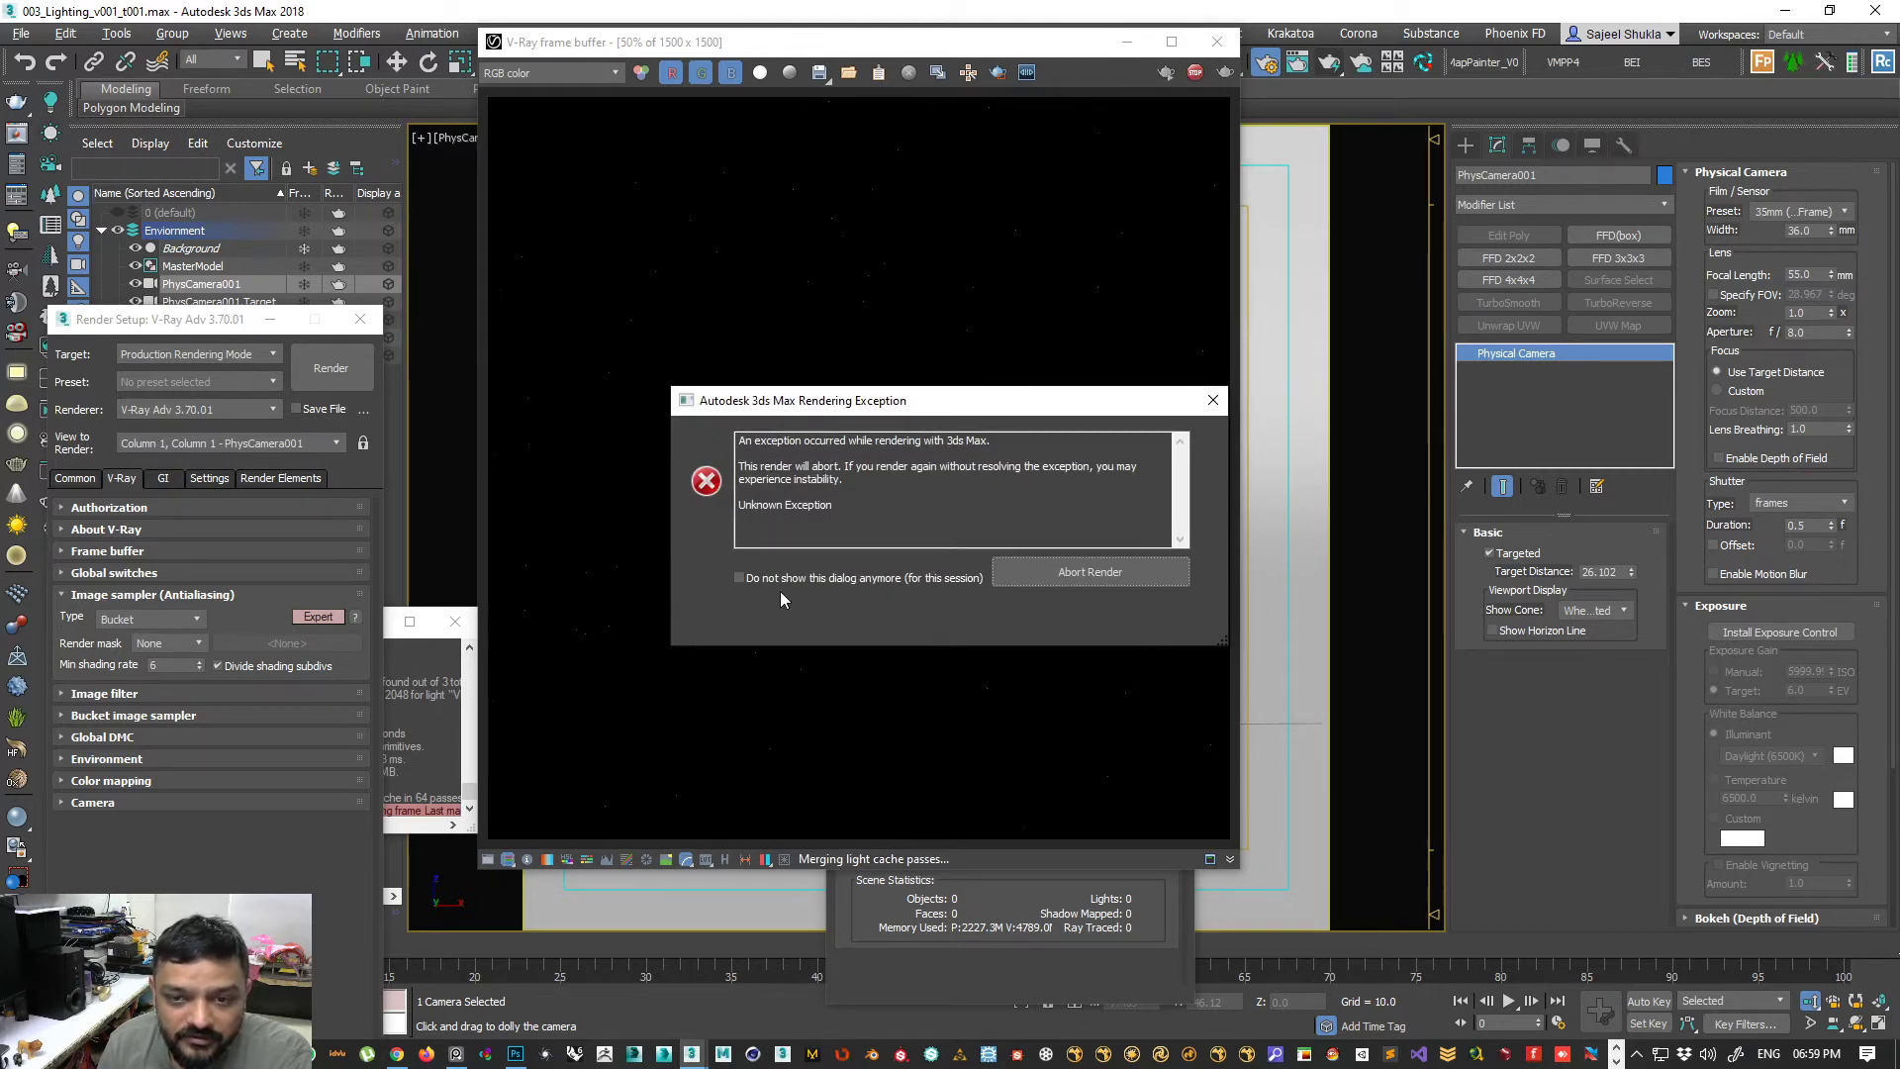
left_click(1090, 573)
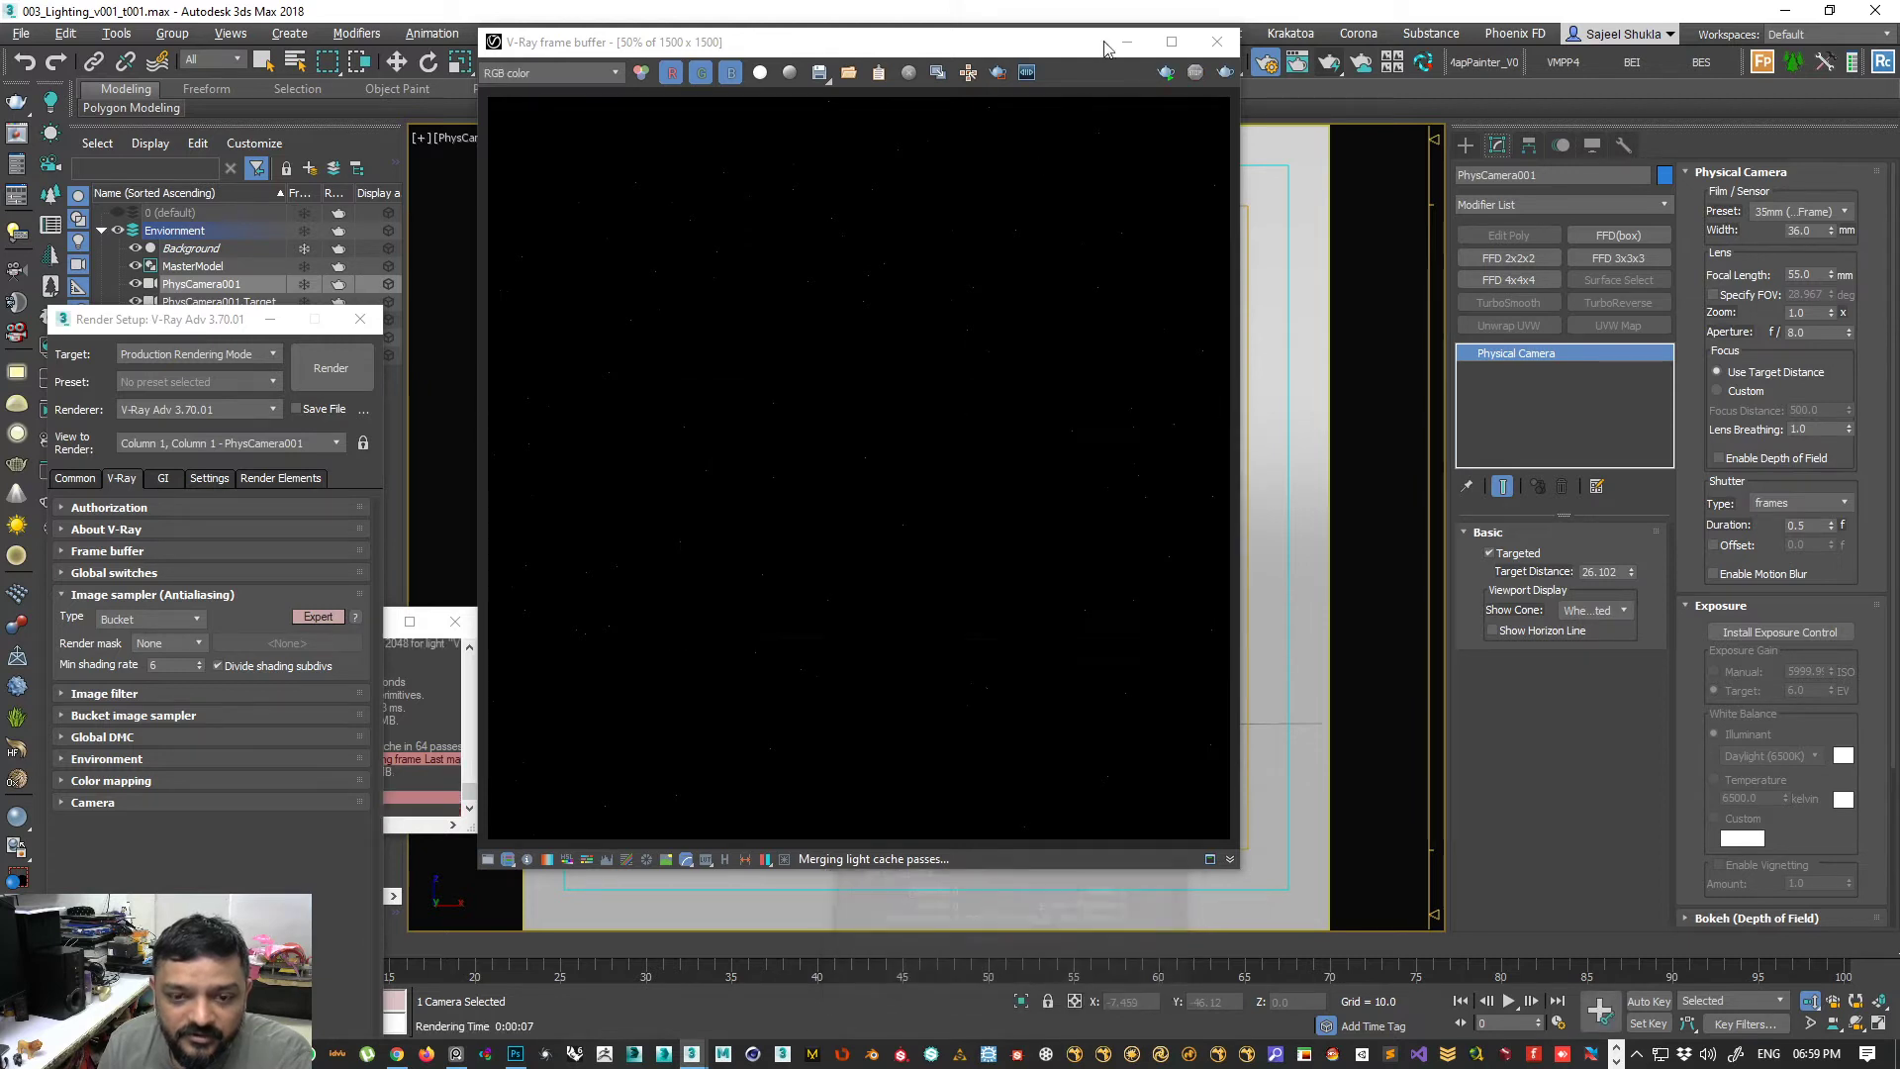
left_click(1220, 42)
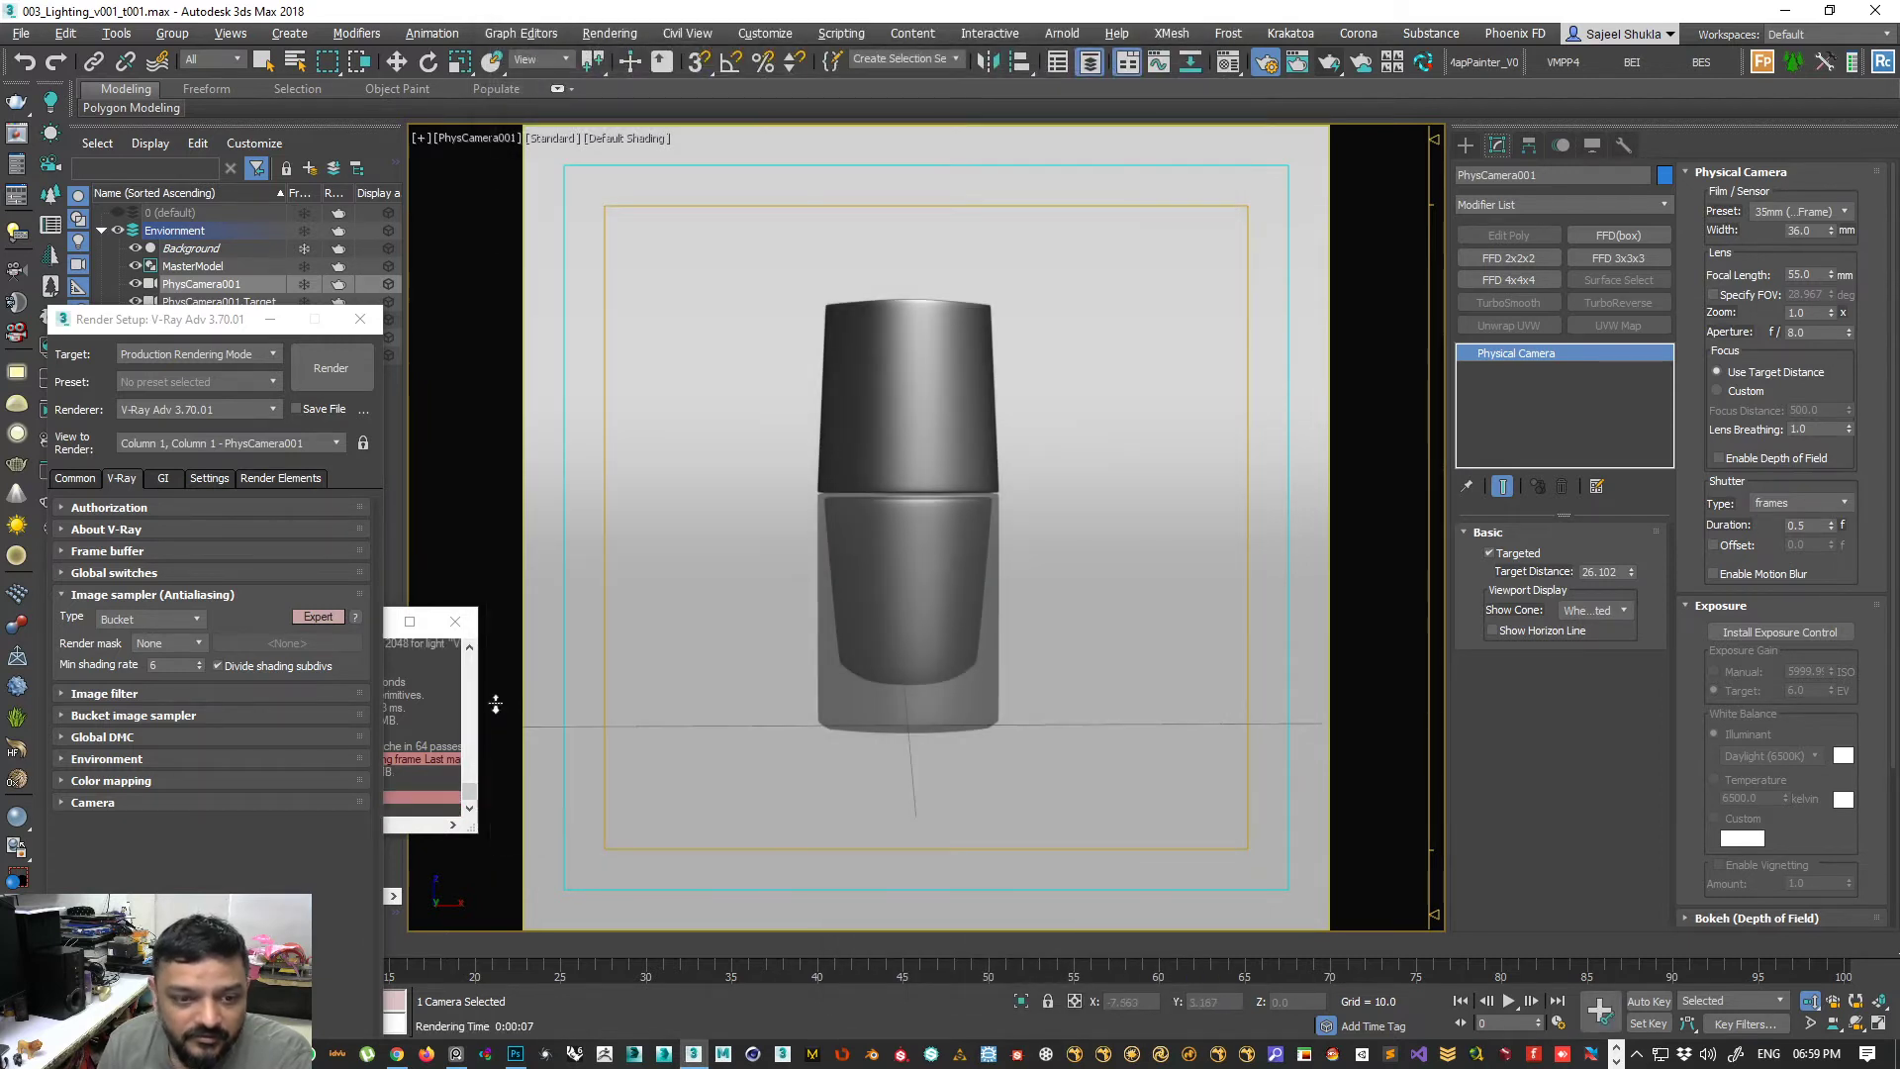
- Enlarge the V-Ray messages window to read the render log, and save the scene
left_click(411, 782)
left_click_drag(334, 624, 665, 457)
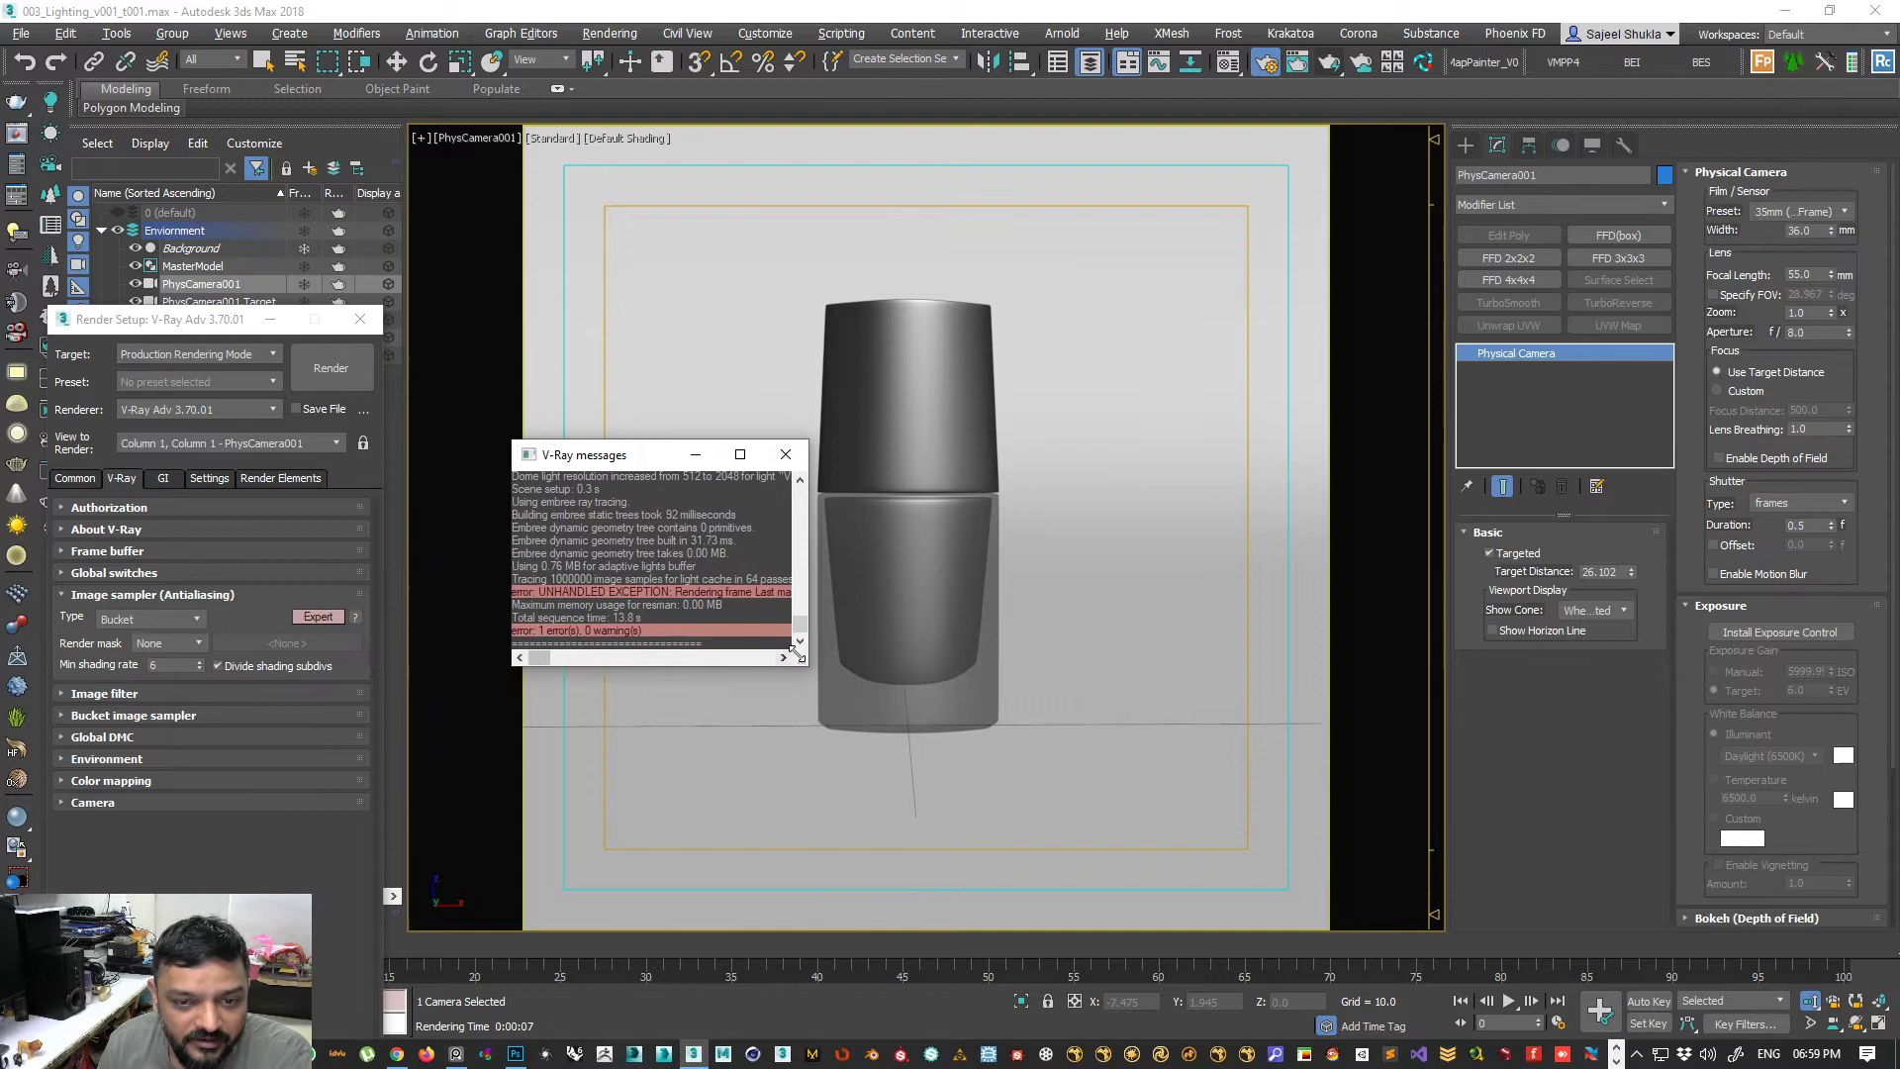
left_click_drag(794, 650, 1129, 838)
left_click(18, 45)
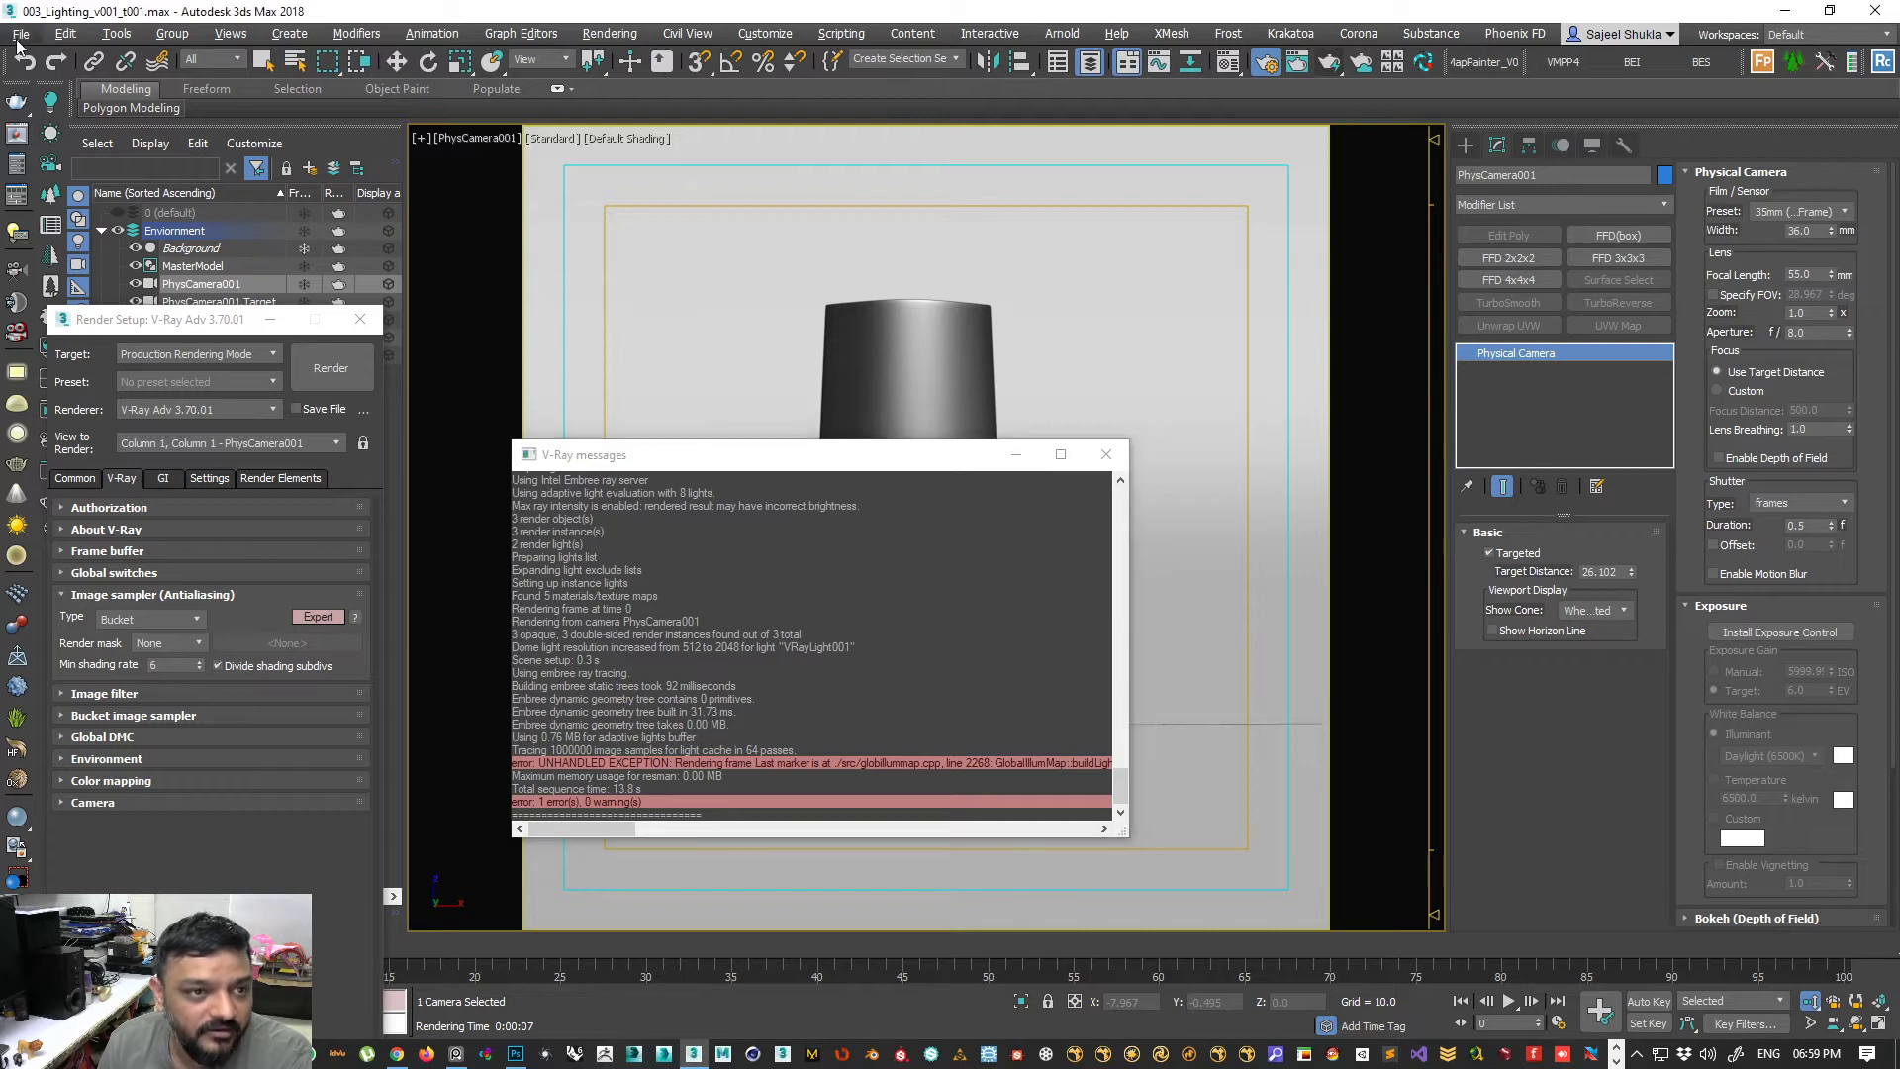
left_click(40, 186)
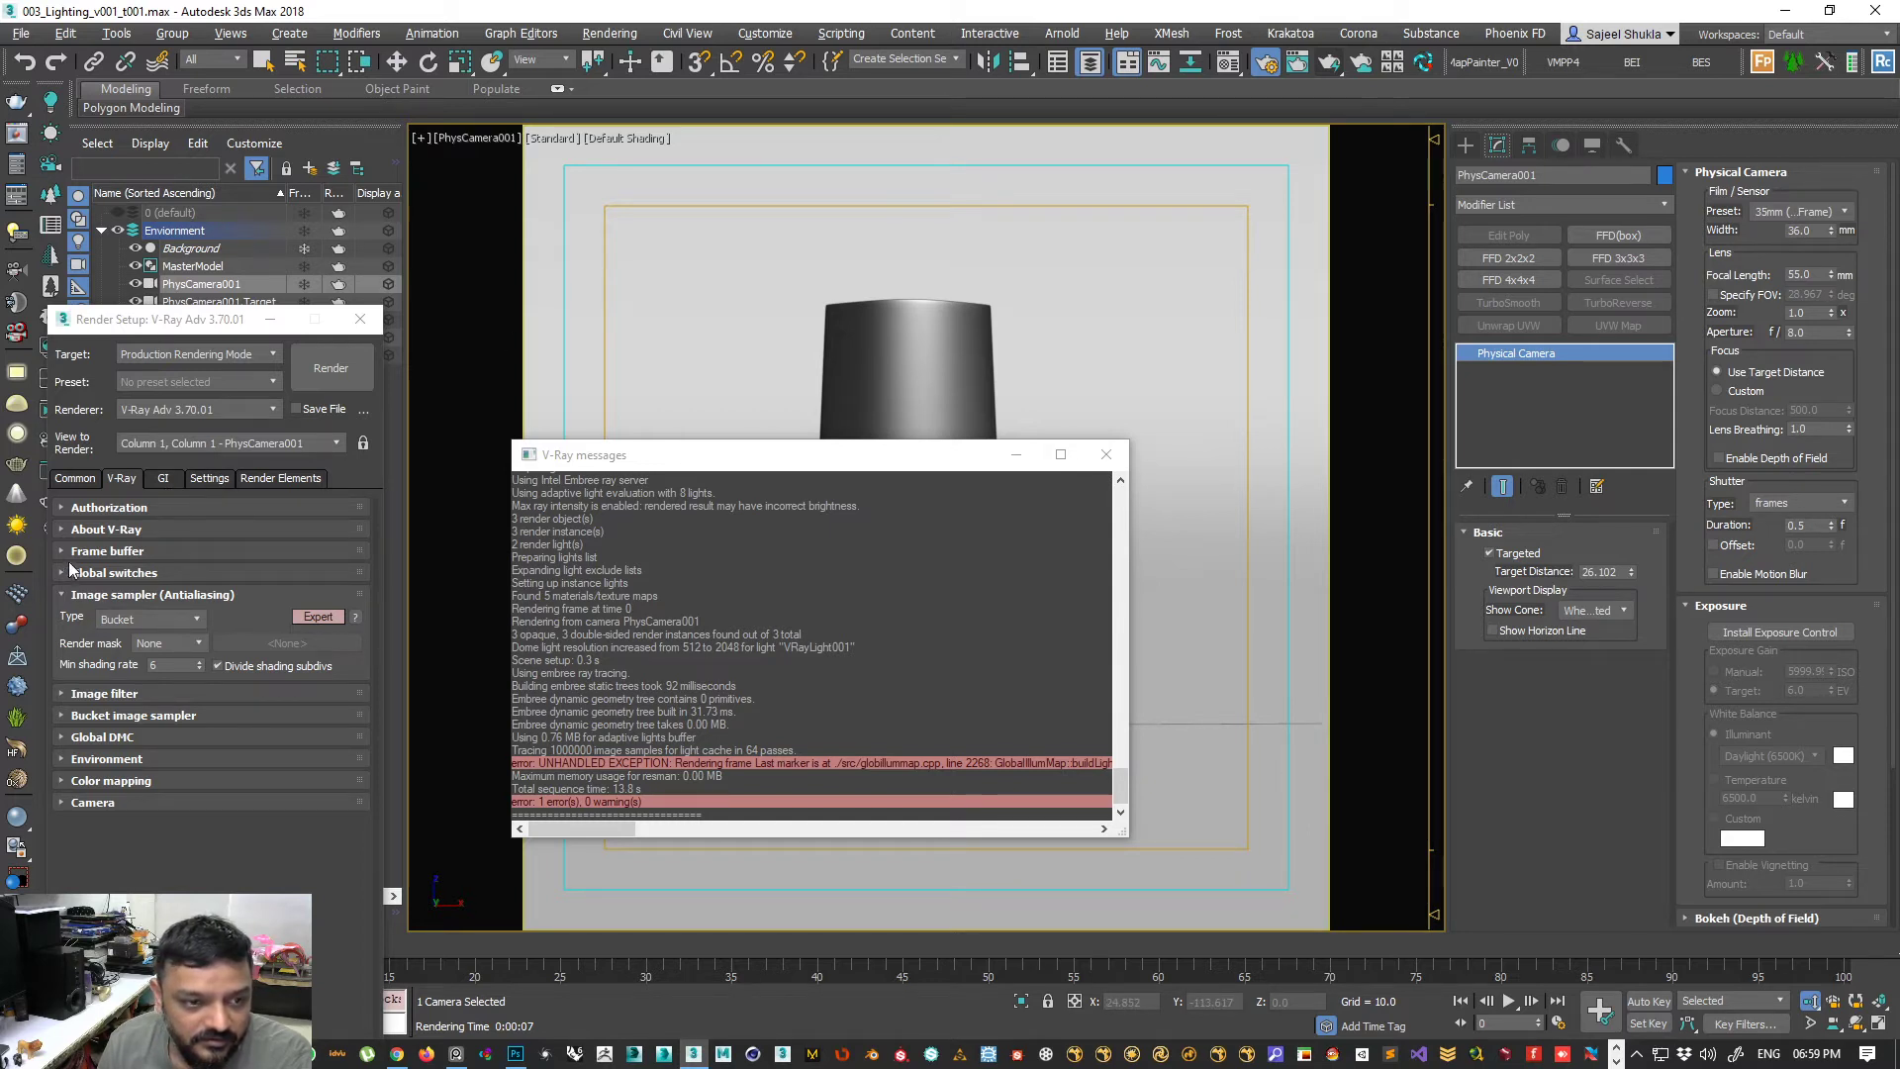
- Set the light cache subdivs to 500 and start another production render of the camera view
left_click(164, 478)
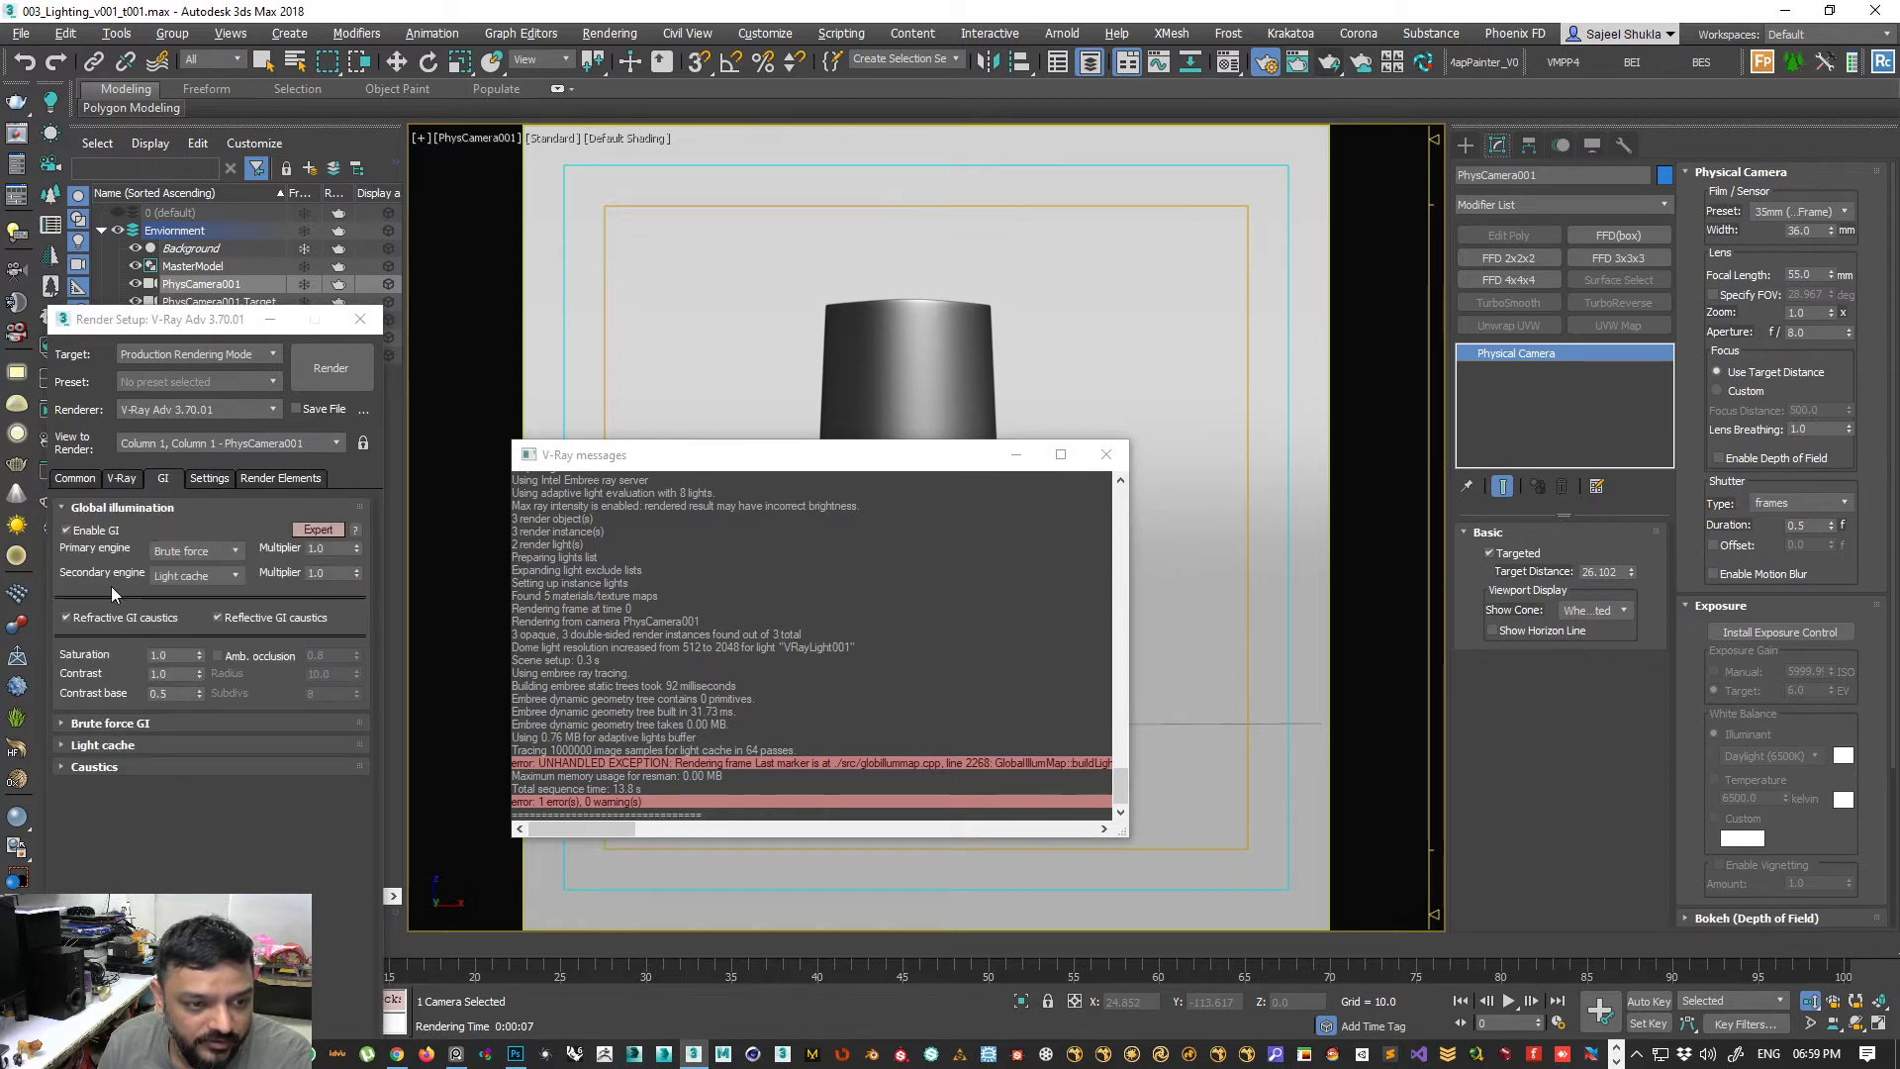
left_click(99, 722)
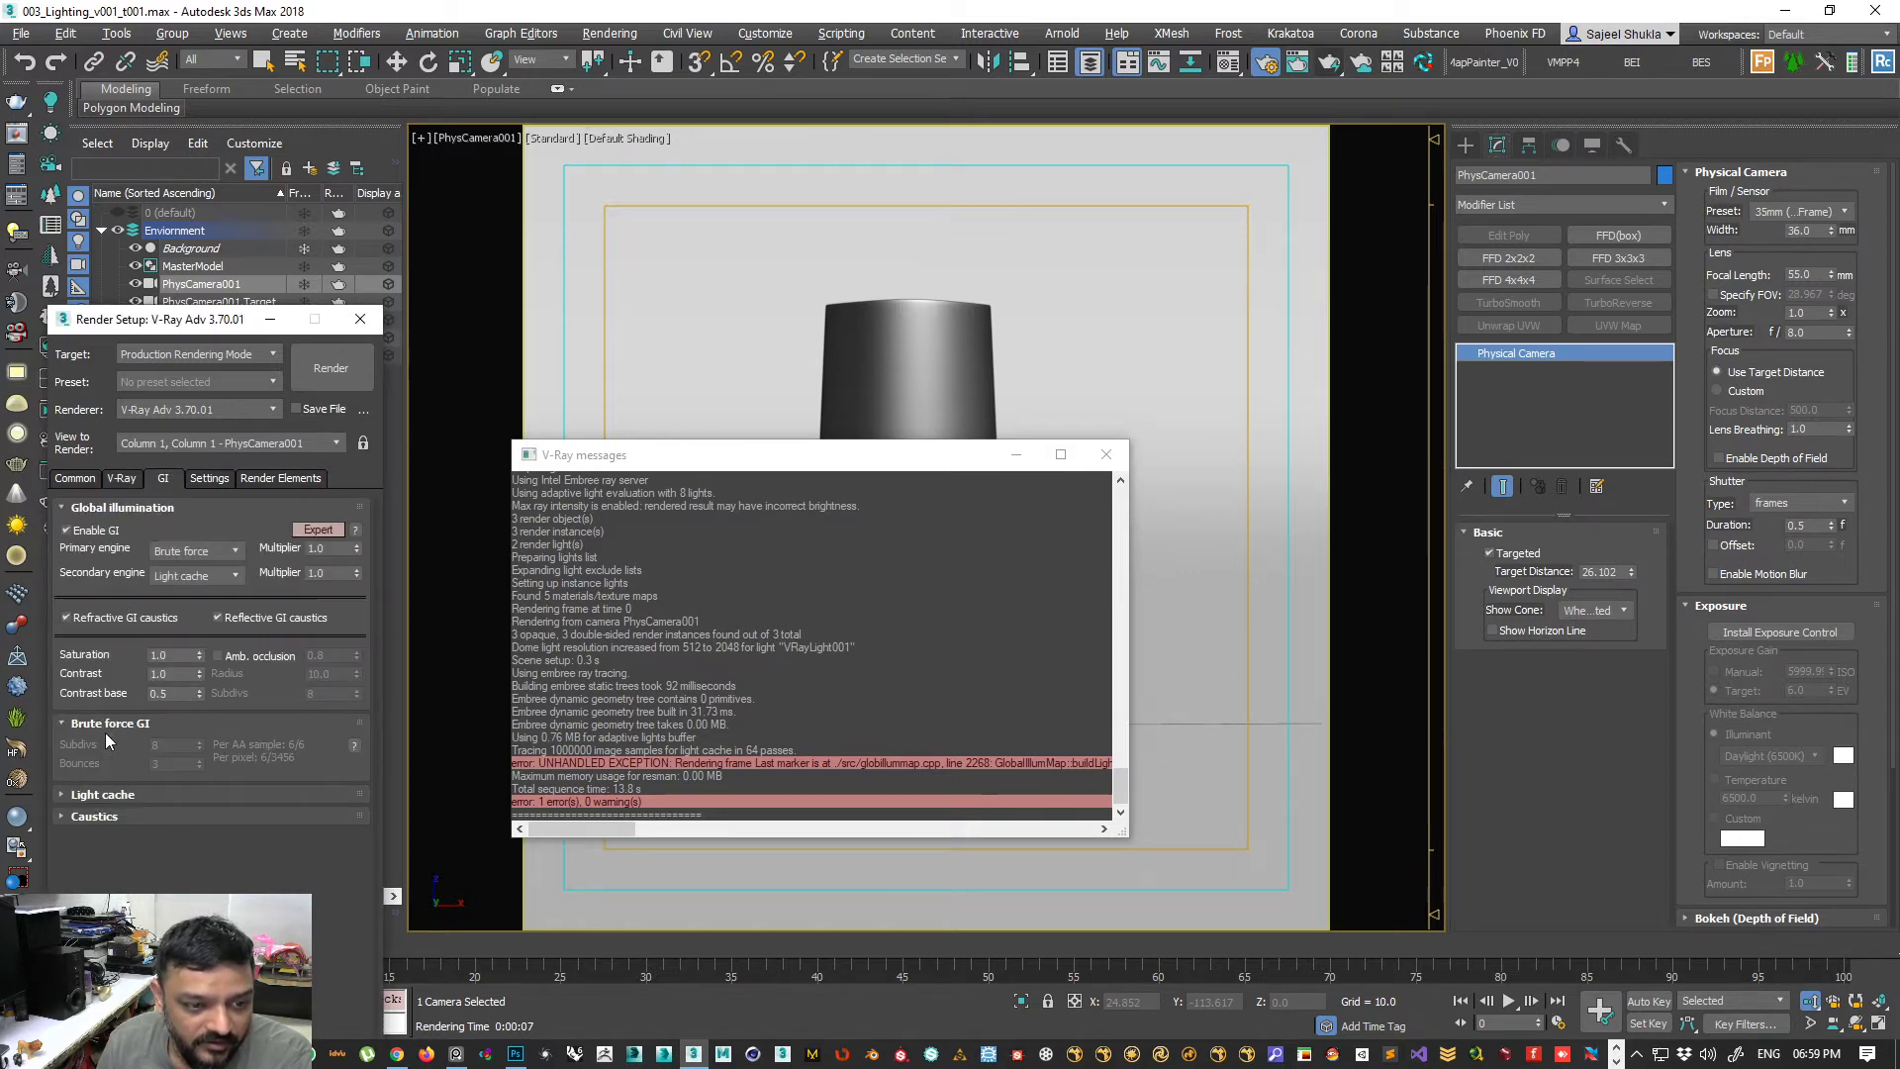
left_click(103, 793)
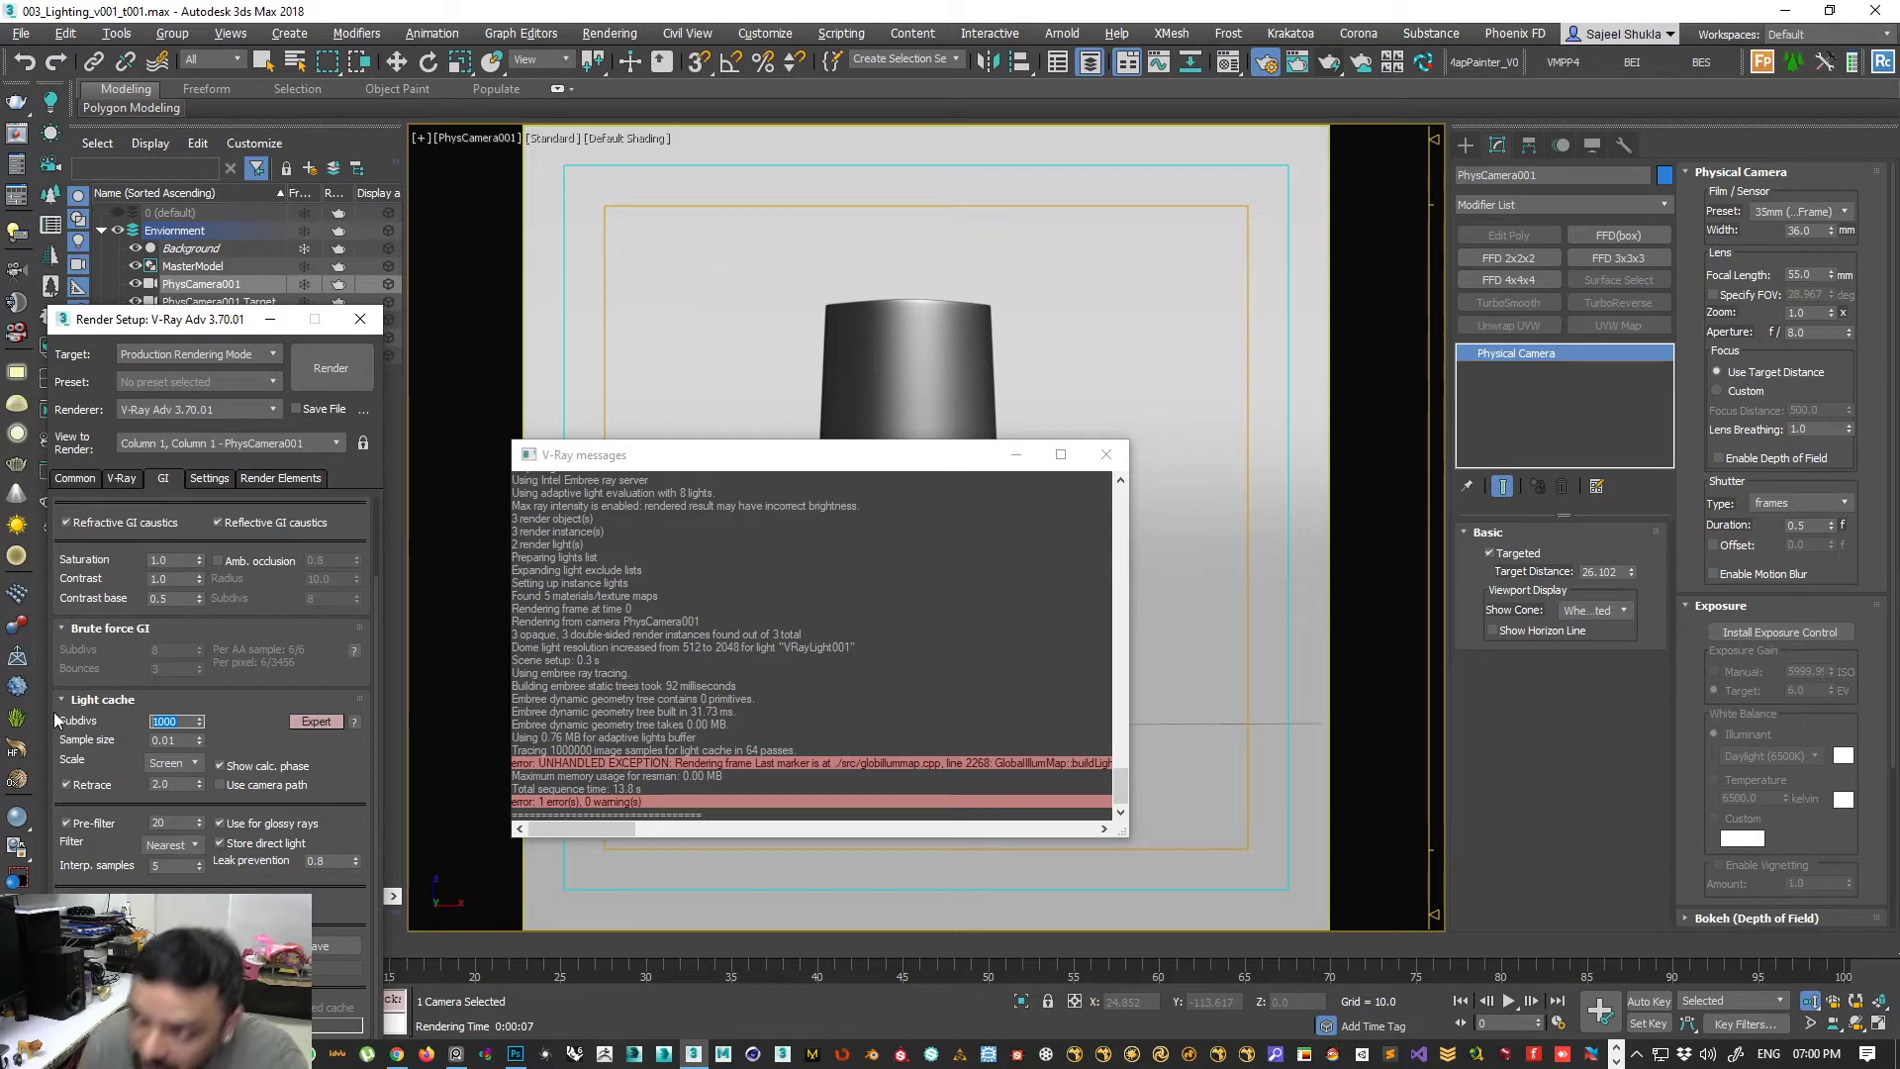
type("5")
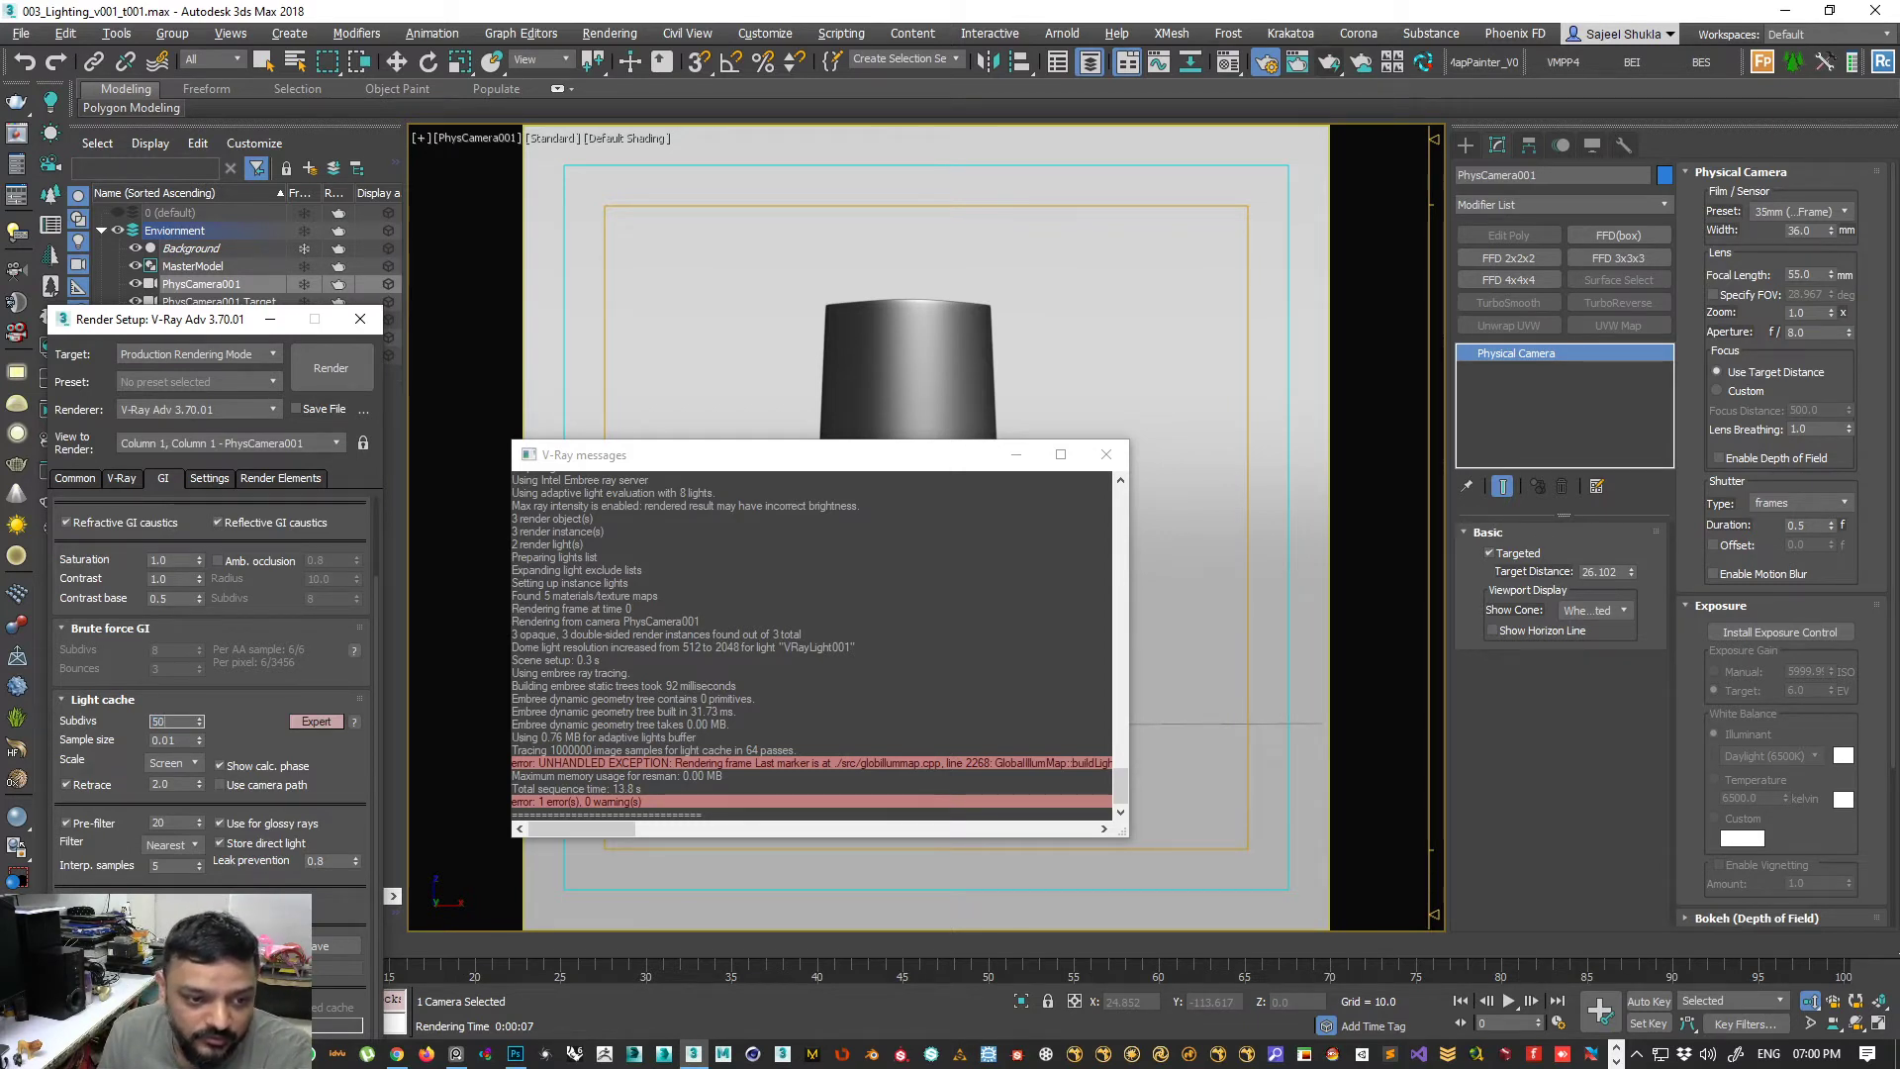
key("shift+q")
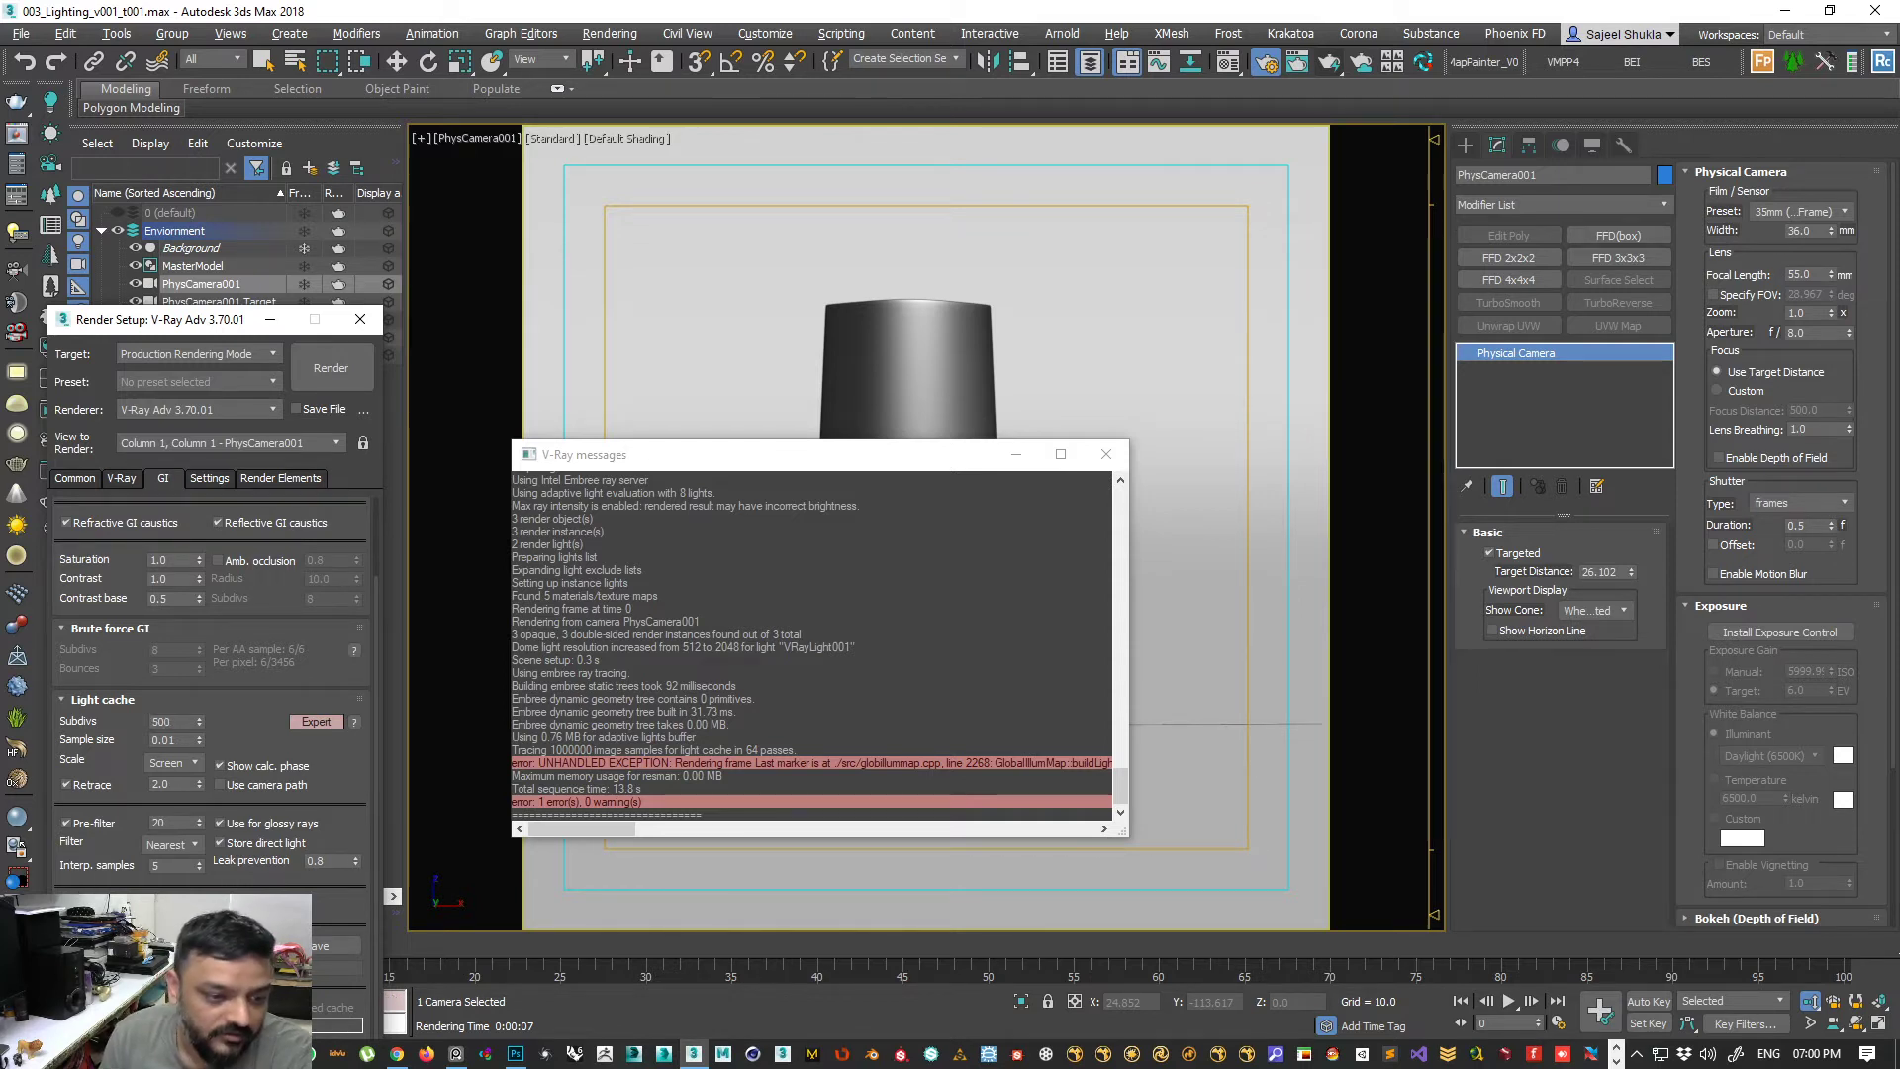
left_click(123, 478)
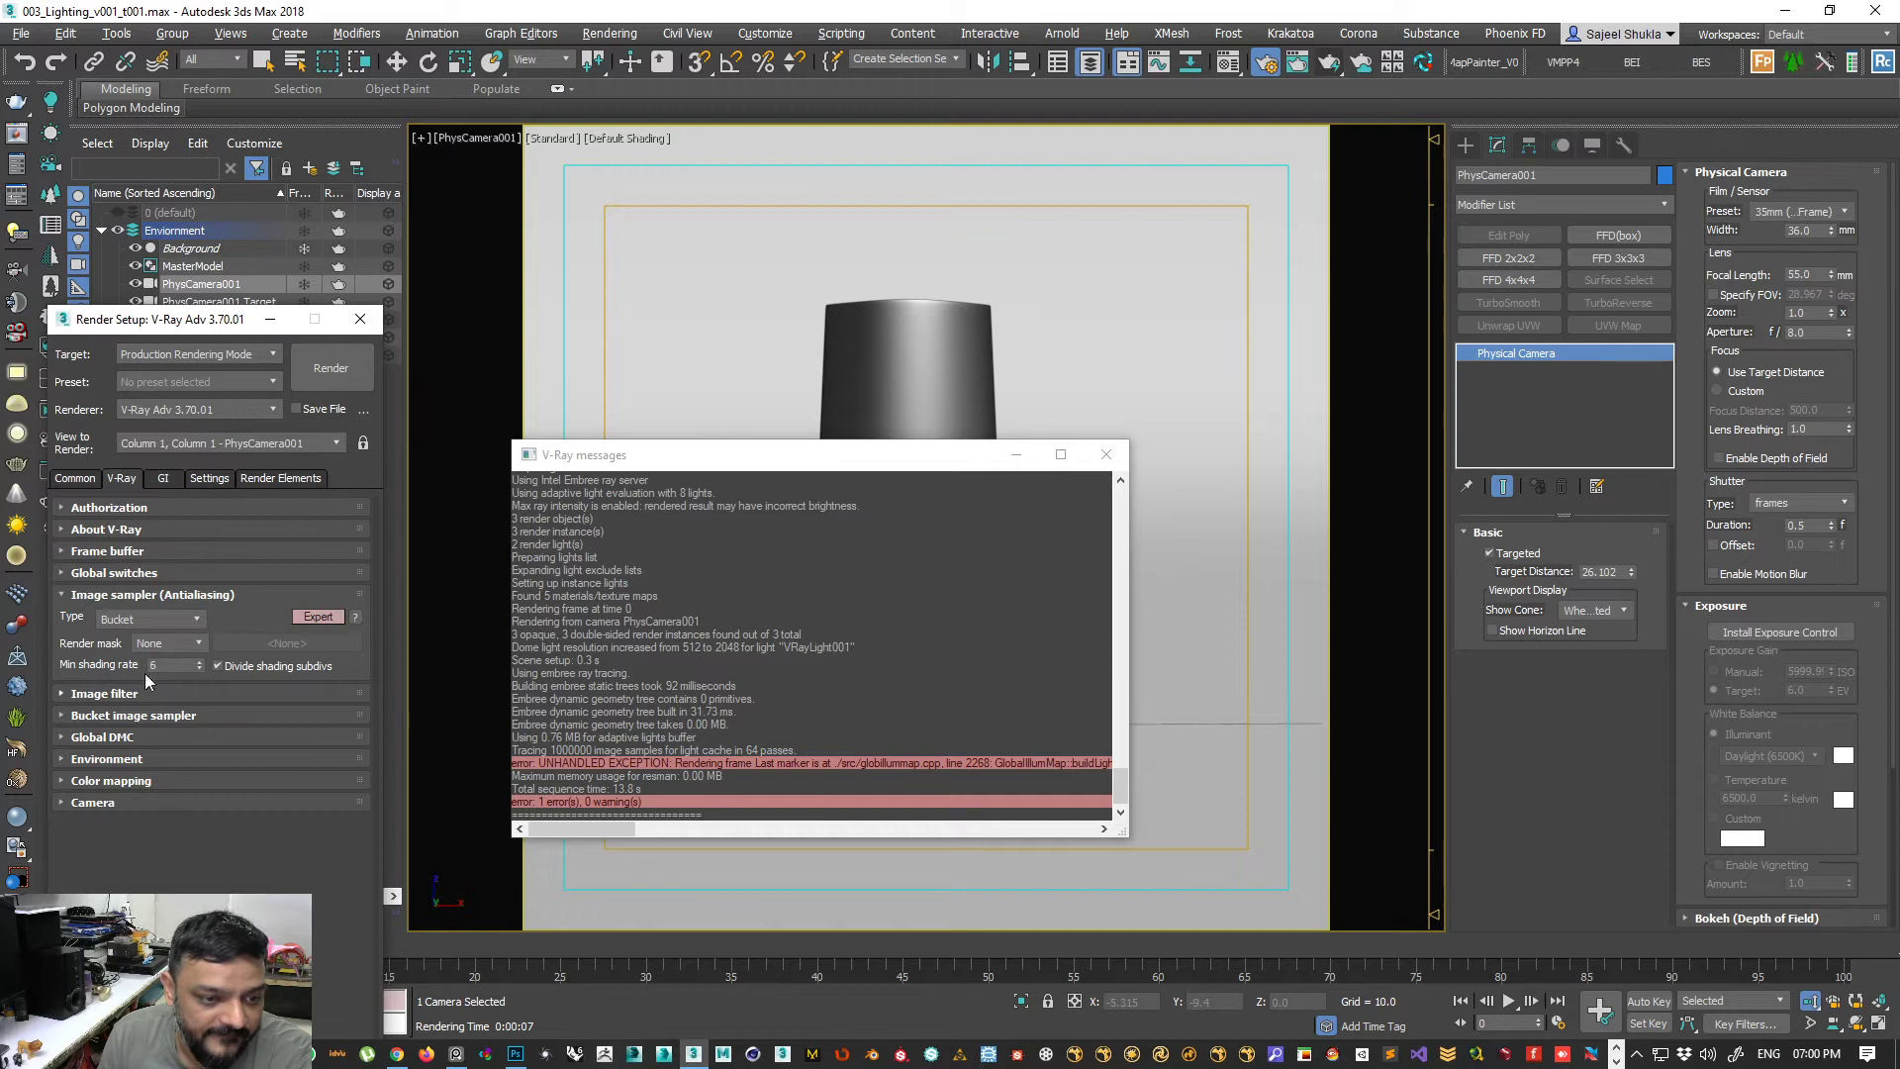
left_click(322, 375)
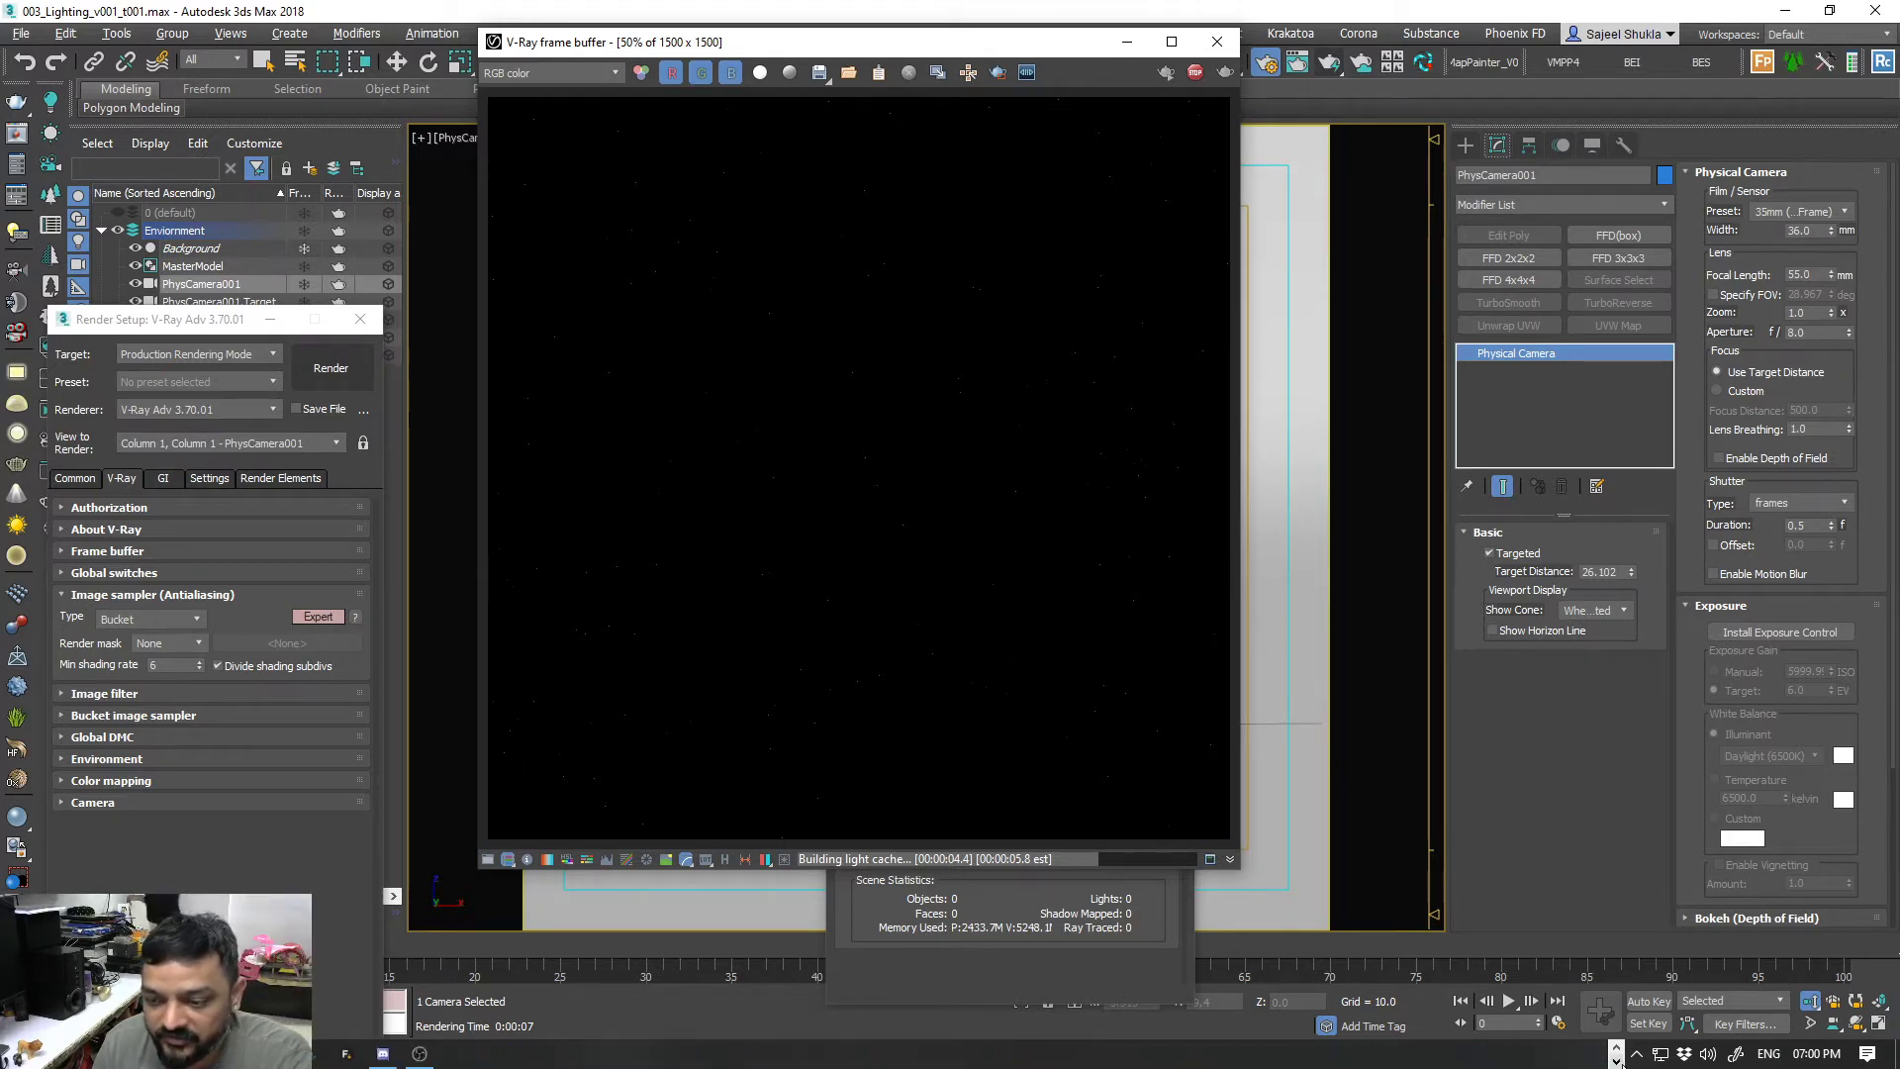
- Open Task Manager to examine the resource use of the running processes, and select OBS Studio
right_click(704, 1051)
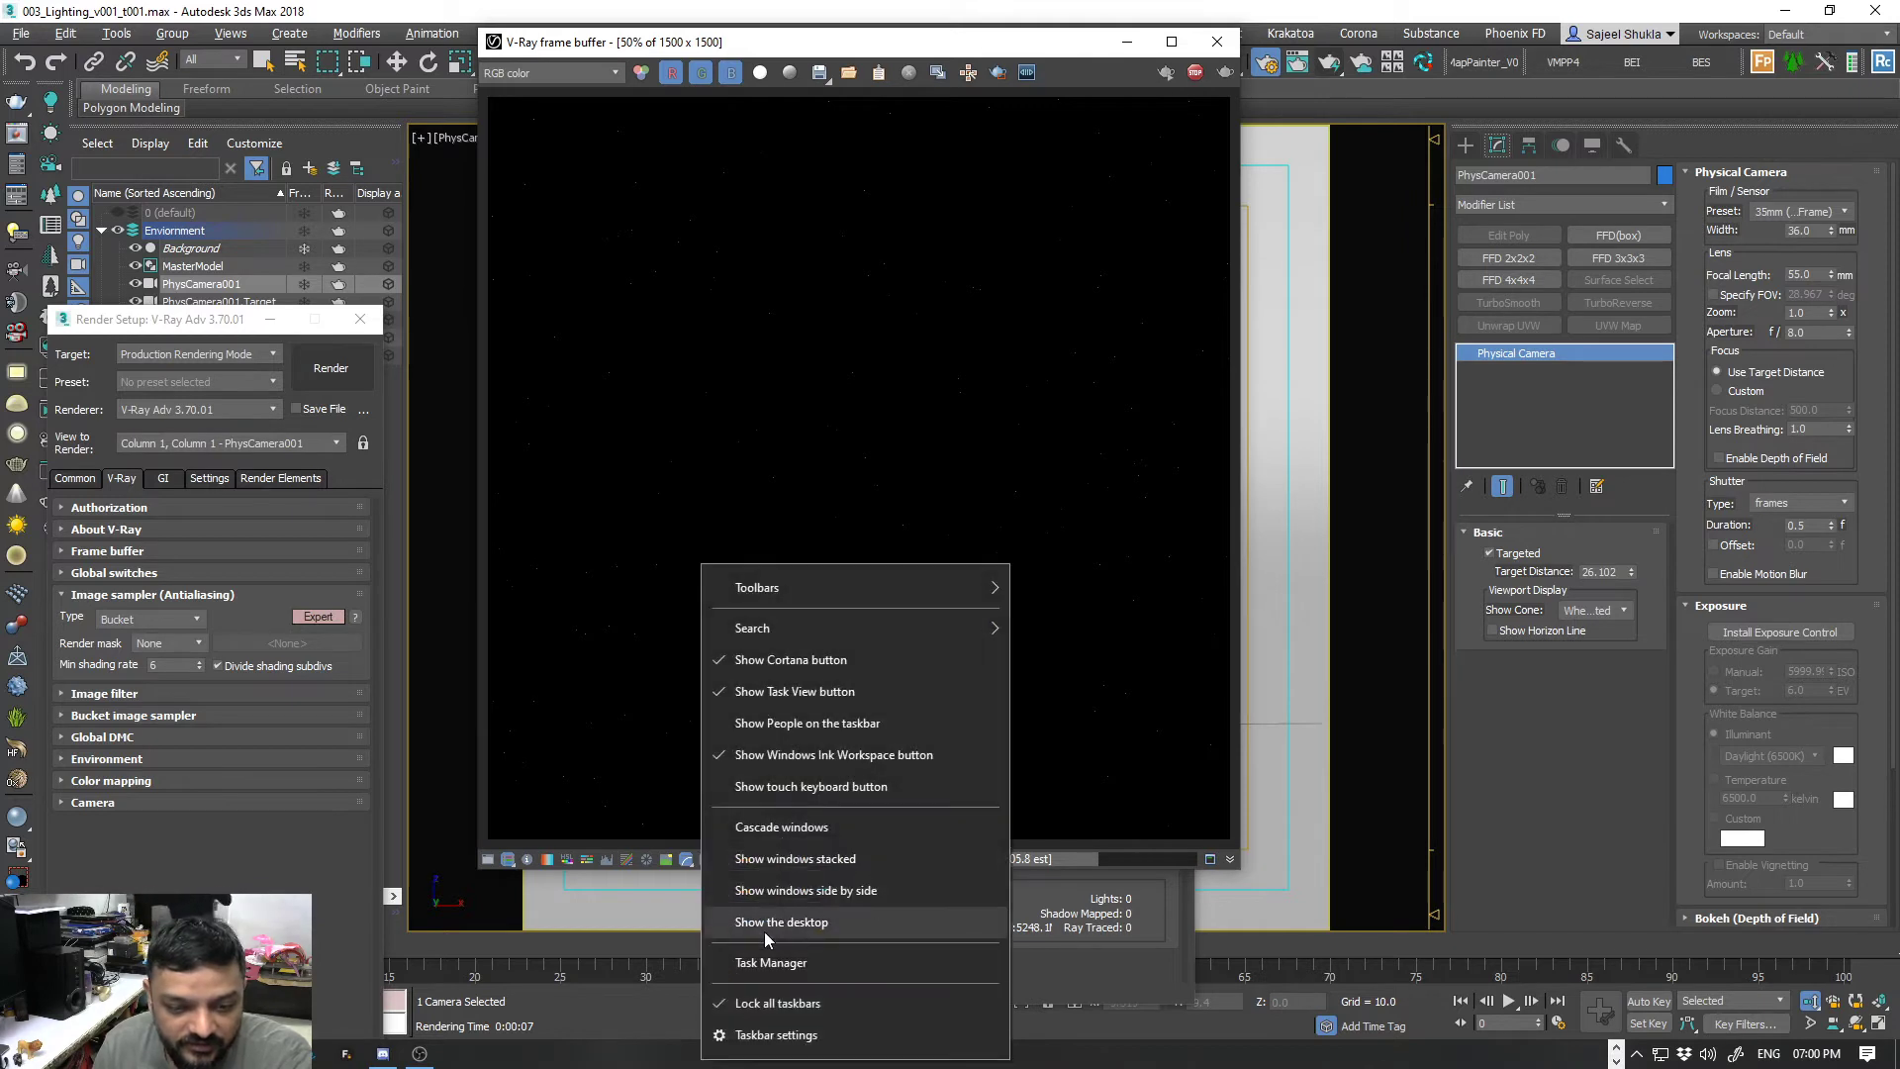
left_click(772, 965)
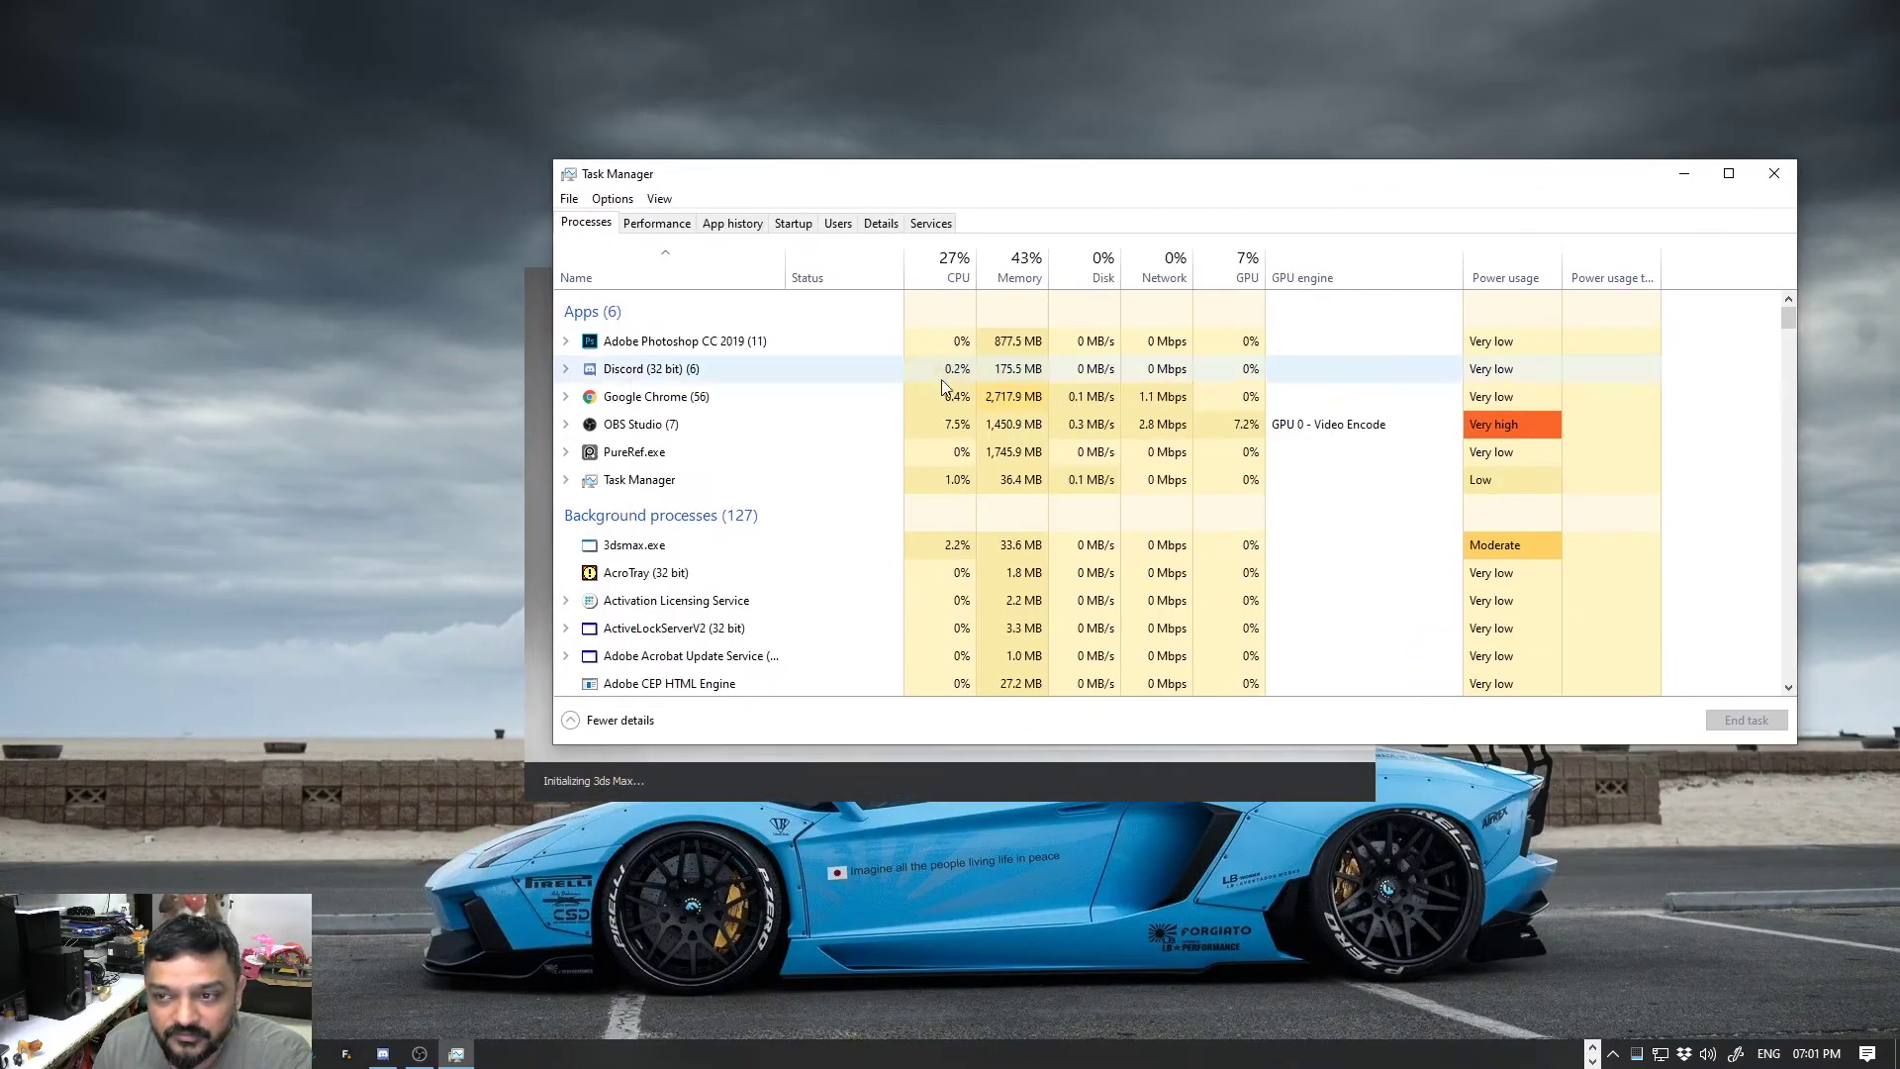
left_click(697, 421)
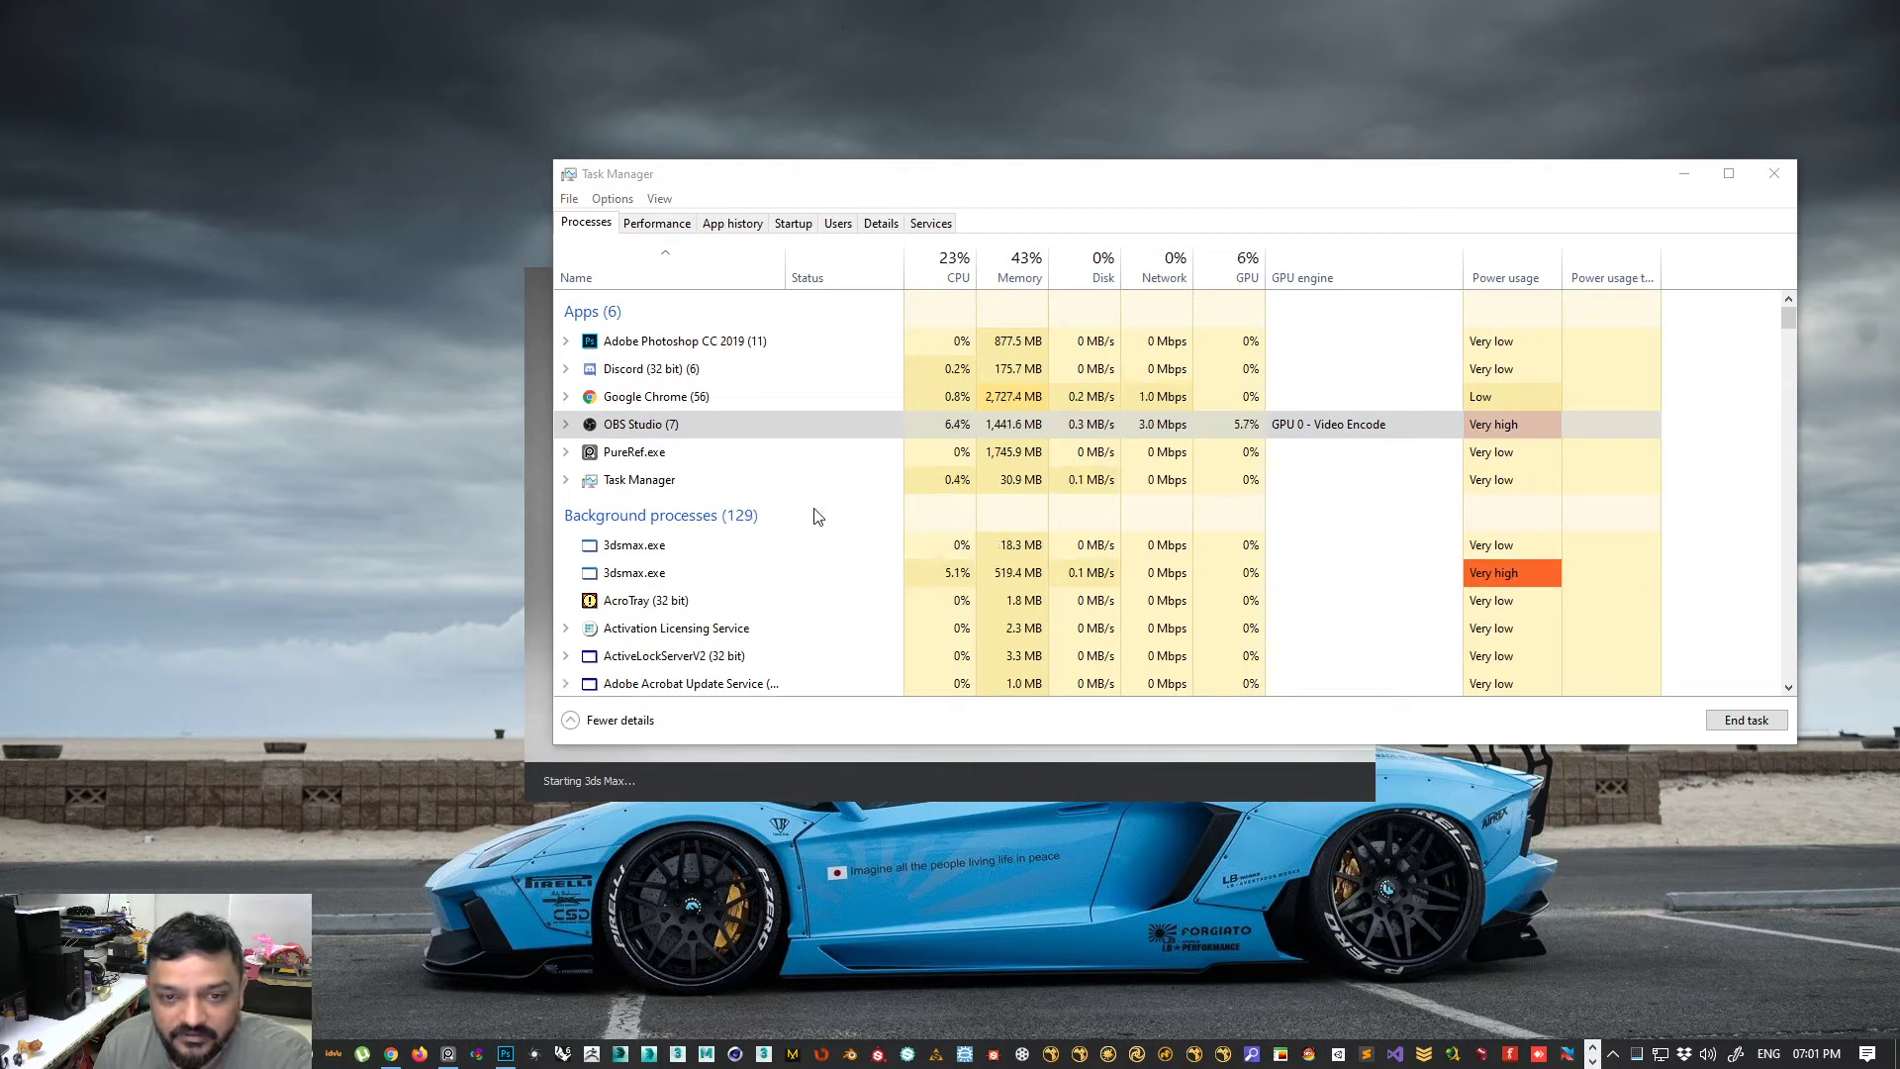
- Examine the computer's overall performance graphs in Task Manager
left_click_drag(1163, 180, 1159, 71)
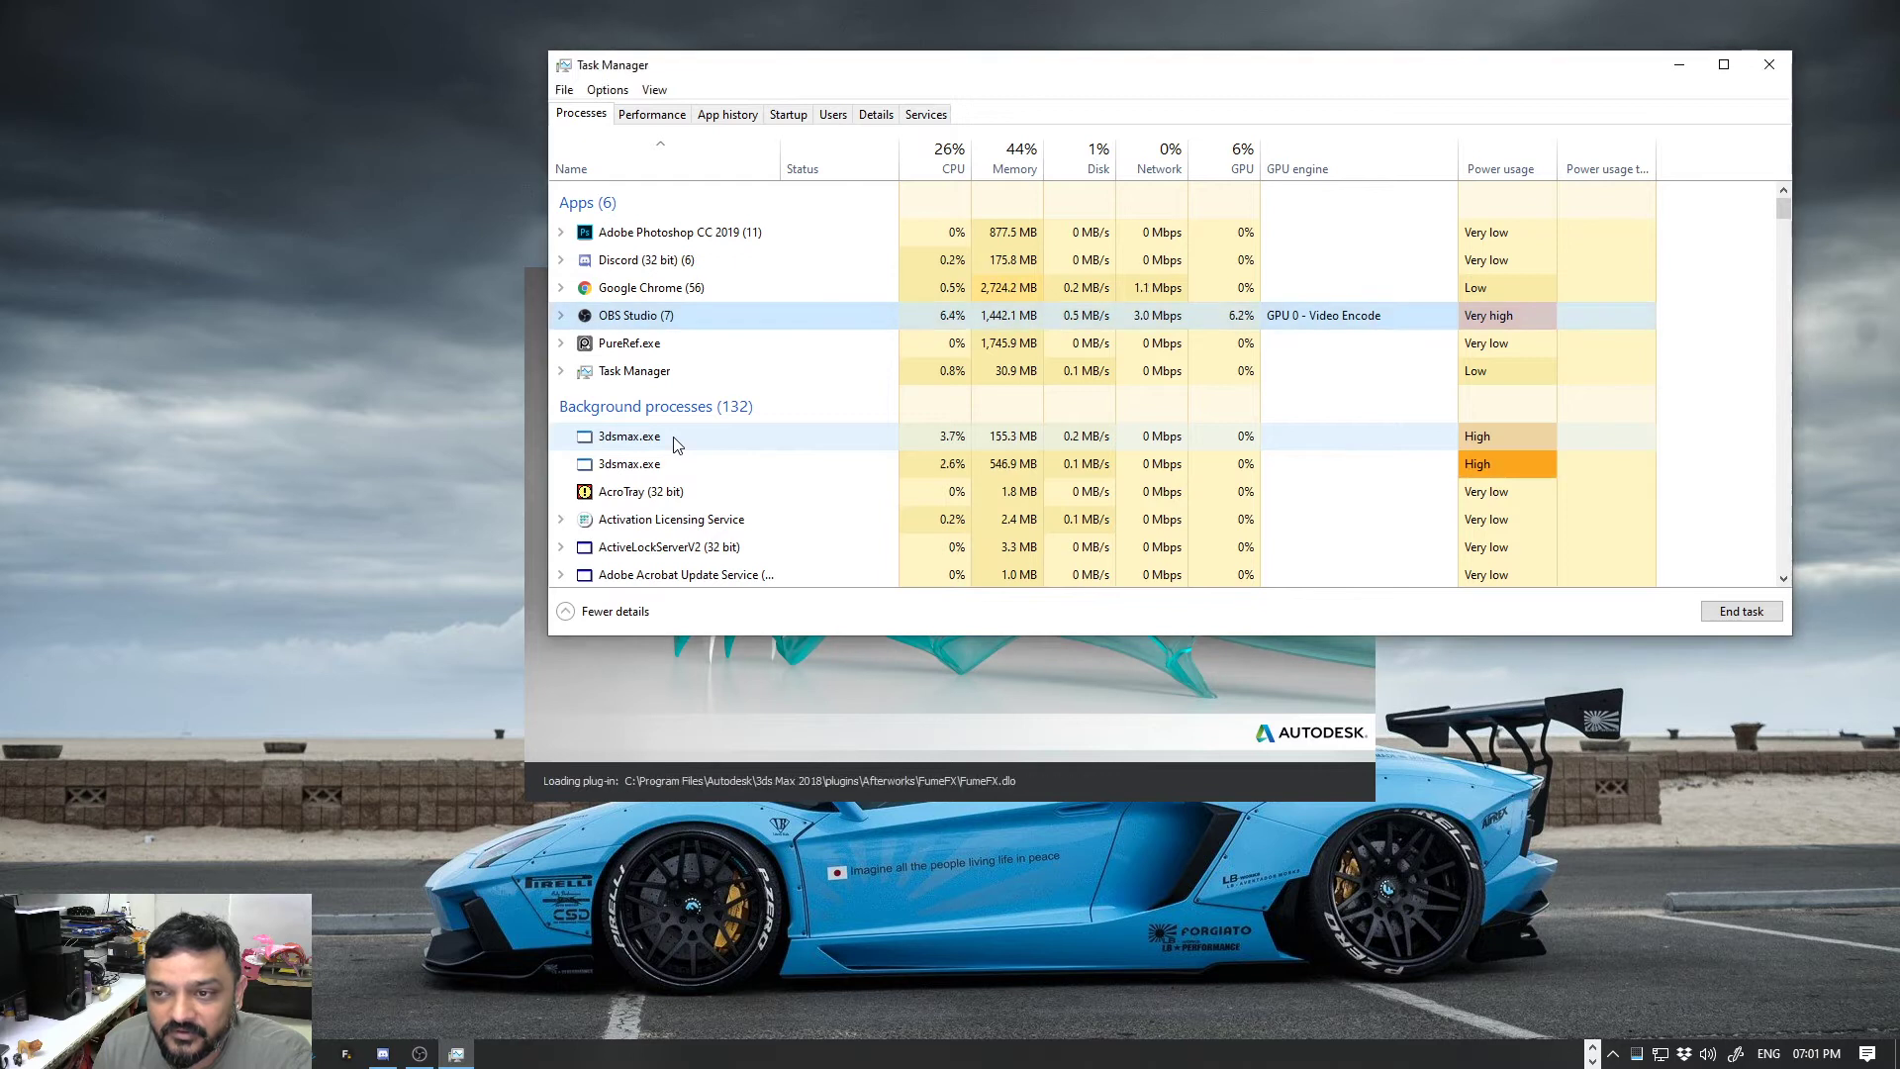
left_click(652, 114)
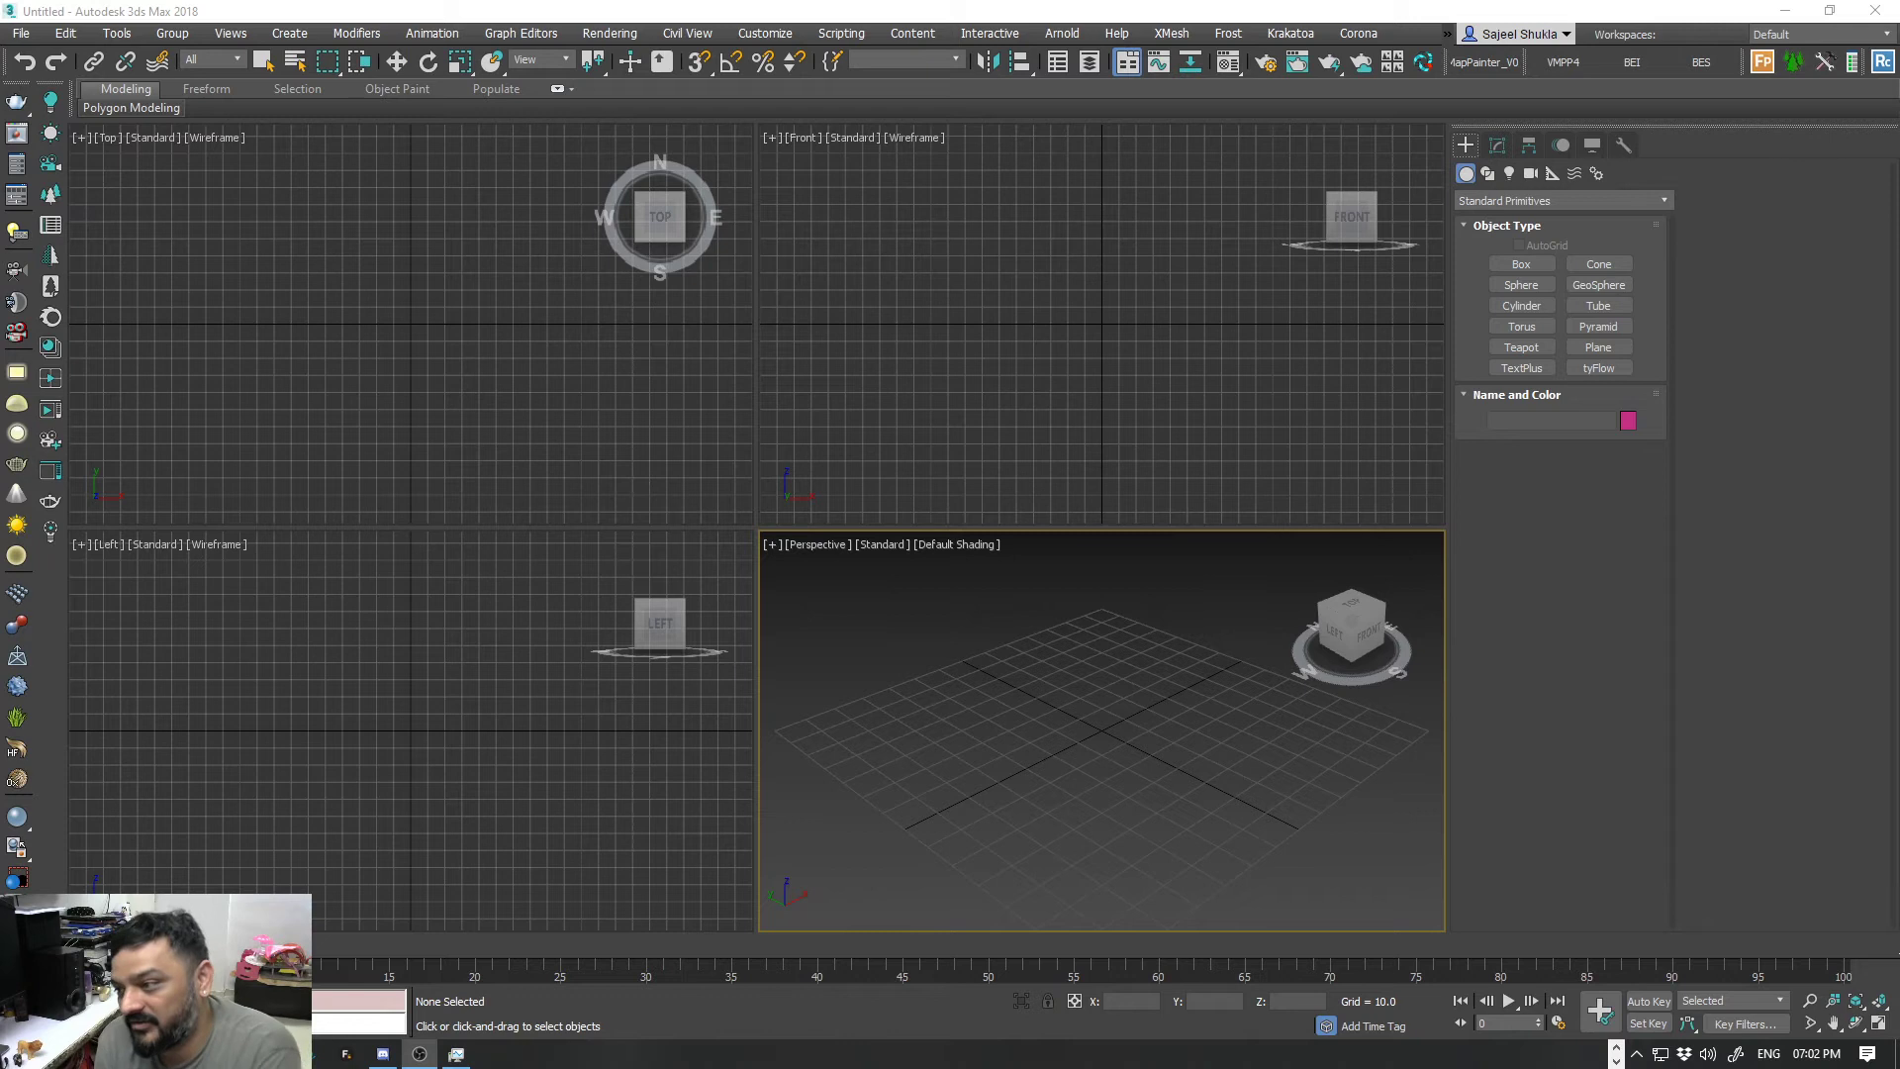
- Reopen the recent scene 003_Lighting_v001_t001.max in the restarted 3ds Max
left_click(20, 33)
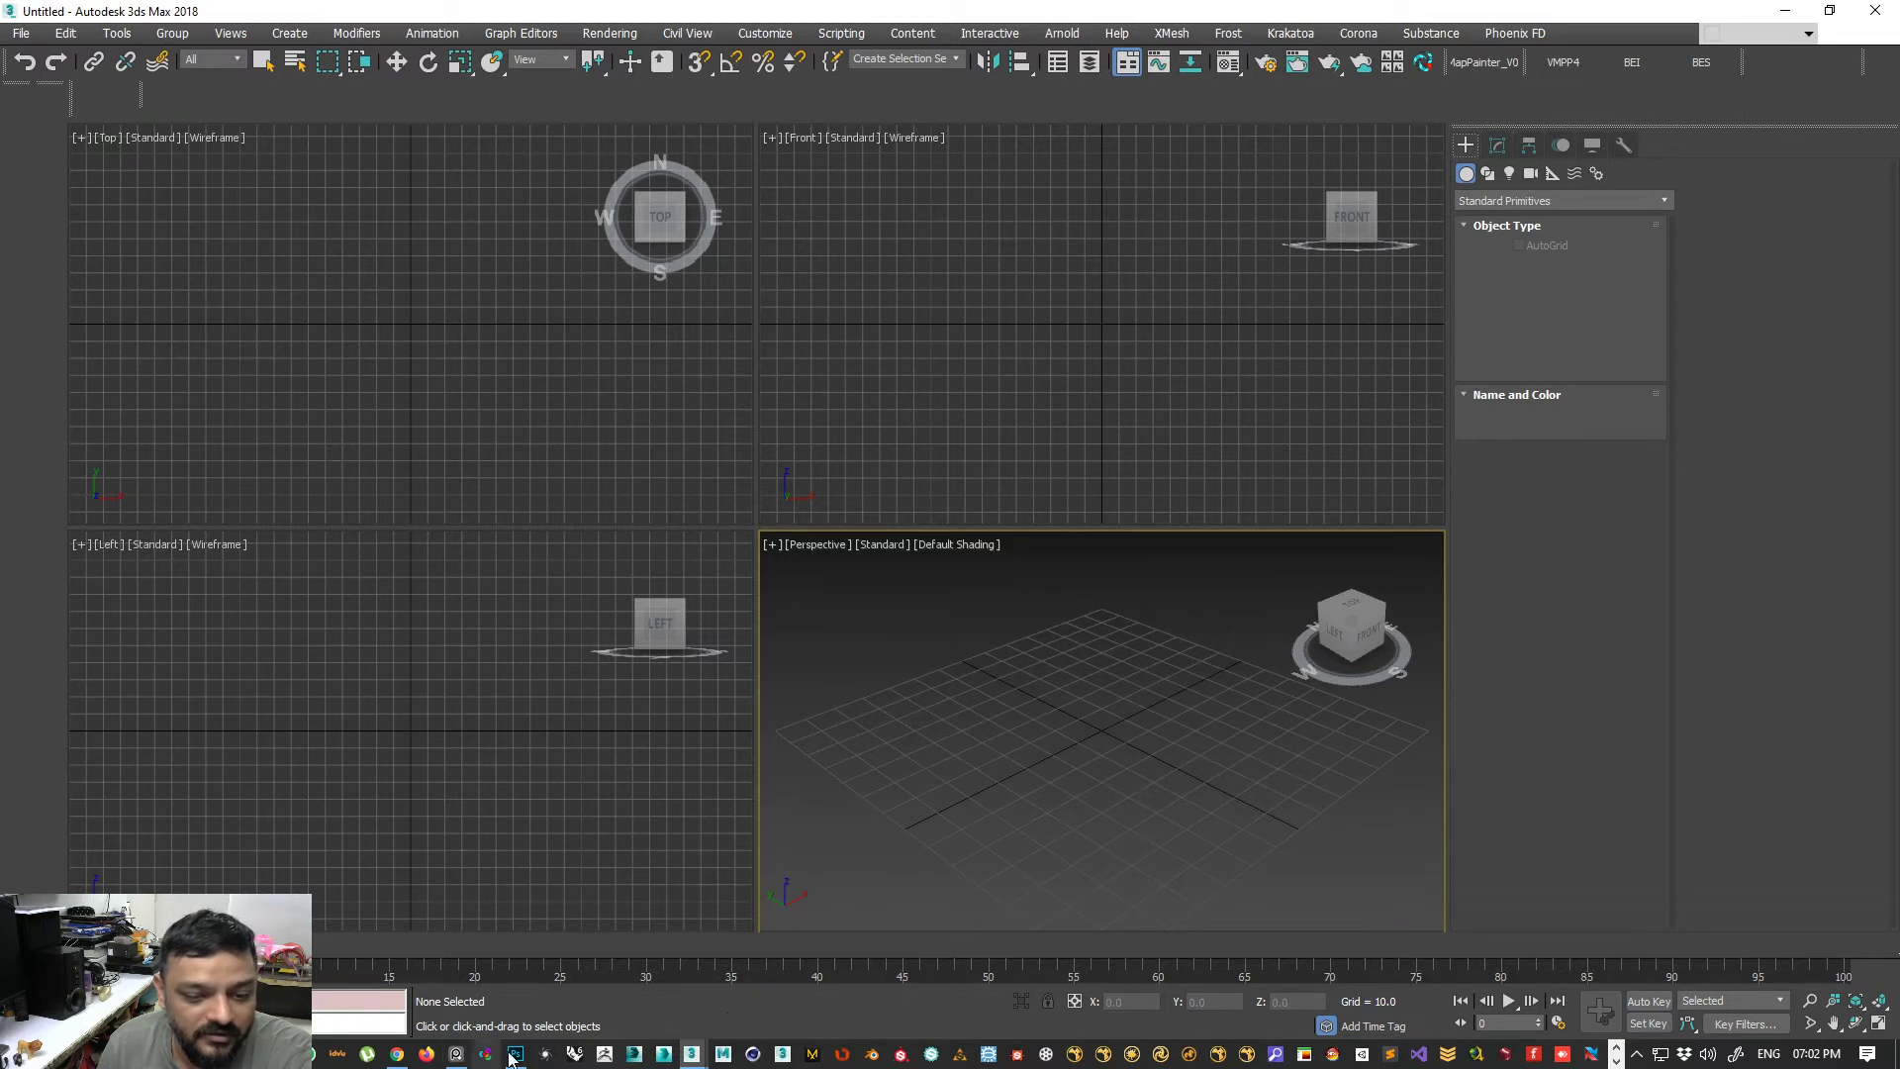
mouse_move(692, 1053)
left_click(574, 966)
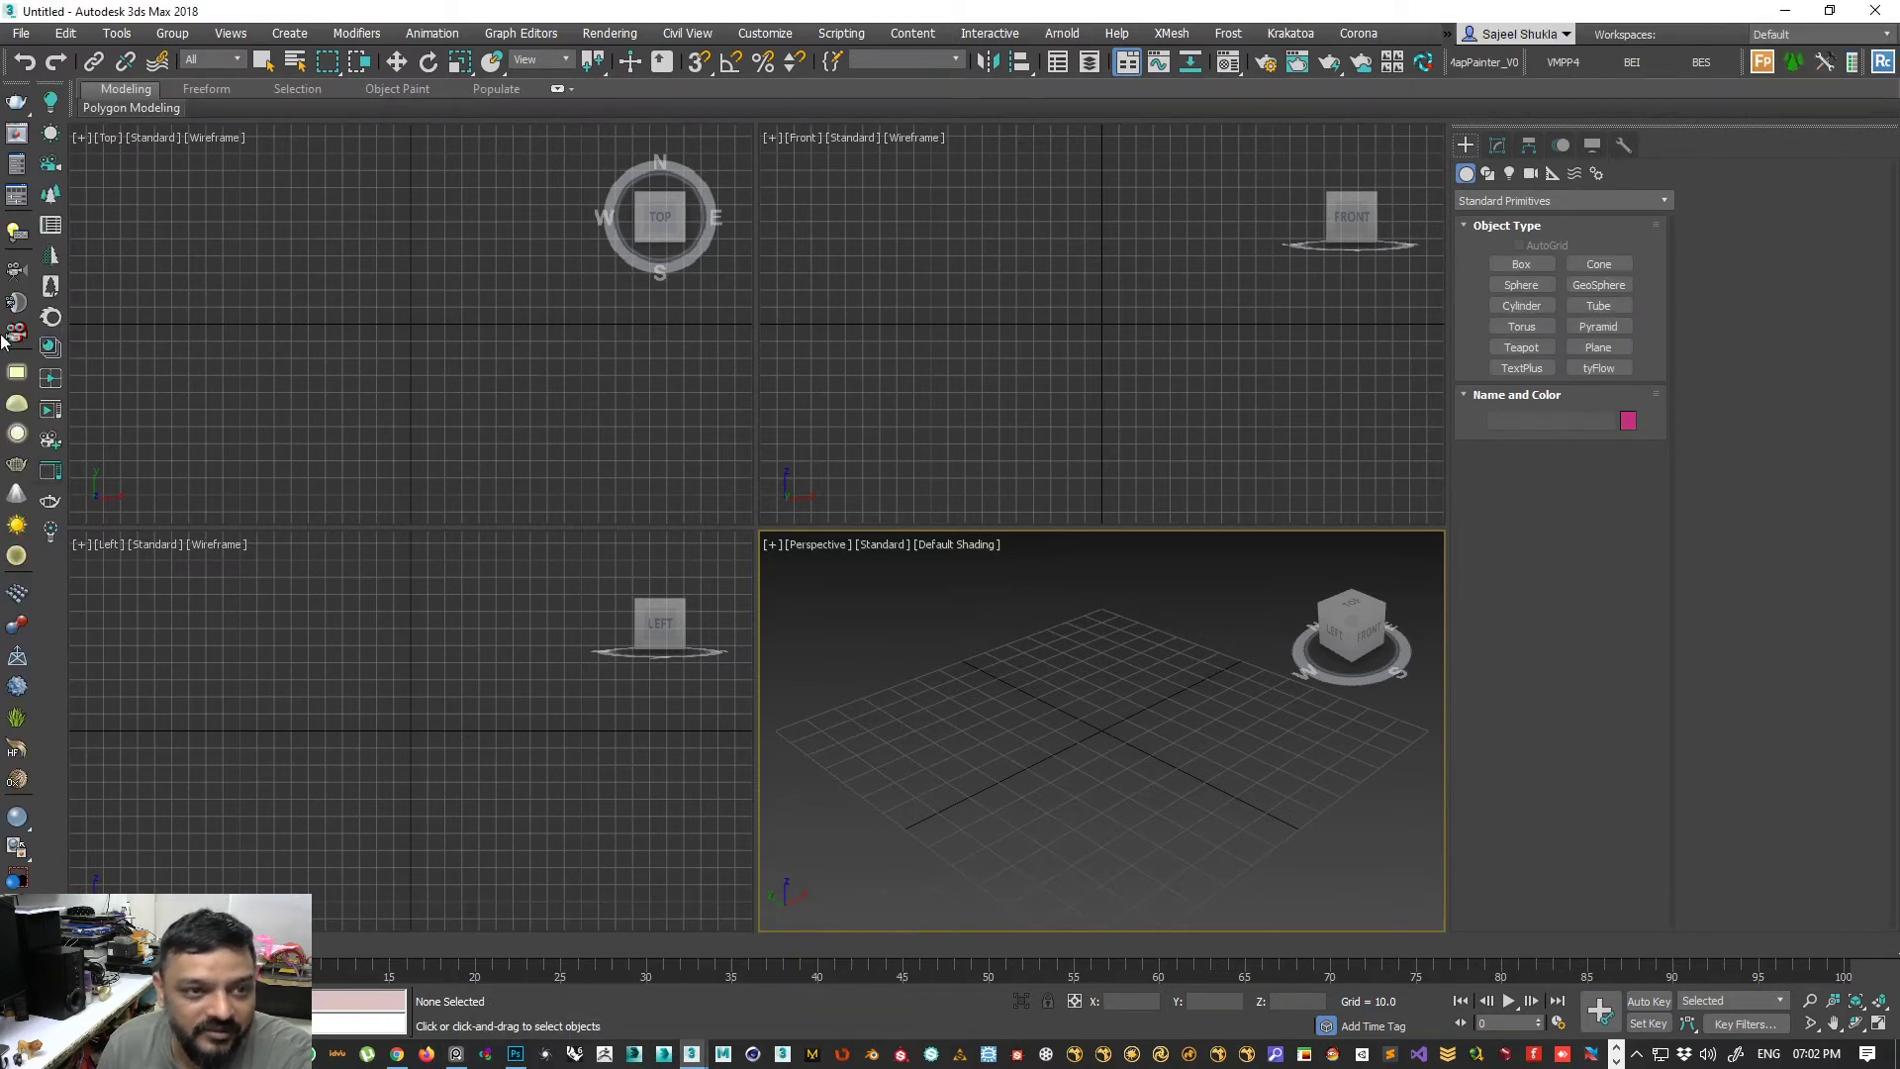
left_click(22, 34)
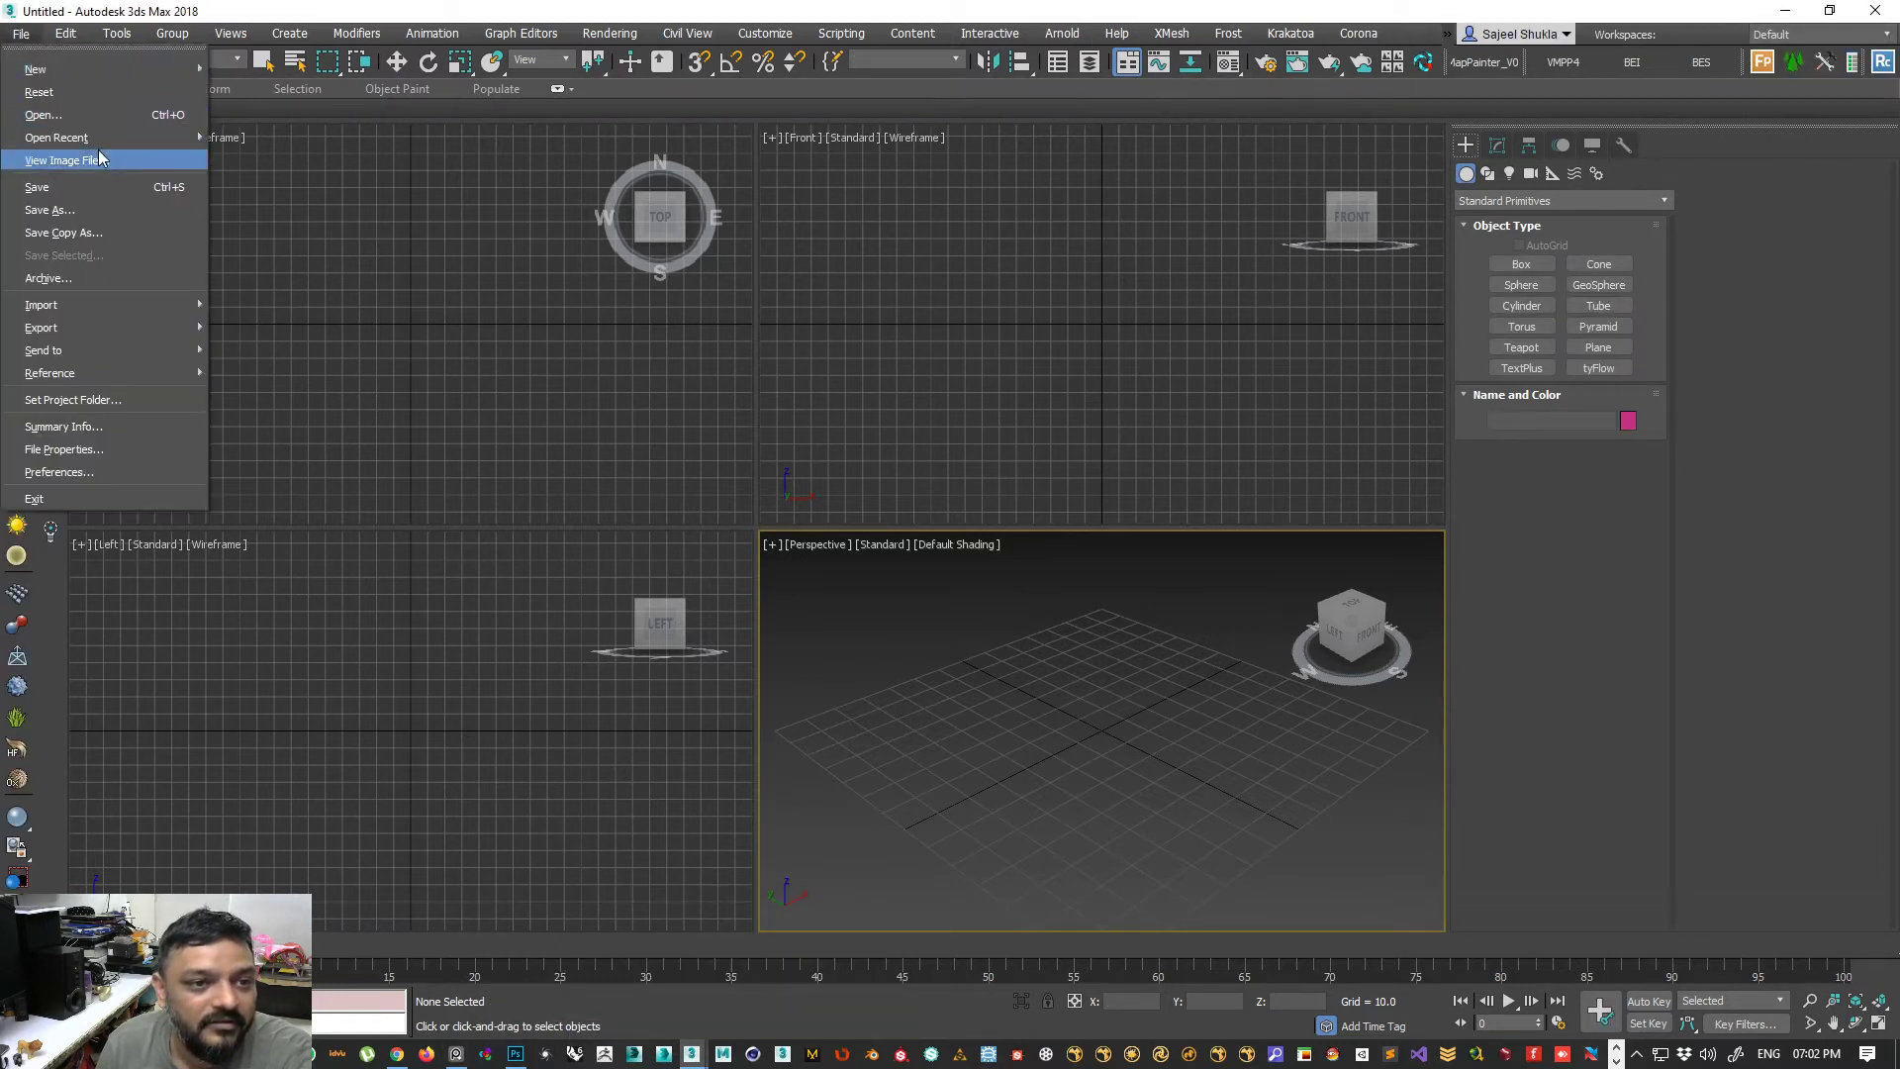
mouse_move(113, 137)
left_click(500, 150)
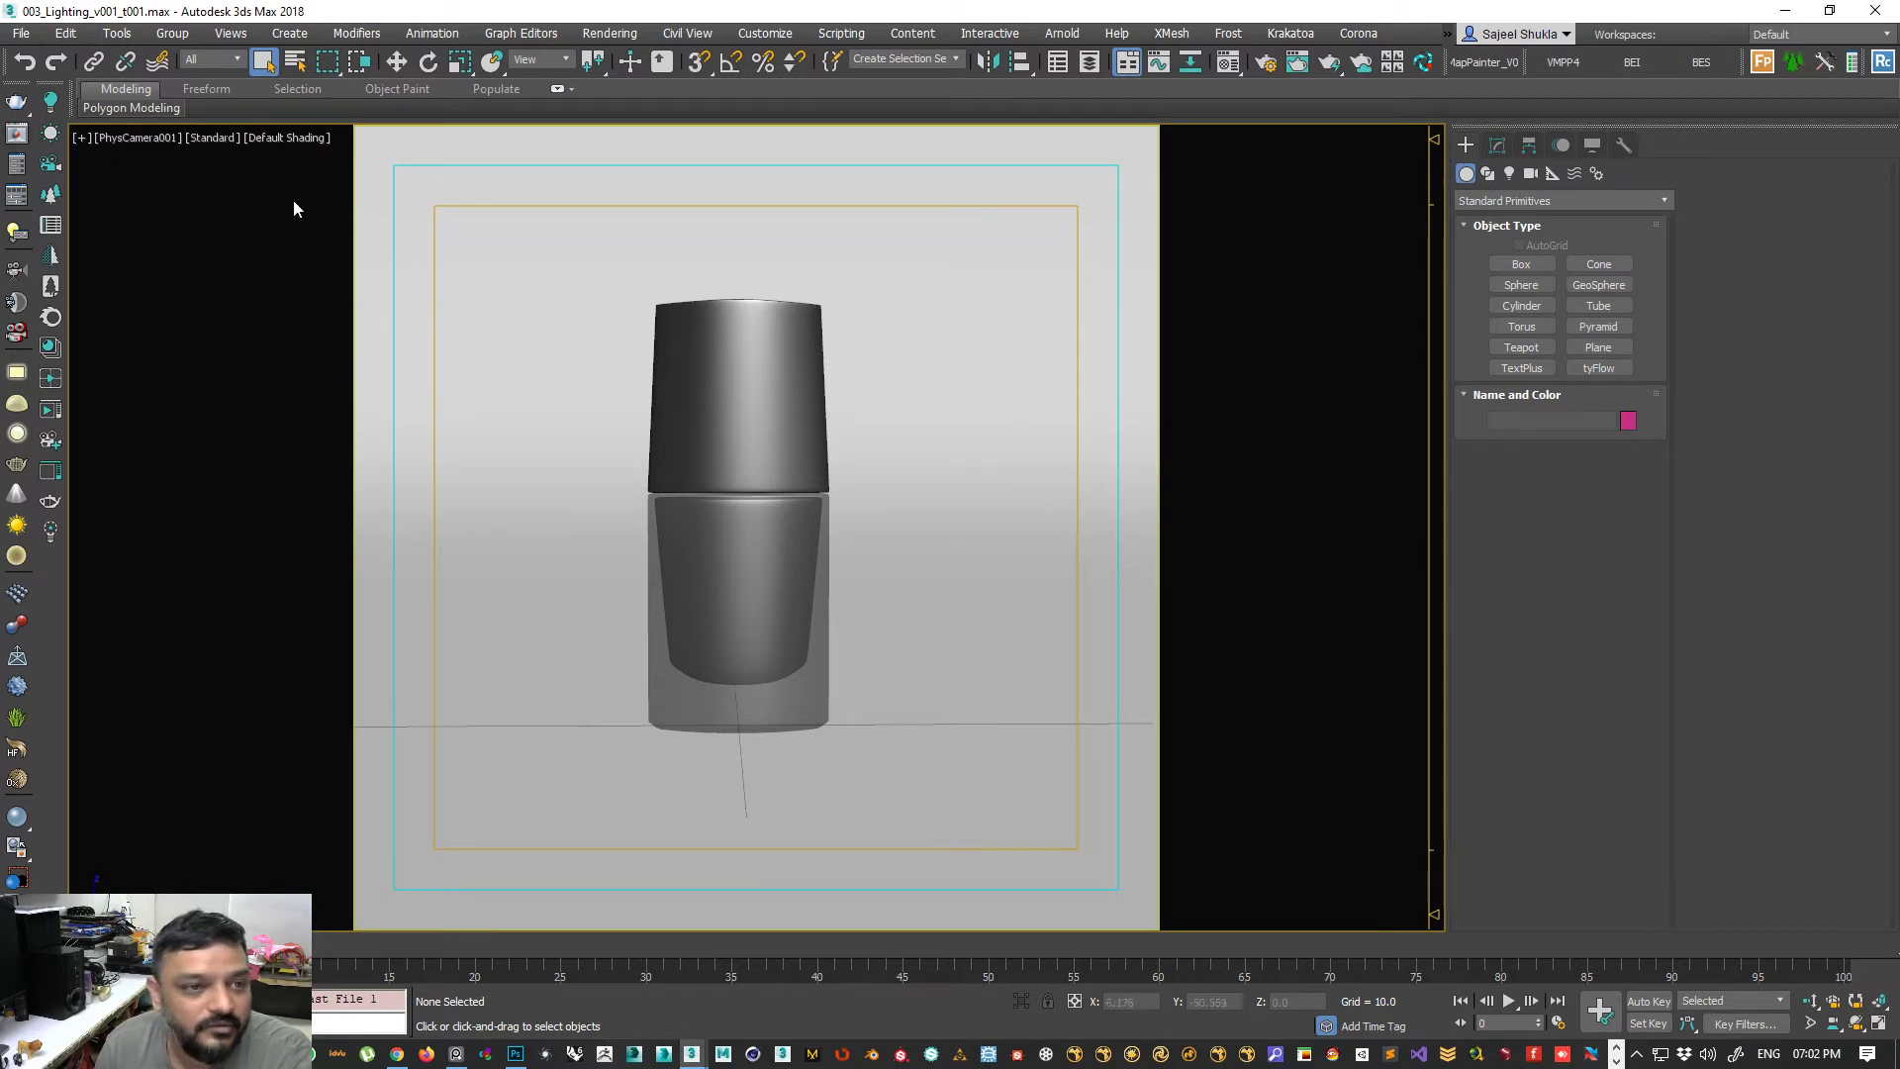
- In the render setup, set the bucket image sampler's noise threshold to 0.05
left_click(1270, 61)
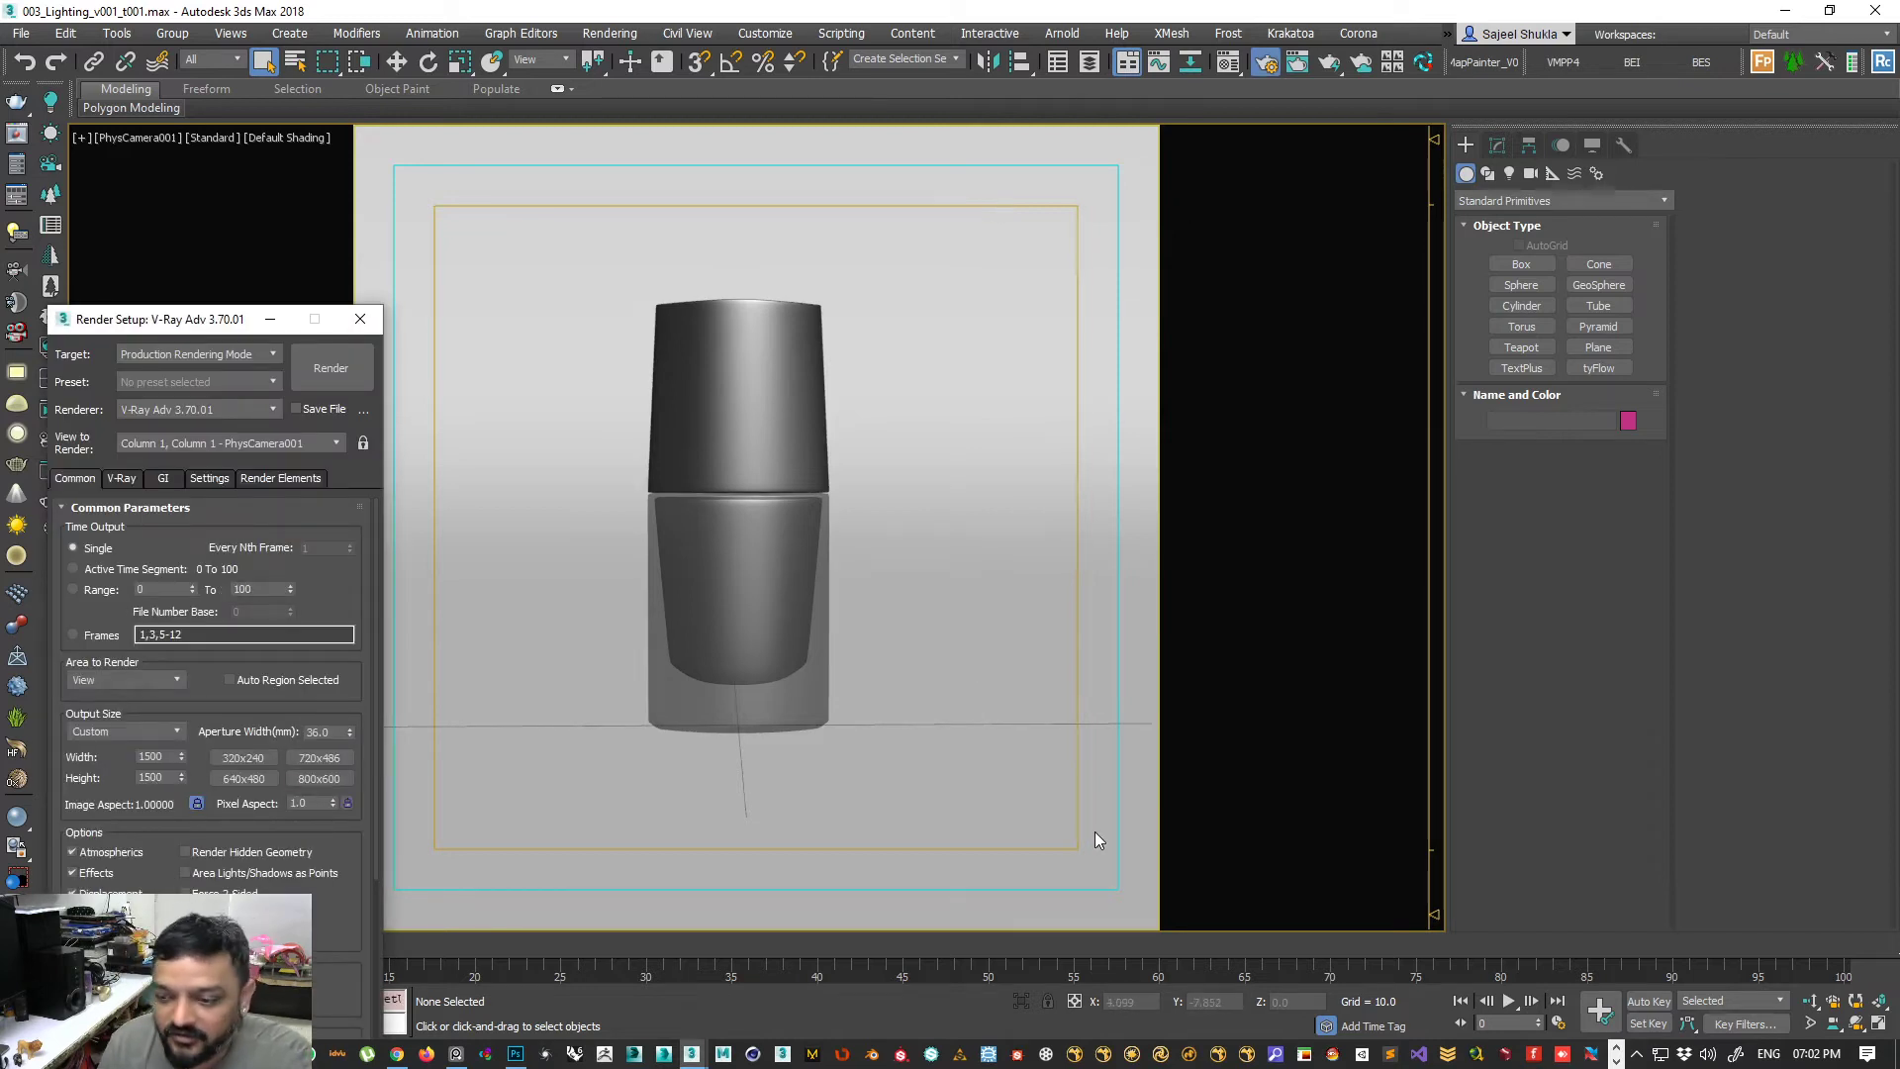
left_click_drag(118, 322, 324, 171)
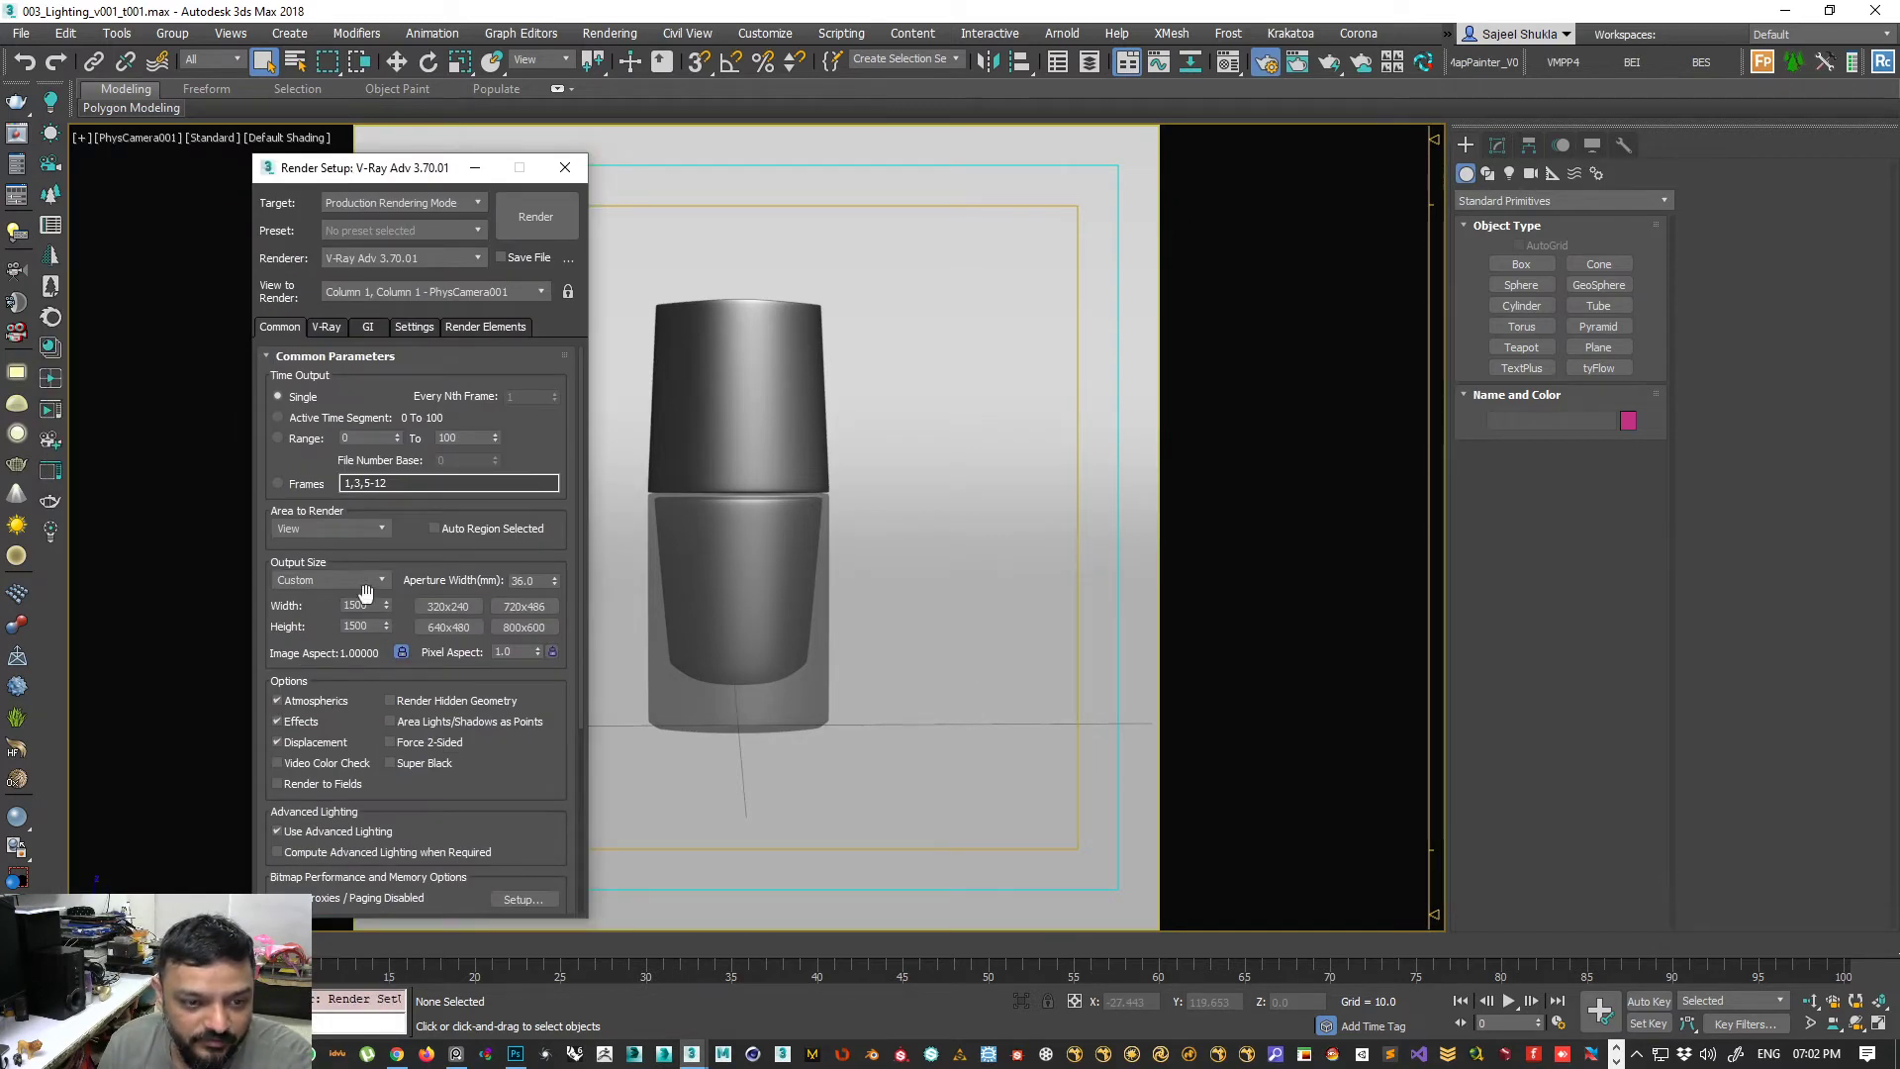
left_click(327, 327)
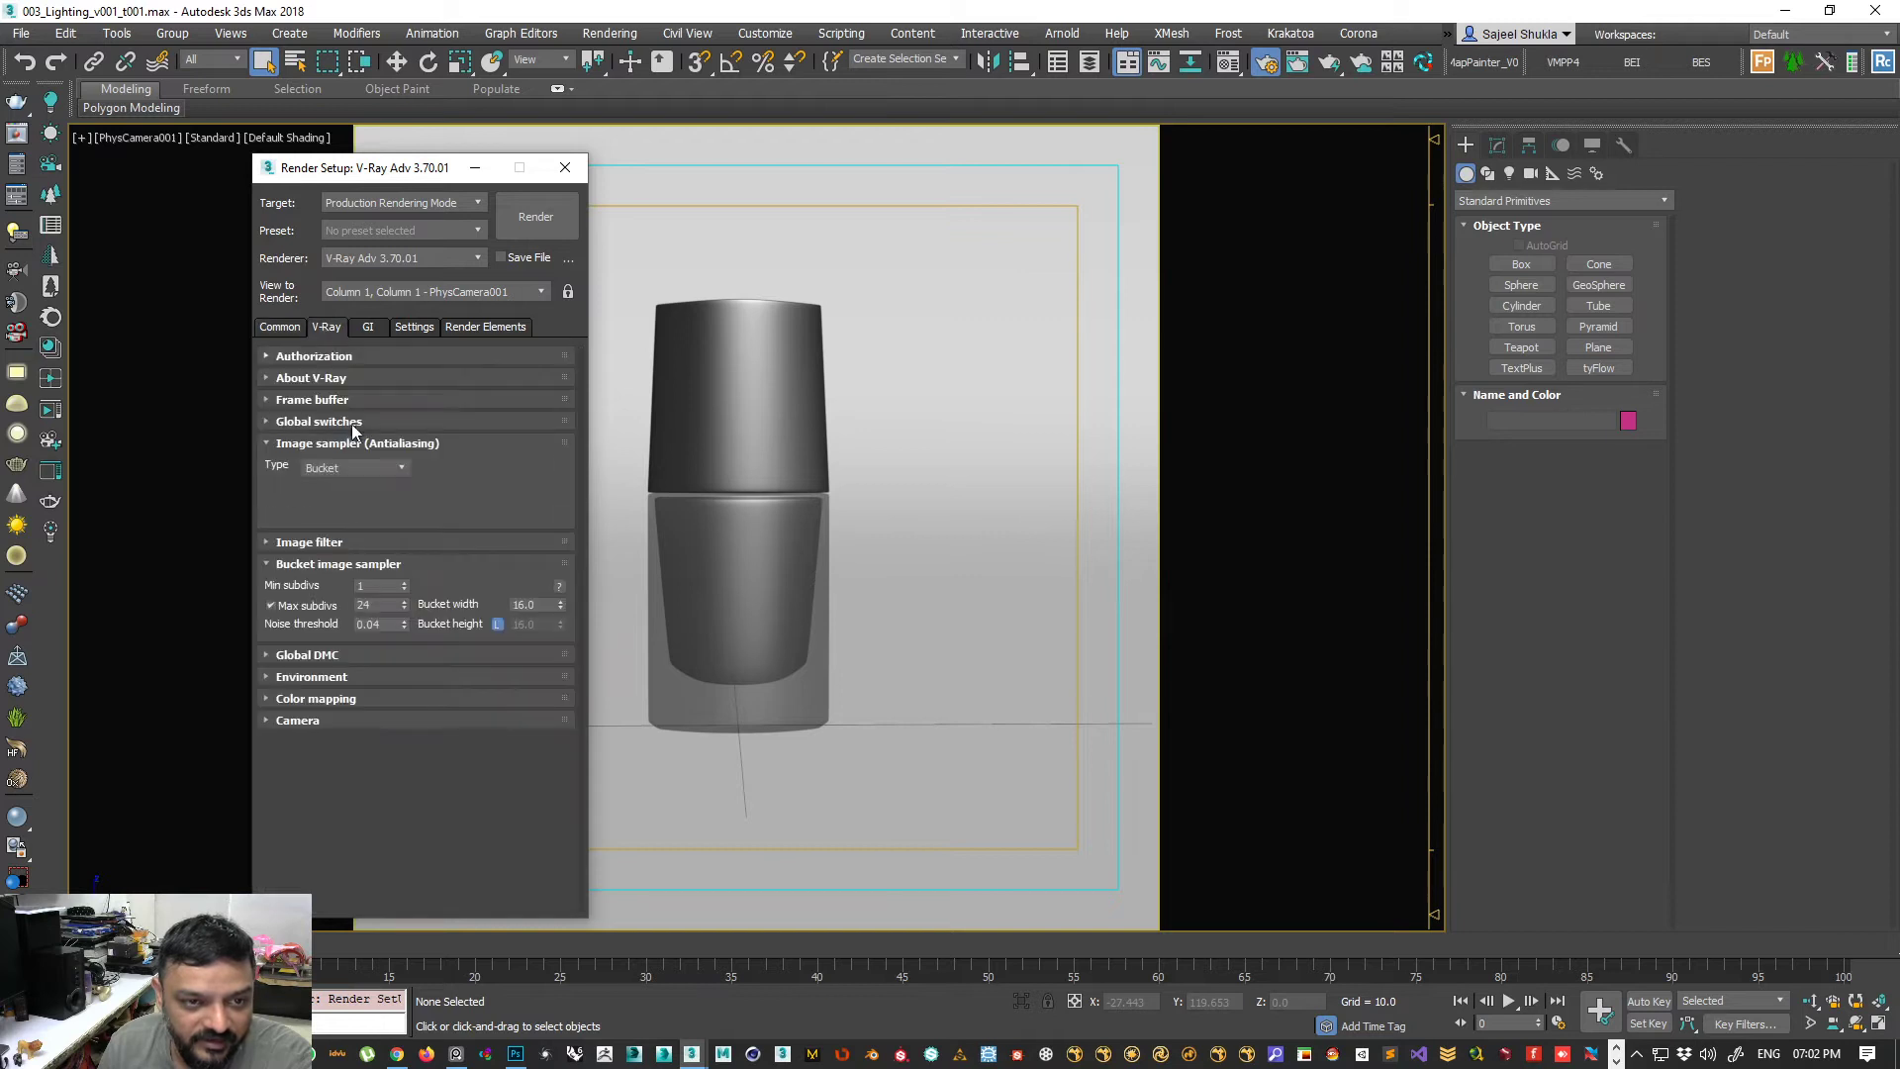
left_click(385, 604)
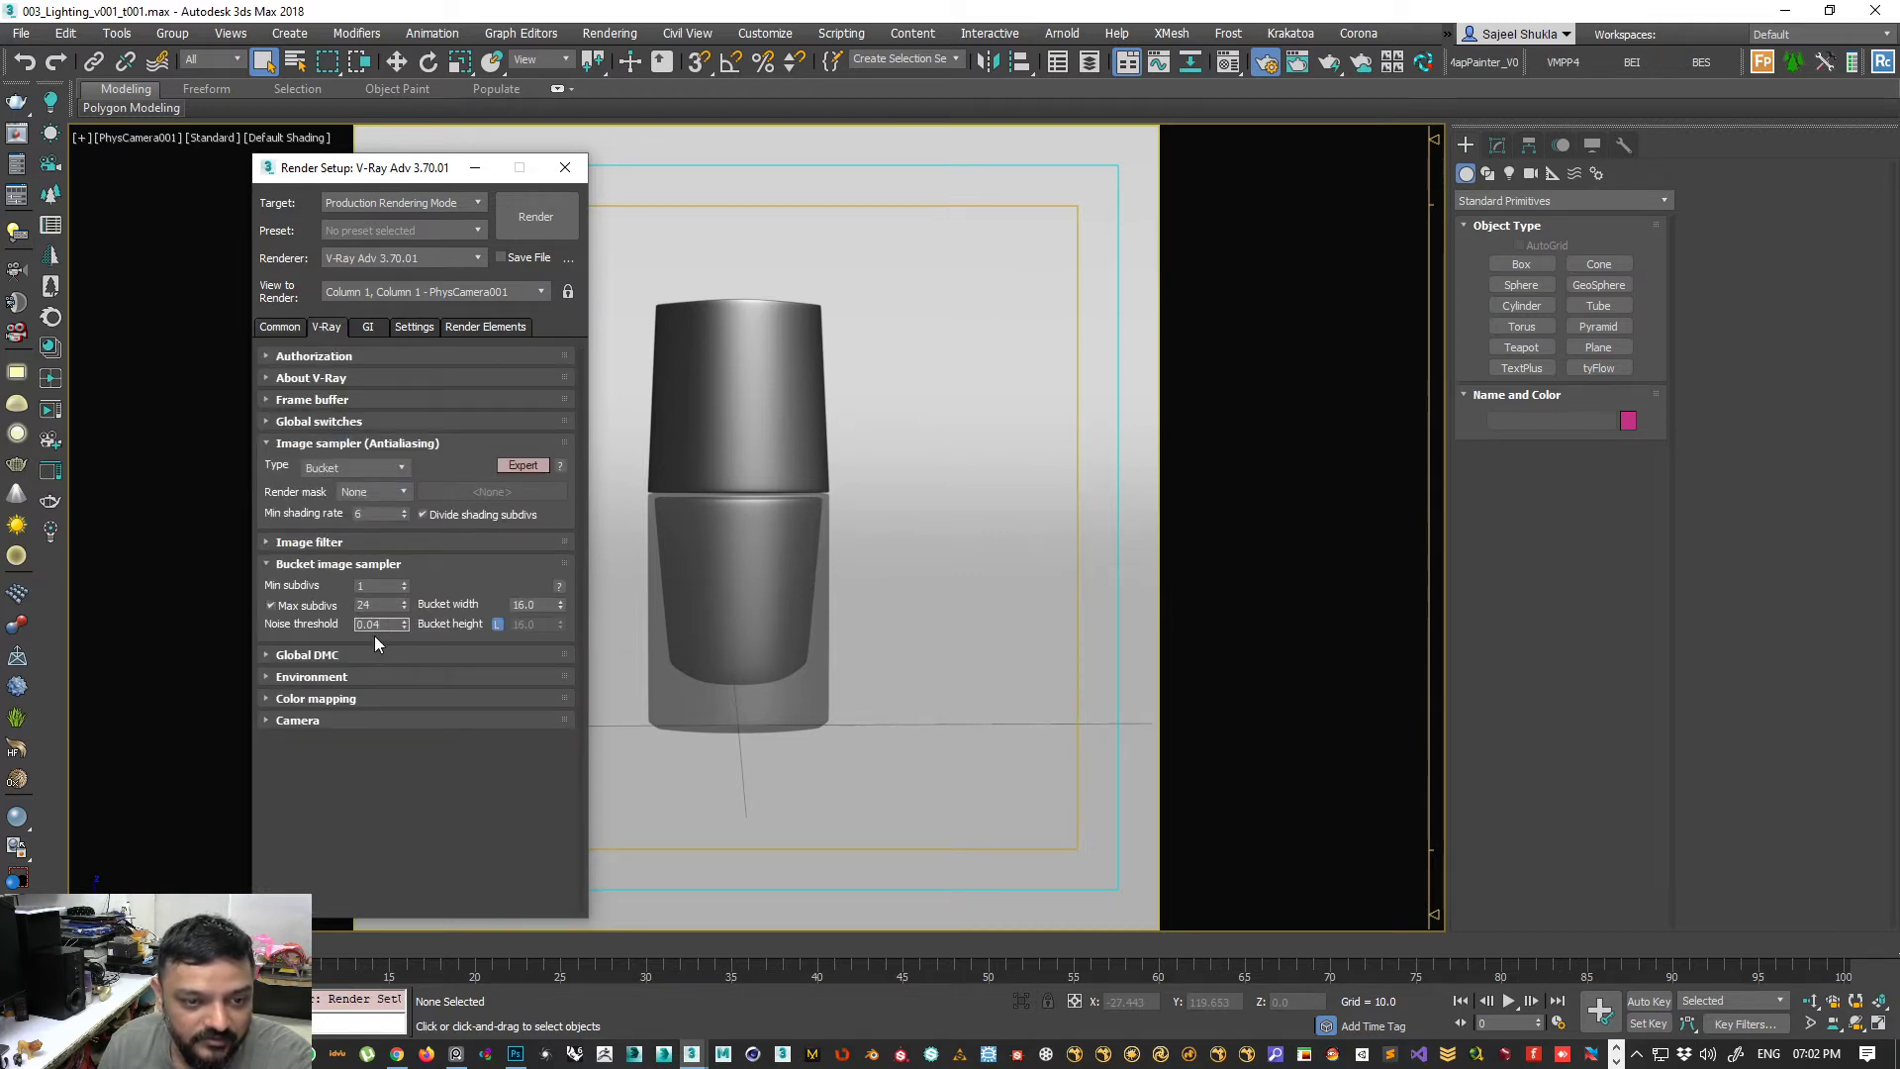
left_click_drag(372, 624, 476, 623)
type("5")
key("Return")
- Set the light cache subdivs to 250 and its bounces to 50 in the global illumination settings
left_click(367, 326)
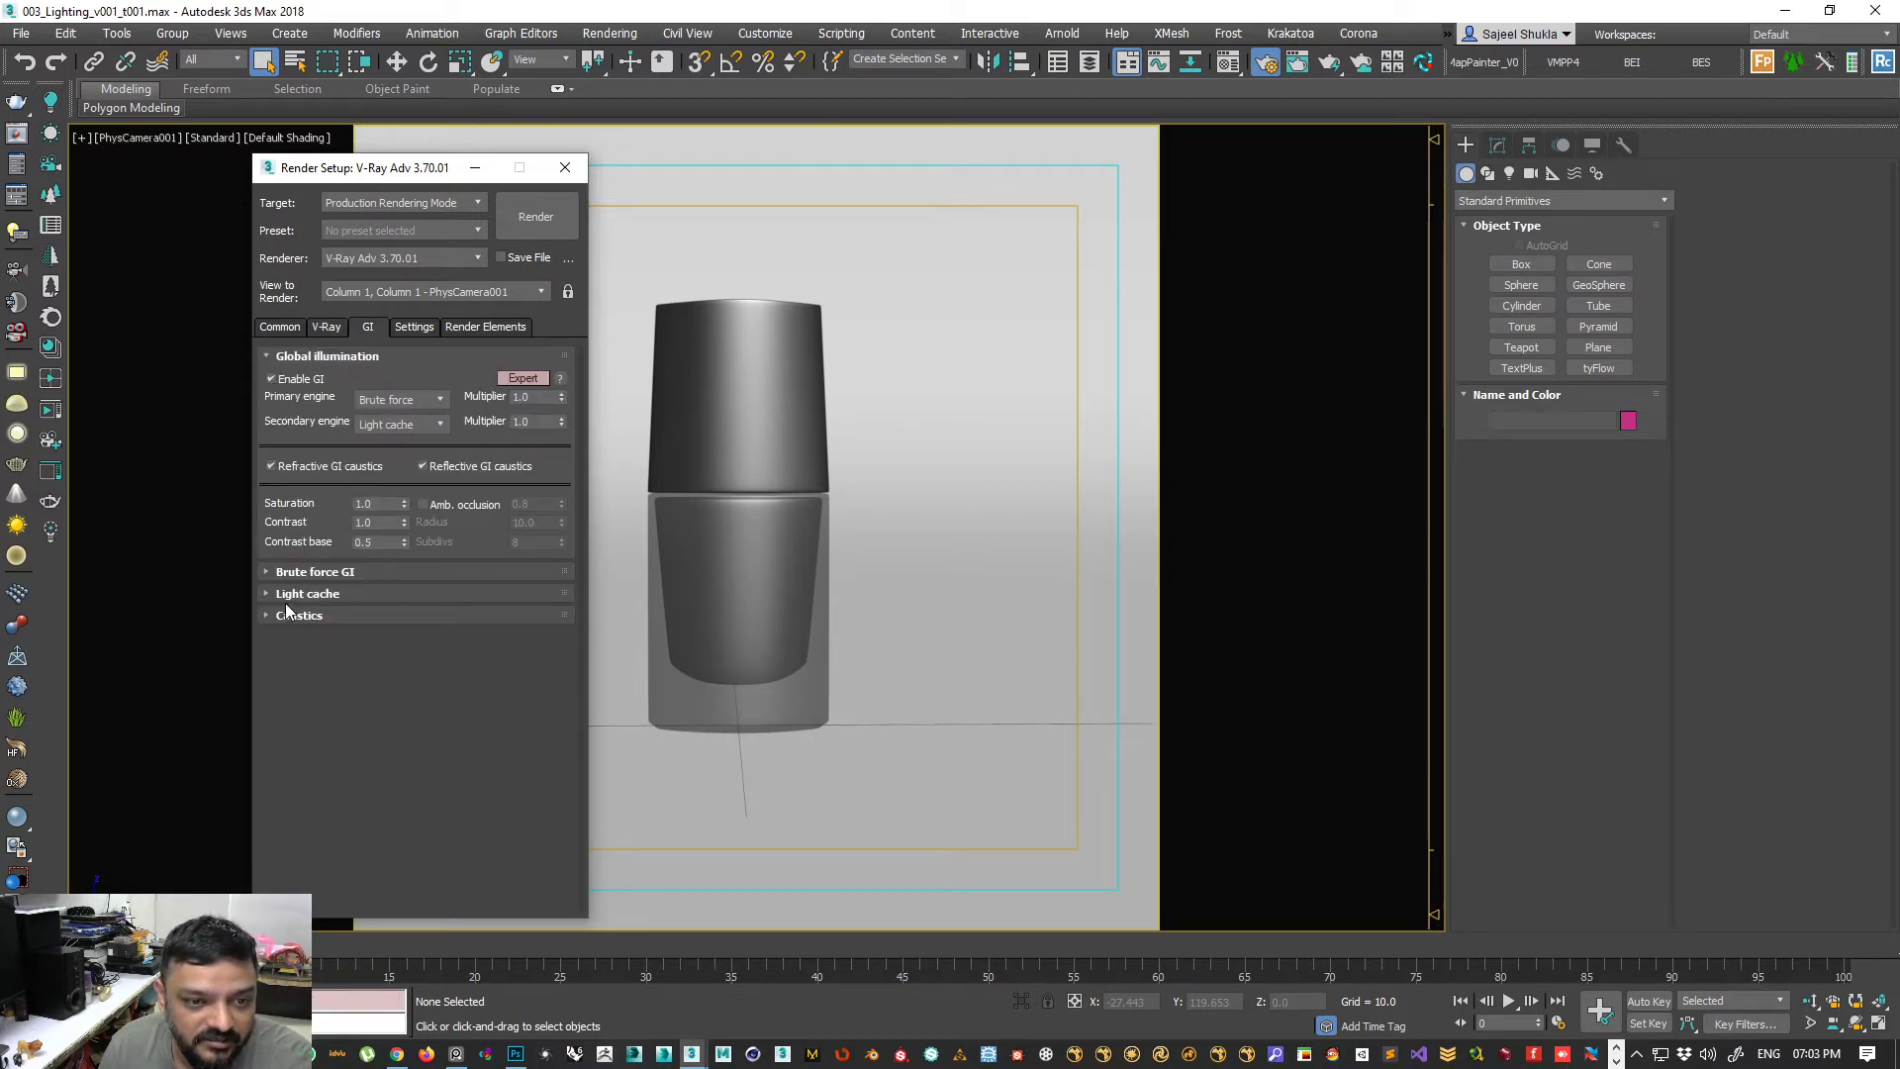
left_click(302, 592)
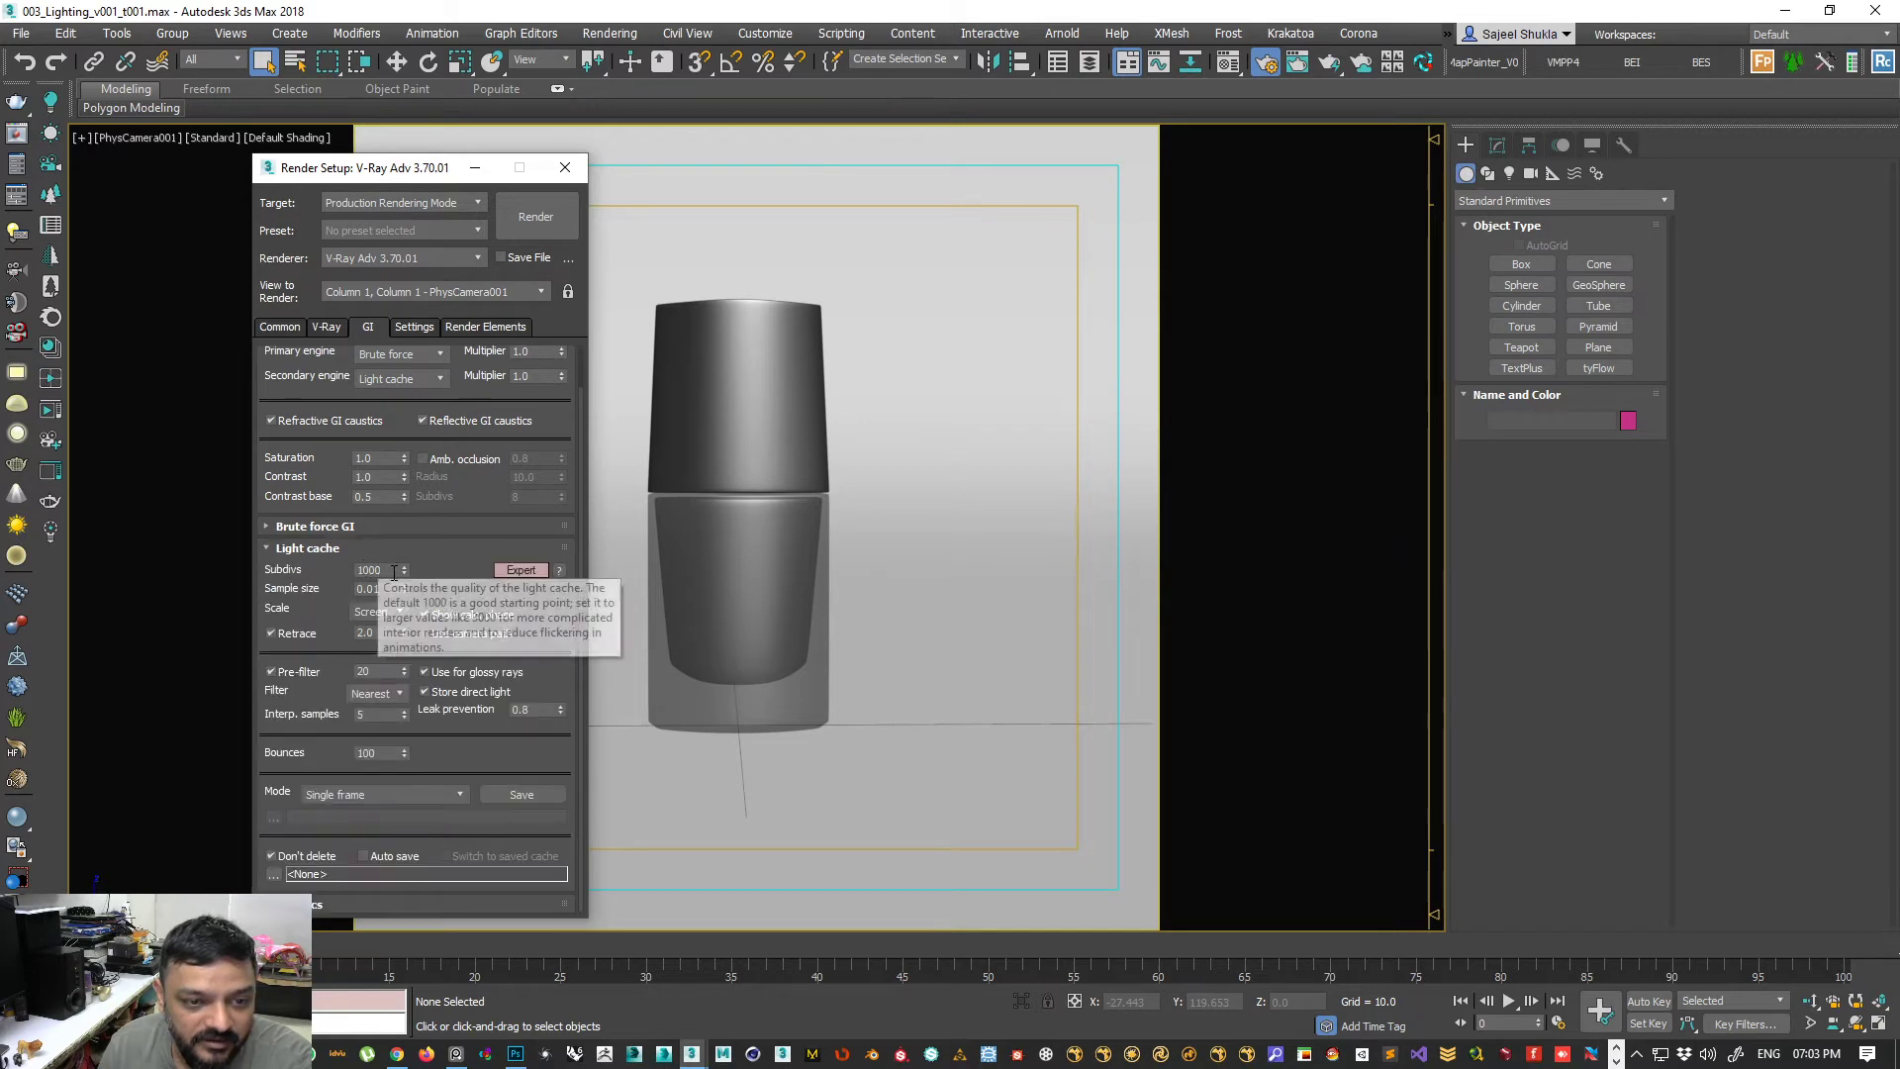
double_click(386, 571)
type("500")
key("BackSpace")
key("BackSpace")
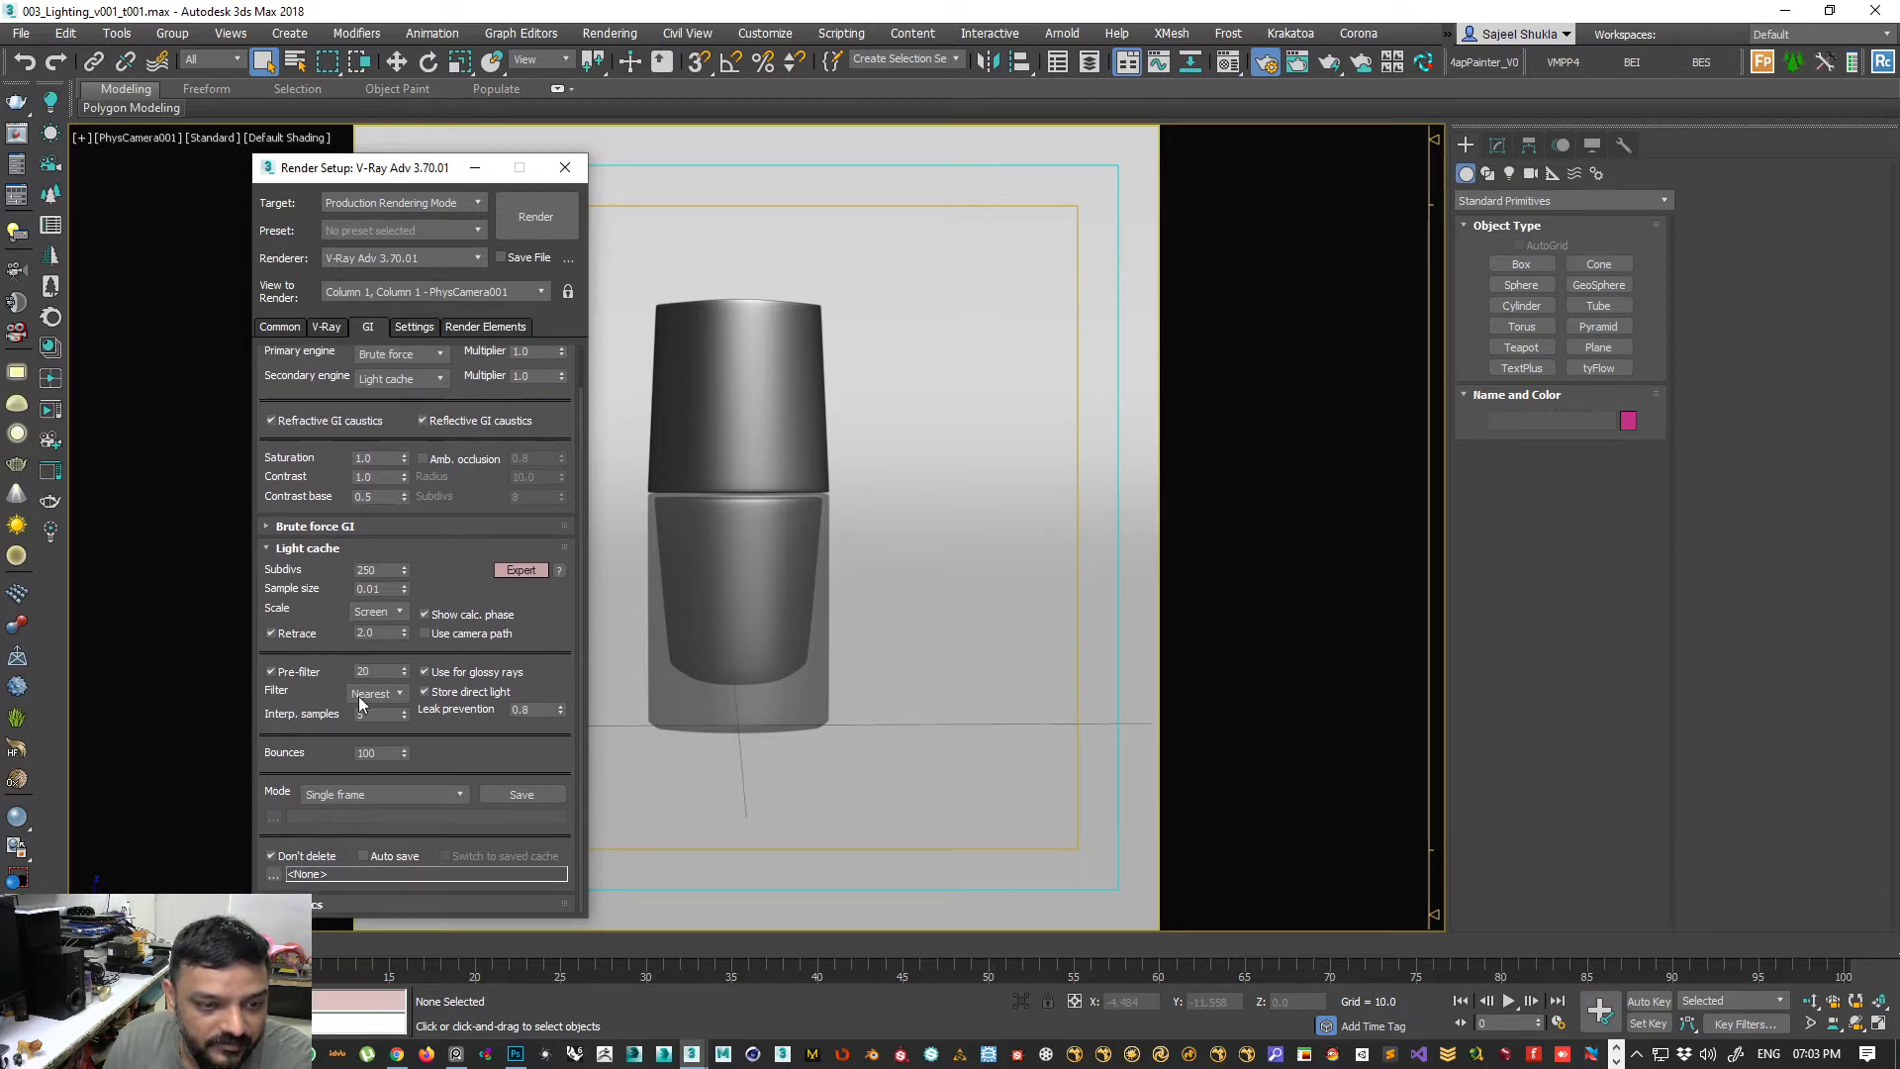
double_click(392, 758)
type("50")
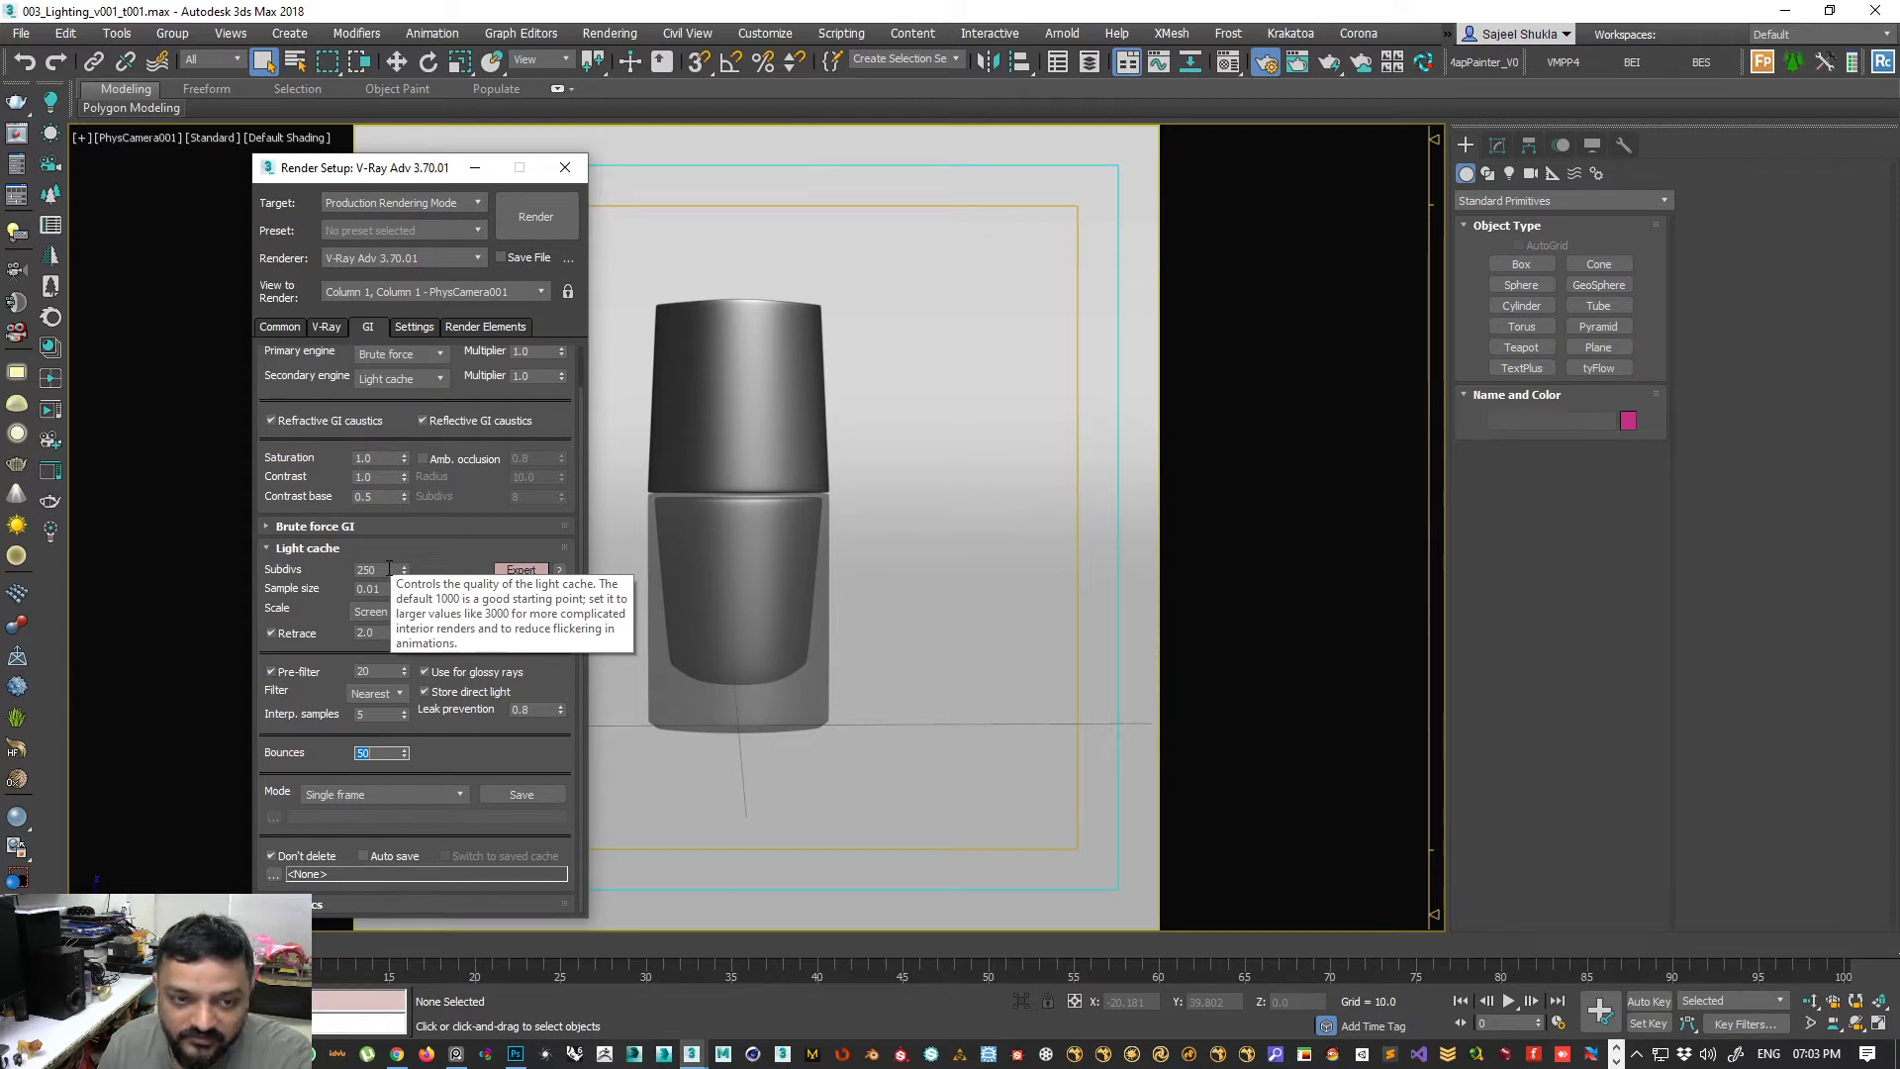
double_click(386, 569)
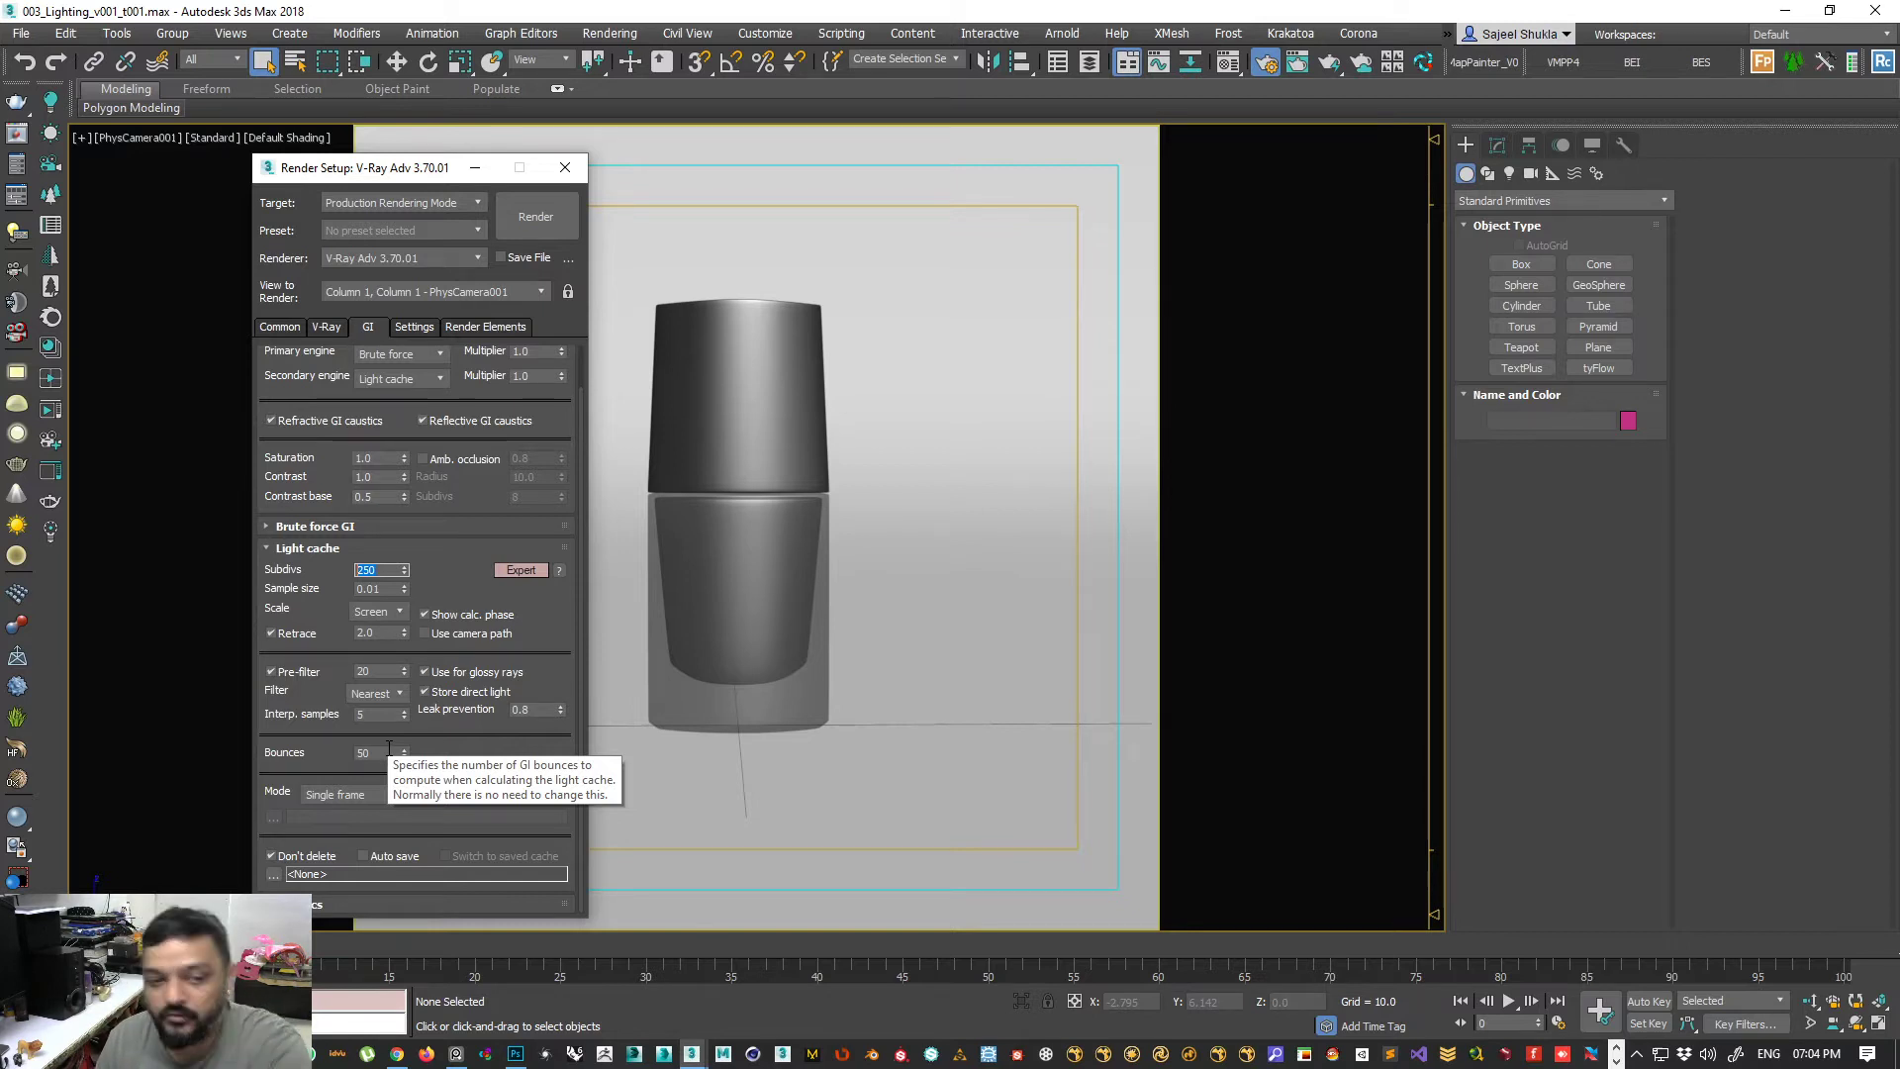
double_click(386, 757)
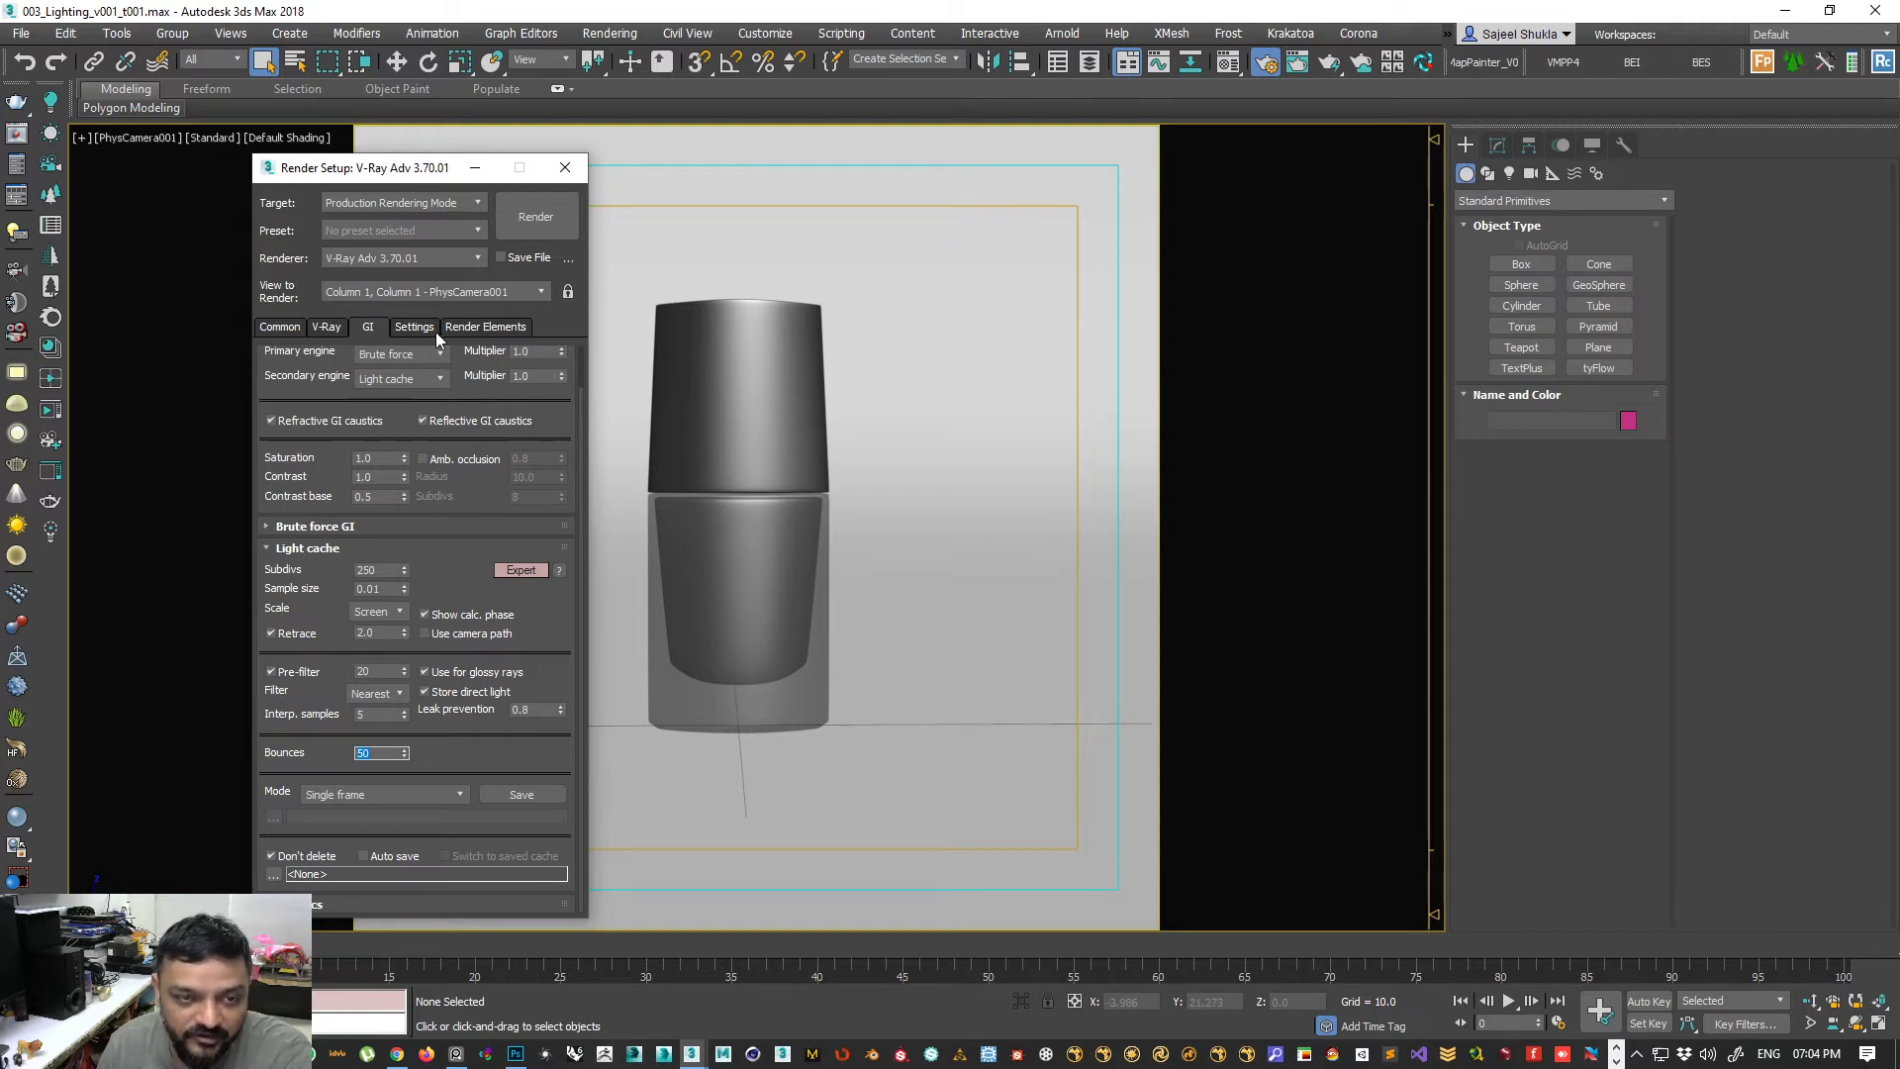
- Set V-Ray's dynamic memory limit to 15000 MB in the system settings
left_click(416, 329)
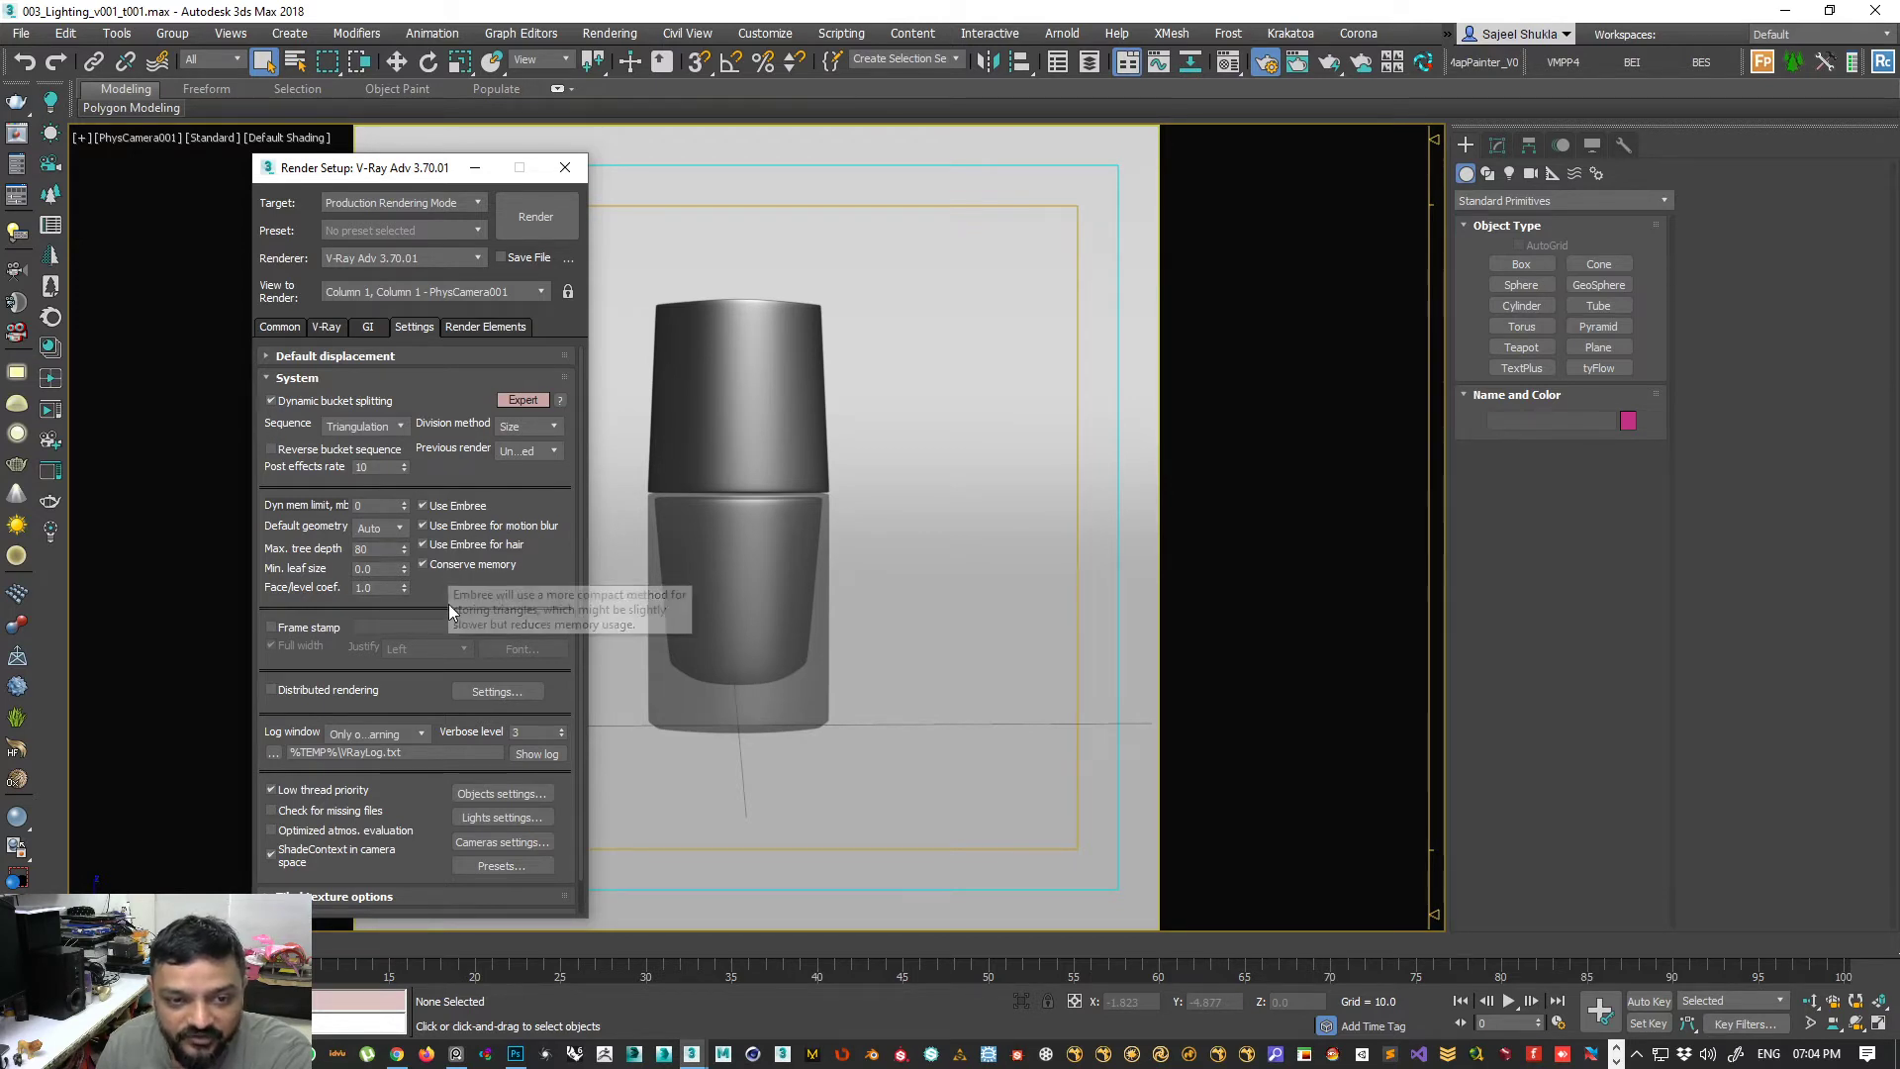
scroll(448, 604, "down", 1)
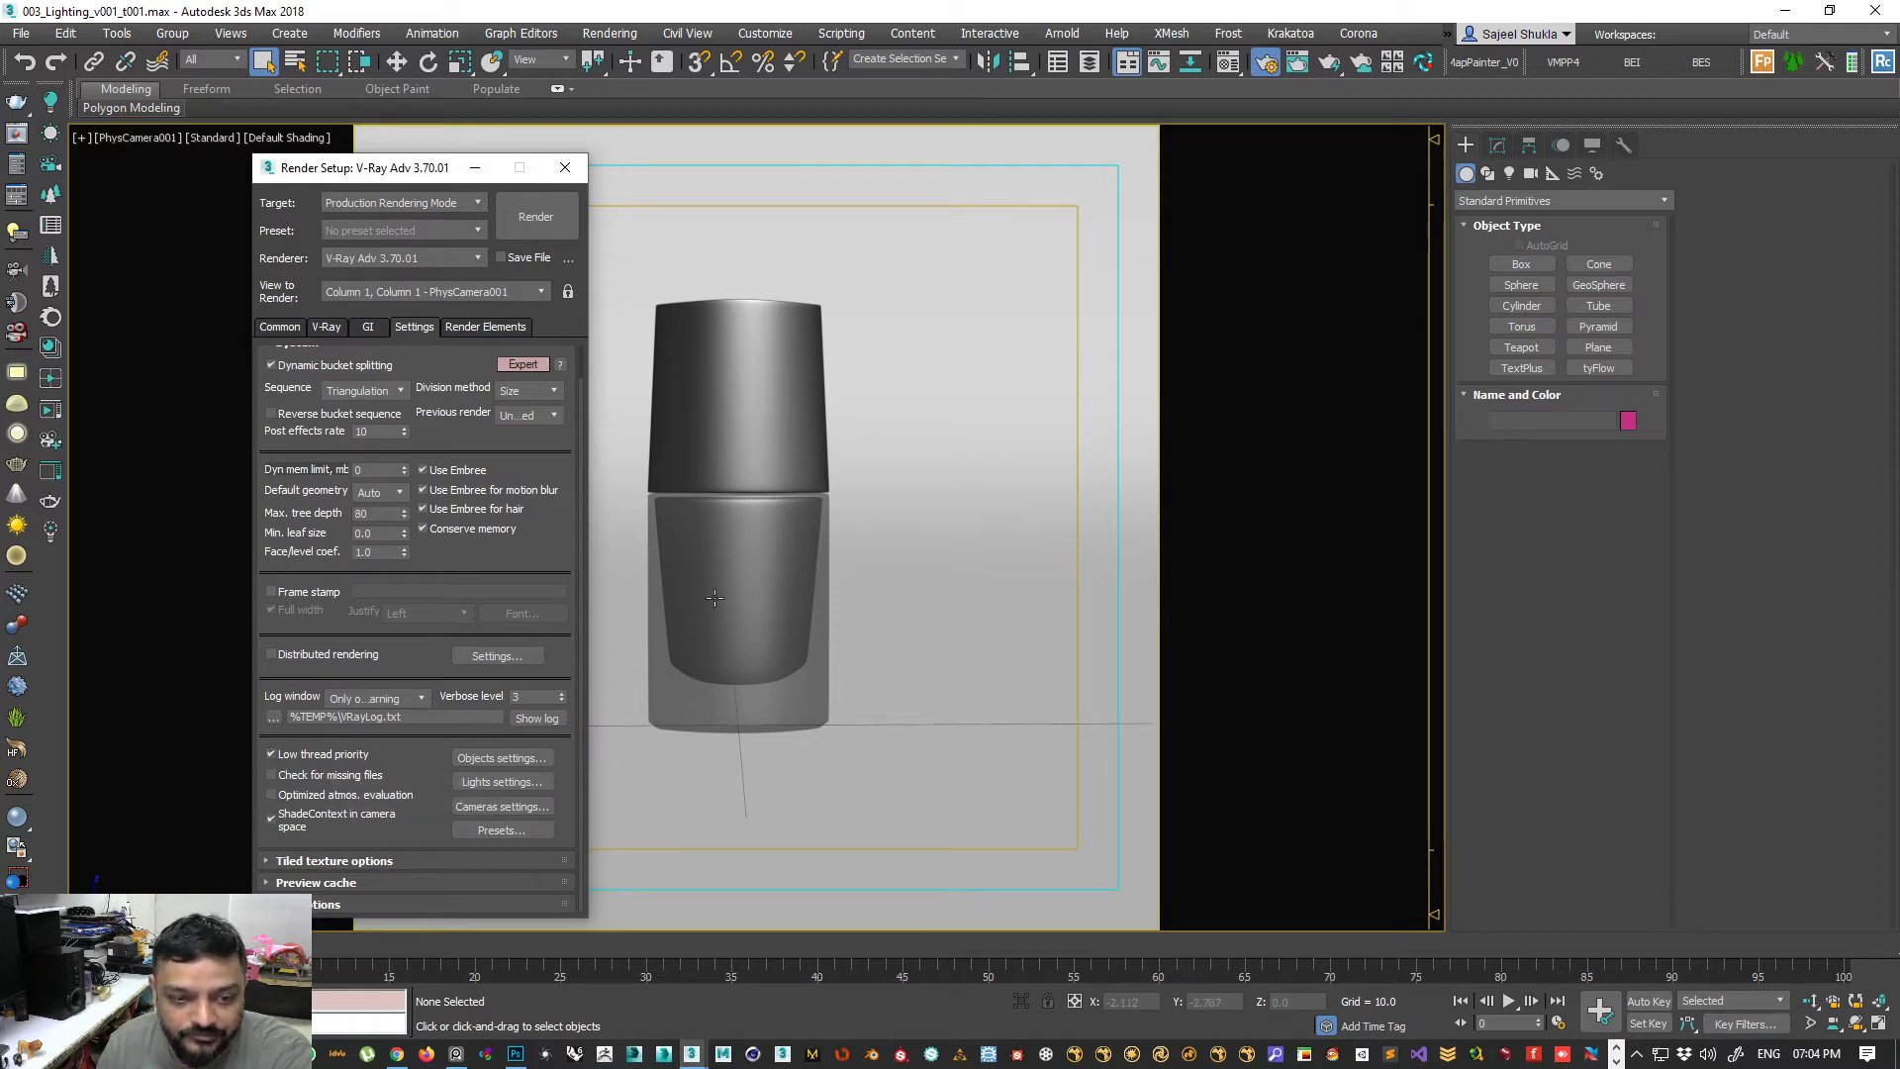
left_click(385, 470)
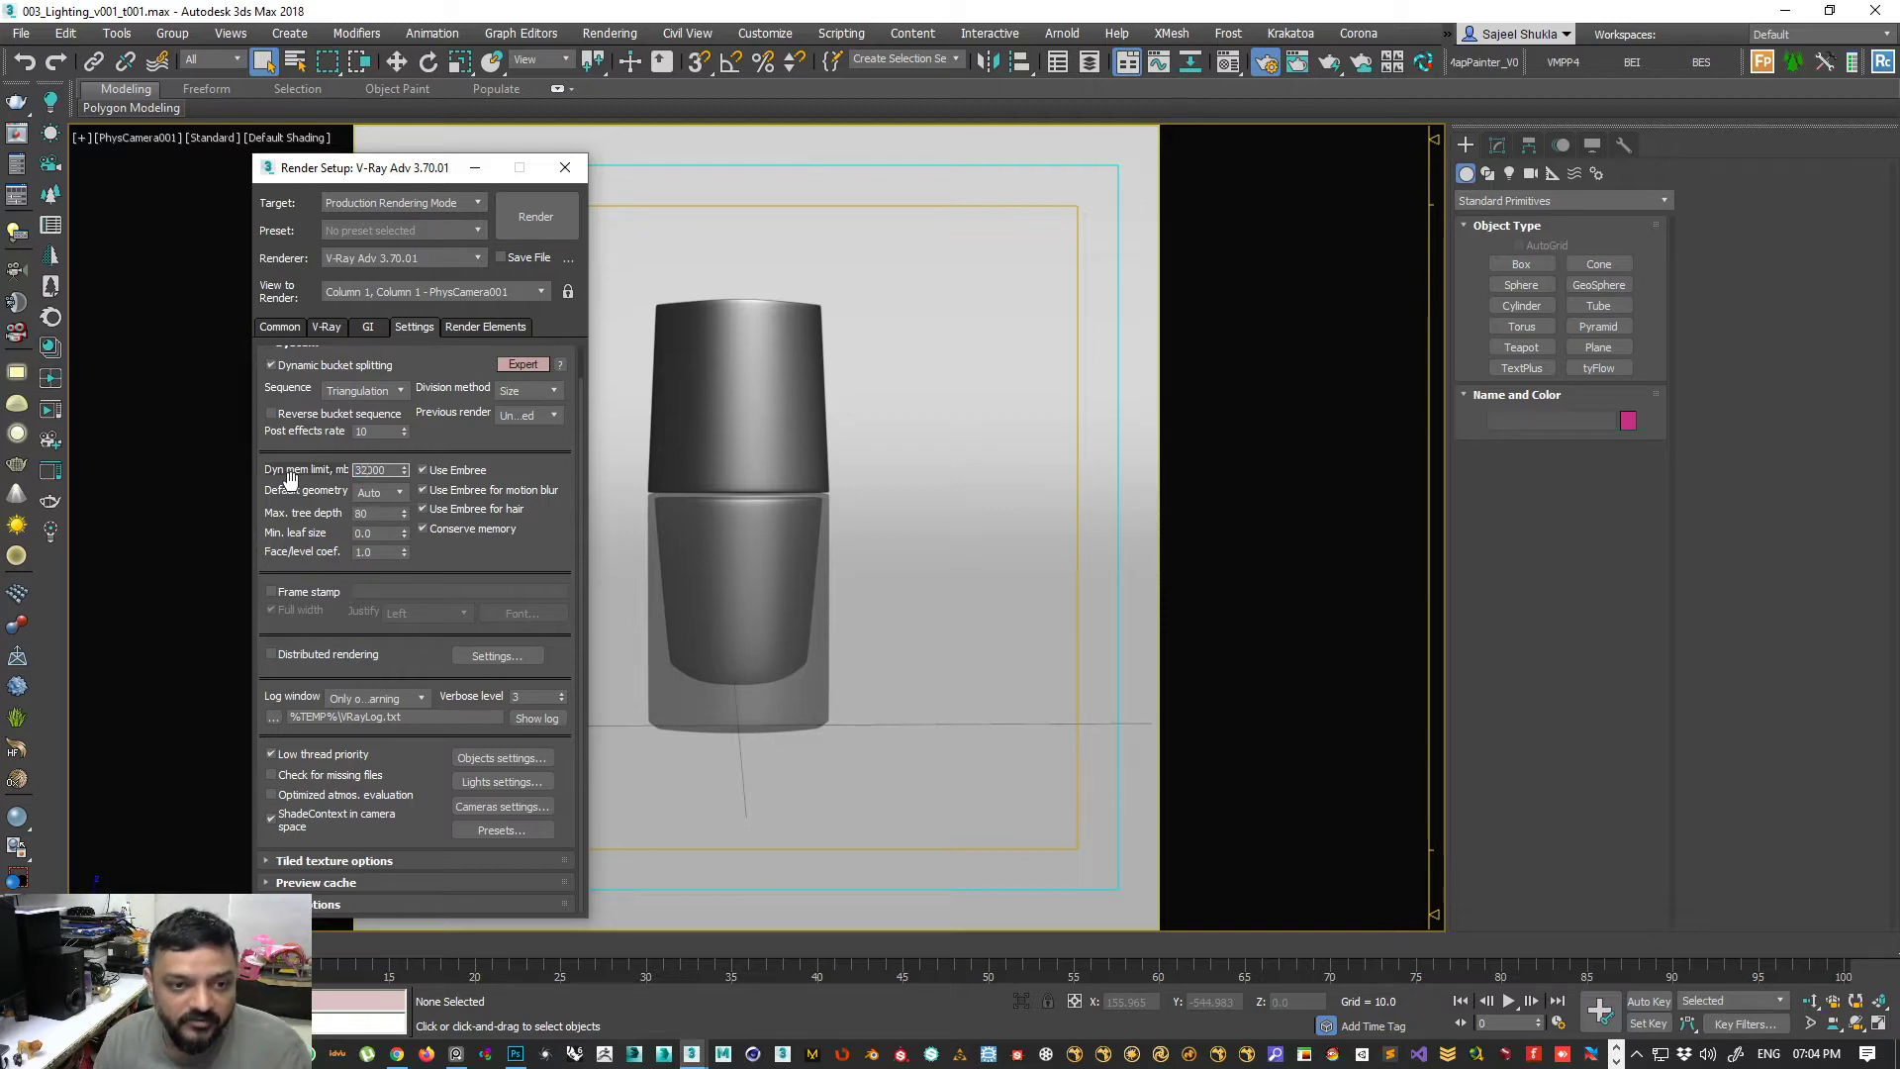
type("1300")
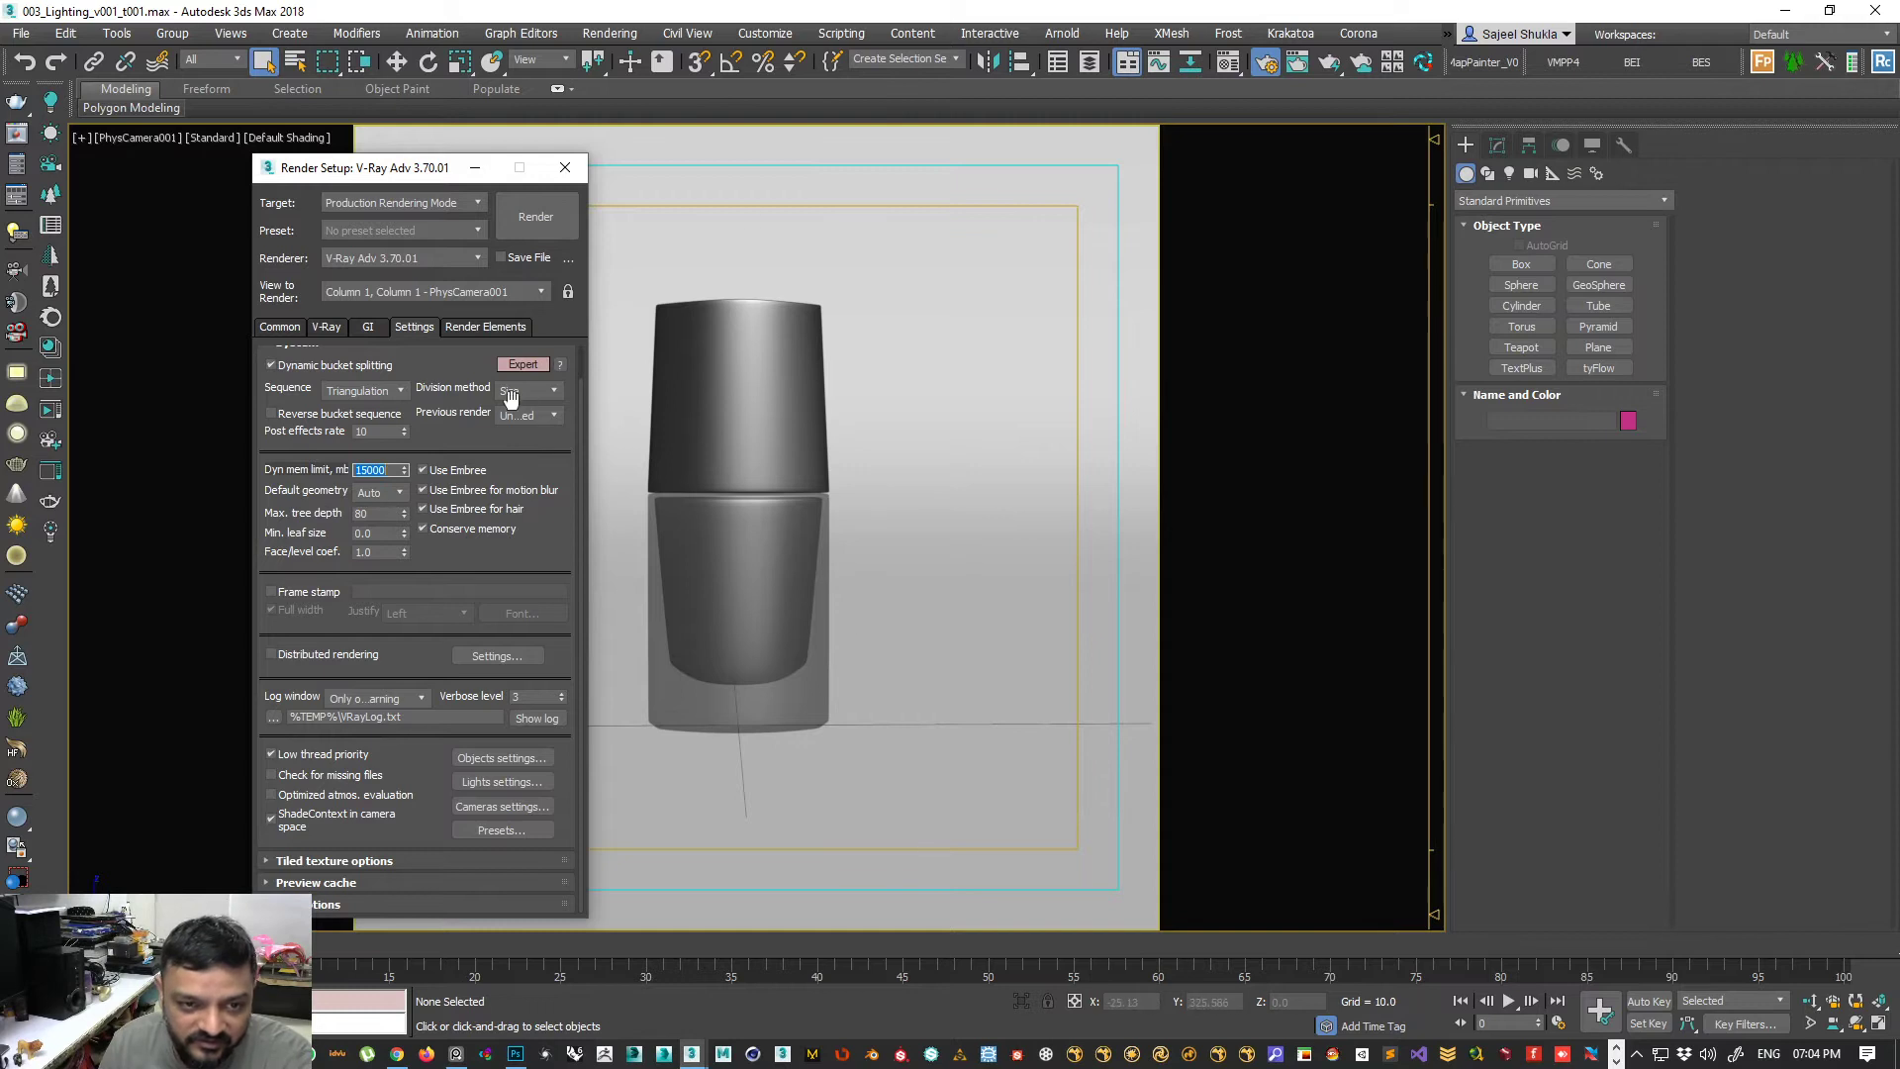
- Add the VRayGlobalIllumination, VRayLighting, VRayReflection, VRayRefraction and VRaySpecular render elements
left_click(485, 326)
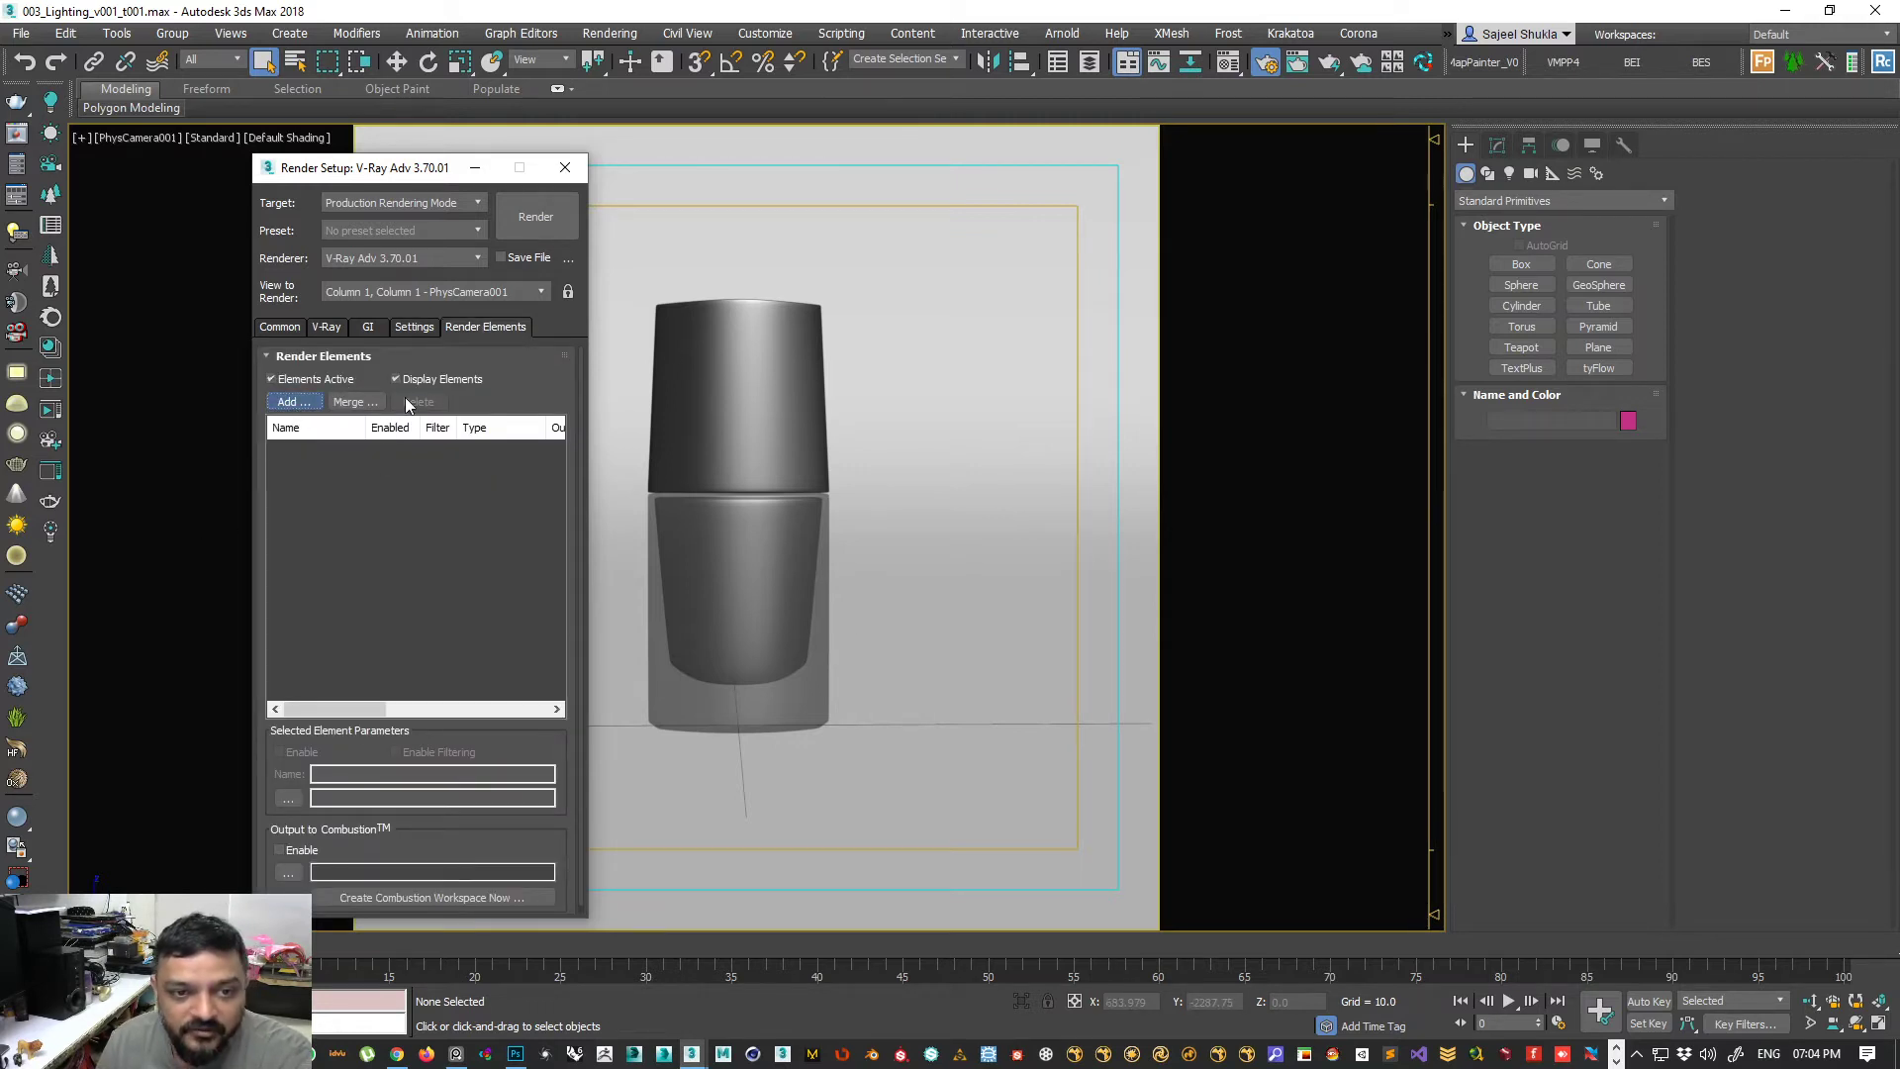
left_click(293, 401)
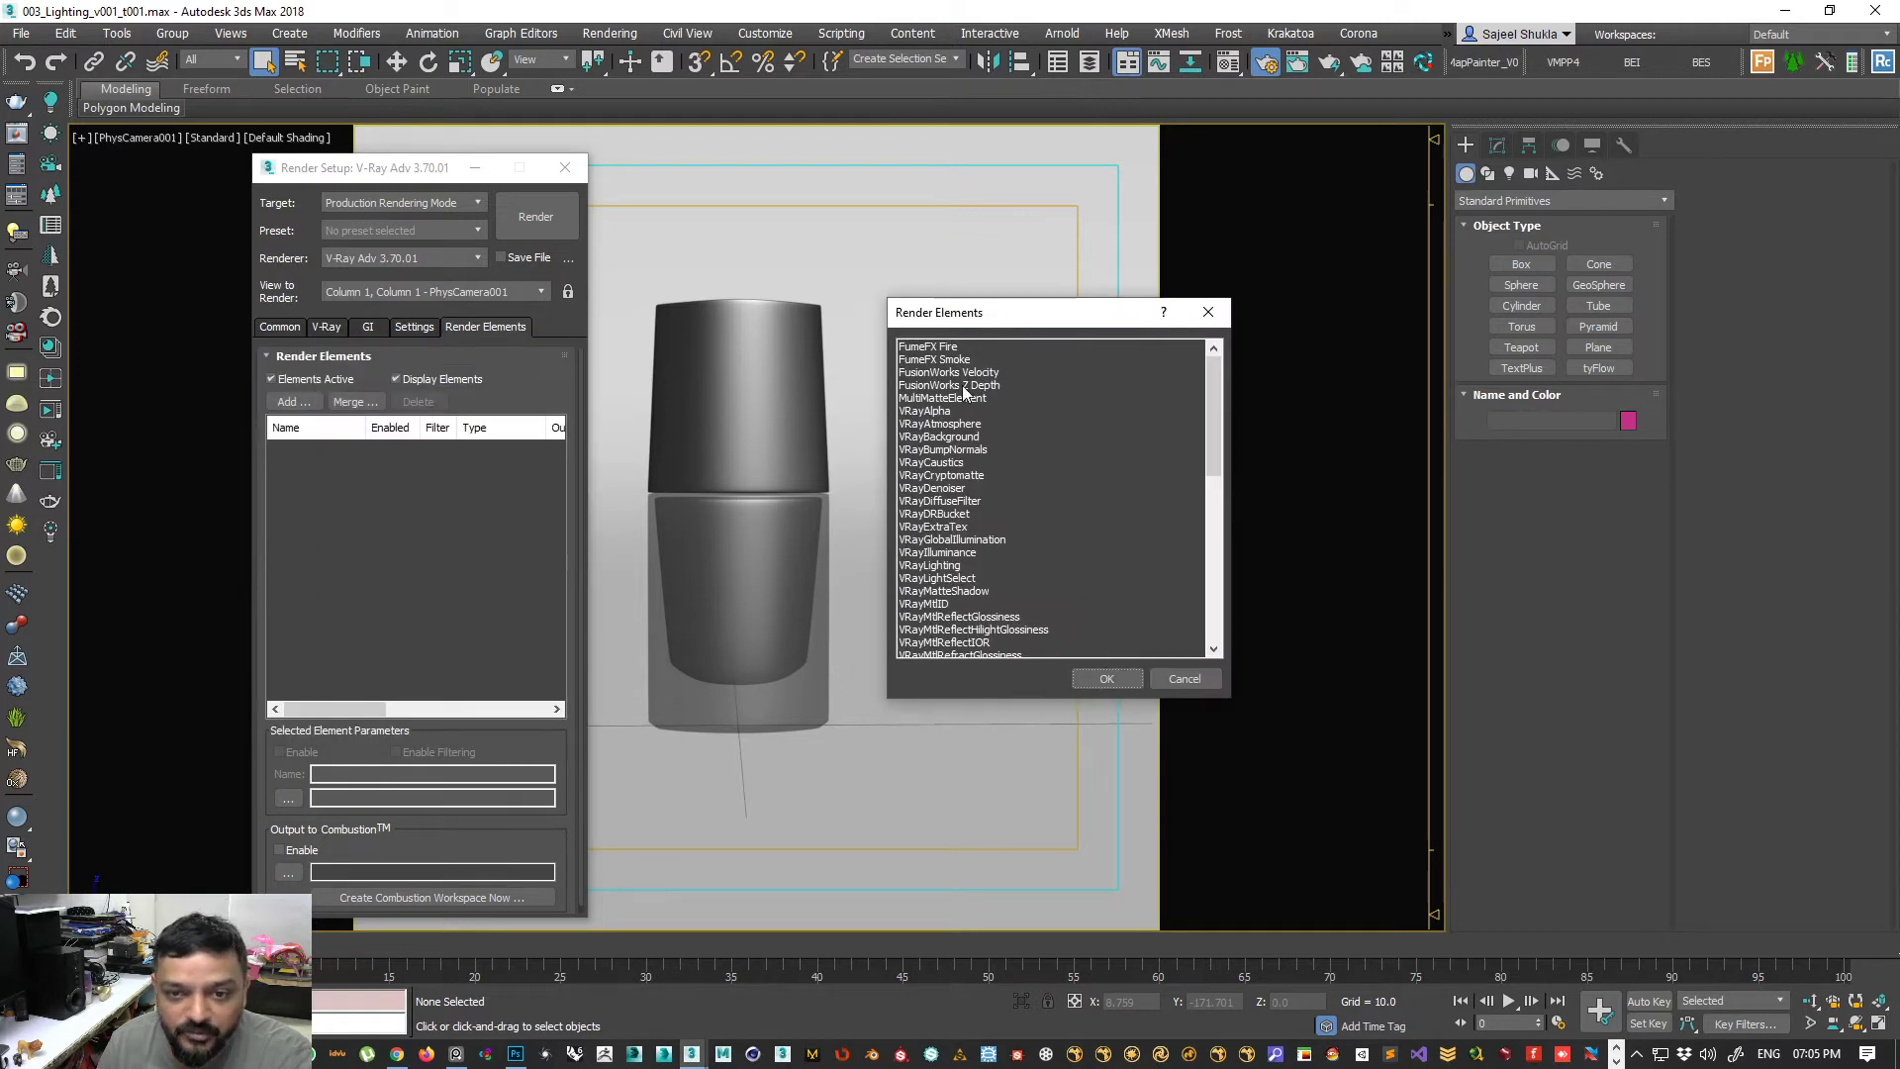
left_click(956, 501)
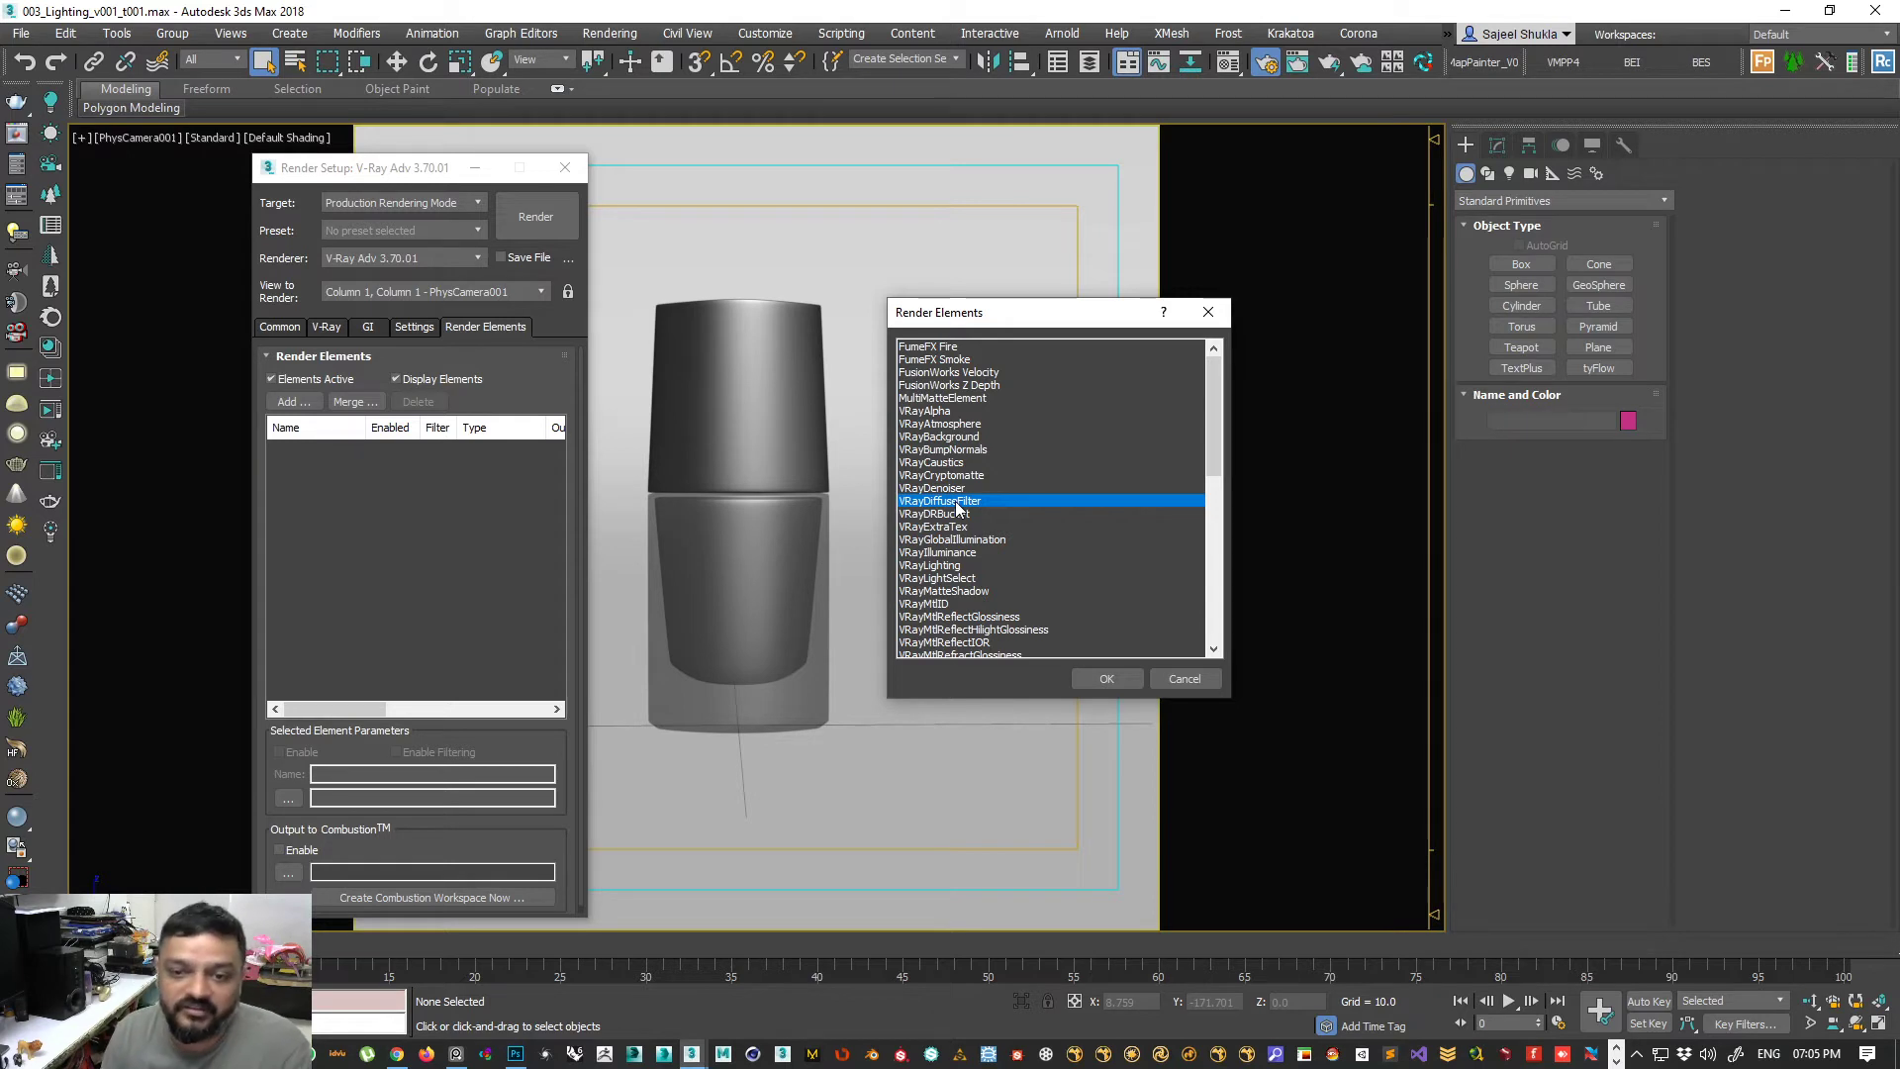
left_click(972, 540, "ctrl")
left_click(980, 540, "ctrl")
left_click(984, 541)
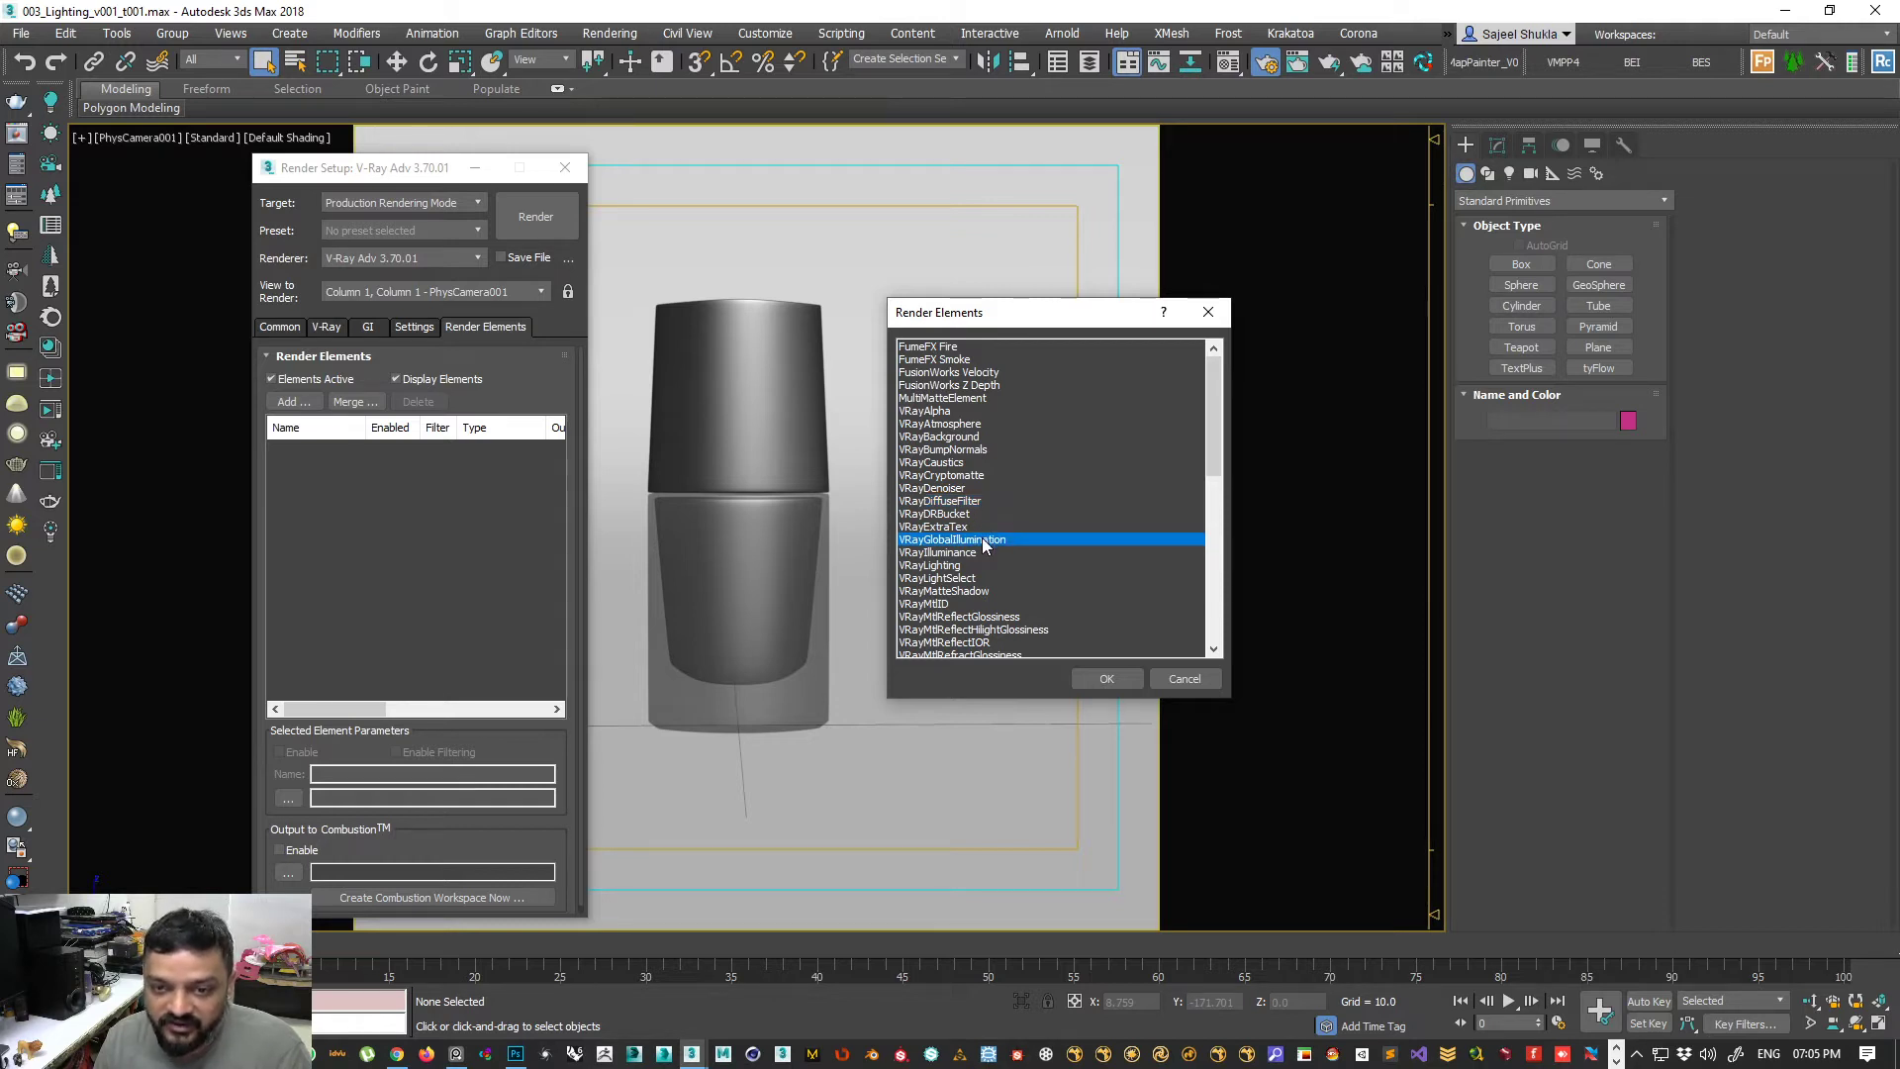
left_click(950, 566, "ctrl")
scroll(990, 613, "down", 5)
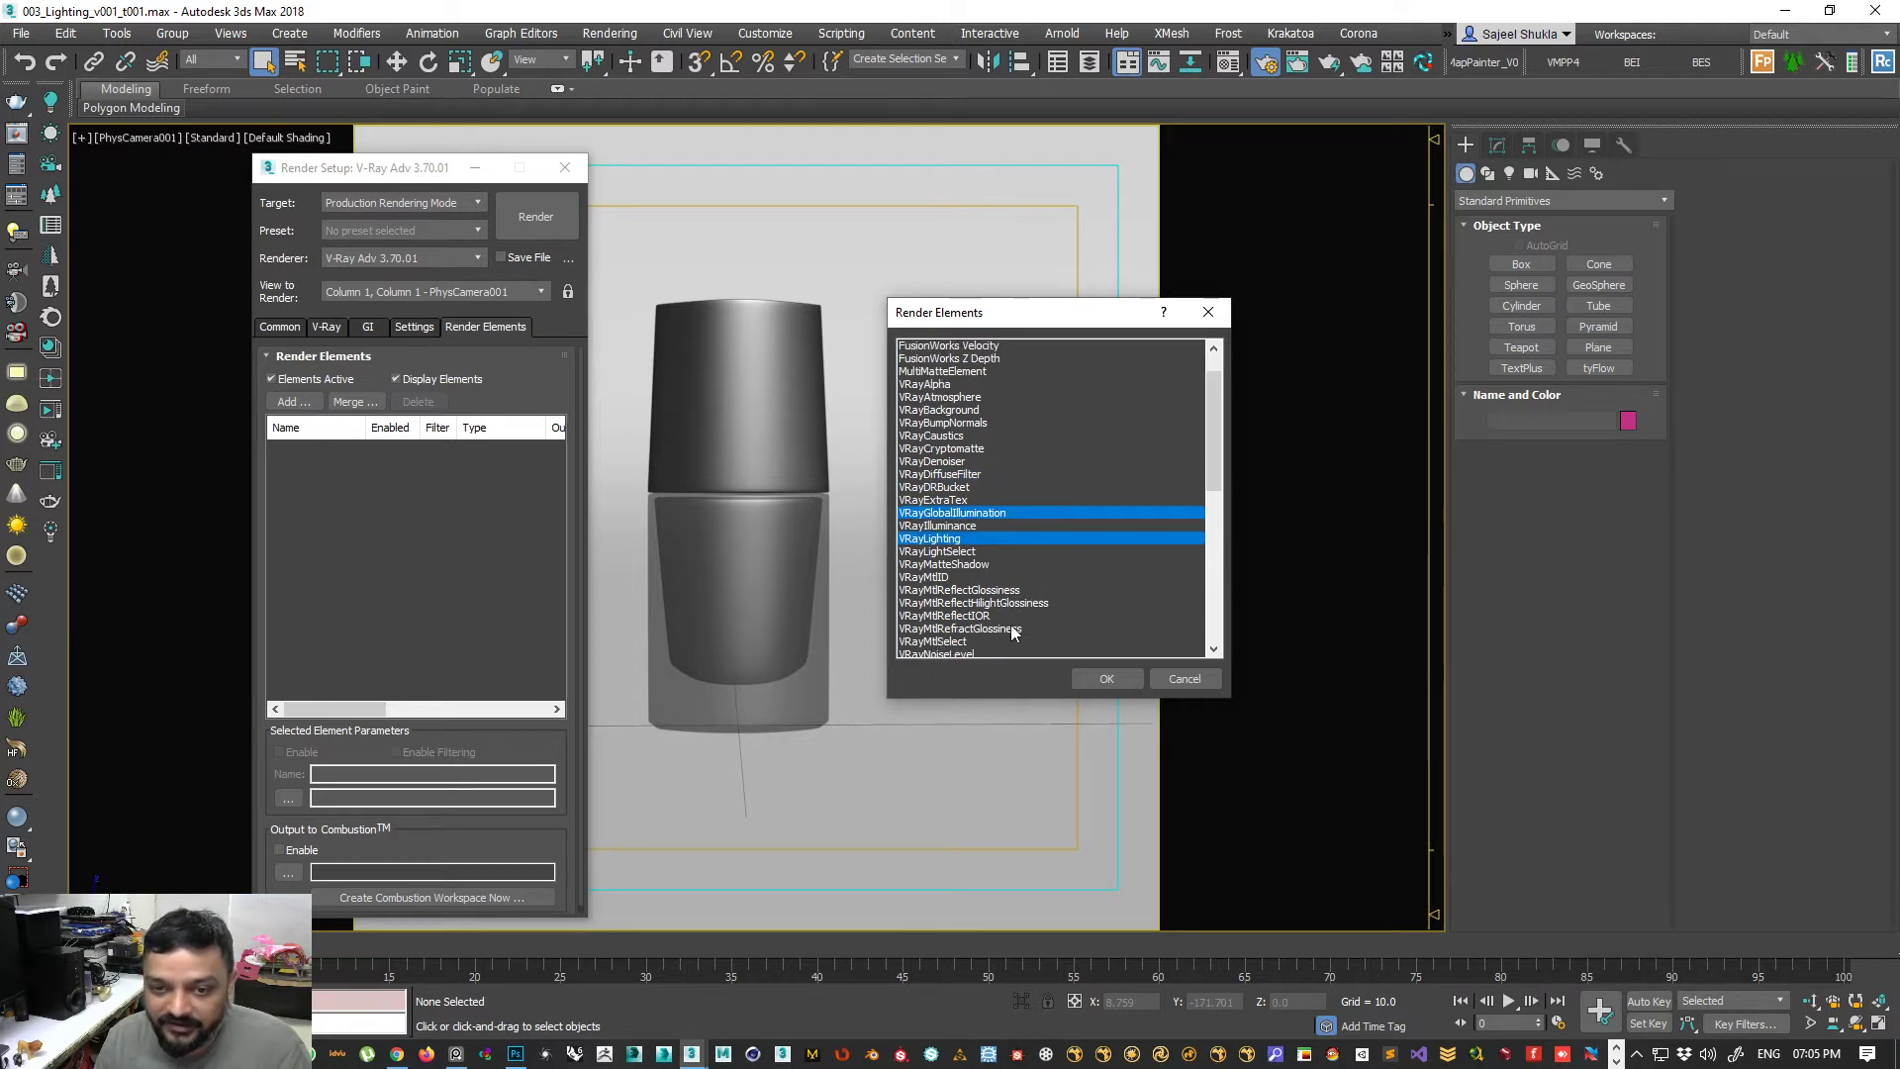
scroll(1013, 633, "down", 2)
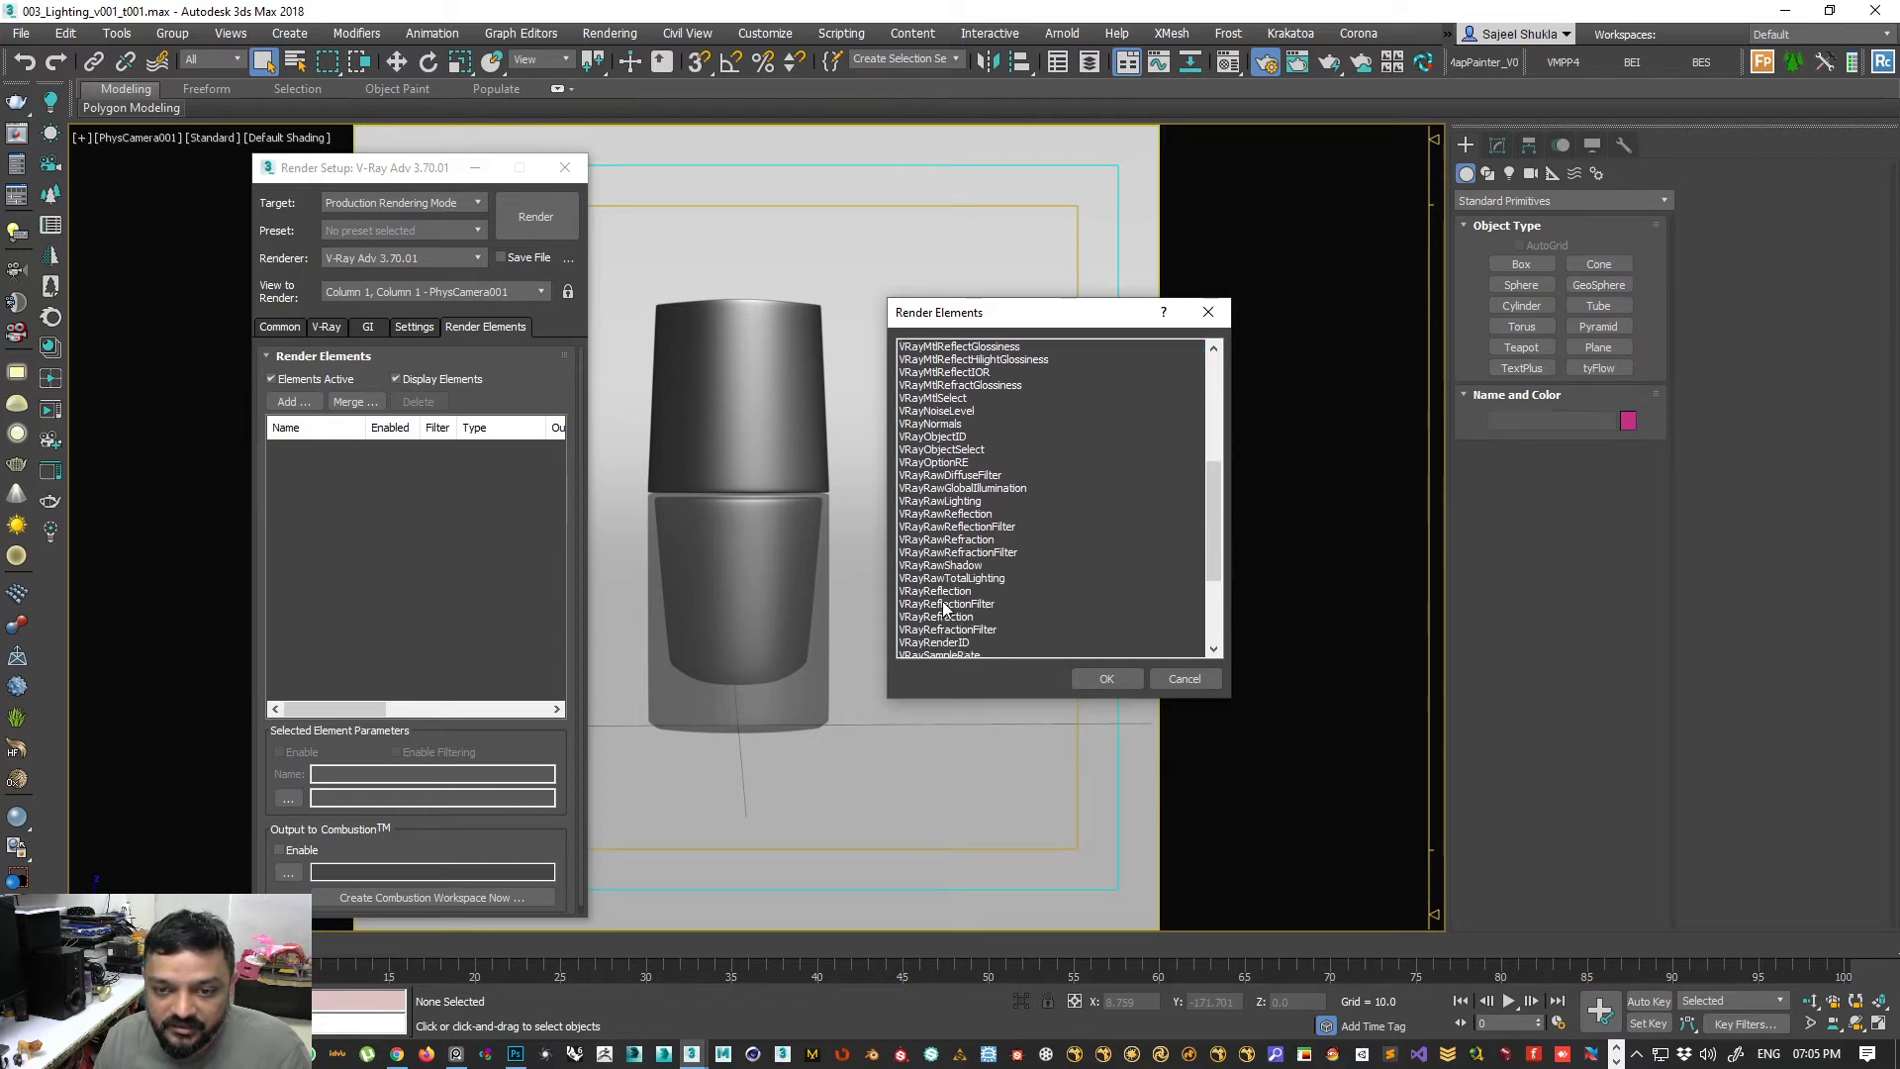
left_click(946, 592, "ctrl")
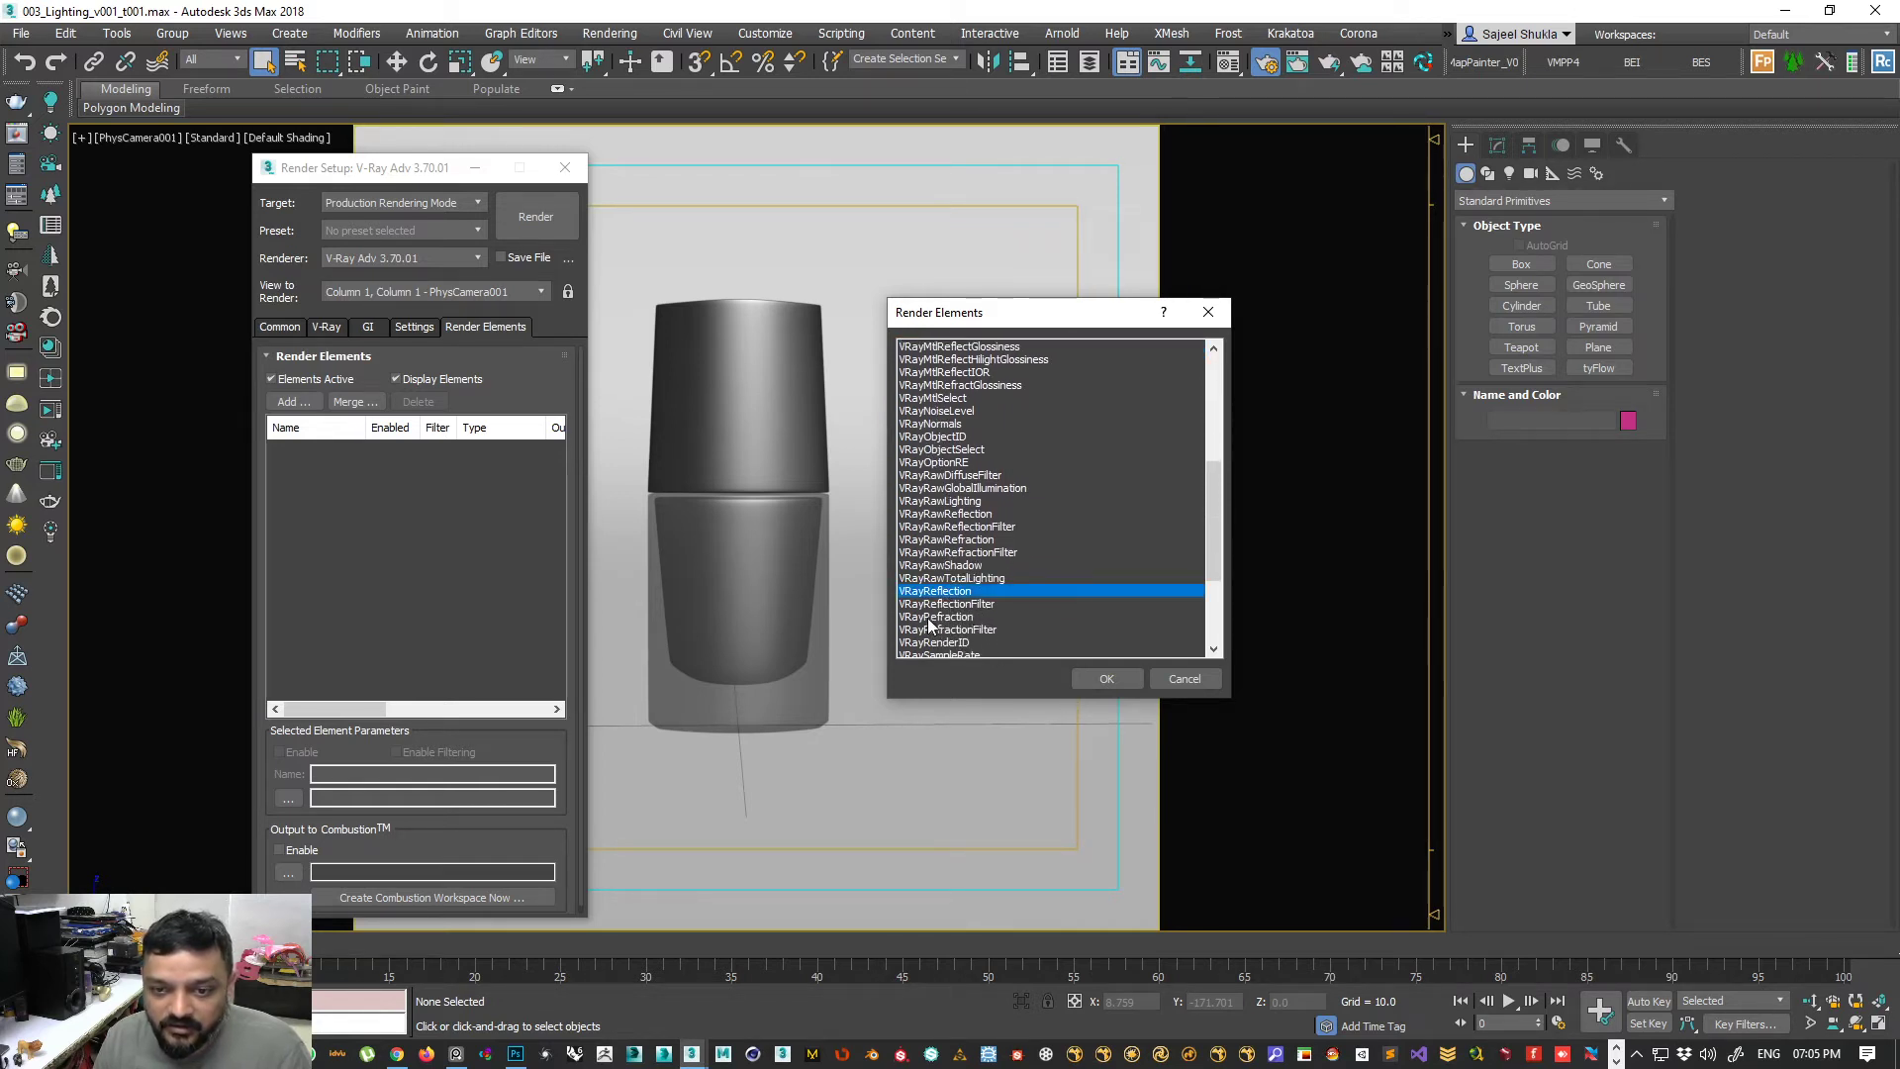
left_click(952, 617, "ctrl")
scroll(990, 605, "down", 3)
left_click(948, 592, "ctrl")
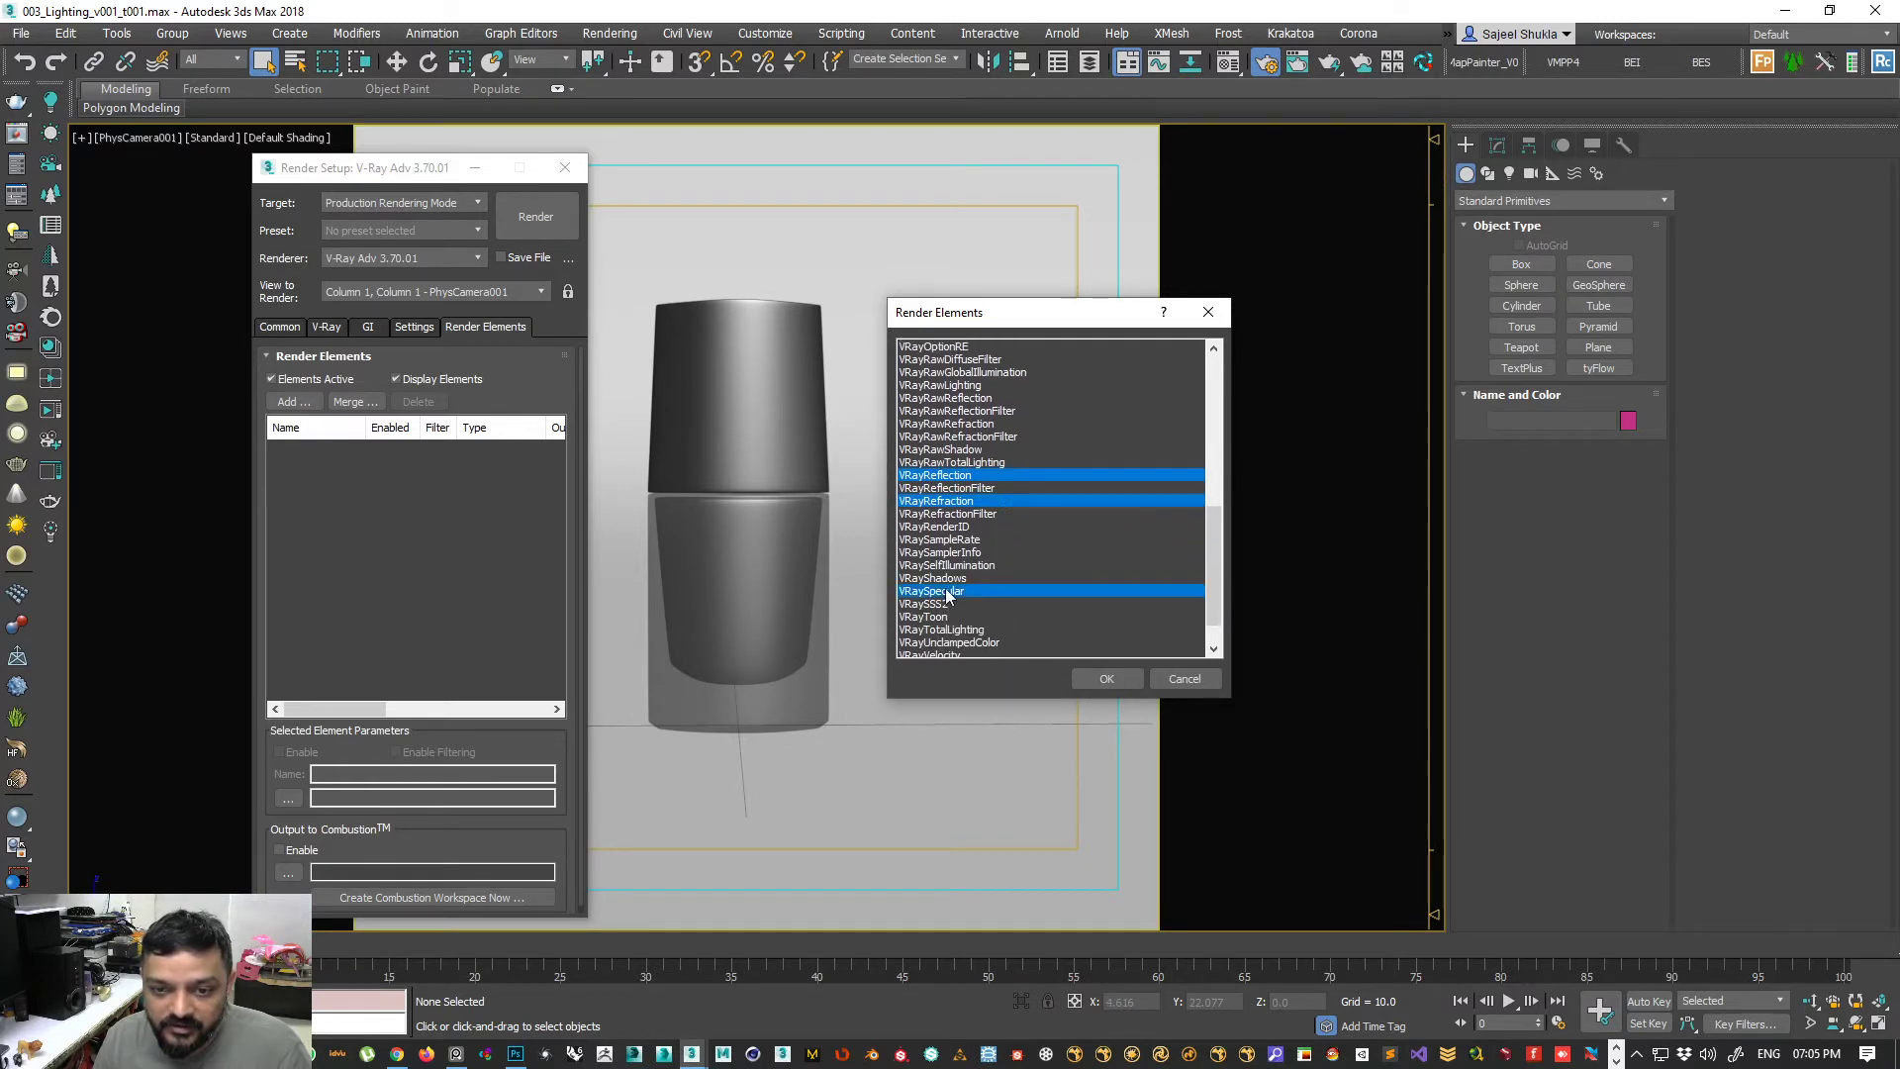
scroll(1014, 641, "down", 1)
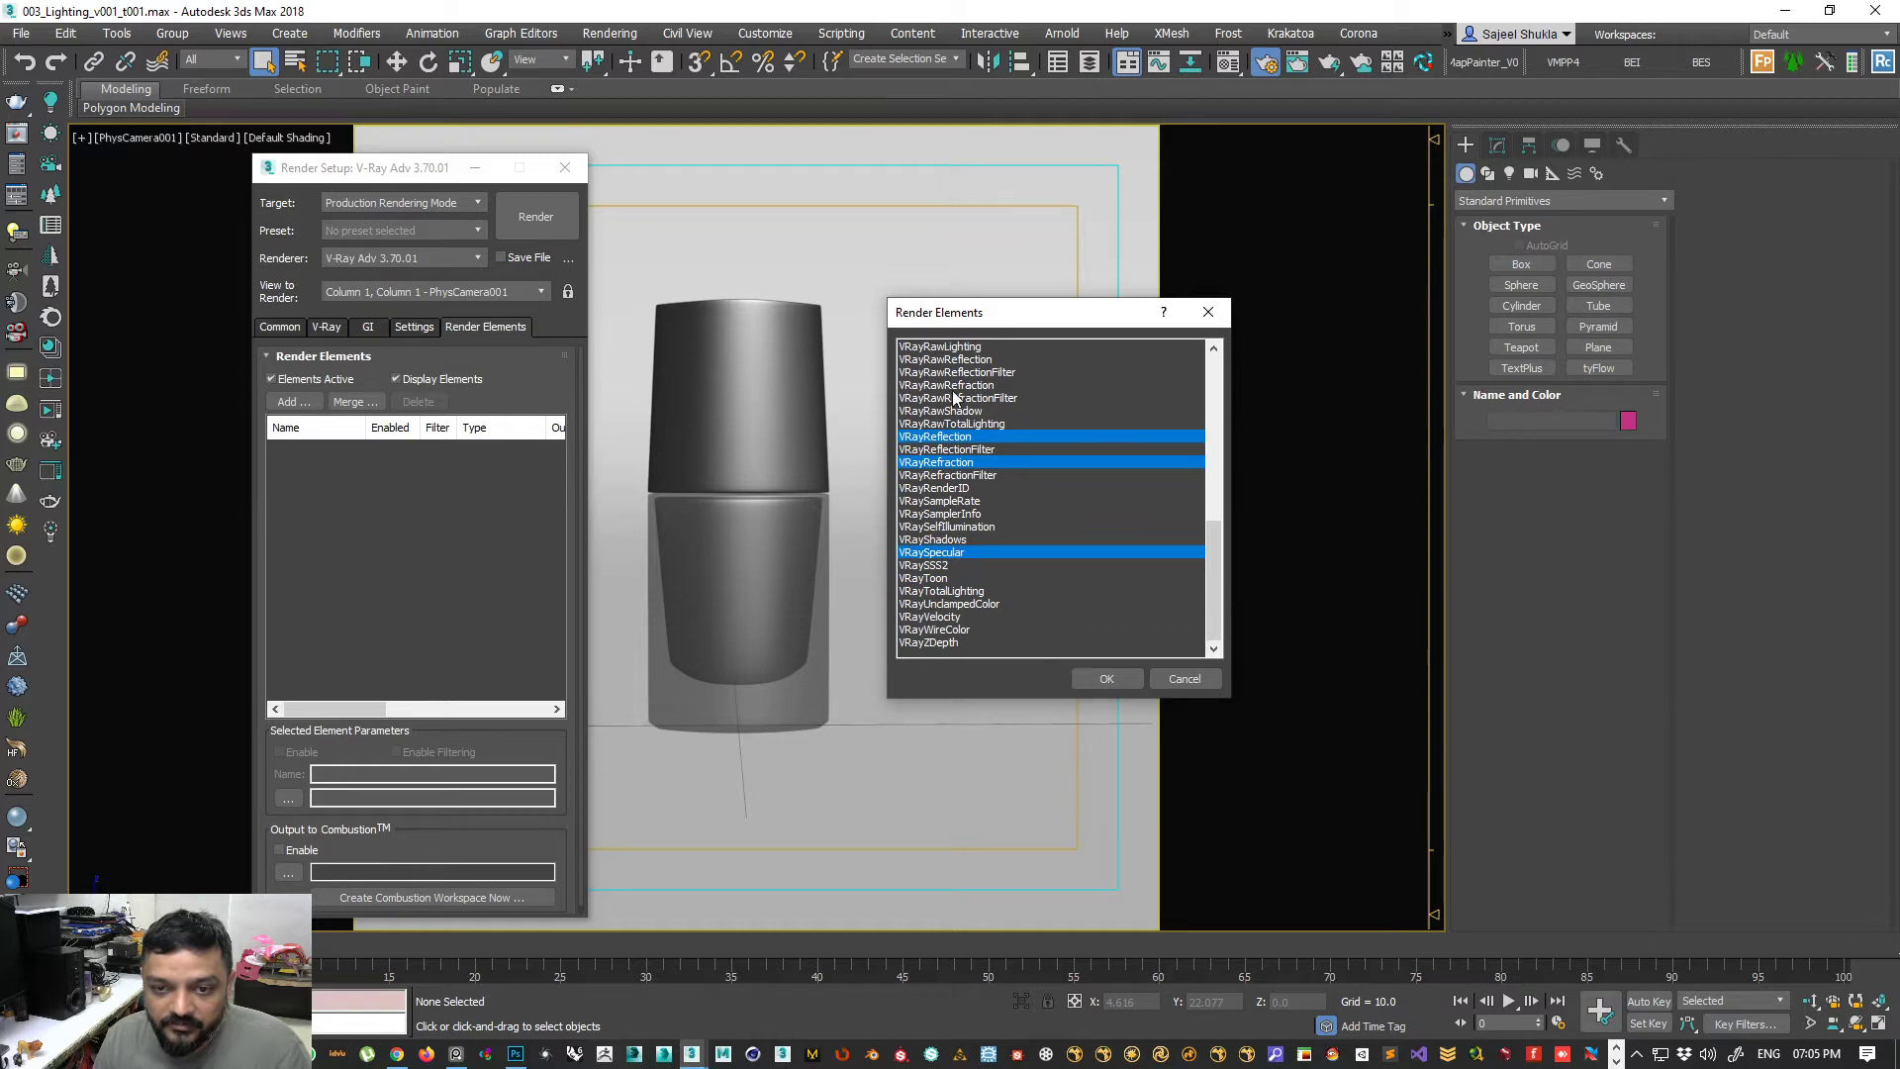
scroll(954, 545, "up", 1)
scroll(955, 543, "up", 3)
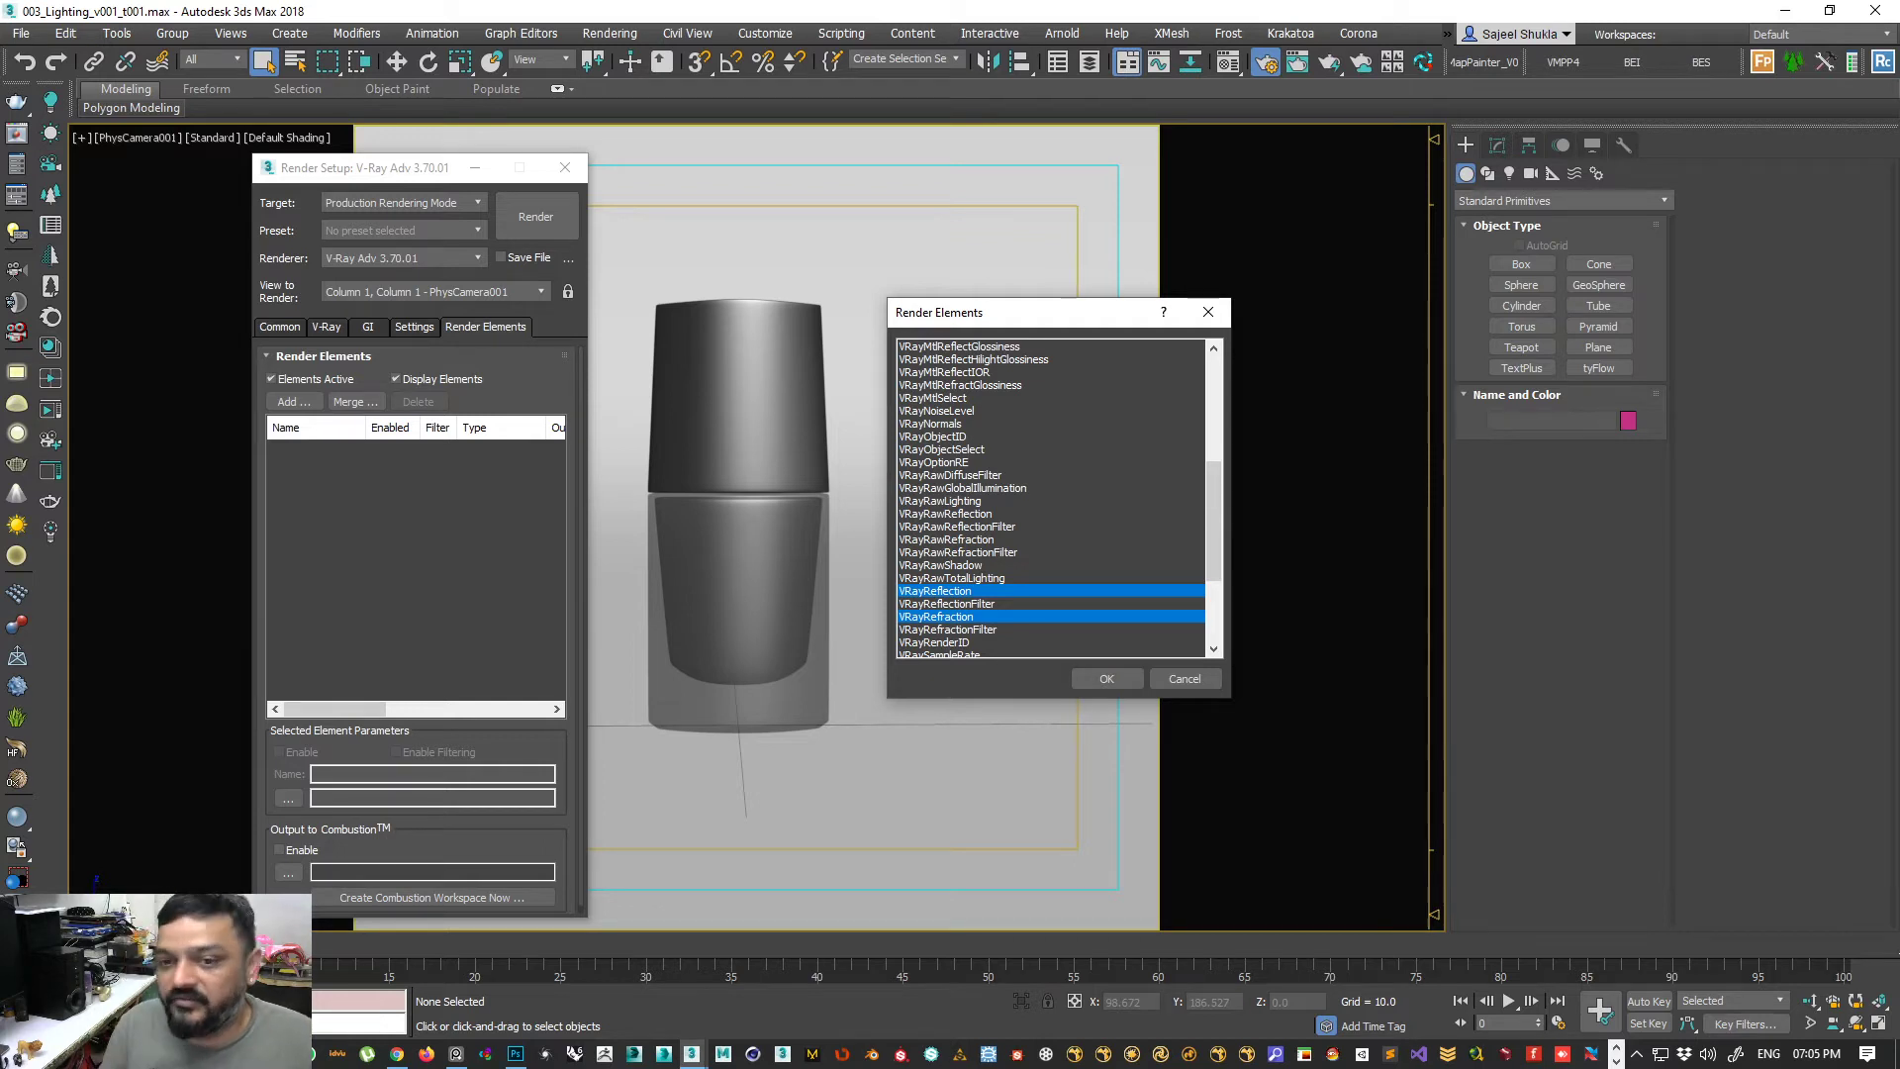
left_click(1106, 678)
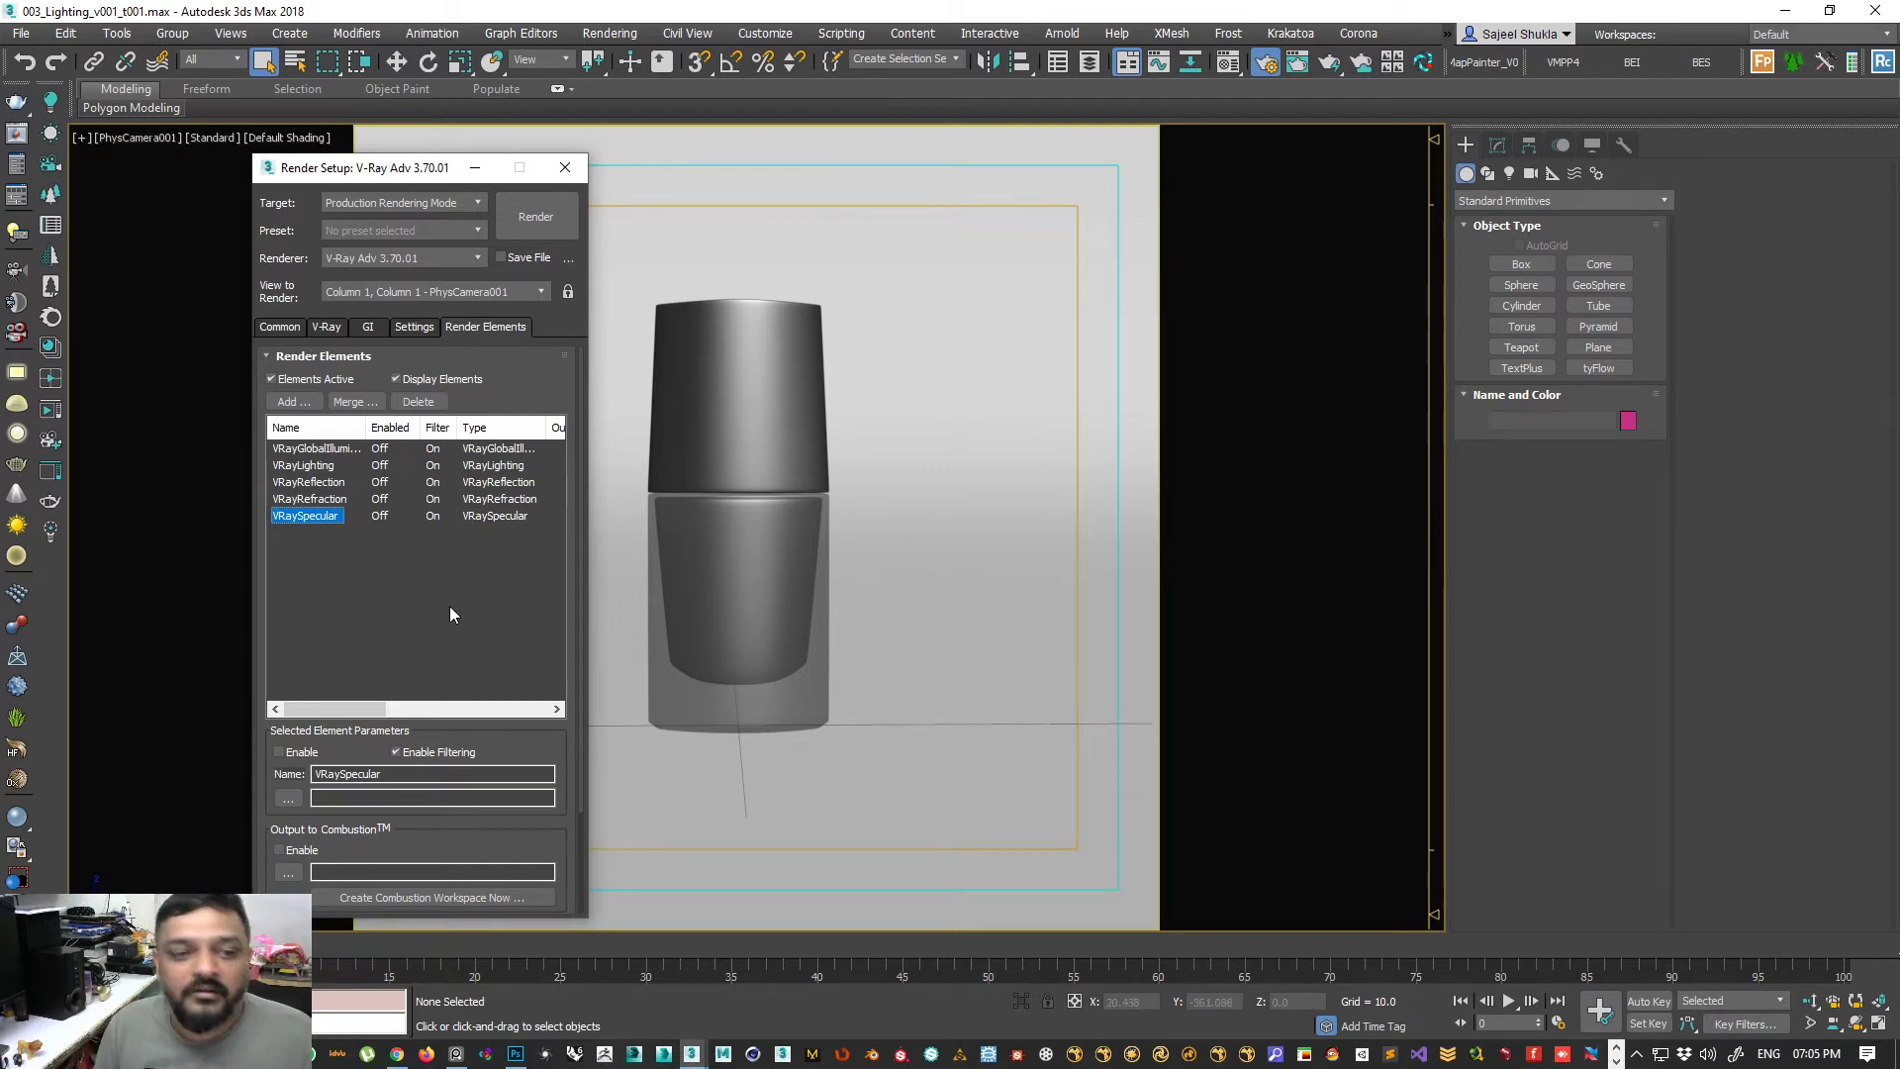
- Select the global illumination and lighting render elements and widen the Name column to fit the full element names
left_click(310, 450)
left_click(324, 467, "shift")
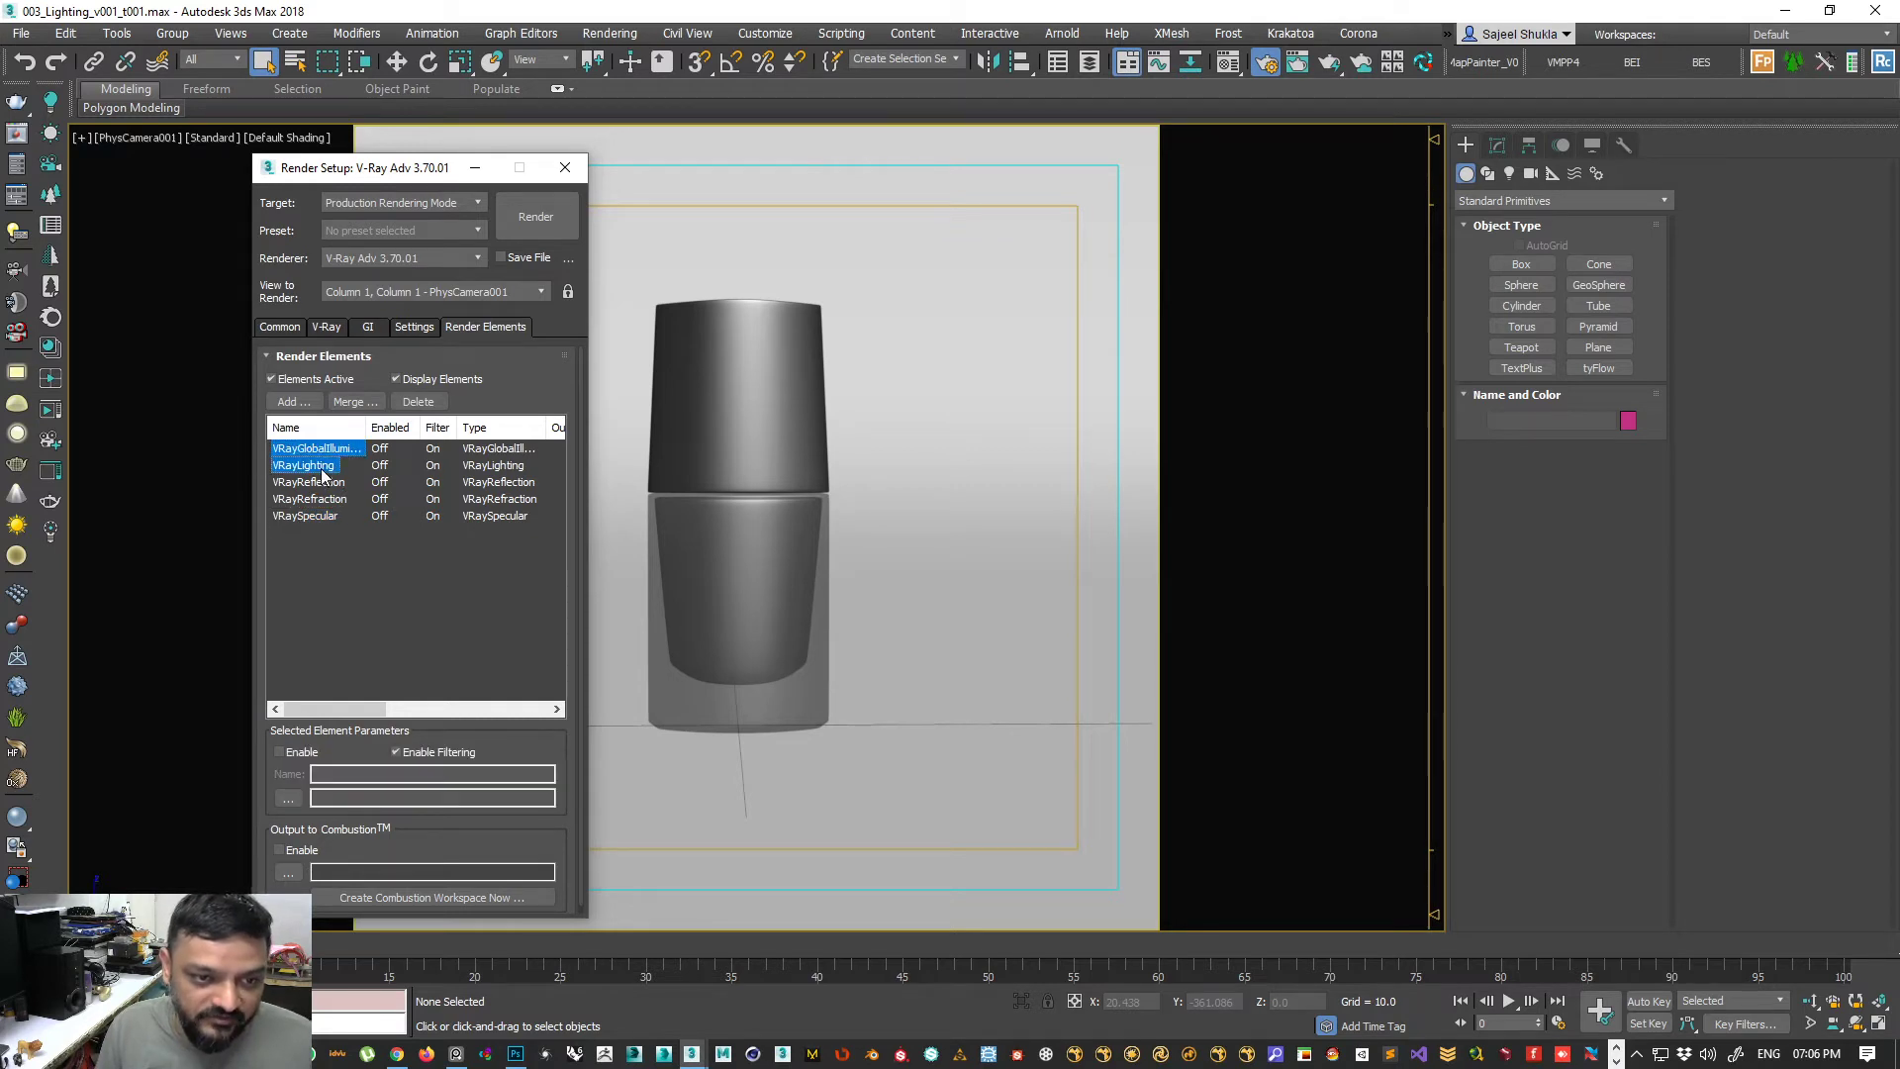
double_click(368, 427)
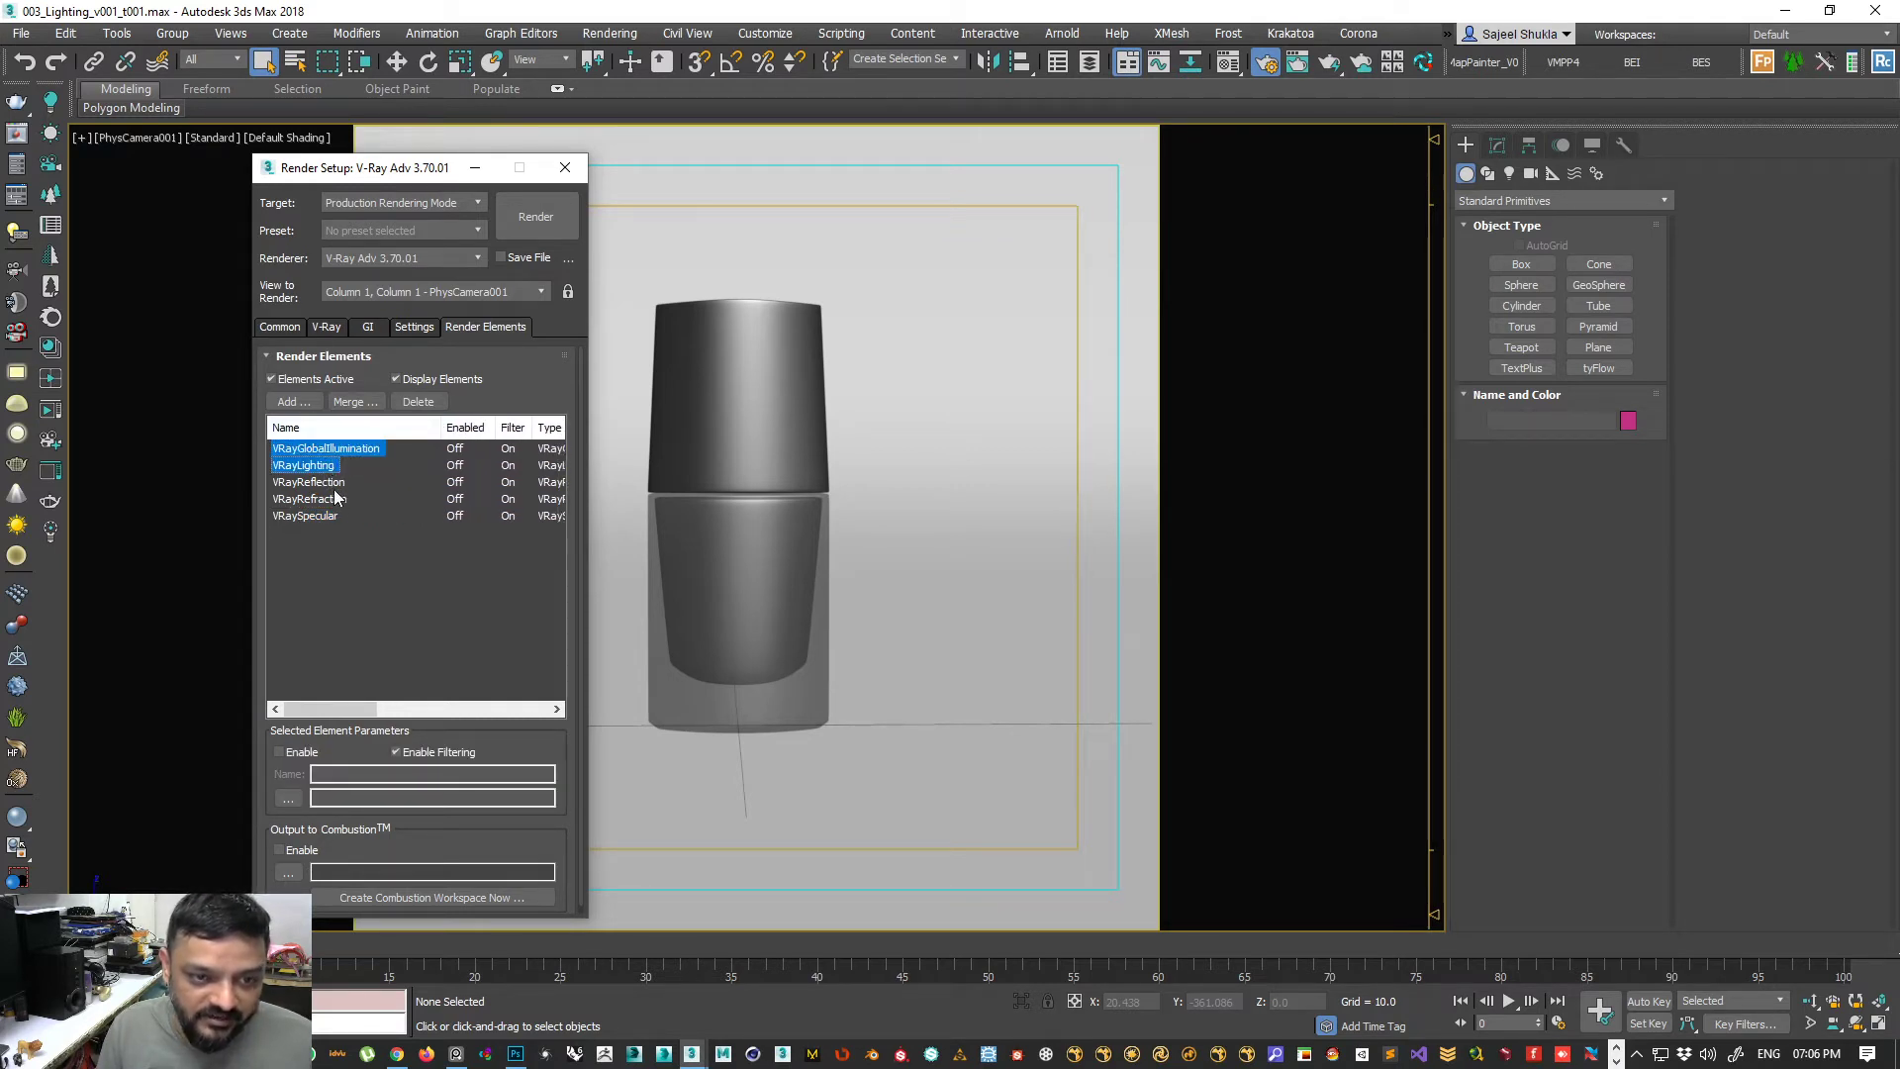
left_click(294, 401)
scroll(360, 620, "down", 12)
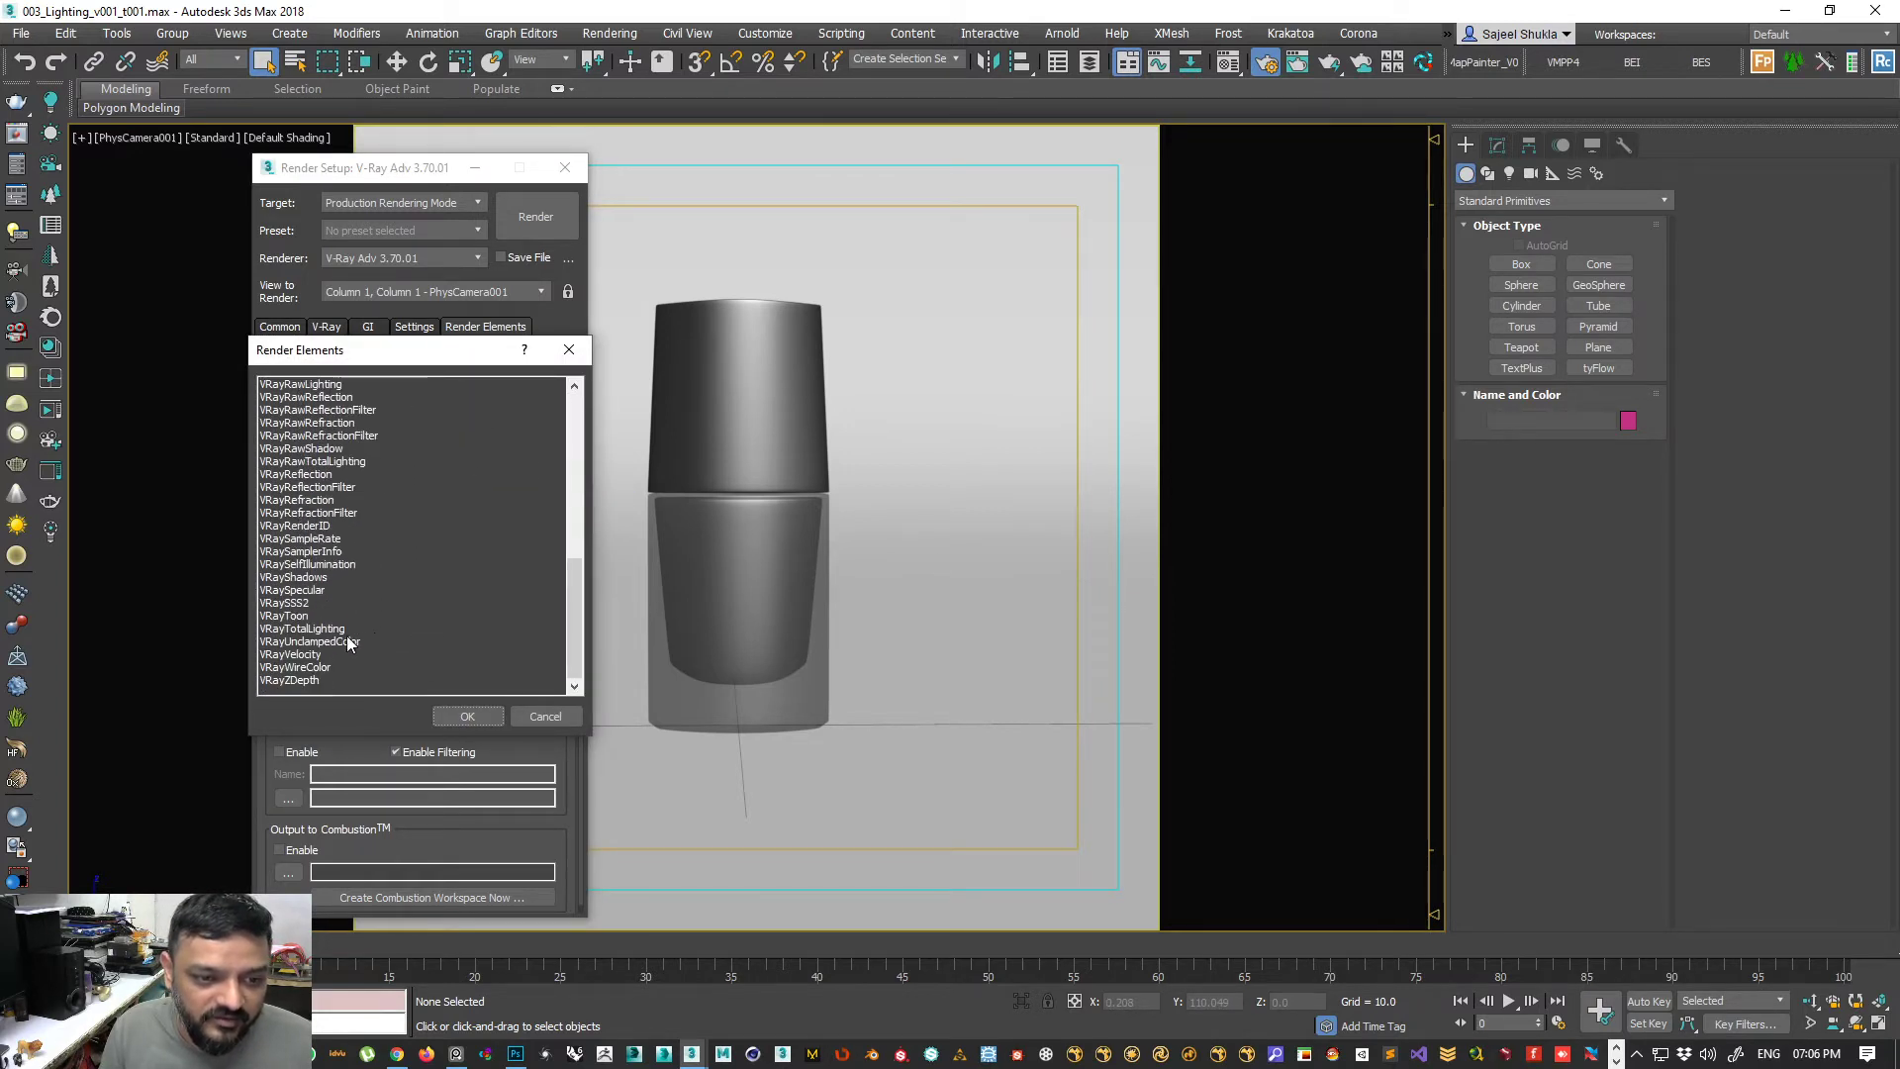
left_click(305, 602)
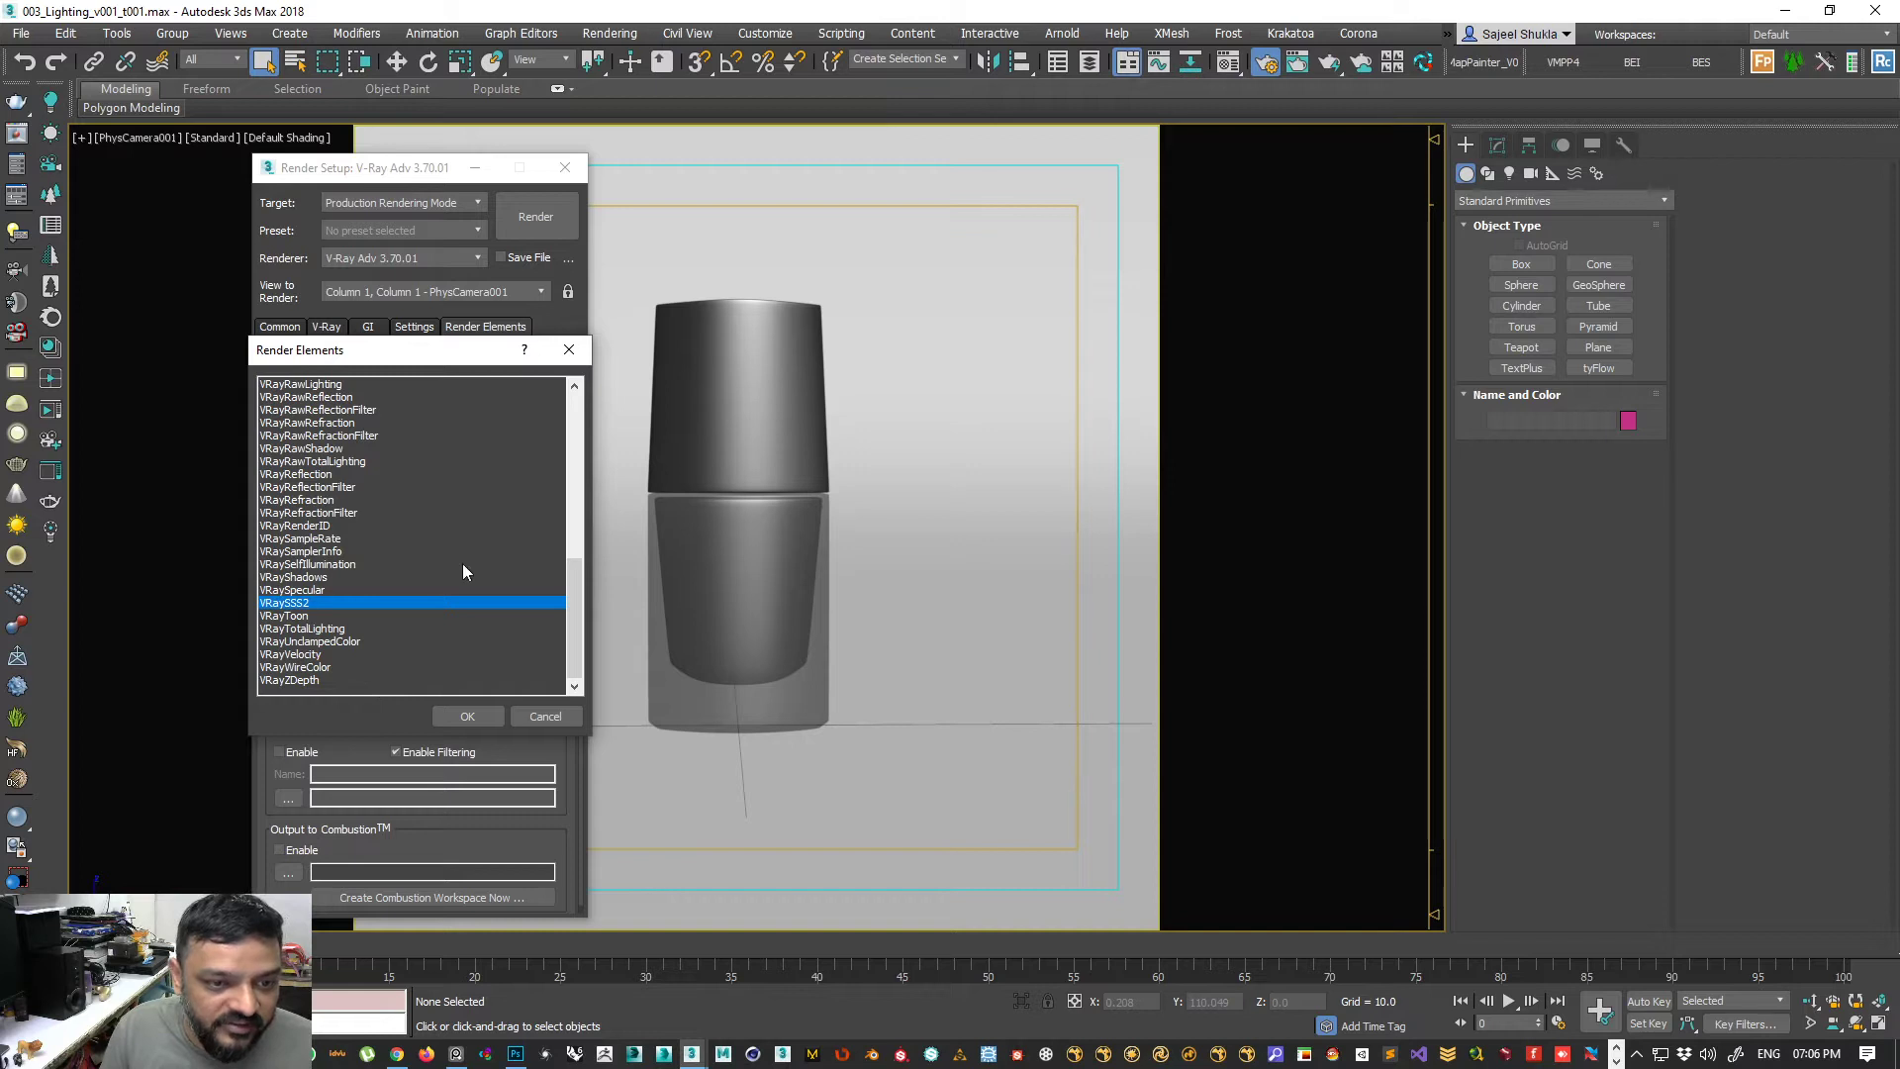
left_click_drag(579, 599, 596, 710)
left_click(544, 717)
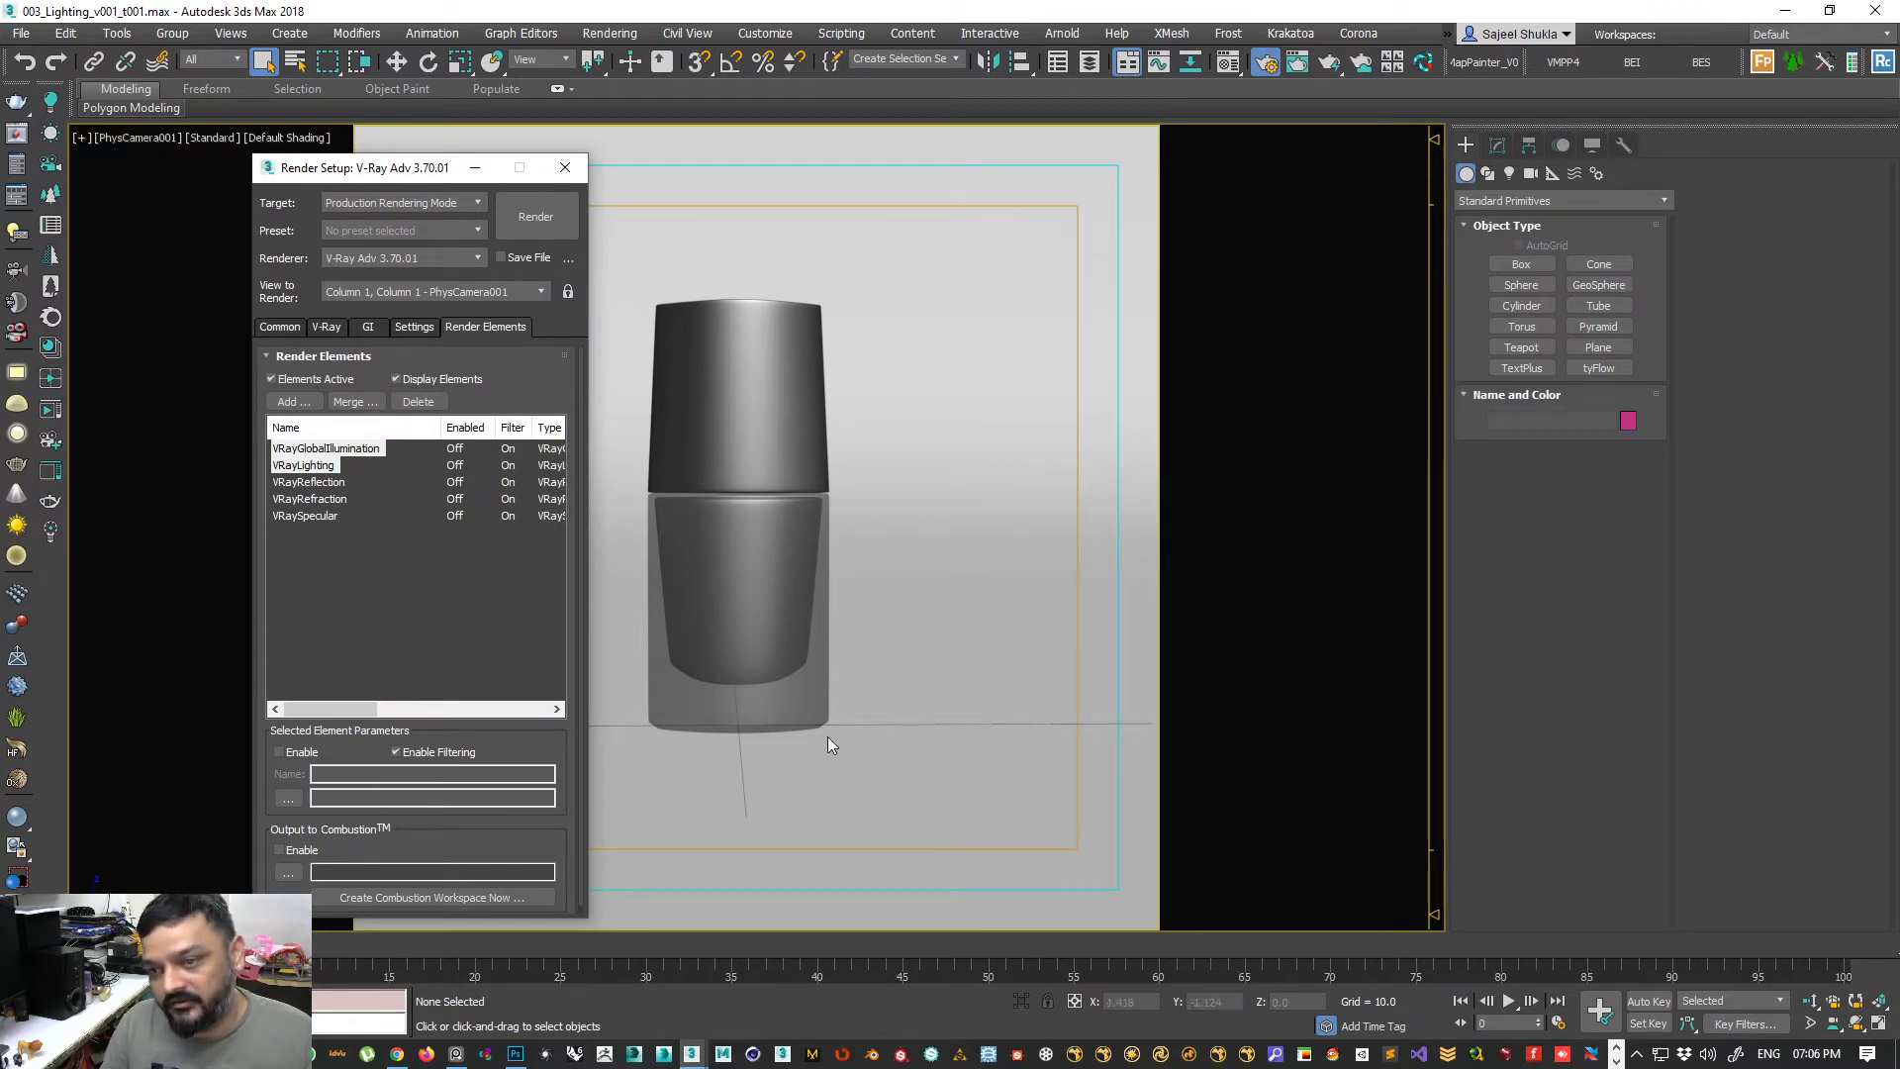
- Set the render output size to 1000 x 1000 in the common parameters
left_click(369, 327)
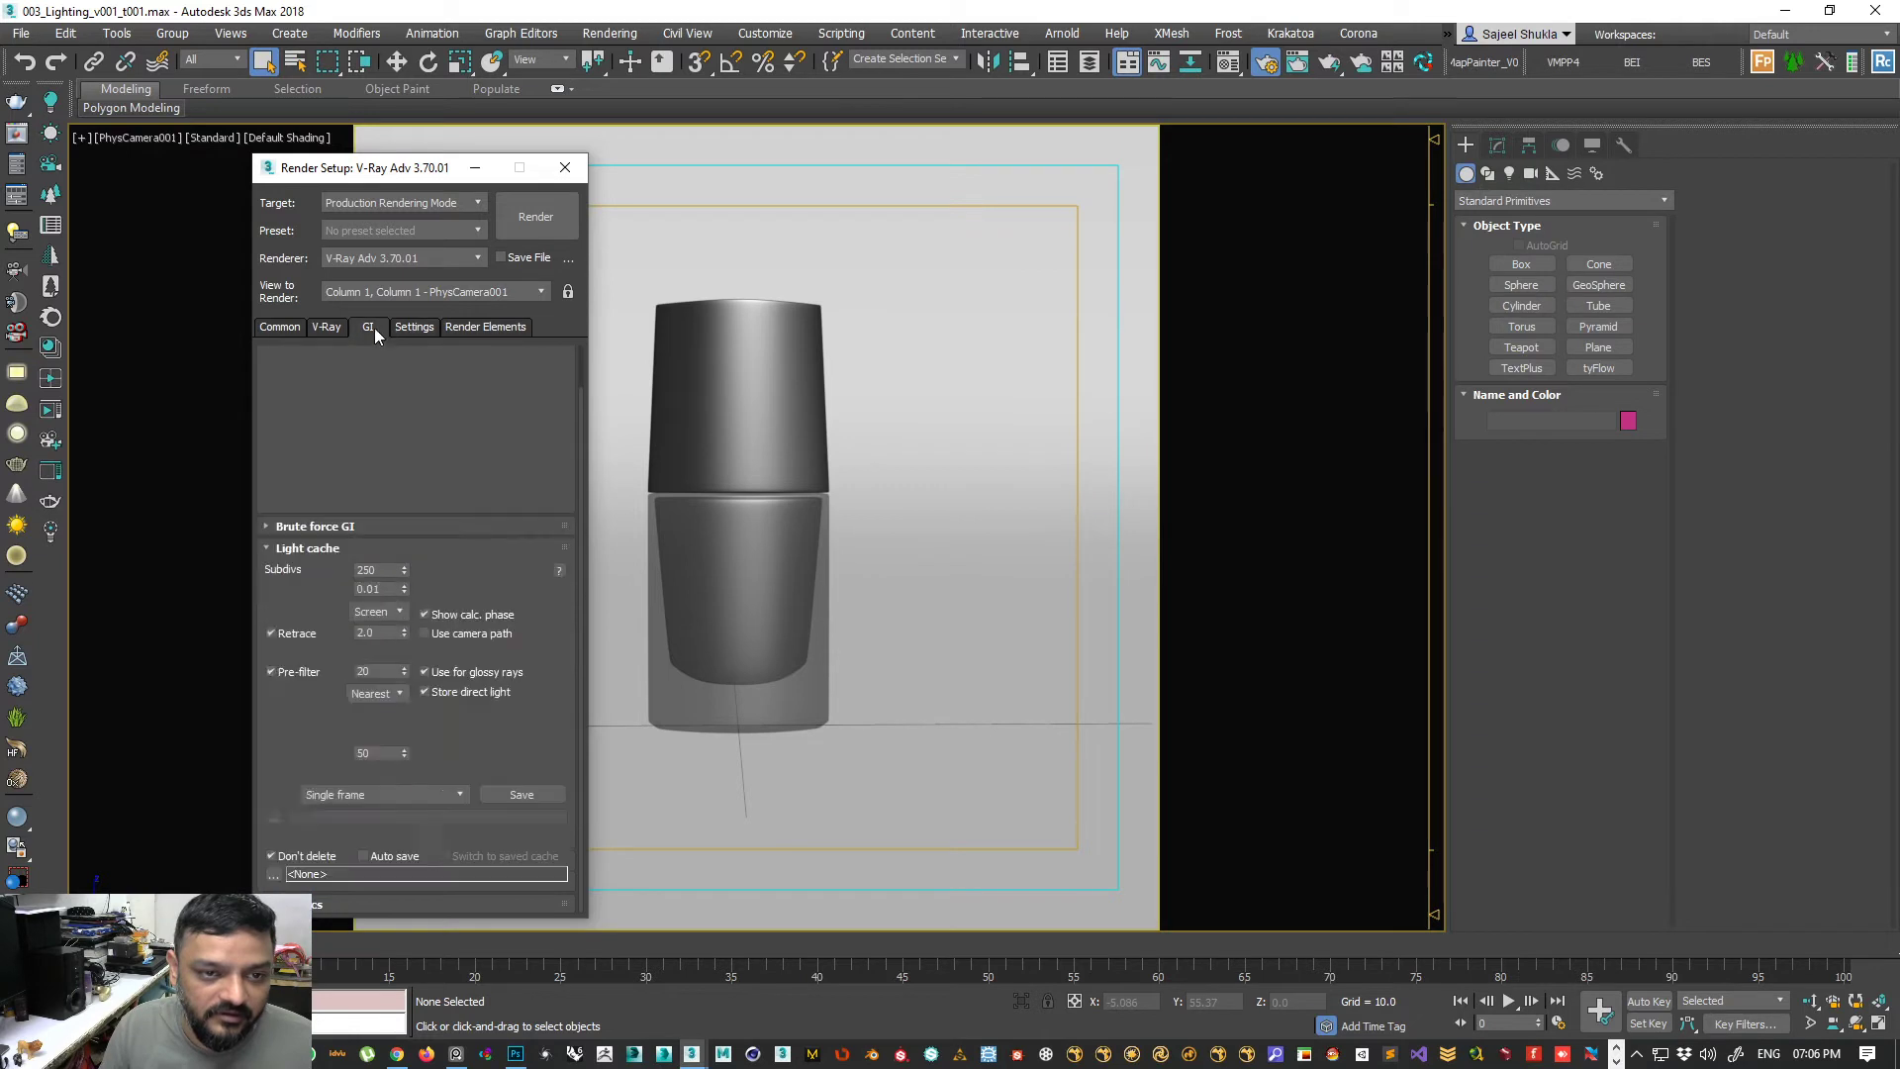
left_click(327, 326)
left_click(262, 330)
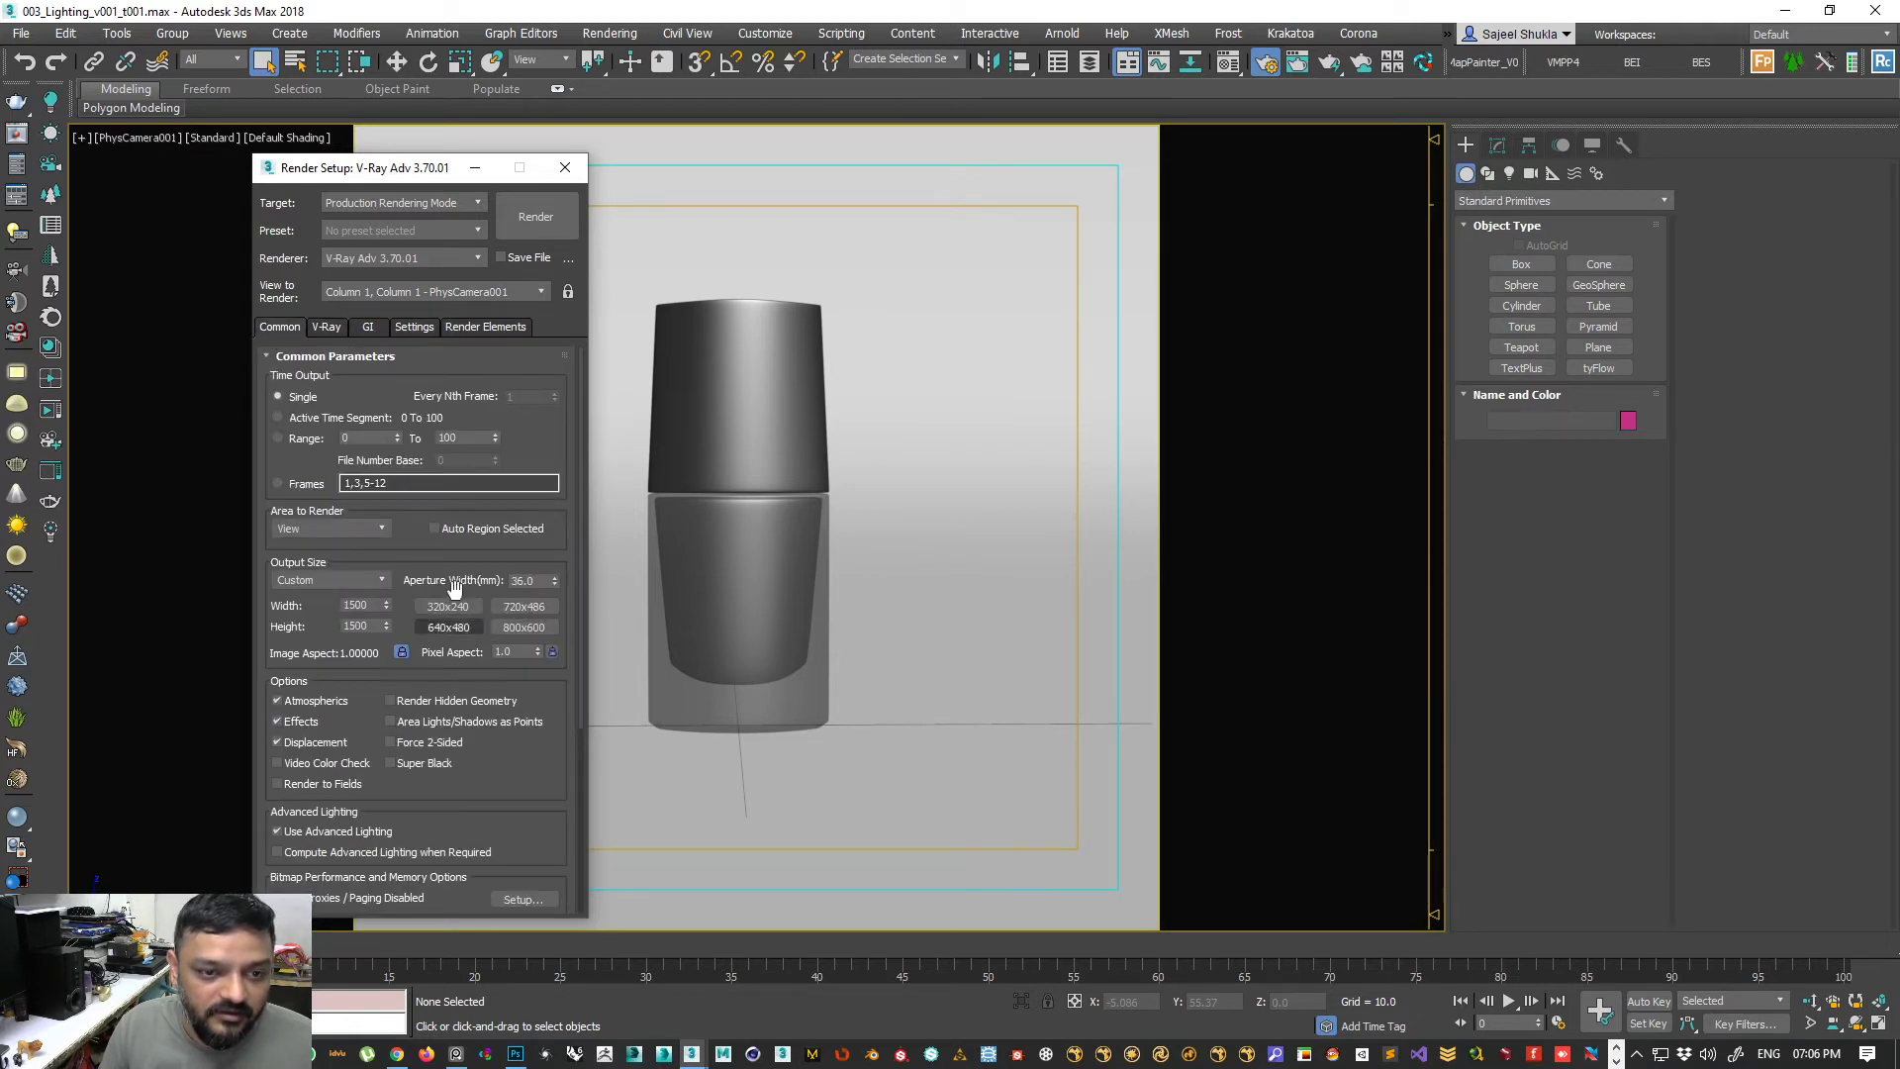
double_click(356, 605)
type("10")
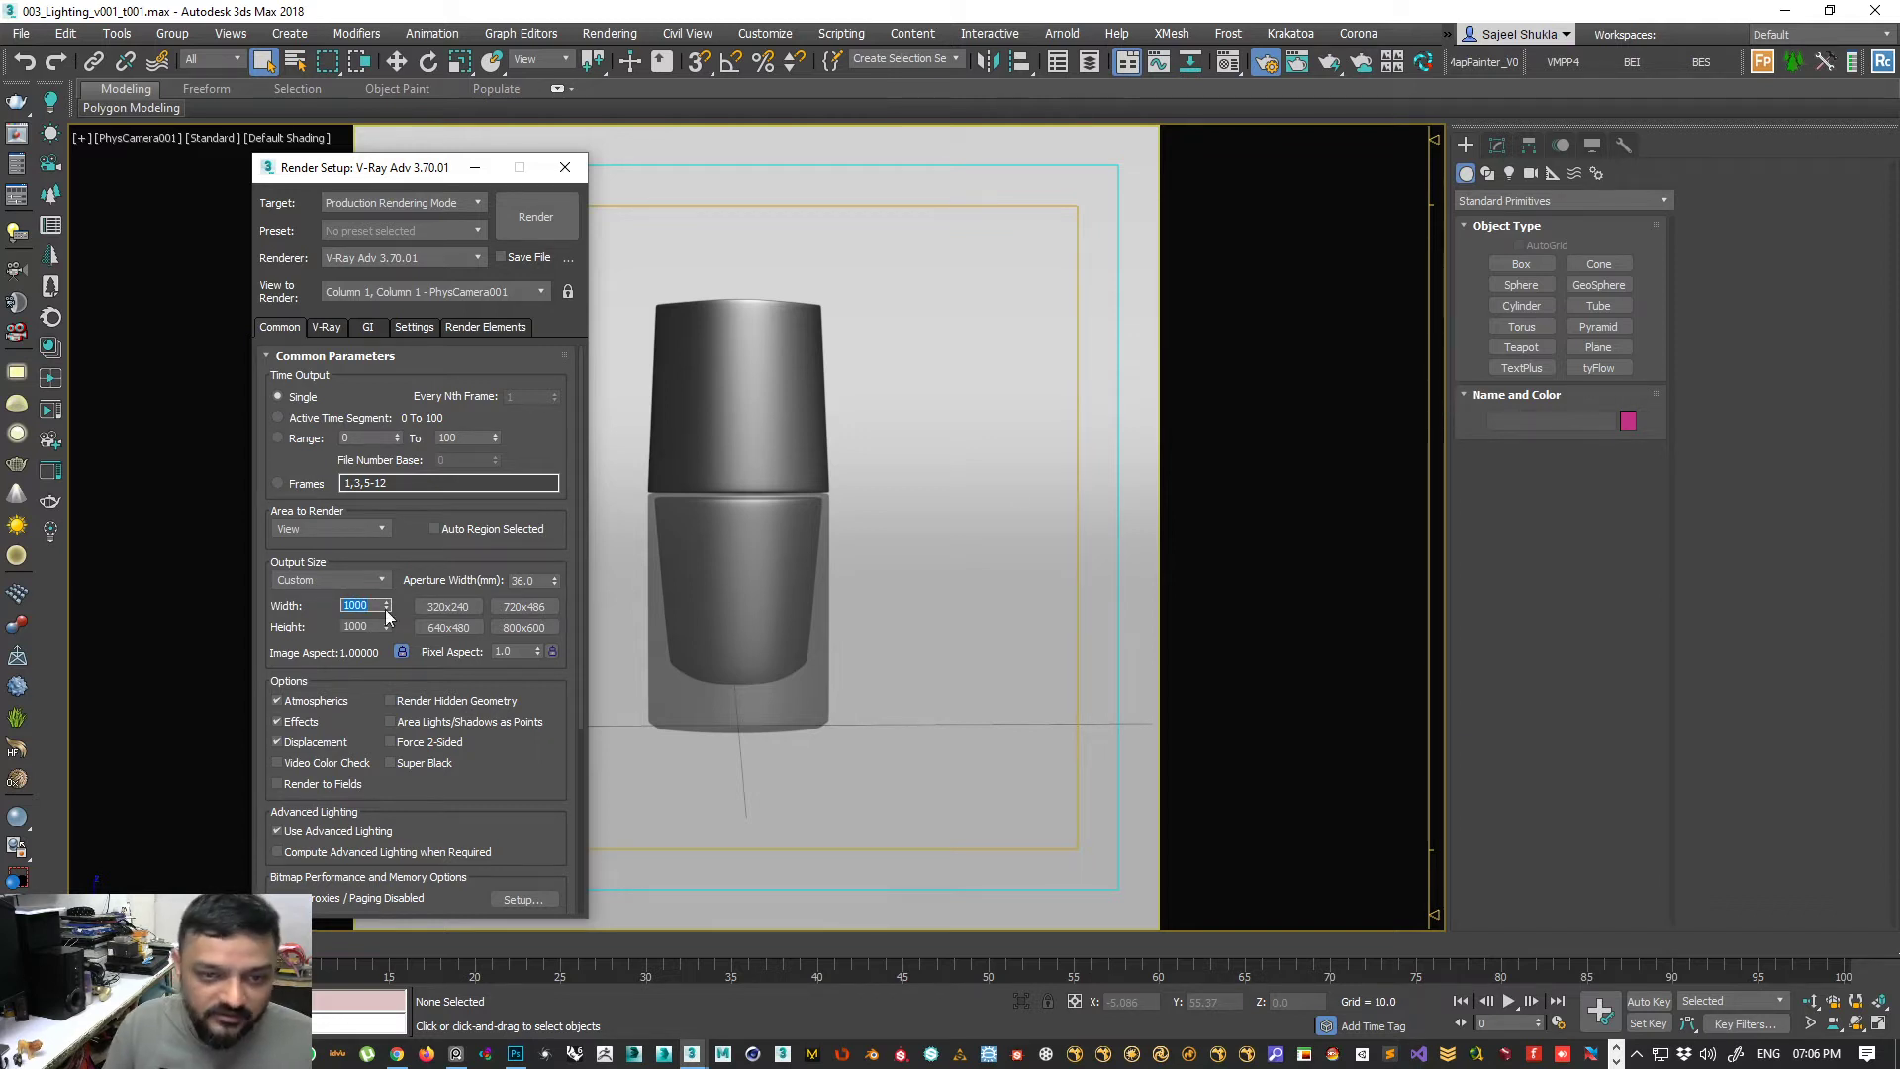
- Render the camera view in the V-Ray frame buffer, cancel the render partway and save the scene file
right_click(906, 465)
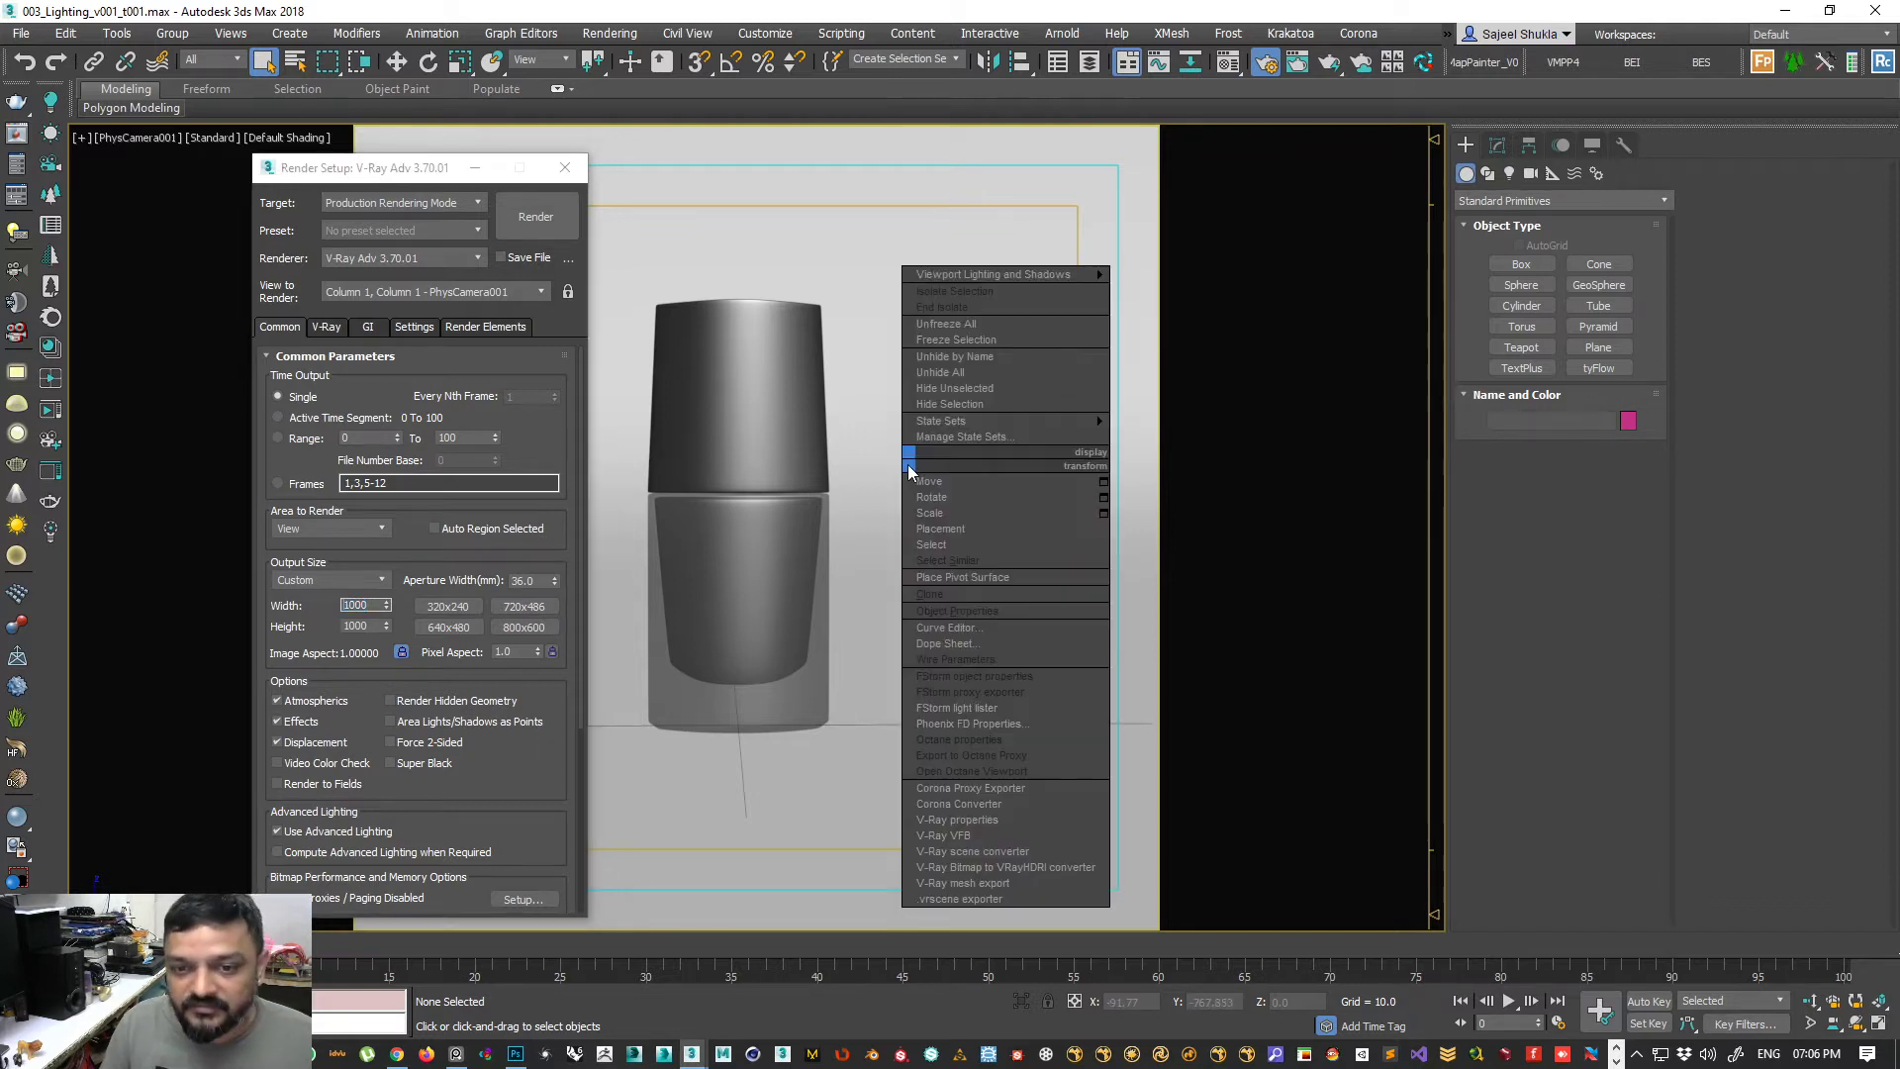
left_click(969, 835)
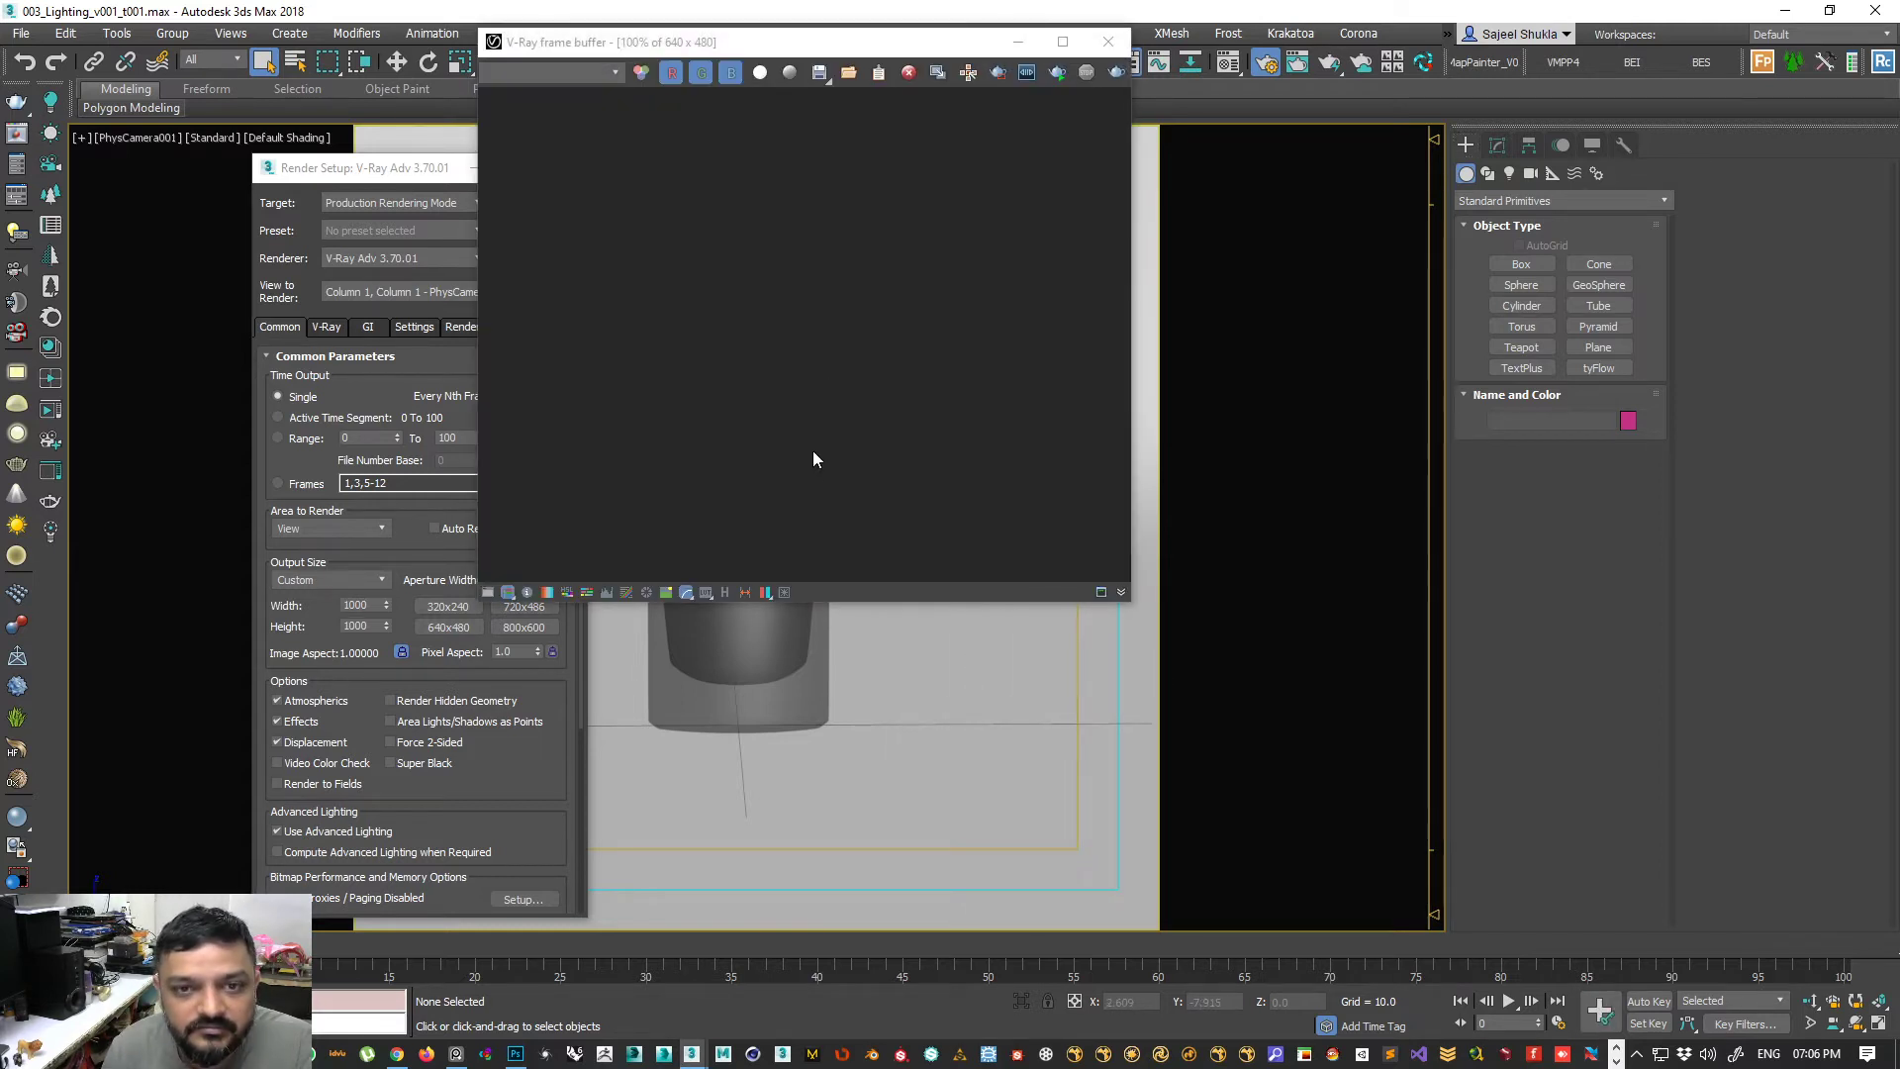
left_click(1115, 73)
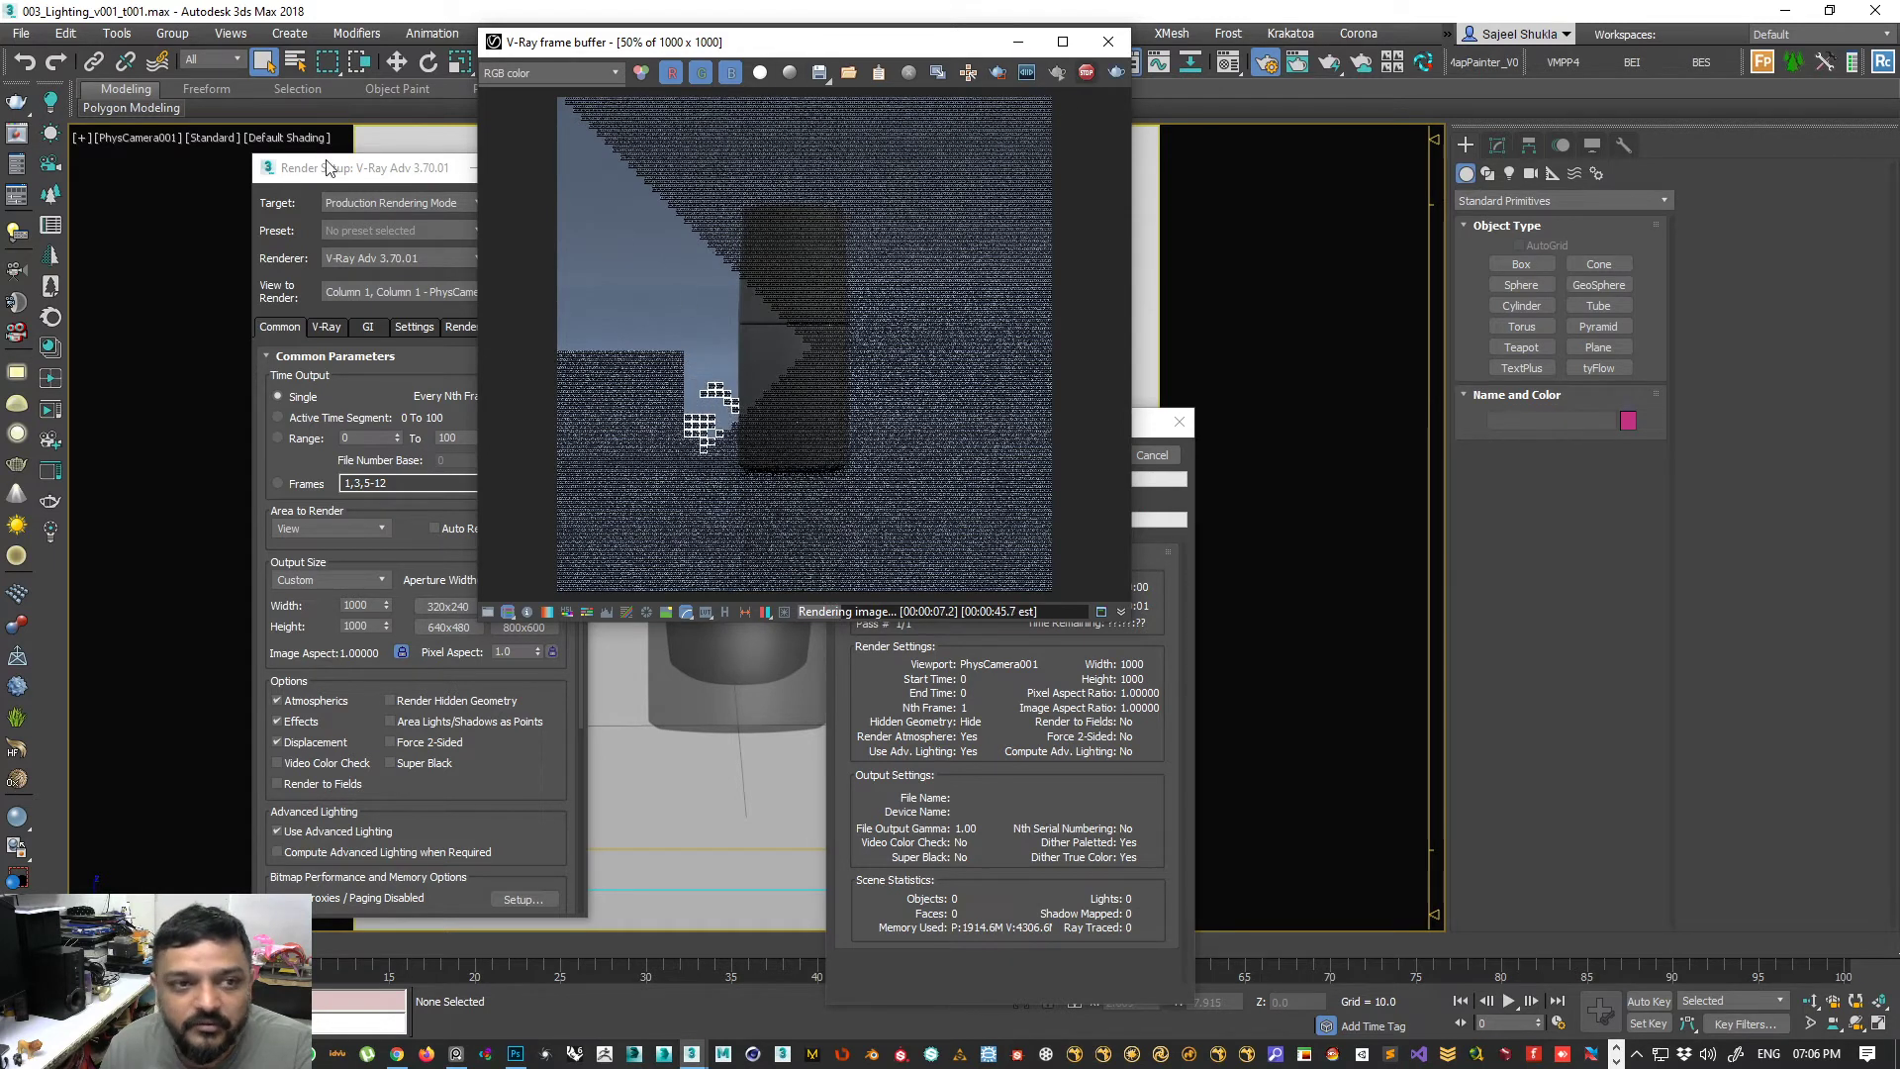
left_click(20, 33)
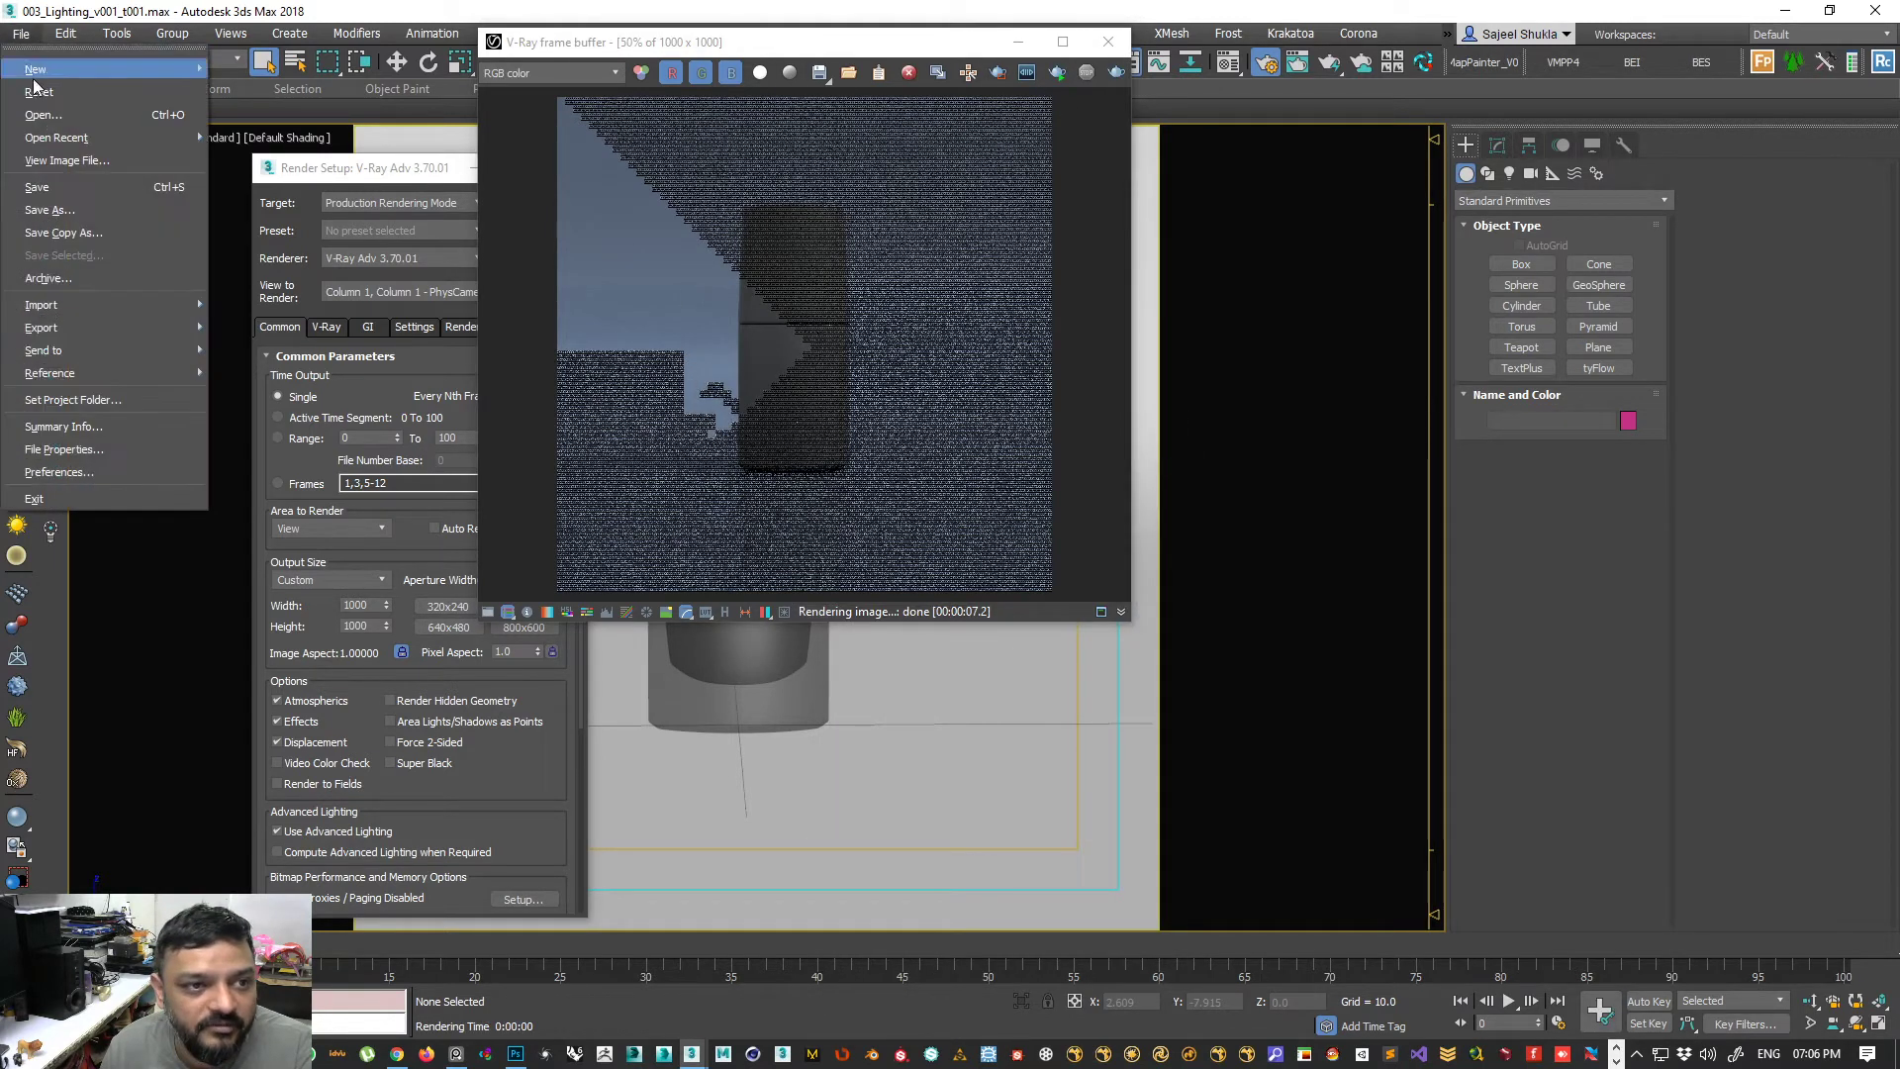
left_click(39, 188)
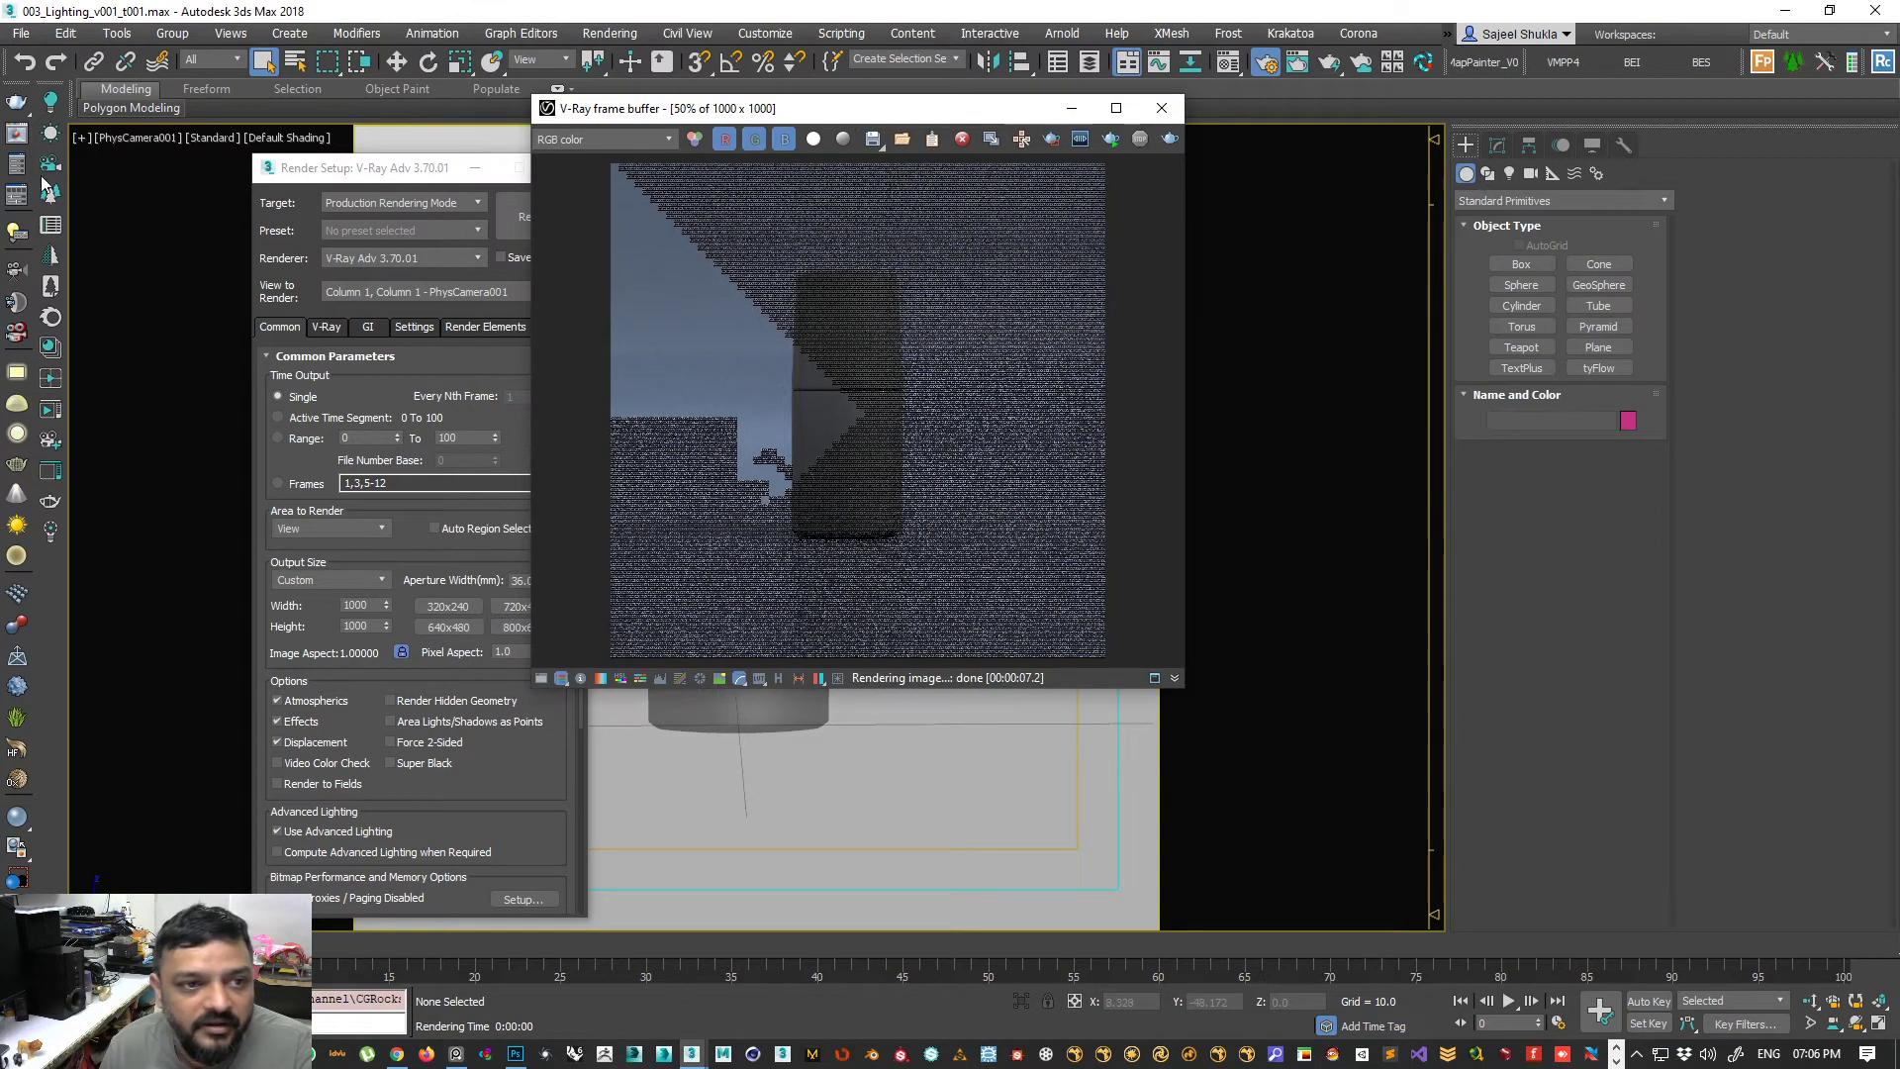
- Select the viewport's physical camera and open its parameters for editing
left_click(138, 138)
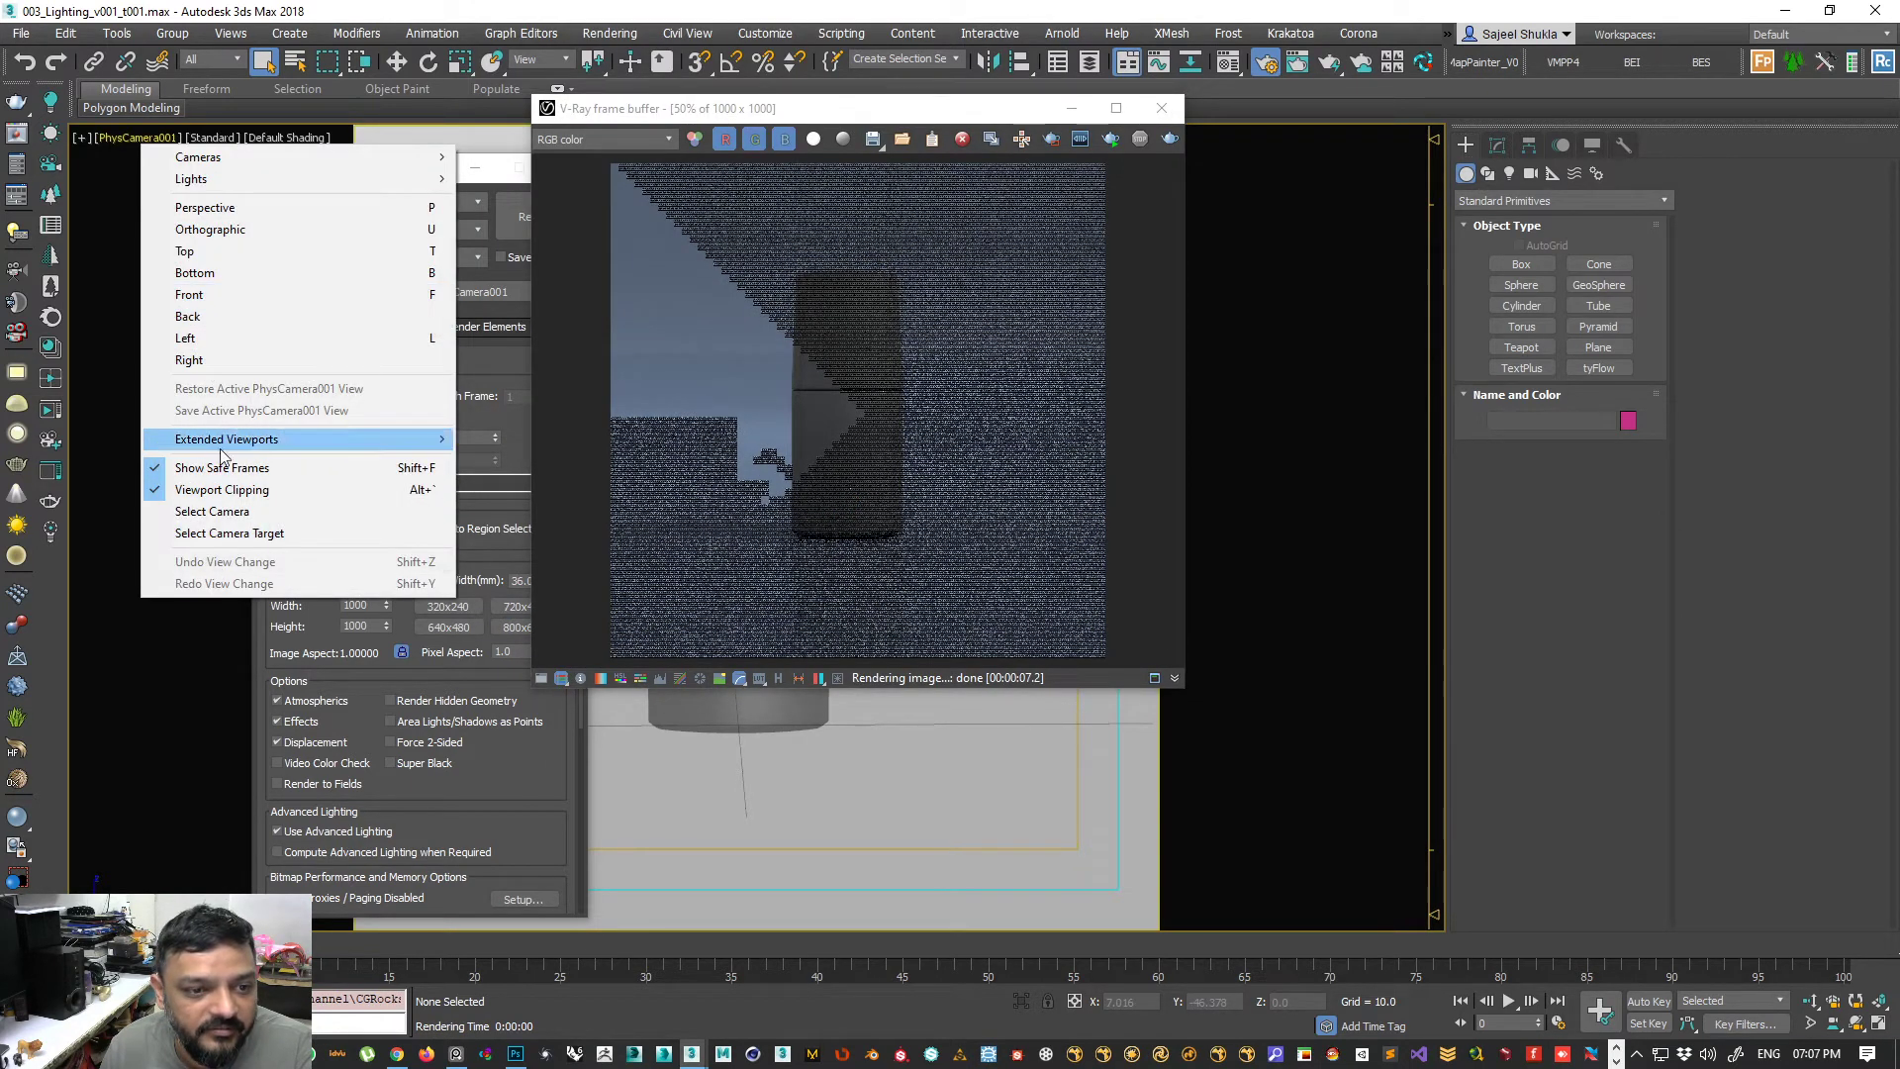
left_click(212, 511)
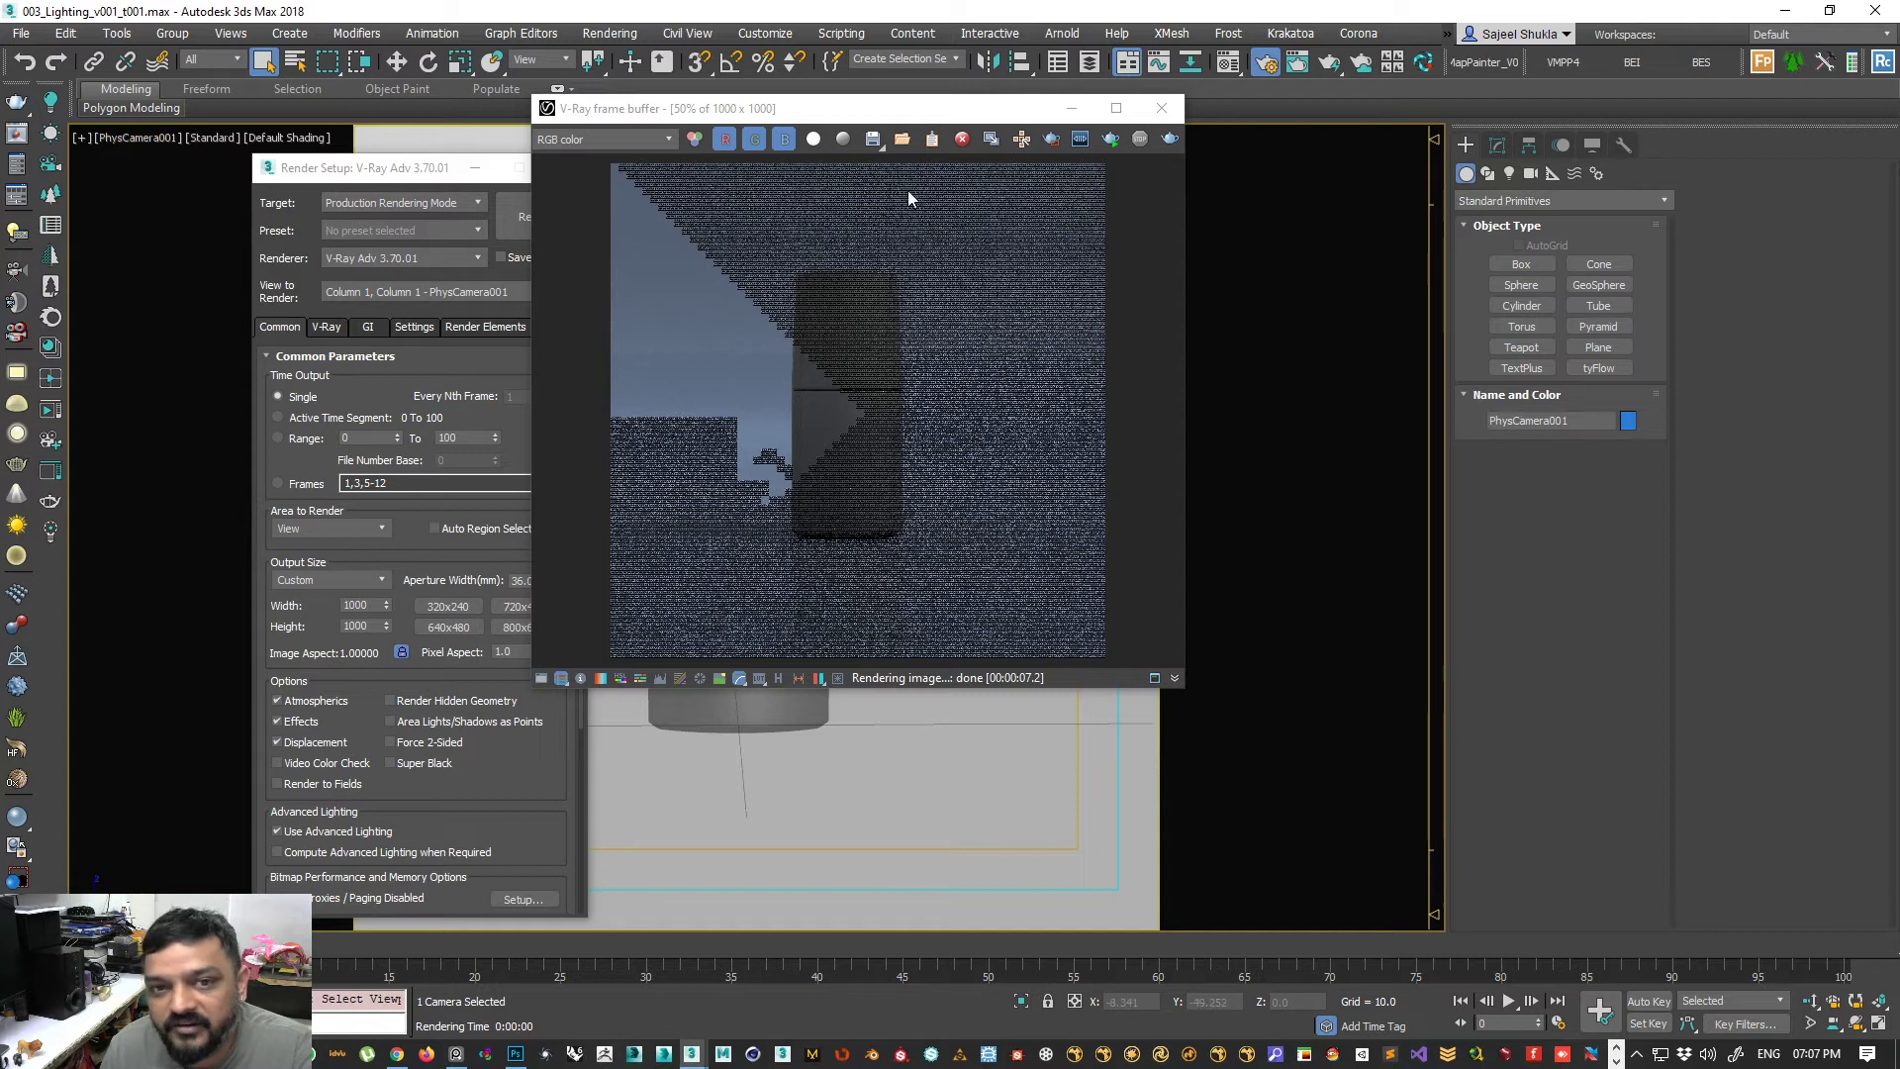
left_click(1529, 145)
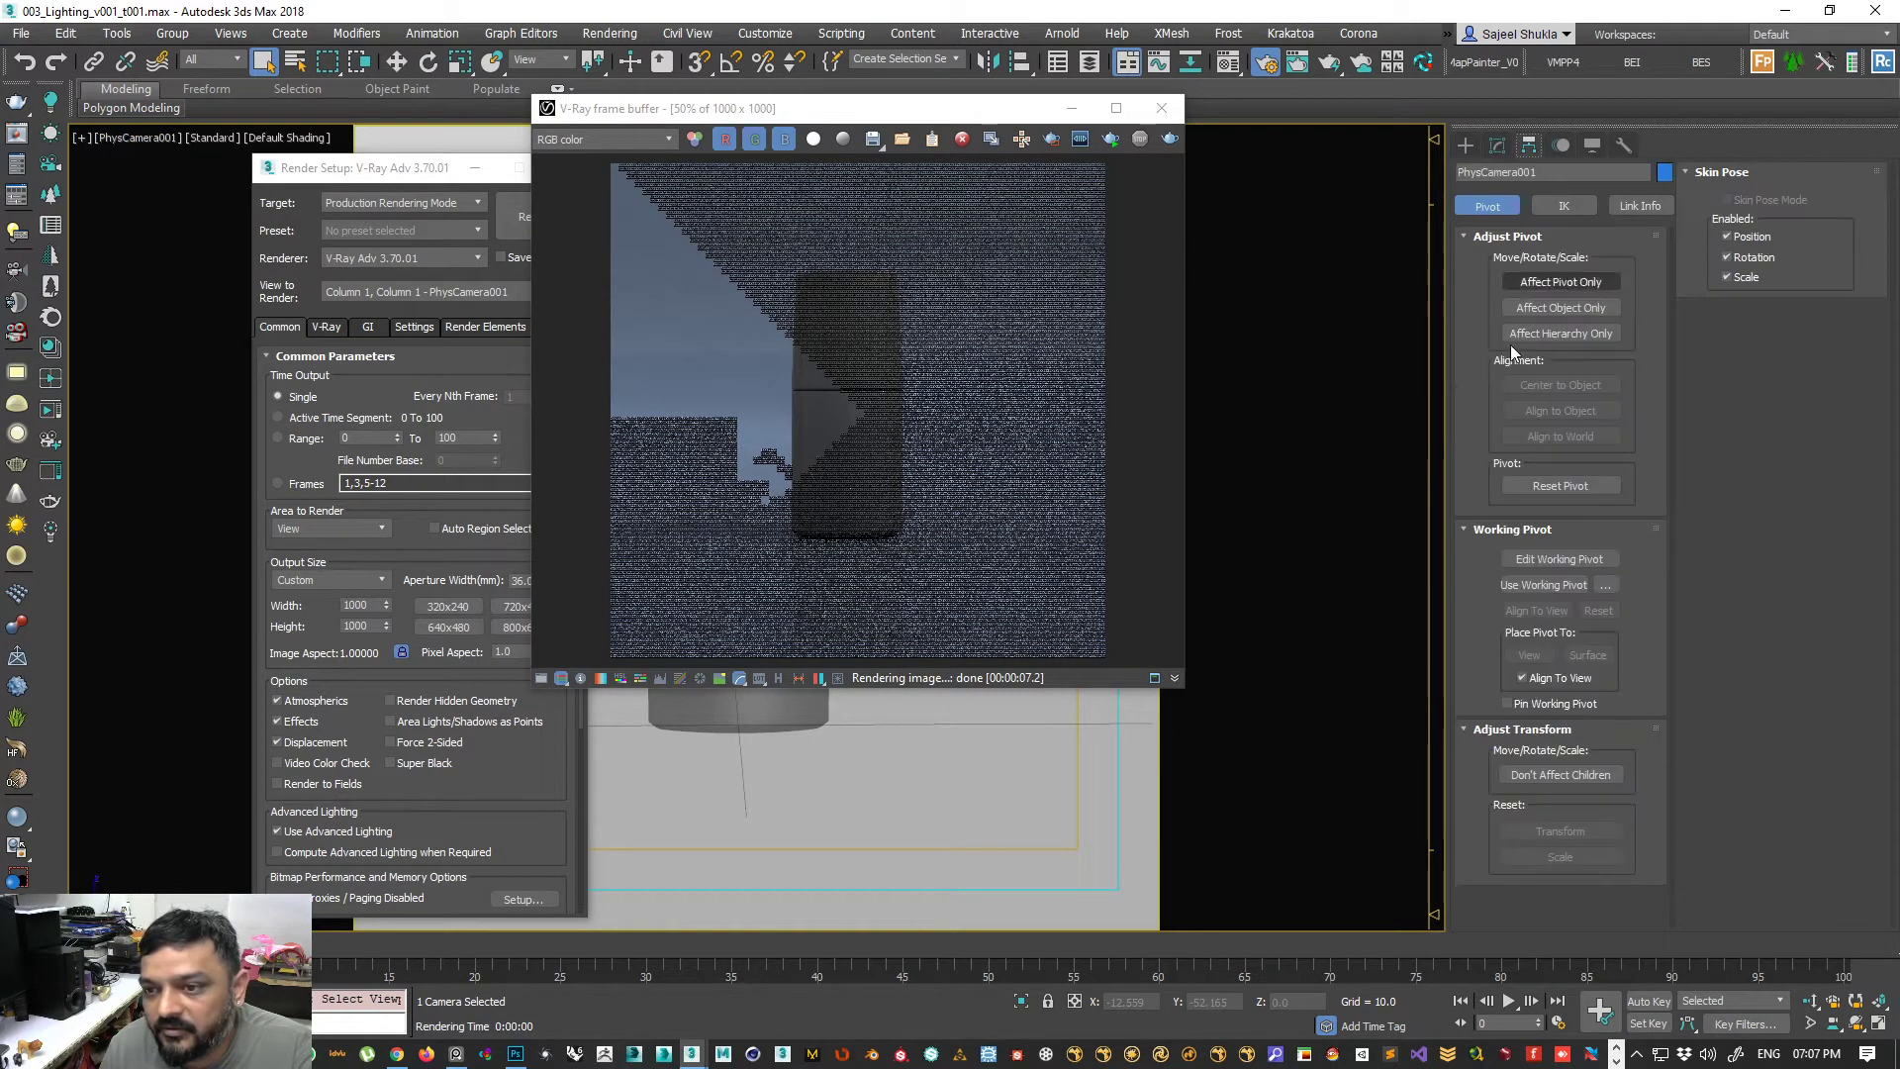
left_click(1497, 145)
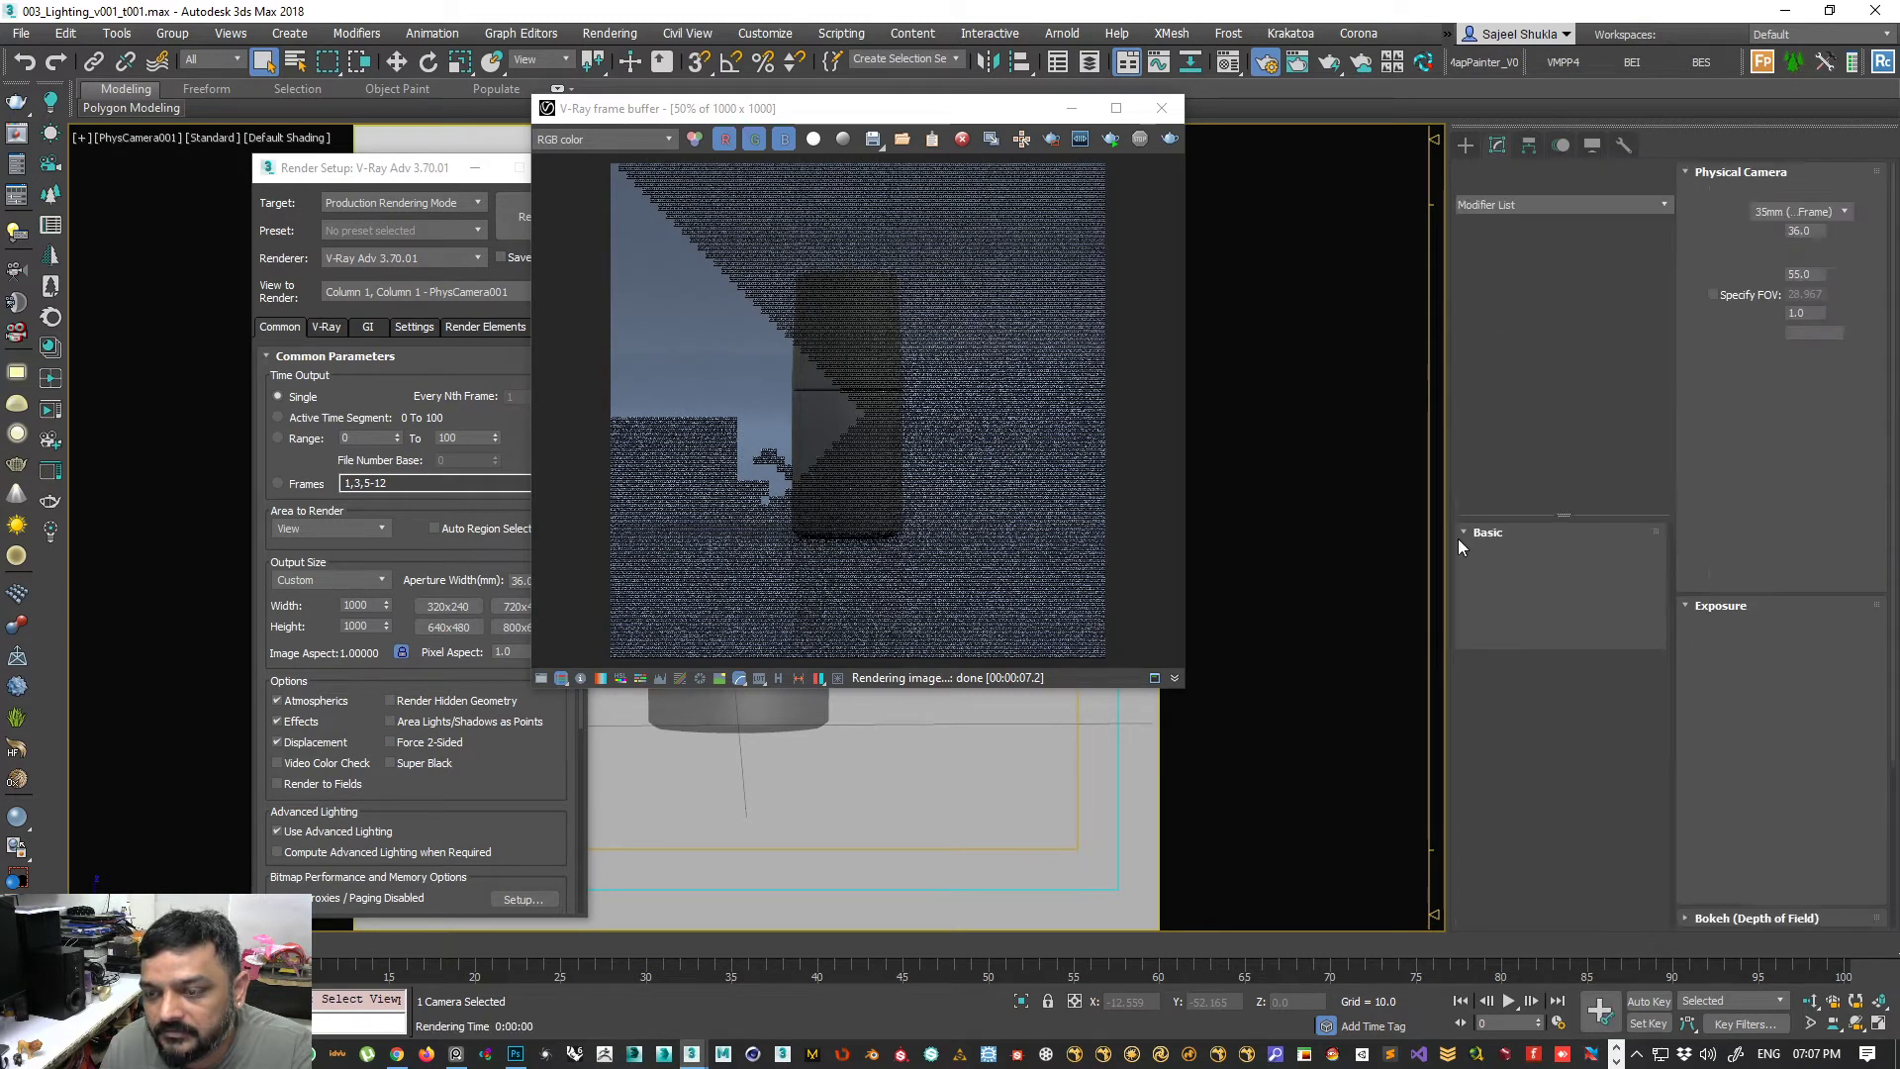
- Examine the camera's film preset, focal length, field of view, zoom and aperture settings
left_click(1819, 276)
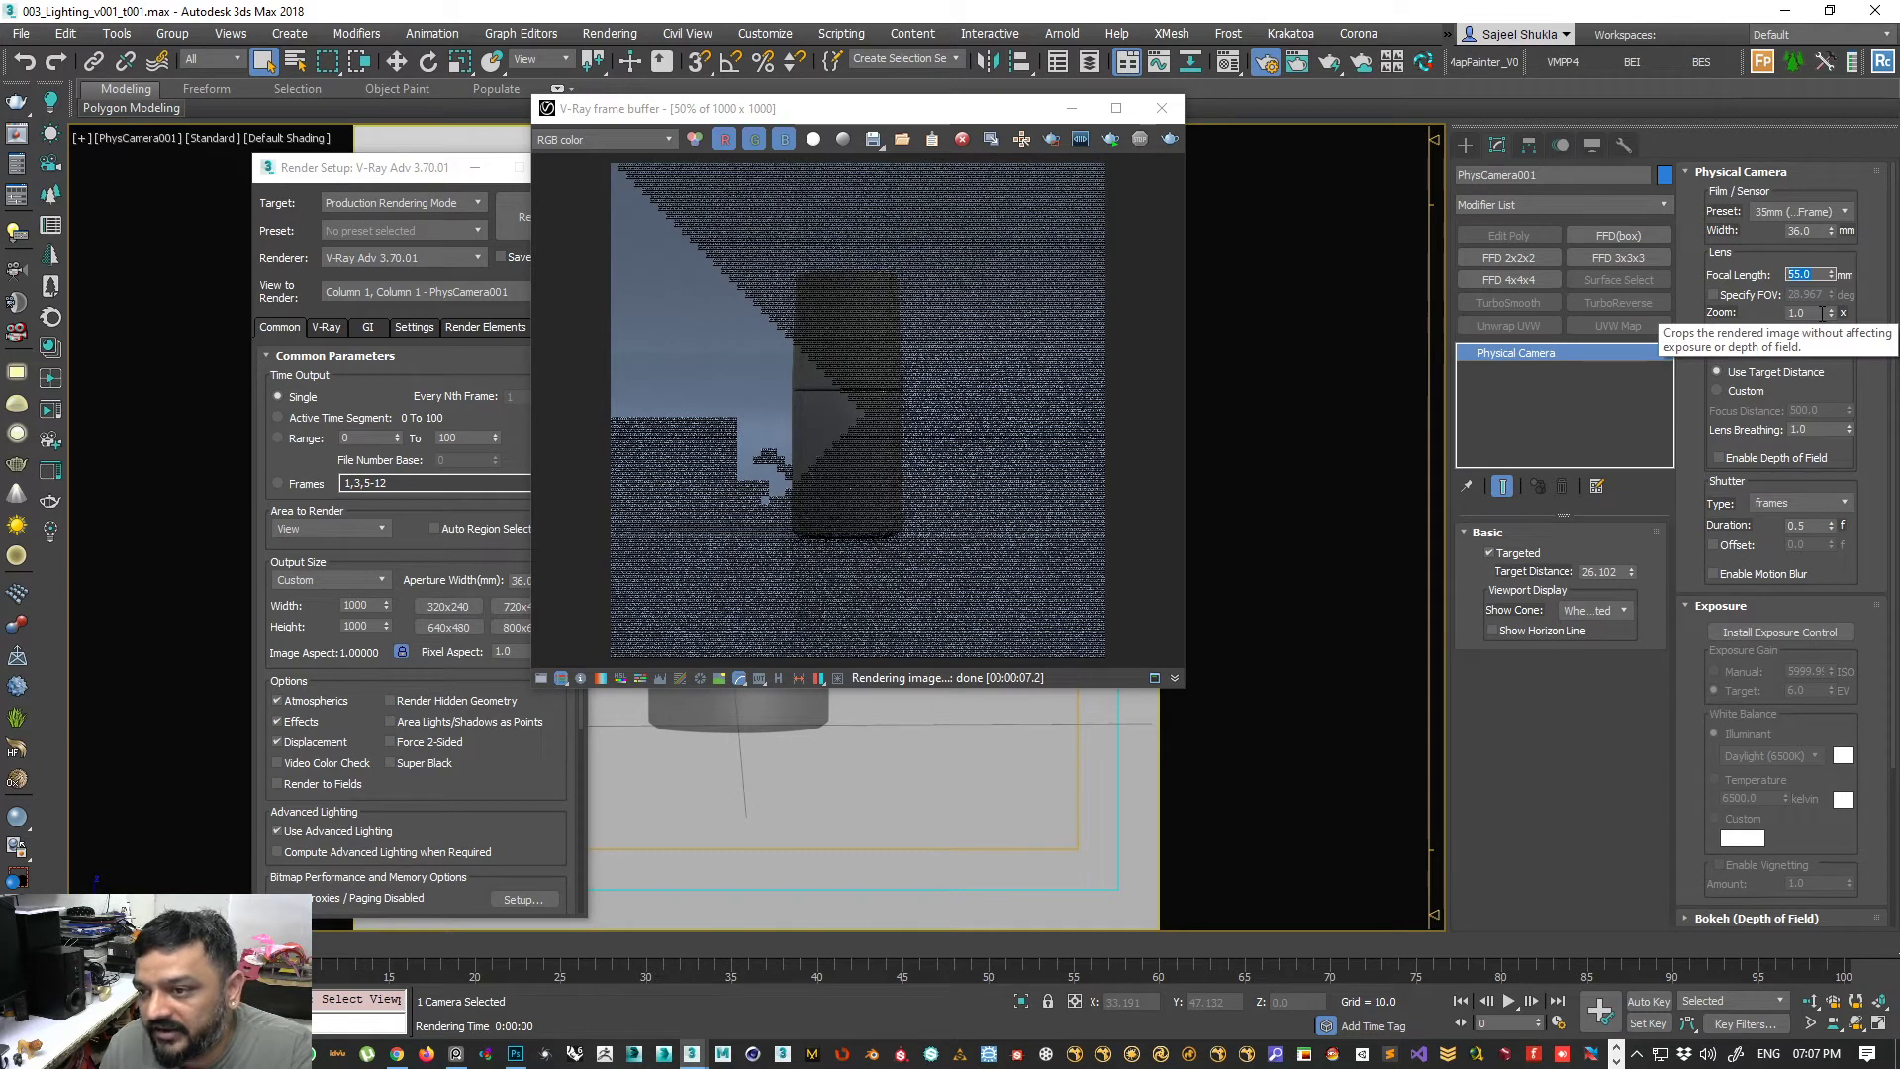
left_click(1821, 313)
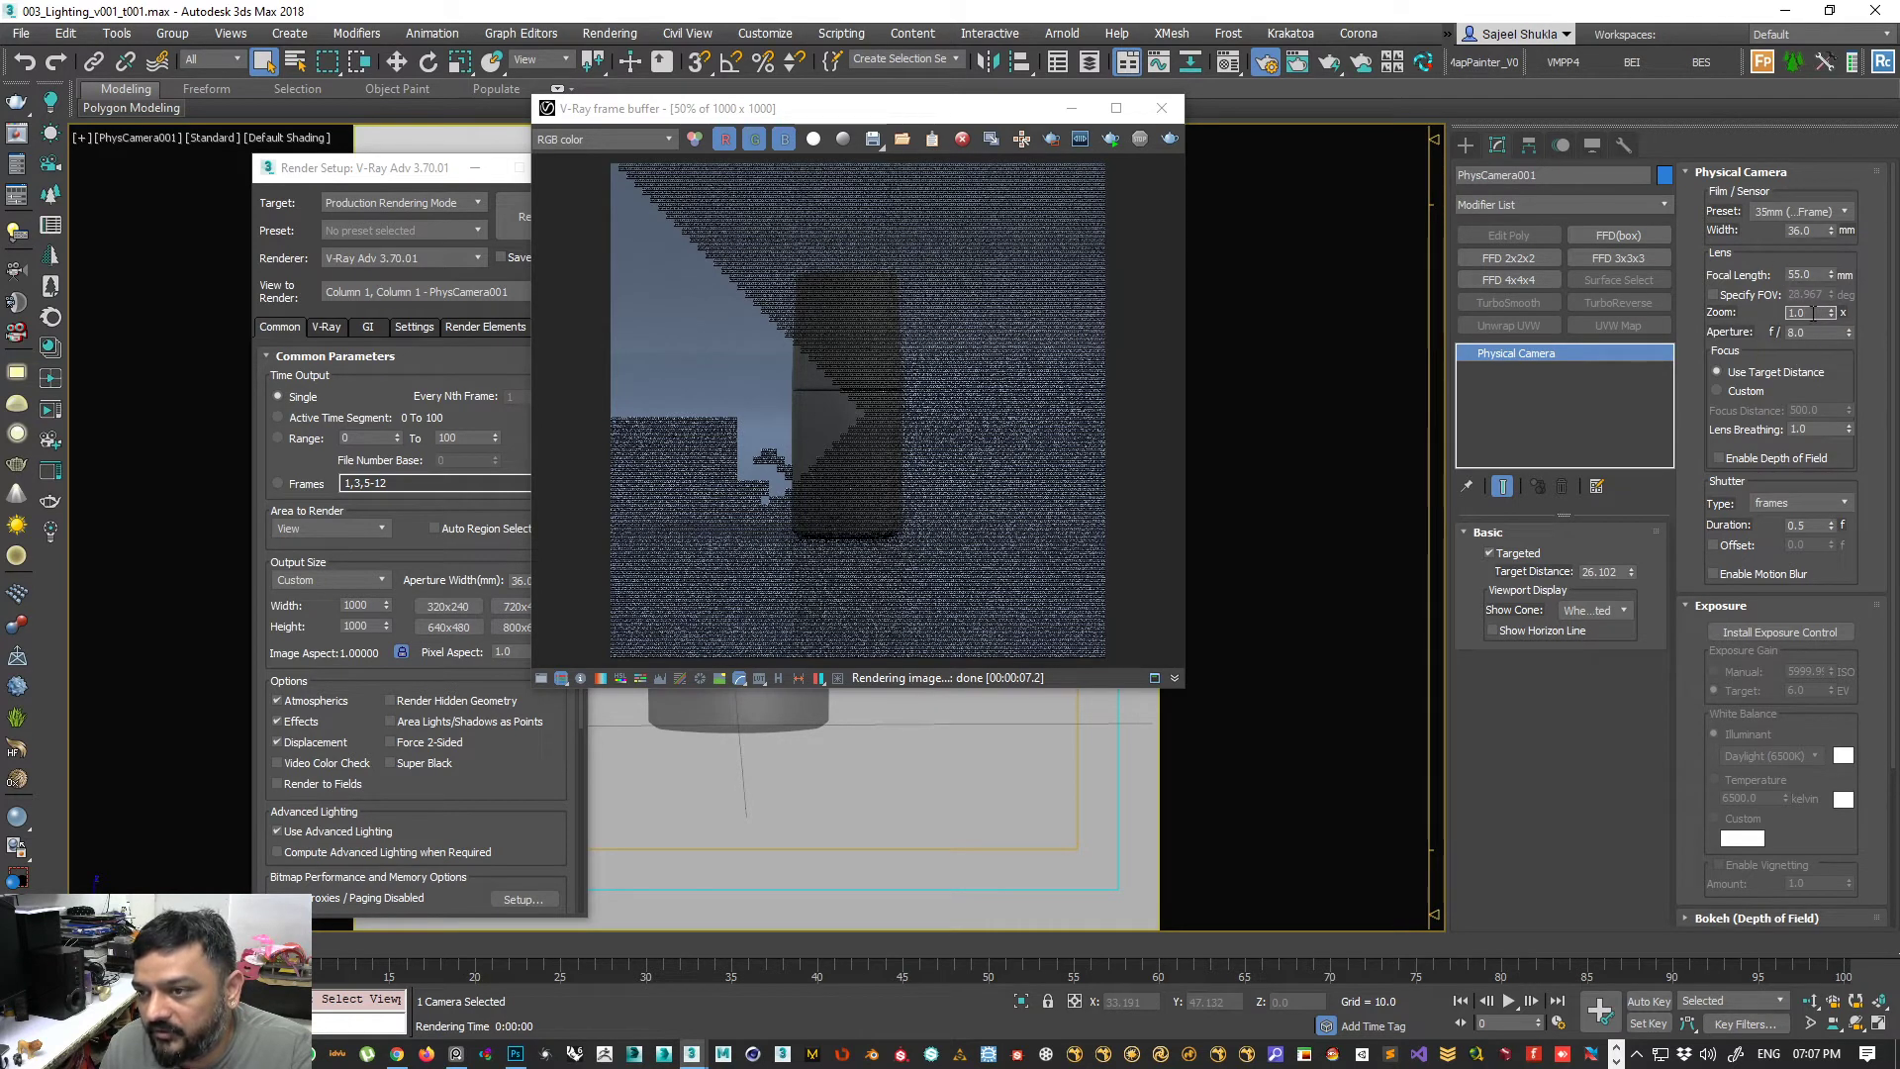
left_click(1770, 211)
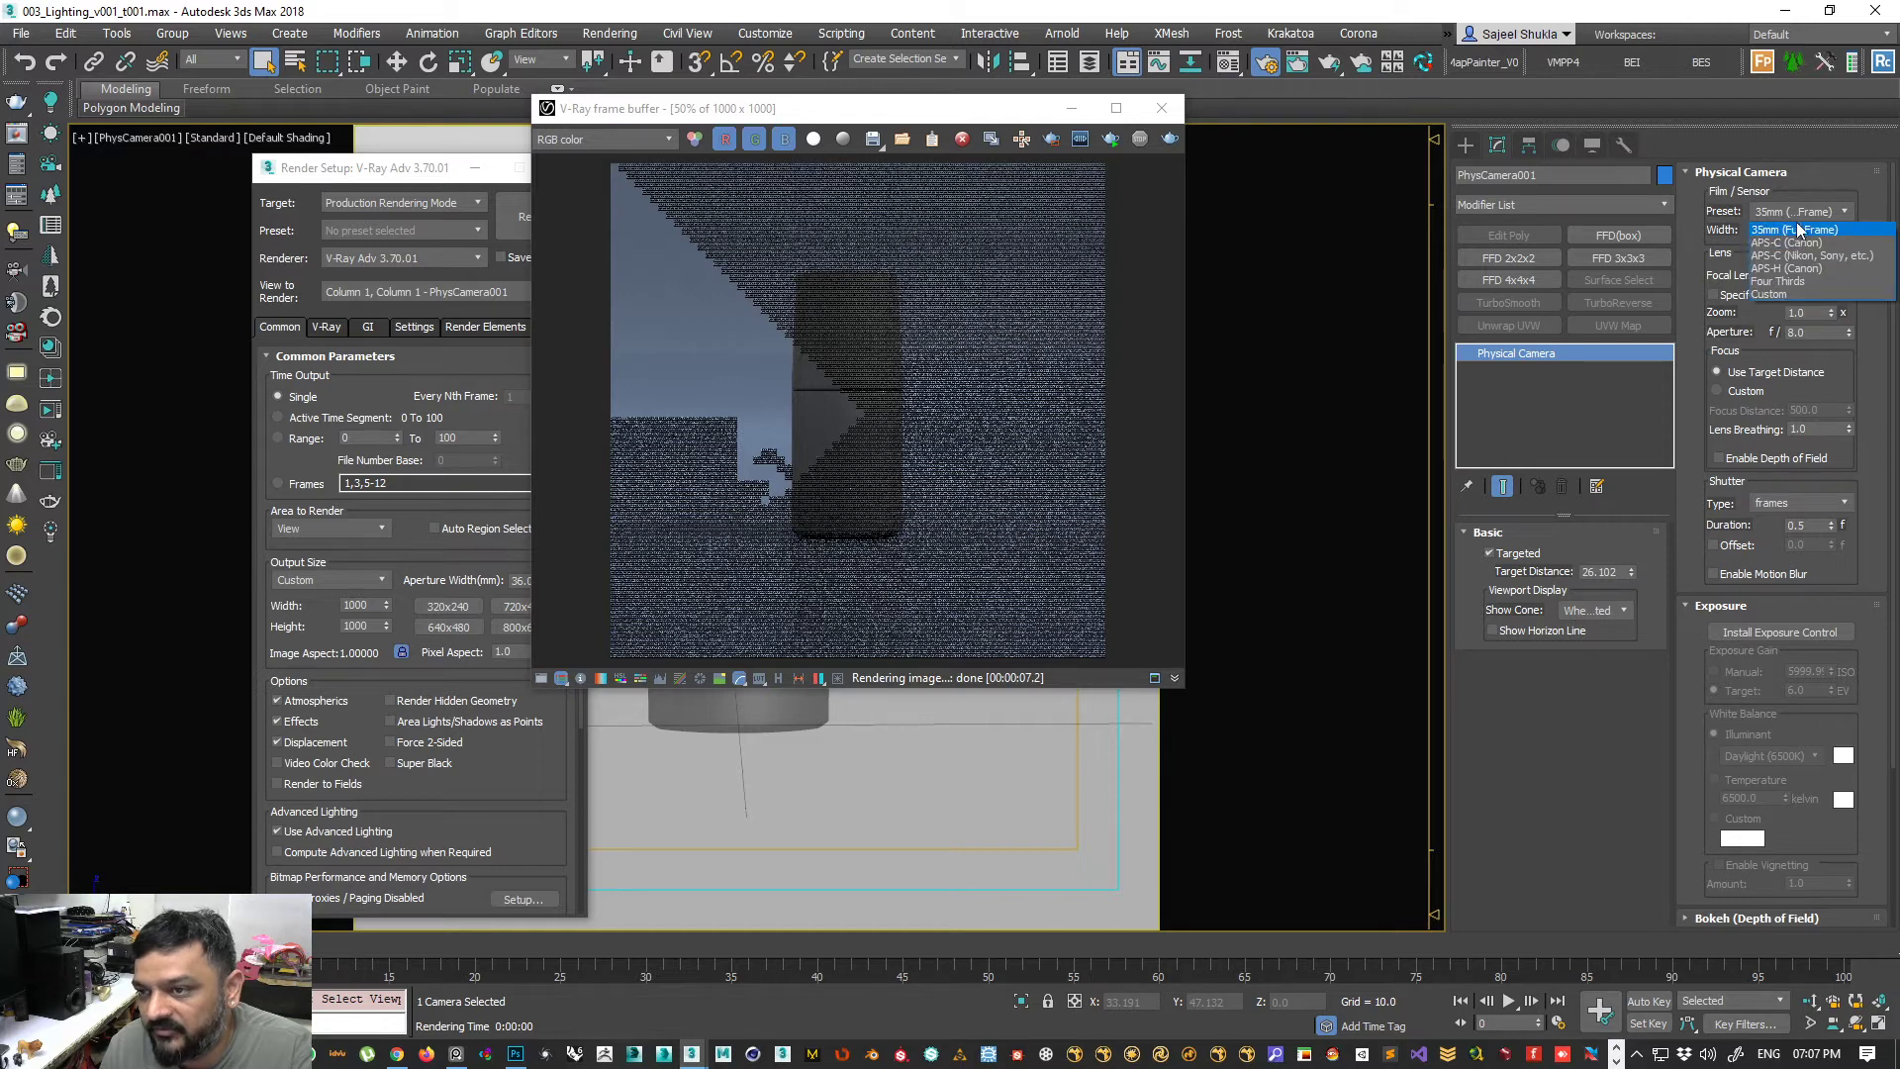
left_click(1797, 228)
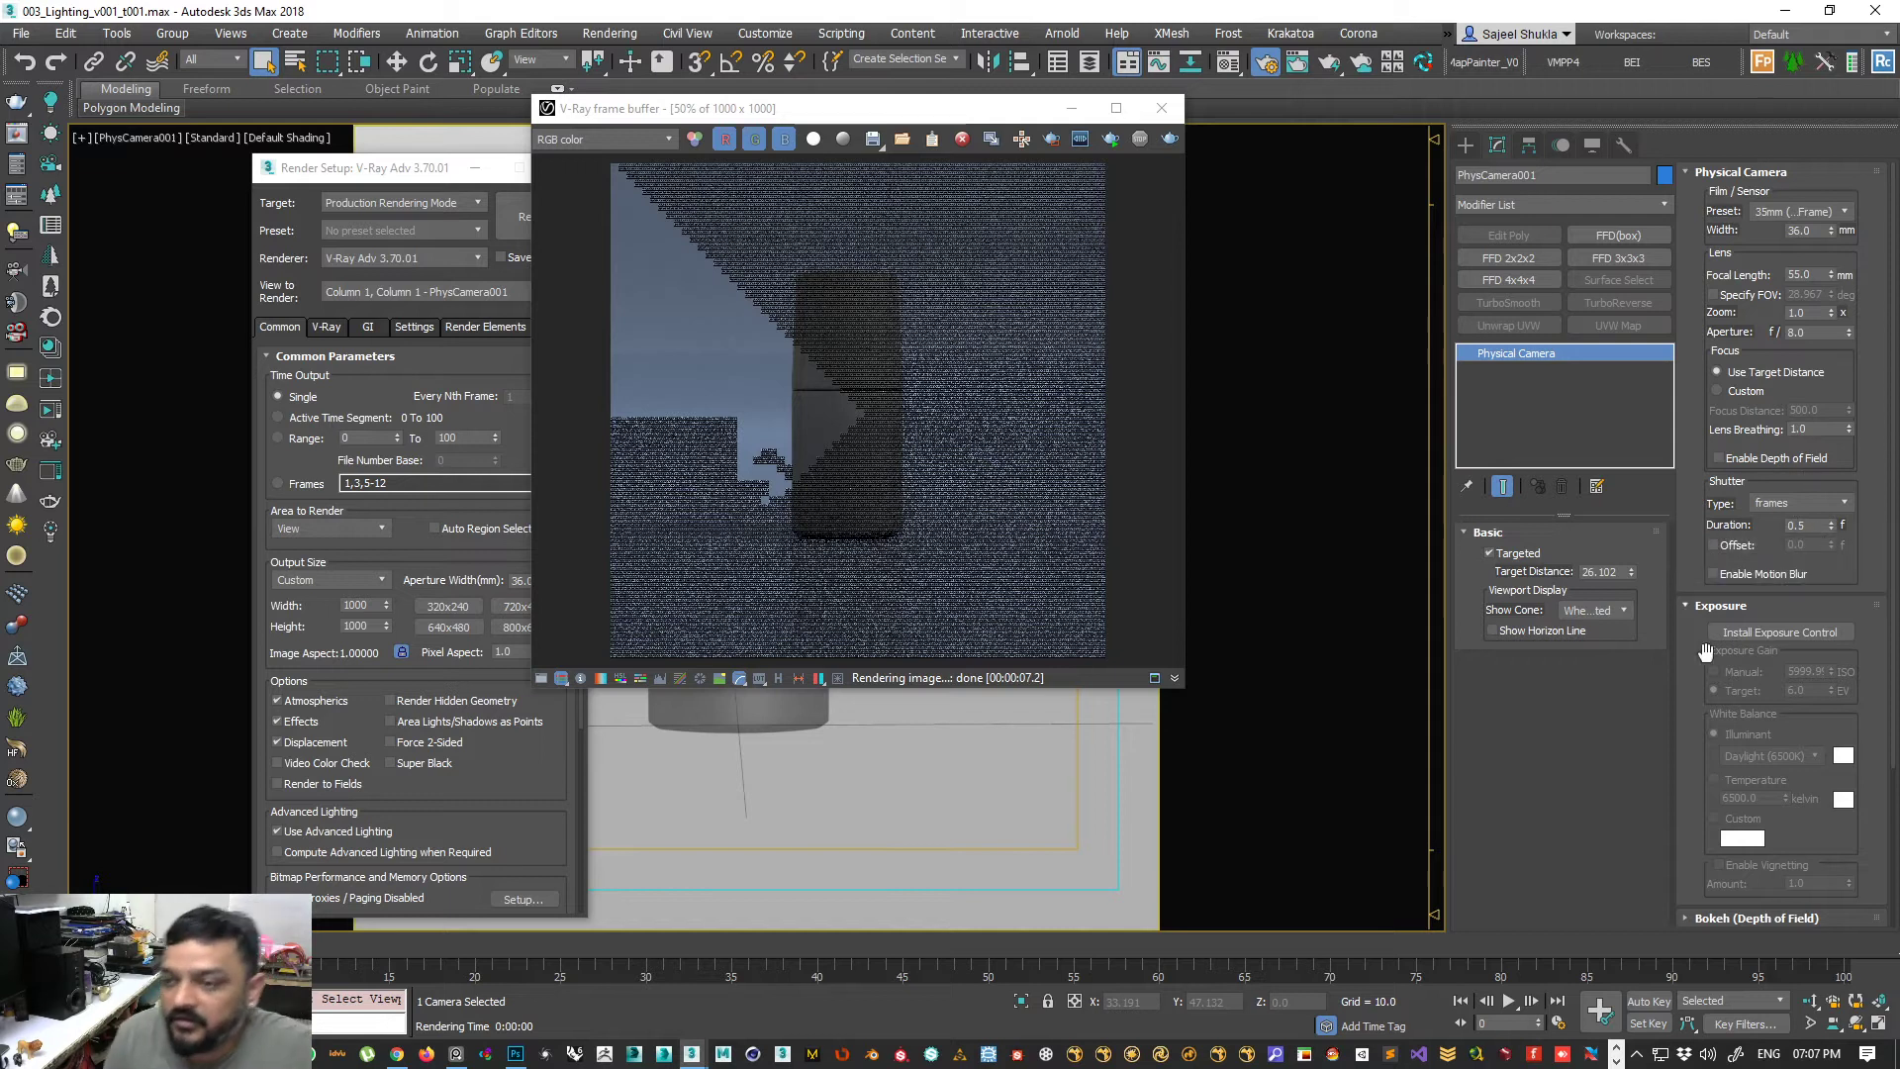
double_click(1825, 331)
left_click(1715, 297)
left_click(1715, 296)
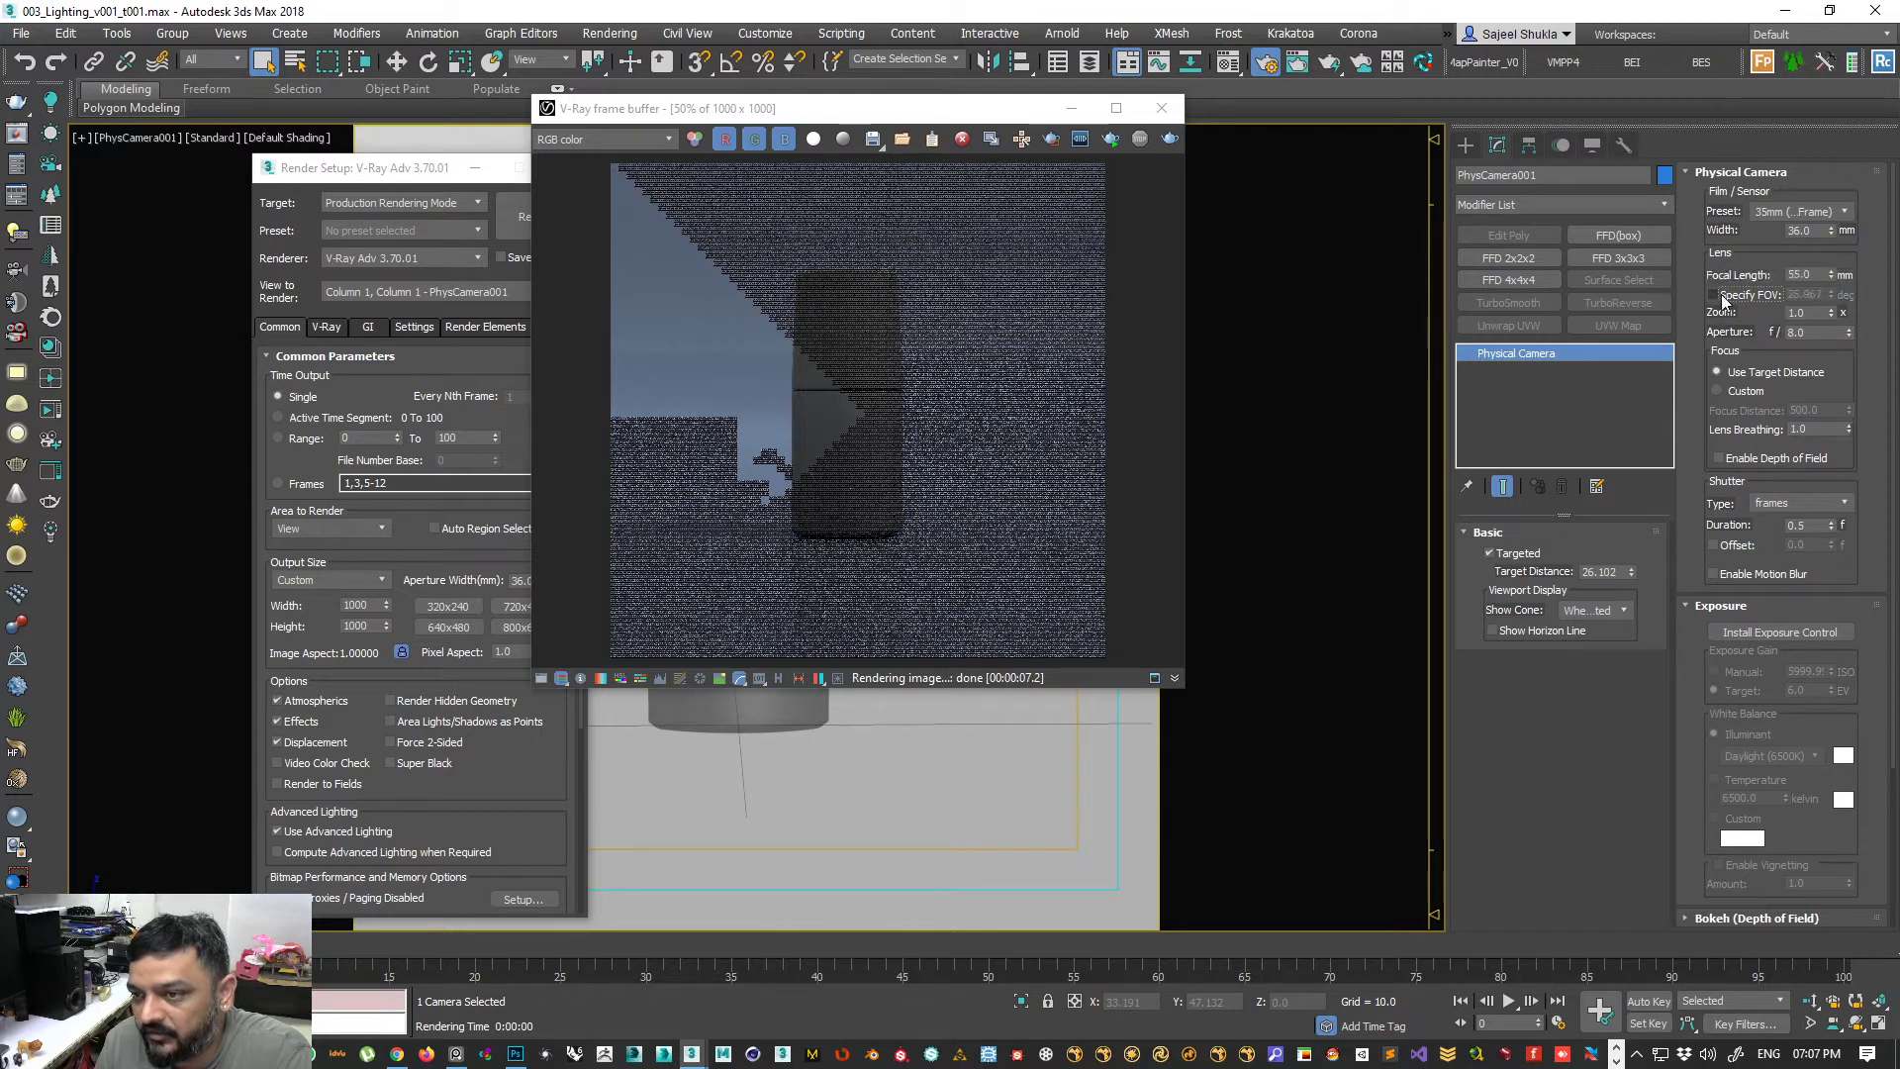
double_click(1801, 274)
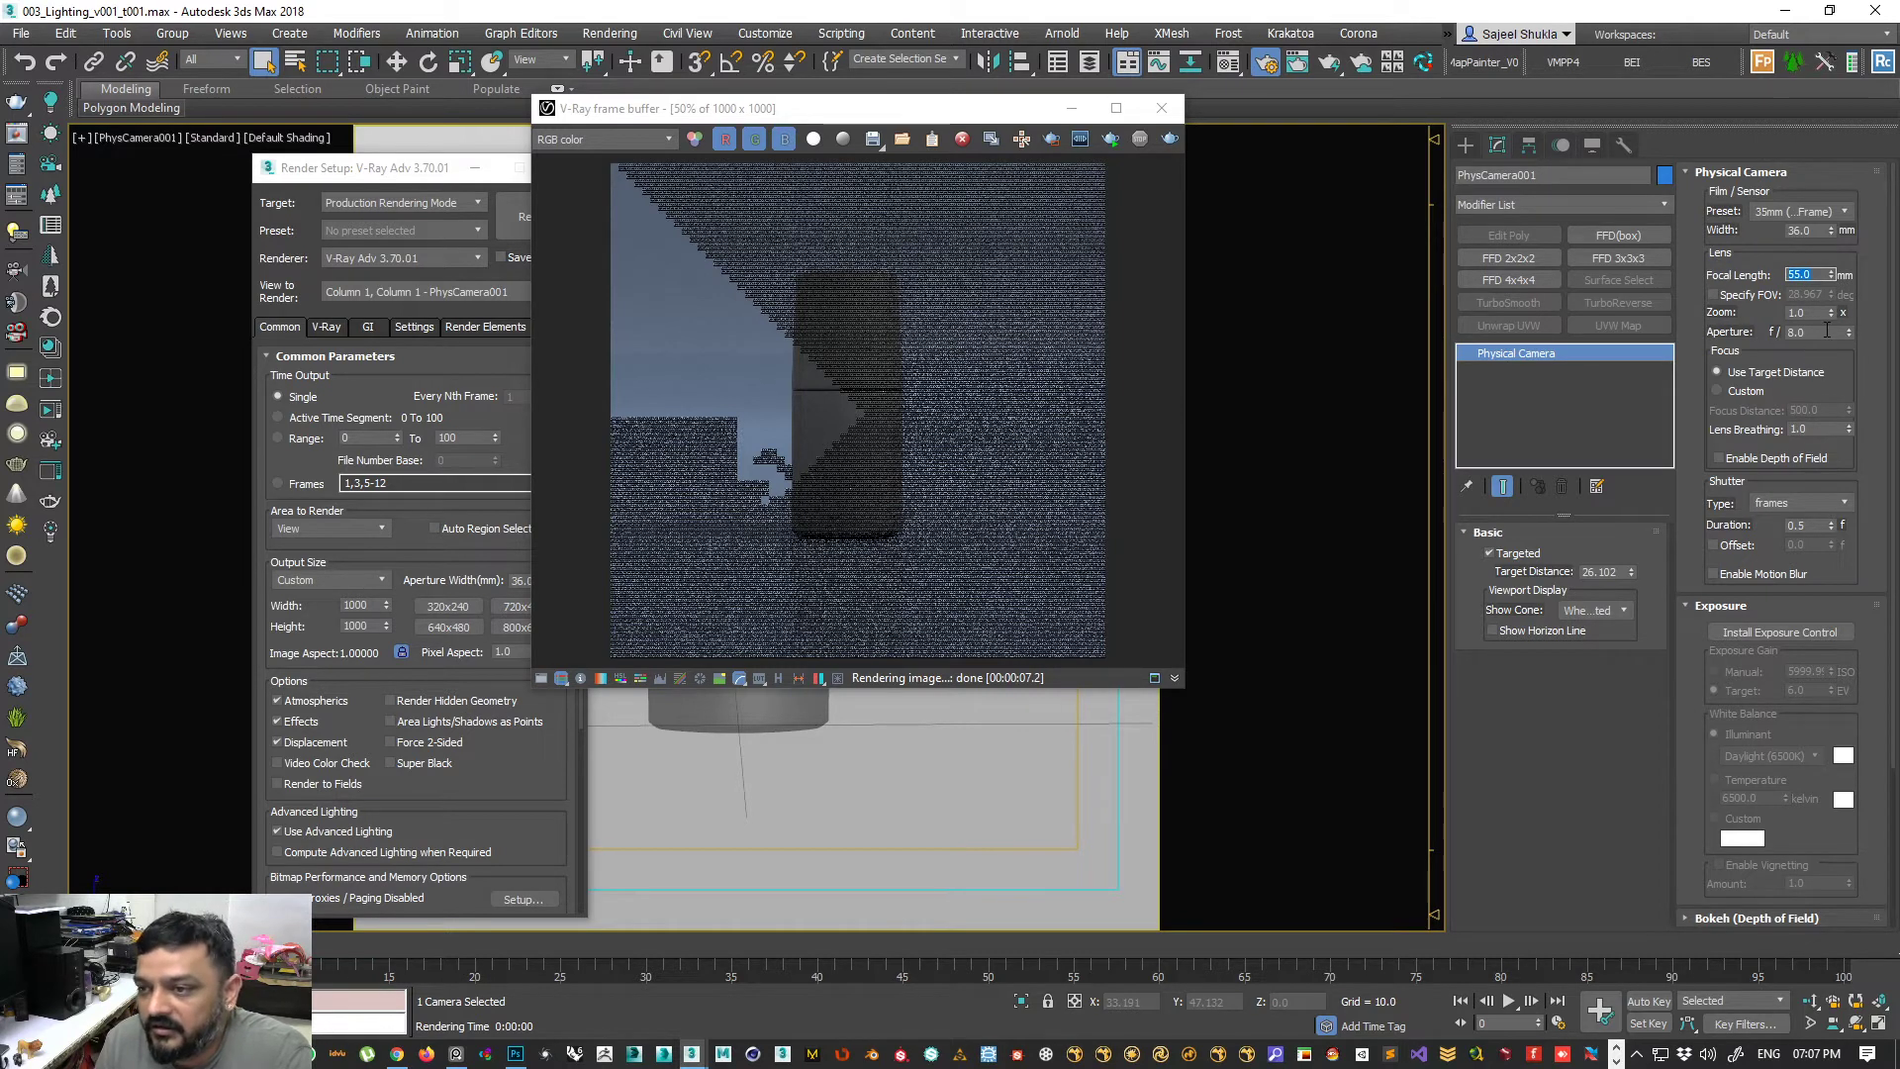
- Start an interactive V-Ray render of the physical camera view
left_click(1158, 210)
key("shift+q")
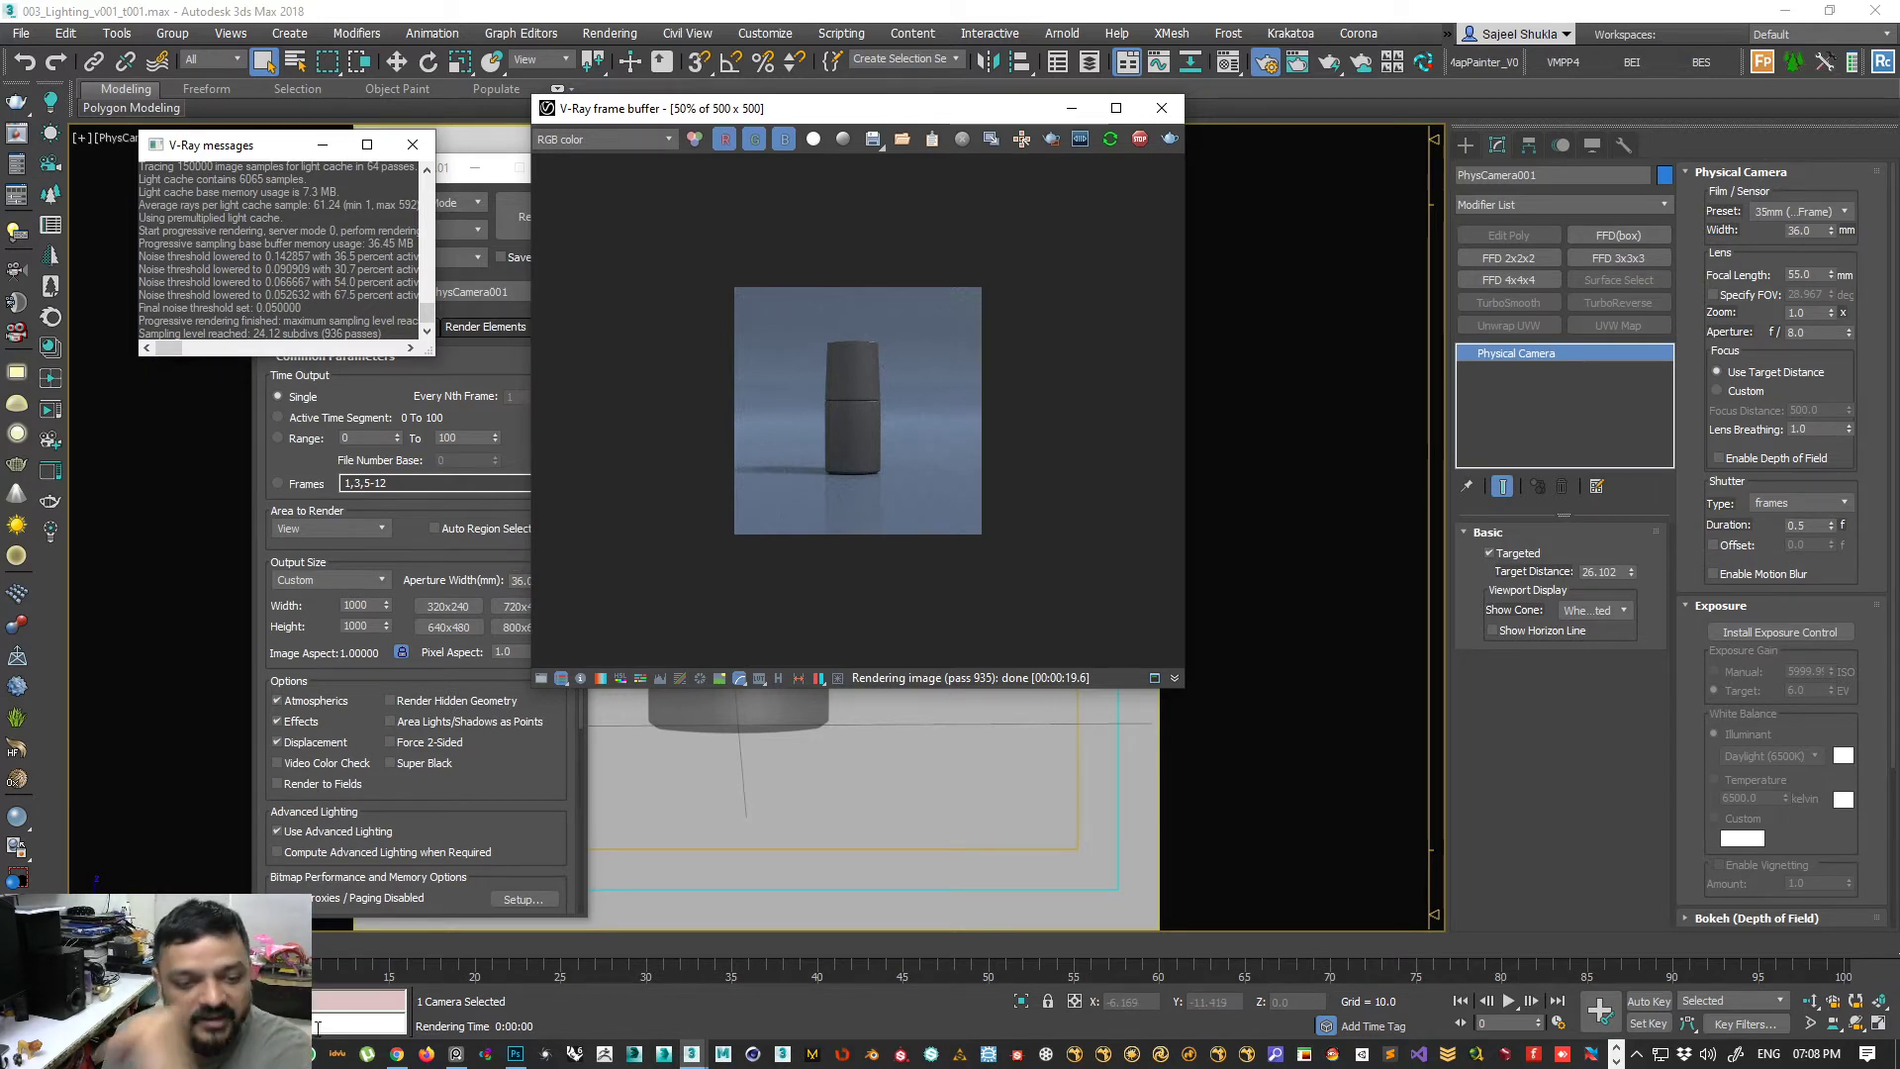
- Switch to Chrome, search Google Images for "aparture" and examine the f-stop comparison charts
left_click(396, 1054)
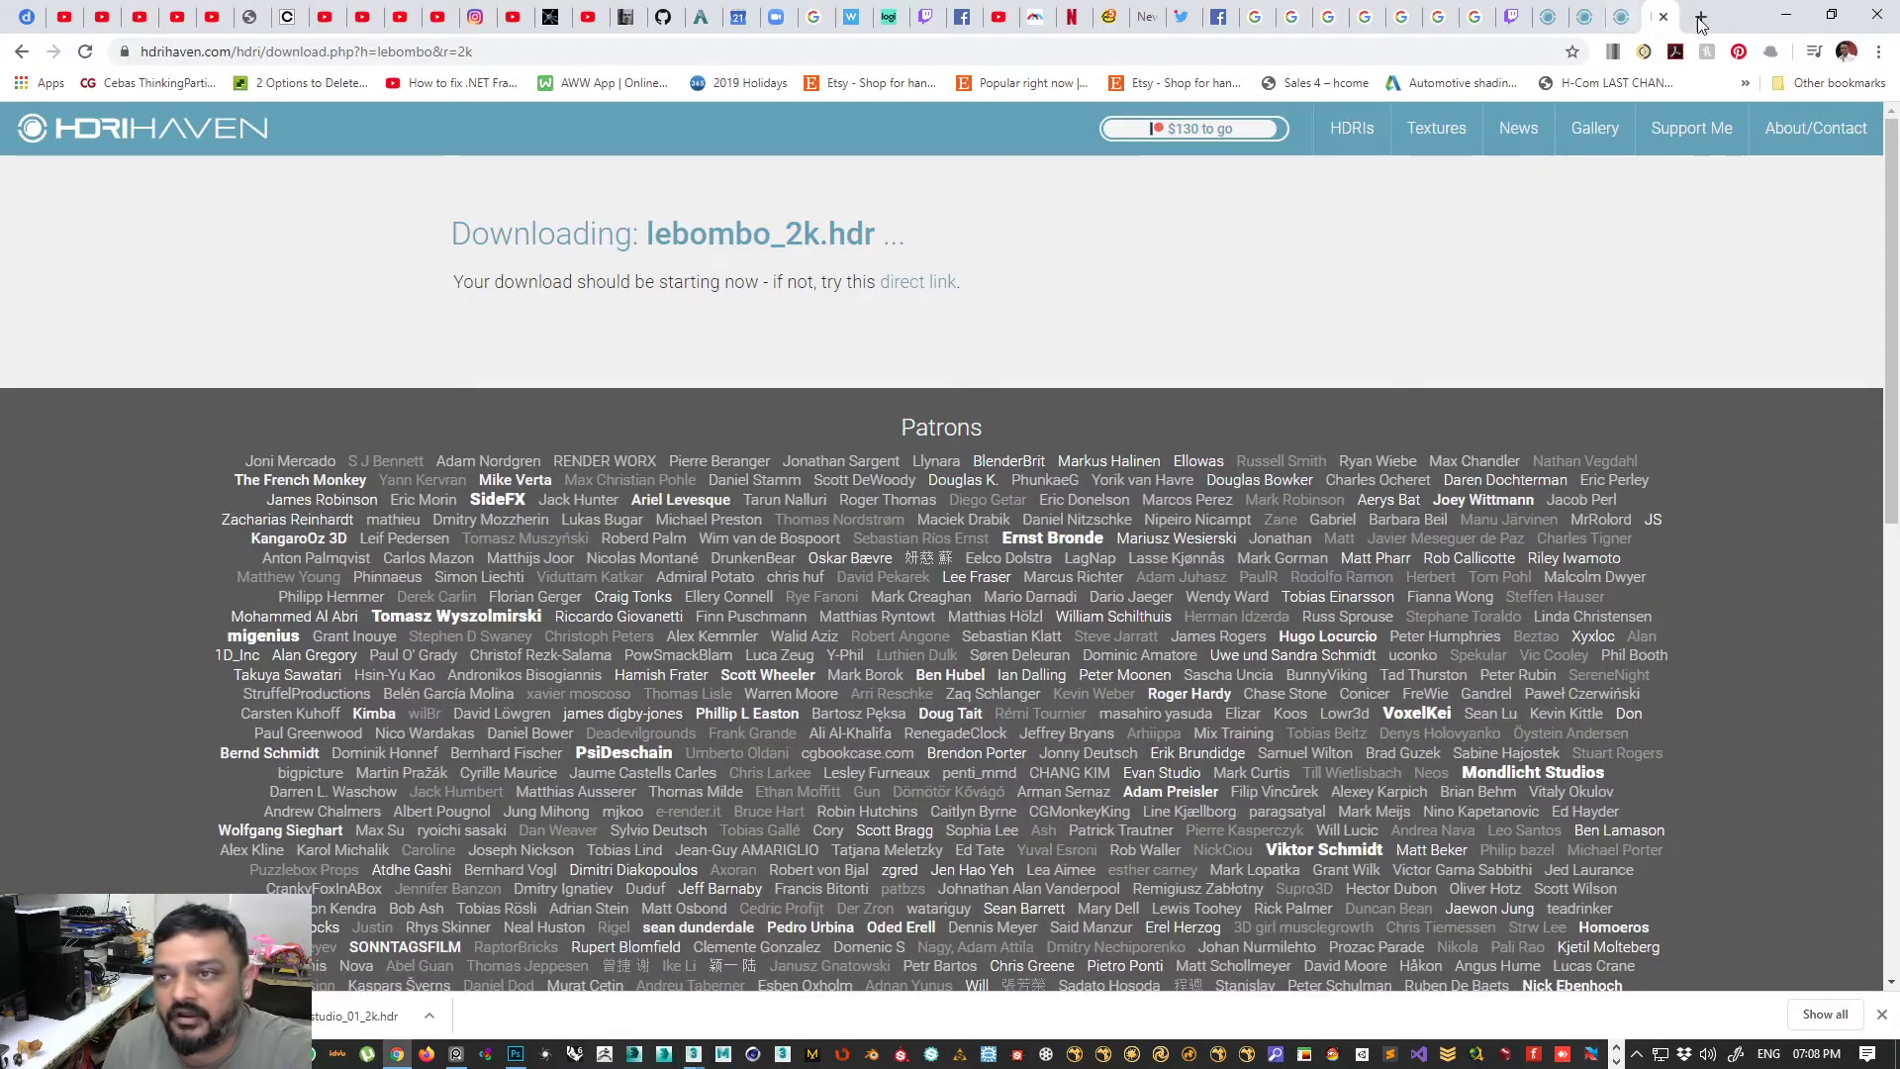
left_click(1700, 16)
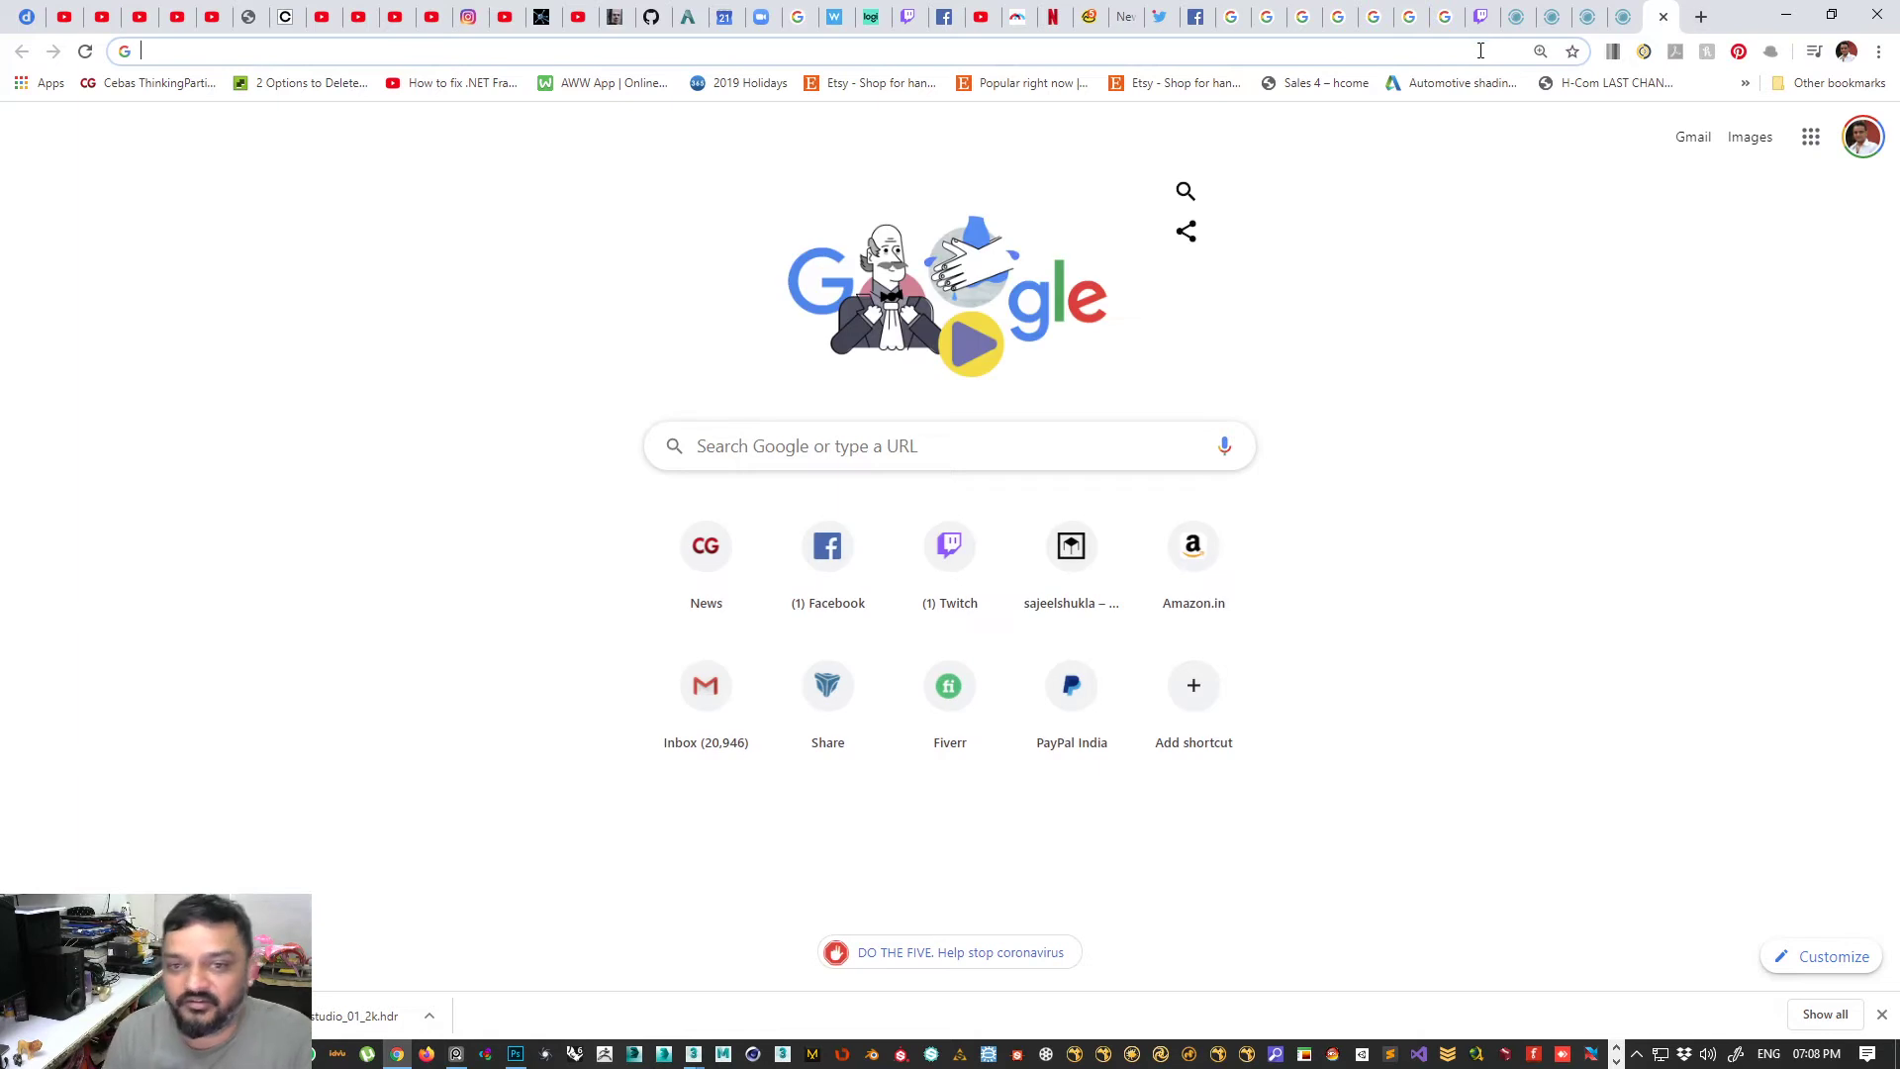
type("aparture")
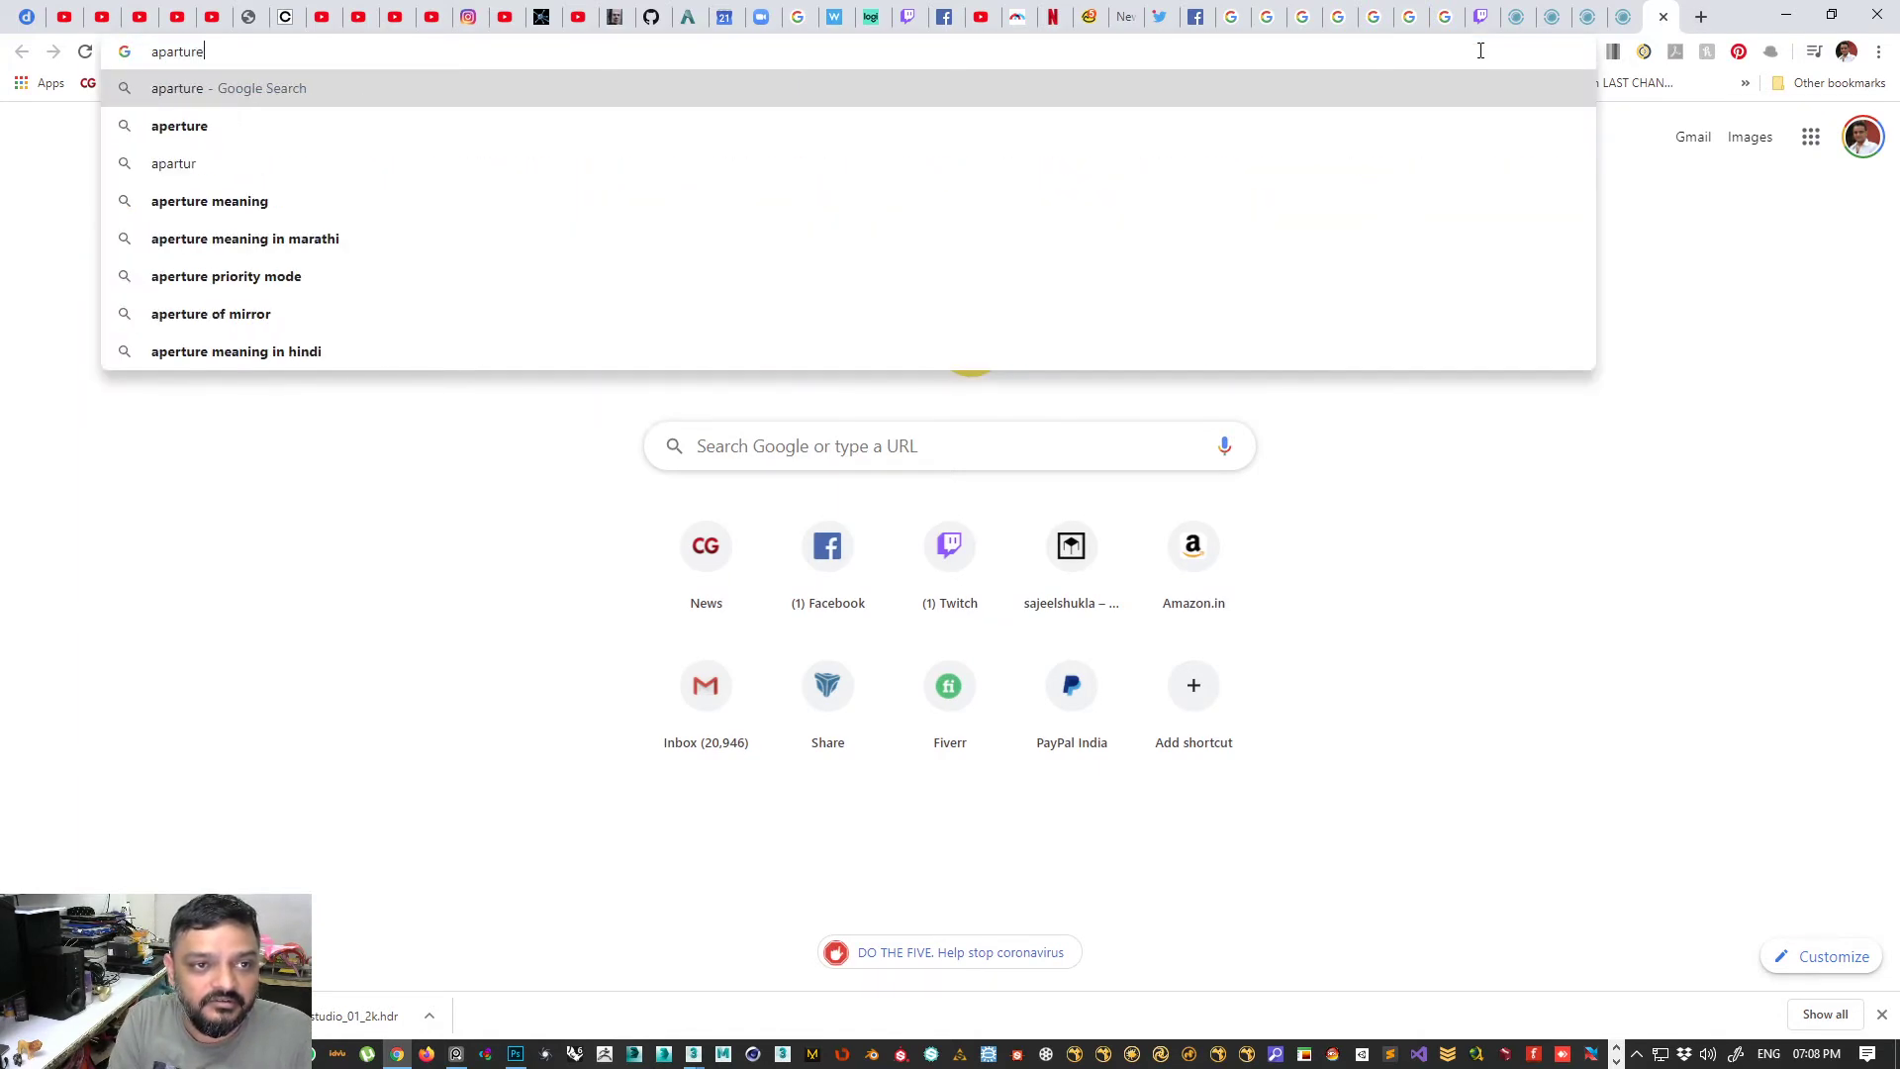
key("Return")
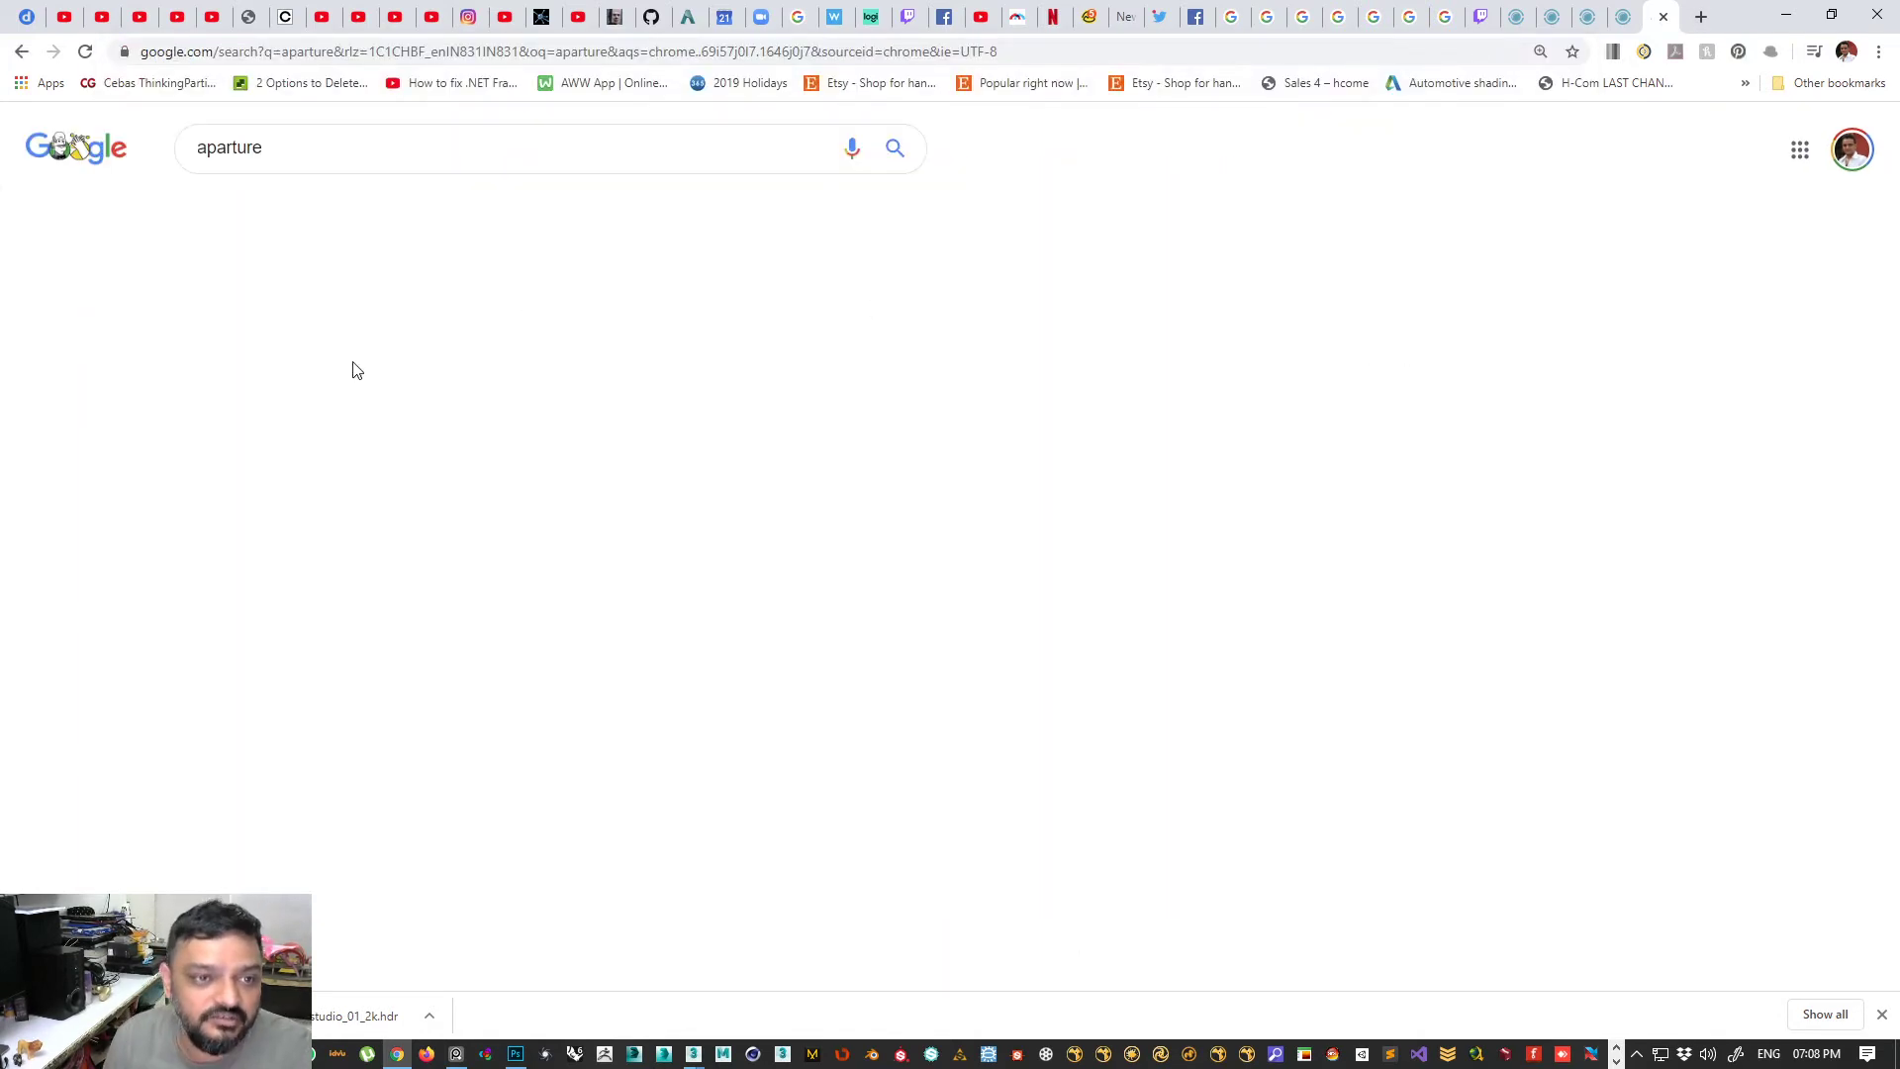
left_click(306, 213)
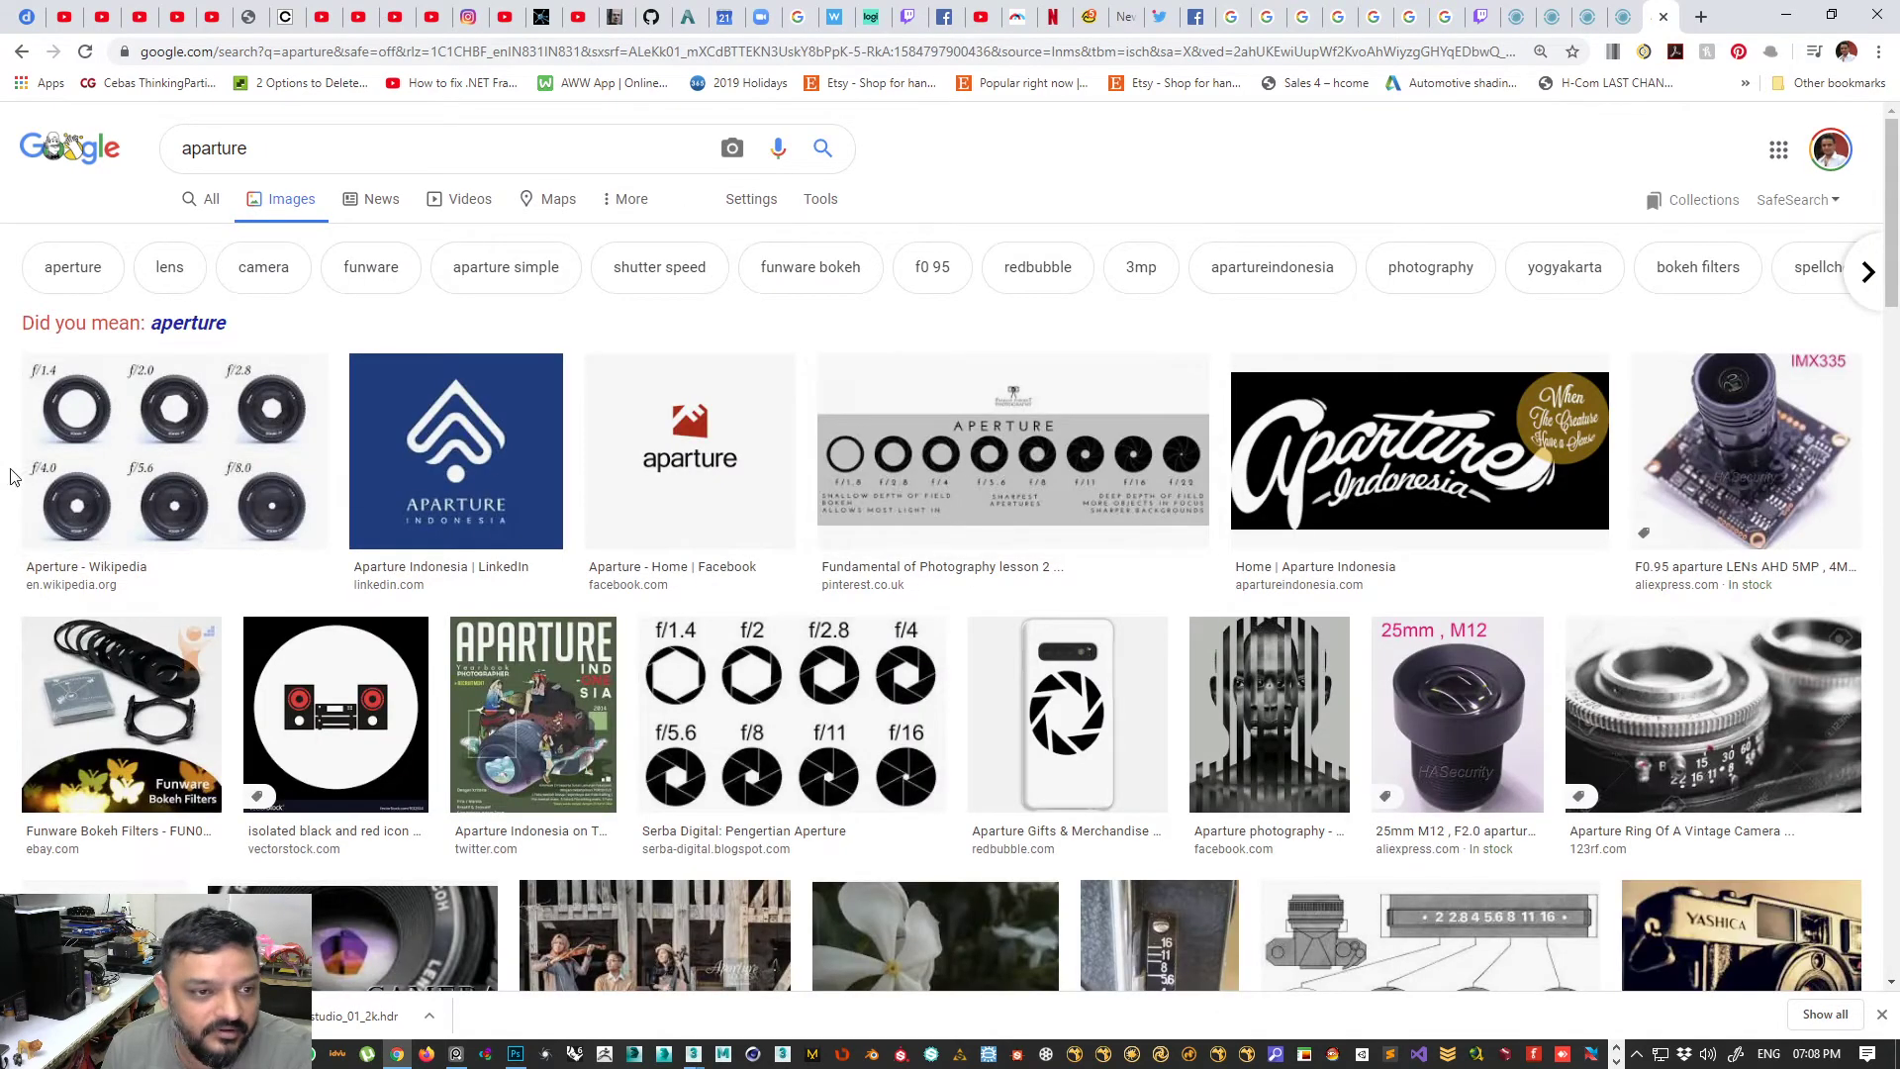
left_click(1009, 455)
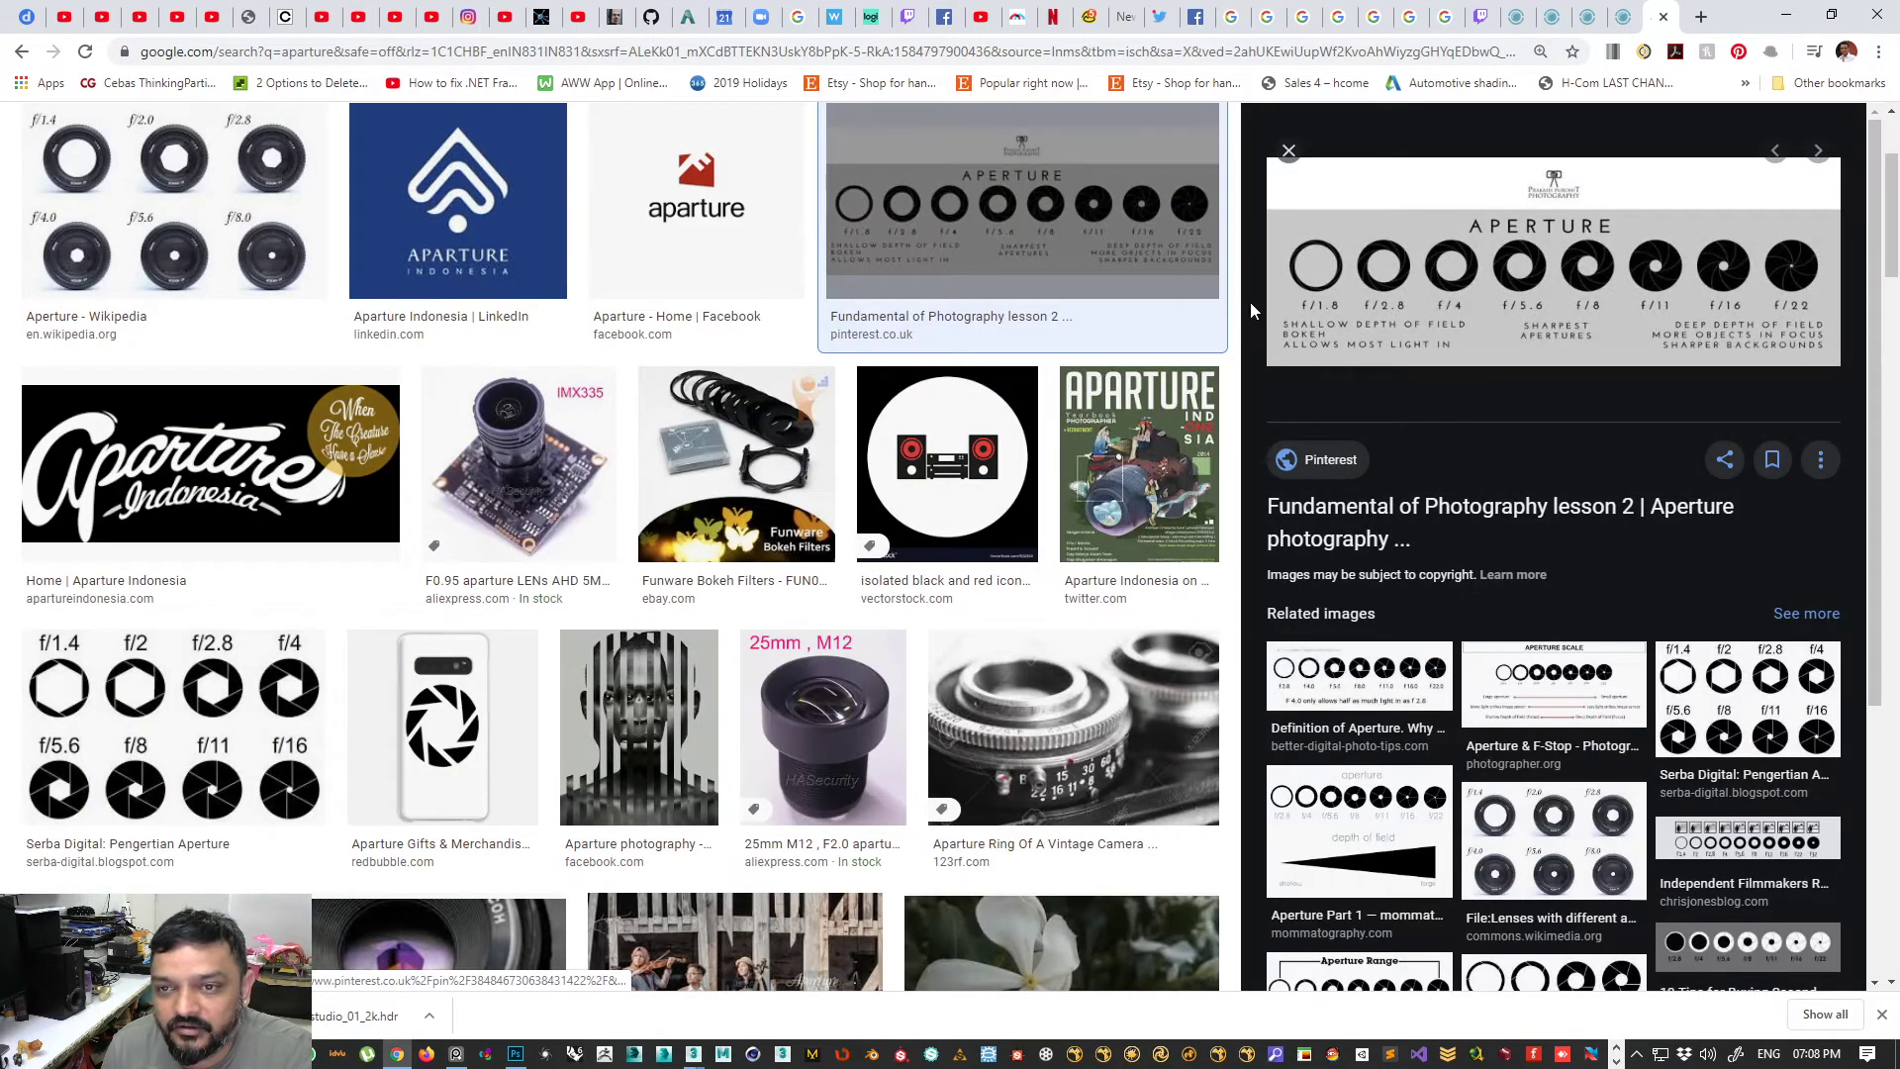
left_click(174, 198)
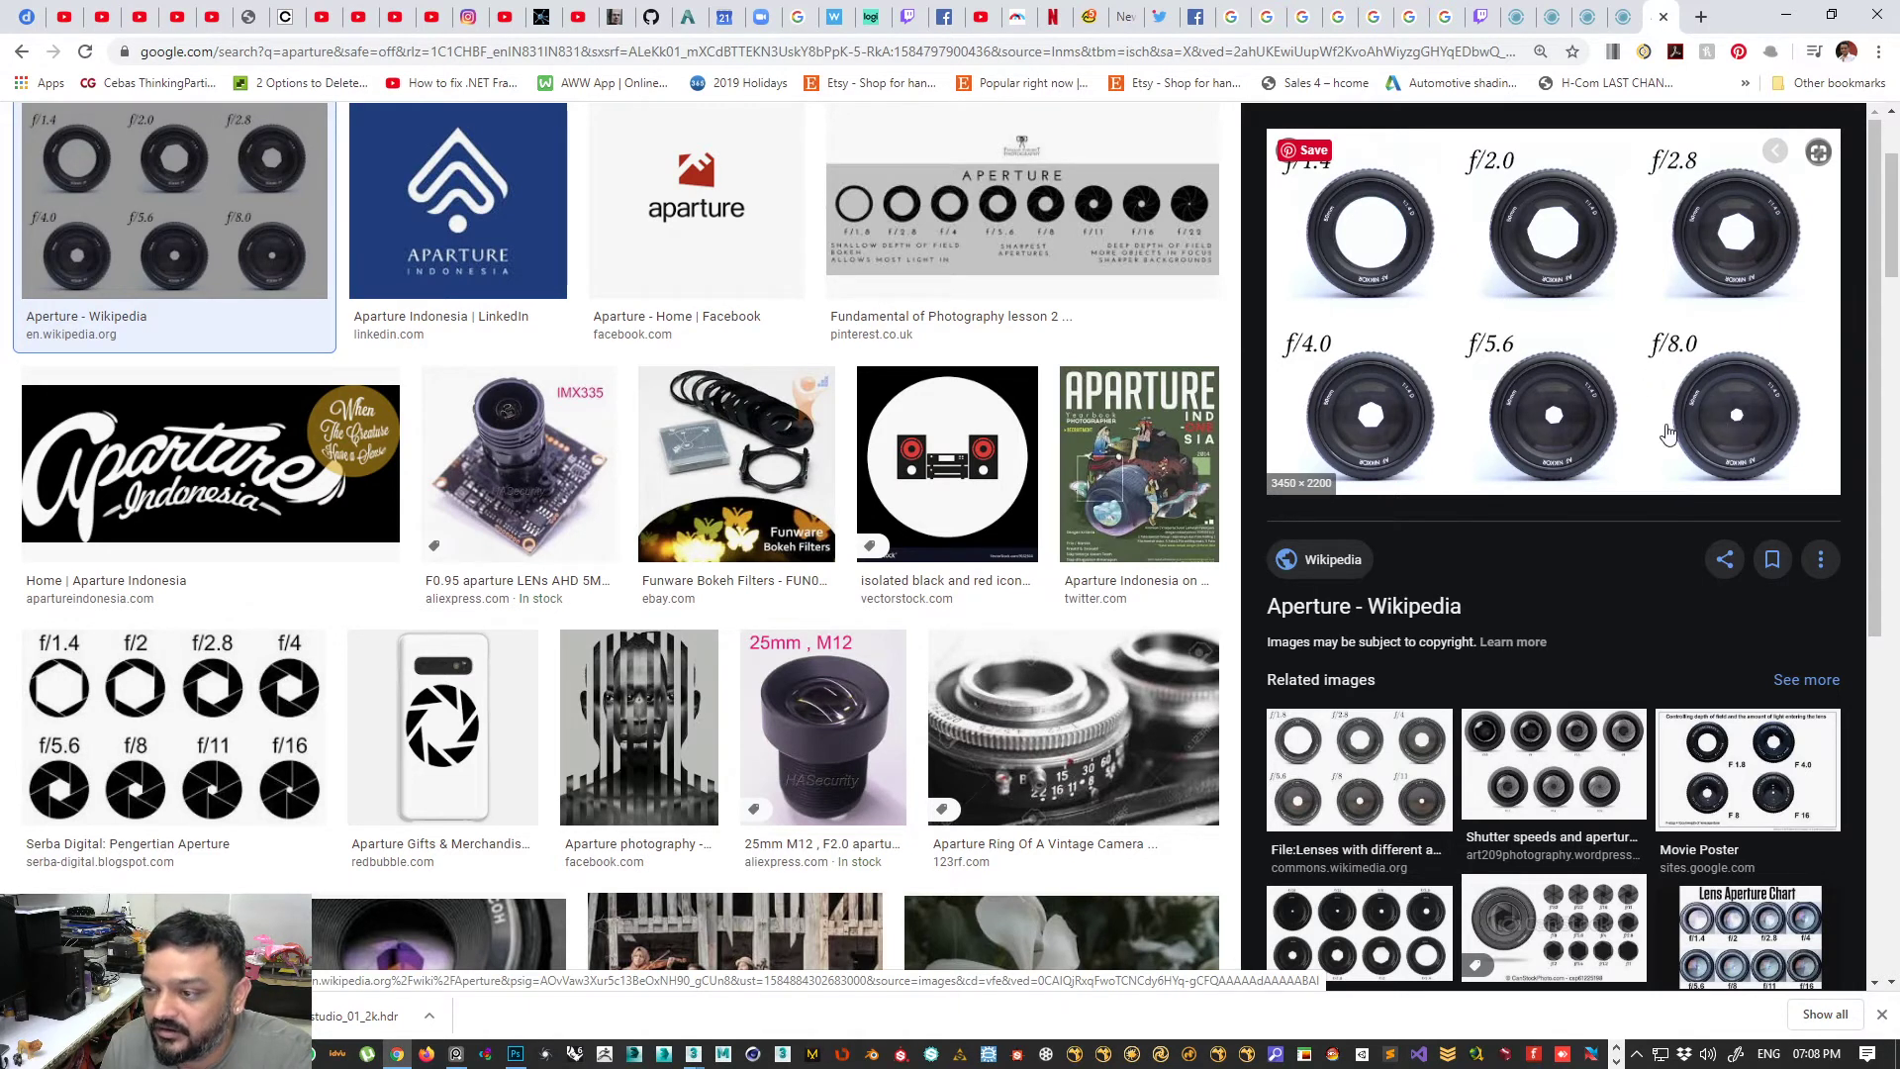
- Return to 3ds Max and lower the physical camera's aperture to f/0.843
key("alt+Tab")
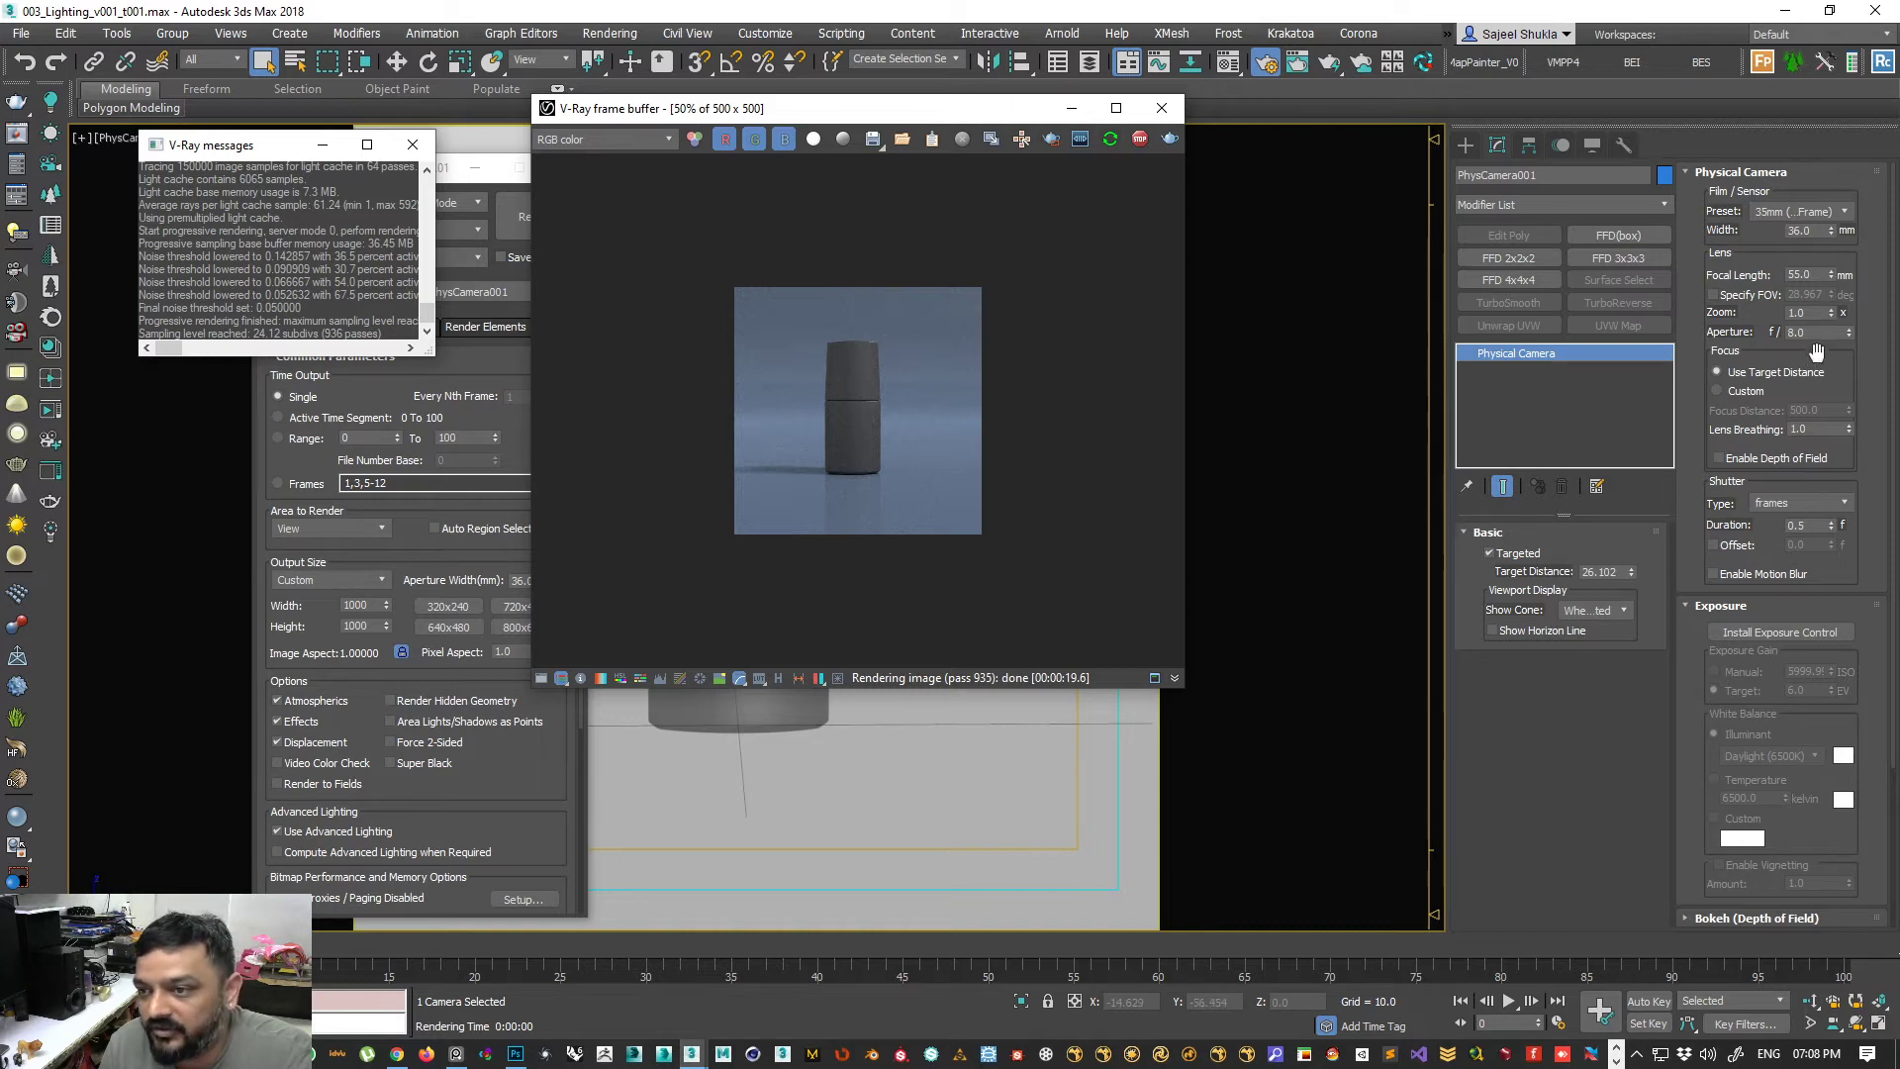
left_click_drag(1850, 333, 1841, 408)
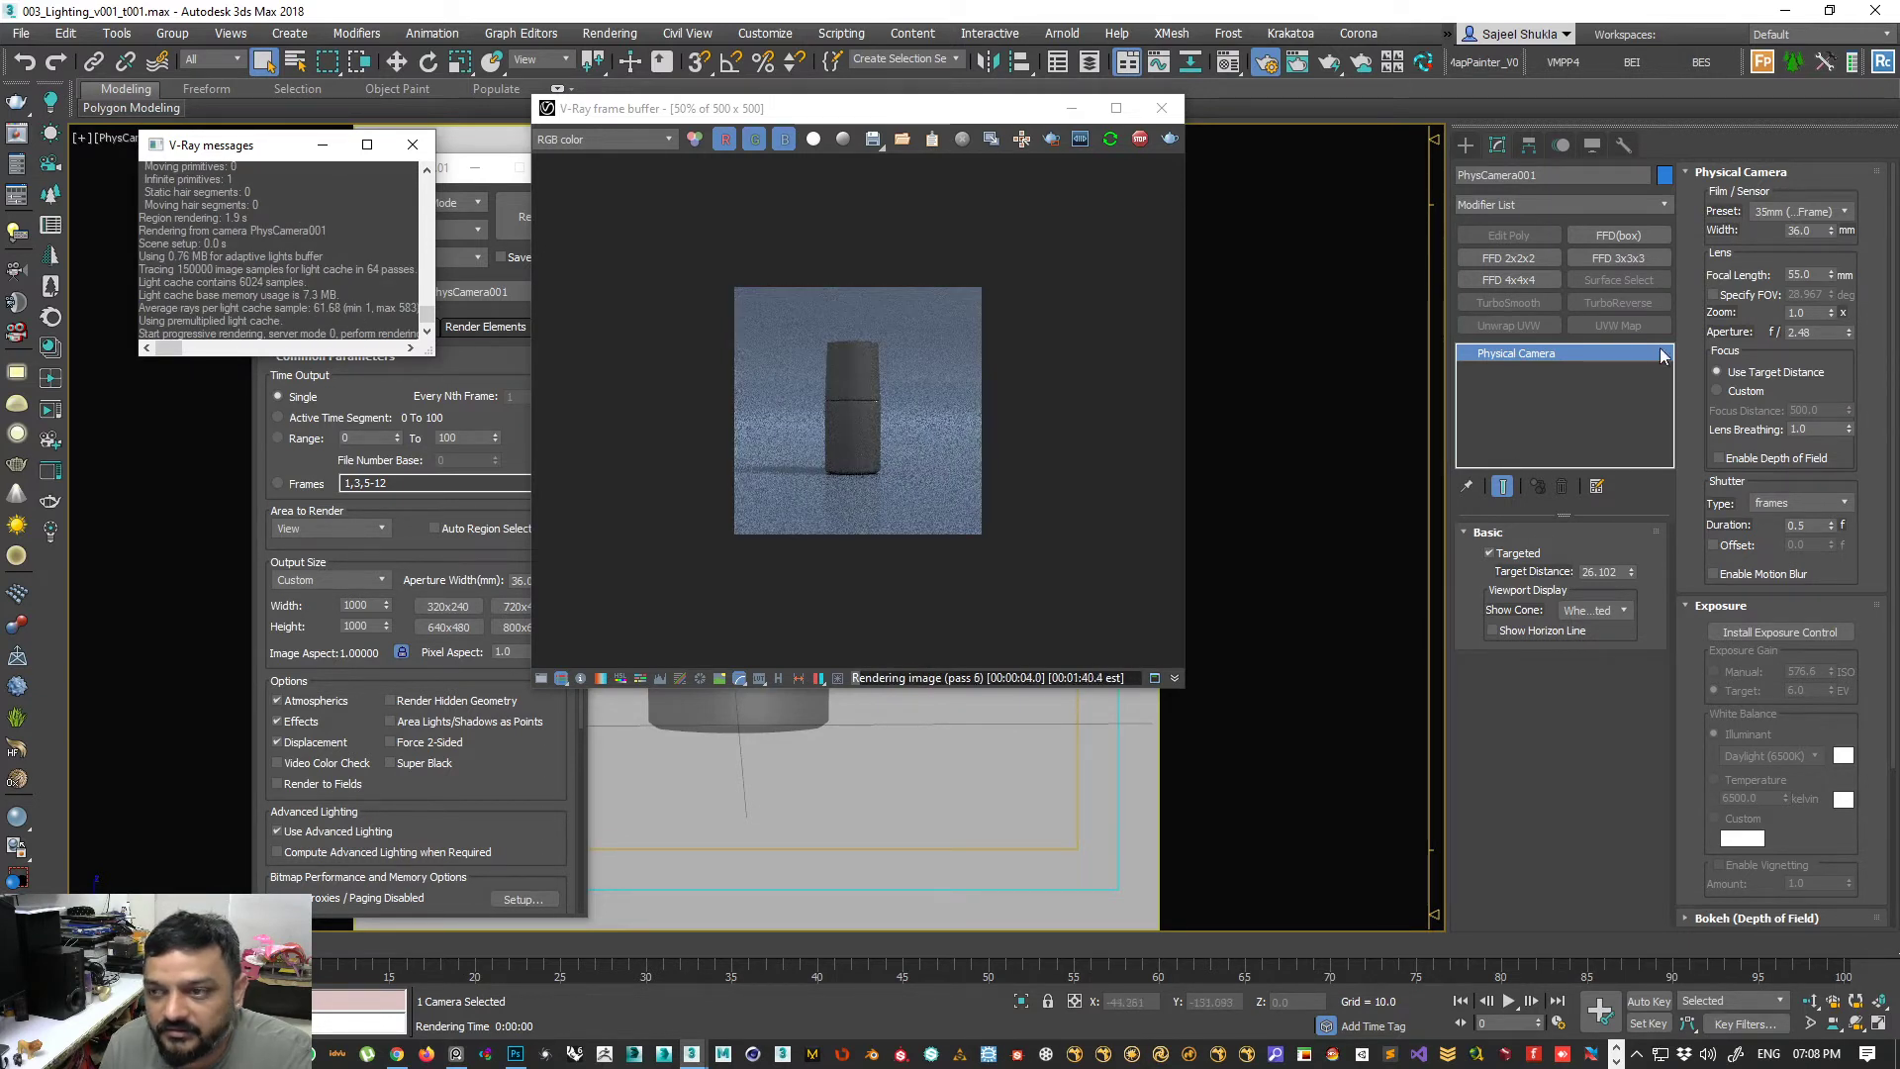
left_click_drag(1847, 333, 1844, 406)
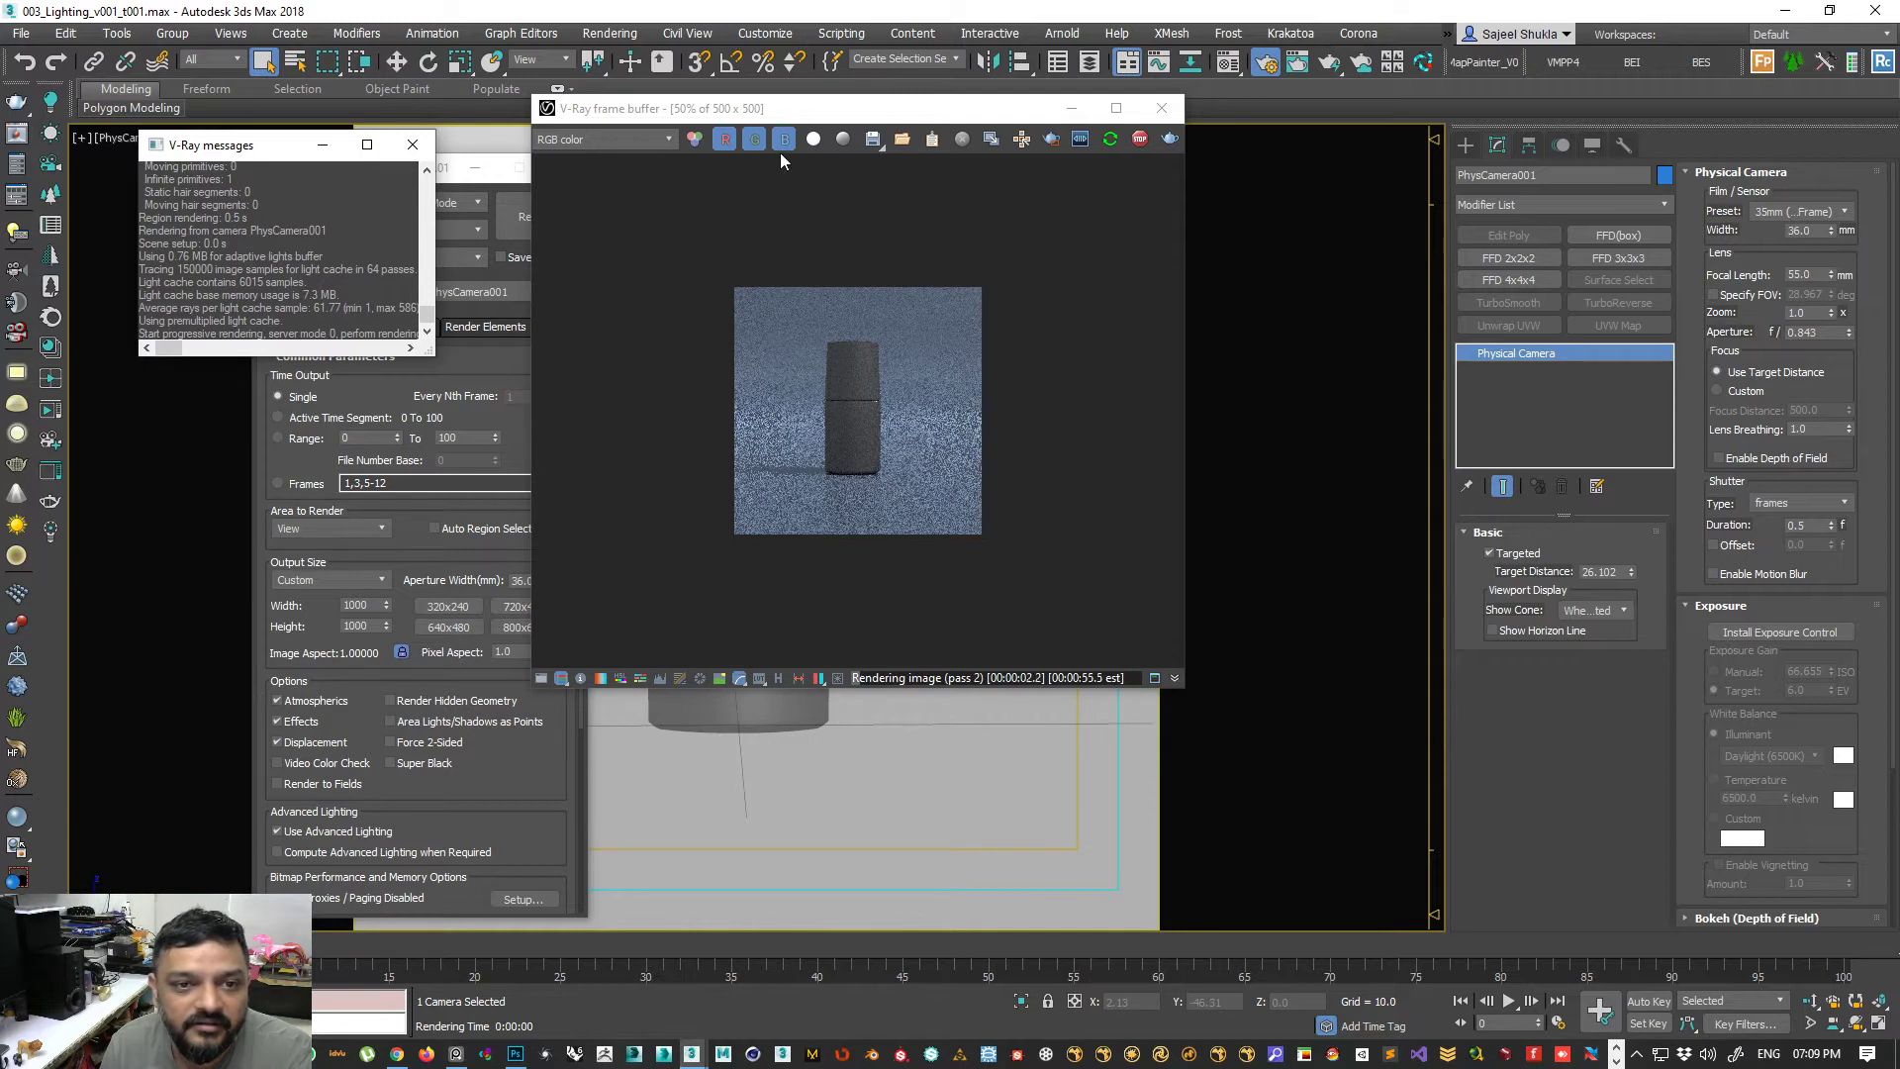
- Move the frame buffer and Render Setup windows apart, deselect the camera and expand the frame buffer's extra controls
left_click_drag(577, 112, 780, 152)
left_click(609, 240)
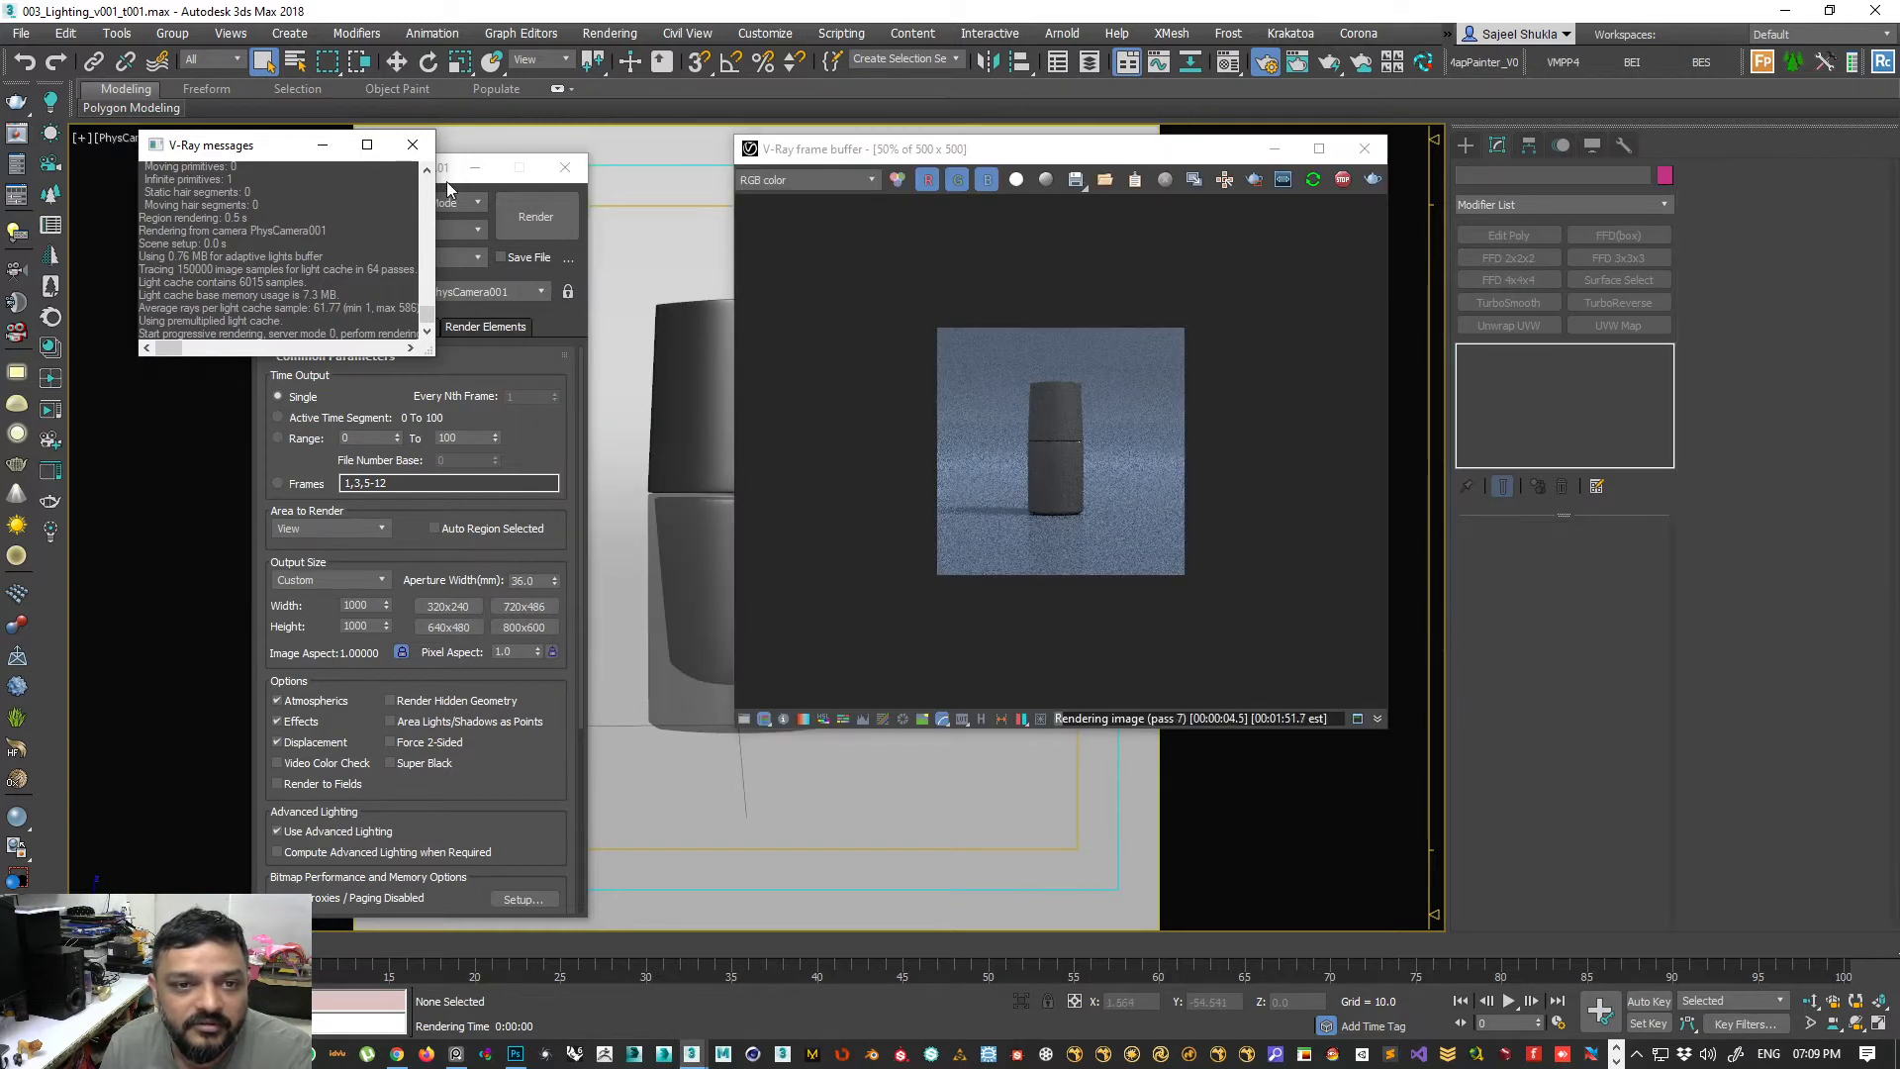
left_click_drag(483, 167, 512, 310)
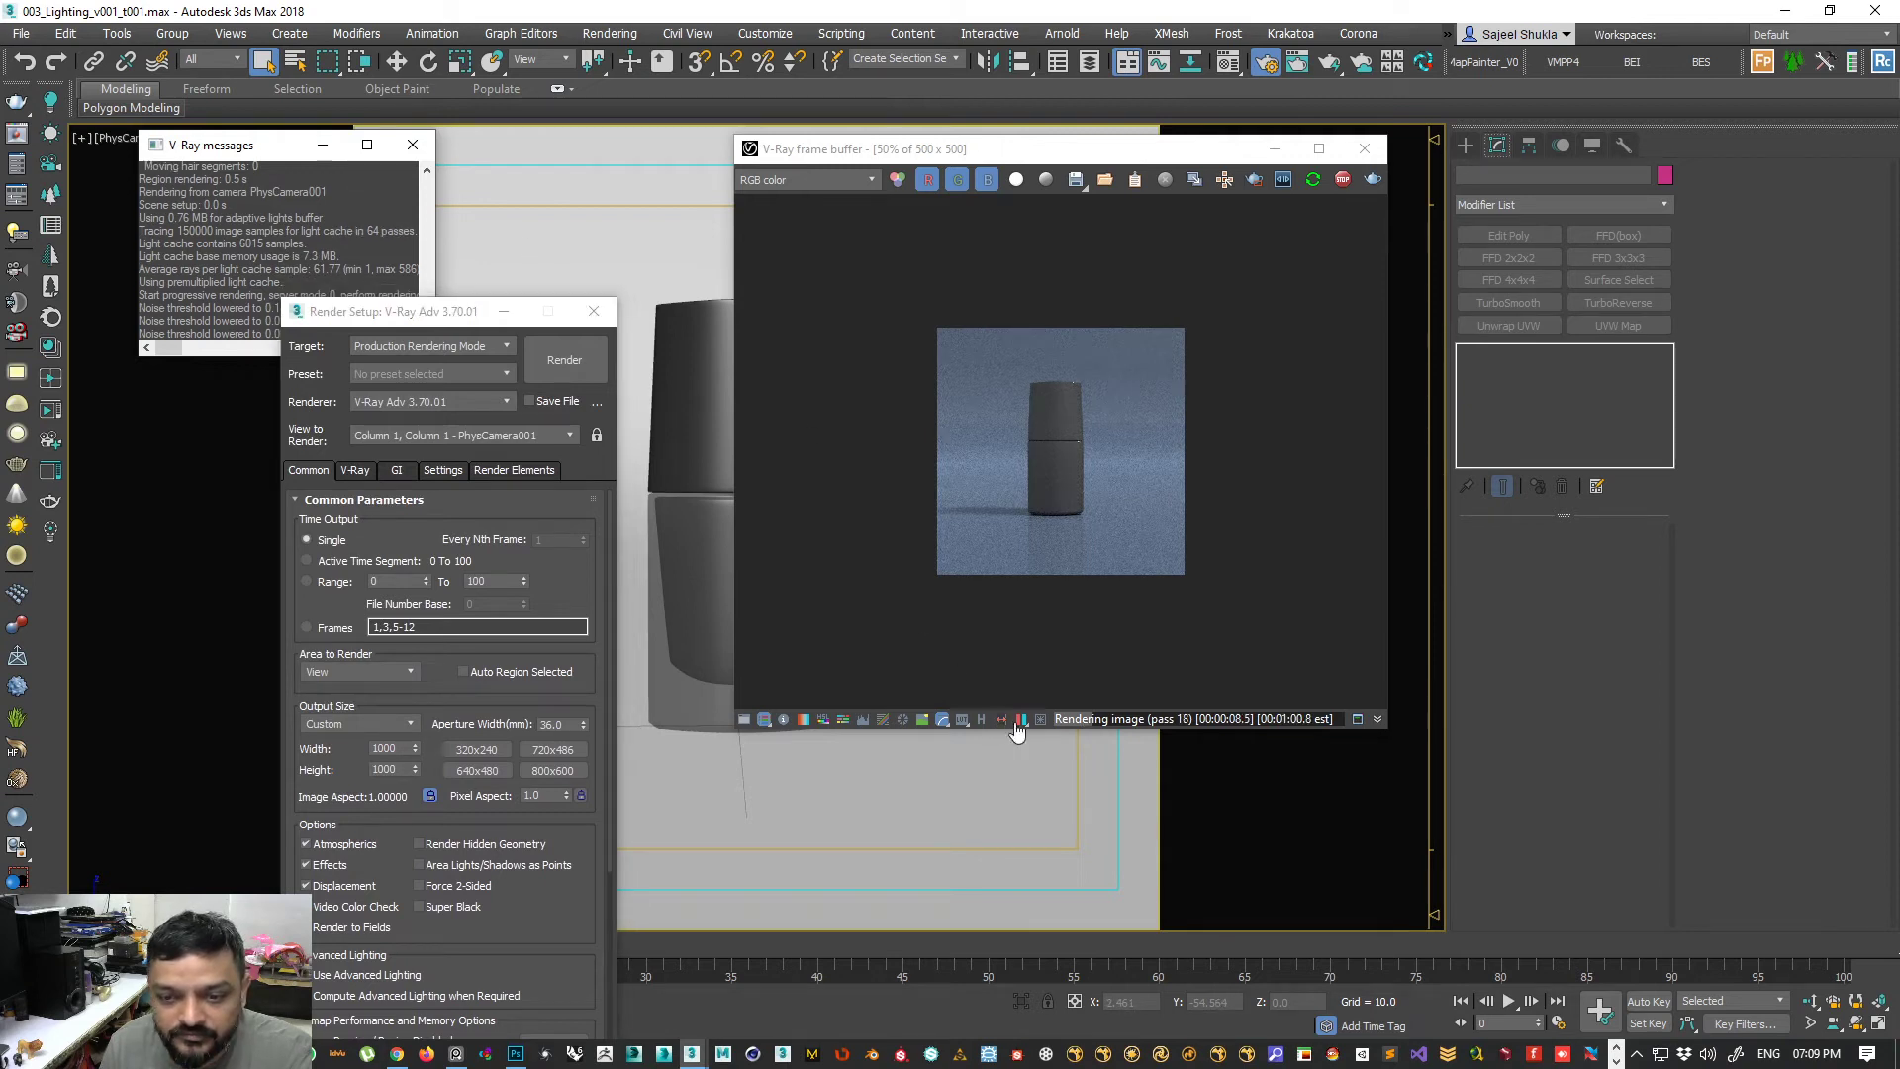
left_click(1377, 721)
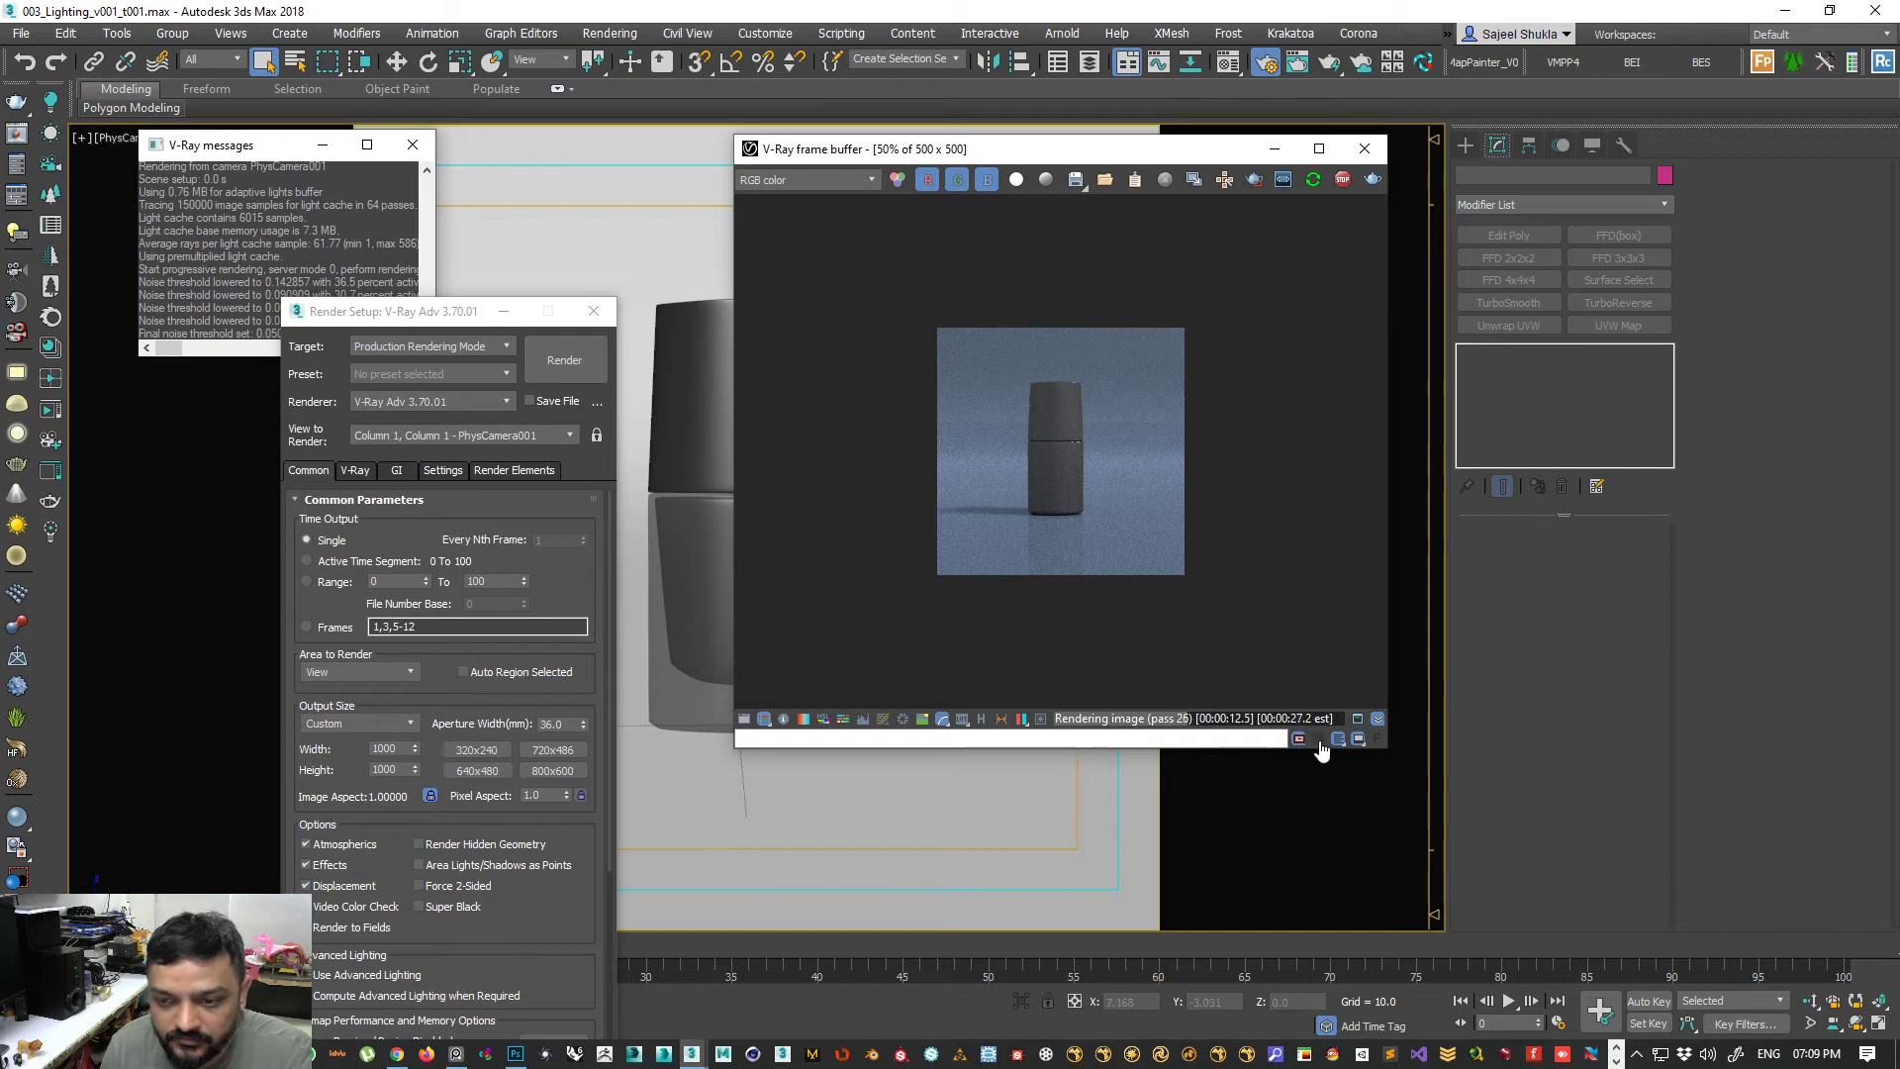
- Open the frame buffer's stamp variables list, enlarge it and look through the available fields
left_click(1319, 740)
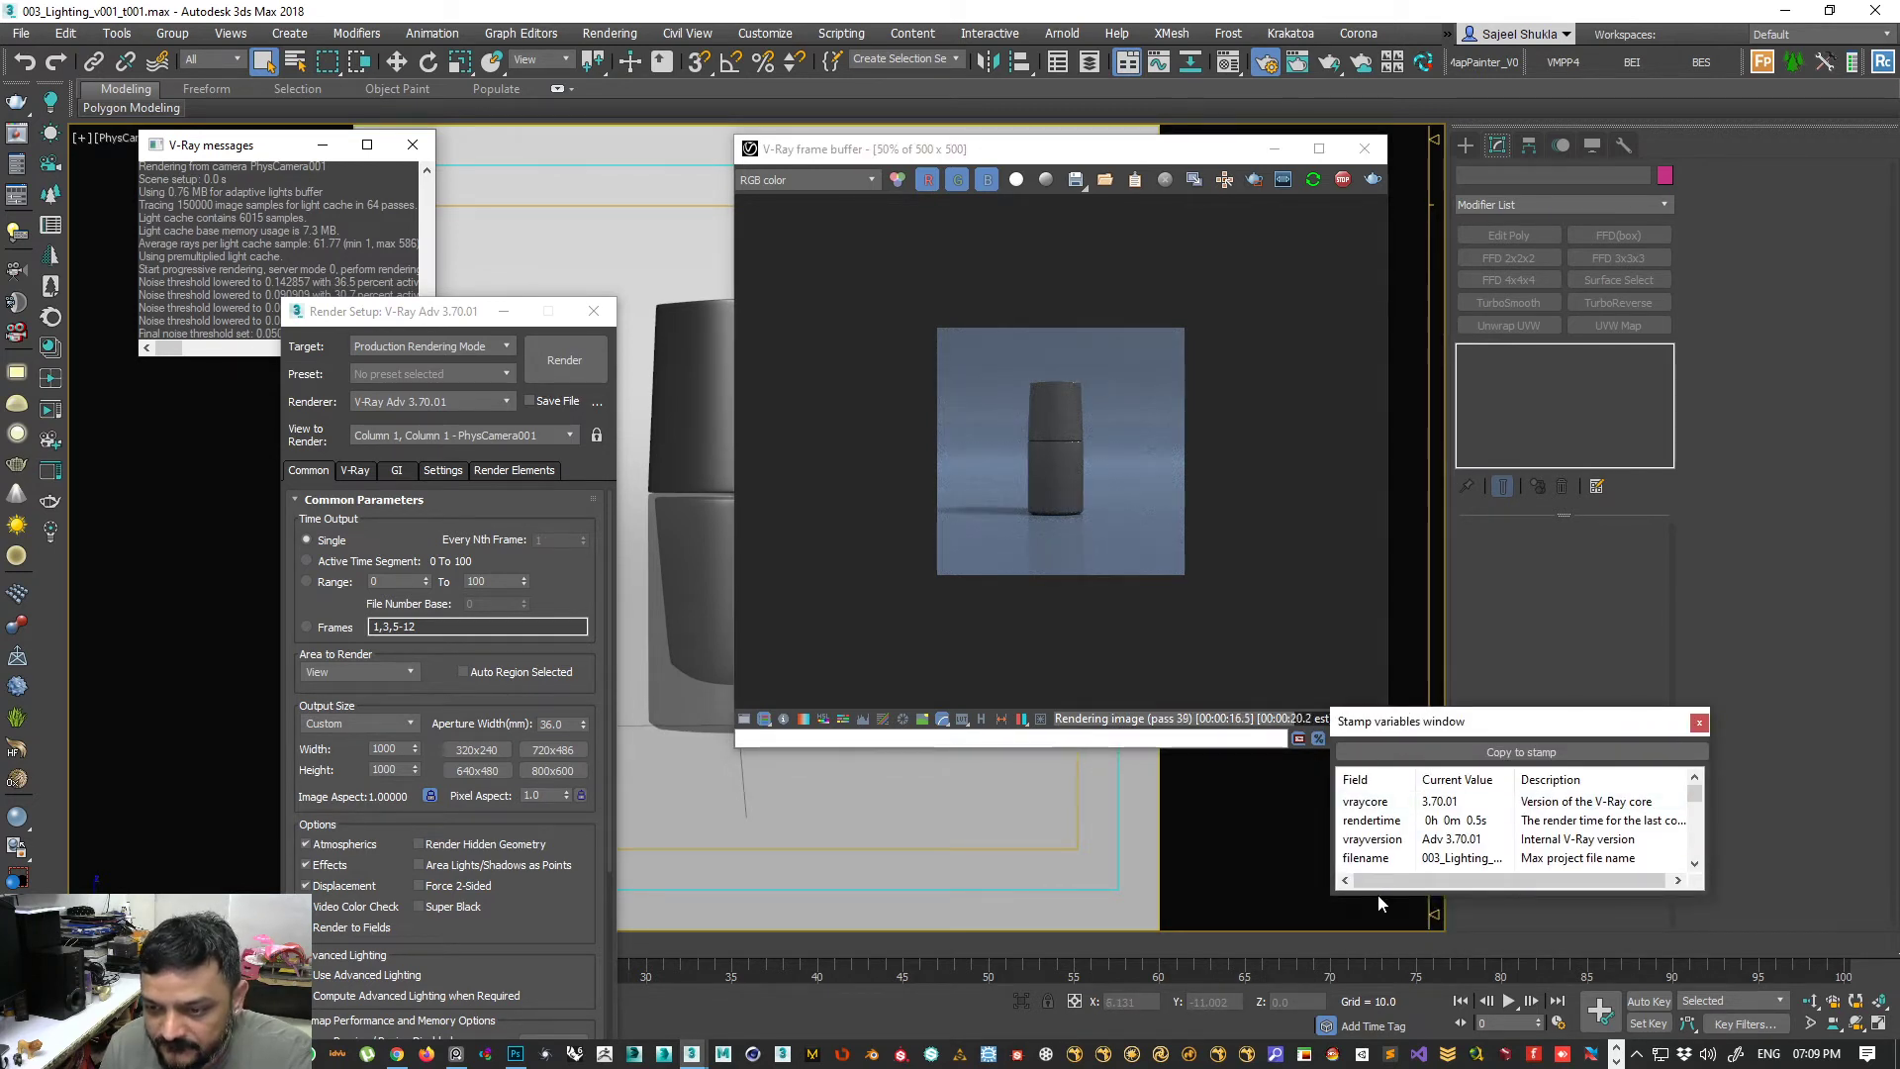
left_click_drag(1362, 889, 1364, 1022)
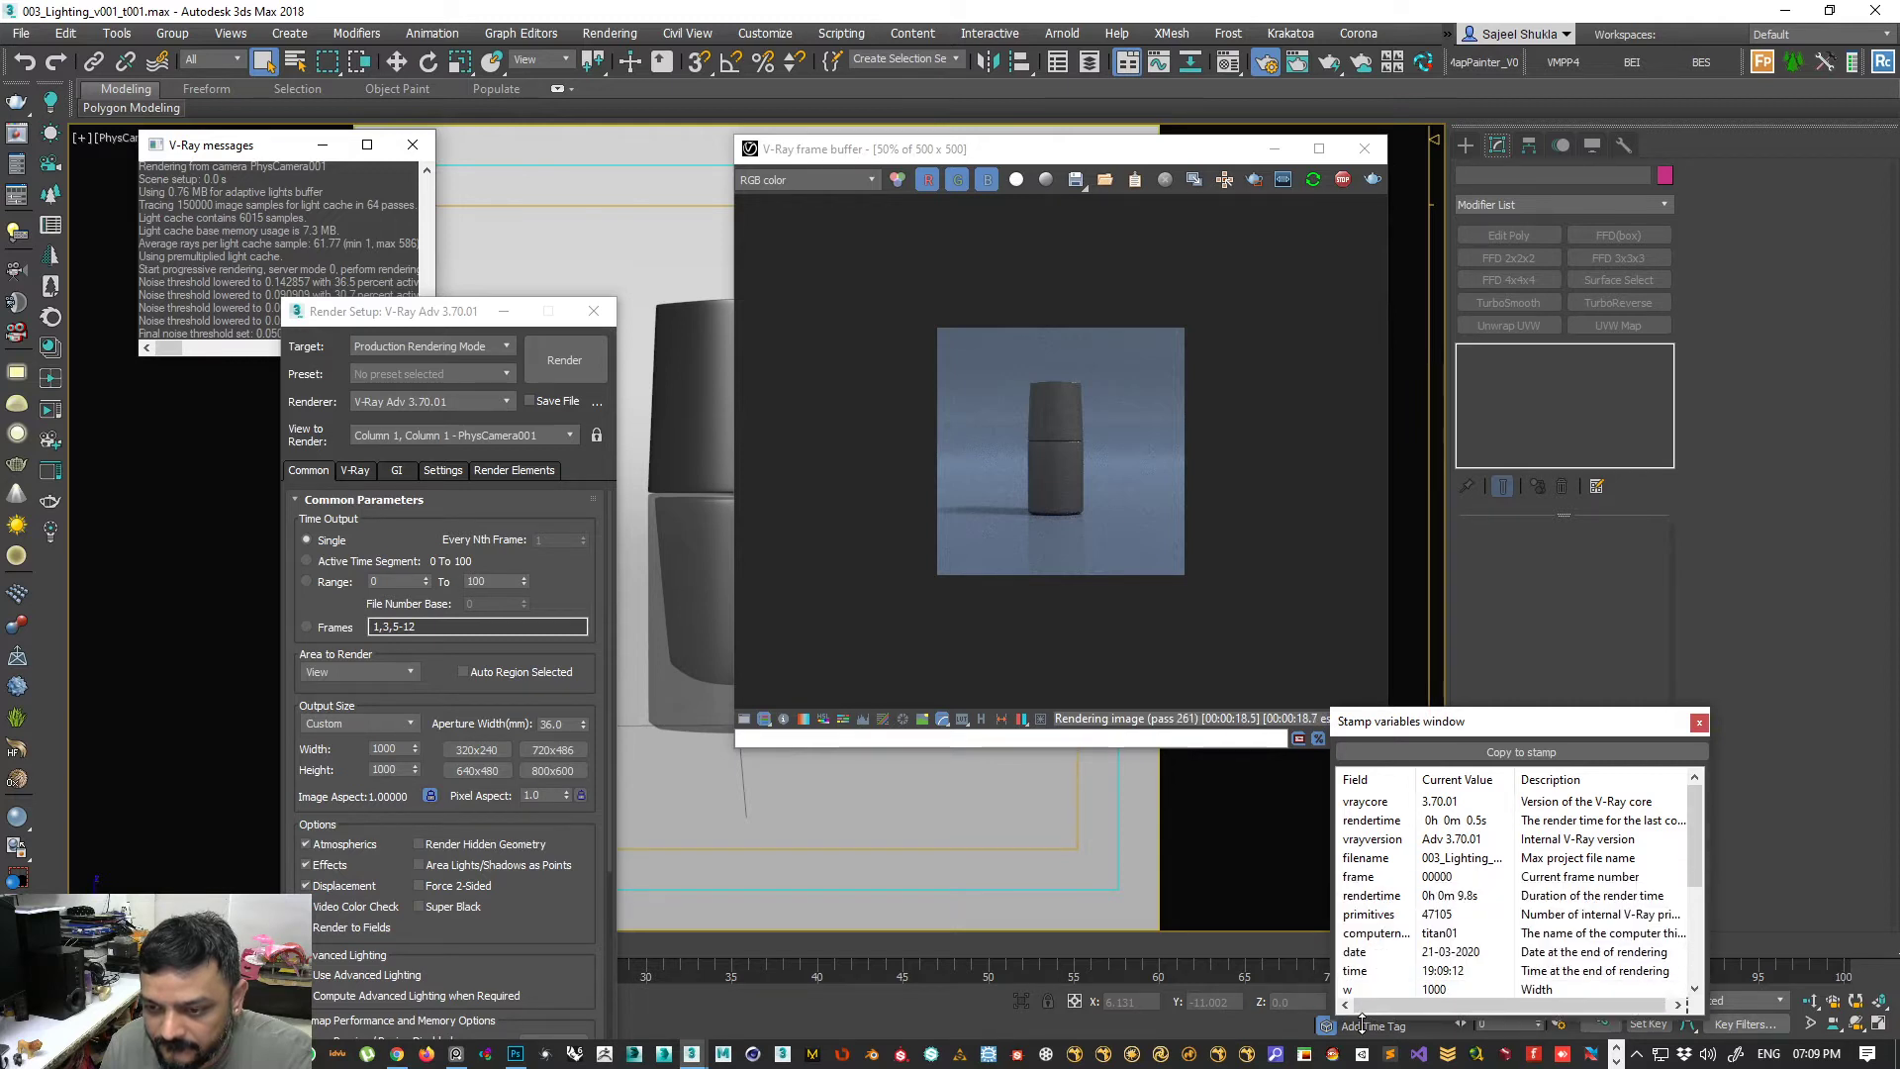
left_click_drag(1425, 722, 1336, 552)
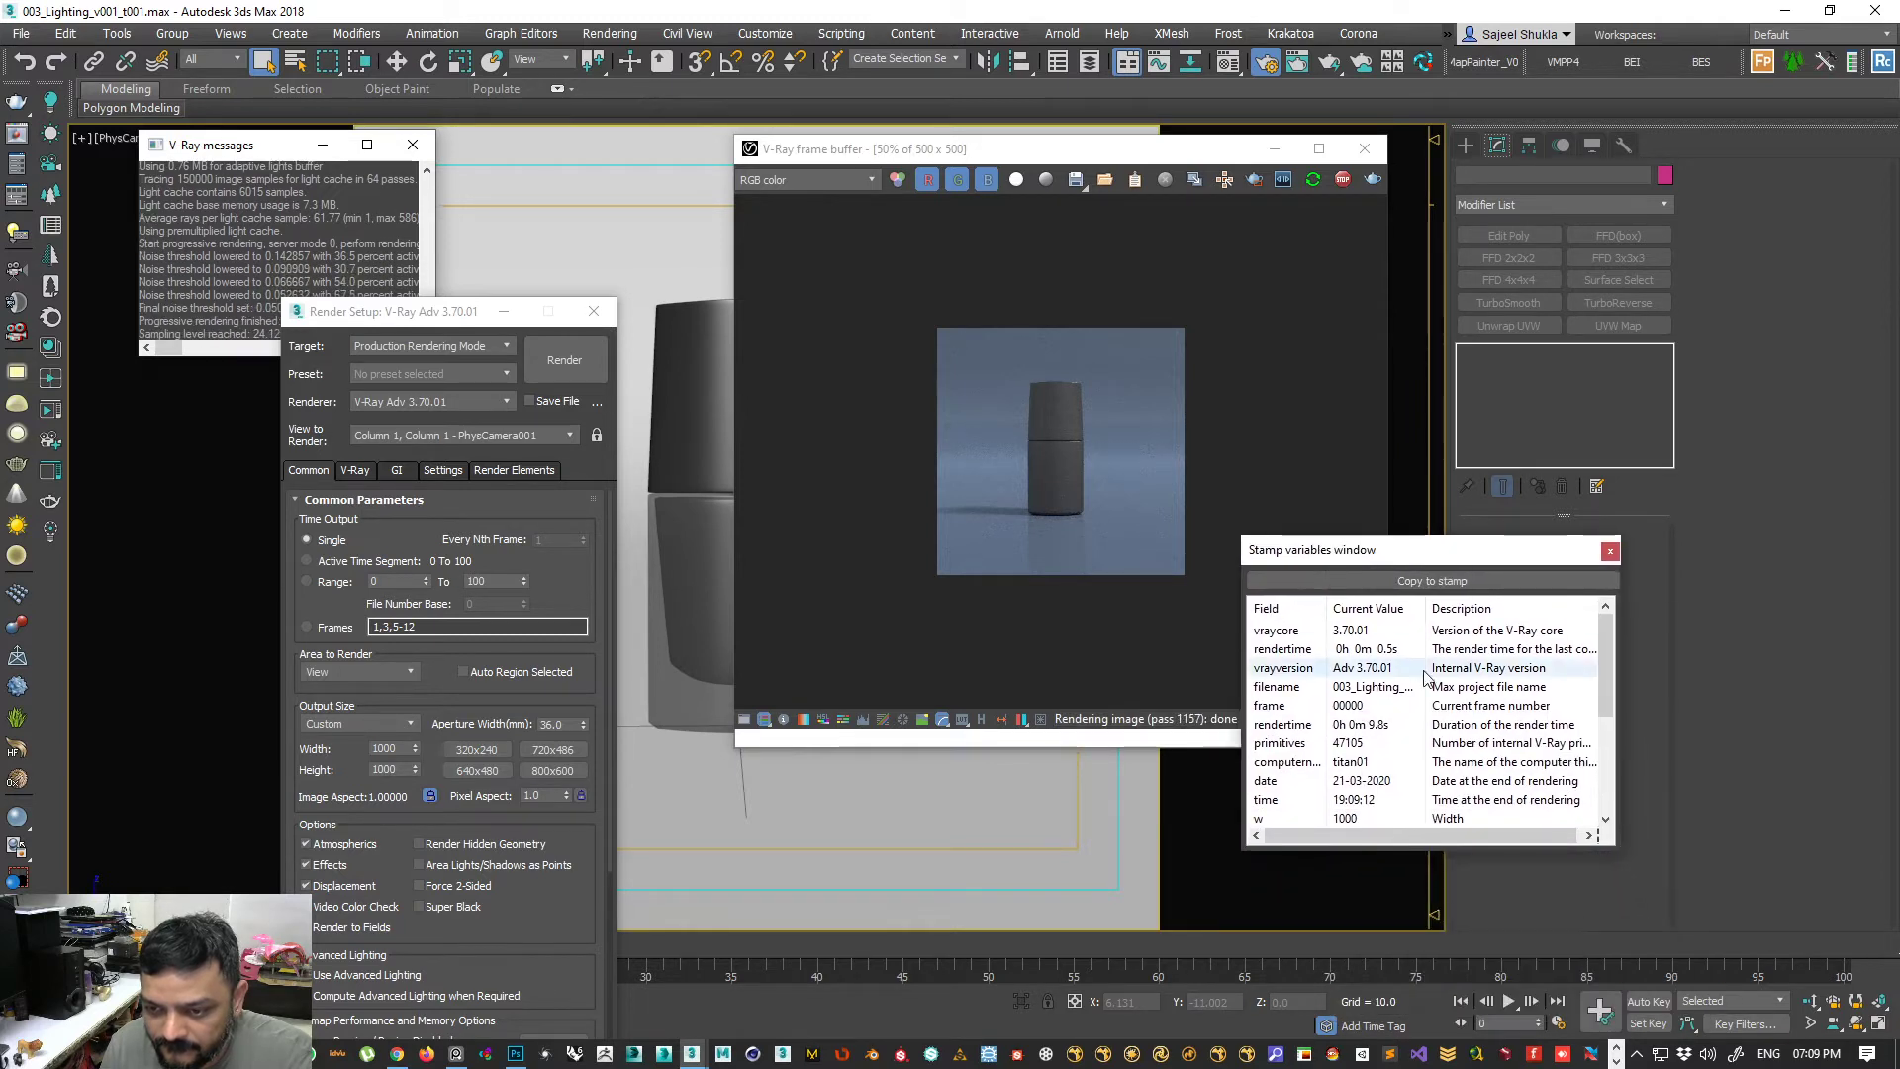
scroll(1364, 718, "down", 2)
scroll(1360, 727, "down", 1)
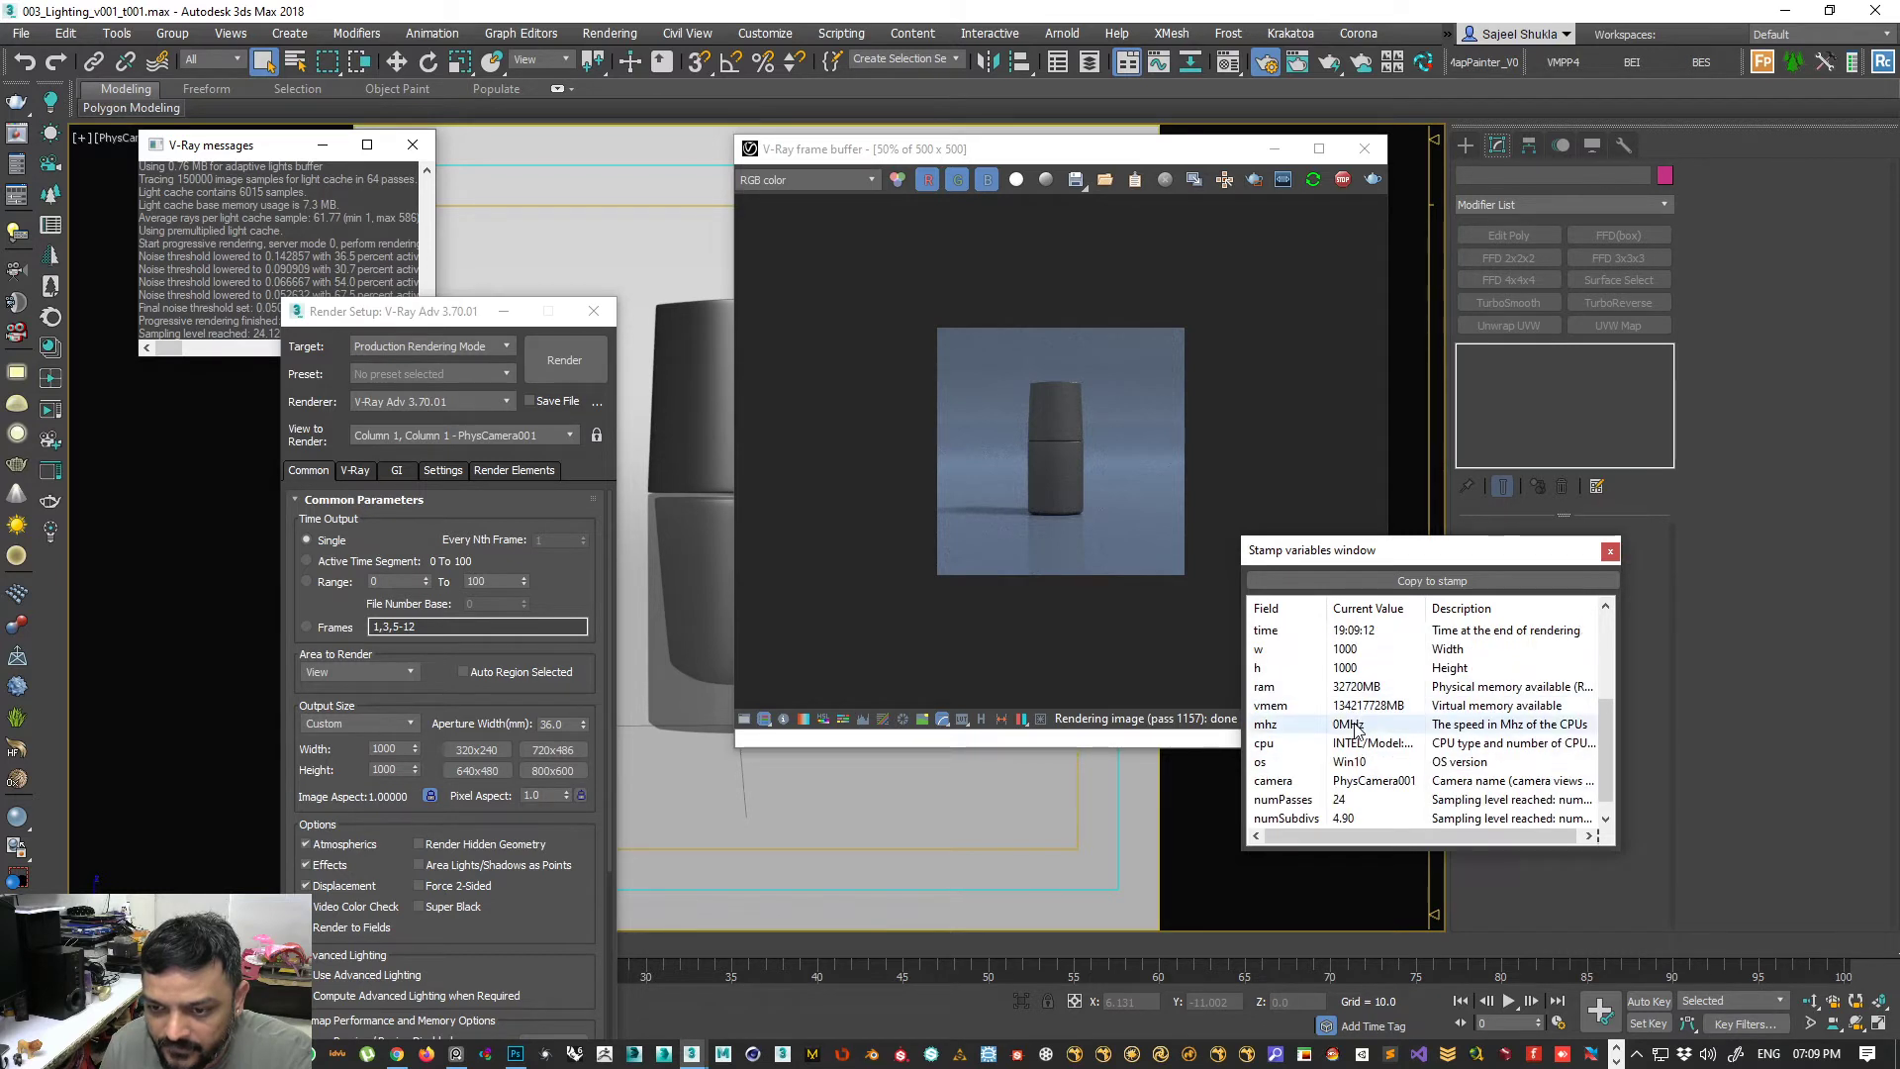
left_click(1610, 551)
- Move the V-Ray frame buffer down beside the Render Setup window and restart the render of the camera view
left_click_drag(813, 148, 867, 188)
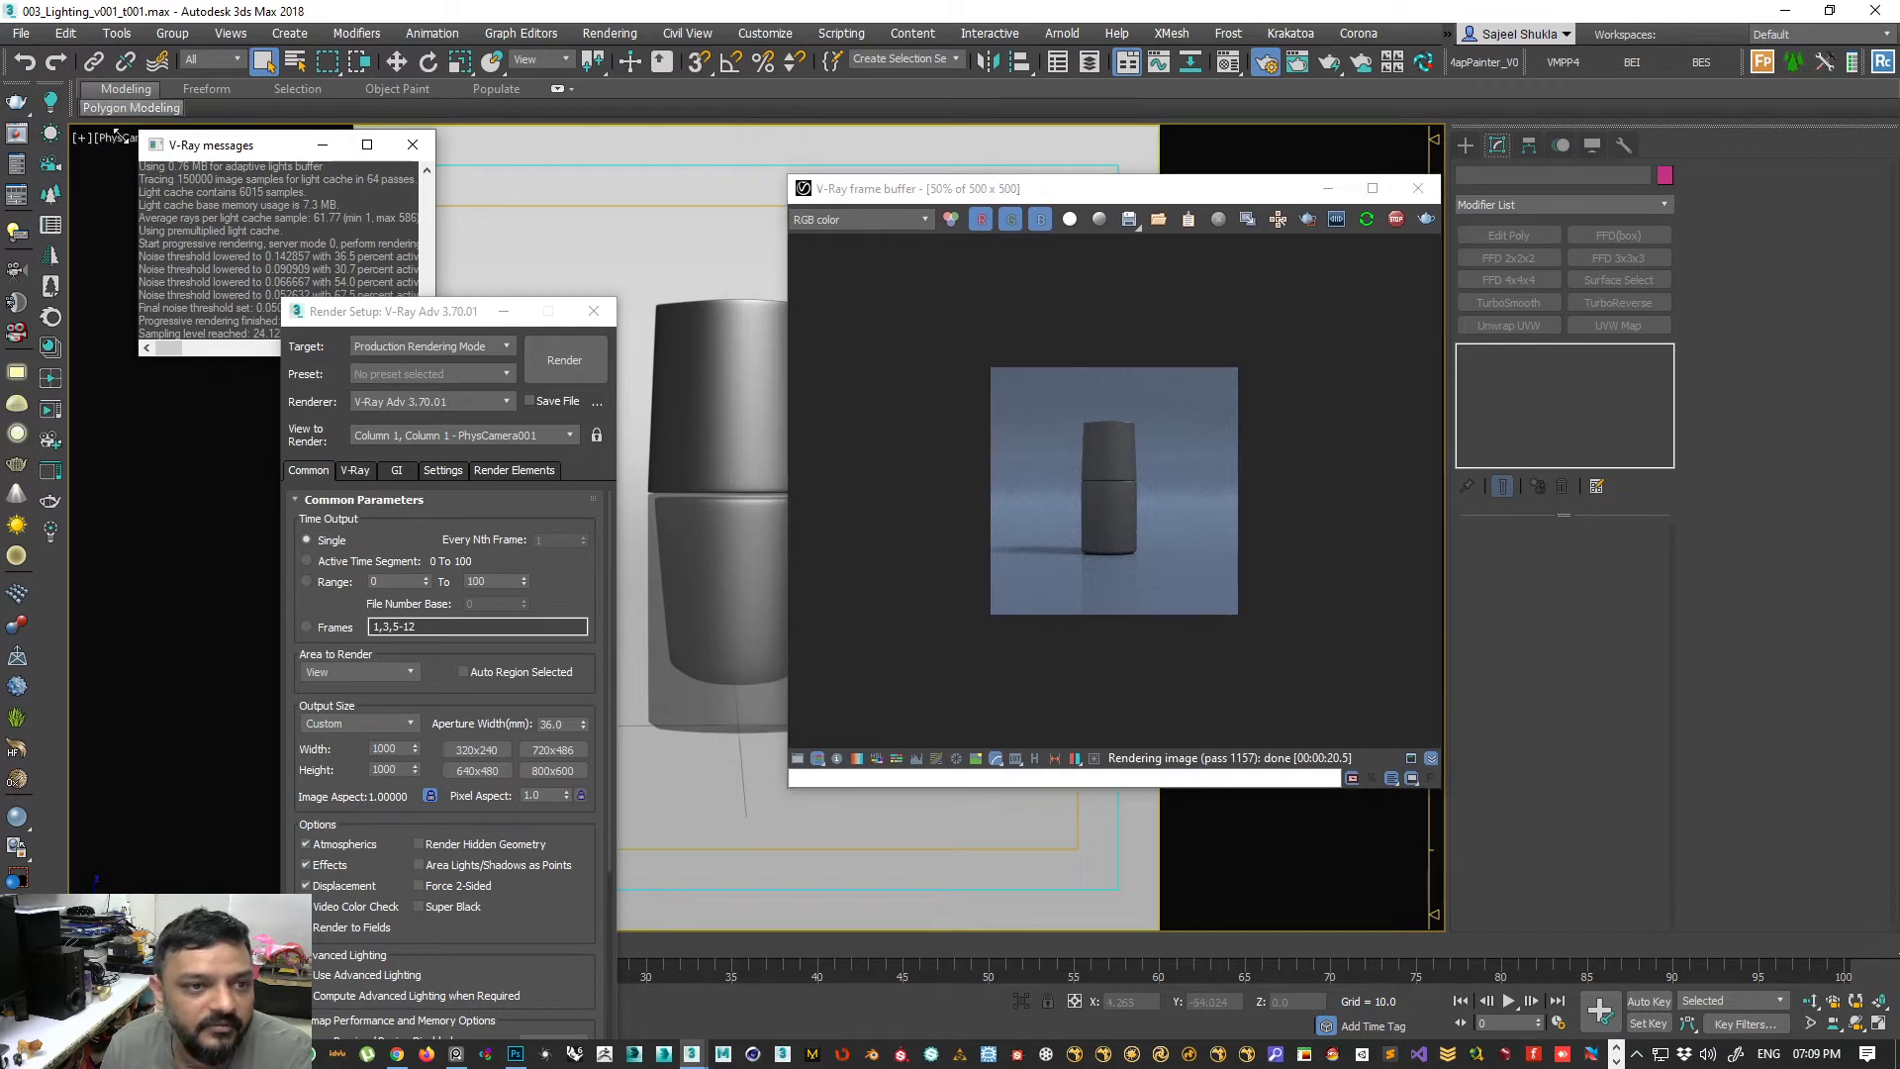
mouse_move(125, 112)
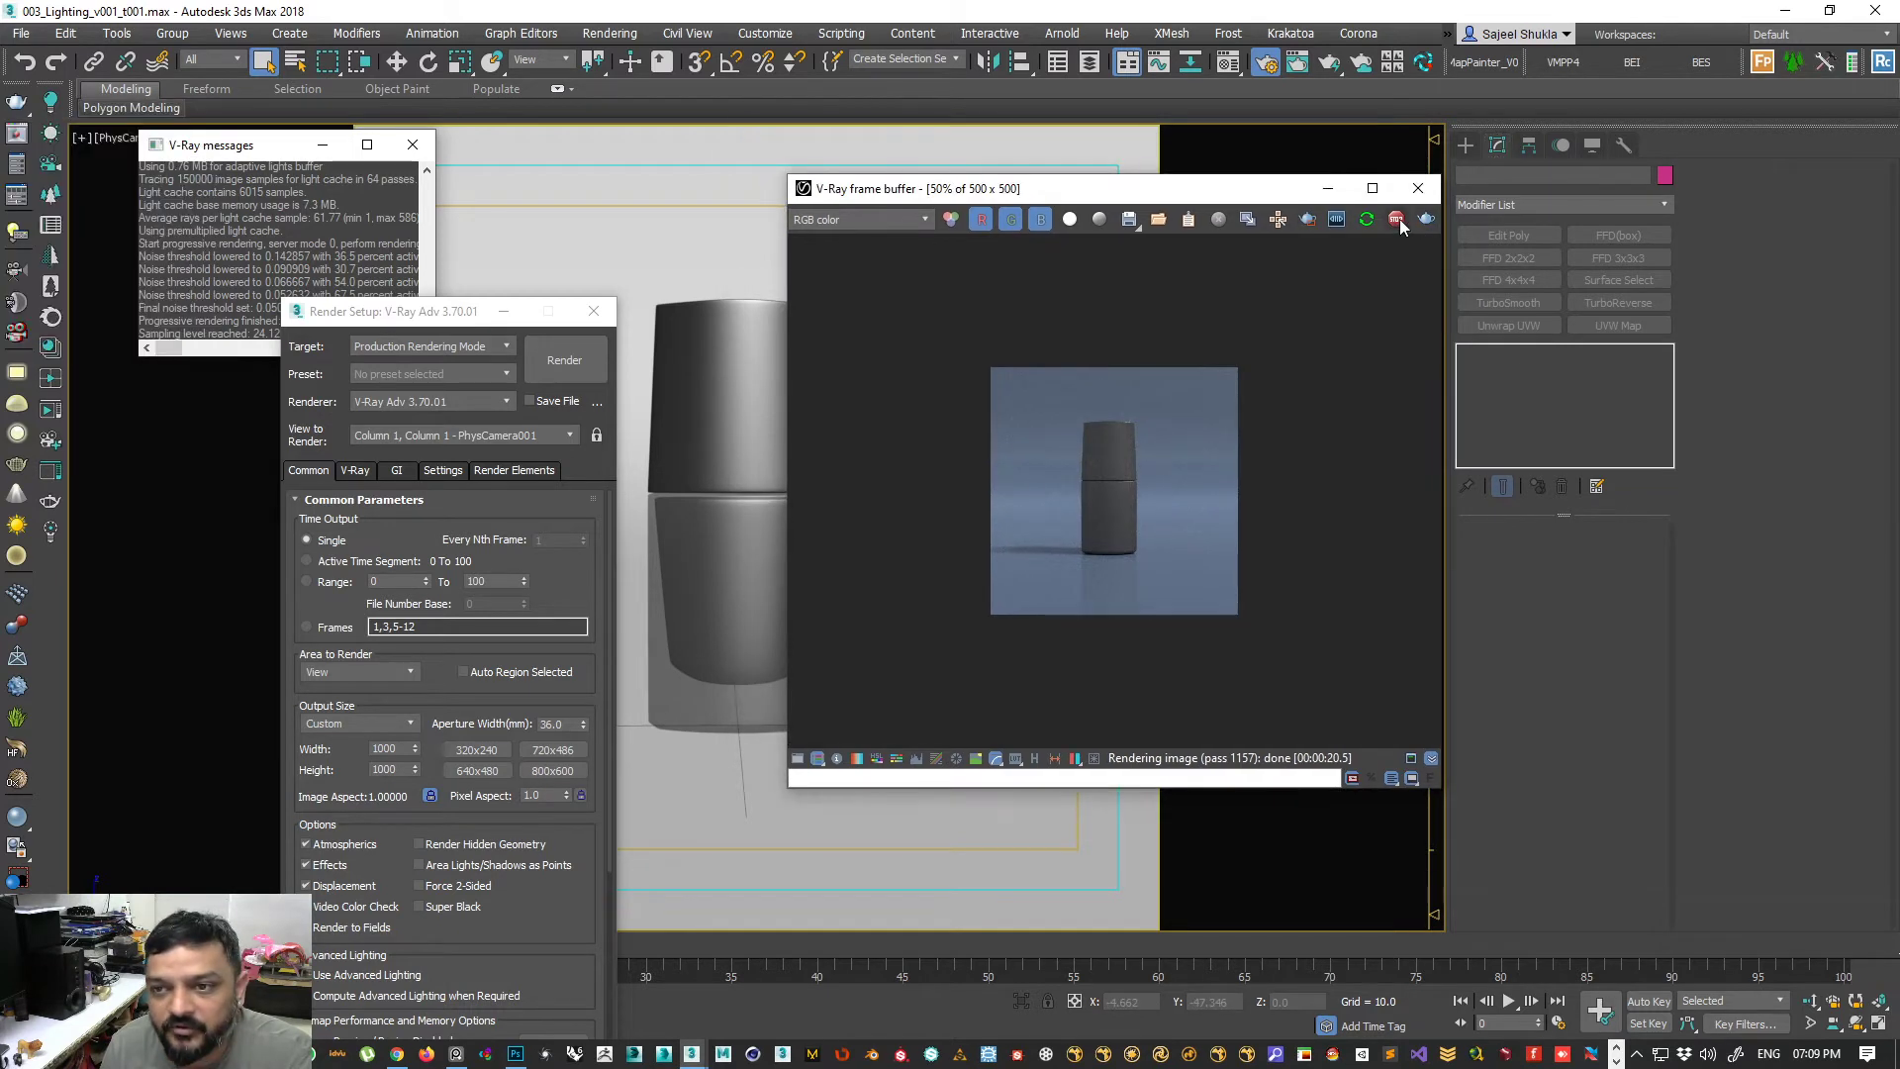
left_click(1368, 224)
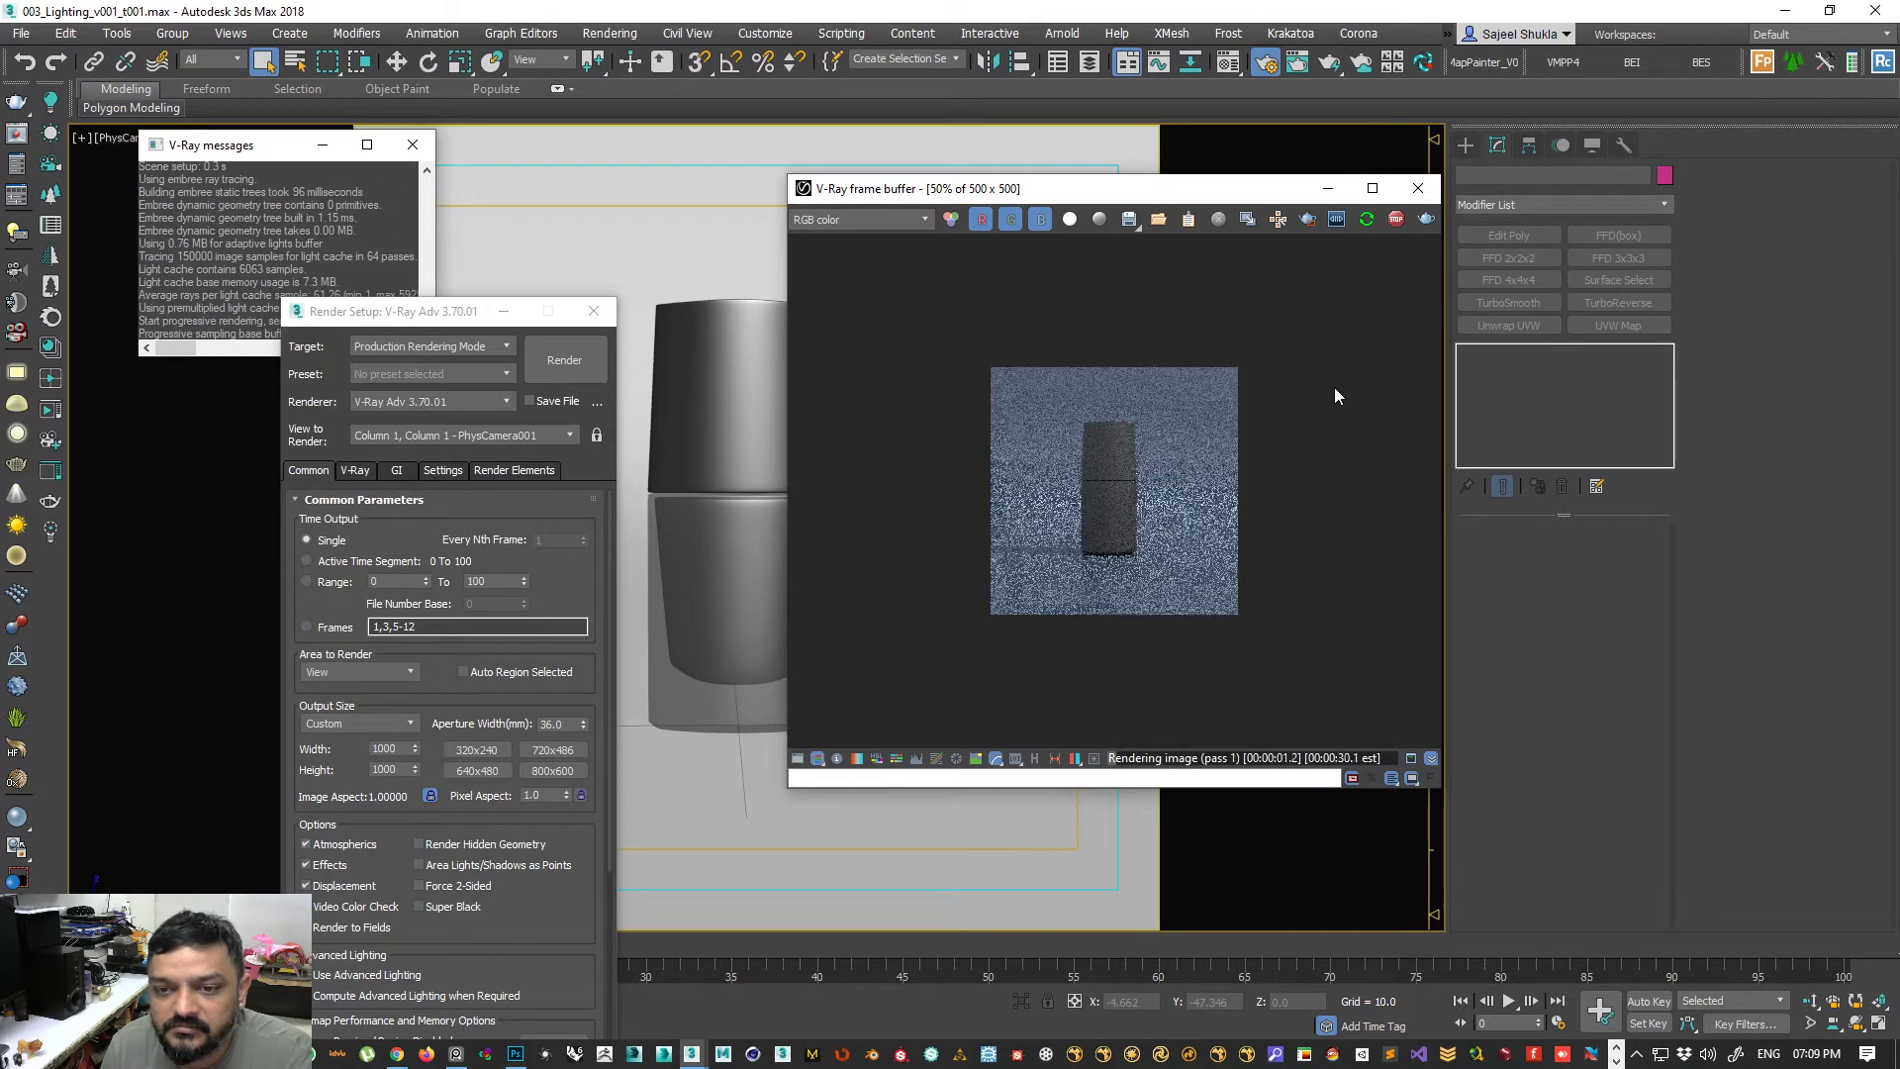
left_click(111, 137)
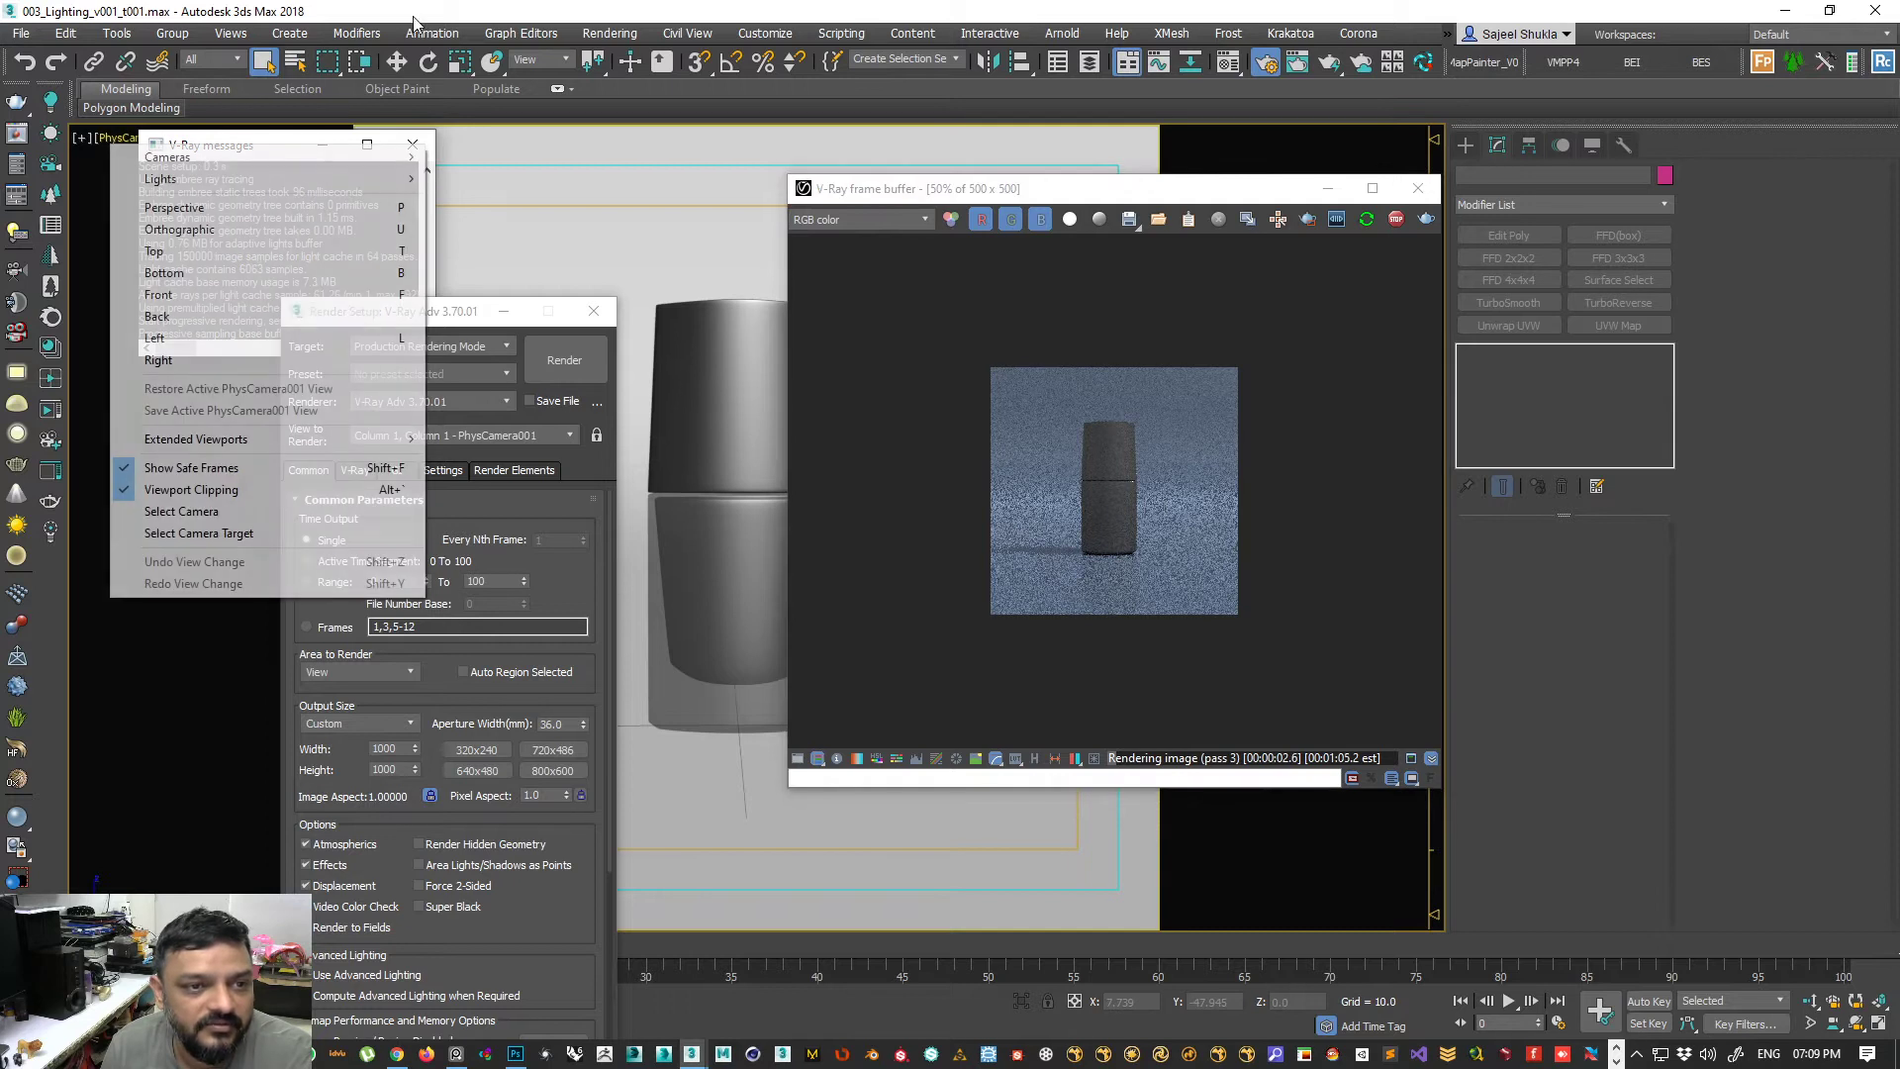
left_click(791, 37)
- Open the Environment and Effects settings and arrange them beside the frame buffer
left_click(610, 33)
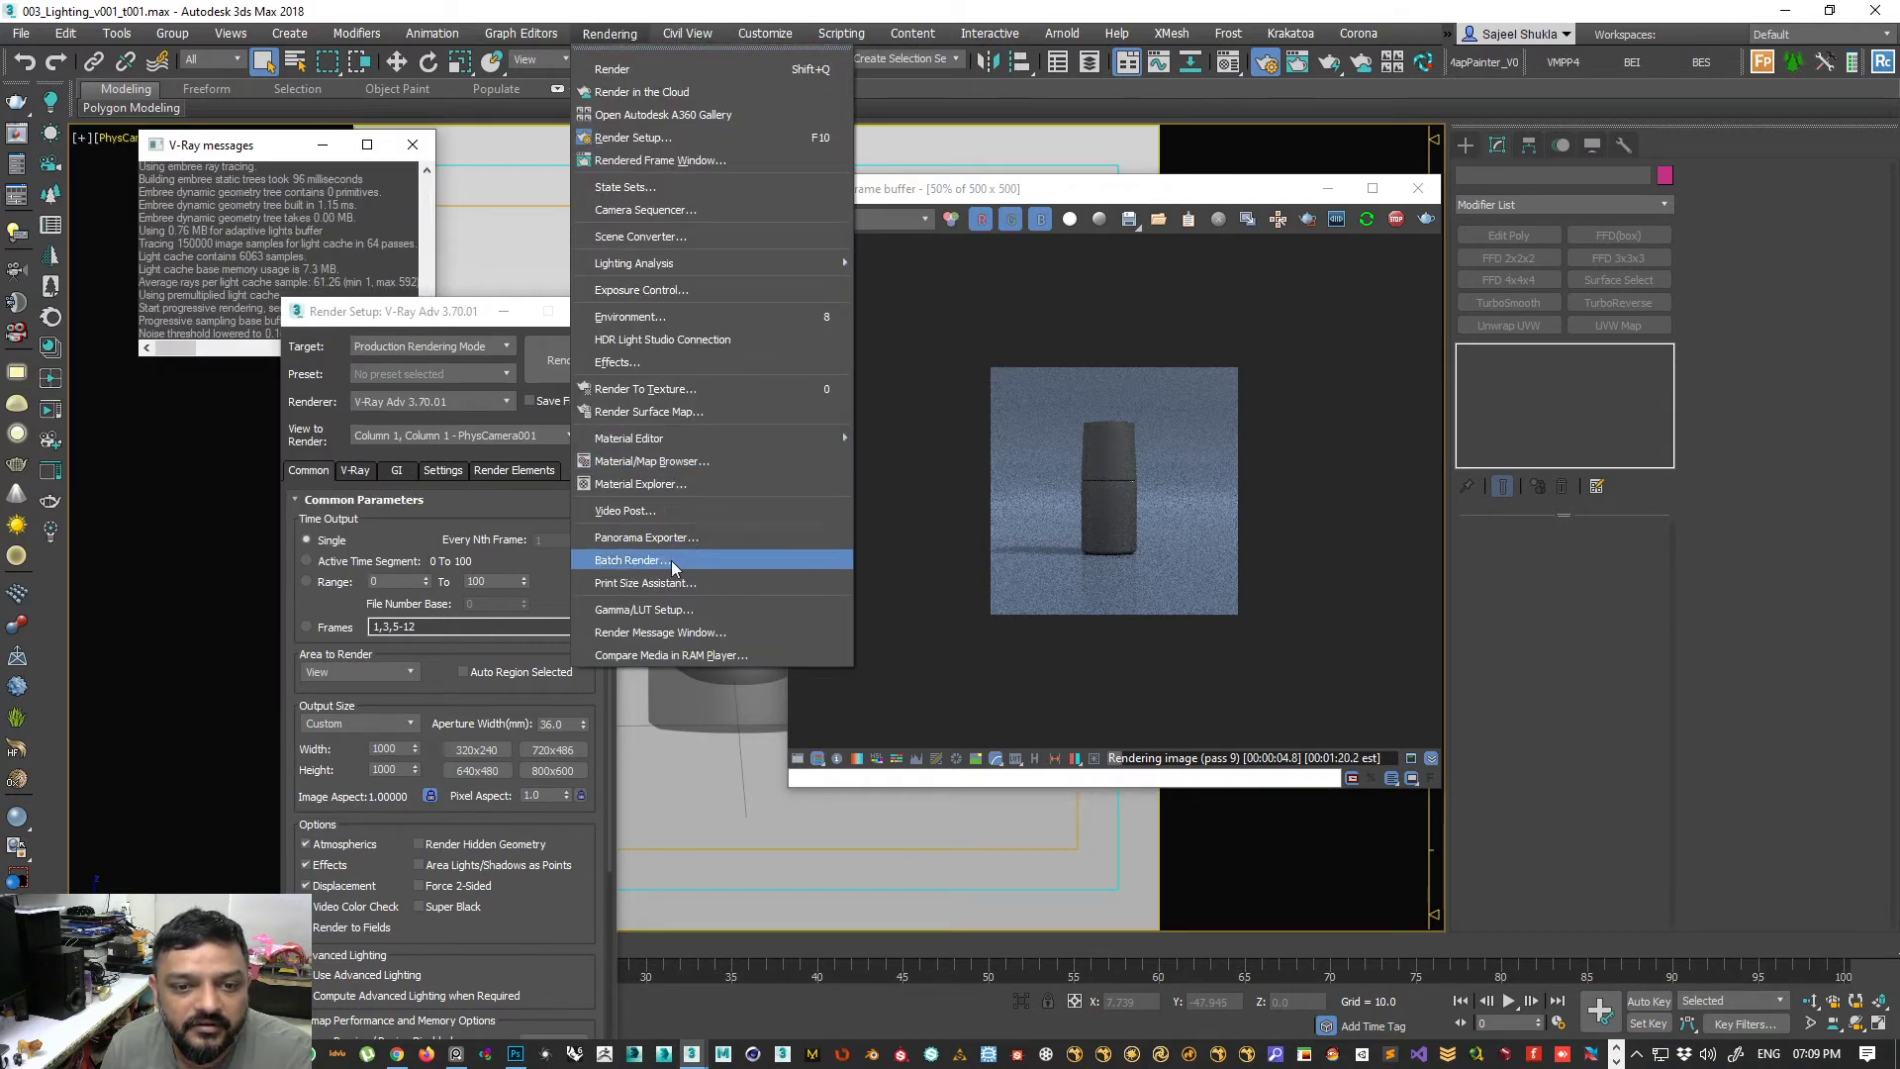
left_click(663, 318)
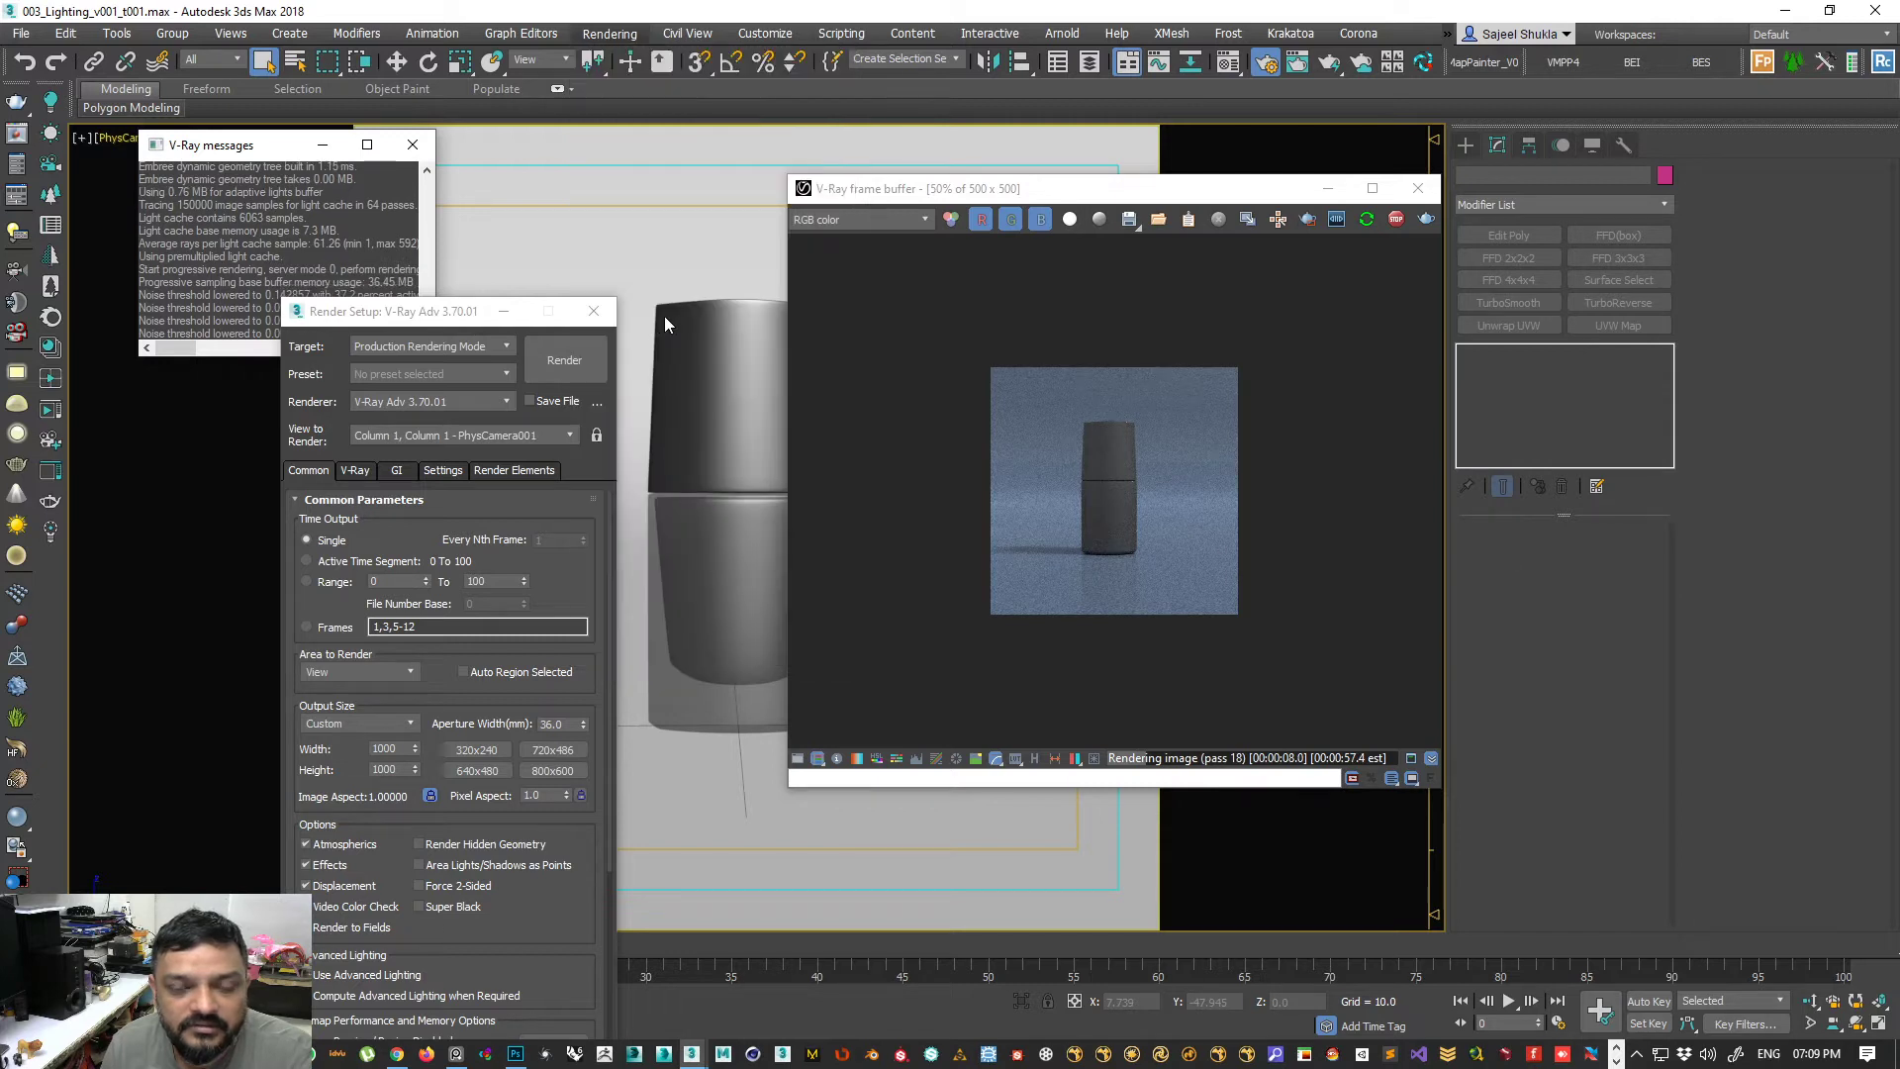
left_click_drag(857, 177, 514, 102)
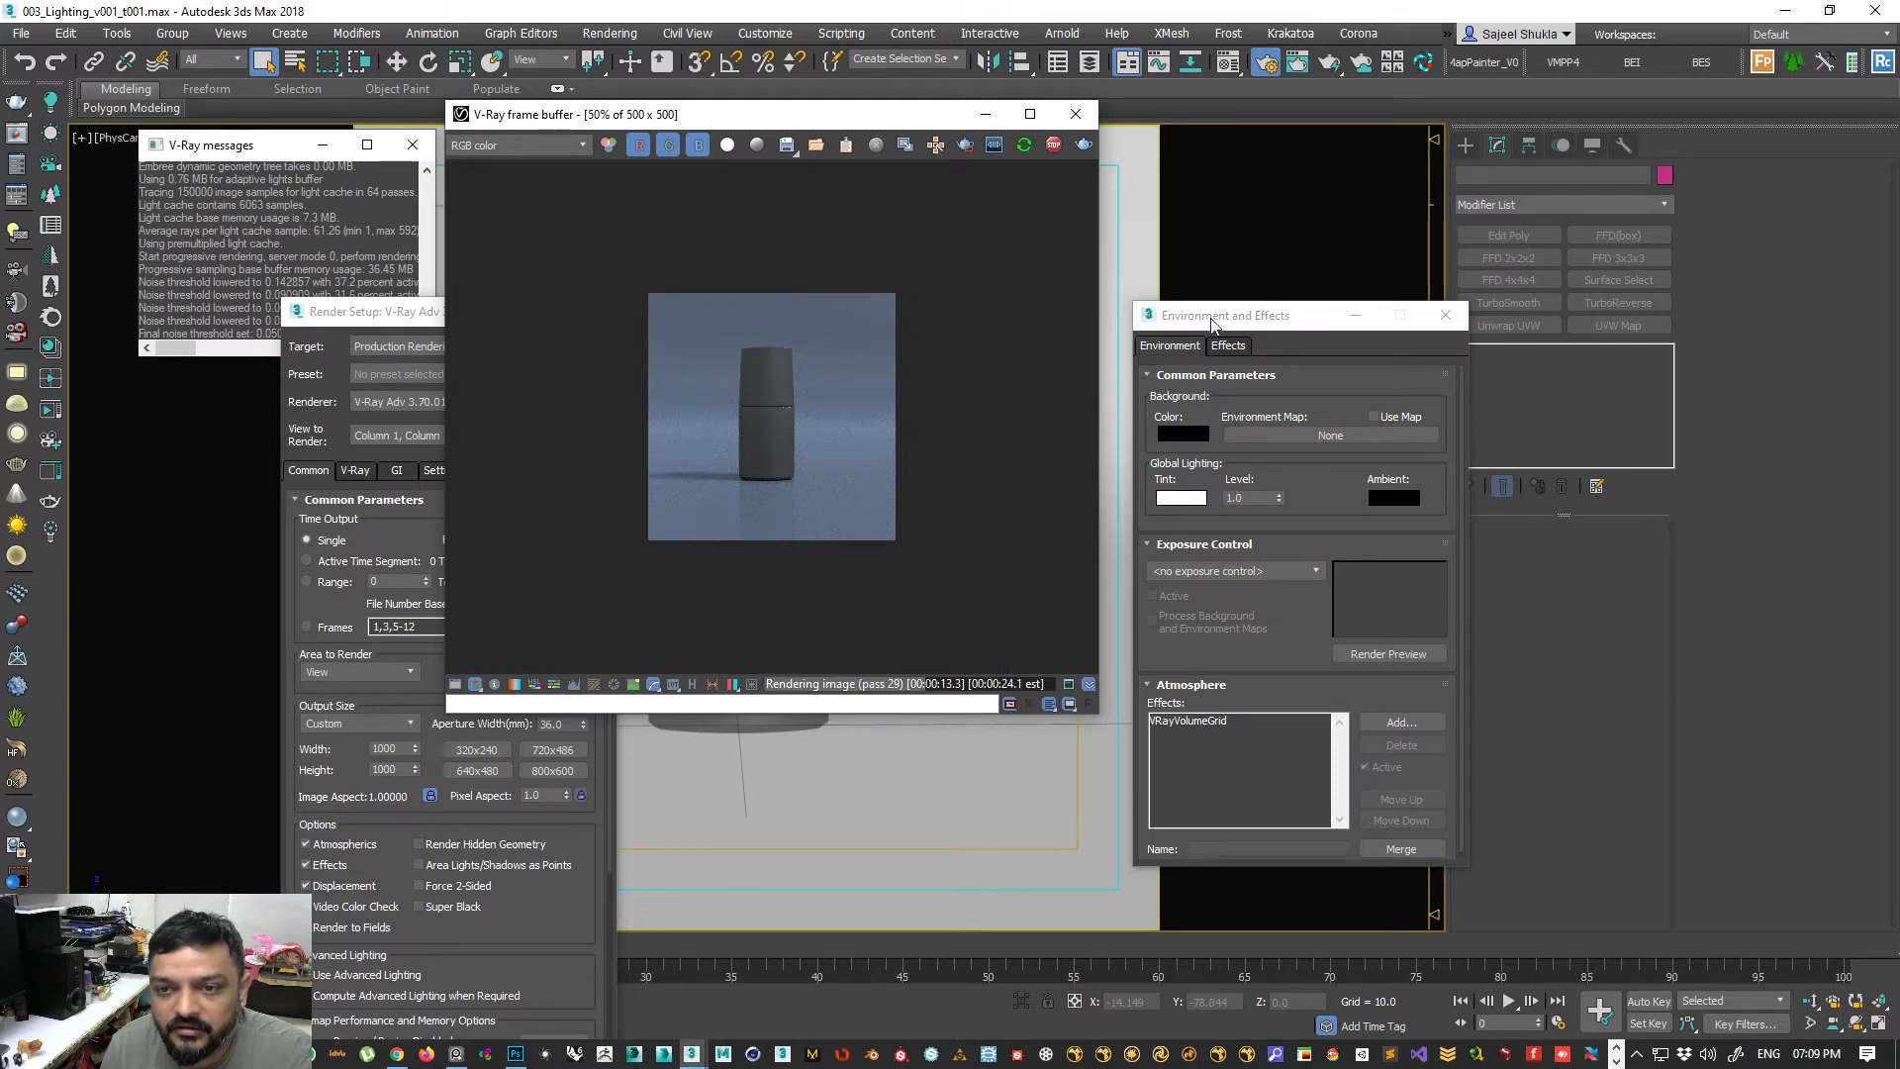
left_click_drag(1210, 315, 1150, 248)
- Try VRay Exposure Control and Physical Camera Exposure Control as the scene's exposure type, returning to VRay Exposure Control
left_click(1192, 506)
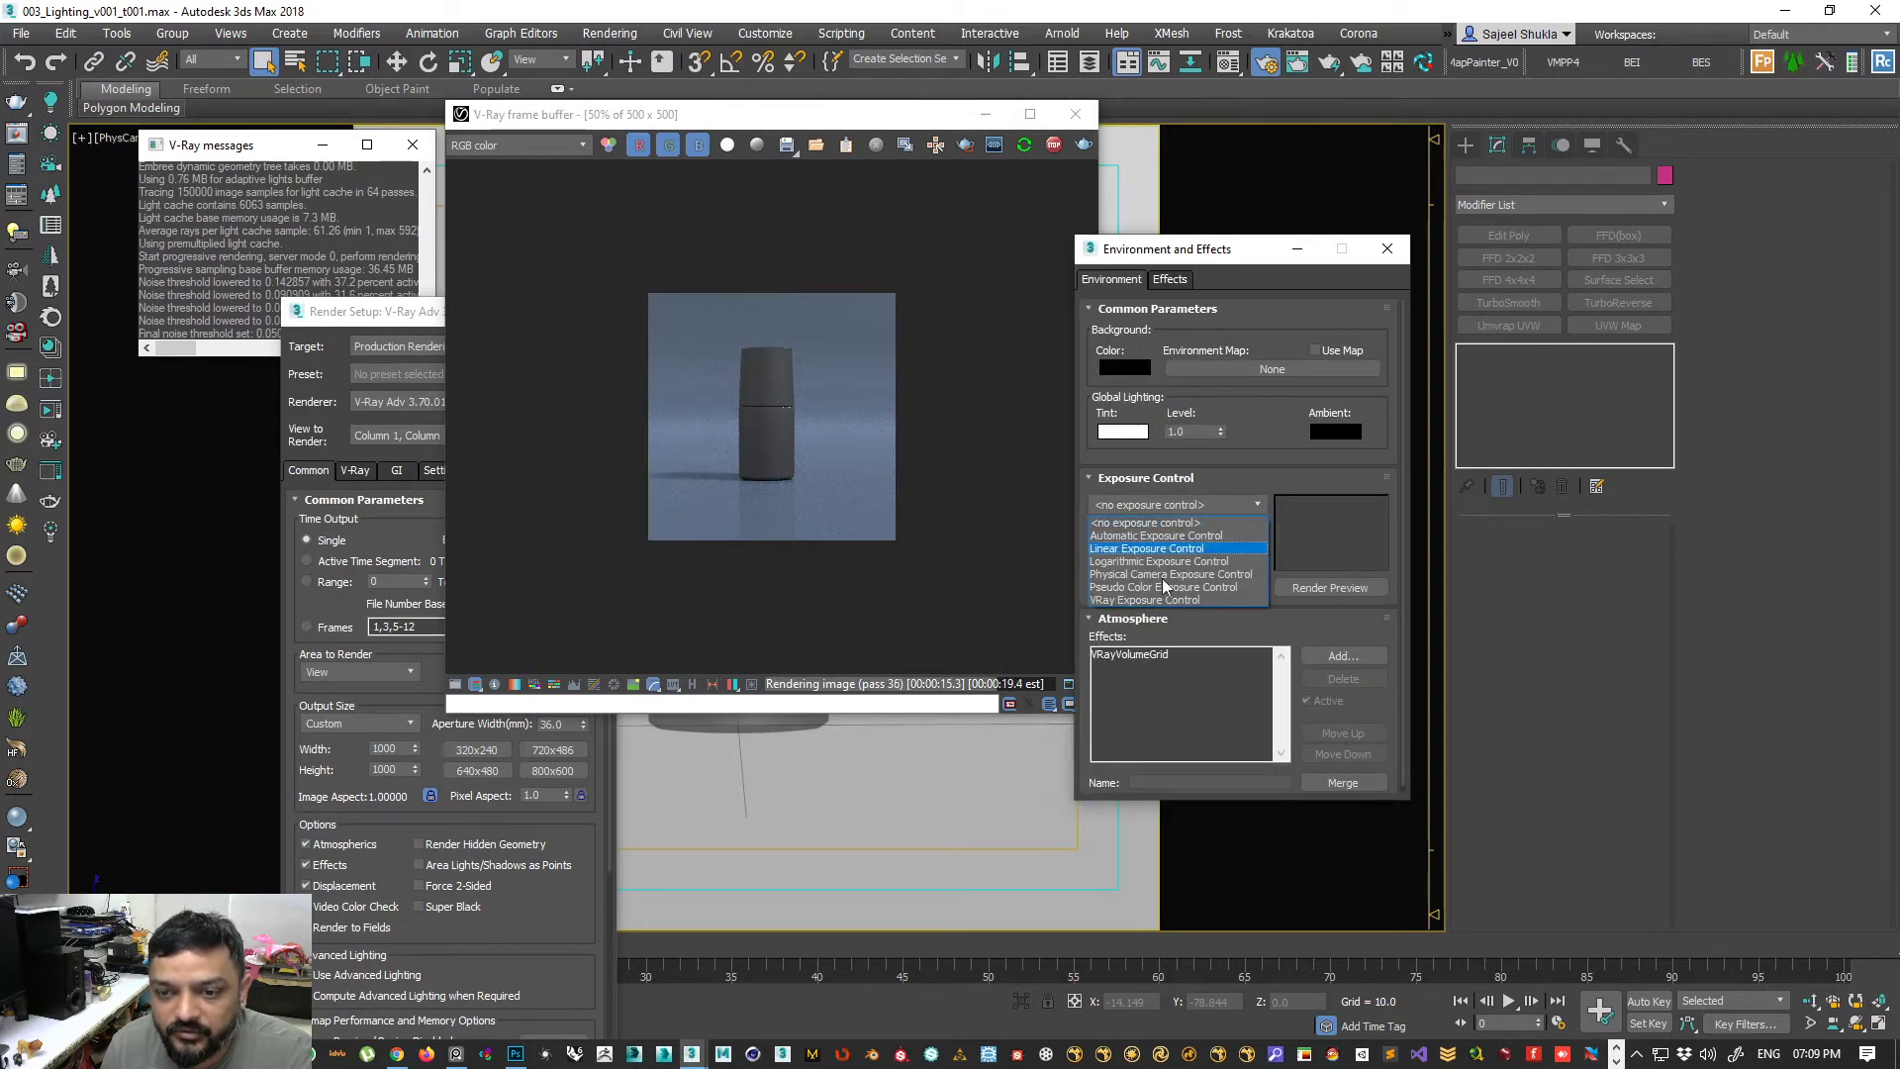
left_click(1148, 600)
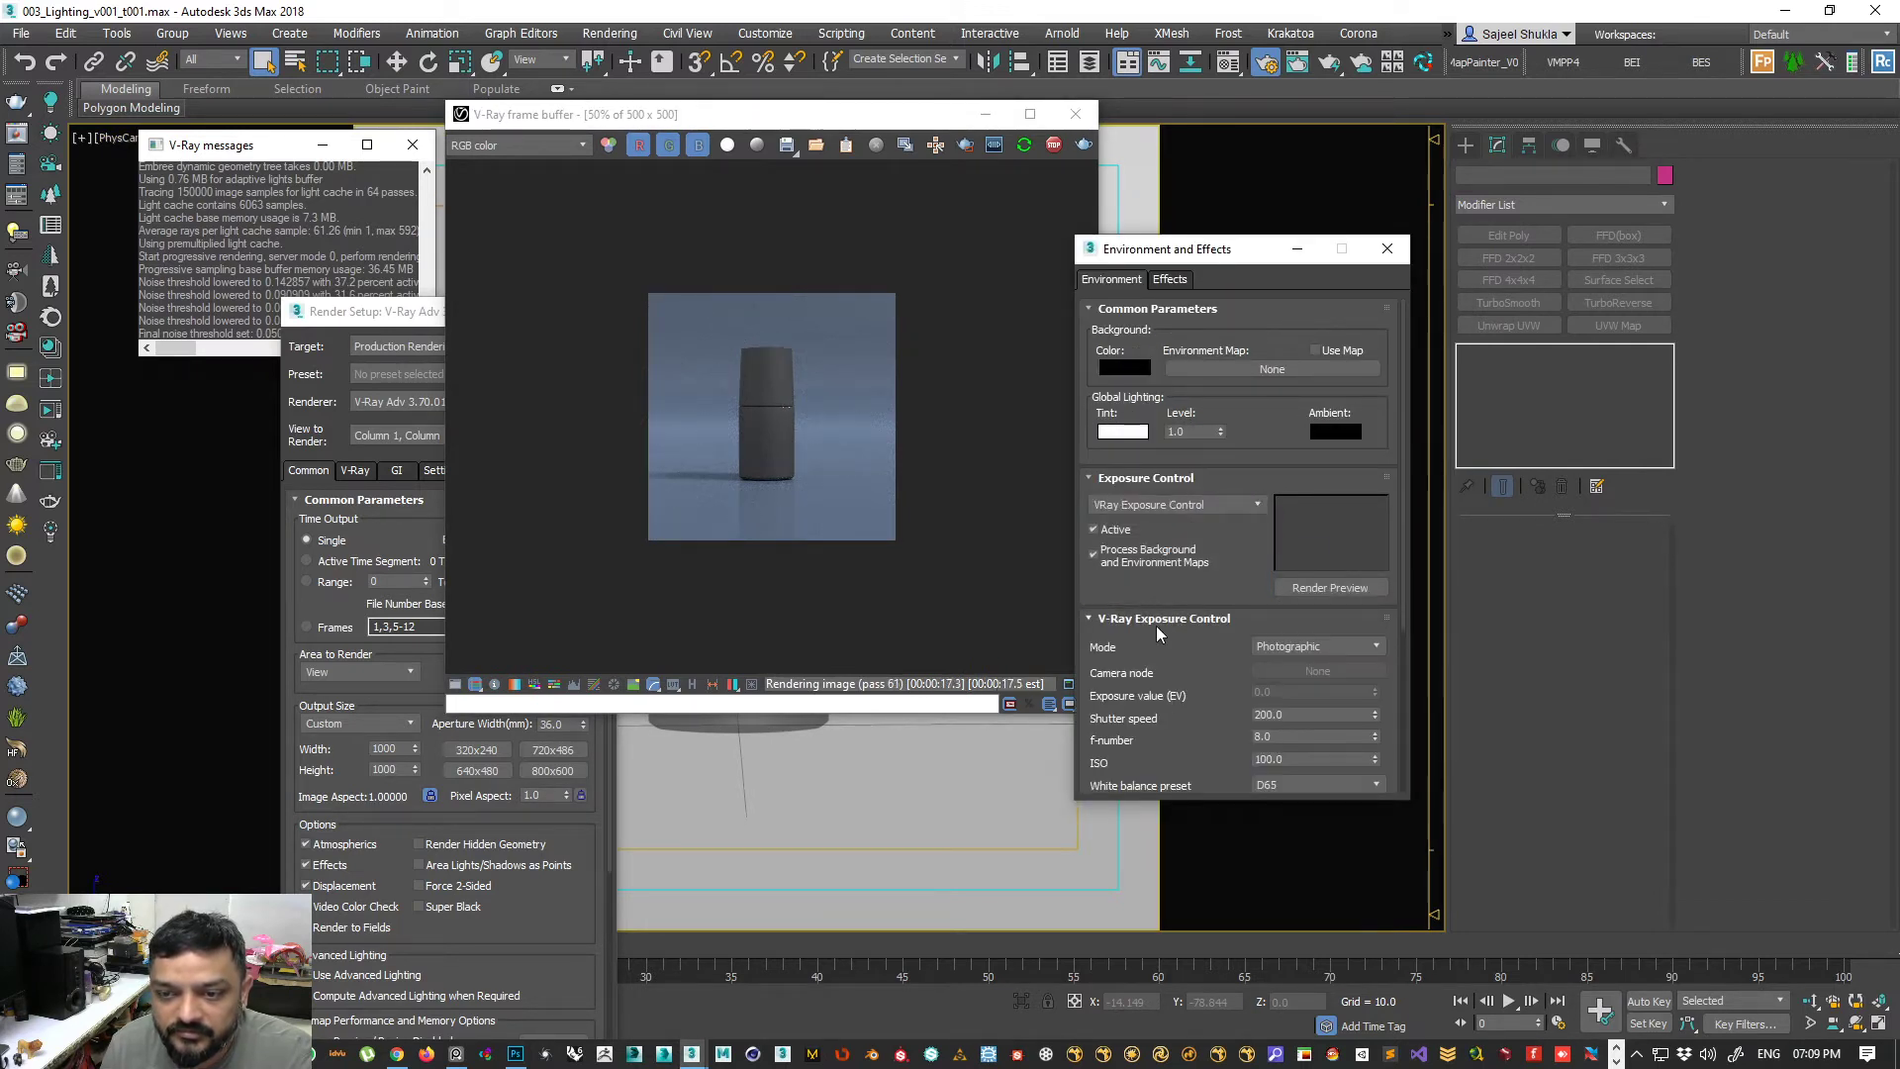
left_click(1138, 506)
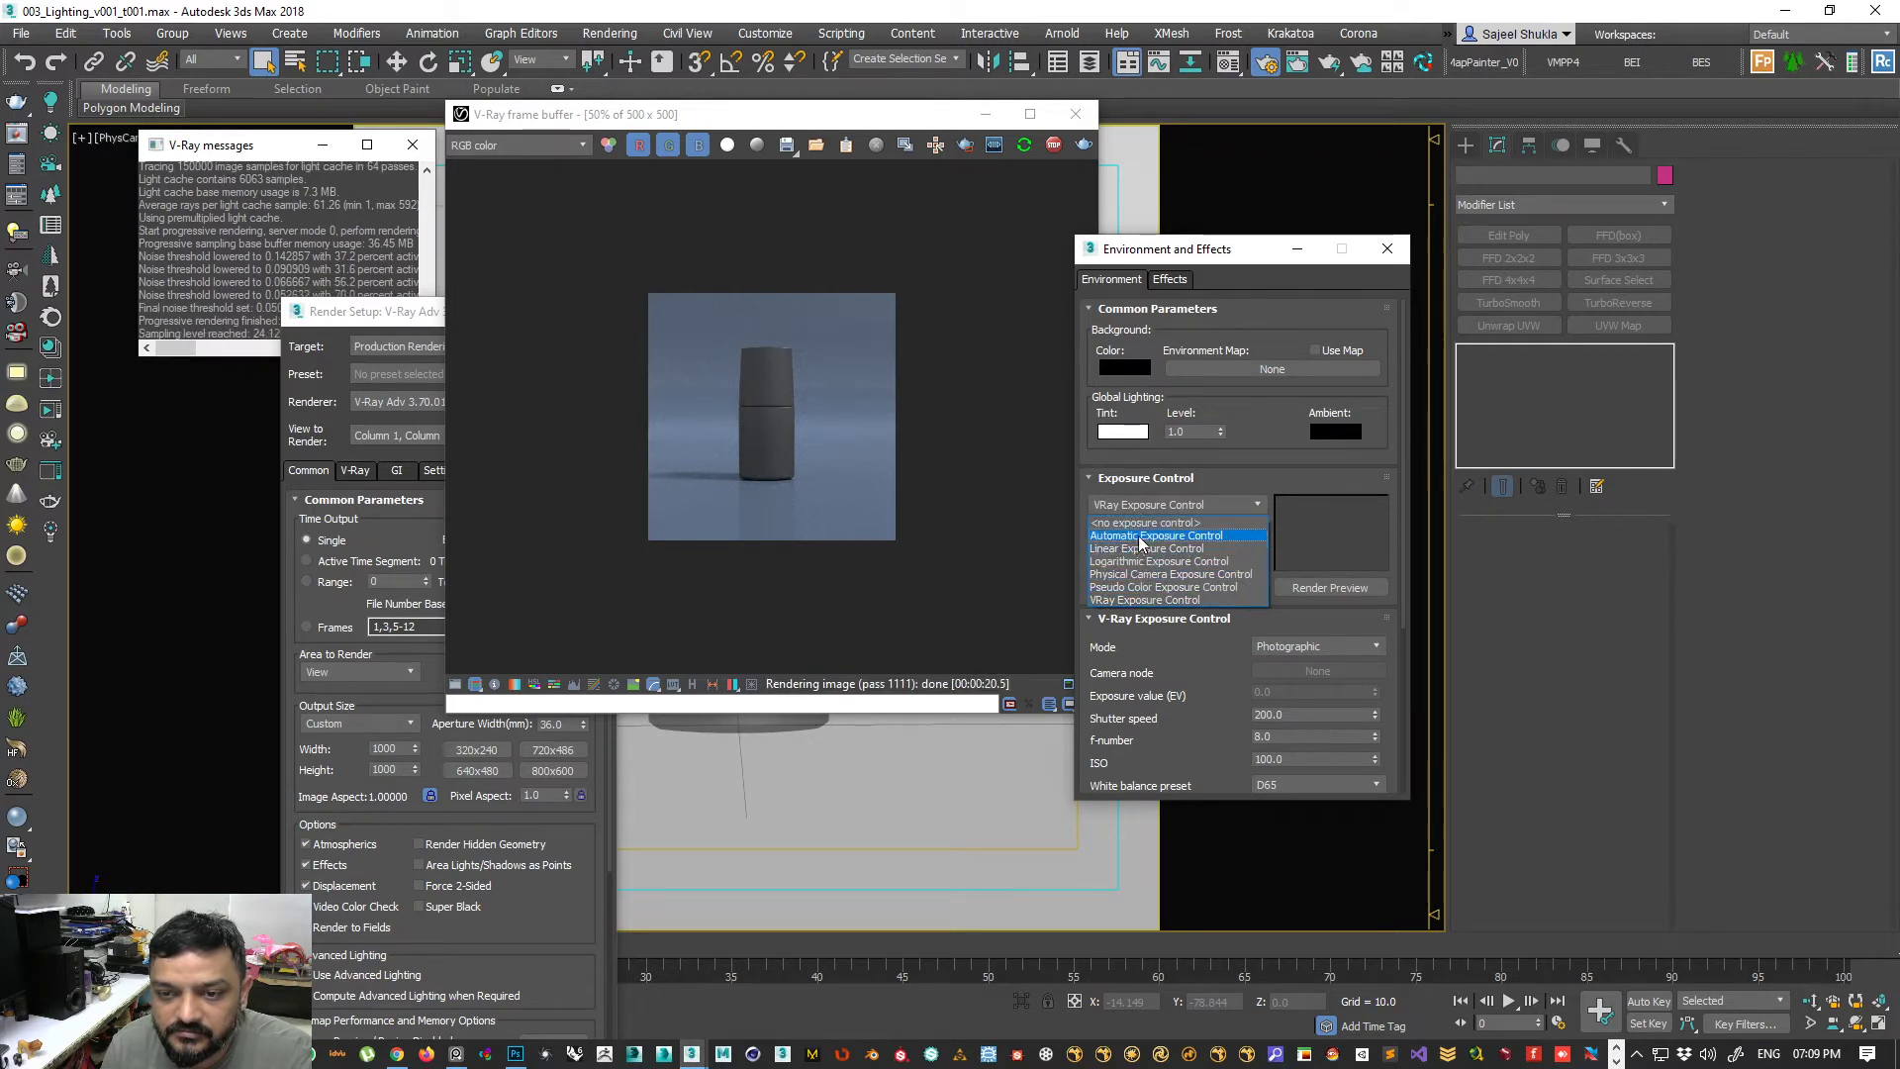
left_click(1143, 574)
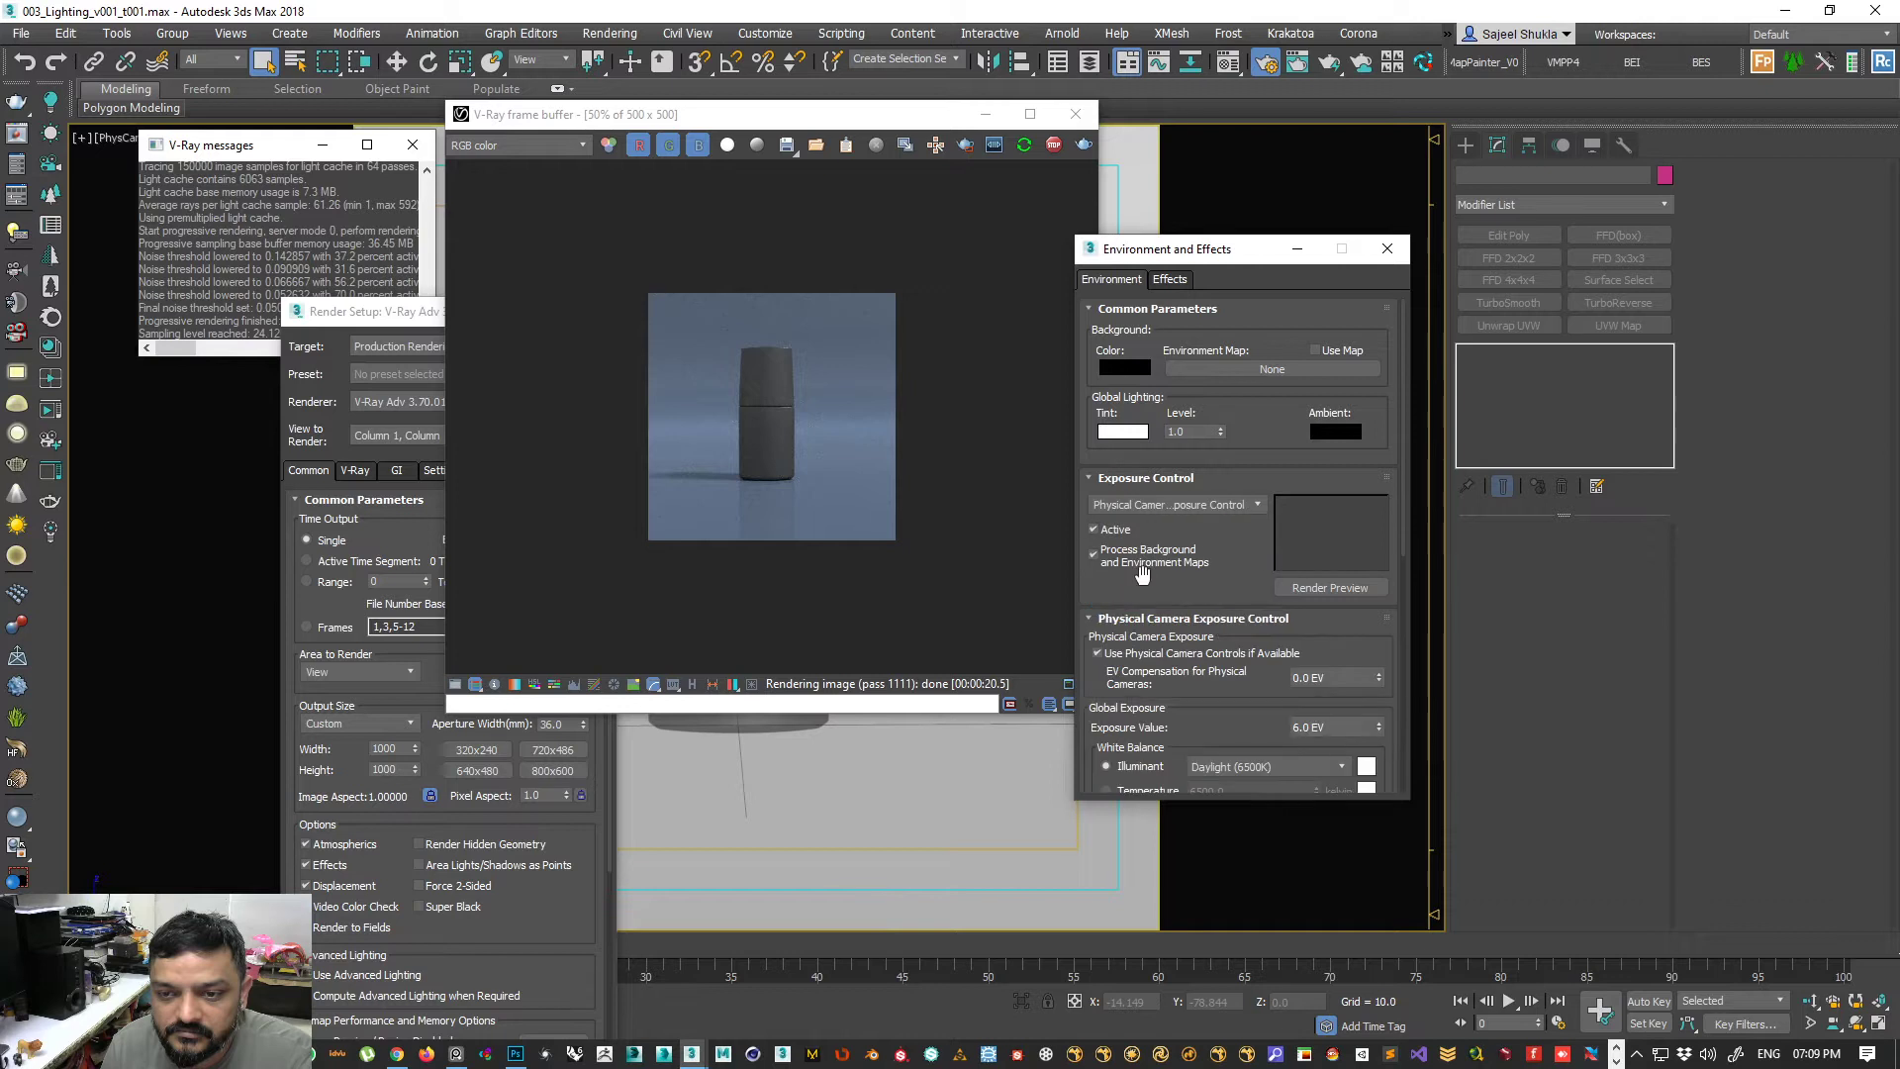
left_click(1161, 504)
left_click(1136, 607)
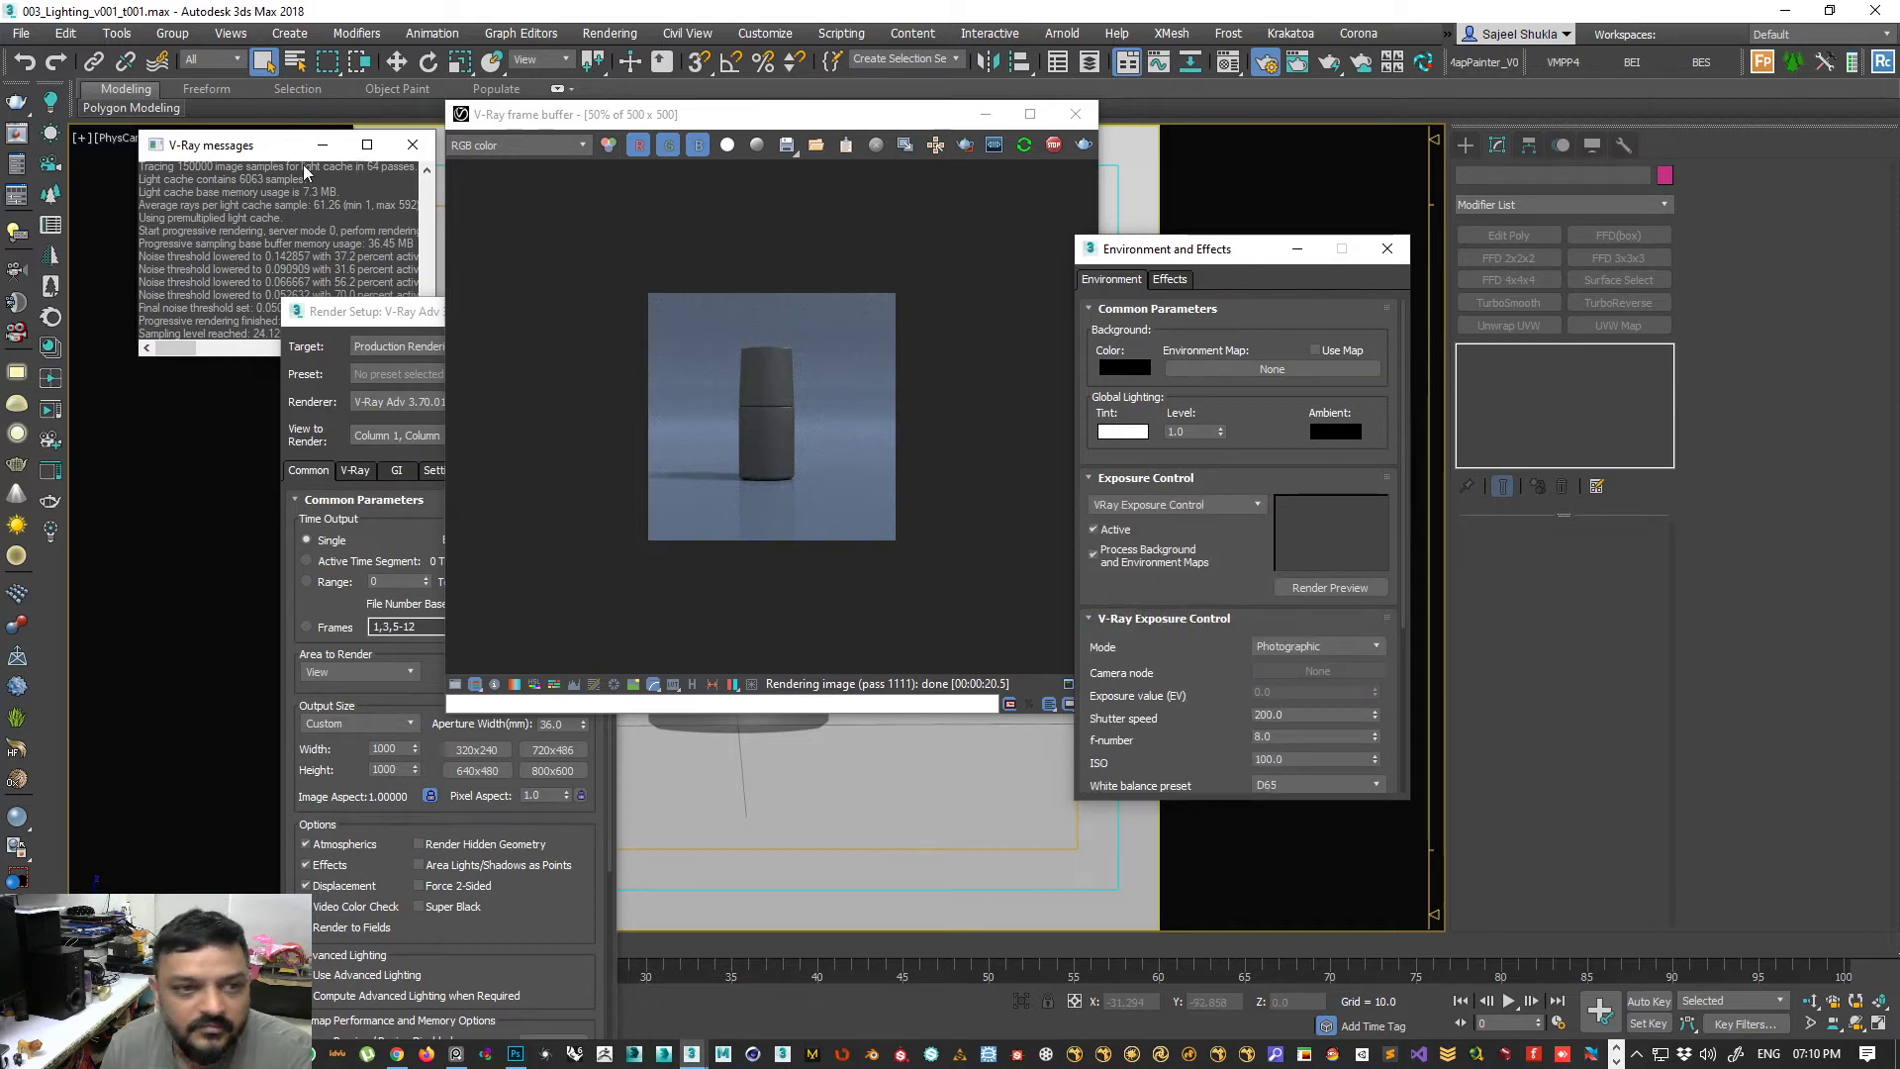
- Select the viewport's physical camera and install its exposure control from the Exposure settings, replacing the VRay exposure control
left_click(114, 140)
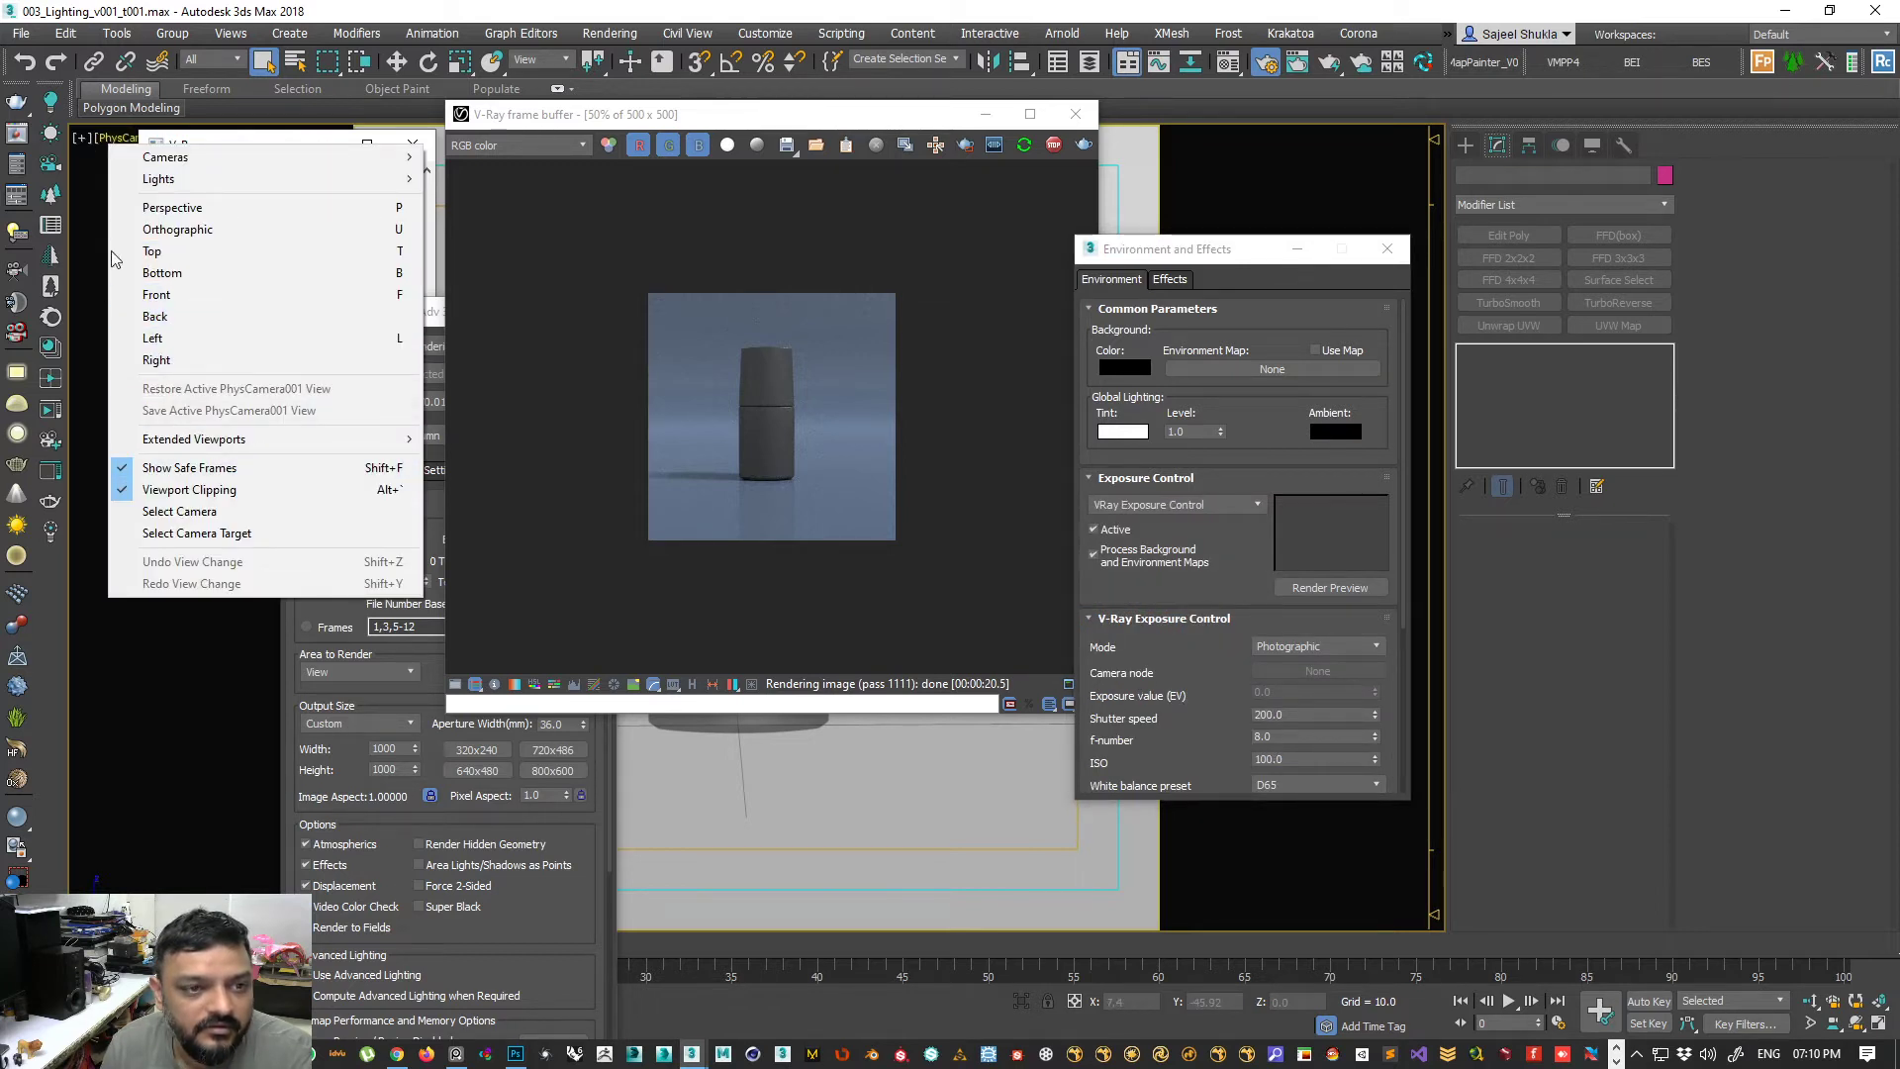
left_click(169, 511)
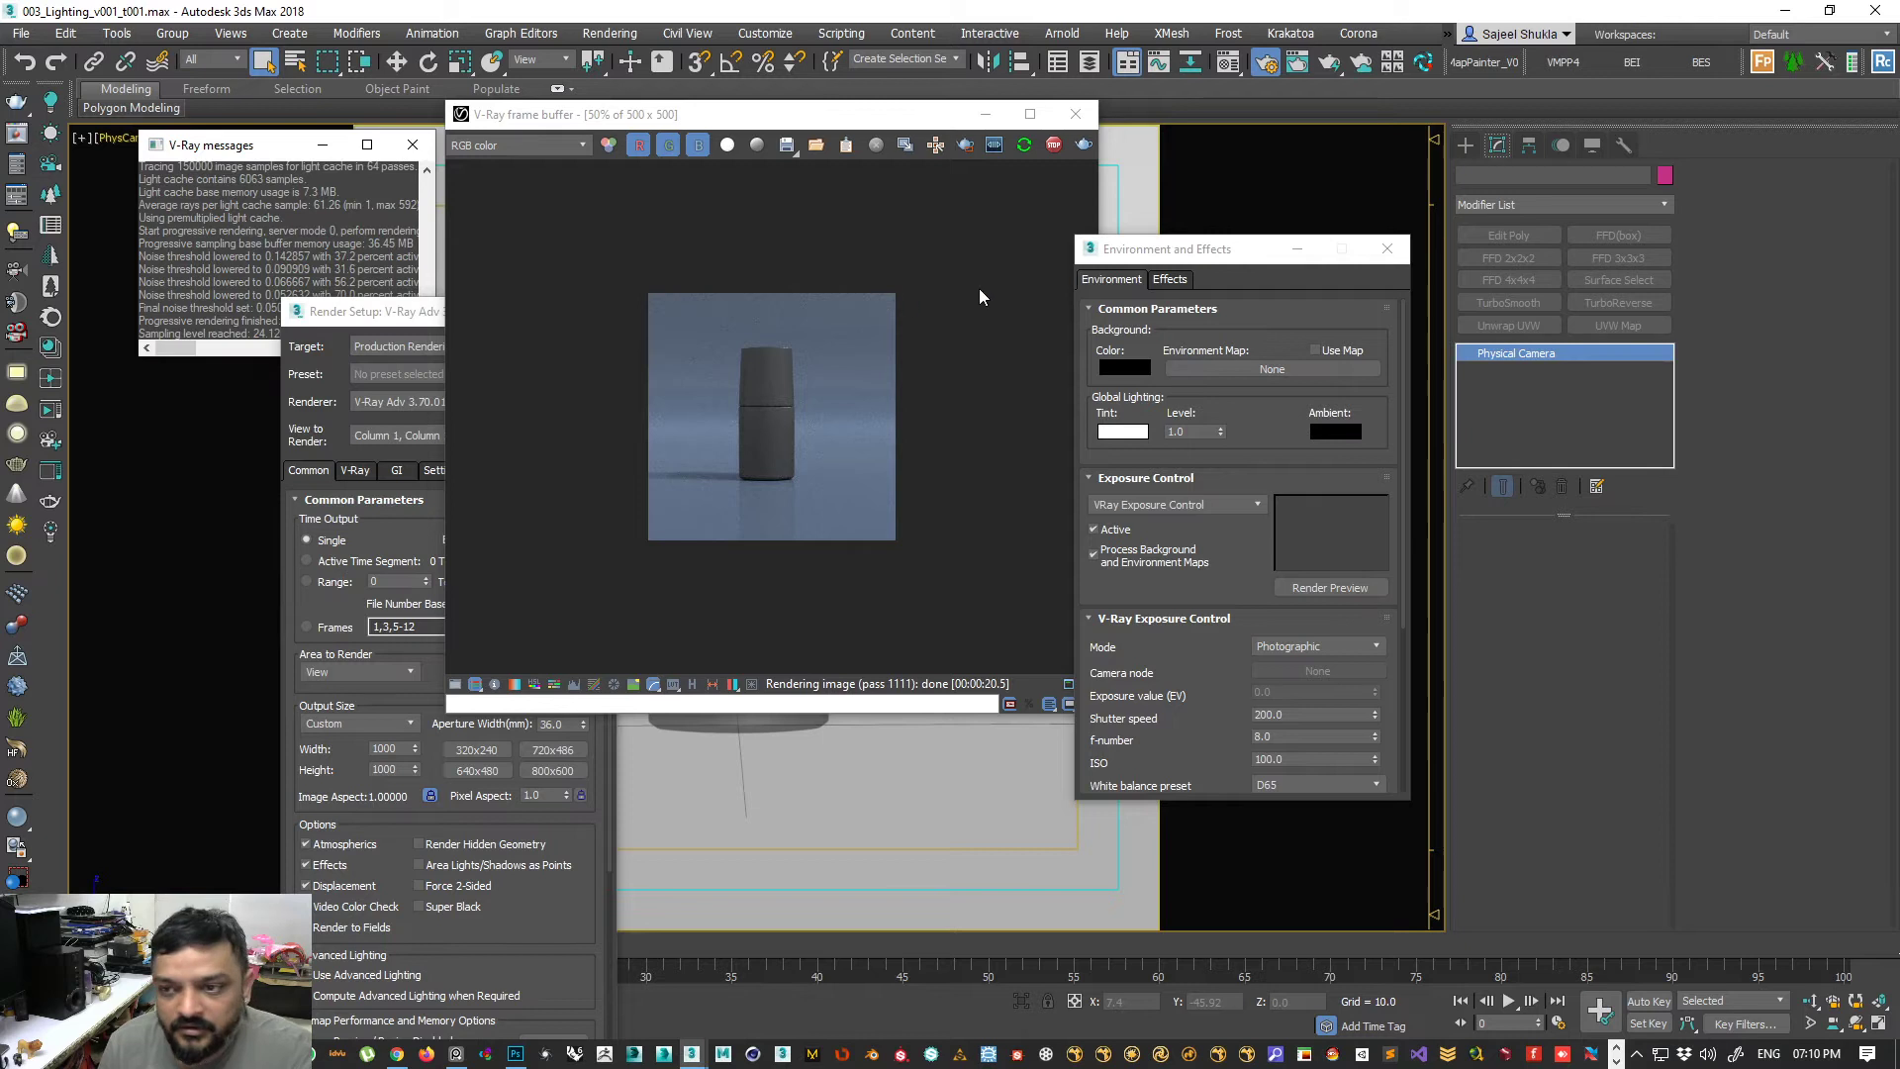
left_click(1499, 146)
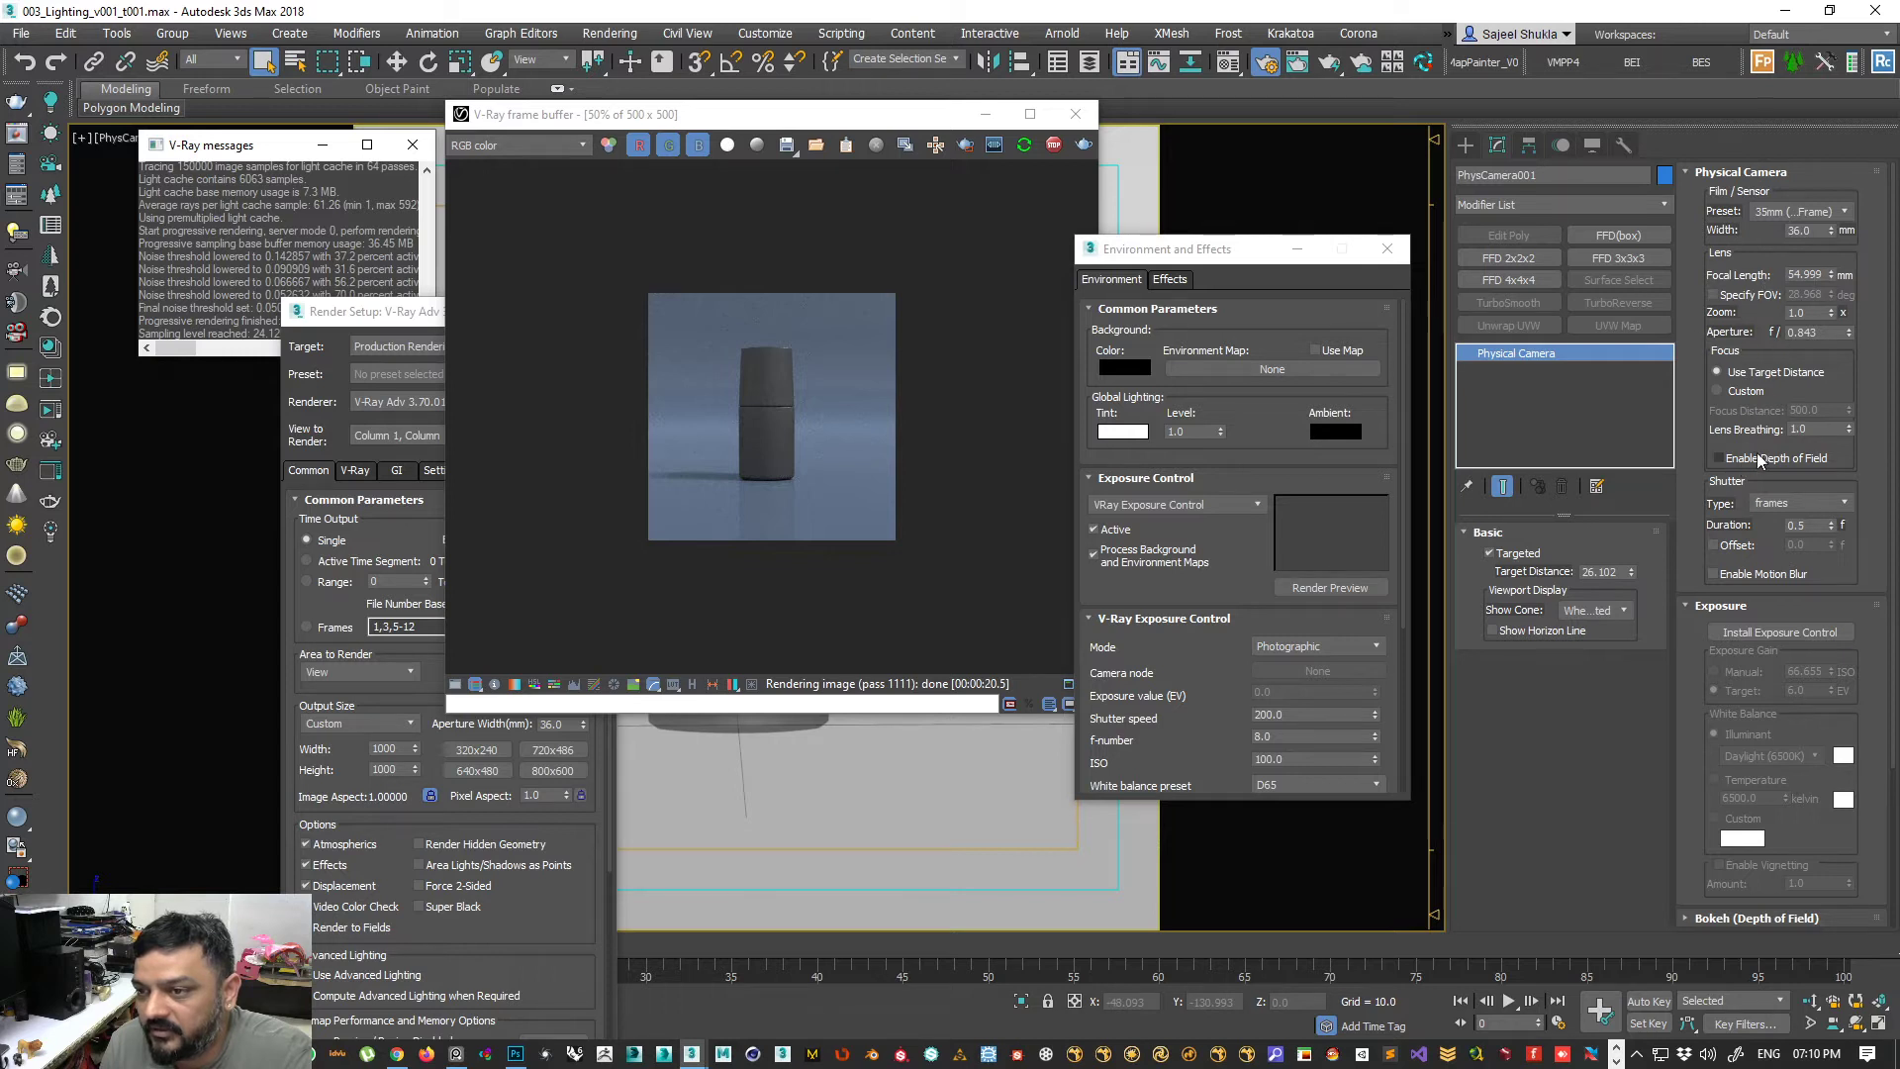
left_click_drag(1698, 574, 1695, 509)
left_click(1690, 543)
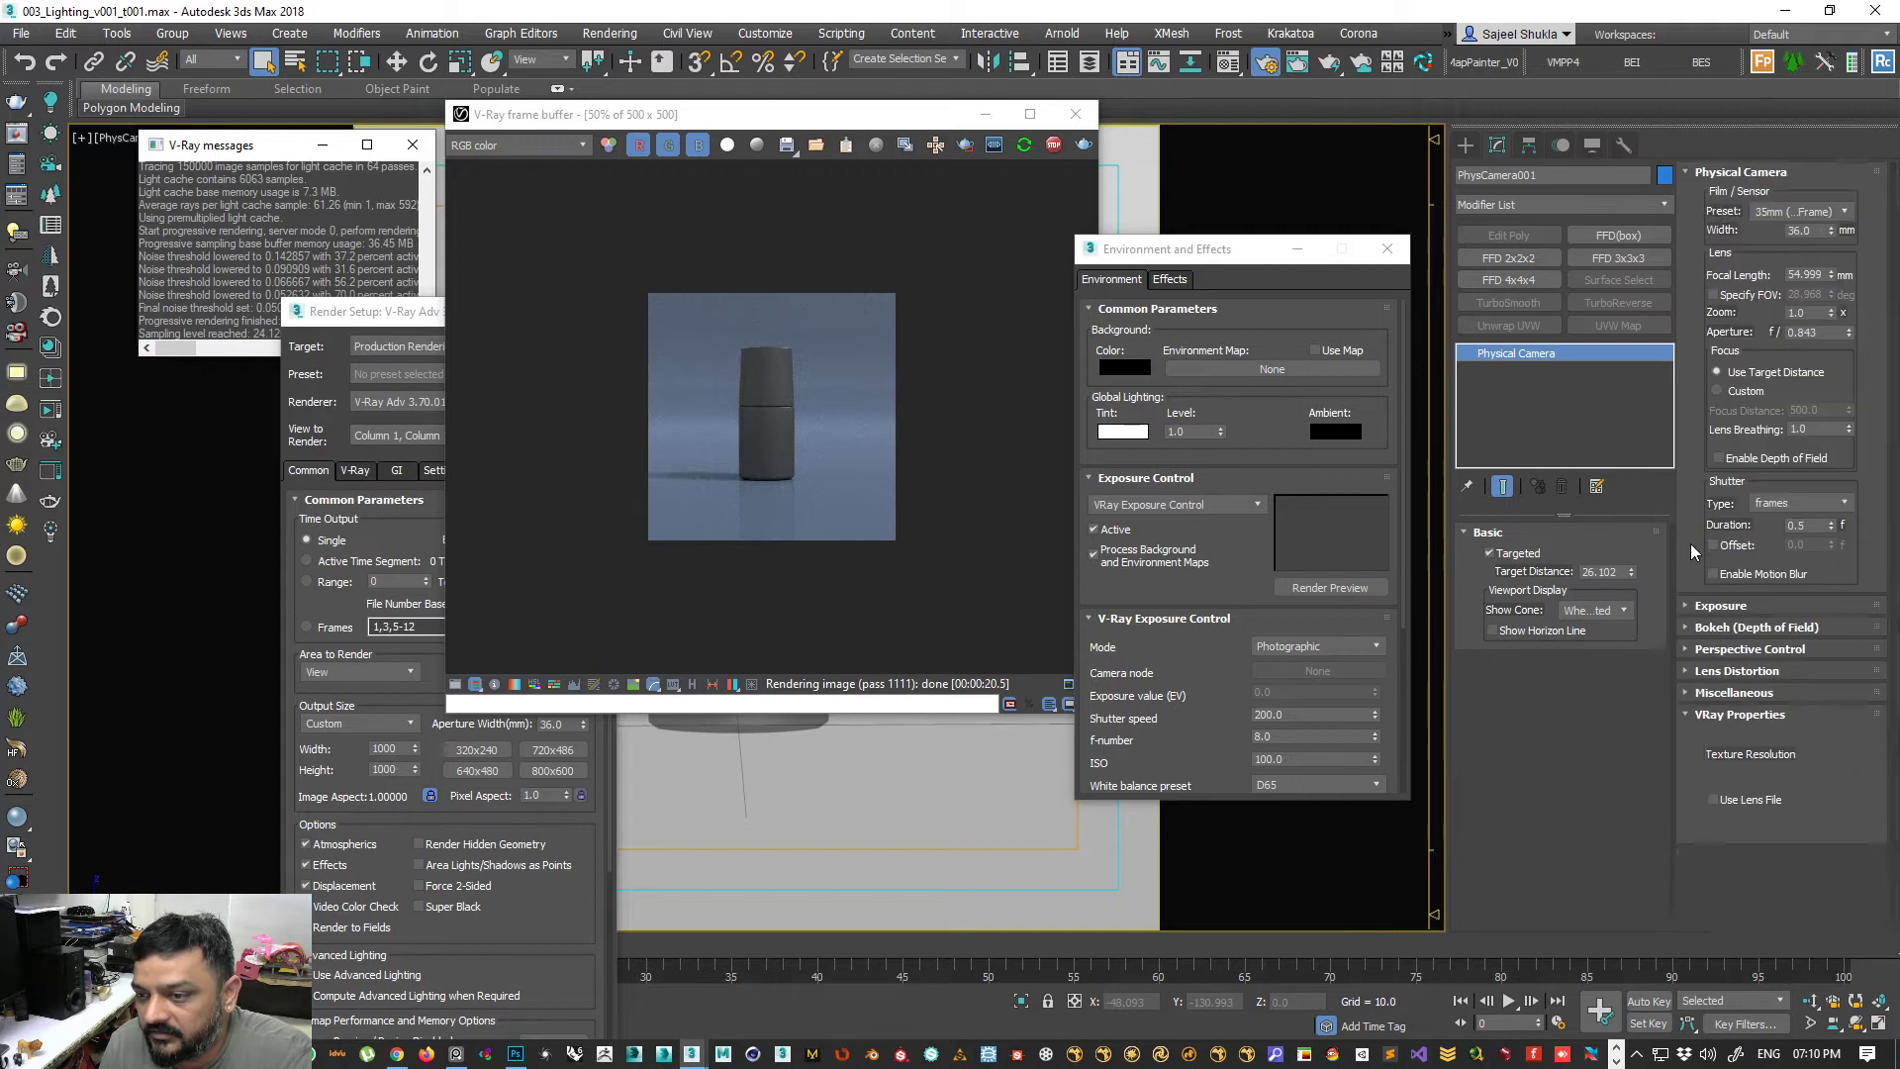
left_click(1695, 606)
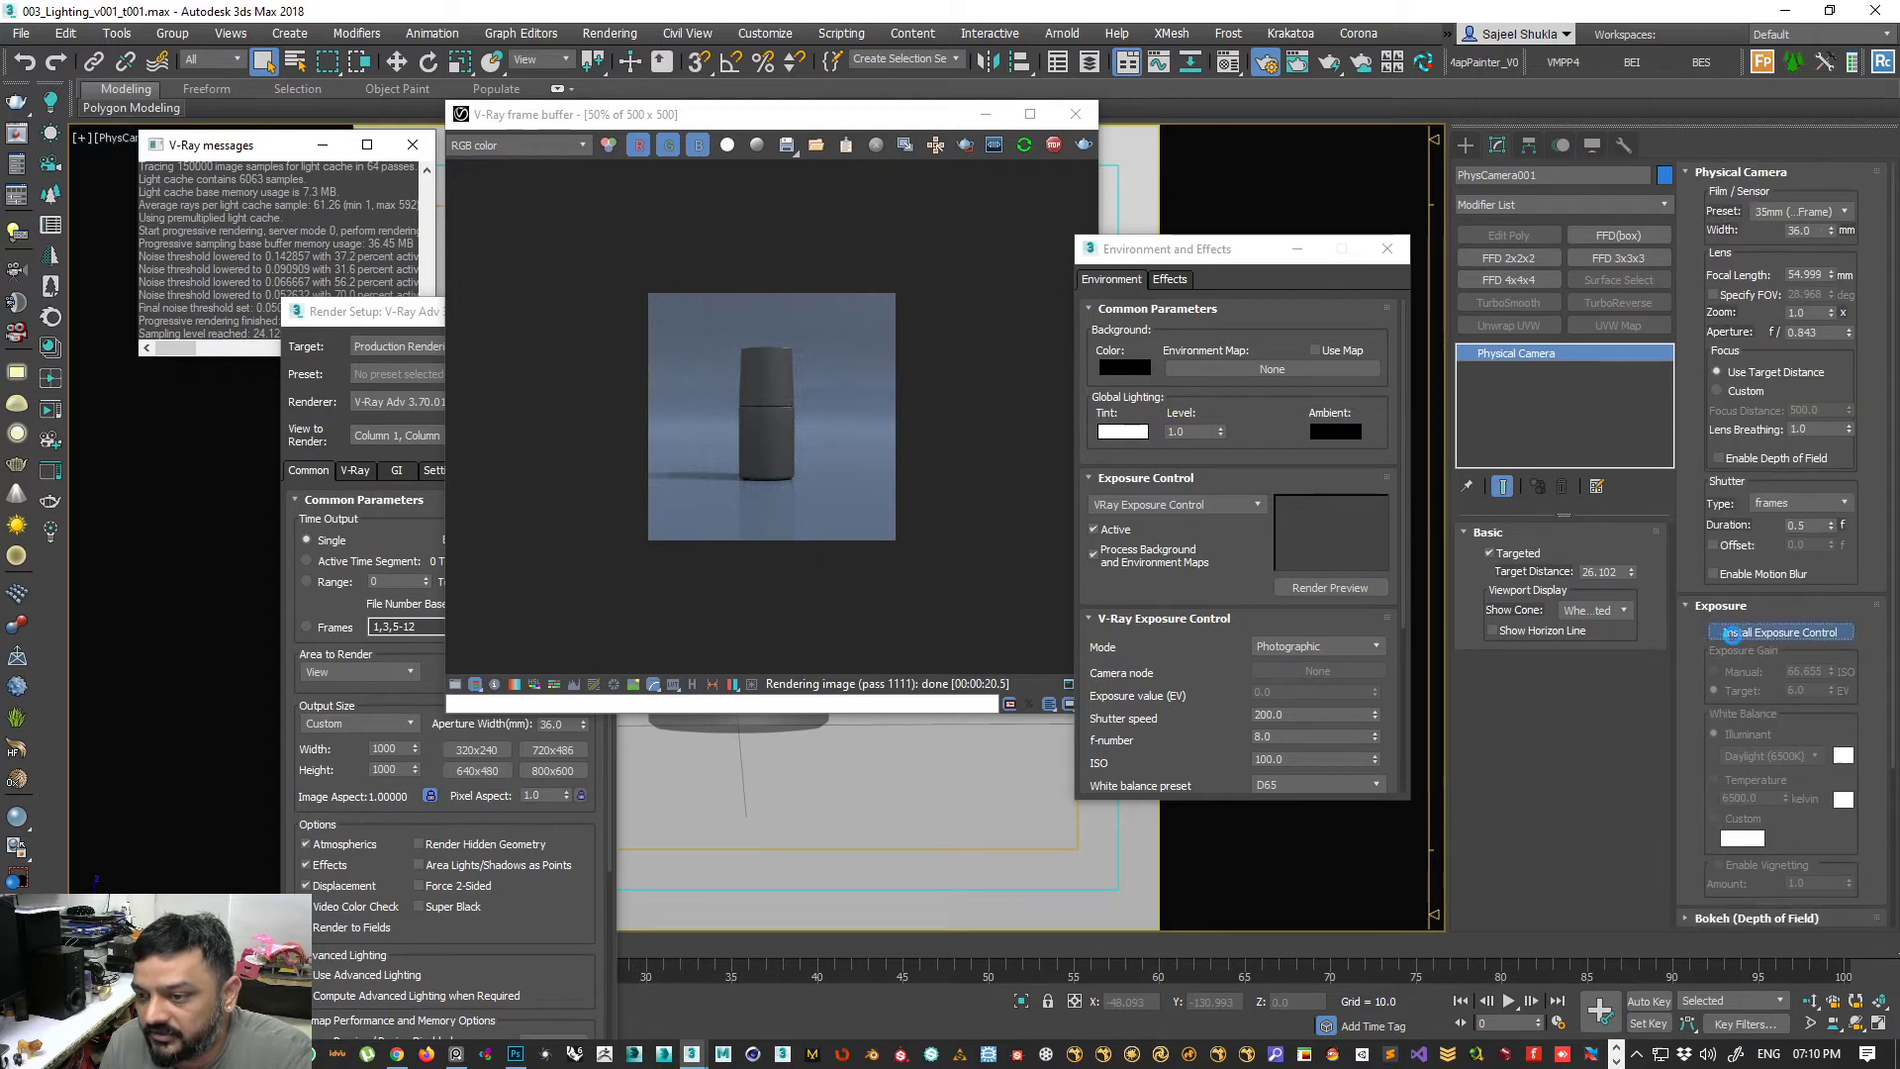
left_click(1779, 631)
left_click(988, 602)
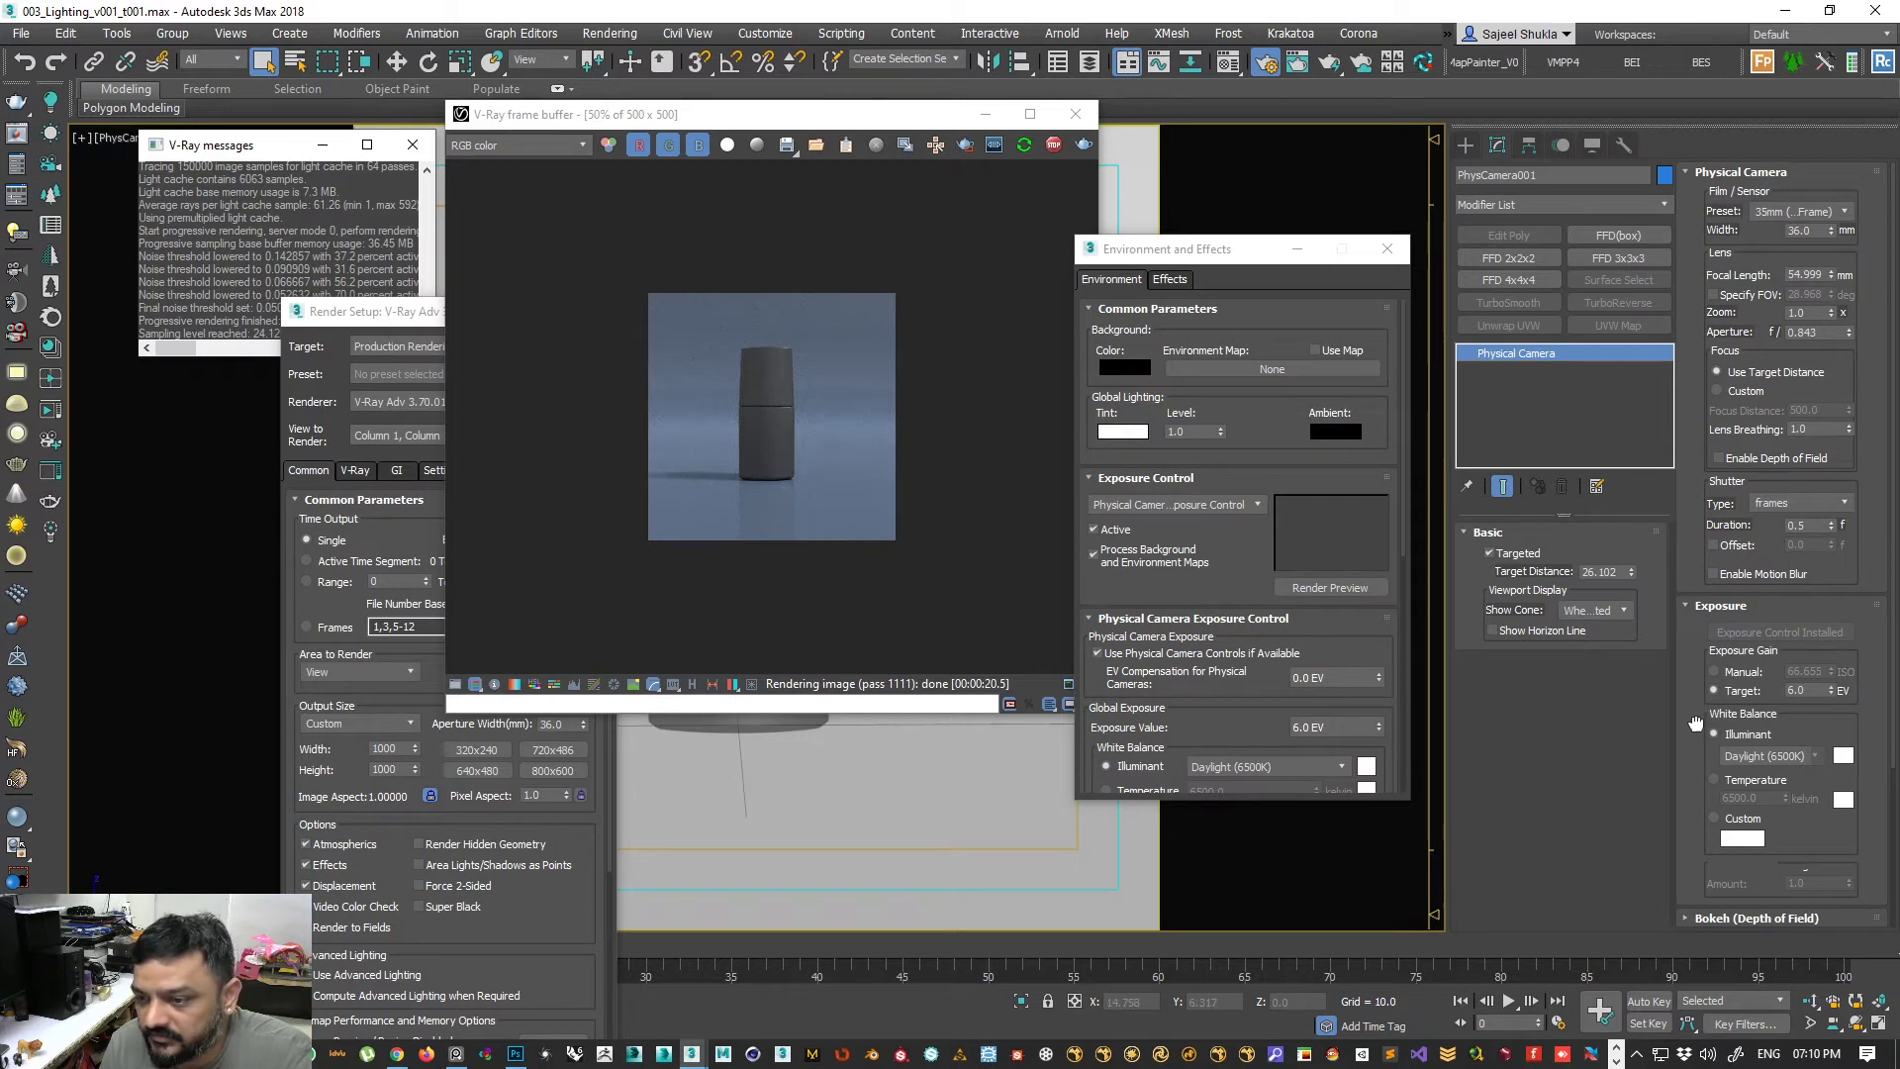
- Restart the render and switch the camera's exposure gain to Manual at 100 ISO
left_click_drag(1696, 725, 1688, 674)
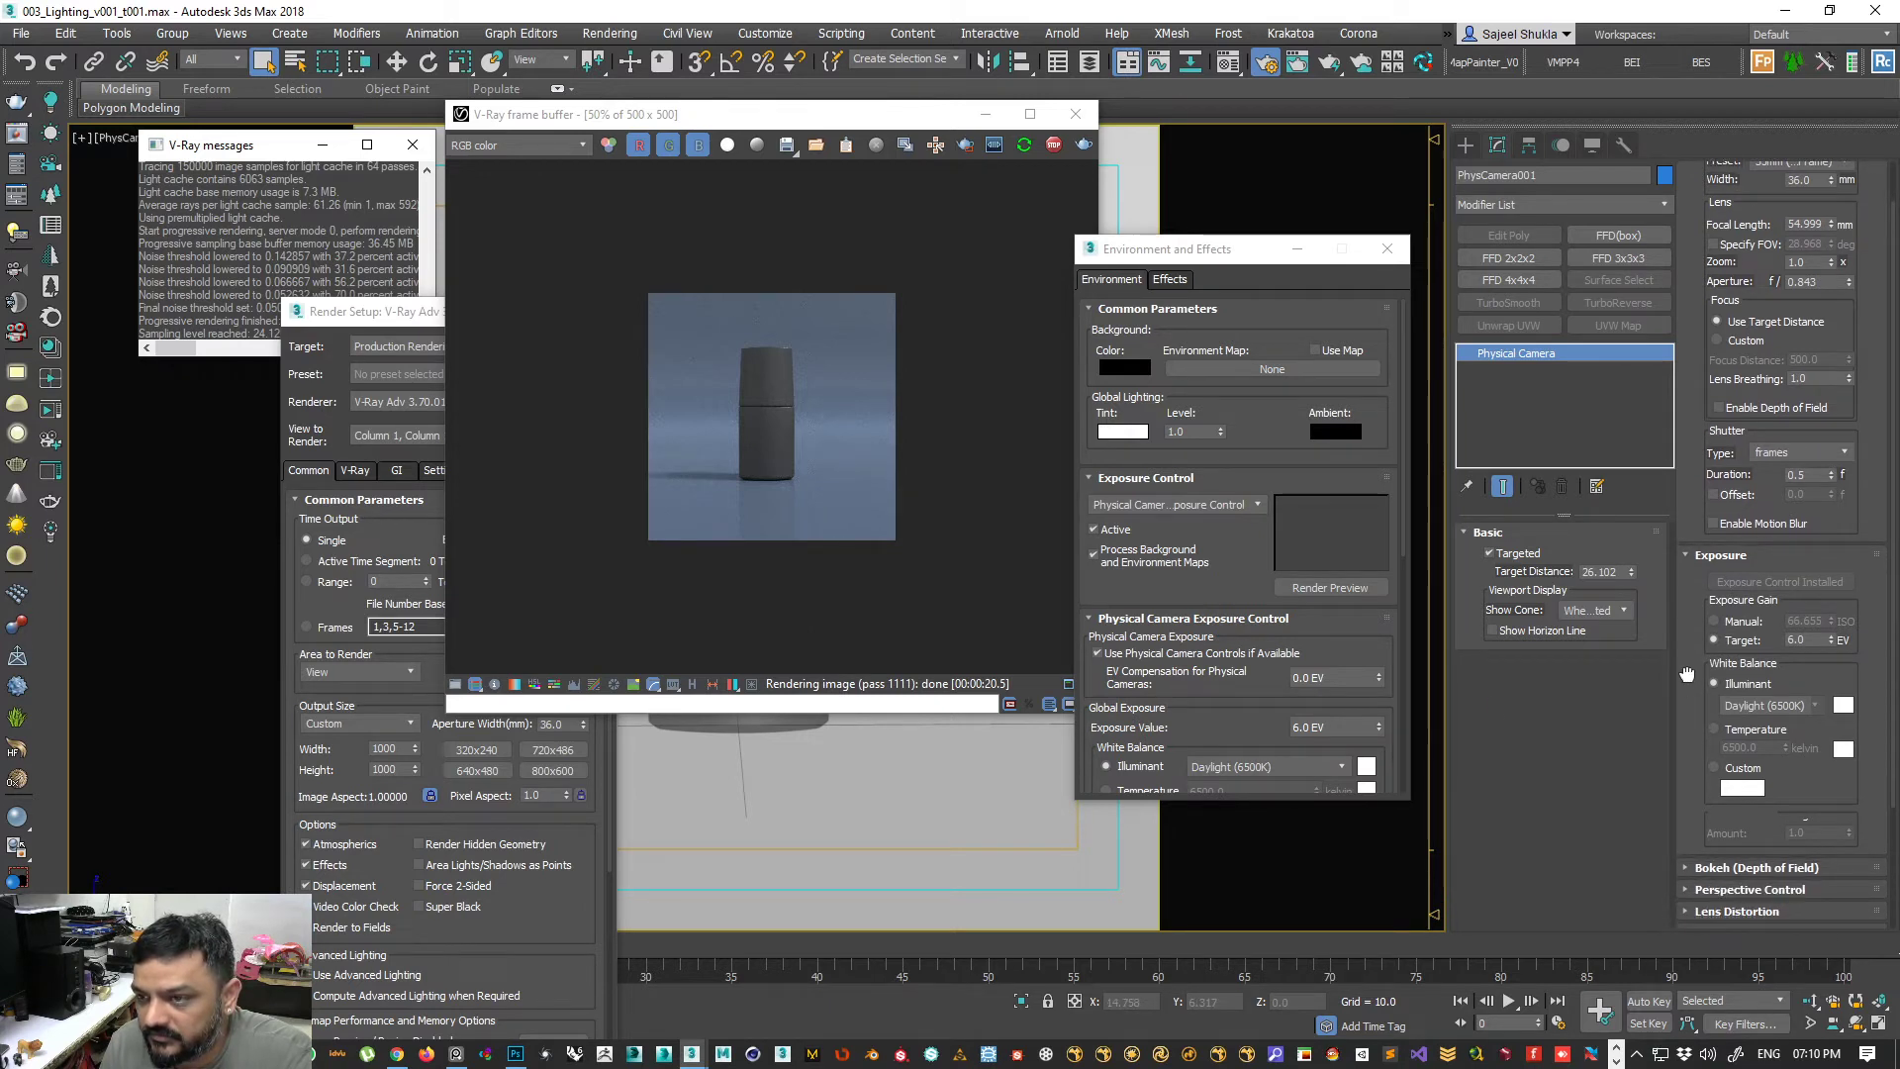
left_click(1028, 146)
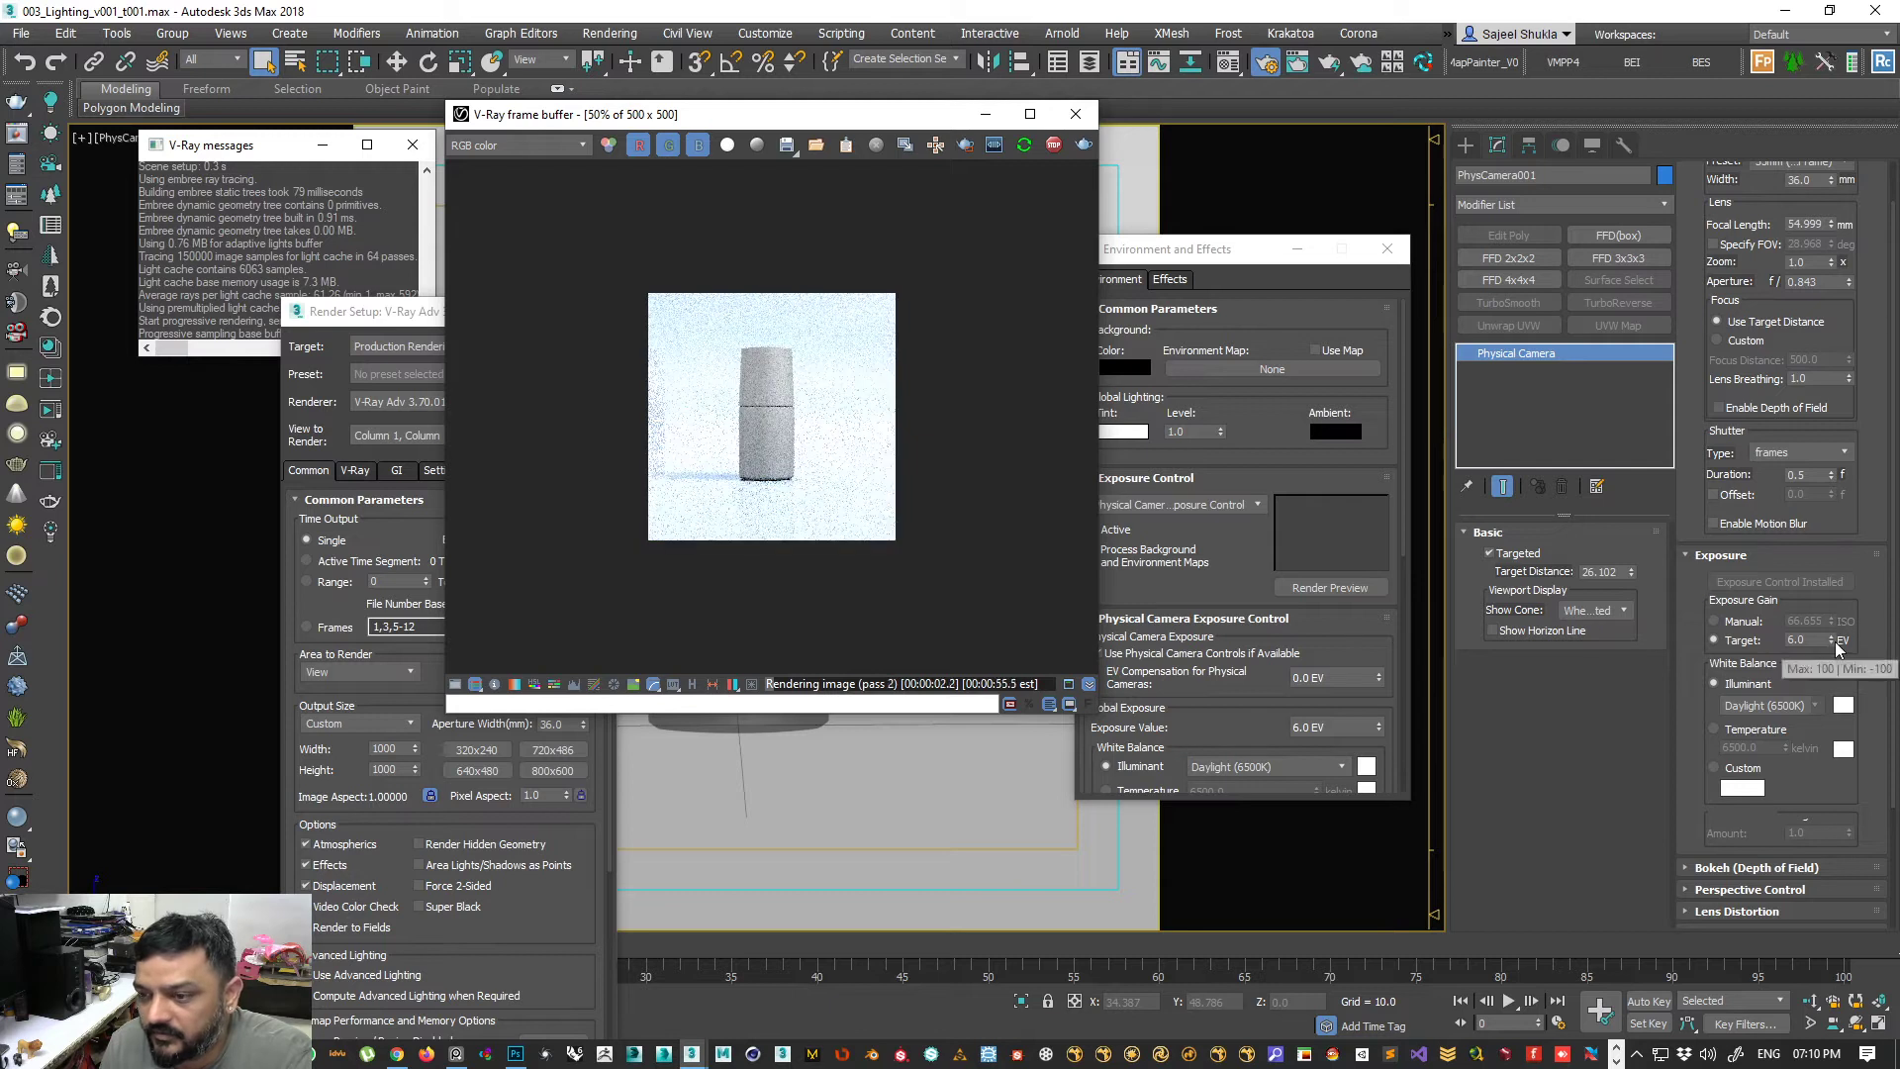
left_click(1734, 623)
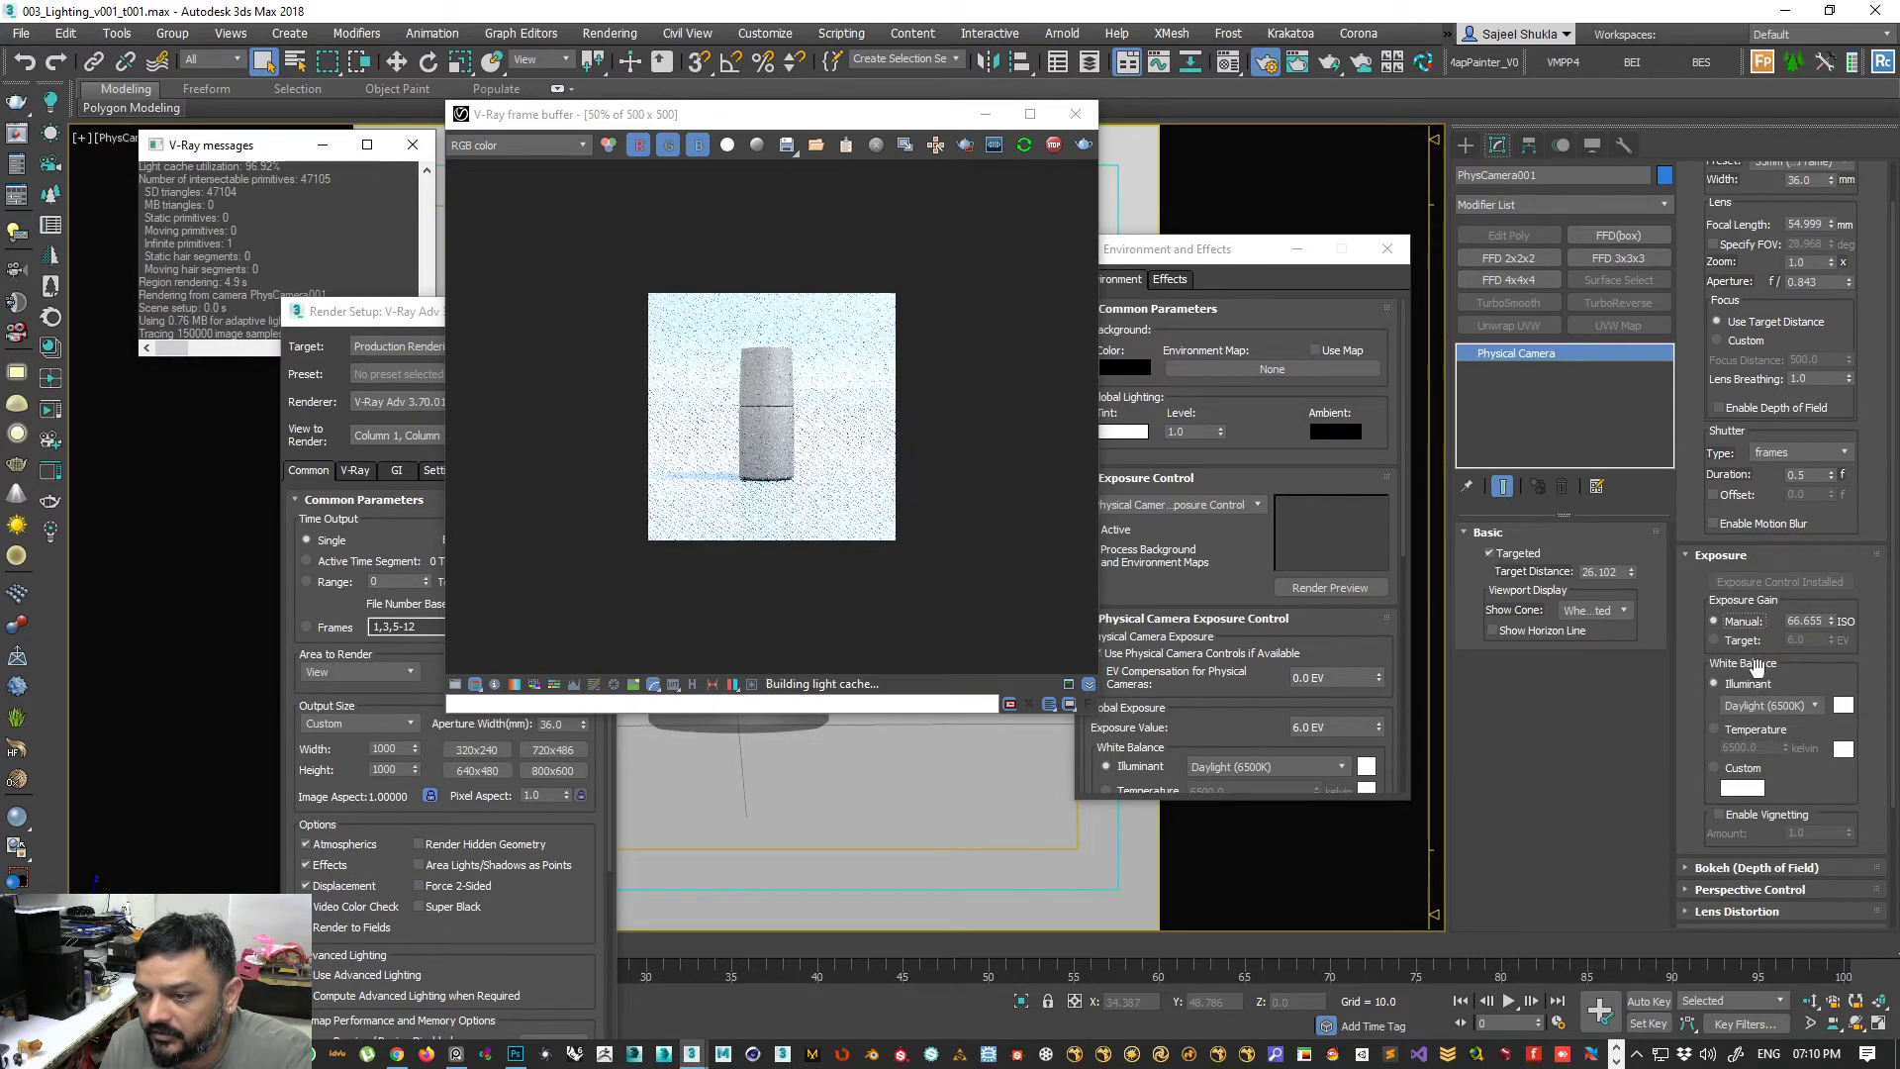
double_click(1801, 622)
type("100")
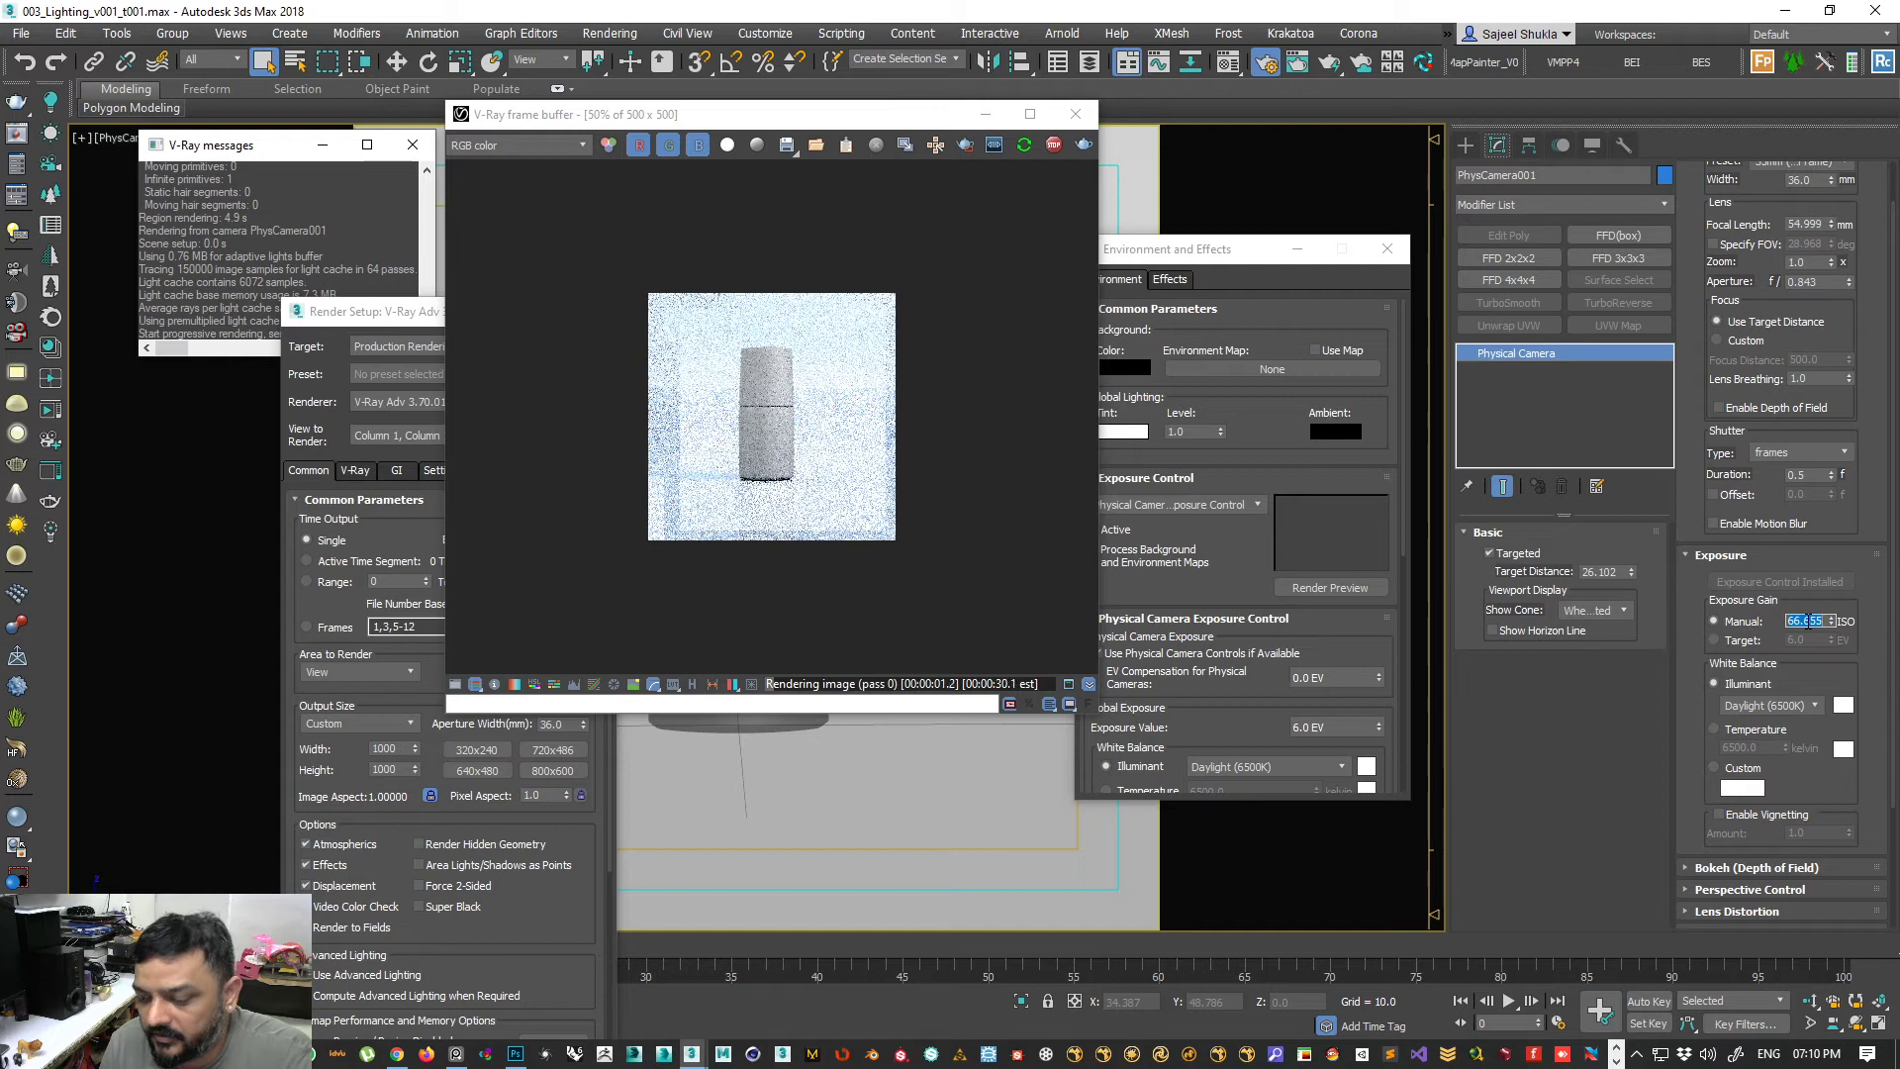
key("Return")
- Examine the camera's white balance illuminant presets and its Bokeh (Depth of Field) settings
scroll(1781, 692, "down", 1)
left_click(1807, 671)
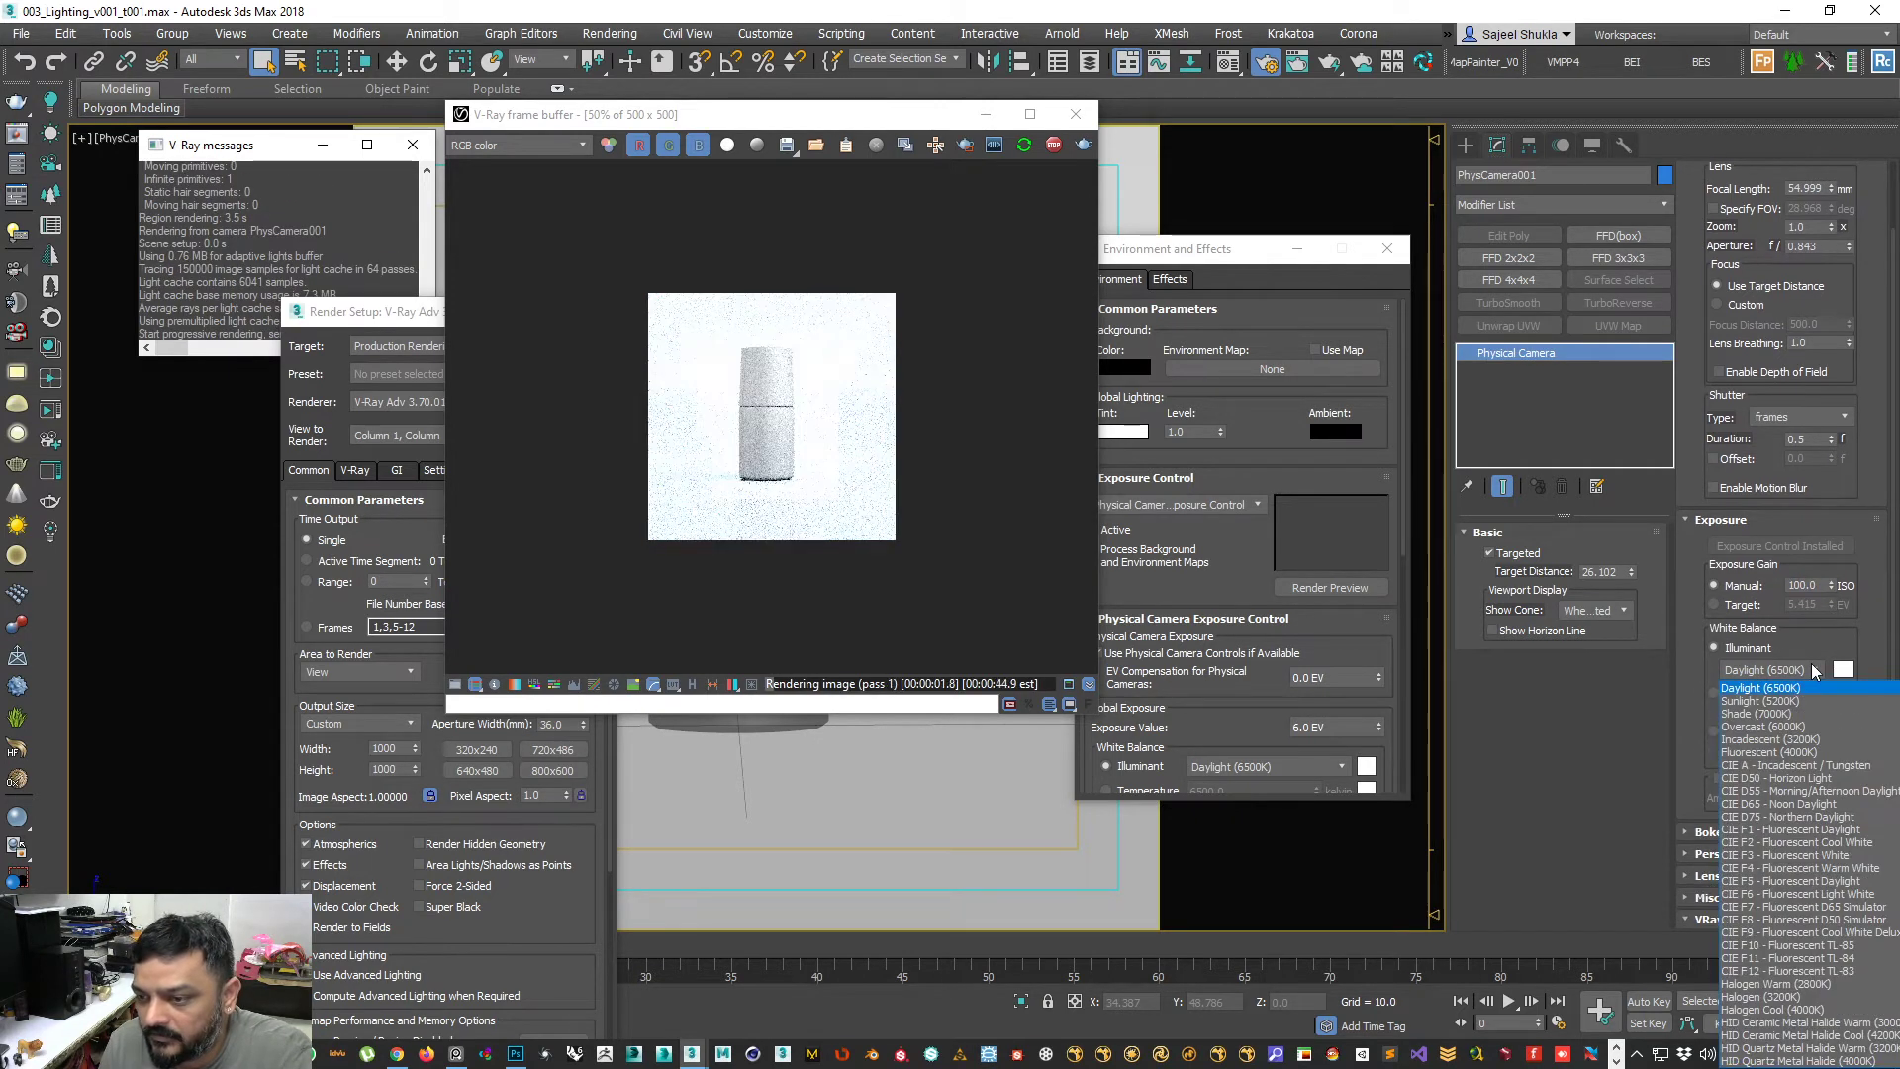
left_click(1815, 672)
left_click_drag(1690, 714, 1719, 592)
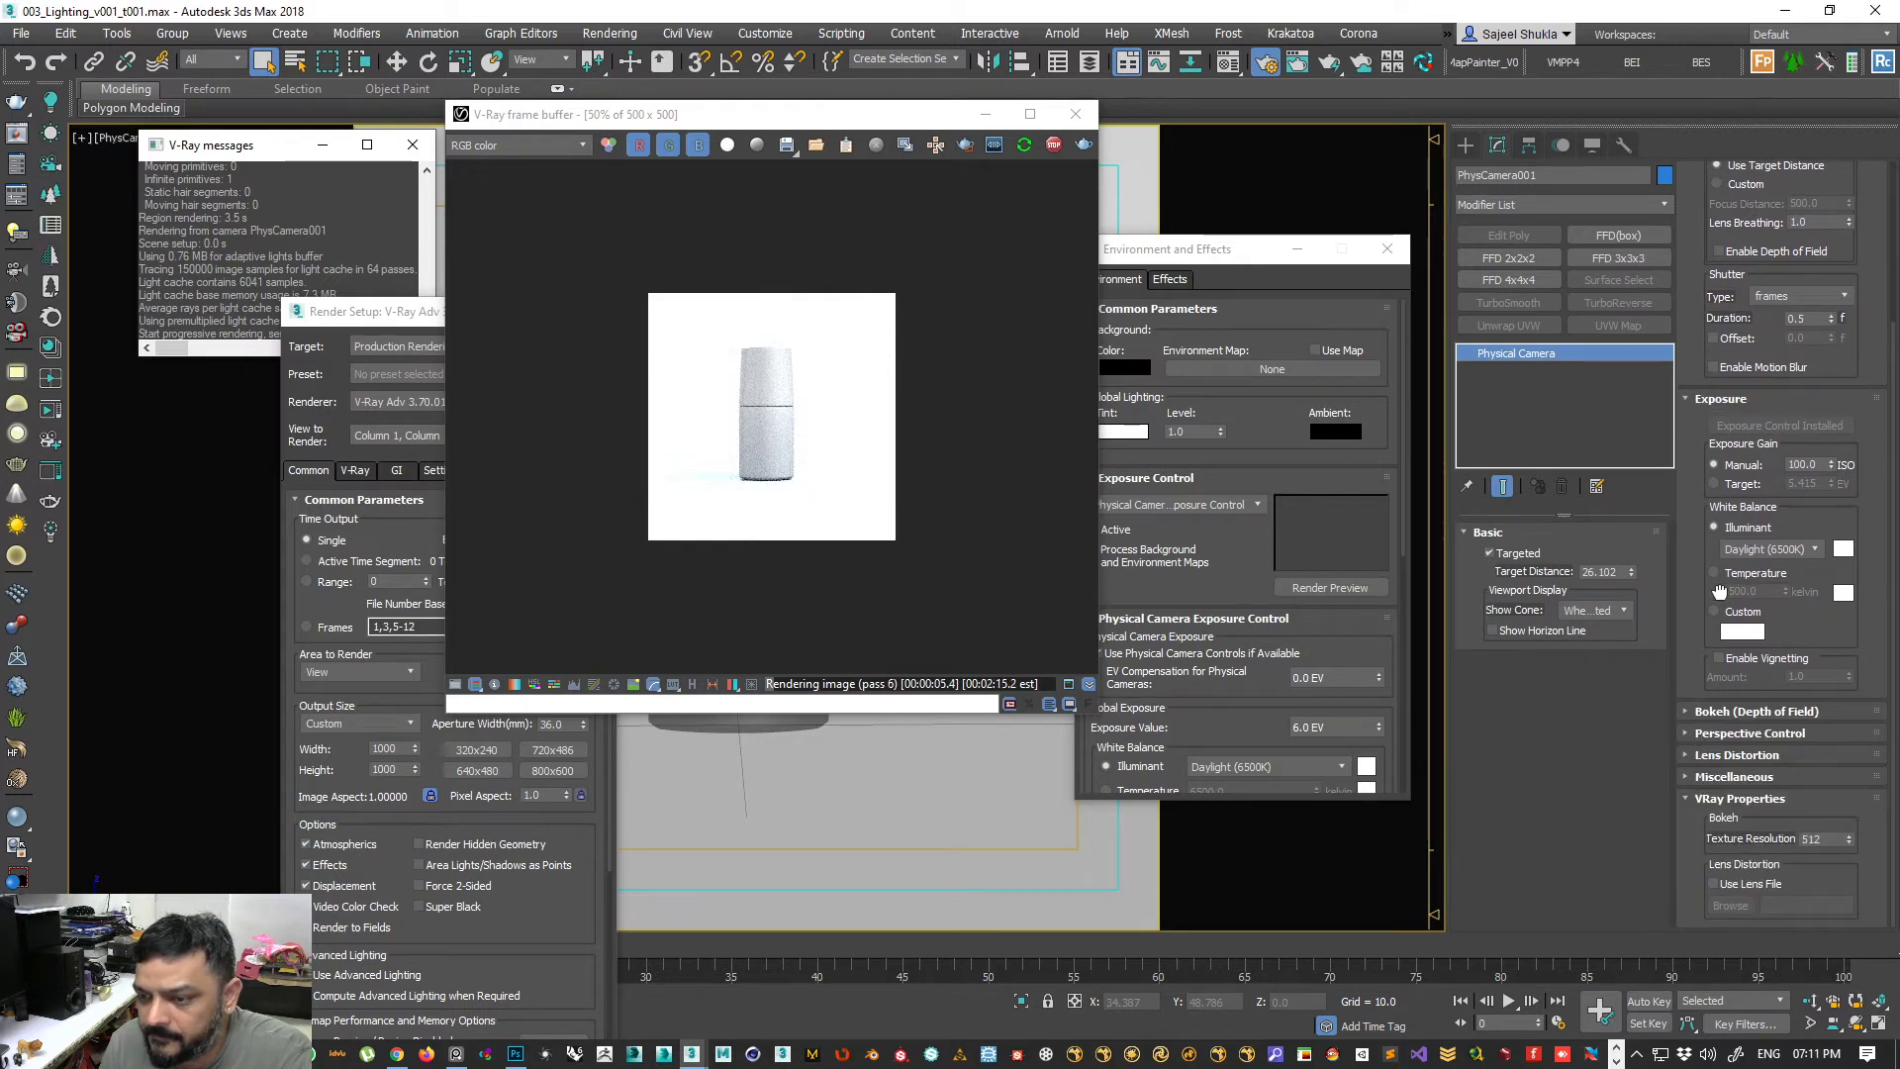
left_click(1688, 712)
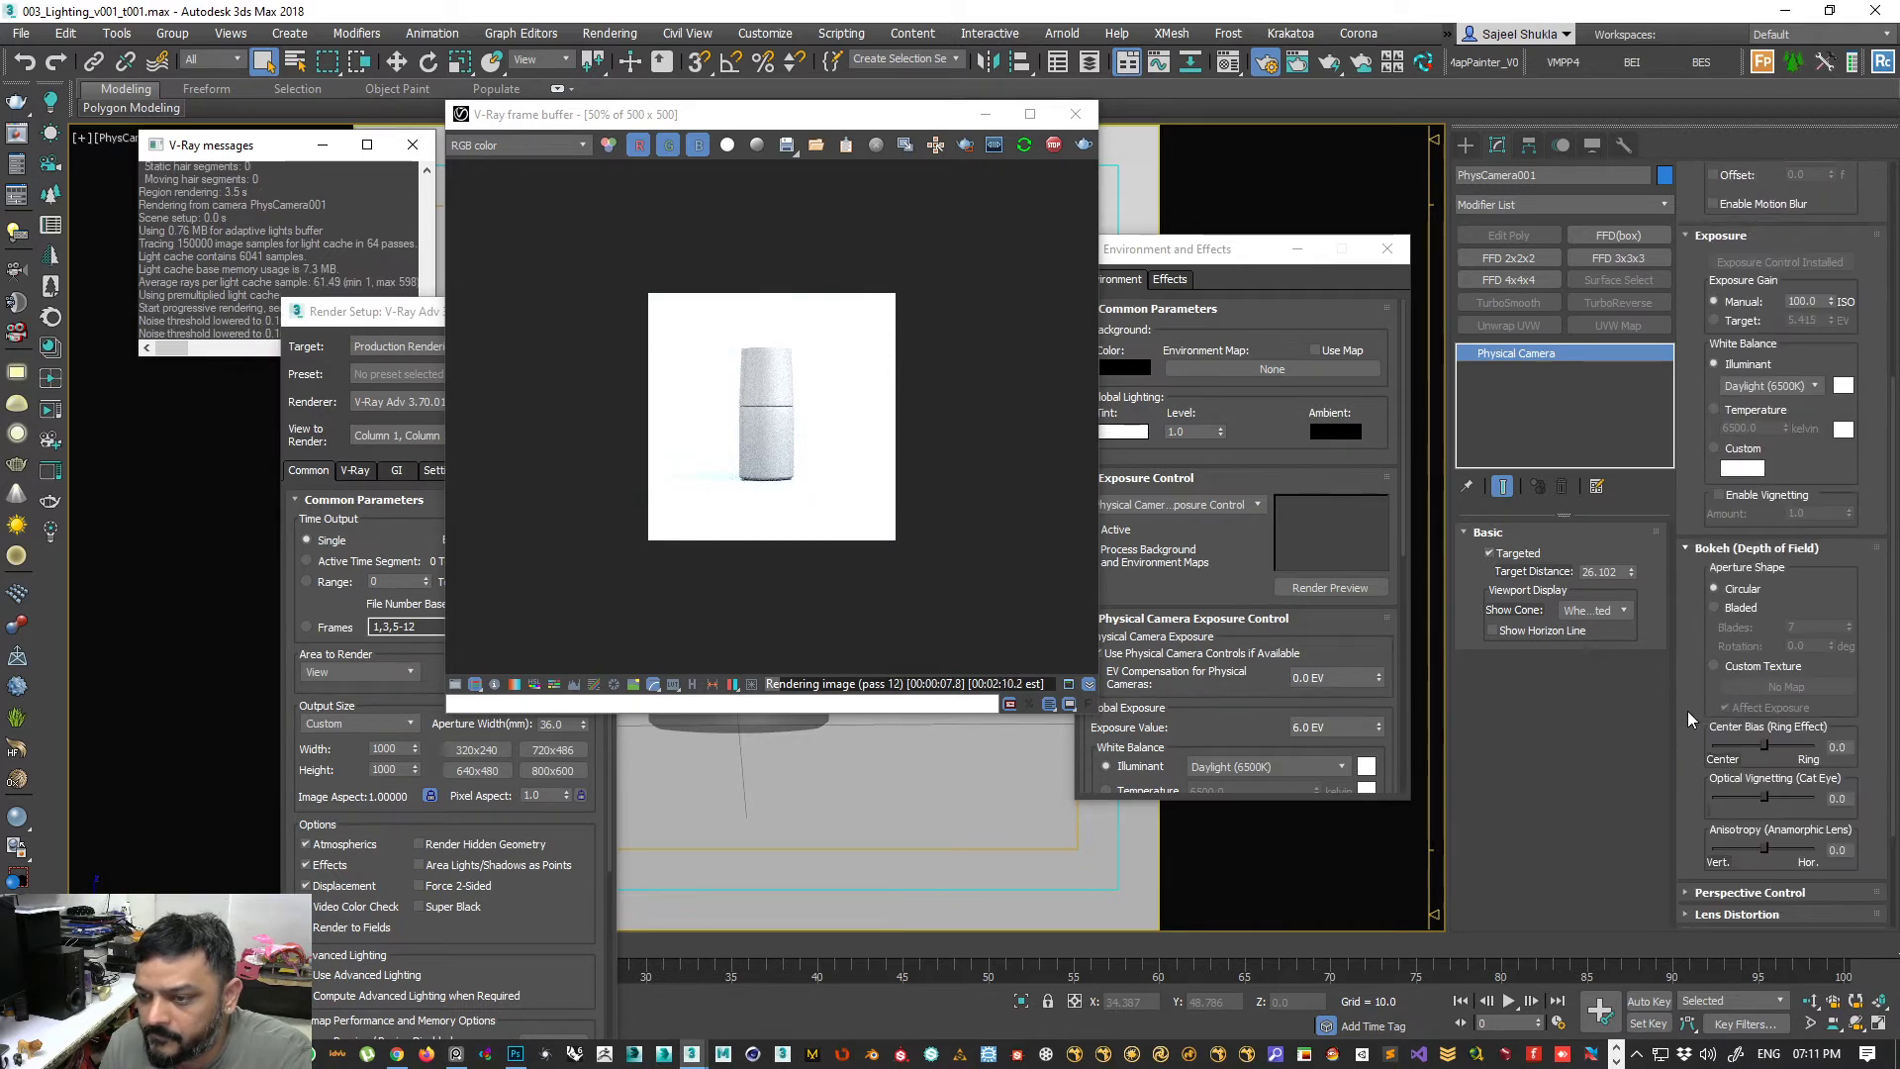
left_click_drag(1702, 876, 1702, 633)
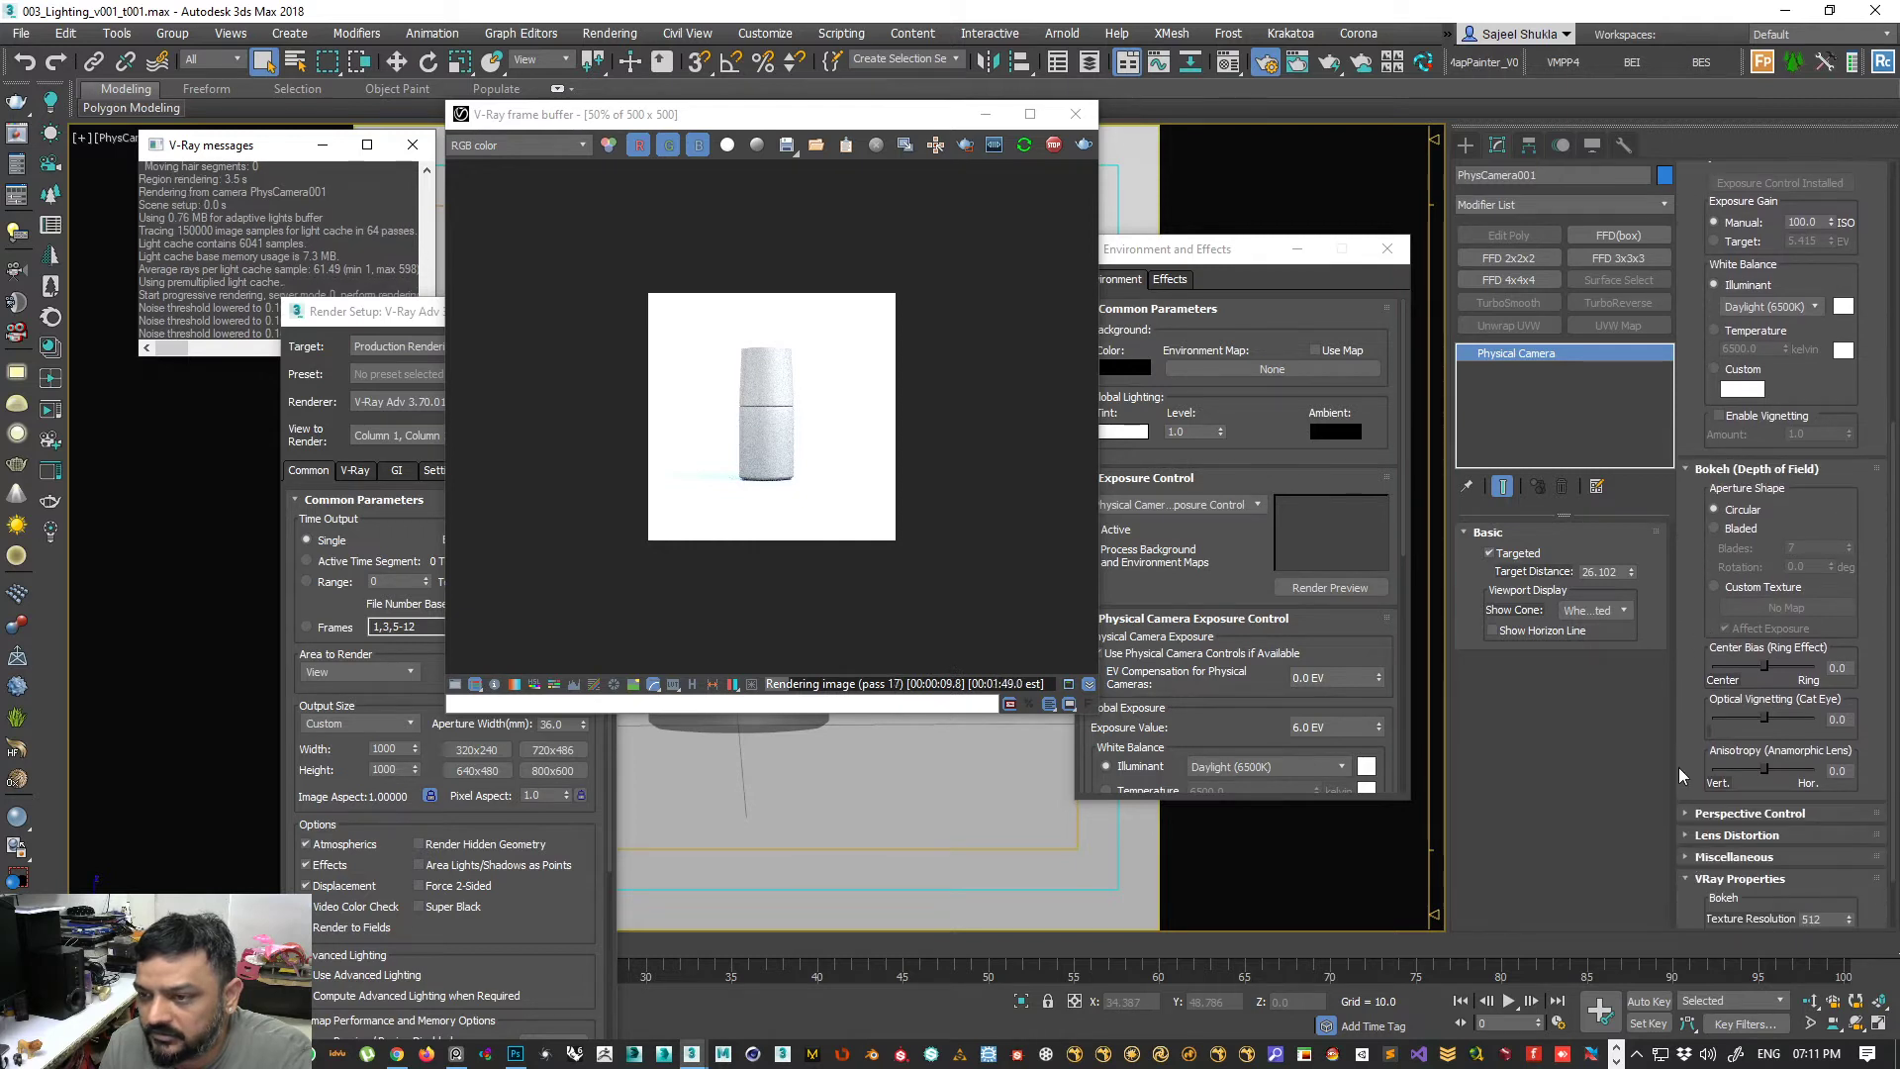
left_click(1688, 471)
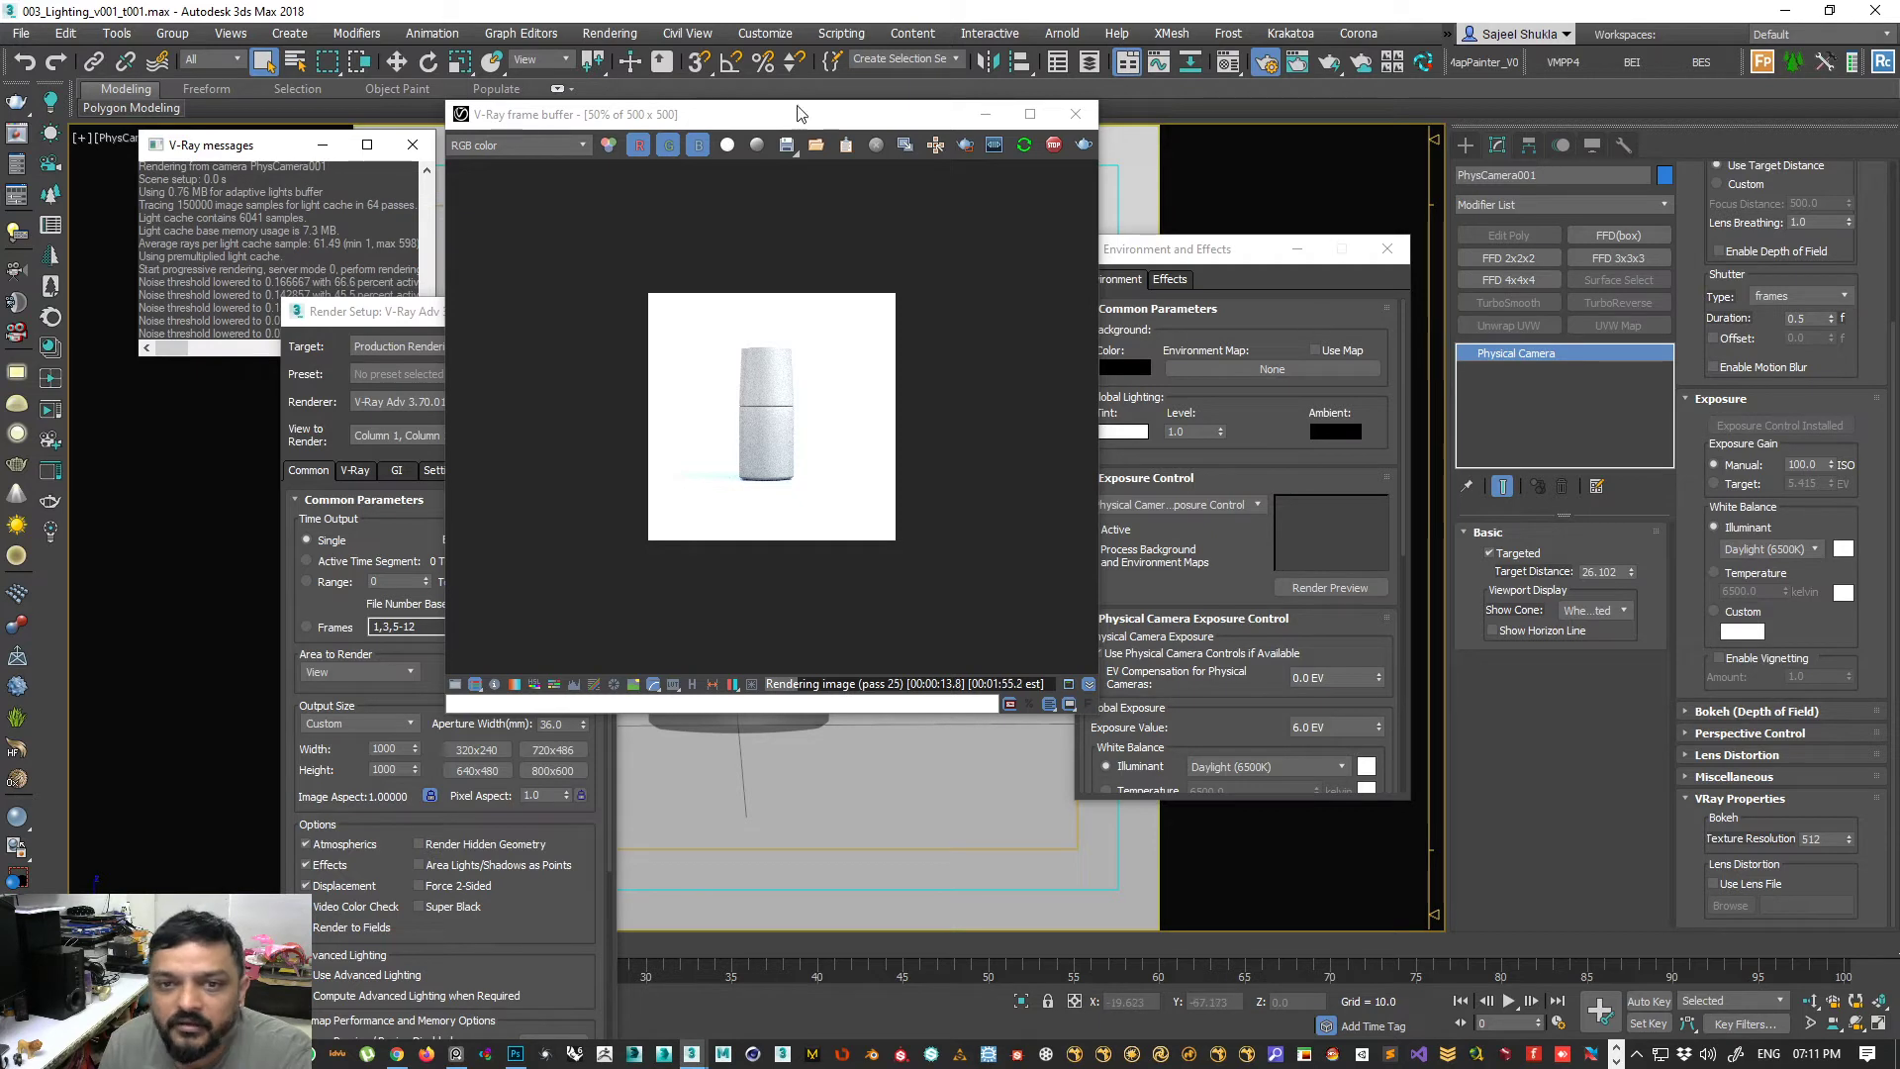
- Stop the render and switch the camera creation category from Standard to VRay
left_click(1054, 146)
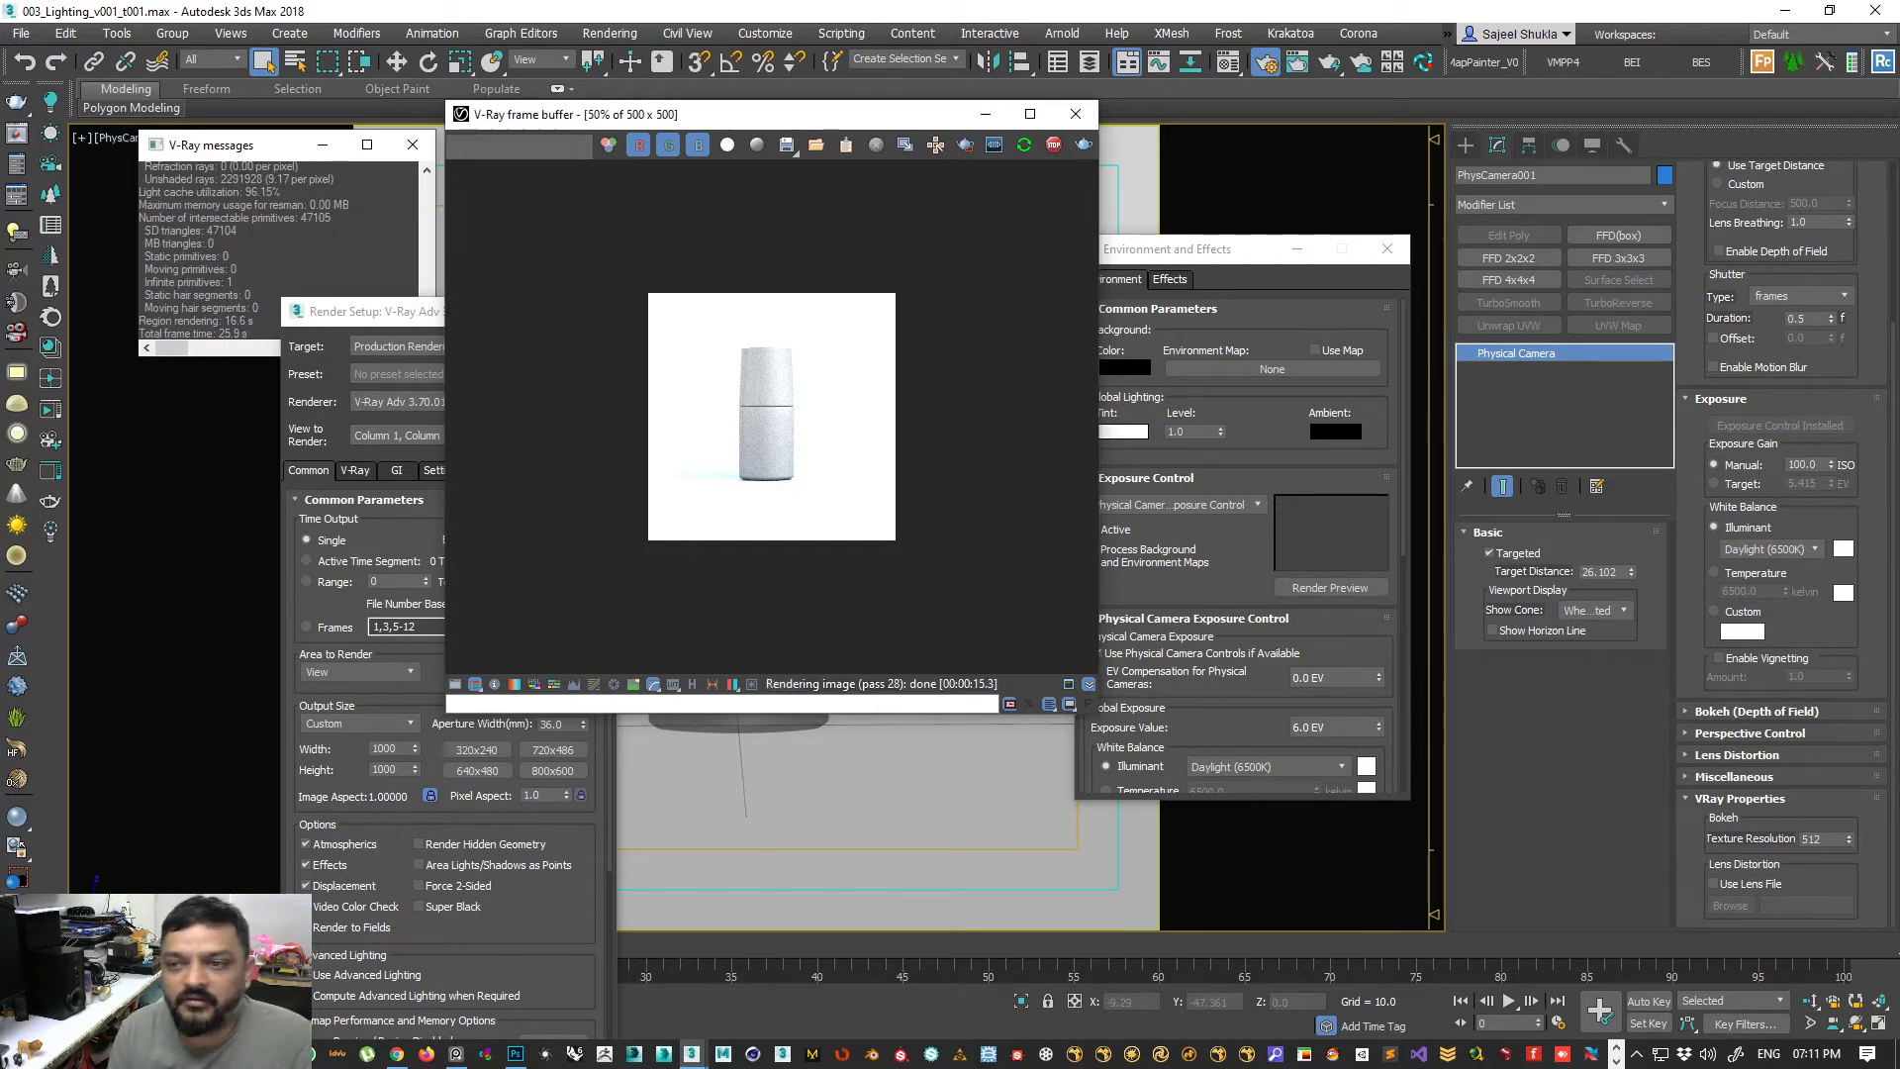
left_click(1464, 144)
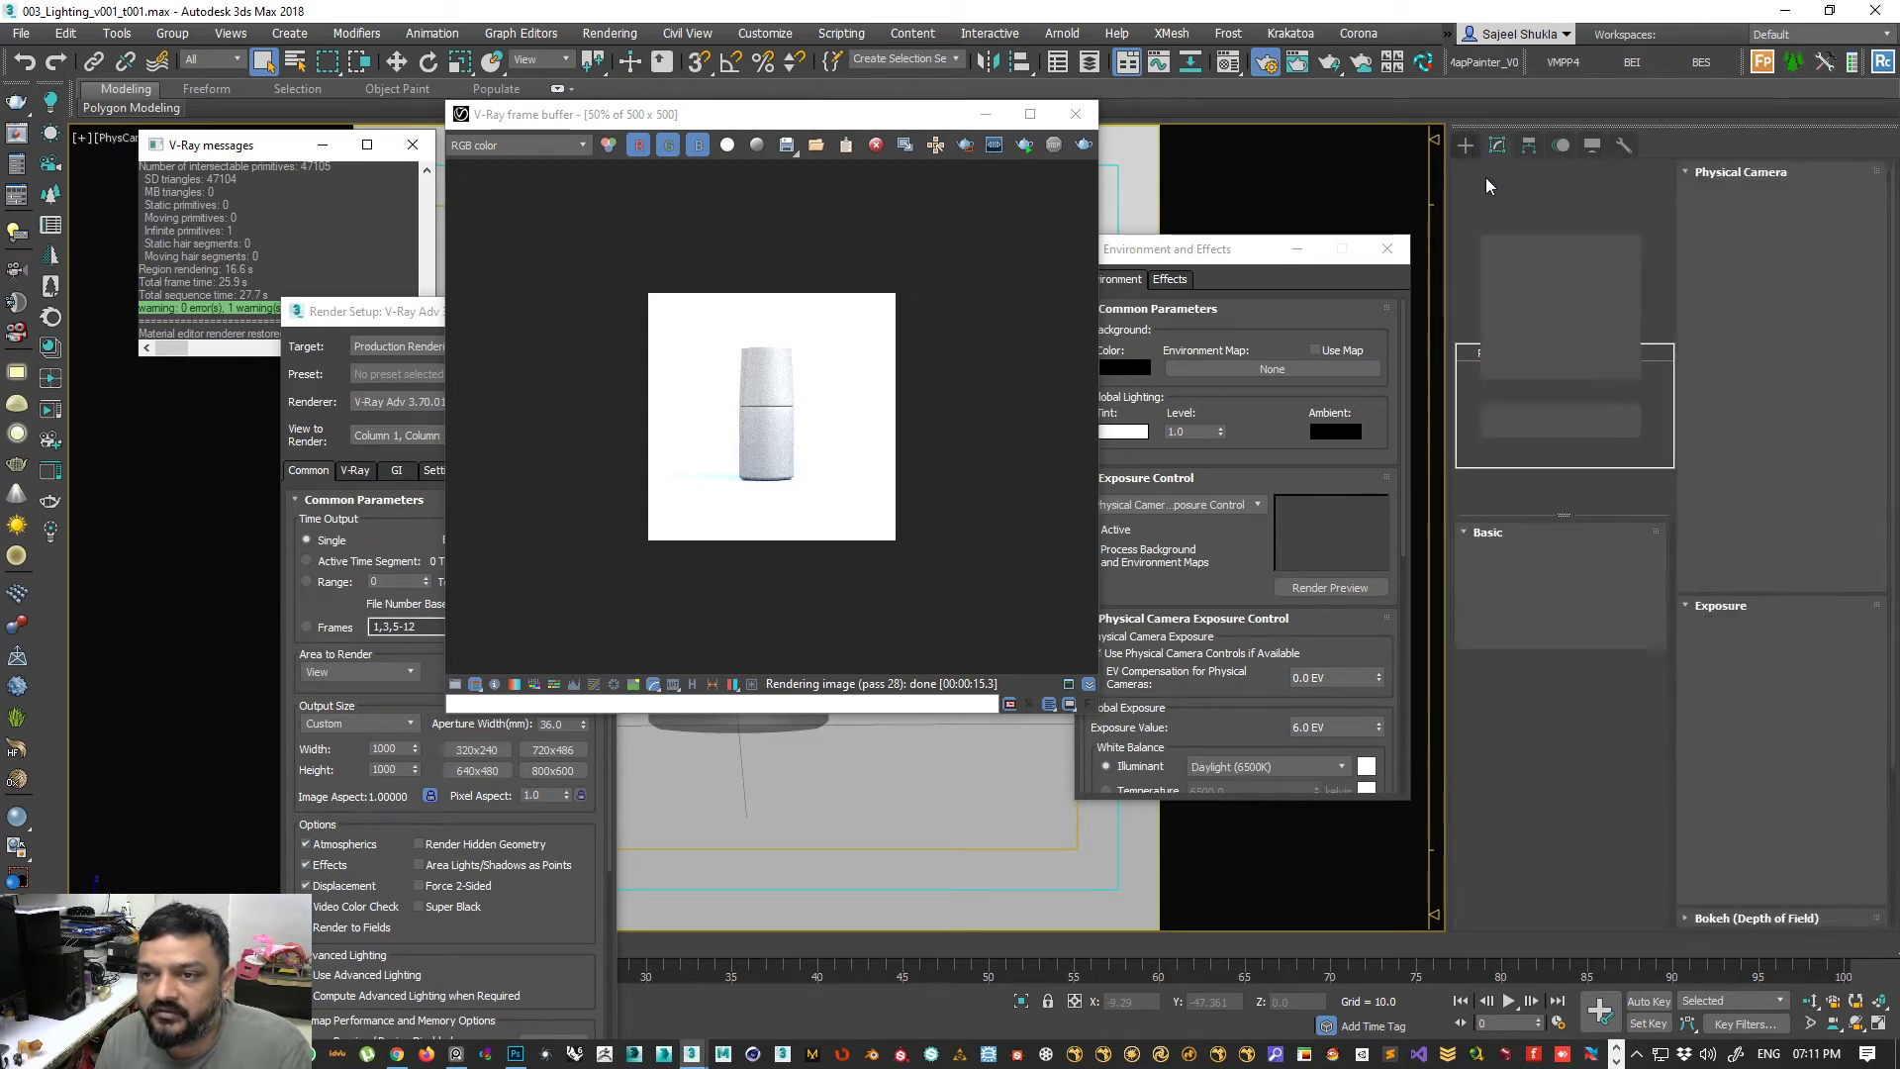
left_click(1521, 264)
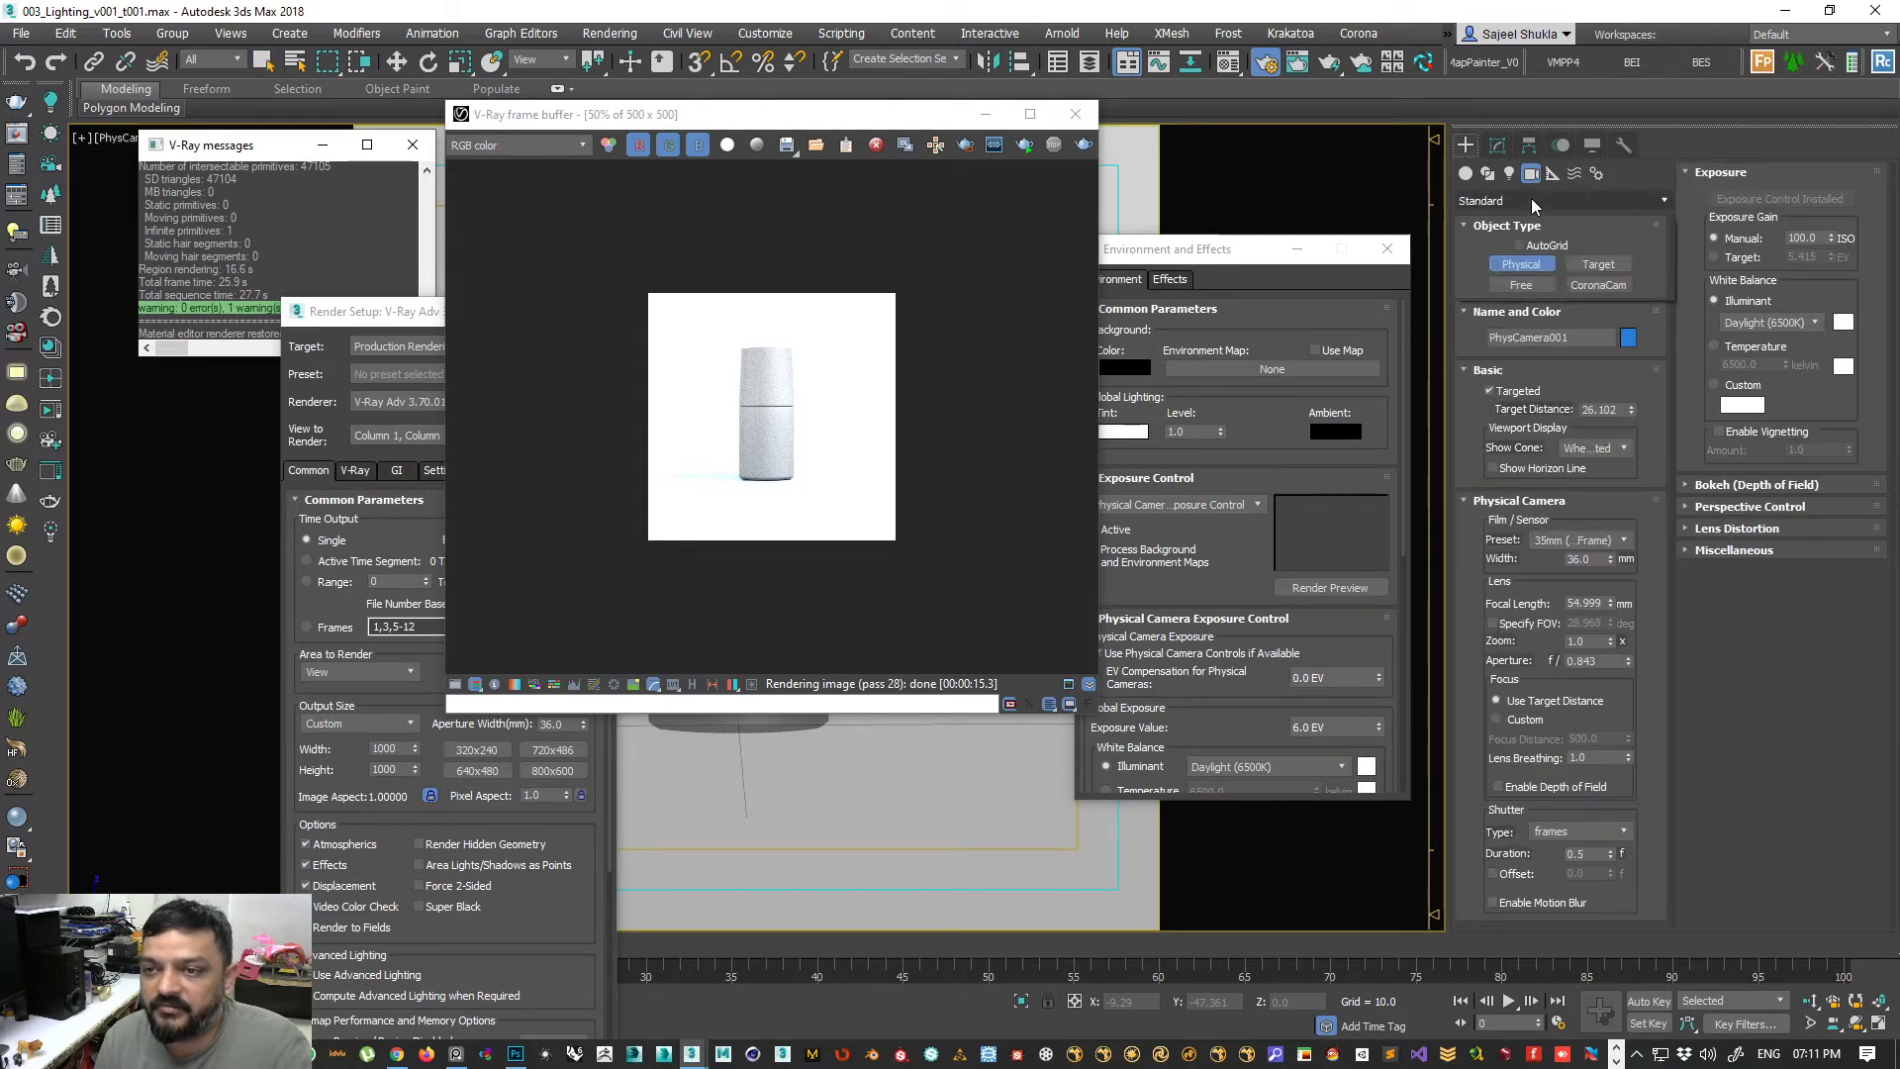
left_click(1486, 281)
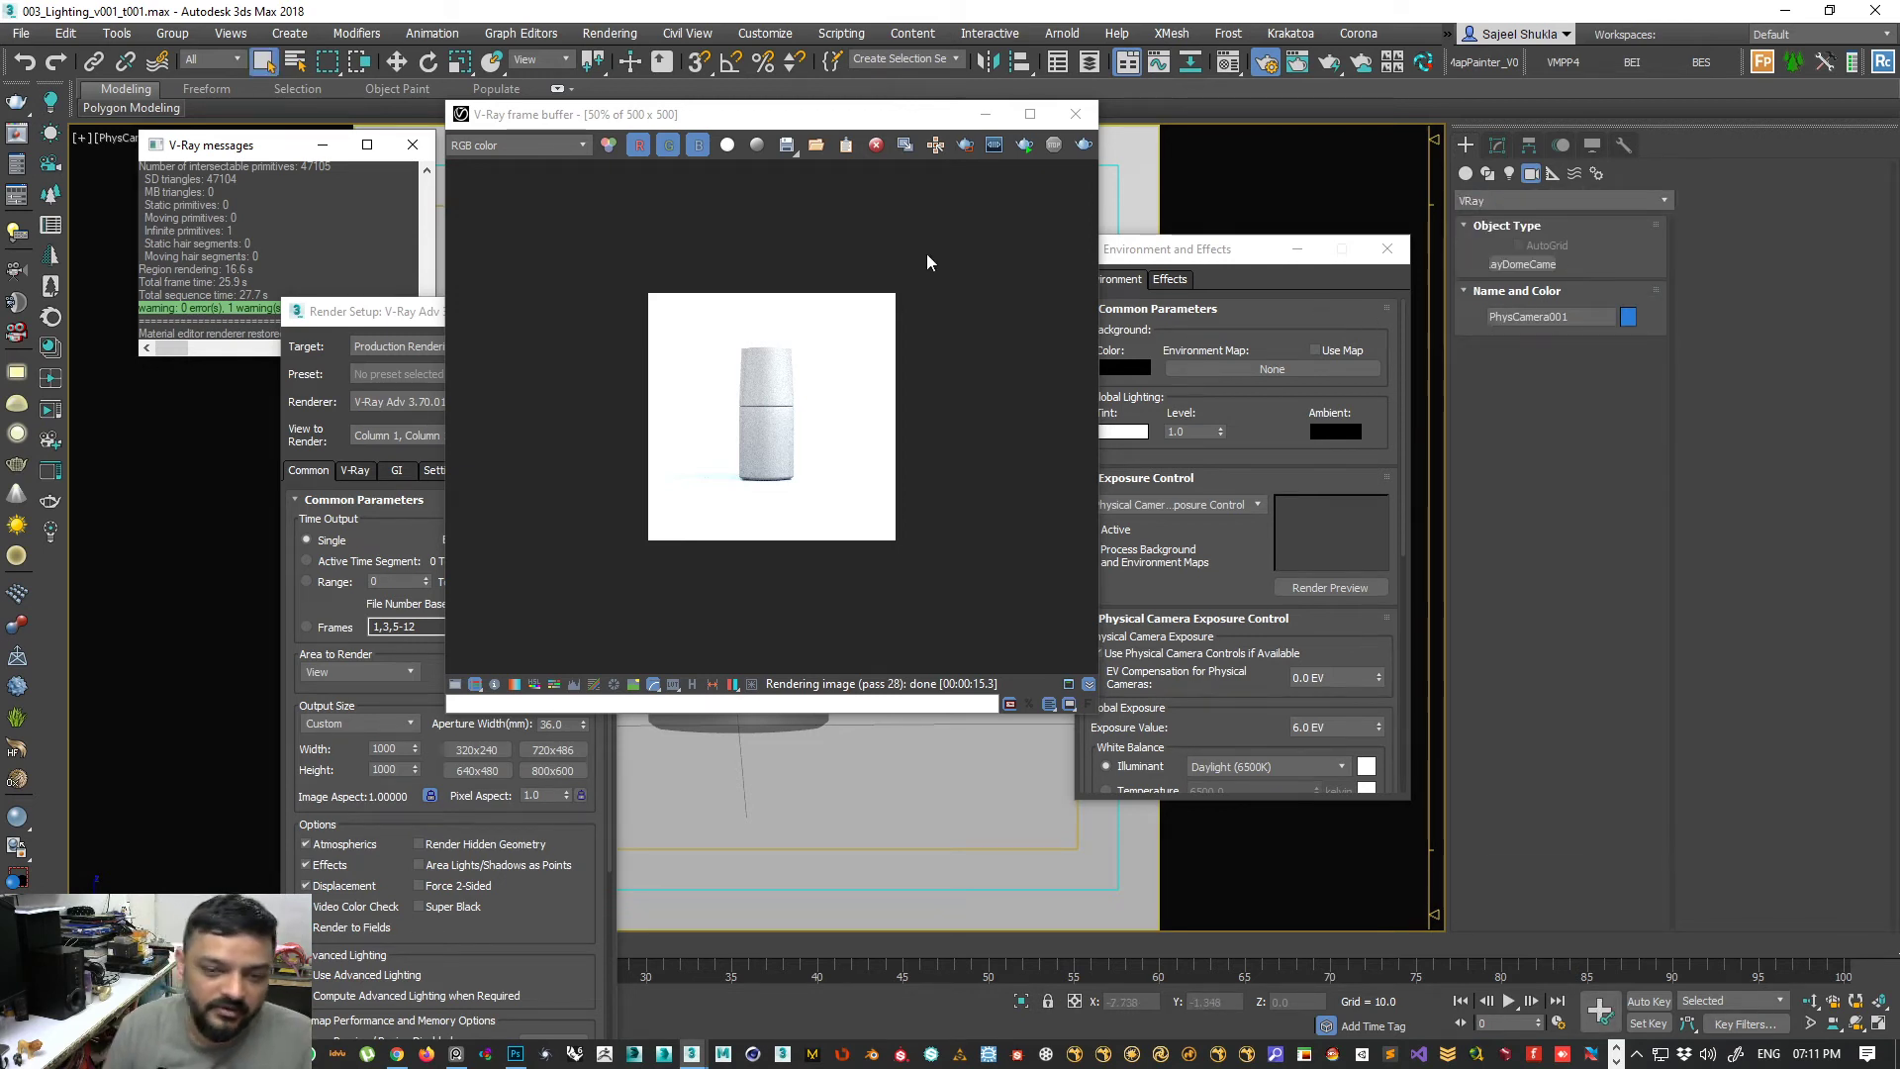
left_click_drag(955, 120, 791, 146)
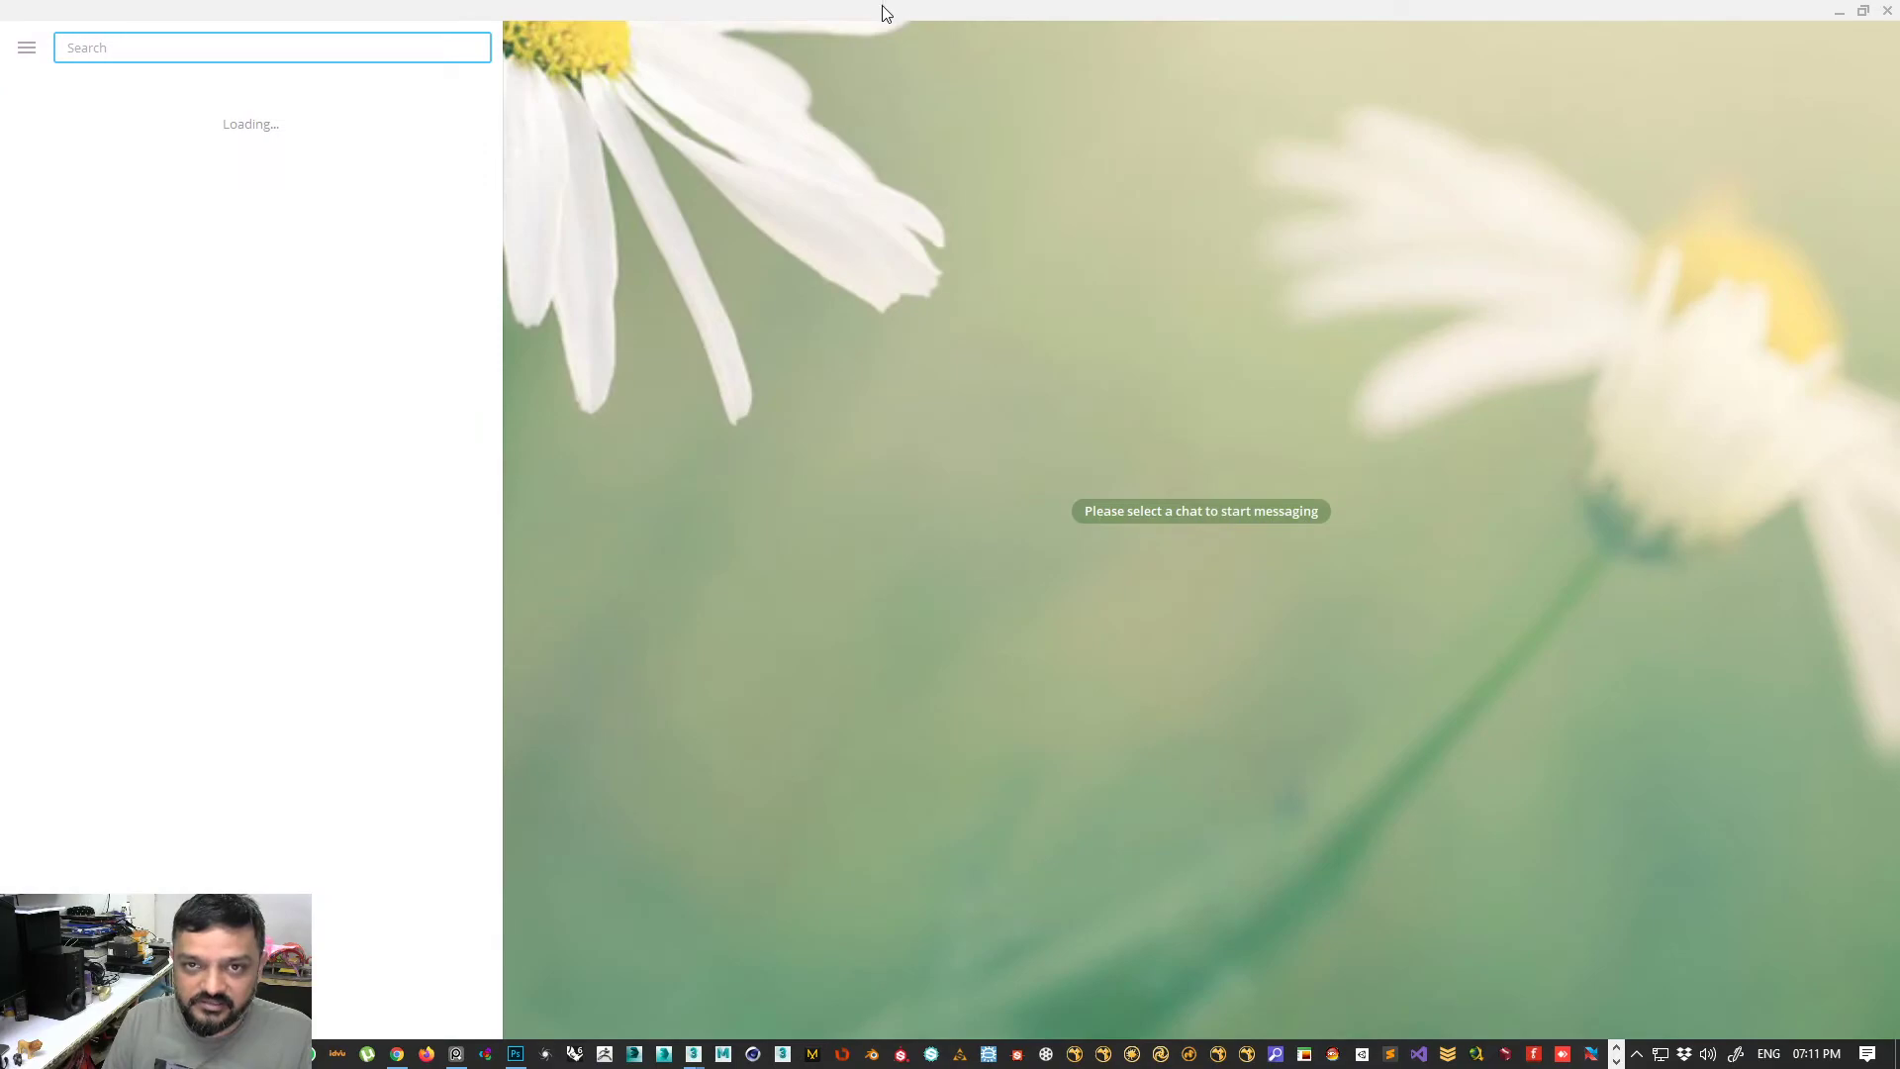
left_click_drag(886, 14, 1899, 40)
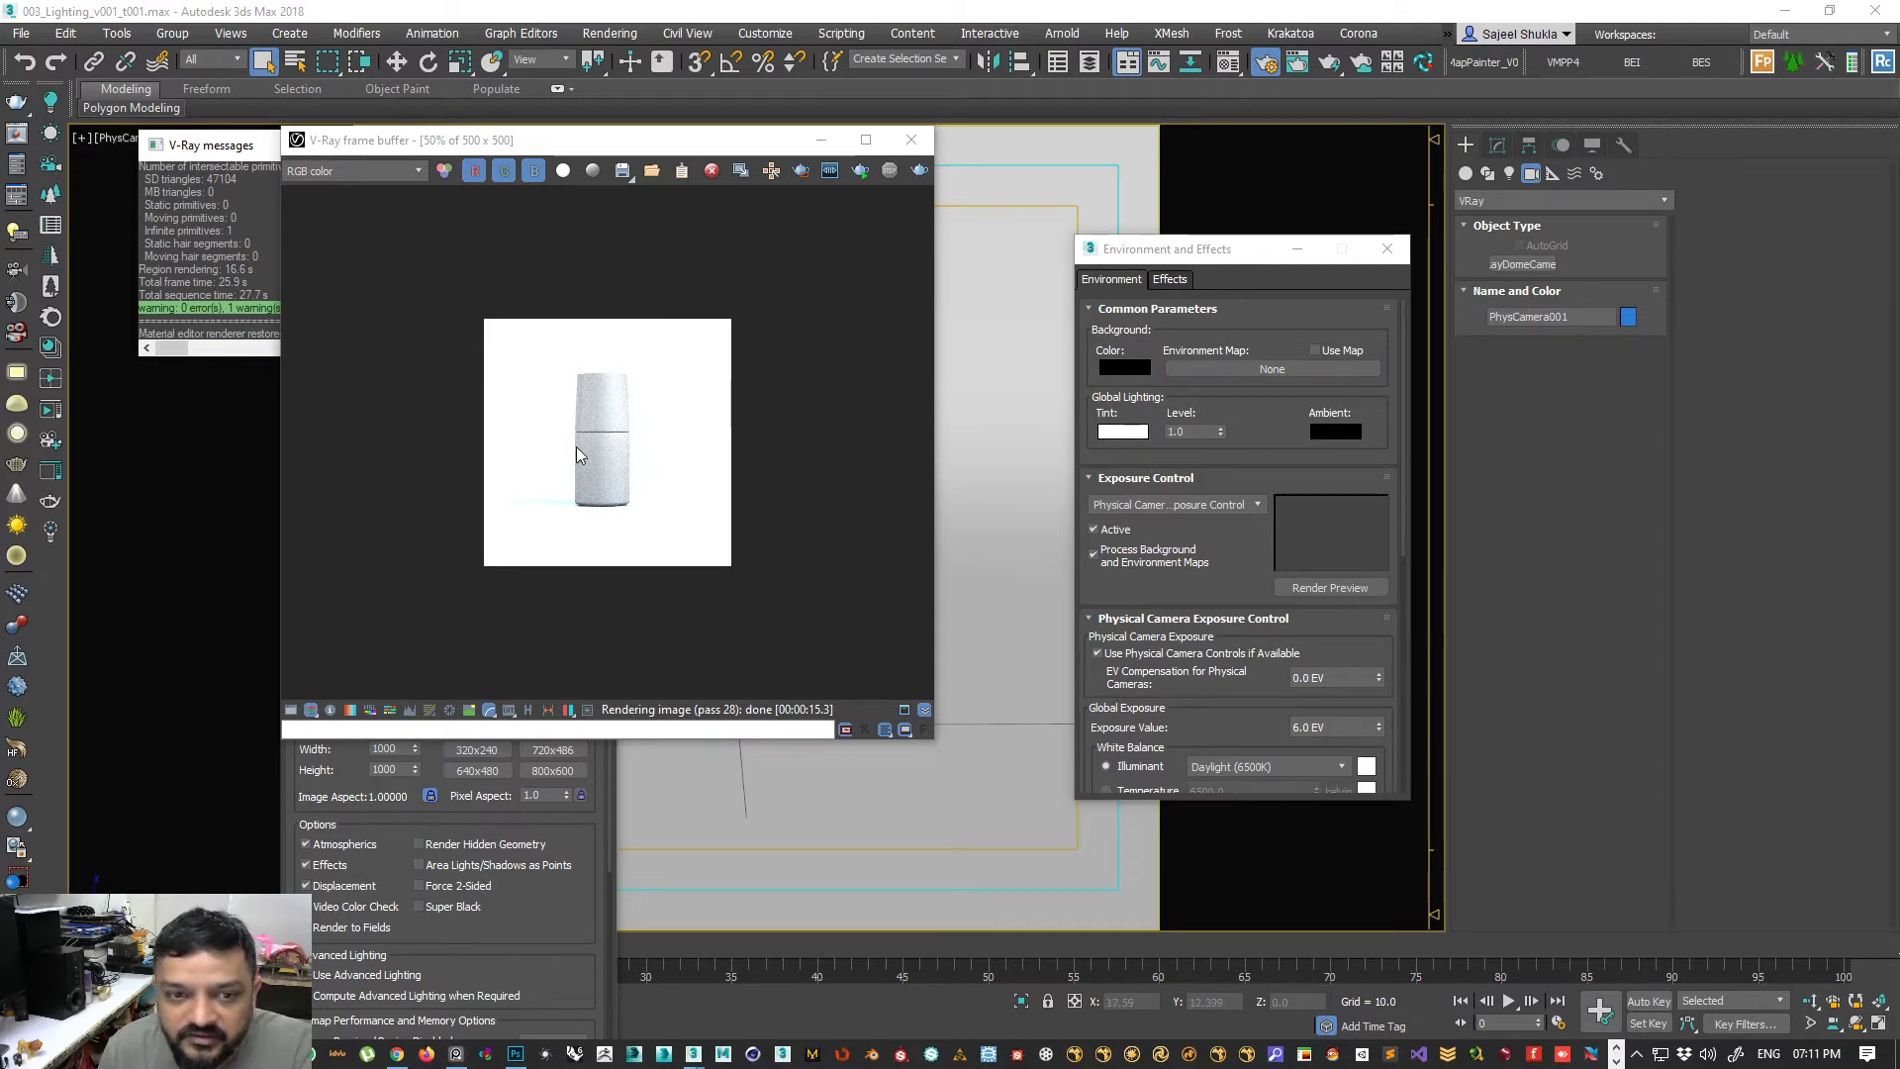
key("super+e")
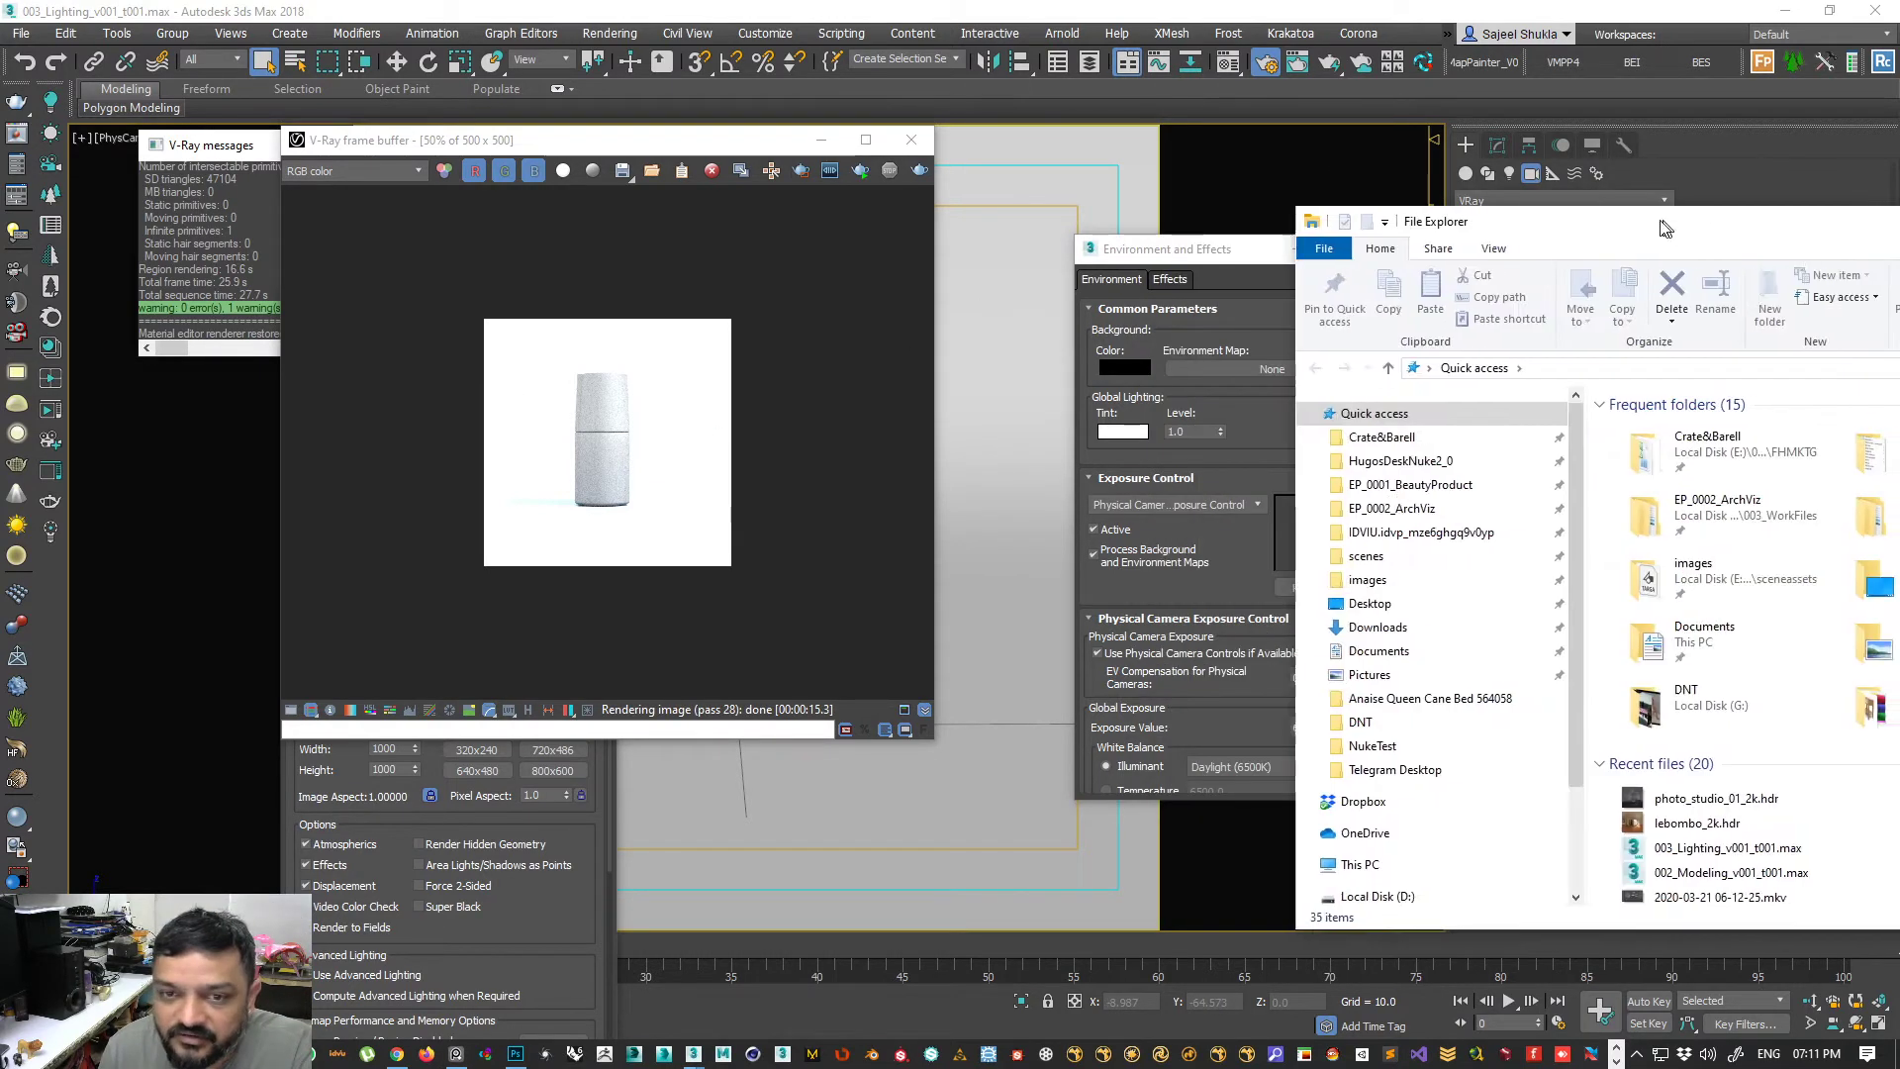
left_click_drag(784, 206, 813, 184)
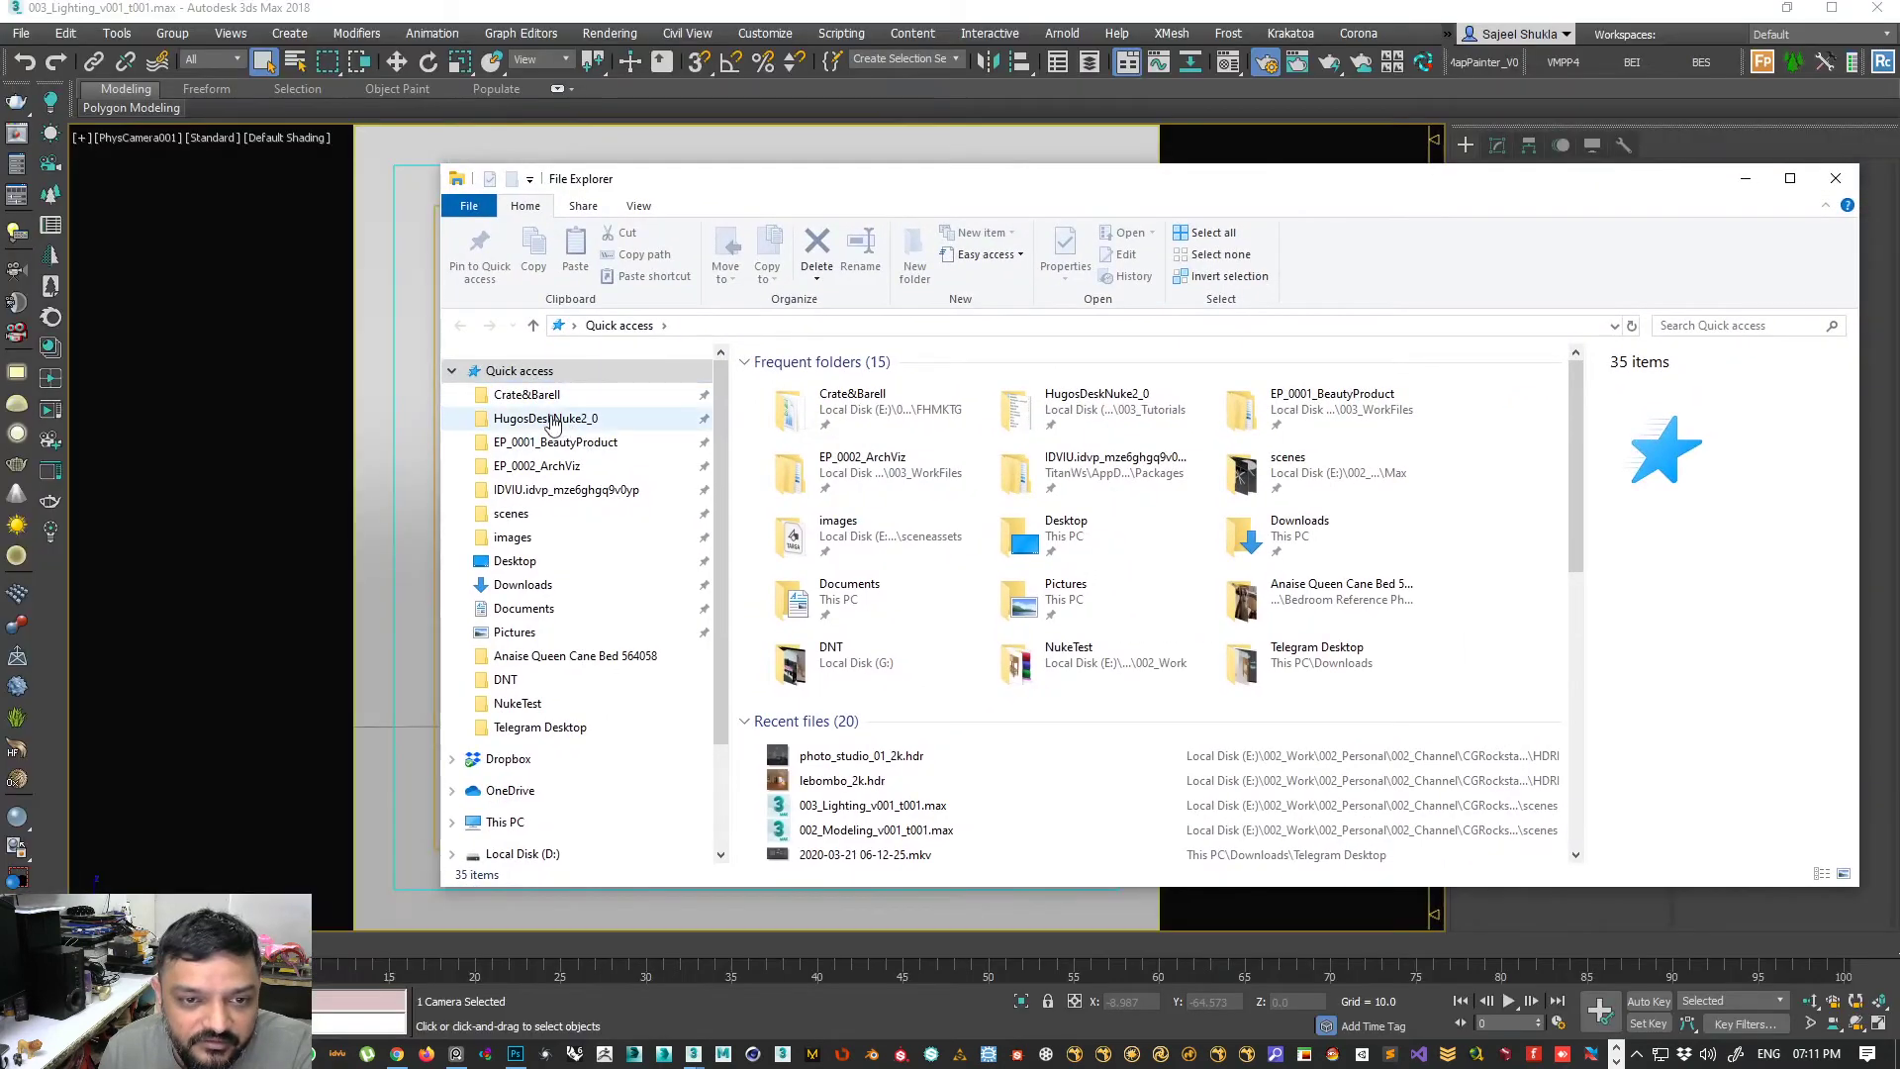
left_click(581, 426)
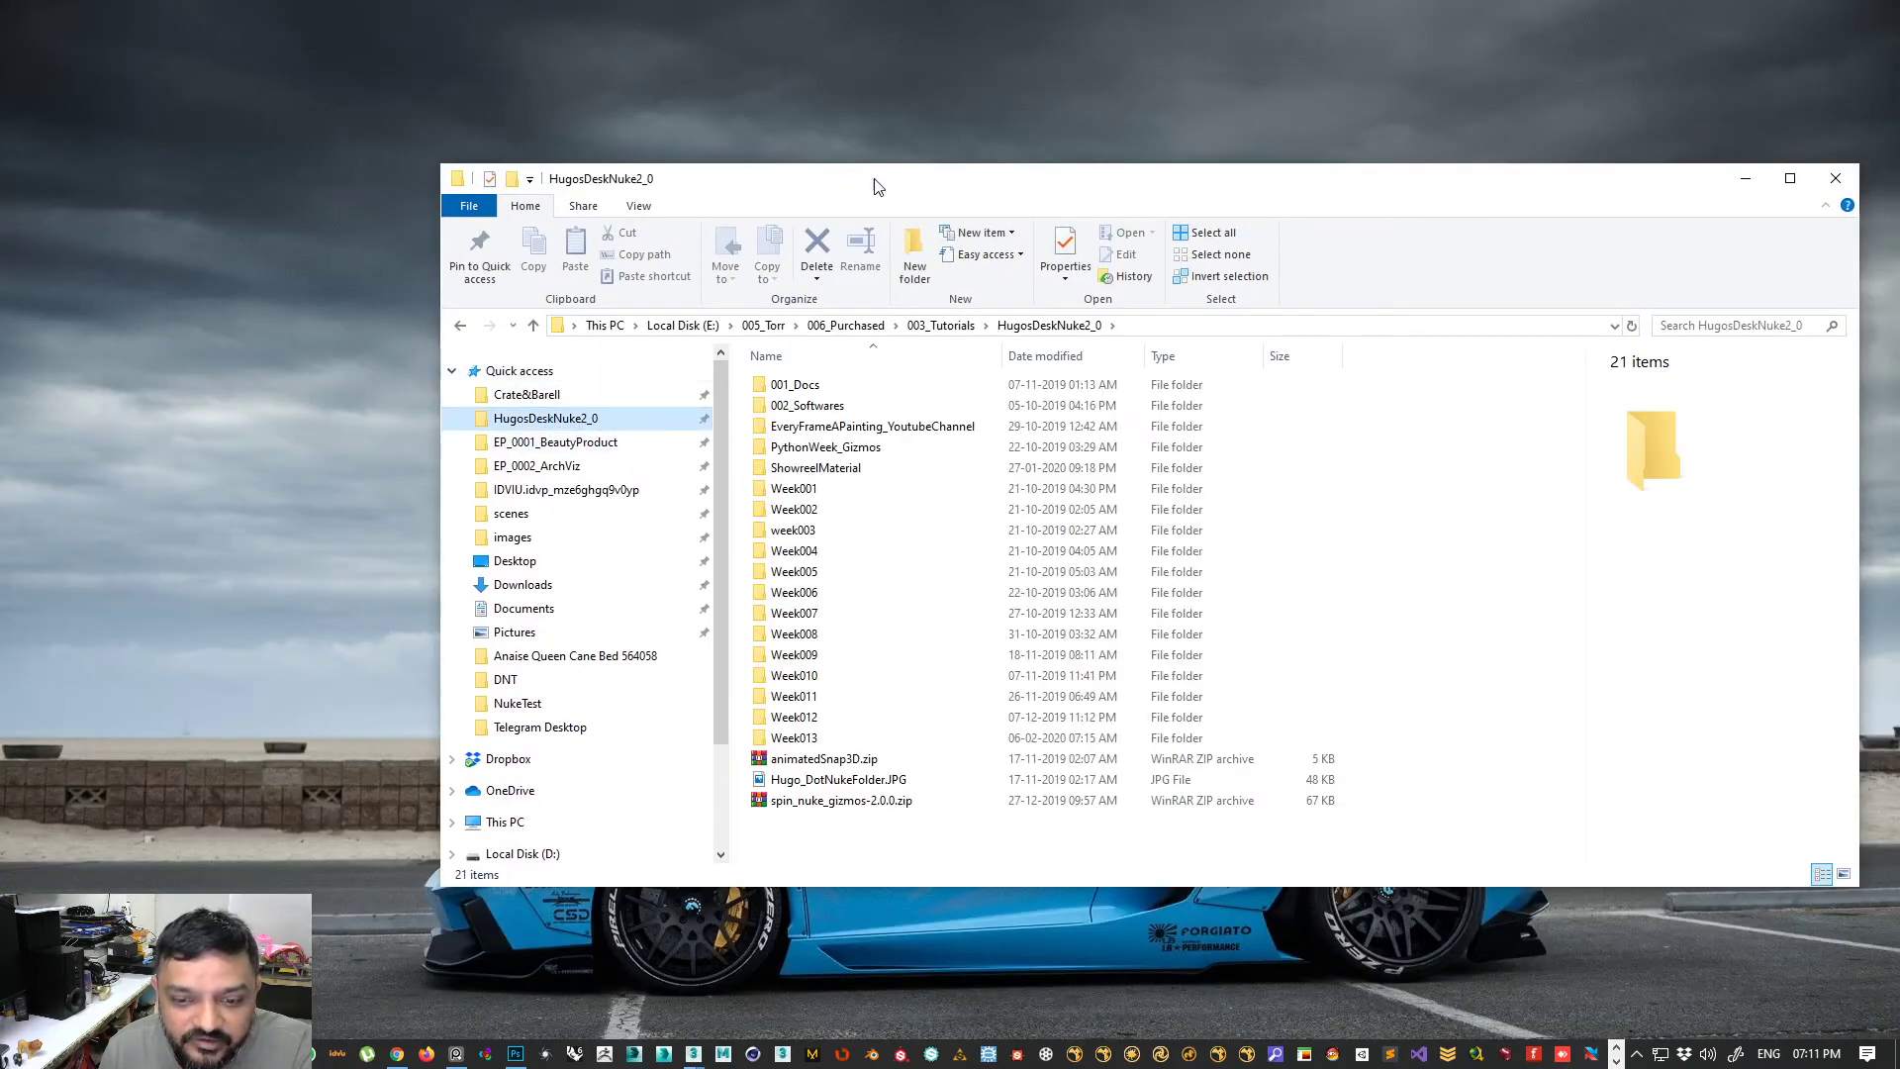
left_click(1746, 178)
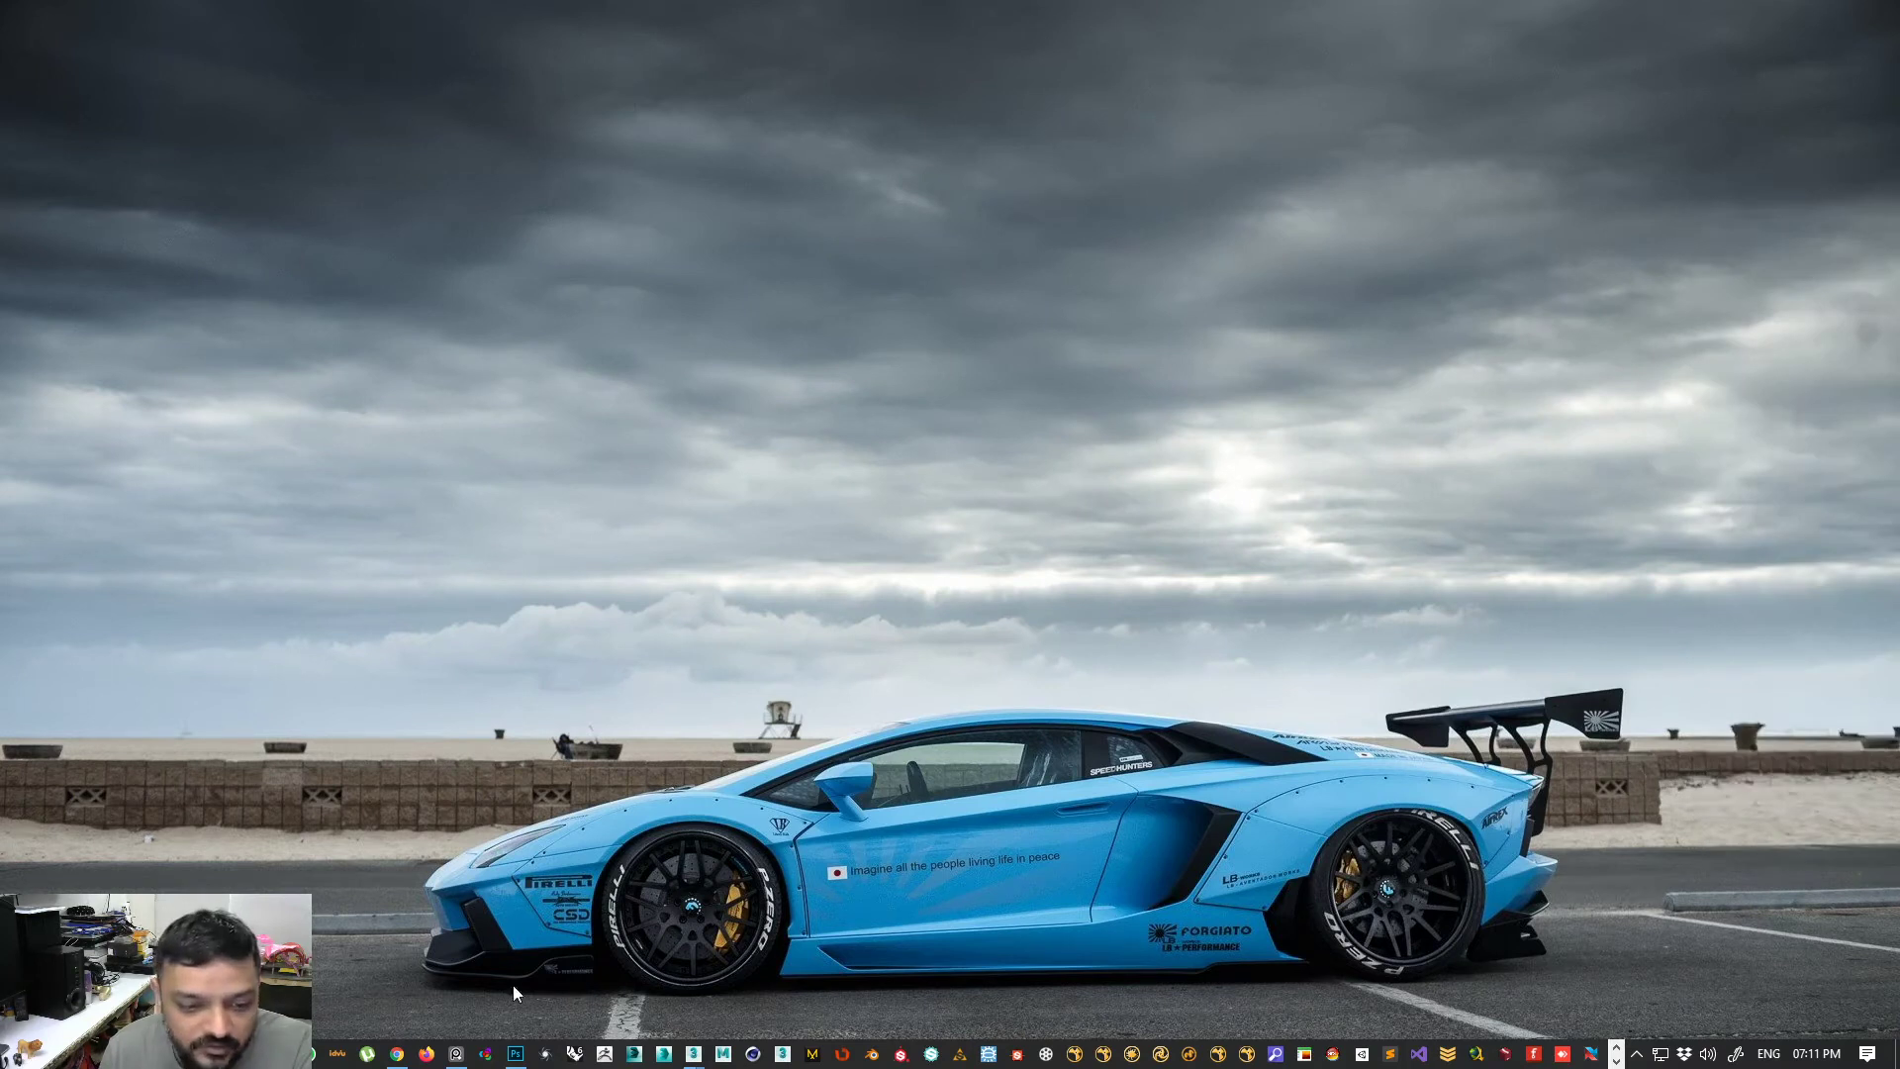
left_click(1616, 1061)
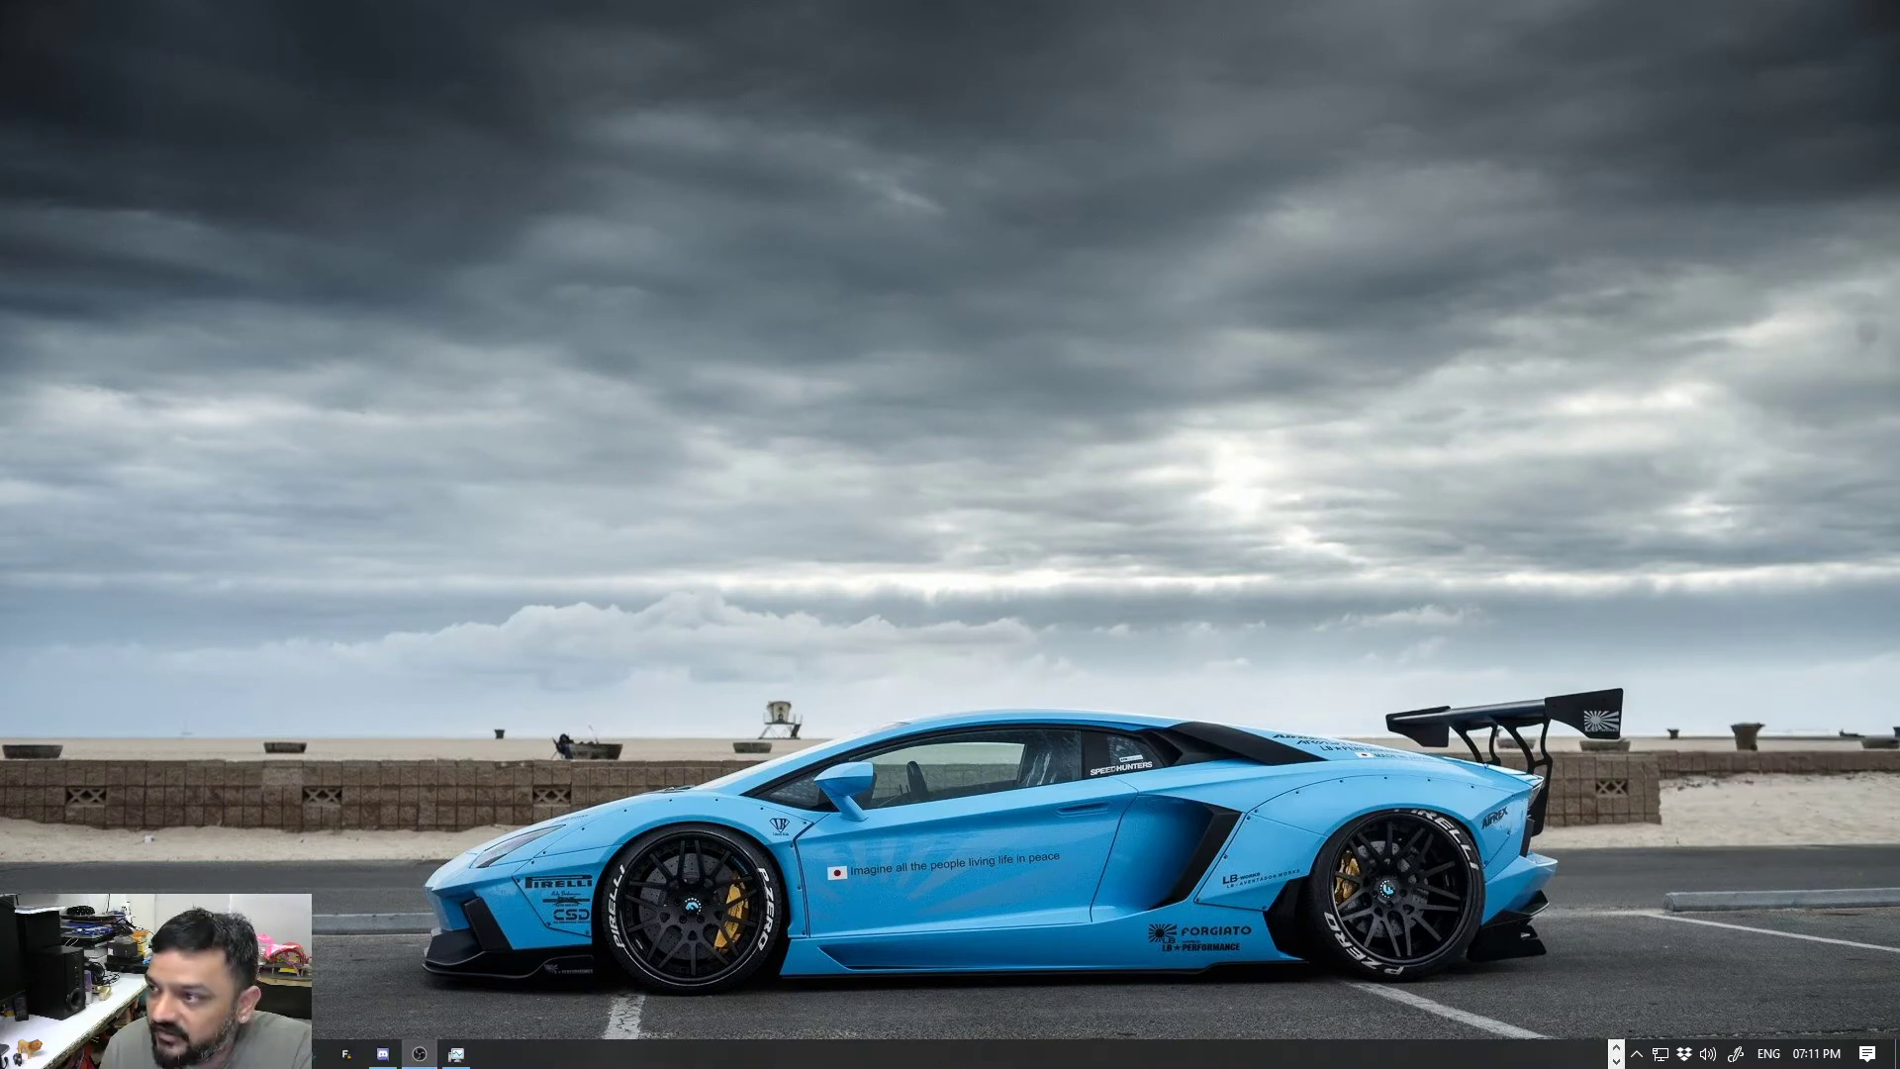
left_click(1616, 1047)
mouse_move(693, 1054)
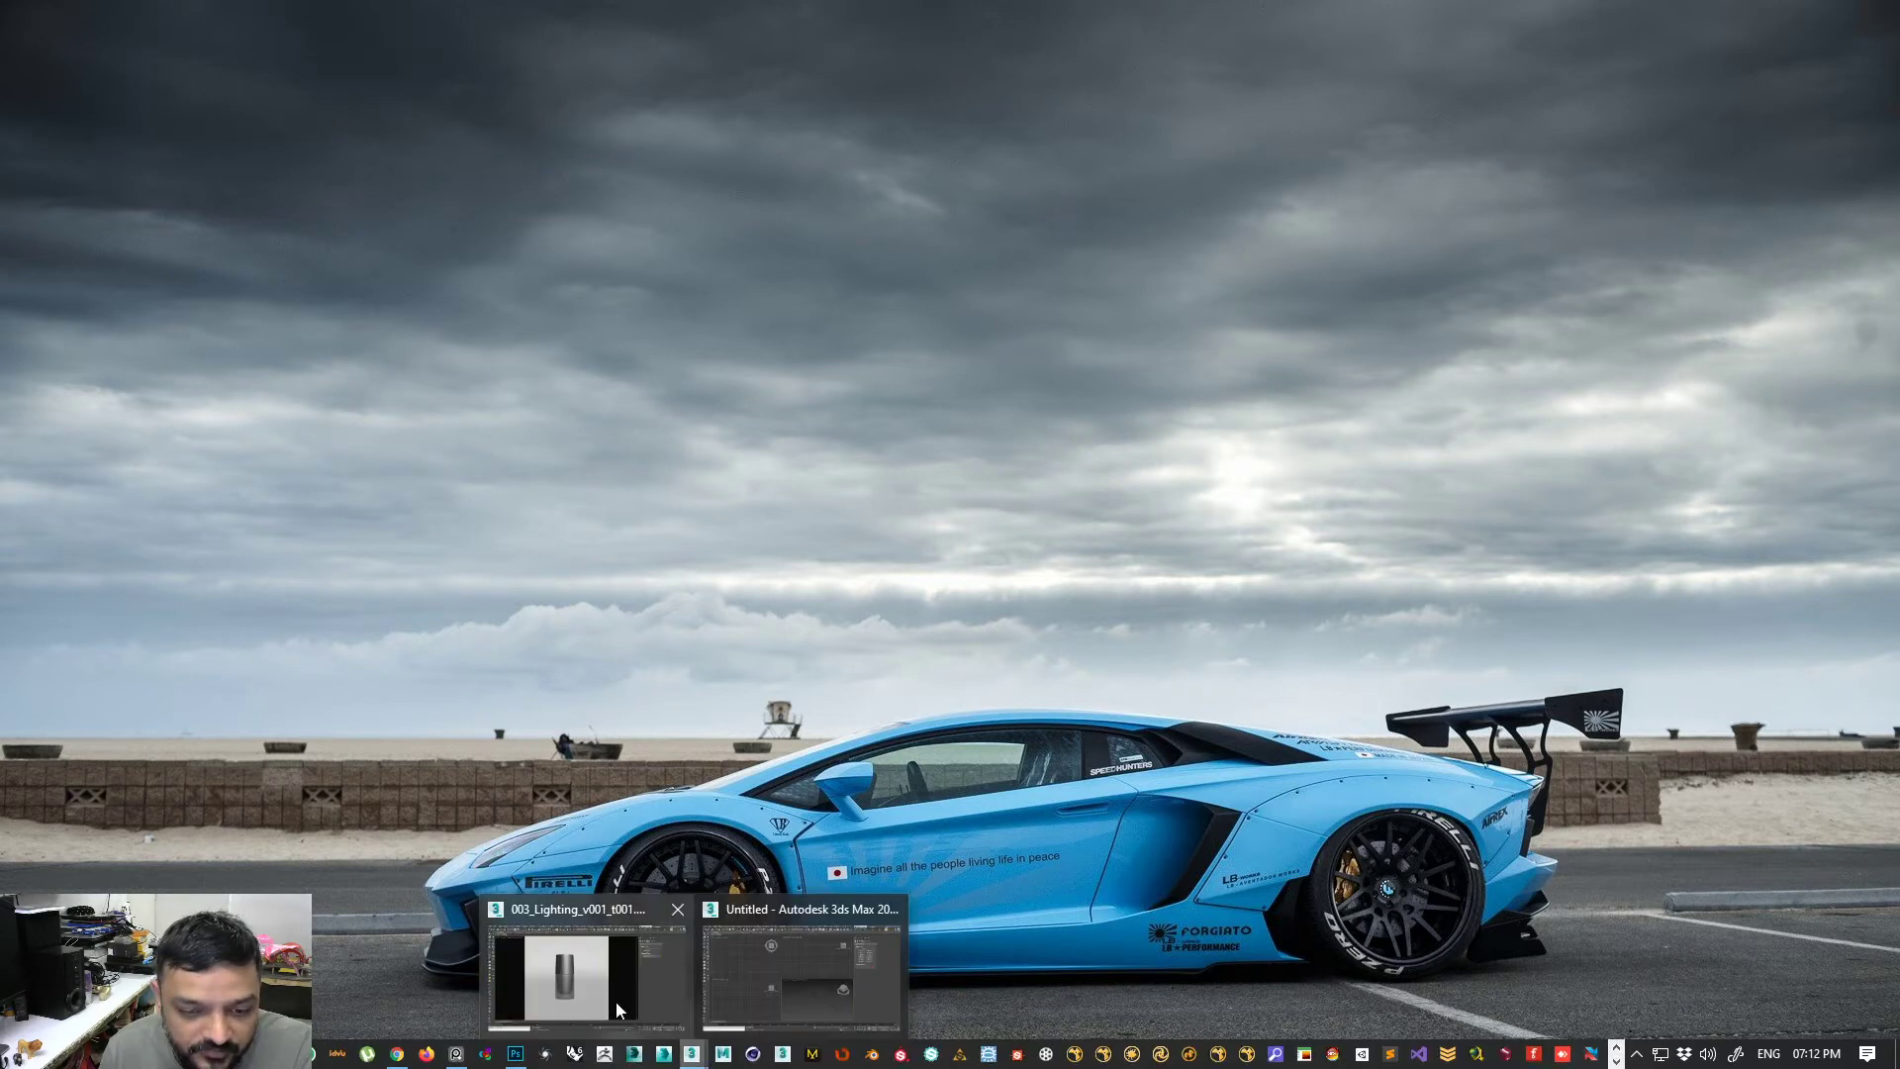
left_click(655, 1007)
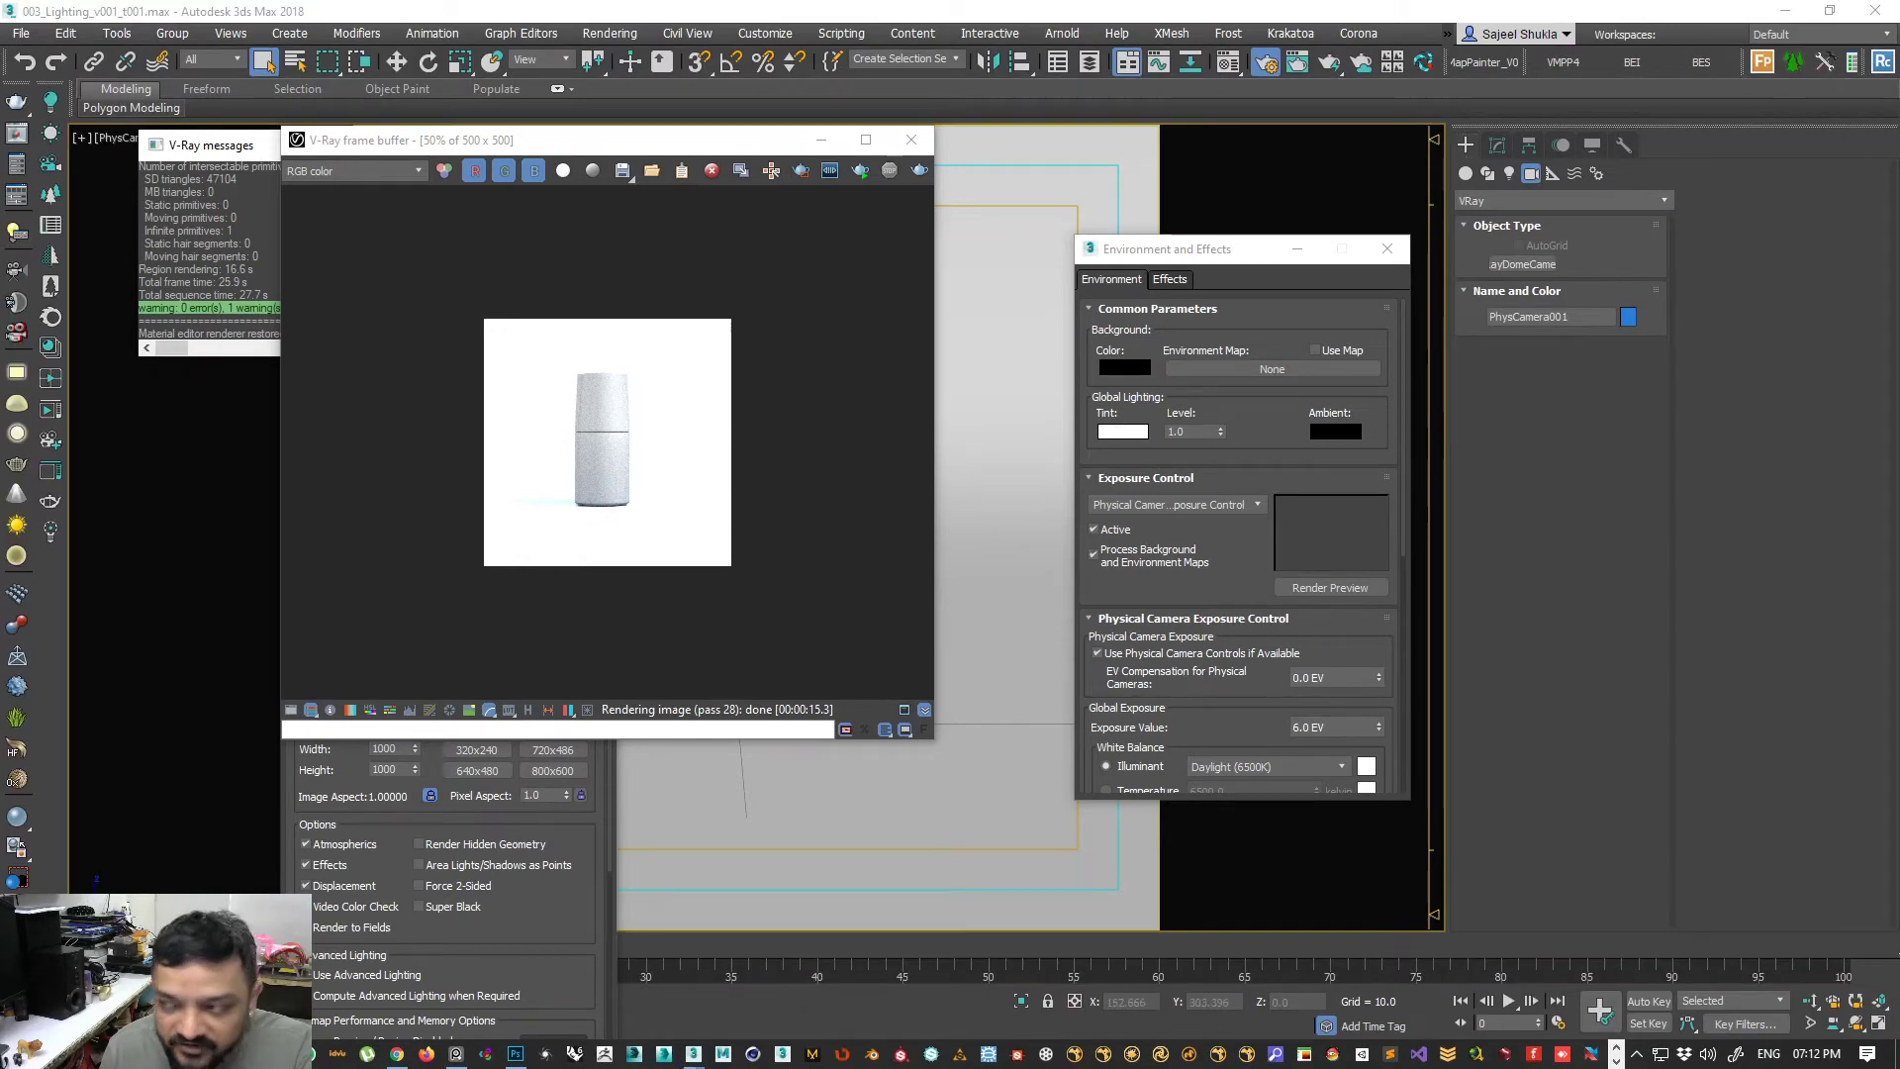
left_click_drag(1899, 186, 1177, 207)
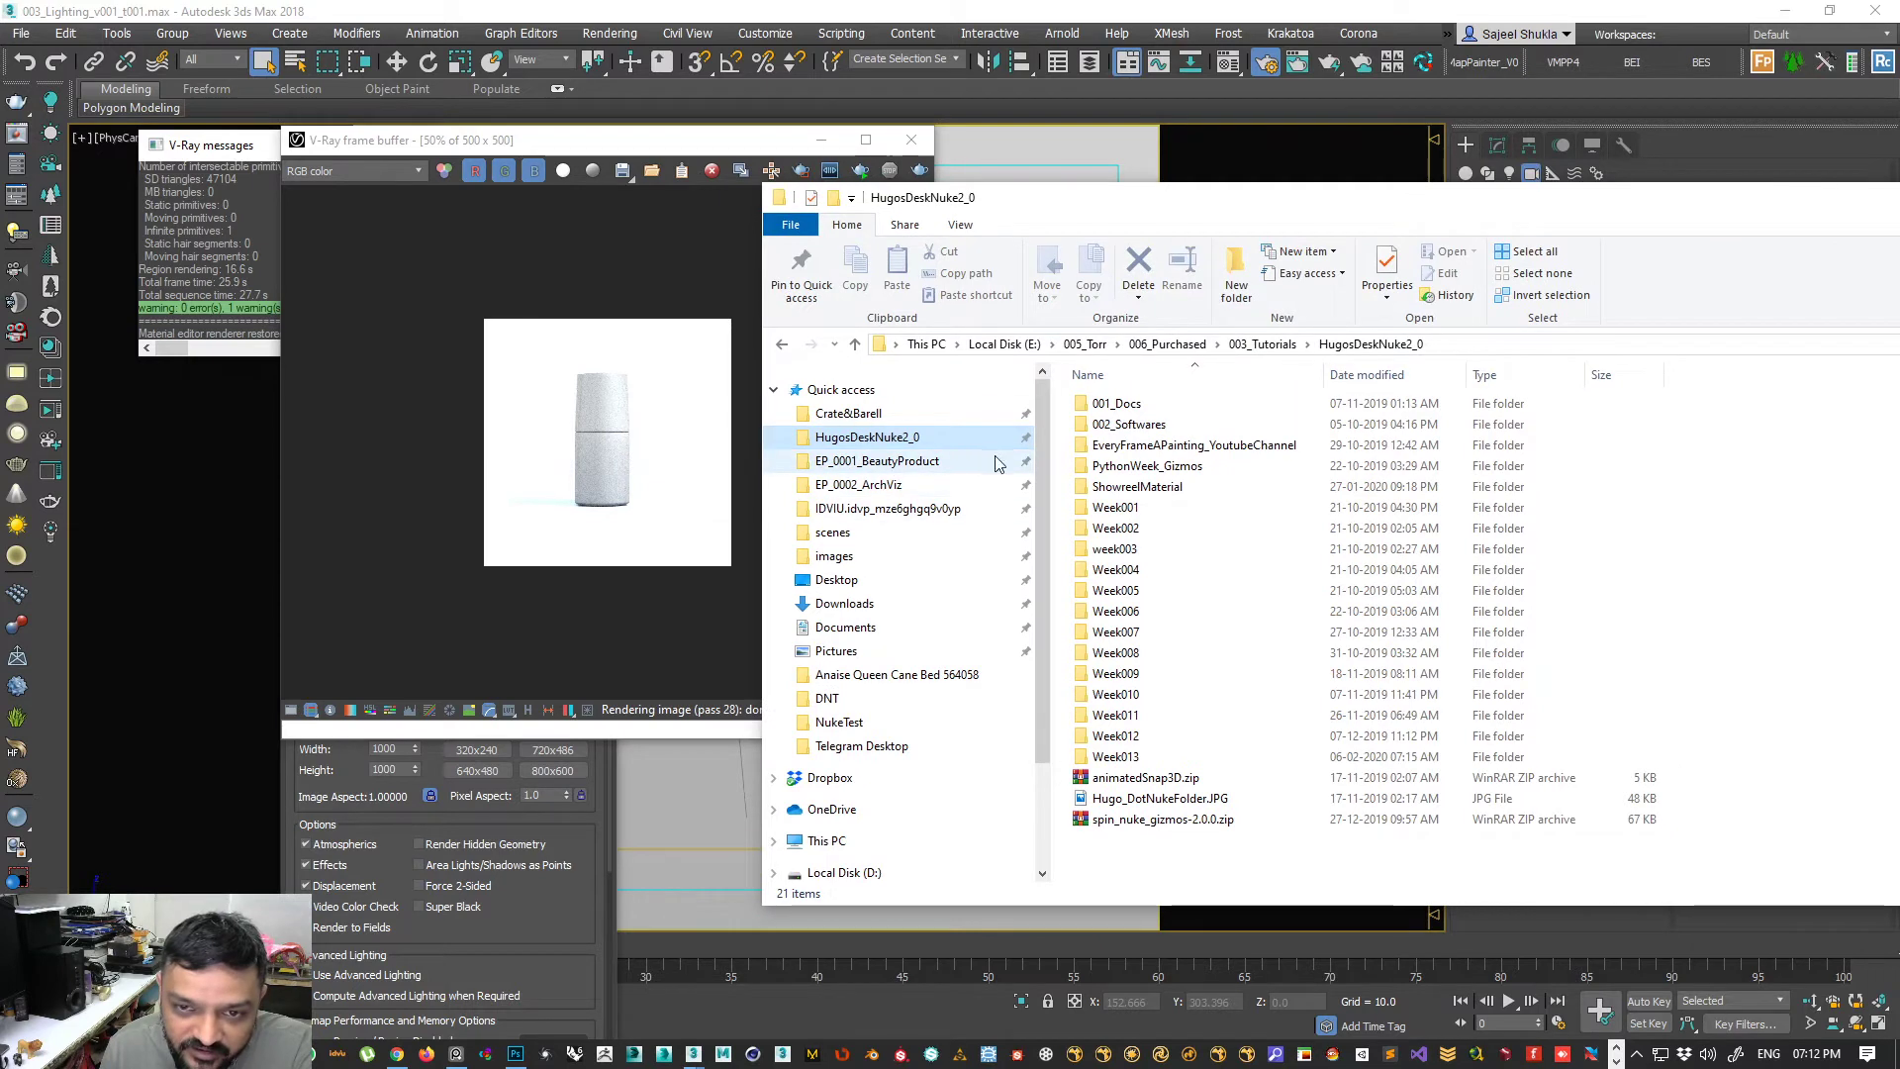
left_click(848, 413)
left_click_drag(1227, 205, 1899, 220)
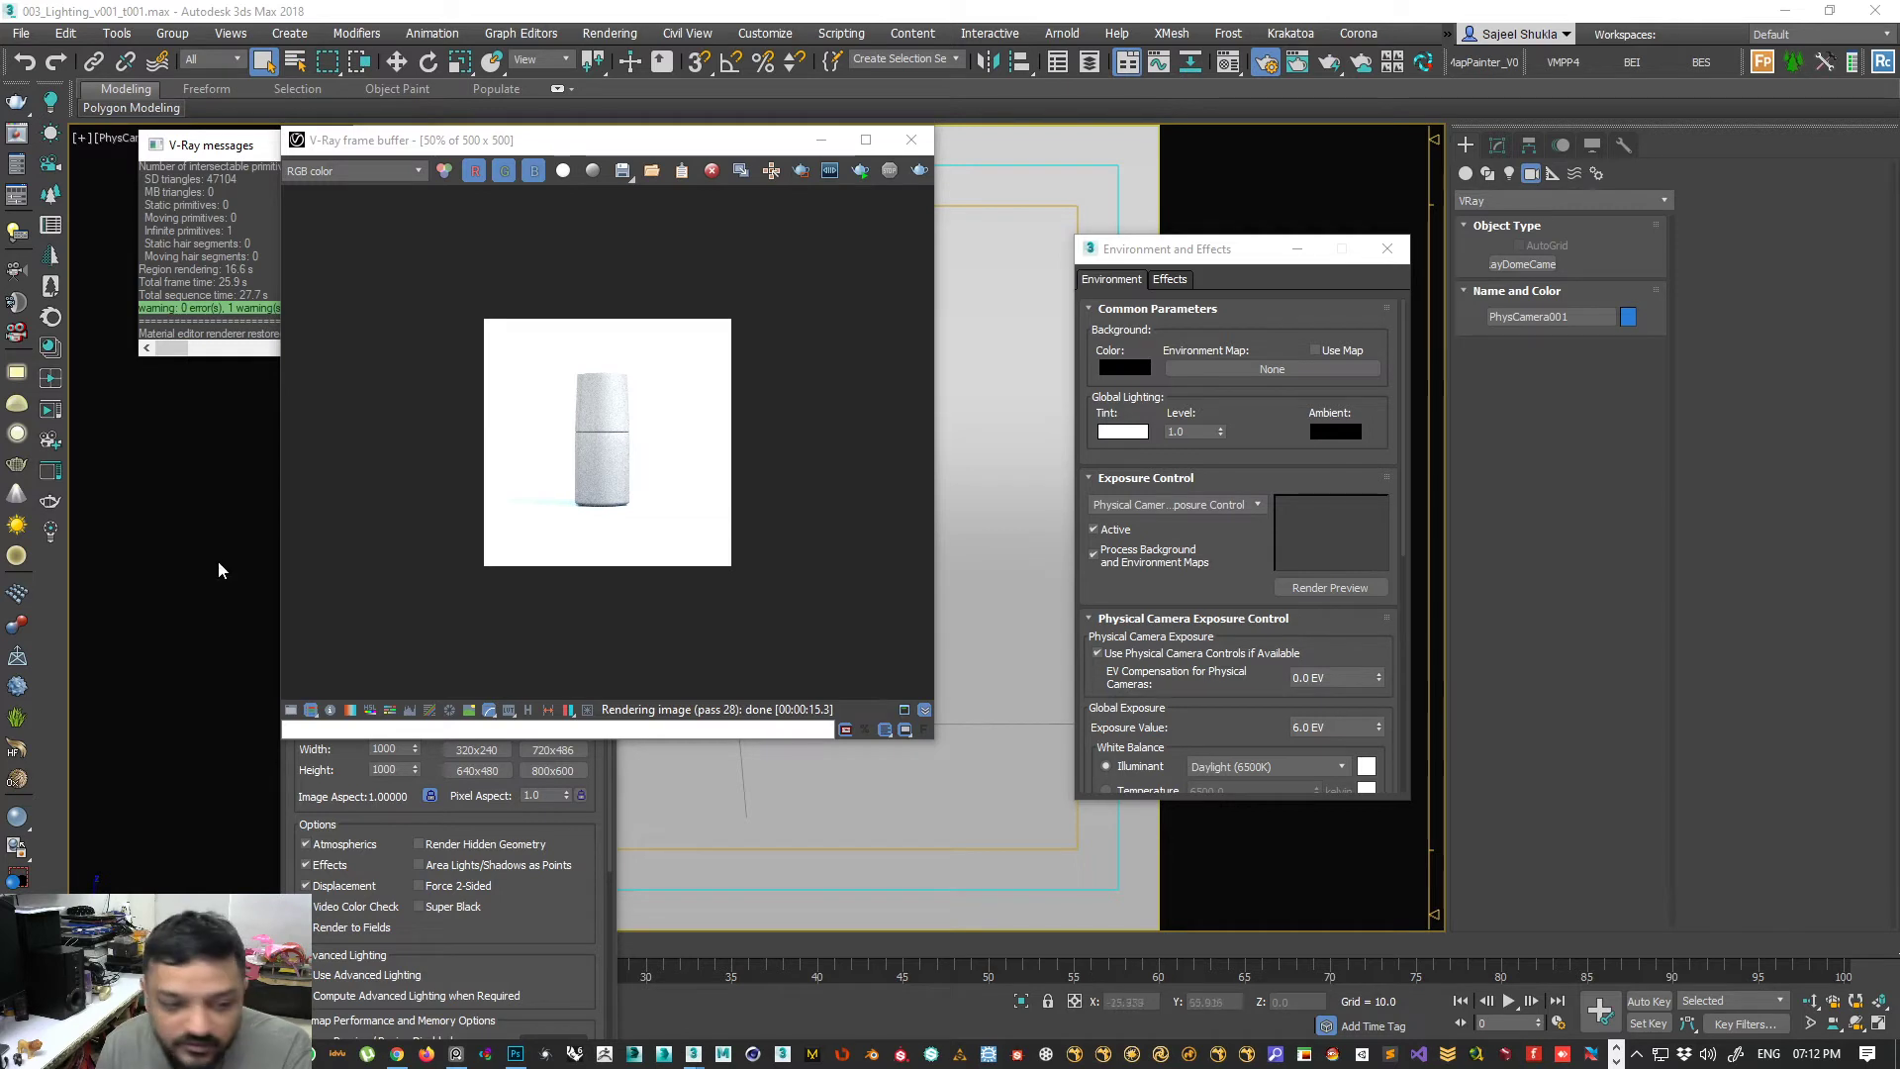
- Switch to Chrome, copy the vrayCreateVRayPhysicalCamera() command from the Autodesk article's first method, and return to 3ds Max
left_click(394, 1056)
left_click(395, 1057)
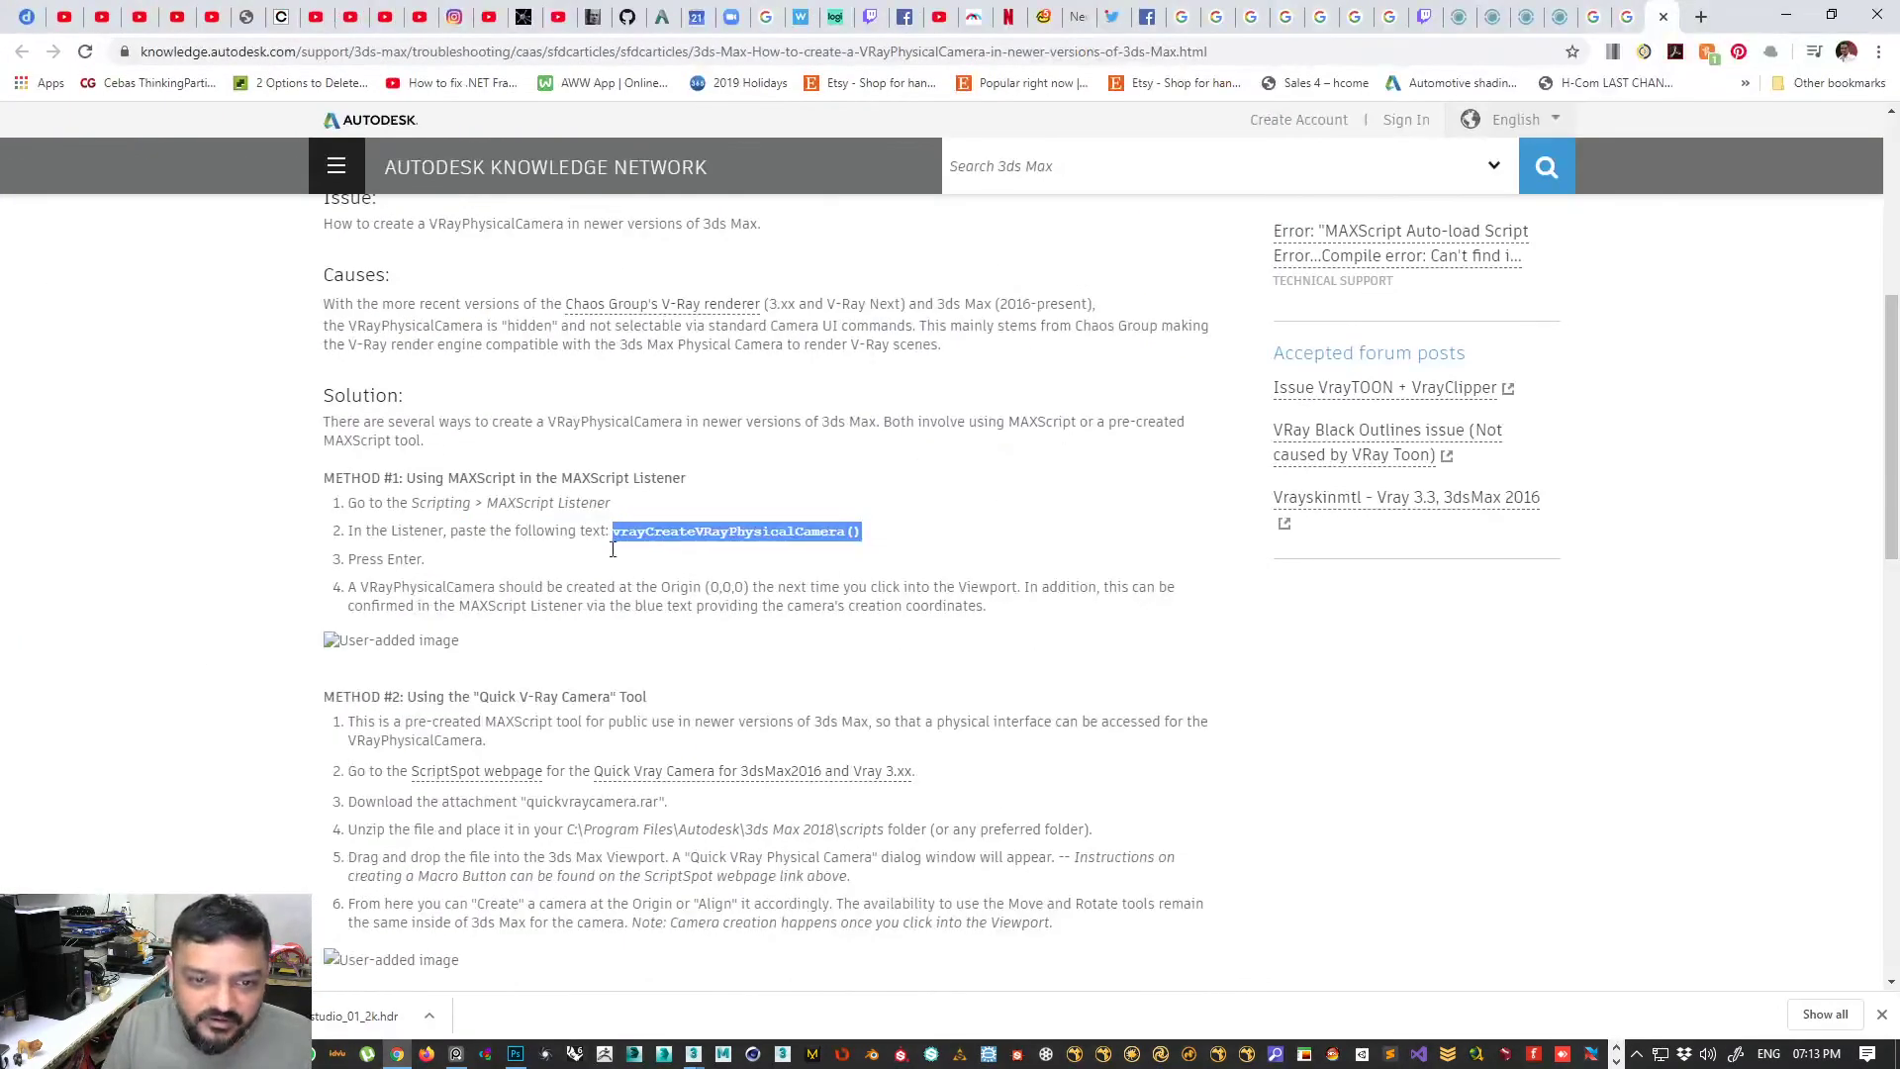
left_click(623, 555)
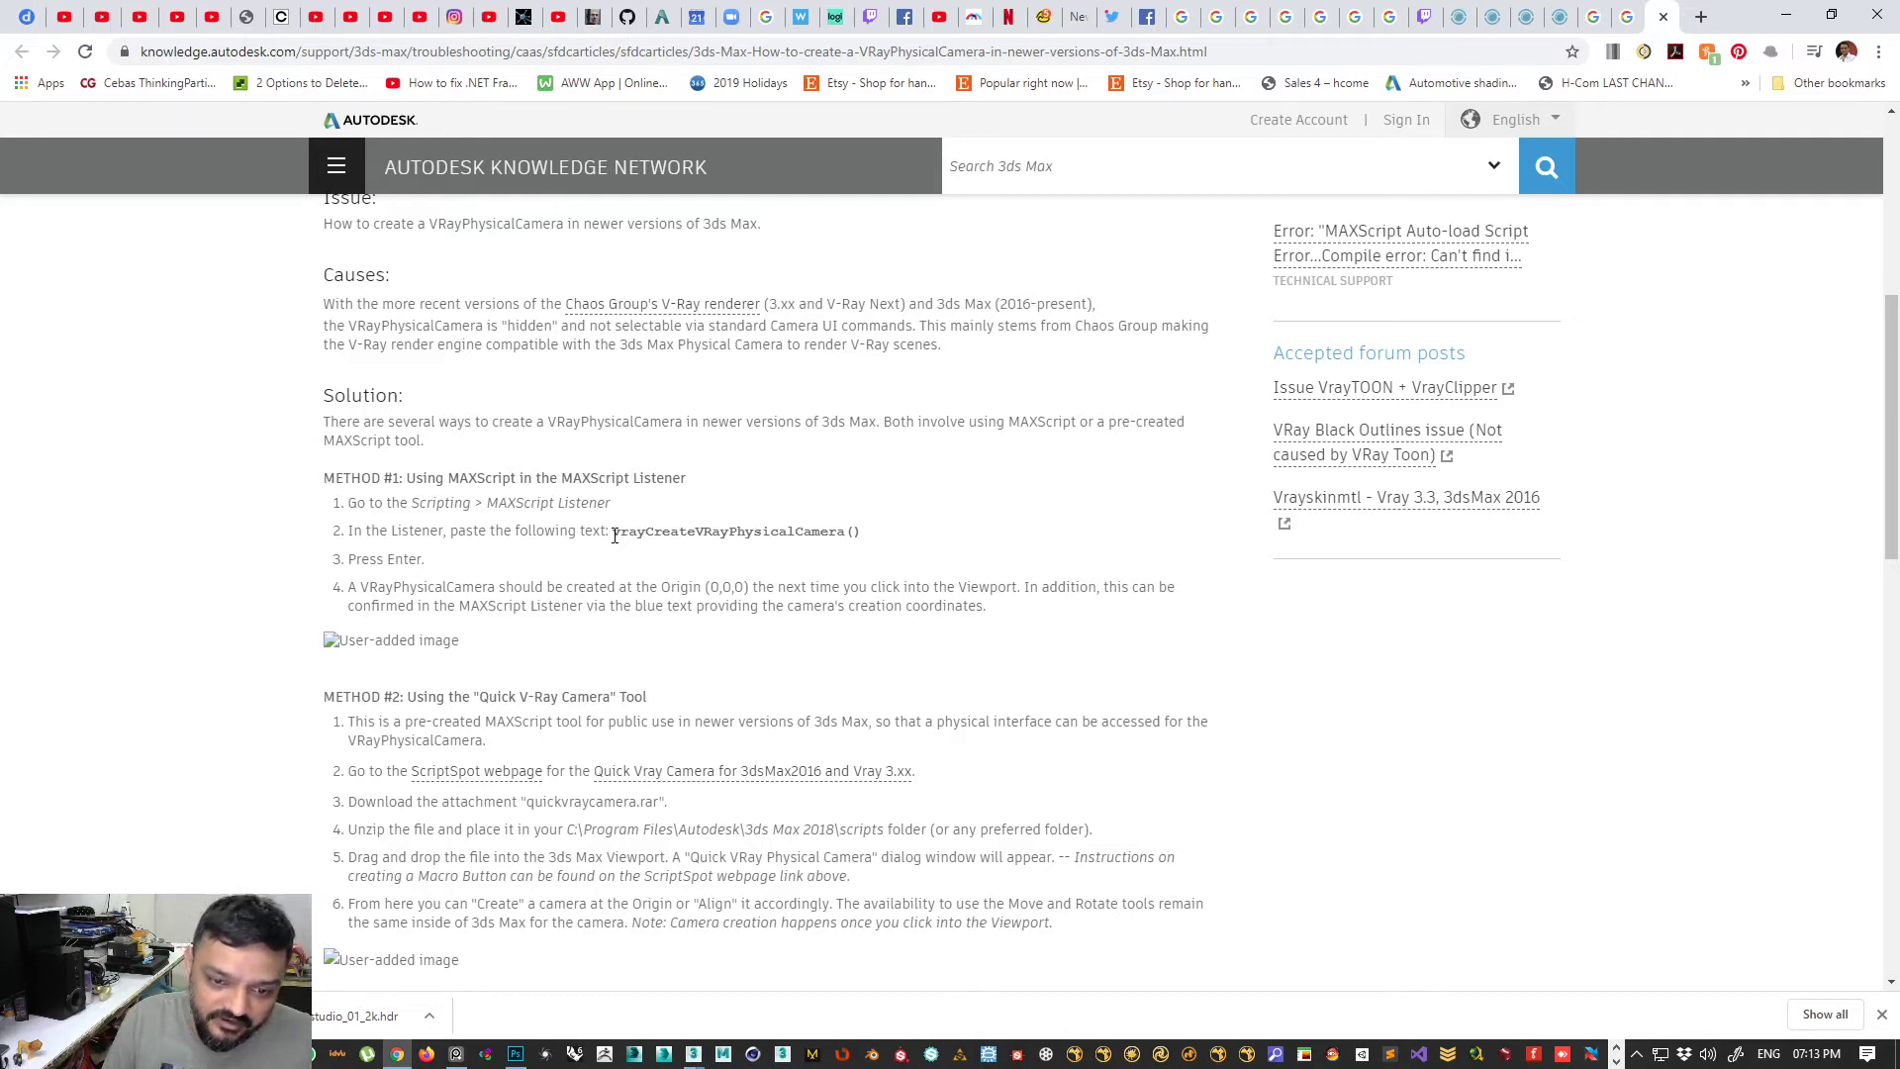
left_click_drag(614, 535, 870, 540)
right_click(806, 538)
left_click(853, 547)
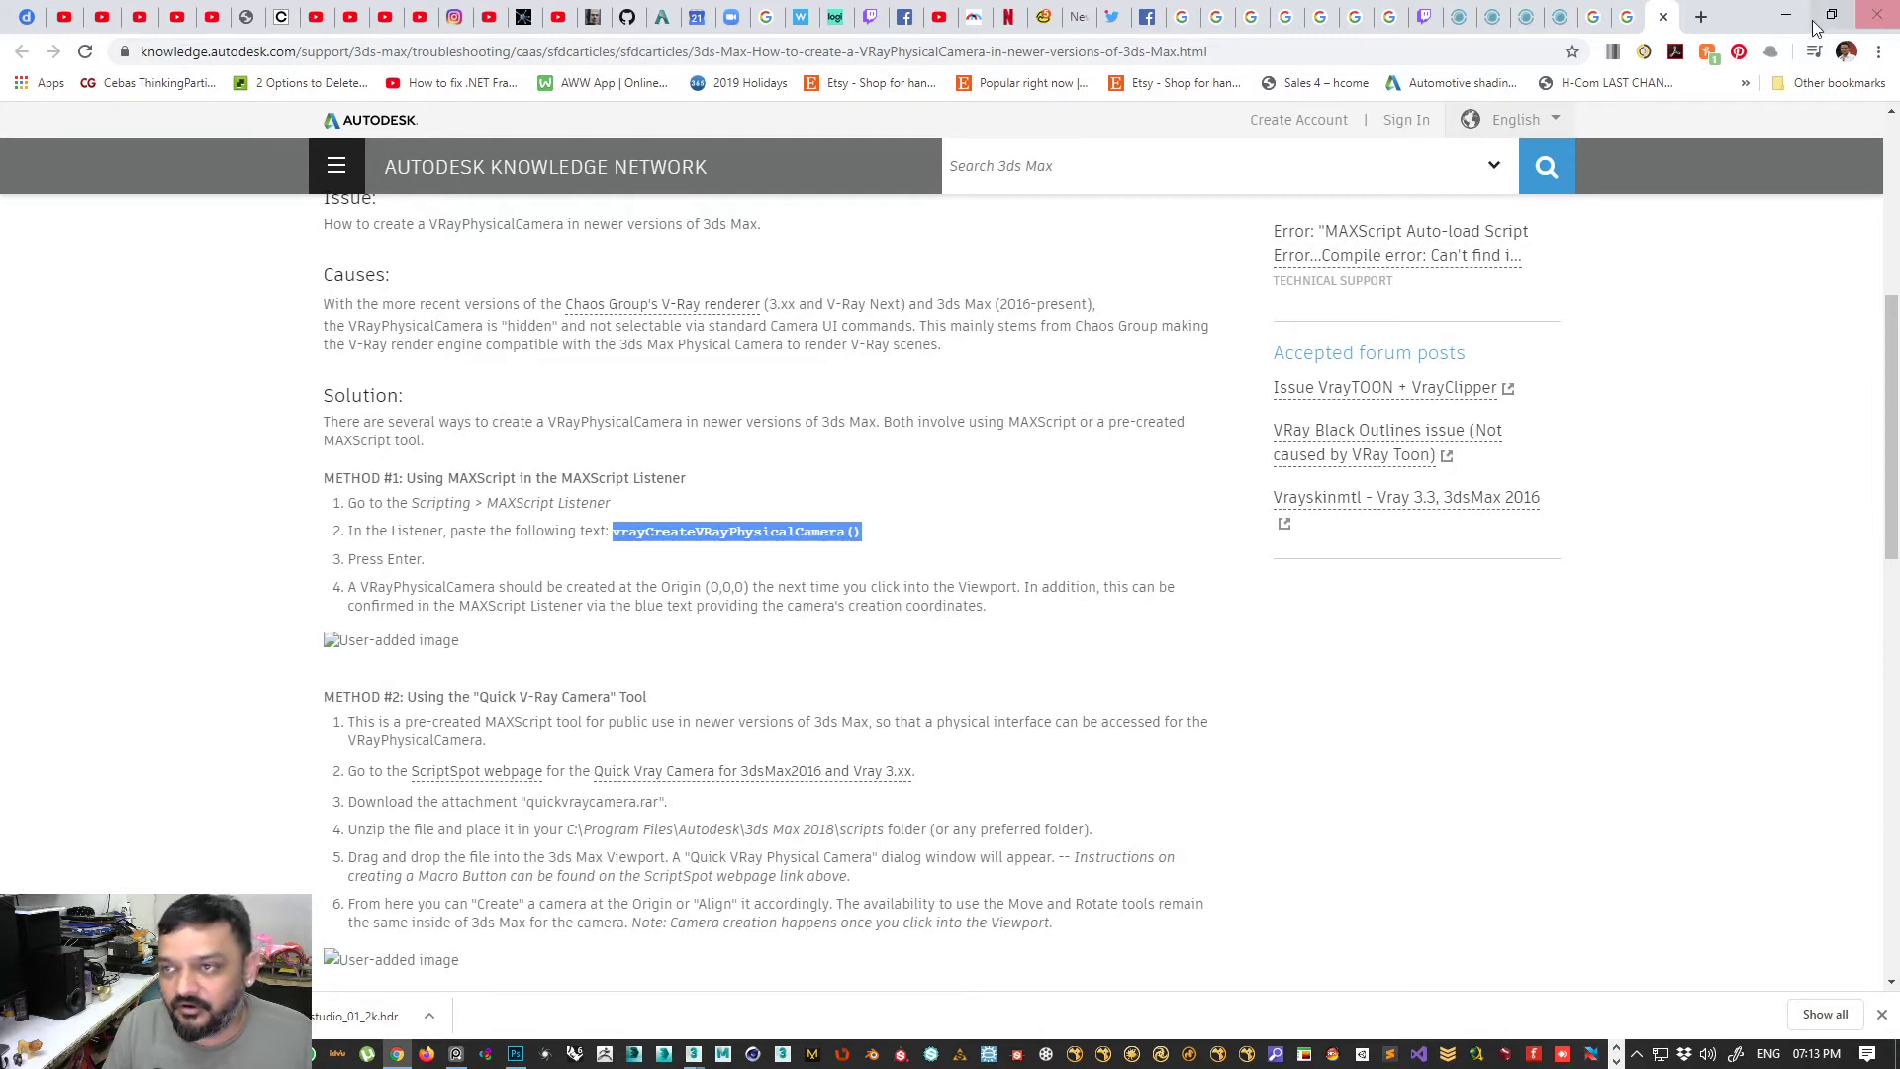
double_click(1734, 16)
left_click_drag(1892, 342, 1899, 344)
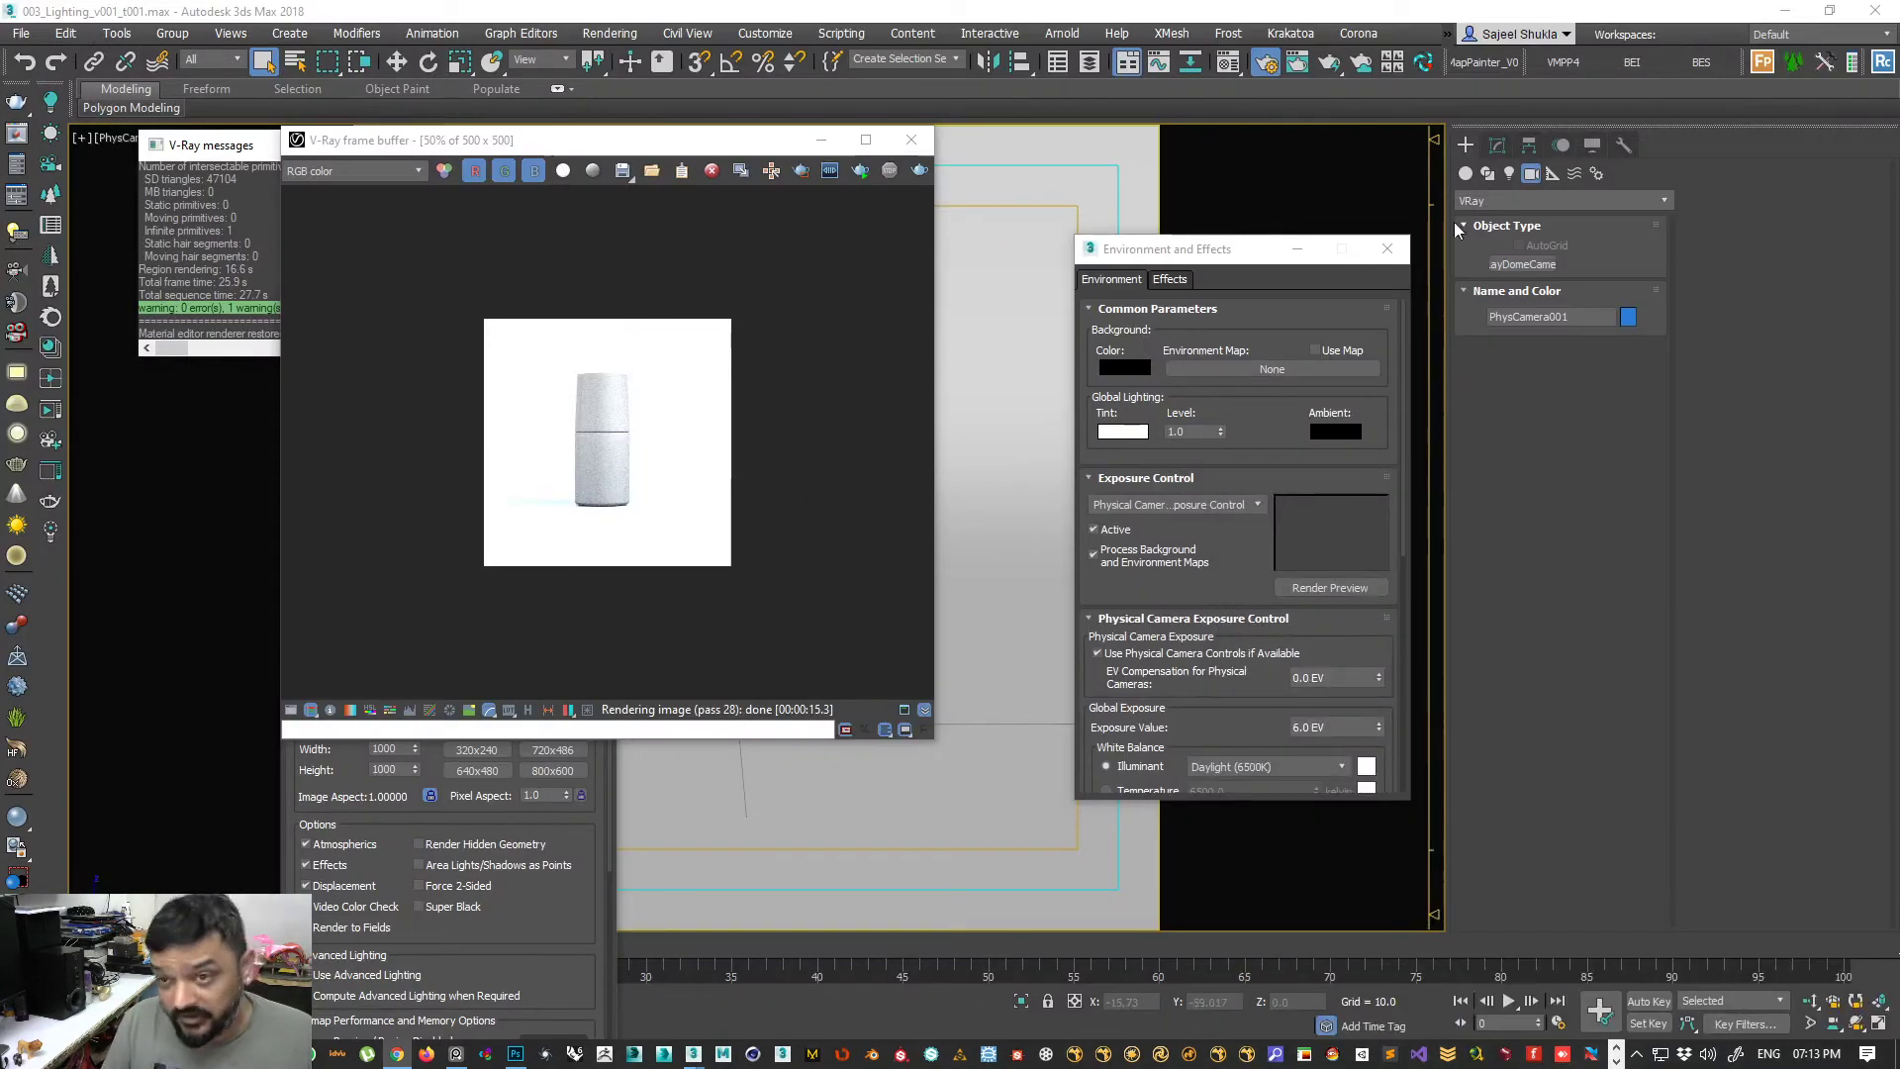
- Rearrange the Render Setup and V-Ray messages windows, and close the V-Ray frame buffer to clear the camera view
left_click(527, 930)
left_click_drag(431, 313, 198, 253)
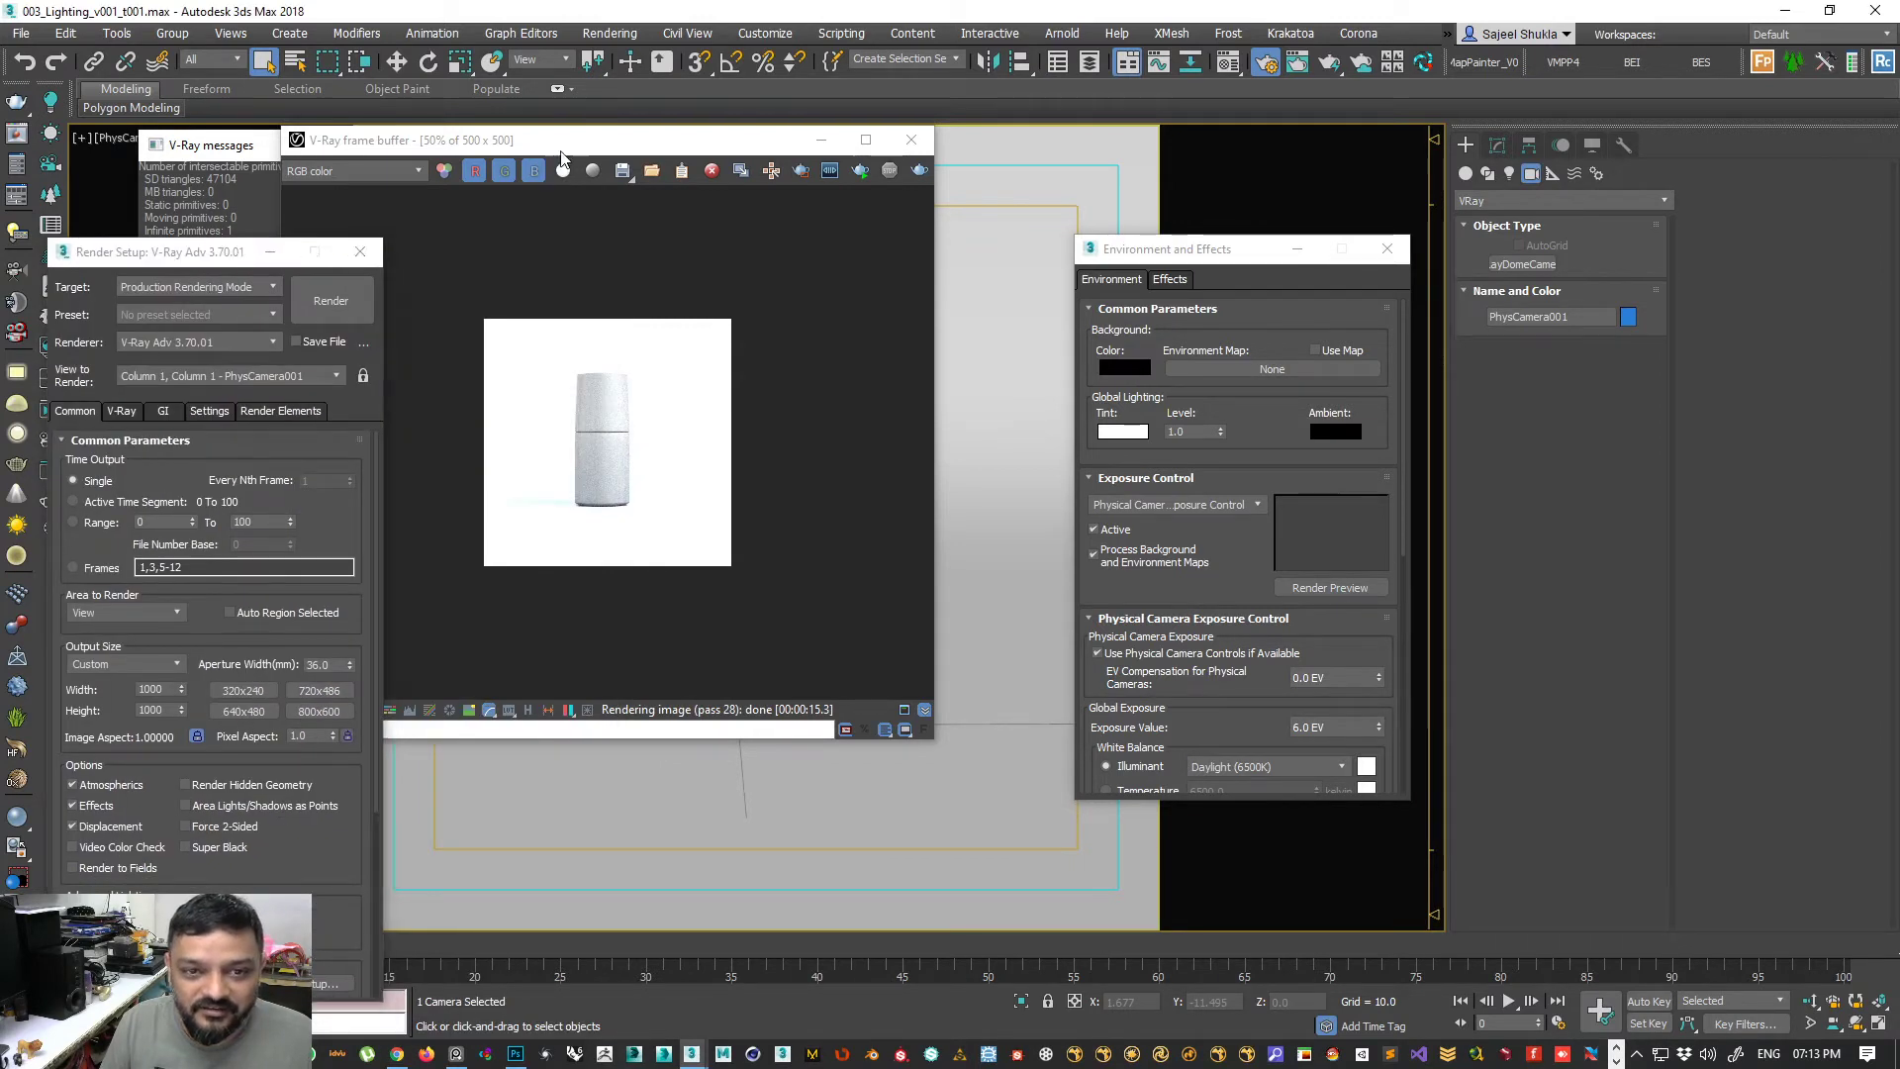
left_click_drag(534, 140, 659, 143)
left_click_drag(195, 146, 223, 231)
left_click(287, 191)
left_click(1034, 145)
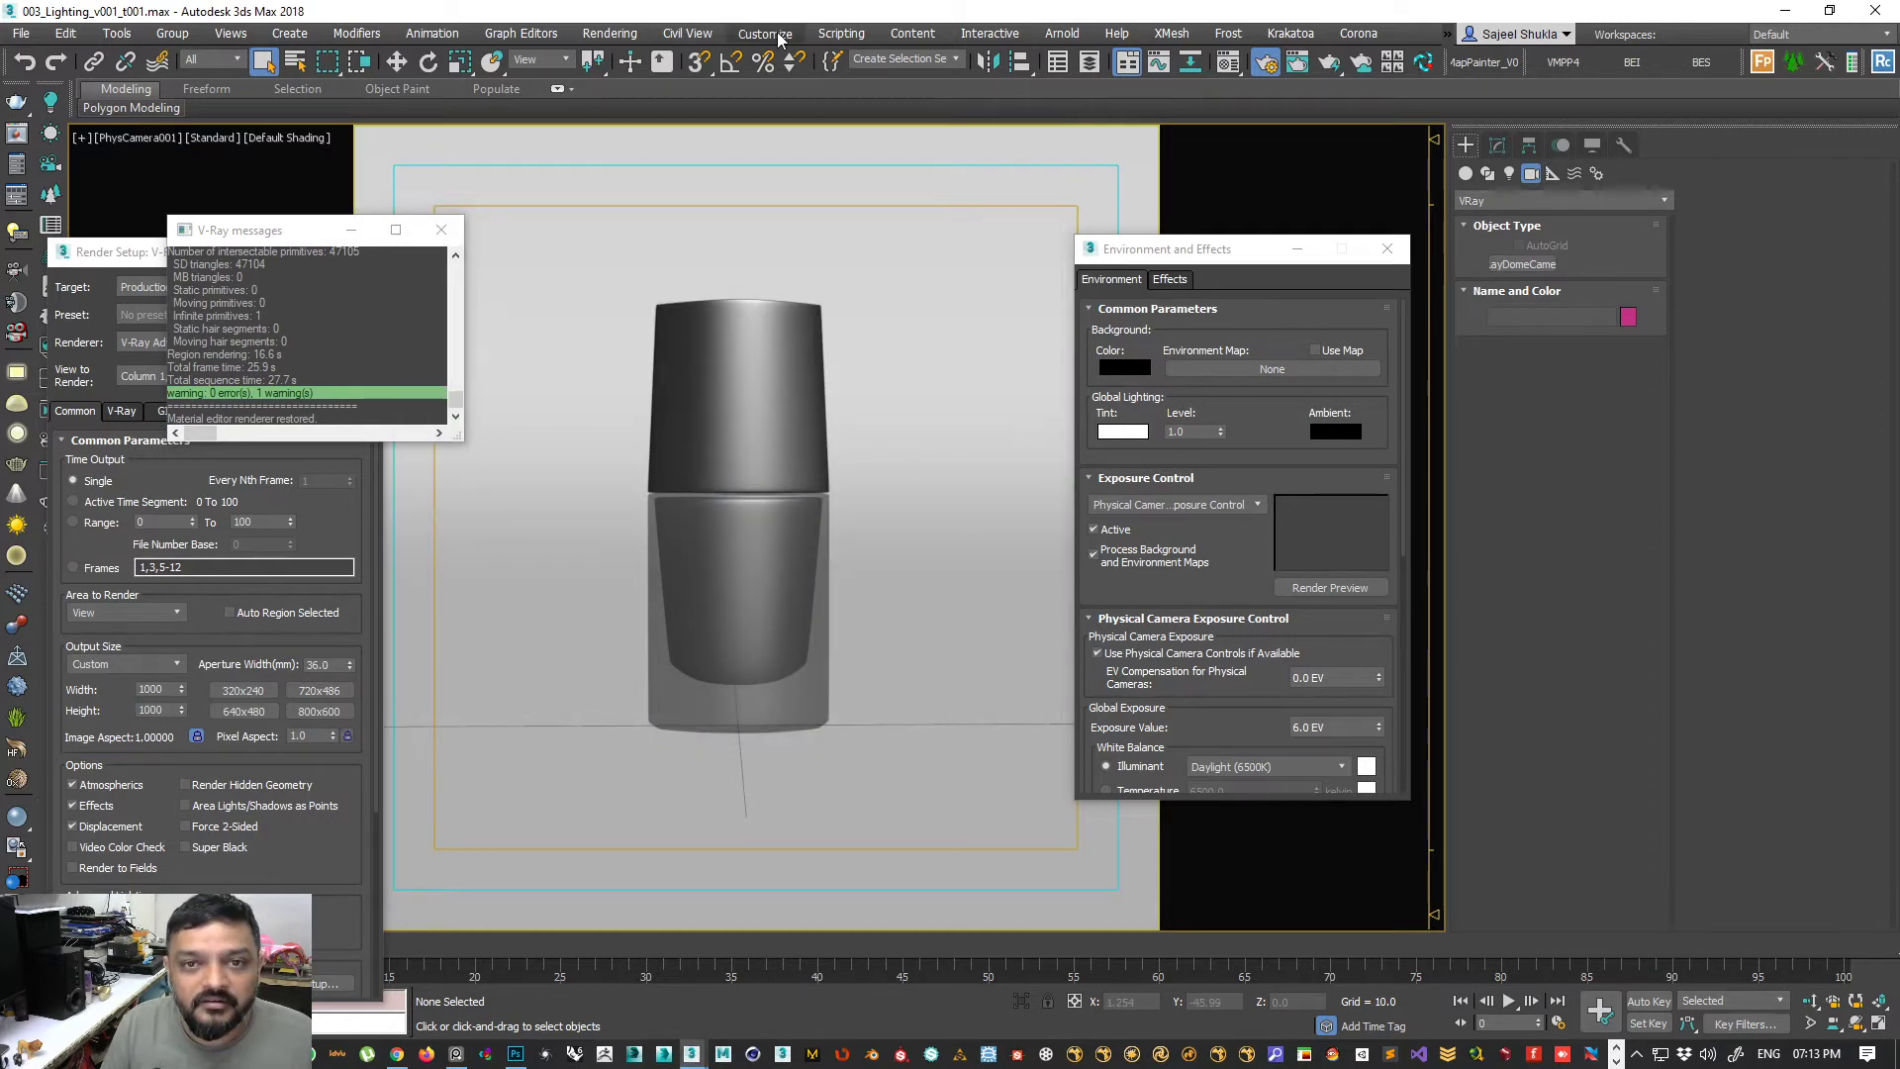
- Run vrayCreateVRayPhysicalCamera() in the MAXScript Listener to create a VRay physical camera at the origin
left_click(841, 33)
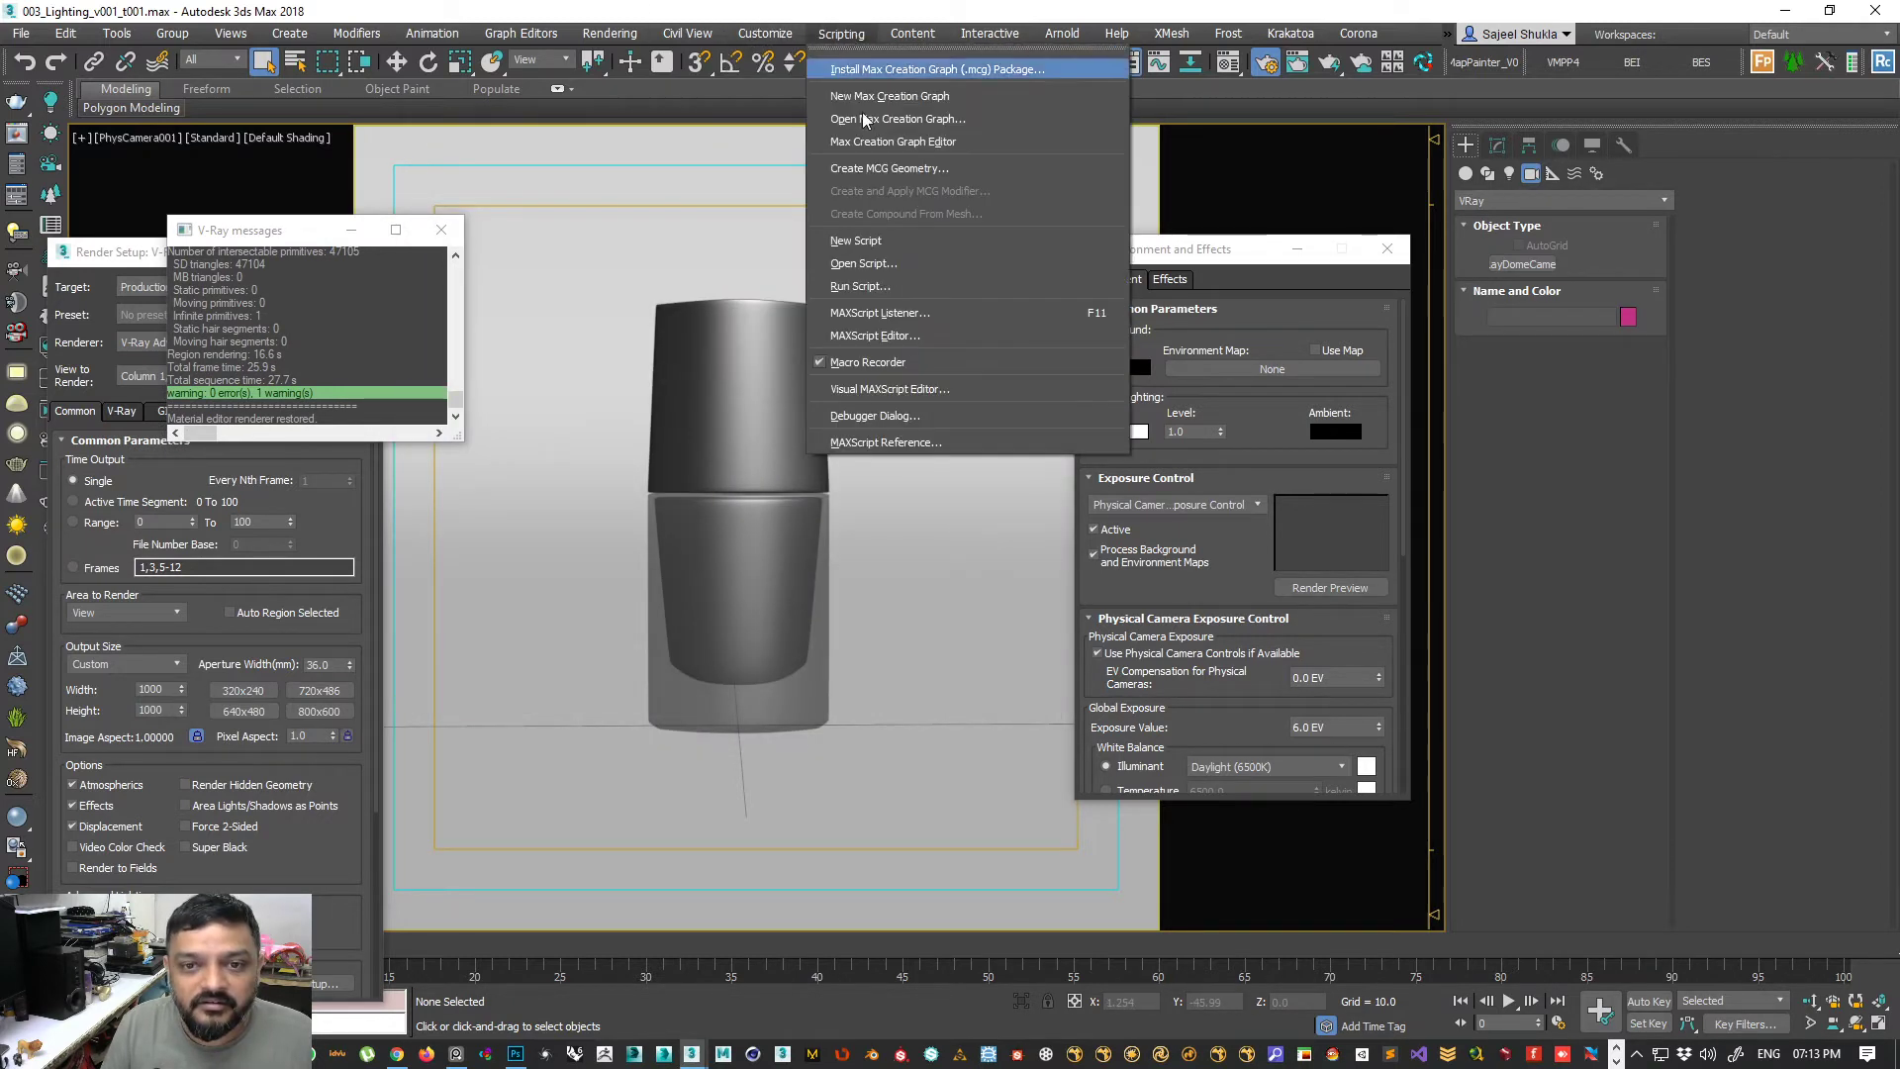
left_click(913, 314)
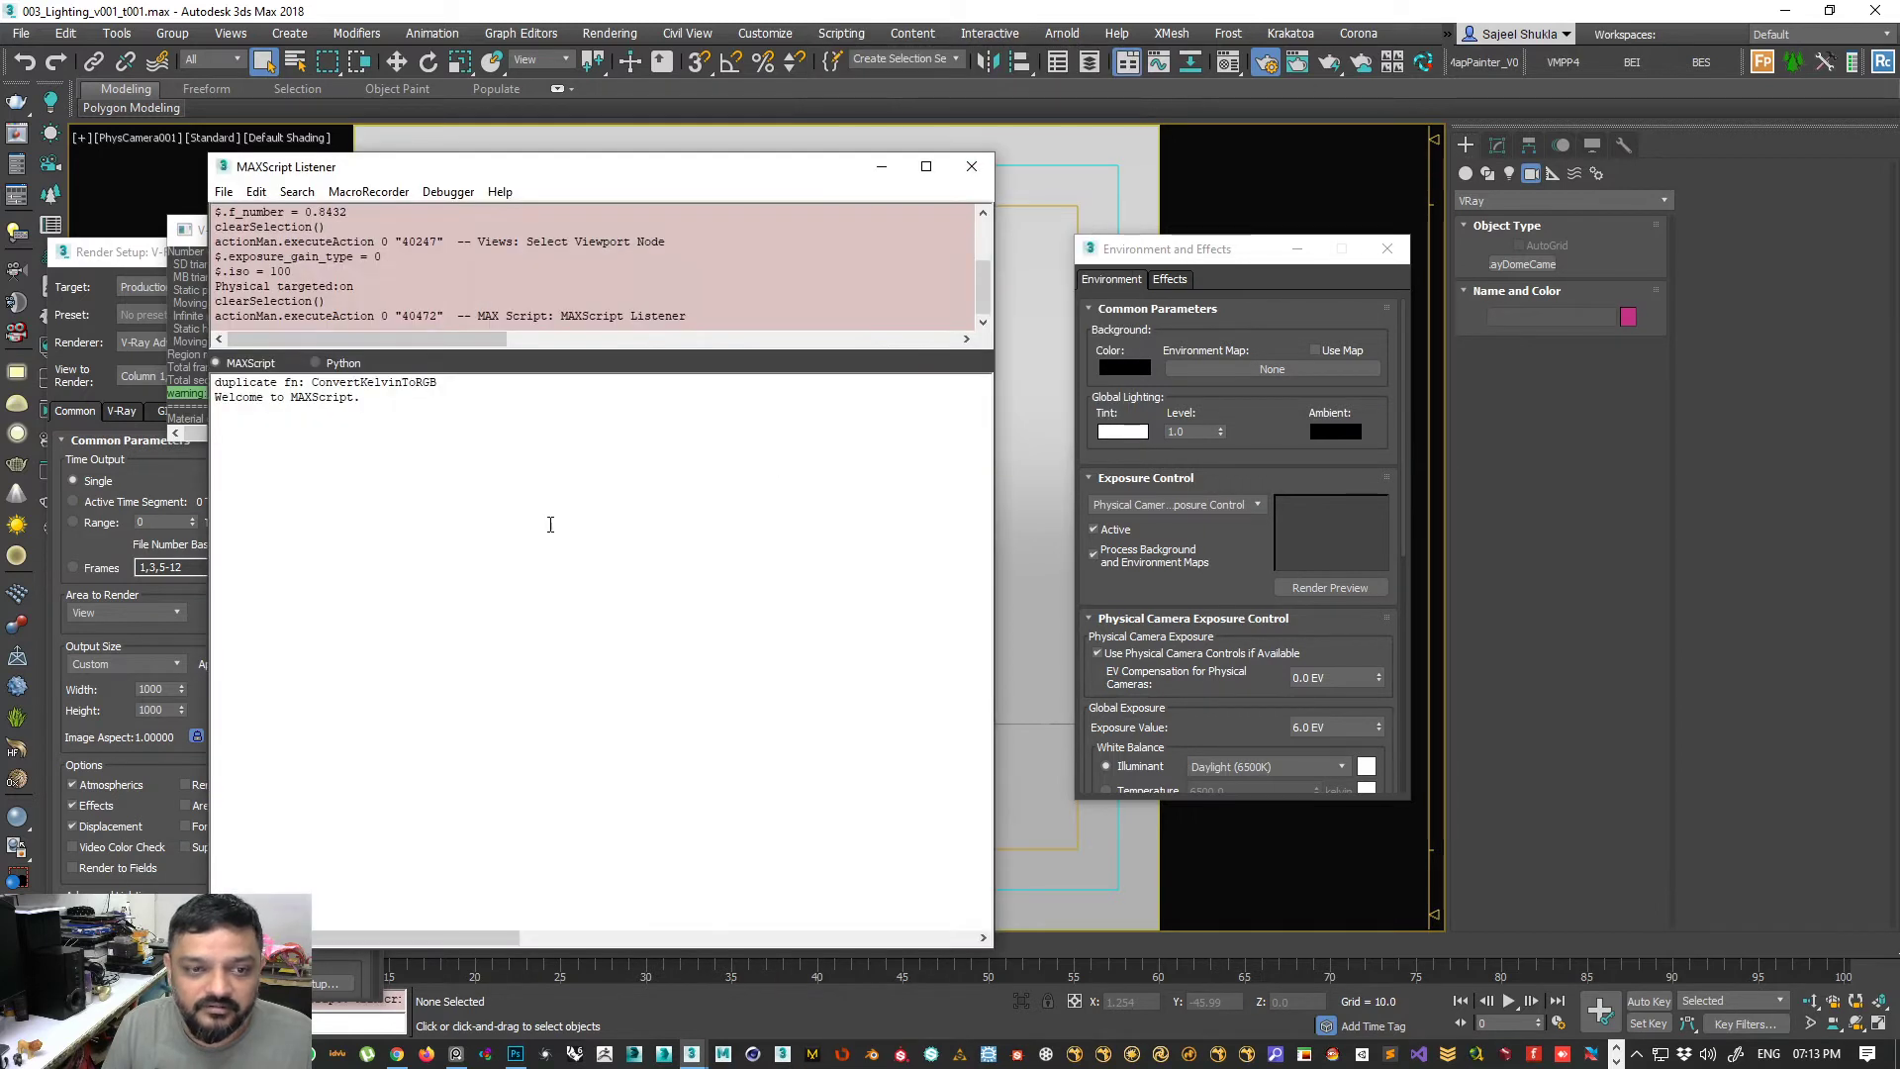
key("ctrl+v")
key("Return")
left_click_drag(733, 176, 1746, 361)
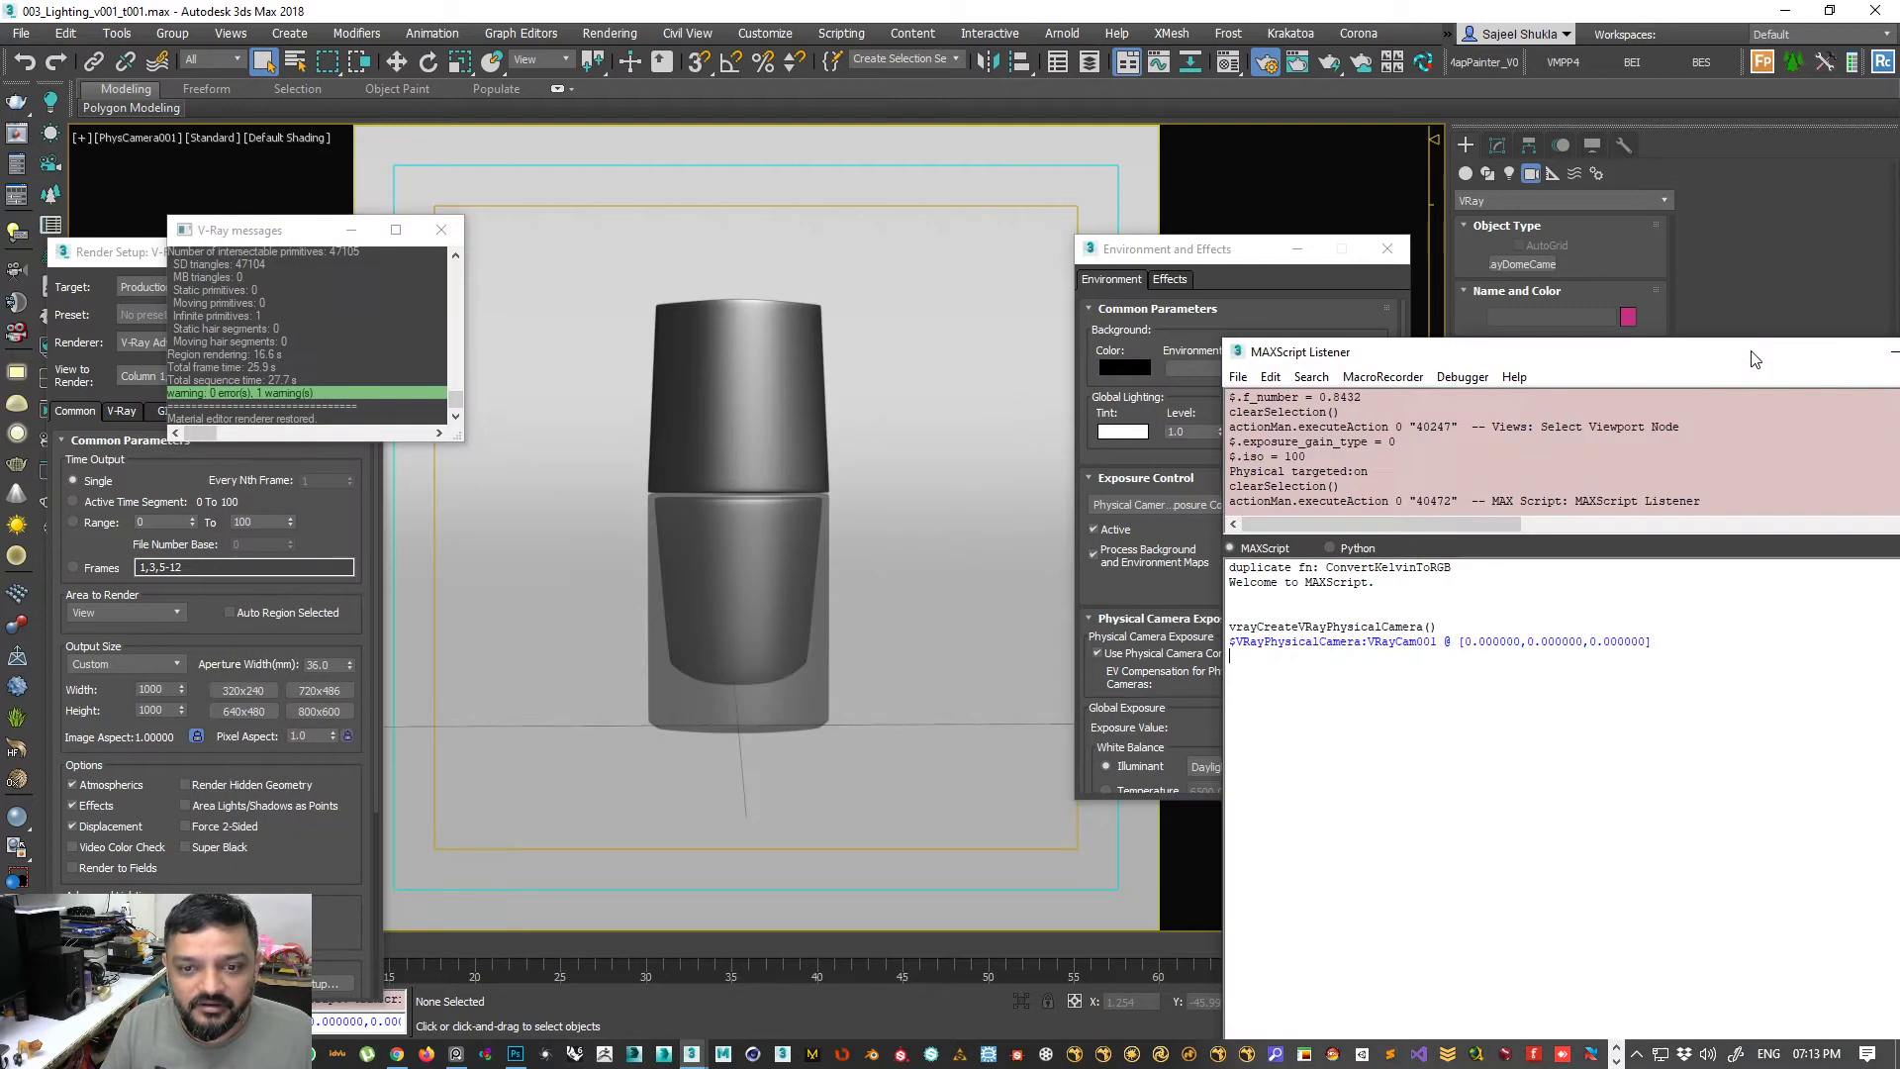
- Change the viewport to Perspective, delete the old PhysCamera001, and show the scene in wireframe
key("p")
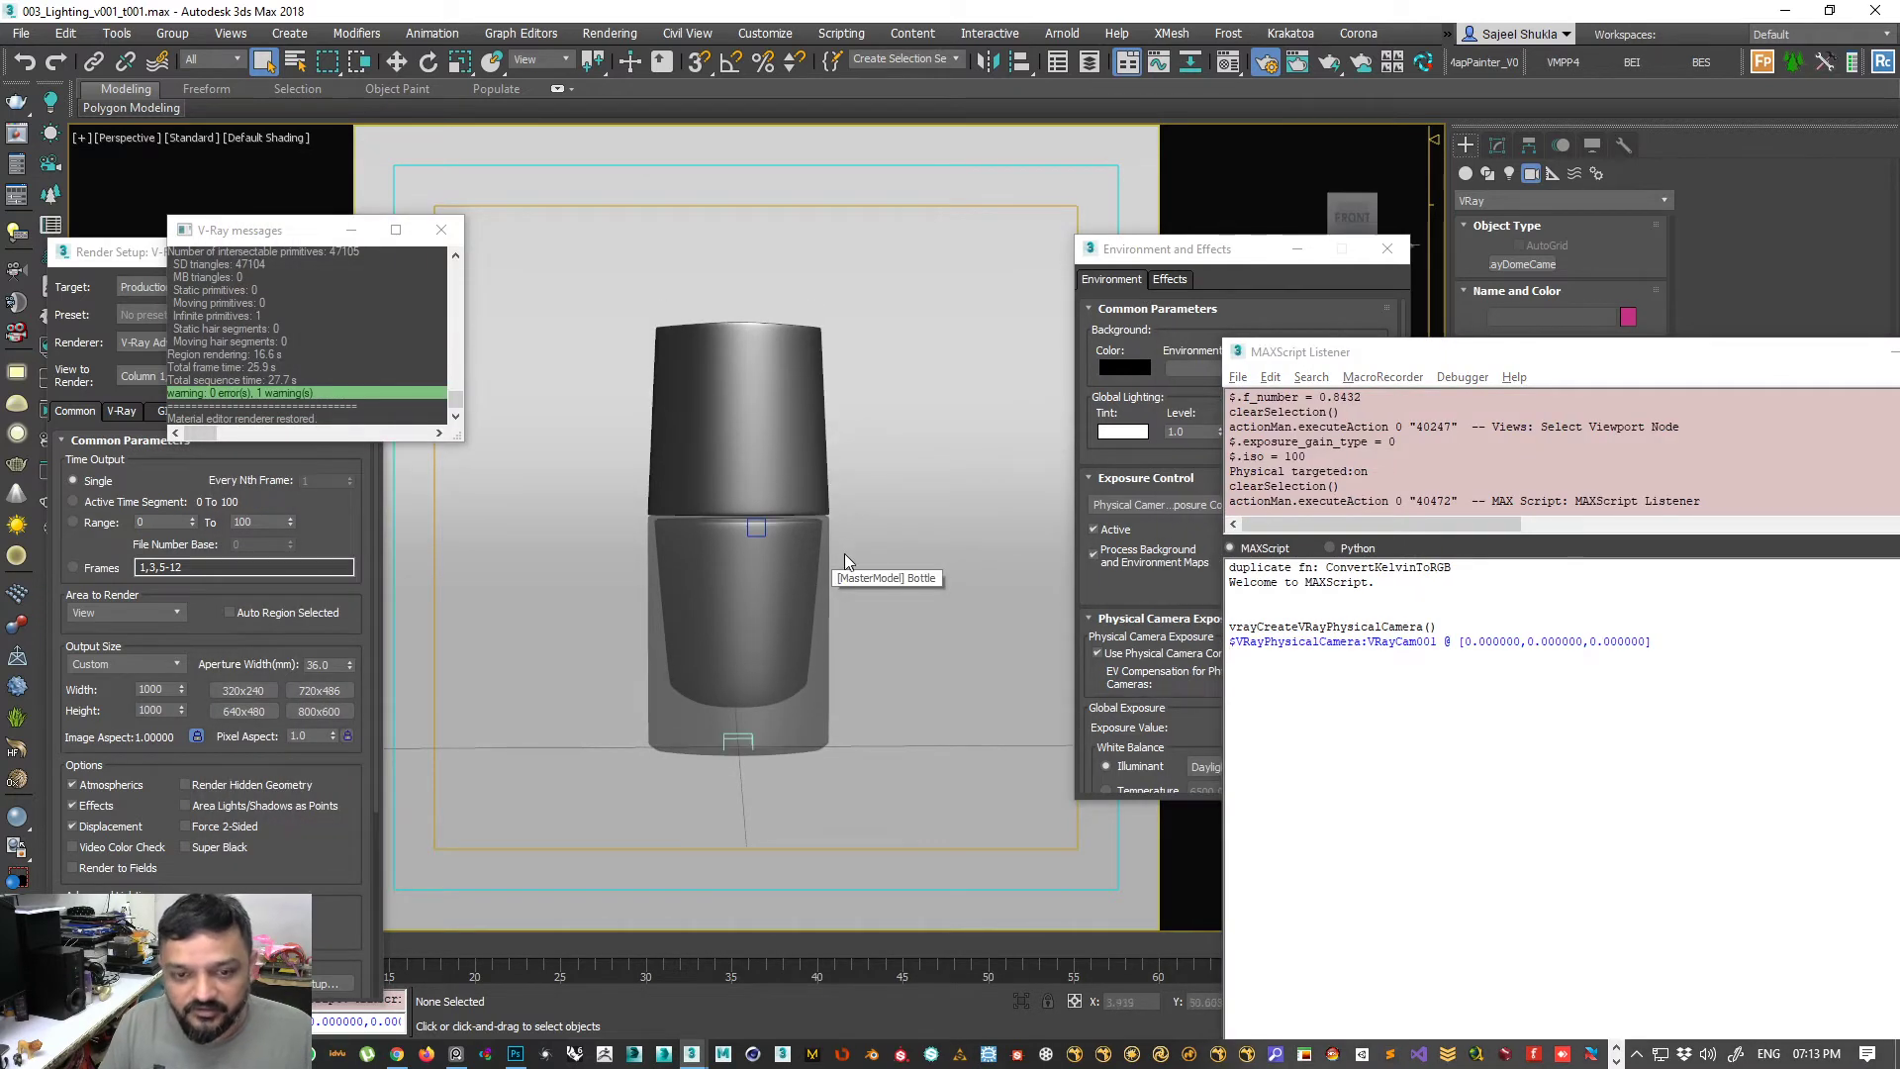
scroll(817, 613, "down", 5)
middle_click_drag(818, 649, 861, 641, "alt")
left_click(890, 629)
key("Delete")
scroll(764, 562, "up", 3)
scroll(764, 562, "up", 1)
key("F3")
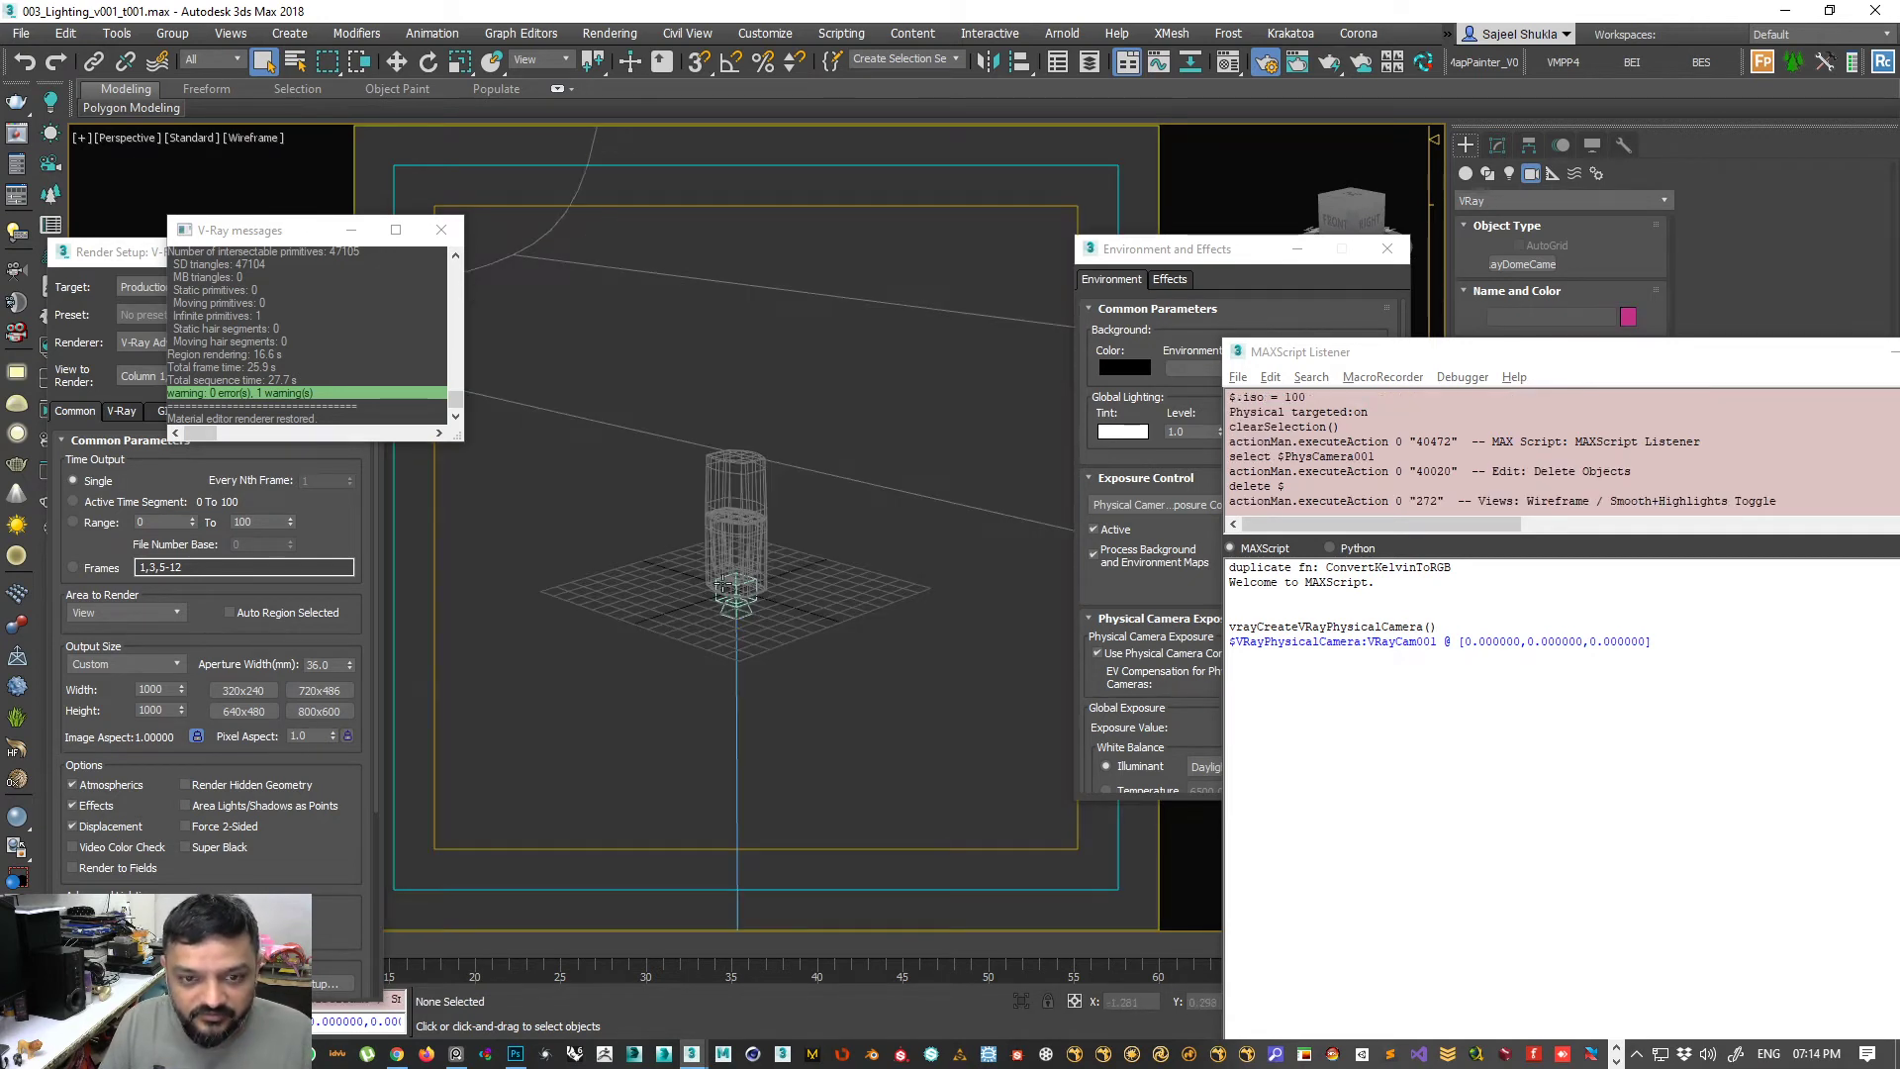
- Select the new VRay camera at the bottle's base and rotate it 90 degrees about the X axis using angle snap
scroll(722, 615, "up", 3)
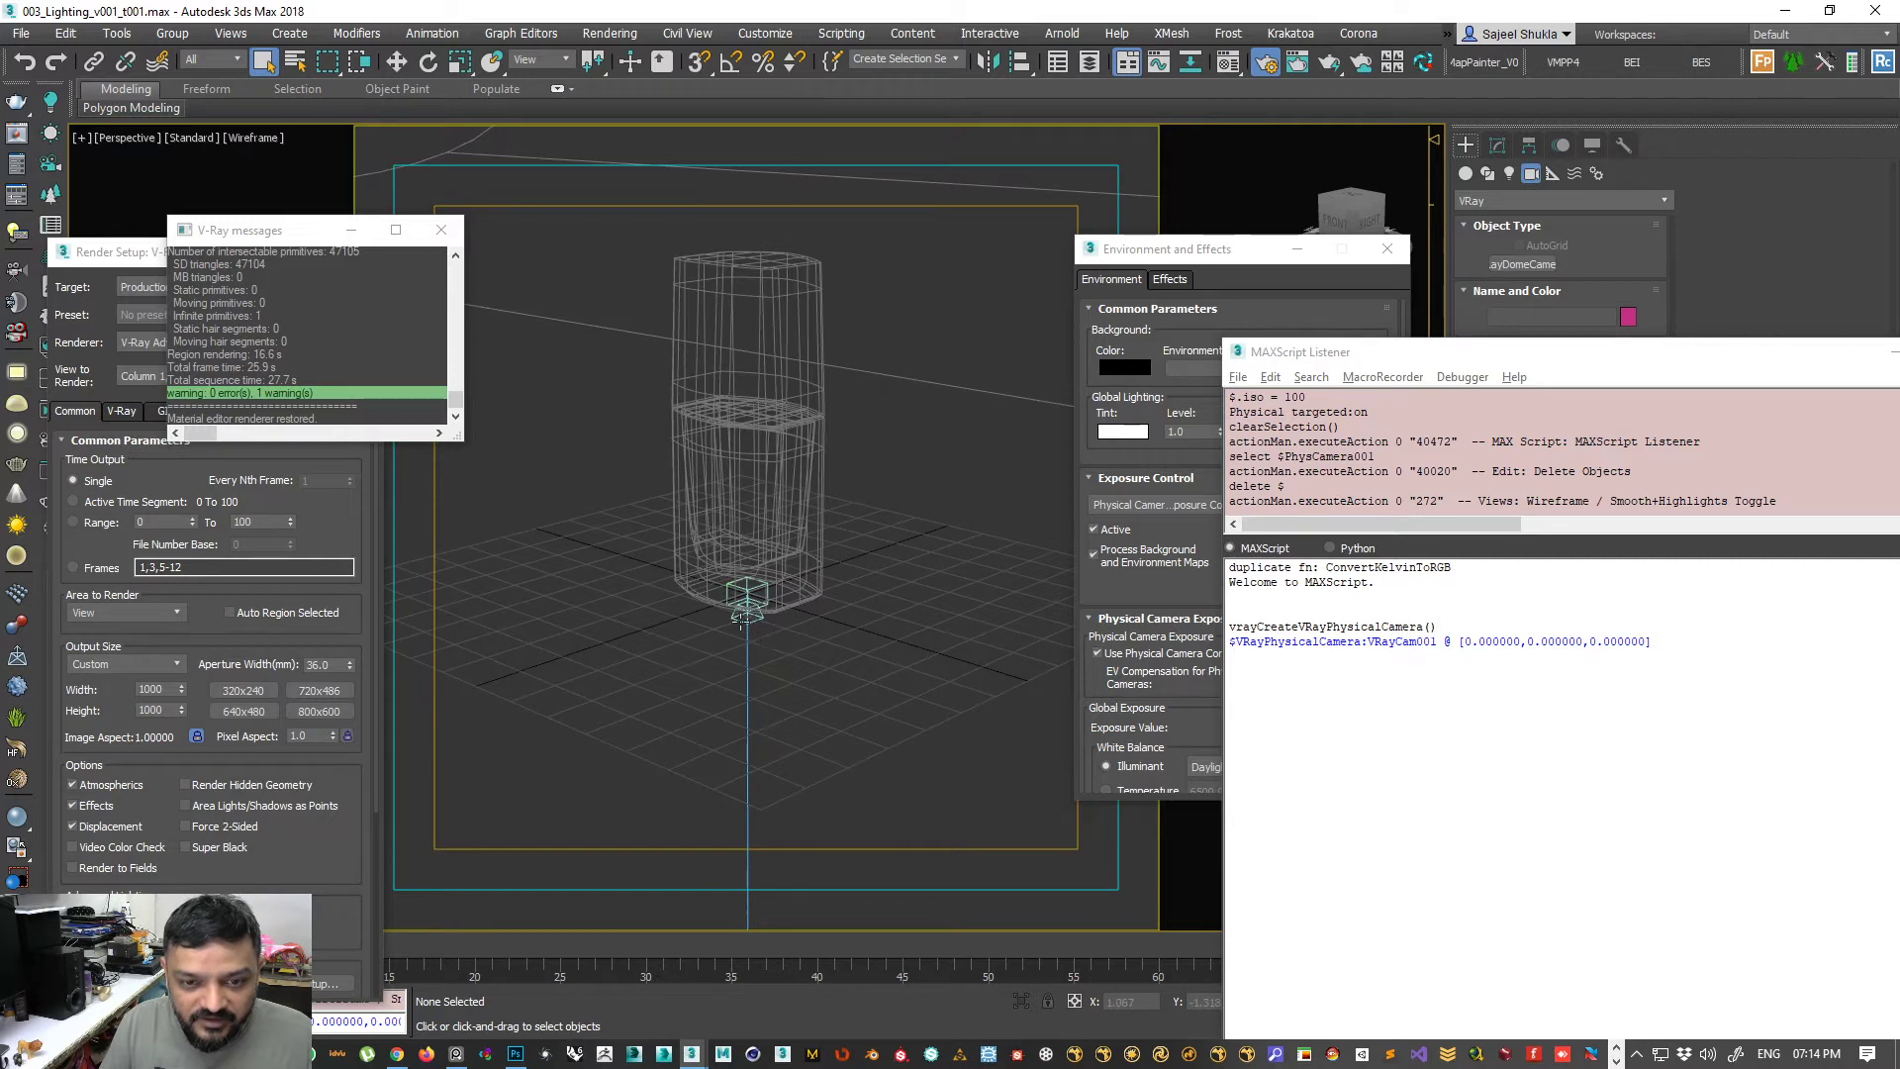
left_click(757, 628)
scroll(679, 762, "down", 3)
key("e")
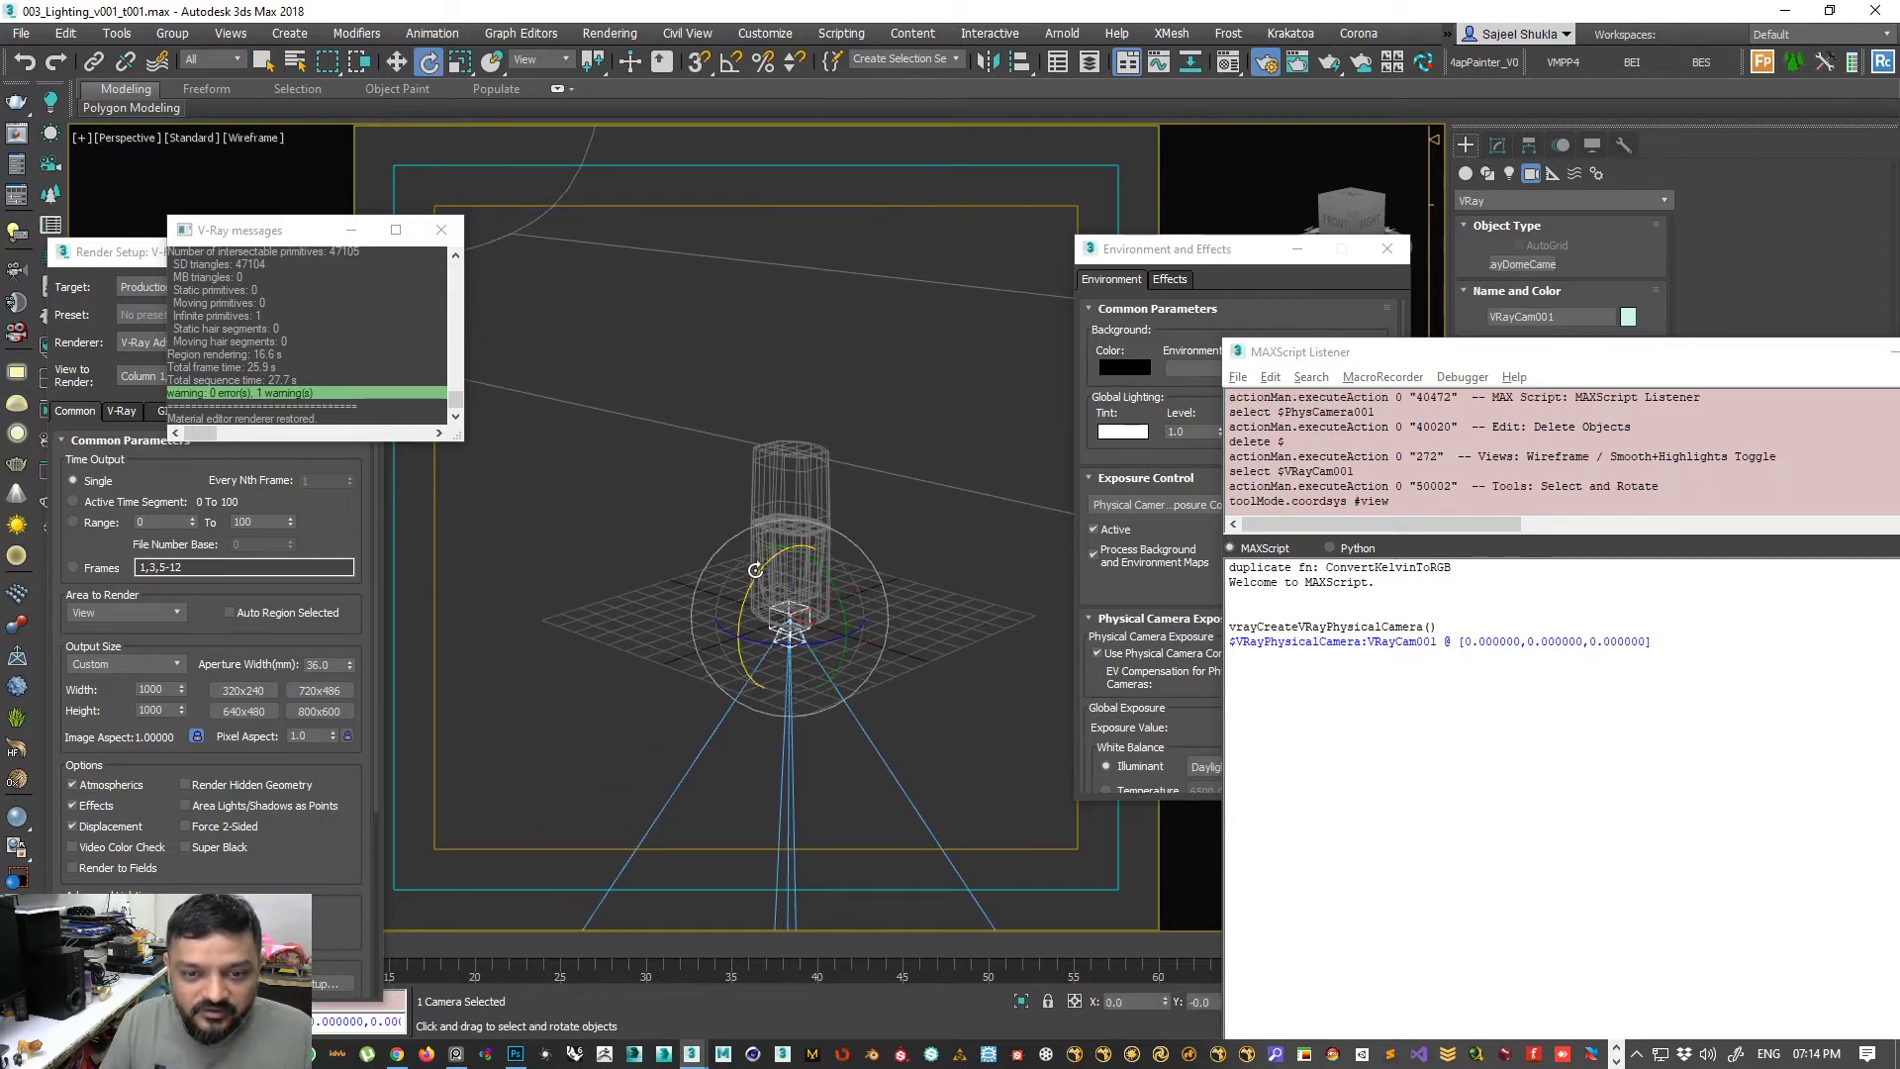
left_click_drag(757, 587, 756, 564)
key("ctrl+z")
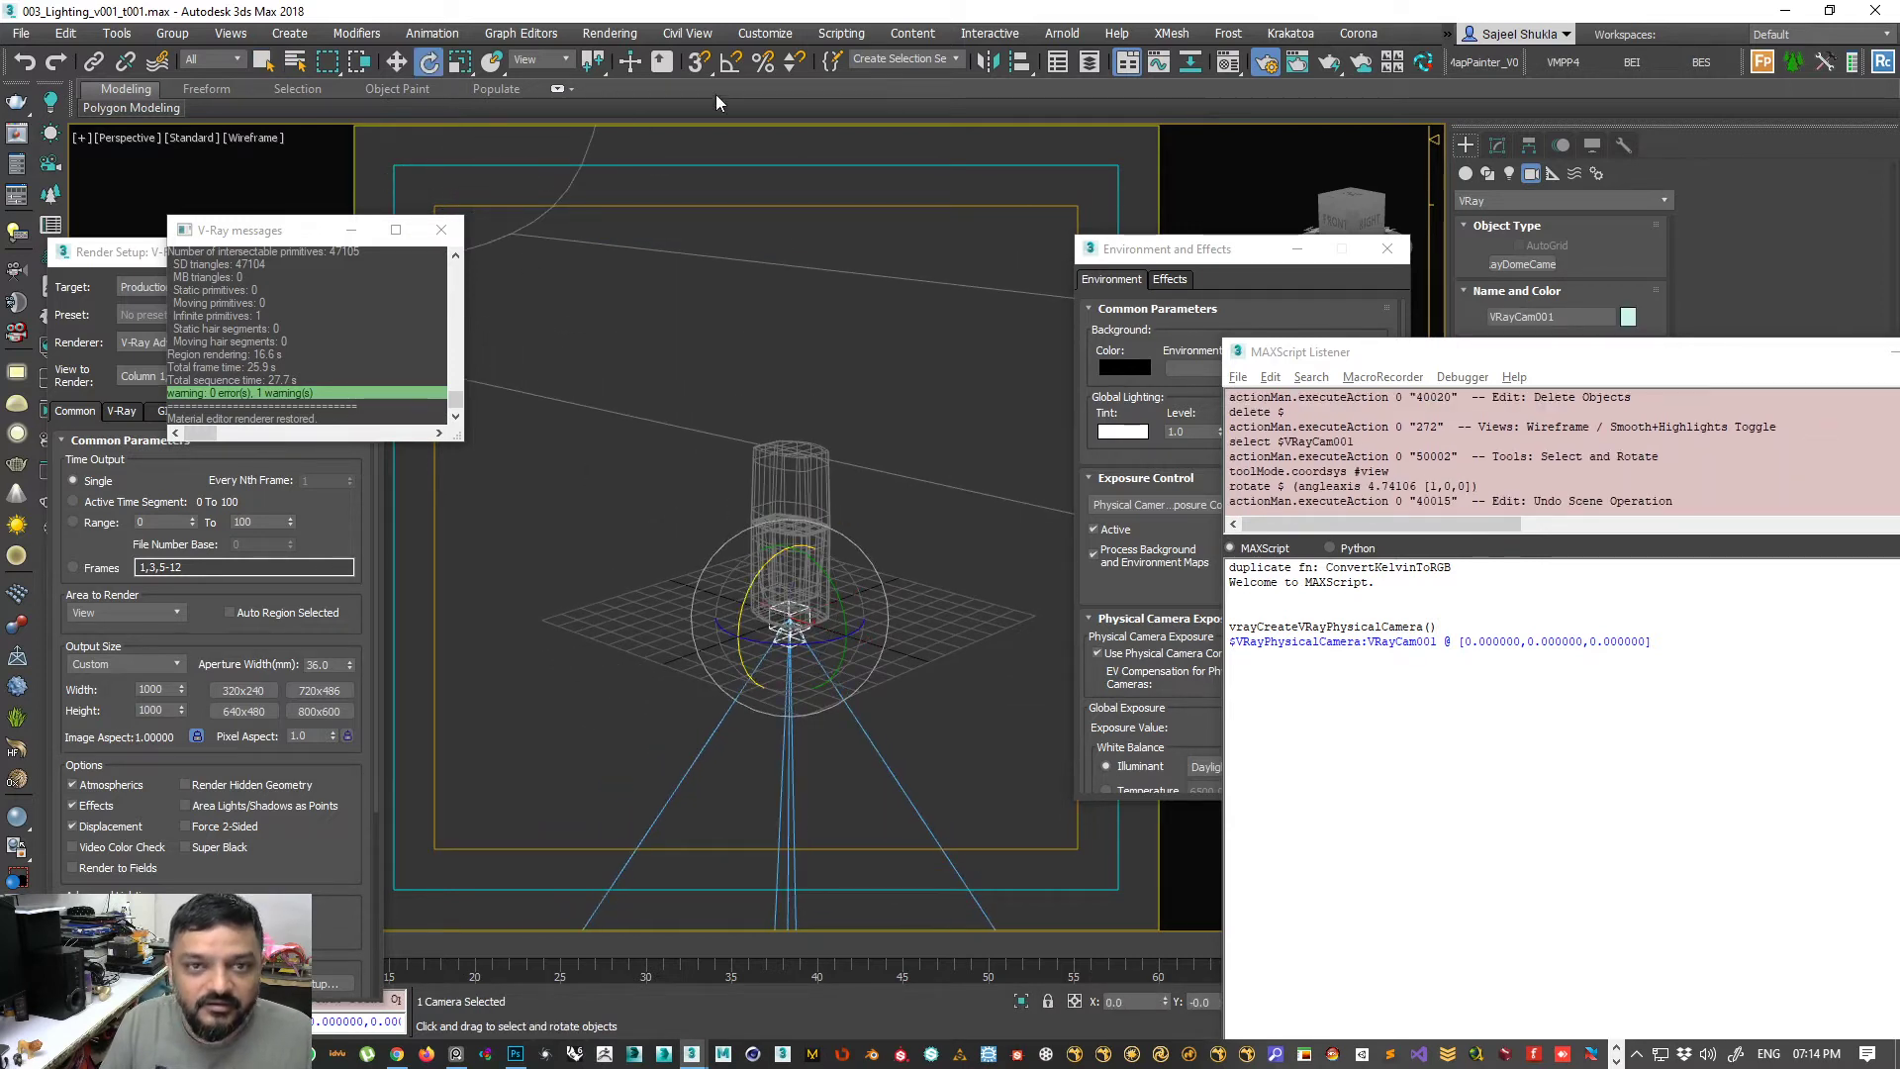
right_click(731, 63)
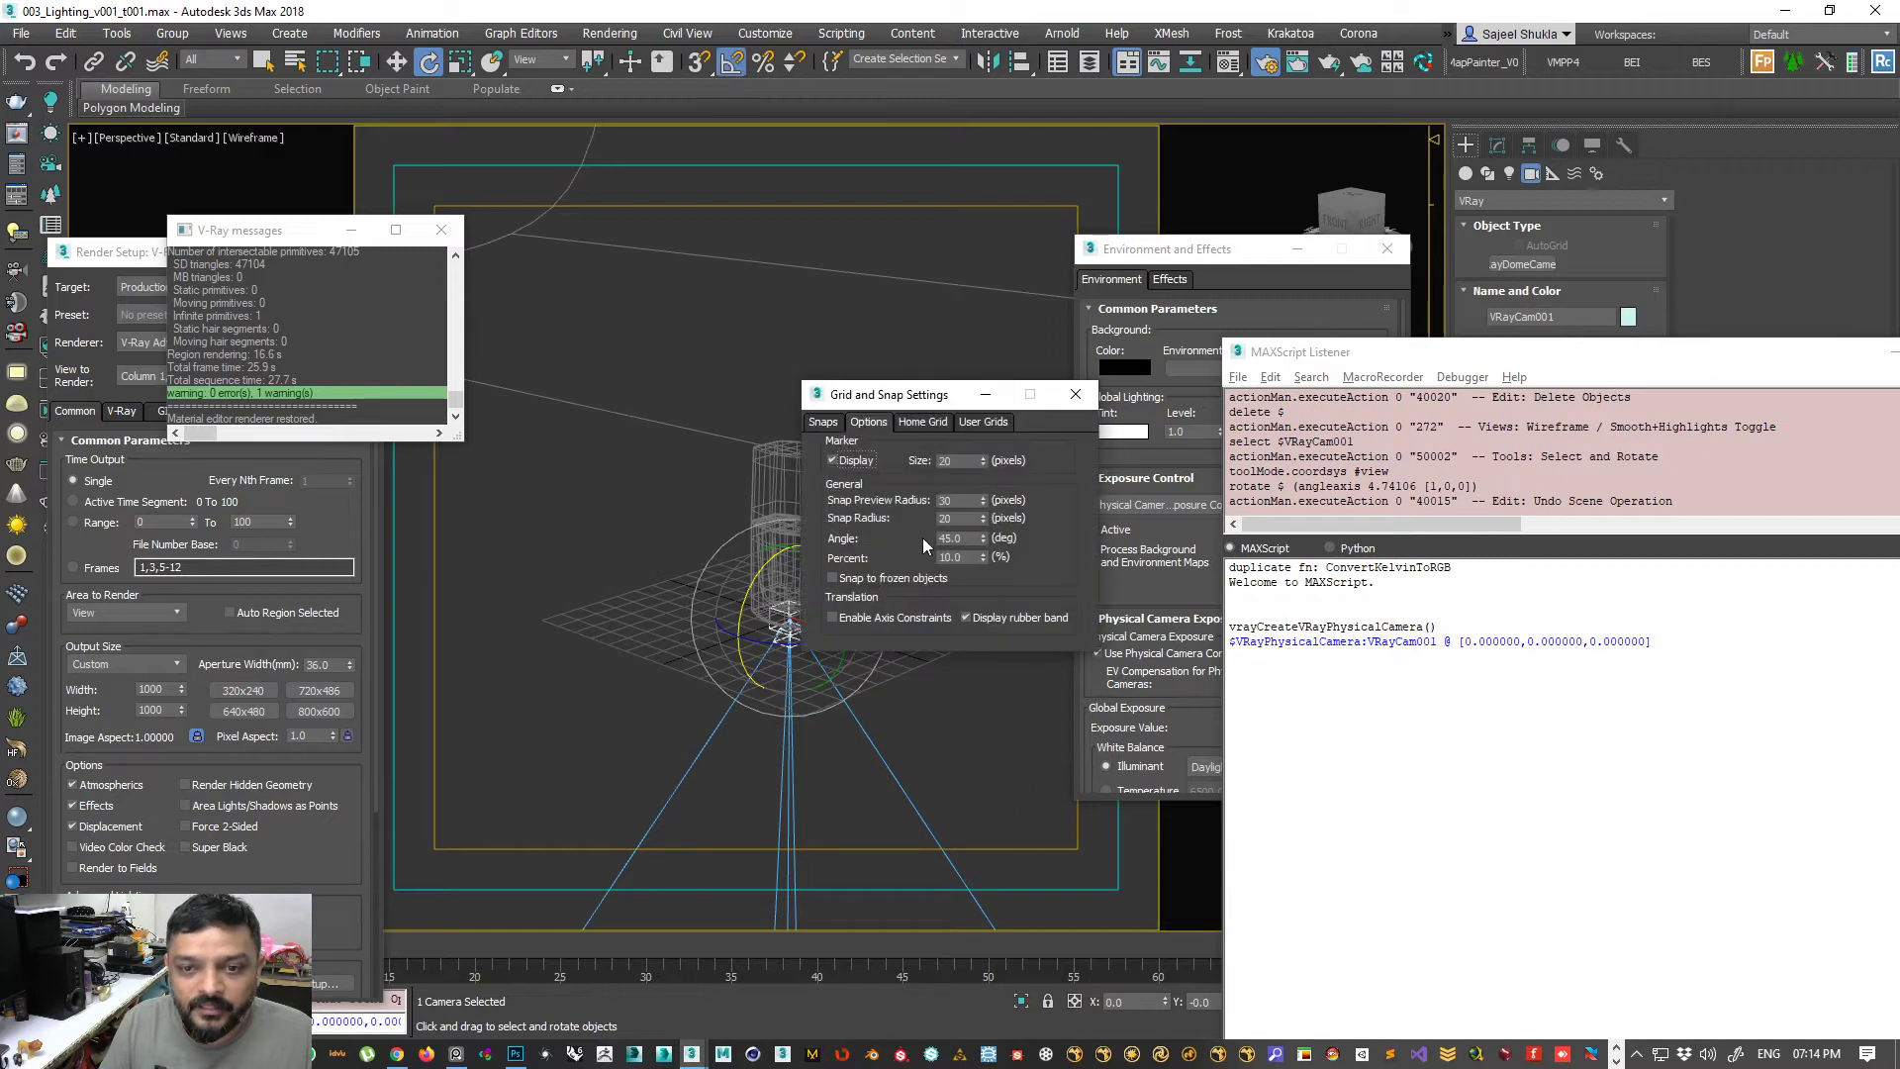
left_click(1076, 394)
left_click_drag(748, 594, 324, 170)
- Move the VRay camera about 19.6 units along negative Y and set the viewport to look through VRayCam001
key("w")
left_click(126, 139)
mouse_move(174, 159)
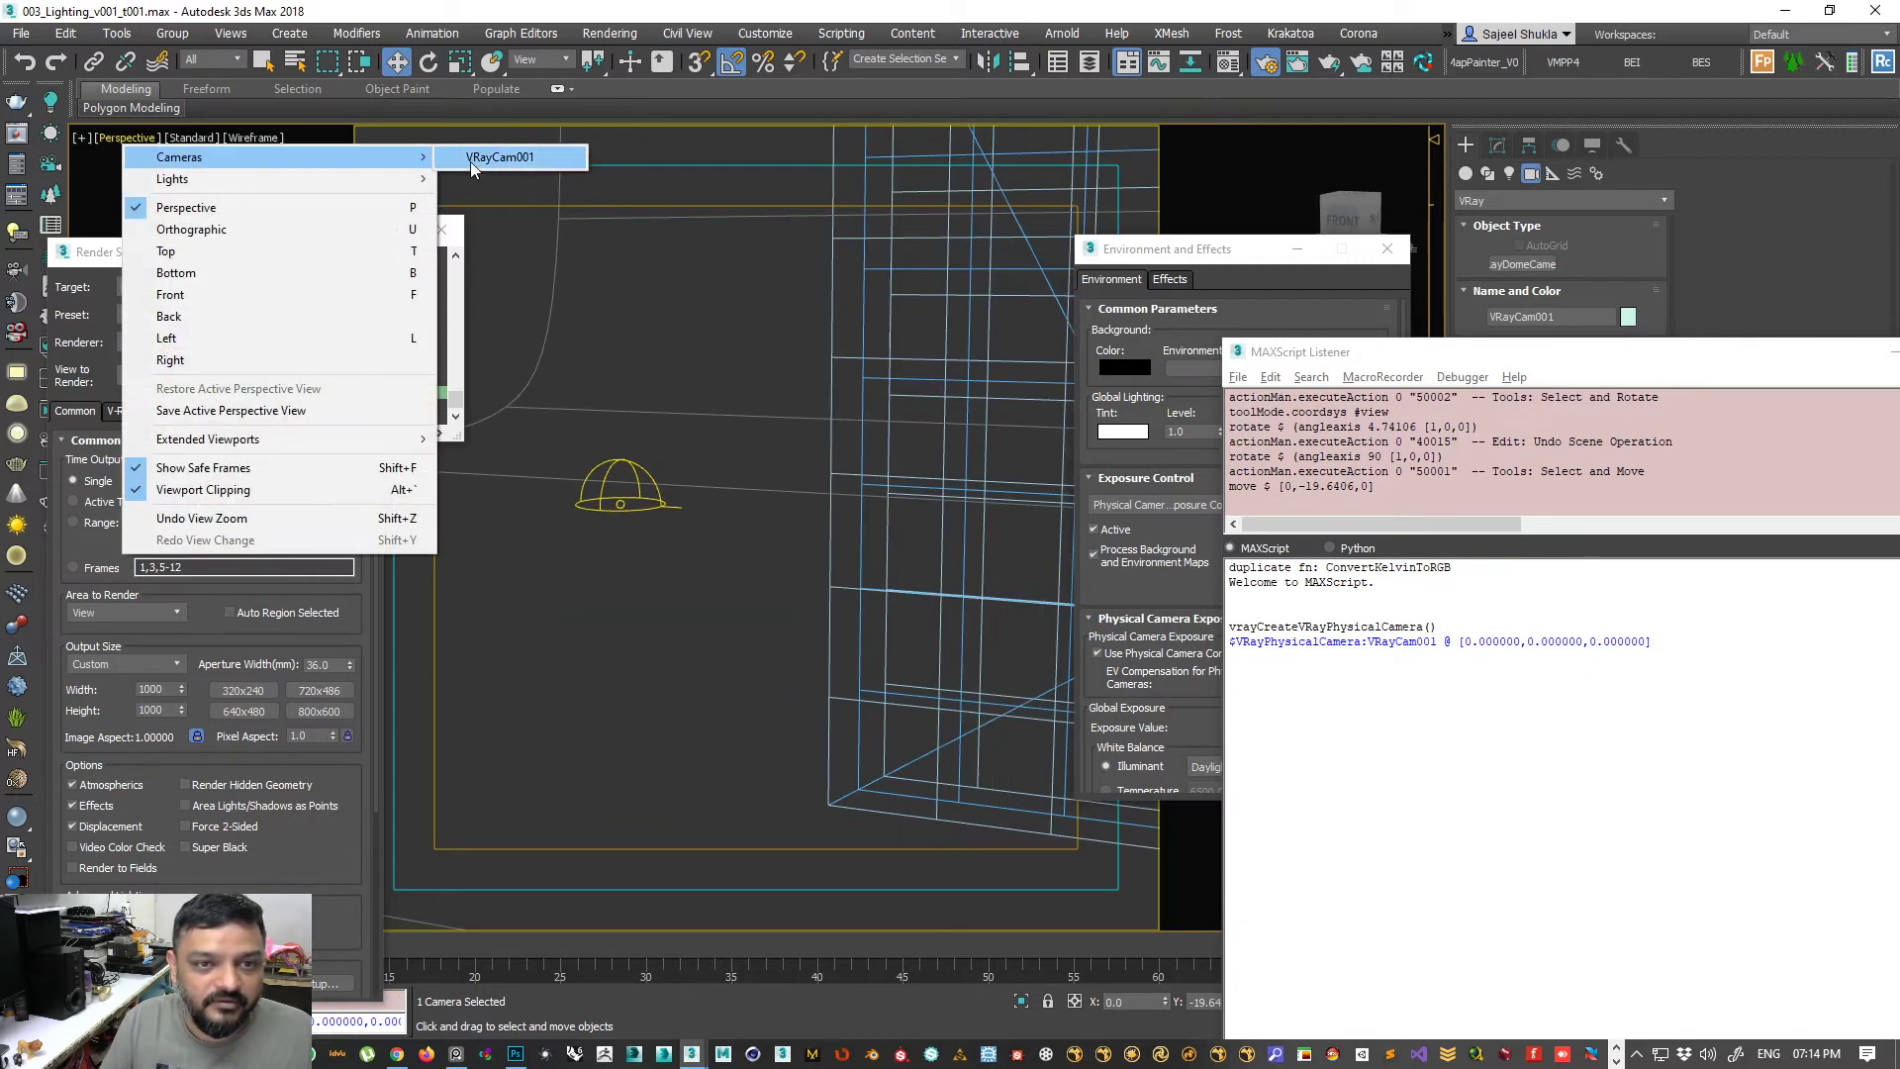
left_click(475, 161)
- Truck the VRay camera to frame the whole bottle near the middle of the safe frame
left_click_drag(1366, 351, 389, 460)
left_click(1834, 1024)
left_click_drag(680, 324, 700, 358)
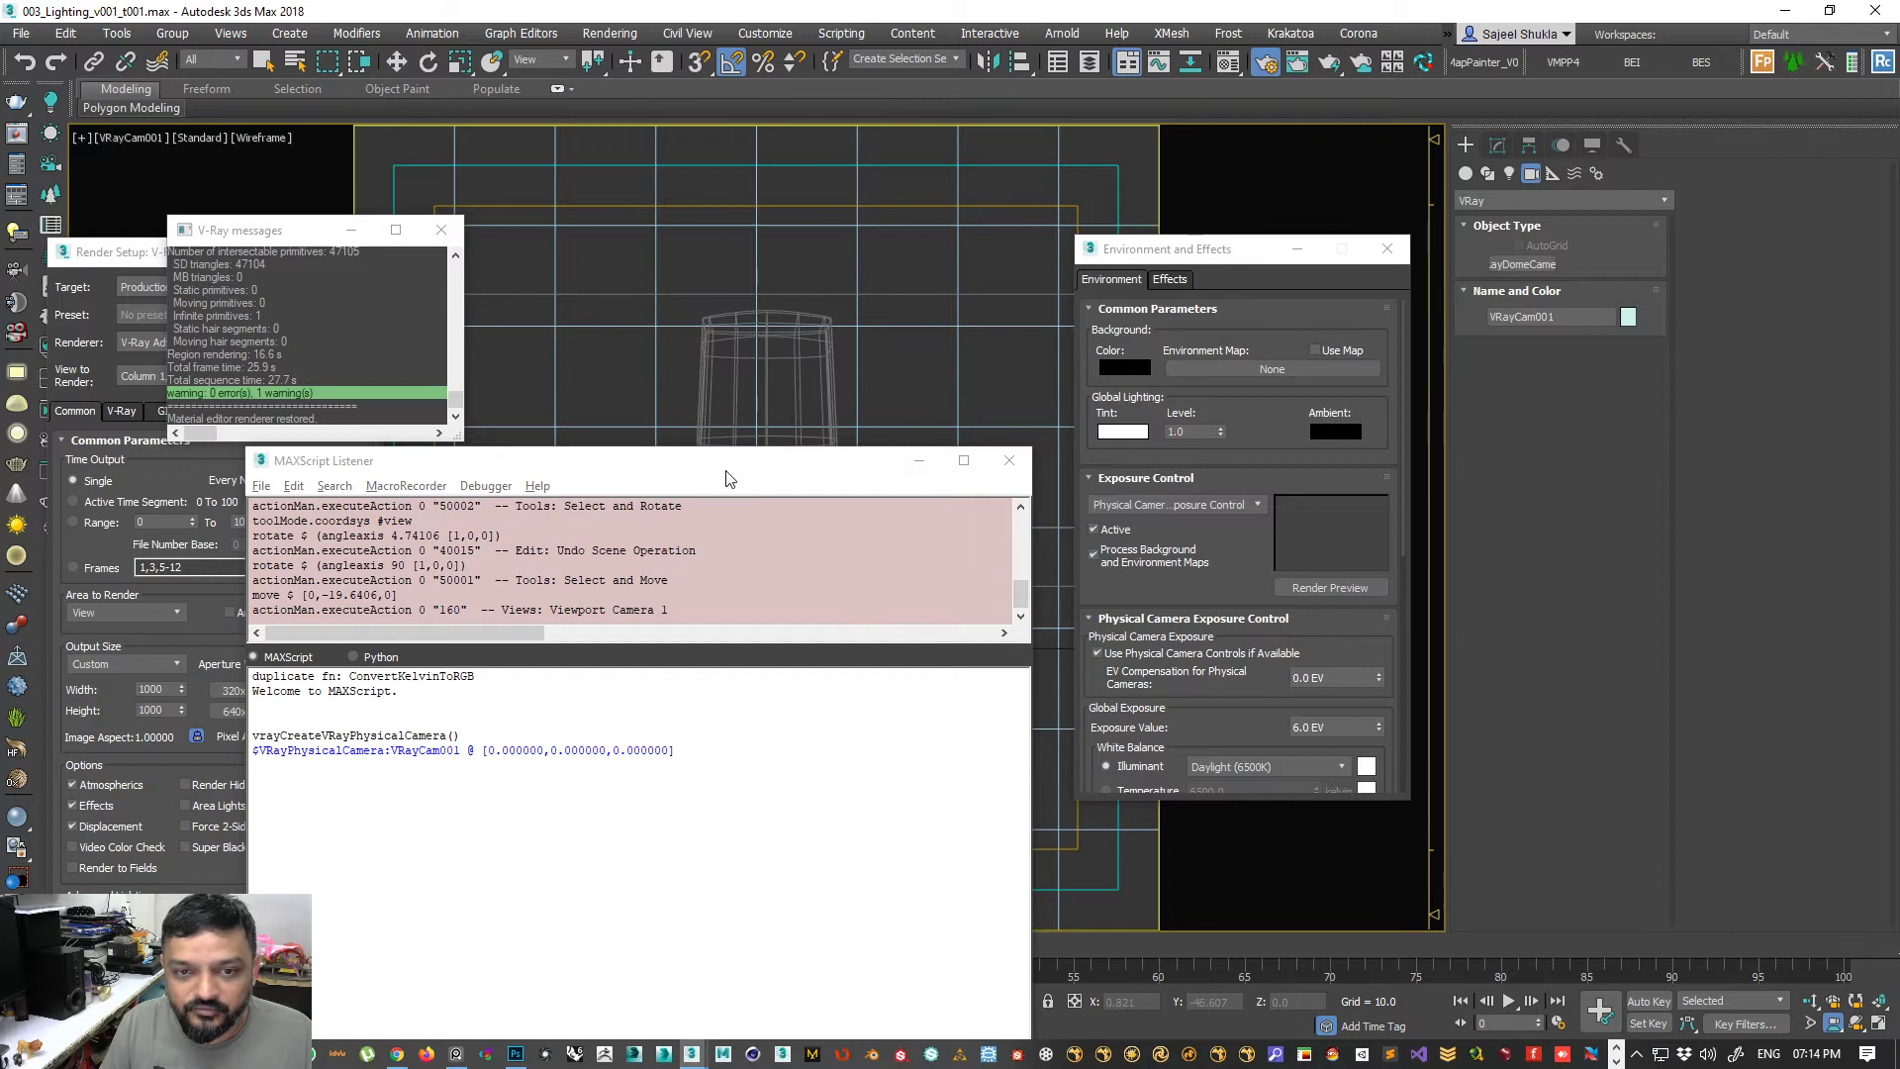
- Highlight the vrayCreateVRayPhysicalCamera() line in the MAXScript Listener for reference
left_click_drag(733, 461, 832, 386)
left_click_drag(562, 657, 341, 660)
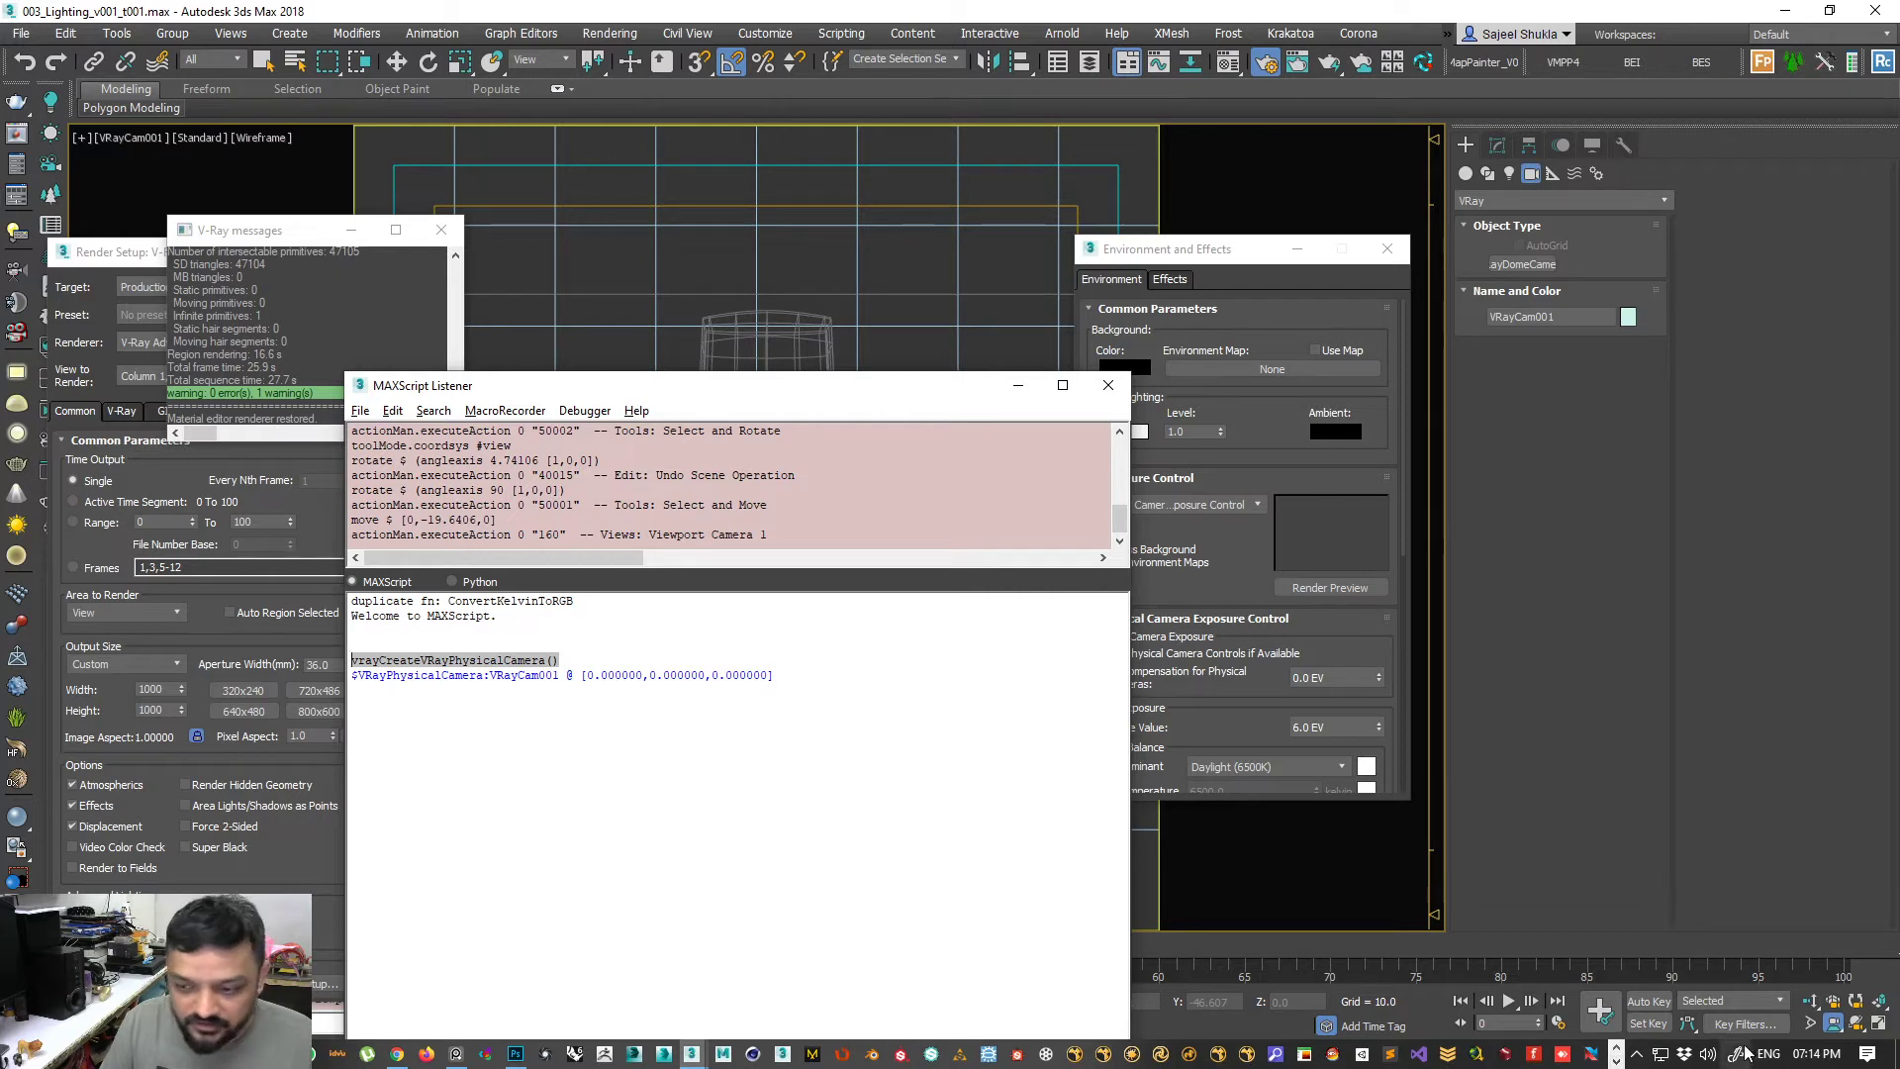
left_click(1616, 1062)
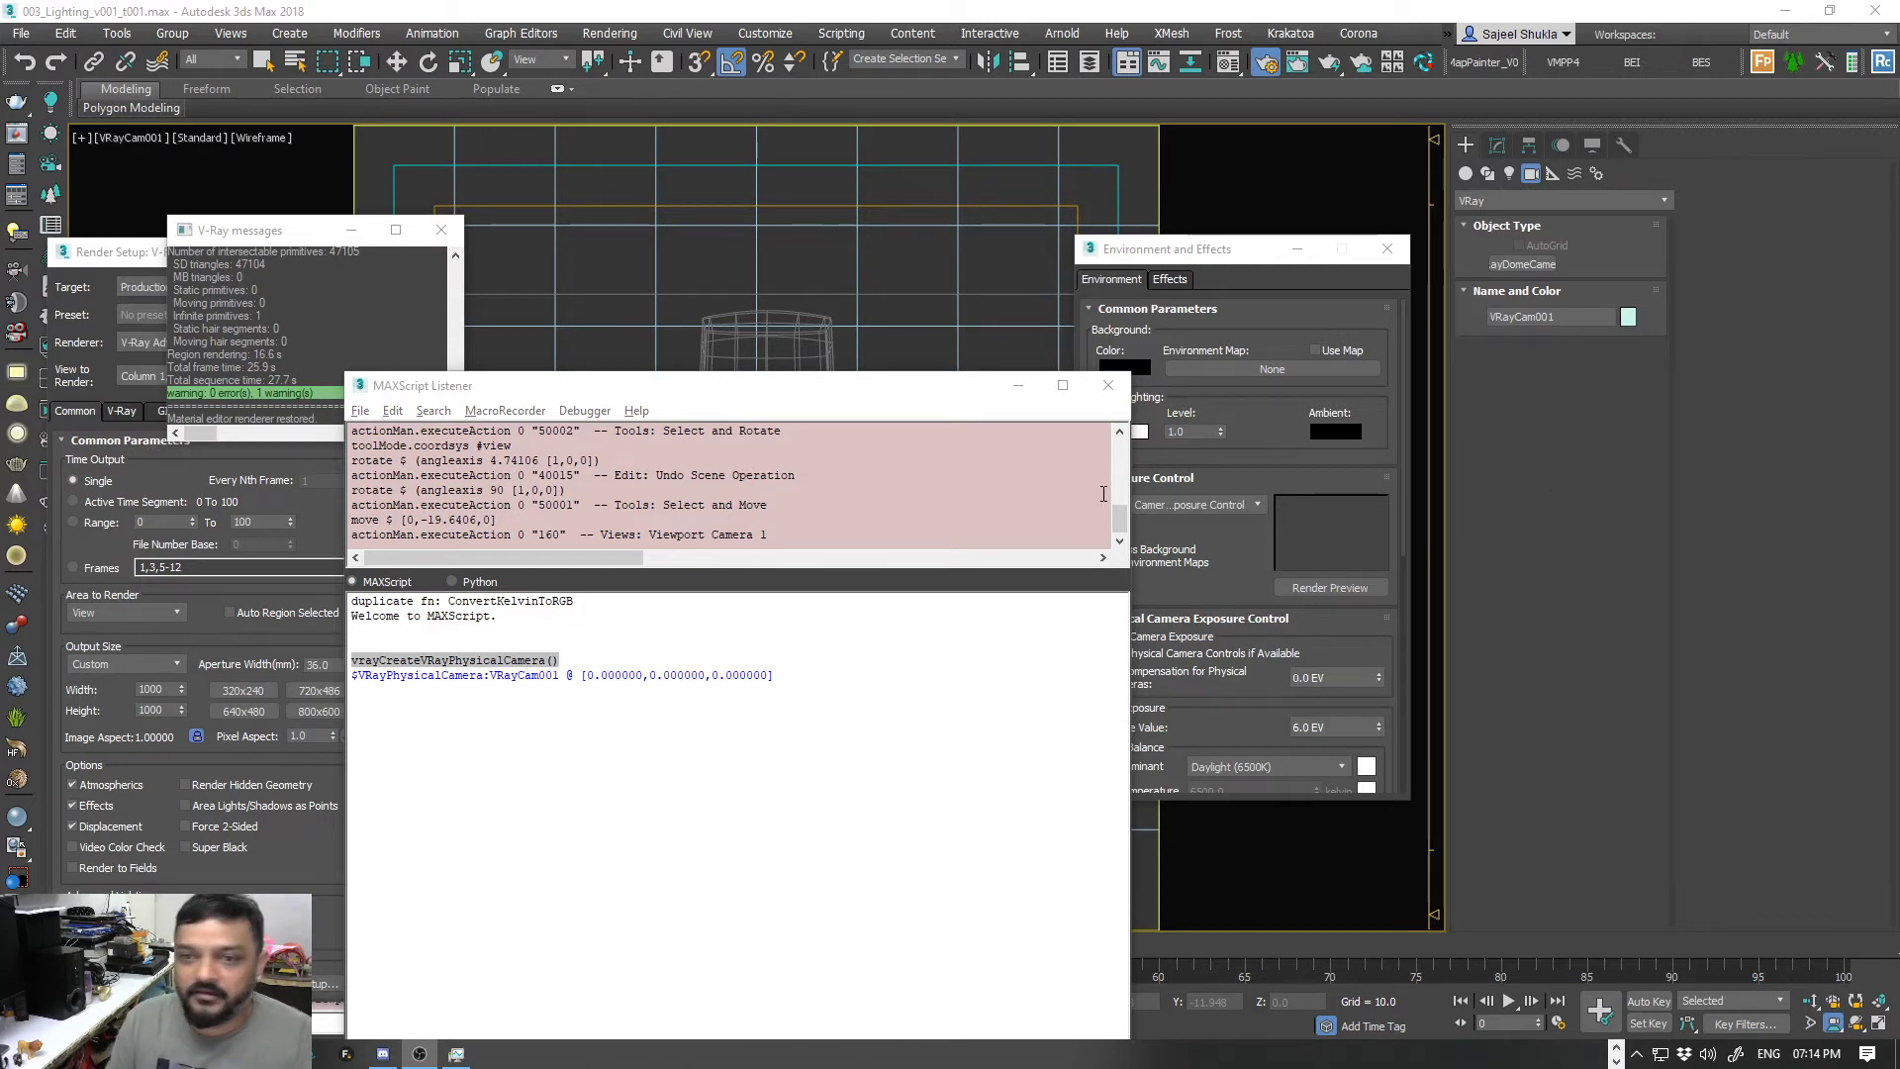
left_click_drag(950, 384, 1081, 367)
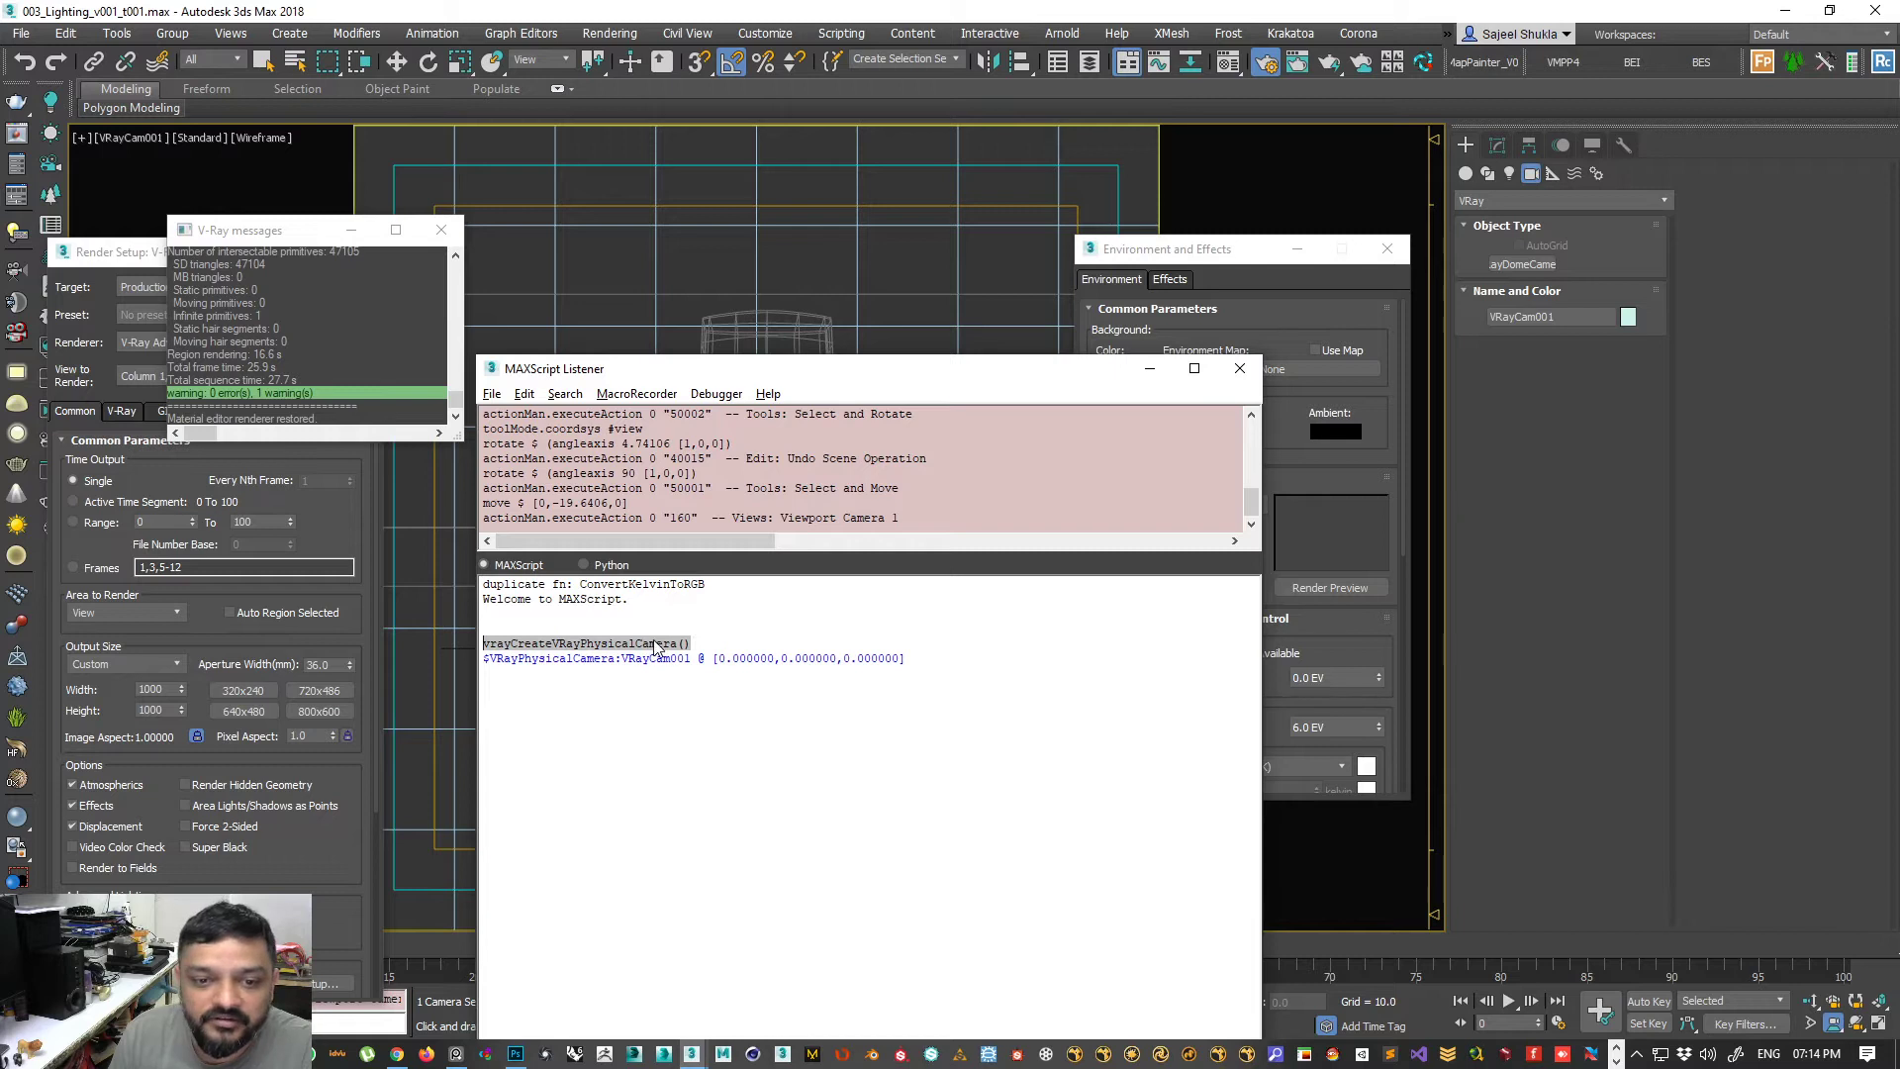
right_click(568, 643)
left_click(992, 600)
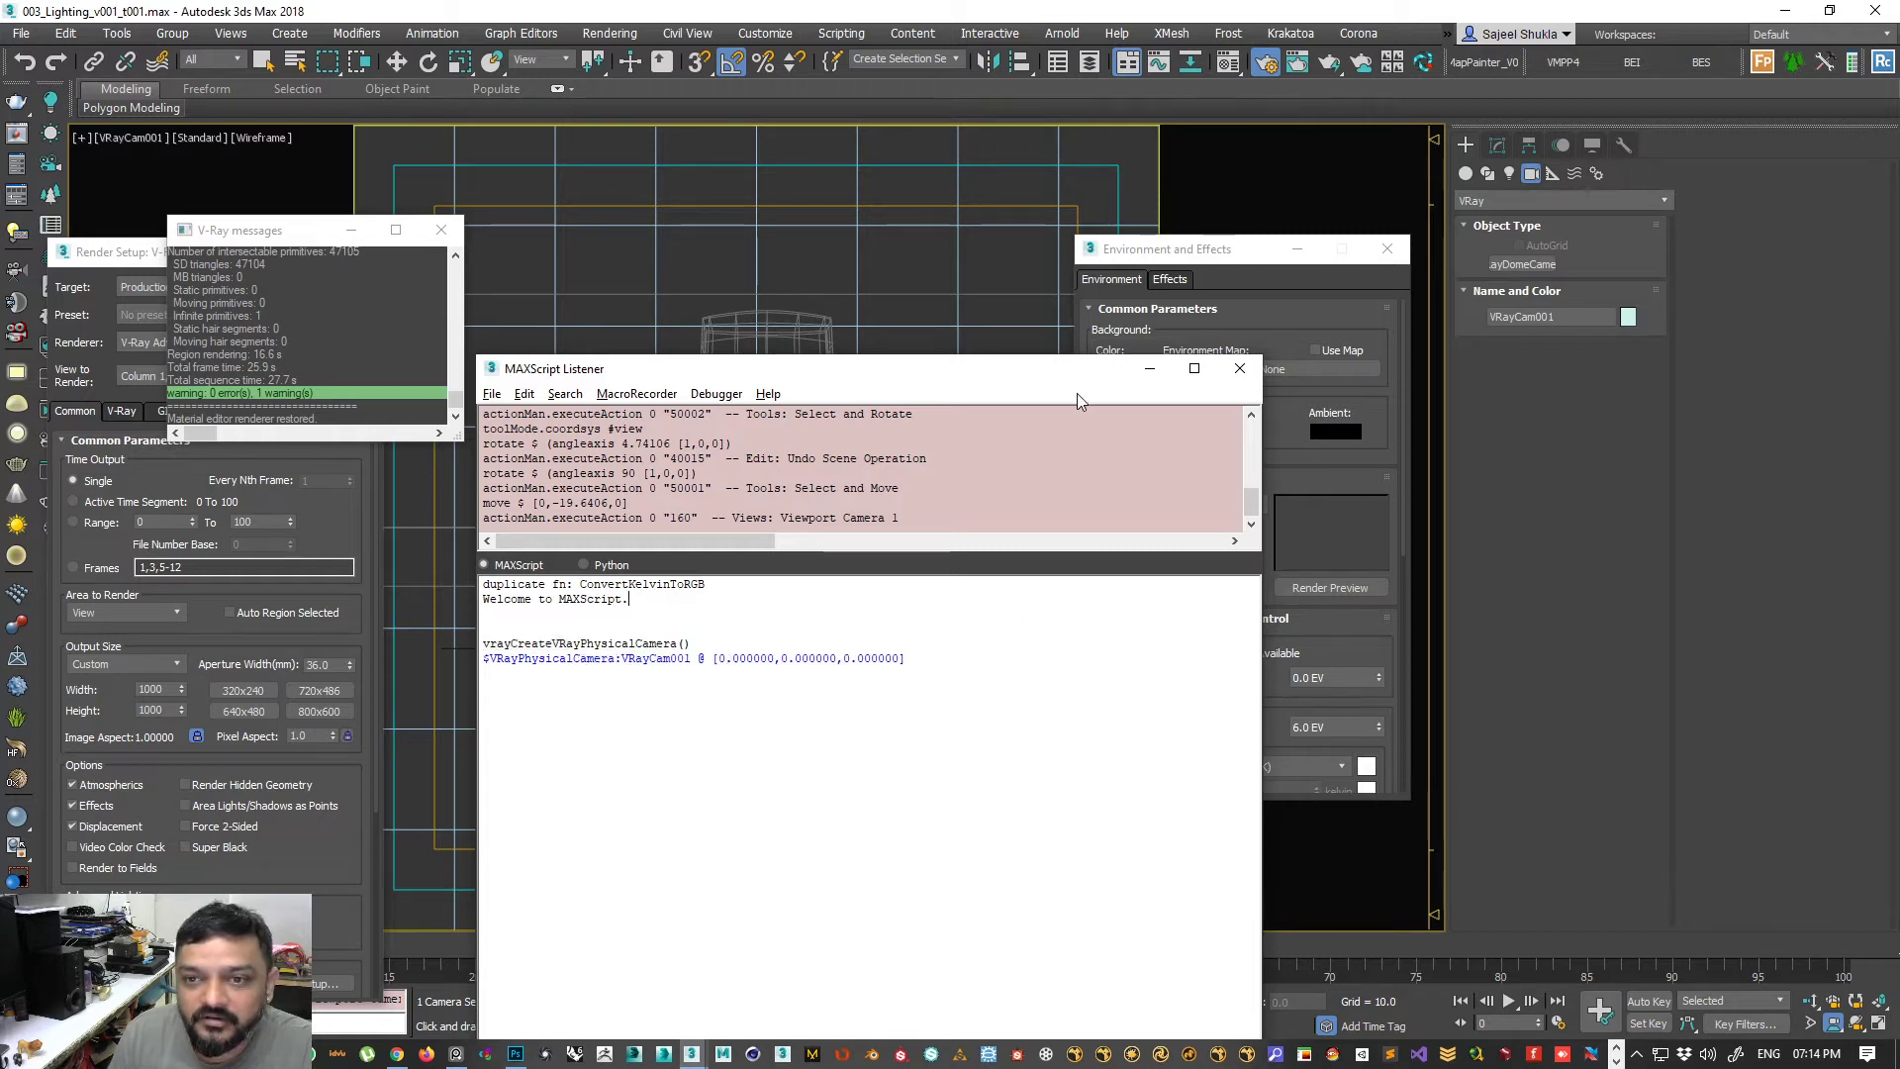
- Close the MAXScript Listener, Render Setup and V-Ray messages windows to clear the camera viewport
left_click(1239, 368)
left_click_drag(153, 250, 291, 242)
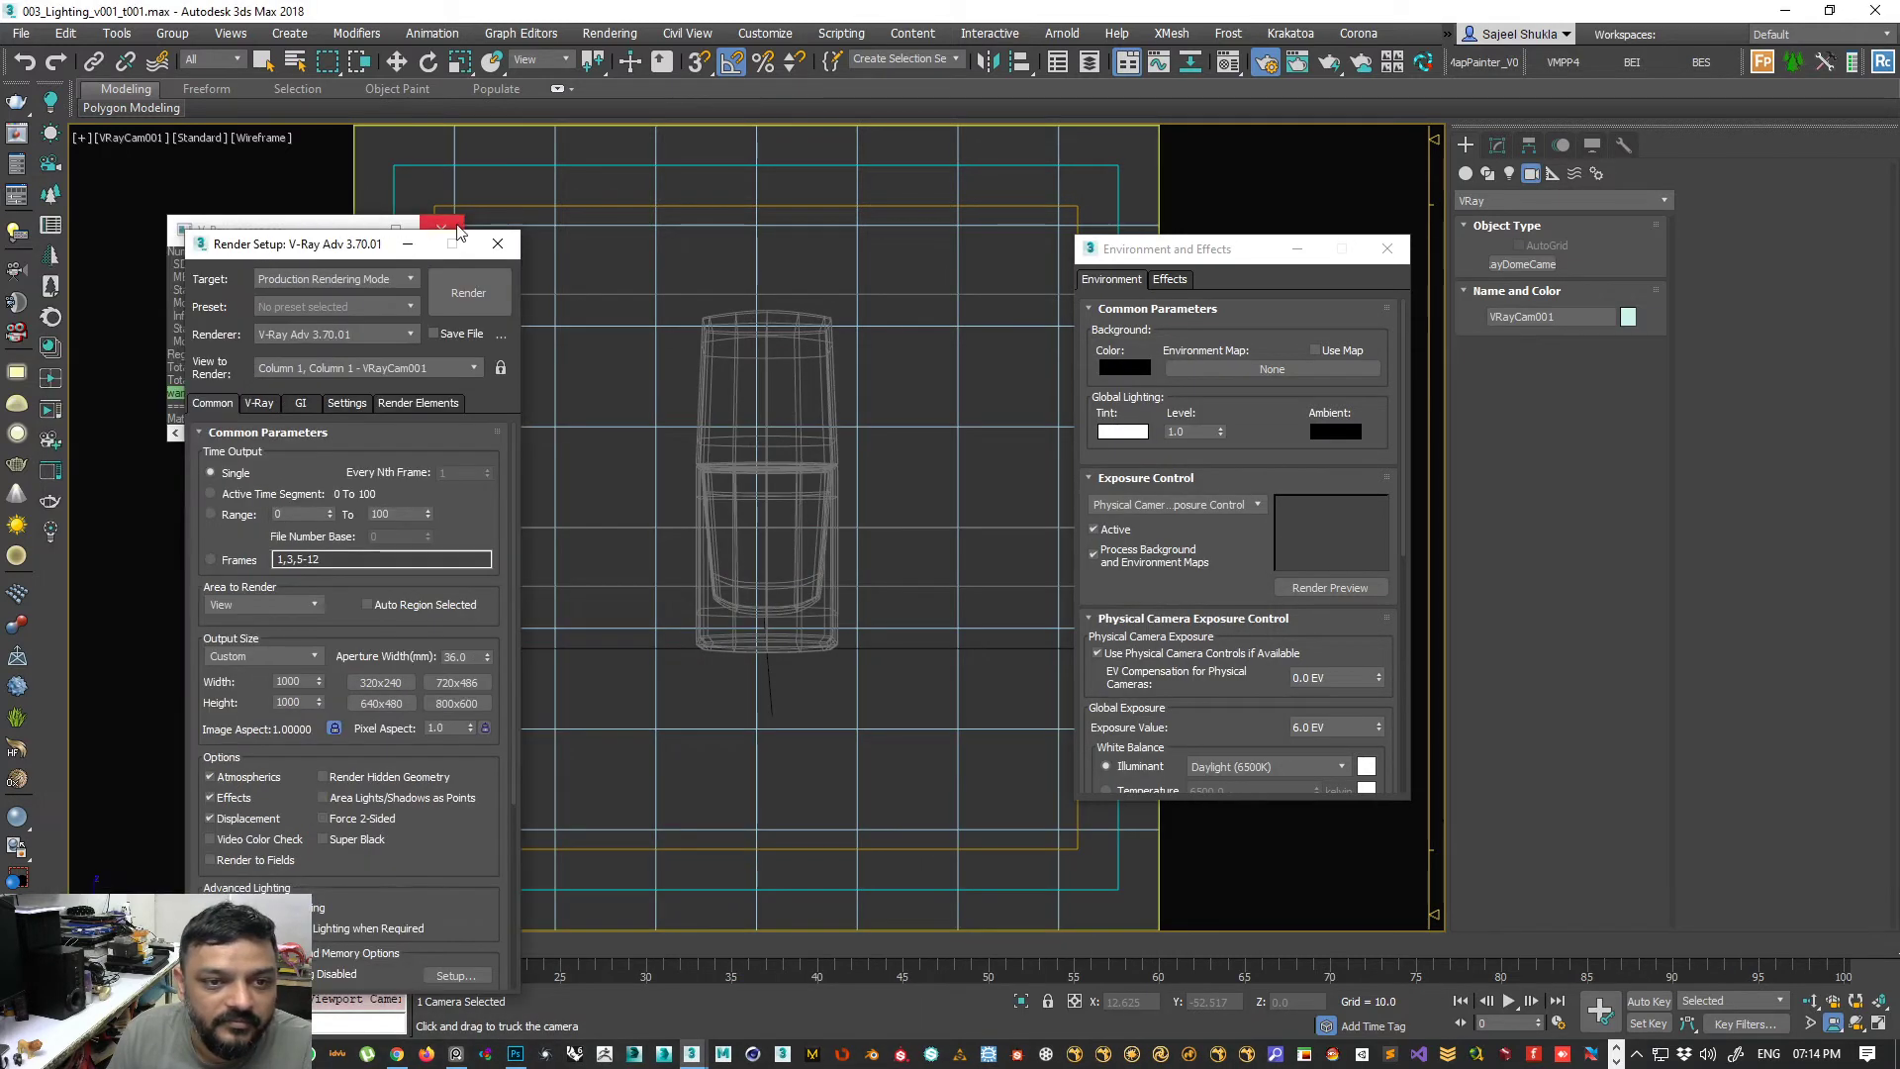
left_click(497, 247)
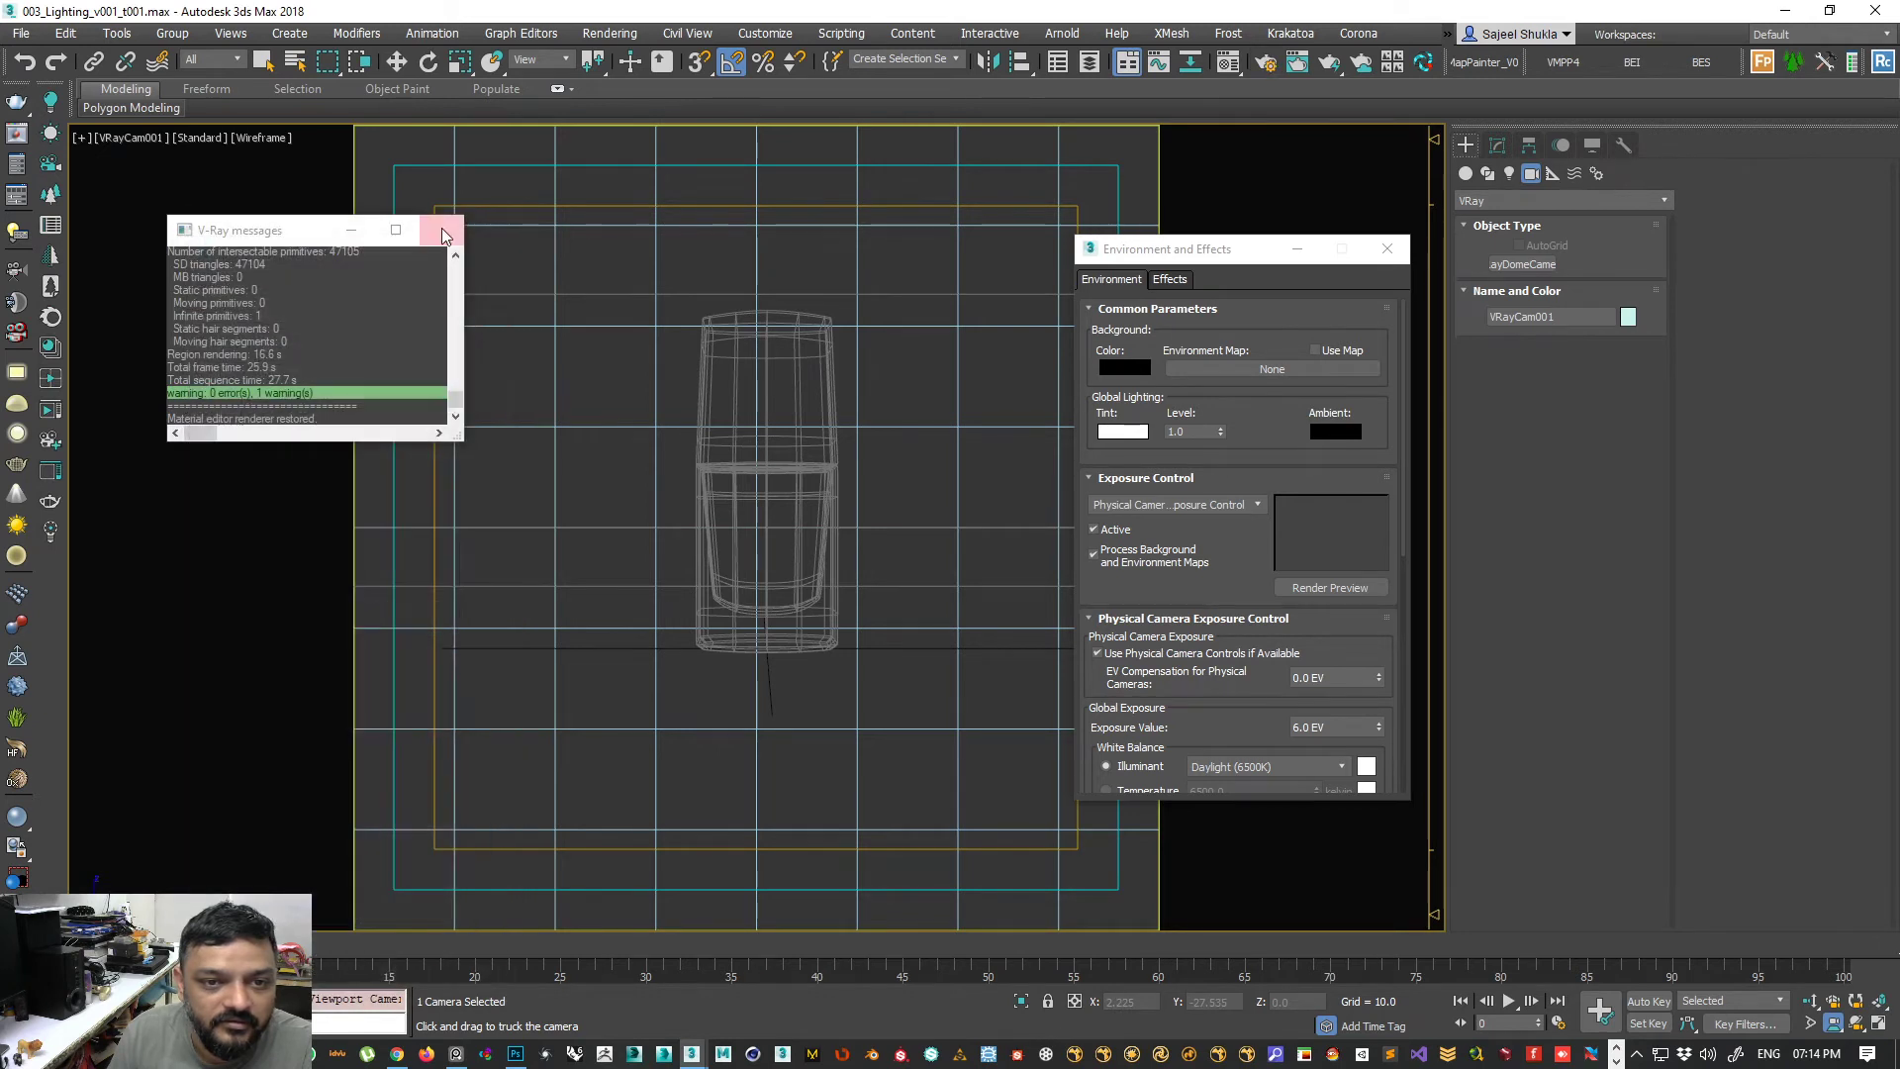
left_click(442, 235)
- Set the scene's exposure control to <no exposure control> and close the environment settings
left_click_drag(1356, 248, 1280, 245)
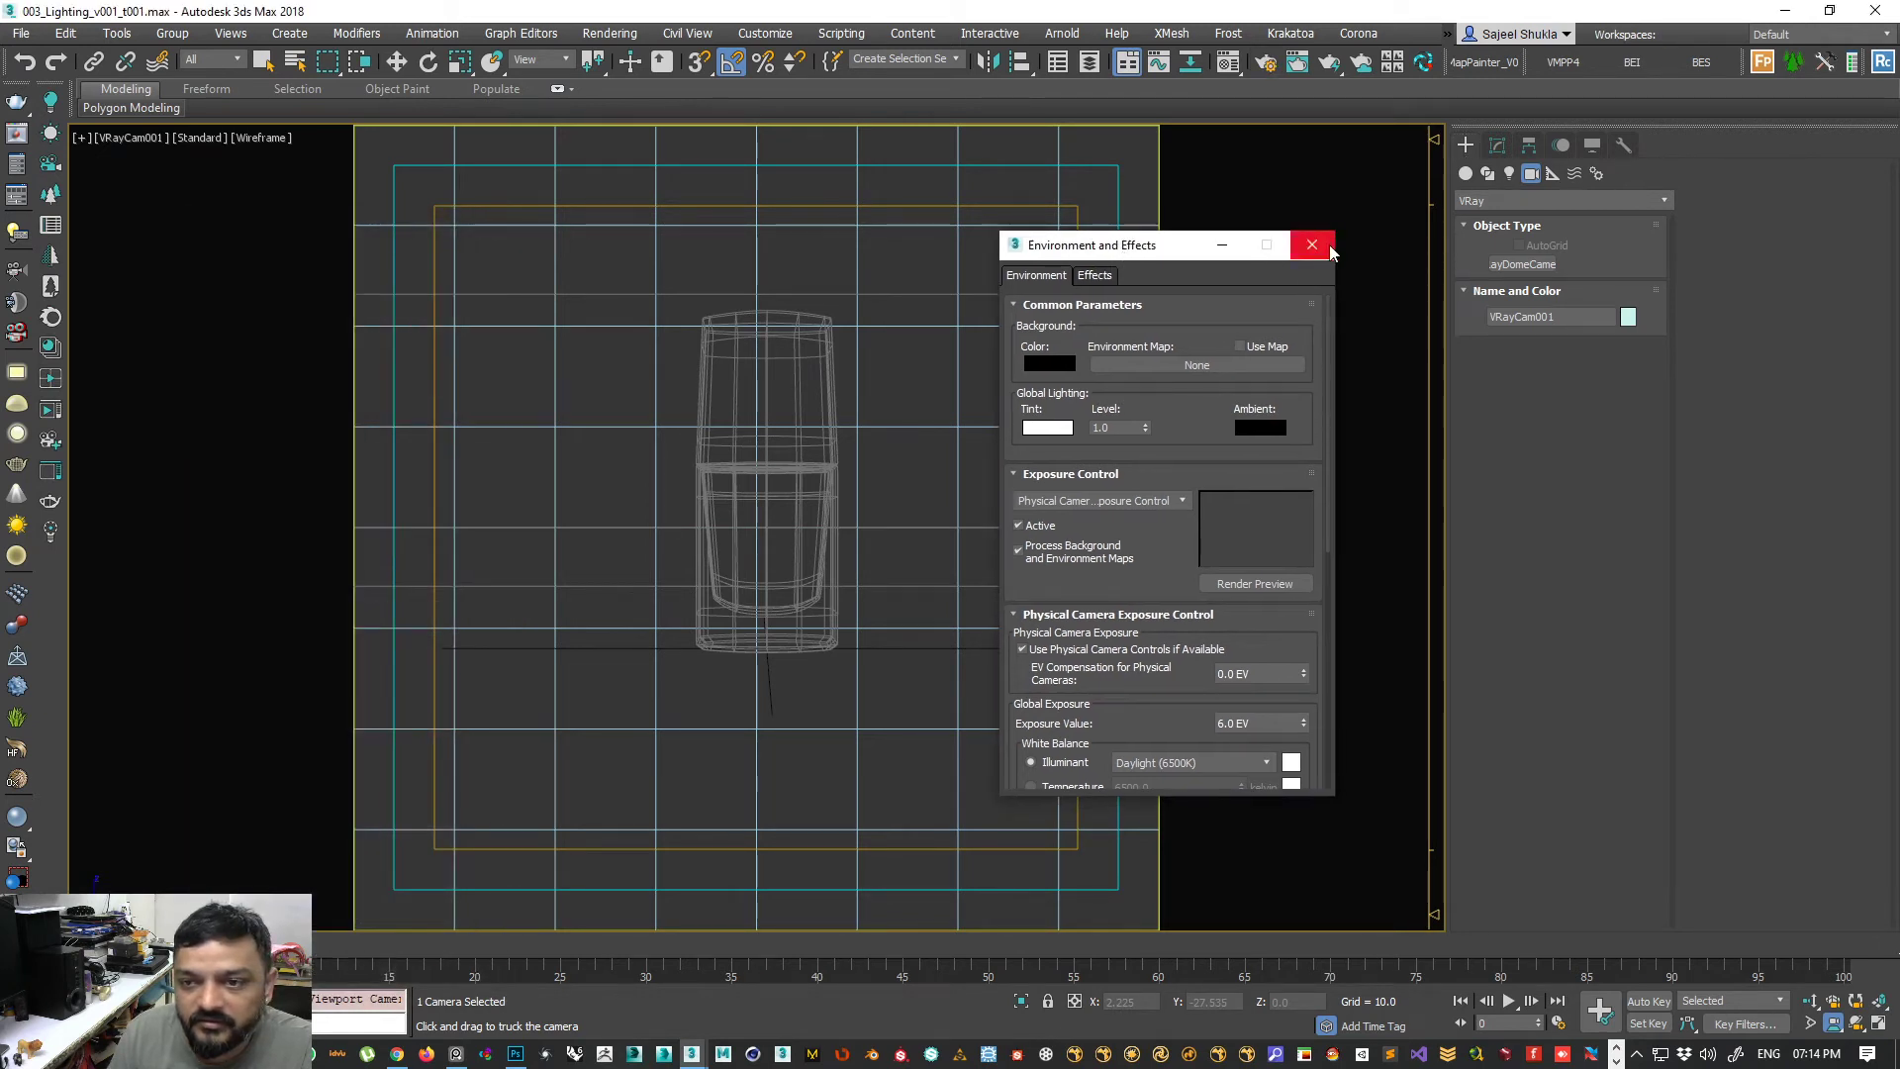
left_click(1029, 499)
left_click(1054, 514)
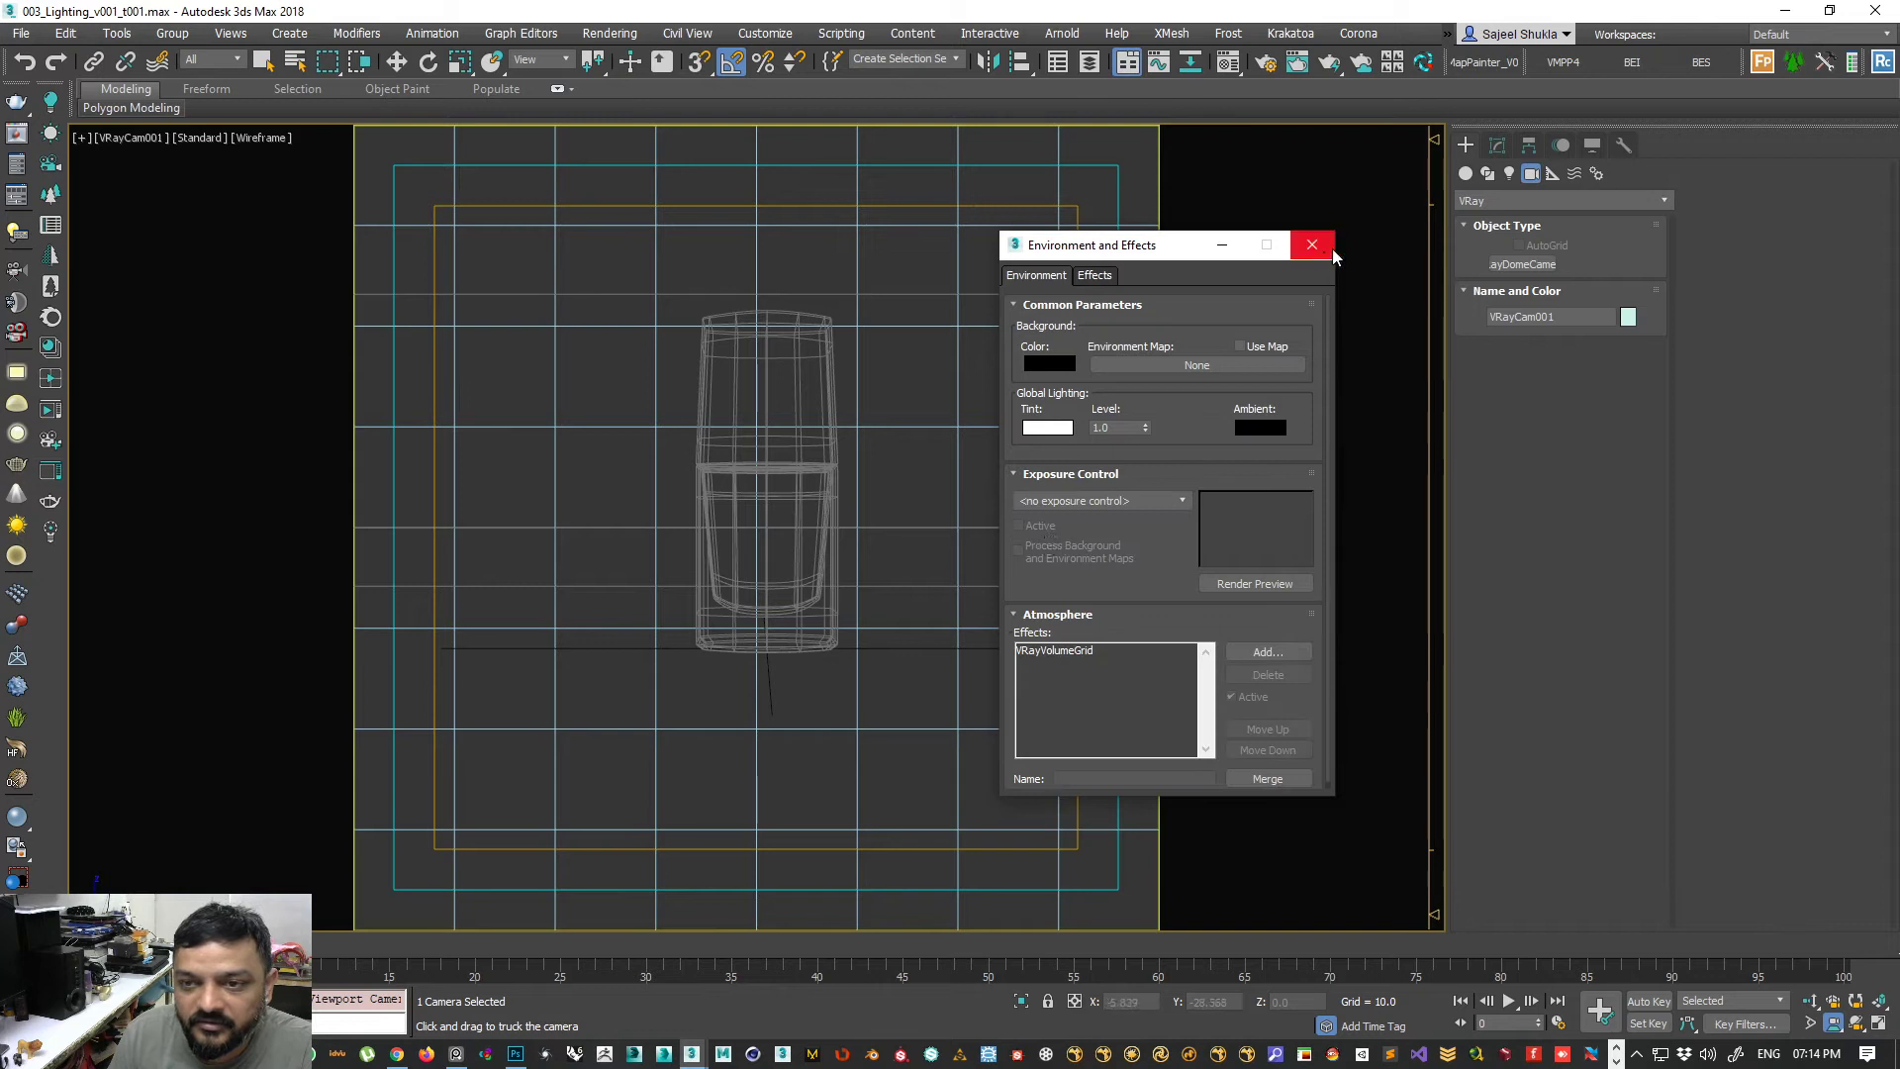
left_click(1331, 250)
- Switch from camera trucking to the Move tool, open the V-Ray frame buffer and reposition it lower over the viewport
key("w")
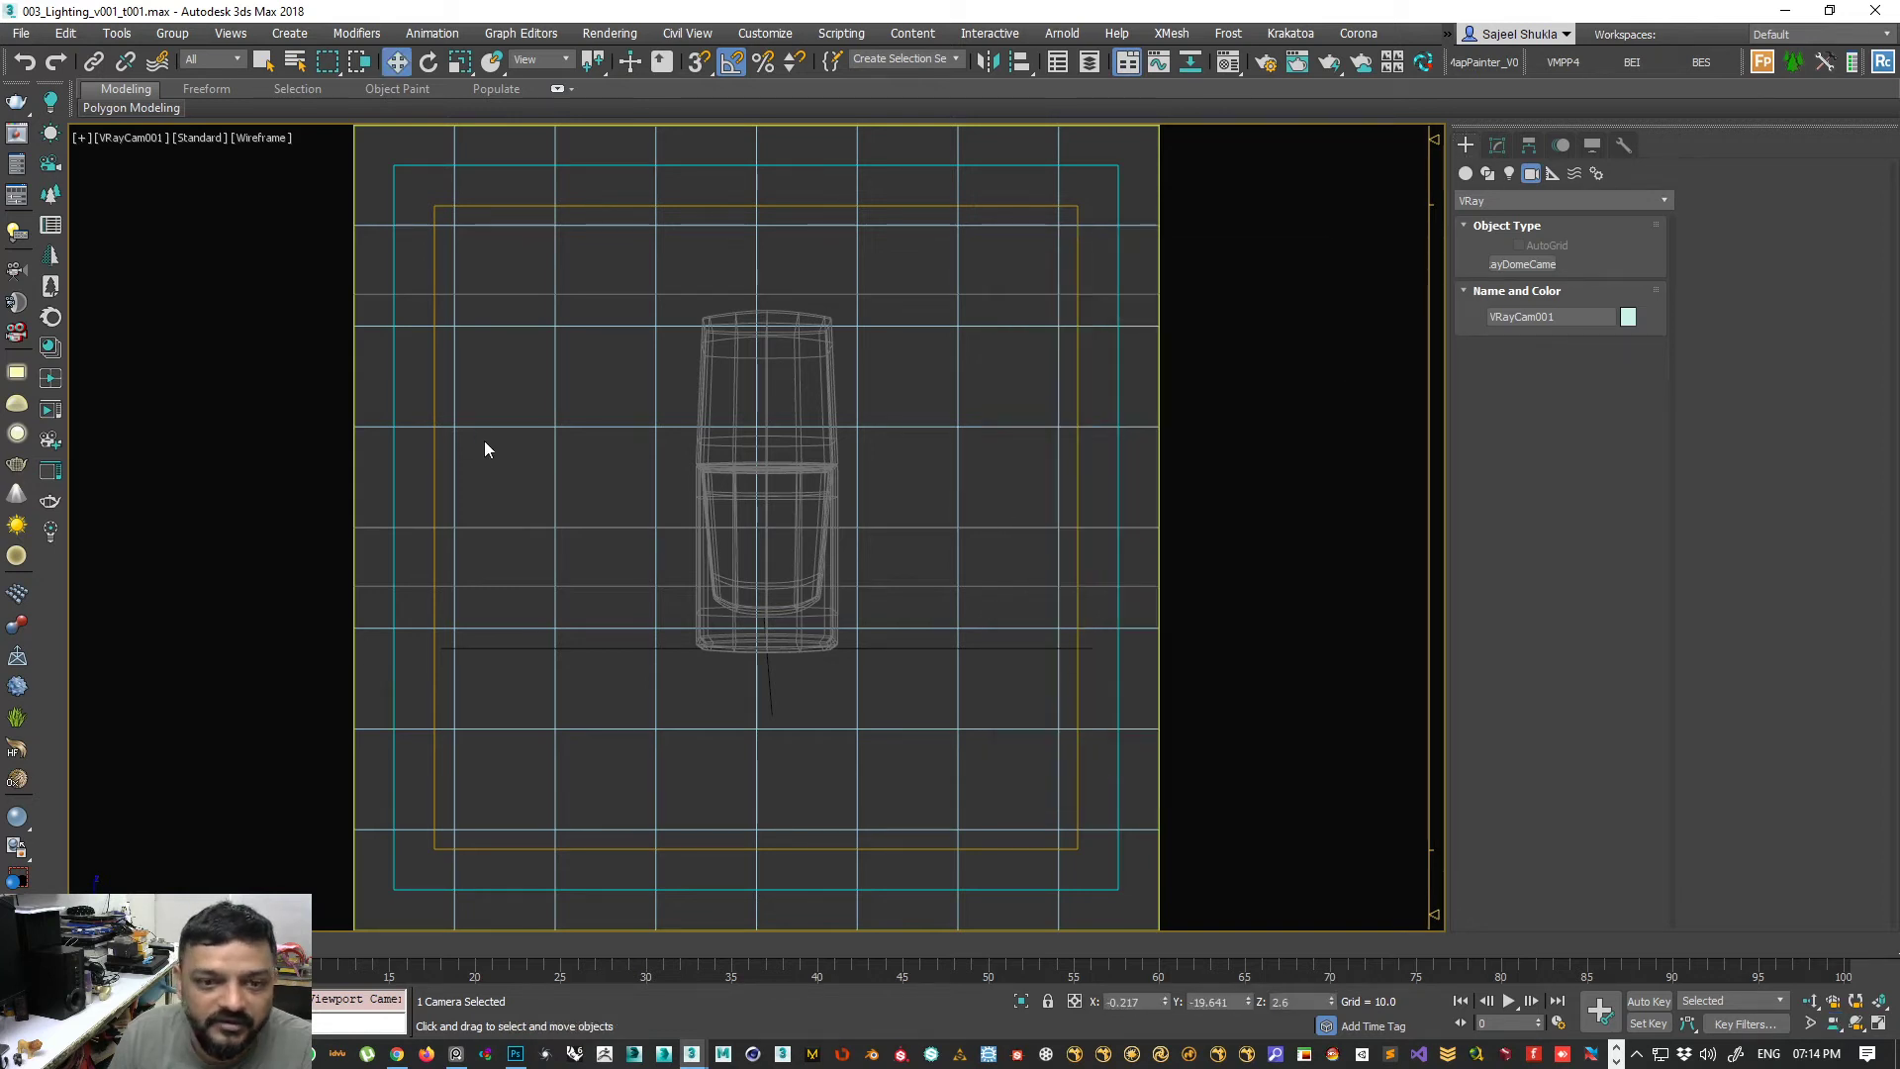
right_click(542, 436)
left_click(594, 793)
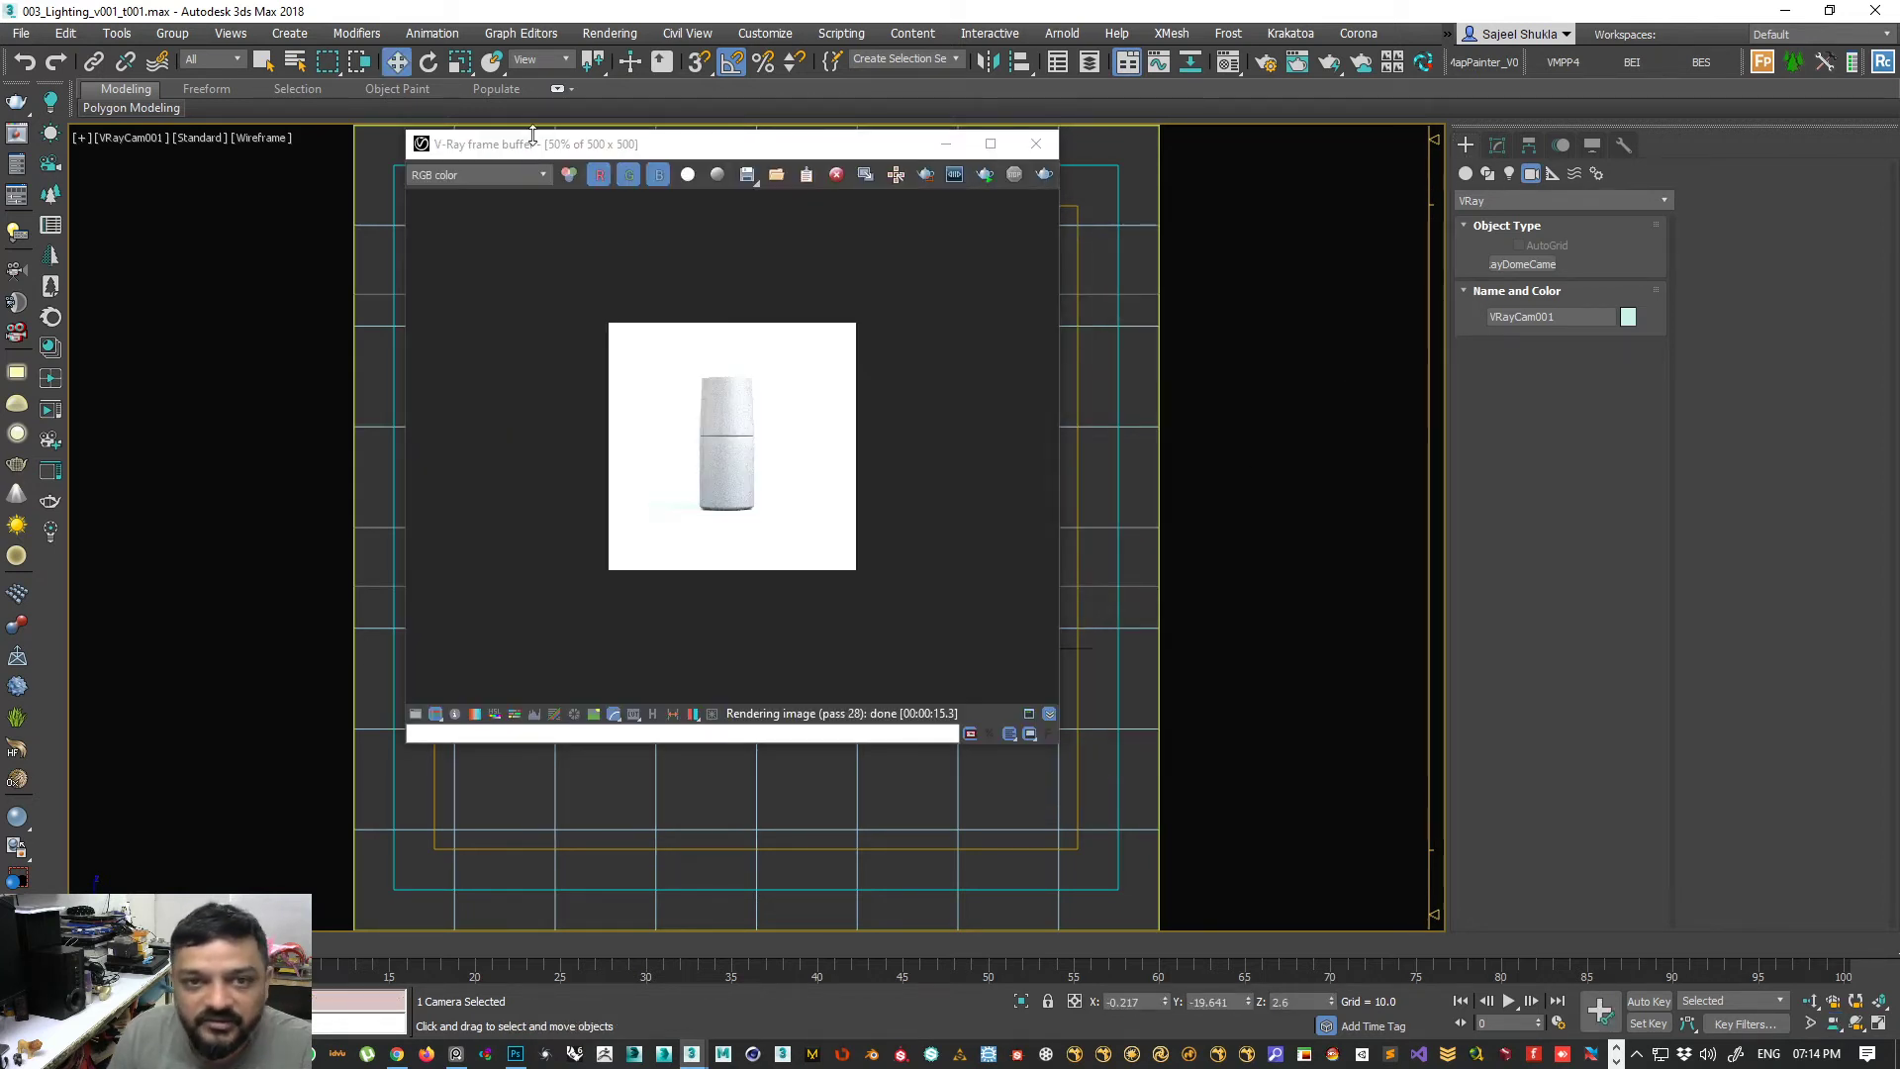
left_click_drag(532, 133, 433, 239)
- Select the viewport's camera, VRayCam001, and choose Still cam as the type in its basic parameters
left_click(129, 137)
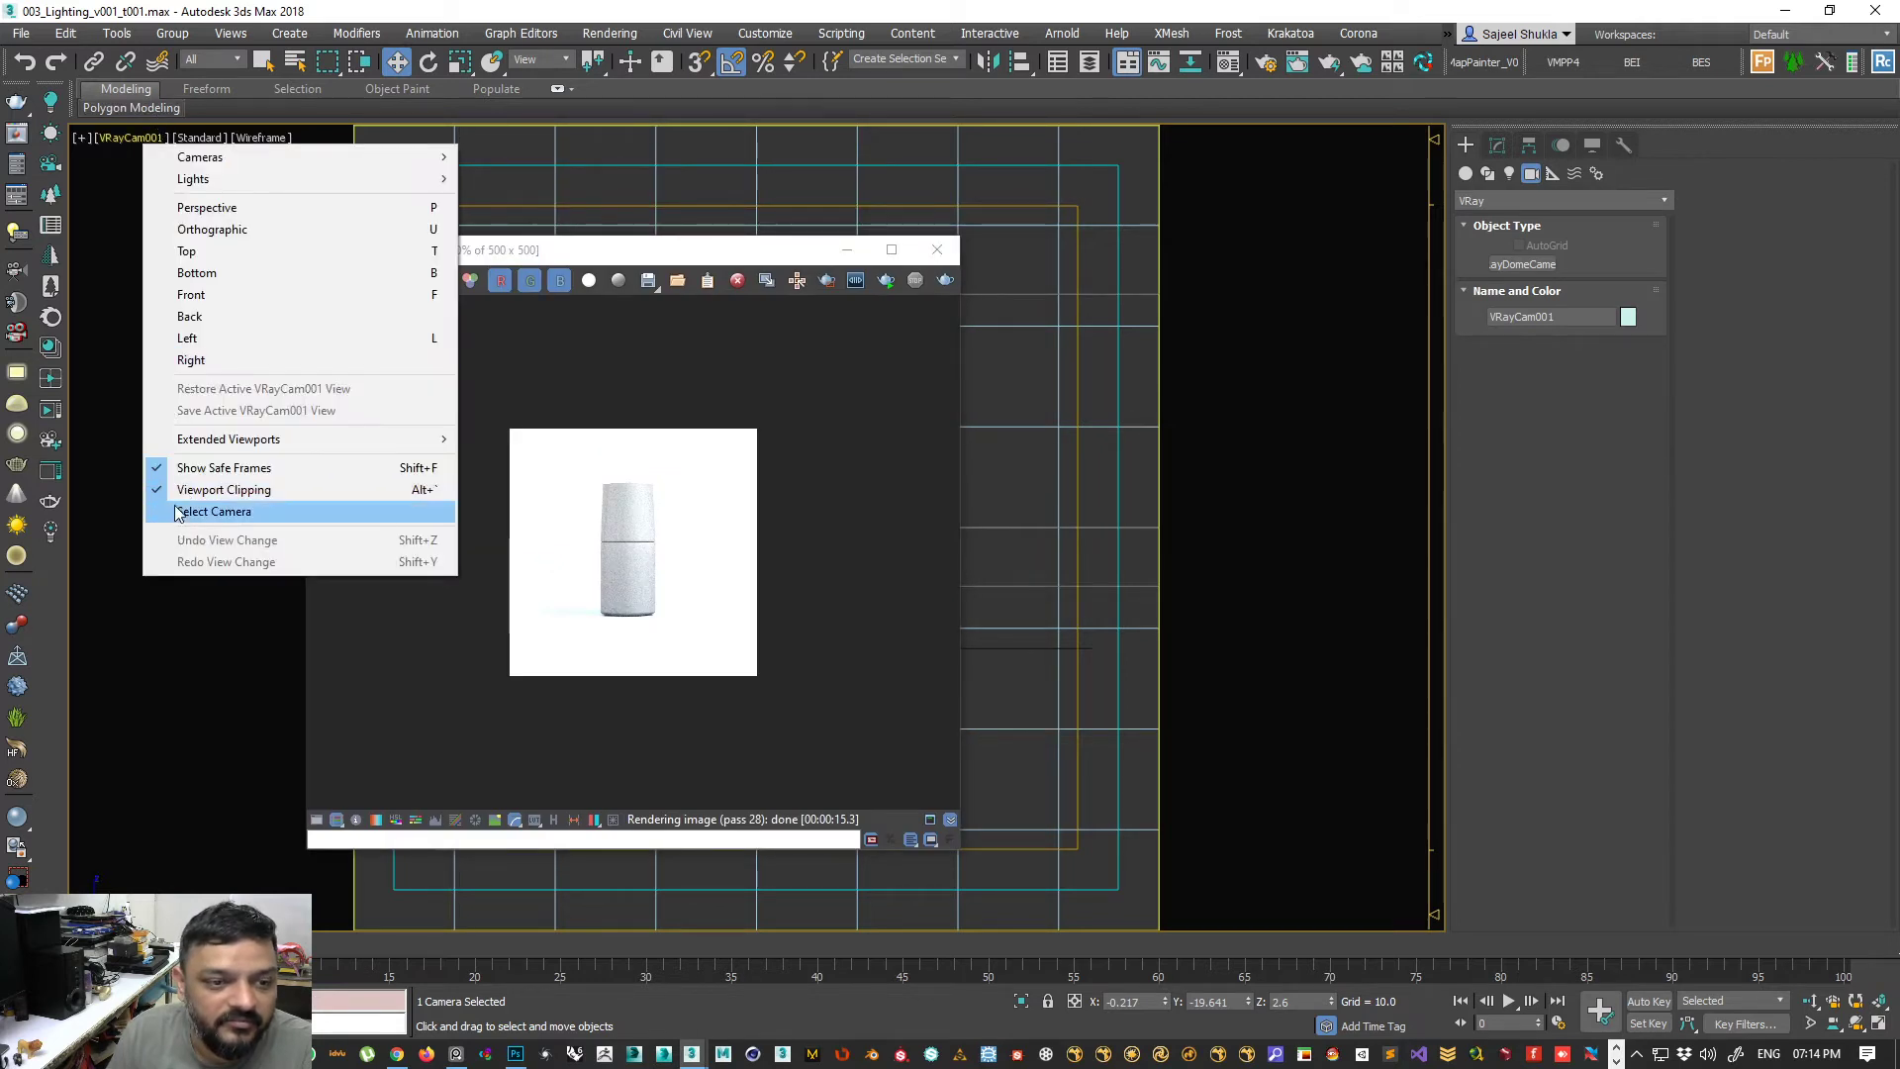
left_click(179, 511)
left_click(1497, 145)
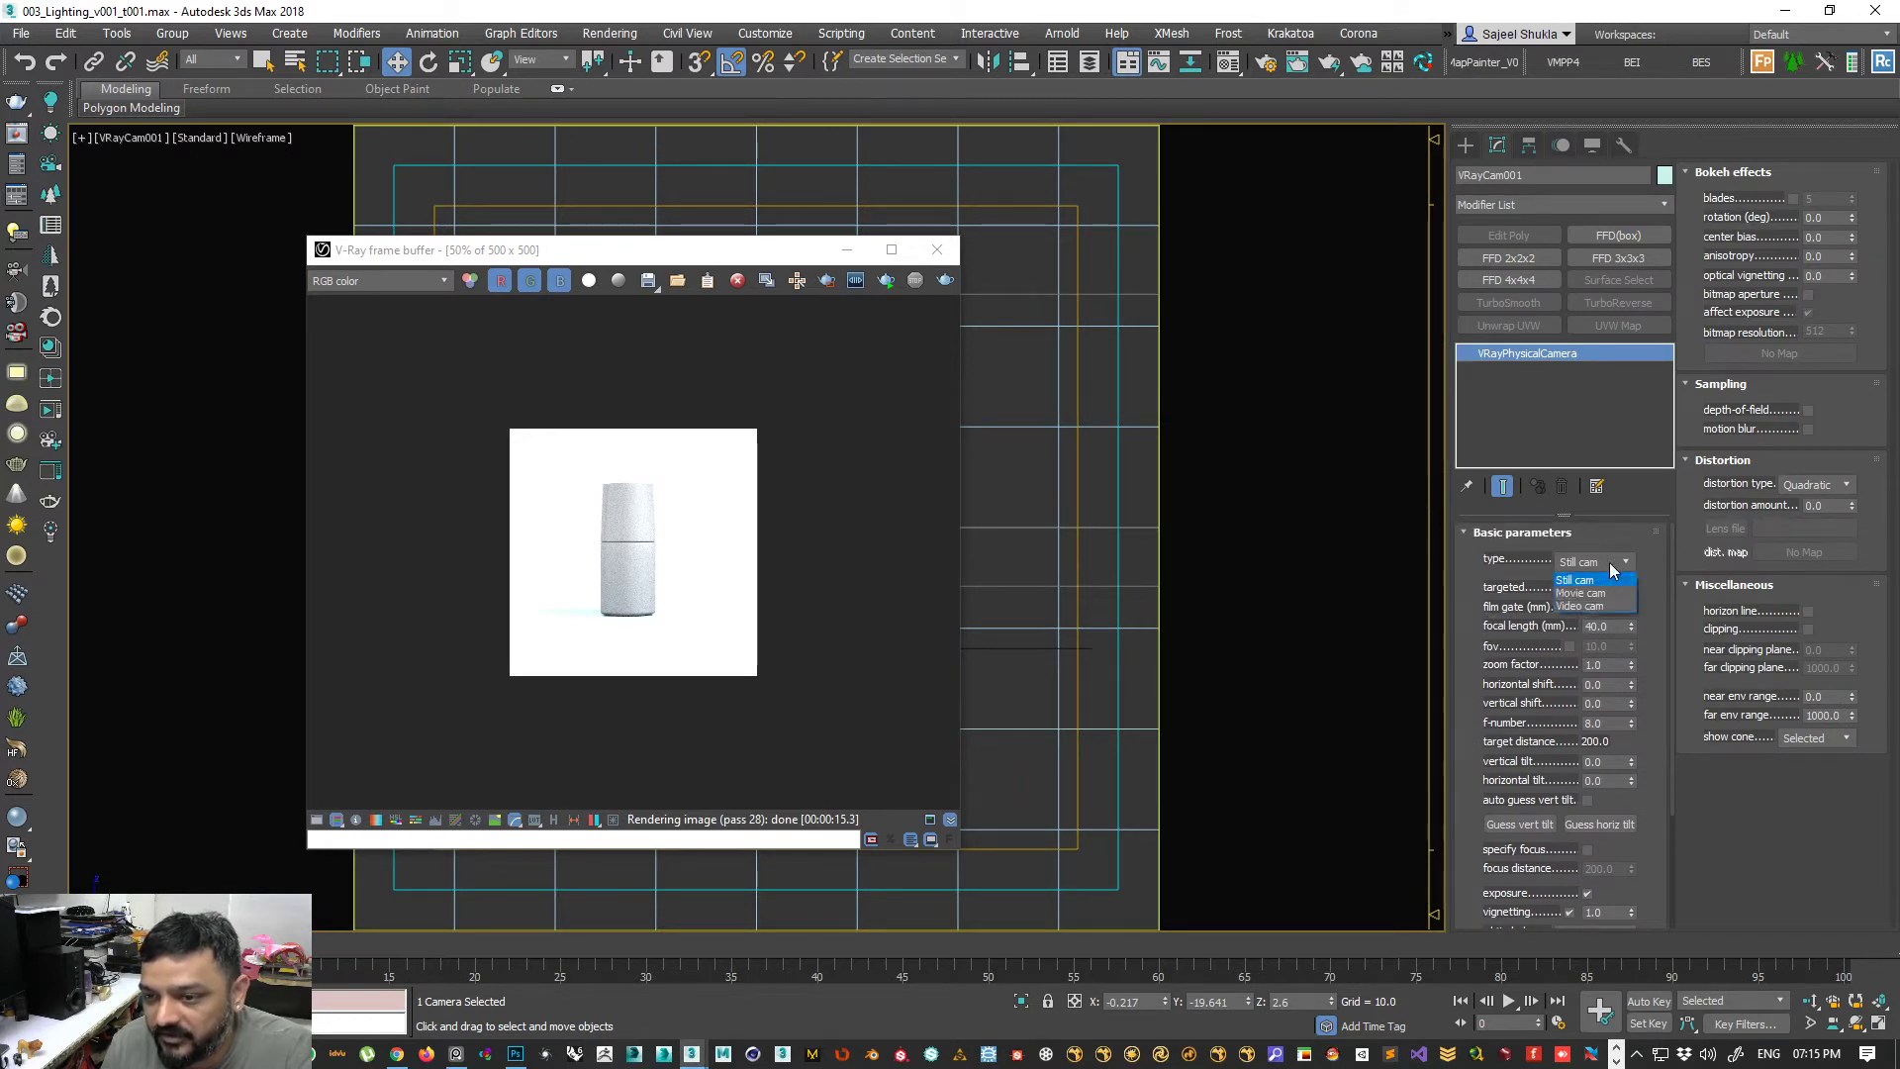
left_click(1595, 579)
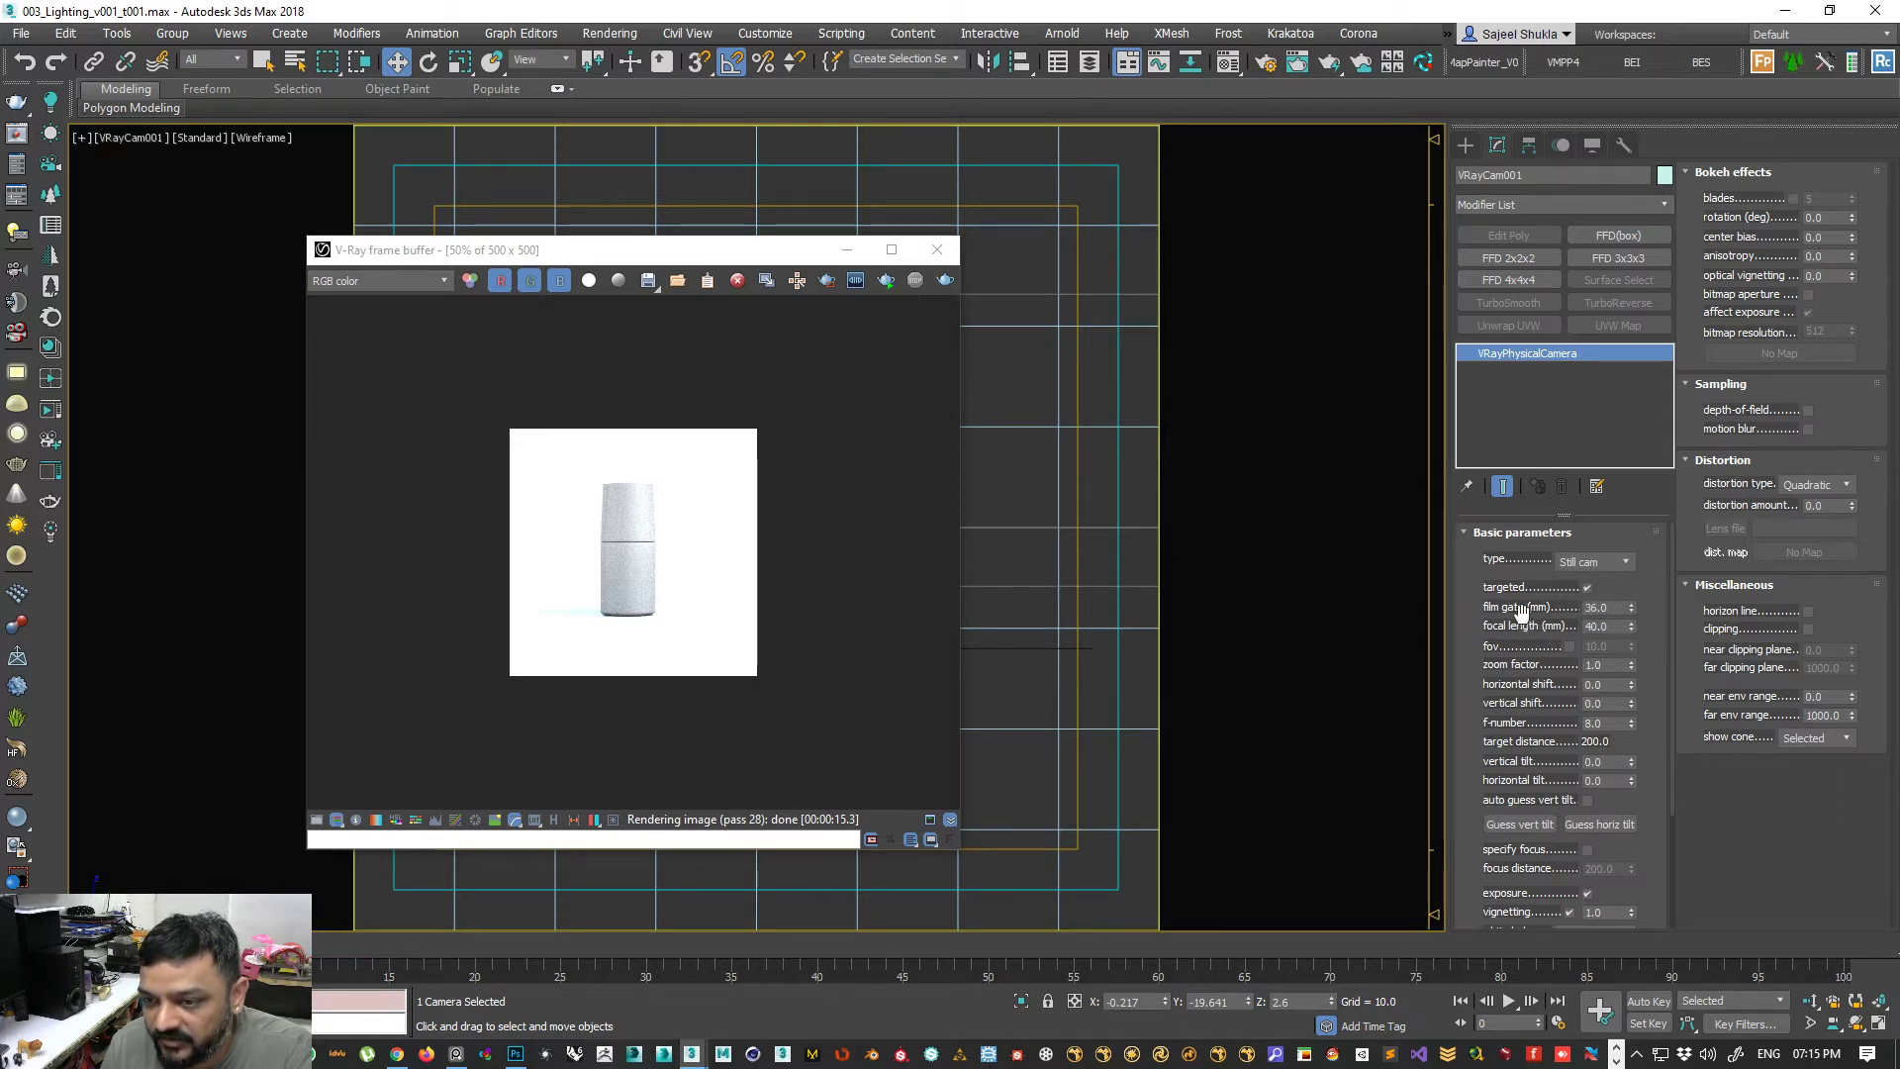
- Try a 50 mm focal length on VRayCam001 and settle on 55 mm
double_click(1619, 626)
type("50")
key("Return")
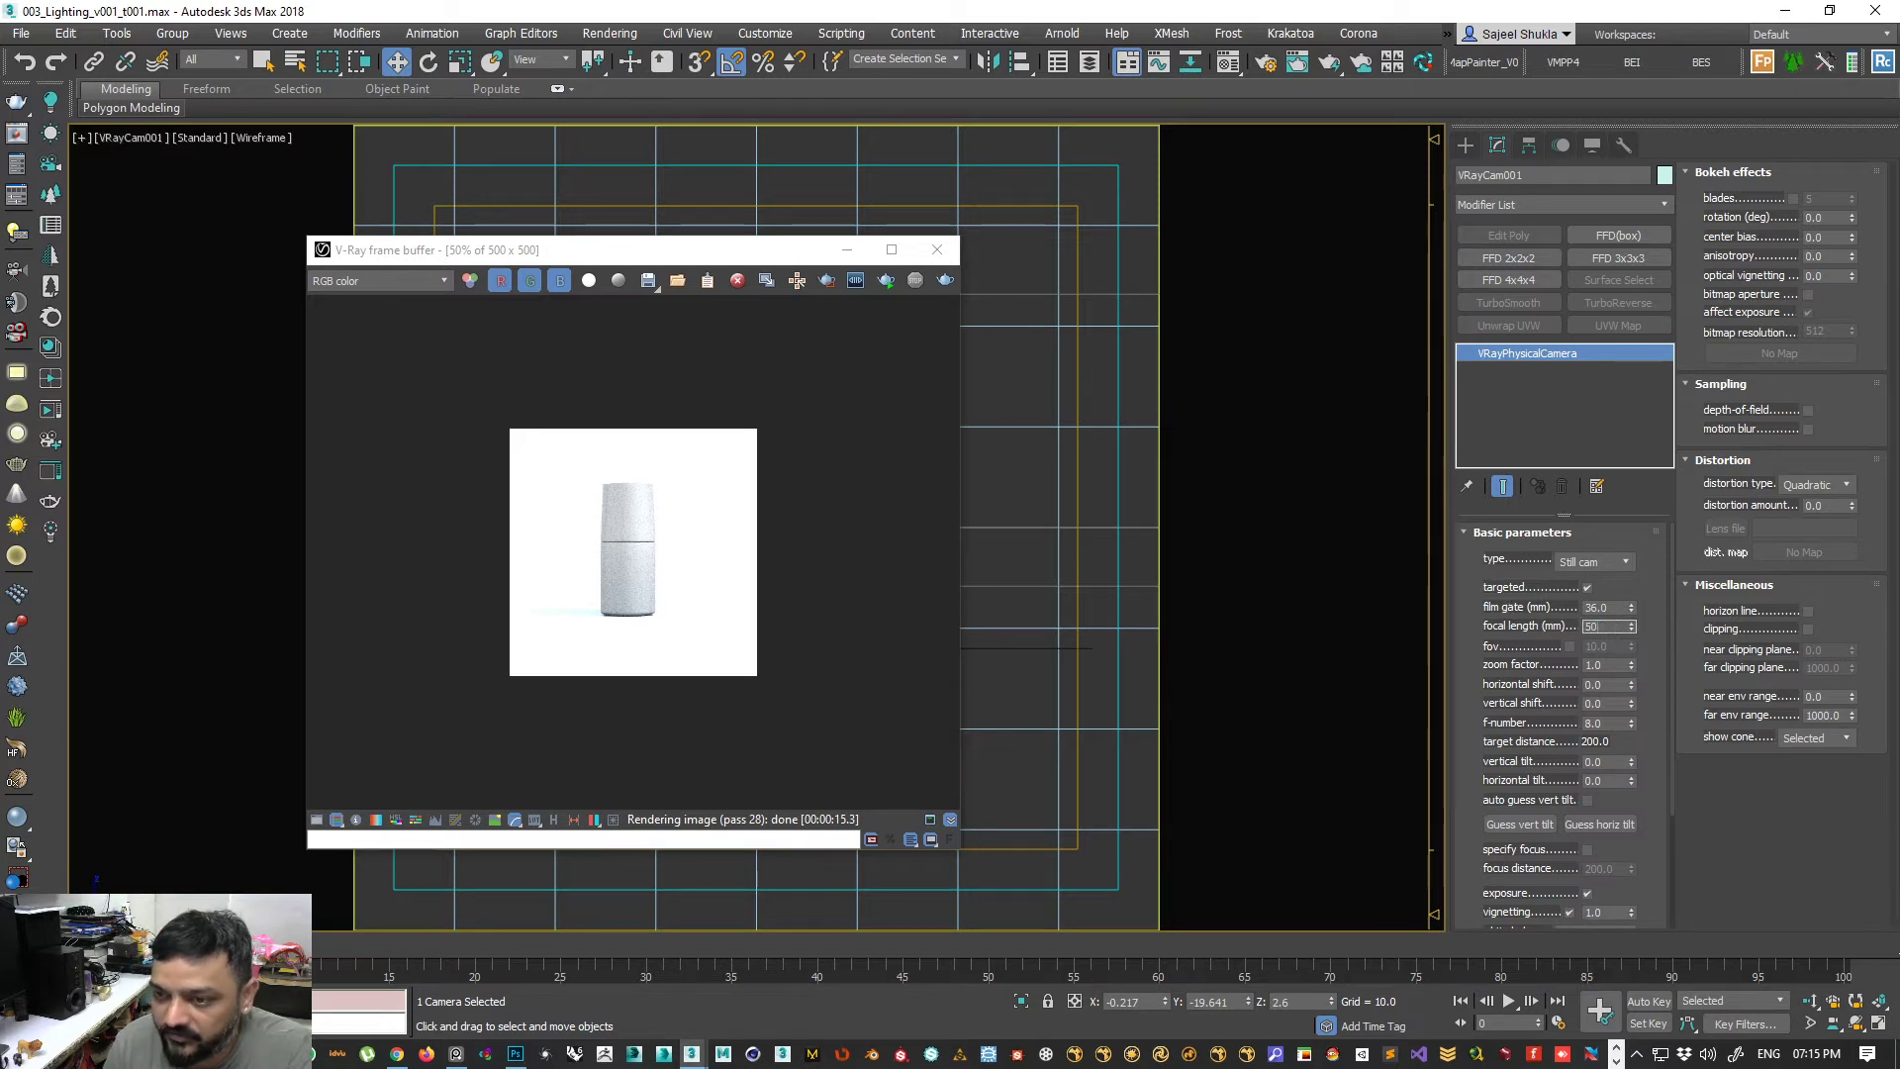
type("55")
key("Return")
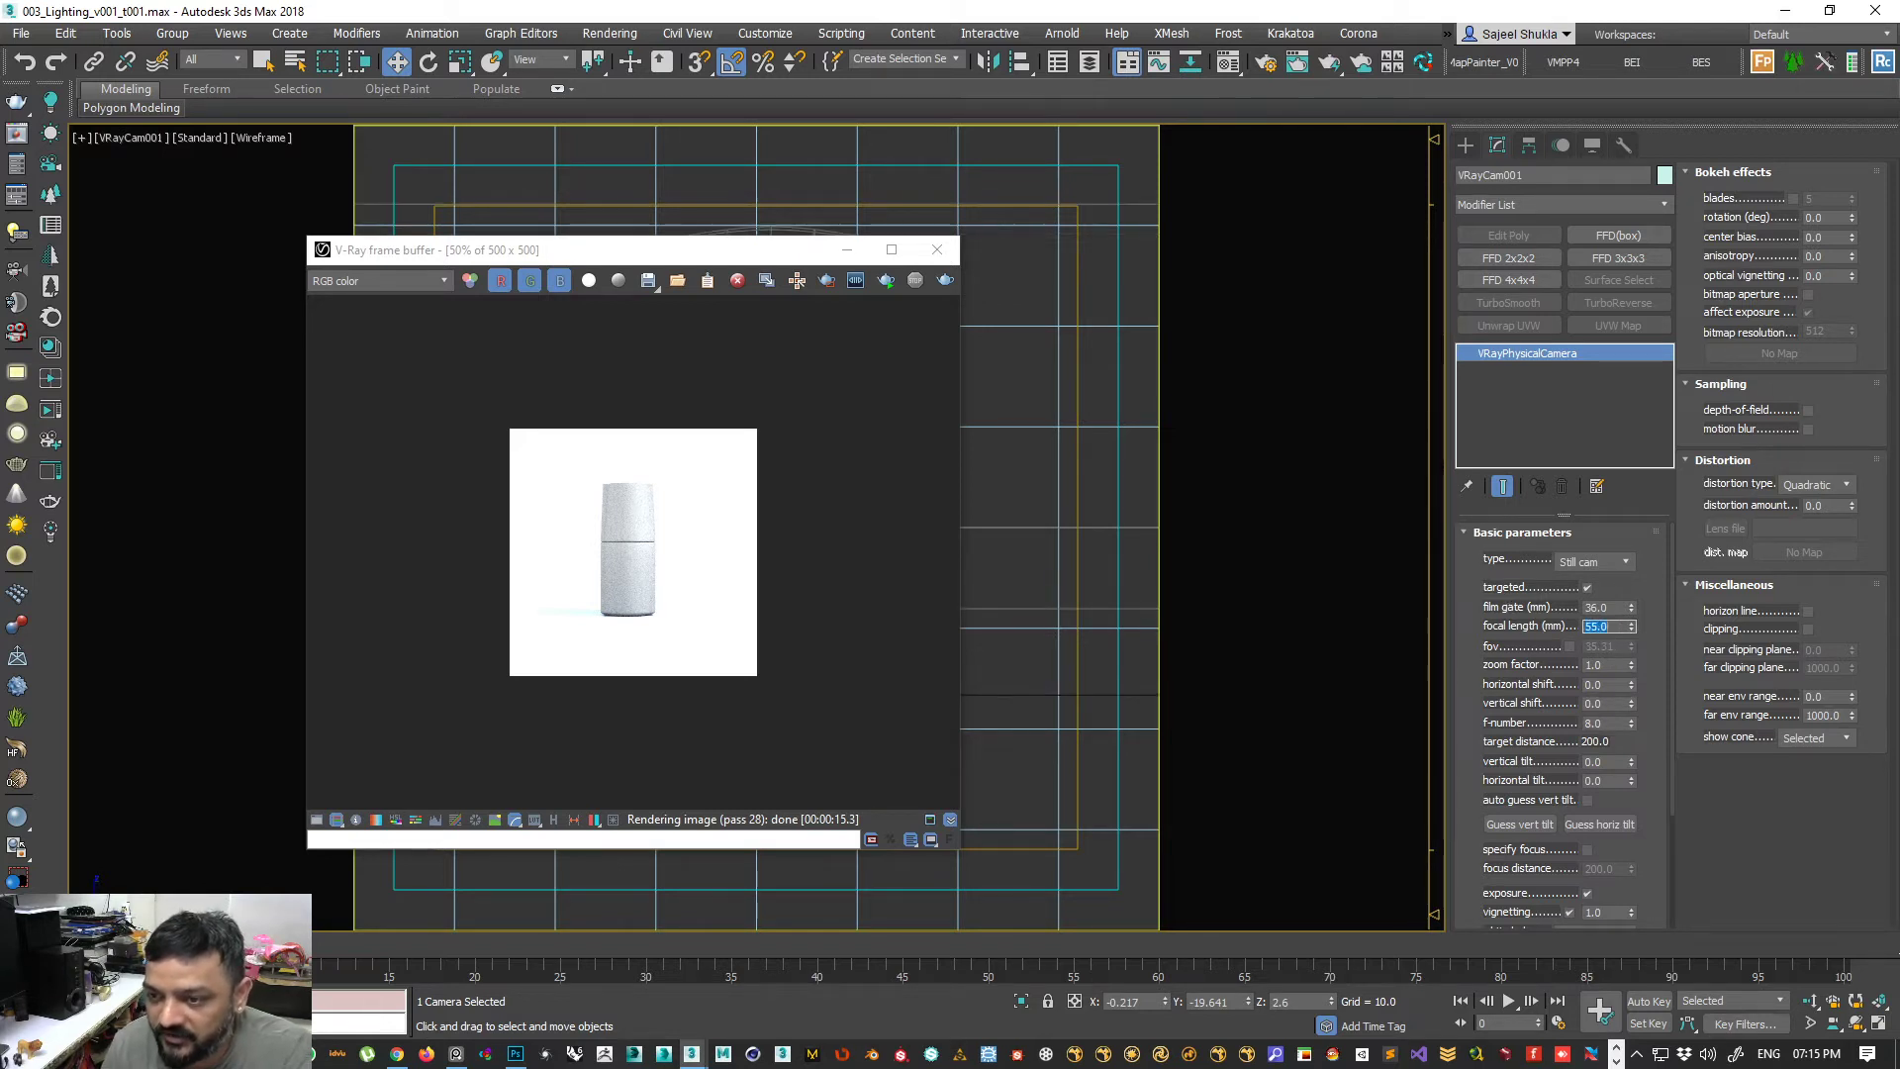
- Start an interactive V-Ray render of the bottle, view it at 100% zoom, and lower the camera's f-number to 2.56
scroll(1469, 703, "down", 2)
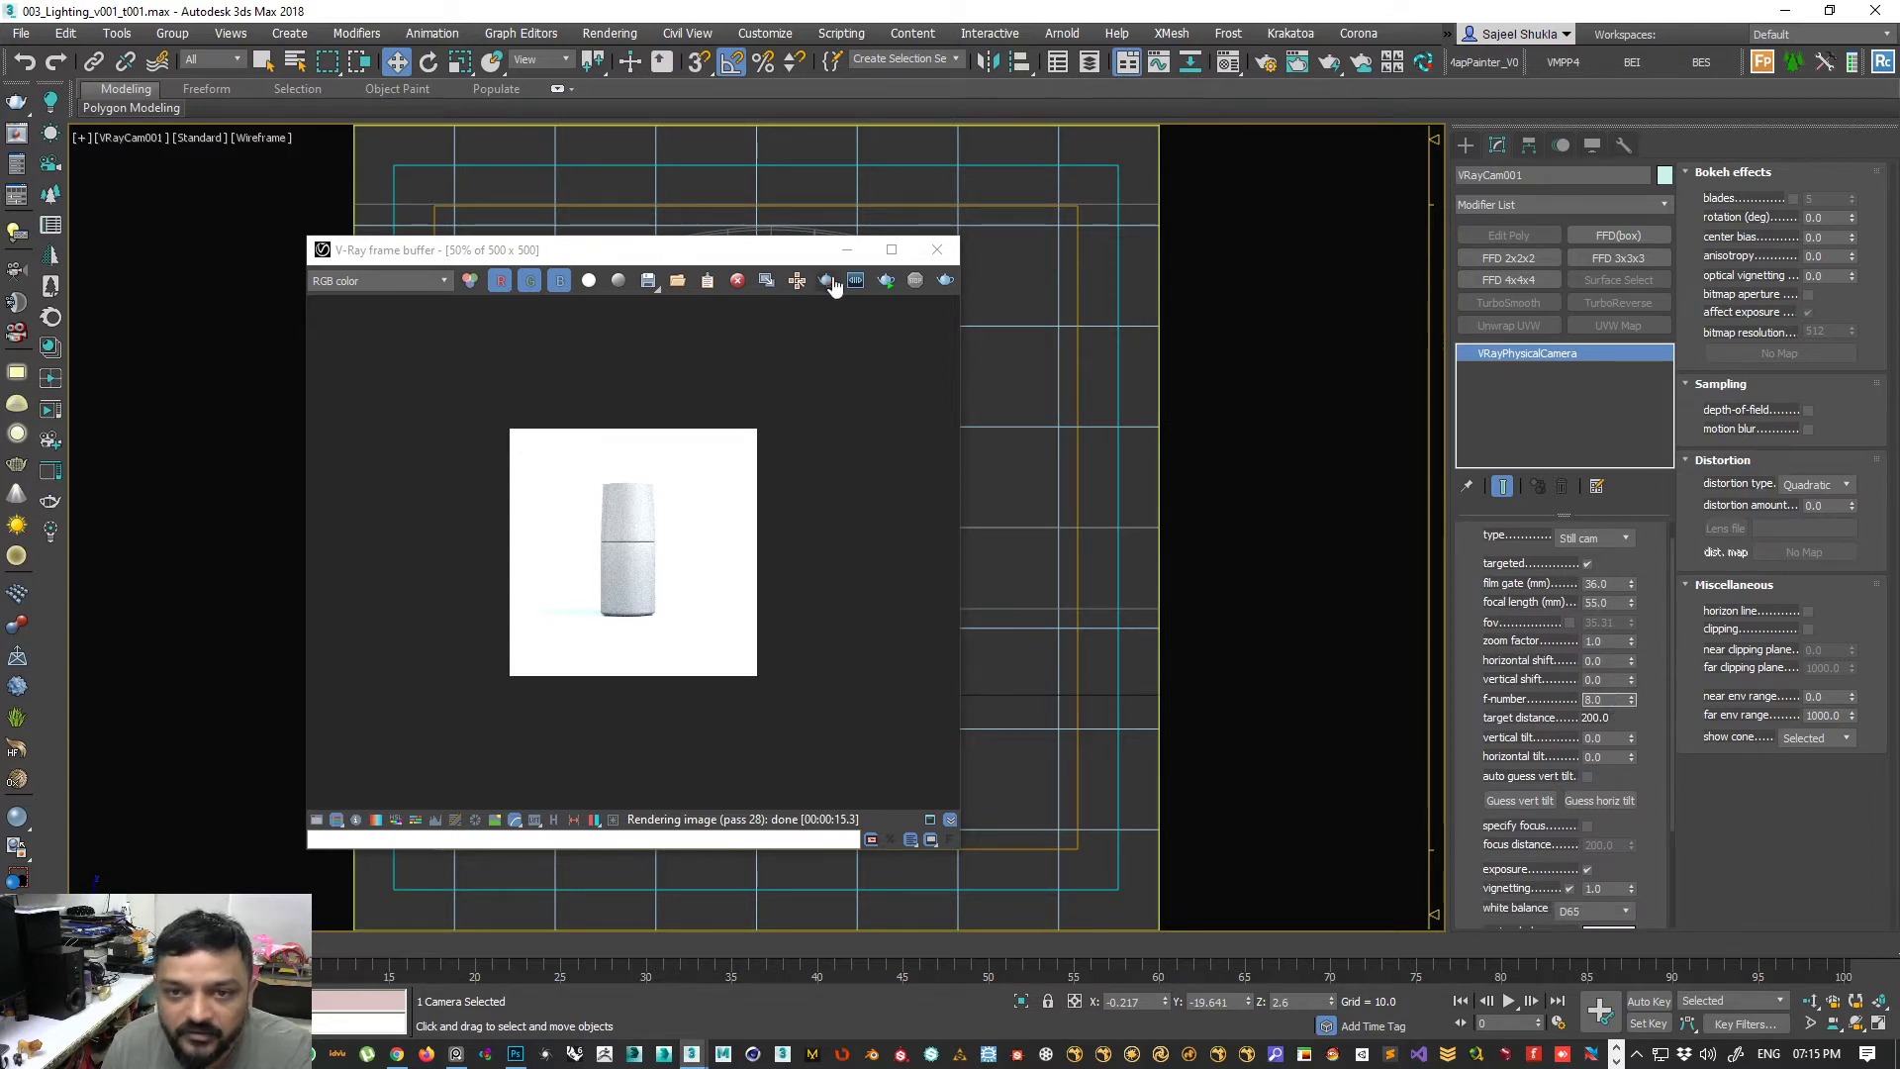
left_click(887, 281)
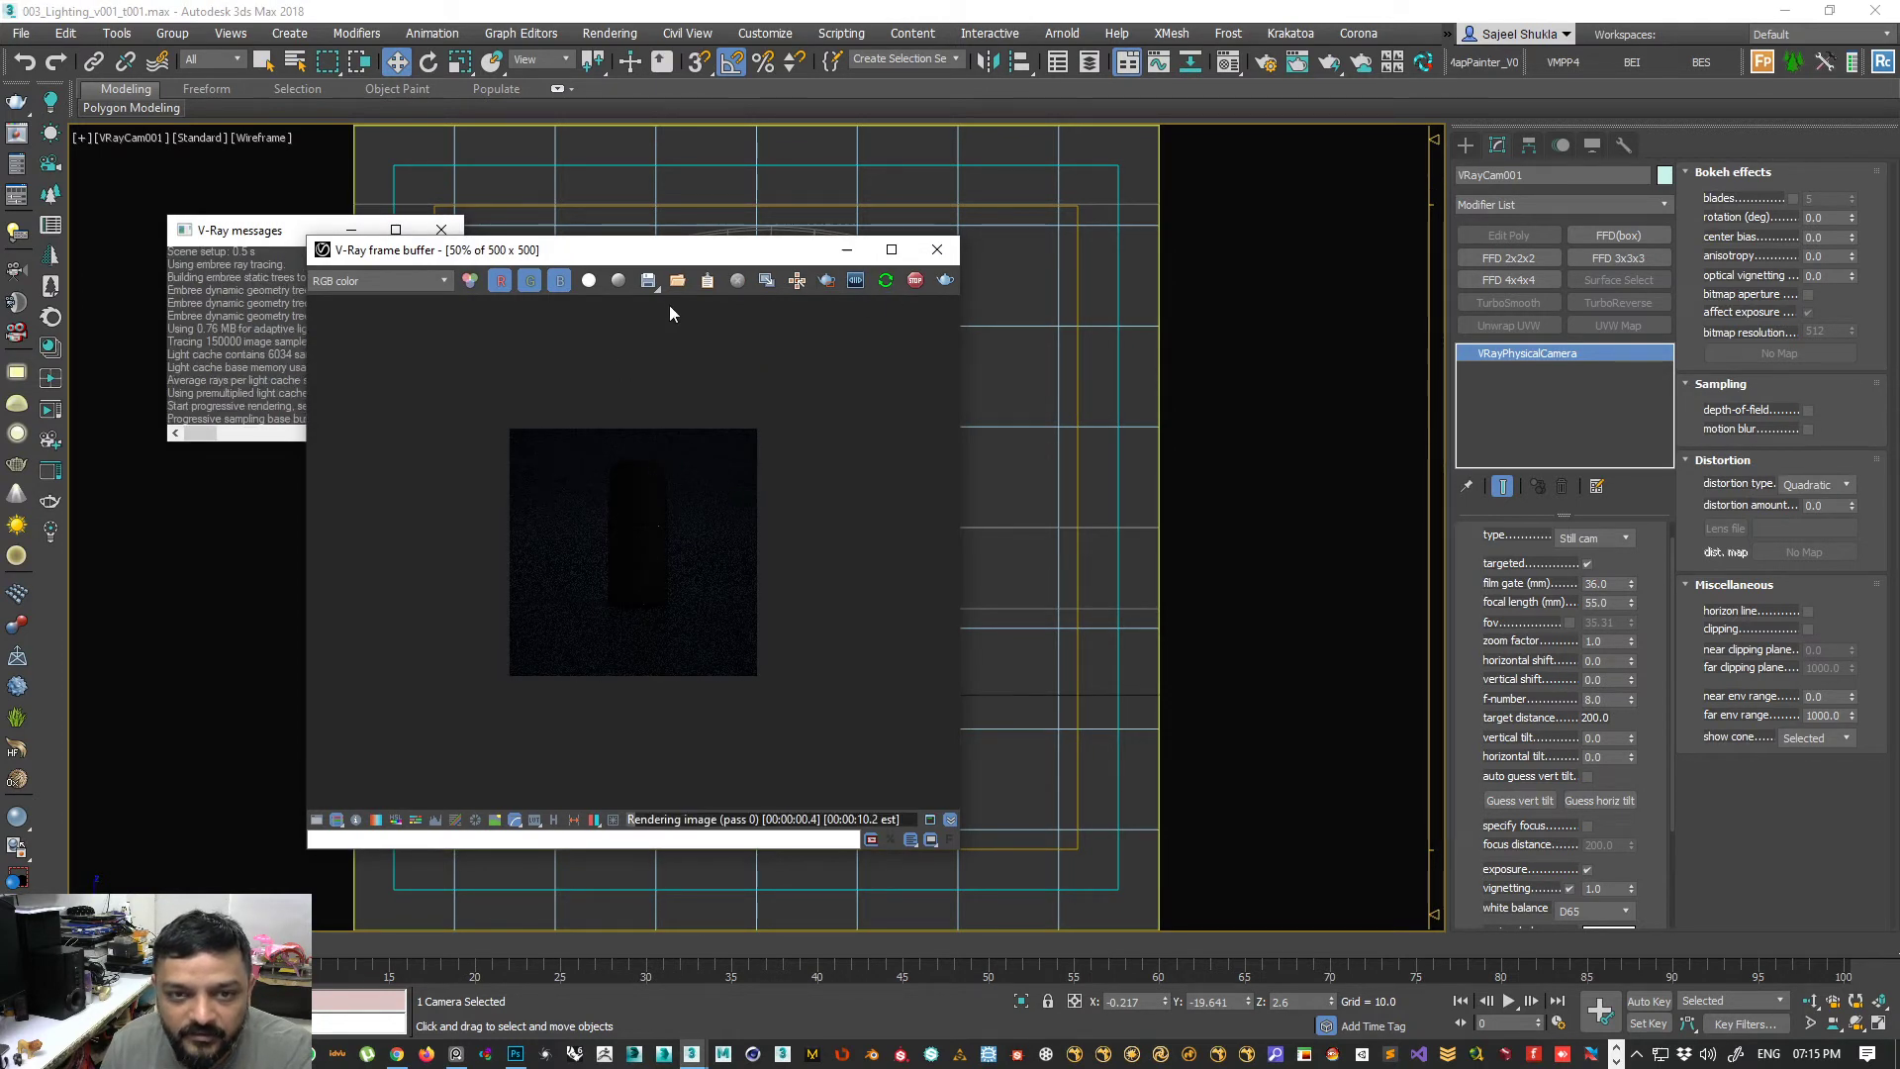
left_click_drag(681, 254, 879, 190)
double_click(810, 485)
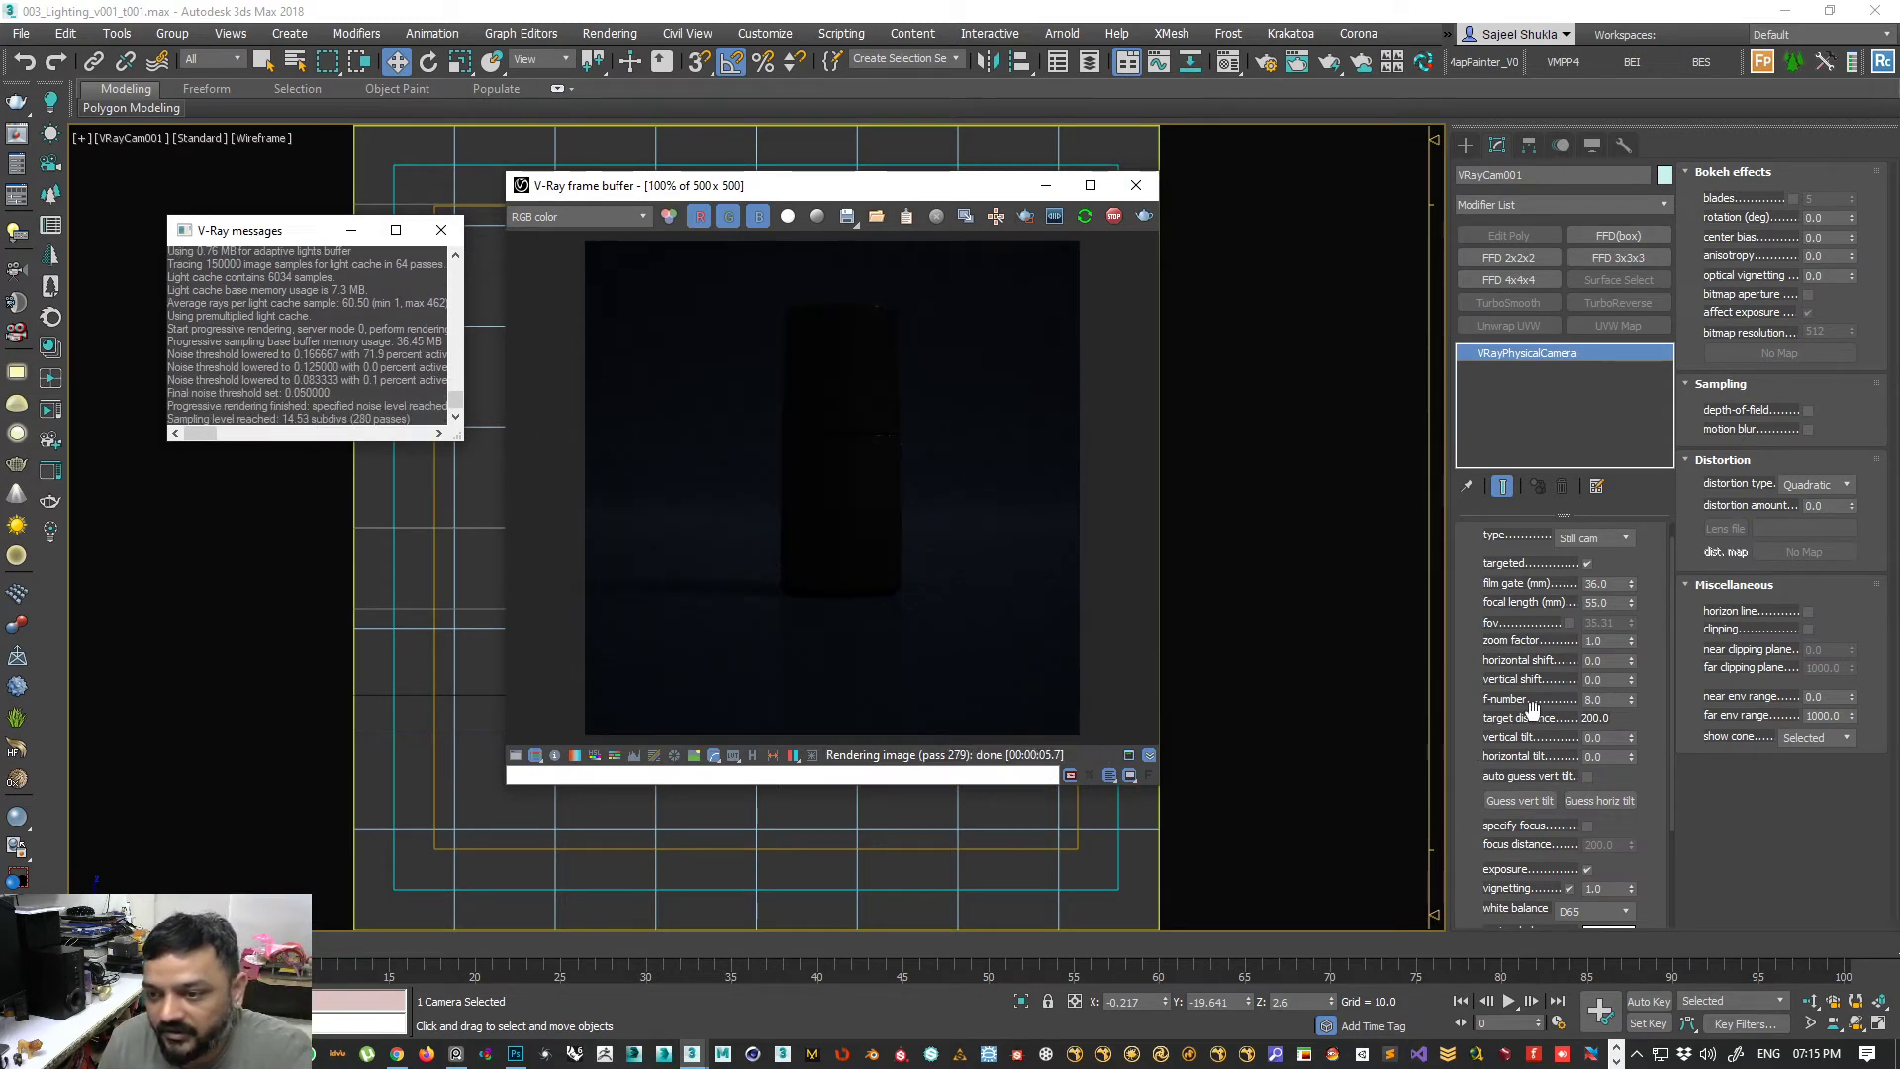
left_click_drag(1631, 702, 1632, 782)
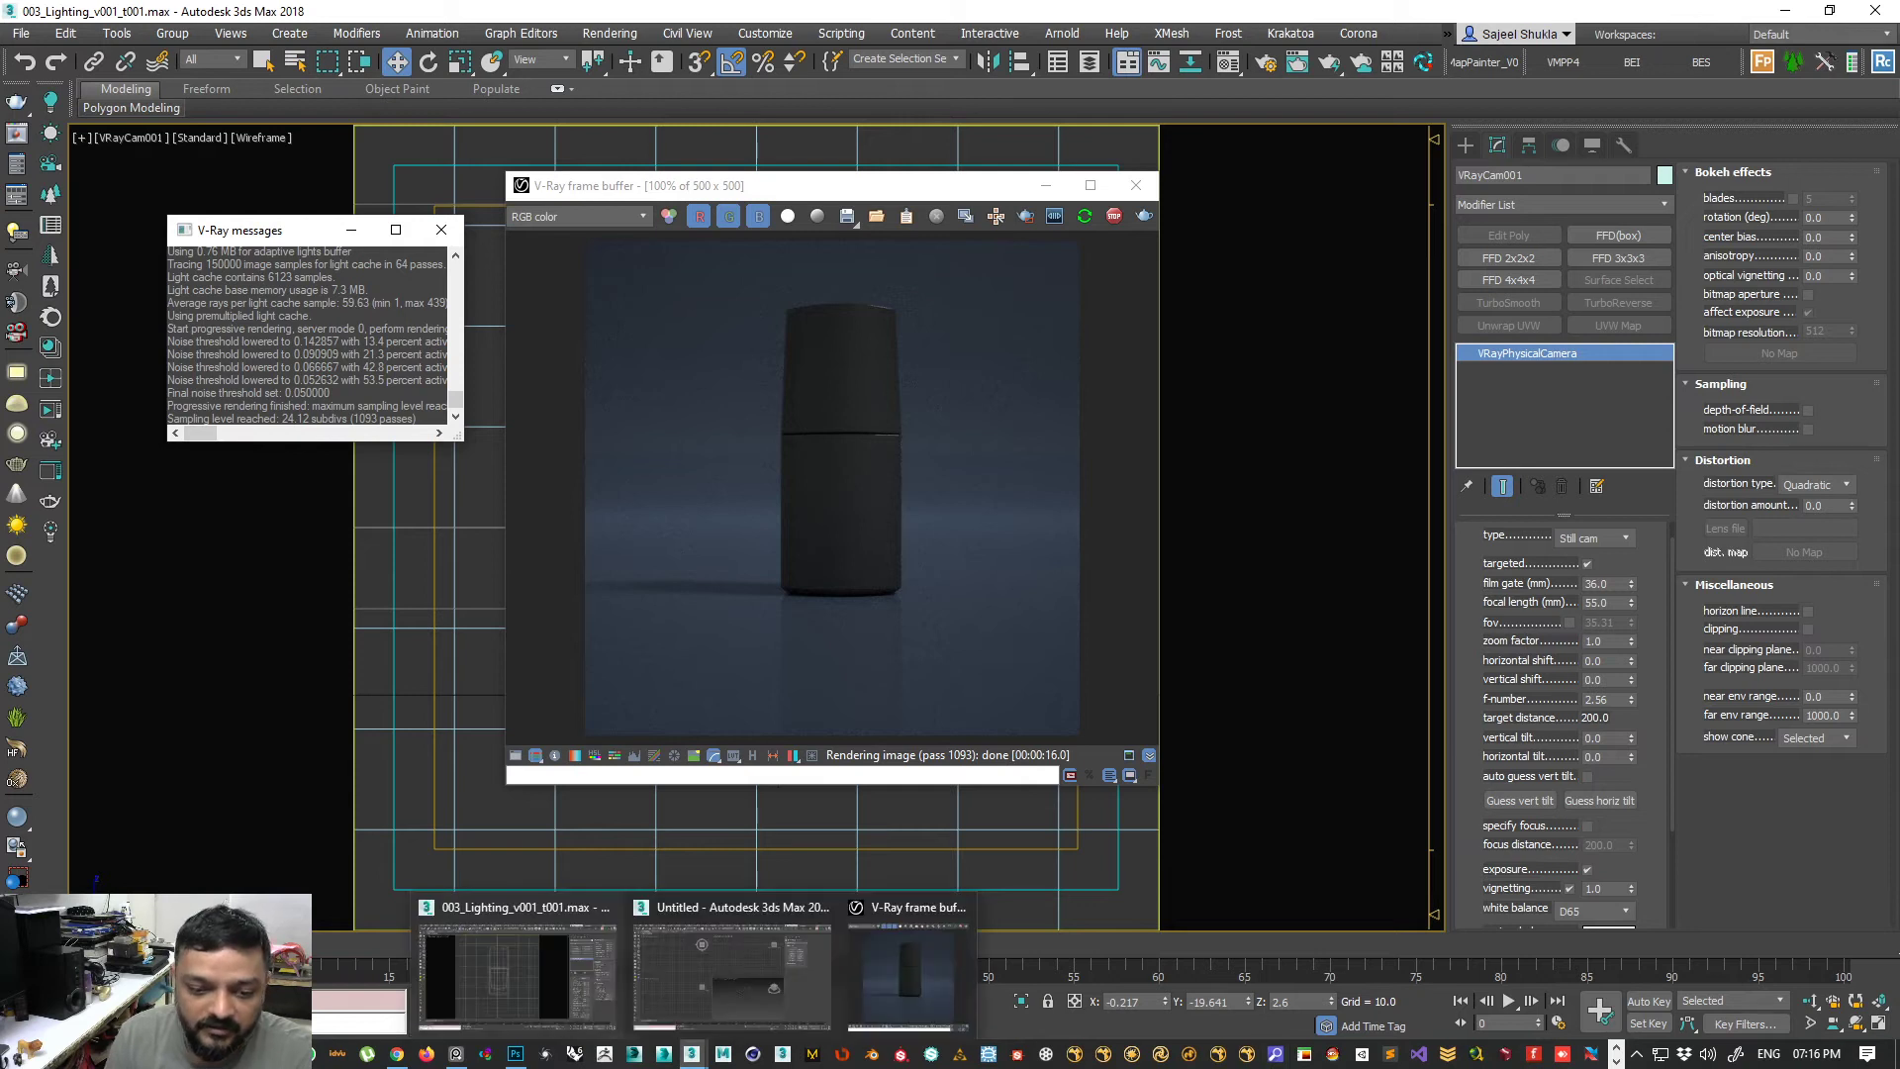
- Switch to Chrome, search Google for "count down timer" in a new tab and start the 5-minute timer
left_click(397, 1055)
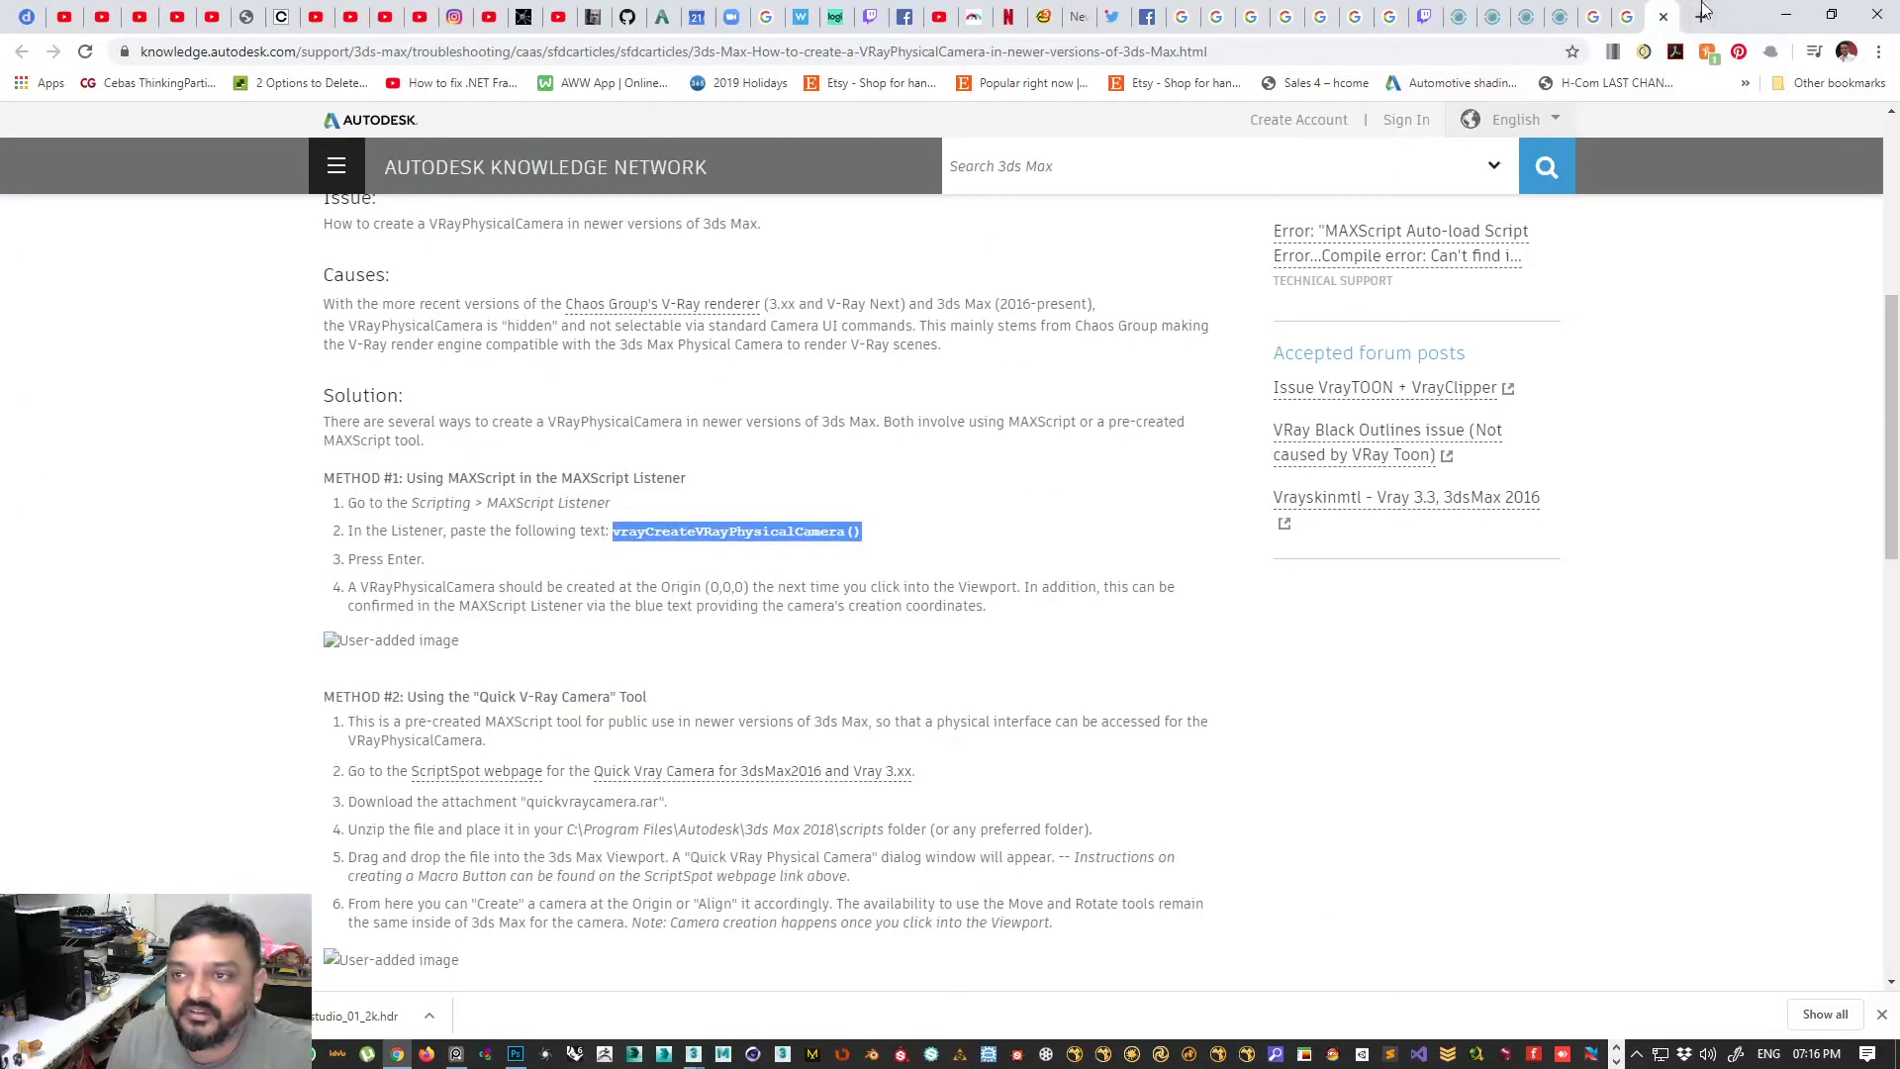
left_click(1701, 17)
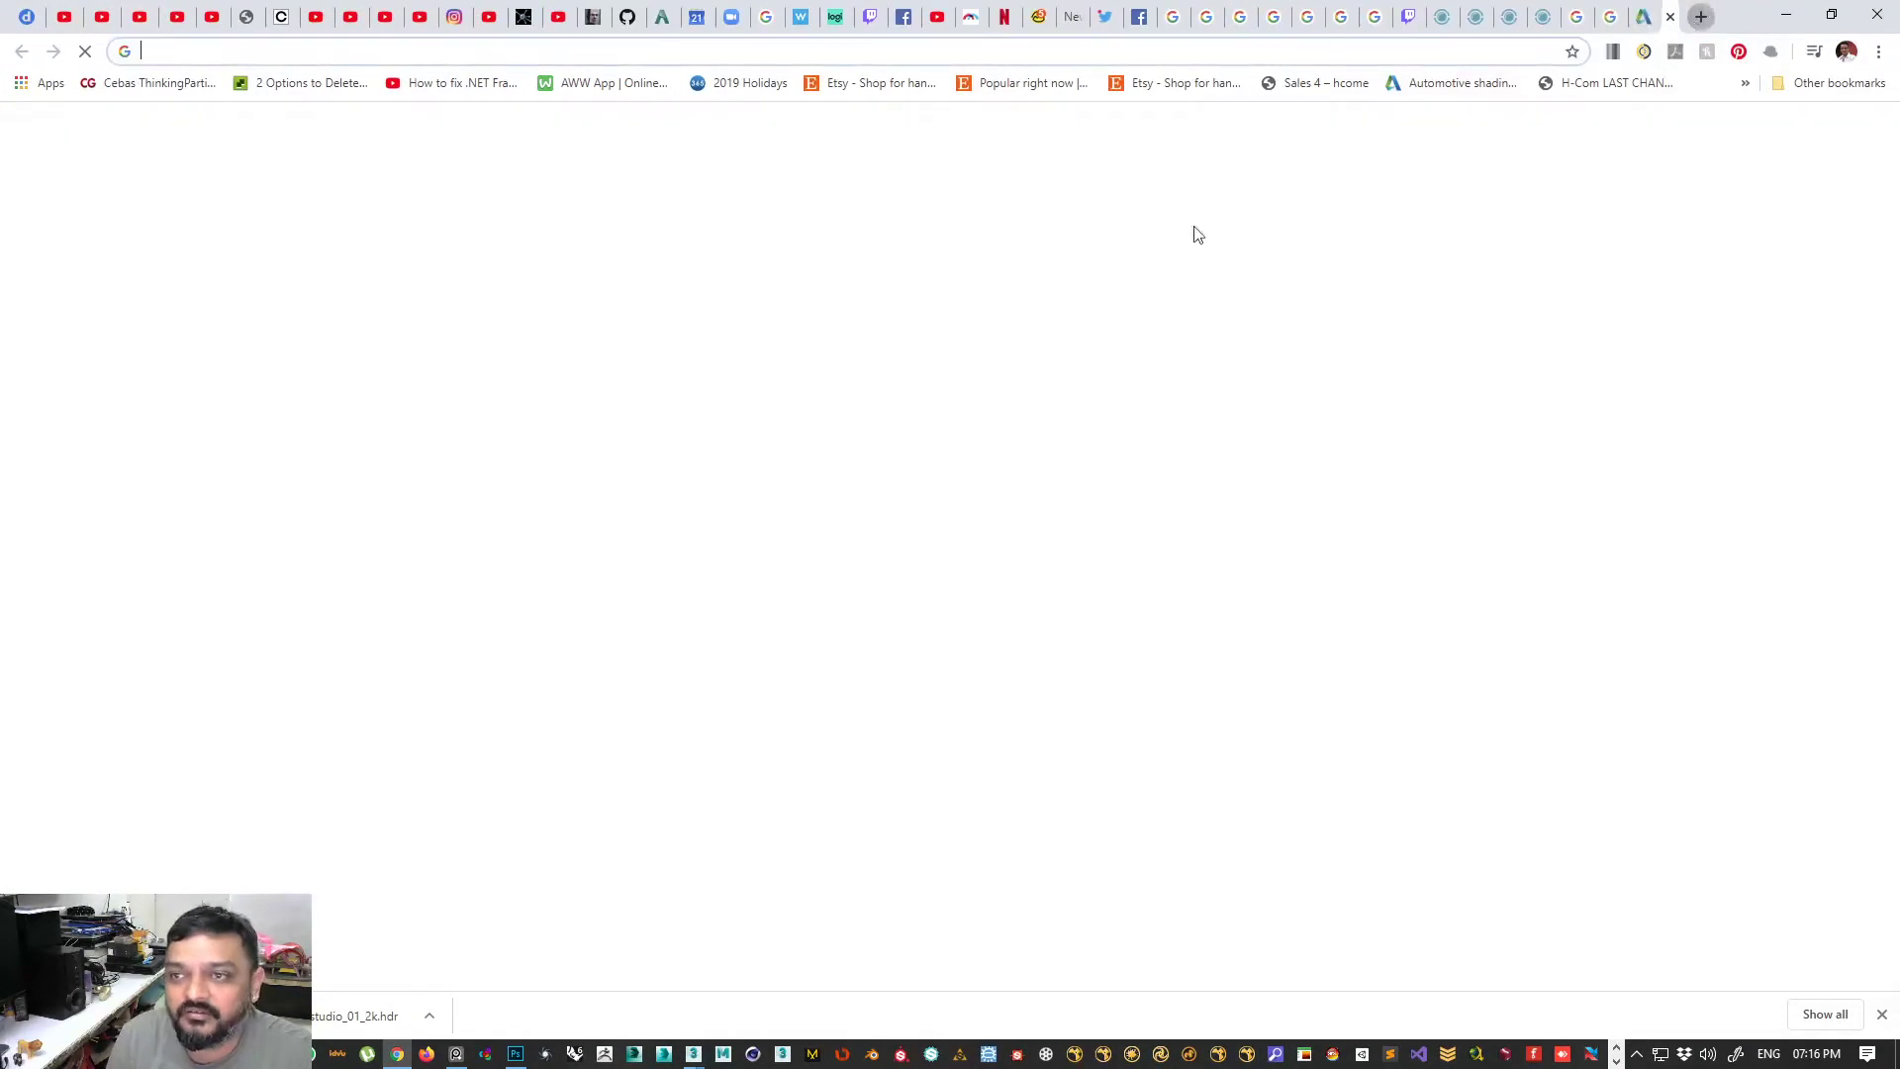
left_click(683, 48)
type("count down ")
type("timer")
key("Return")
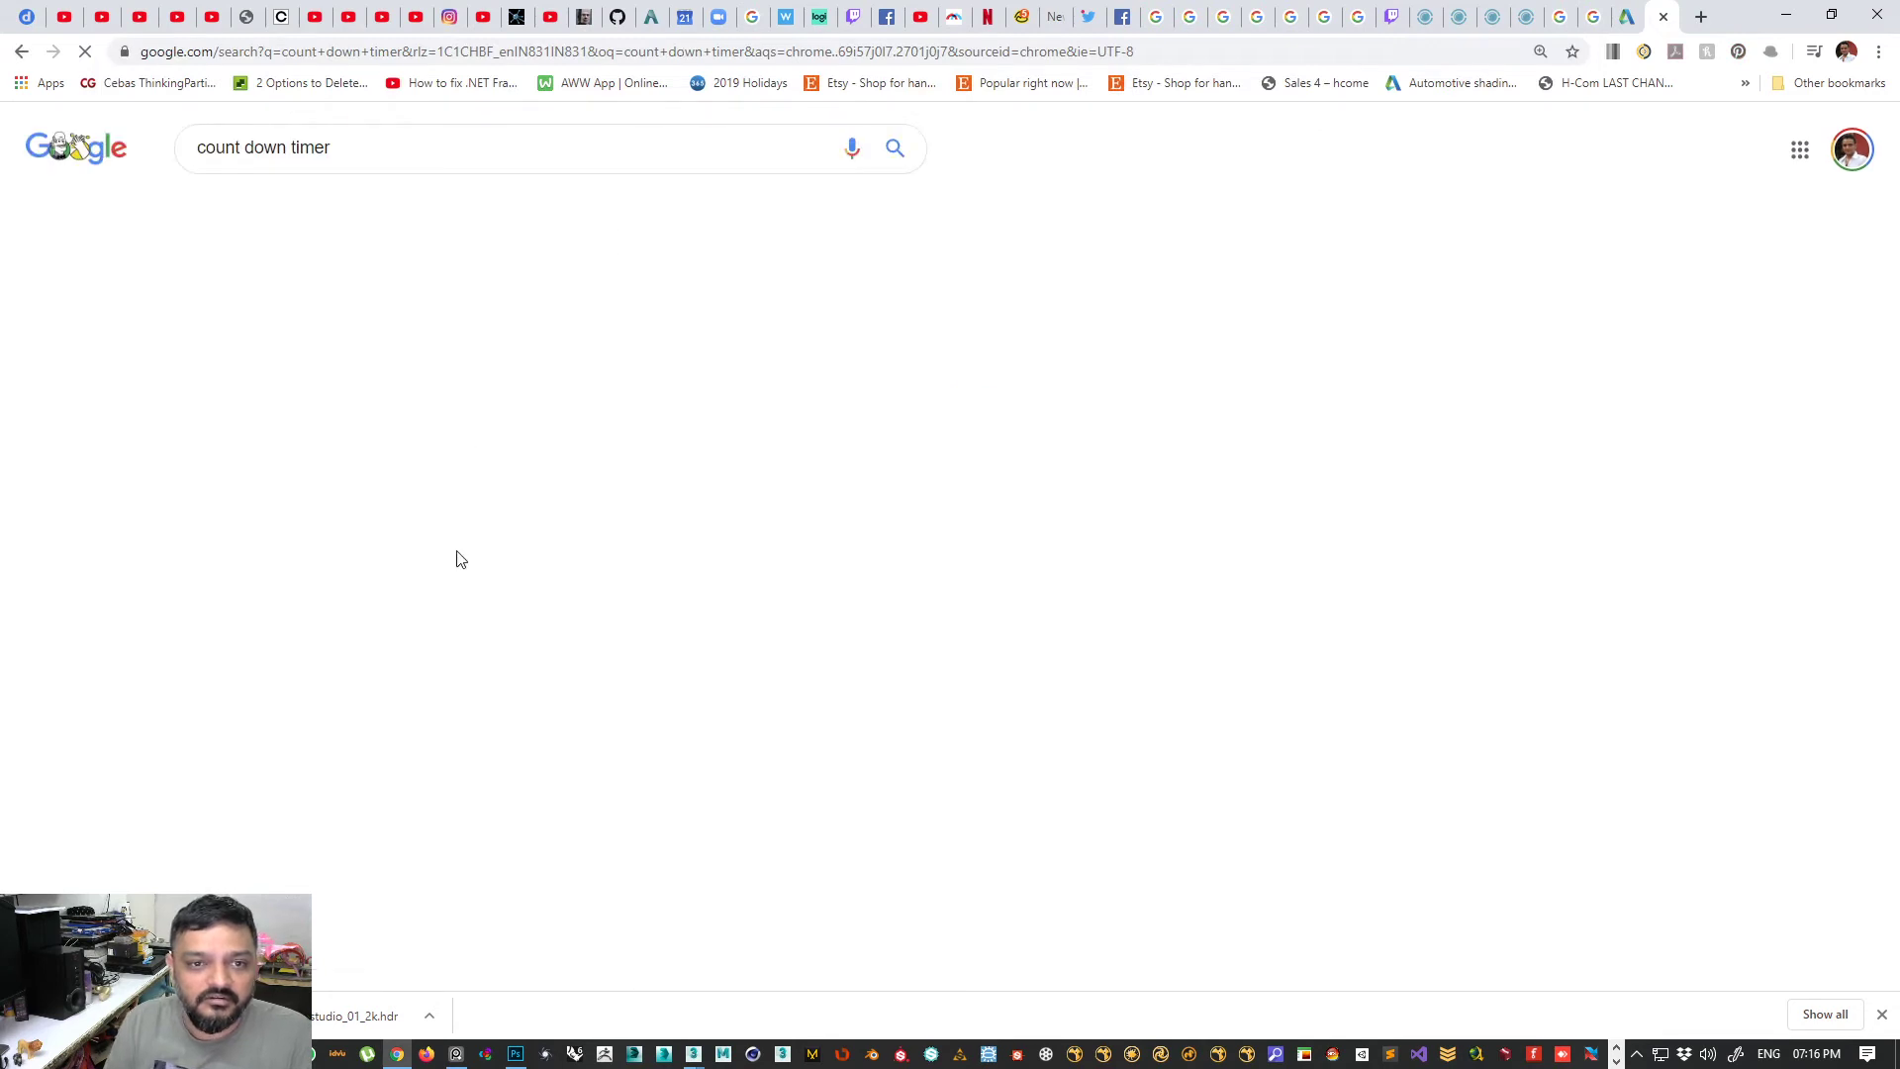
left_click(252, 561)
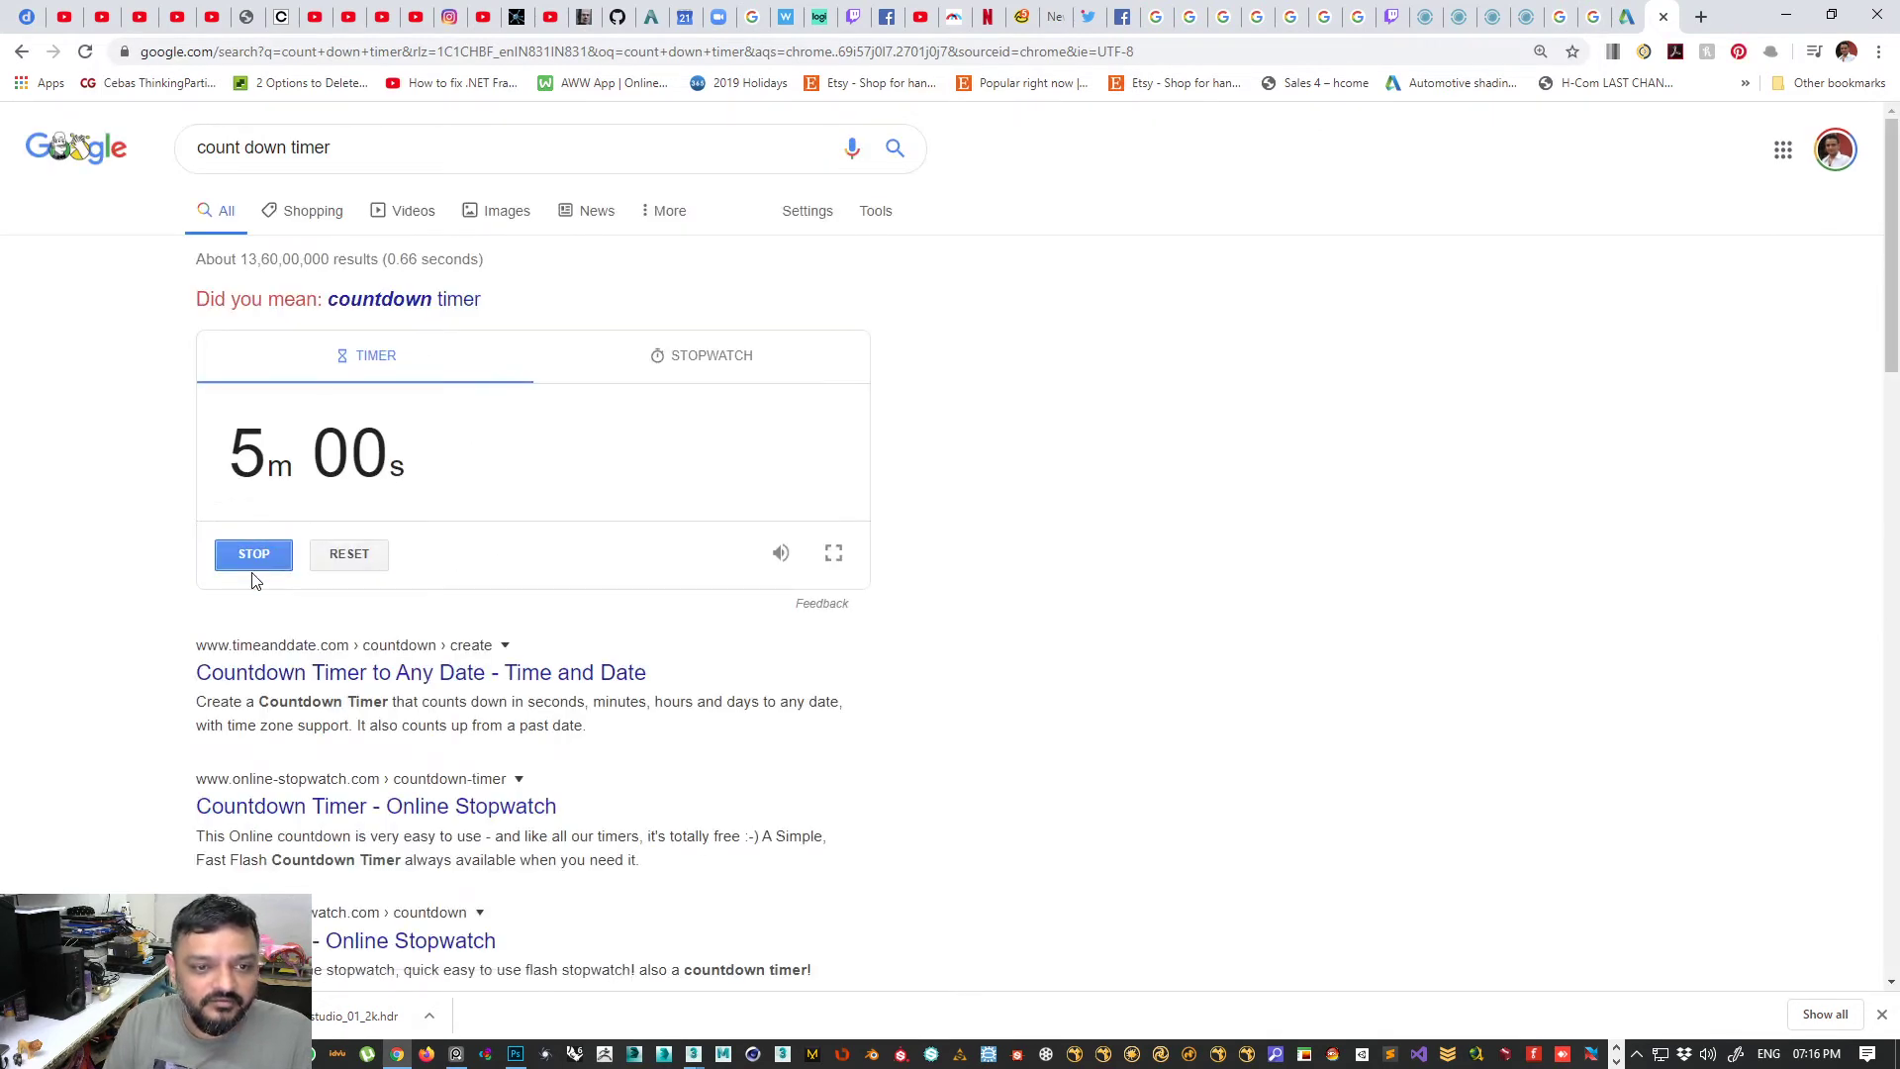
- Reduce the browser window's size and enter "Back in 5 Mins" in the search field above the running timer
double_click(1740, 22)
left_click(891, 282)
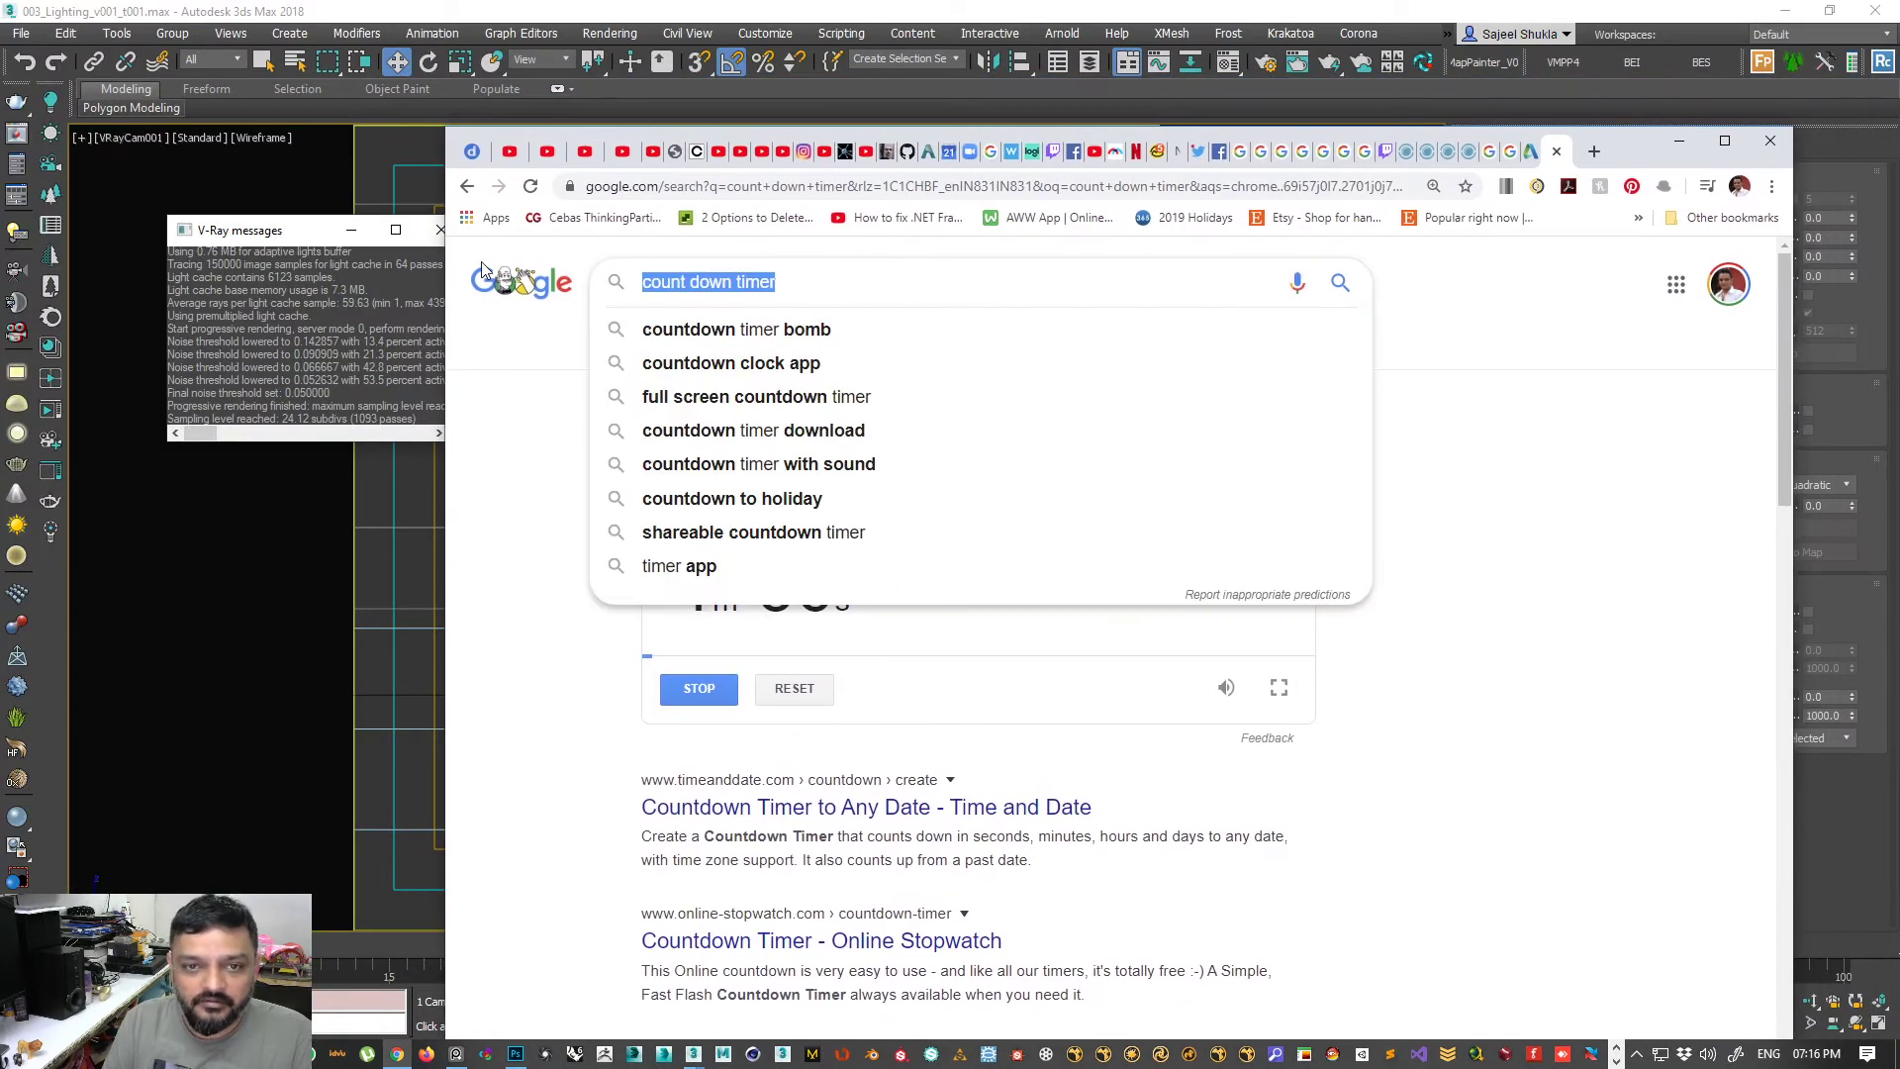
type("Back in")
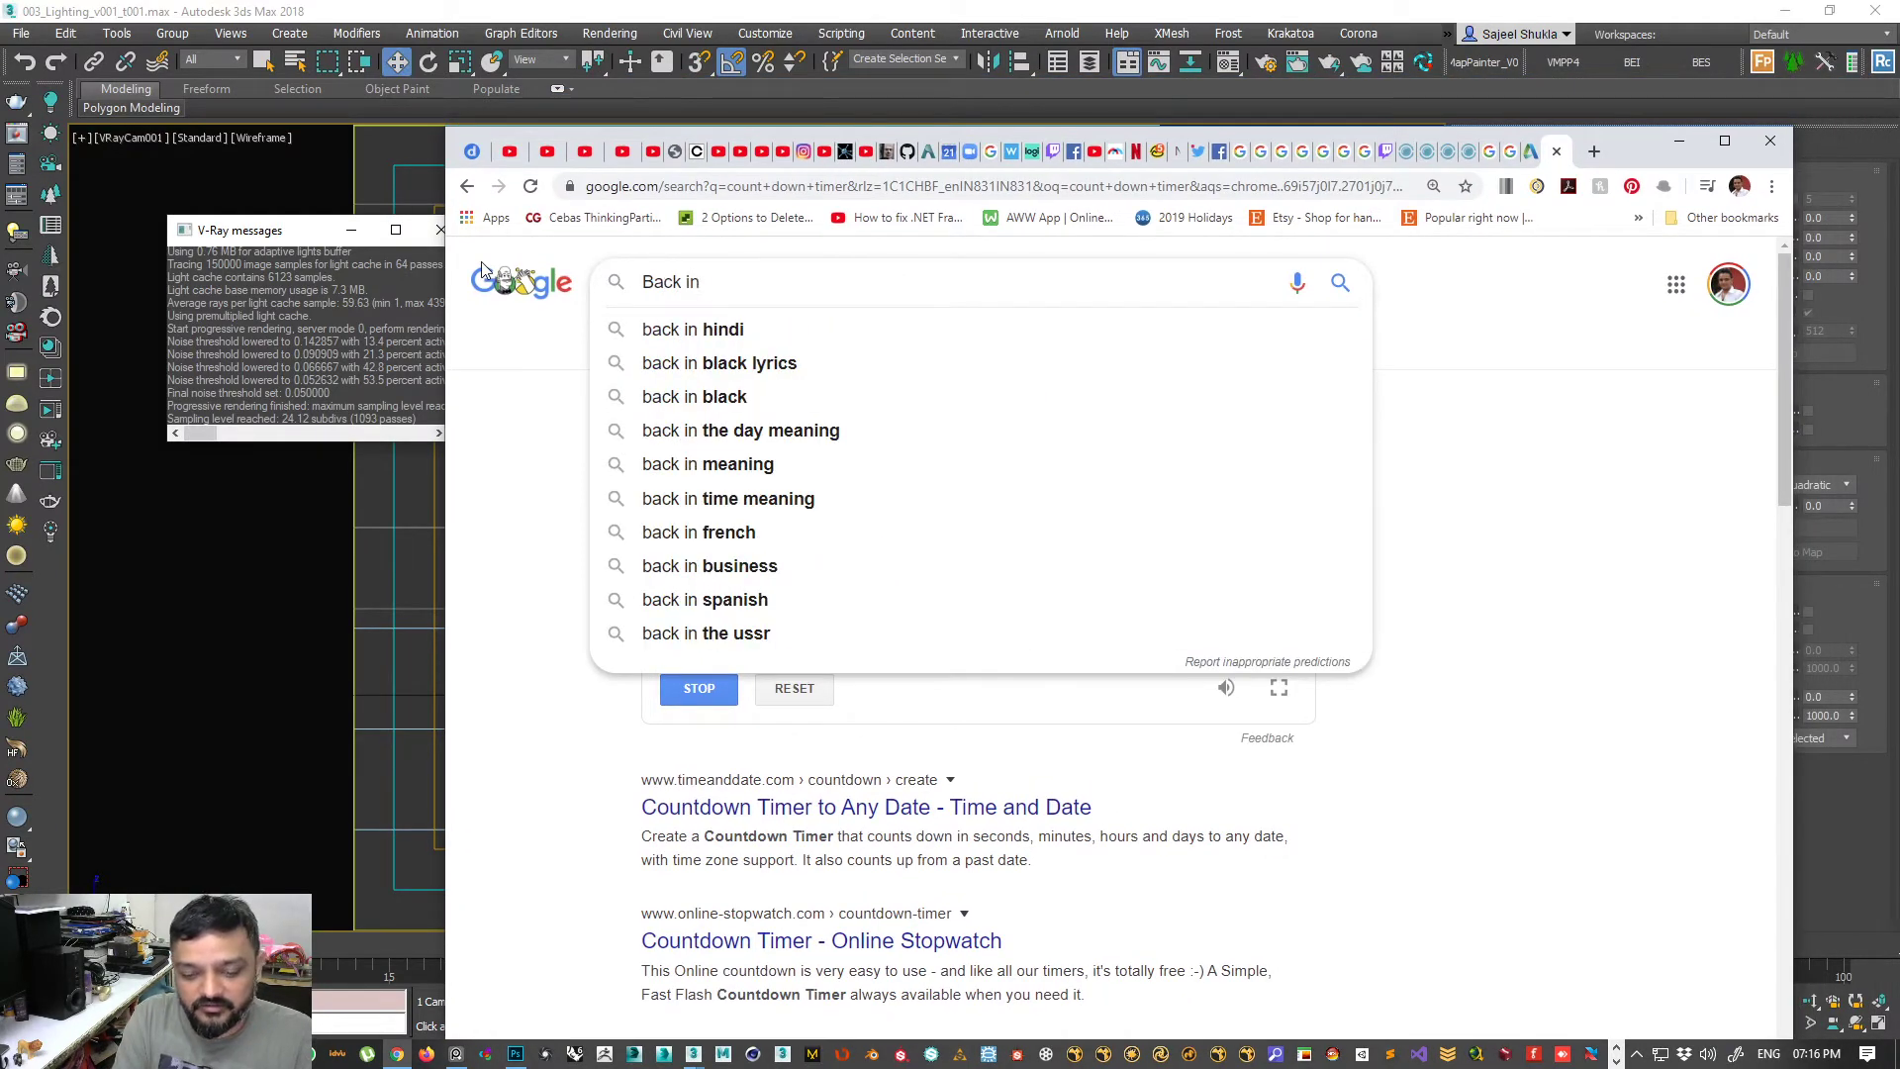
type(" 5 Mins")
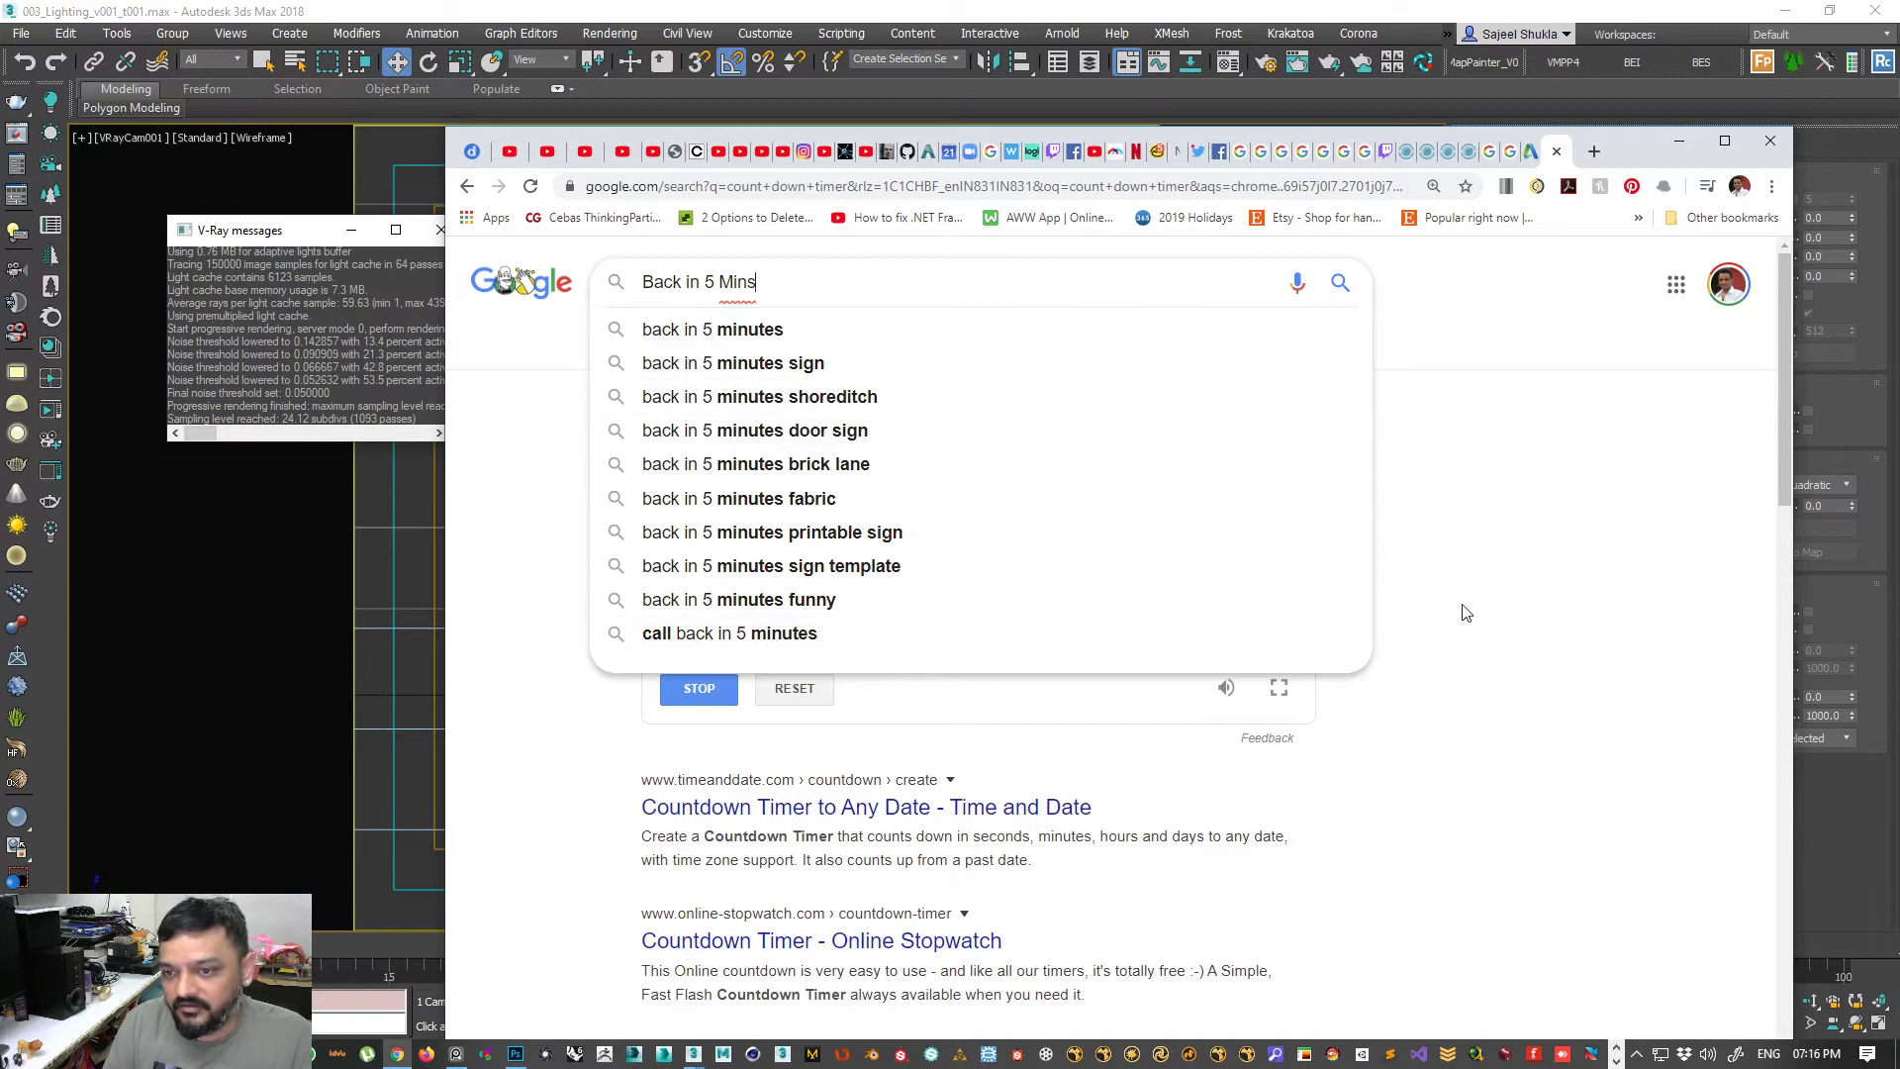
key("Return")
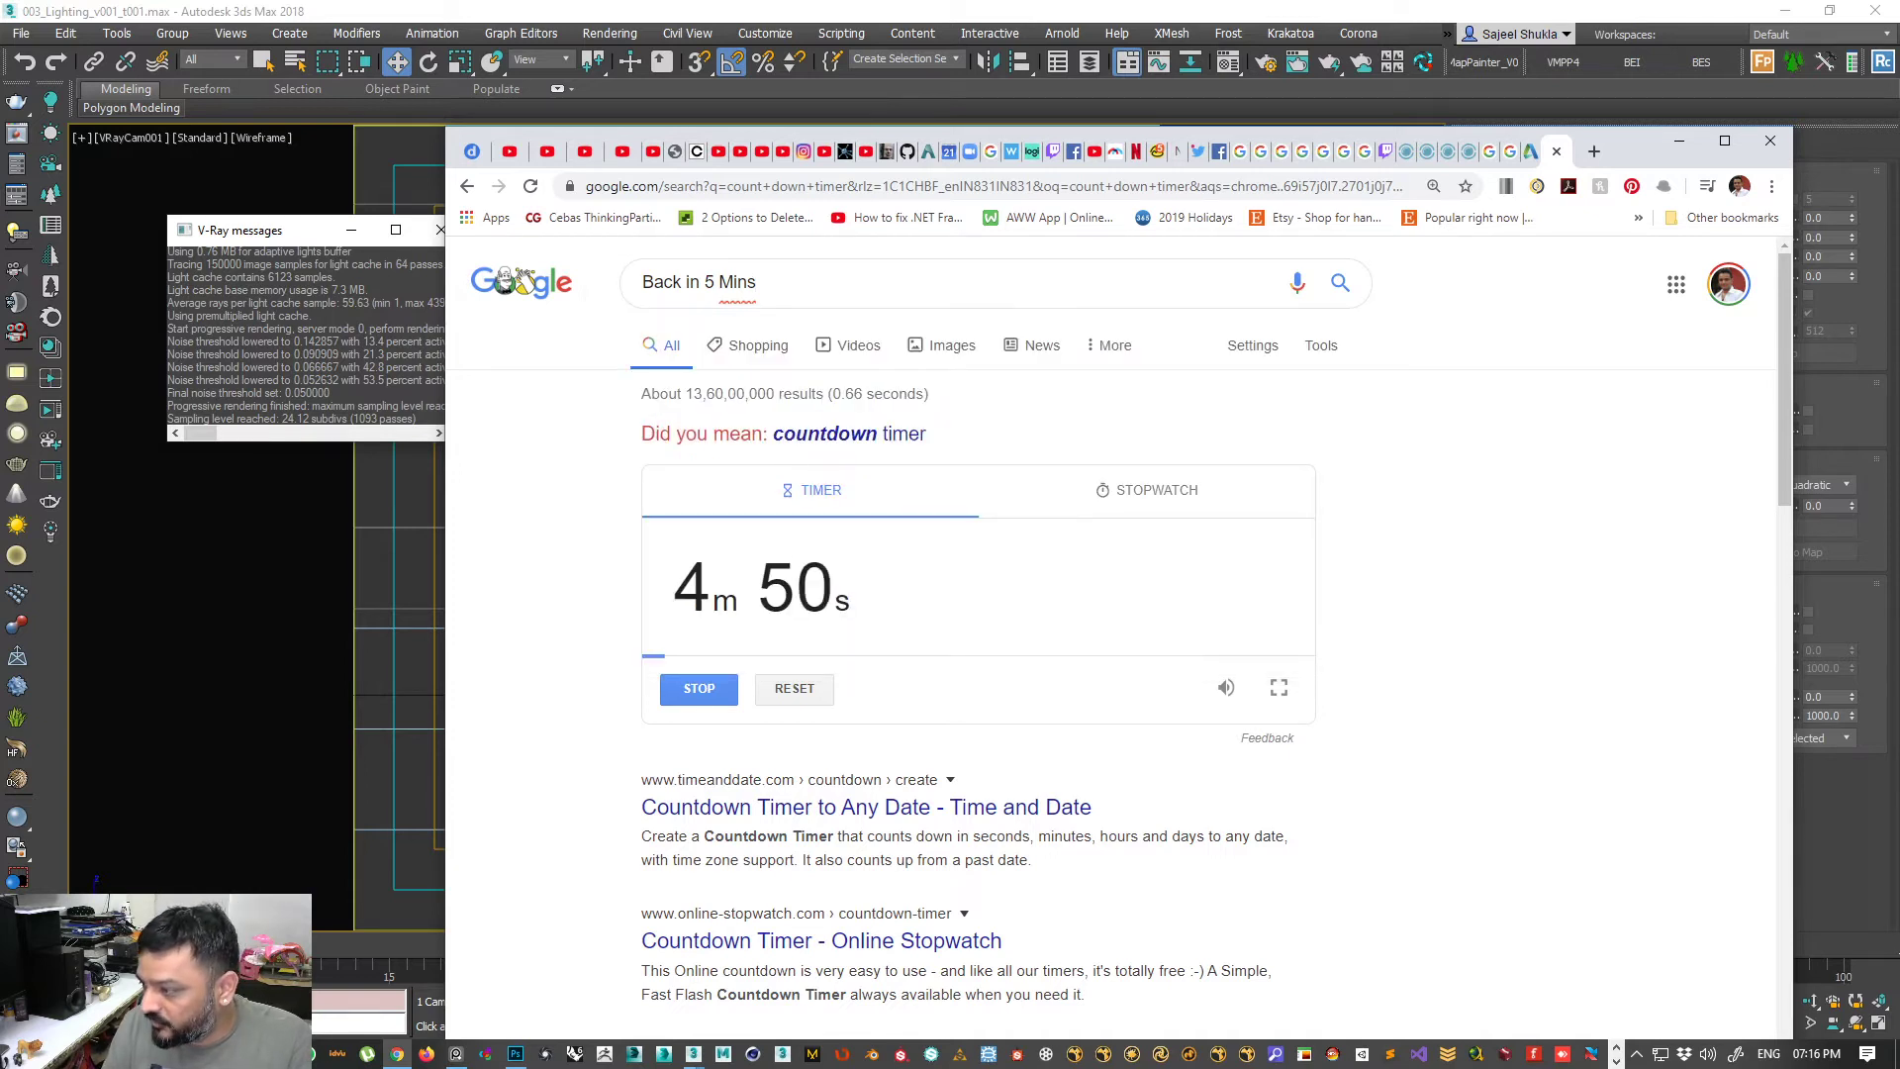
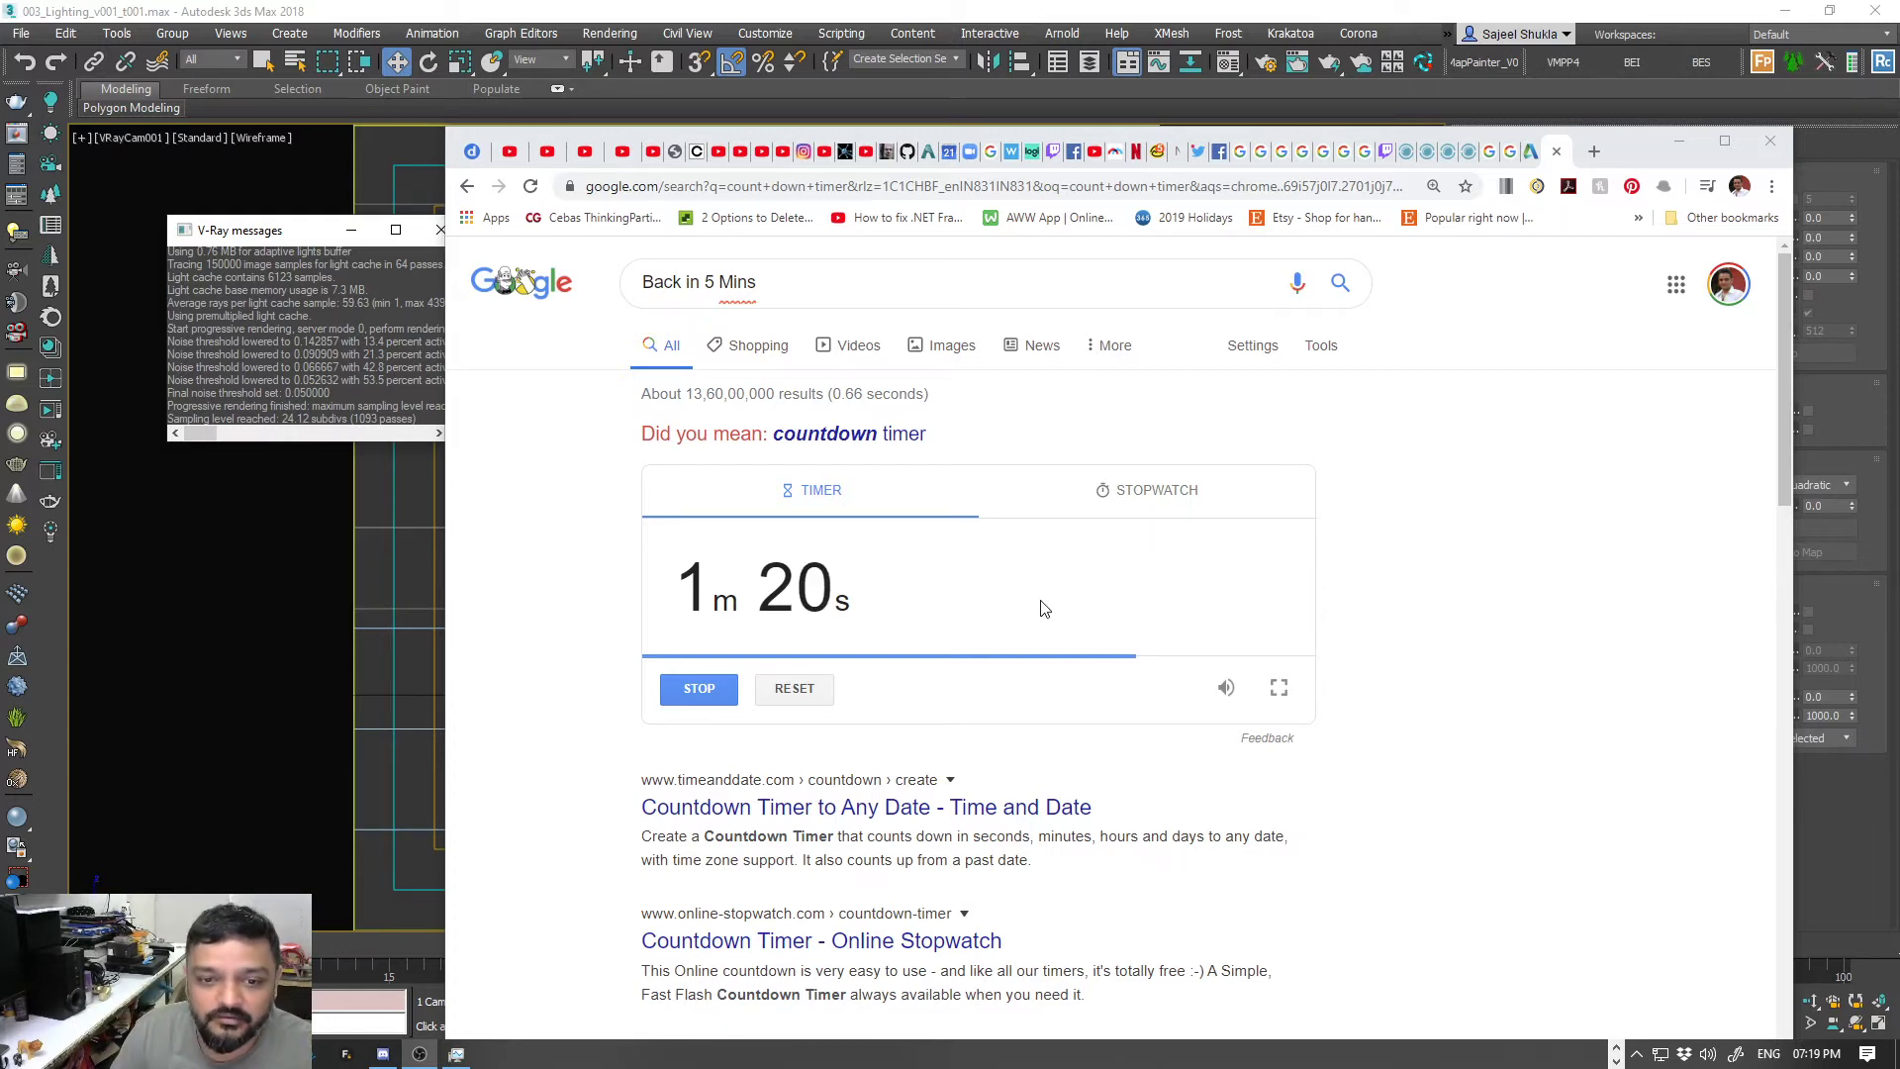
- Stop the countdown timer and switch back to the V-Ray frame buffer in 3ds Max
left_click(699, 690)
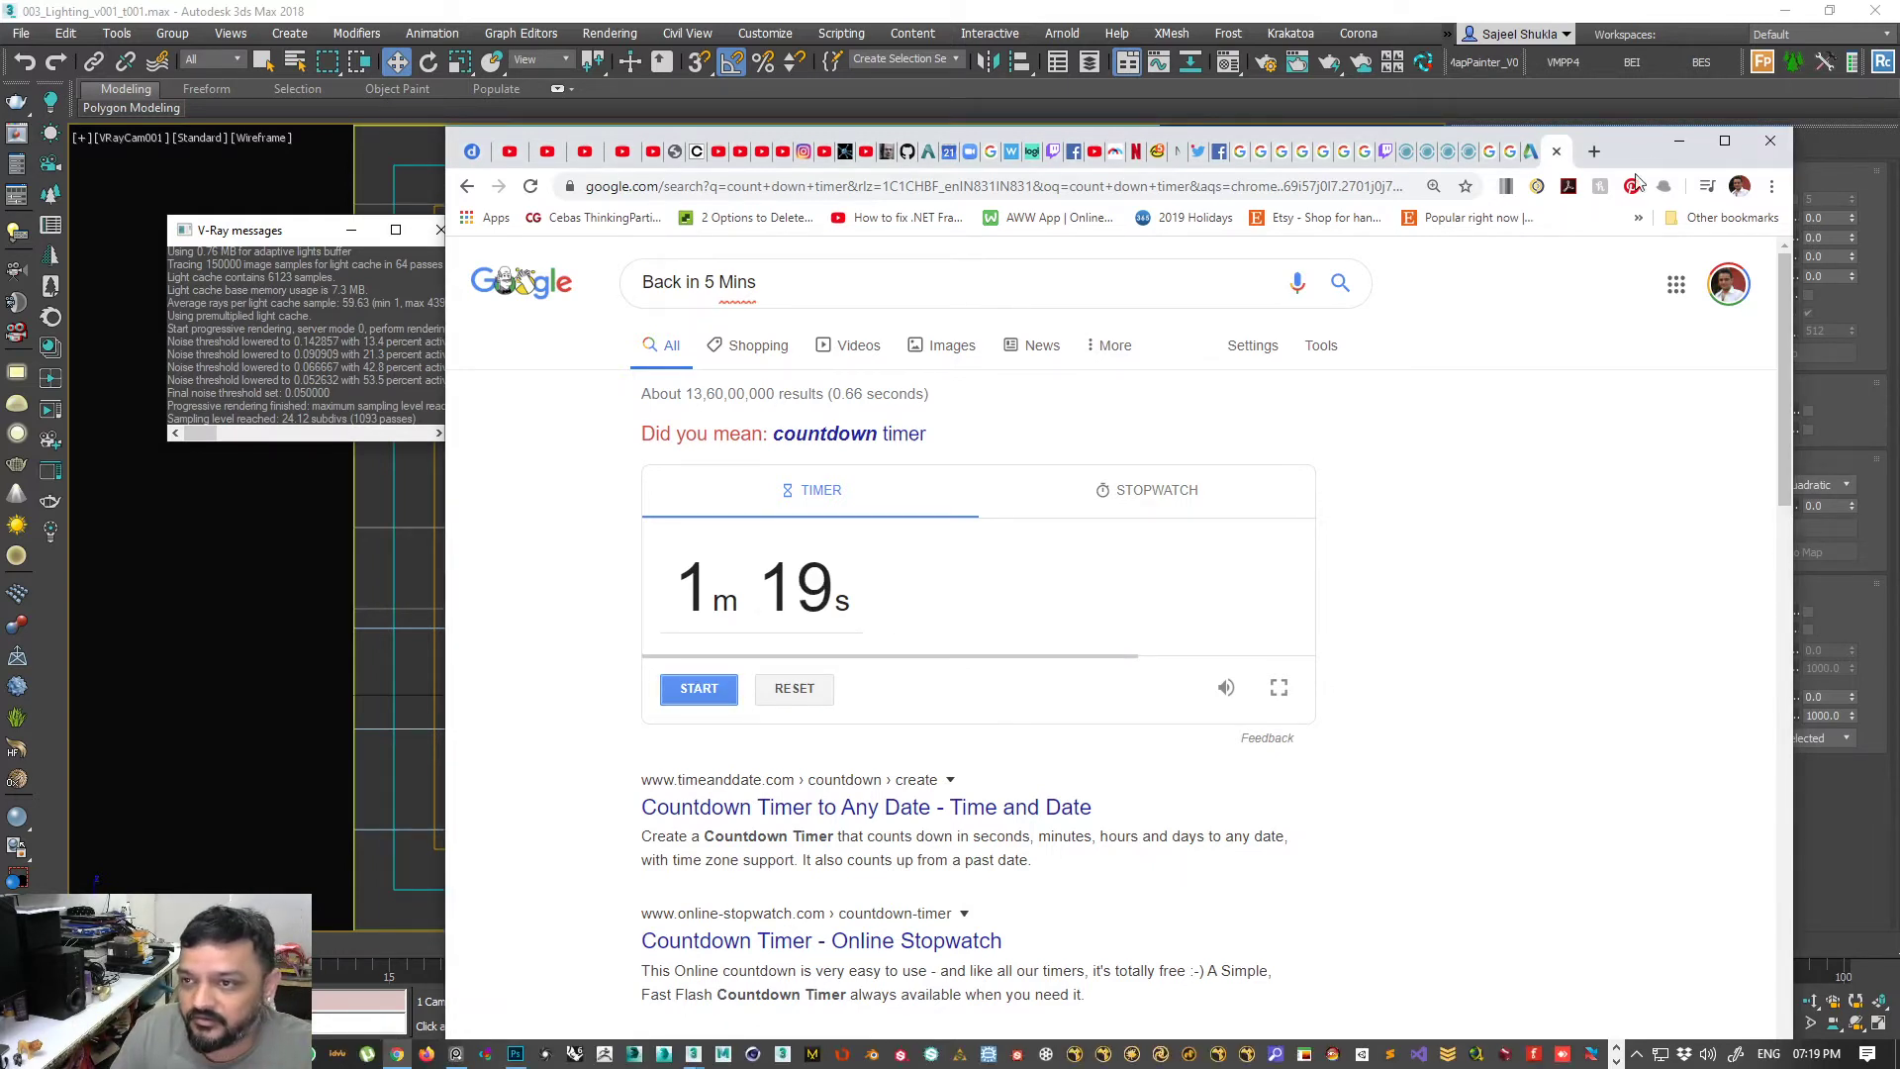
left_click(1679, 142)
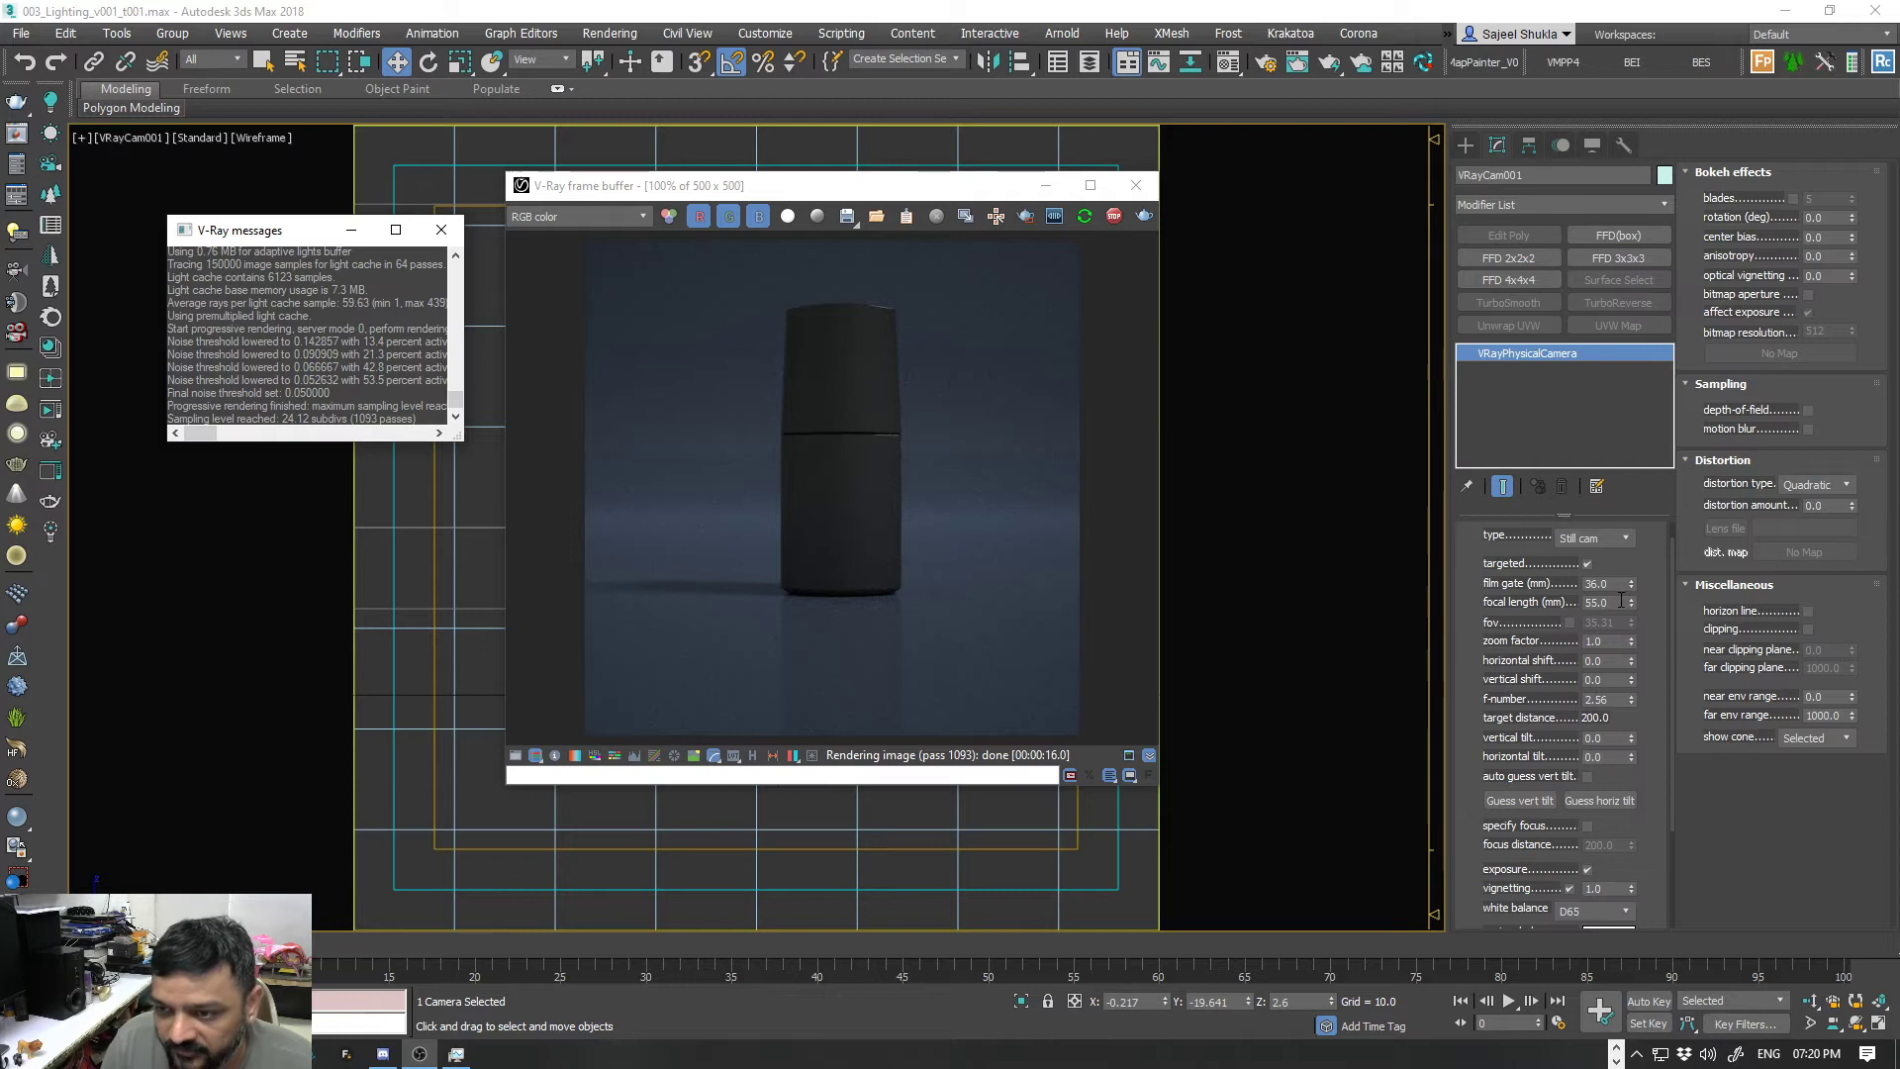
left_click_drag(796, 185, 742, 196)
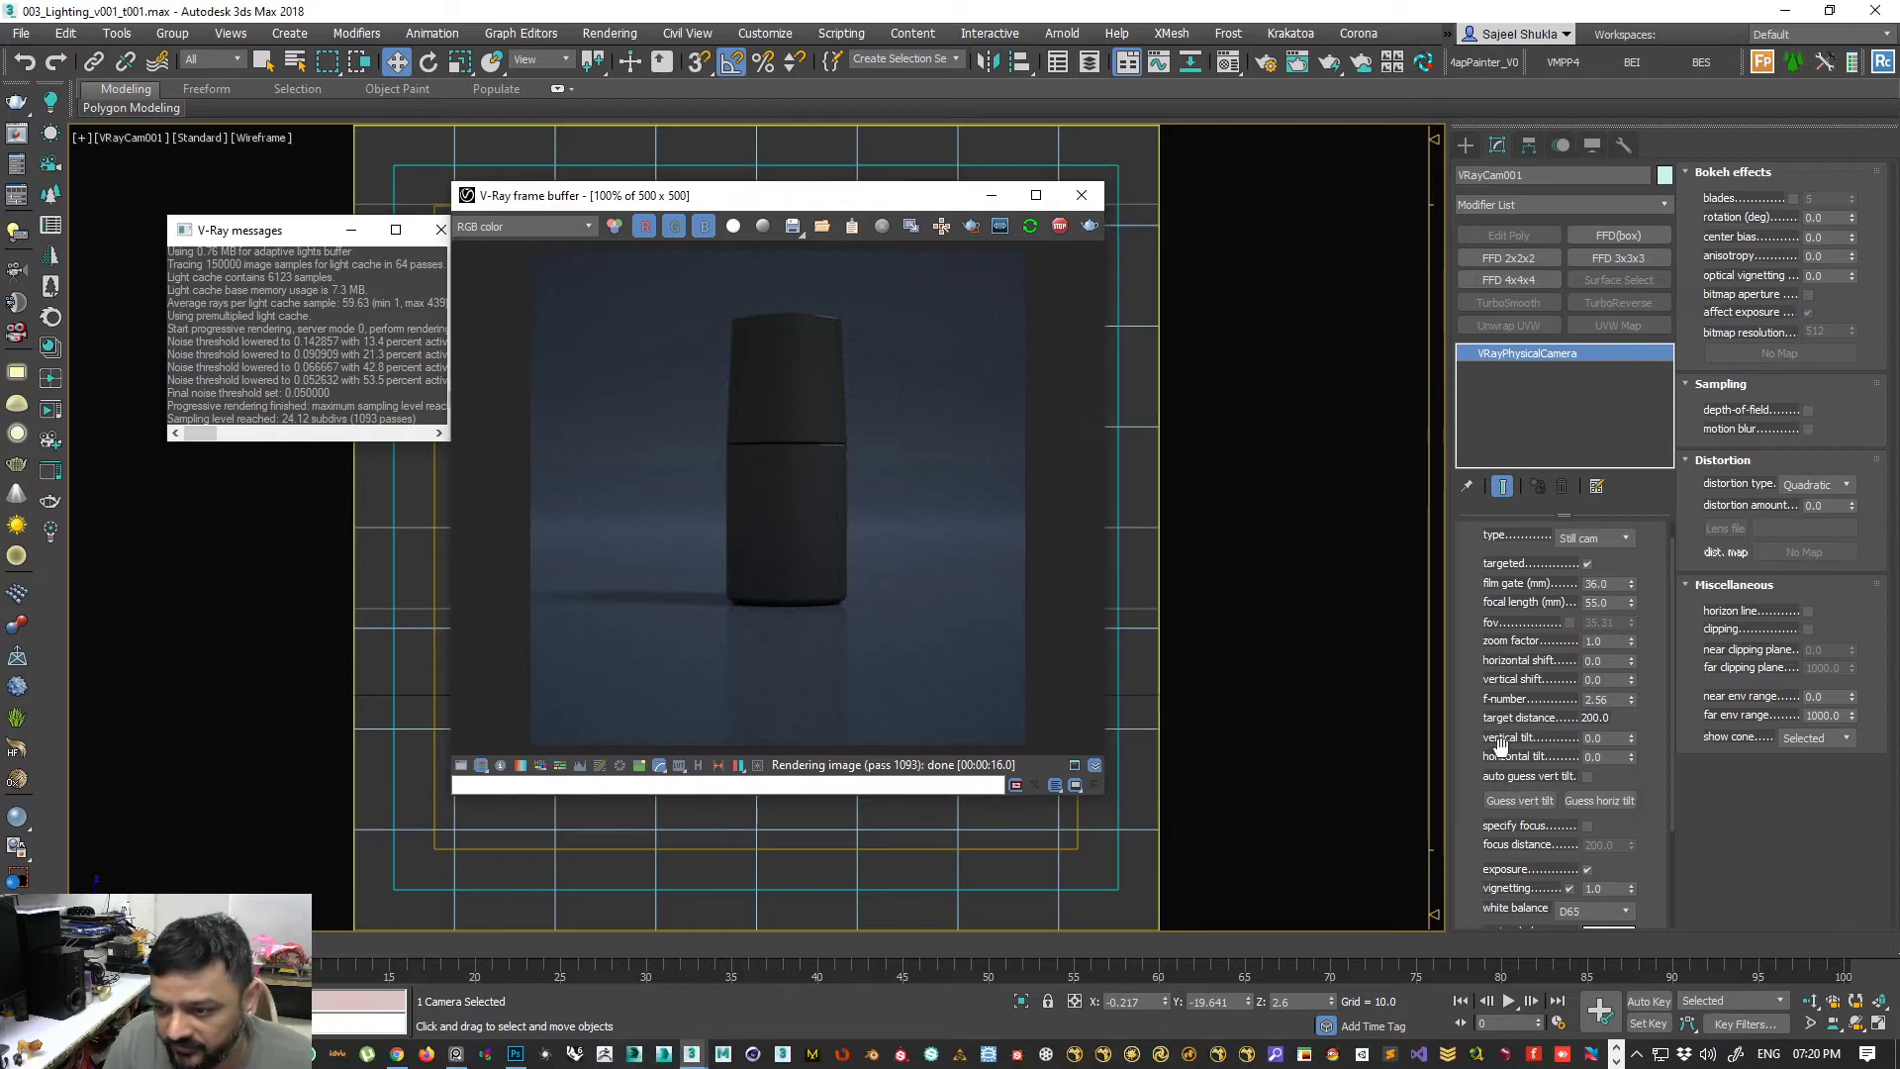
- Set the V-Ray camera's f-number to 4 and refresh the render
double_click(1598, 699)
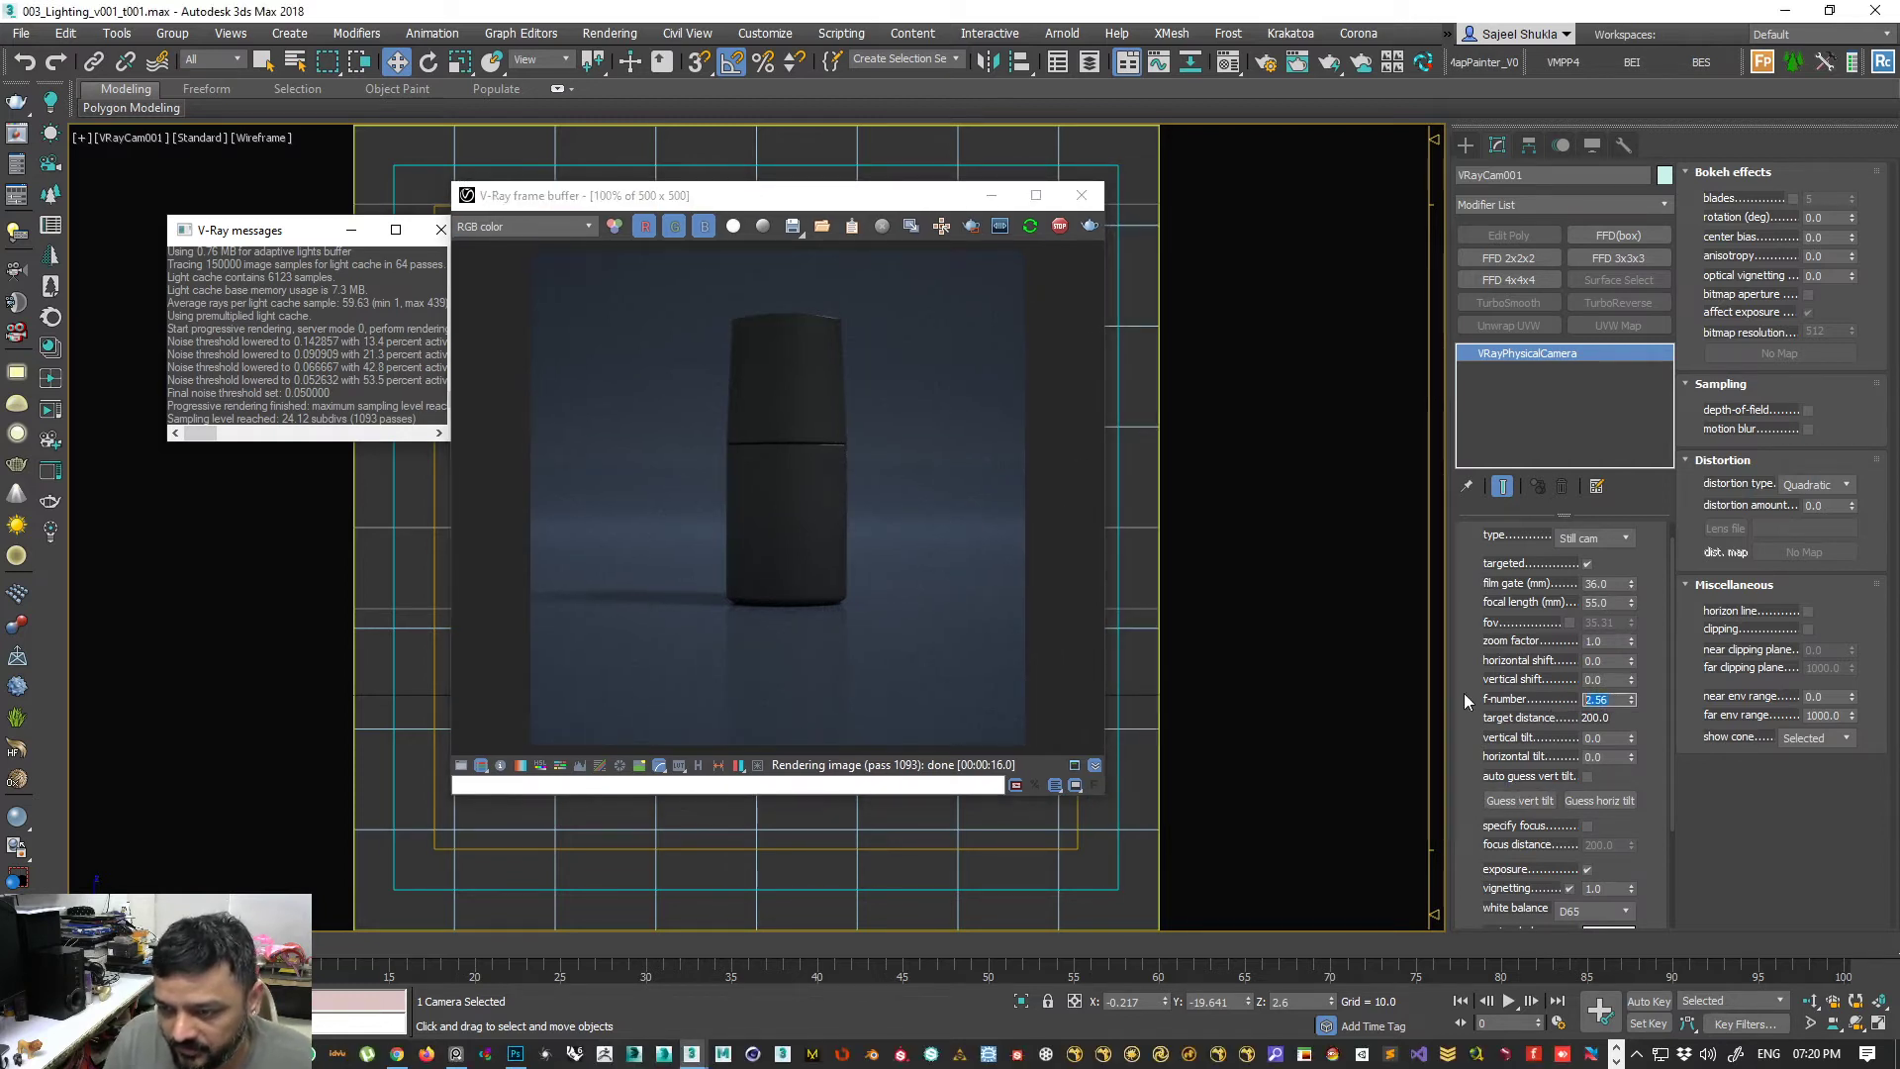
type("4")
key("Return")
key("shift+q")
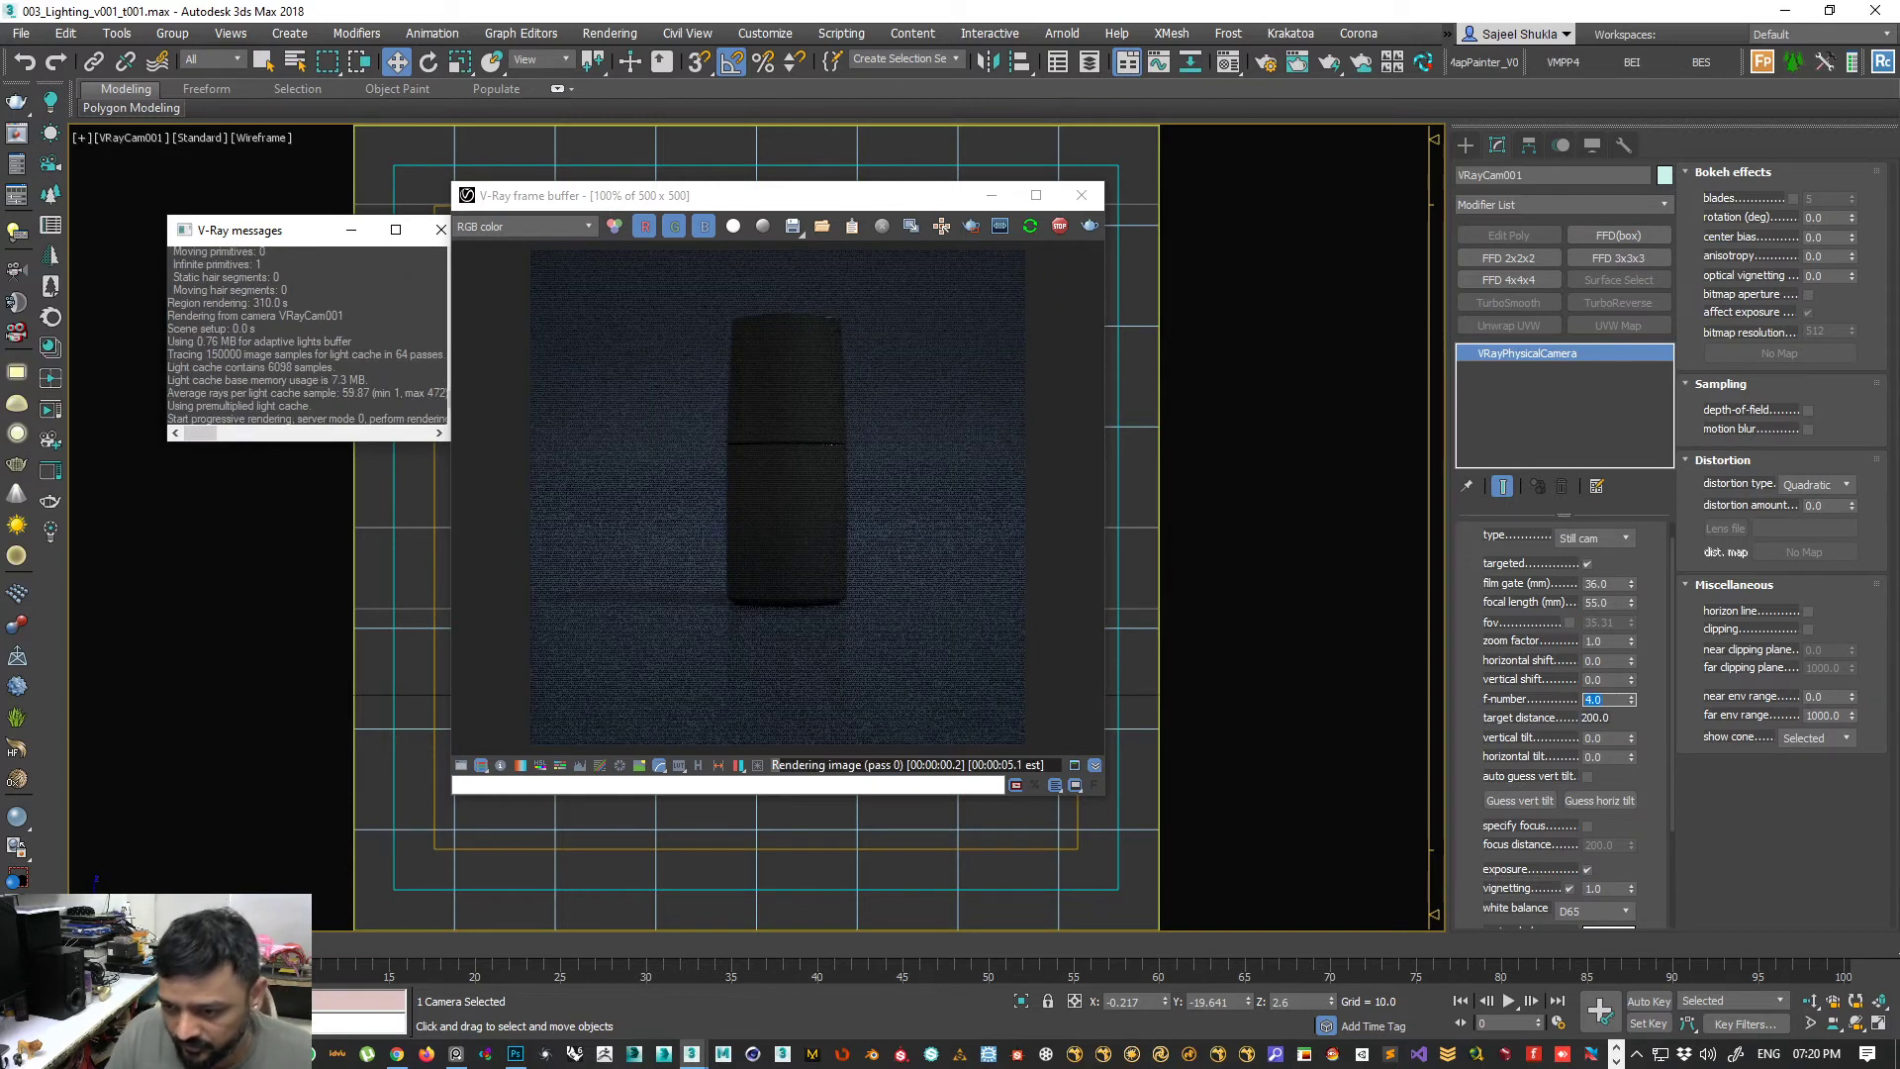
- Lower the V-Ray camera's shutter speed to 140 and further to 105.86, keeping the D65 white balance
left_click_drag(1470, 848, 1472, 708)
left_click(1611, 771)
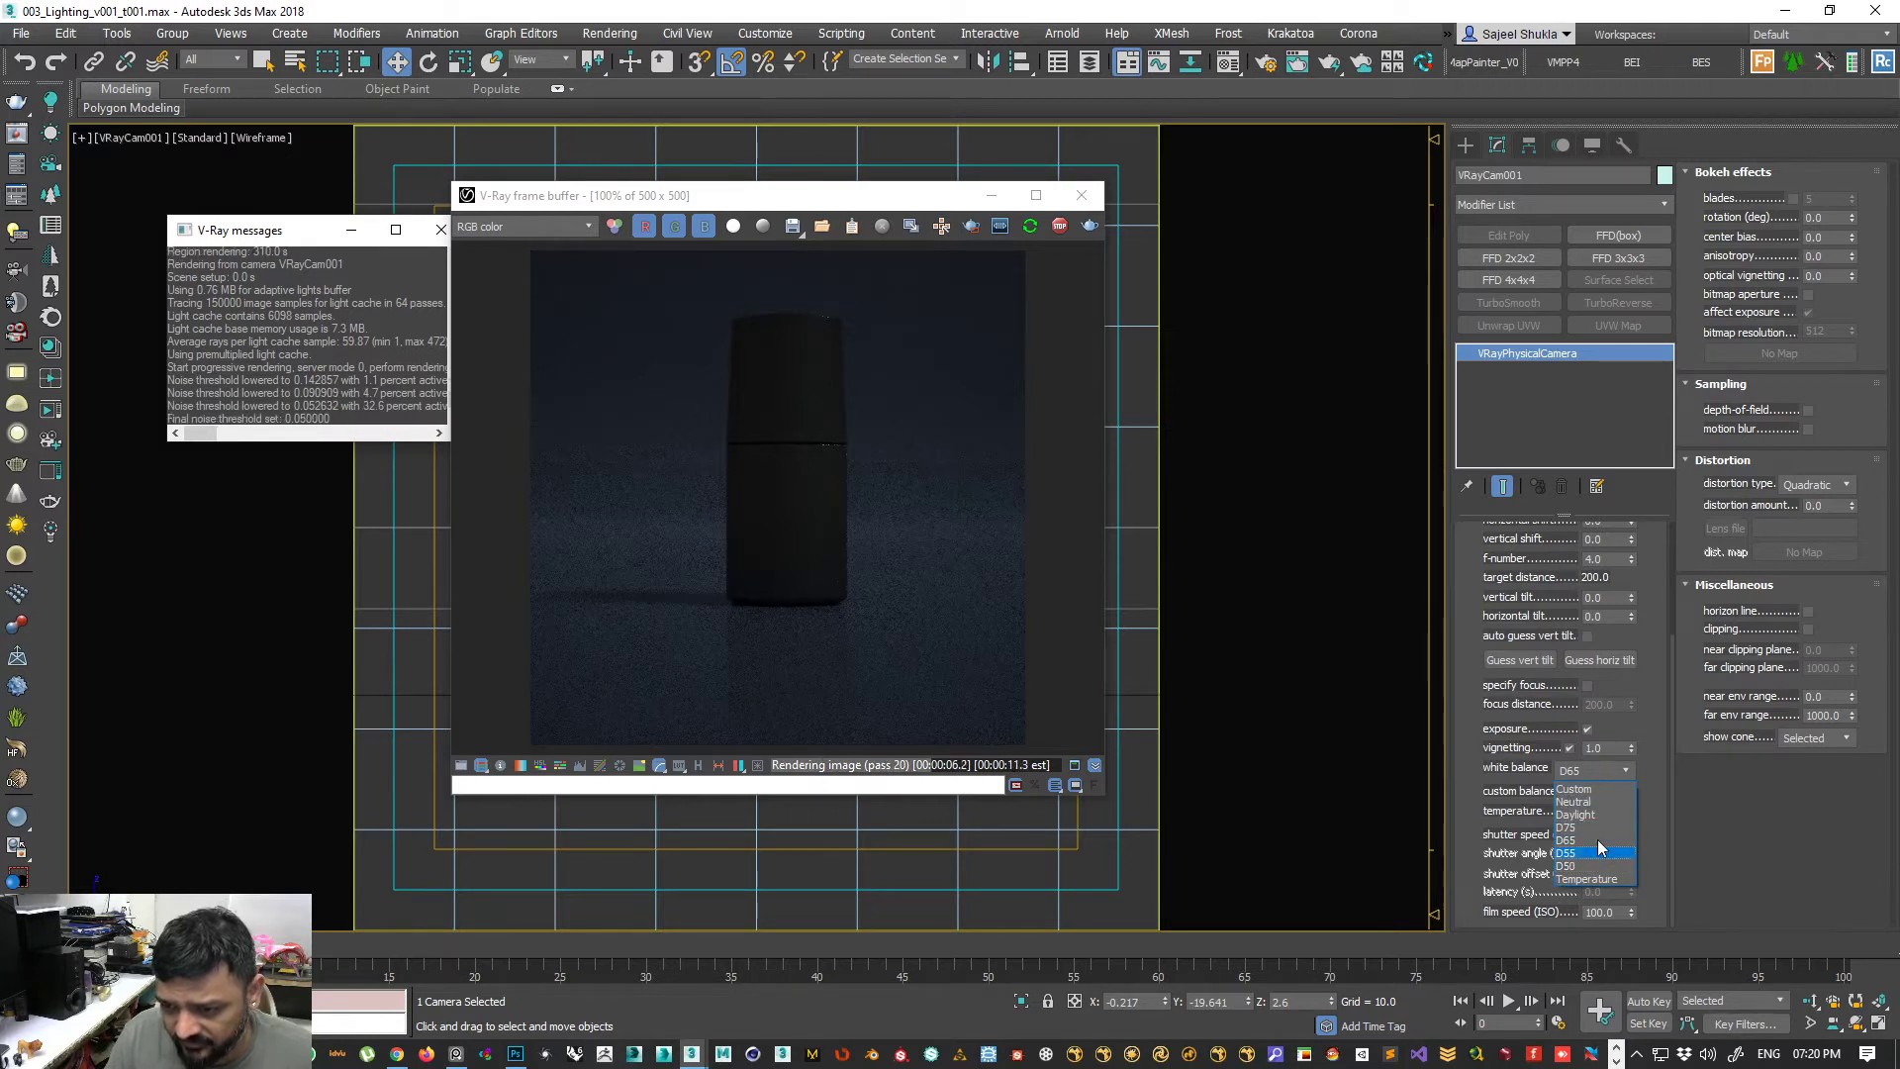
left_click(1787, 852)
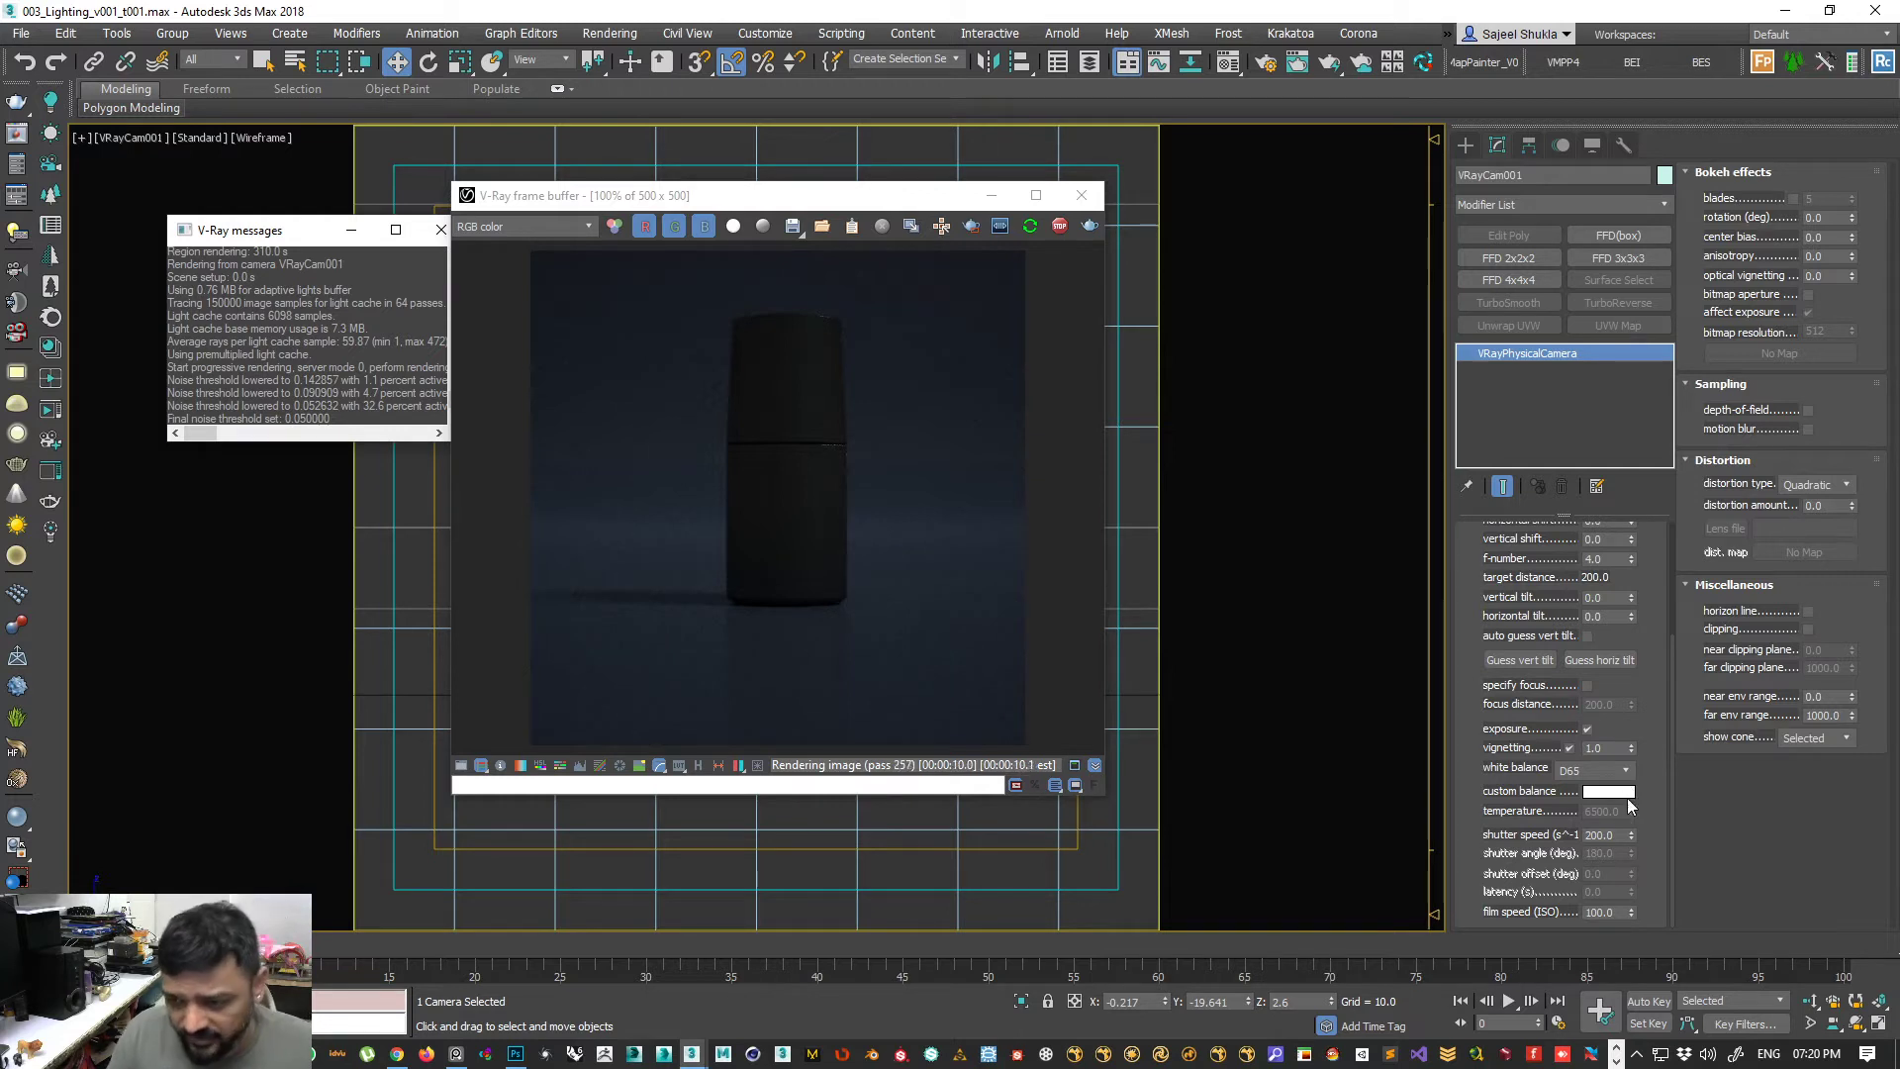
double_click(1611, 836)
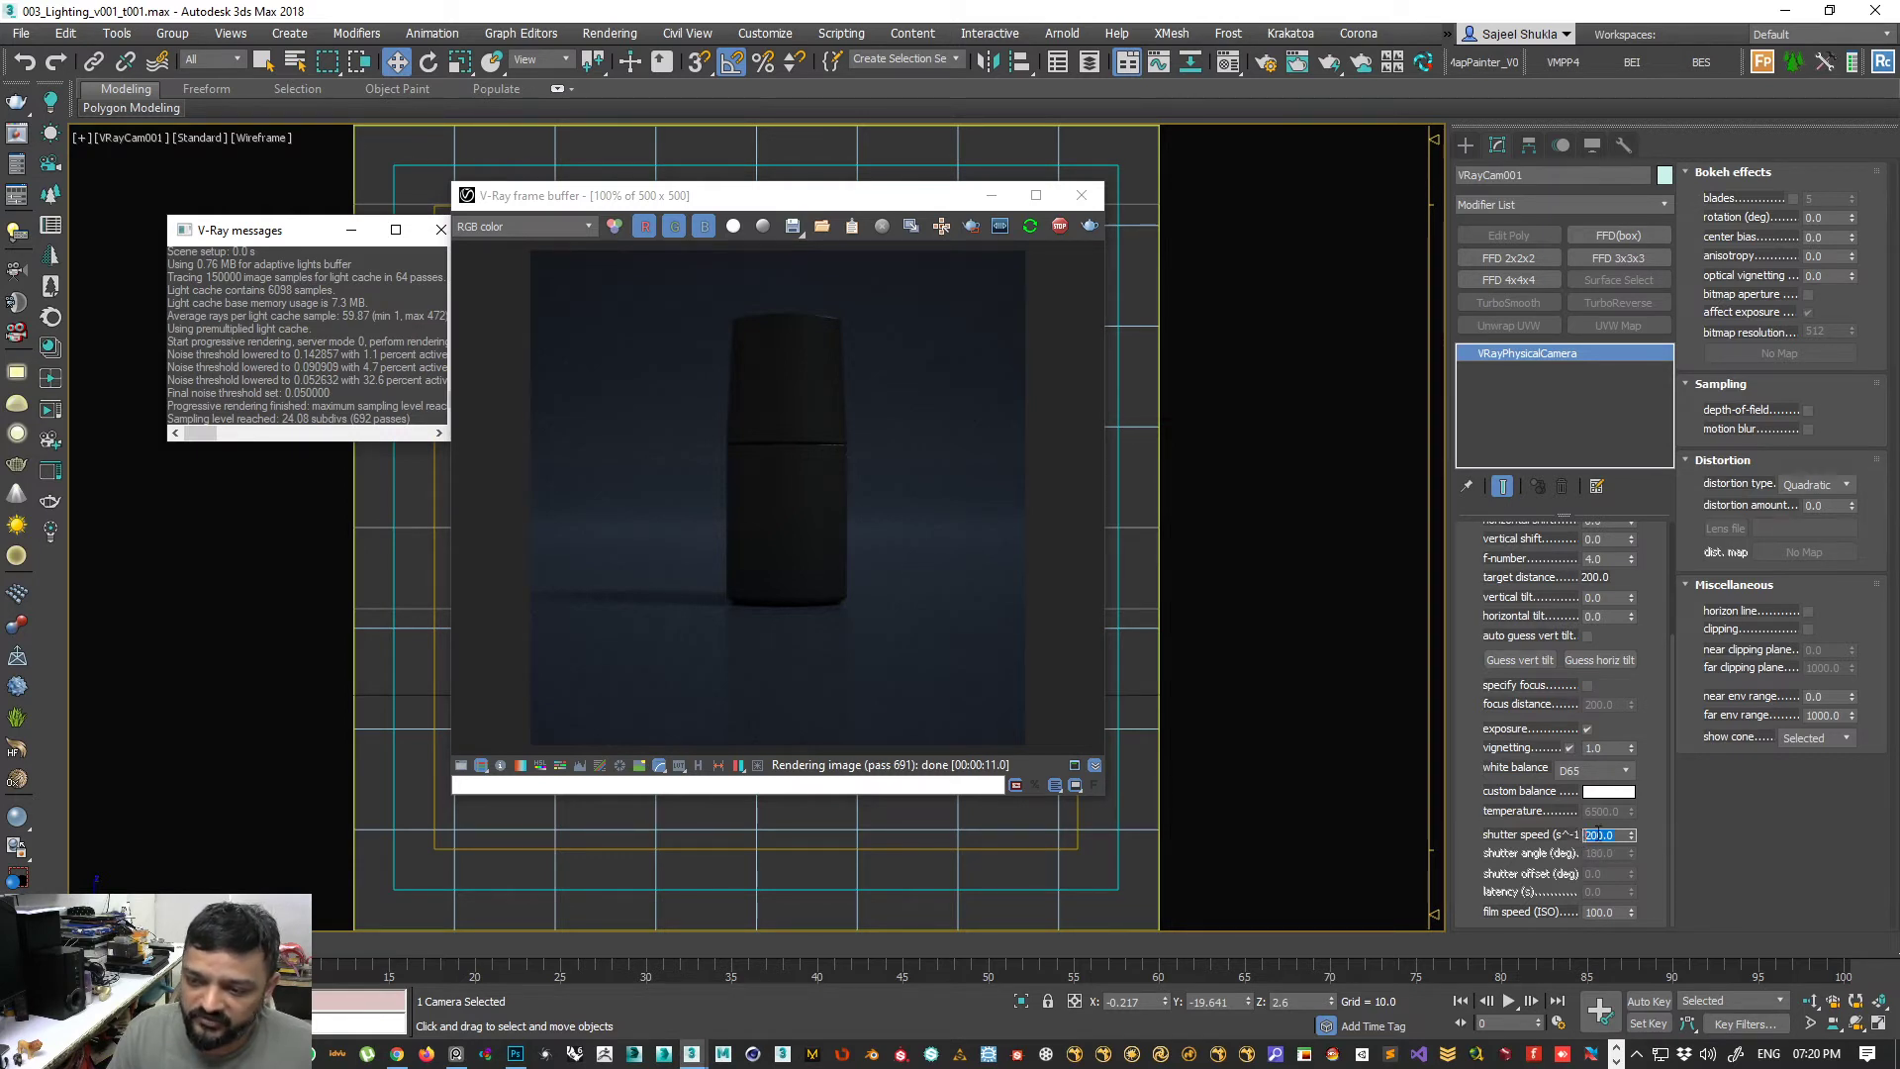
type("134")
key("Return")
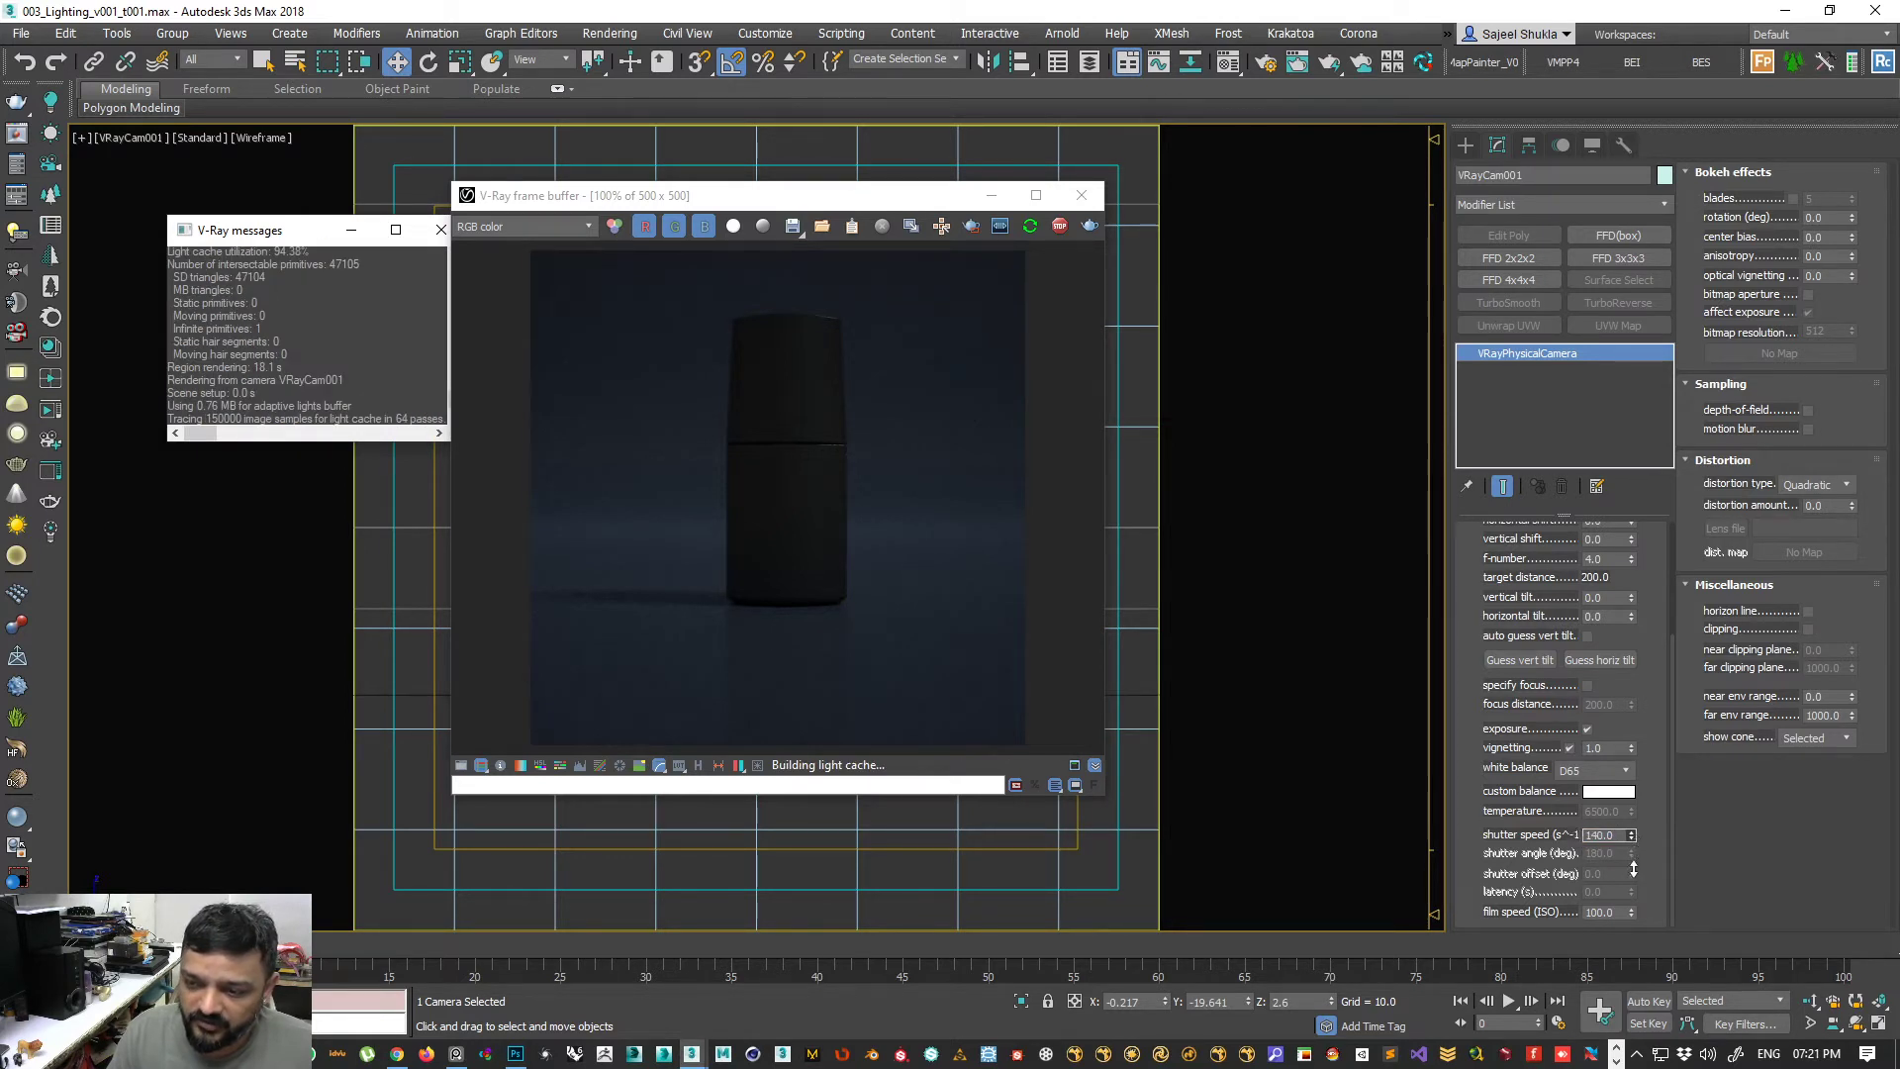
left_click_drag(1630, 835, 1635, 857)
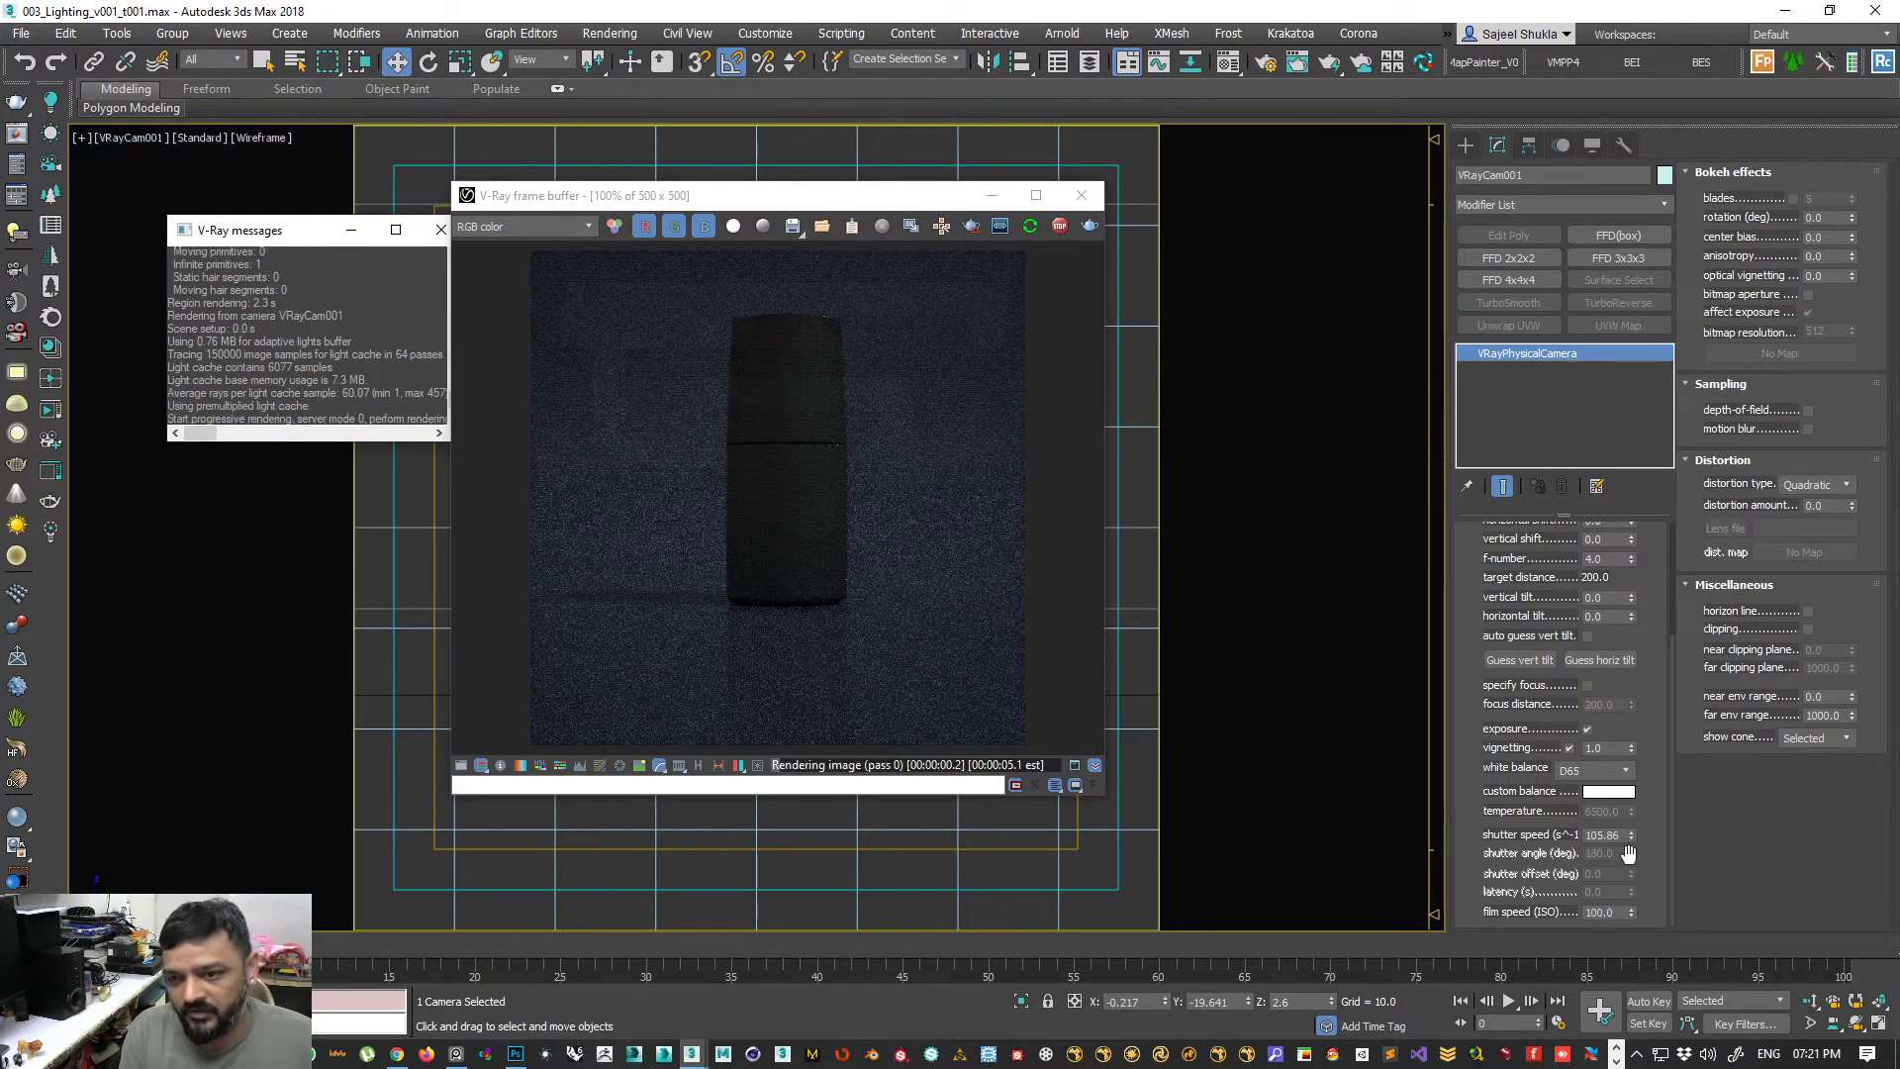
- Set the V-Ray camera's shutter speed to 1 to test a much brighter exposure
left_click_drag(1623, 837, 1578, 835)
type("1")
key("Return")
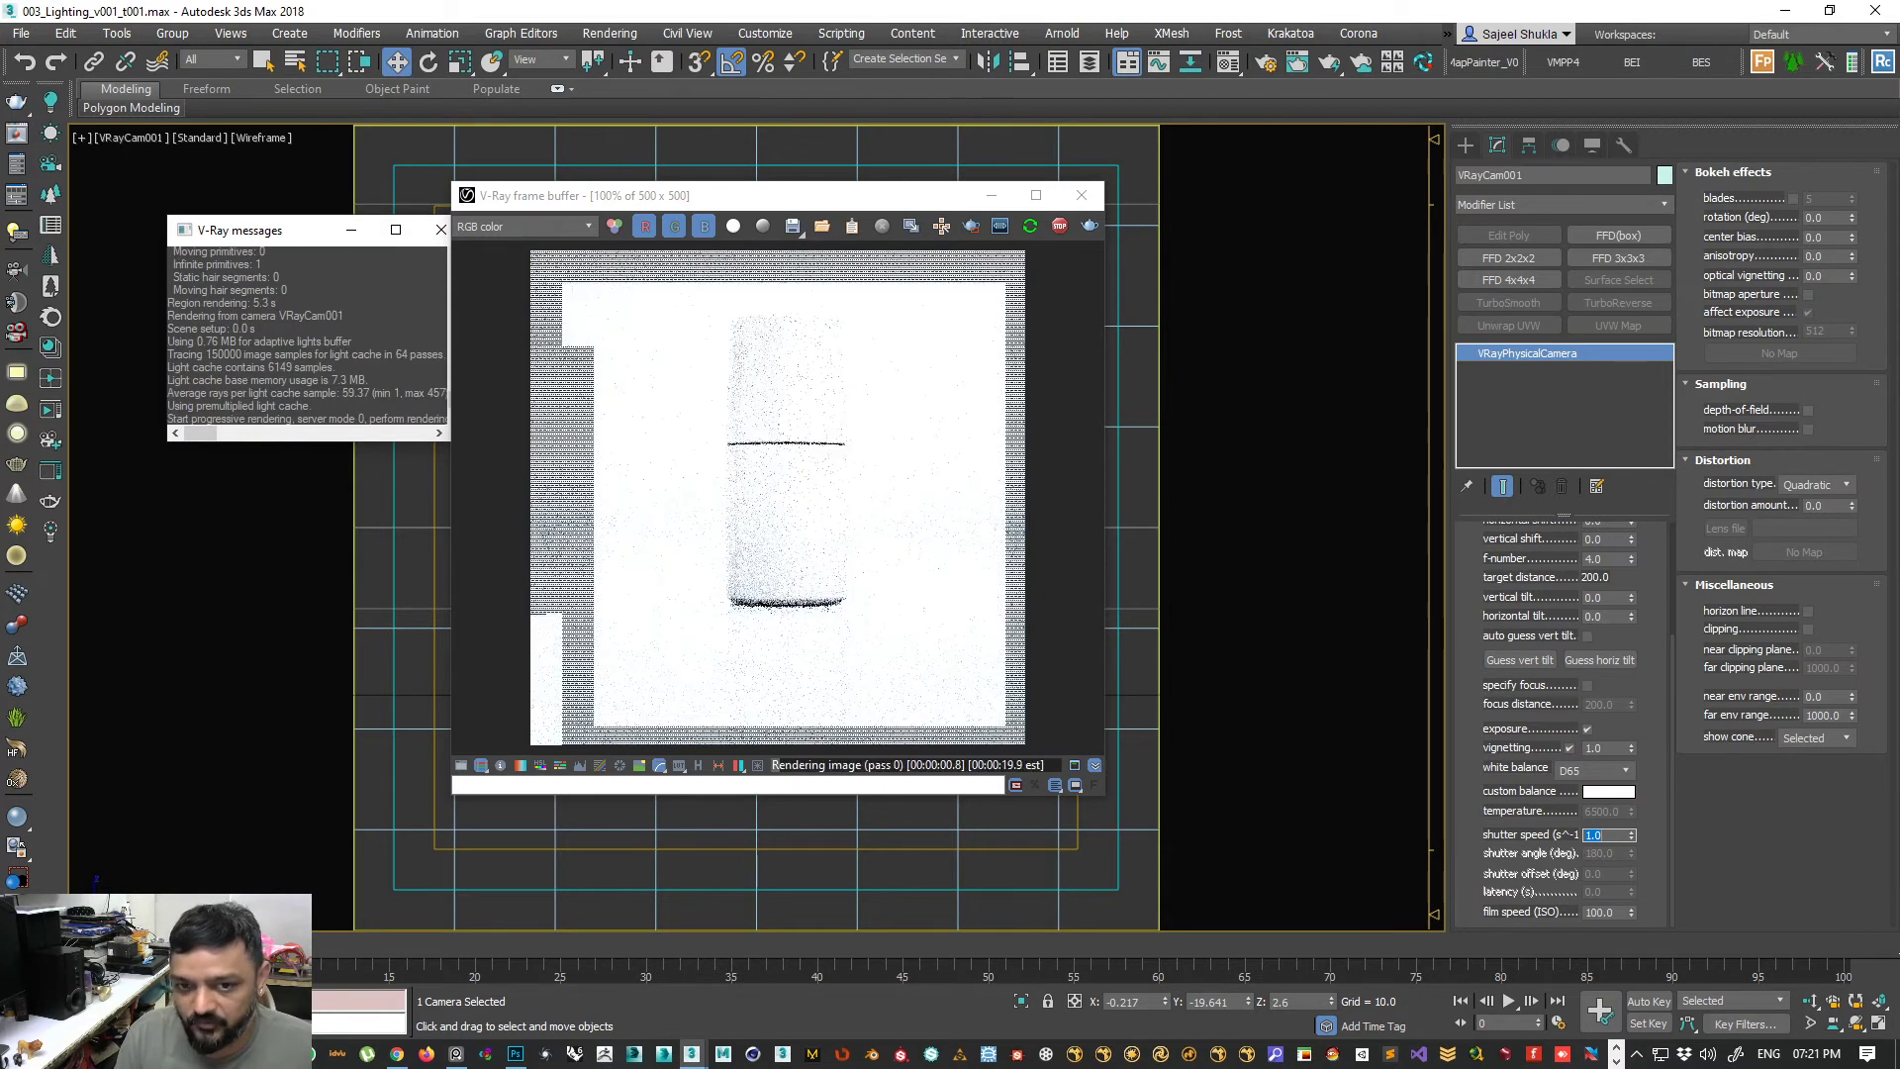
- Raise the V-Ray camera's shutter speed to 20 and further to 50 to darken the render
left_click(1615, 836)
type("0")
key("Return")
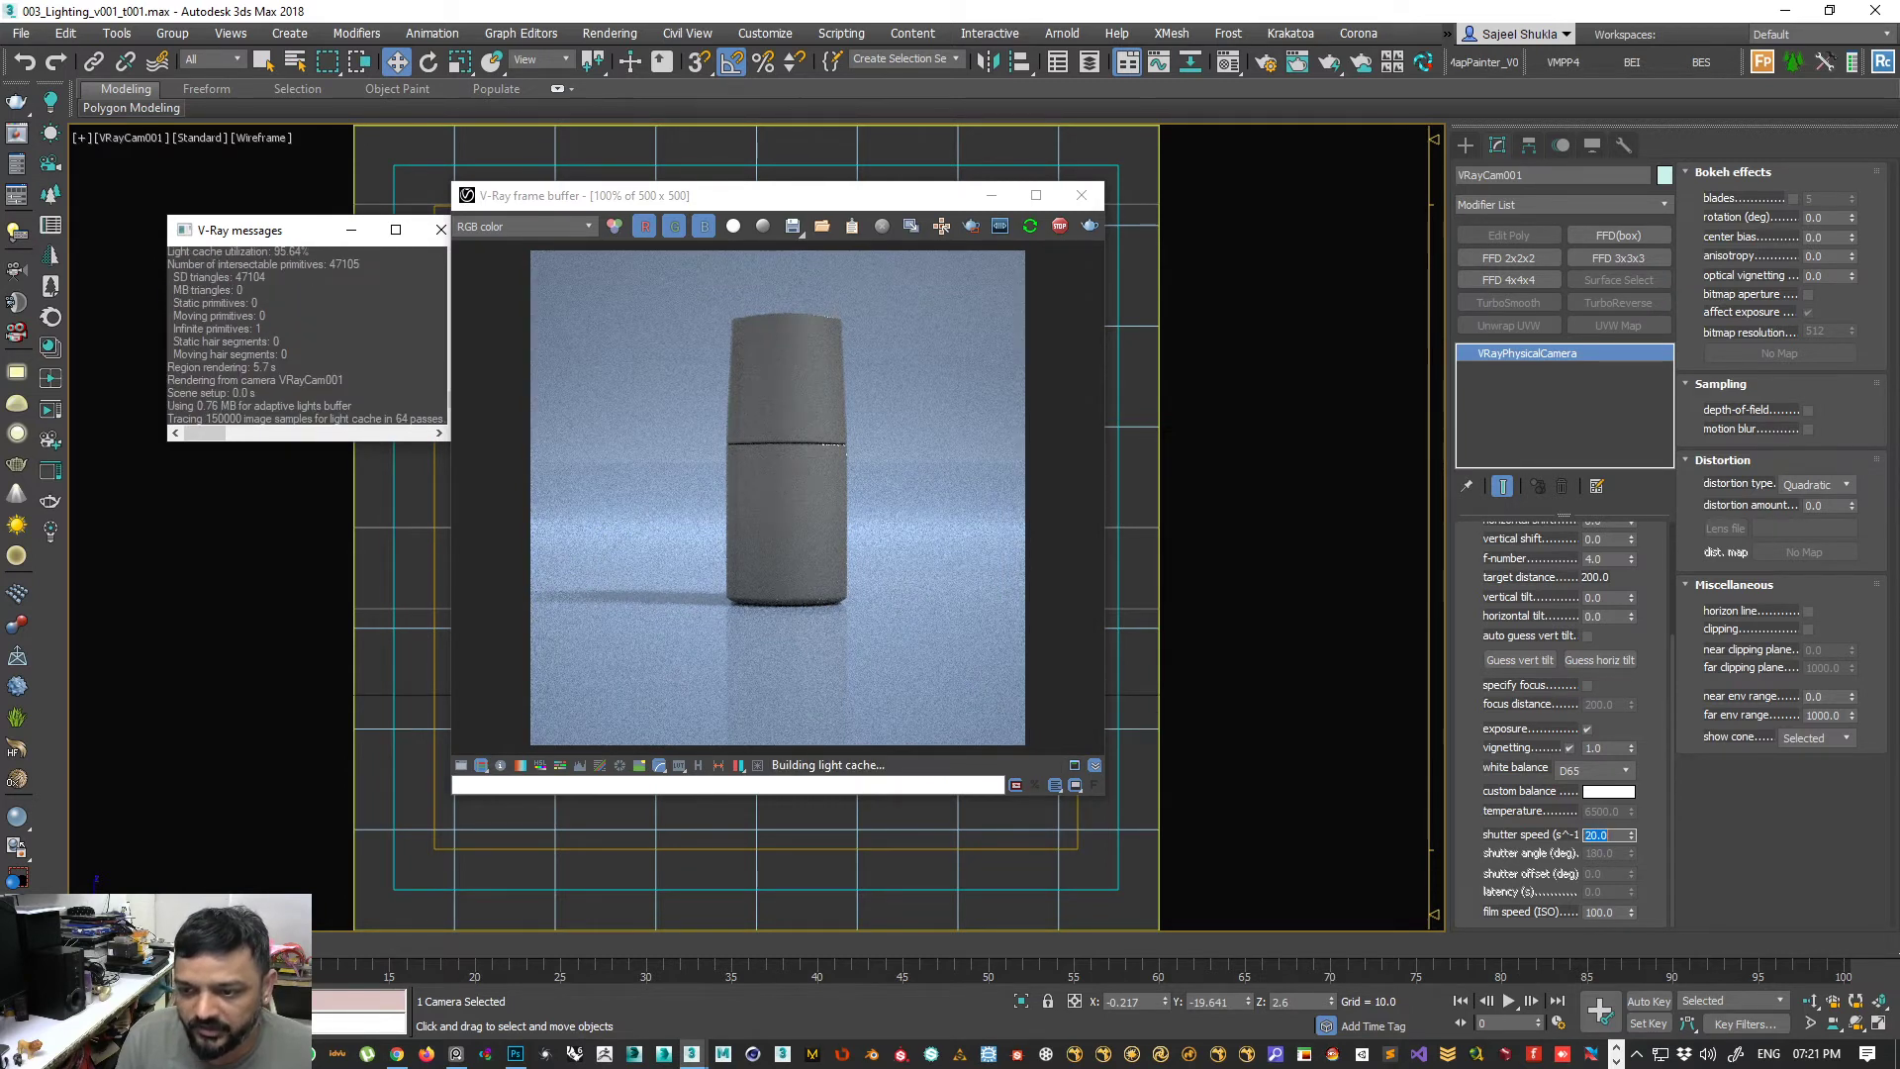
type("0")
key("Return")
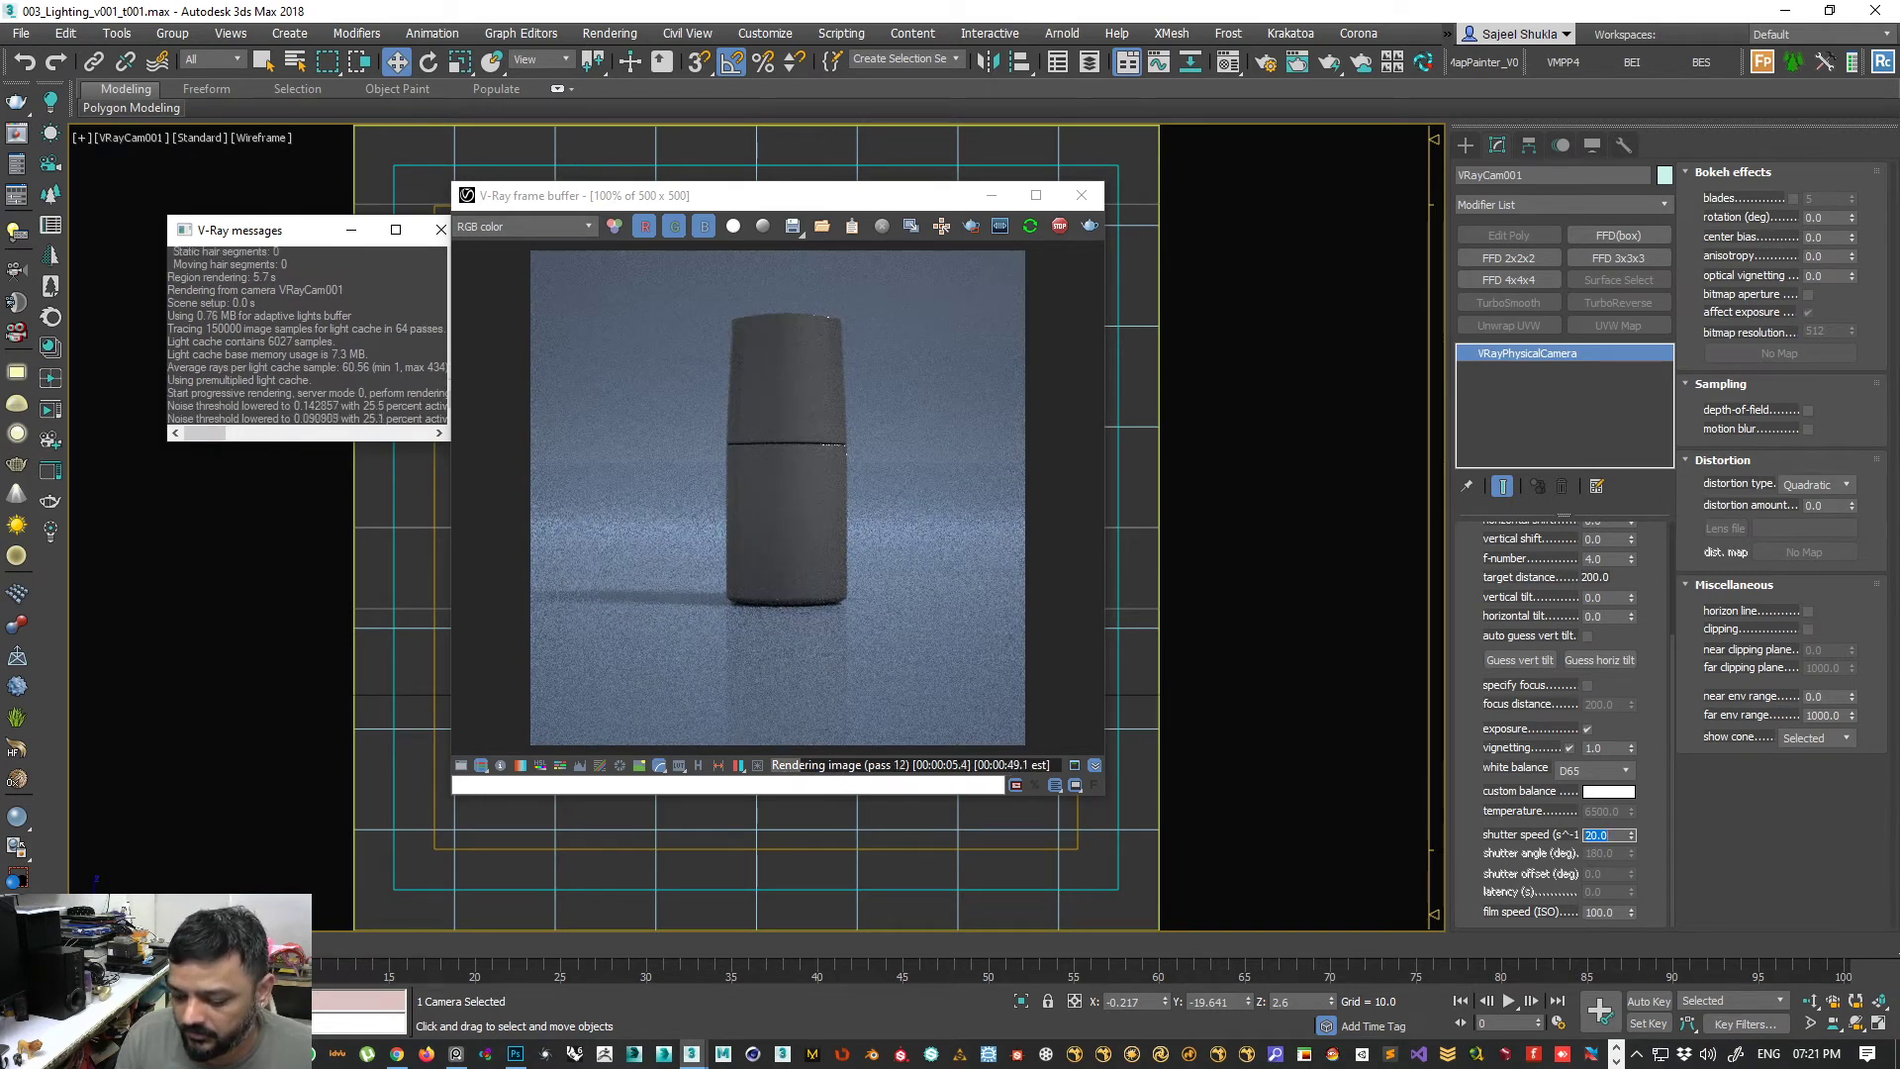
key("Return")
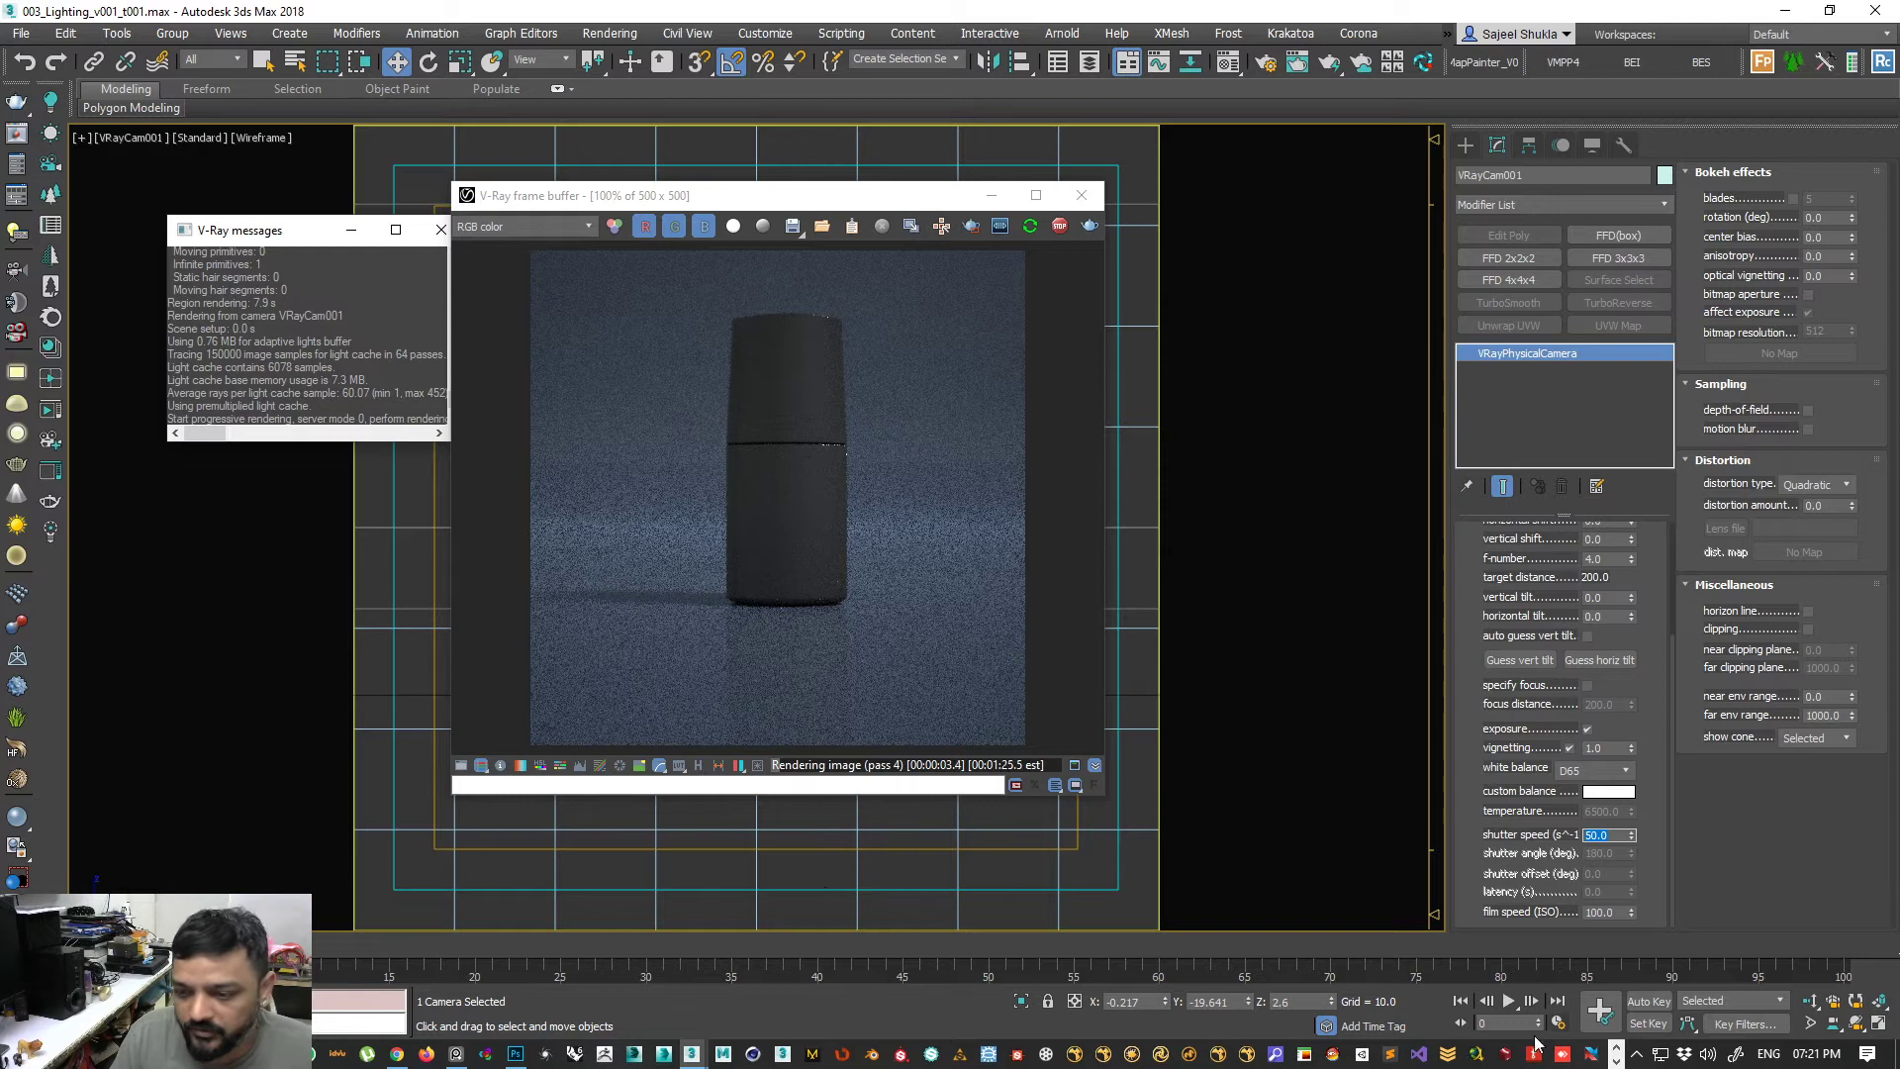
- Bring up the Sephora nail polish reference image beside the render and set the camera's shutter speed to 60
left_click(457, 1054)
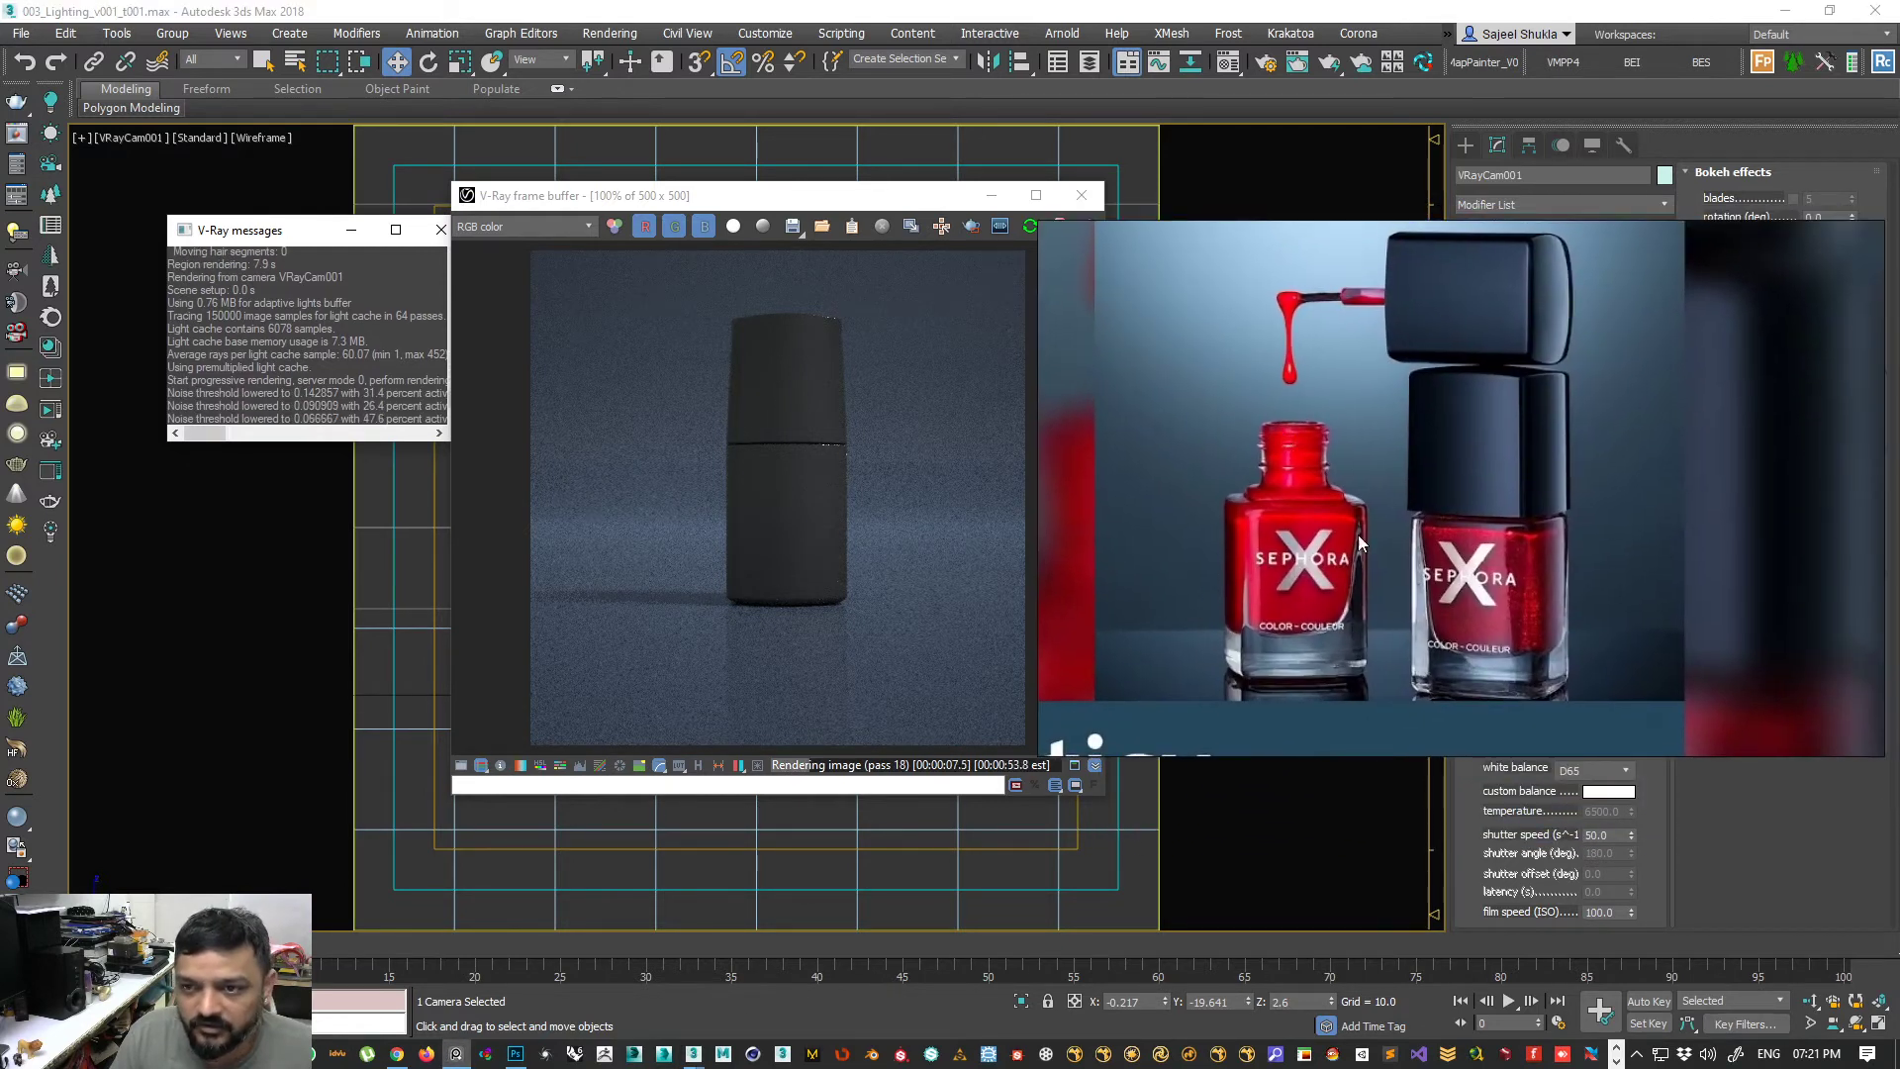
left_click_drag(1358, 535, 1142, 327)
left_click(1503, 840)
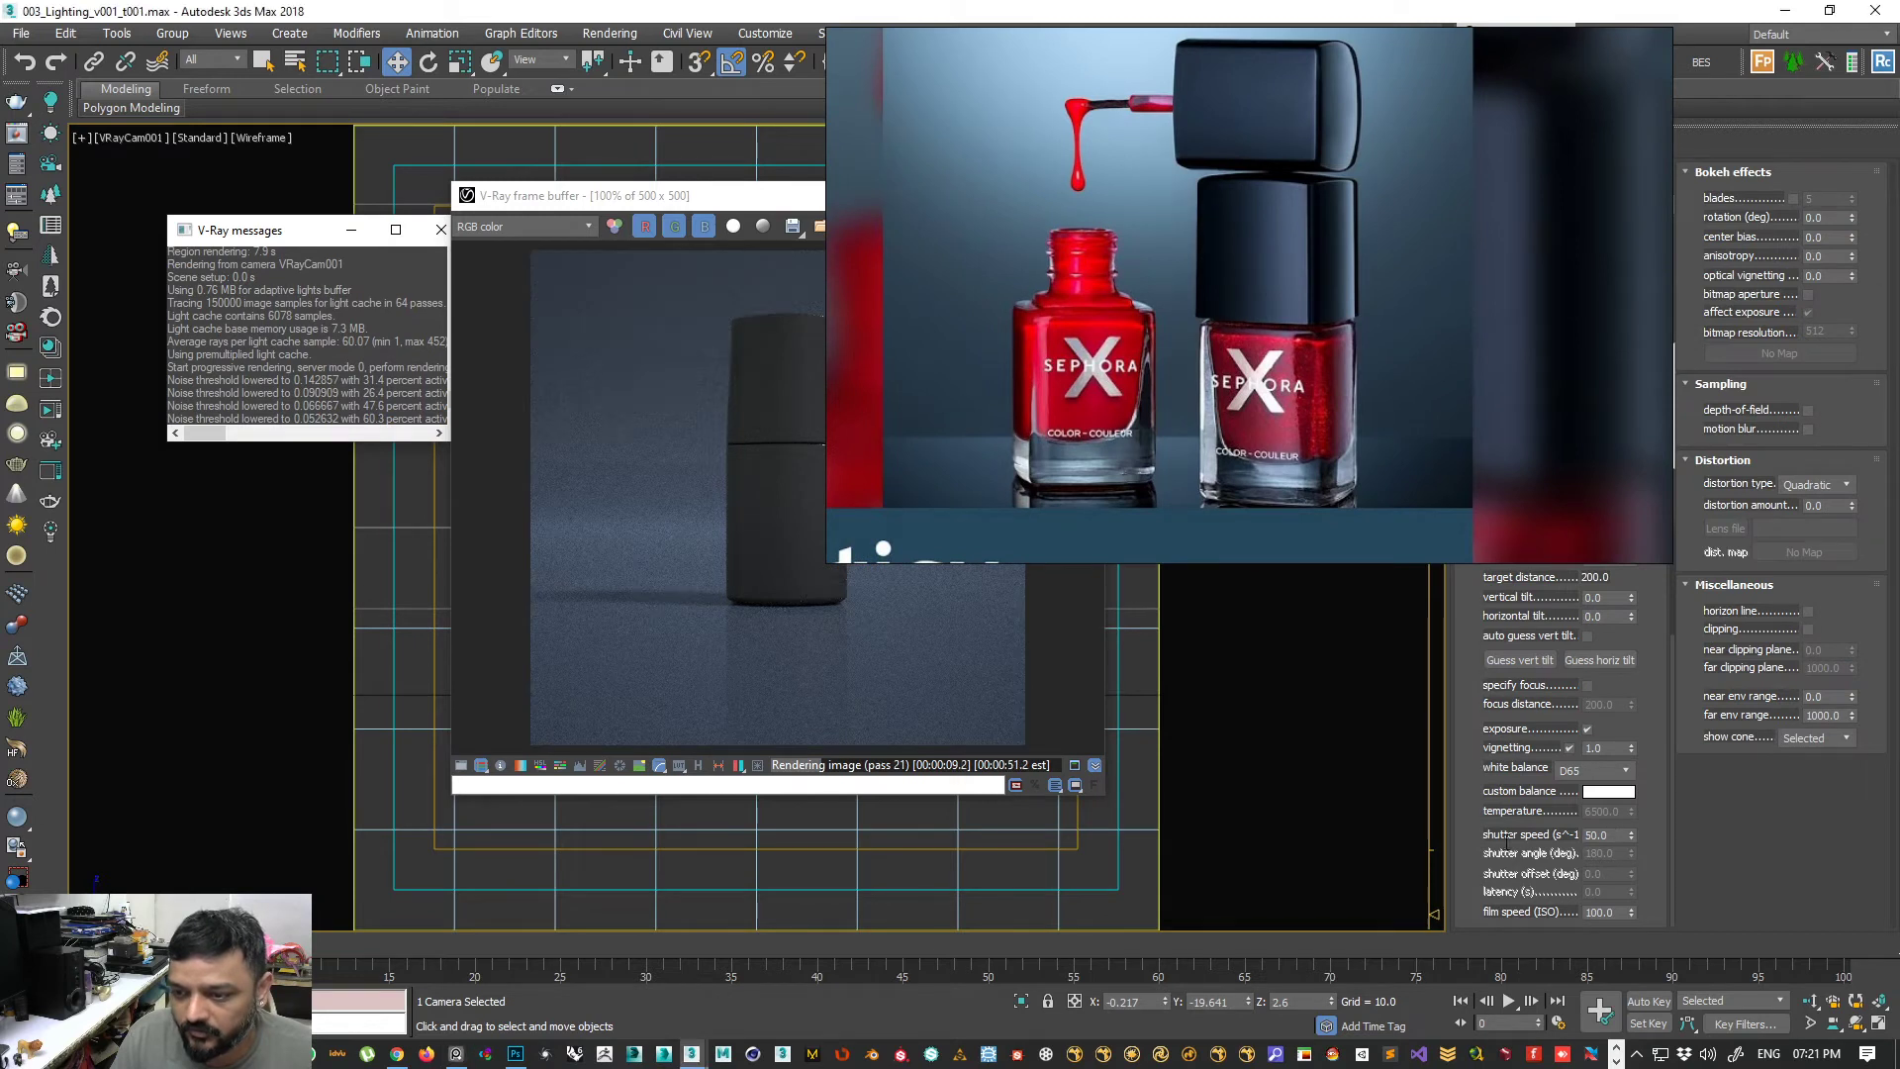
type("6")
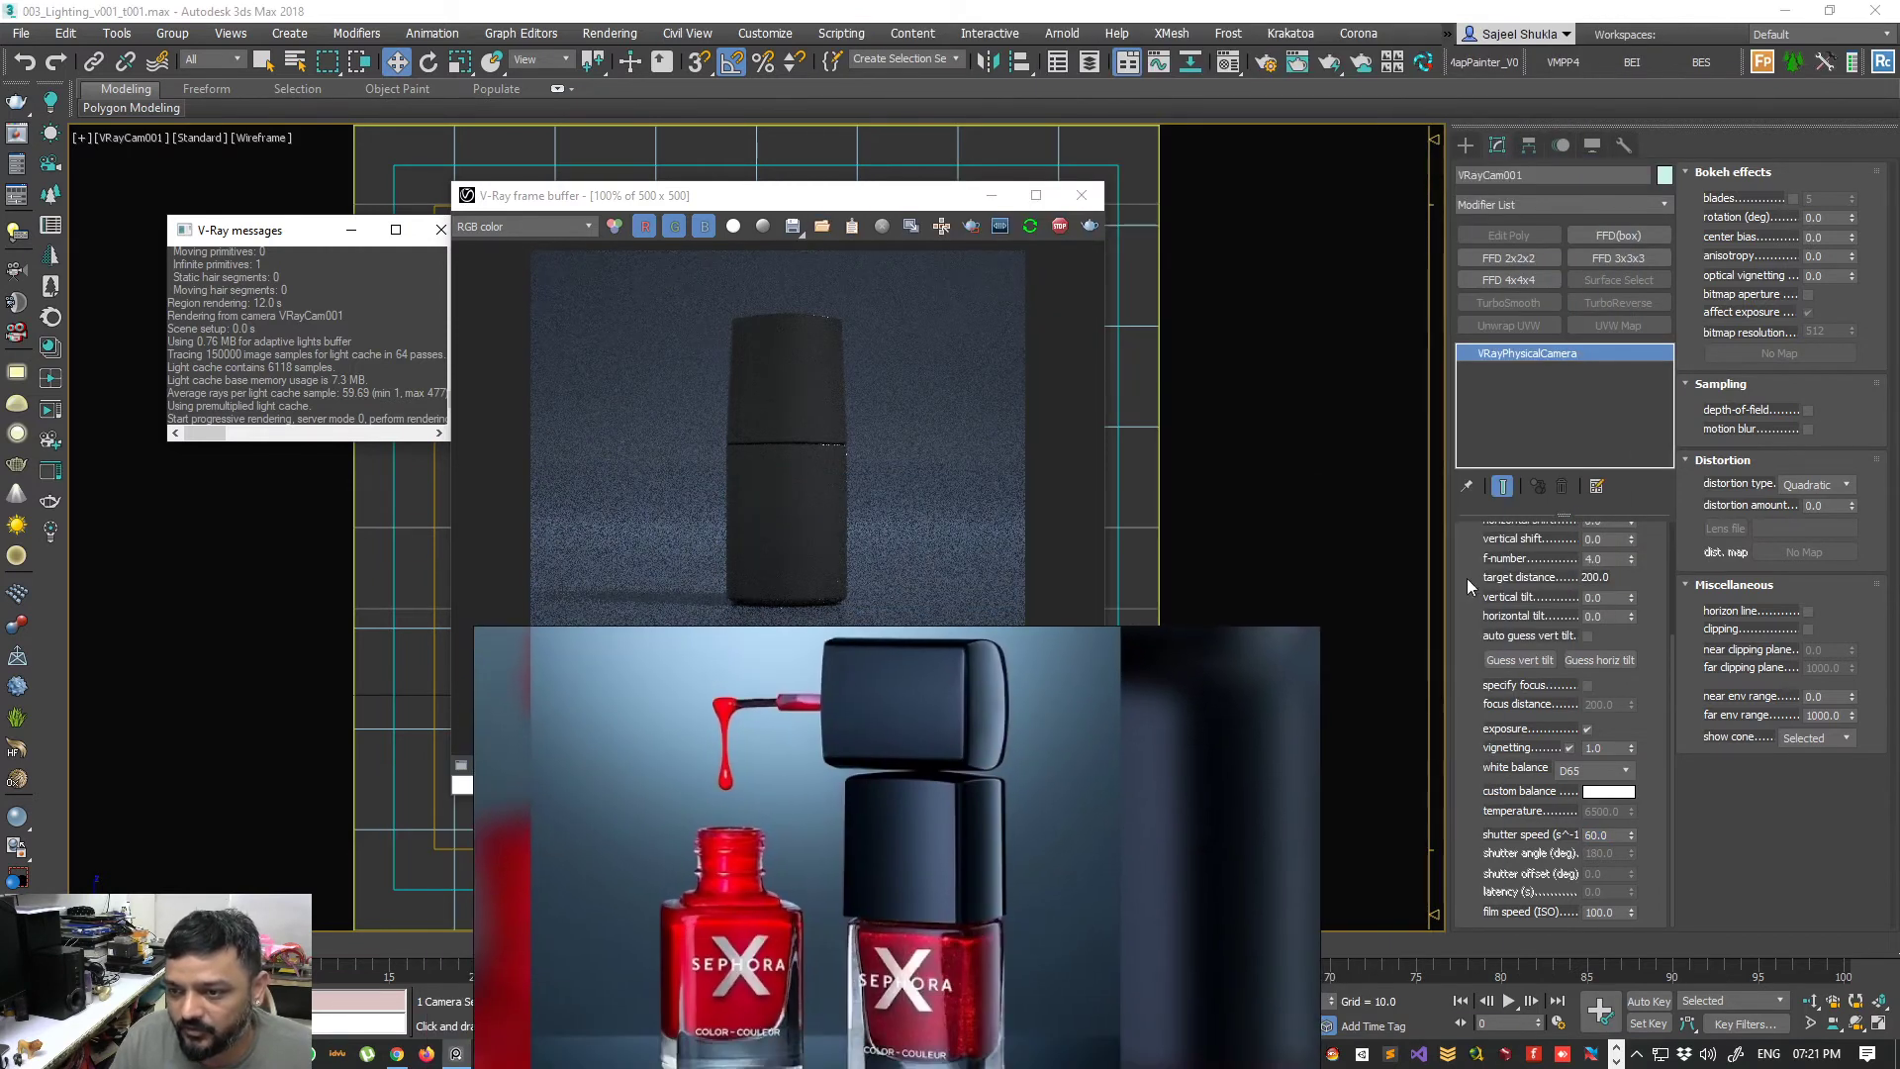
- Set the V-Ray camera's f-number to 3.5
scroll(1524, 613, "up", 3)
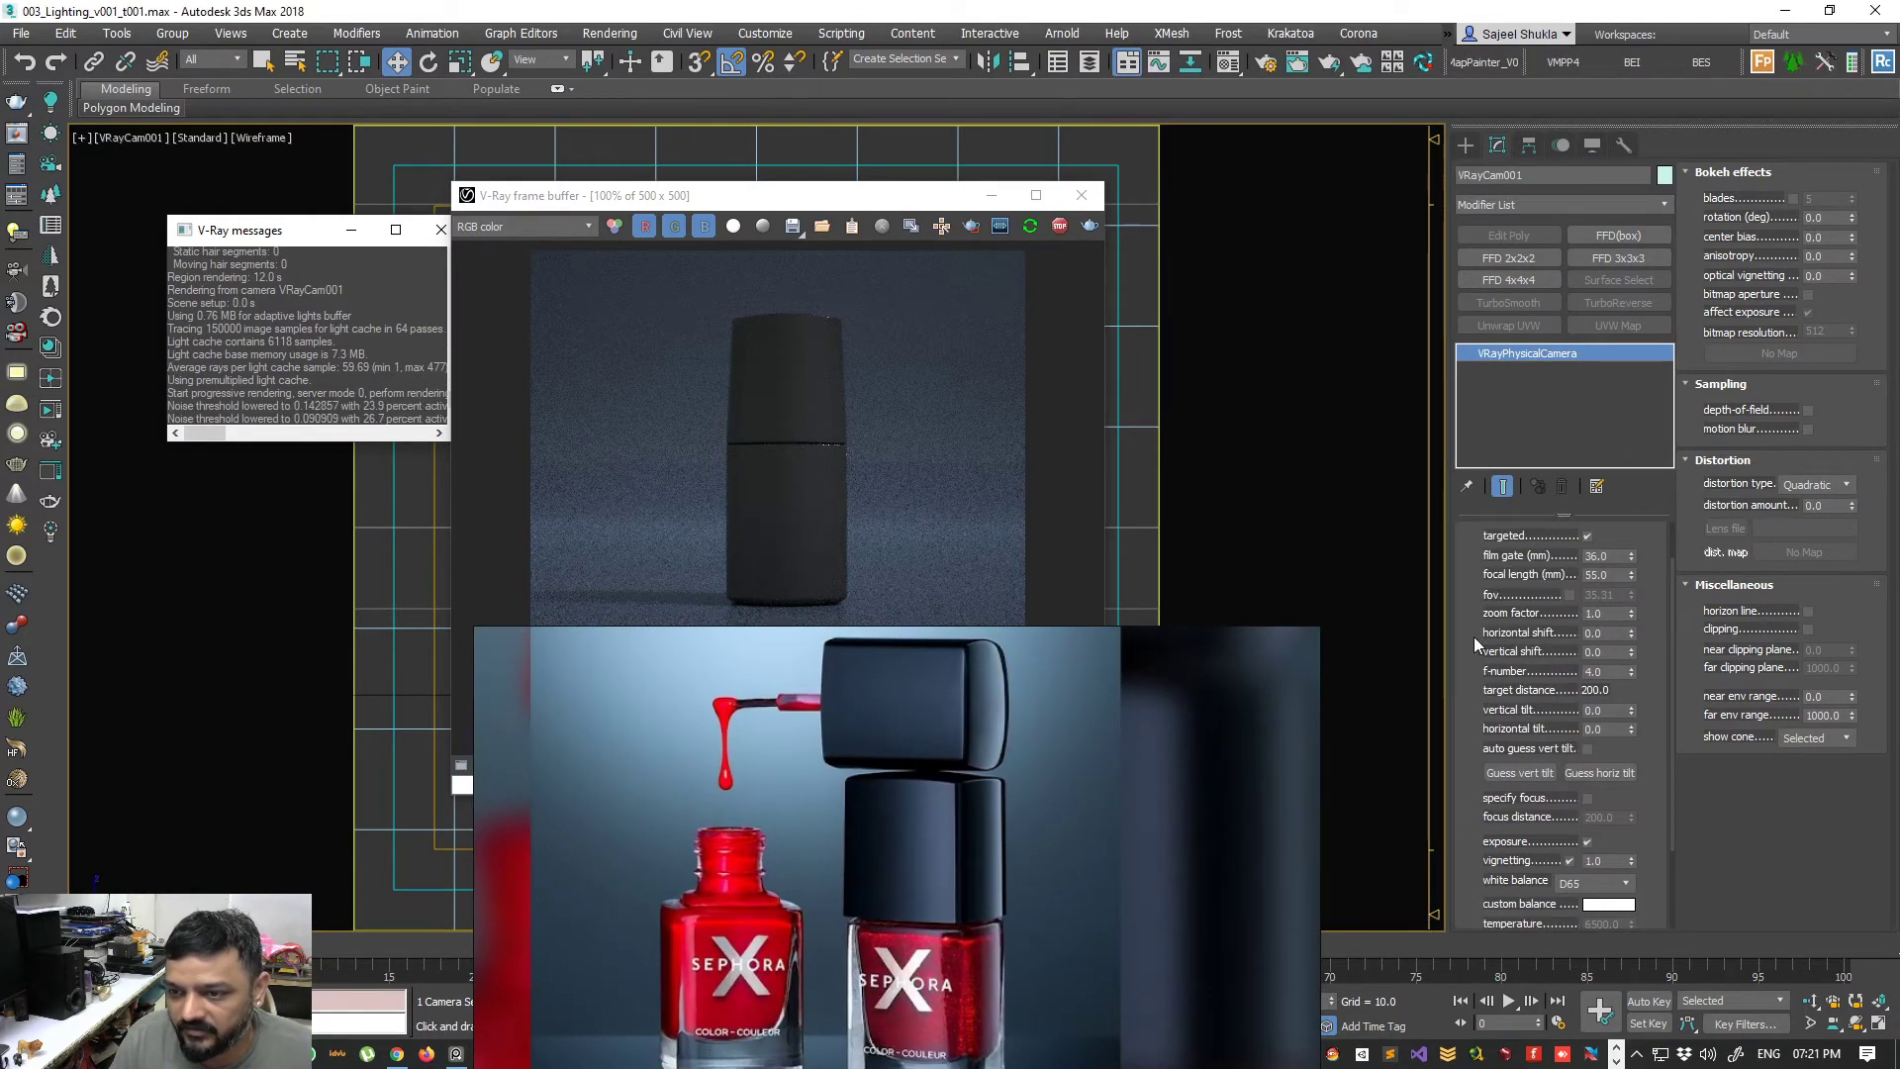
left_click_drag(1471, 623, 1473, 659)
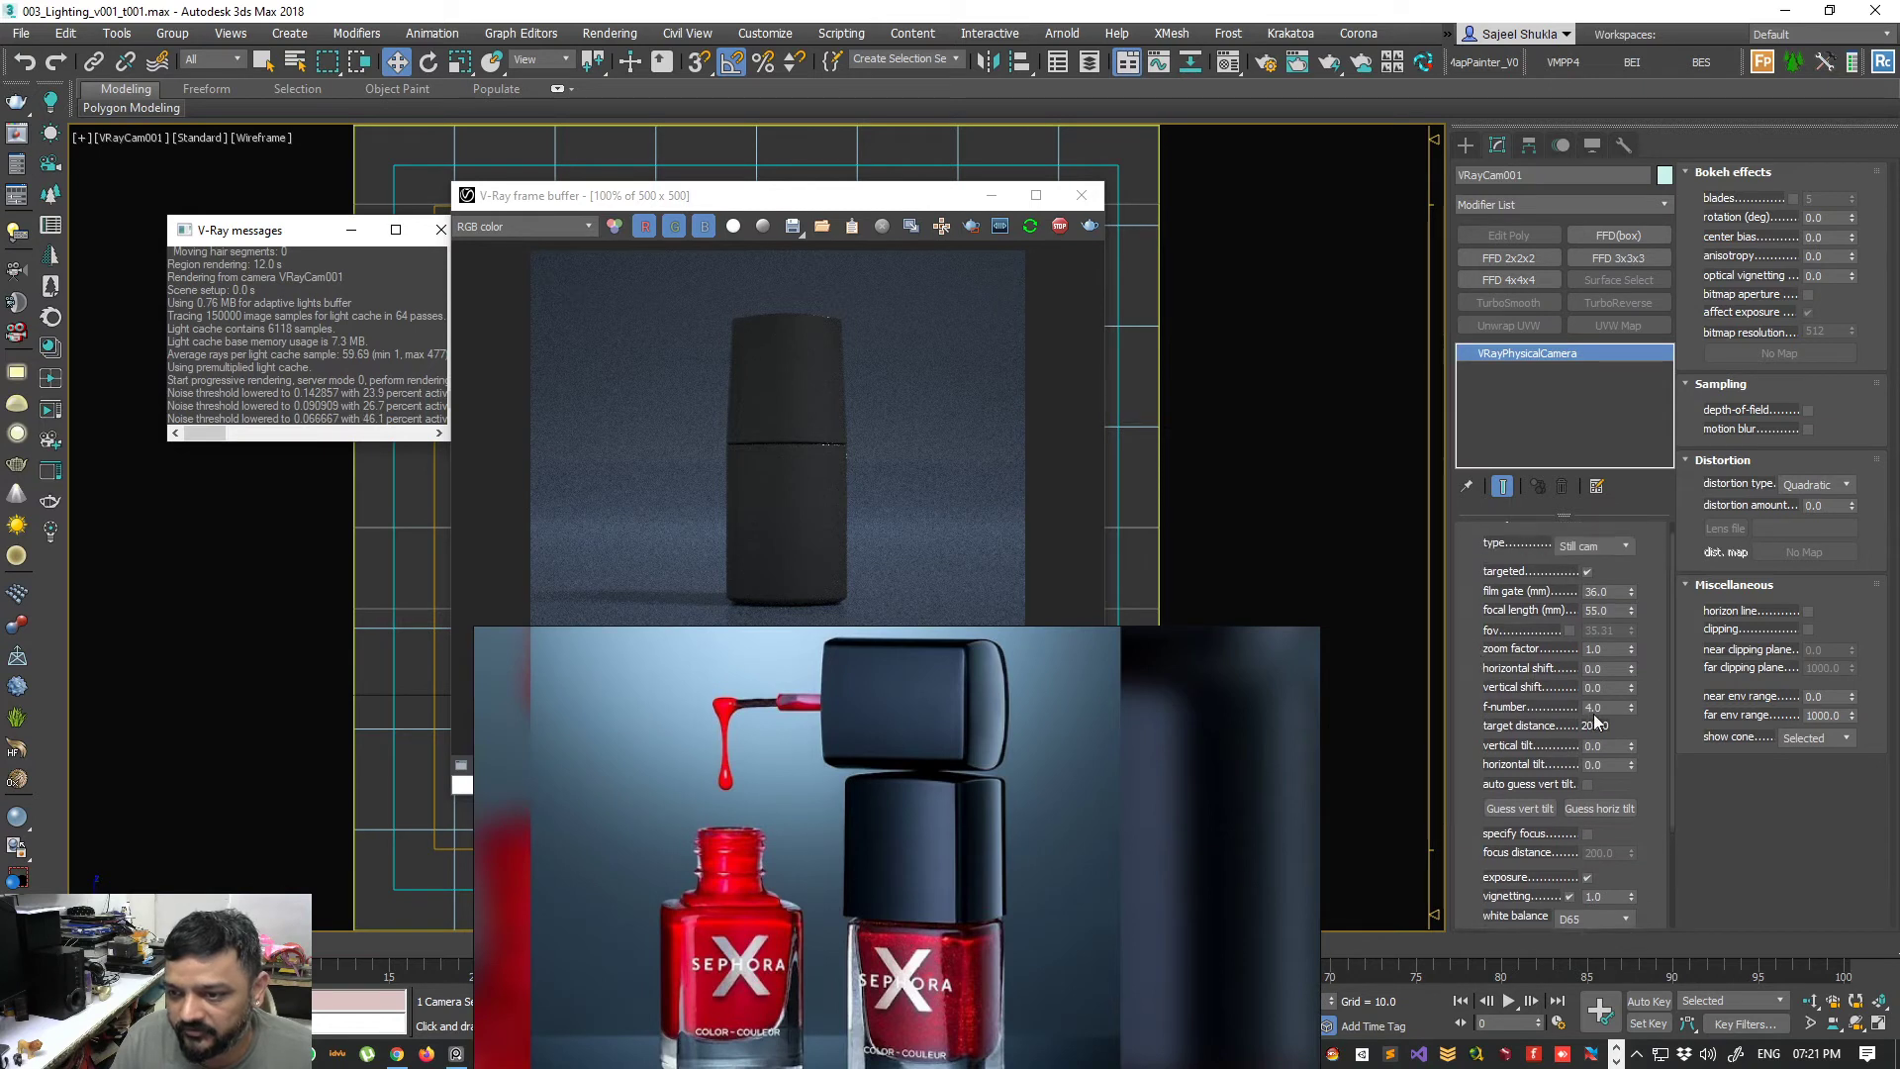
left_click_drag(1607, 708, 1544, 708)
type("3.5")
key("Return")
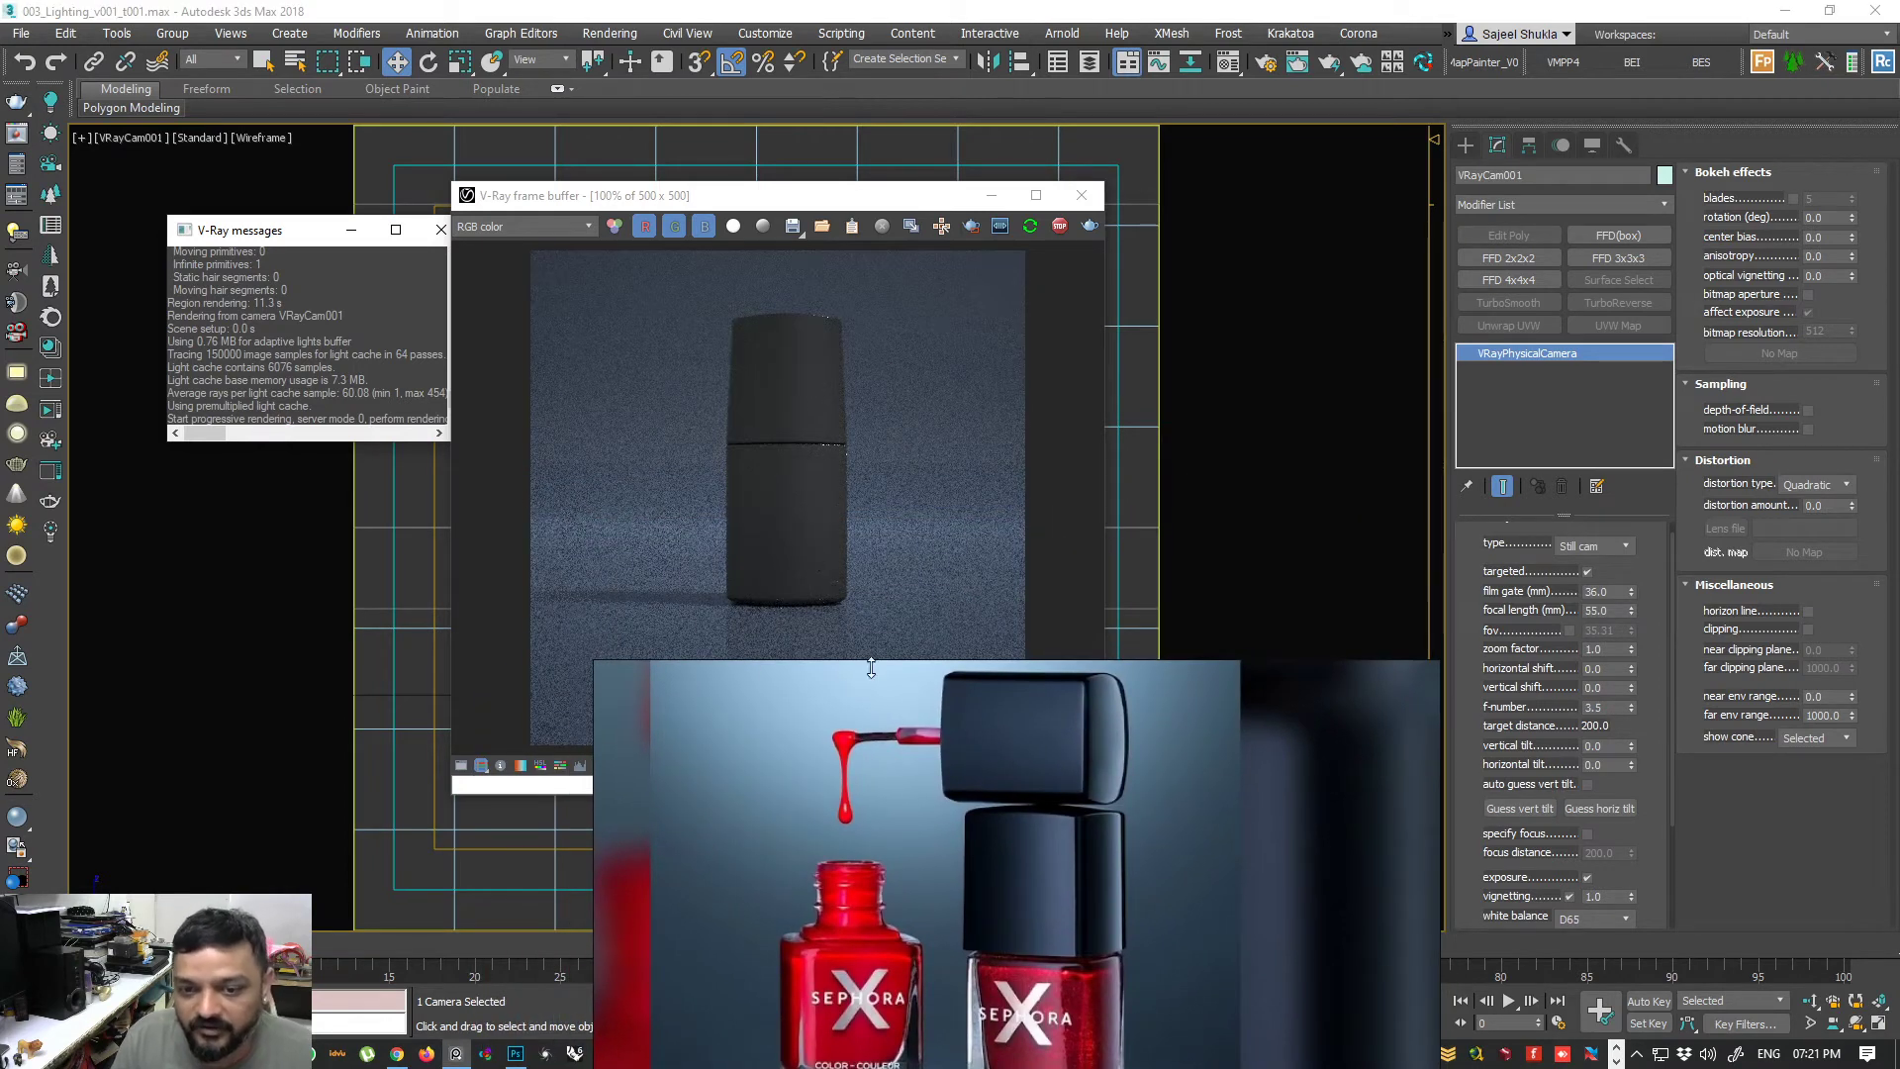
- Move the Sephora reference image off the render and set the V-Ray camera's shutter speed to 90
left_click_drag(904, 780, 962, 341)
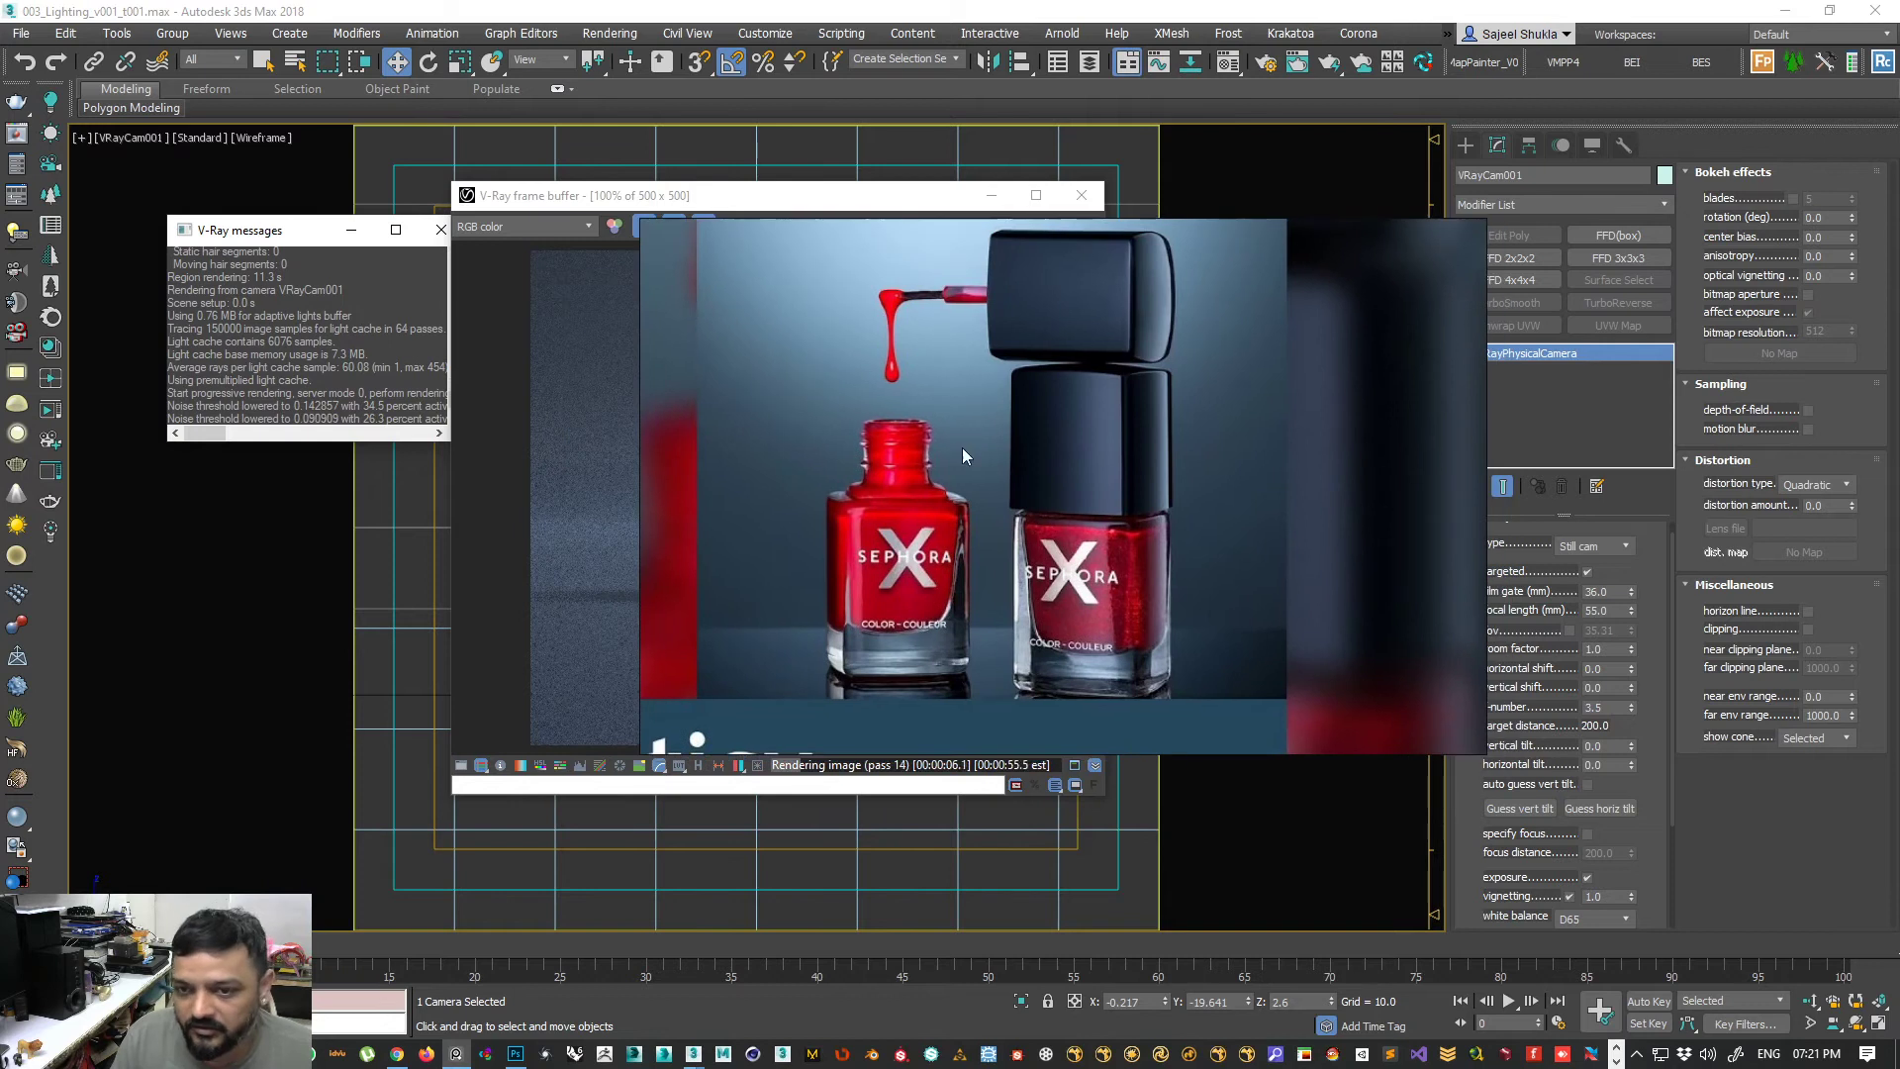
left_click_drag(962, 455, 852, 407)
scroll(1465, 752, "down", 3)
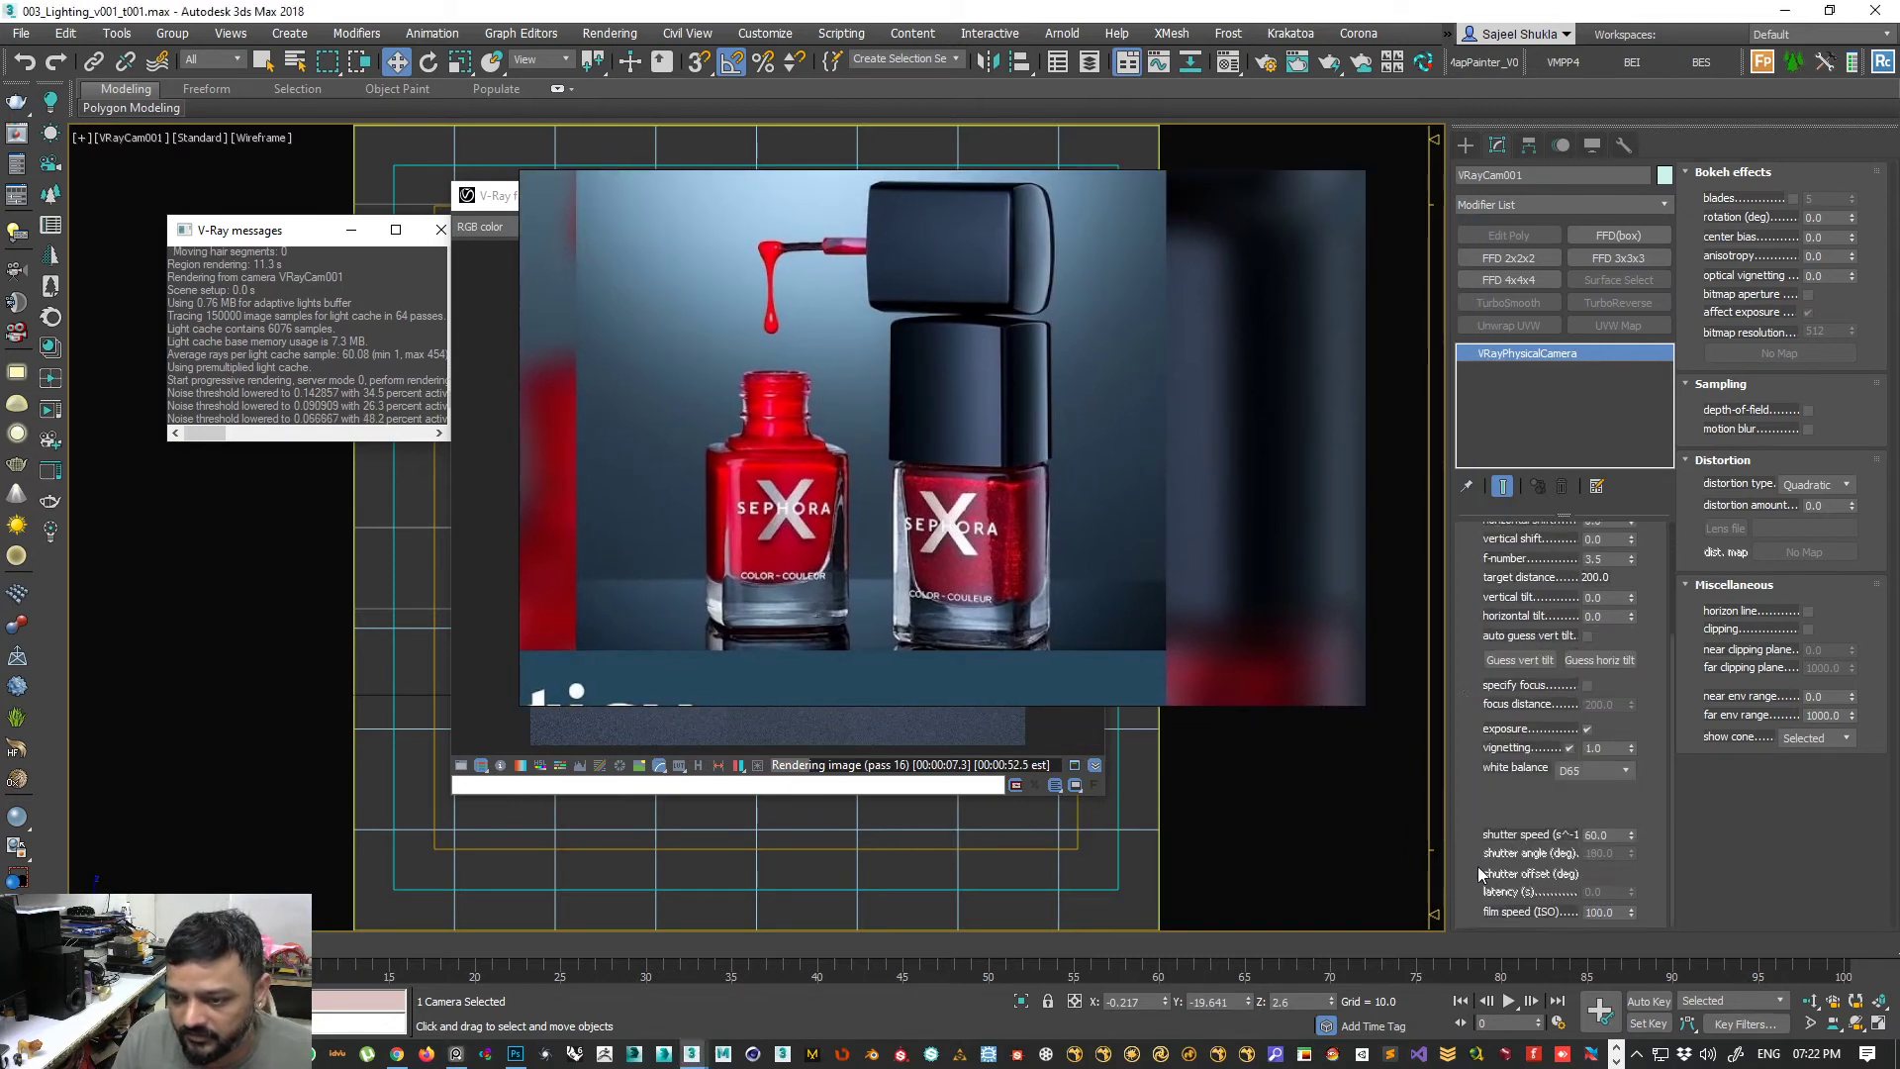
left_click_drag(905, 450, 1252, 454)
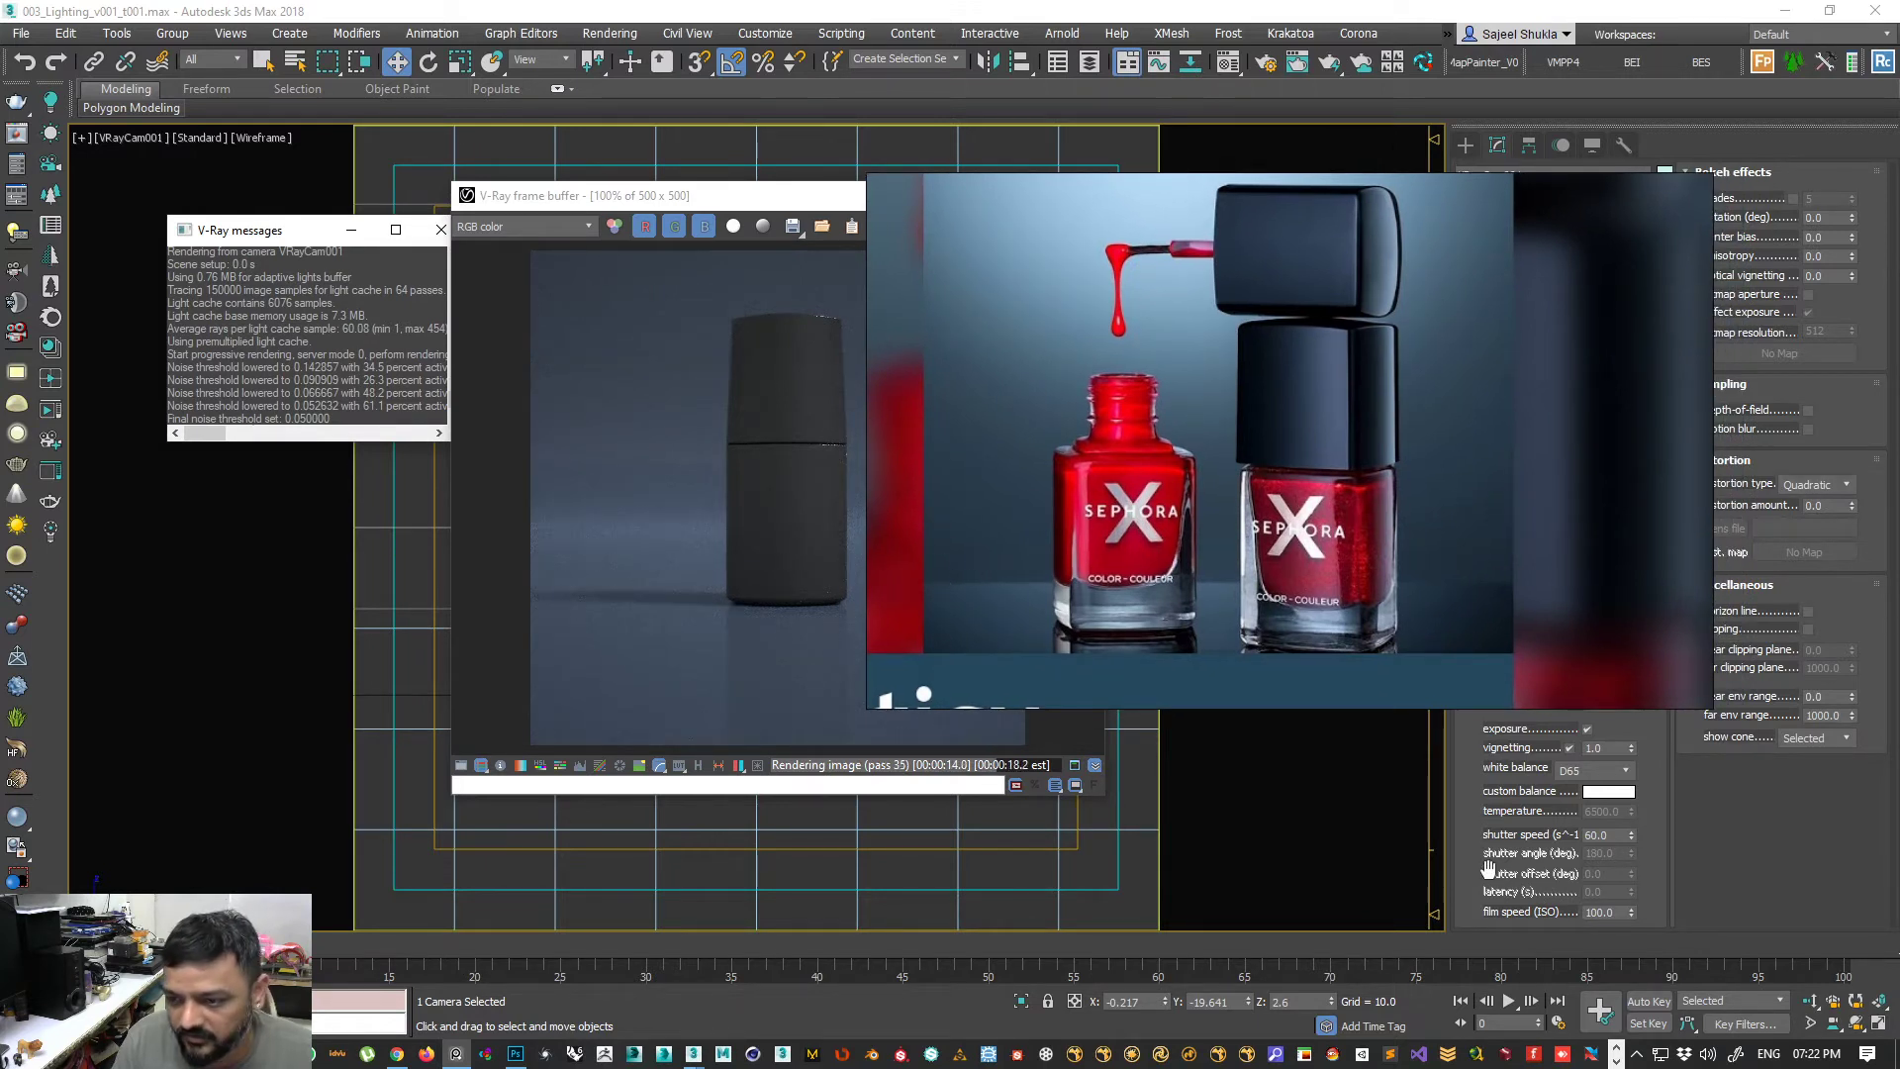
left_click_drag(1613, 836, 1512, 790)
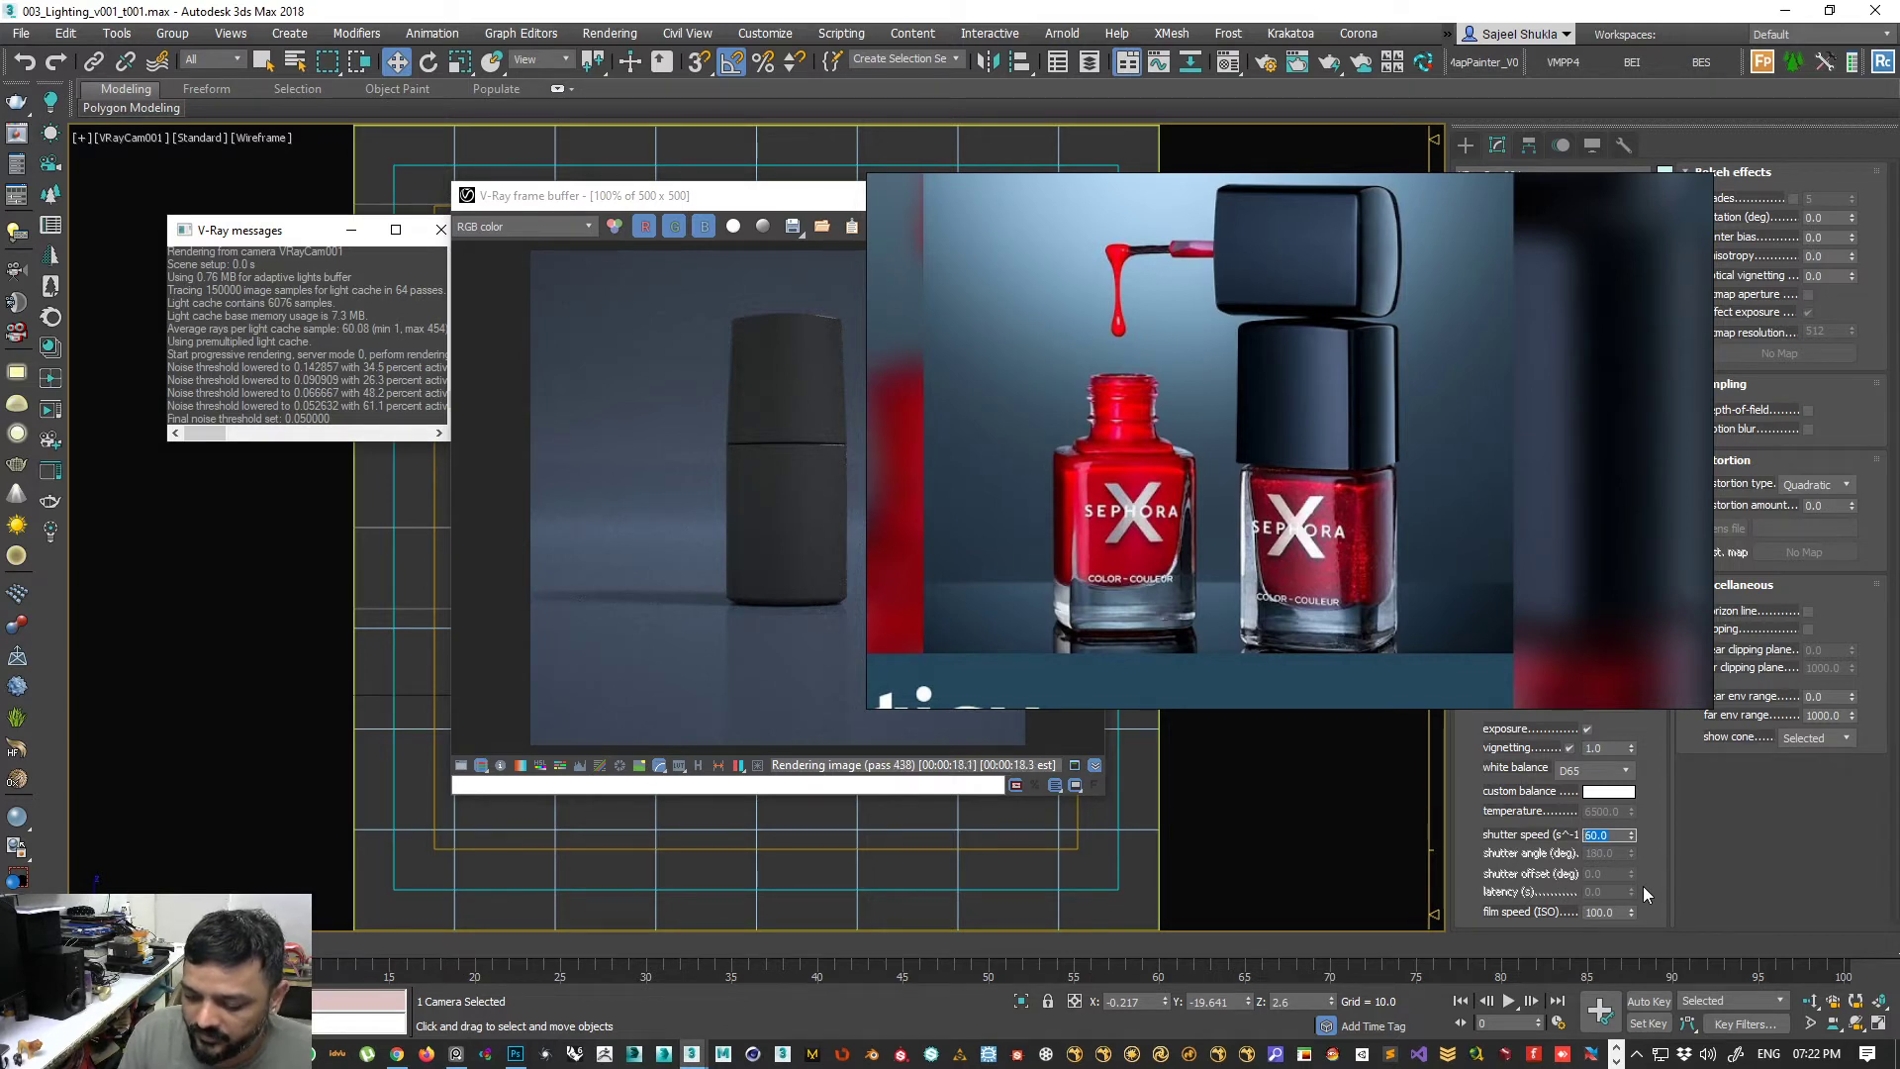
key("Return")
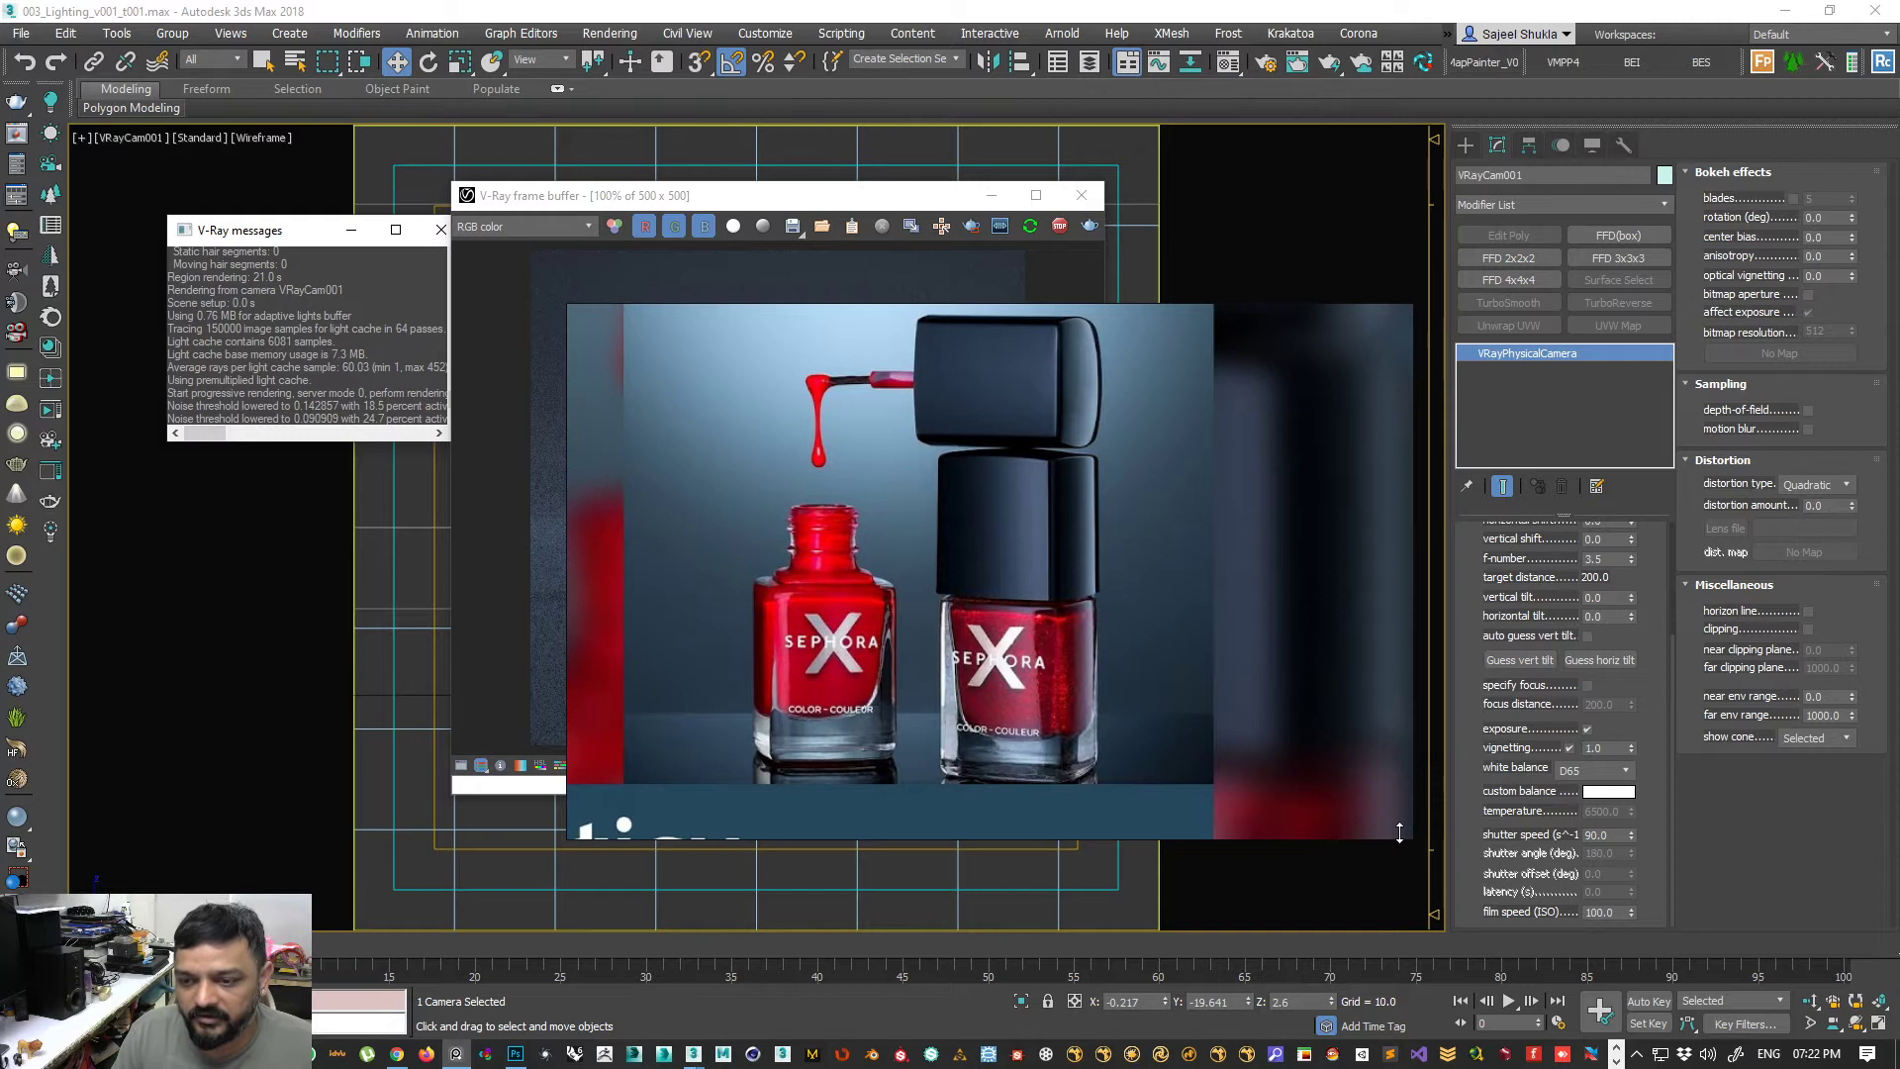
- Shrink the Sephora reference window to a small size and reframe the picture so the bottles fit in it
left_click_drag(1410, 834, 978, 650)
scroll(766, 552, "down", 3)
middle_click_drag(849, 550, 770, 478)
scroll(770, 478, "up", 2)
left_click_drag(969, 643, 868, 537)
middle_click_drag(756, 460, 691, 385)
scroll(690, 388, "down", 2)
scroll(691, 396, "down", 2)
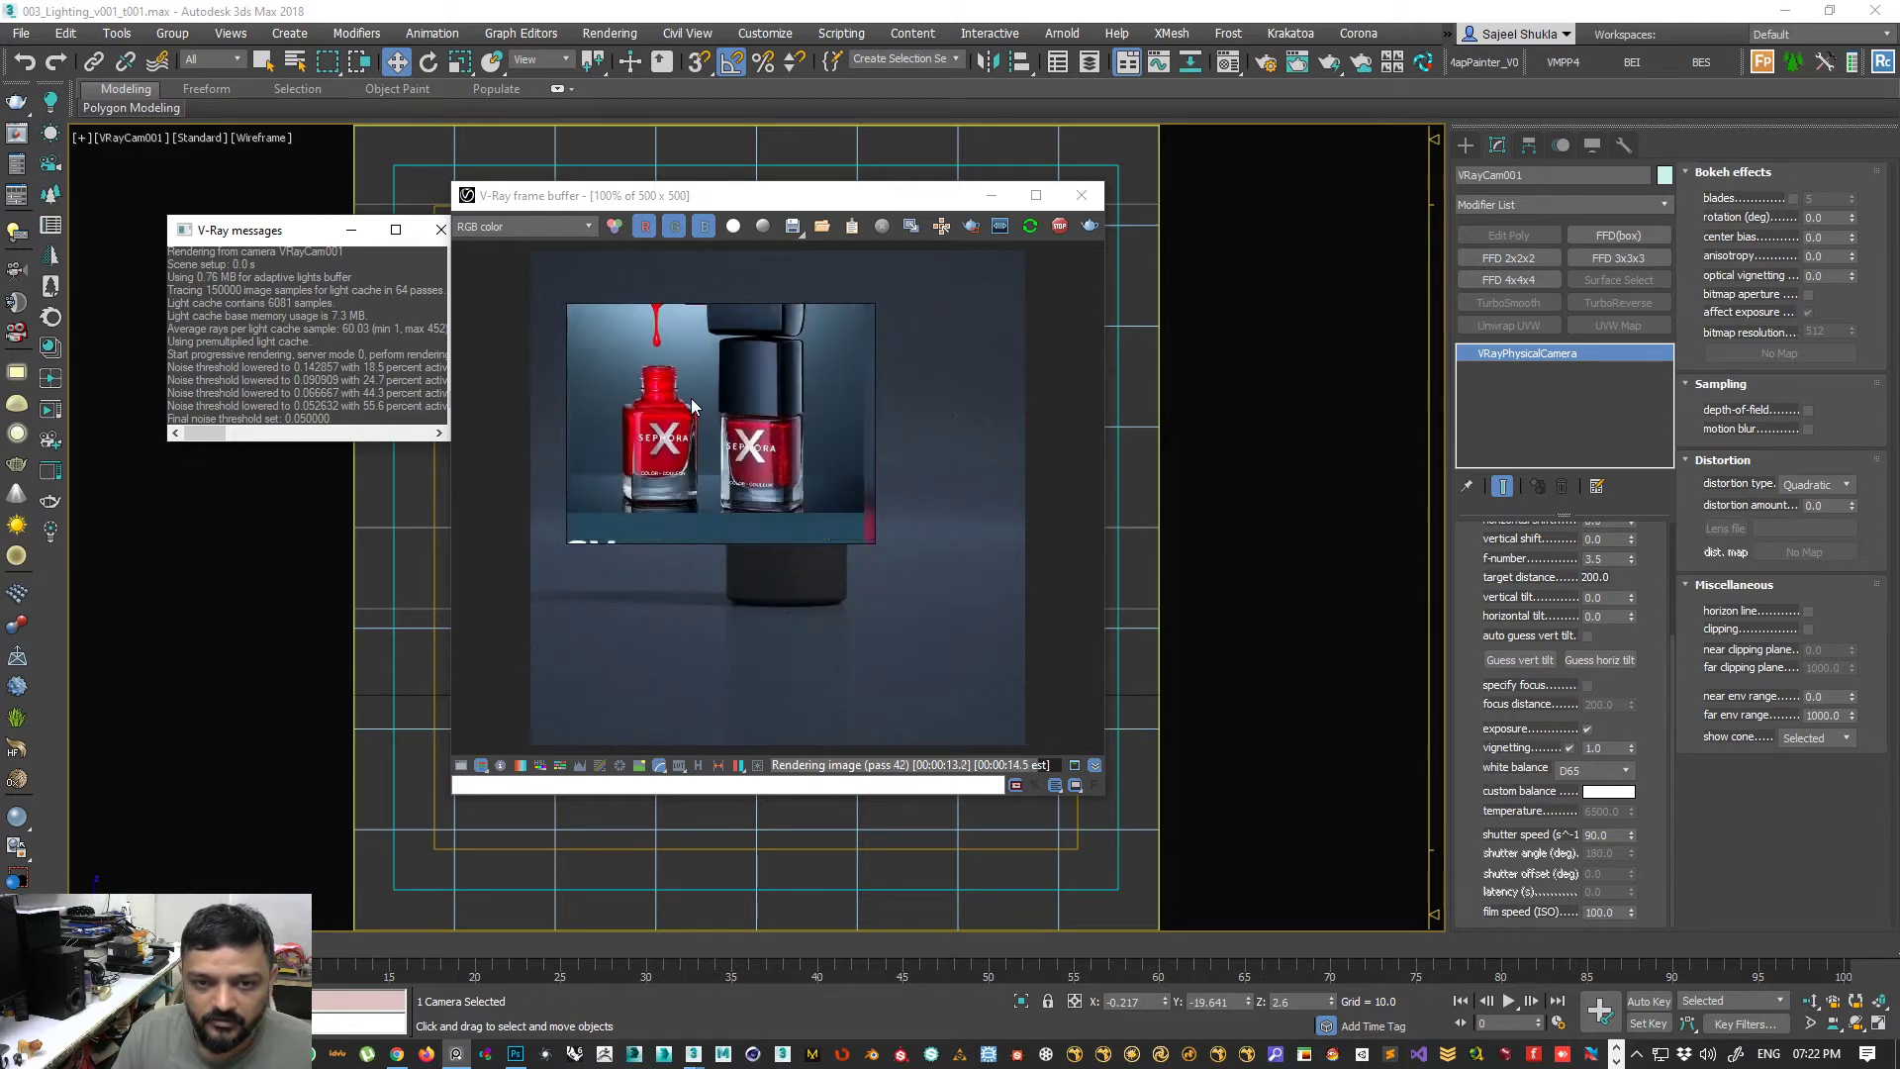
- Arrange the reference image, V-Ray messages window and frame buffer around the viewport so the bottle wireframe stays uncovered
left_click_drag(713, 402, 190, 186)
right_click_drag(190, 186, 225, 204)
left_click(363, 397)
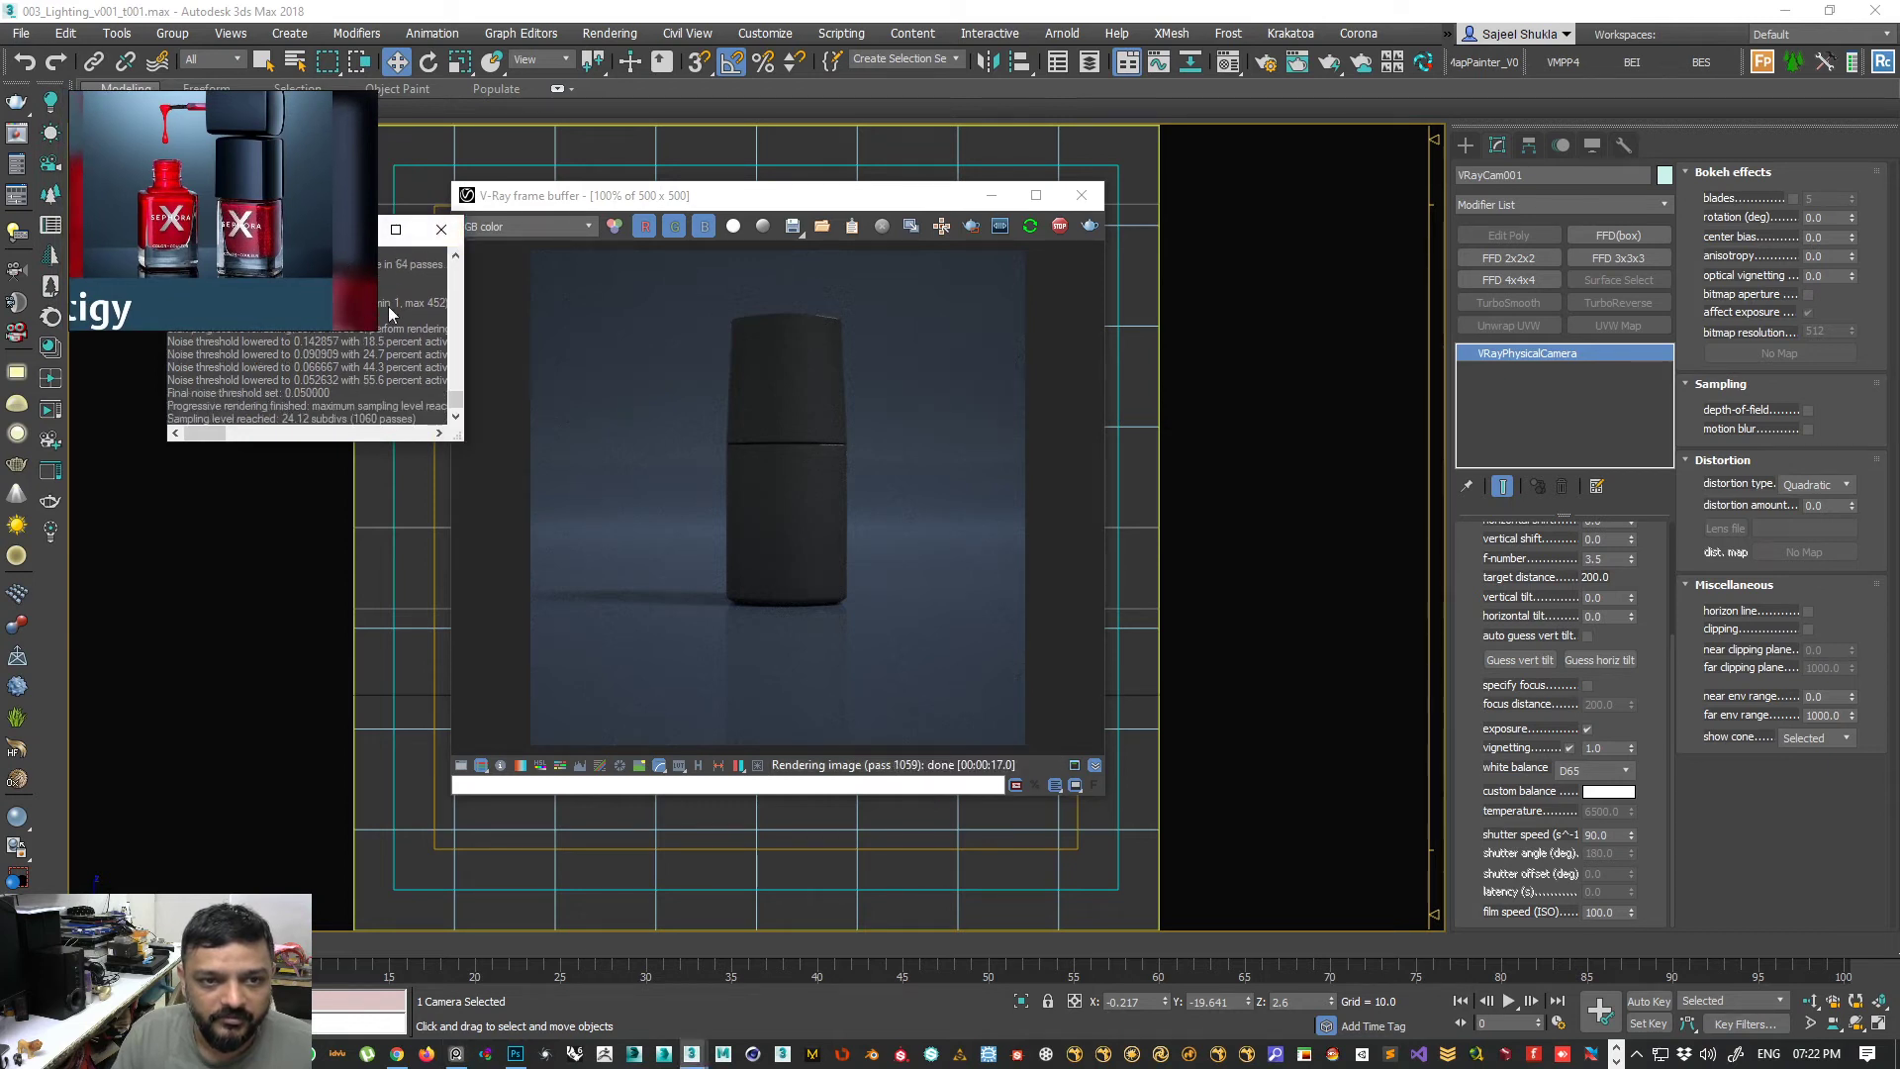
right_click_drag(246, 213, 287, 514)
left_click_drag(326, 230, 228, 699)
right_click_drag(203, 498, 179, 278)
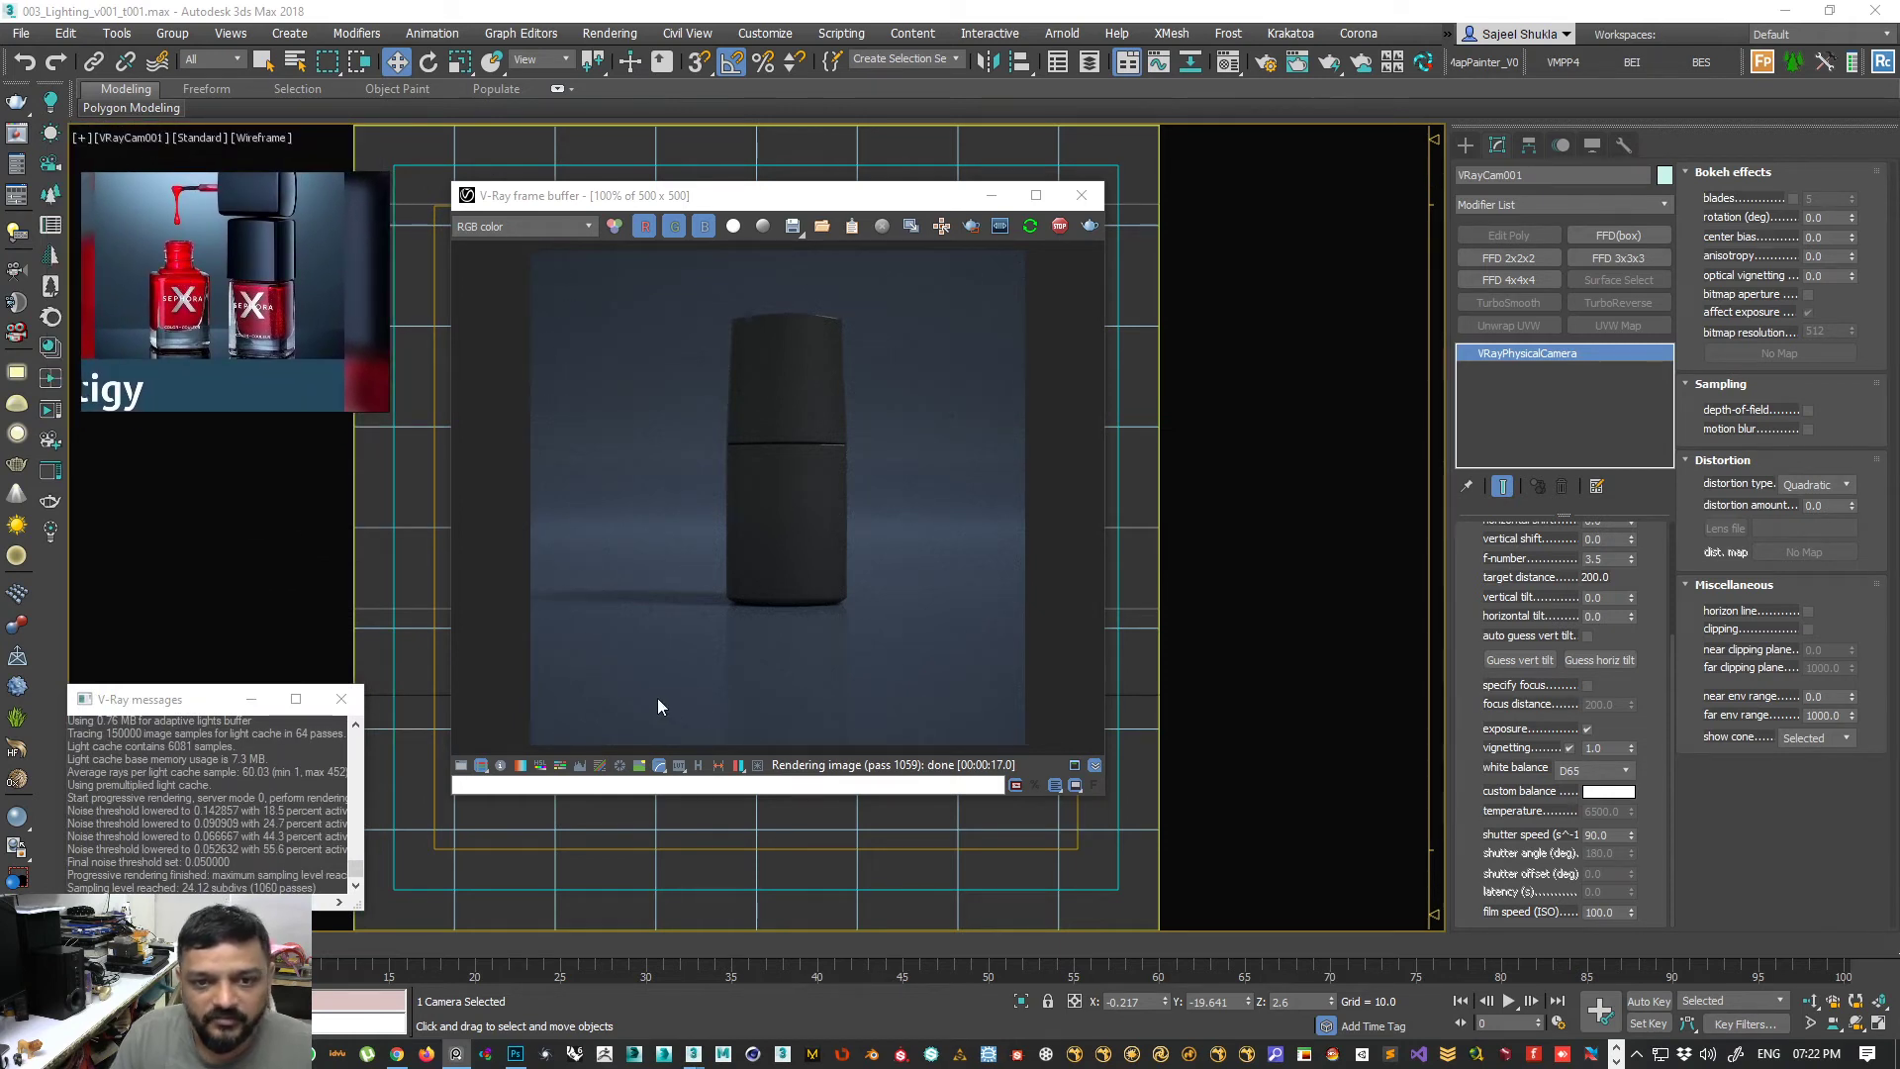
left_click_drag(677, 194, 1267, 181)
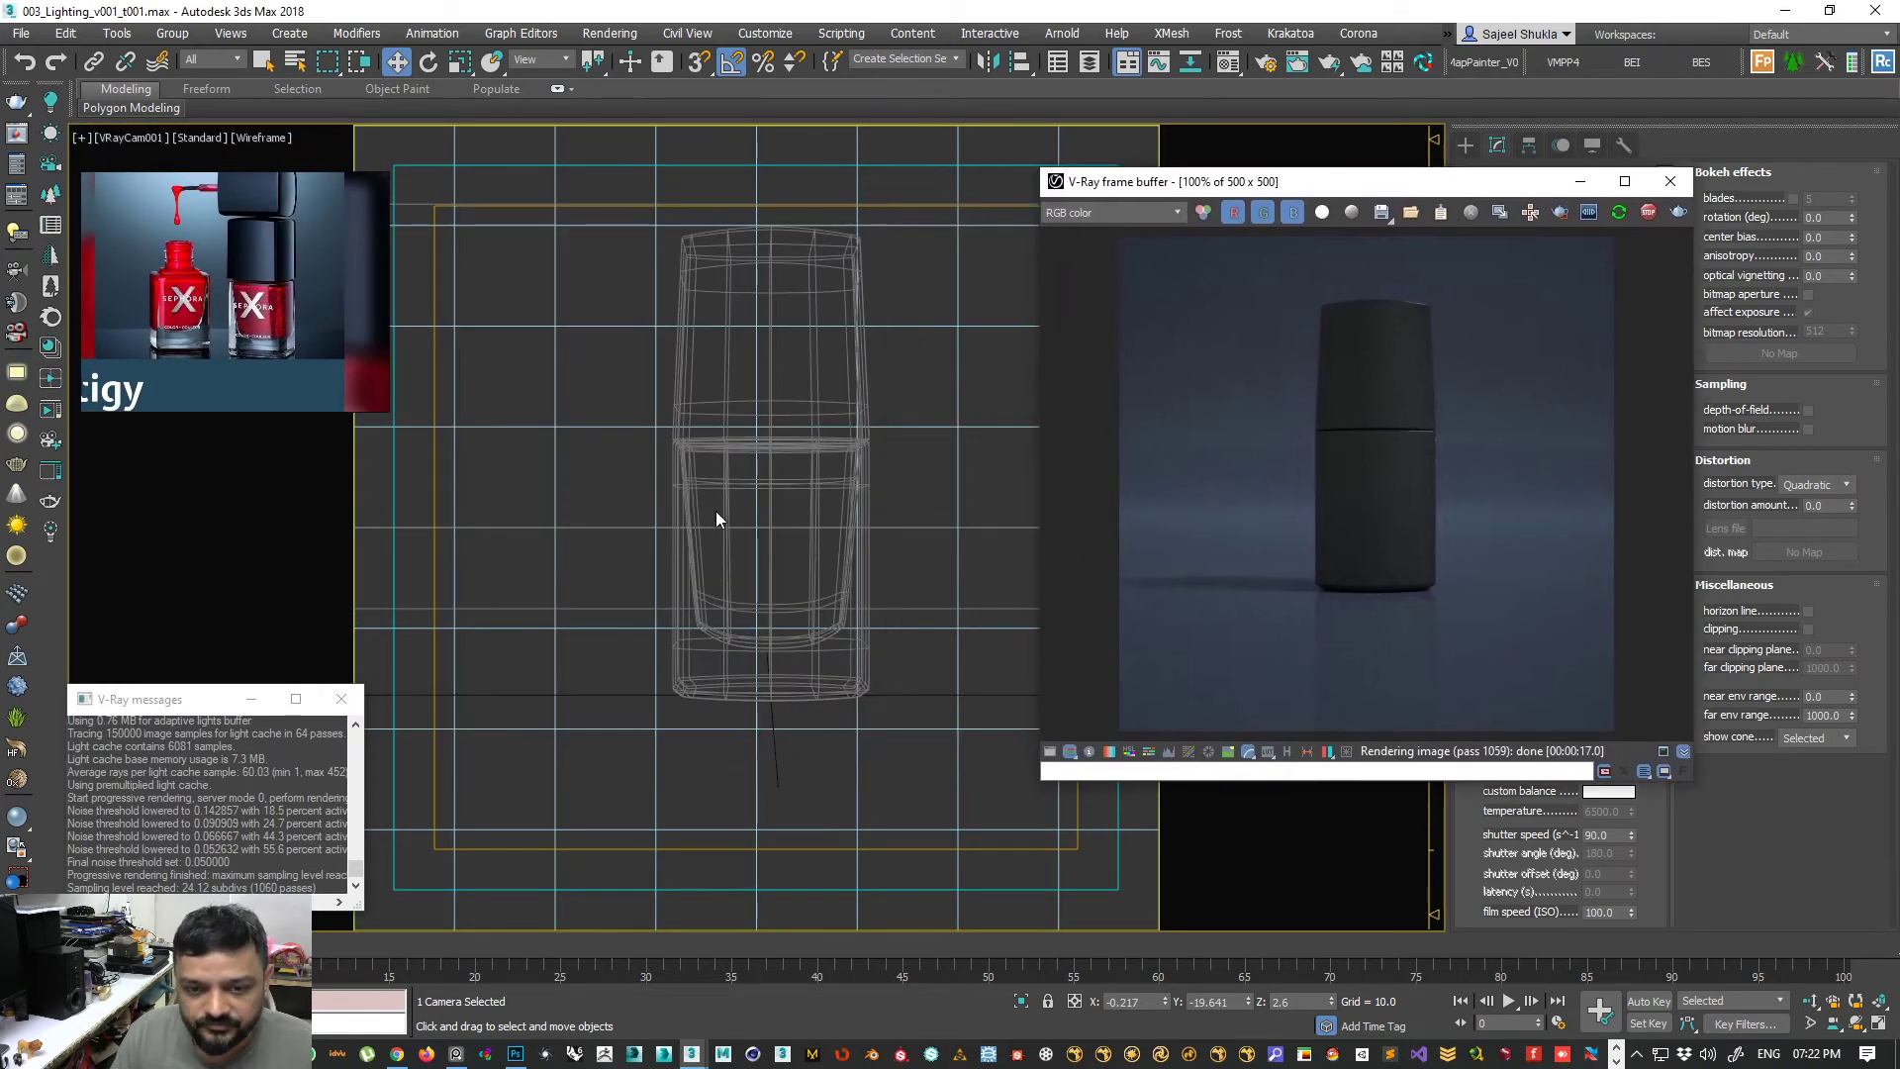
- Dolly the V-Ray camera in so the bottle fills more of the frame
left_click(1811, 1002)
left_click_drag(841, 629, 832, 624)
middle_click_drag(819, 592, 816, 599)
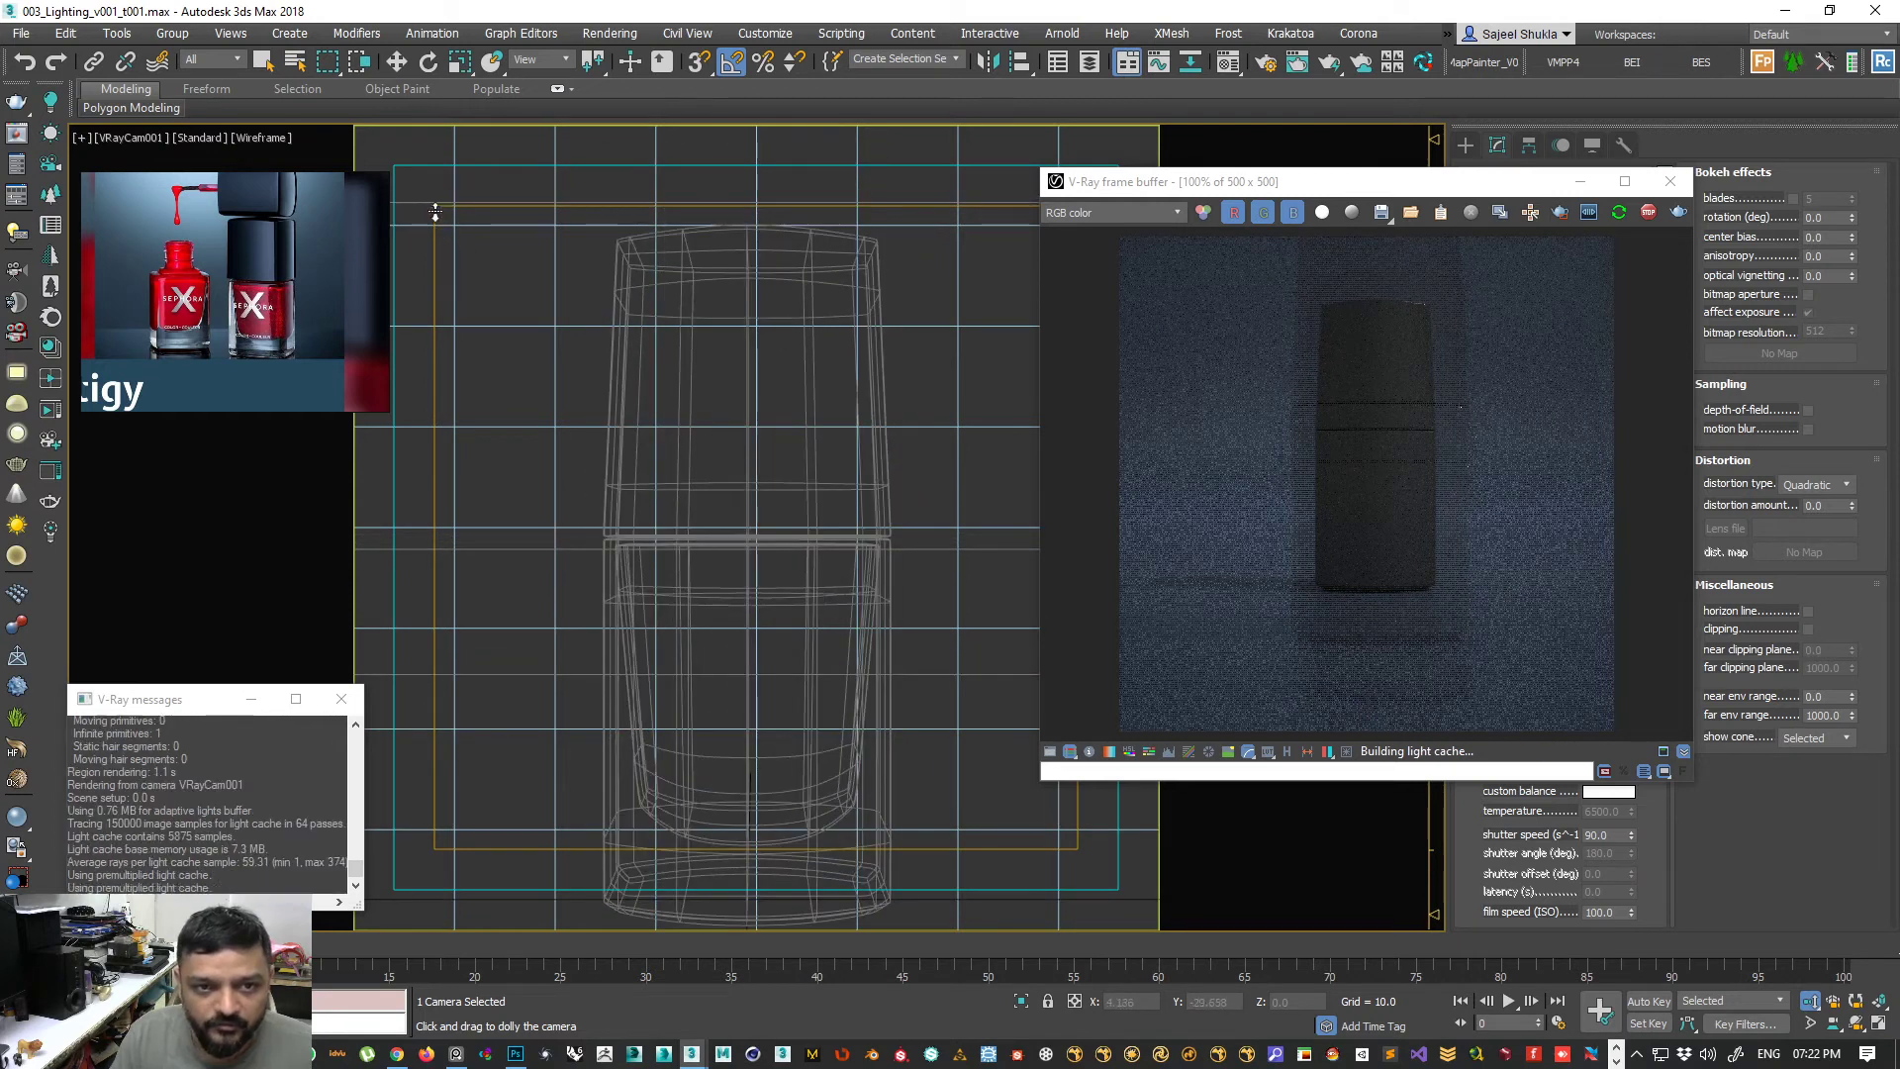
right_click(1334, 412)
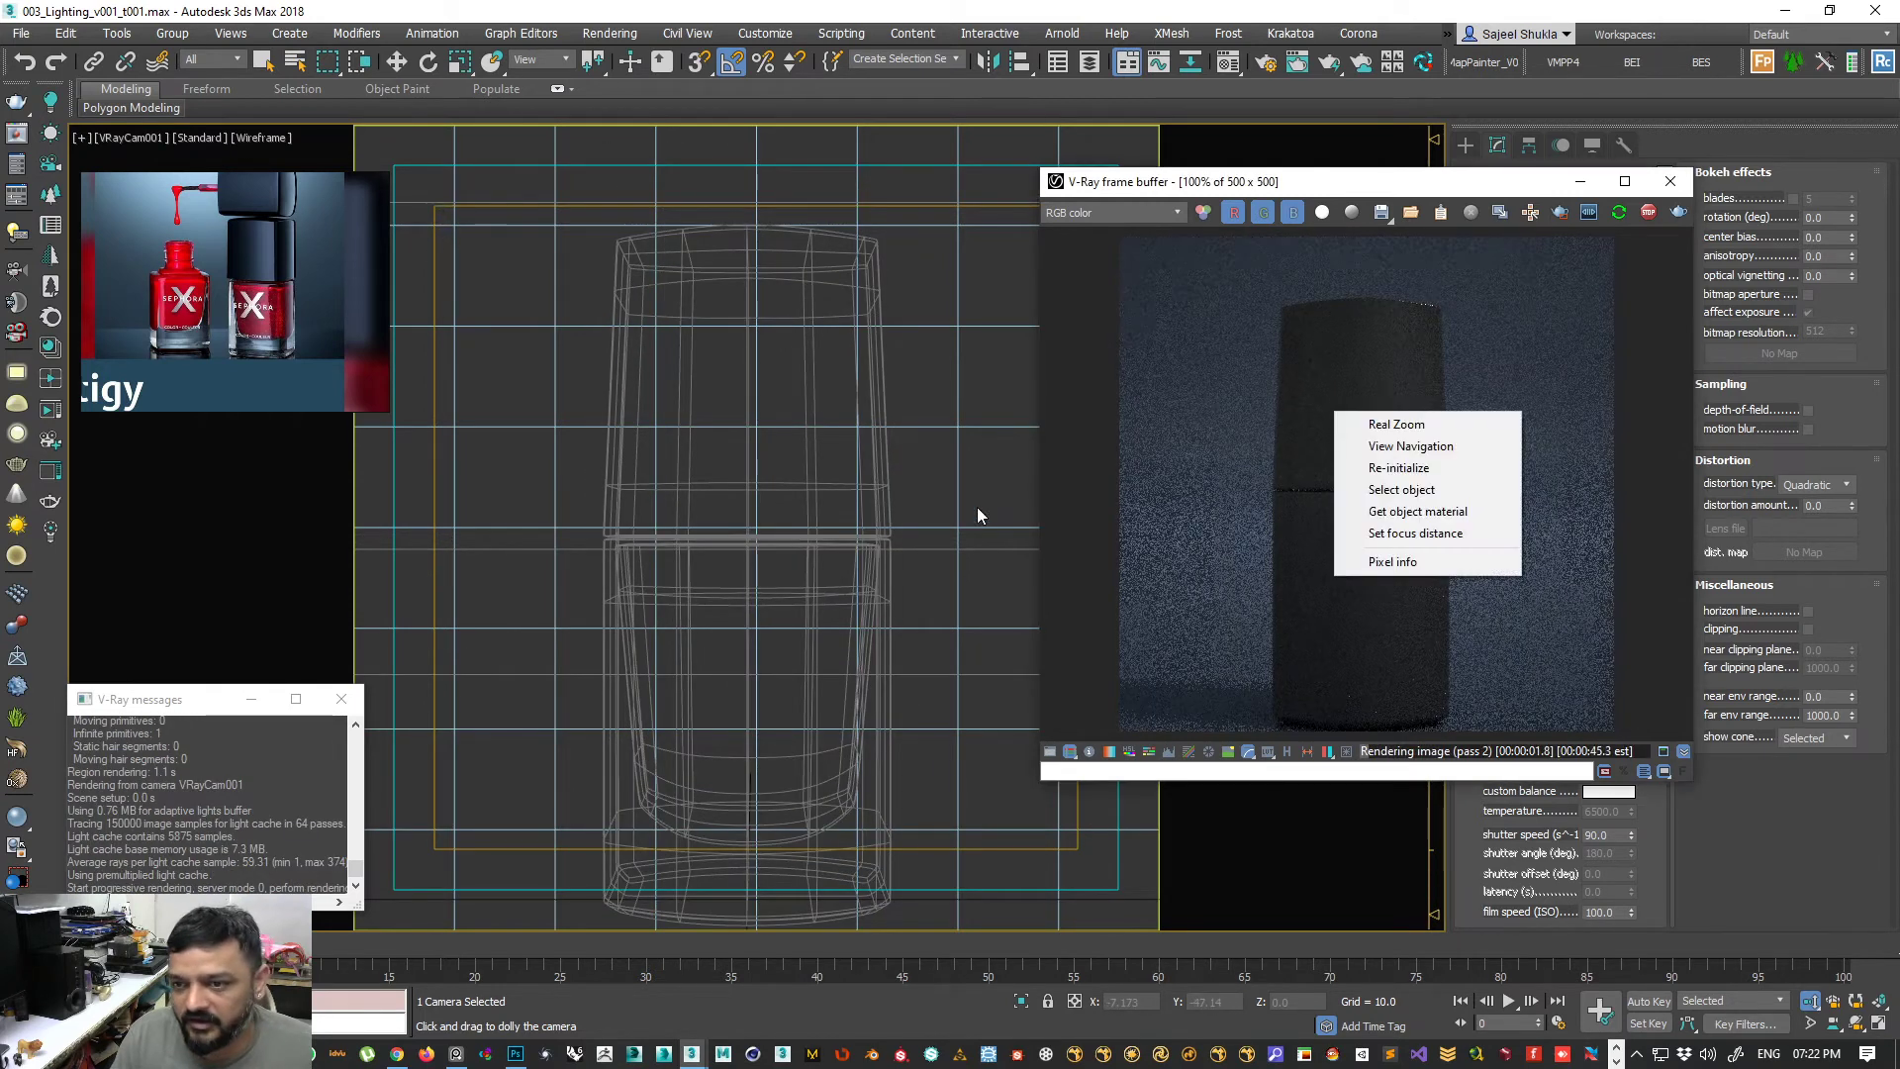
- Uncover the camera parameters and collapse the Bokeh effects, Sampling and Distortion rollouts
left_click_drag(1237, 181, 932, 159)
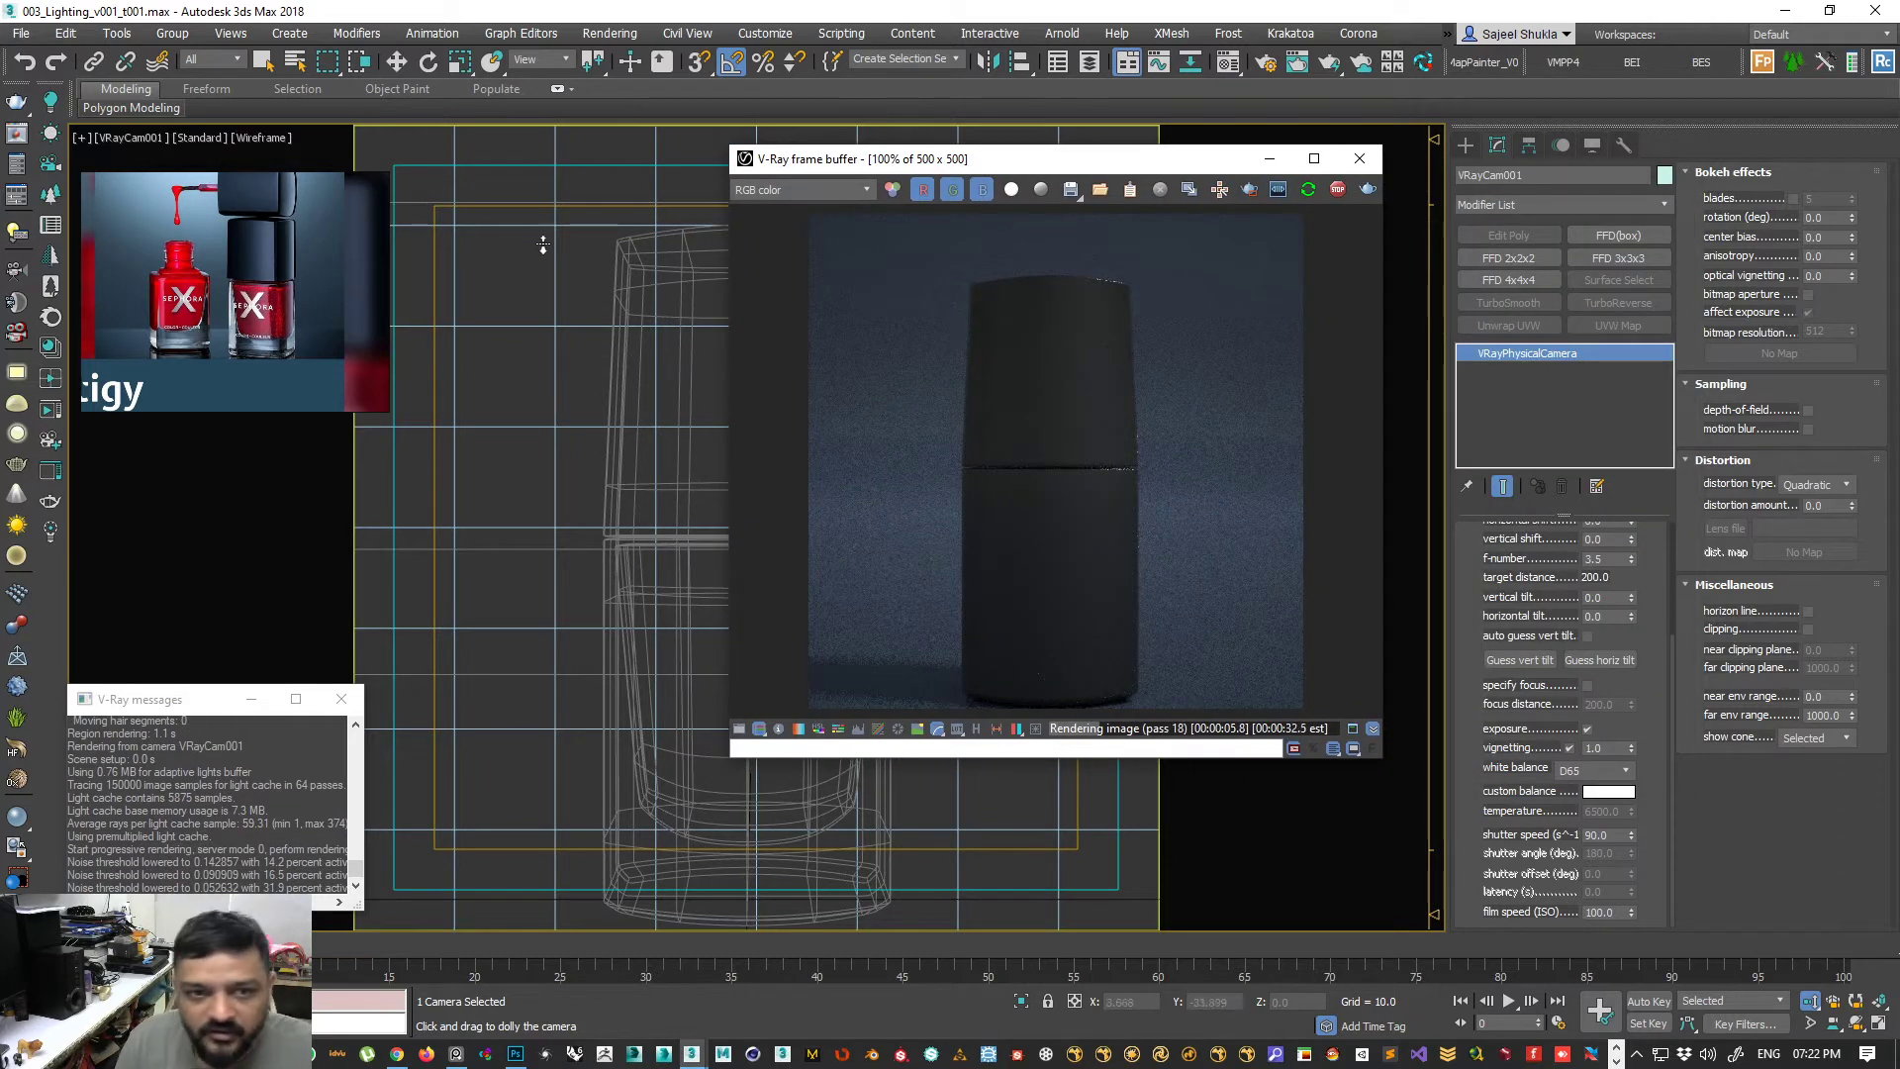
scroll(1485, 921, "up", 3)
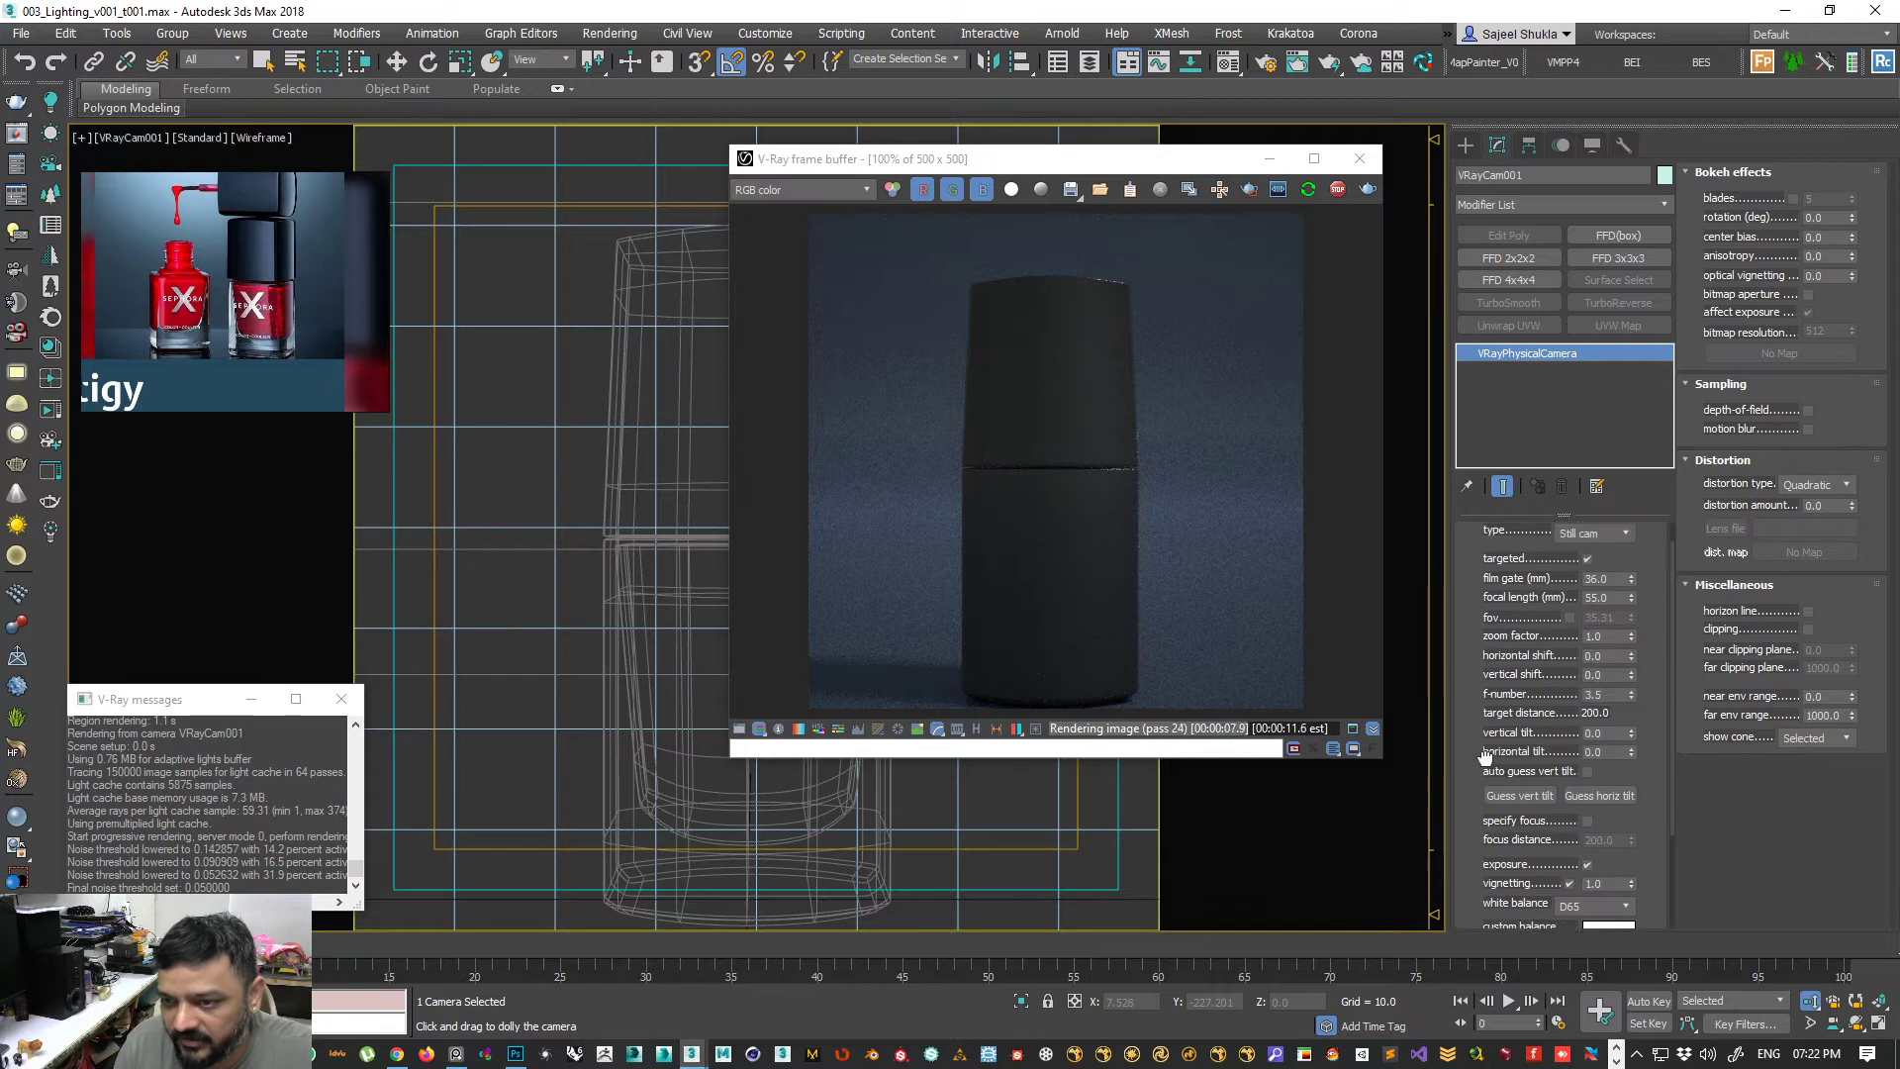
scroll(1485, 921, "down", 3)
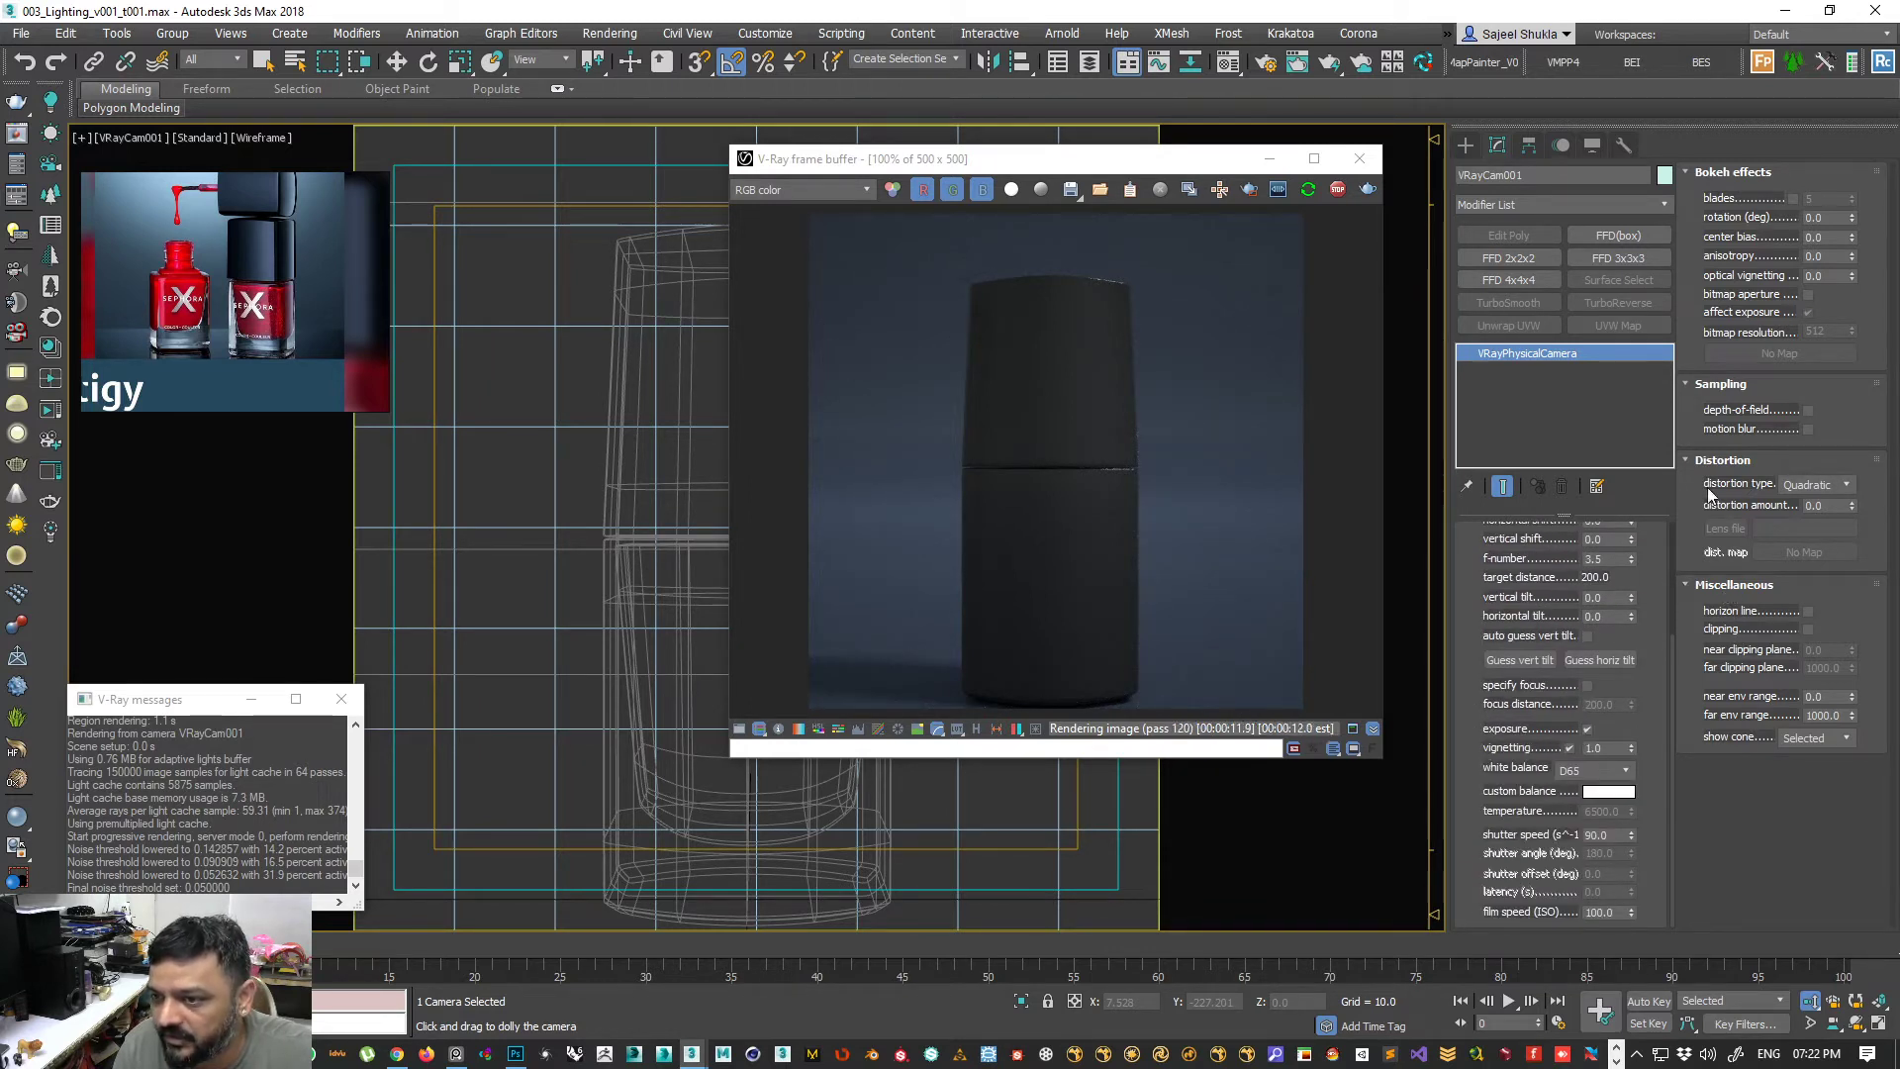
left_click(1710, 171)
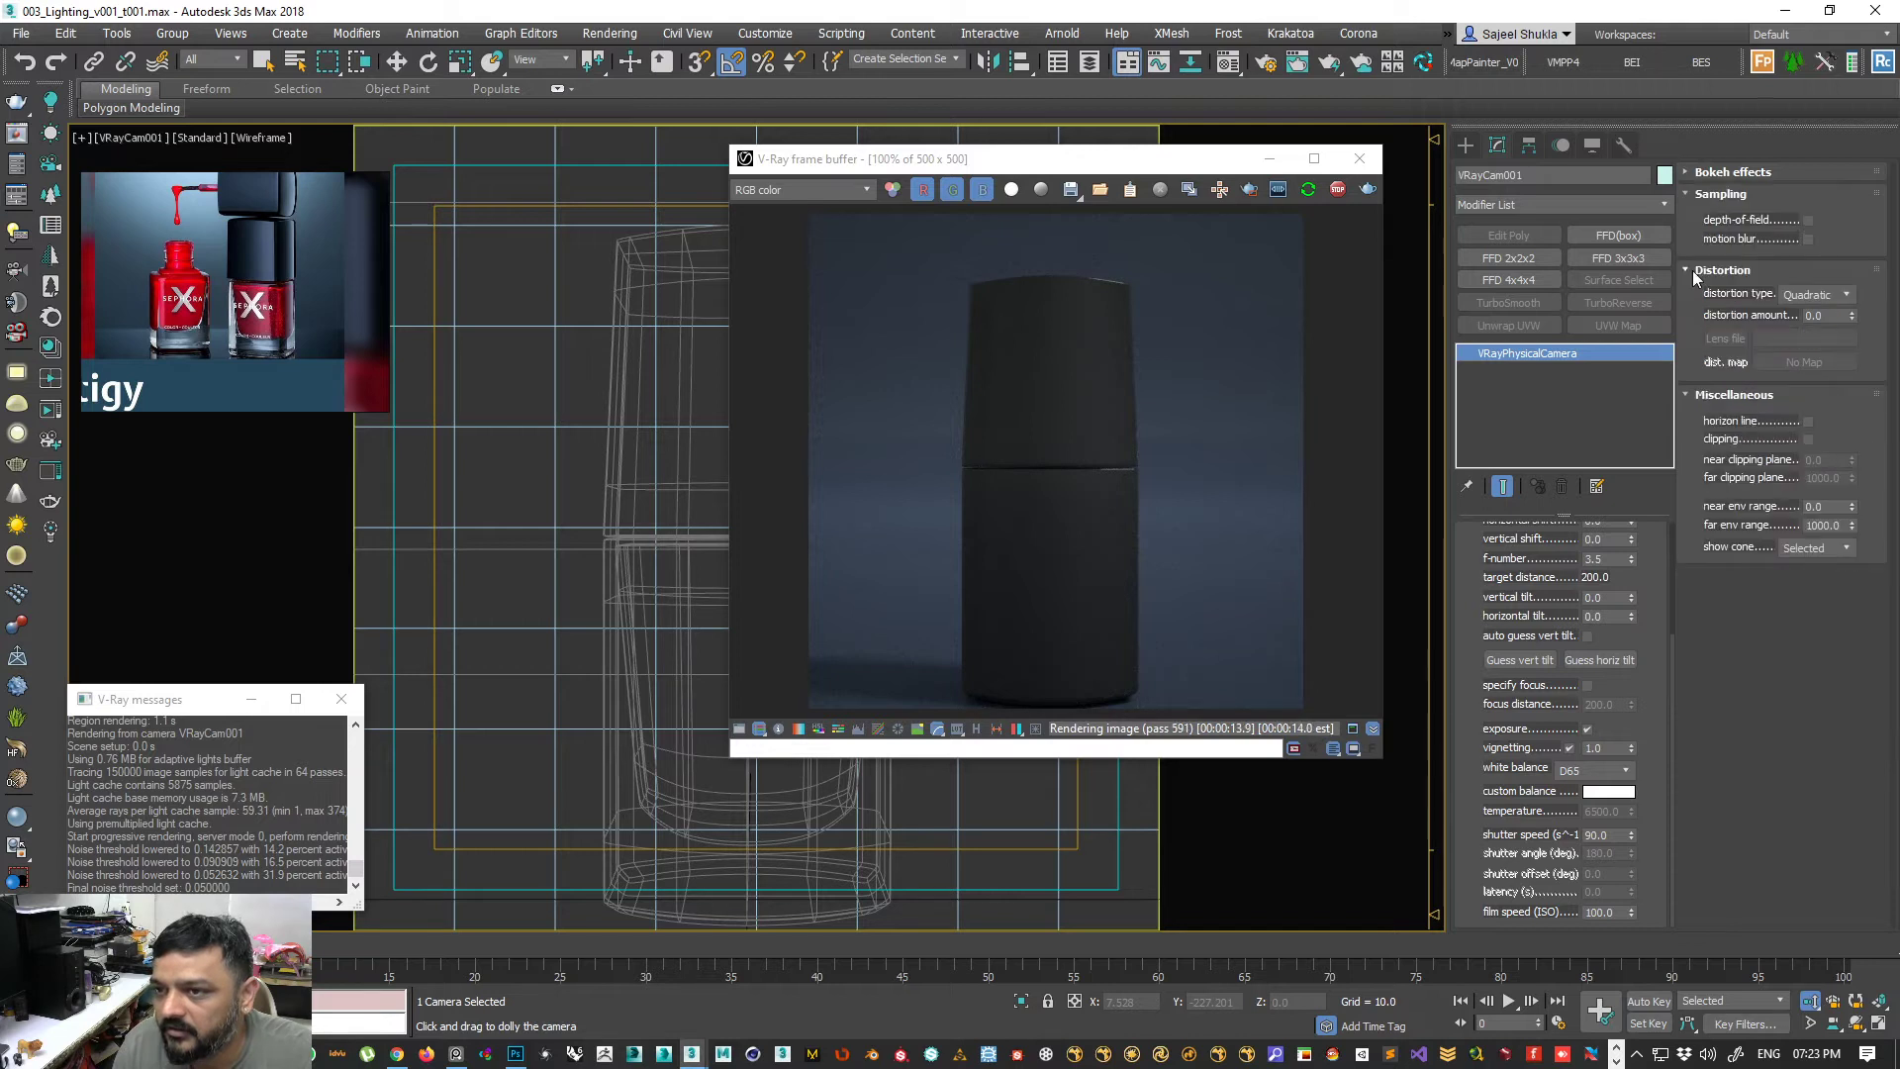
left_click(1708, 192)
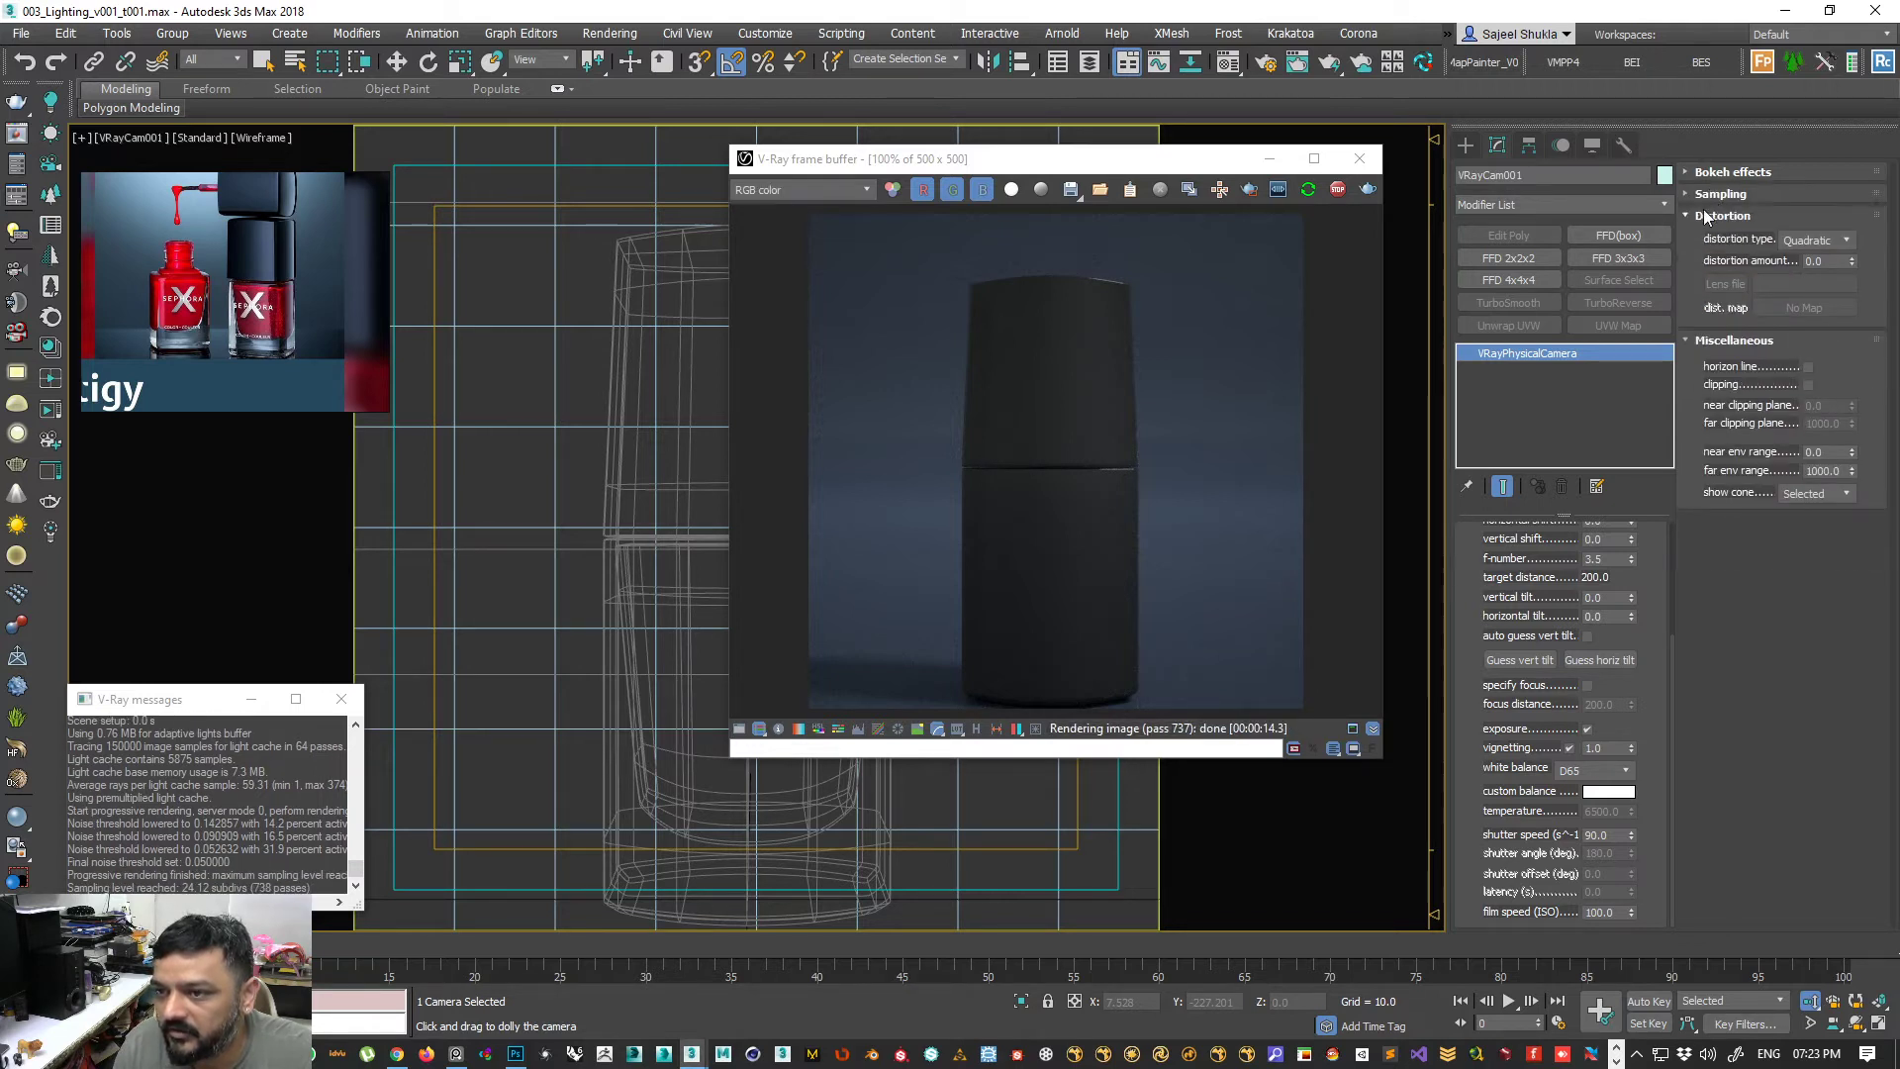
left_click(1704, 214)
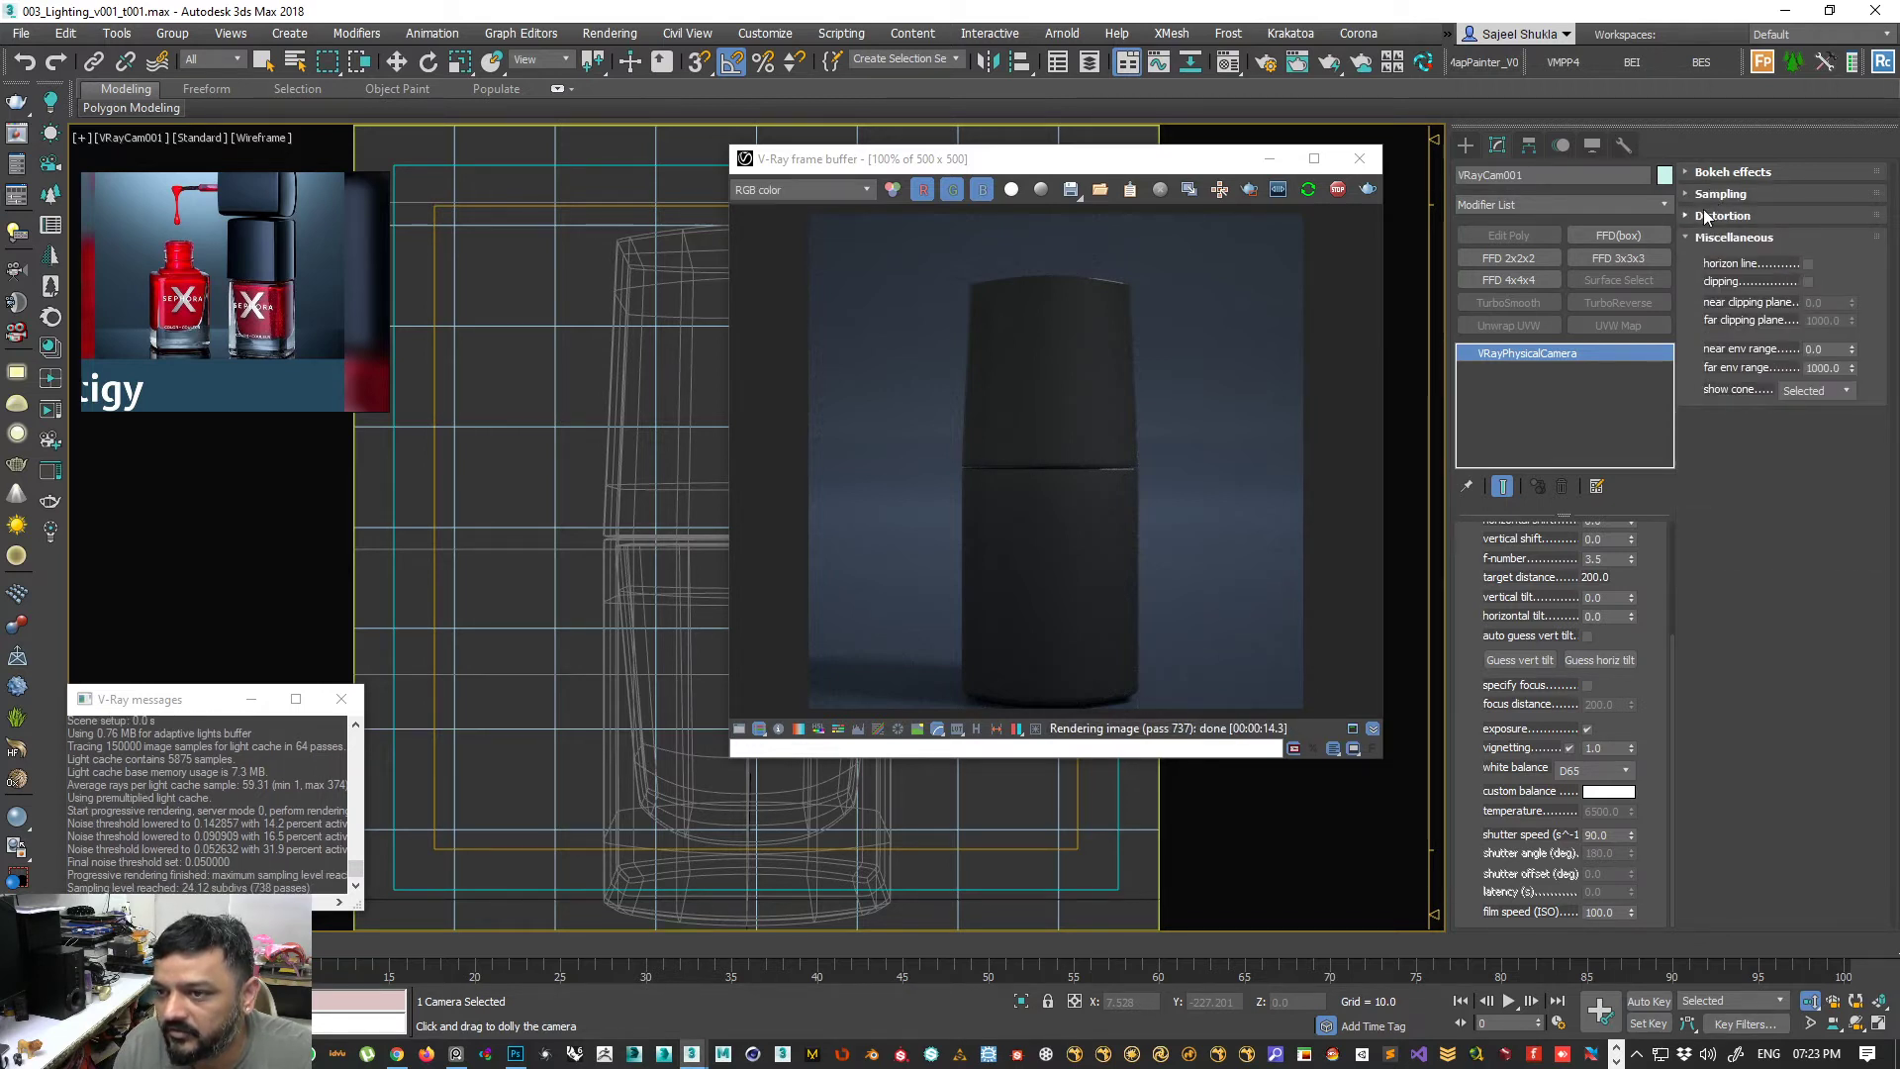
- Try the camera's horizon line option, turn it off again, and set show cone to Never
left_click(1805, 391)
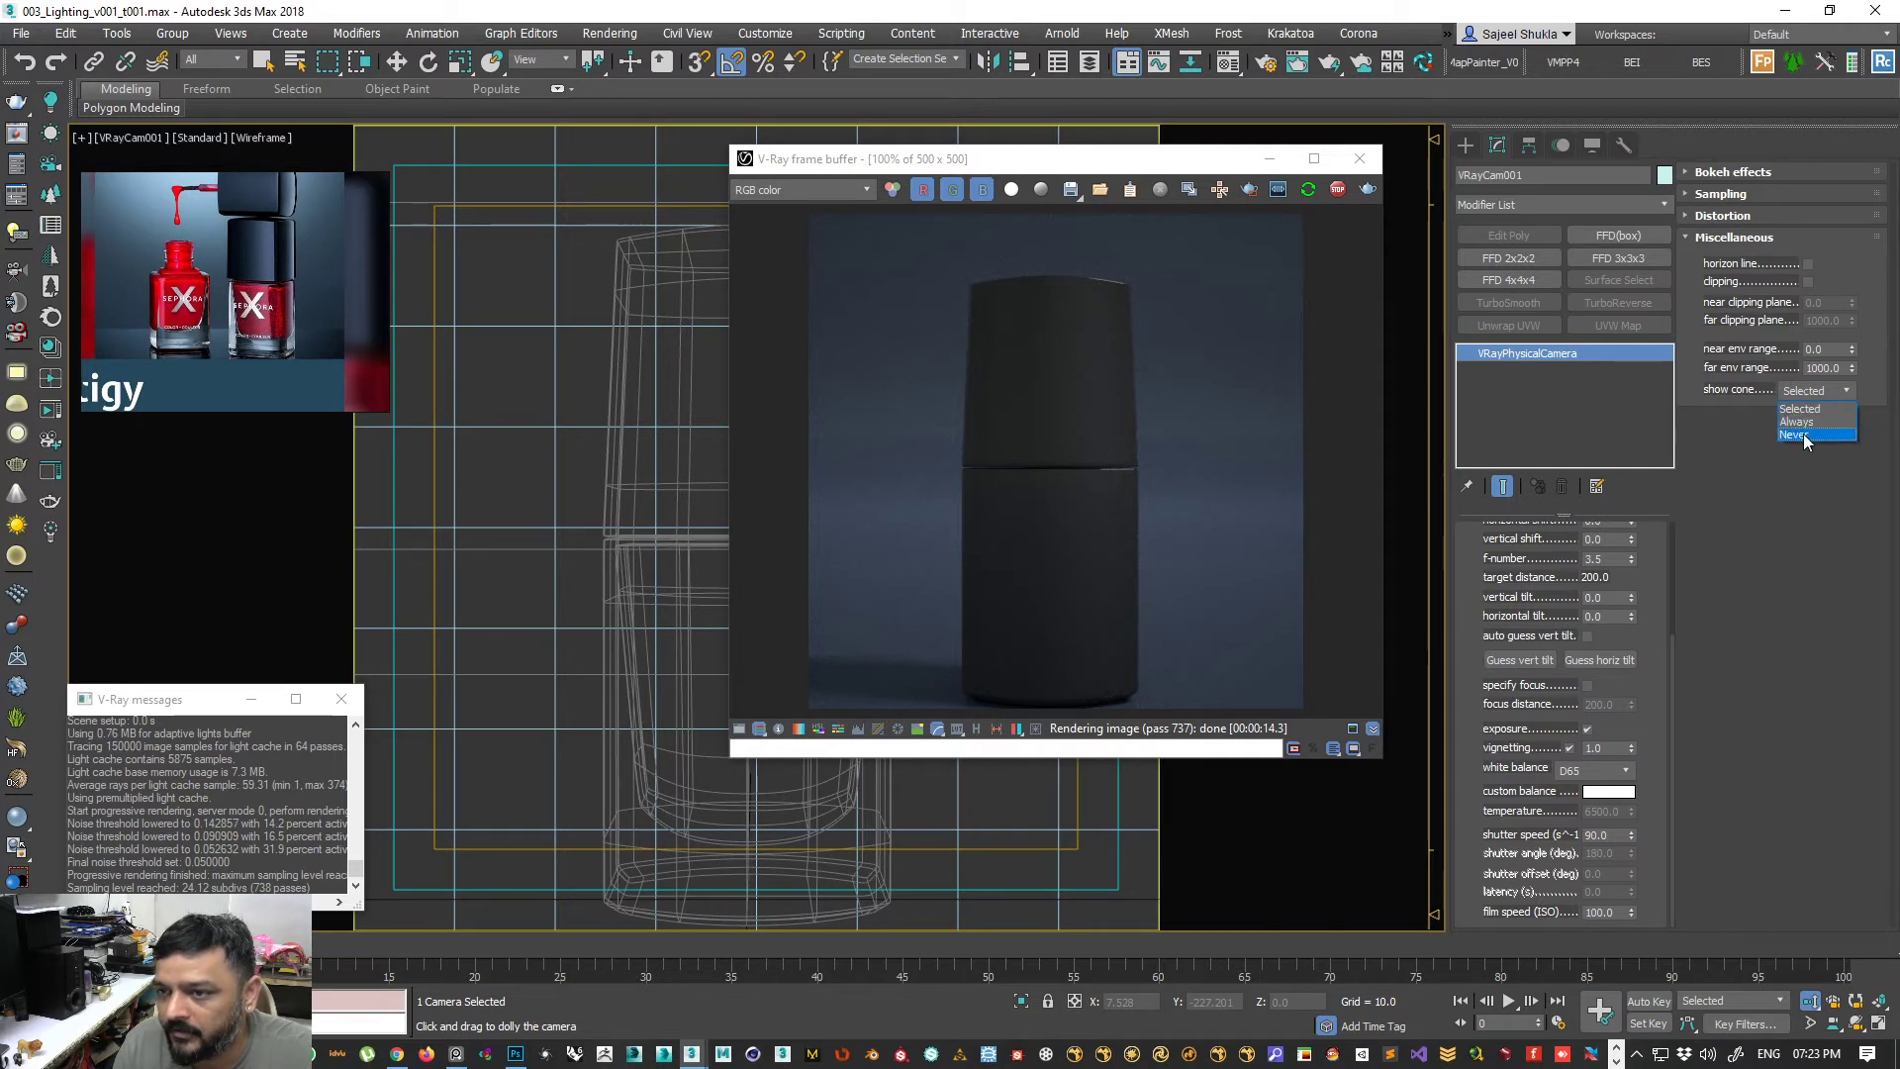
left_click(1807, 410)
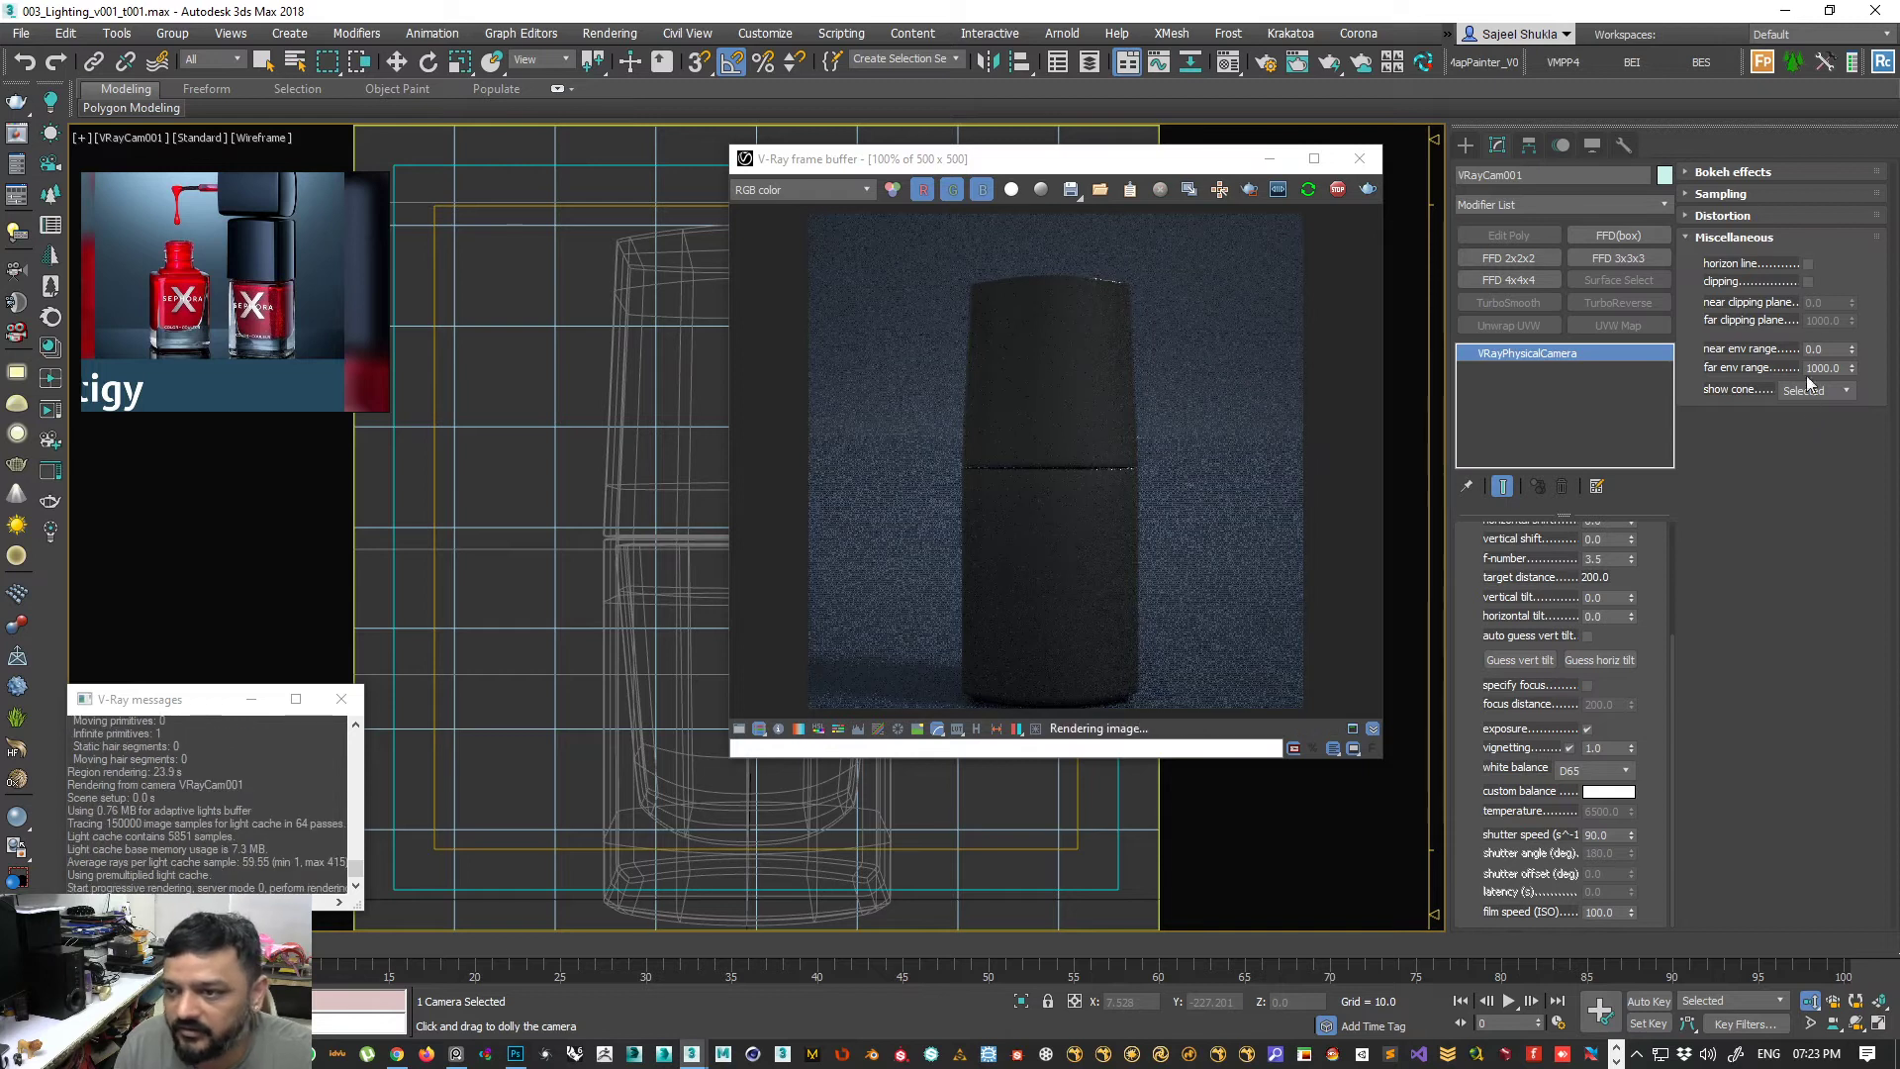
left_click(1809, 264)
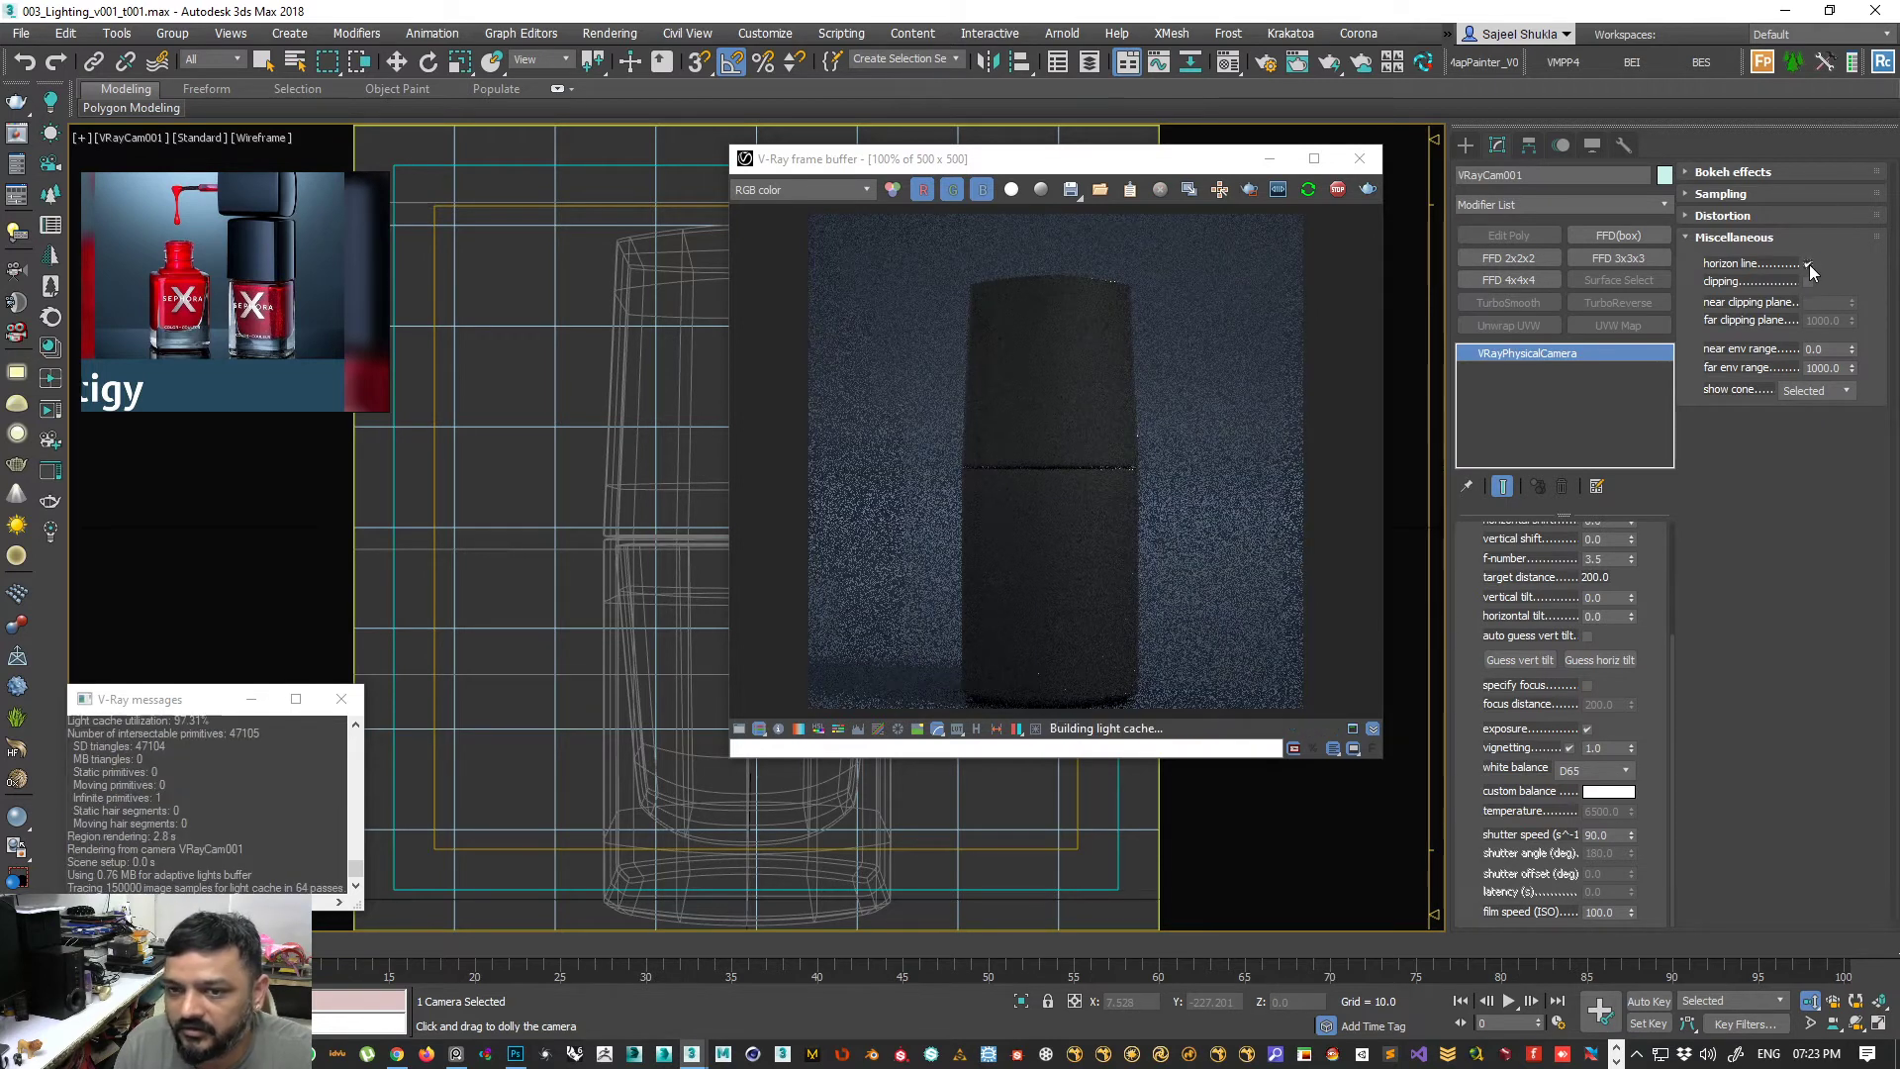
left_click(1809, 265)
left_click(1815, 390)
left_click(1797, 435)
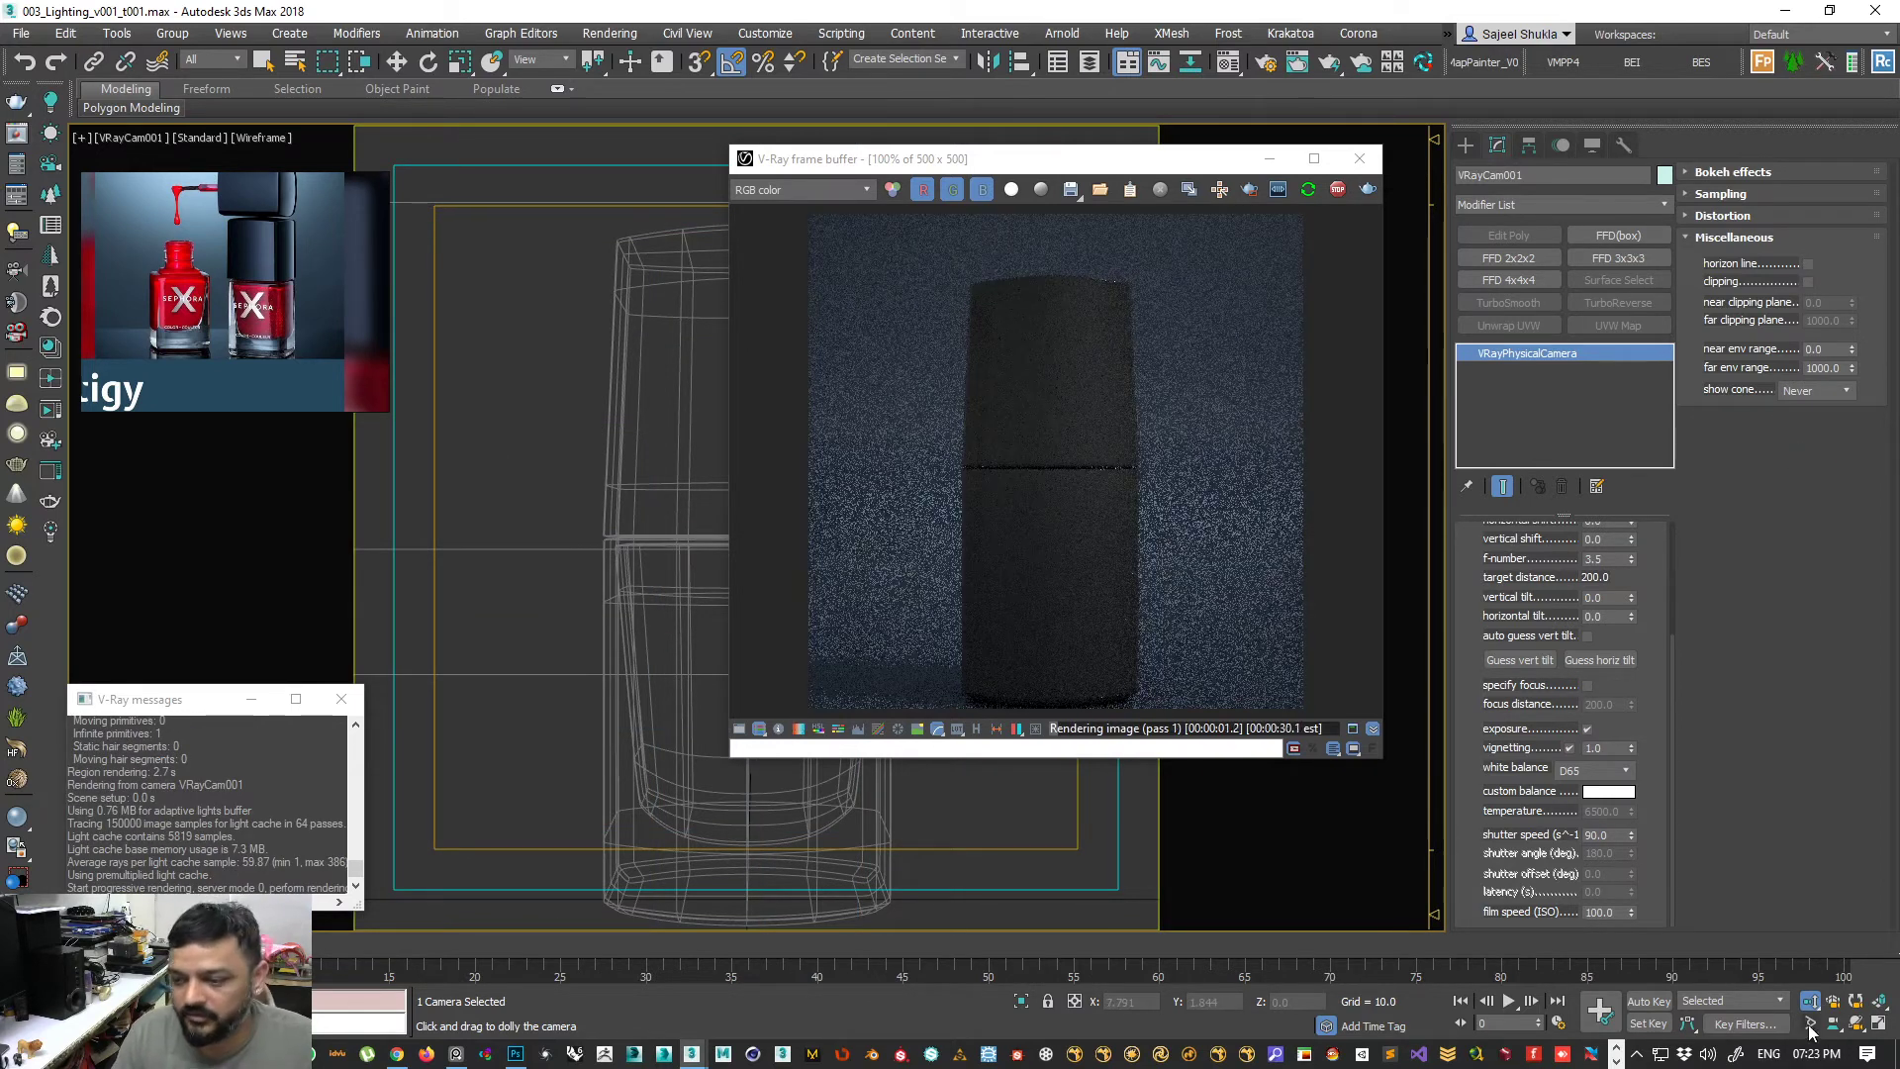
- Truck and orbit the V-Ray camera, with angle snap turned off, to recompose the bottle in the frame
left_click_drag(1025, 173, 1122, 140)
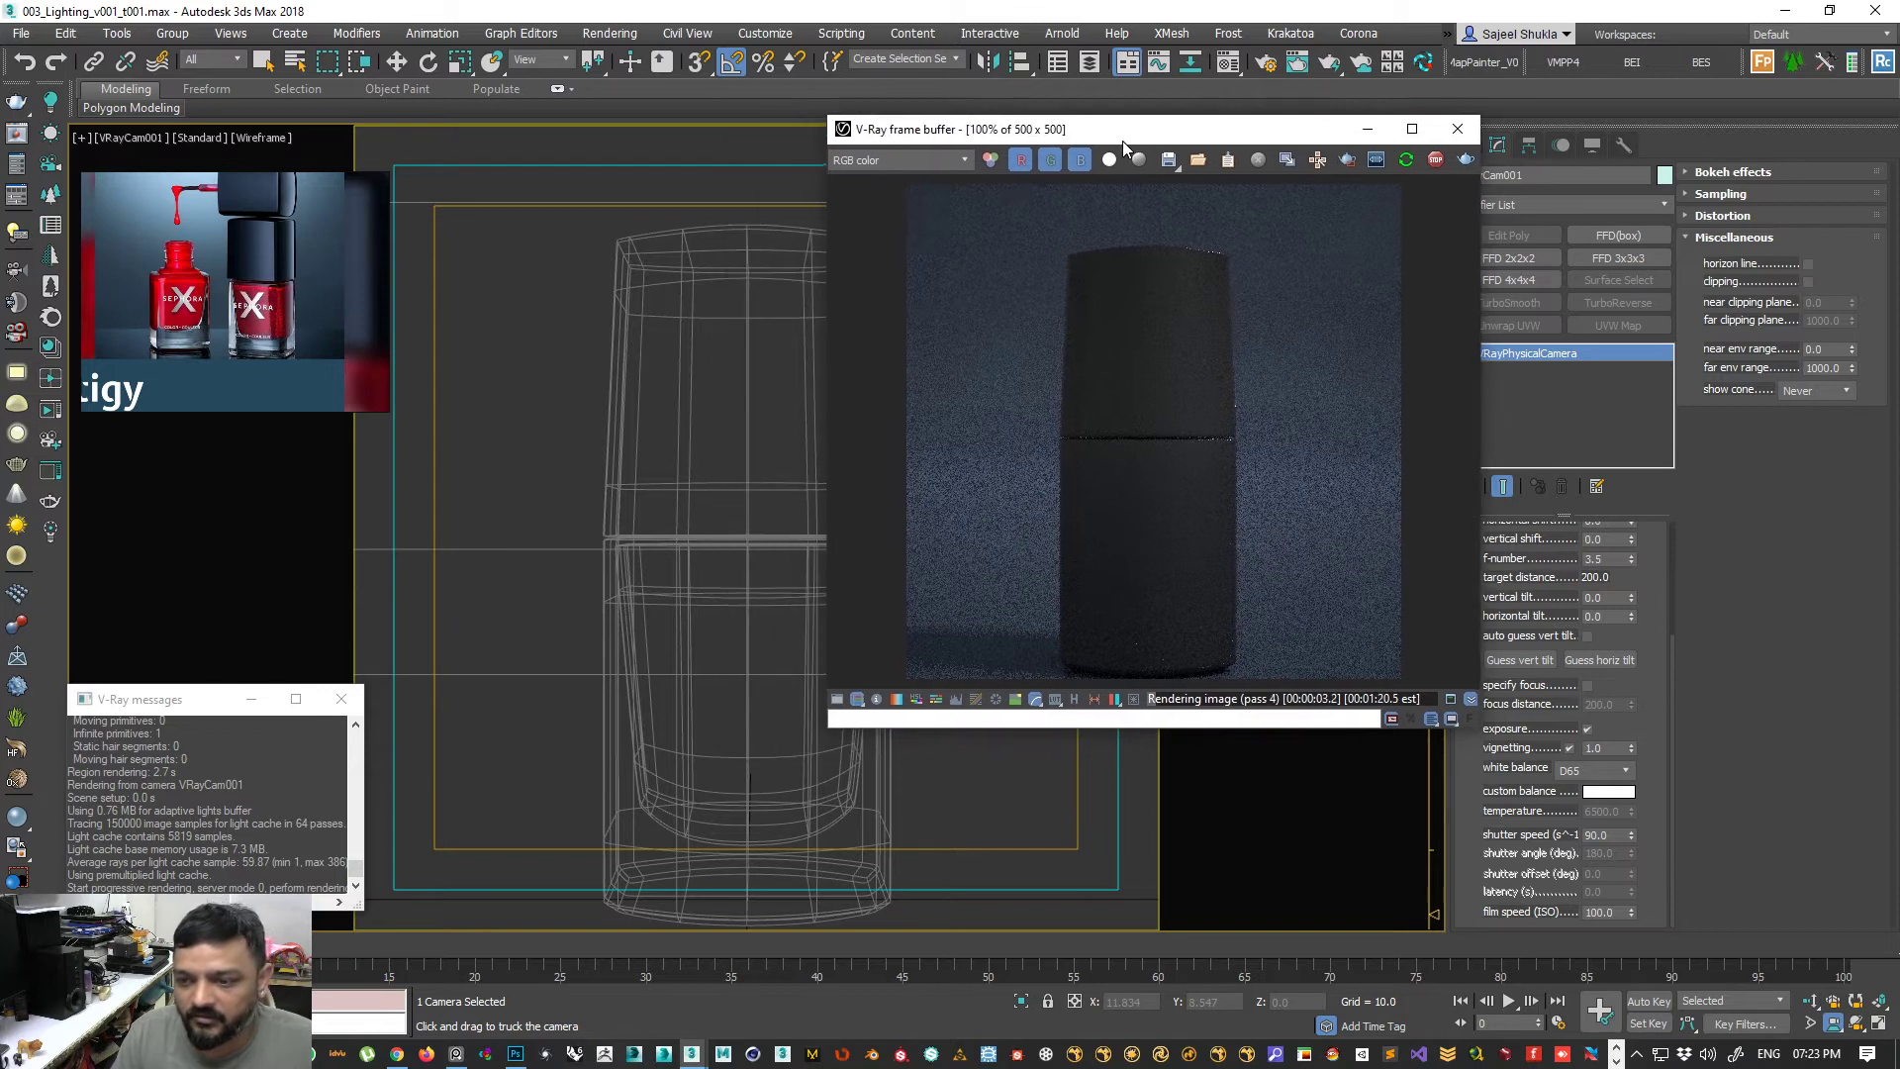
left_click_drag(734, 646, 735, 644)
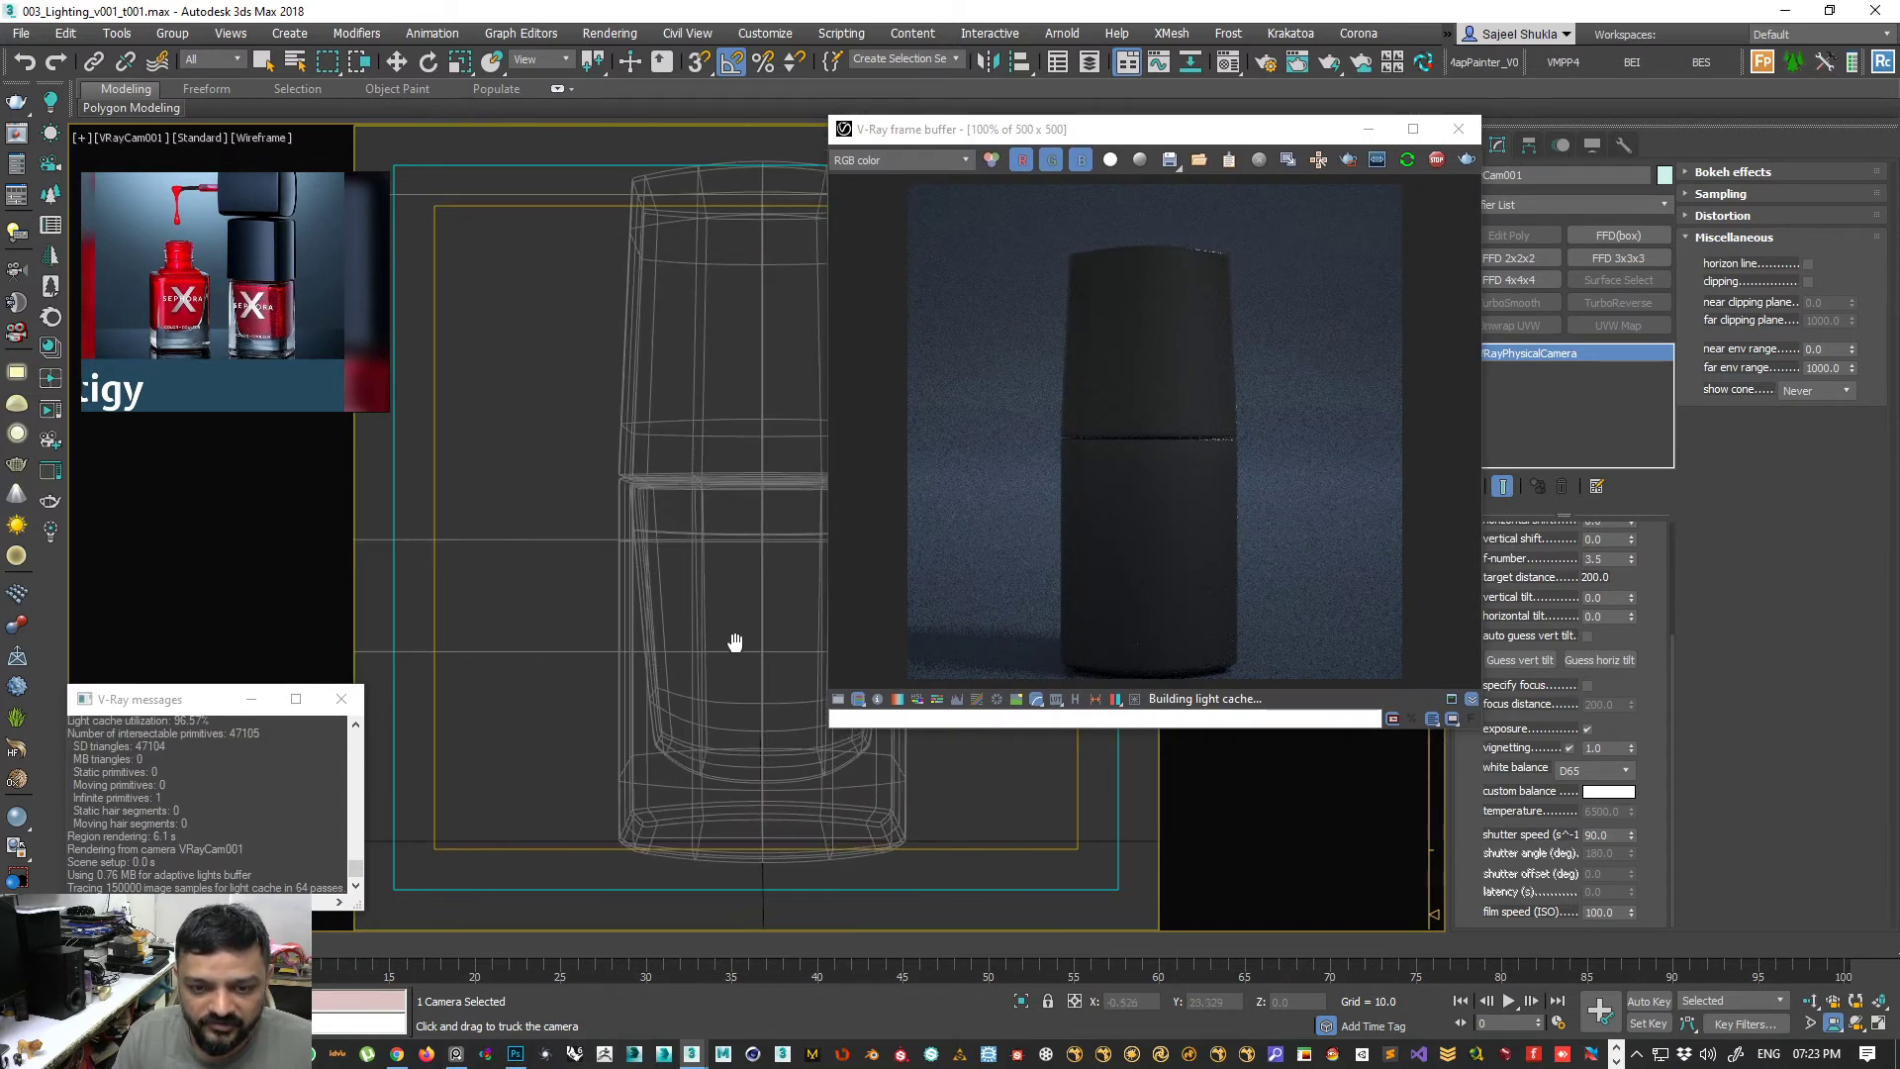
left_click(1857, 1025)
left_click_drag(772, 551, 764, 555)
left_click(731, 62)
middle_click_drag(732, 518, 721, 546)
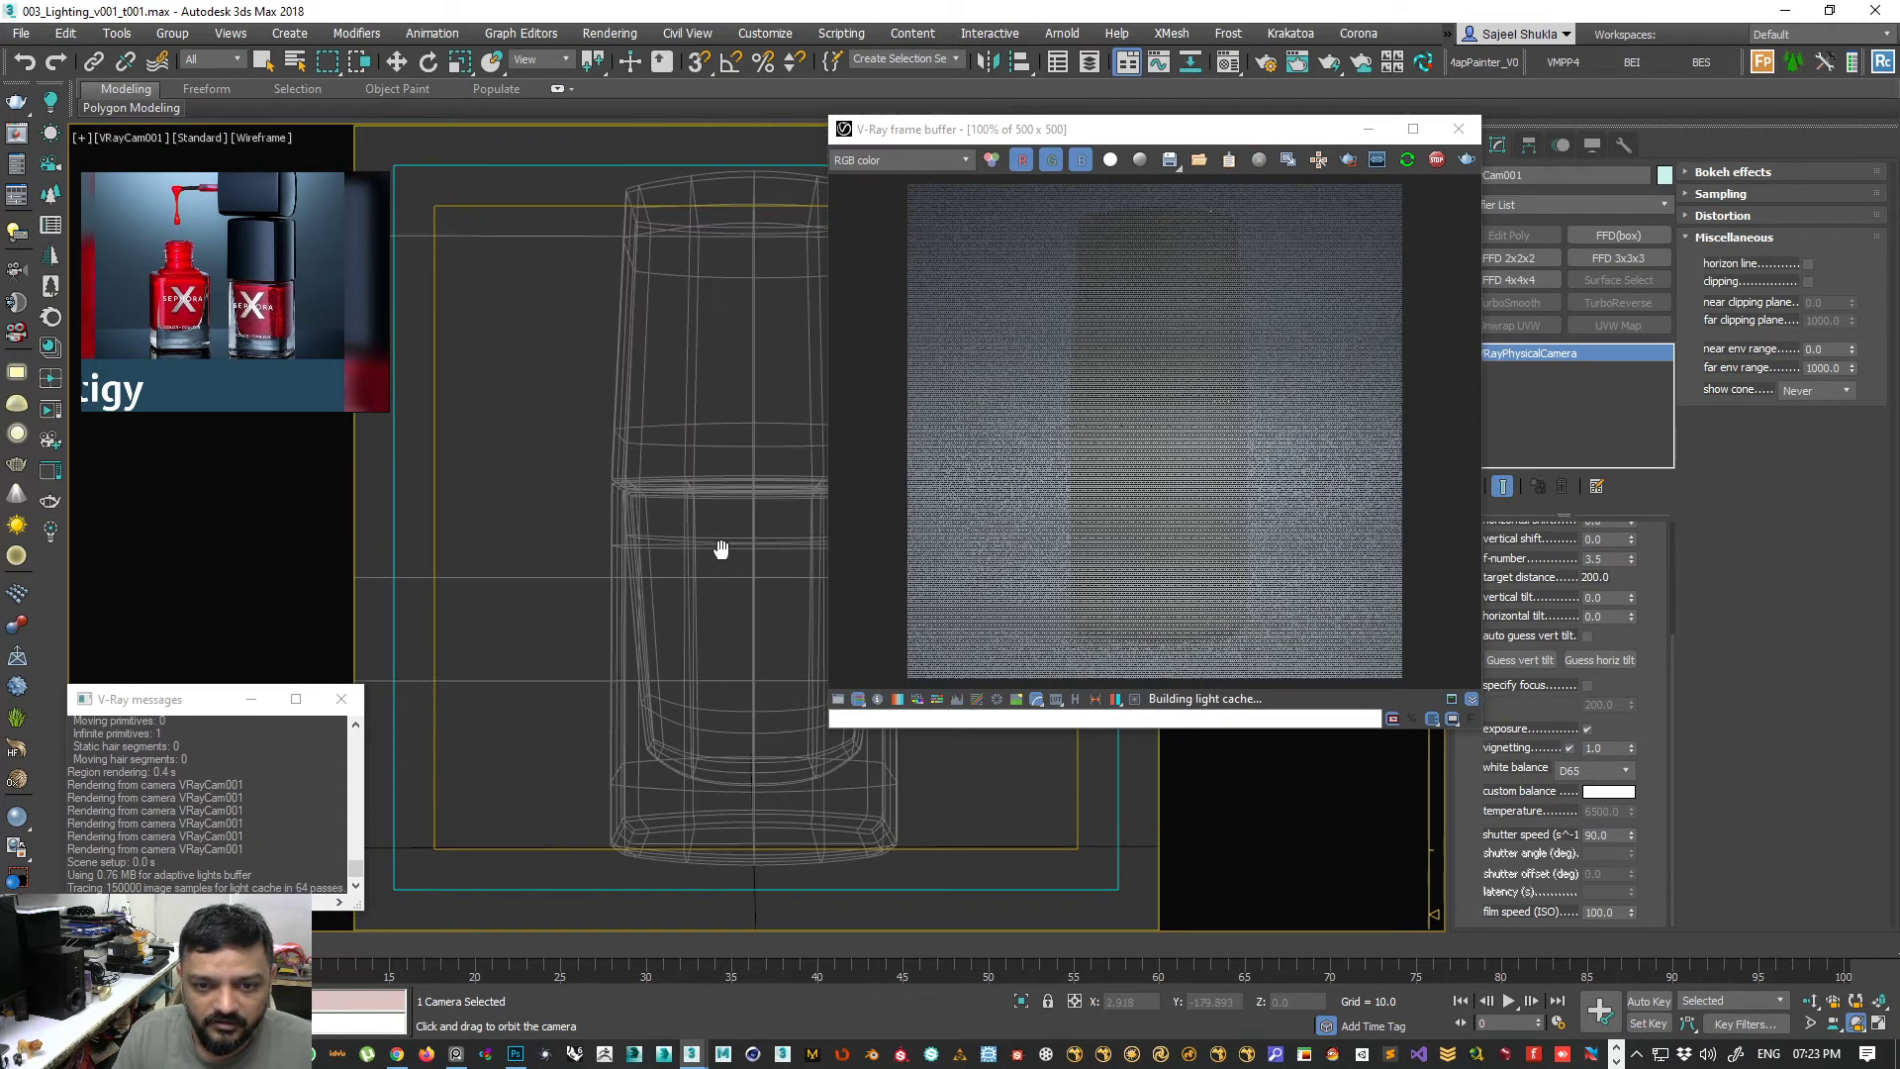
- Dolly the V-Ray camera back and center the bottle to leave more space around it
left_click_drag(989, 129, 1117, 106)
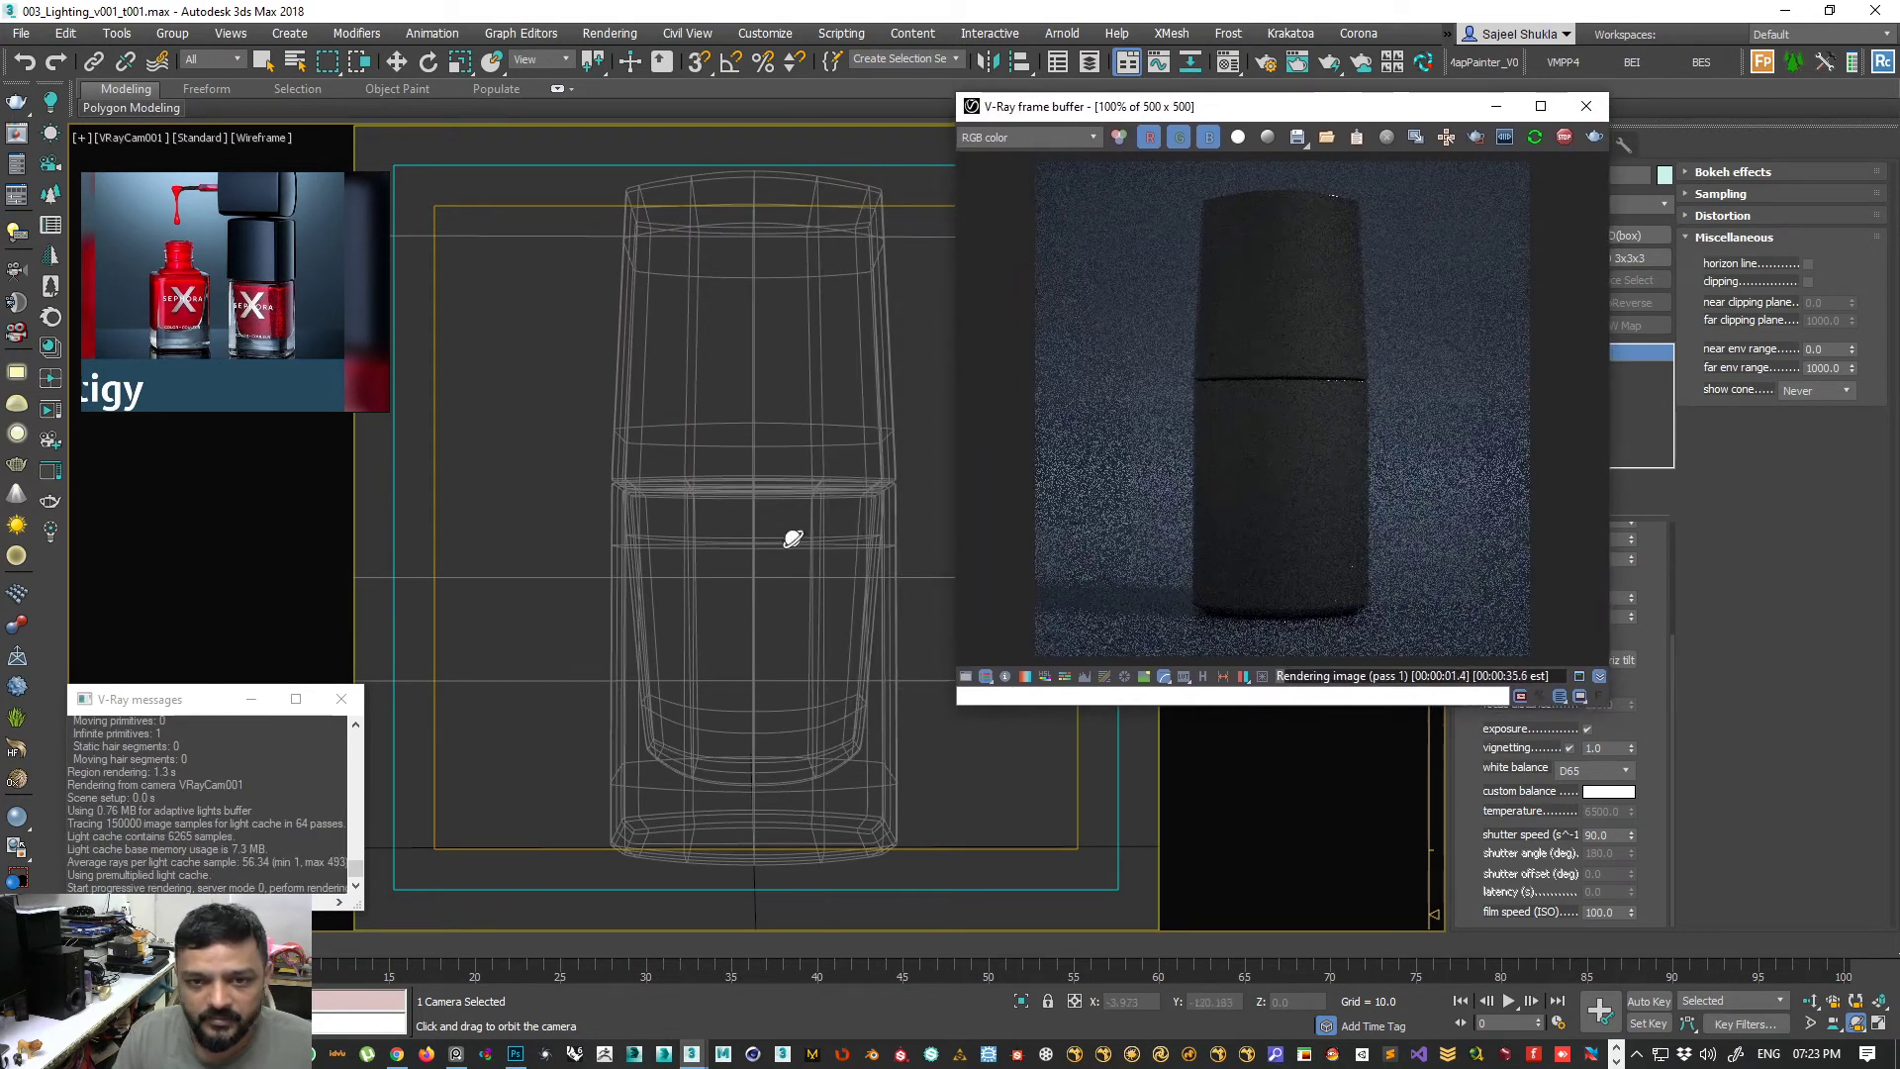
left_click(1809, 1000)
left_click_drag(742, 692, 739, 696)
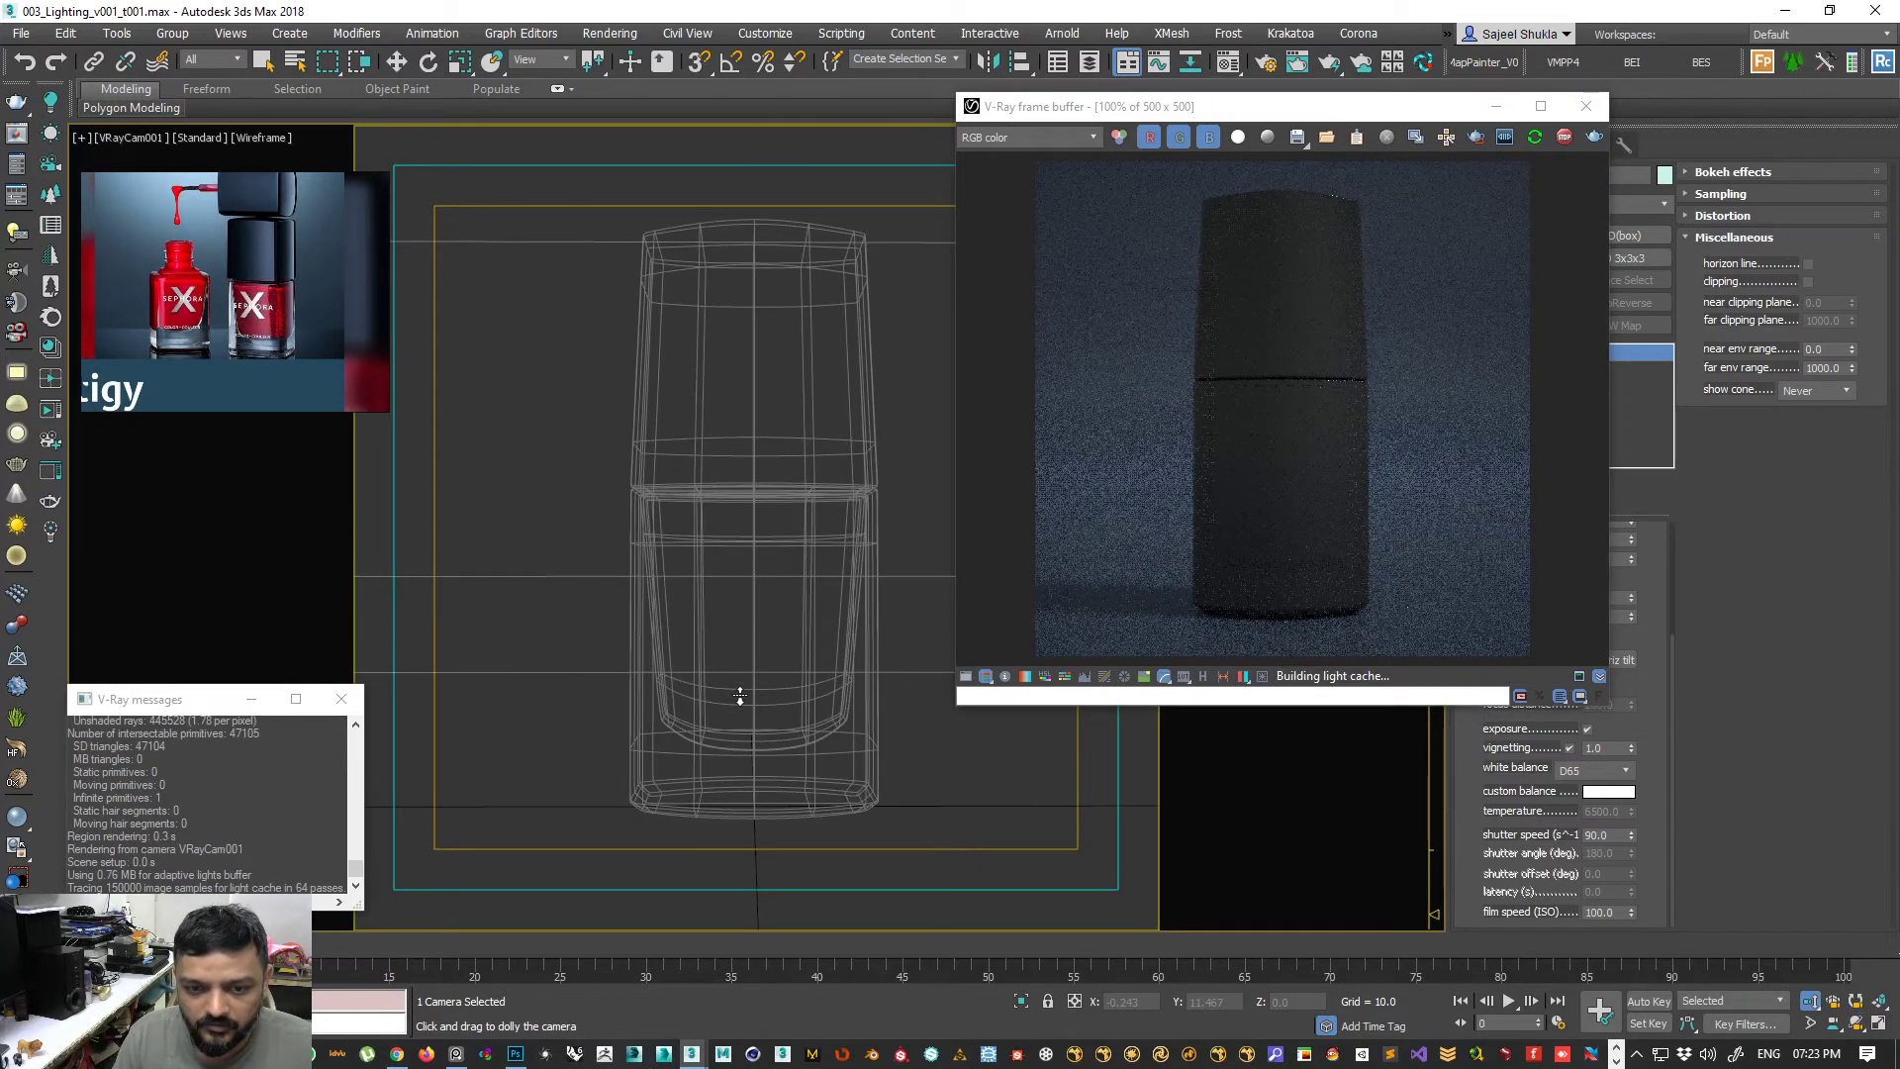
middle_click_drag(742, 698, 742, 700)
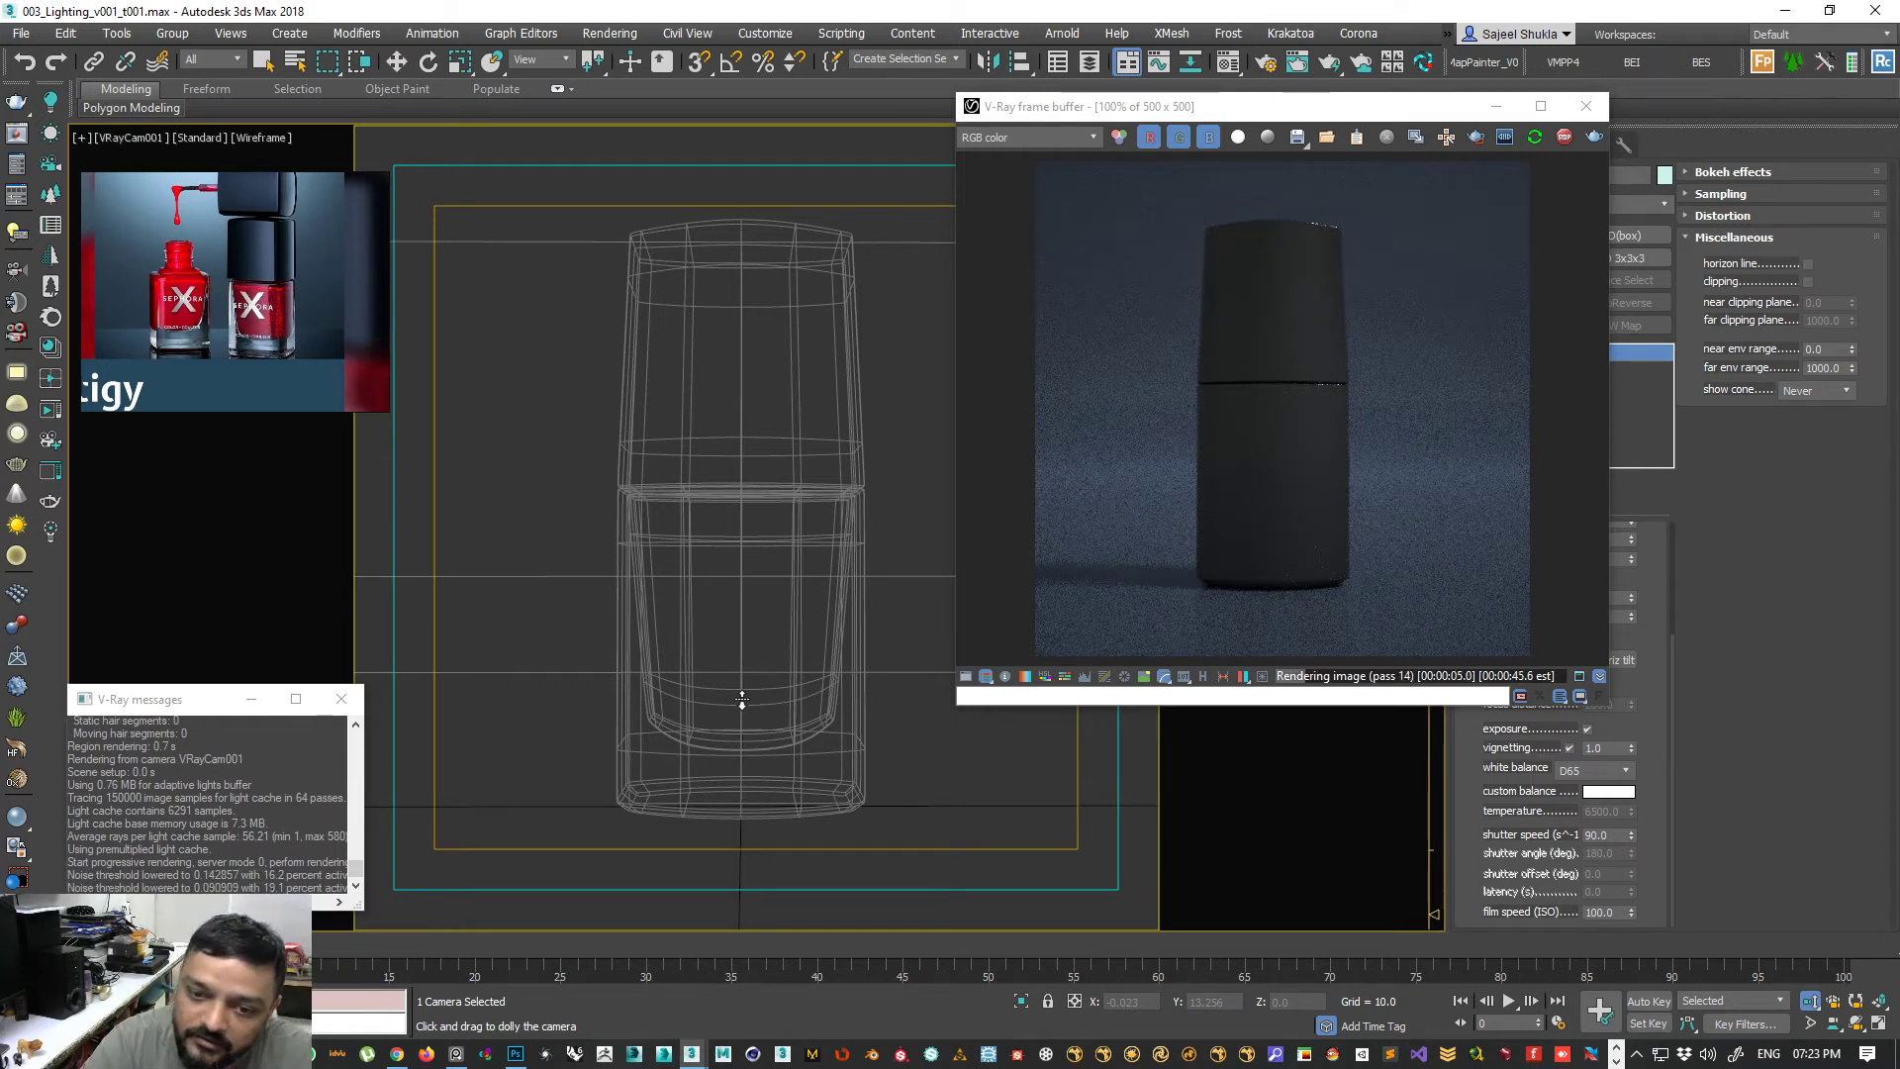
- Select the MasterModel bottle group and enable pivot-only editing to check where its pivot sits
key("w")
left_click(743, 724)
key("e")
left_click_drag(1309, 115, 1190, 411)
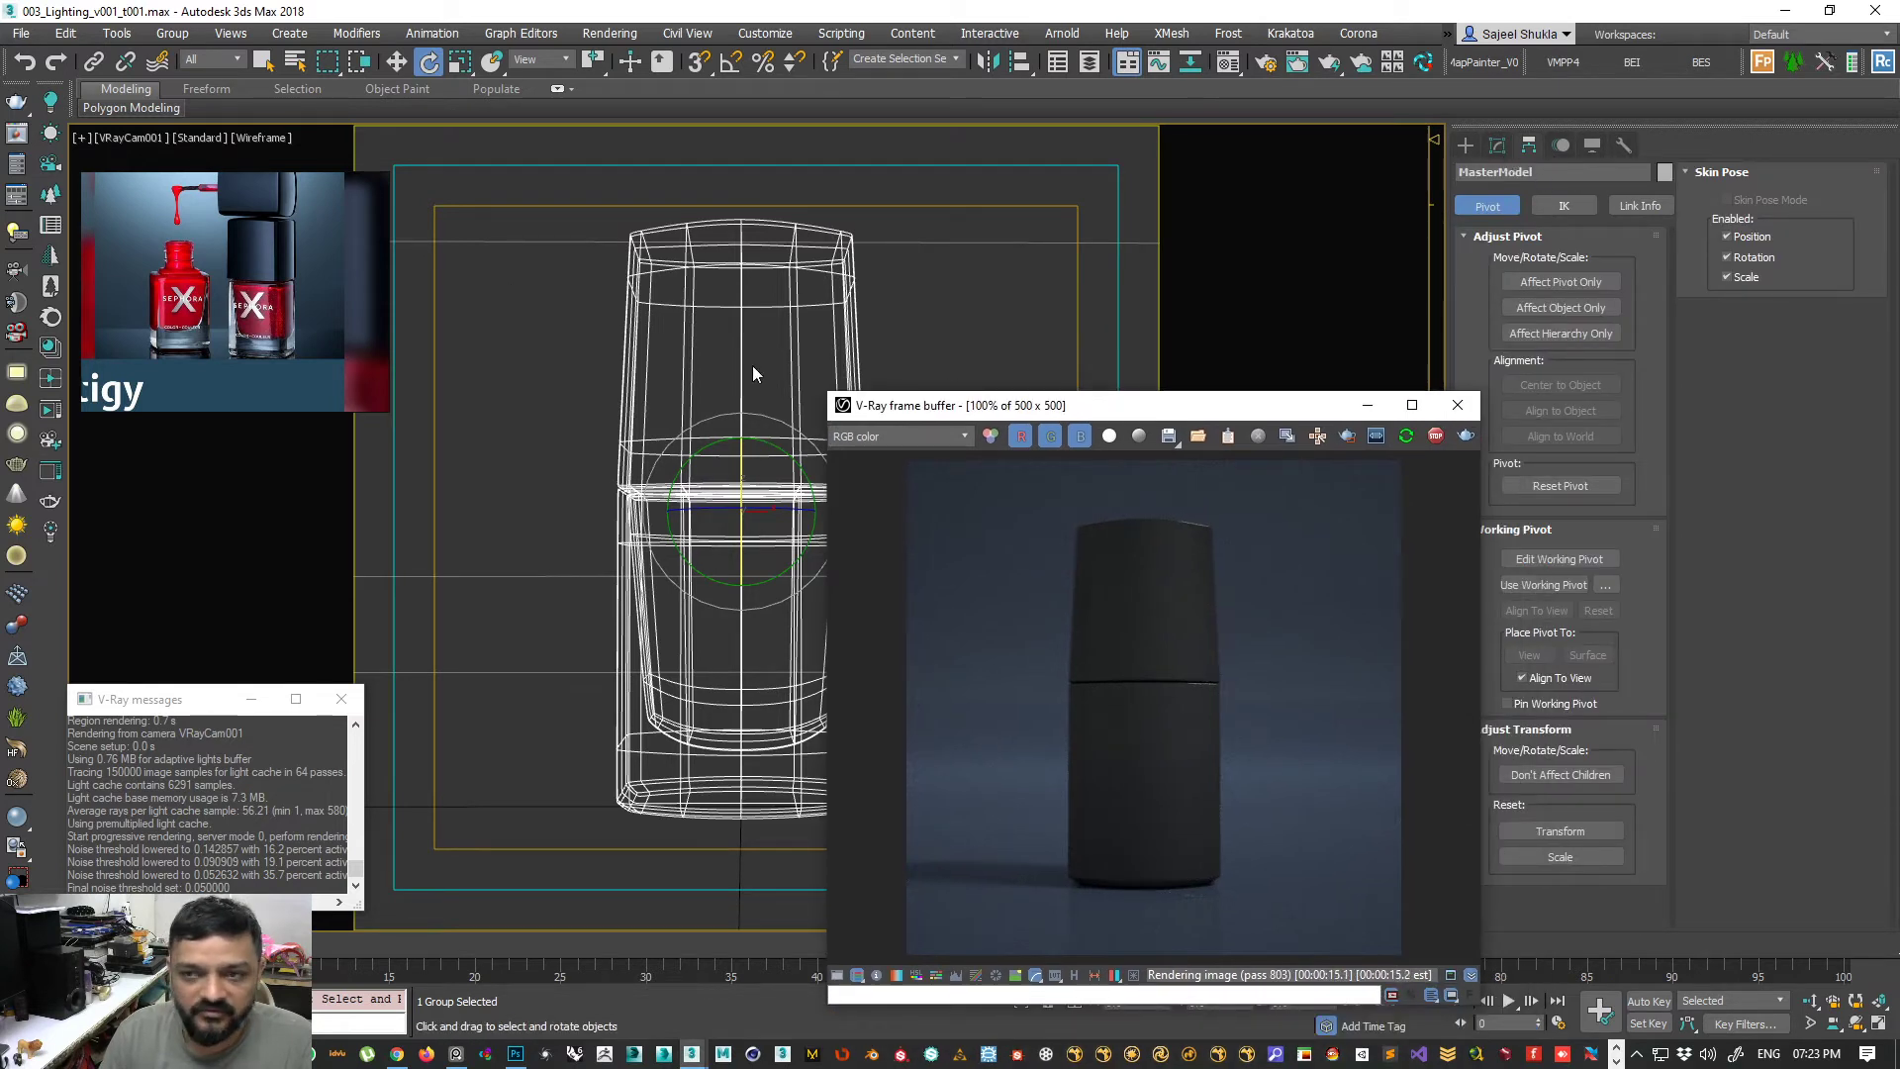
left_click(1561, 282)
left_click_drag(1146, 416, 1249, 173)
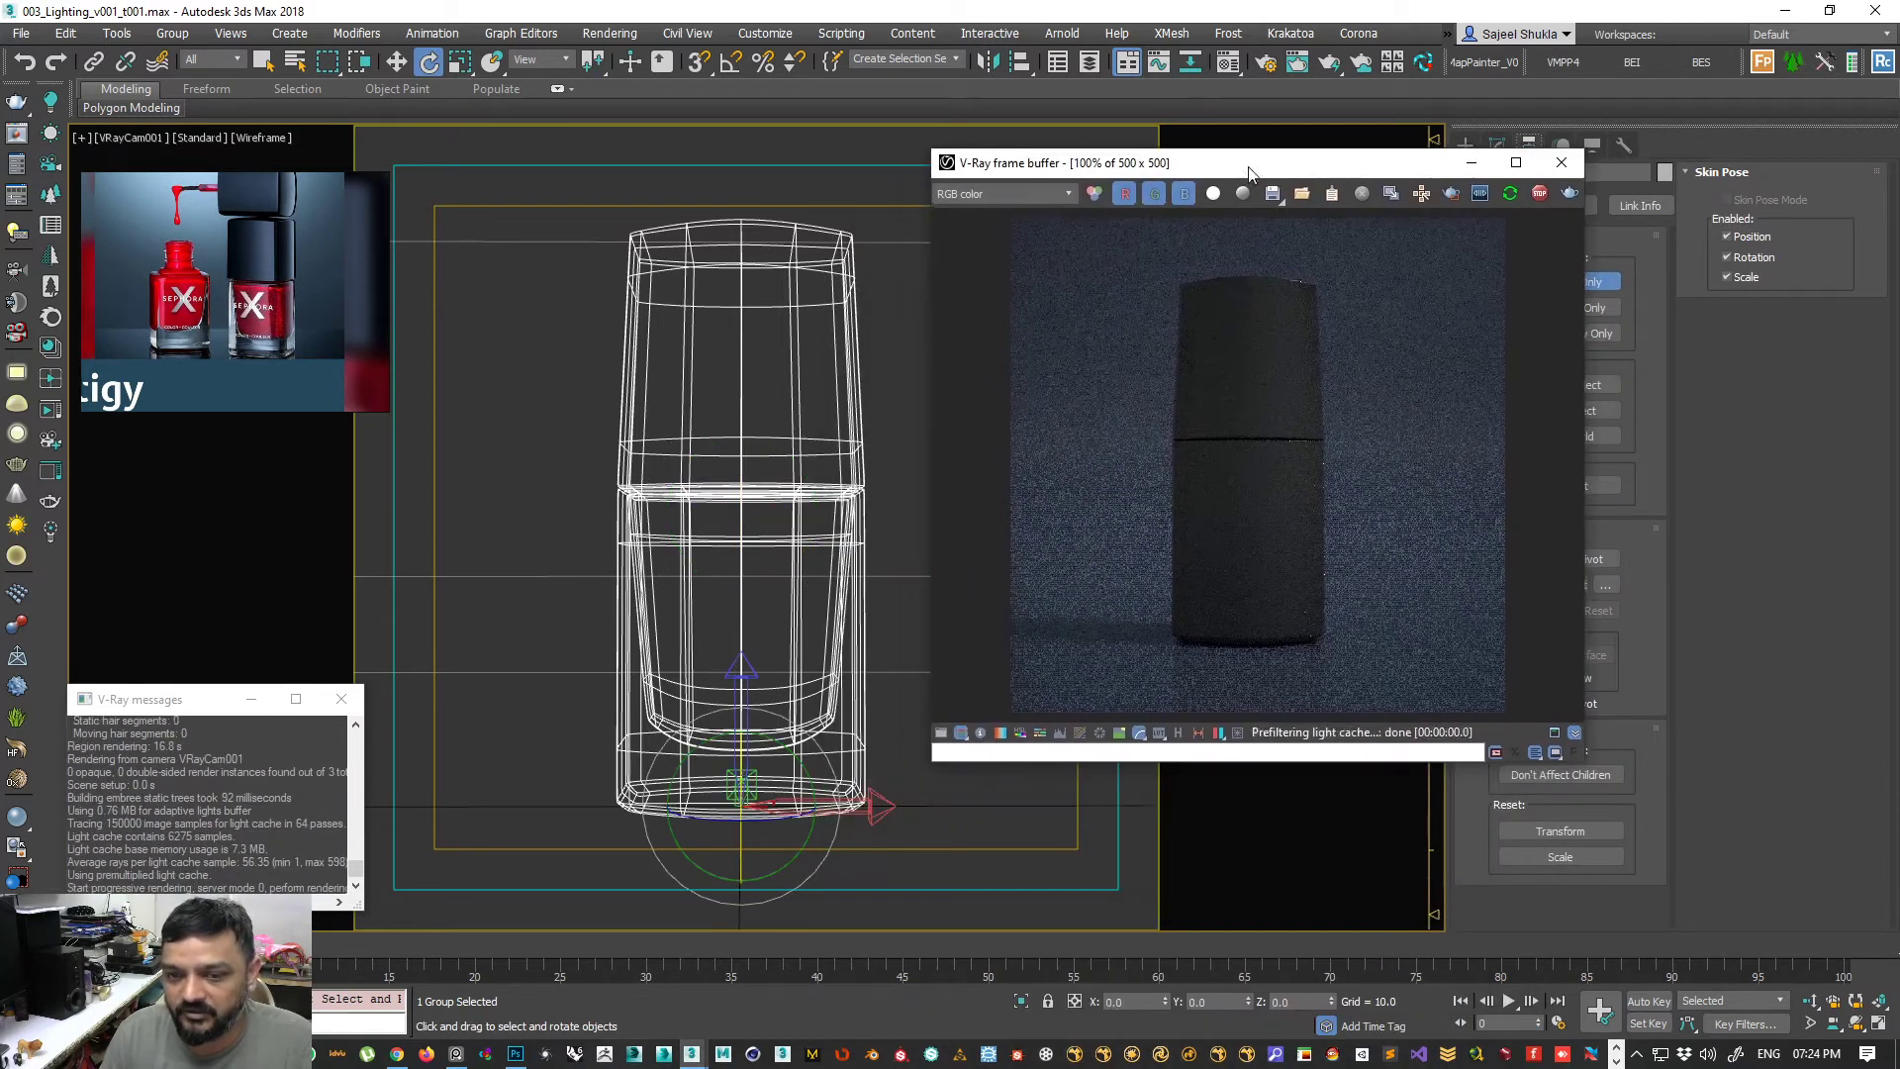
- Leave pivot-only editing and rotate the bottle group to about -24 degrees around its vertical Z axis
right_click(894, 820)
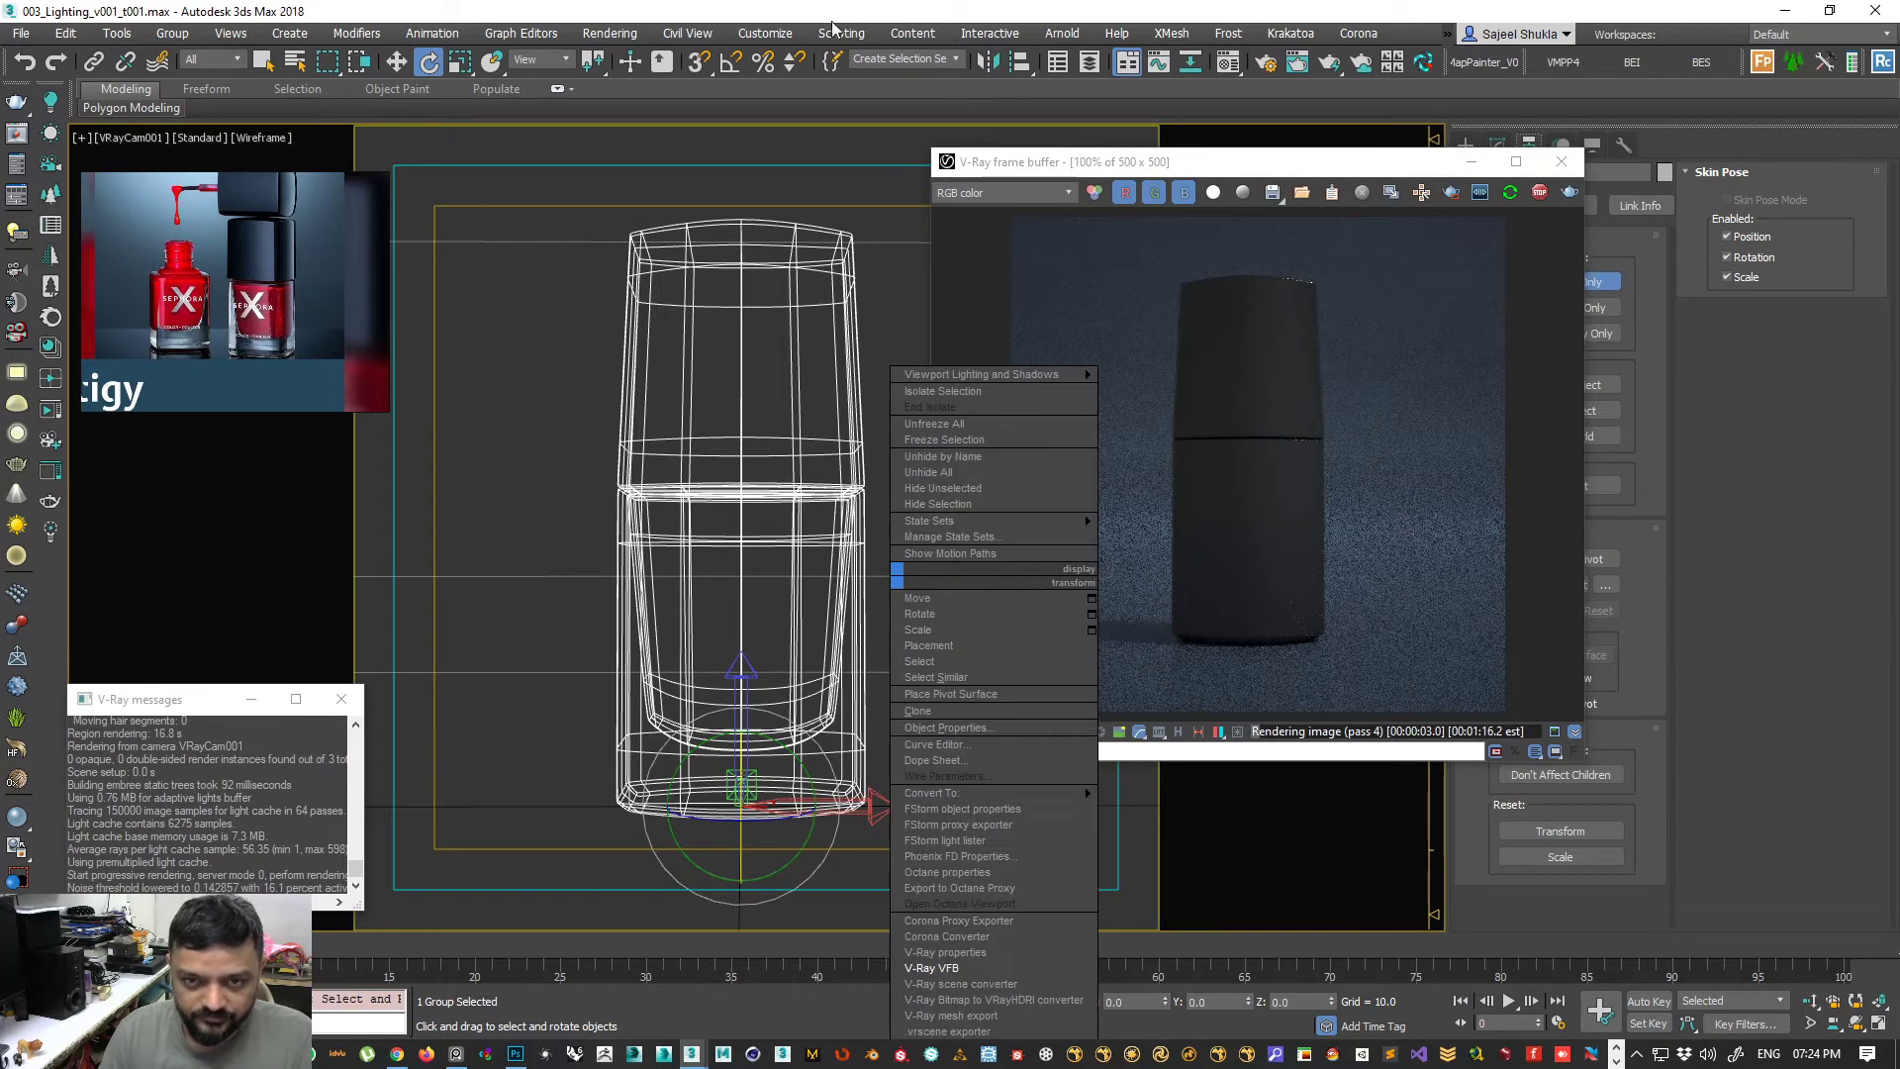
left_click(875, 244)
key("w")
key("r")
key("w")
key("r")
key("e")
left_click(1602, 286)
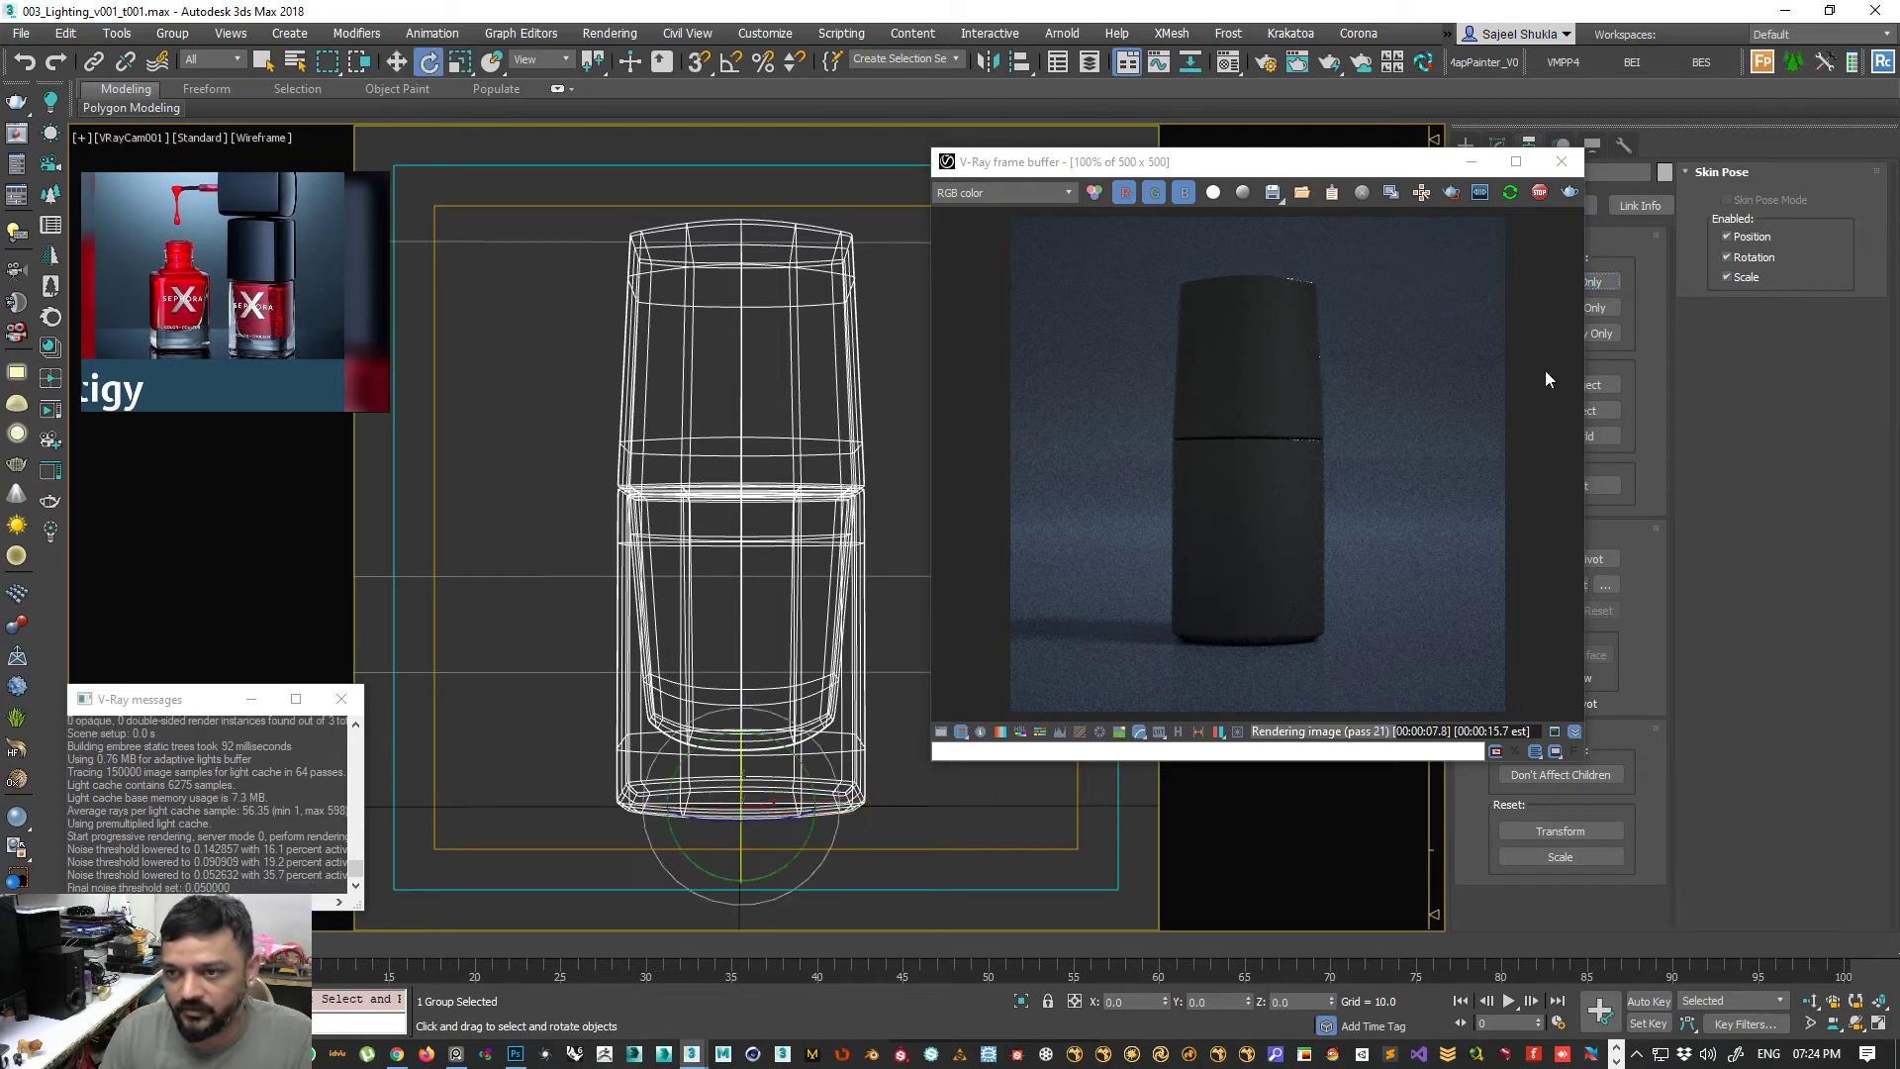
mouse_move(739, 802)
left_mouse_down()
mouse_move(757, 825)
mouse_move(729, 829)
left_mouse_up()
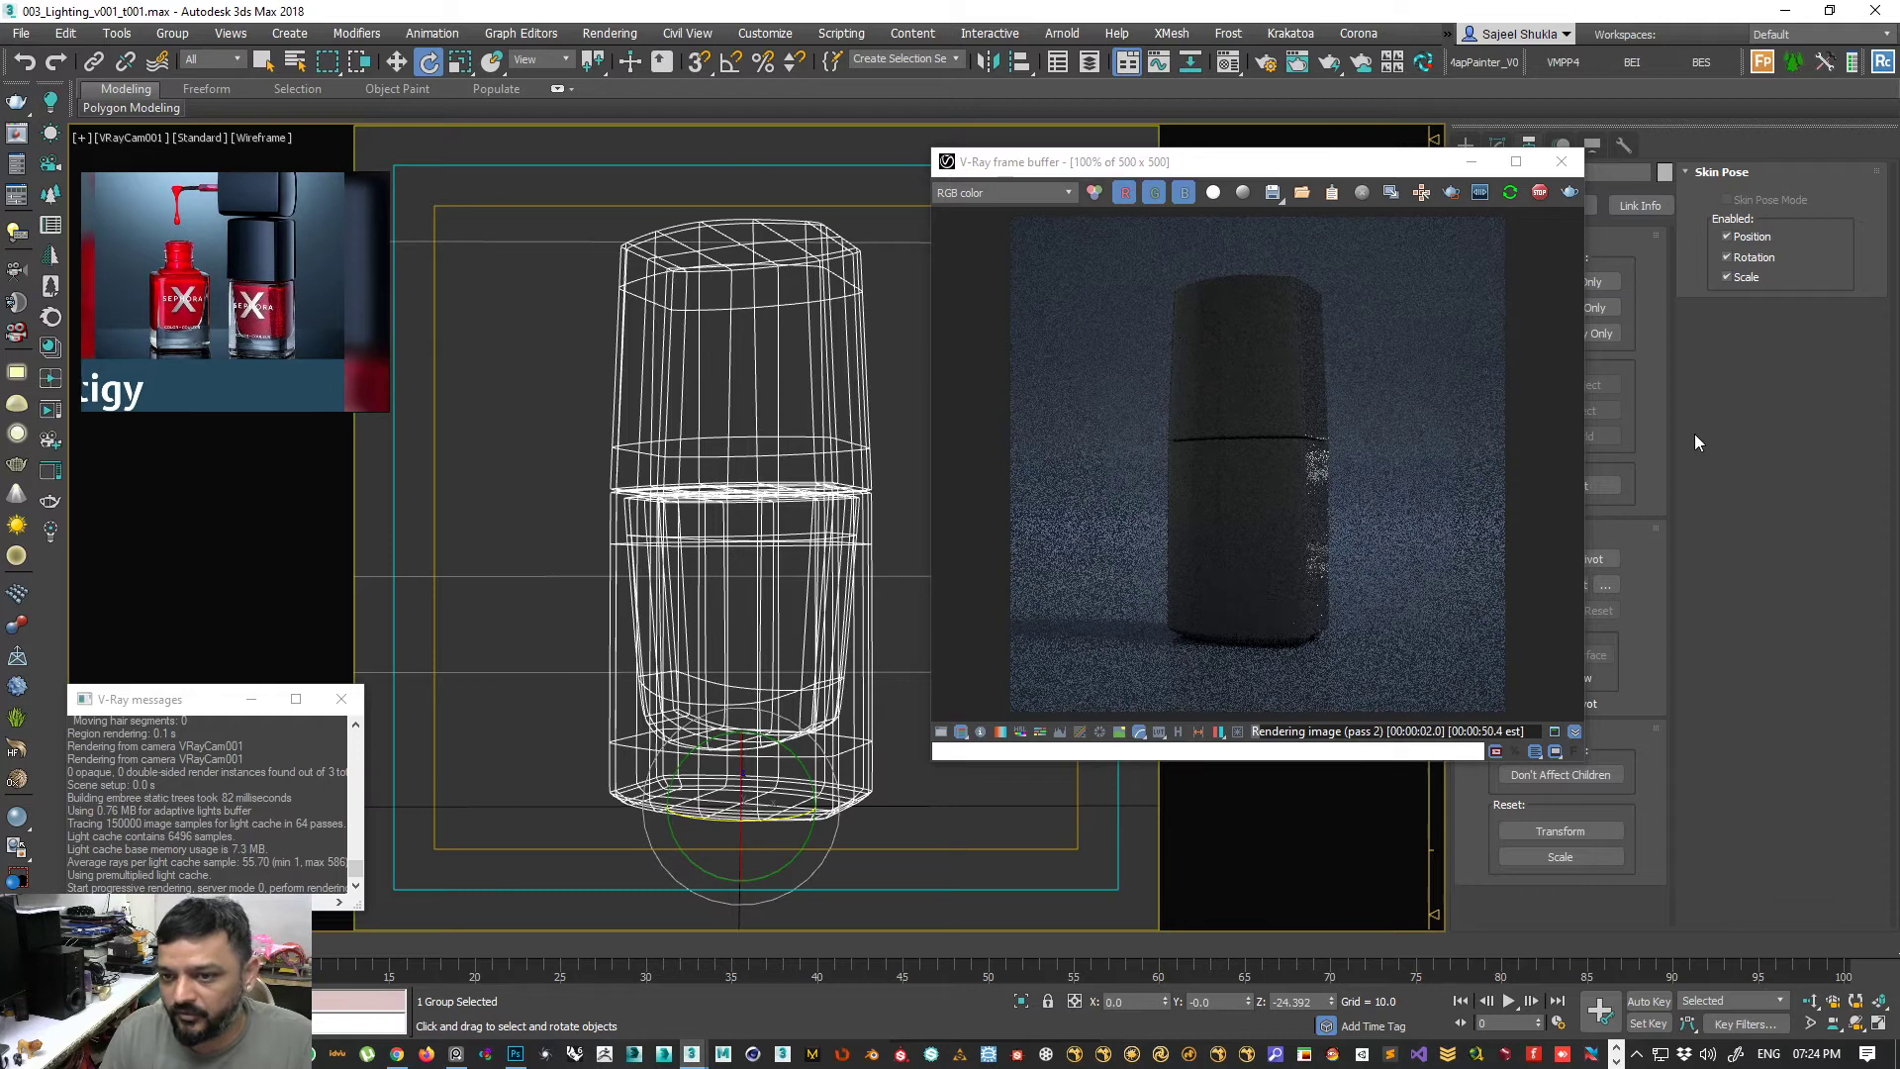
- Limit the render to a region around the bottle and rotate the bottle group to about -34 degrees on Z
left_click(1450, 192)
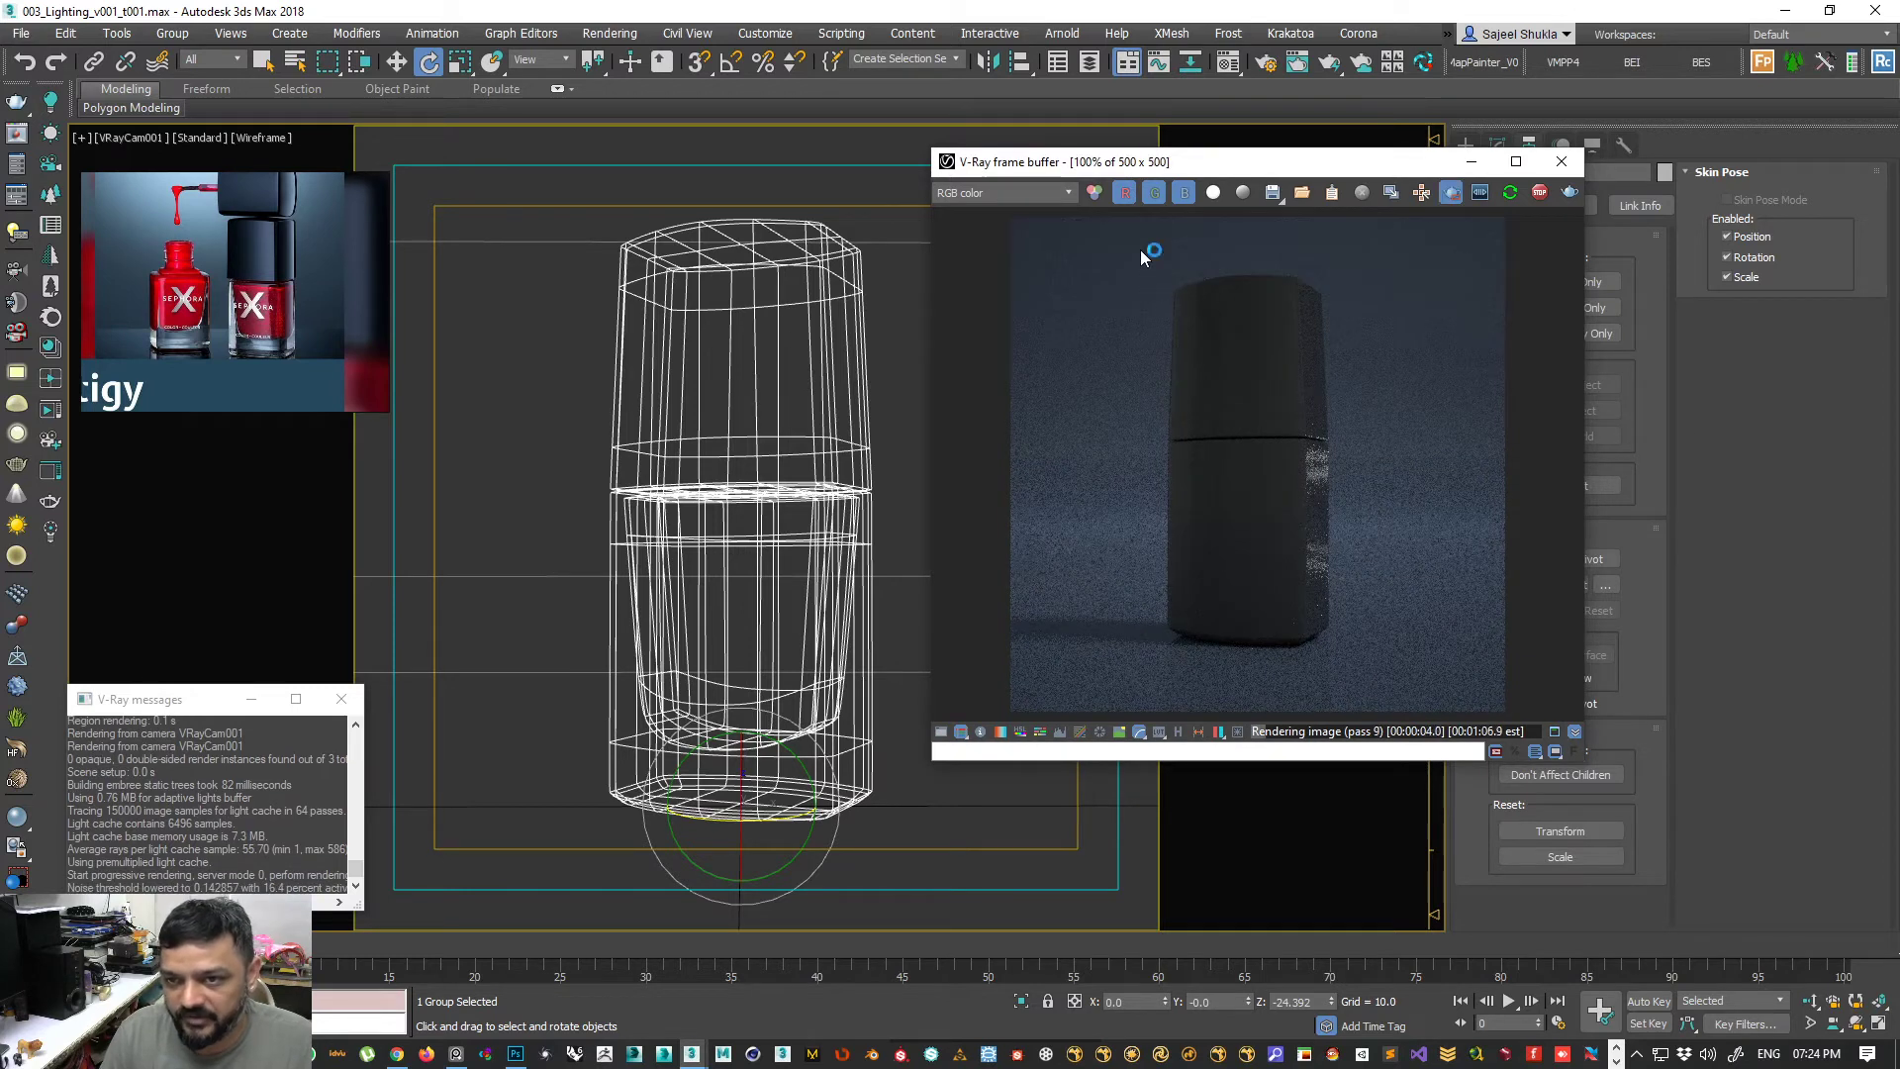
left_click_drag(1150, 258, 1366, 670)
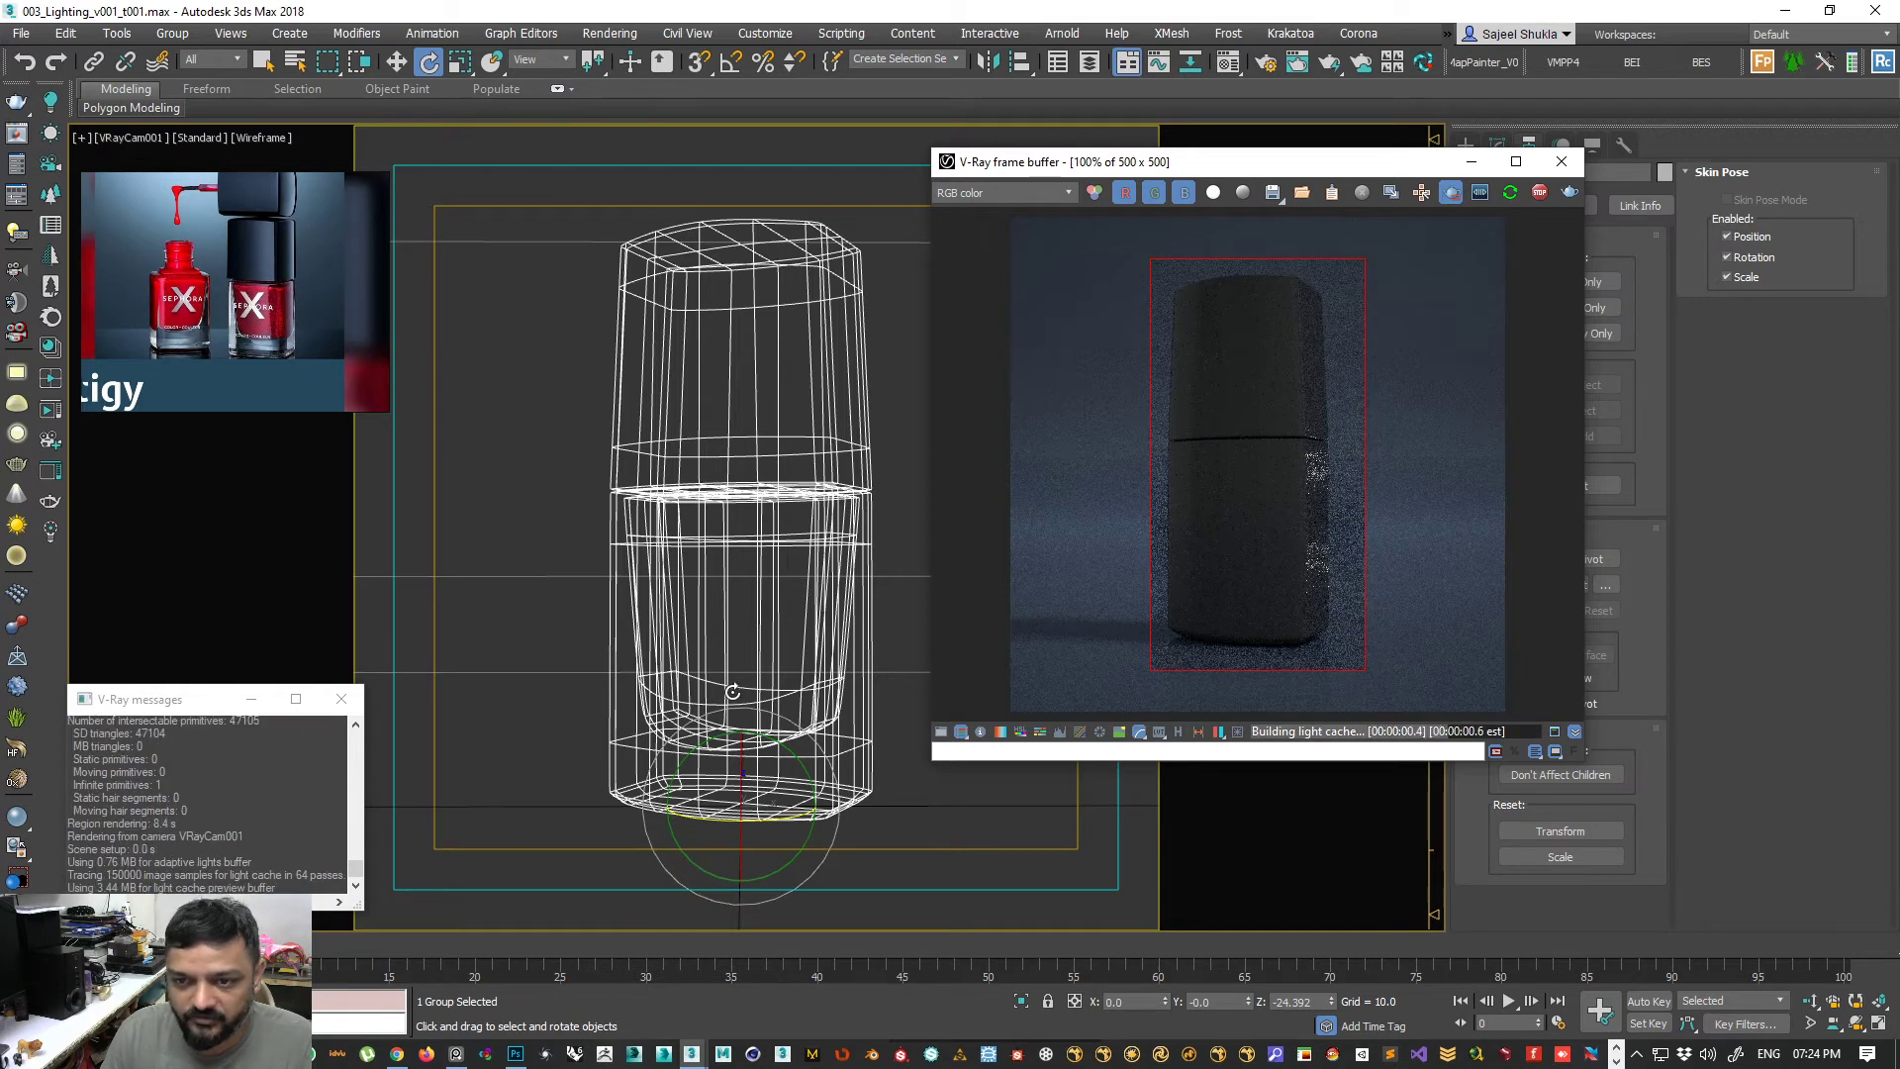
left_click_drag(726, 821, 758, 822)
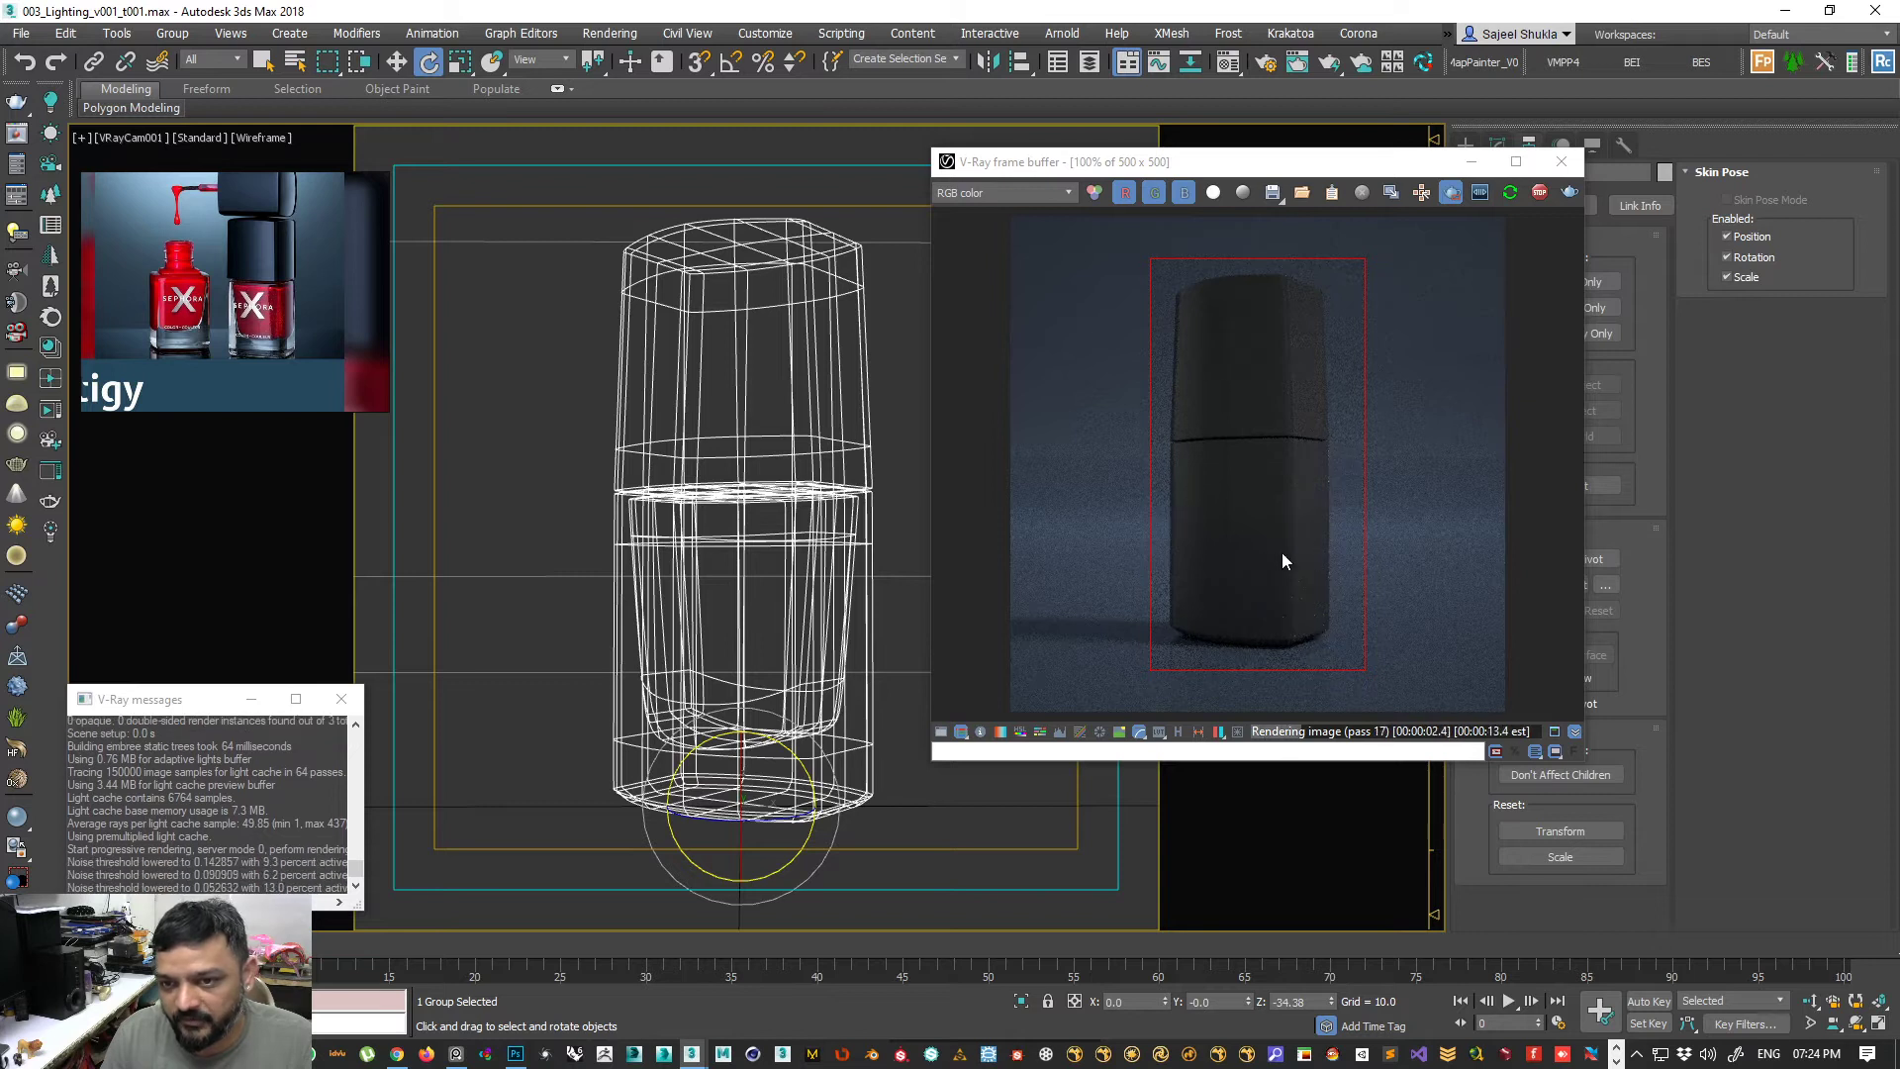
scroll(1232, 401, "up", 1)
middle_click_drag(1200, 401, 1210, 475)
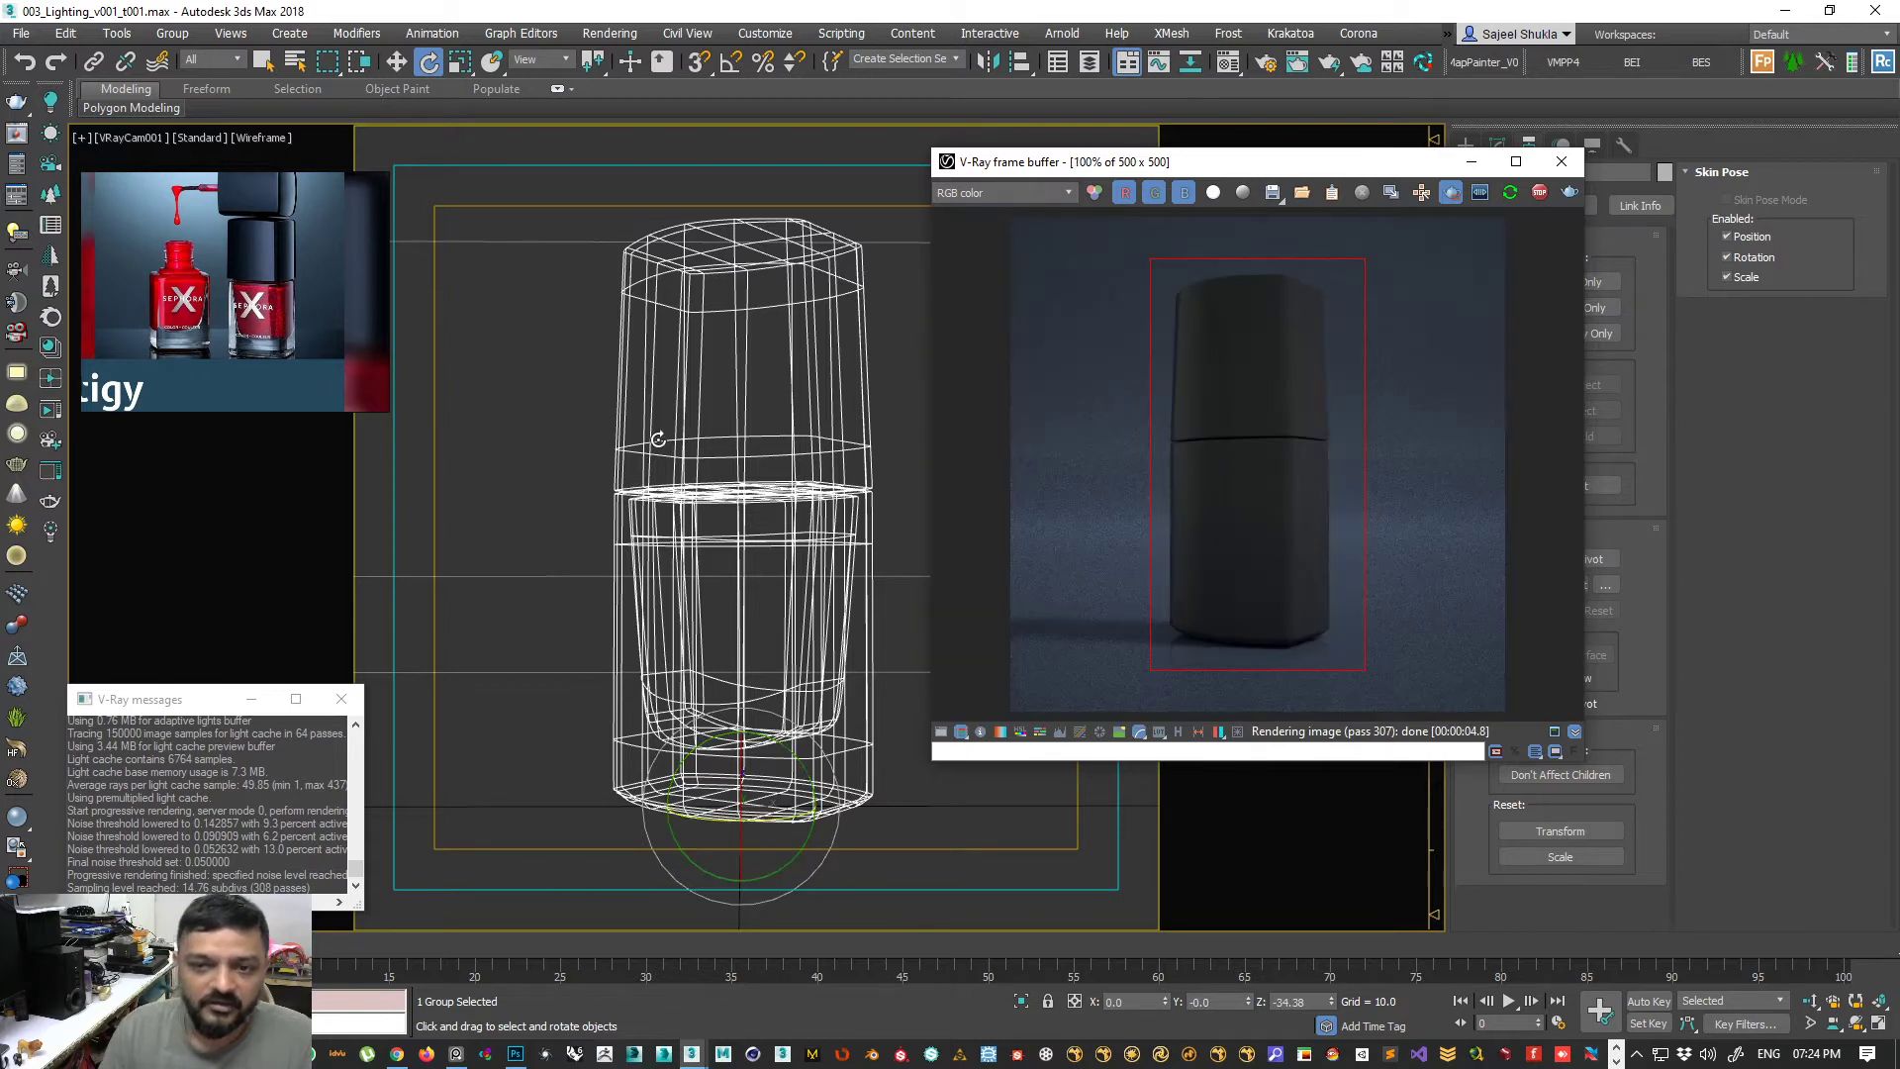
left_click(985, 8)
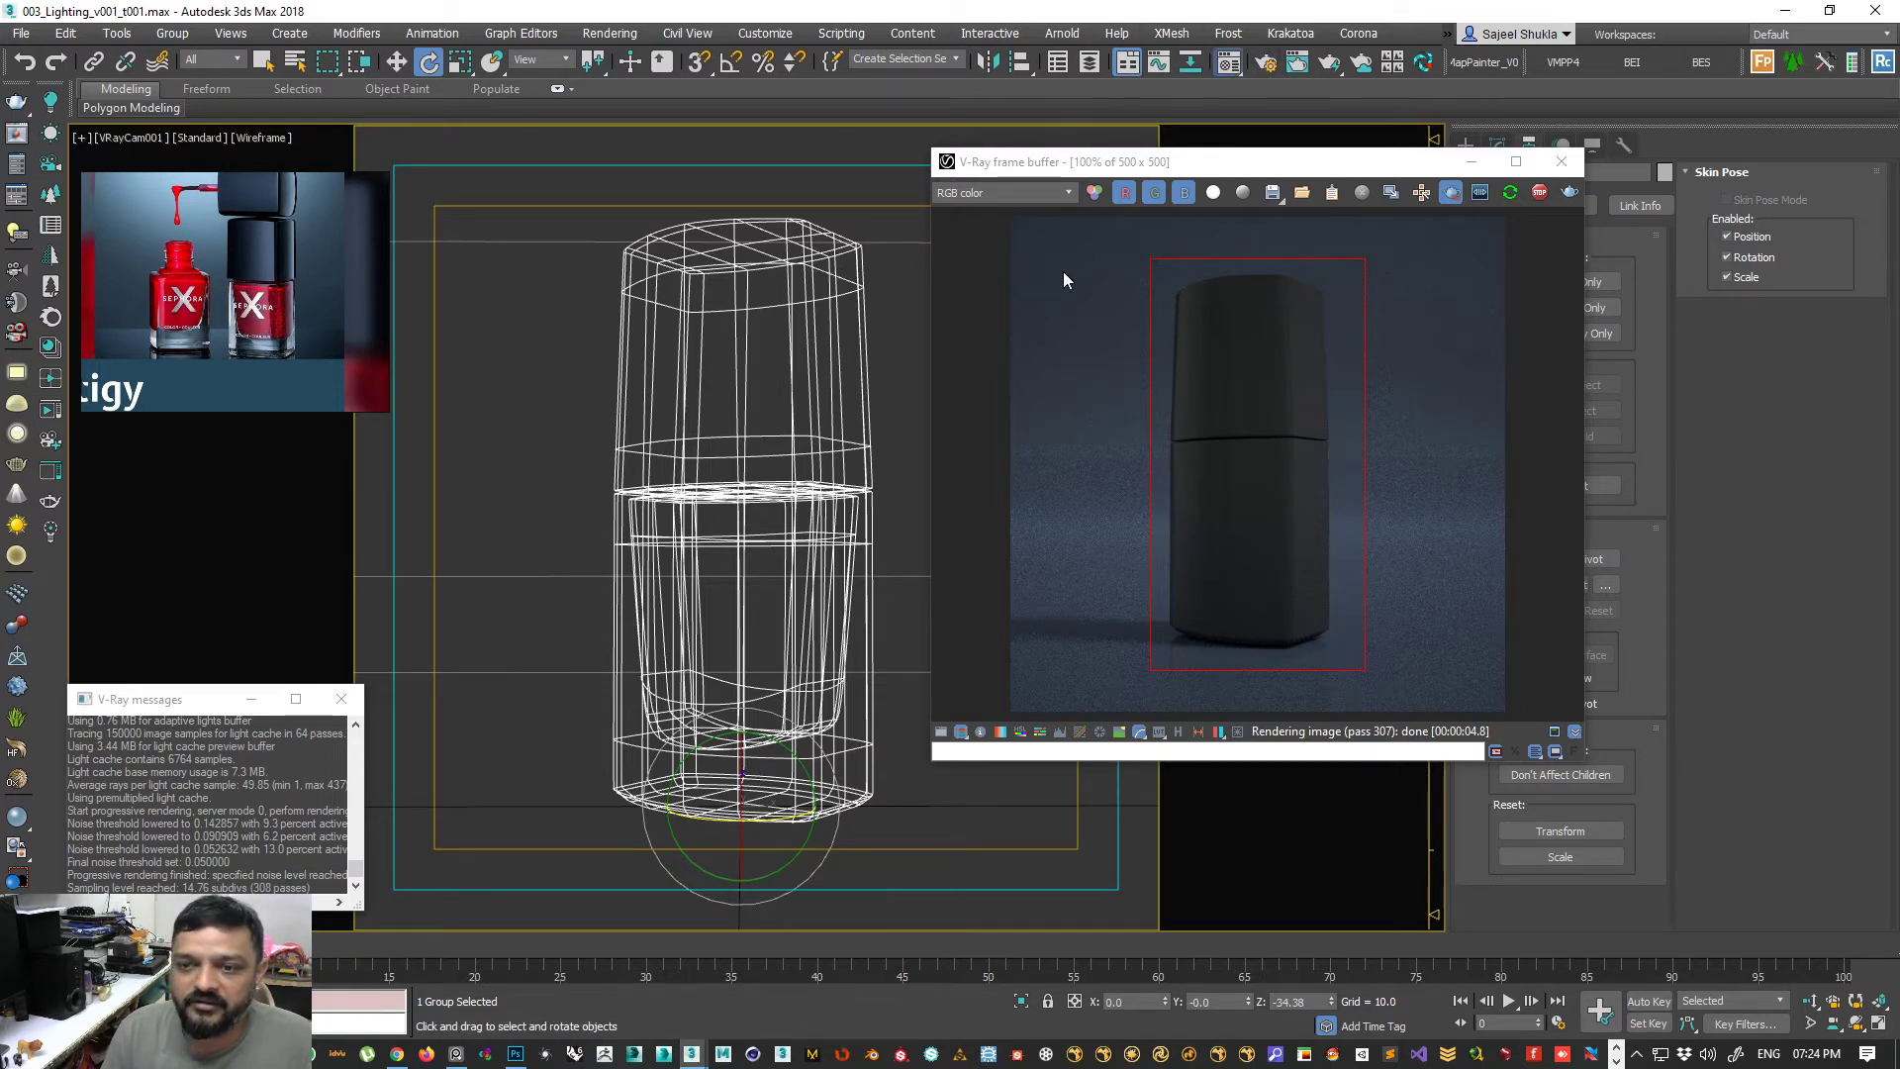
- Replace the bitmap of the VRayHDRI environment map, Map #4, with lebombo_2k.hdr
key("m")
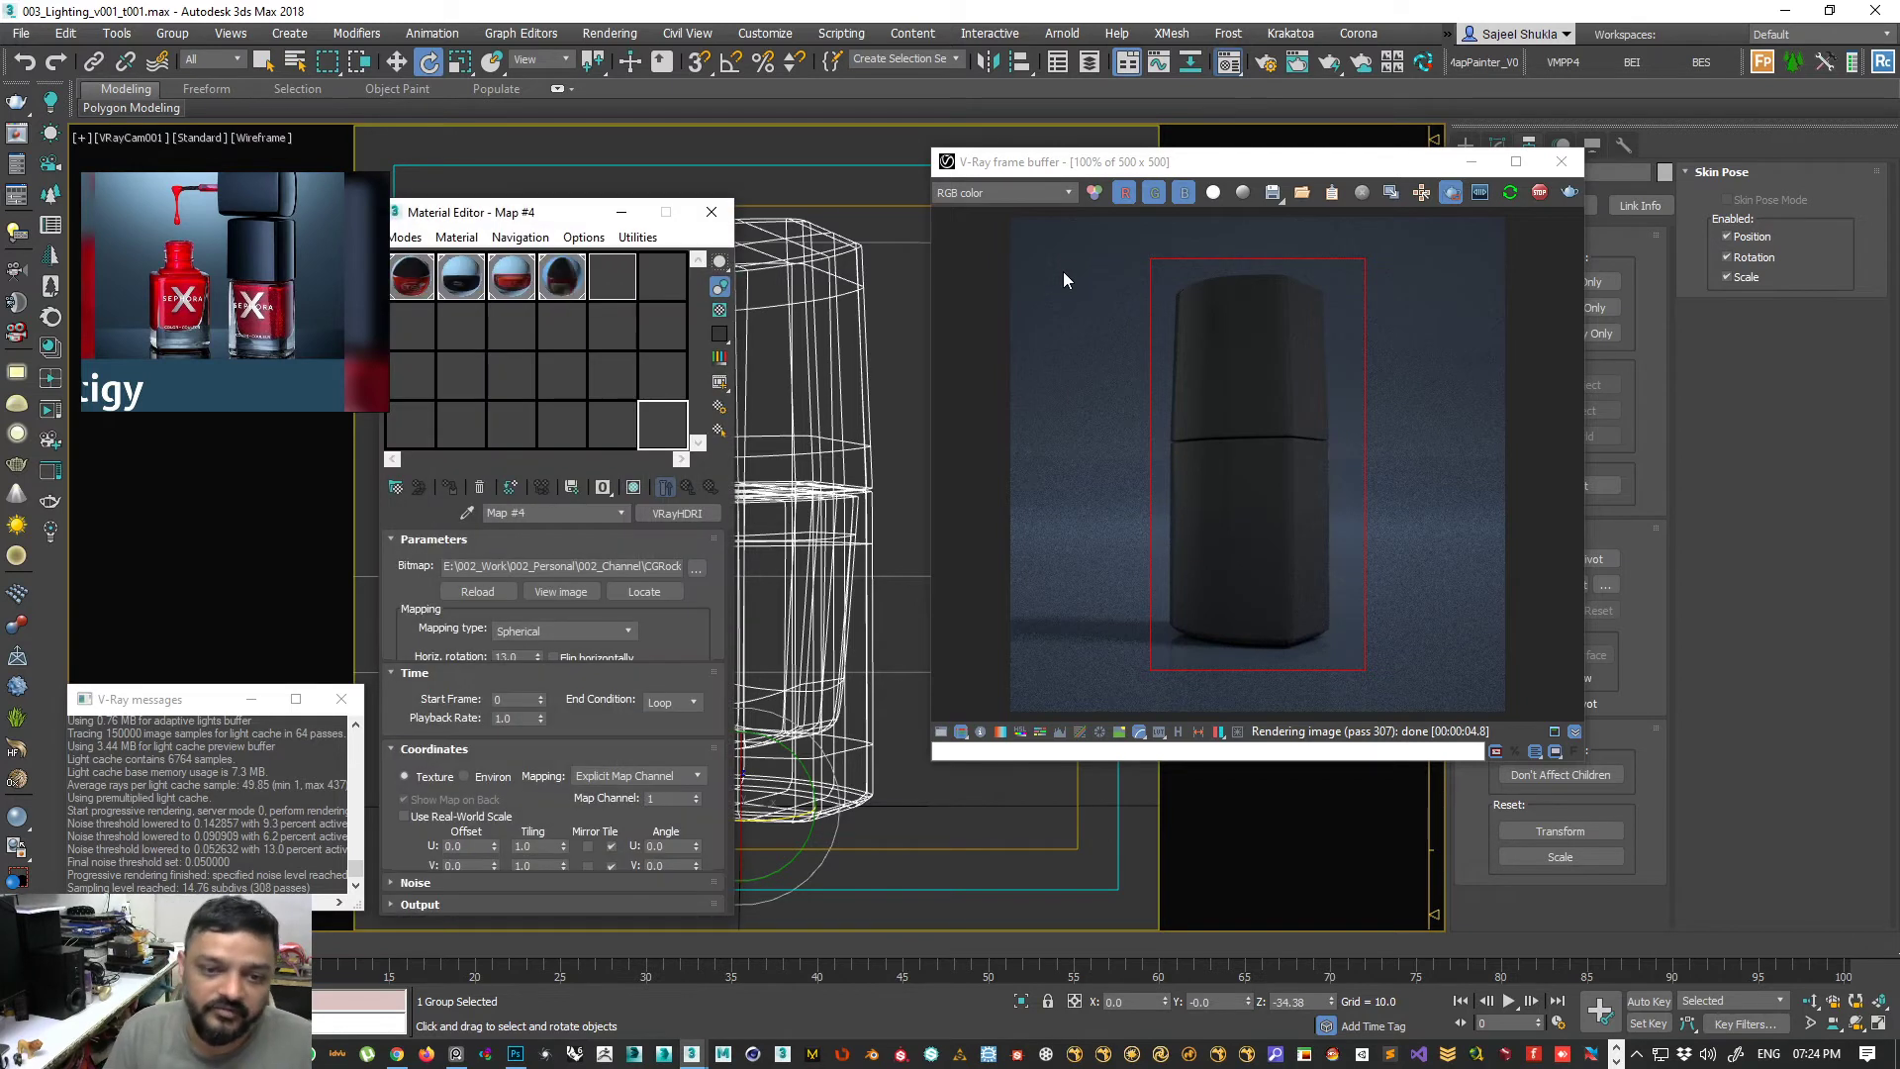
double_click(655, 436)
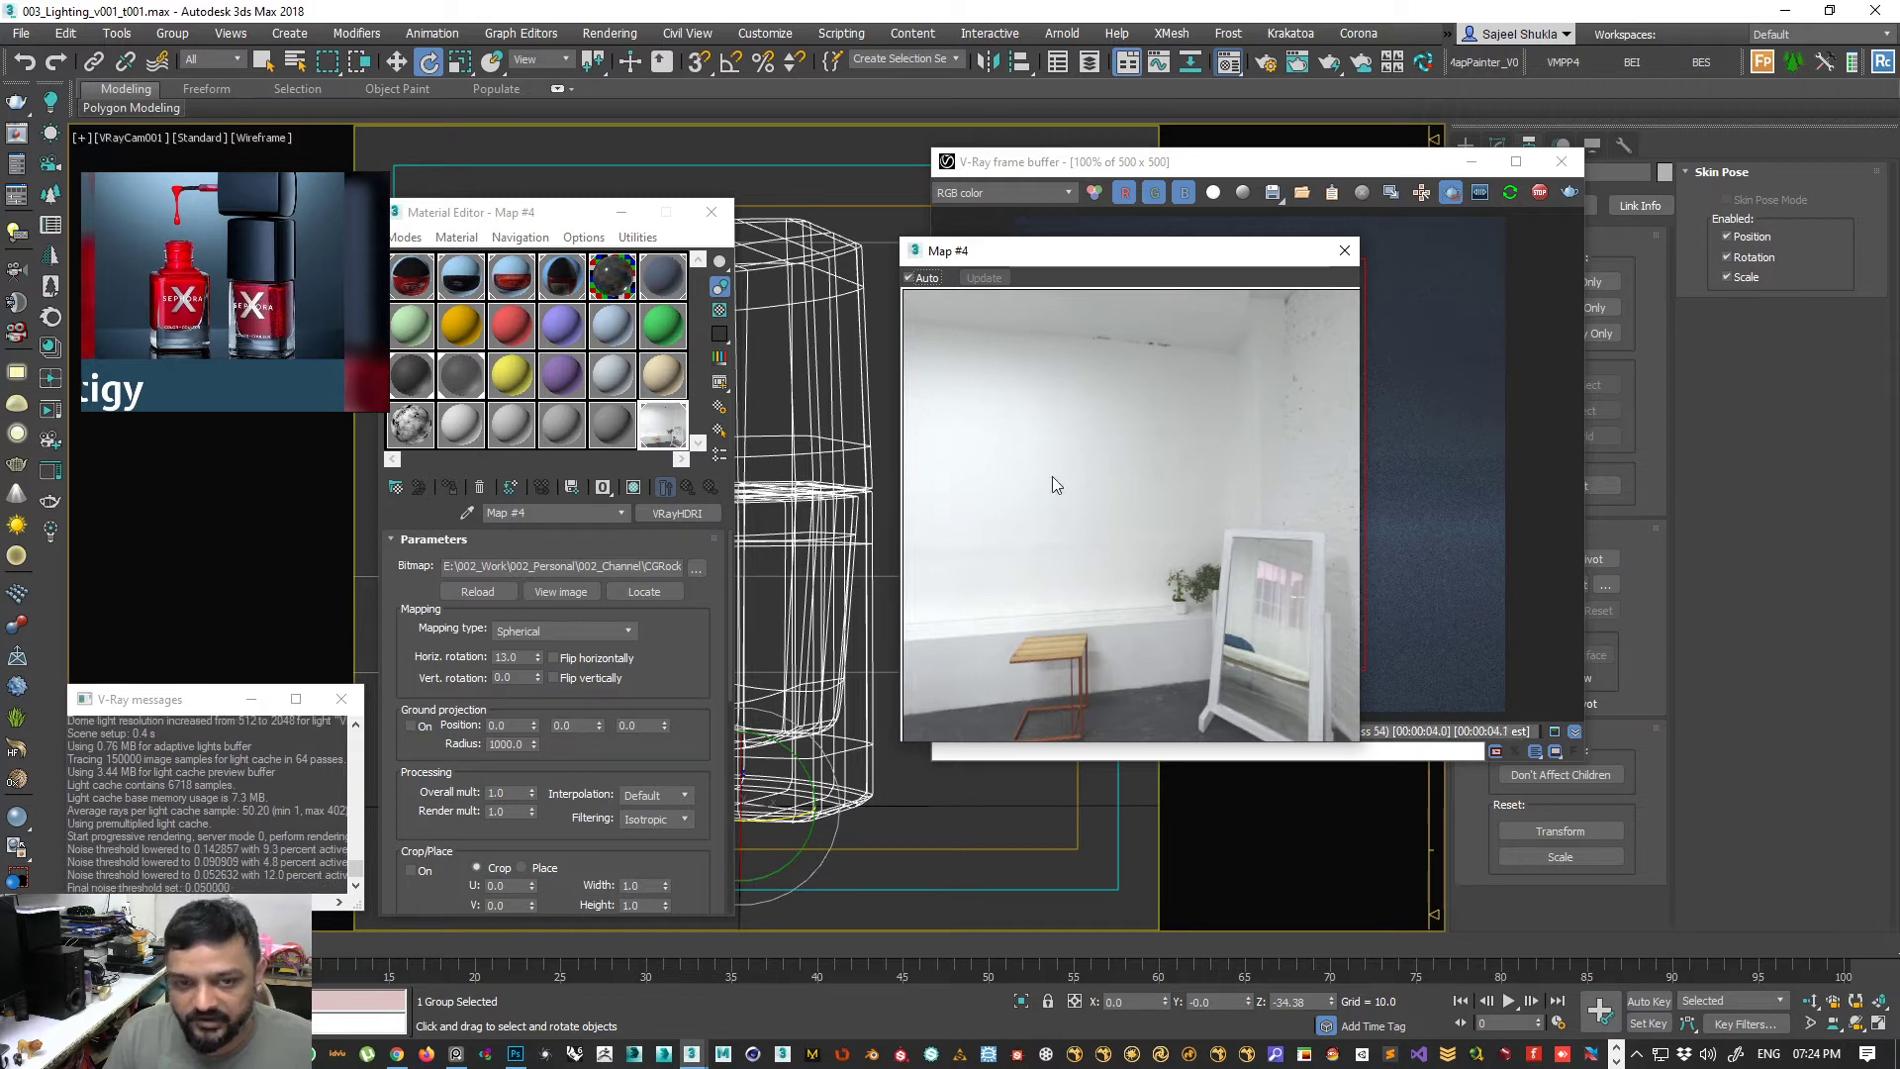
left_click(696, 571)
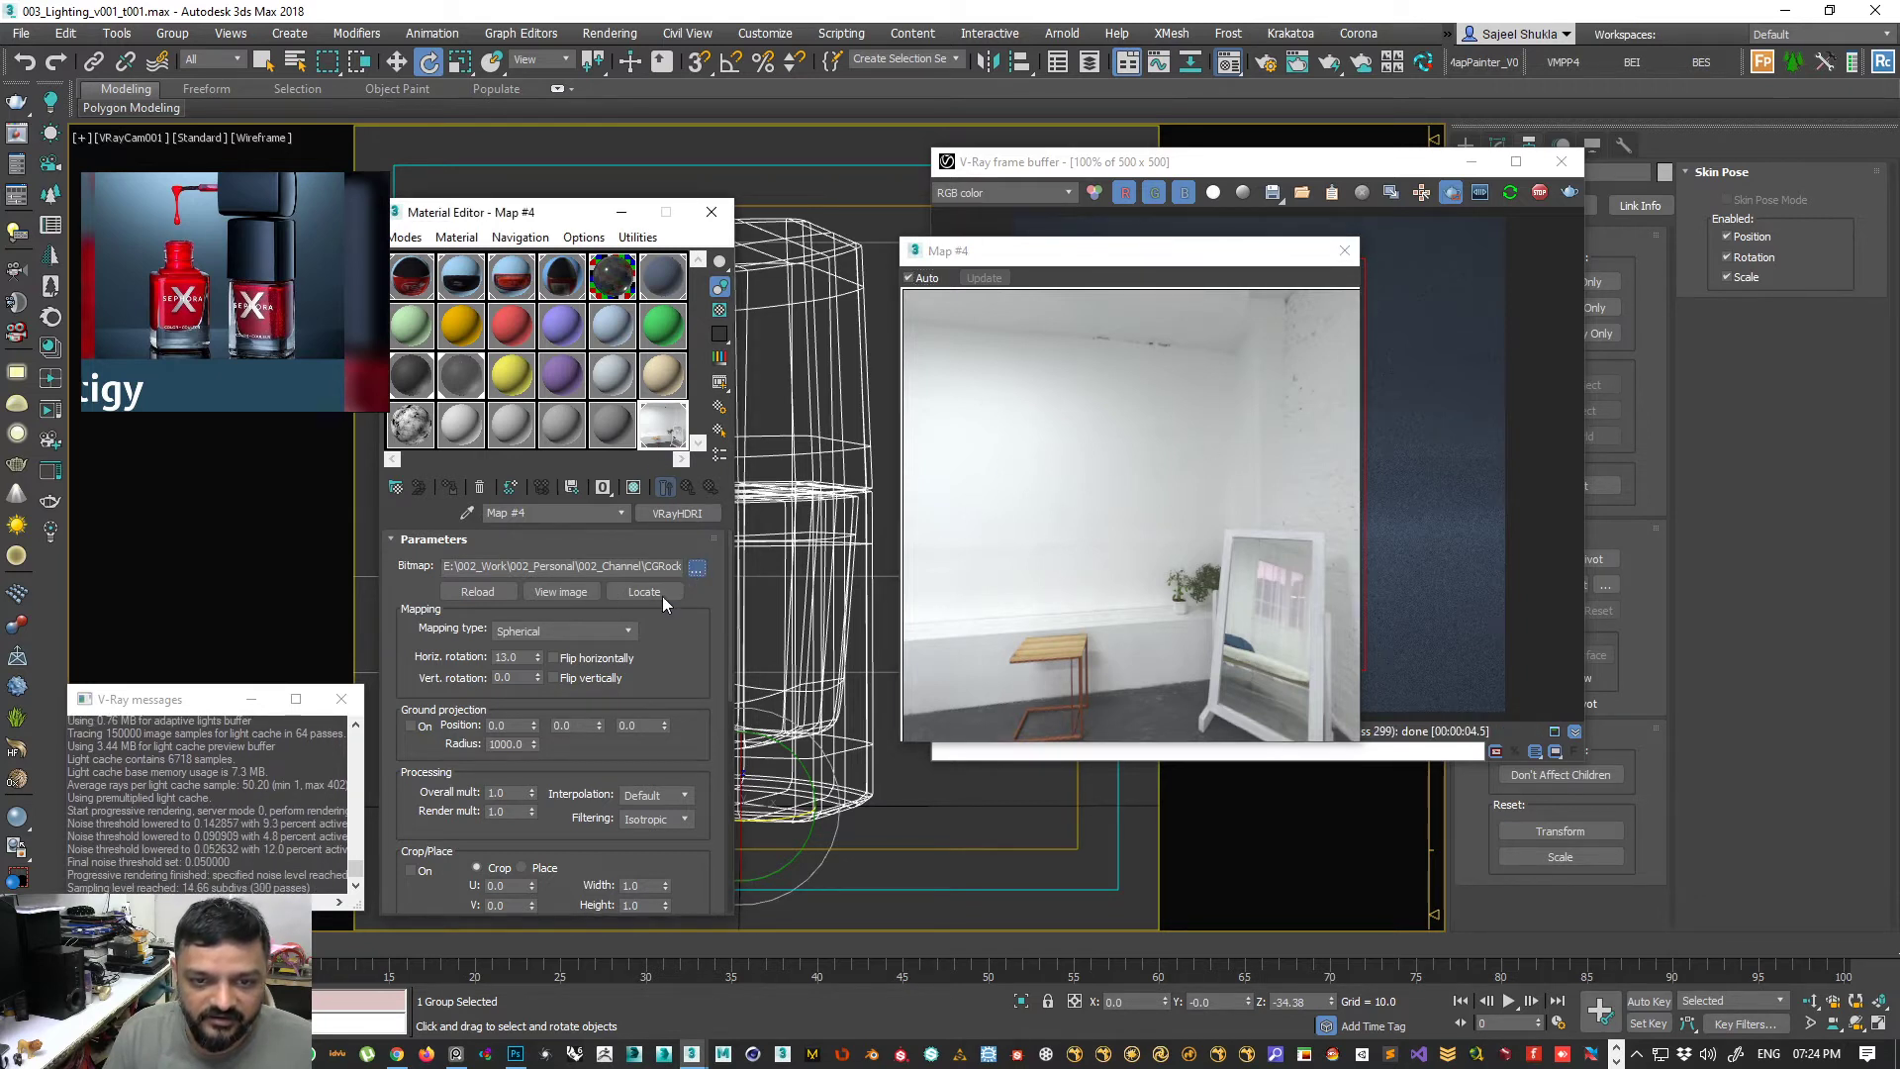
left_click(521, 407)
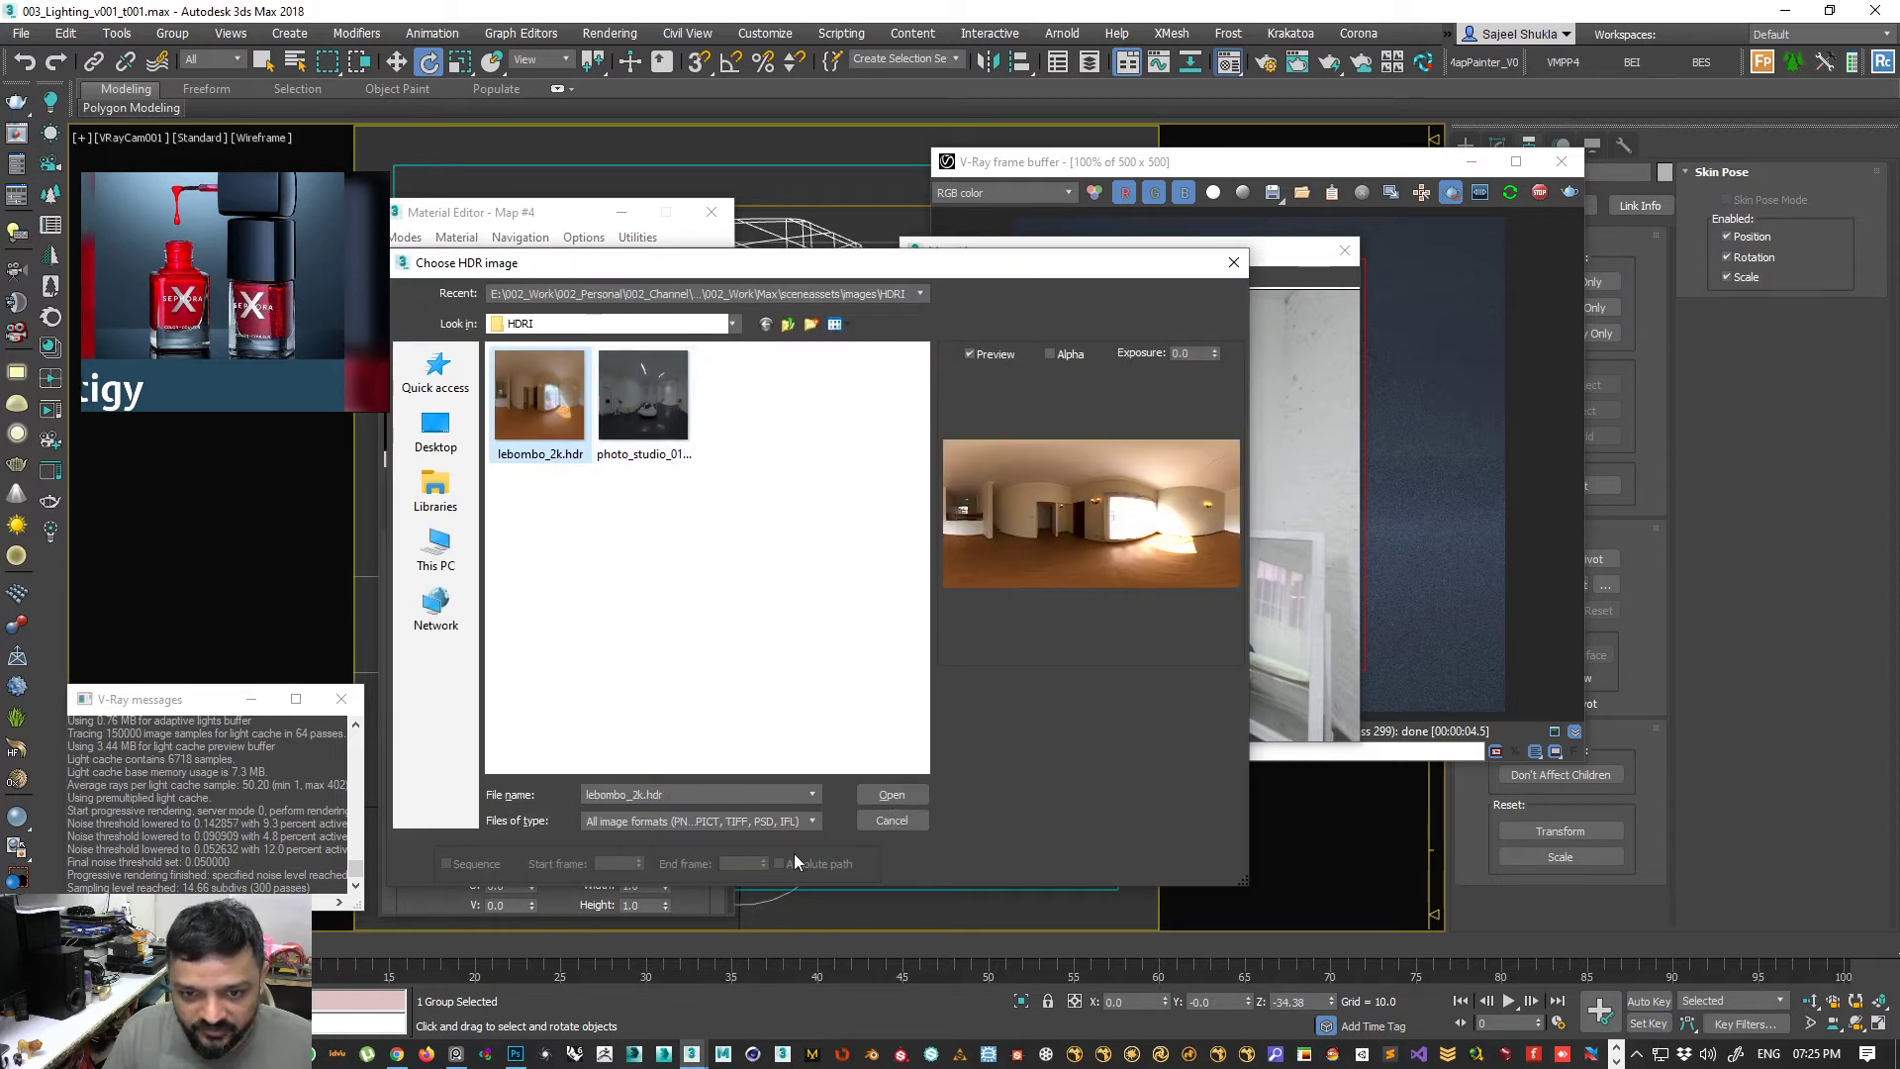
left_click(876, 797)
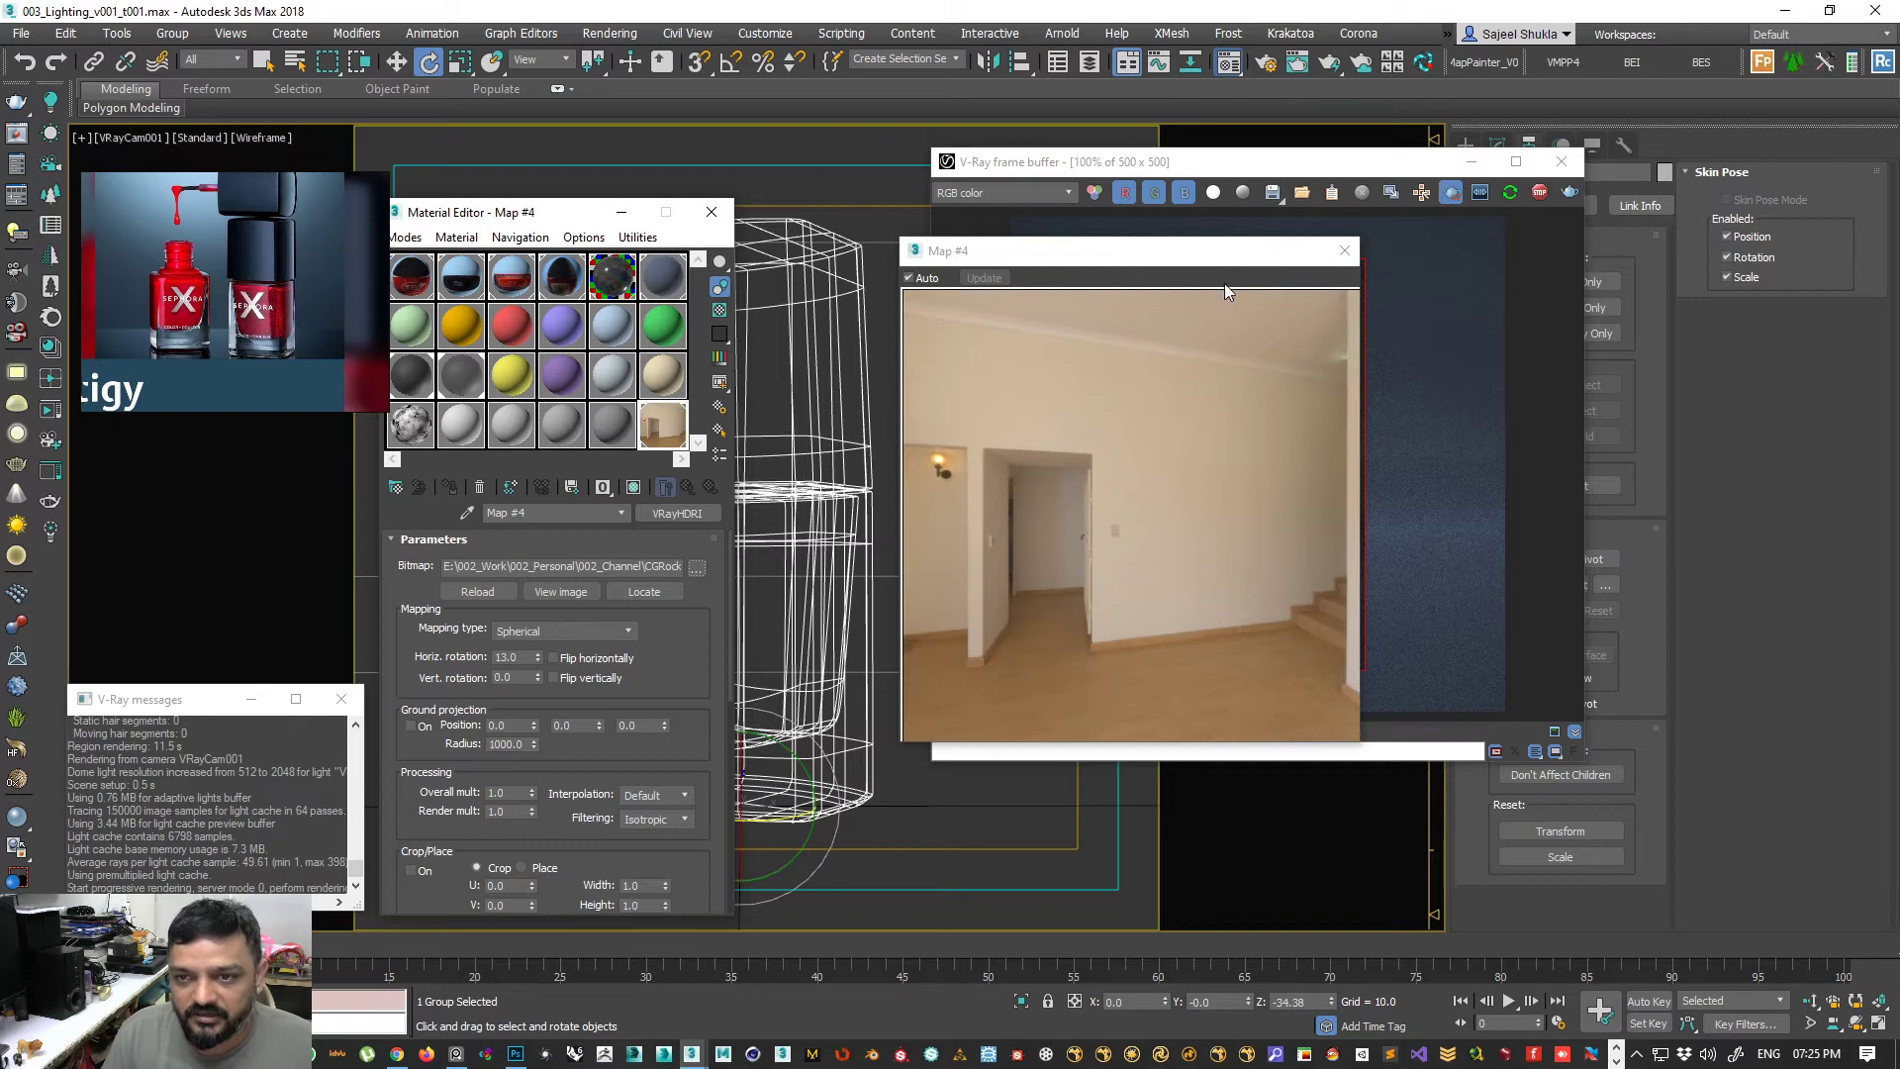
- Enlarge the render region to cover most of the frame, keeping the map preview clear of the render and material slots
left_click_drag(1135, 253, 696, 158)
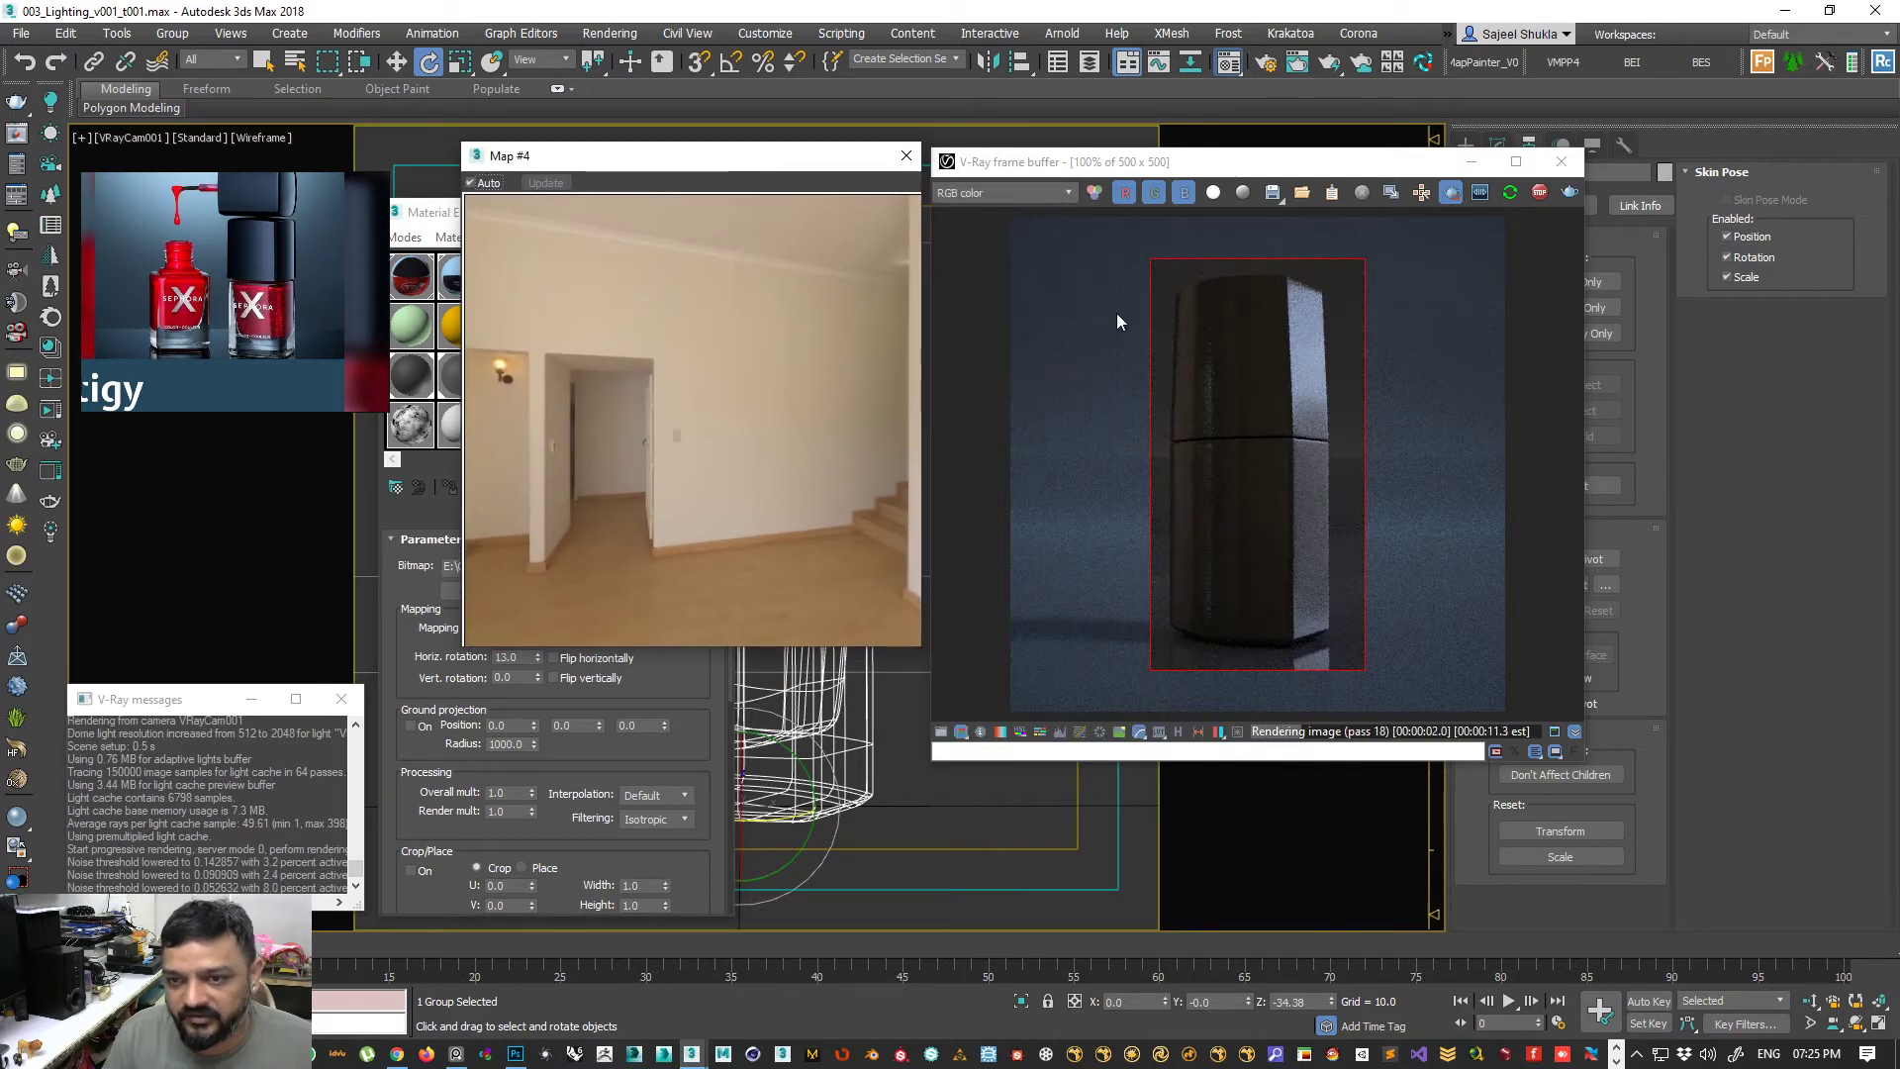
left_click_drag(1011, 234, 1505, 659)
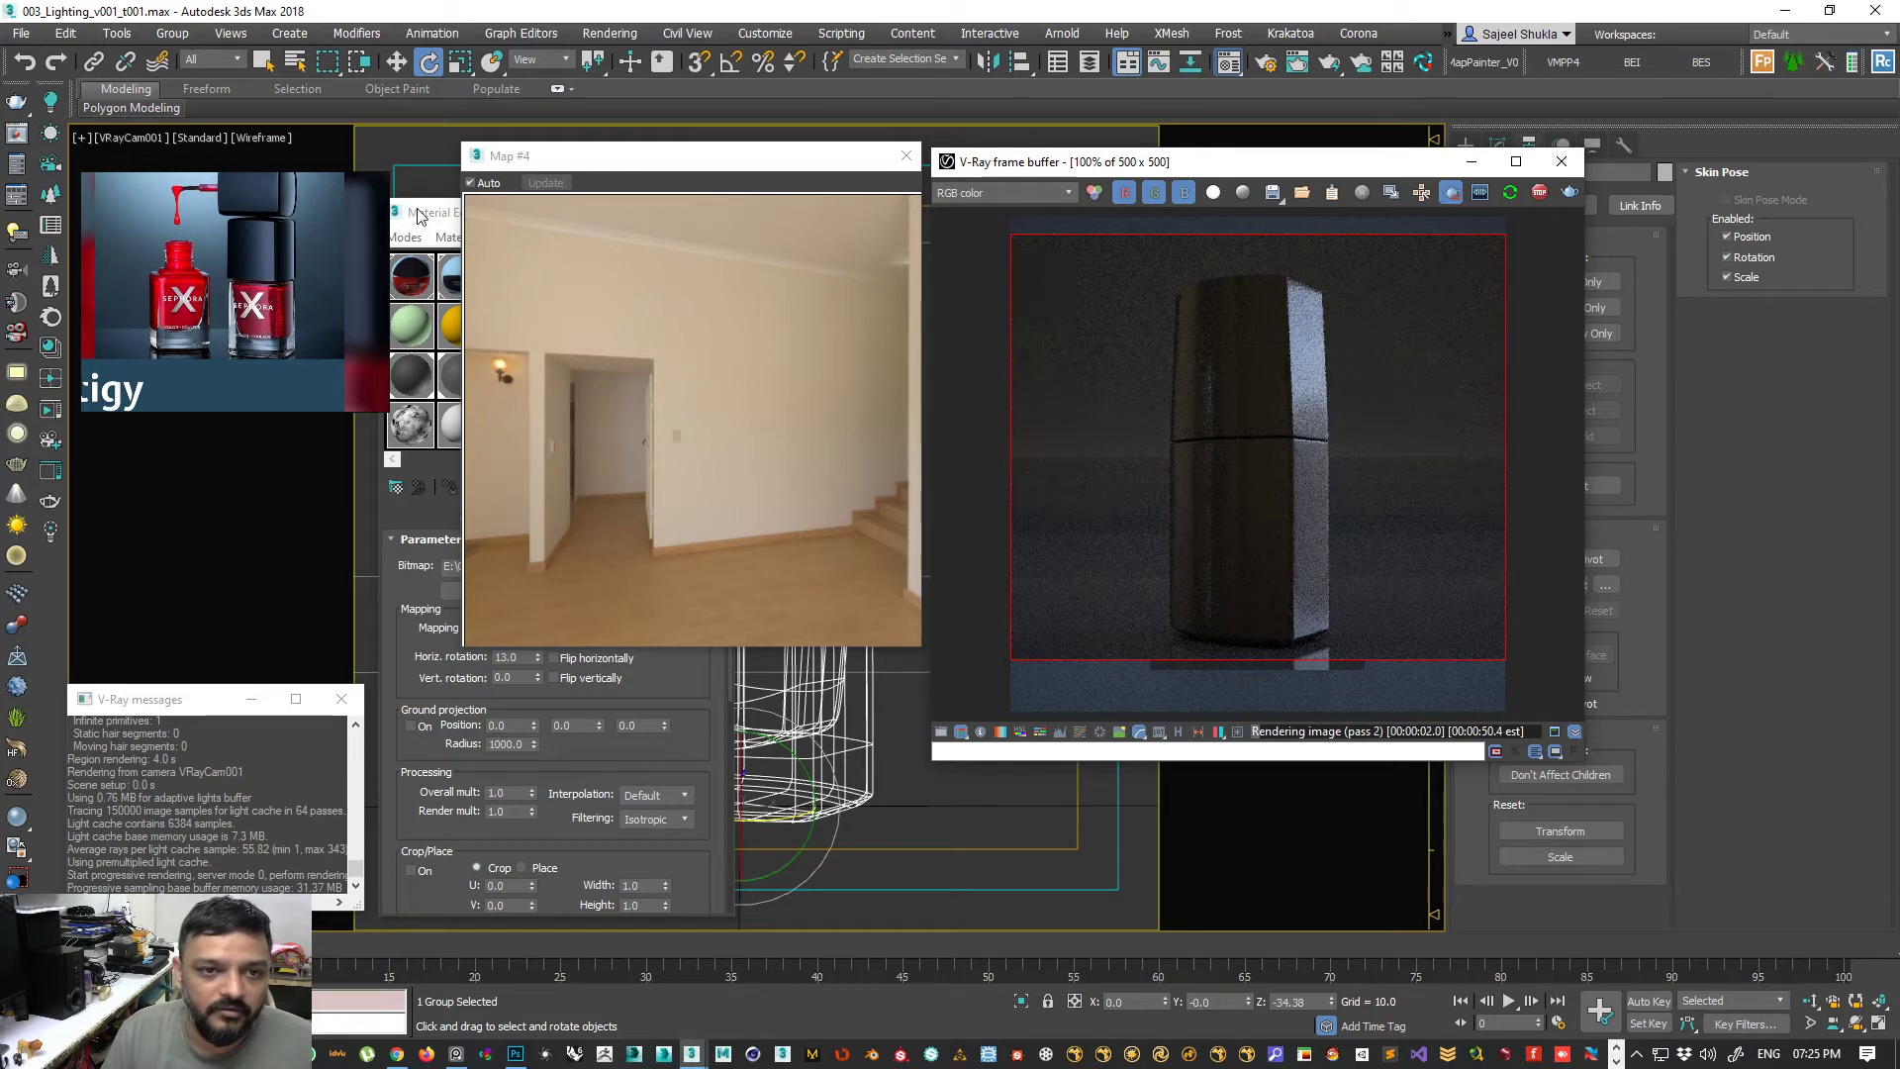
left_click_drag(689, 163, 1096, 554)
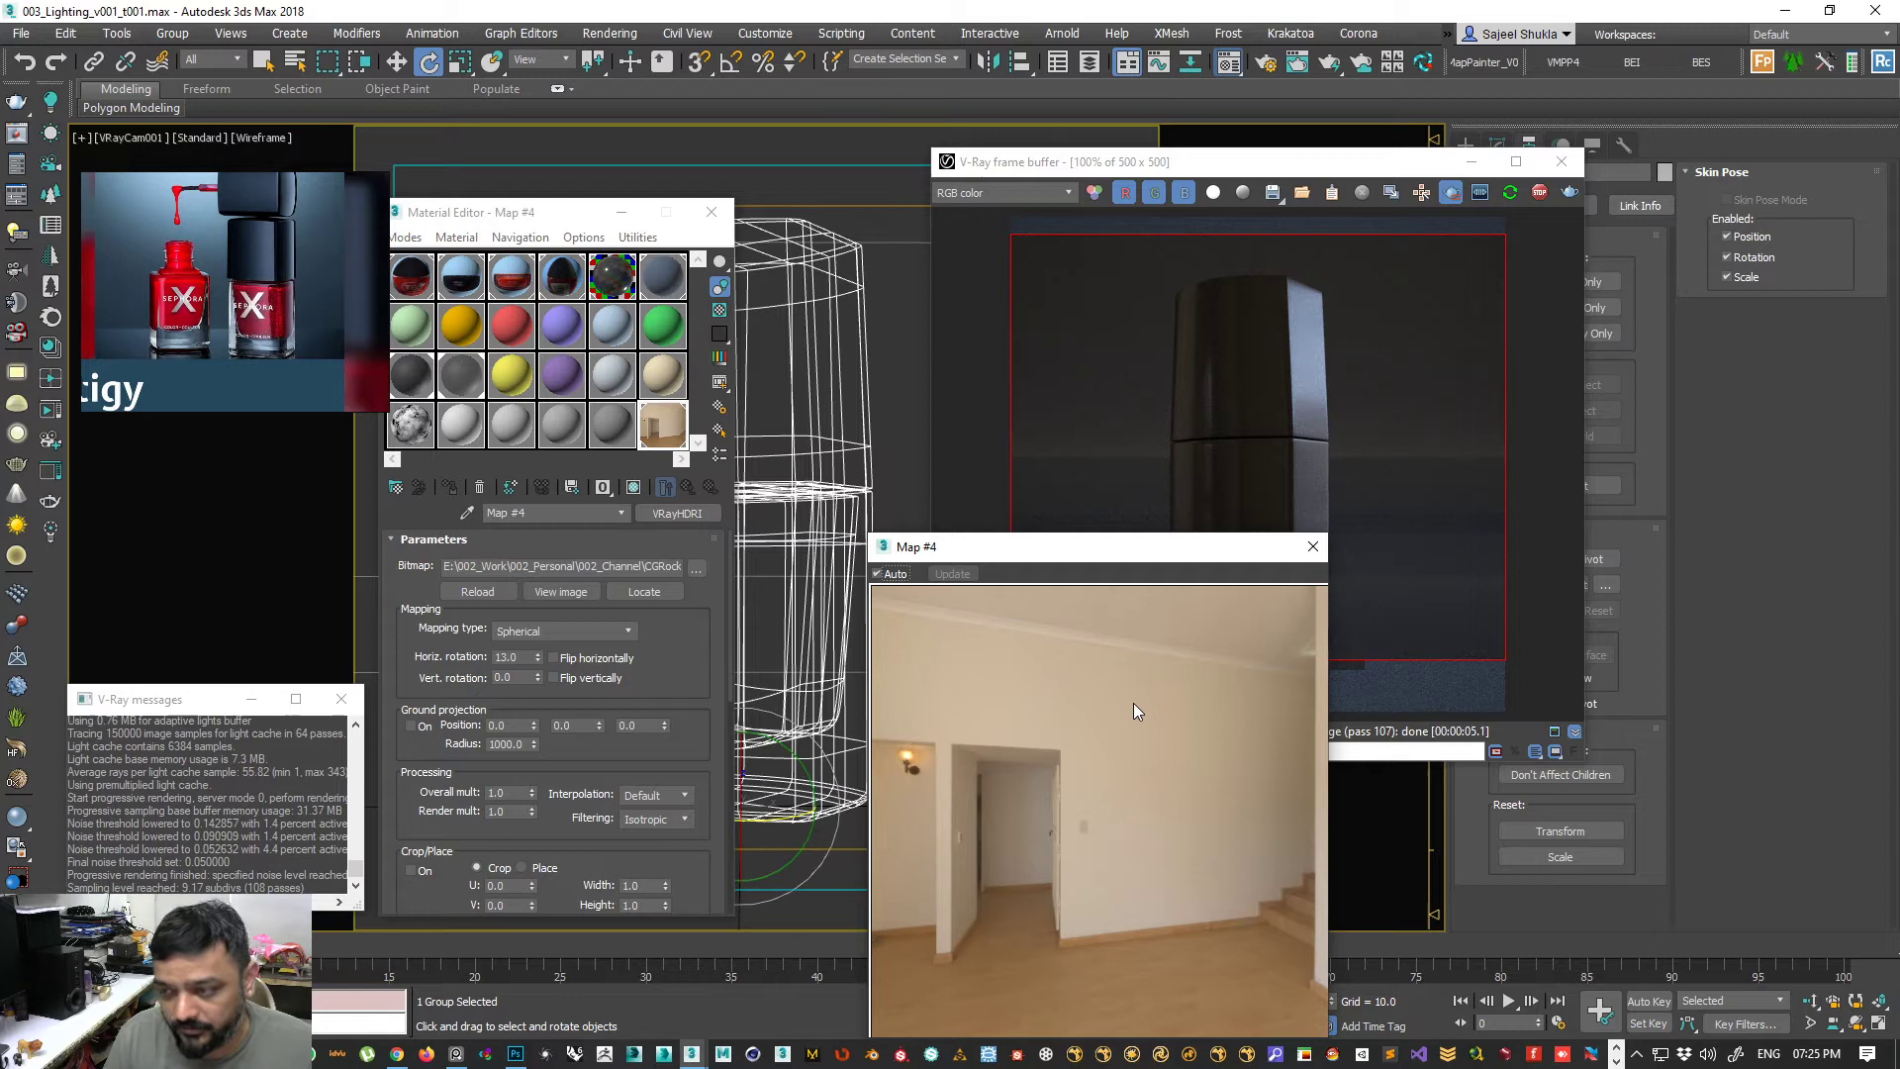
- Switch the Material Editor from compact to Slate mode
scroll(483, 757, "down", 2)
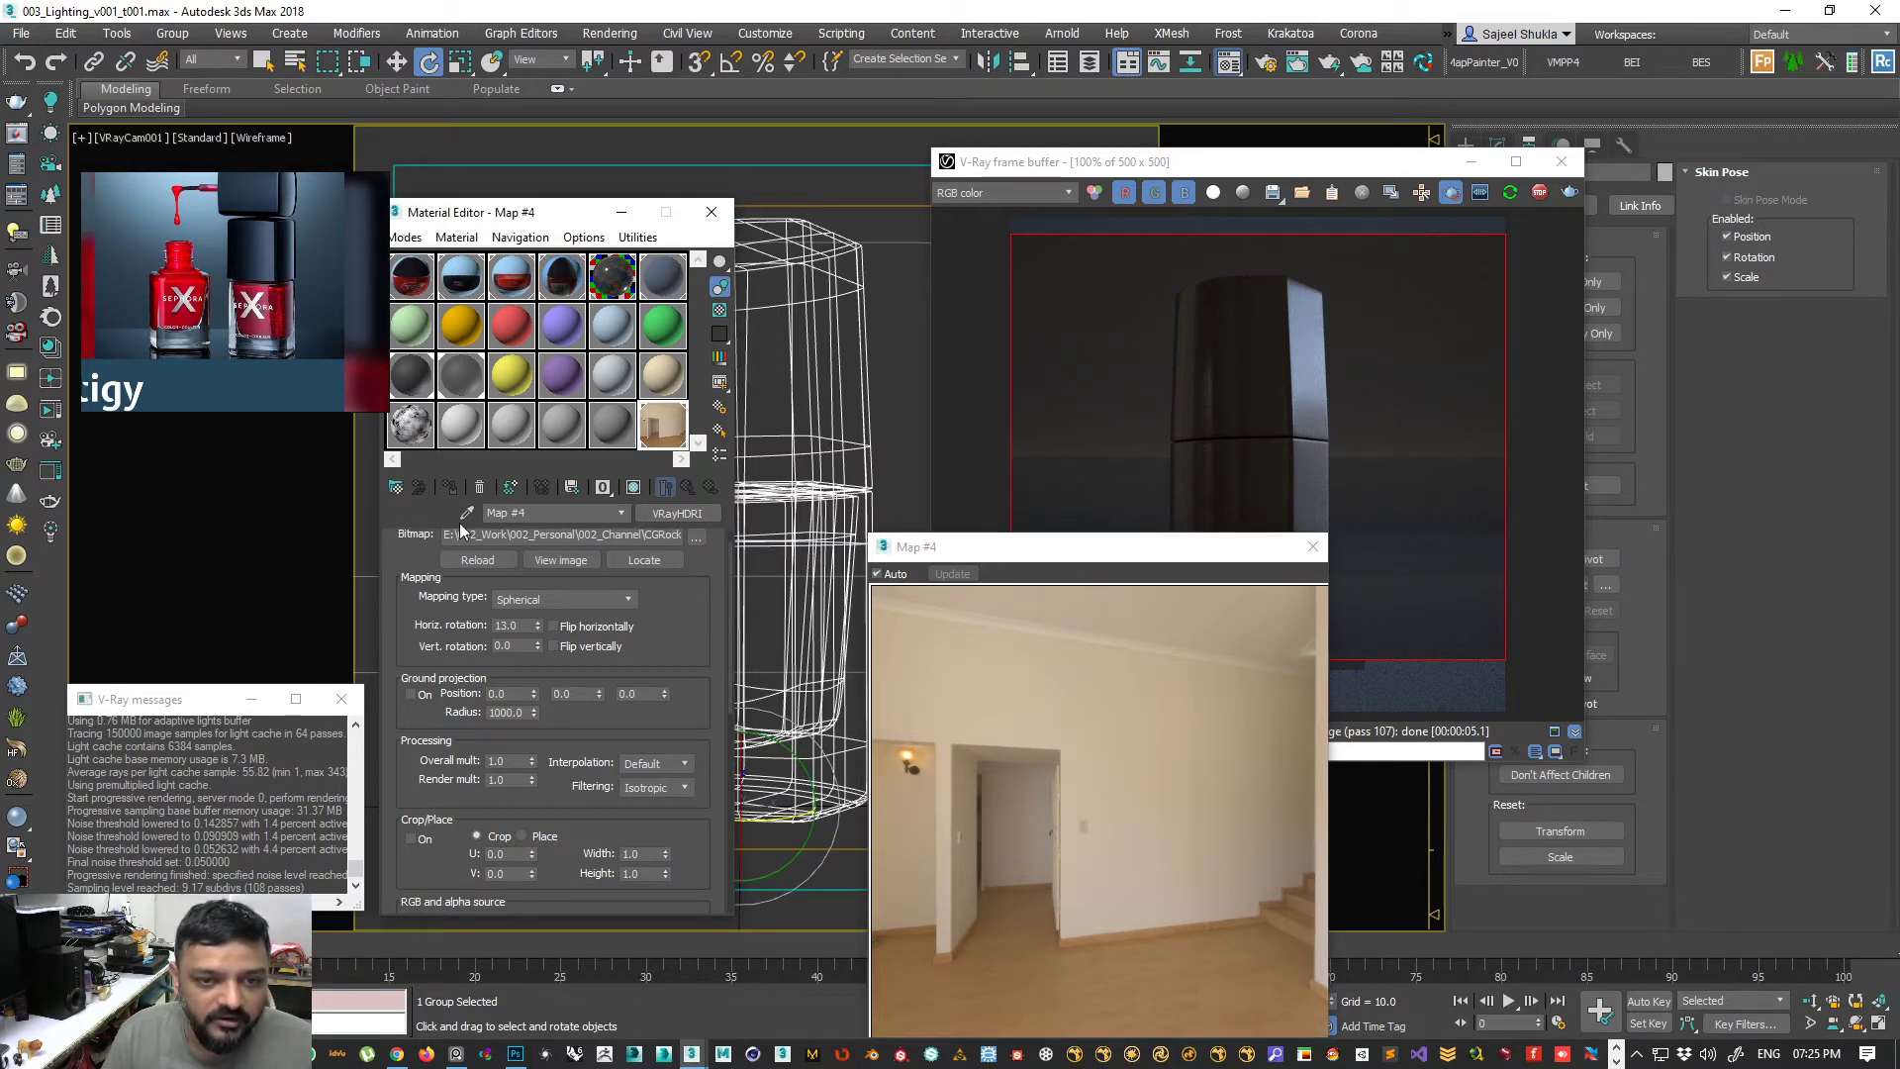
left_click(405, 238)
left_click(440, 280)
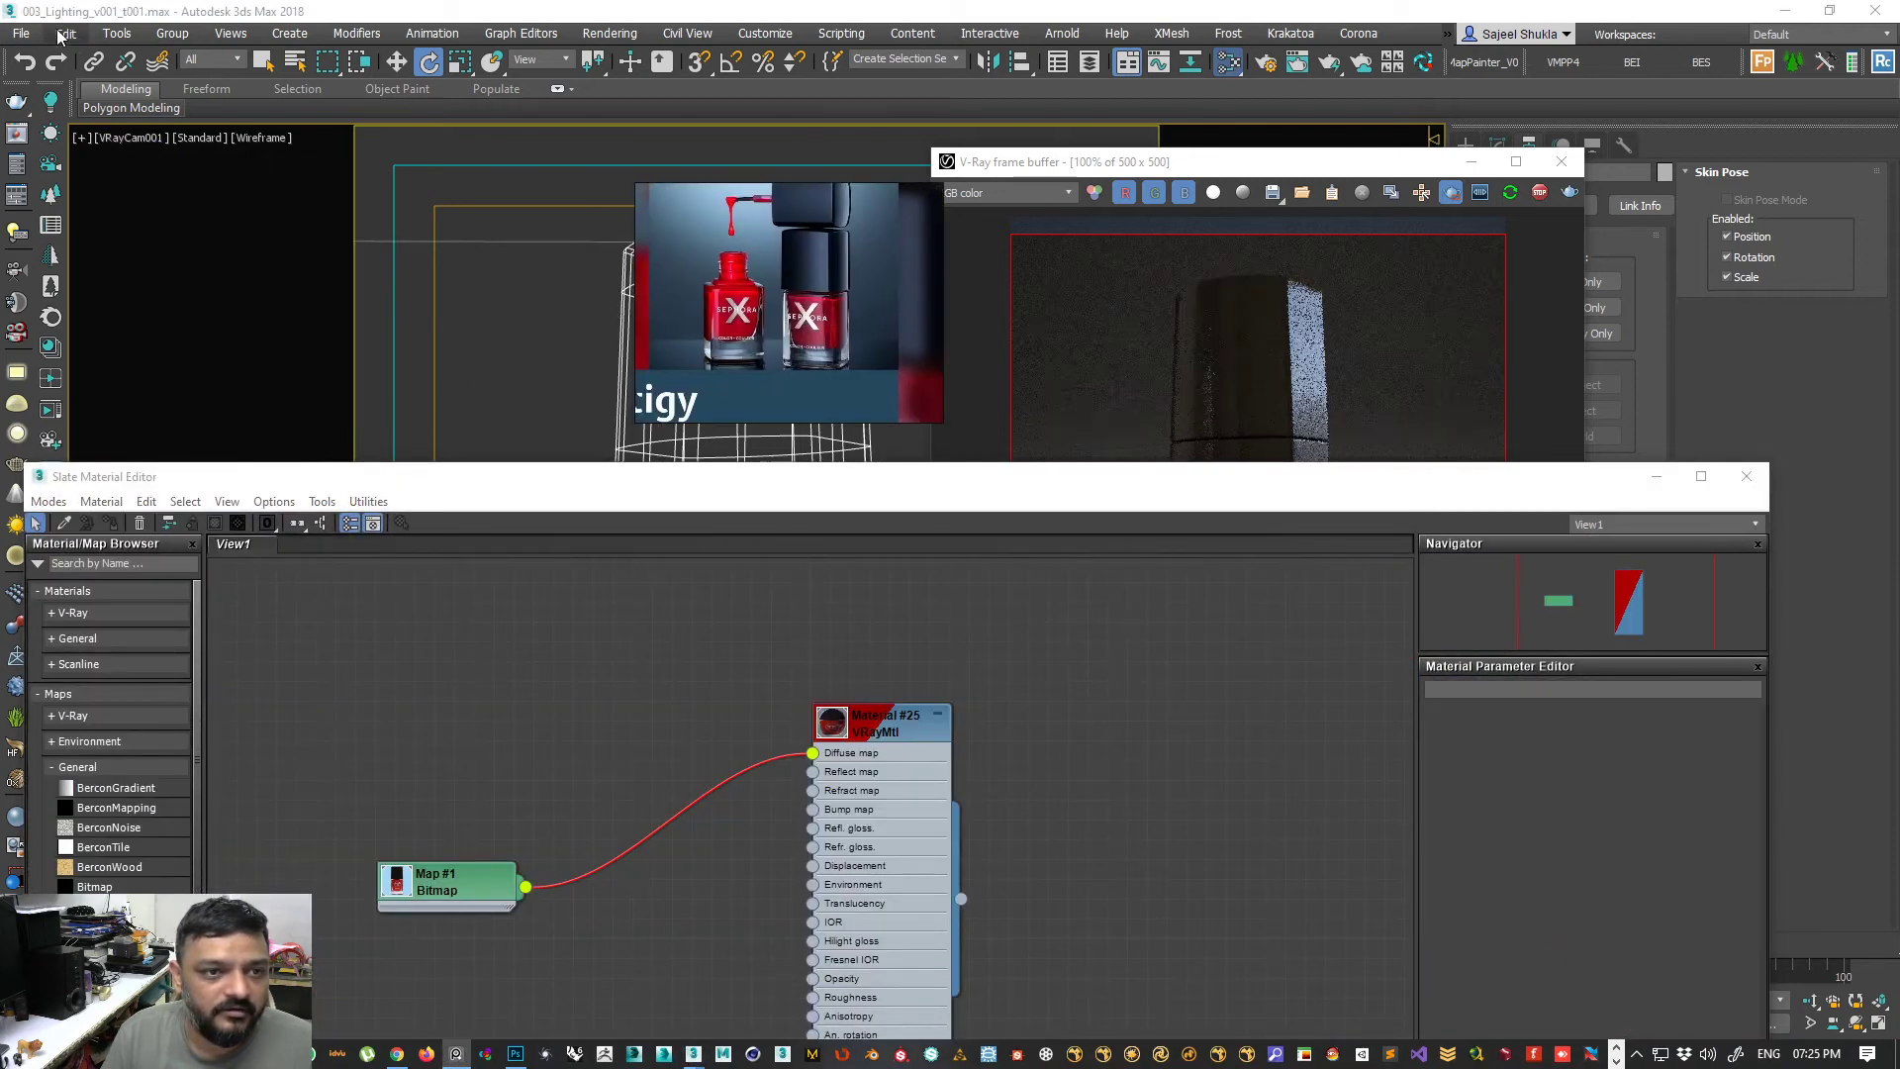
- Open the V-Ray Light Lister and select VRayLight001 from it
left_click(117, 32)
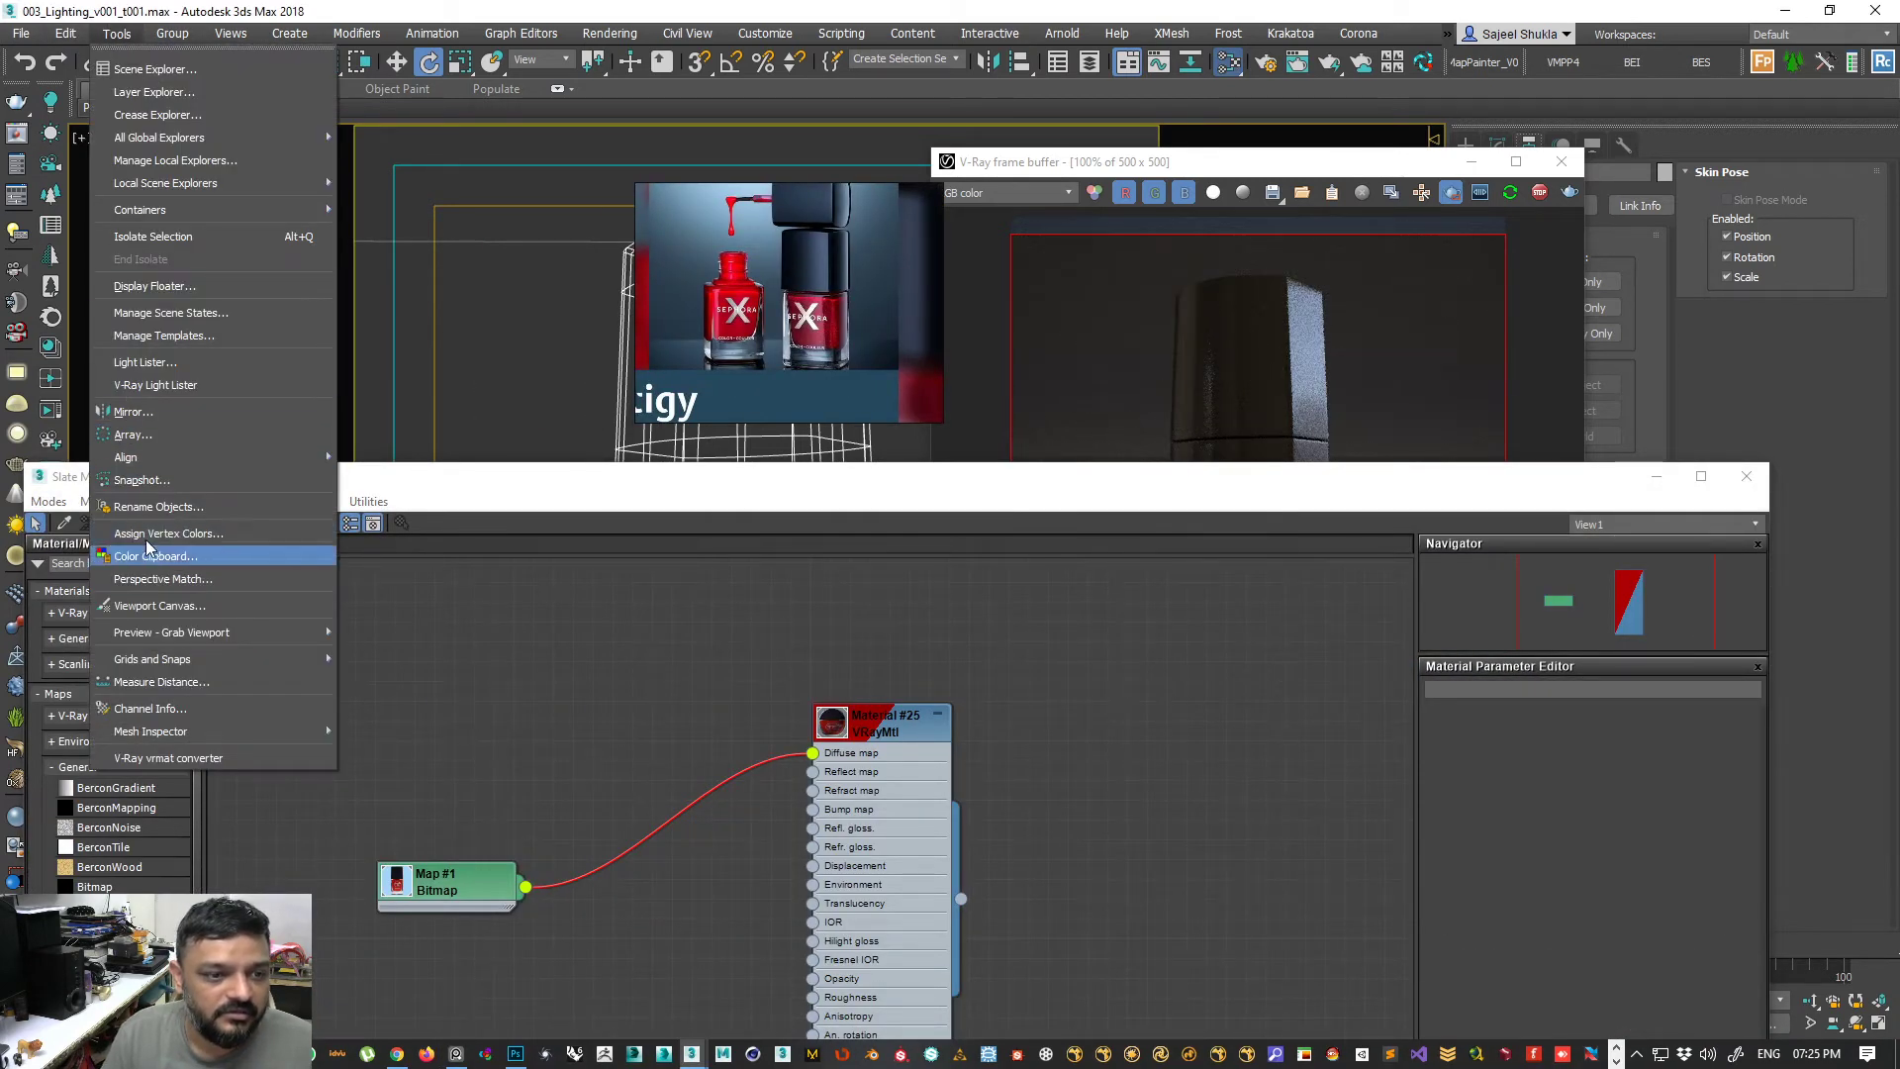
left_click(131, 115)
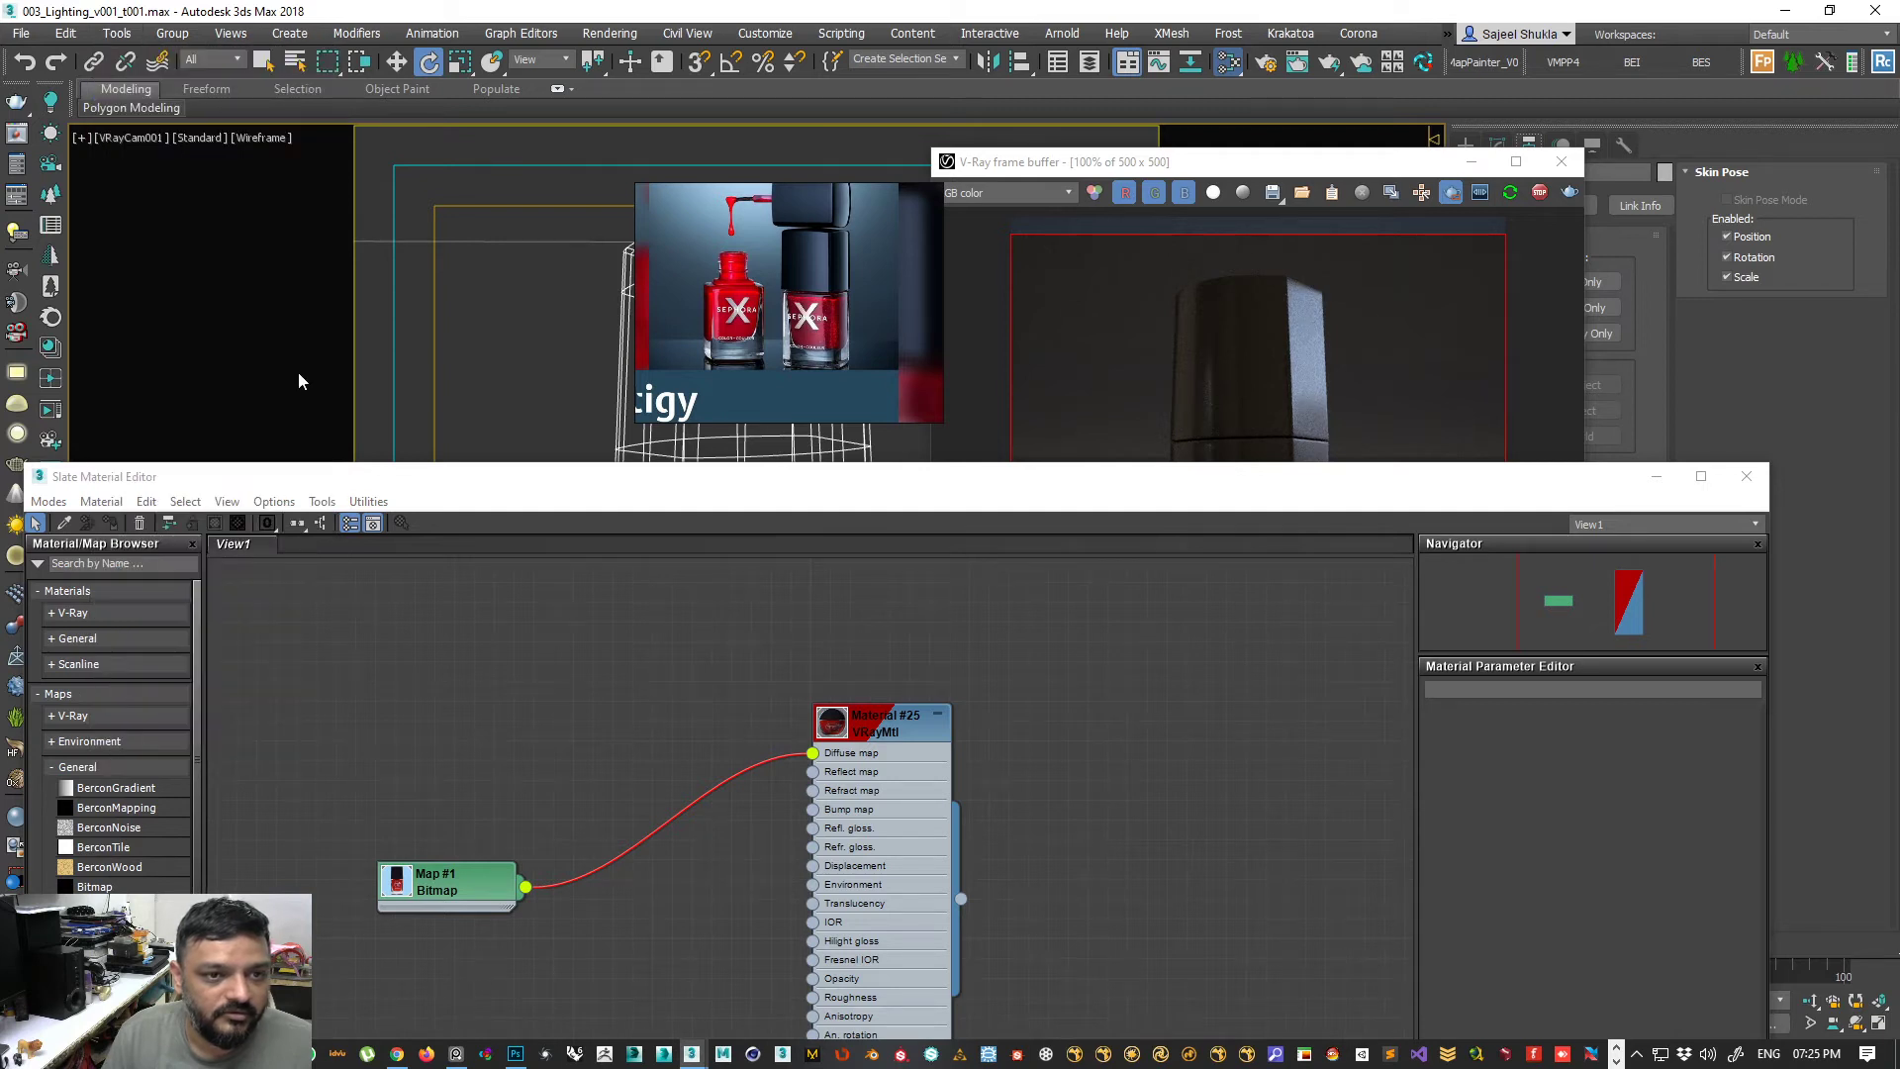
left_click(8, 245)
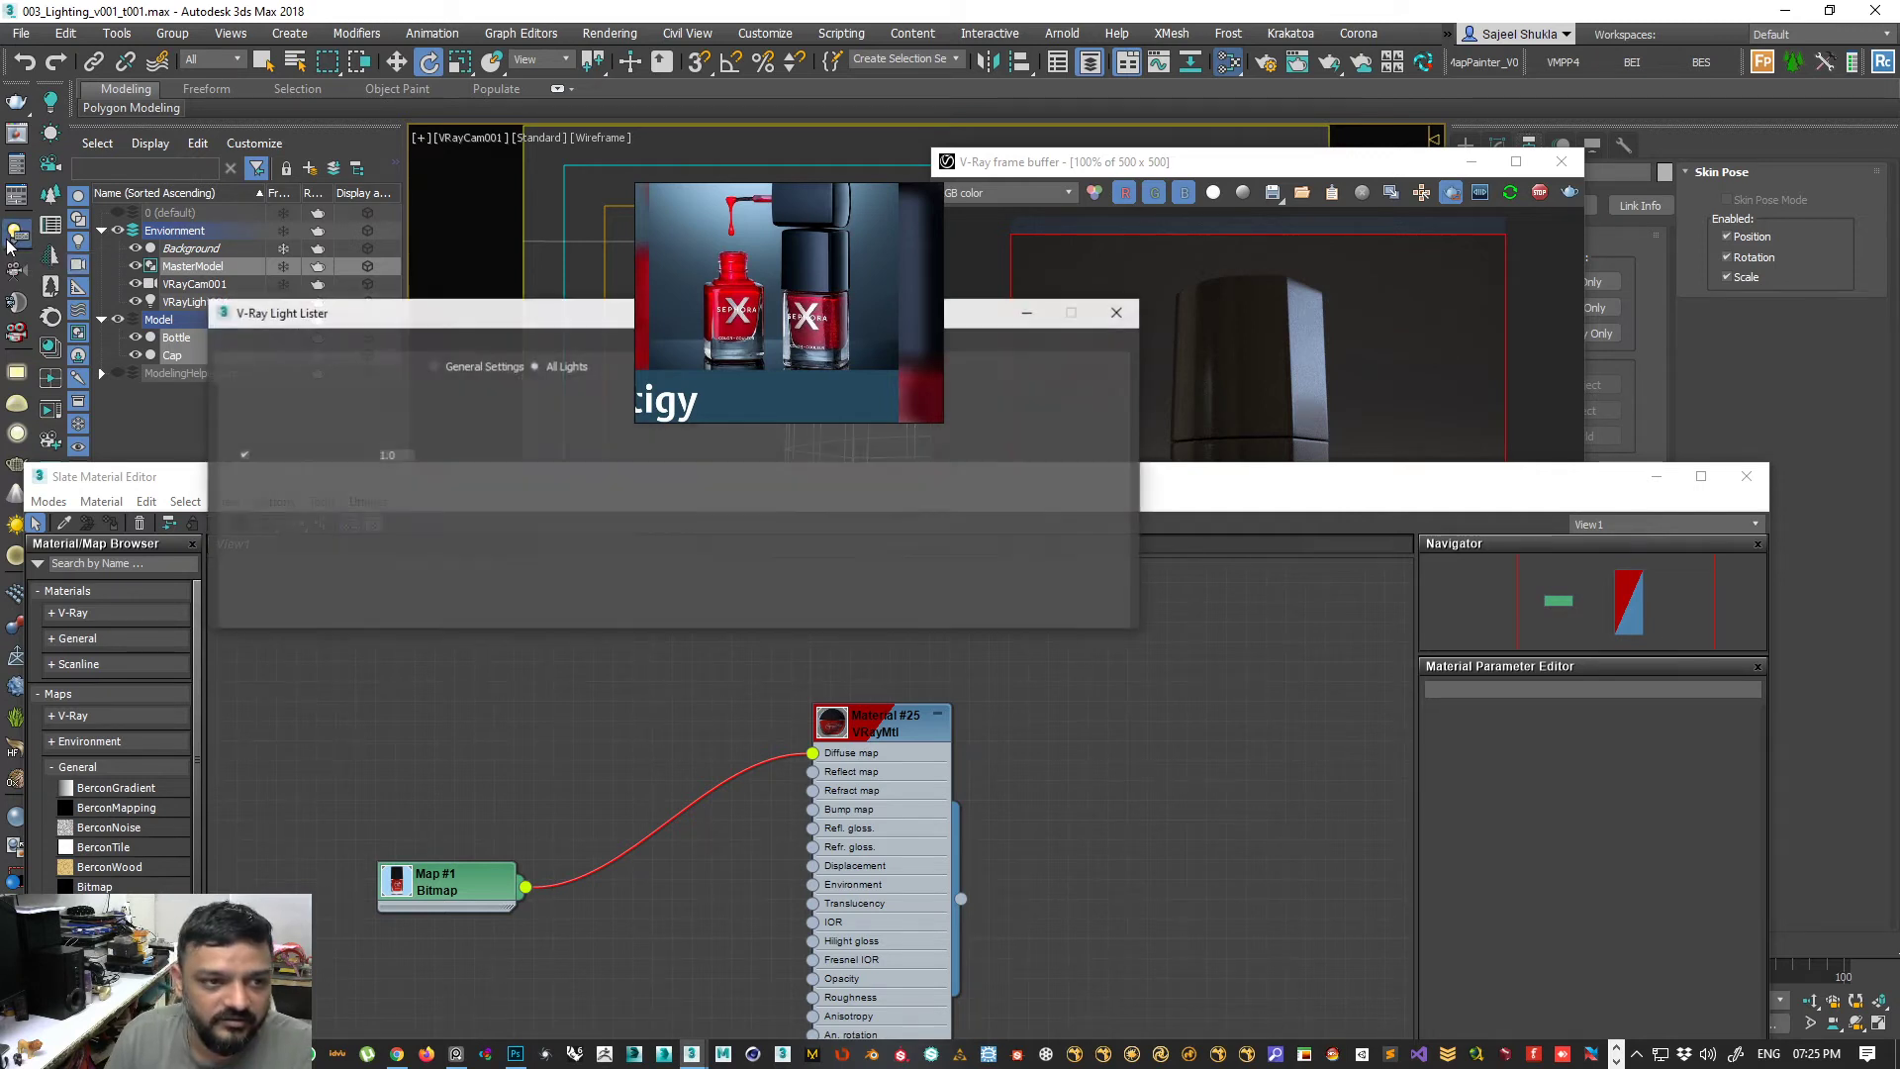
left_click_drag(340, 318, 446, 385)
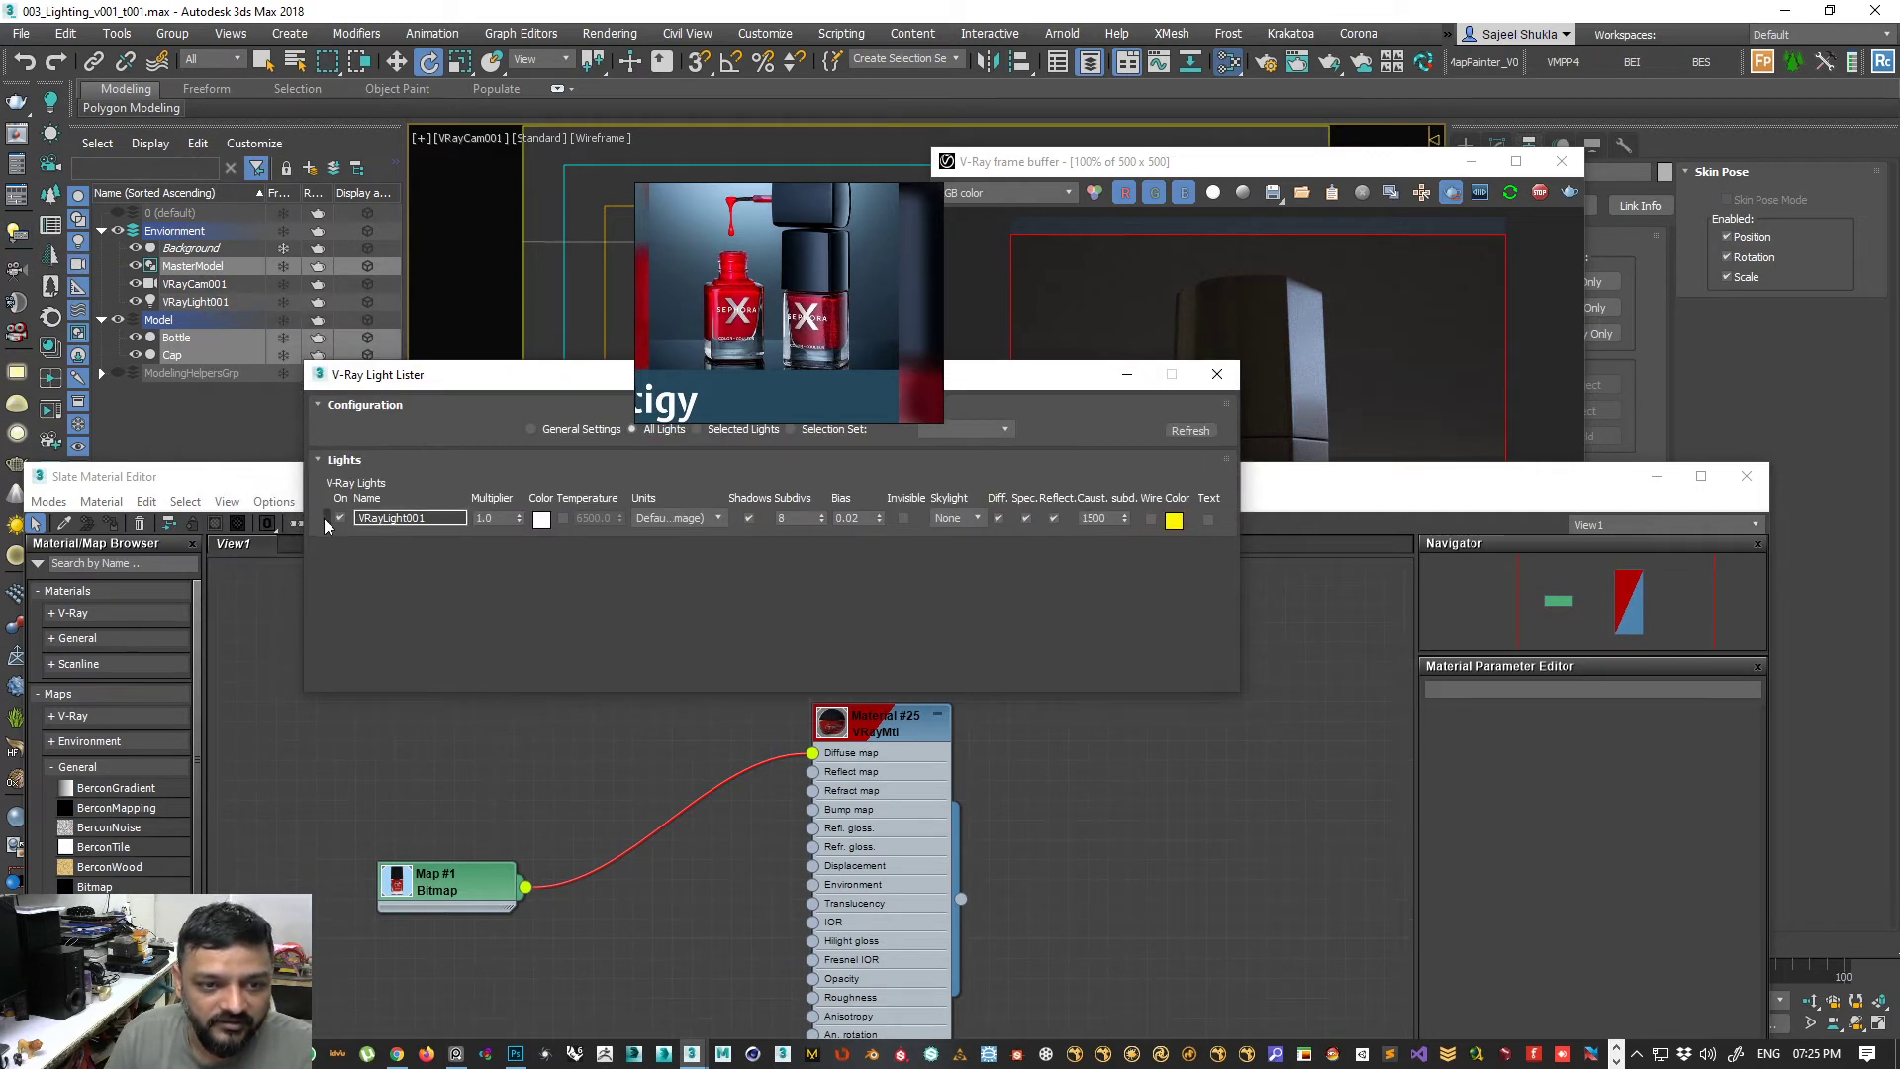
left_click(327, 520)
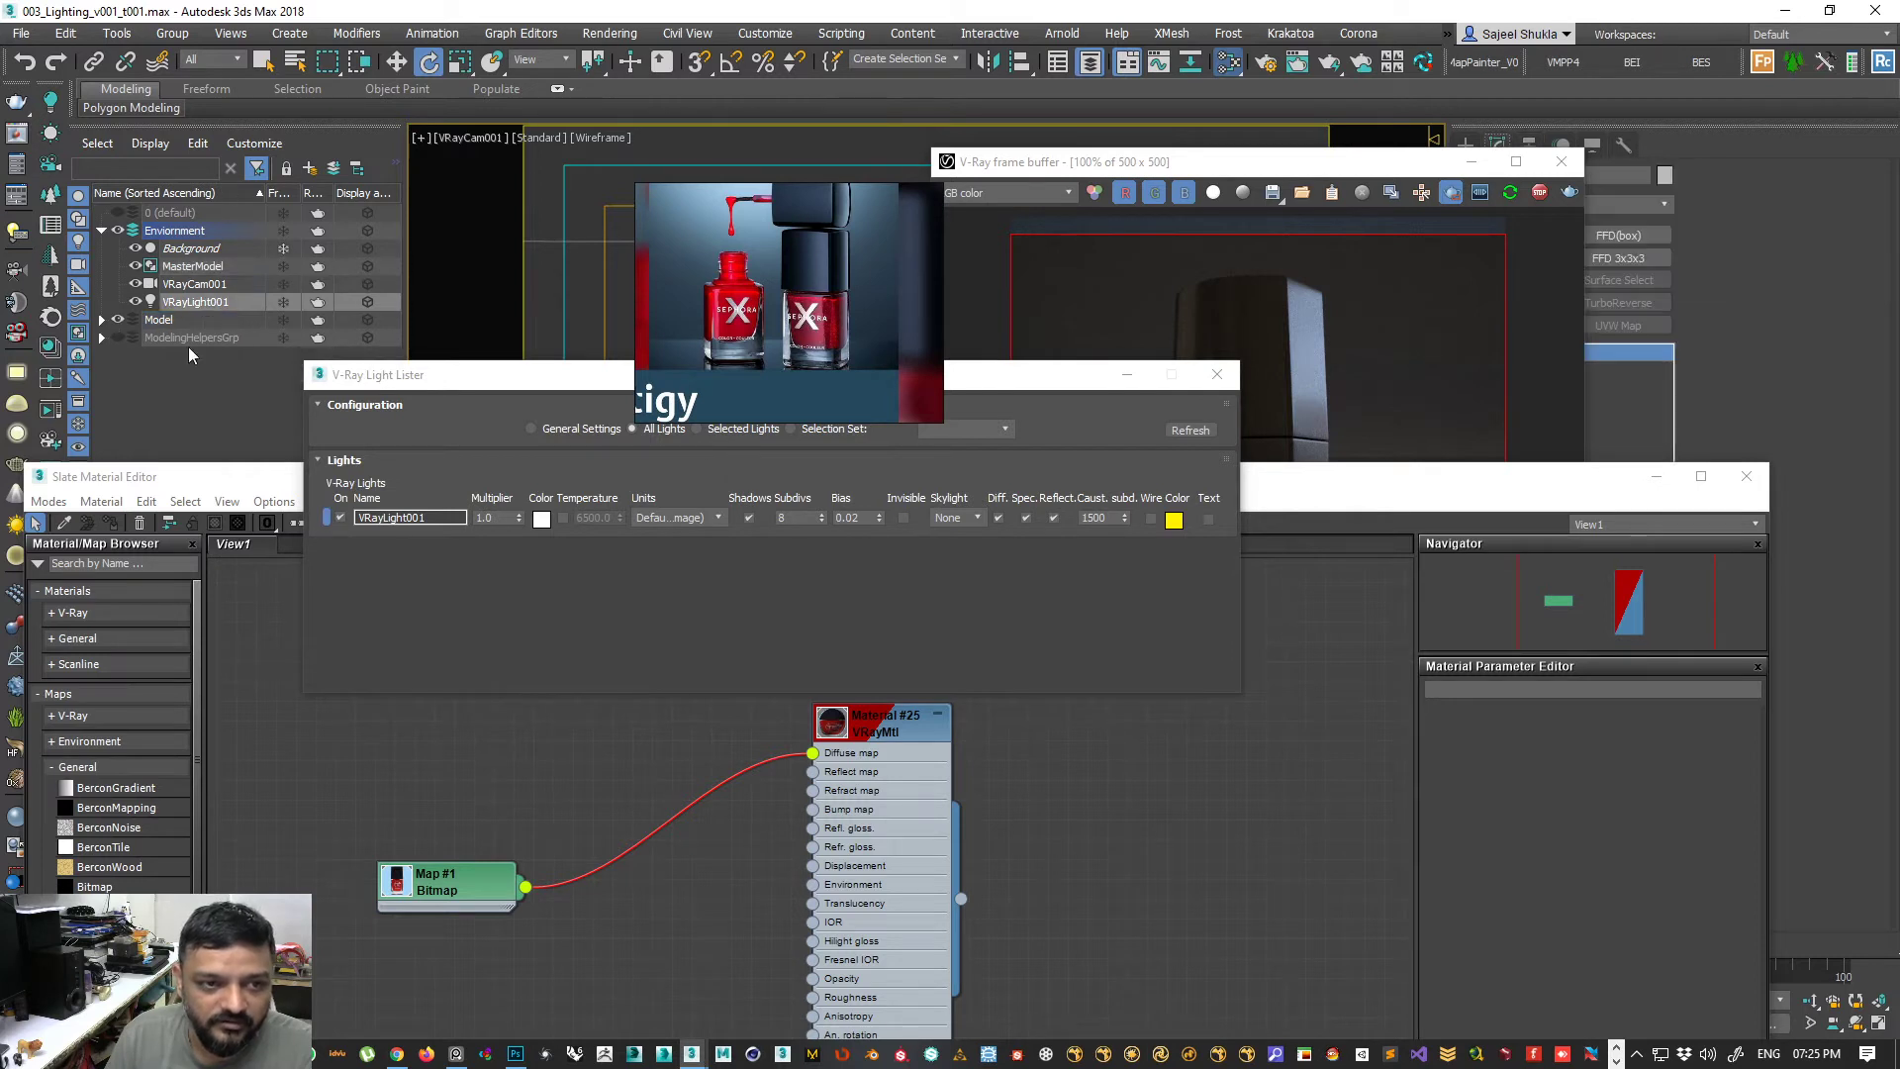
left_click_drag(440, 364, 453, 462)
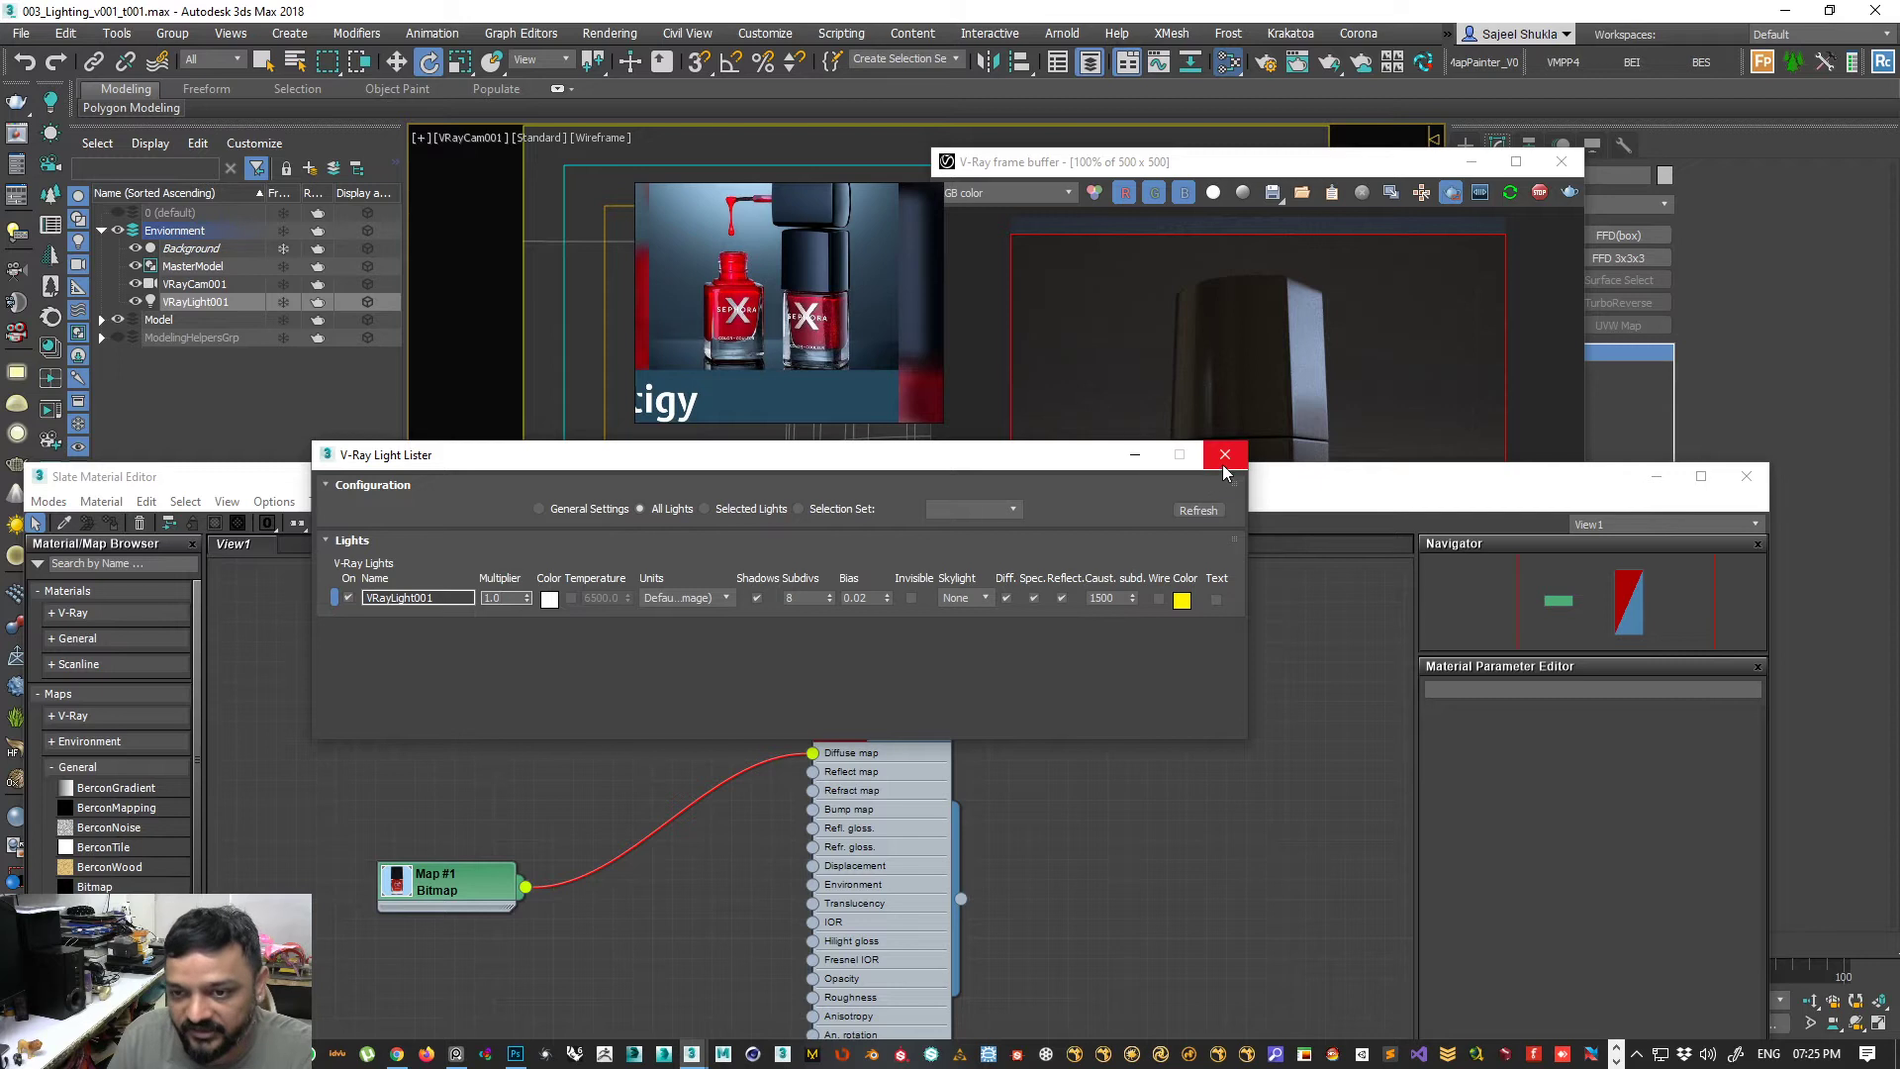
- Clear the view of the dome light's parameters and bring its HDRI texture map into the Slate view as an instance
left_click_drag(1322, 176, 987, 99)
left_click_drag(1361, 482, 1315, 720)
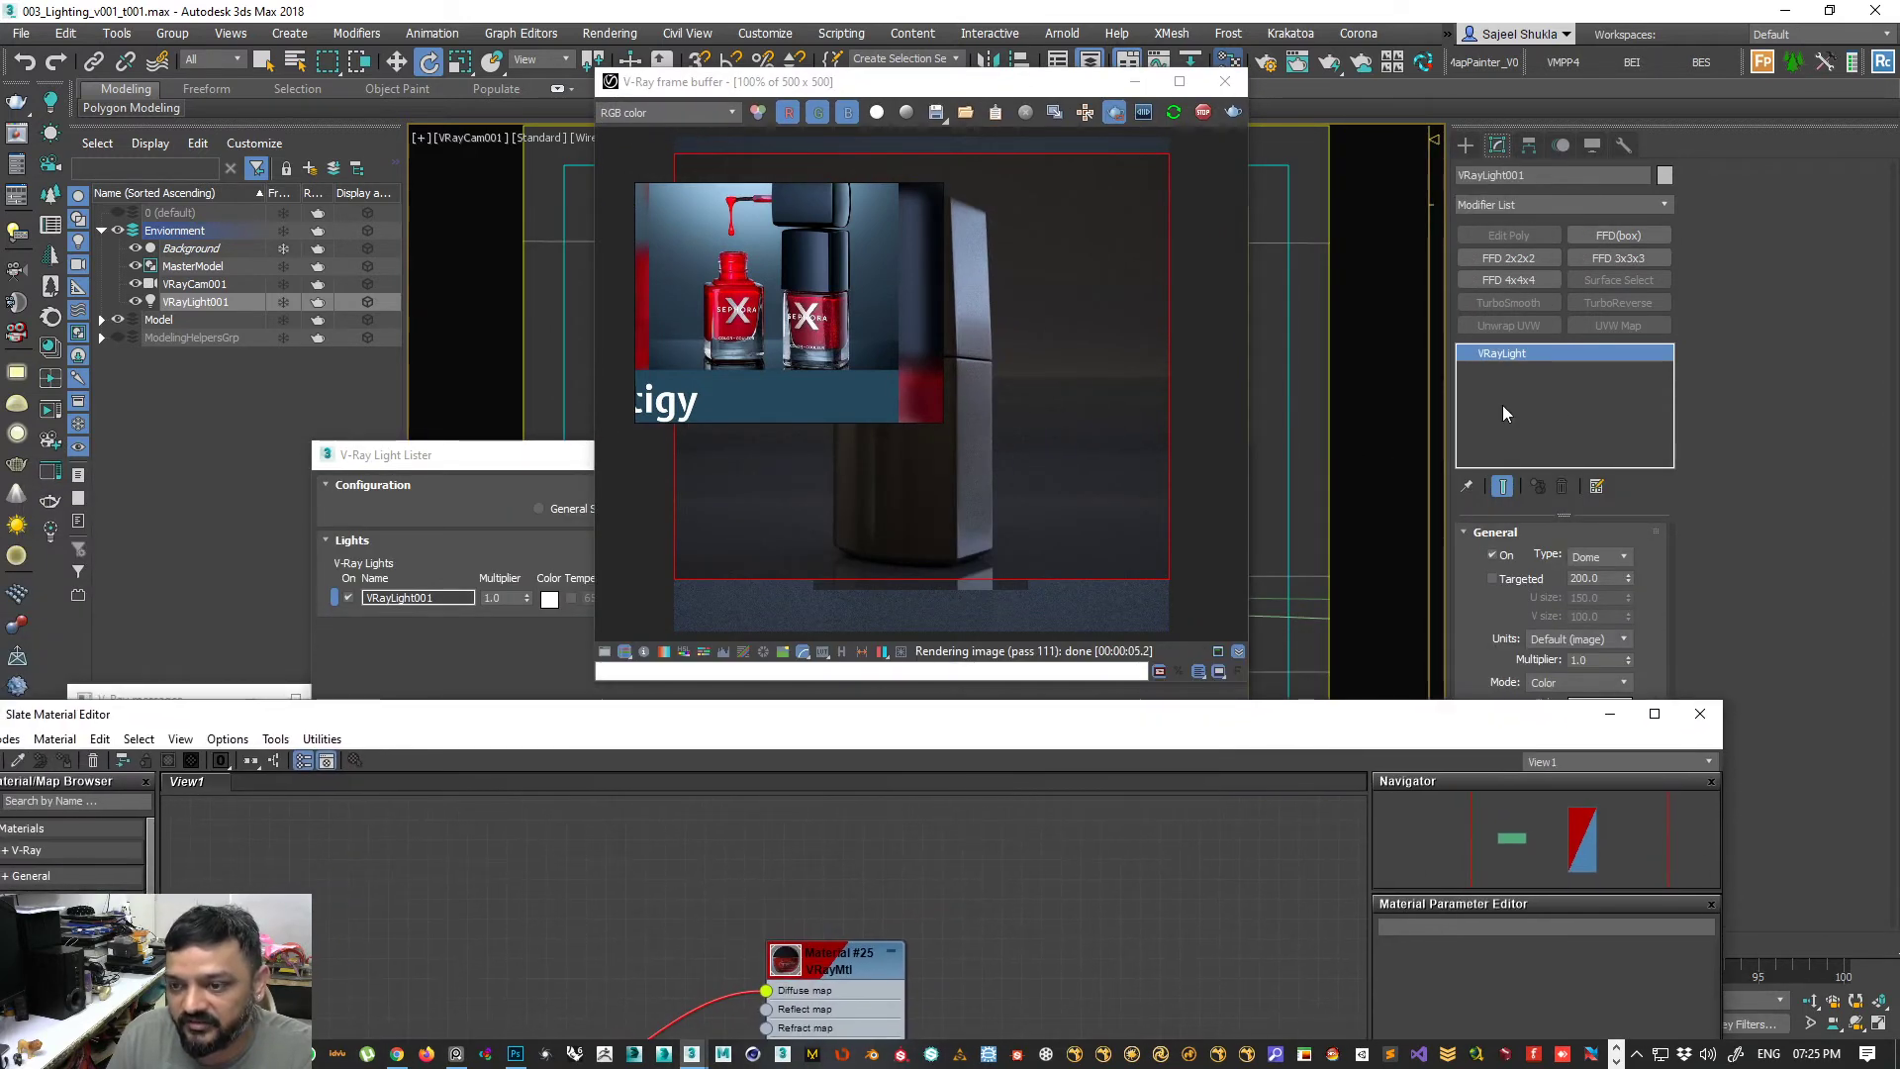
left_click_drag(1435, 720, 1077, 220)
left_click_drag(1567, 773, 798, 794)
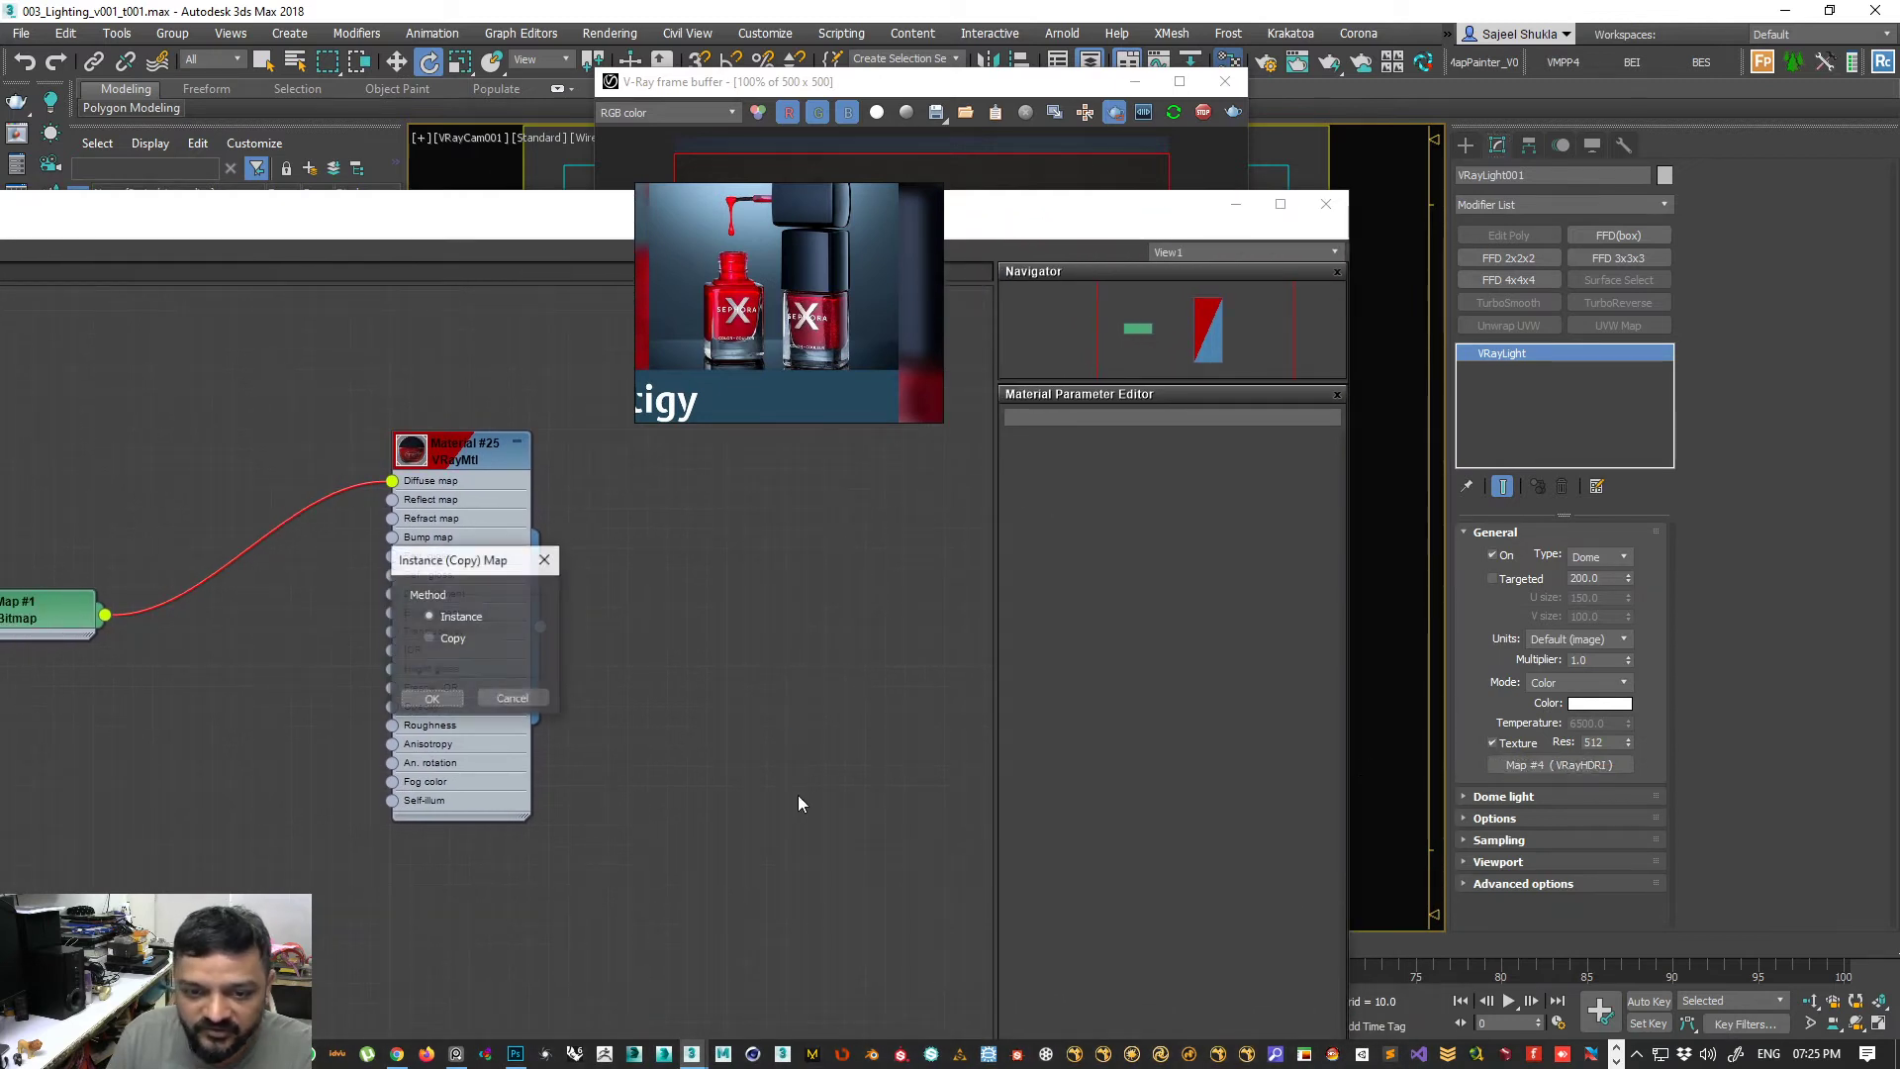
left_click(433, 699)
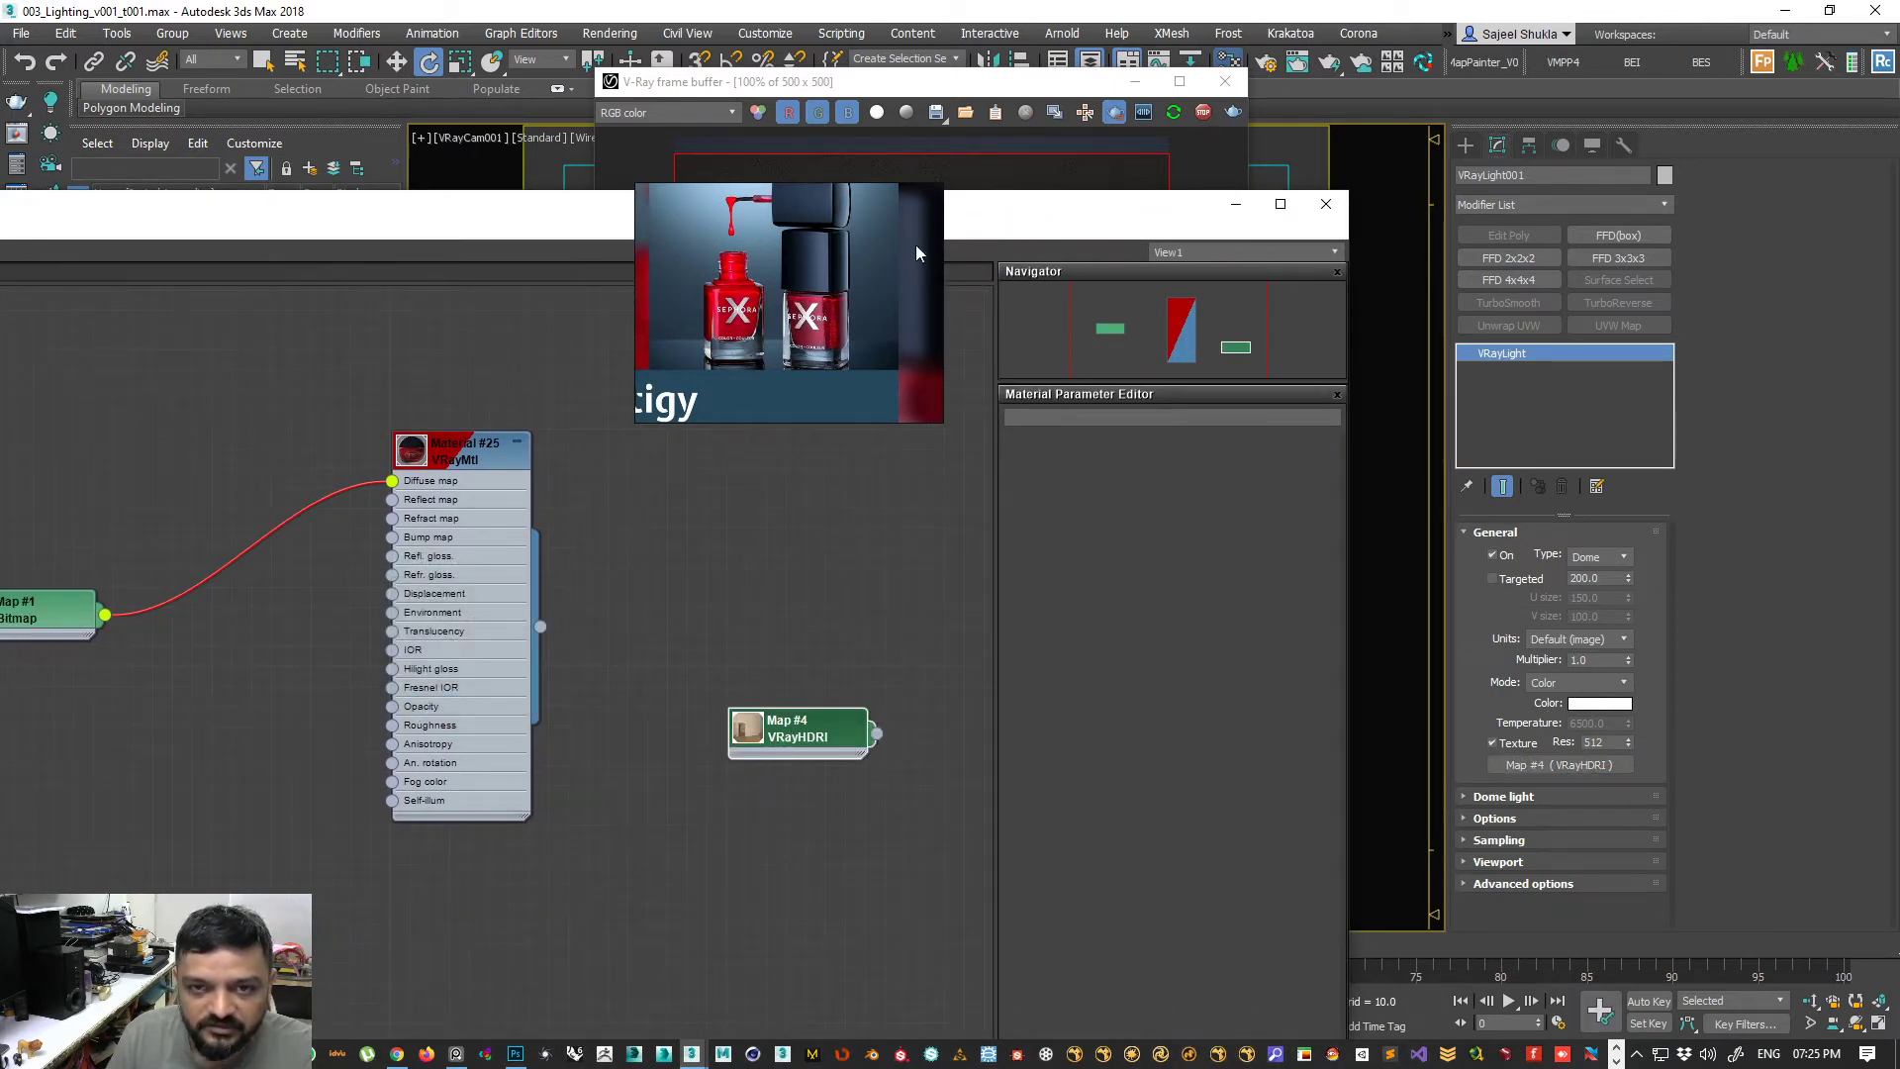
- Show the parameters of the Map #4 node and shrink the Slate Material Editor, moving the reference image out of the way
left_click_drag(779, 273, 1742, 166)
left_click_drag(995, 206, 529, 267)
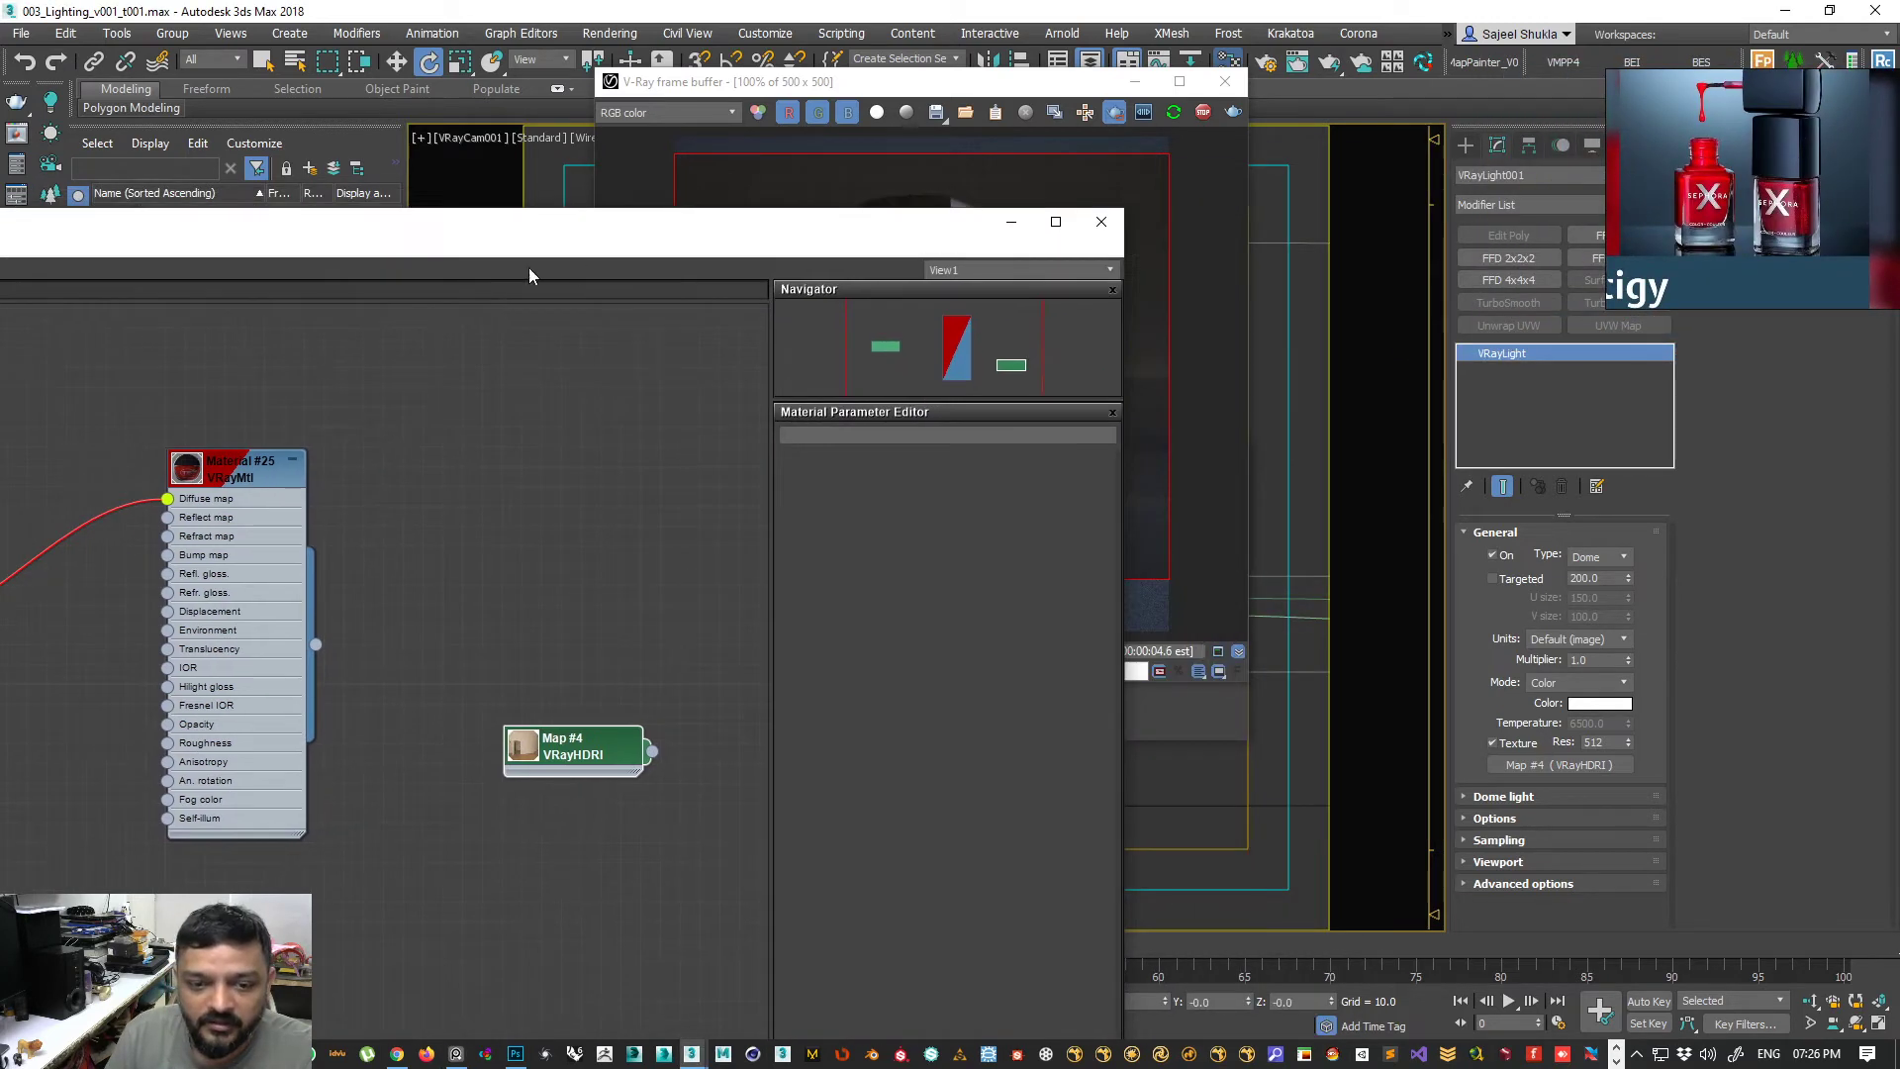
left_click_drag(784, 233, 326, 136)
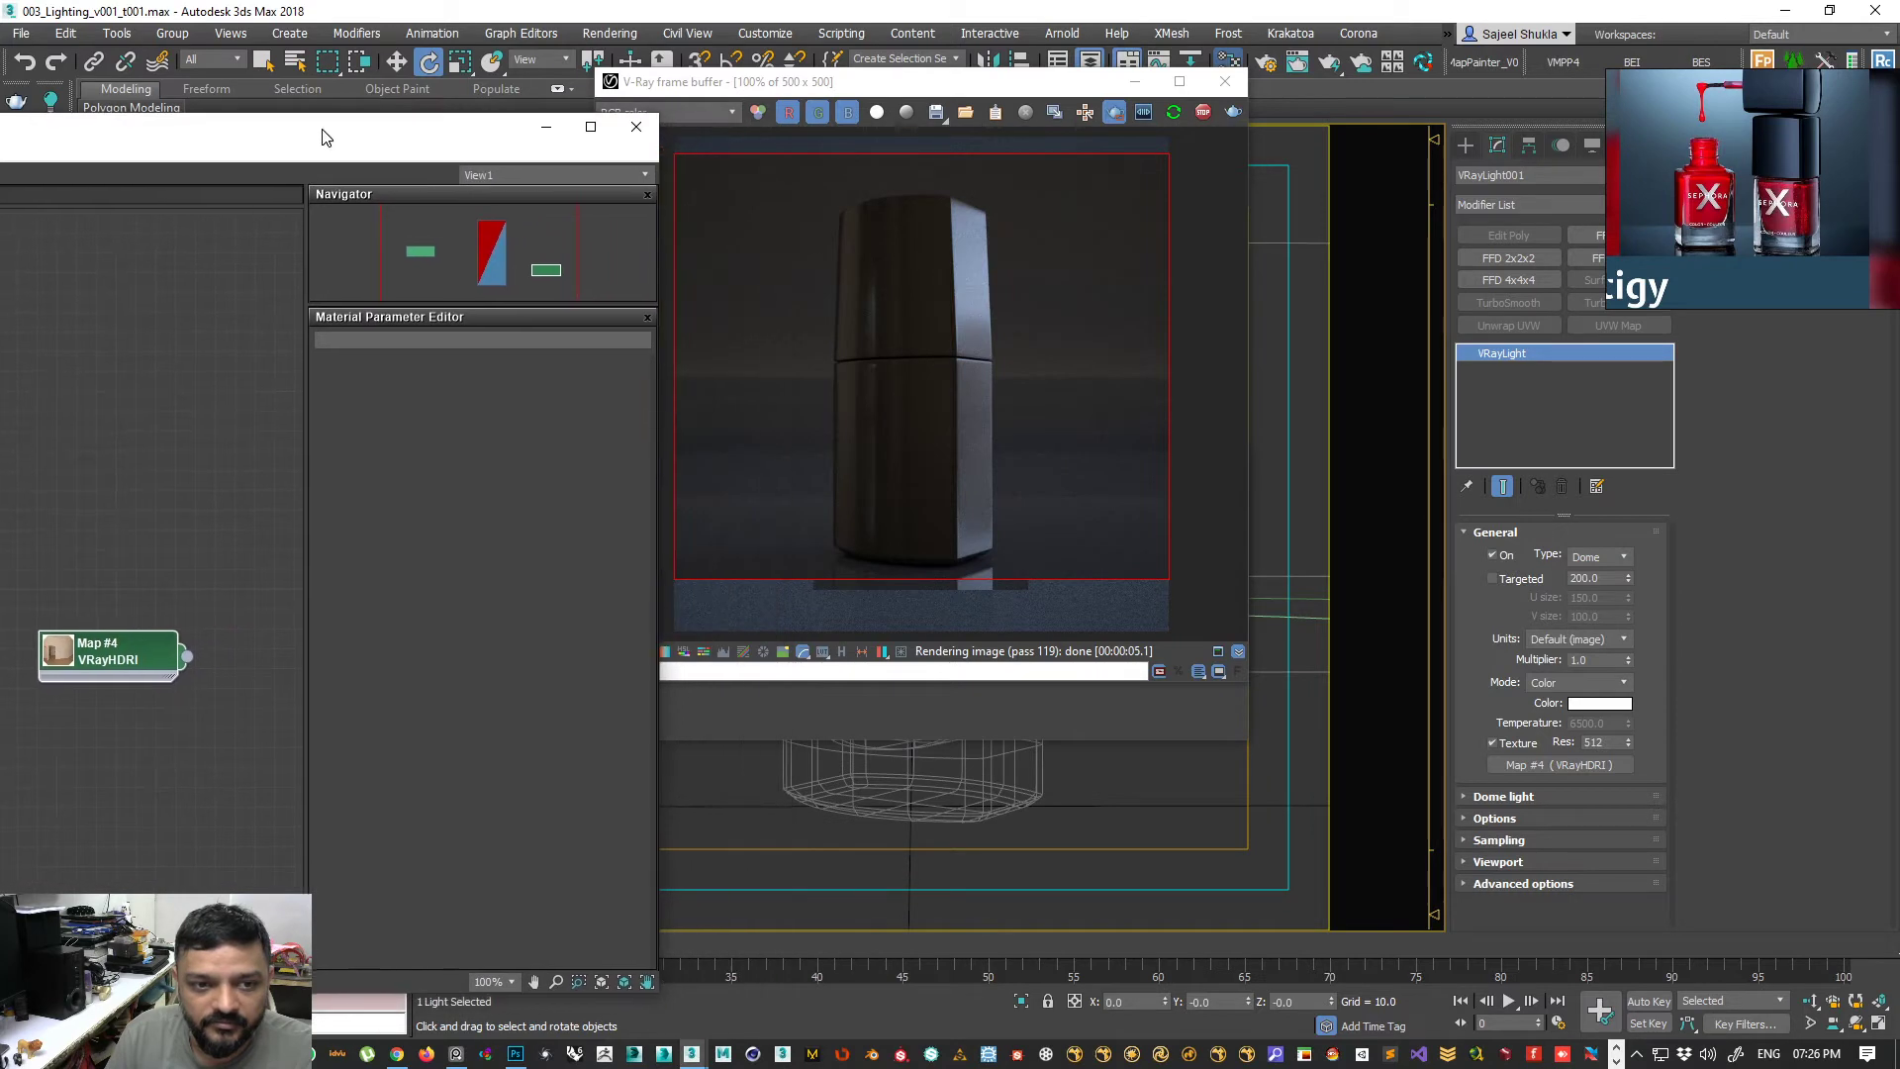
double_click(119, 655)
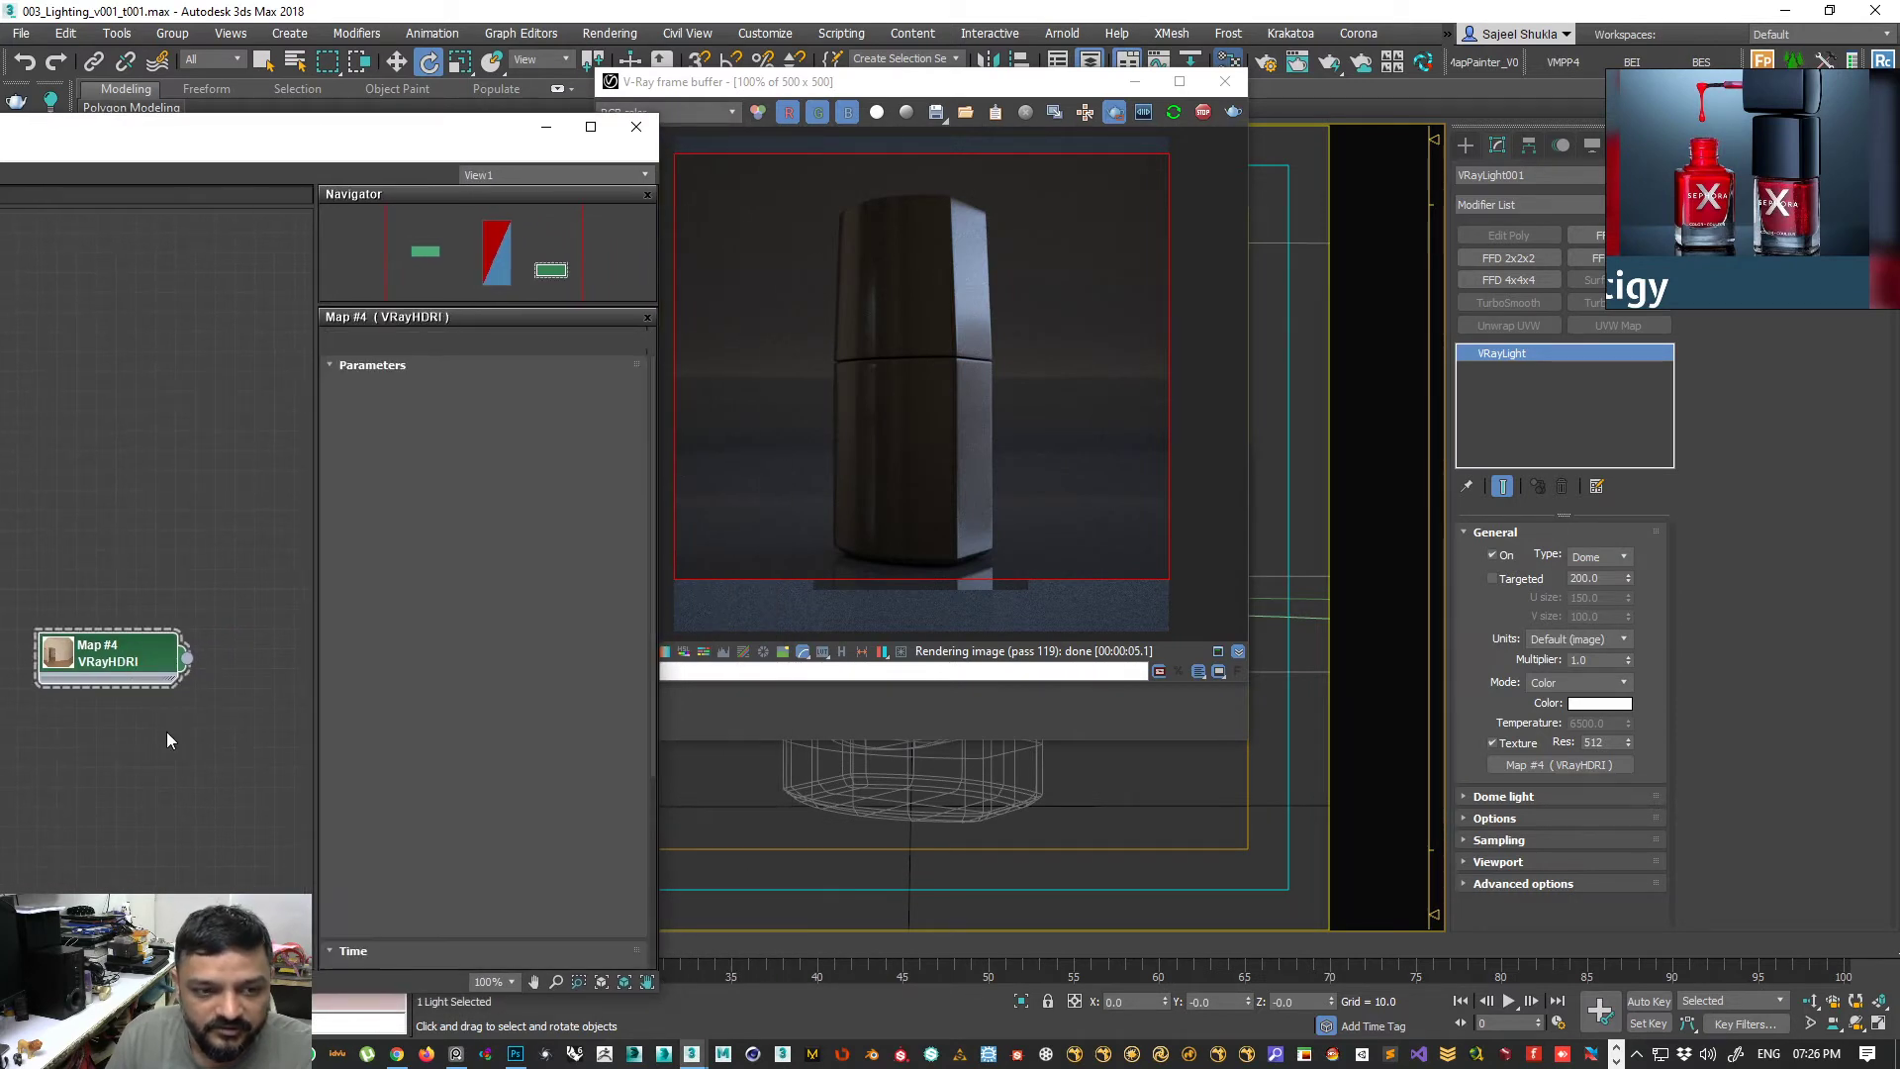
left_click_drag(331, 151, 1272, 248)
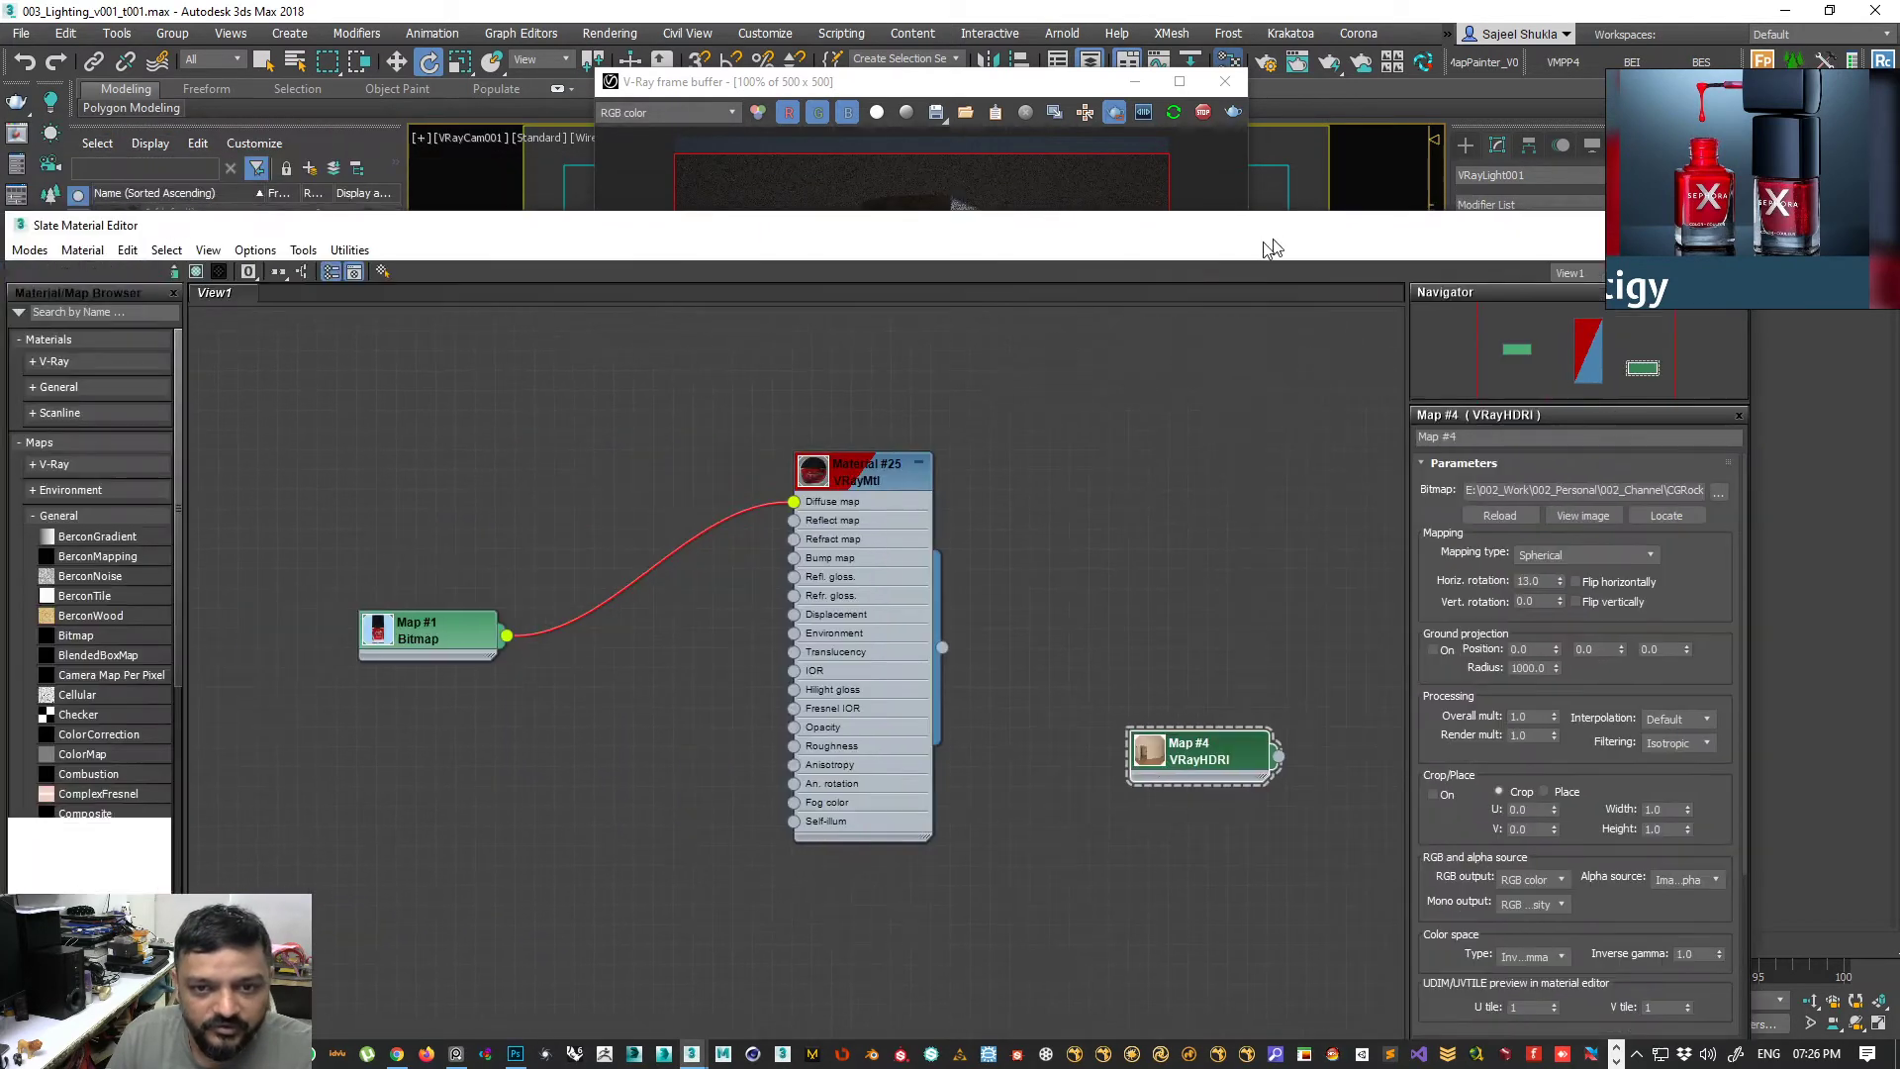
left_click_drag(127, 230, 1012, 419)
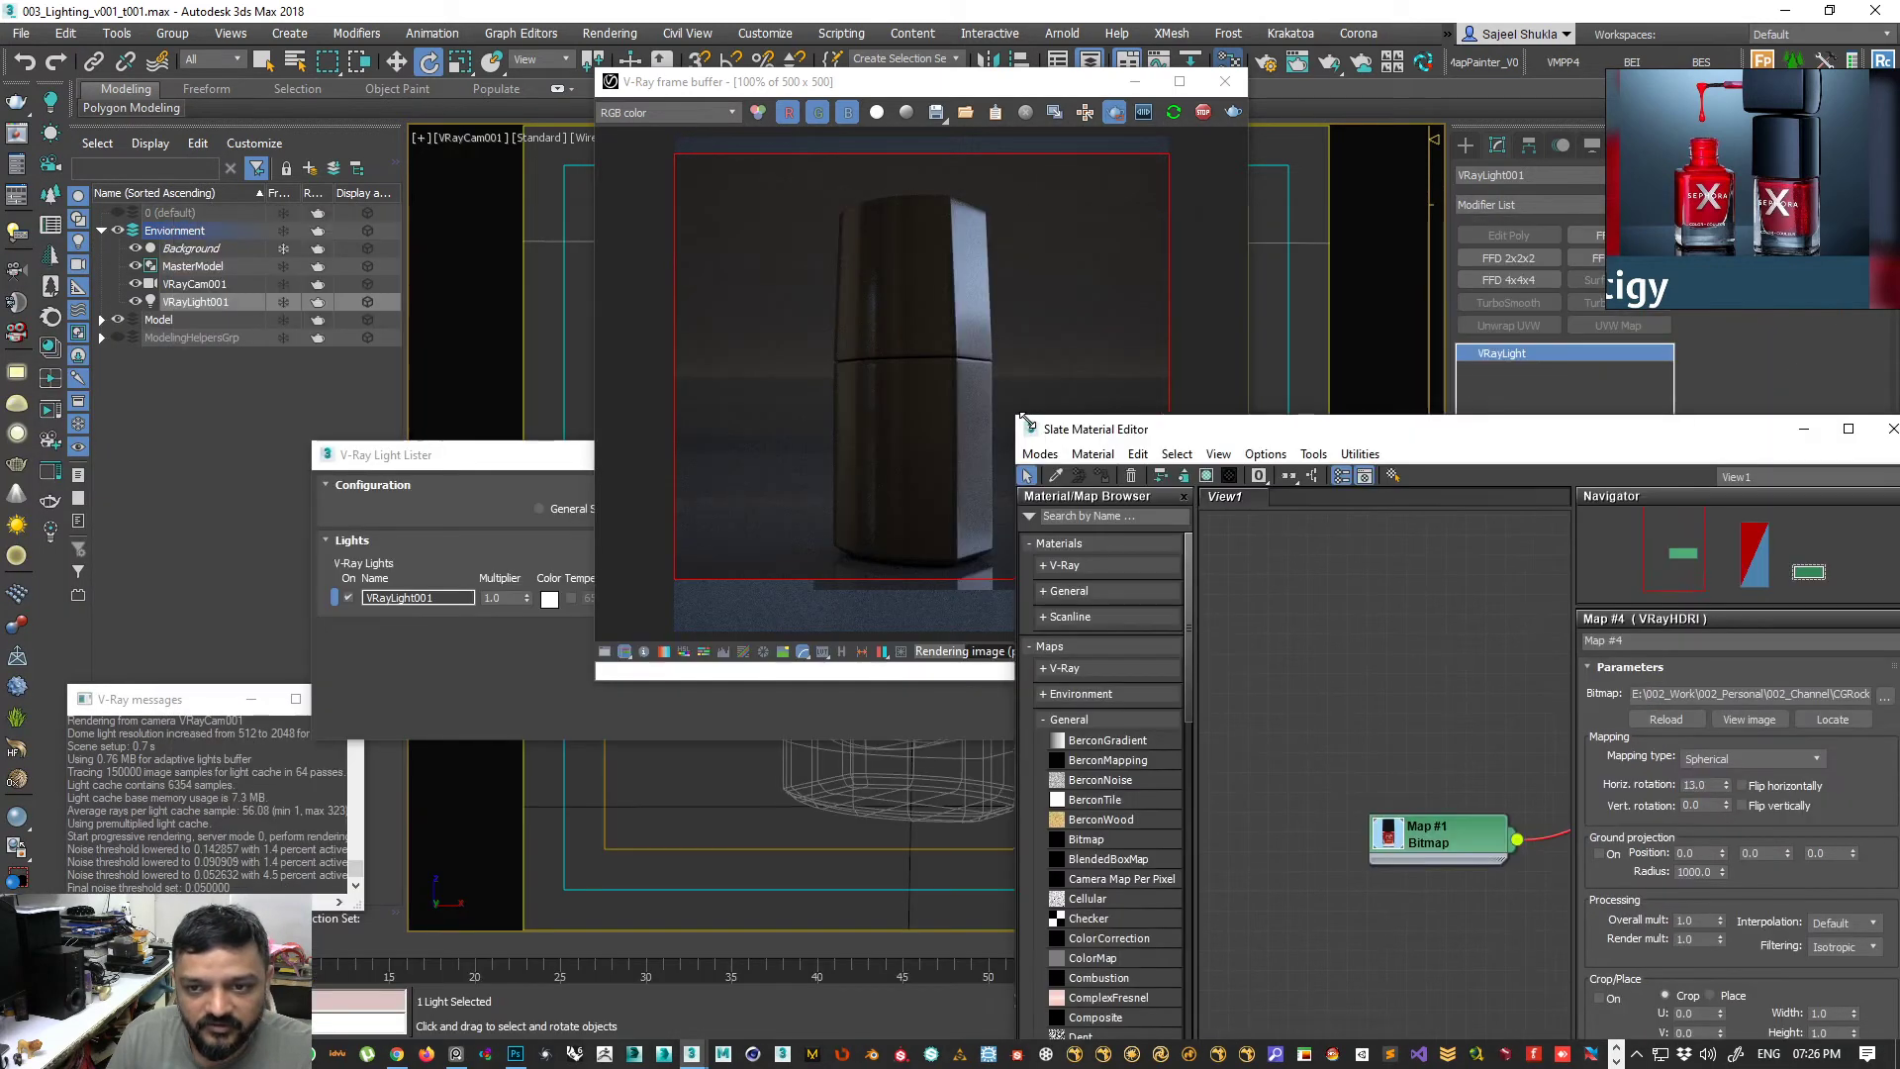
left_click_drag(1170, 429, 311, 172)
- Add a Color Correction map beside the VRayHDRI node and feed Map #4 into its map input
middle_click_drag(542, 432, 312, 380)
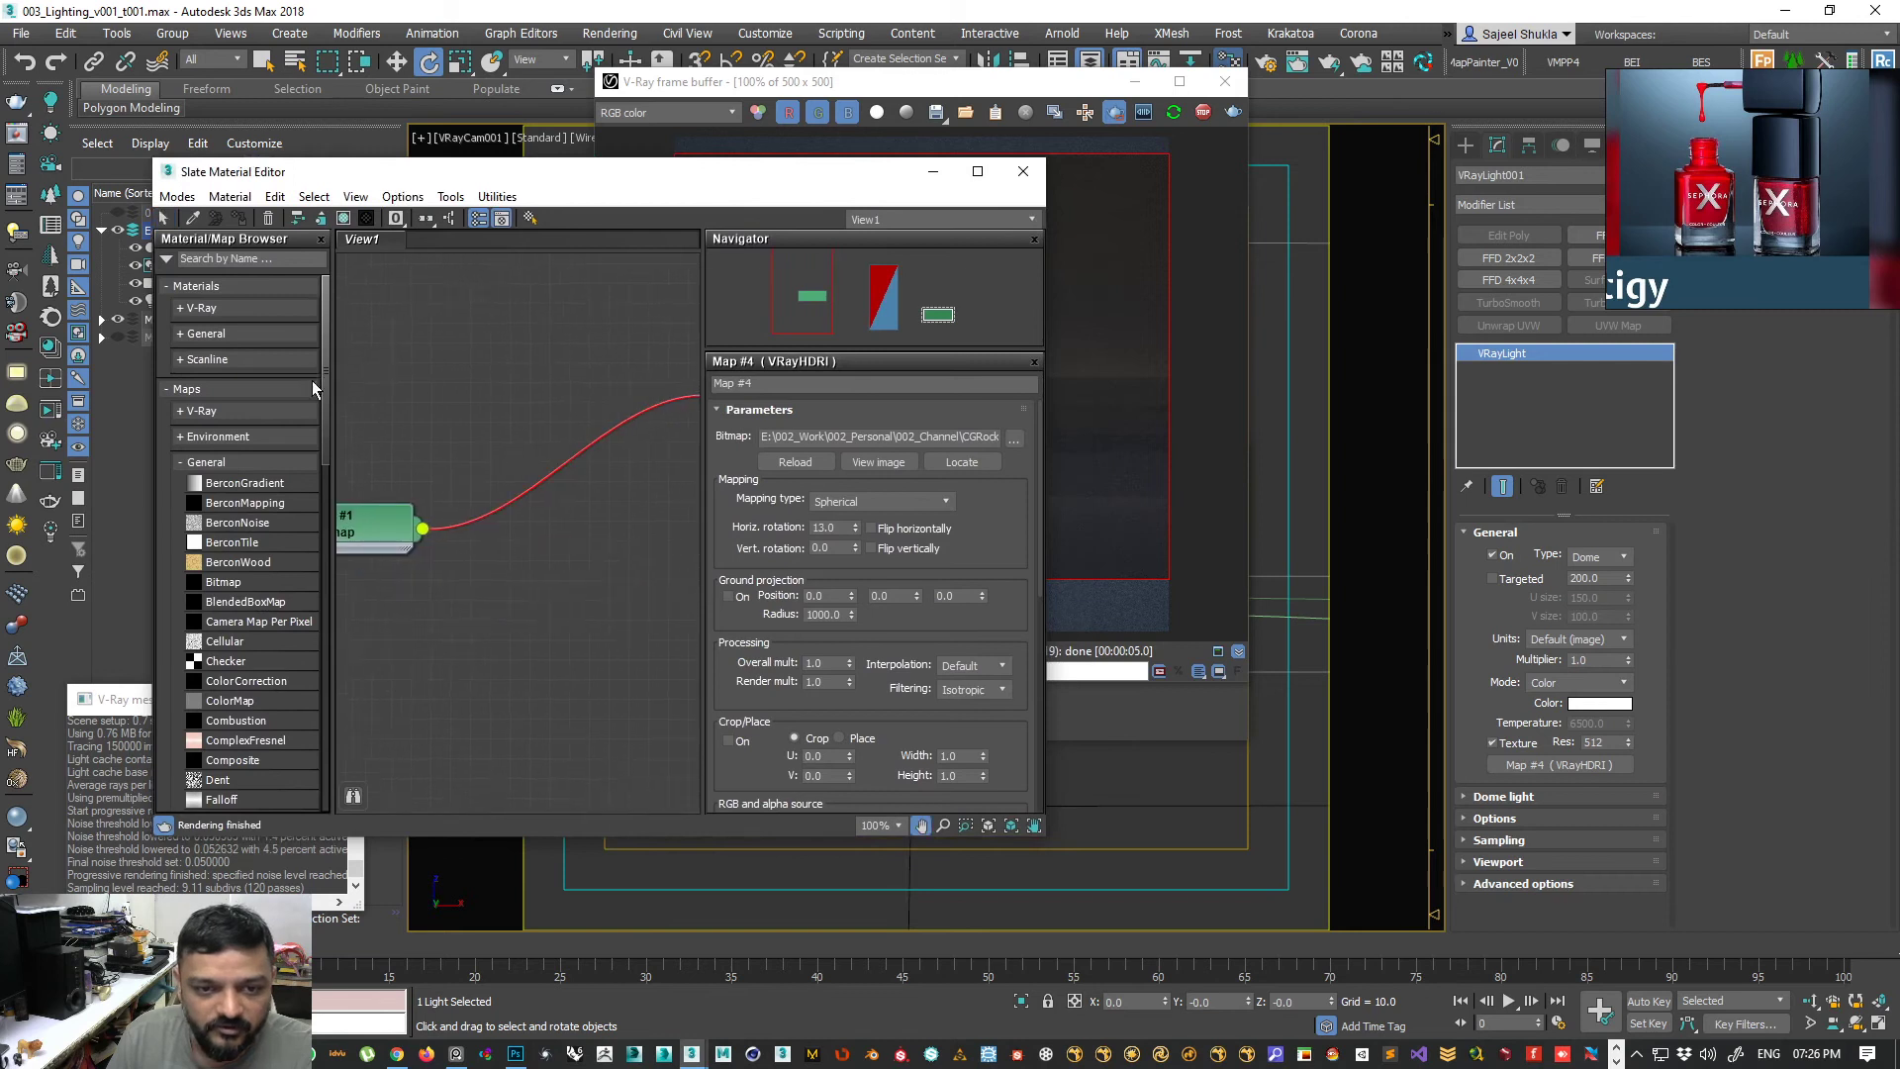
scroll(312, 380, "down", 3)
scroll(514, 536, "down", 2)
middle_click_drag(535, 579, 406, 588)
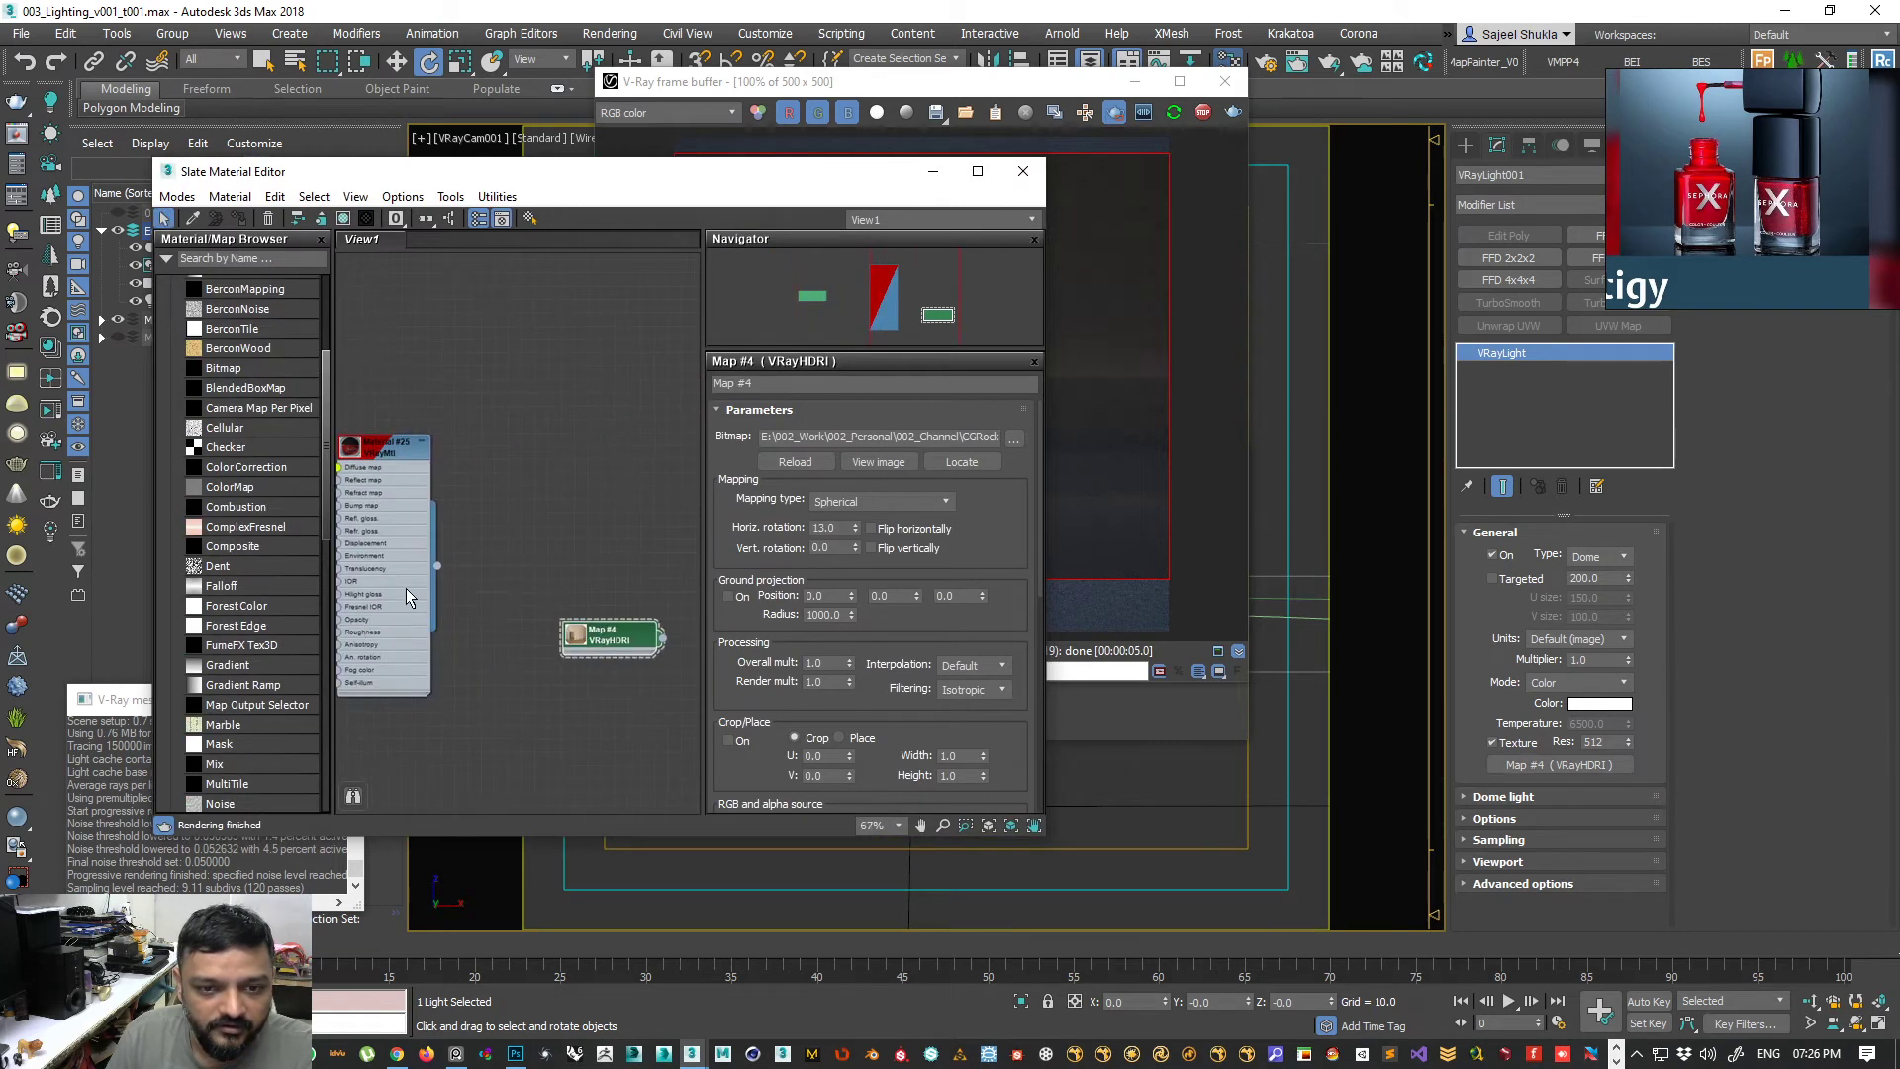
middle_click_drag(583, 667, 473, 639)
left_click(247, 258)
type("co")
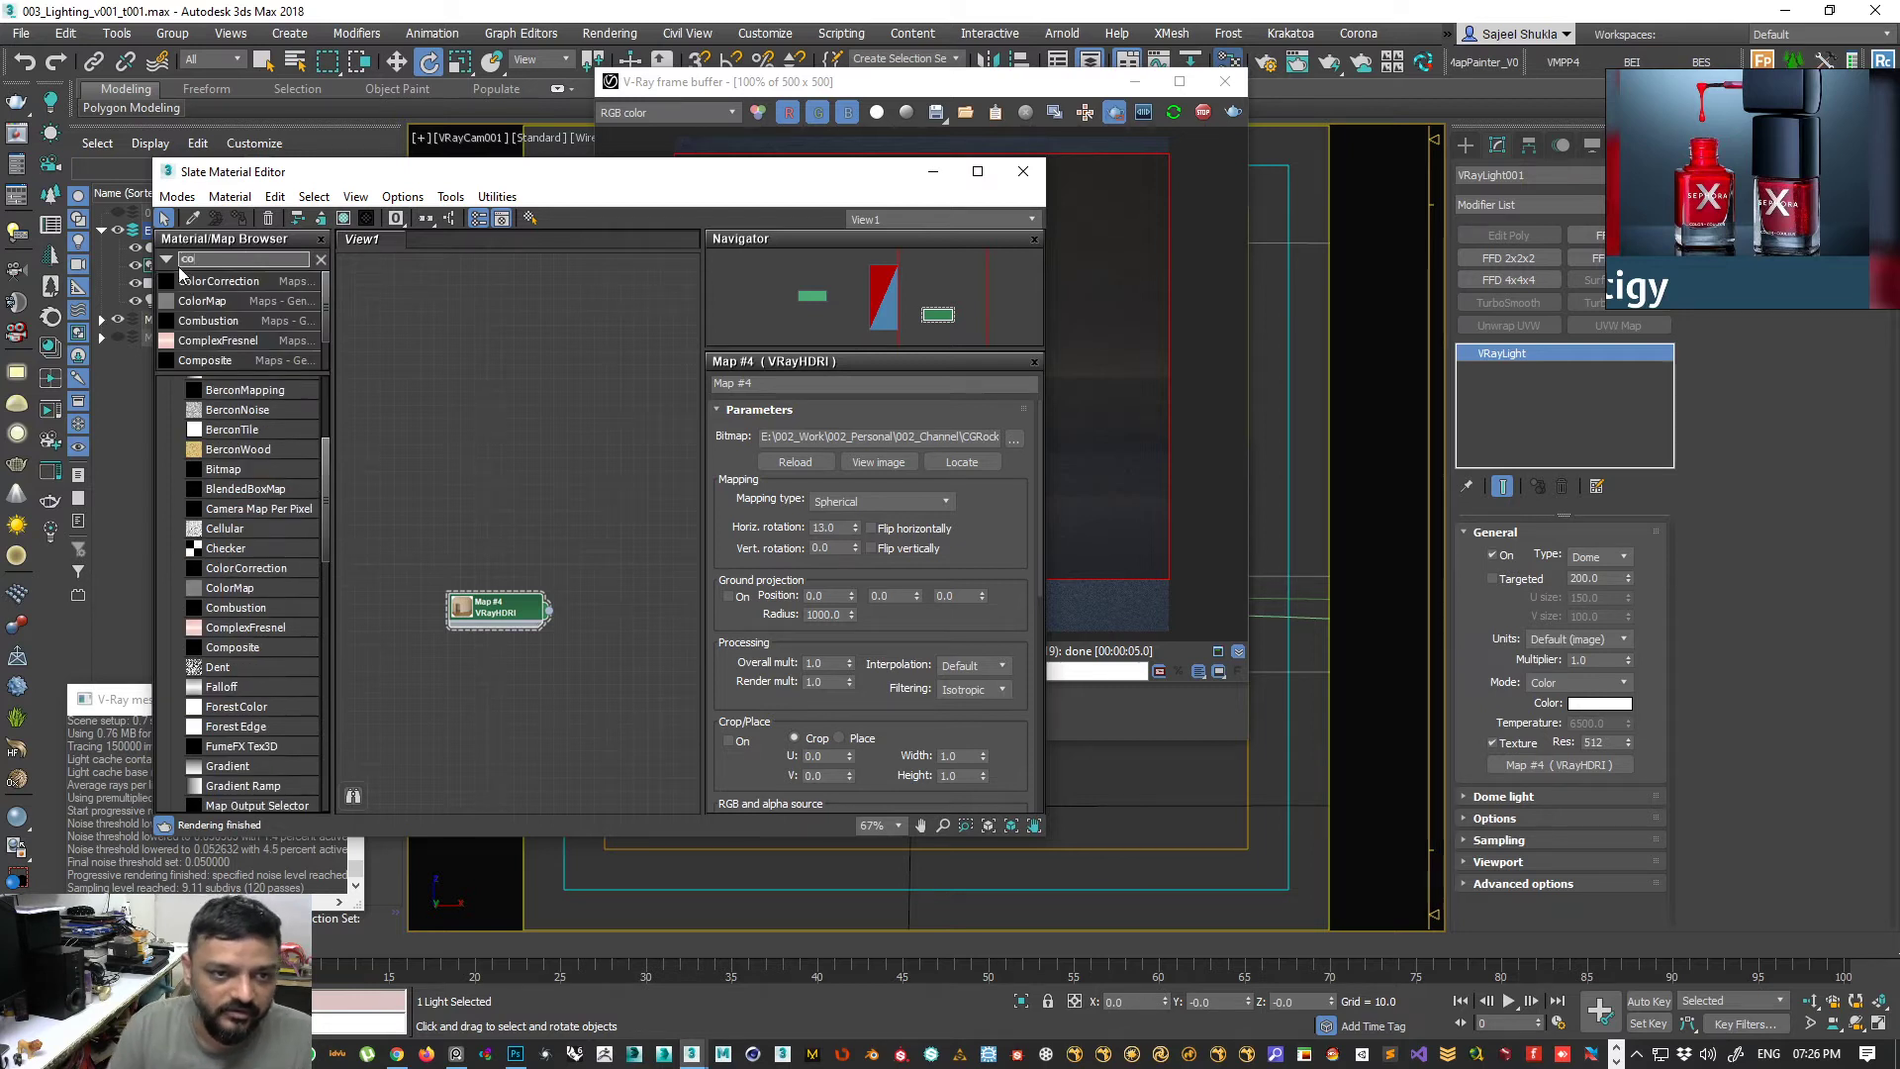
left_click_drag(609, 622, 599, 619)
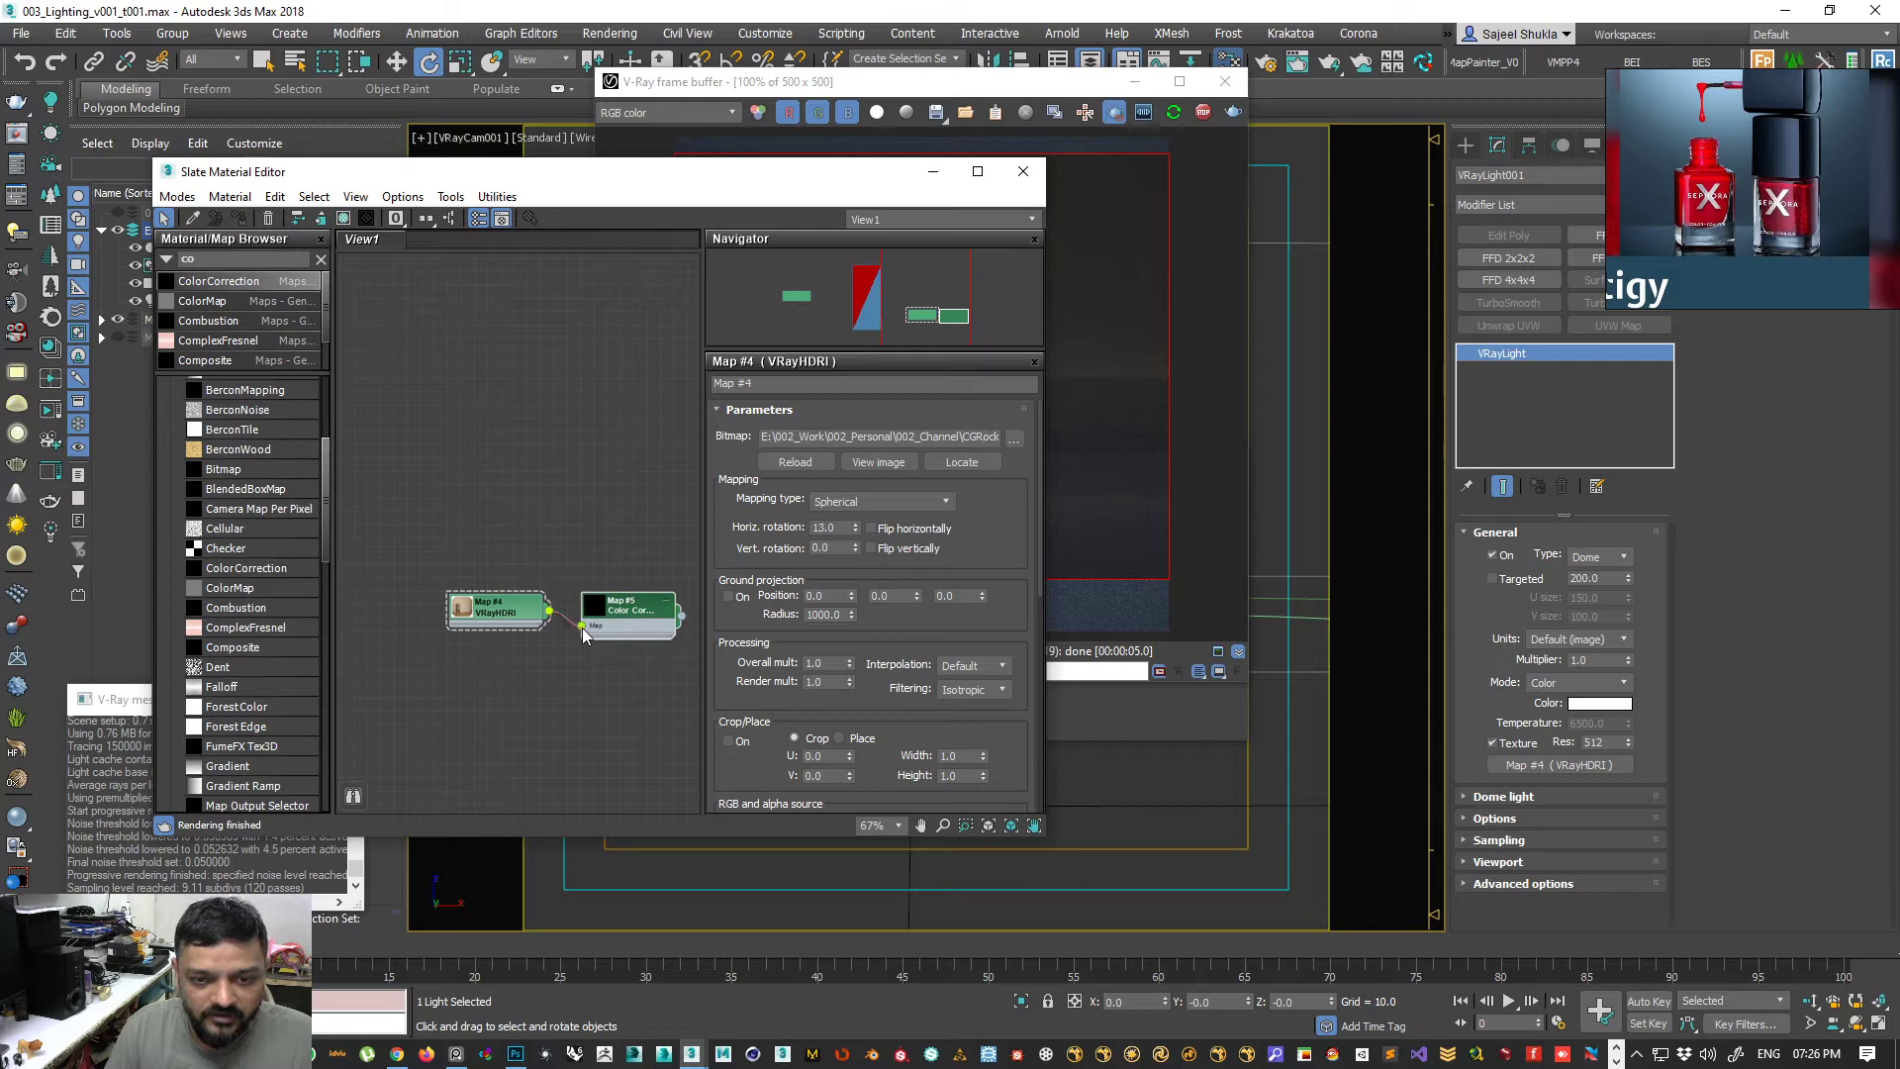
- Assign the Color Correction map as an instance to the dome light's texture slot
left_click_drag(682, 615, 1508, 768)
left_click(645, 686)
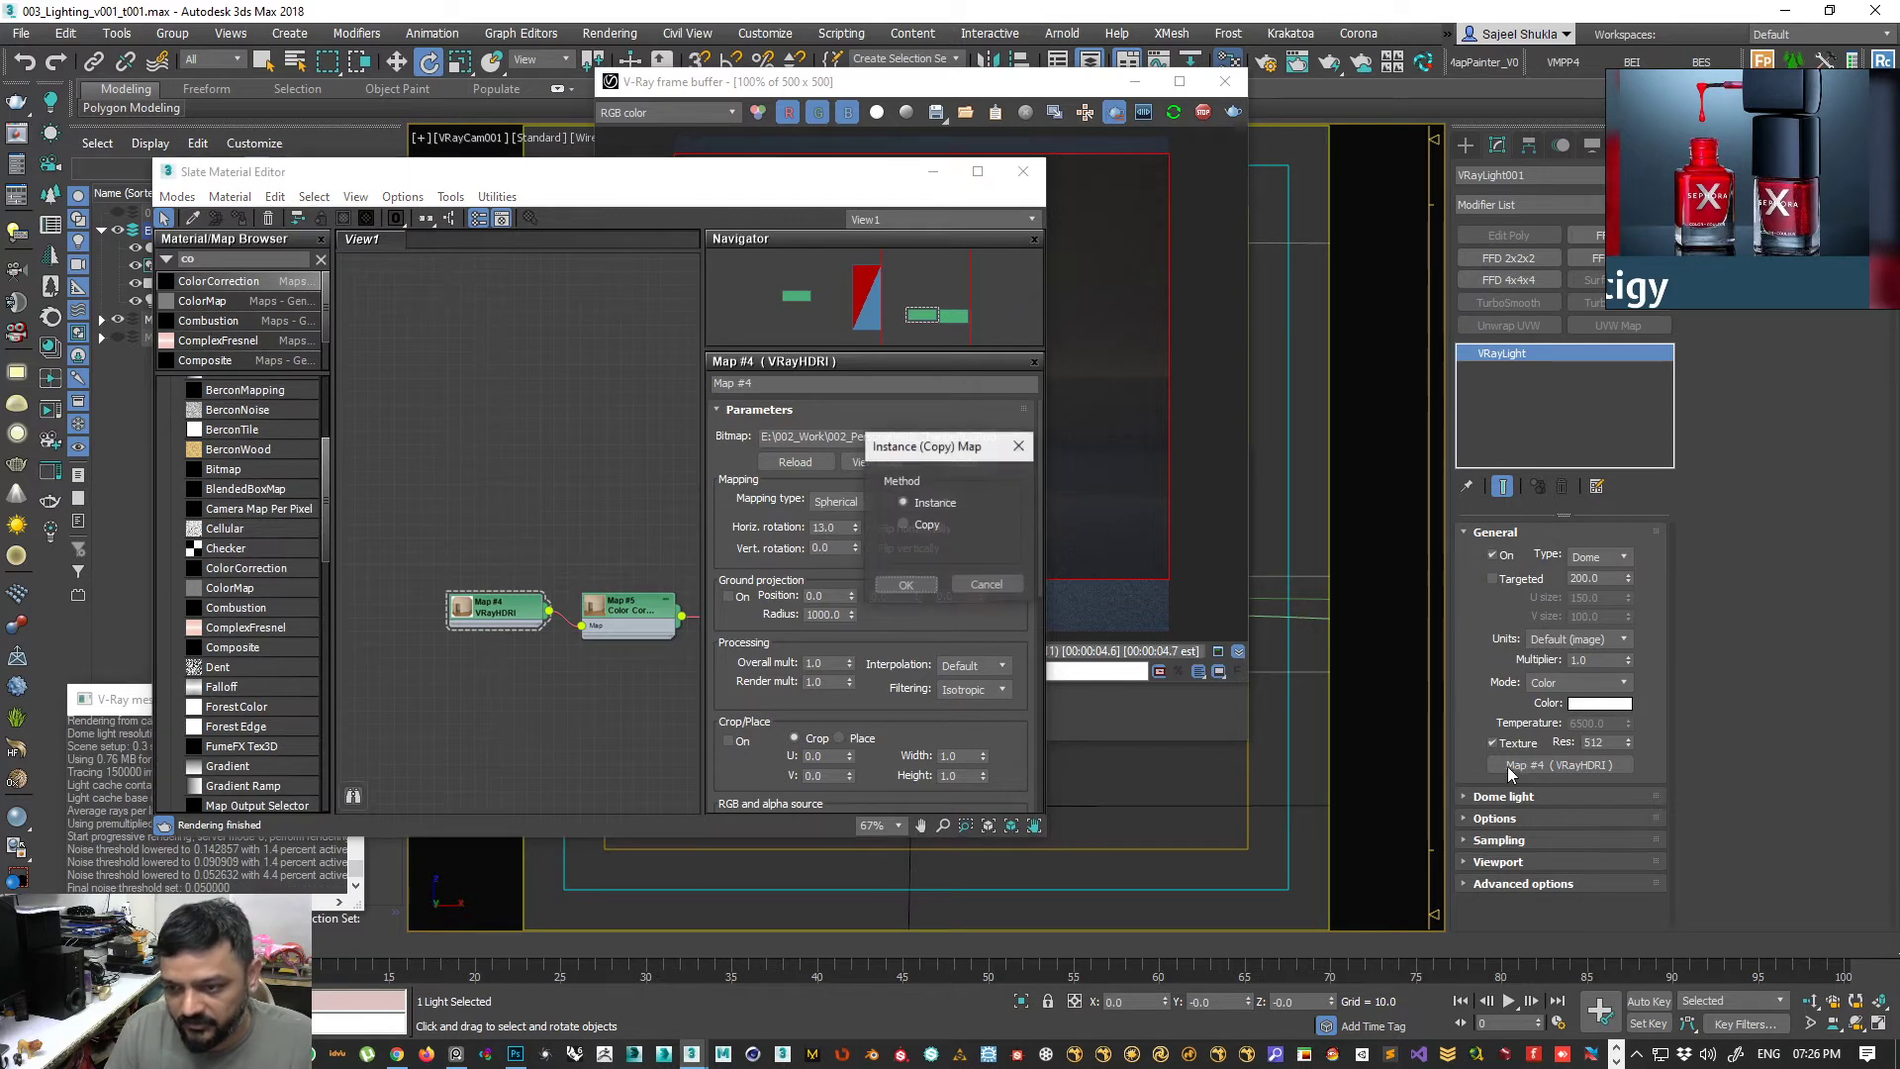
left_click(903, 586)
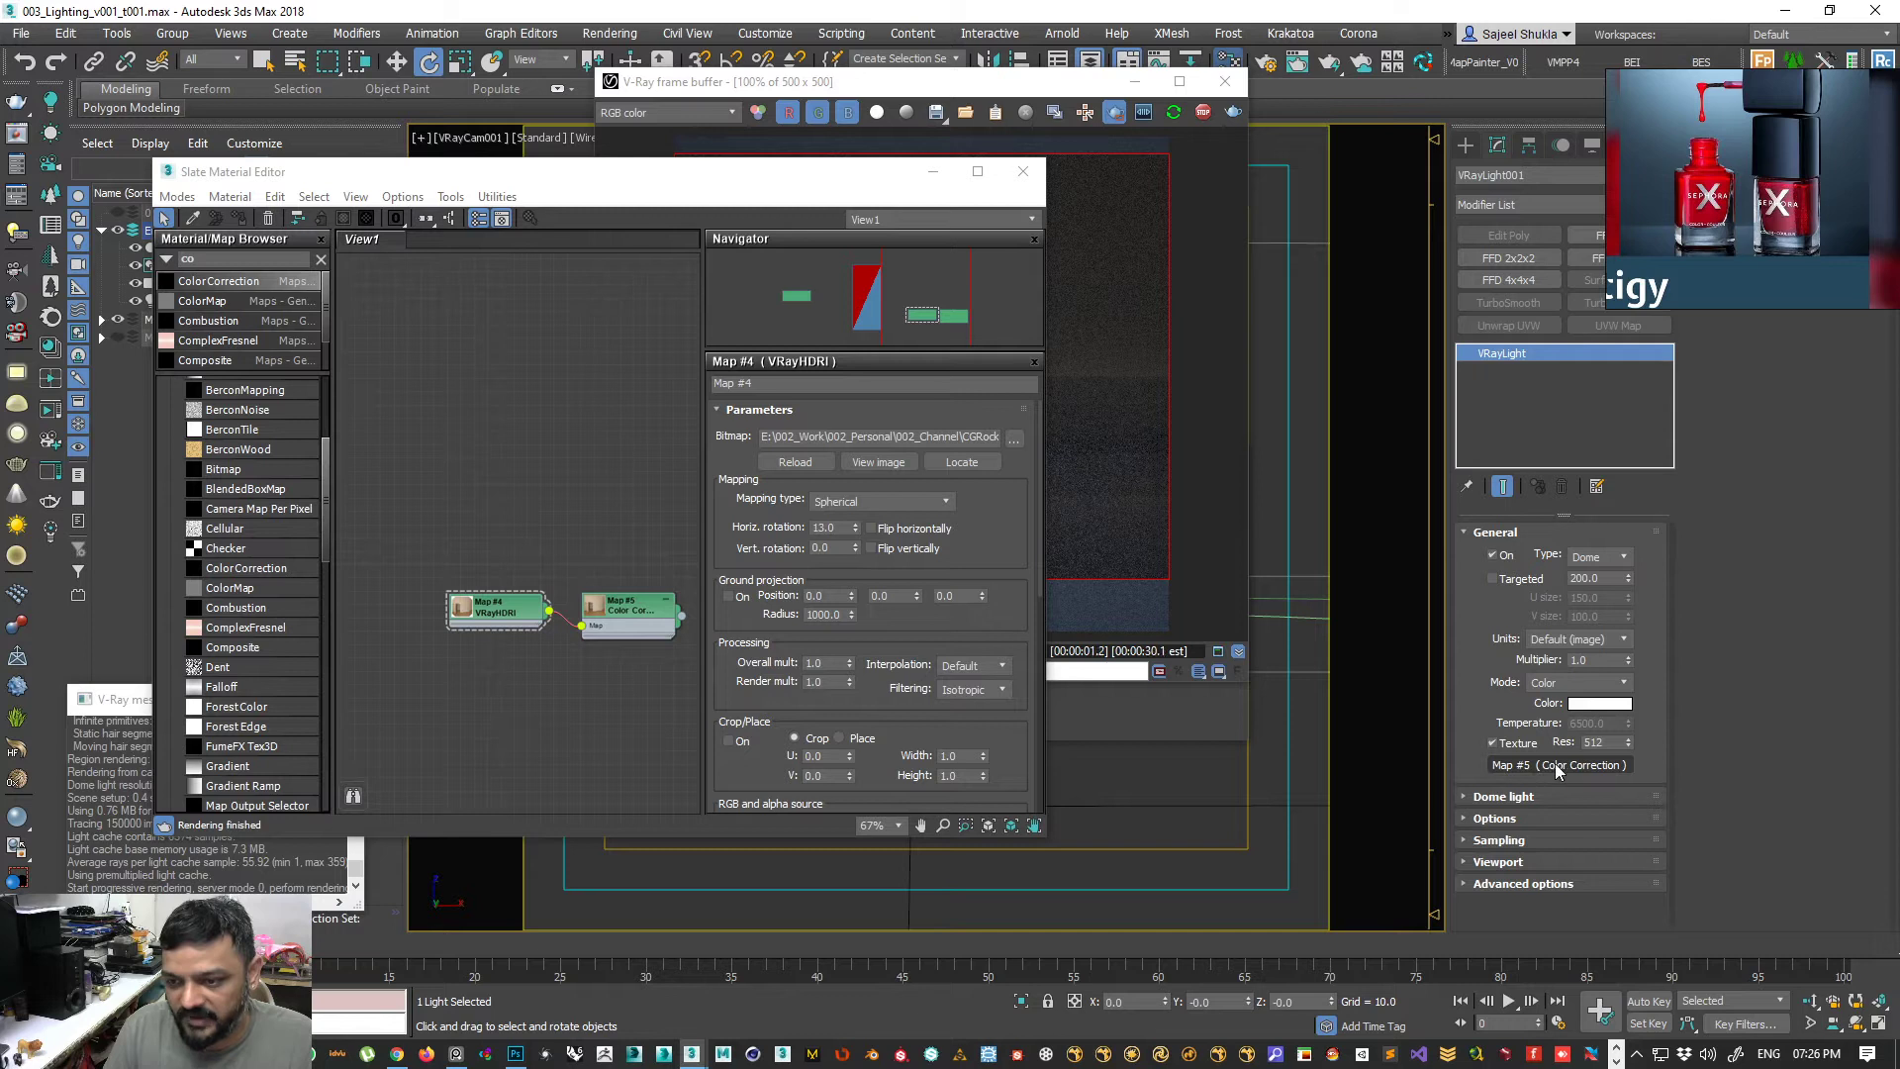
- Show the parameters of the Color Correction map Map #5 and lower its saturation to -100, ending at about -48.8
scroll(607, 639, "up", 4)
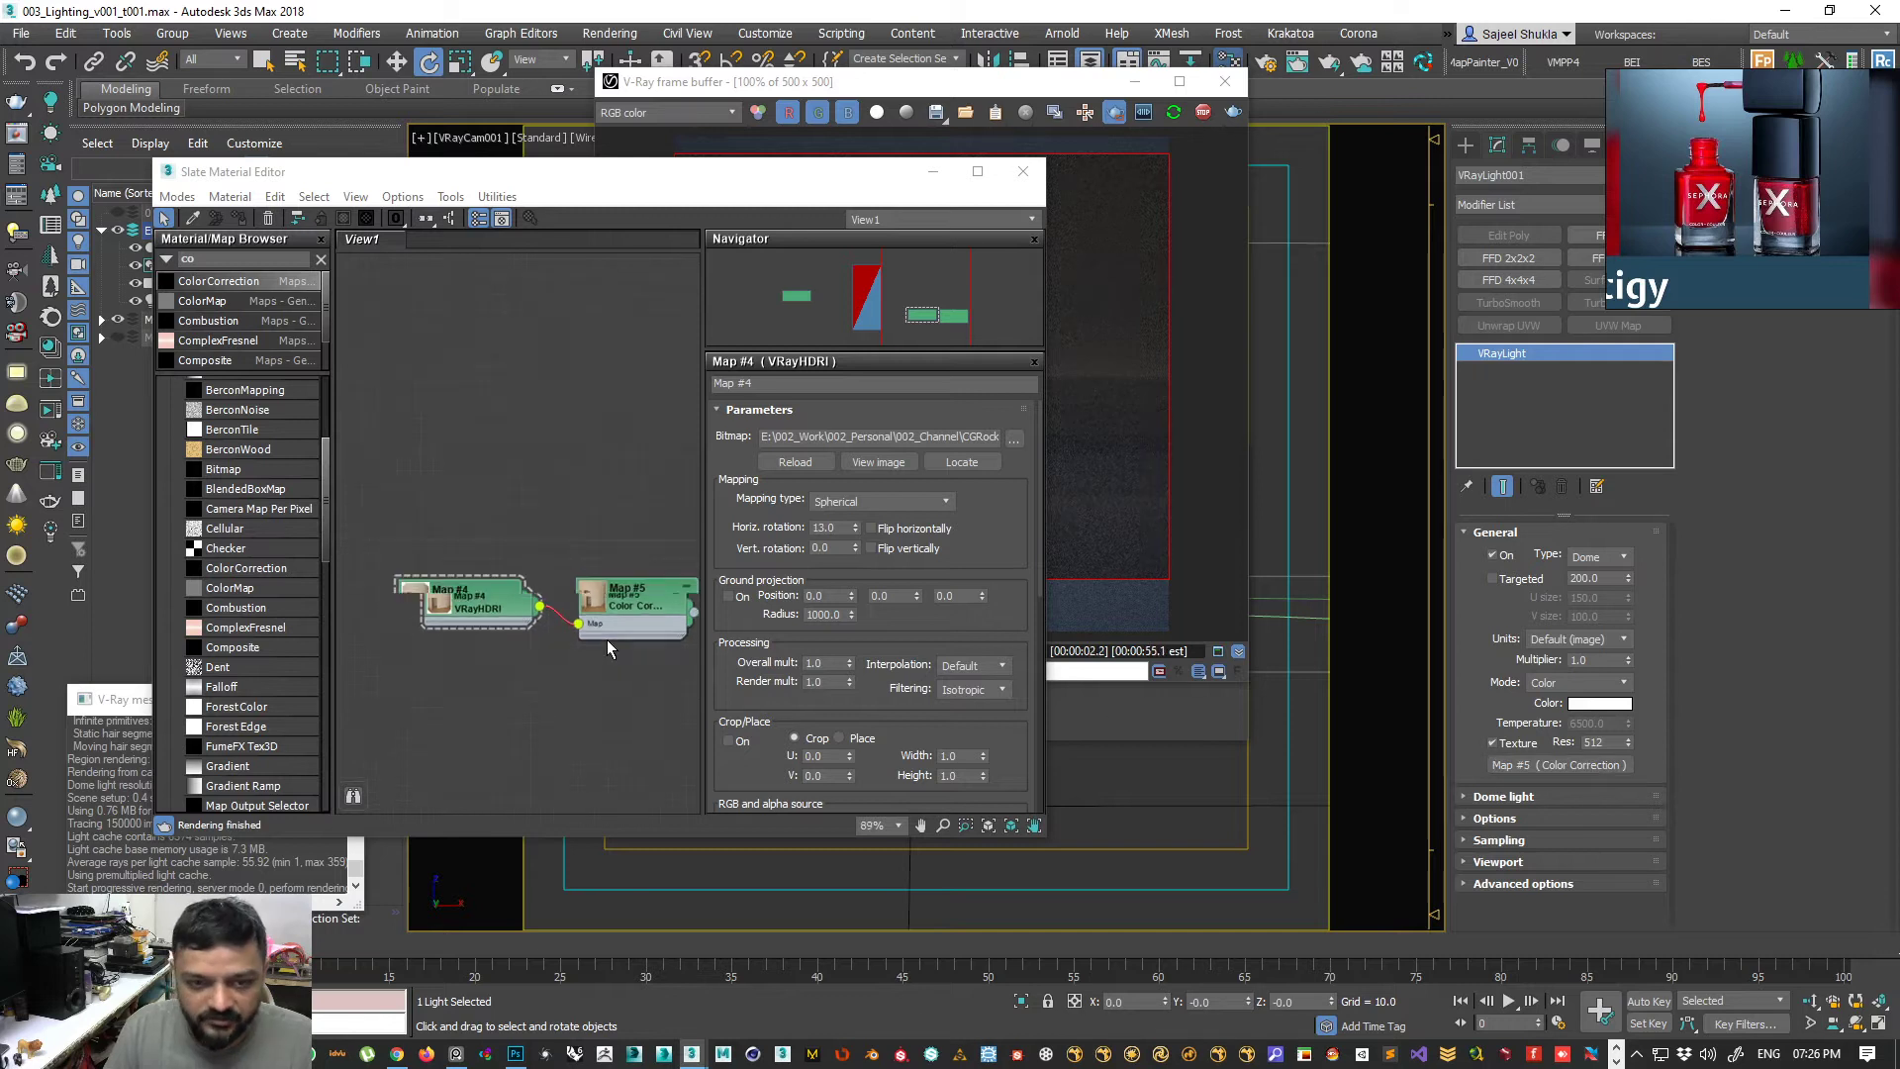
double_click(656, 596)
left_click_drag(716, 172, 283, 162)
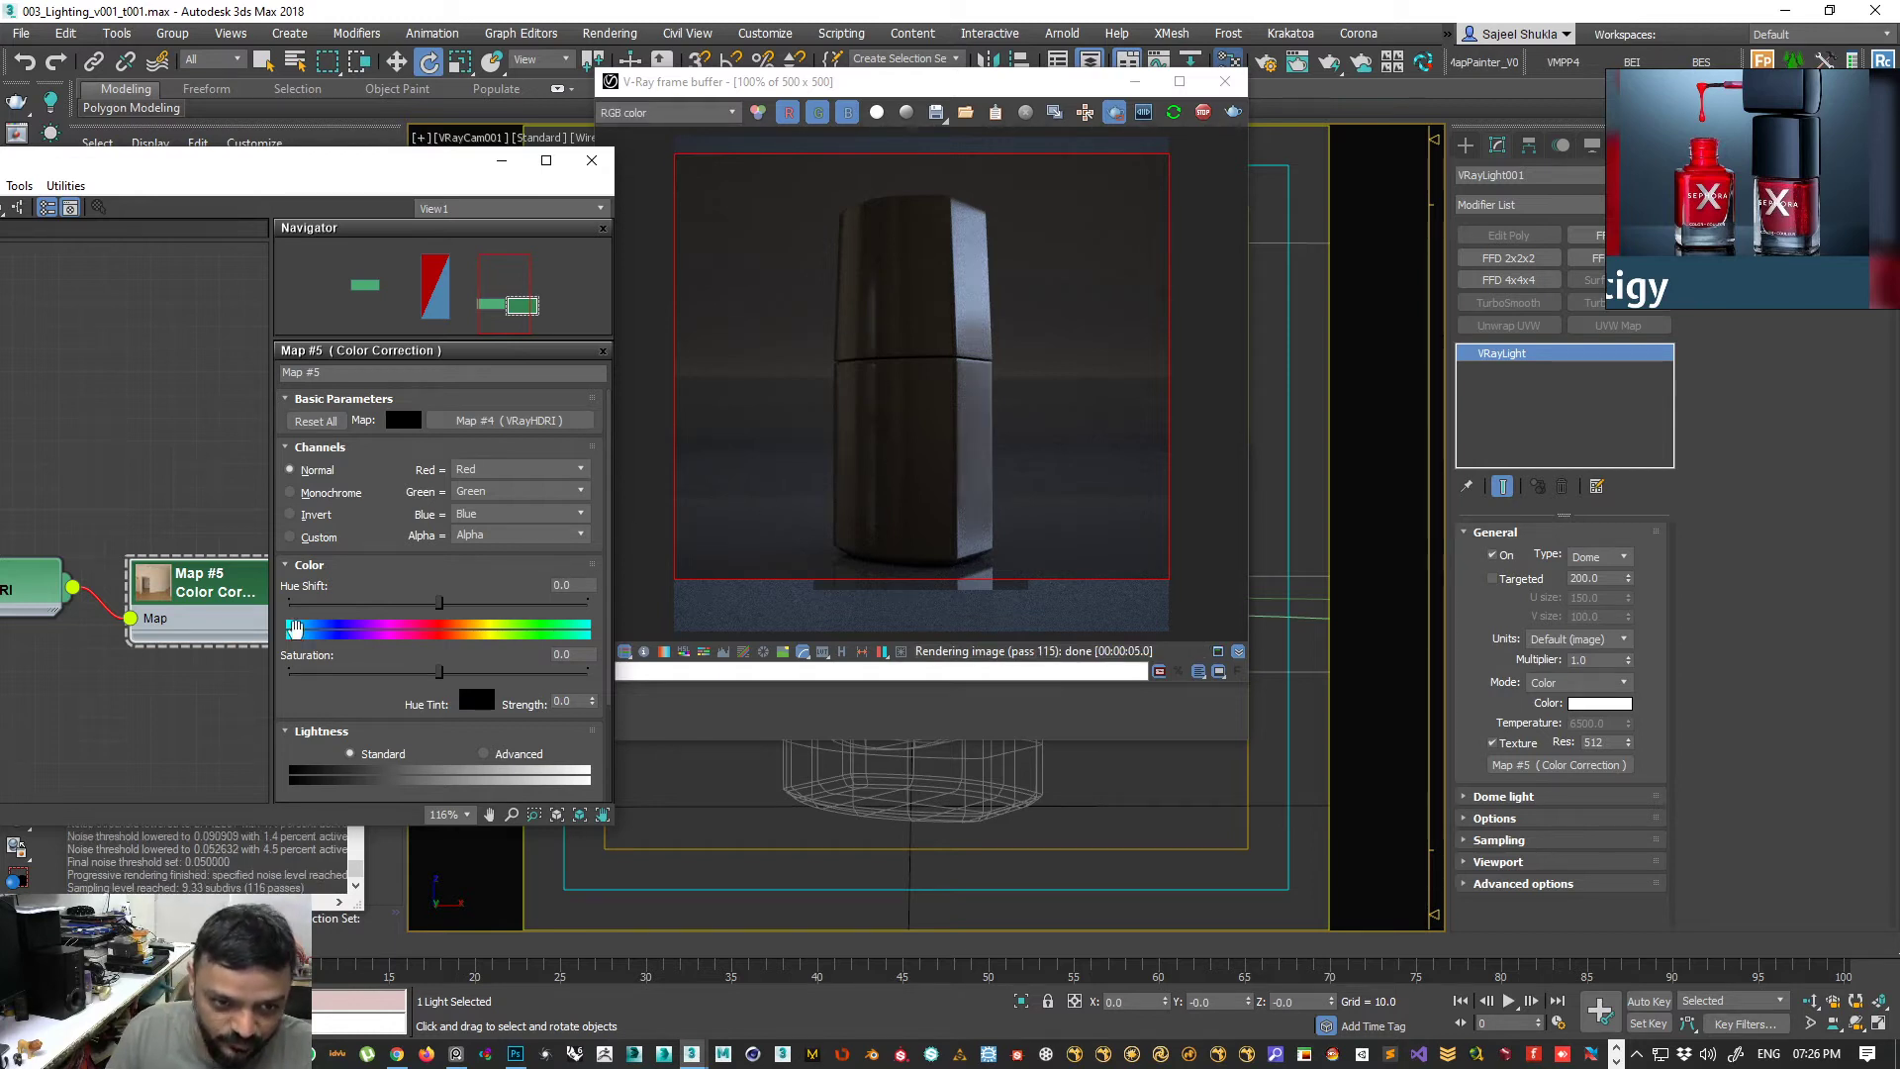
left_click_drag(288, 699, 300, 493)
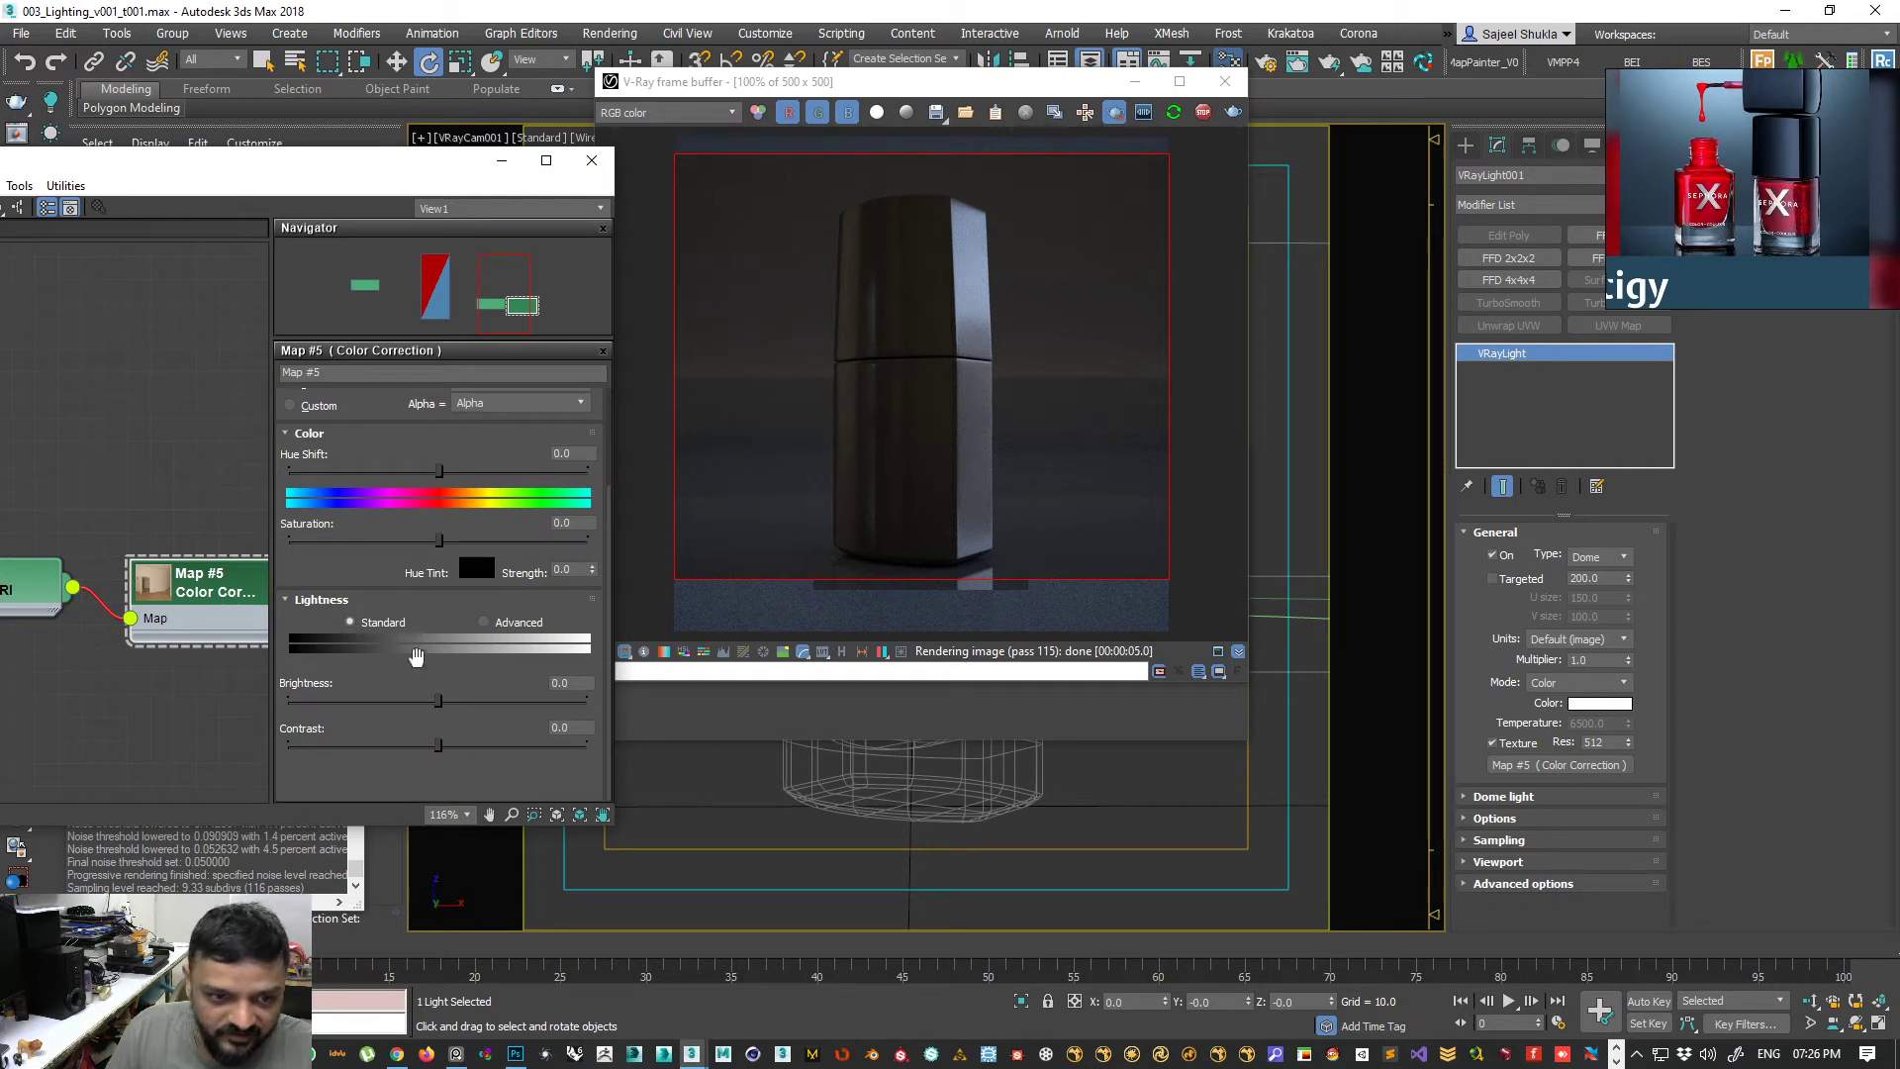
left_click_drag(438, 541, 173, 562)
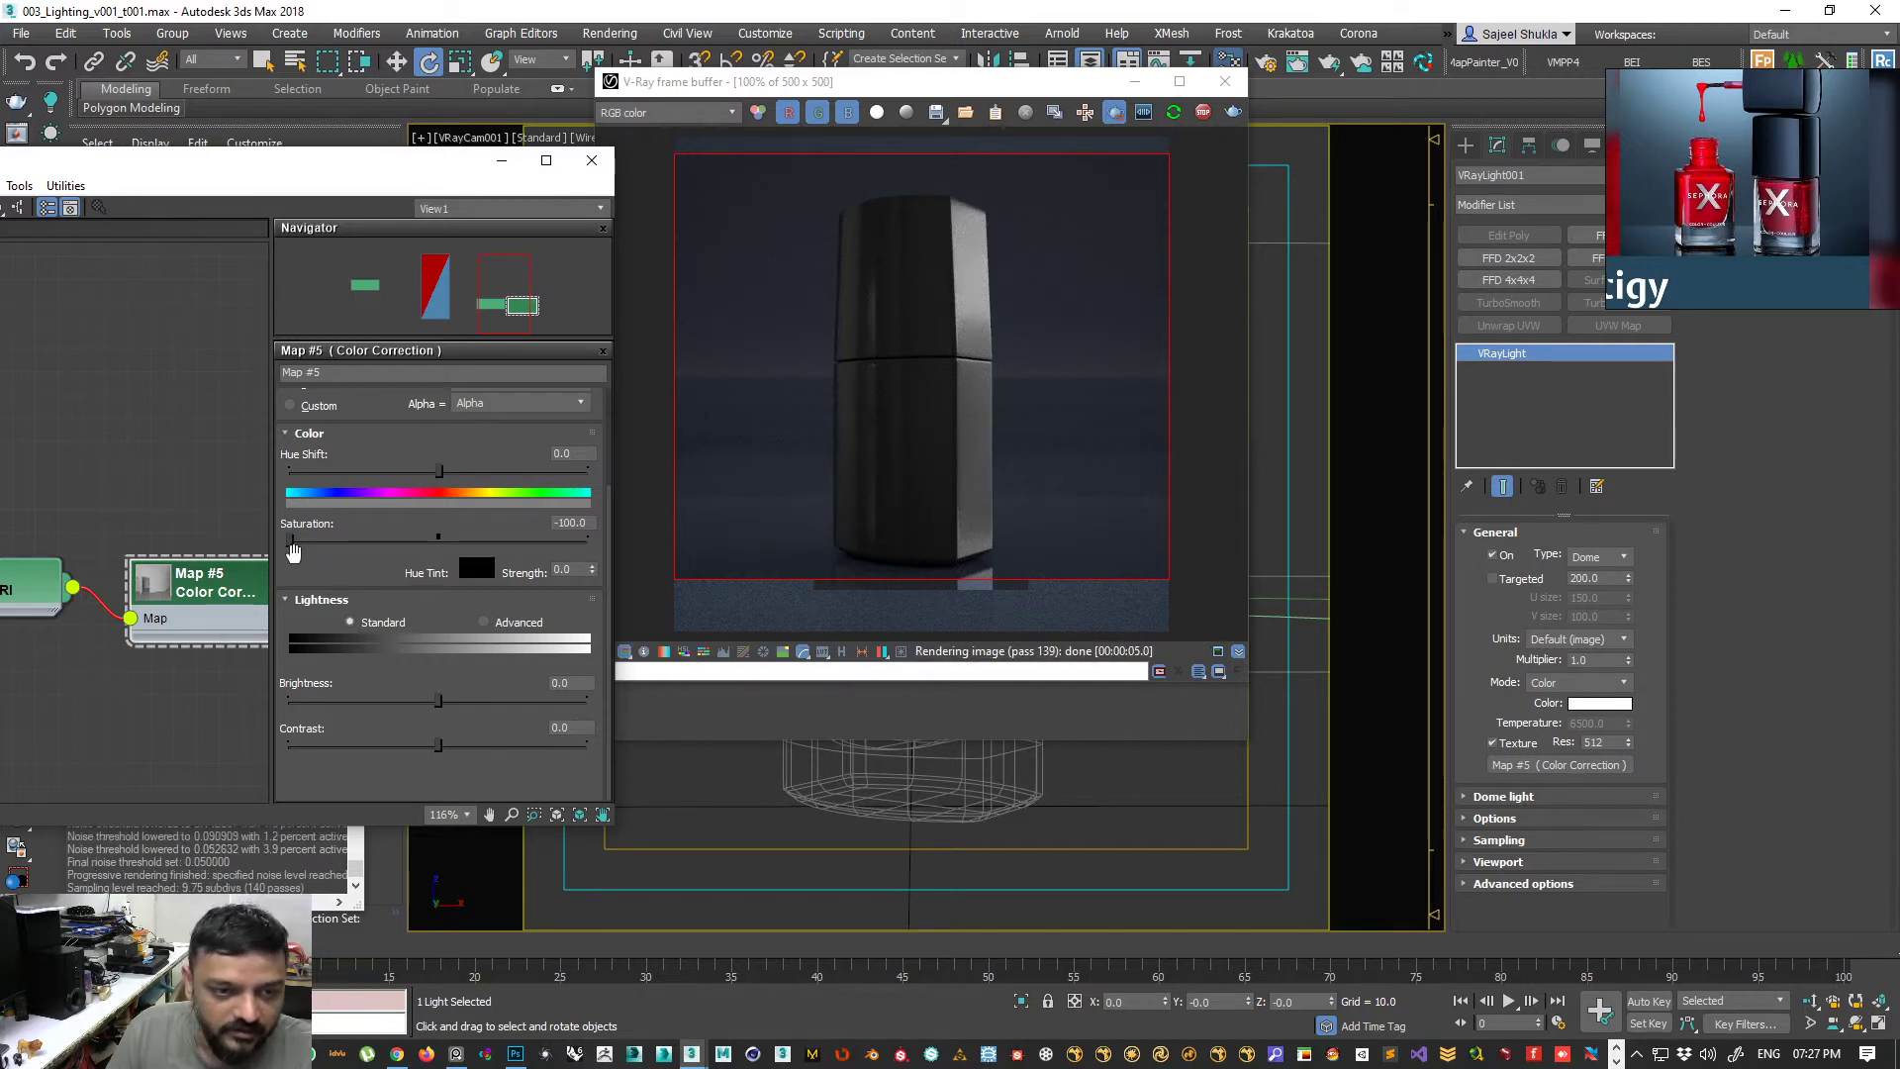
left_click_drag(292, 543, 366, 541)
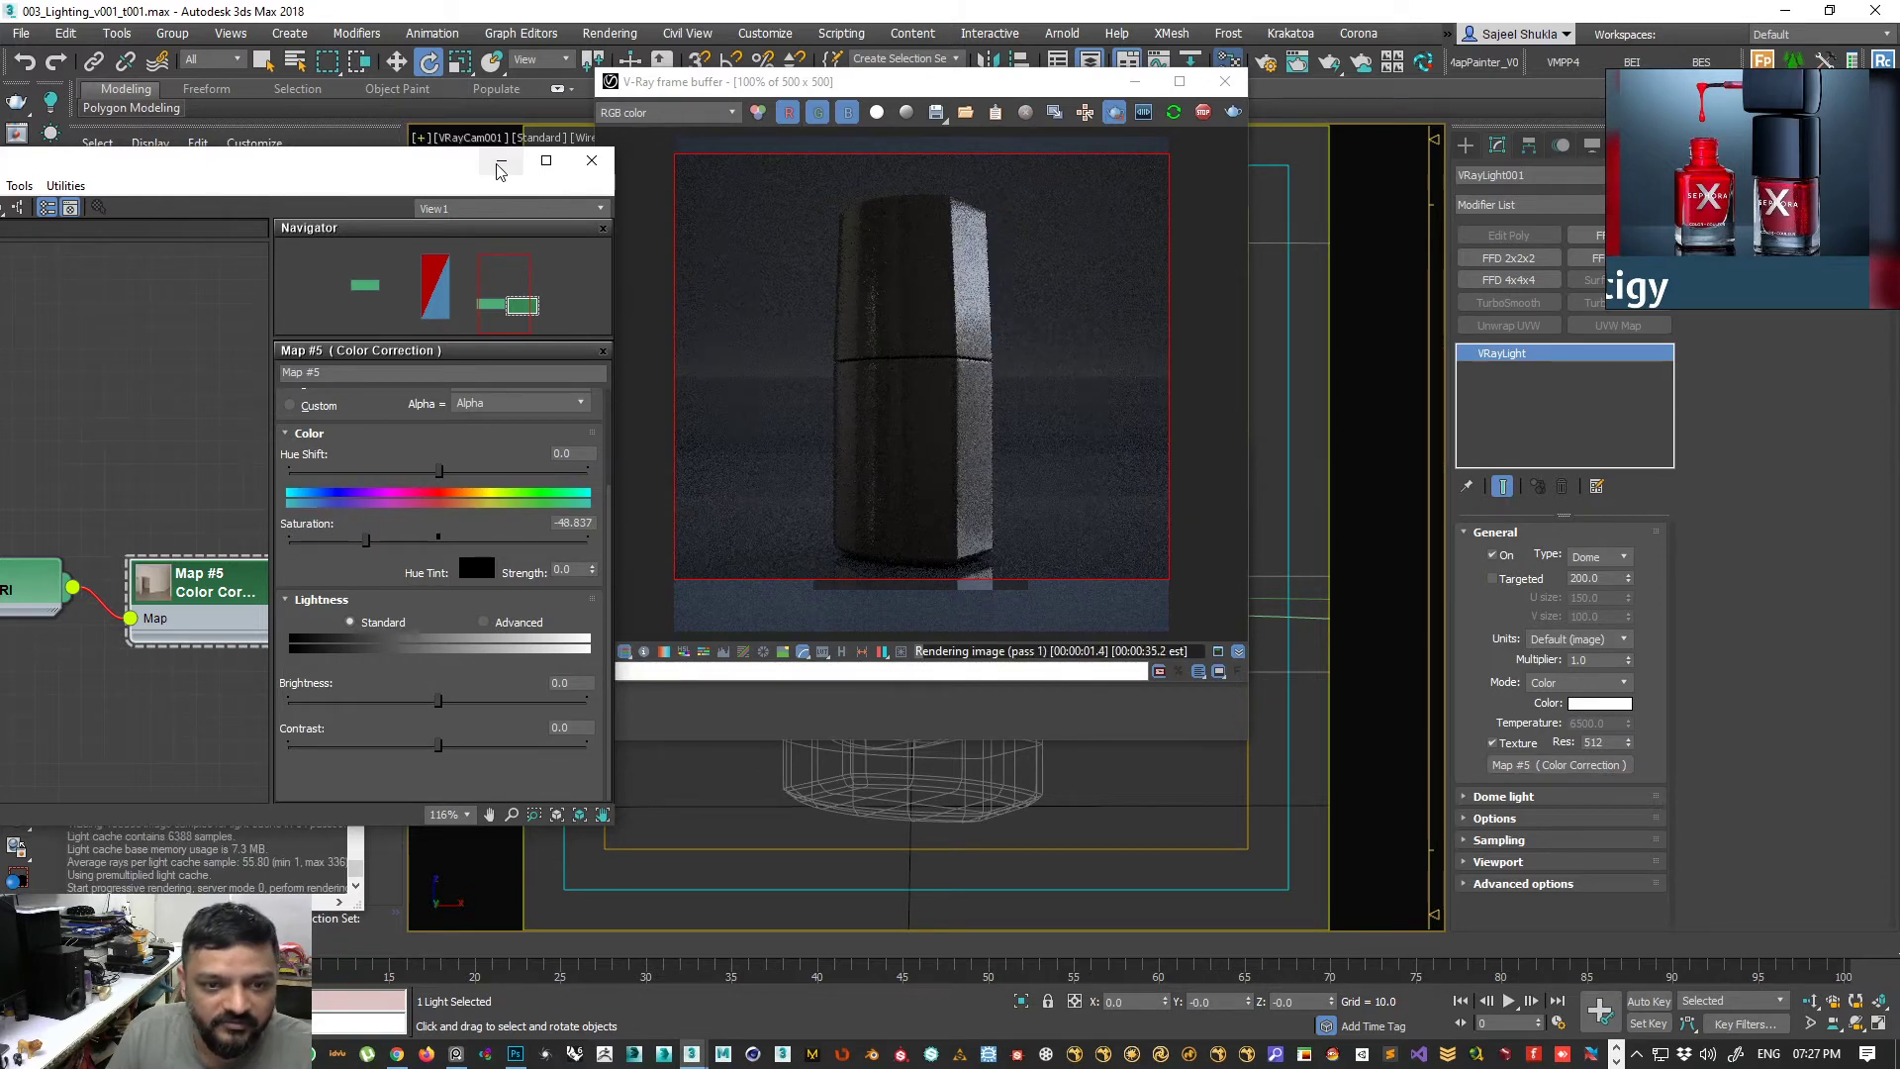
- Replace the bitmap of the VRayHDRI node Map #4 with the photo_studio_01 HDR image
left_click_drag(274, 171, 513, 145)
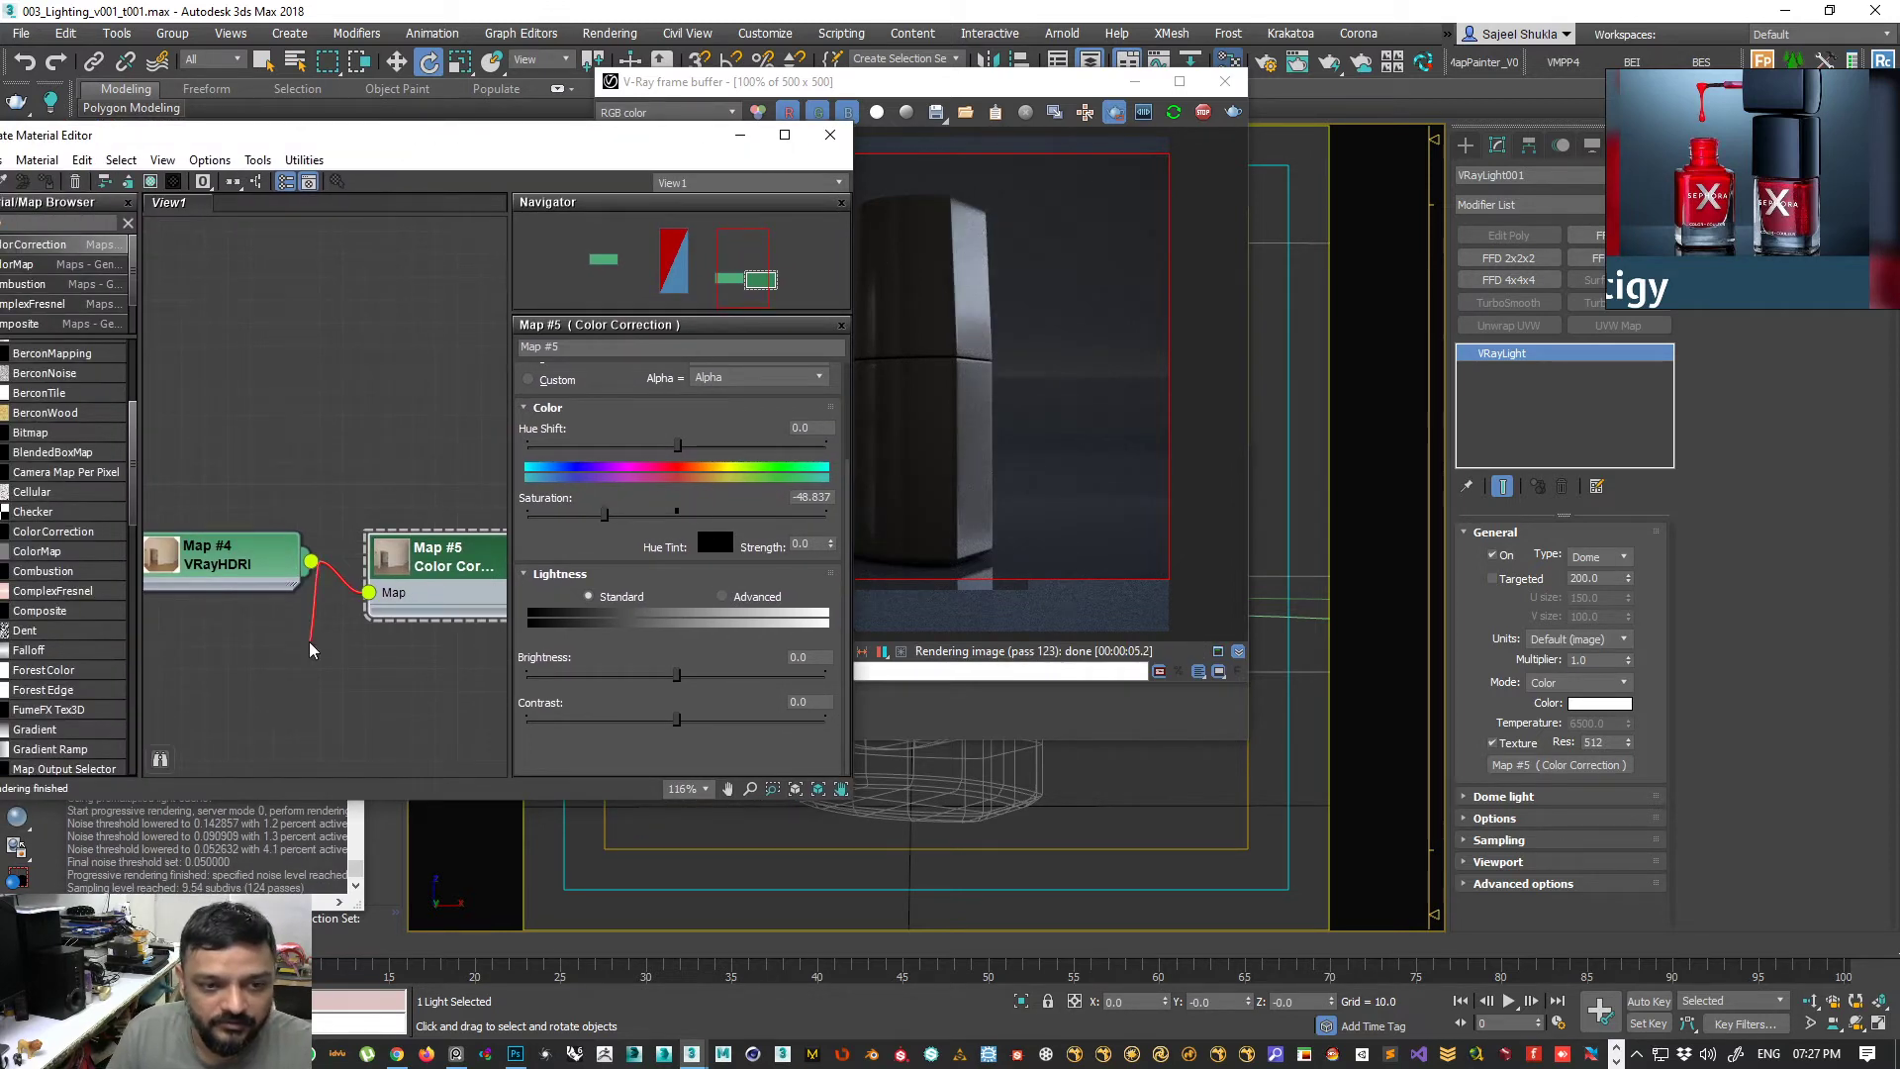
left_click_drag(310, 645, 311, 643)
key("Escape")
left_click(217, 566)
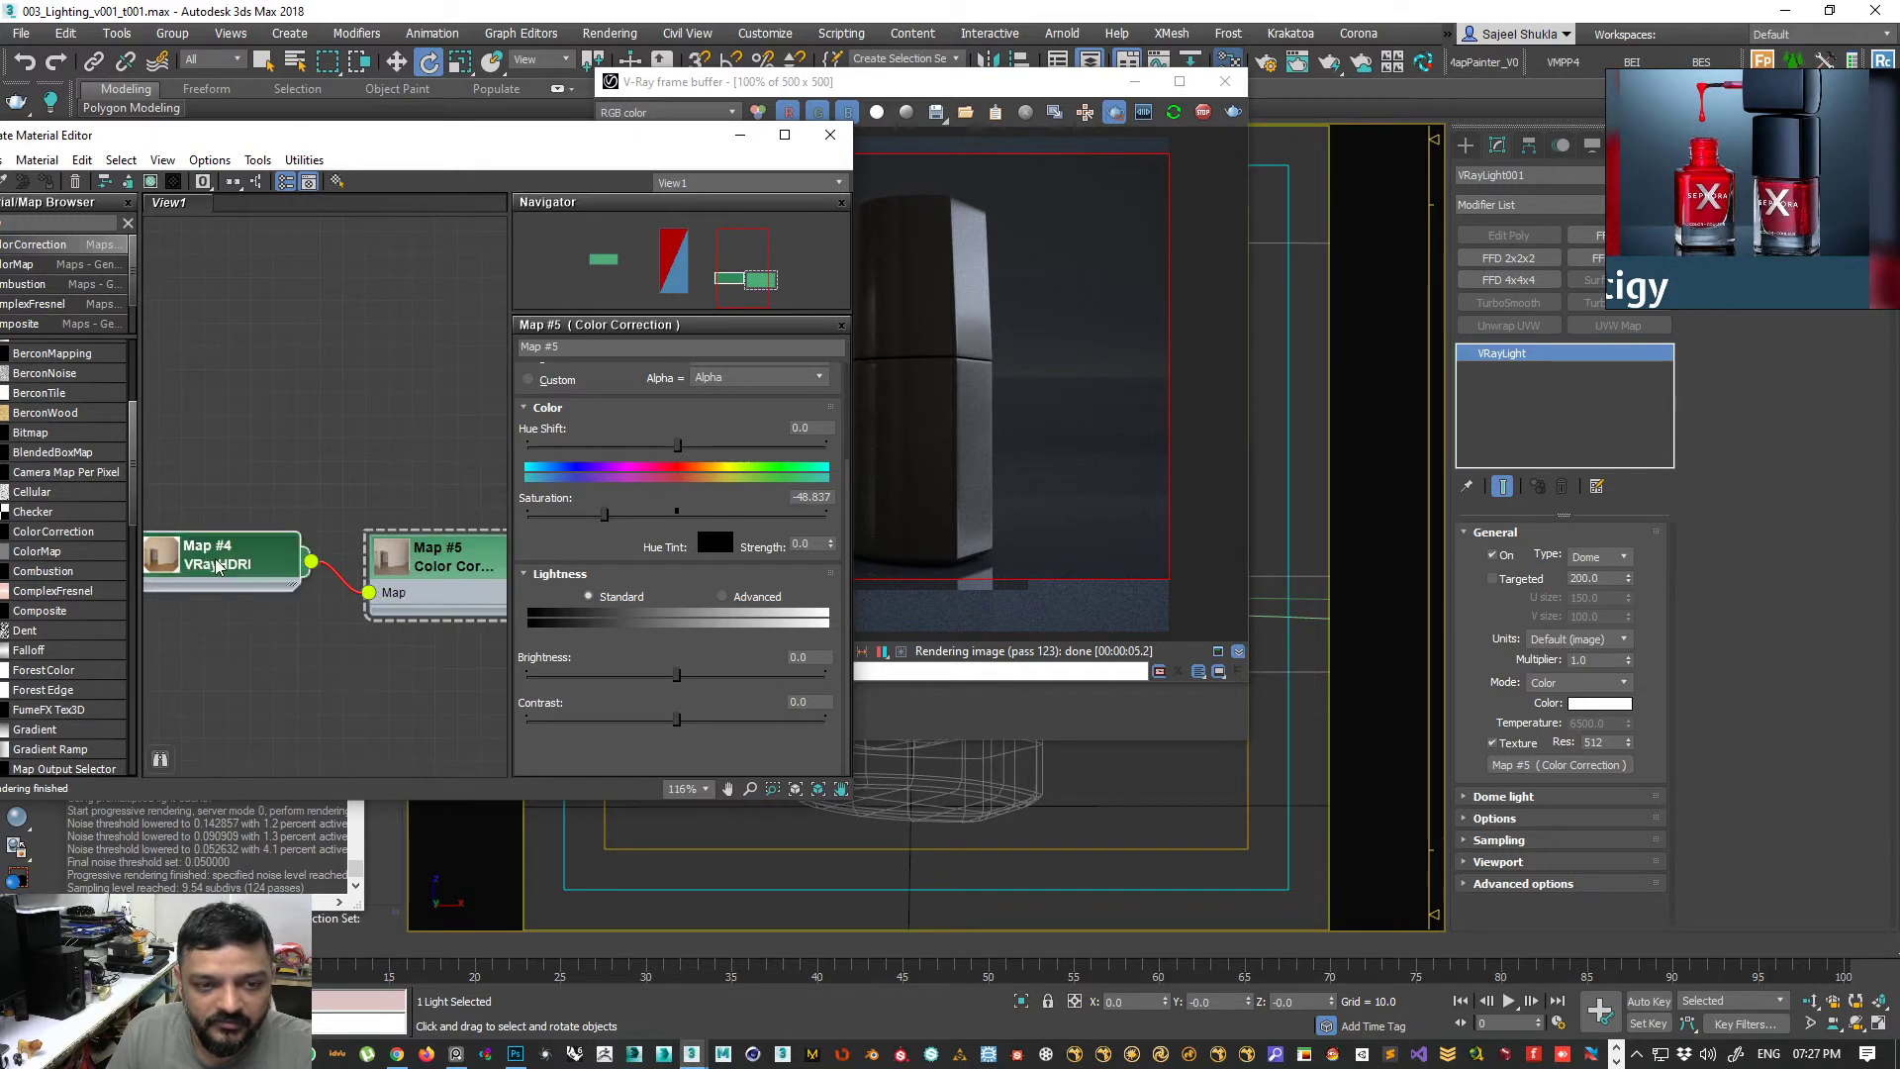
double_click(218, 566)
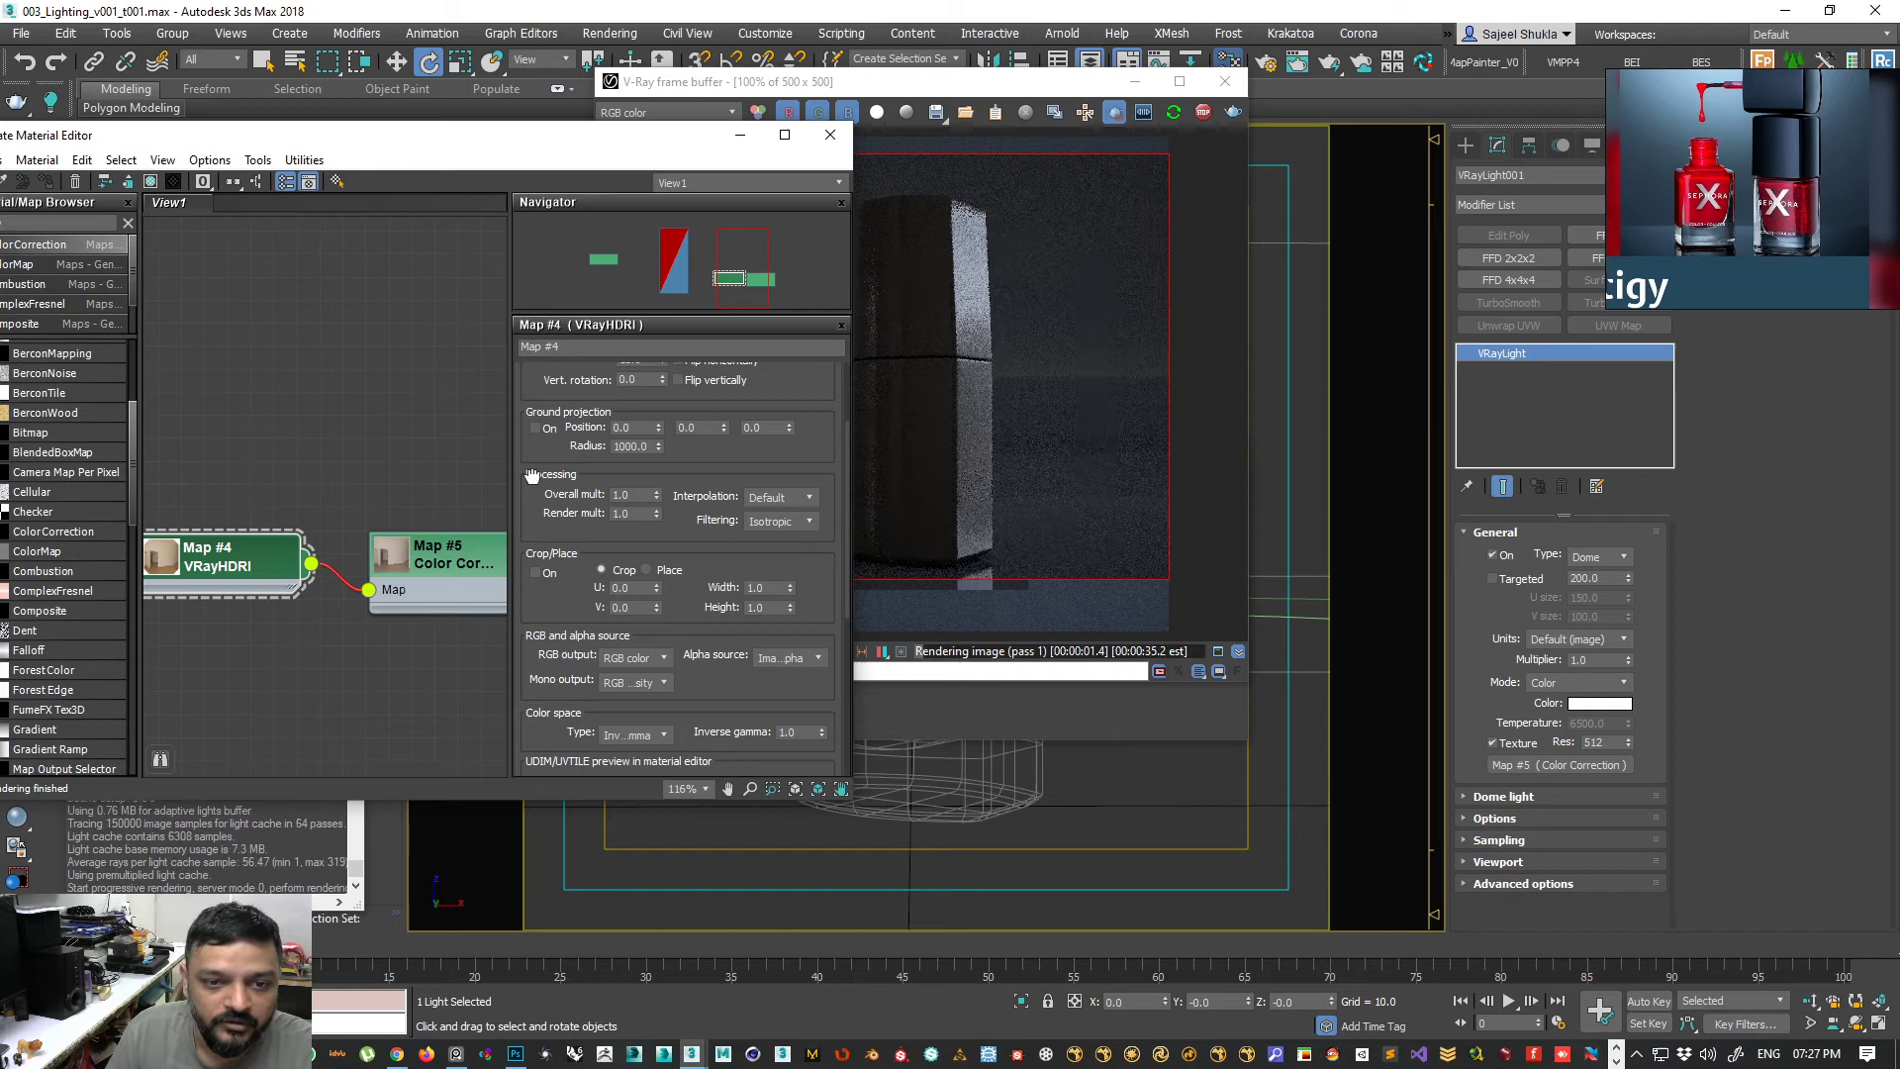
left_click_drag(531, 476, 575, 622)
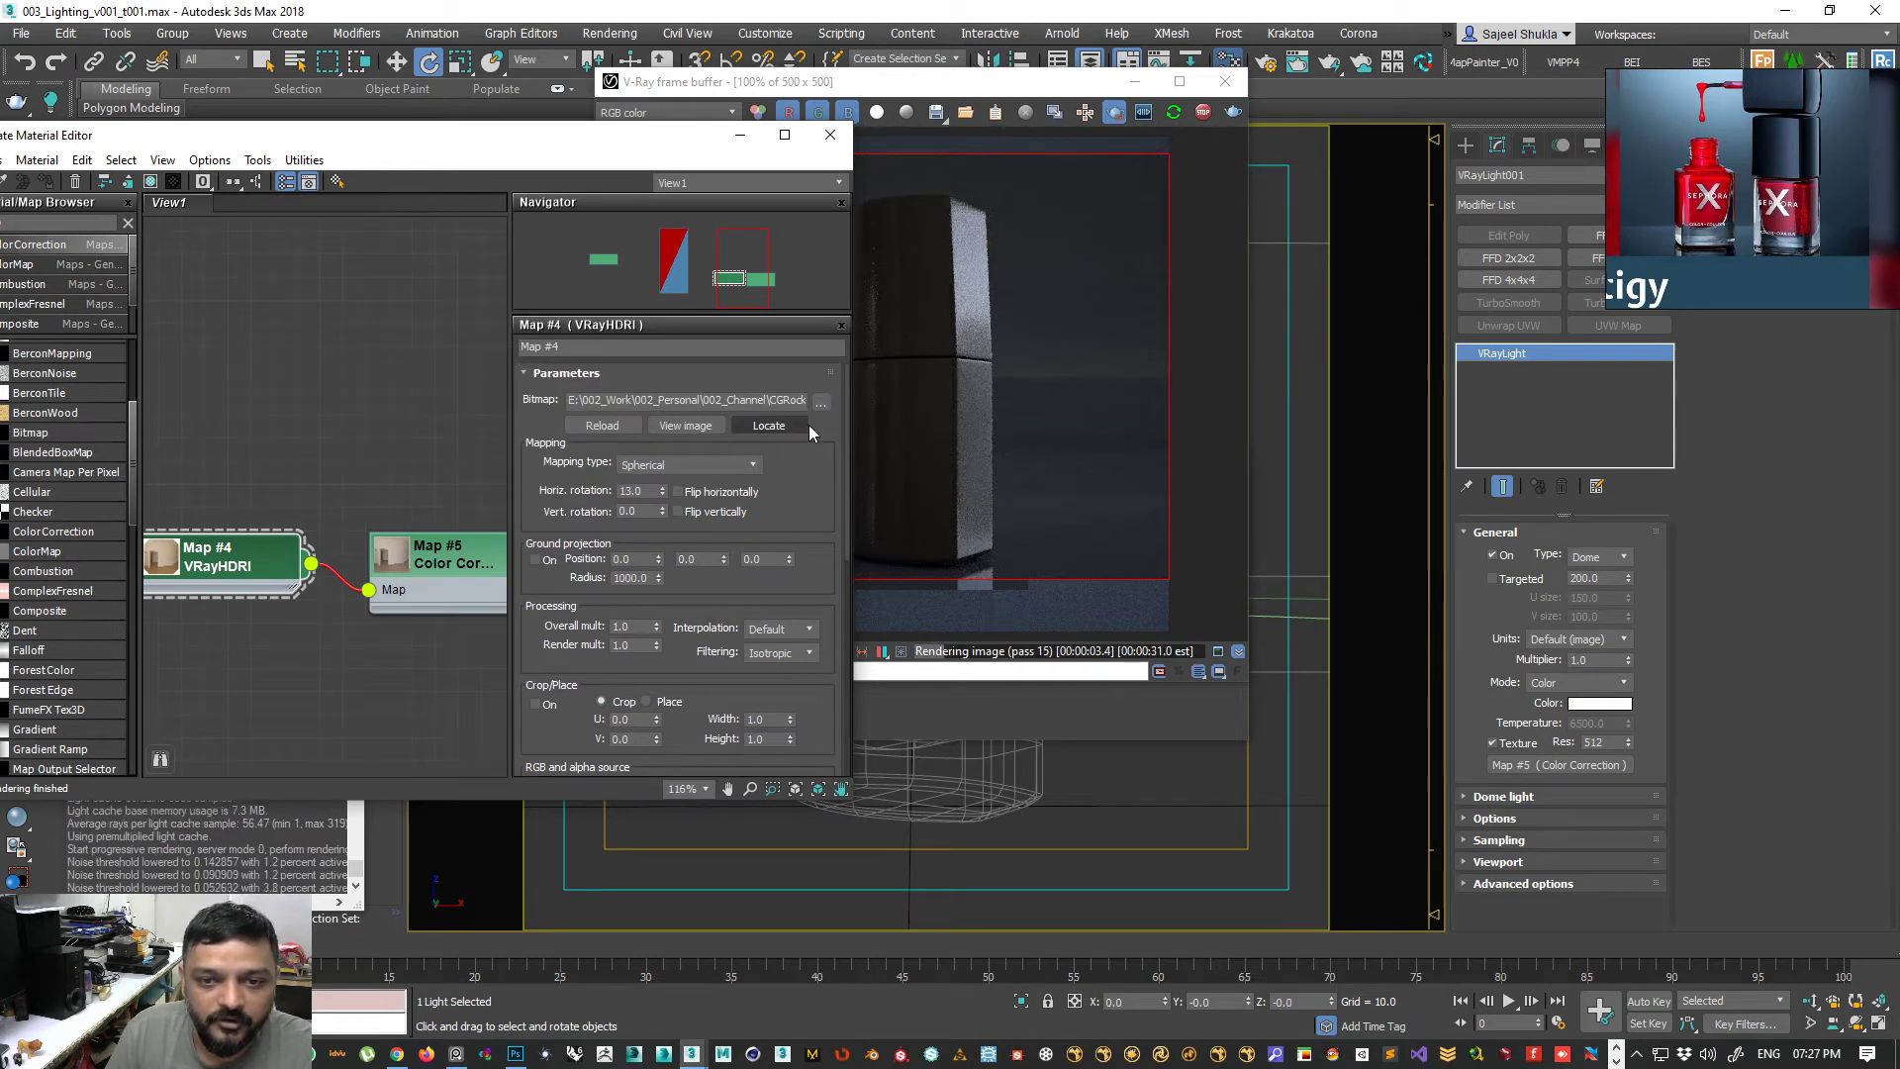
left_click(820, 401)
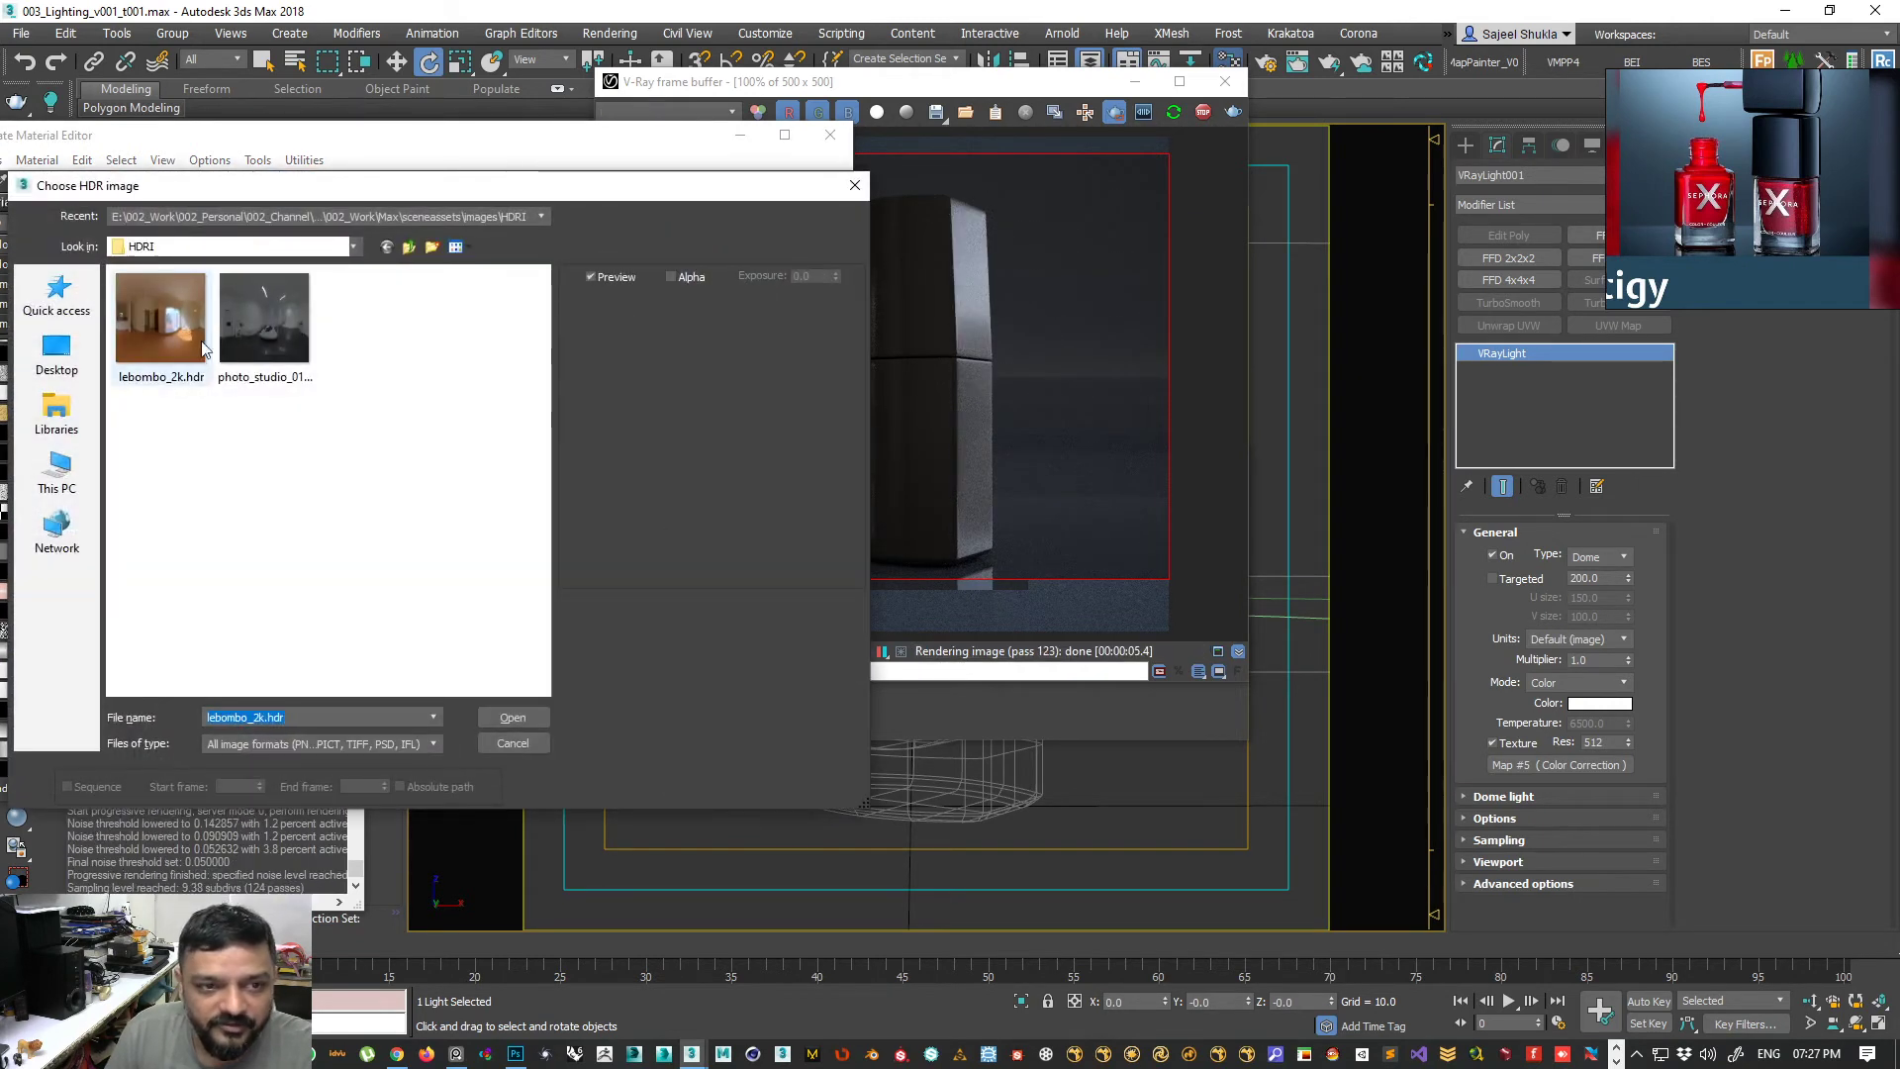
left_click(265, 318)
left_click(501, 715)
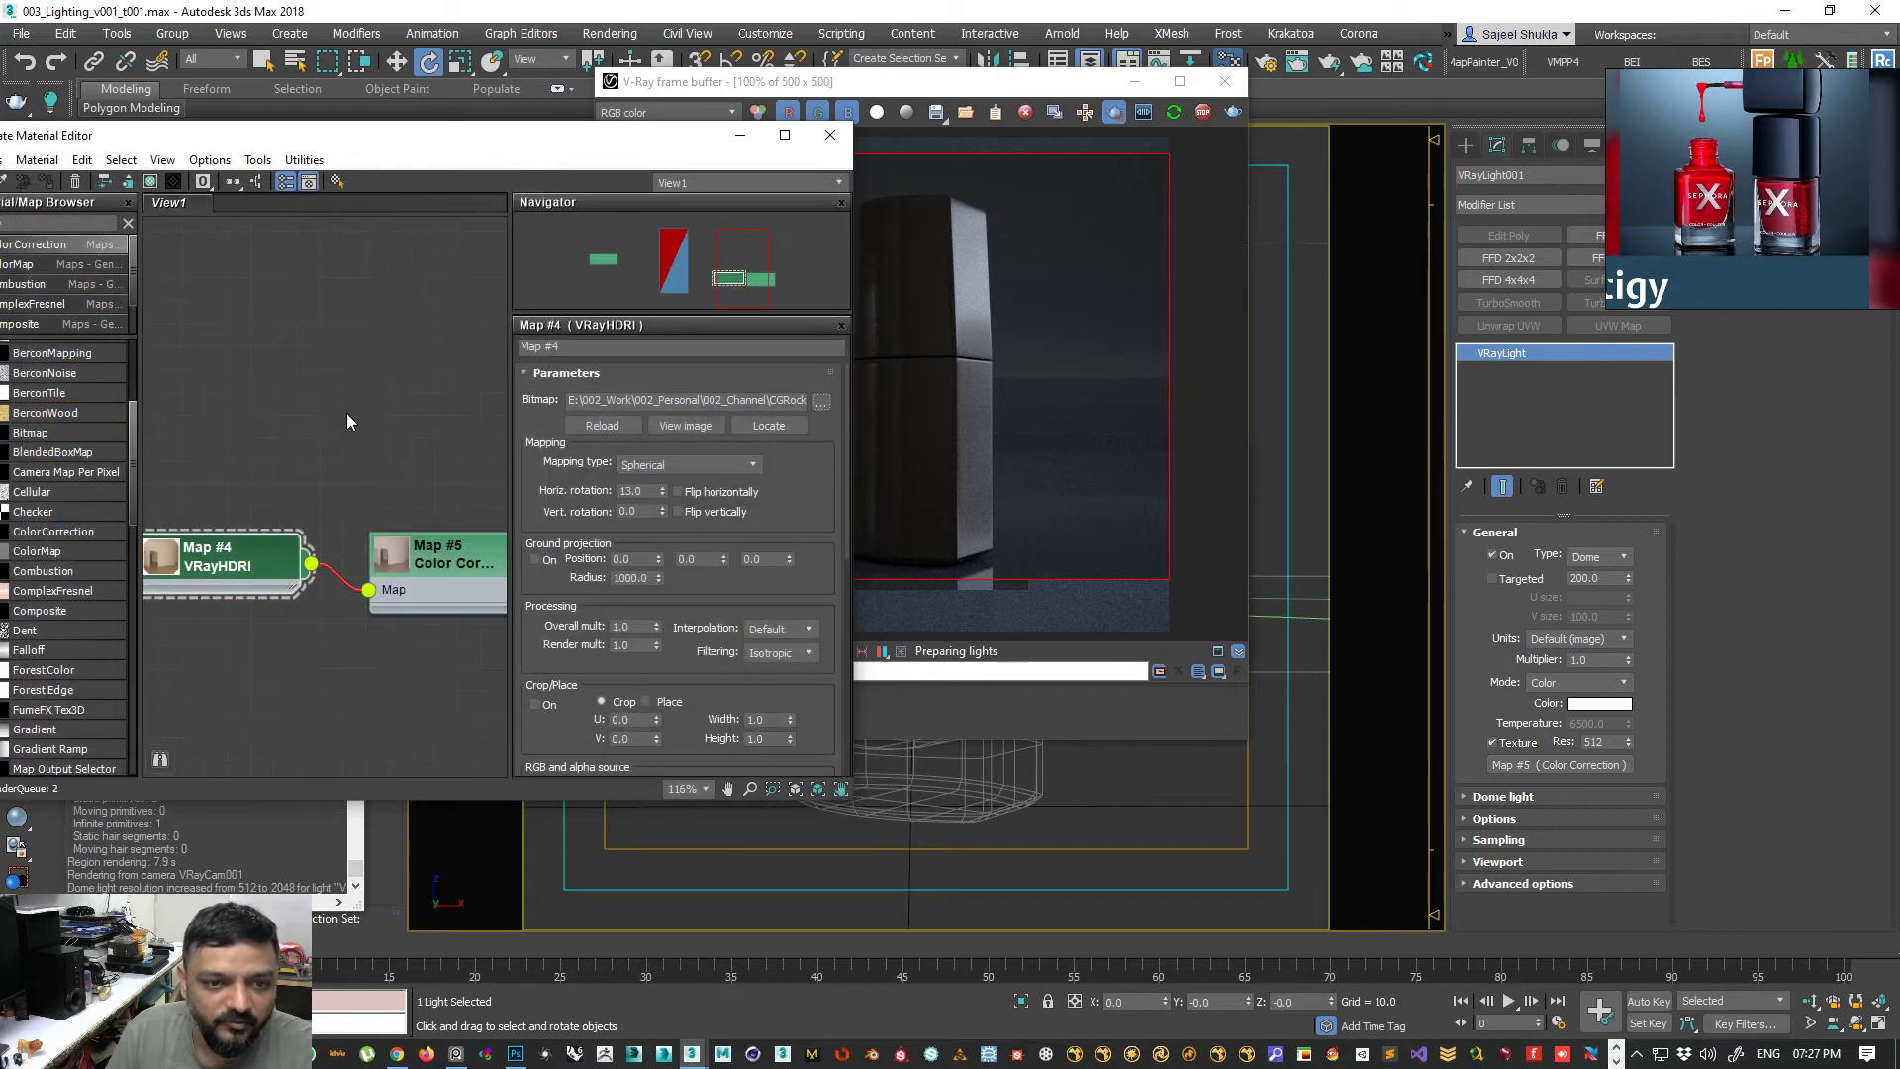
- Set the saturation of the Color Correction map Map #5 to 0
double_click(449, 551)
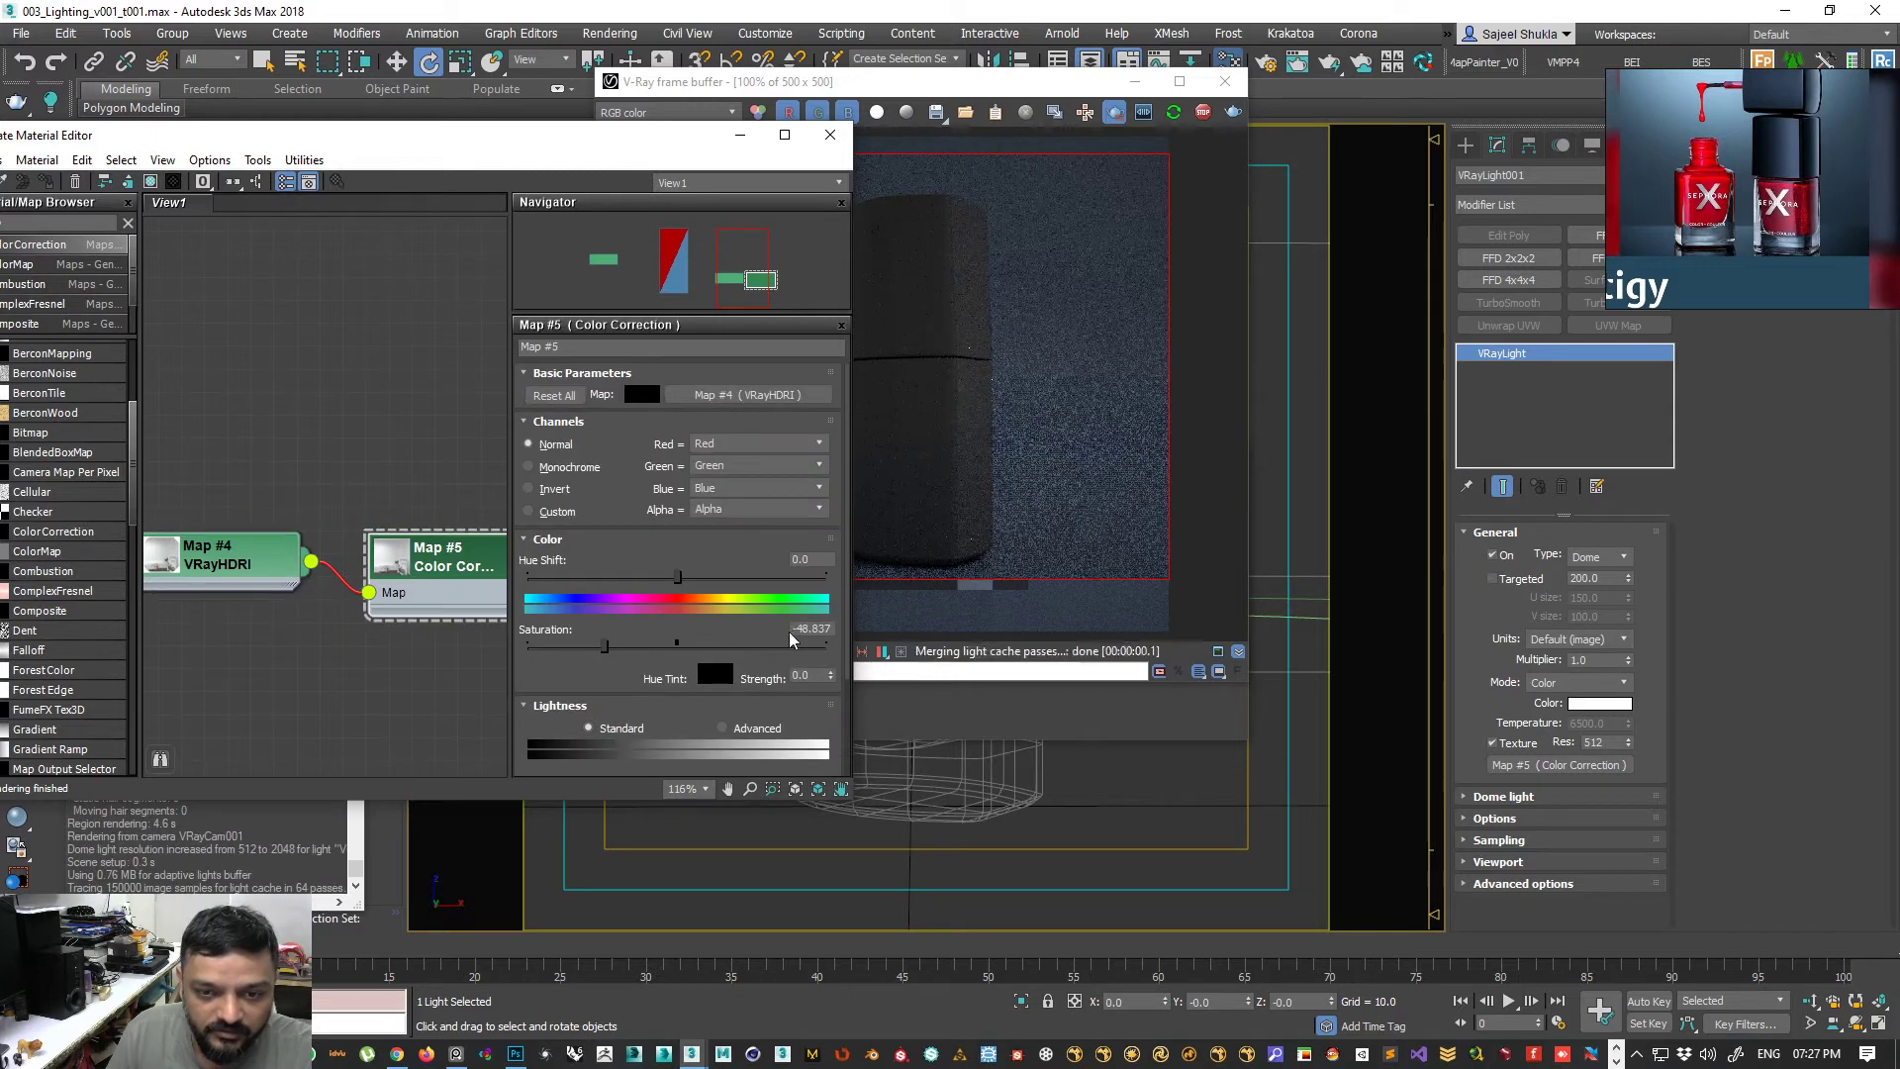
left_click(797, 630)
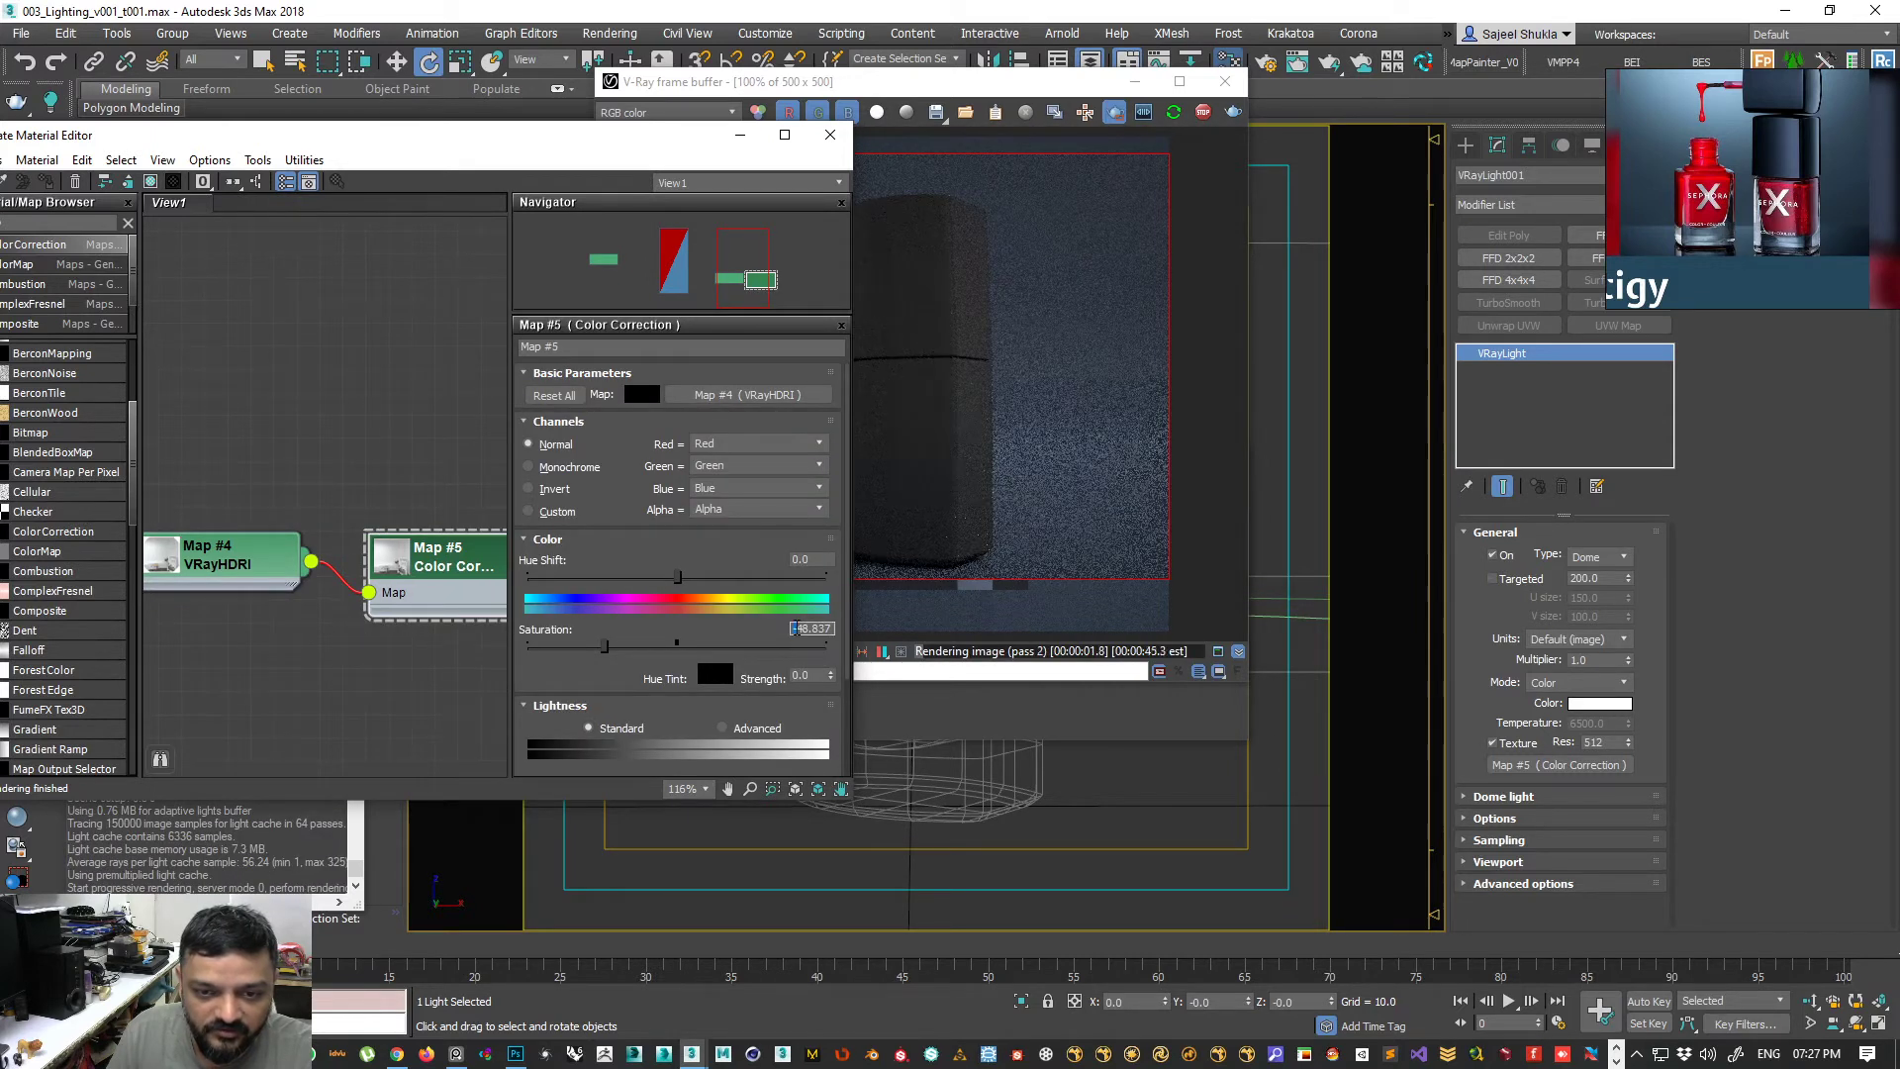
type("0")
key("Return")
- Bring the whole Slate Material Editor back into view and search the map browser for "out"
scroll(388, 596, "down", 1)
scroll(388, 596, "down", 4)
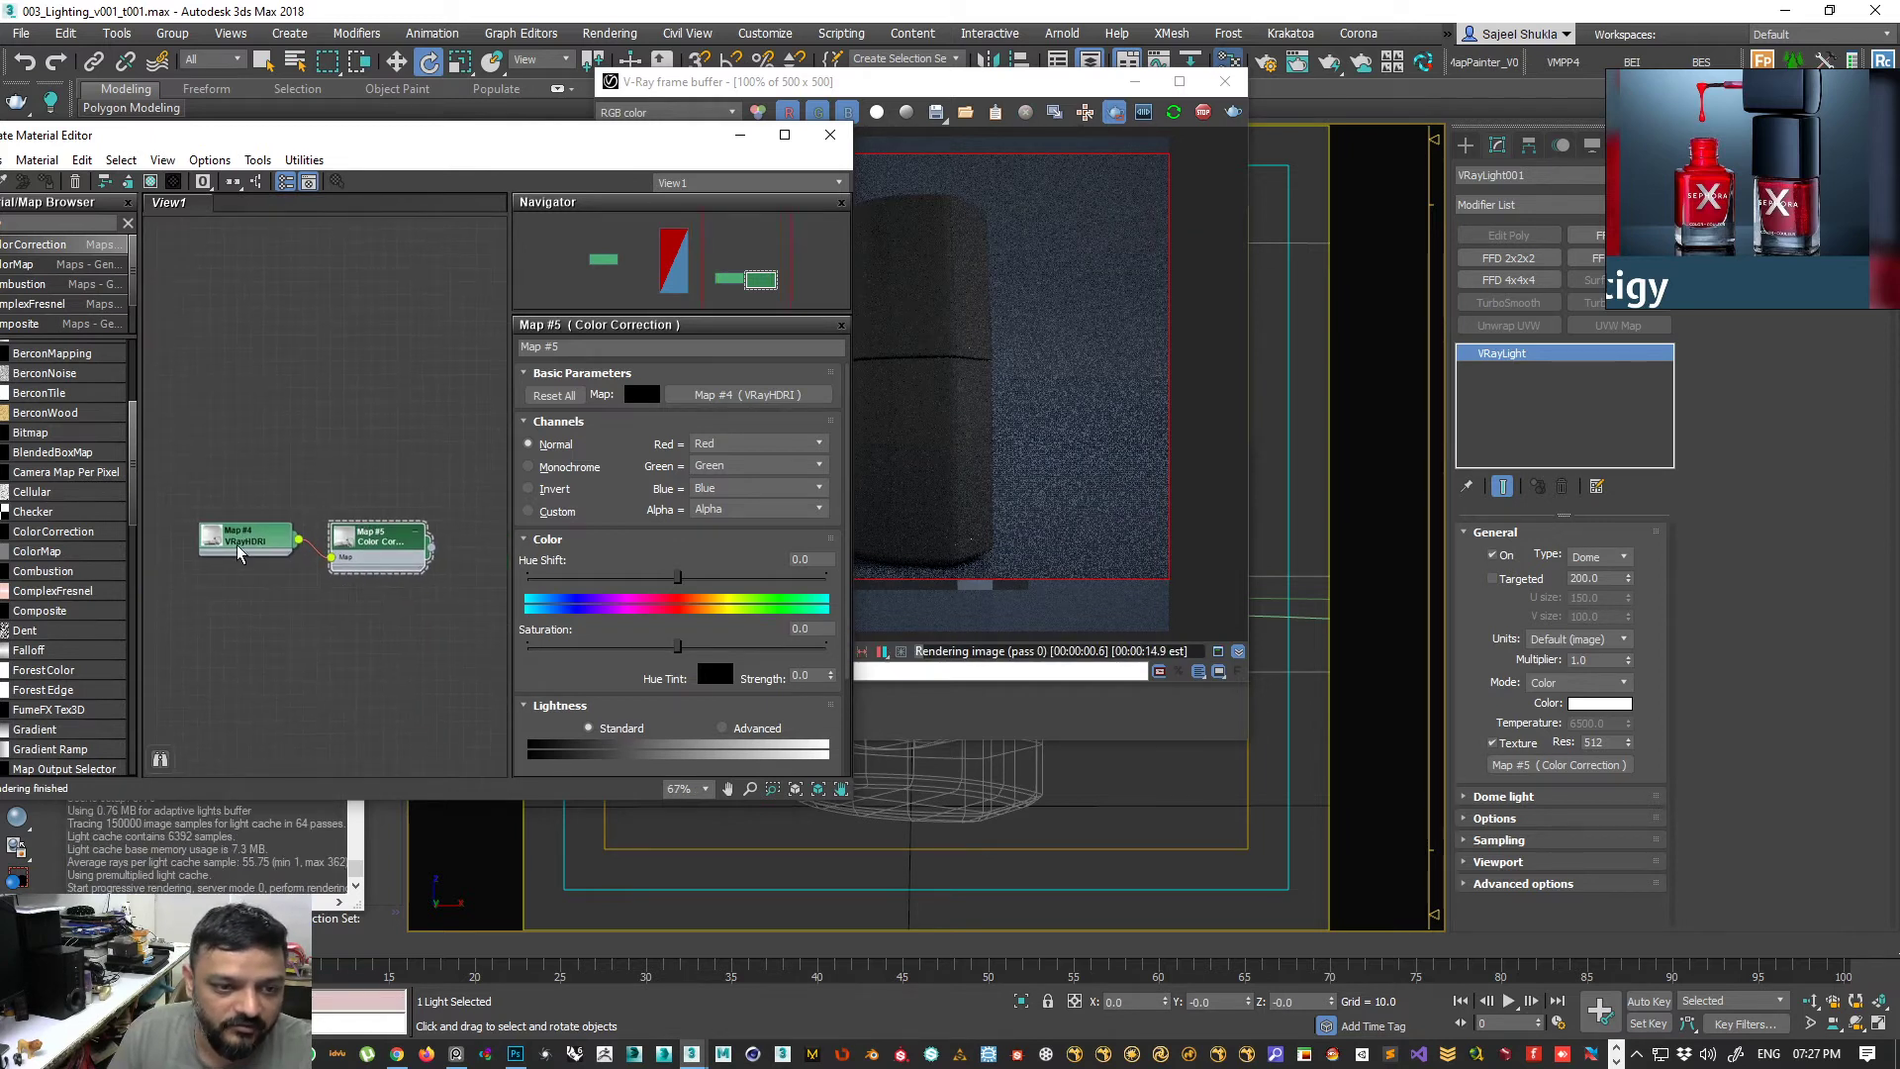
middle_click_drag(294, 444, 436, 475)
middle_click_drag(304, 386, 162, 390)
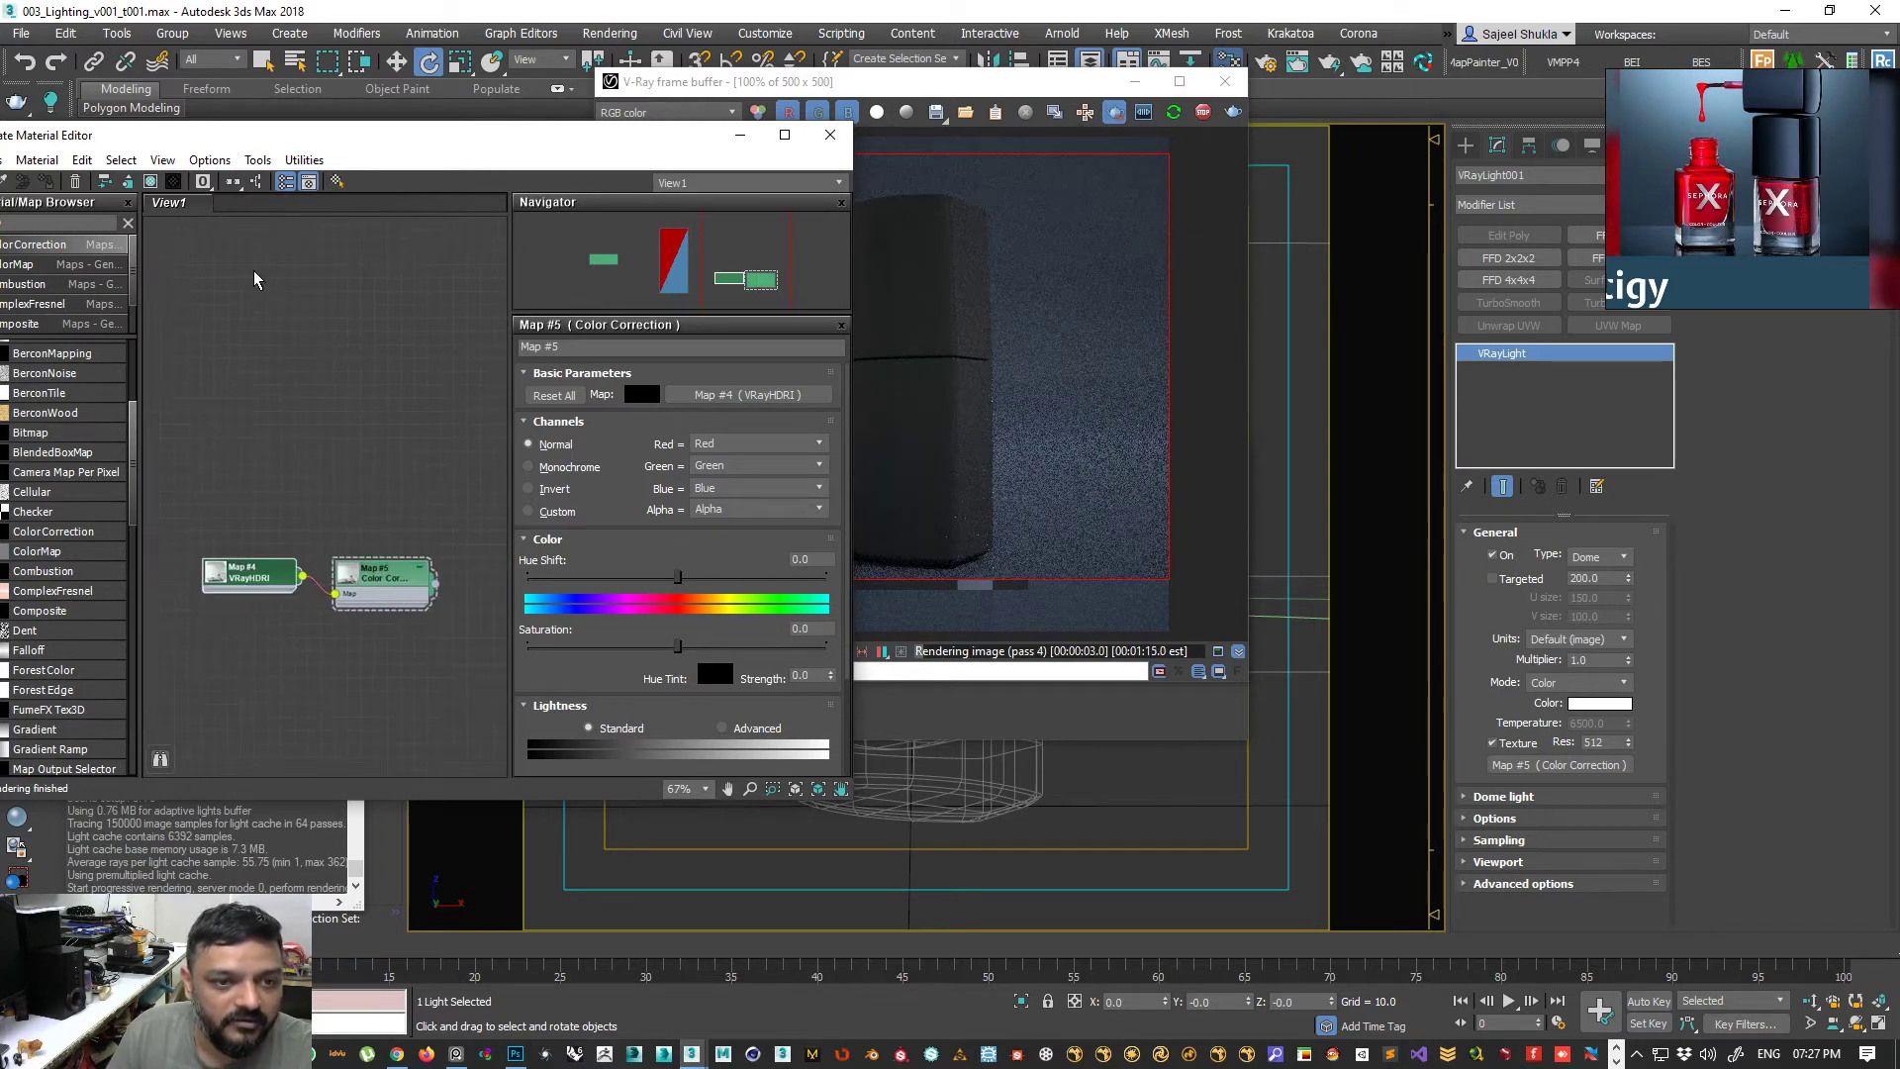
left_click_drag(249, 146, 480, 149)
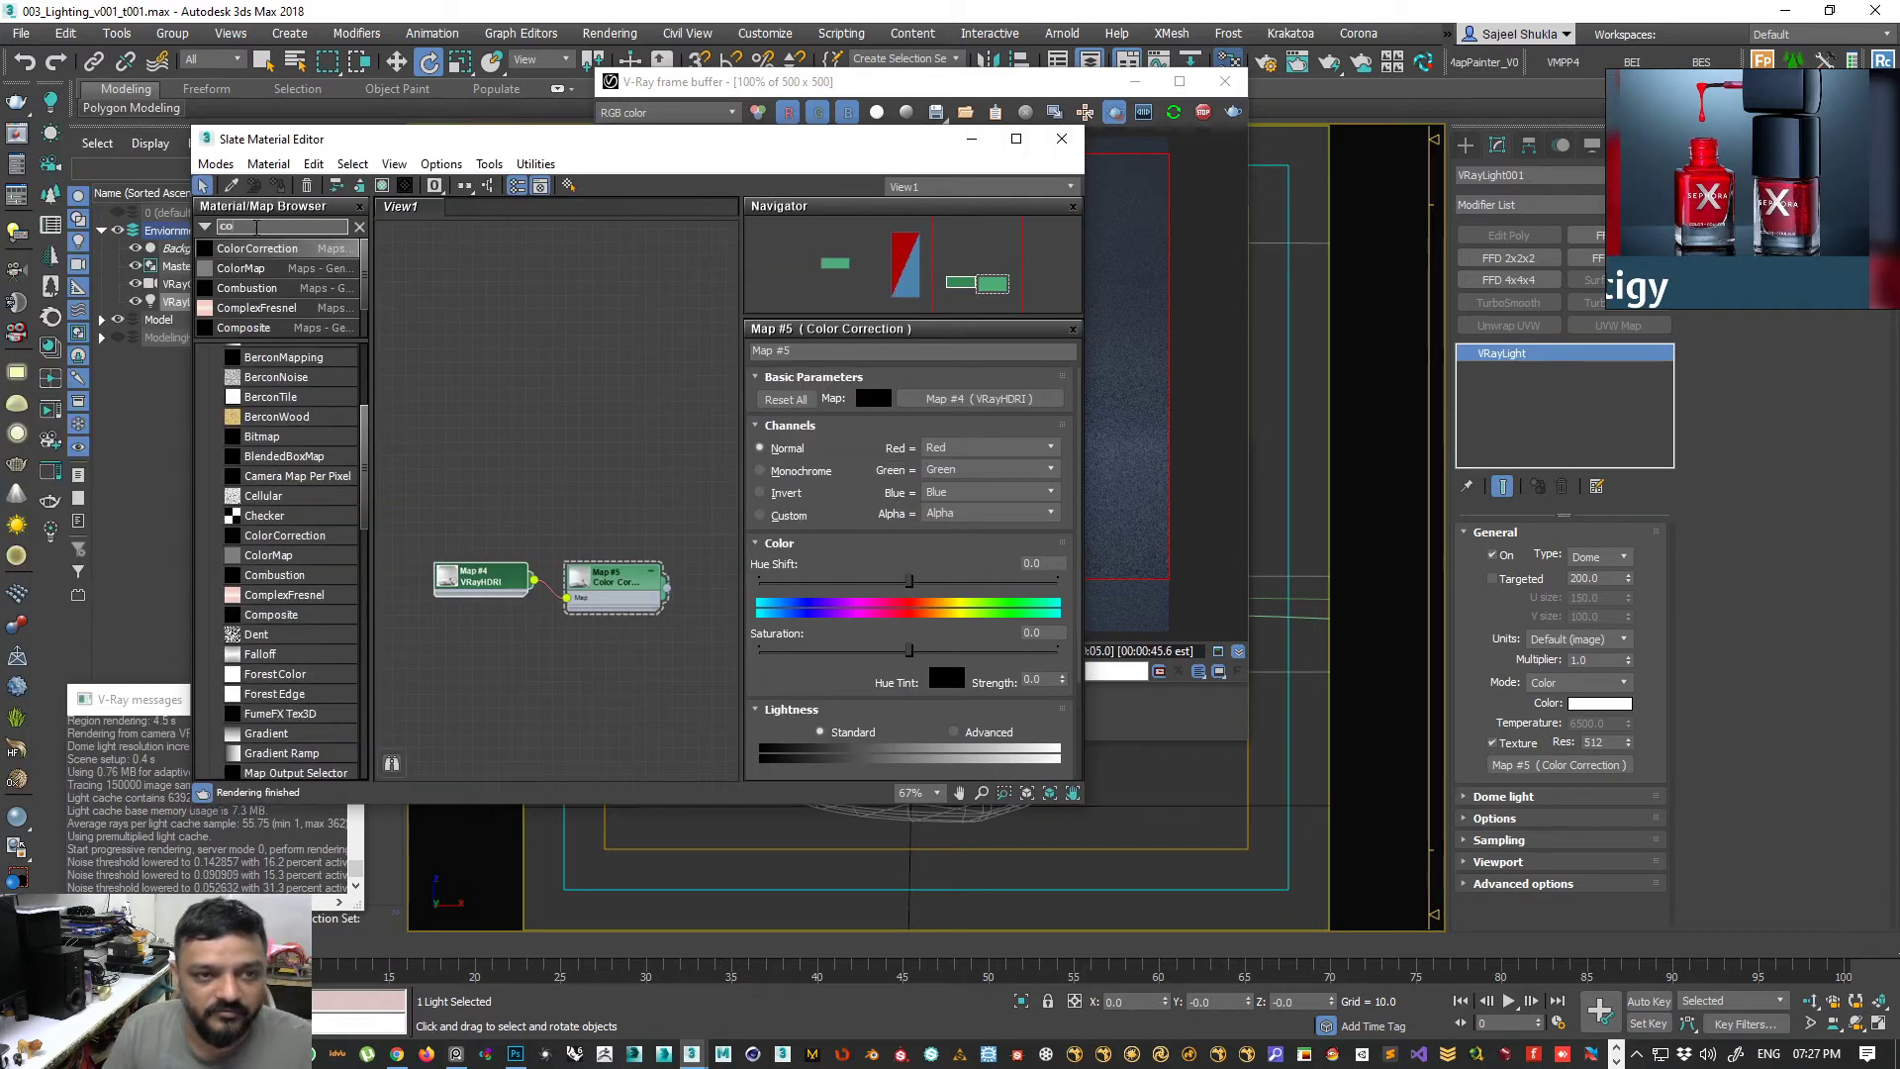
key("BackSpace")
key("BackSpace")
type("out")
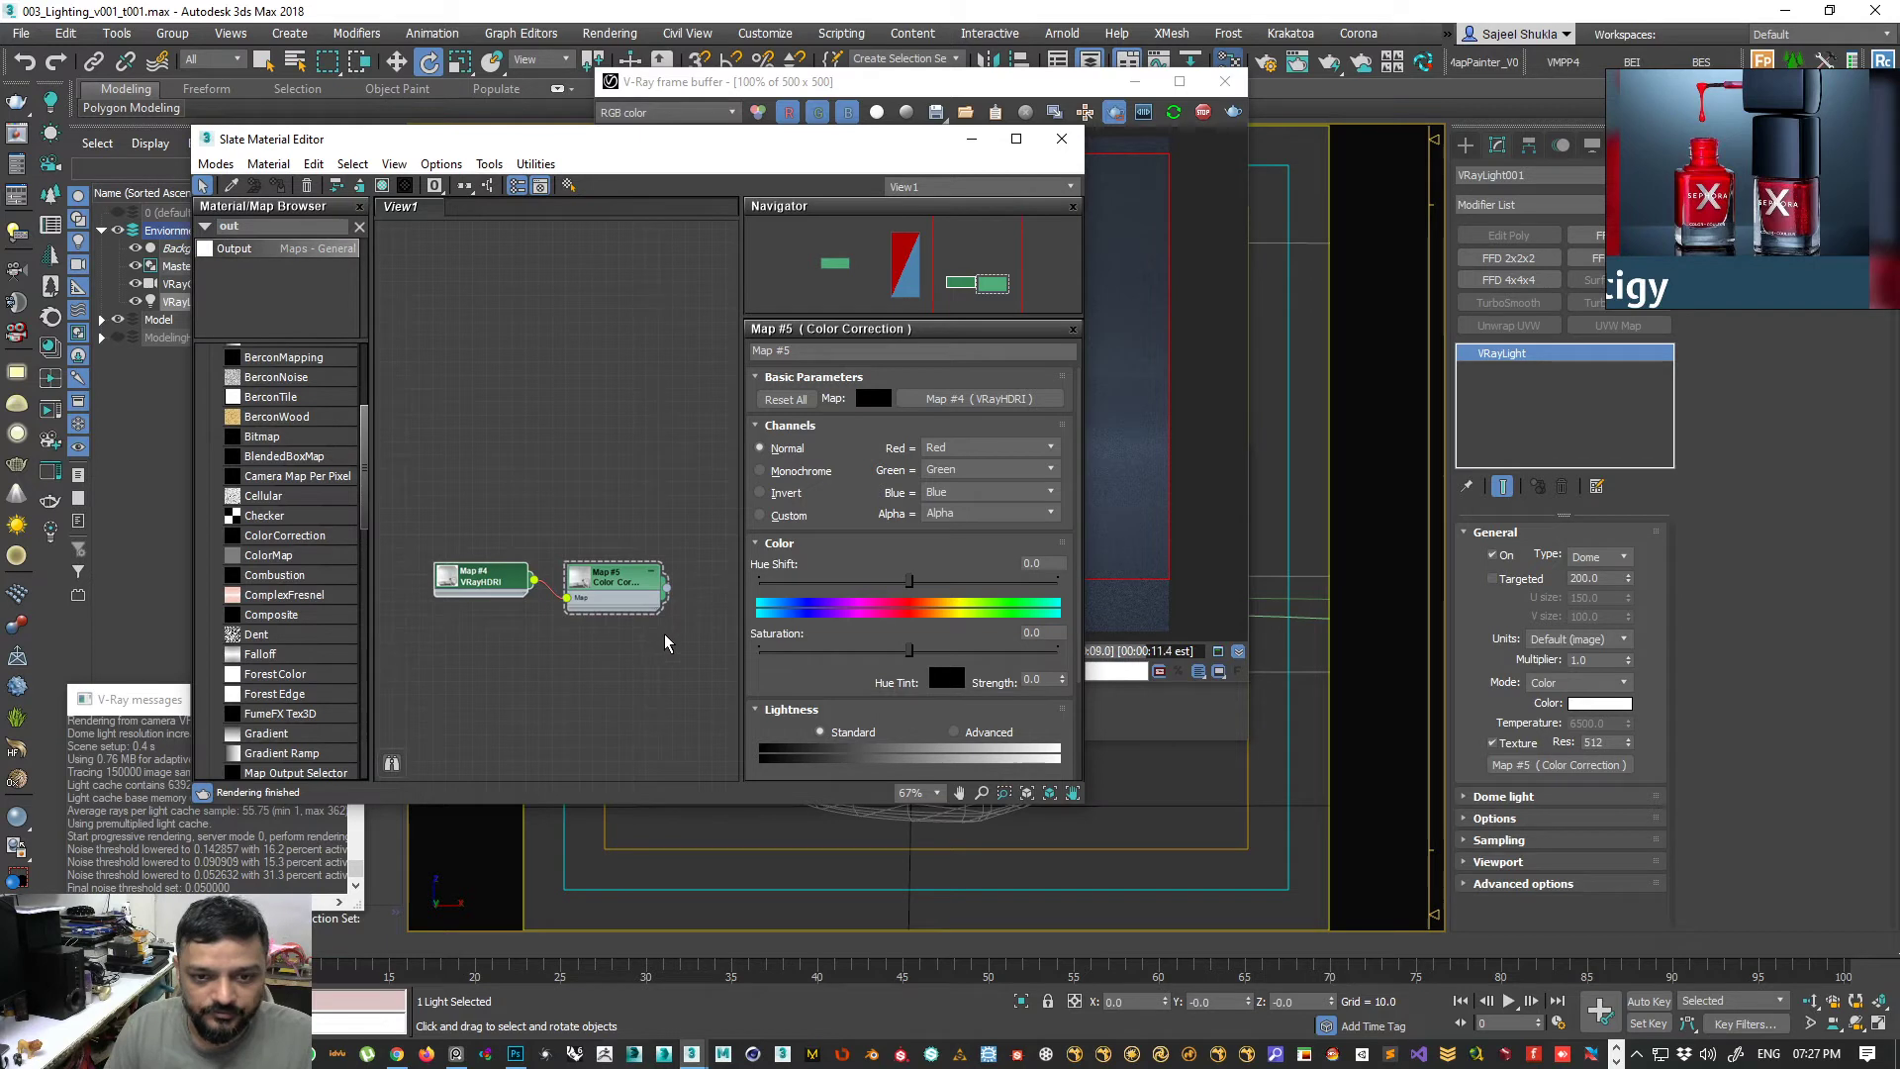
- Add an Output map fed by the Color Correction map and assign it as an instance to the dome light's texture slot
left_click_drag(498, 443, 692, 555)
middle_click_drag(693, 554, 561, 614)
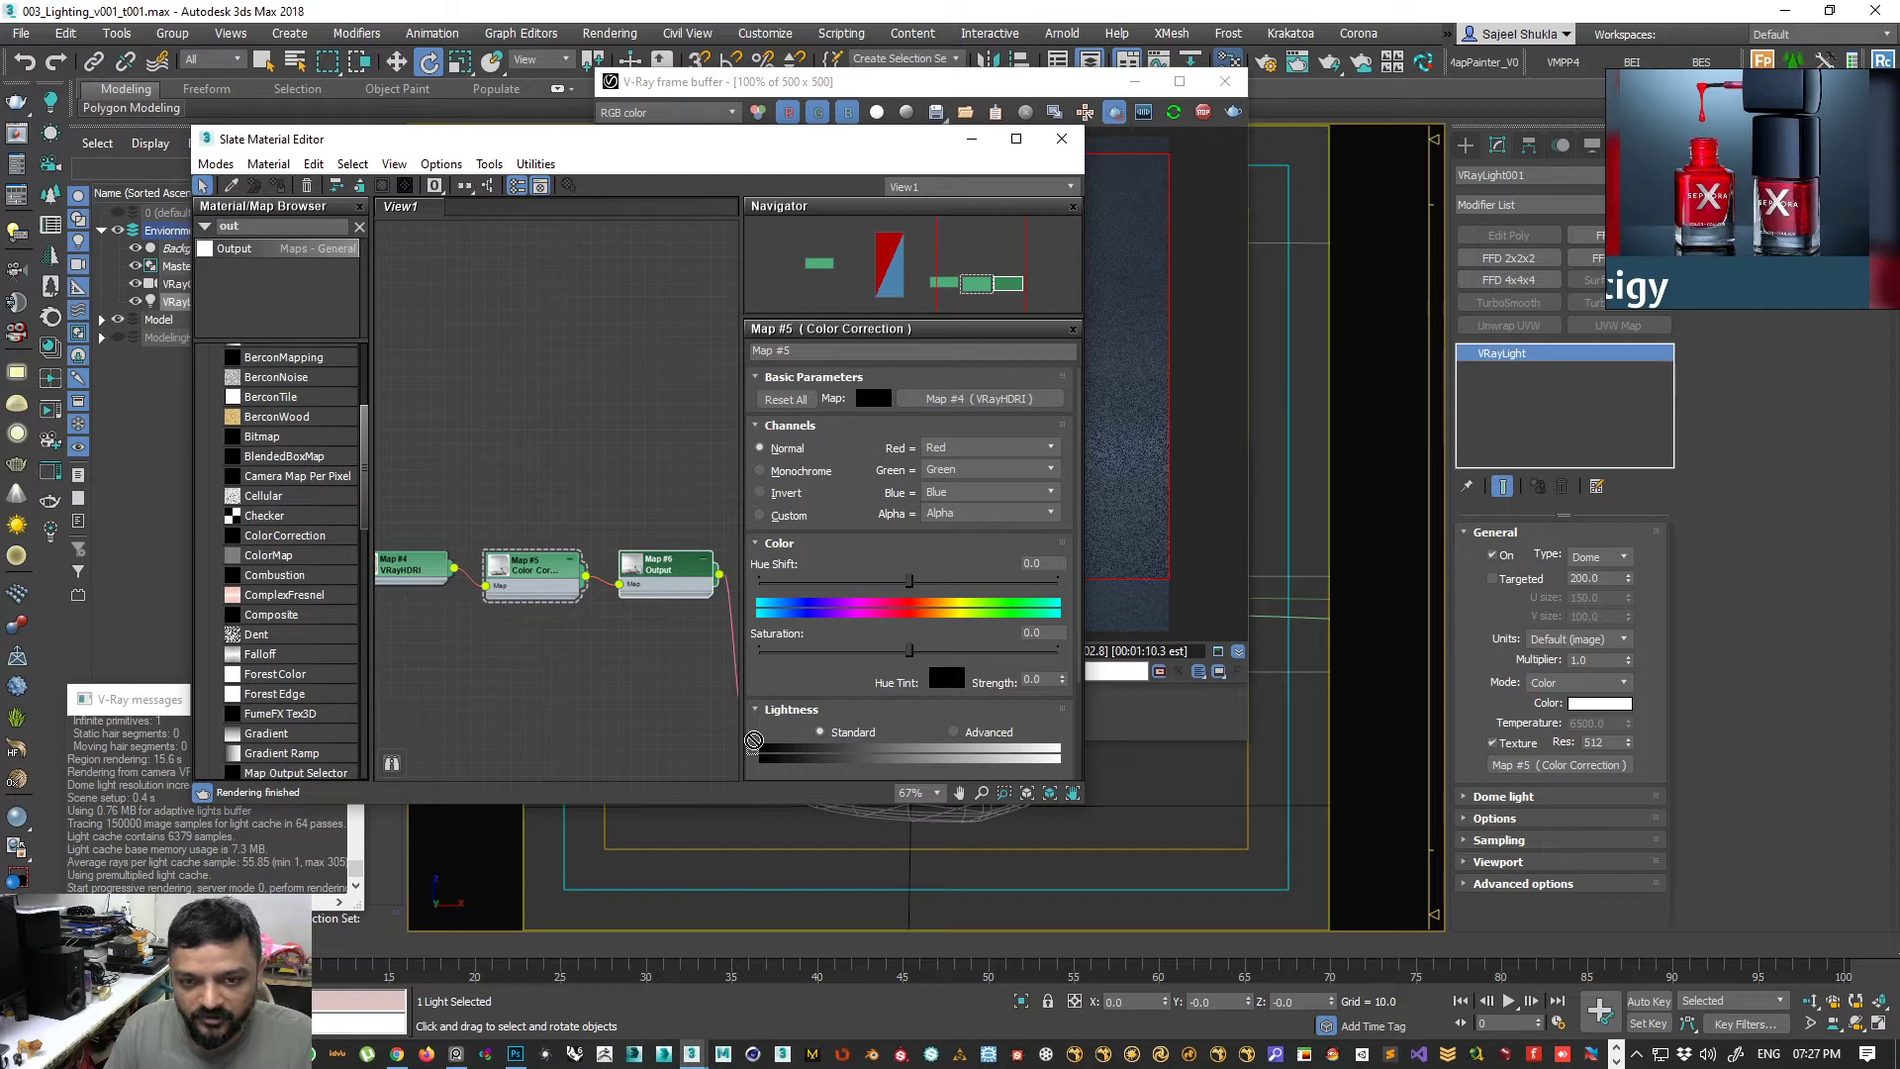
left_click_drag(1533, 766, 1532, 766)
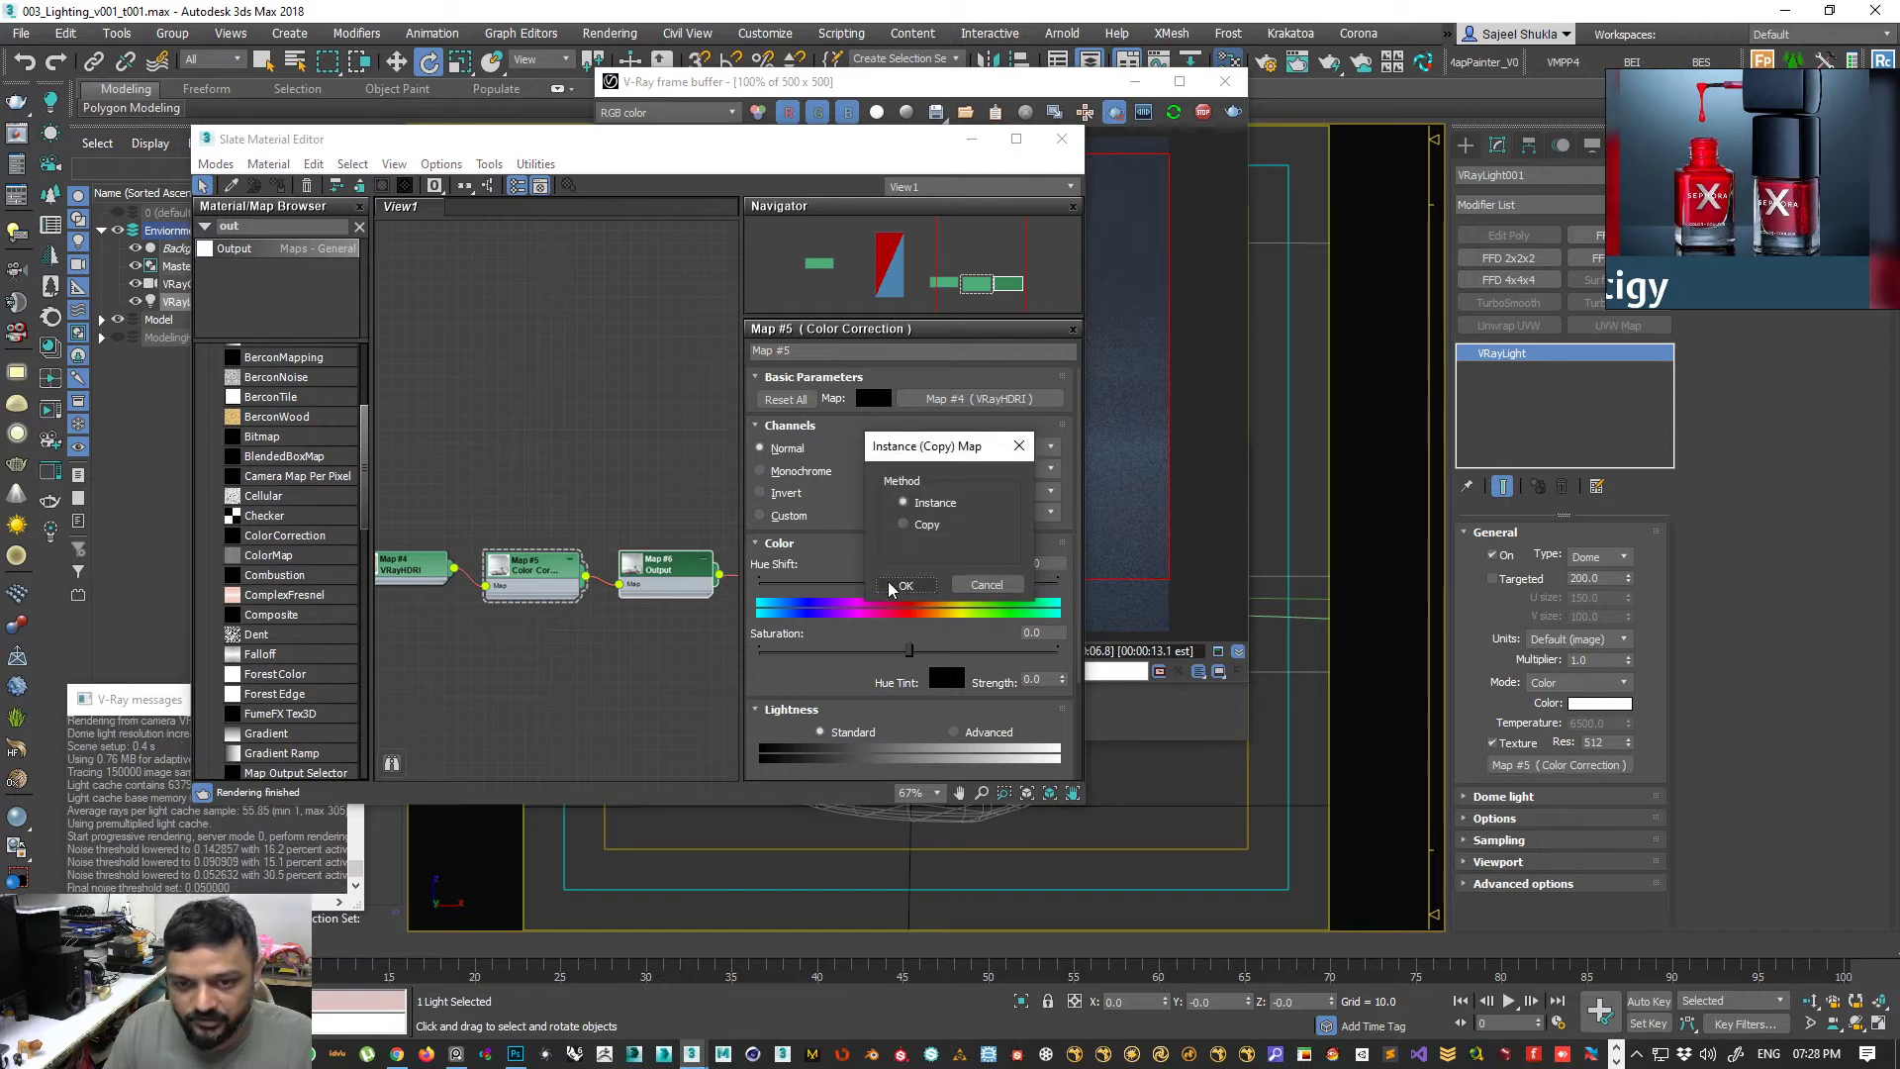
left_click(906, 585)
- Expand the thumbnail preview of the Output node Map #6 and enlarge the node
double_click(637, 564)
middle_click_drag(591, 461, 486, 368)
scroll(557, 513, "up", 3)
double_click(557, 513)
double_click(524, 471)
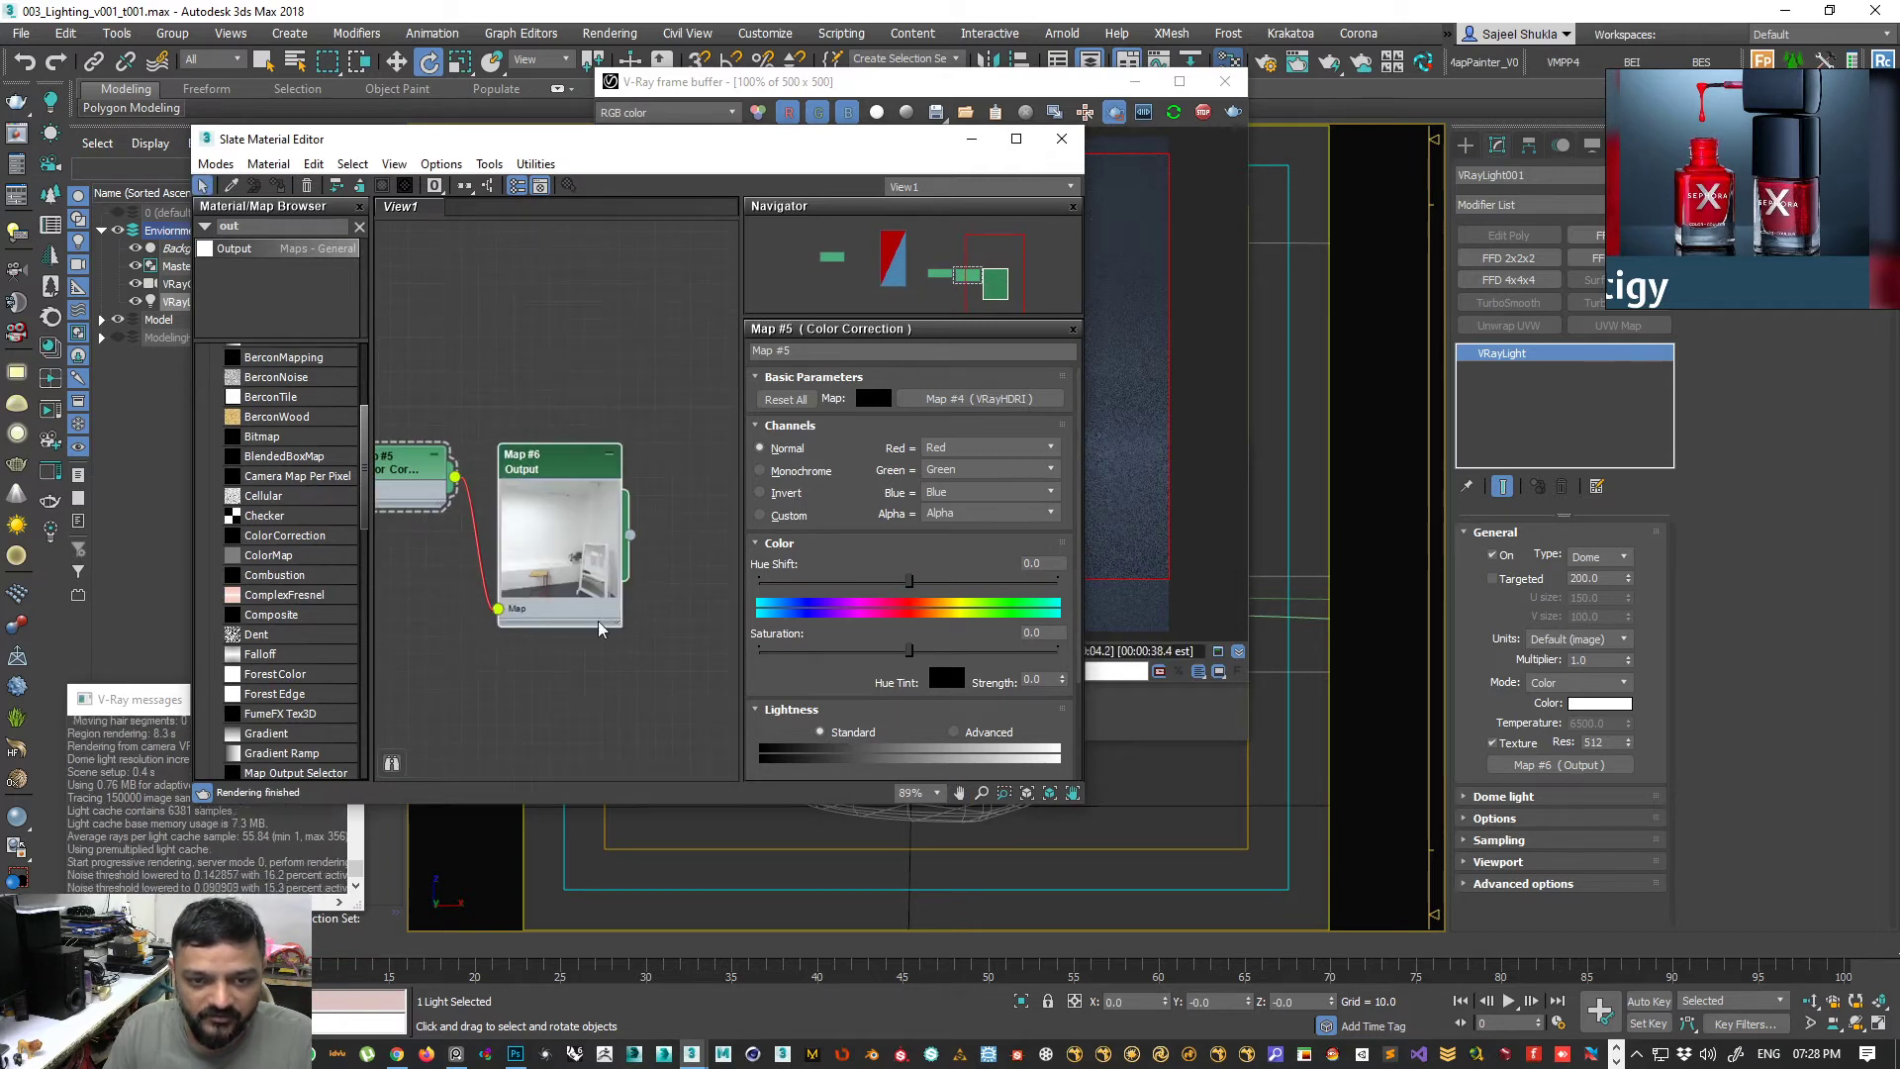
left_click_drag(622, 627, 759, 767)
middle_click_drag(570, 644, 525, 543)
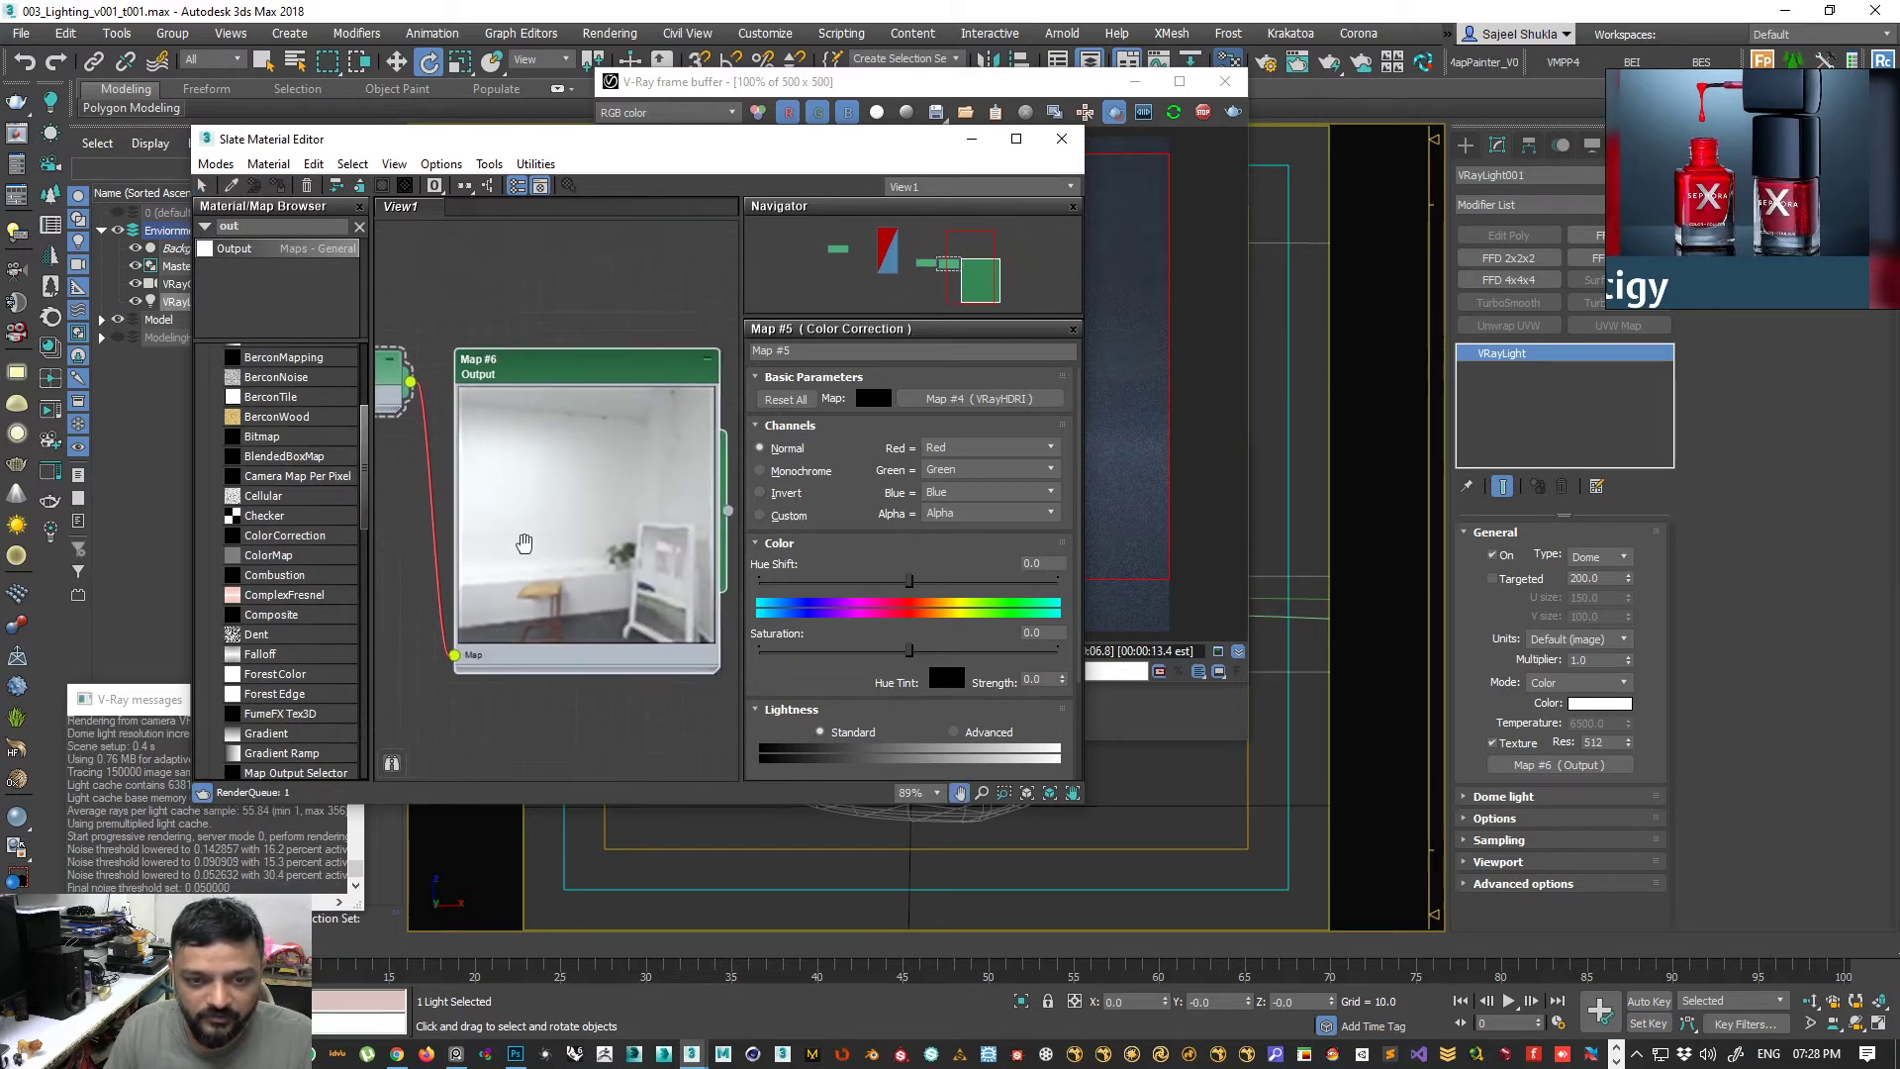
- Show the Output settings of Map #6 and turn on Invert
double_click(564, 372)
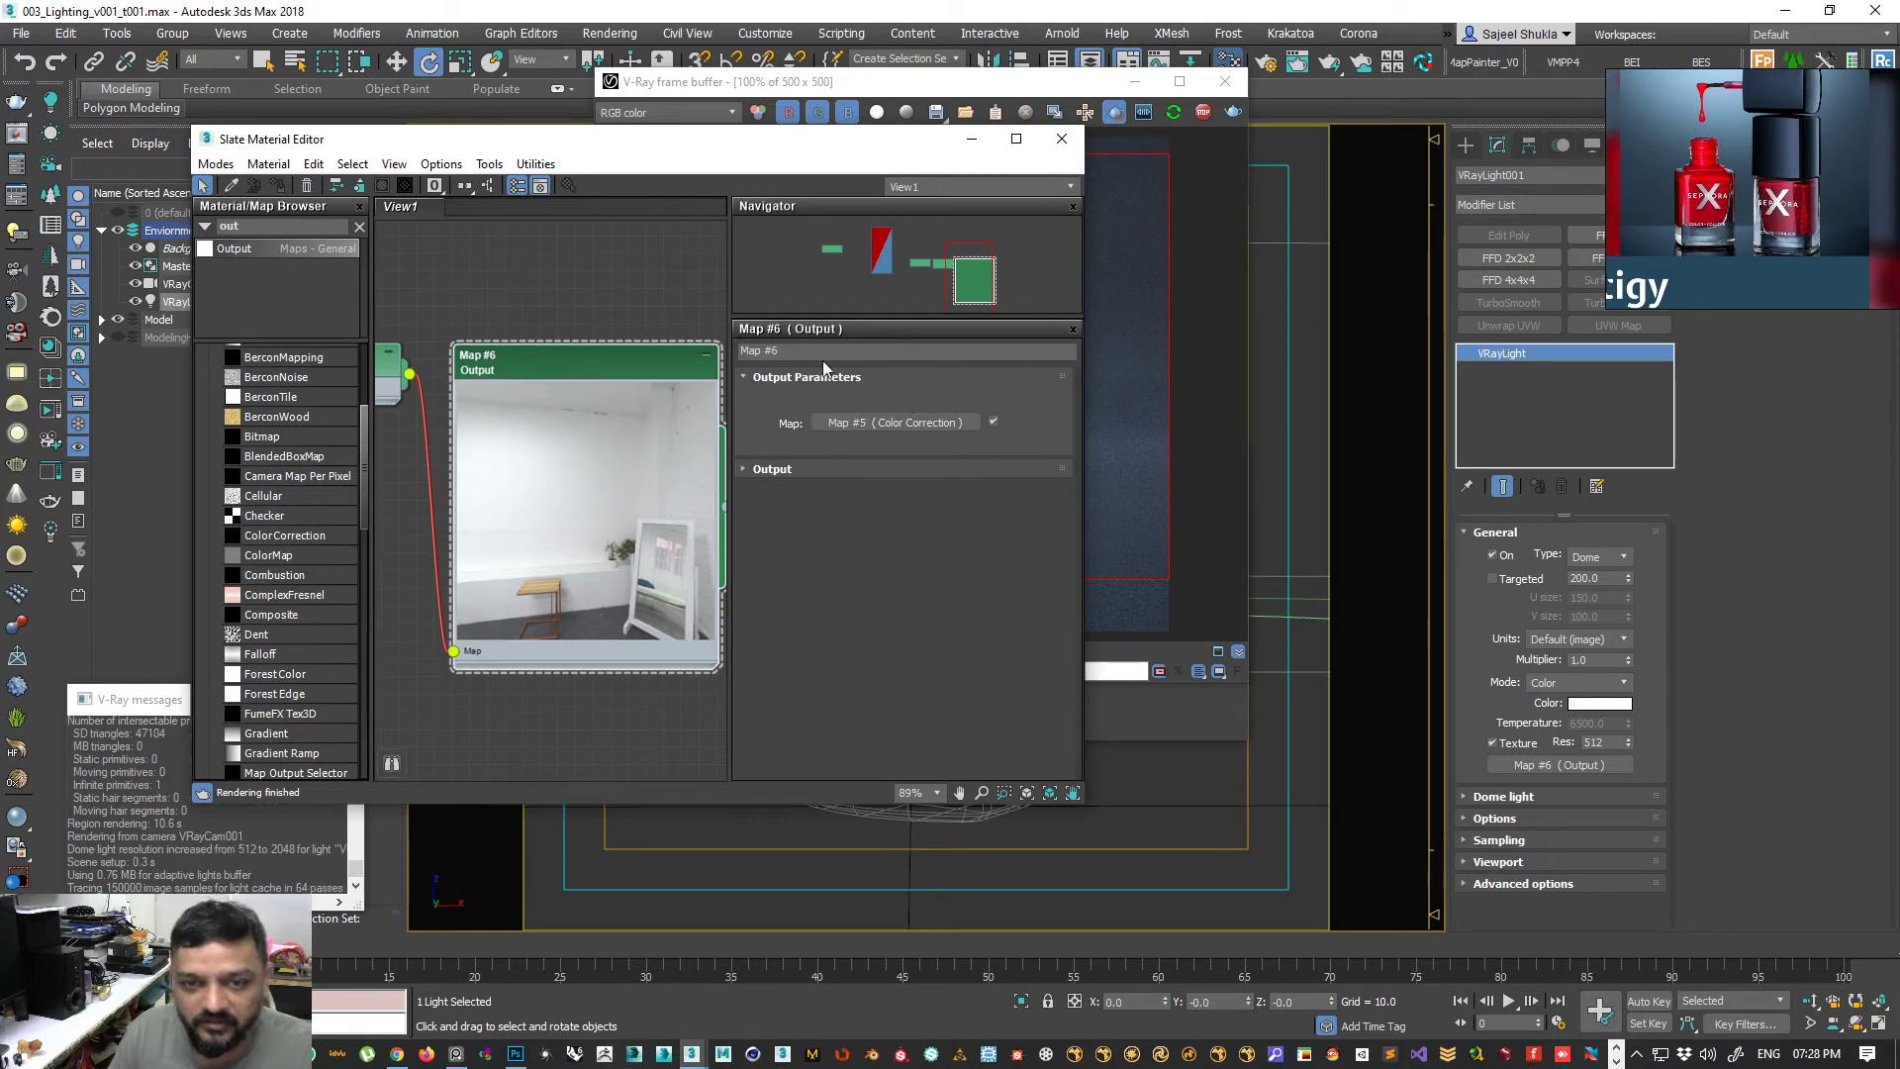
left_click(744, 468)
left_click_drag(740, 466, 740, 366)
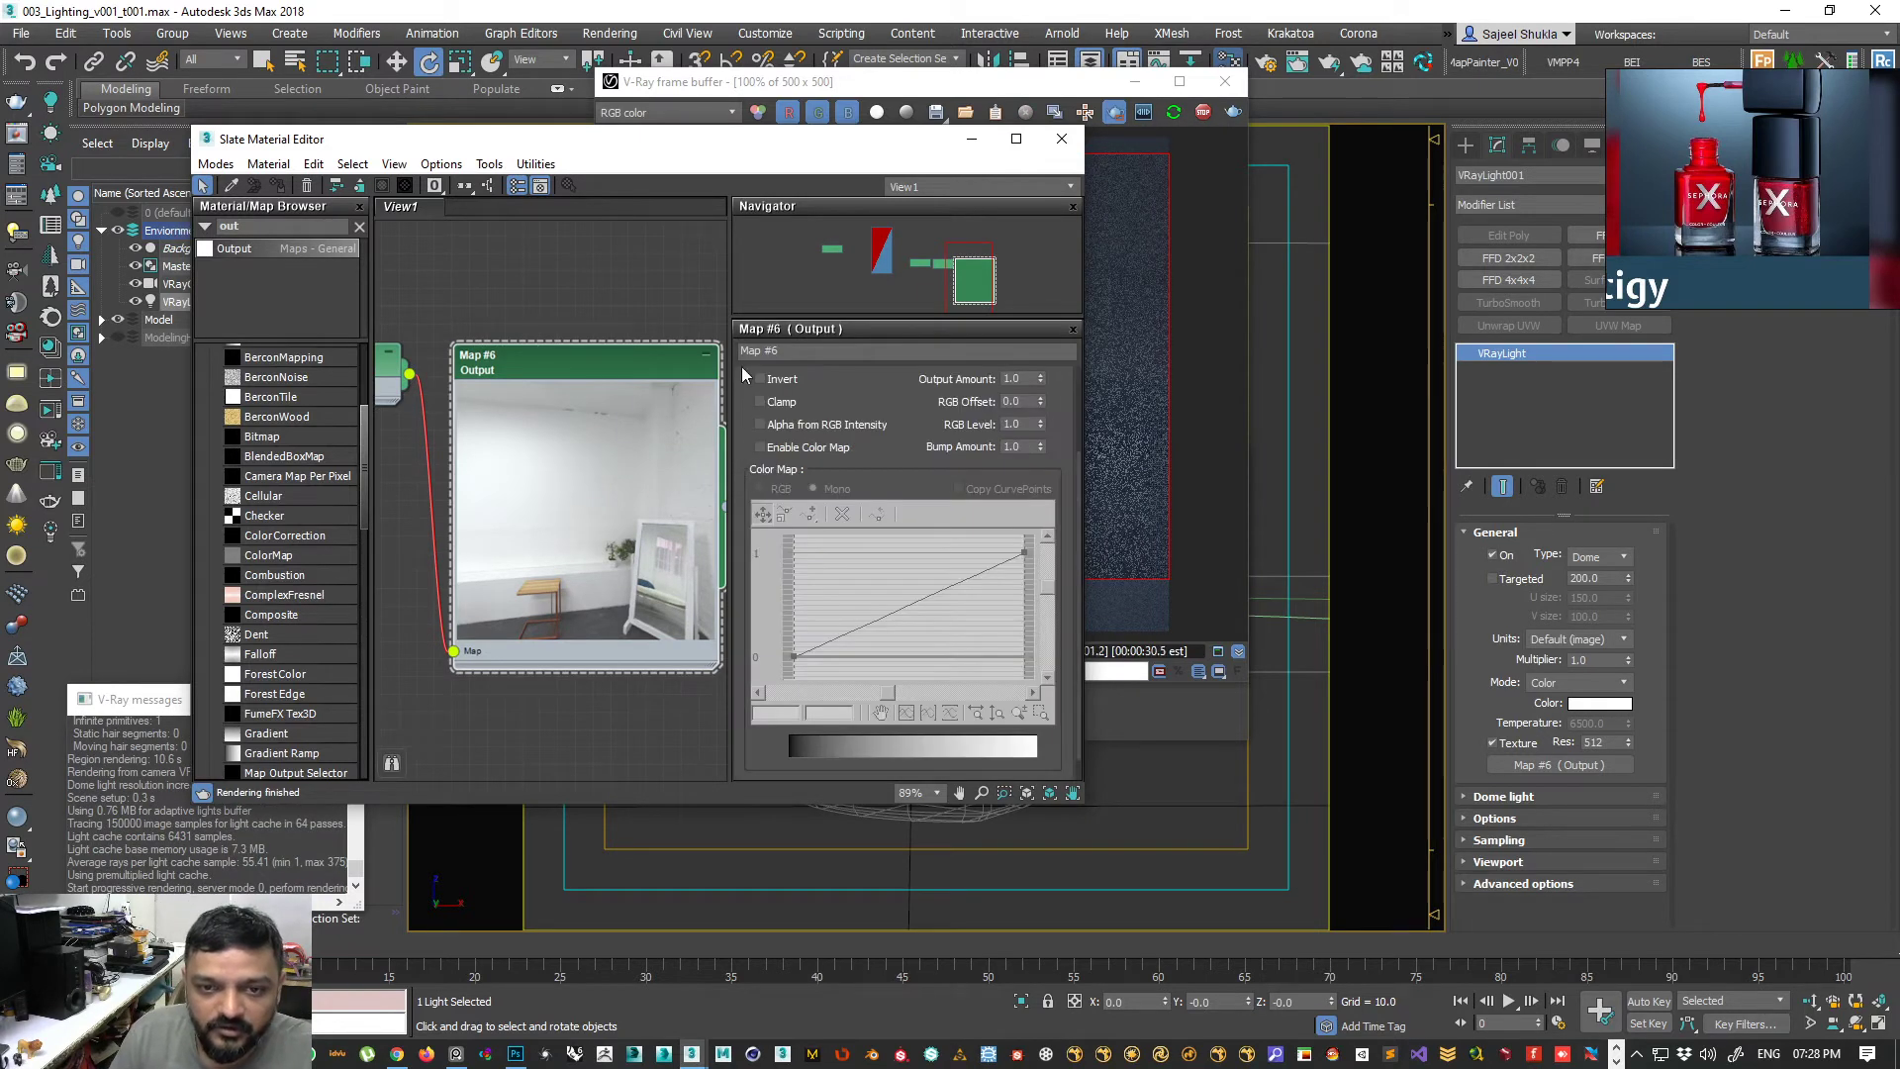
scroll(752, 386, "up", 3)
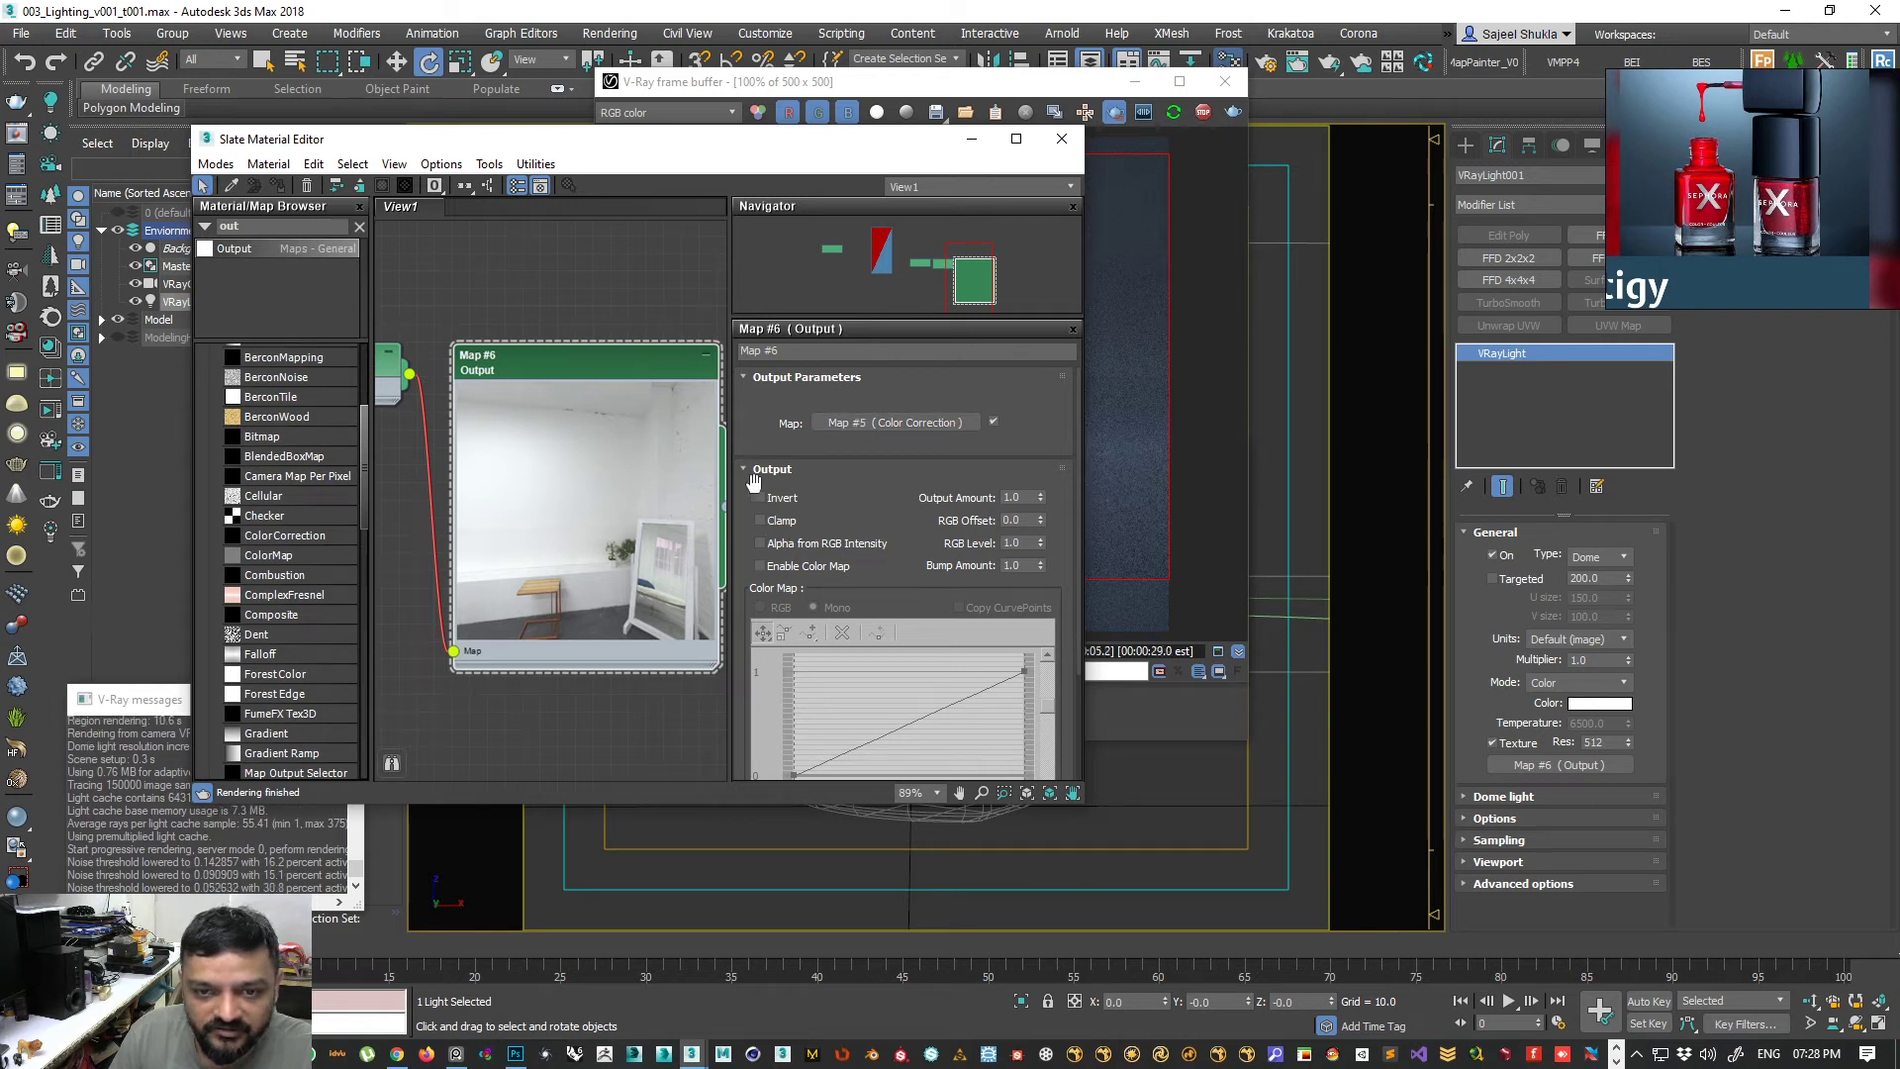
left_click_drag(748, 500, 769, 401)
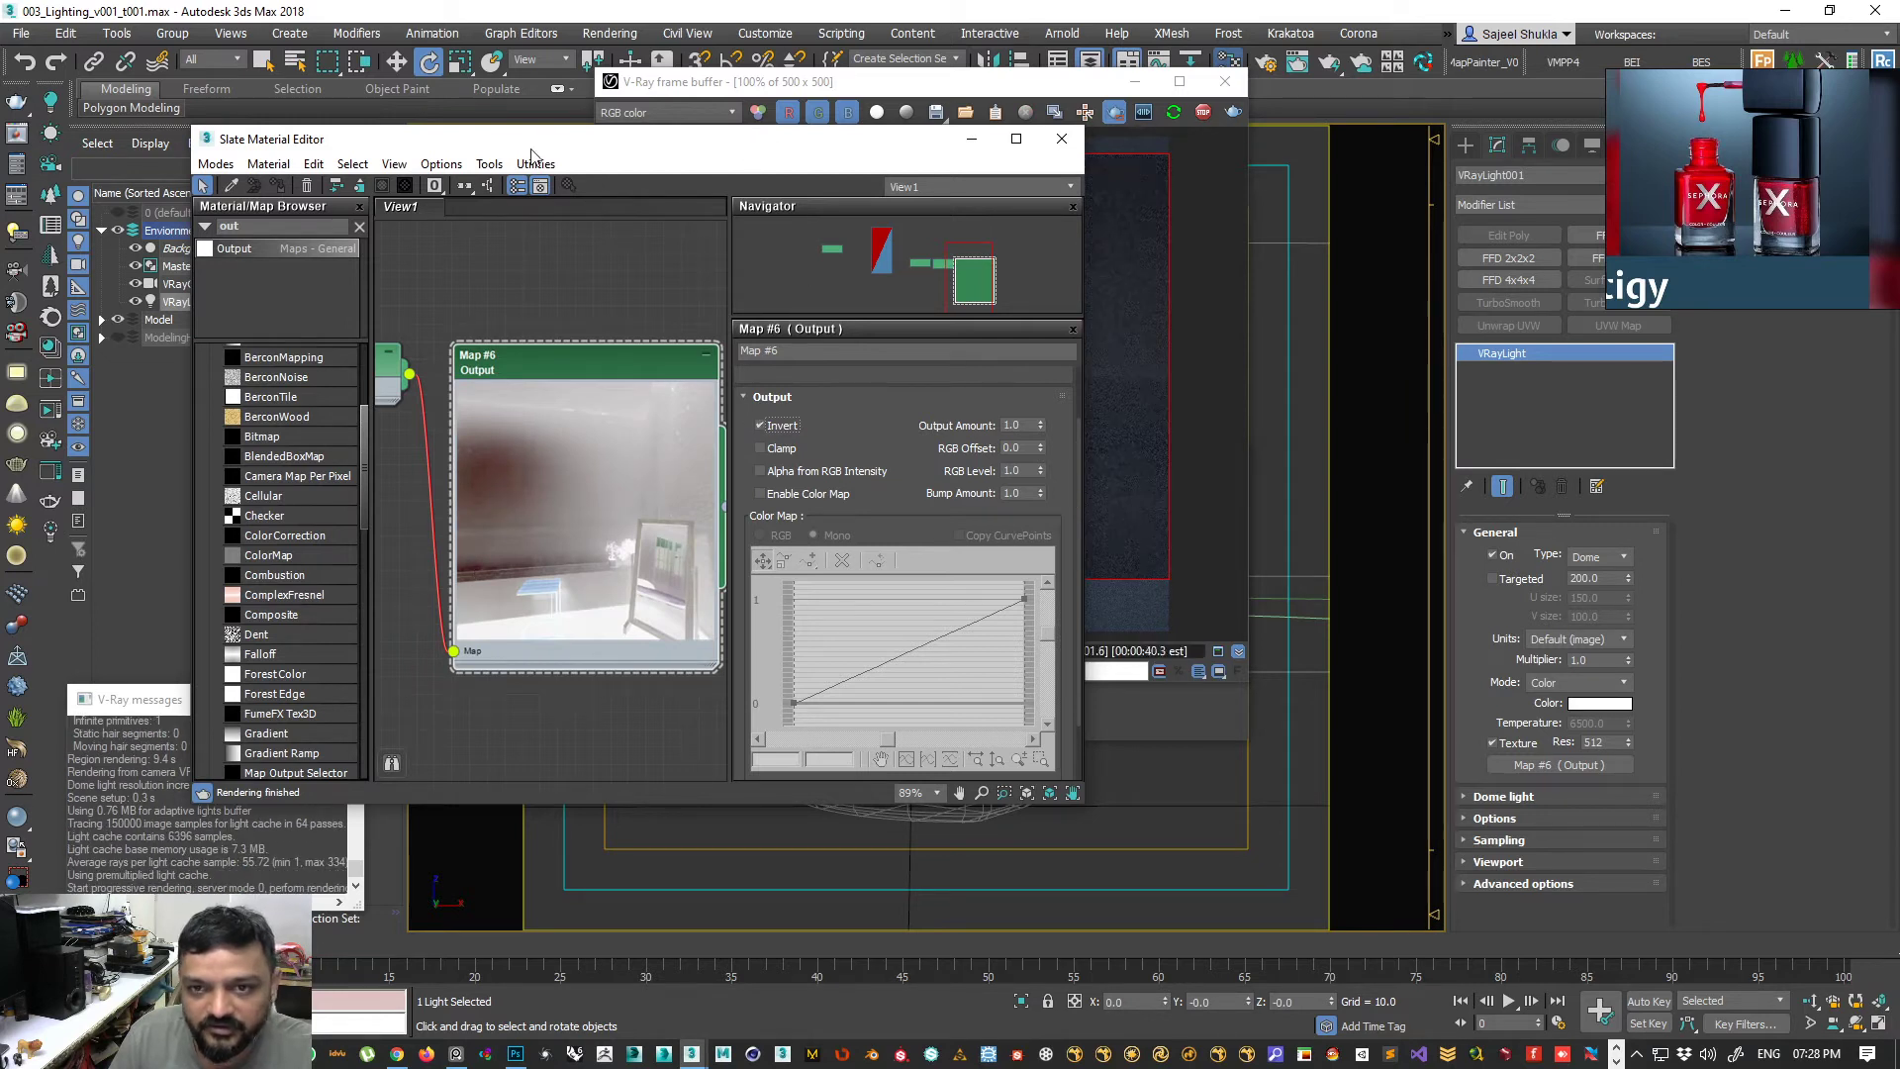
- Place the V-Ray frame buffer beside the material editor, turn off Invert on the Output map and try Clamp on and off
mouse_move(652, 158)
left_mouse_down()
mouse_move(291, 162)
mouse_move(663, 161)
left_mouse_up()
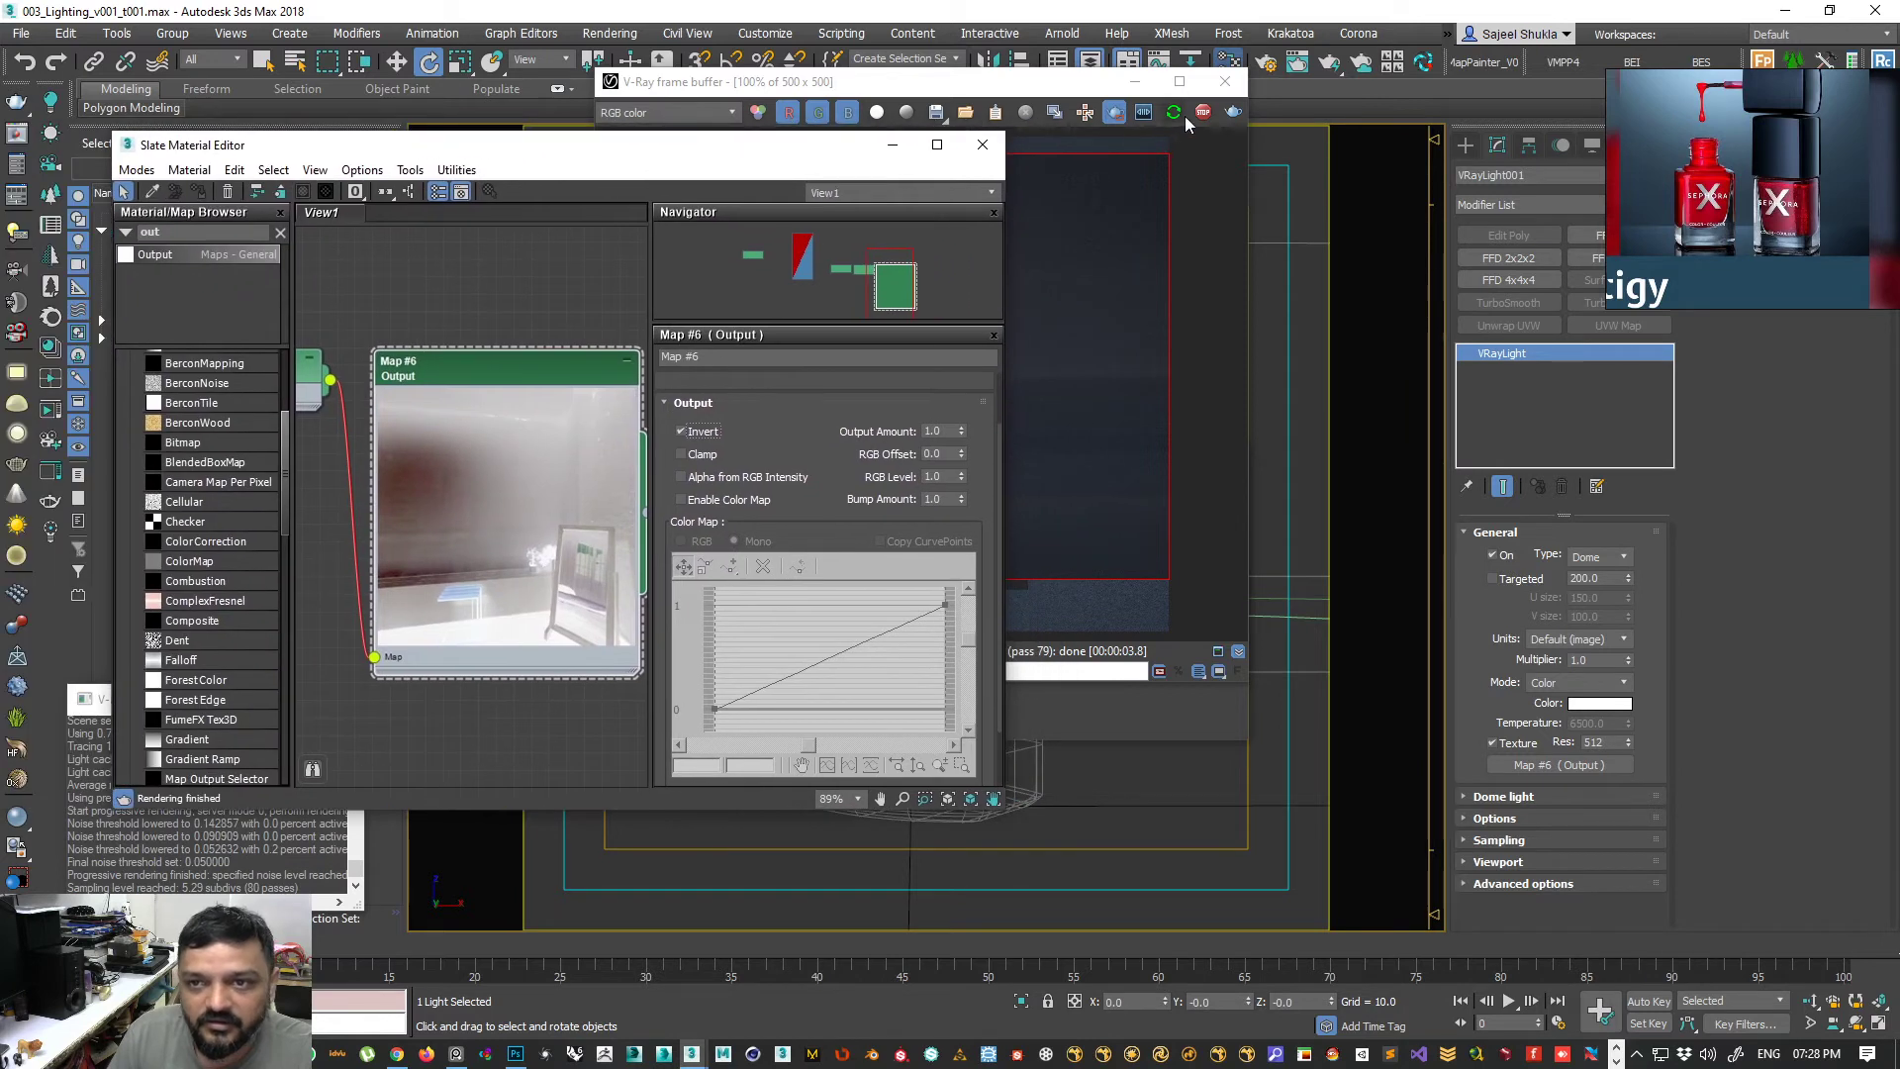
left_click_drag(1035, 85, 1461, 247)
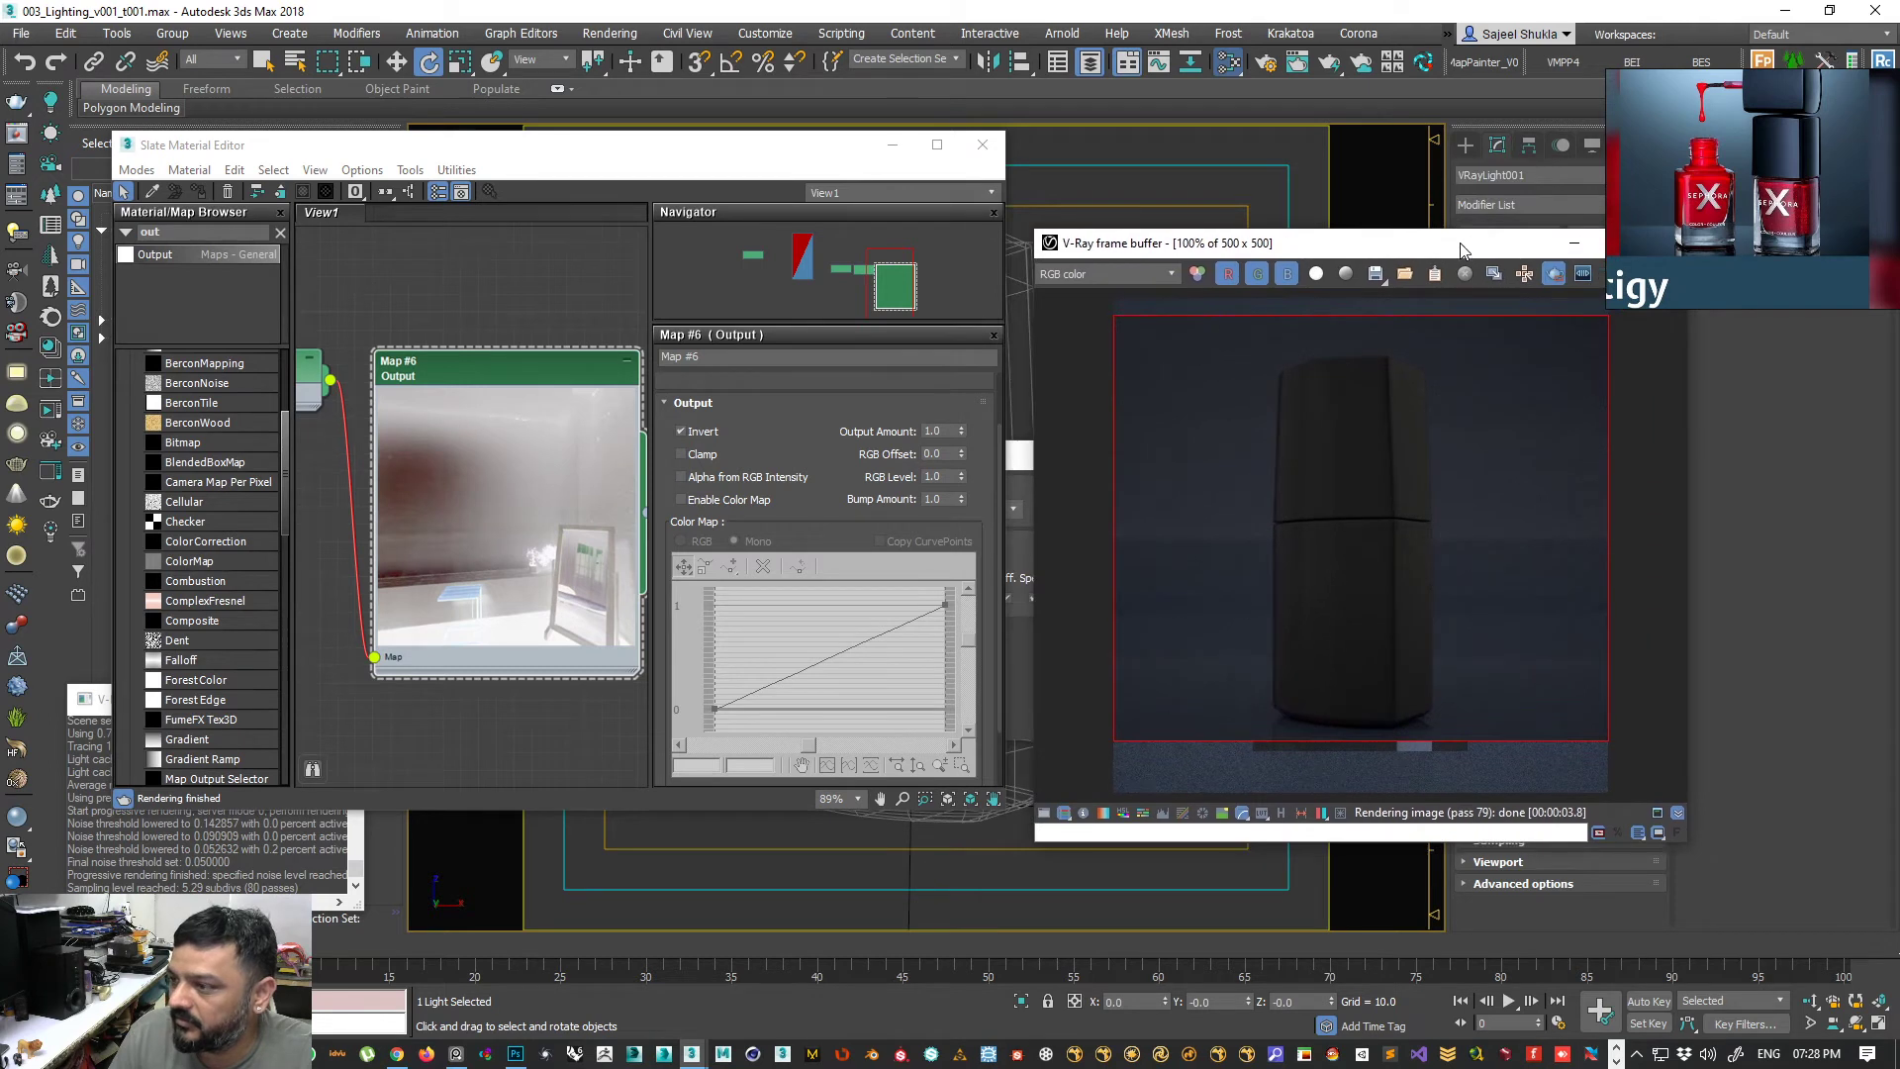
left_click(681, 432)
left_click(681, 453)
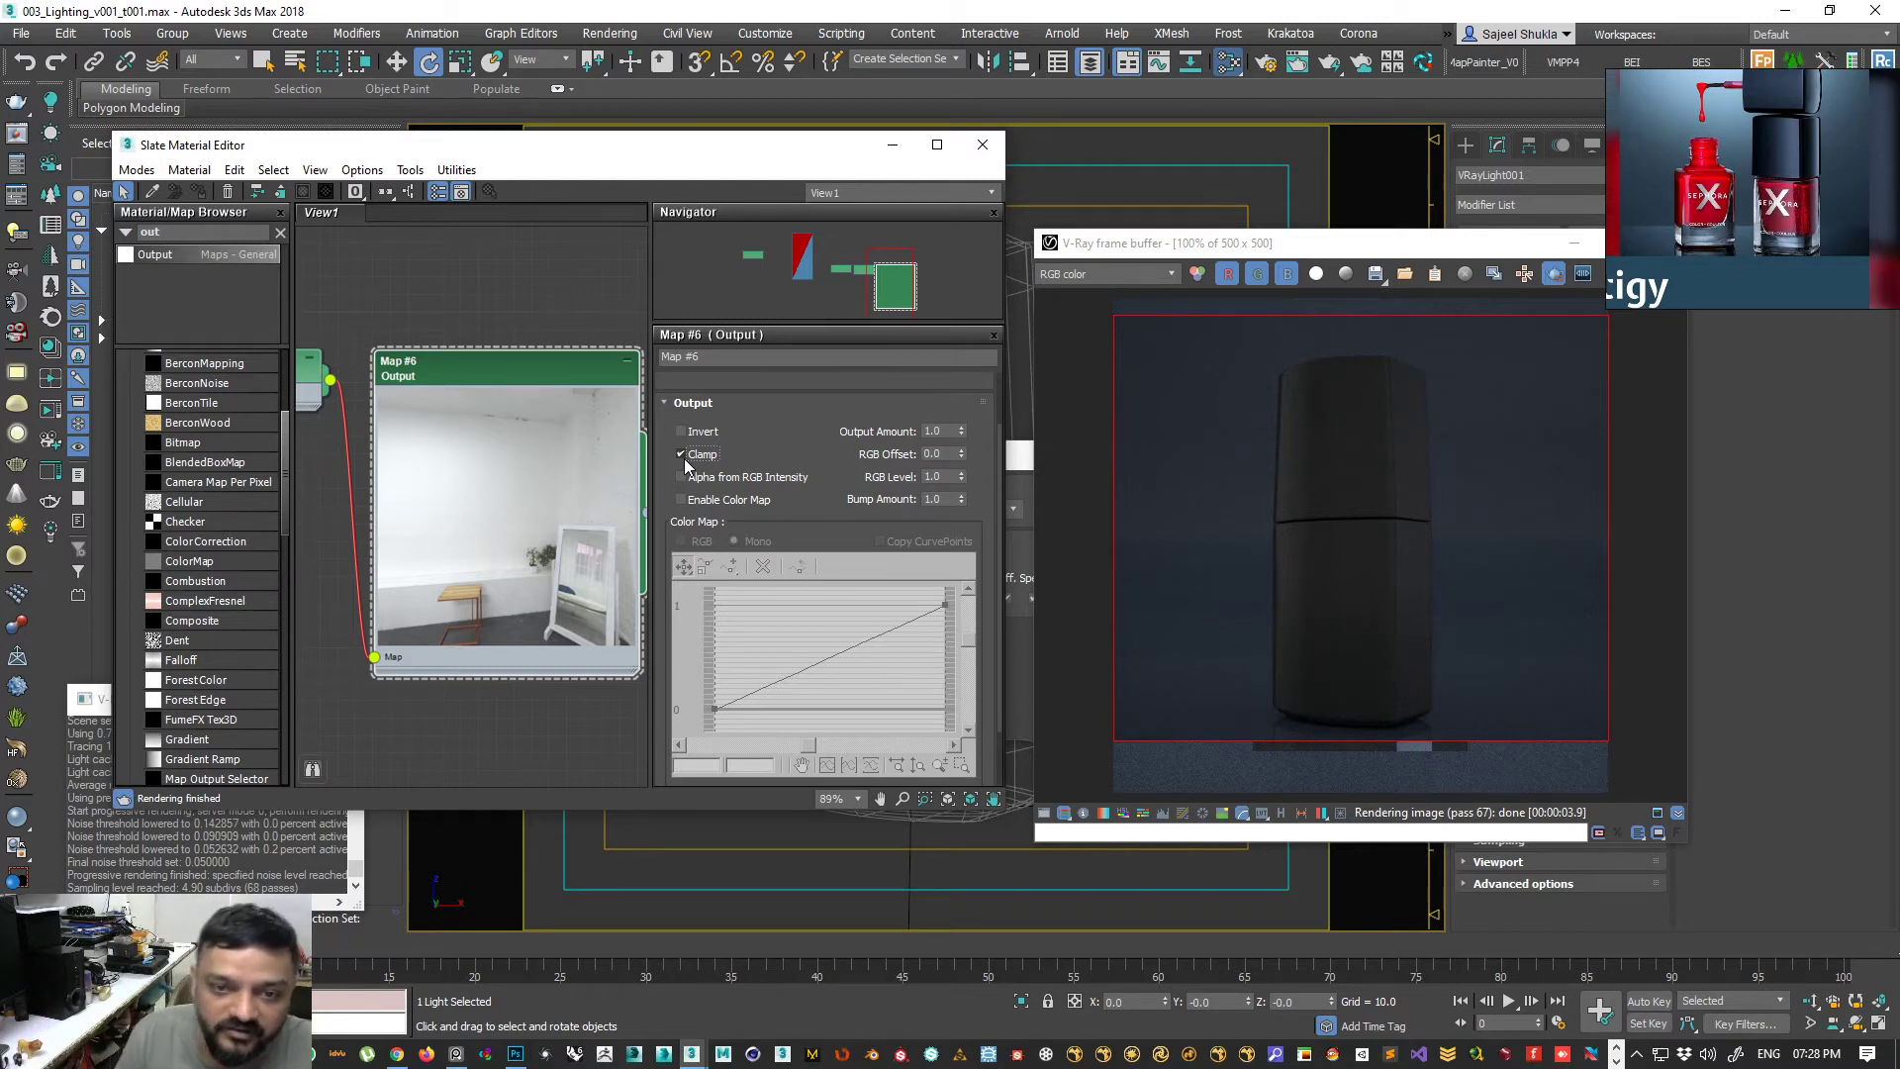
left_click(682, 454)
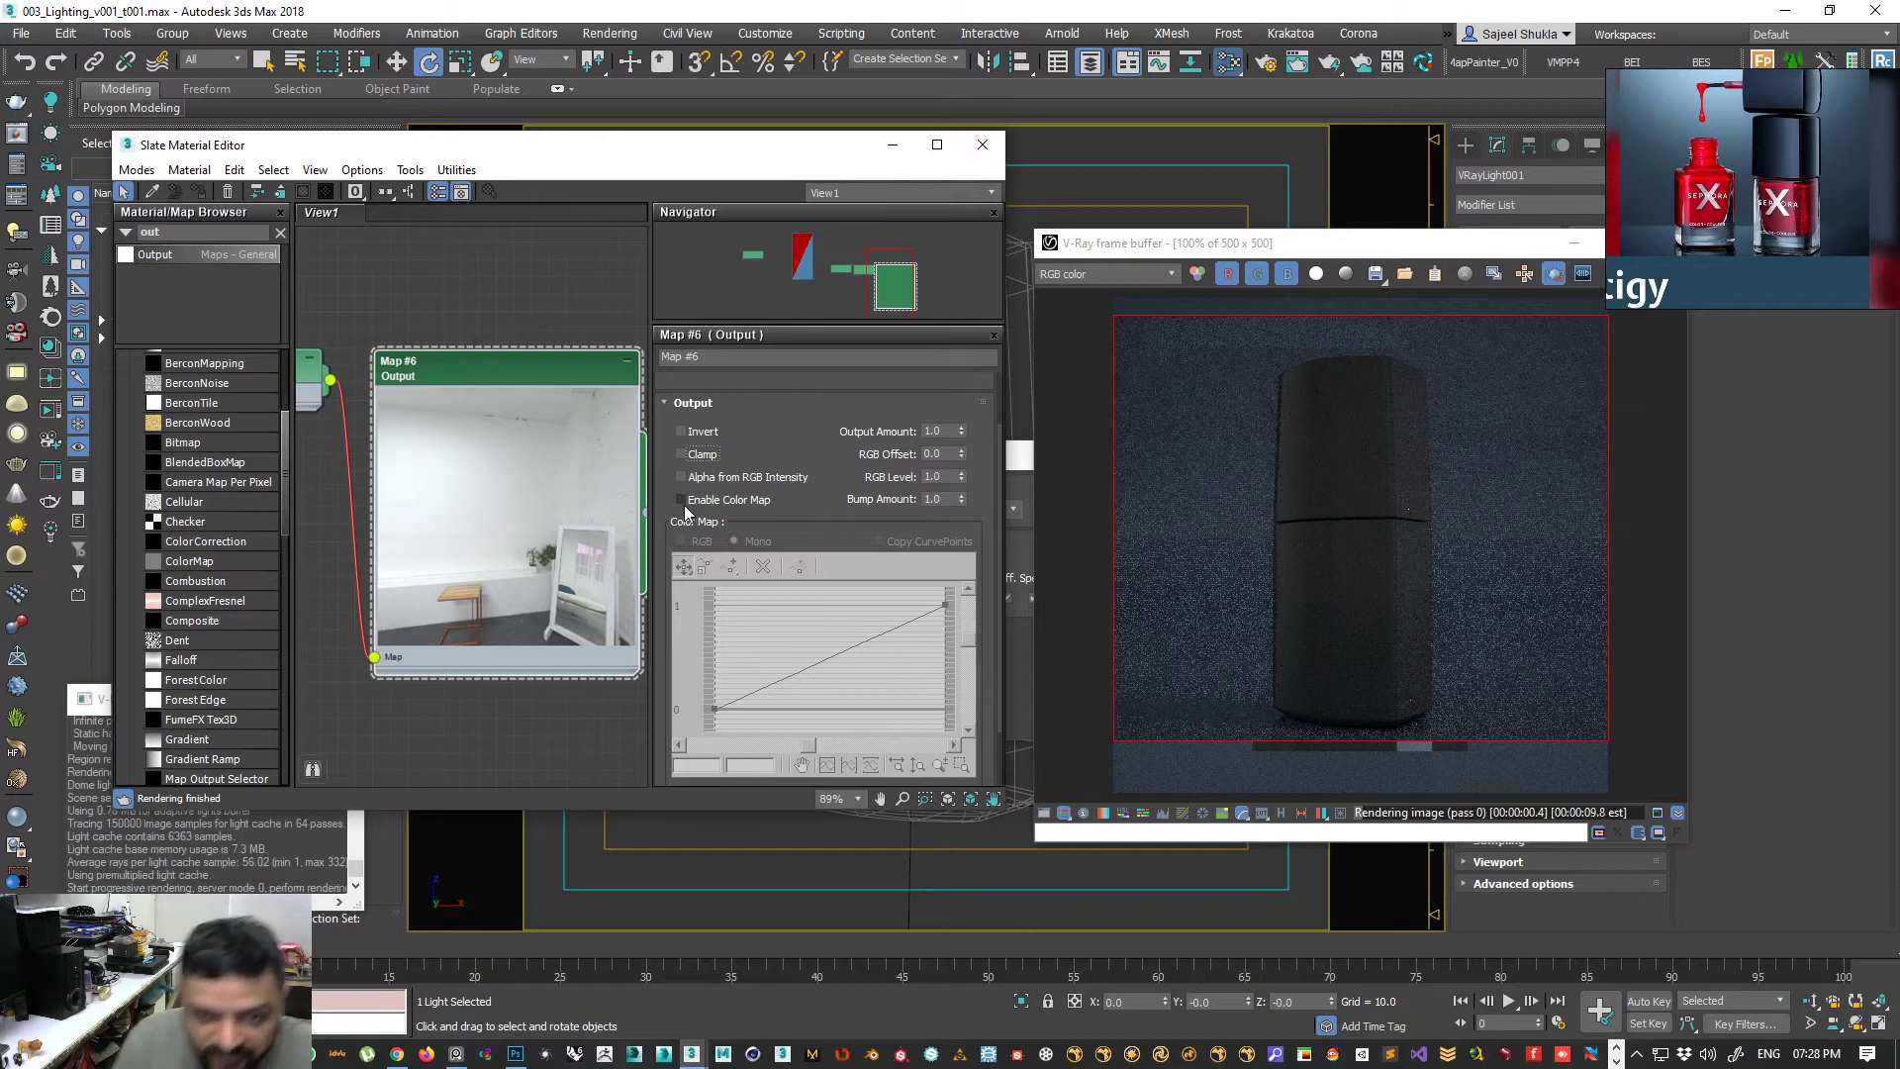
- Enable the color map of the Output map and try an RGB Level of 2 before setting it back to 1
left_click(681, 499)
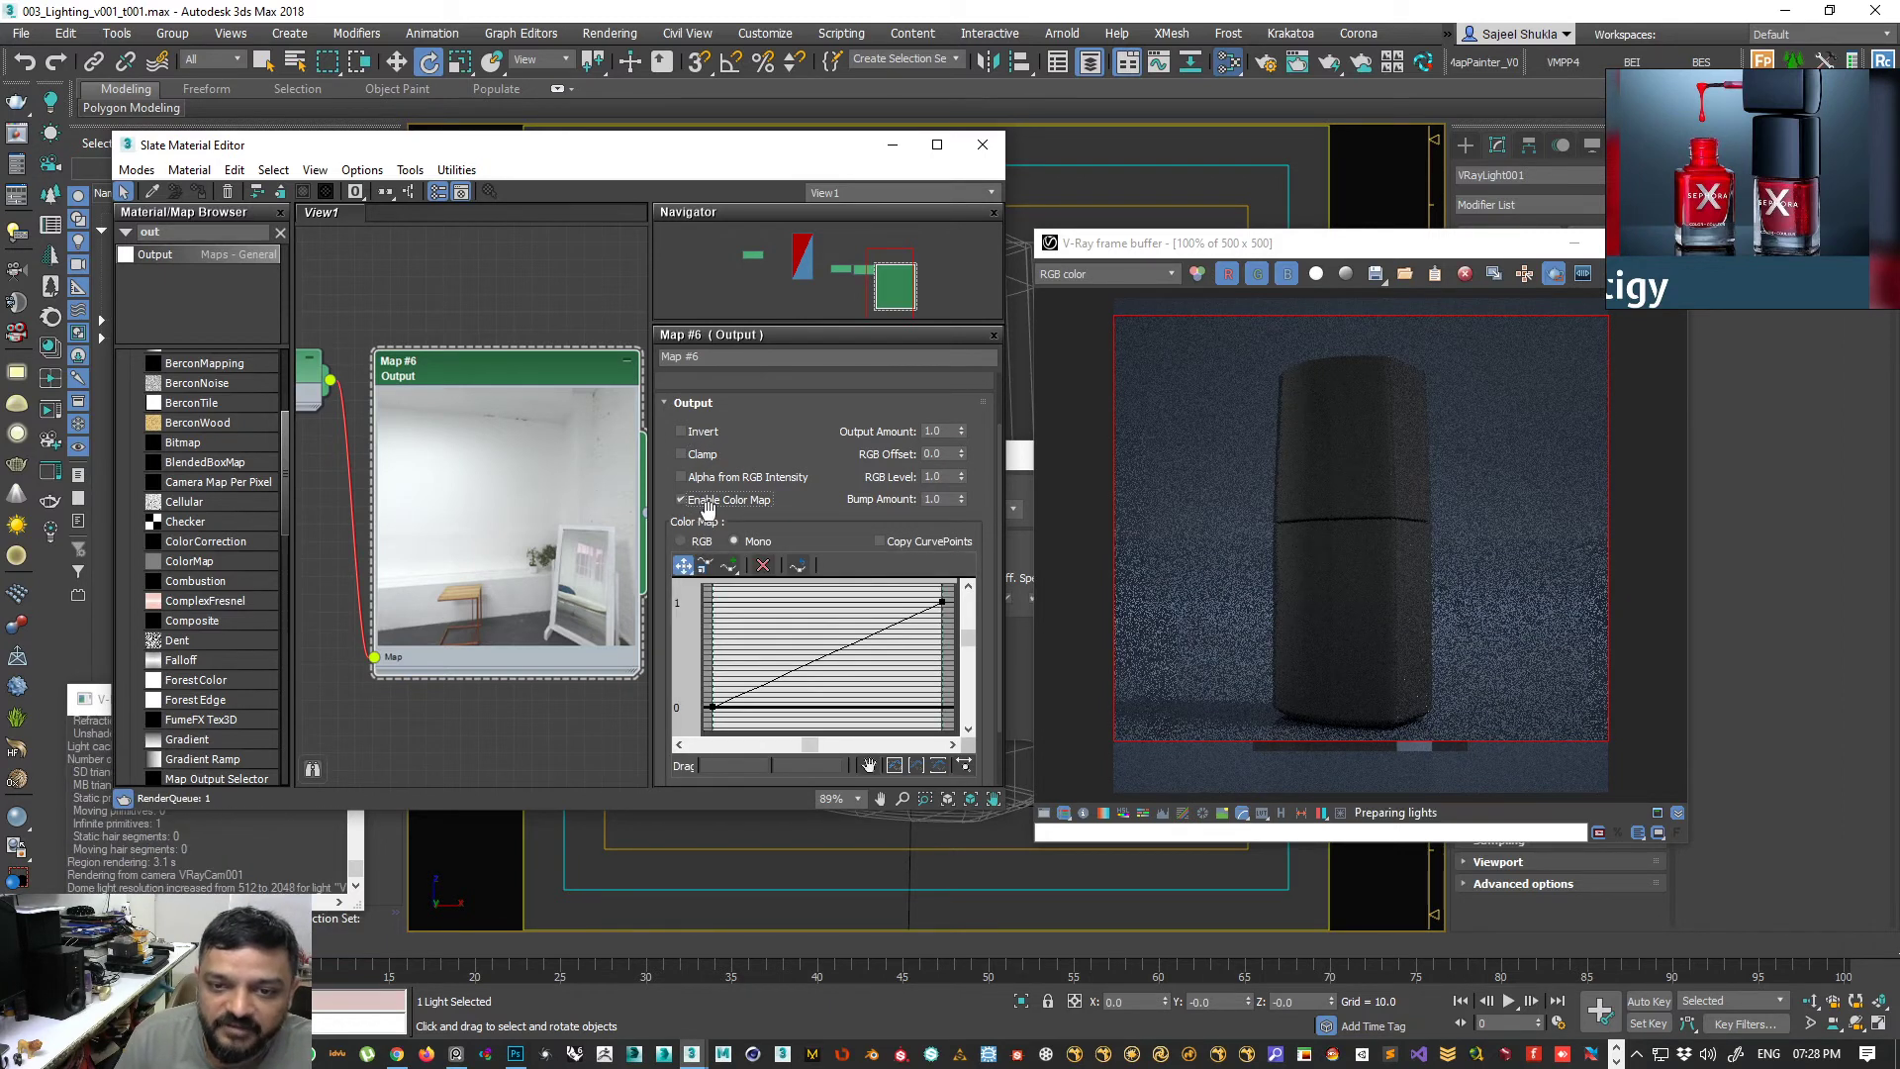
left_click(952, 477)
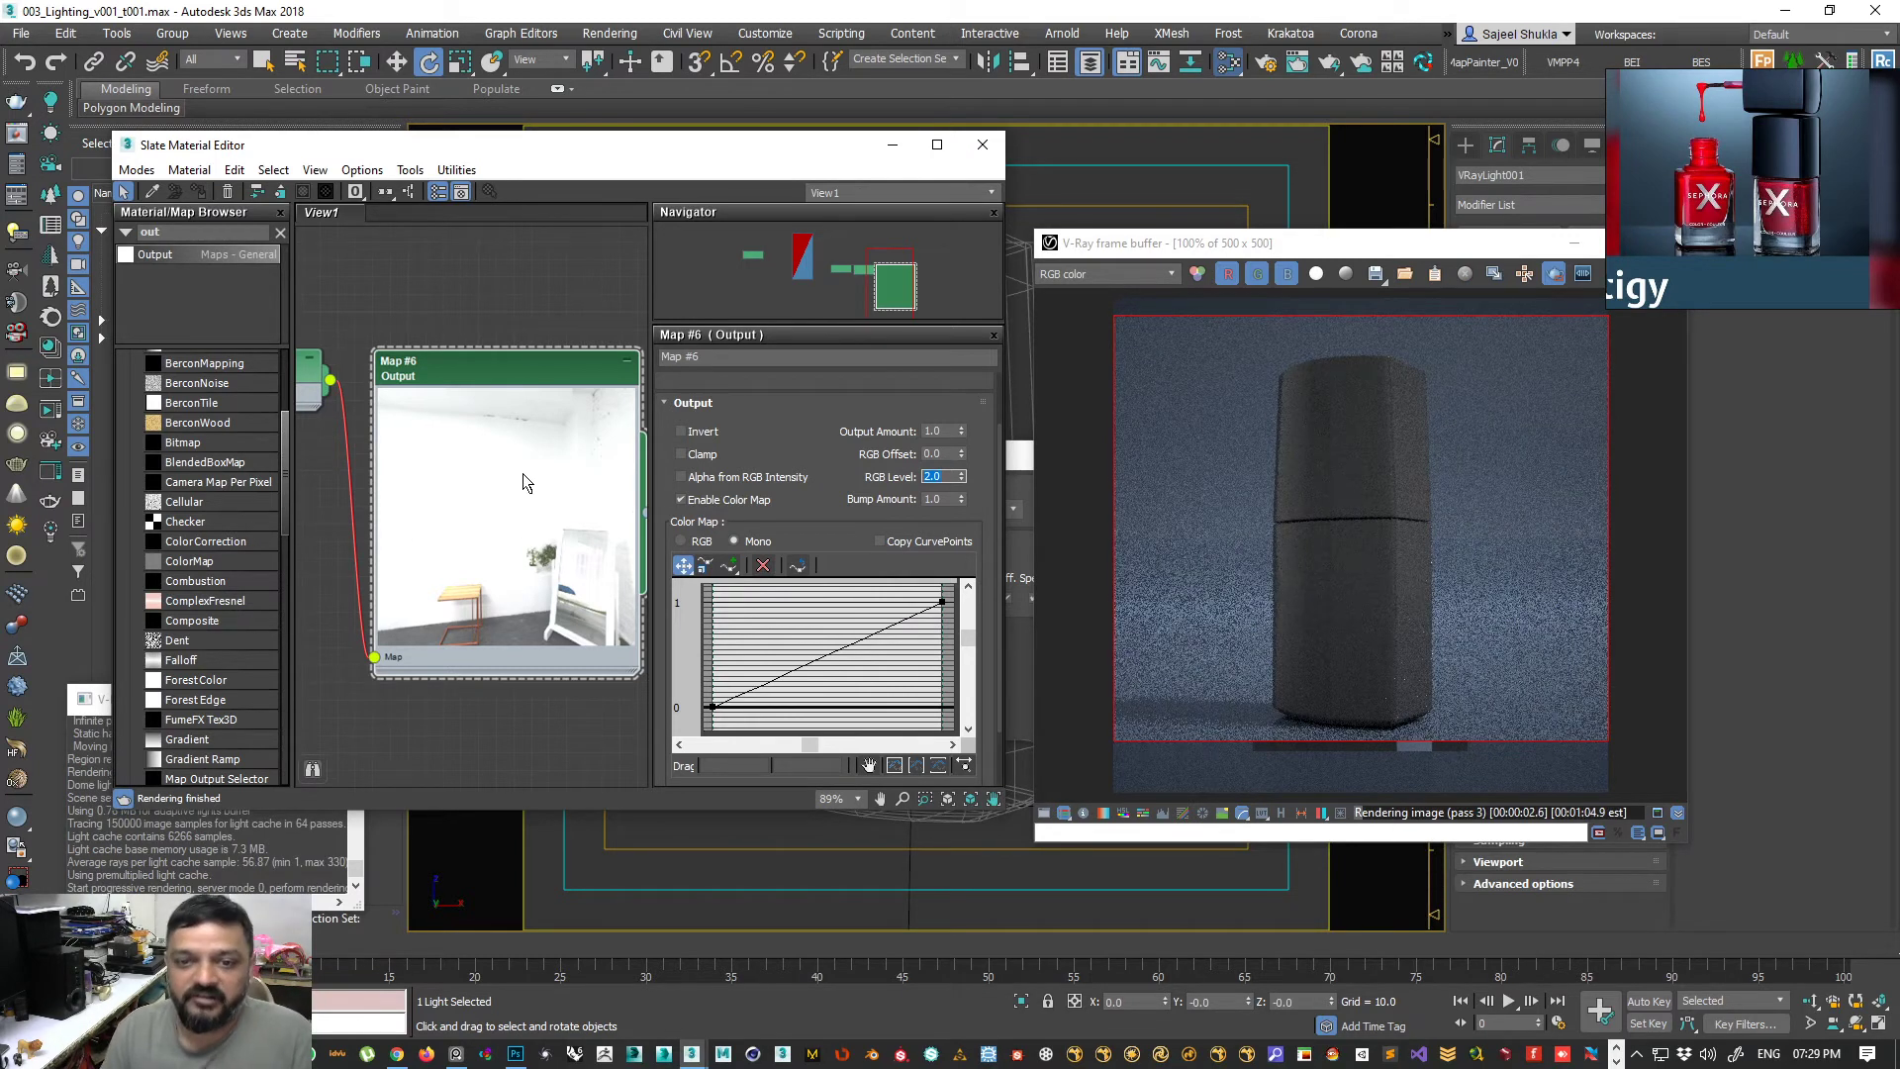
type("1")
key("Return")
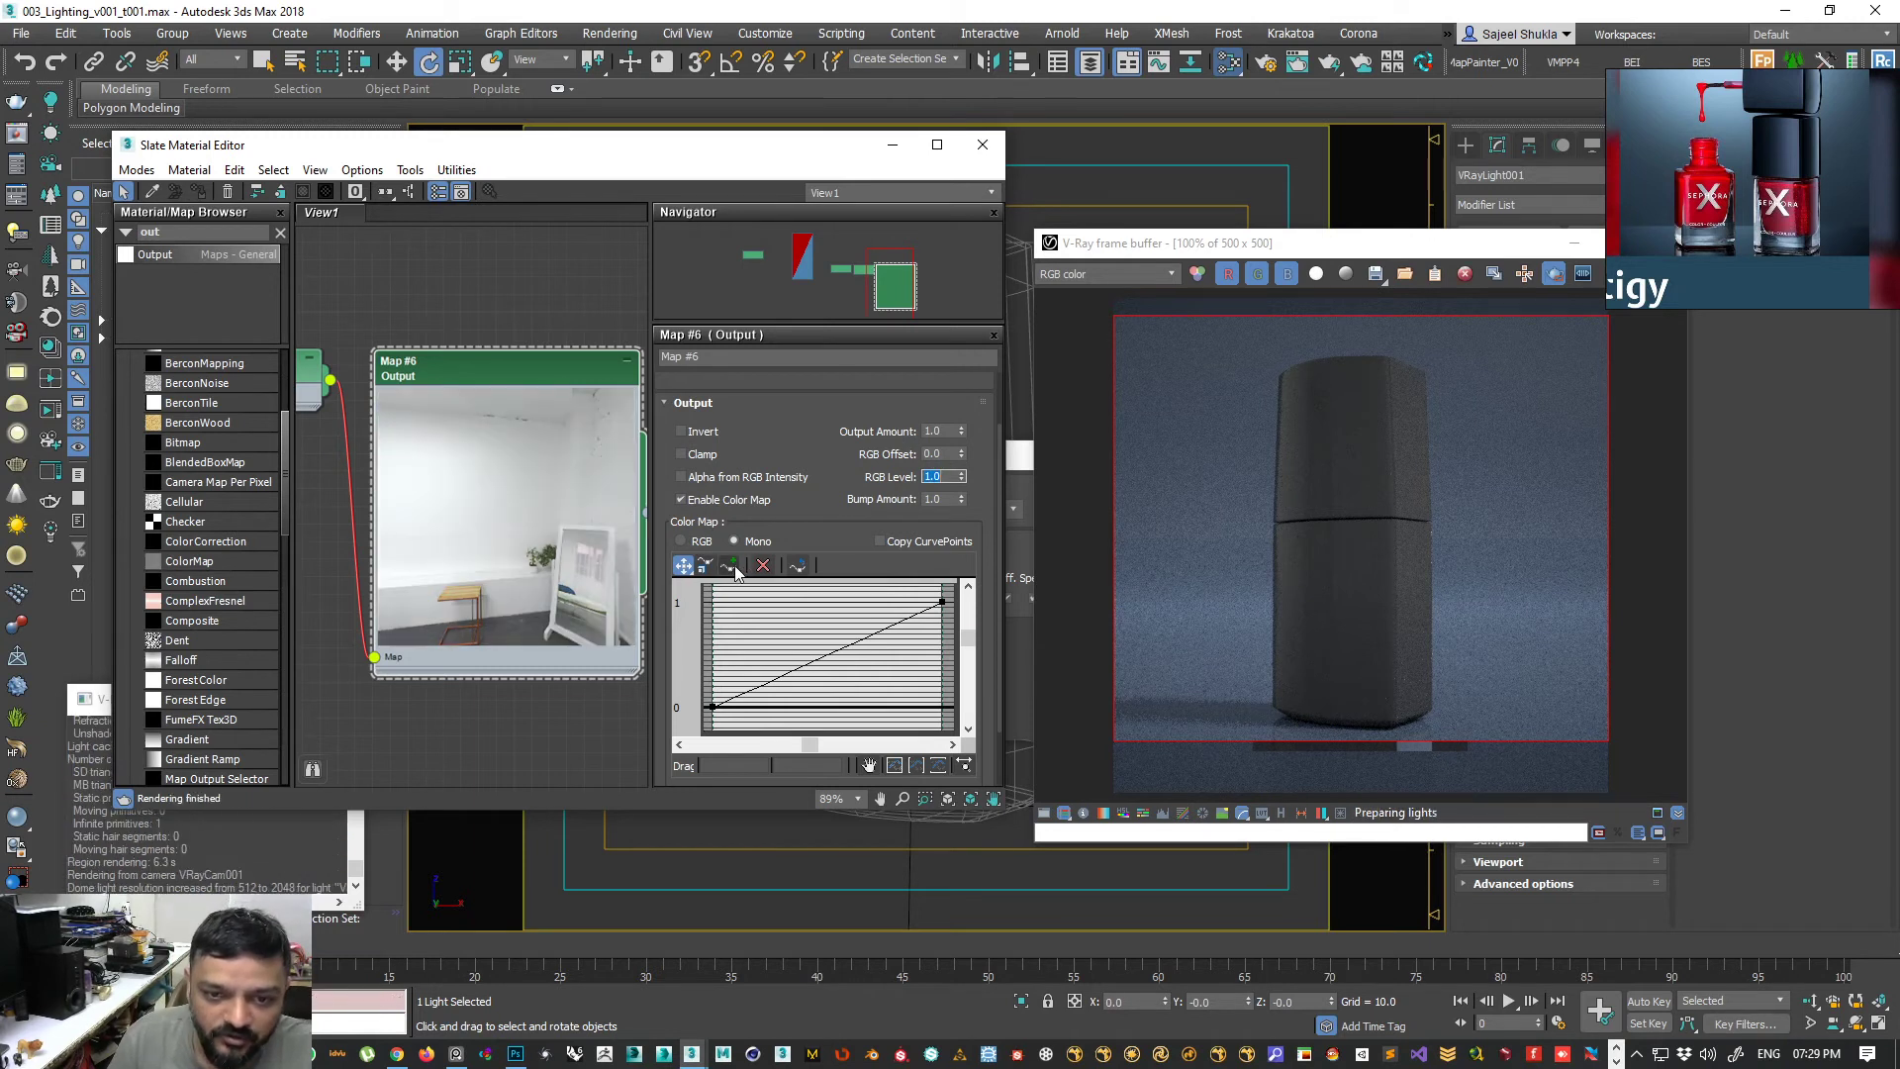
- Add two points to the Output map's color curve, at about 0.73 and about 0.29
left_click(879, 630)
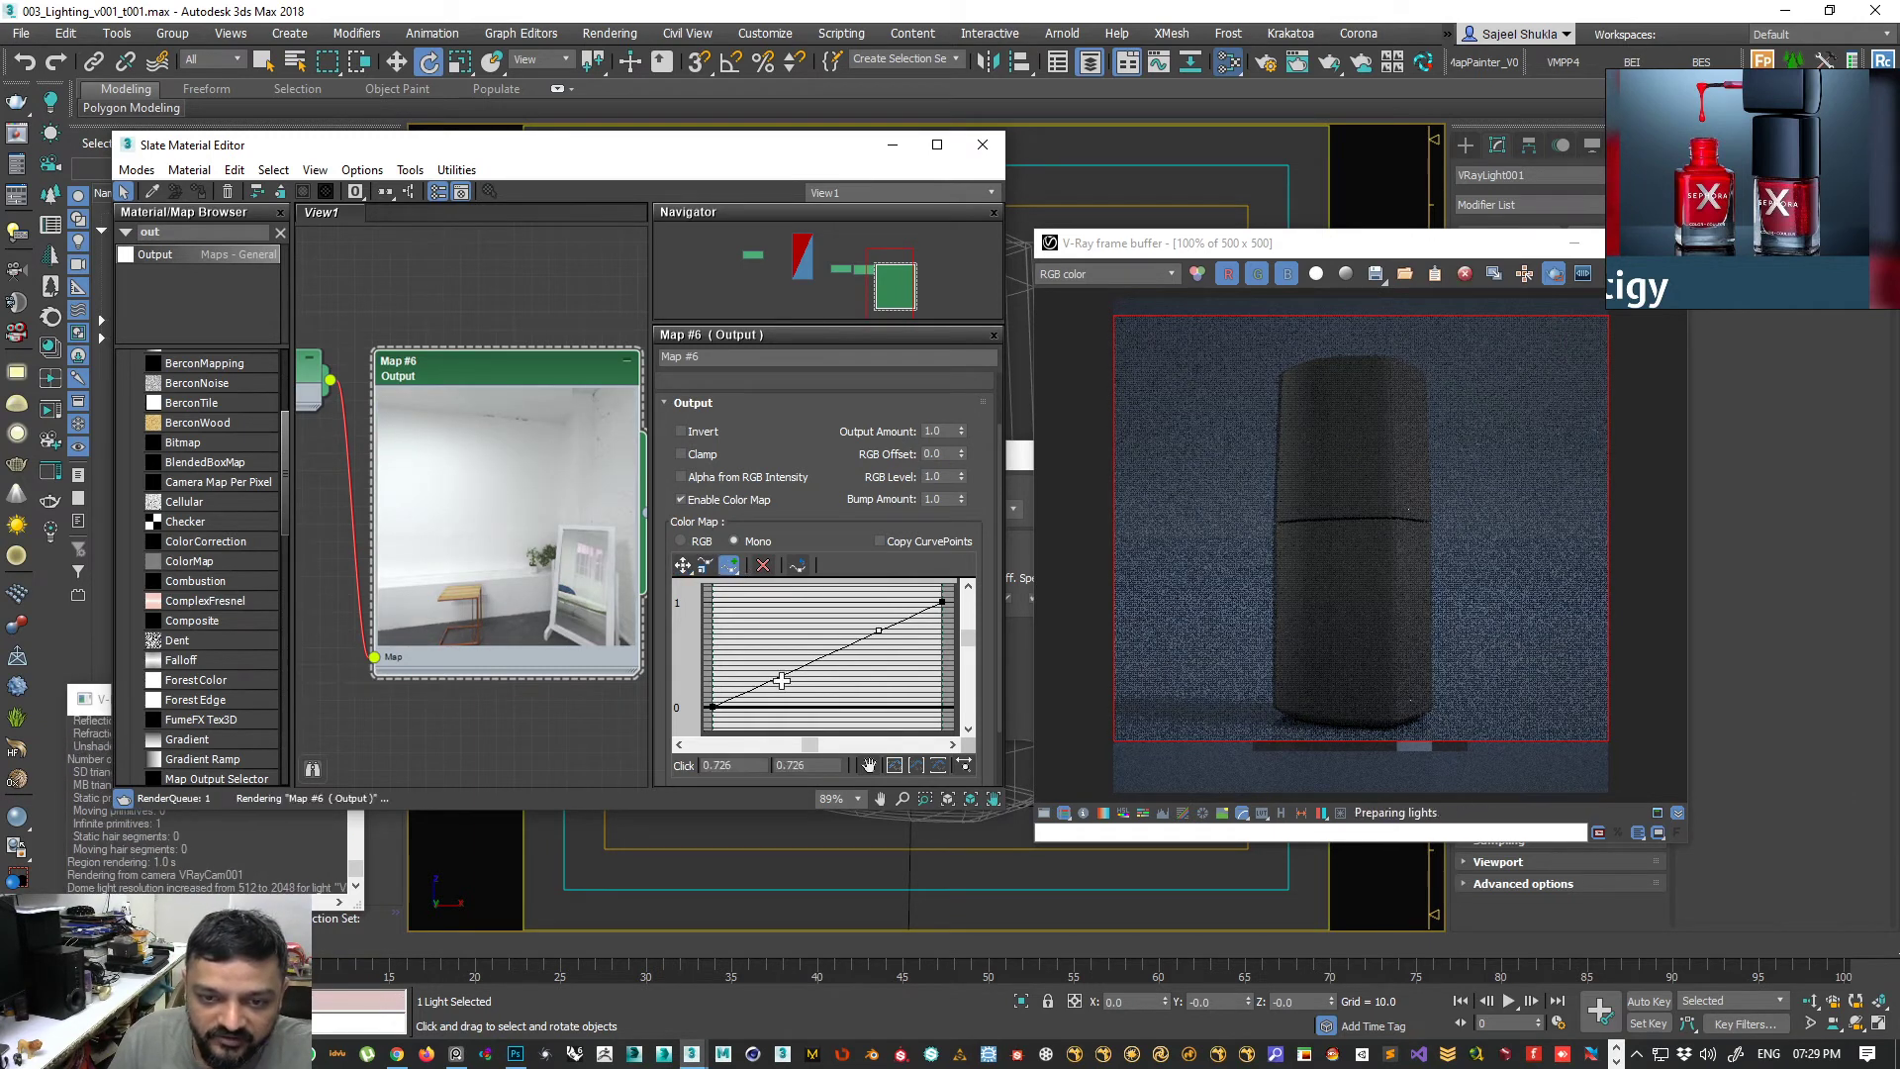
- Switch the Lightness of the Color Correction Map #5 to Advanced and return to the Output settings of Map #6
middle_click_drag(374, 311, 529, 324)
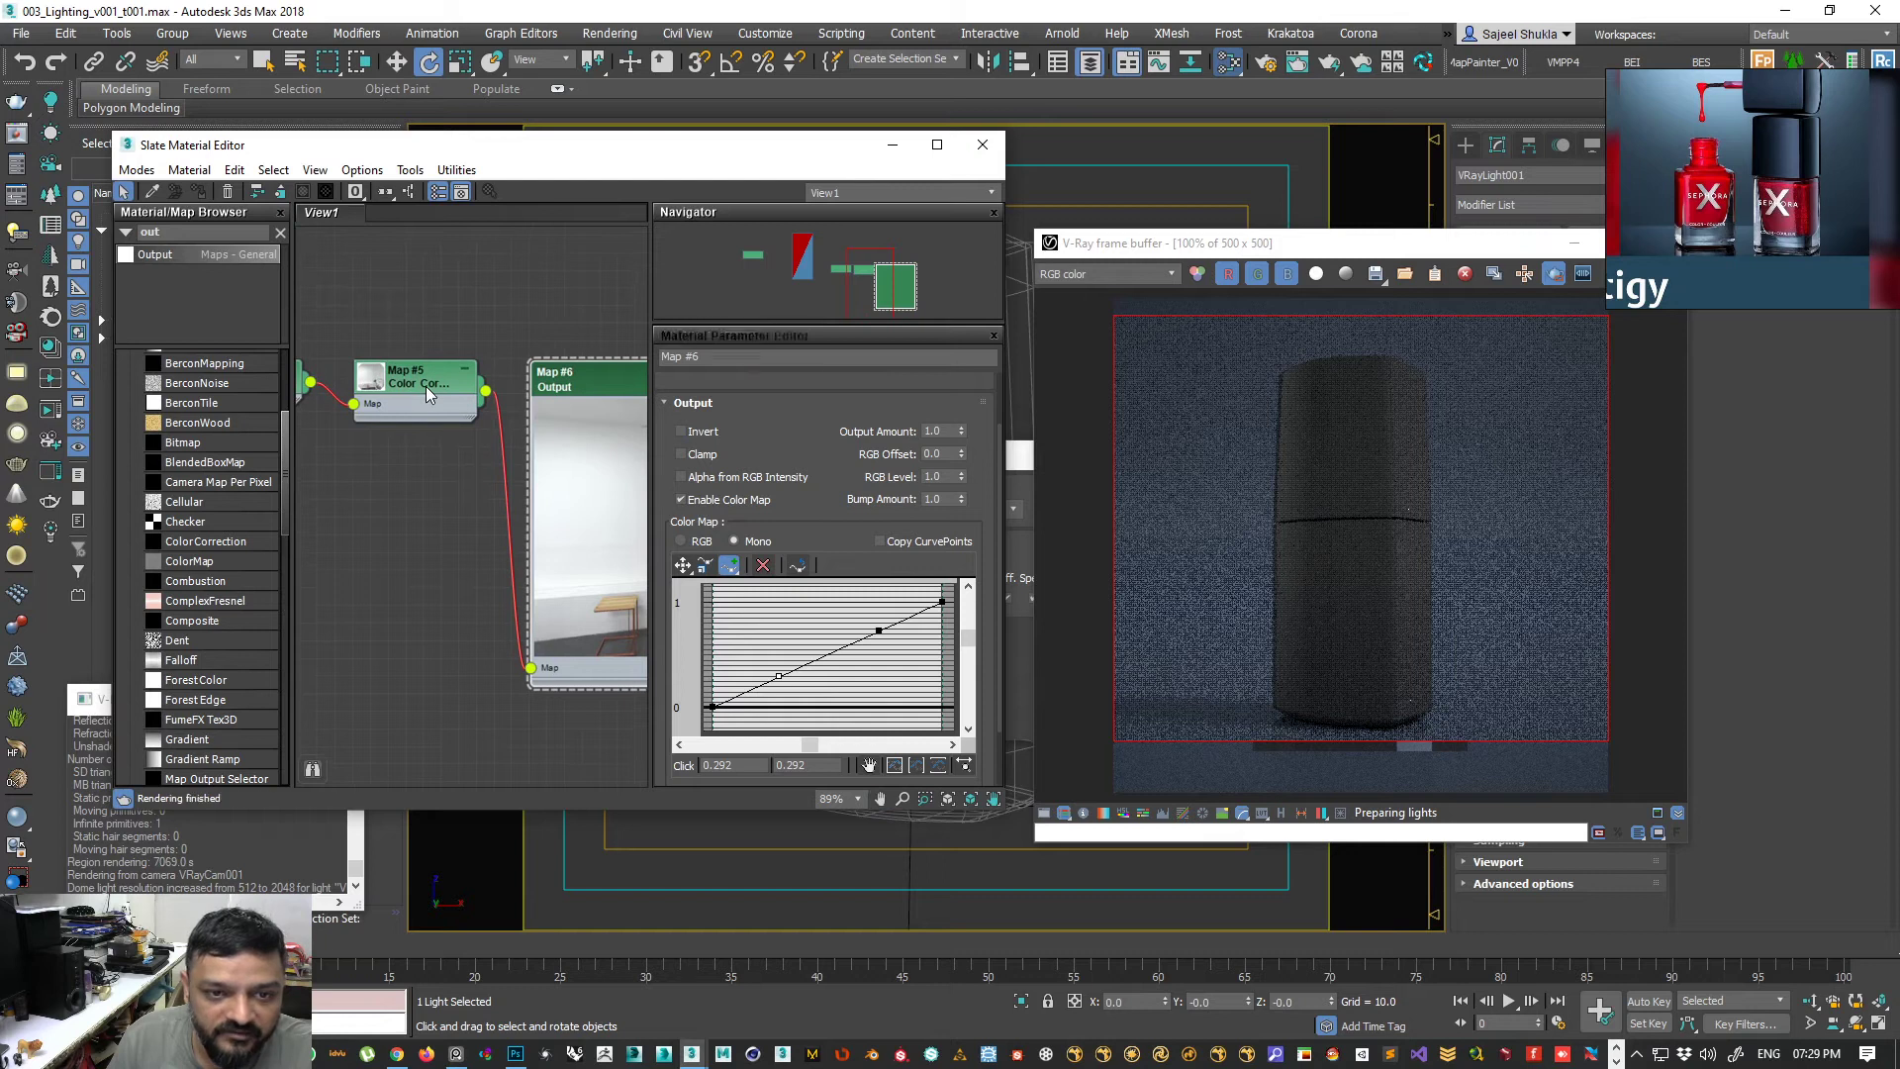
double_click(389, 384)
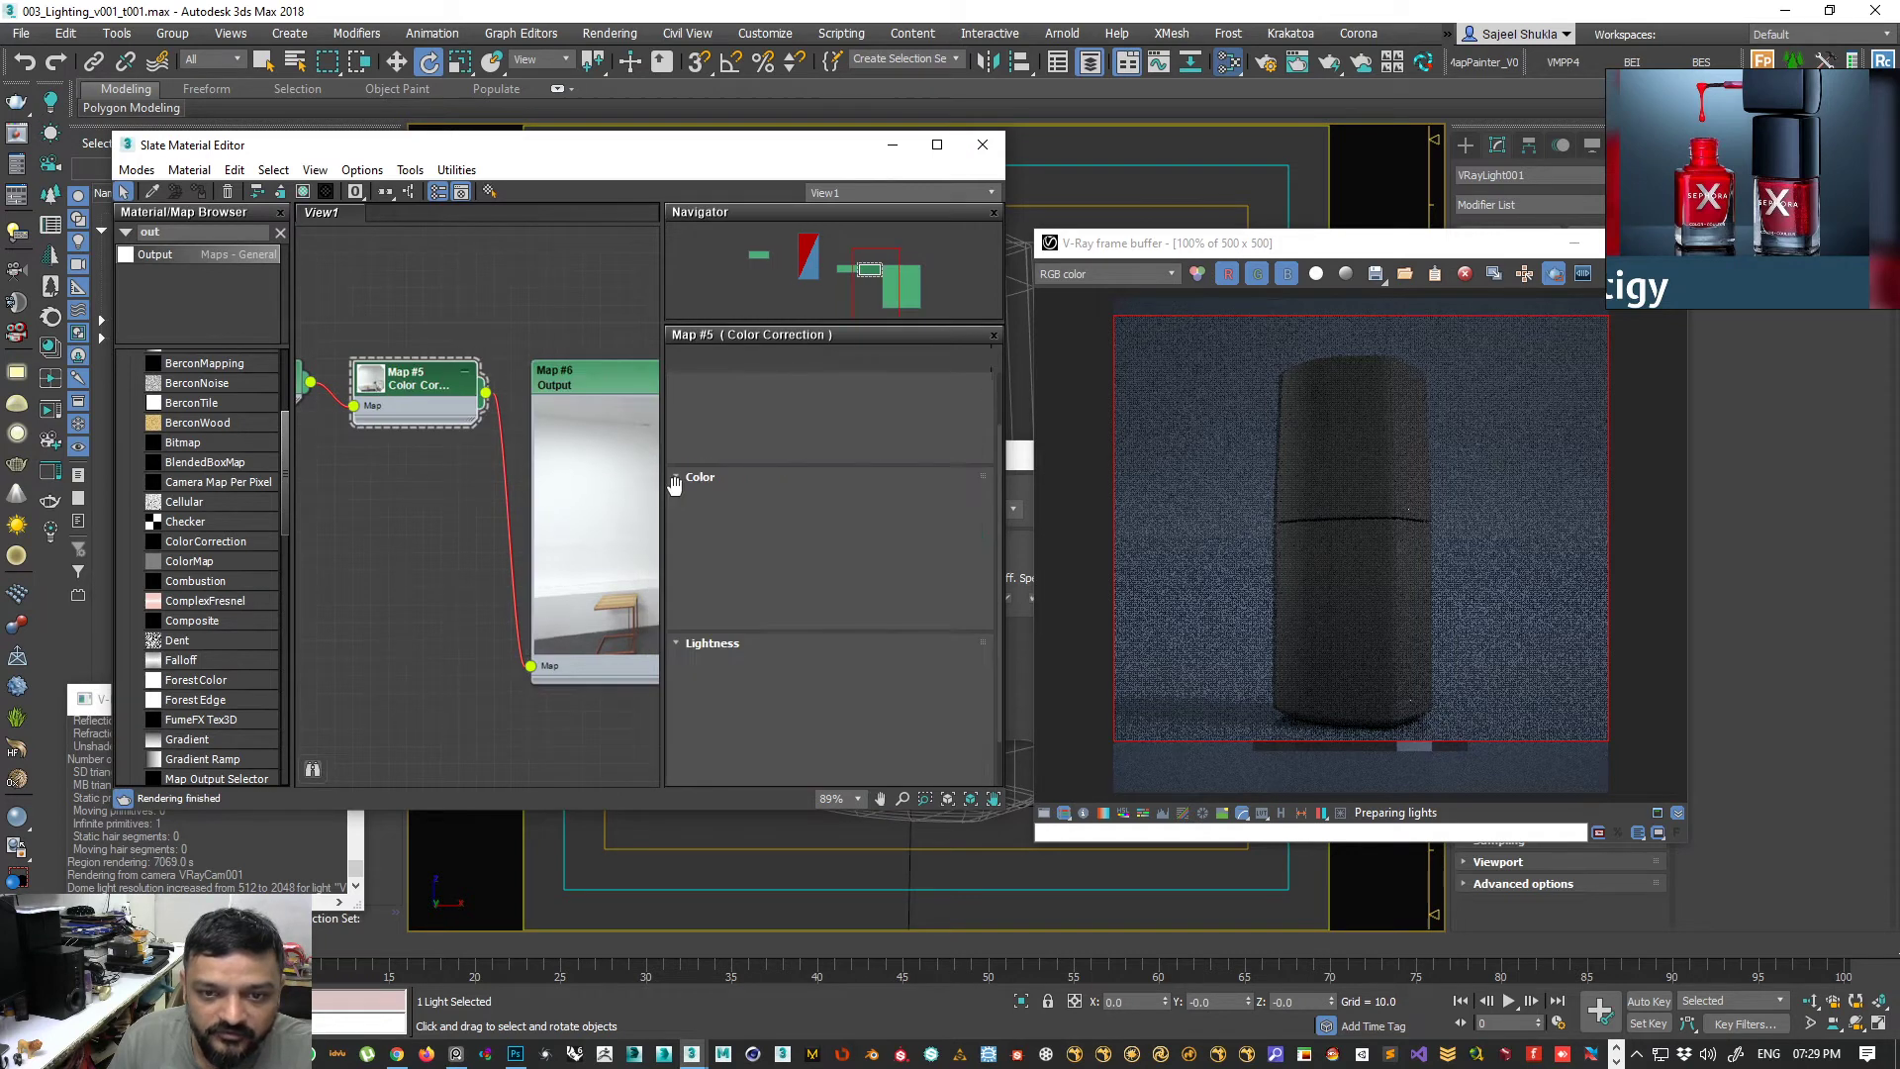
left_click_drag(690, 707, 693, 648)
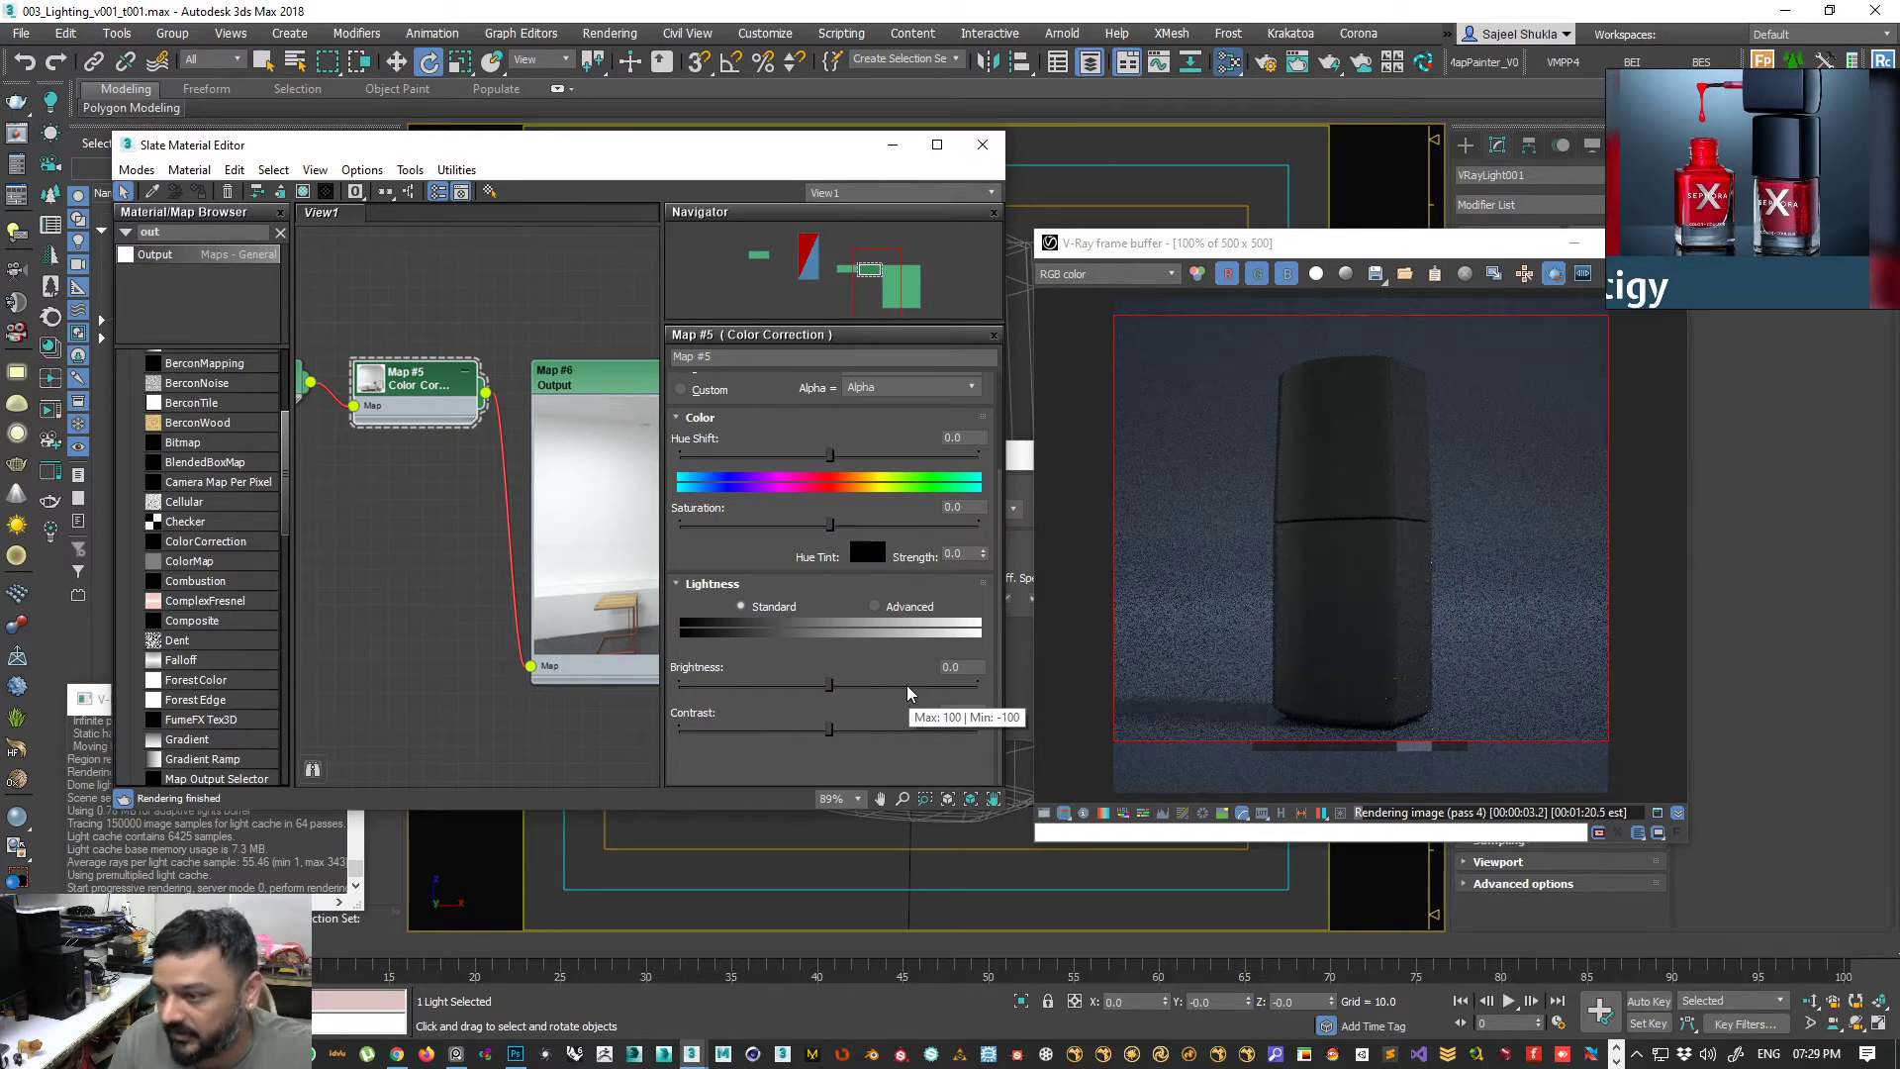
left_click(874, 608)
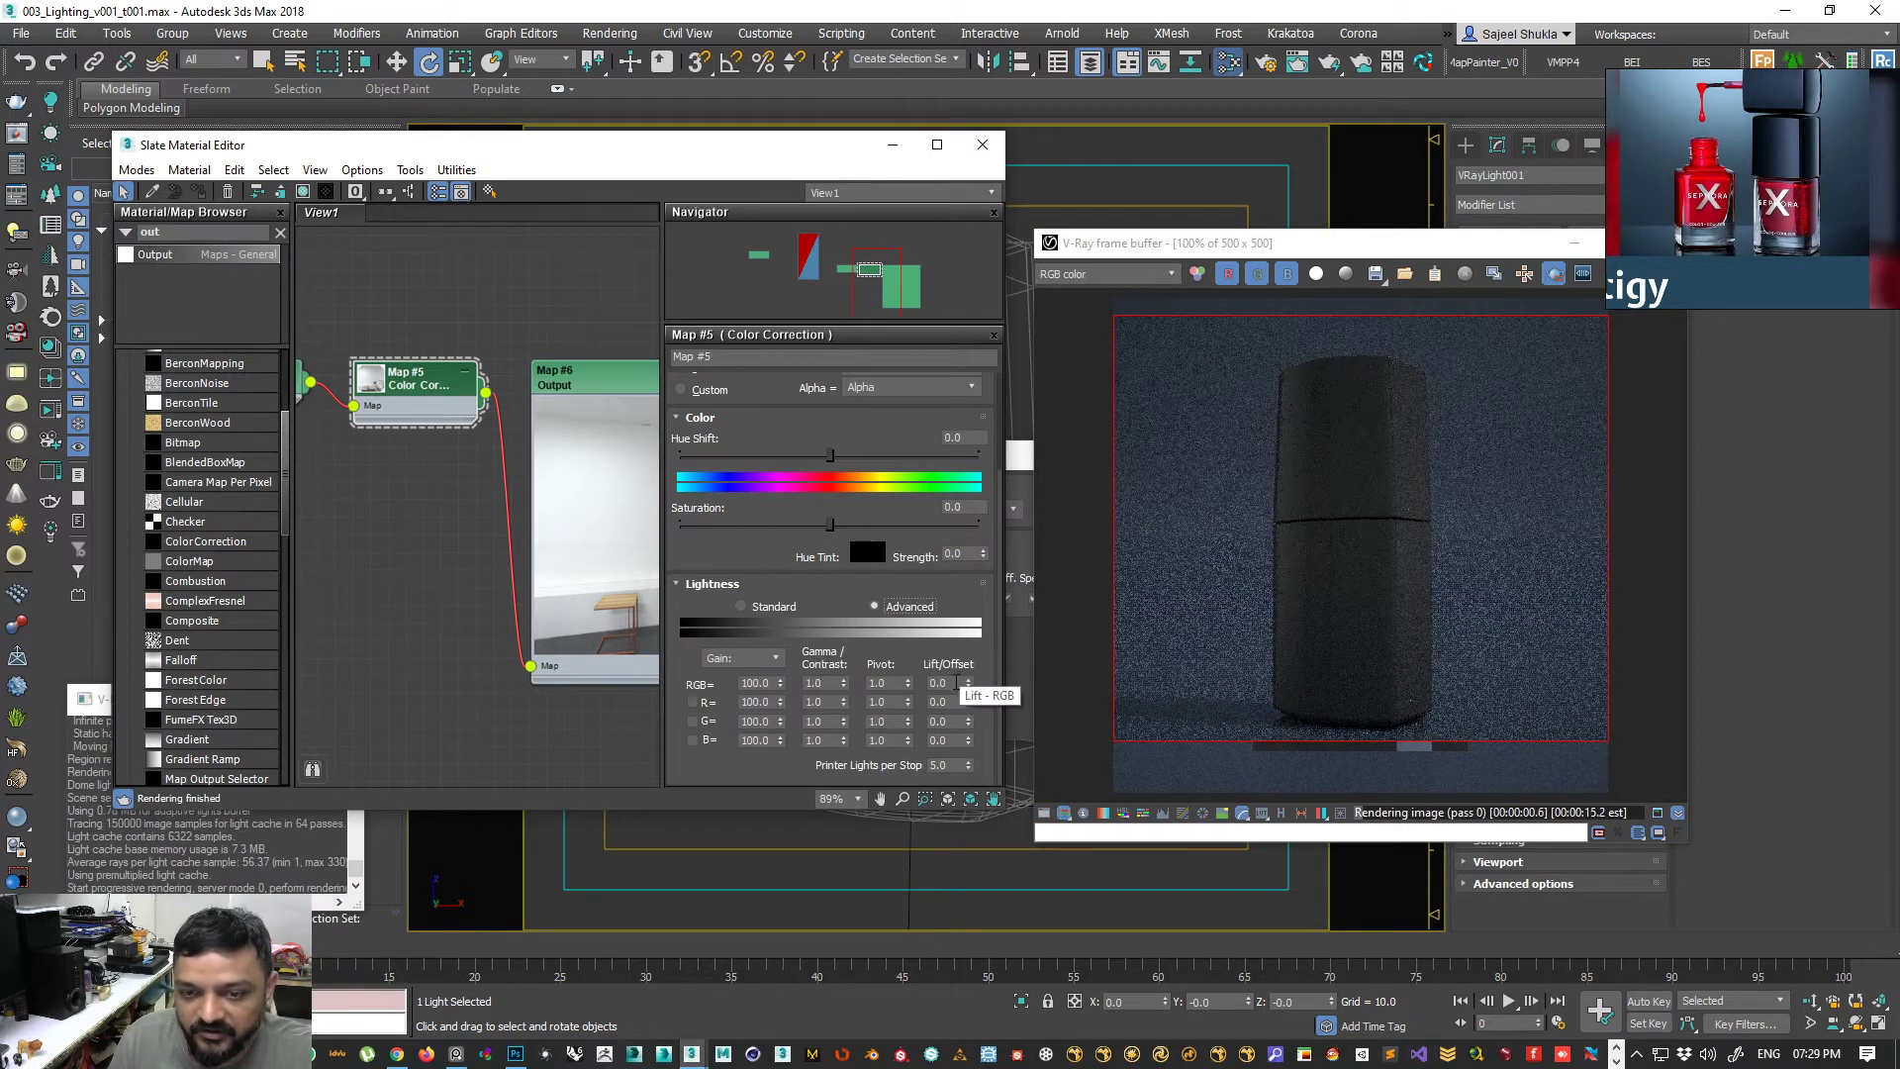
middle_click_drag(502, 661, 448, 650)
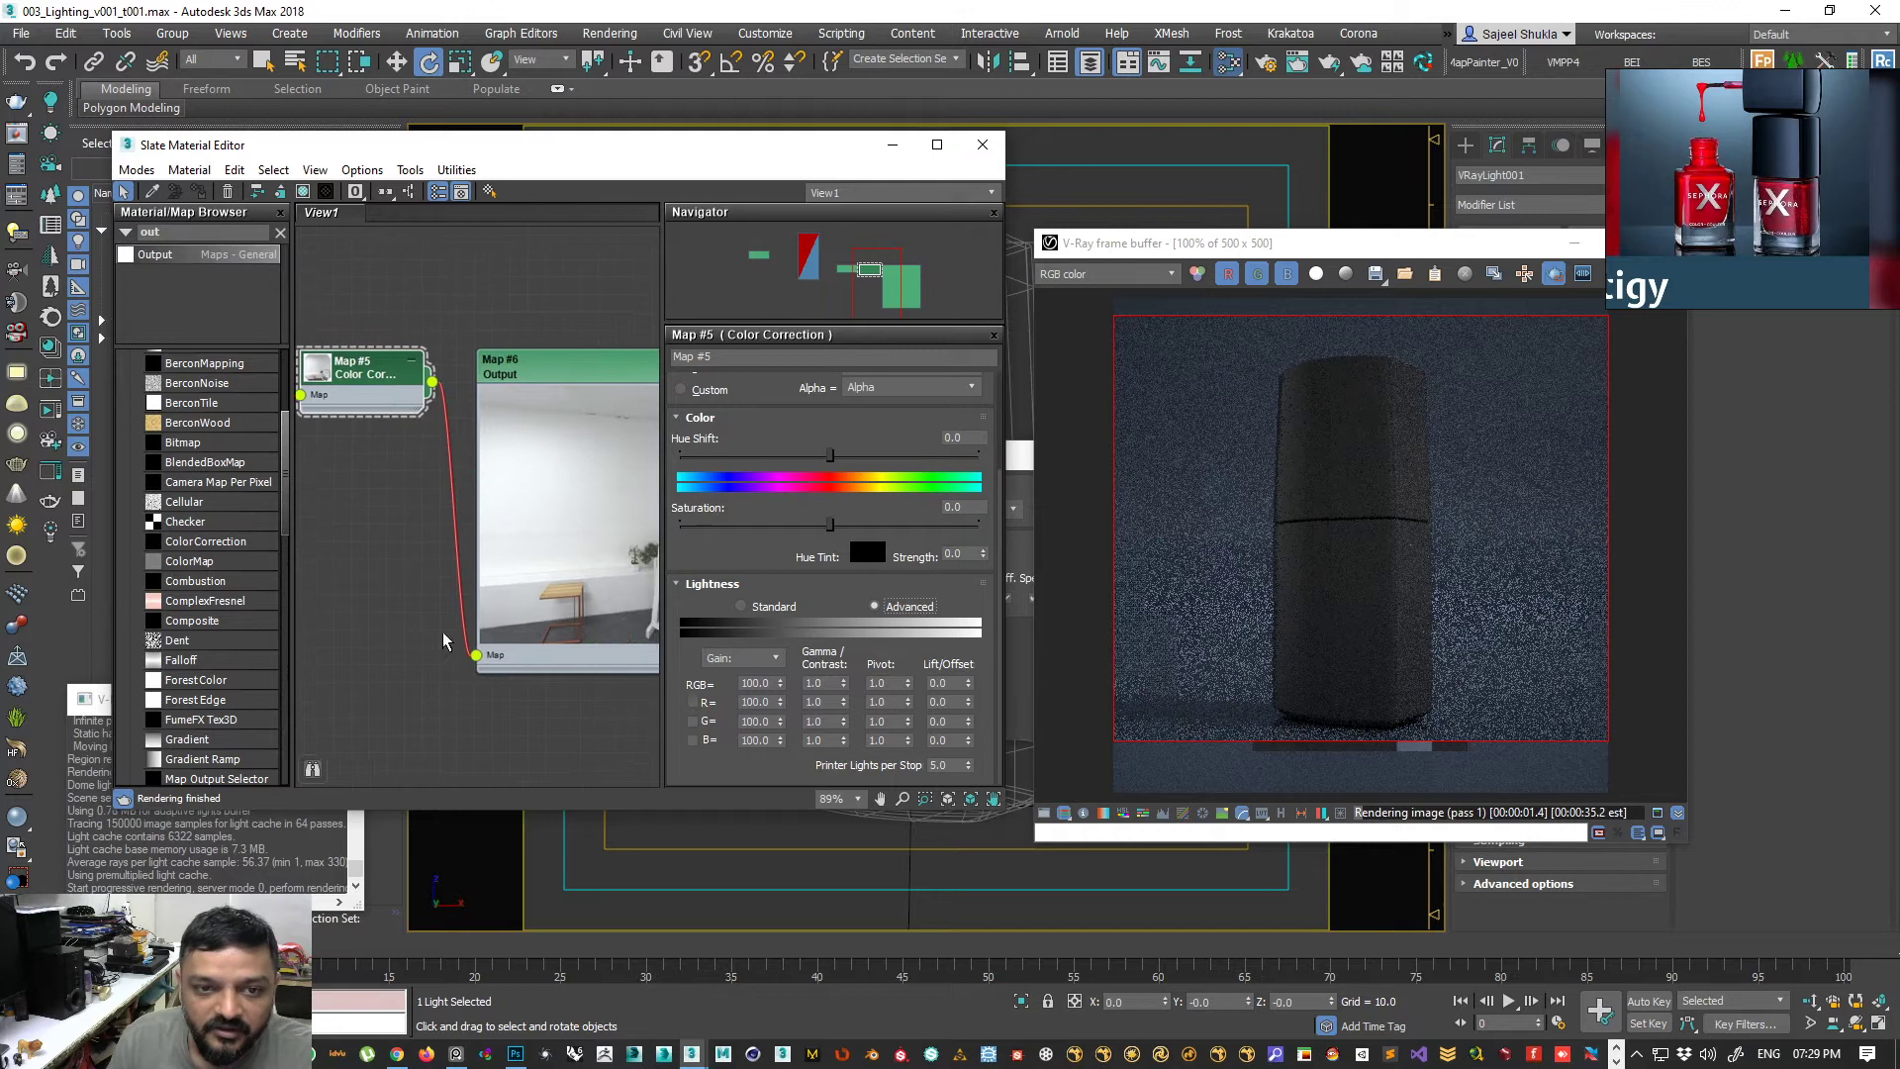
double_click(561, 371)
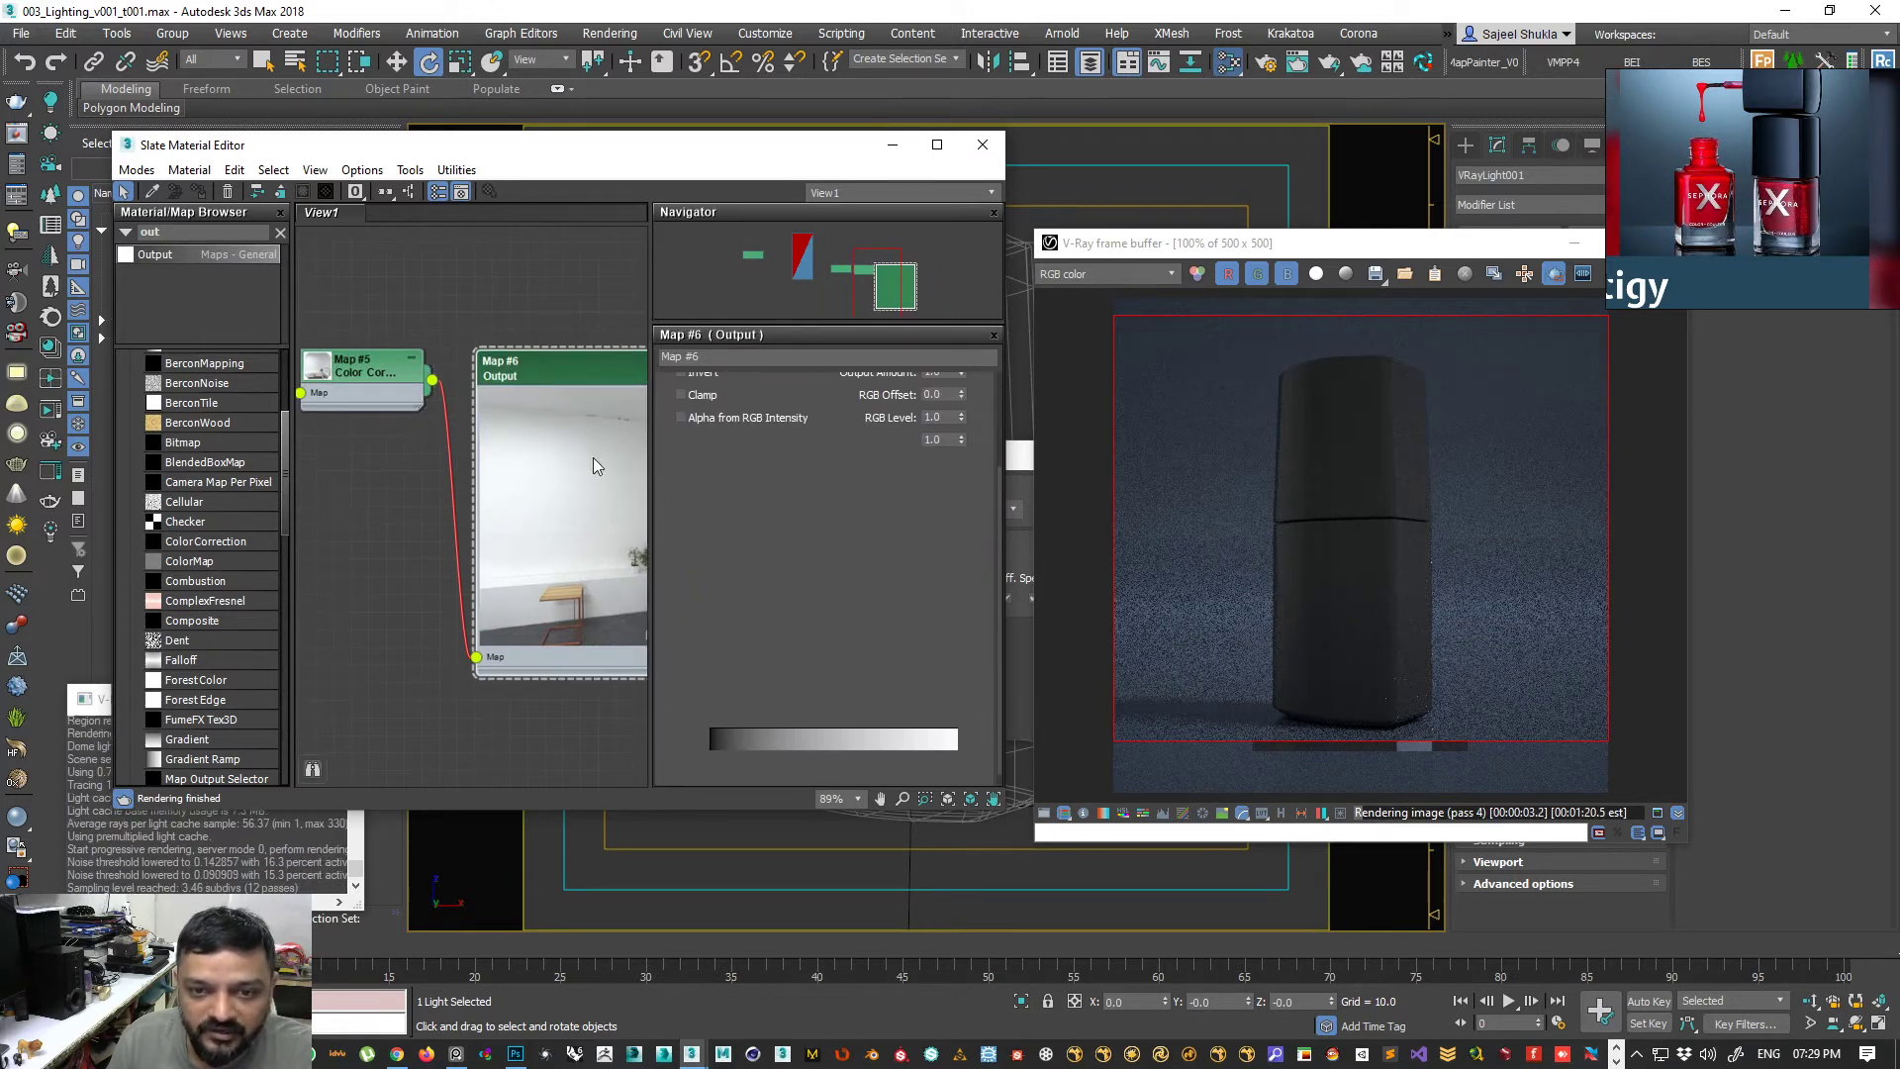
- Steepen the Output color curve by lowering the first added point and raising the second to about 0.60, 0.98
middle_click_drag(412, 607, 307, 592)
left_click_drag(782, 620, 822, 642)
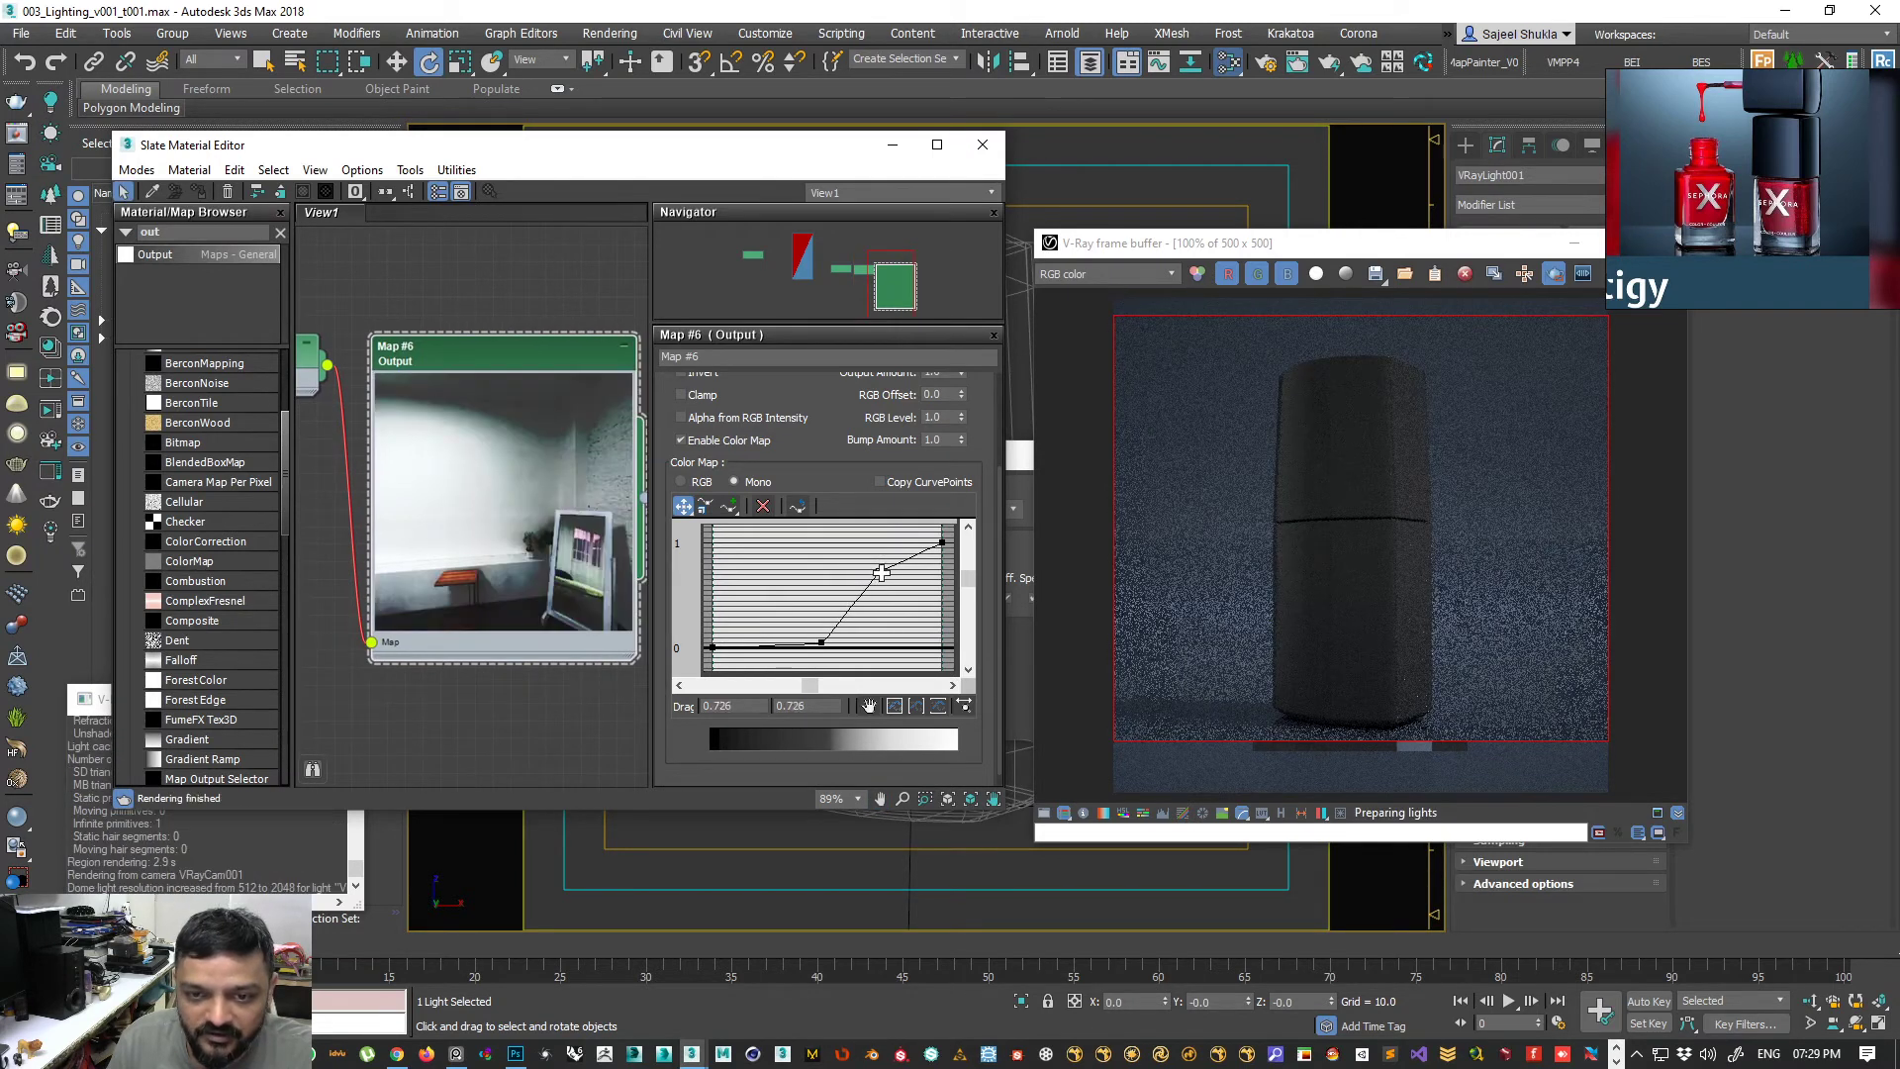
left_click_drag(879, 572, 849, 544)
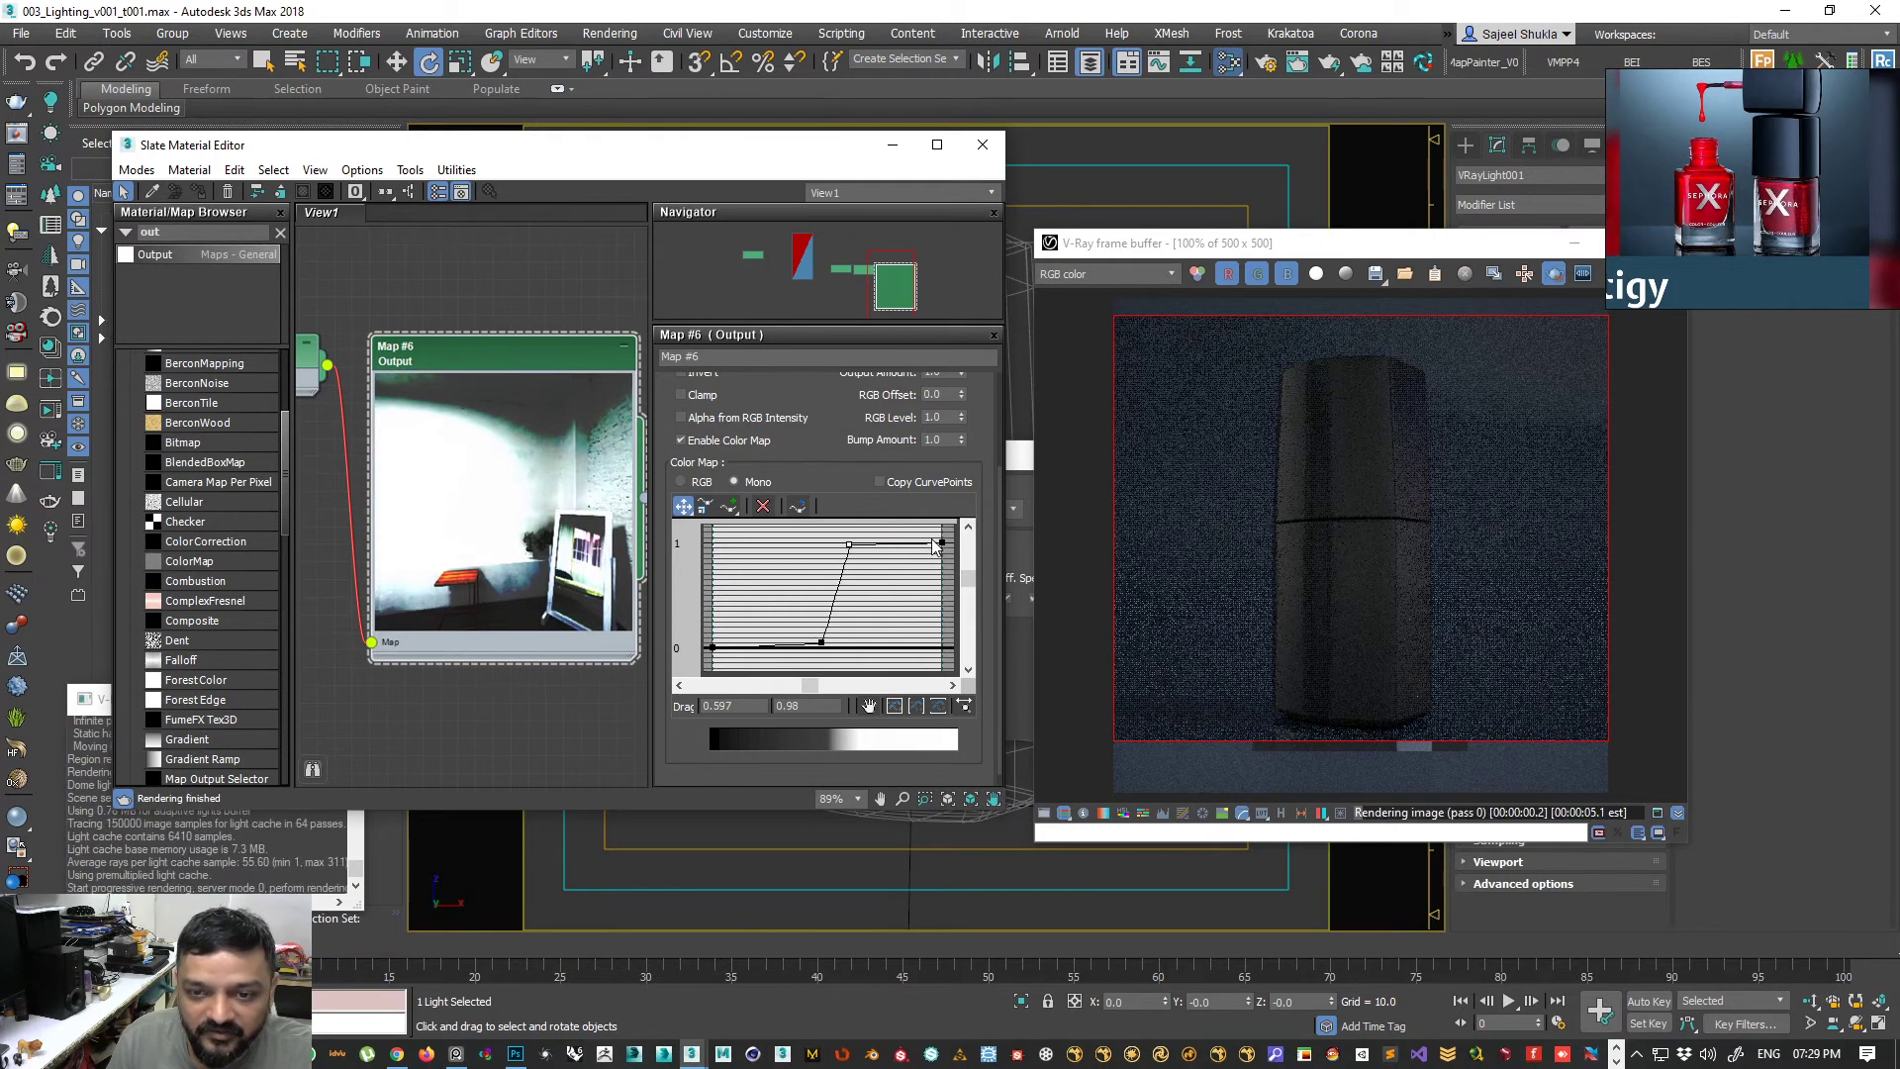
left_click(716, 644)
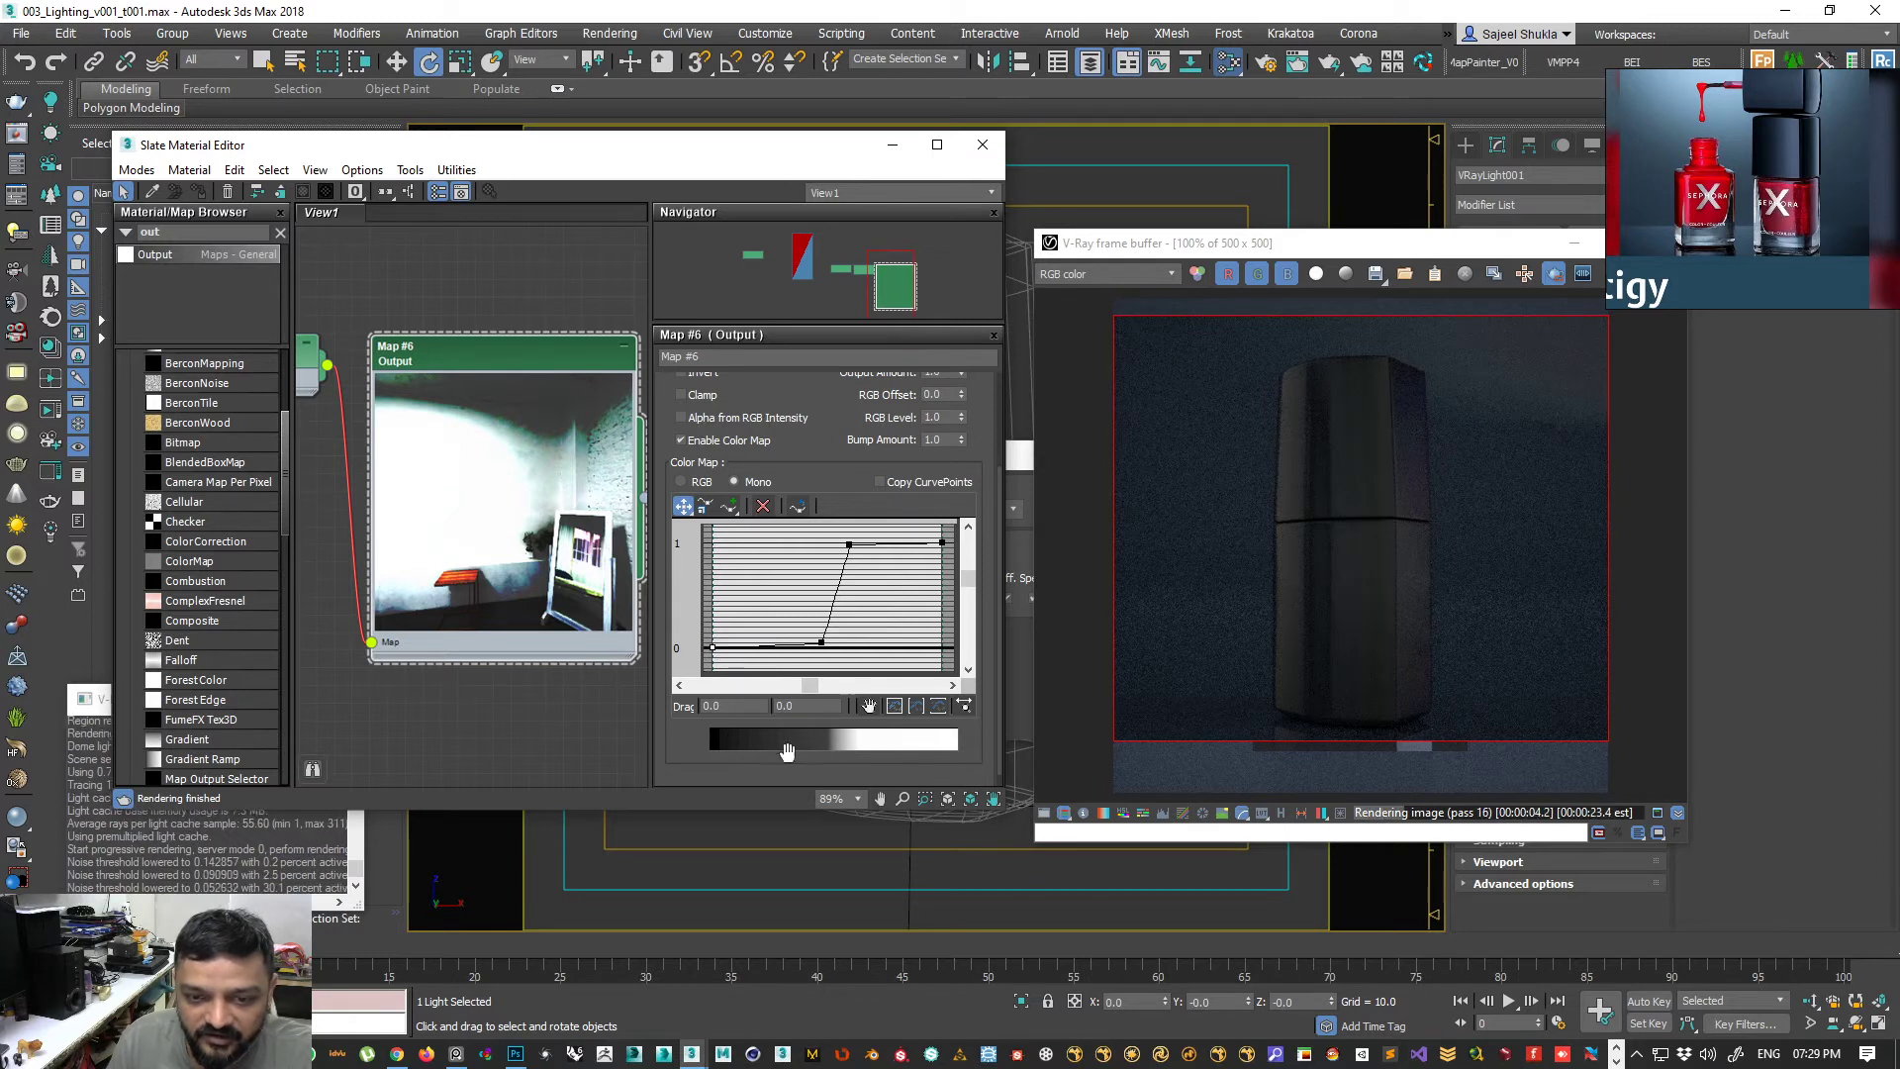
- Move the lower curve point to about 0.16, -0.02, the upper one to 0.88, 0.94, and the lower one to about 0.42, 0.11
left_click_drag(812, 535, 871, 655)
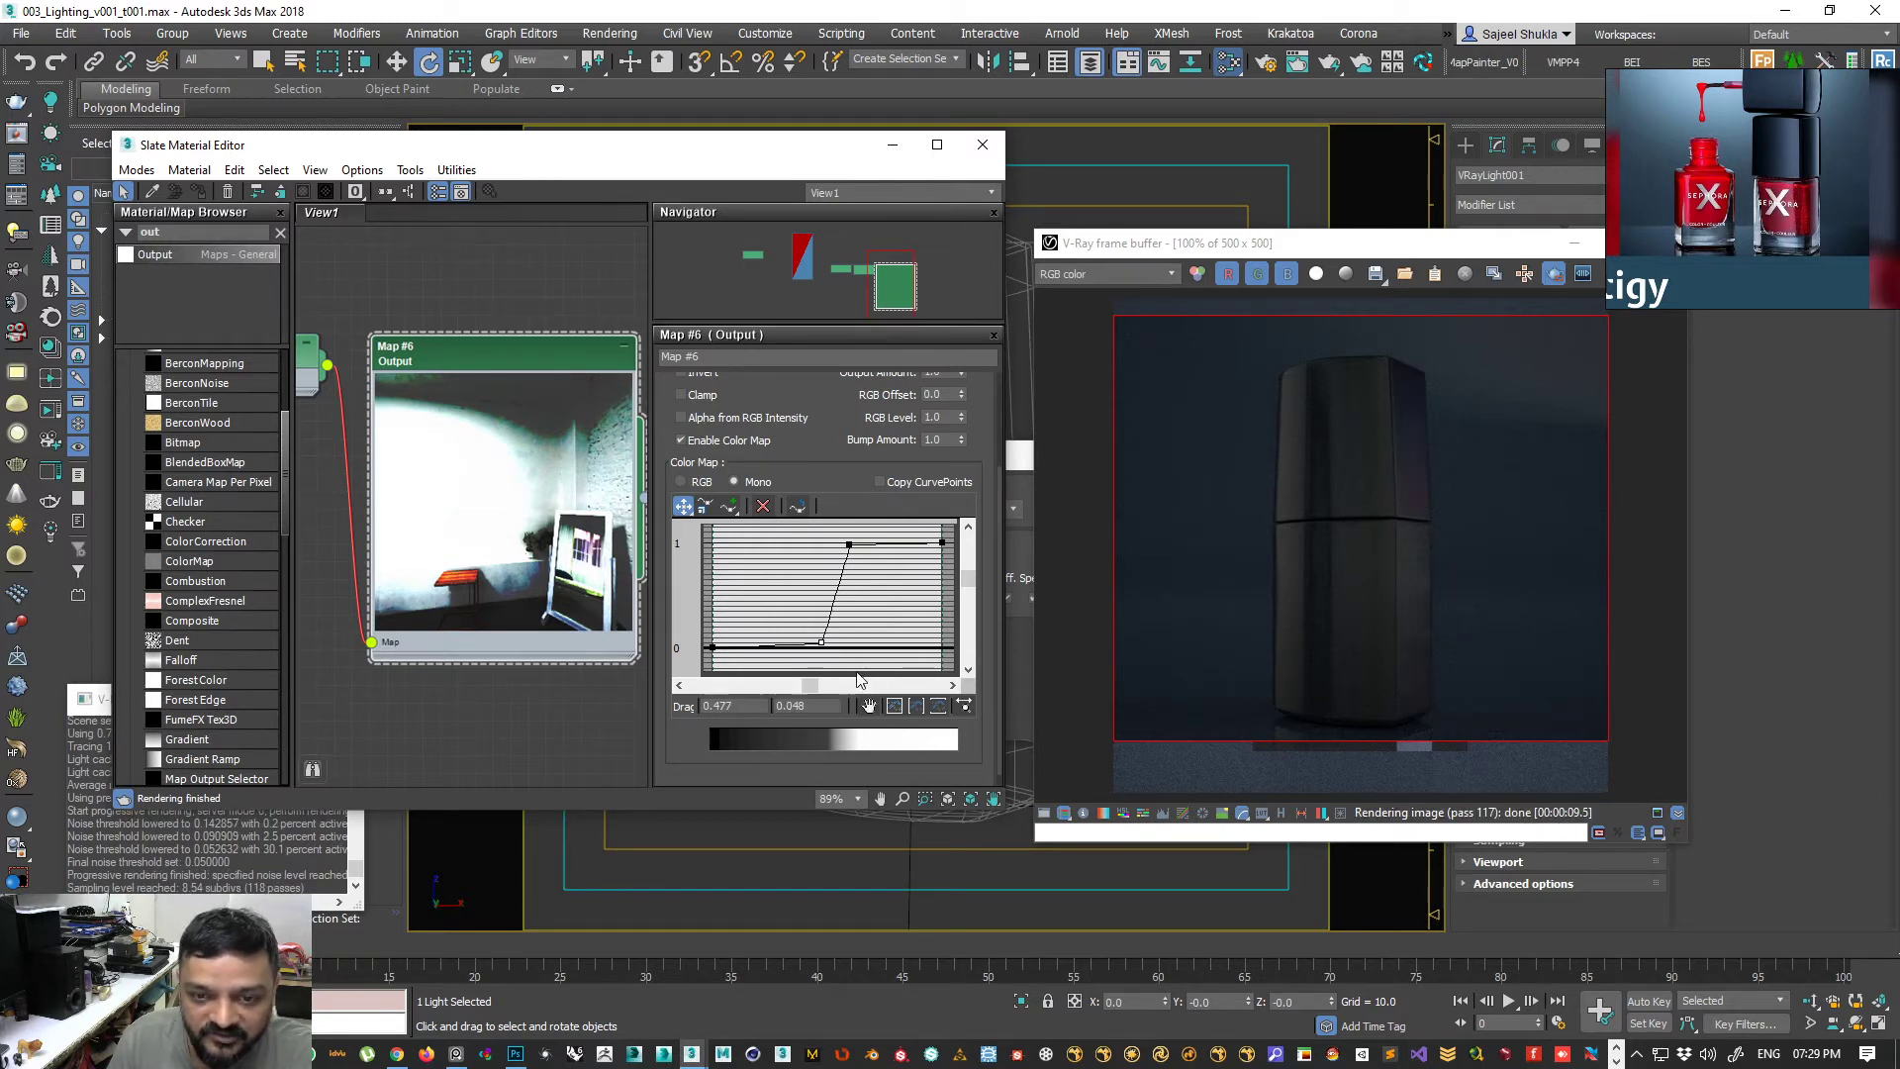
left_click_drag(821, 642, 747, 647)
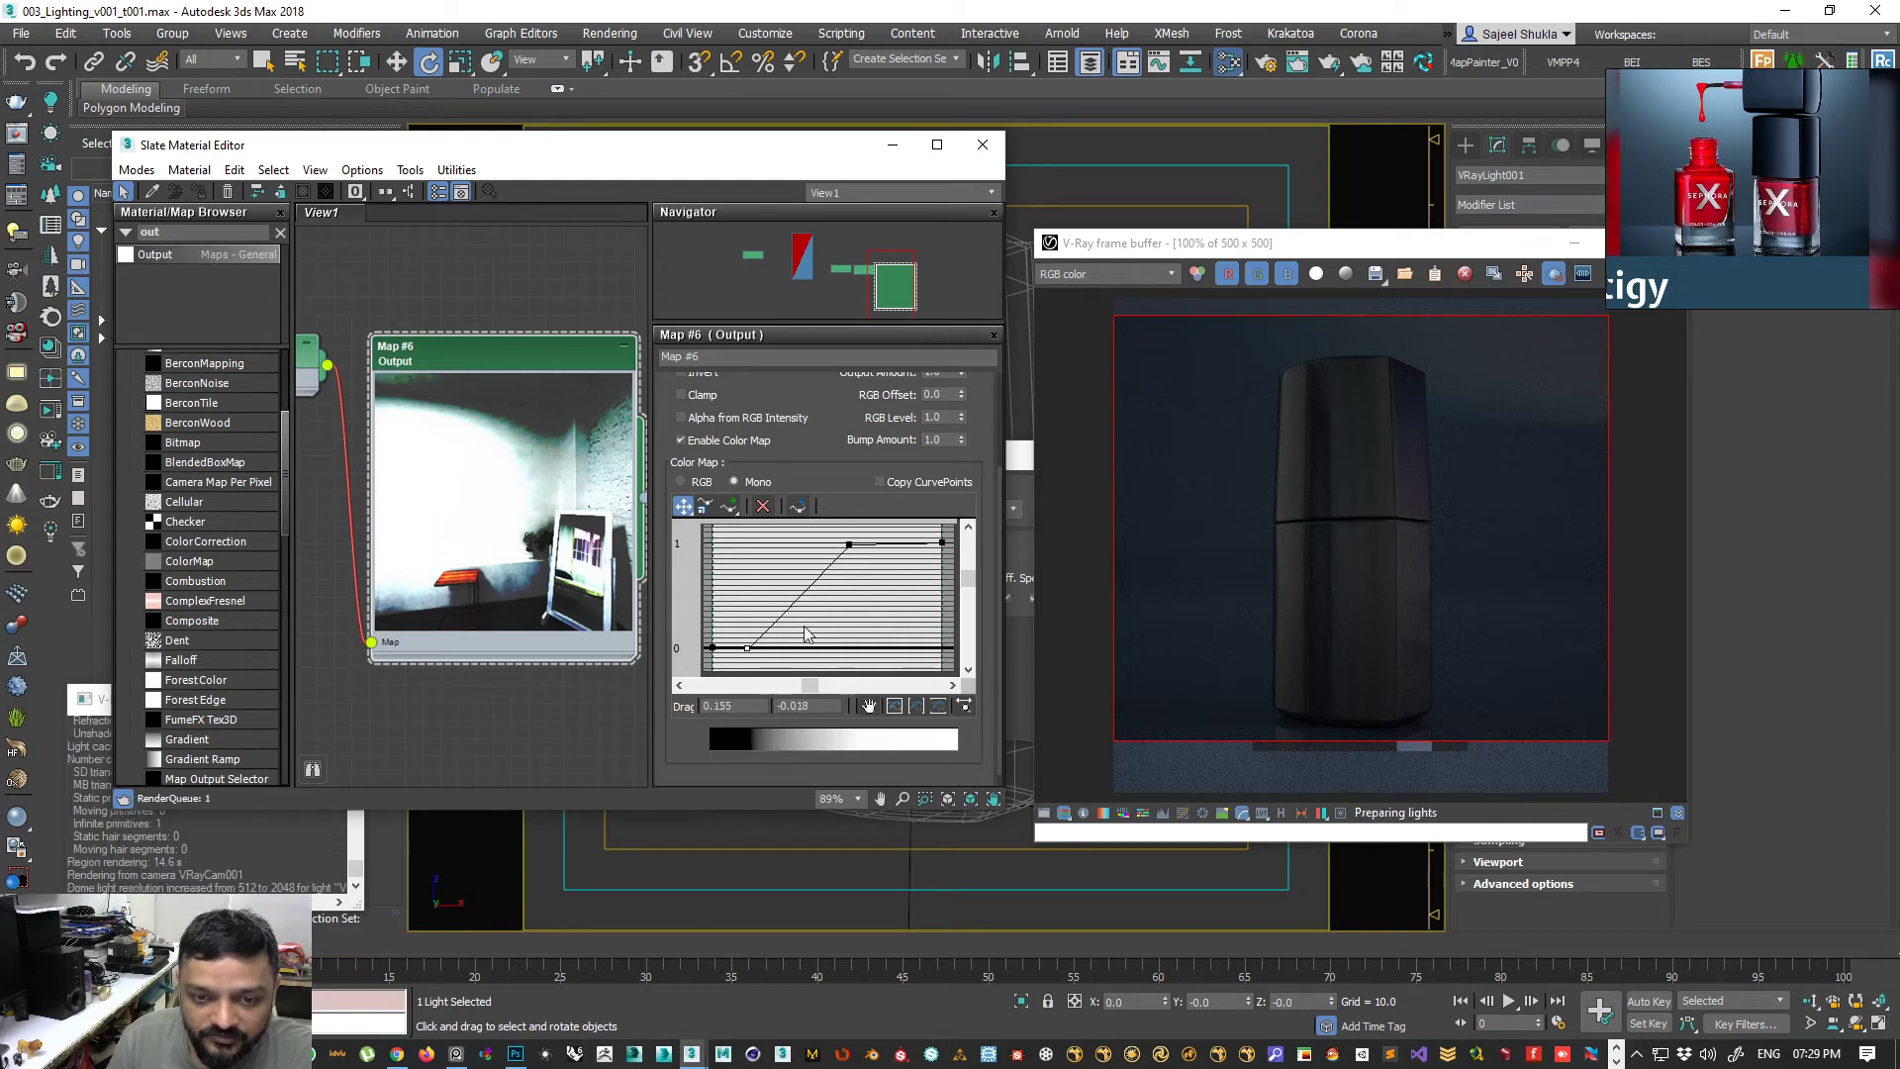
left_click_drag(848, 546, 913, 550)
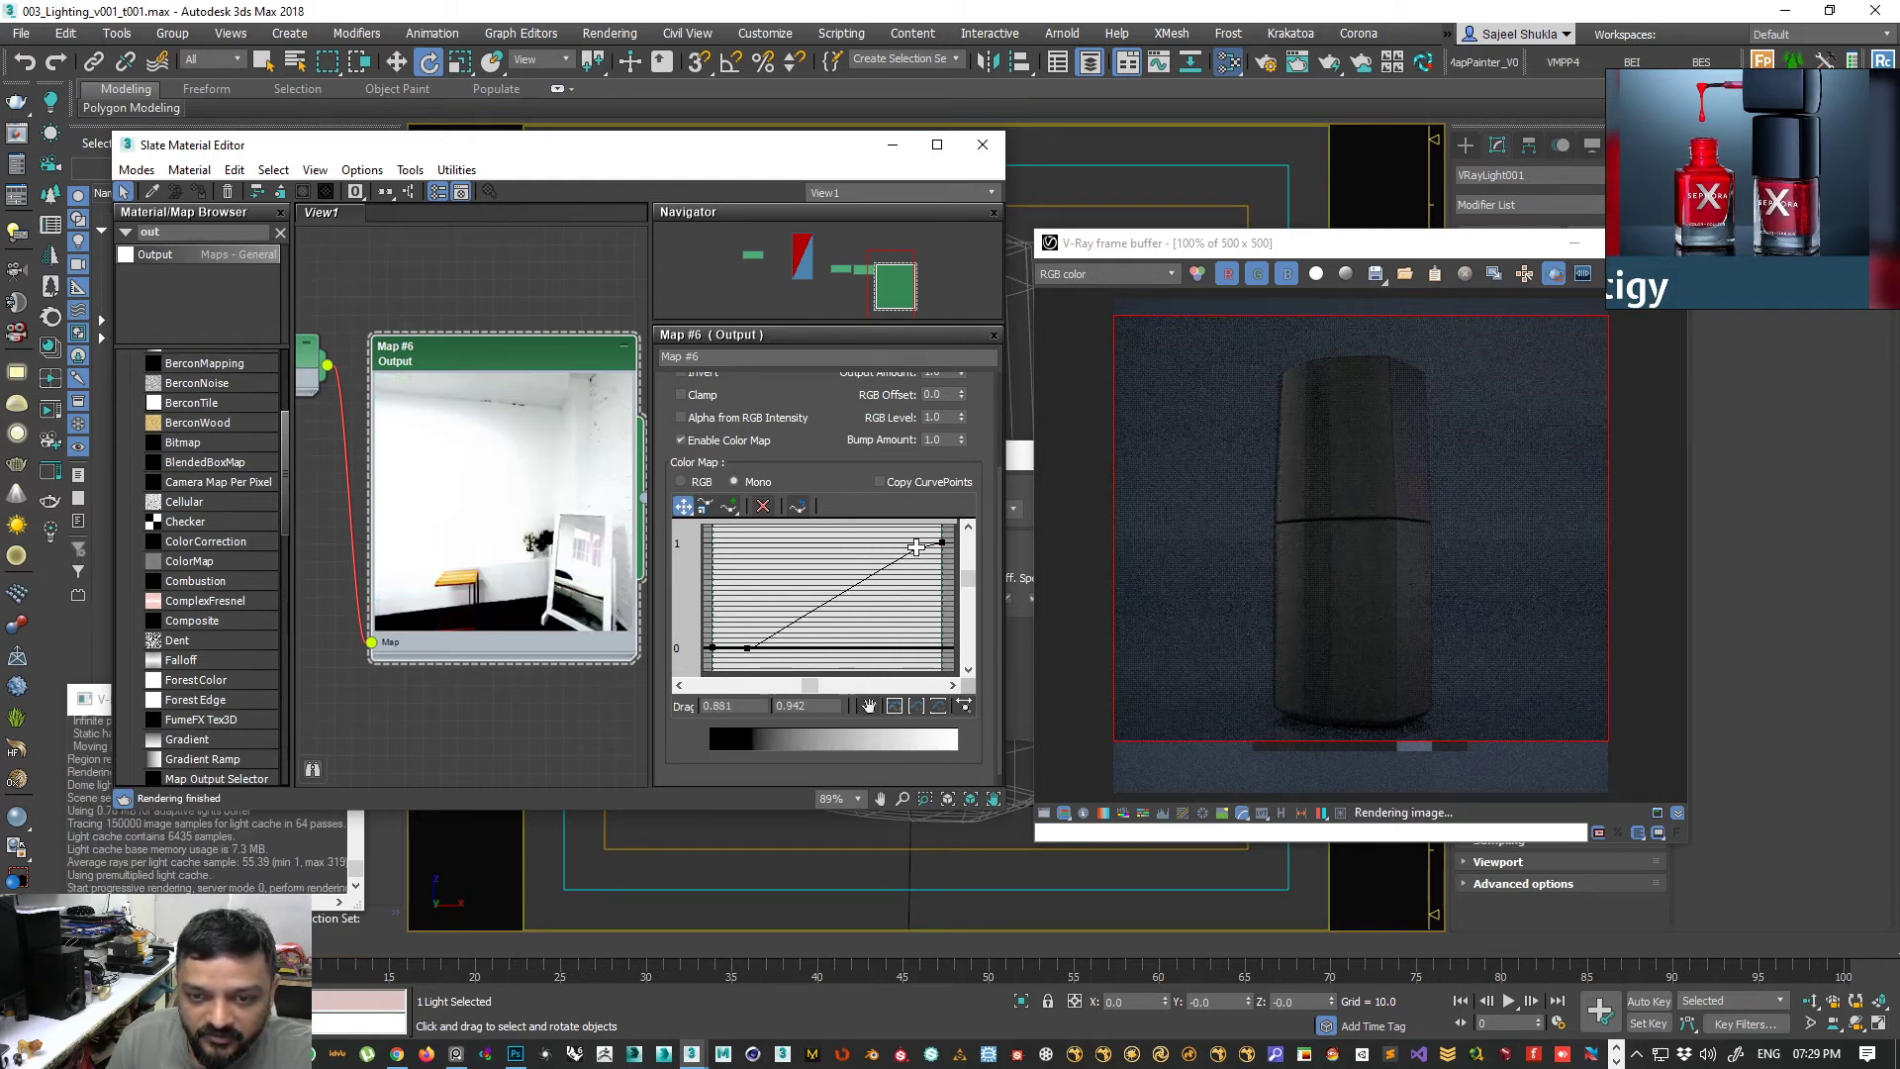
left_click_drag(747, 647, 806, 635)
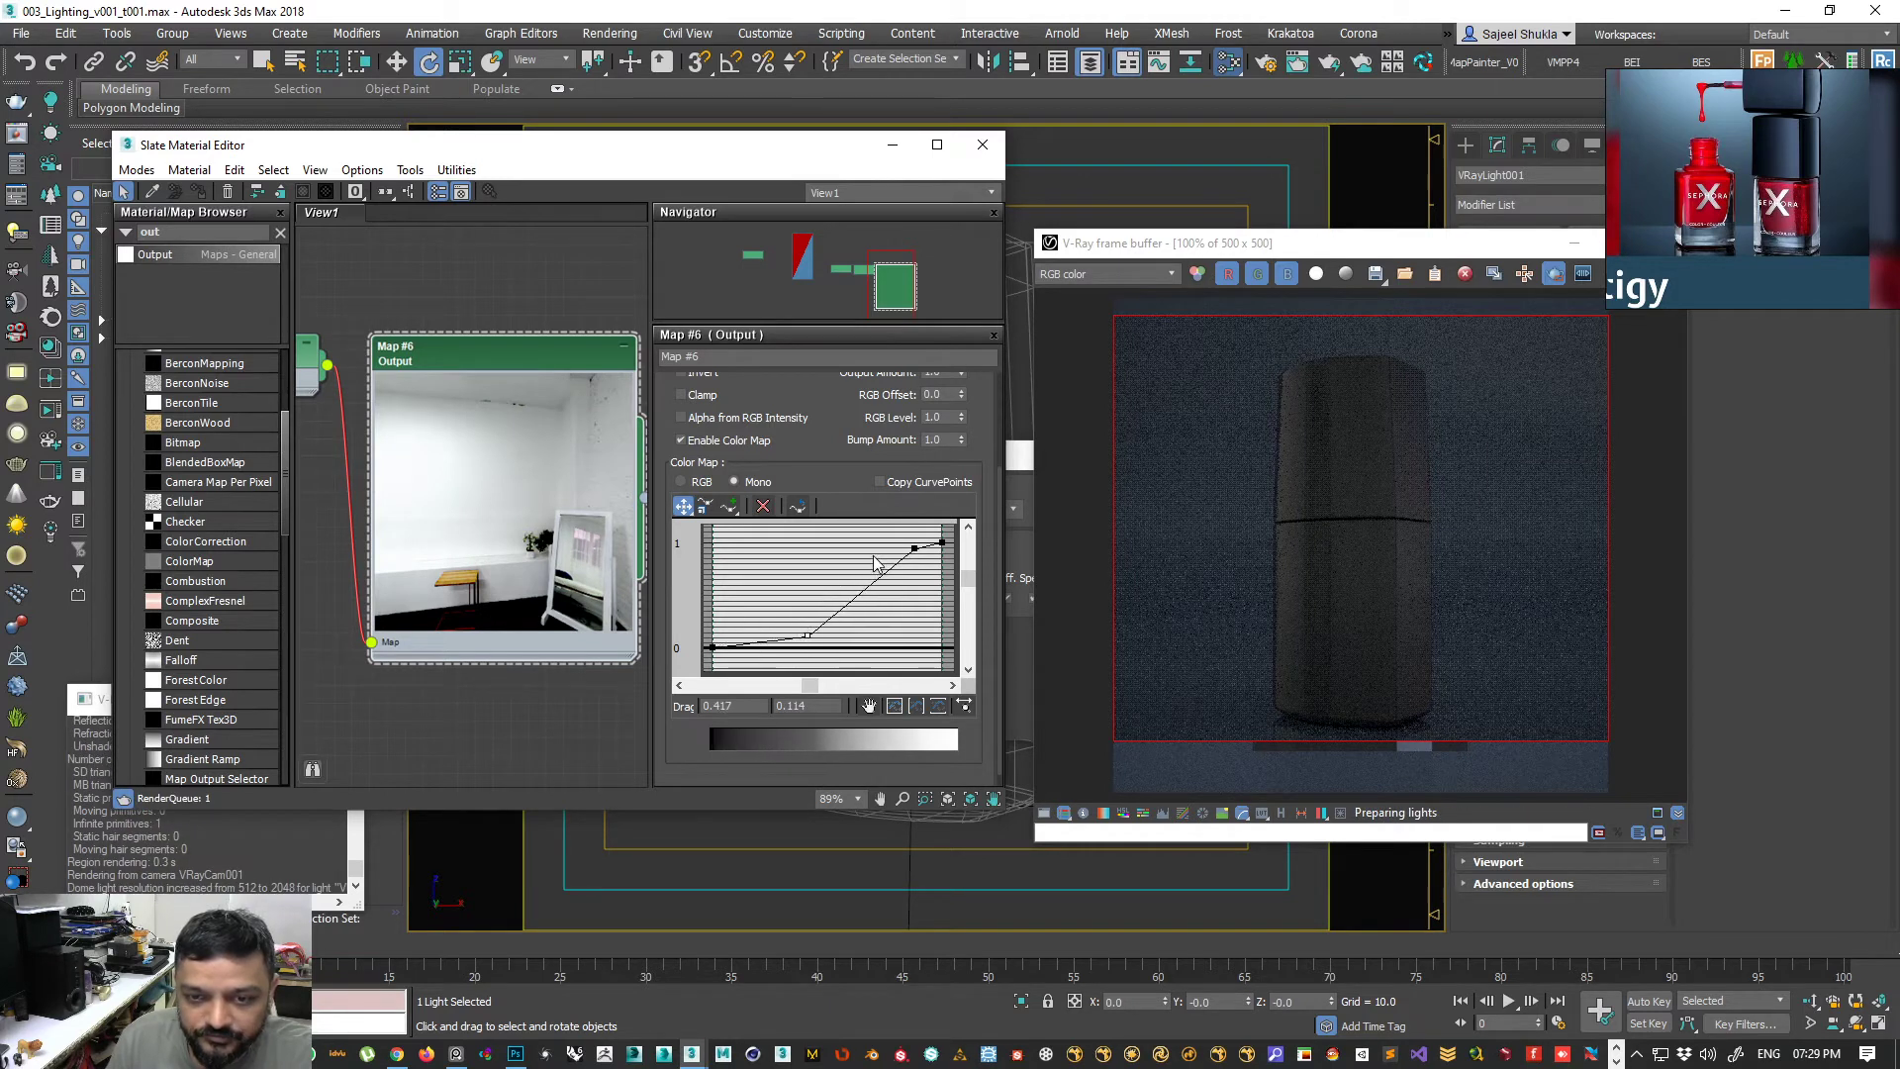
- Delete the upper of the two added points from the Output color curve
left_click(912, 549)
left_click(729, 507)
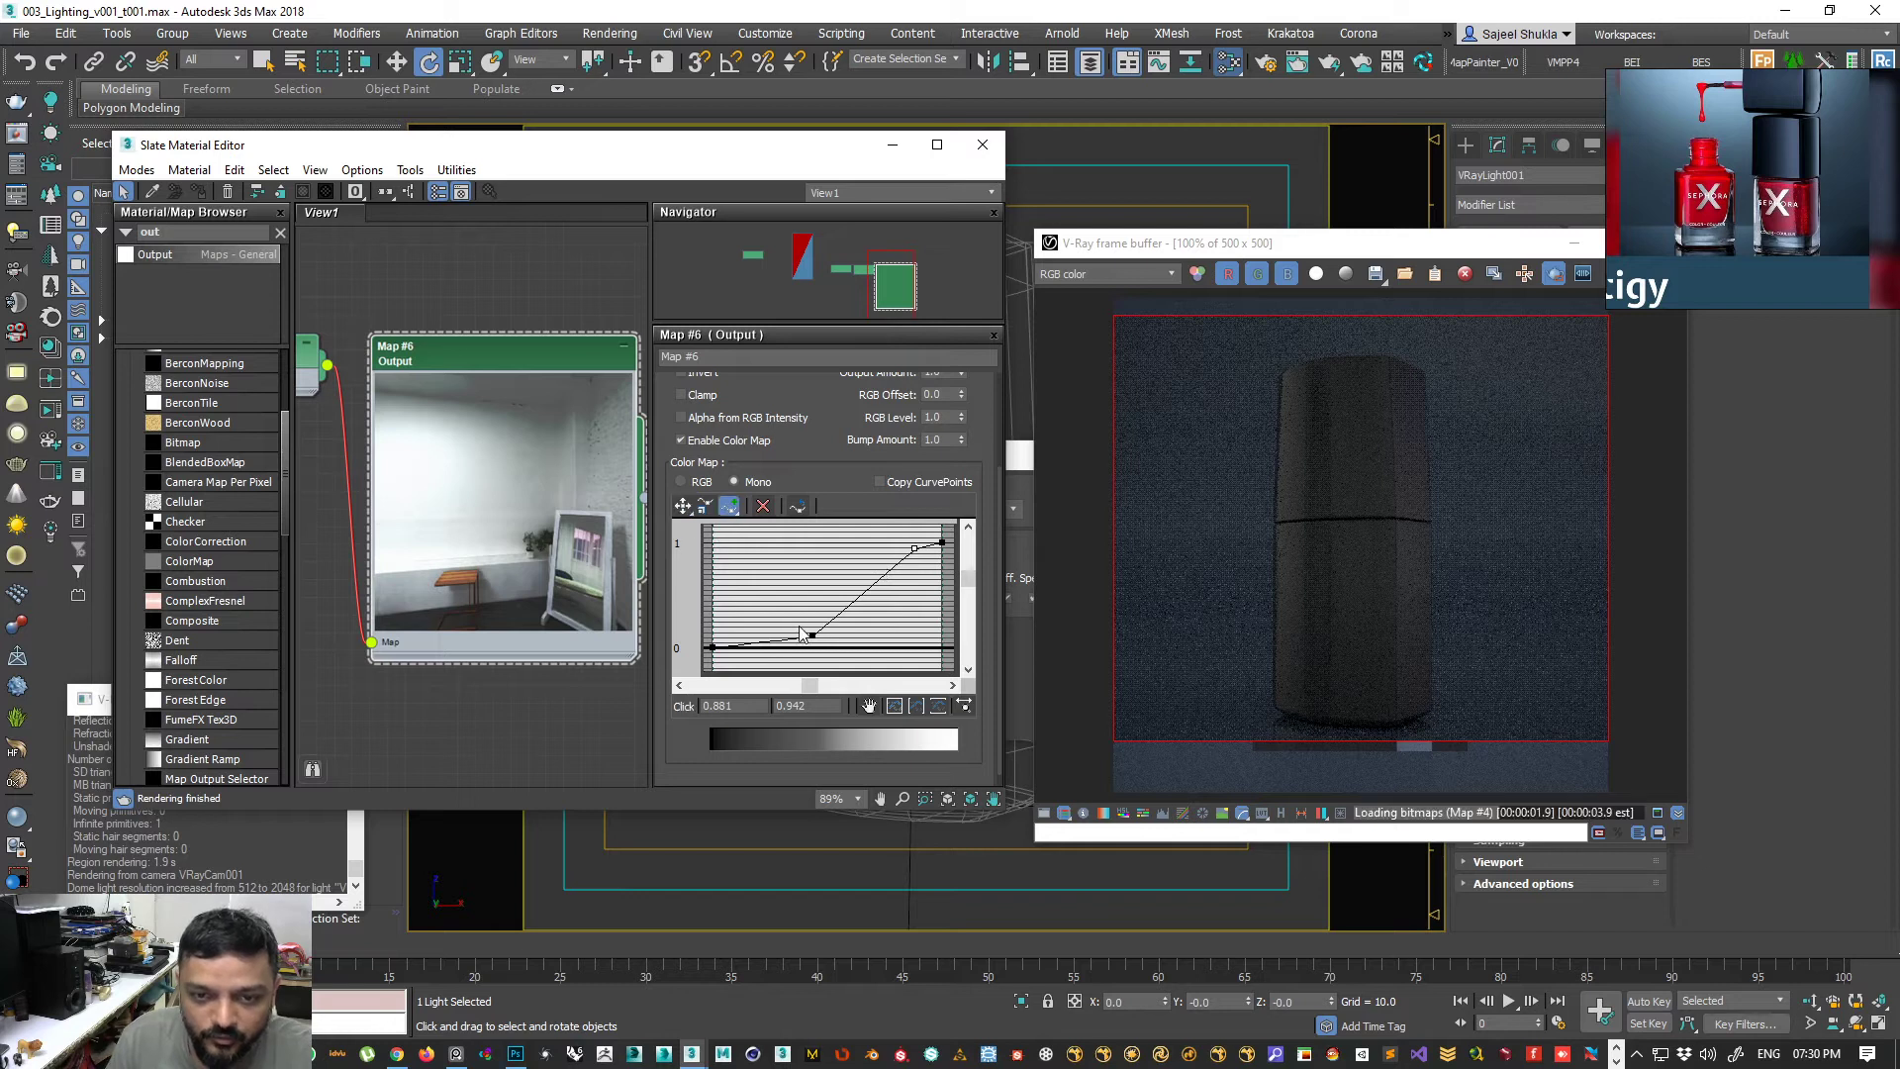
key("Delete")
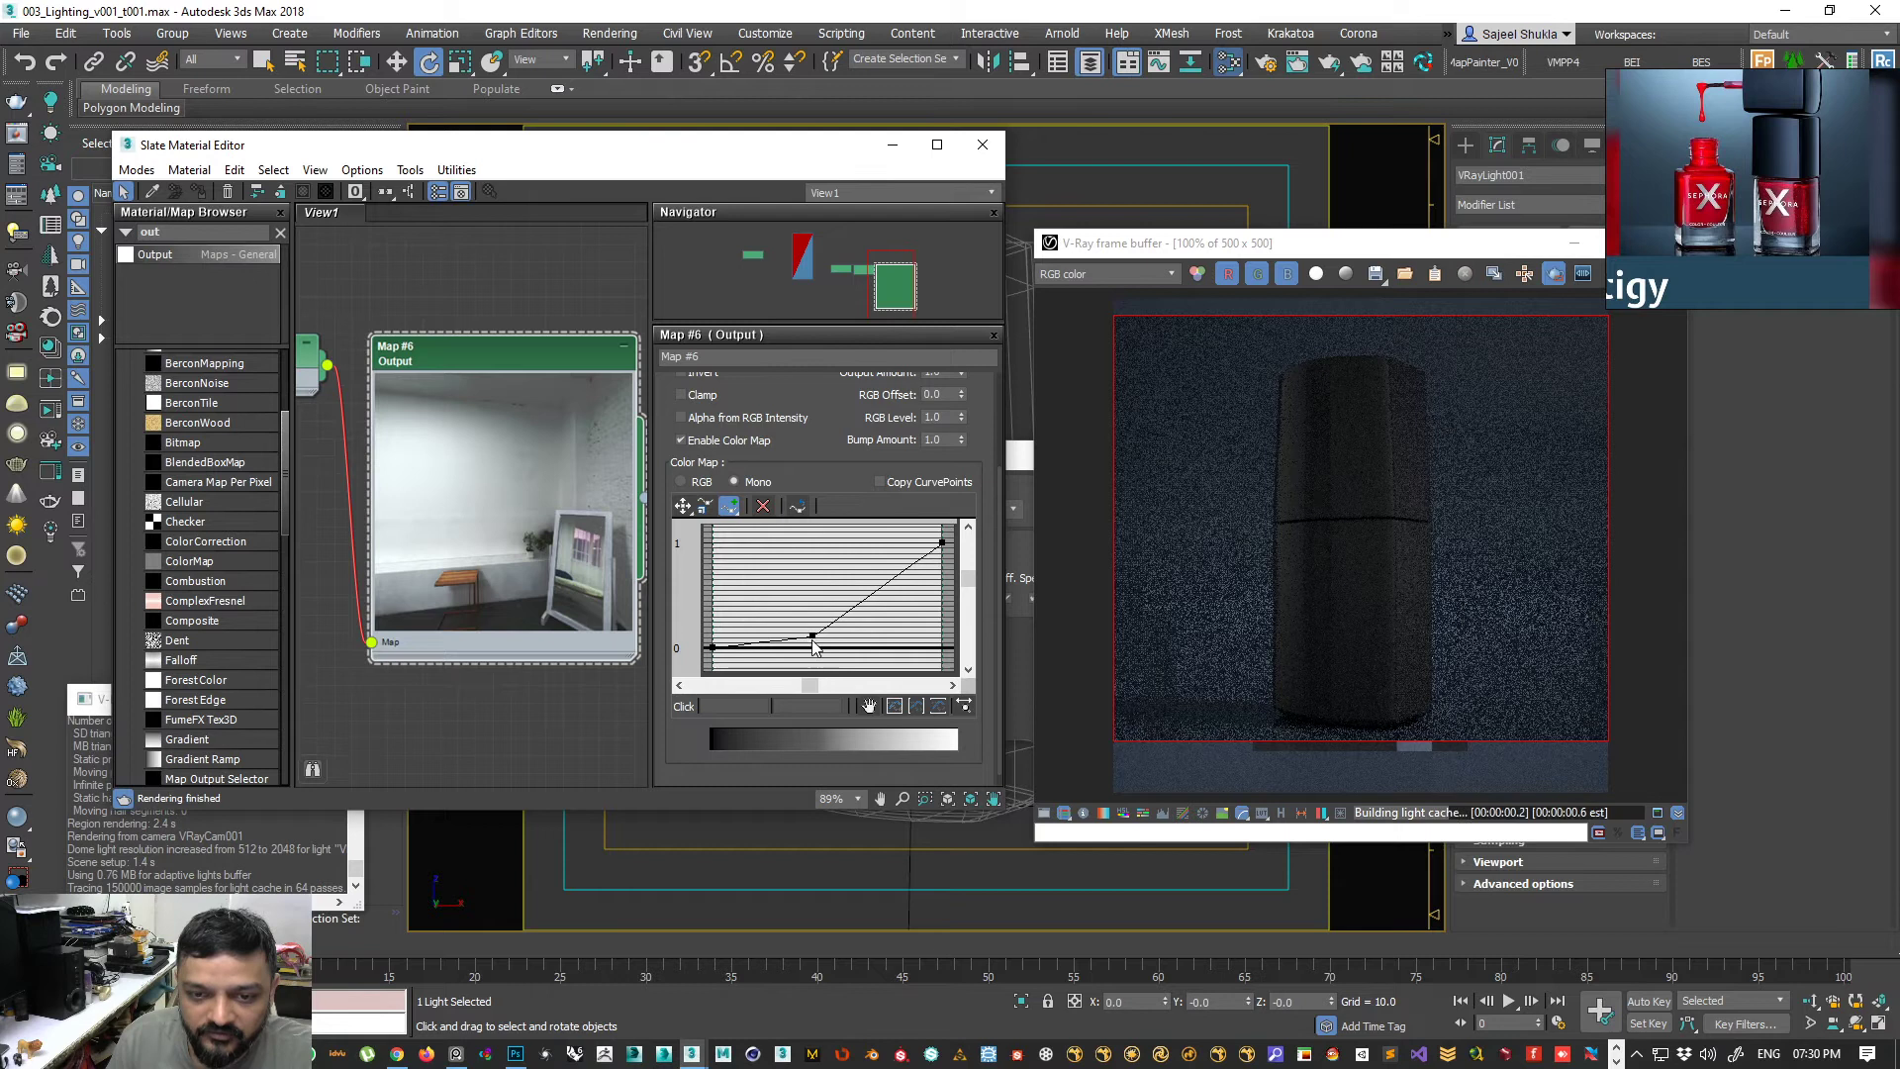
- Move the remaining middle curve point to about 0.62, 0.30, make it Bezier-Smooth and adjust its handle
left_click(682, 507)
left_click_drag(811, 637, 853, 617)
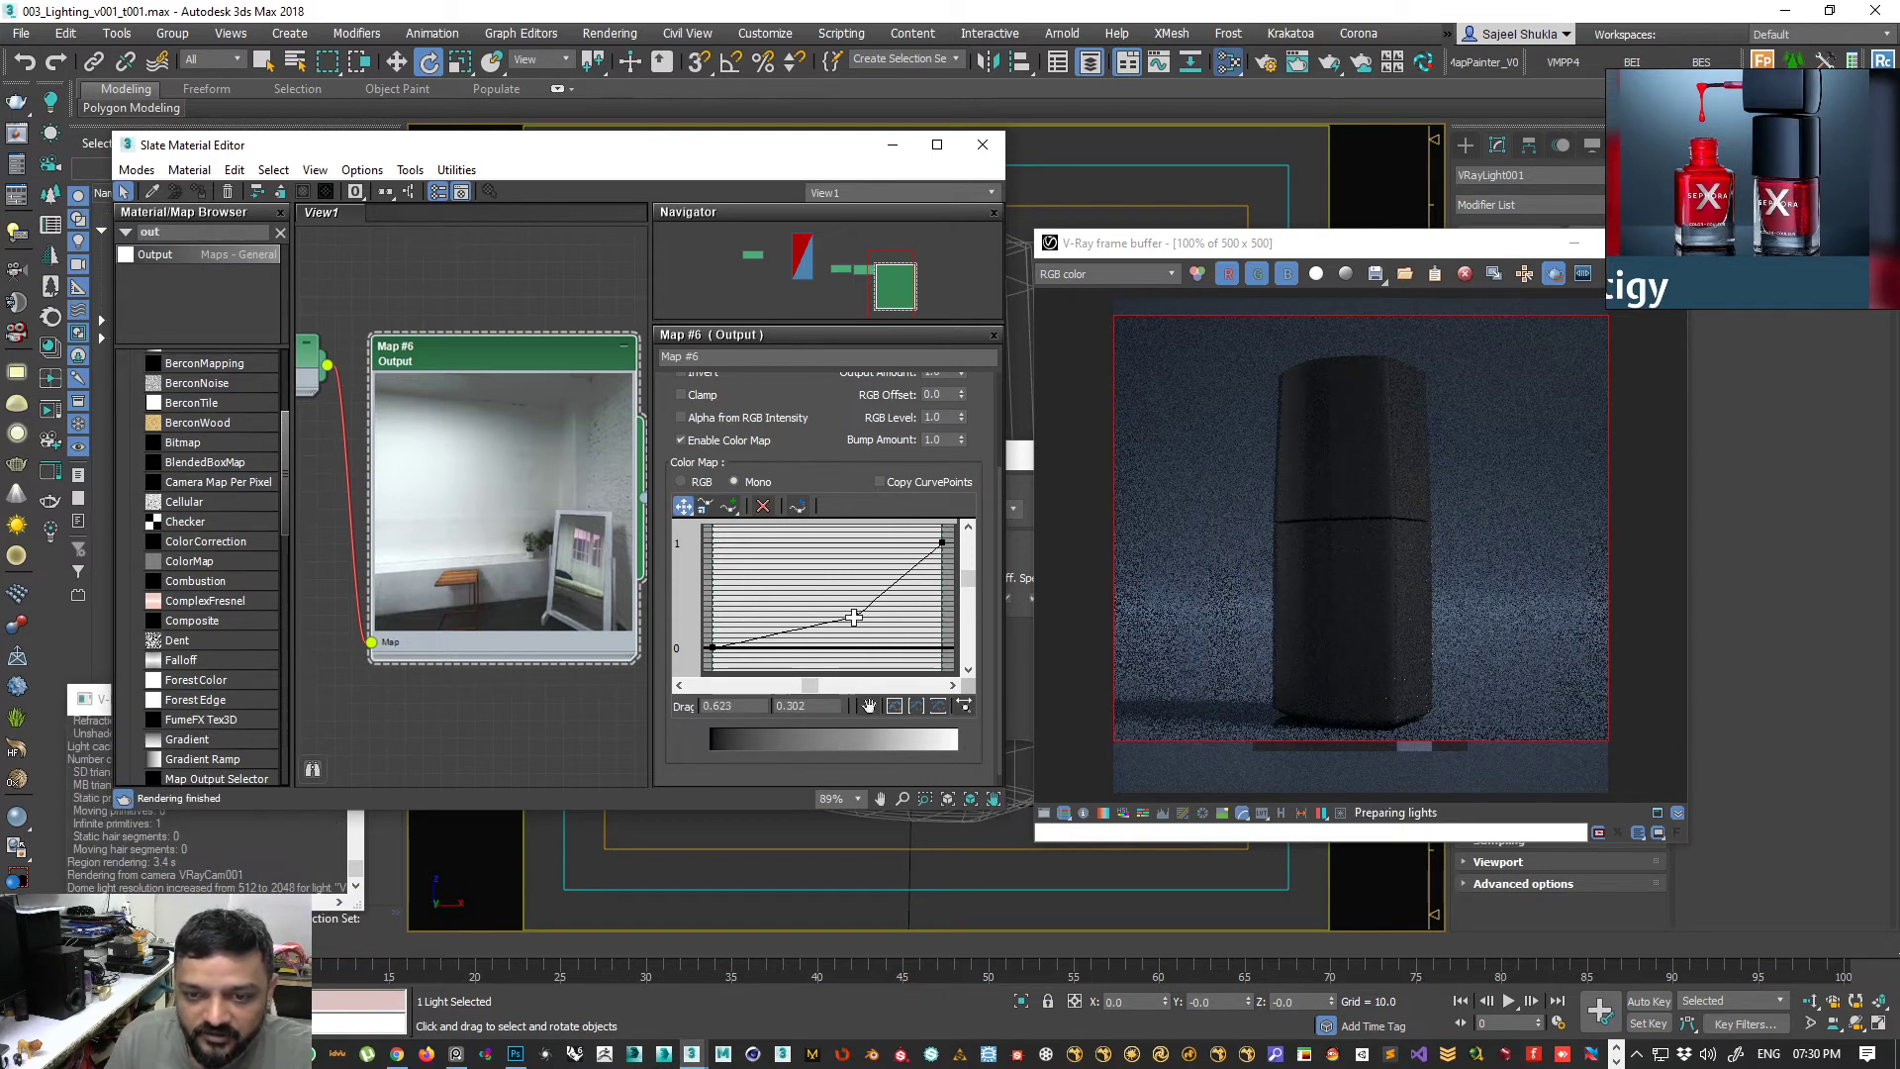
right_click(853, 617)
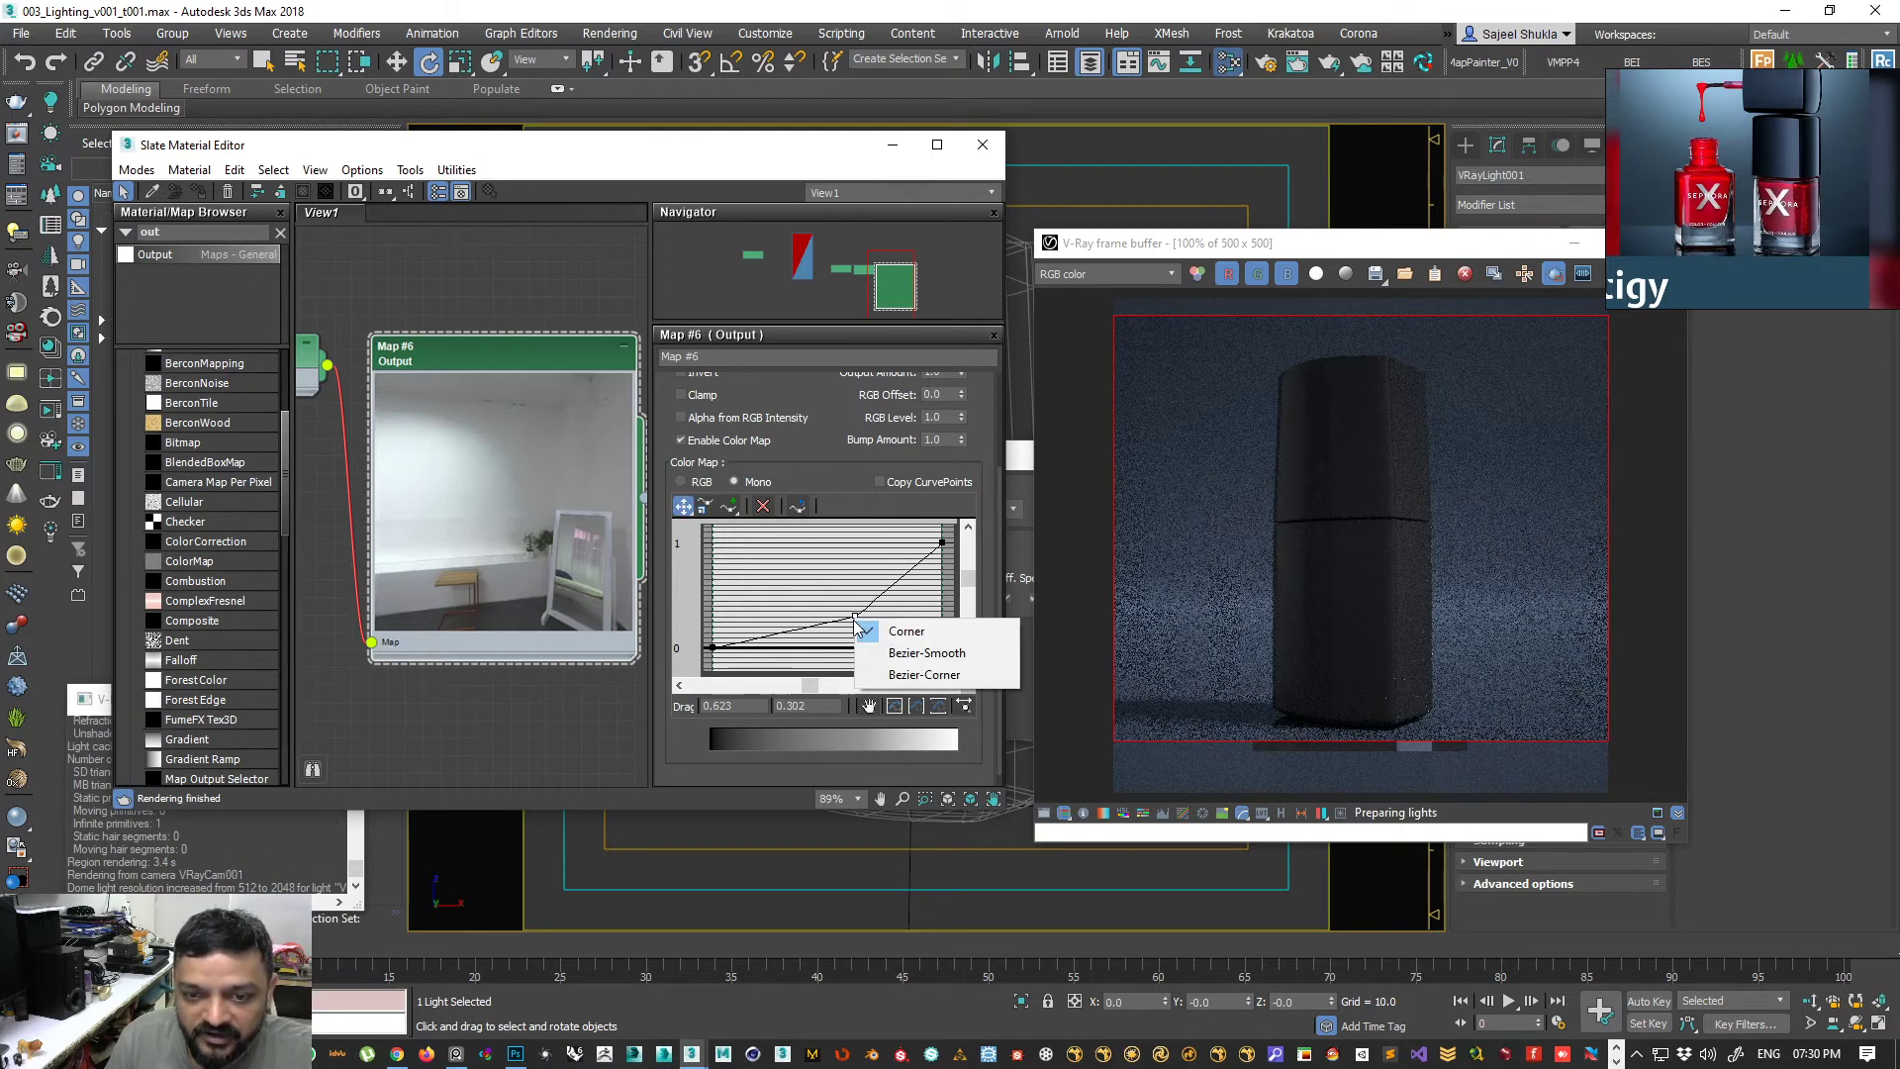
left_click(921, 656)
left_click_drag(823, 617, 802, 631)
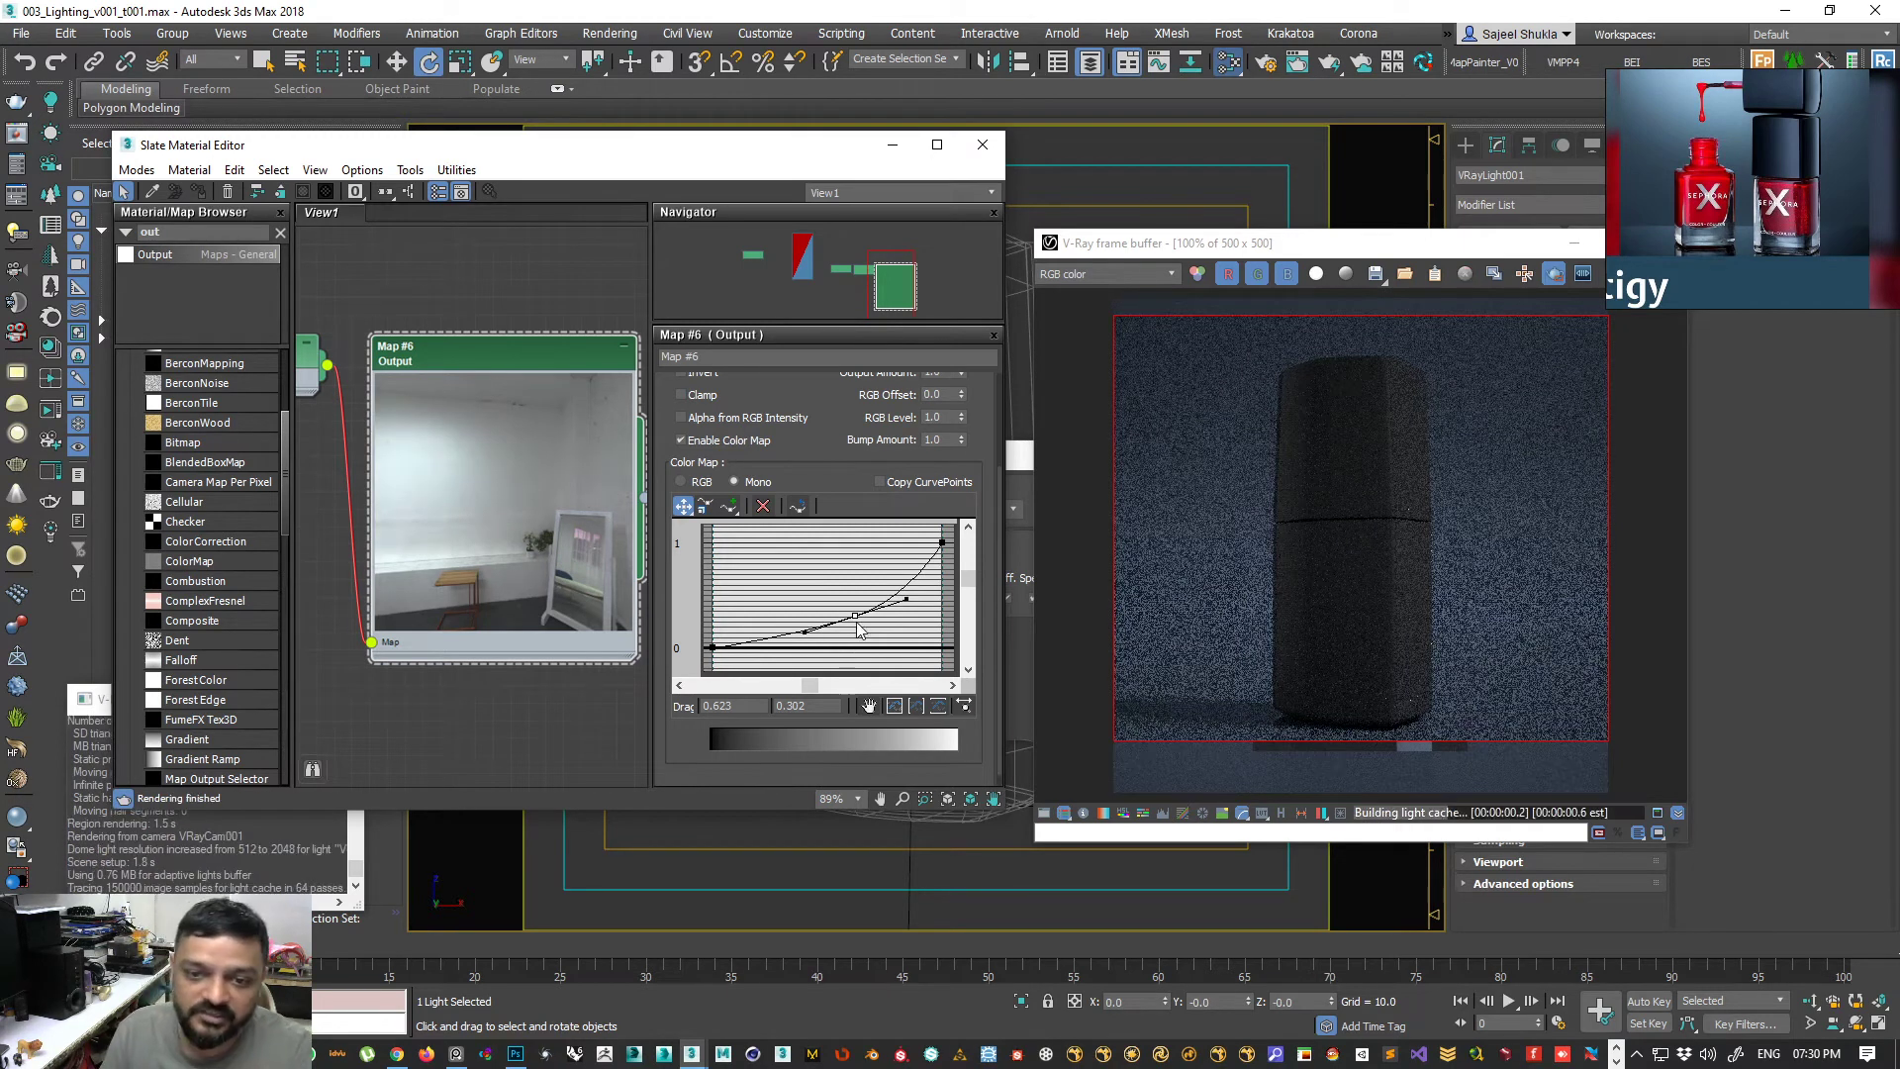
- Try the middle curve point at about 0.78, 0.15 and 0.24, 0.91, and place it at about 0.52, 0.53
left_click_drag(802, 632, 891, 630)
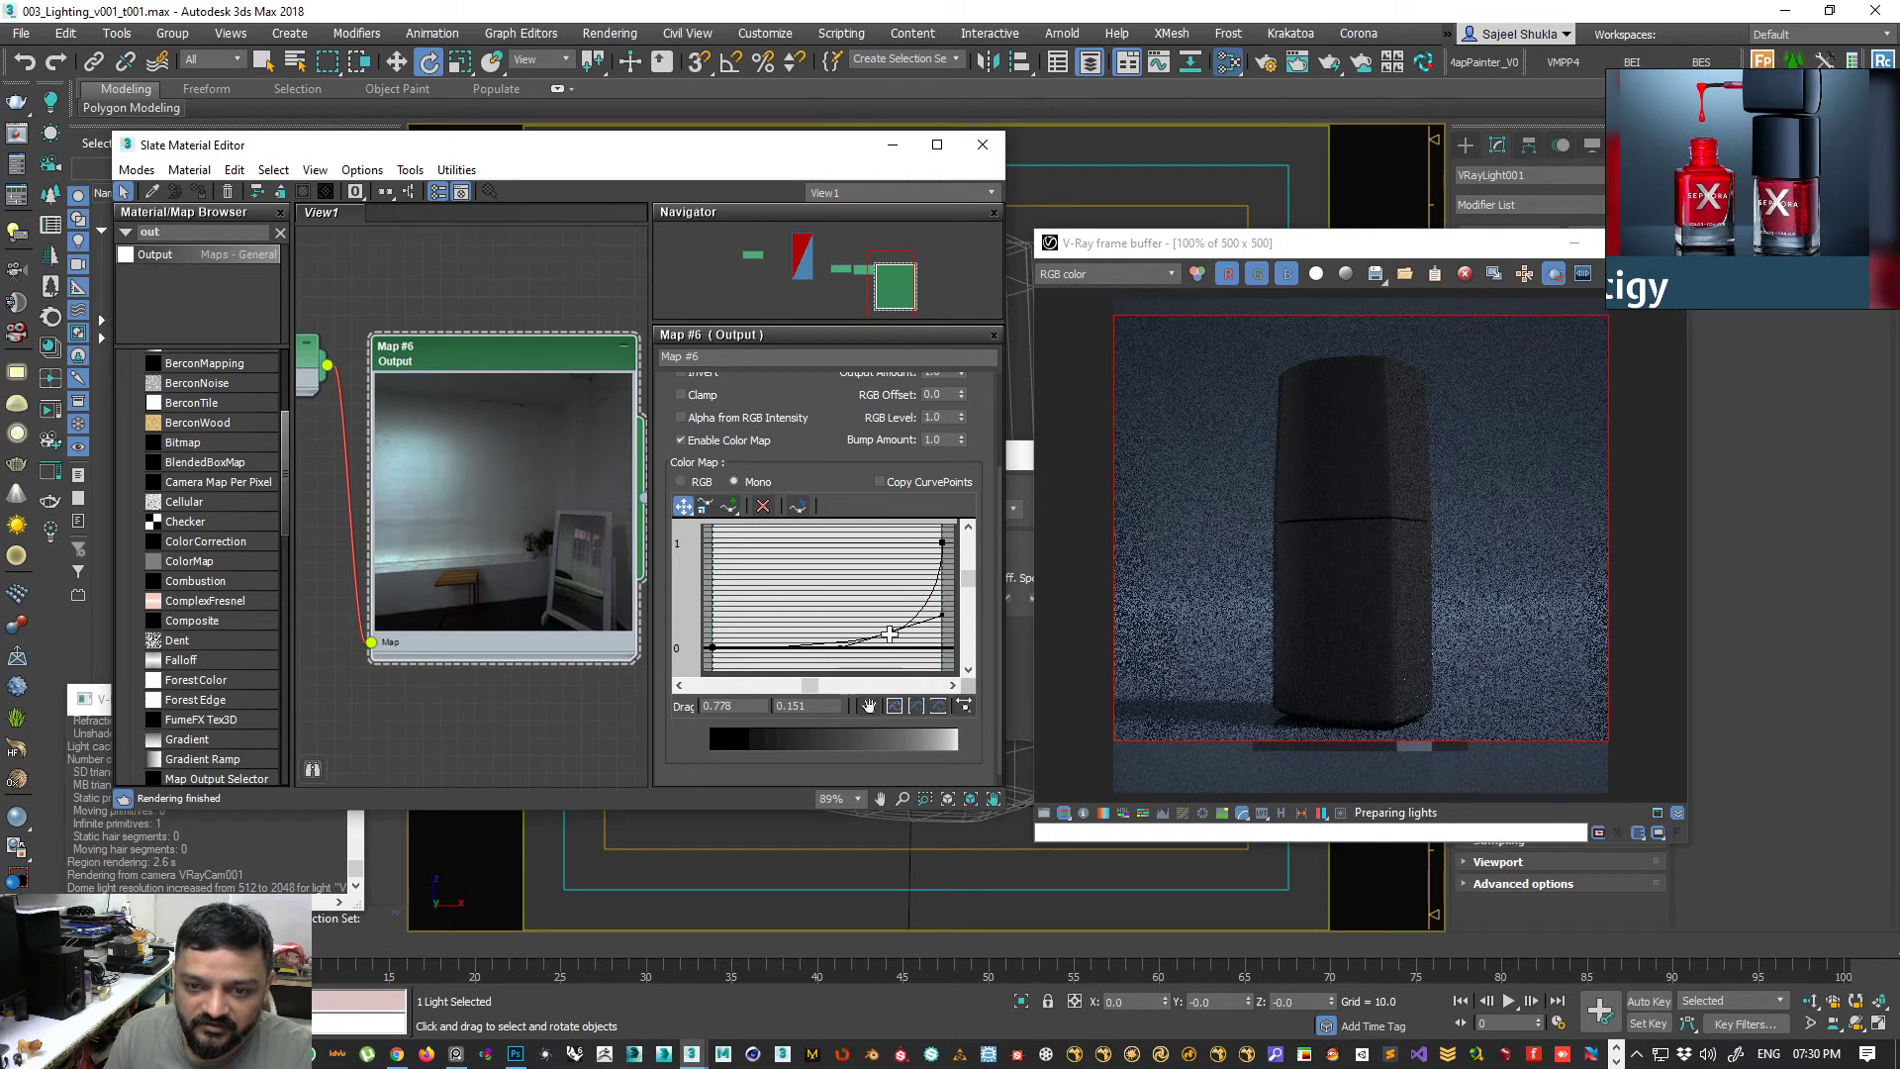
left_click_drag(942, 616, 768, 551)
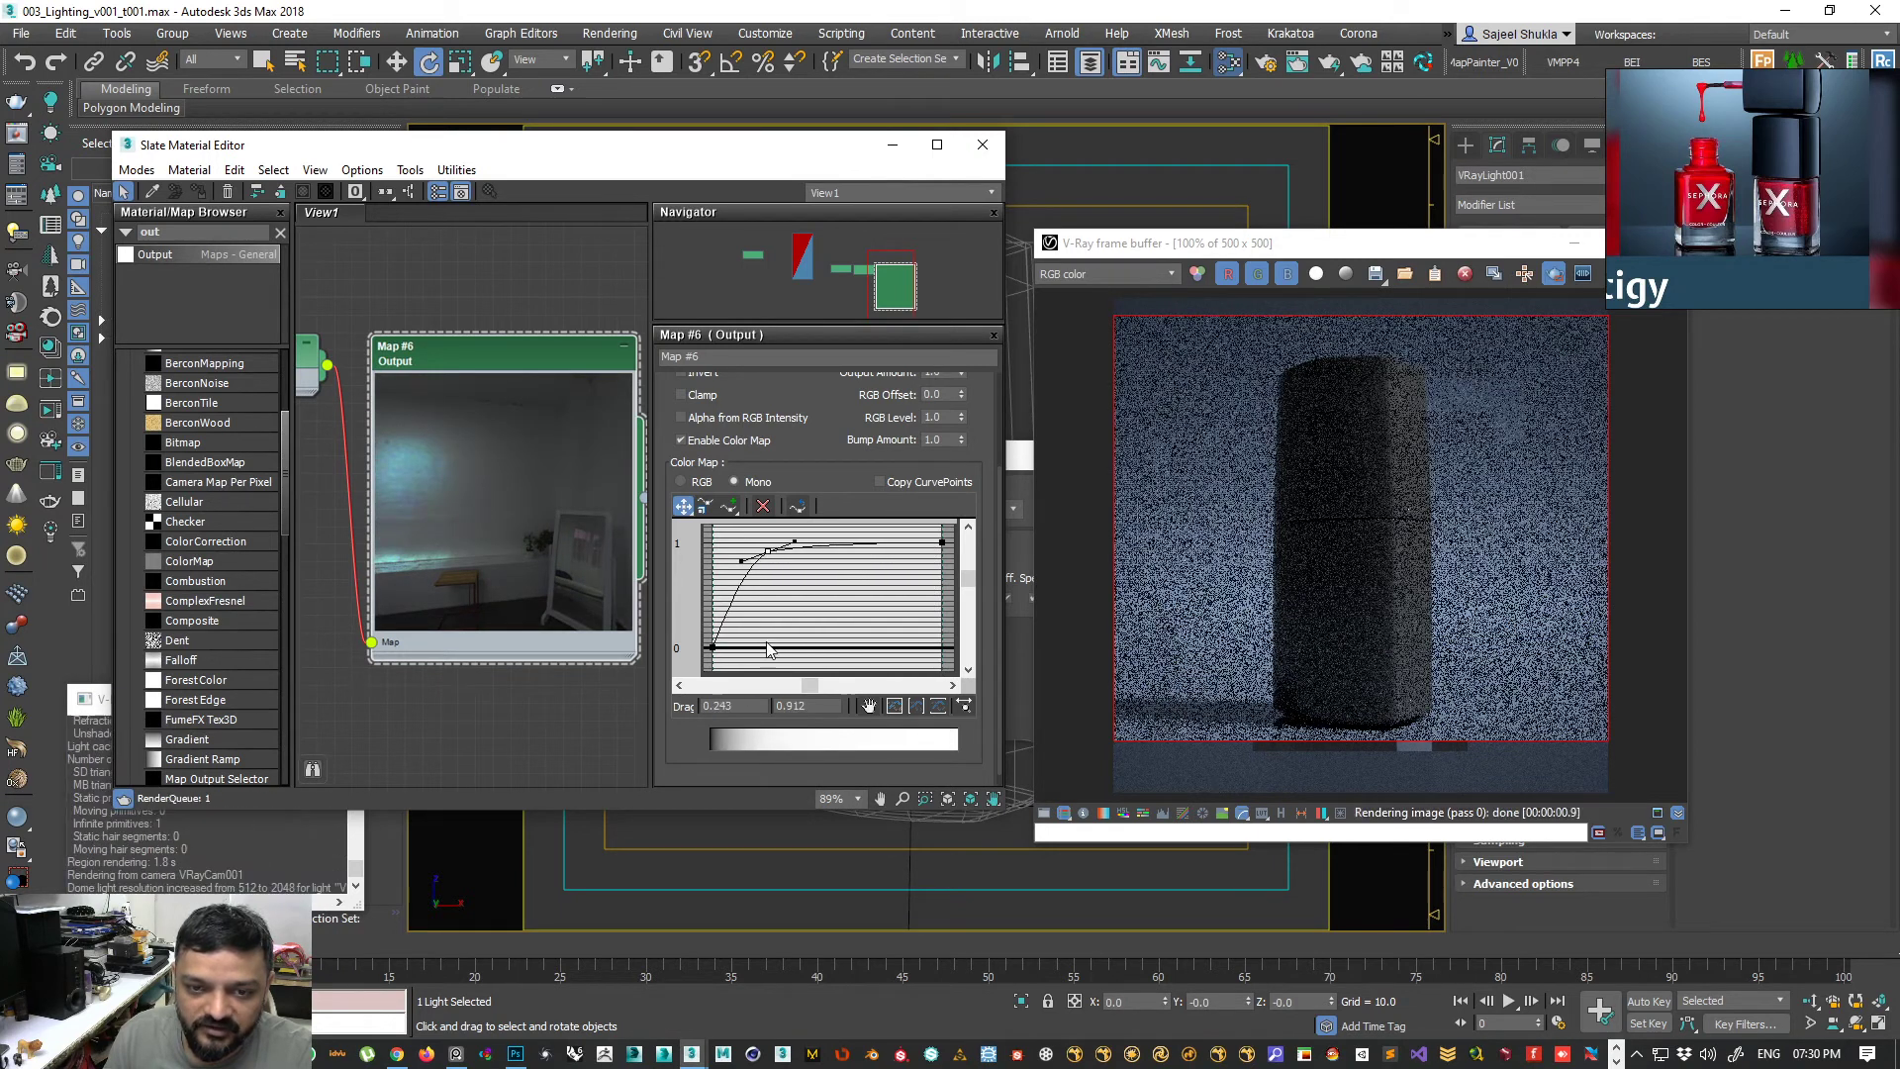
left_click_drag(768, 550, 831, 593)
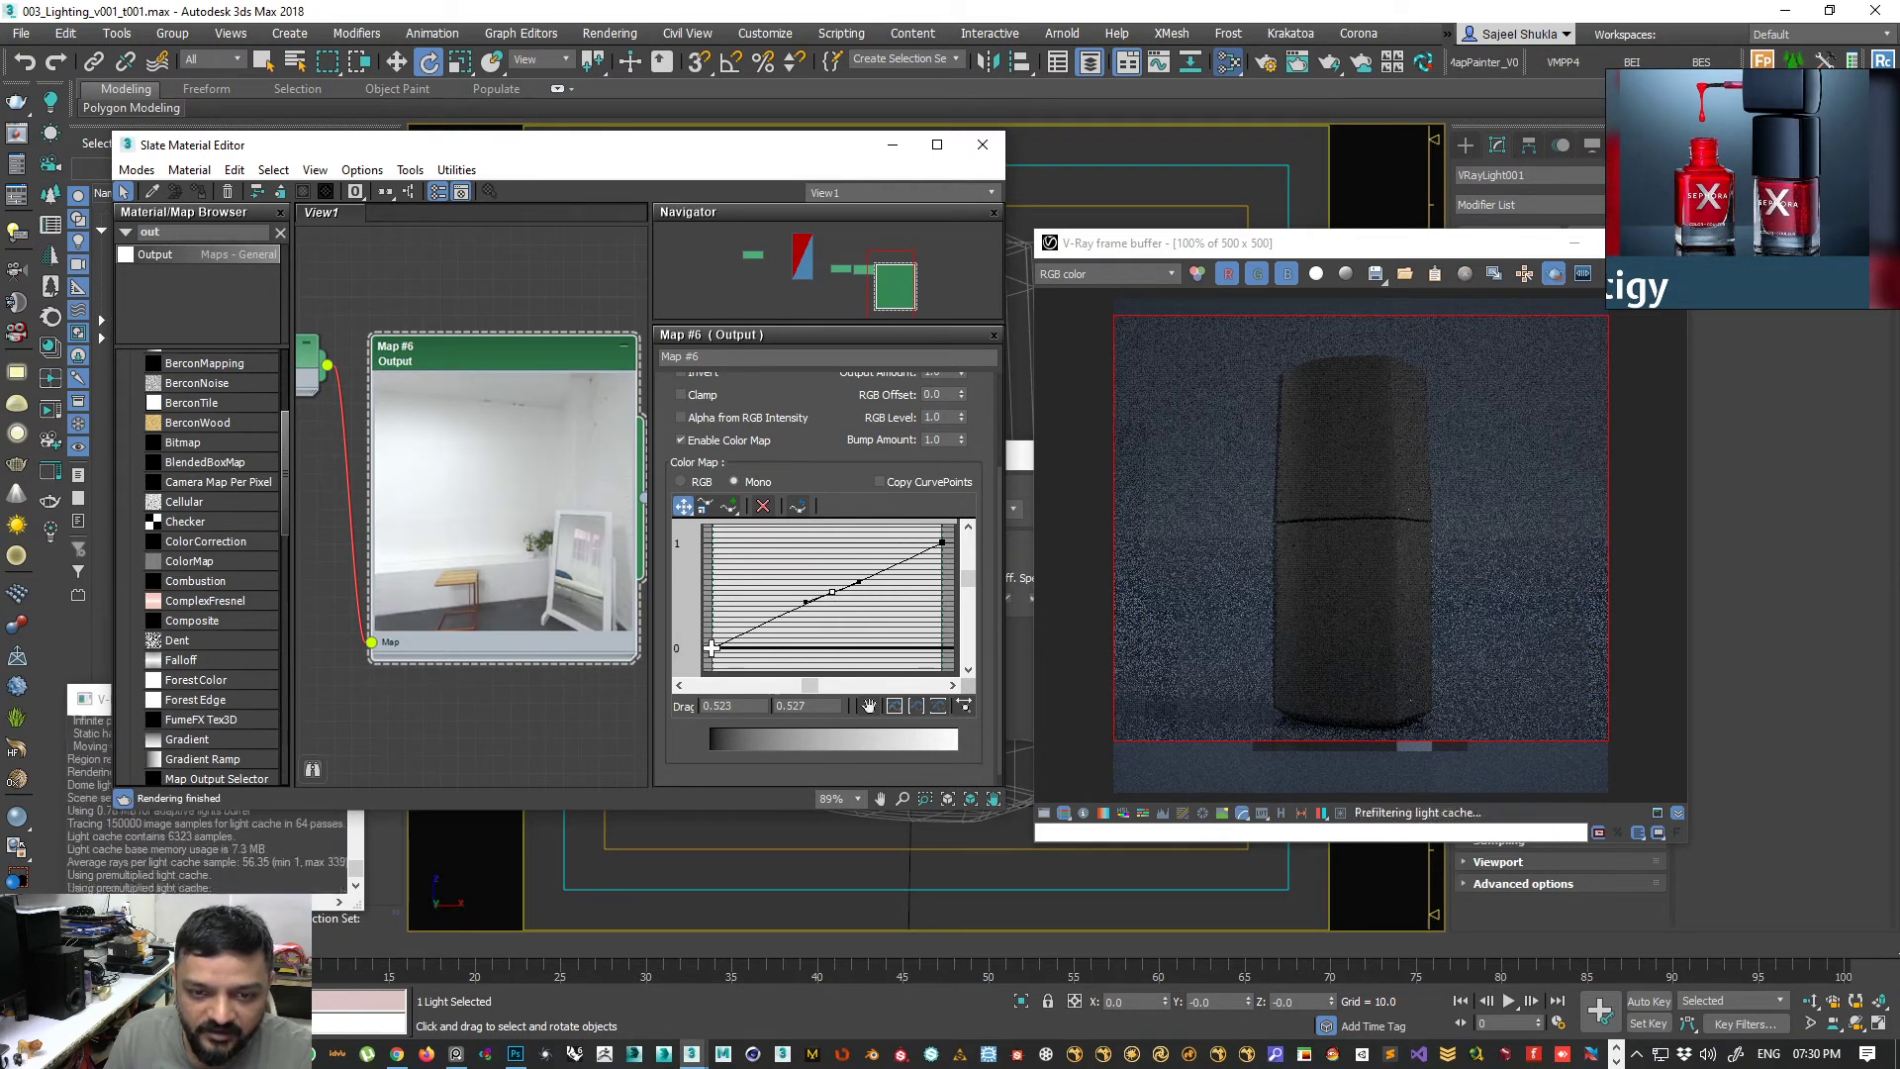
- Try raising the curve's start point to about 0.23 and set it back to 0
left_click_drag(713, 646, 713, 624)
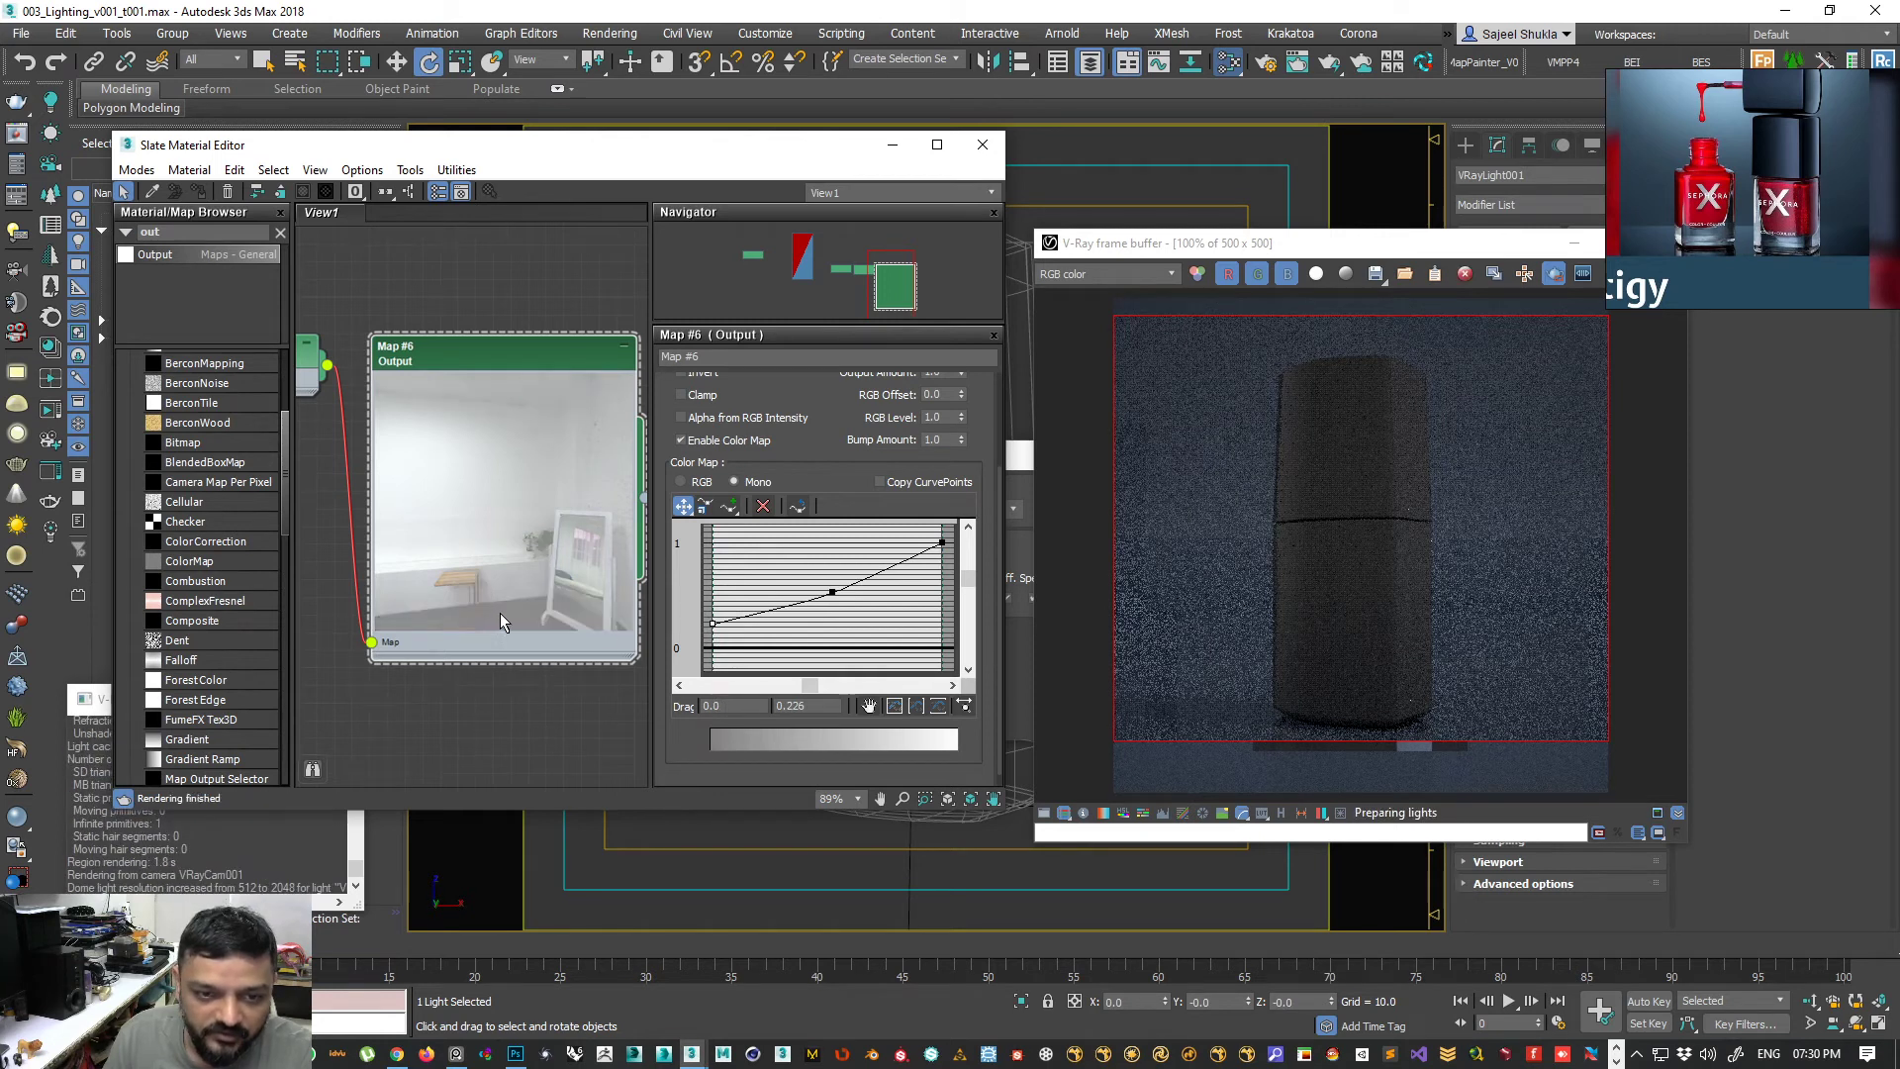
left_click_drag(712, 624, 701, 649)
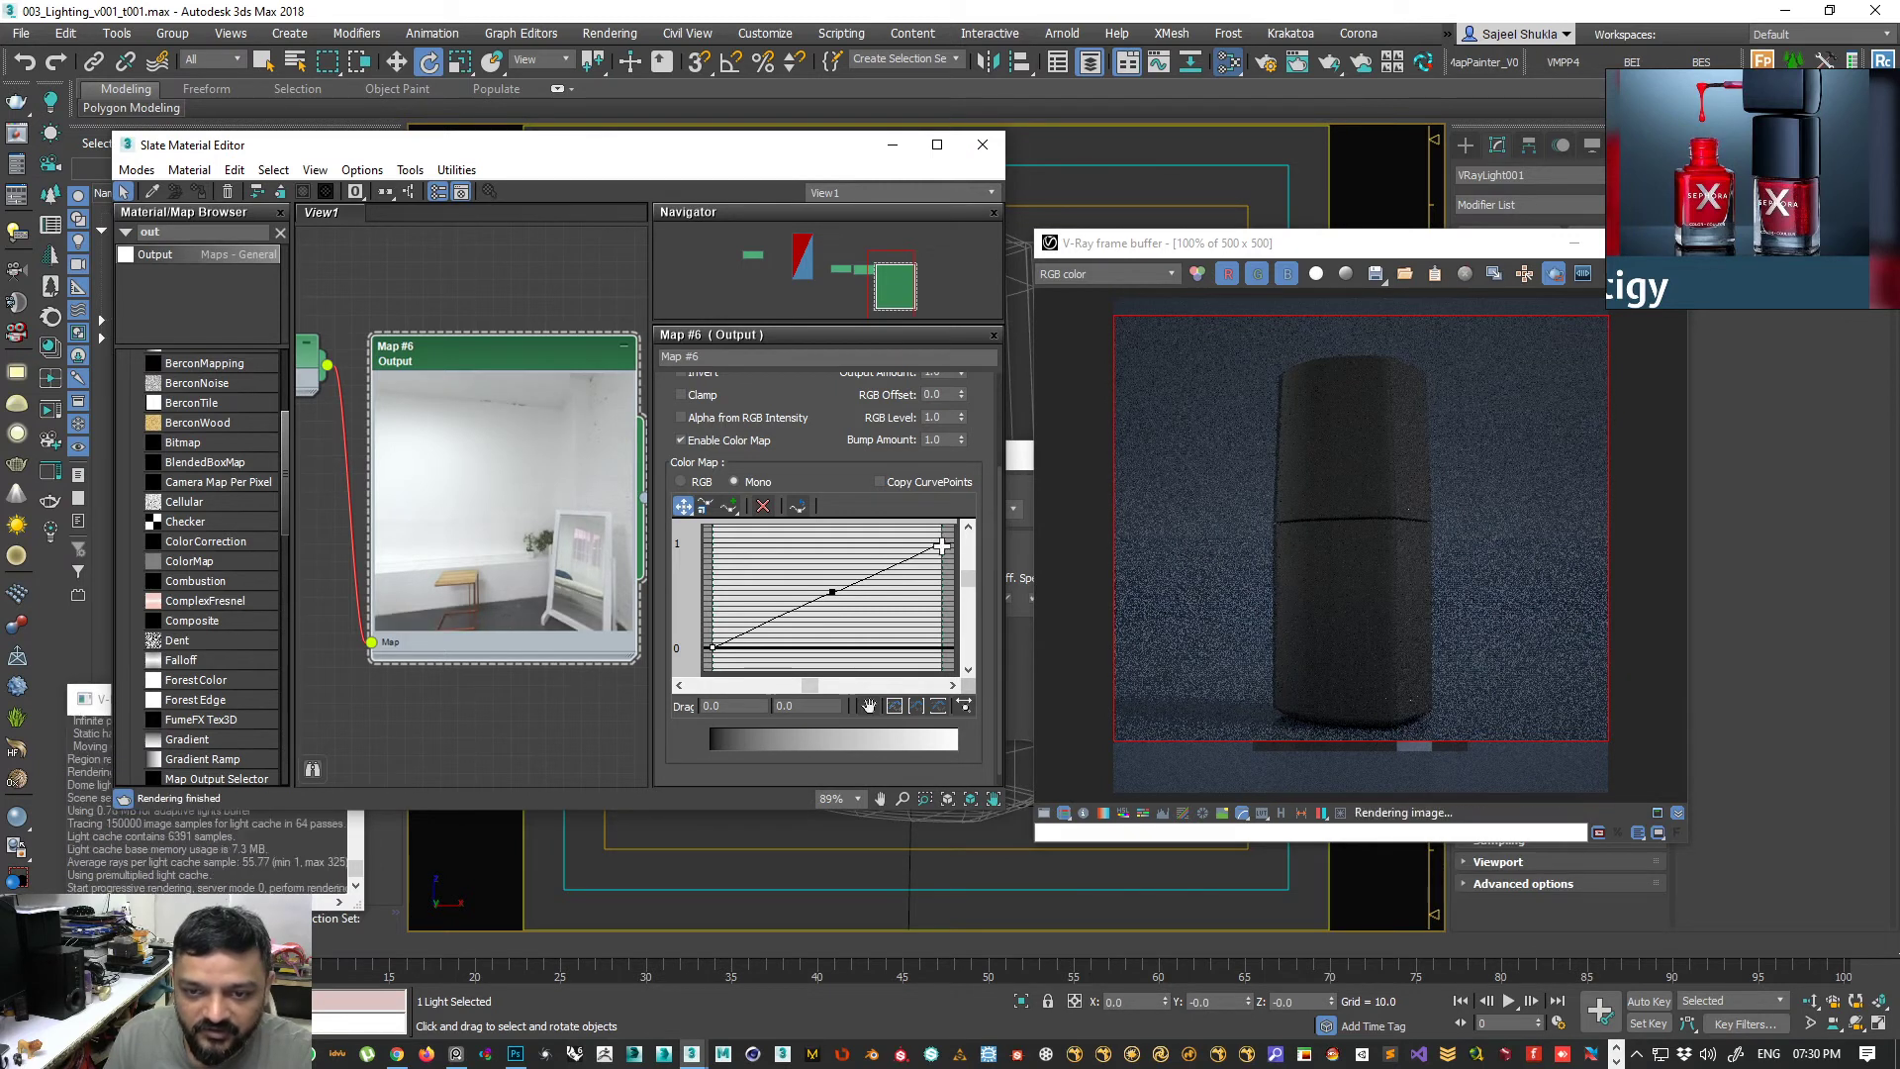
- Lower the middle curve point to about 0.58, 0.35 and set the Output map's RGB Level to 2
mouse_move(967, 574)
left_mouse_down()
mouse_move(968, 527)
mouse_move(966, 589)
mouse_move(965, 560)
mouse_move(957, 595)
mouse_move(940, 579)
left_mouse_up()
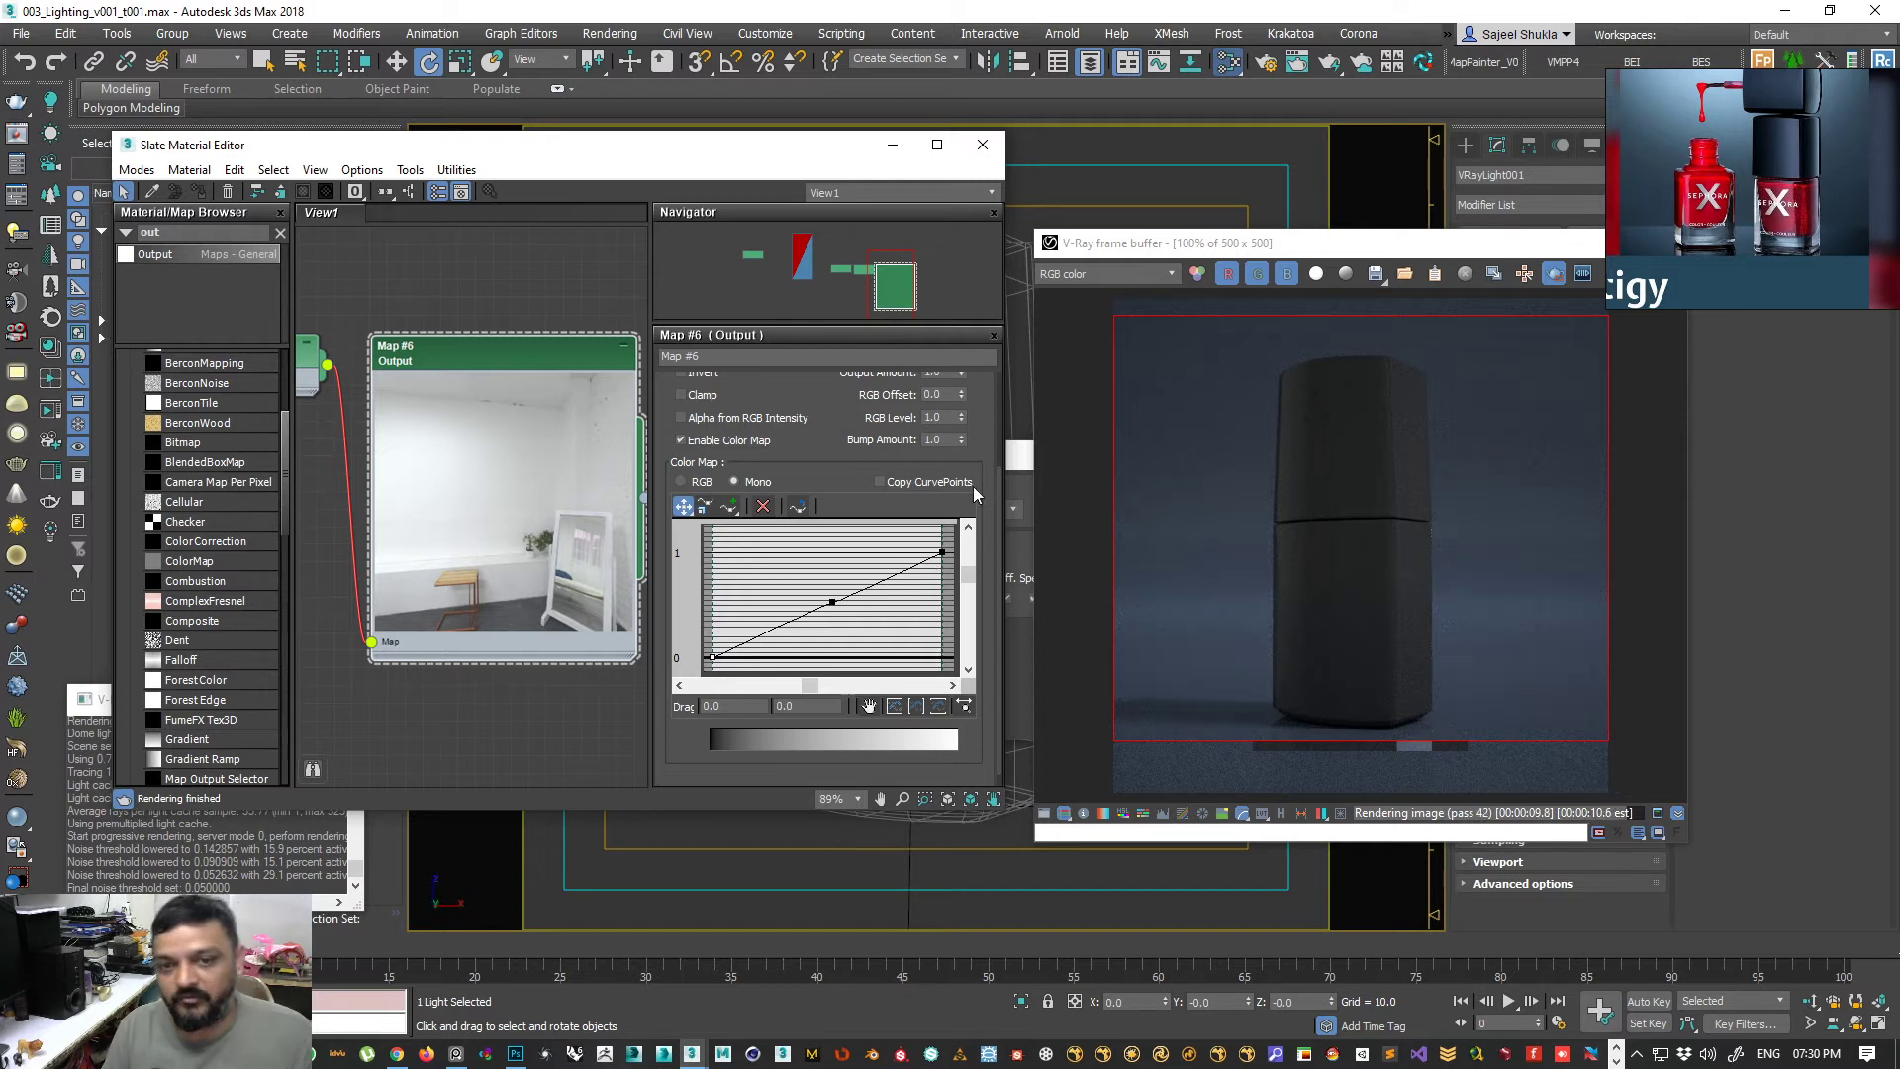
scroll(867, 425, "up", 2)
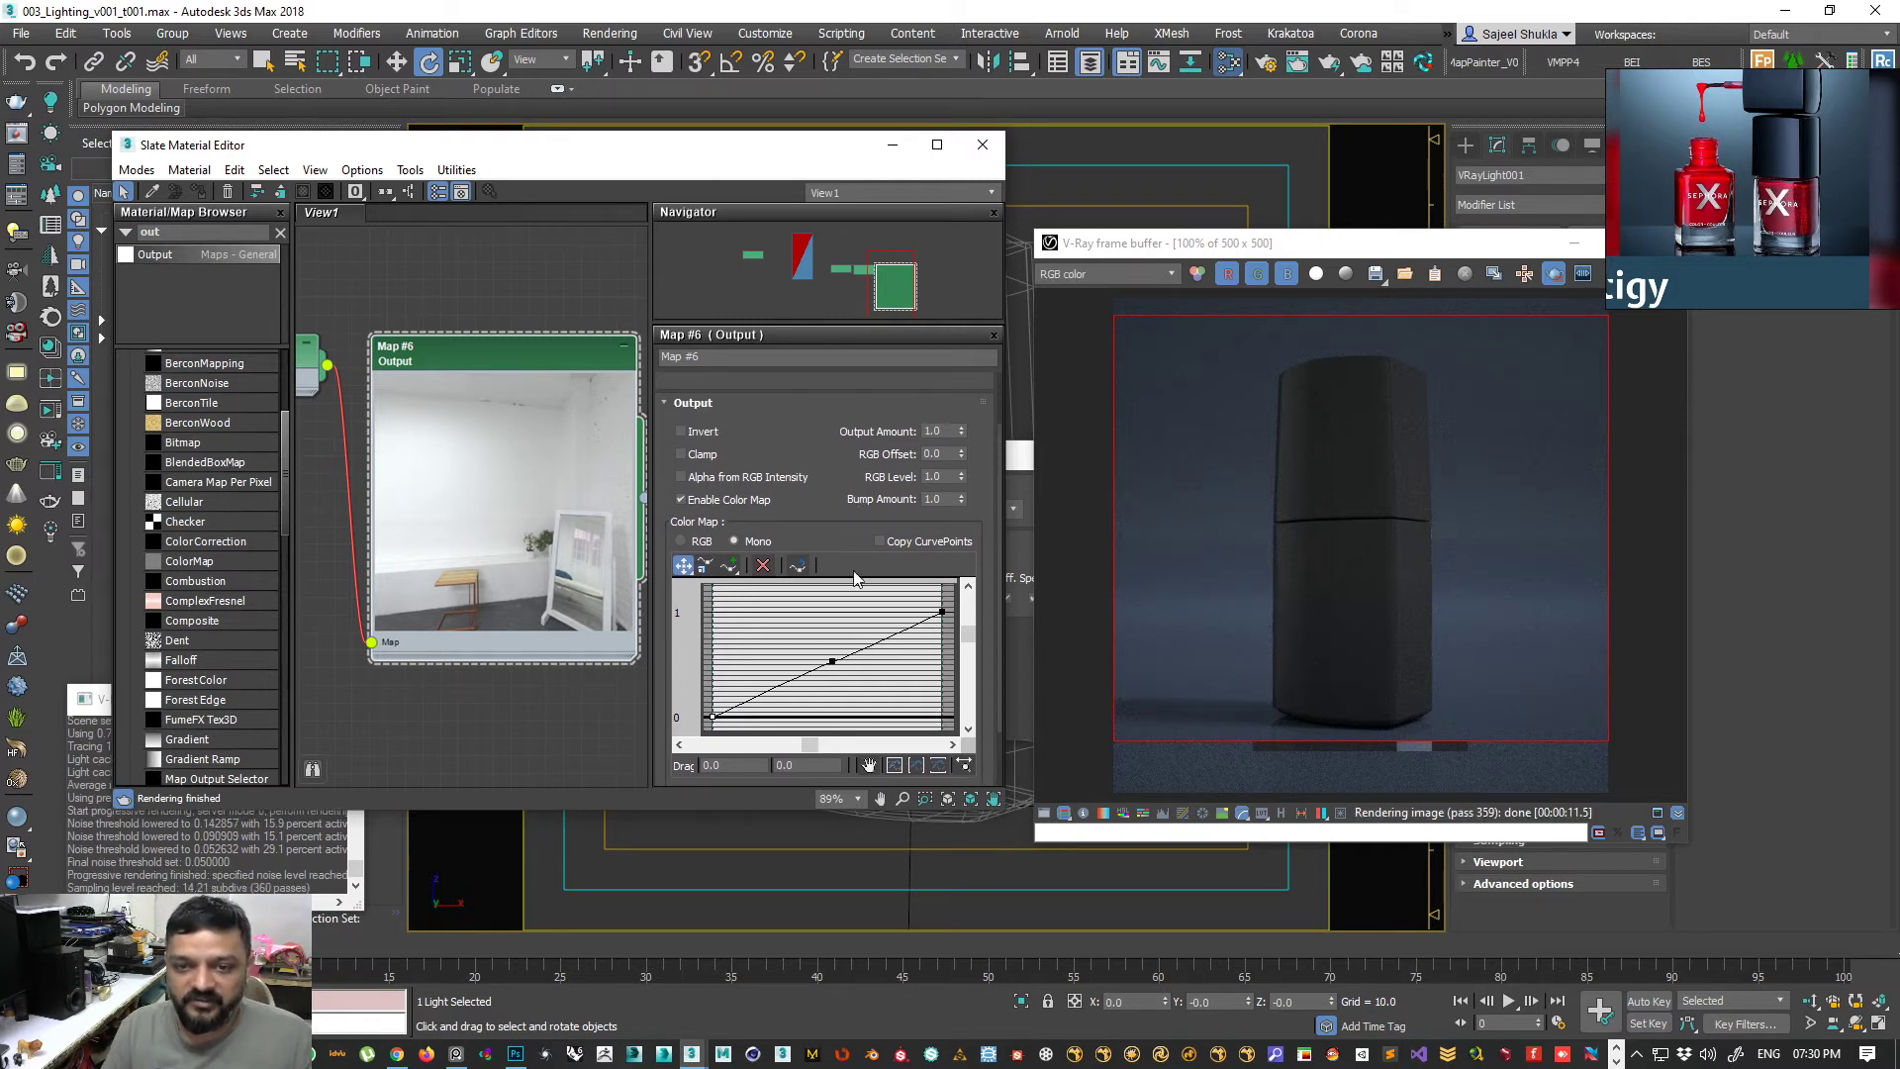
mouse_move(835, 658)
left_mouse_down()
mouse_move(855, 686)
mouse_move(893, 669)
mouse_move(844, 679)
left_mouse_up()
left_click_drag(962, 476, 962, 439)
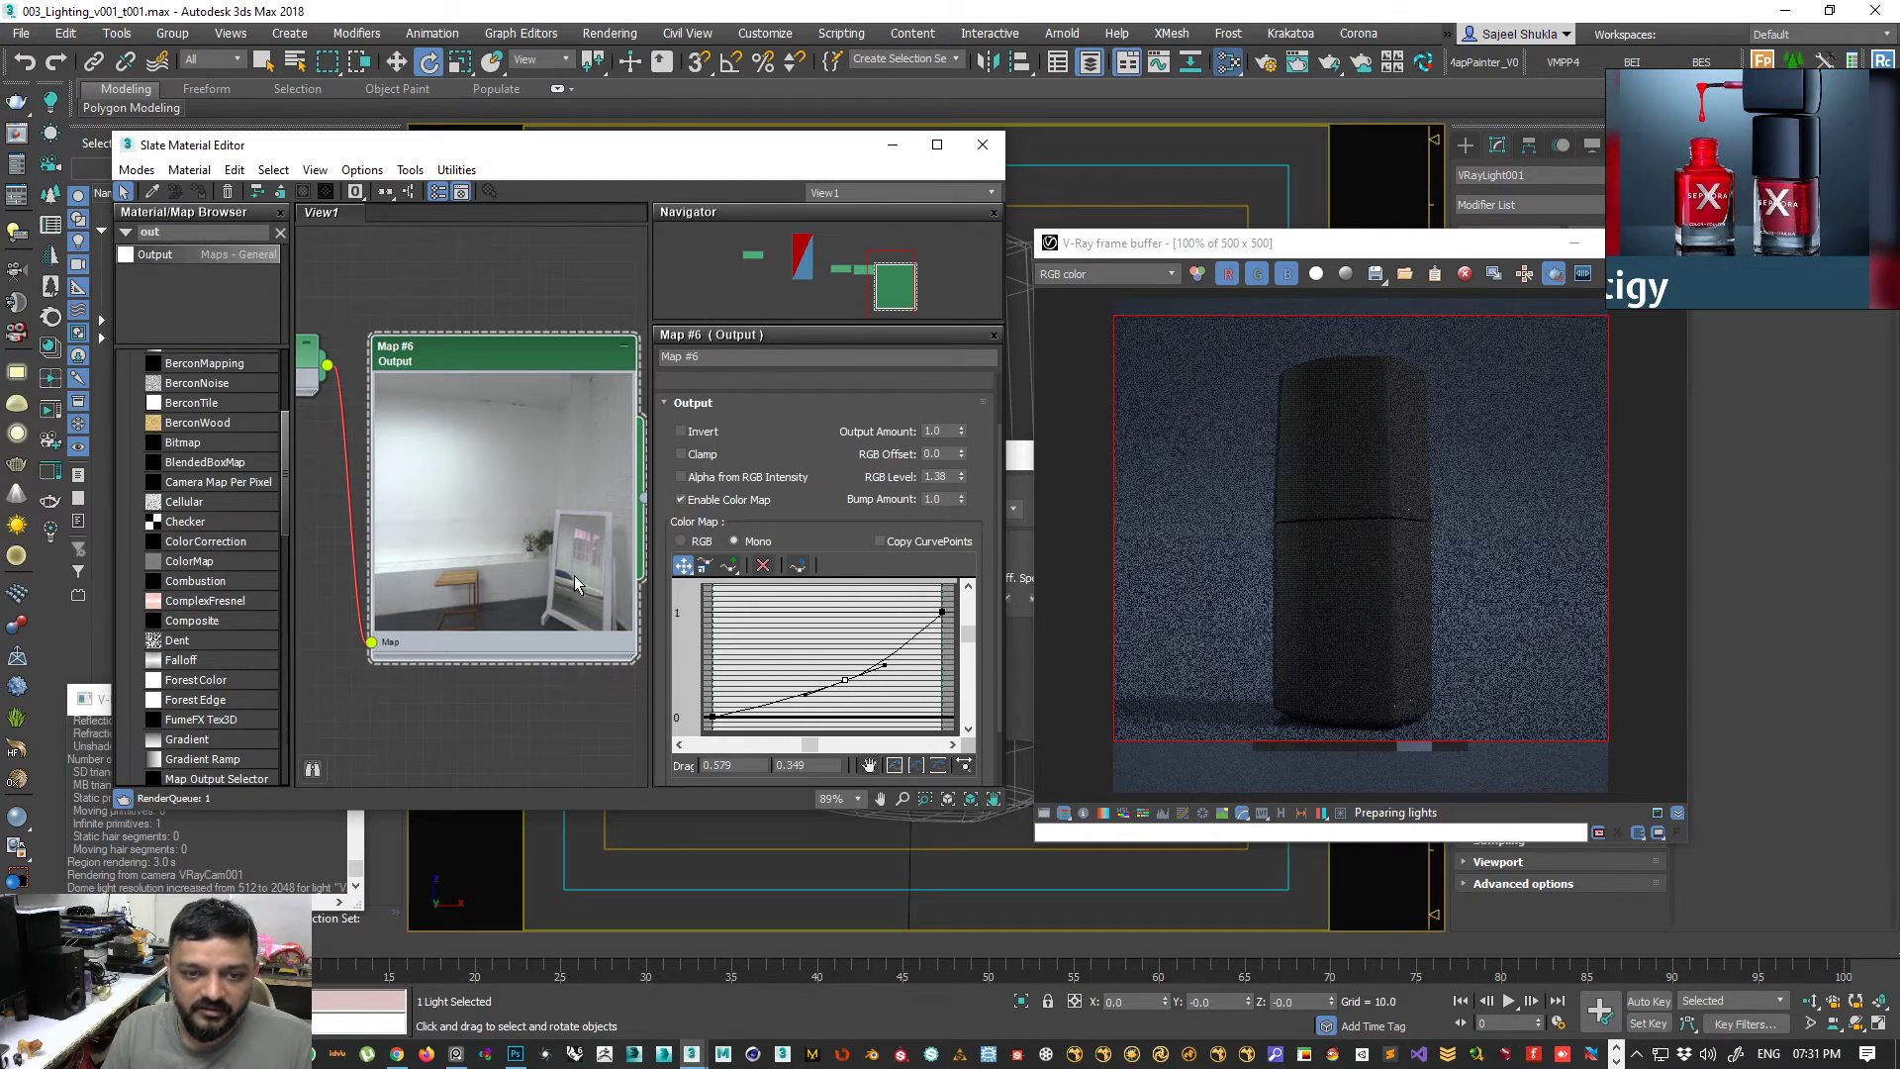
left_click_drag(952, 477, 874, 469)
type("2")
key("Return")
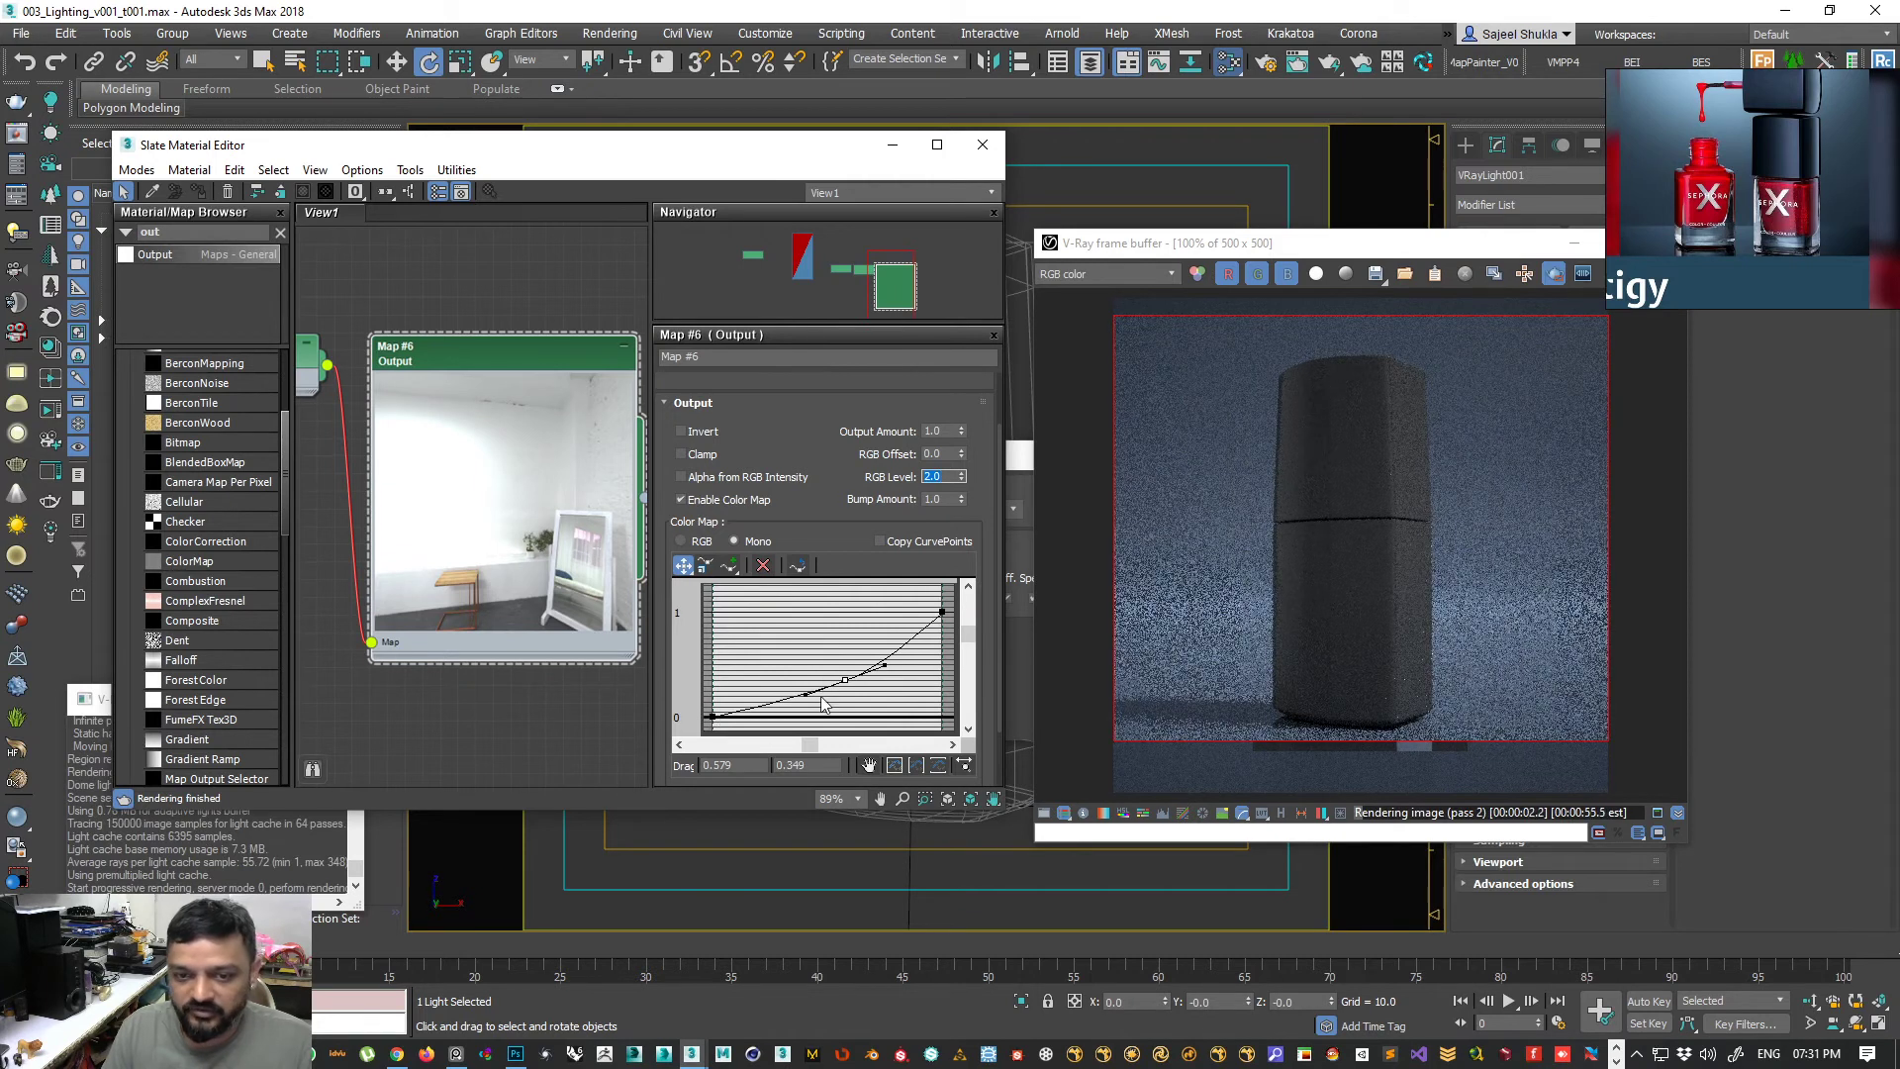
- Set the Output map's RGB Level to 1 and move the middle curve point to about 0.57, 0.41
left_click_drag(848, 678, 839, 678)
type("2")
key("Return")
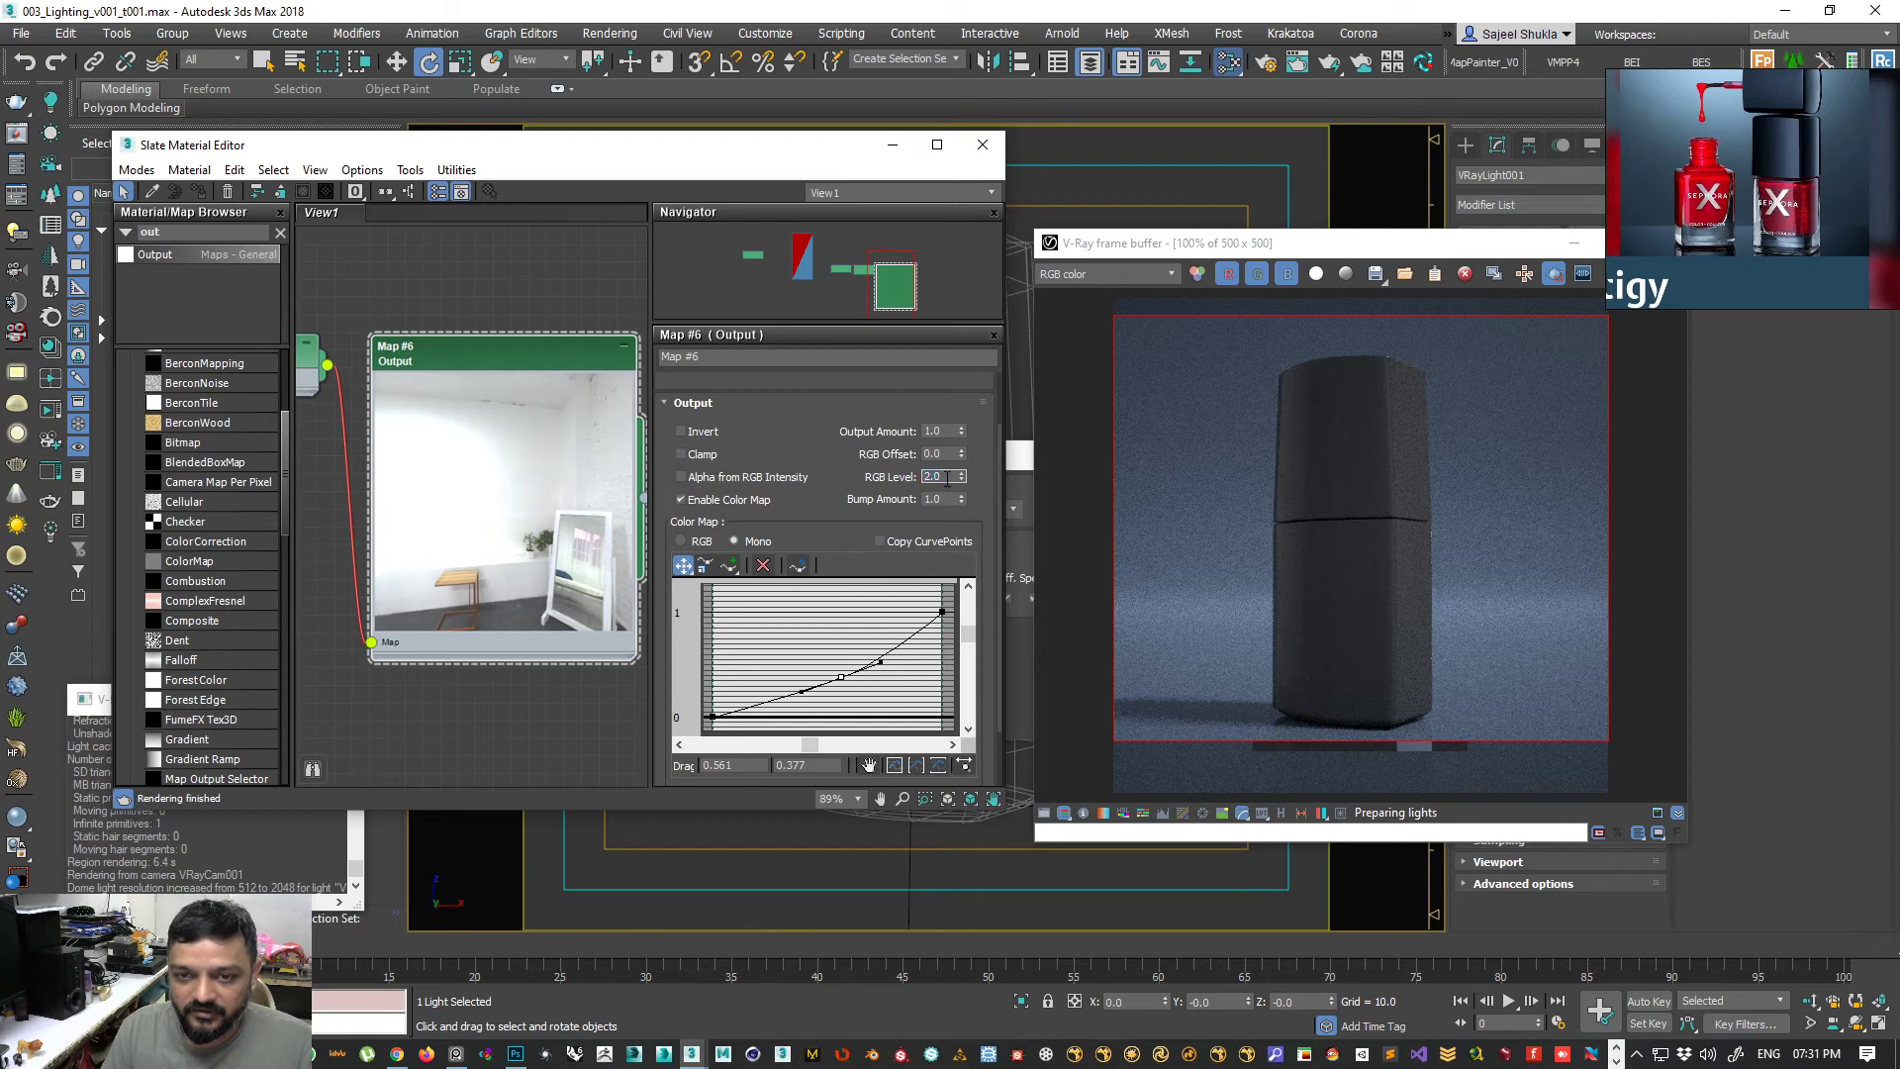
type("1")
key("Return")
left_click_drag(842, 677, 843, 673)
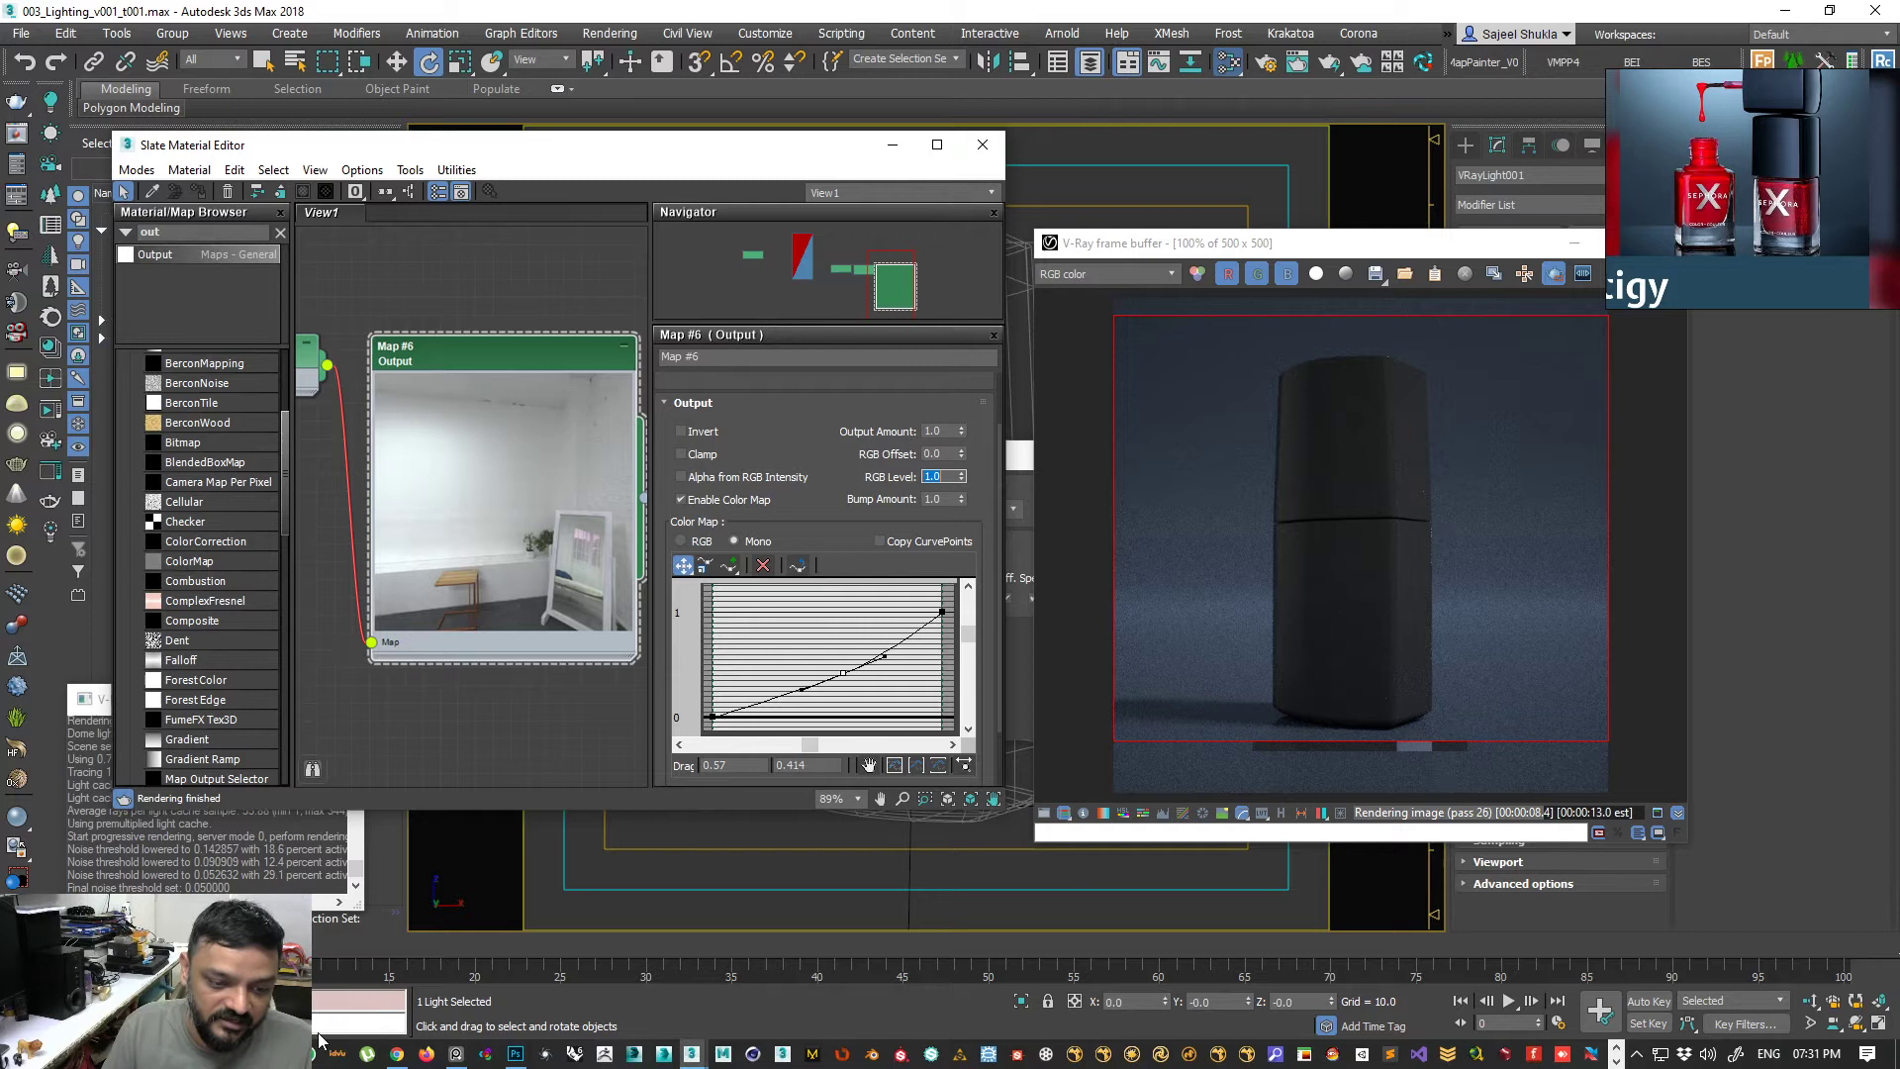
- Switch to Chrome and browse the Skies category on HDRI Haven for a suitable lighting HDRI
left_click(395, 1054)
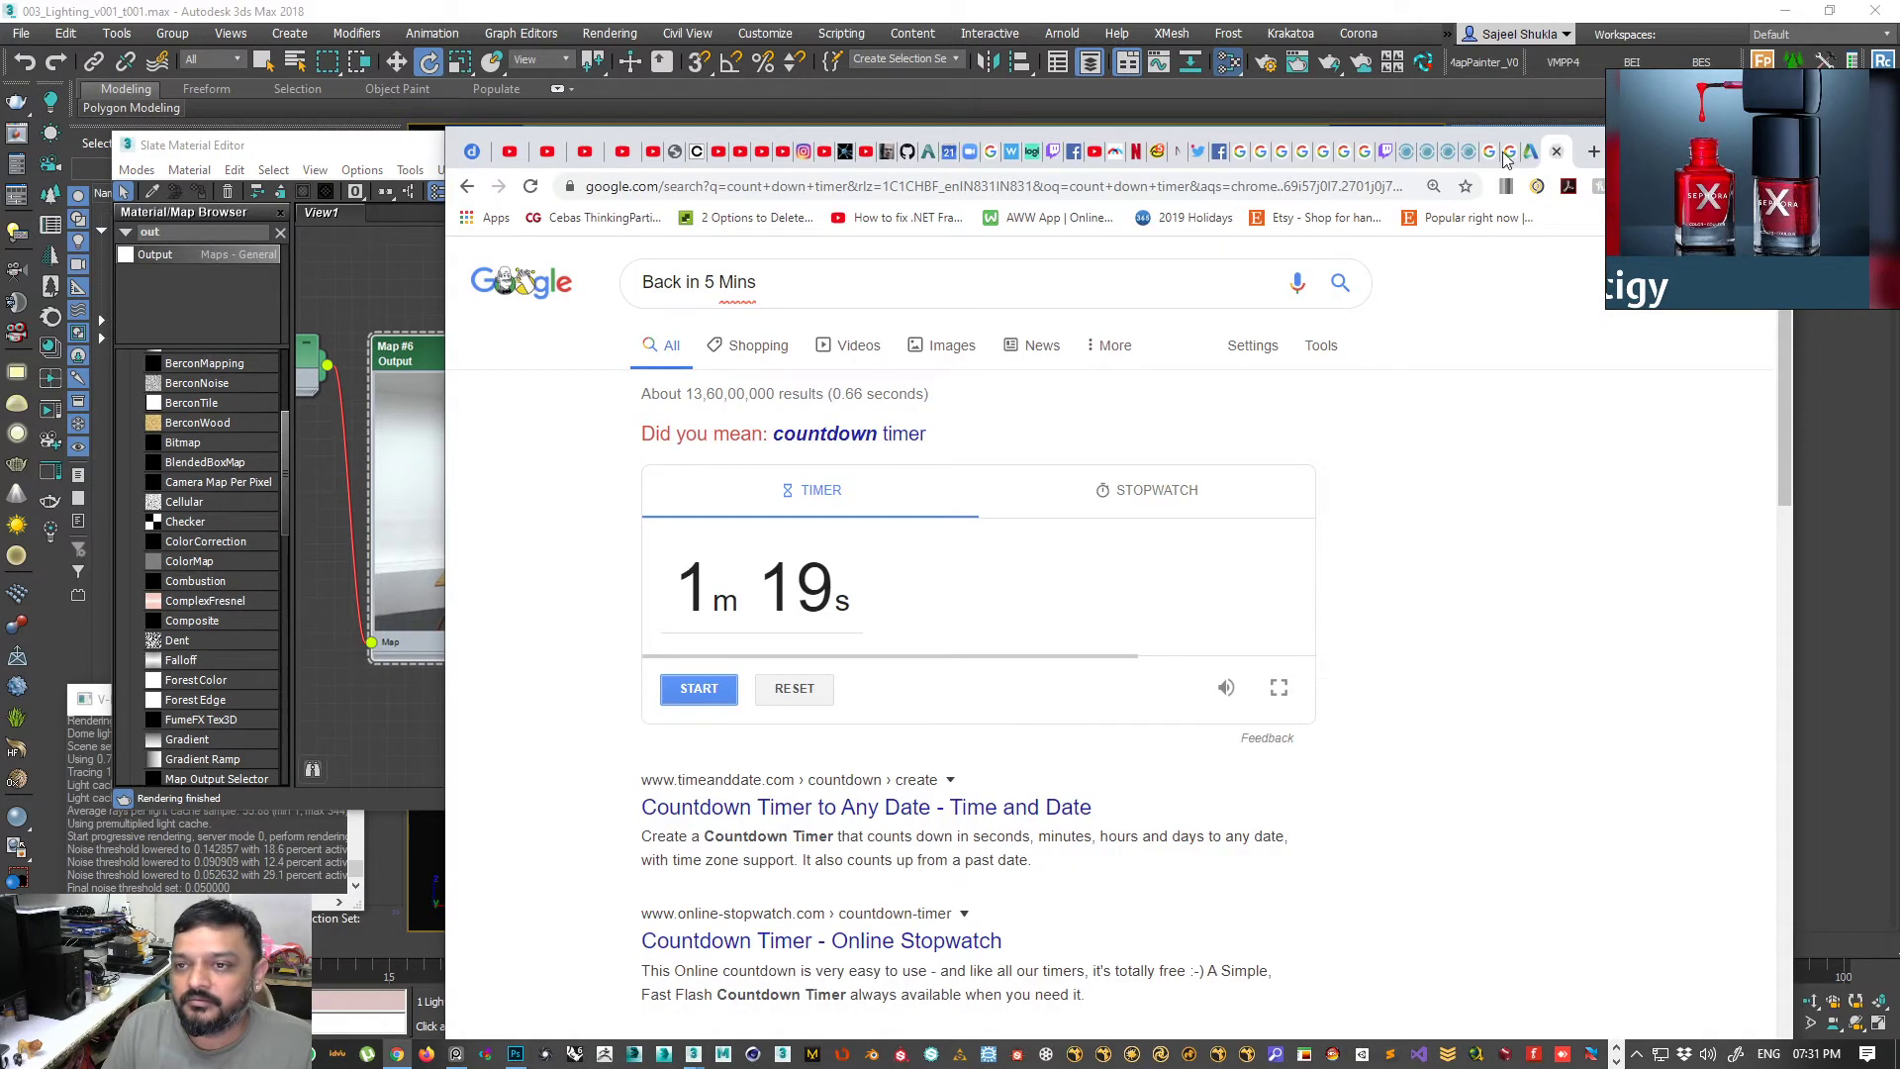
left_click(1406, 153)
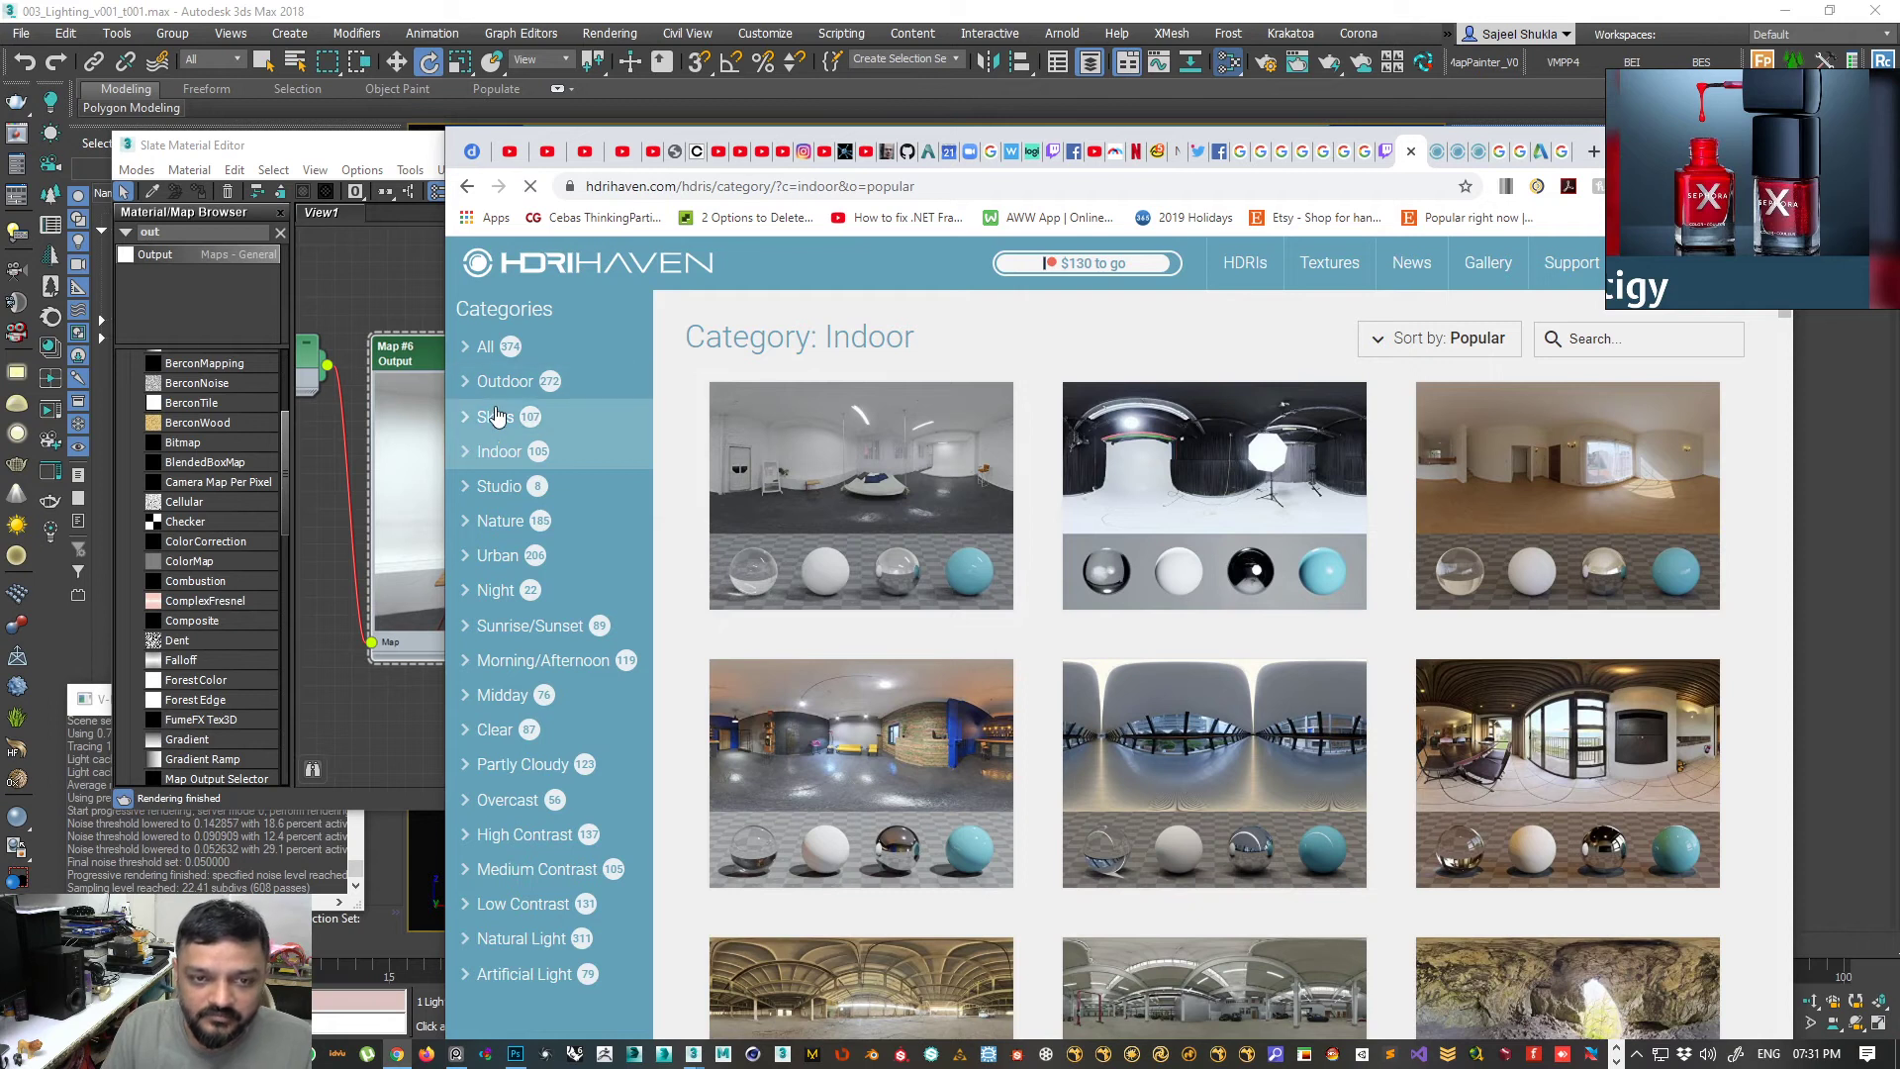
left_click(497, 416)
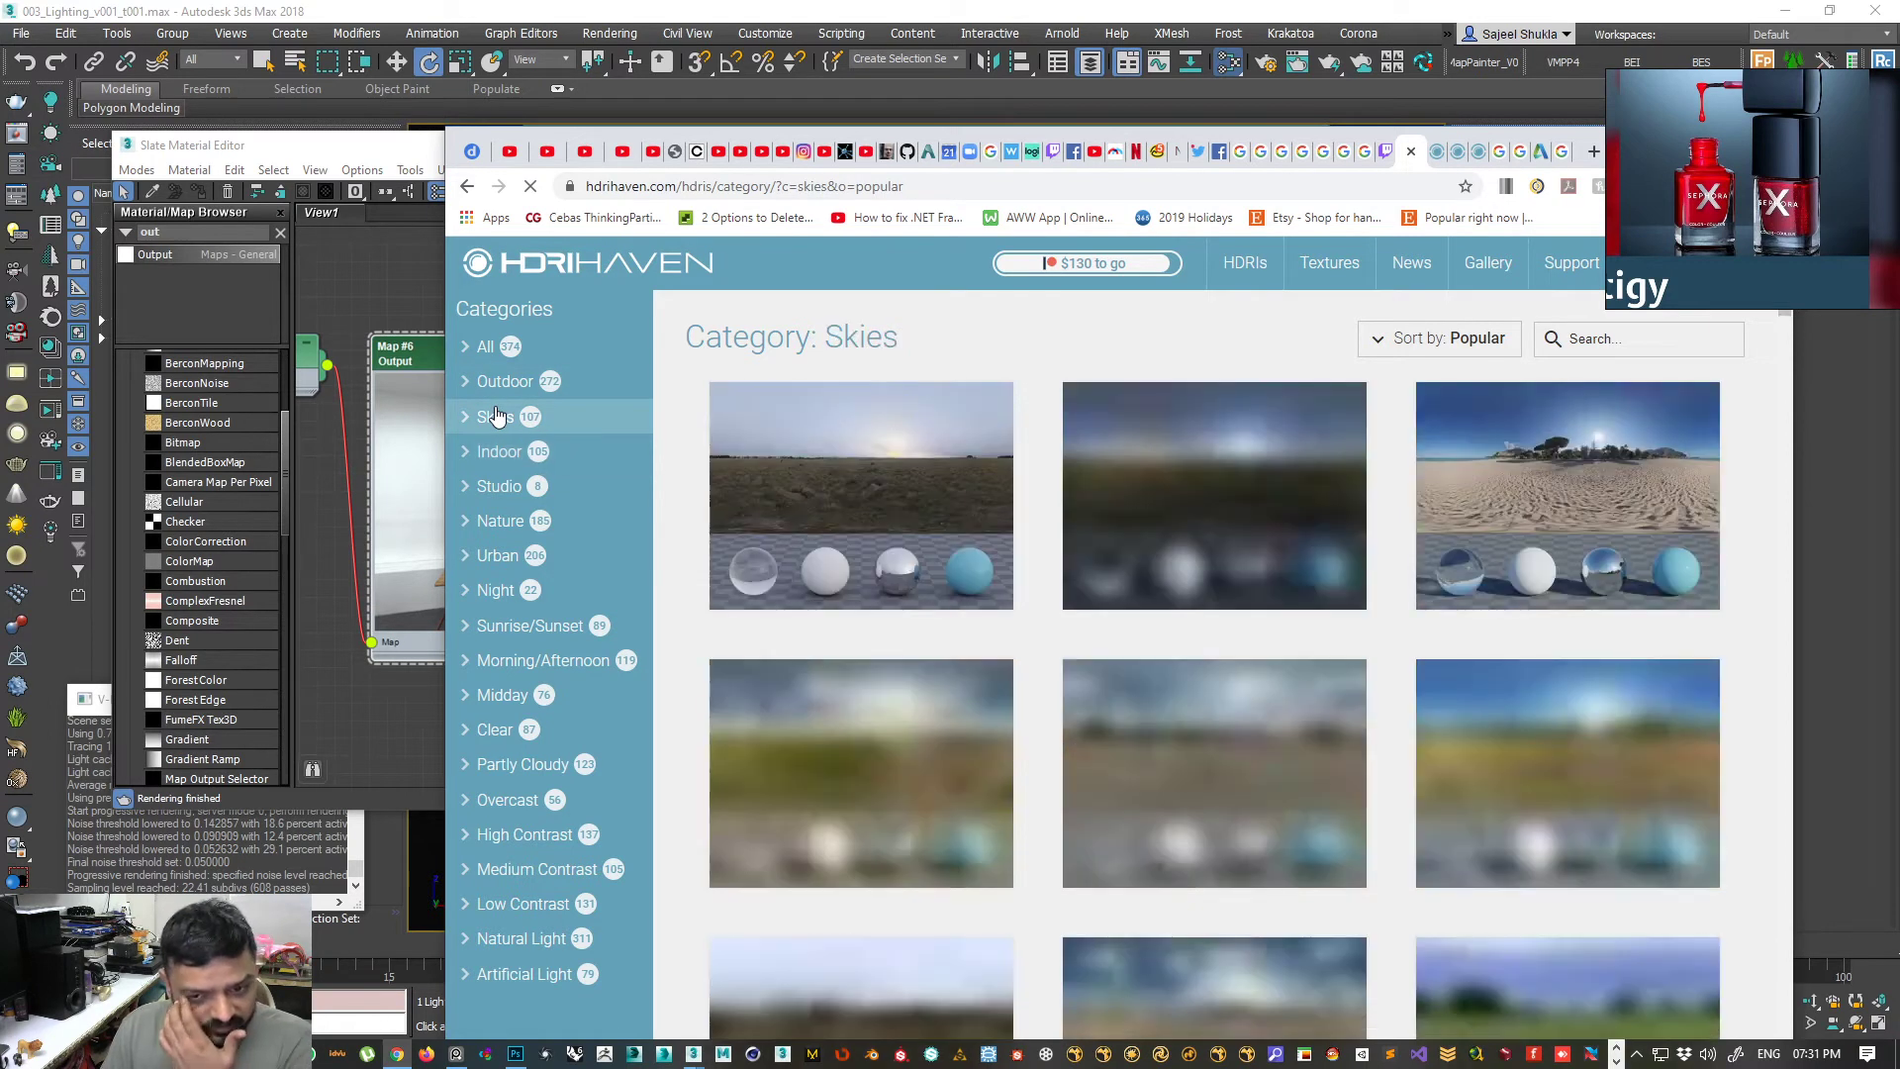
scroll(1057, 770, "down", 2)
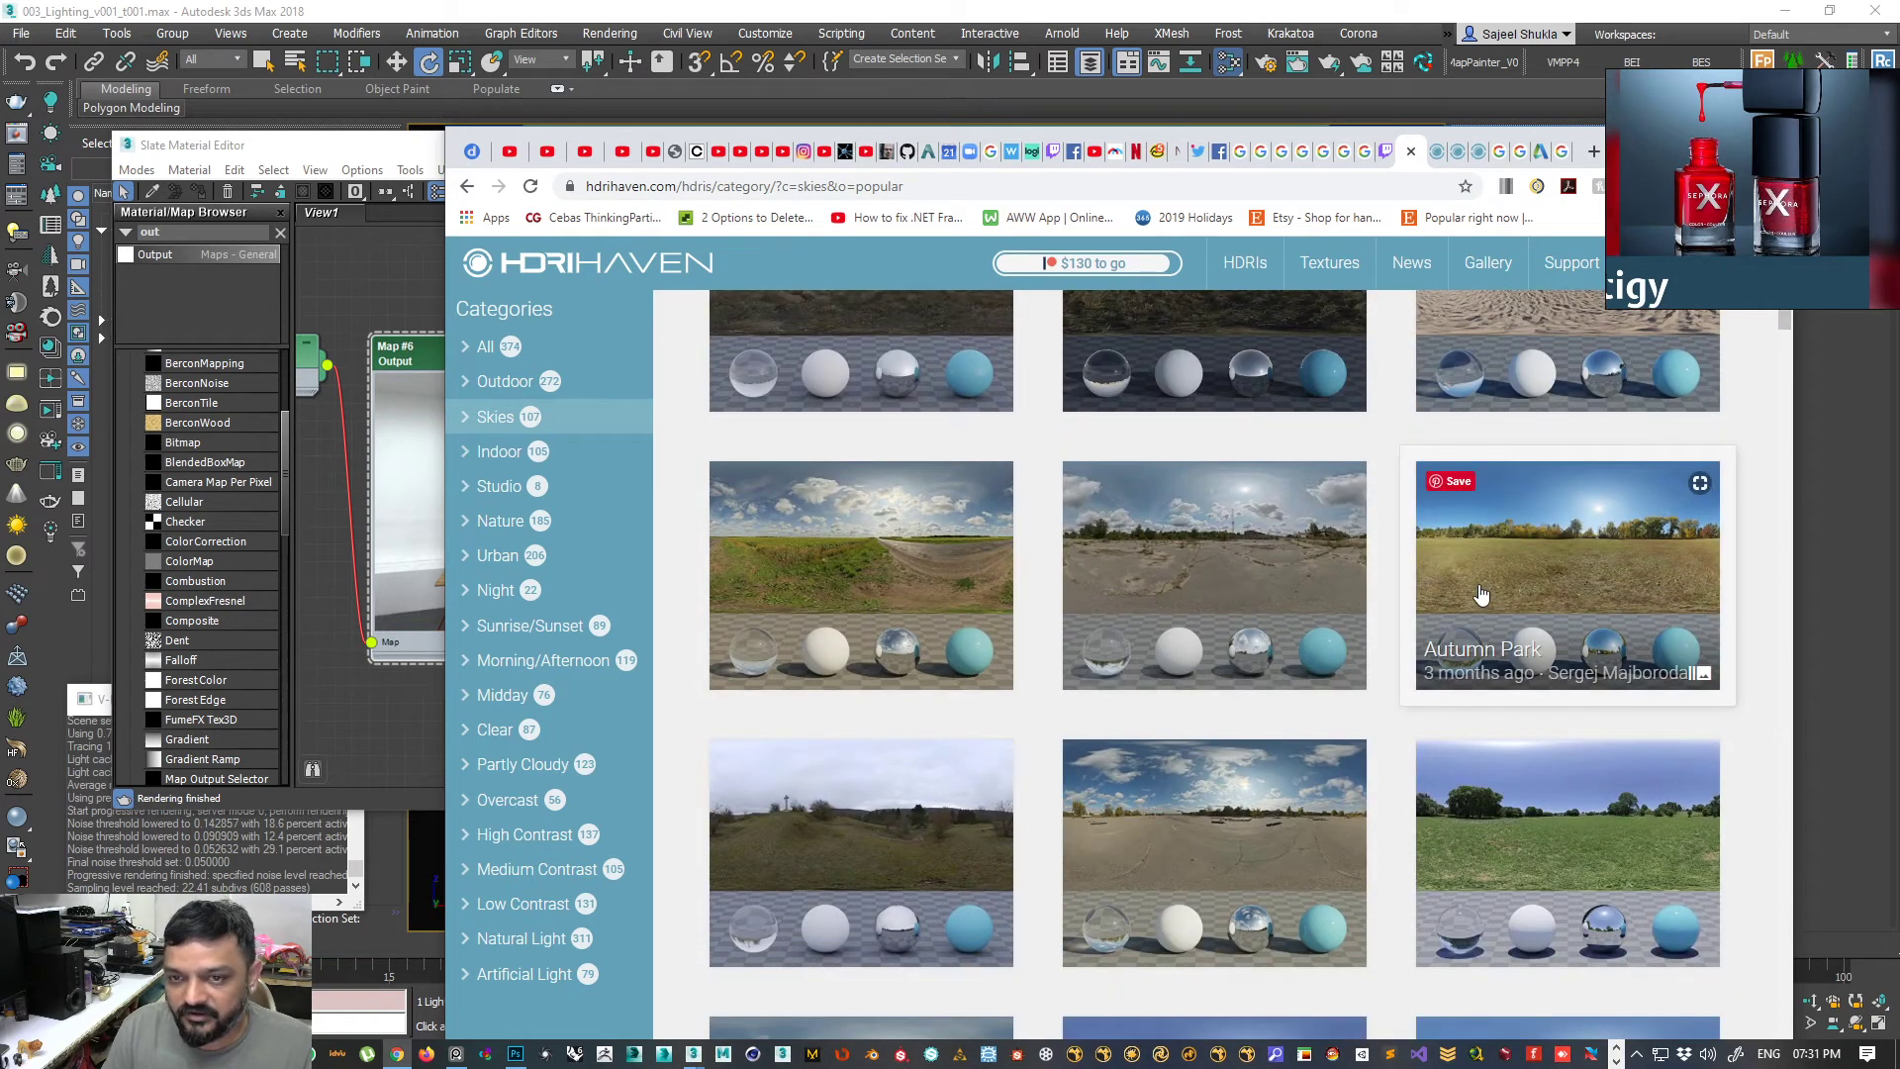
scroll(797, 525, "up", 2)
scroll(798, 620, "down", 5)
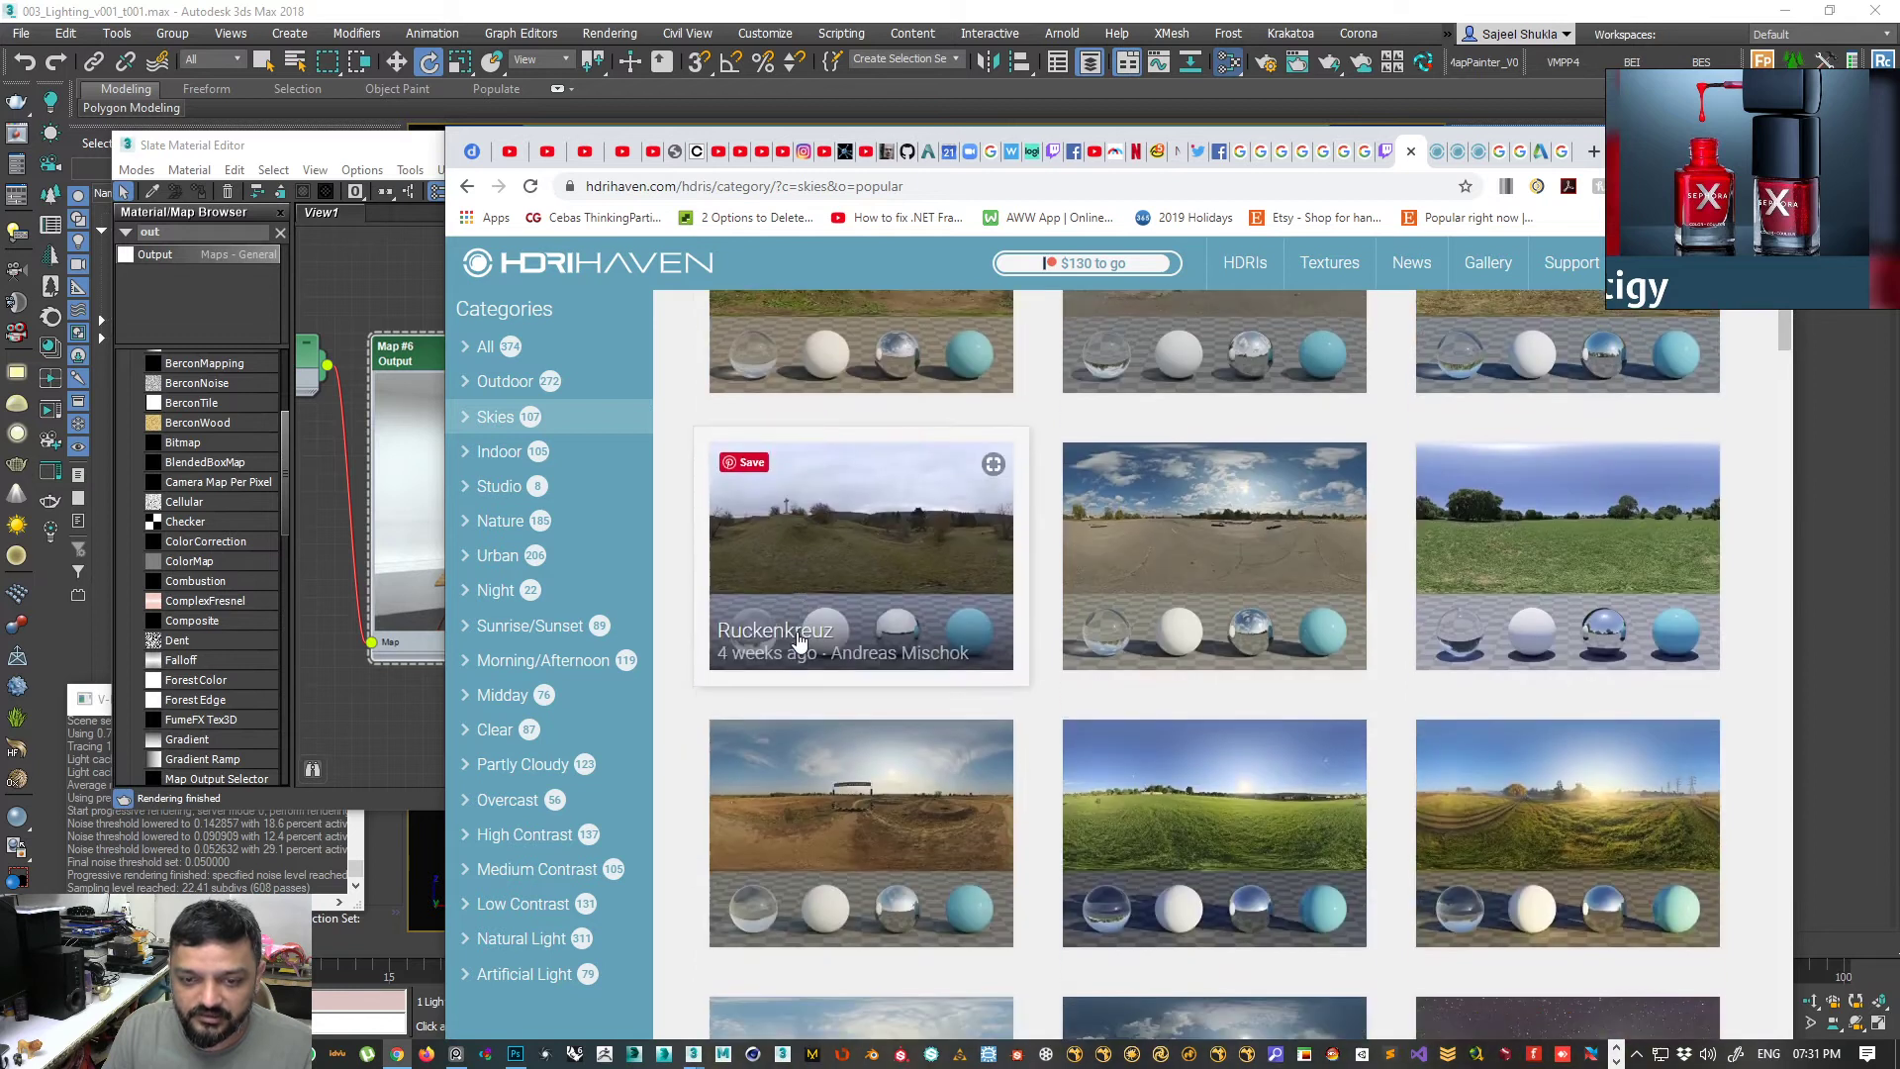
- Examine the Ruckenkreuz HDRI's panorama and preview spheres beside the nail polish reference, and return to 3ds Max
left_click(861, 643)
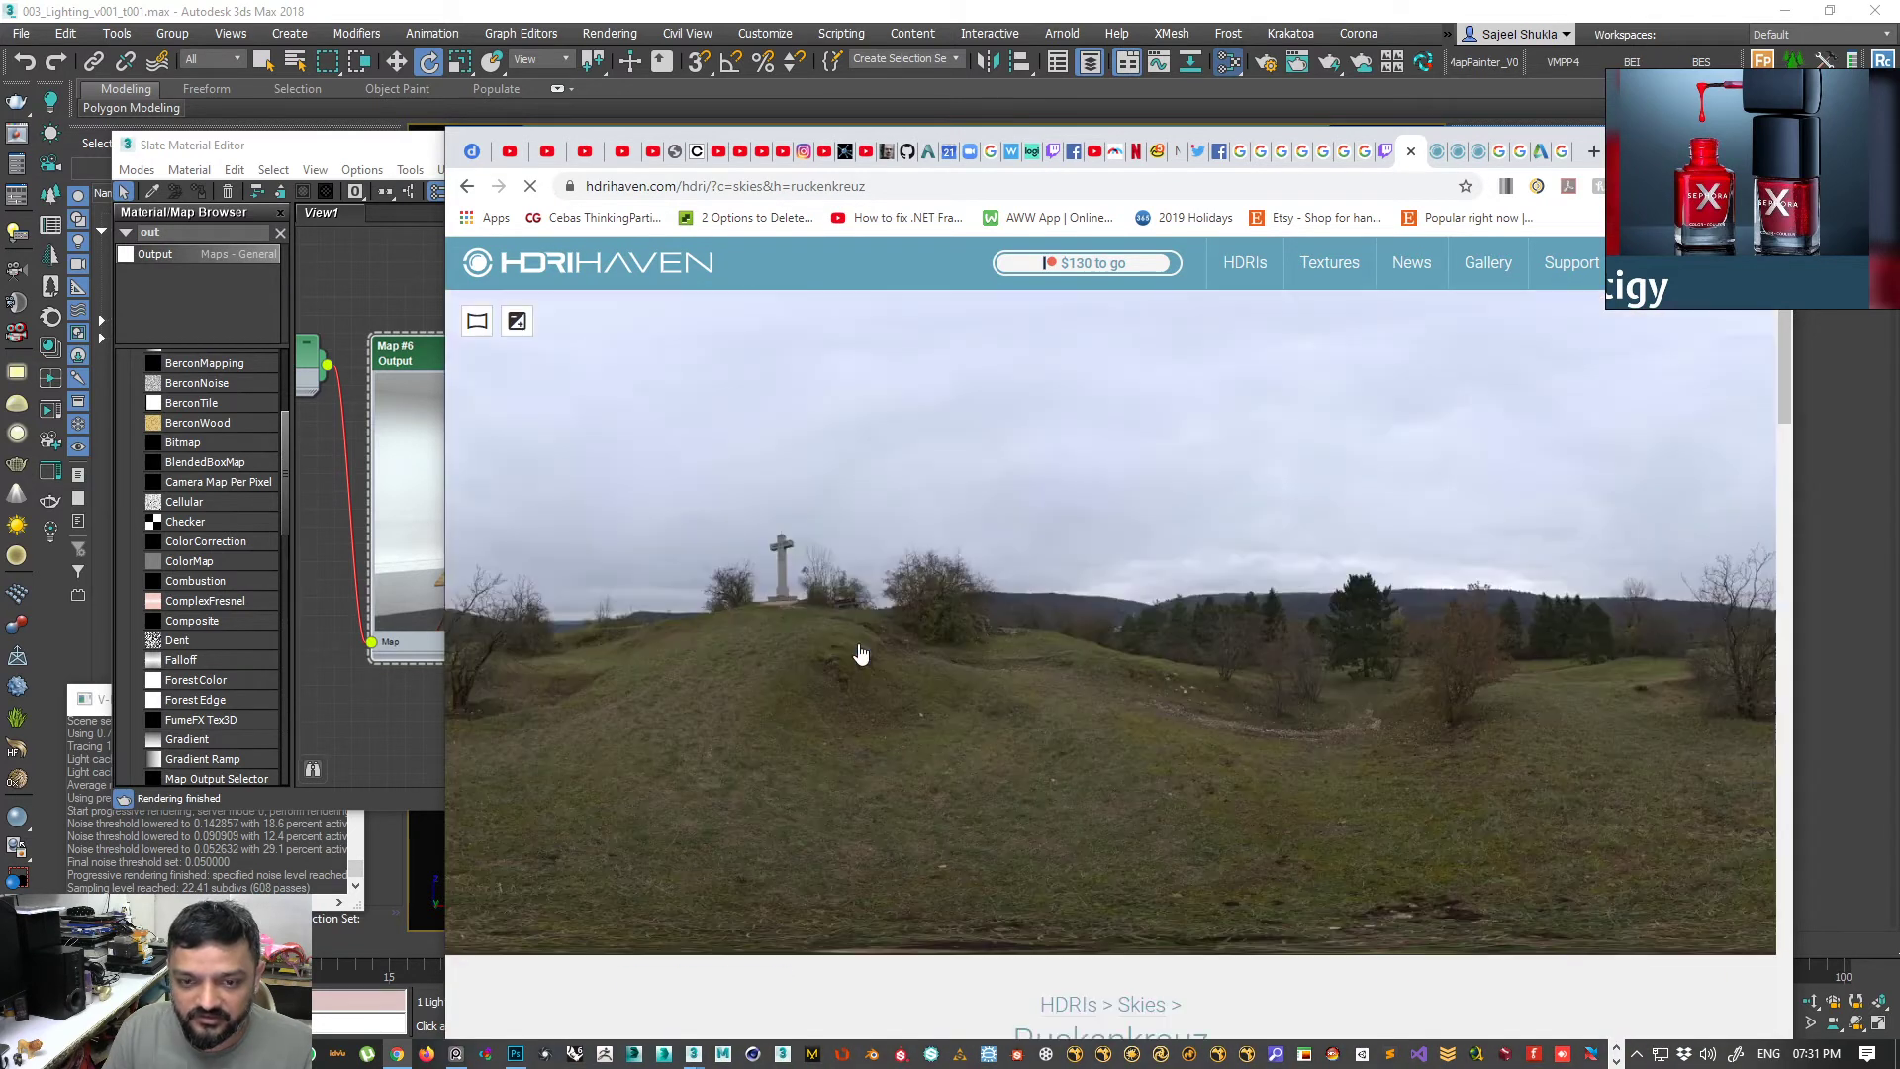
scroll(894, 786, "down", 5)
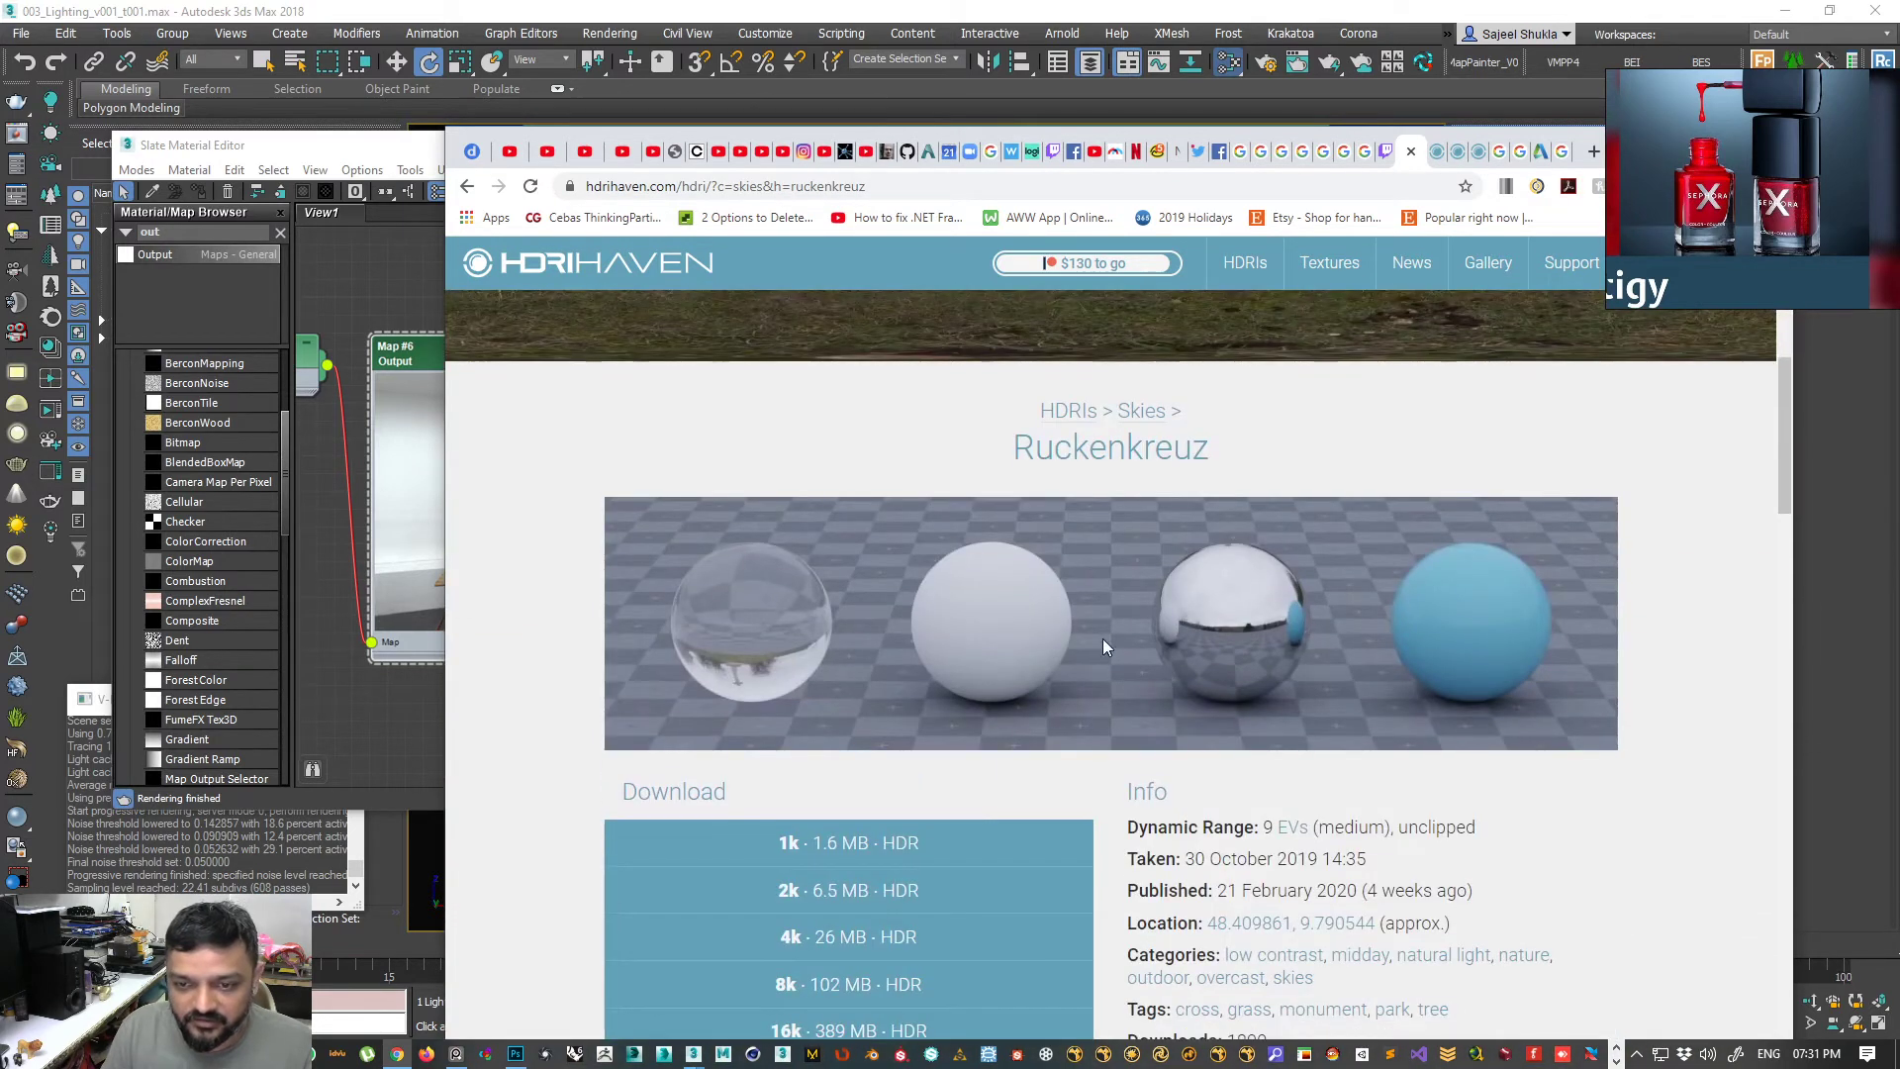
scroll(1081, 704, "up", 5)
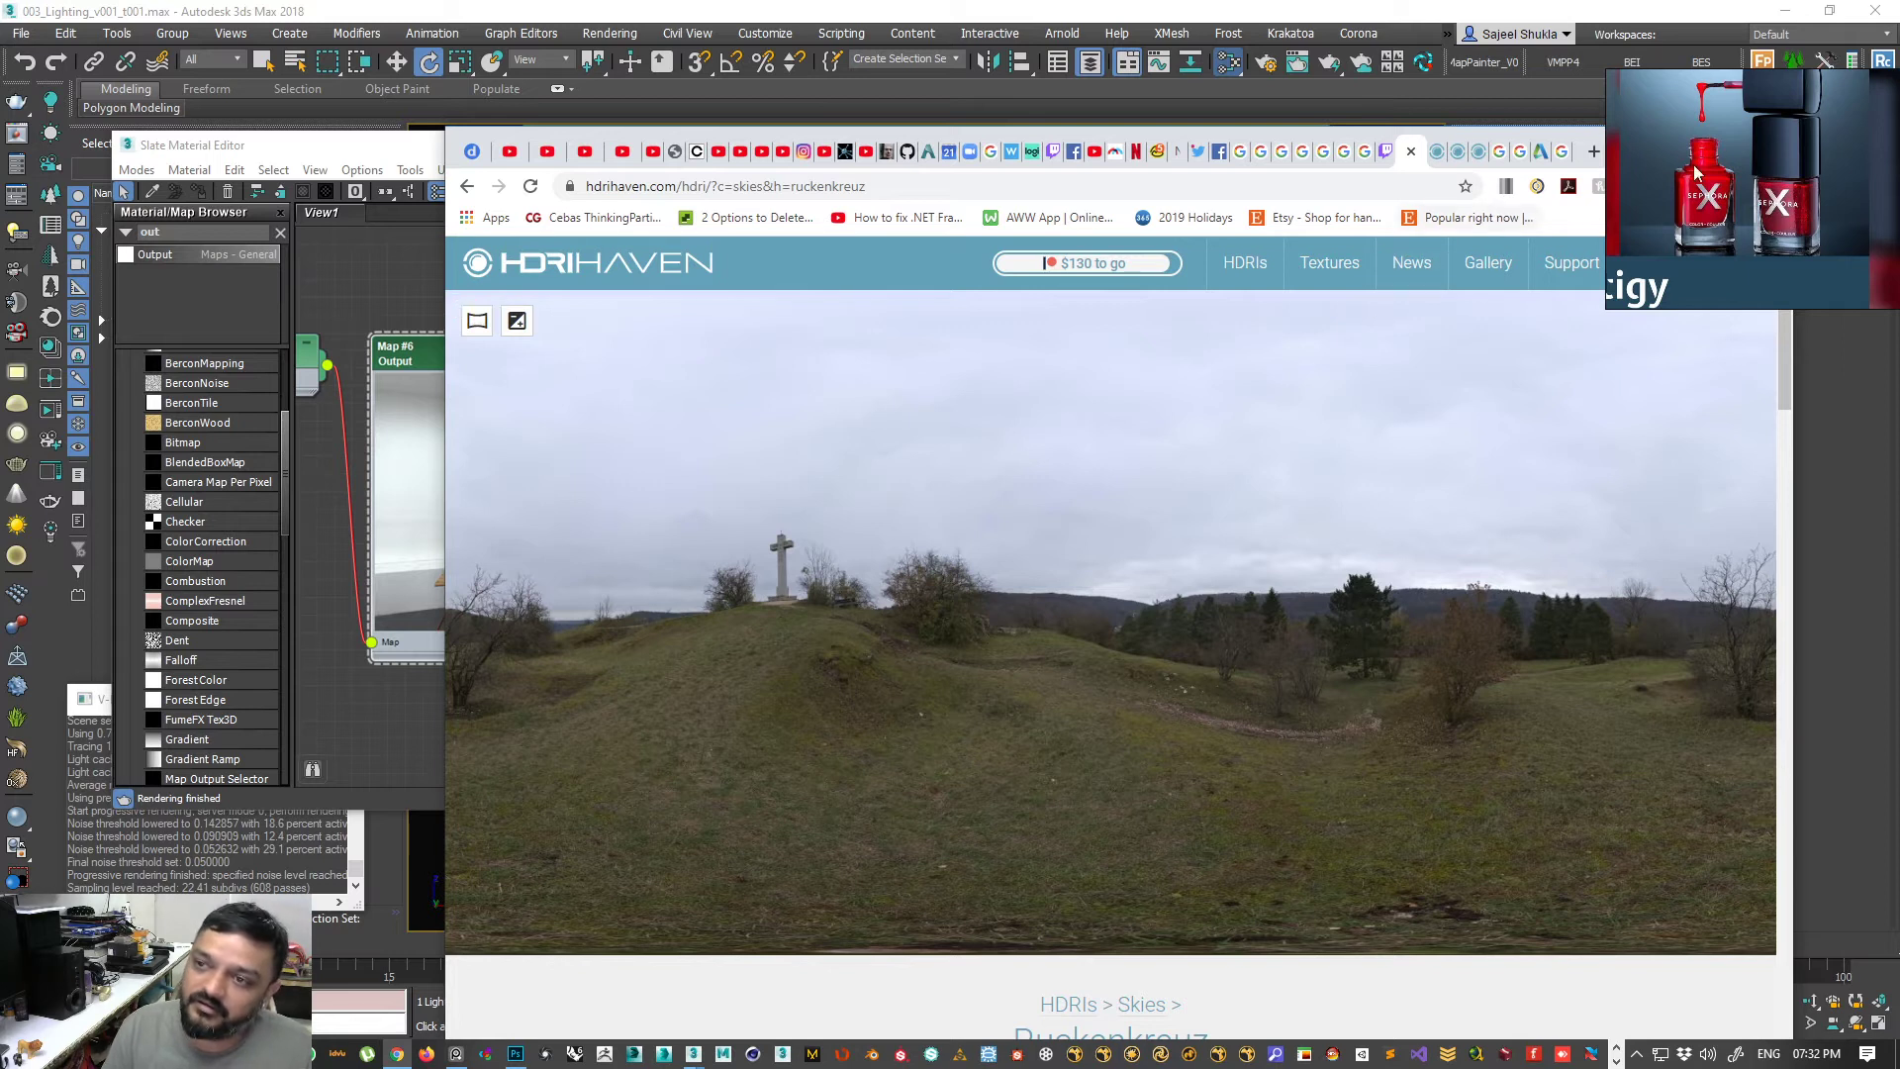
left_click_drag(1722, 222, 1719, 370)
scroll(1136, 732, "down", 6)
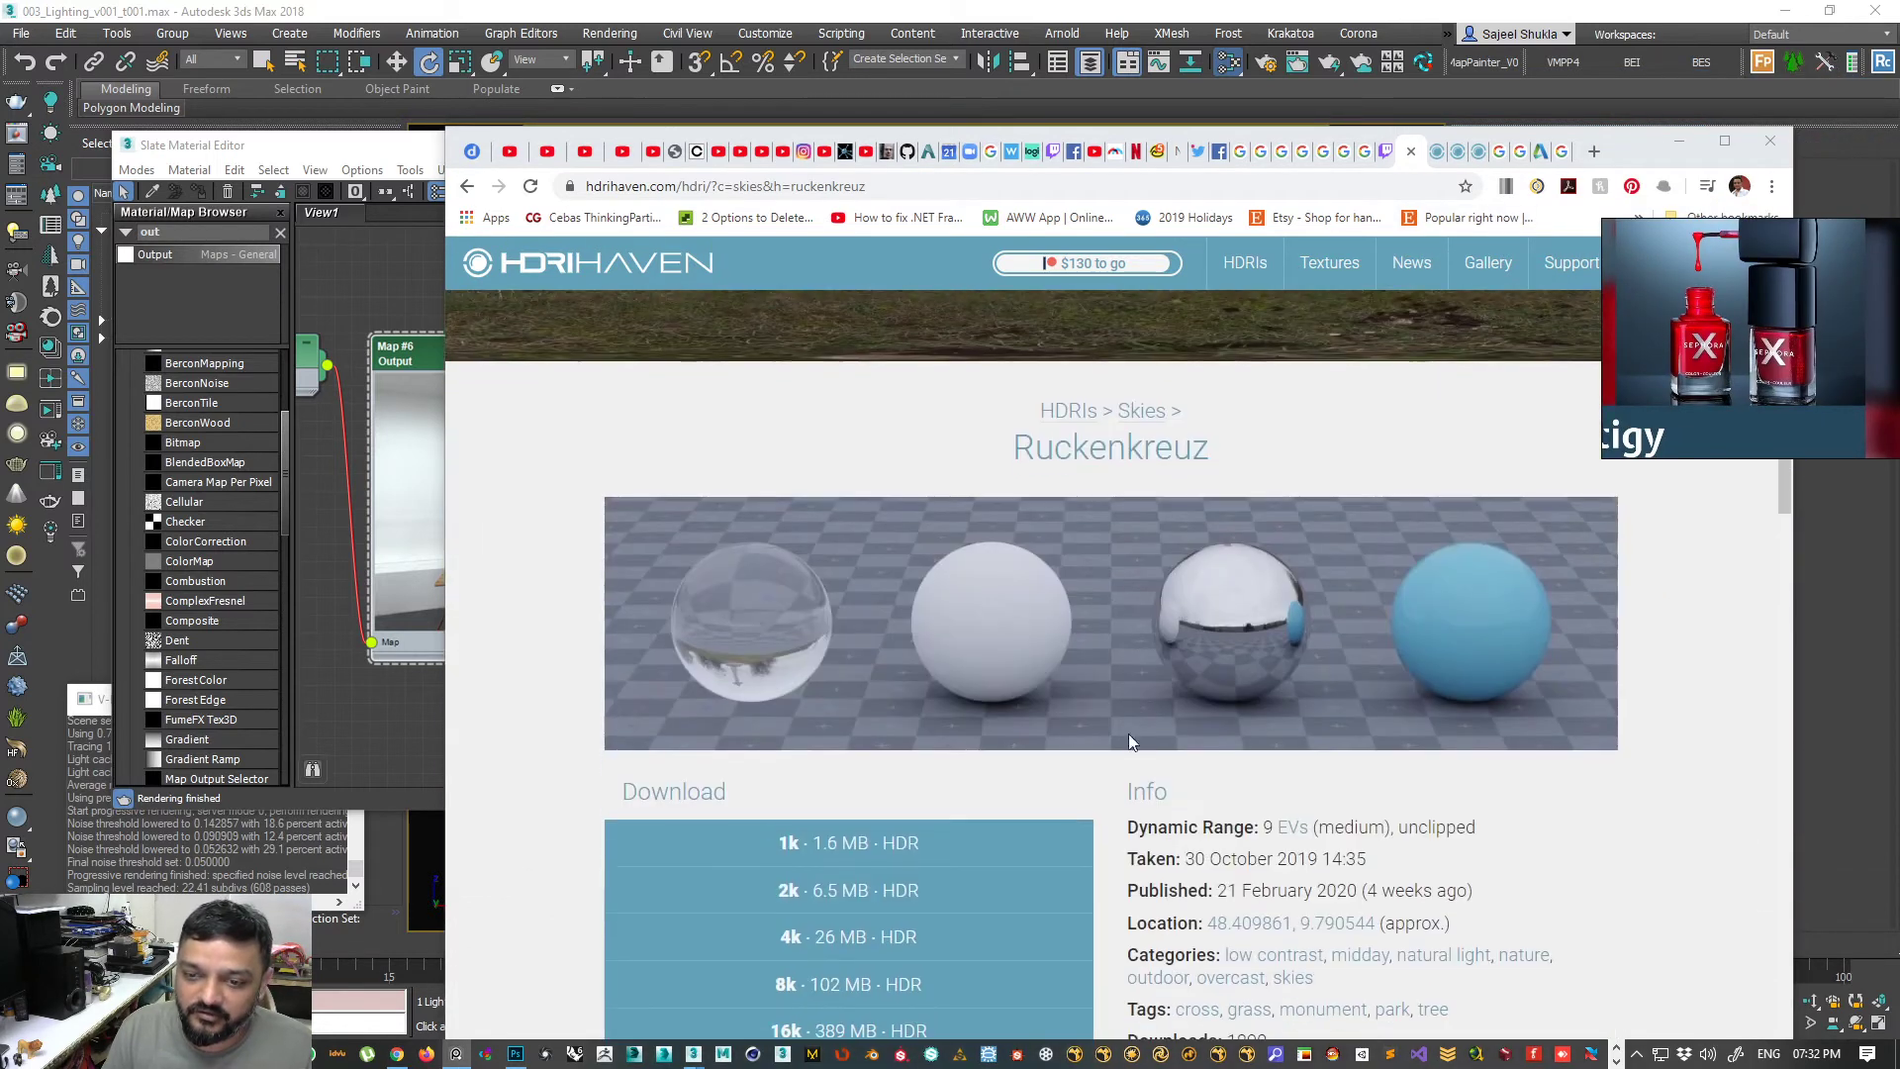
scroll(980, 495, "up", 6)
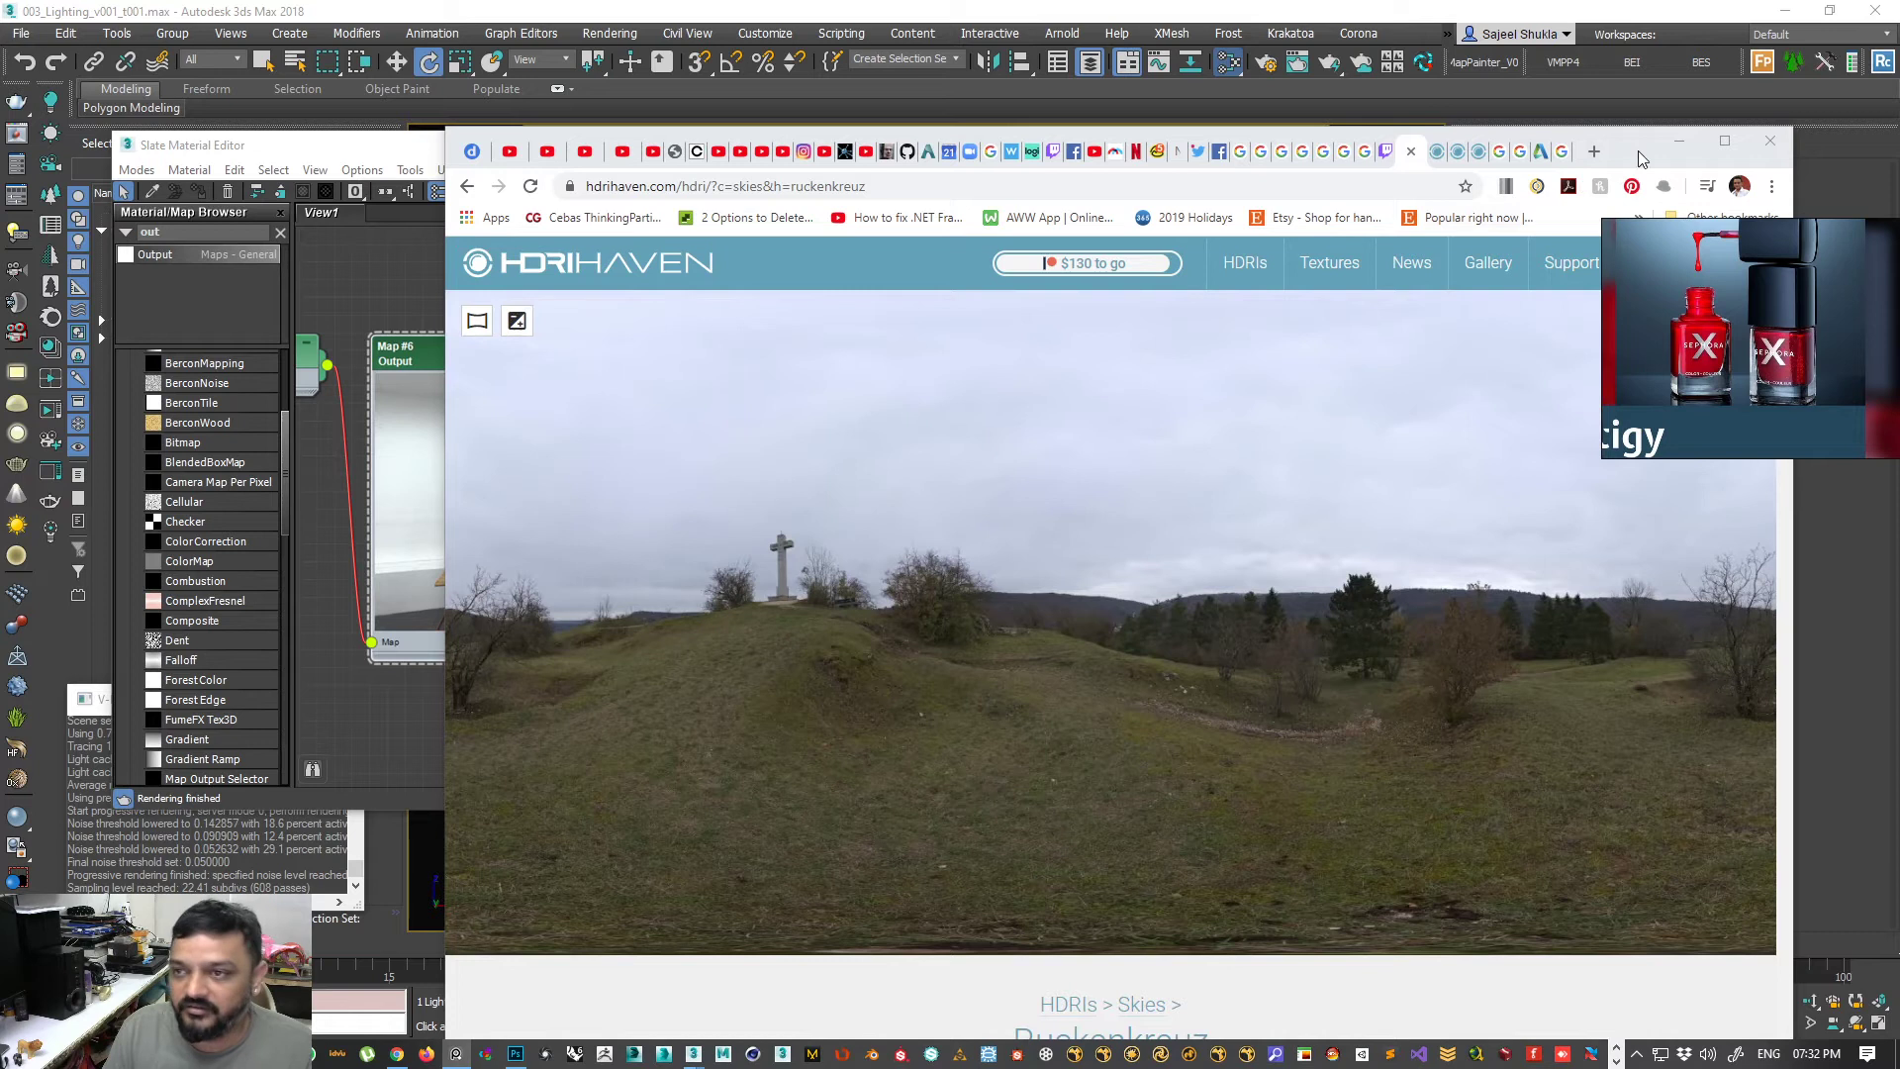
left_click(1680, 142)
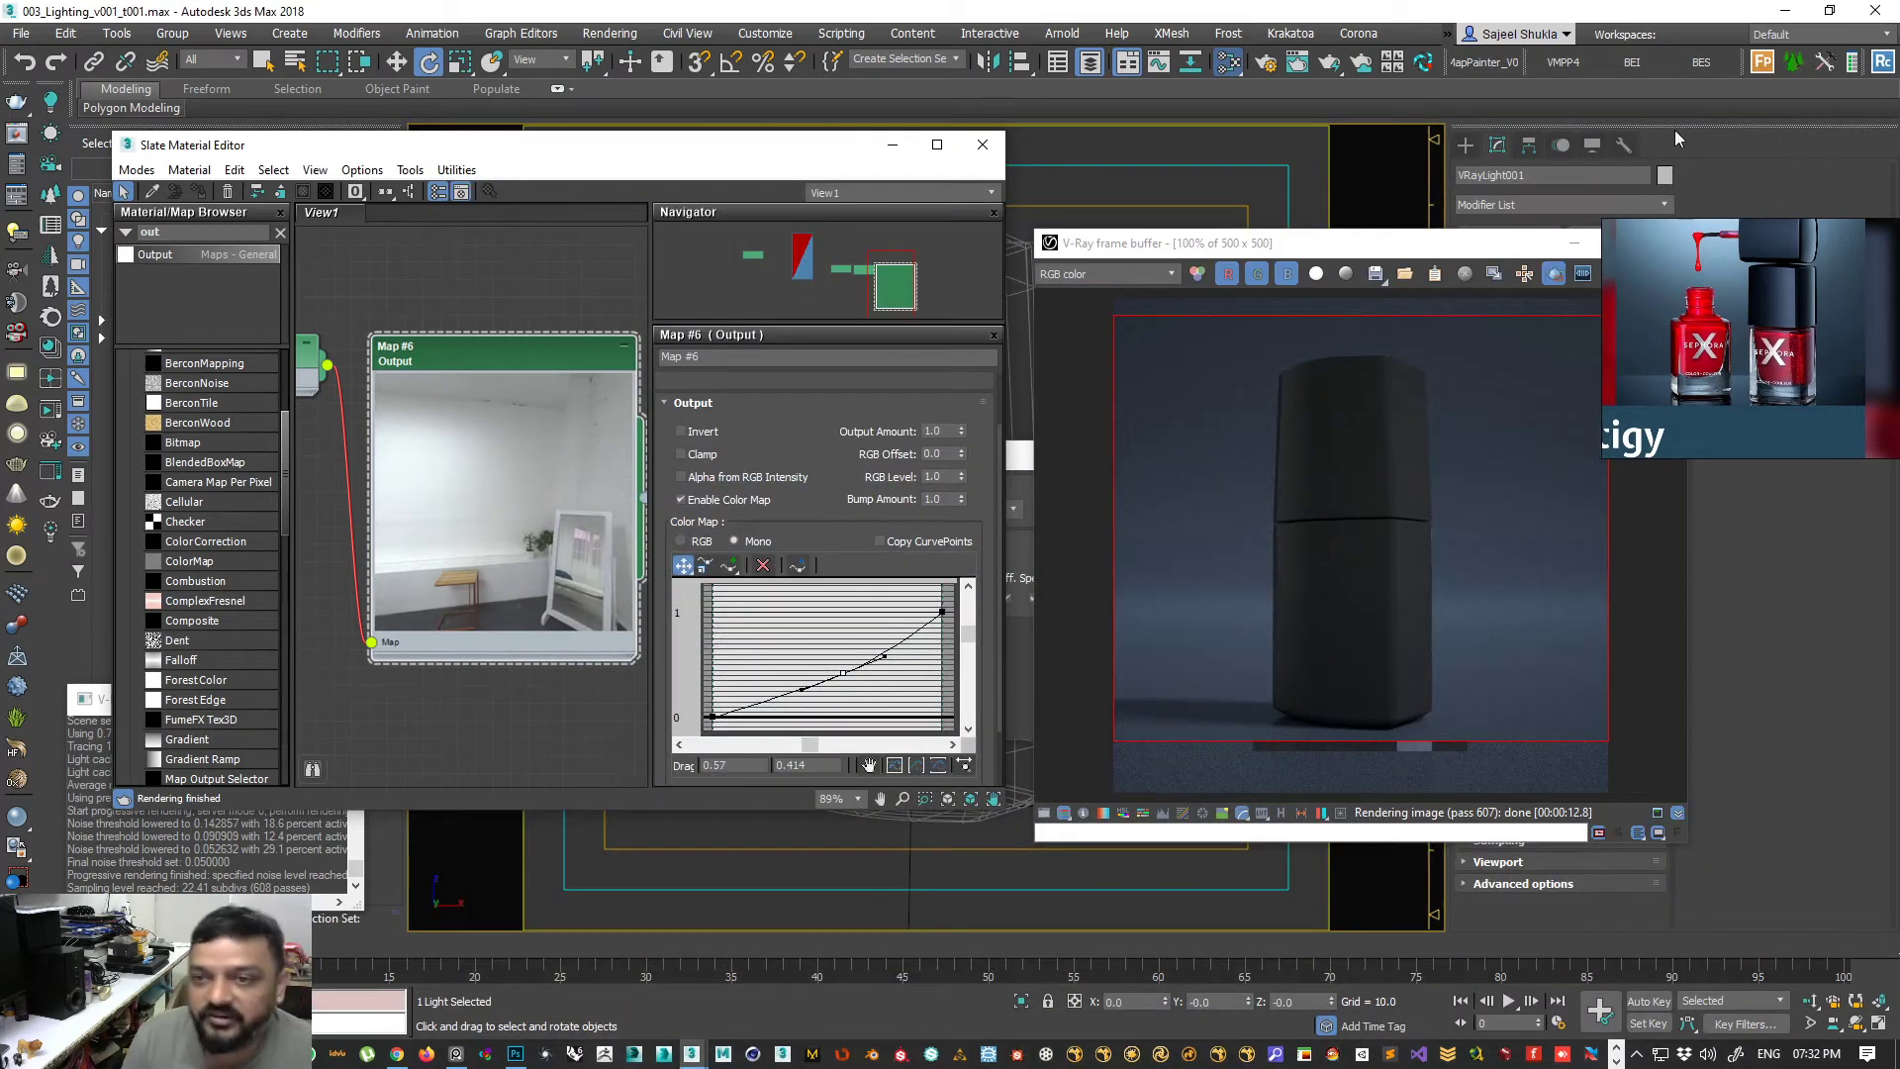
- Open the parameters of the VRayHDRI node feeding the Color Correction map and set its horizontal rotation to 0
left_click_drag(611, 151, 438, 189)
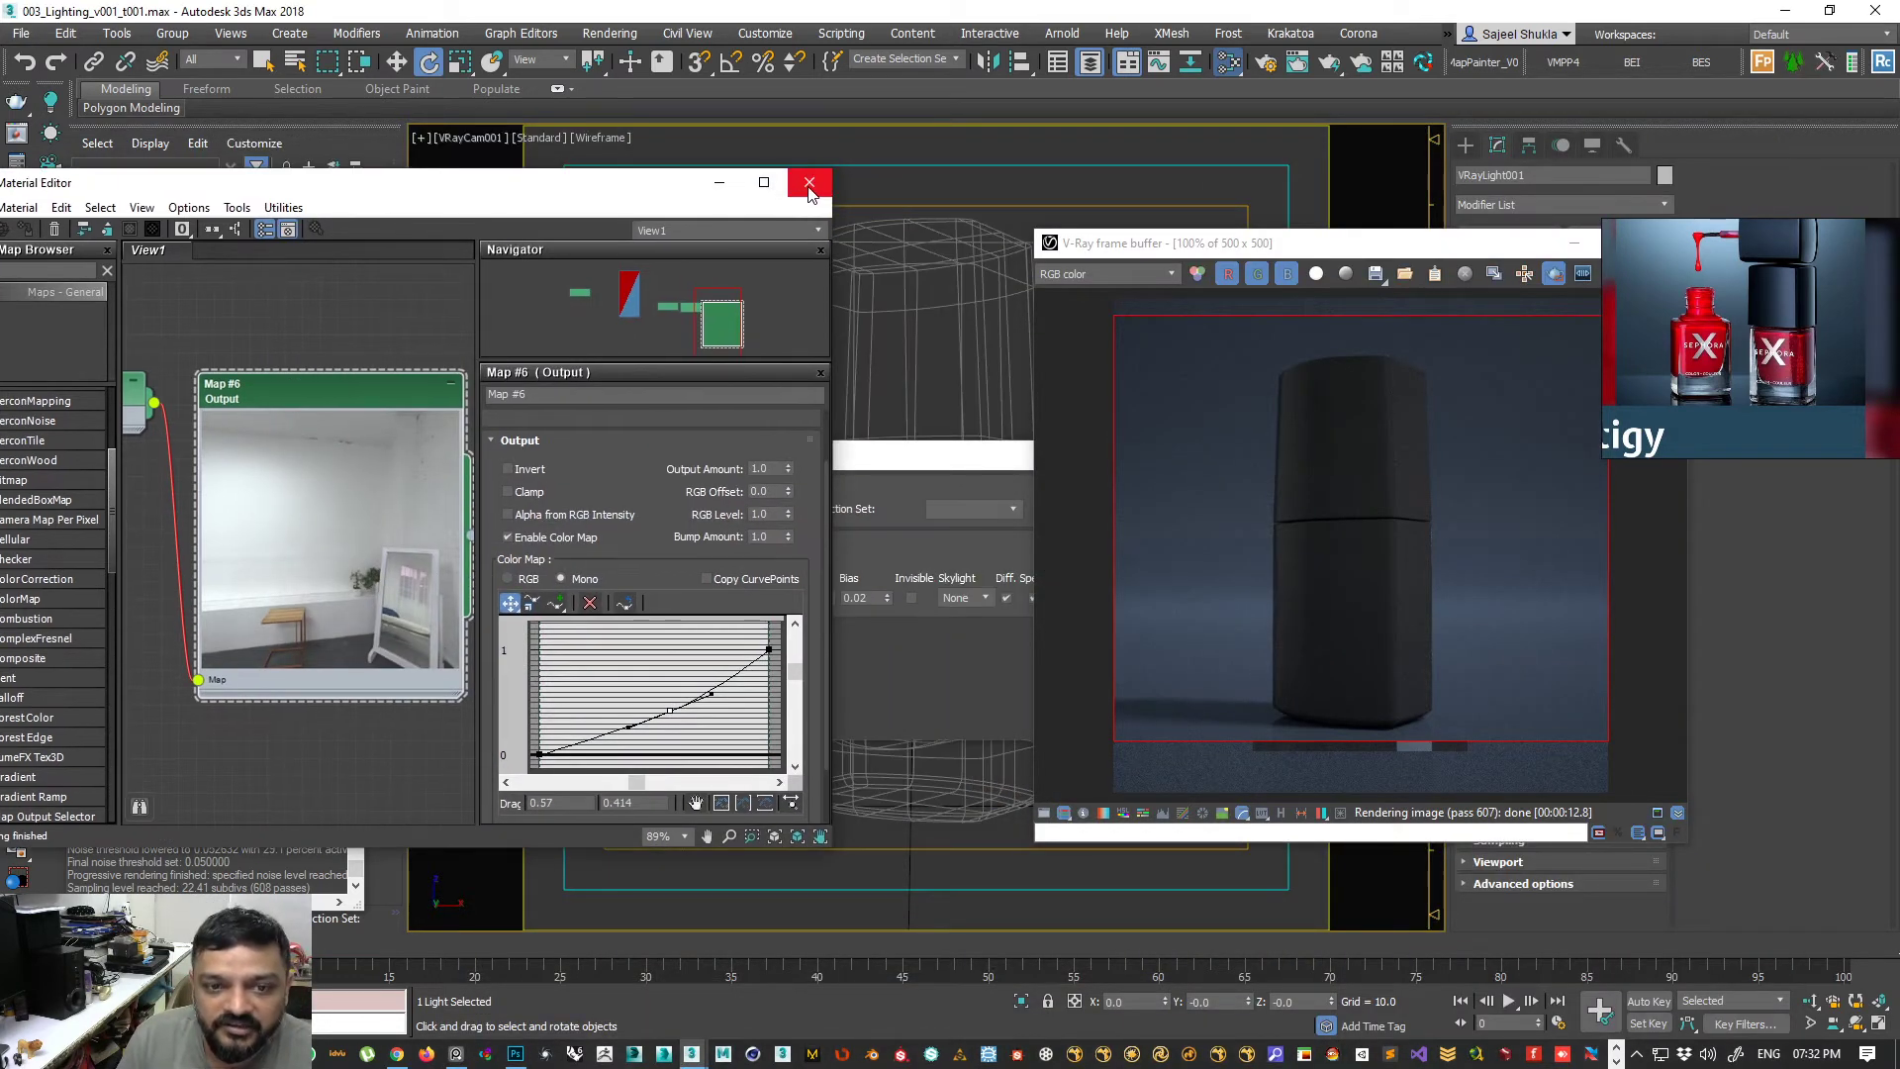
middle_click_drag(282, 449, 469, 514)
middle_click_drag(220, 580, 380, 562)
middle_click_drag(175, 613, 261, 652)
middle_click_drag(307, 539, 210, 596)
left_click(248, 556)
double_click(246, 548)
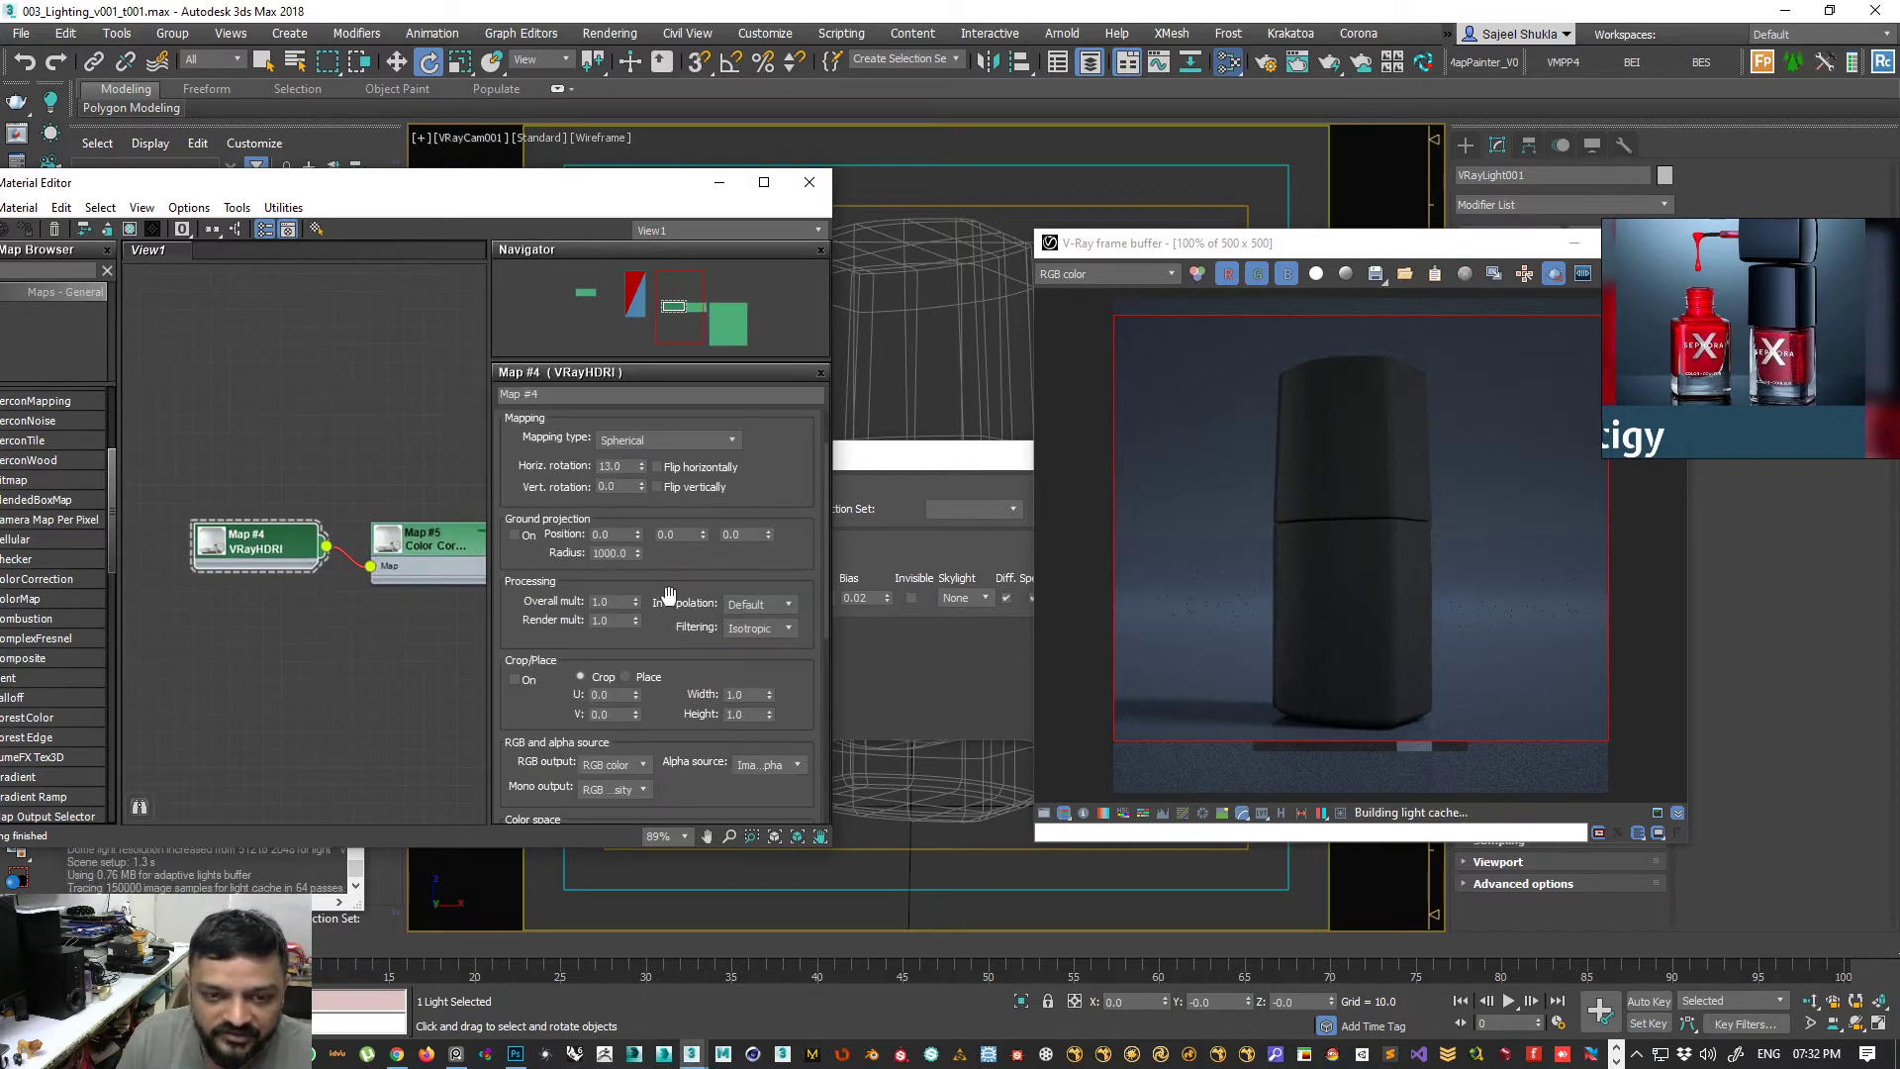
middle_click_drag(434, 663, 359, 649)
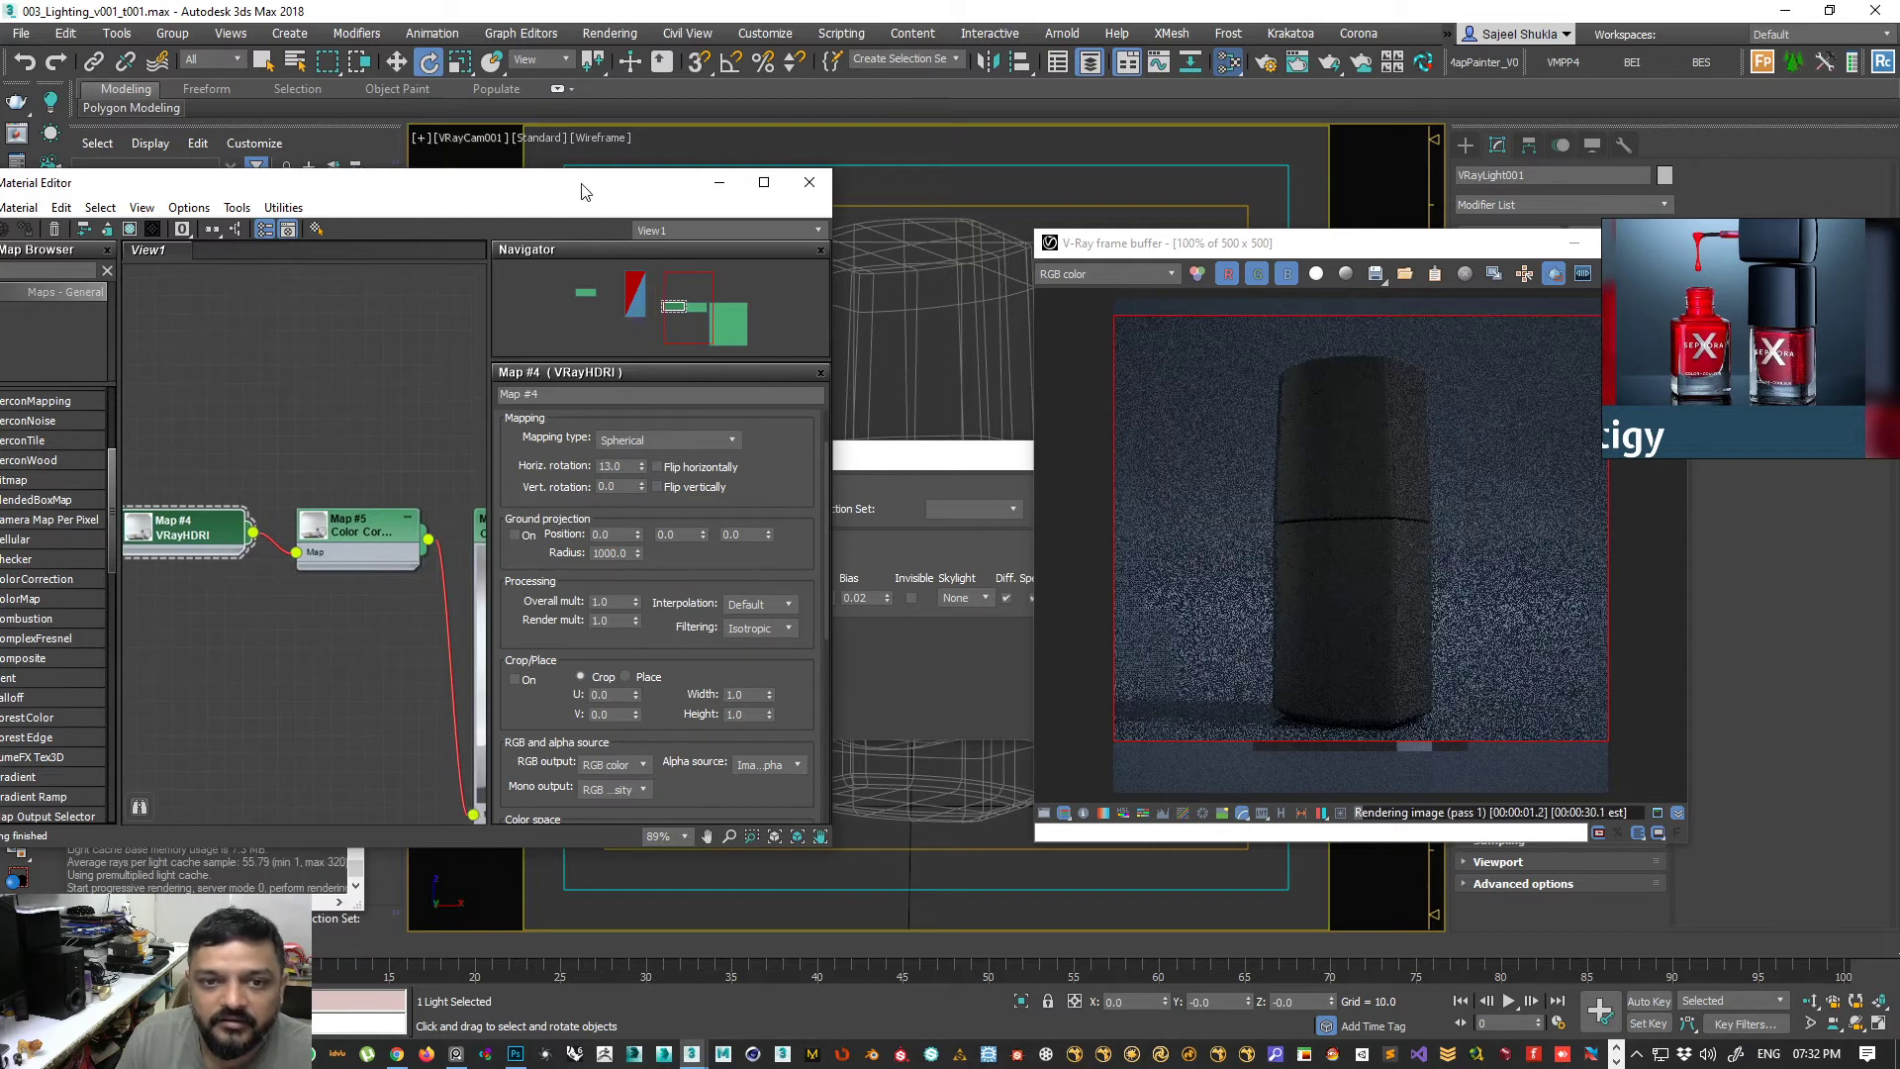
left_click_drag(585, 184, 701, 183)
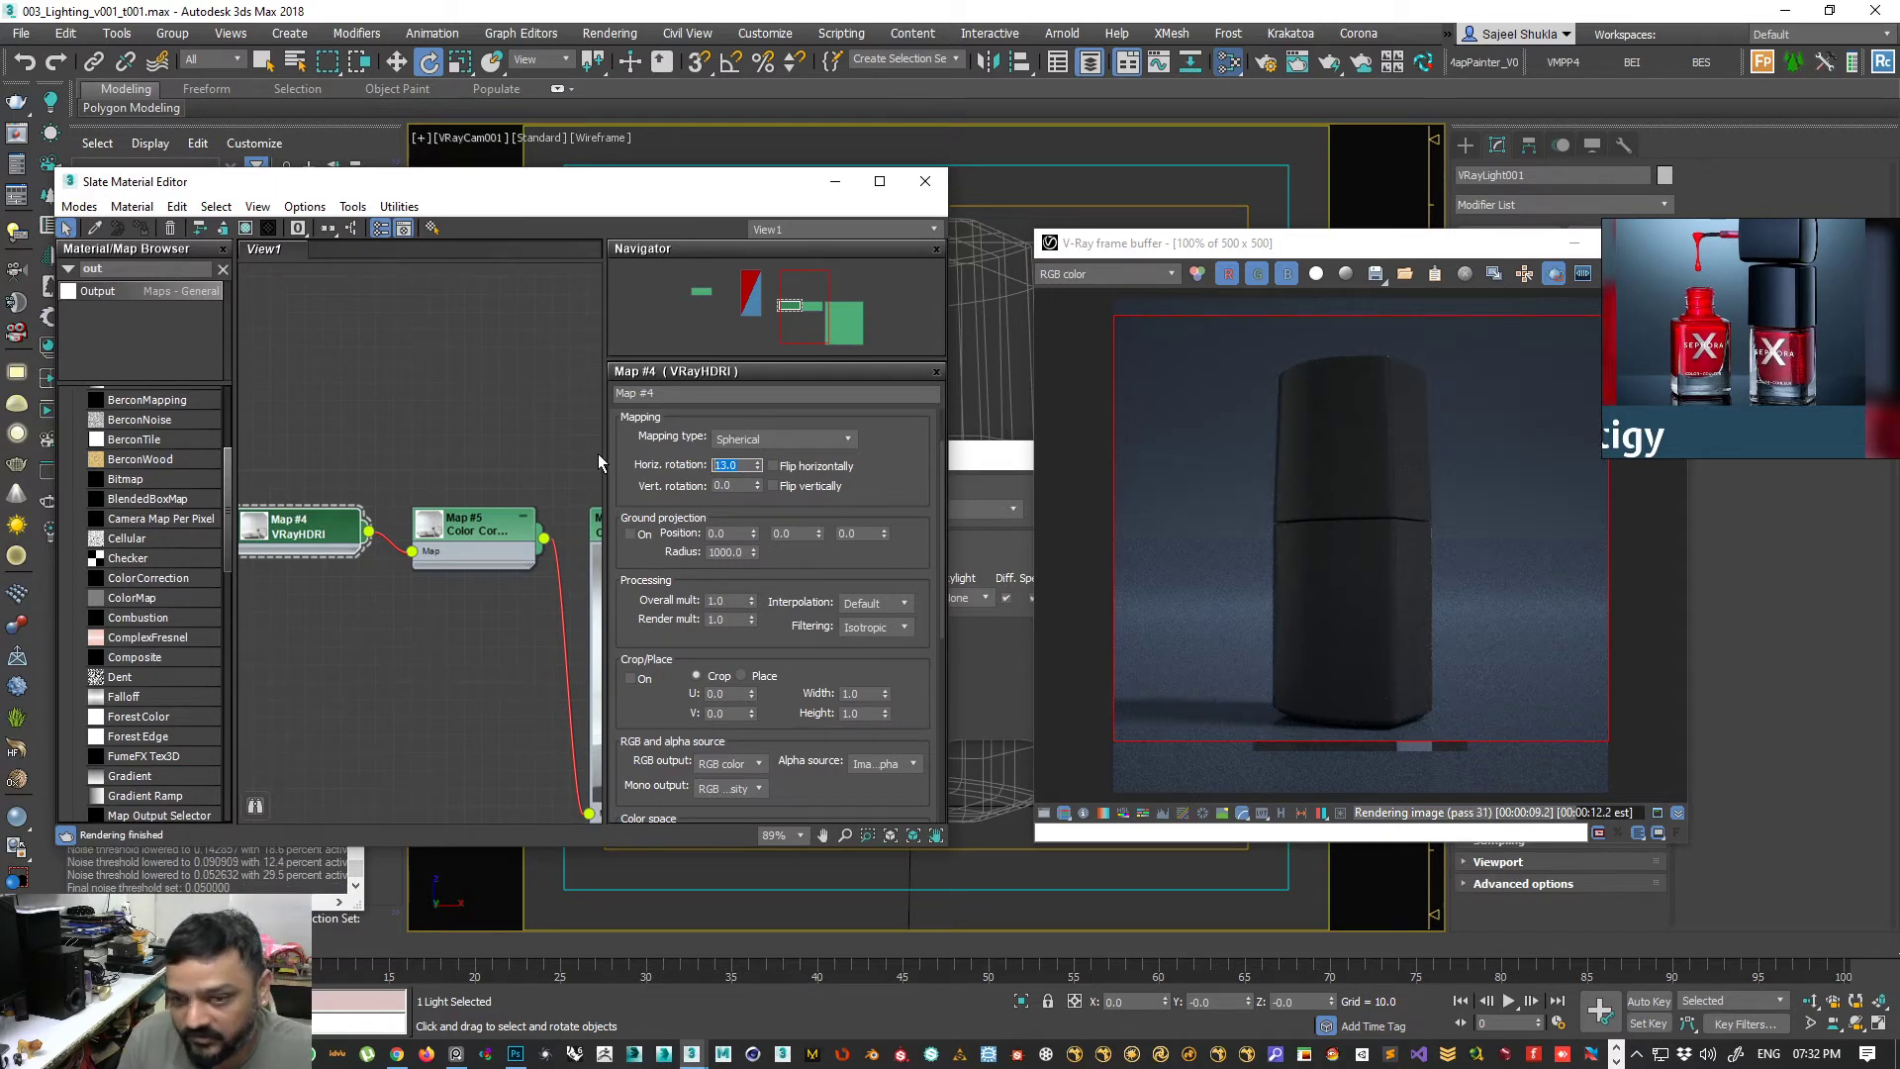
type("0")
key("Return")
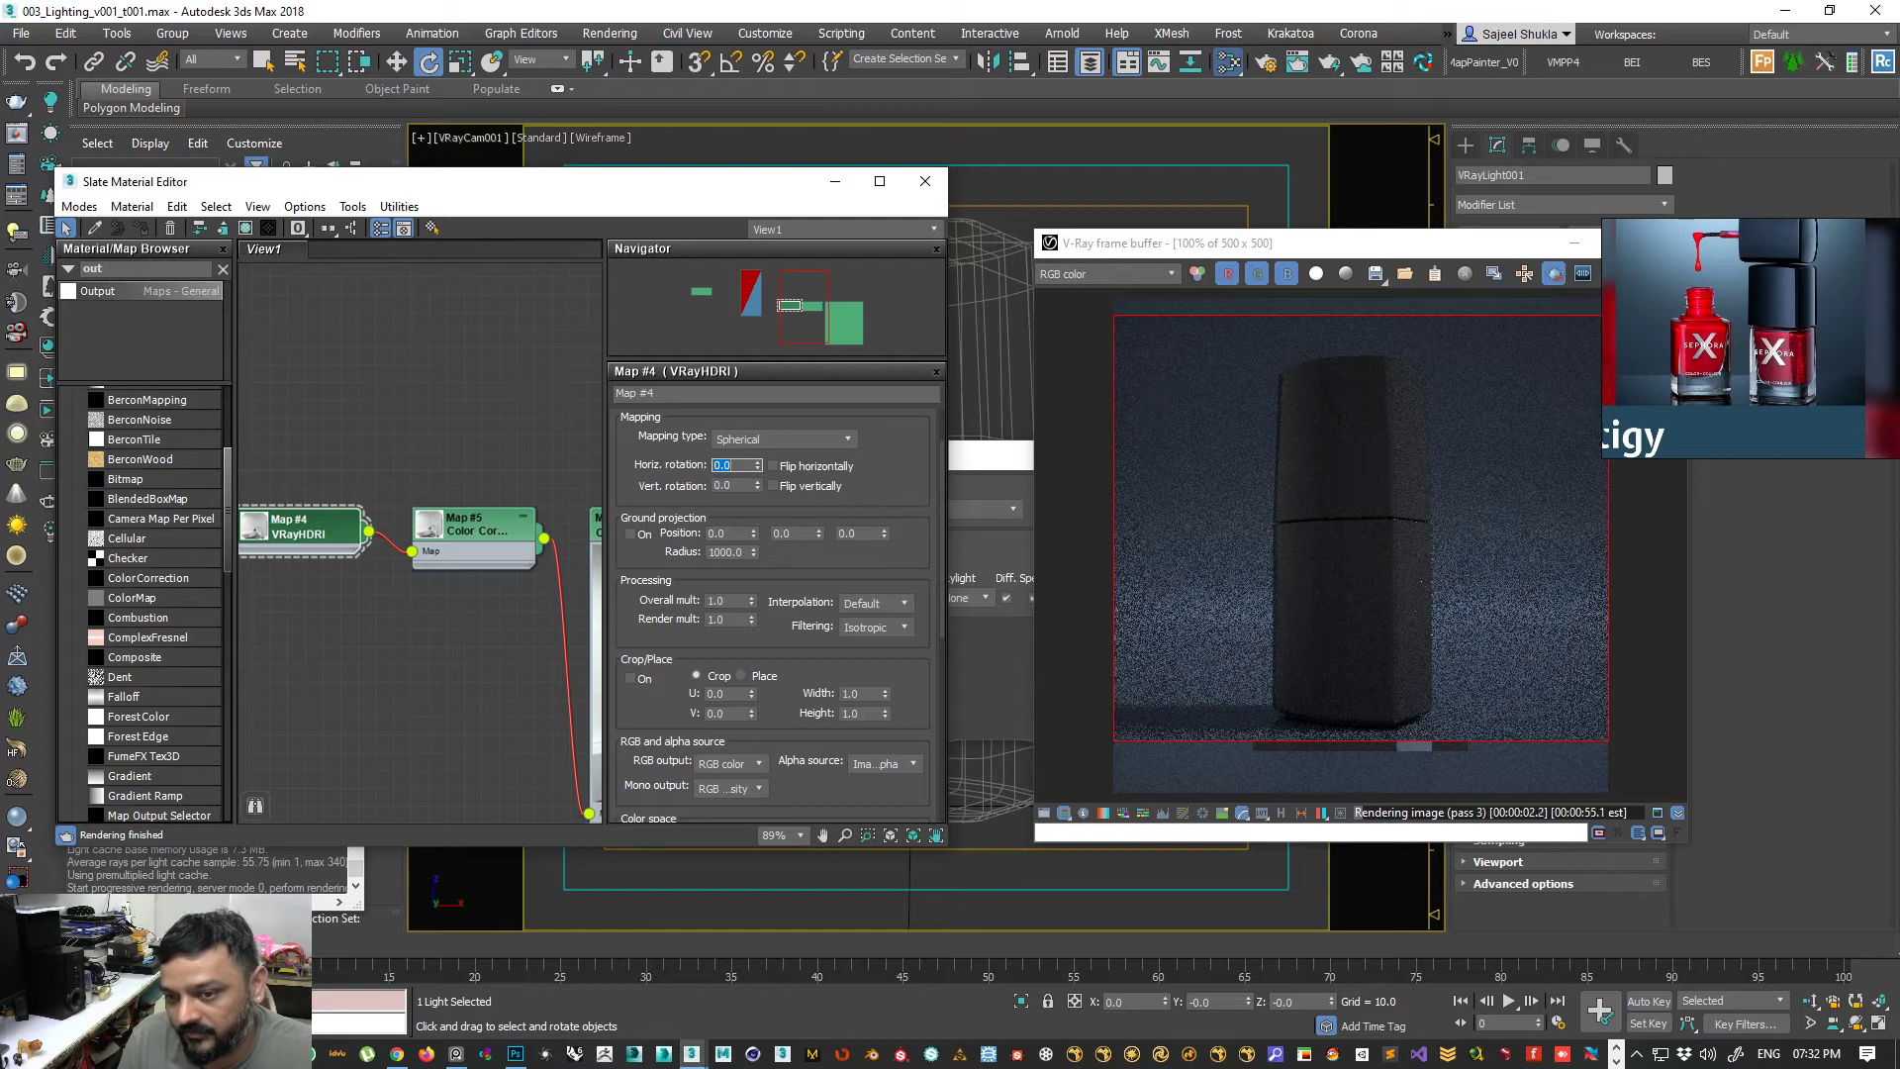
- Try a horizontal rotation of 45 on the VRayHDRI map and set it back to 0
type("45")
key("Return")
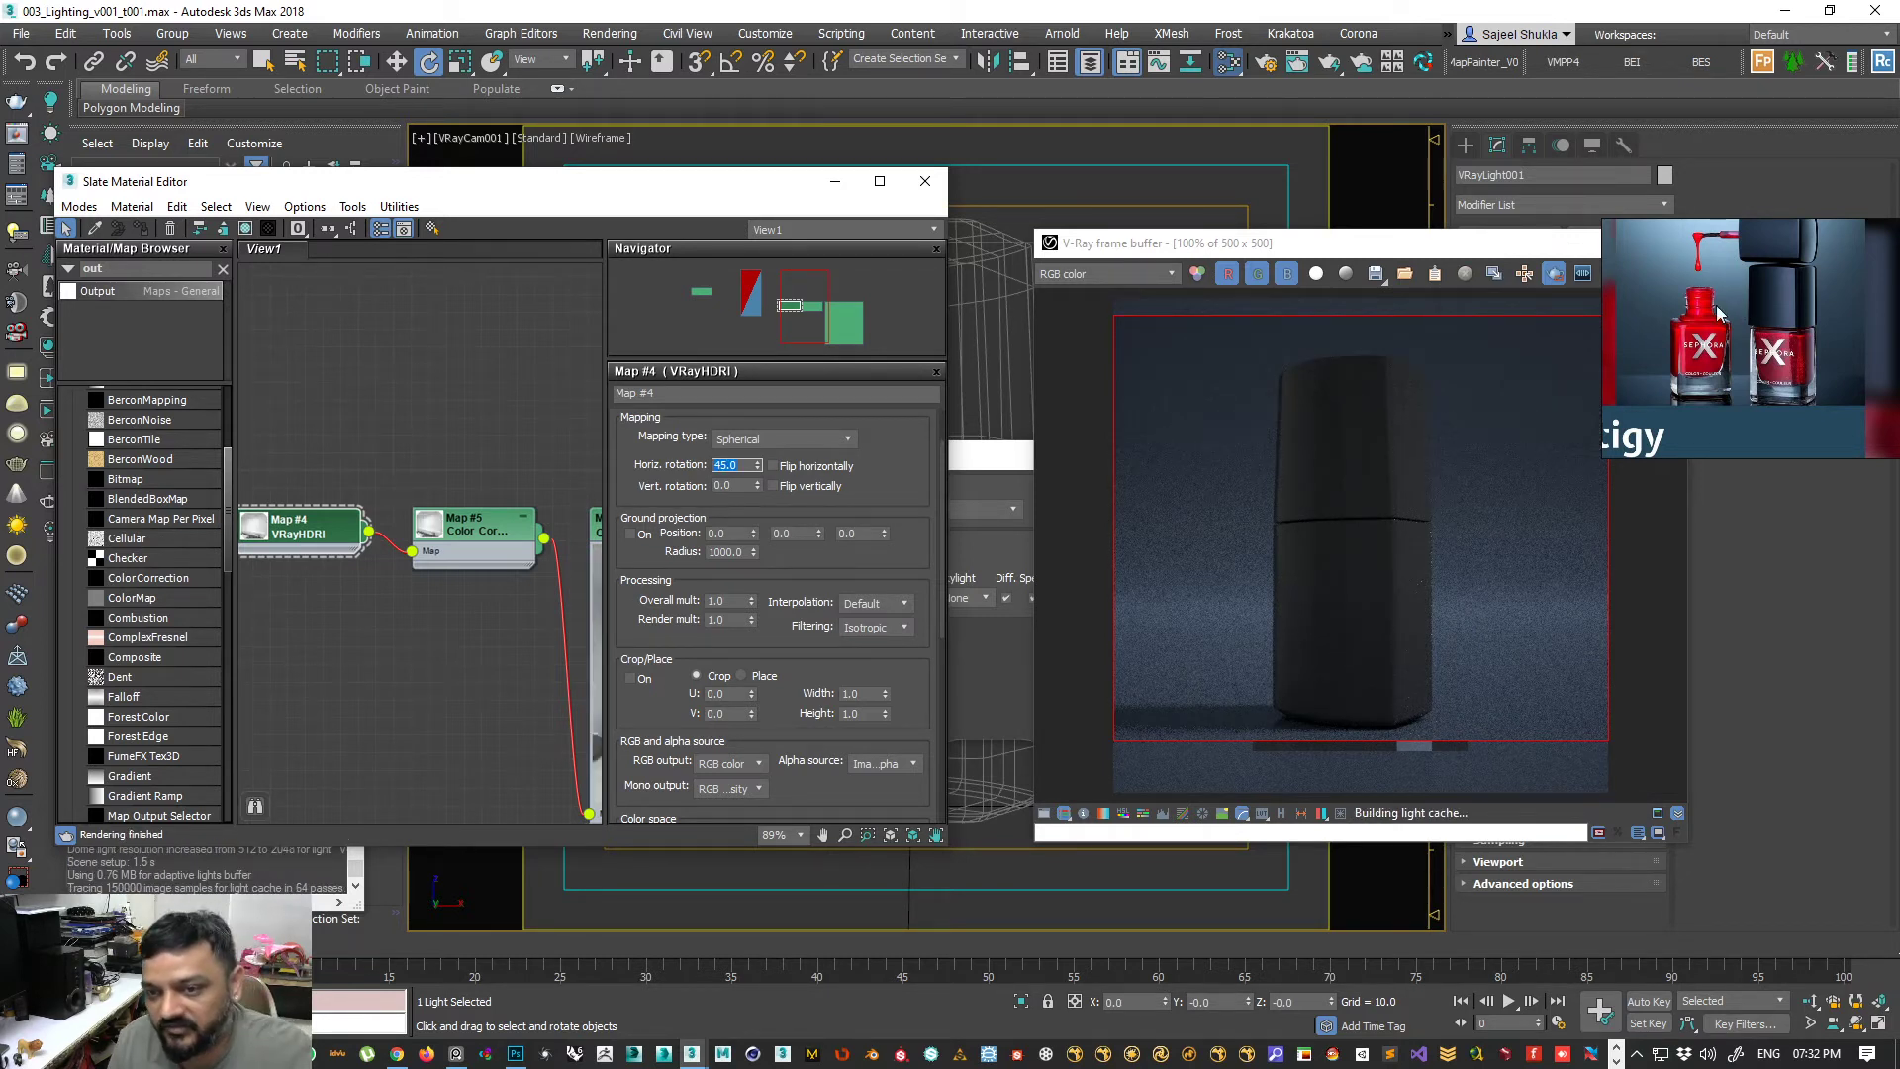
type("0")
key("Return")
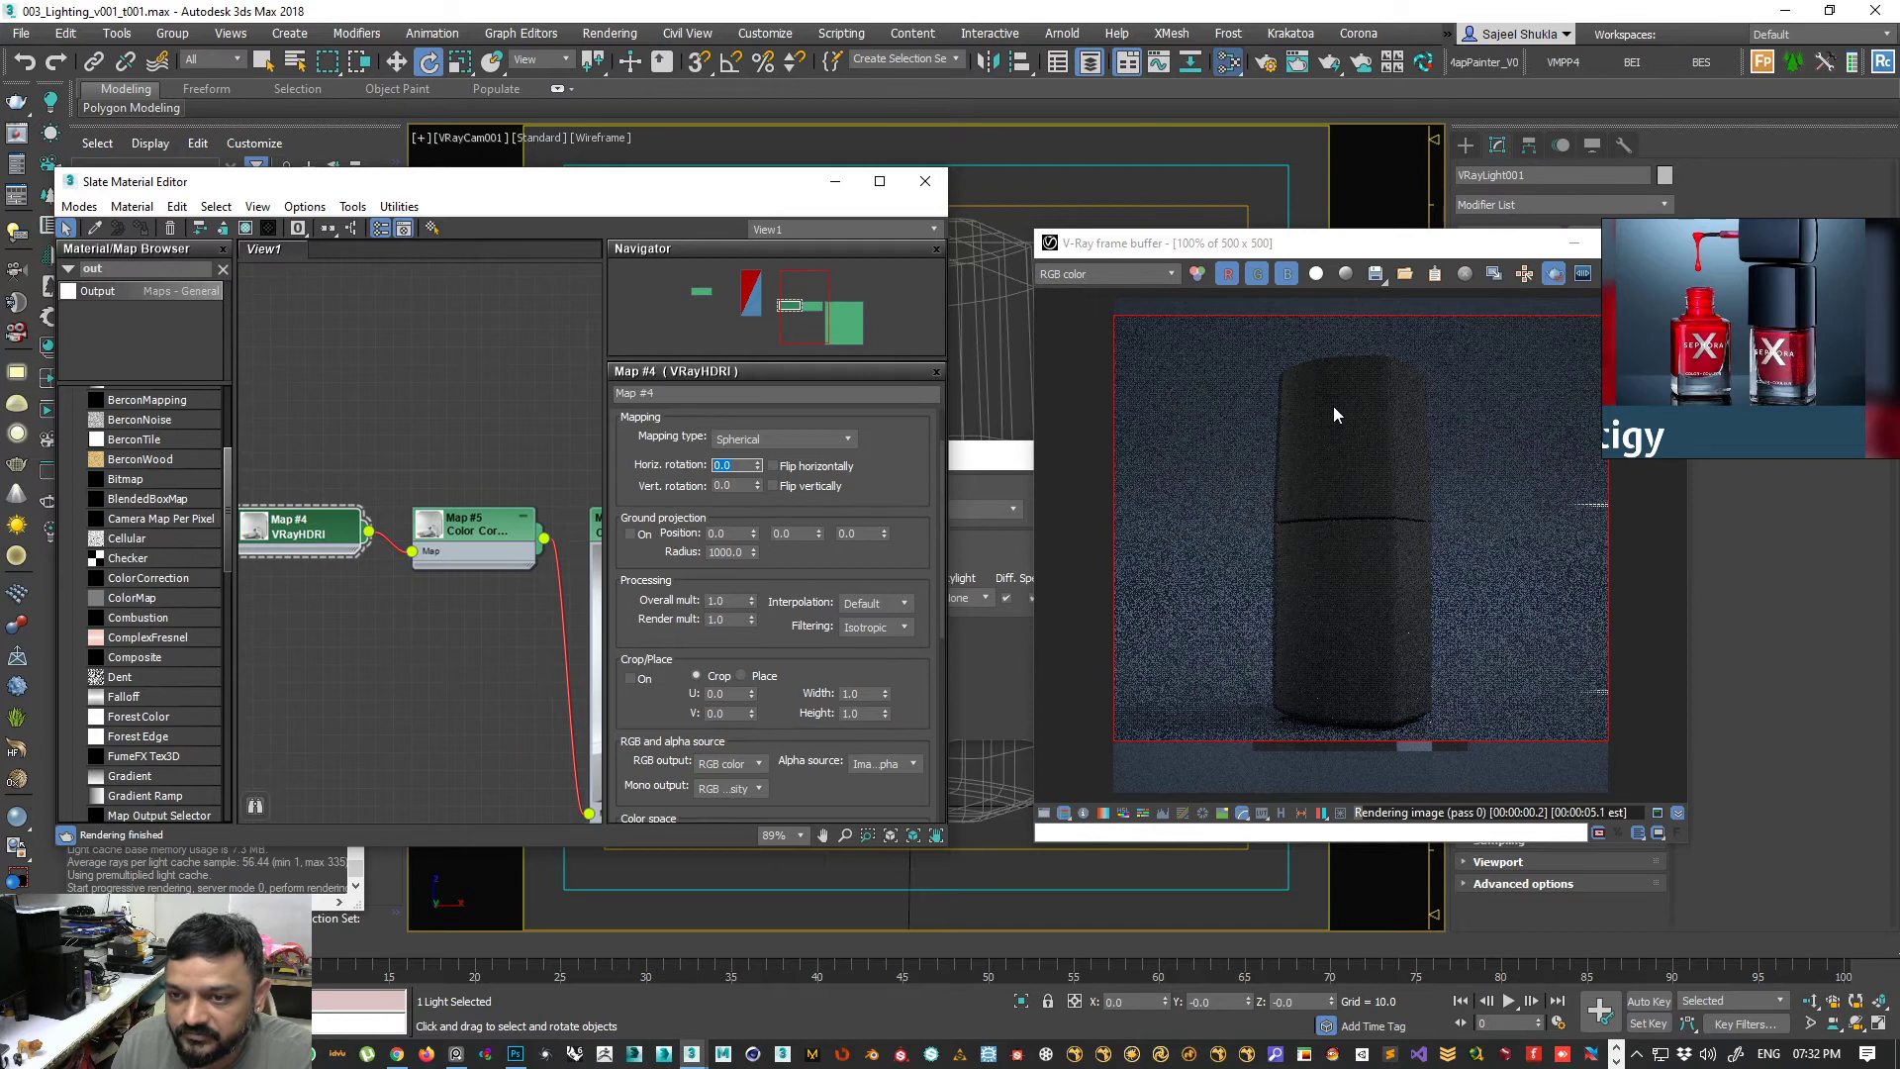
- Tighten the render region around the bottle and switch to the Compact Material Editor
left_click_drag(1254, 331, 1455, 740)
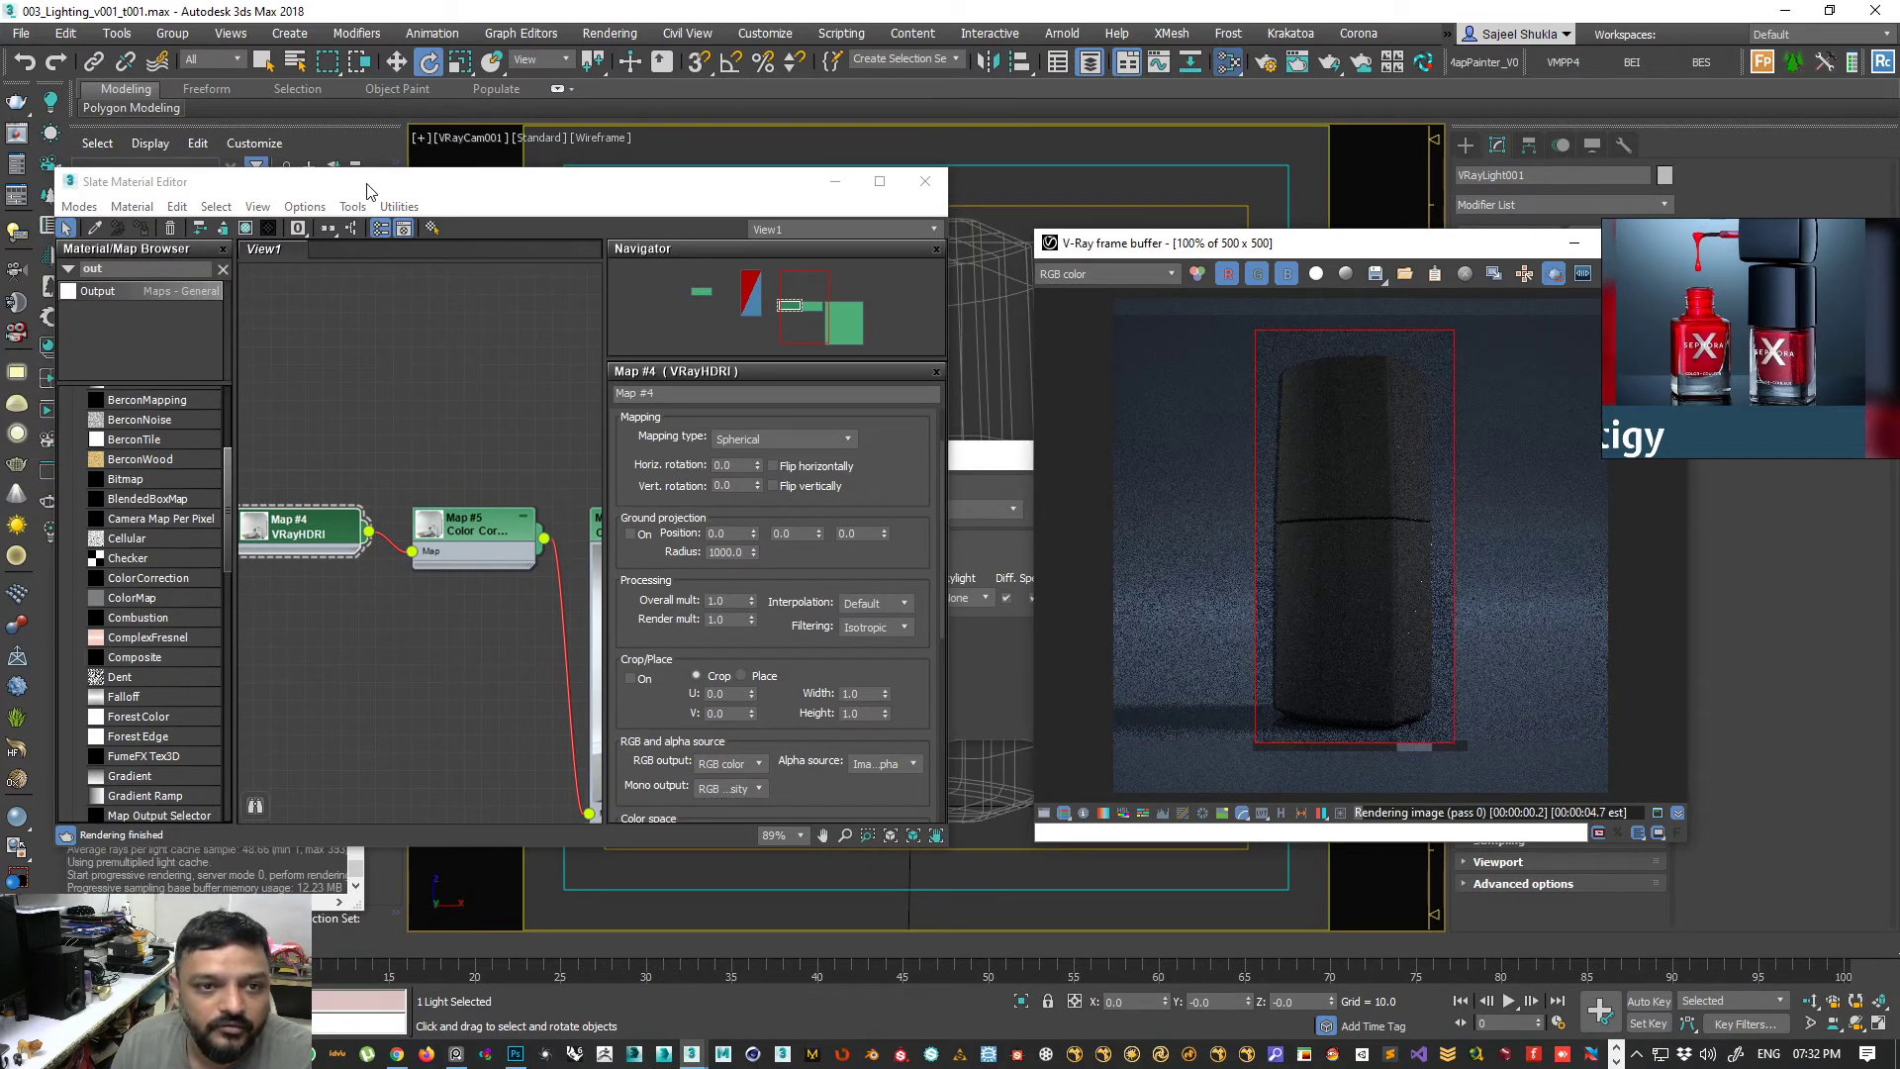
left_click_drag(109, 181, 245, 181)
left_click(258, 208)
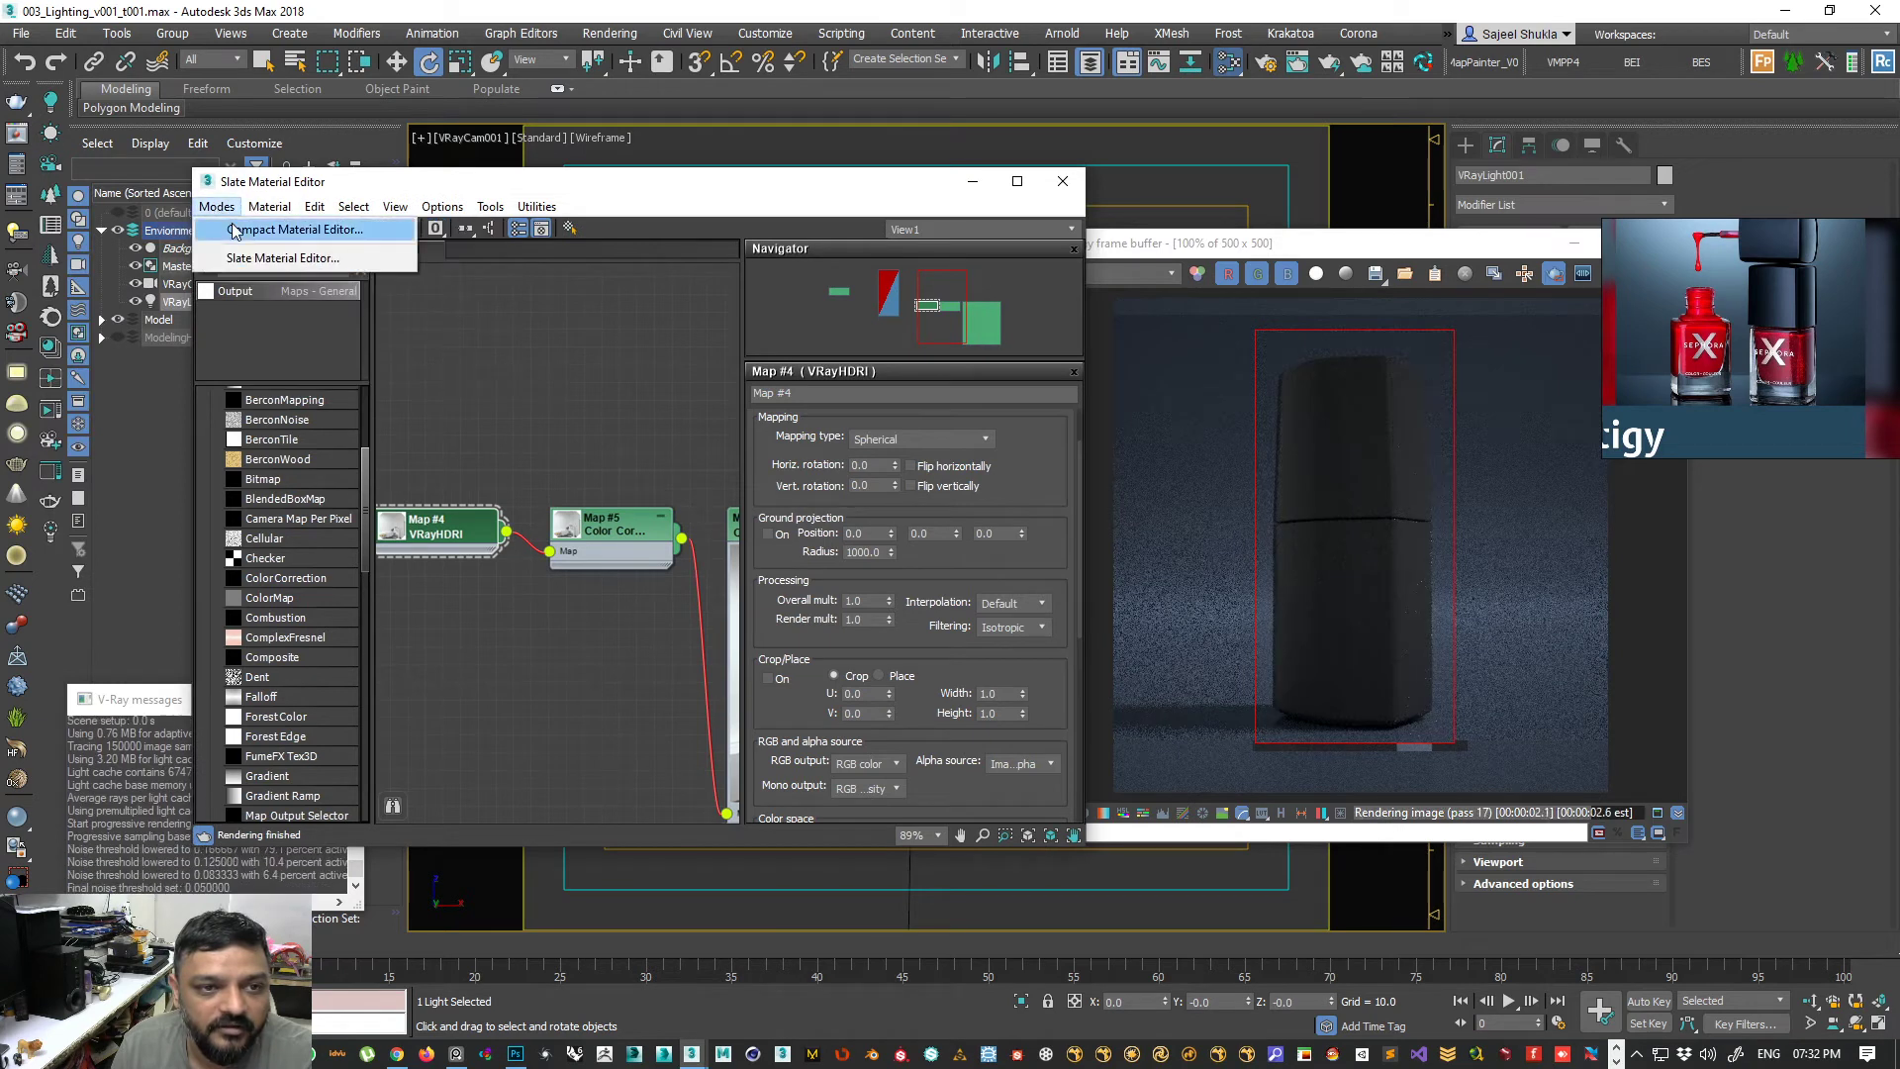
left_click(240, 229)
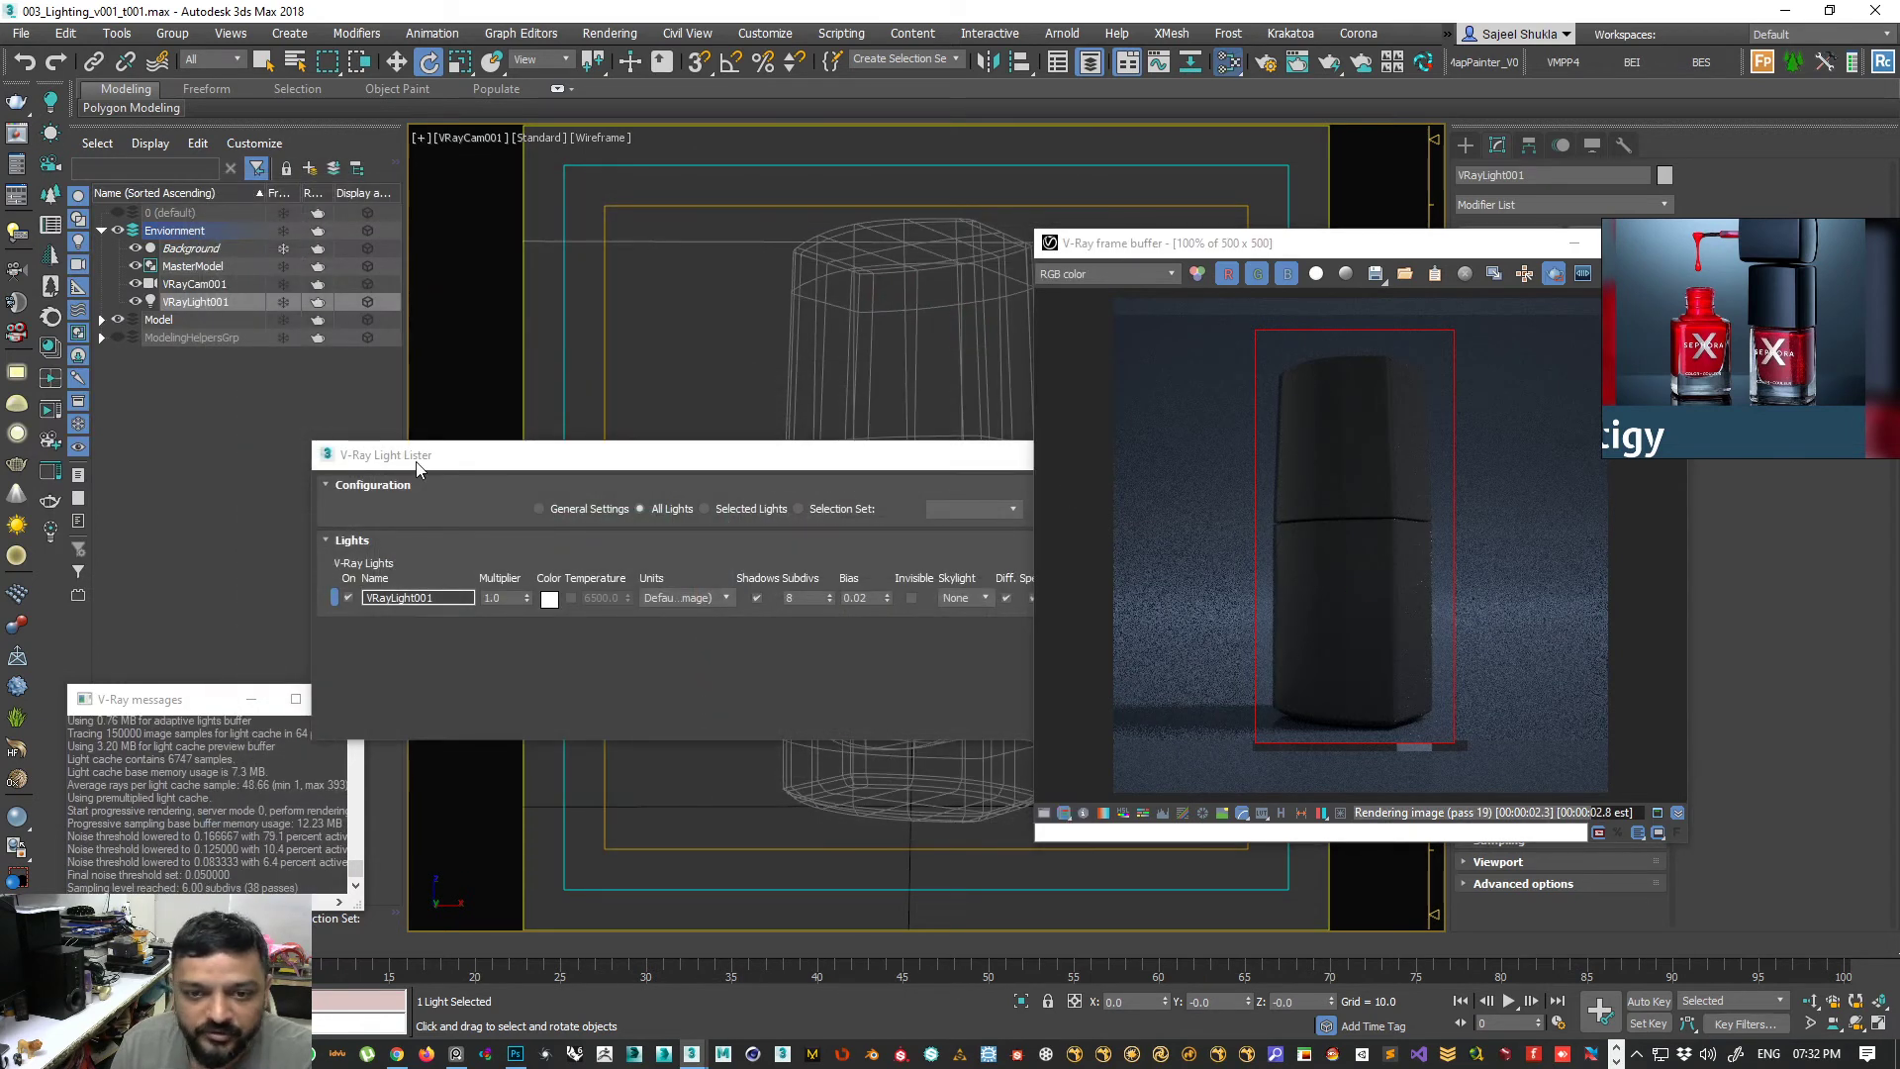
- Assign a Falloff map to the Reflect slot of the bottle's VRayMtl, Material #5
left_click(611, 284)
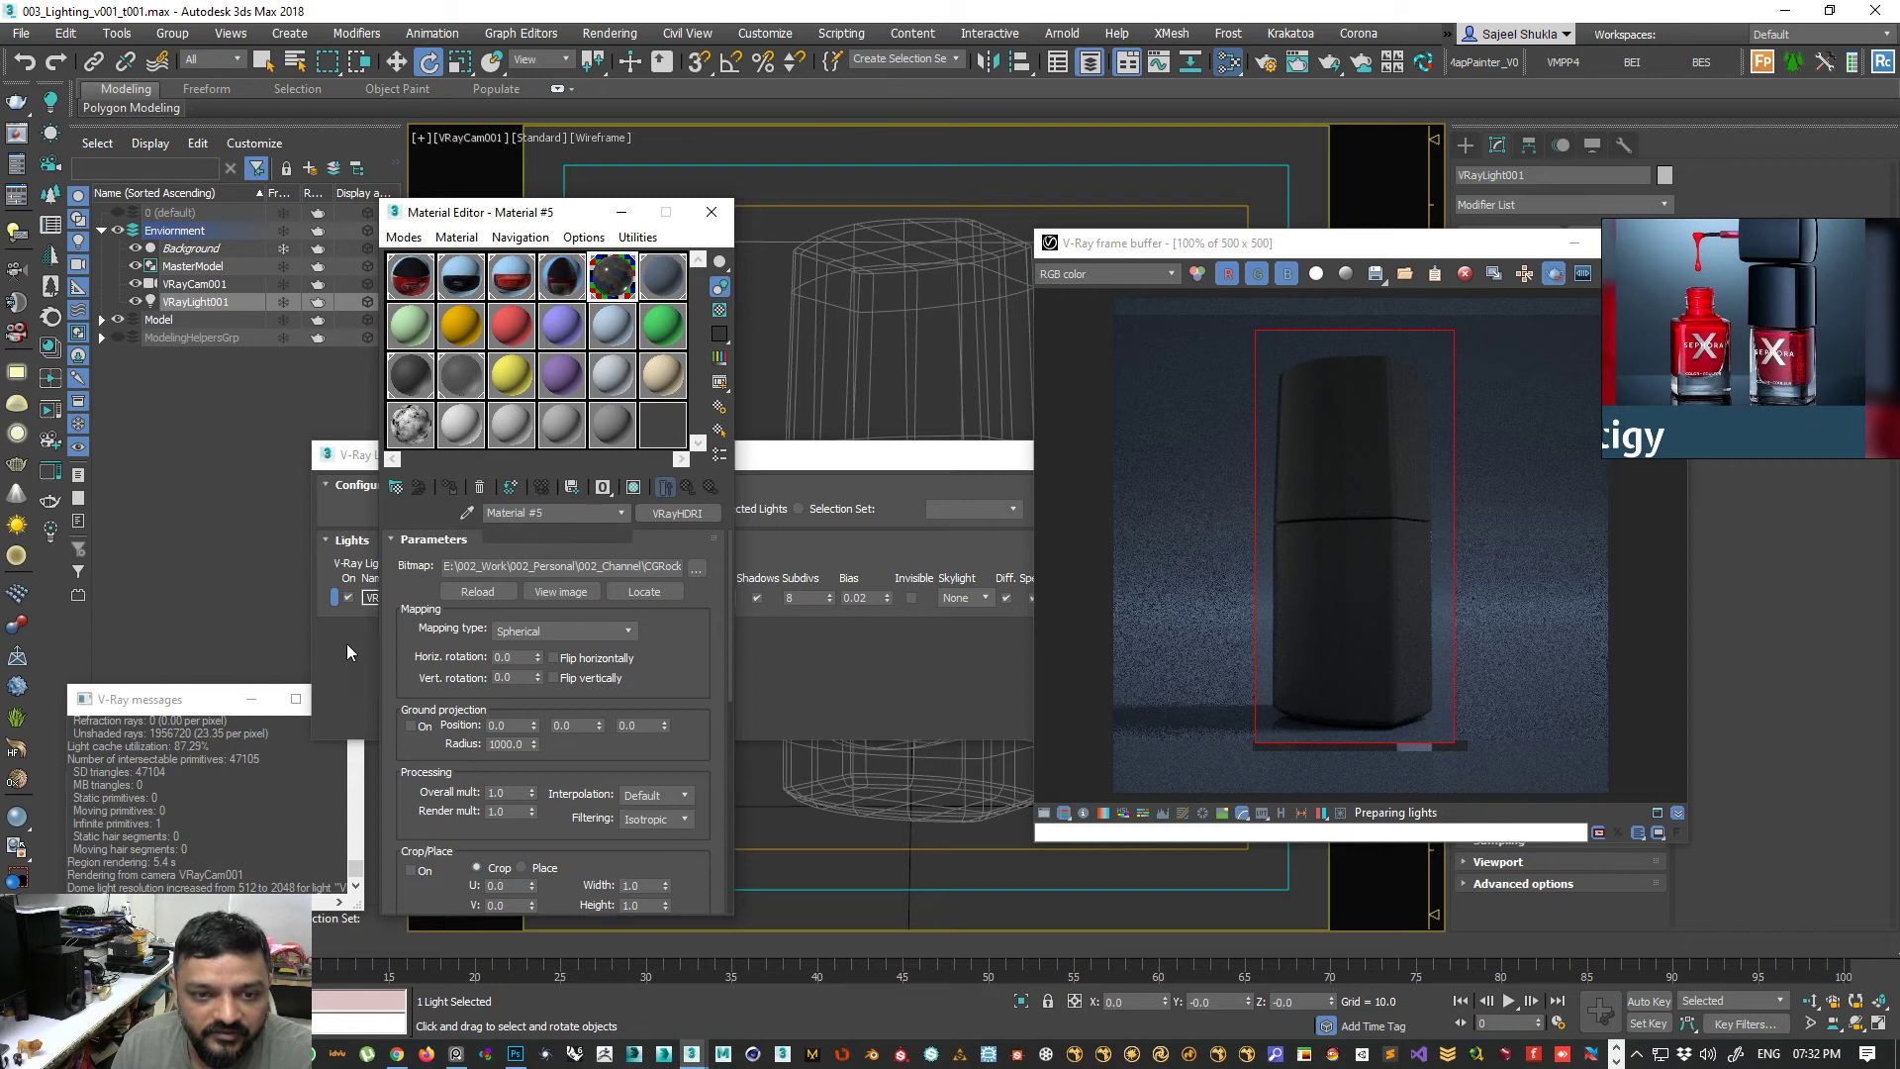
left_click_drag(423, 600, 428, 767)
left_click(1312, 547)
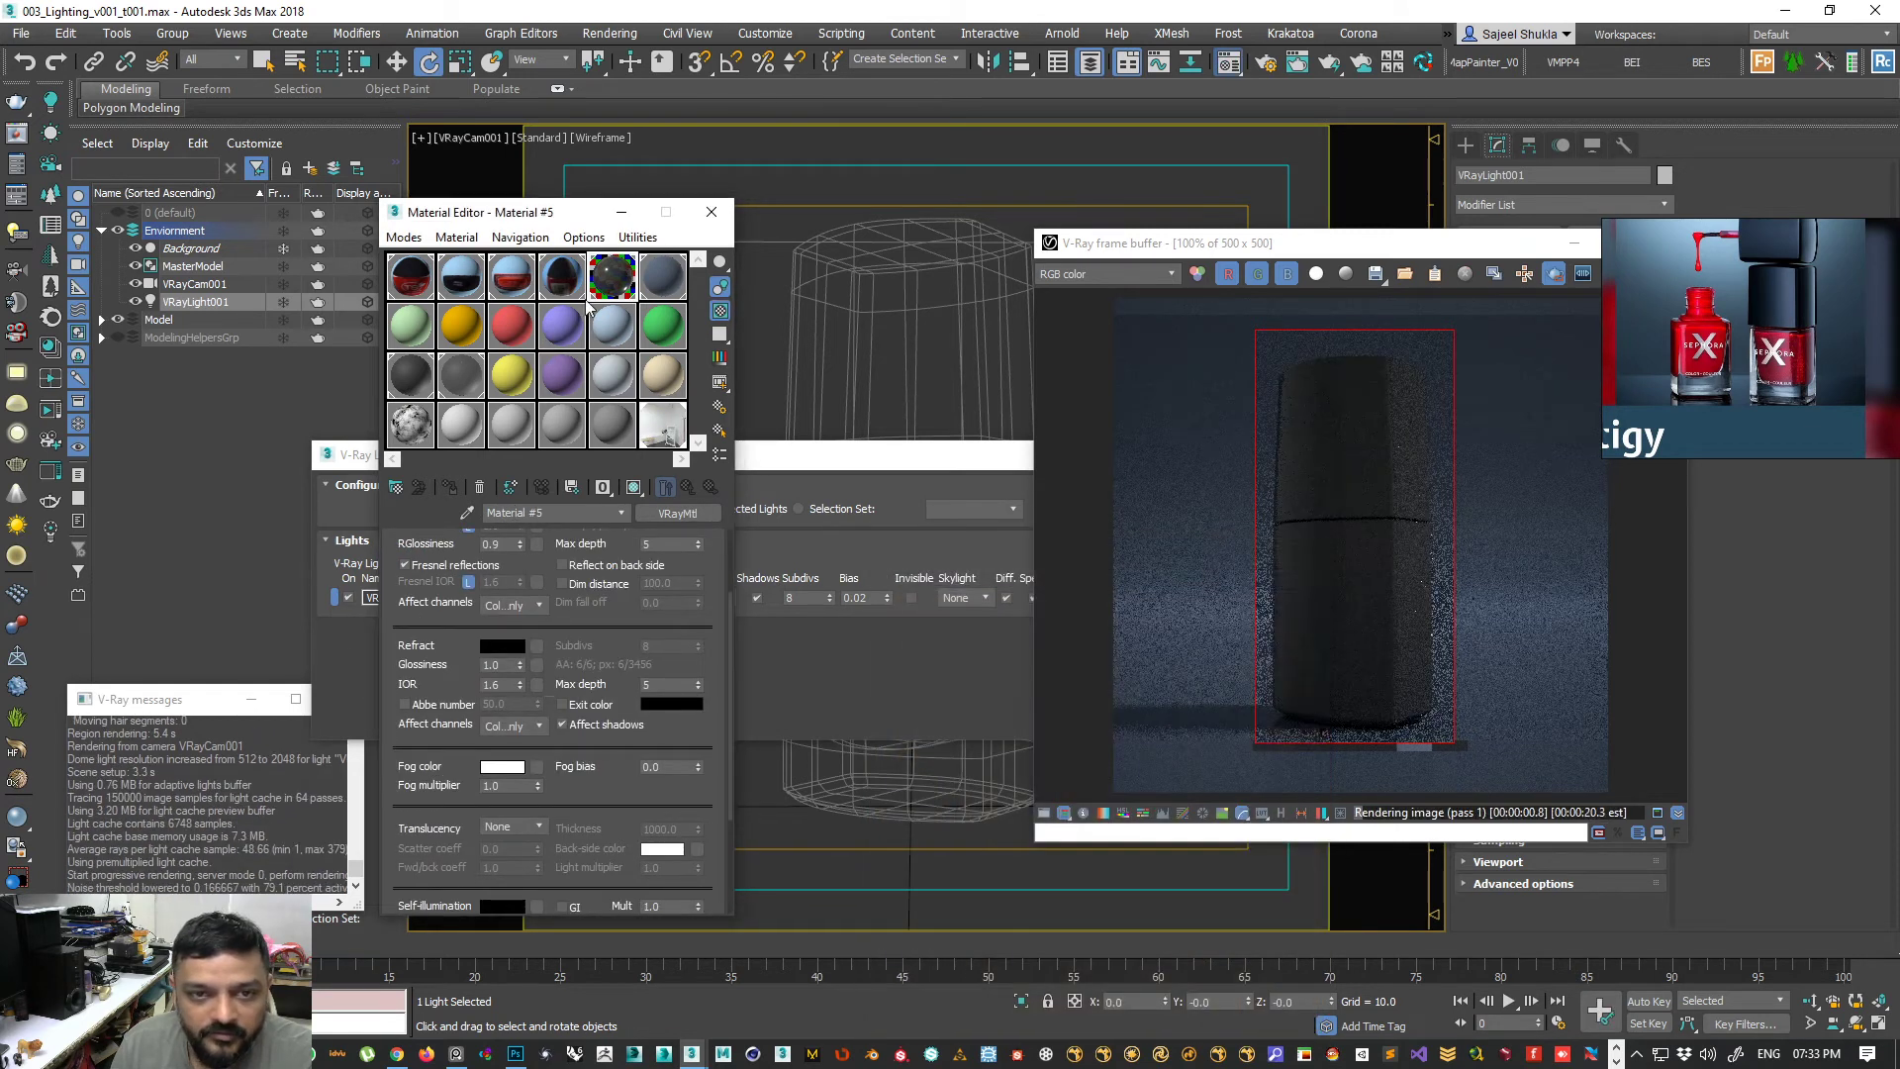
scroll(391, 682, "up", 1)
scroll(391, 683, "up", 5)
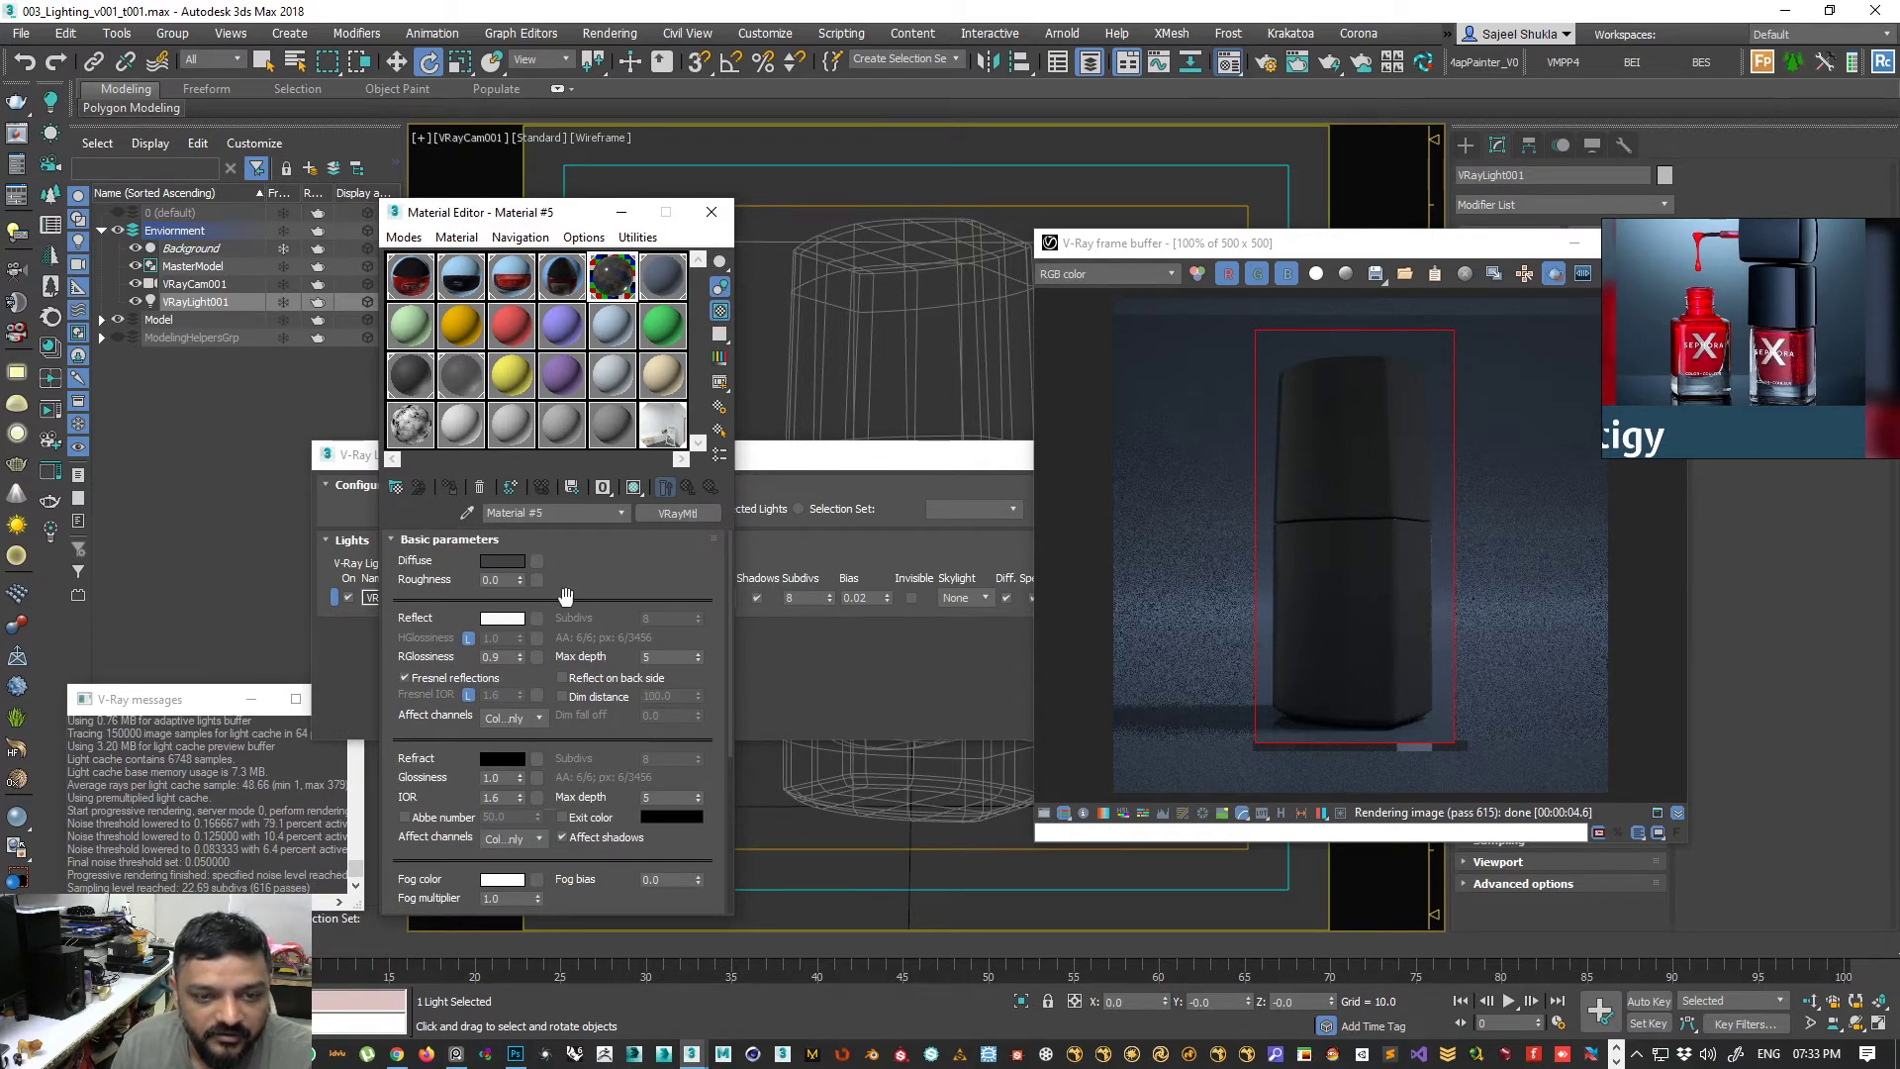
left_click(537, 618)
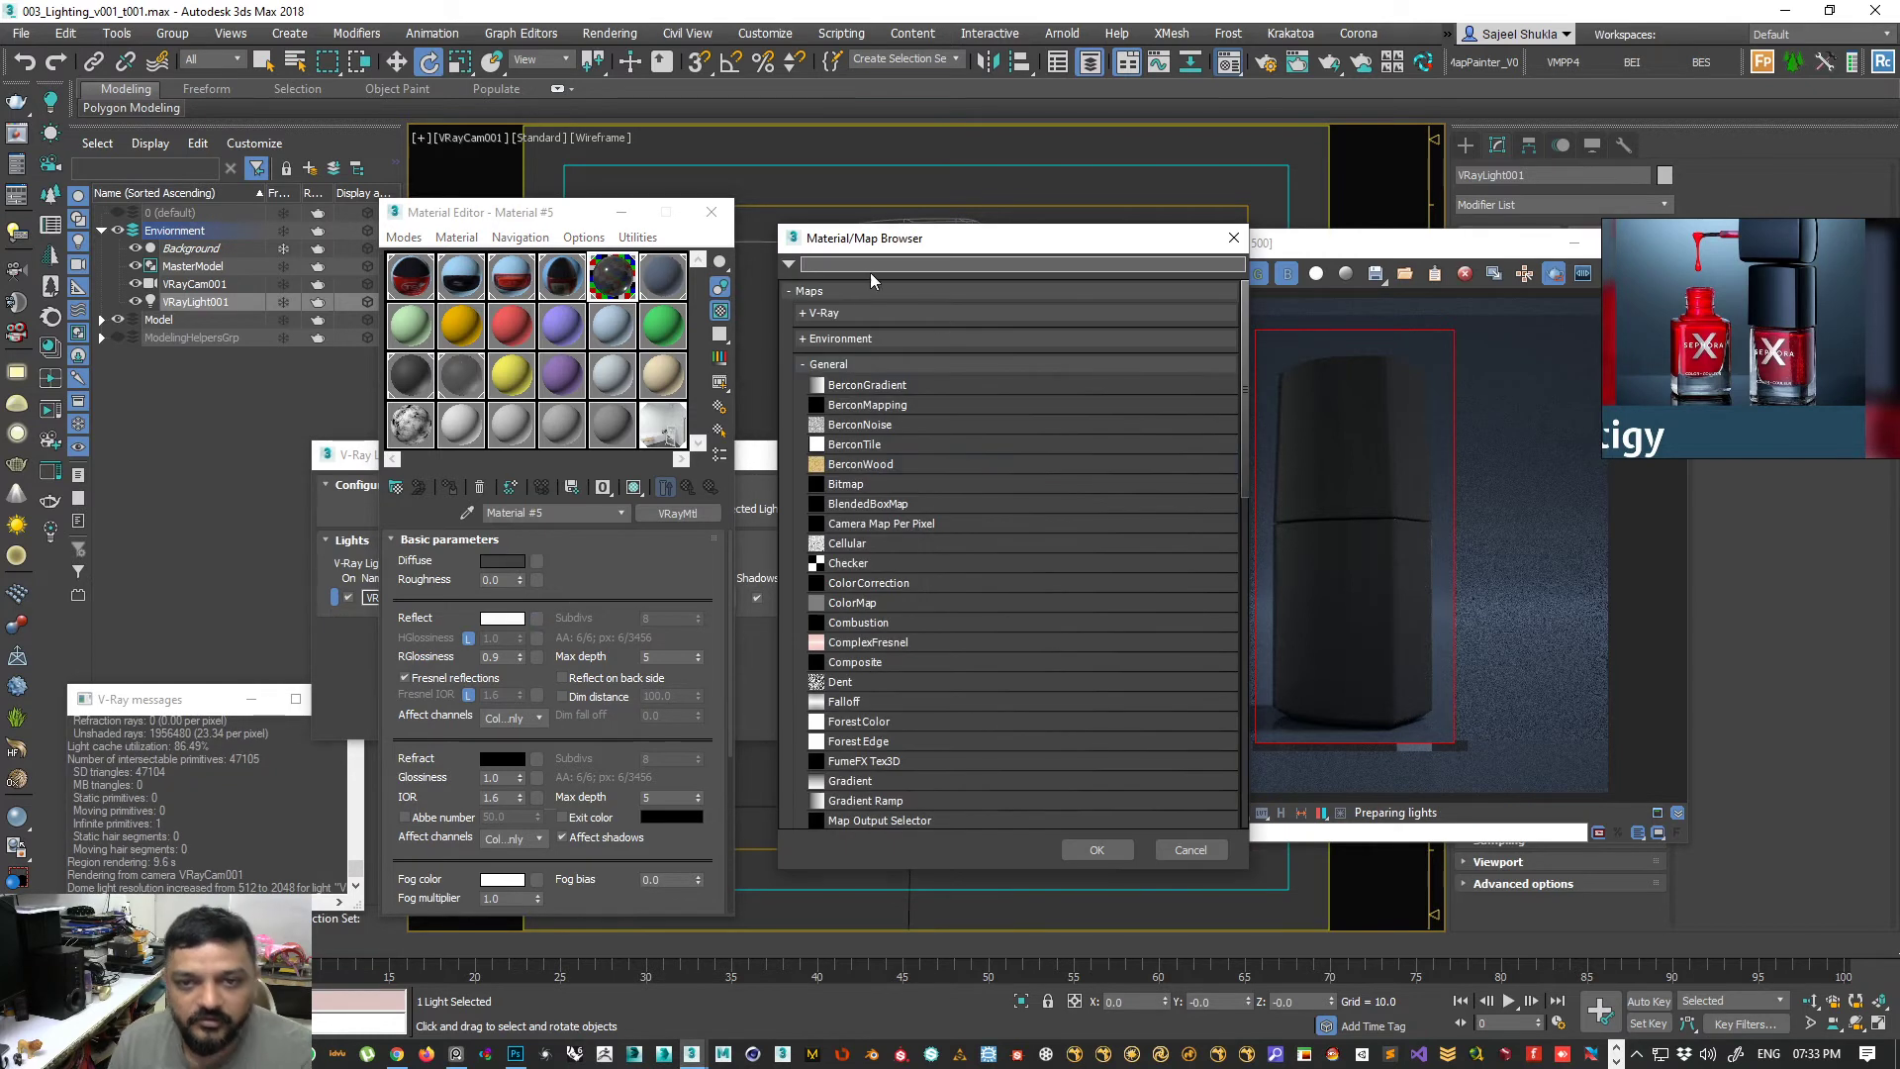
type("fall")
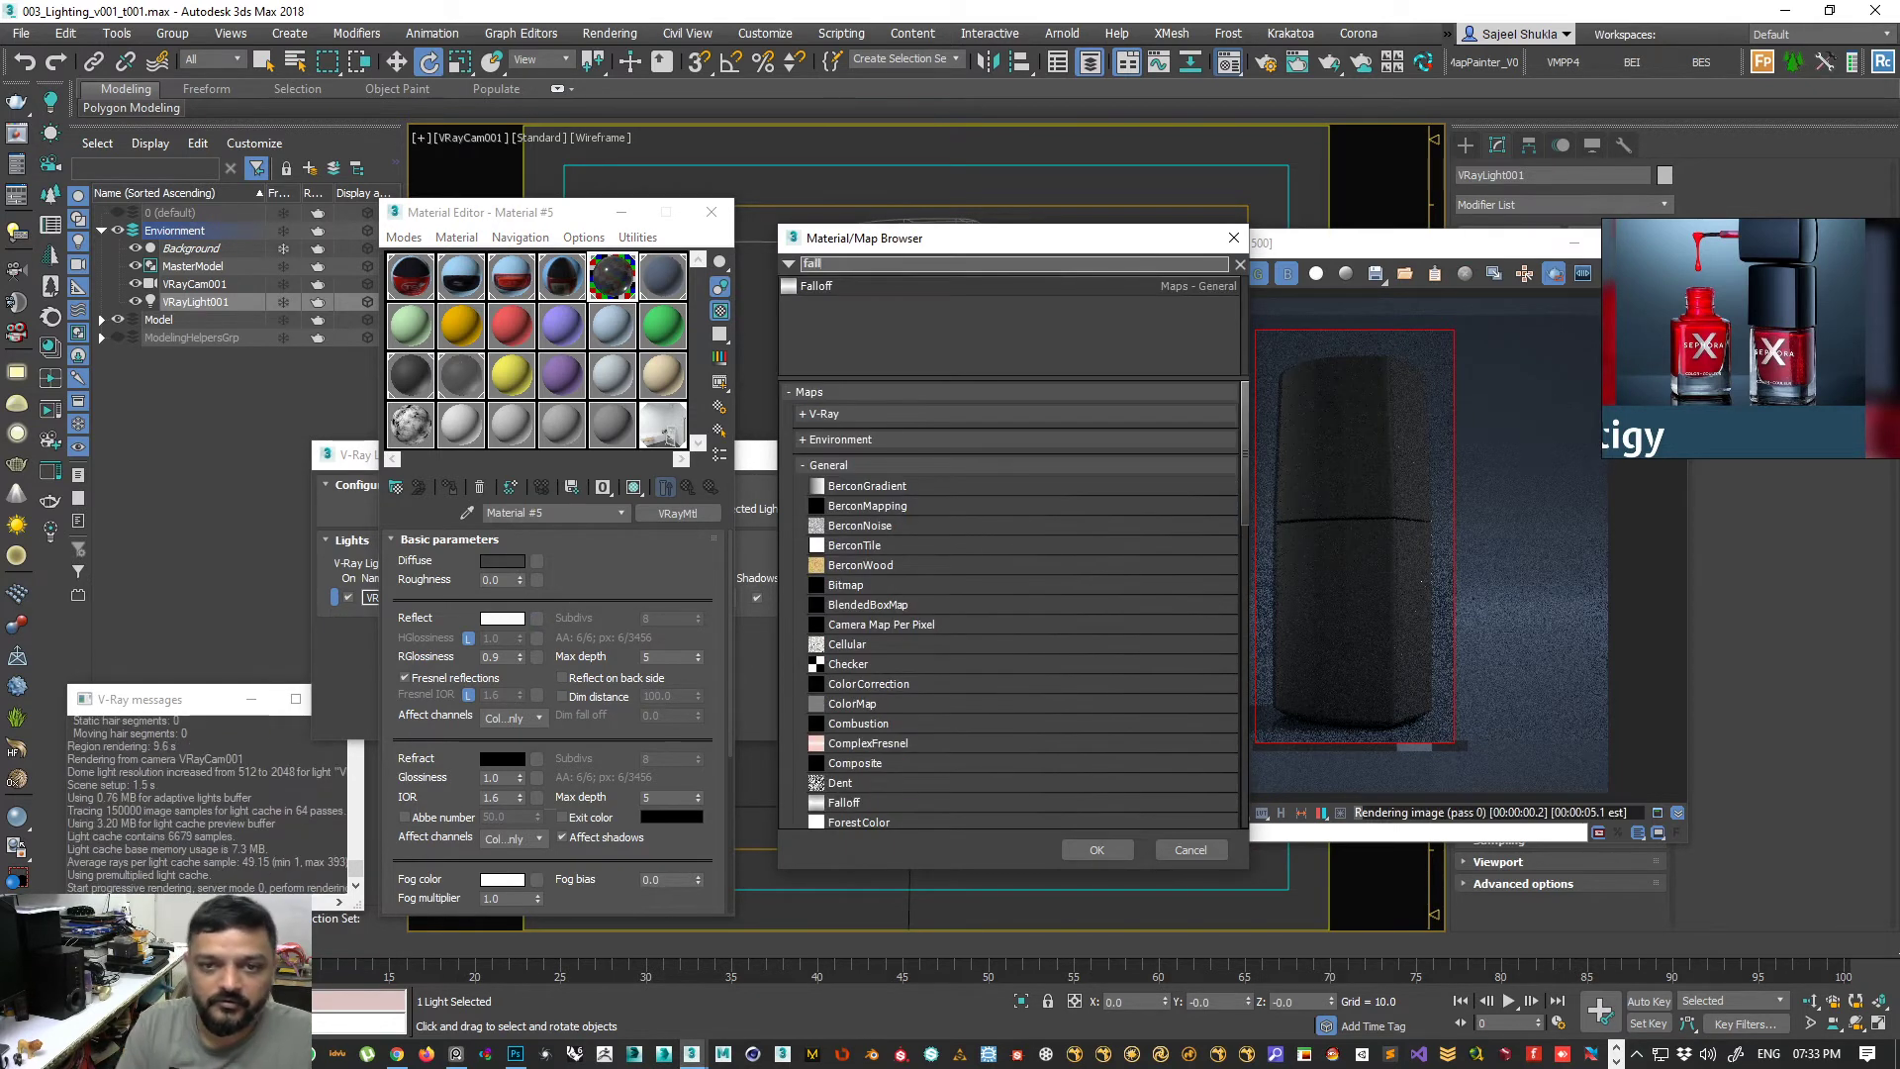
left_click(1108, 846)
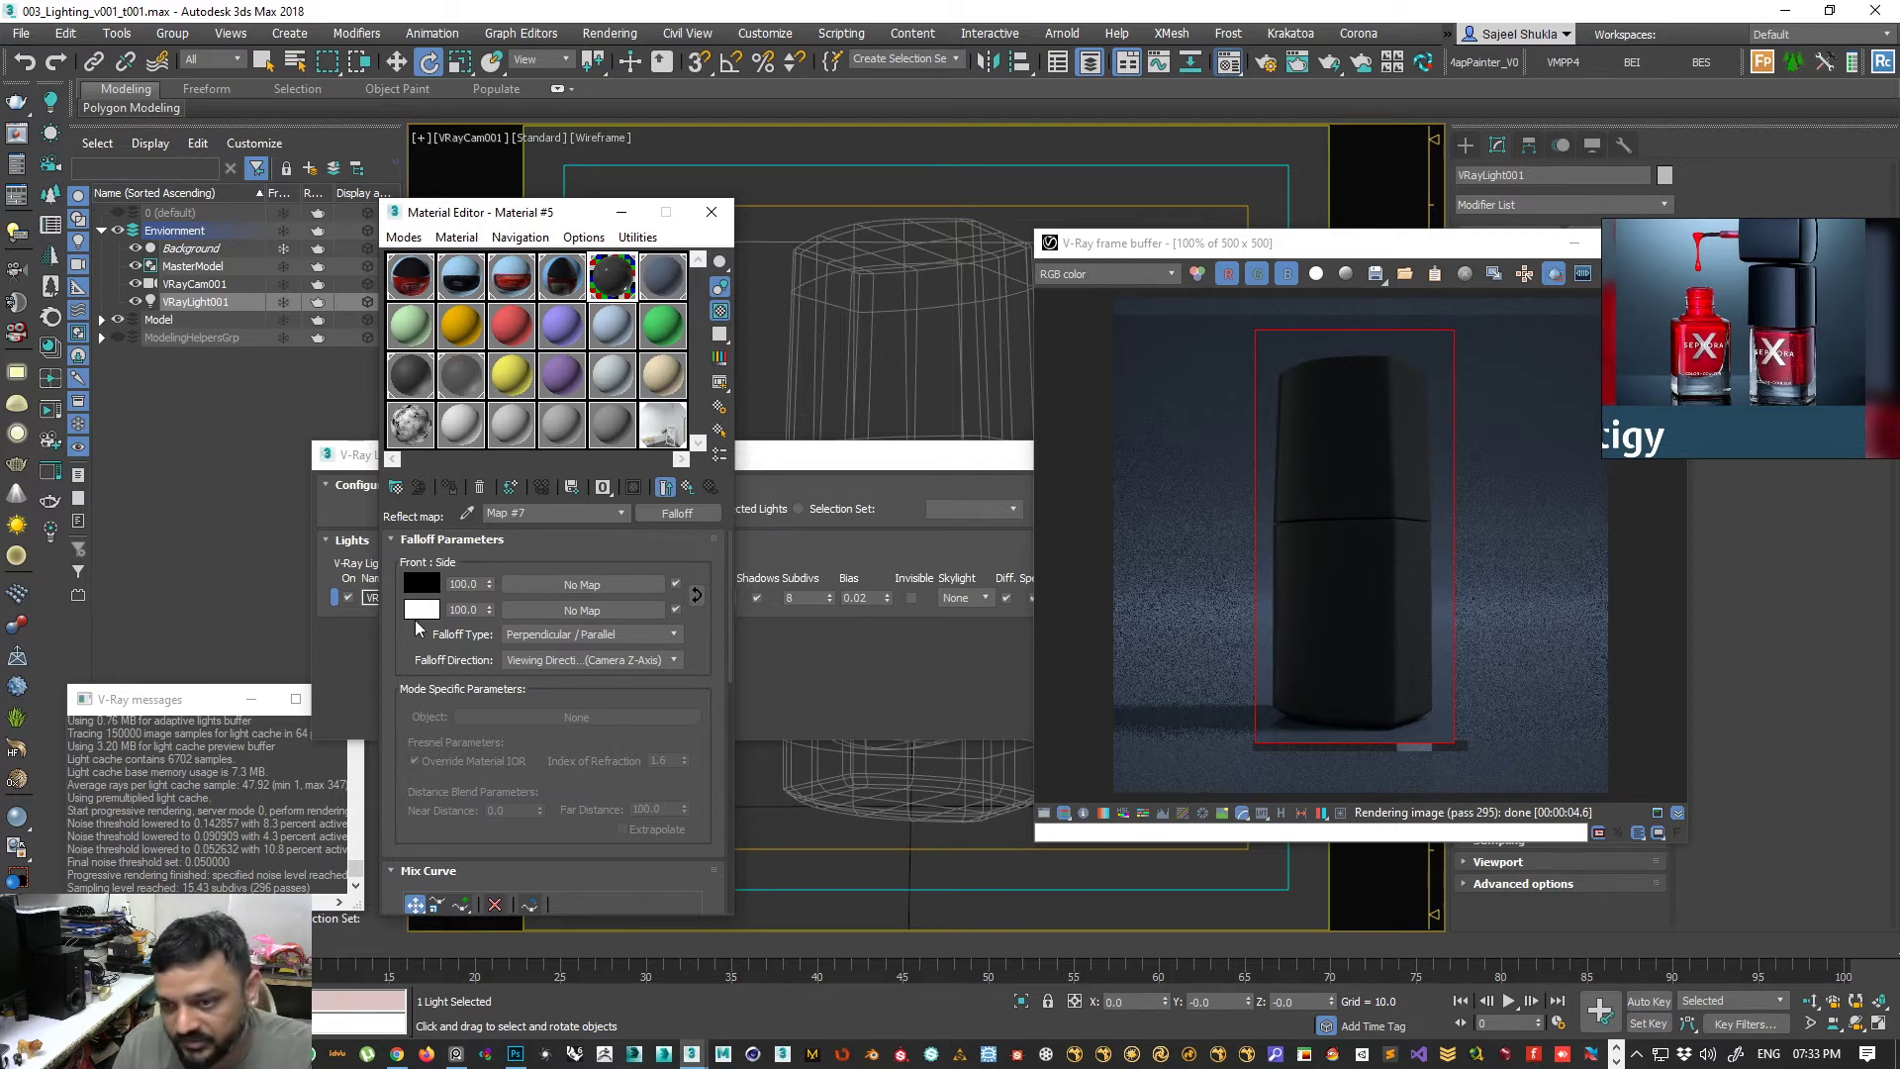
- Add a middle point to the Falloff map's Mix Curve and move it high up near the curve's start
scroll(435, 594, "down", 5)
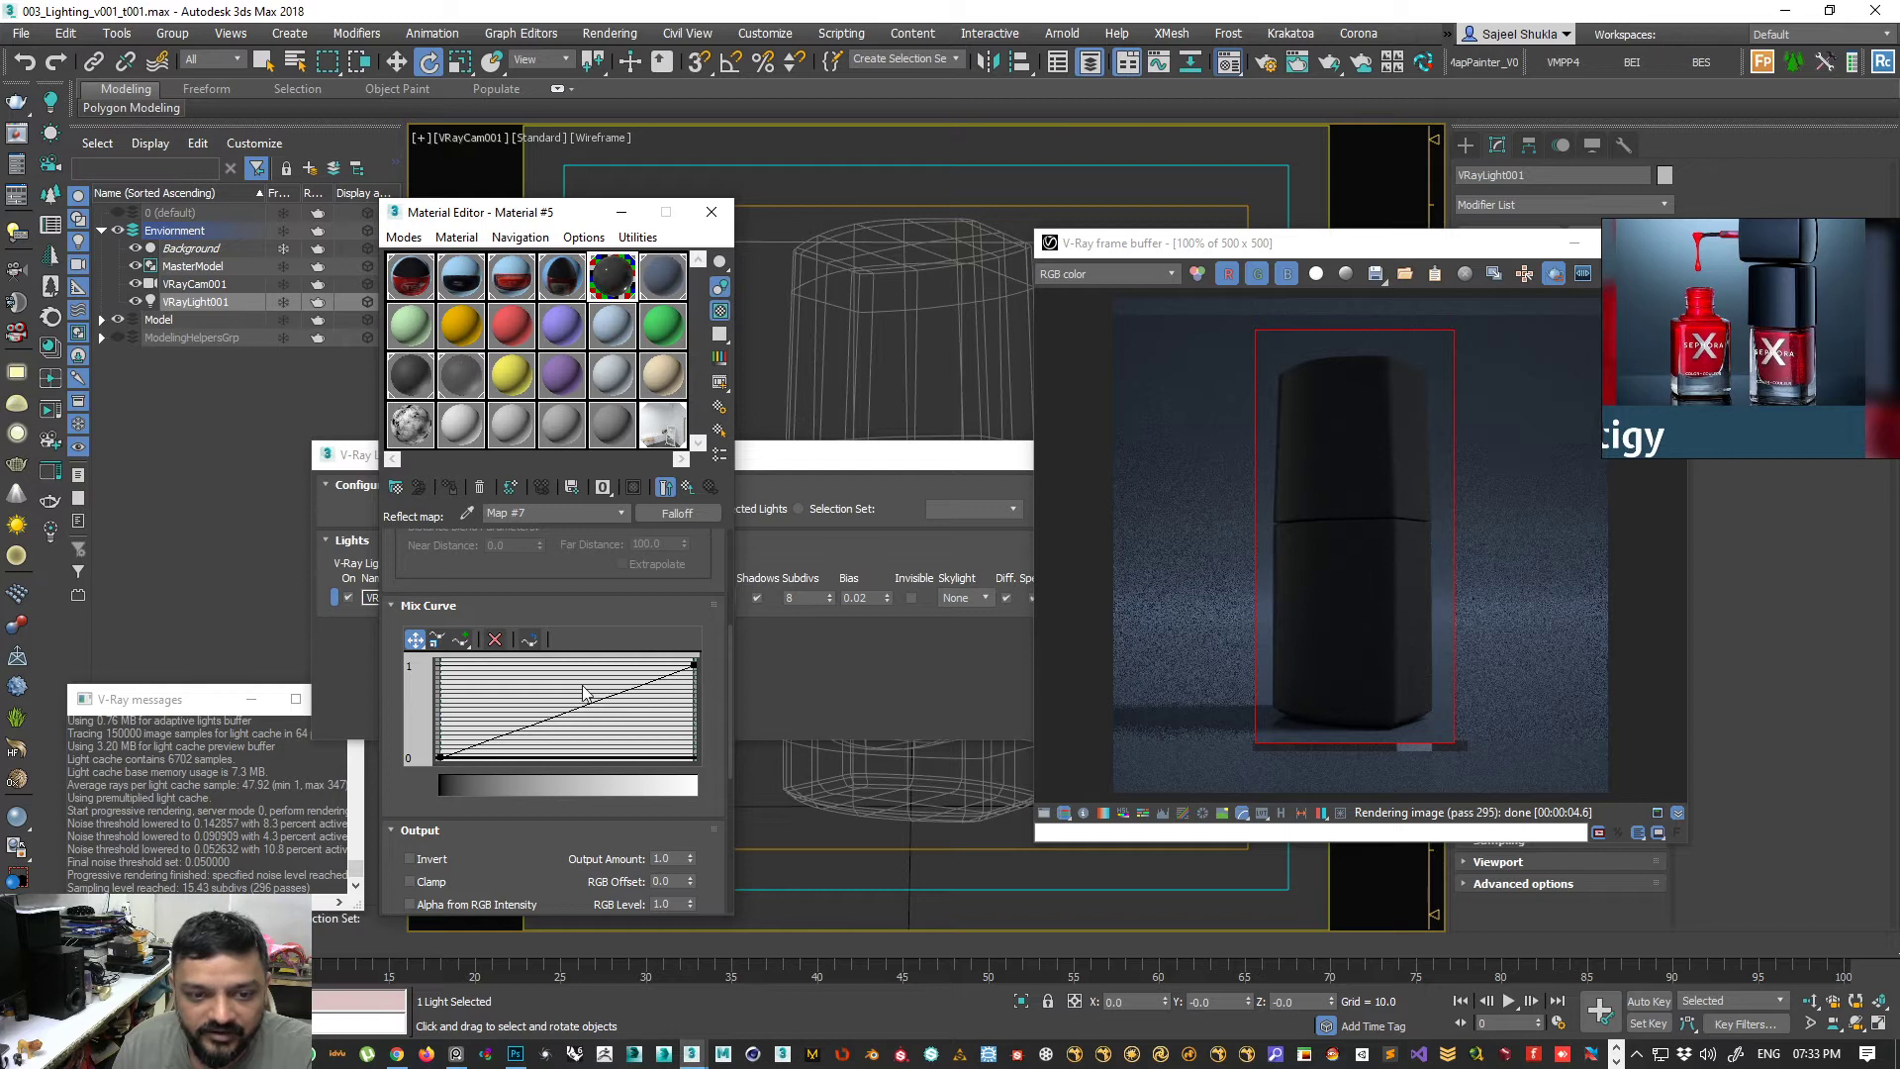
left_click(462, 642)
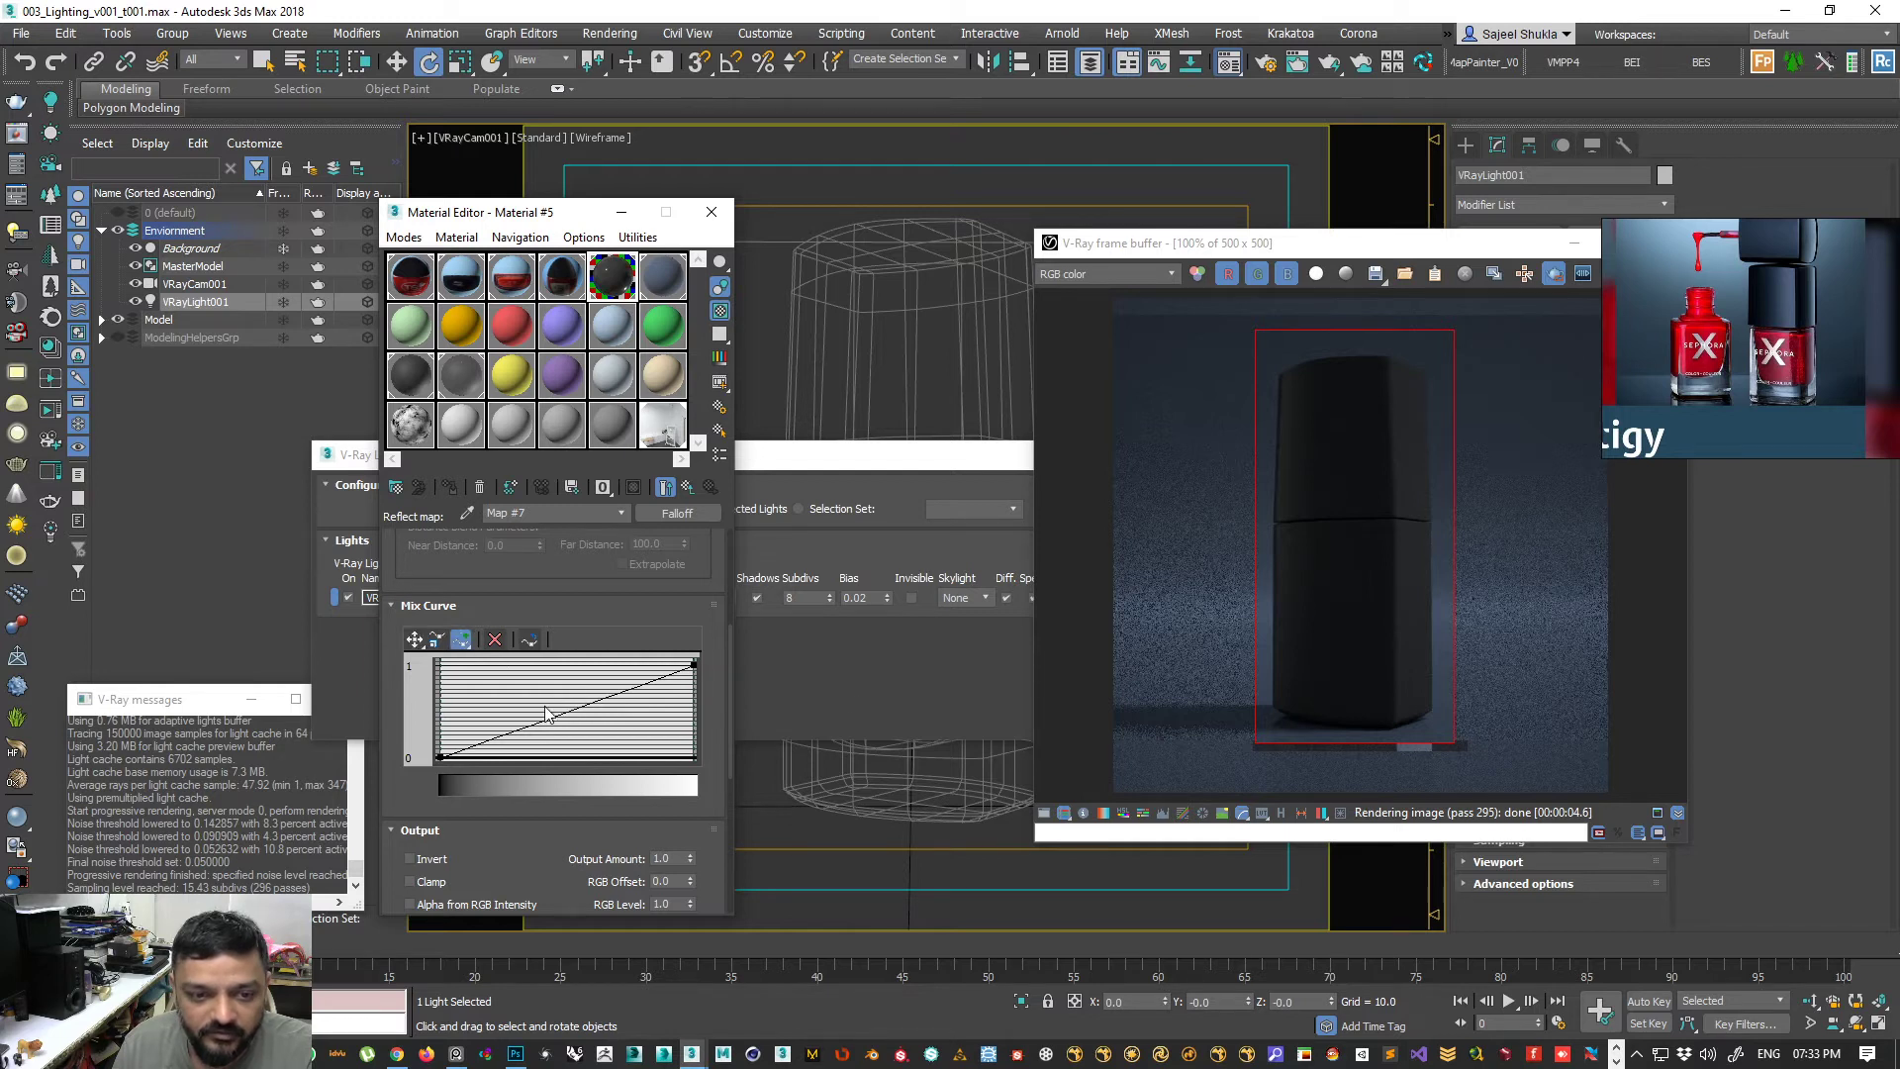
left_click(560, 713)
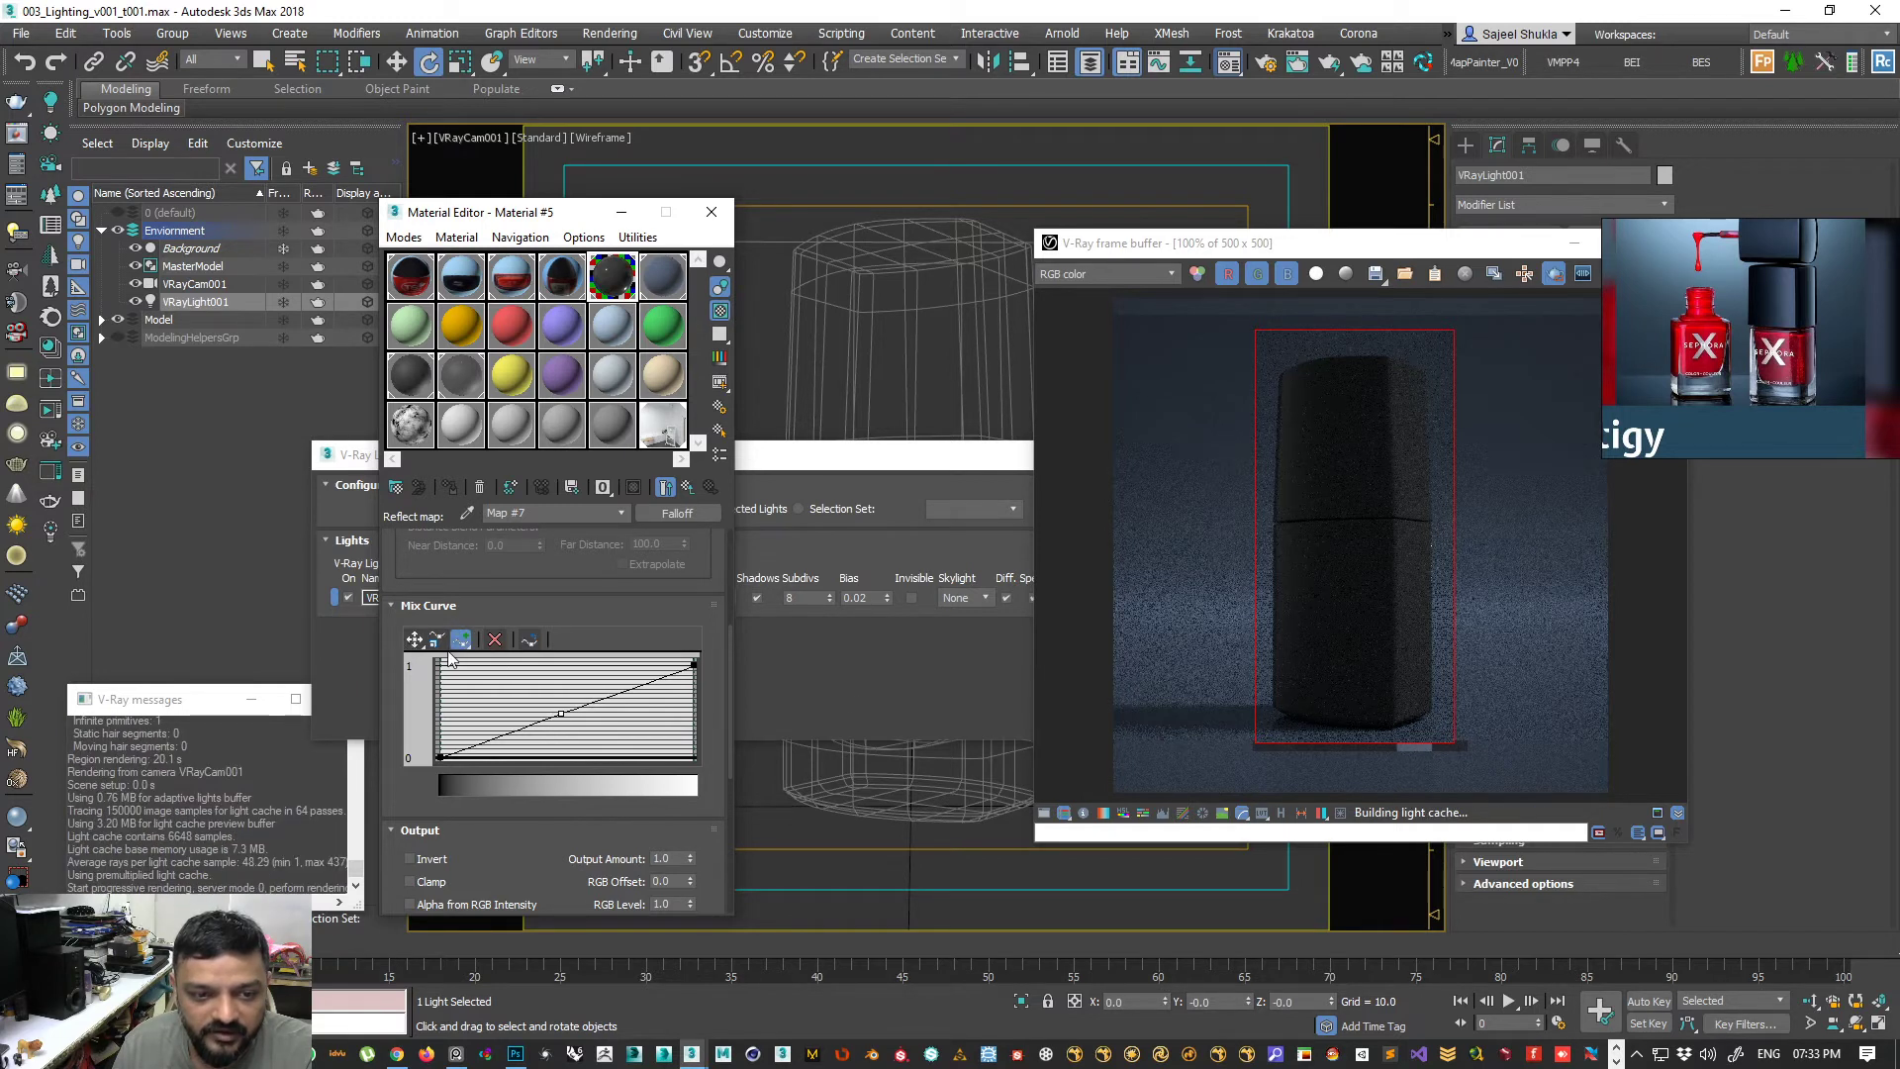
left_click_drag(562, 714, 474, 684)
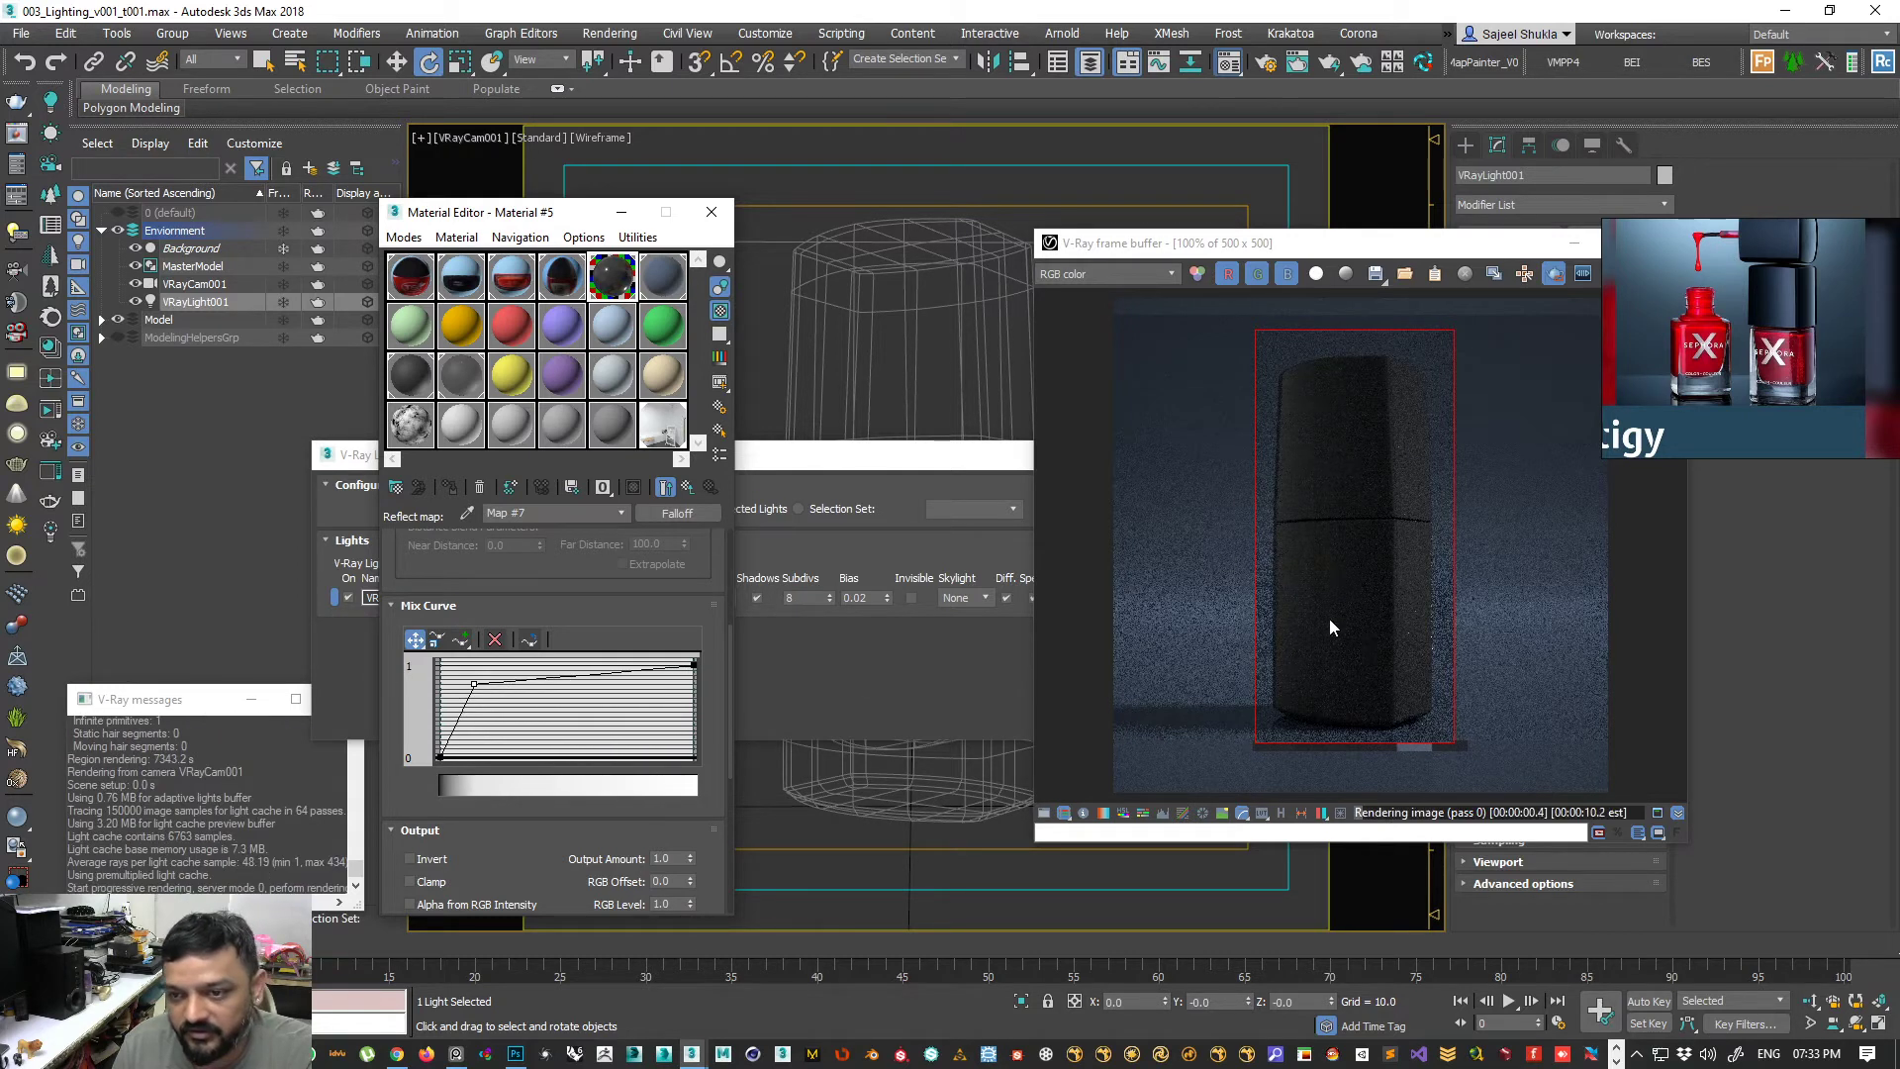
- Return to the bottle's VRayMtl, Material #5, and turn off its Fresnel reflections
left_click(665, 487)
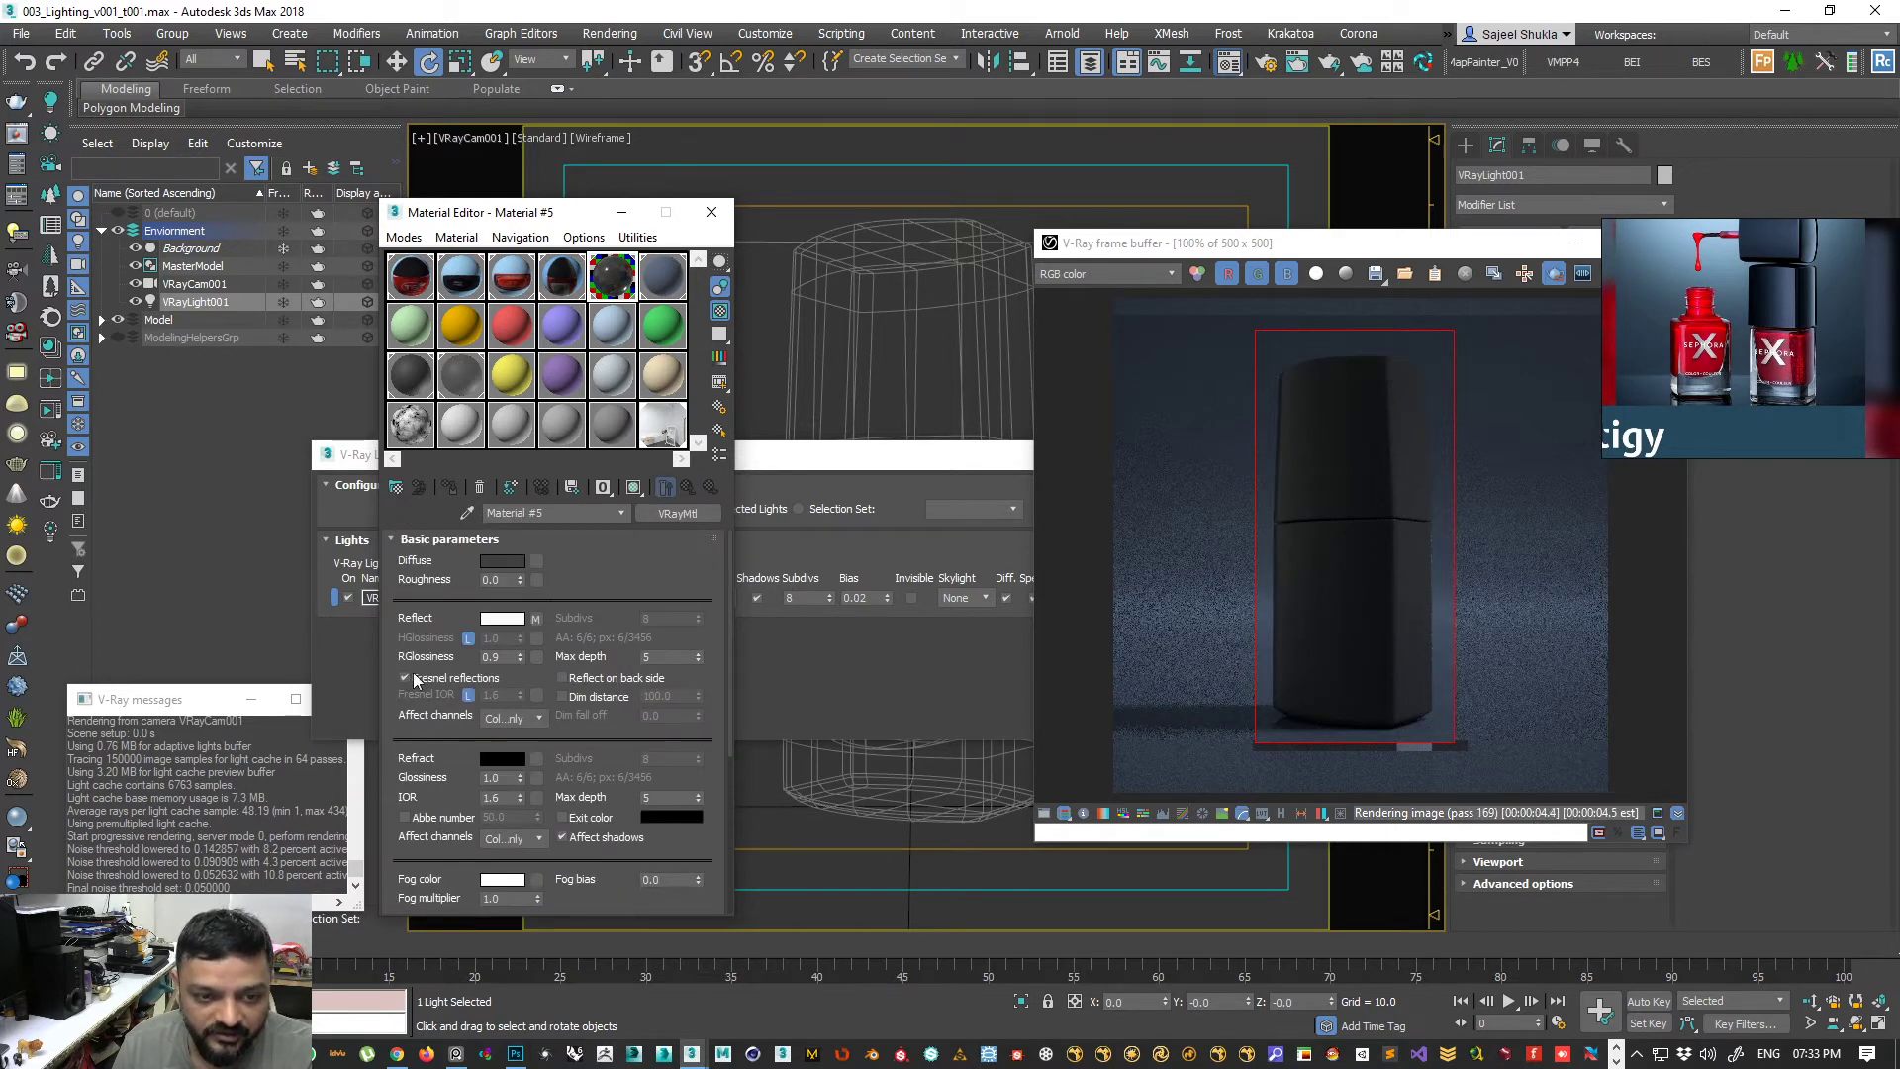
left_click(405, 679)
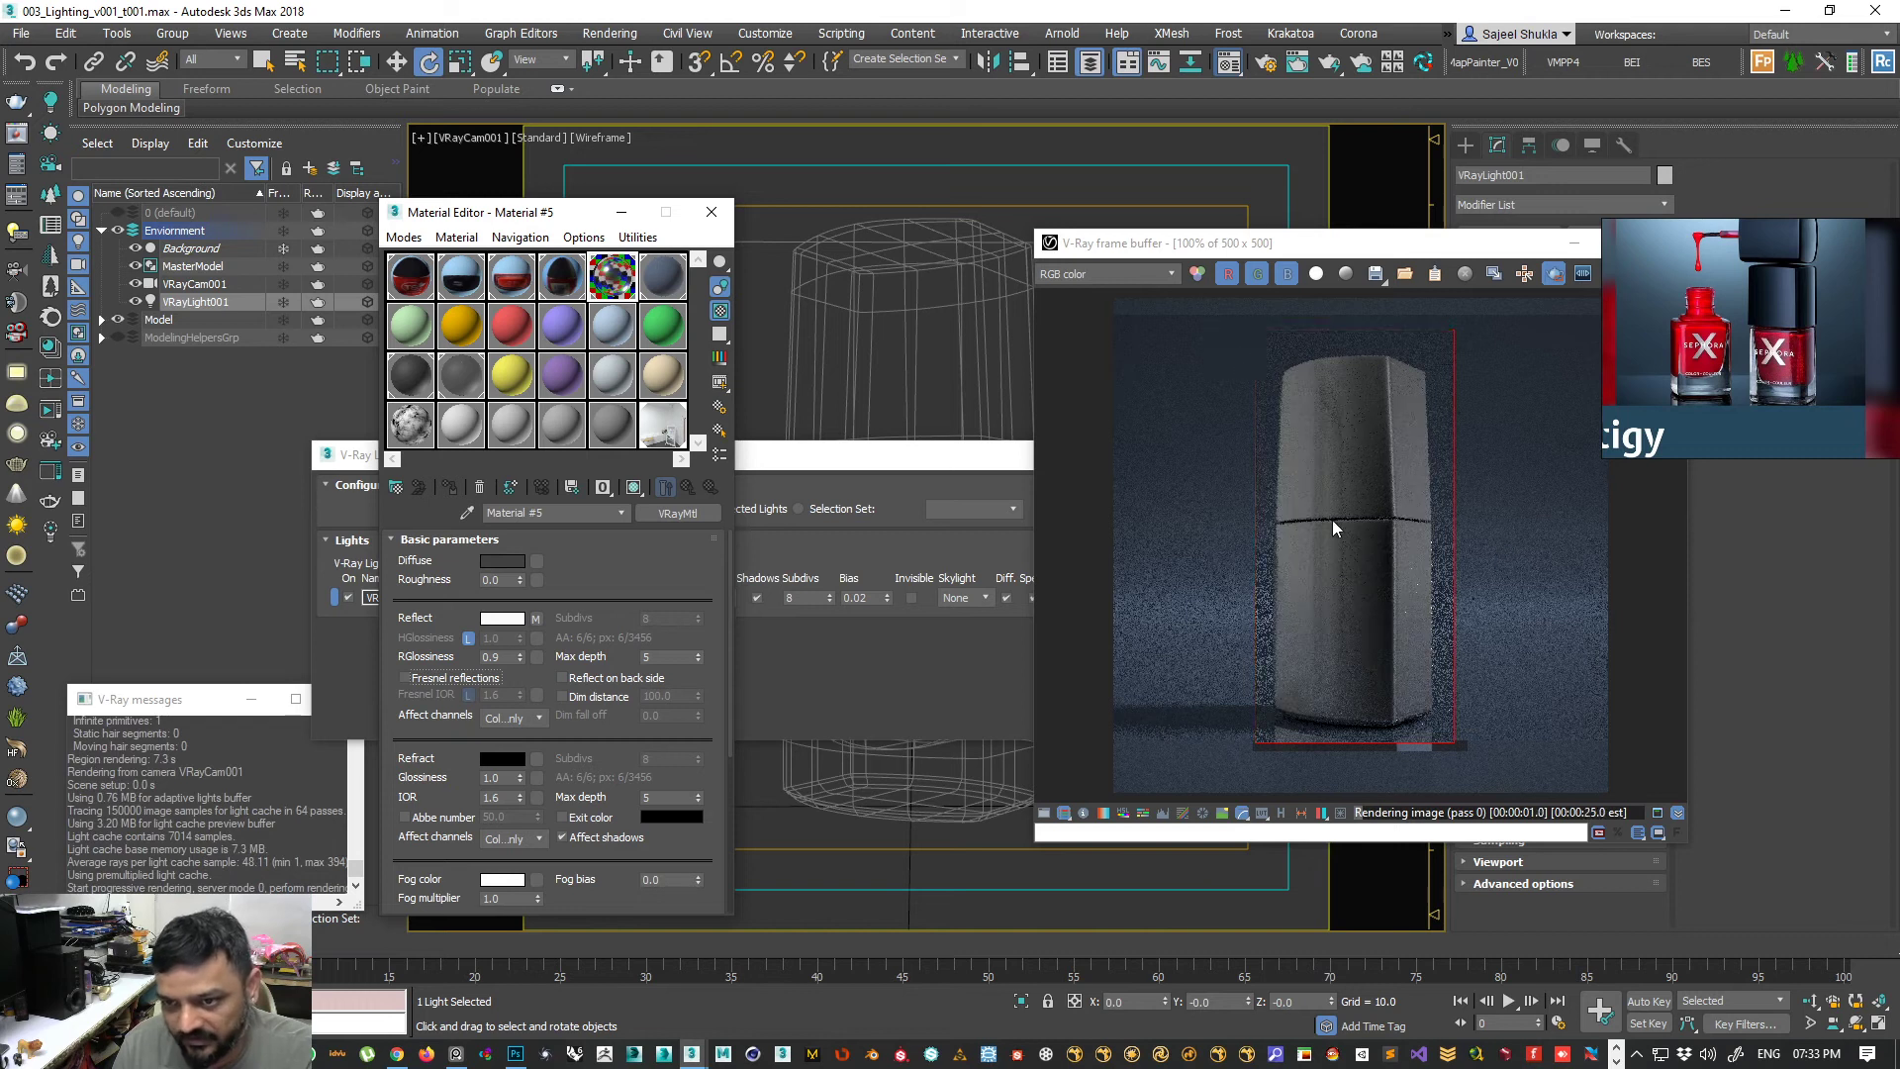
- Lower the middle point of the reflection Falloff's Mix Curve, convert it to a Bezier point, and adjust its position and handles into a gentle upward bend
left_click(535, 619)
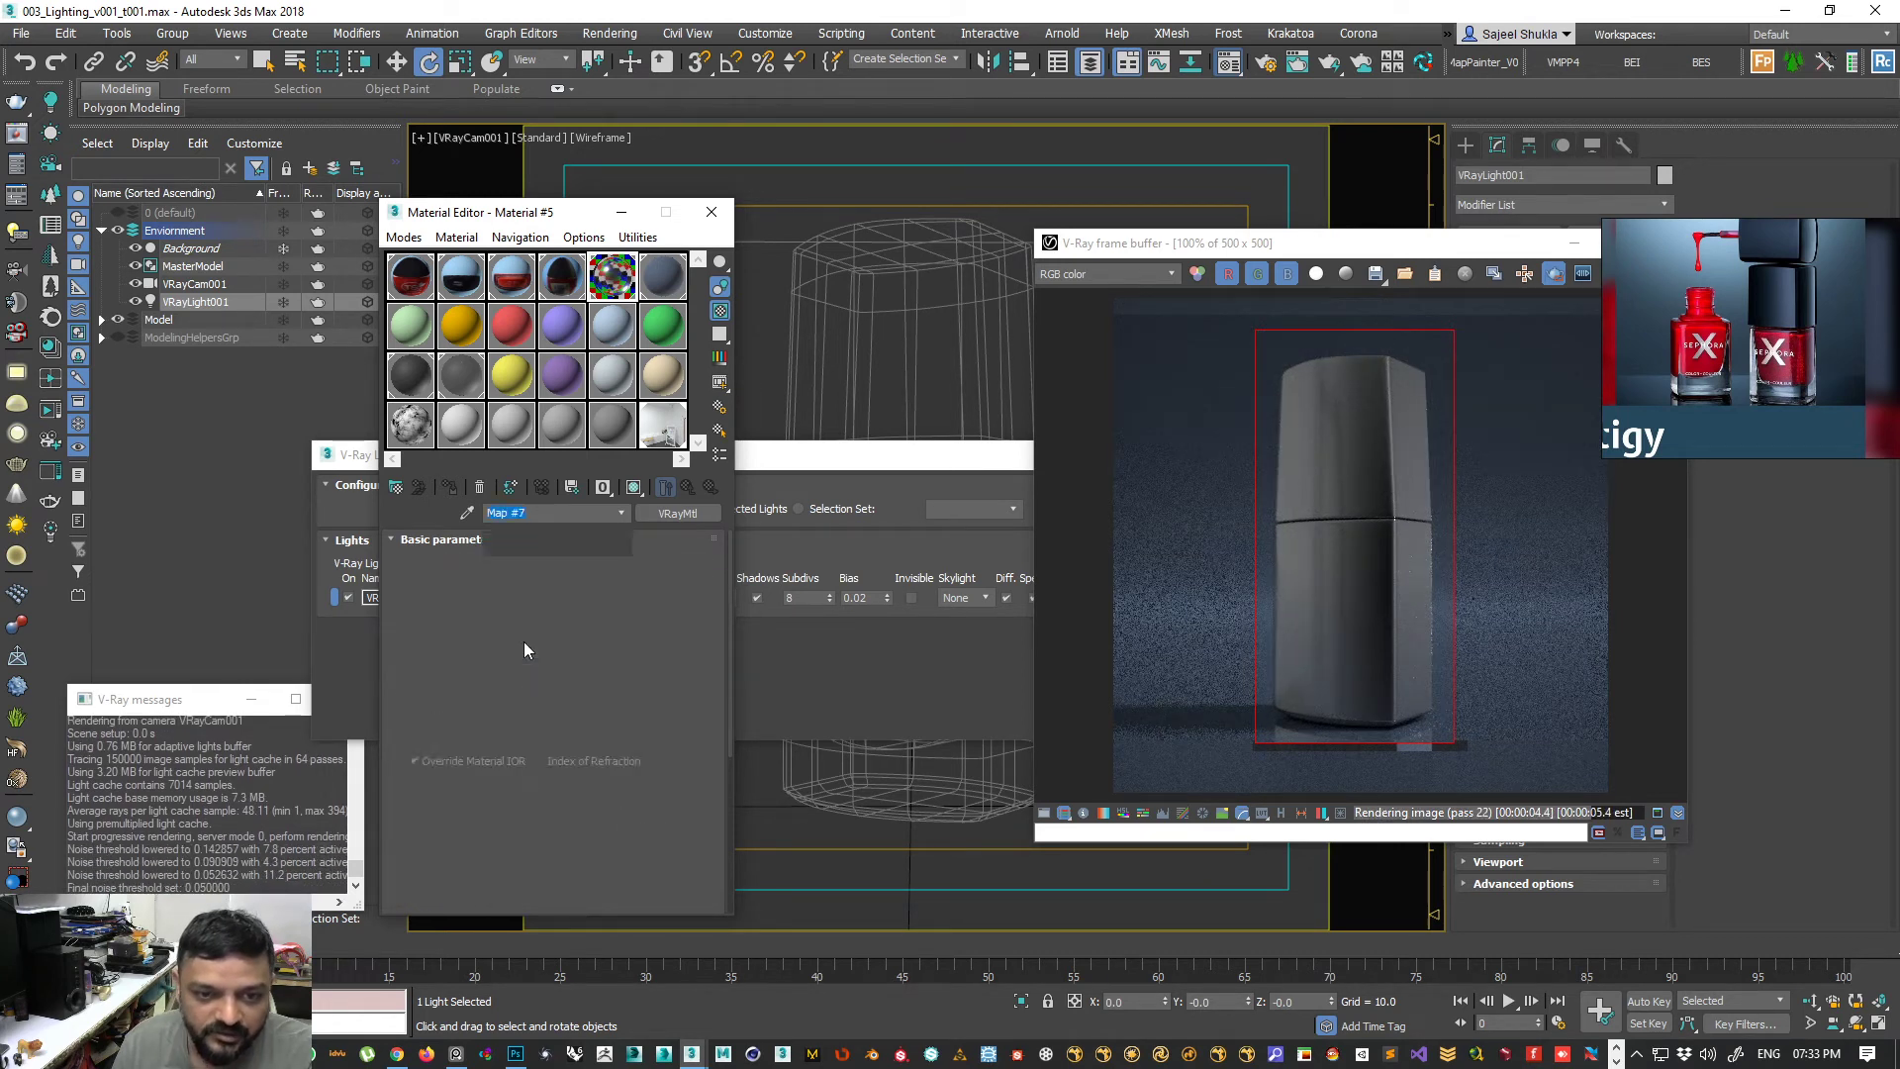
left_click_drag(424, 806, 436, 587)
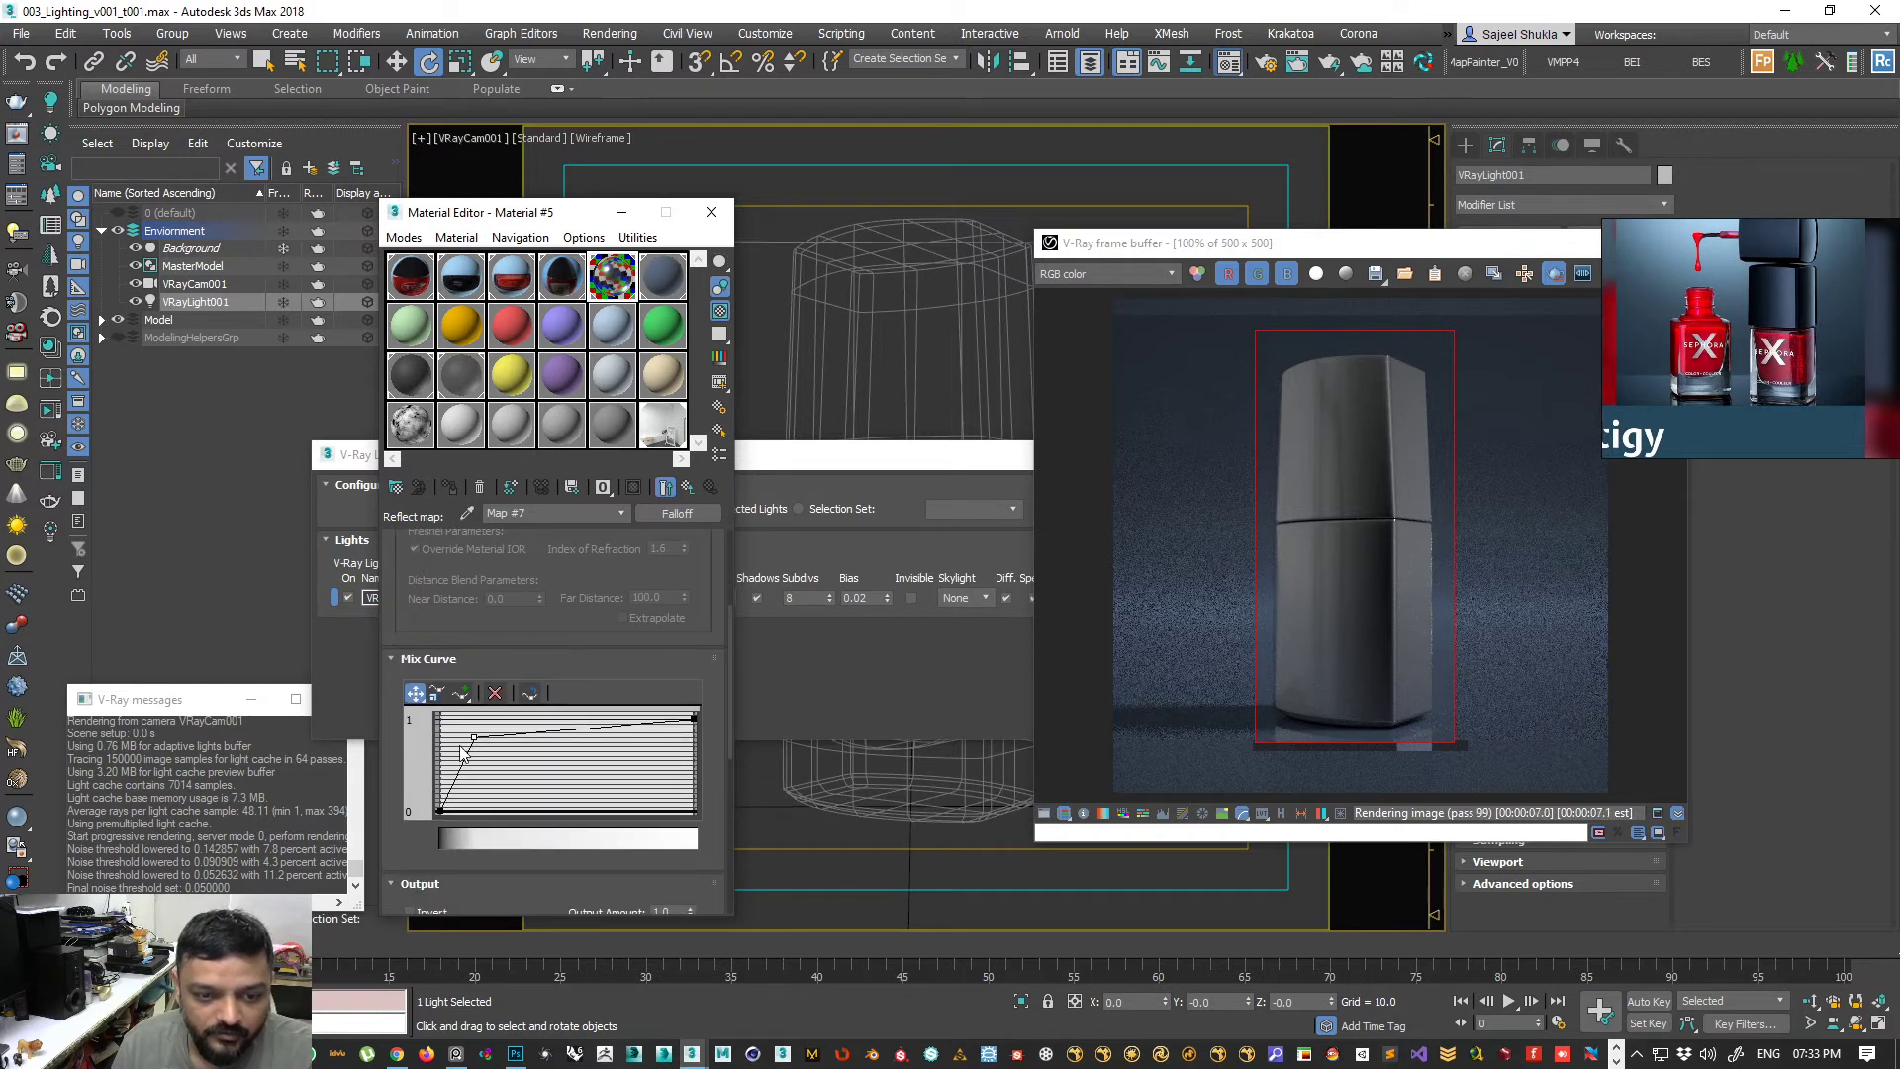
left_click_drag(474, 738, 658, 780)
right_click(588, 793)
left_click(648, 827)
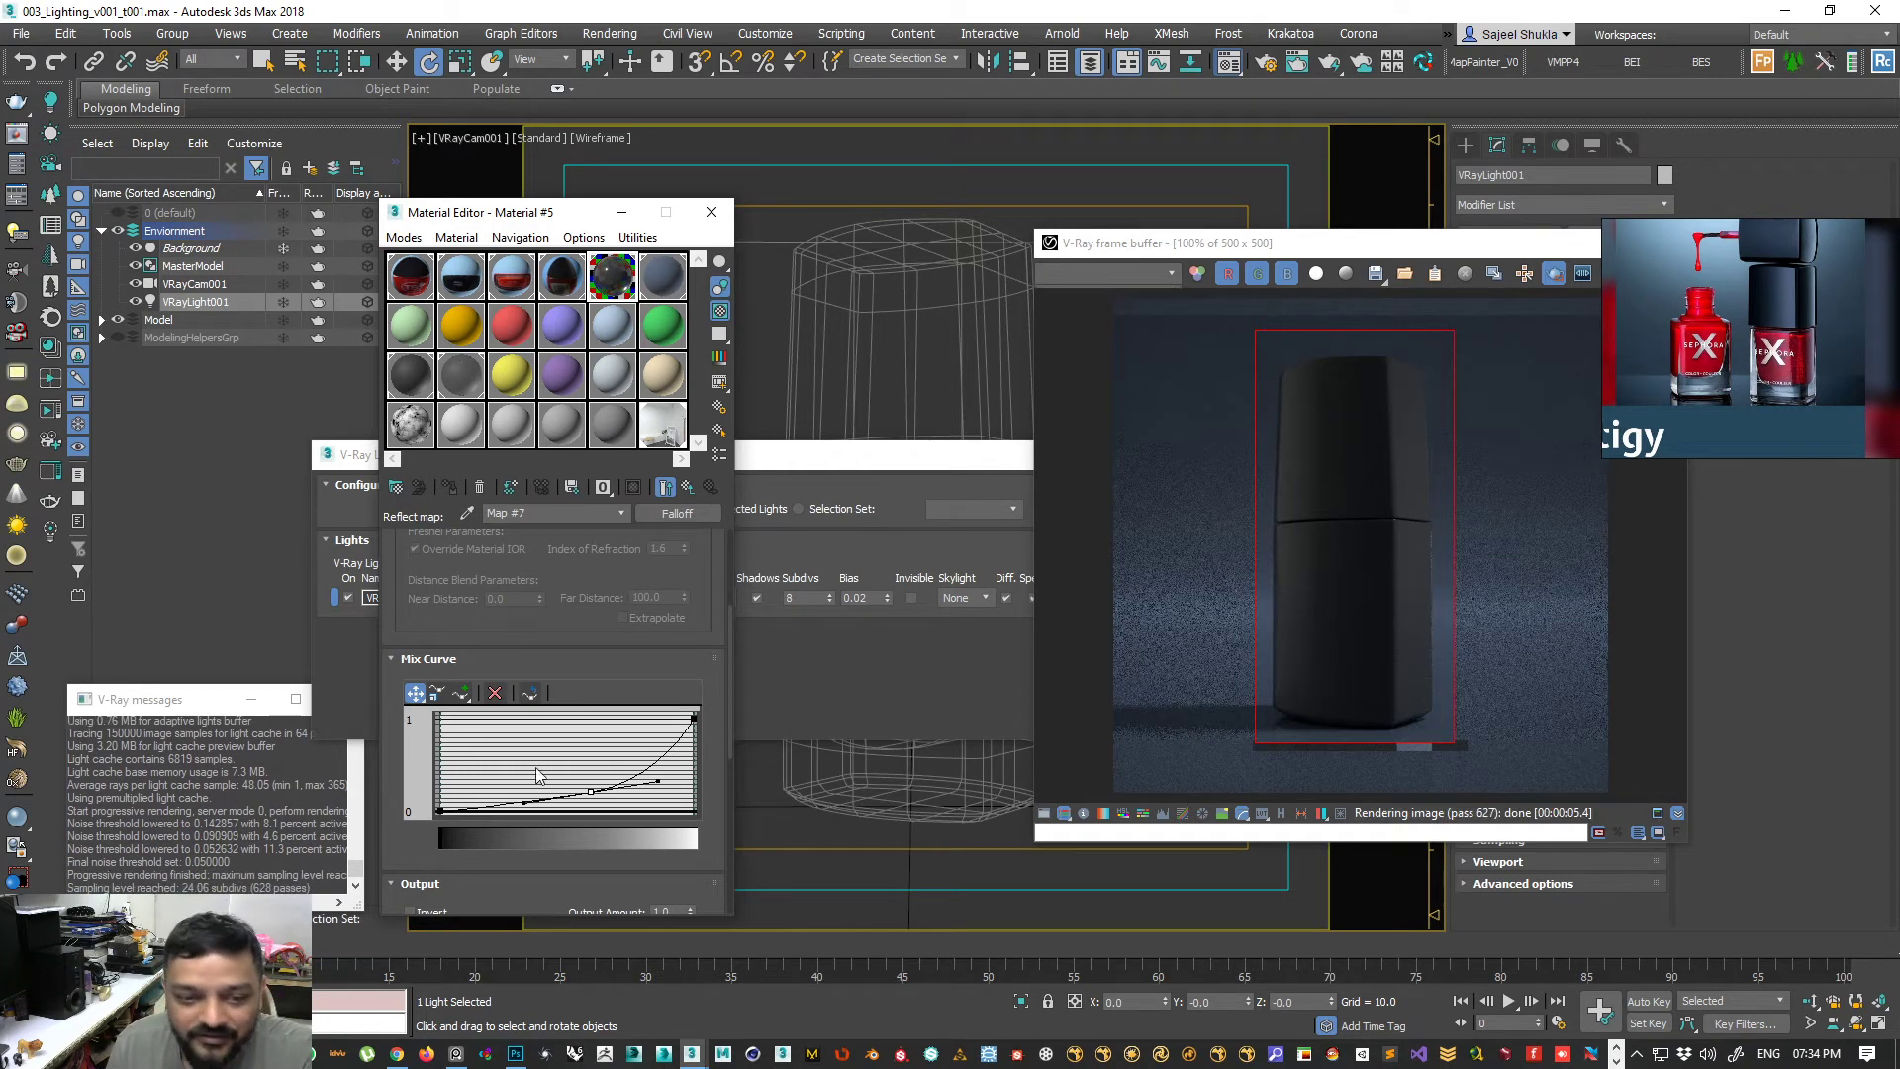
left_click_drag(596, 792, 526, 796)
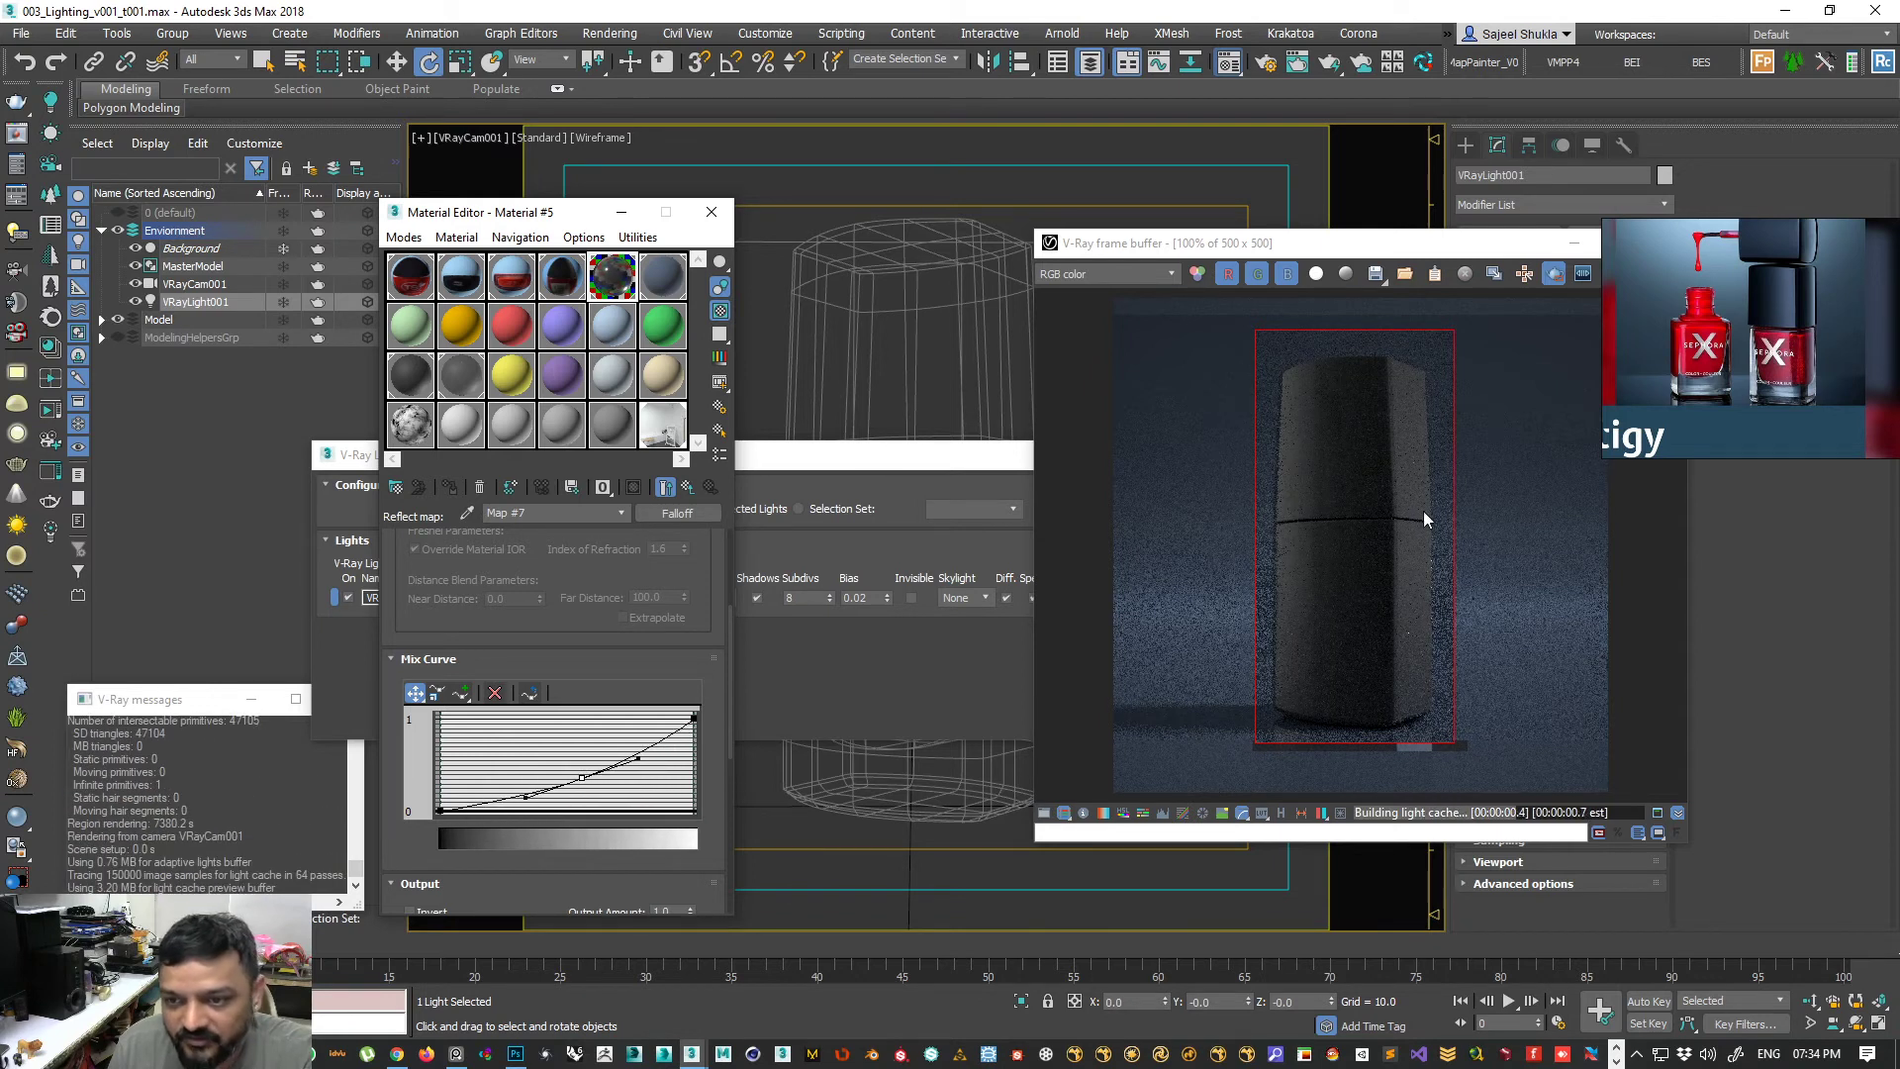
- Move the V-Ray frame buffer over the middle of the viewport and reopen the Material Editor beside it
left_click_drag(549, 212, 573, 212)
left_click(734, 216)
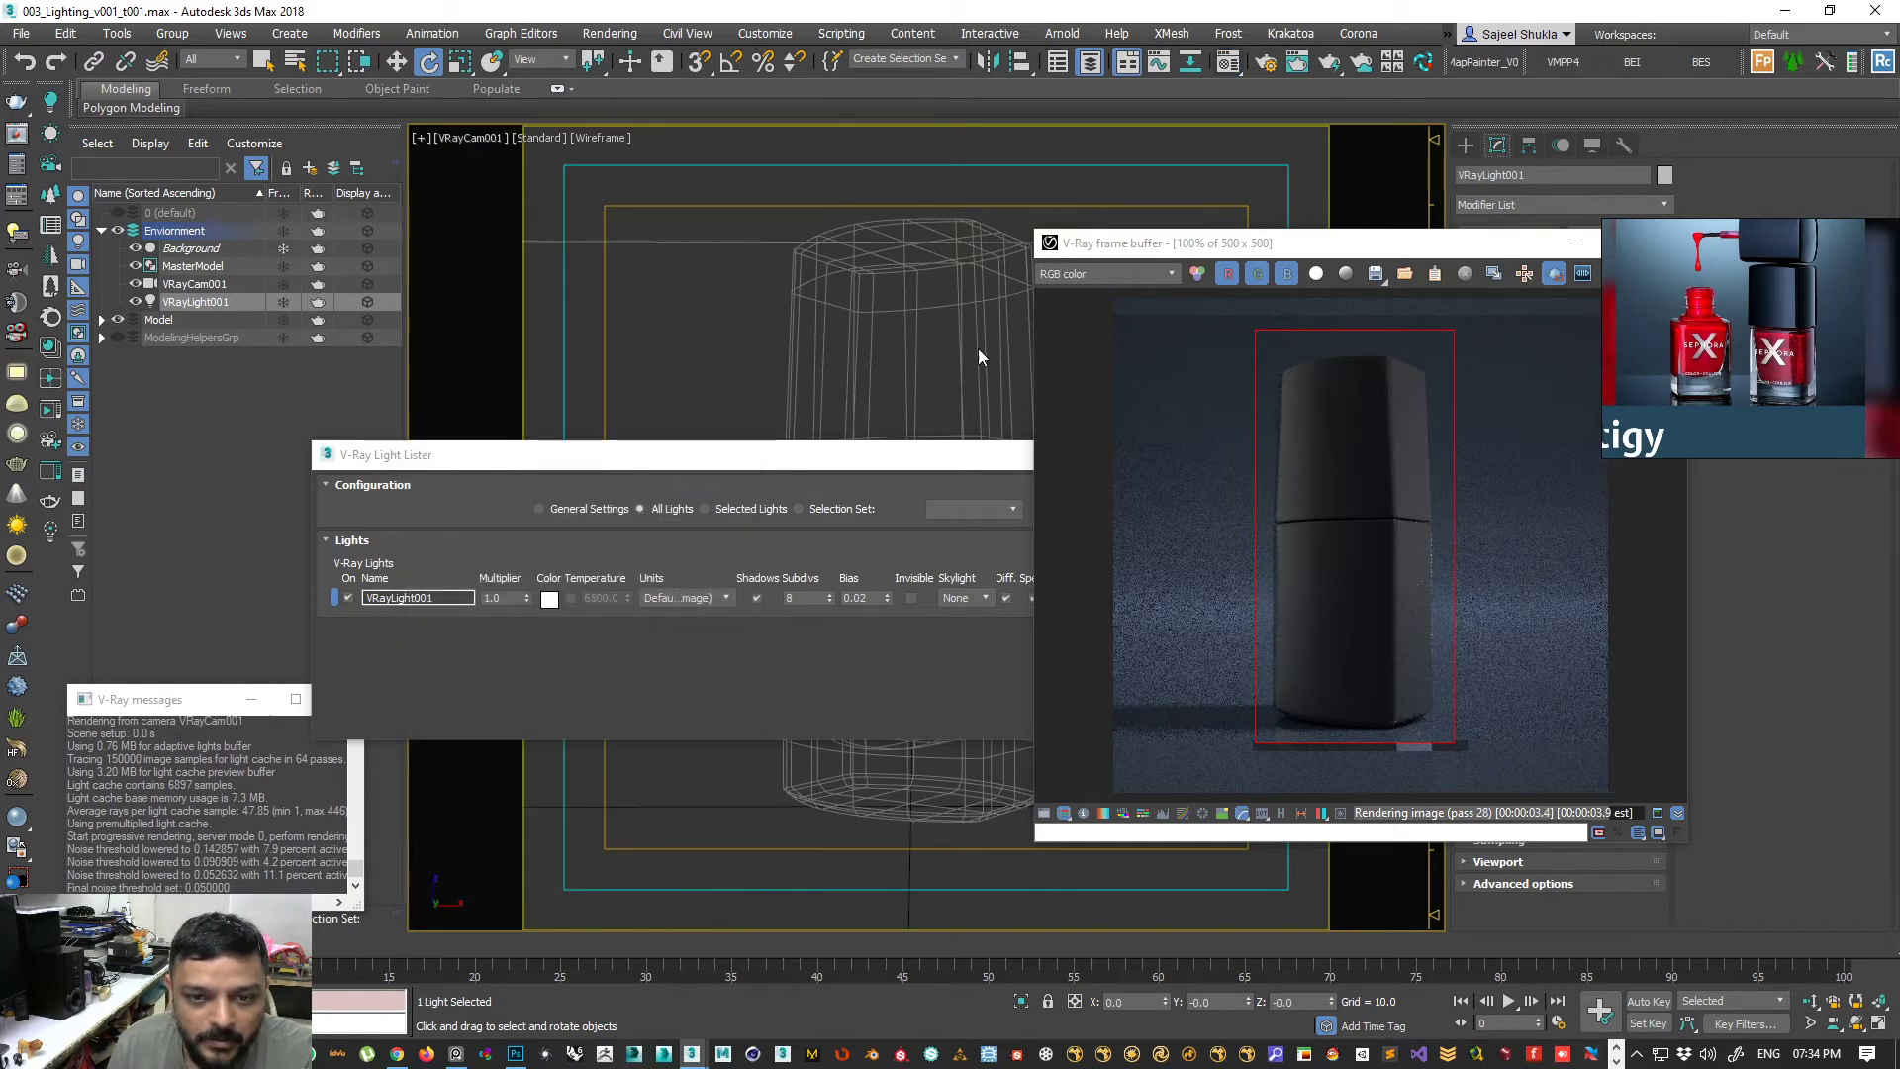
left_click_drag(1360, 254, 885, 226)
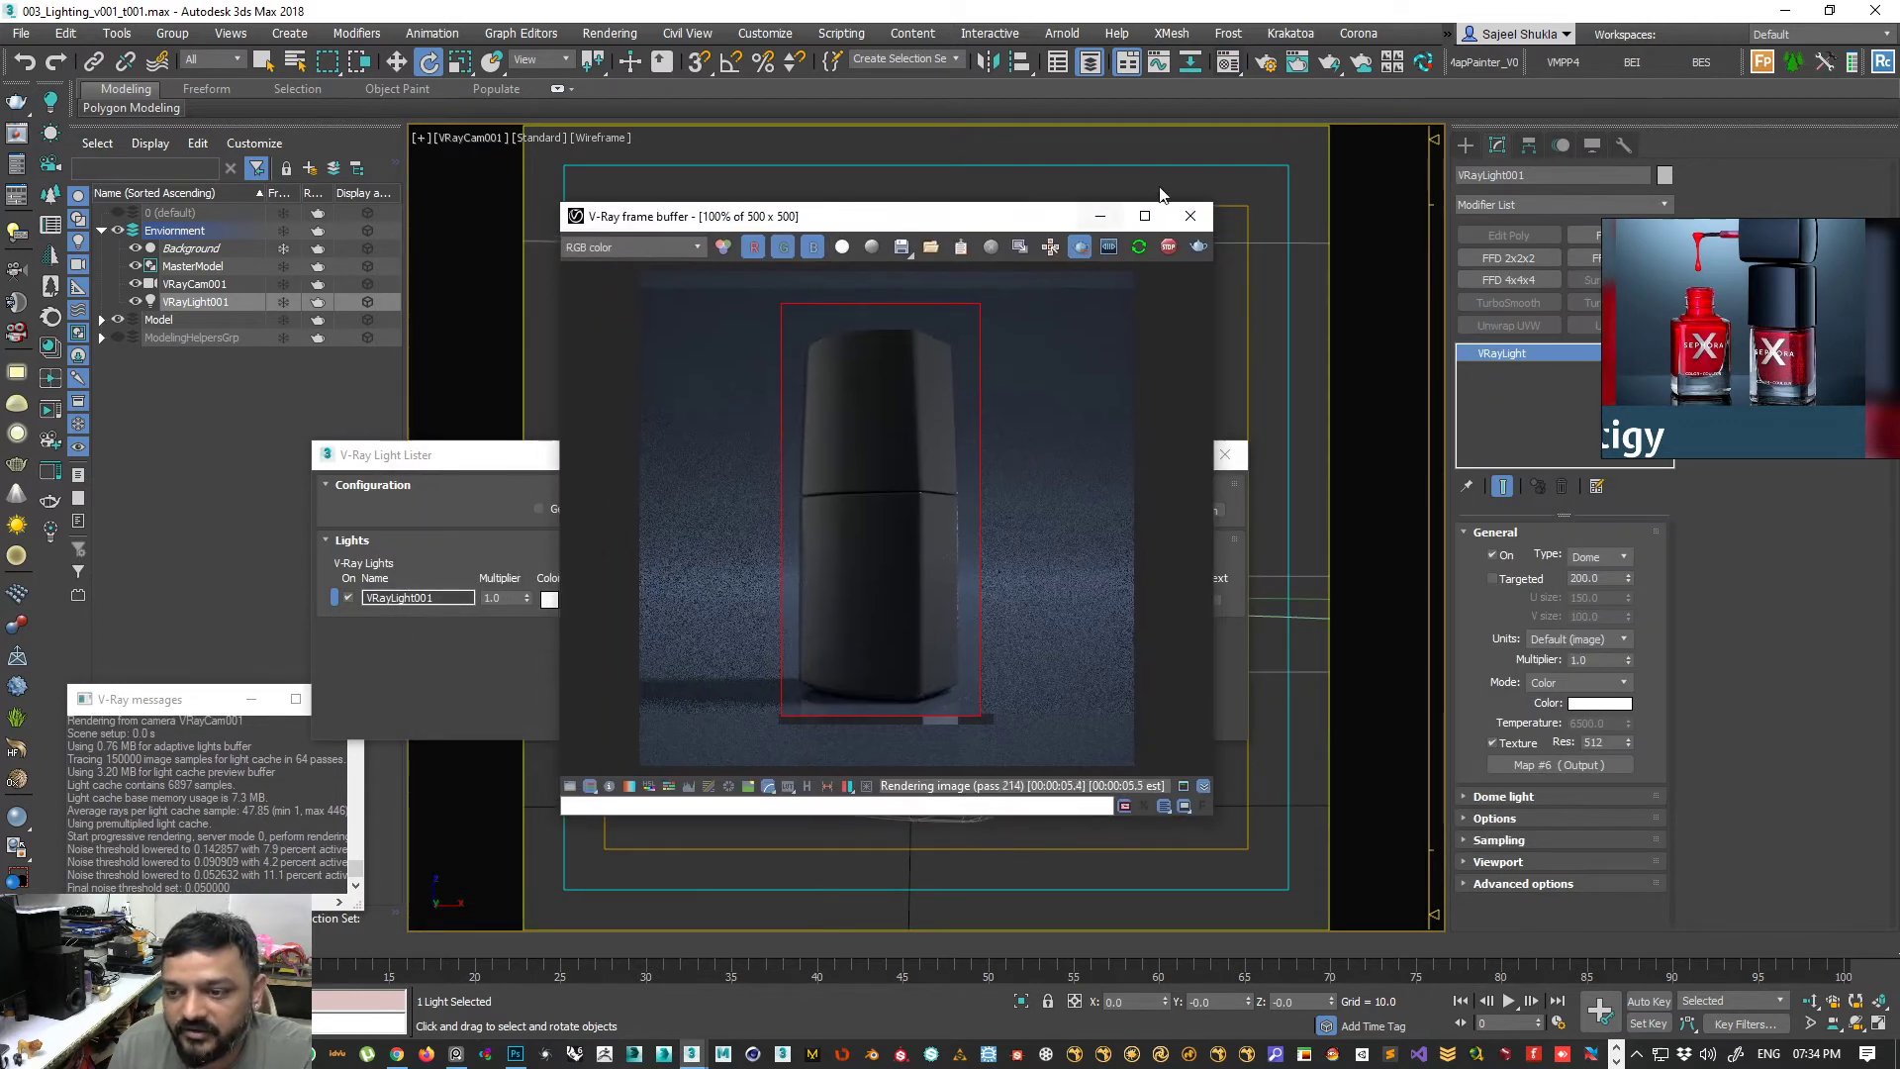
left_click(1229, 63)
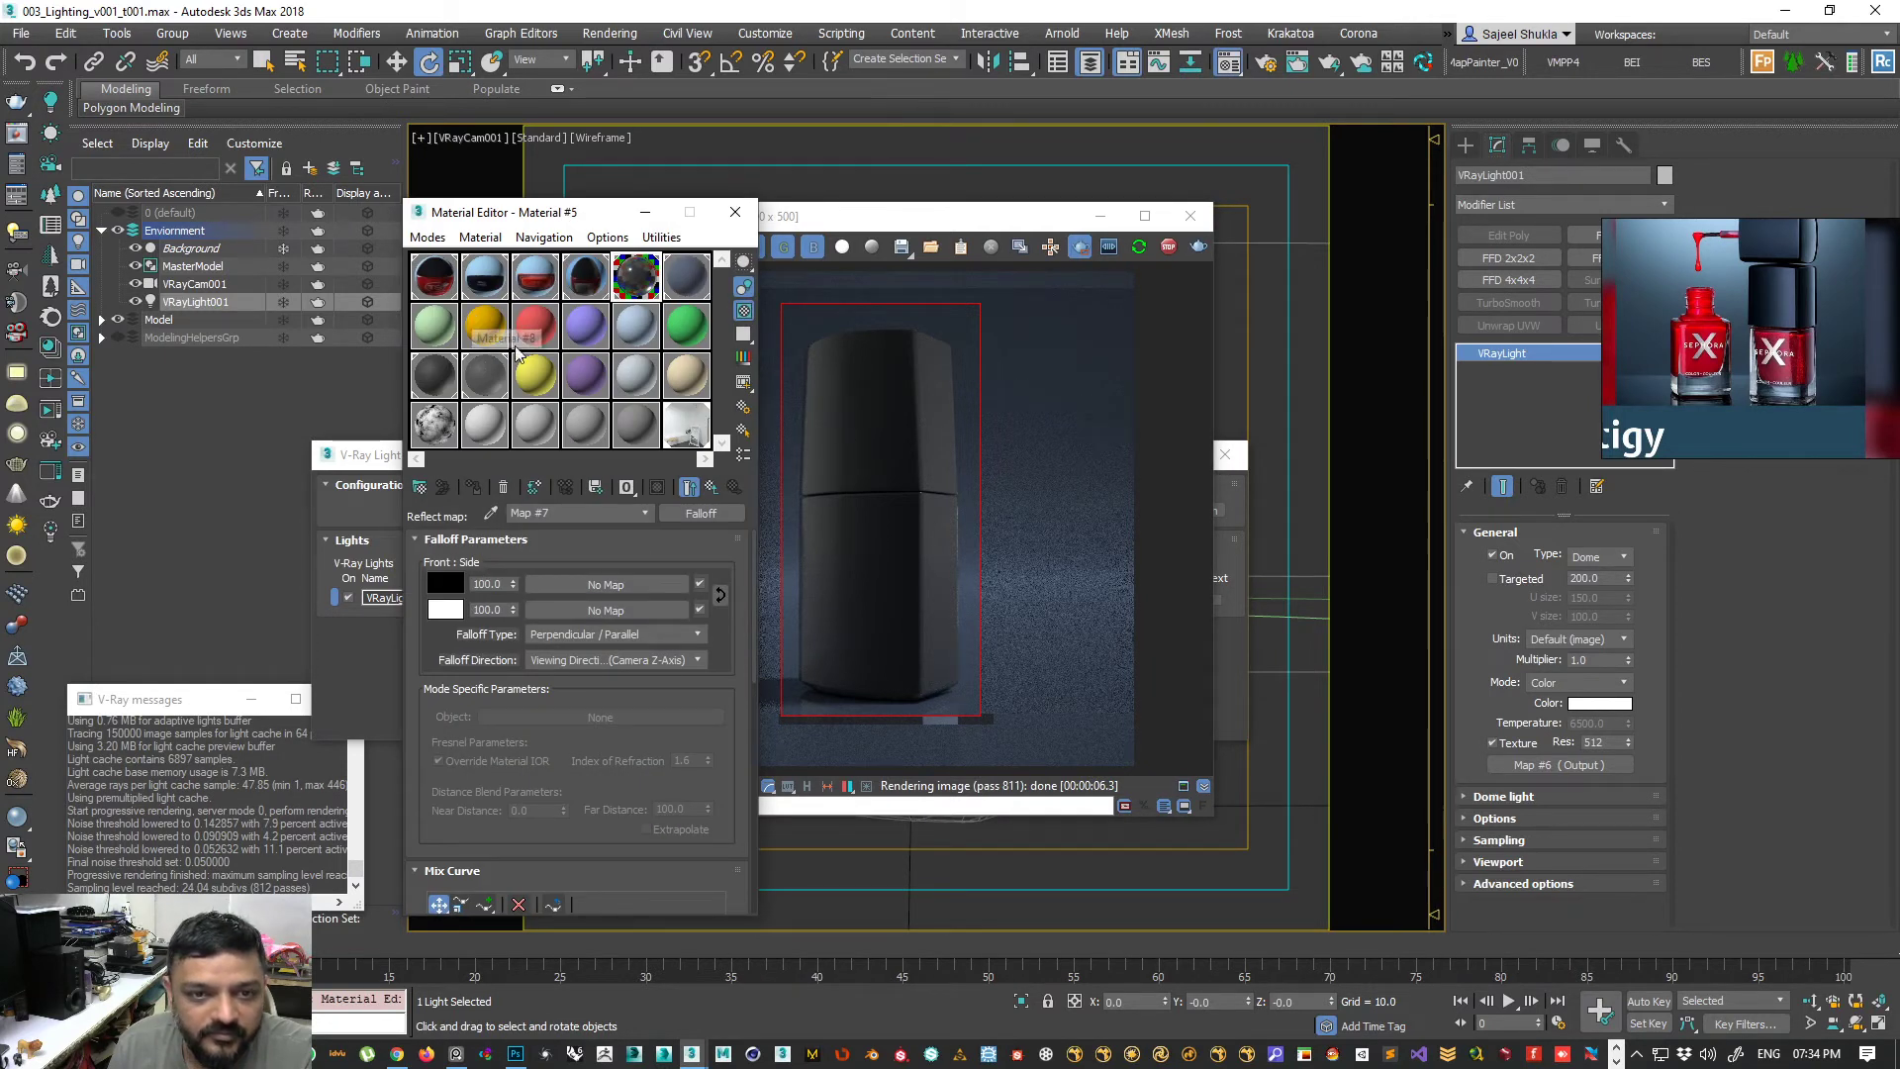
- Try horizontal rotations of 45, 90 and 135 on the VRayHDRI map, Map #4
left_click(700, 429)
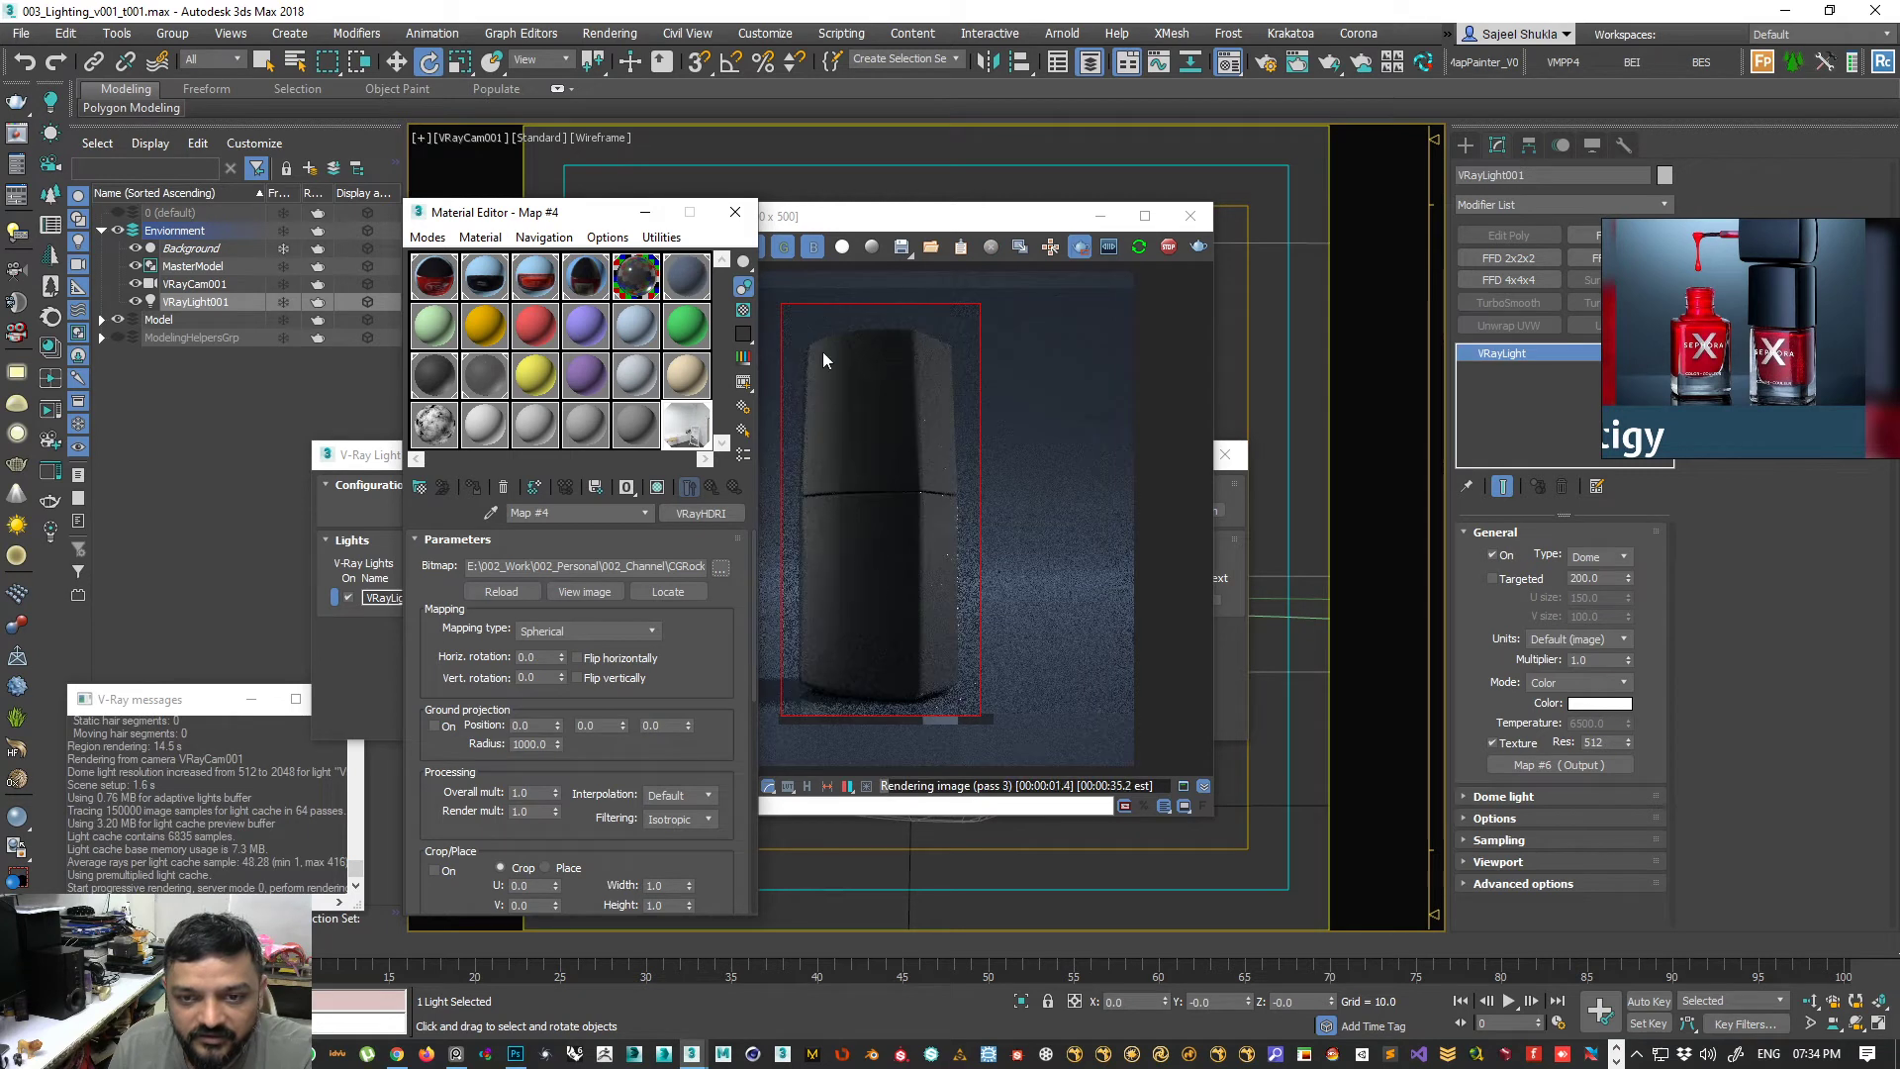
double_click(529, 657)
type("45")
key("Return")
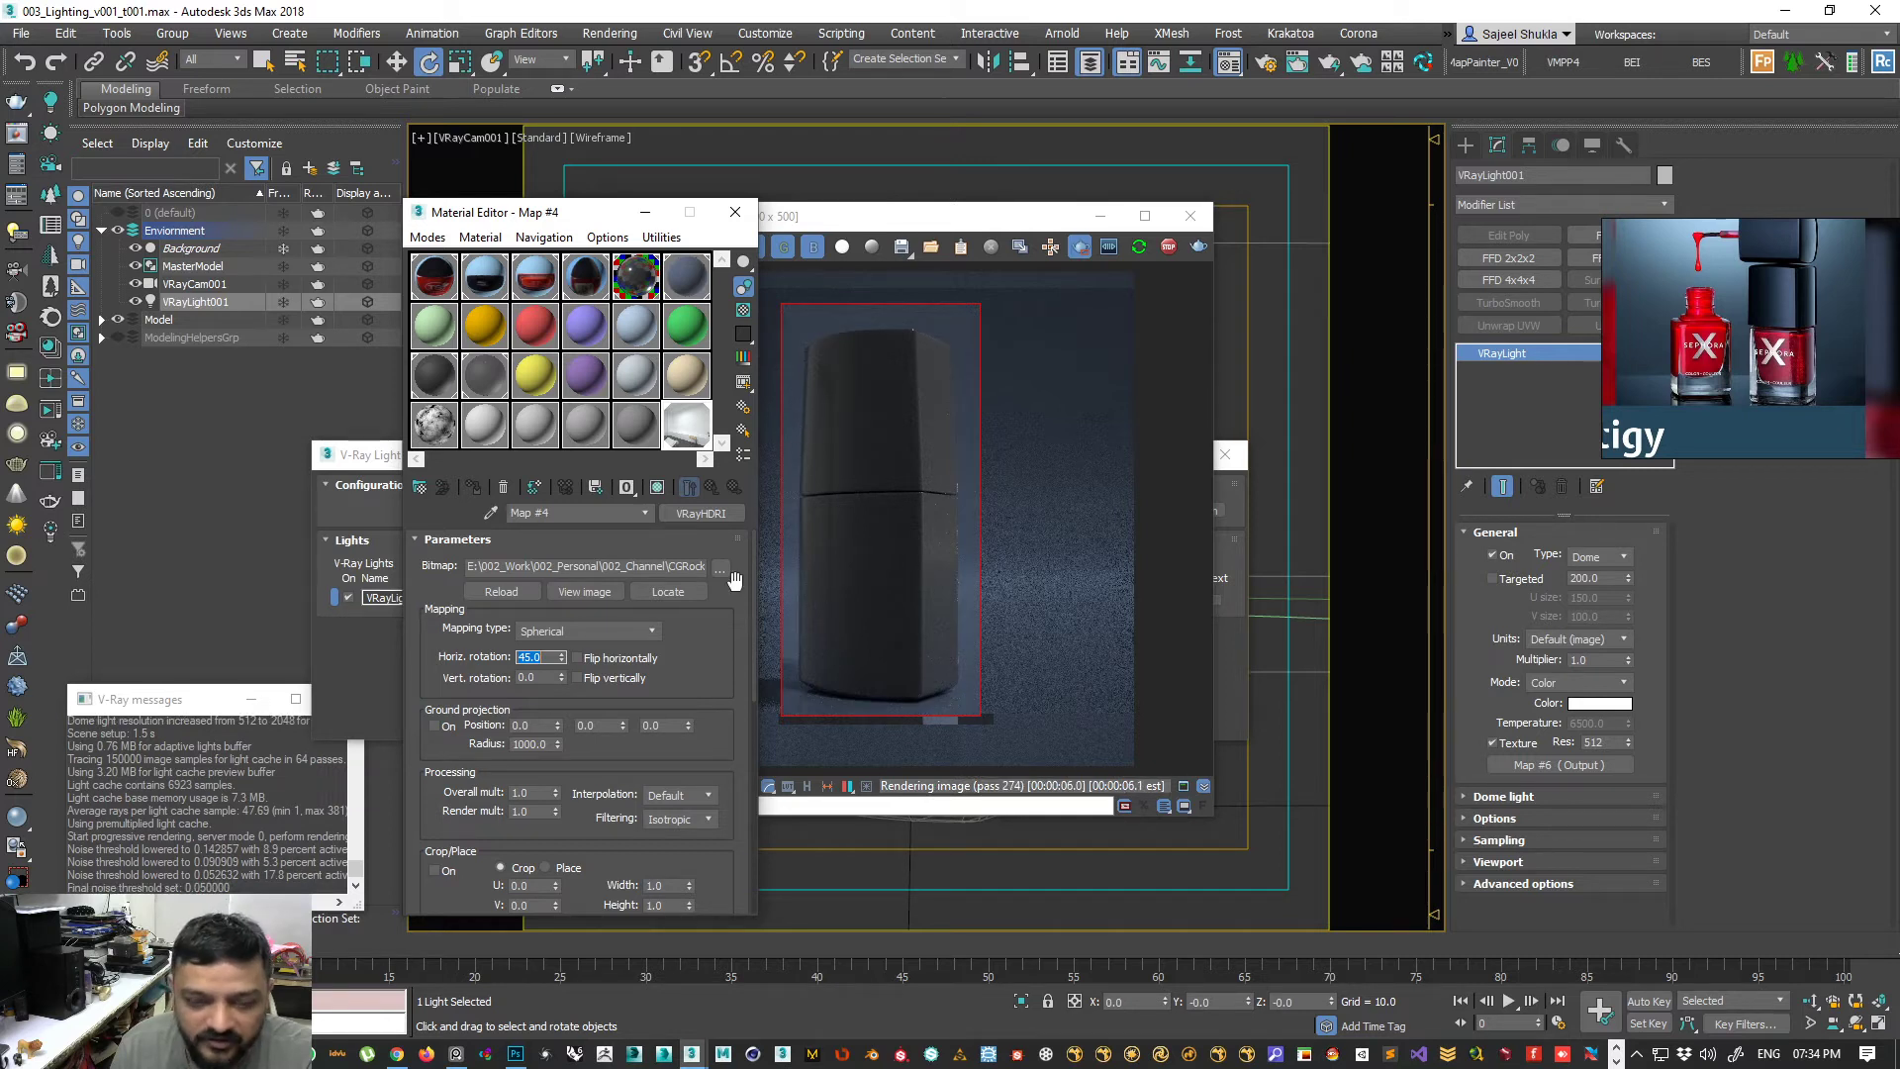
type("90")
key("Return")
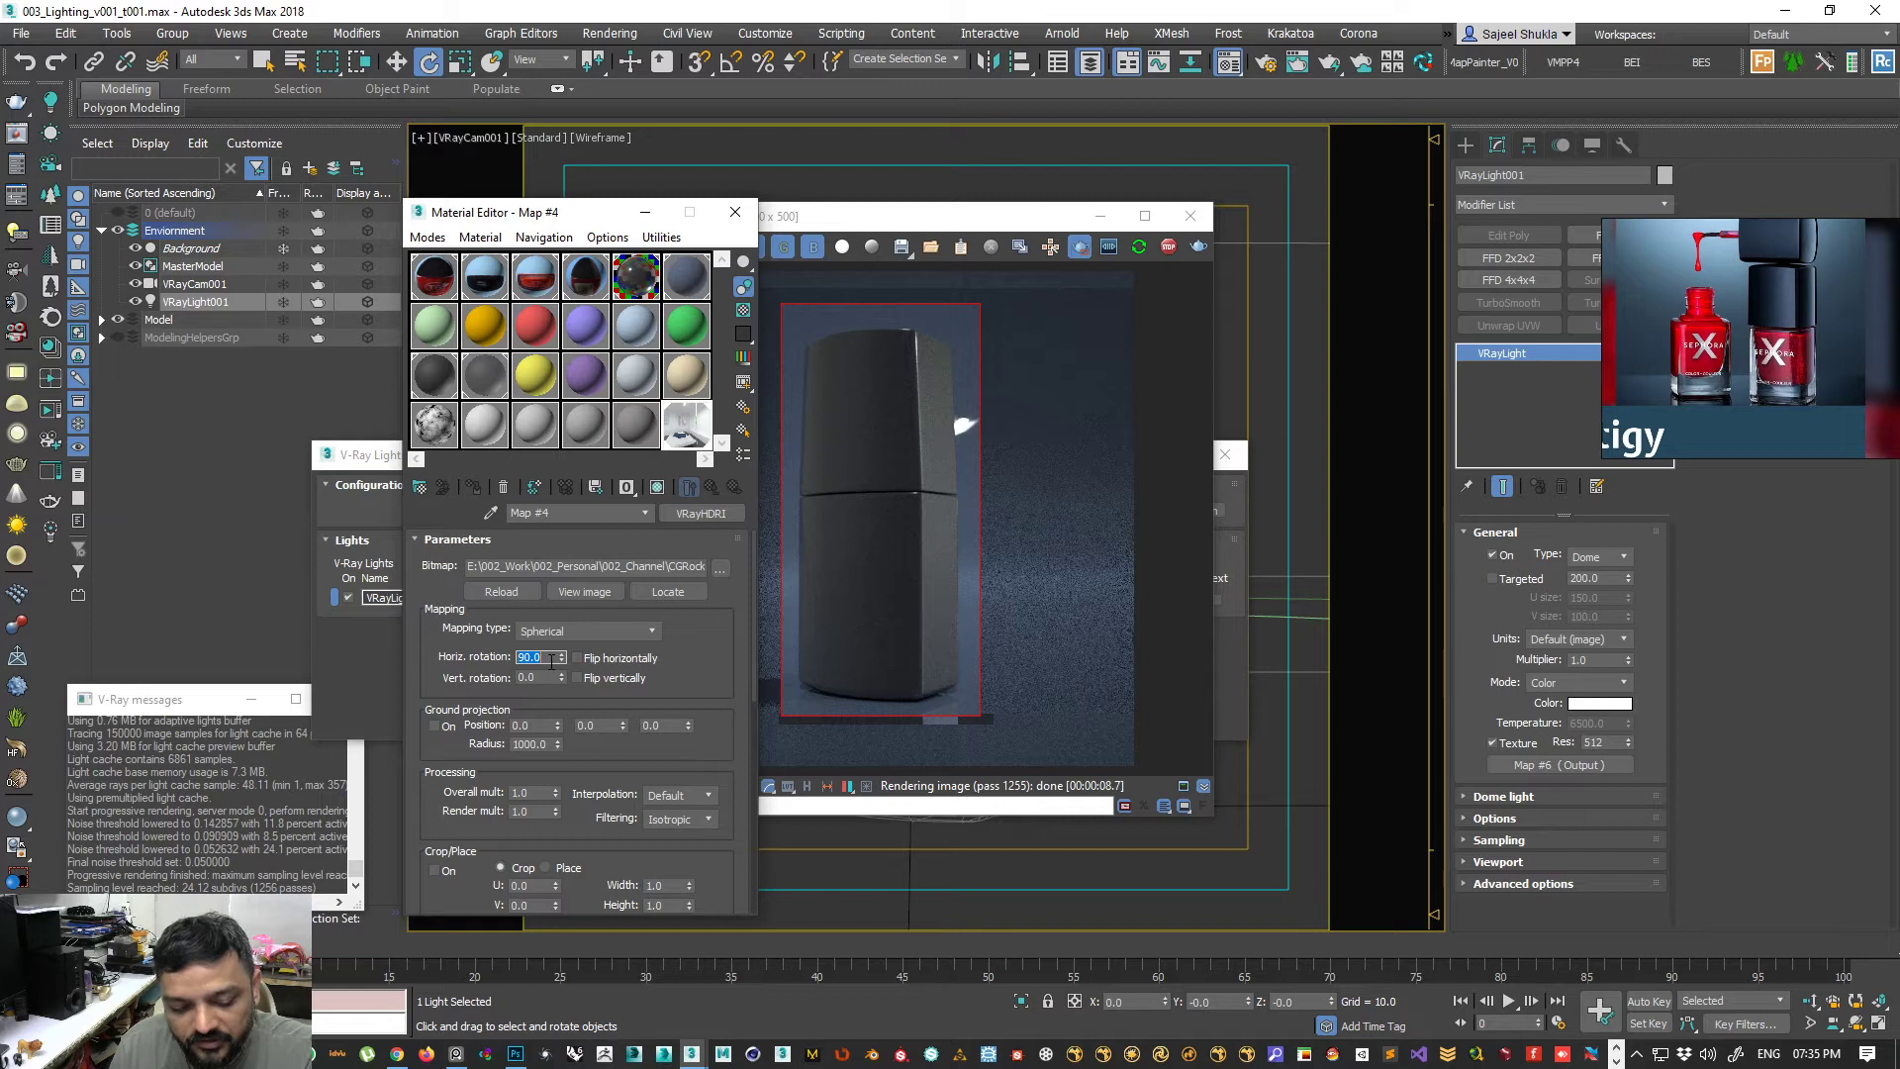
type("135")
key("Return")
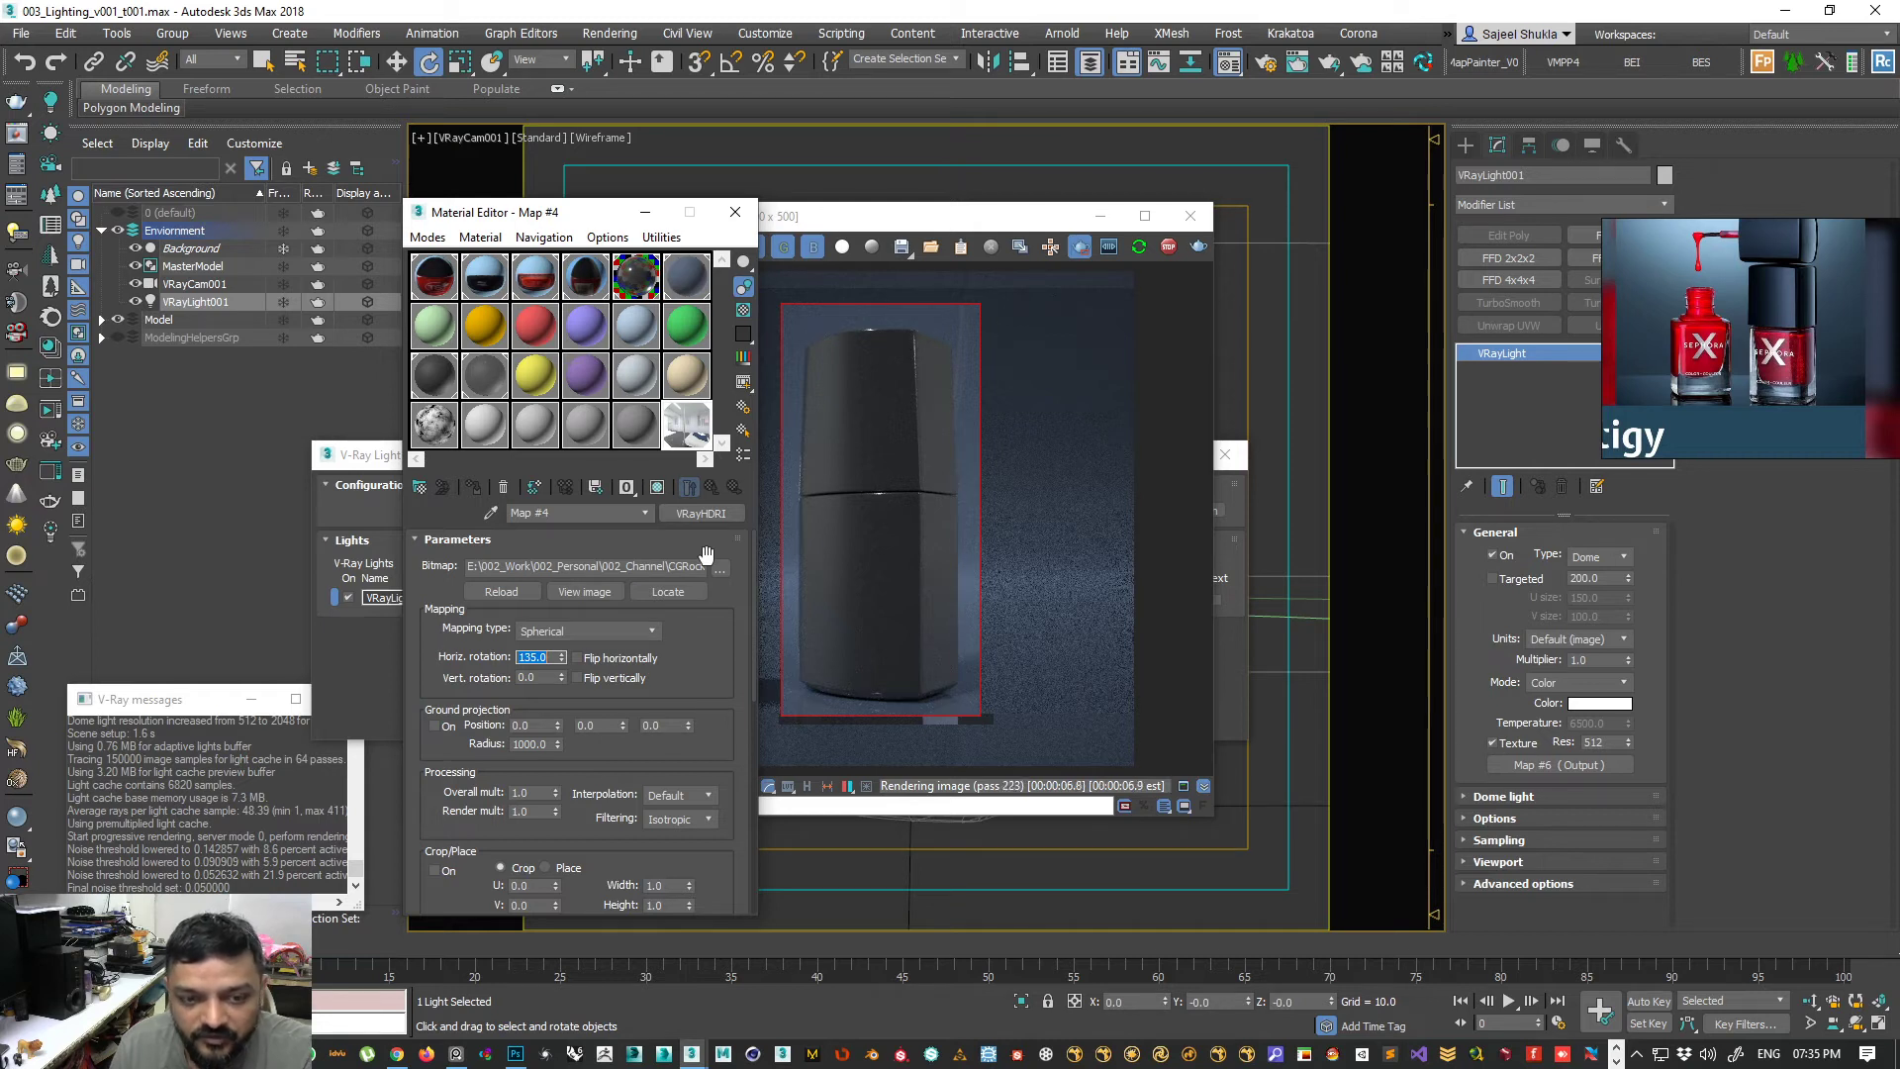
- Open Notepad and note the rotation values "0, 135"
key("super")
type("tex")
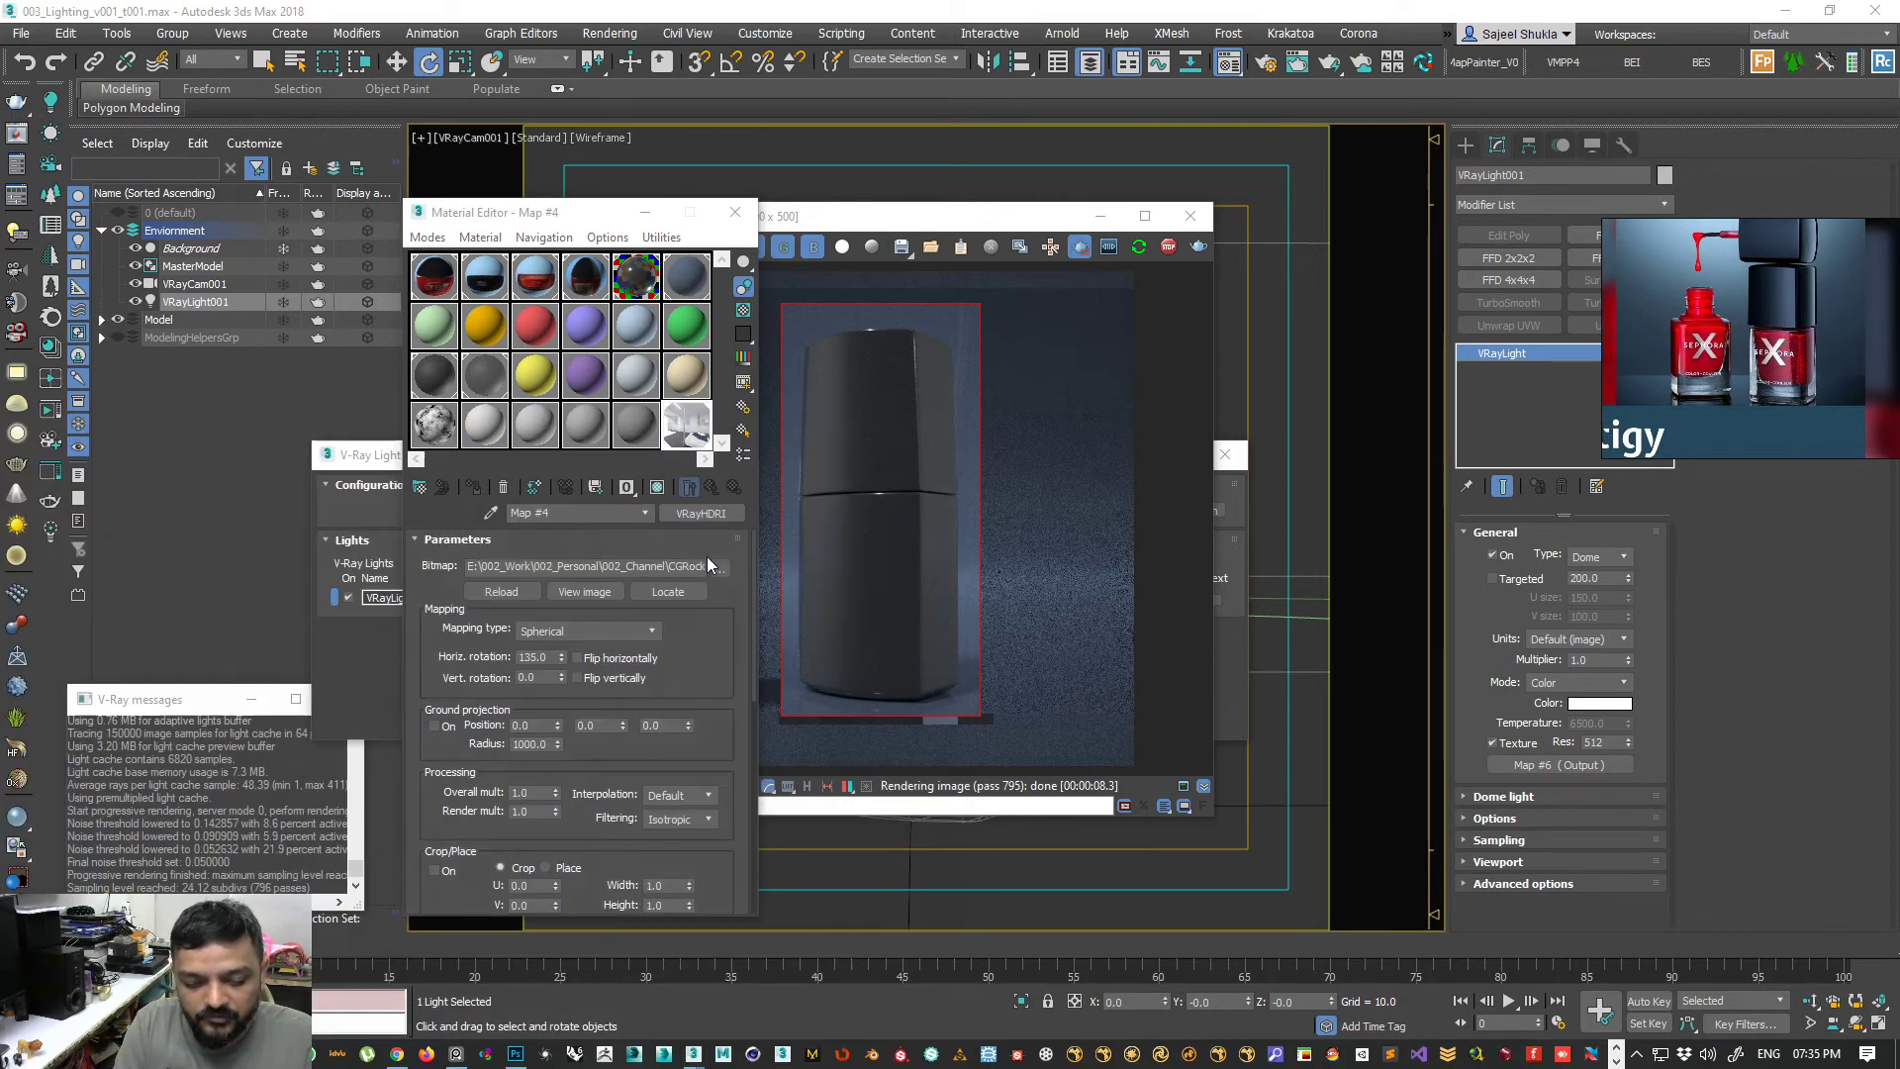
key("Return")
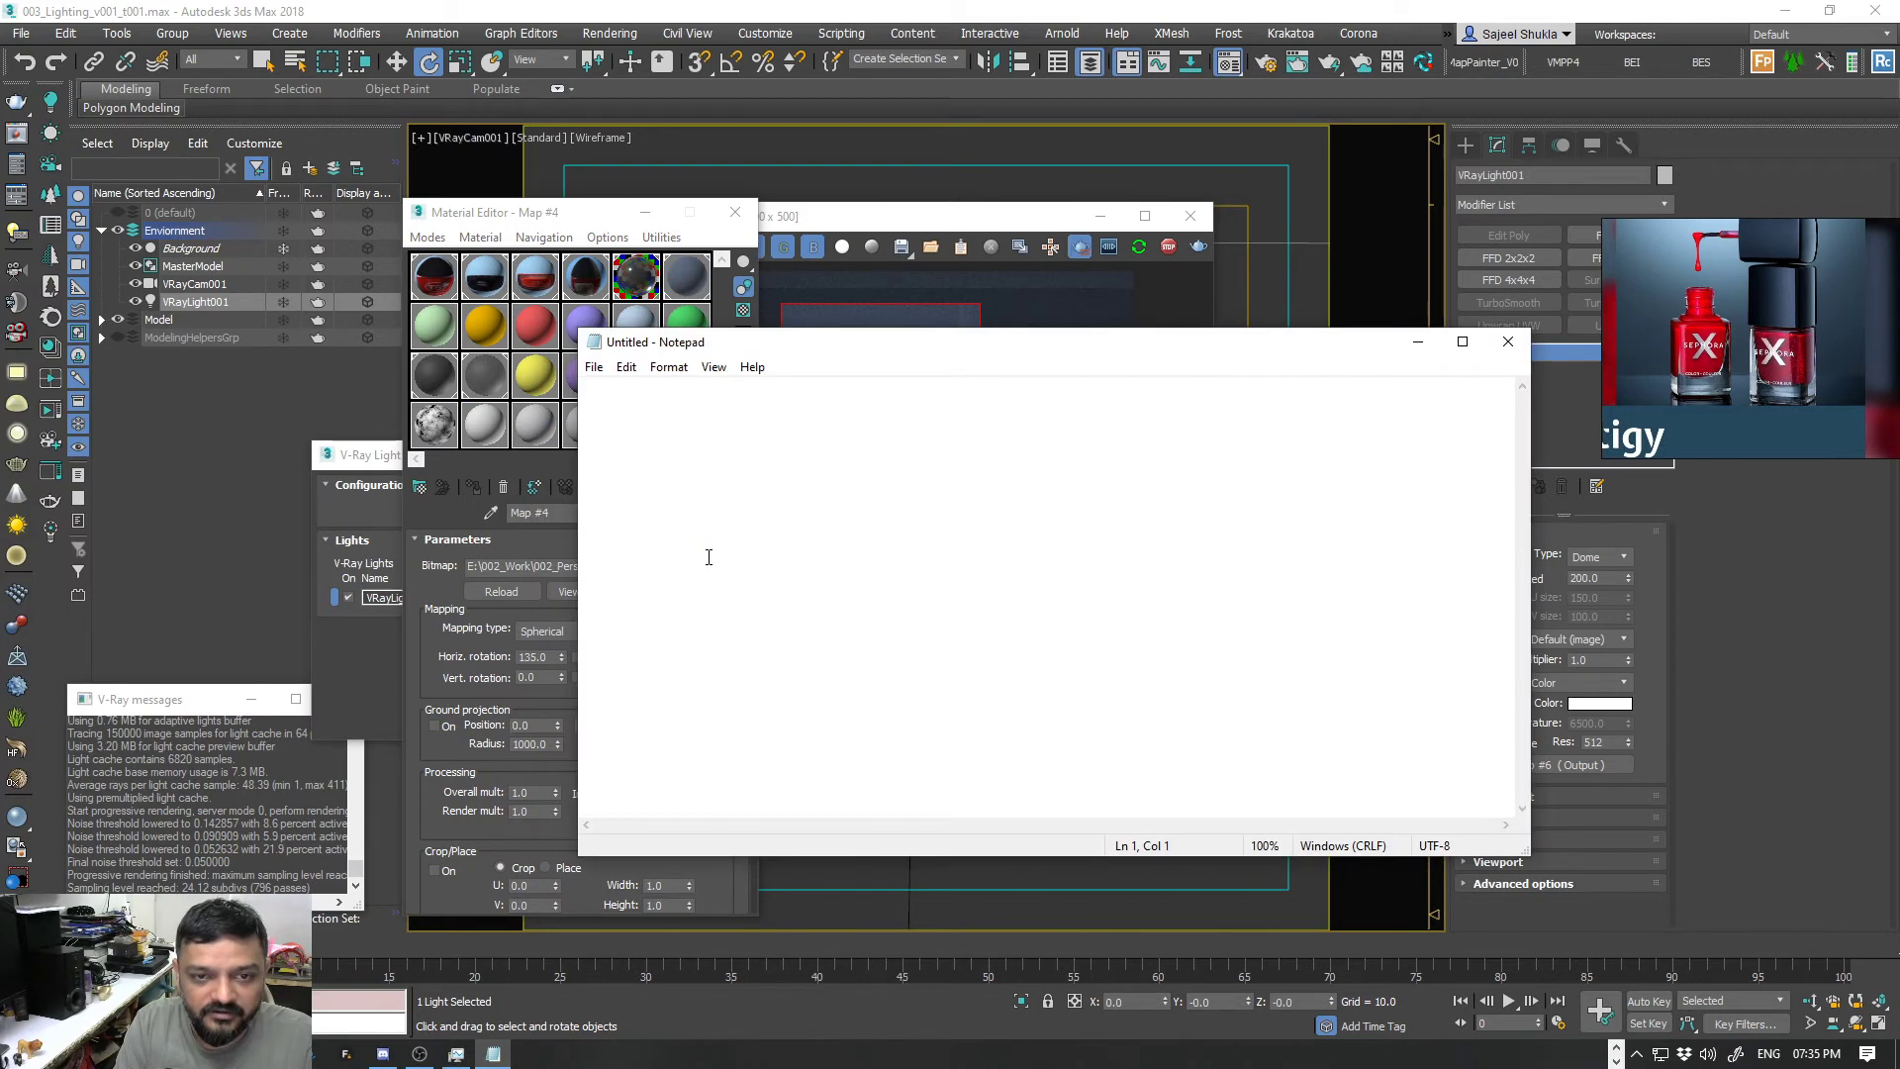
type("0")
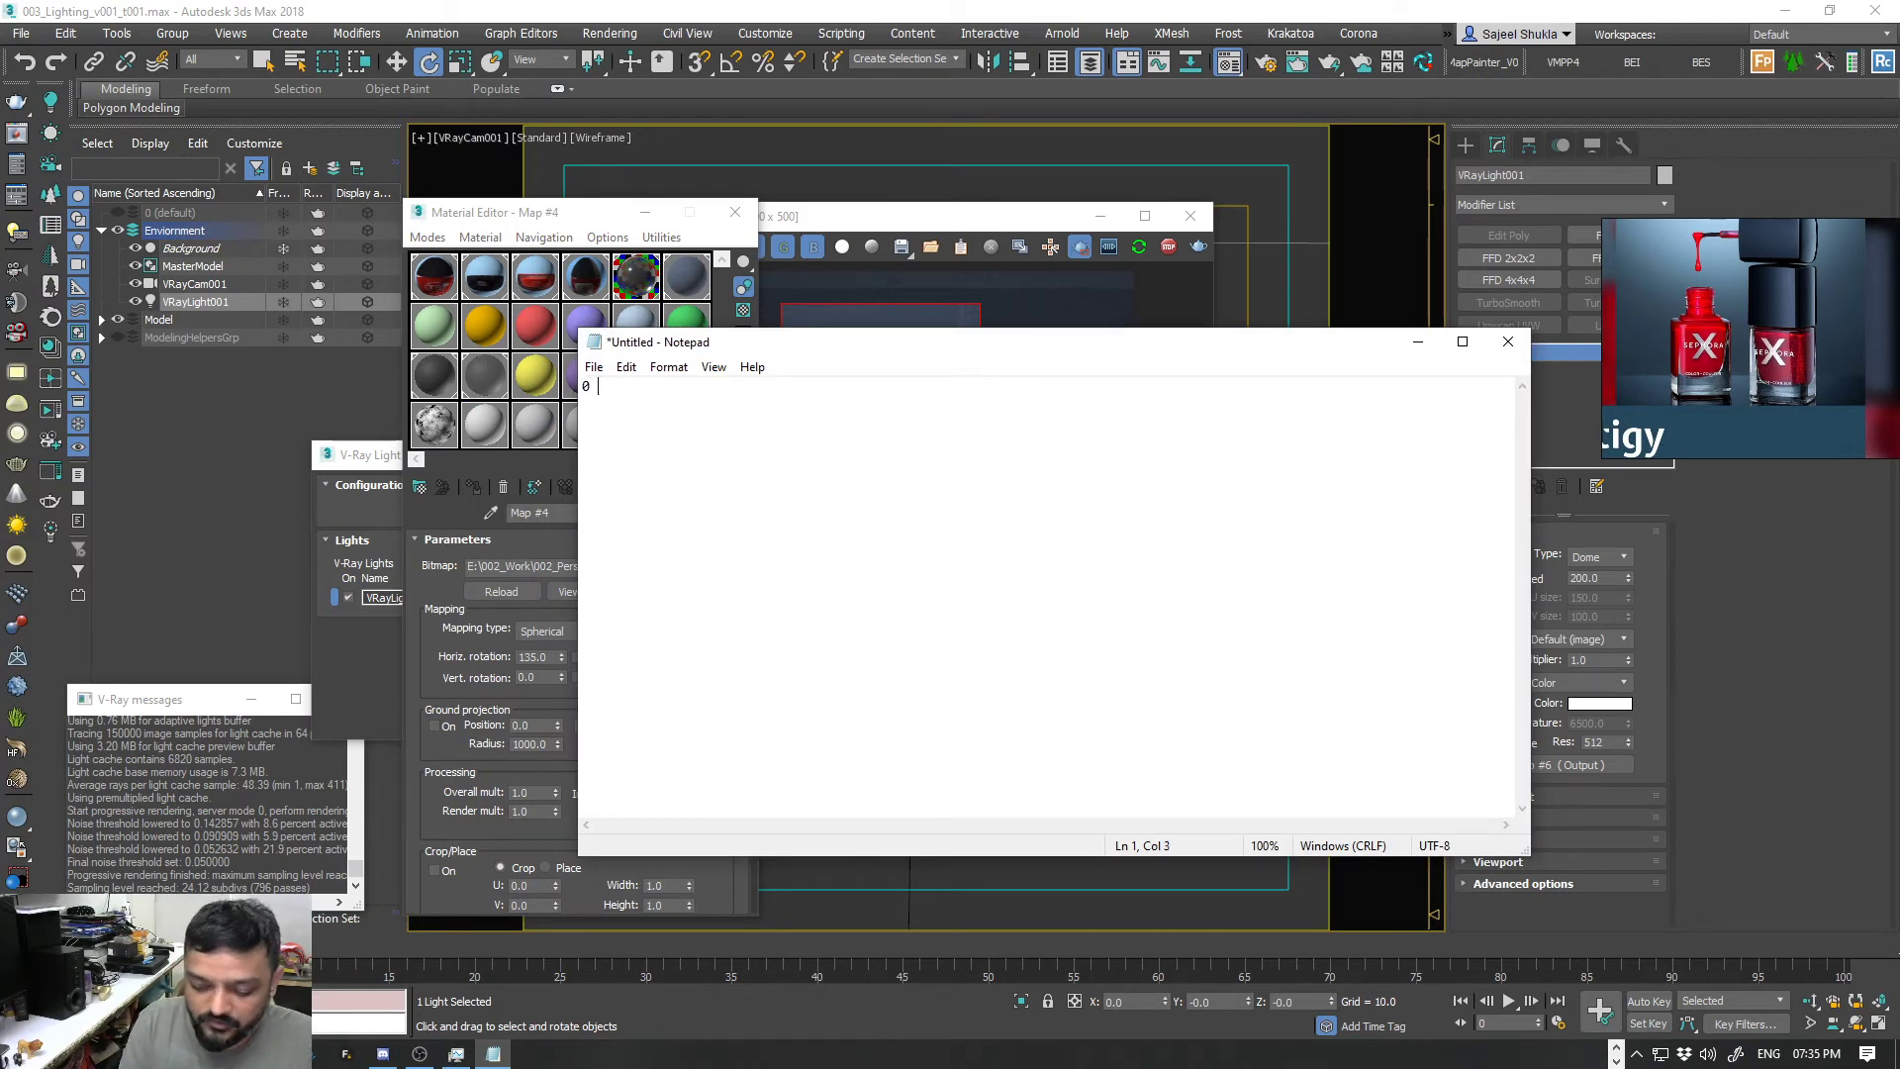
type(", 135")
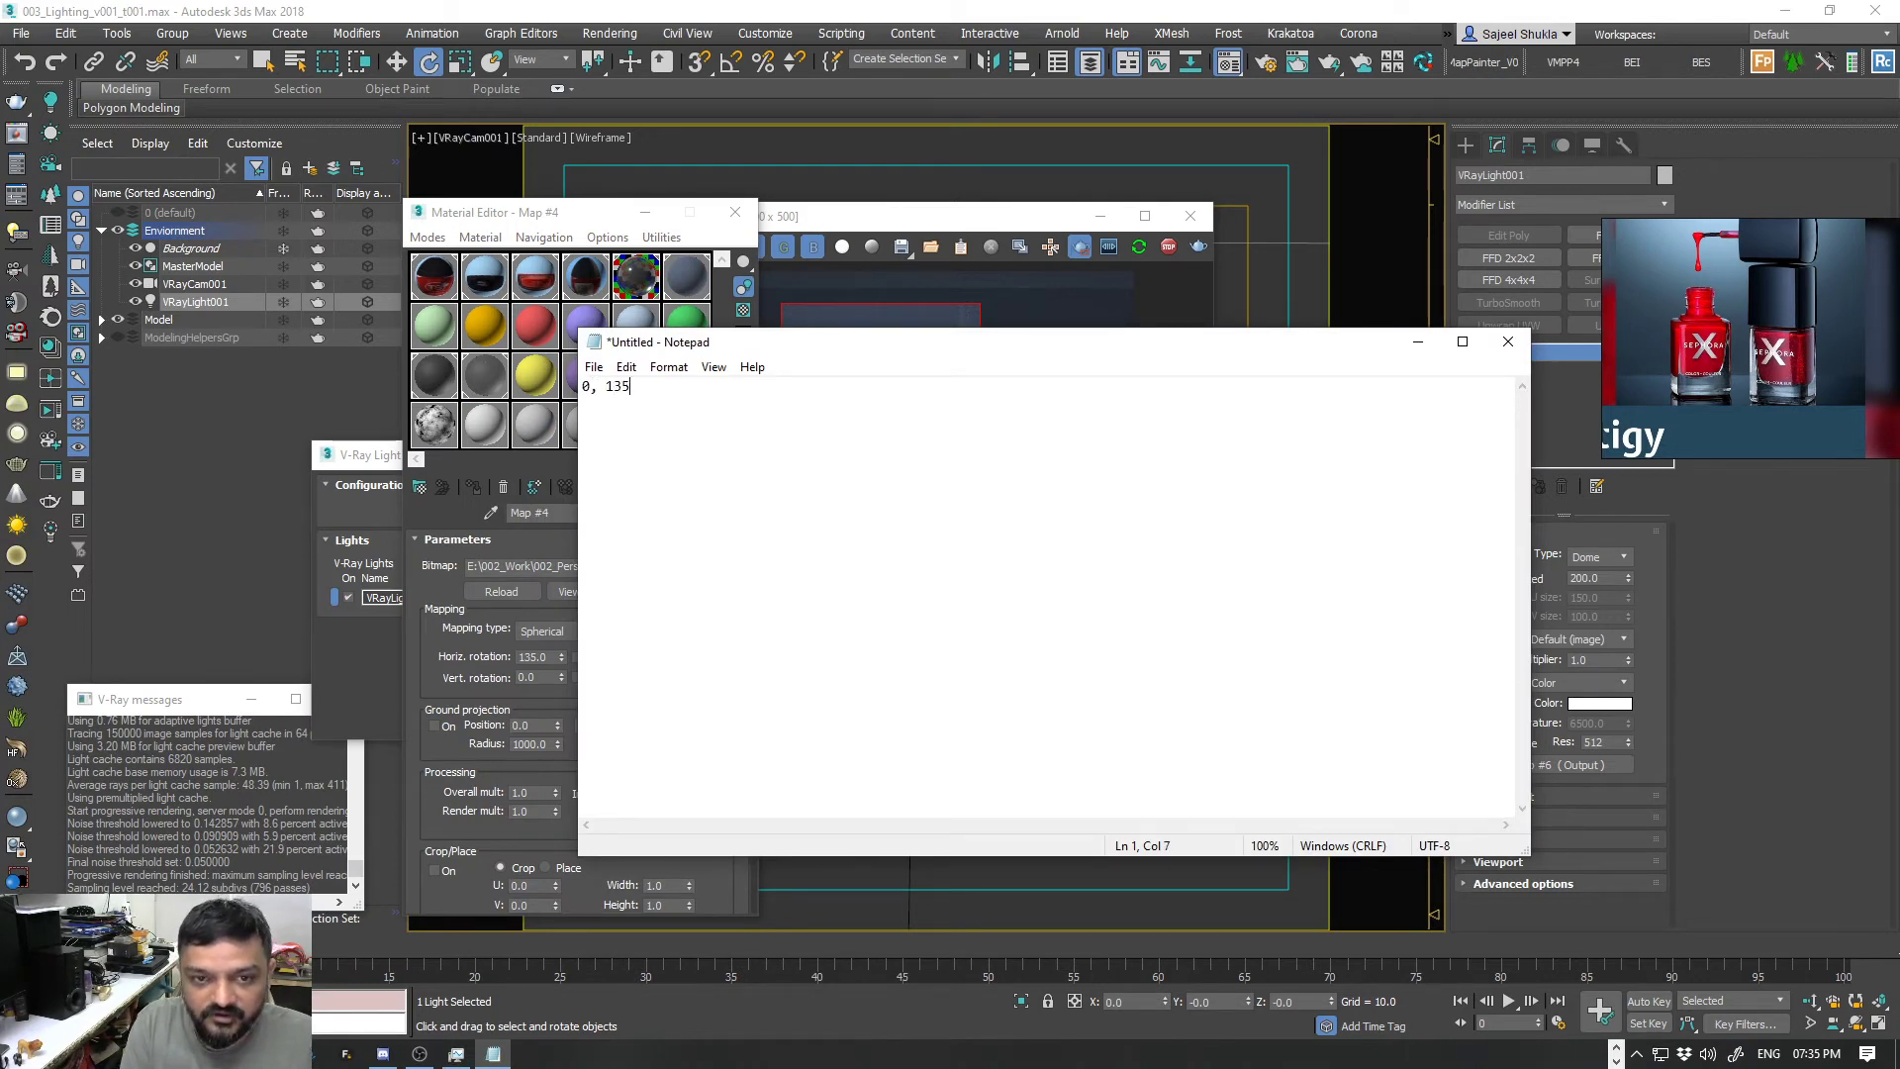
- Try a horizontal rotation of 180 on the VRayHDRI map and add 180 to the rotation notes in Notepad
left_click(567, 220)
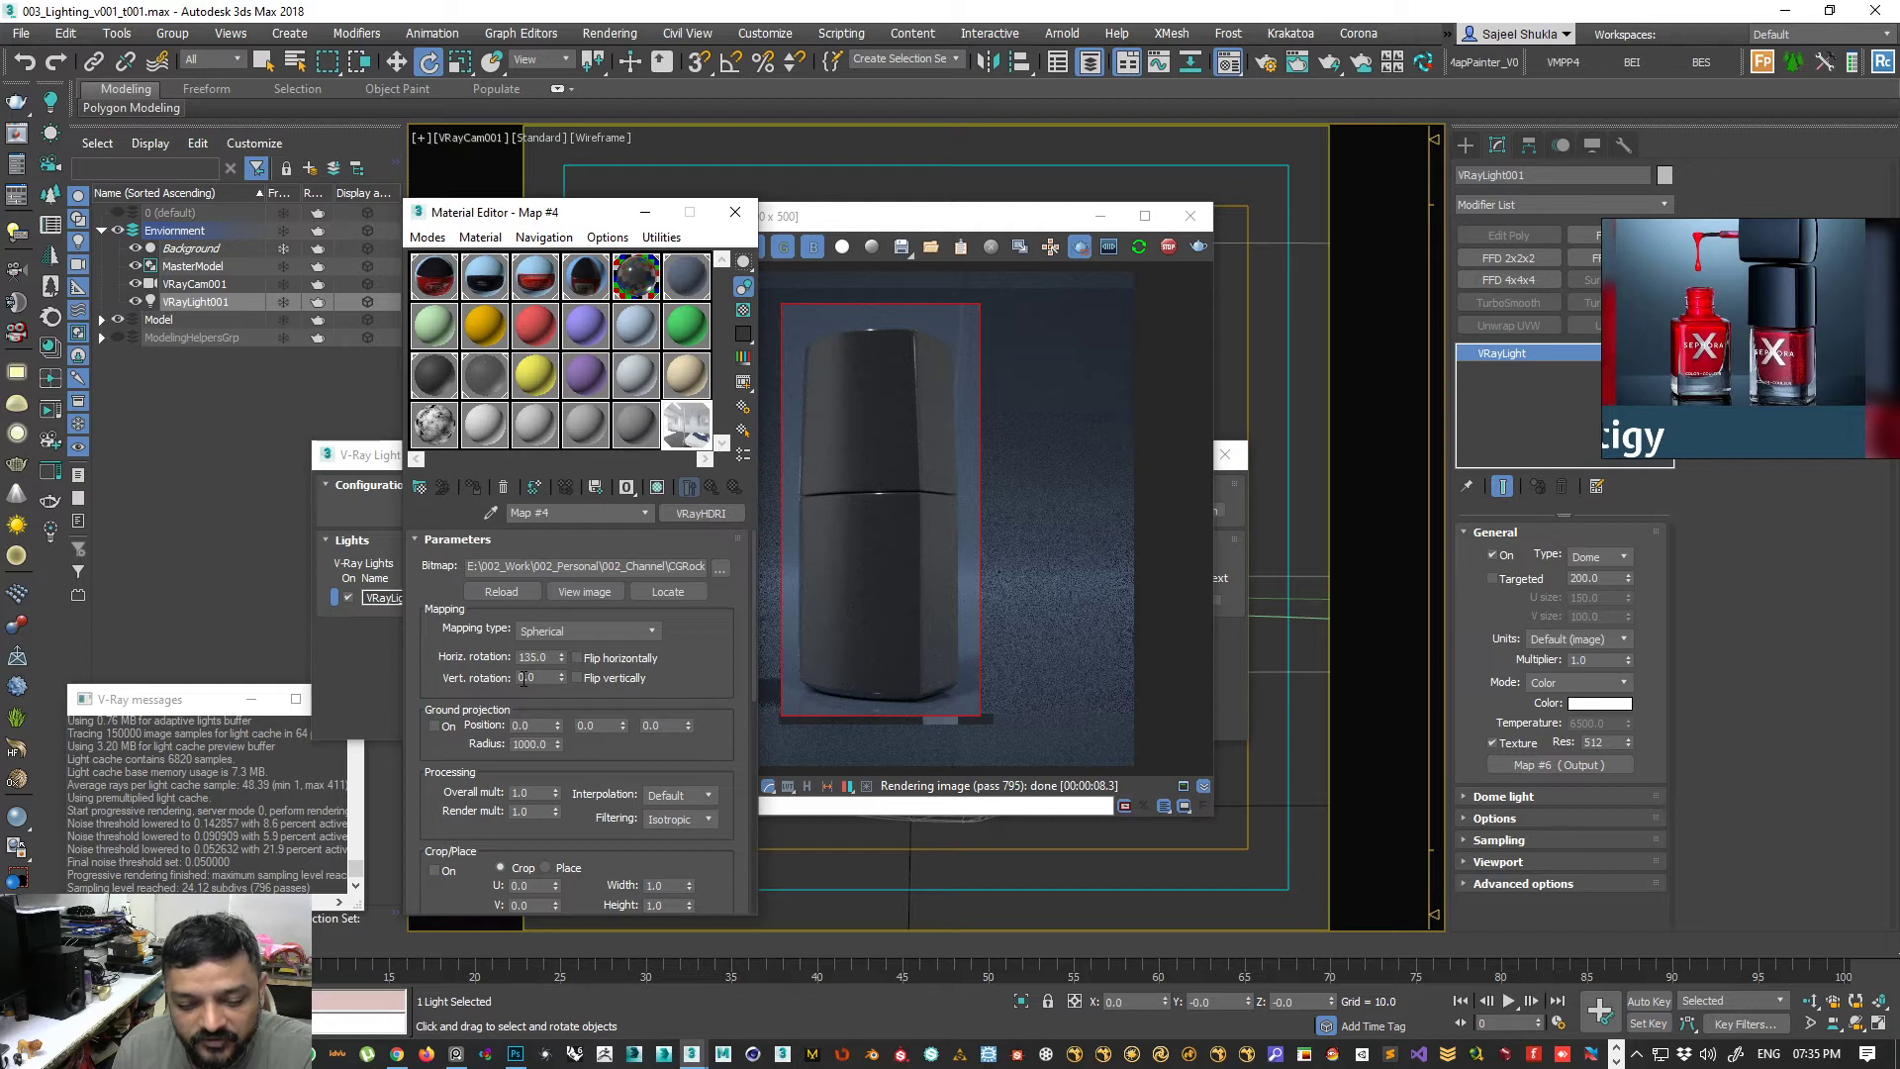
double_click(534, 657)
type("1")
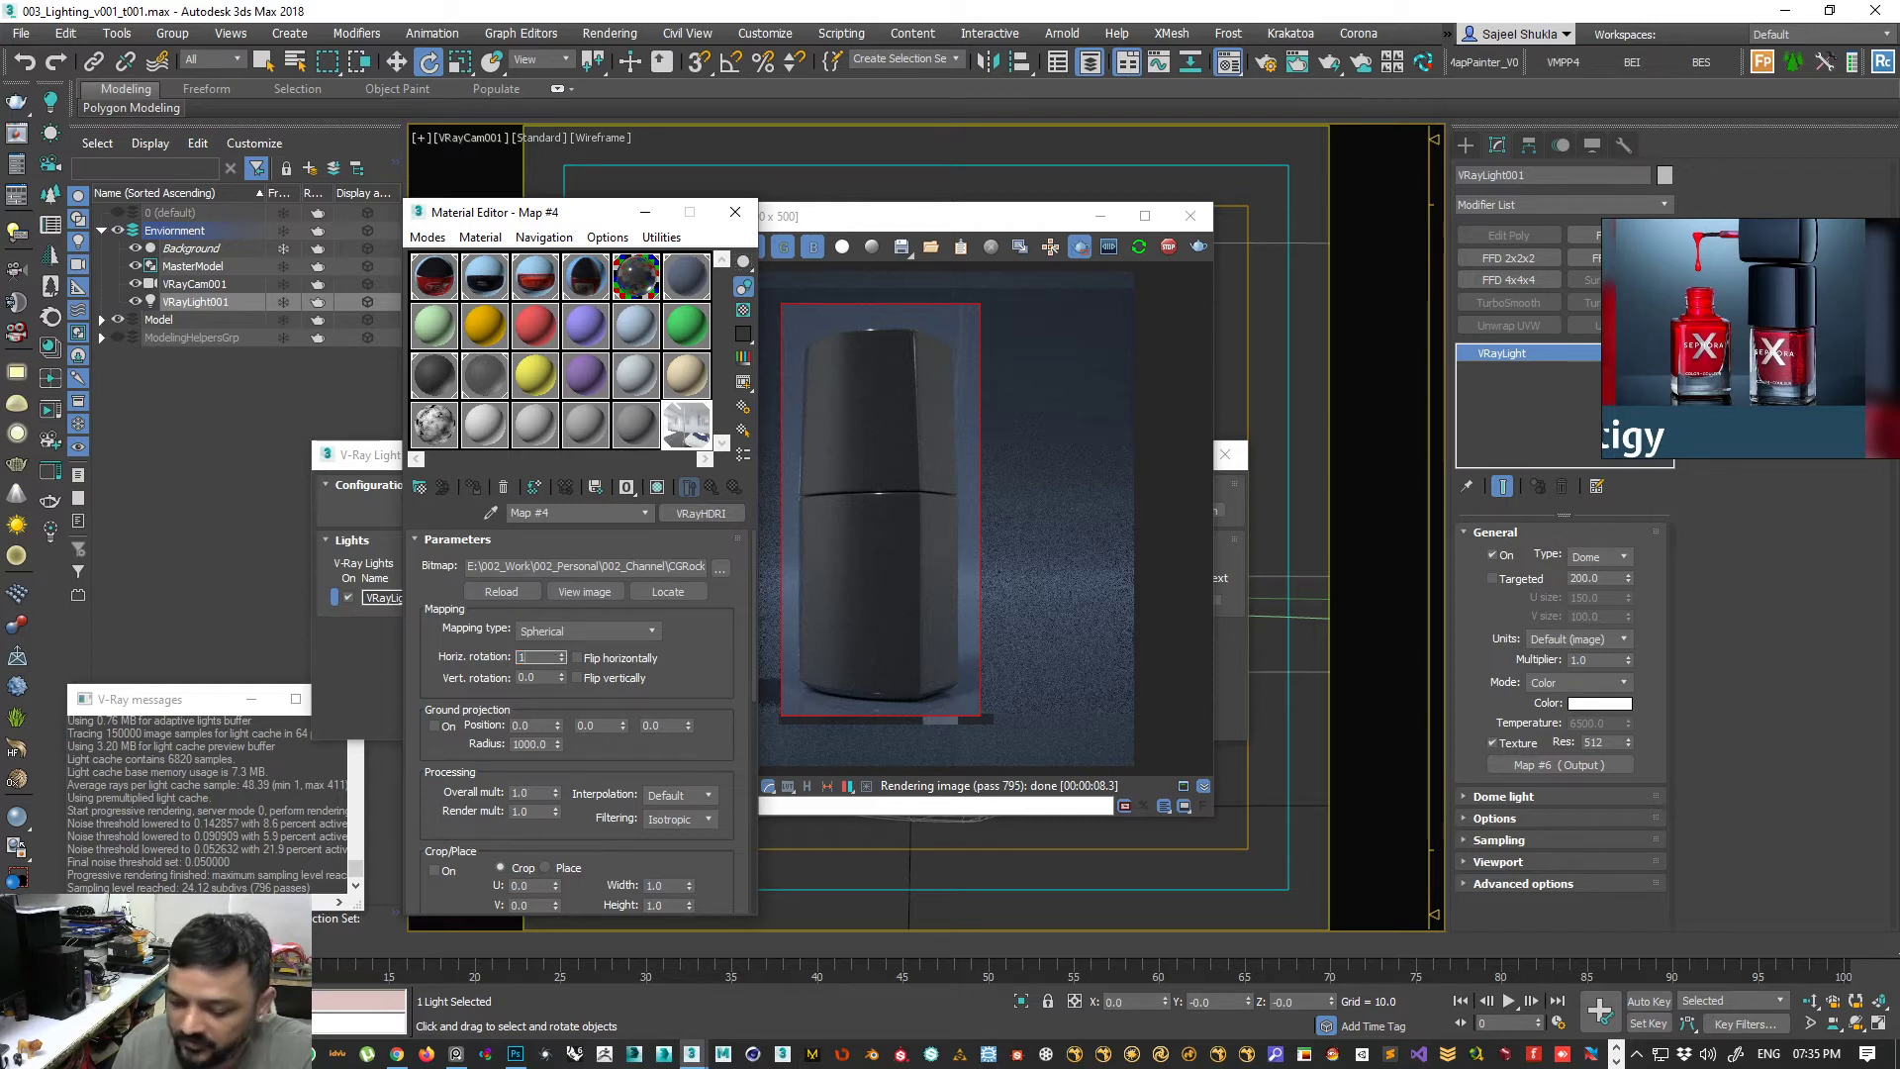
type("80")
key("Return")
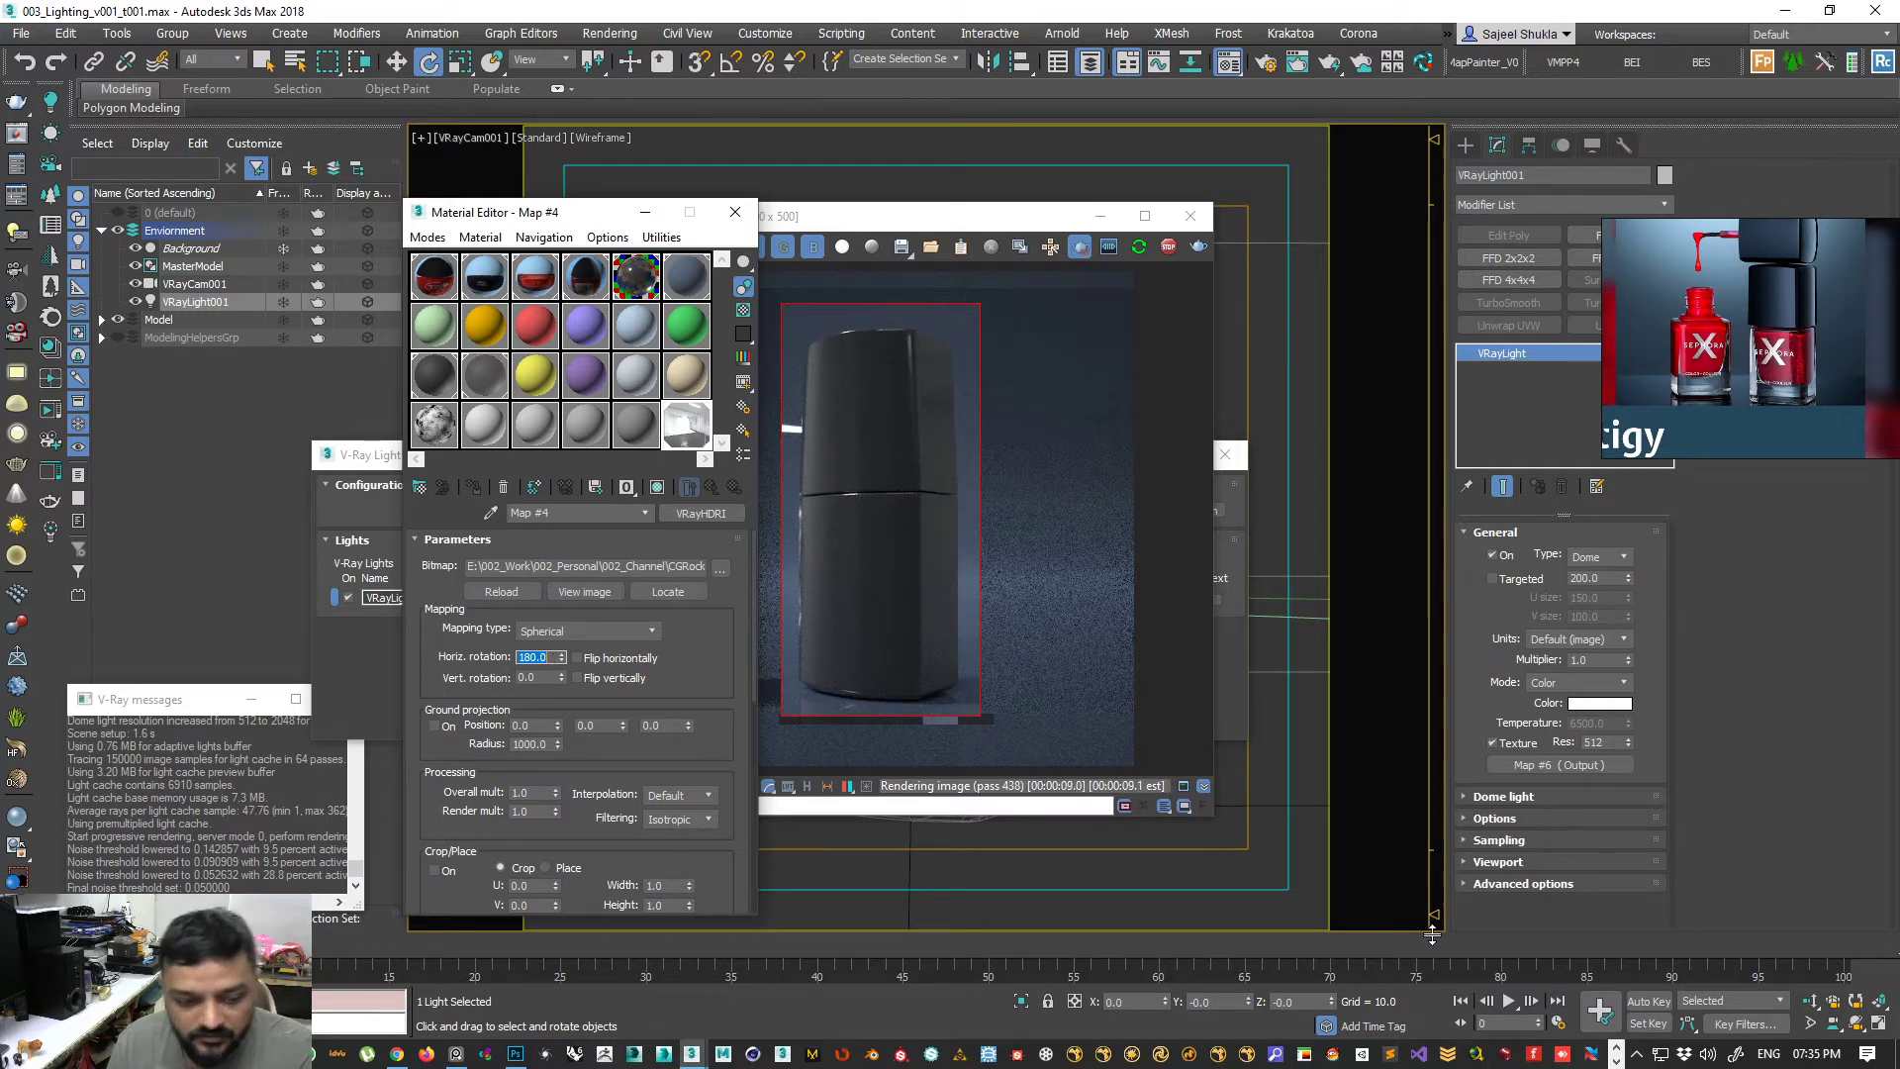
key("alt+Tab")
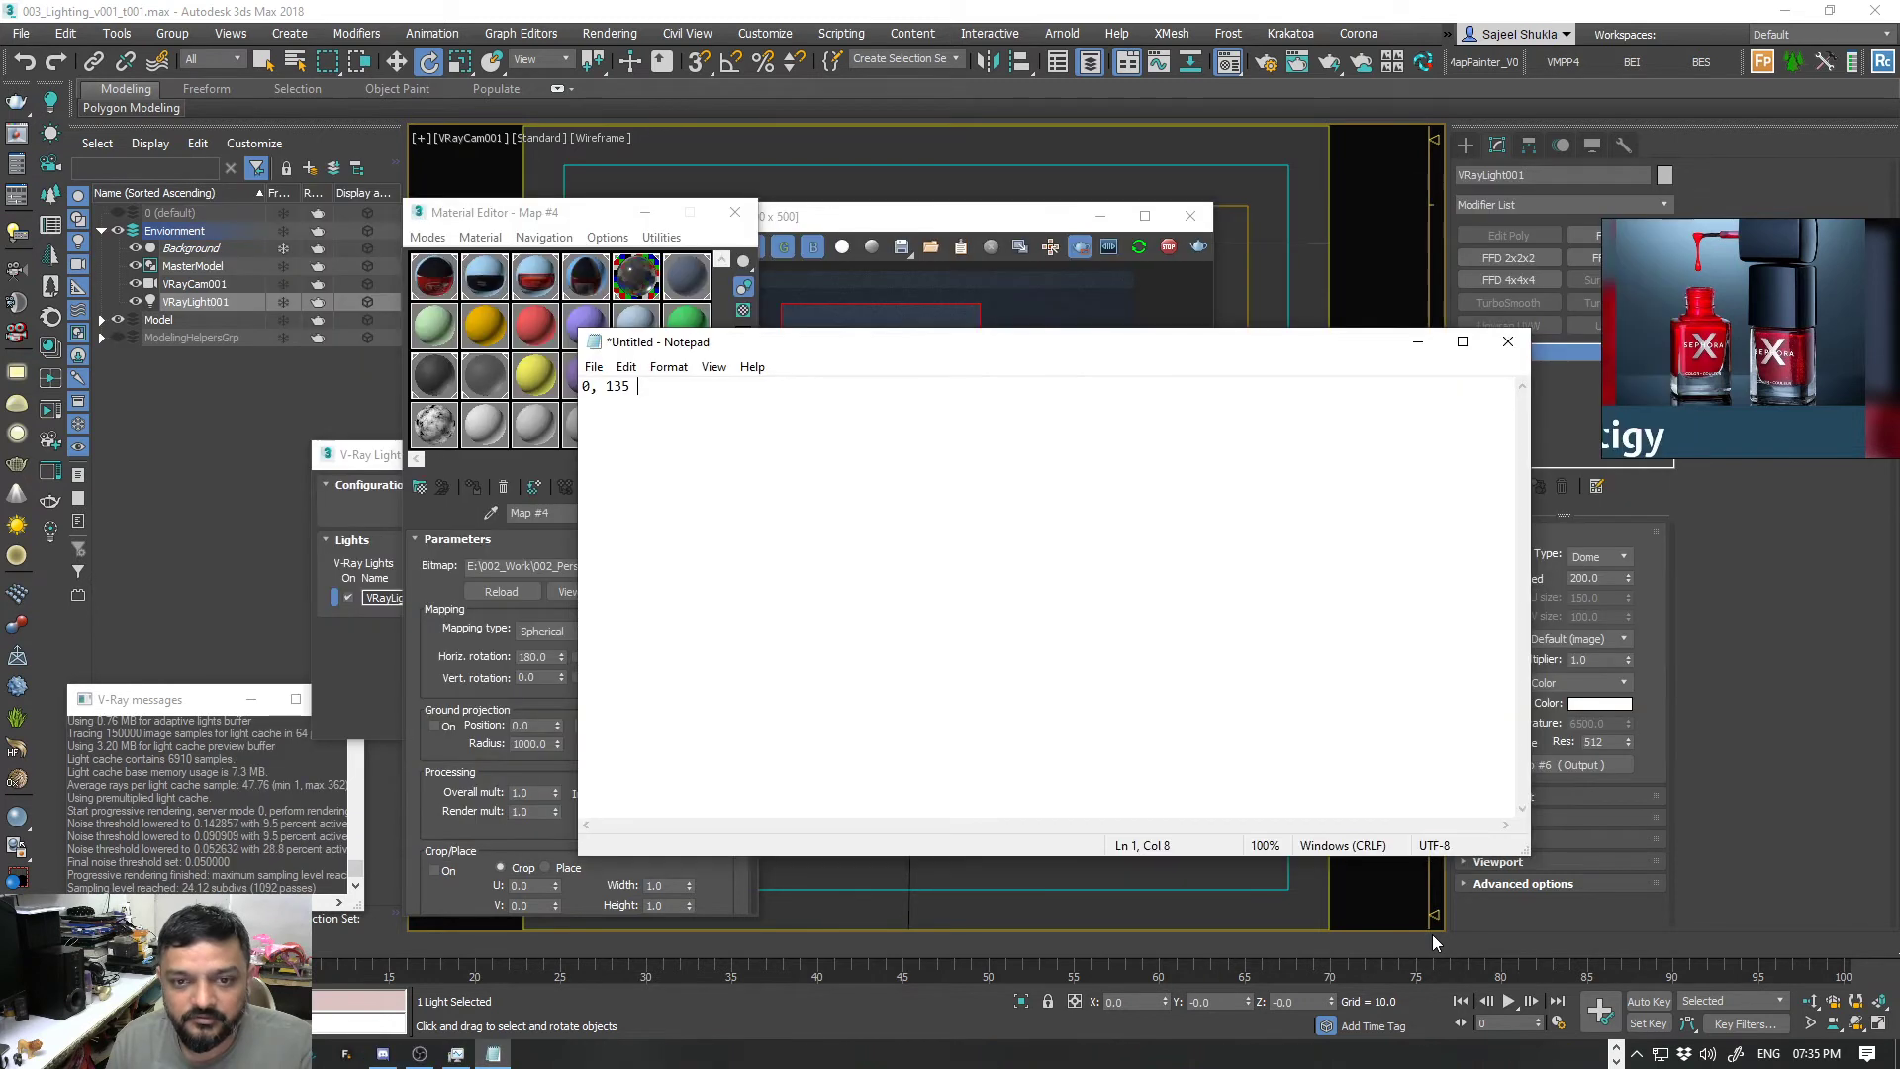
type("180")
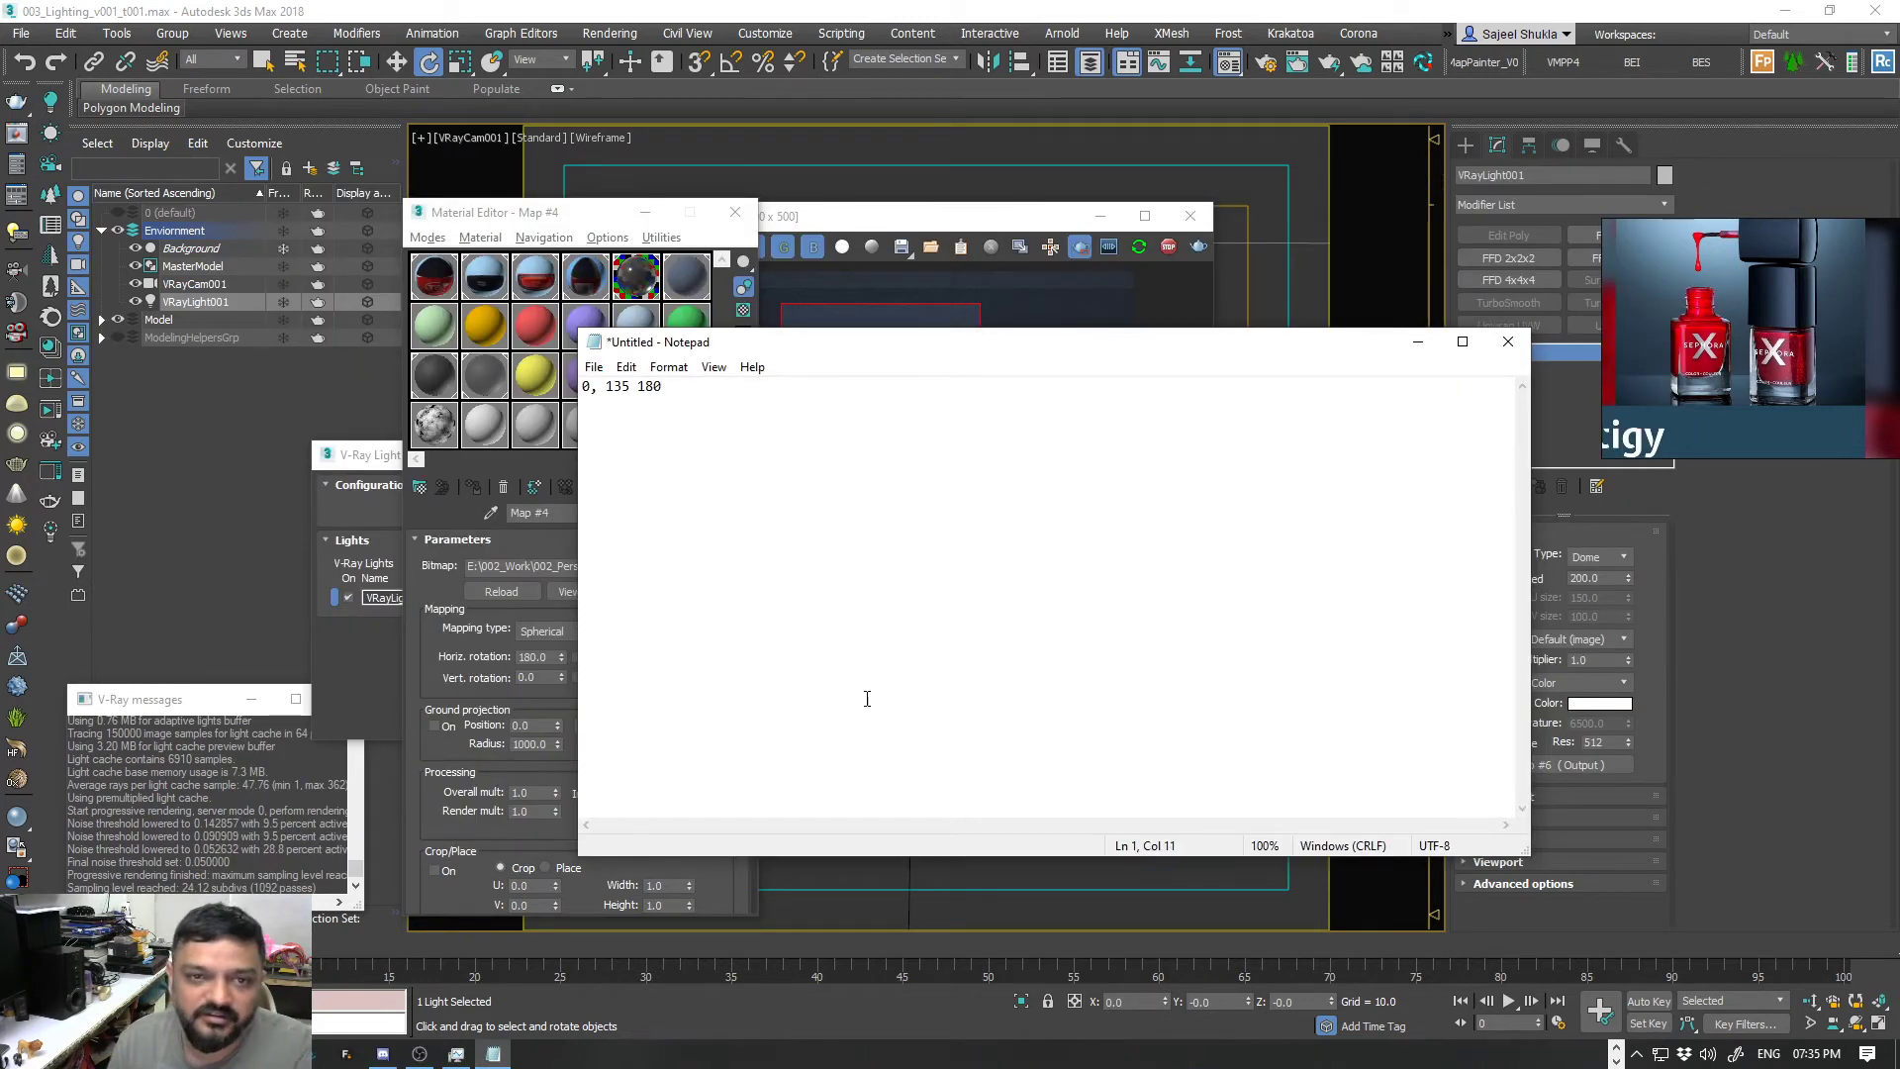
- Return to the Material Editor and set the VRayHDRI map's horizontal rotation to 225
left_click(495, 209)
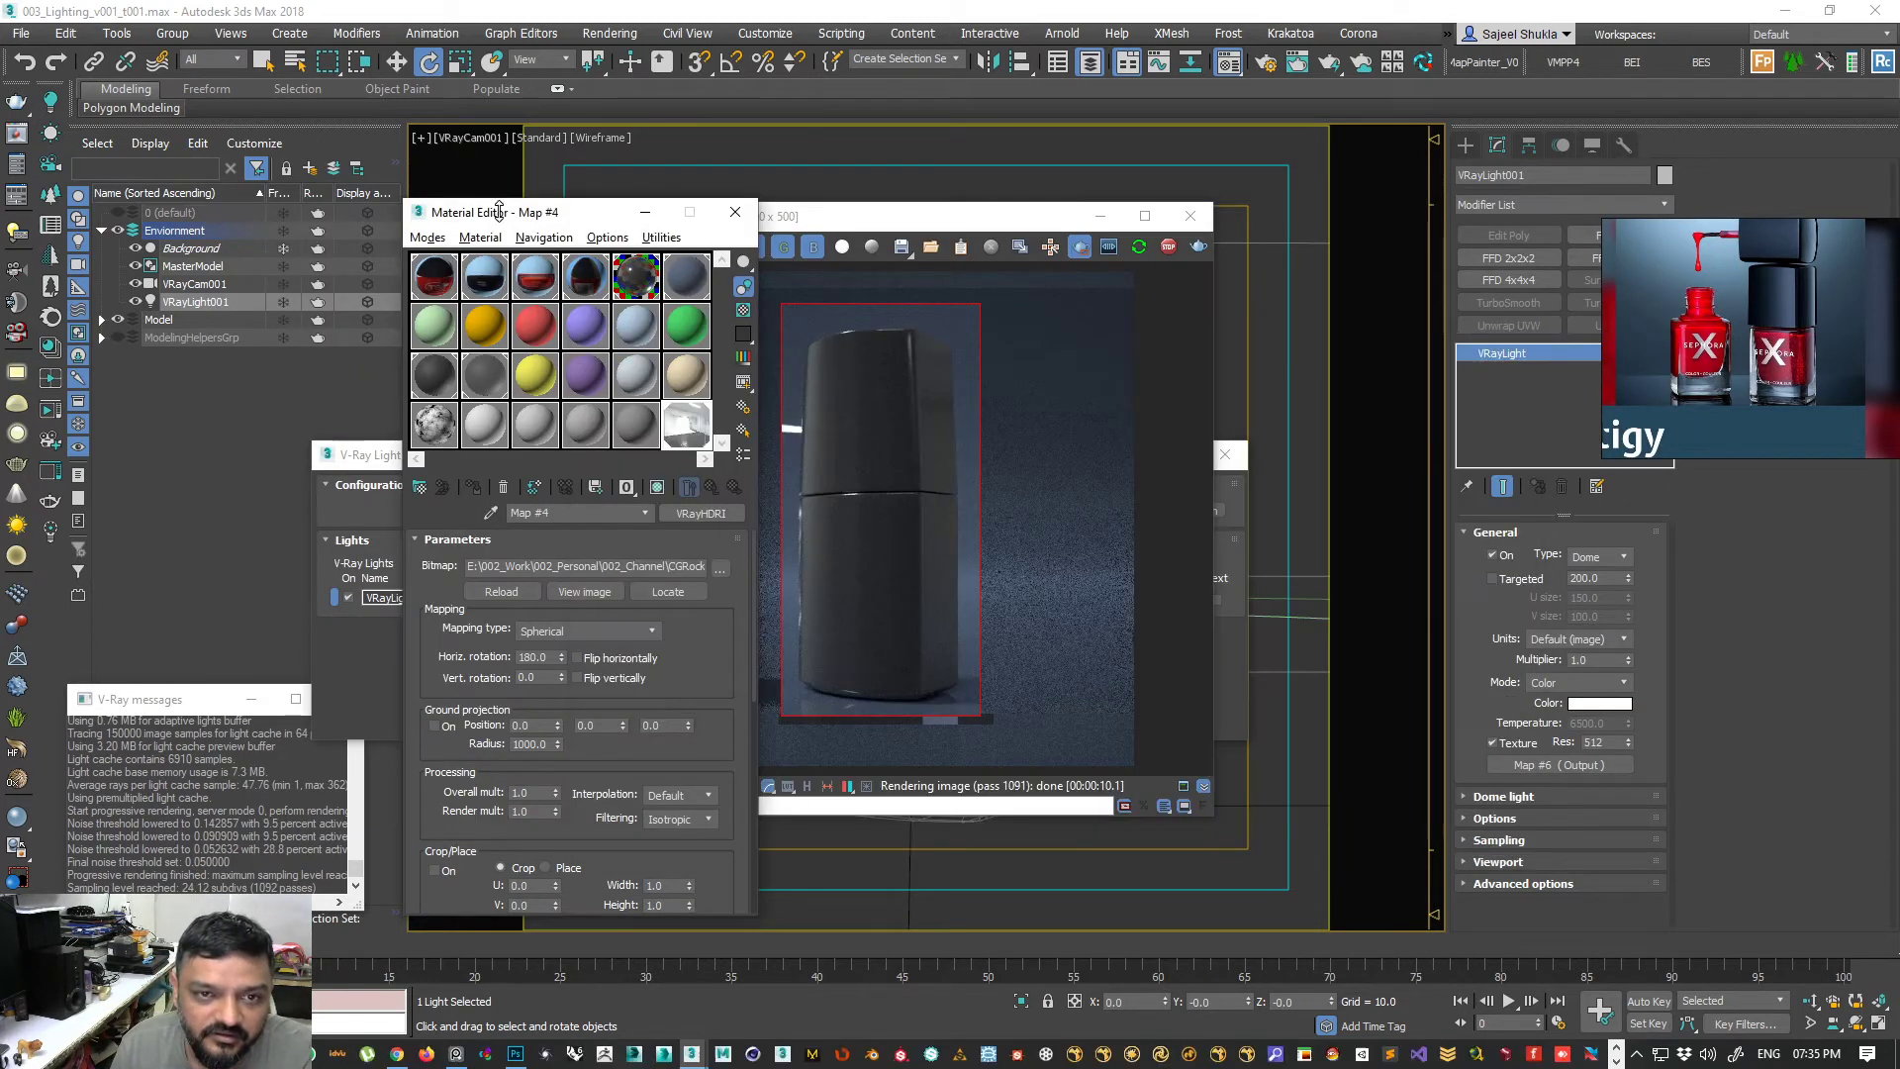
left_click(535, 657)
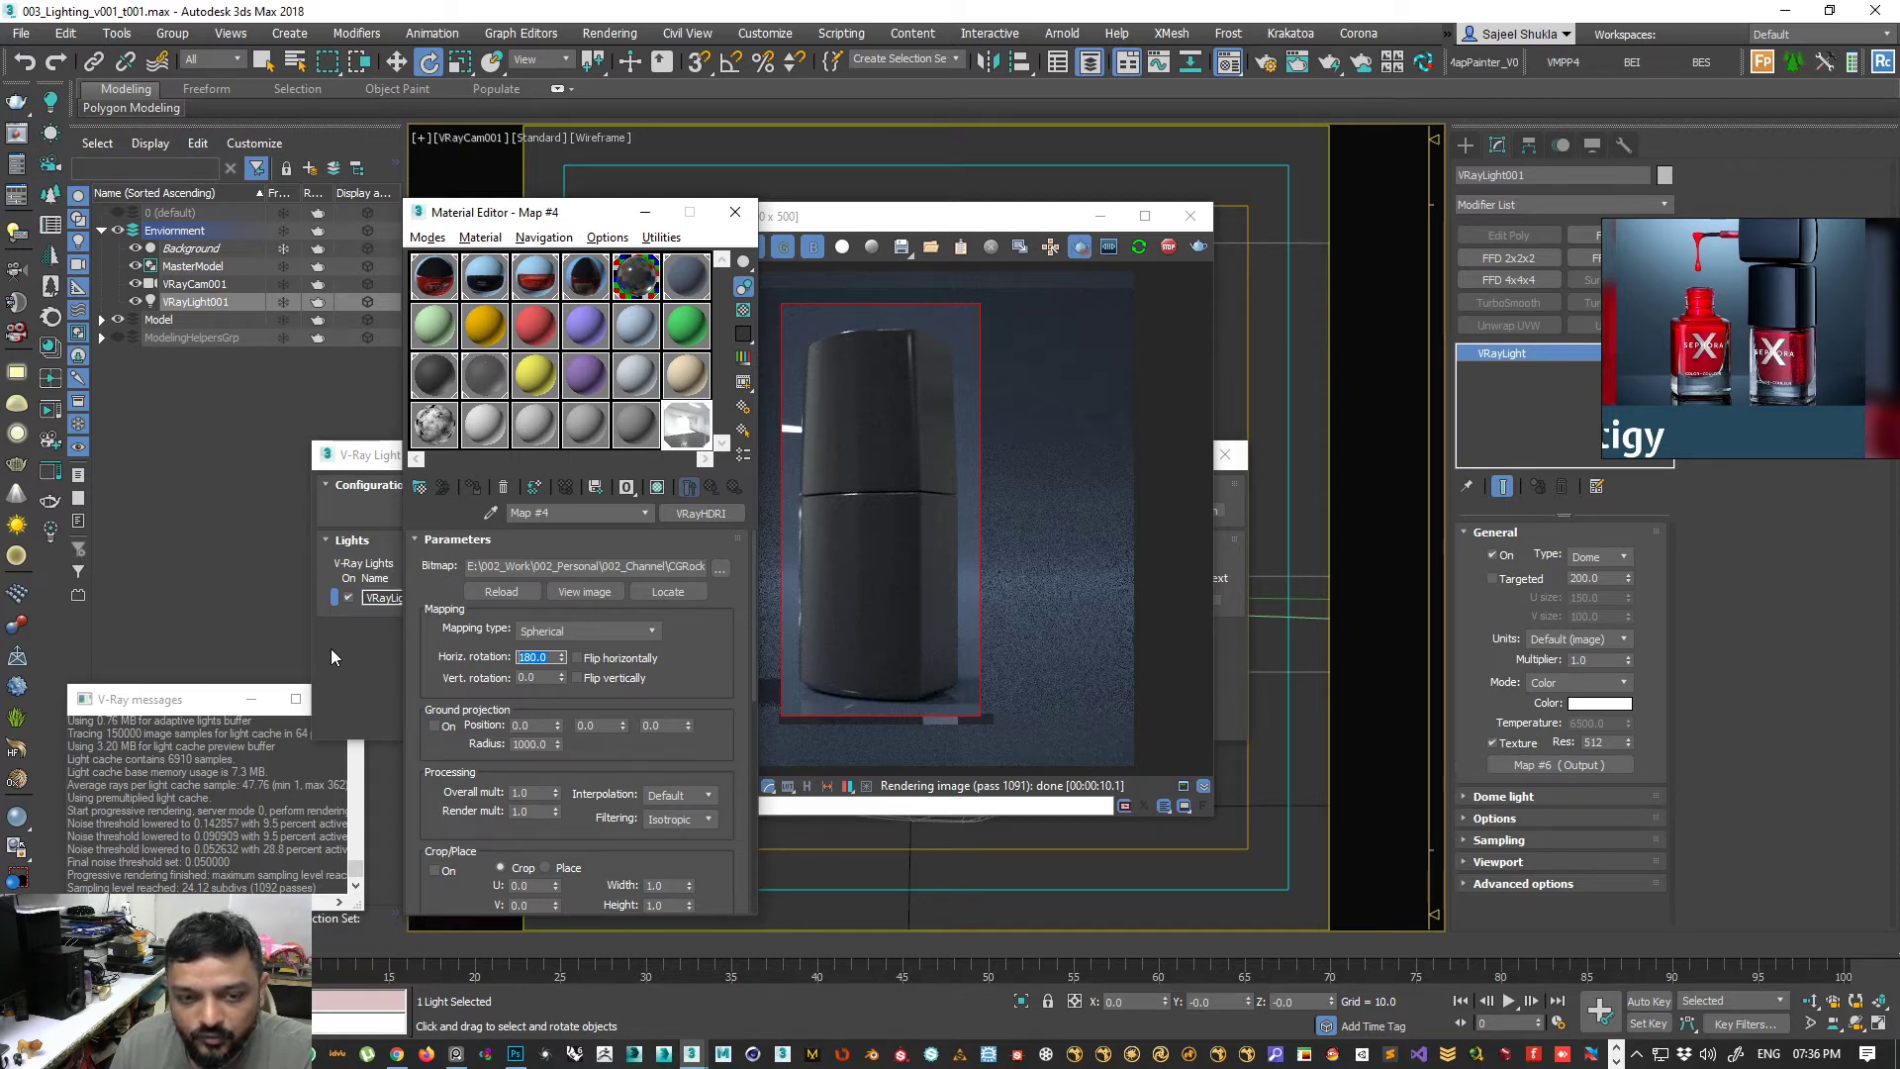
type("225")
key("Return")
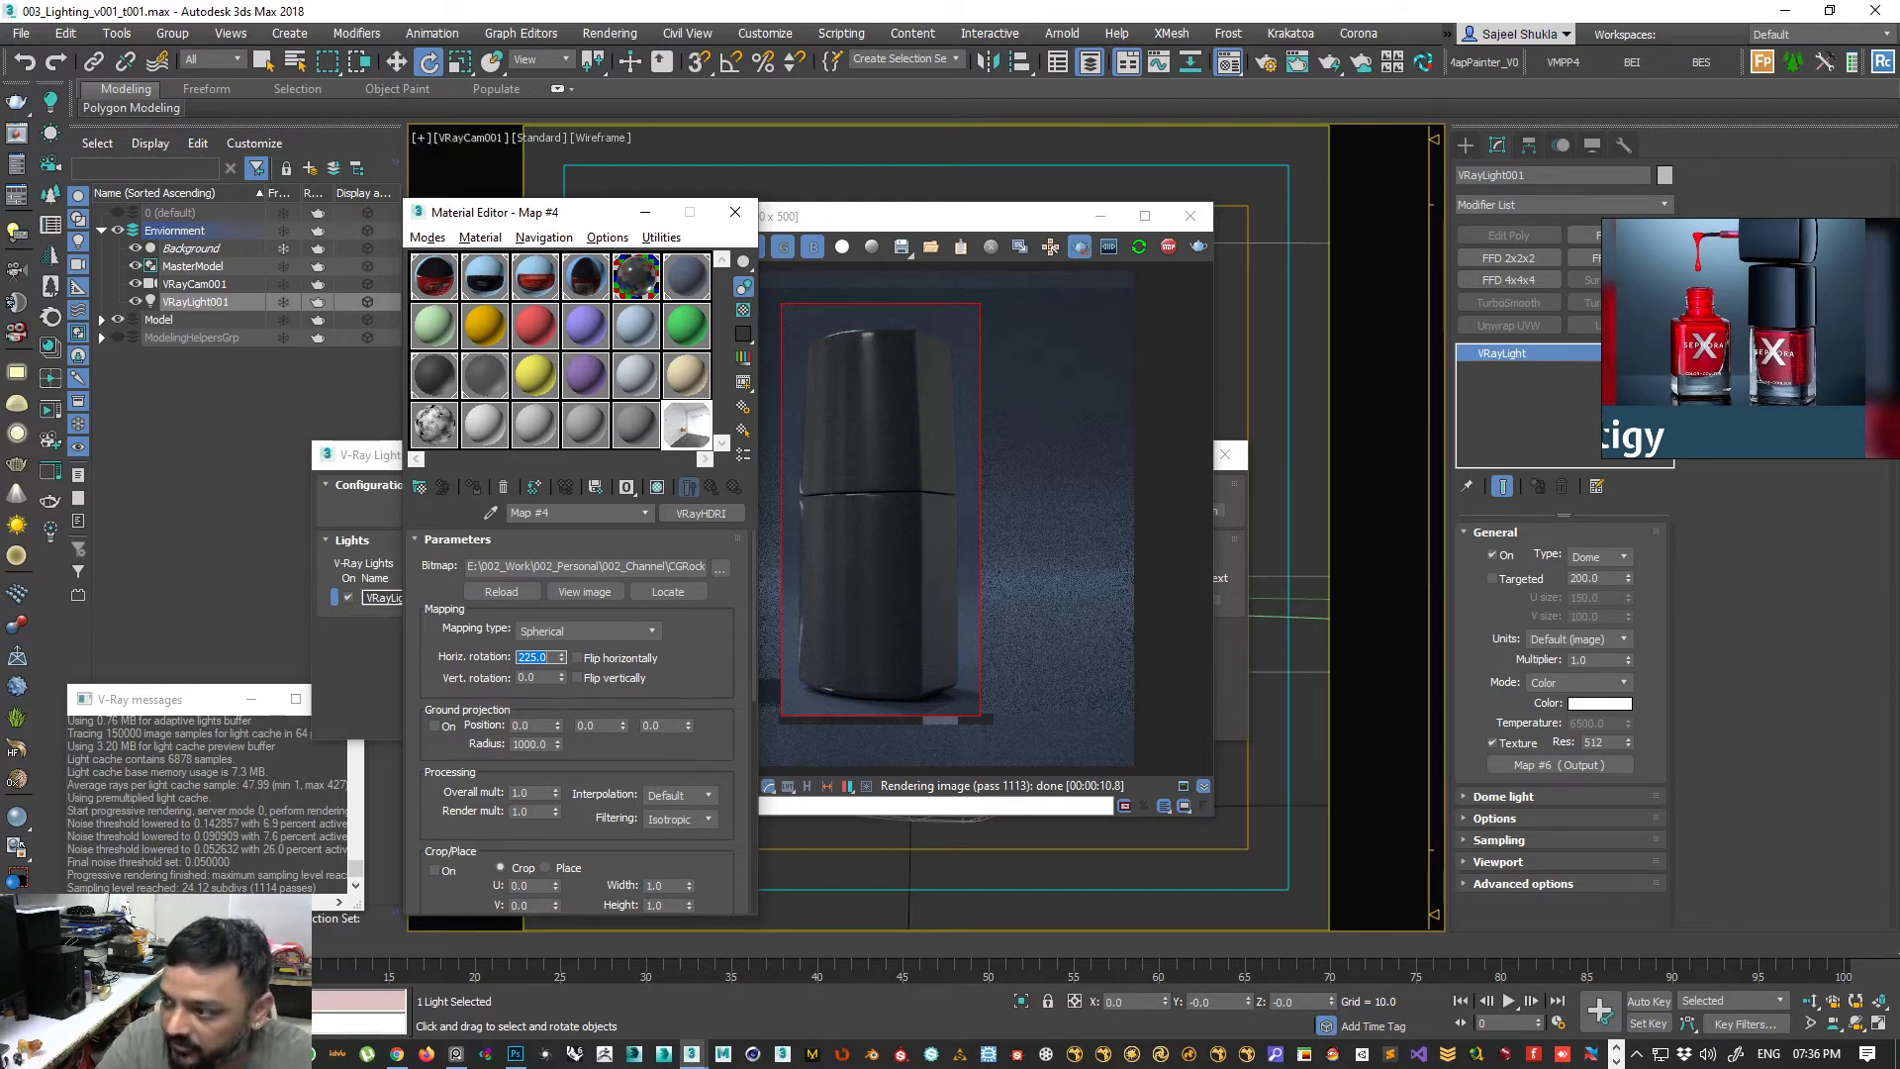
- Try a multiplier of 0.1 on the VRayLight001 dome light and set it back to 1.0
left_click(1584, 659)
type("0.1")
key("Return")
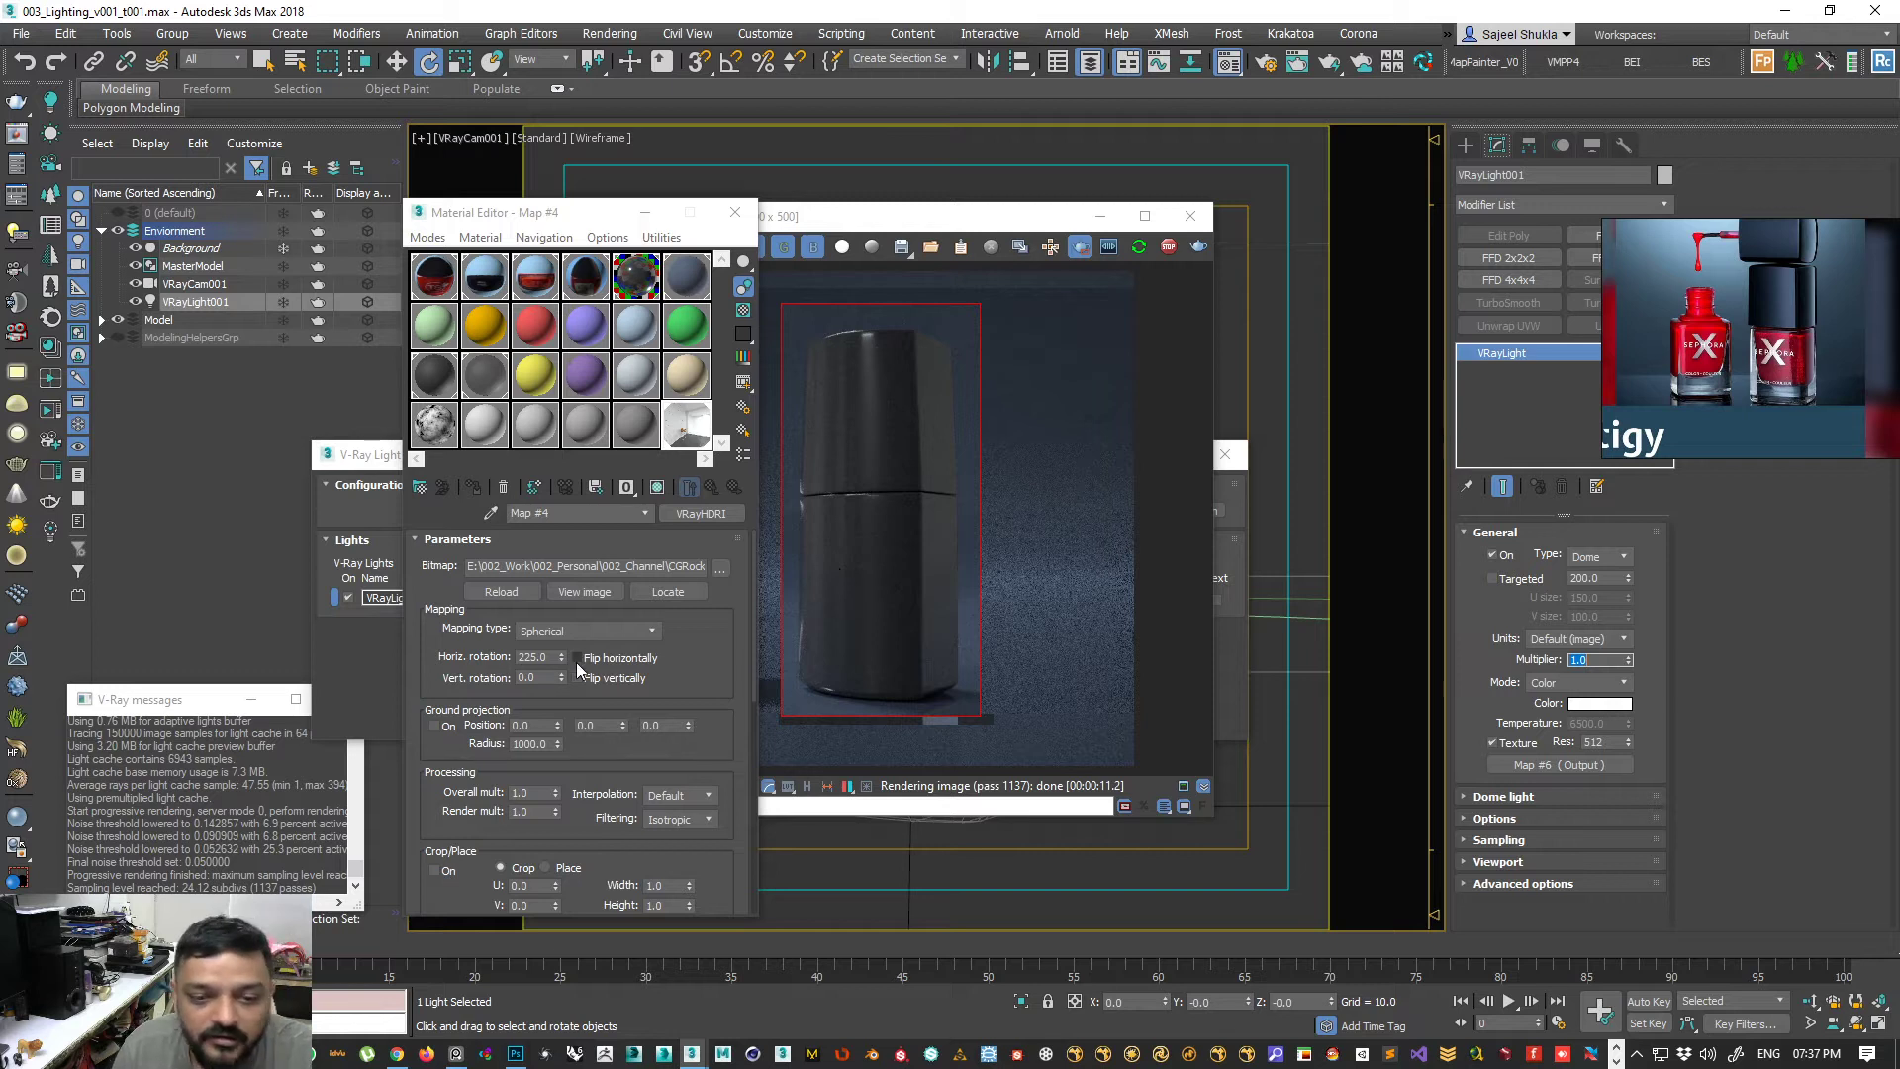
- Switch to Notepad and add a second line reading "225 interesting" to the rotation notes
double_click(542, 657)
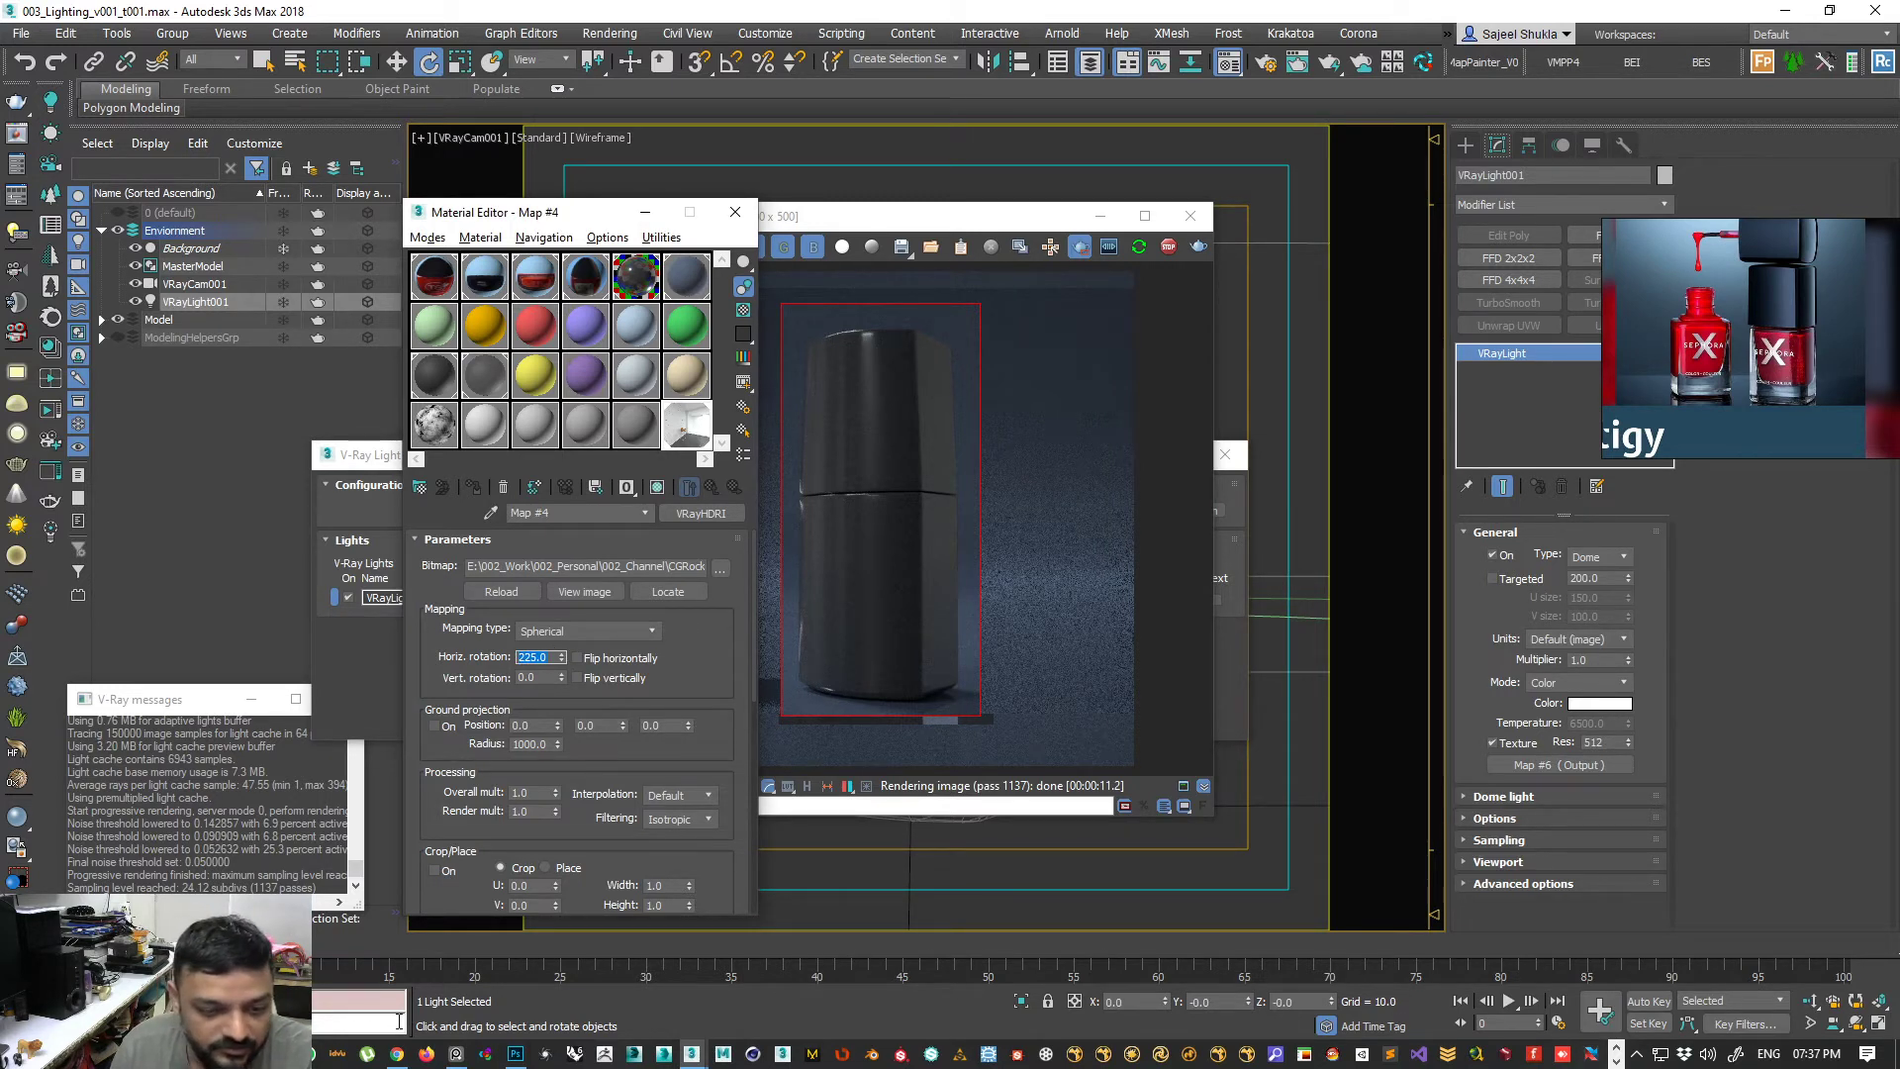
key("alt+Tab")
key("alt+Tab")
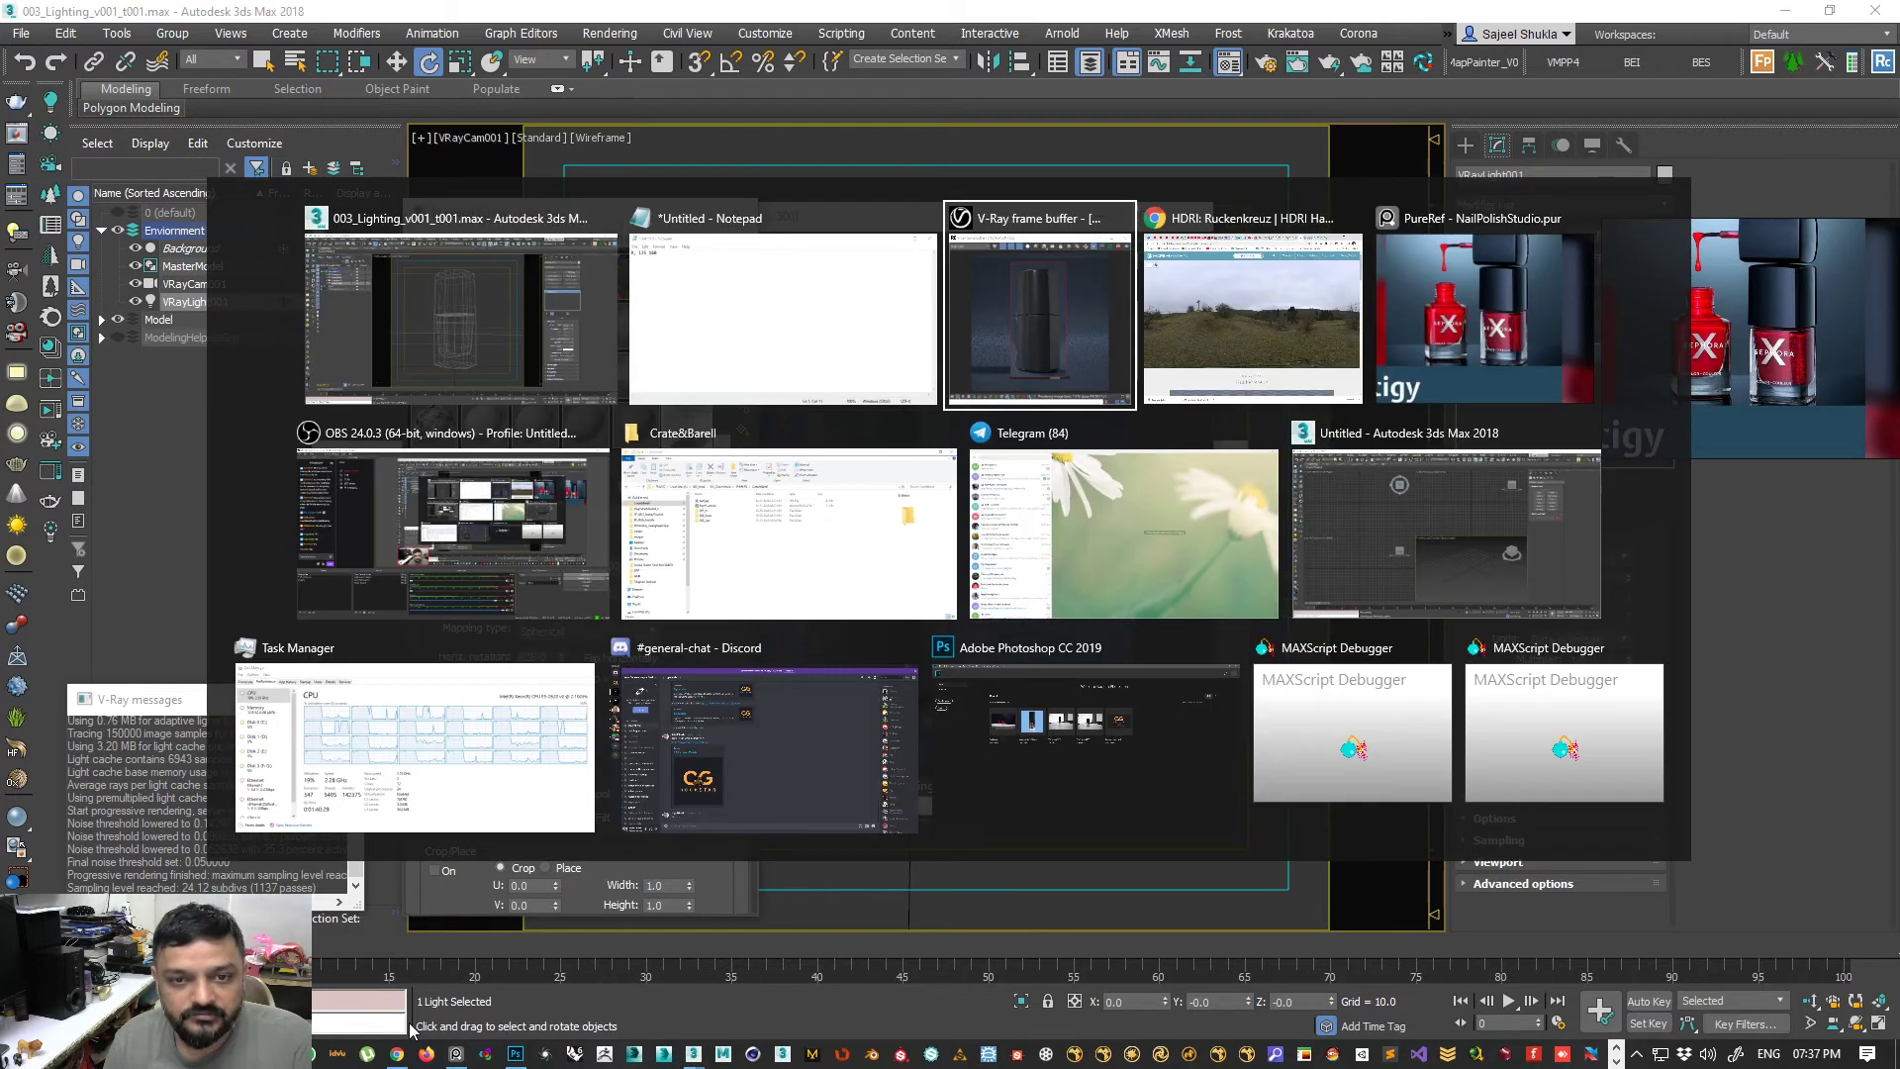
key("alt+Tab")
key("alt+Tab")
key("alt+Tab")
key("alt+Tab")
key("alt+Tab")
key("alt+Tab")
key("alt+Tab")
key("alt+Tab")
key("alt+Tab")
key("alt+Tab")
key("alt+Tab")
key("alt+Tab")
key("alt+Tab")
key("alt+Tab")
key("alt+Tab")
key("alt+Tab")
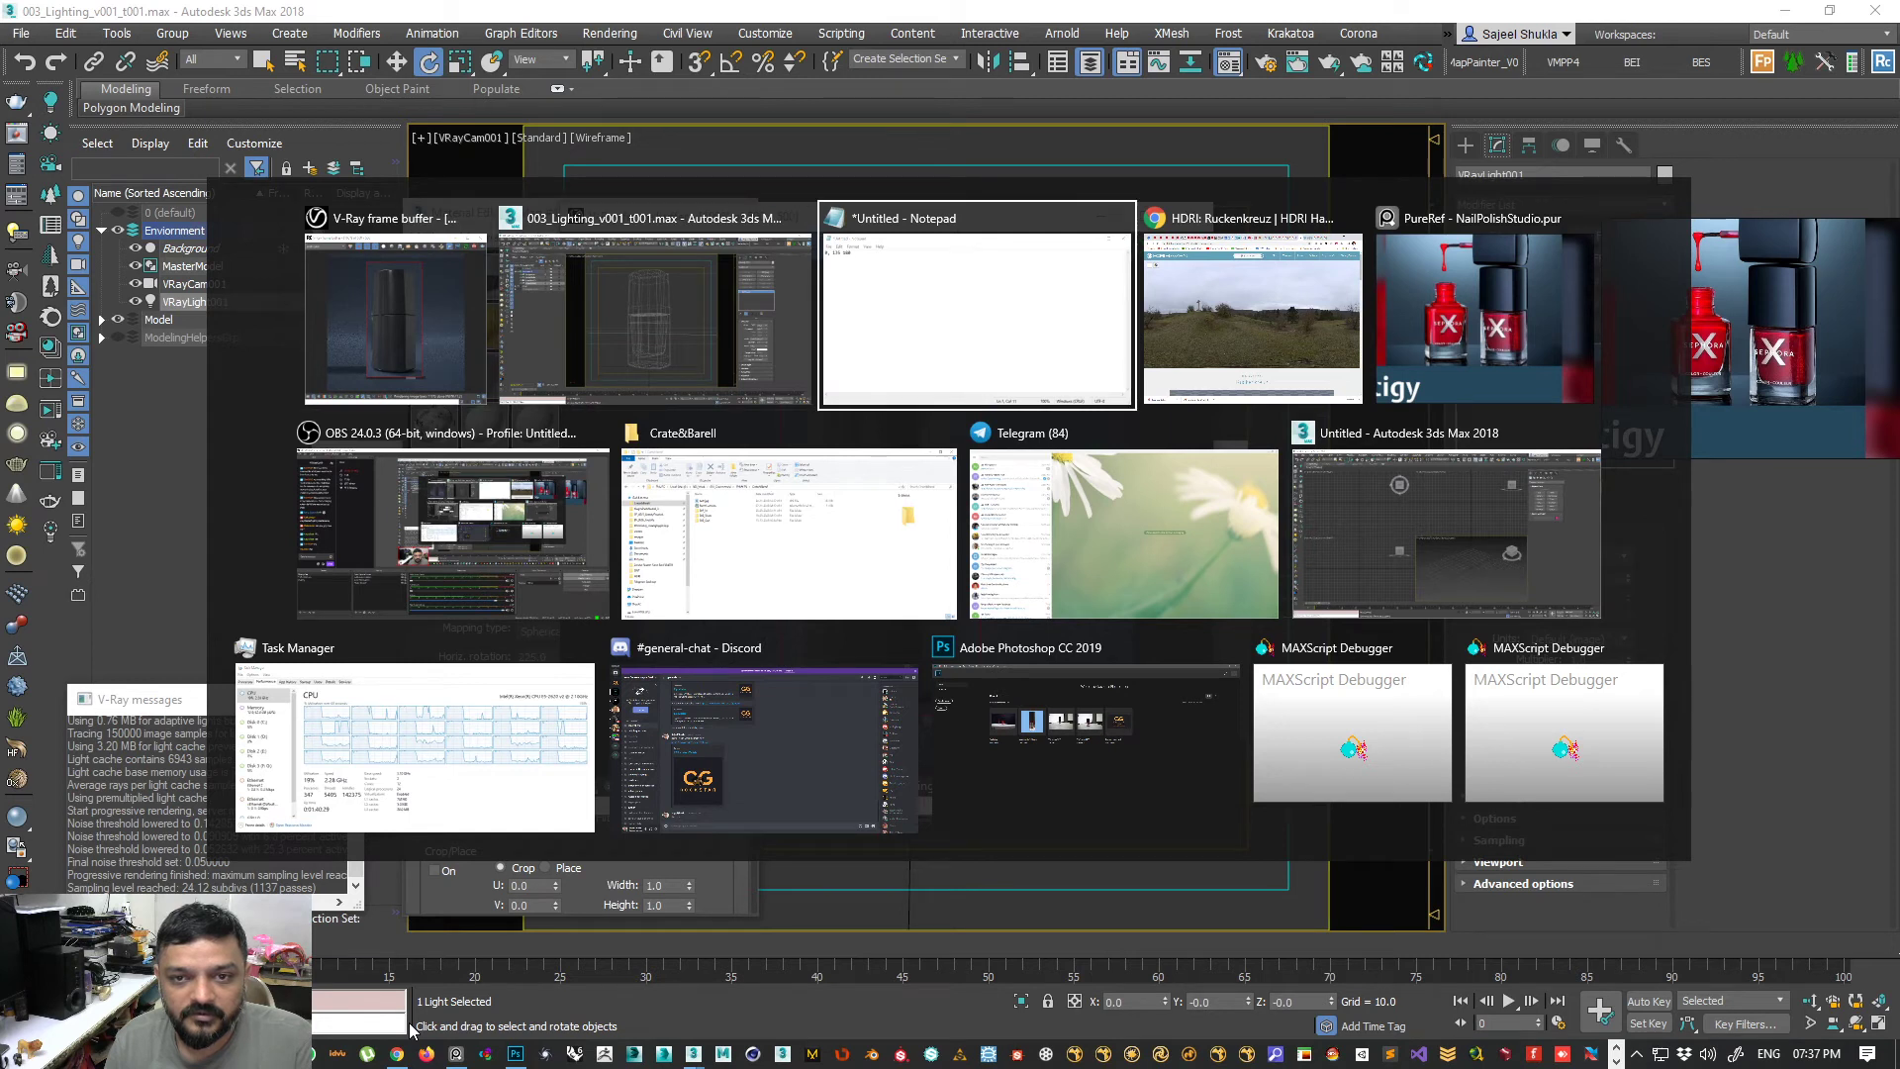
key("Return")
type("2")
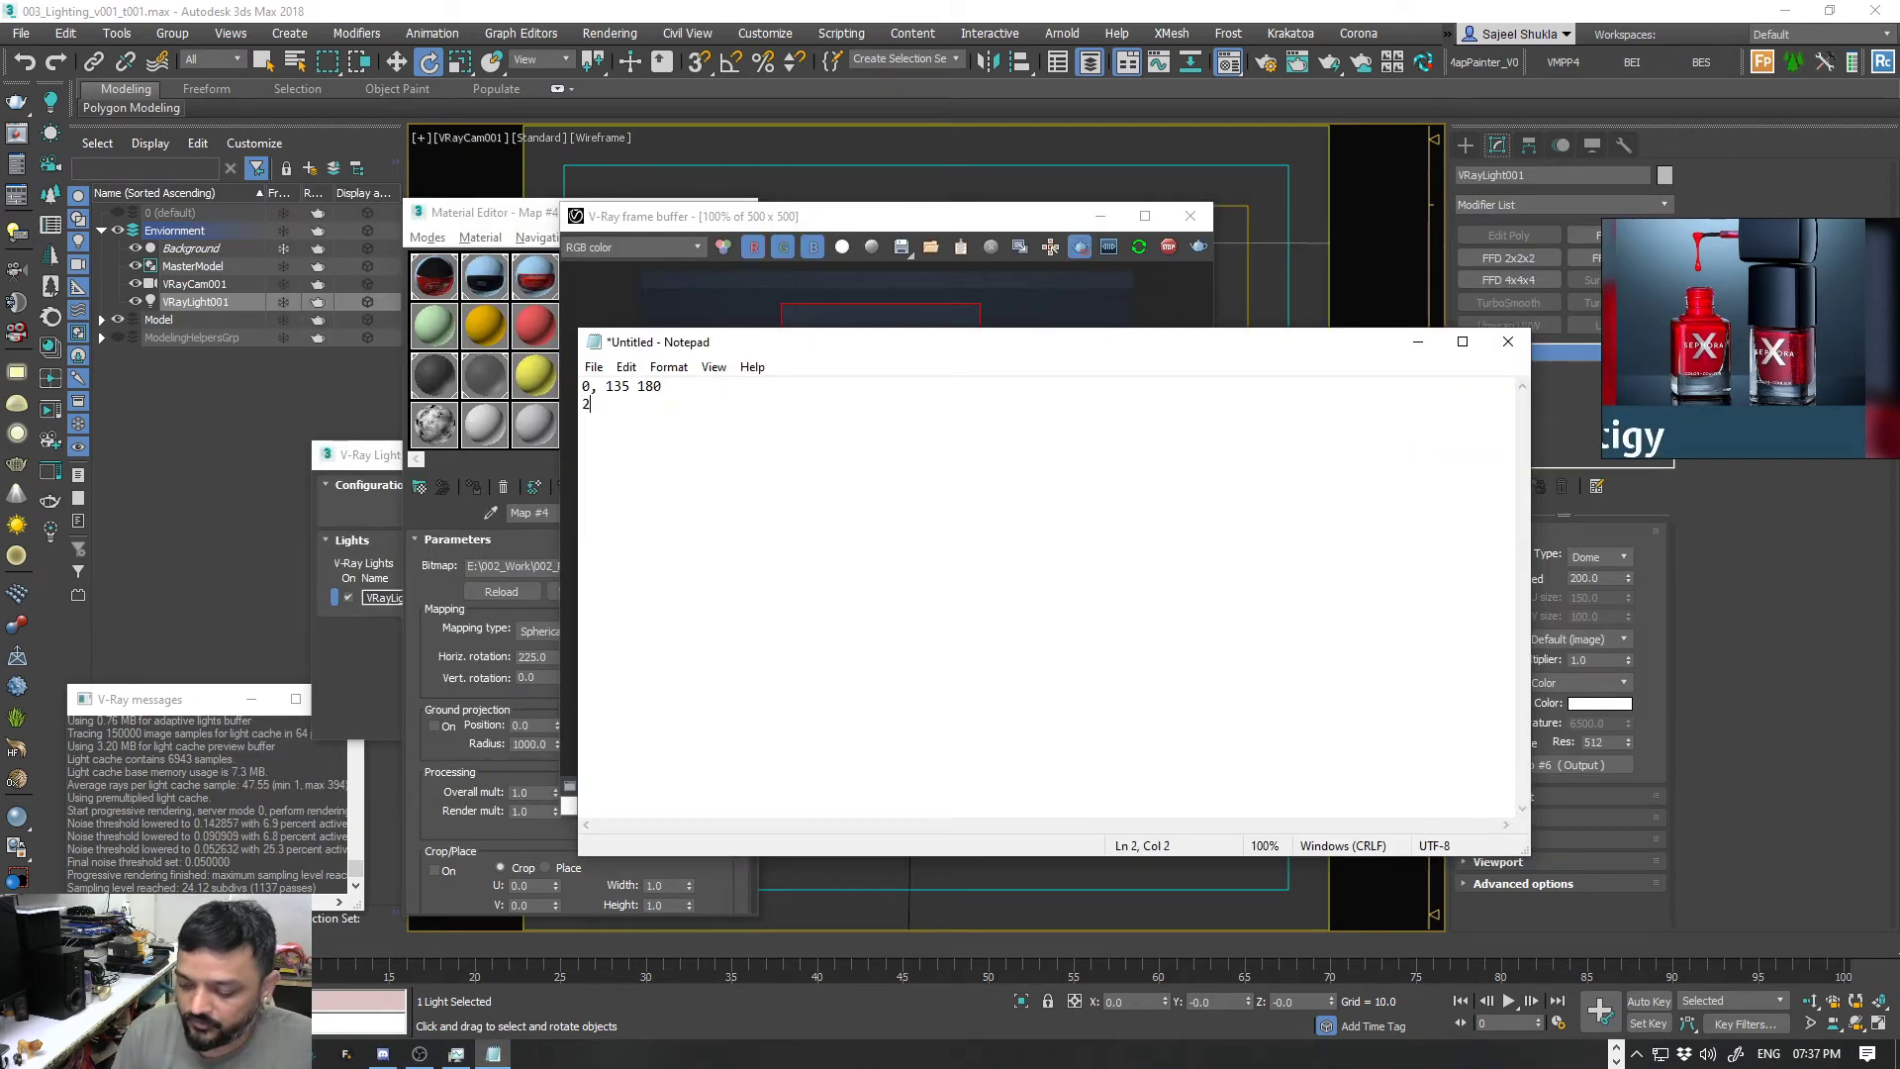
type("25 interesting")
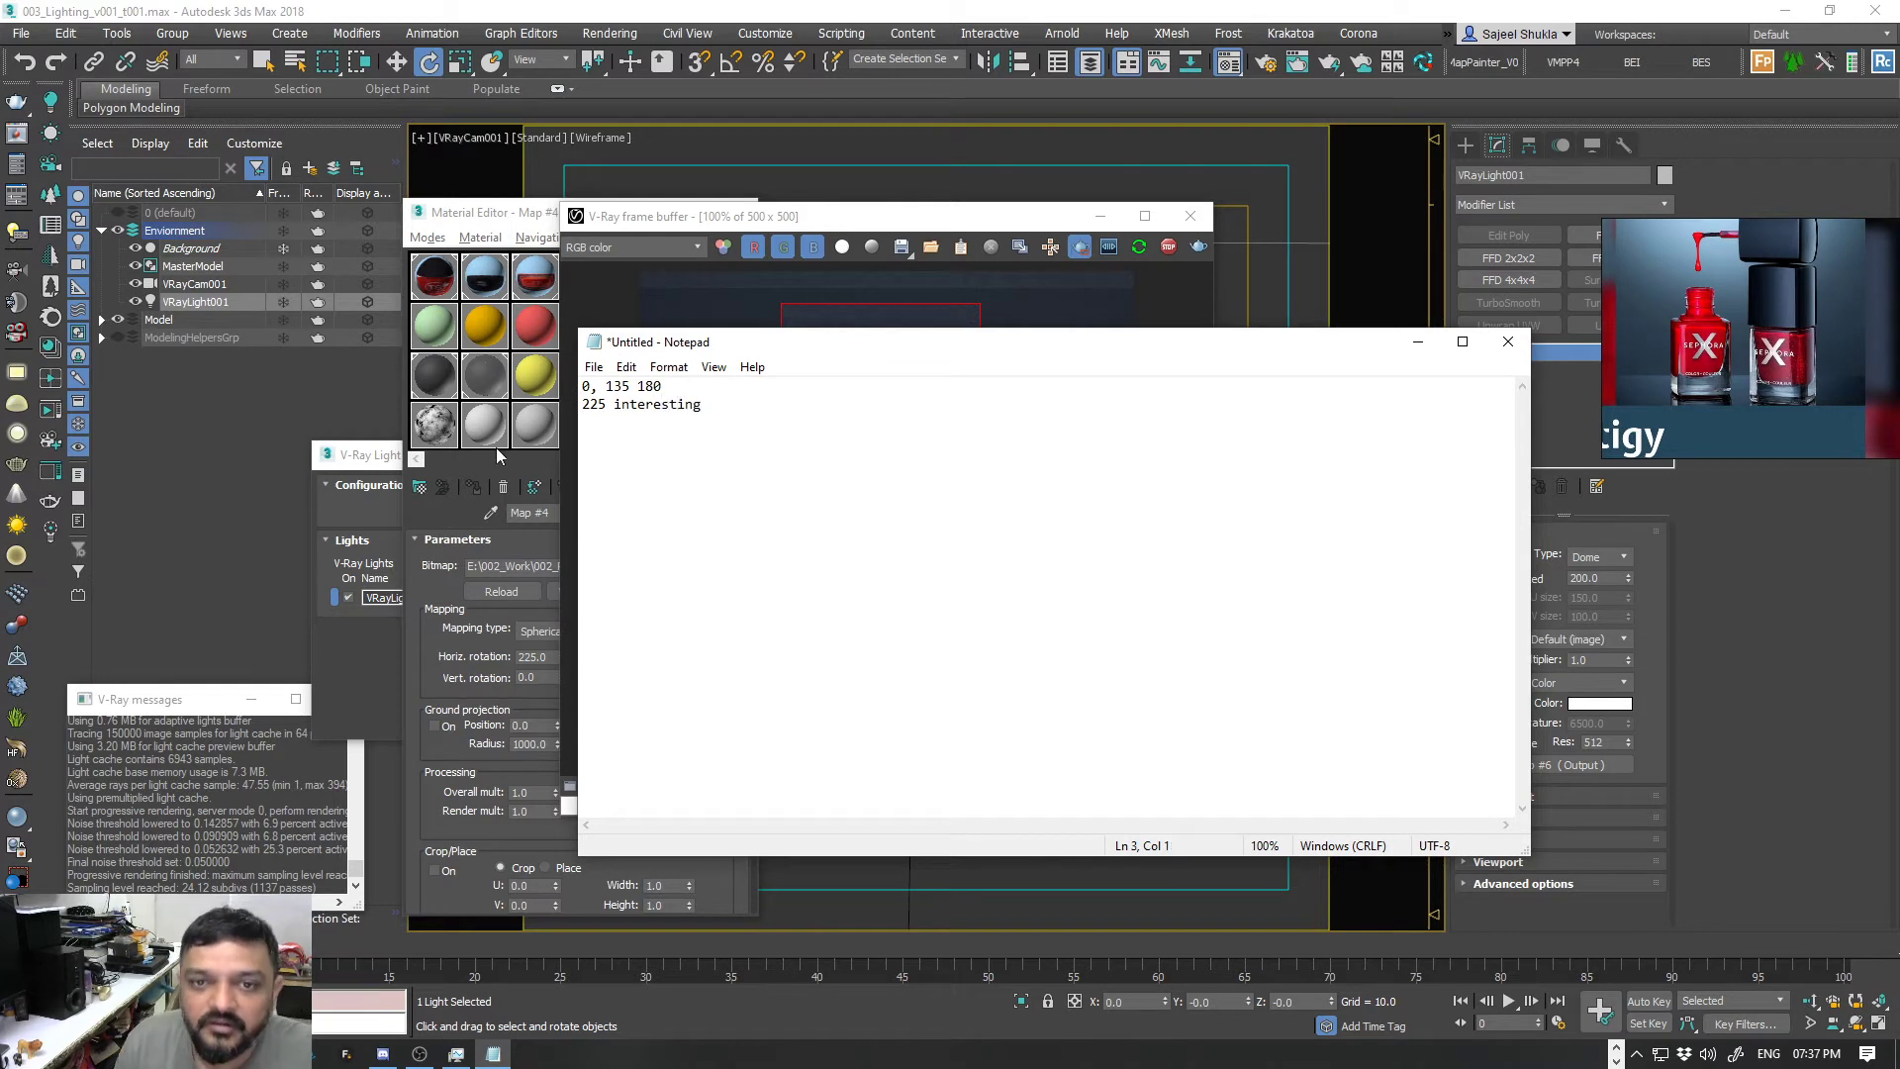
- Return to the Material Editor and set the VRayHDRI map's horizontal rotation to 270
left_click(857, 220)
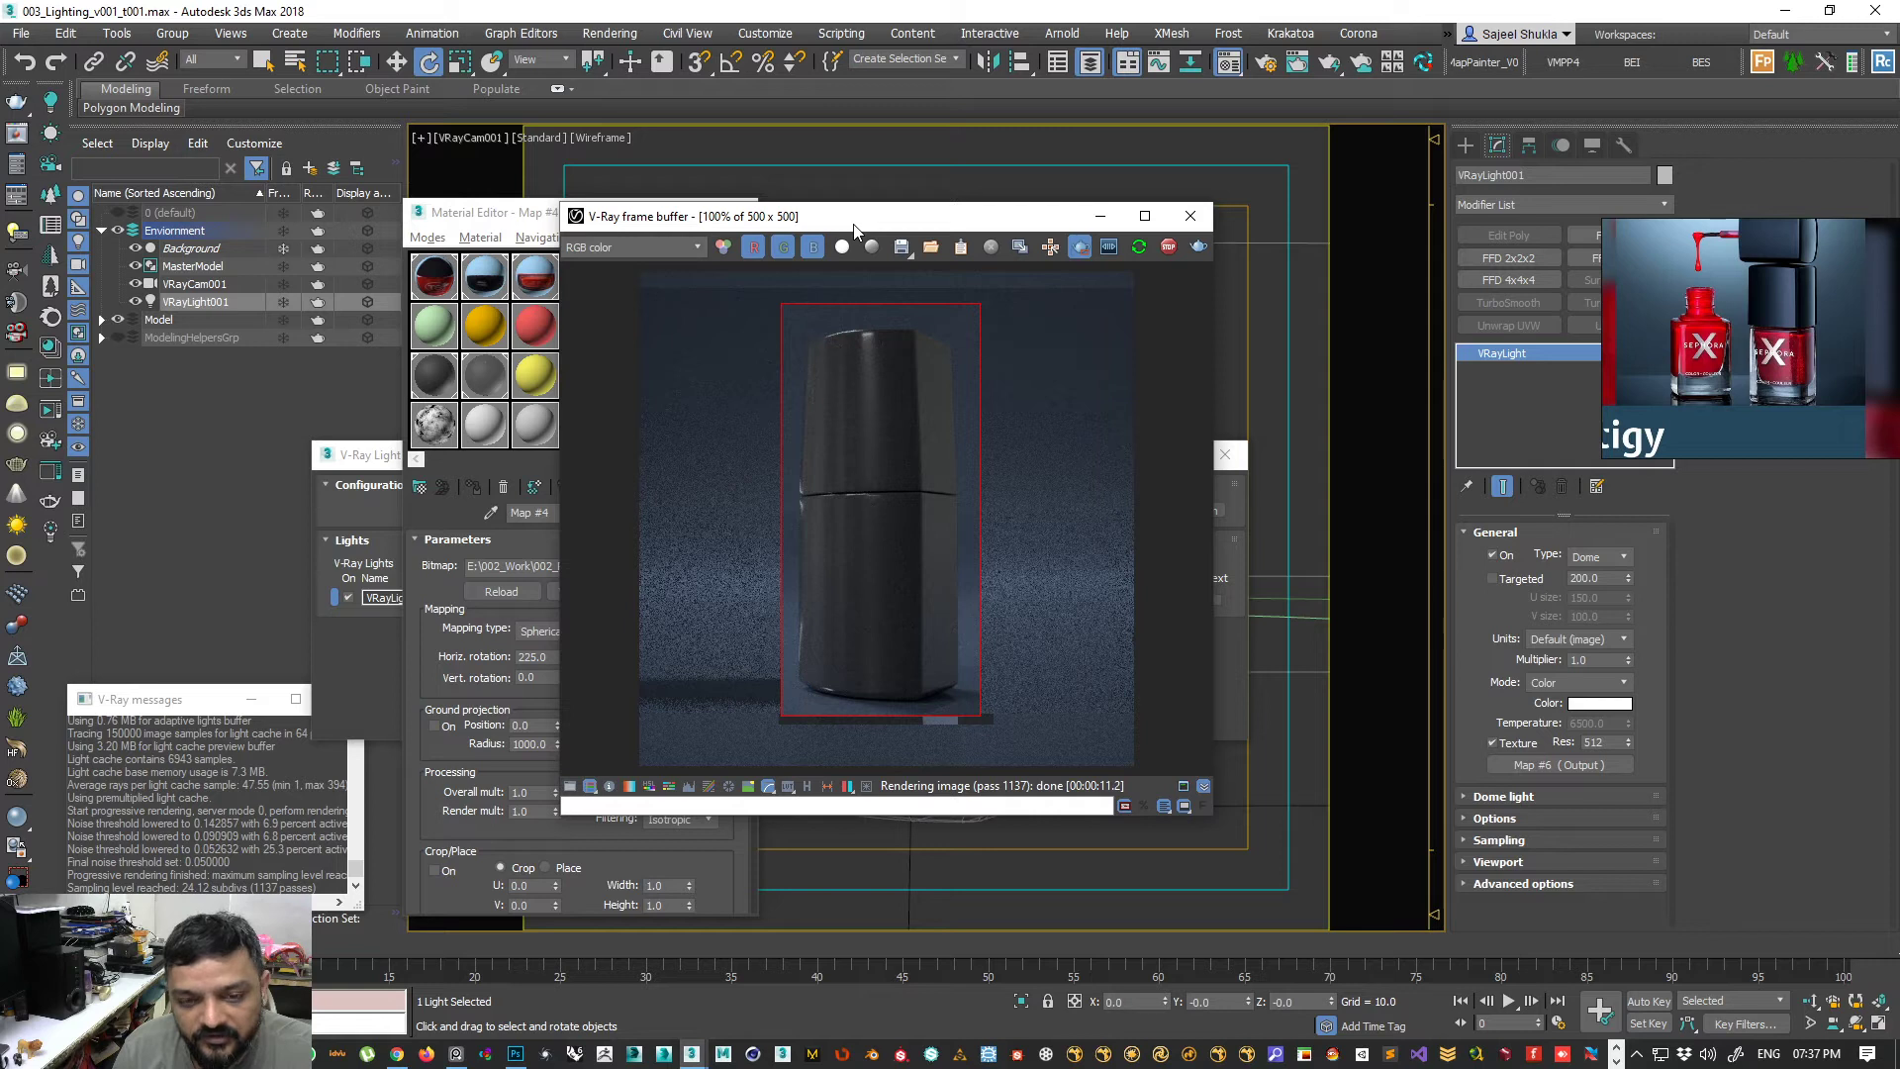
left_click(1611, 582)
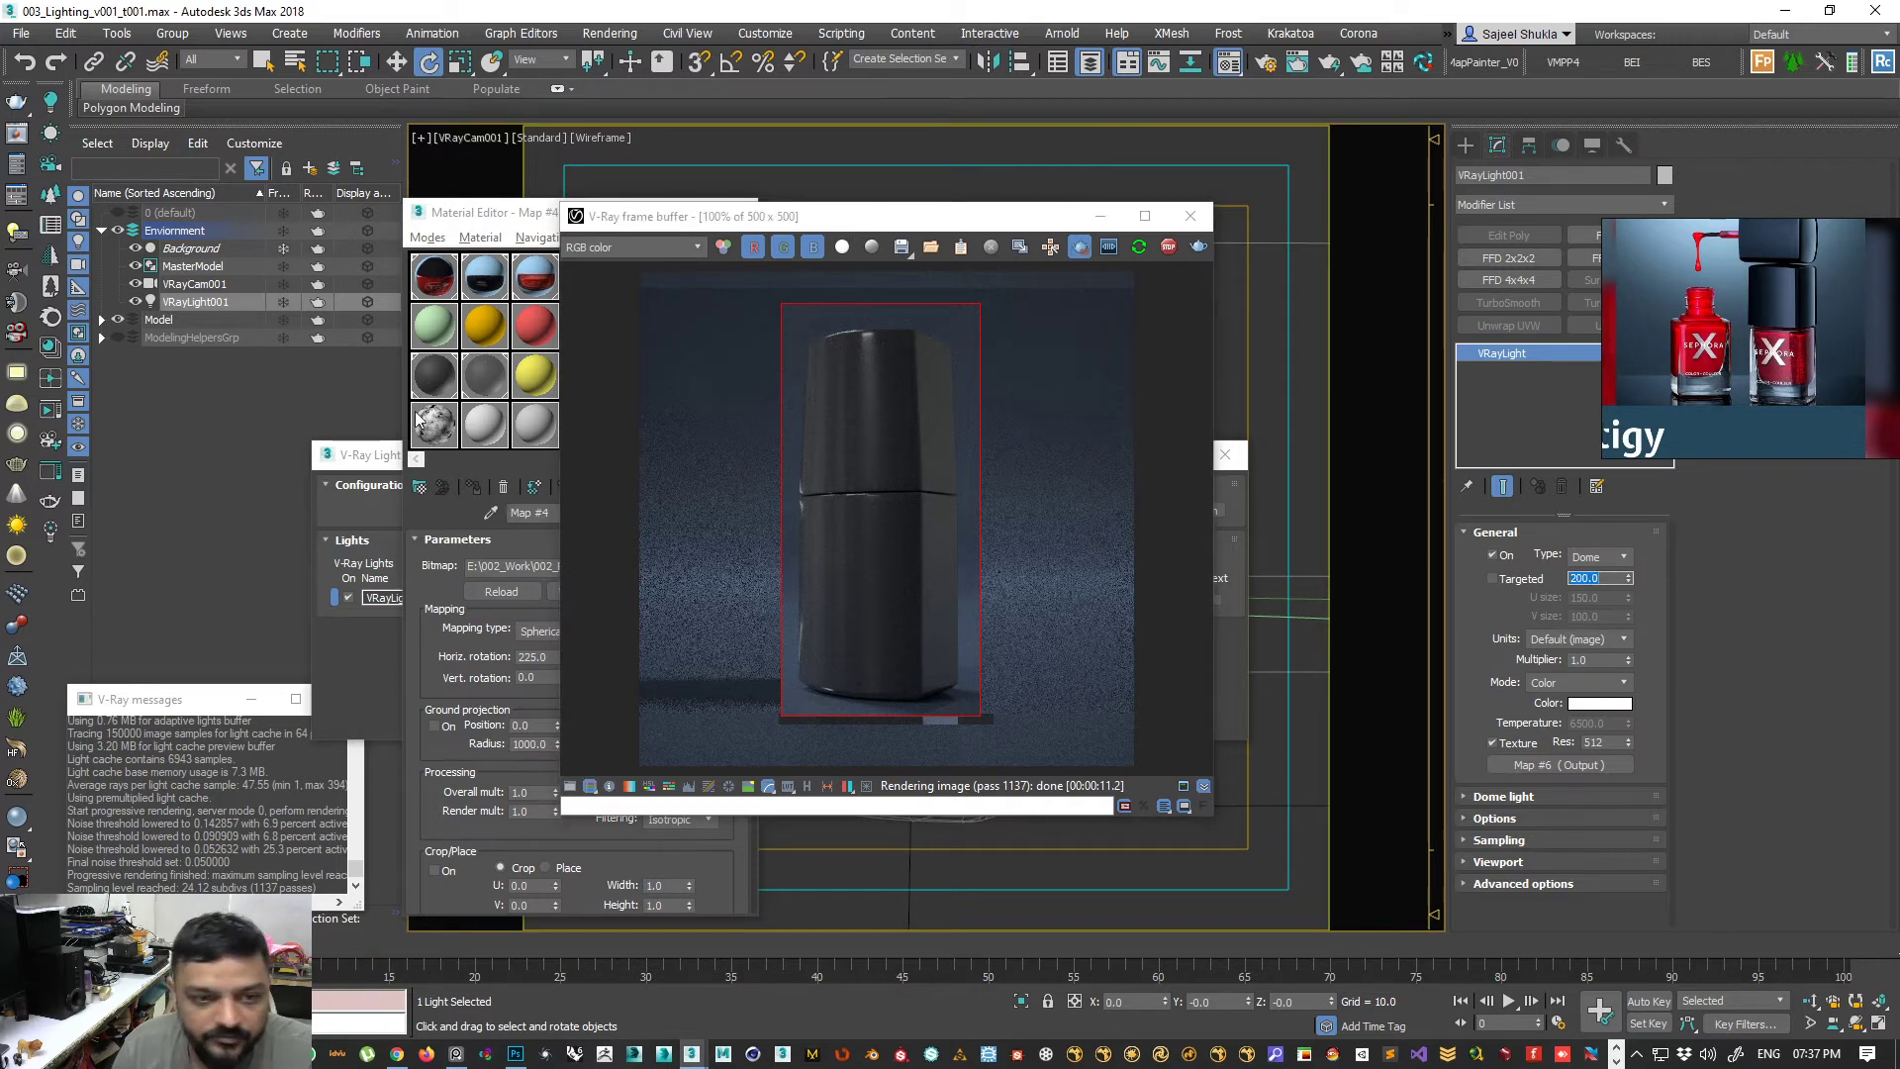
left_click(435, 524)
double_click(542, 657)
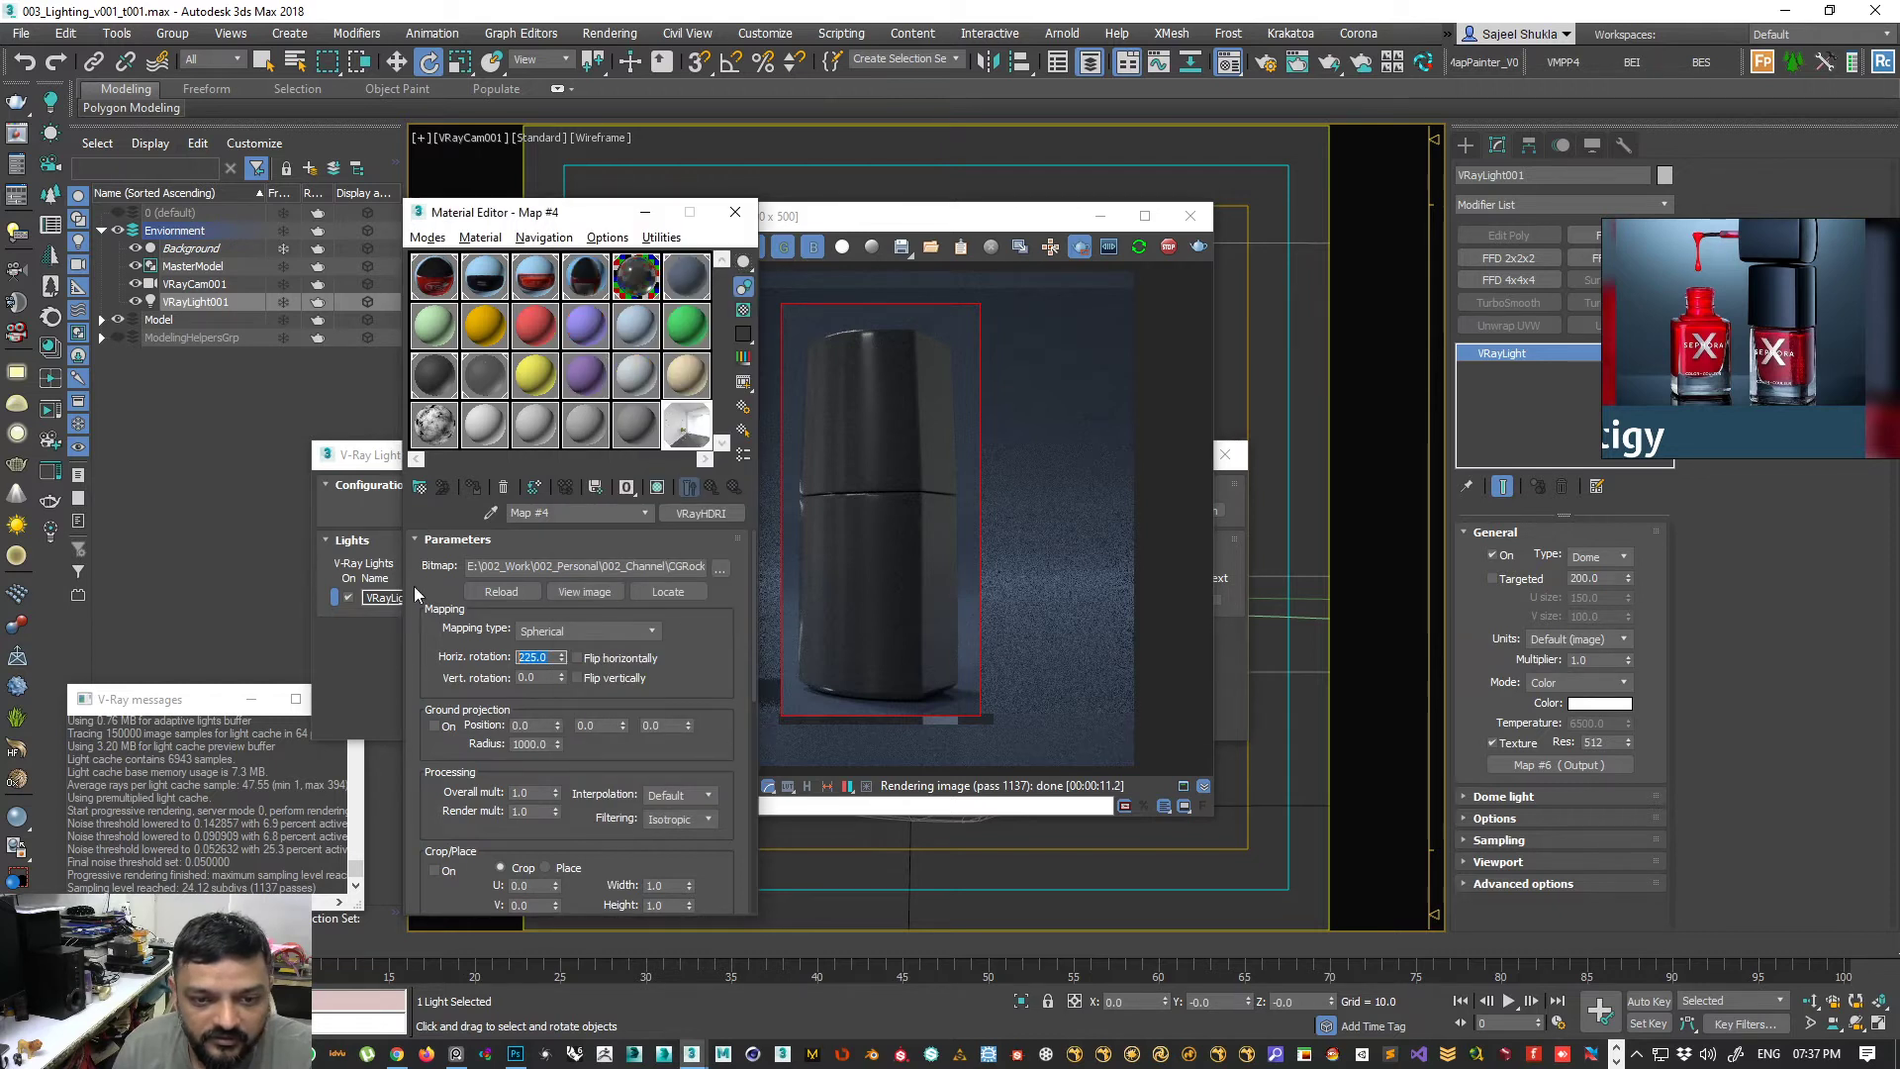
type("270")
key("Return")
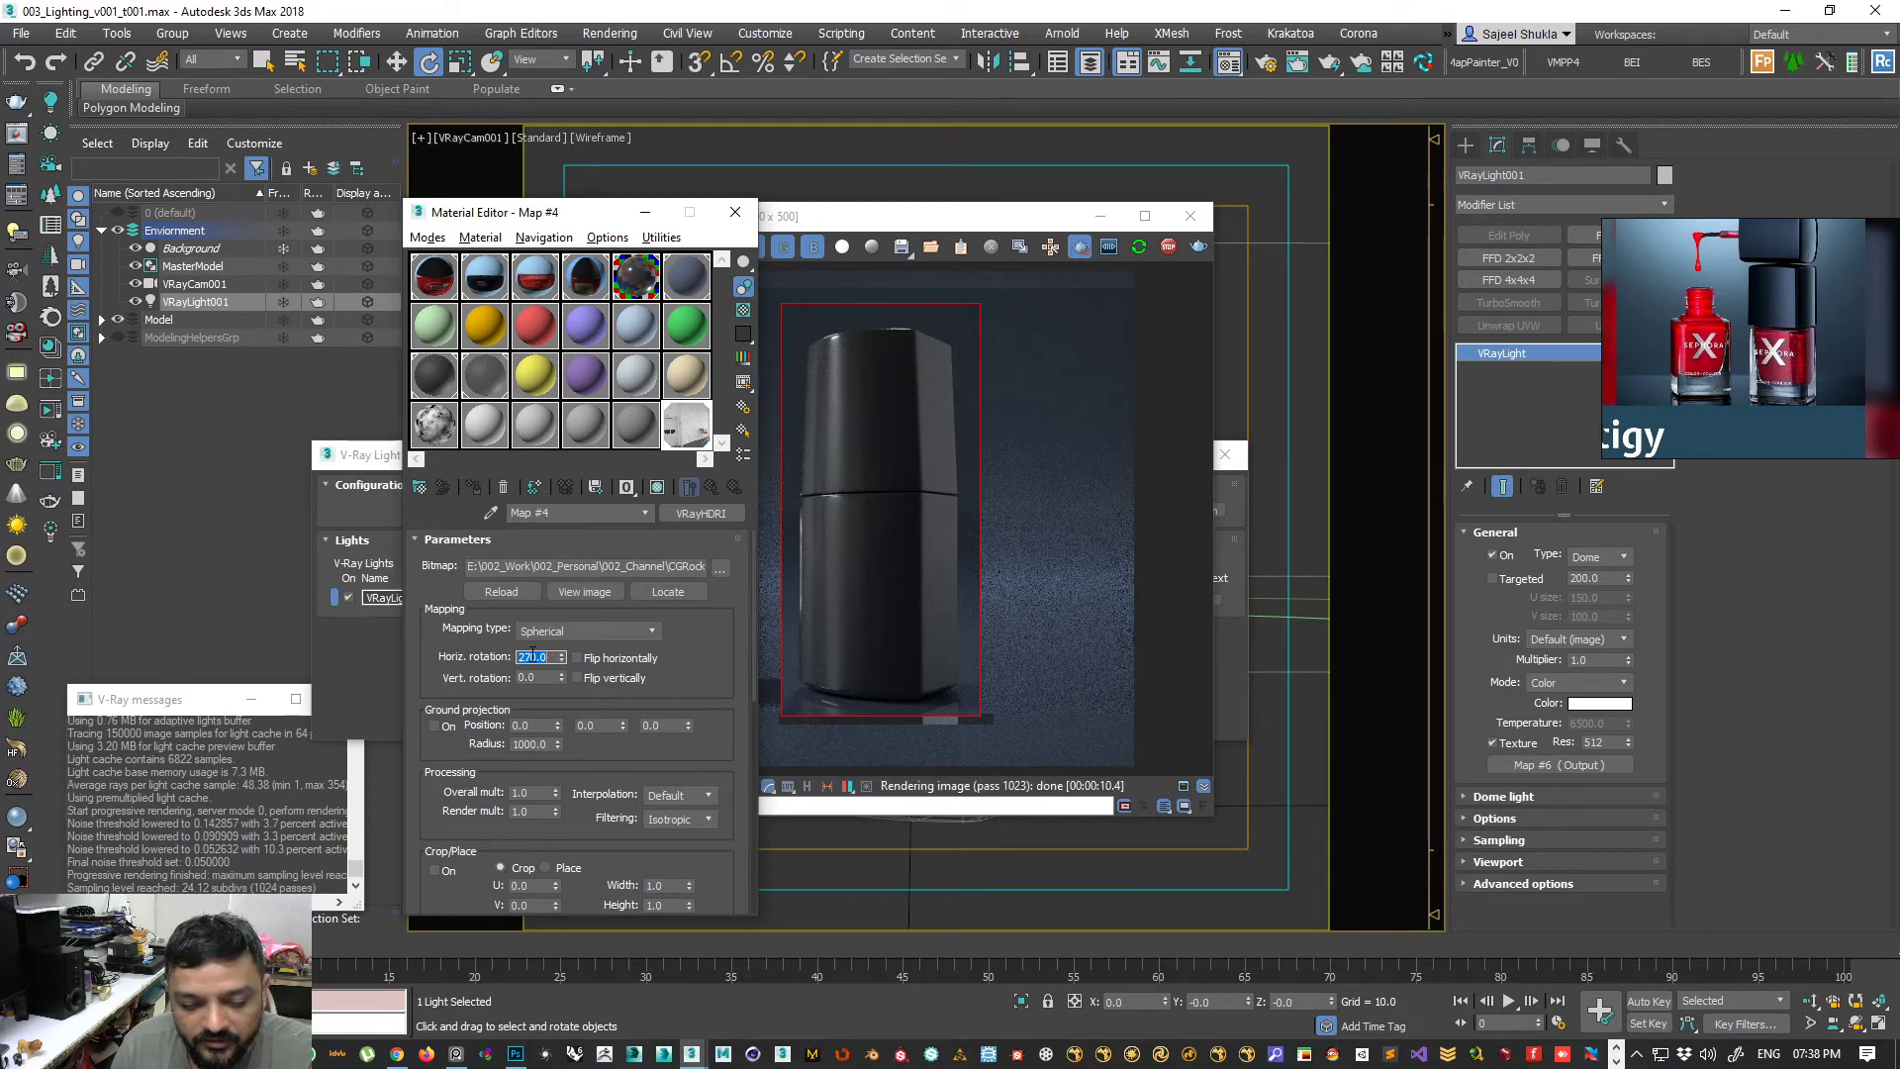
- Set the VRayHDRI map's horizontal rotation to 315
type("3")
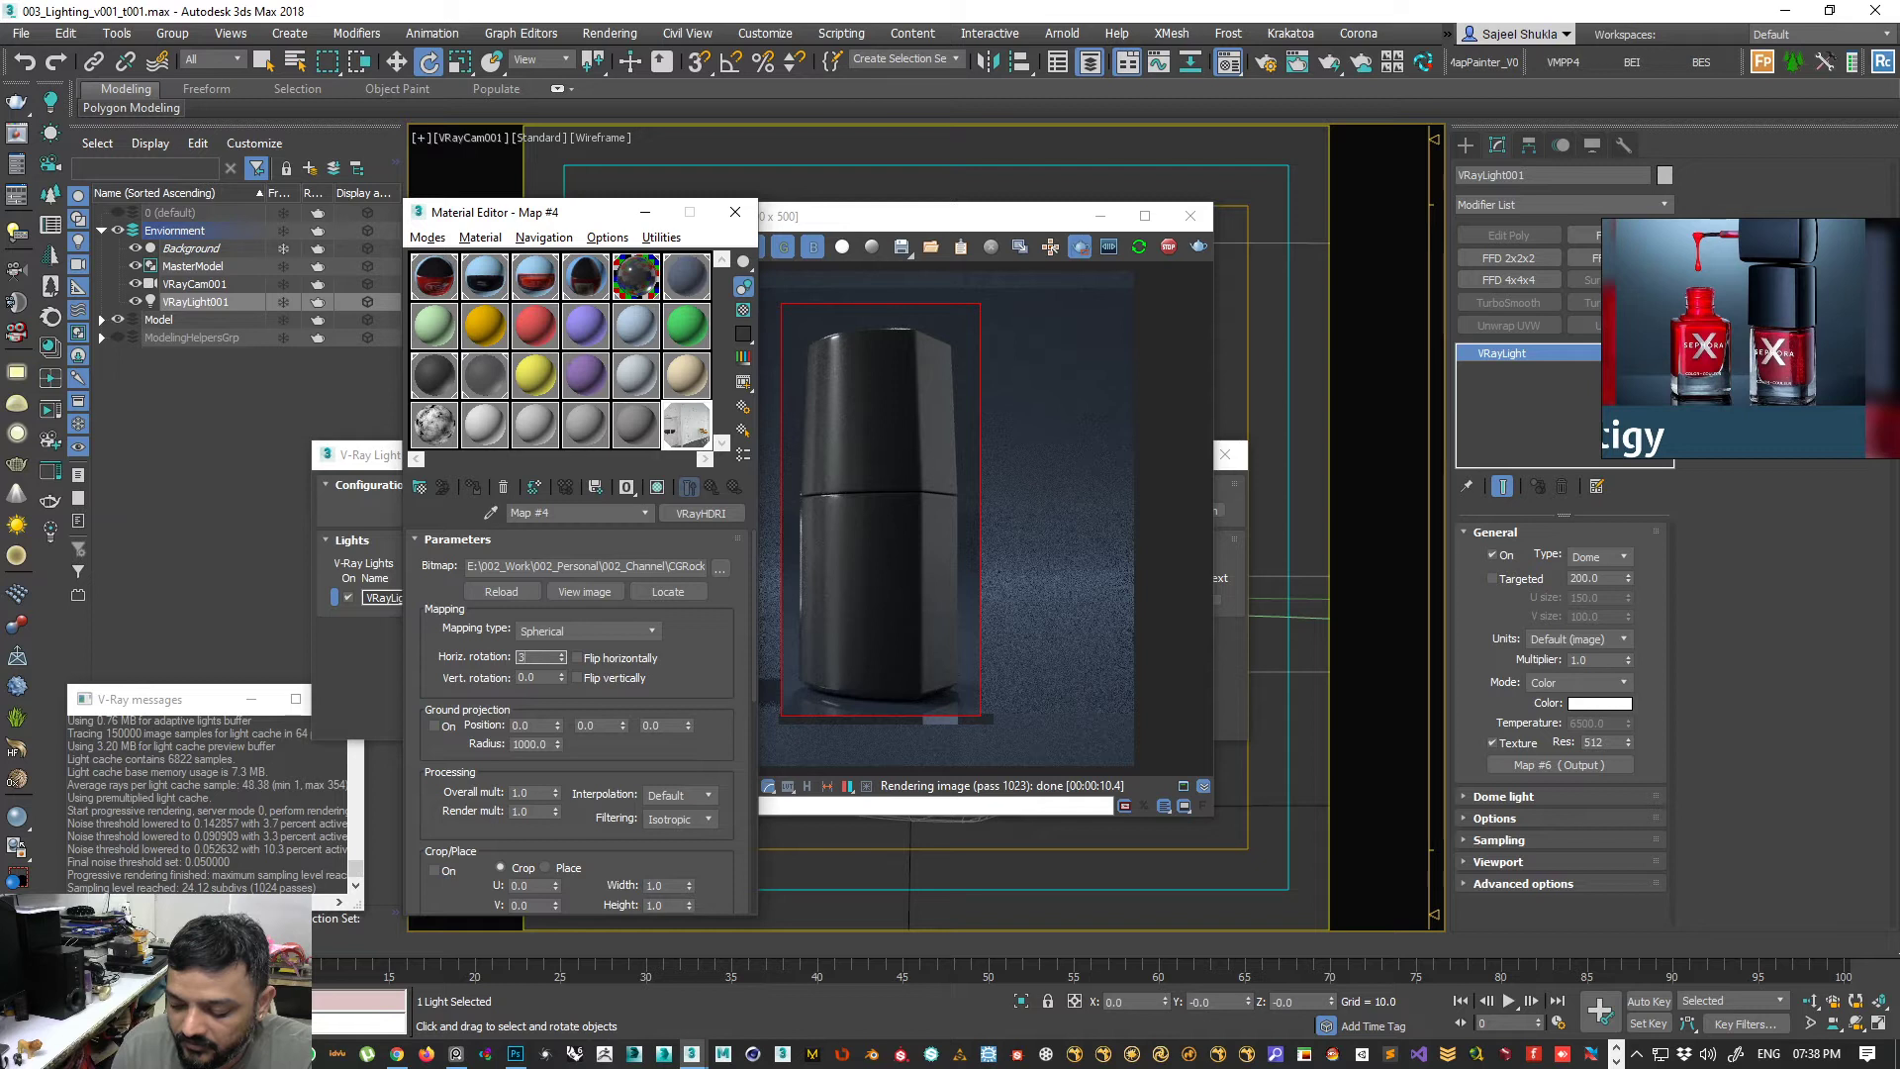
type("15")
key("Return")
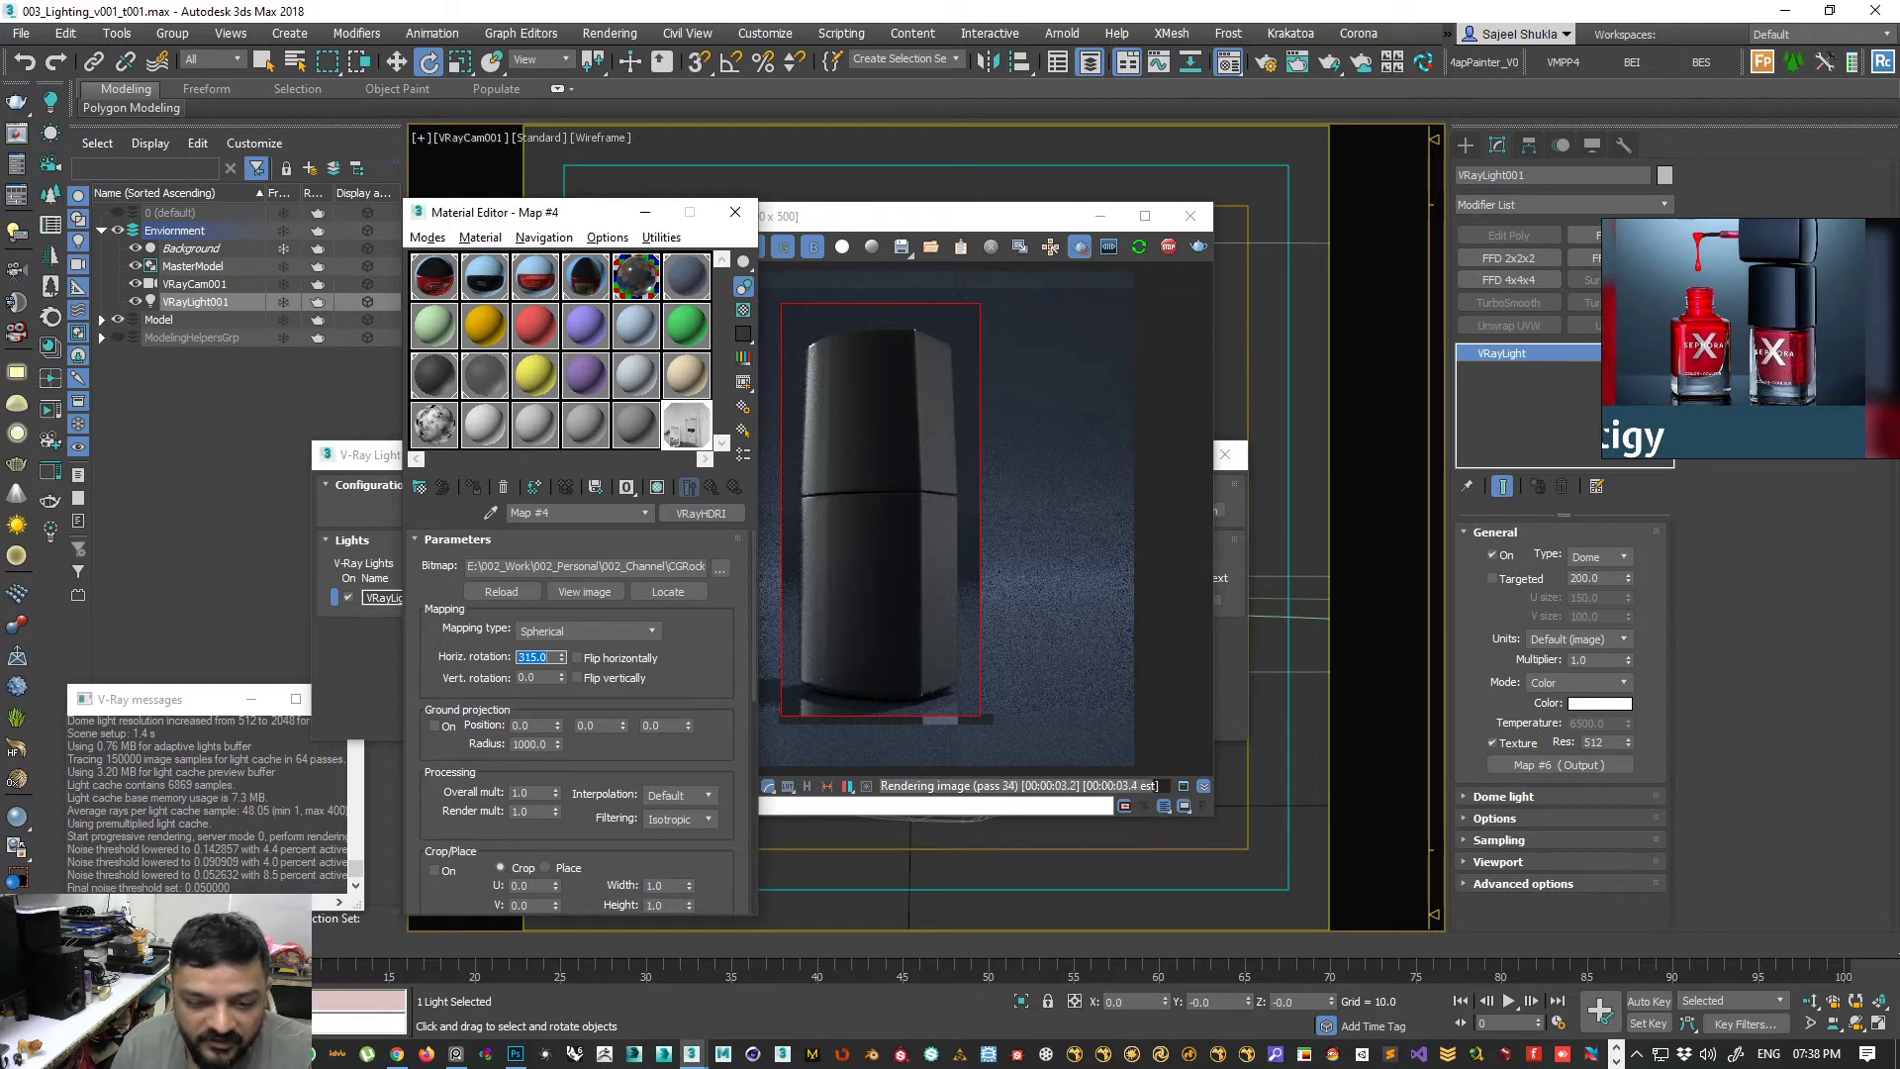
- Check the rotation notes in Notepad and set the VRayHDRI map's horizontal rotation back to 225
key("alt+Tab")
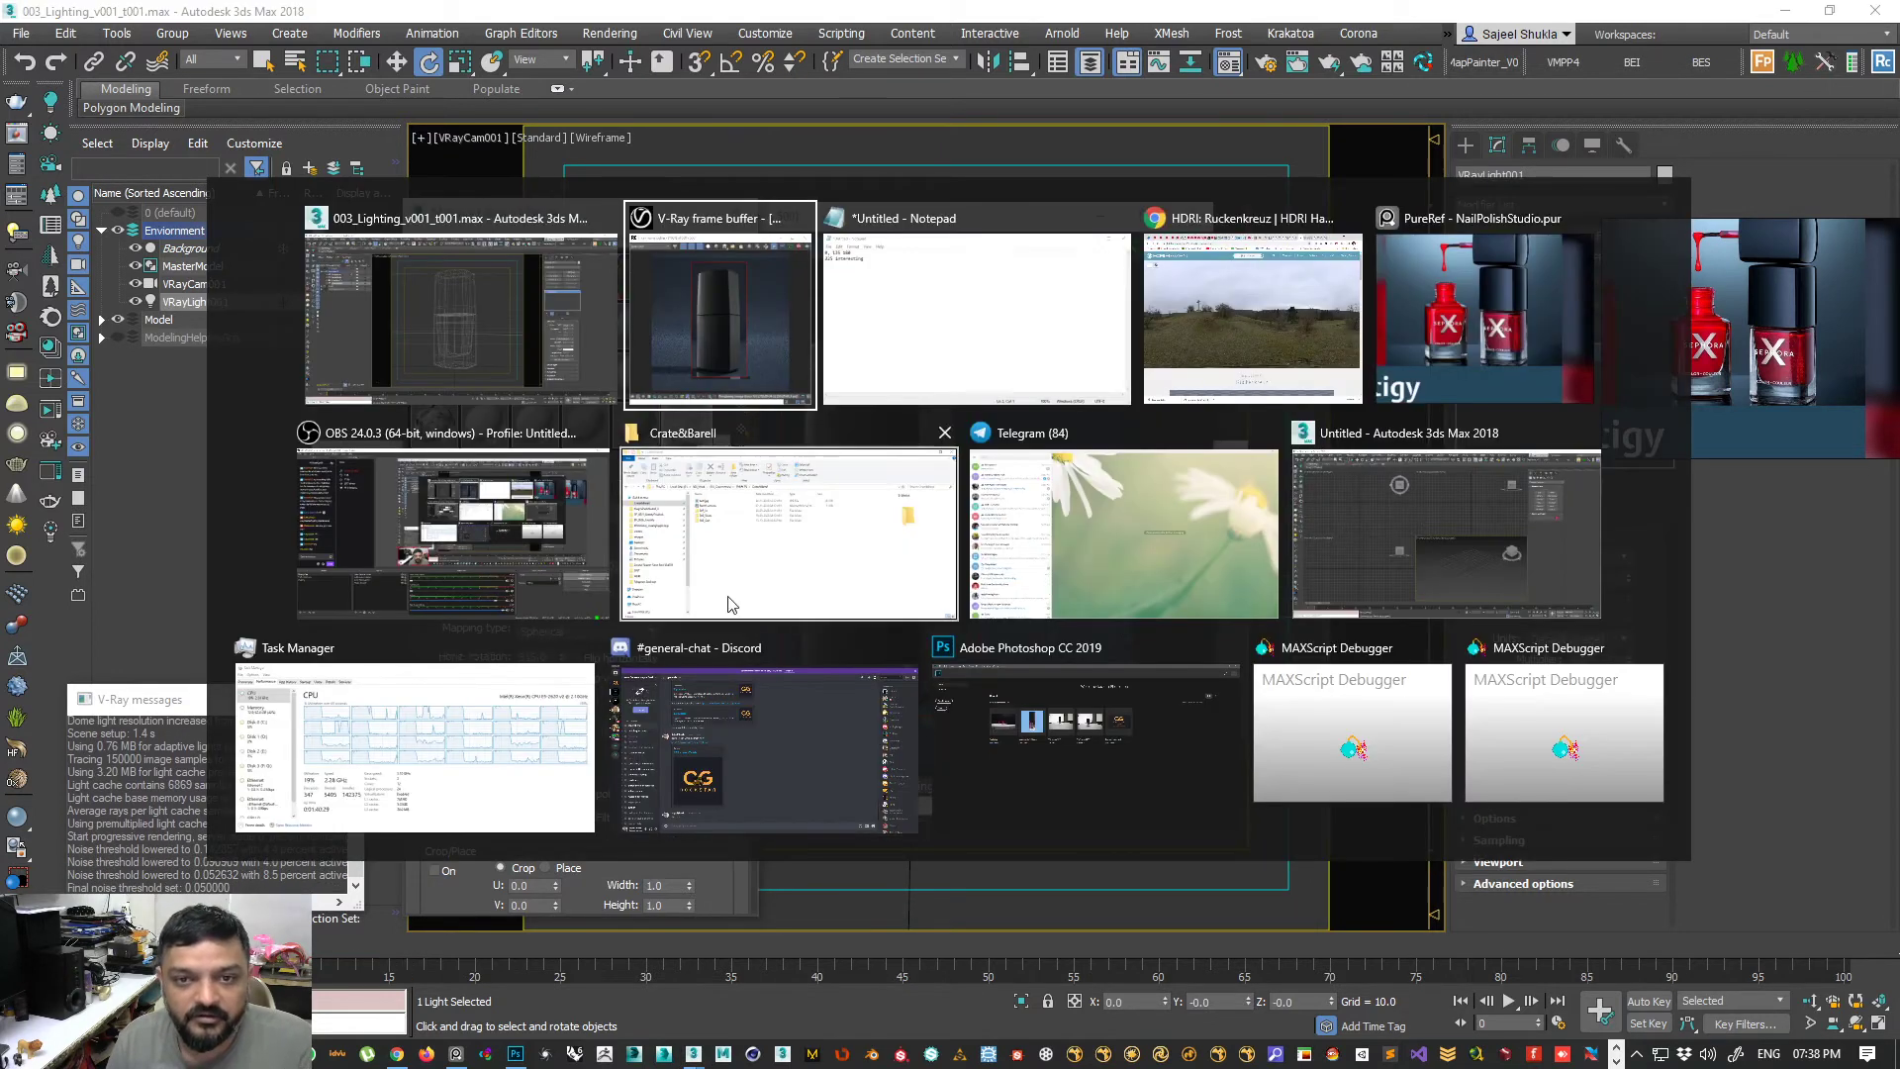
left_click(840, 373)
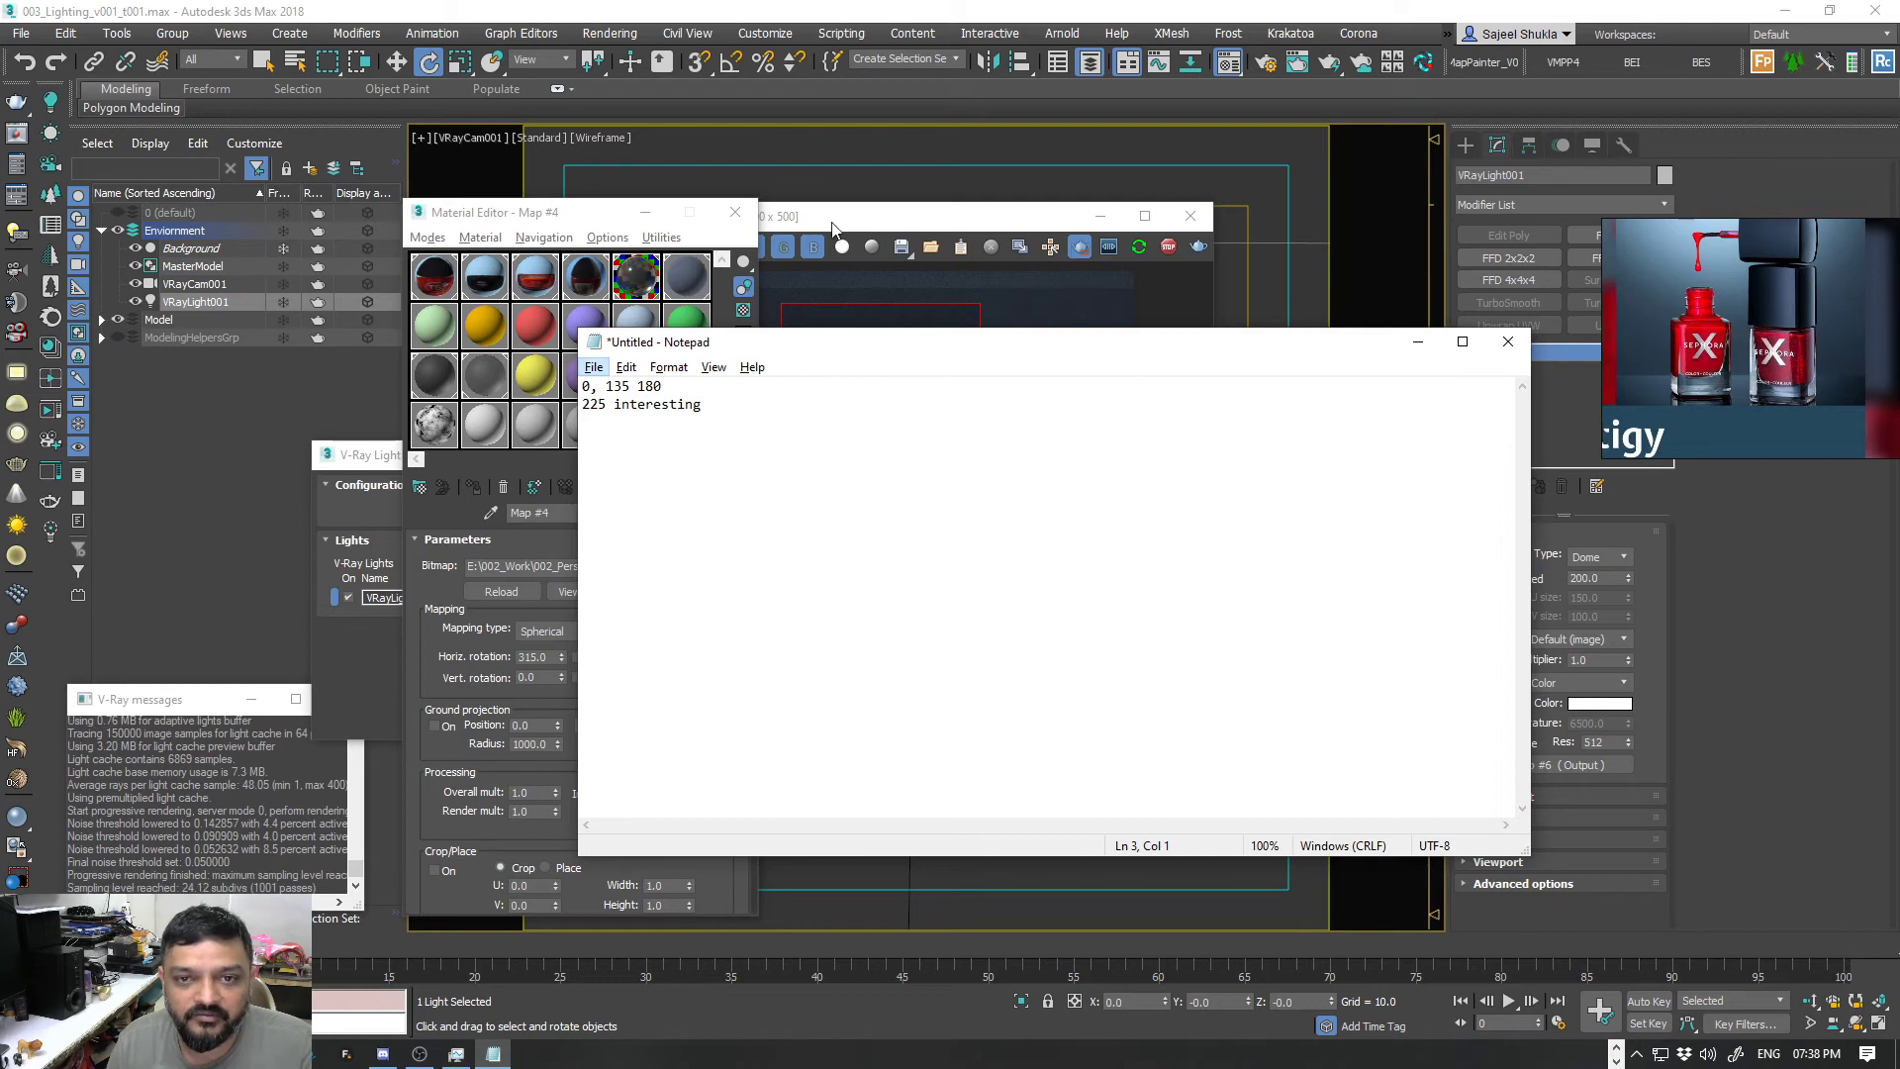
key("alt+Tab")
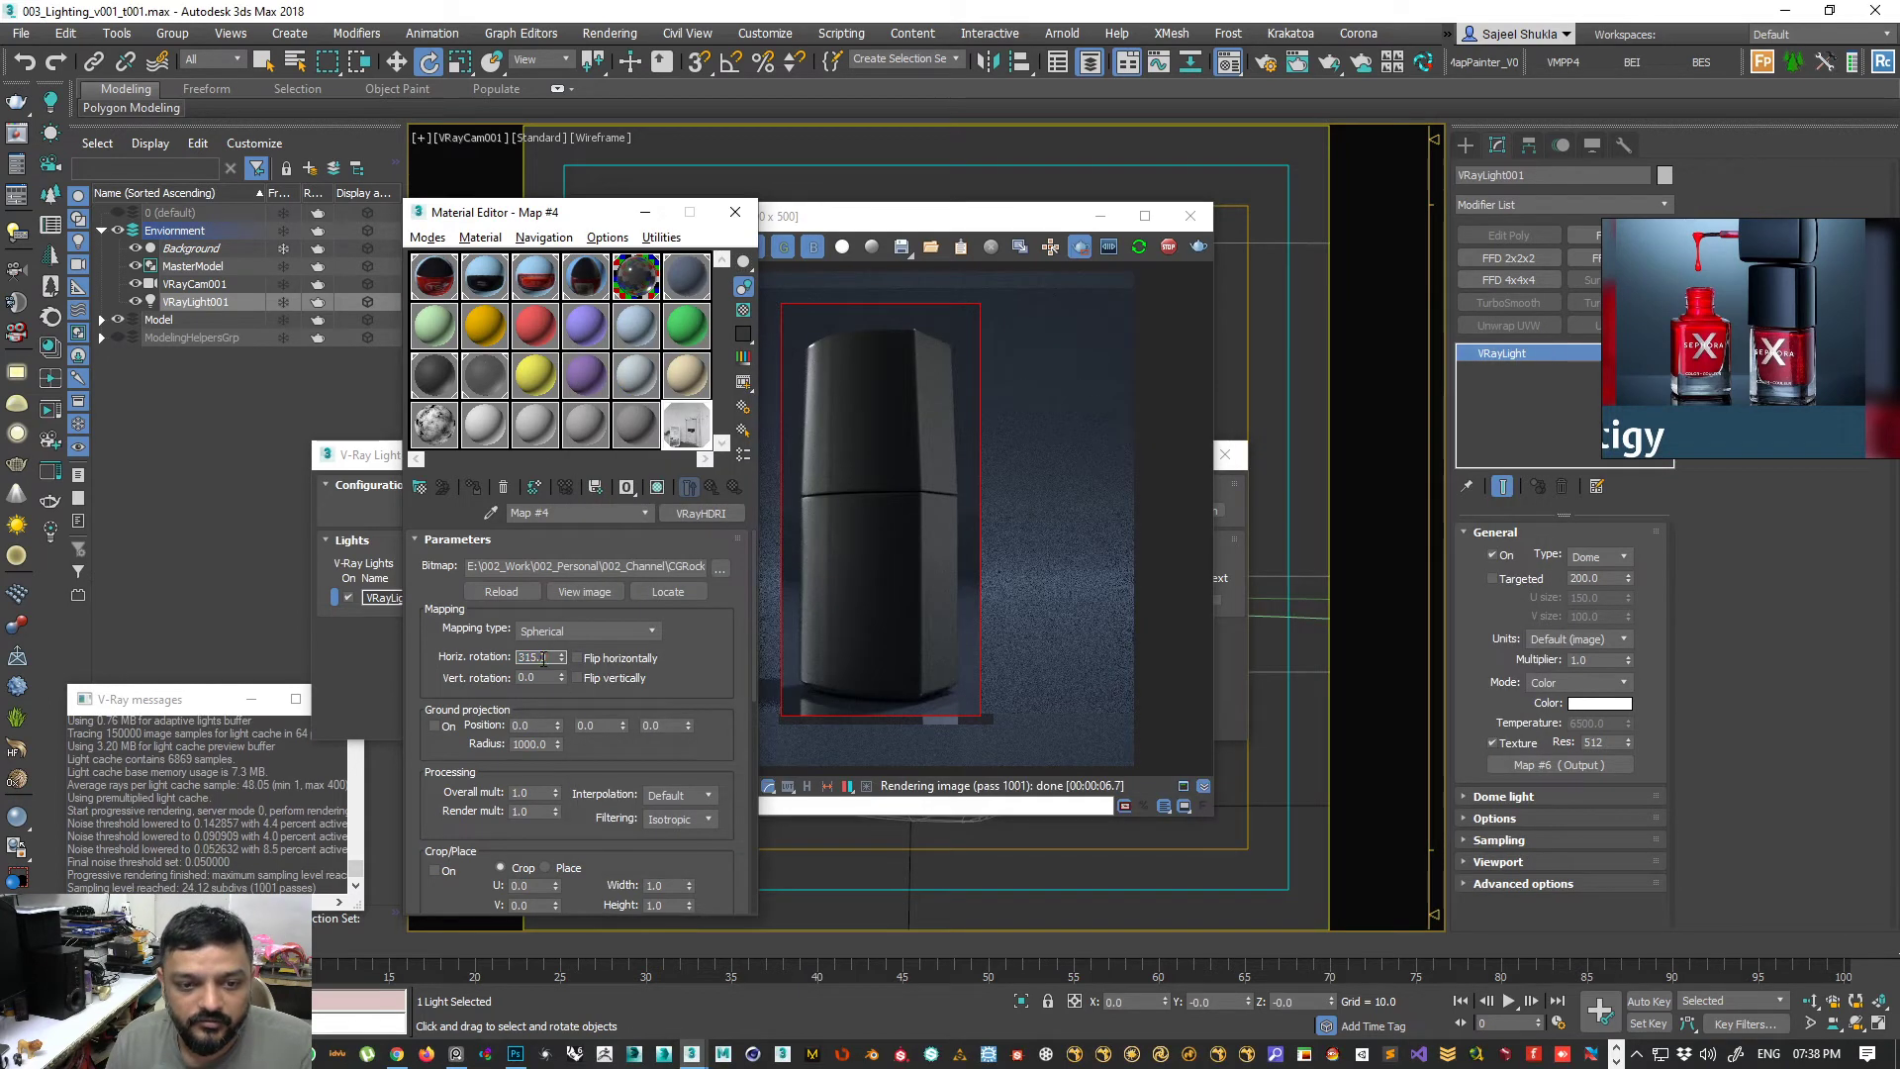
type("32")
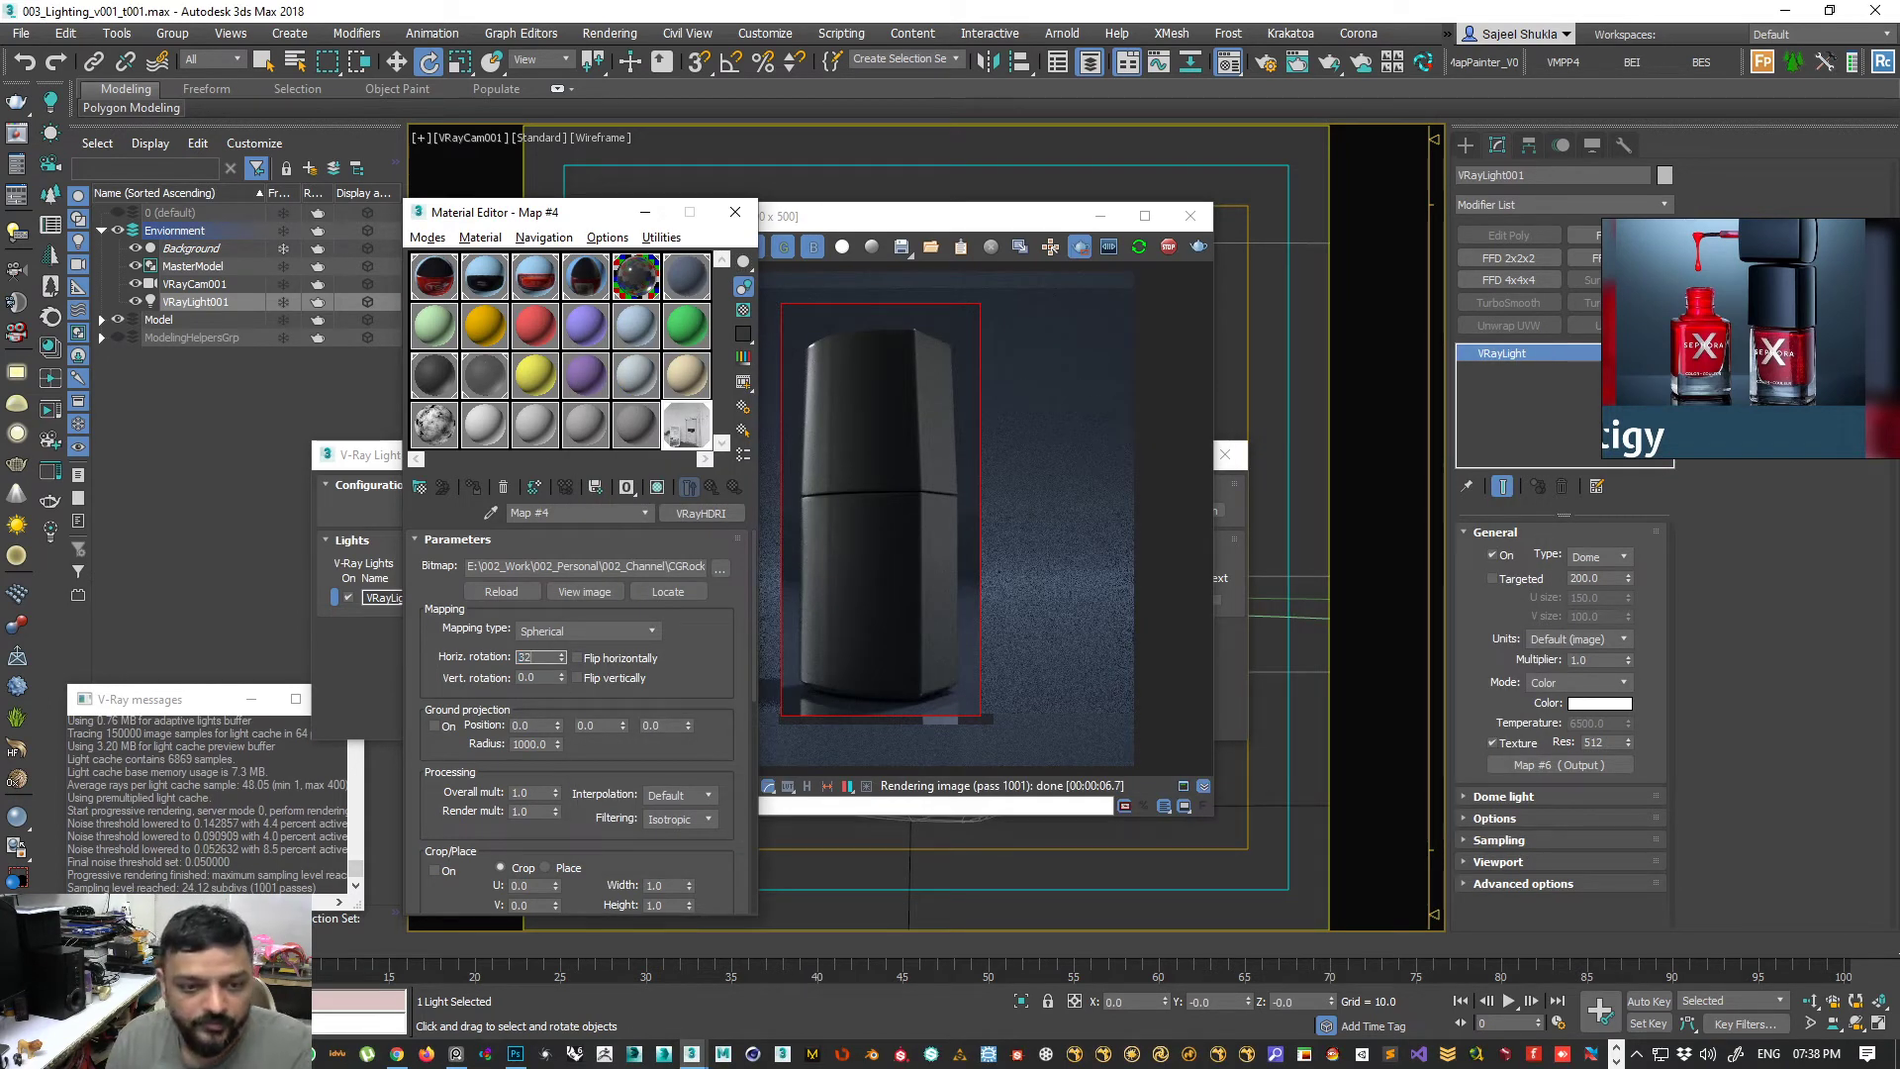
key("BackSpace")
key("BackSpace")
type("25.0")
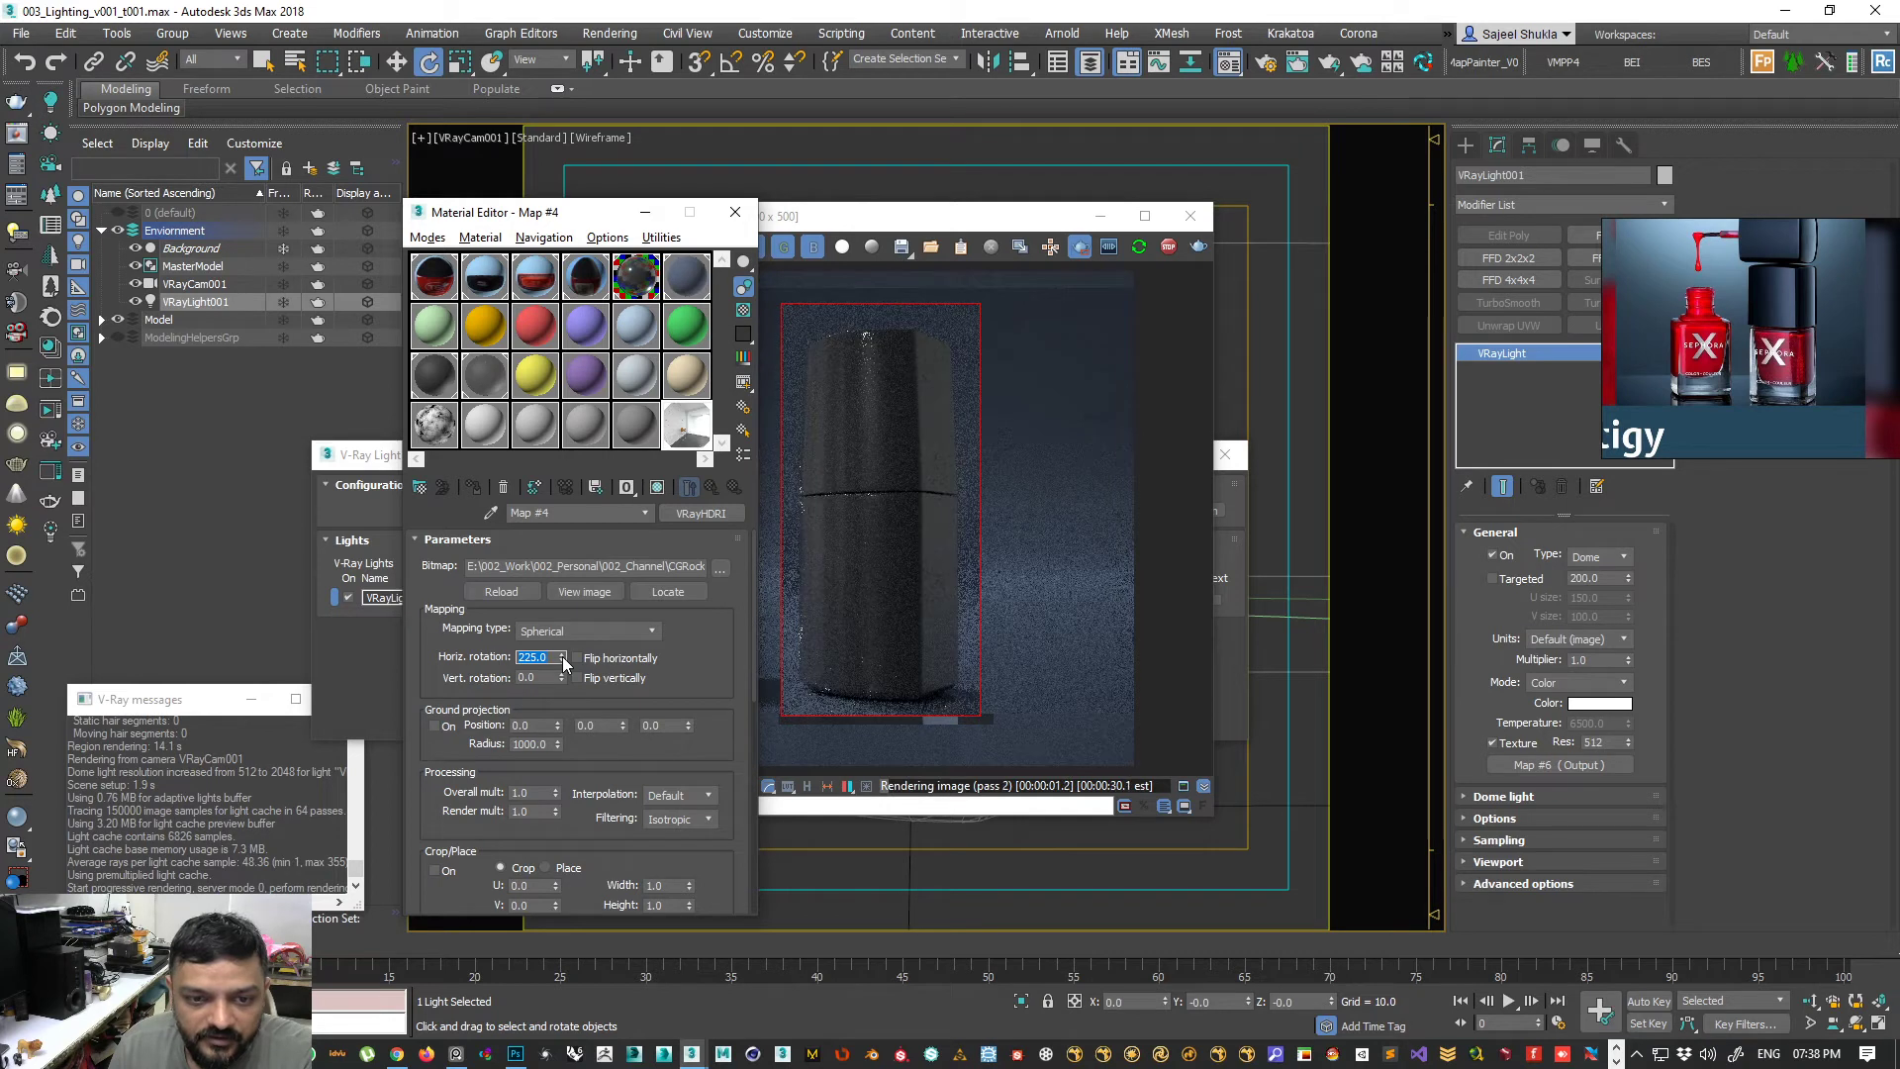
- Try small variations of the VRayHDRI map's horizontal rotation around 225, ending at 208
left_click(561, 653)
left_click(561, 653)
left_click(561, 653)
left_click(561, 653)
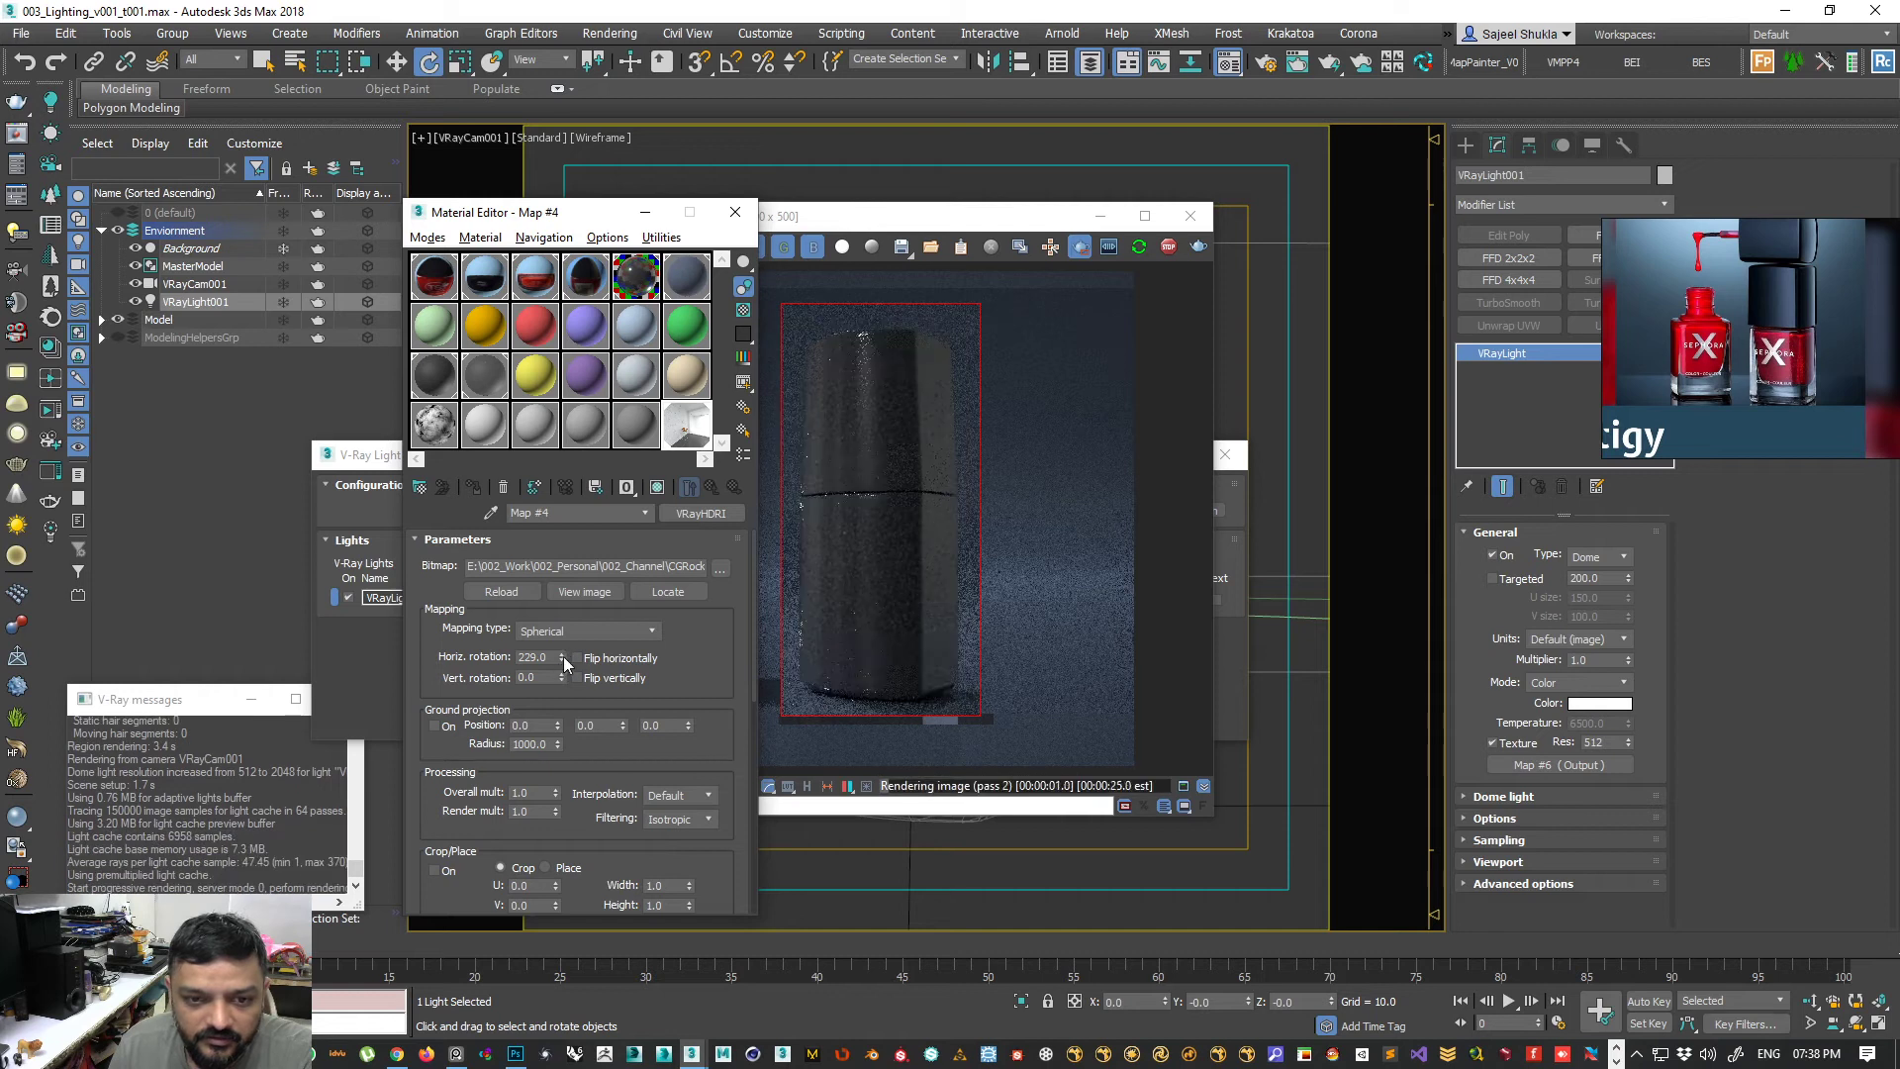
left_click_drag(562, 656, 565, 646)
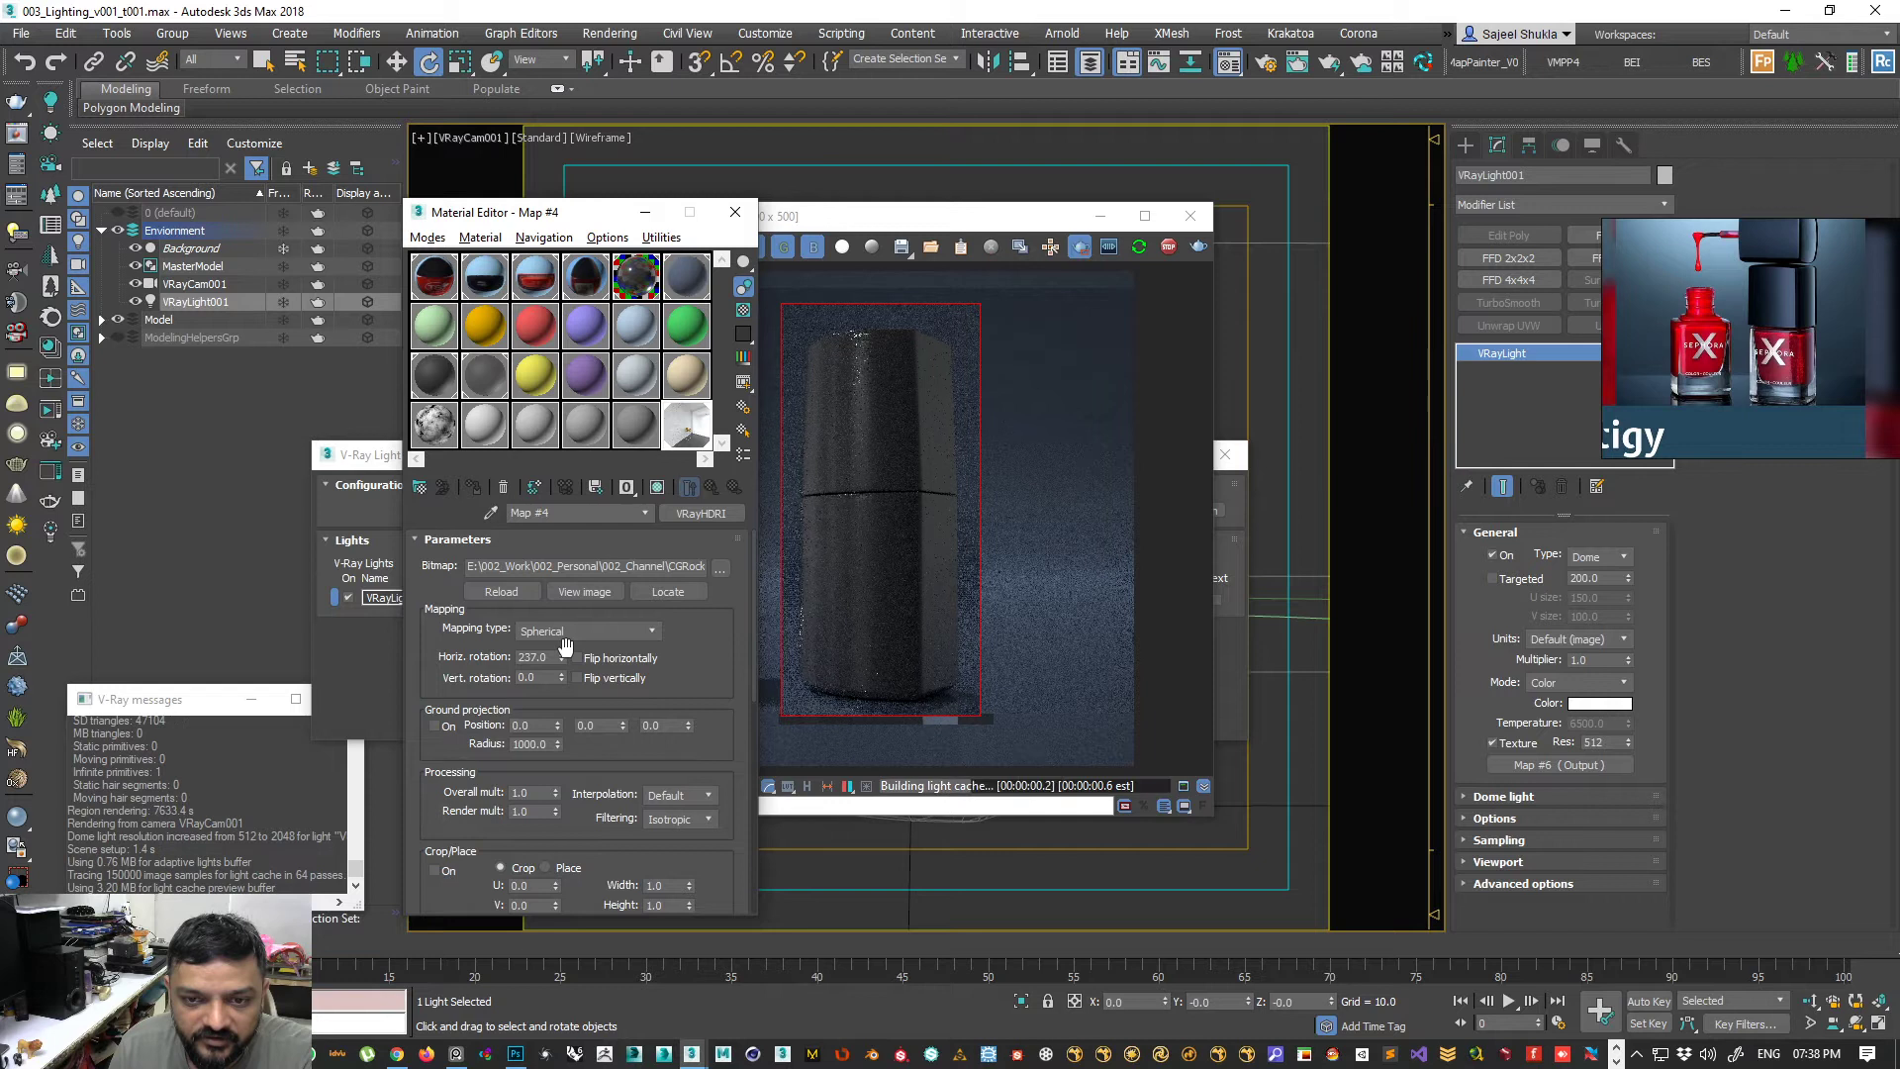
left_click_drag(560, 657, 561, 663)
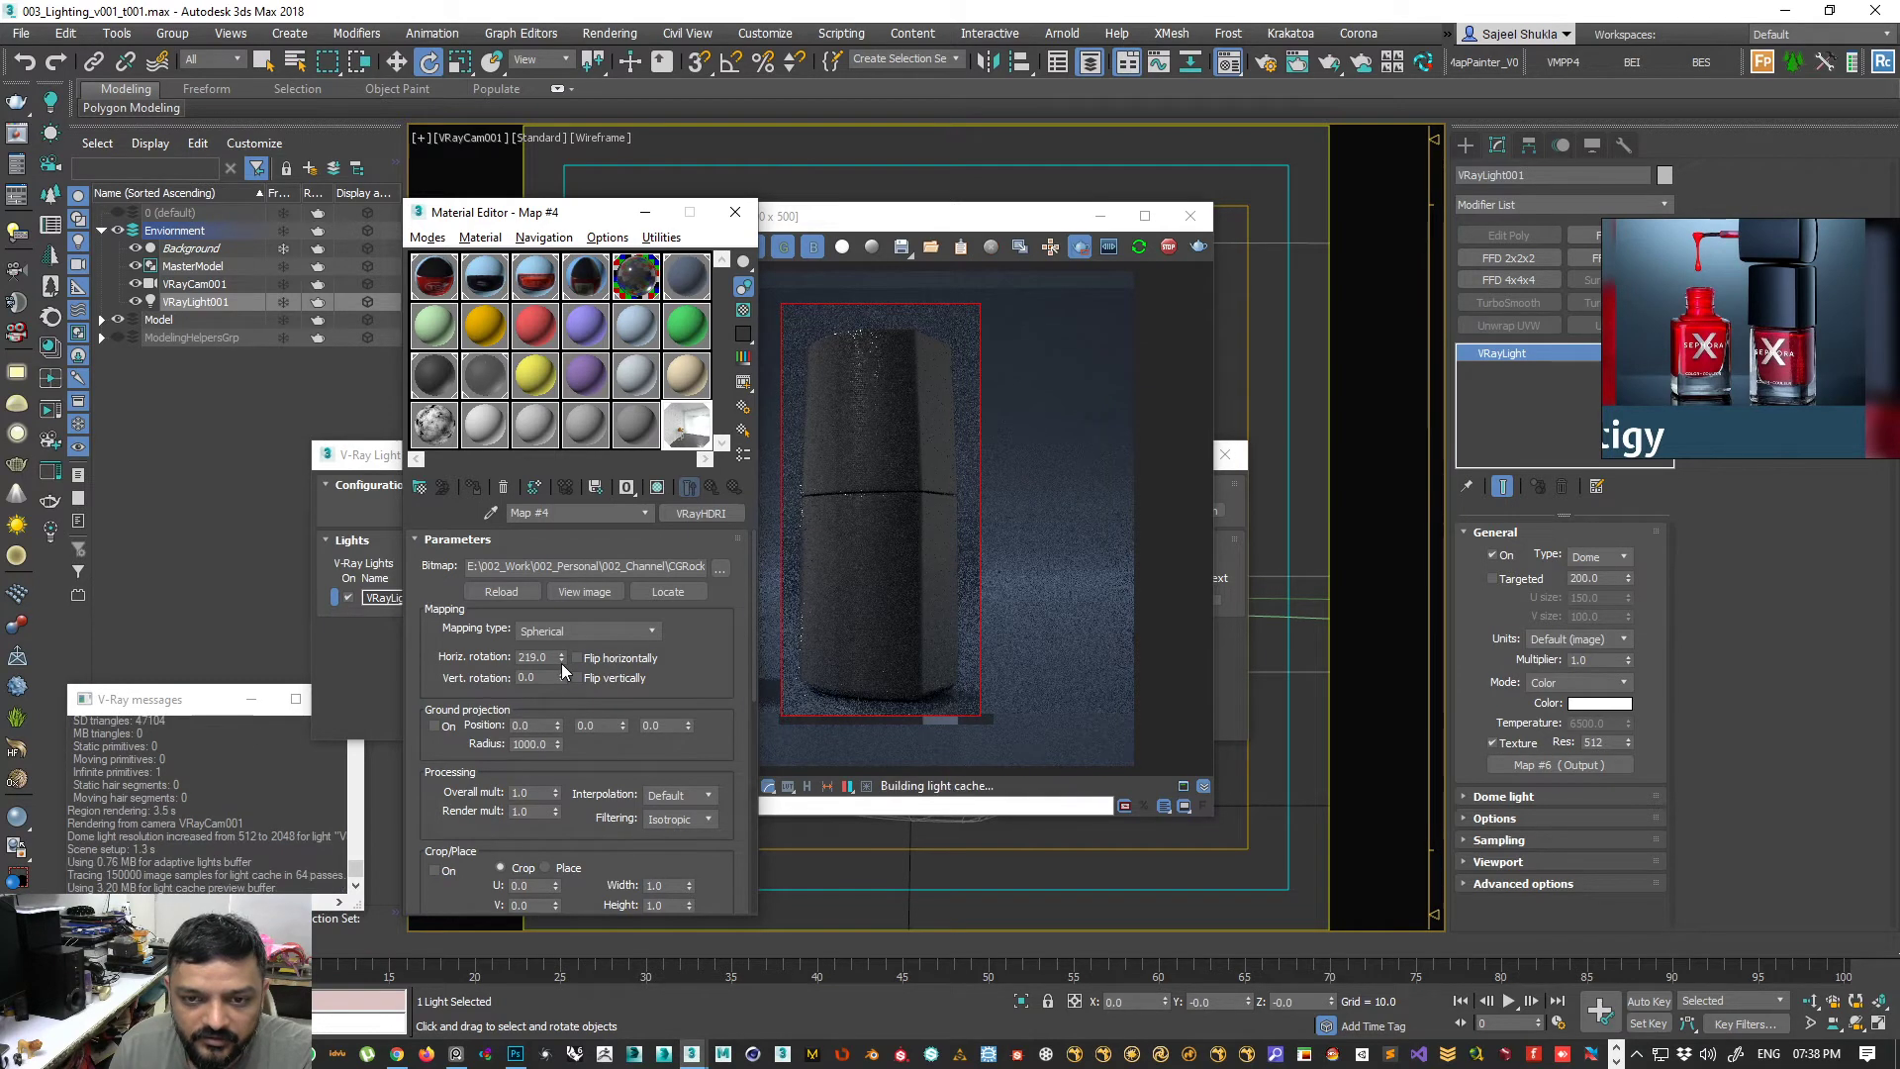
left_click_drag(561, 663, 561, 663)
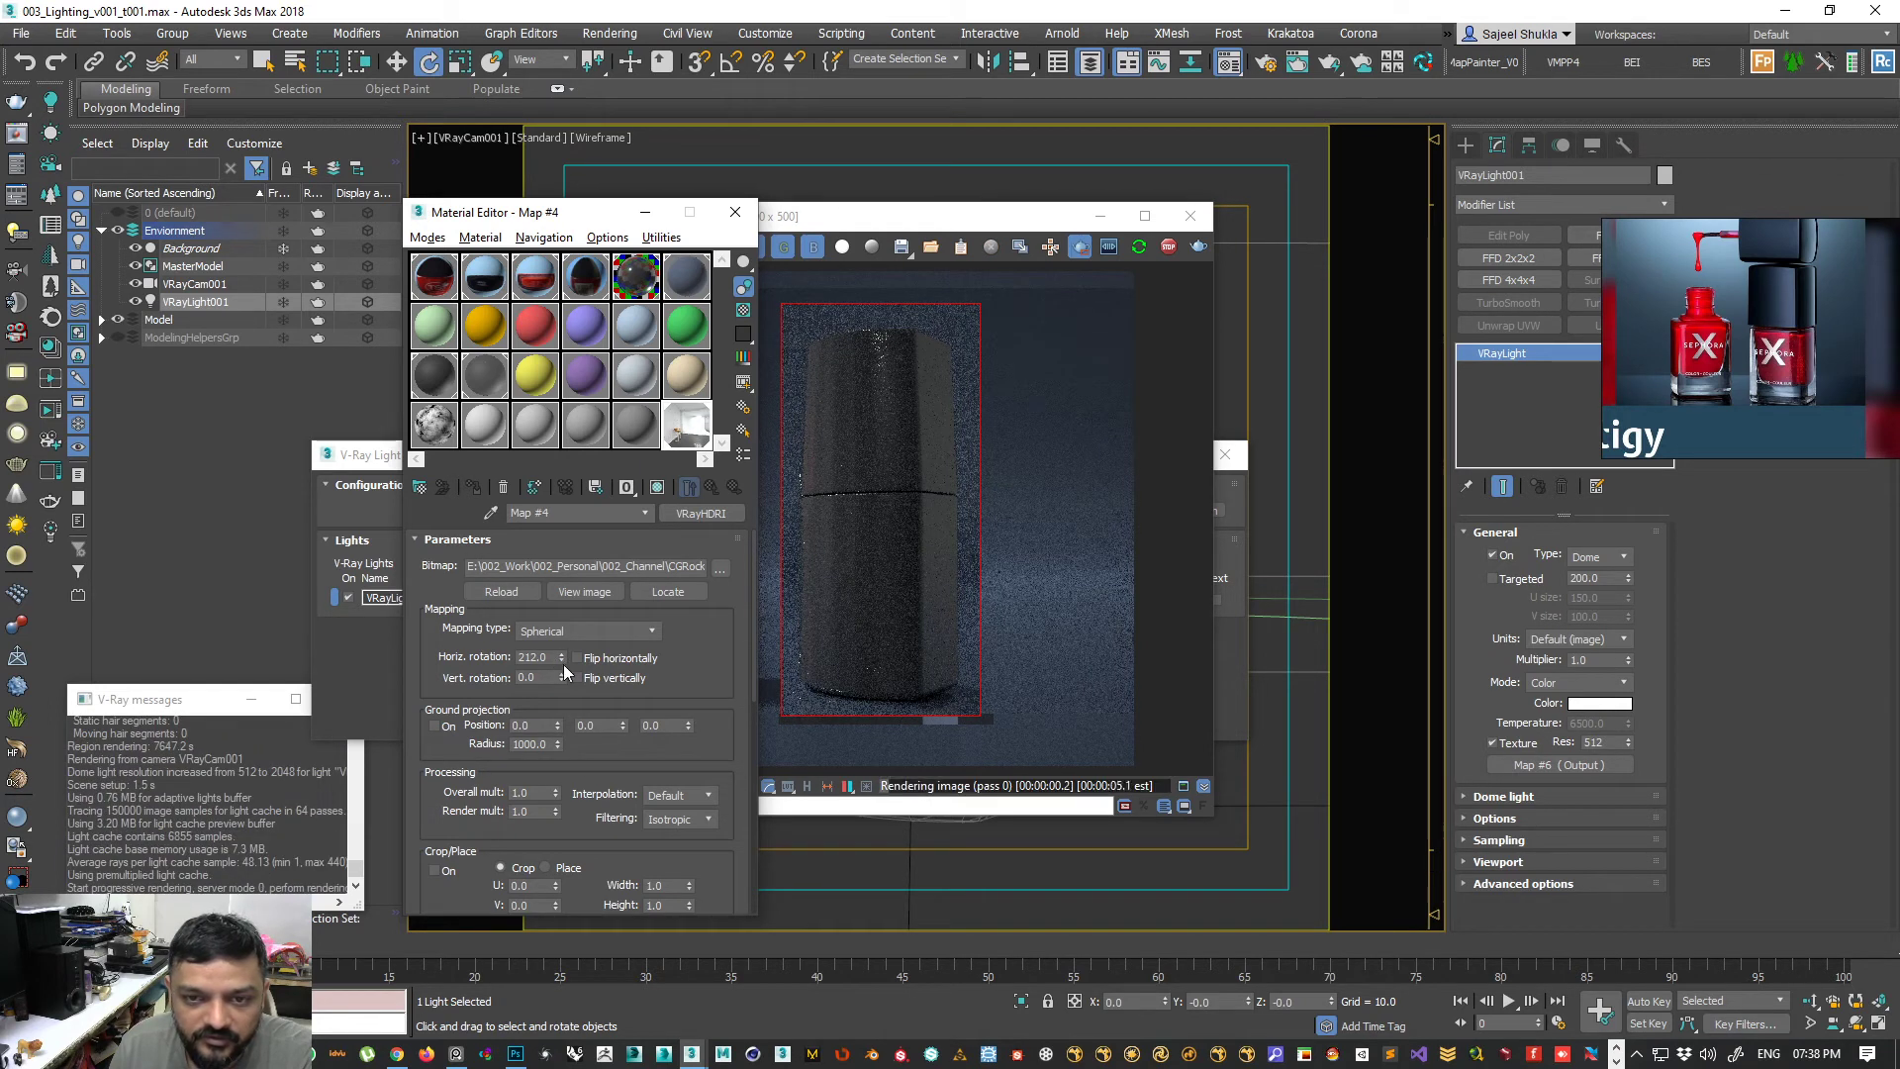
left_click_drag(562, 661, 560, 662)
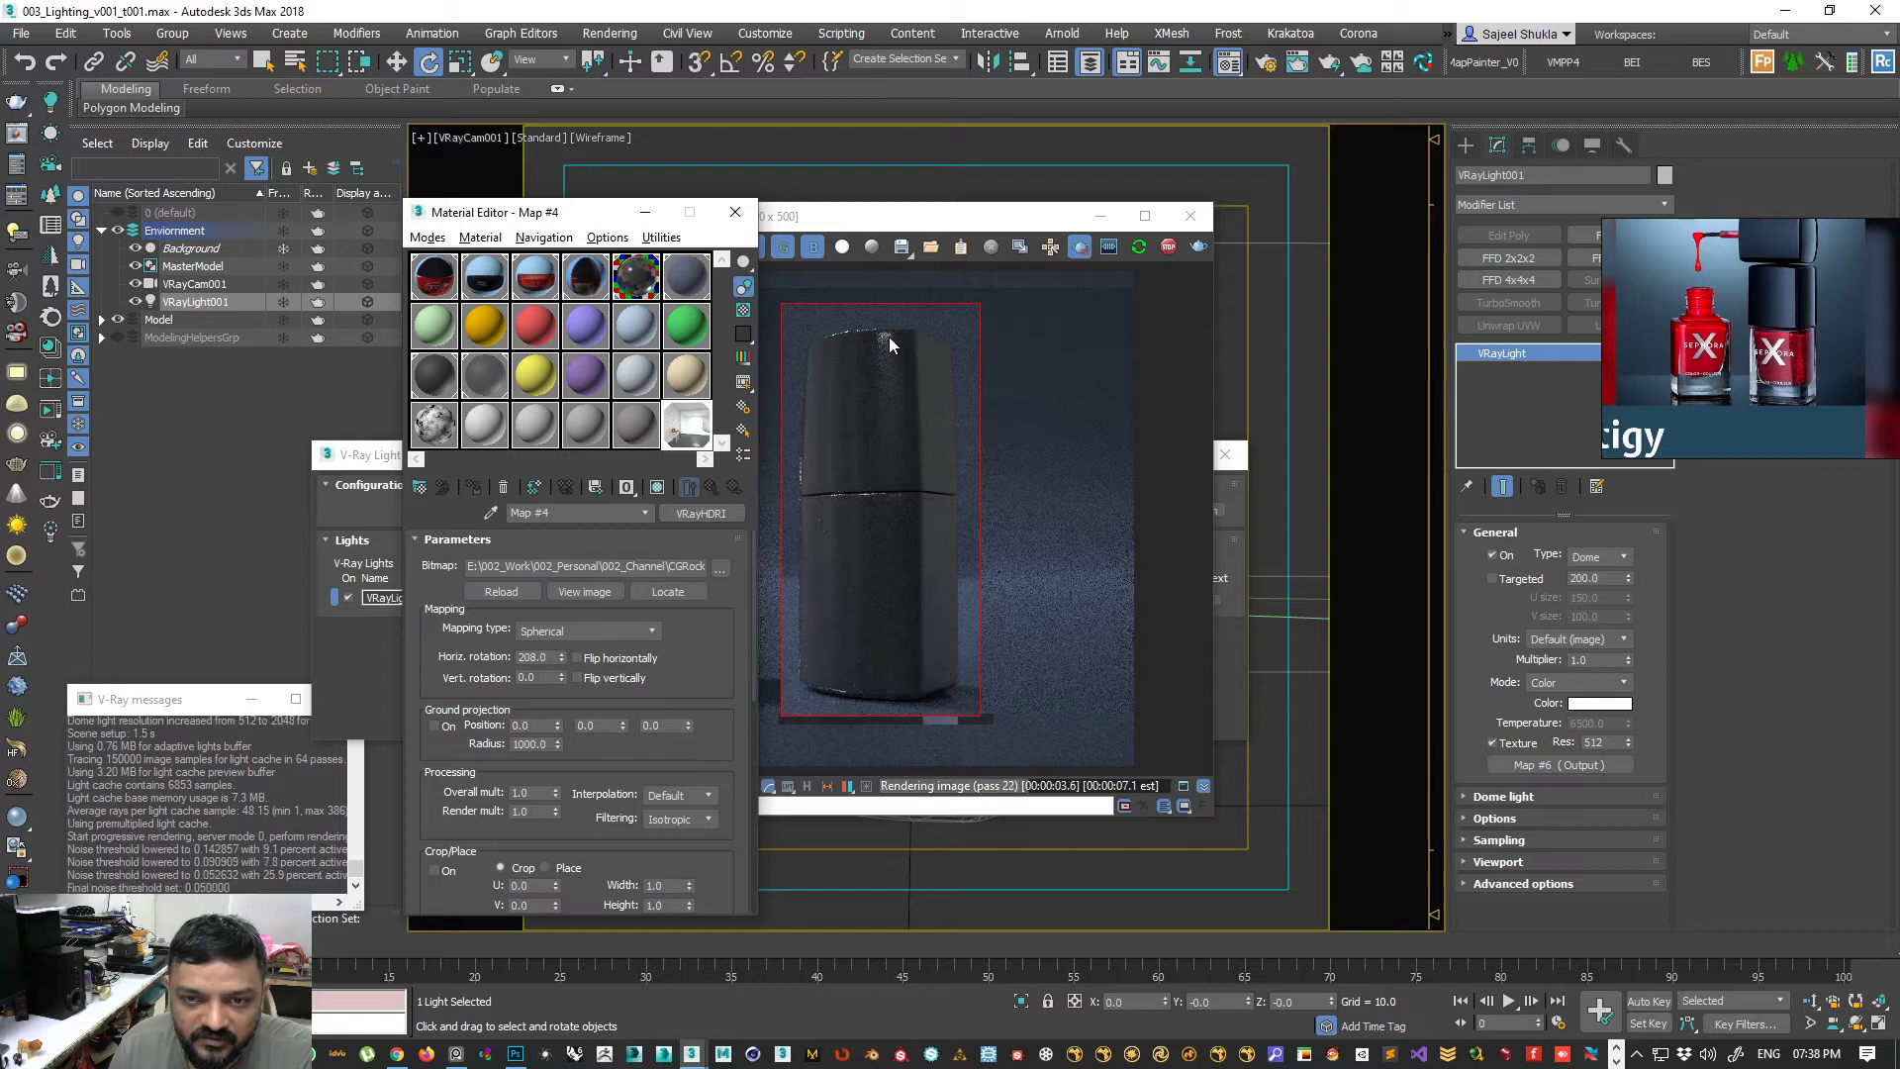
- Close the Material Editor, set the VRayLight001 dome light's multiplier to 0.2, and move the Sephora reference image to the other side of the render
left_click(735, 212)
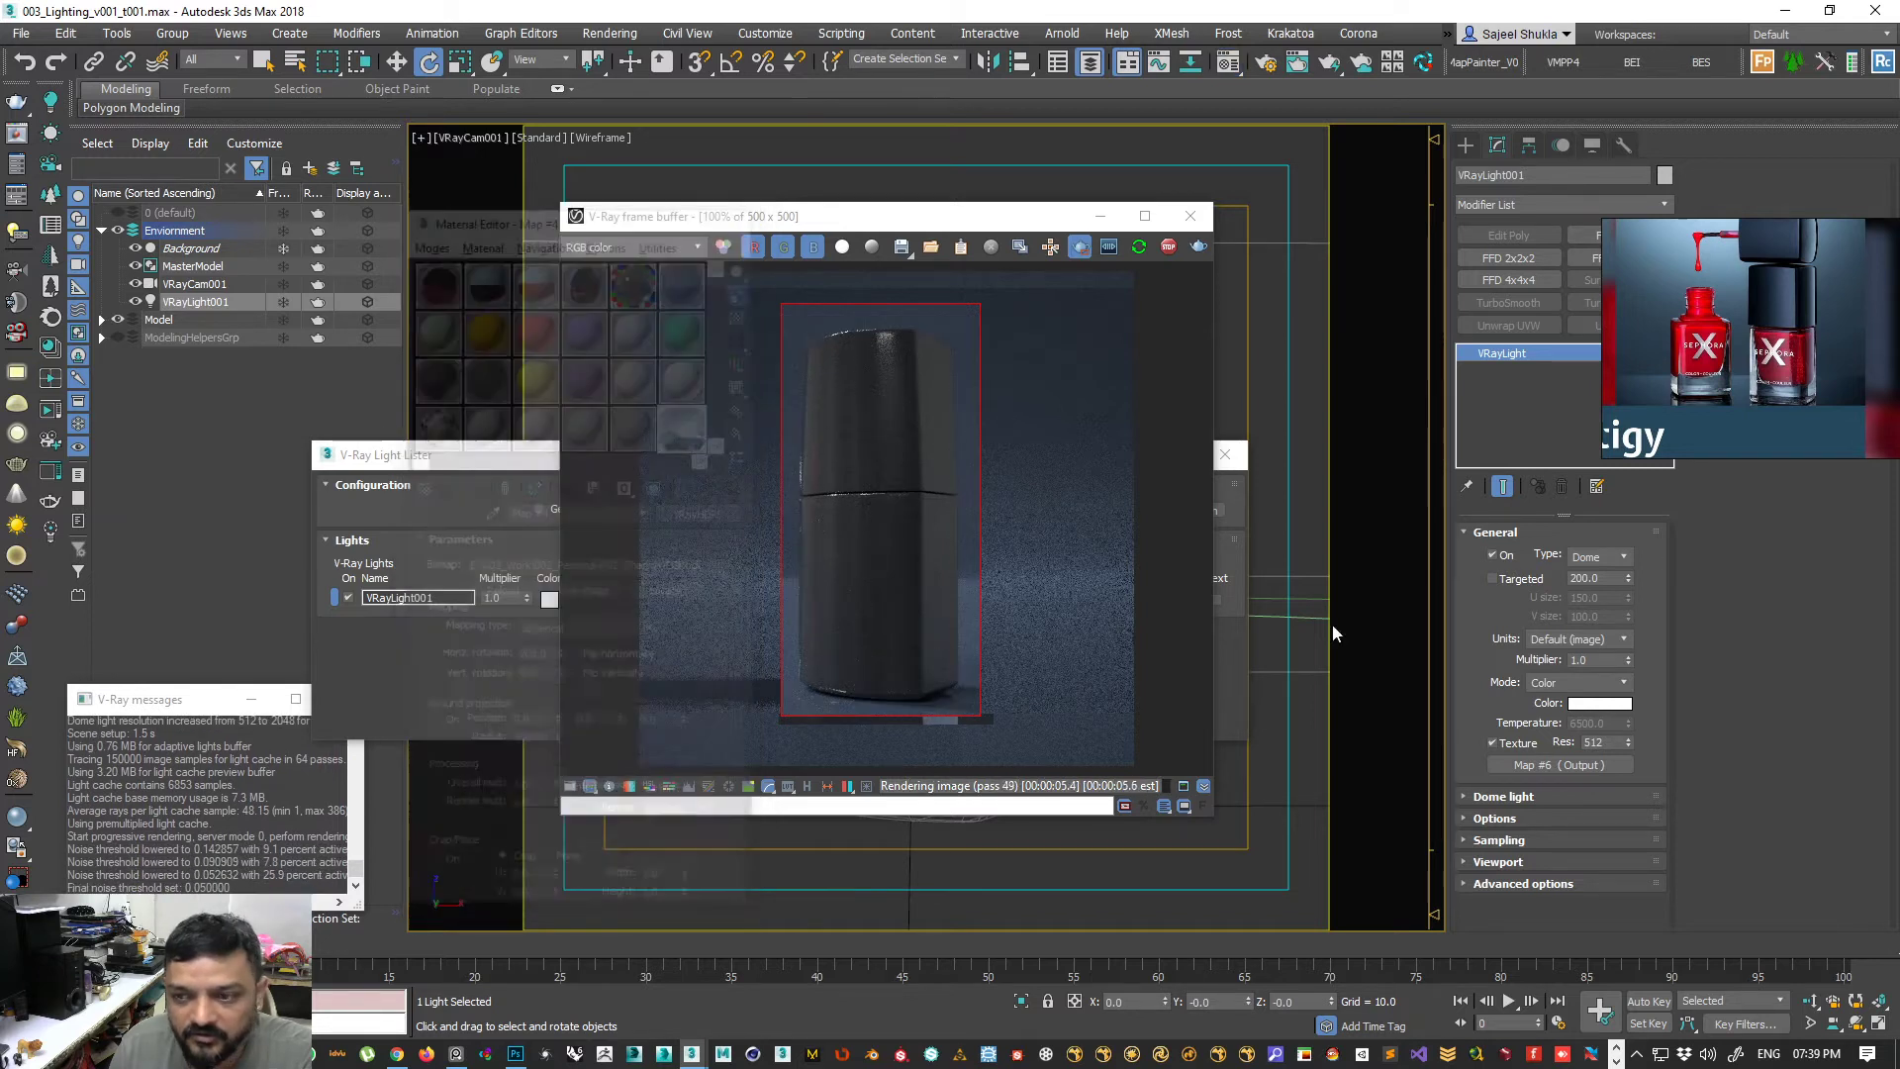
left_click(1595, 659)
key("BackSpace")
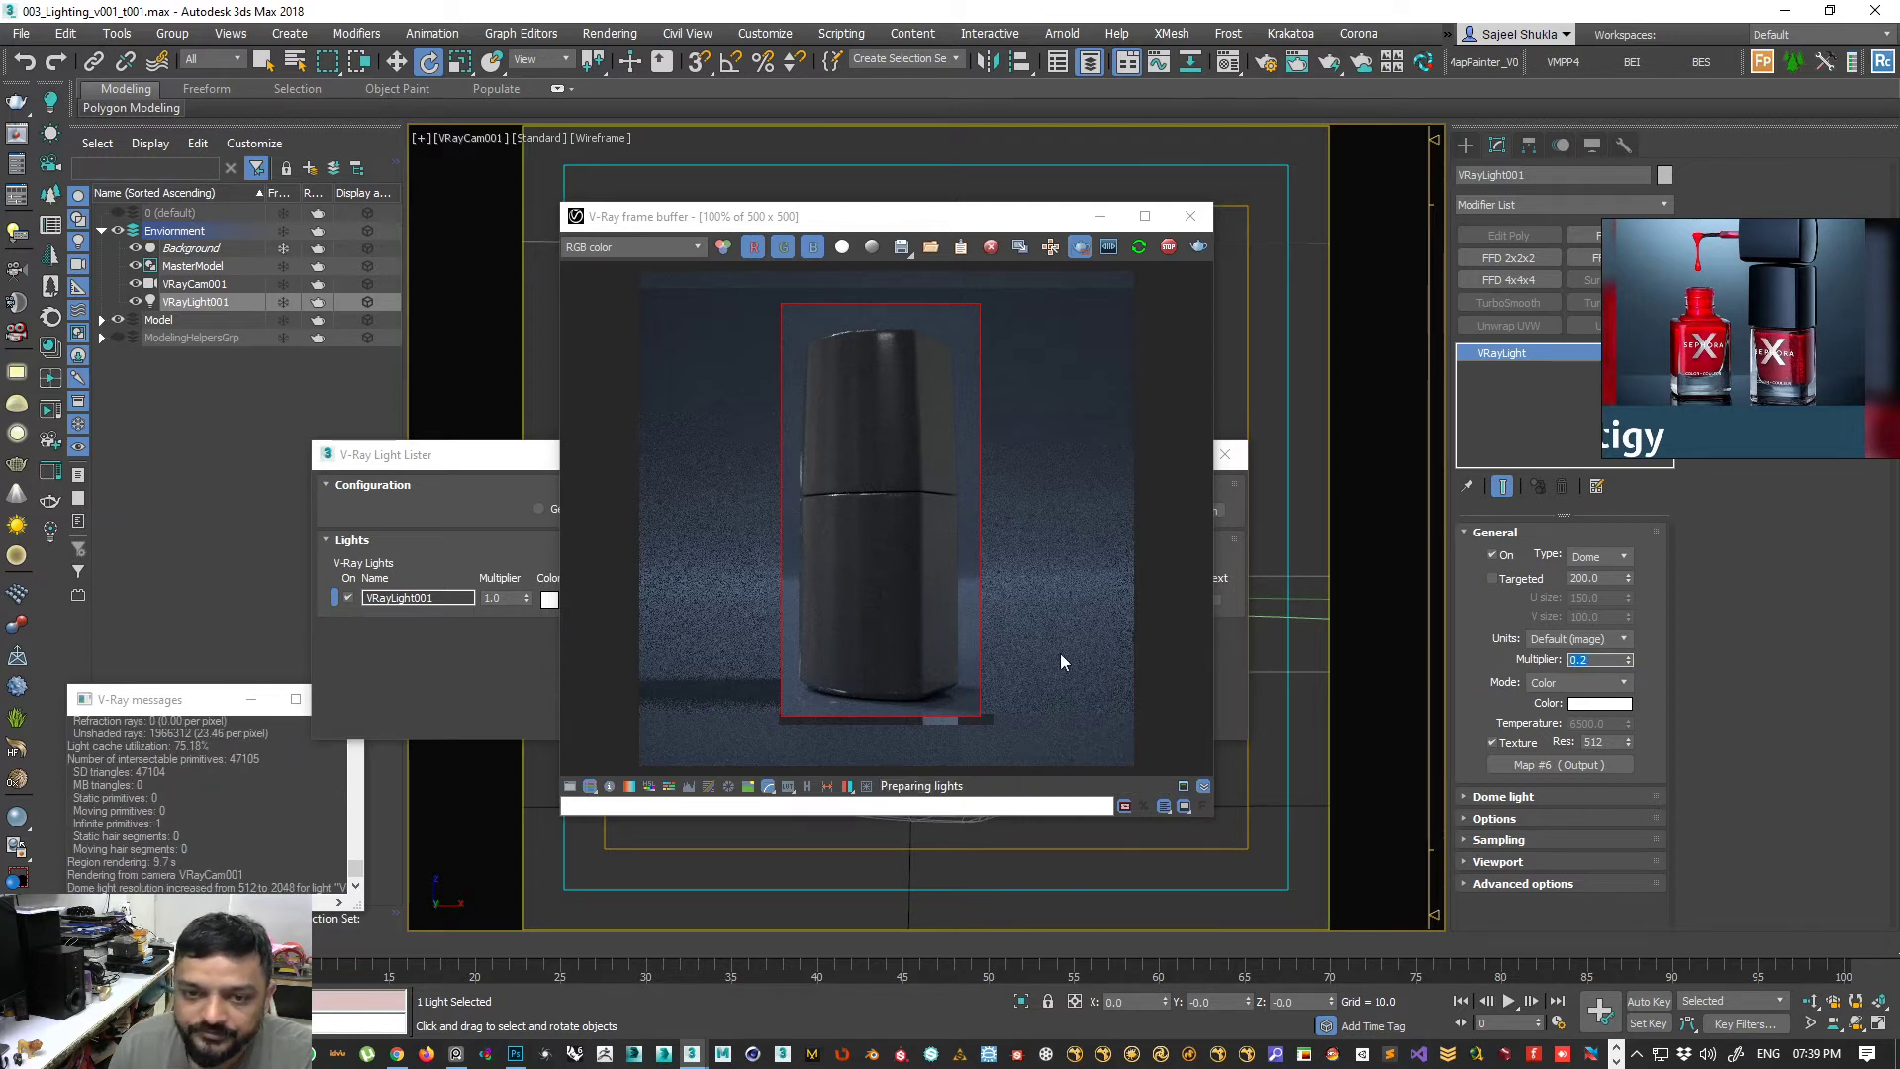
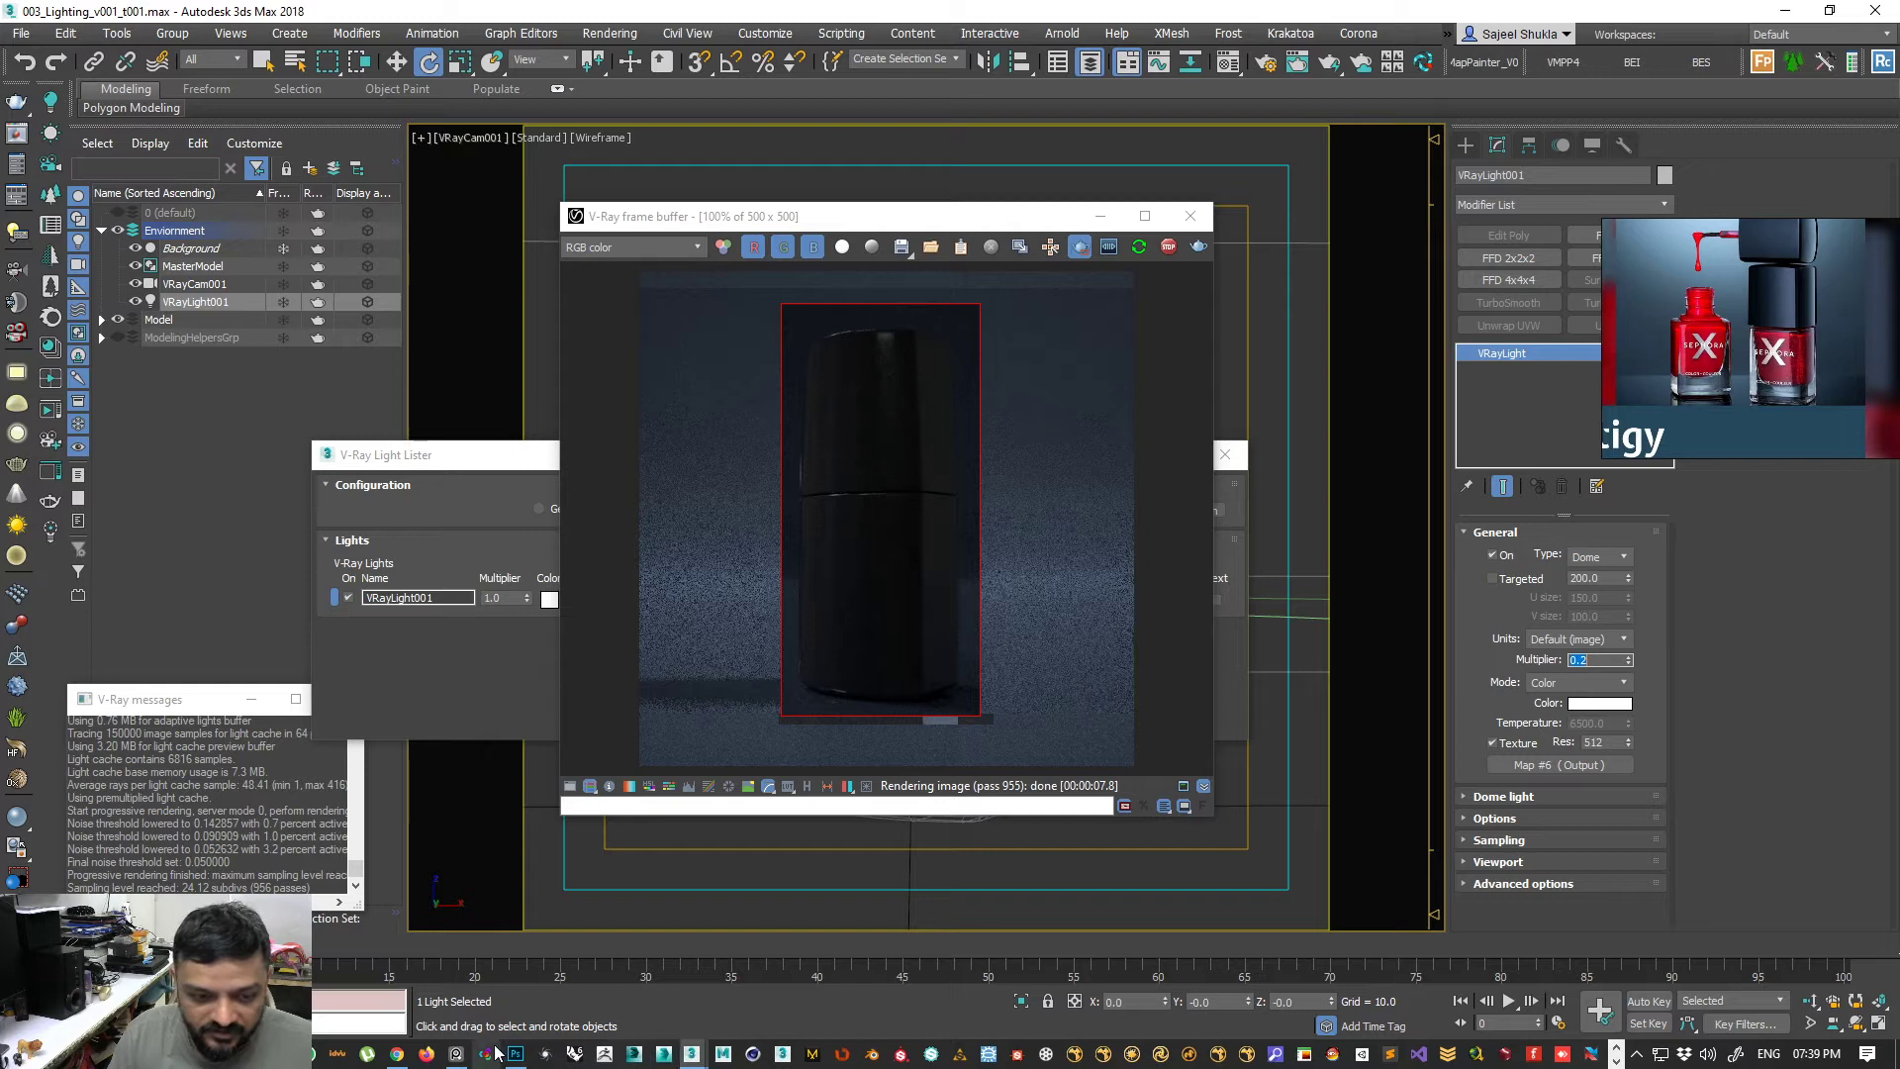
left_click(467, 1055)
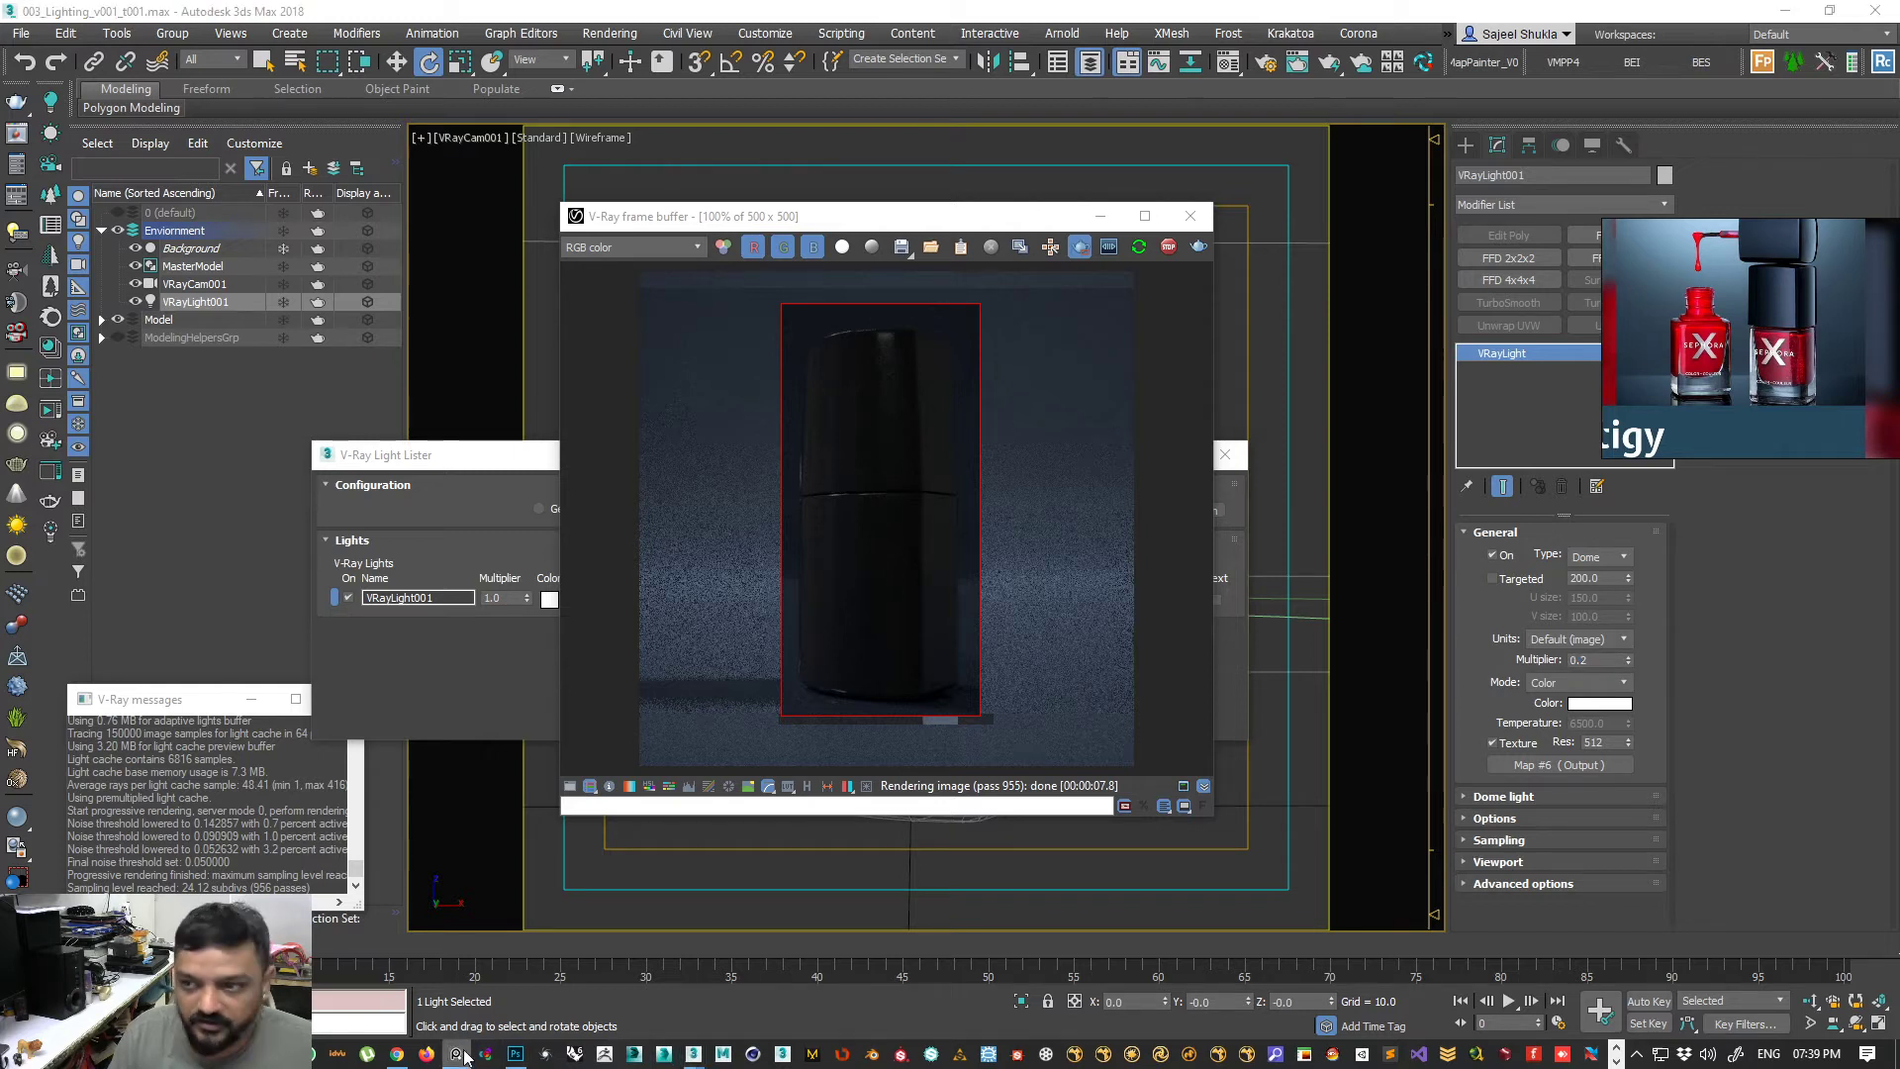
left_click_drag(1739, 341, 232, 277)
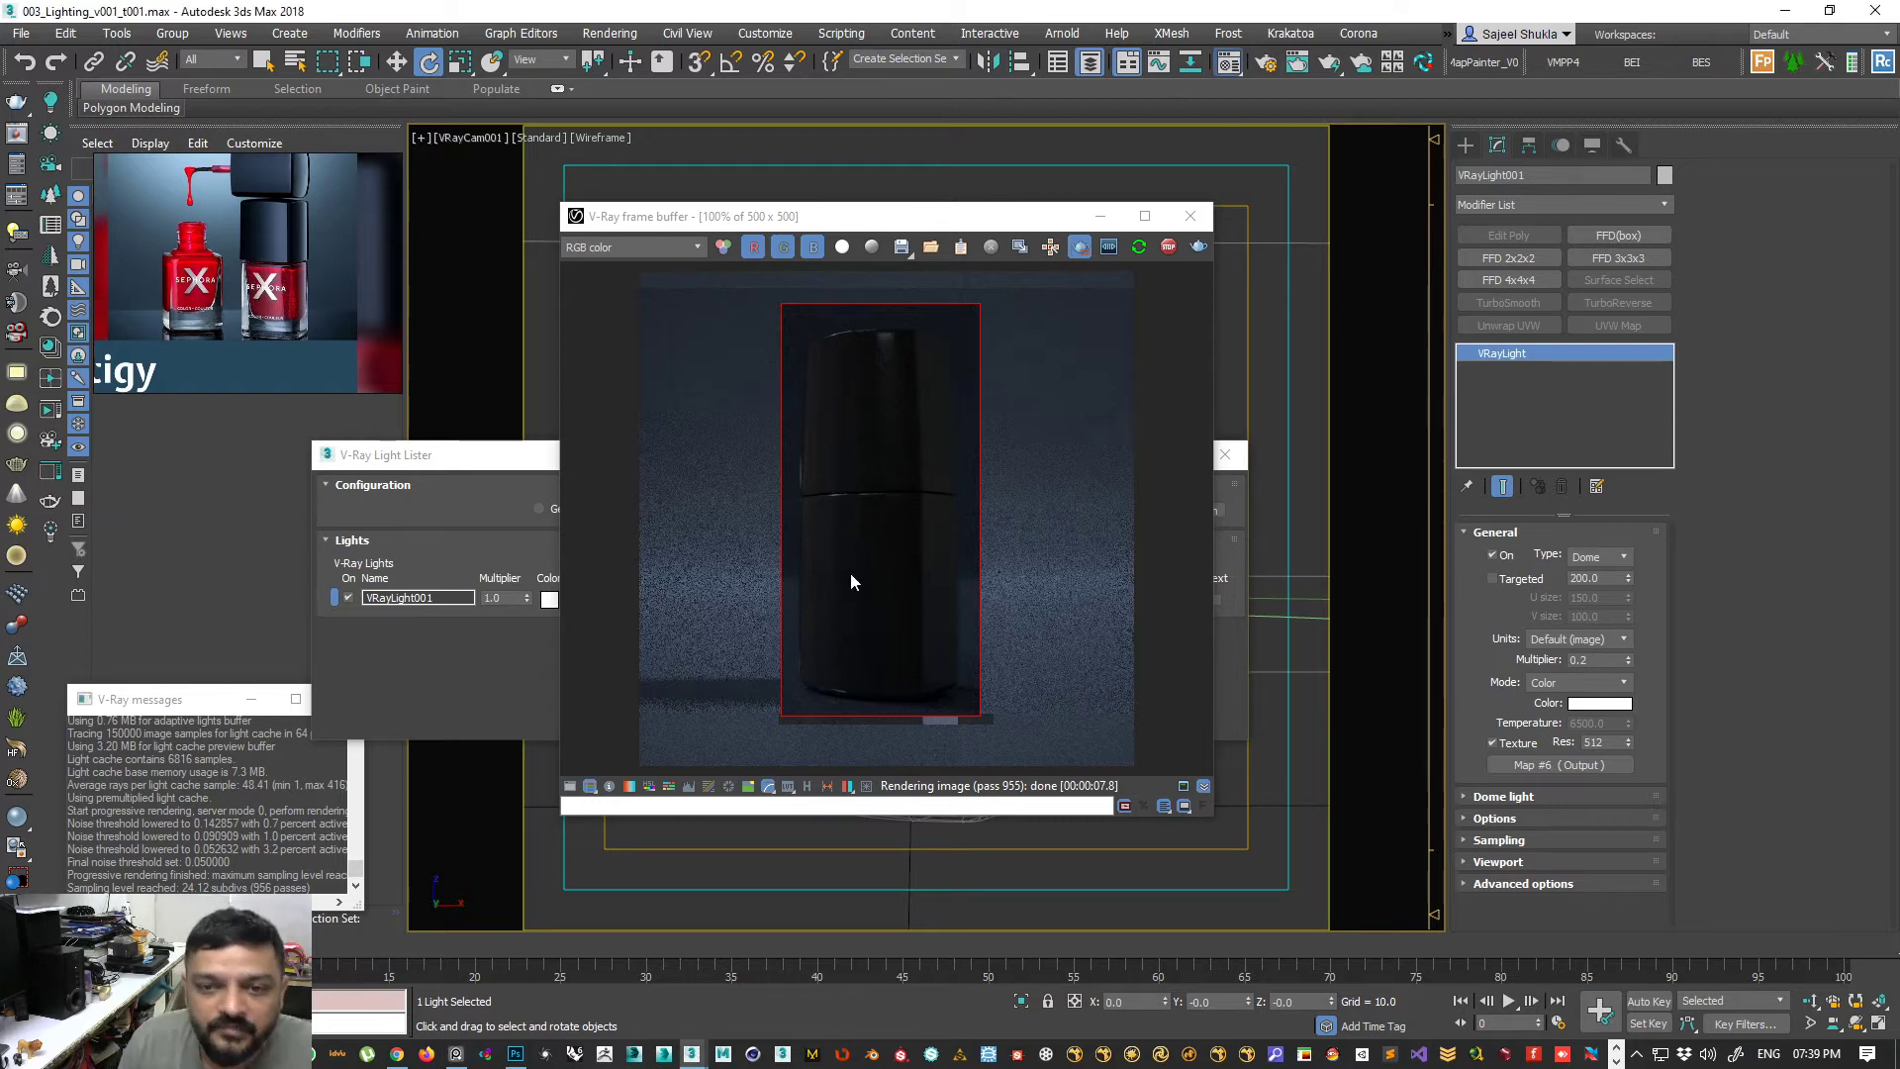
- Reopen the Material Editor and try a horizontal rotation of 190 on the VRayHDRI map, then set it to 180
key("m")
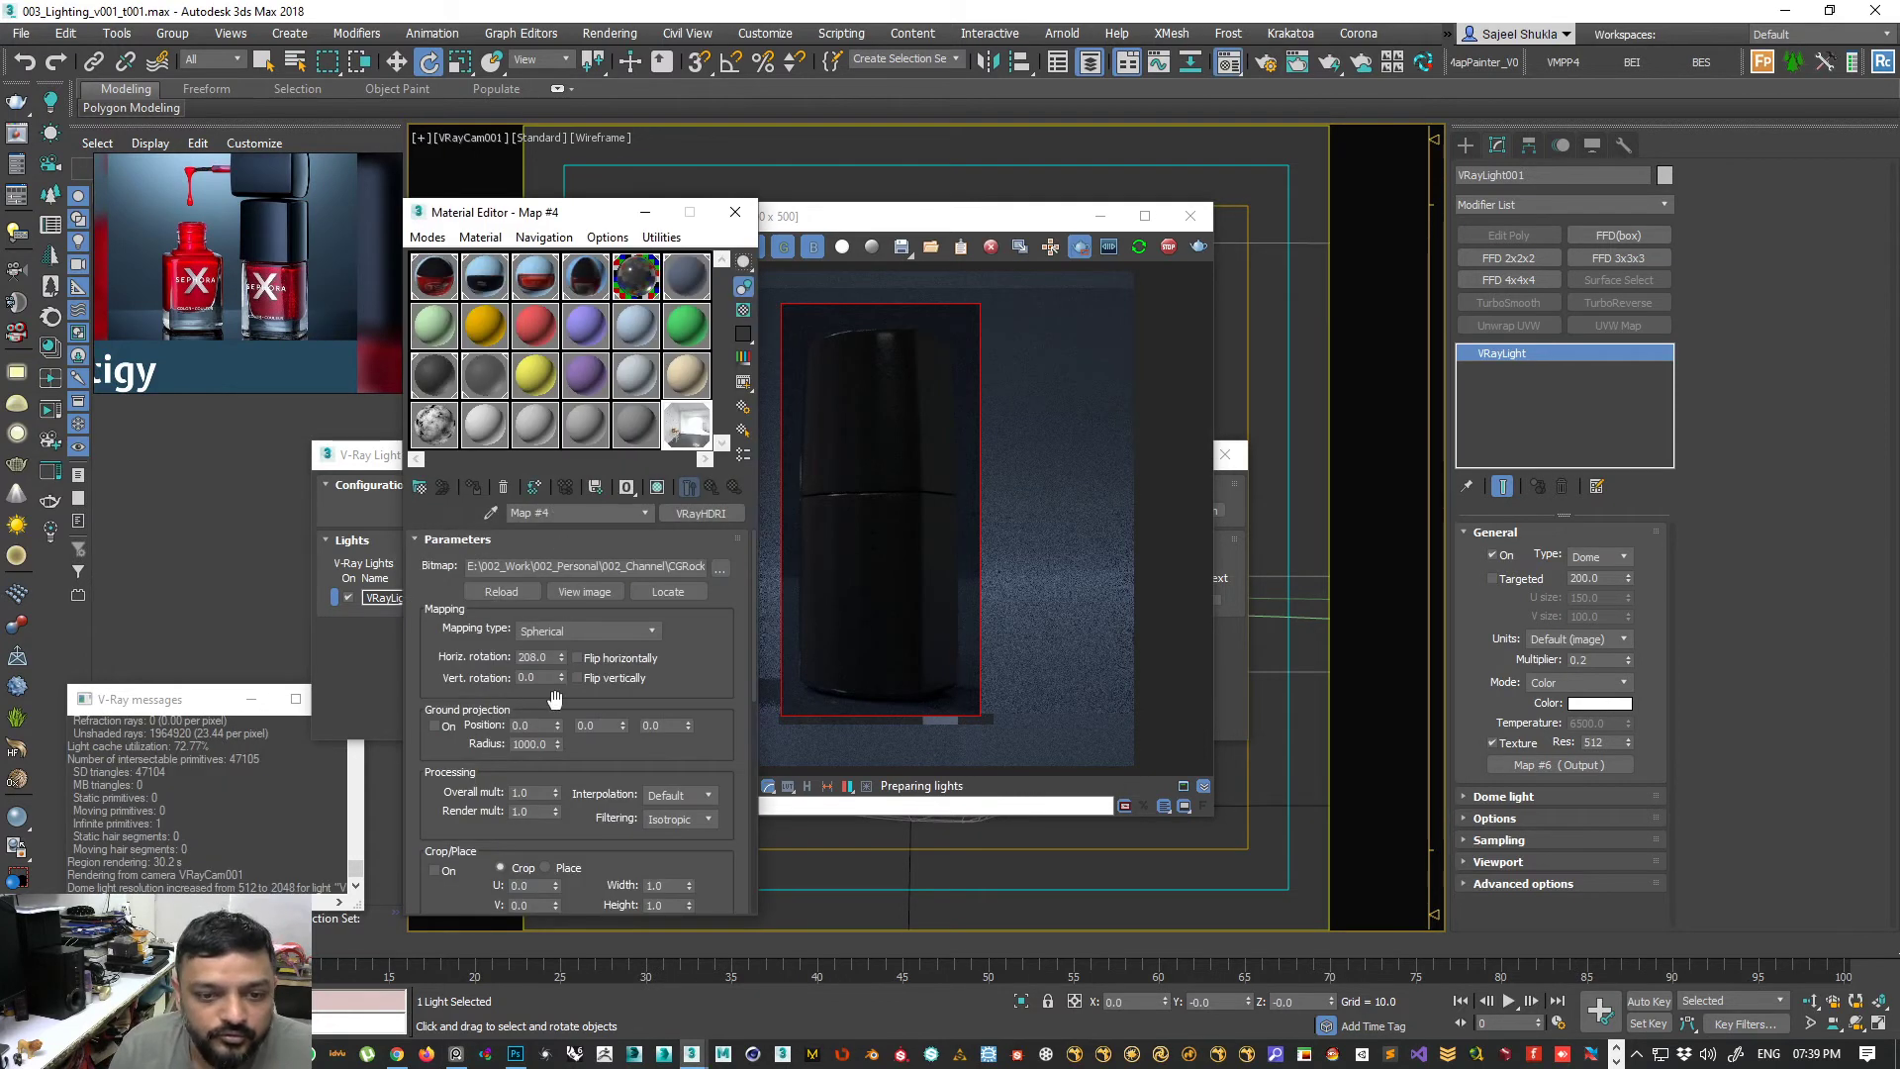
left_click(544, 657)
type("190")
key("Return")
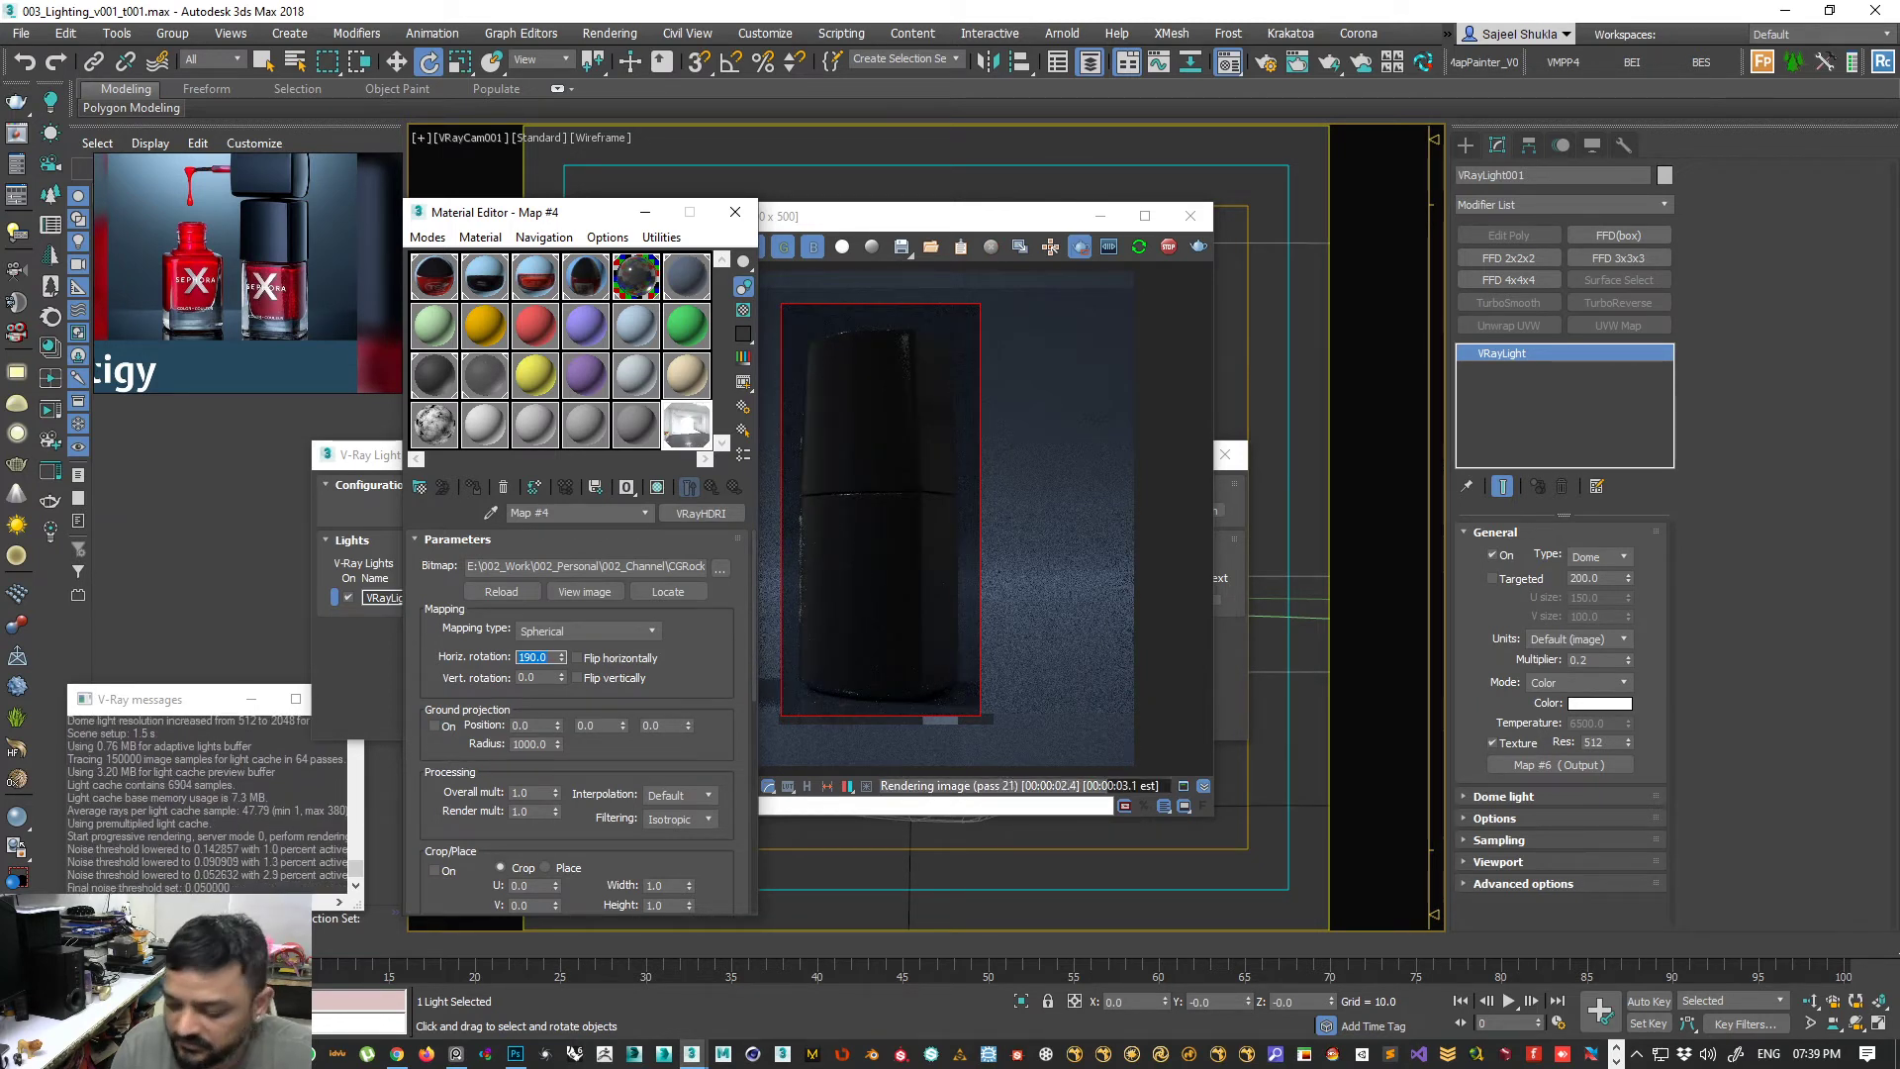
type("18")
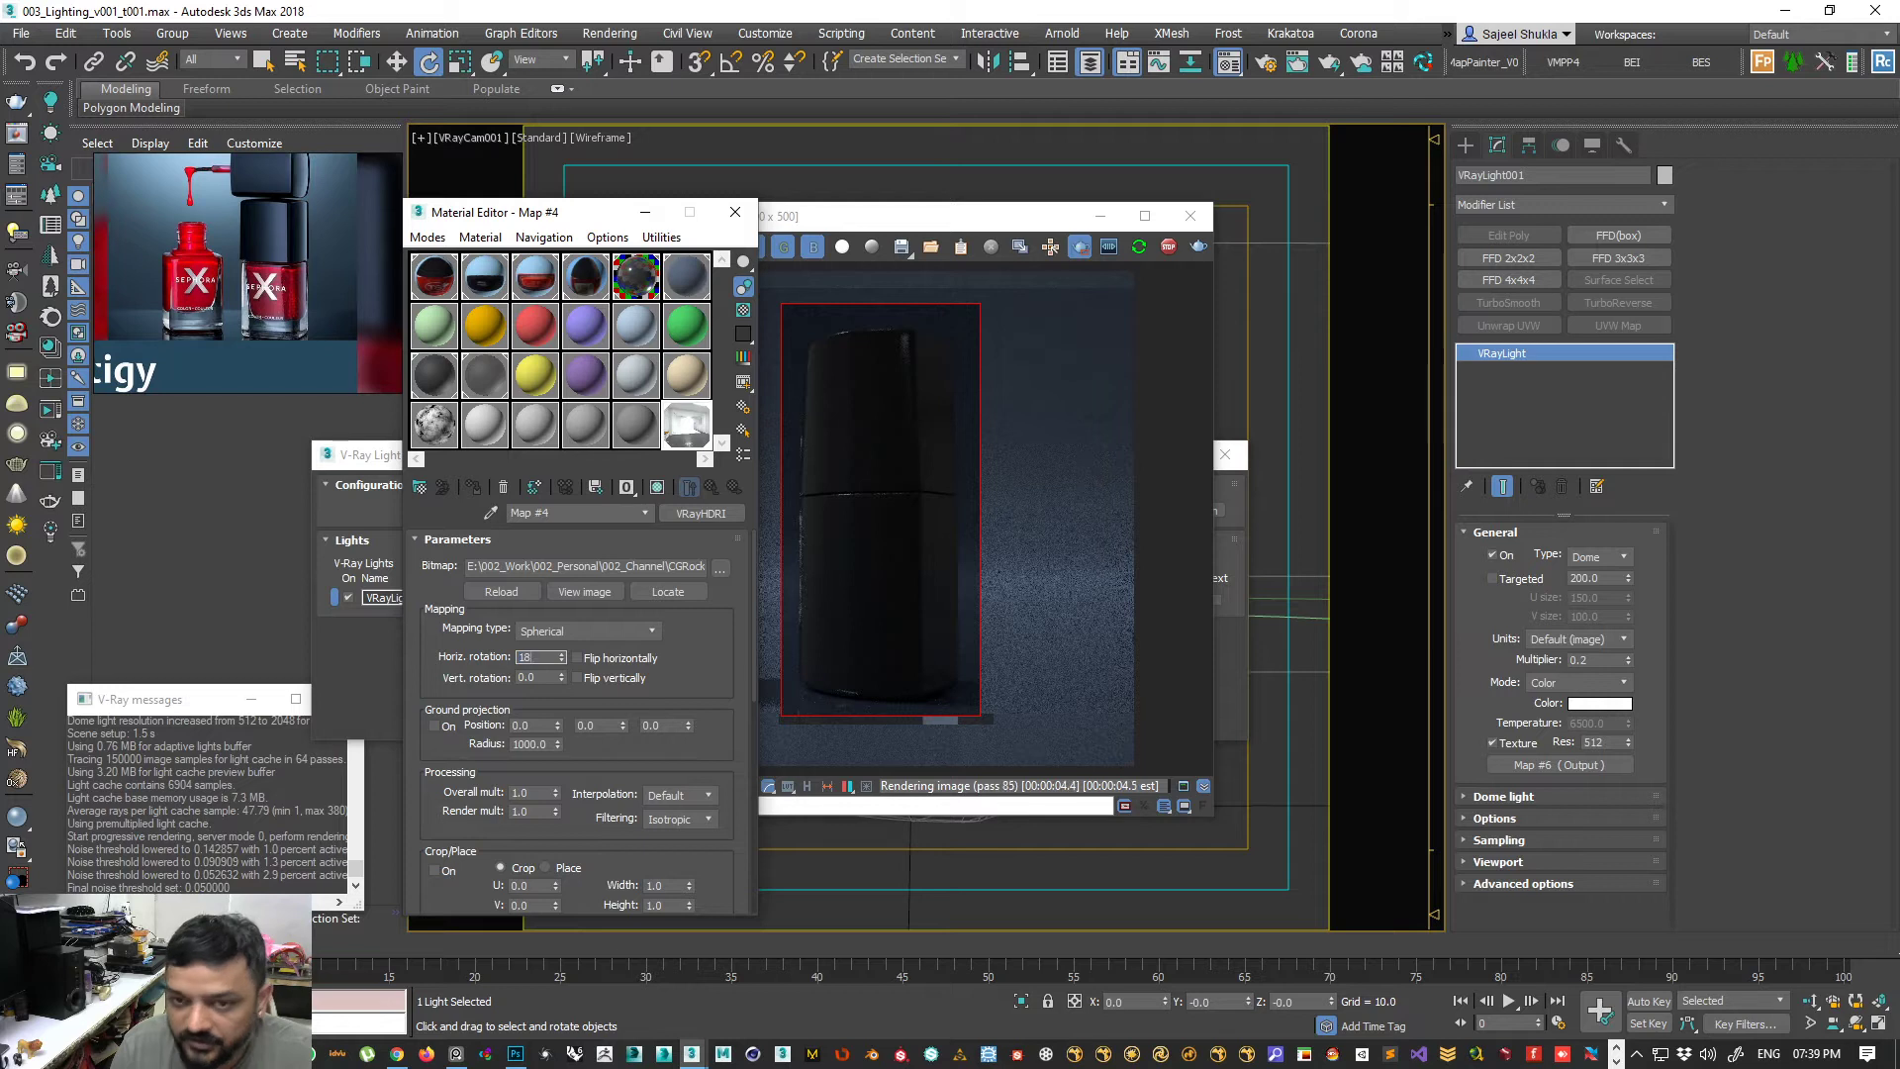
type("0")
key("Return")
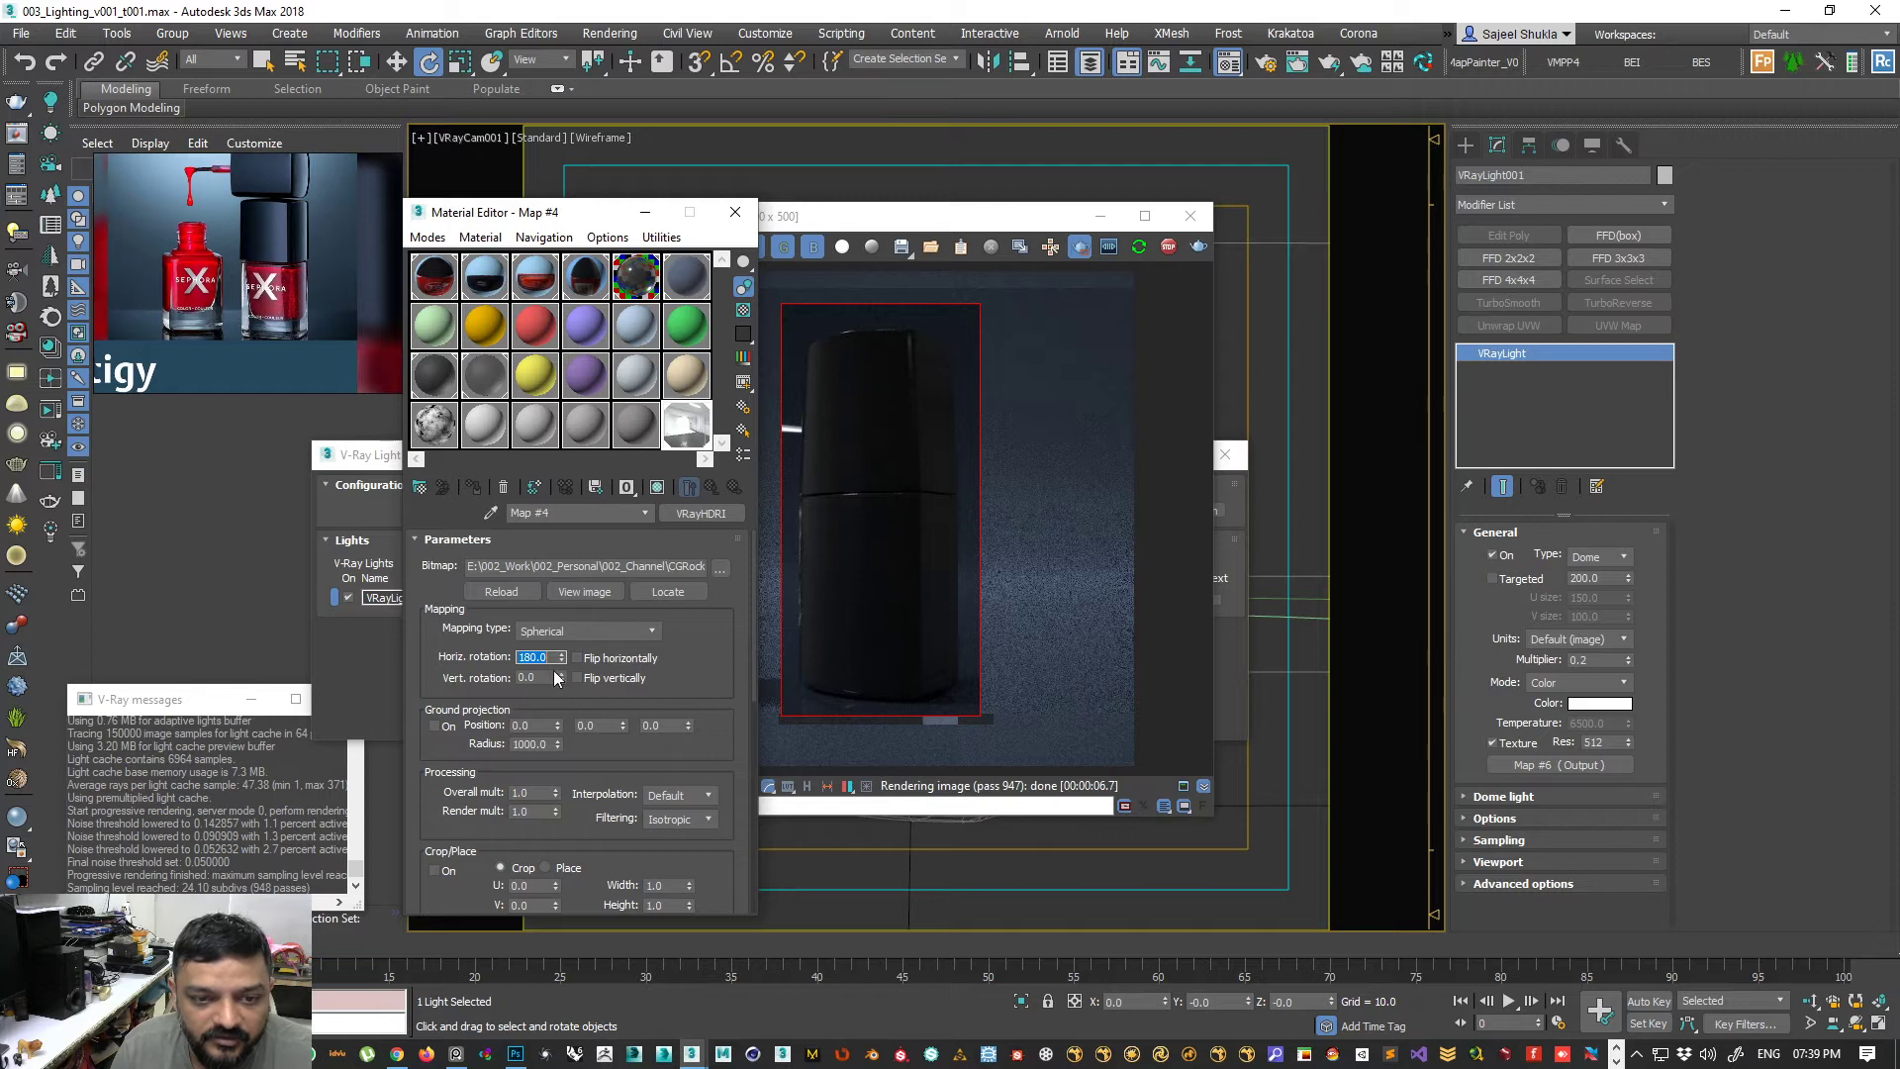
- Try a horizontal rotation of 175 on the VRayHDRI map and set it back to 180
type("1175")
key("Return")
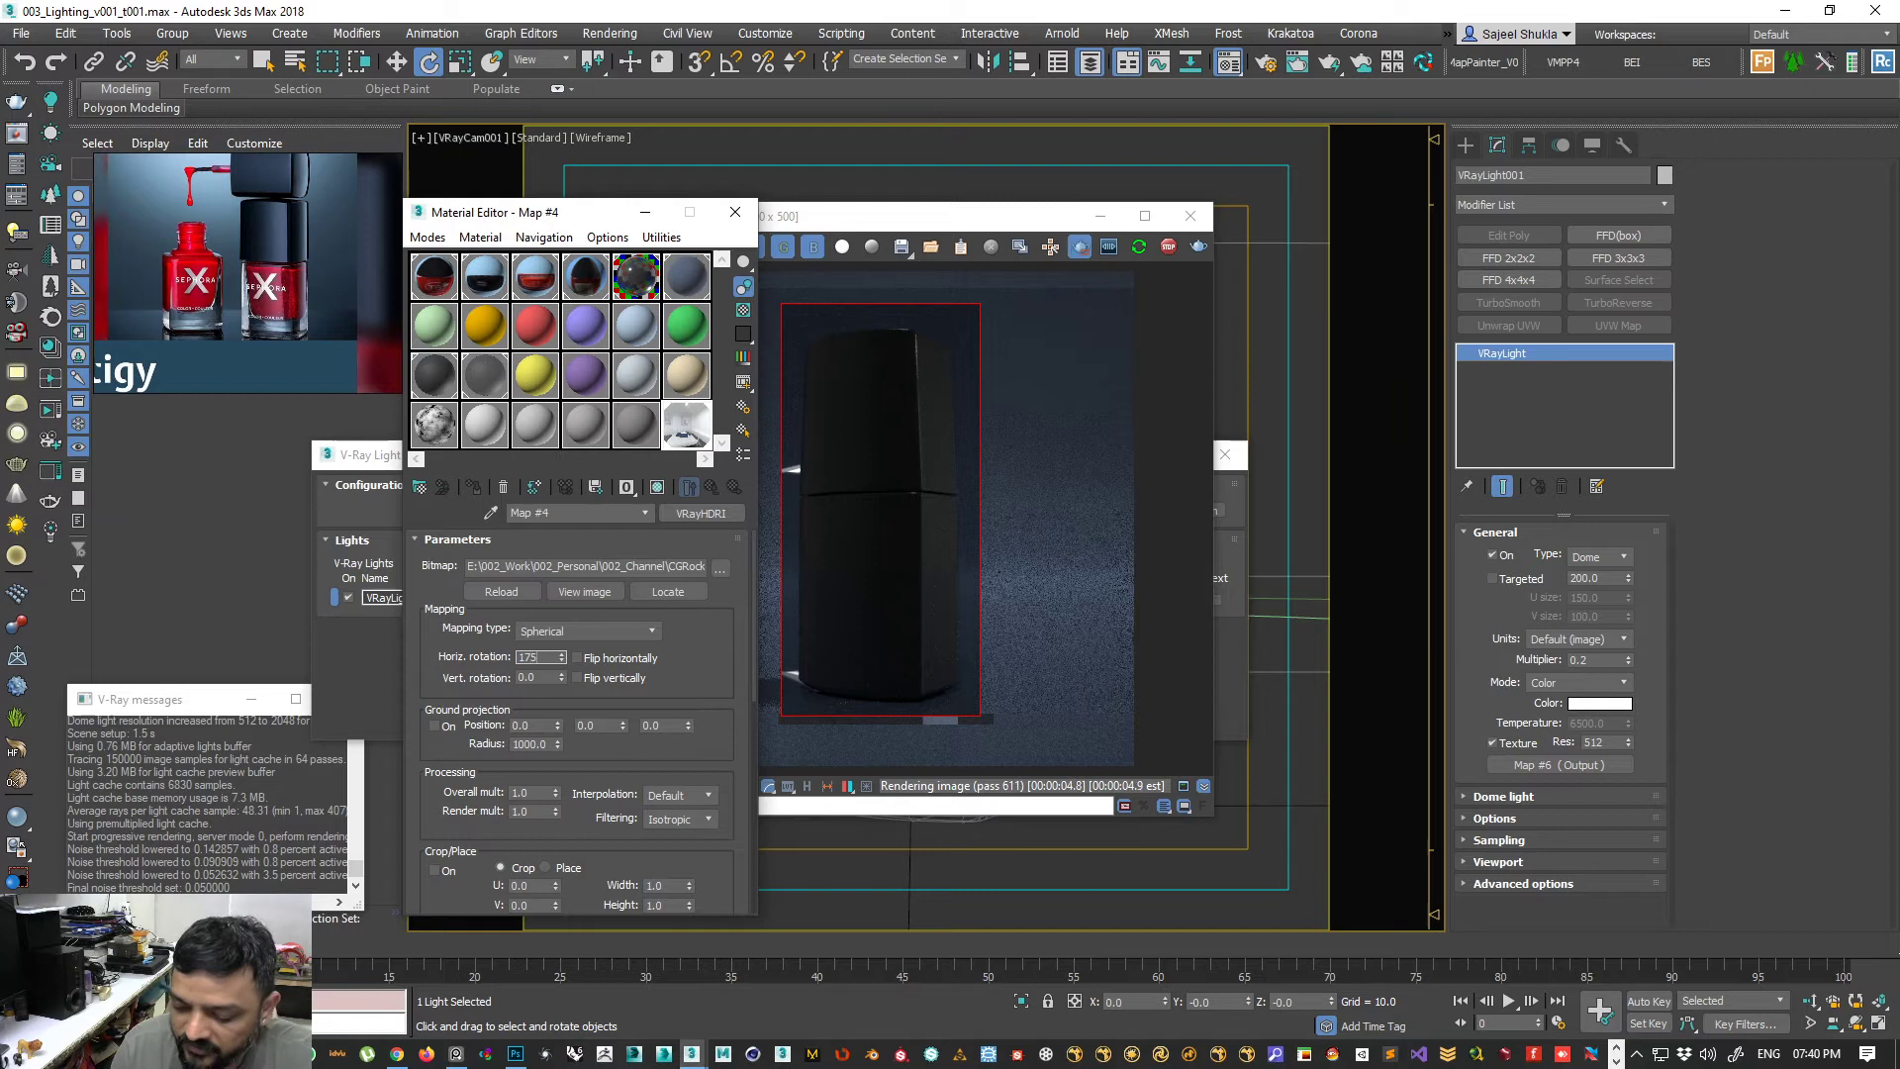
key("Return")
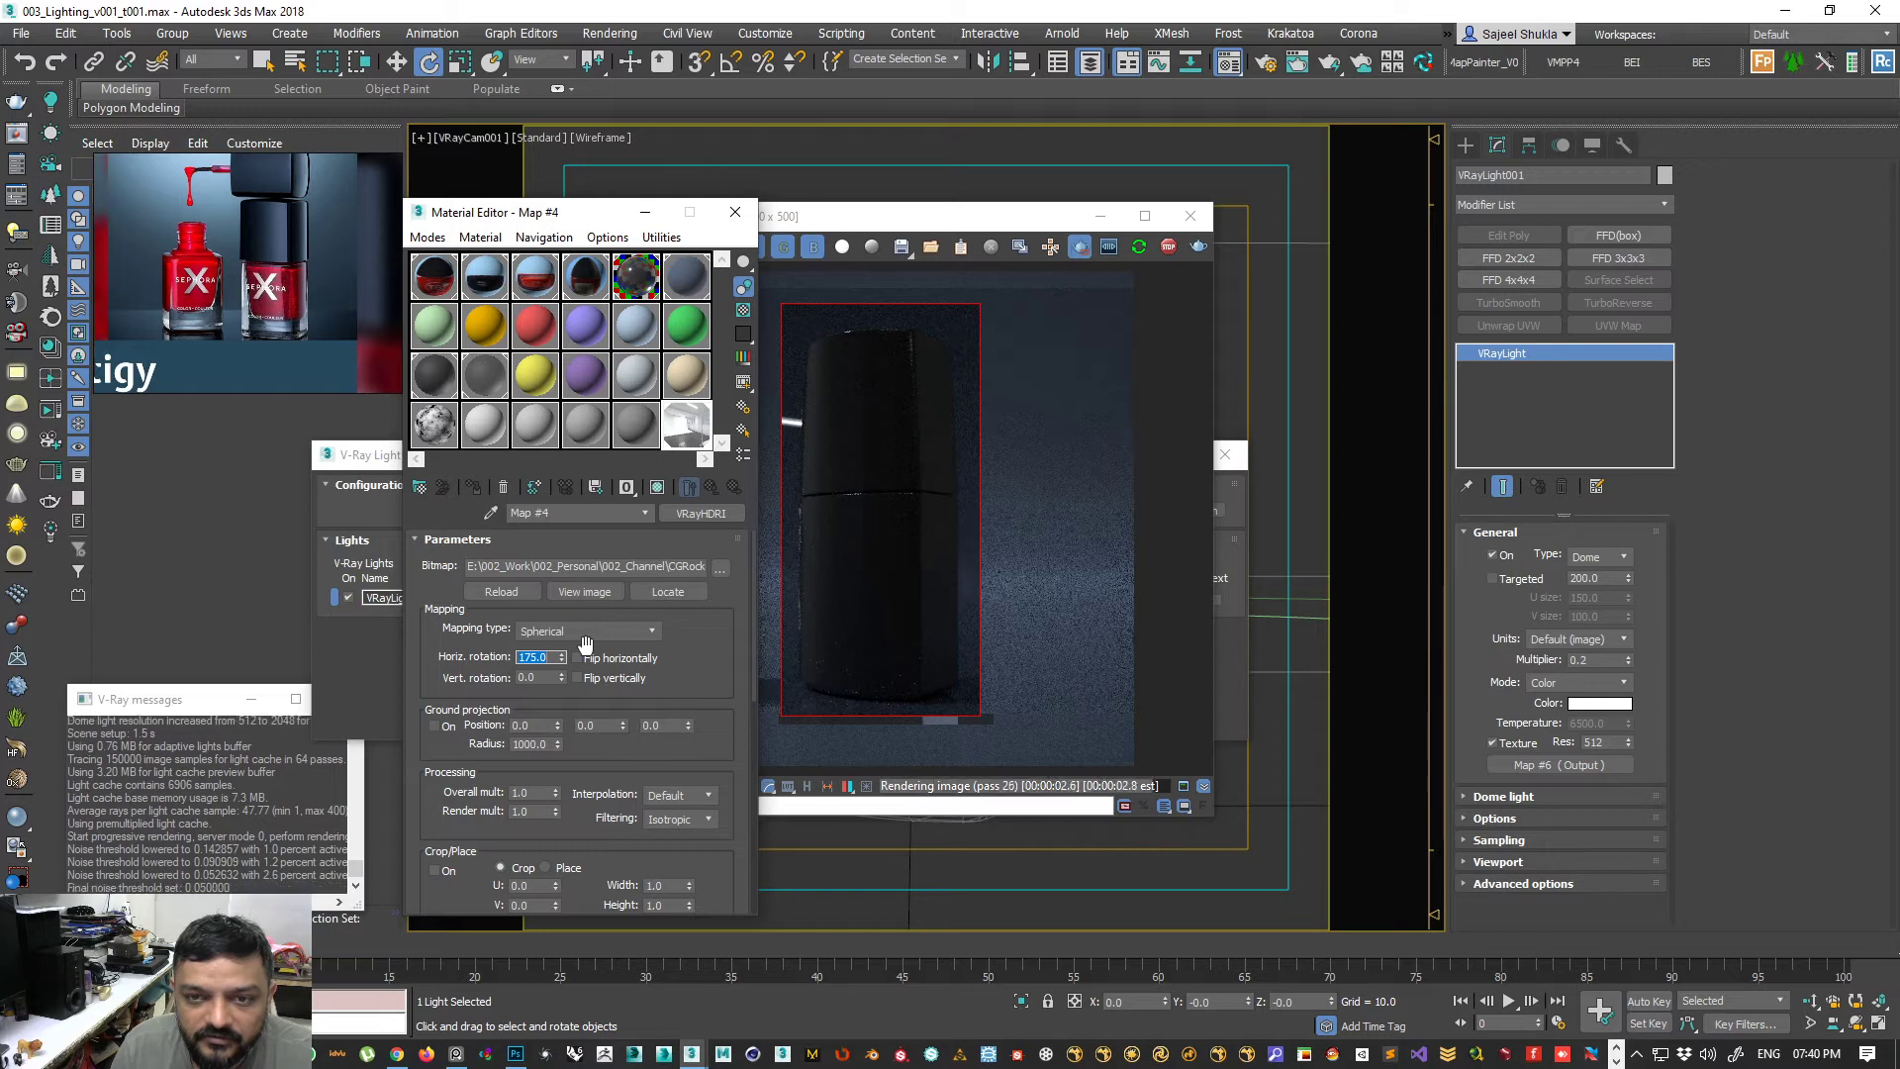
left_click_drag(500, 211, 410, 222)
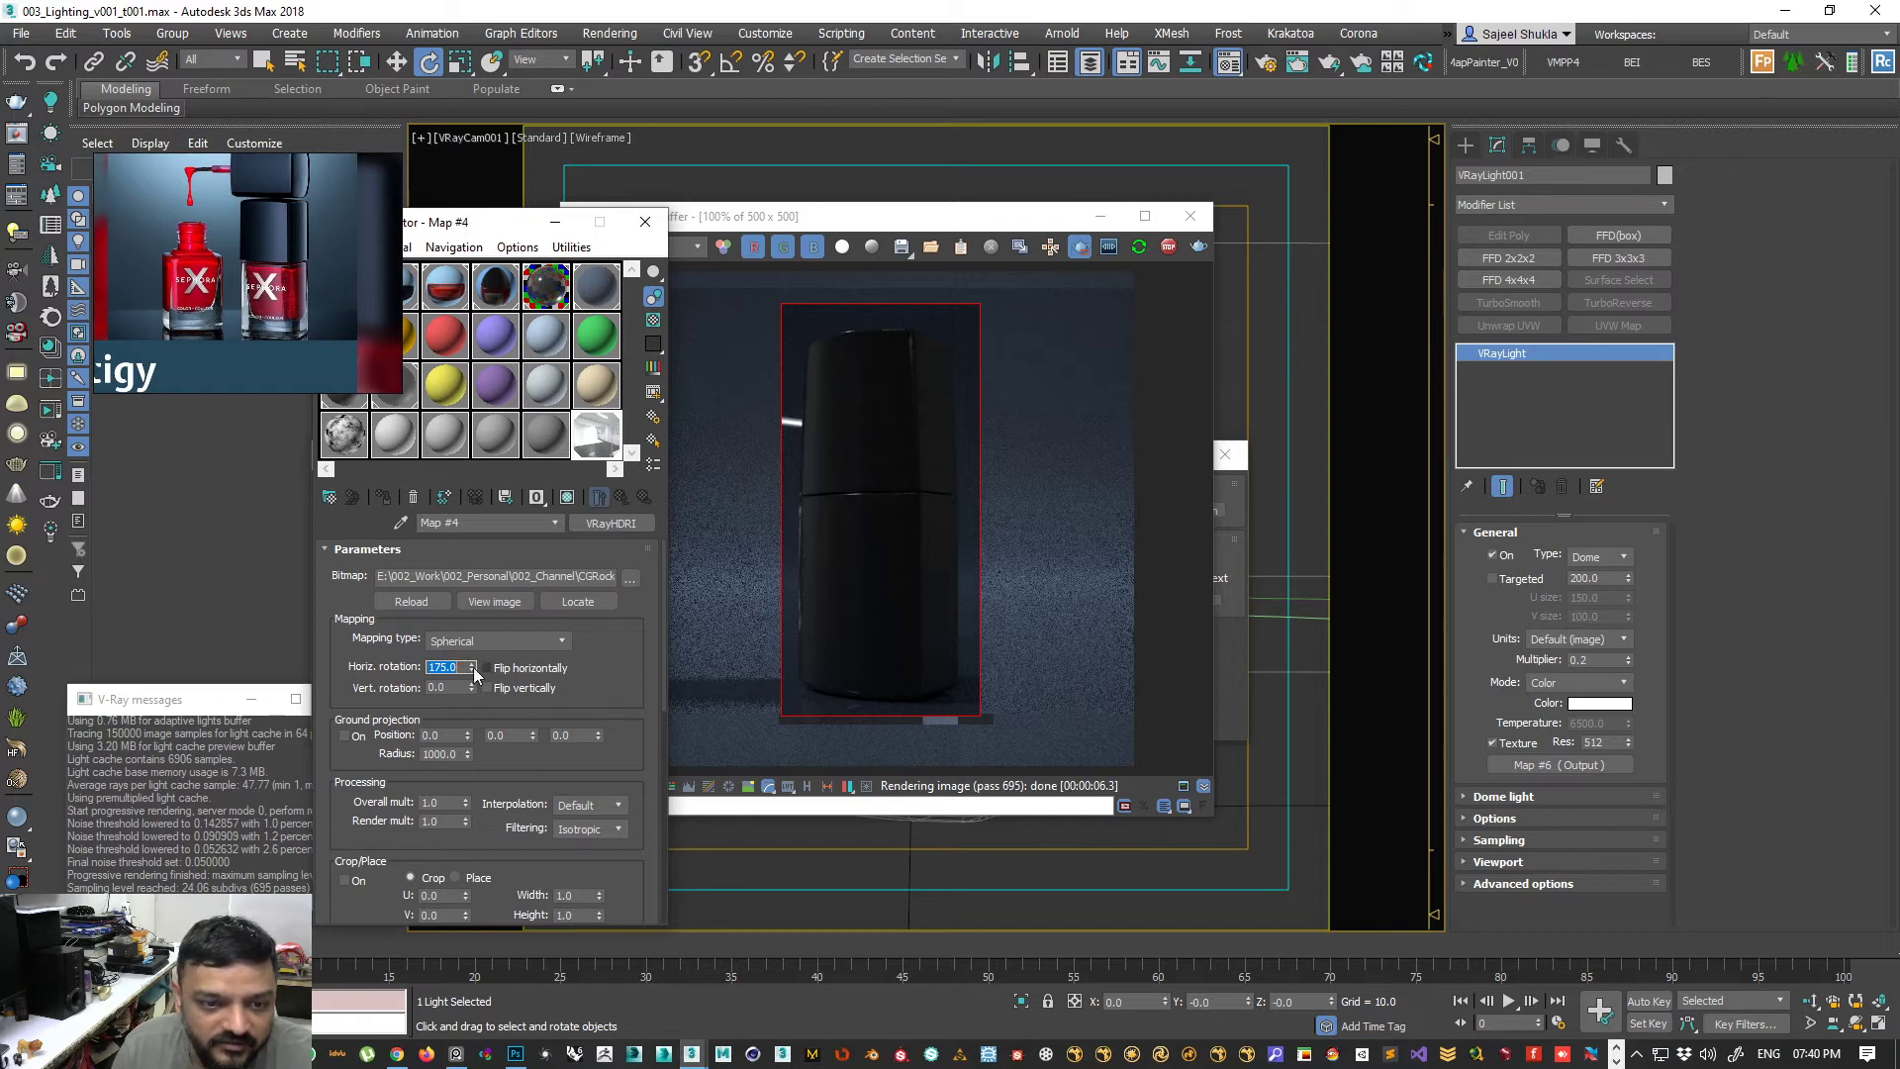
type("0")
key("Return")
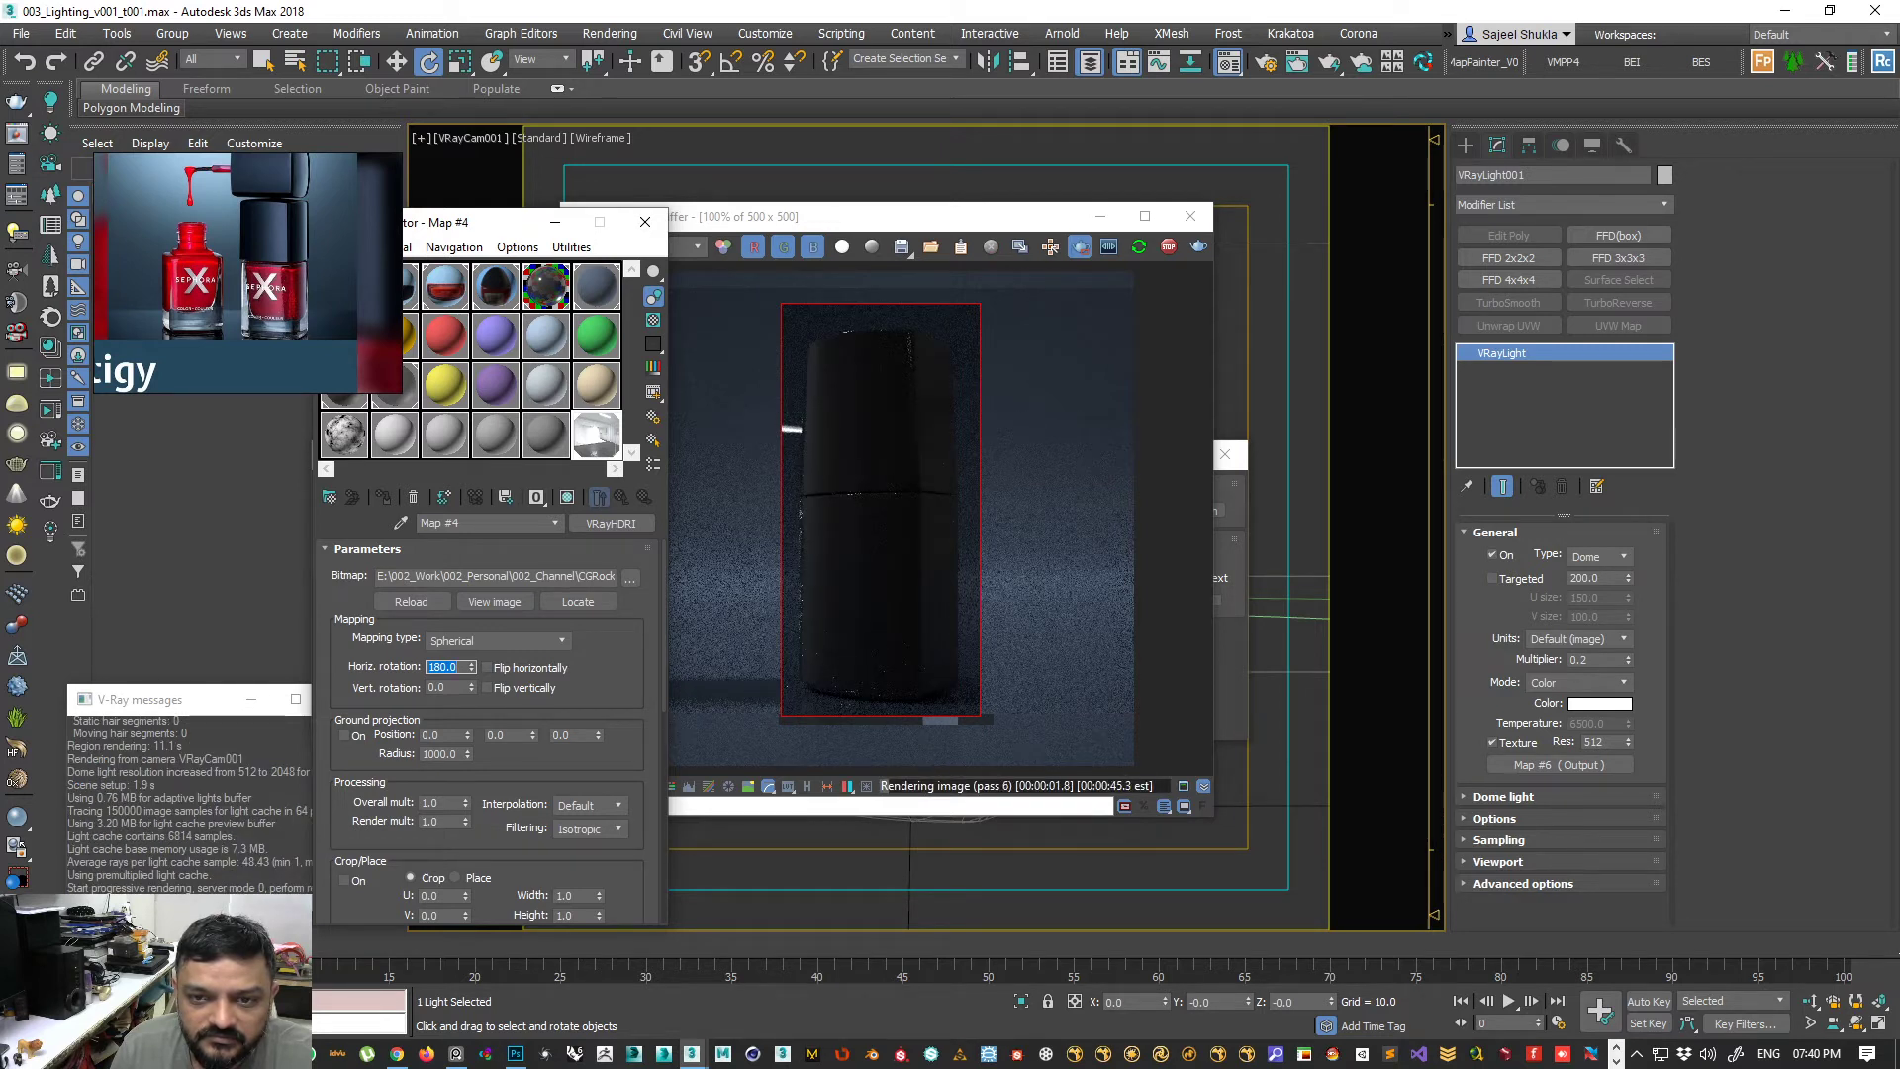
- Close the Material Editor and the V-Ray Light Lister, and move the frame buffer beside the reference image
left_click_drag(497, 223, 576, 212)
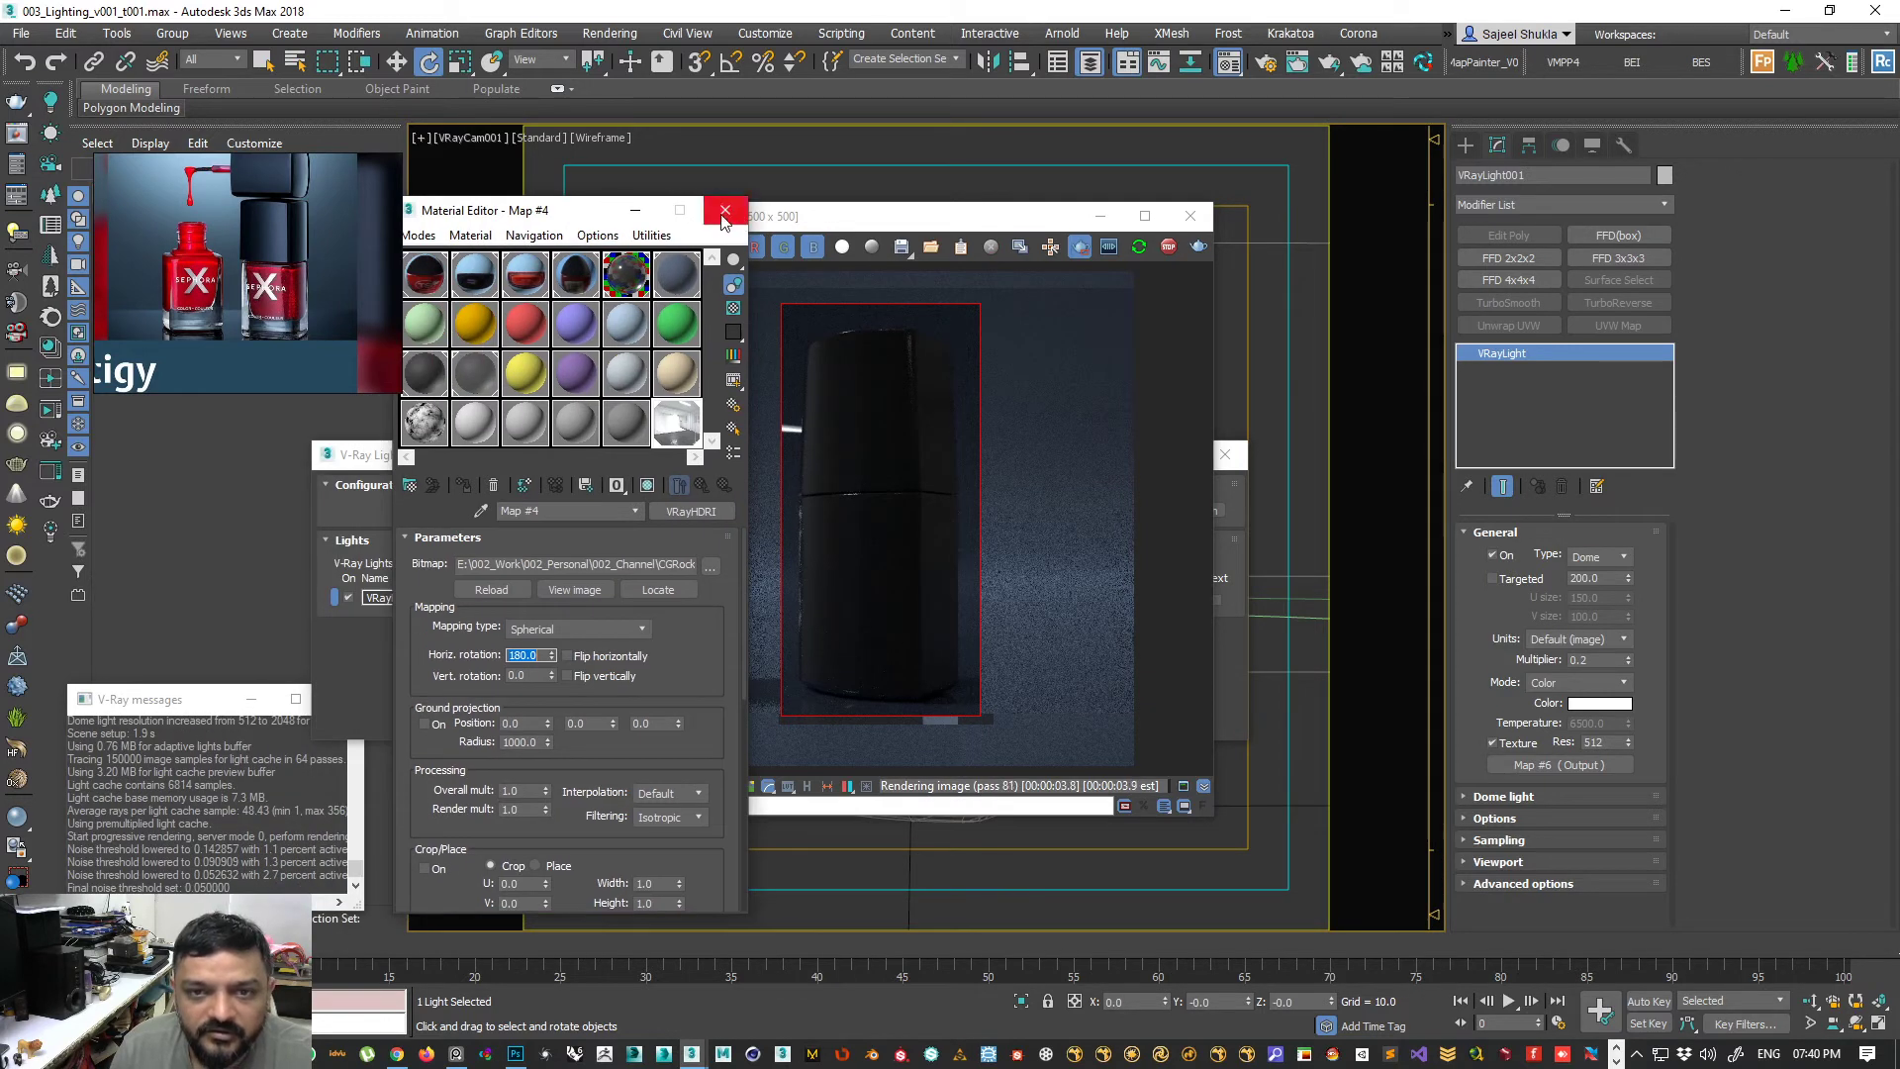
left_click(725, 210)
left_click_drag(957, 211, 693, 196)
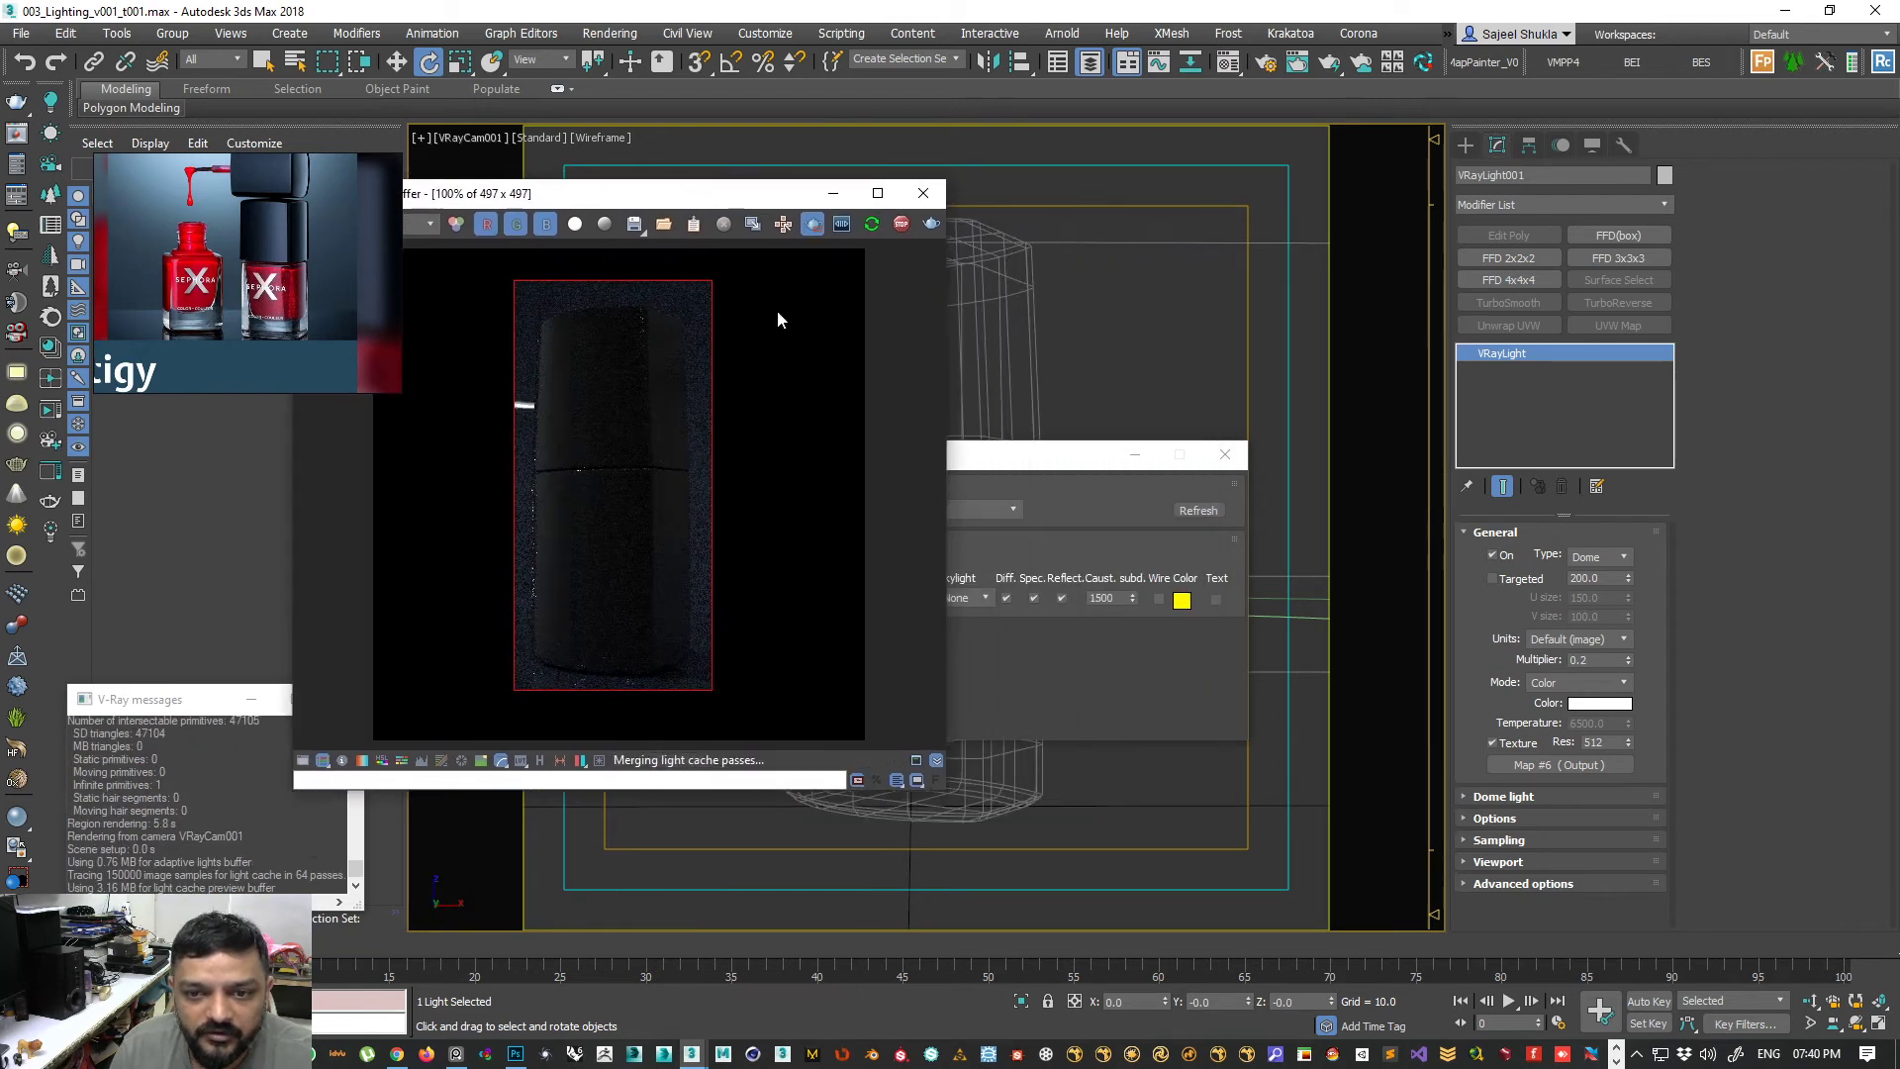
left_click_drag(1070, 459, 935, 462)
left_click(1090, 461)
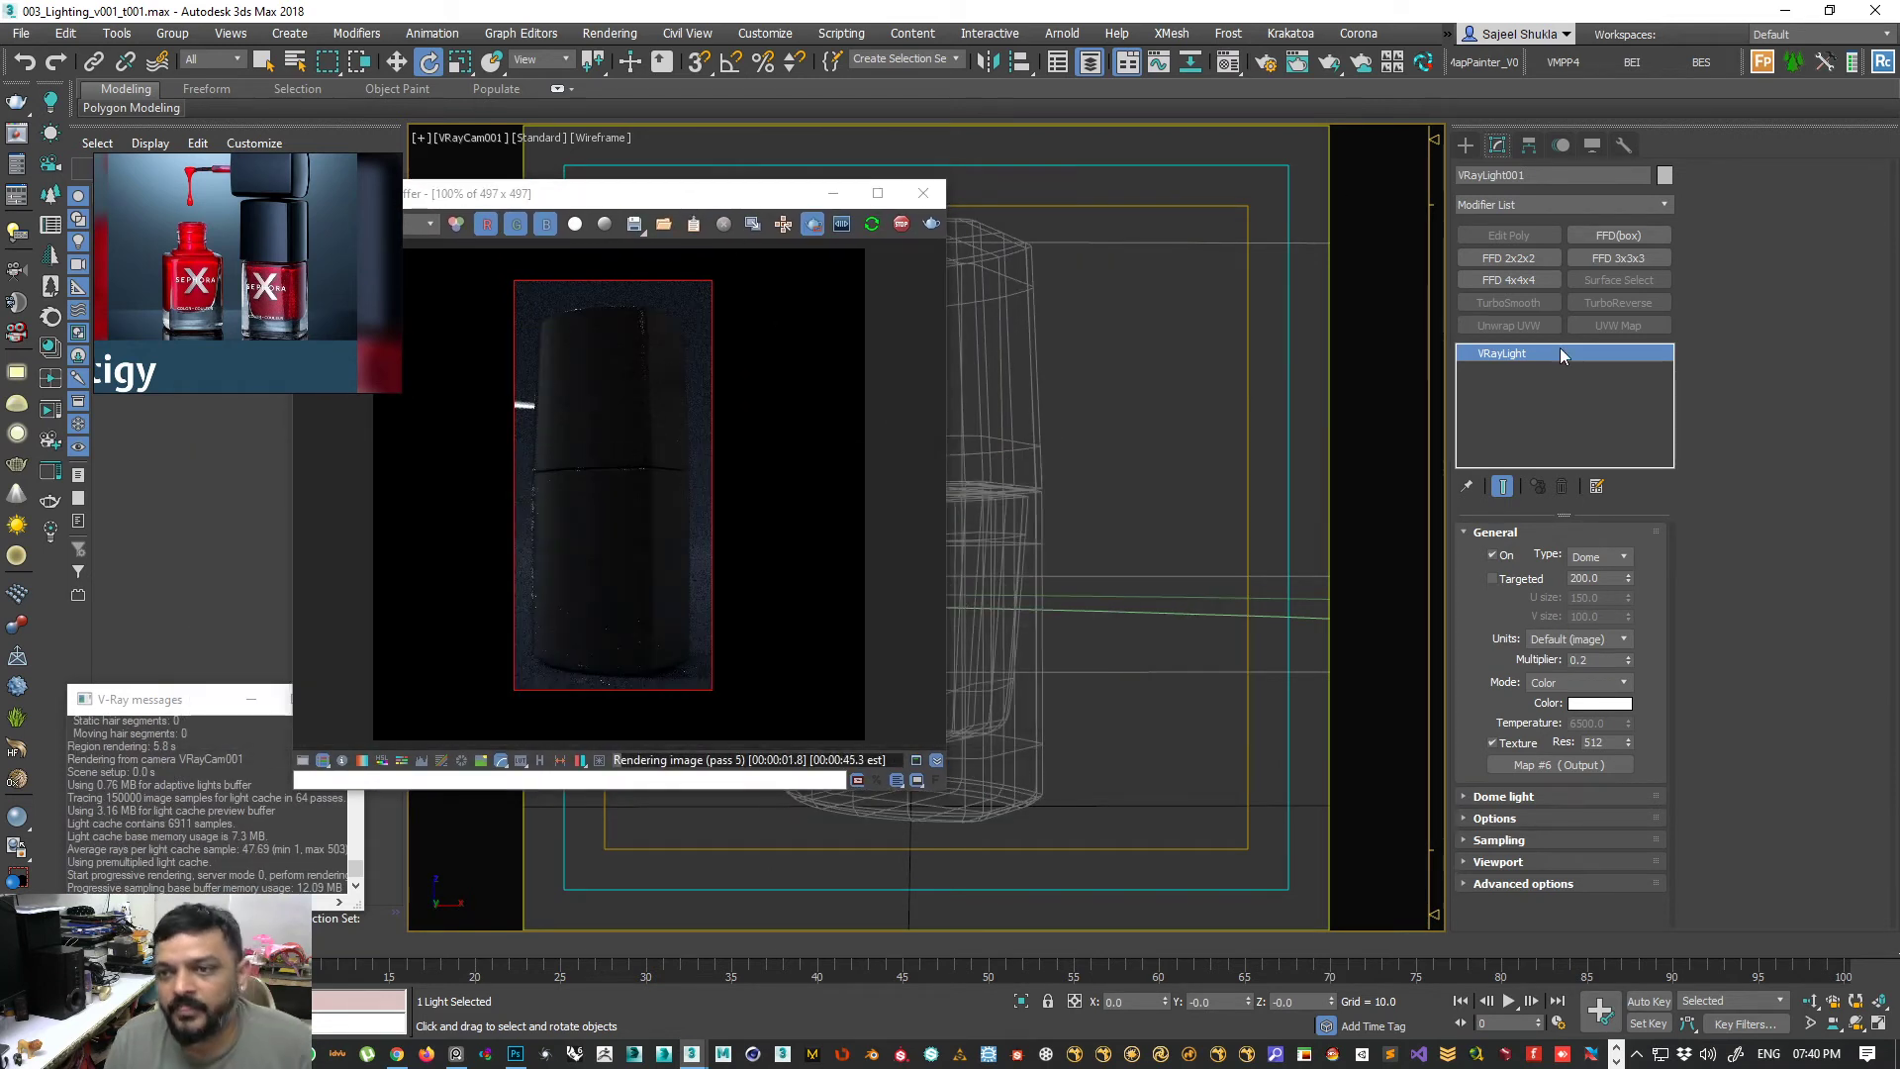
- Select the VRayCam001 camera of the active view and compare the full-frame render without the region with the reference
left_click(470, 139)
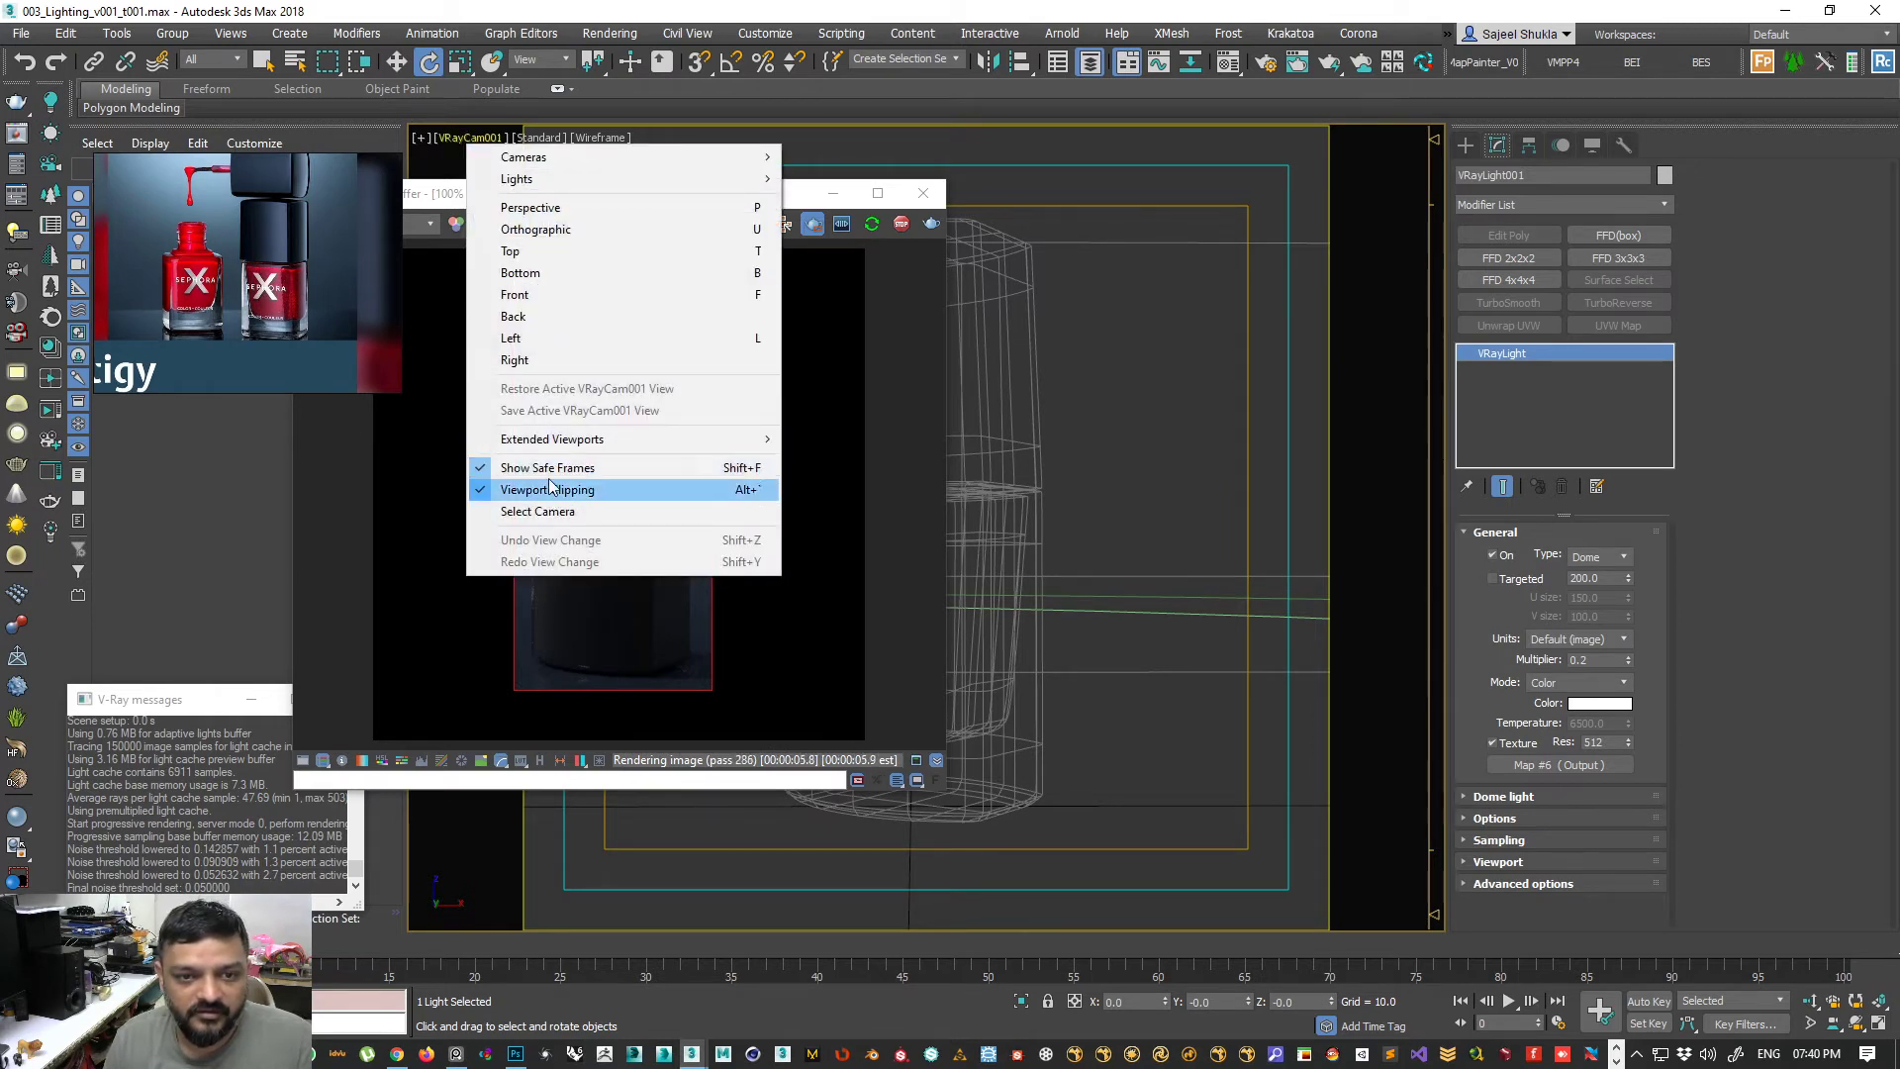
left_click(534, 511)
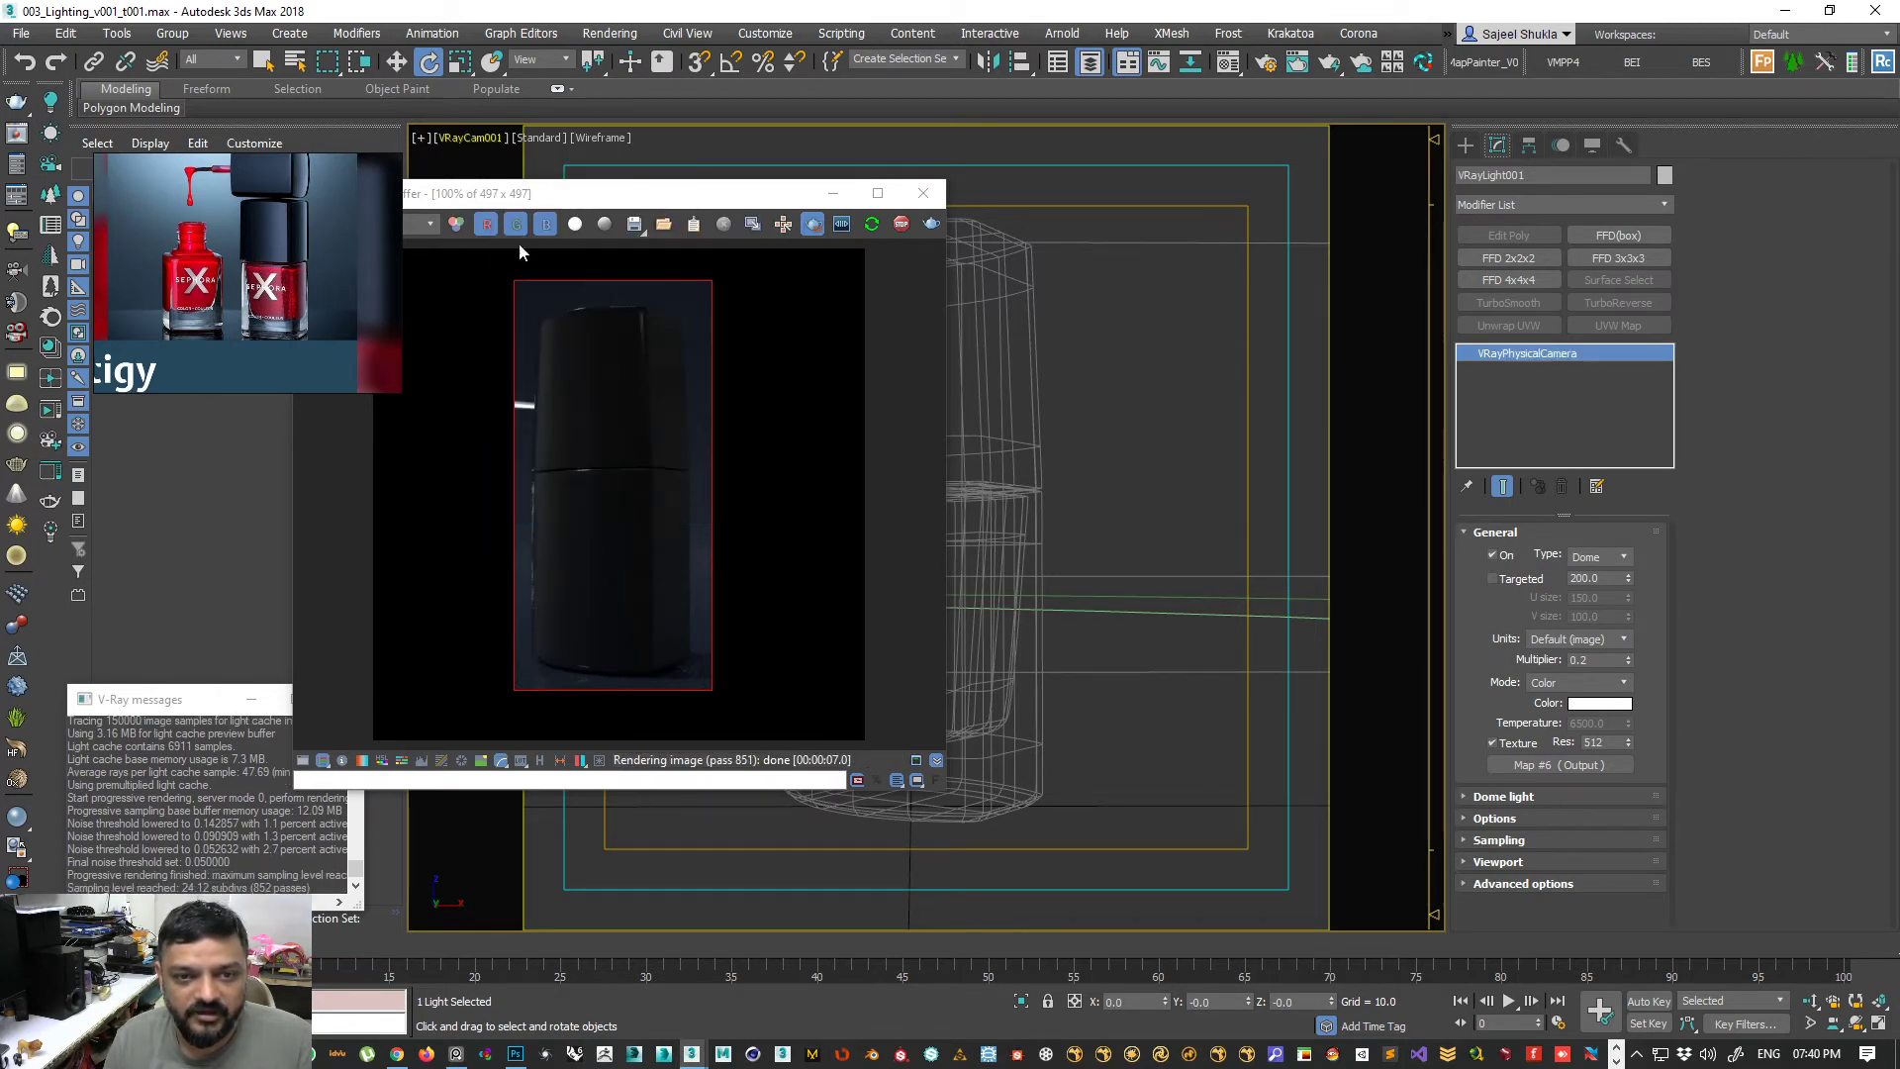
left_click_drag(636, 192, 733, 192)
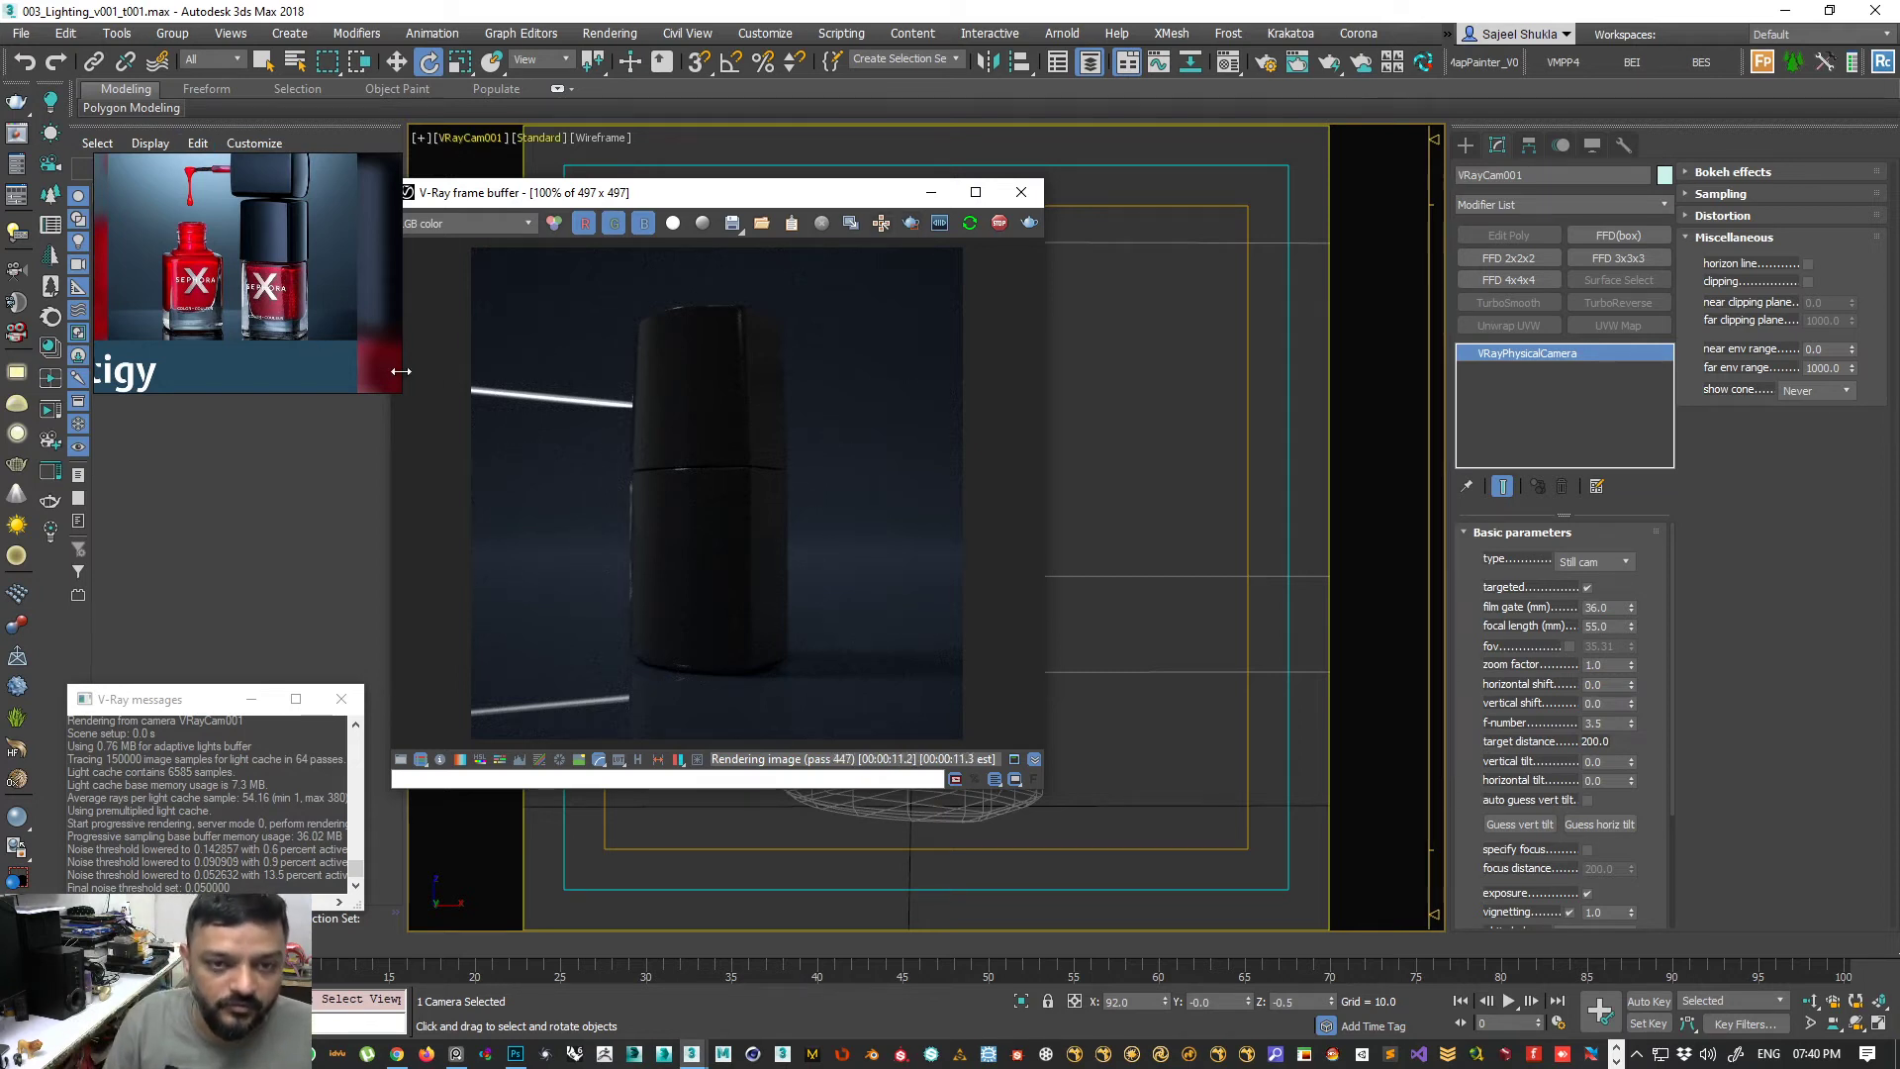
left_click_drag(606, 198, 689, 212)
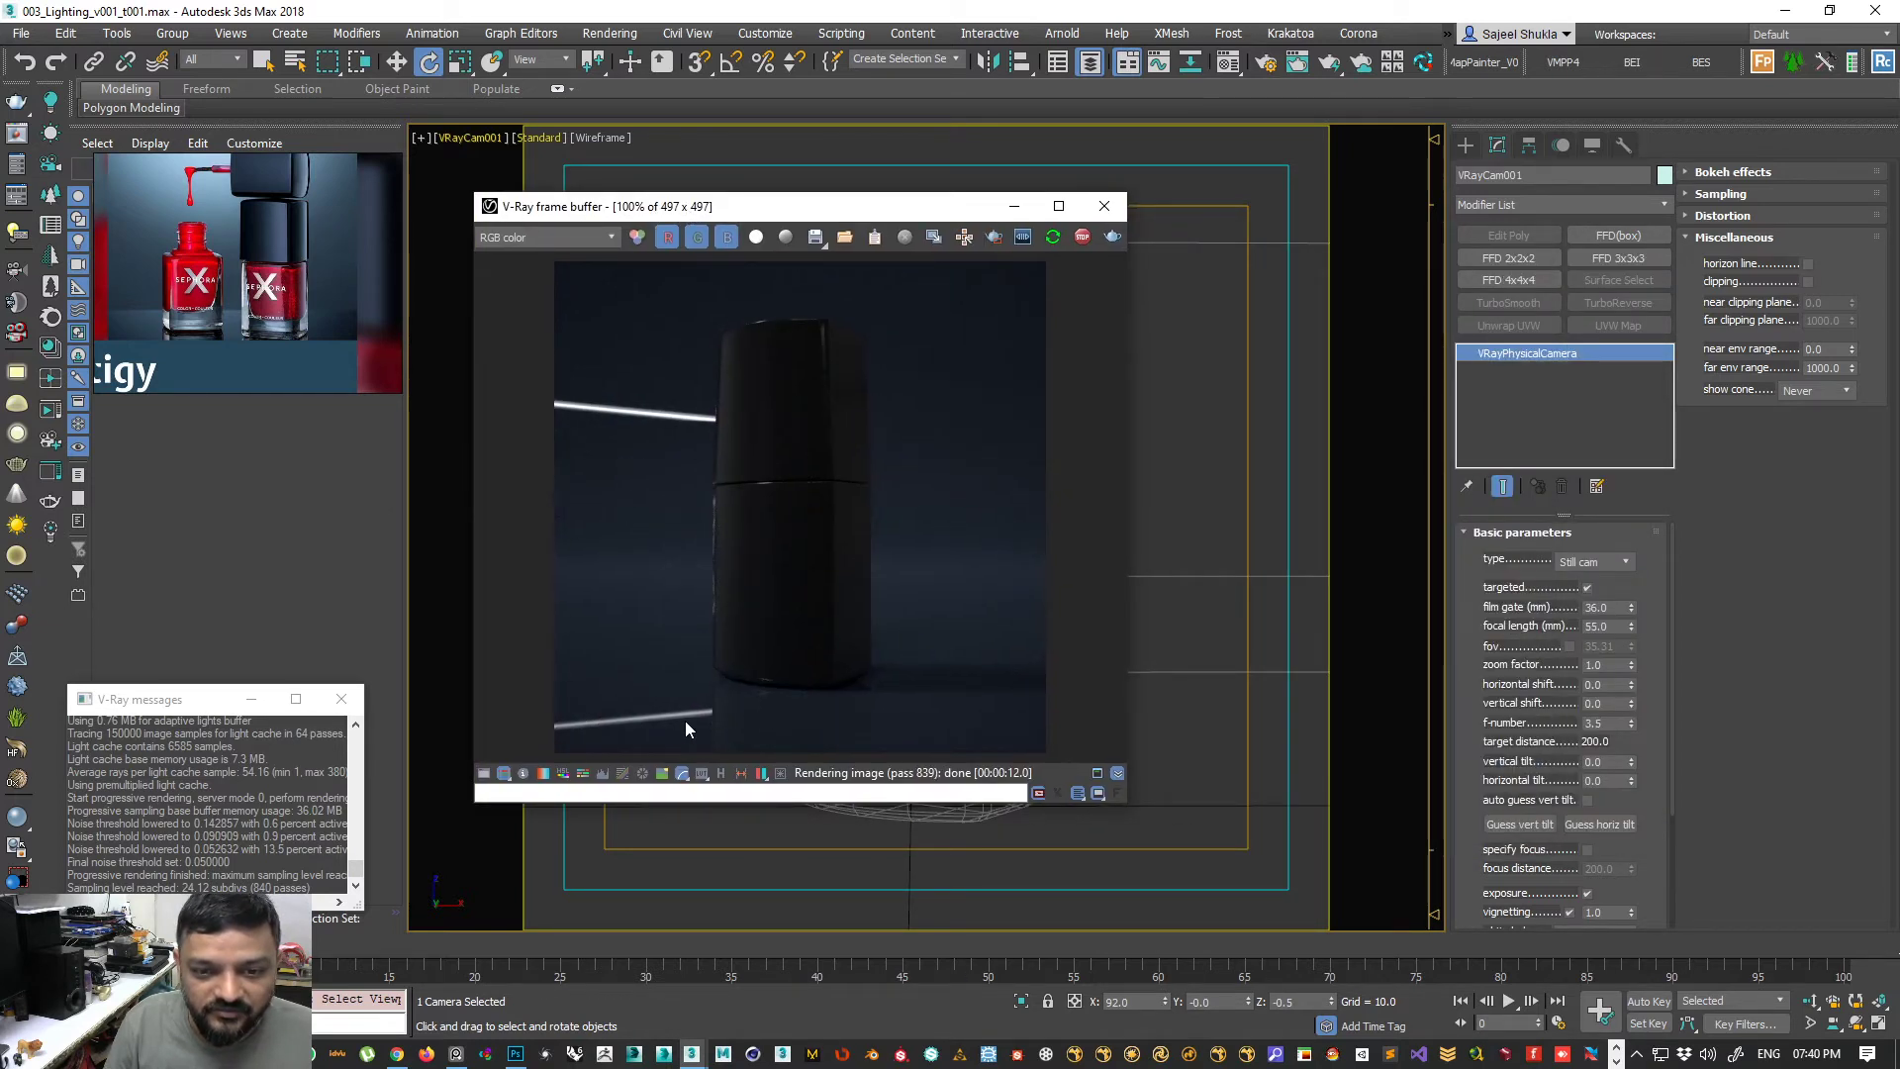
left_click(1476, 733)
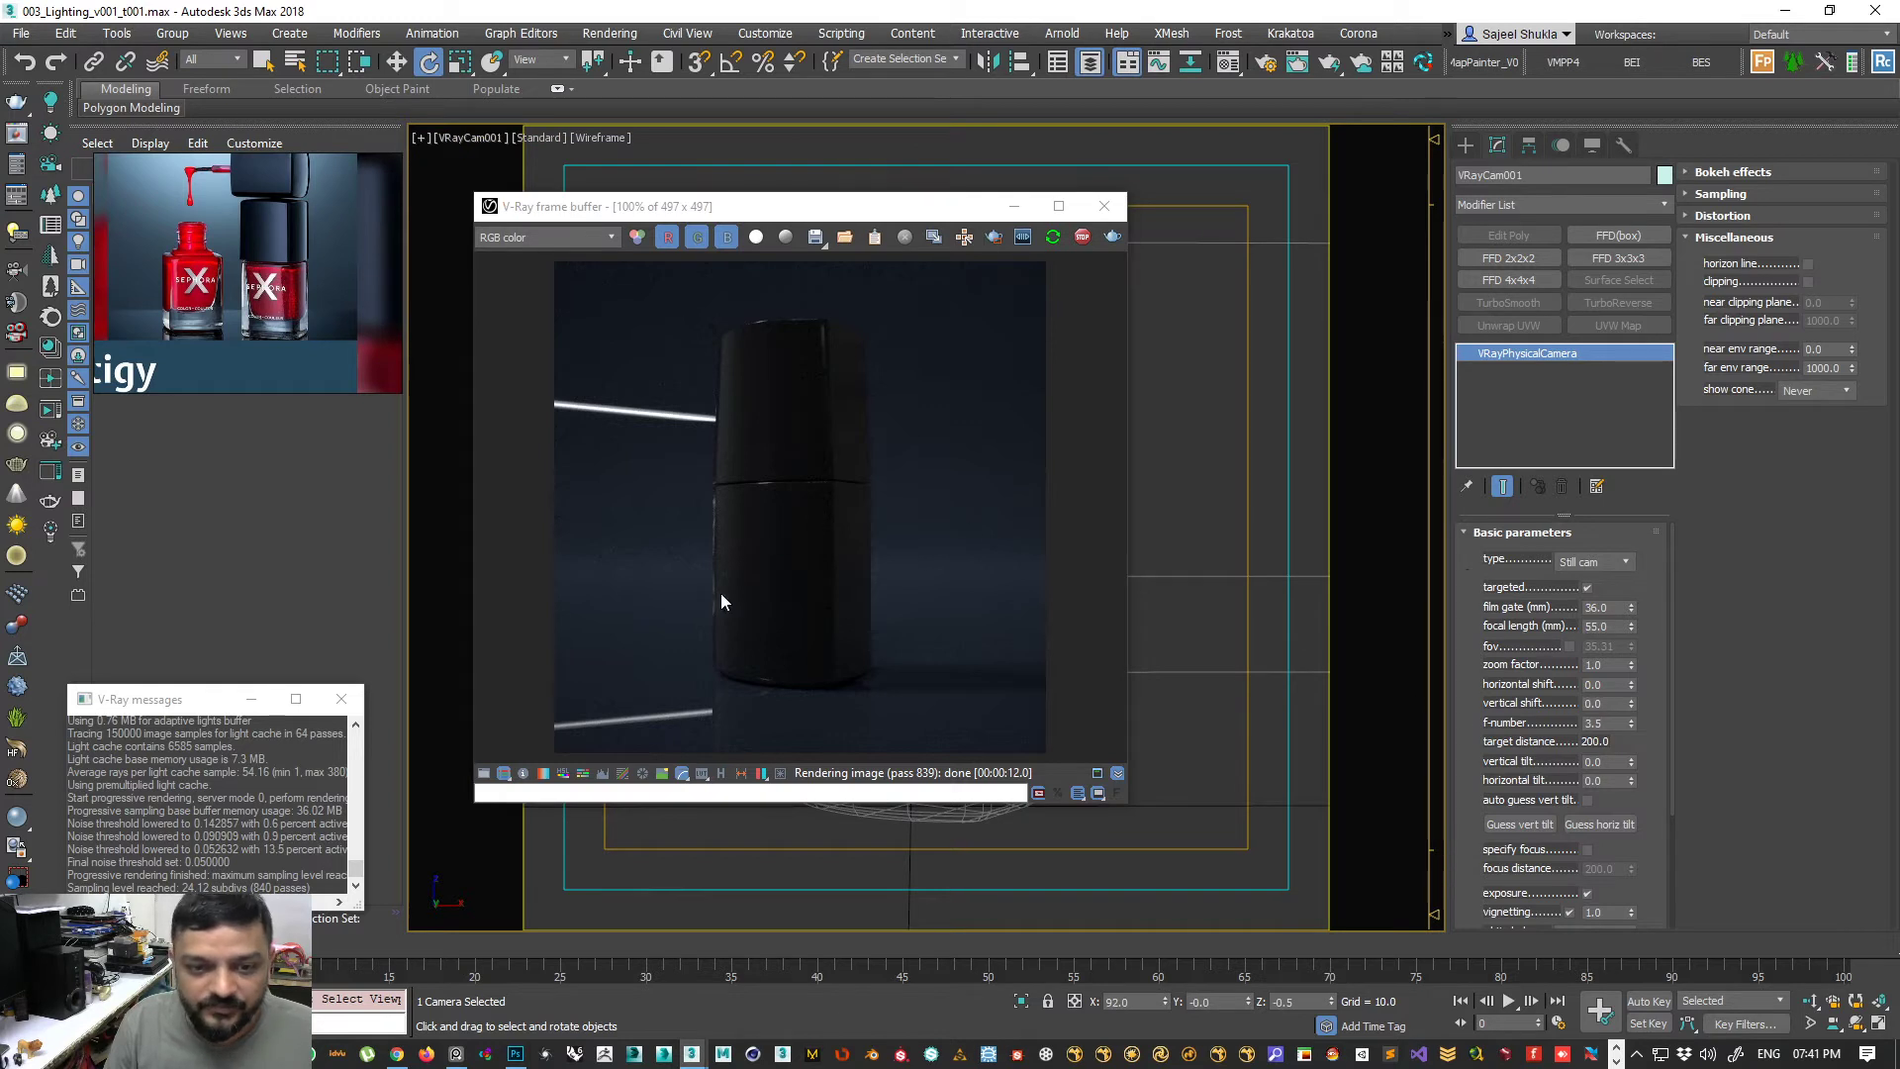
- Lock the move, rotate and scale axes of VRayCam001 in its link info
left_click_drag(874, 207, 705, 196)
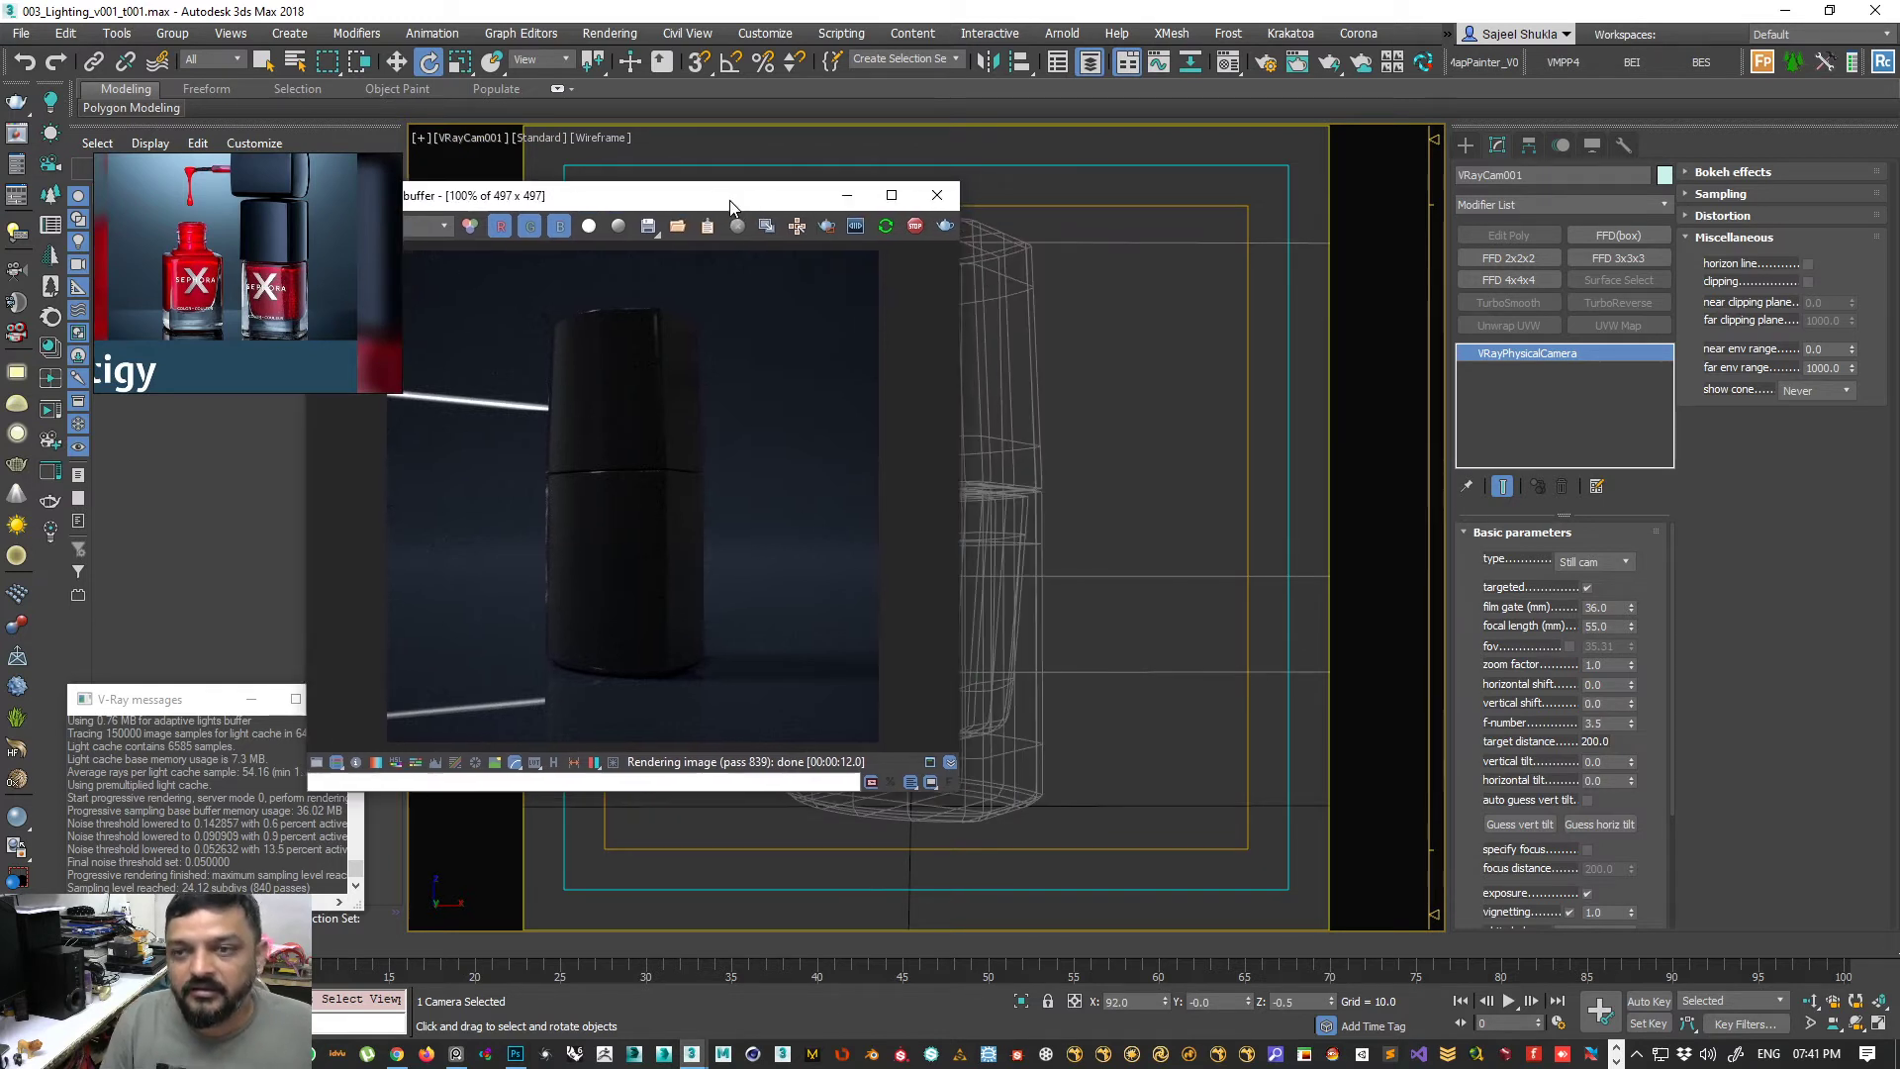
left_click(1467, 145)
left_click(1508, 175)
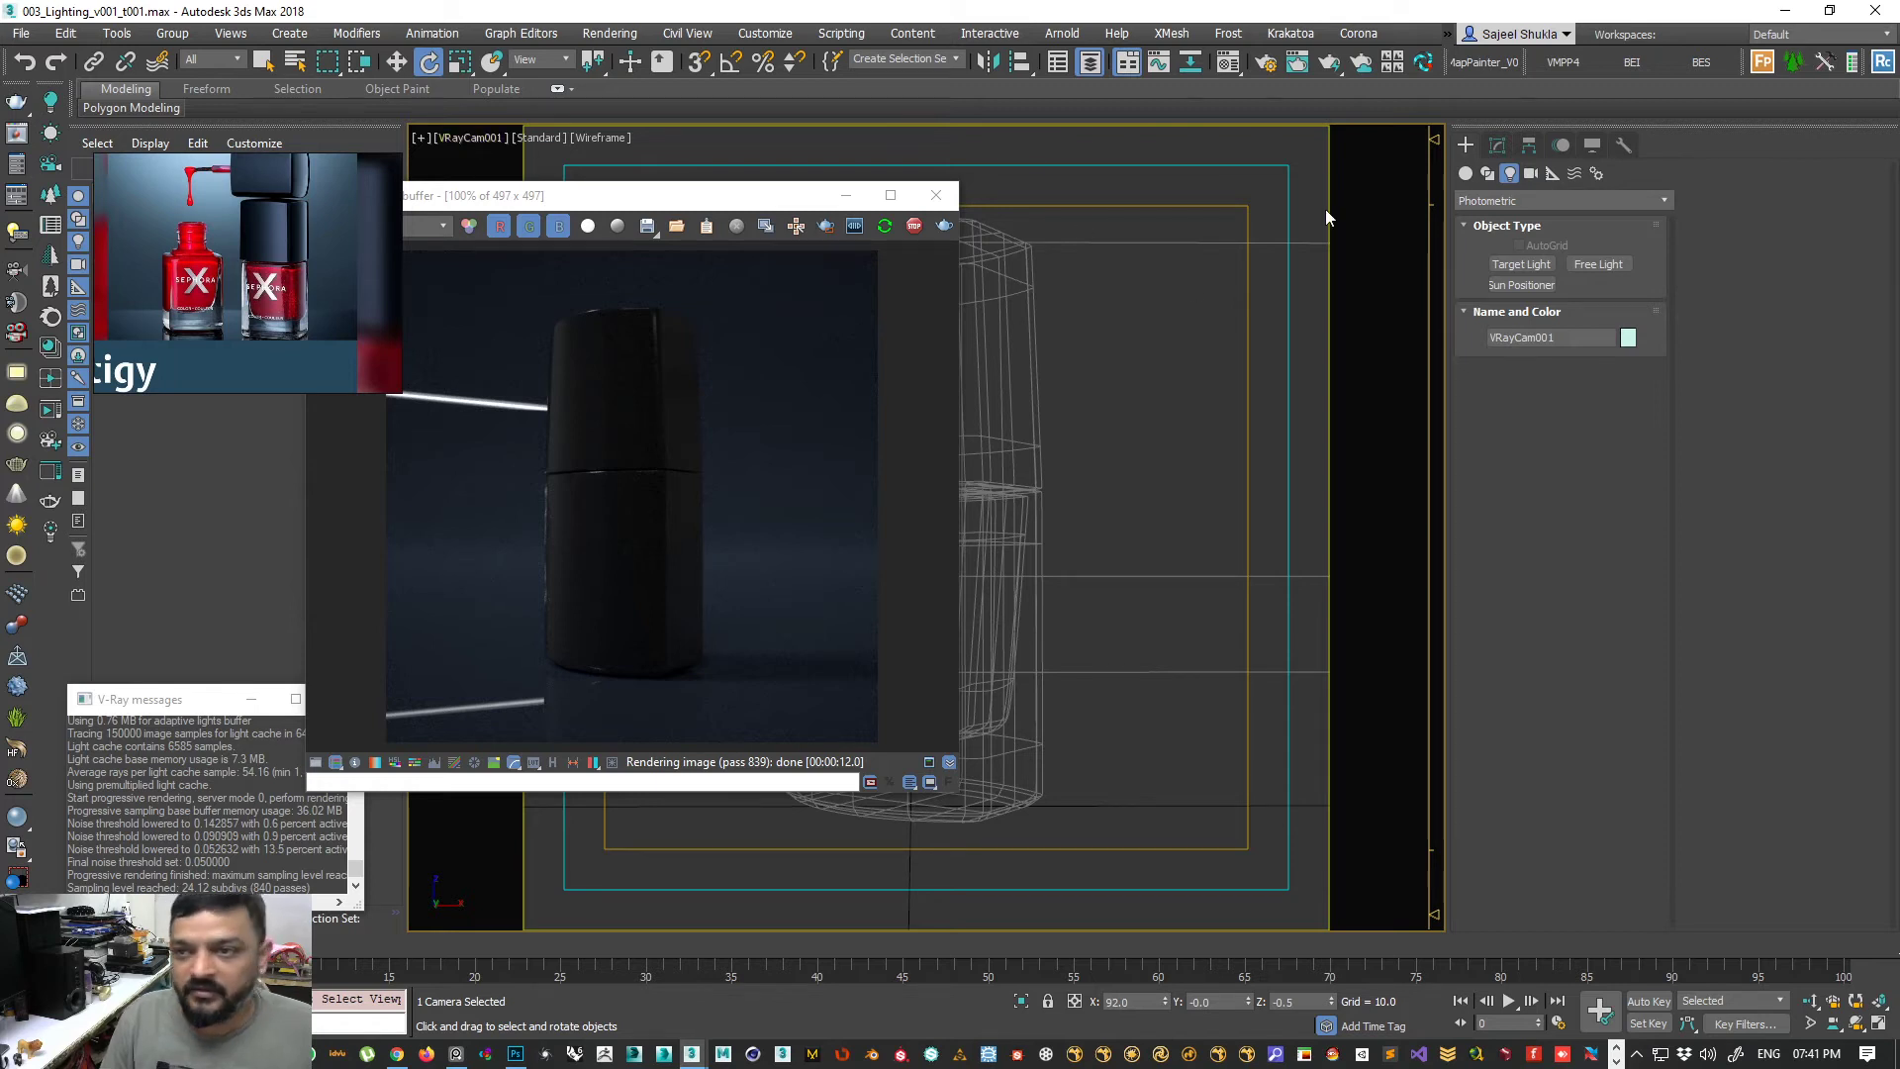
left_click(1495, 151)
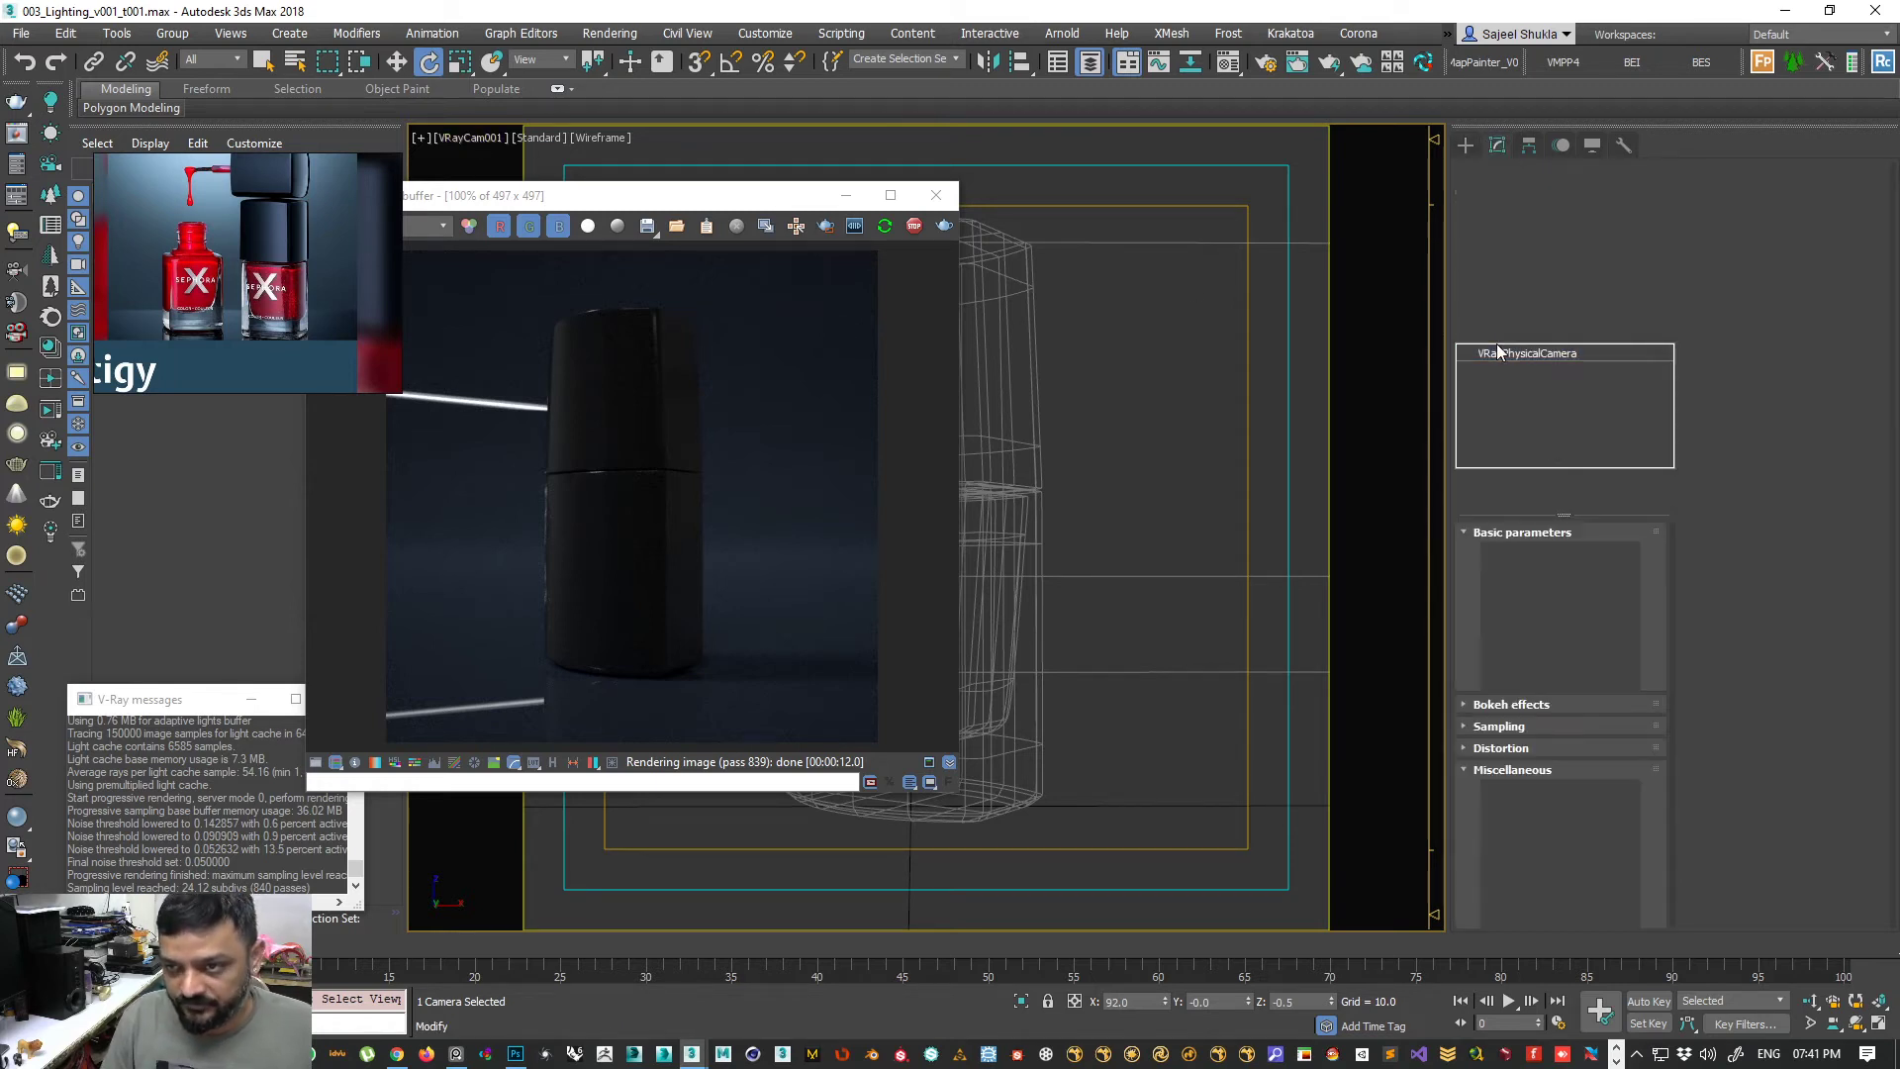
left_click(1529, 145)
left_click(1639, 206)
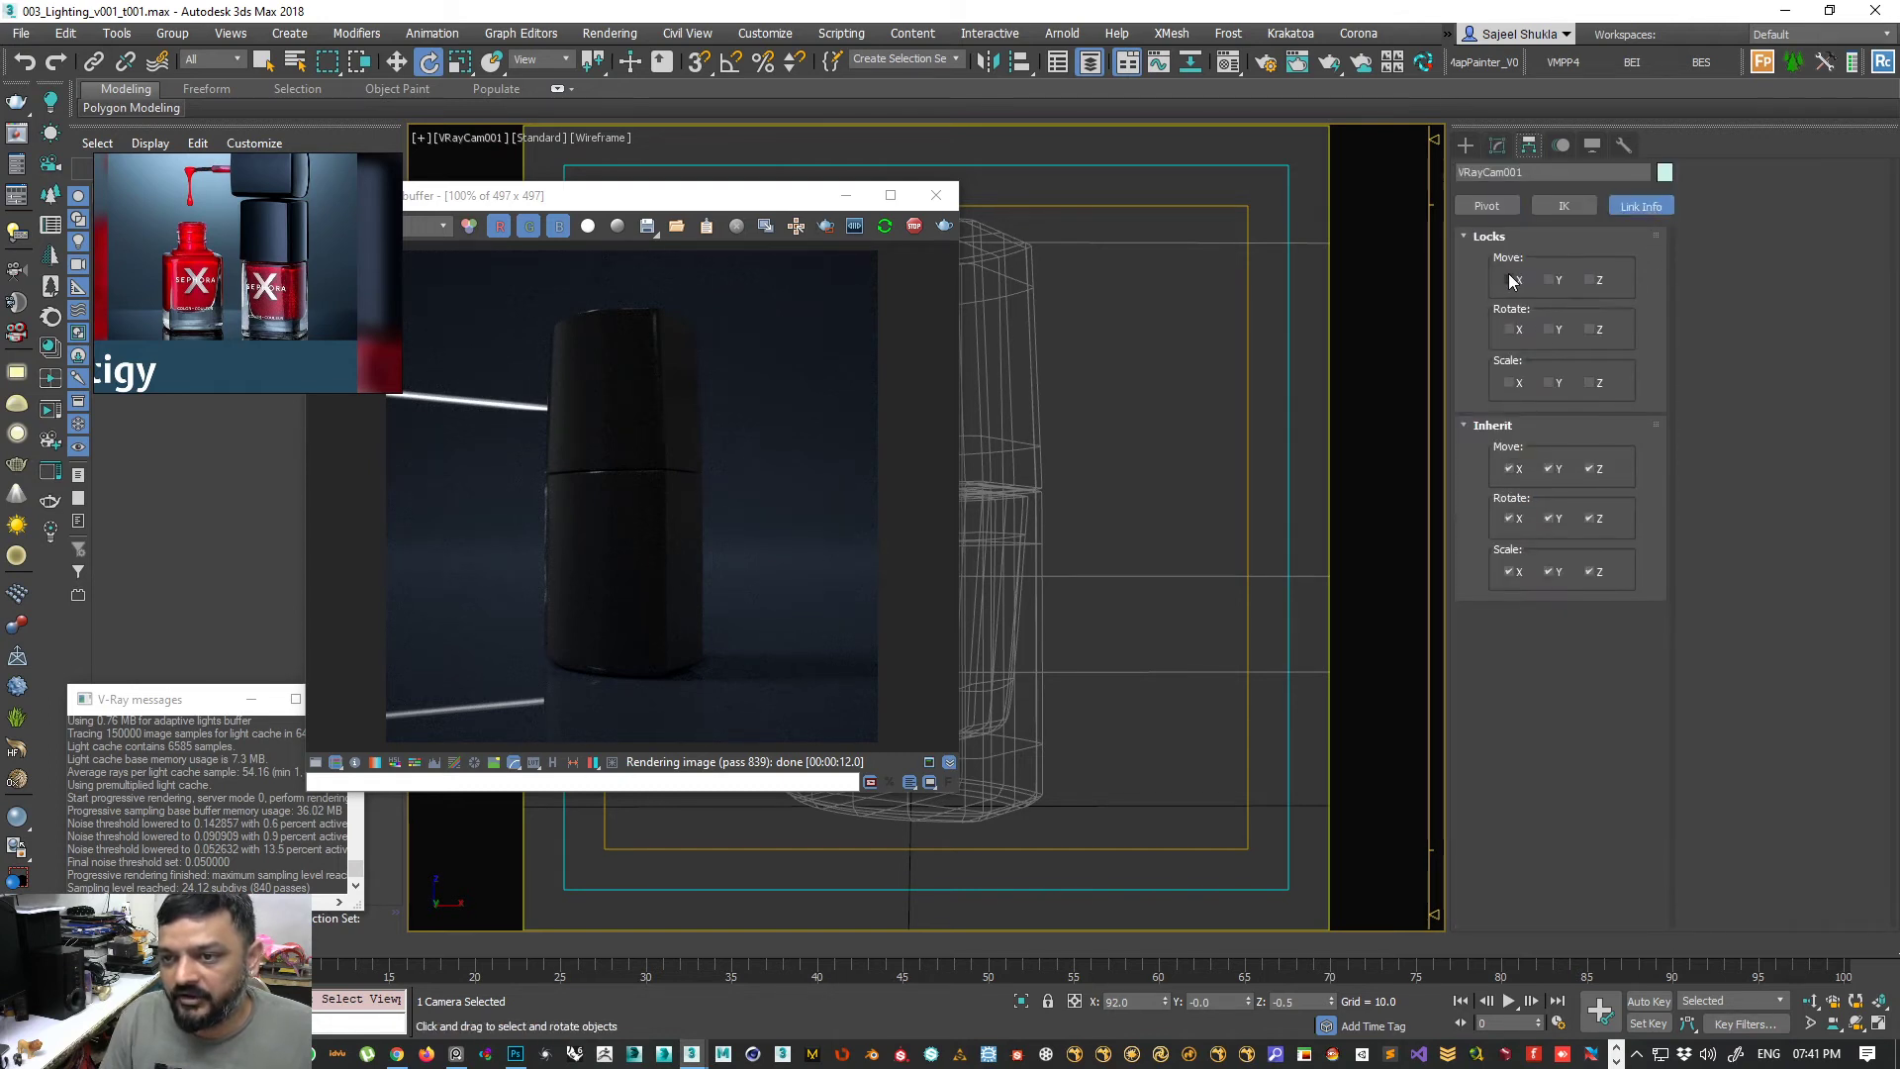
left_click(1554, 280)
left_click(1593, 282)
left_click(1593, 330)
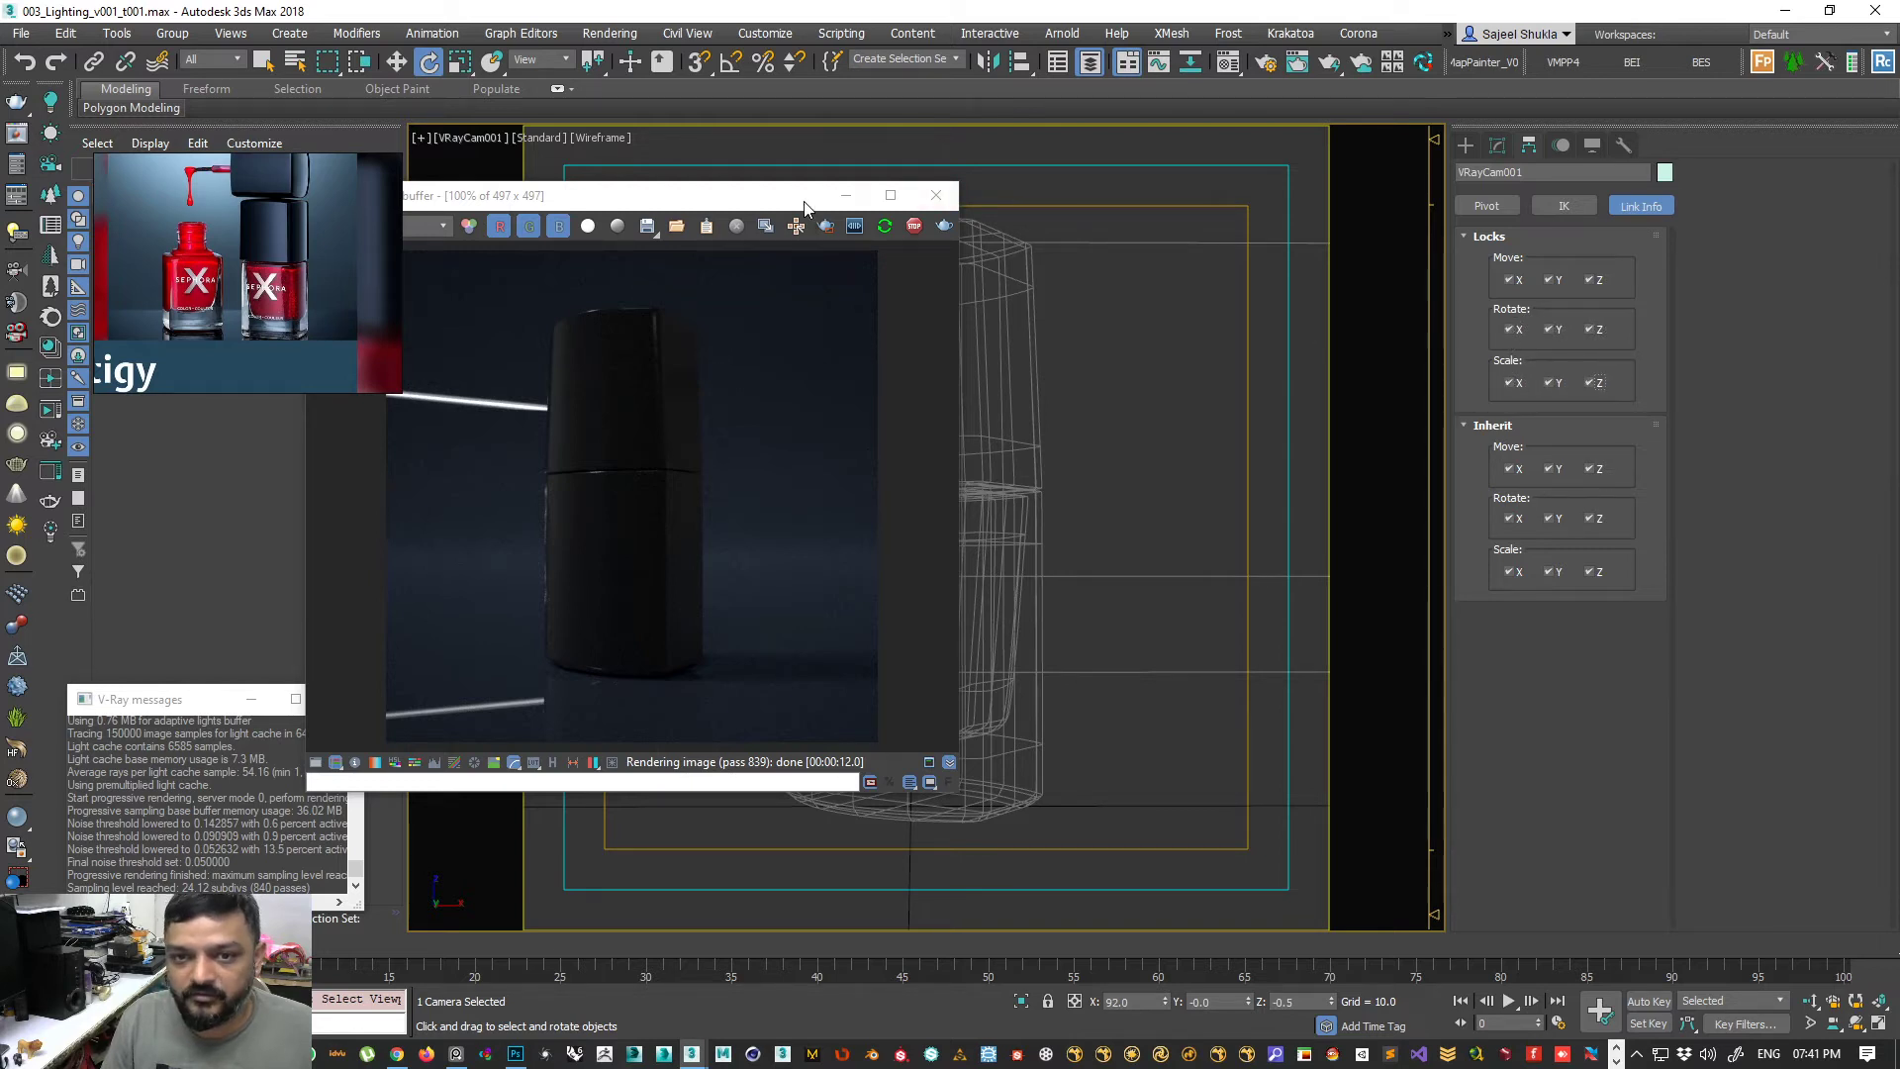
- Test the transform locks of VRayCam001 by trying to dolly and orbit the camera view
left_click_drag(870, 195, 681, 178)
left_click(1809, 1003)
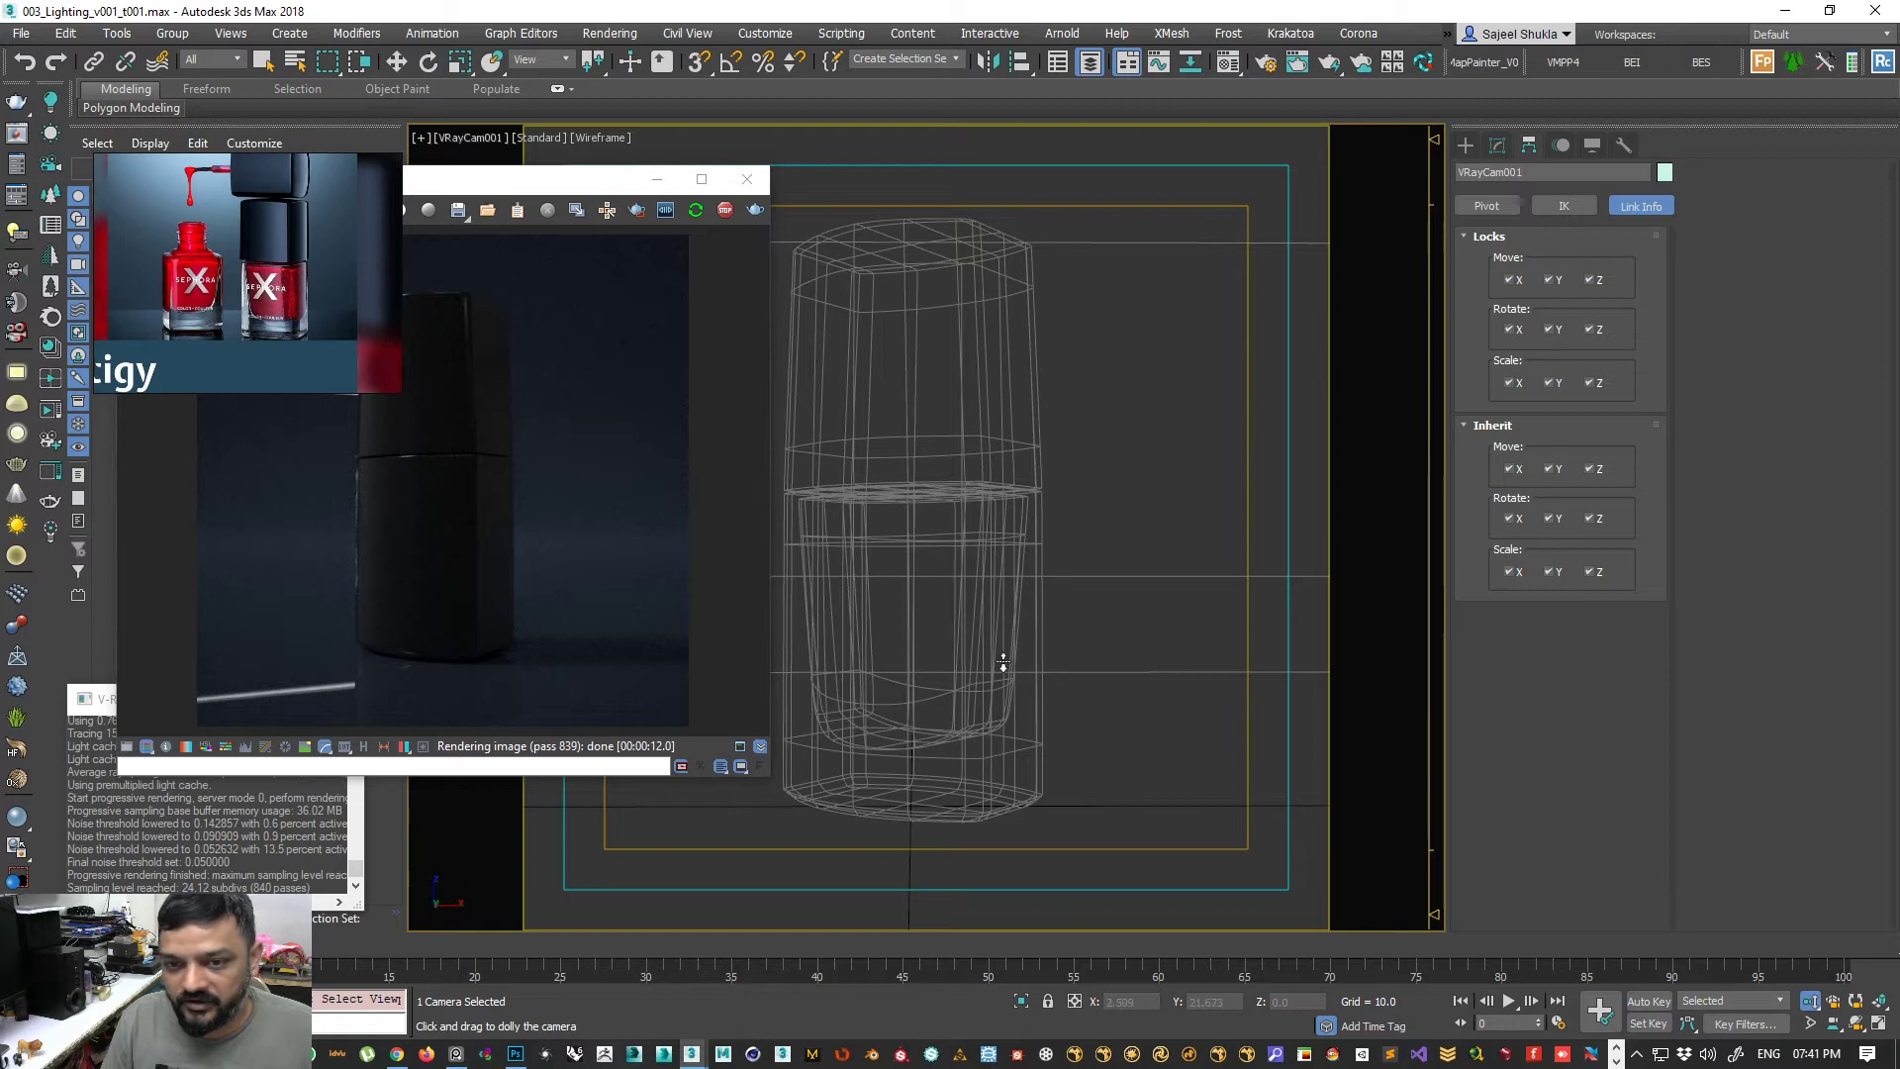
left_click(1857, 1024)
left_click_drag(461, 170, 1240, 254)
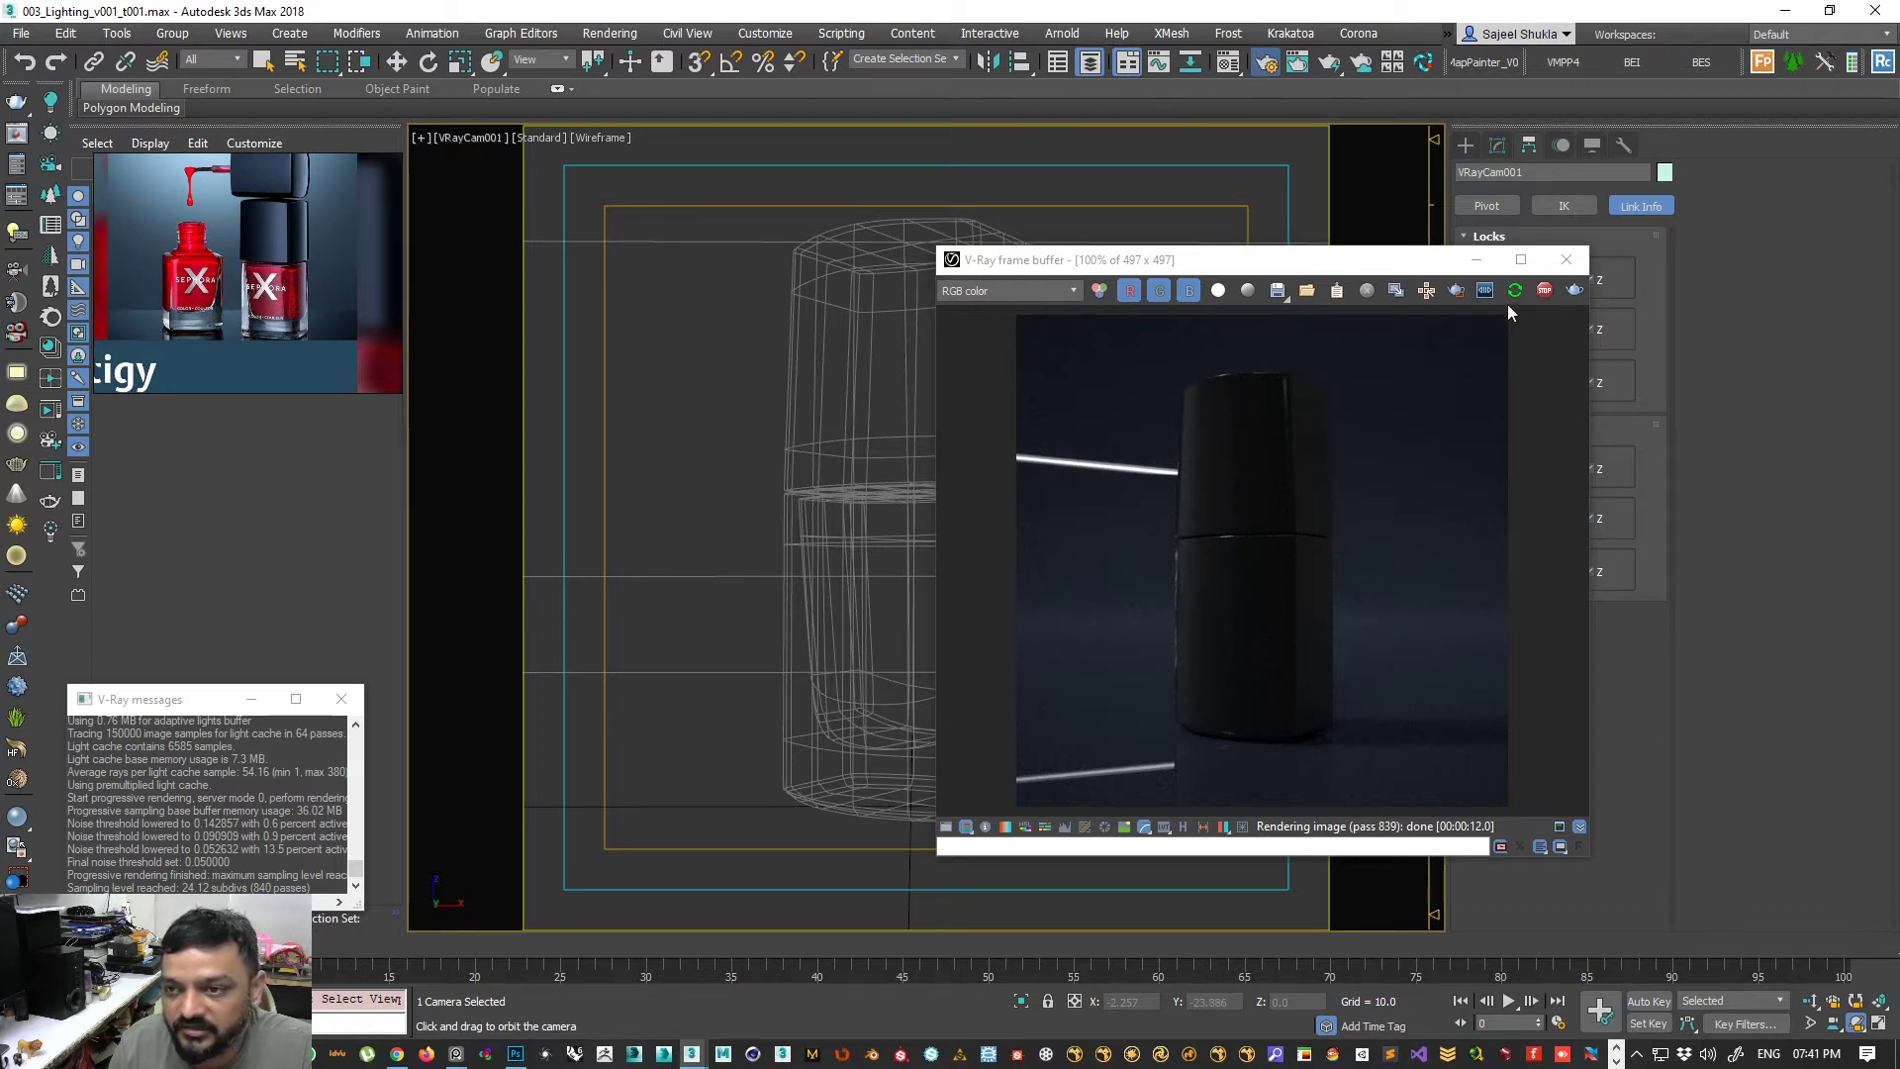
- Lock the view to render to VRayCam001 in Render Setup and restore the two-viewport layout beside the frame buffer
key("F10")
left_click_drag(1186, 275, 1241, 268)
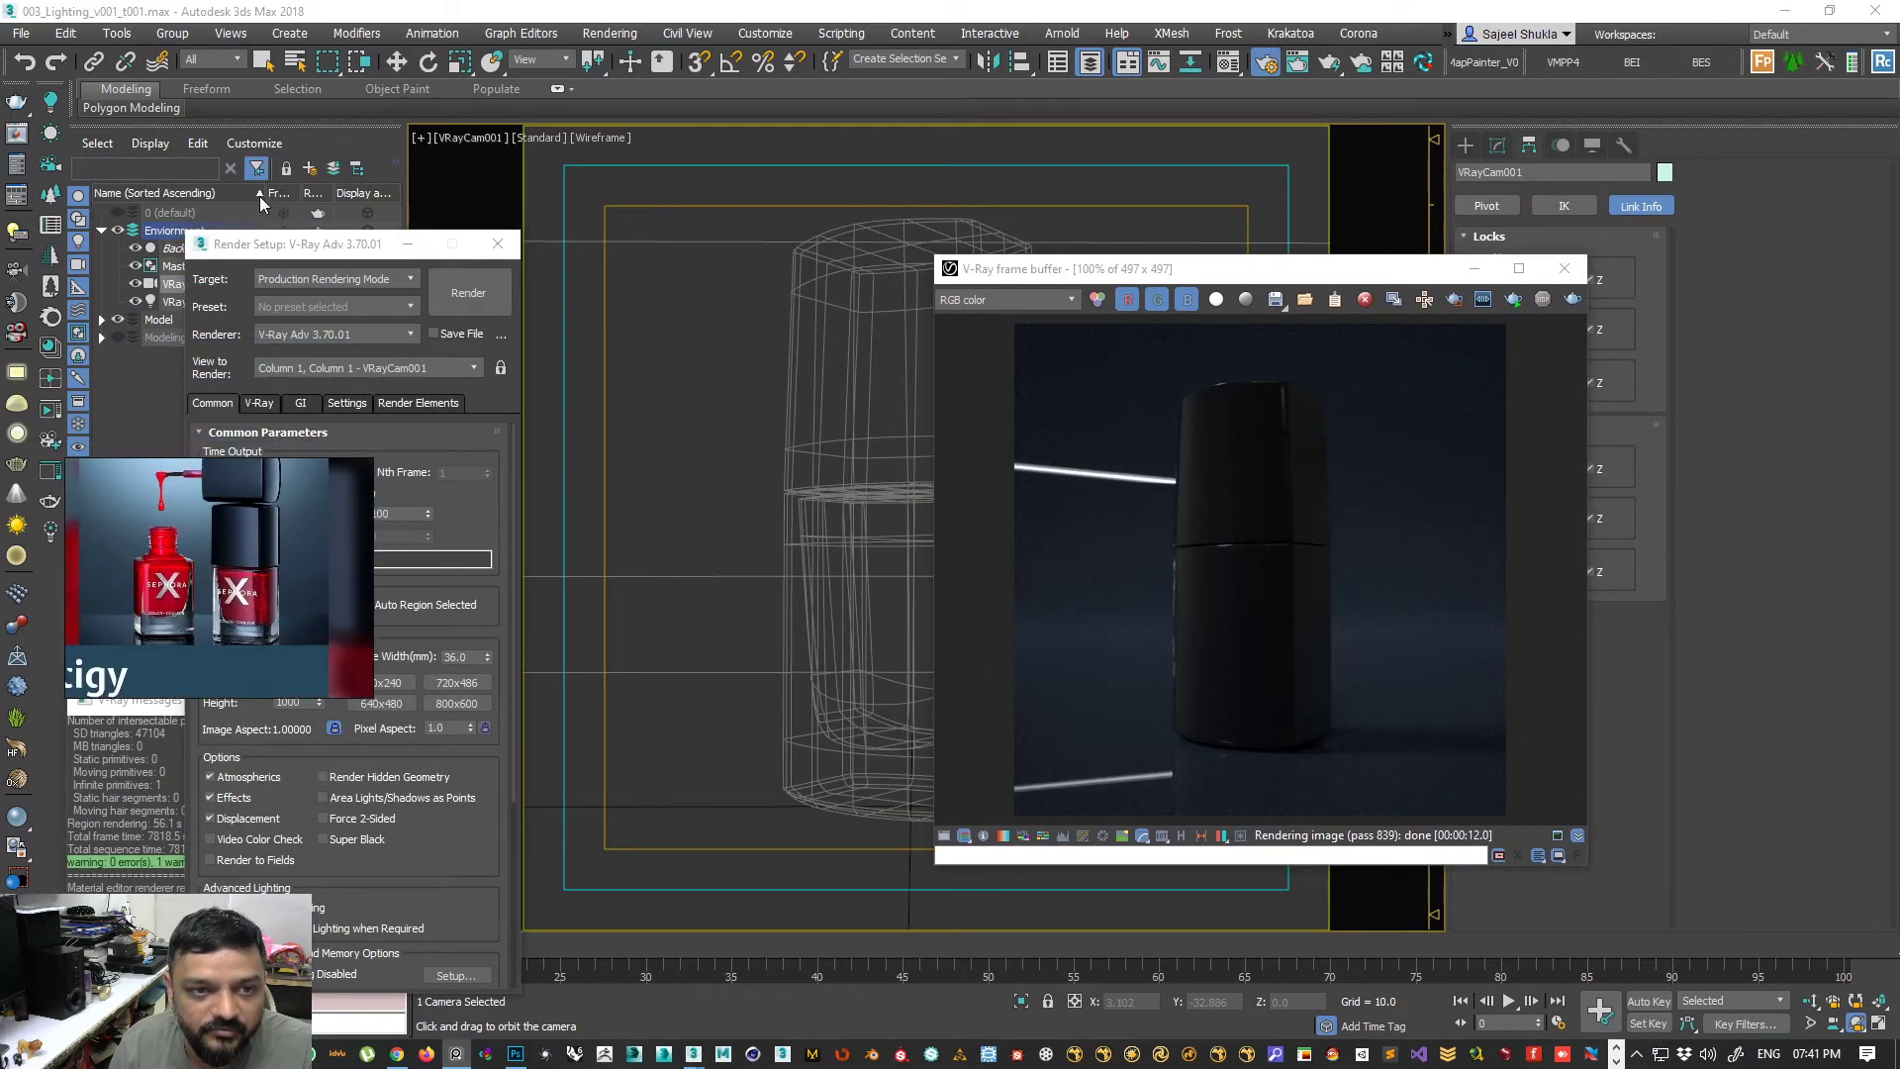
left_click_drag(269, 247, 493, 186)
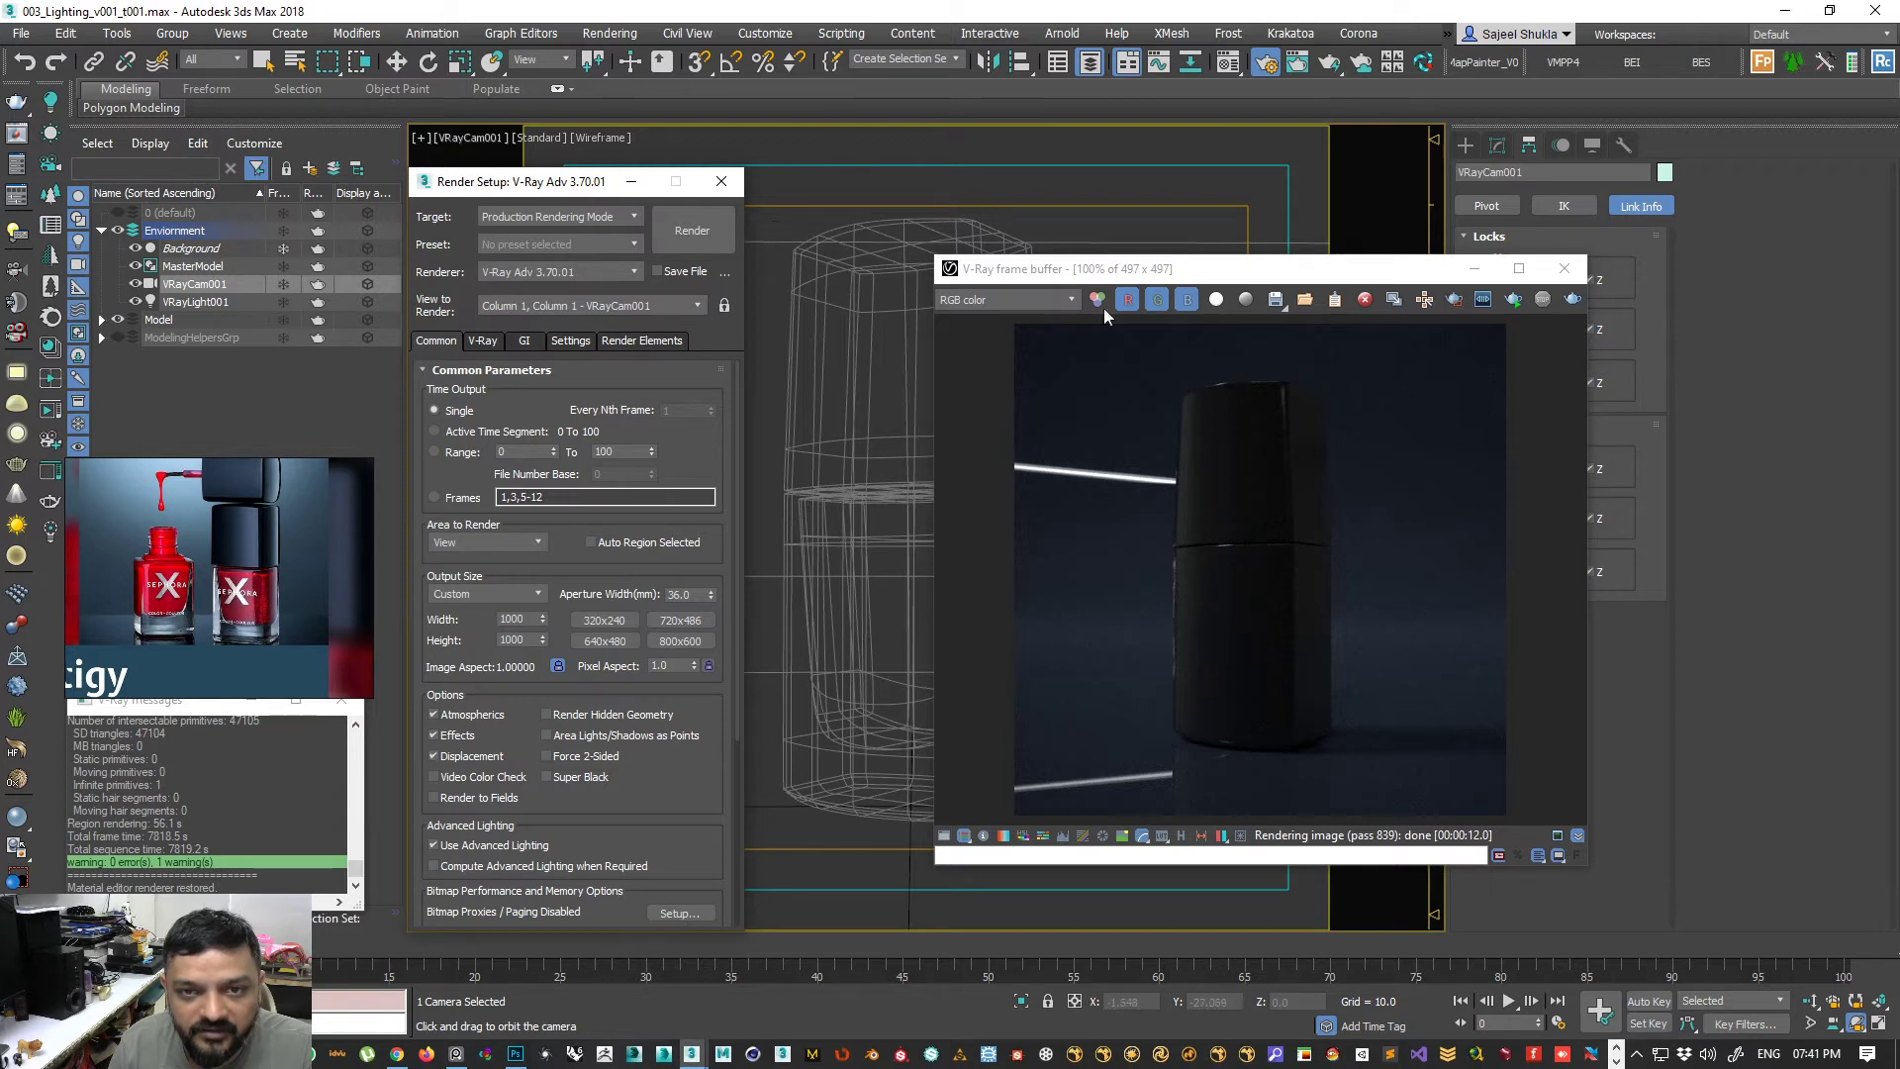
left_click(723, 307)
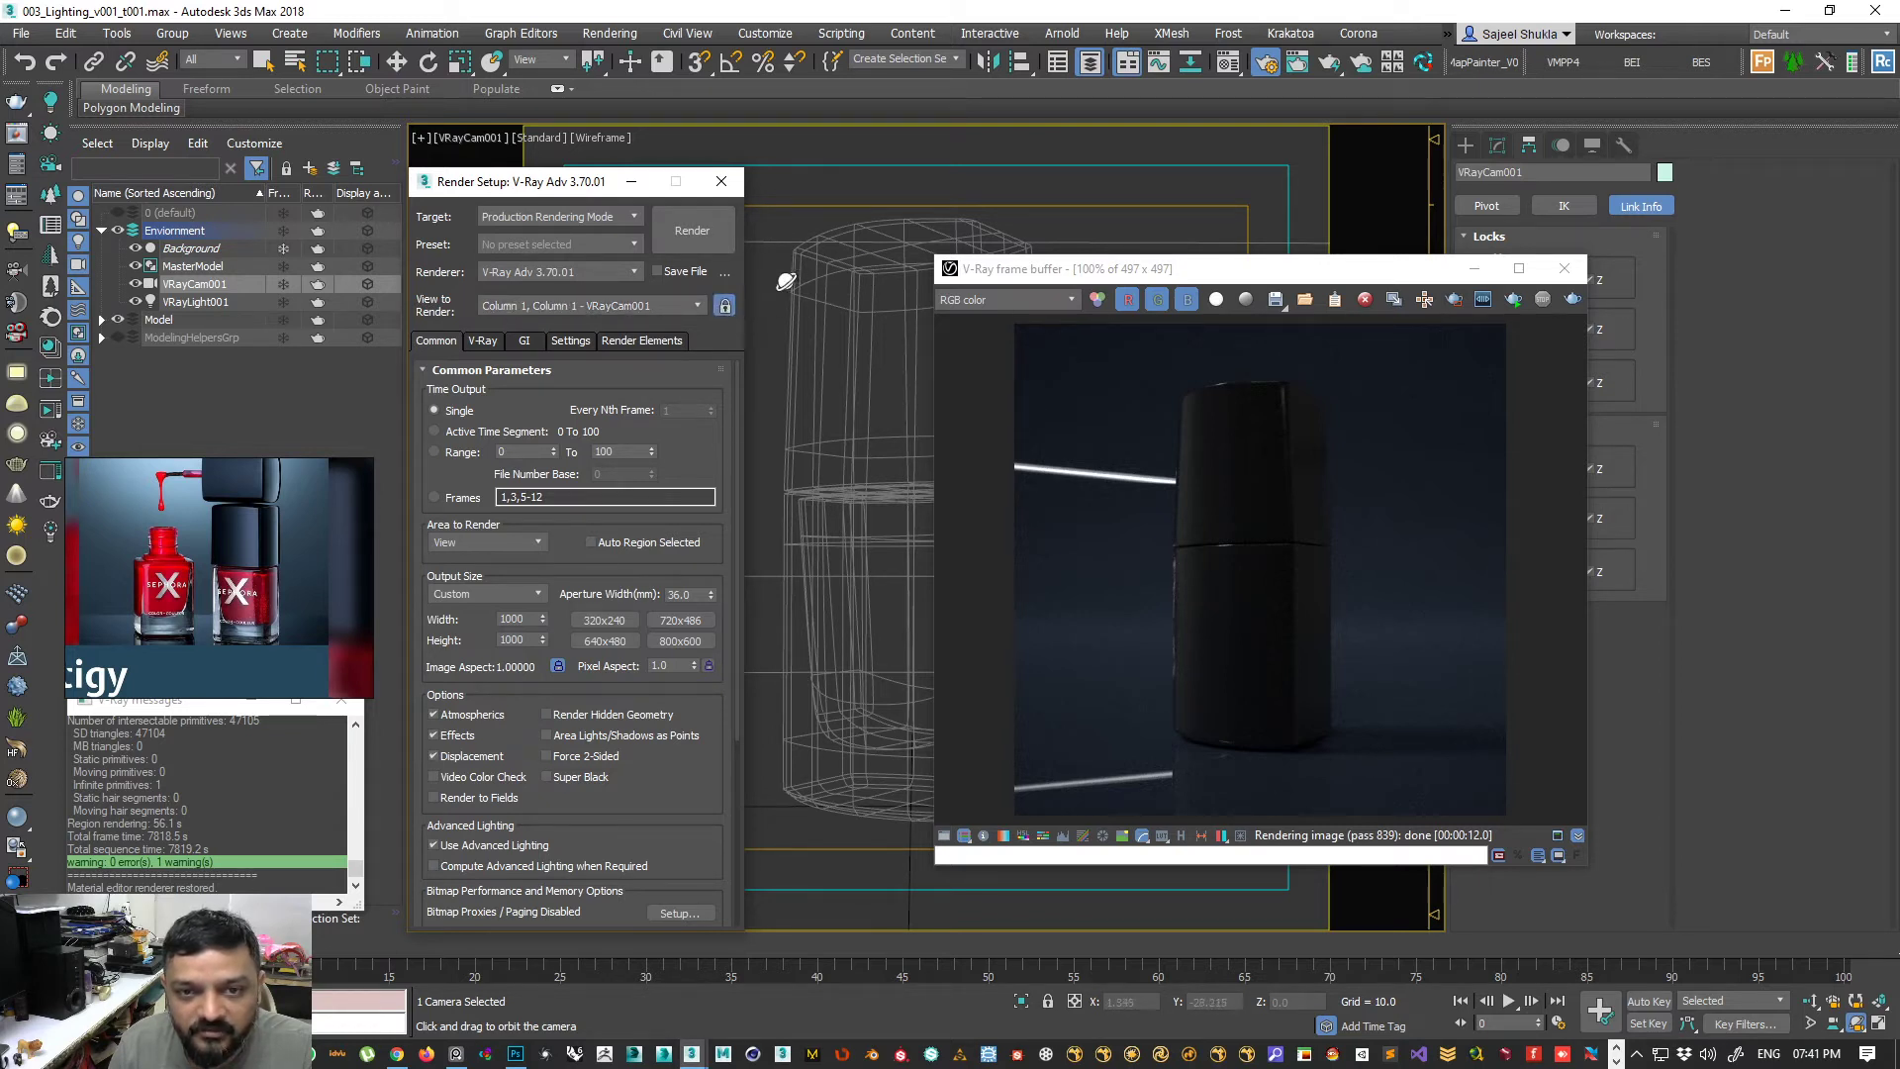
key("alt+w")
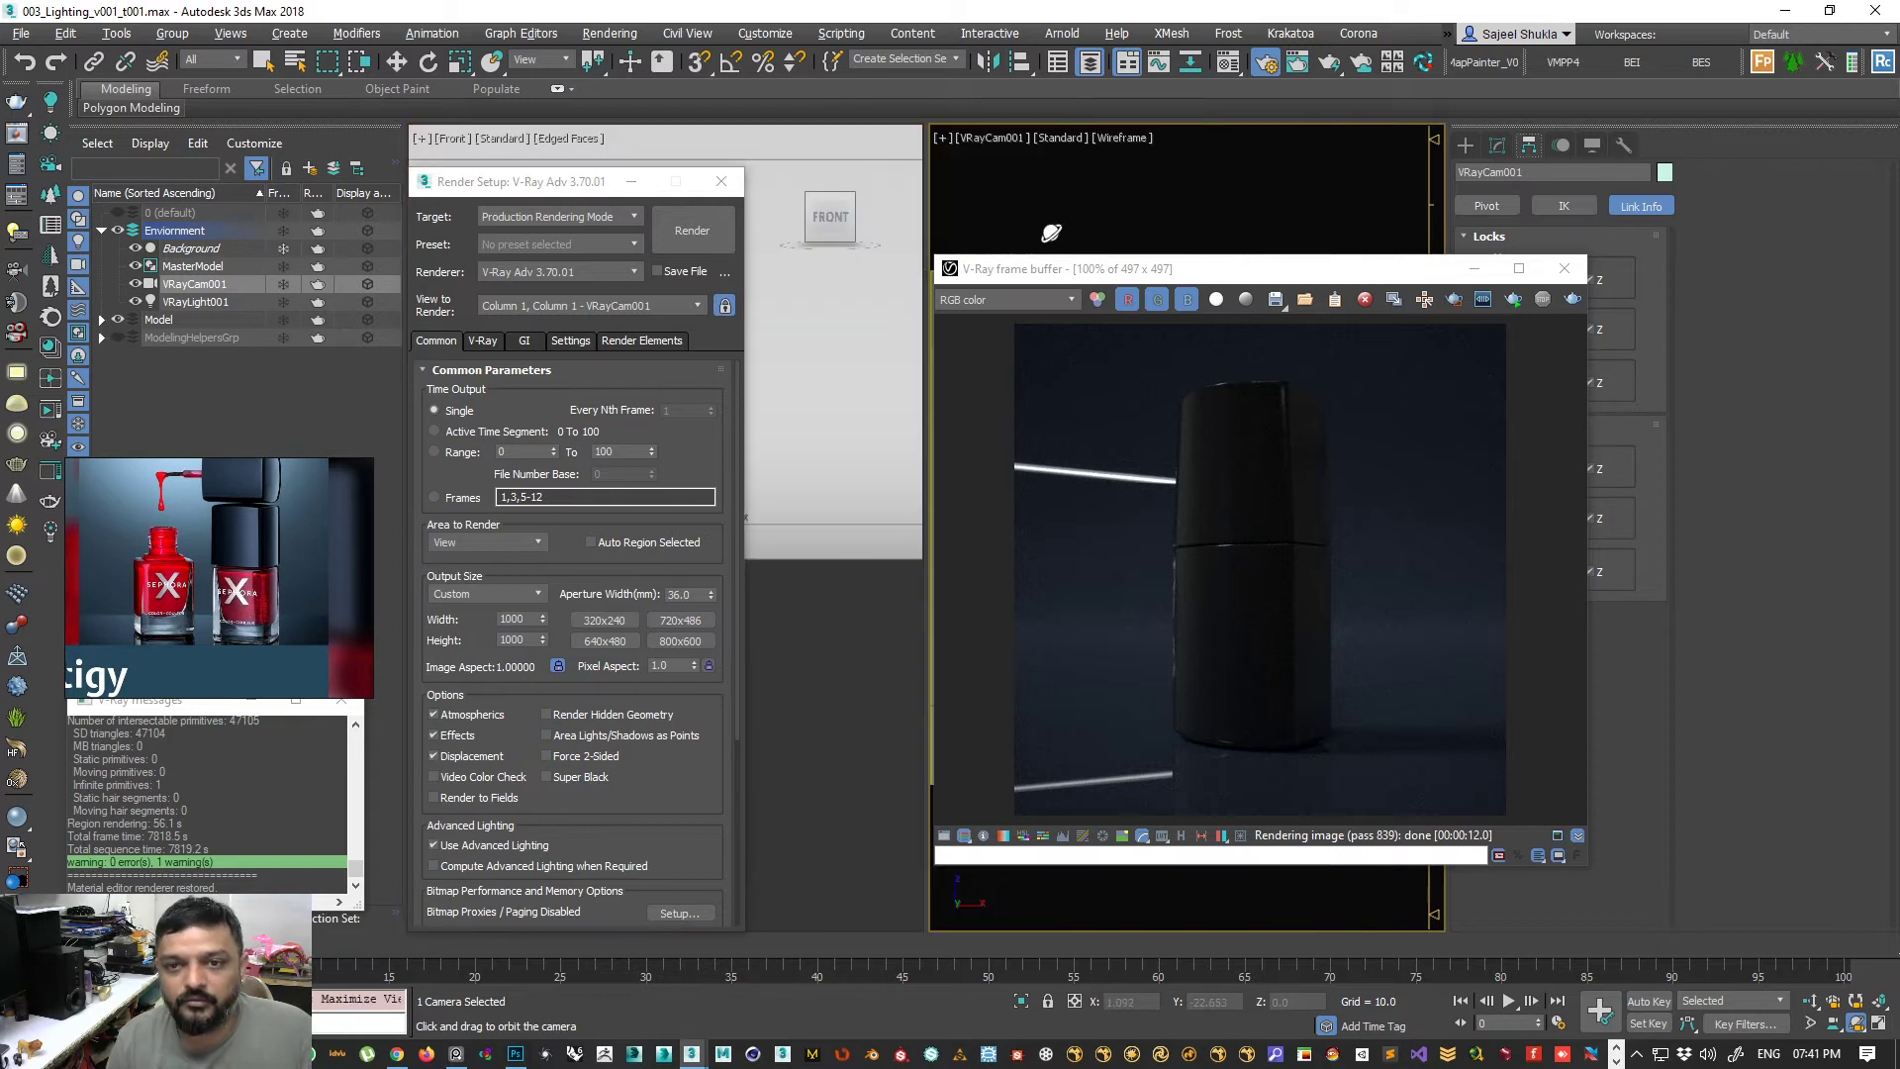
left_click_drag(1066, 273, 1268, 290)
left_click_drag(620, 191, 425, 250)
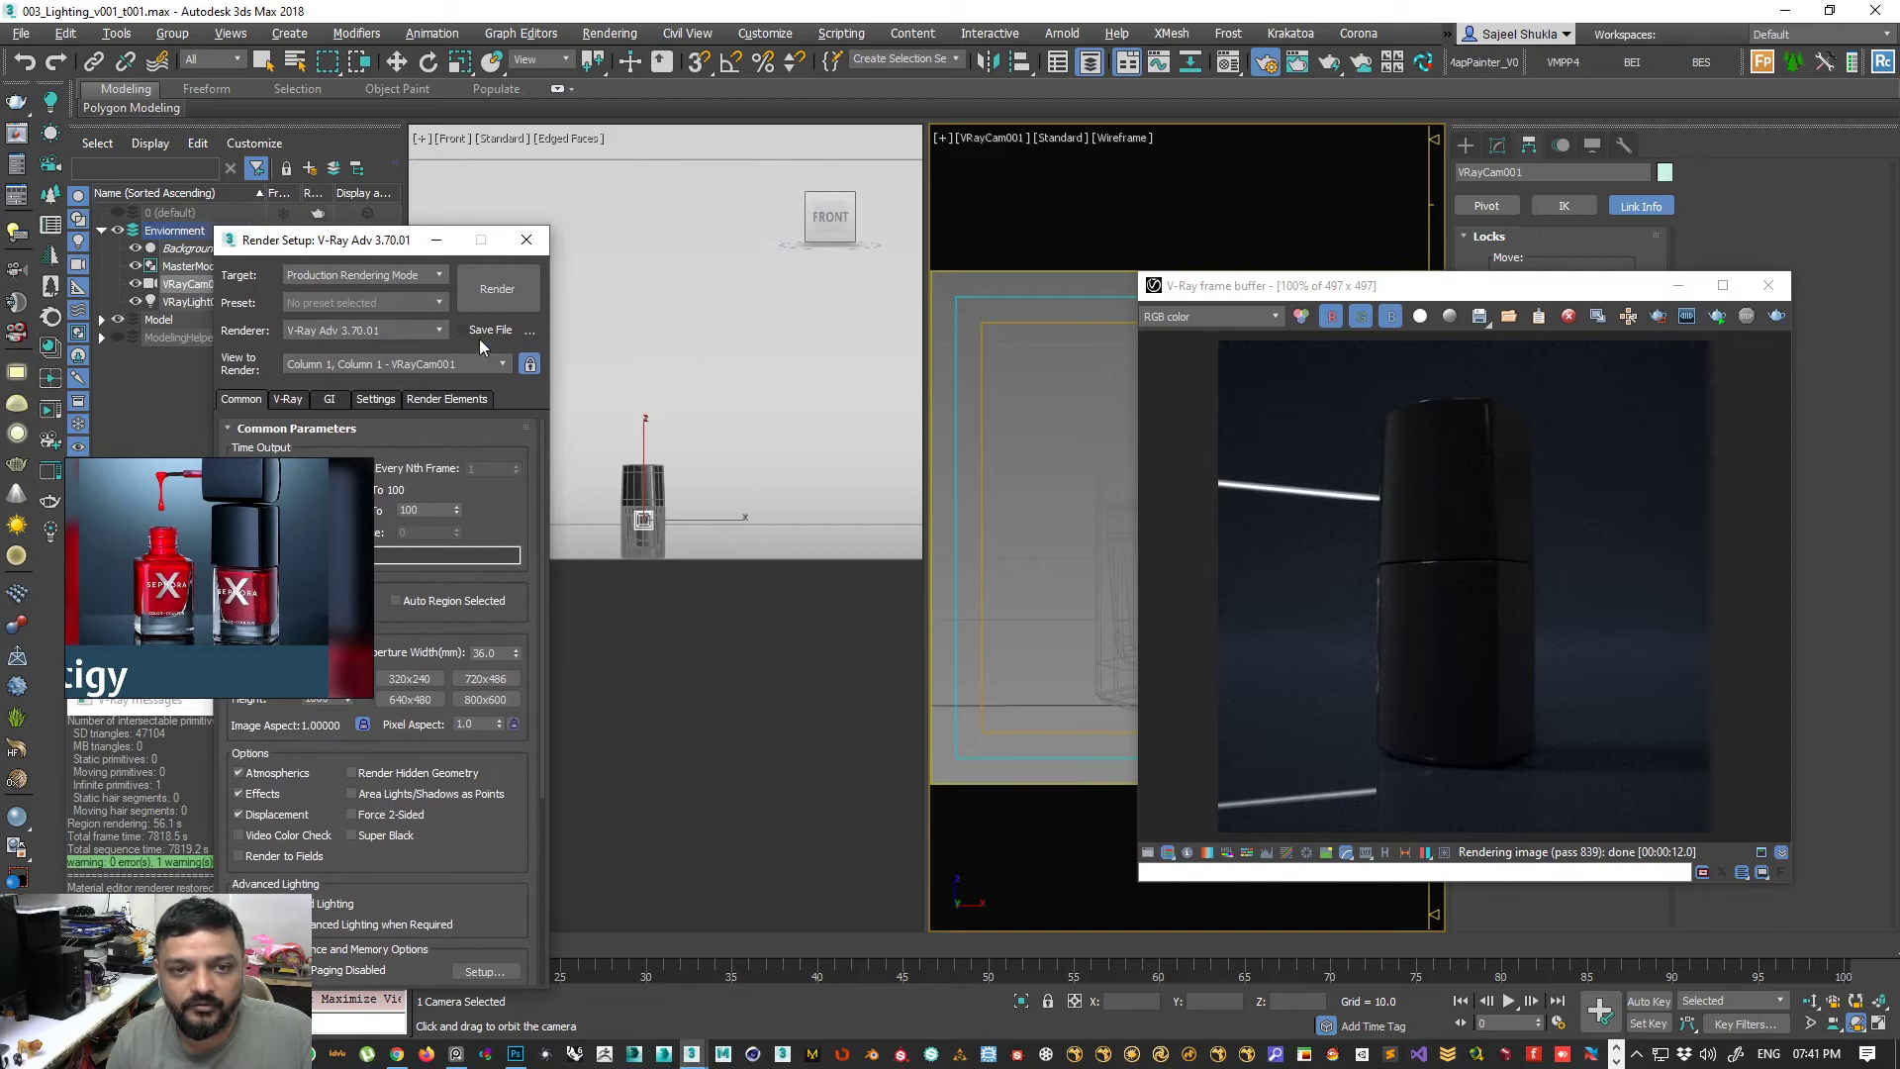
- Start interactive rendering with the region around the bottle and change the Front viewport to Perspective with the render view unlocked
left_click(1712, 320)
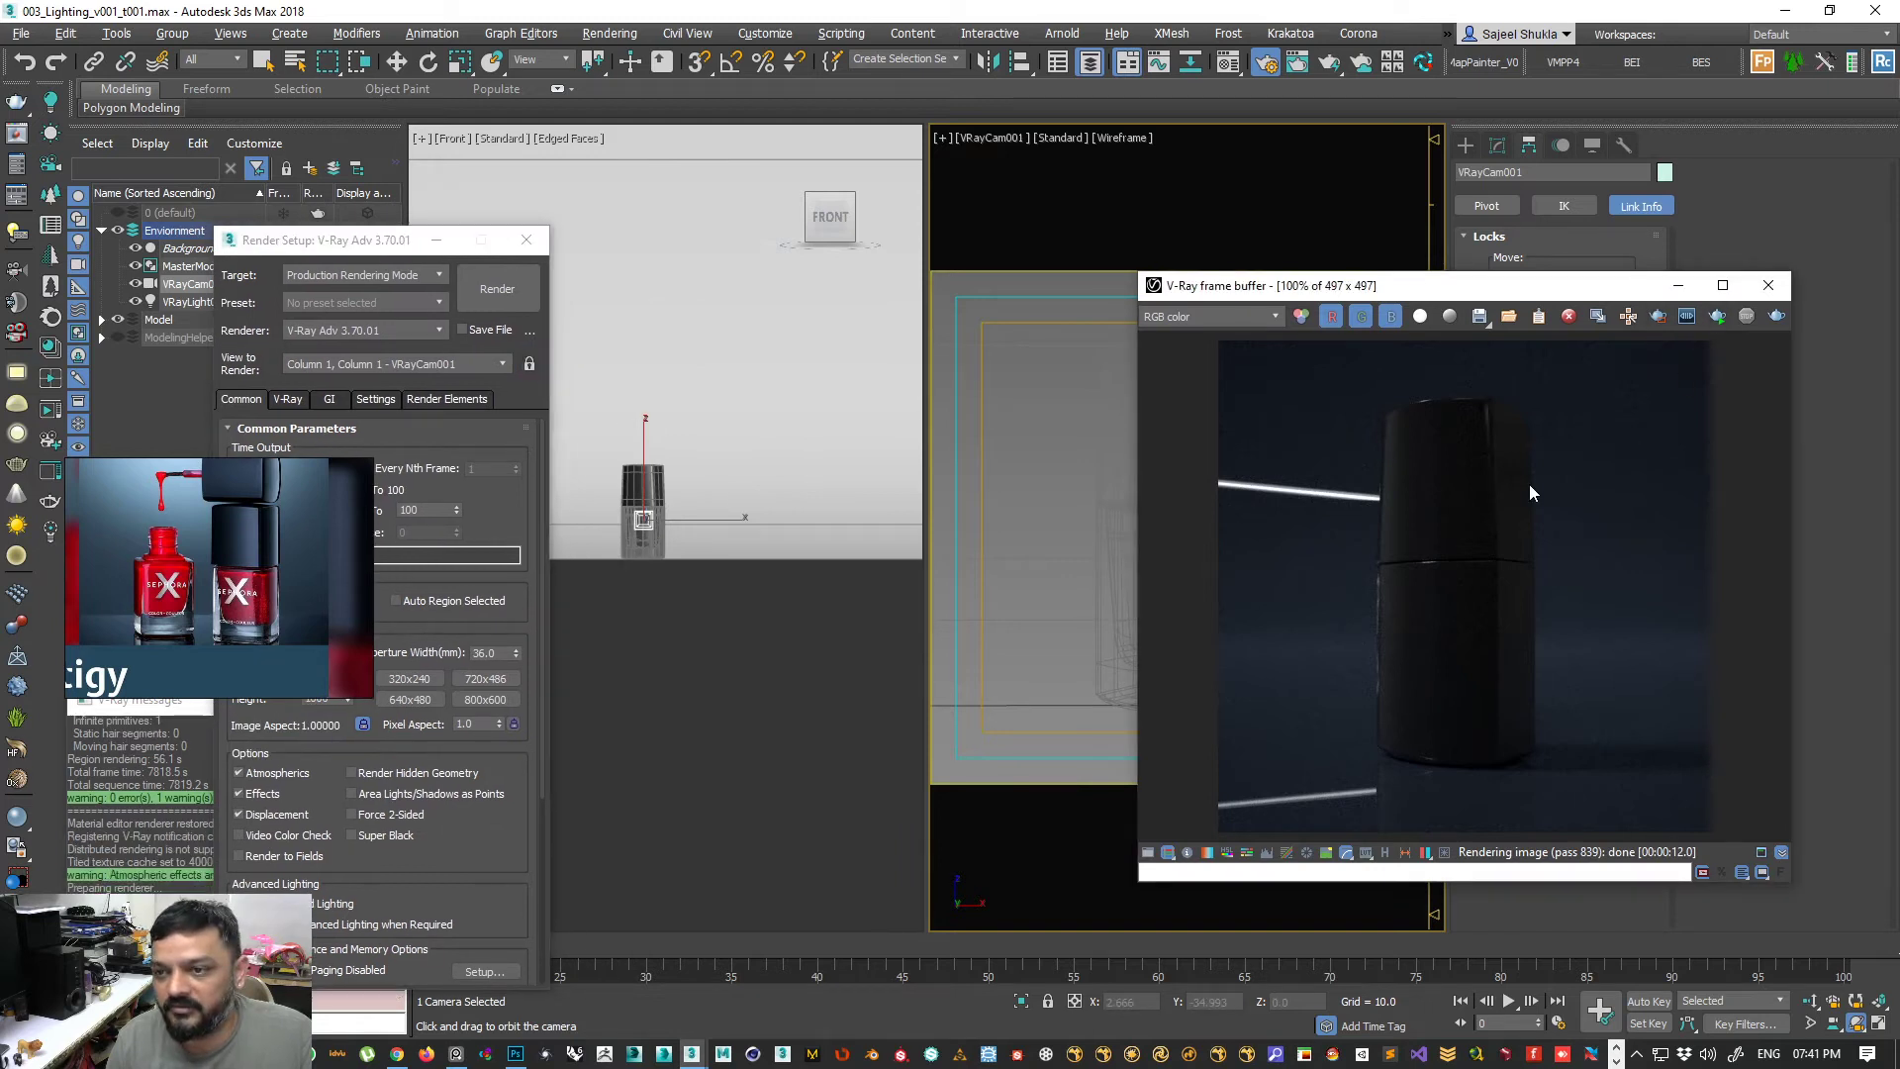
left_click(1657, 315)
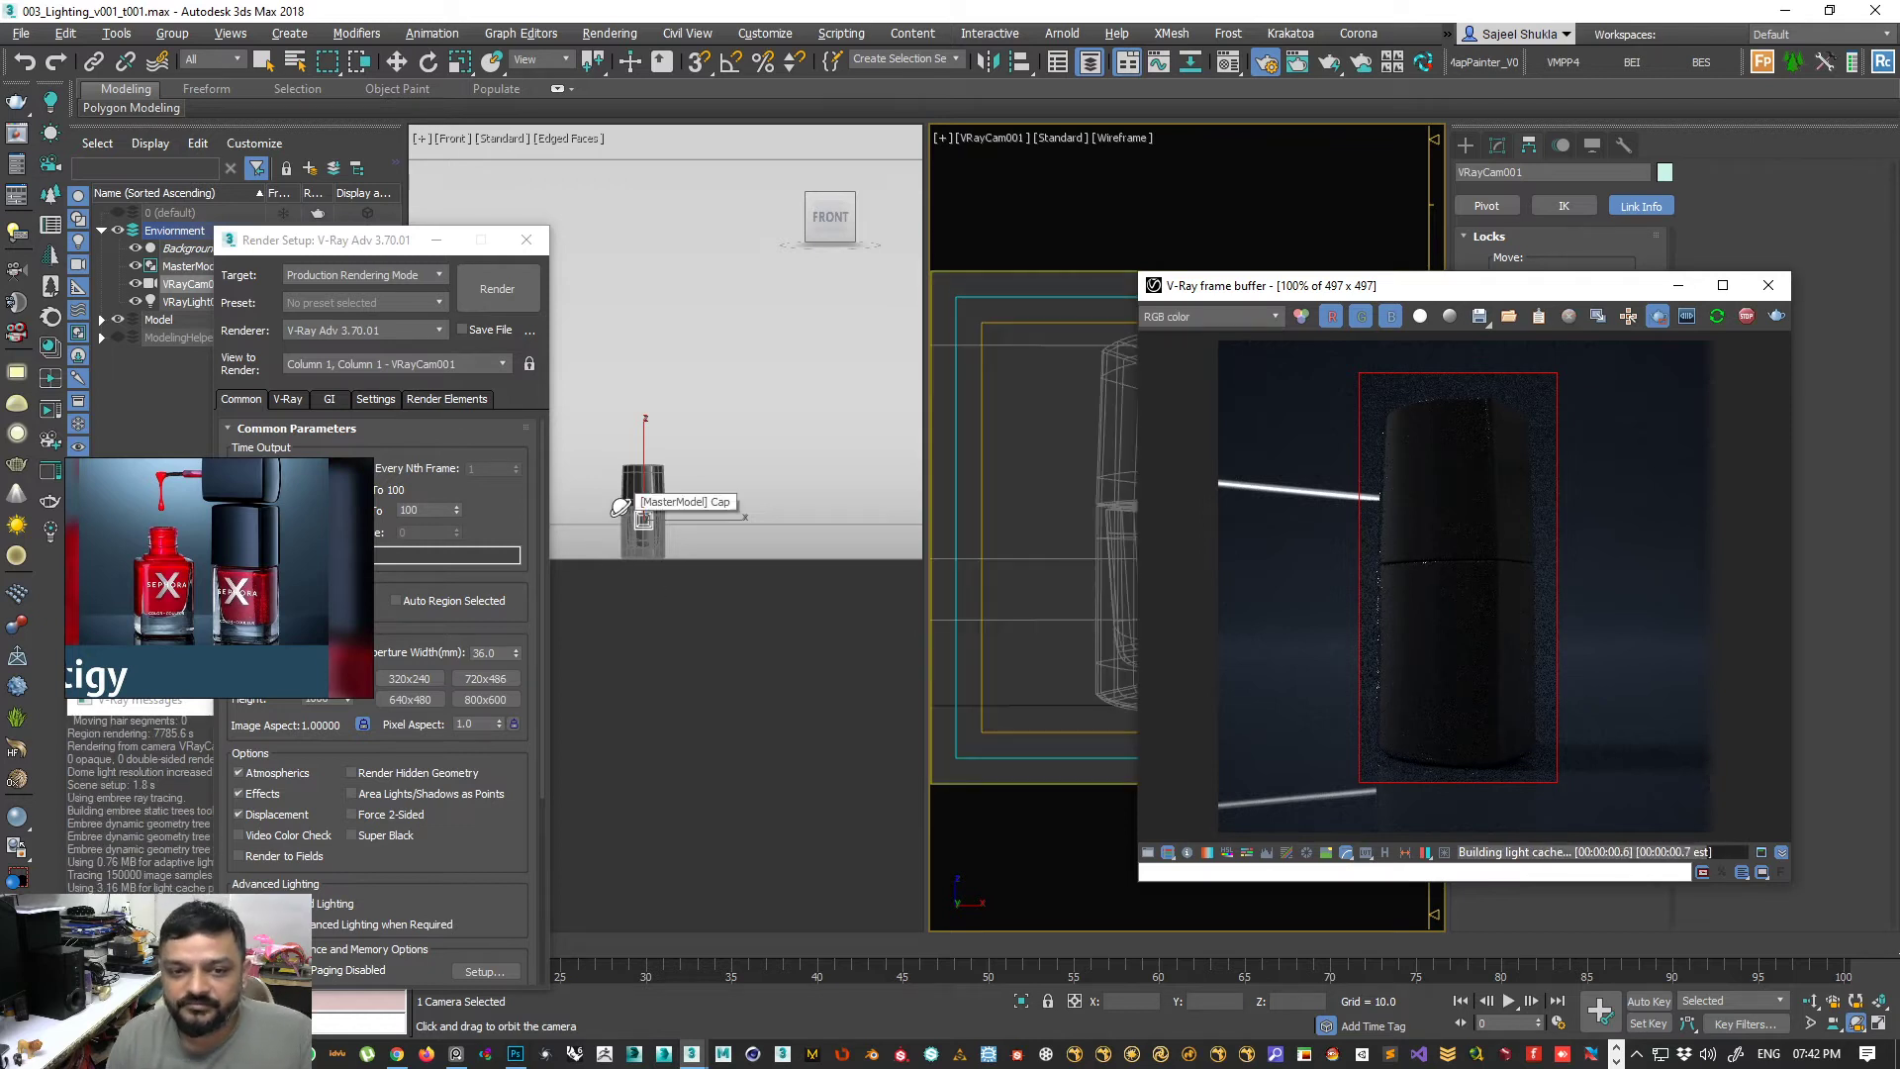
right_click(701, 425)
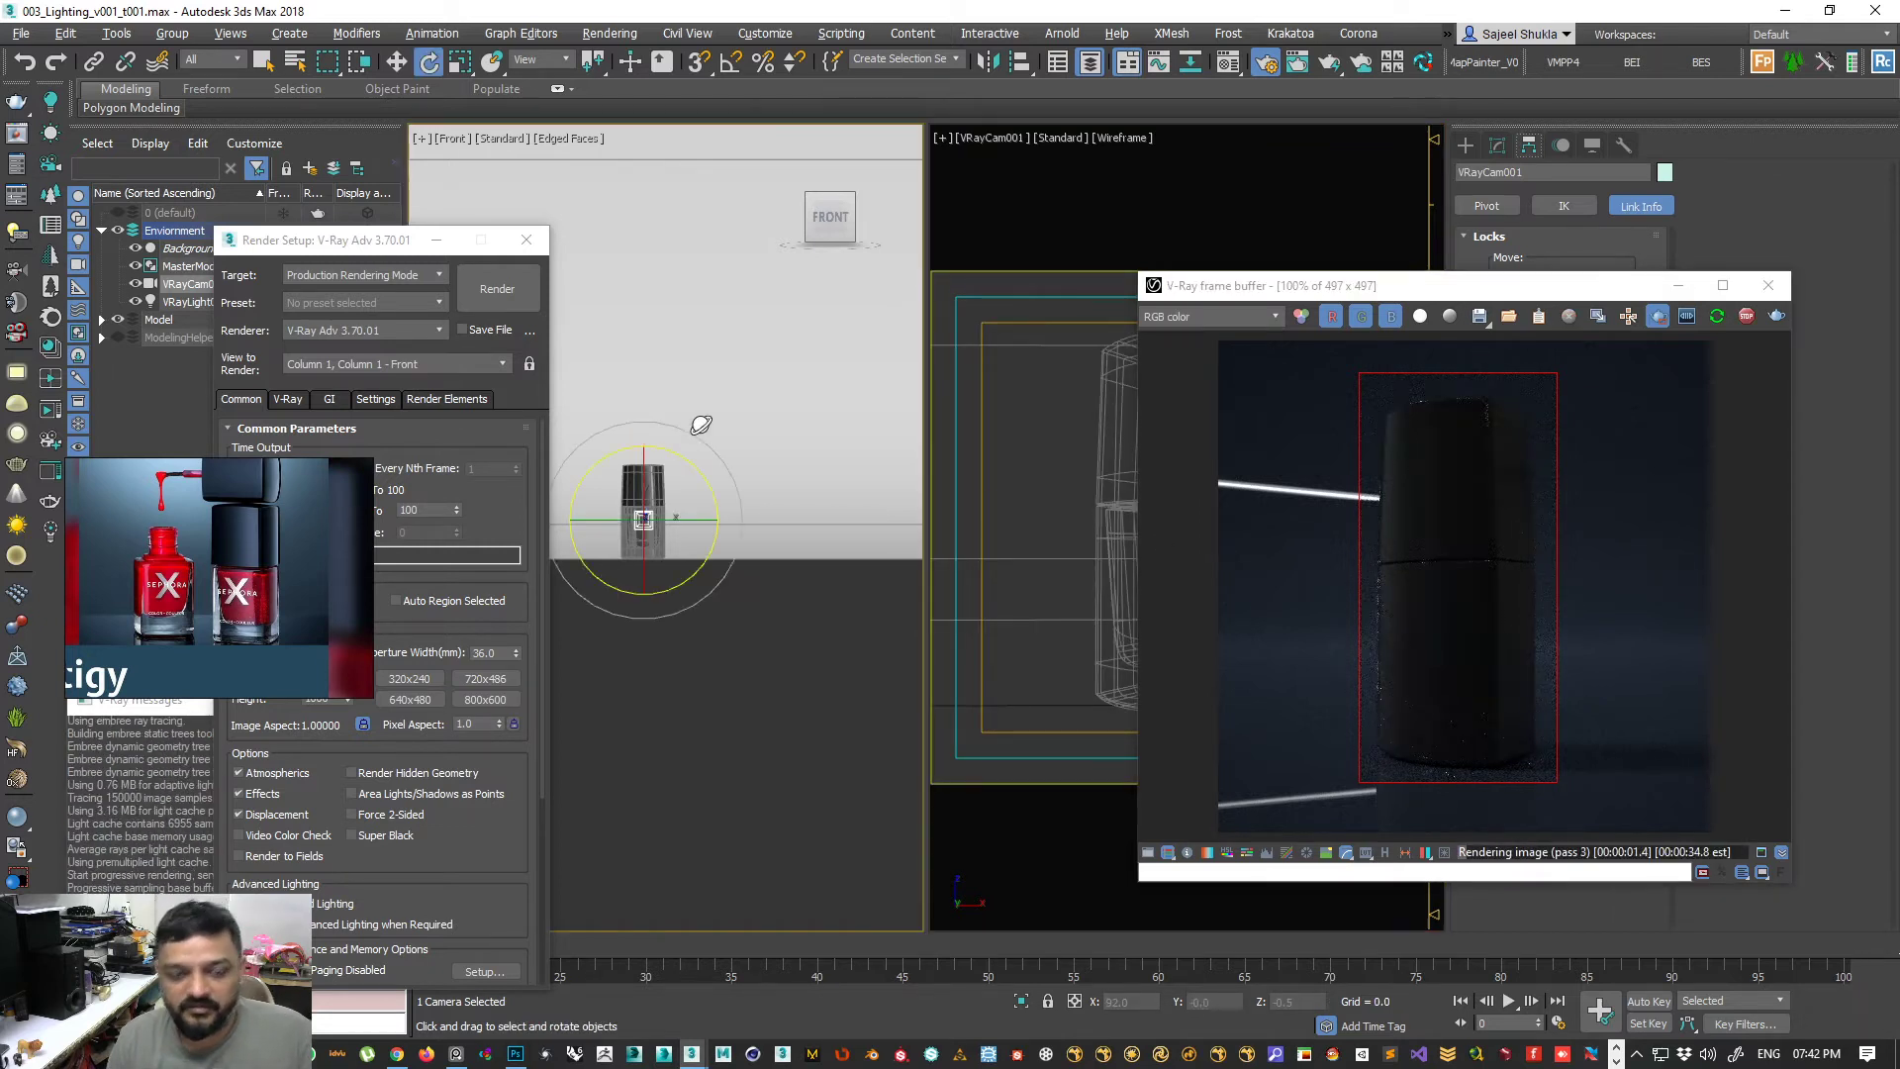
key("p")
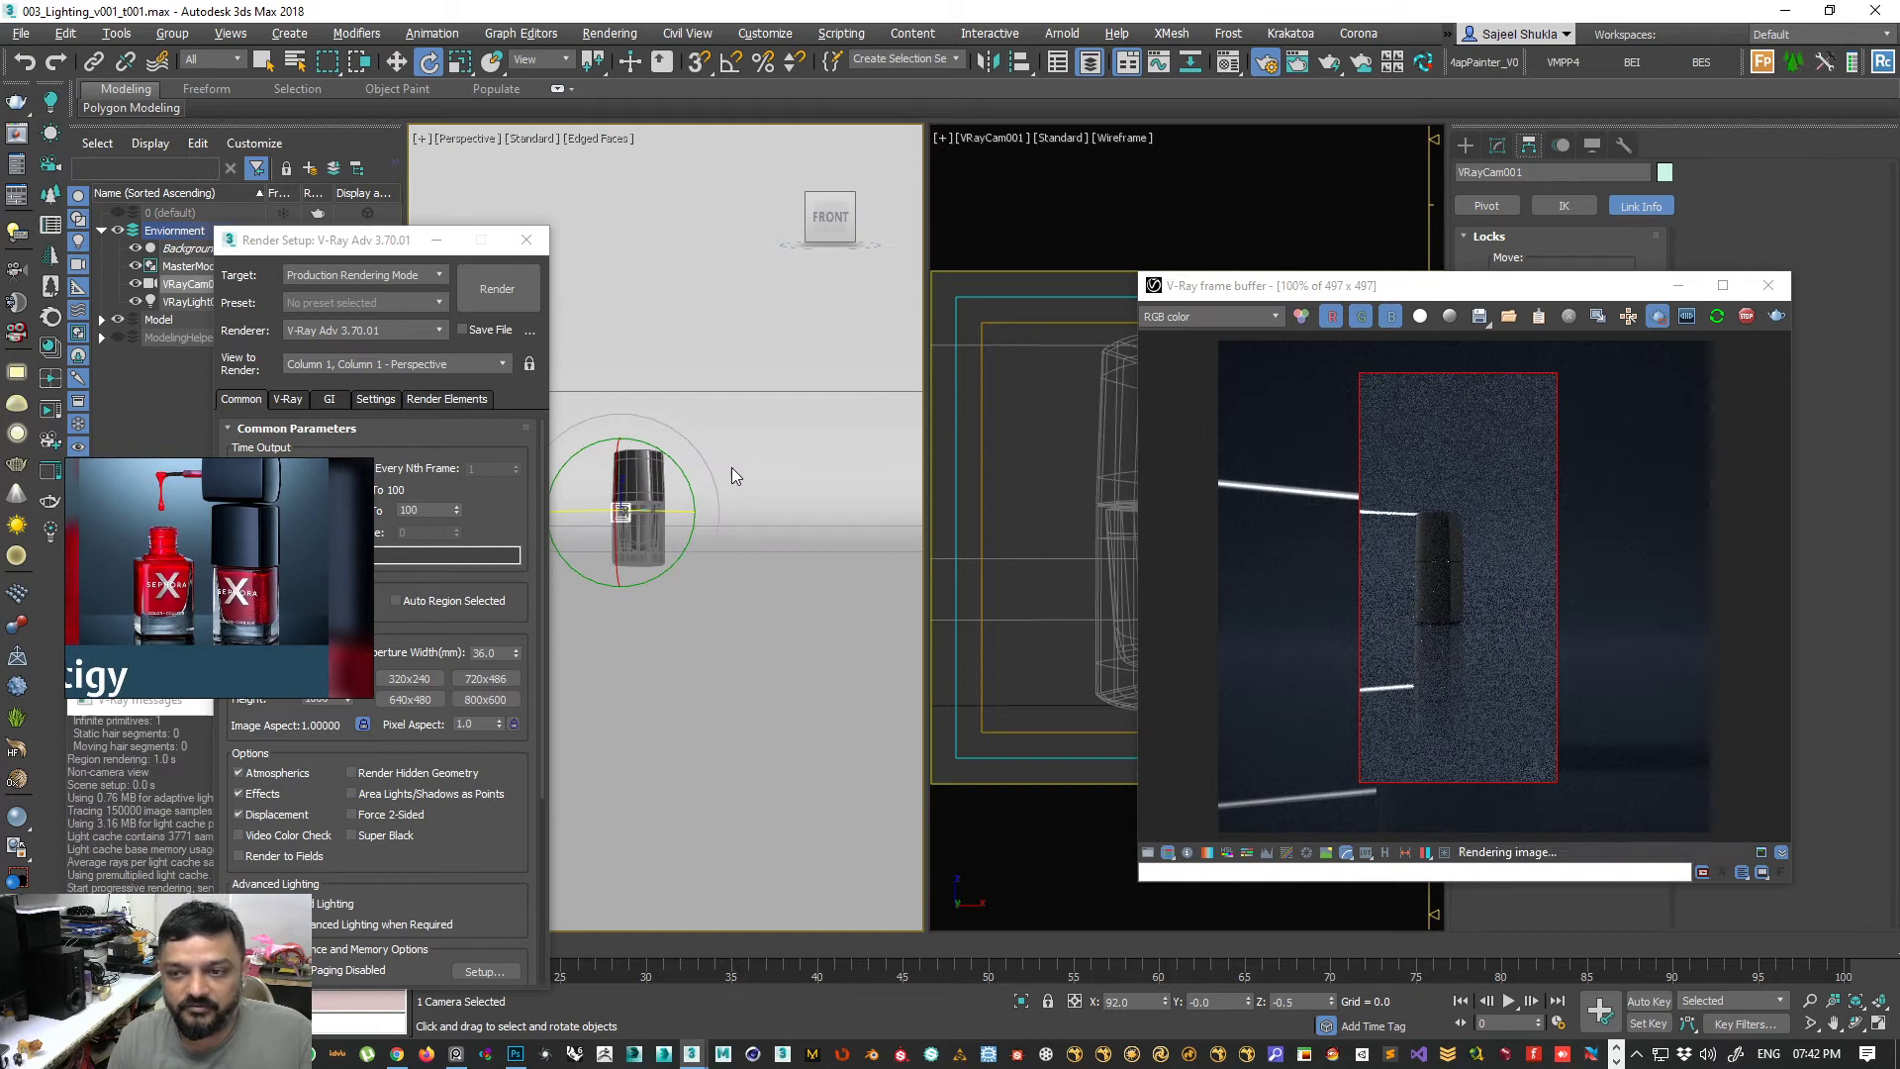
- Reactivate the VRayCam001 viewport, lock it as the view to render, and orbit the Perspective view around the backdrop
left_click(964, 443)
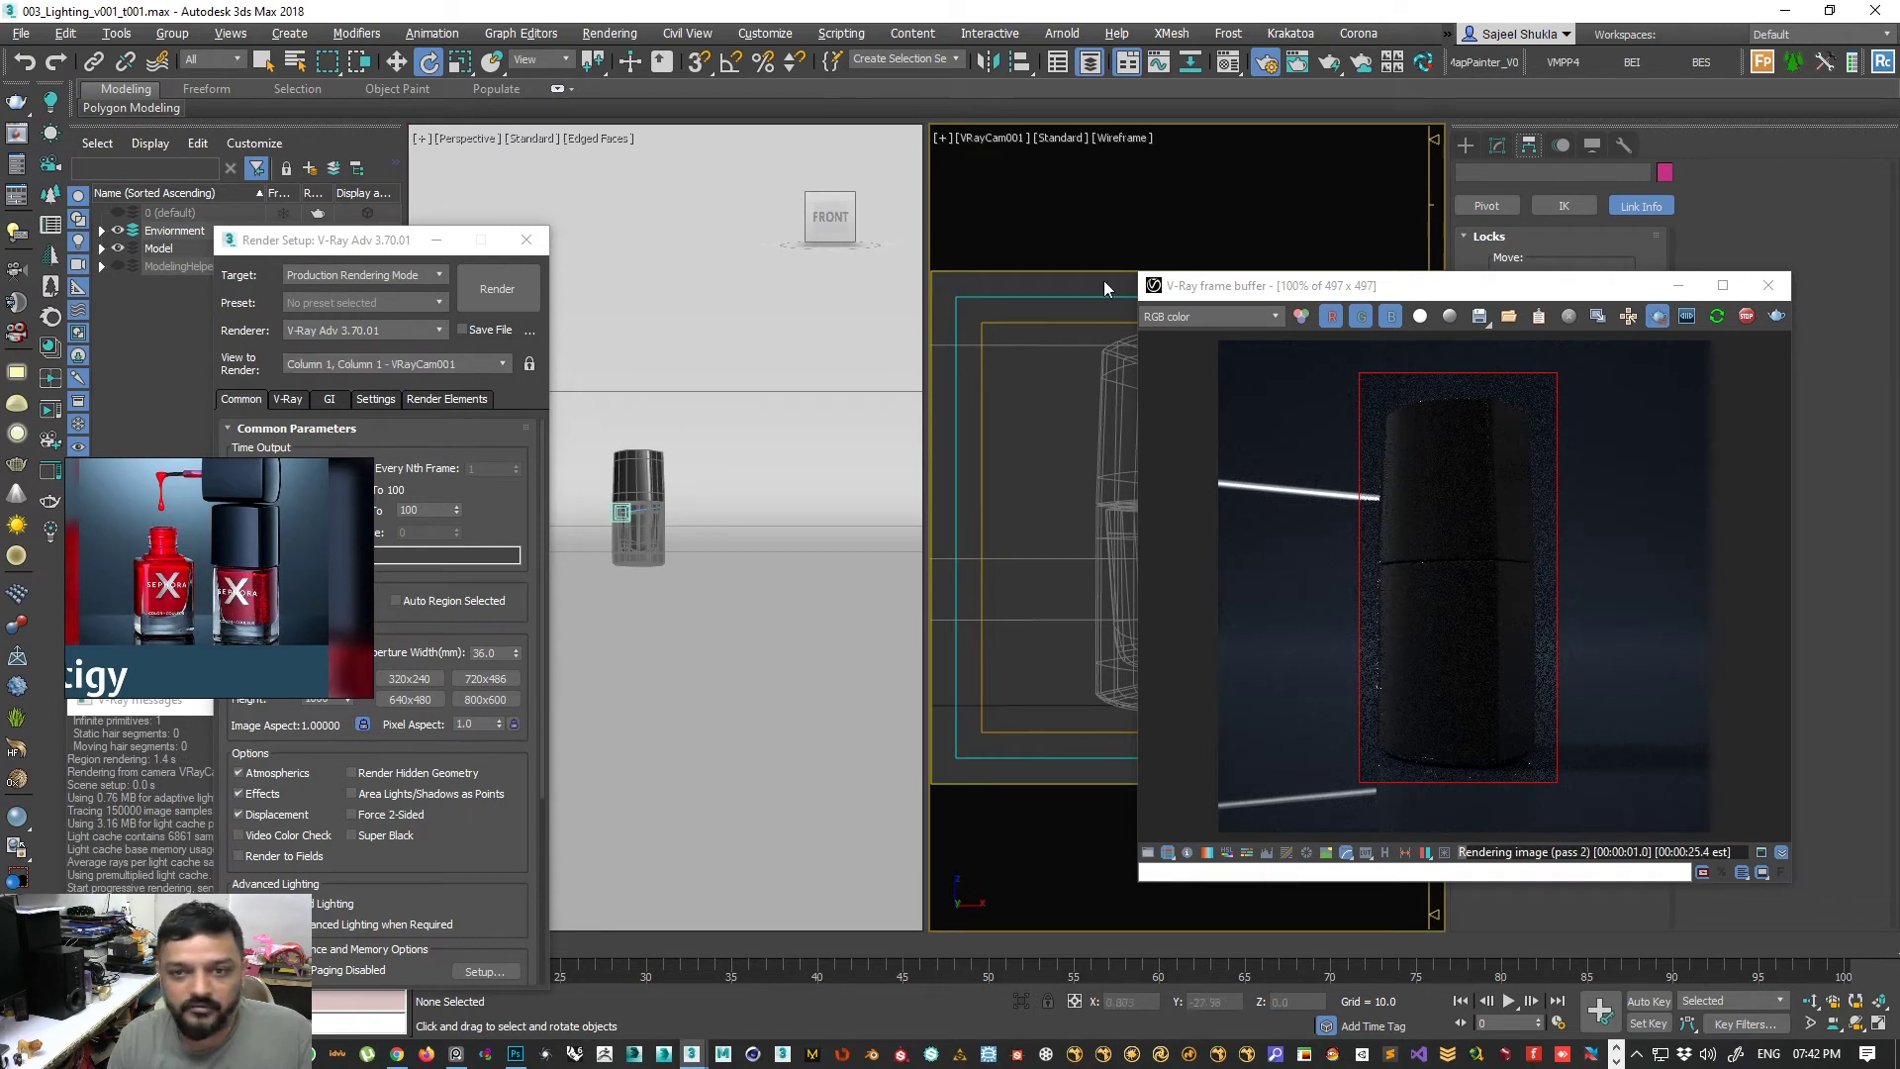
left_click(530, 364)
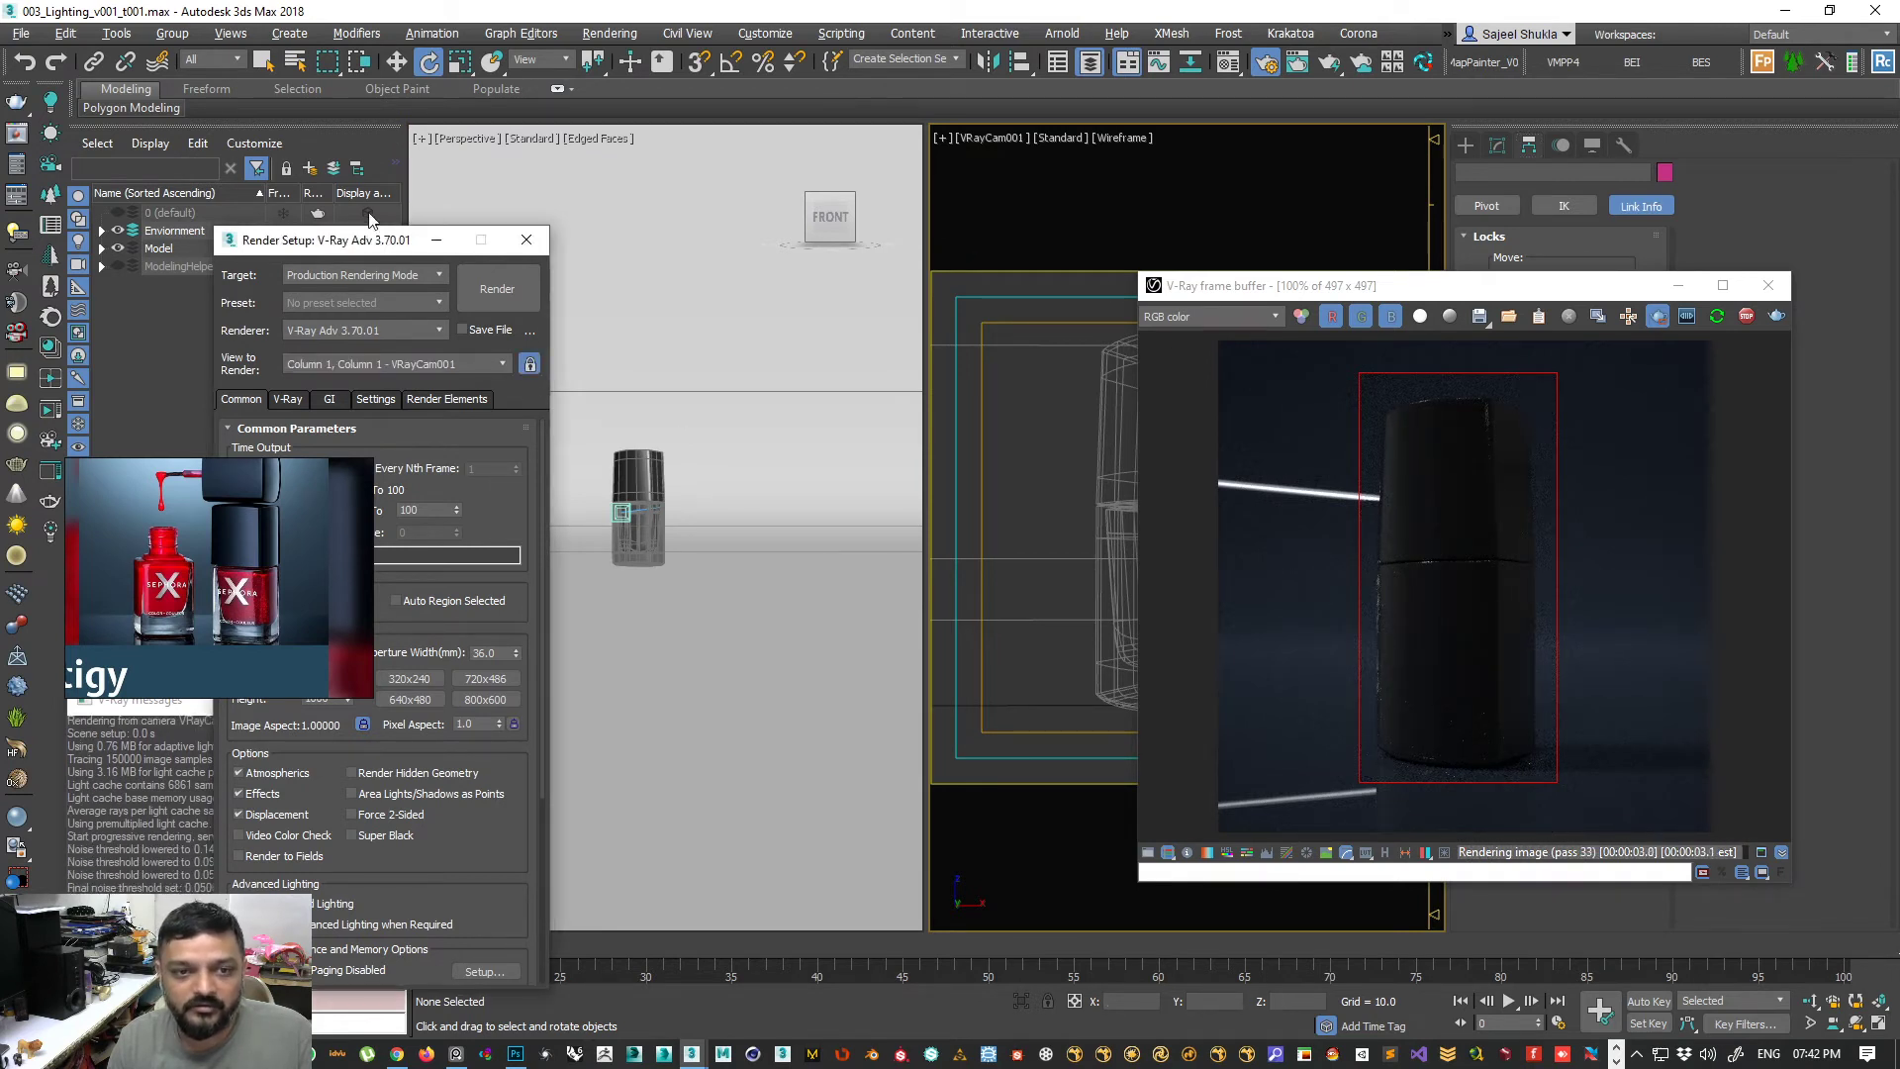
middle_click_drag(755, 513, 779, 562, "alt")
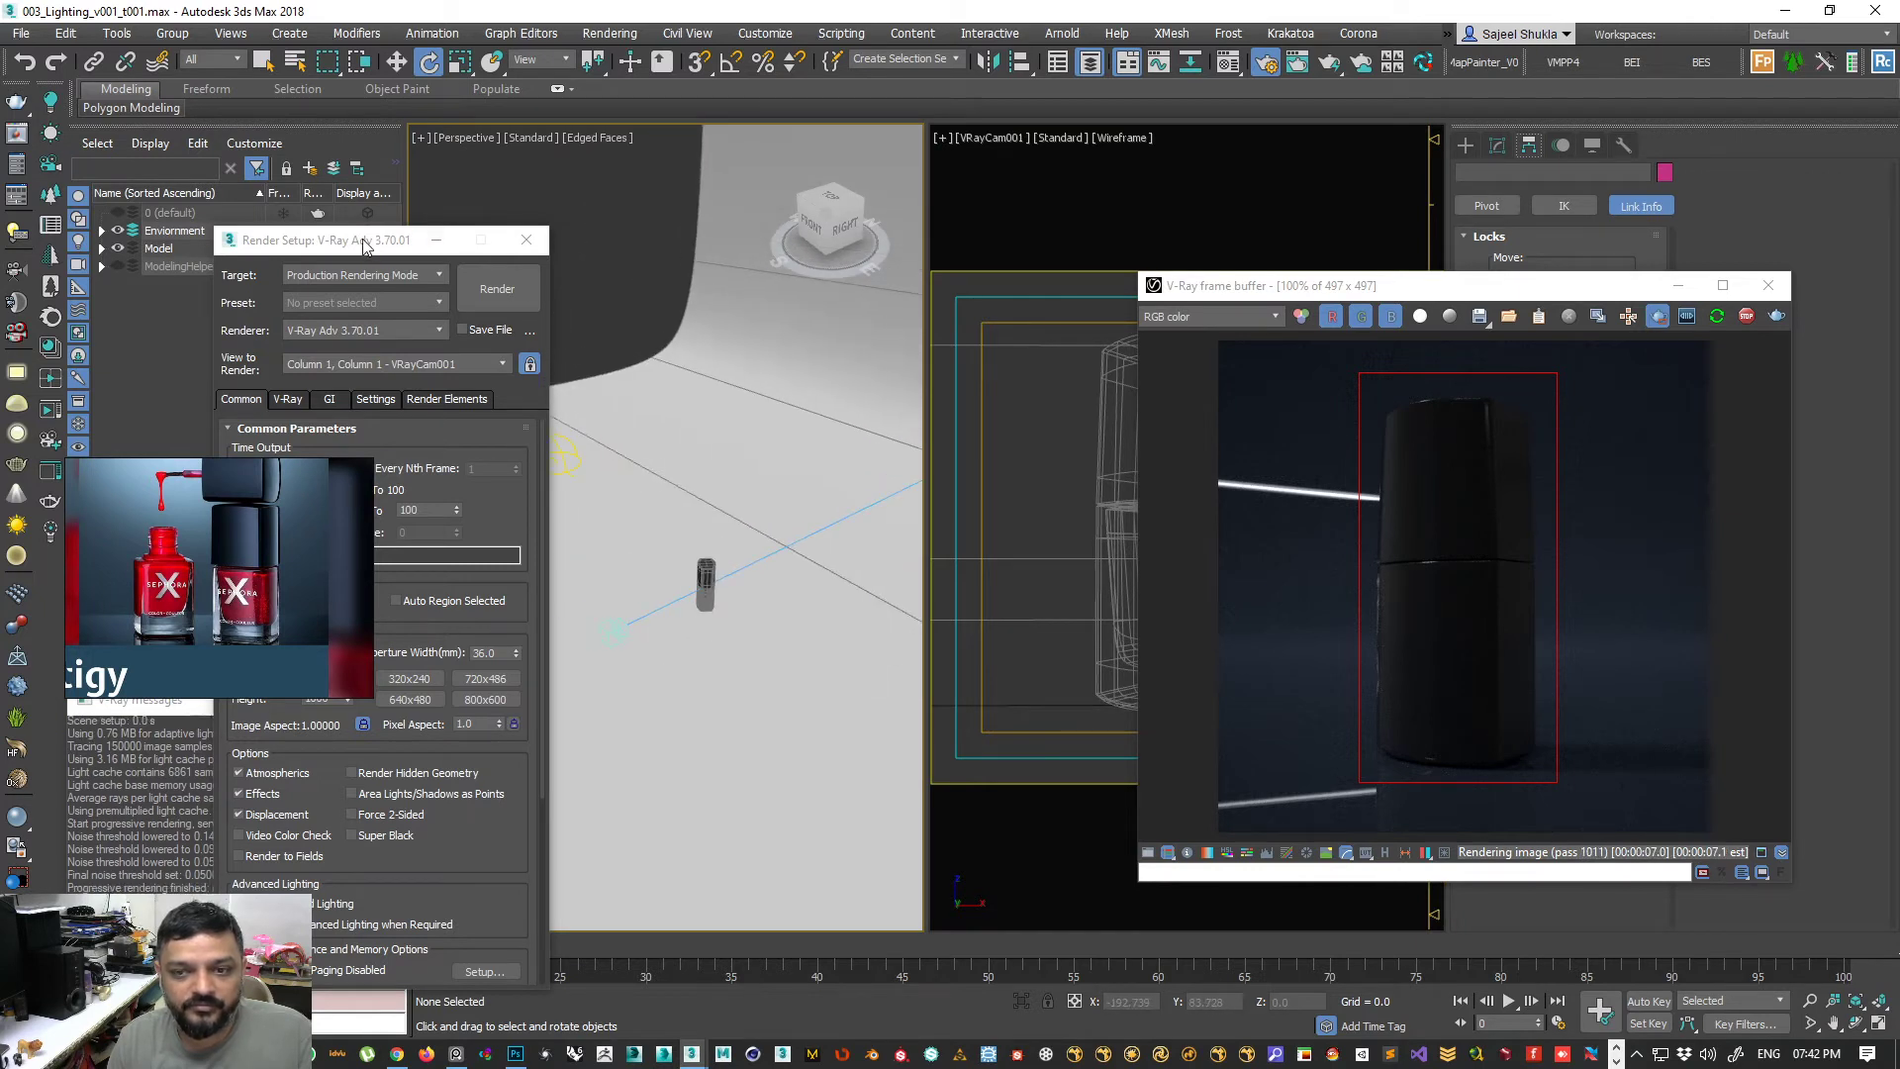
- Shrink the frame buffer to 434 x 434 over the camera viewport, close Render Setup and reposition the reference image
left_click_drag(365, 241, 366, 162)
left_click_drag(1239, 300, 1021, 178)
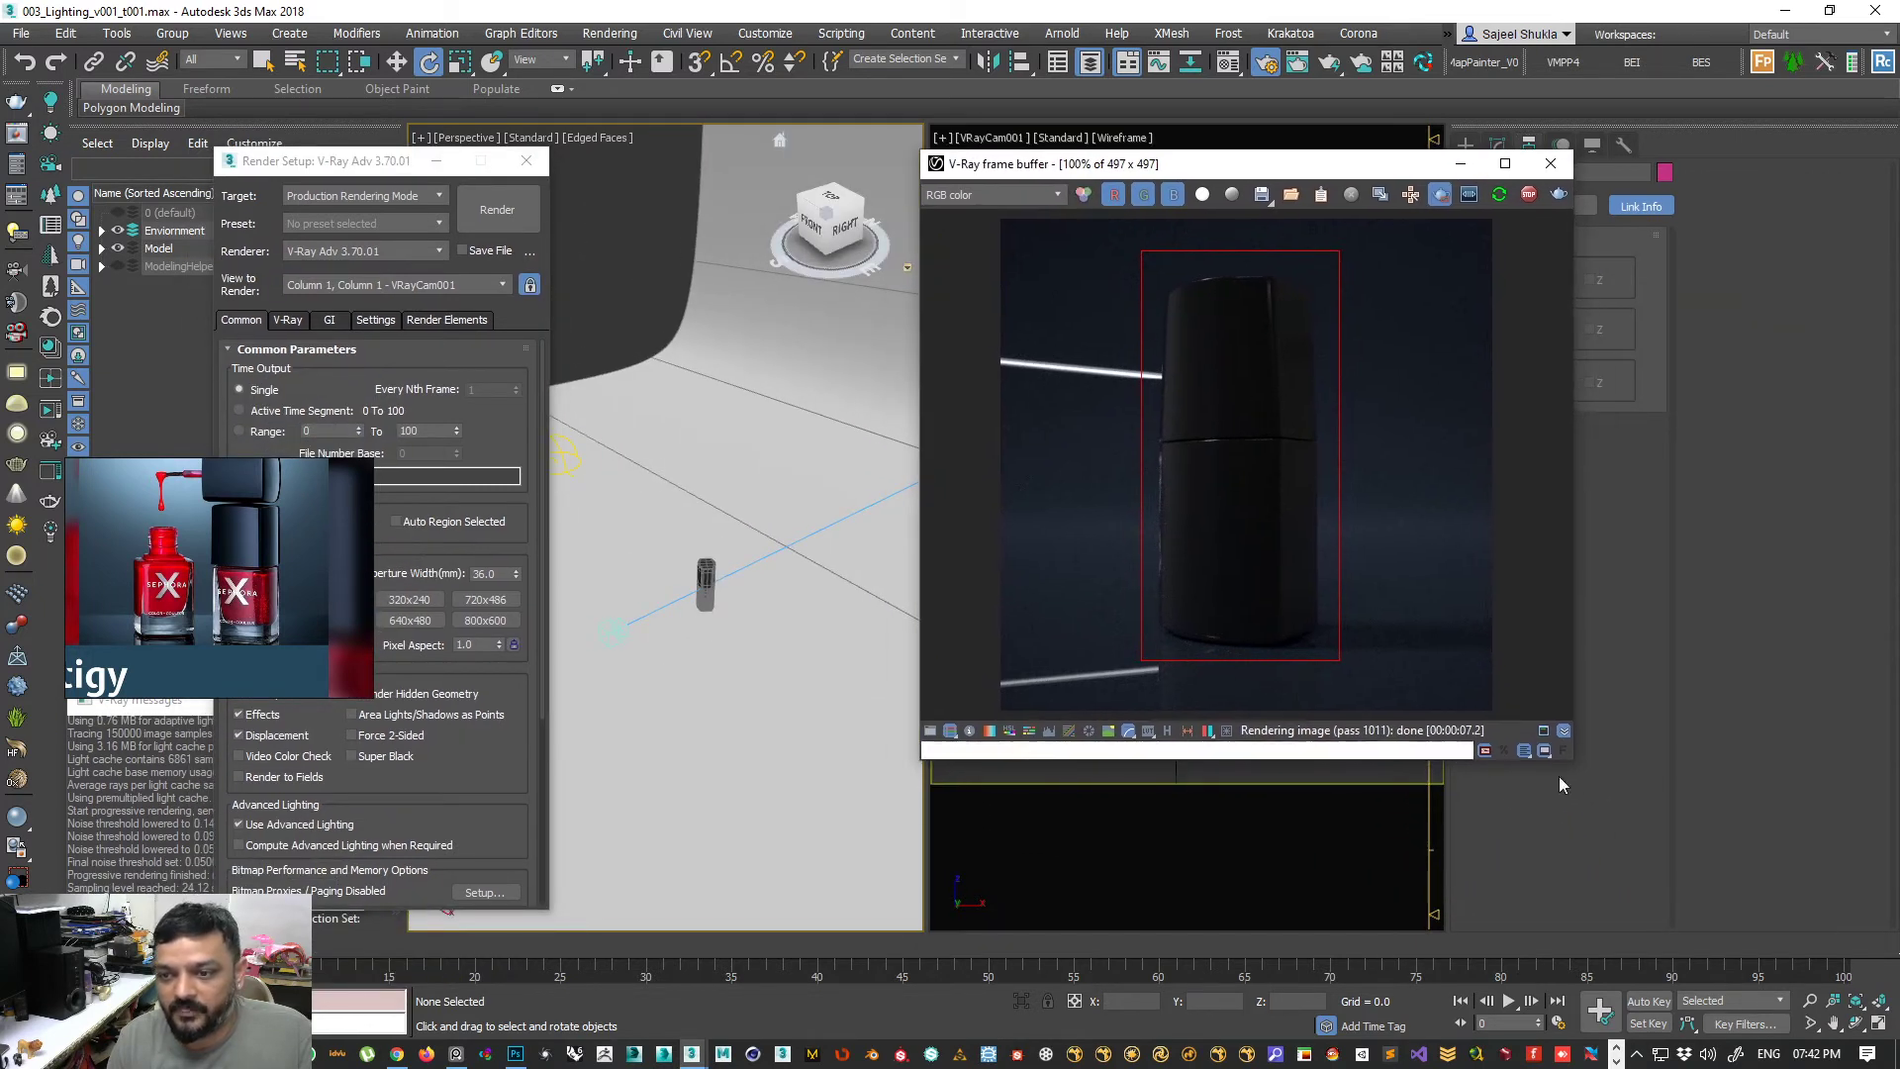
left_click_drag(1568, 760, 1440, 698)
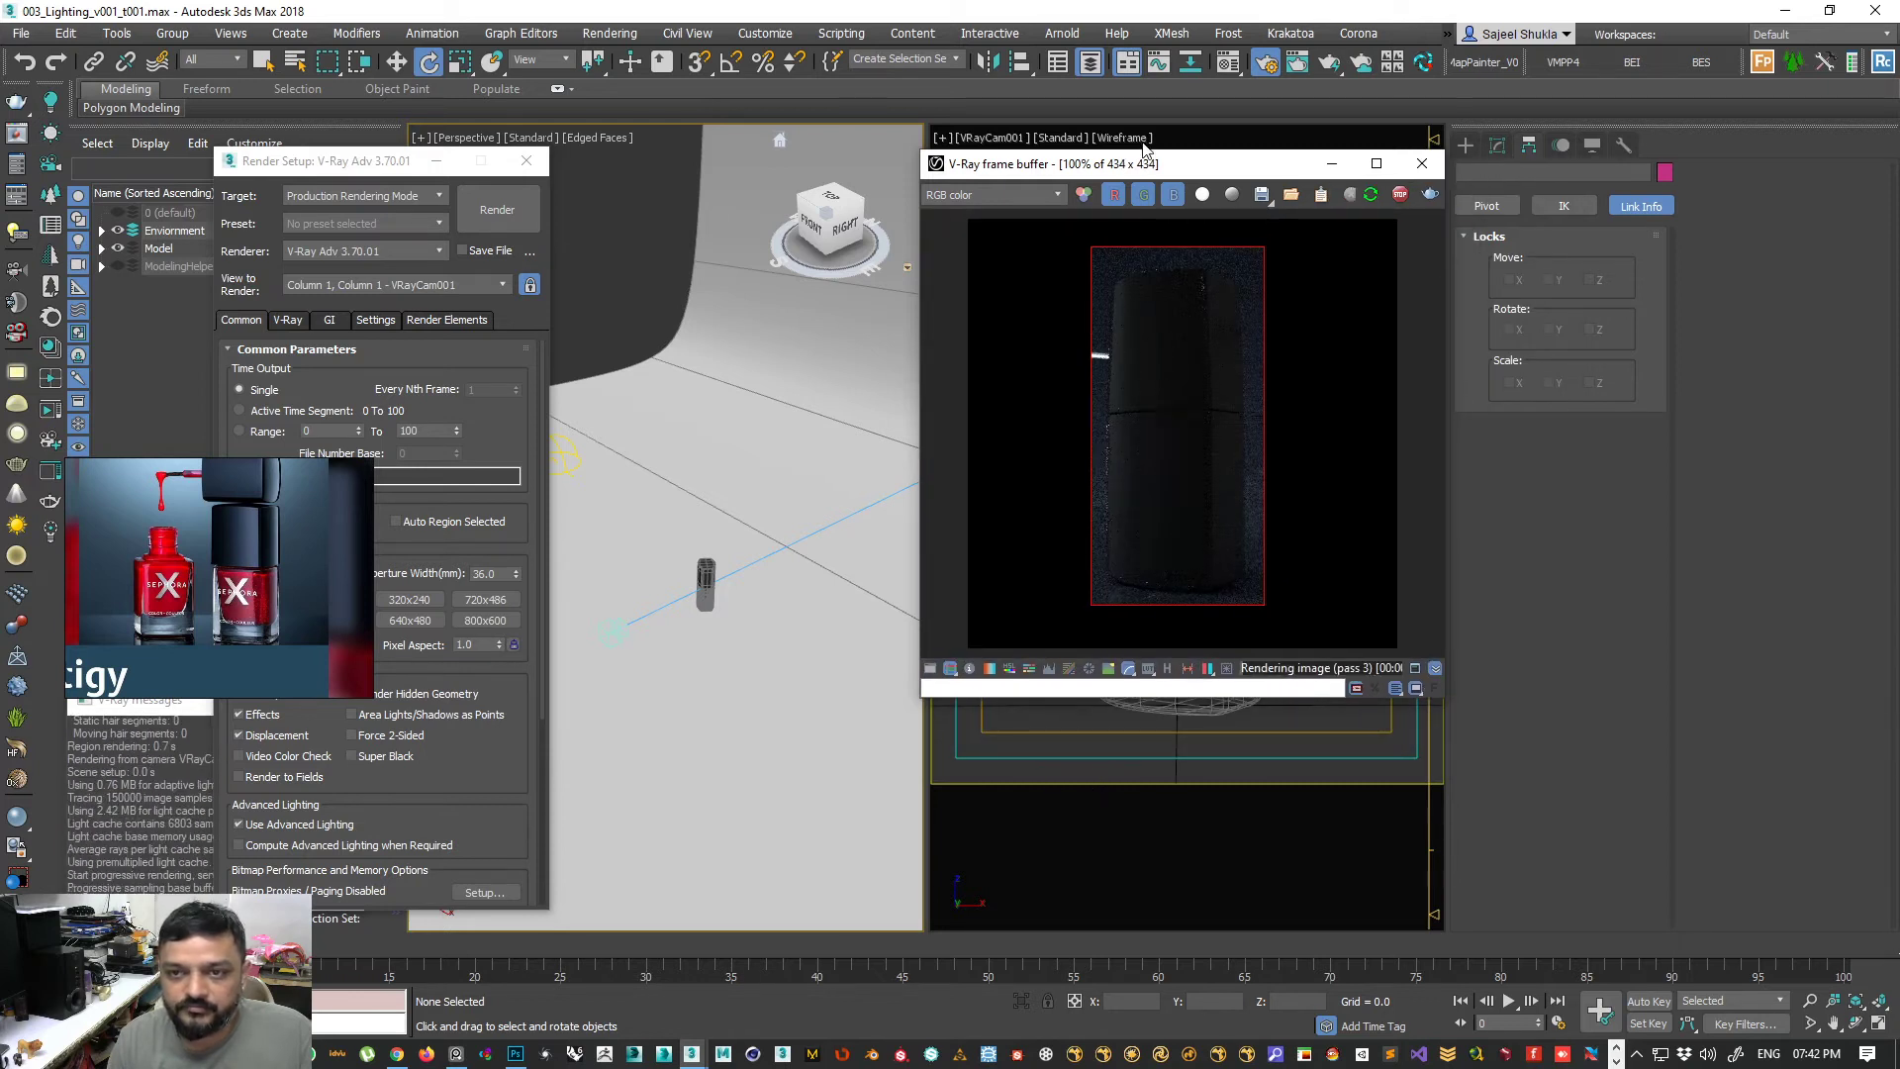
left_click_drag(1145, 171, 1145, 266)
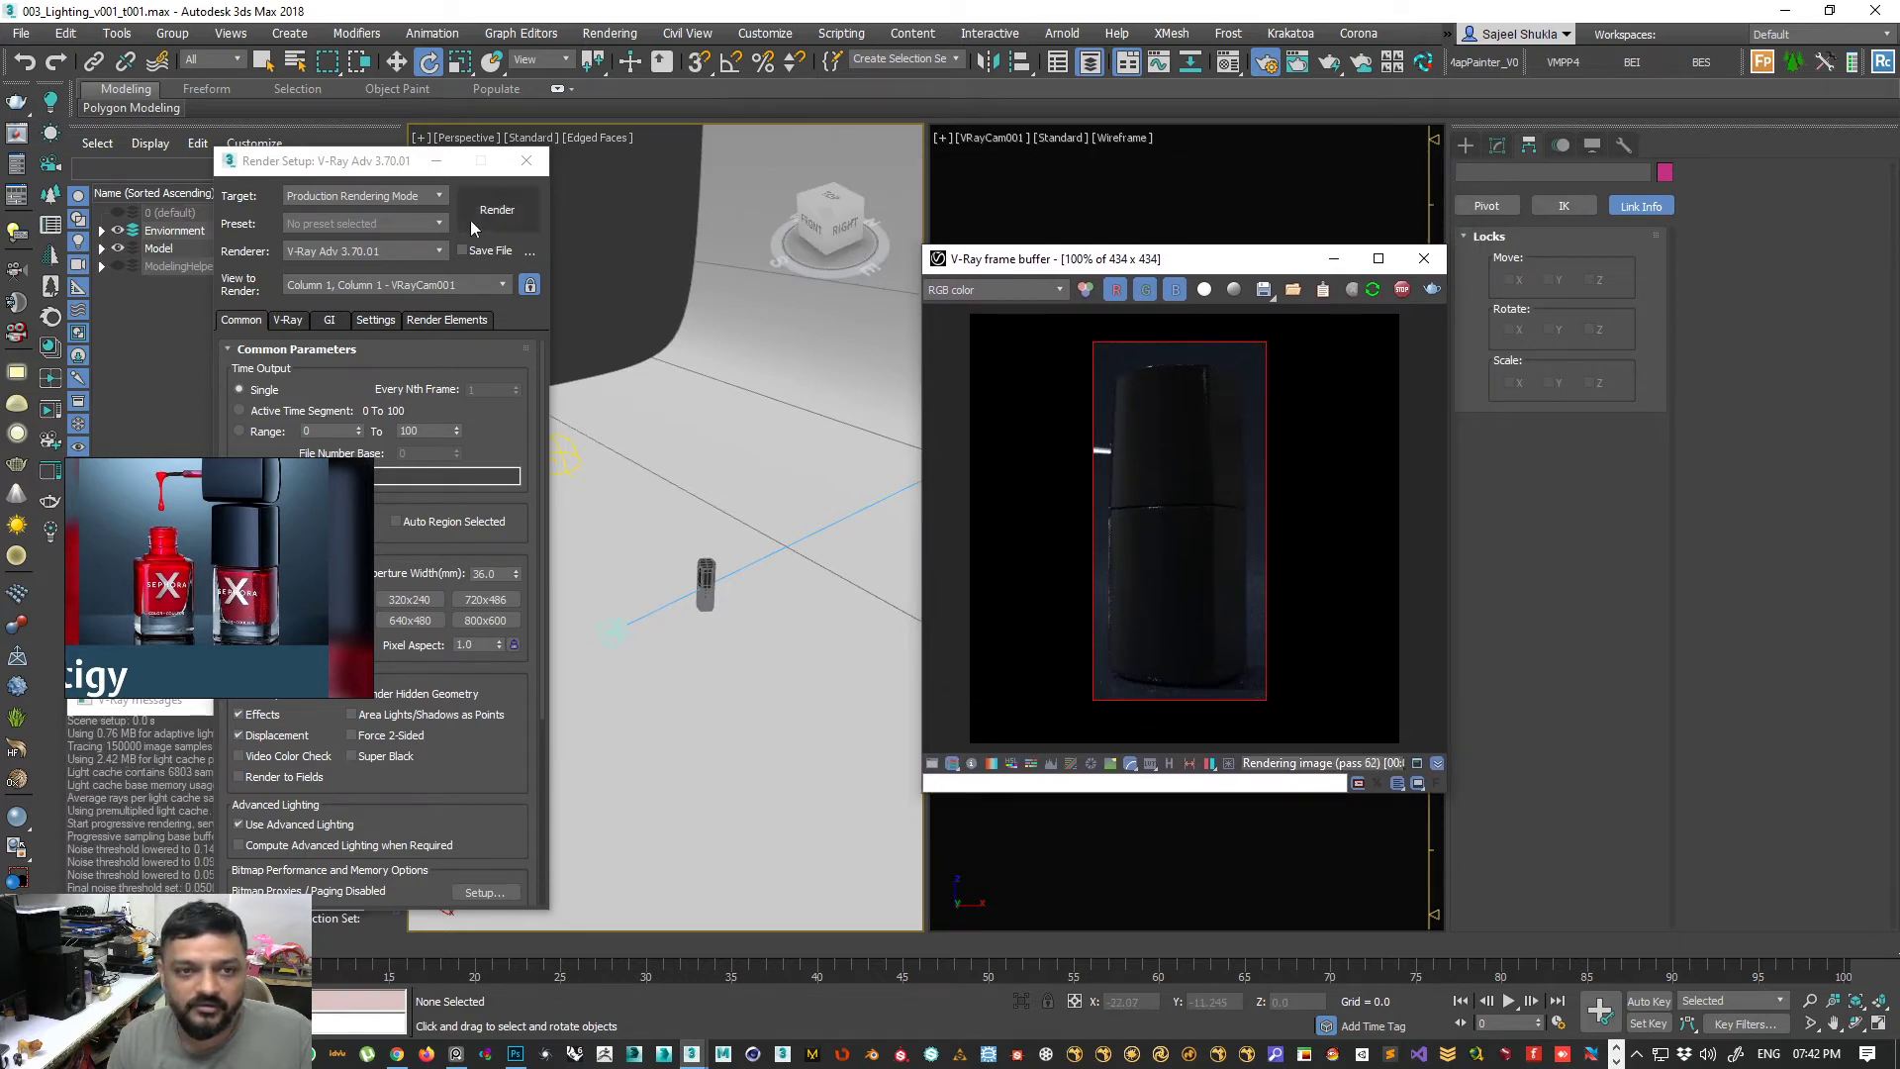
left_click_drag(339, 166, 653, 168)
left_click(837, 166)
right_click_drag(279, 600, 273, 465)
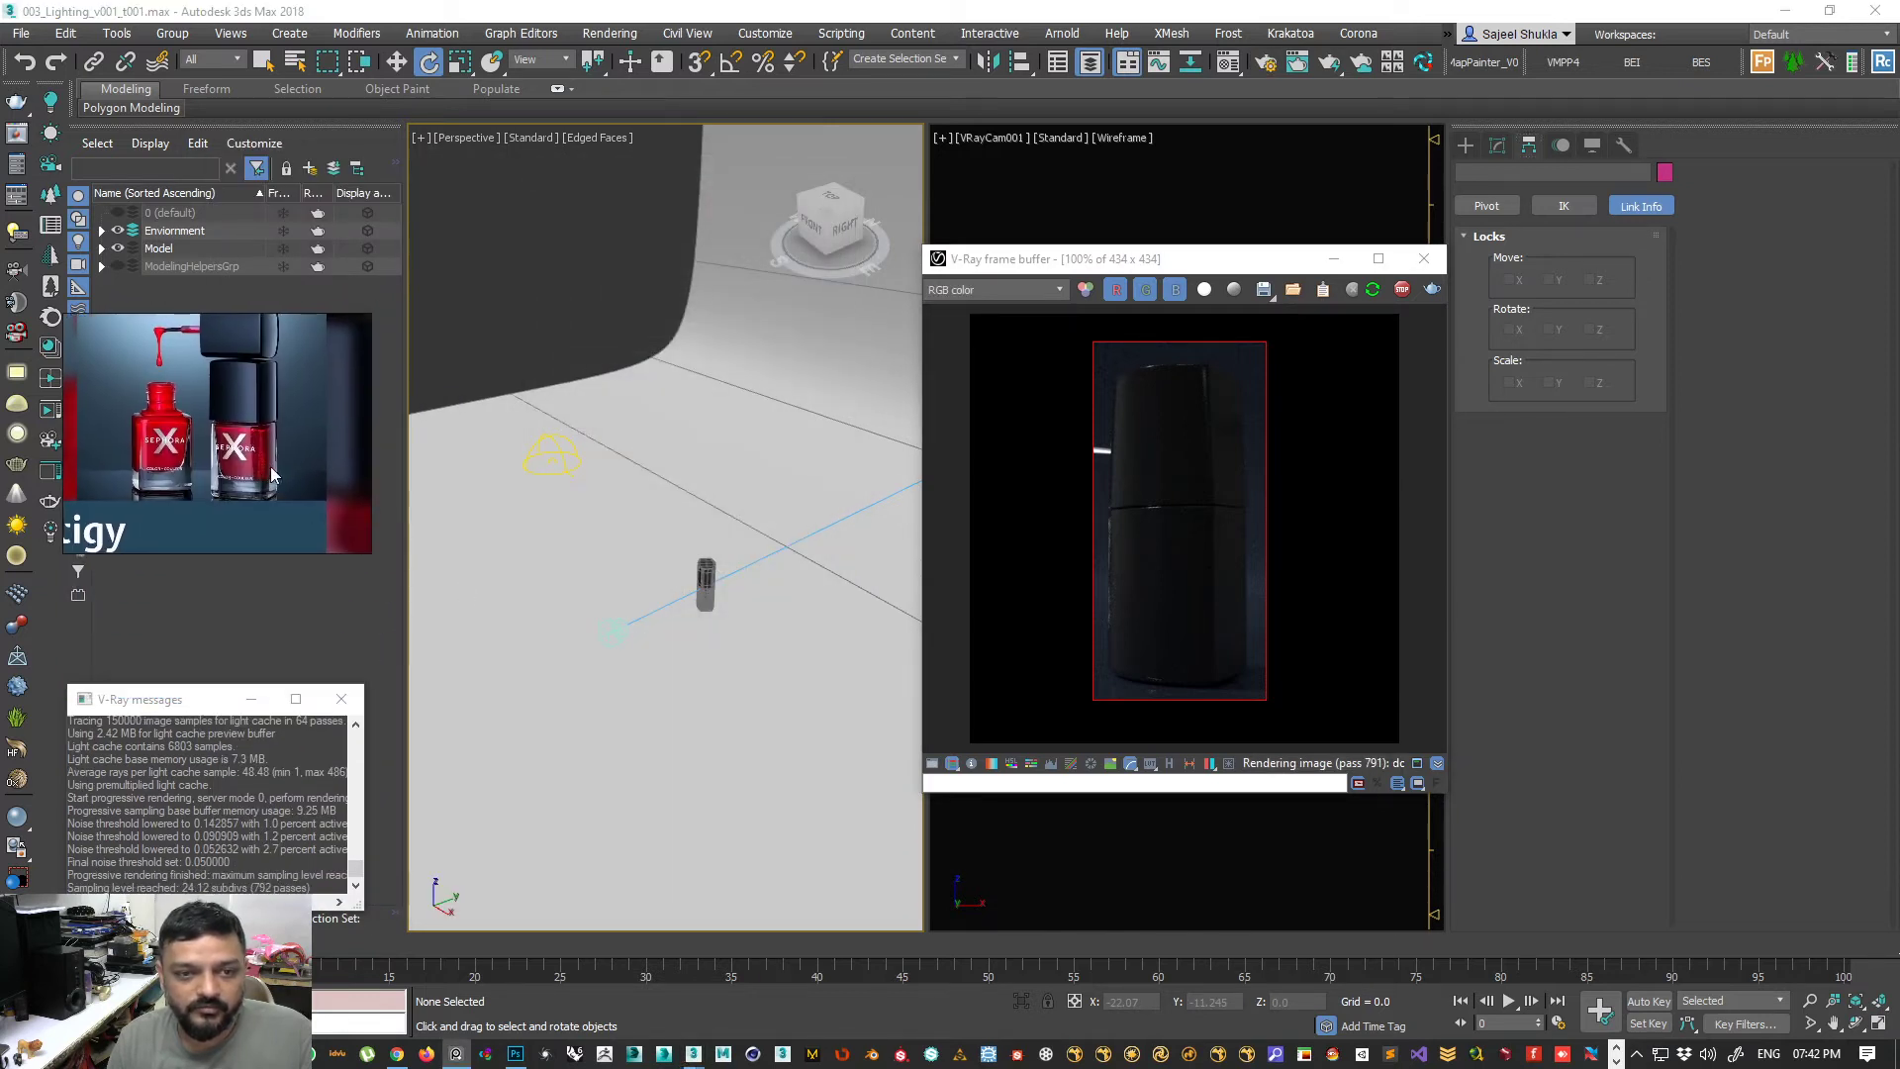
- Start creating a VRayLight from the V-Ray lights and review its light types, keeping Plane
left_click(1466, 146)
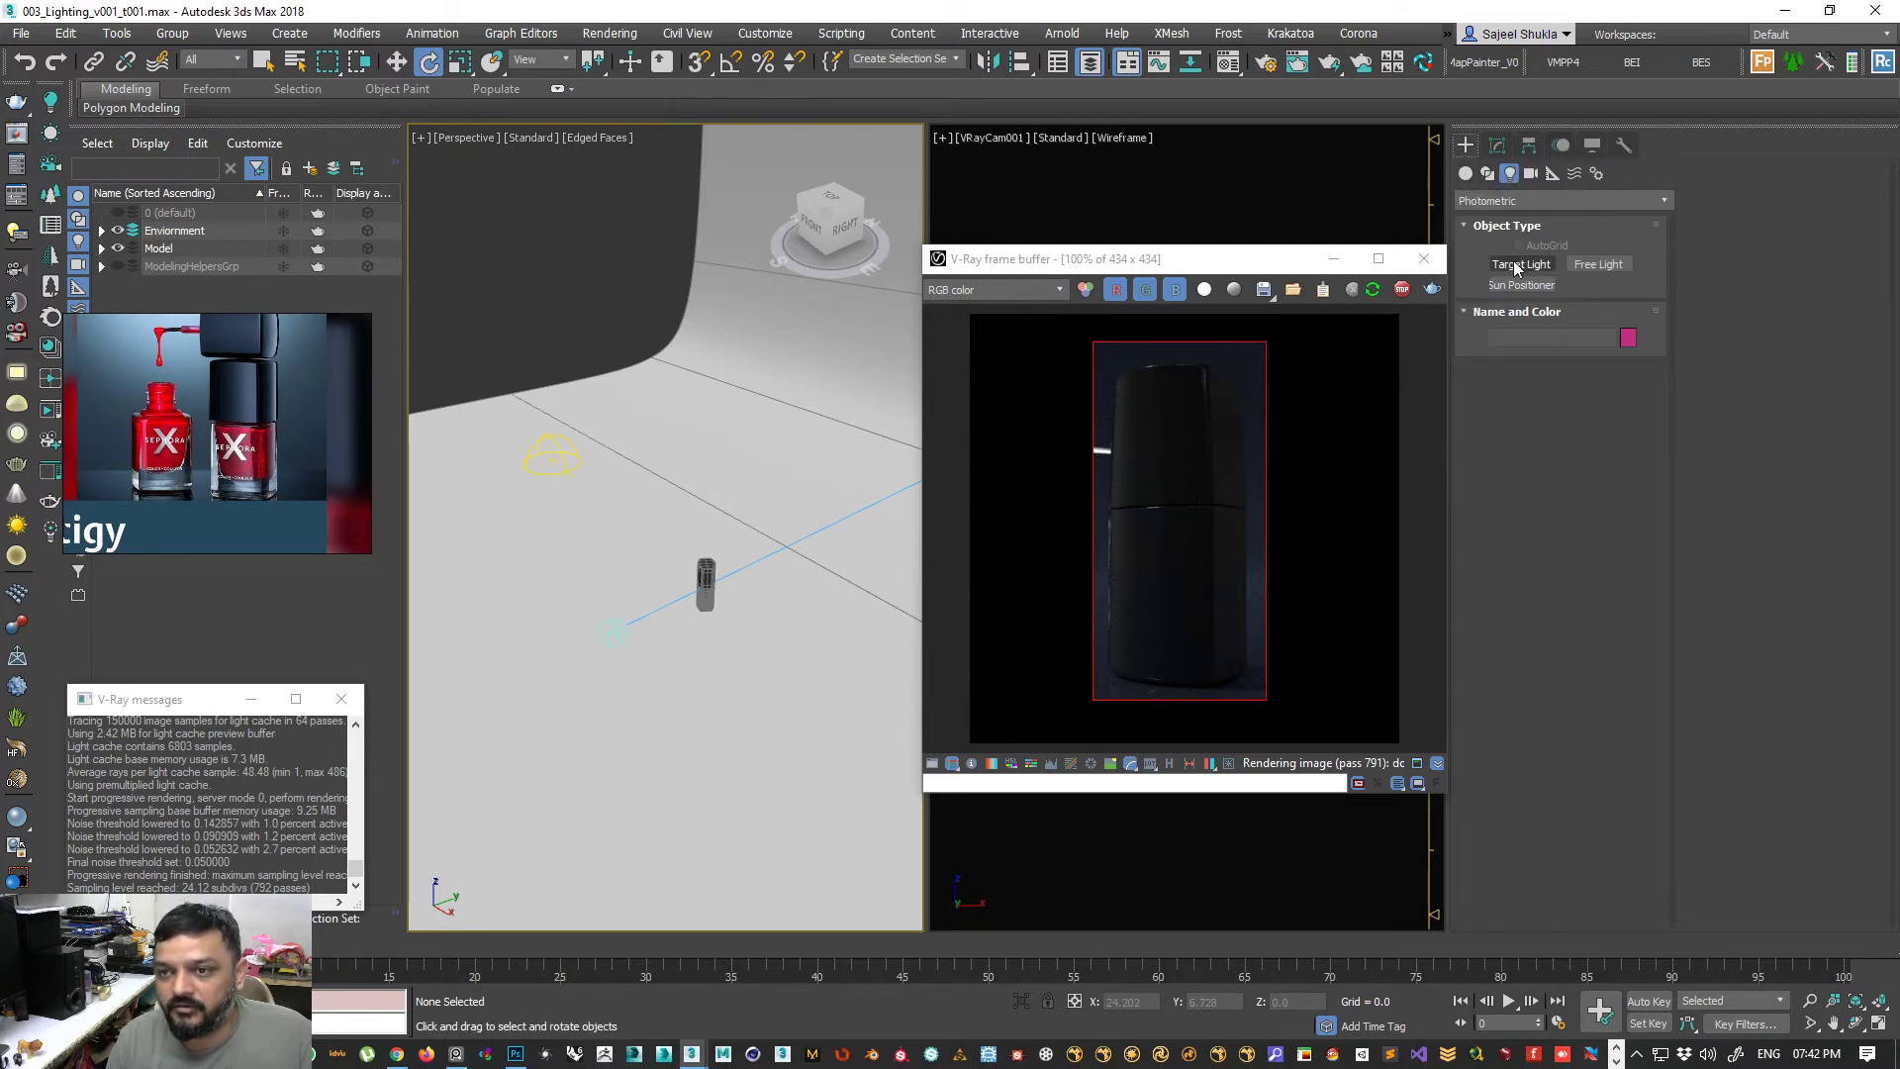
left_click(1501, 201)
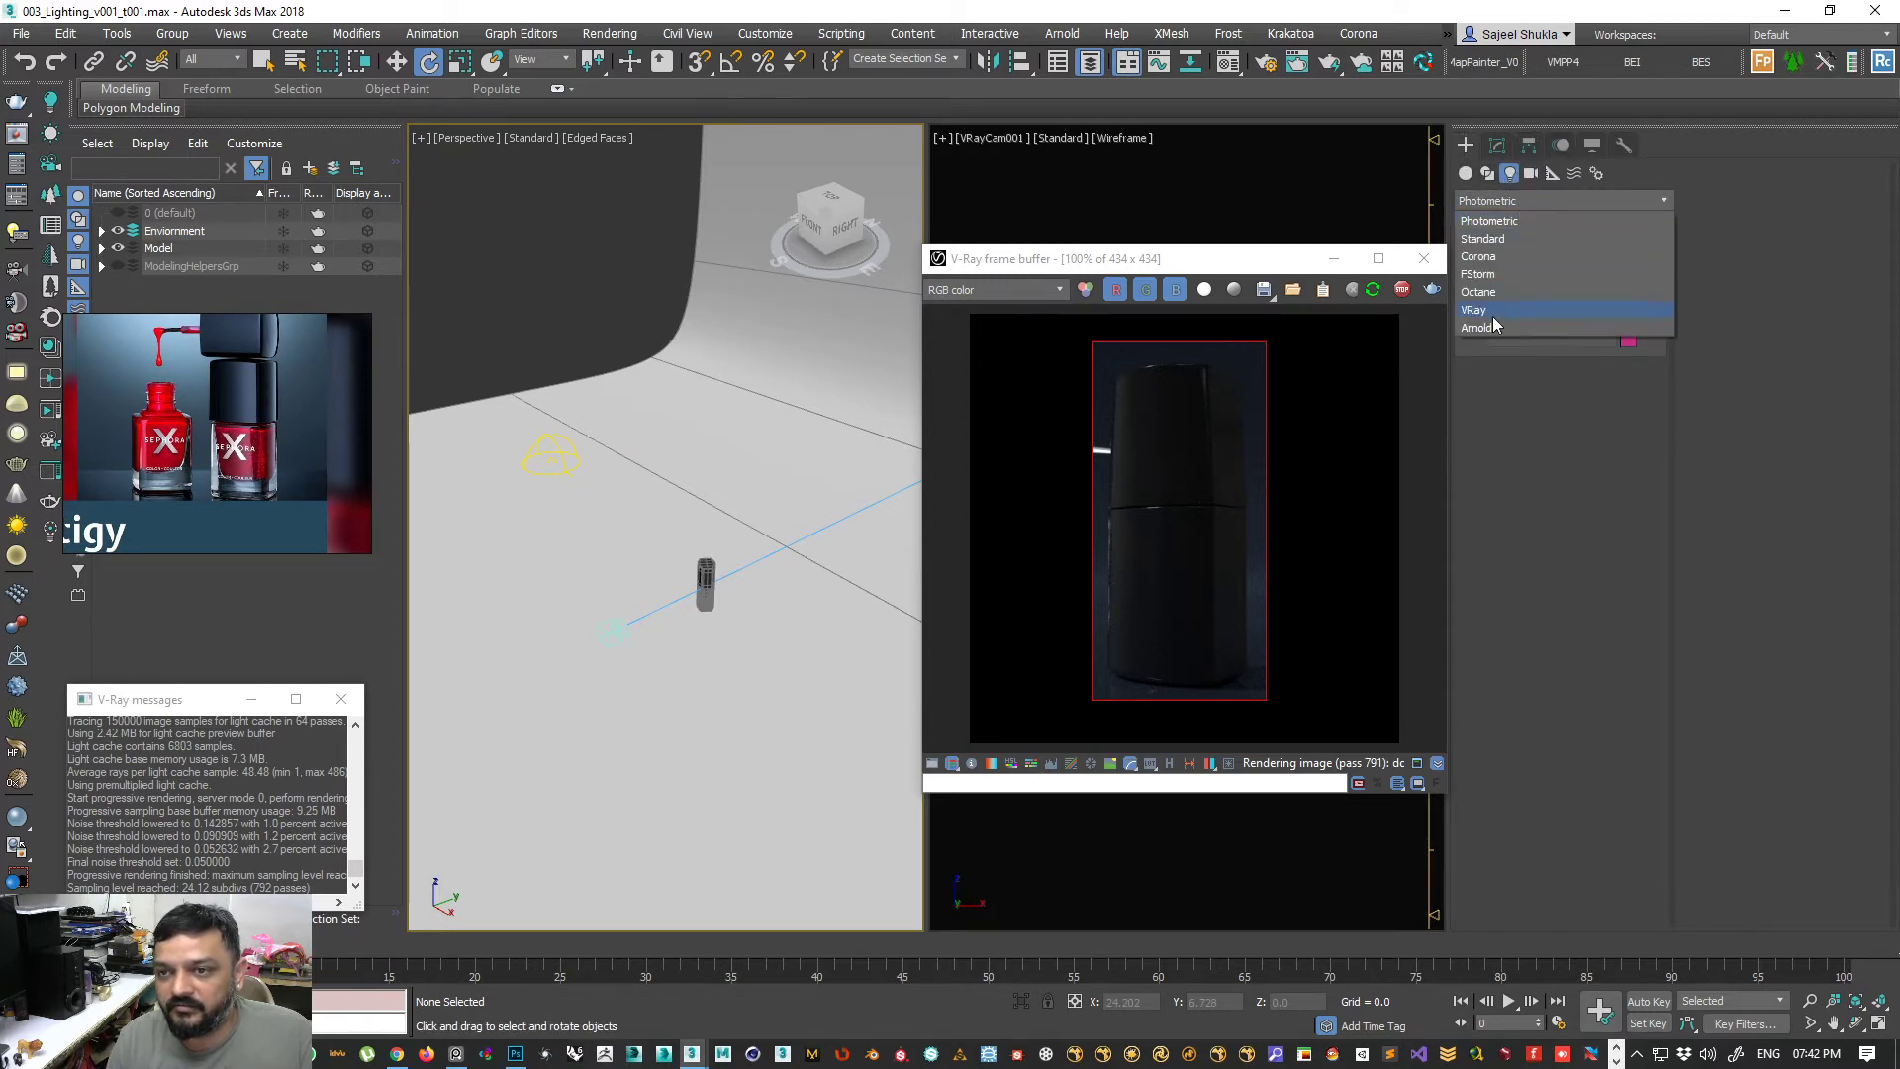
left_click(1474, 310)
left_click(1522, 265)
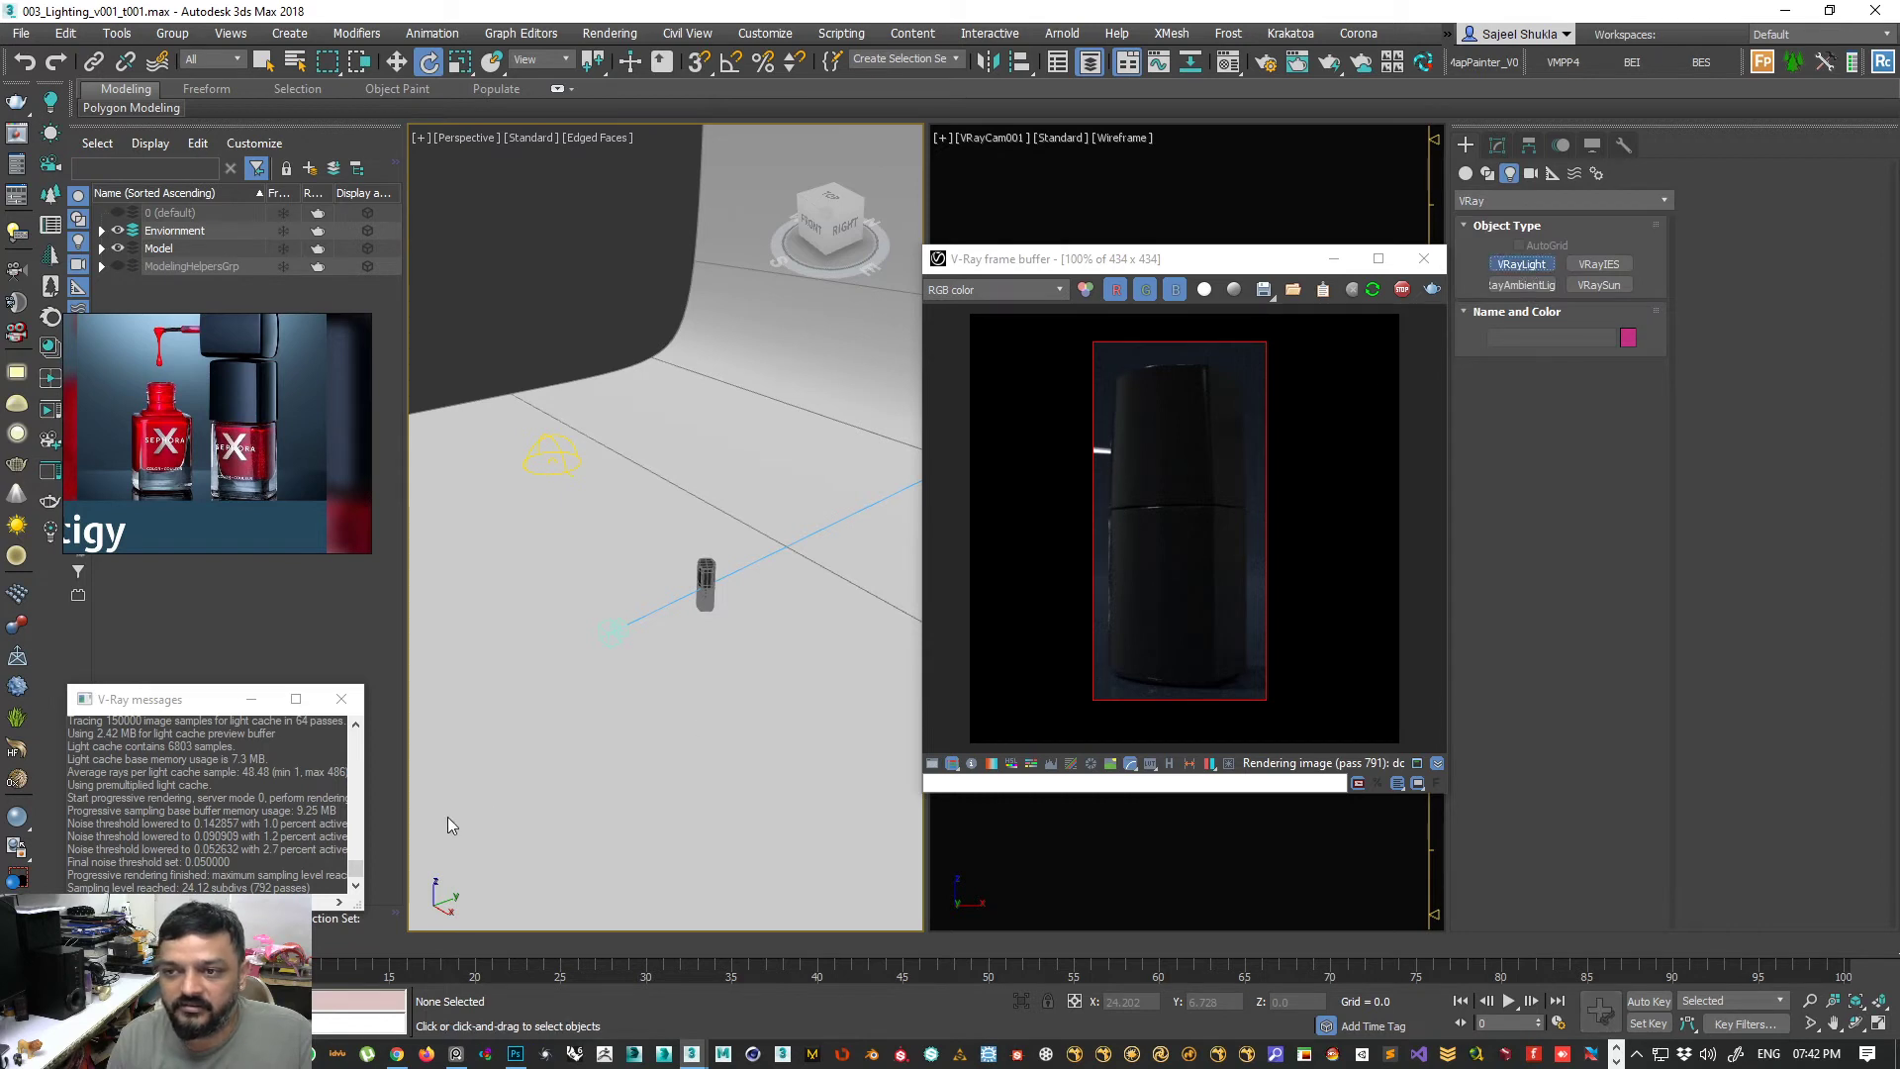
middle_click_drag(657, 679, 750, 686, "alt")
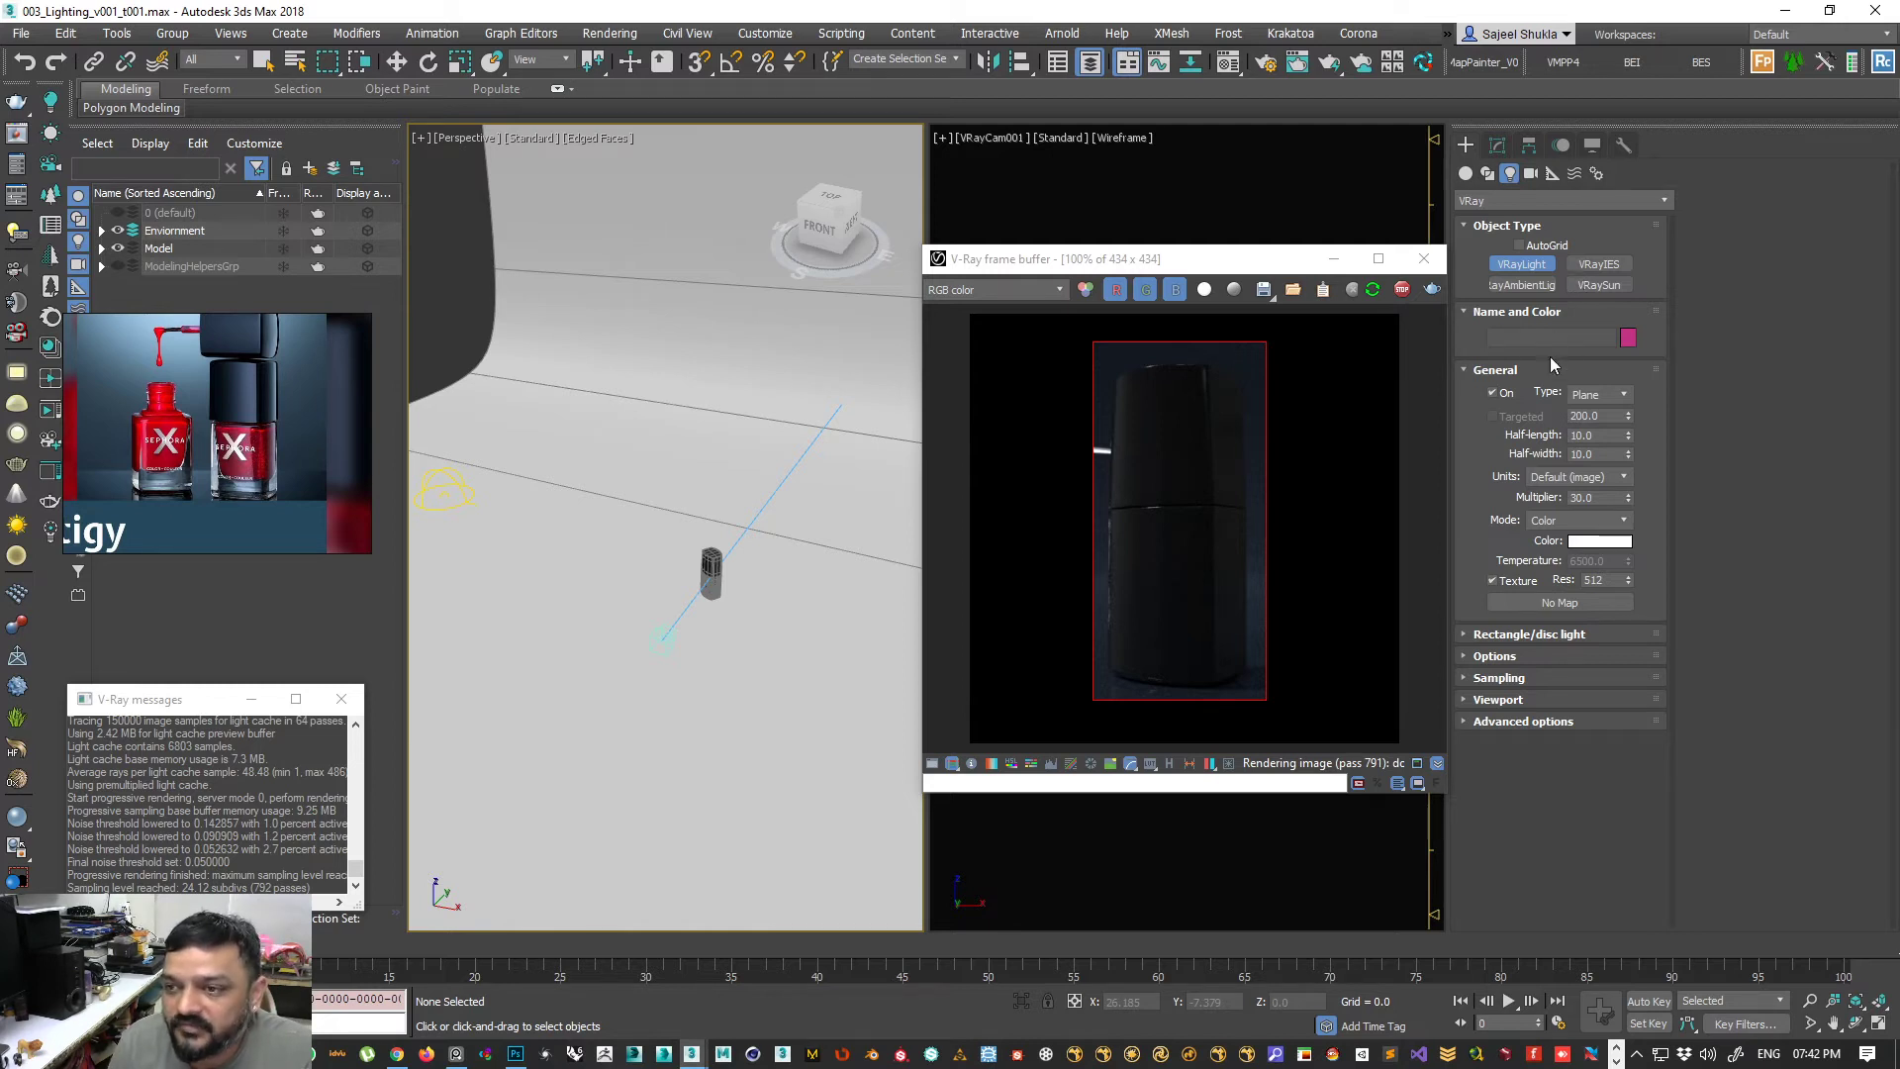
left_click(1614, 401)
left_click(1612, 396)
left_click(1514, 265)
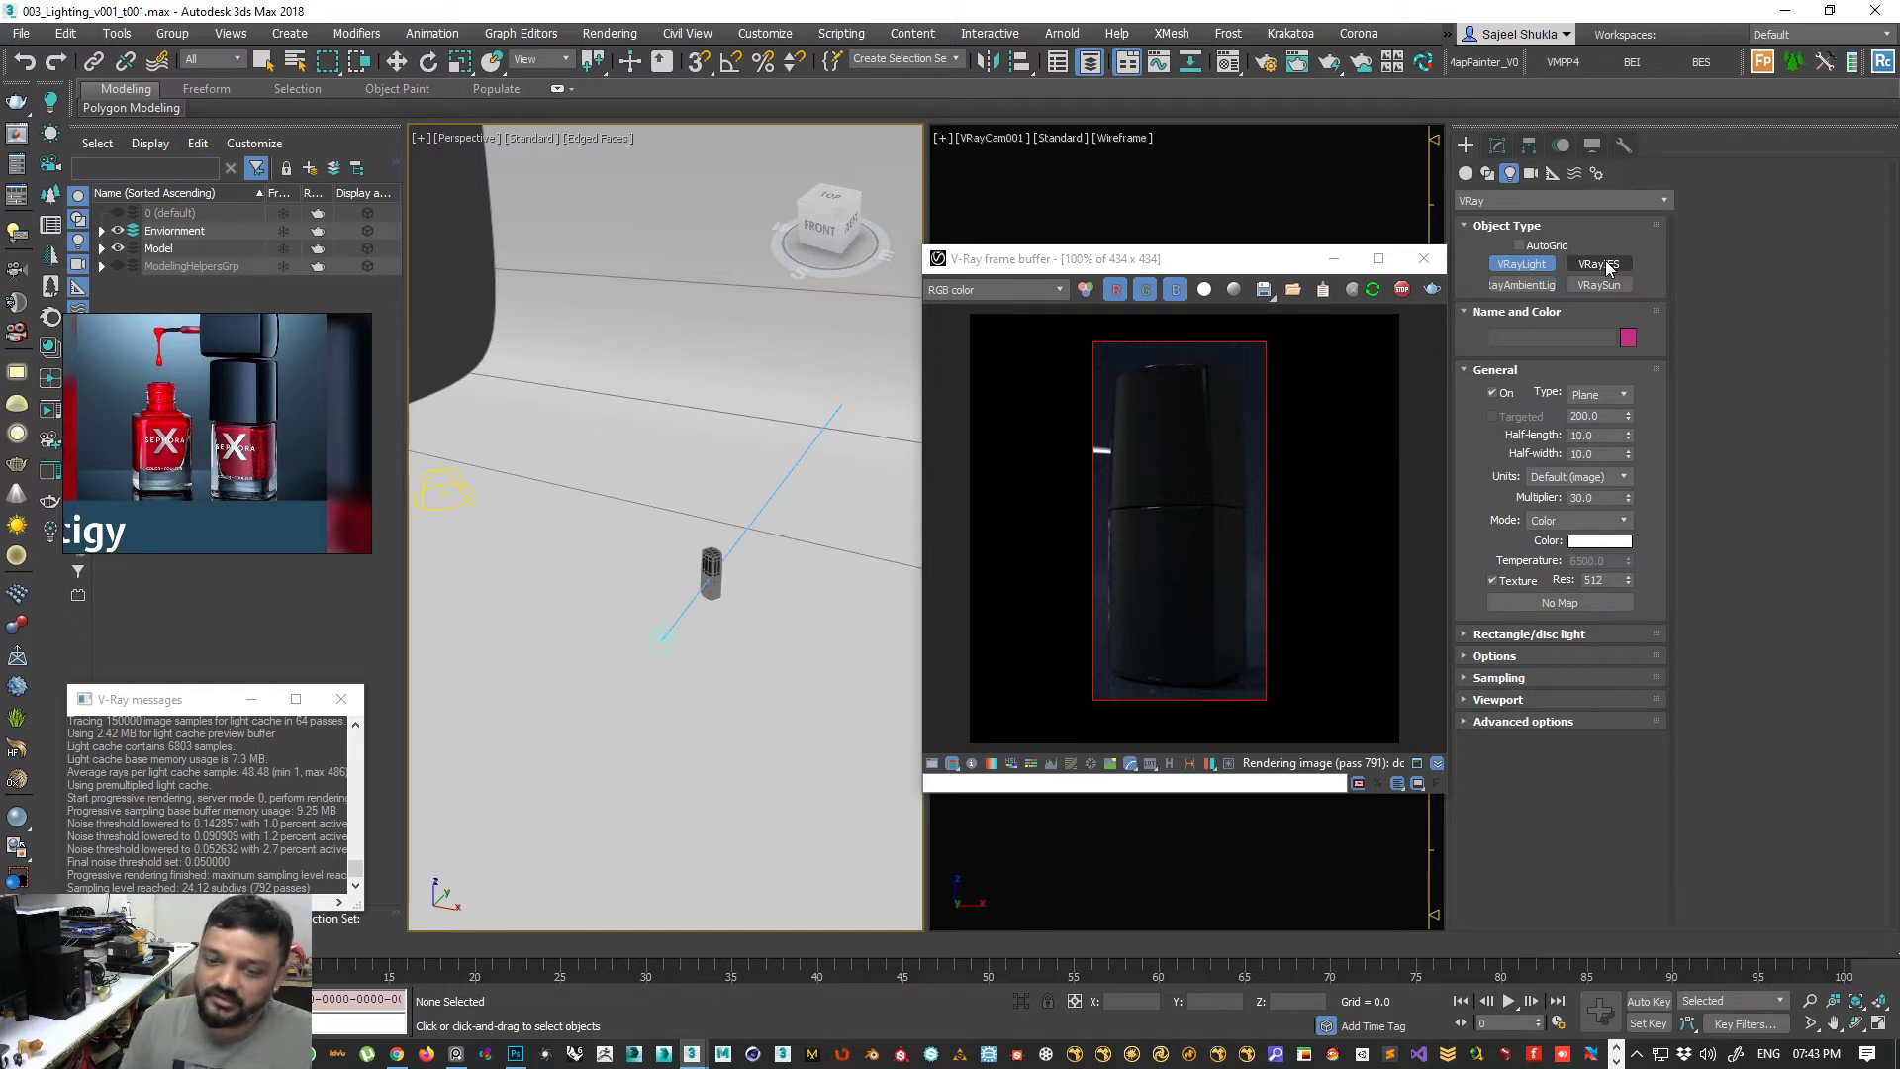
- Switch to Chrome and search Google for "ies" in a new tab
left_click(397, 1057)
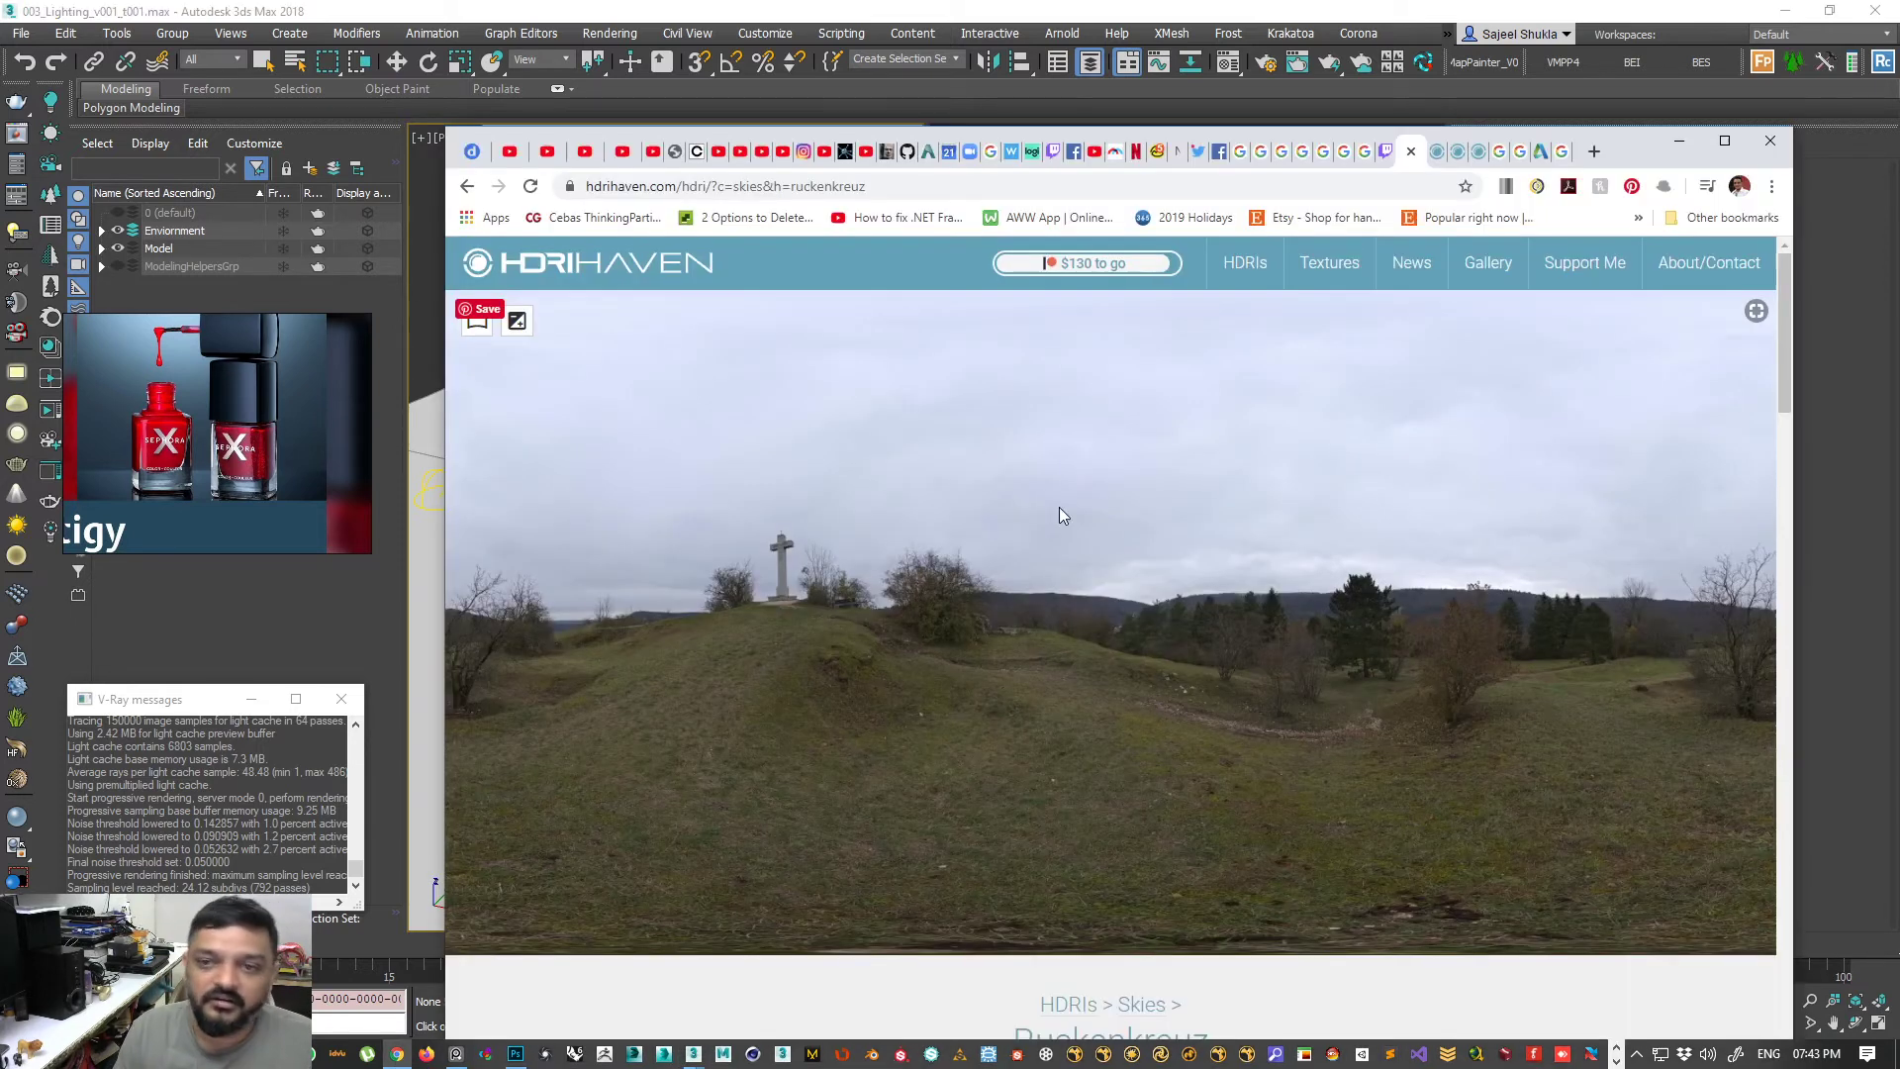
left_click(1593, 152)
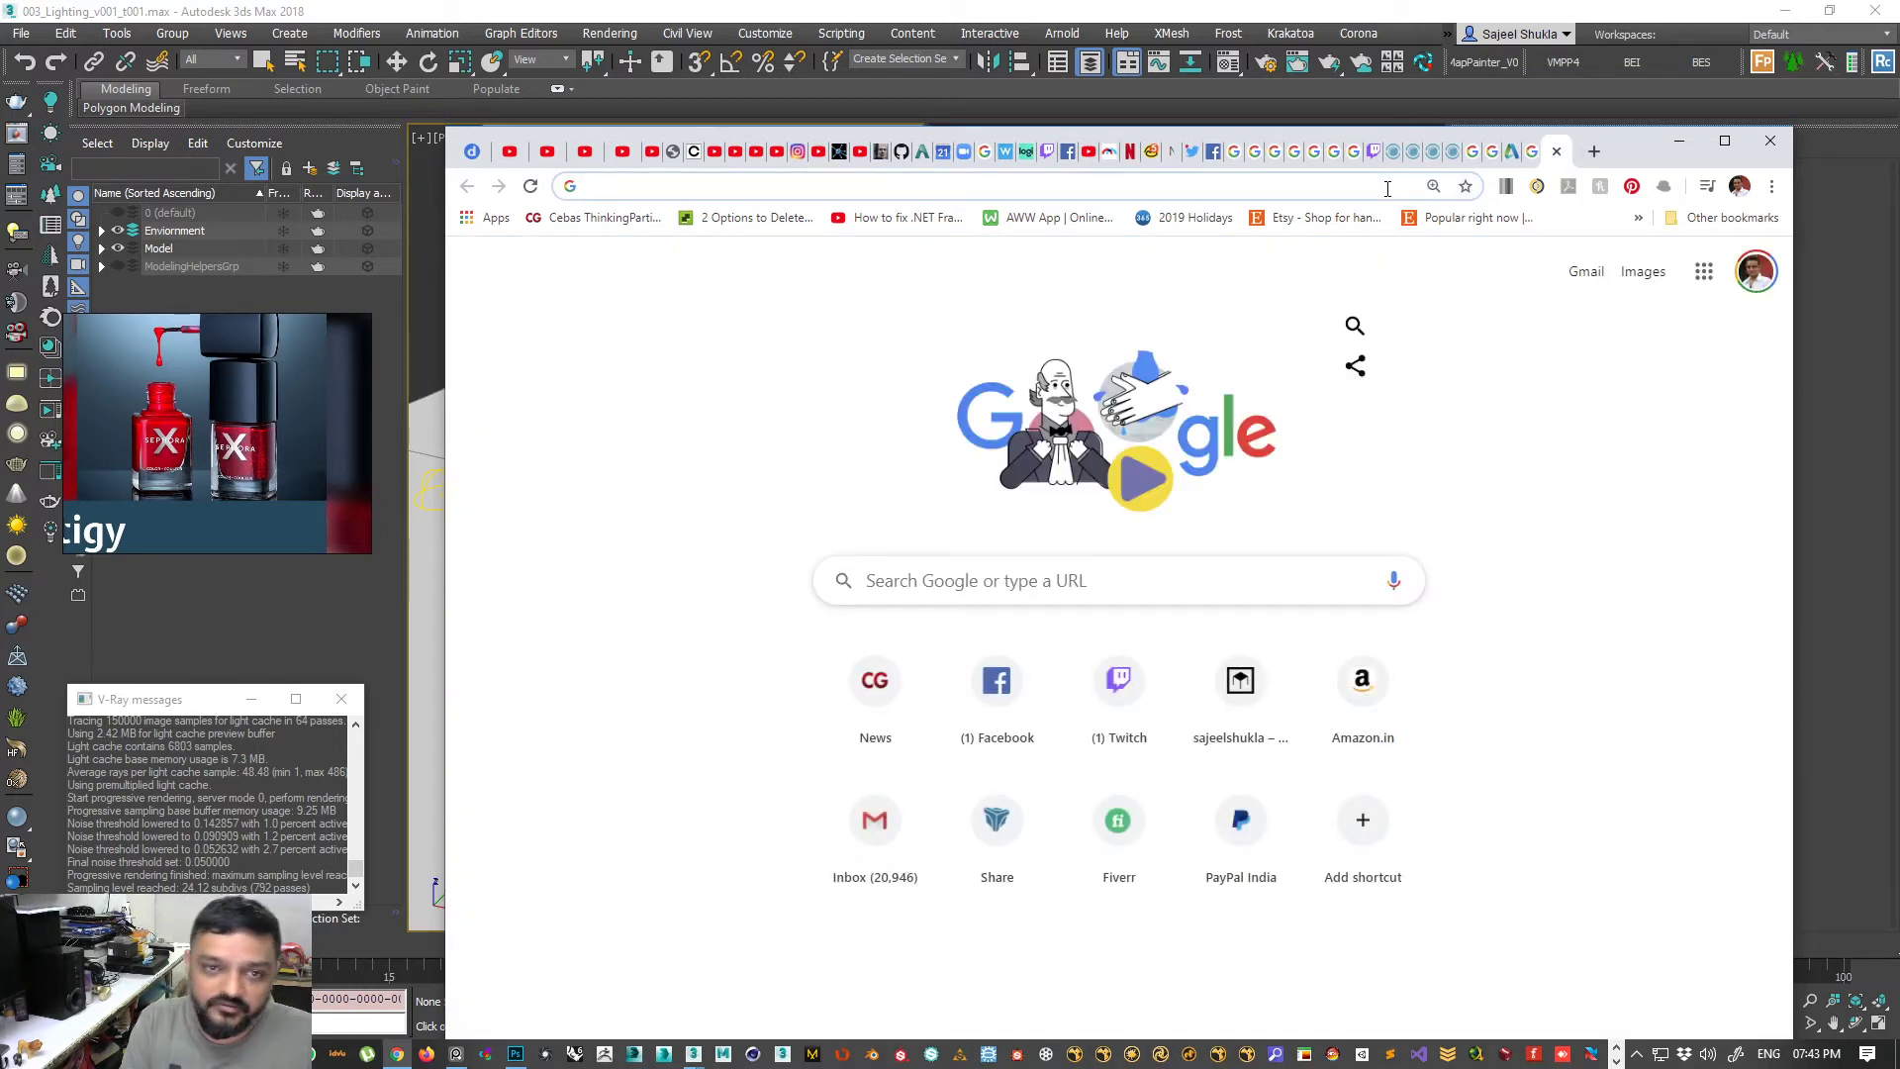
type("ies")
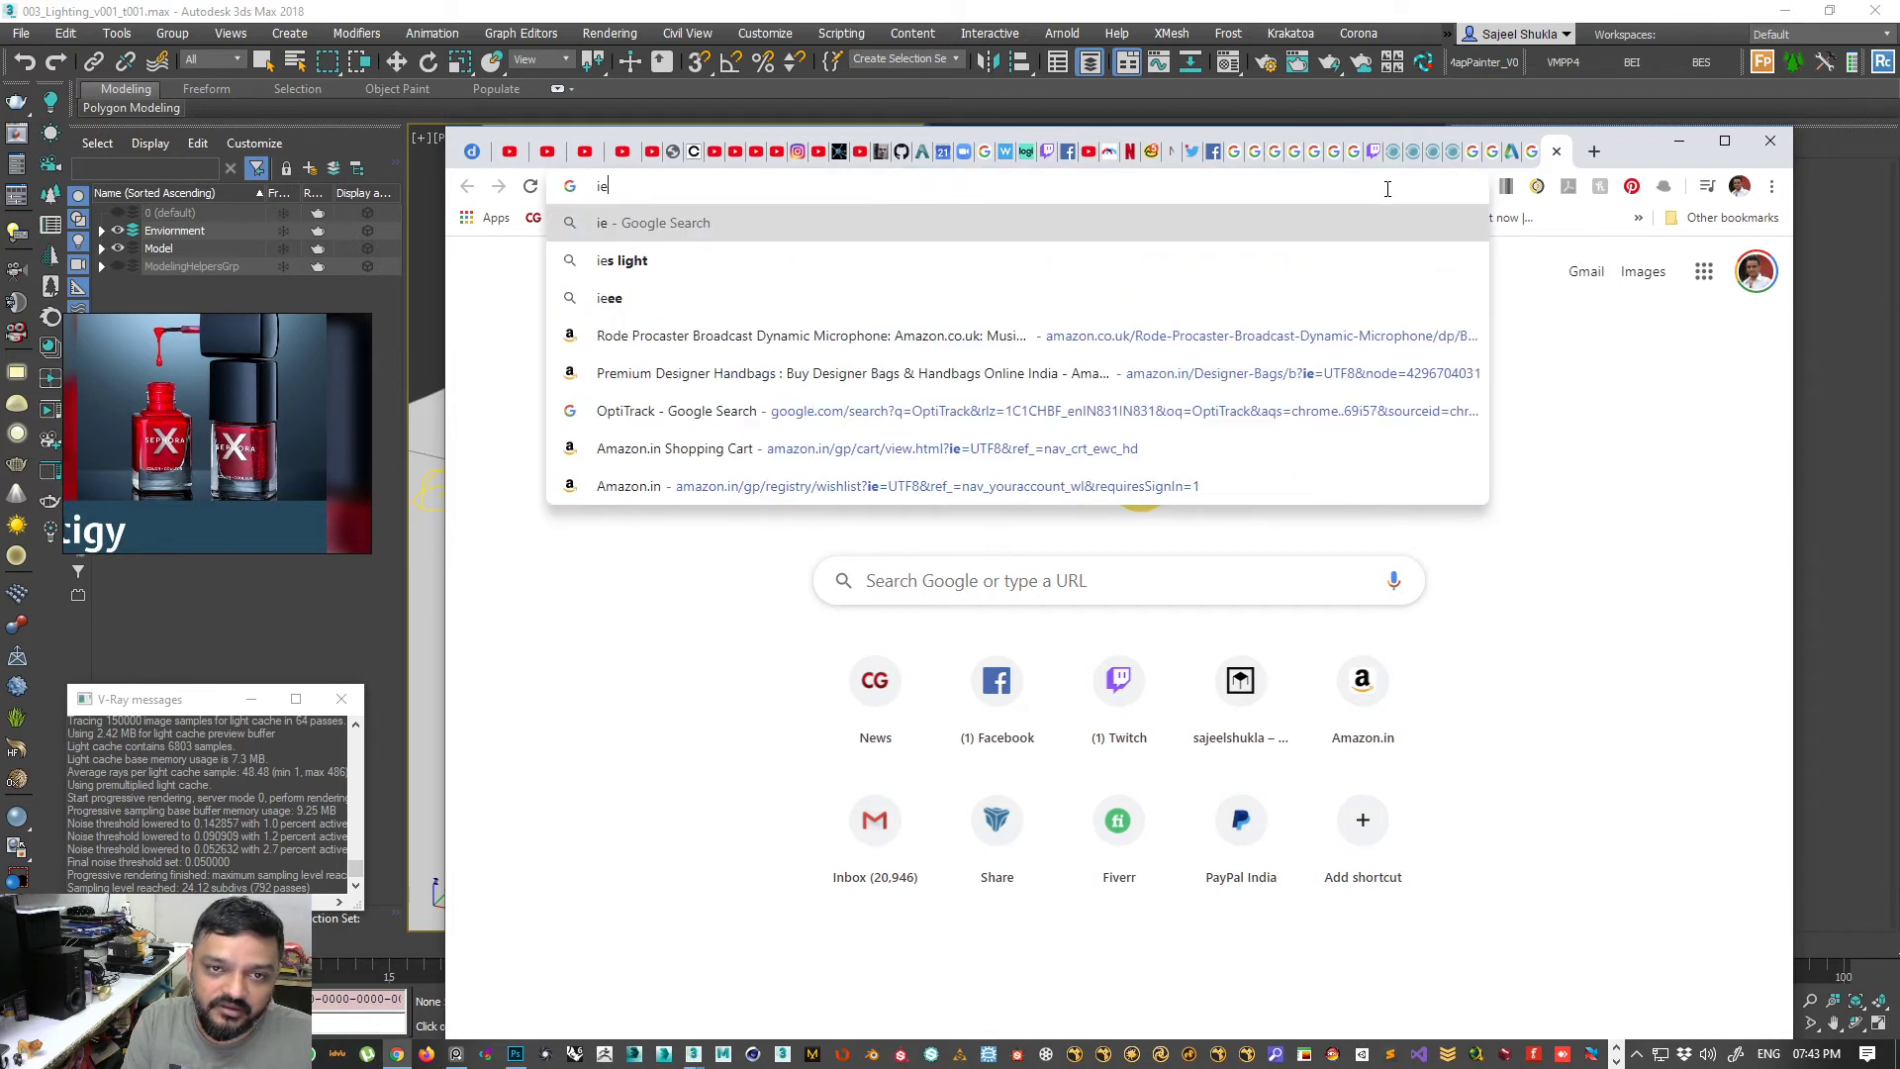
key("Return")
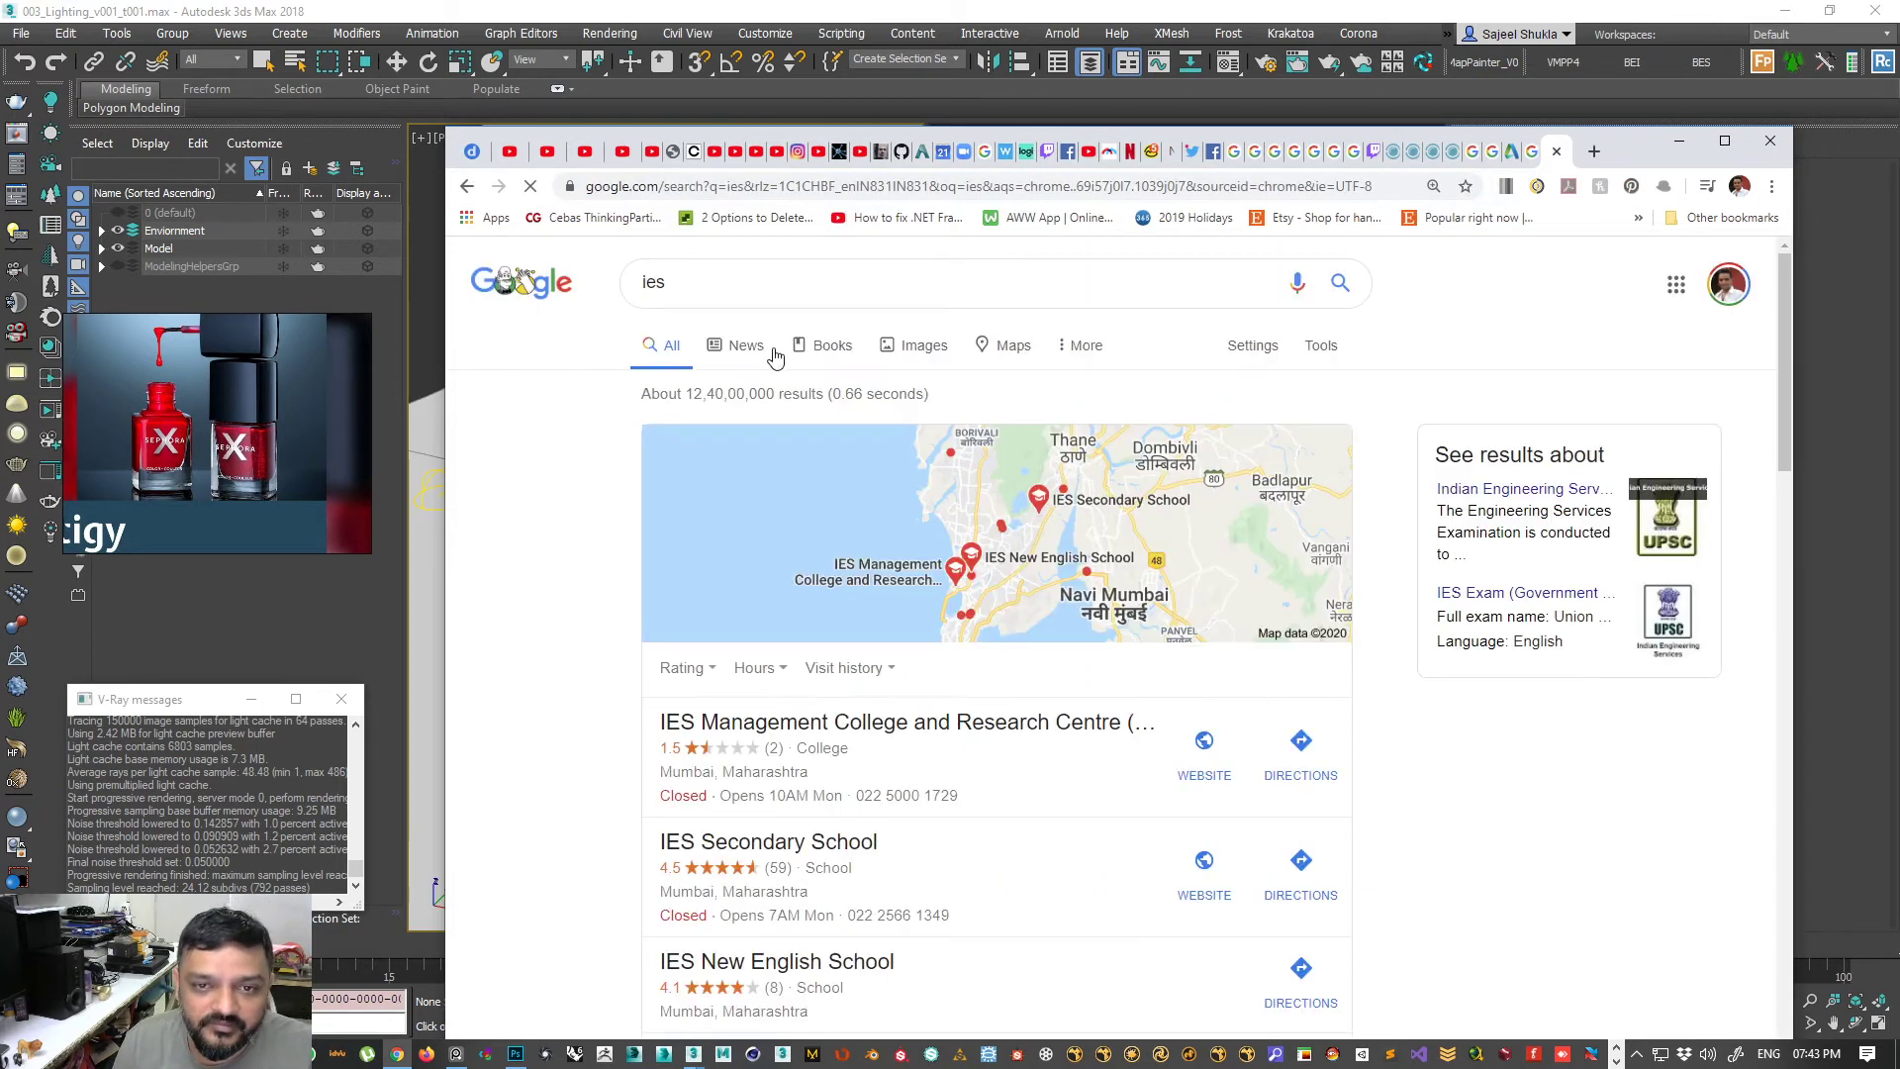
- Refine the search to "ies light" and browse the image results for examples of IES light patterns
left_click(708, 281)
type("ol")
key("BackSpace")
key("BackSpace")
type("light")
key("Return")
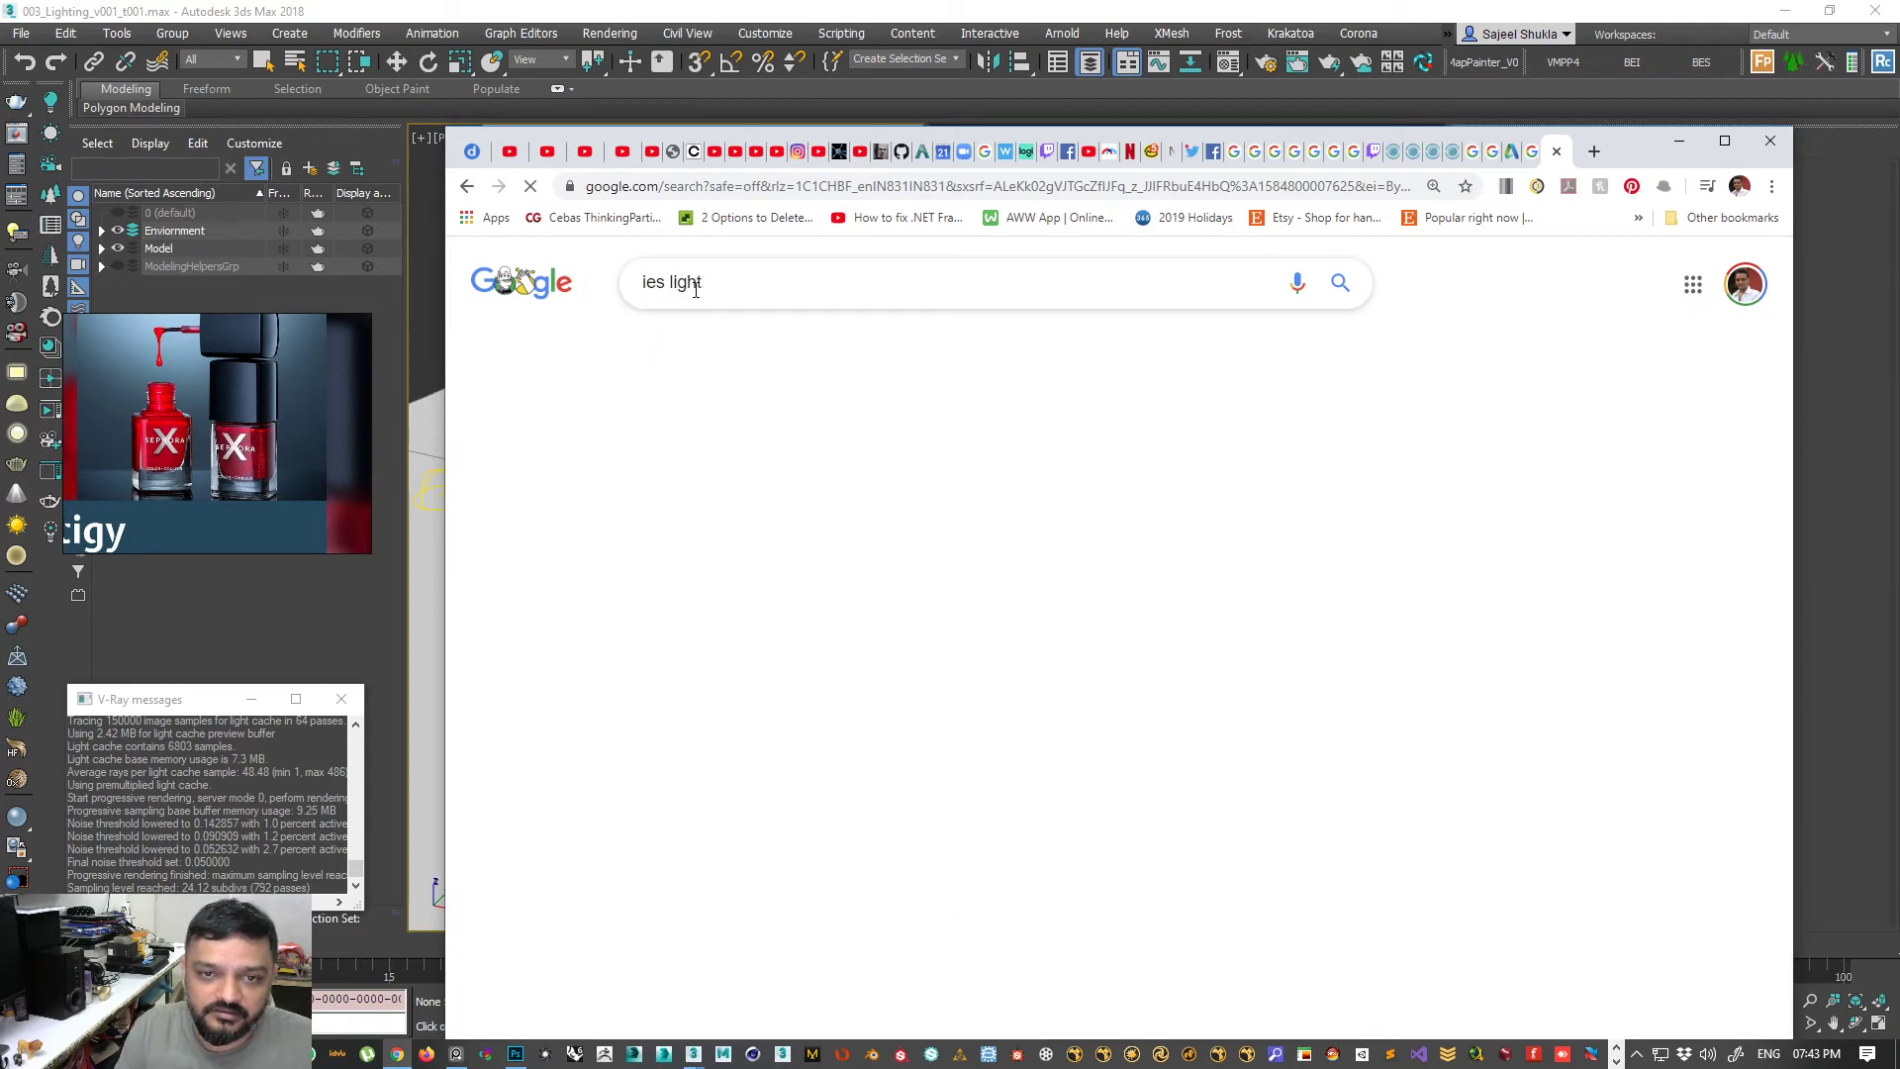
left_click(751, 348)
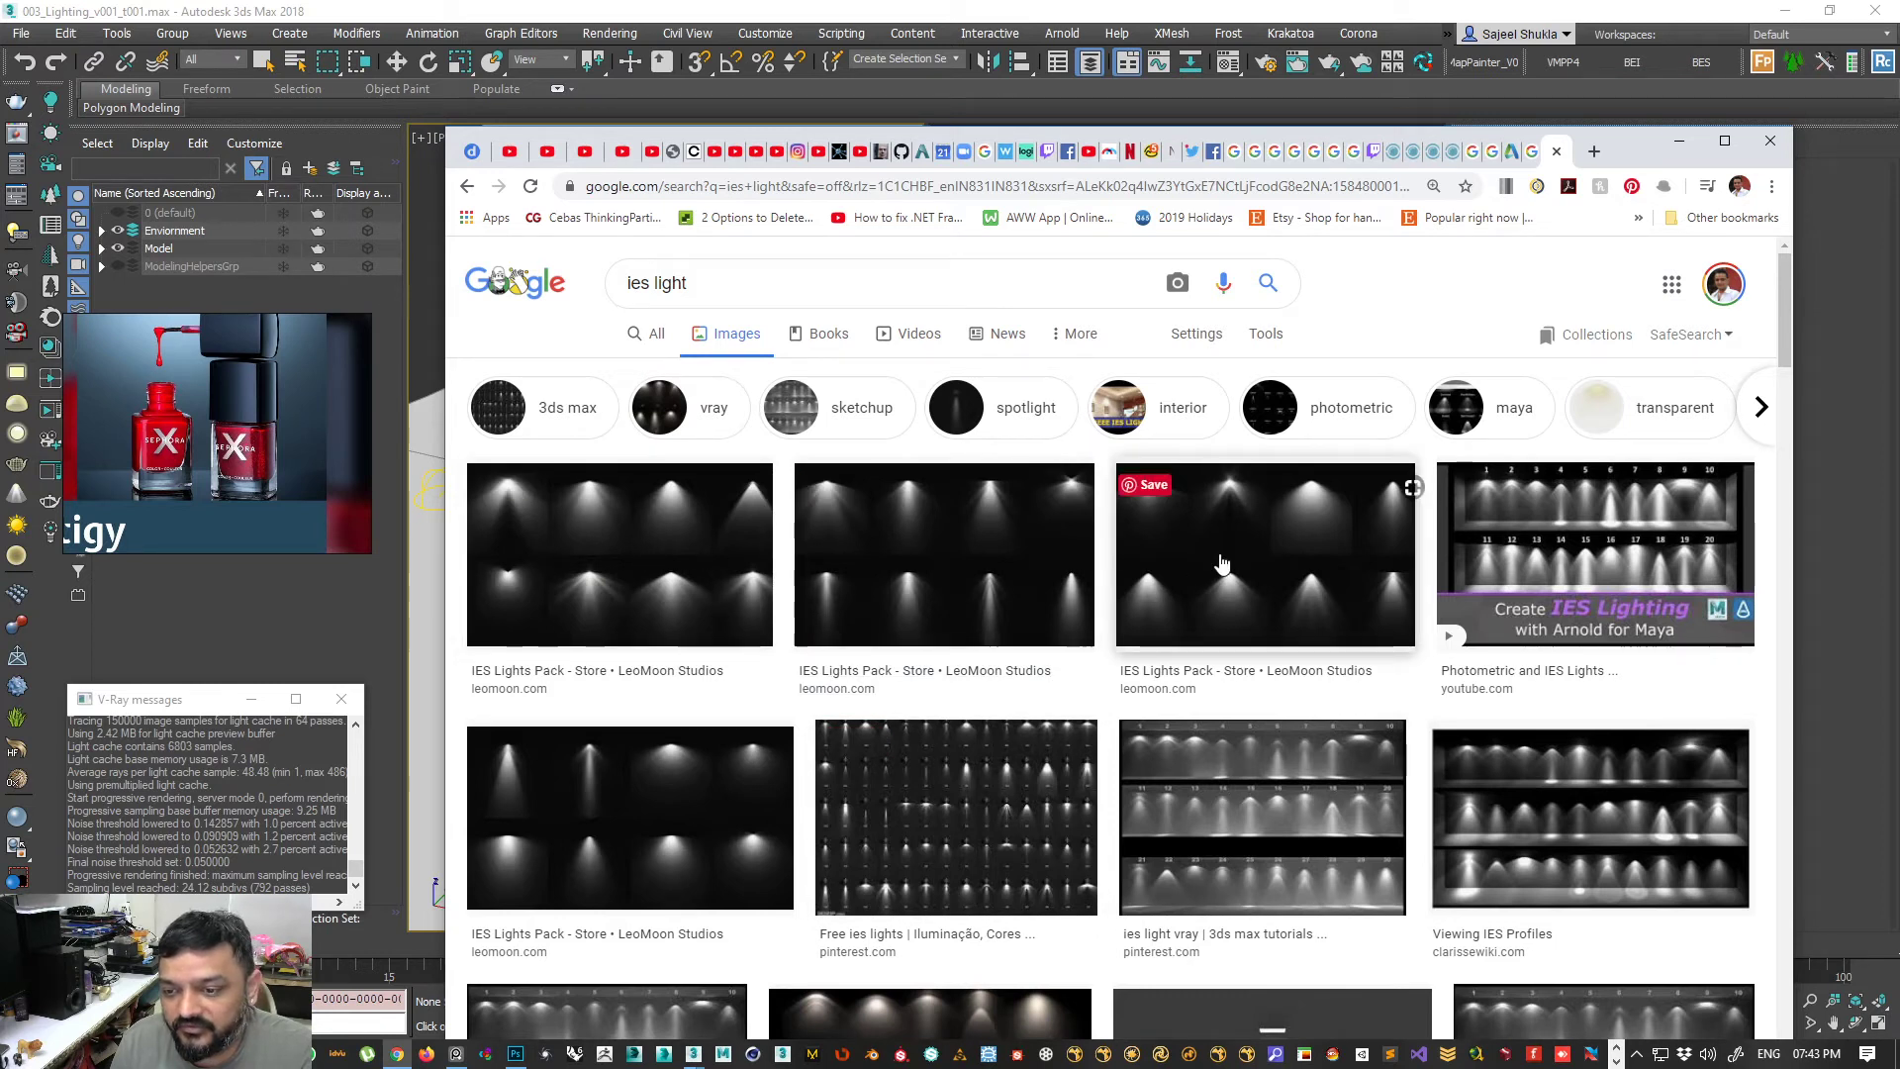
scroll(1221, 562, "down", 3)
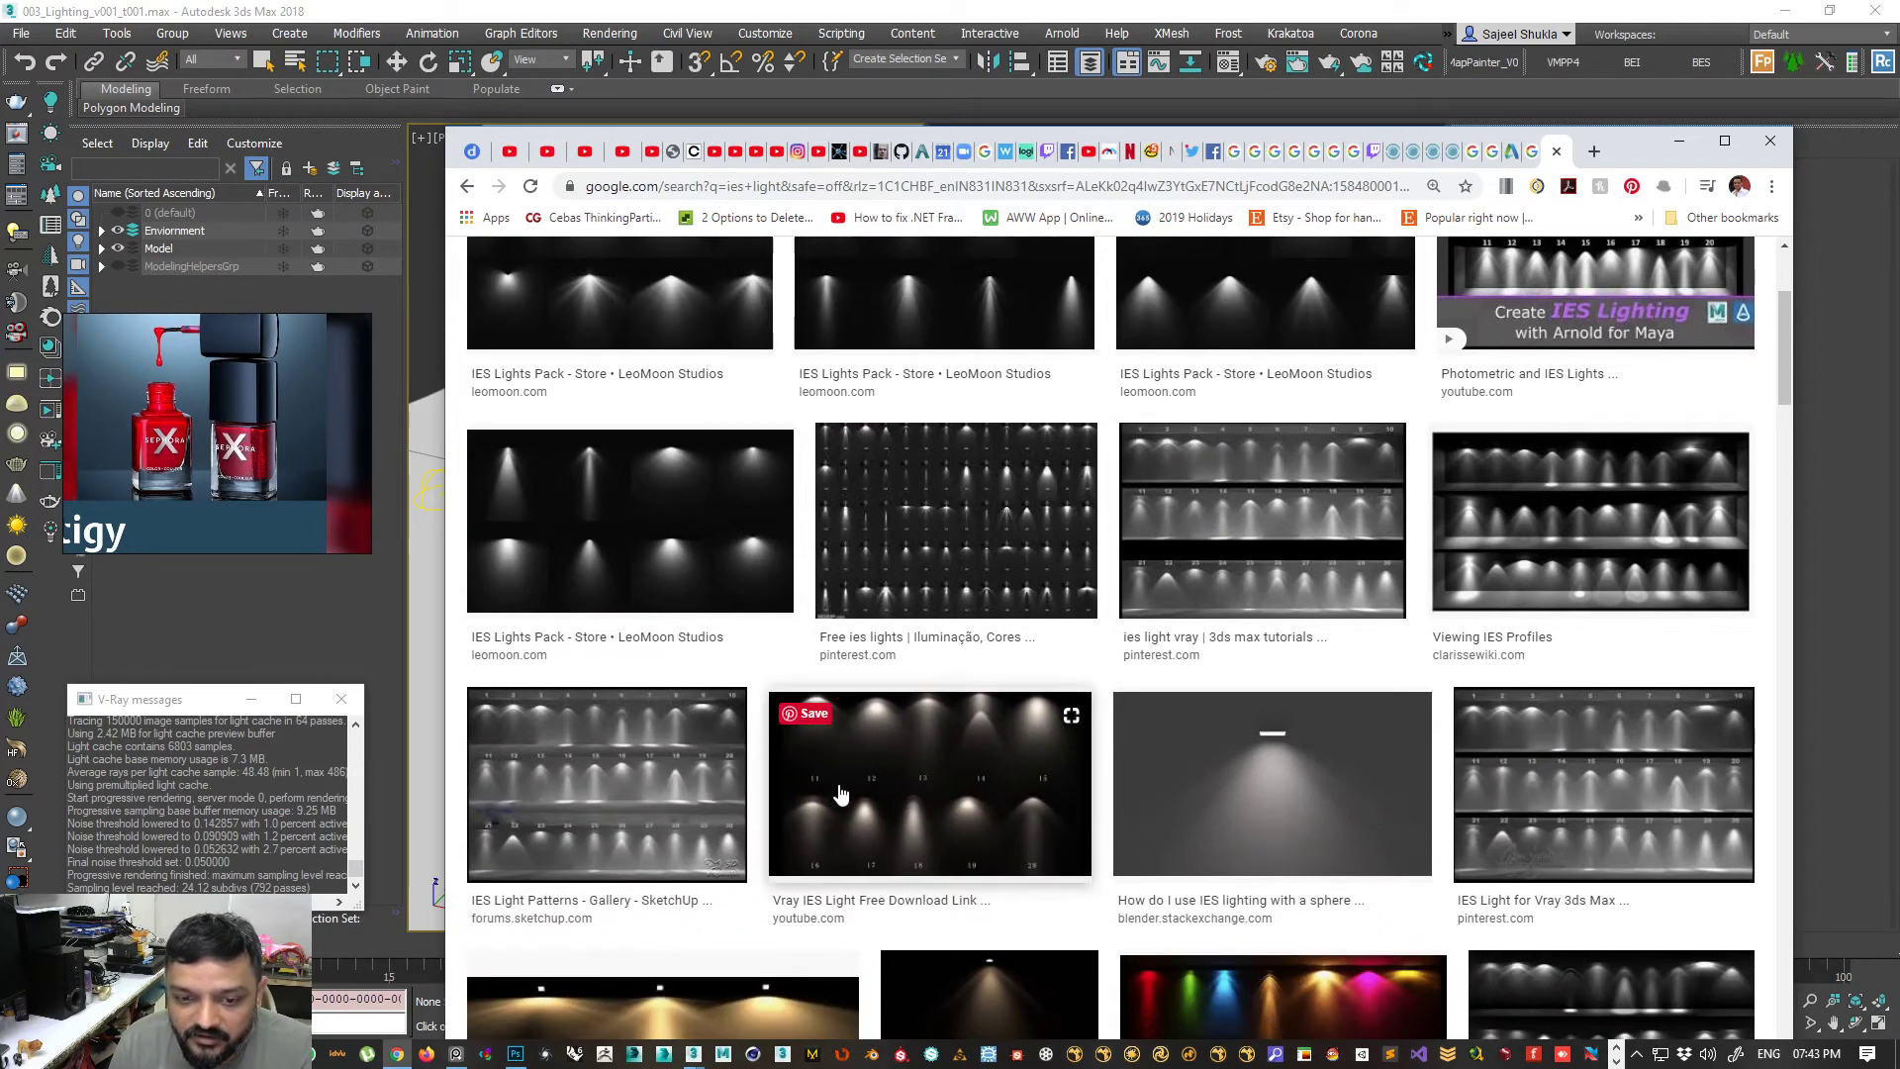
- Browse the "ies light" image results, open the "IES Lamps to Cycles" preview to examine its light patterns, and return to 3ds Max
scroll(841, 792, "down", 3)
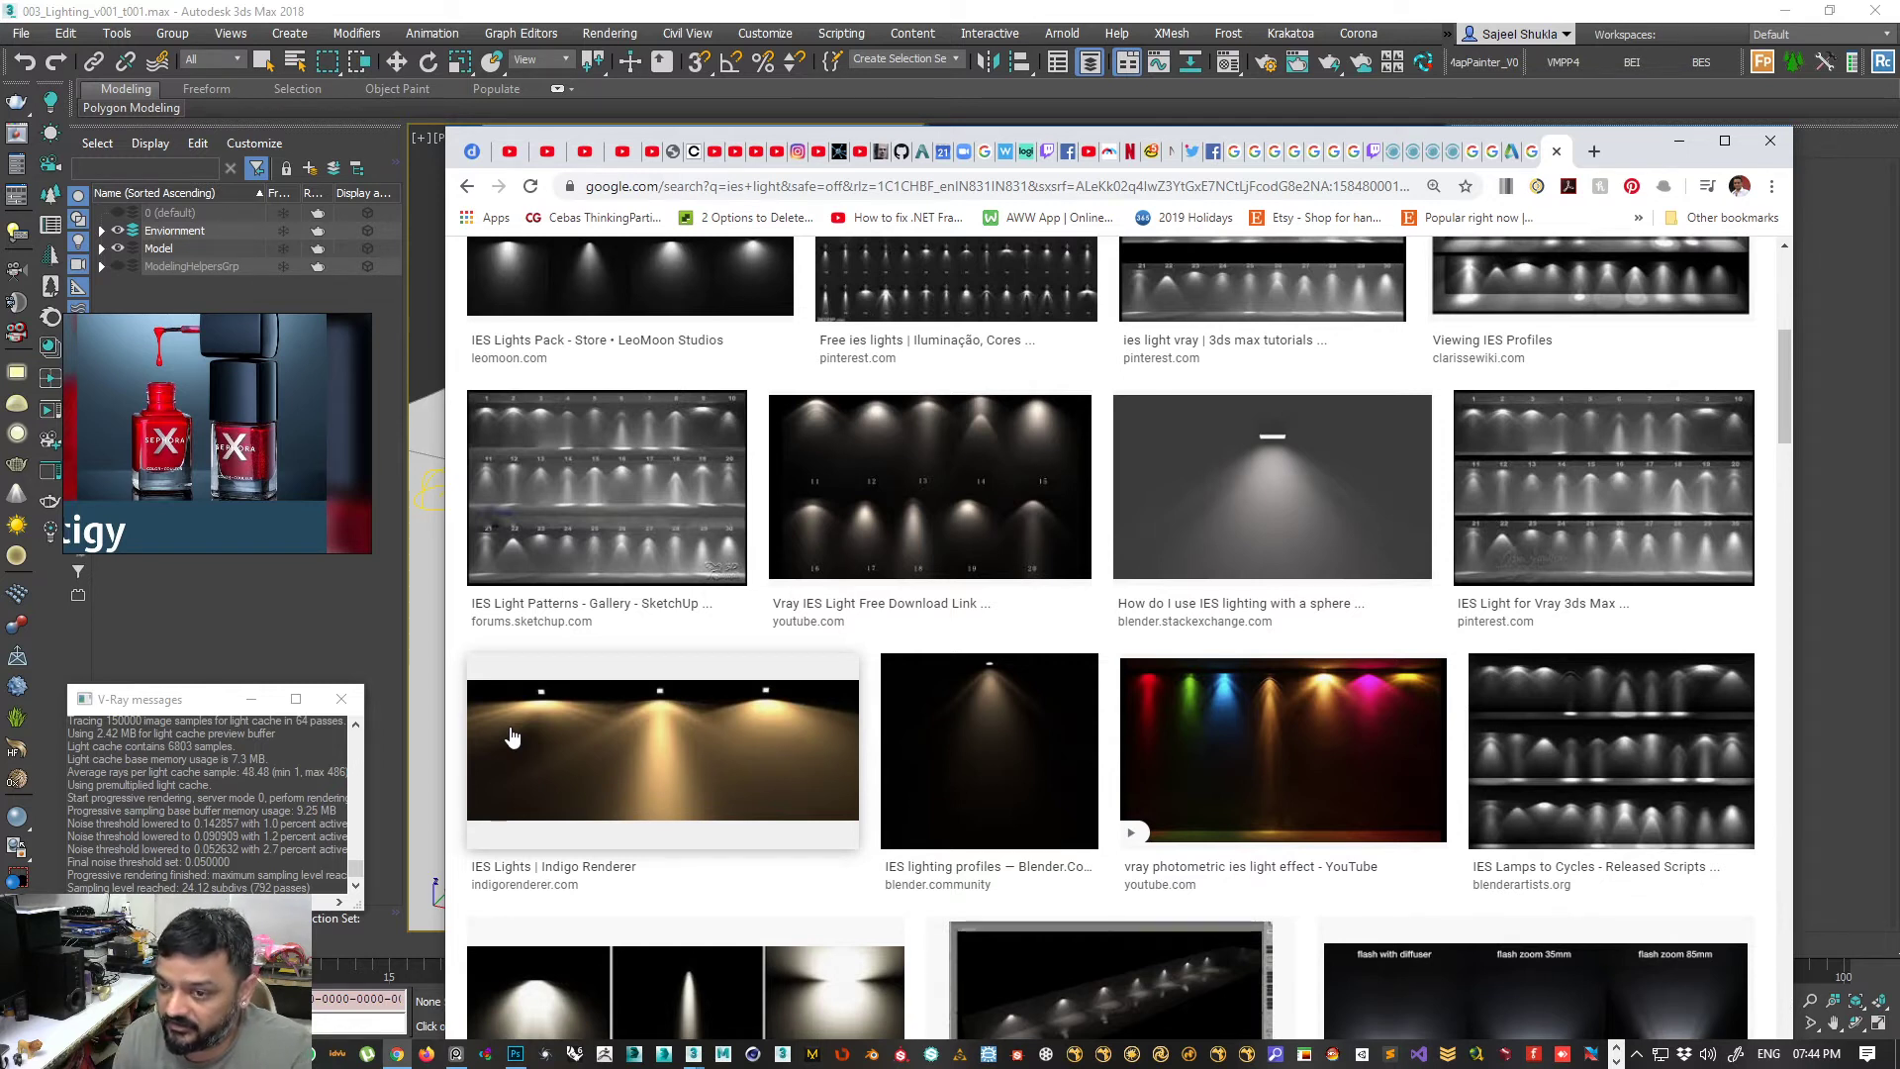
left_click(1601, 810)
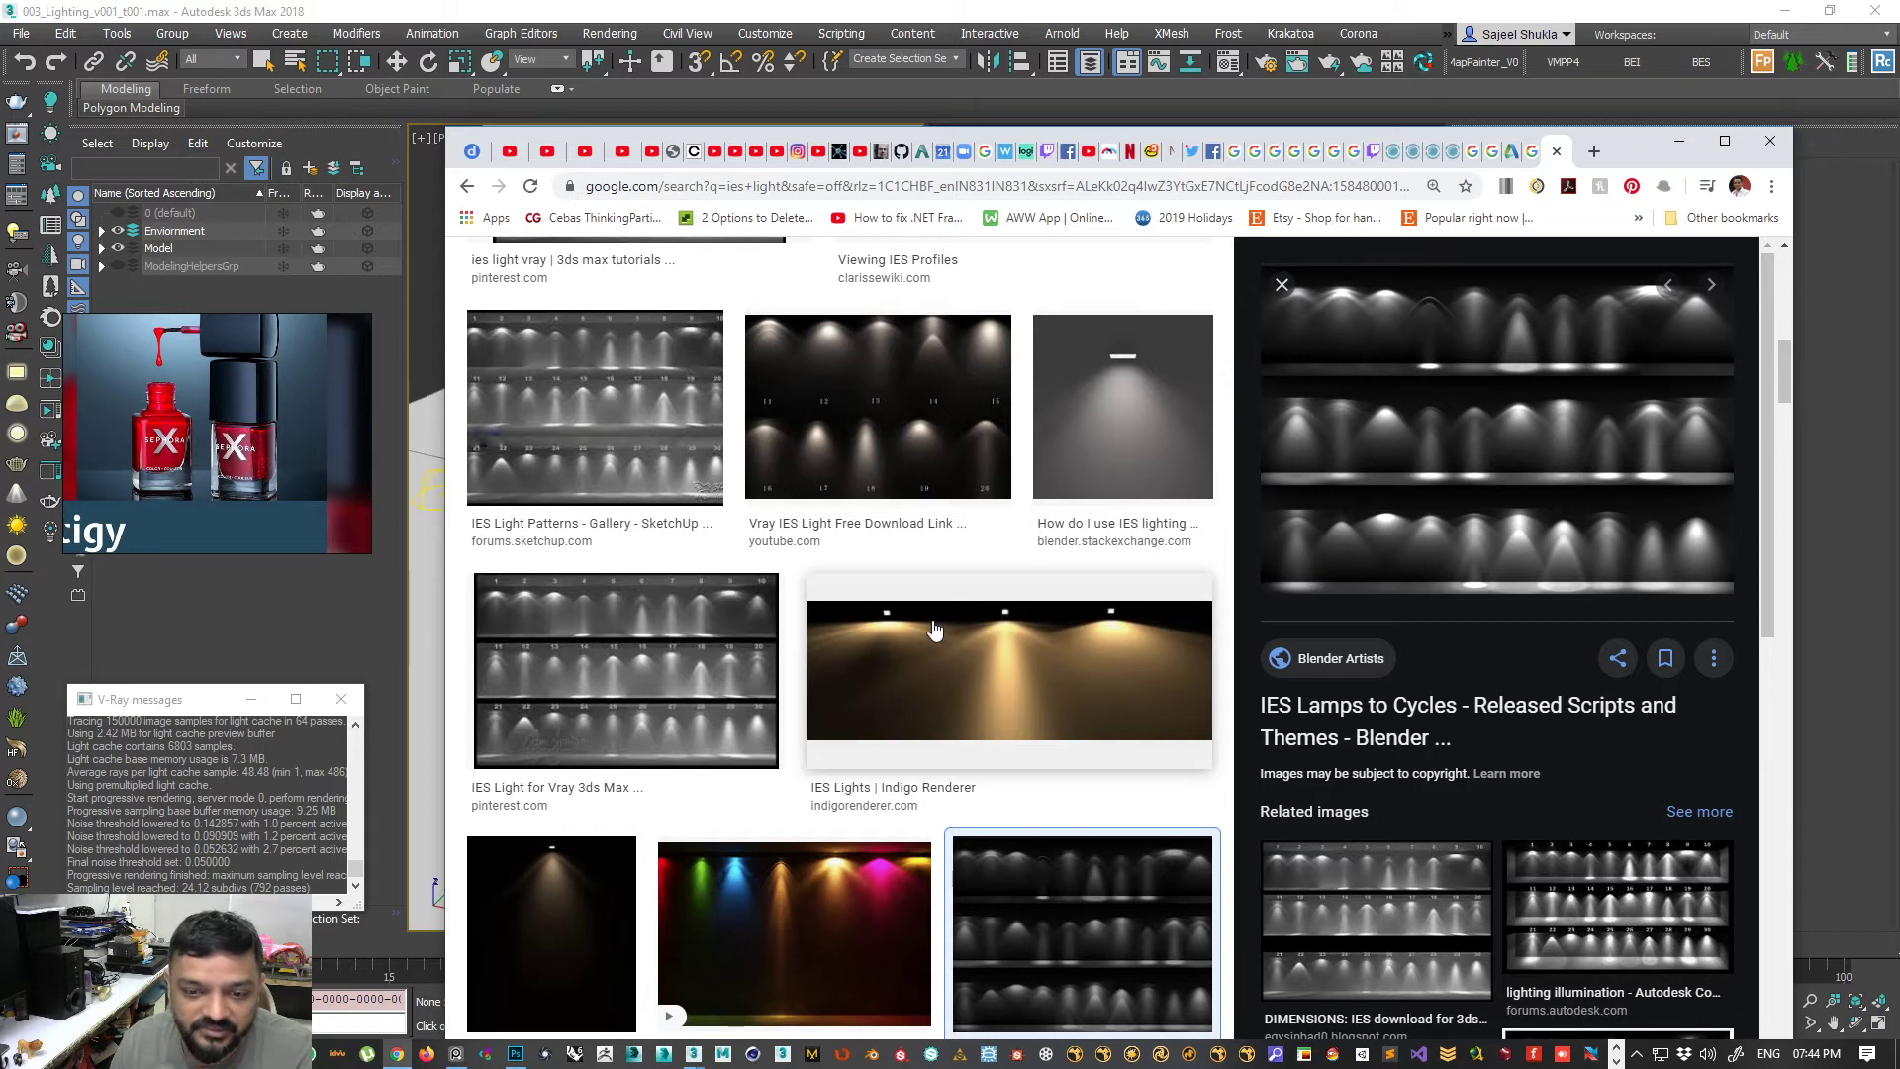
scroll(950, 641, "down", 3)
scroll(950, 641, "down", 3)
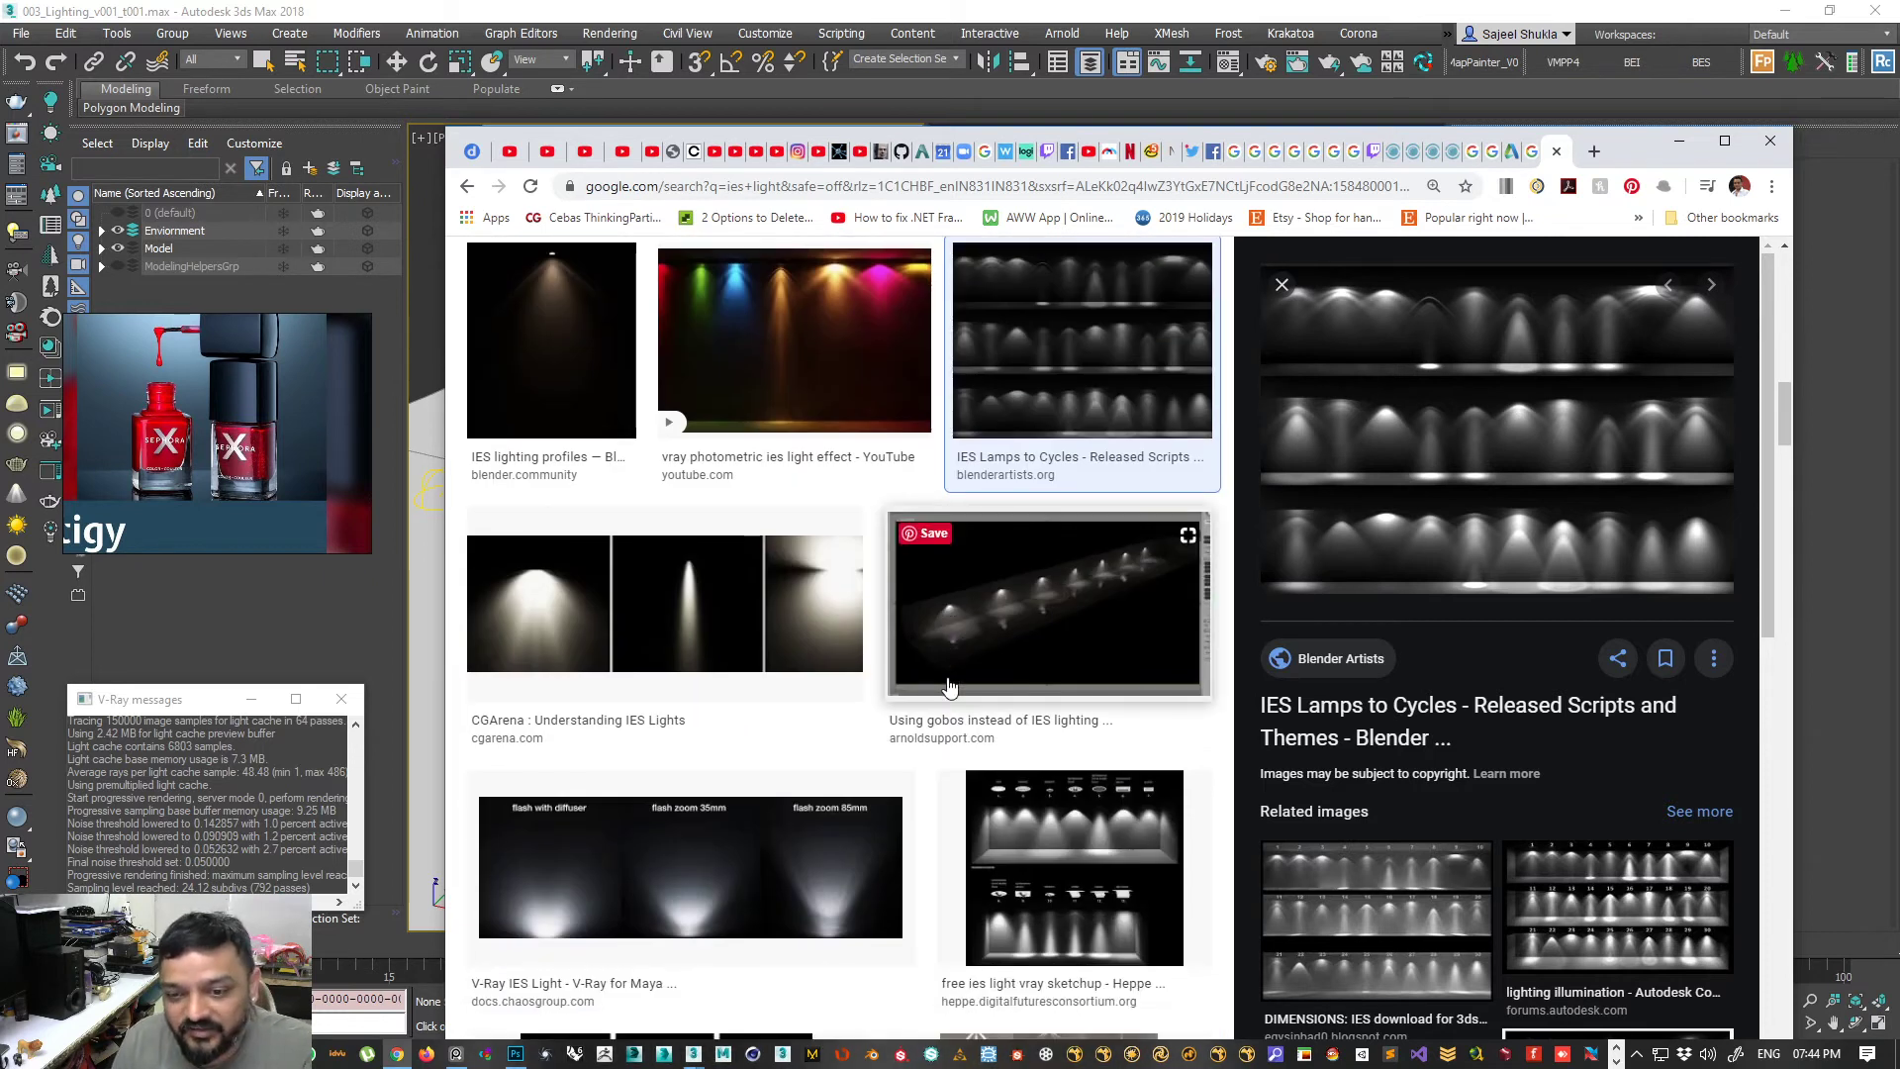
scroll(948, 686, "down", 5)
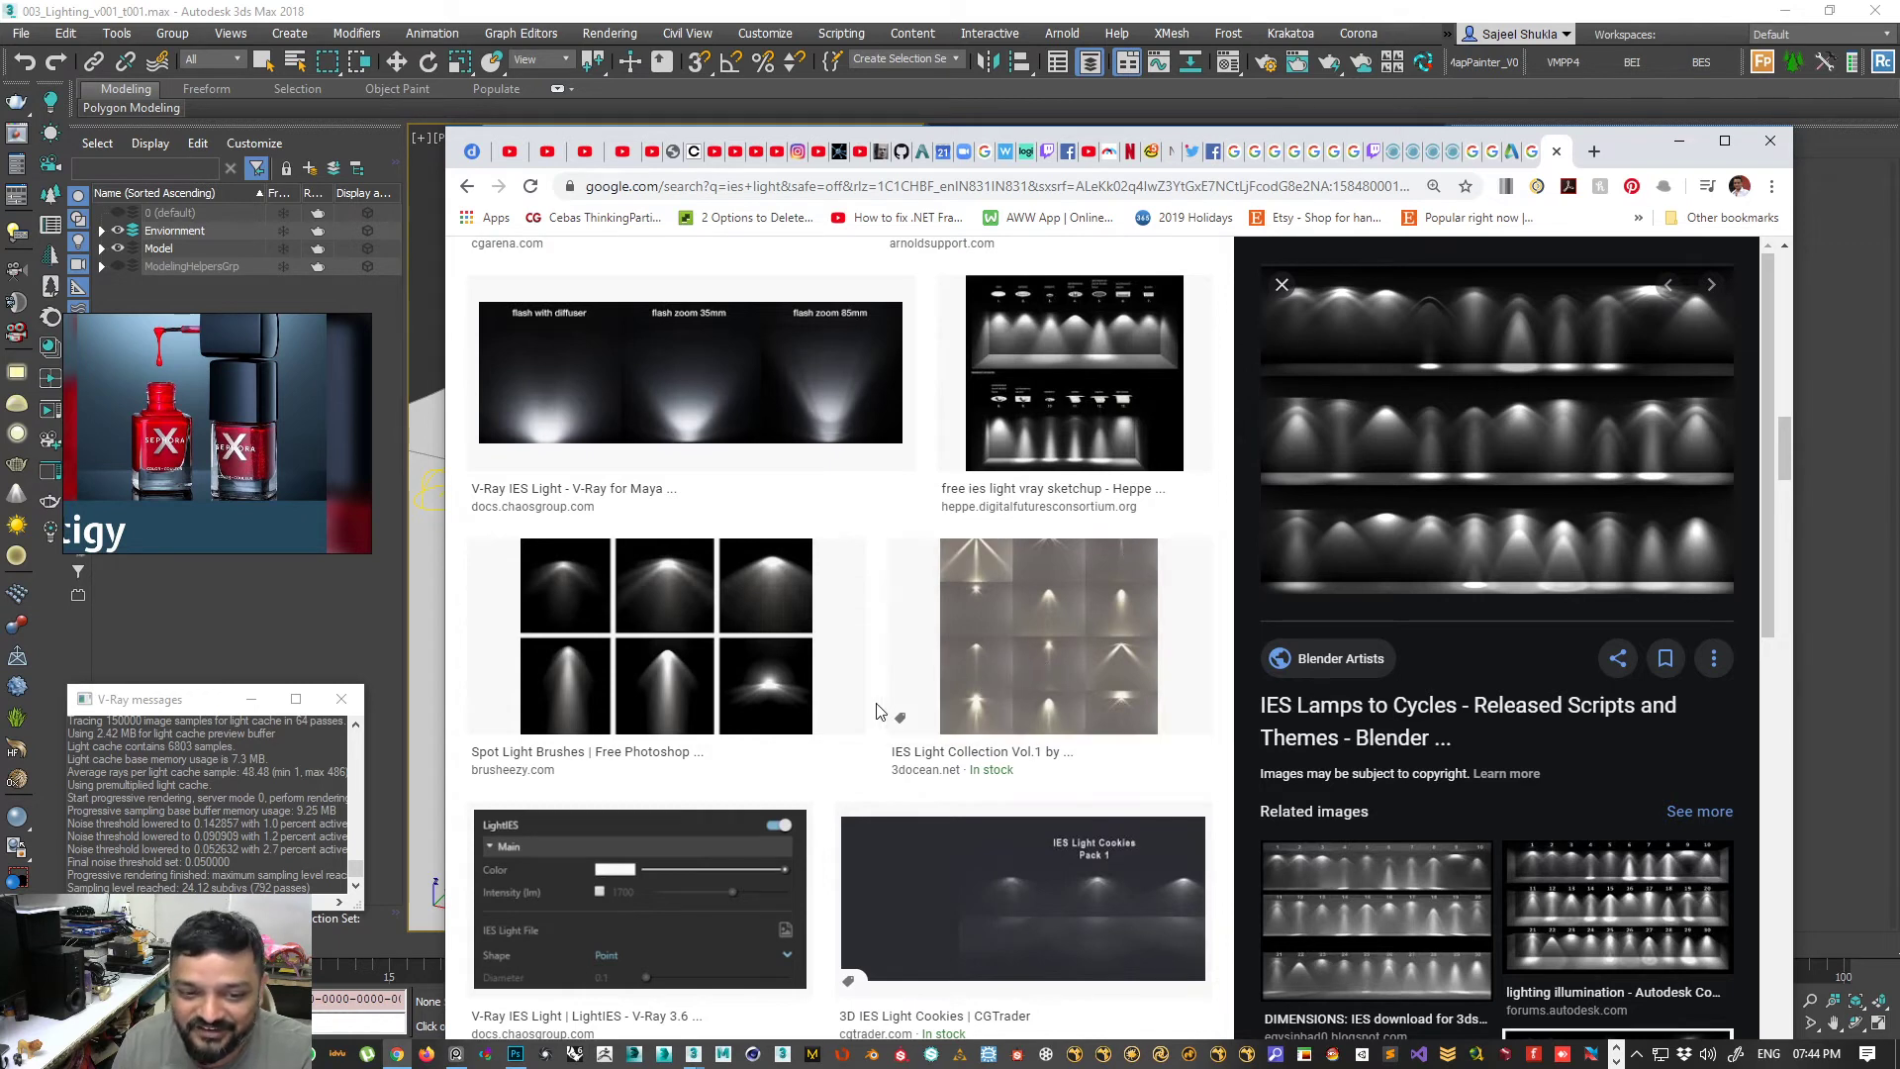
scroll(878, 711, "up", 10)
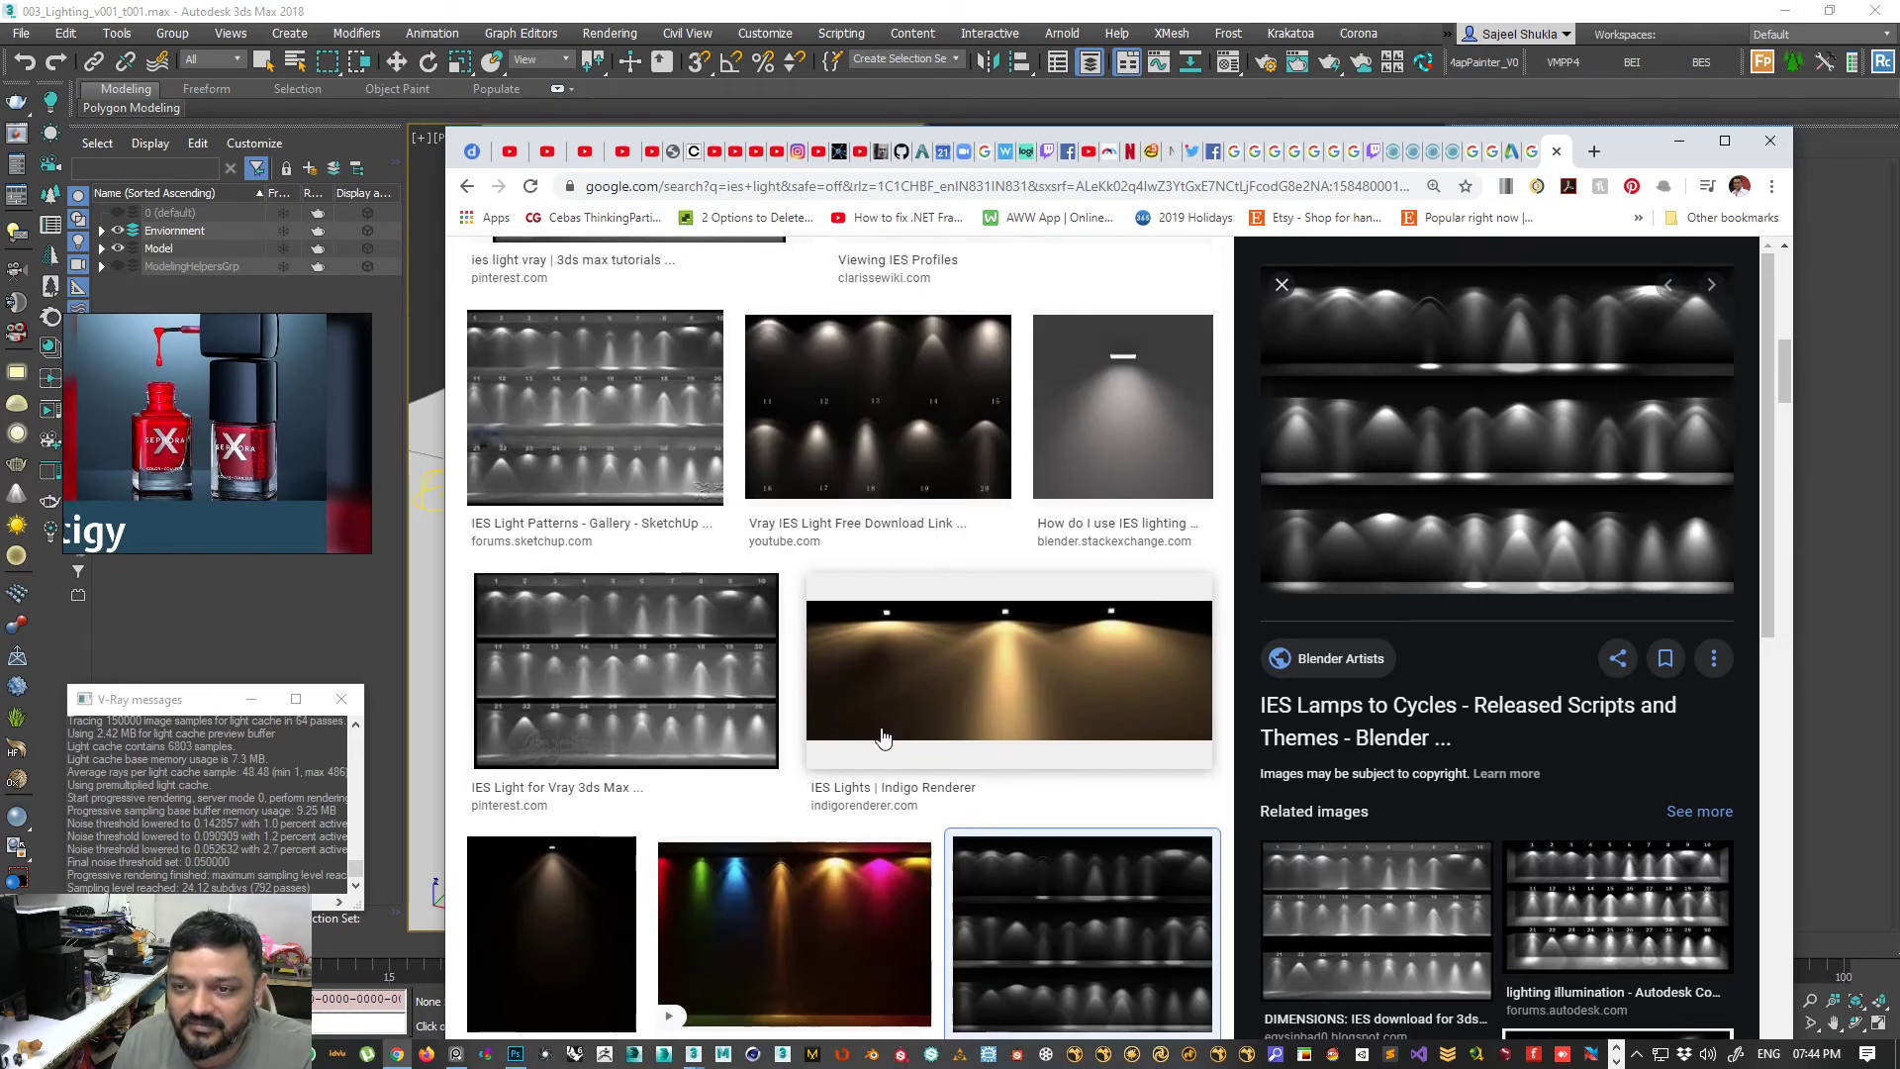
scroll(883, 737, "up", 4)
scroll(1210, 483, "up", 8)
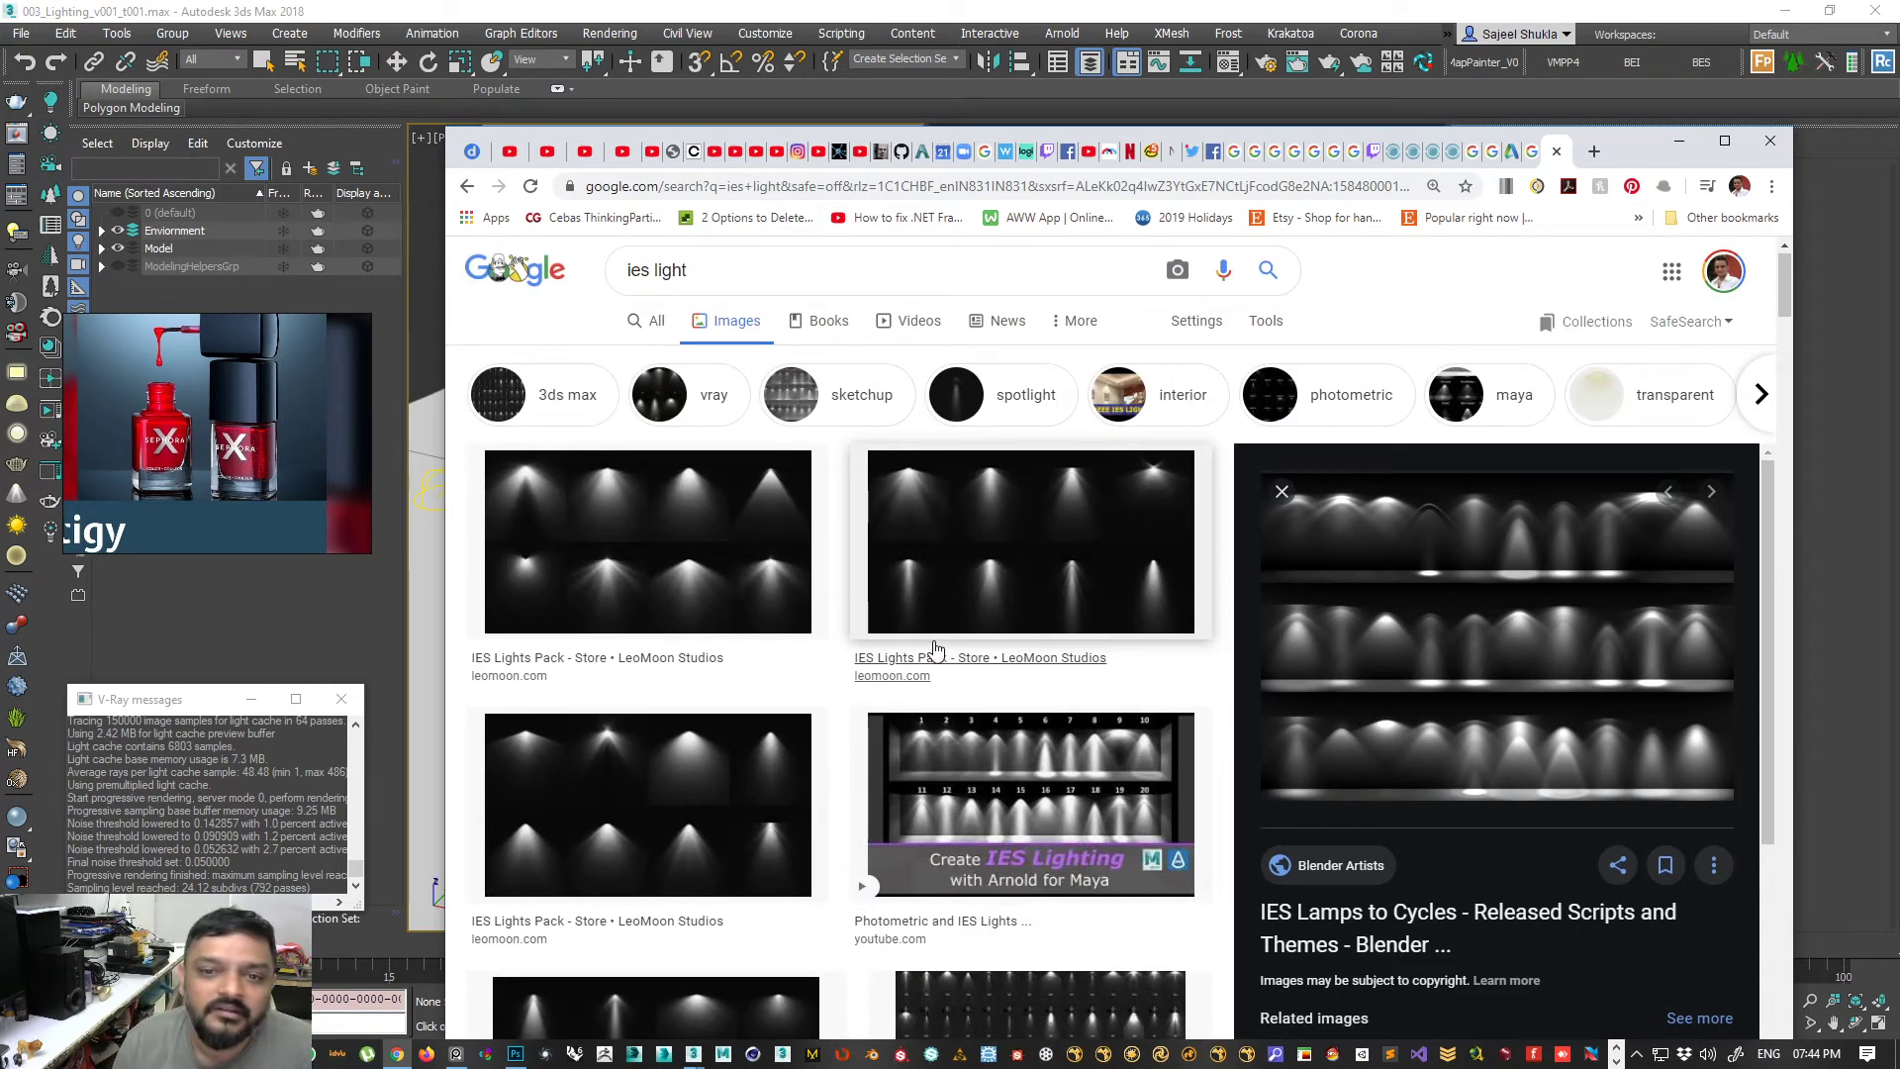
left_click(1679, 140)
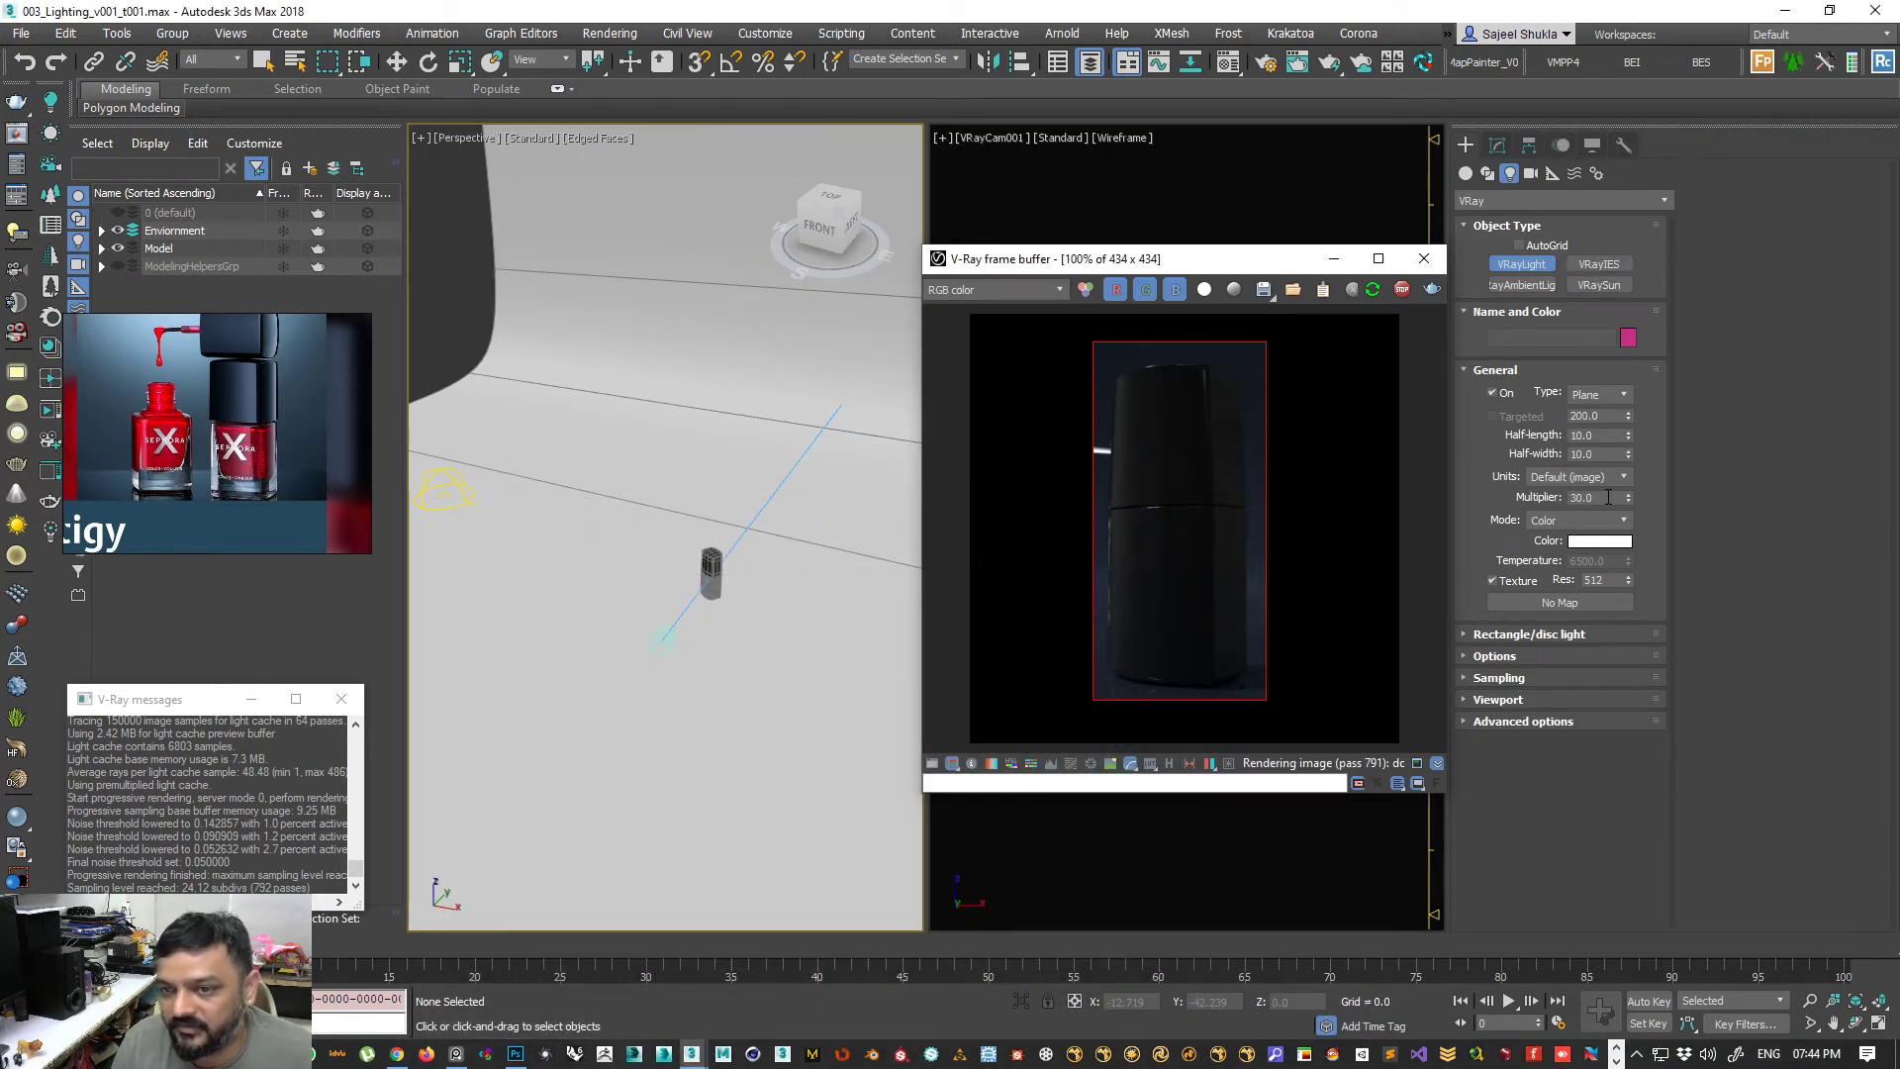
- Start a VRayIES light and examine its rotation, diffuse contribution and specular contribution parameters
left_click(1575, 265)
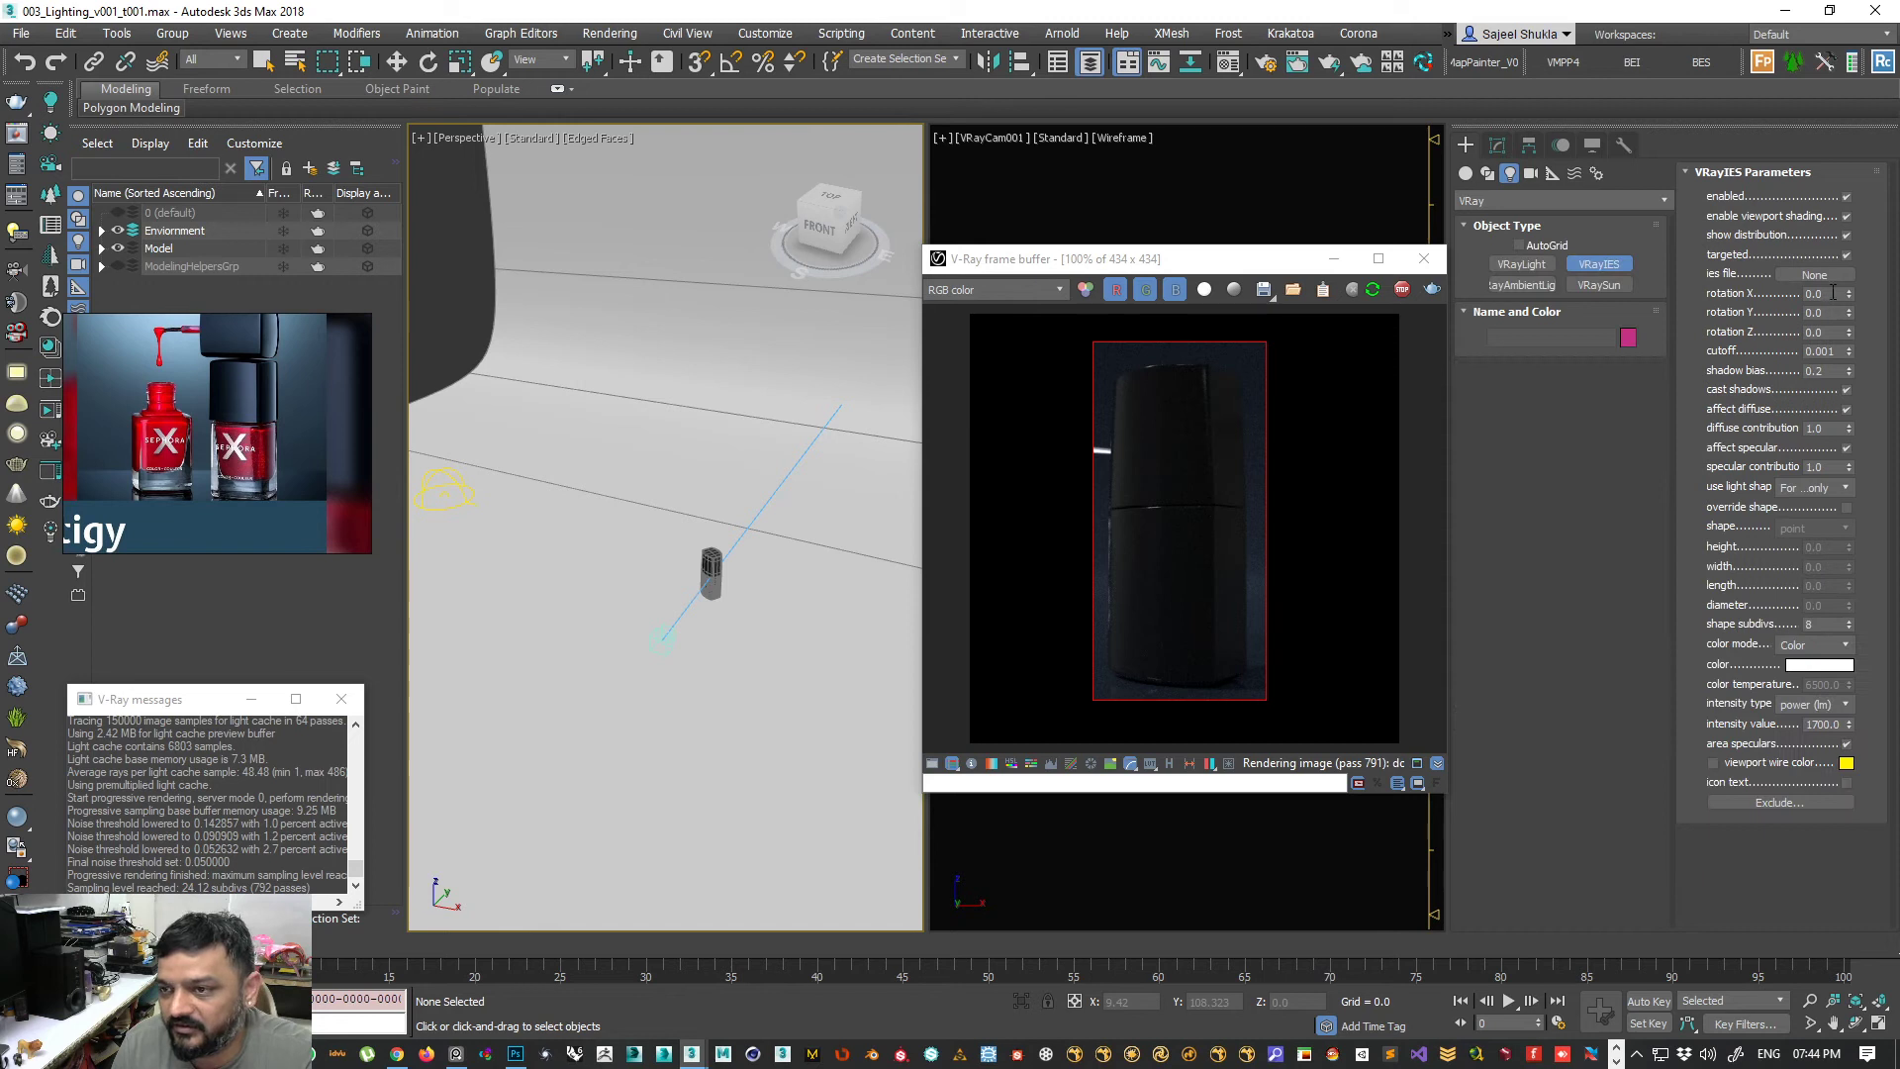
left_click(1834, 293)
left_click(1834, 313)
left_click(1833, 332)
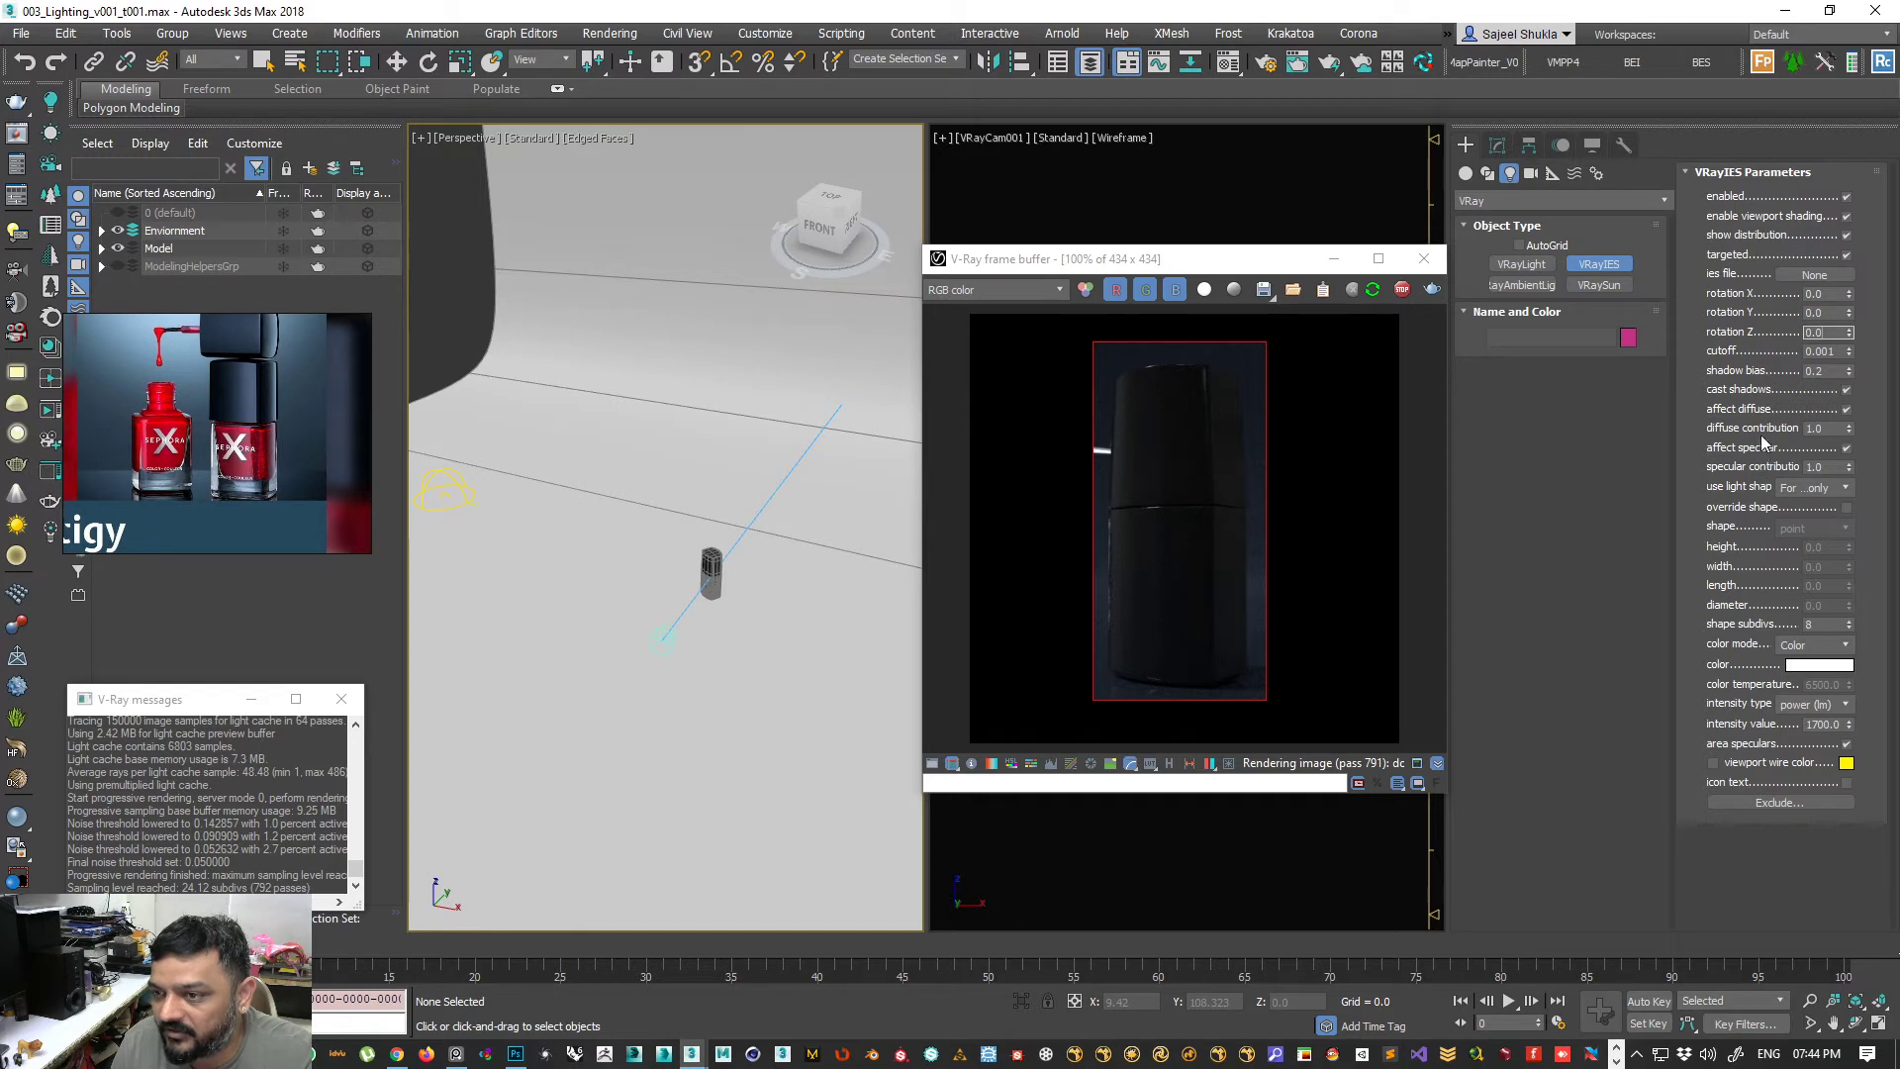
double_click(1843, 428)
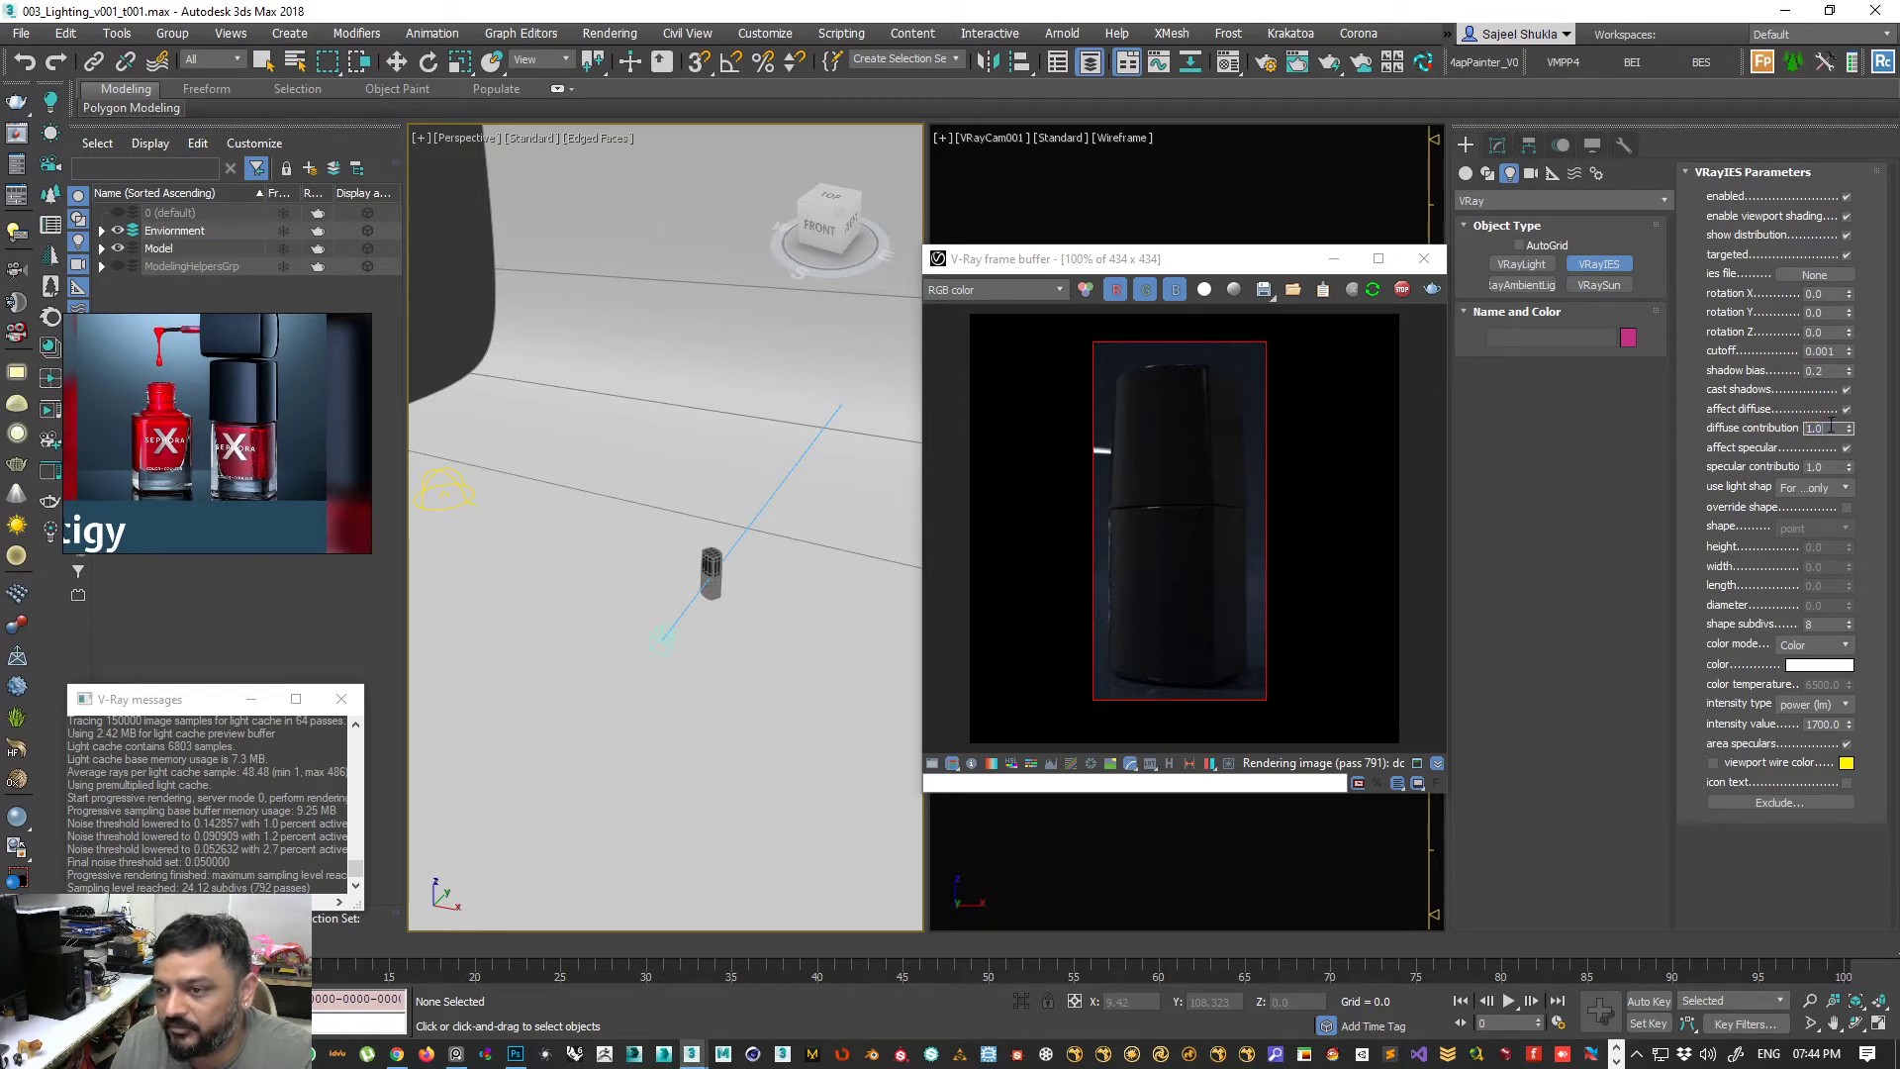
double_click(1814, 467)
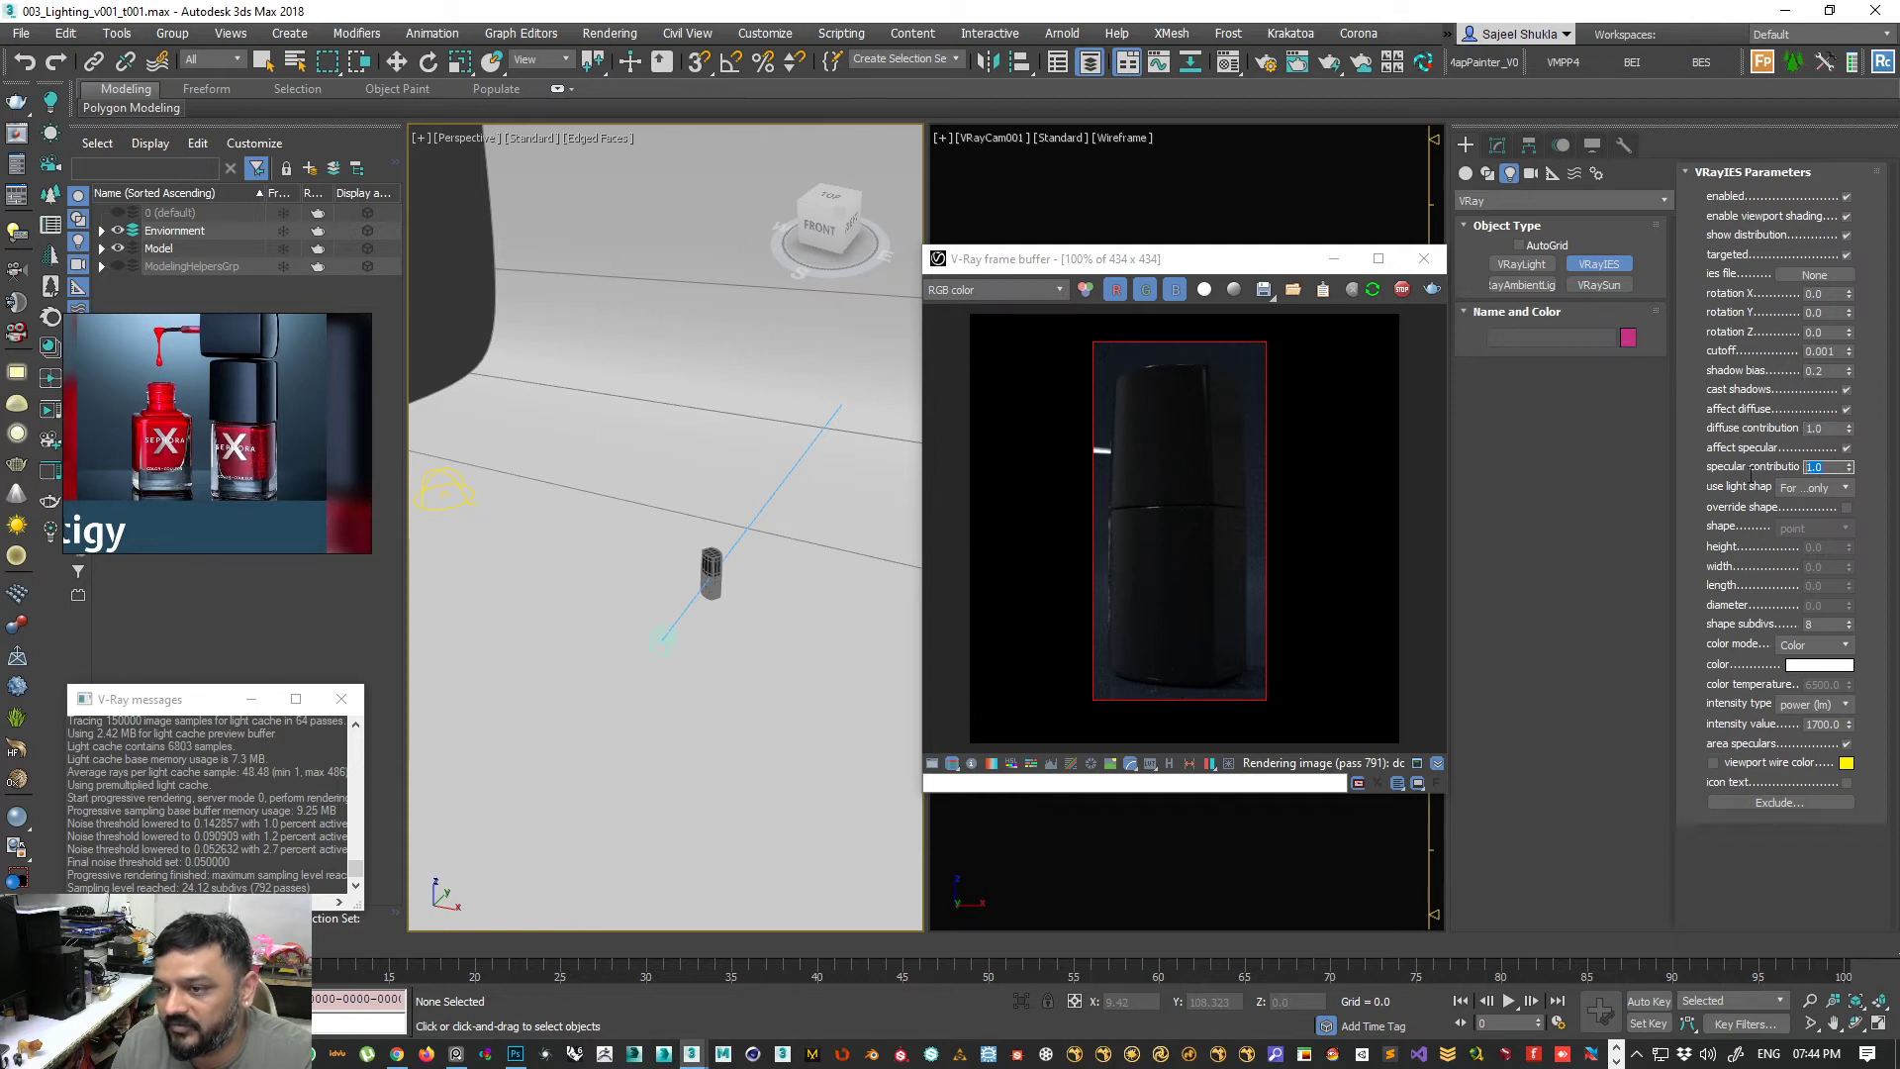
left_click(1837, 427)
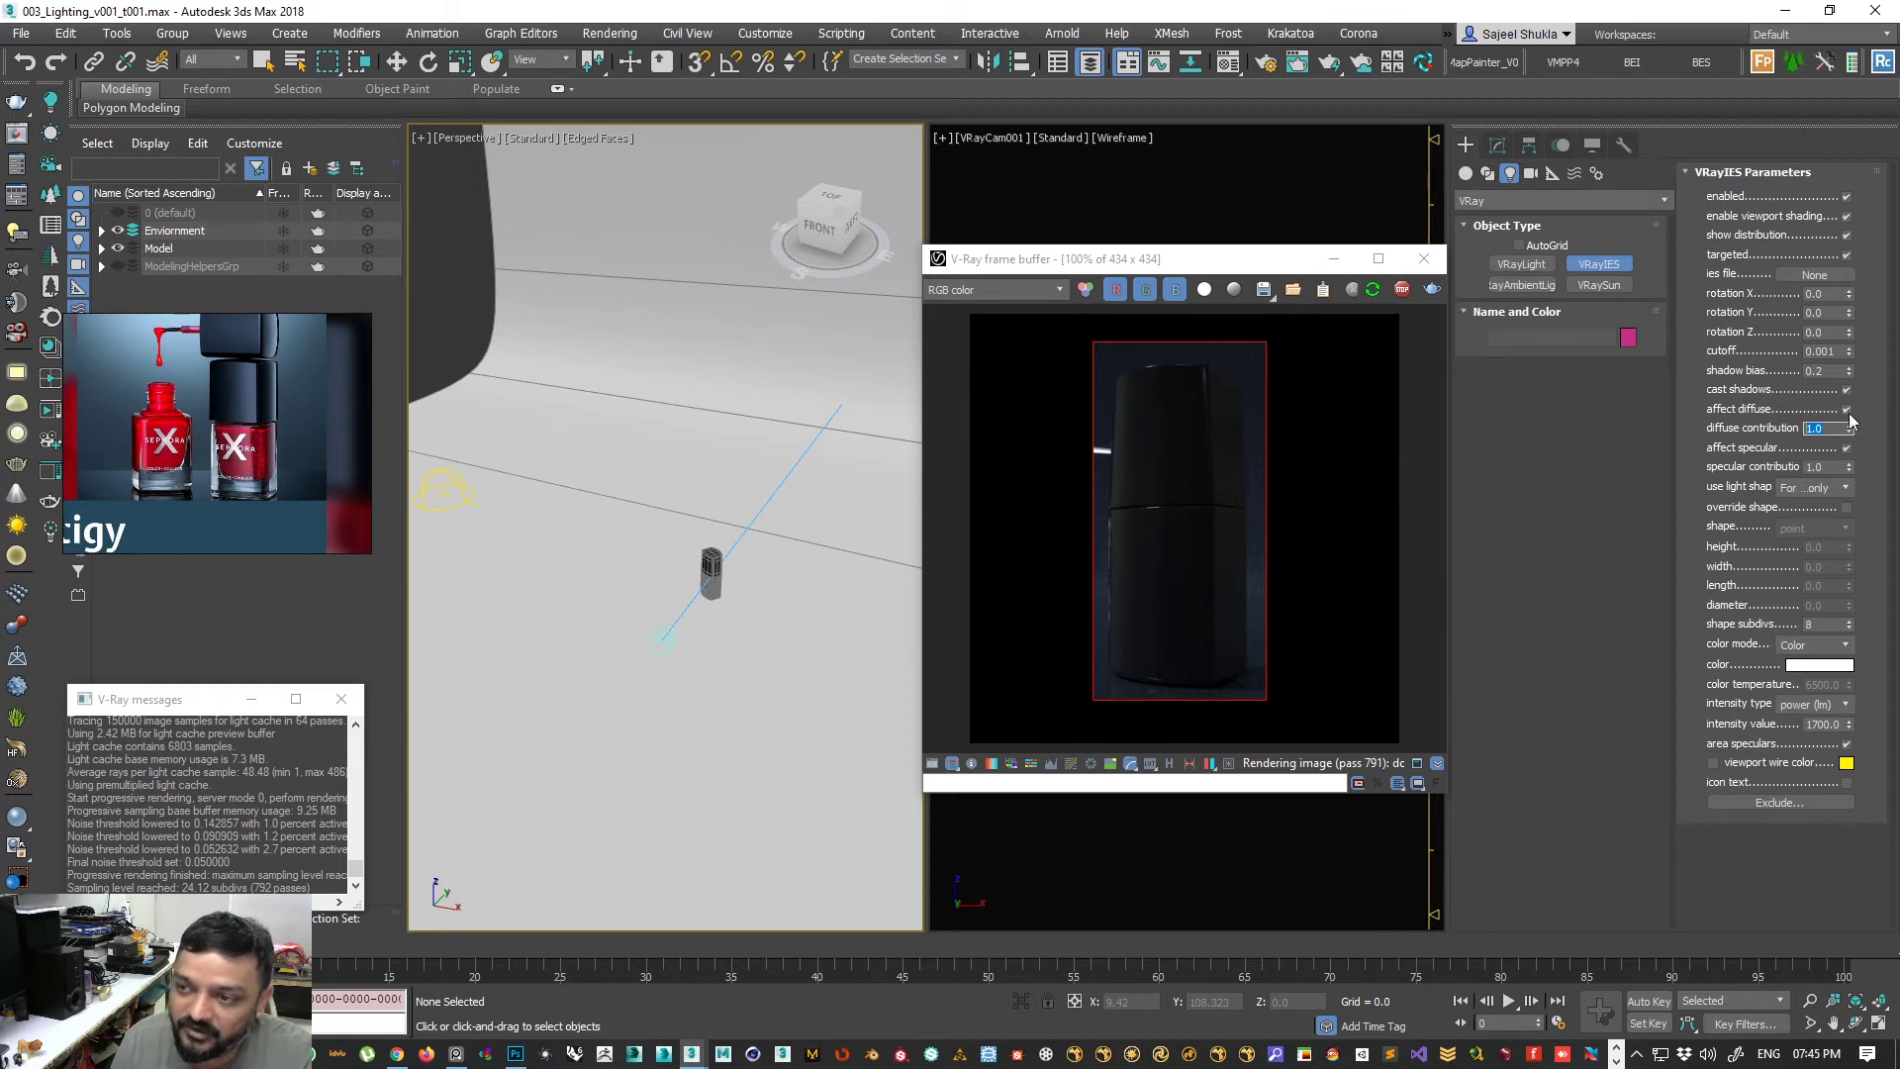
left_click(1832, 467)
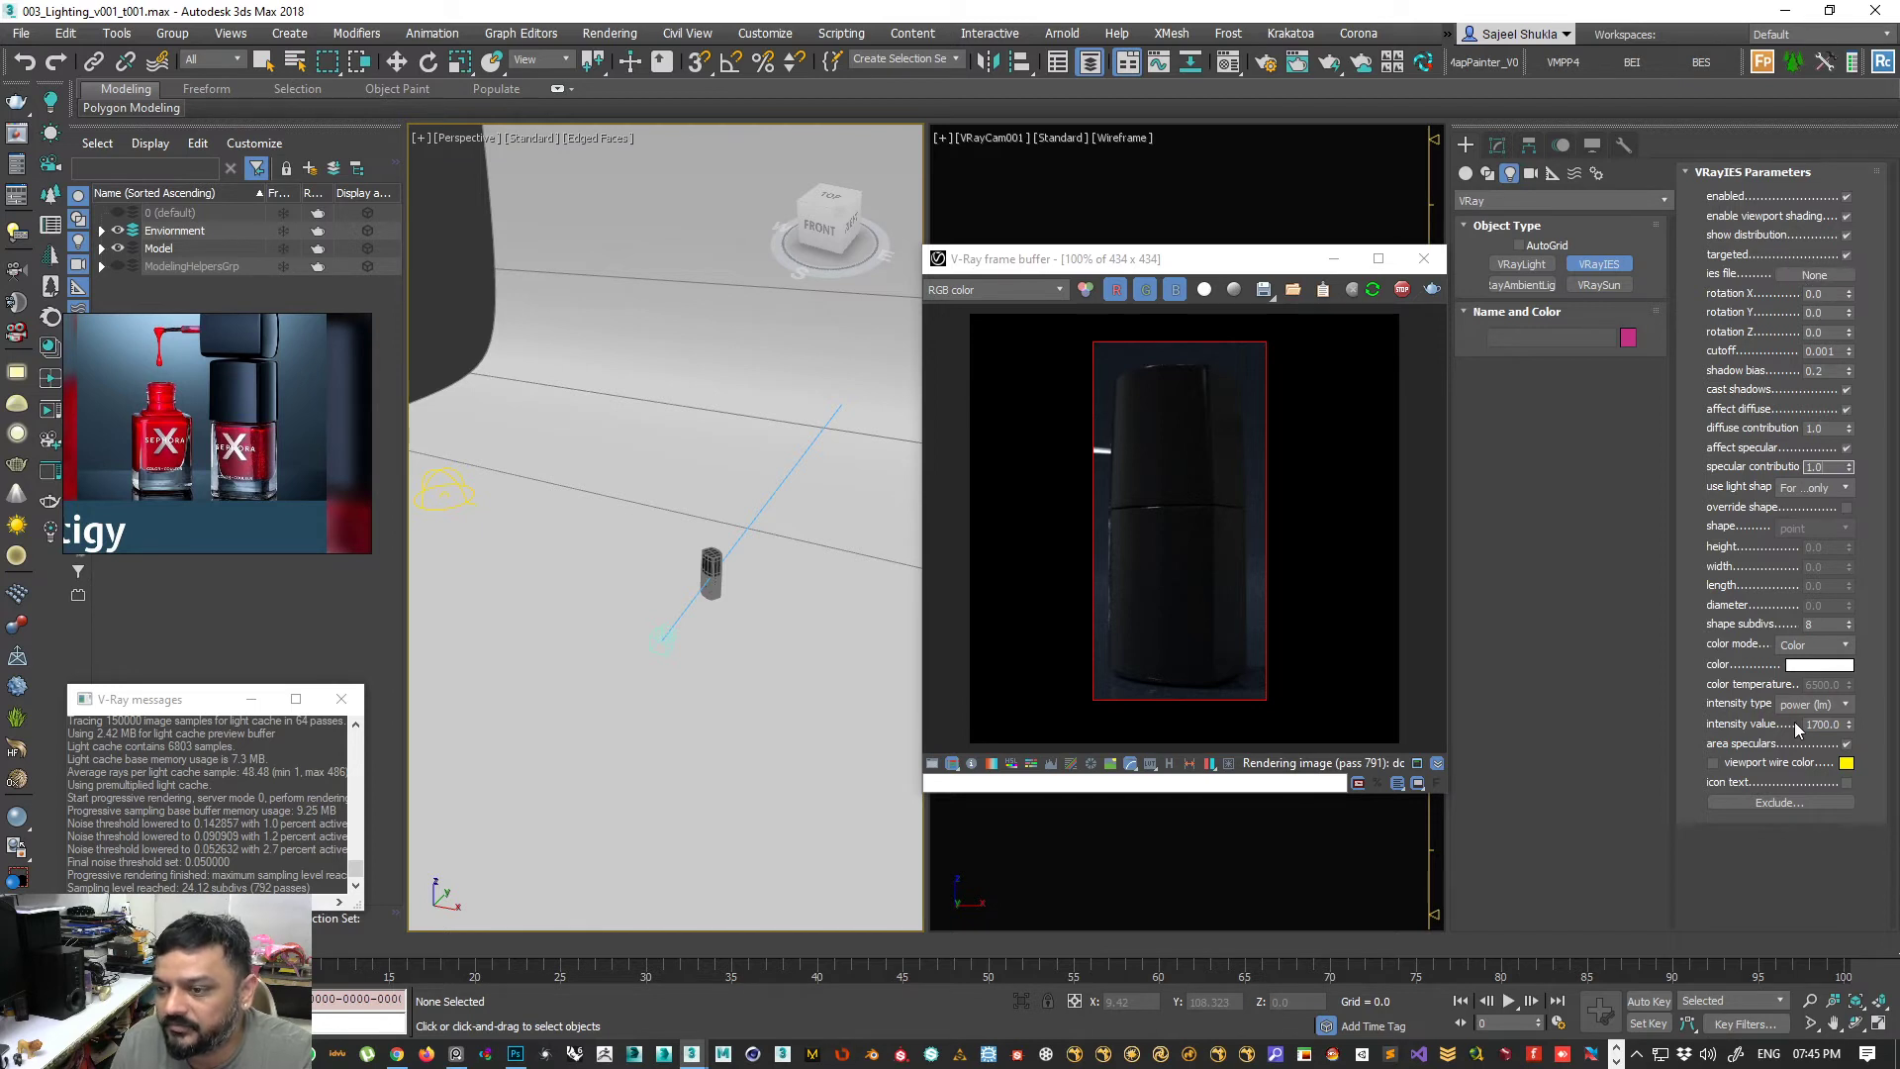
- Examine the VRayIES intensity type options and the VRayAmbientLight parameters
left_click(1524, 267)
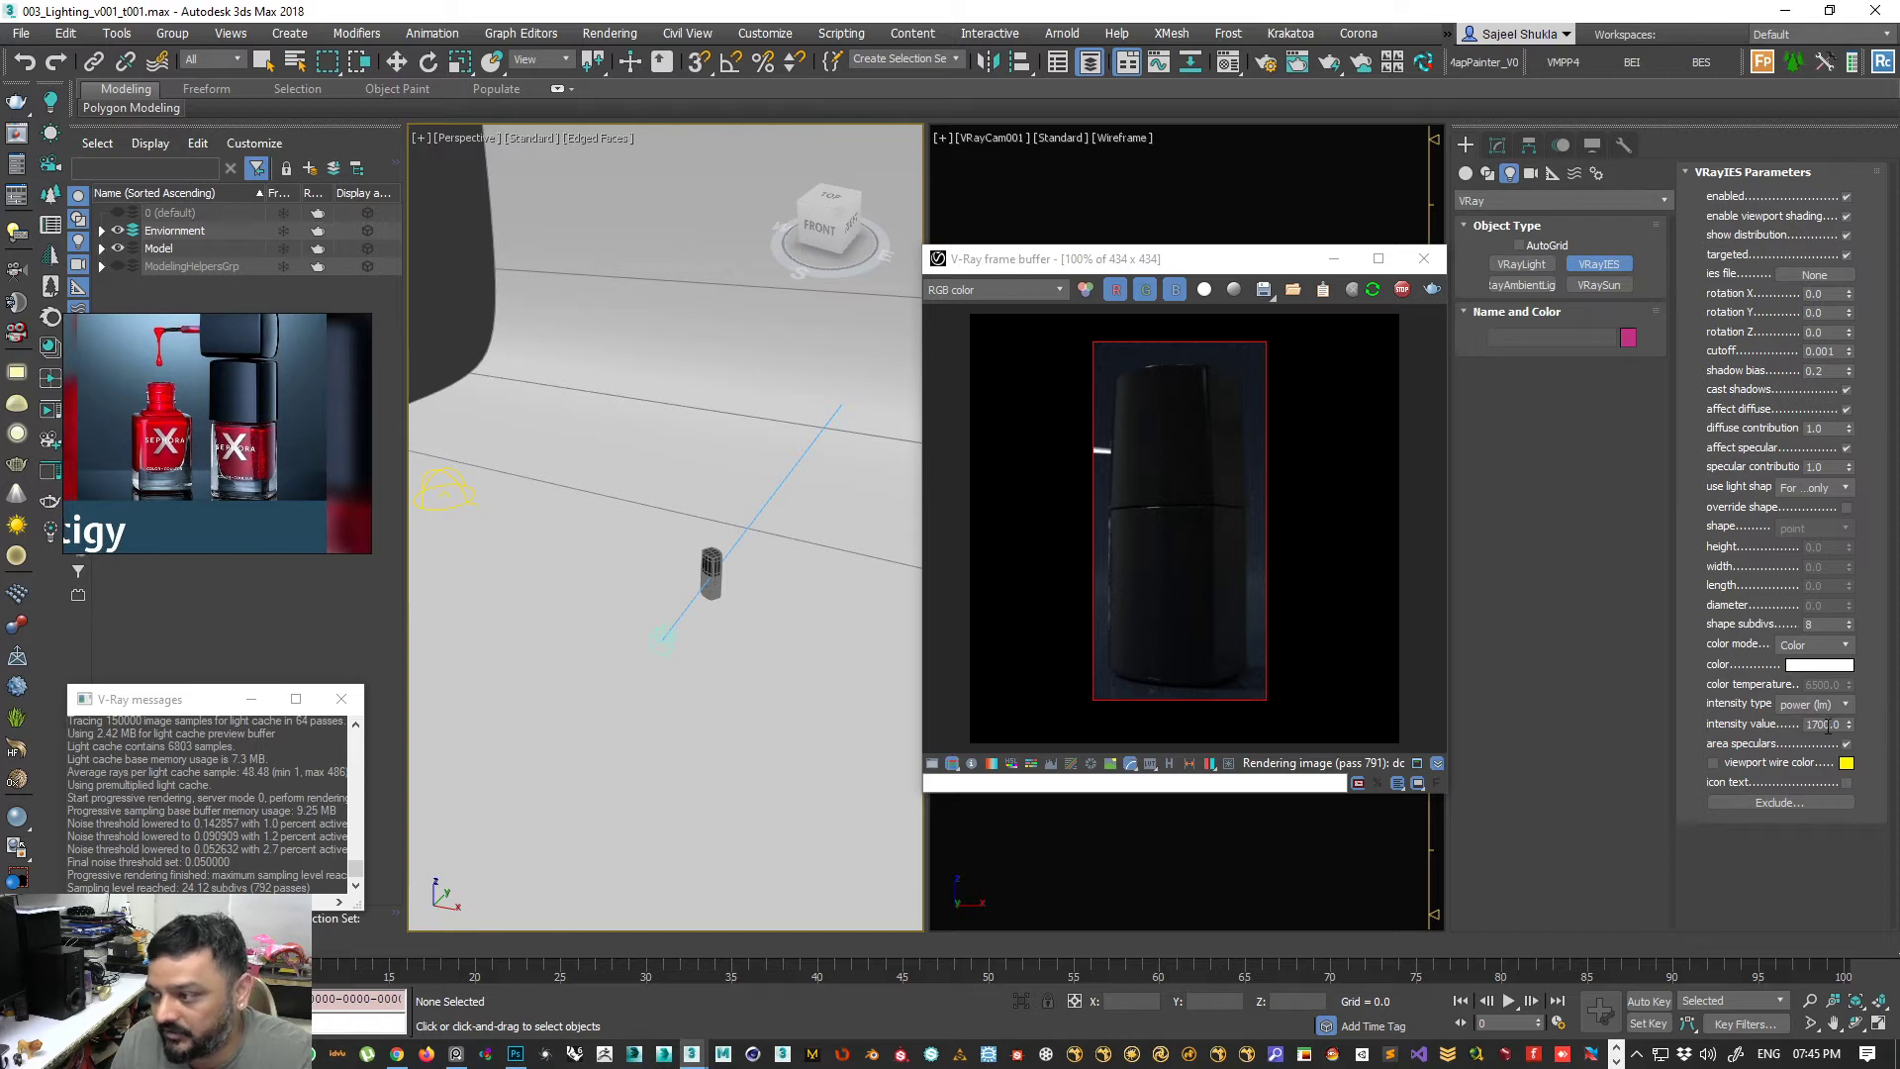
left_click(1846, 705)
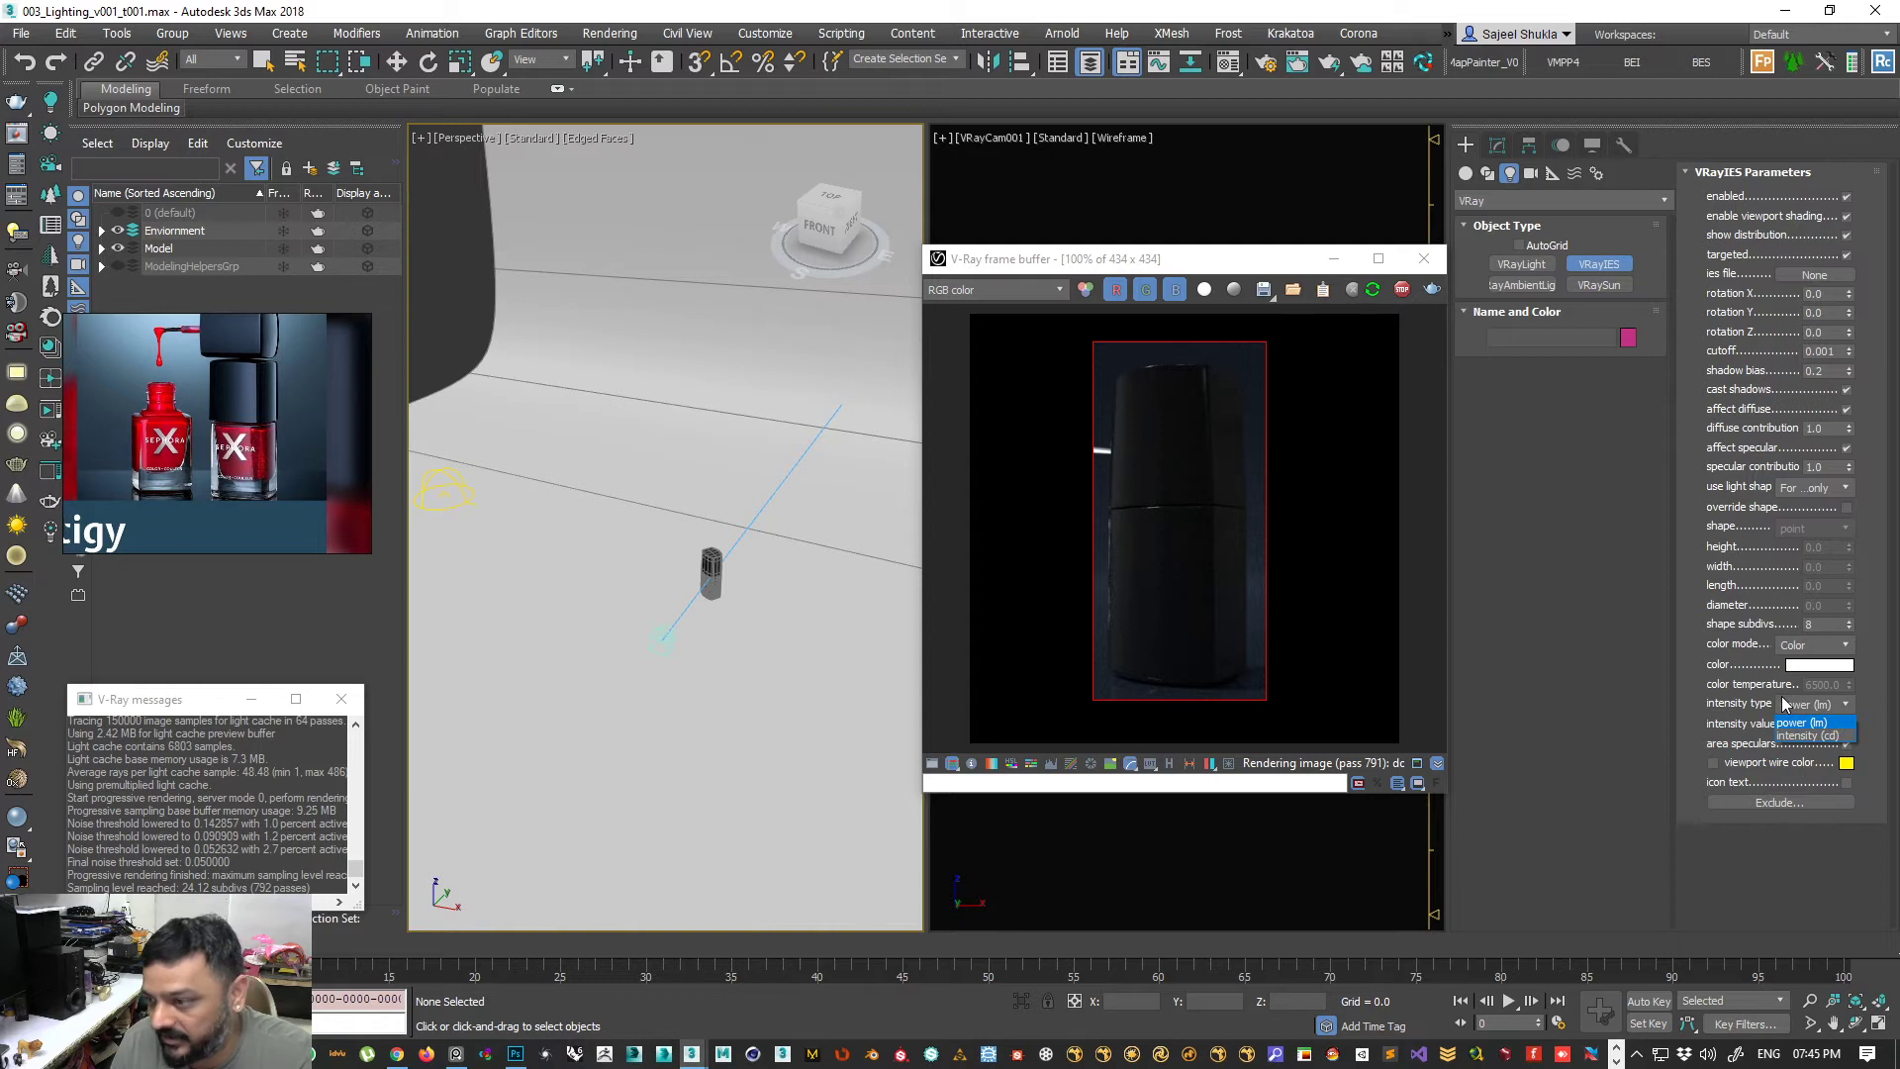
left_click(1775, 870)
left_click(1520, 264)
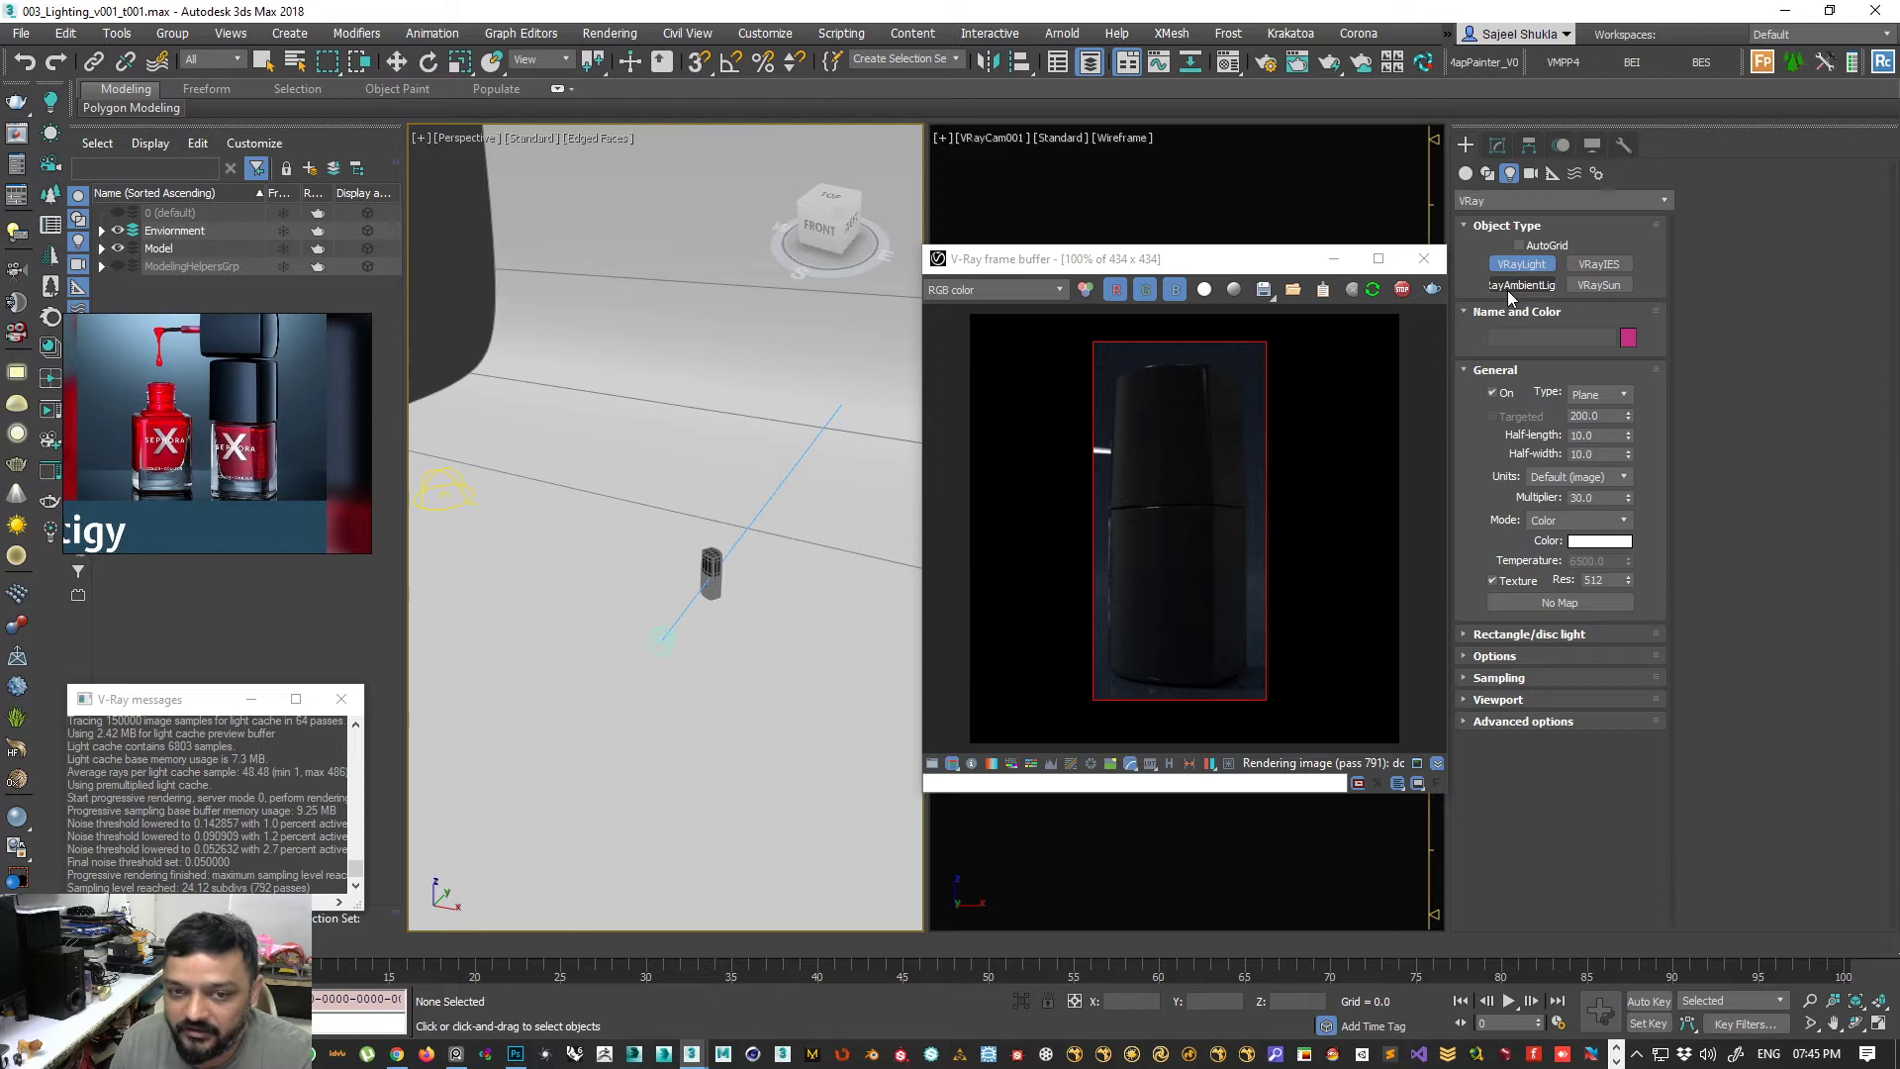
left_click(1507, 289)
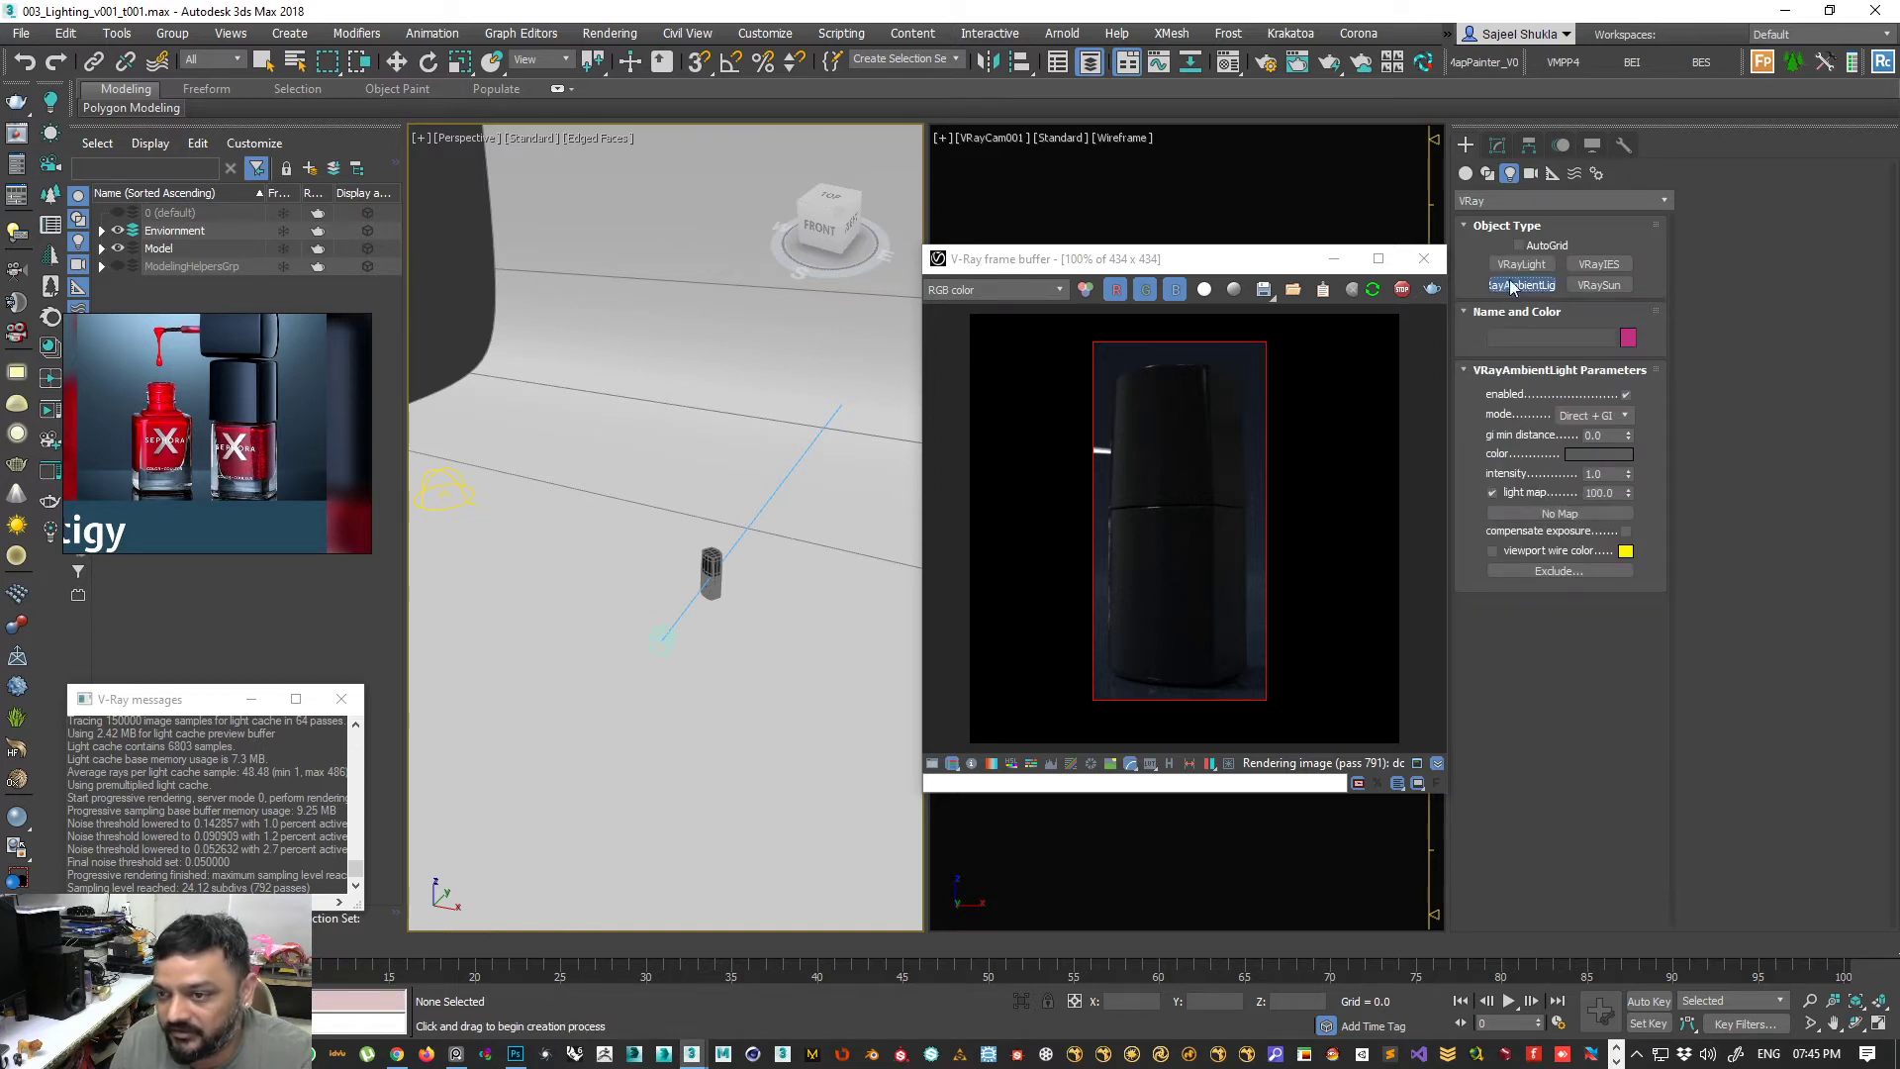
- Create a Plane VRayLight about 7.5 by 8.5 in half-length and half-width beside the bottle, and raise it to about Z 9.9
left_click(1512, 264)
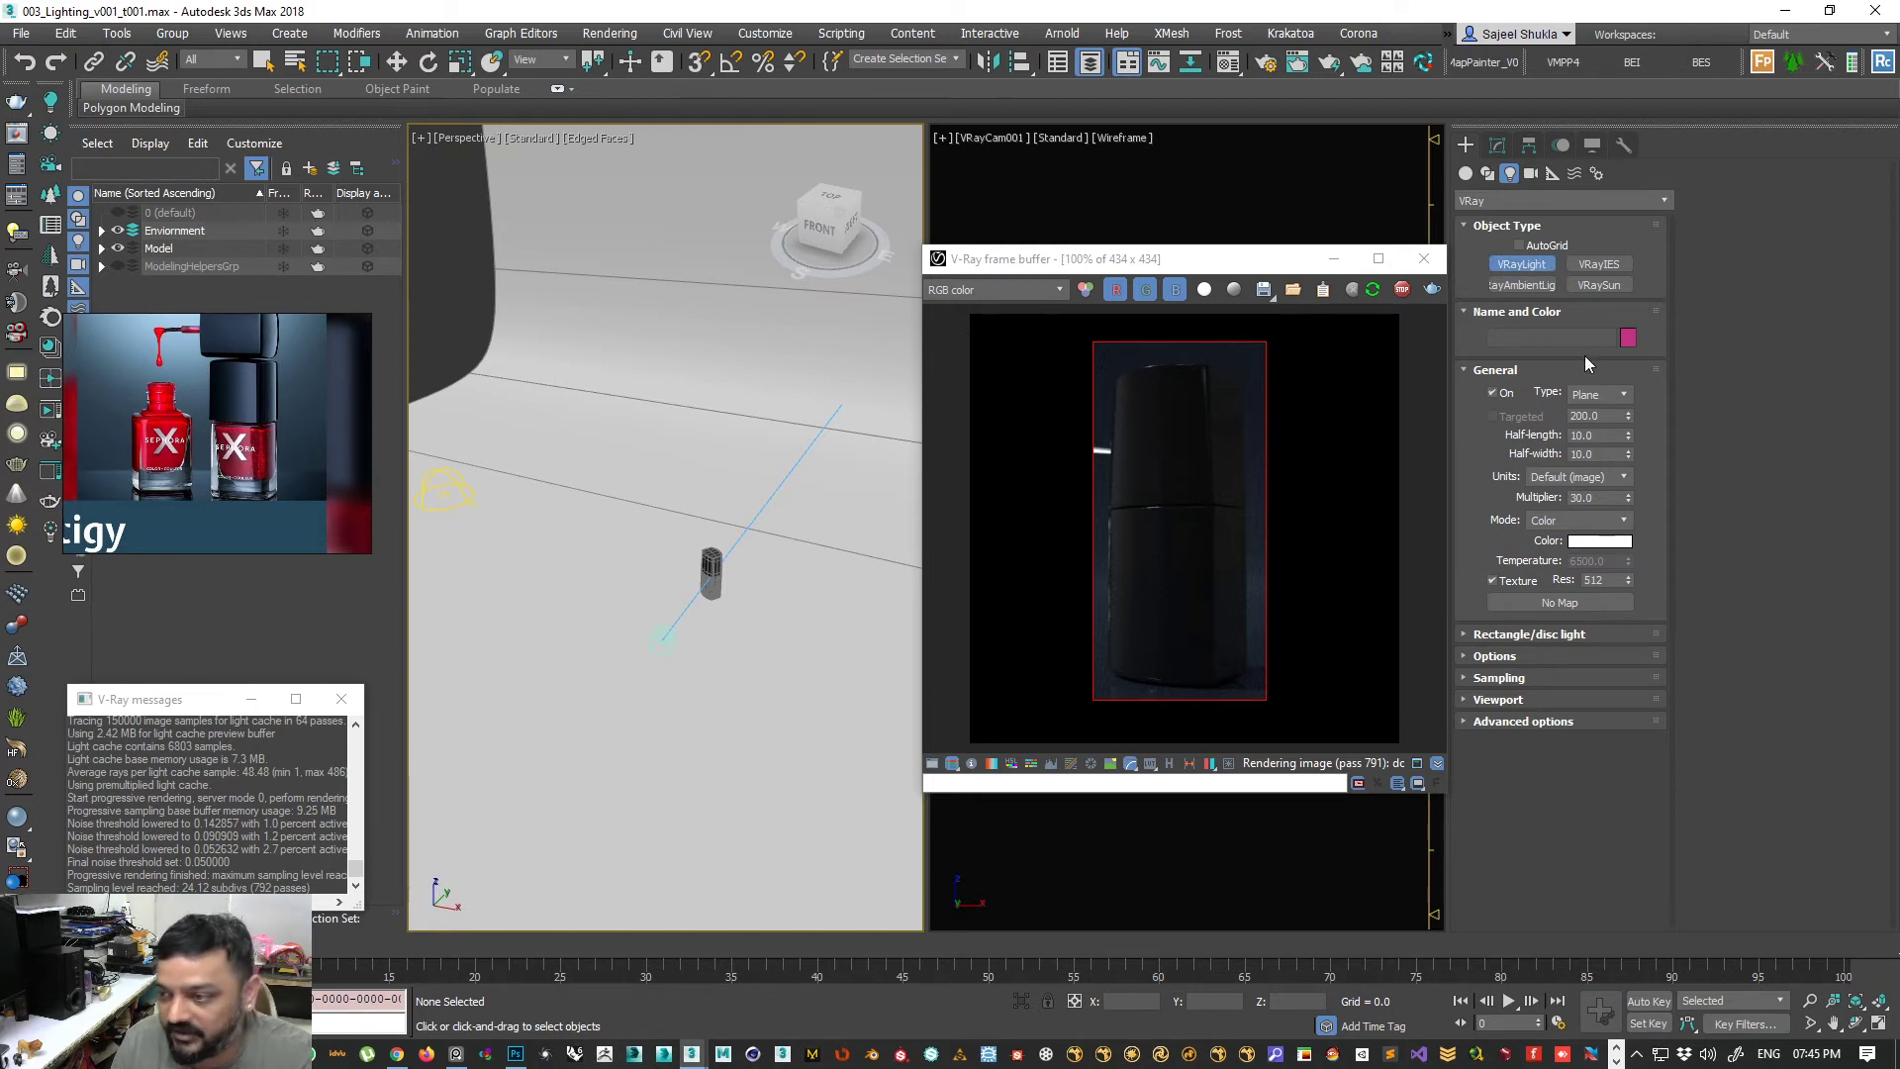
left_click(1594, 392)
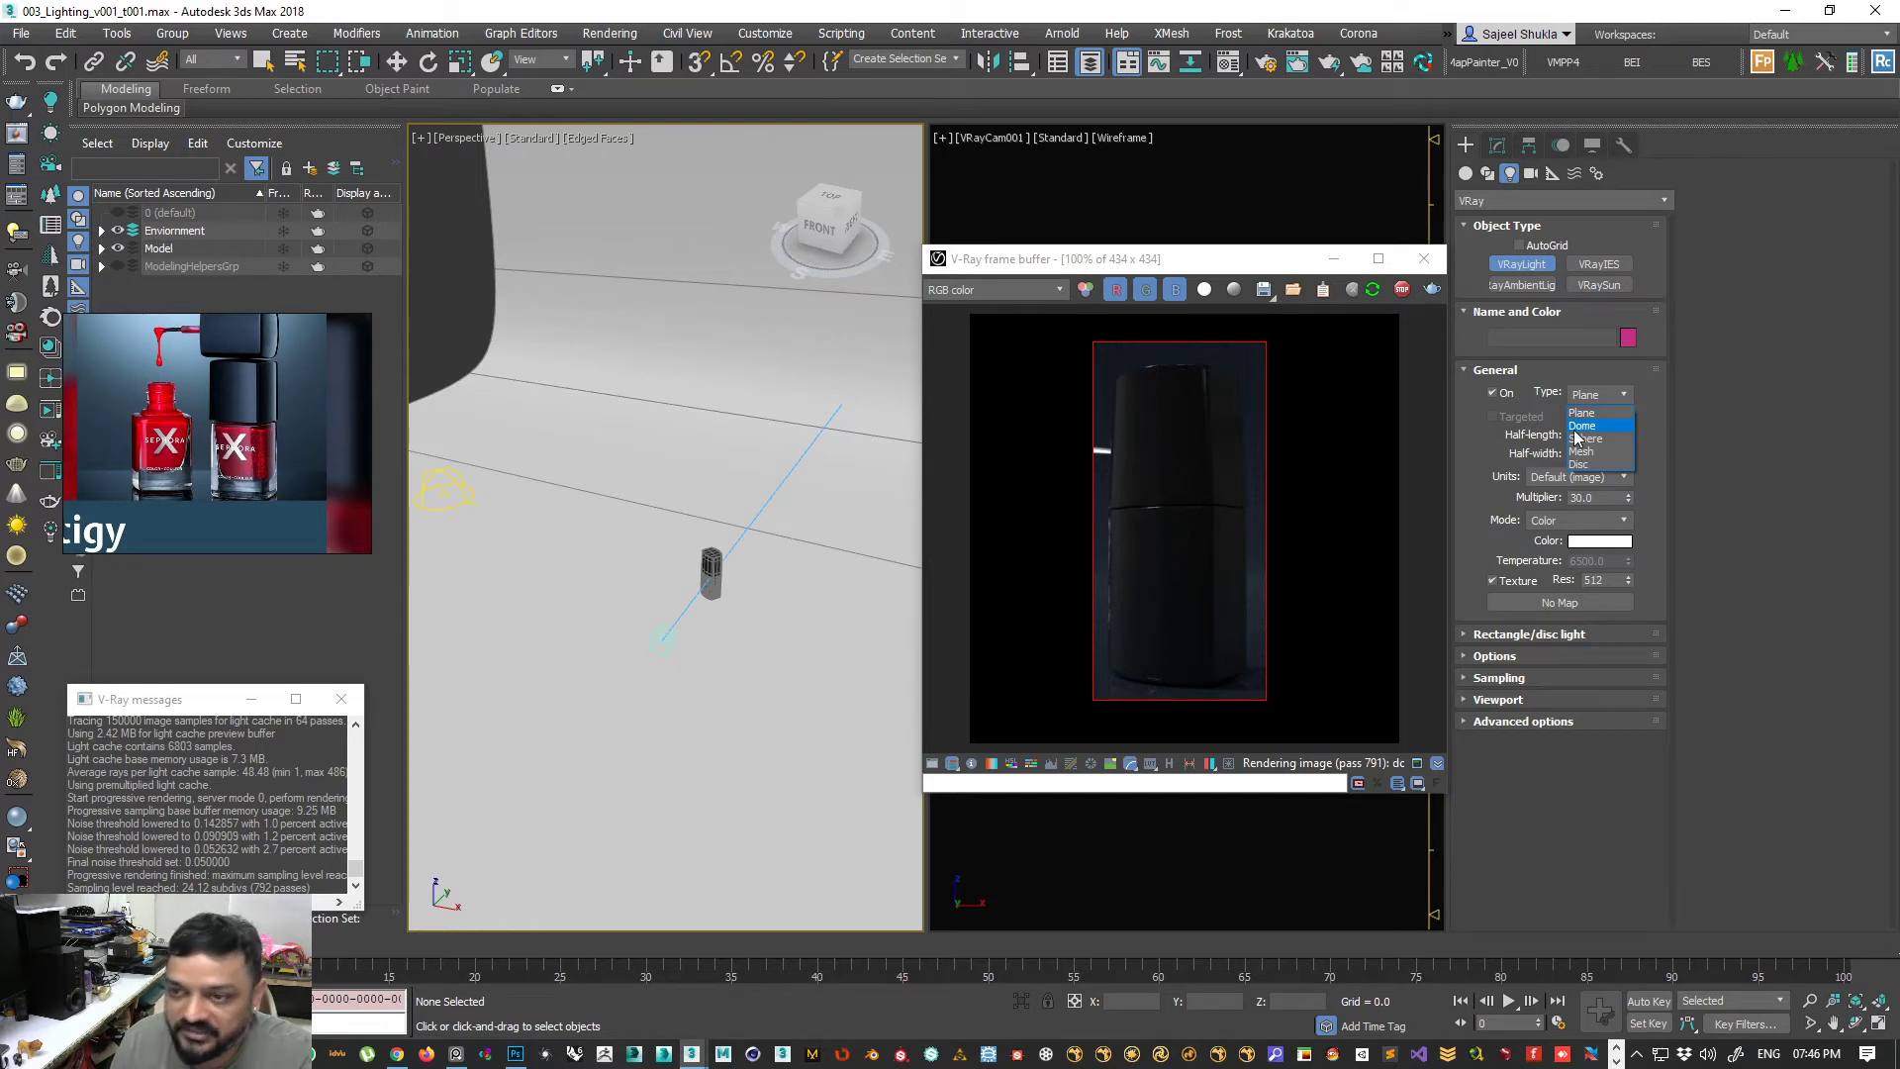
left_click(1591, 414)
left_click_drag(755, 595, 833, 709)
key("w")
left_click_drag(796, 592, 803, 526)
- Rotate the plane light to face the bottle and widen the frame buffer's render region around the bottle
key("e")
left_click_drag(841, 621, 846, 626)
left_click_drag(1043, 314, 1401, 708)
- Move the plane light behind and to one side of the bottle, at about X 5.5, Y 12.0, and lower it slightly
middle_click_drag(800, 750, 884, 707, "alt")
key("w")
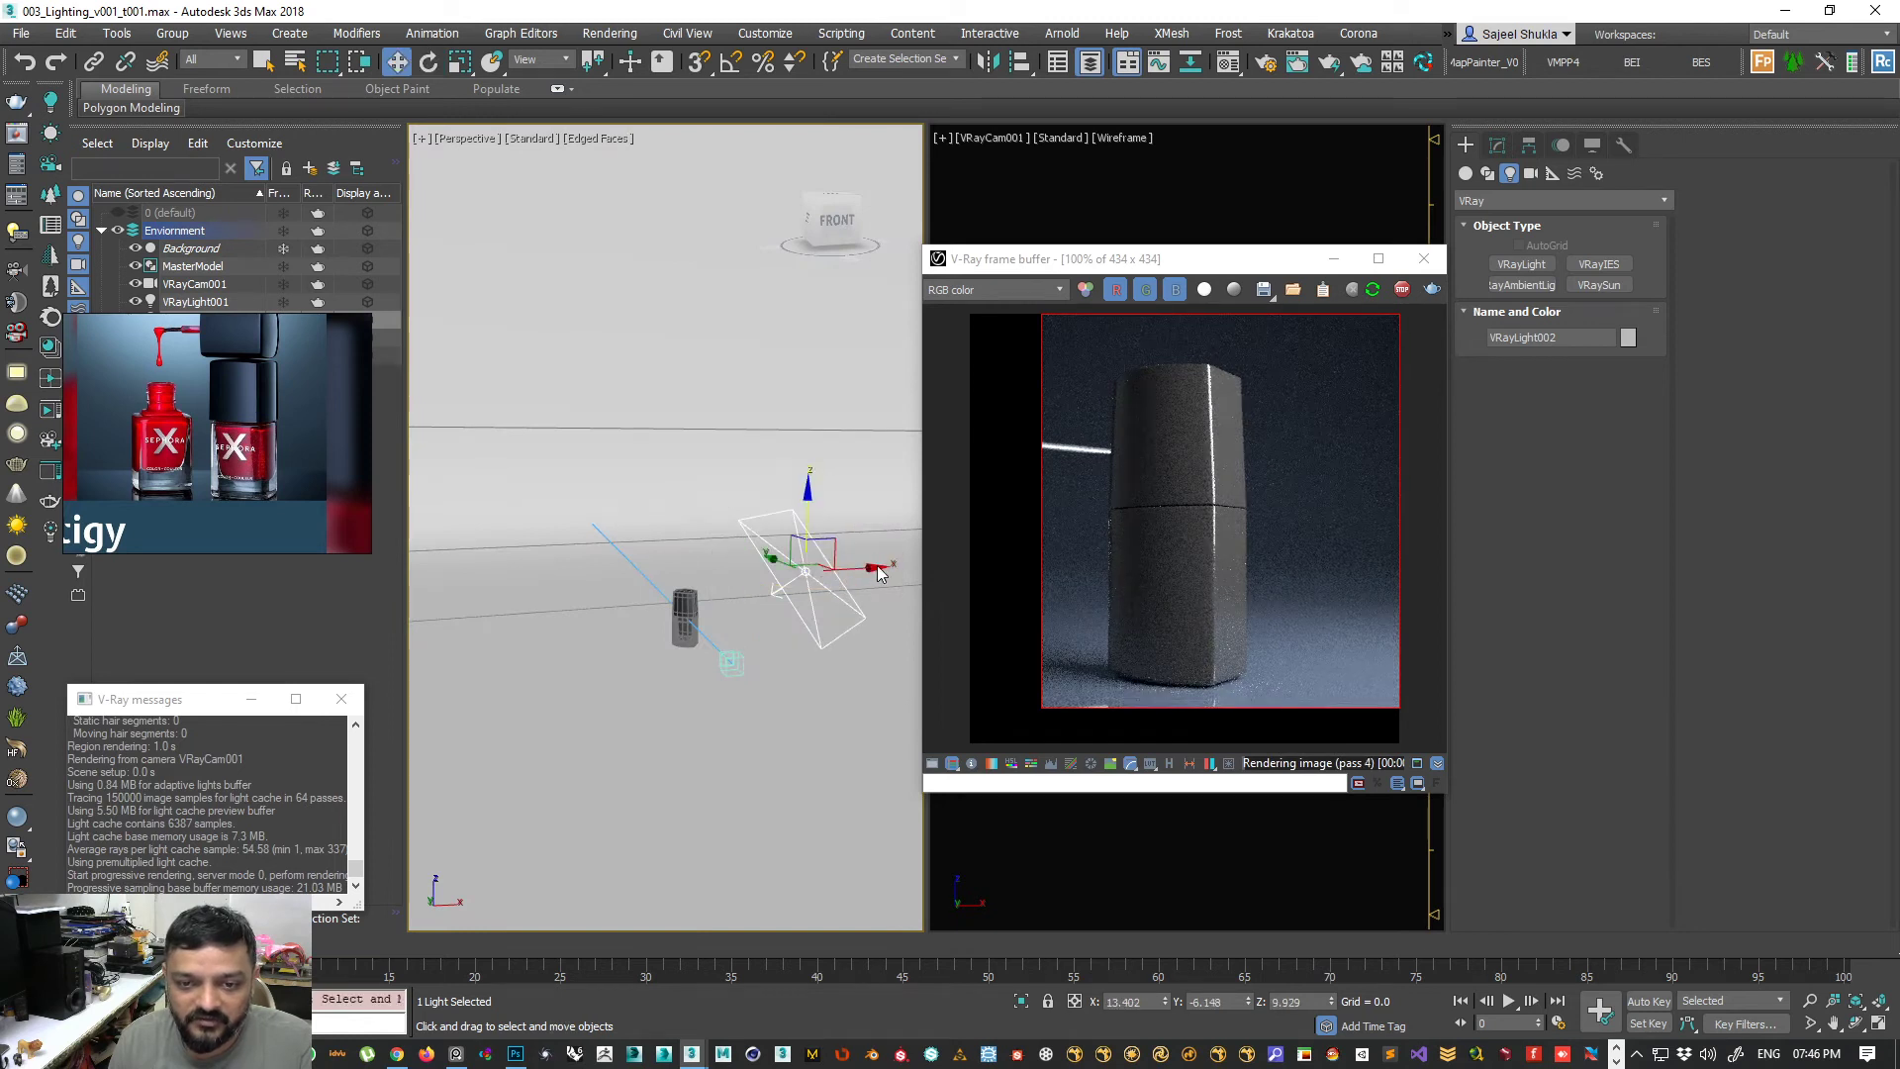
mouse_move(869, 573)
left_mouse_down()
mouse_move(788, 574)
mouse_move(782, 592)
mouse_move(894, 582)
left_mouse_up()
key("e")
middle_click_drag(683, 609, 605, 655, "alt")
key("w")
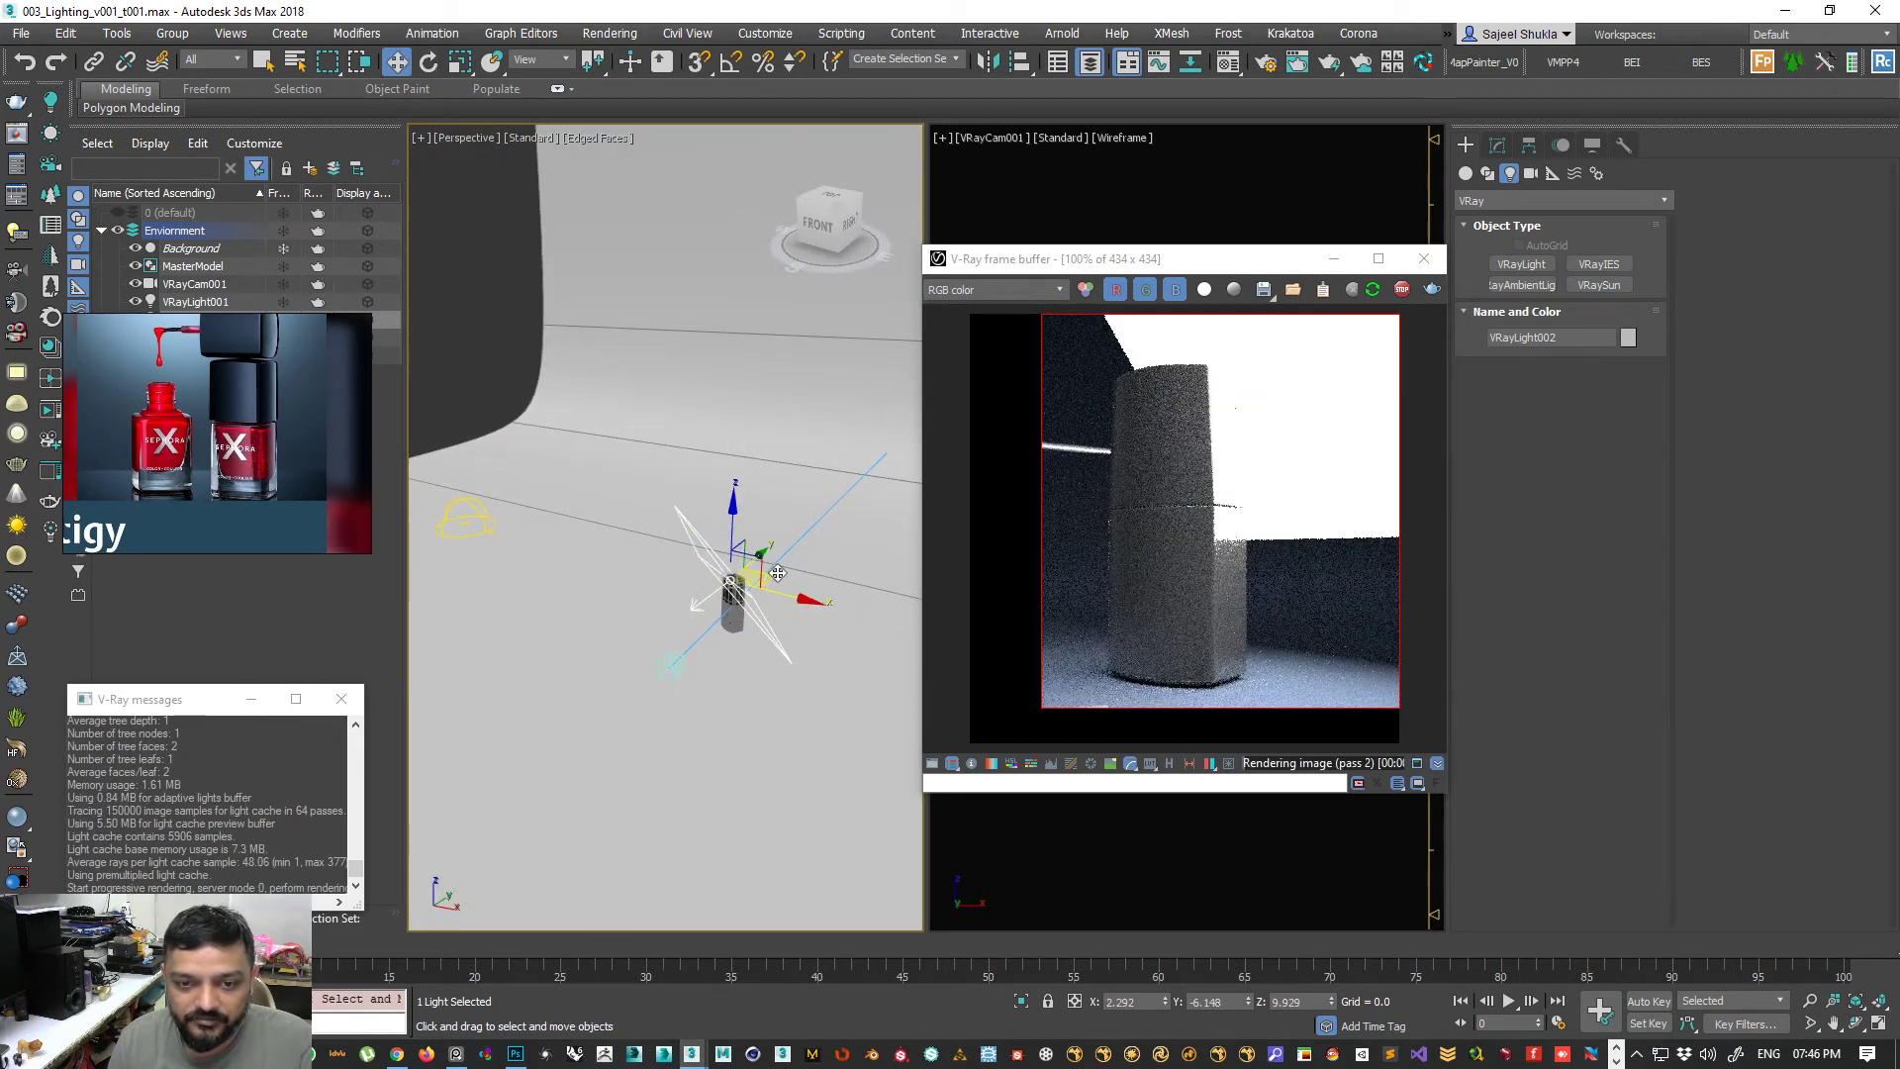
left_click_drag(764, 584, 848, 529)
mouse_move(784, 649)
middle_mouse_down("alt")
mouse_move(847, 611)
mouse_move(786, 636)
middle_mouse_up("alt")
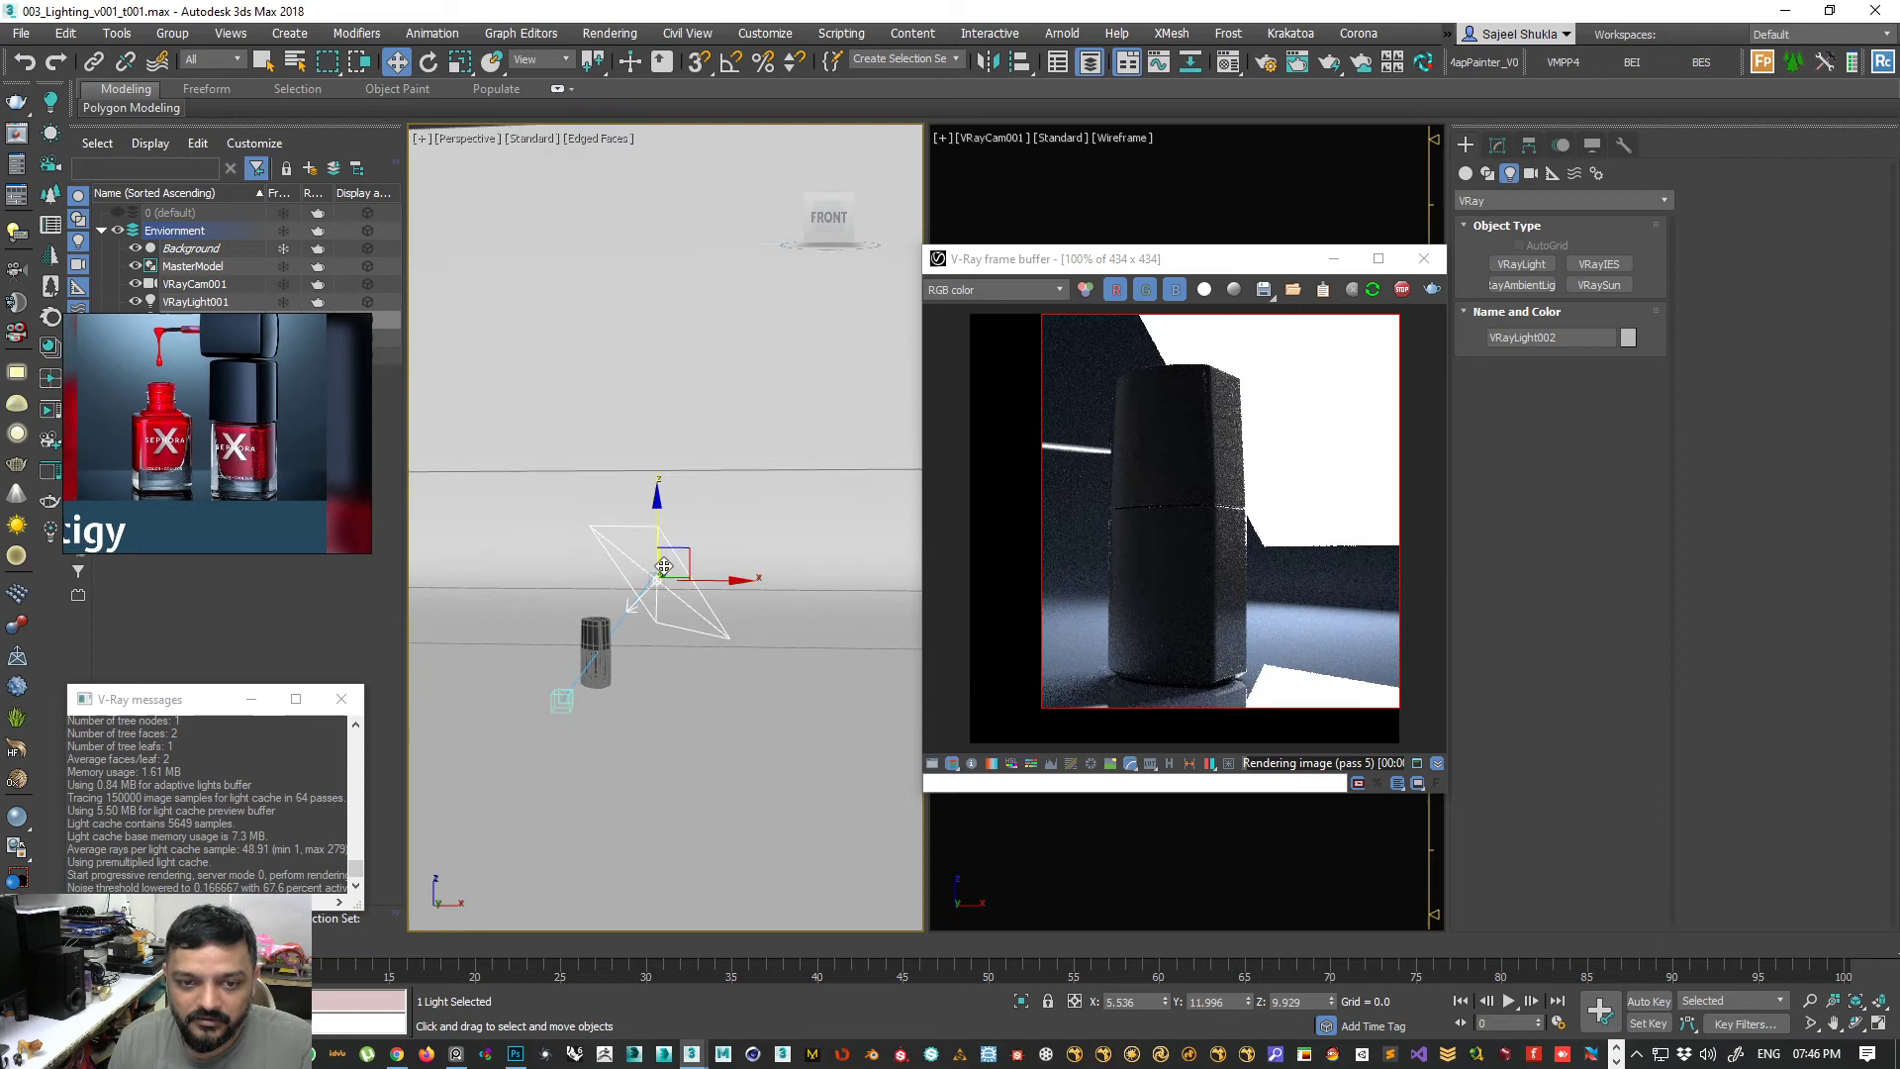
left_click_drag(661, 517, 657, 525)
- Rotate the plane light upright using the Local coordinate system and raise it to about Z 11.3
key("e")
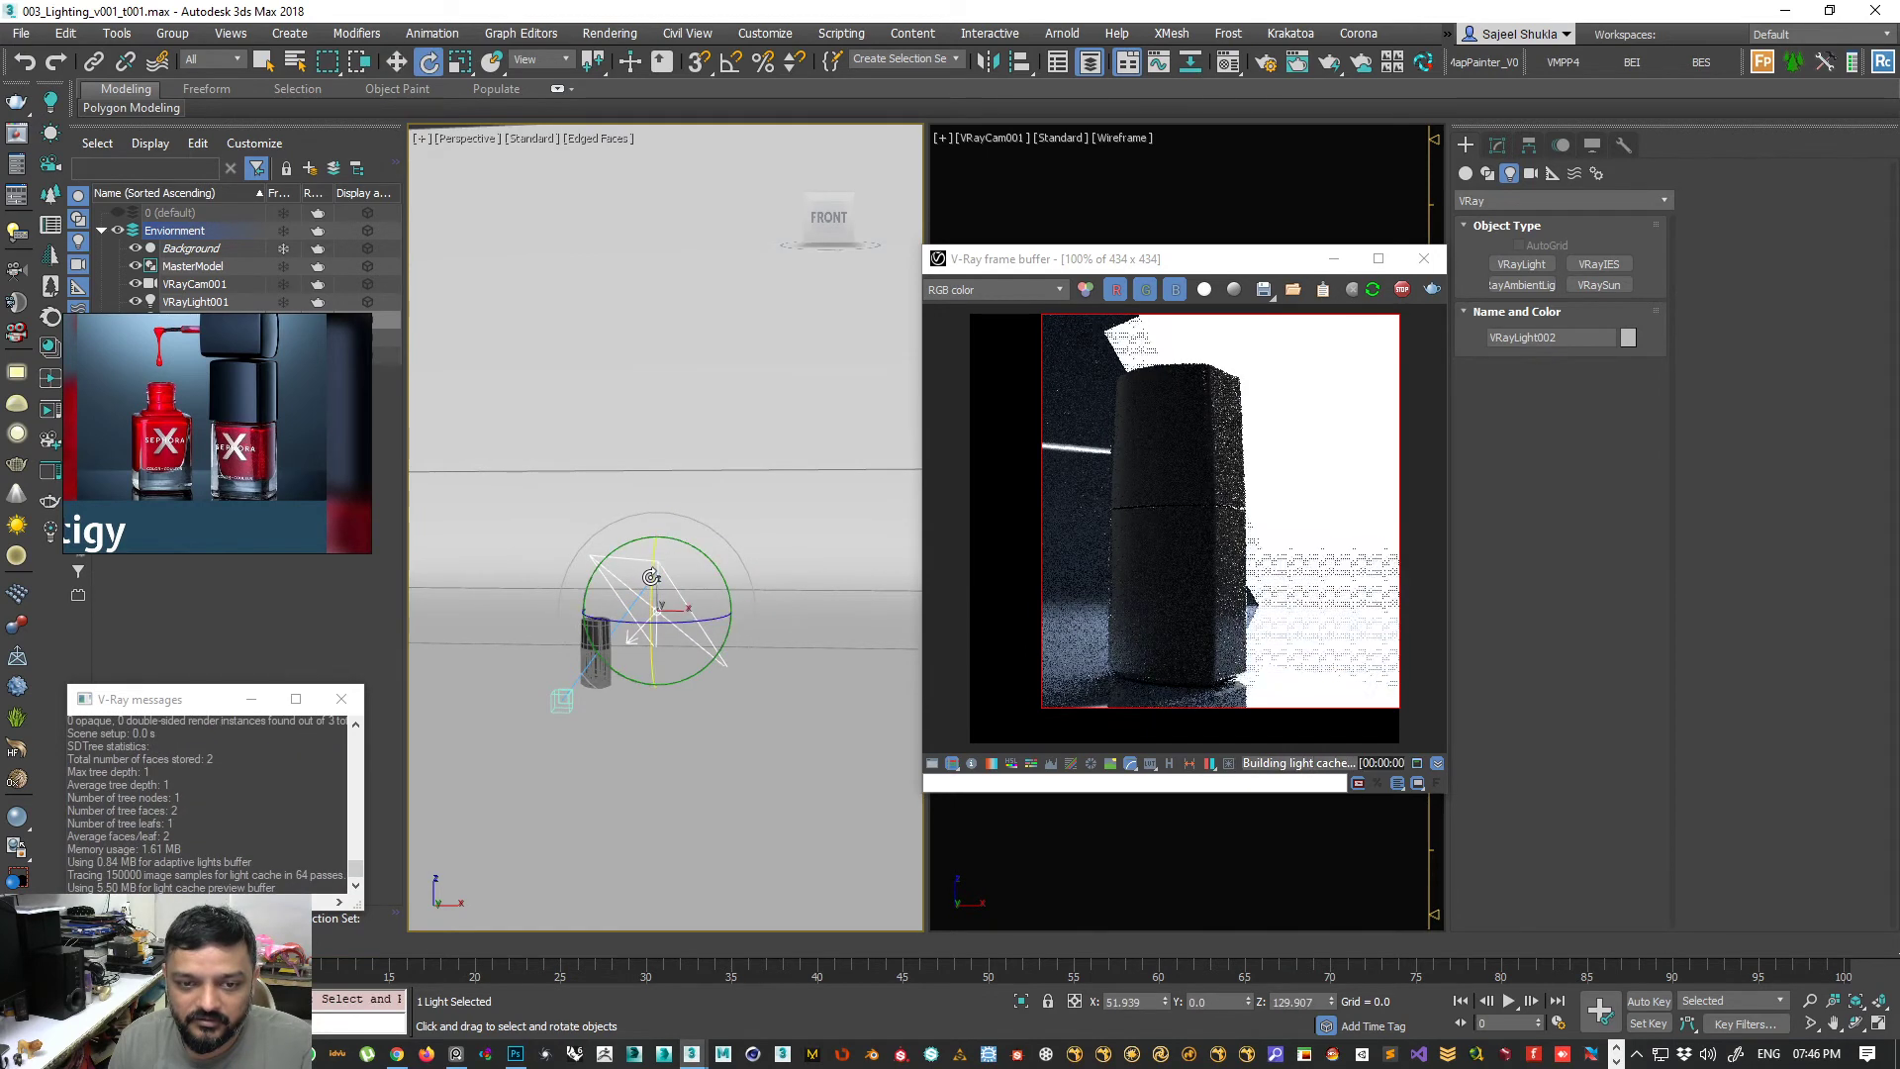
left_click(537, 59)
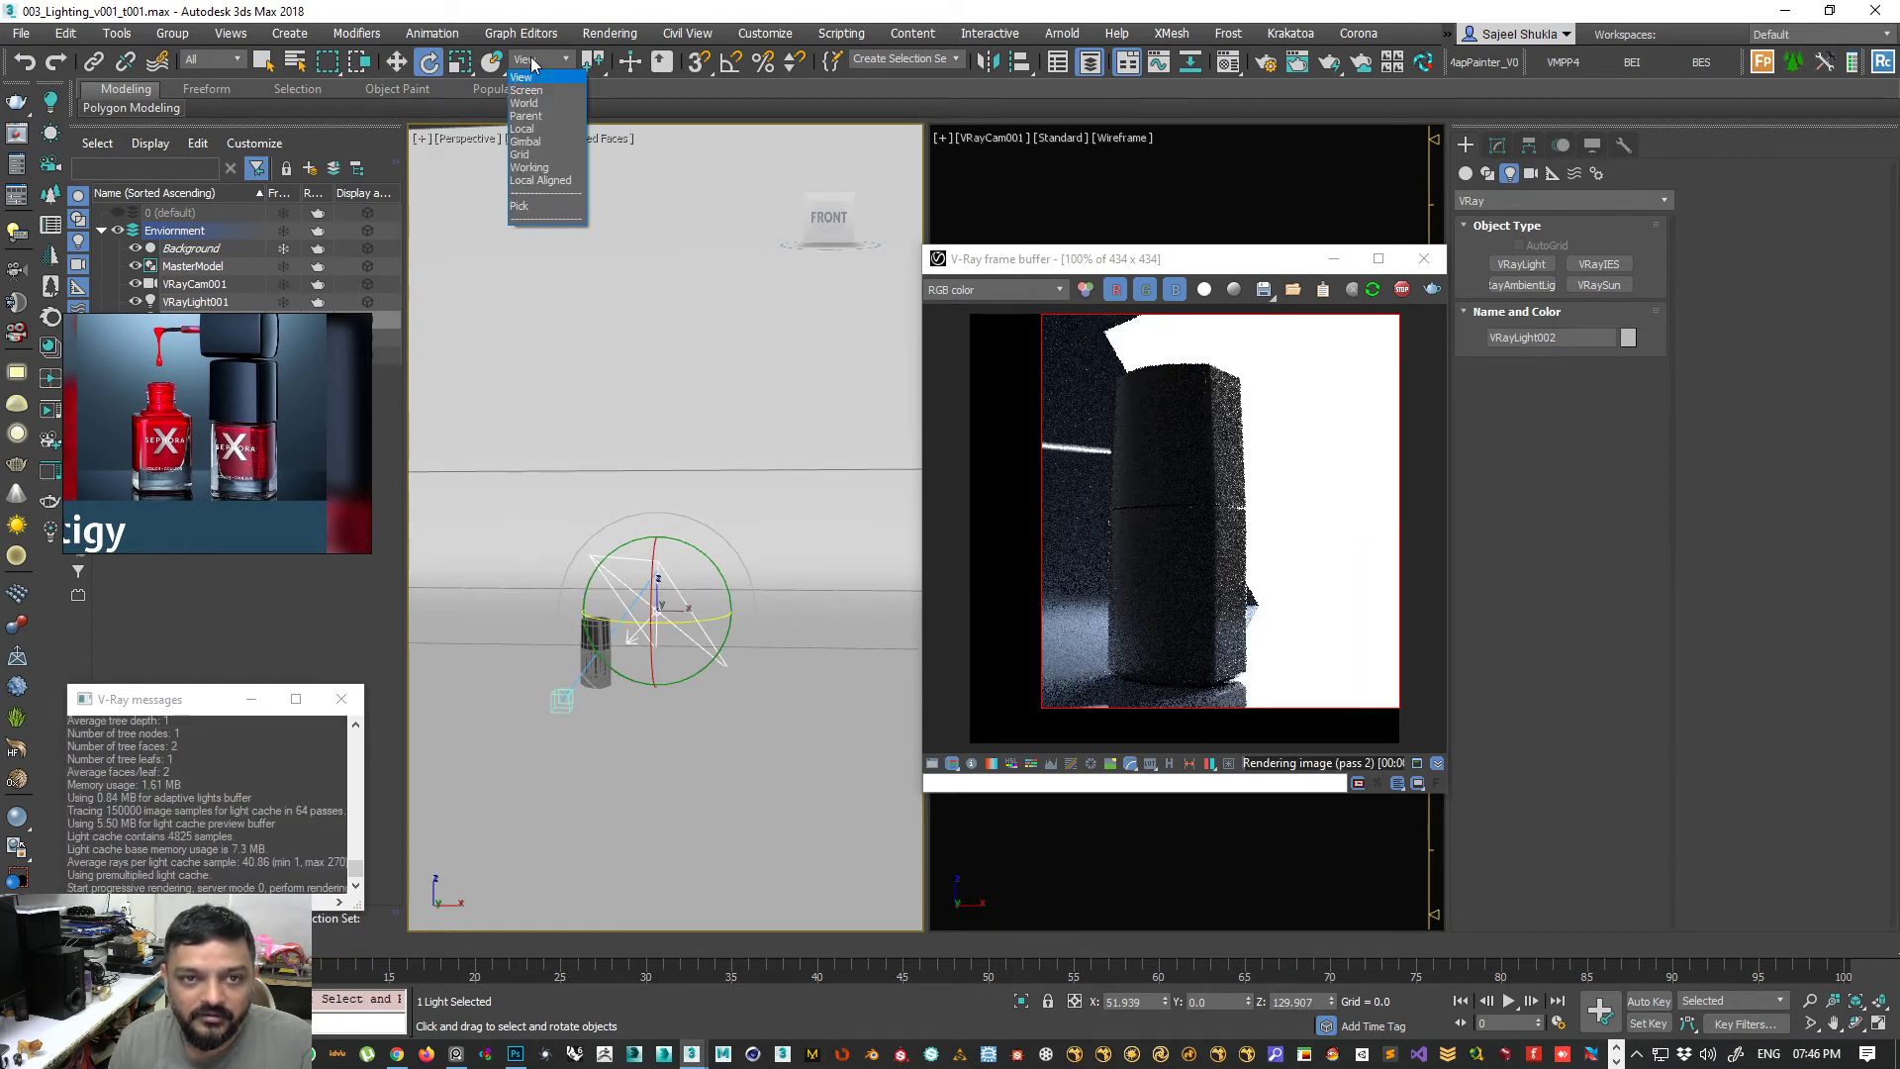
left_click(524, 130)
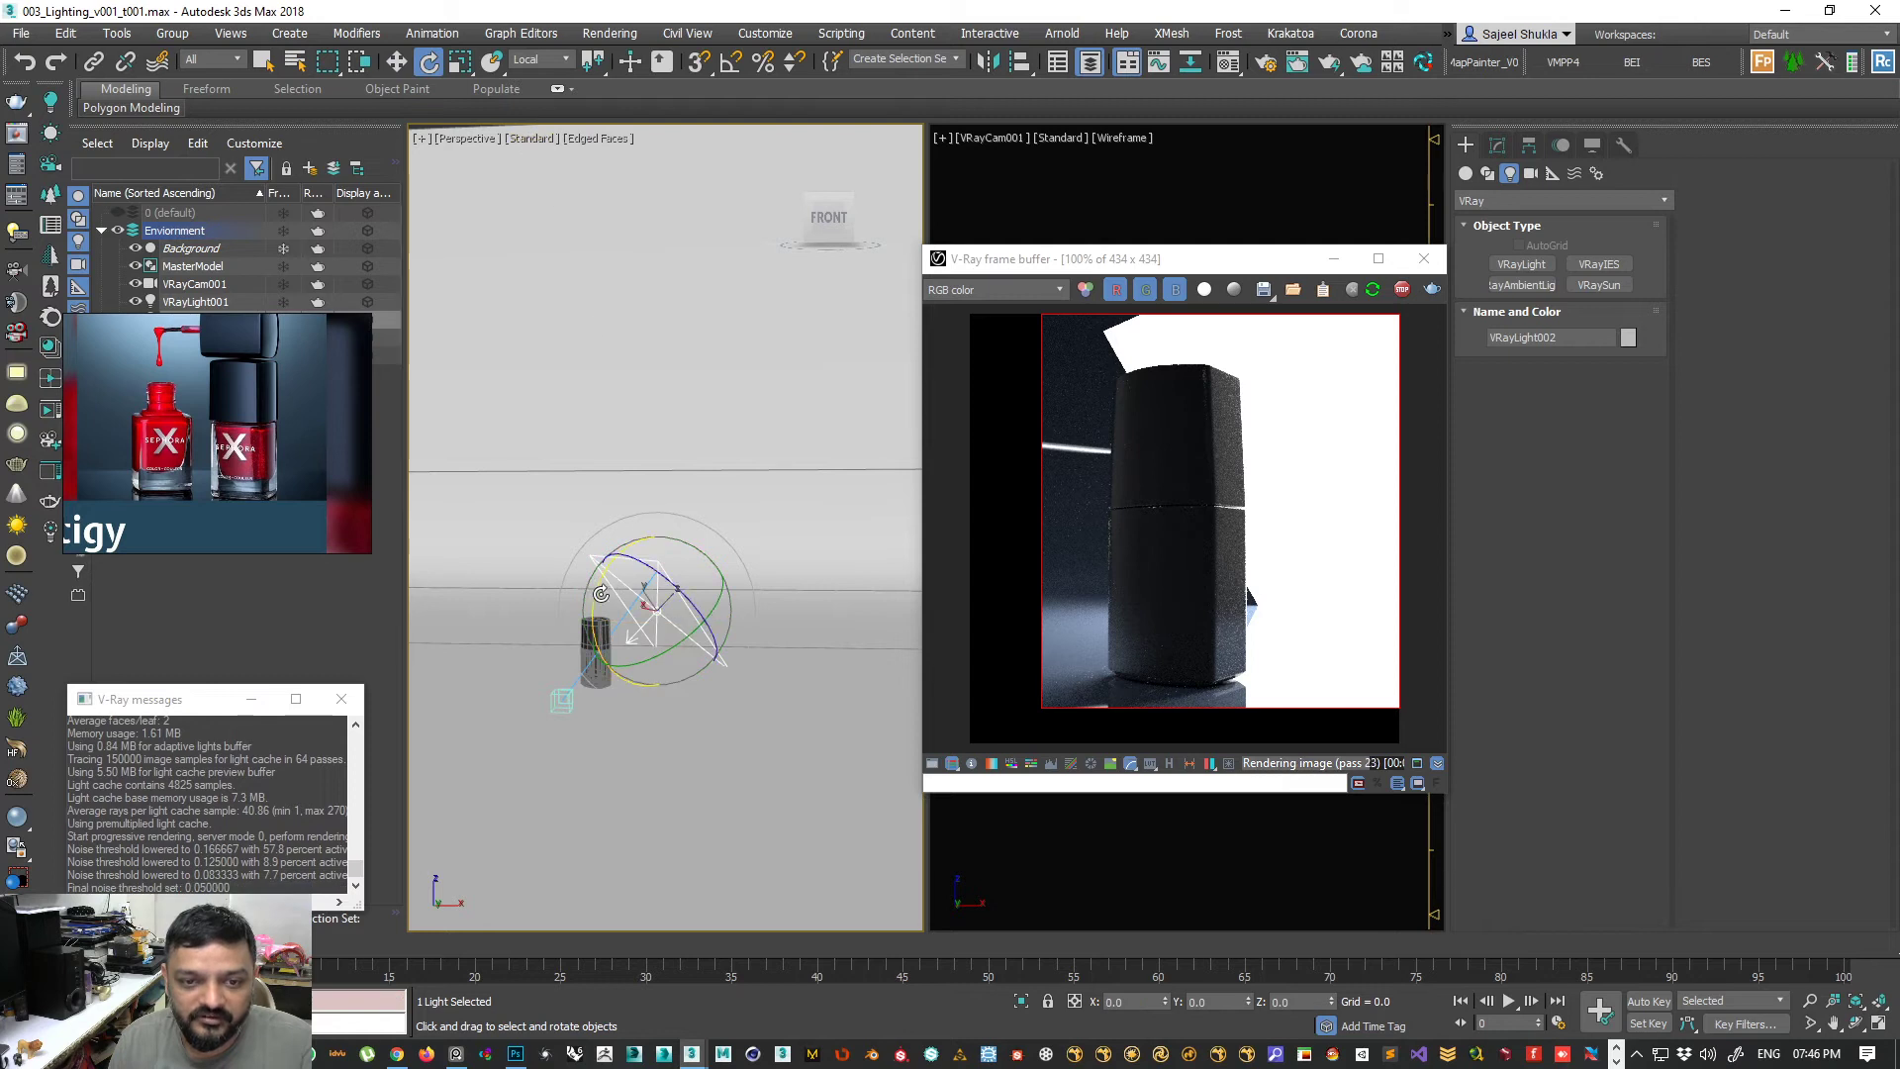
left_click_drag(598, 592, 616, 564)
left_click_drag(657, 634, 650, 513)
key("w")
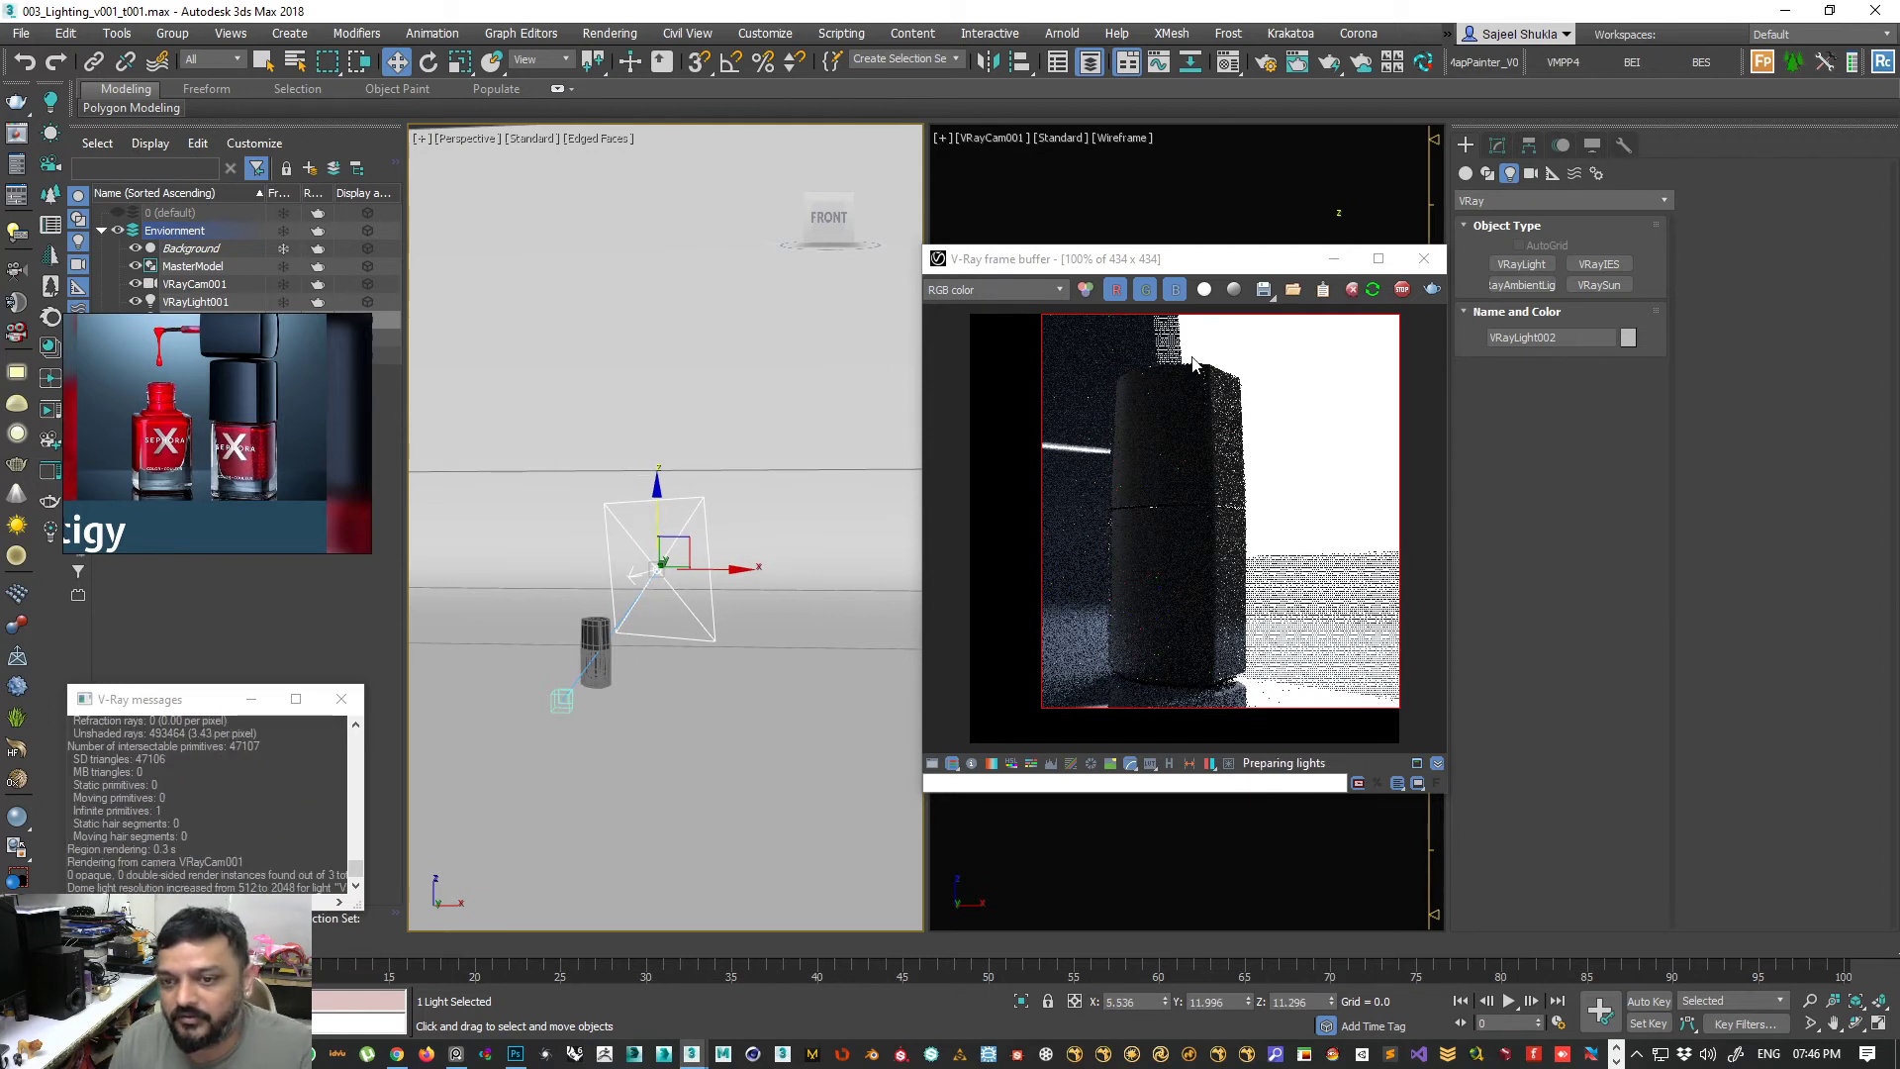
- Shrink the plane light to a half-length of 3.405 and half-width of 4.765, and lower it to Z 6.78
left_click(1498, 147)
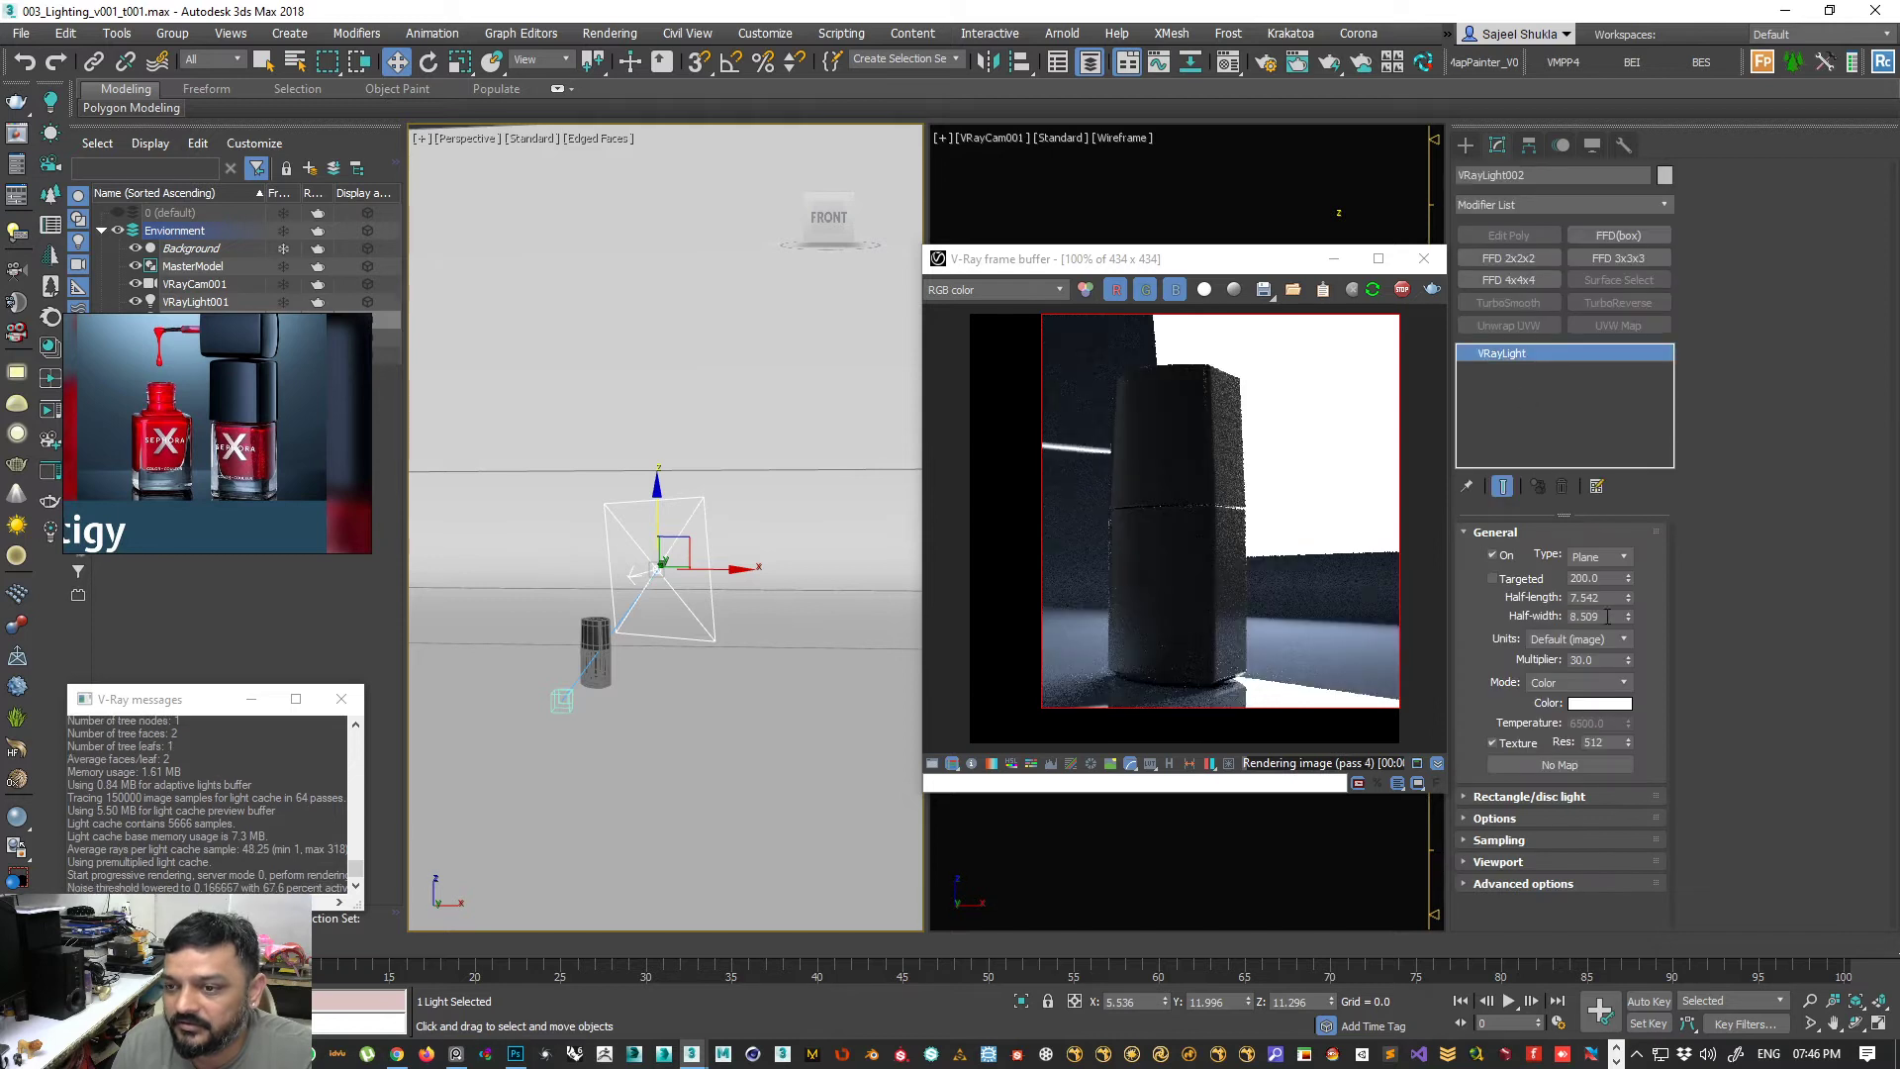
left_click(1514, 797)
scroll(1477, 740, "down", 1)
scroll(1477, 616, "up", 1)
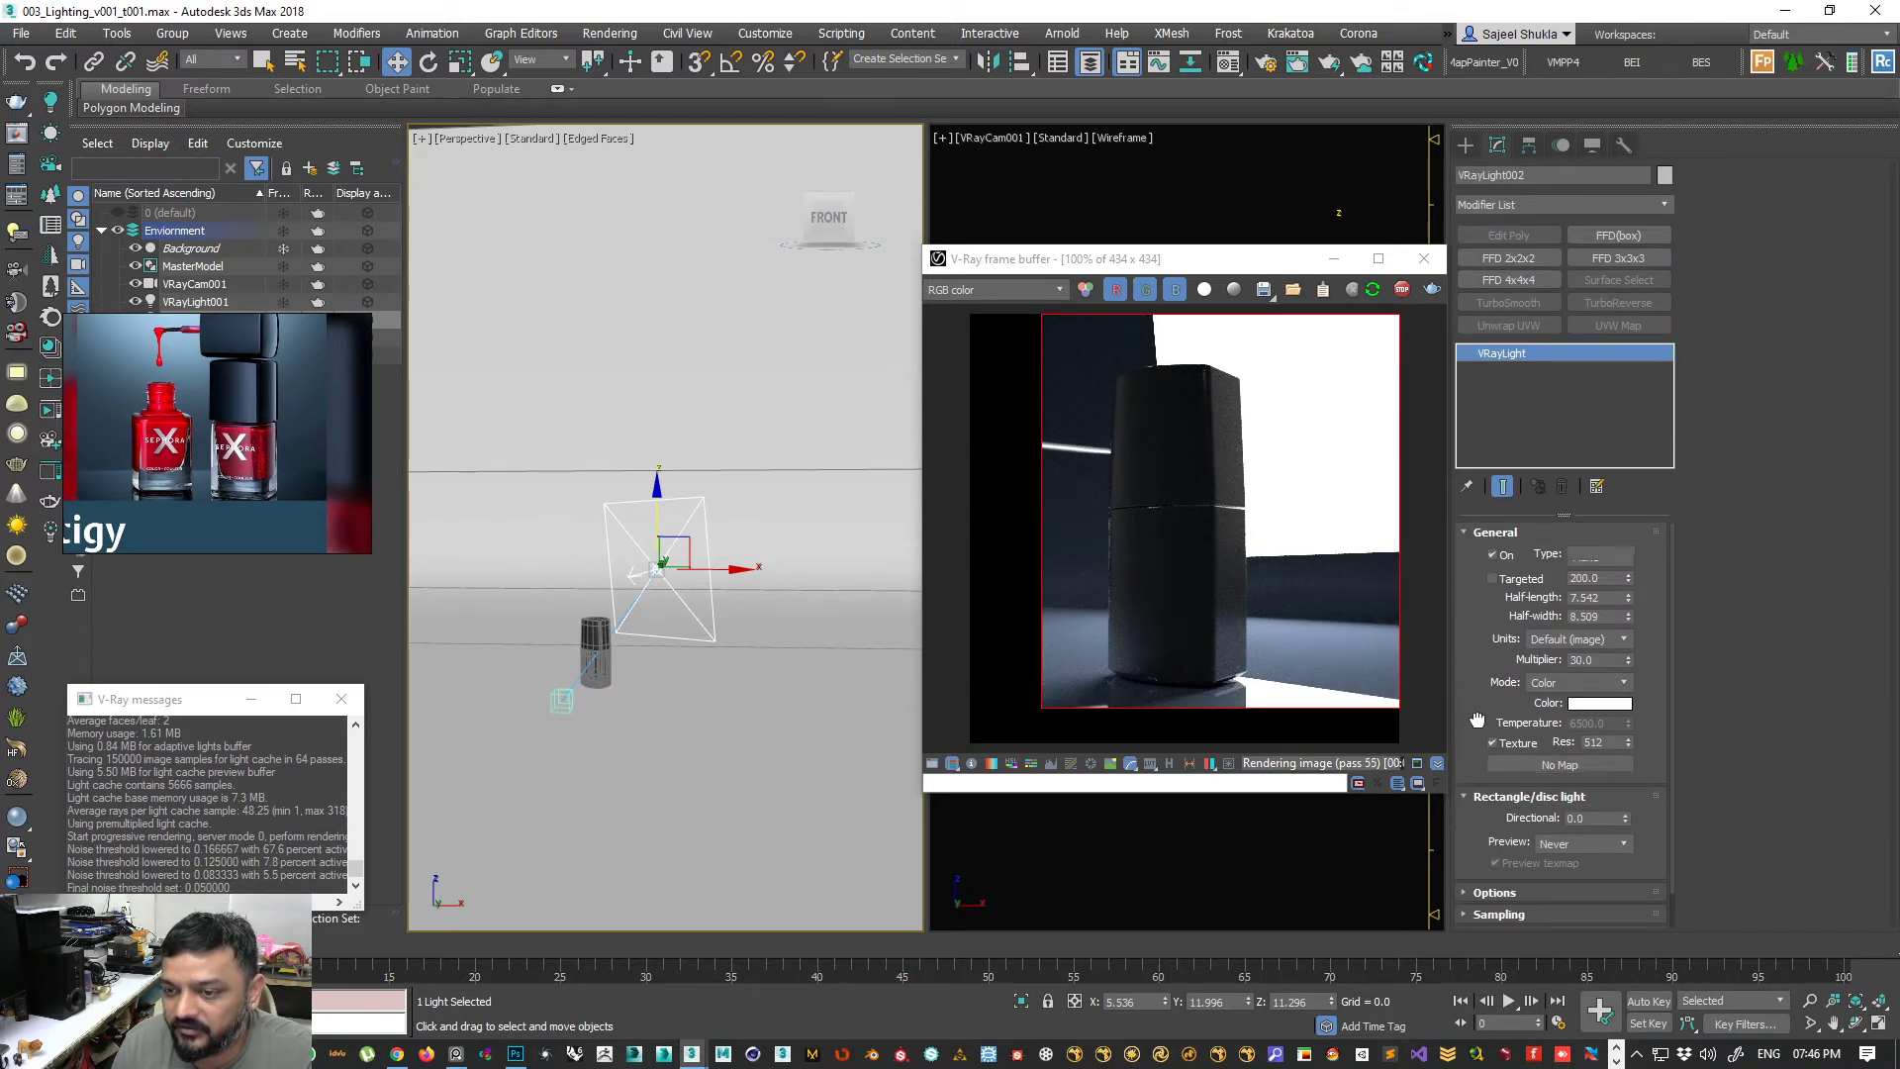
mouse_move(1627, 603)
left_mouse_down()
mouse_move(1629, 663)
mouse_move(1628, 611)
mouse_move(1629, 633)
left_mouse_up()
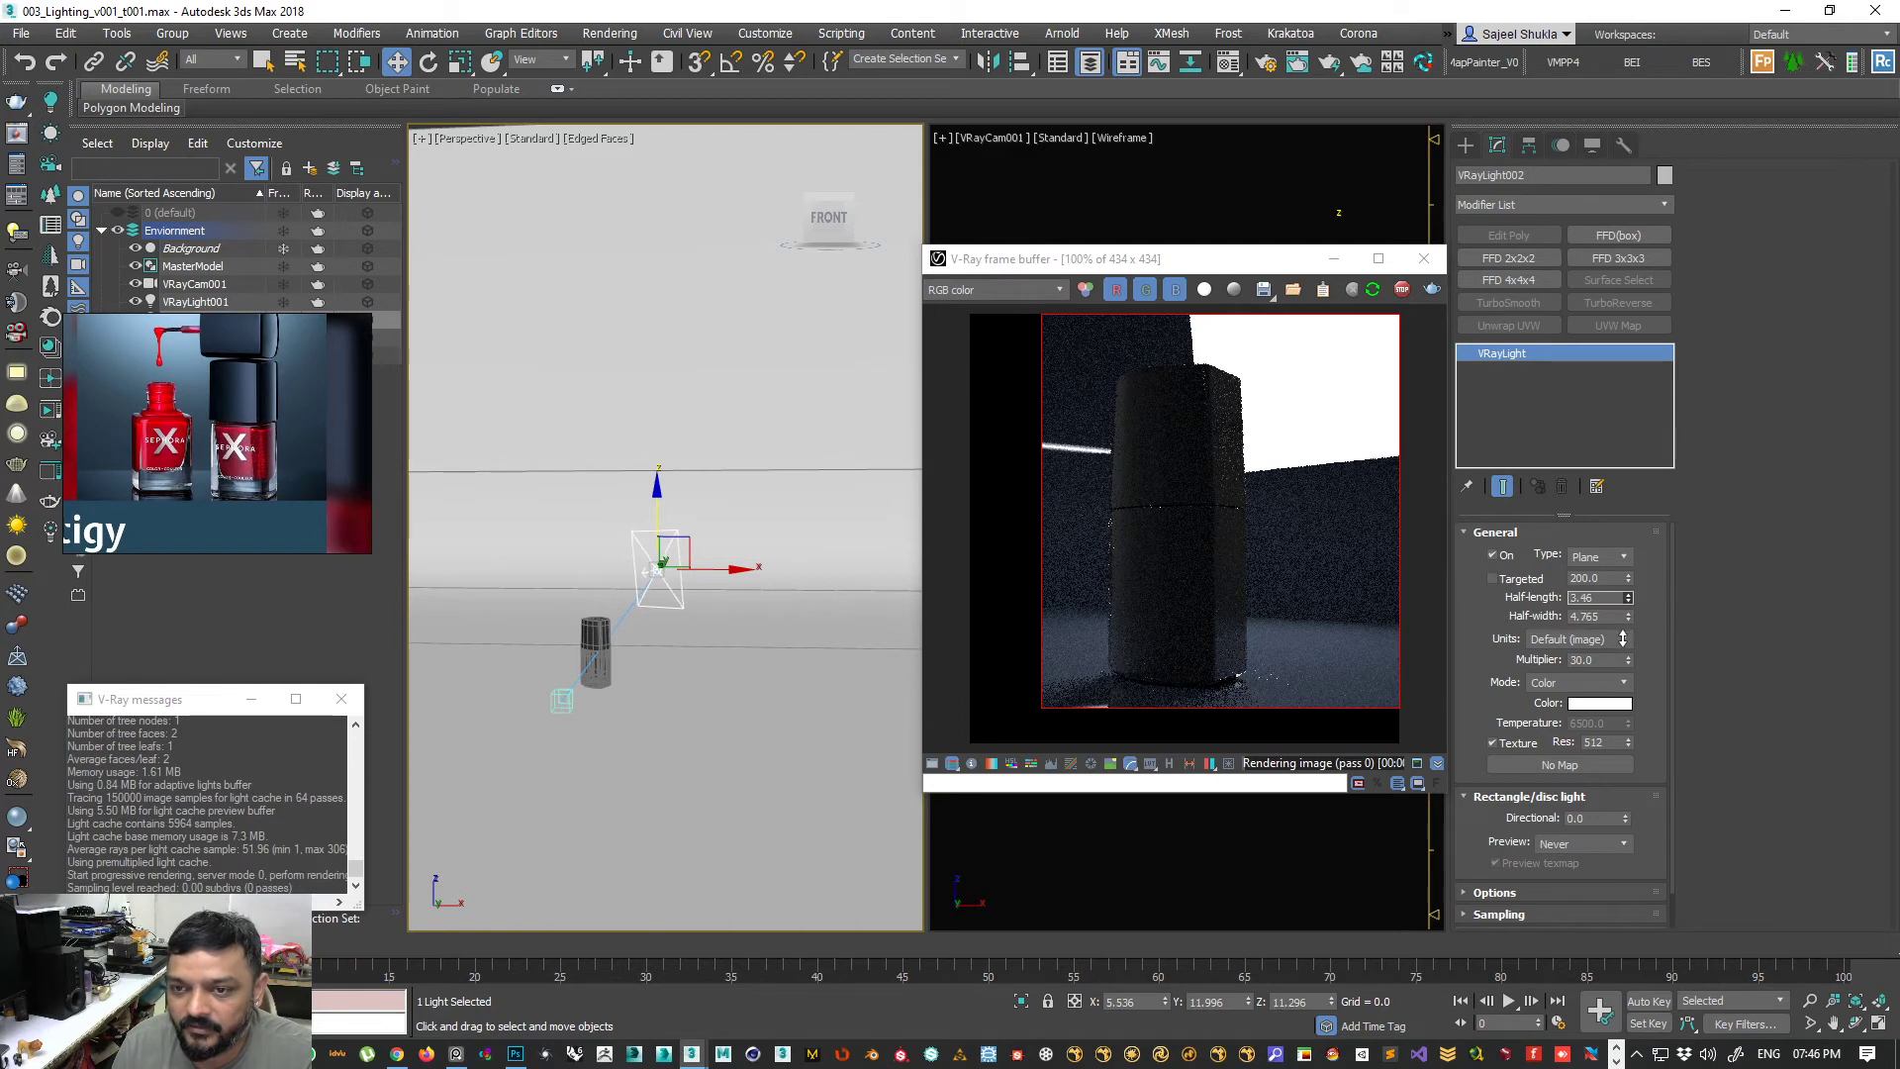
left_click_drag(656, 495, 657, 531)
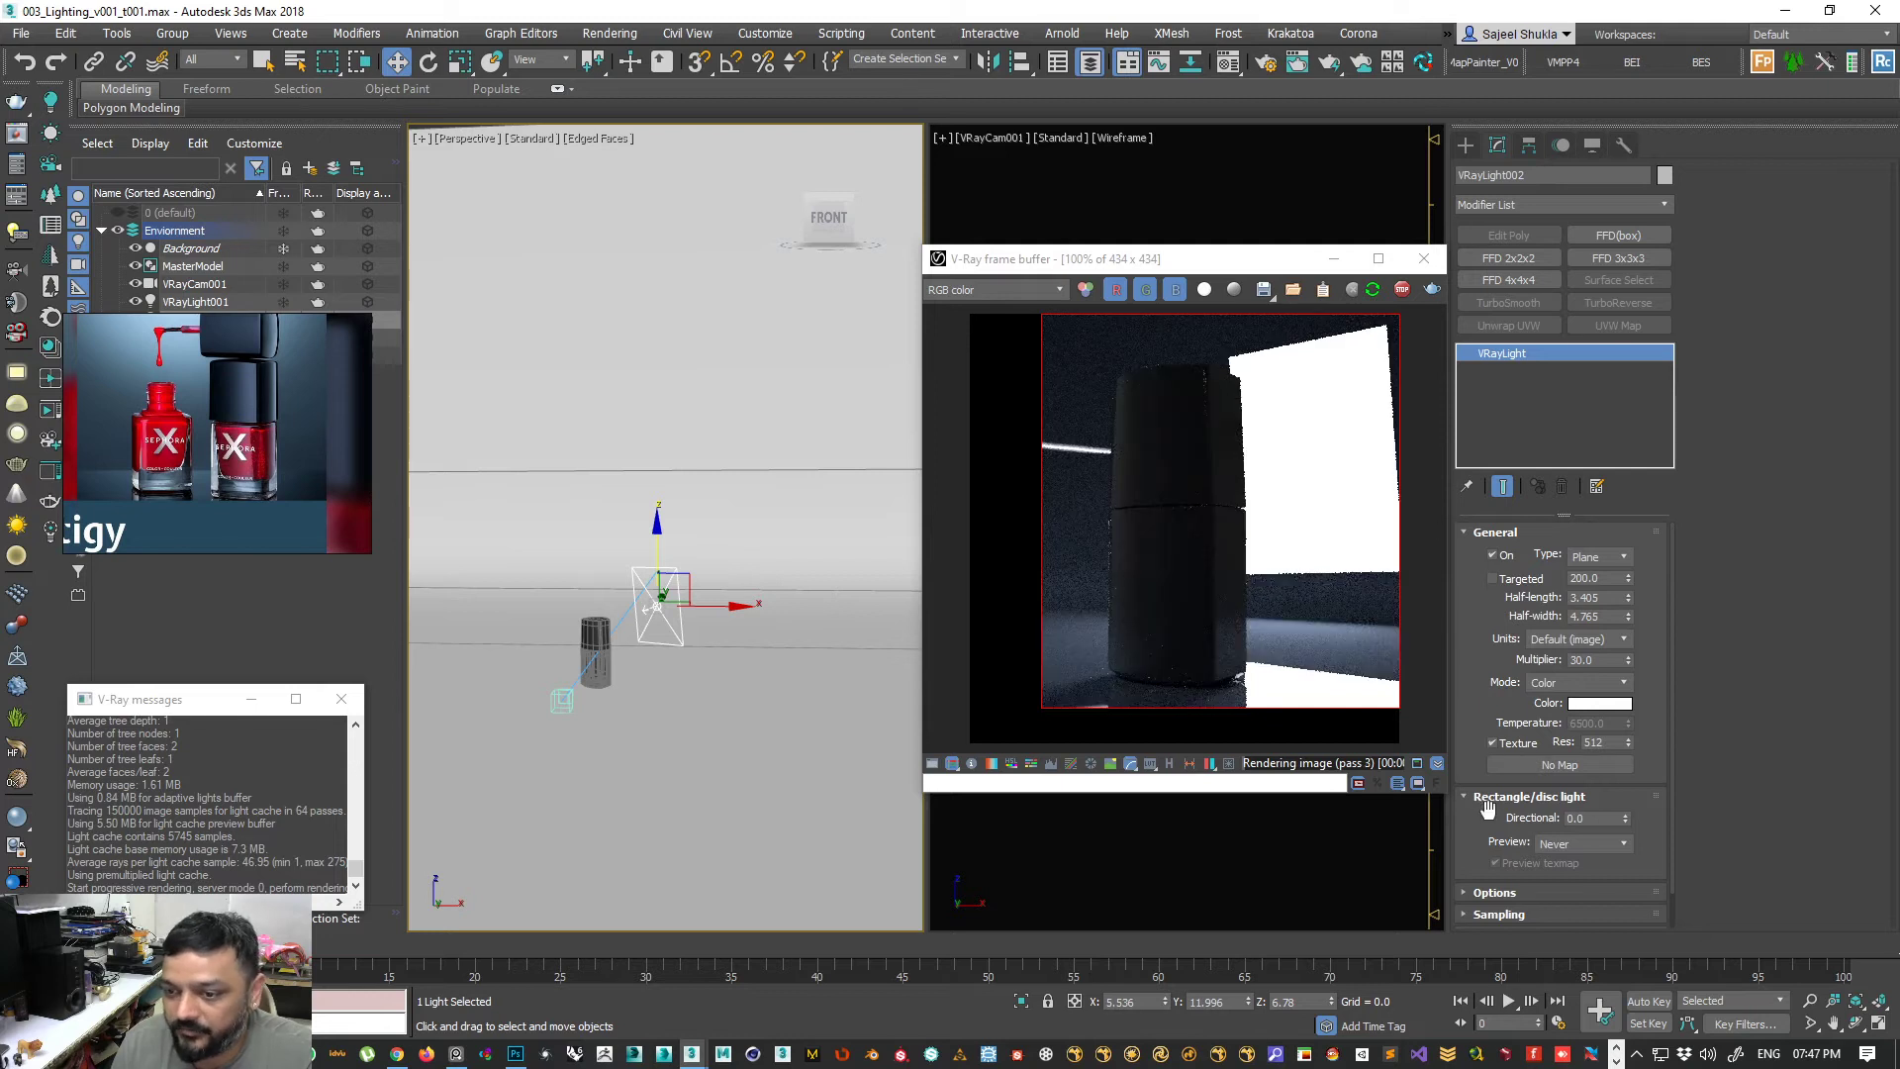
- Set the light's directional Preview to Selected, inspect its spread with Directional at 0.65, and reset Directional to 0.0
left_click_drag(1629, 820, 1623, 760)
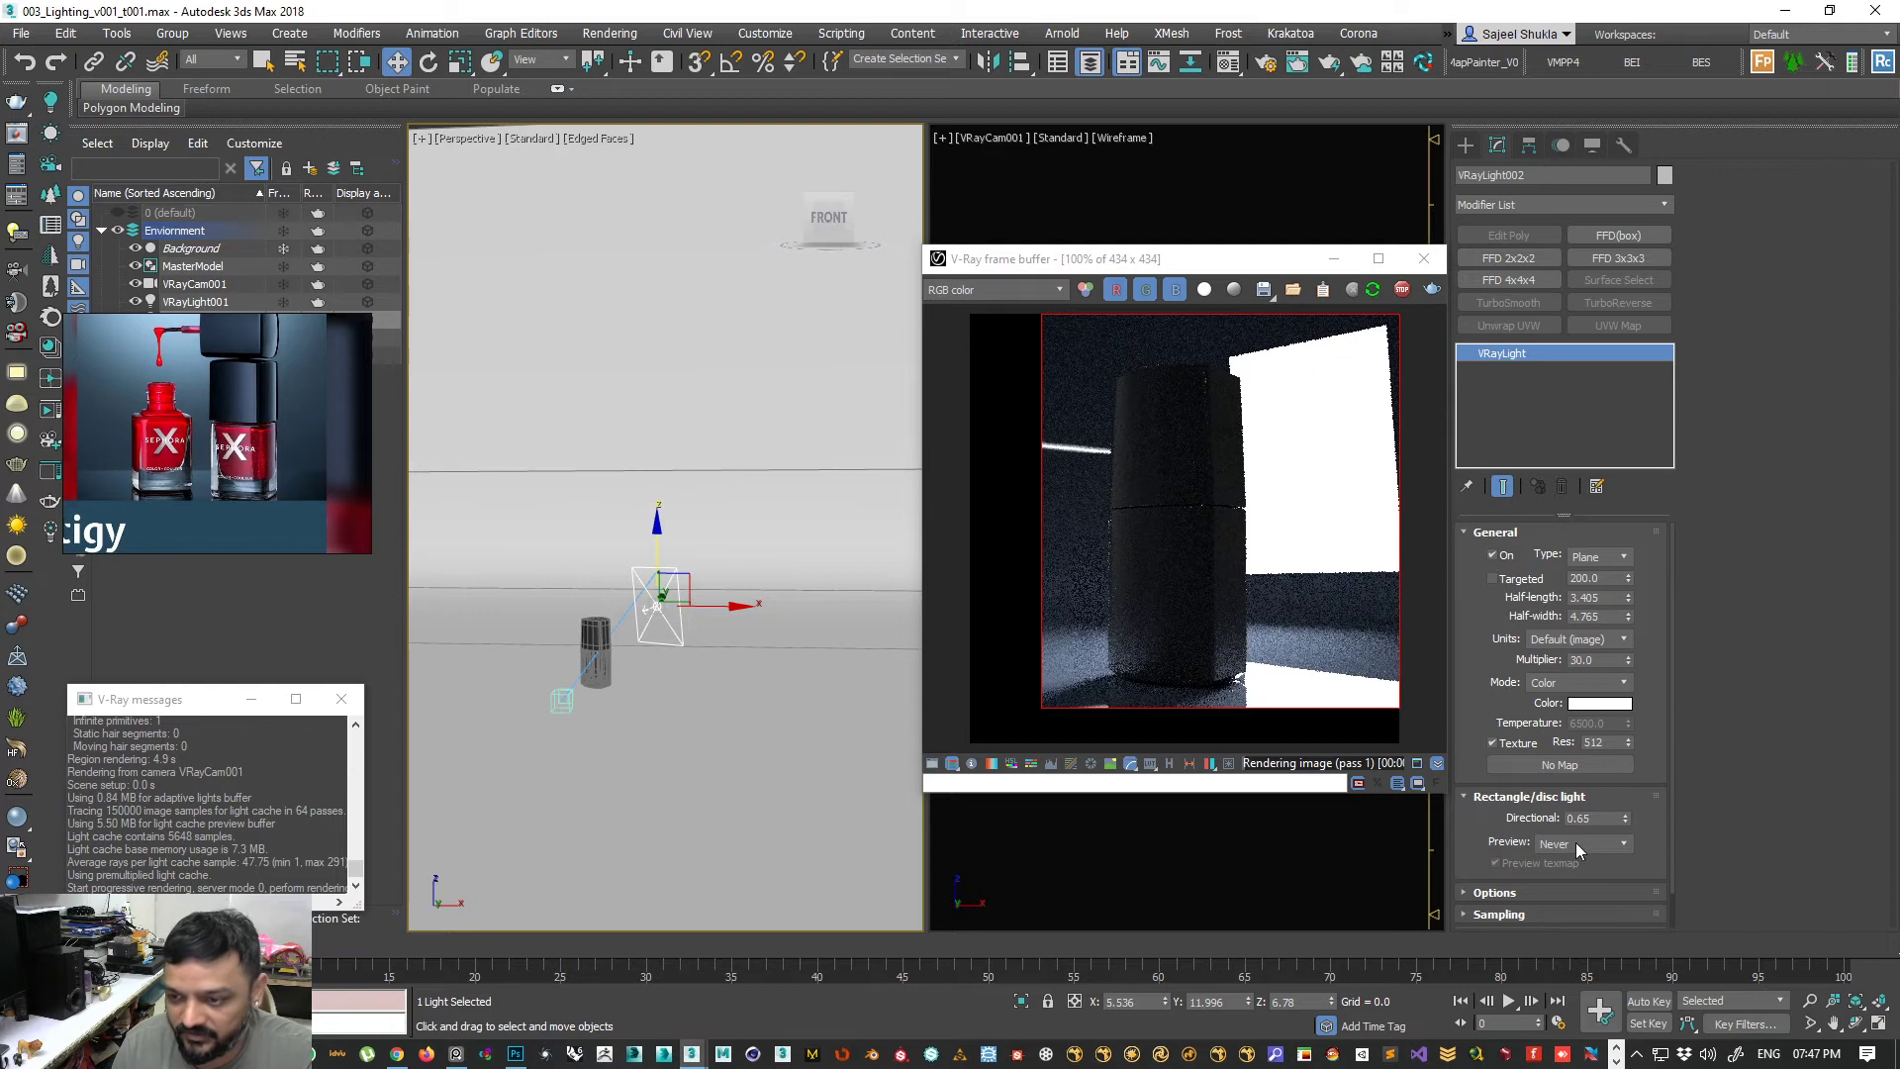
left_click(1556, 862)
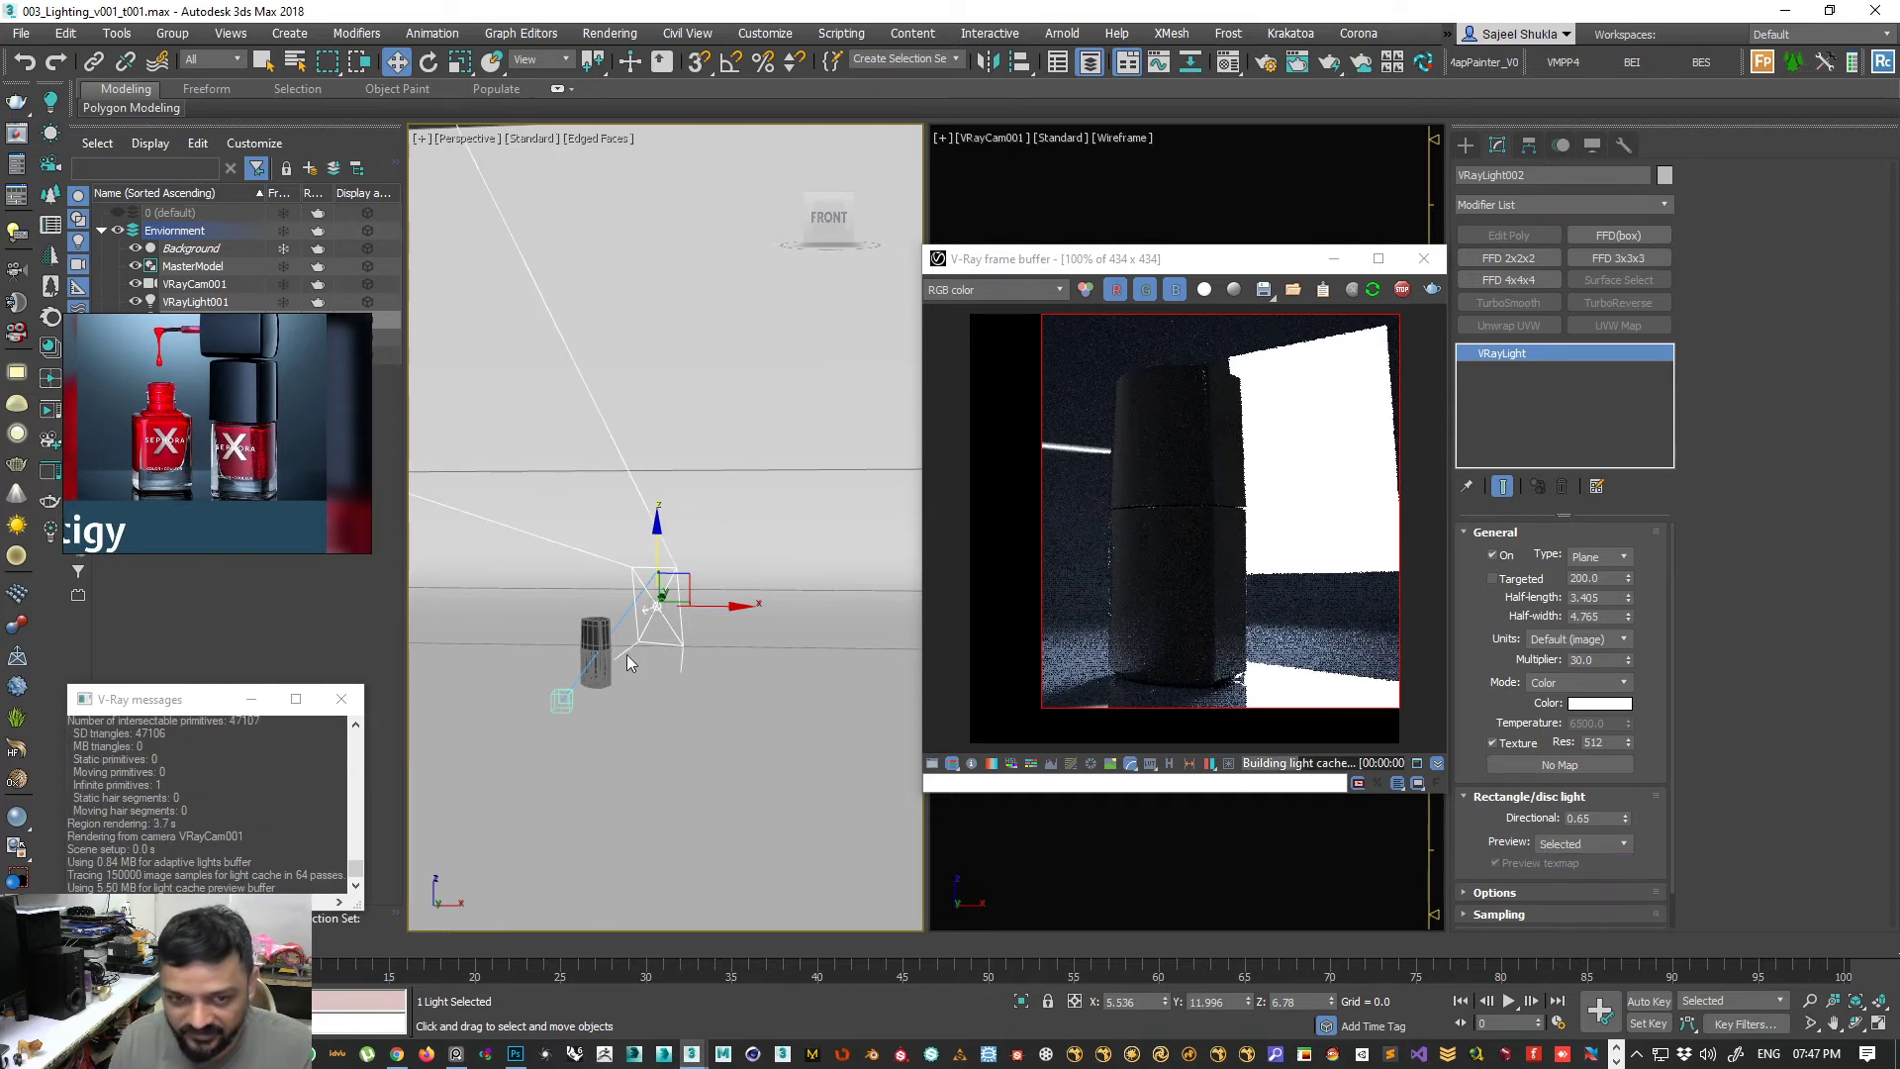
middle_click_drag(710, 577, 642, 679, "alt")
scroll(693, 613, "down", 4)
scroll(712, 635, "down", 6)
scroll(675, 530, "up", 6)
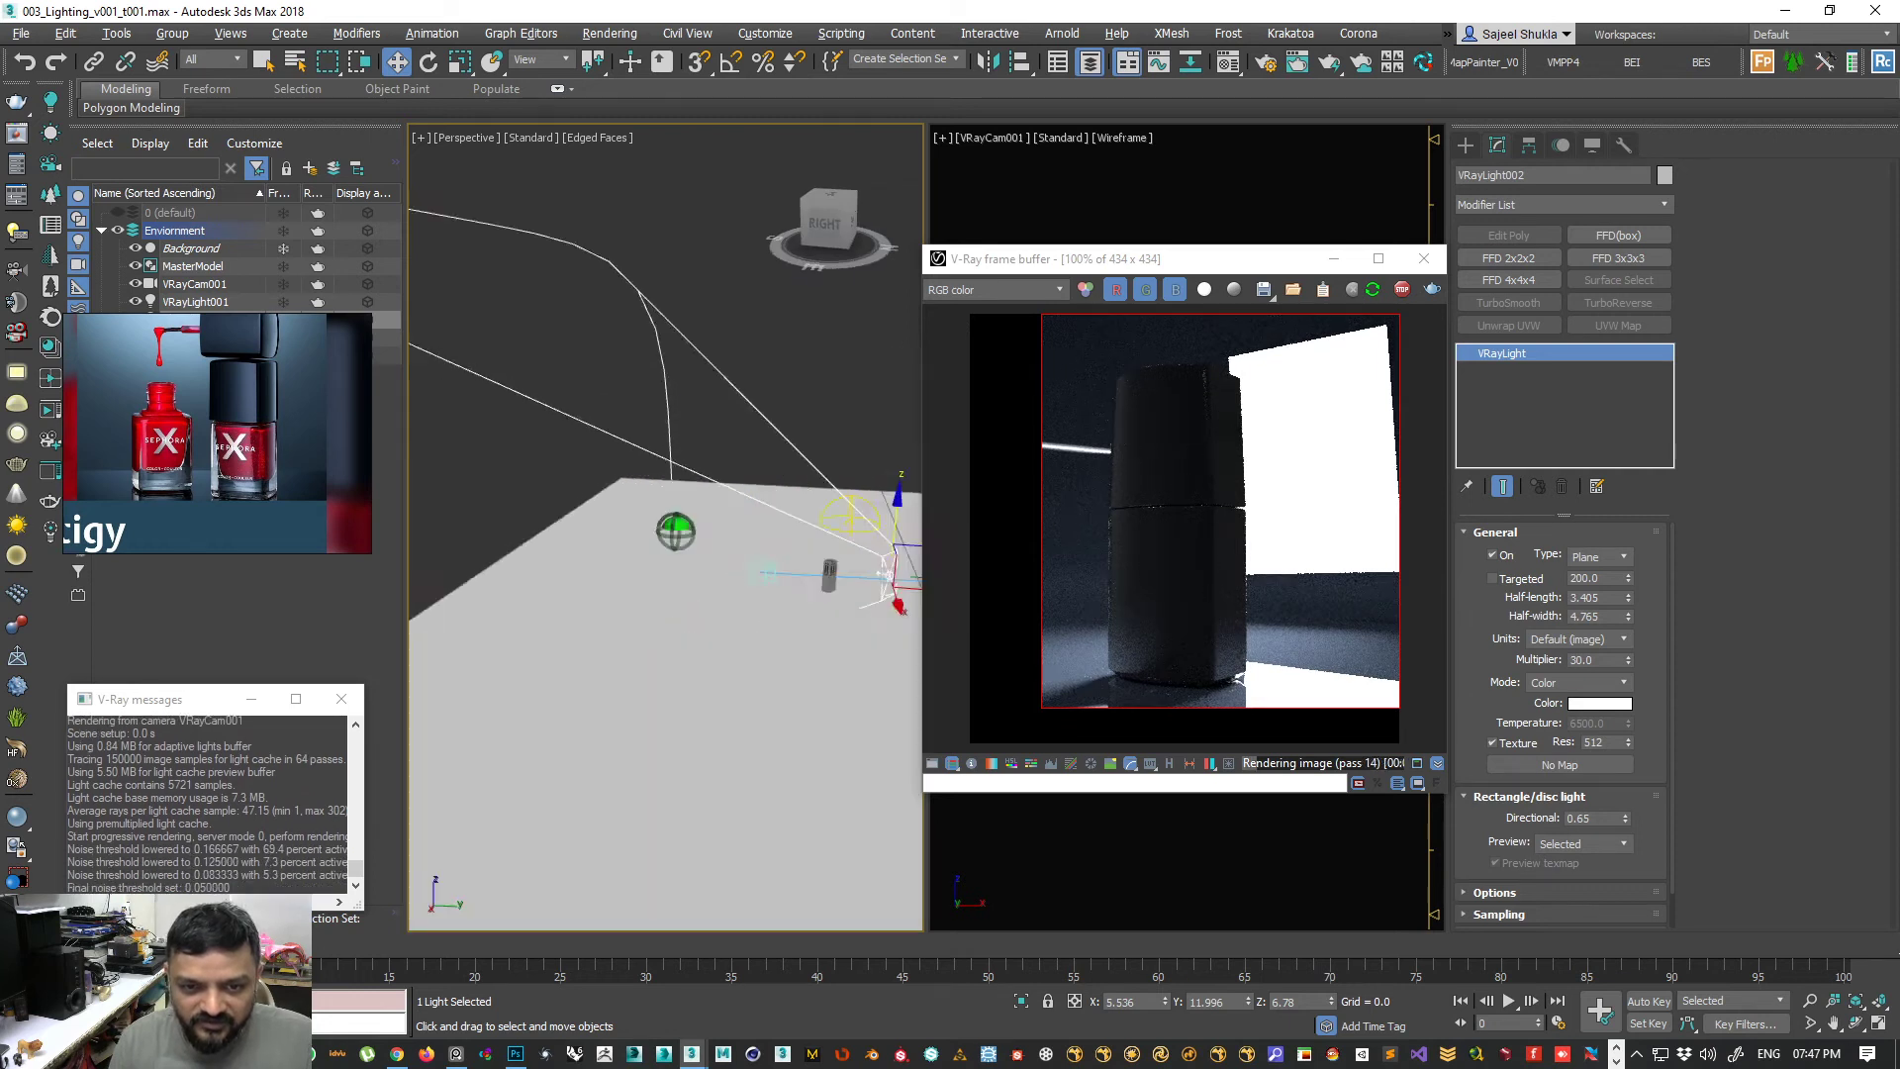
scroll(675, 527, "down", 5)
scroll(675, 529, "up", 3)
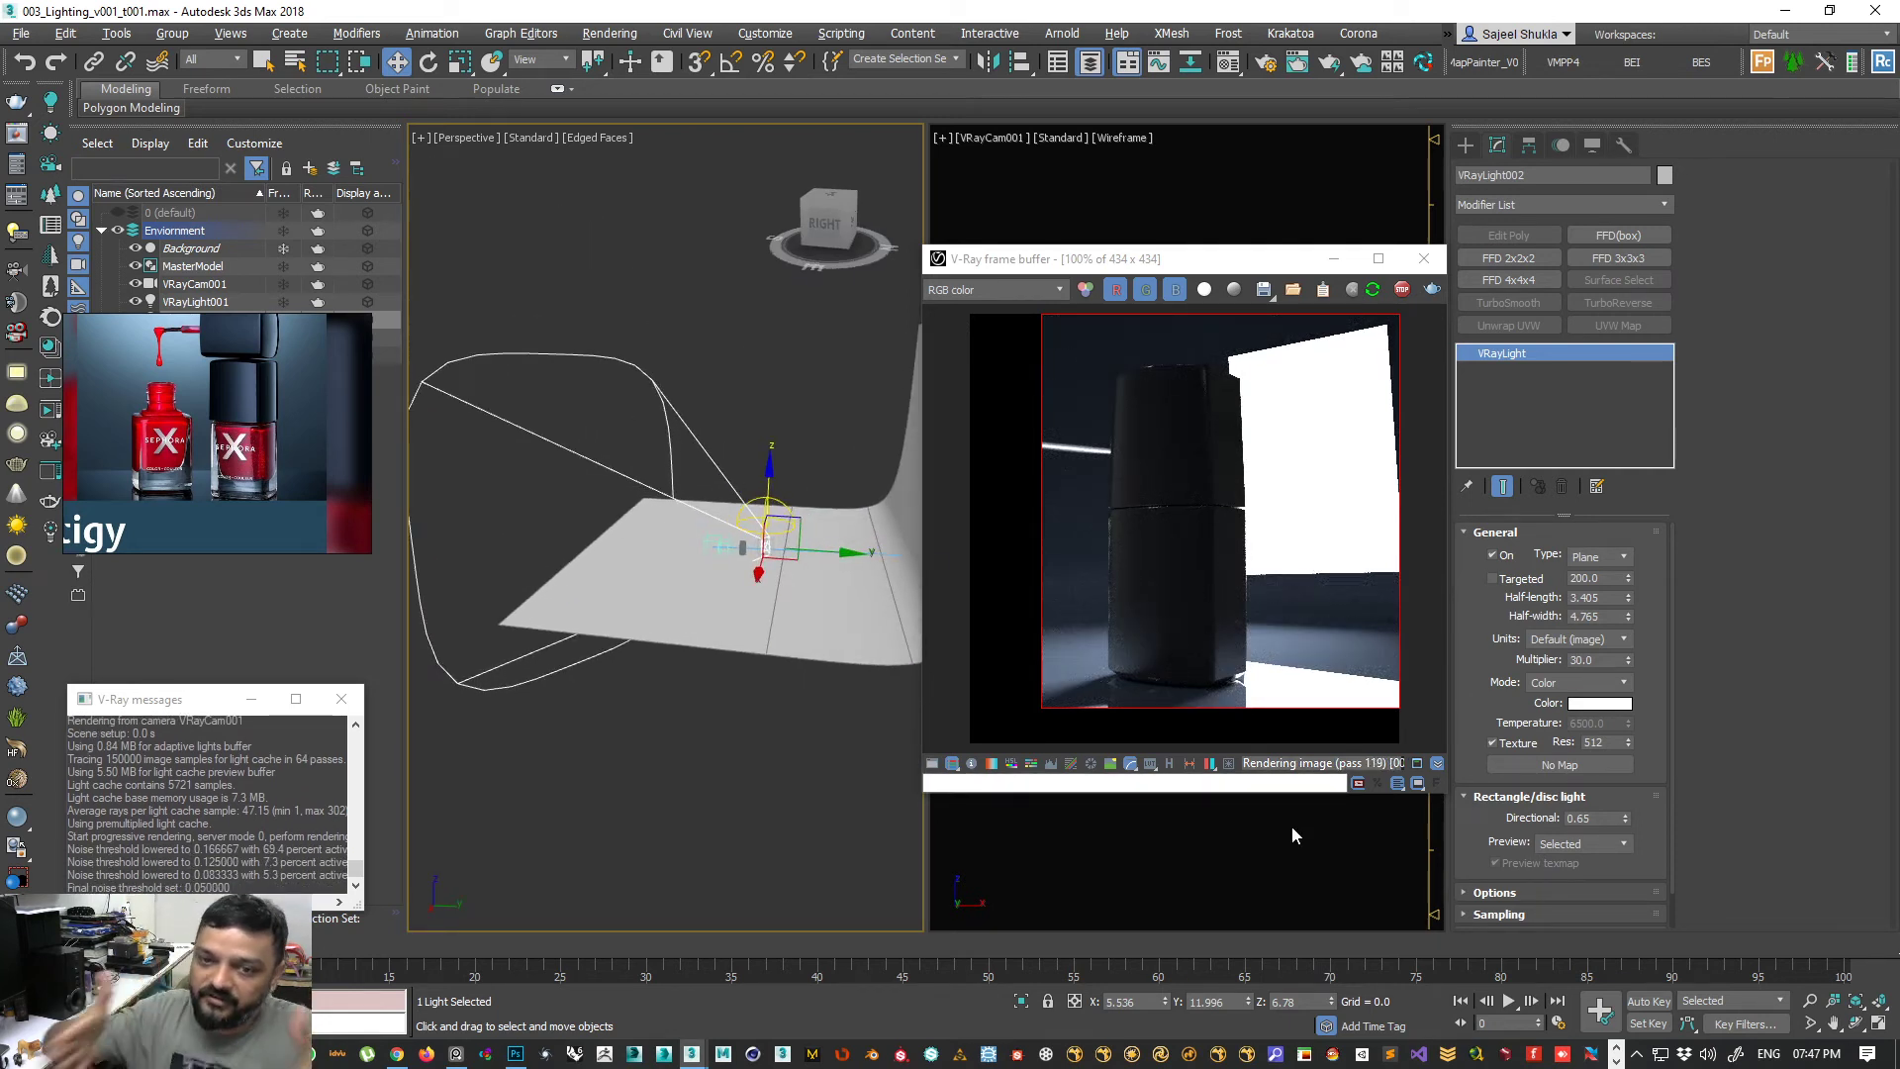
right_click(1623, 817)
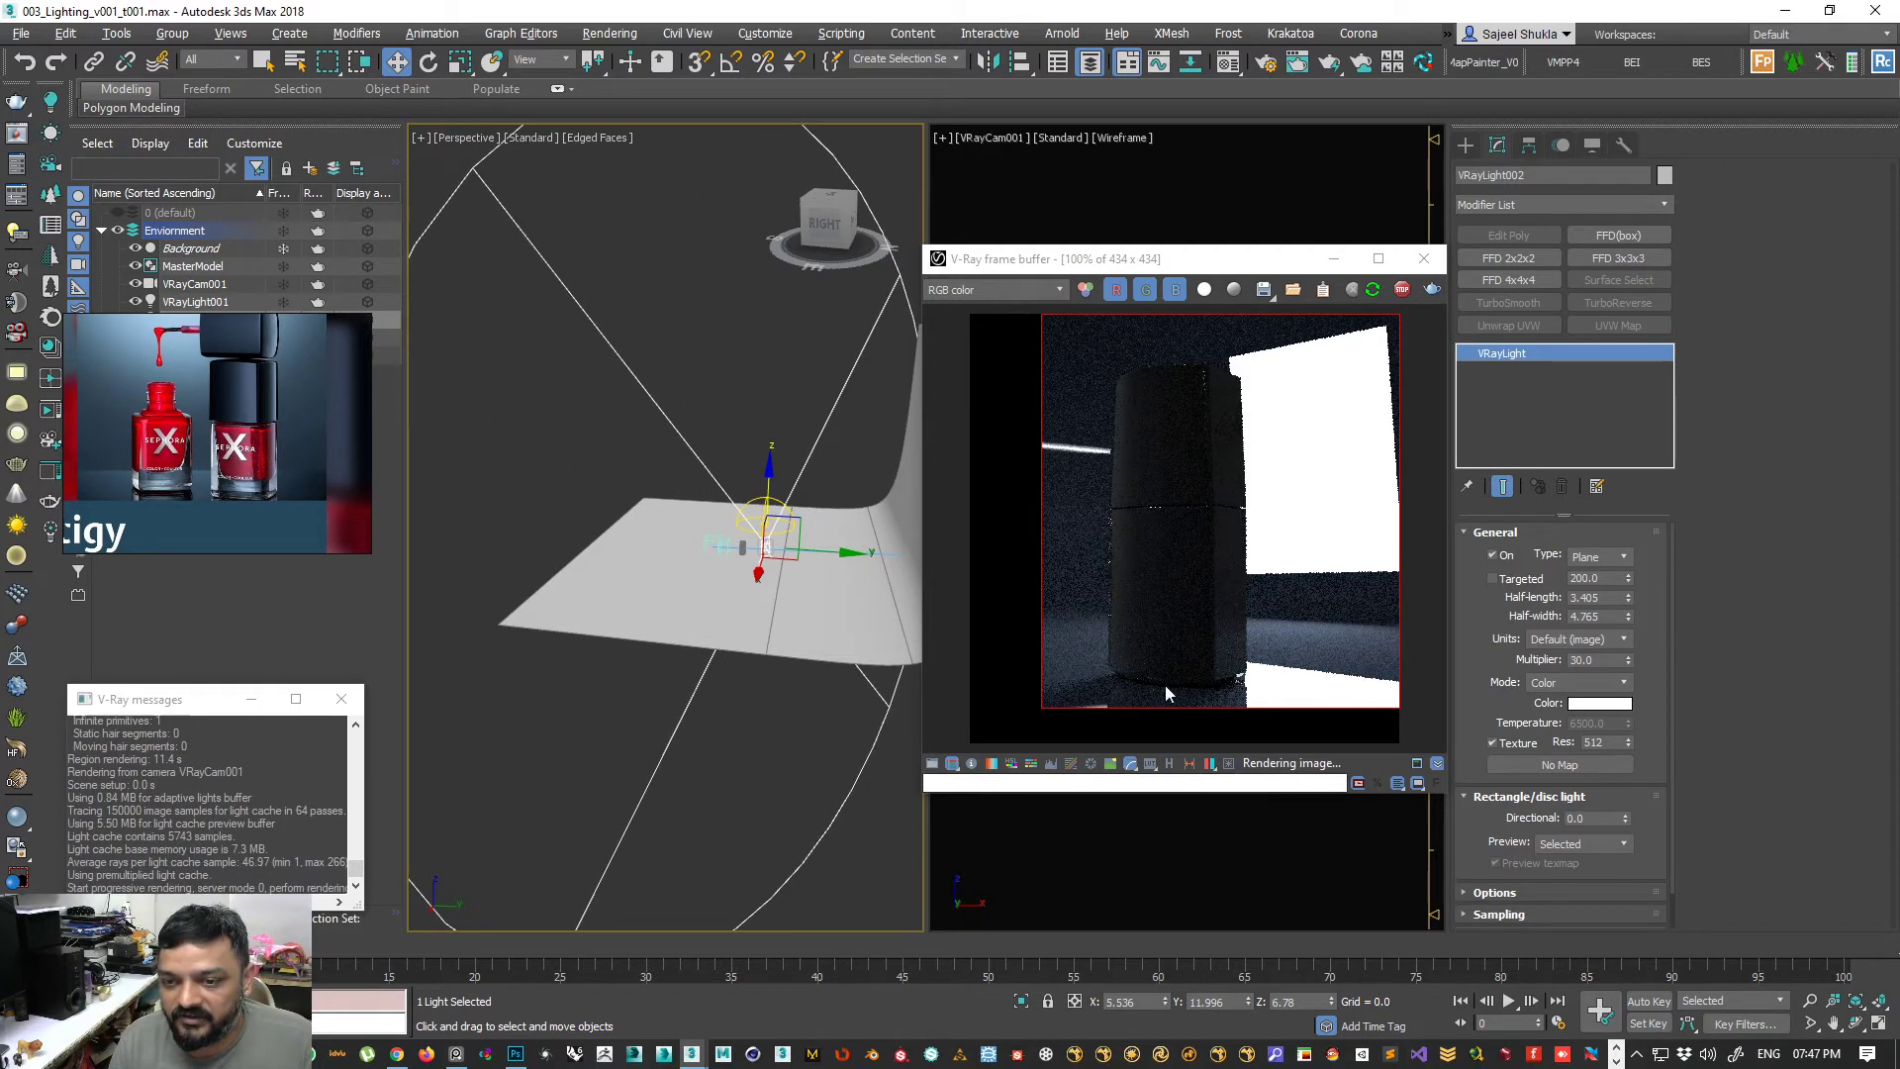
- Raise the plane light to Z 7.357 and set its Directional value to 0.58
middle_click_drag(876, 605, 1092, 634, "alt")
scroll(739, 550, "up", 5)
scroll(1286, 626, "up", 2)
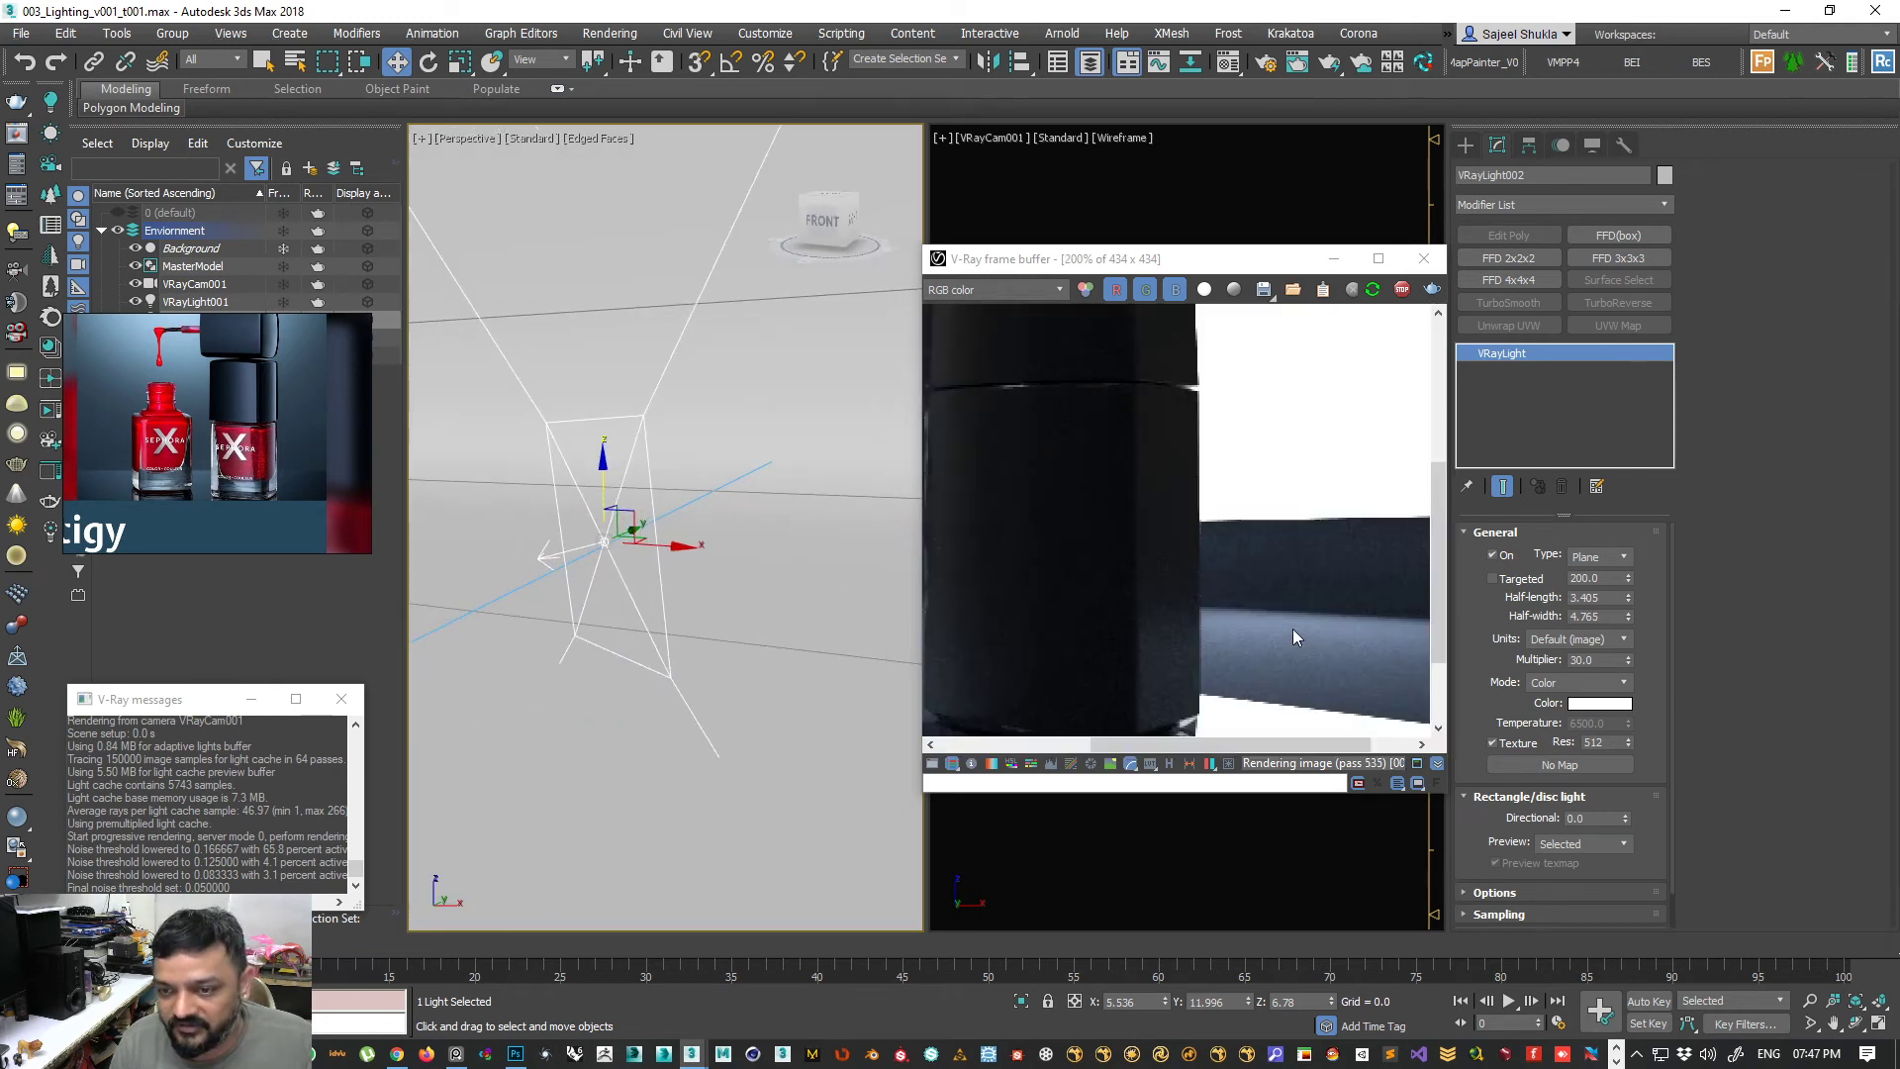
scroll(1202, 609, "down", 2)
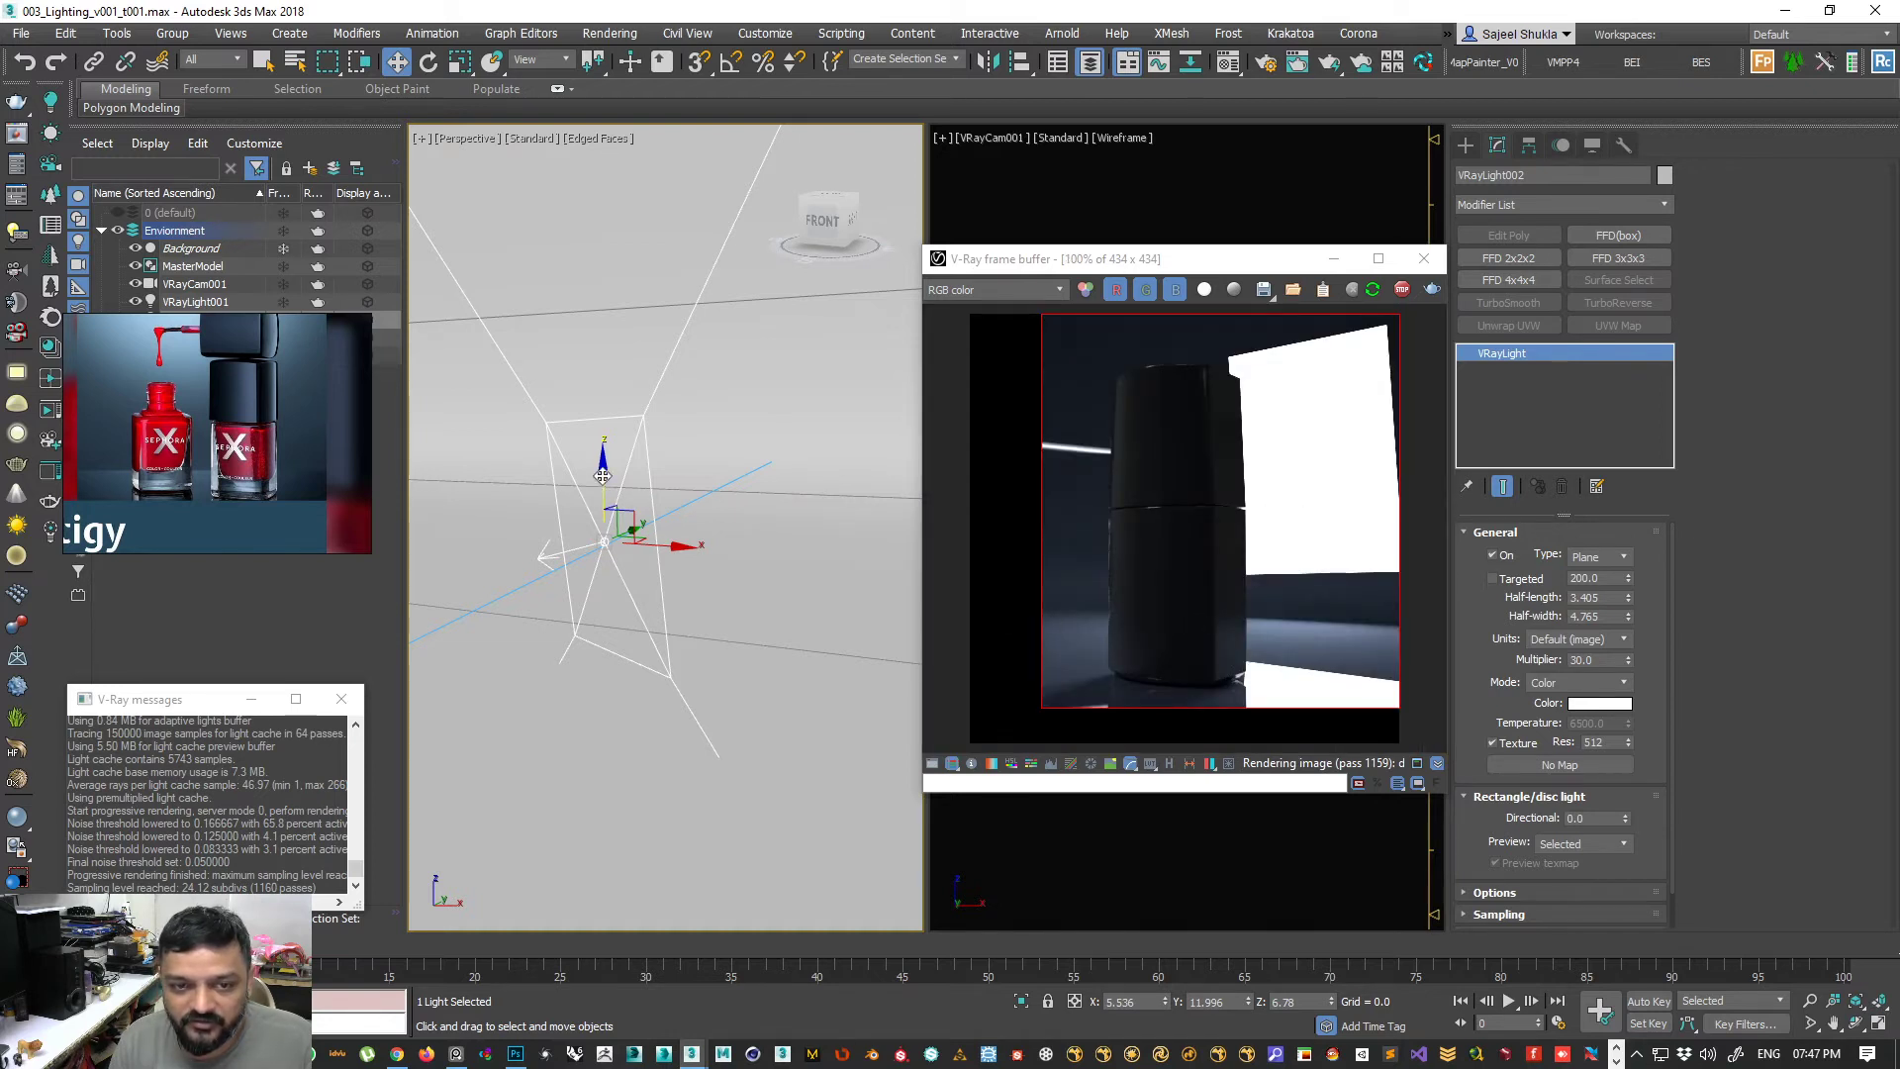
mouse_move(599, 468)
left_mouse_down()
mouse_move(605, 524)
mouse_move(605, 450)
left_mouse_up()
middle_click_drag(710, 636, 690, 639, "alt")
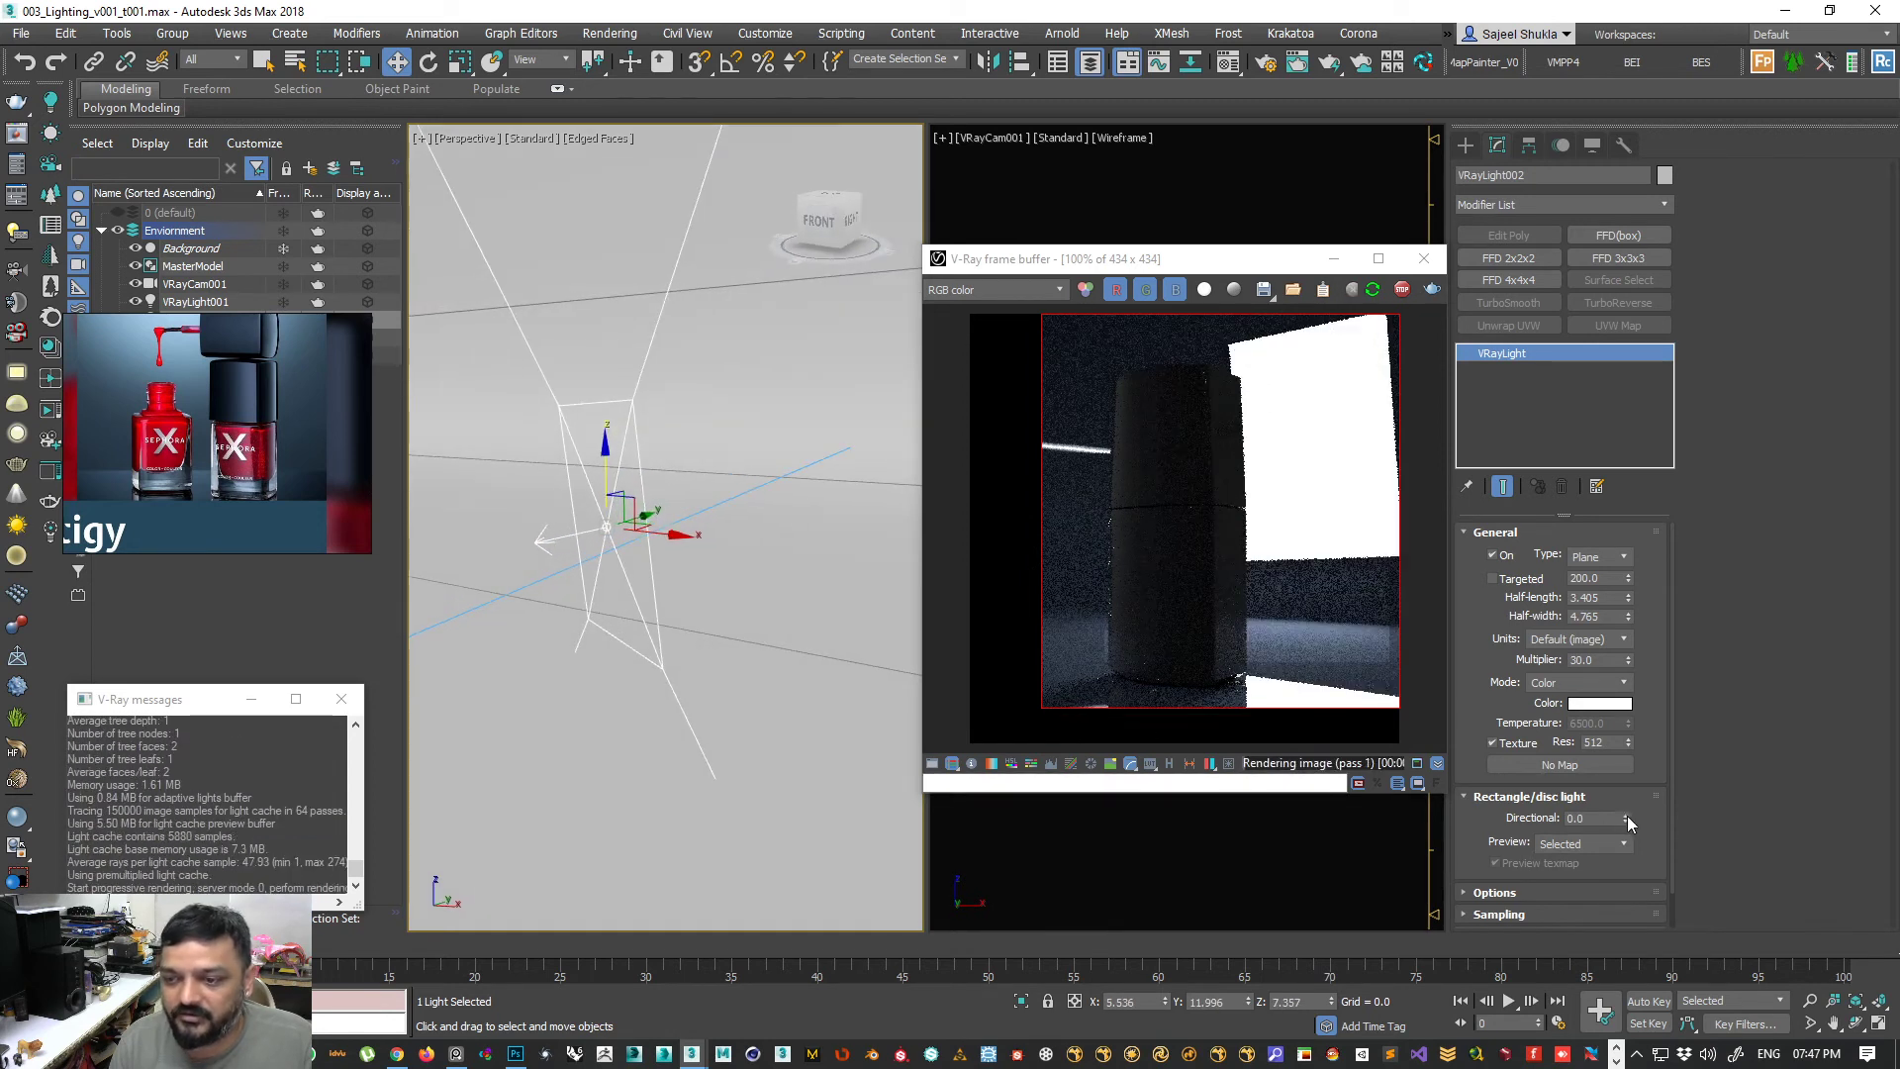
left_click_drag(1627, 815, 1632, 759)
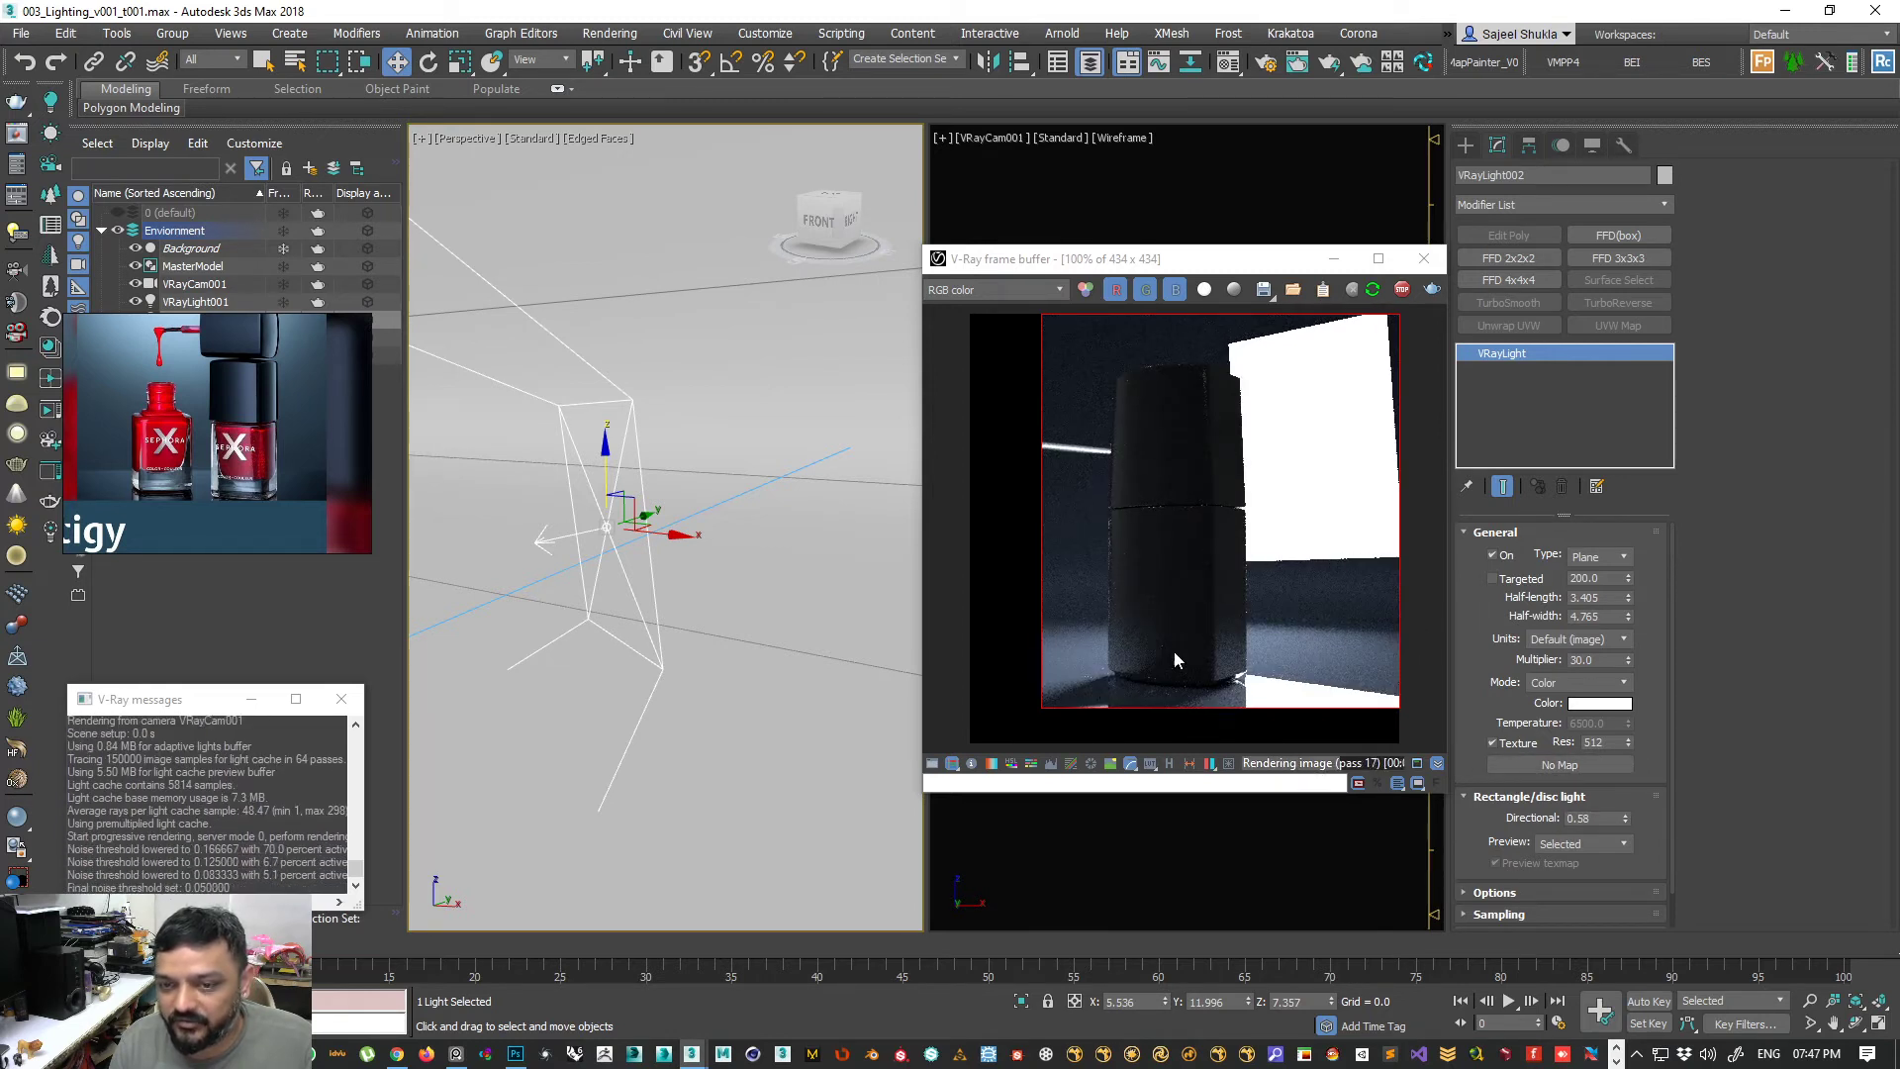
scroll(709, 624, "down", 3)
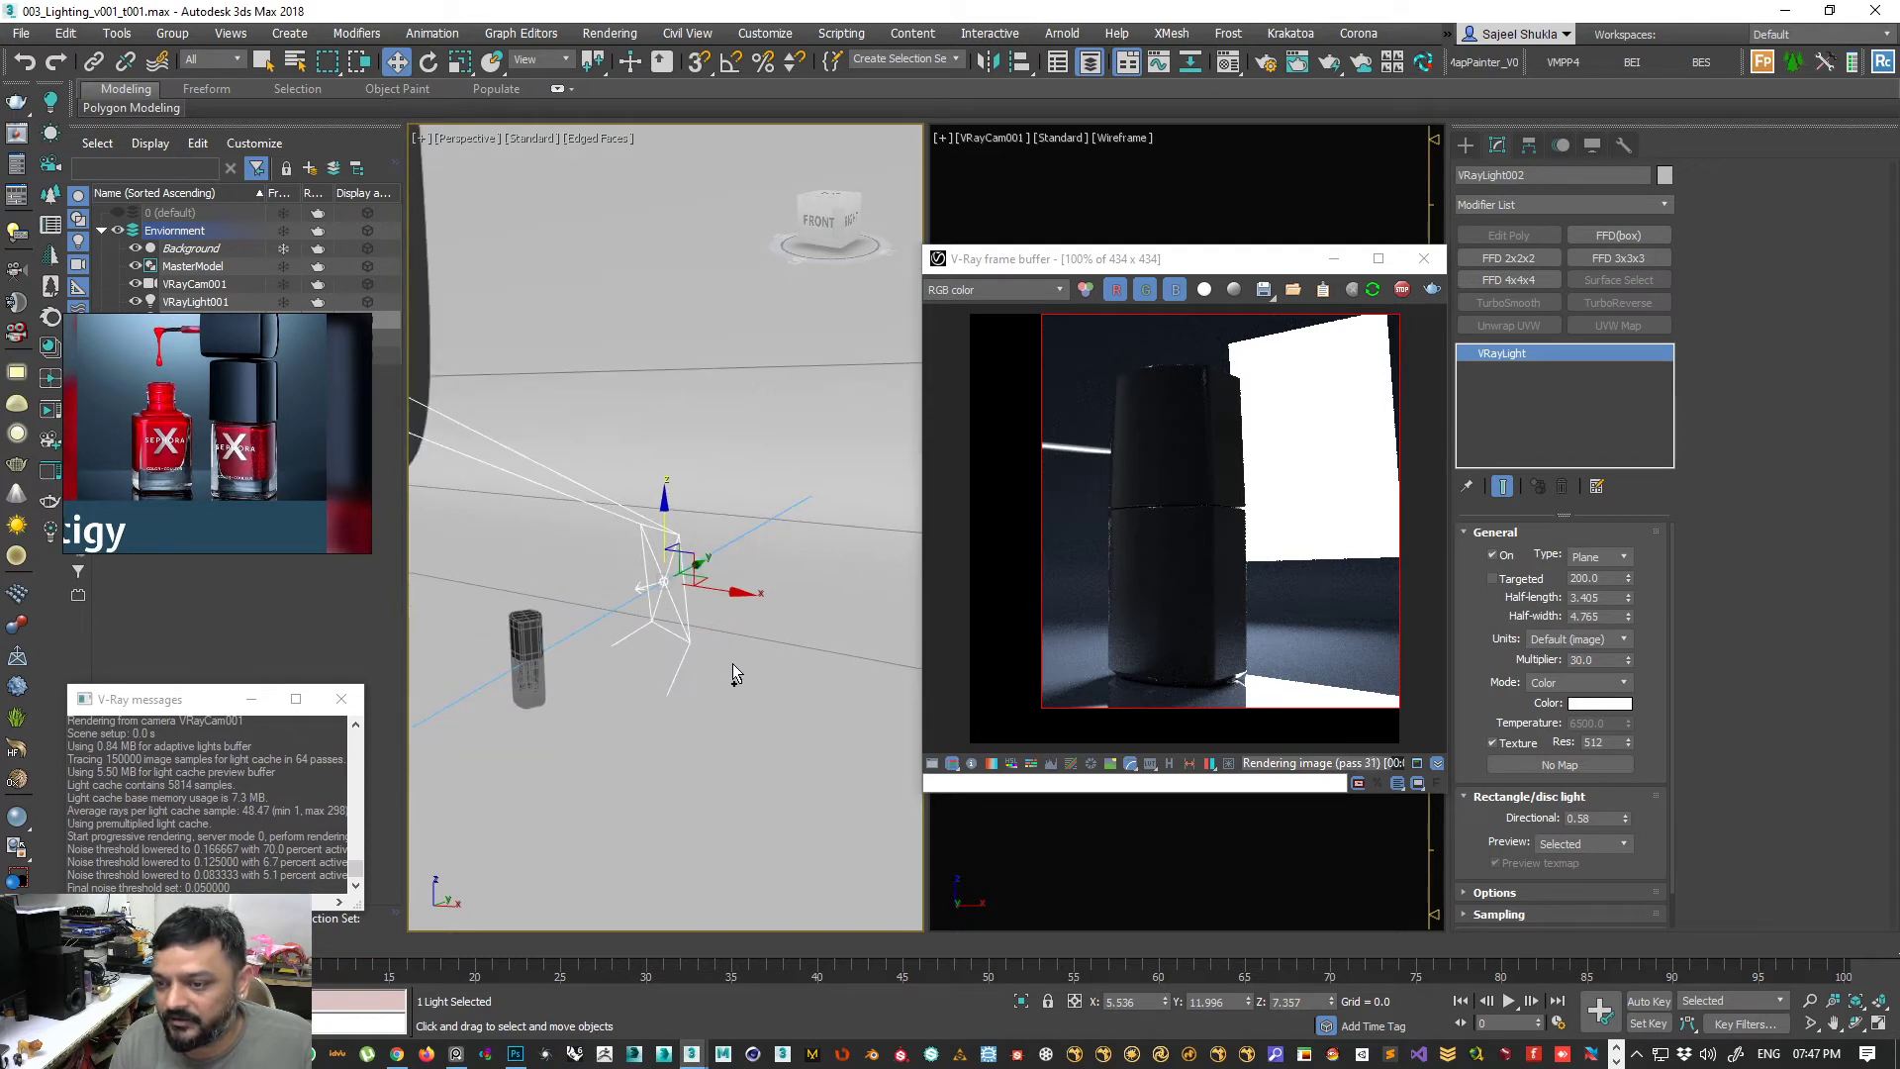
scroll(732, 669, "down", 2)
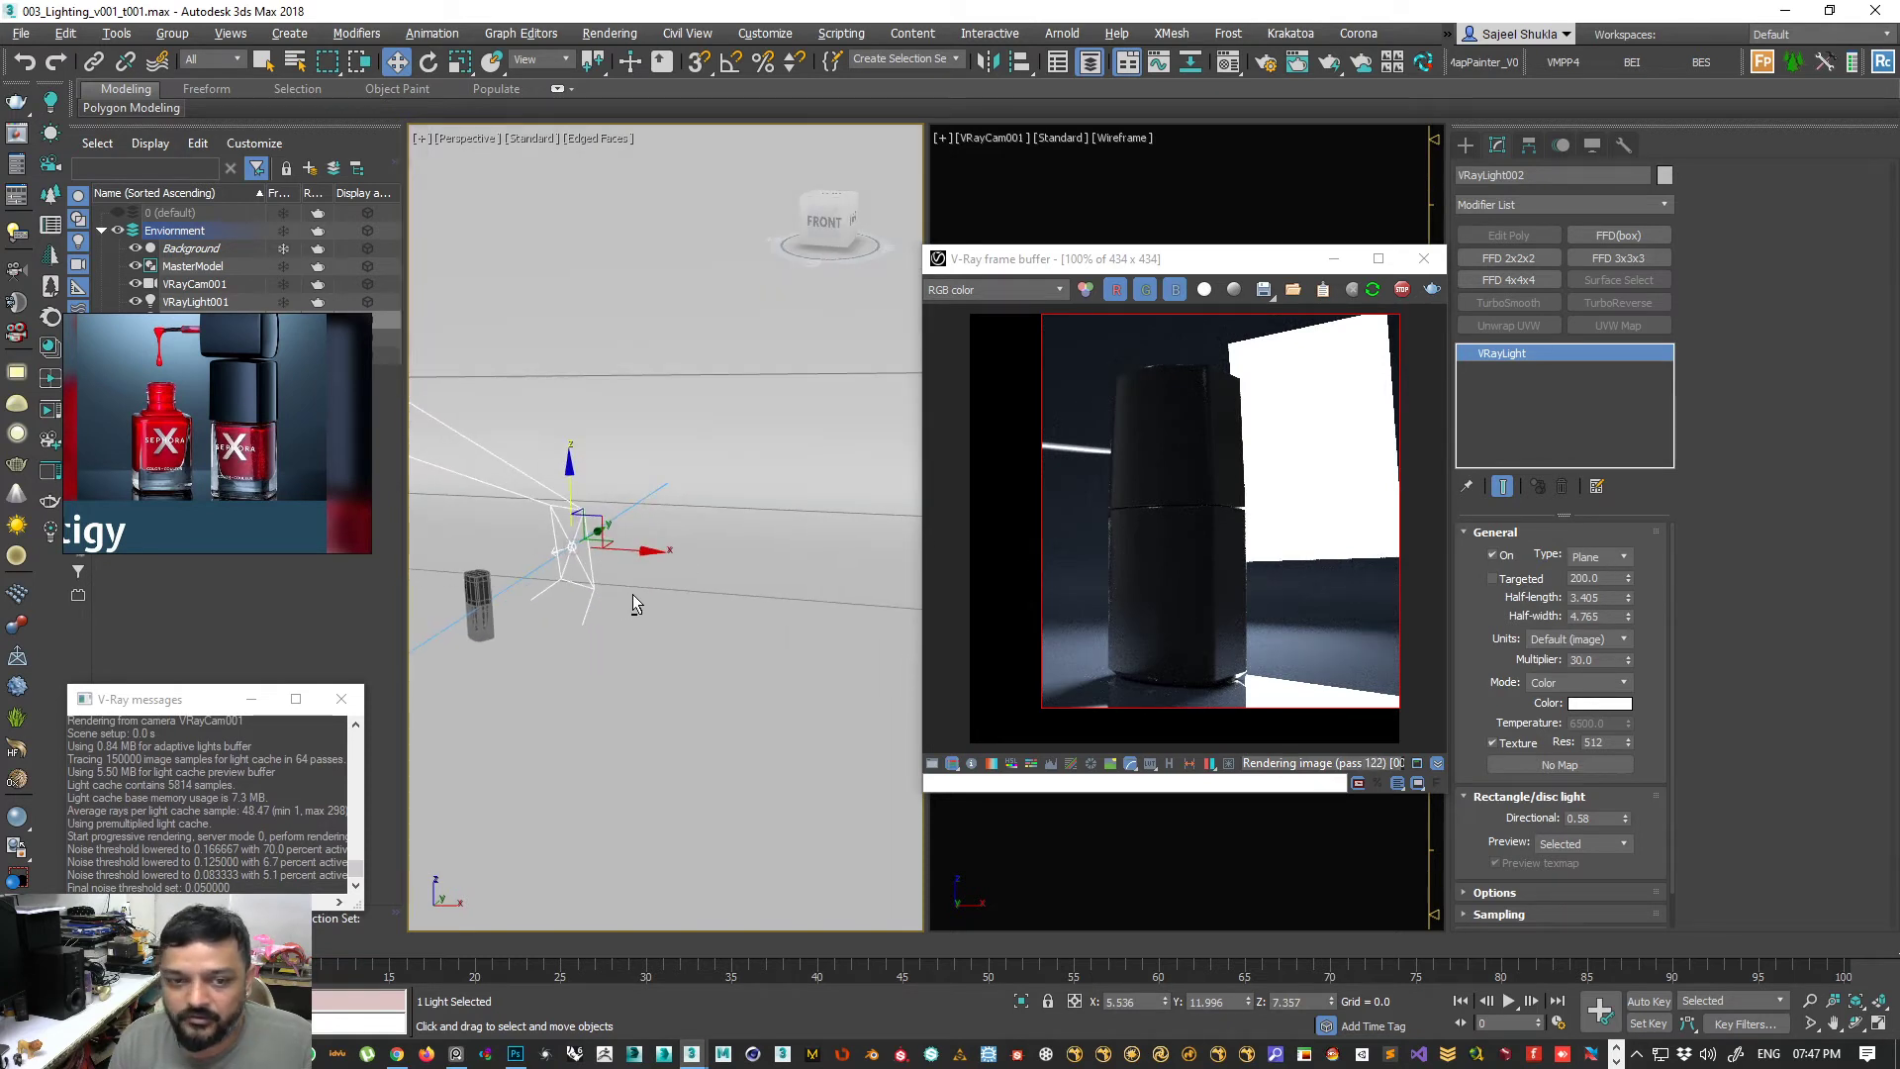
- Try the light as a Dome and as a Sphere, reducing the sphere's radius to 2.765
scroll(633, 598, "down", 1)
left_click(1608, 557)
left_click(1590, 598)
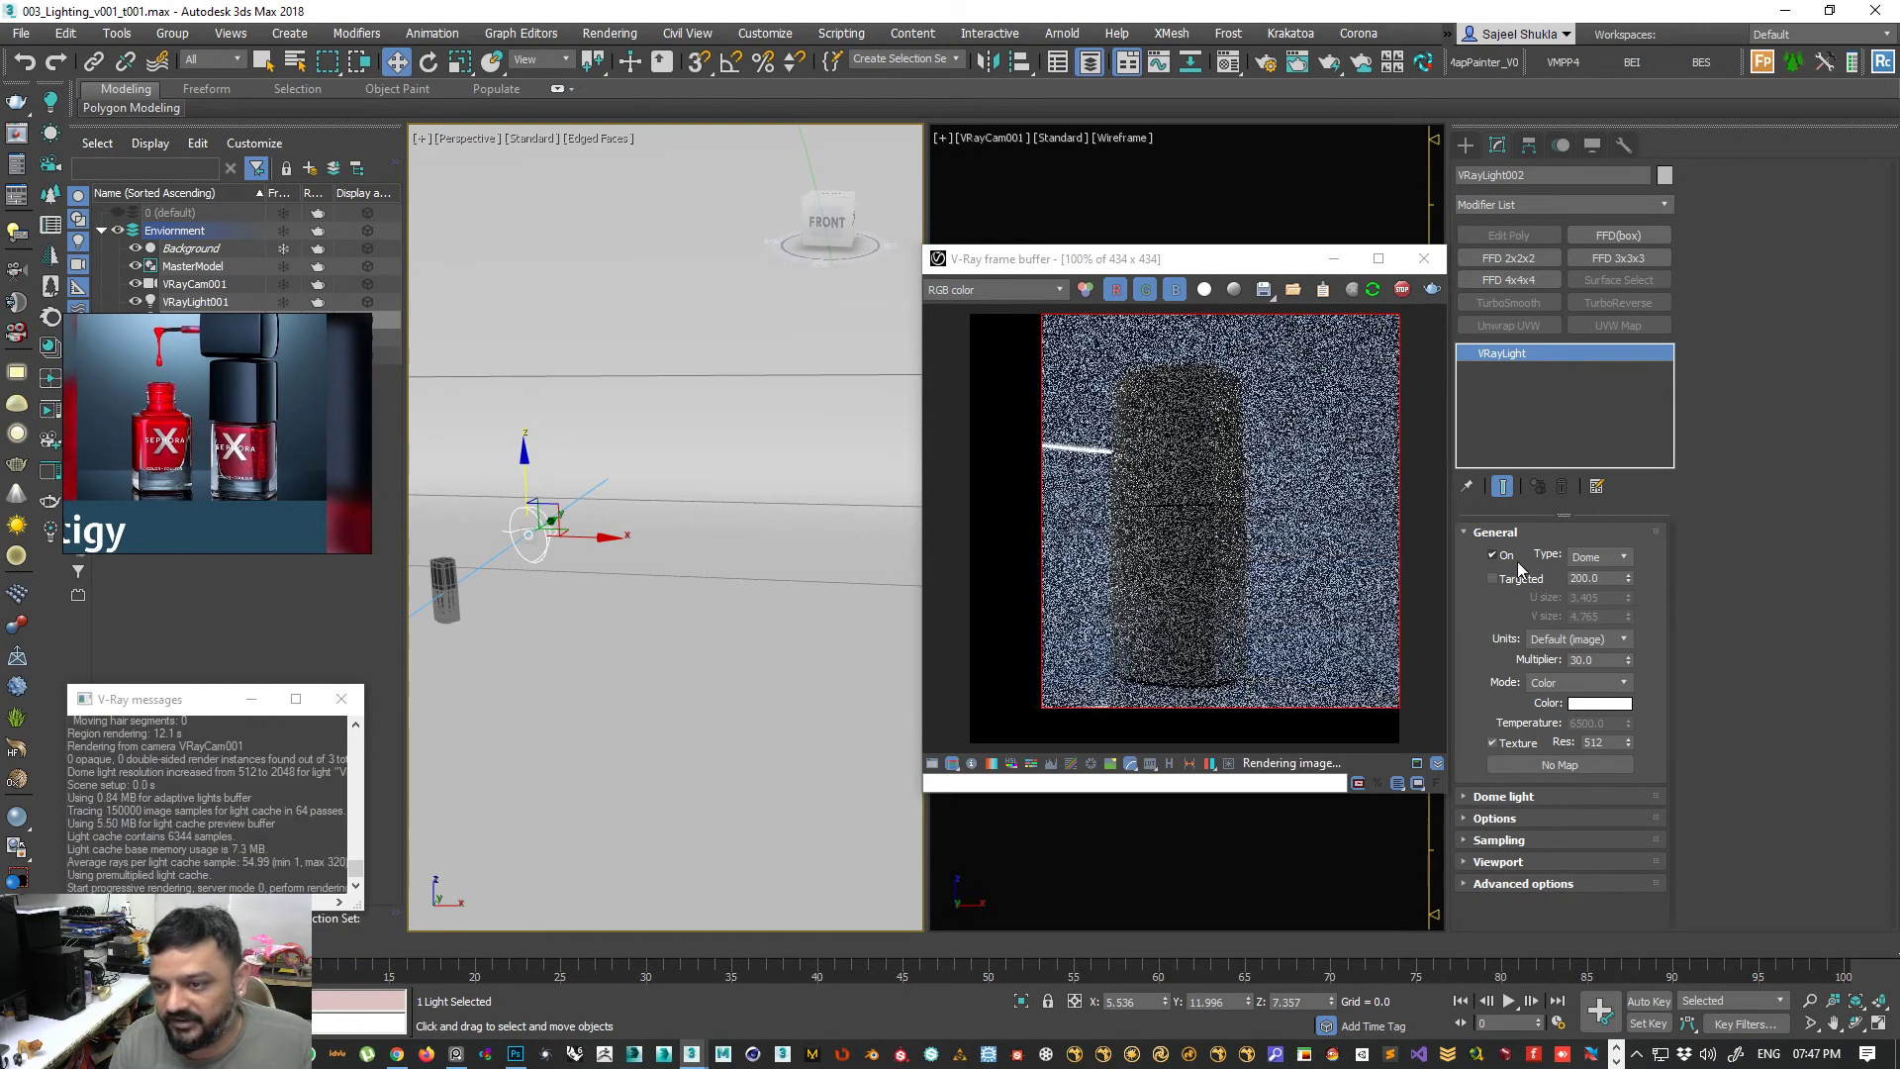
left_click(1618, 558)
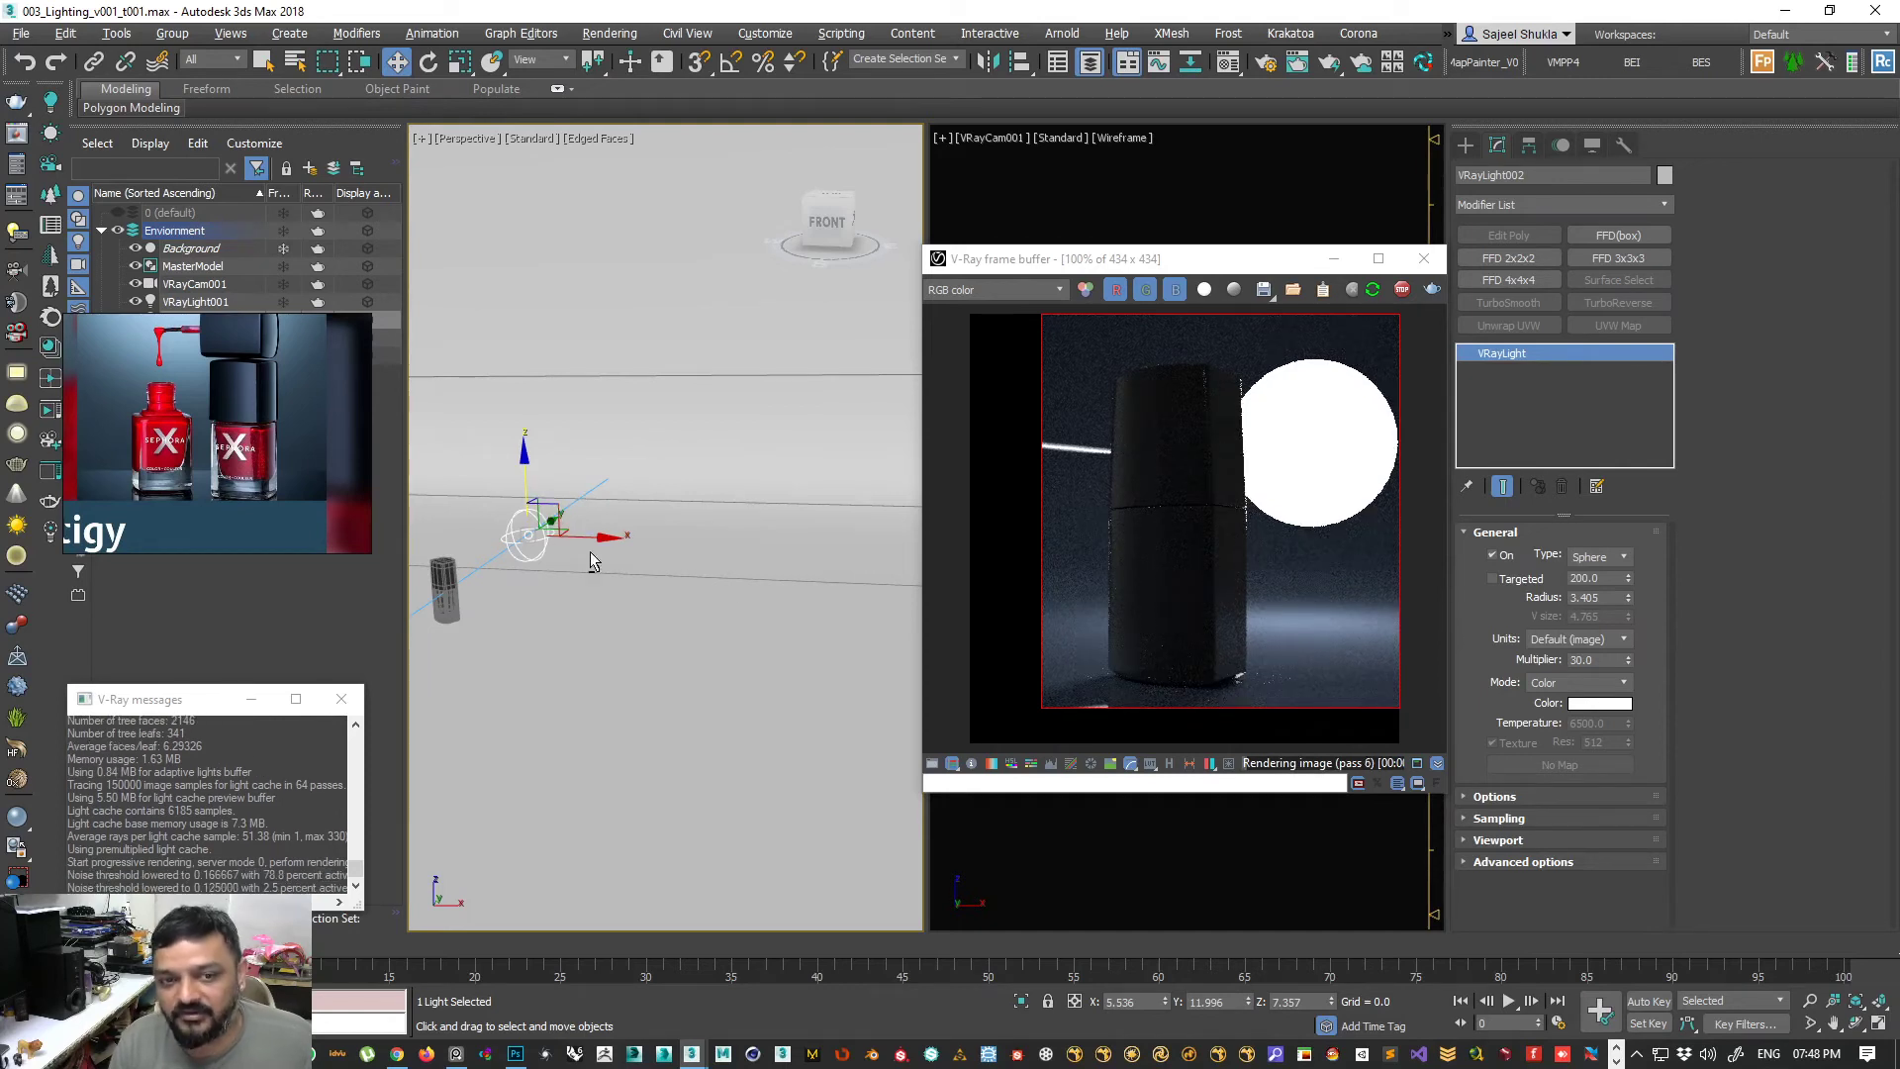
left_click_drag(1628, 597, 1628, 633)
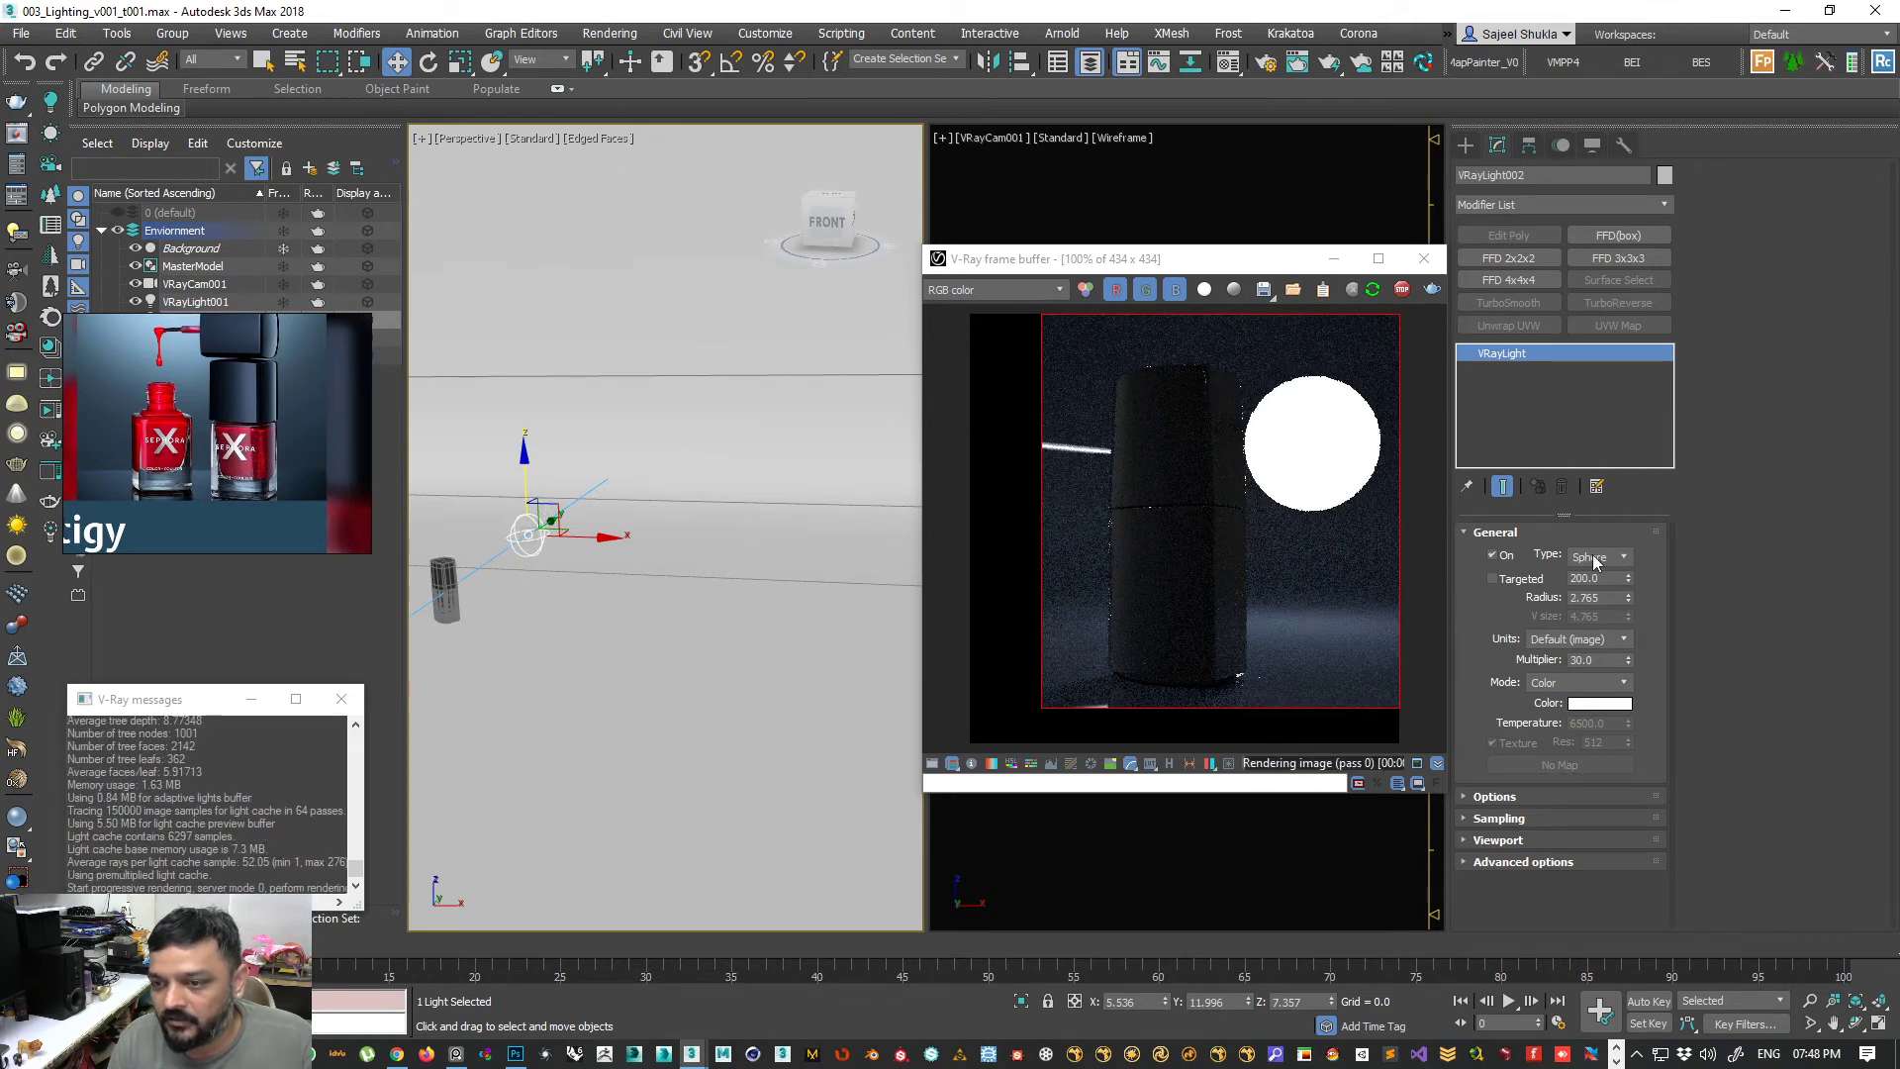
- Change the light's type to Mesh and set its Multiplier to 5.0
left_click(1600, 557)
left_click(1596, 613)
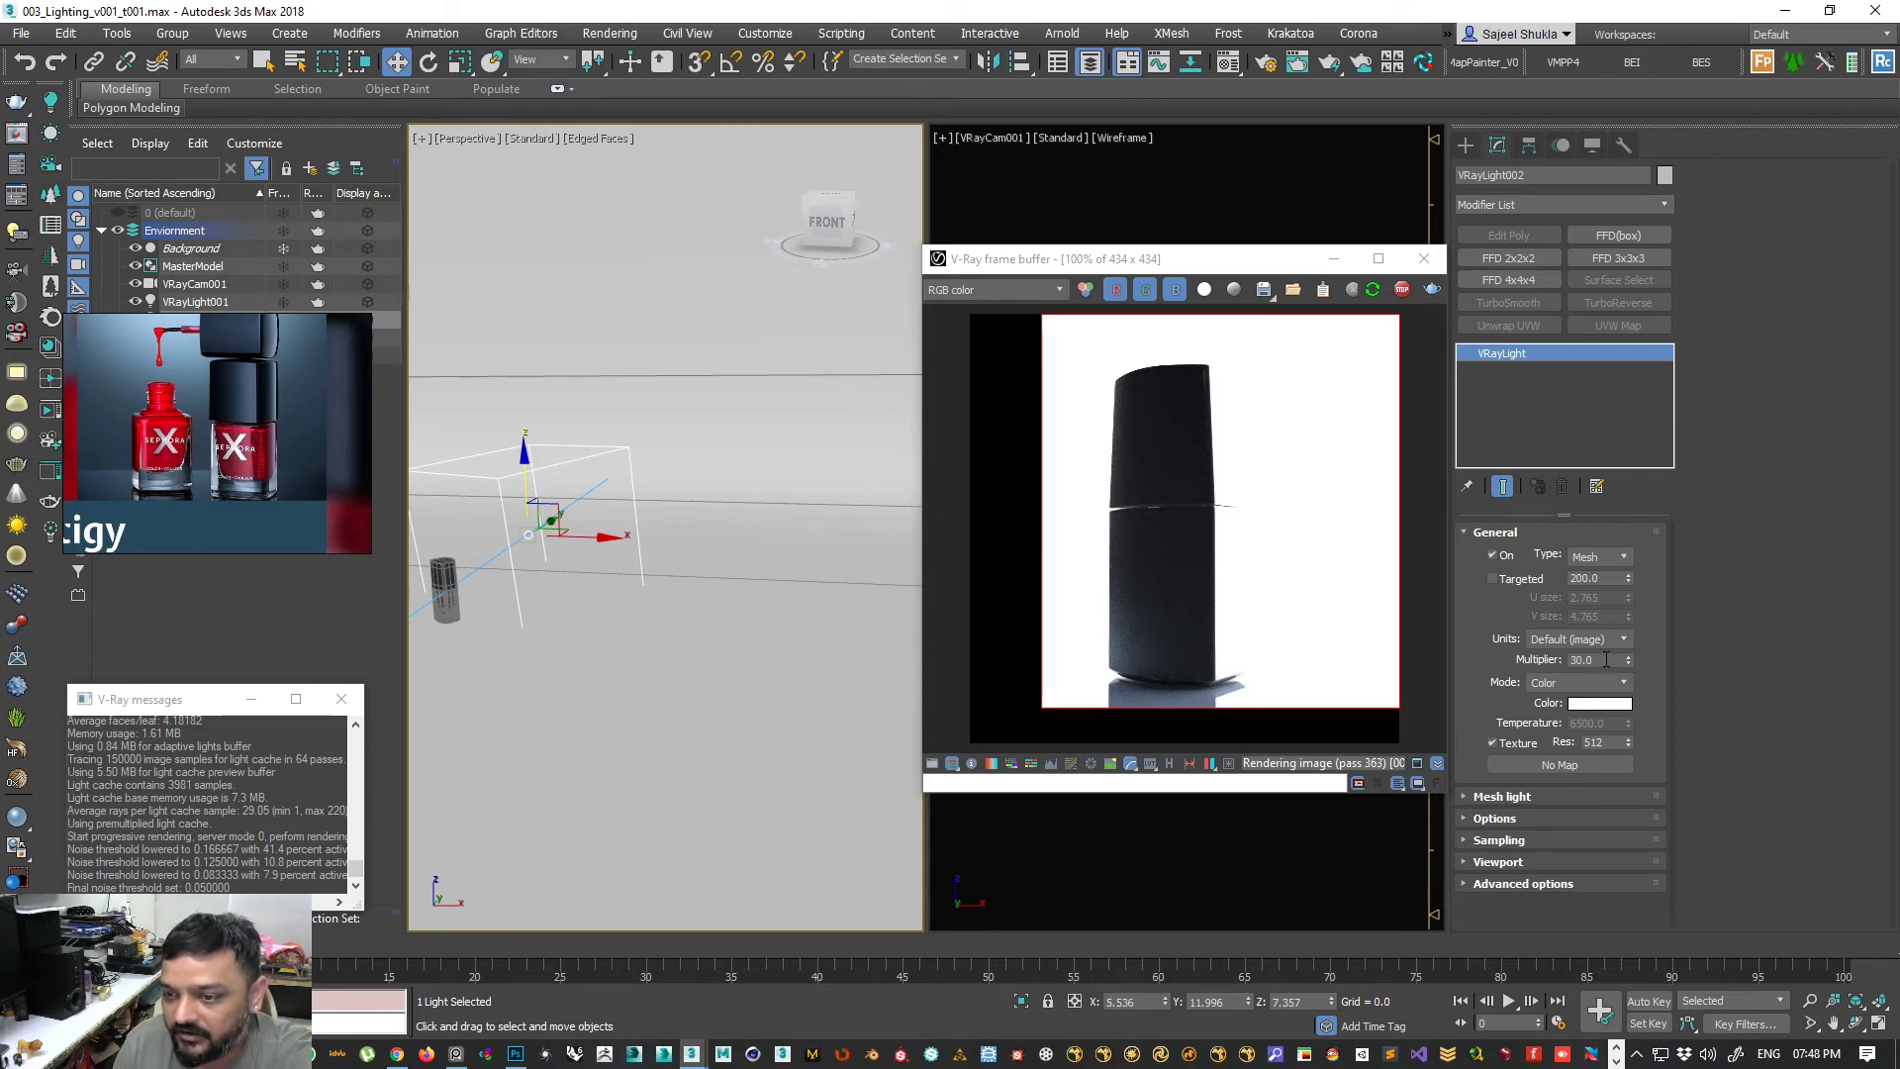
left_click_drag(1628, 661, 1628, 690)
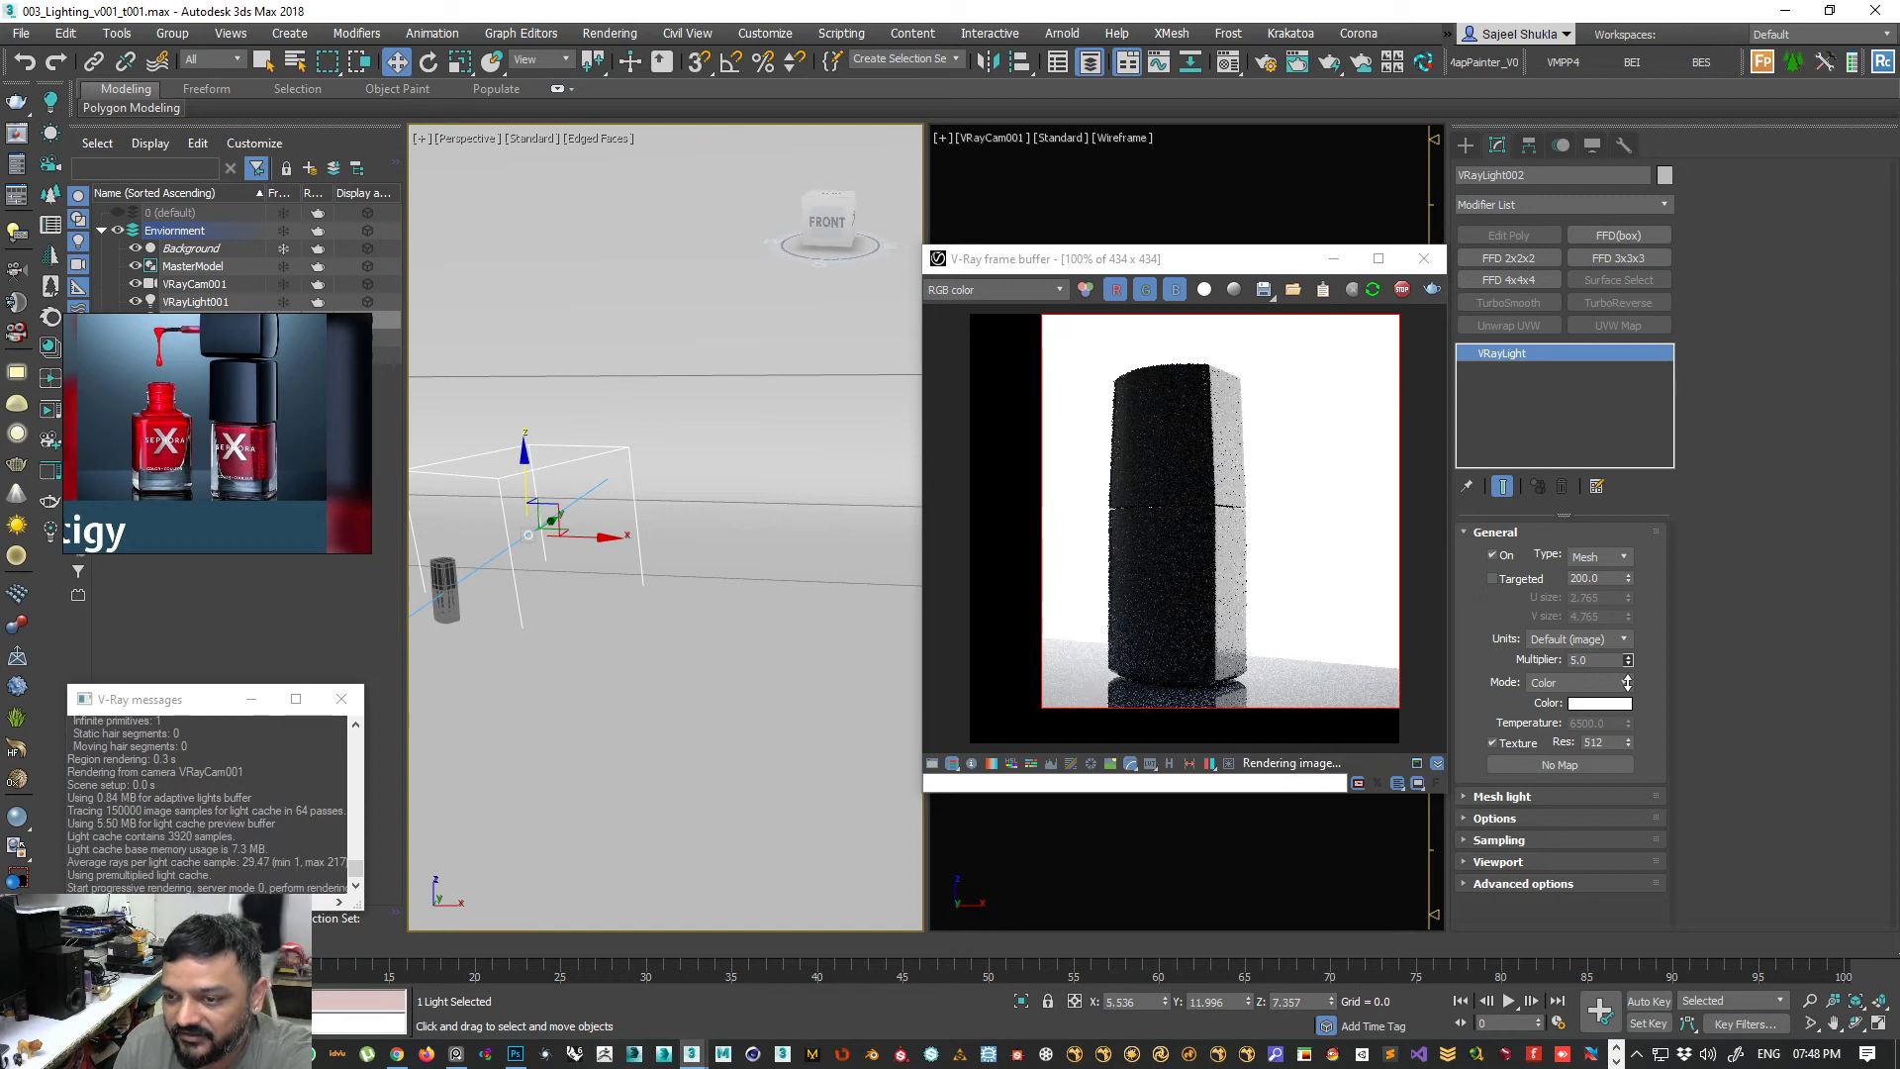
- Create a teapot primitive with a radius of about 2.8 on the floor beside the bottle
left_click(1465, 145)
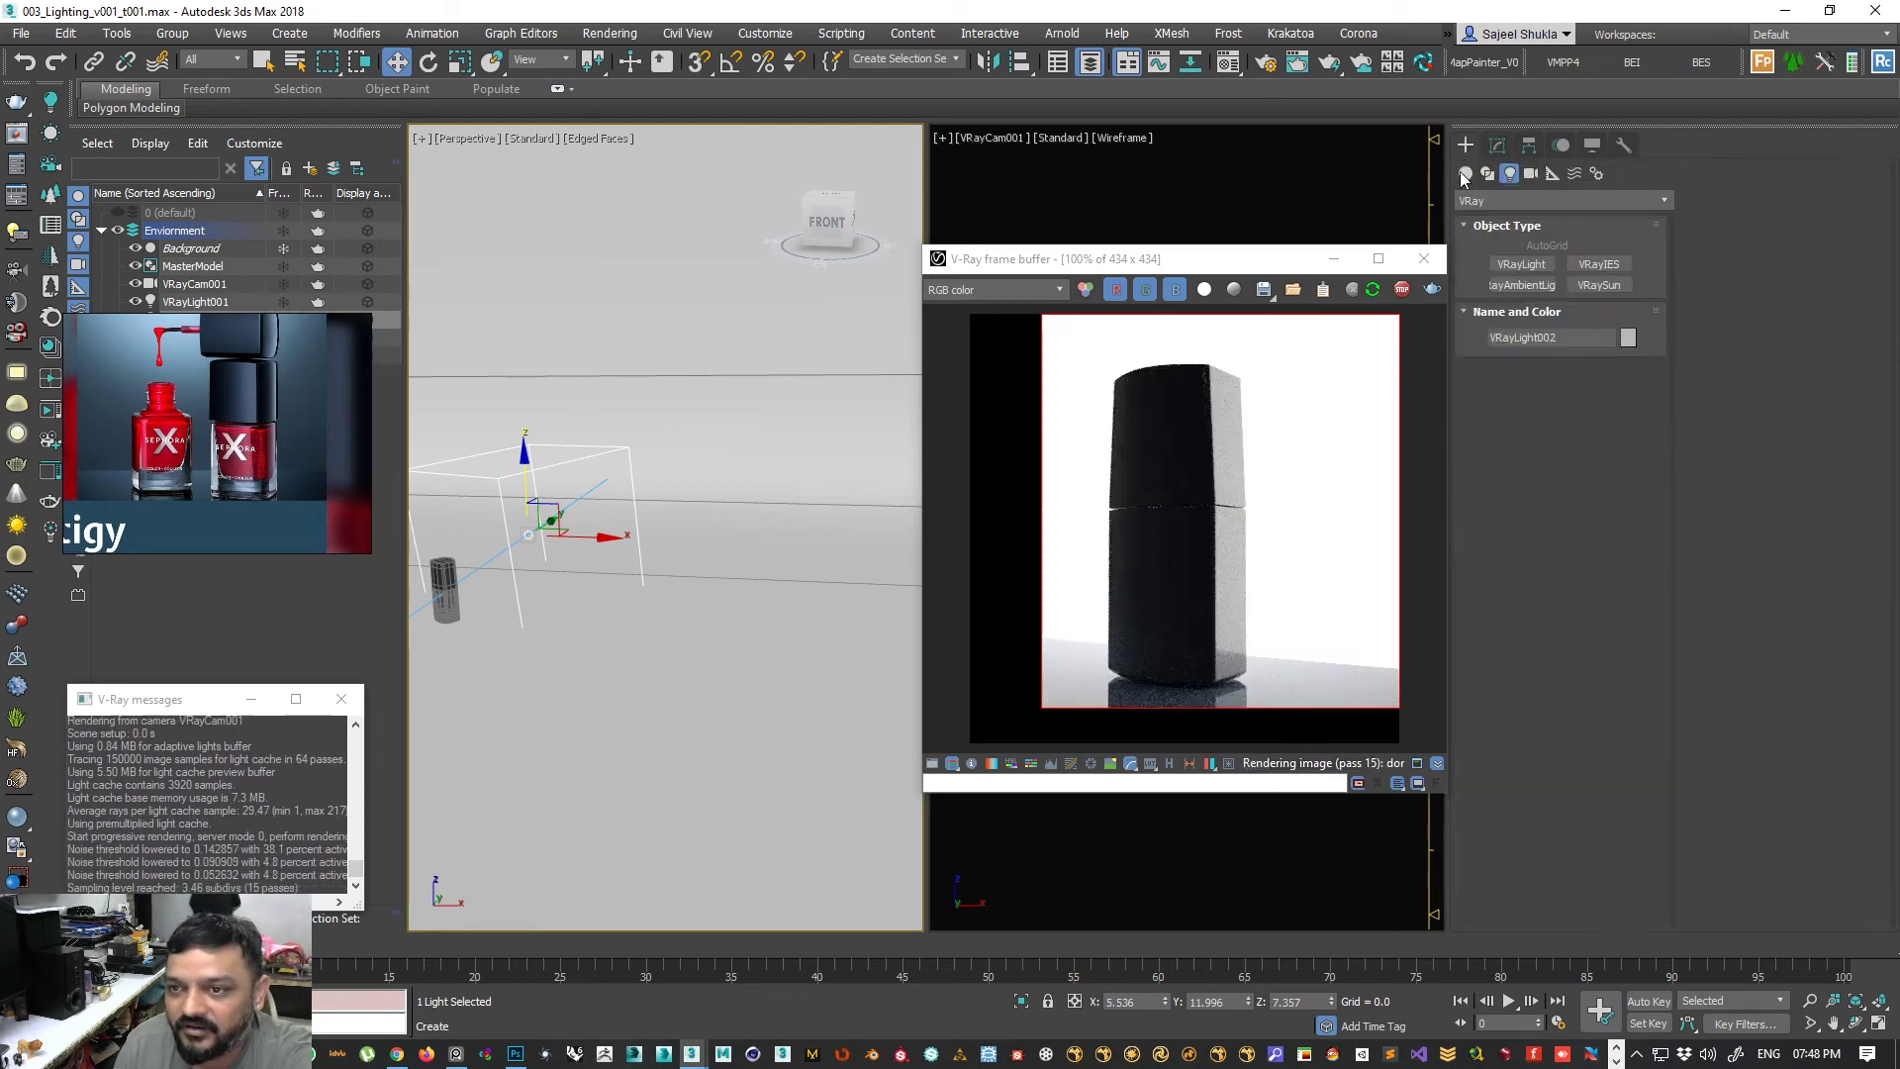
left_click(1465, 173)
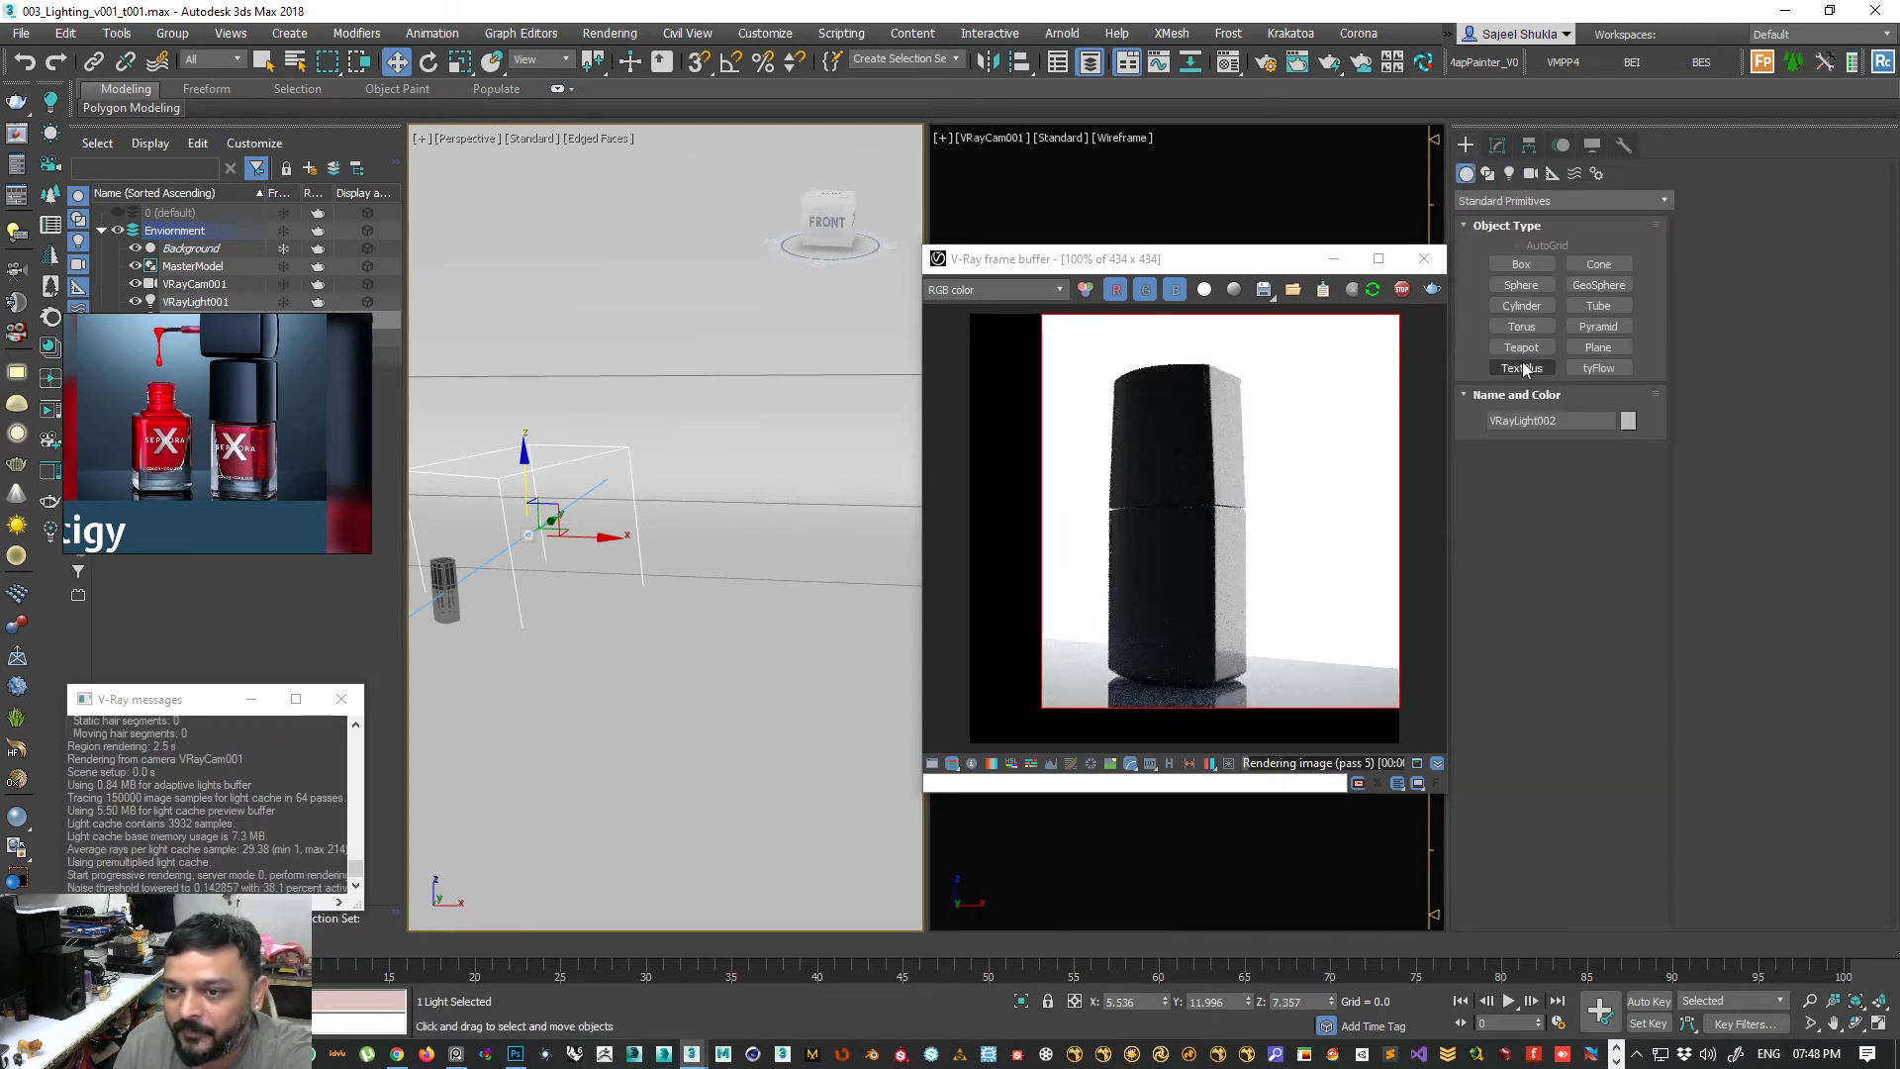
left_click(1521, 347)
left_click_drag(515, 638, 526, 641)
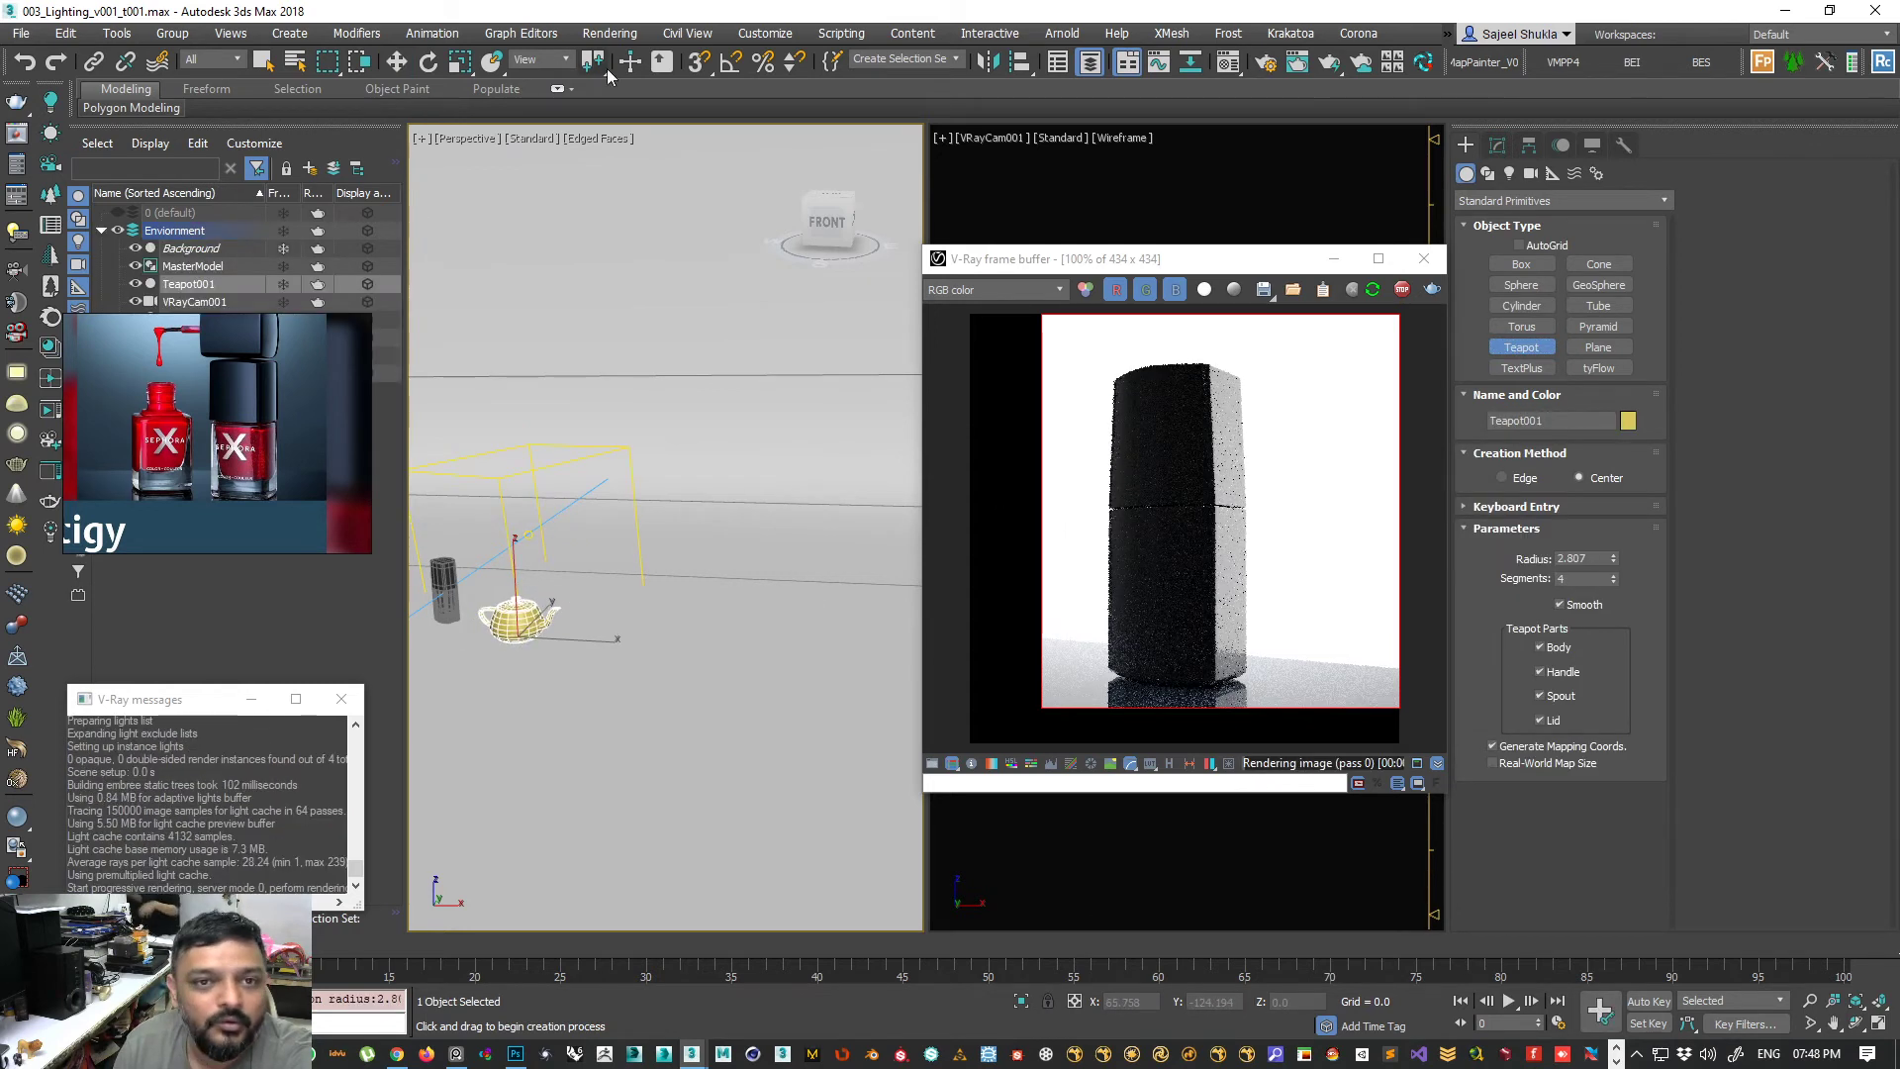
left_click(396, 61)
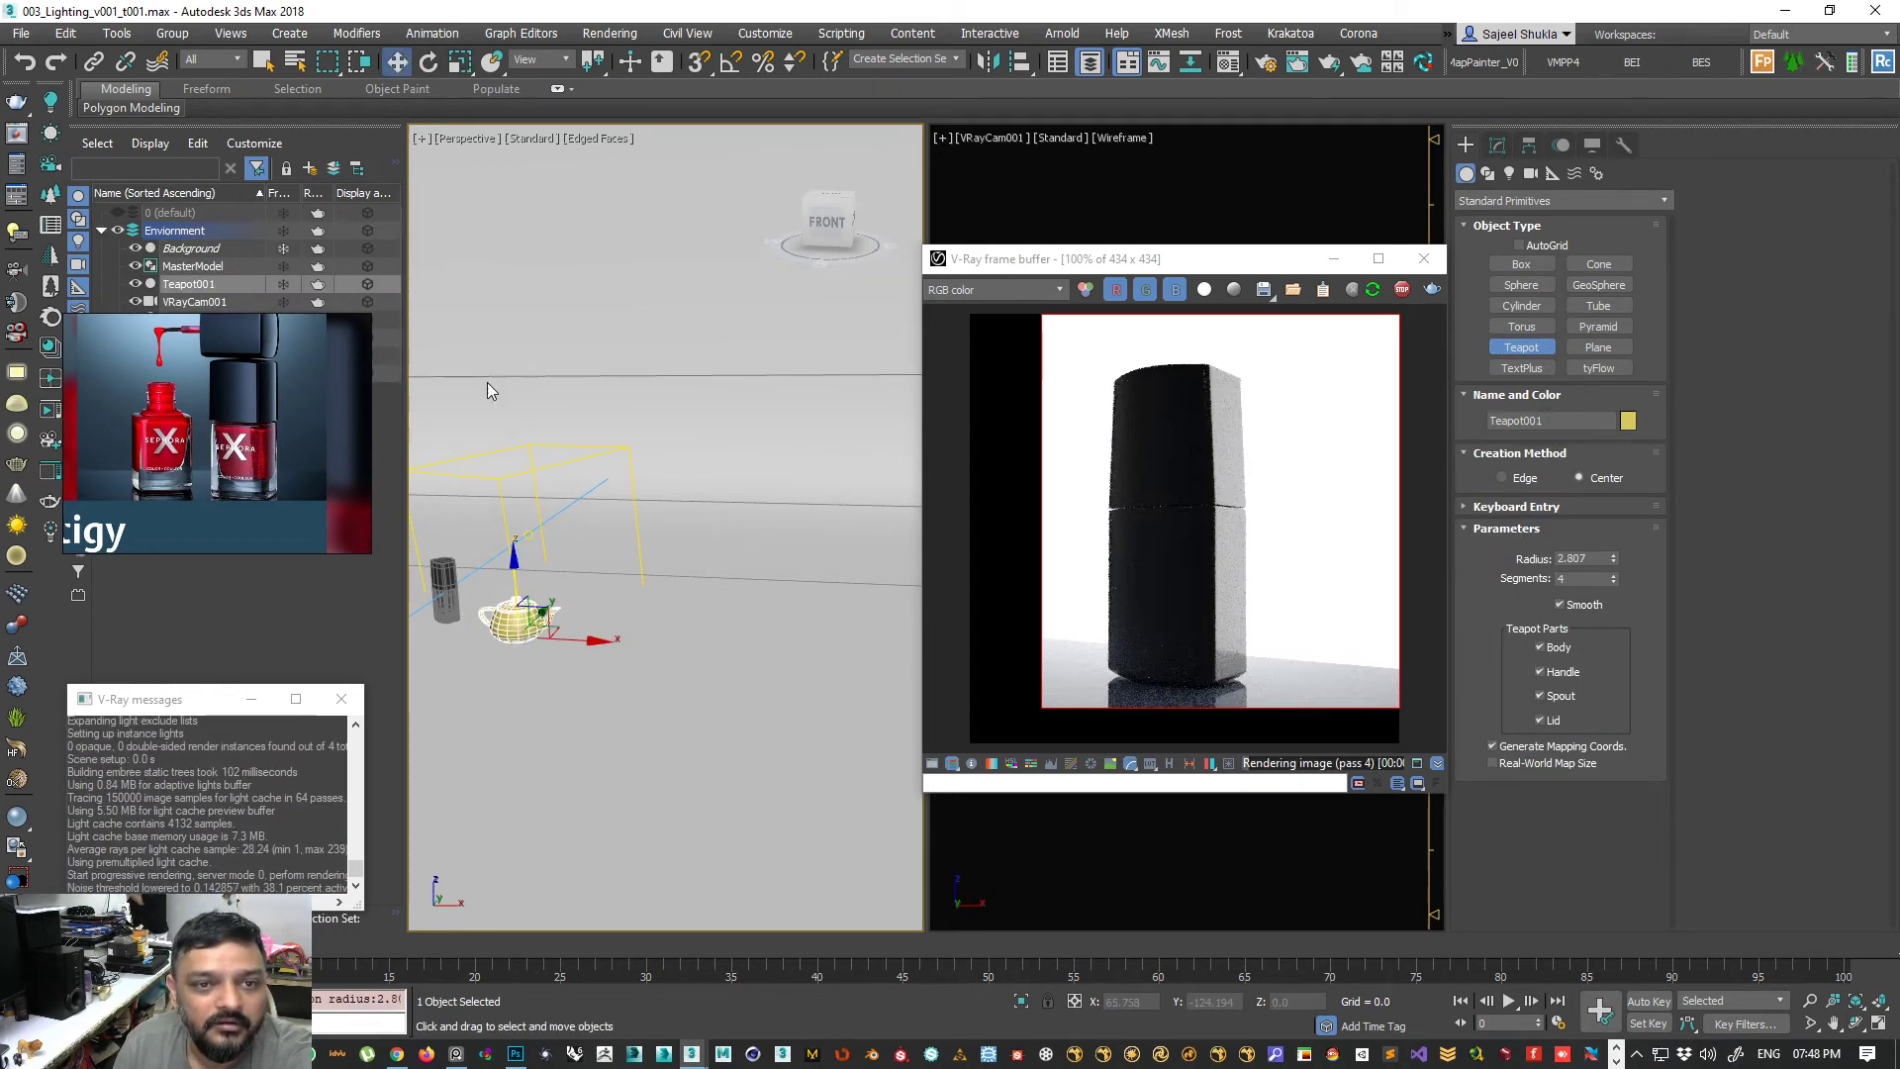
- Pick the teapot as the V-Ray light's mesh and move it behind the bottle to X 5.434, Y 14.451, Z 6.606
left_click(497, 481)
left_click(1498, 144)
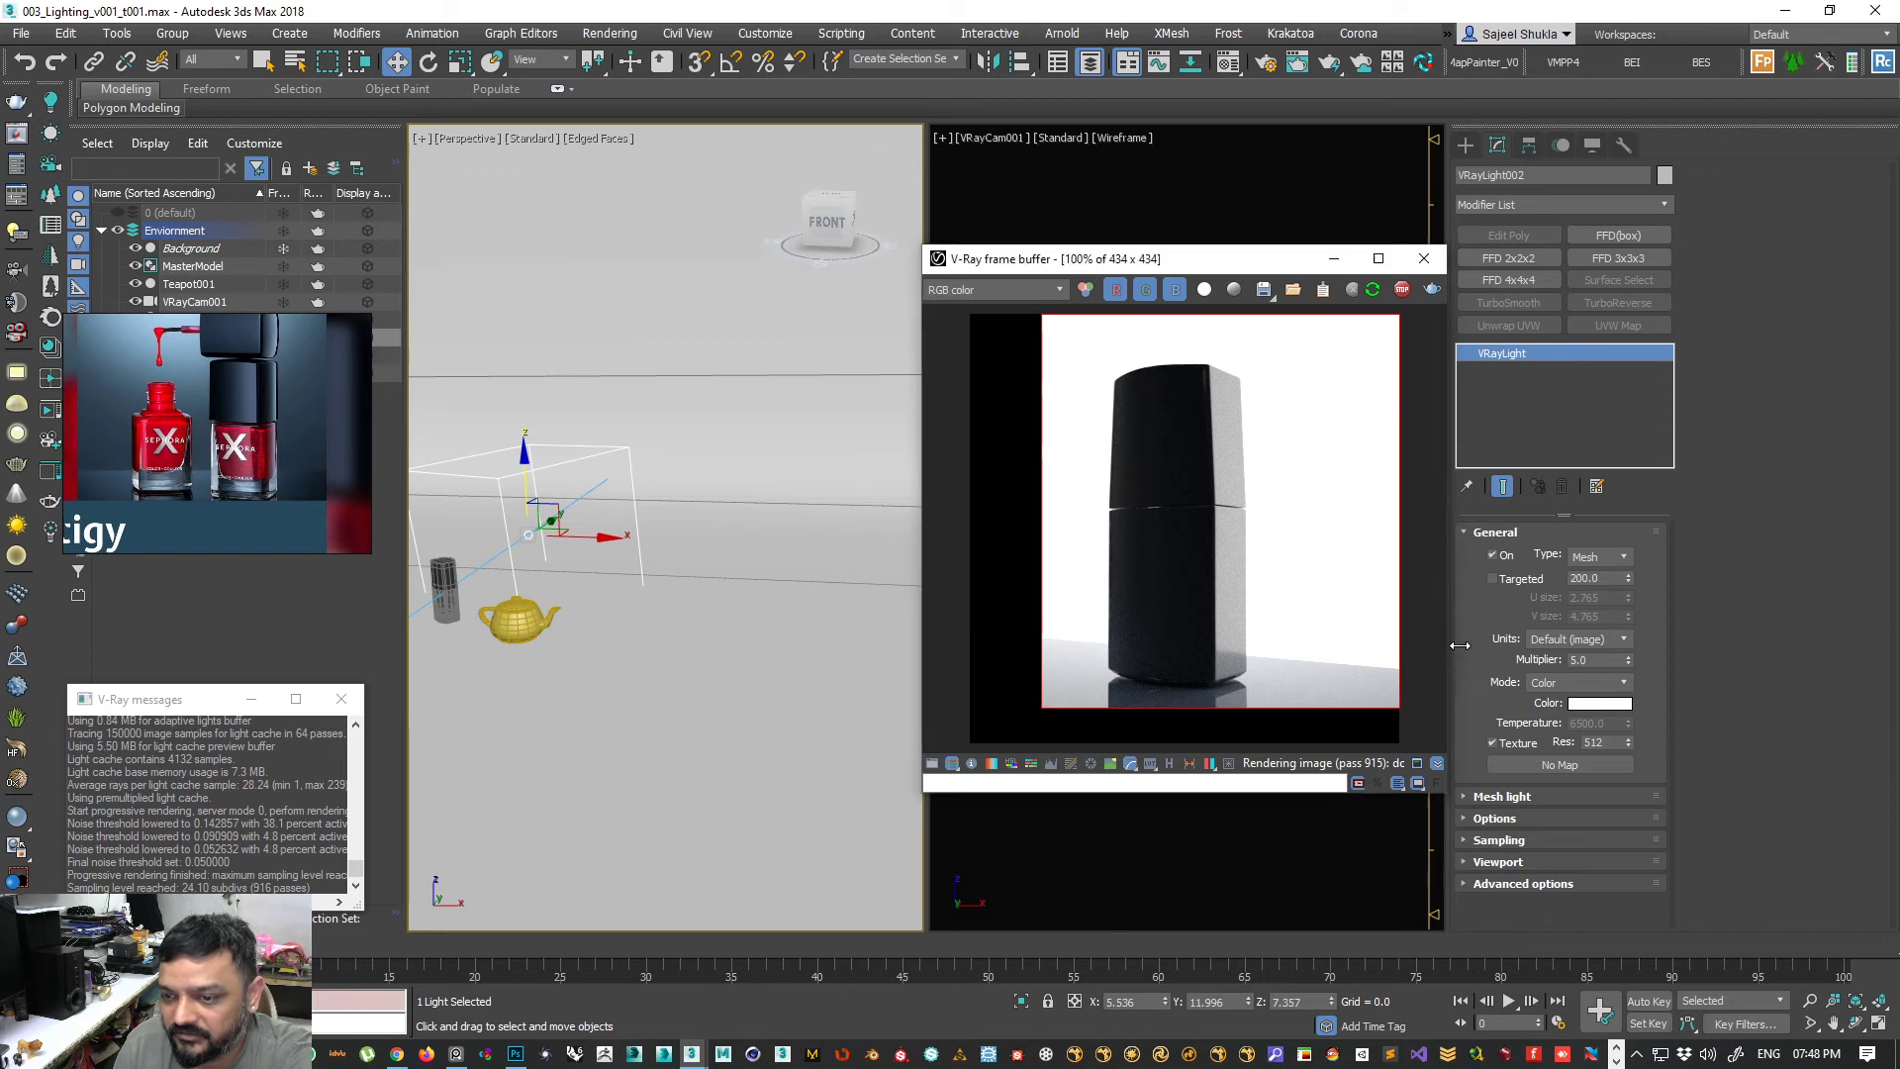
left_click_drag(1461, 645, 1480, 645)
left_click(1492, 798)
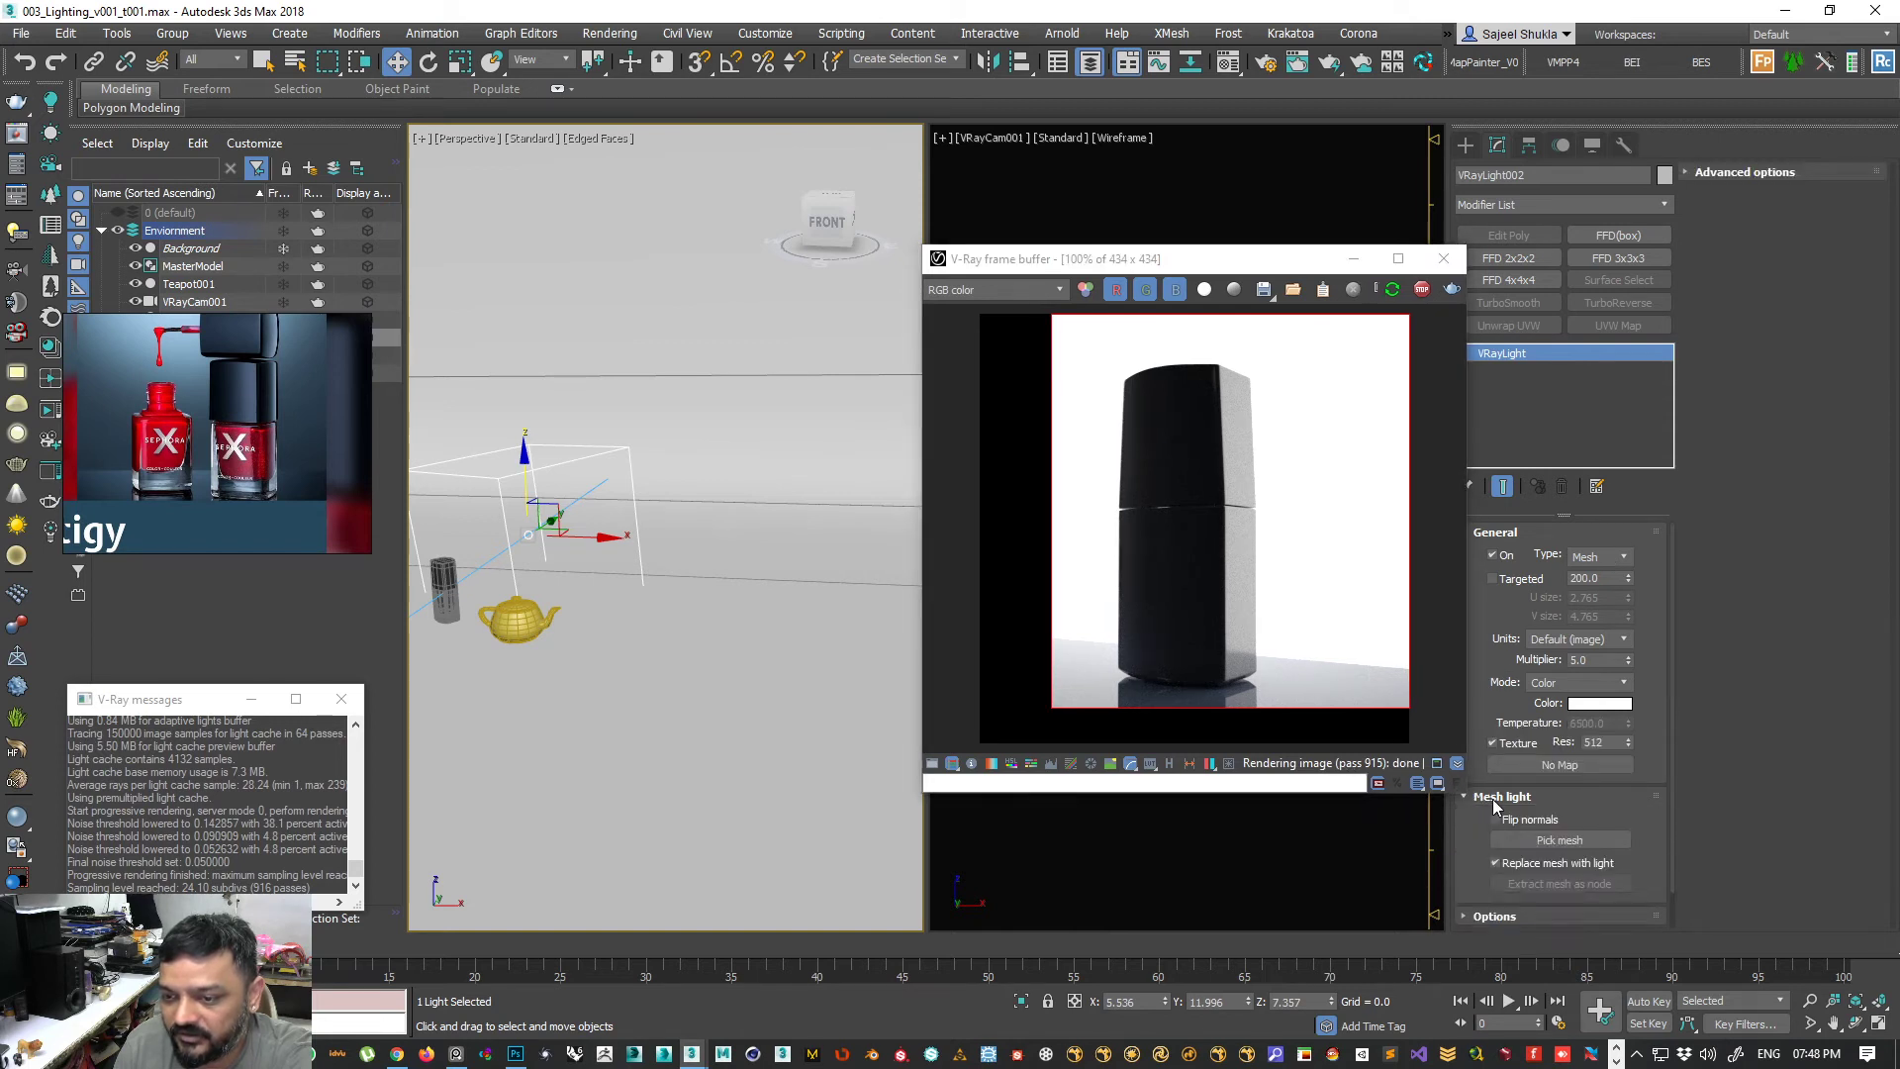
left_click_drag(1167, 267, 1071, 246)
left_click(1529, 840)
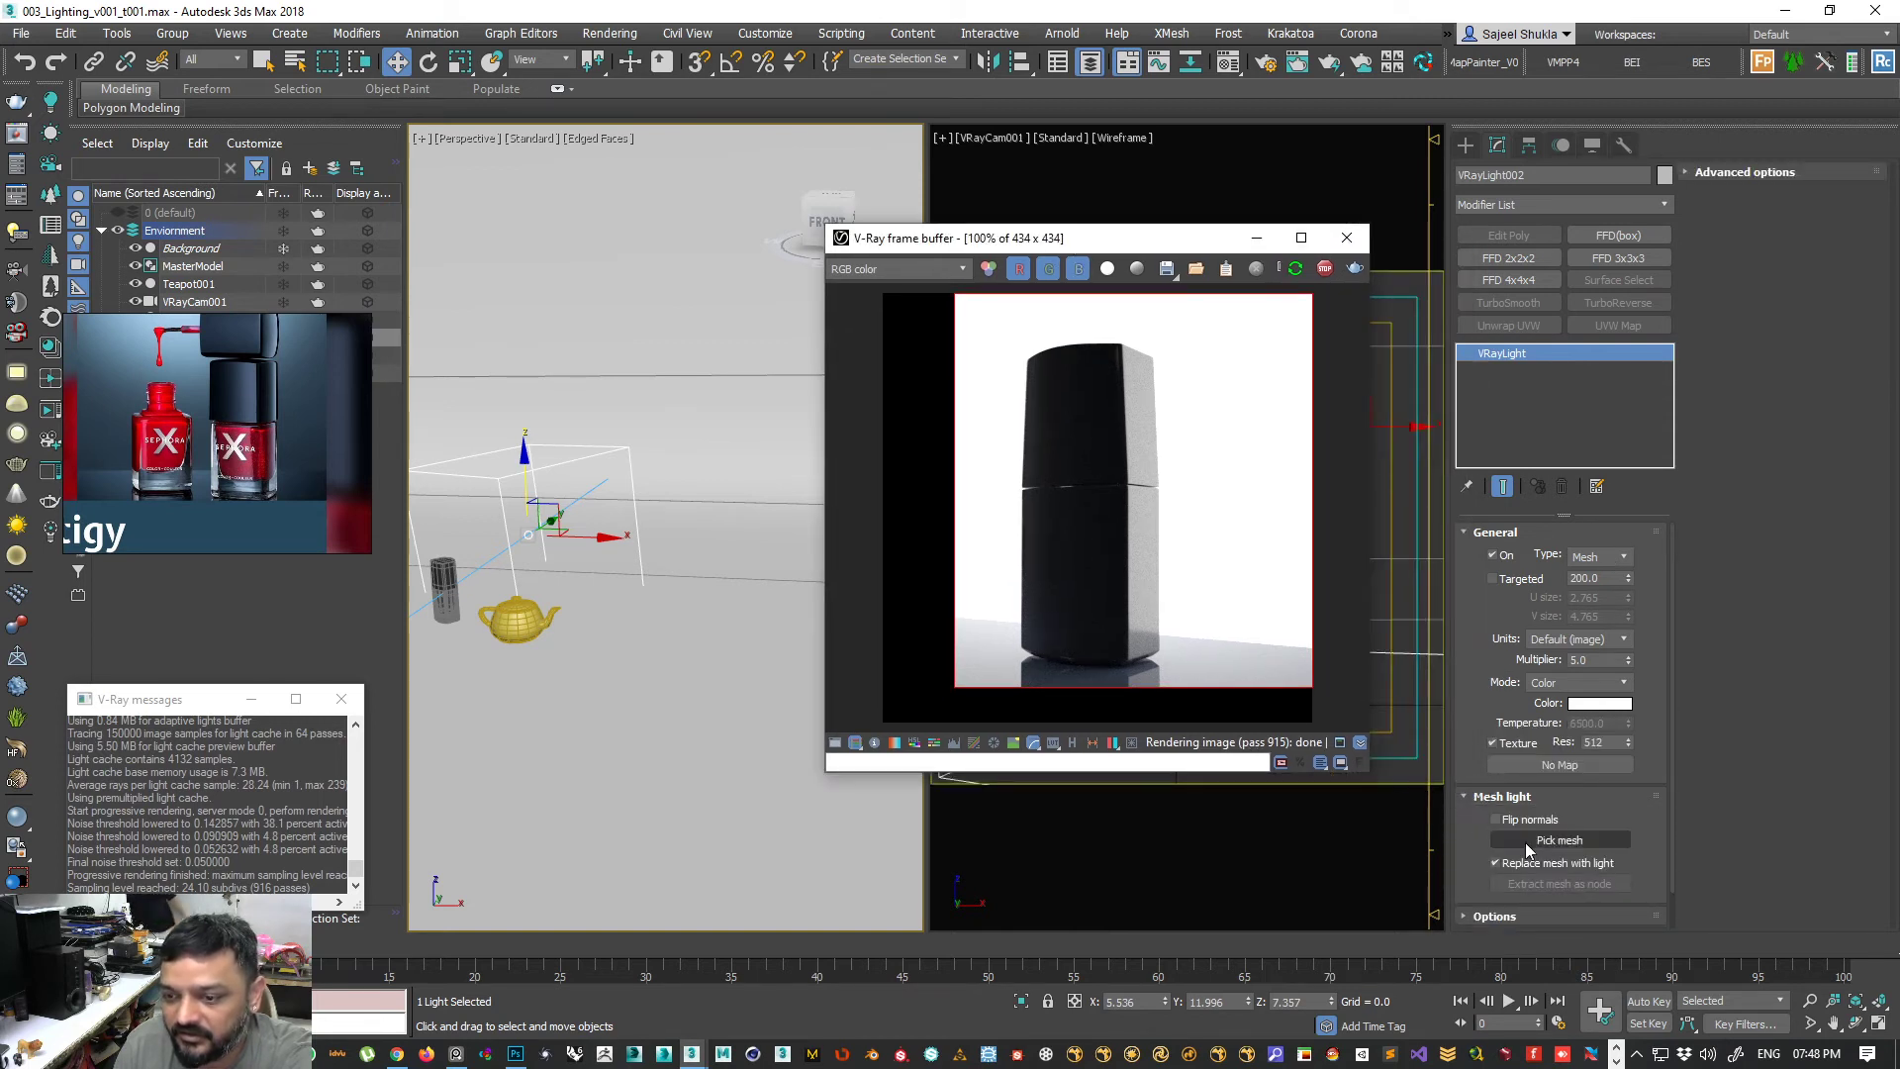
left_click(513, 620)
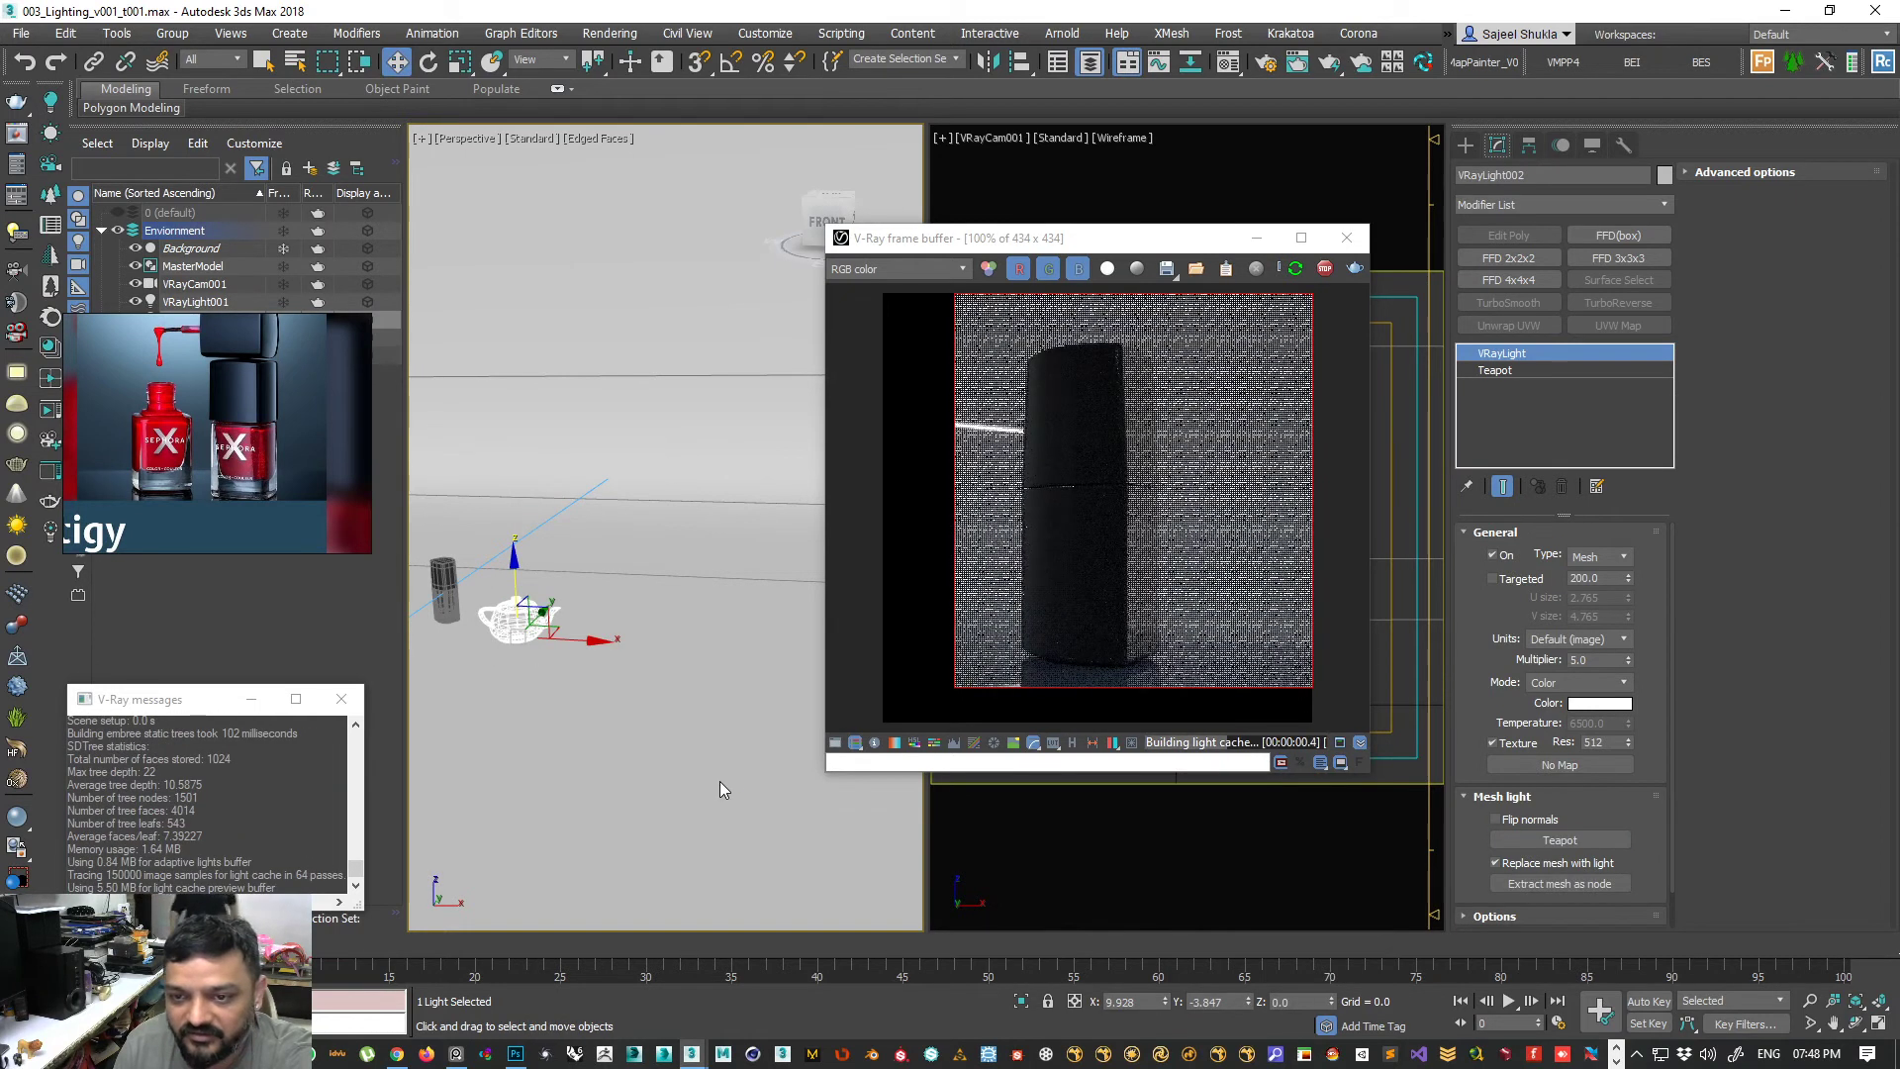
left_click_drag(542, 618, 577, 576)
left_click_drag(535, 514, 531, 463)
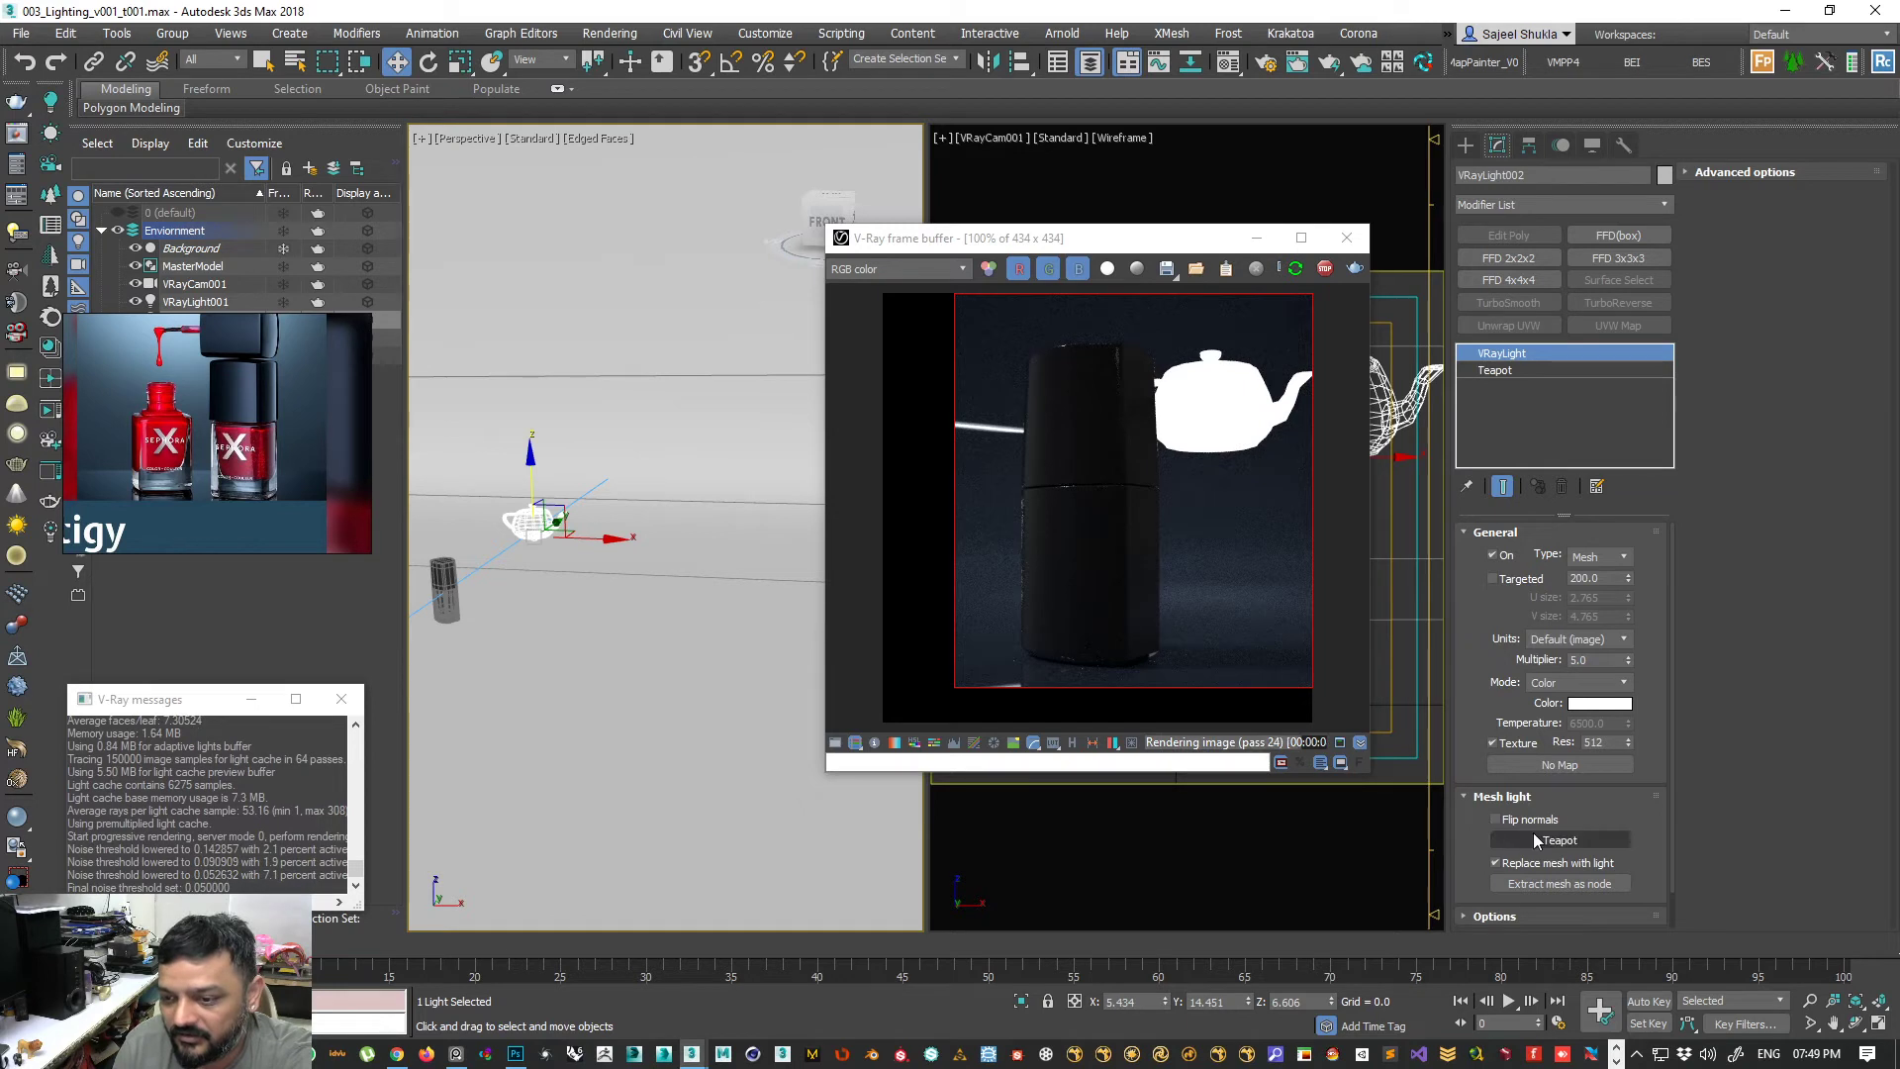
- Extract the light's mesh as a separate node and position the extracted teapot below the light at Z 1.532
left_click(1529, 882)
mouse_move(531, 461)
left_mouse_down()
mouse_move(535, 501)
mouse_move(531, 419)
mouse_move(532, 488)
left_mouse_up()
left_click(534, 528)
scroll(525, 467, "up", 5)
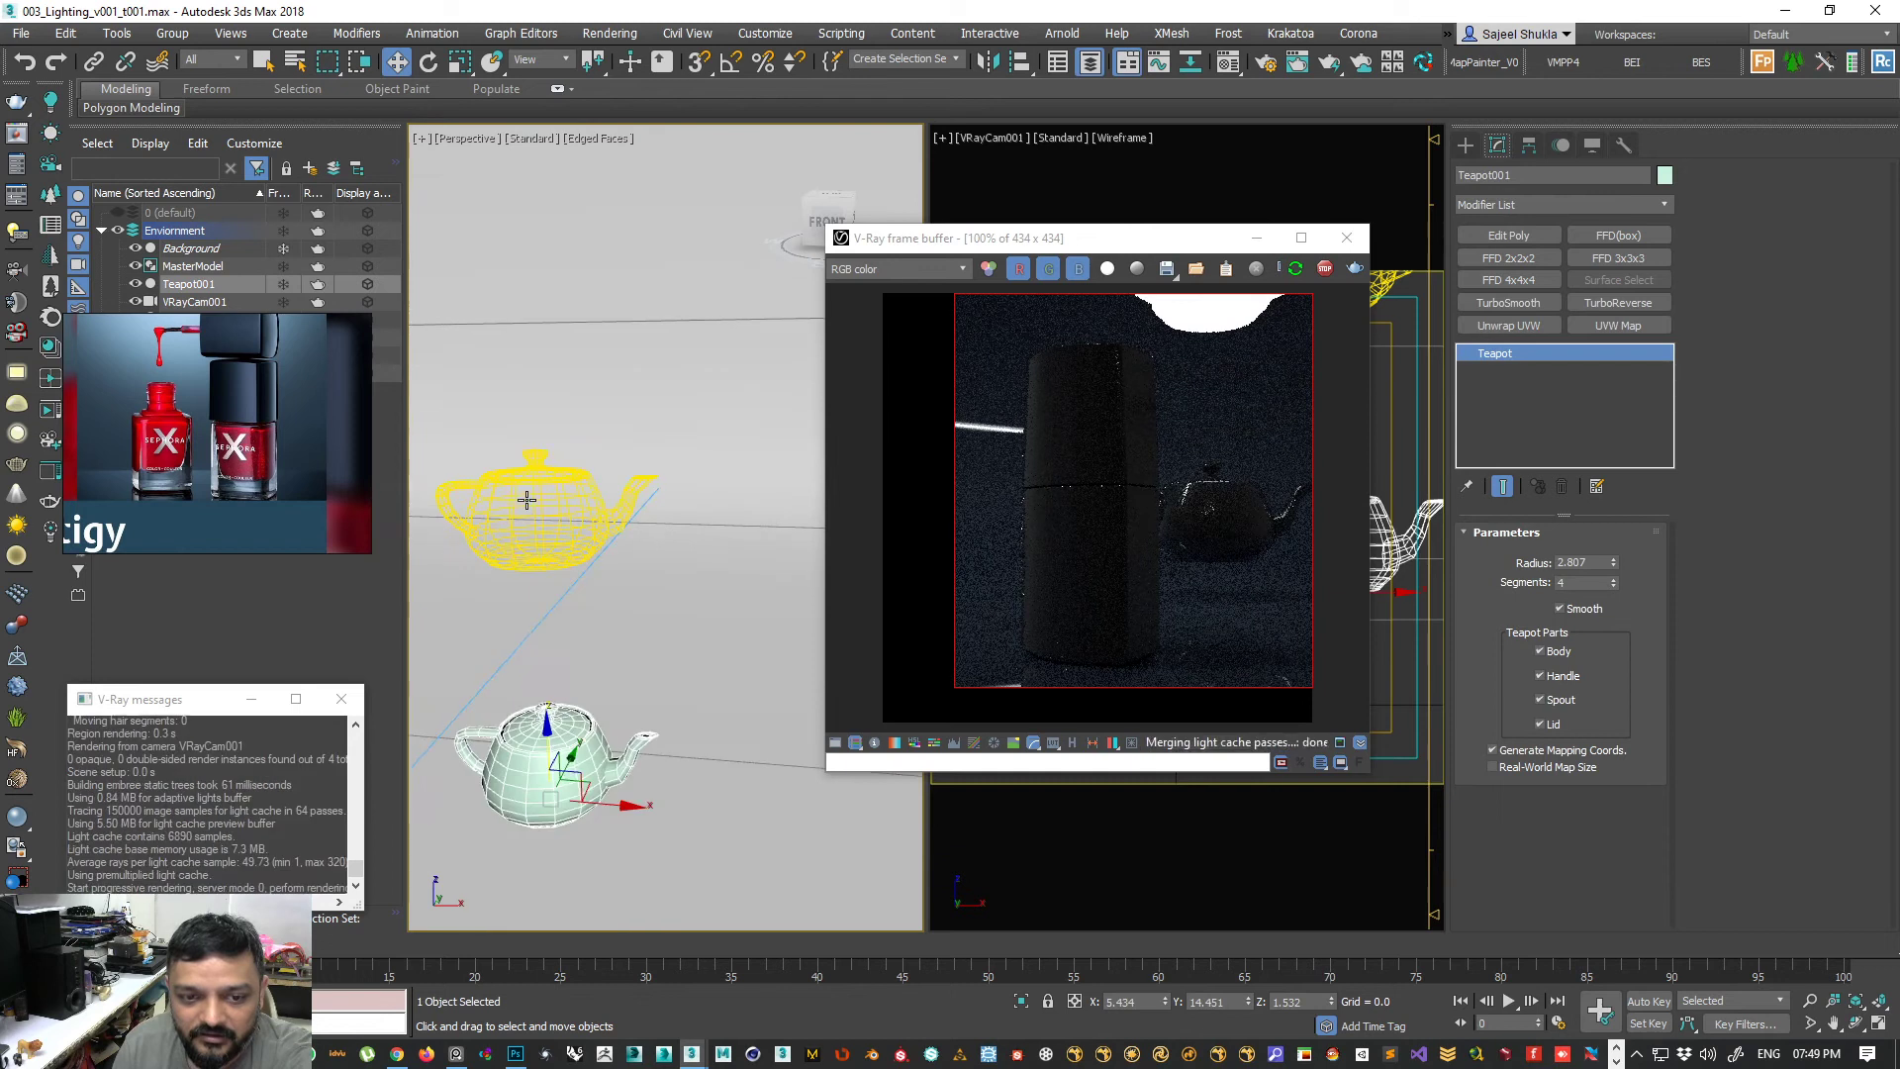
- Move the teapot-shaped mesh light to X 7.654 and Z 8.45, above the extracted teapot
left_click(519, 515)
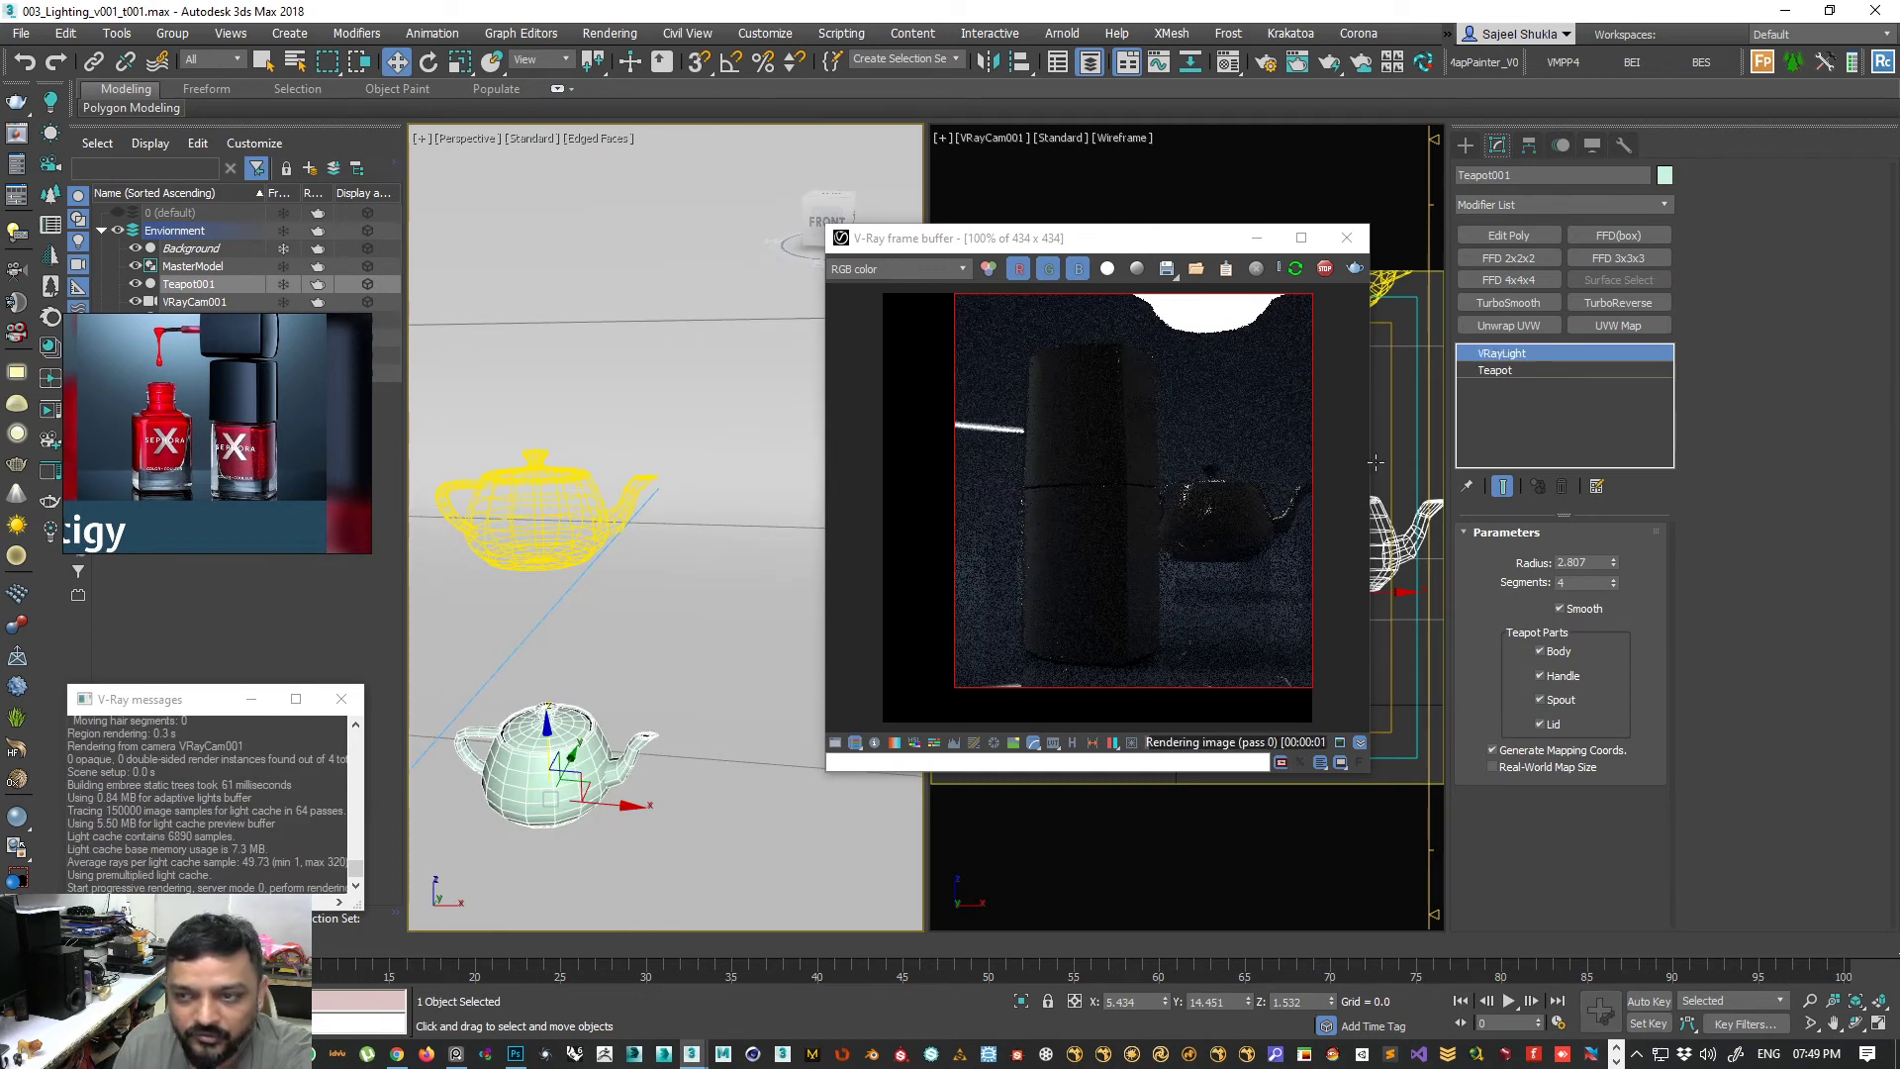
left_click_drag(604, 561, 663, 563)
left_click_drag(595, 481, 591, 574)
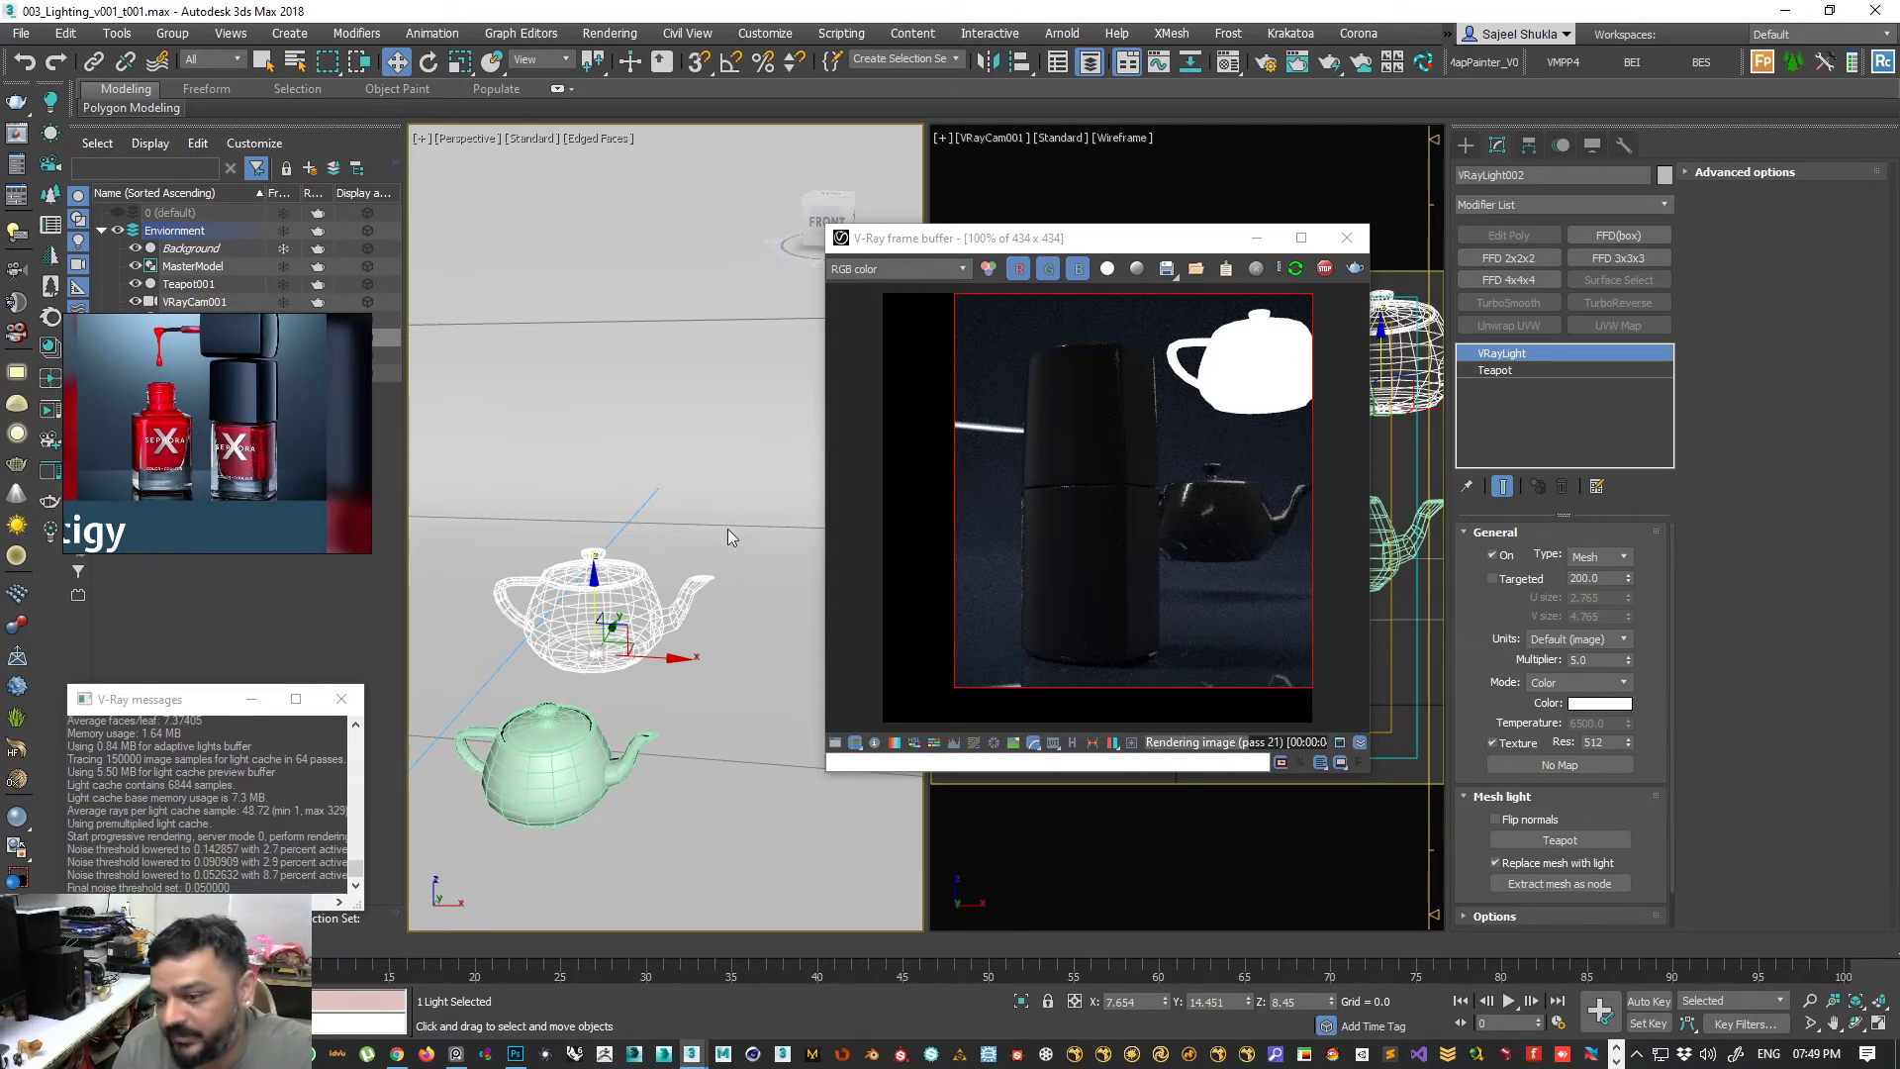
scroll(1485, 634, "down", 2)
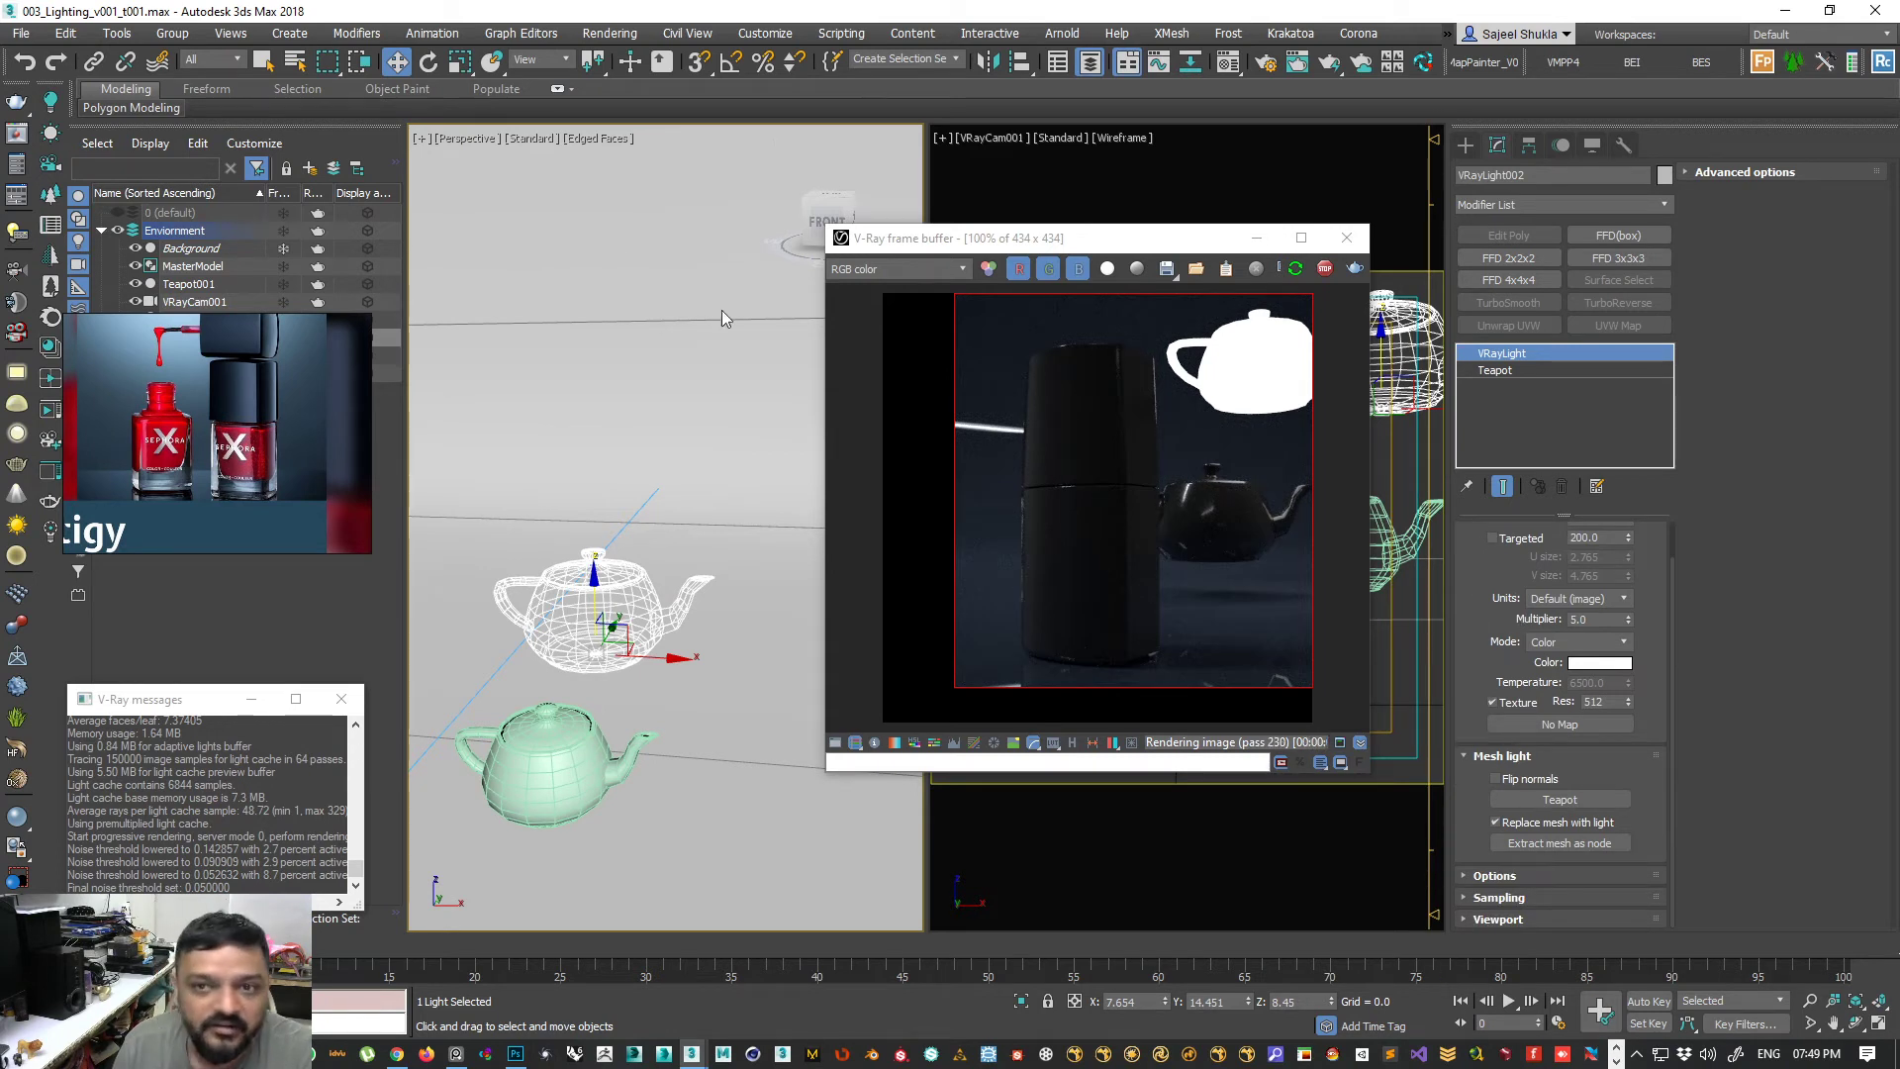
- Change Material #7 to VRayLightMtl, assign it to the extracted teapot, and raise the teapot to Z 2.331
left_click(554, 767)
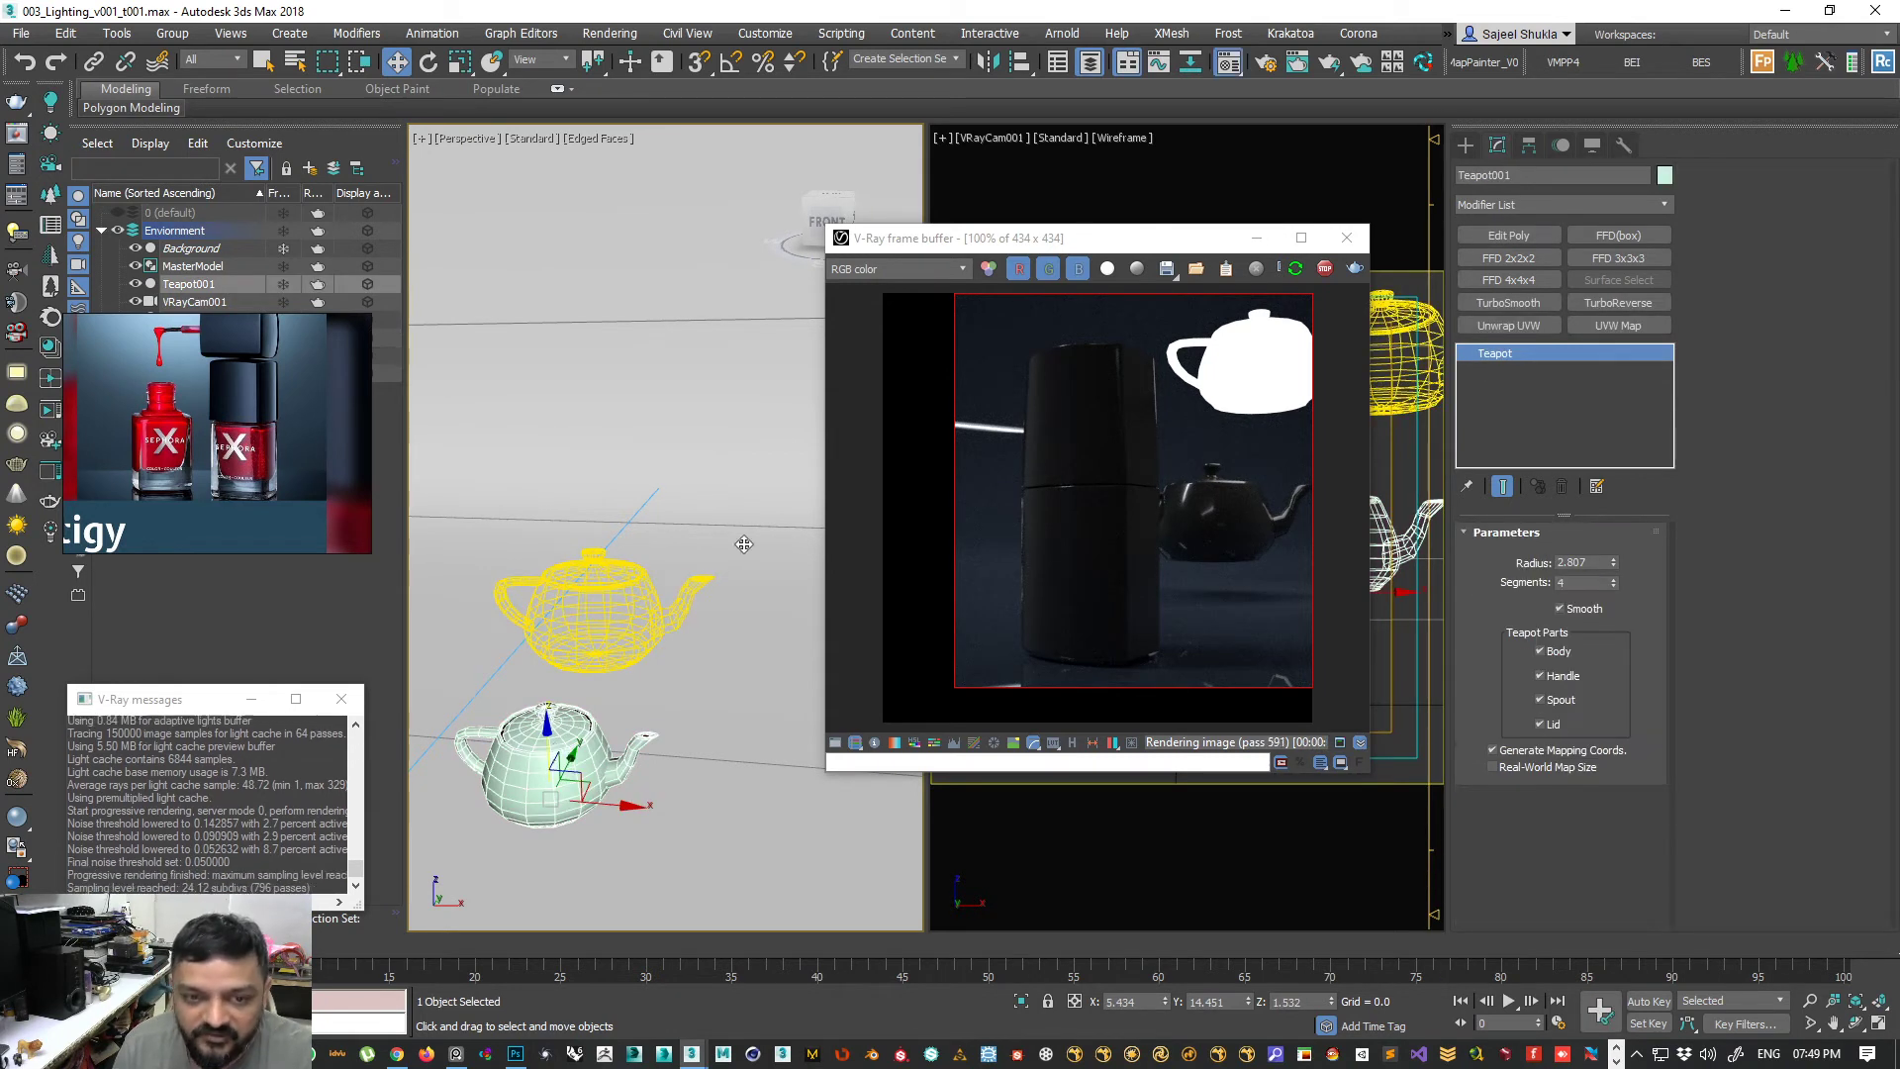
key("m")
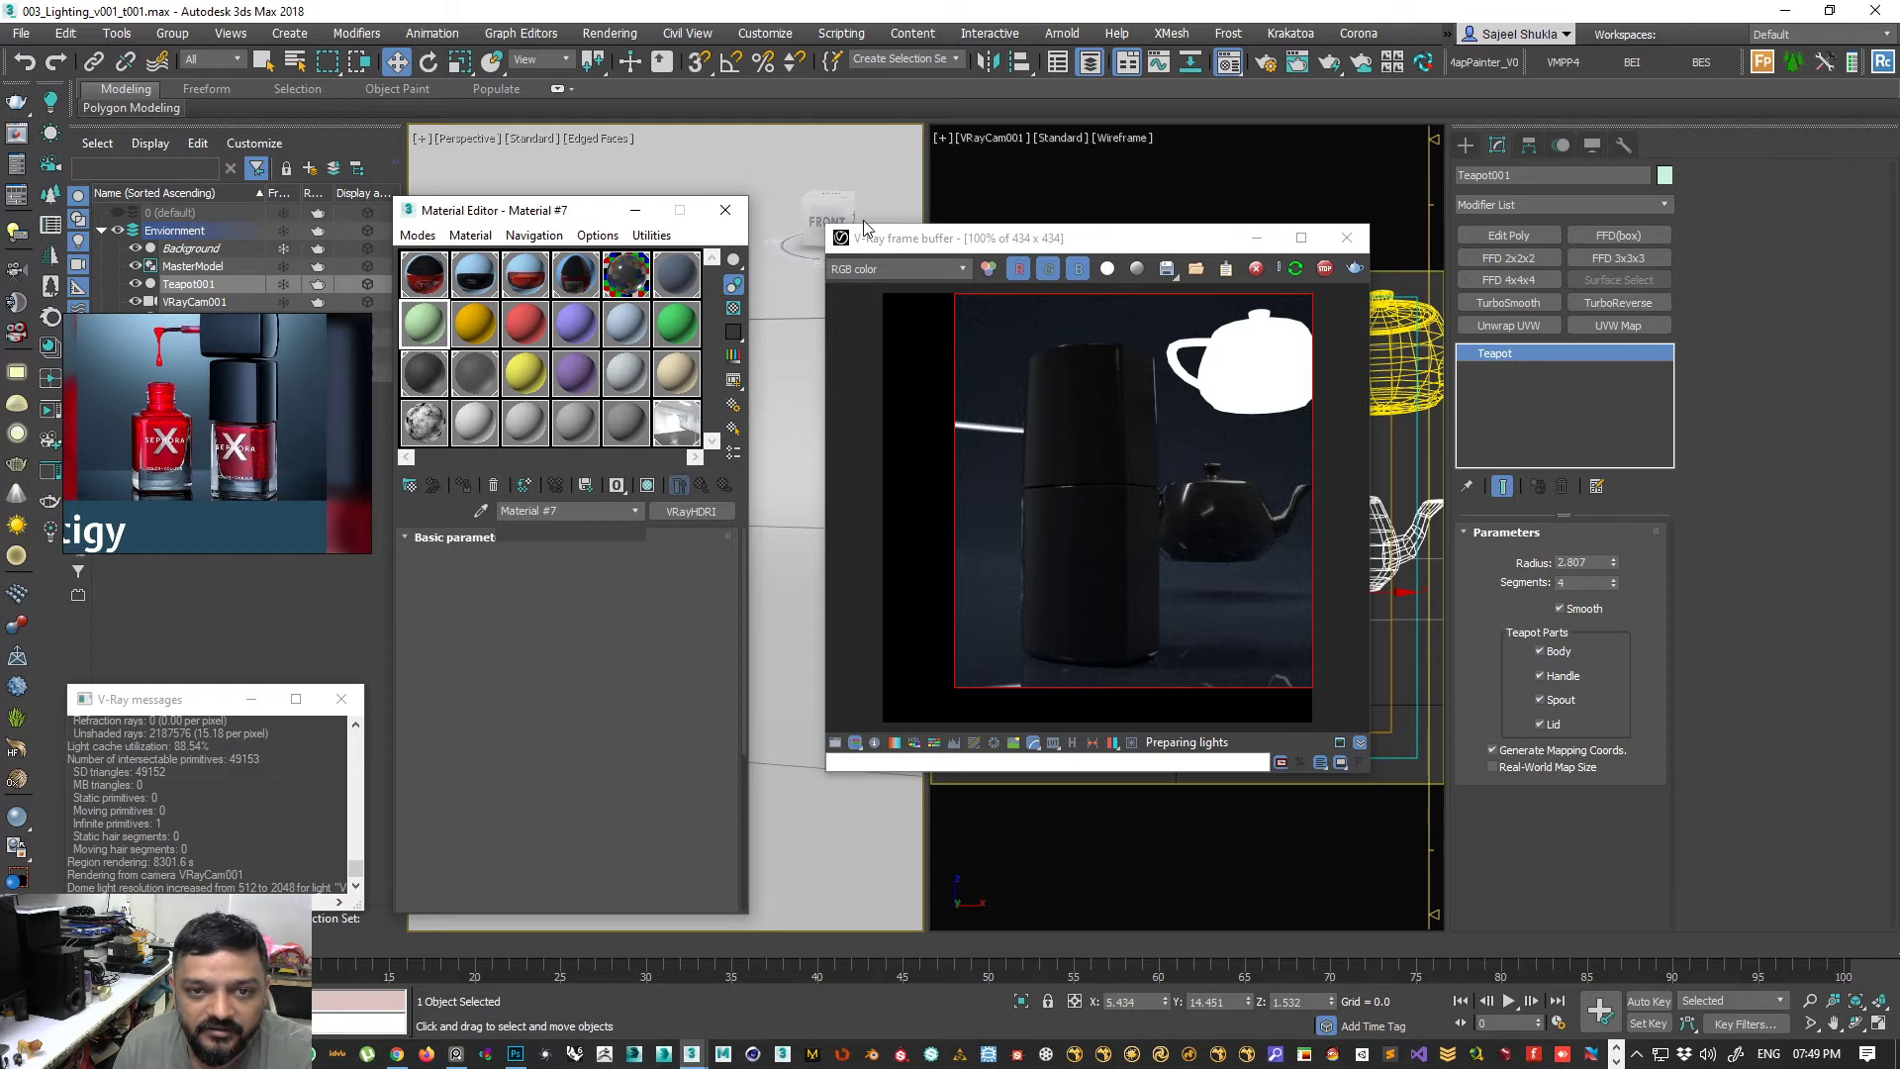
left_click(1021, 512)
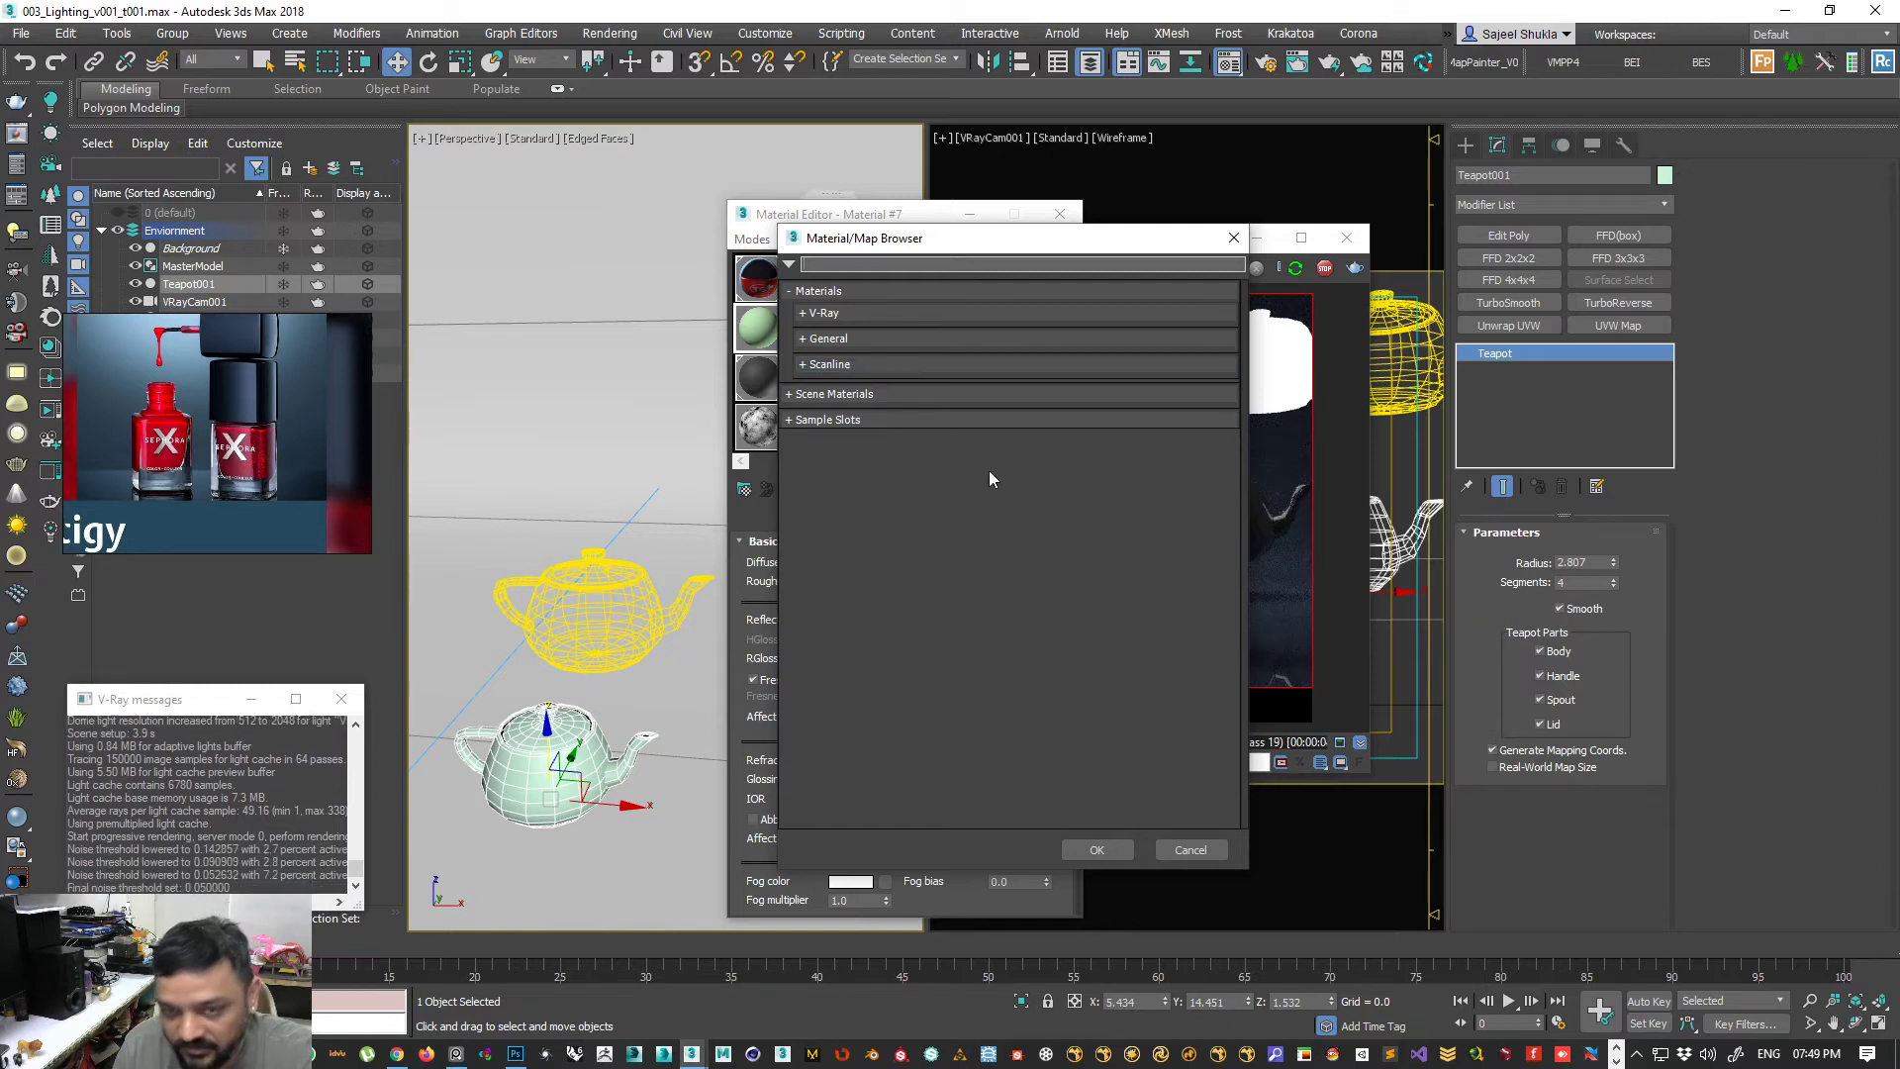
left_click(825, 315)
left_click(859, 513)
left_click(1099, 850)
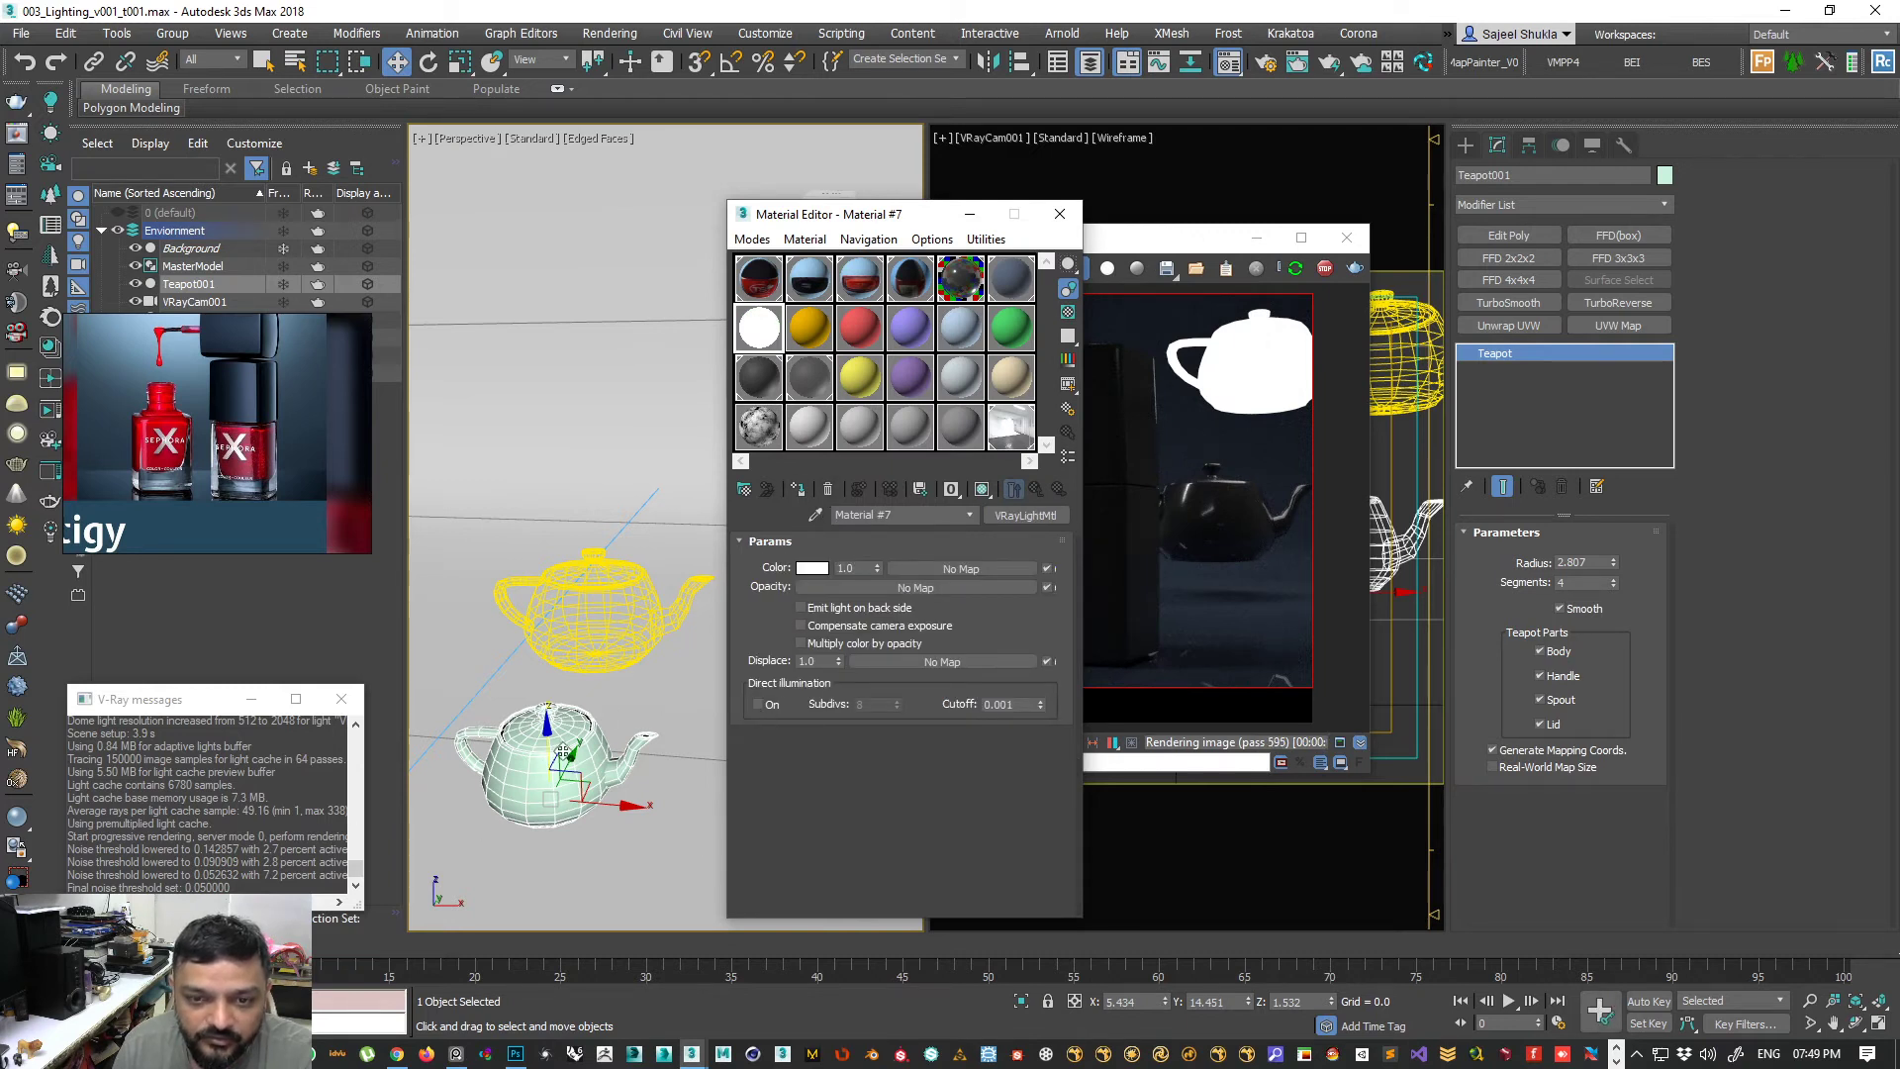
left_click(798, 491)
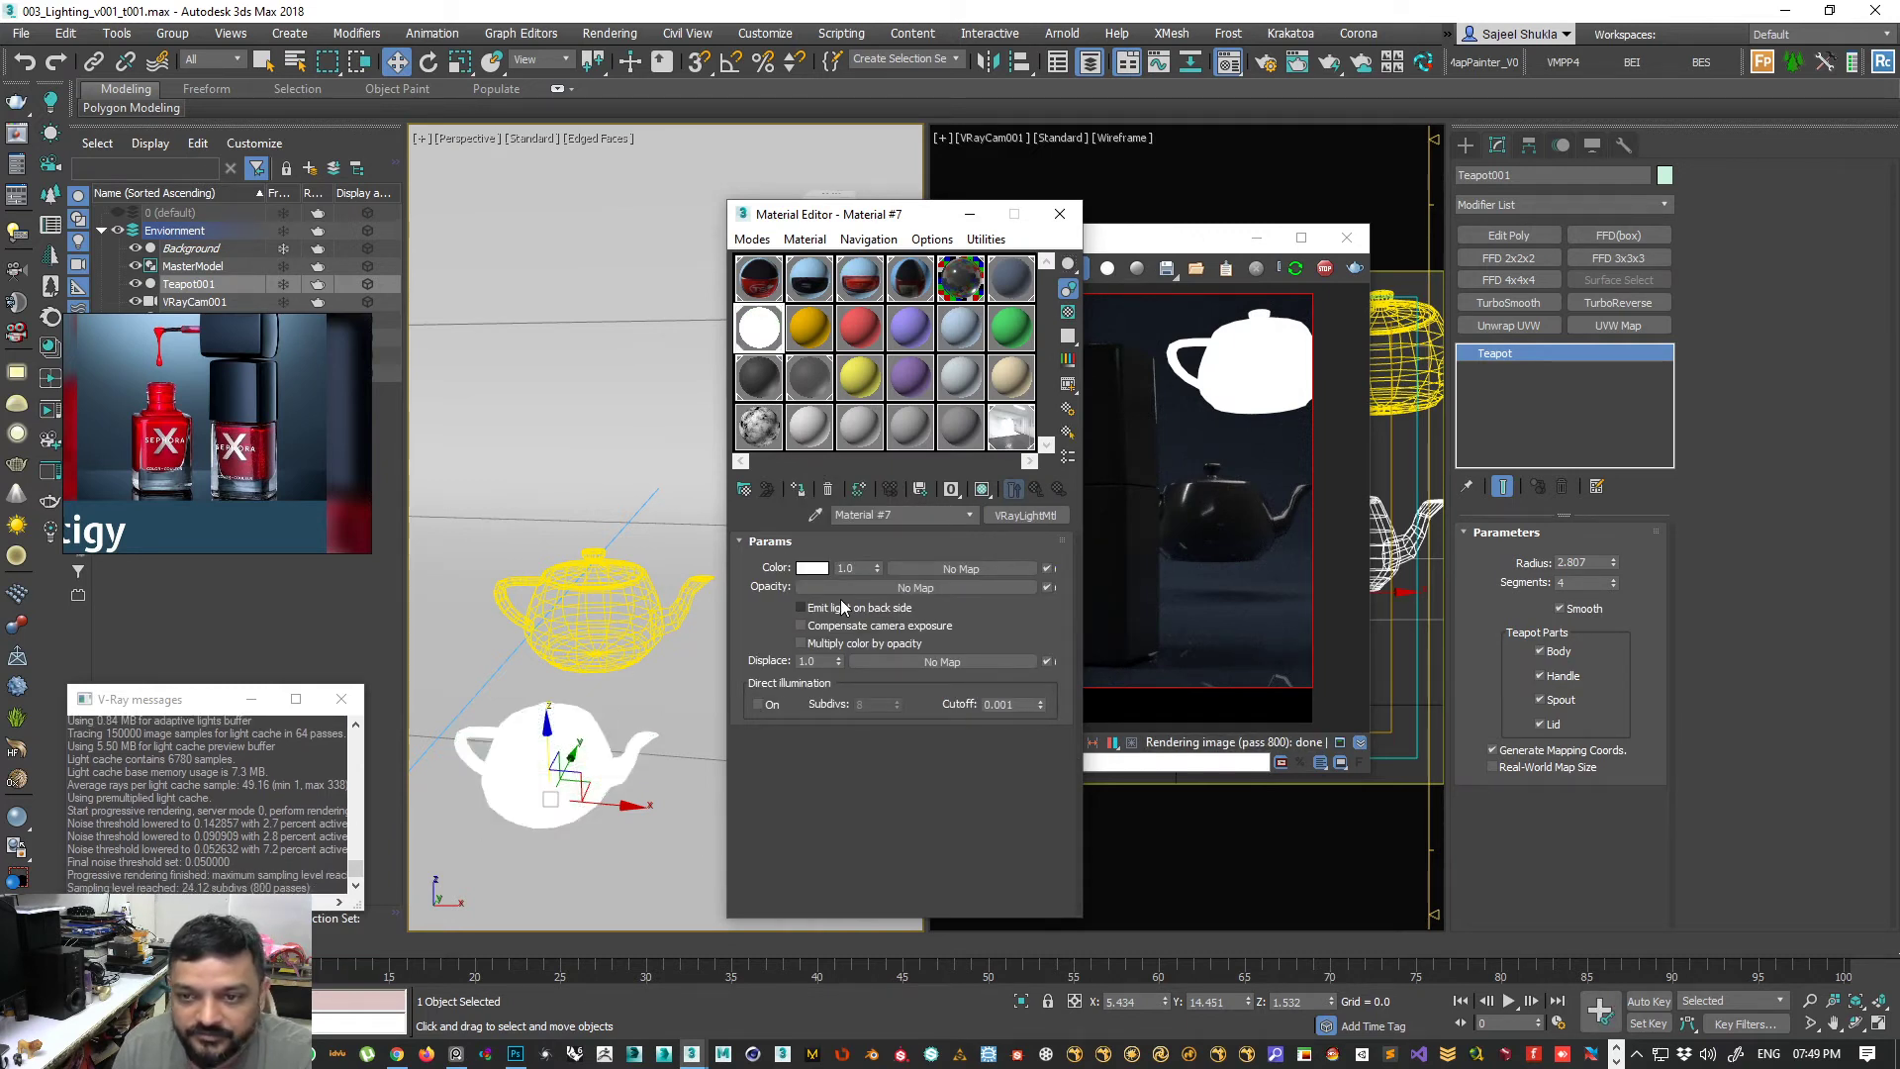
left_click_drag(546, 744, 545, 725)
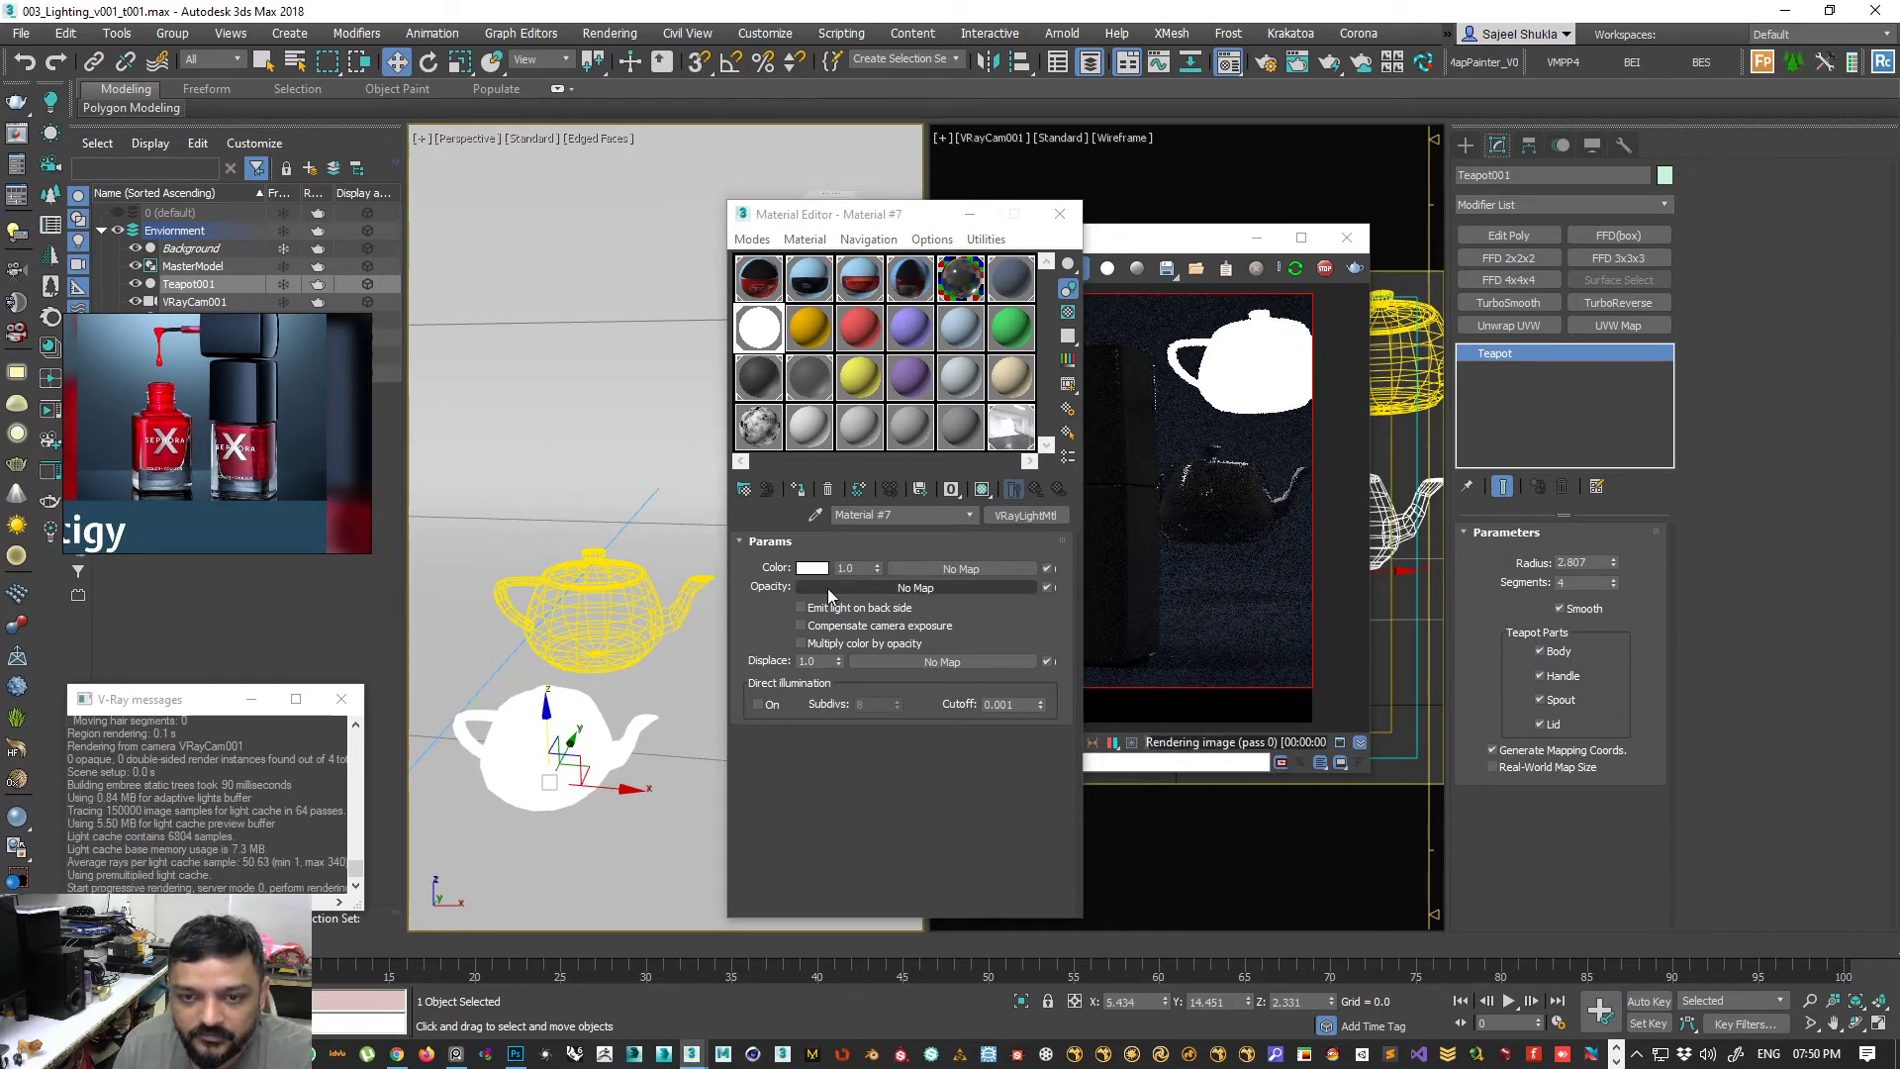
- Check the extracted teapot's Object Properties for its material and render visibility, and refresh the V-Ray render
left_click(614, 600)
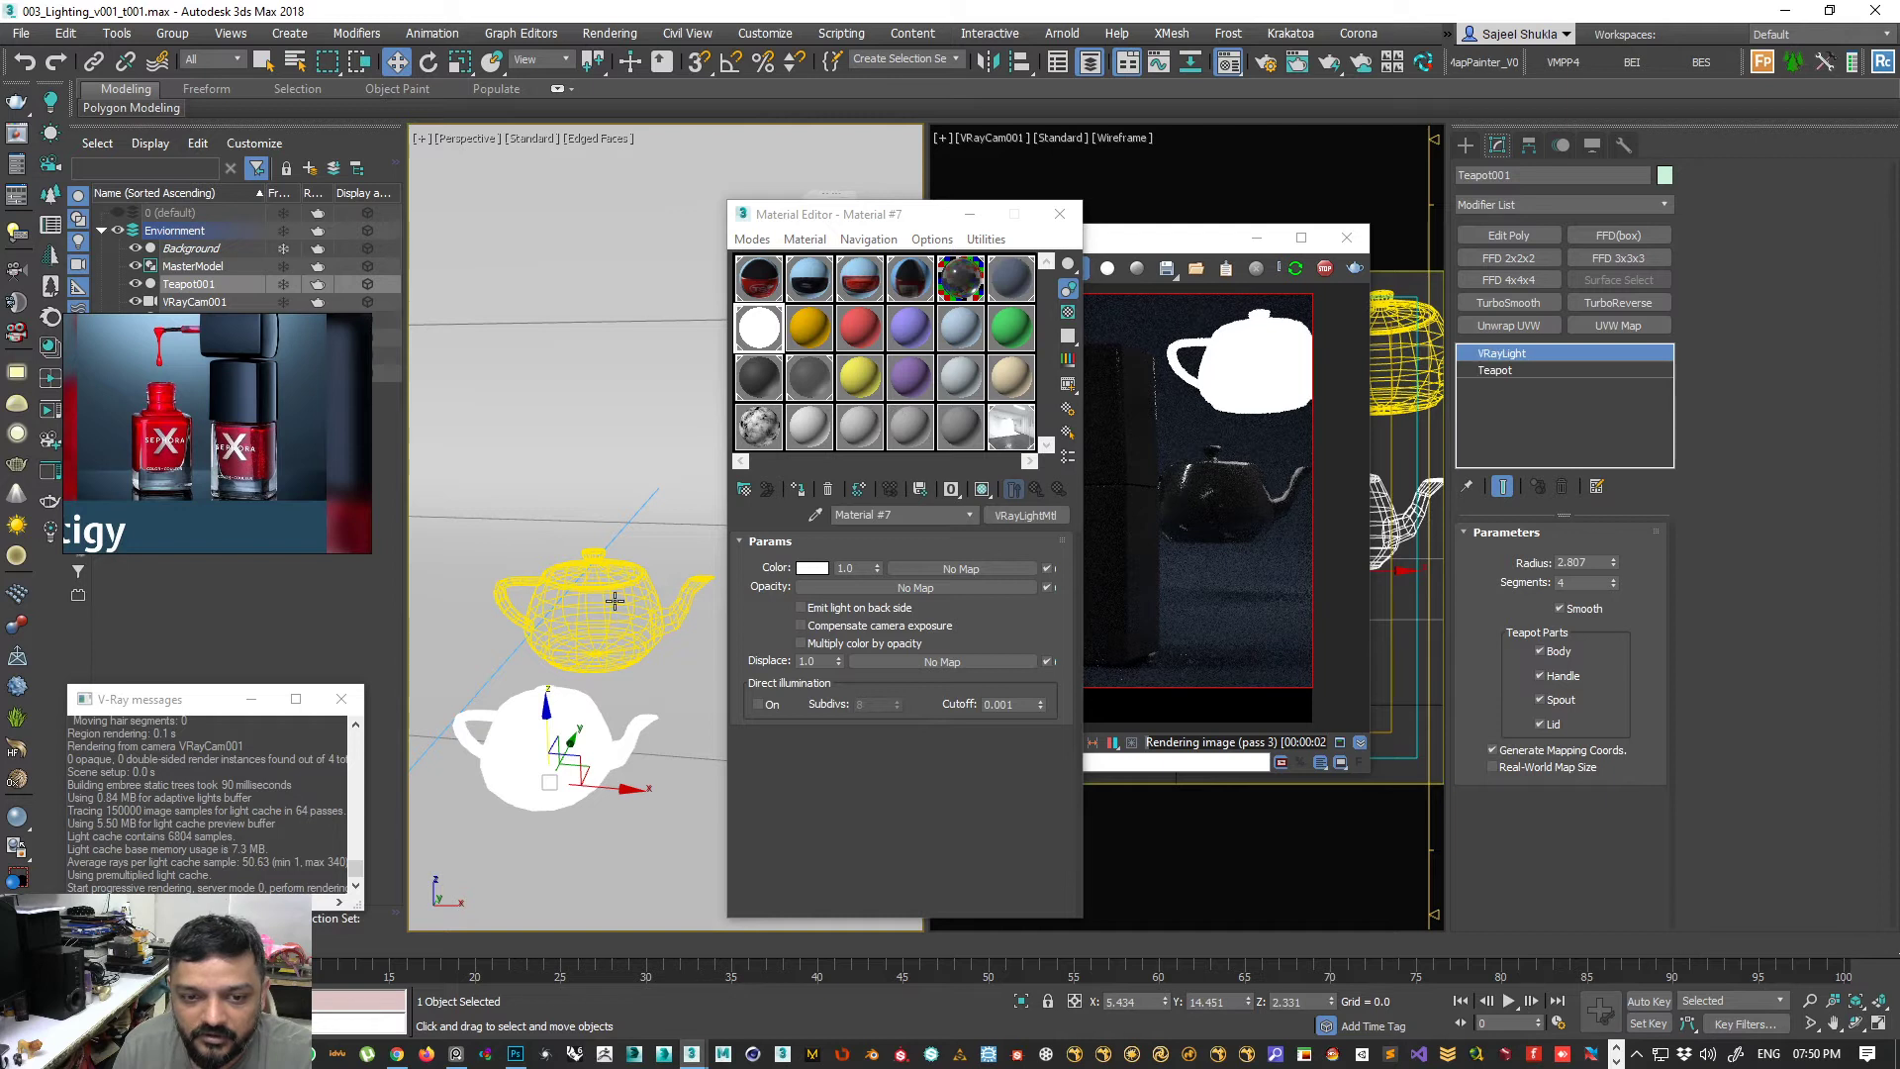
left_click(576, 715)
right_click(575, 712)
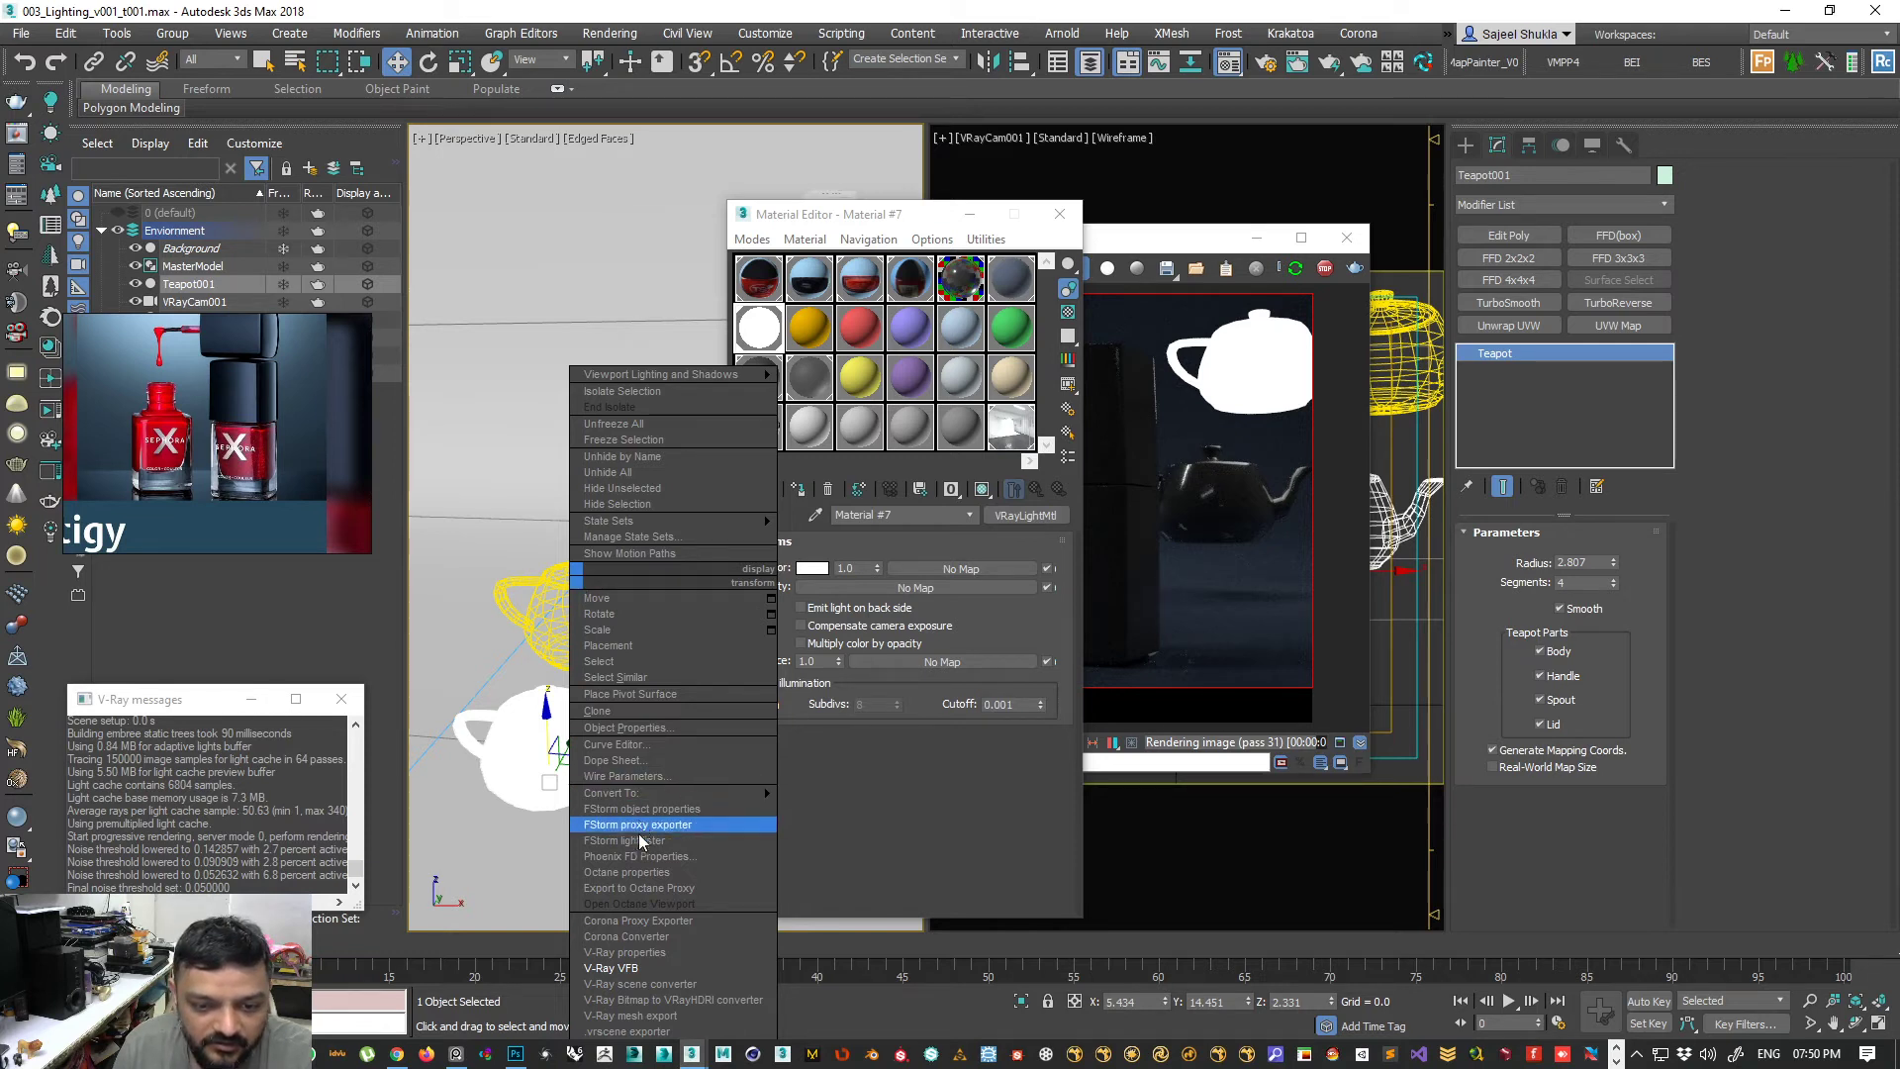
left_click(626, 727)
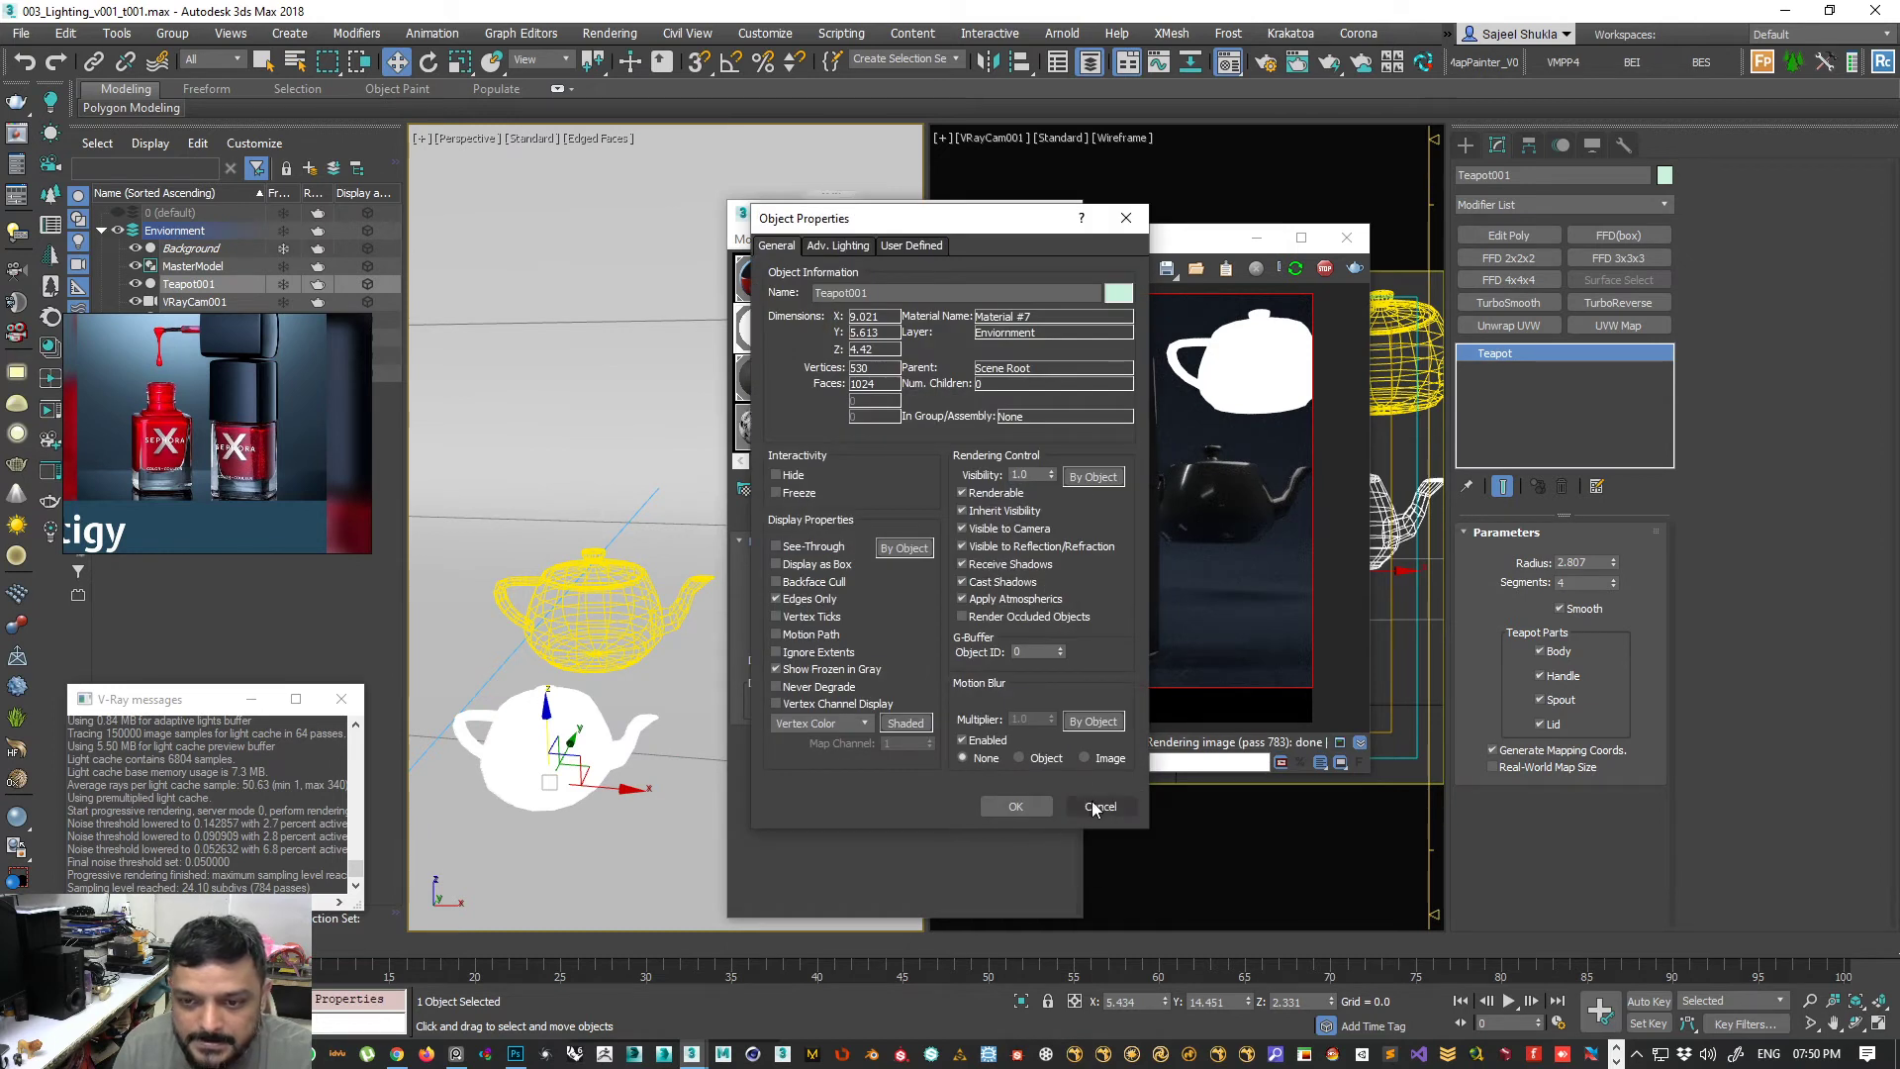
left_click(1096, 806)
left_click(1295, 269)
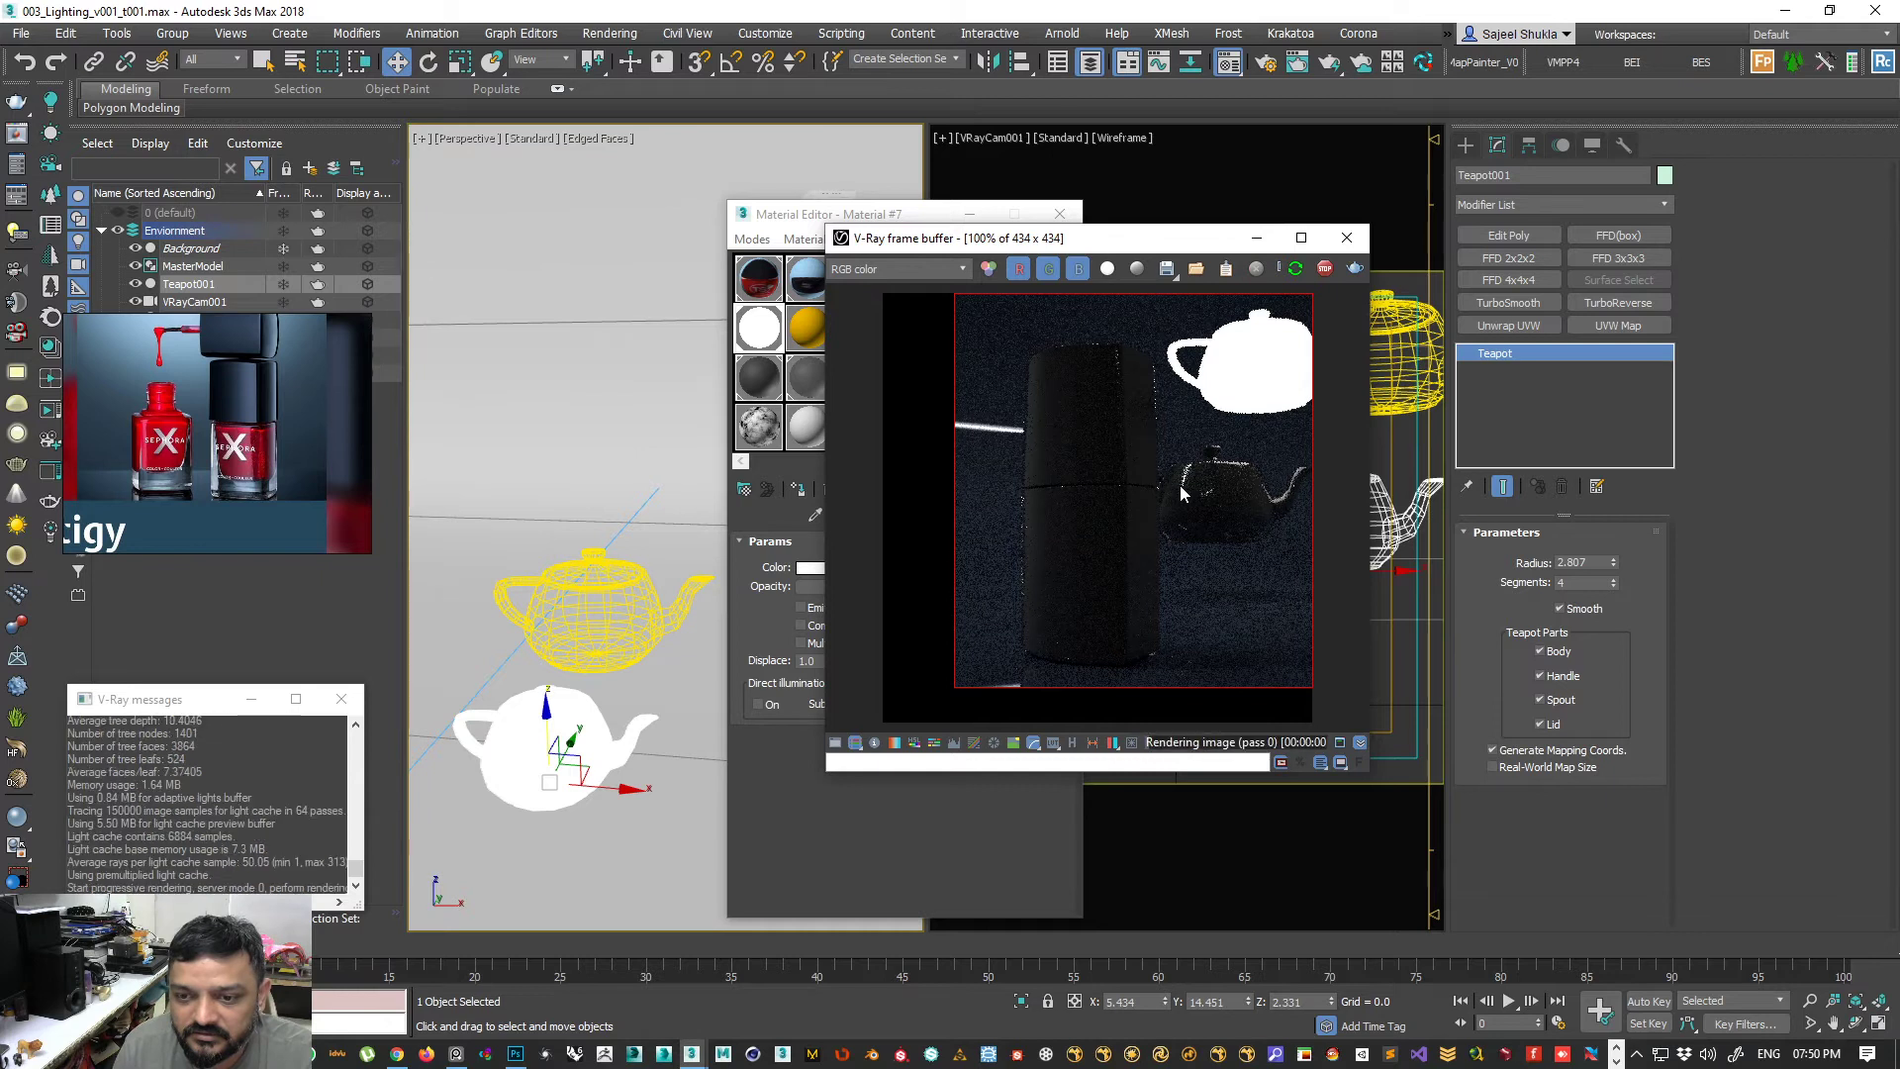
left_click(1541, 411)
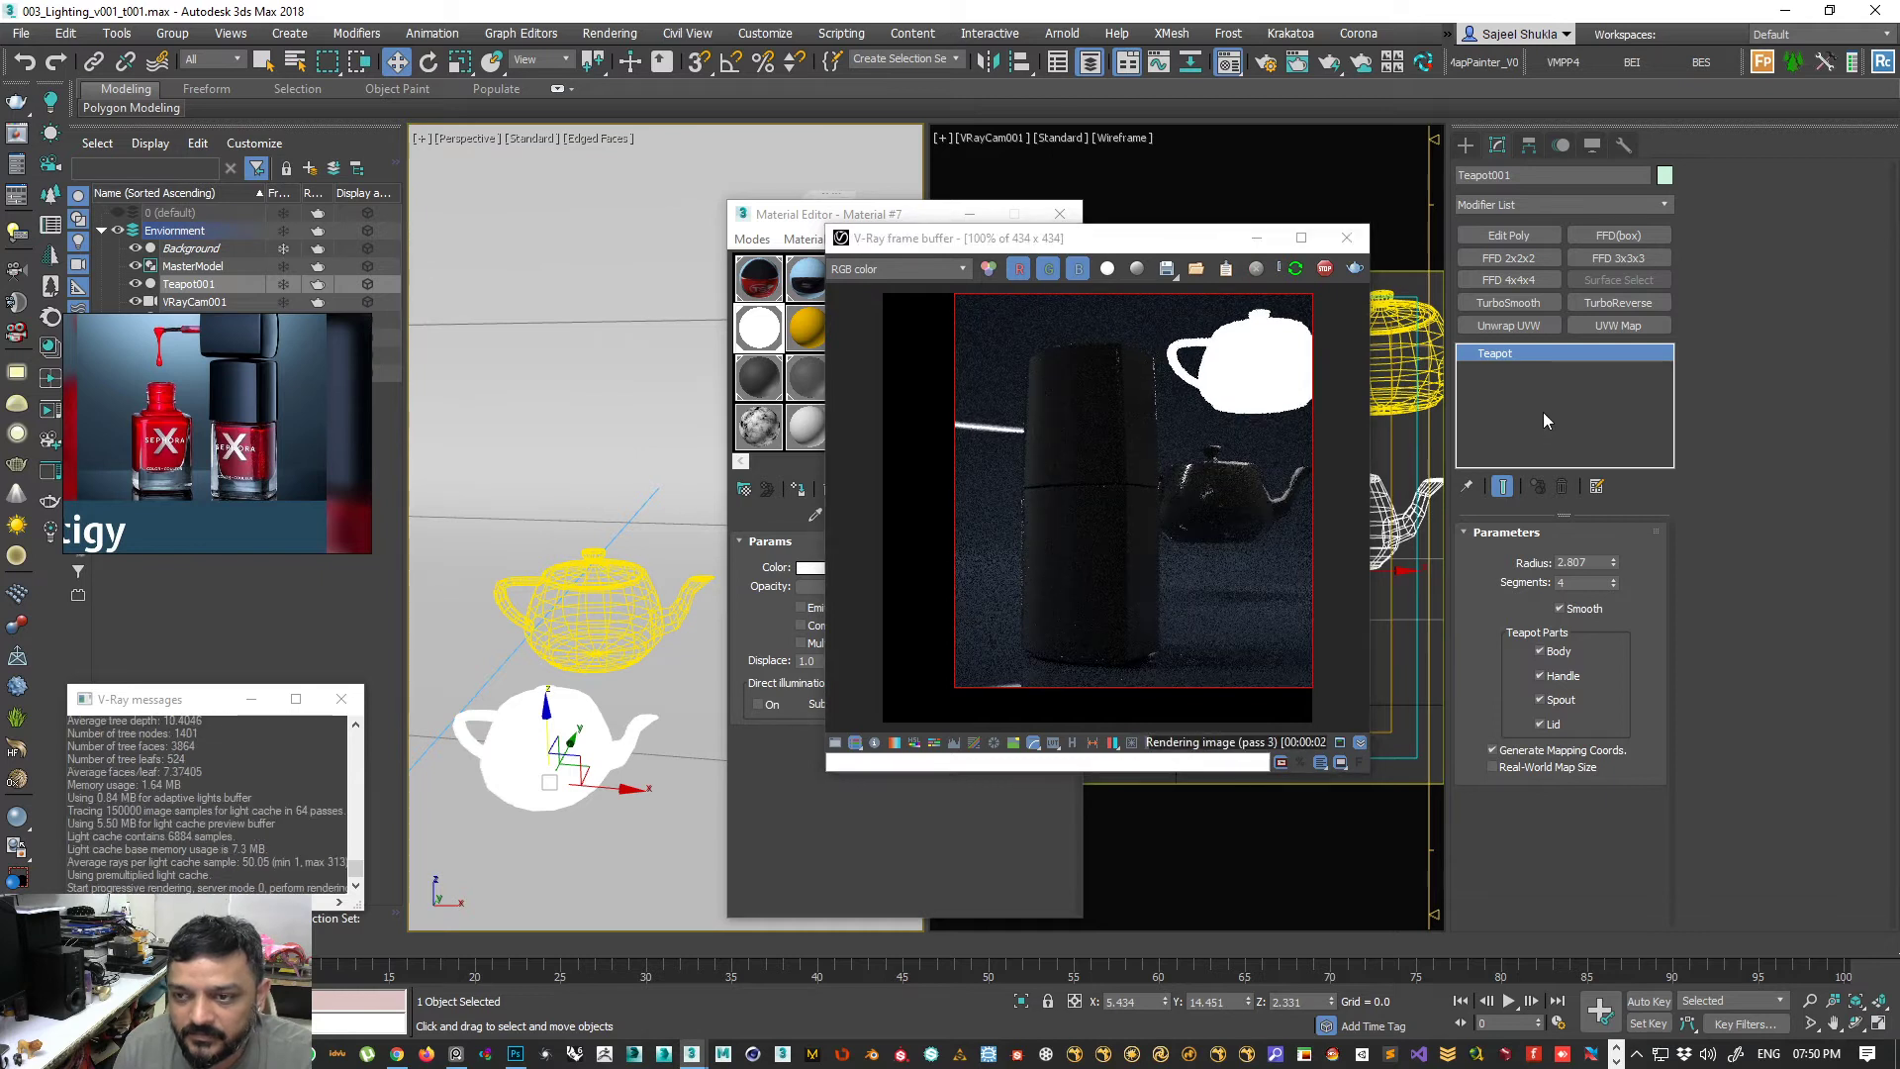
- Convert the extracted teapot, Teapot001, to an Editable Poly
right_click(1541, 412)
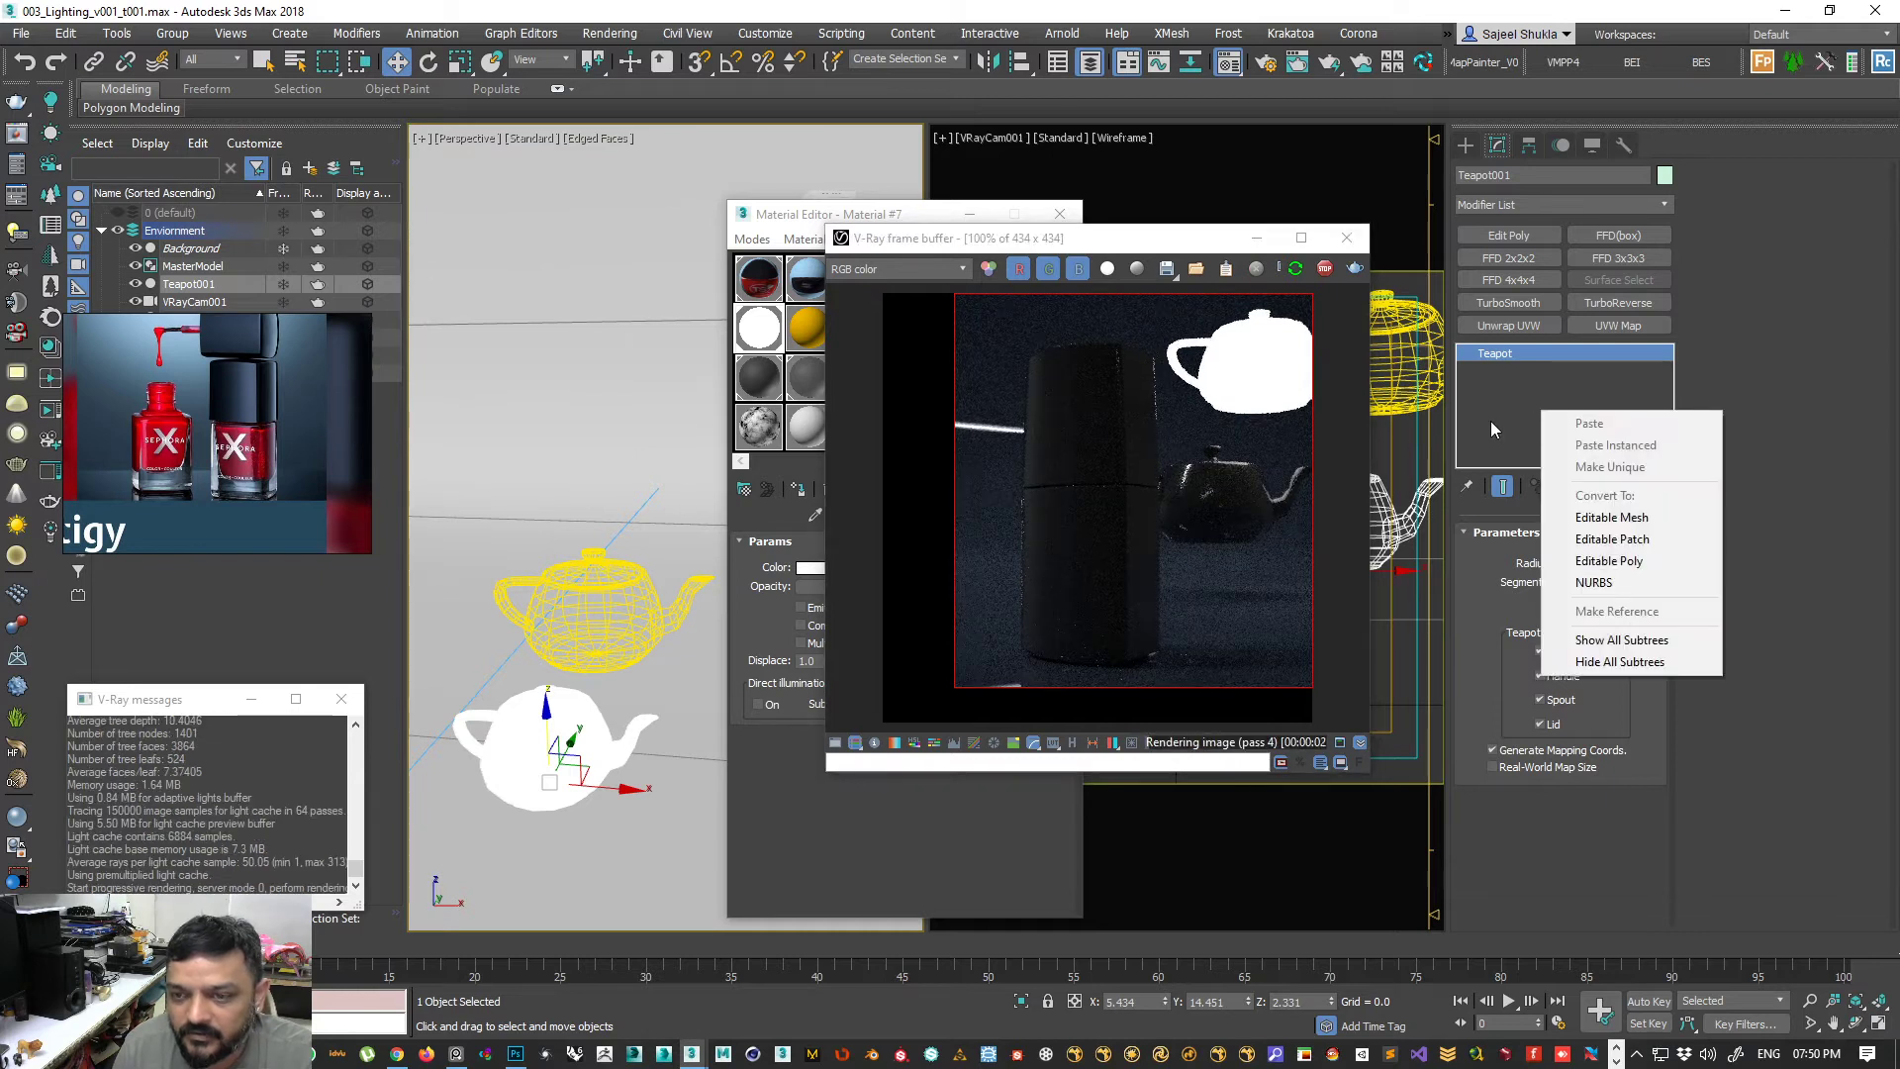
left_click(1619, 561)
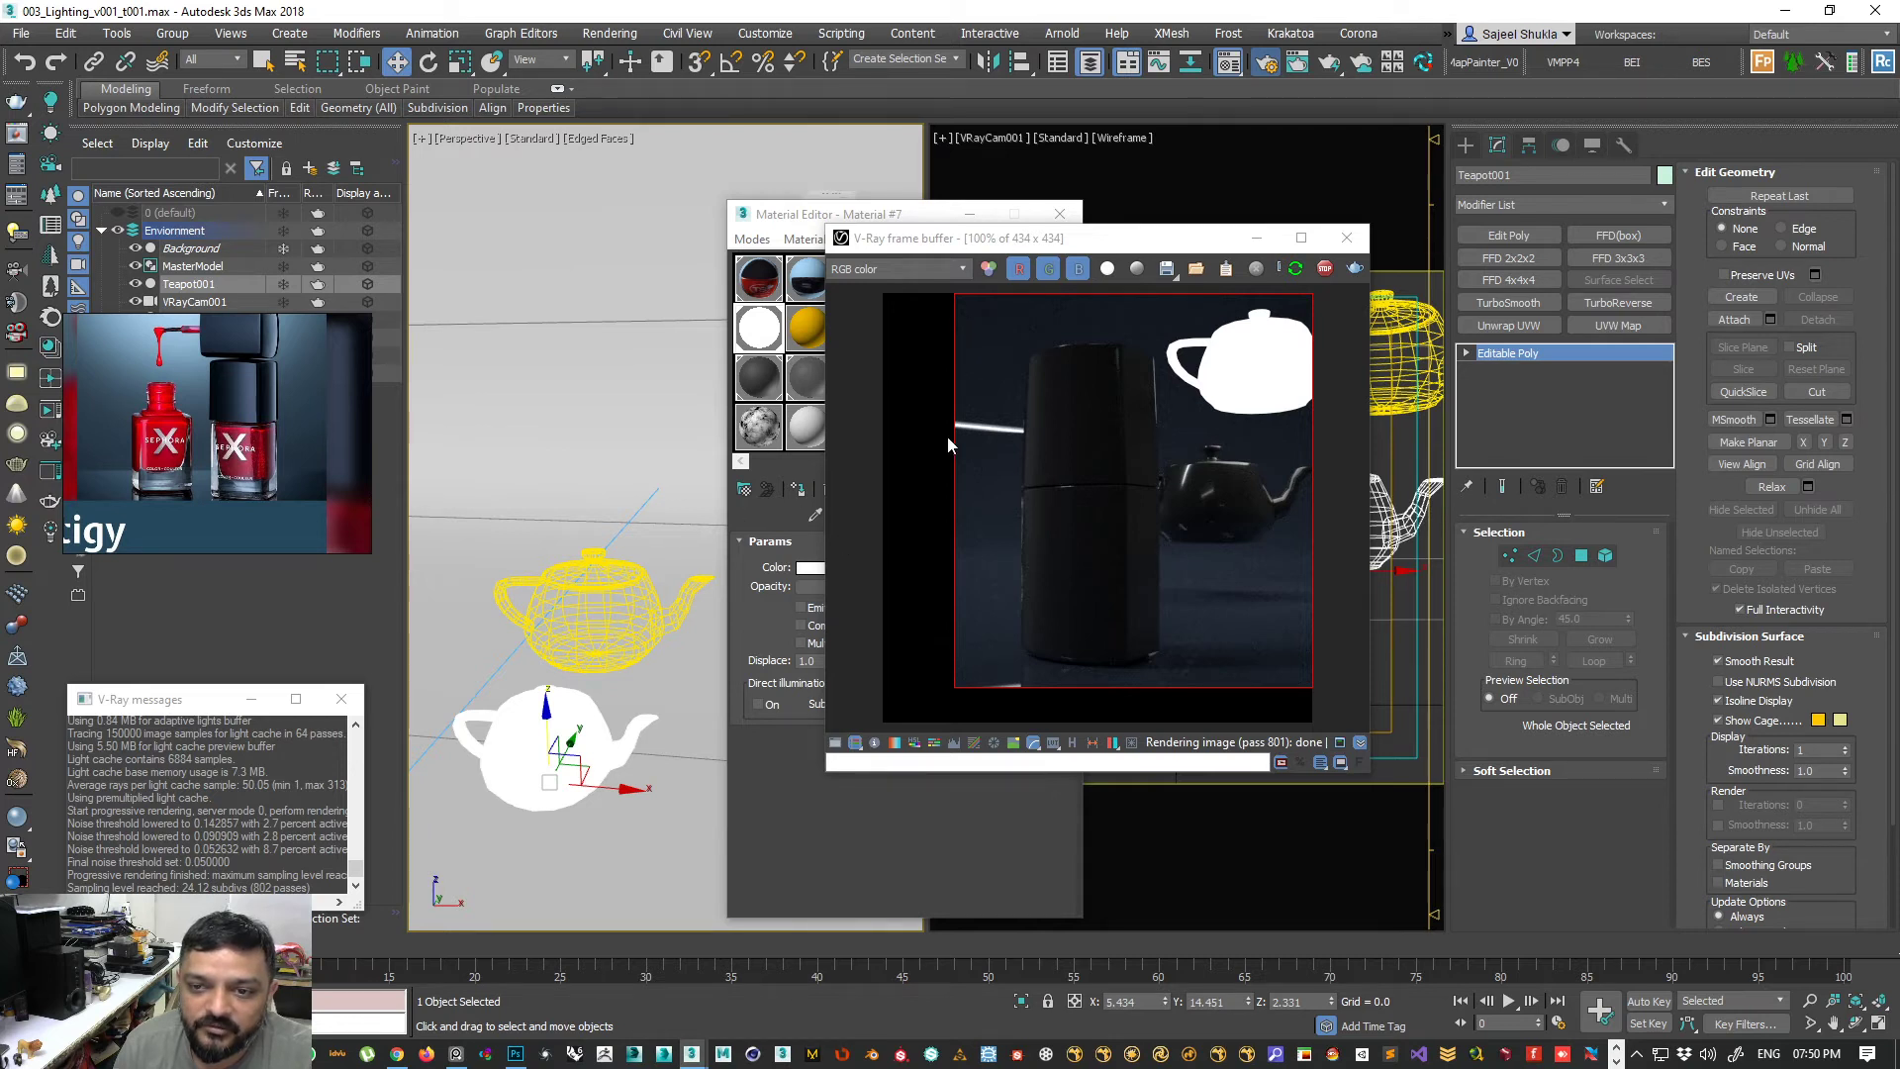
- Add Teapot001 to the exclude list of the override material in V-Ray's Global switches render settings
key("F10")
left_click(594, 317)
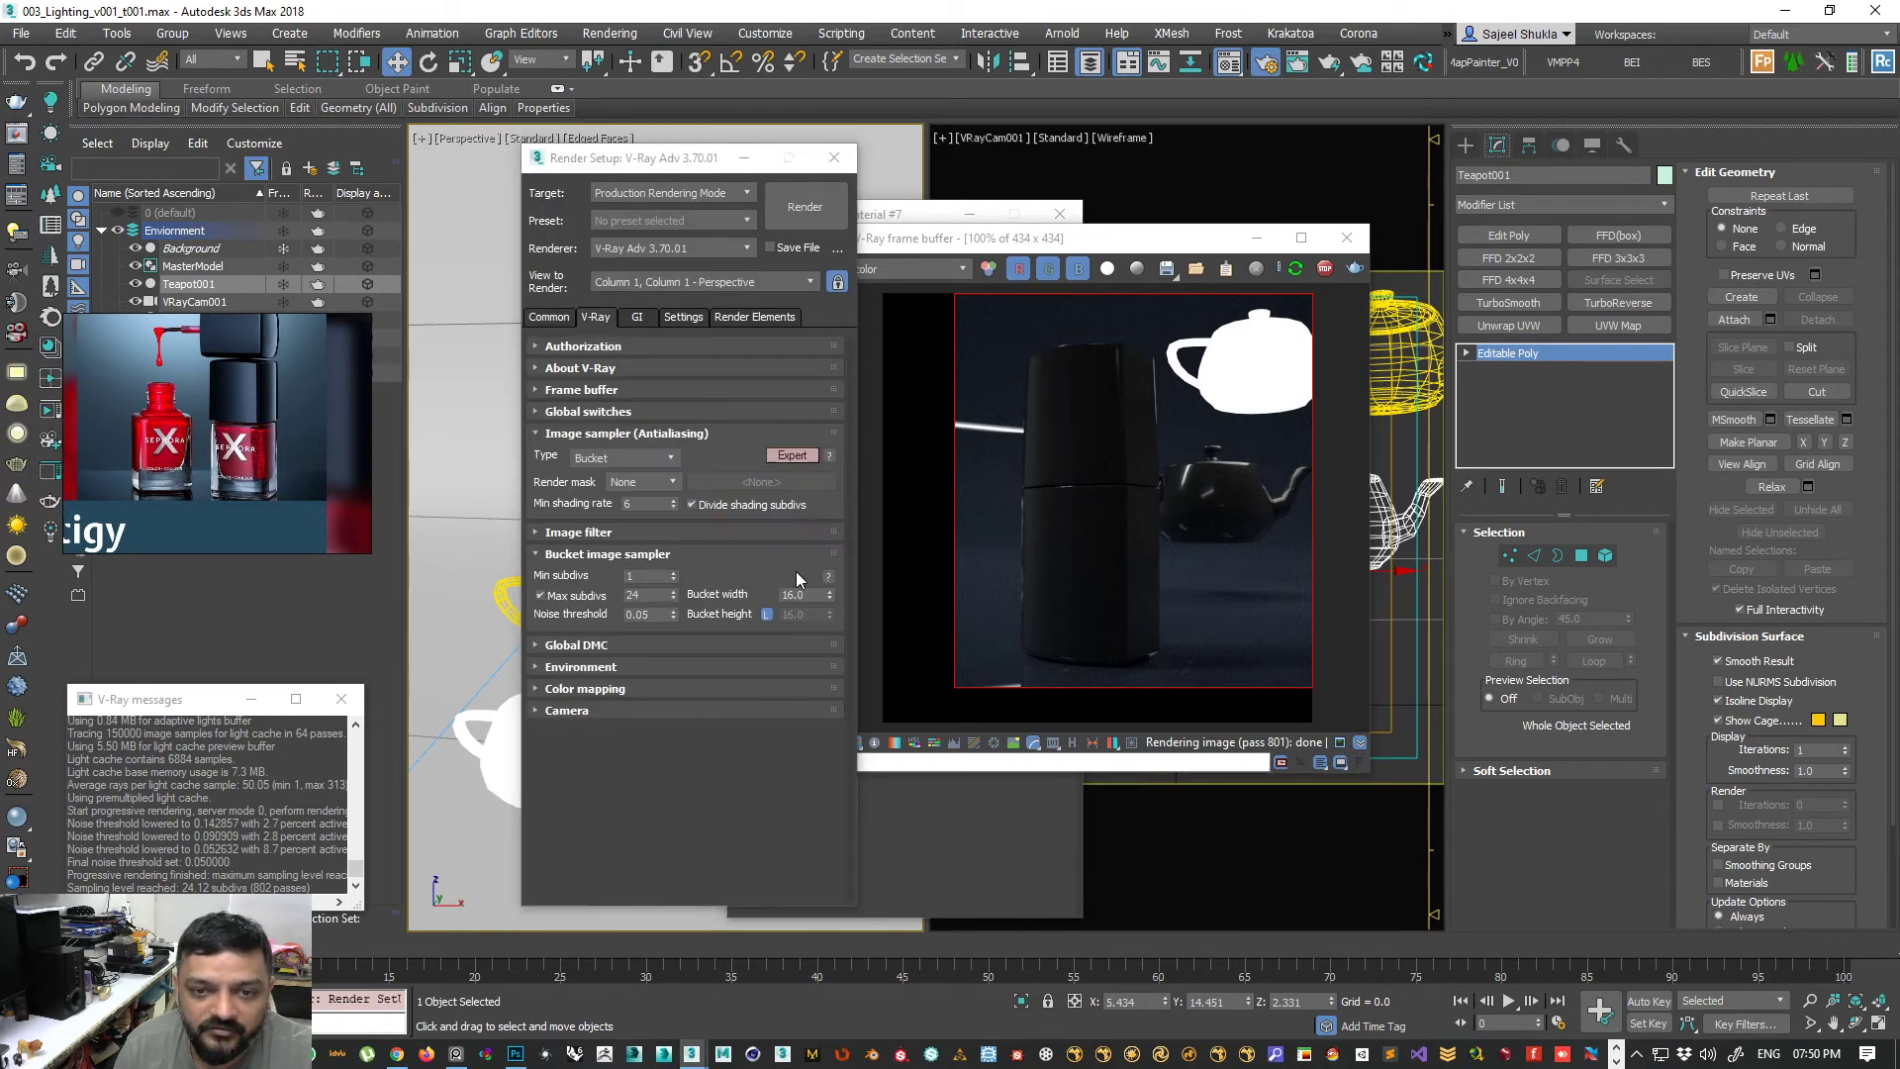
left_click(574, 412)
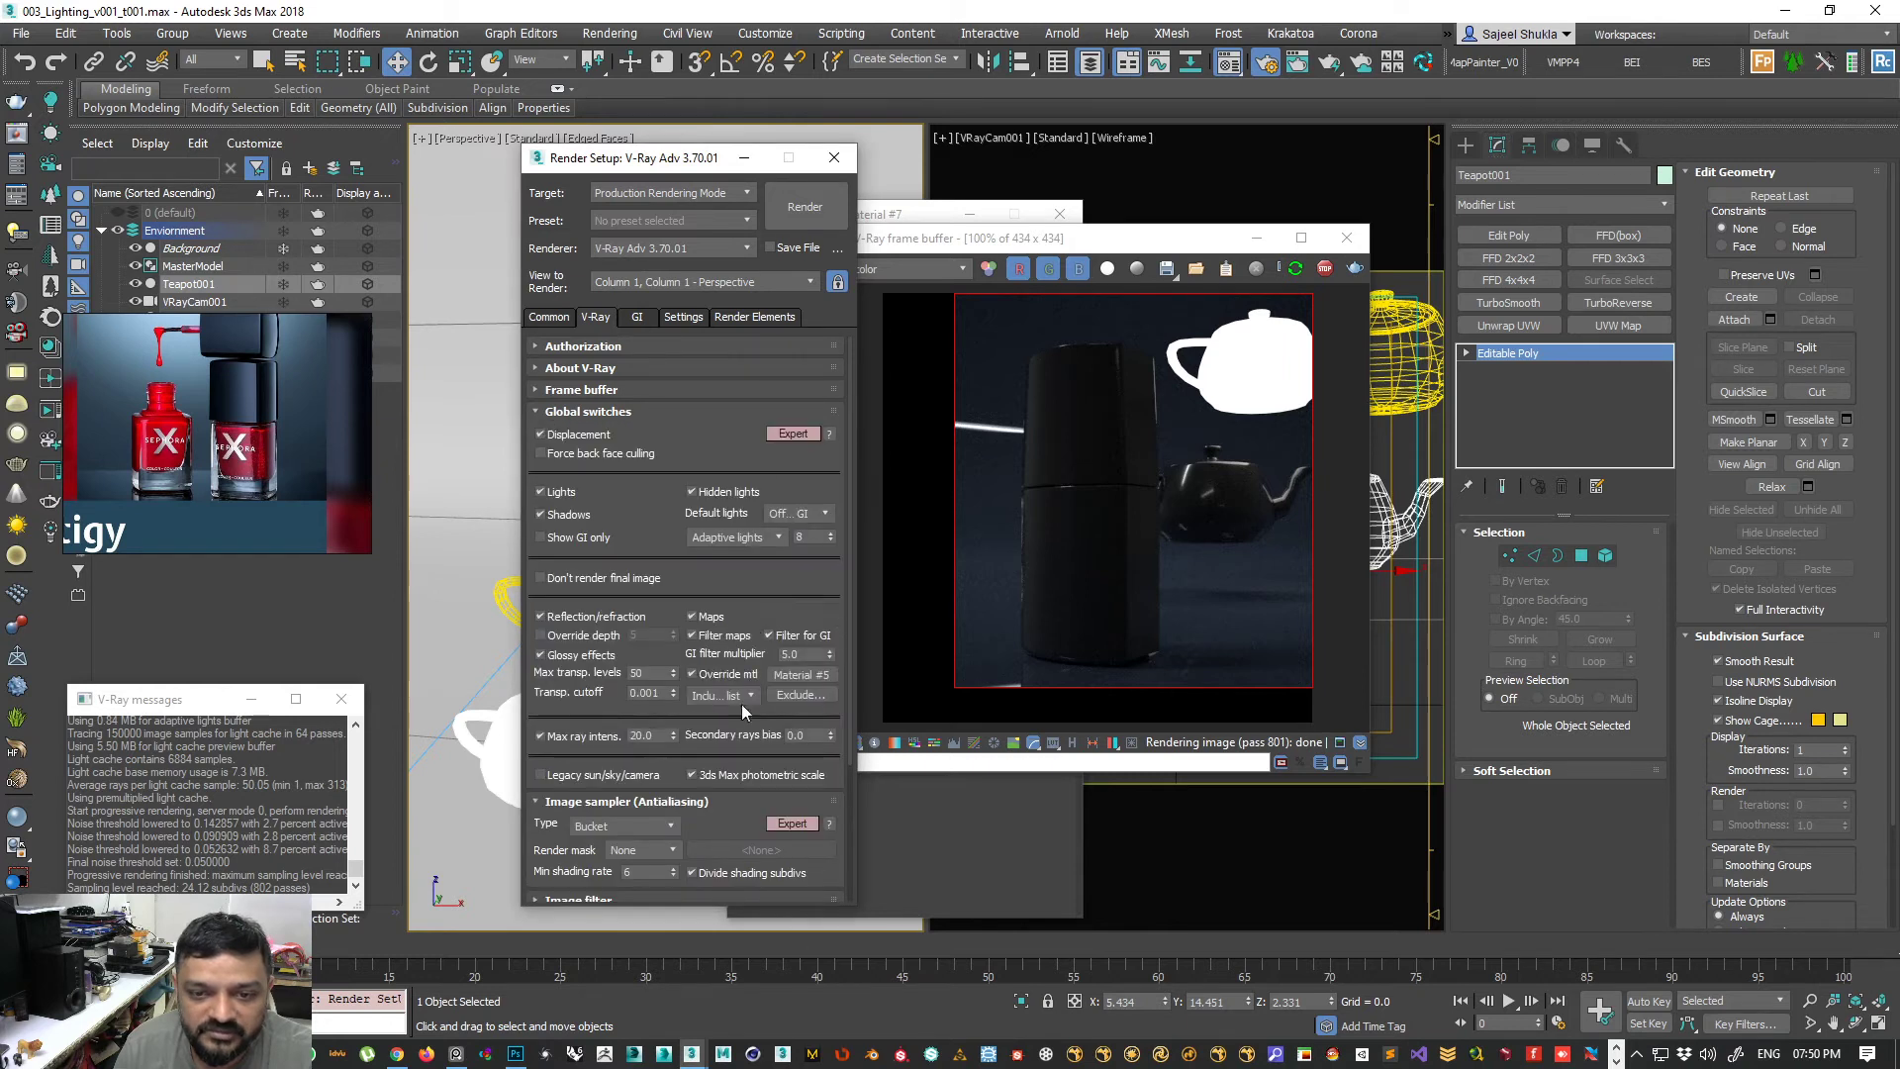
left_click(803, 695)
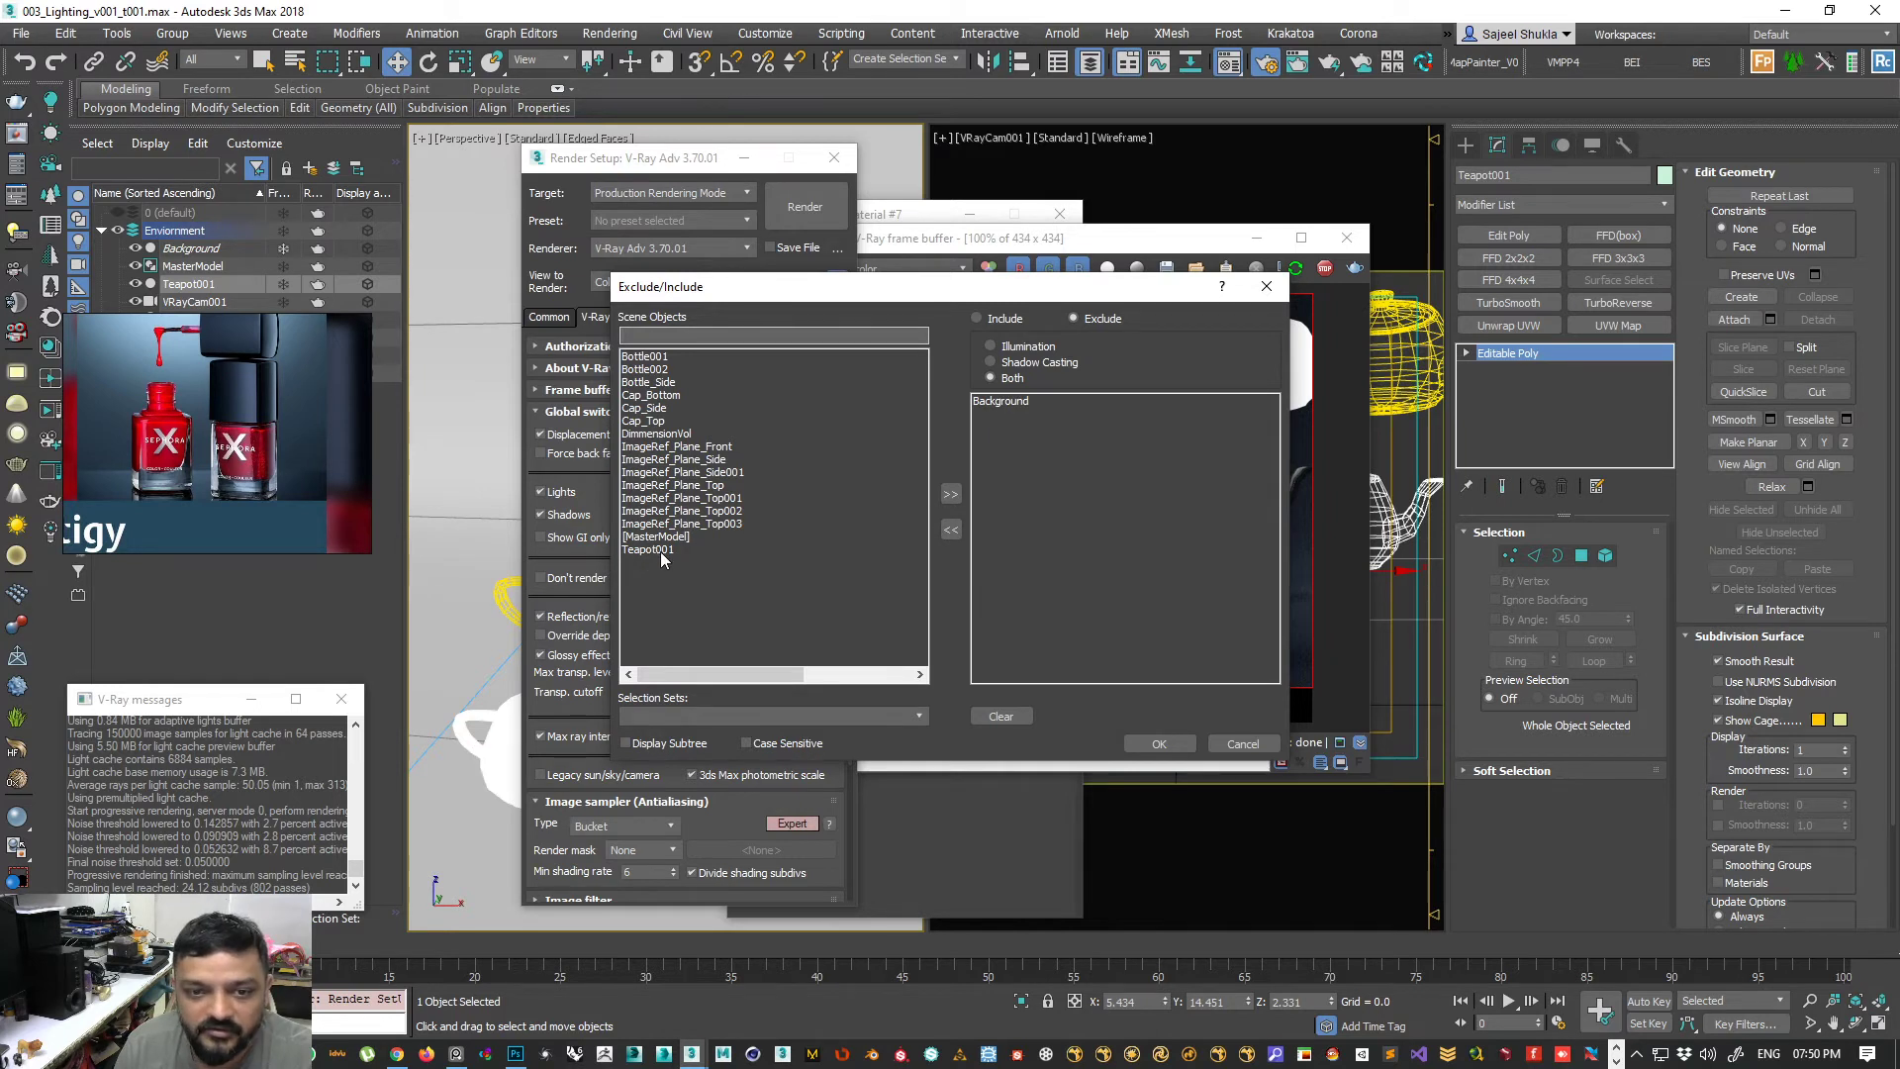
left_click(654, 550)
left_click(950, 494)
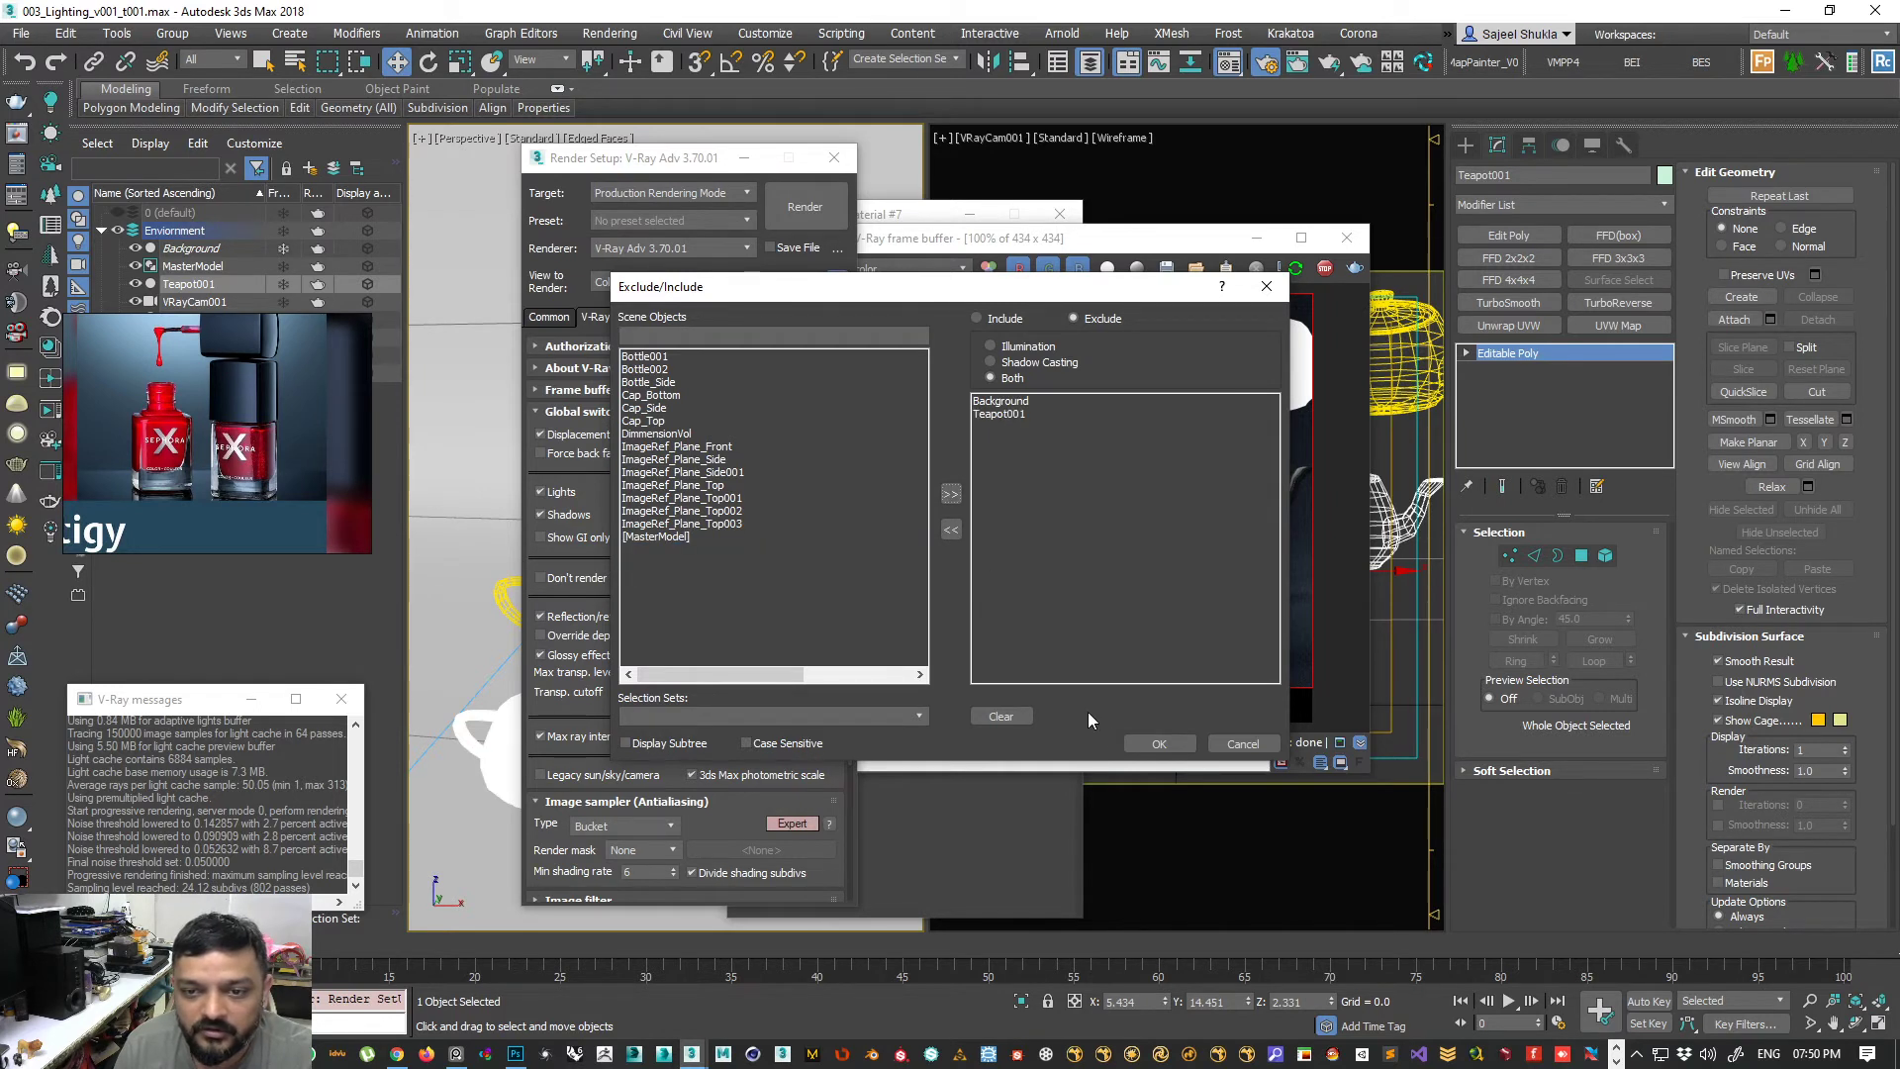
left_click(1164, 744)
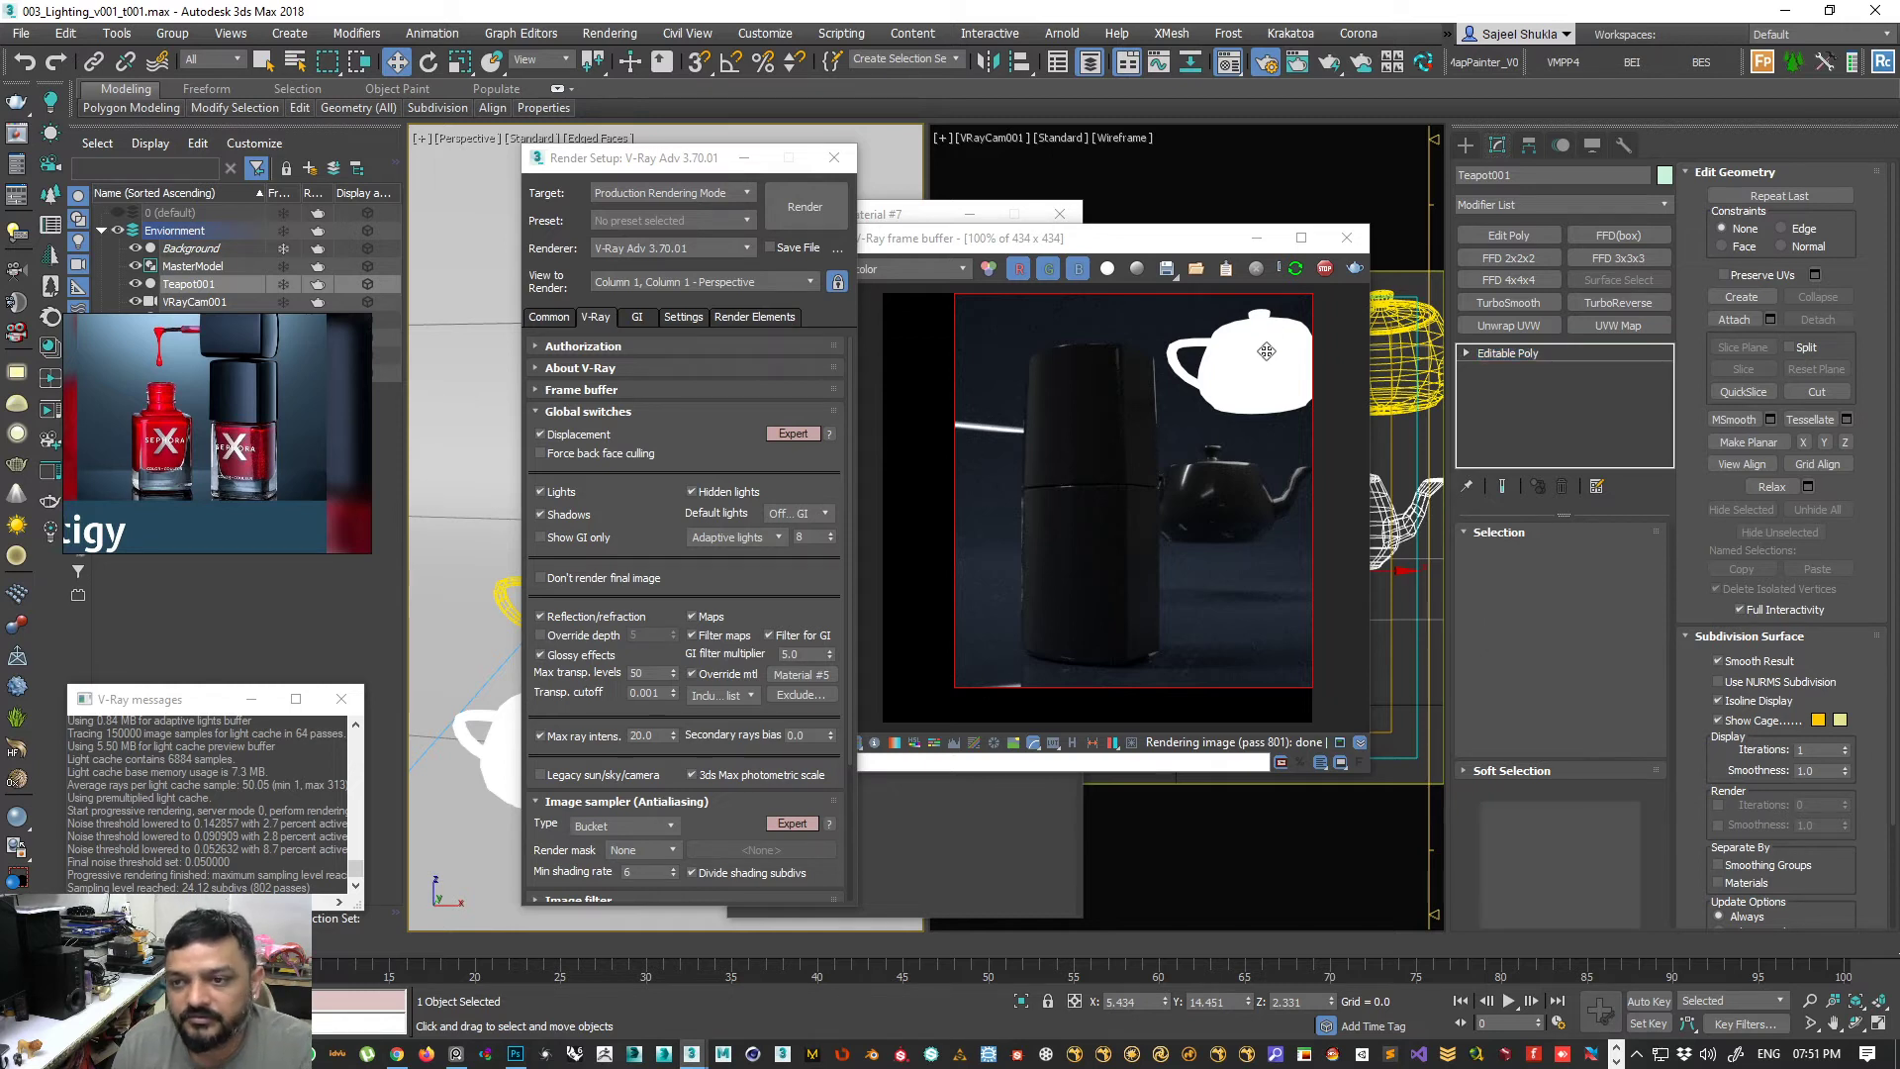
- Move the V-Ray frame buffer clear of the material settings and select the teapot-shaped mesh light
left_click_drag(1138, 245, 1299, 216)
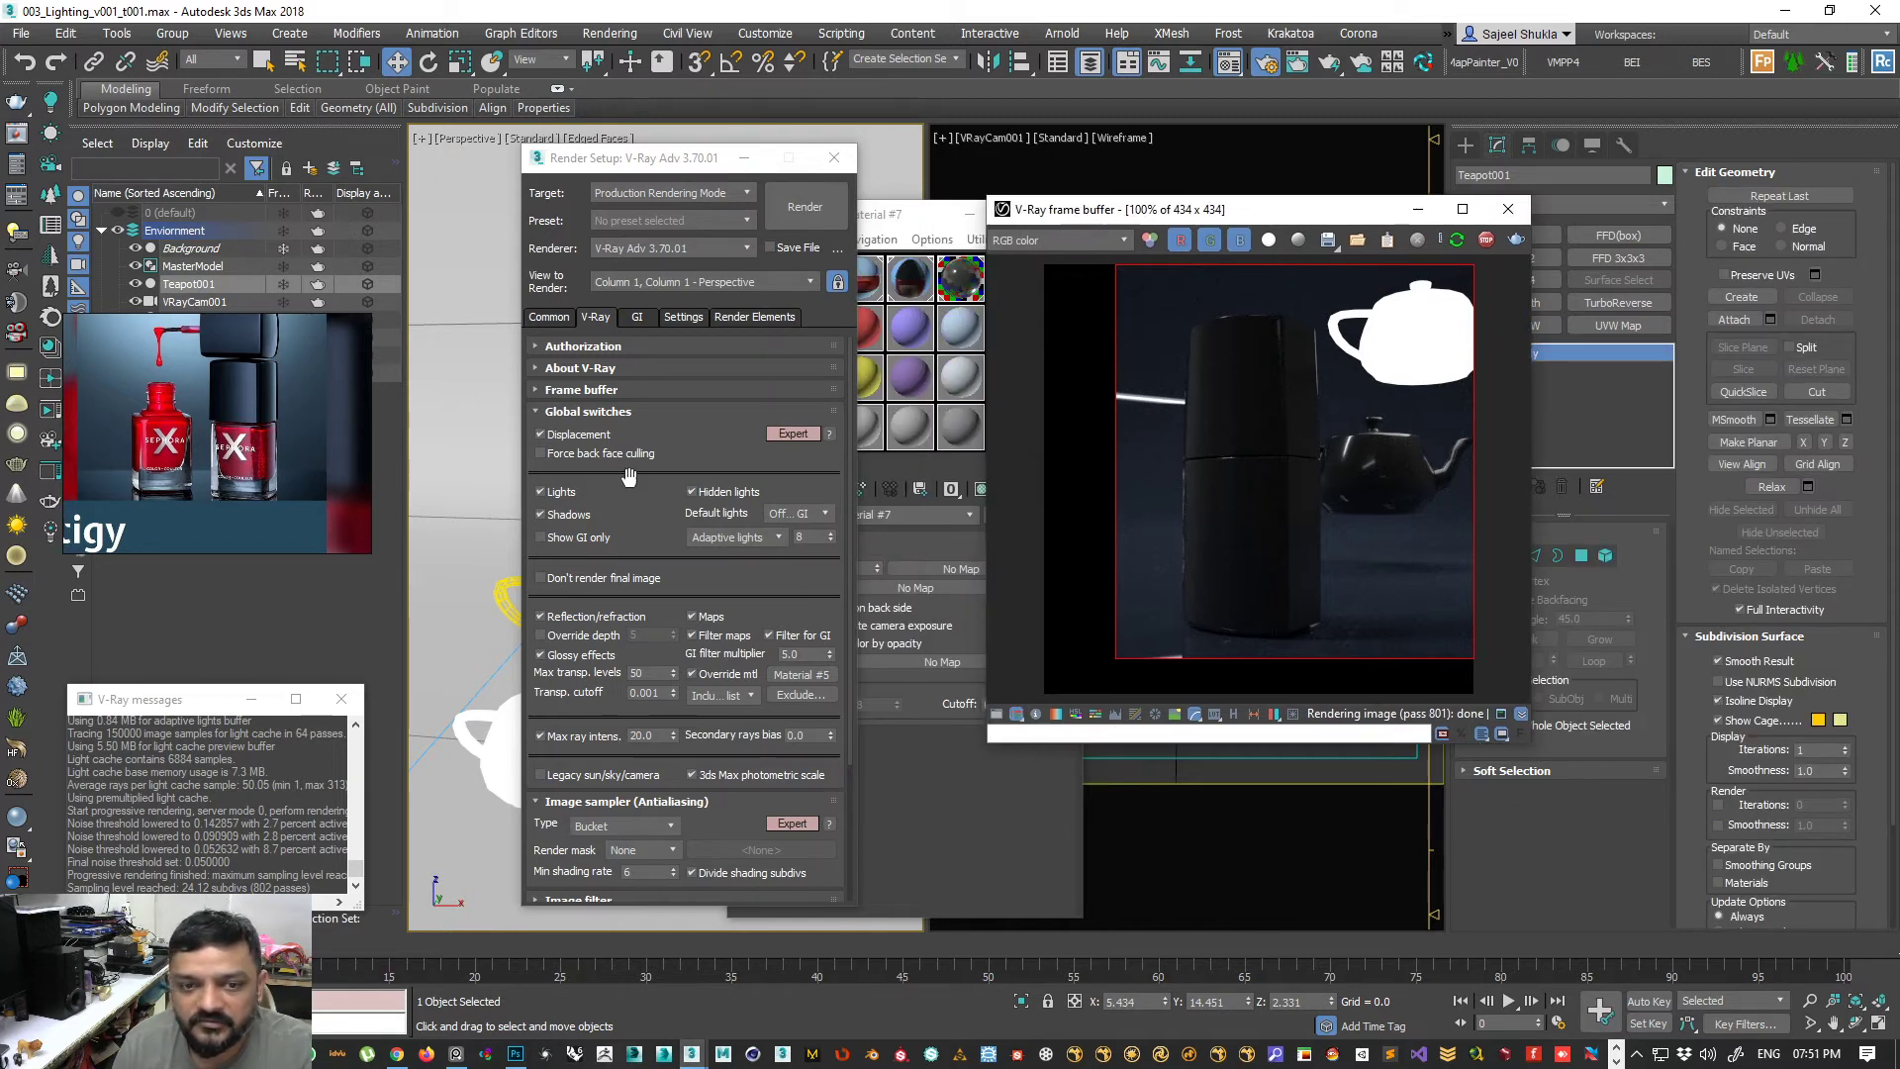
left_click(500, 590)
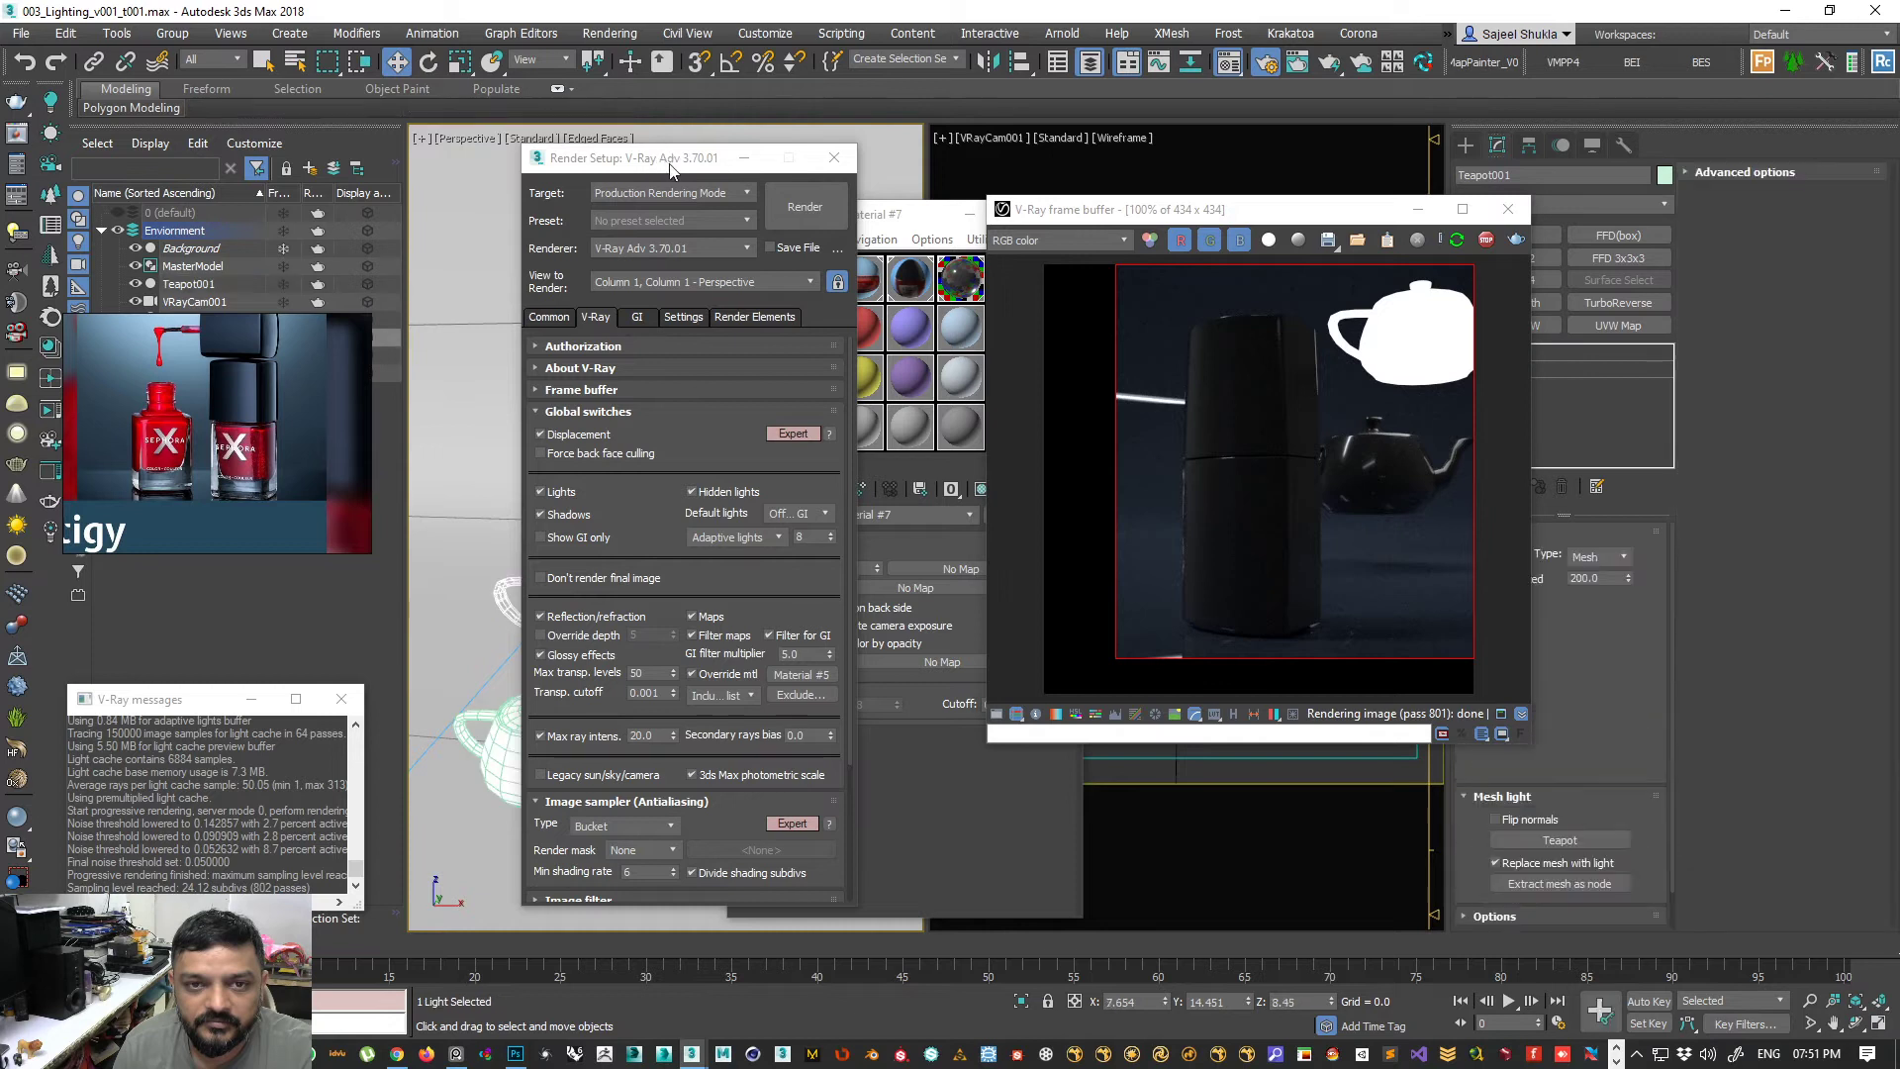
- Raise the teapot mesh light to about Z 10.3, well above the other teapot, and refresh the interactive render
left_click_drag(673, 160, 258, 200)
left_click_drag(590, 586, 593, 533)
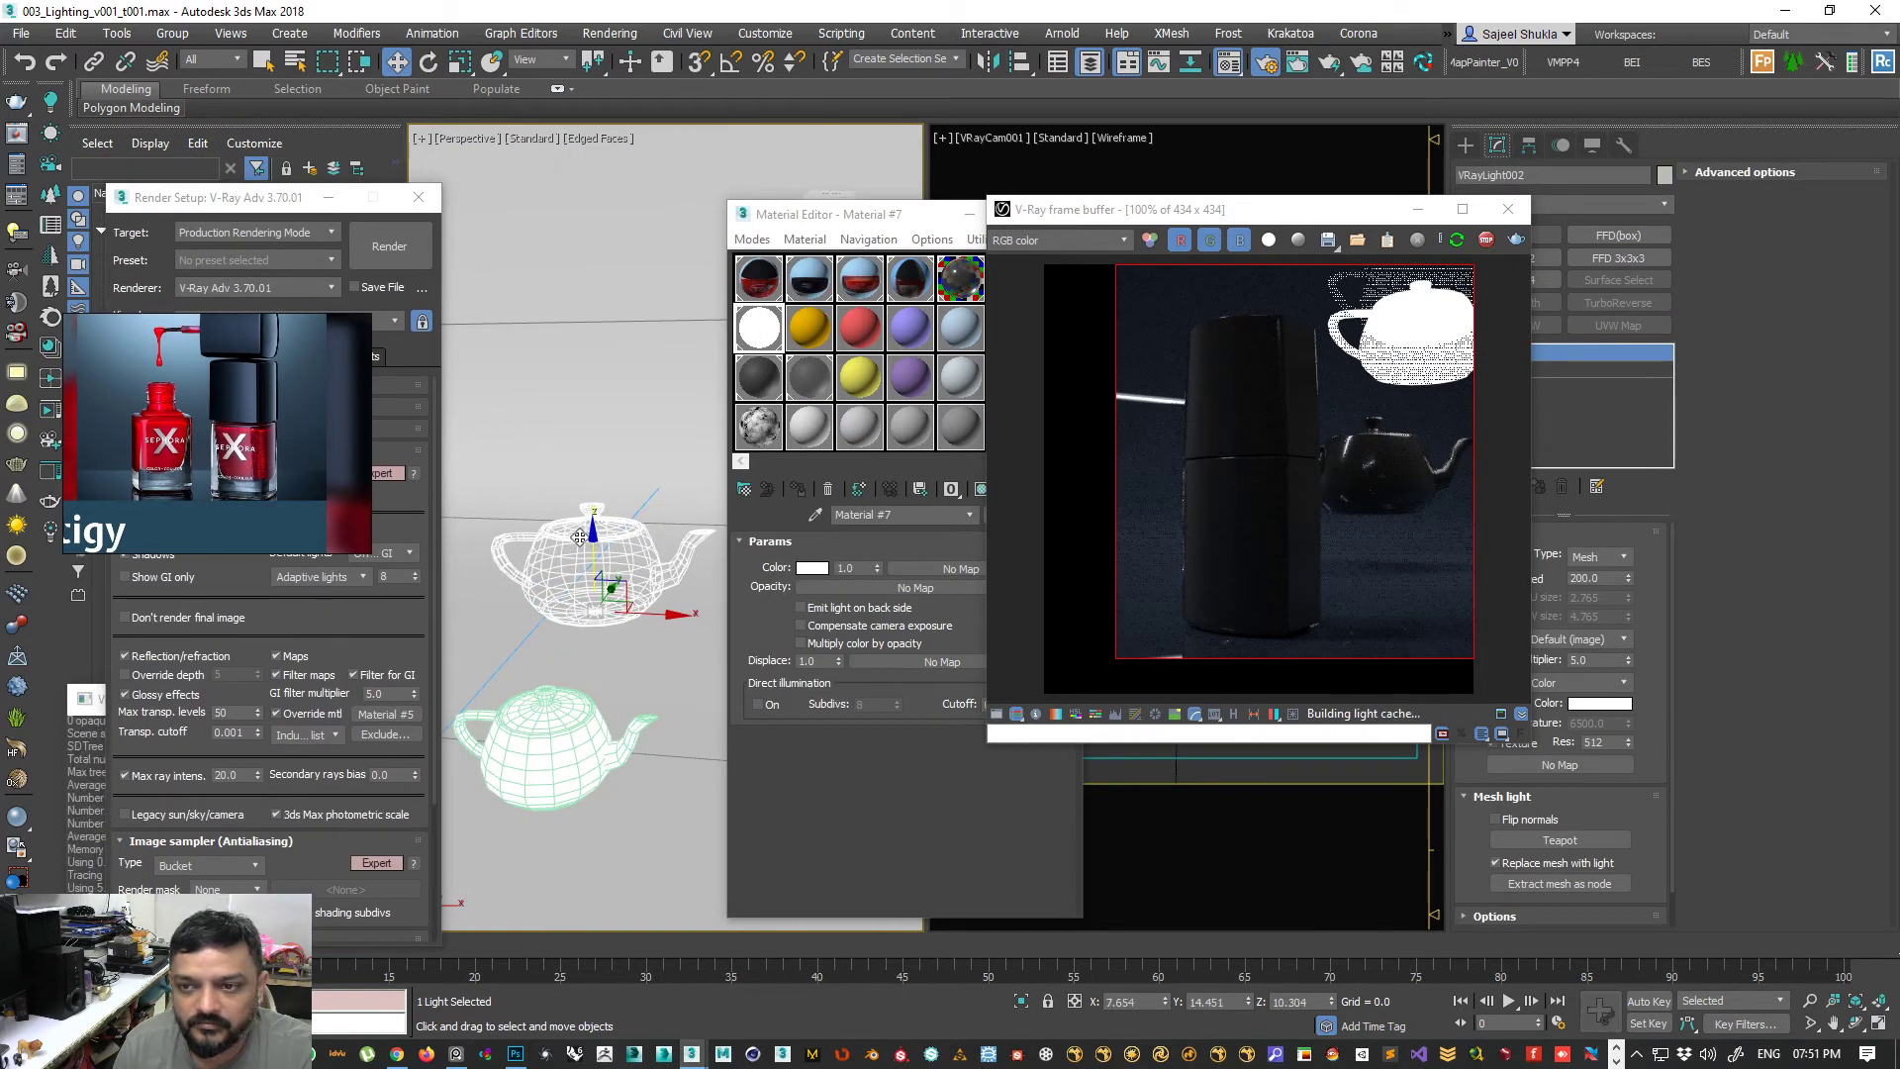
left_click(1458, 240)
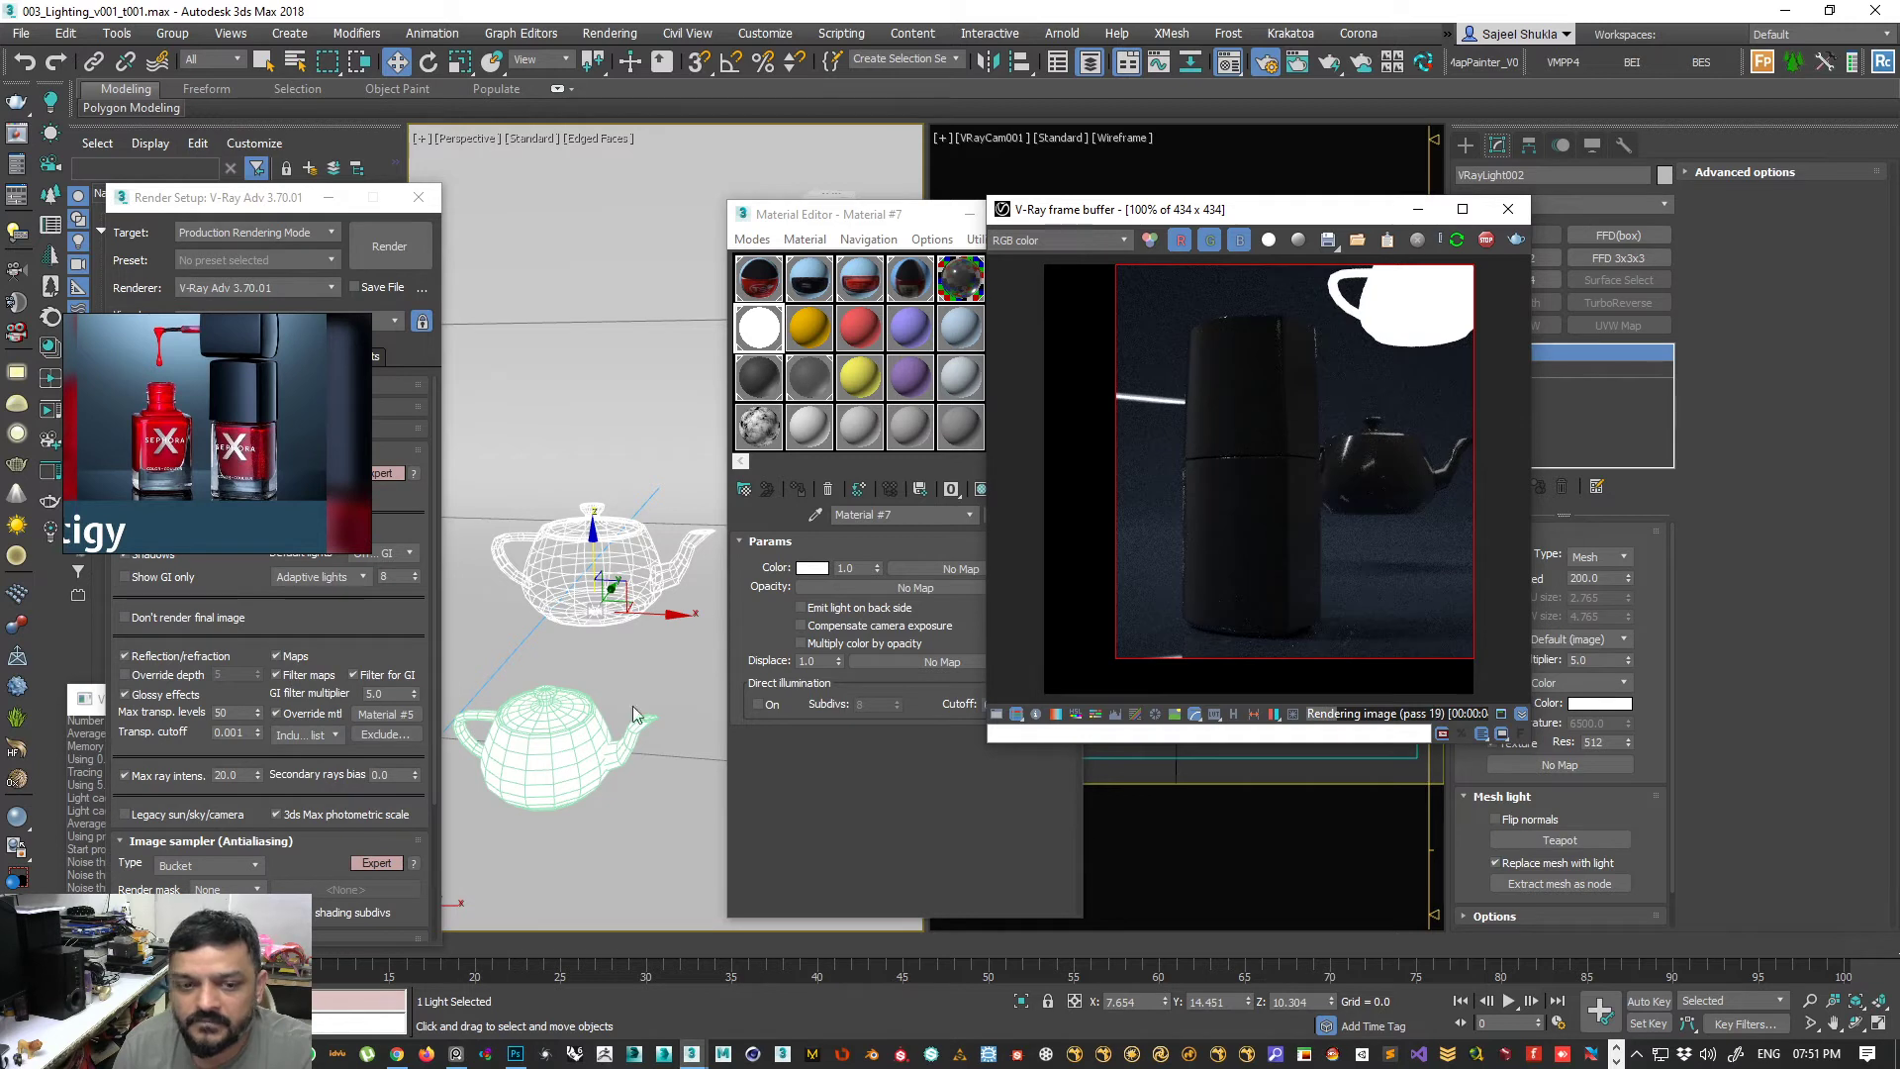
- Select the lower teapot and check whether it is in the override material's exclude list
left_click(534, 731)
left_click_drag(277, 197, 785, 116)
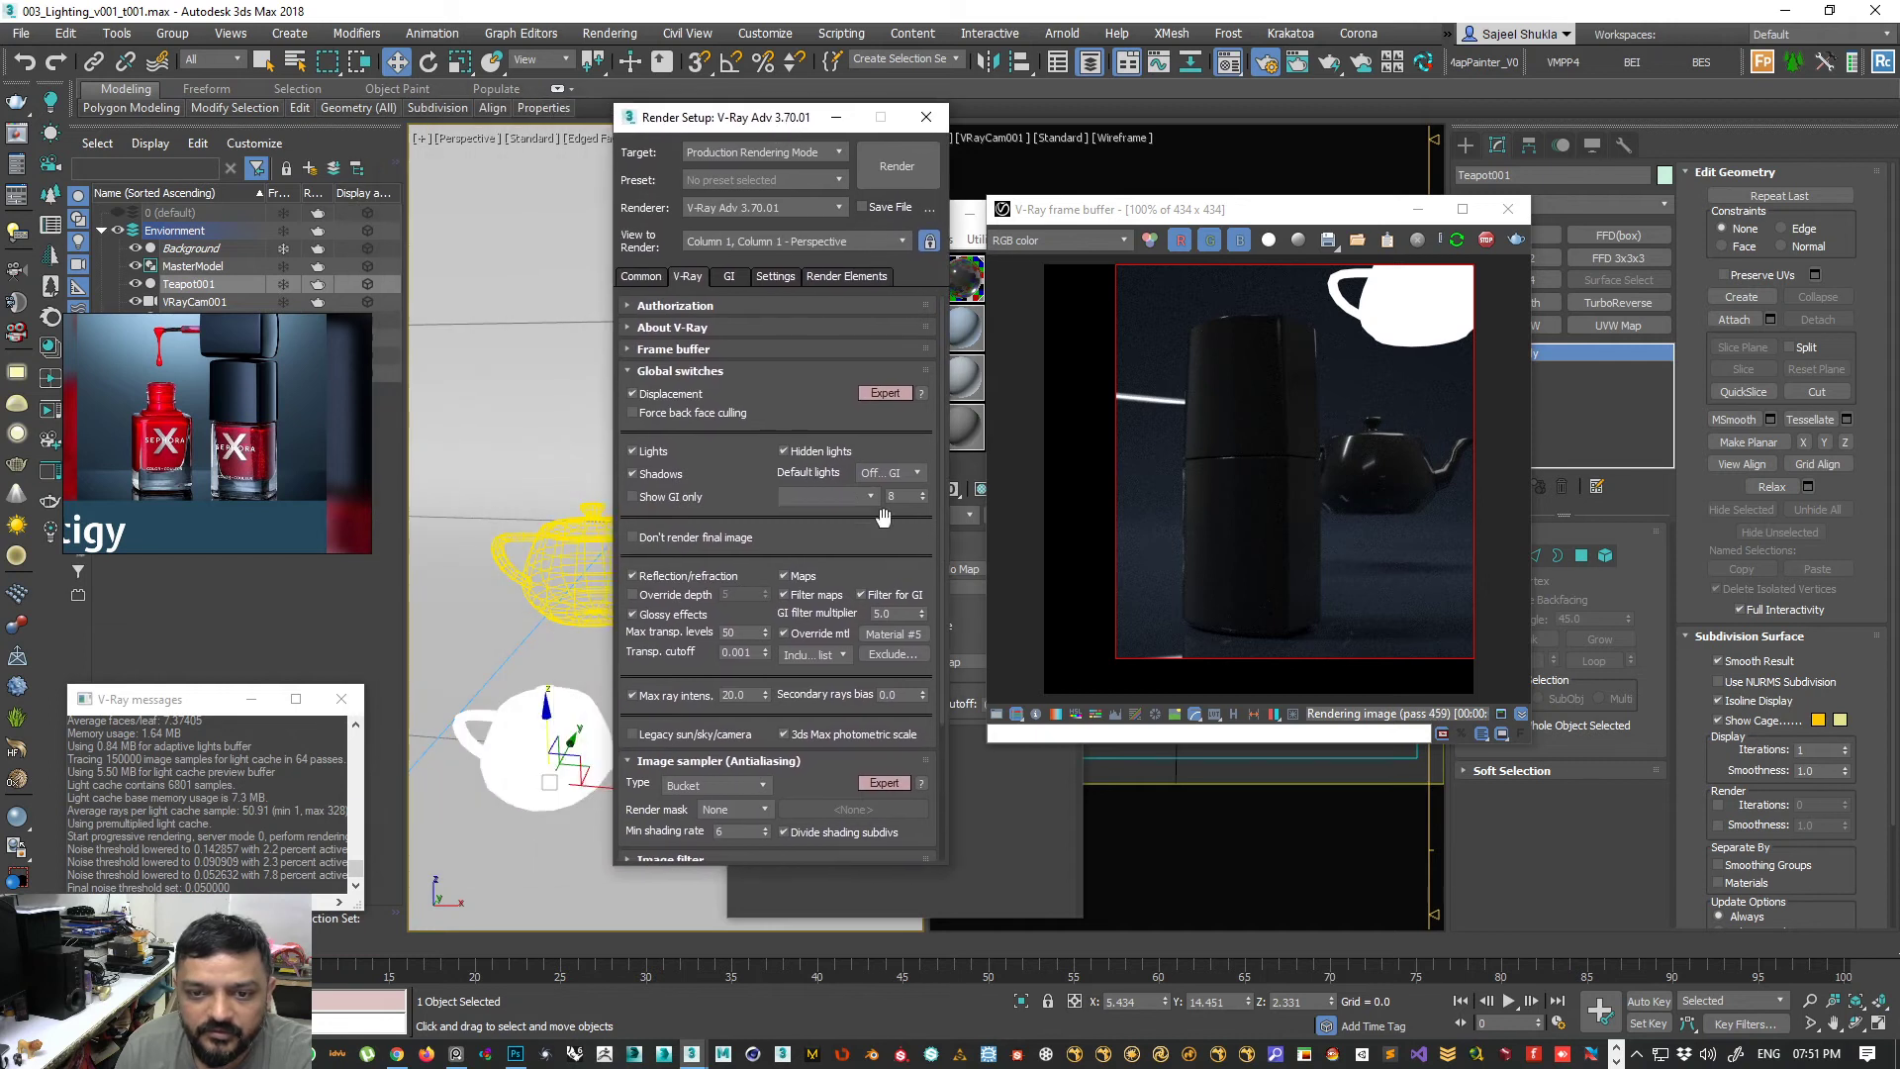
left_click(893, 654)
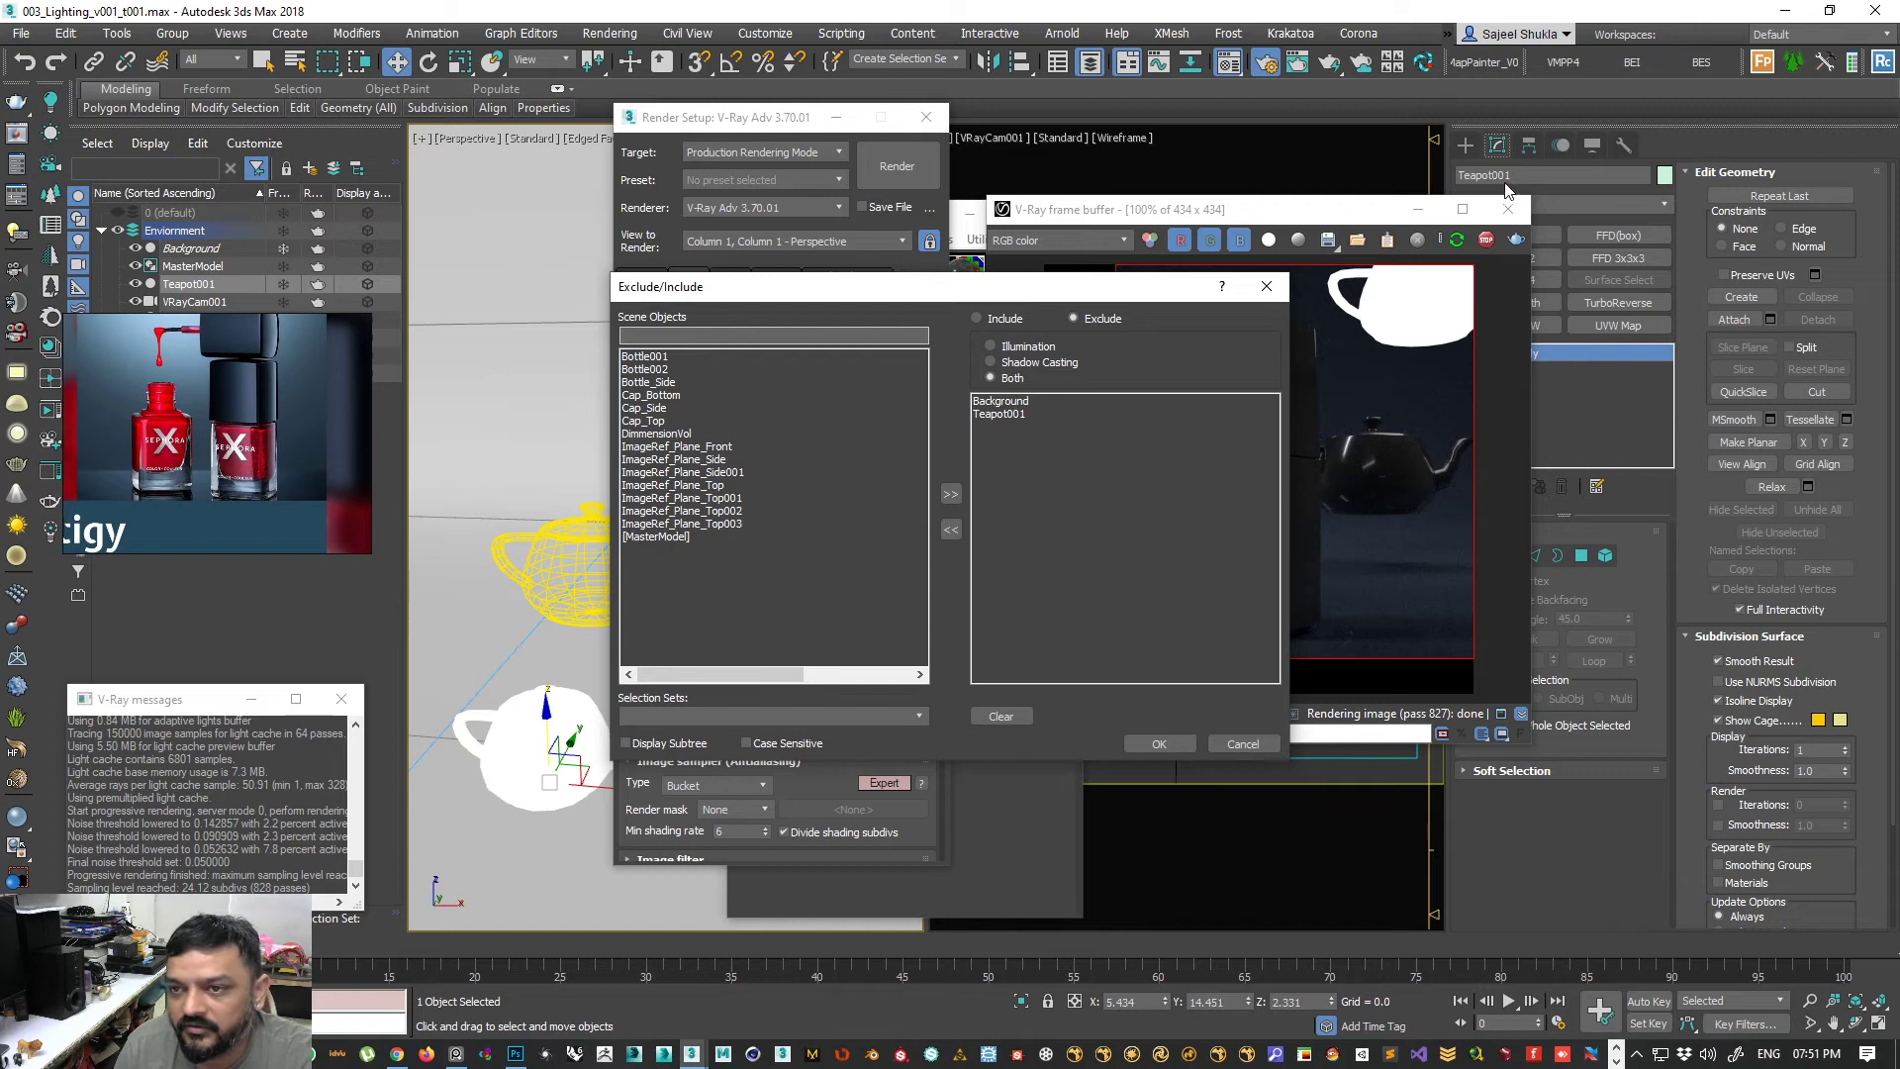
left_click(1243, 744)
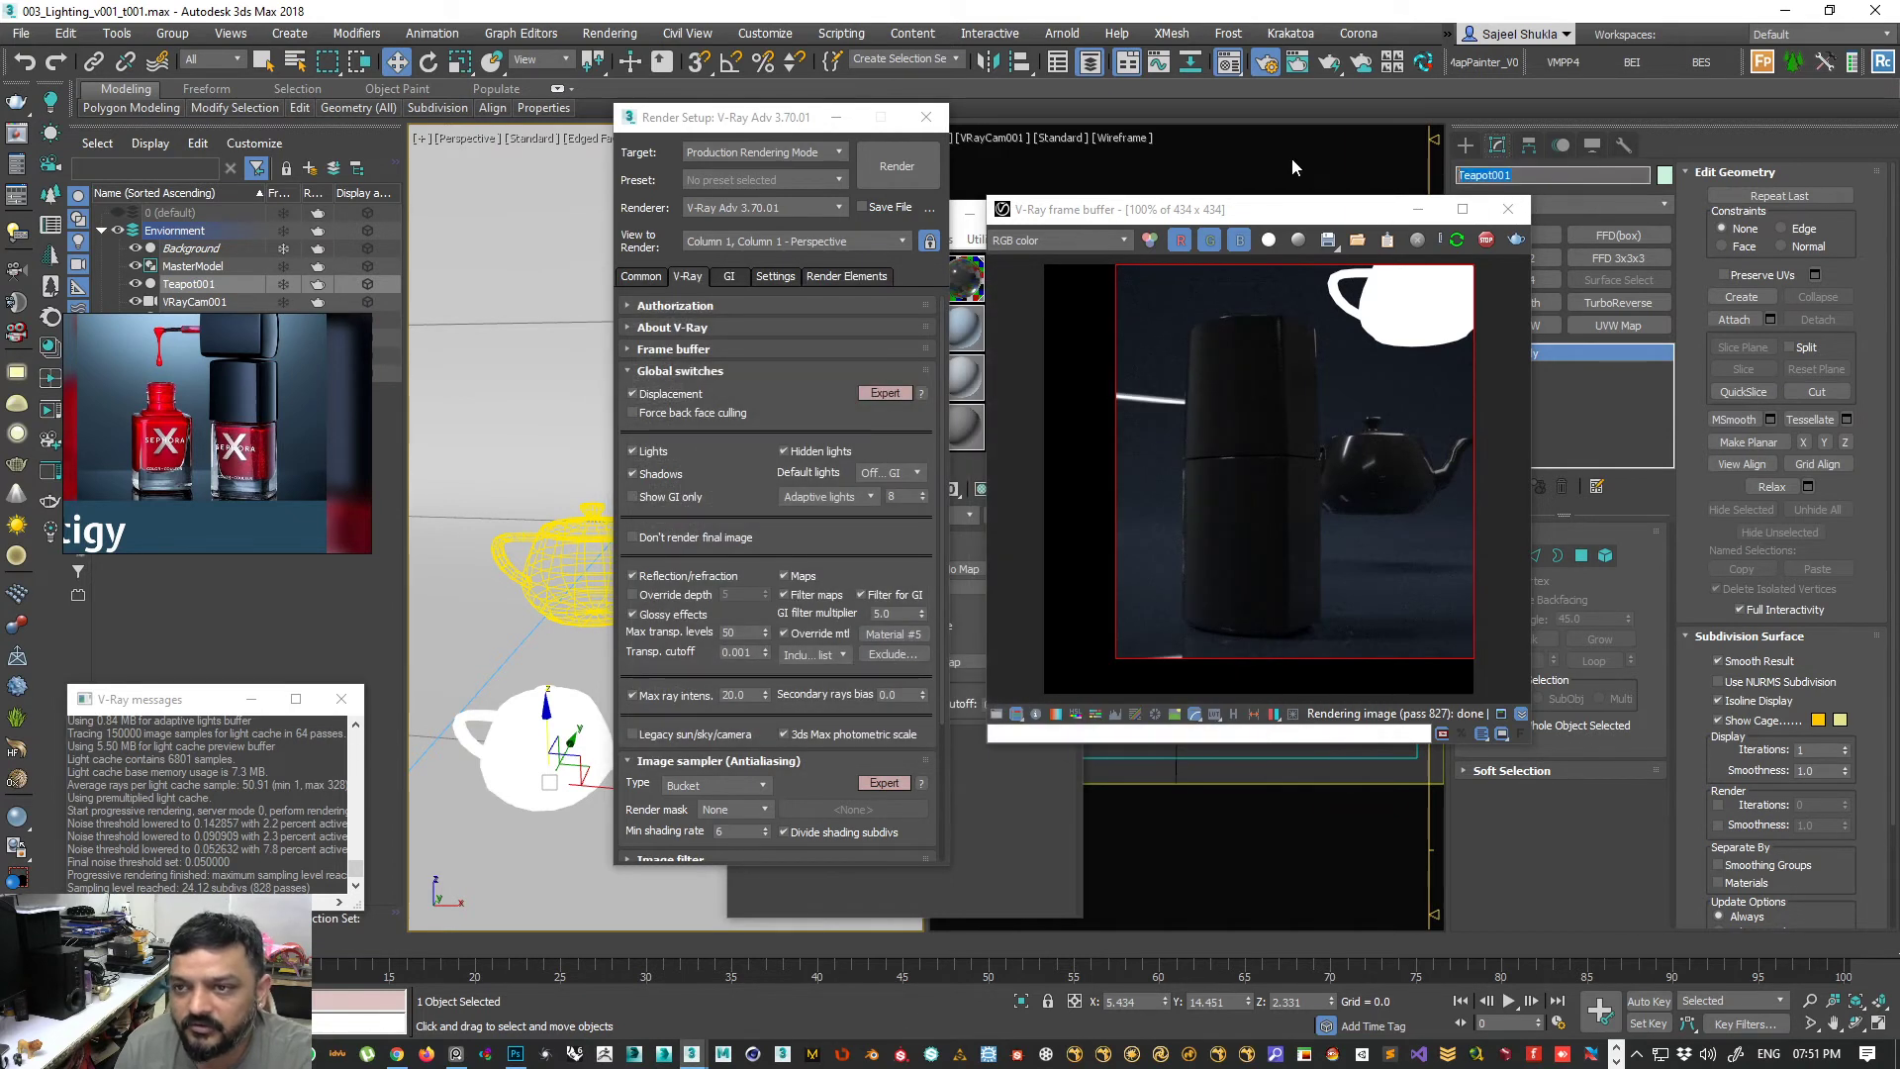
- Rename the lower teapot to Teapot and recheck the override material's exclude list
type("T")
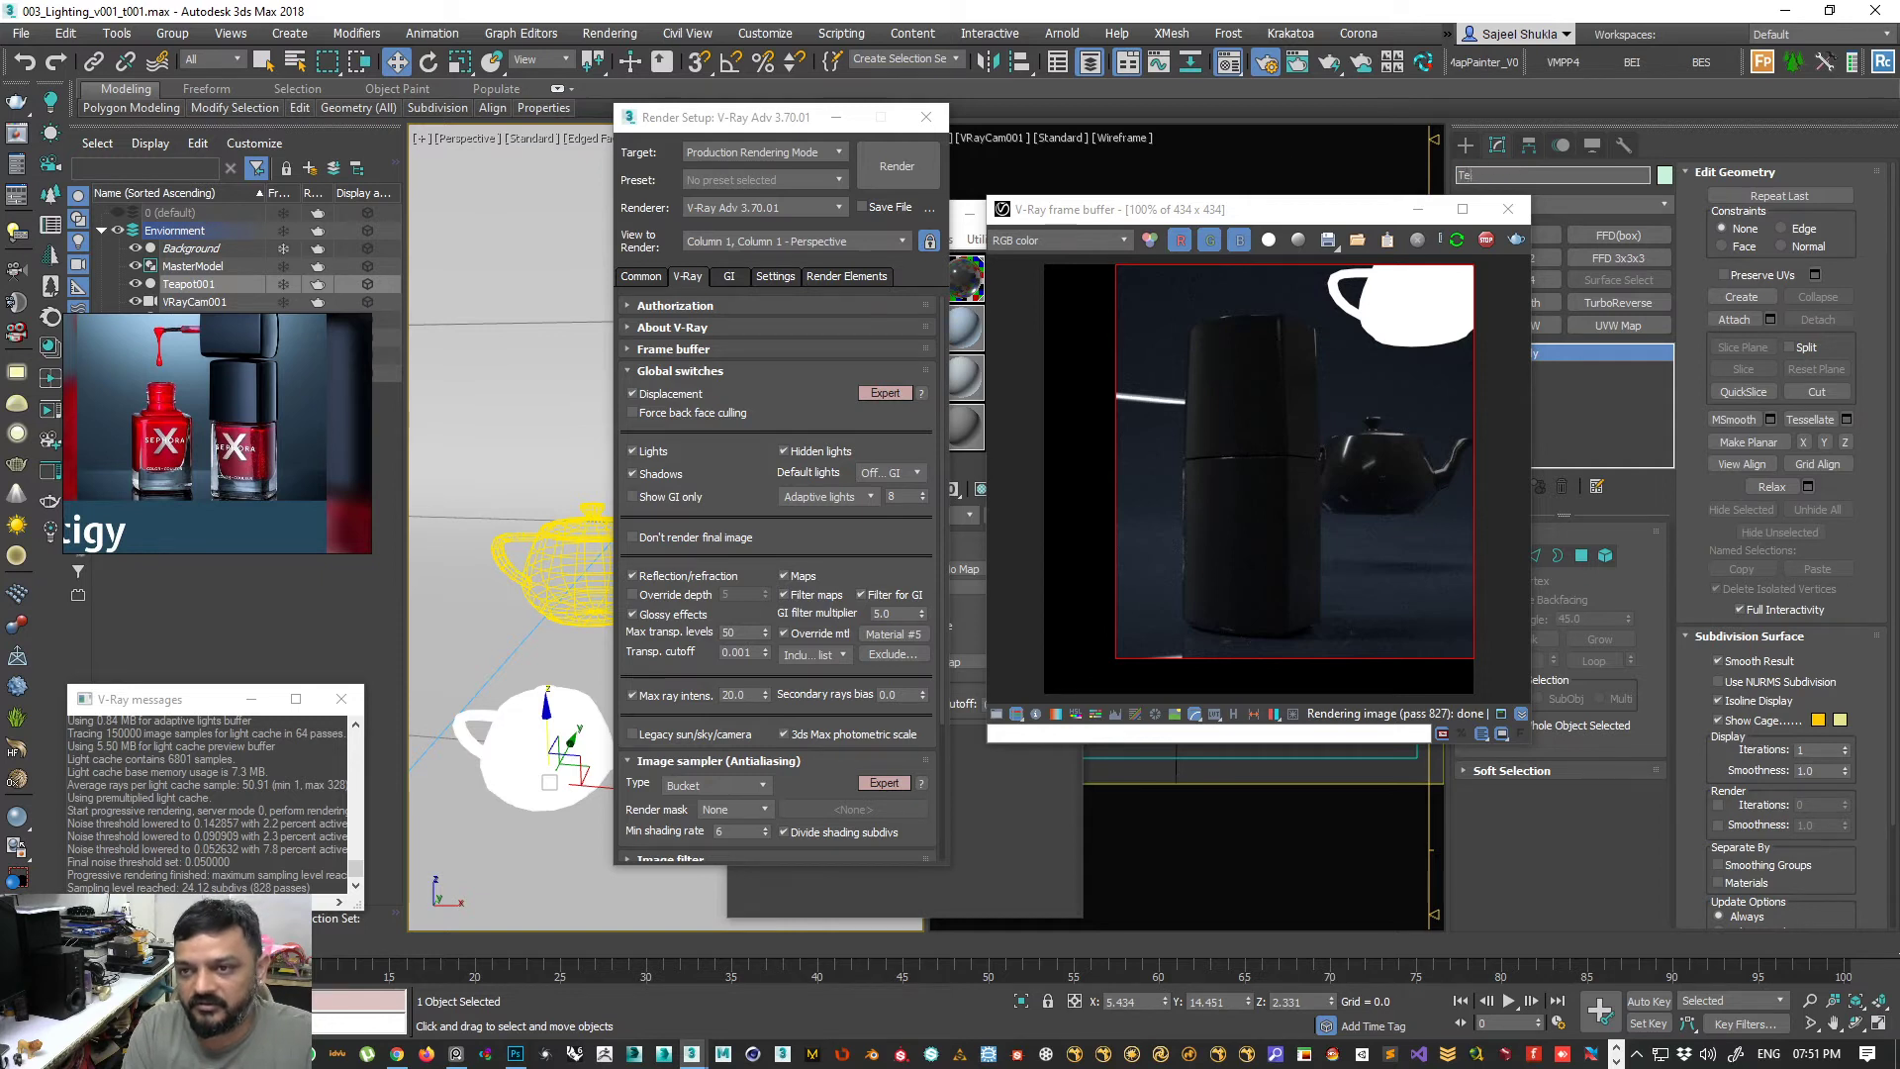
type("eapot")
key("Return")
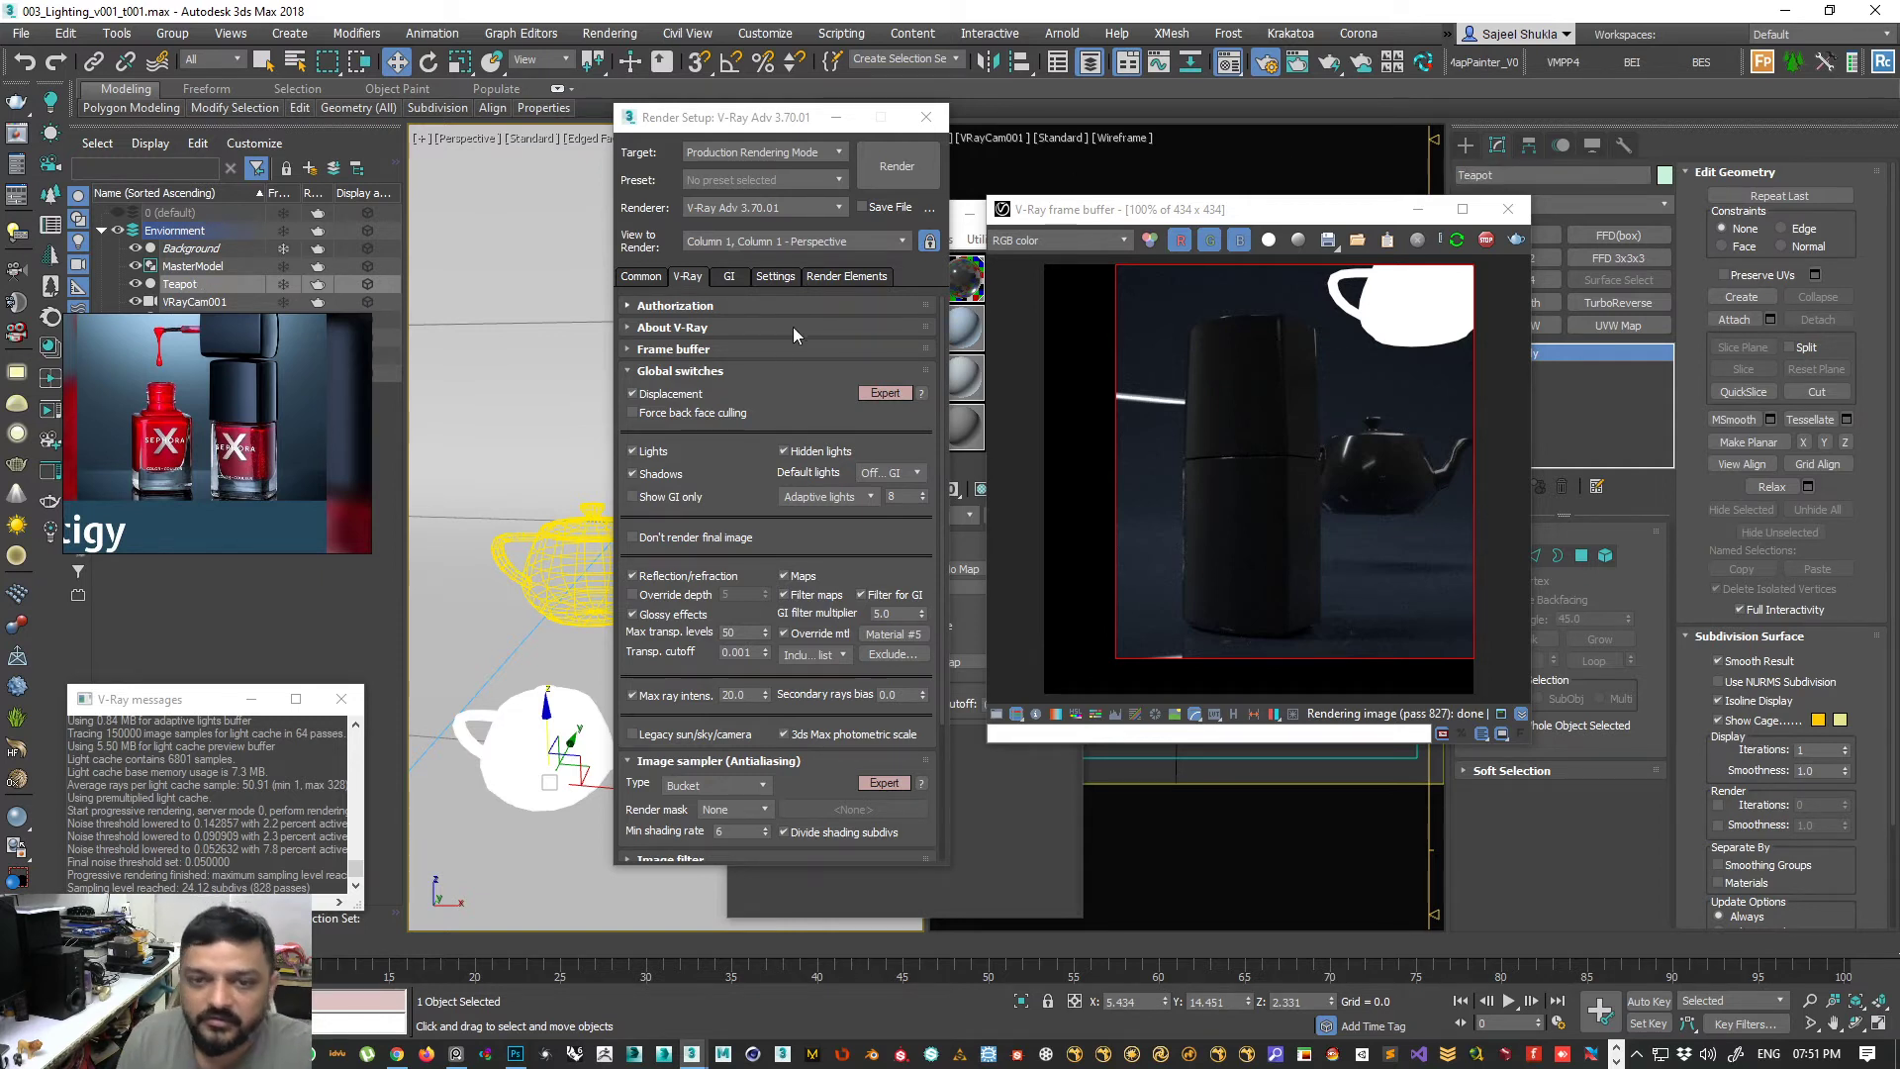
left_click(871, 653)
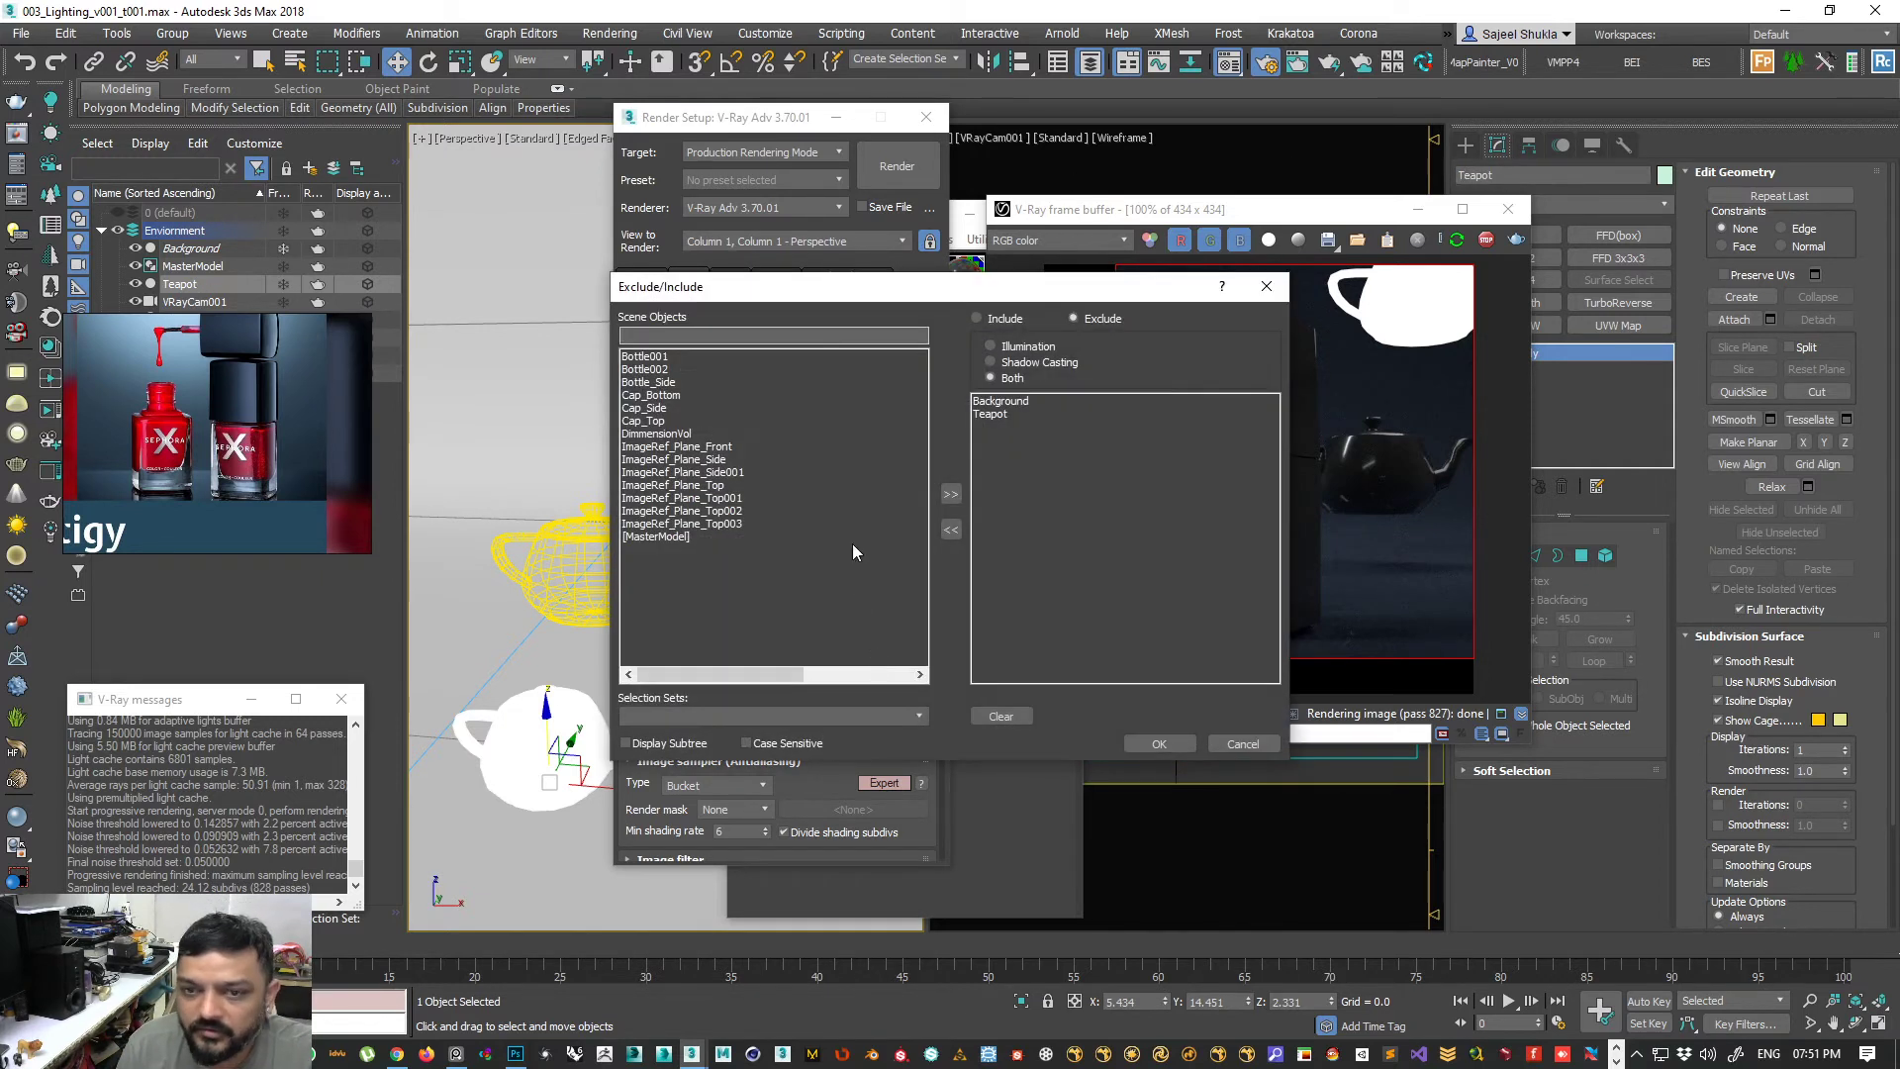
left_click(1141, 743)
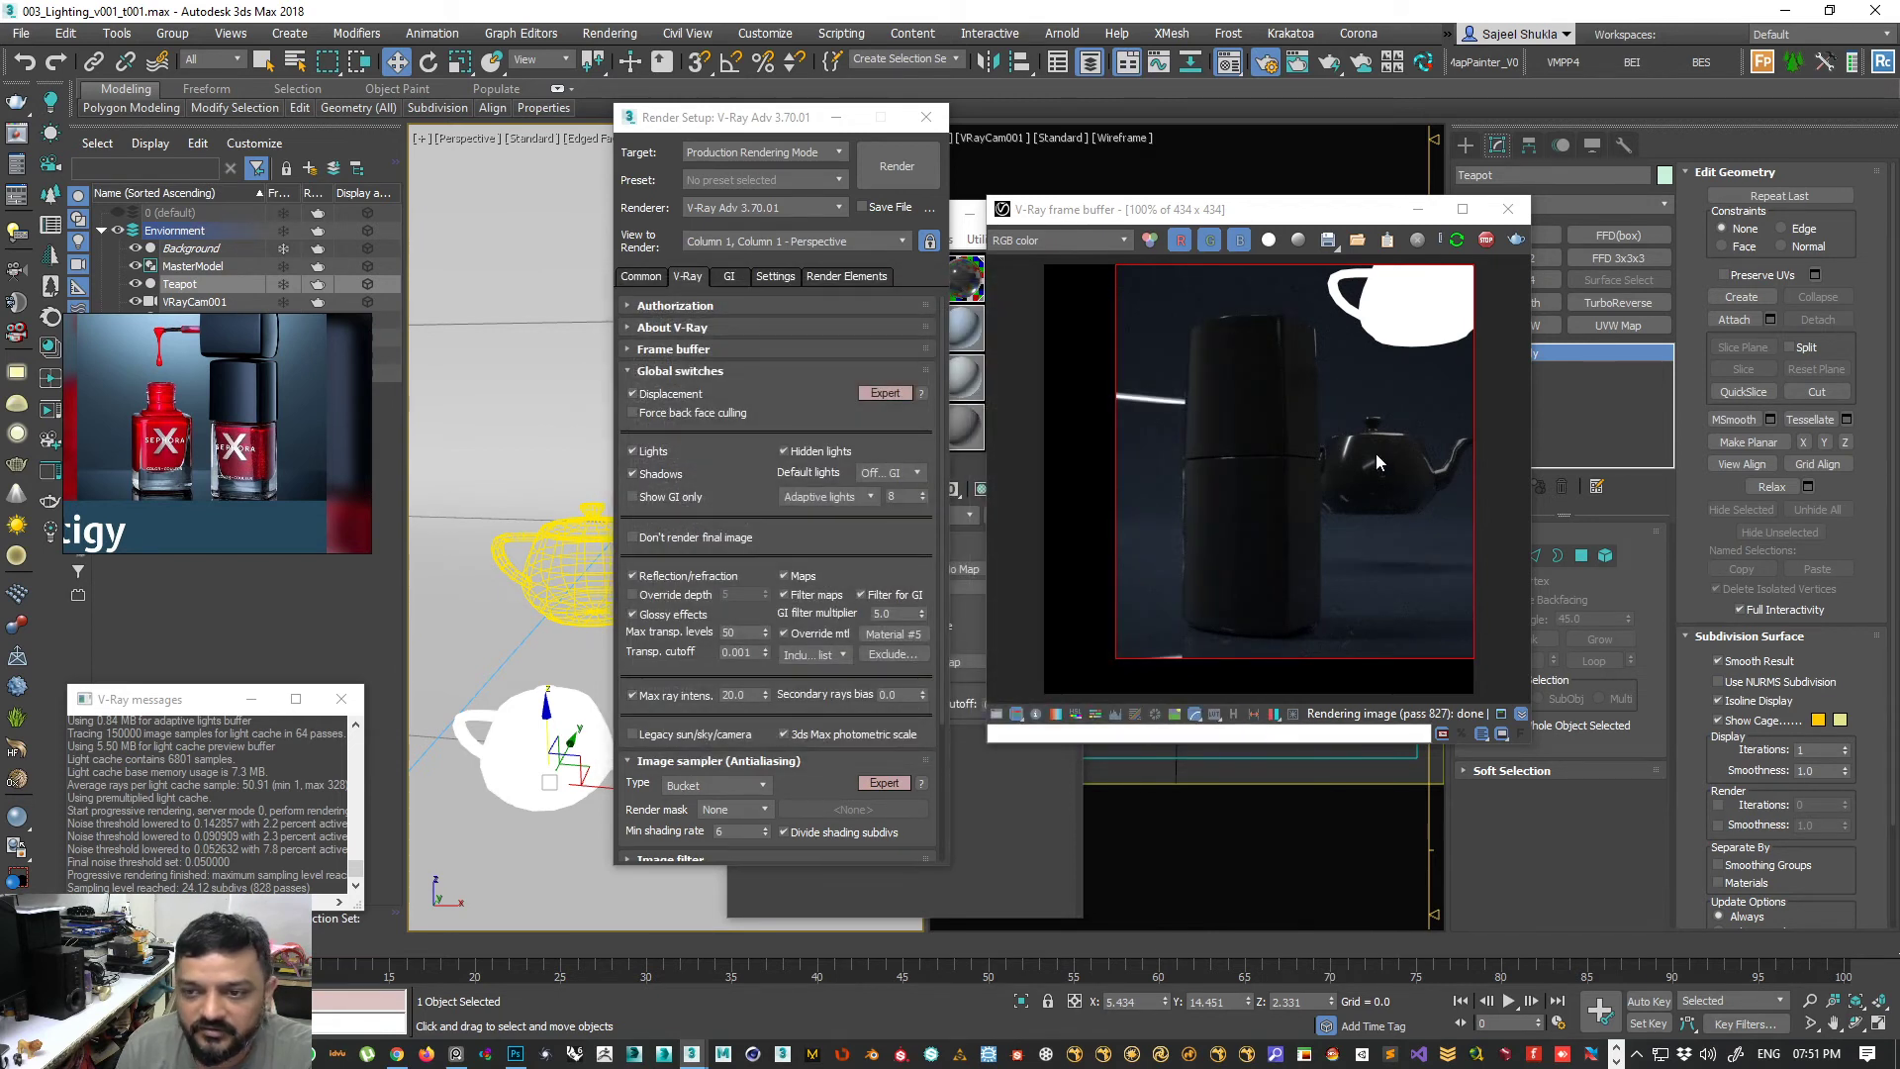
- Turn off the material override in the V-Ray global switches and refresh the interactive render
left_click_drag(1212, 218, 1054, 177)
left_click(553, 749)
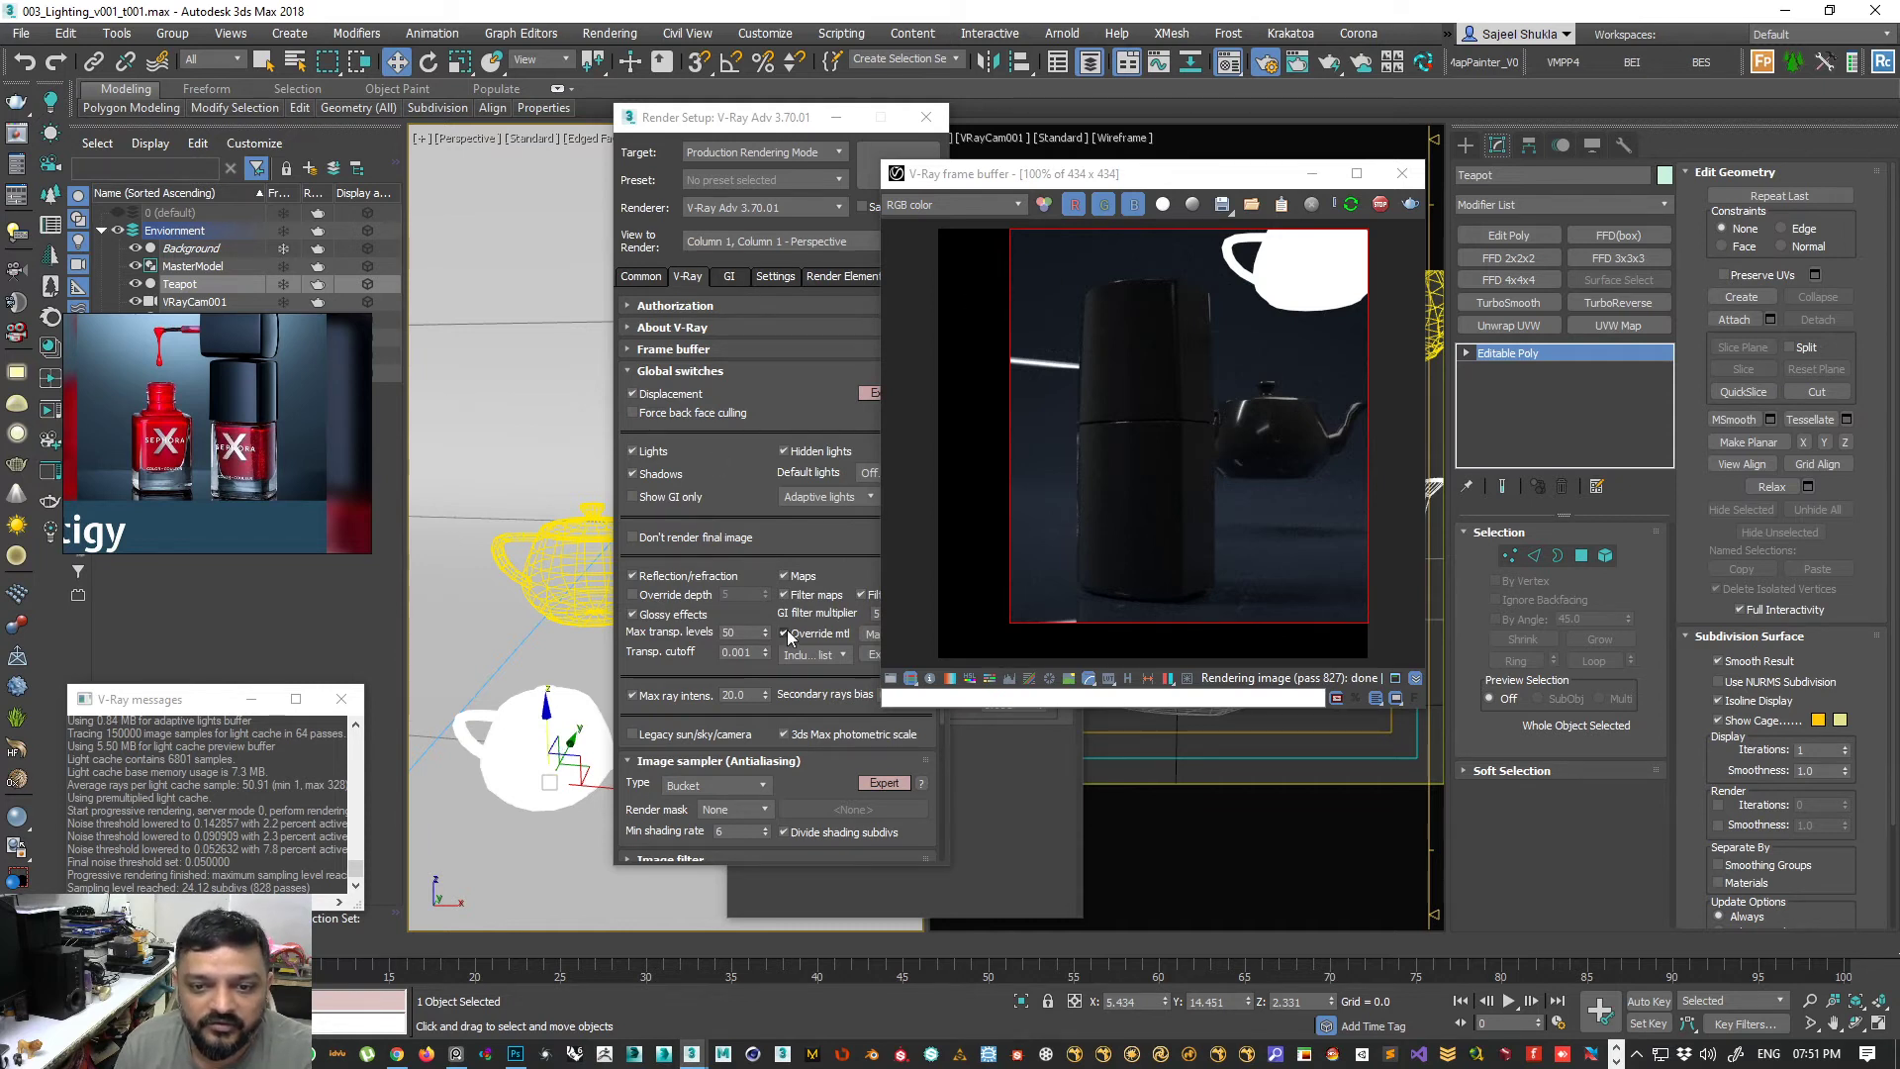
left_click(789, 646)
left_click(785, 635)
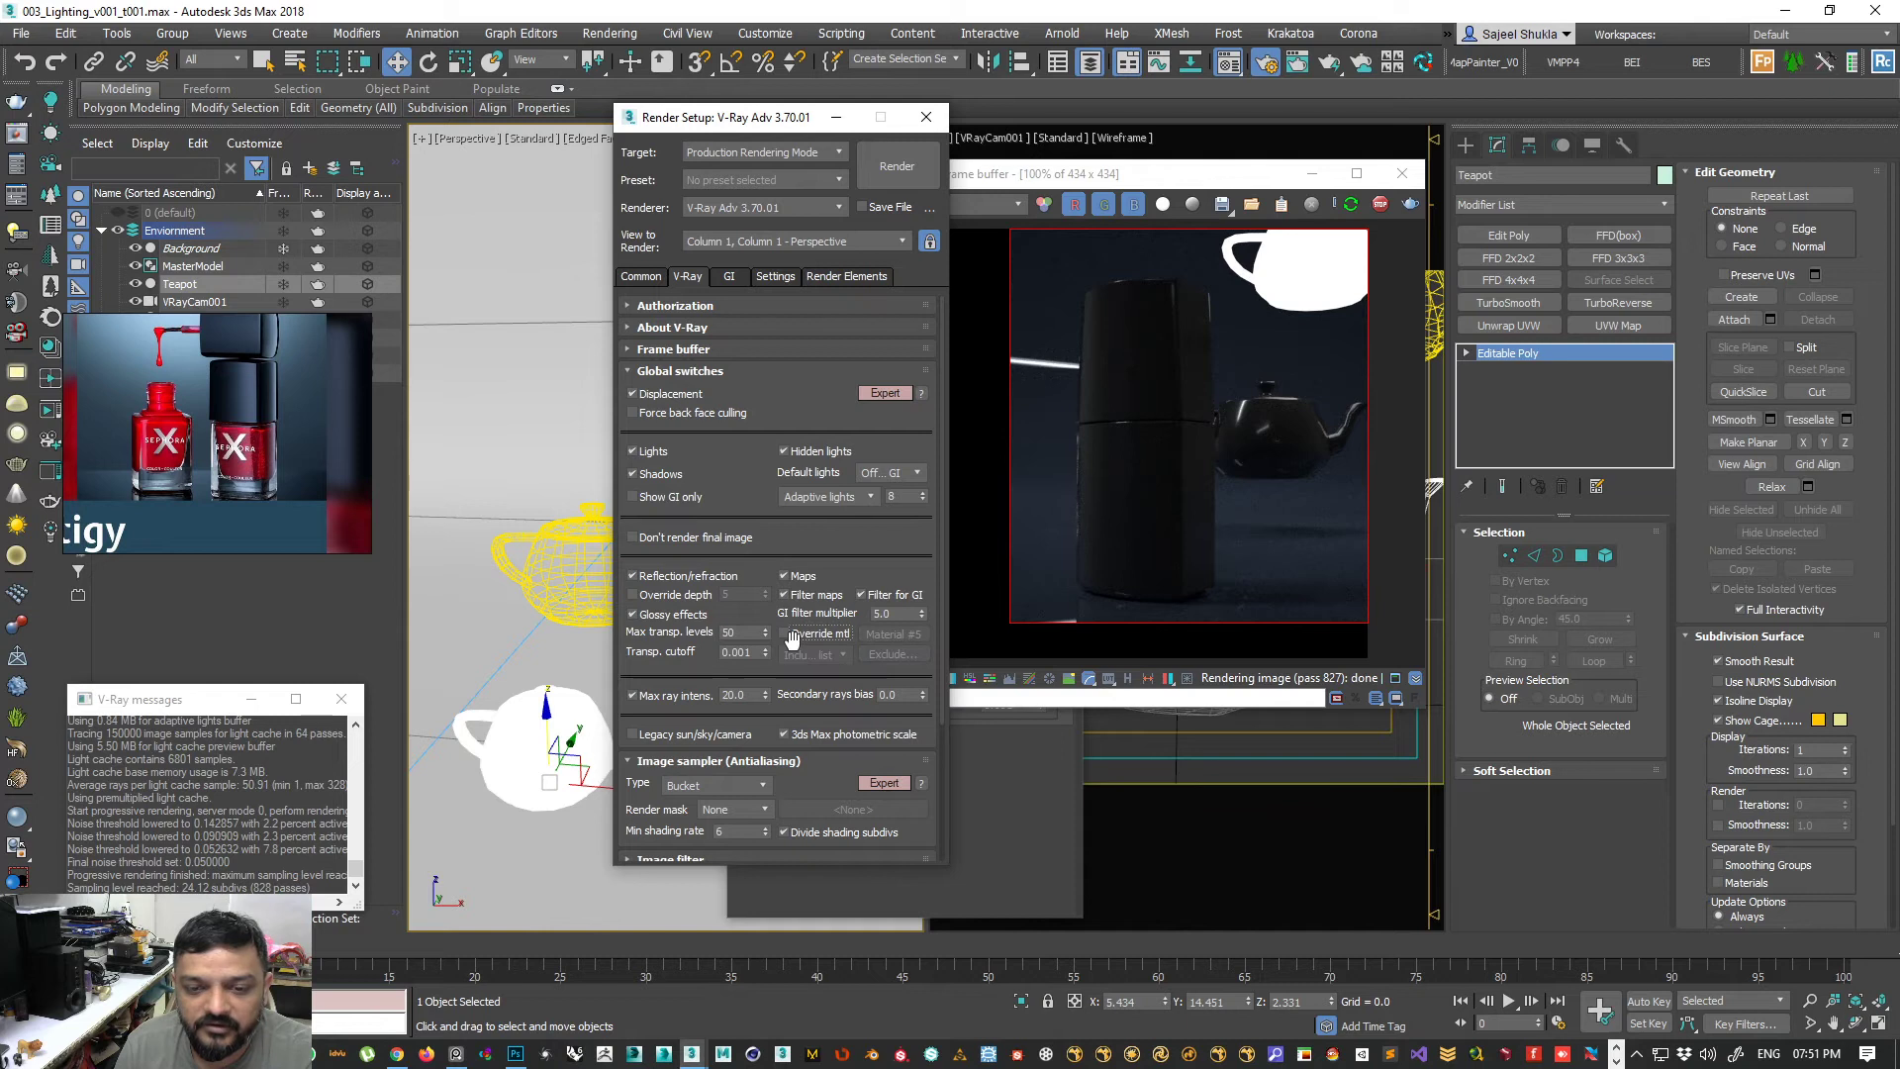
left_click(1350, 204)
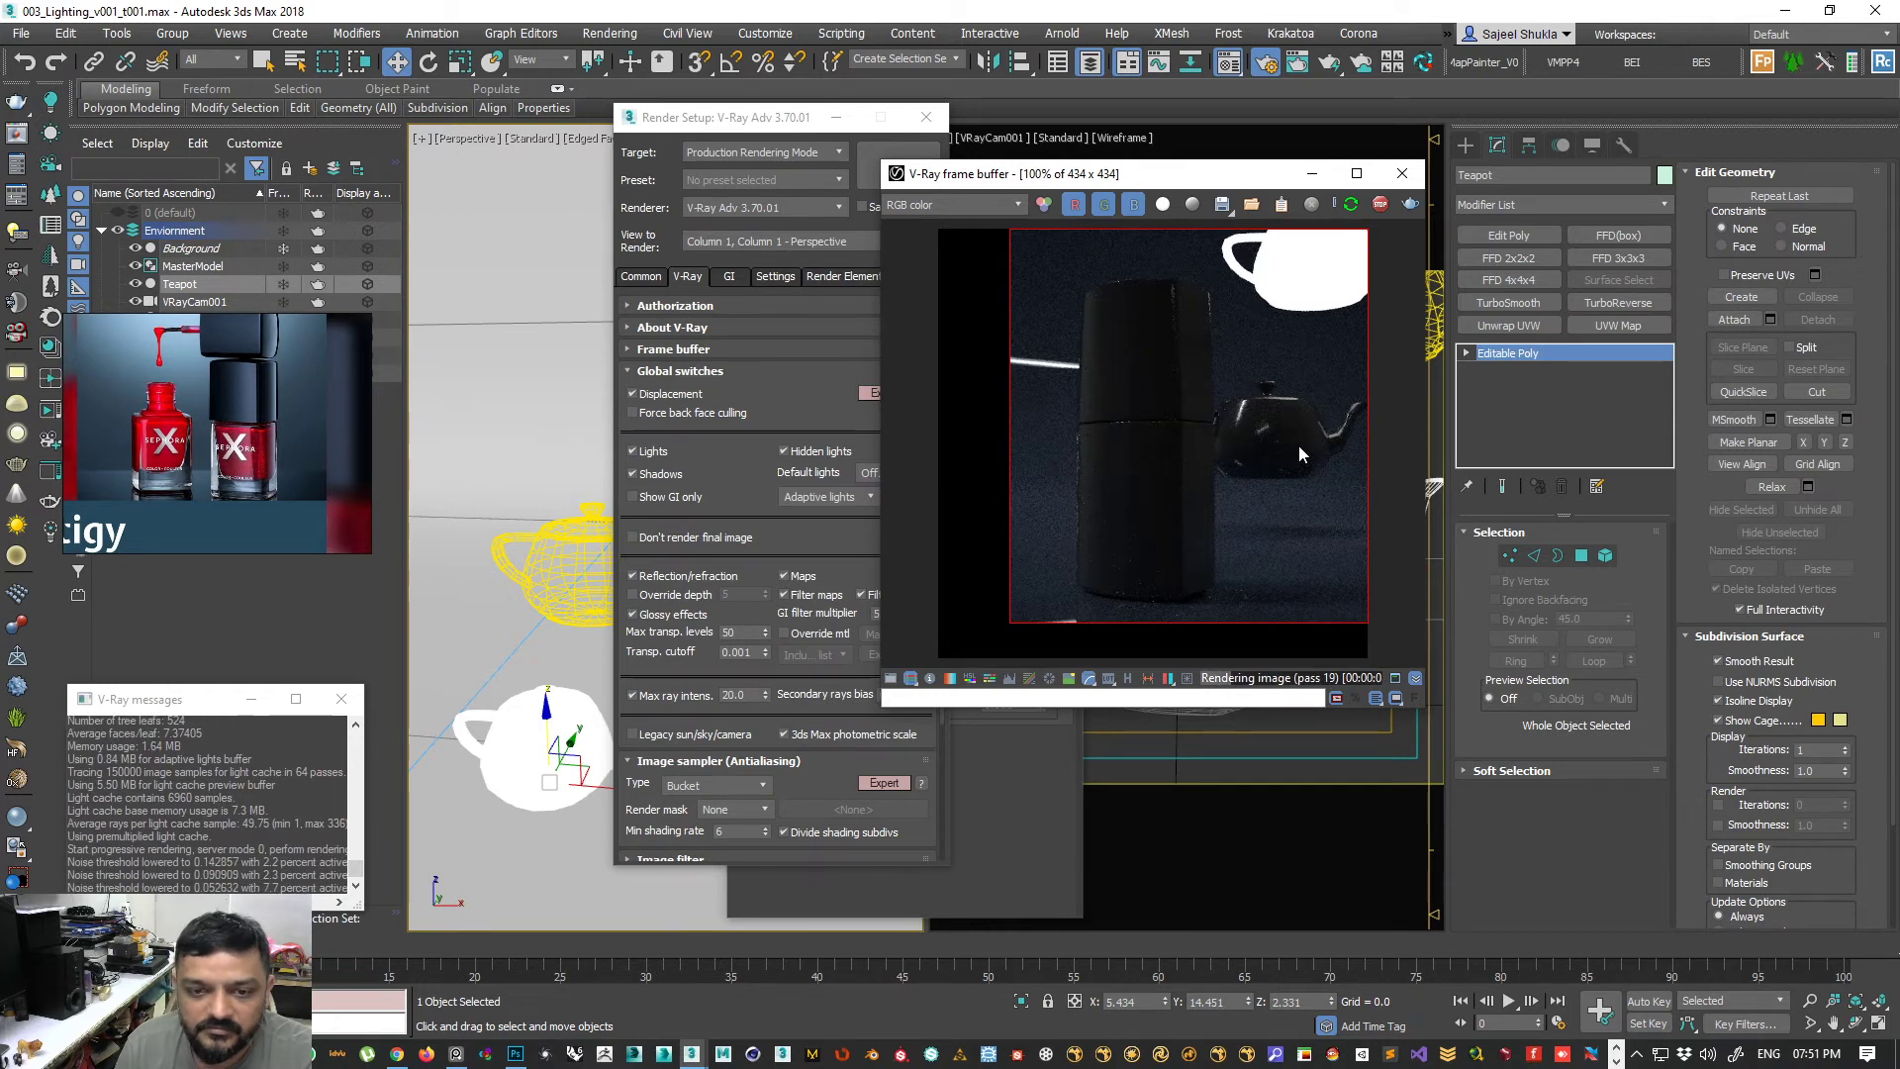
left_click(512, 744)
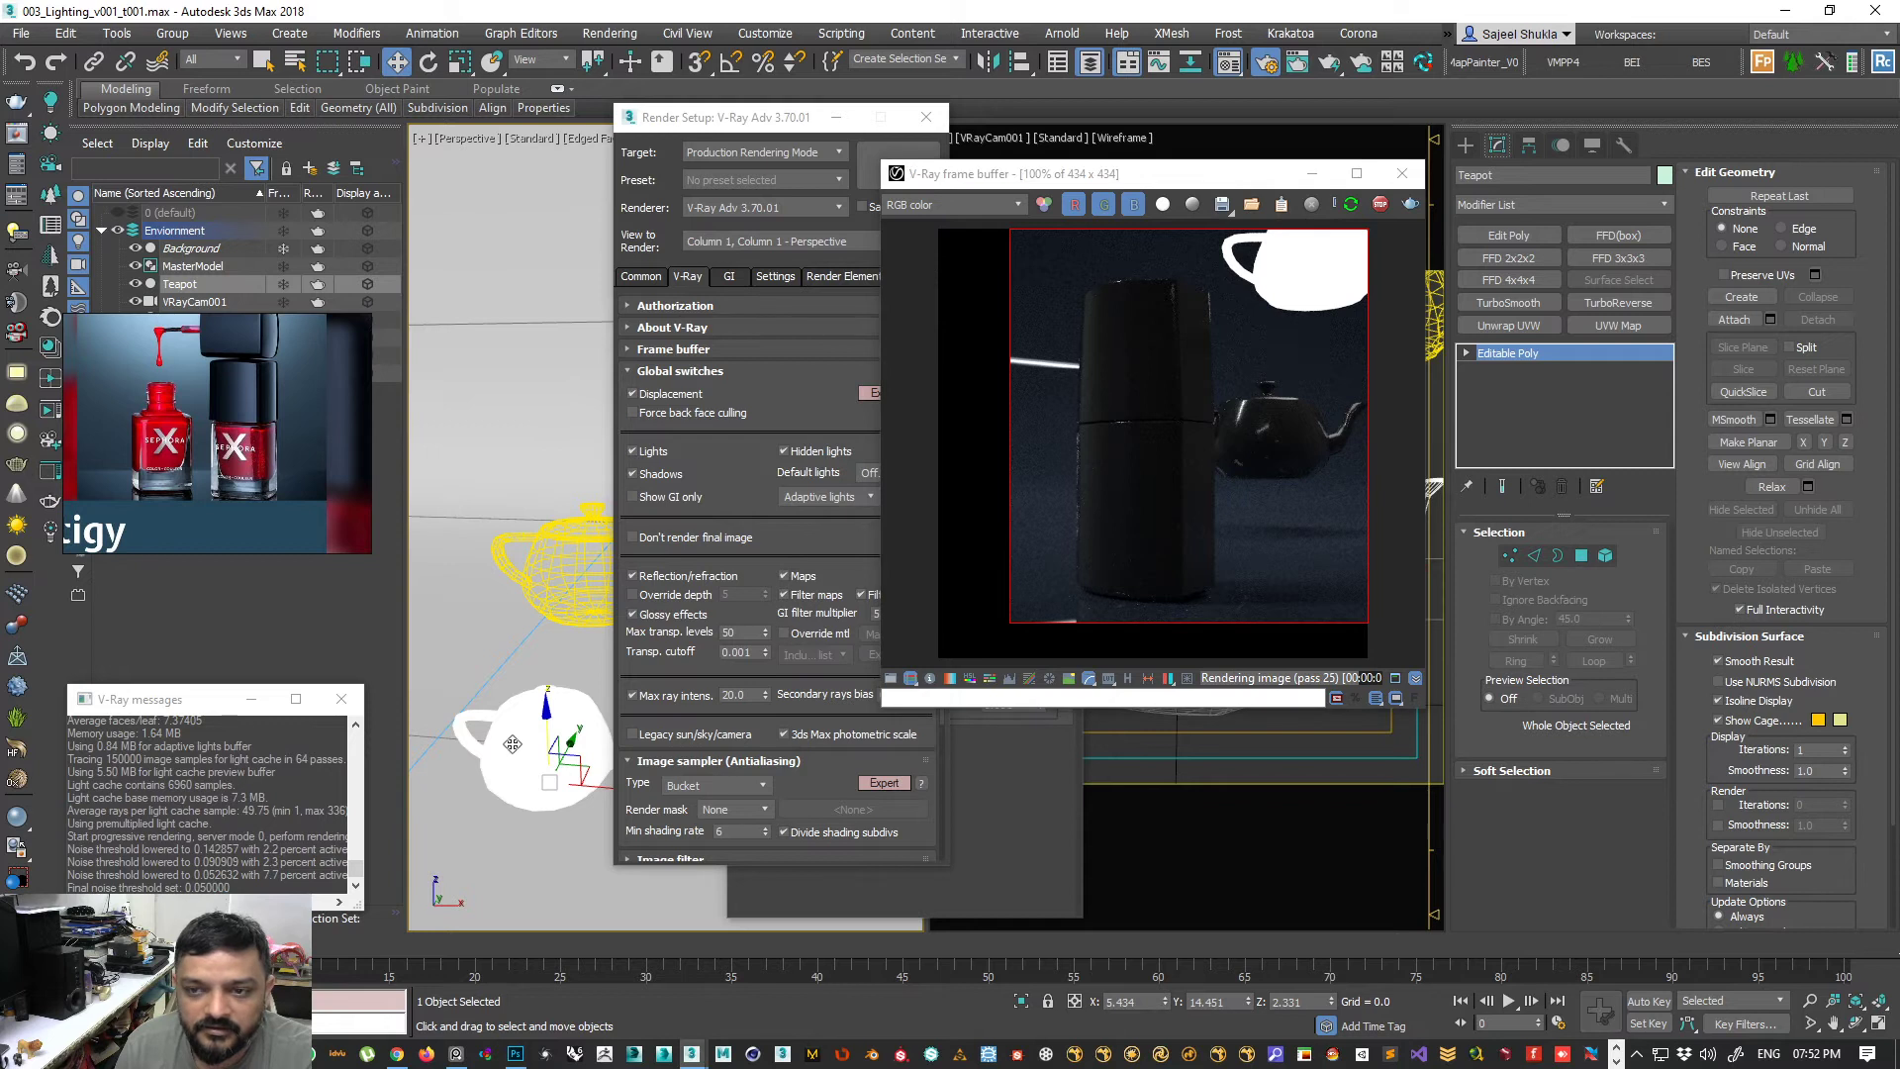
left_click(1188, 297)
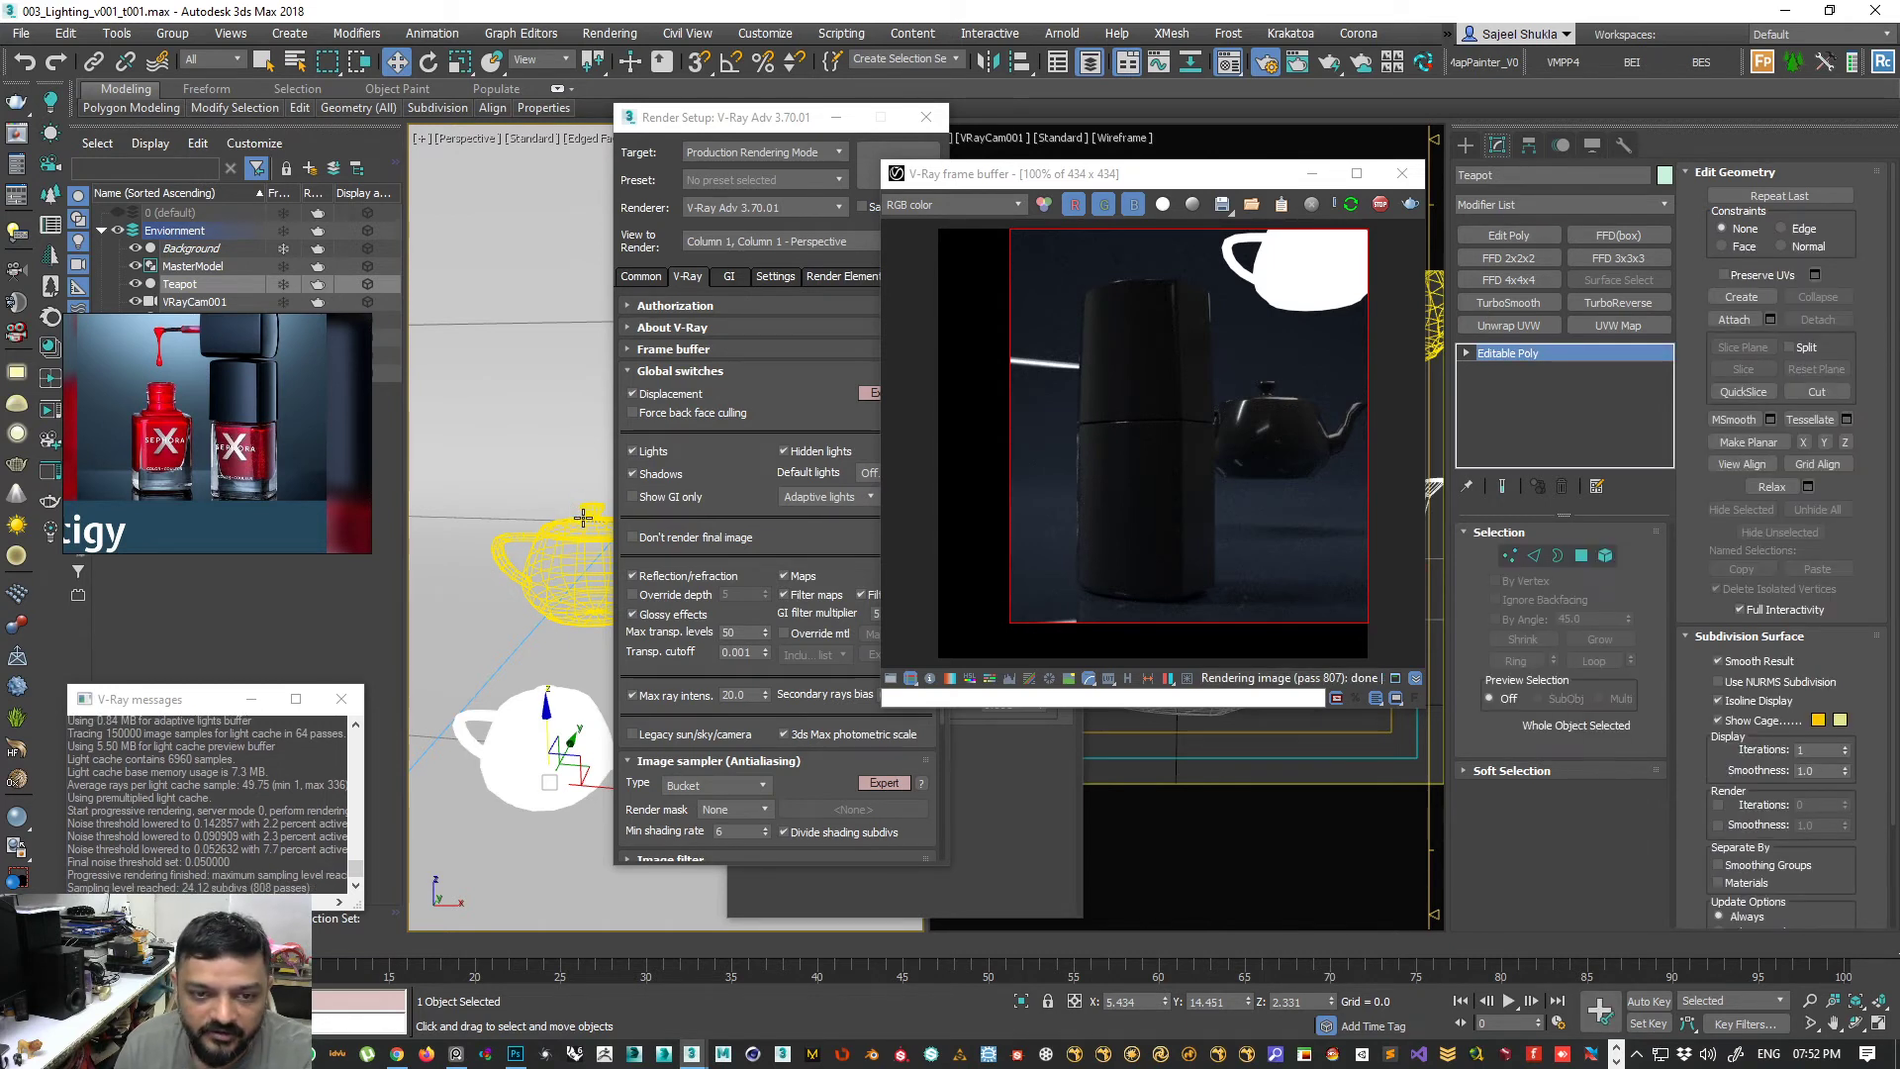
- Delete the lower teapot mesh, keeping the teapot mesh light above it
left_click(532, 768)
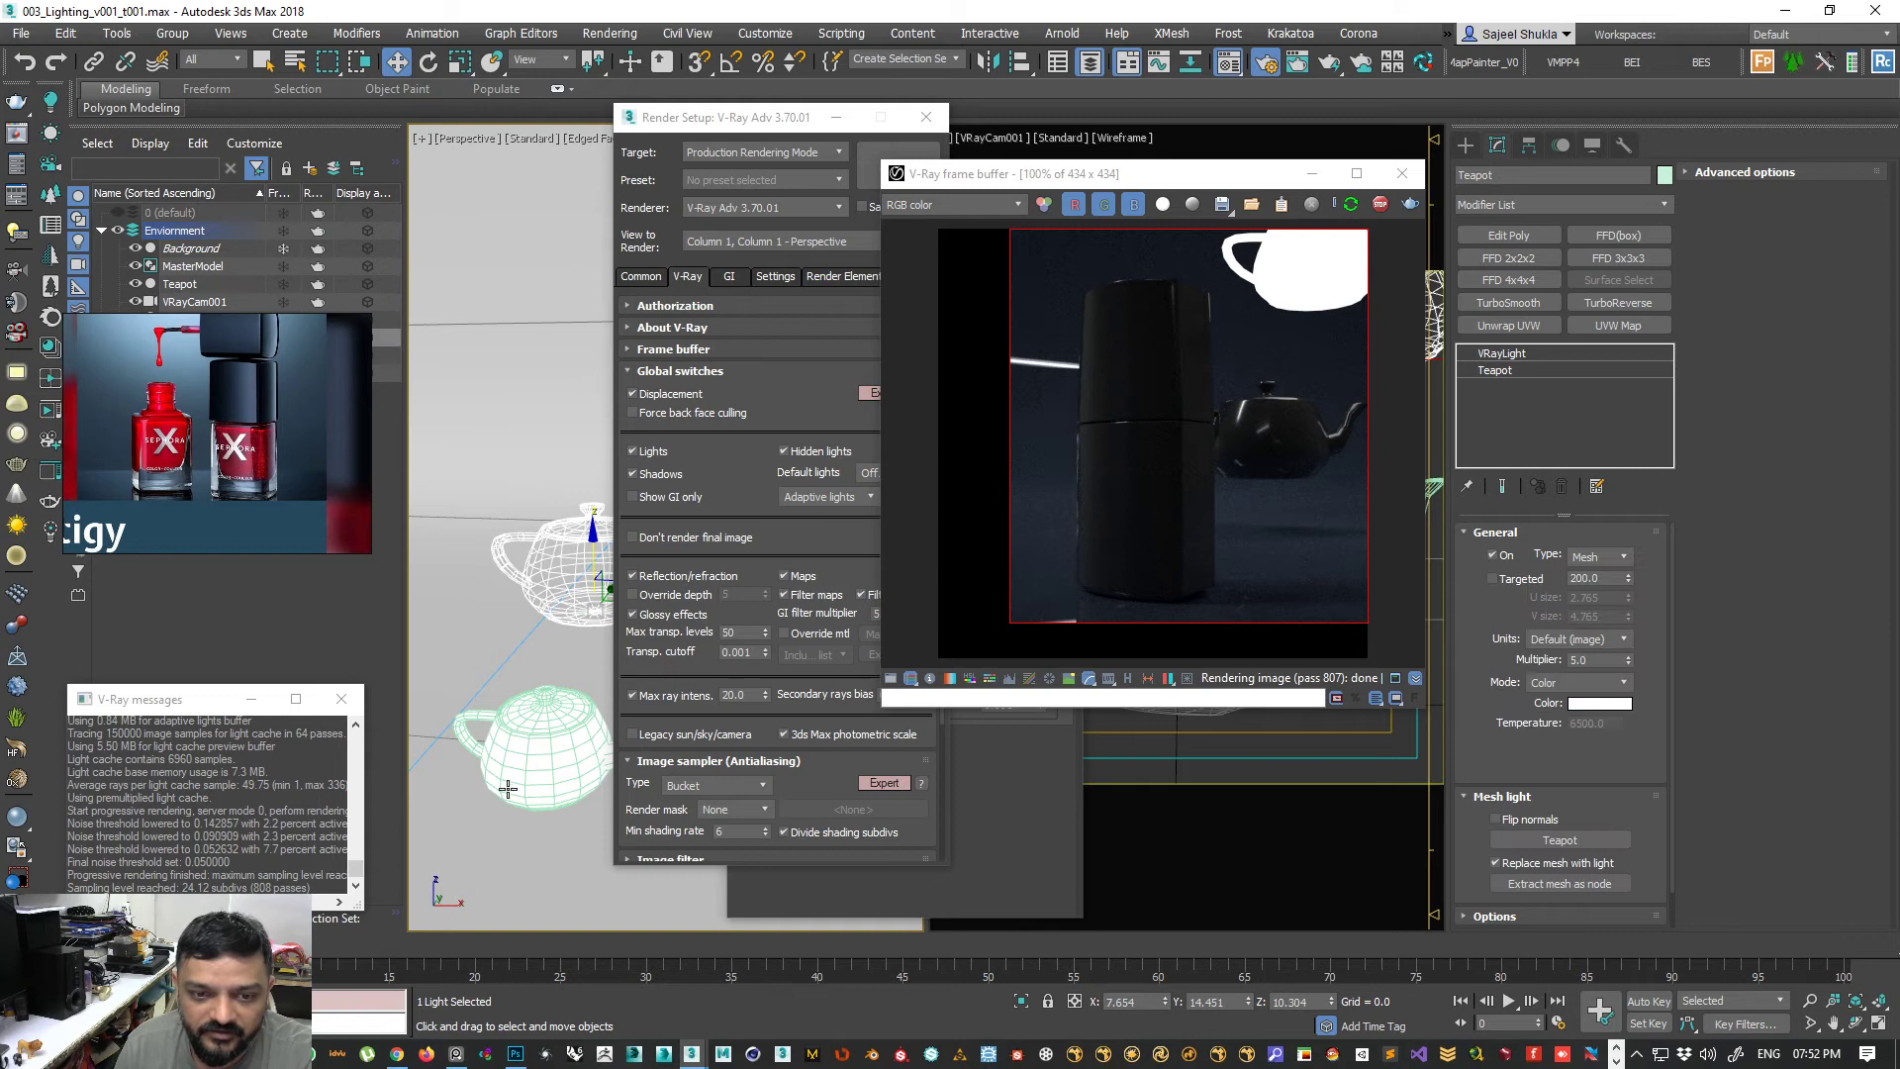
left_click(535, 762)
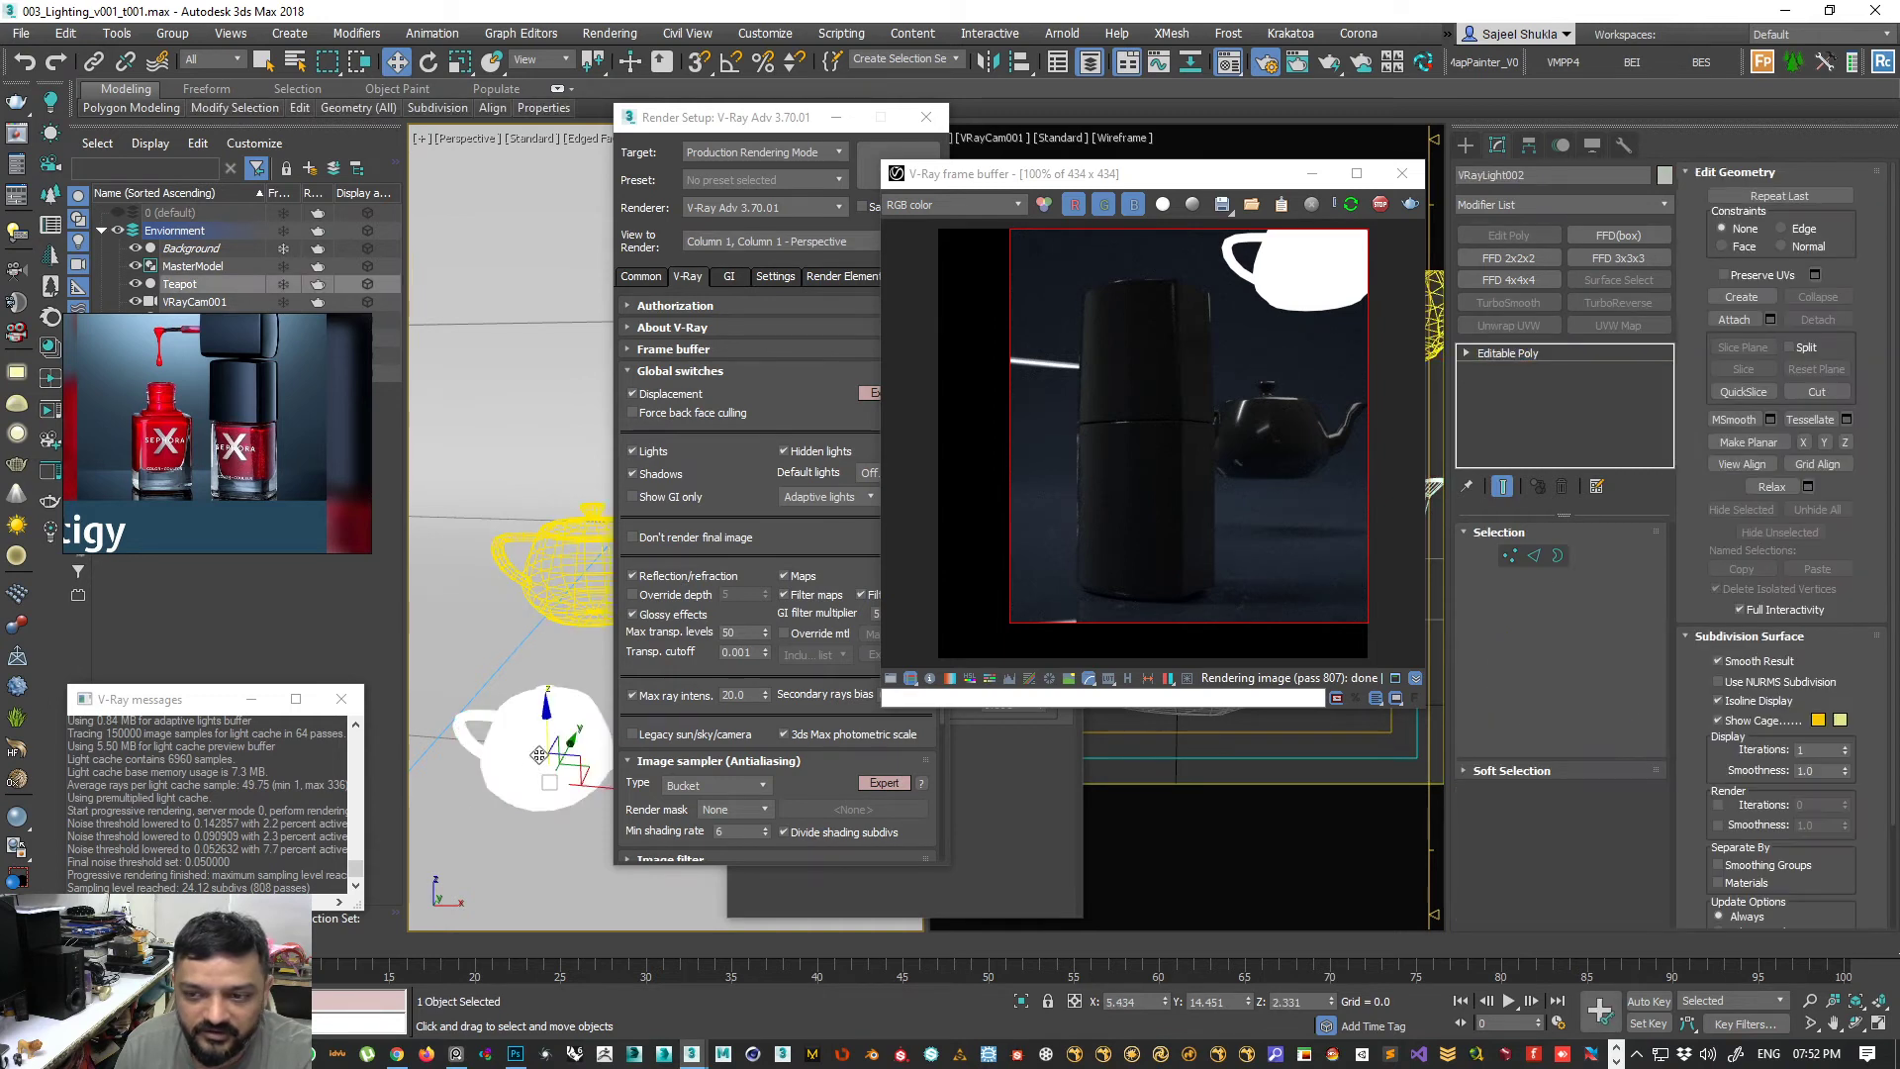
key("Delete")
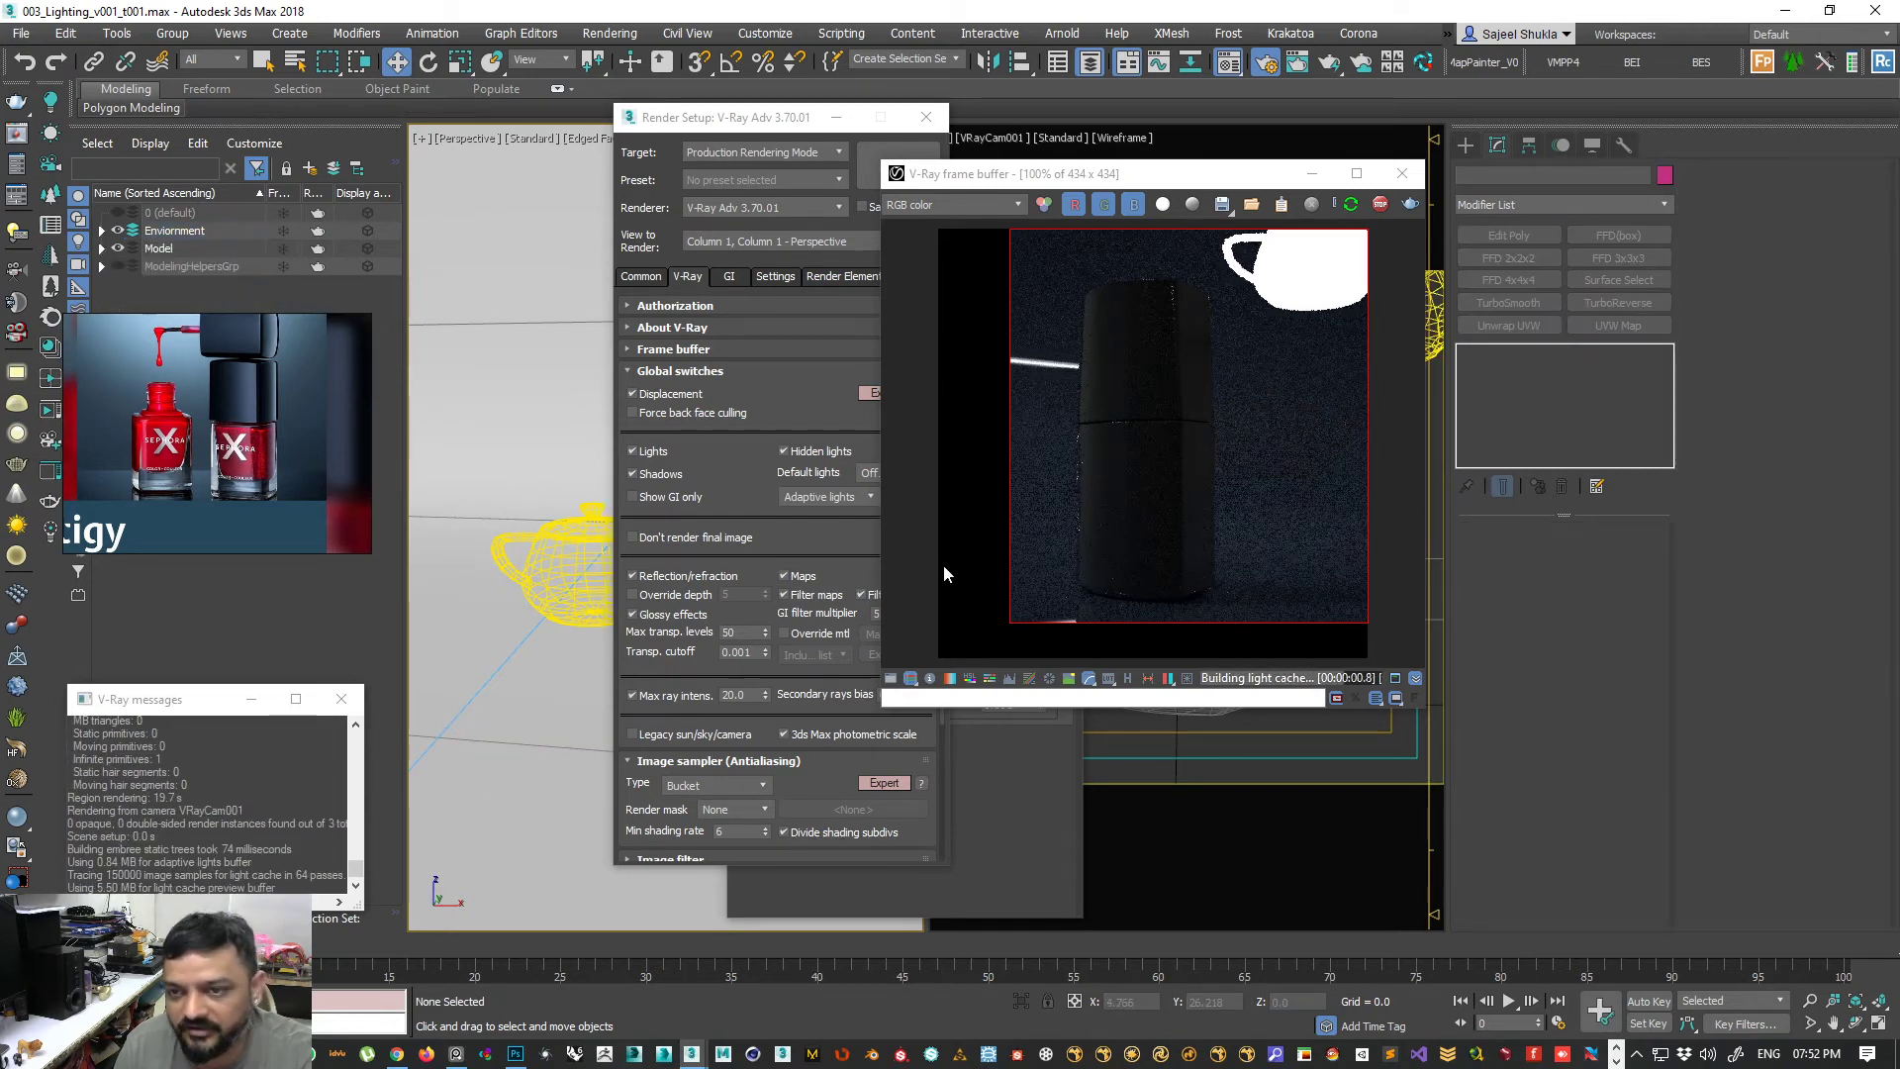
- Create a new teapot primitive with a radius of about 2.9 below the mesh light in the perspective view
left_click(1466, 146)
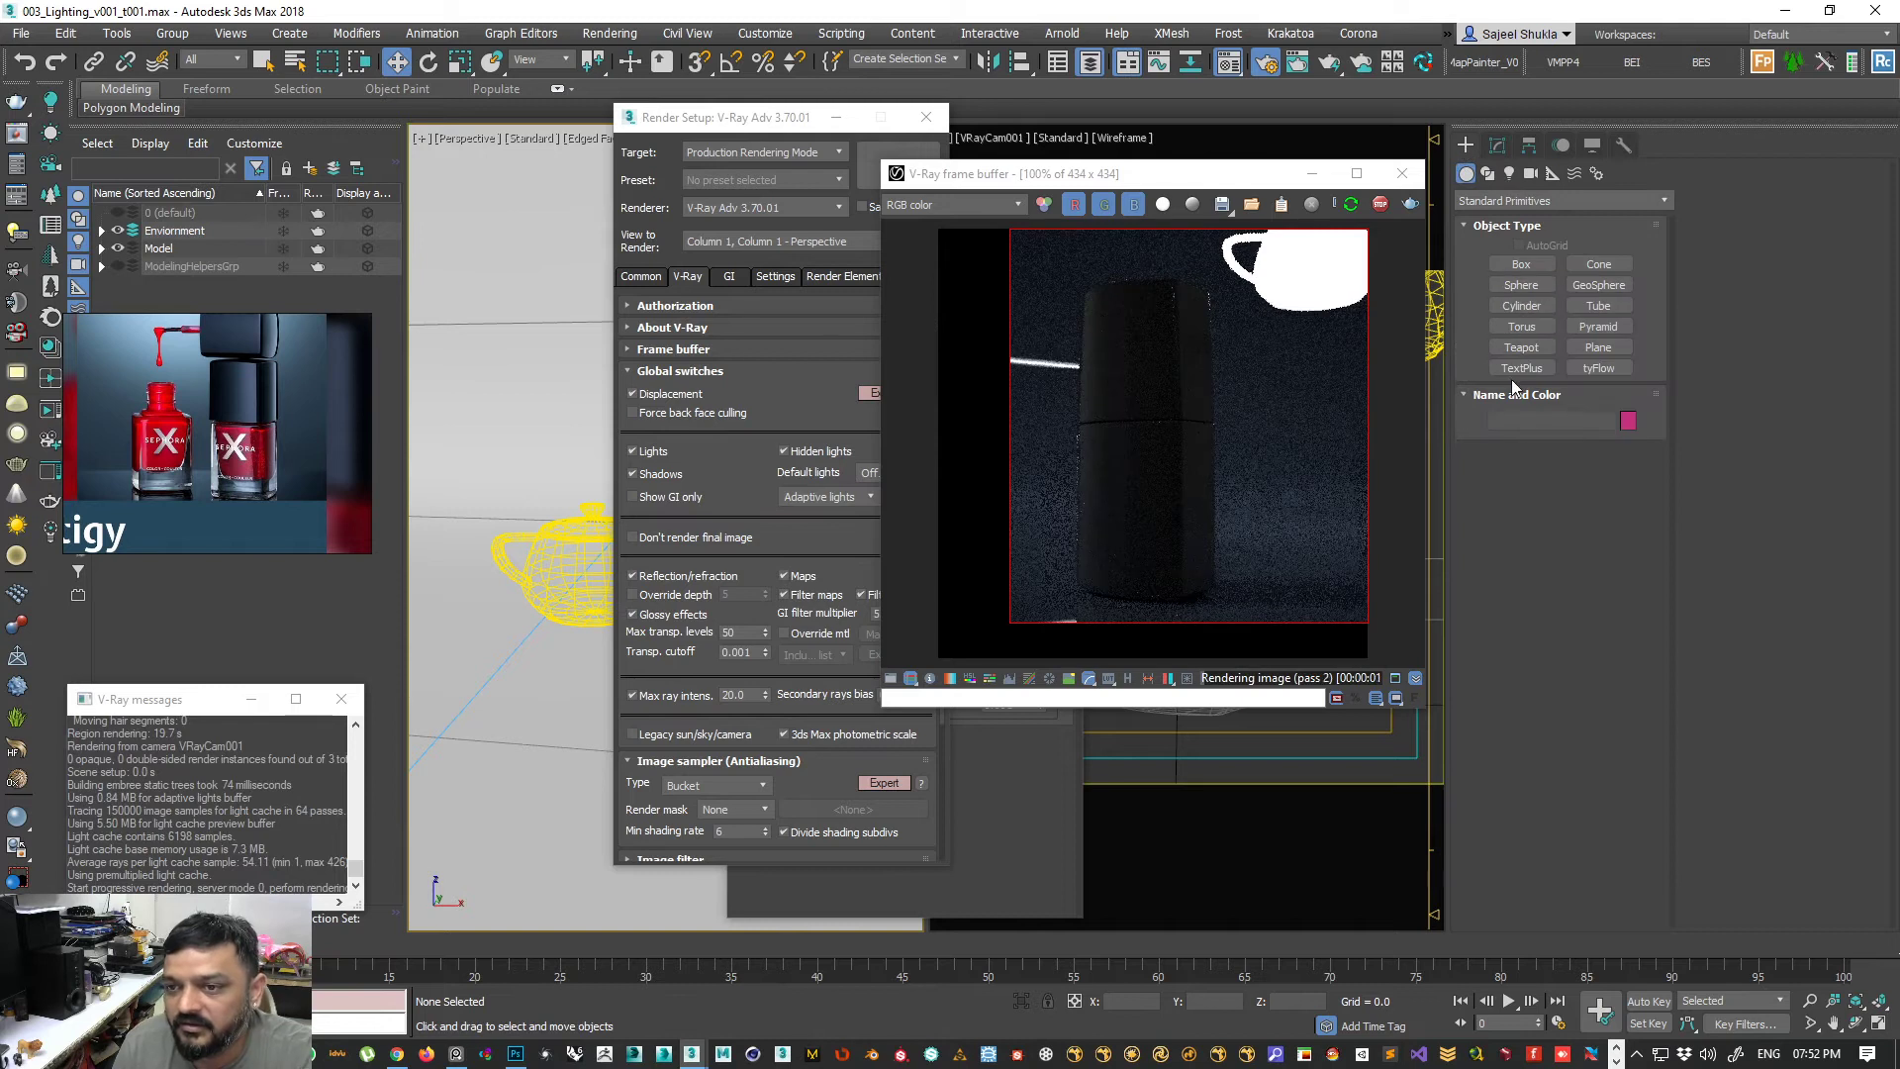
left_click(1521, 348)
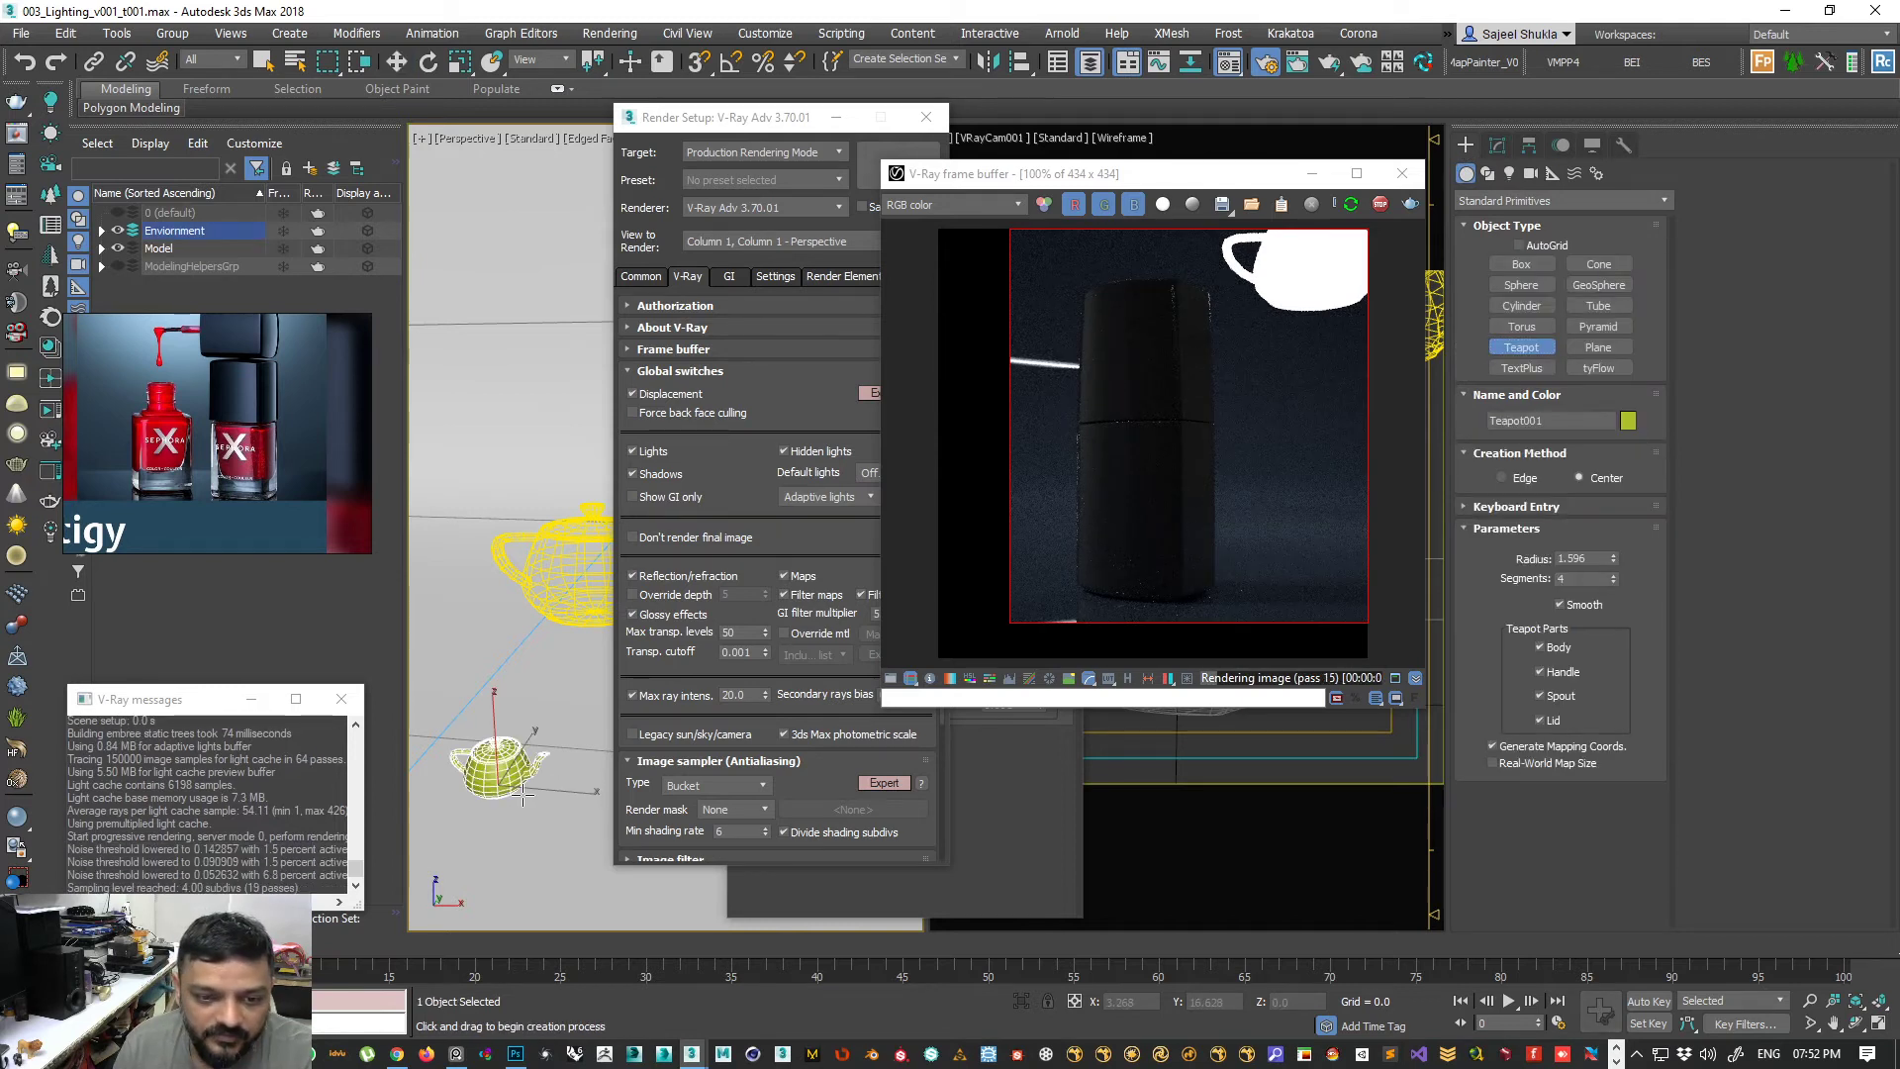
left_click_drag(499, 777, 533, 806)
- Assign the white V-Ray light material Material #7 to the new teapot and move it along X to about 5.9
key("m")
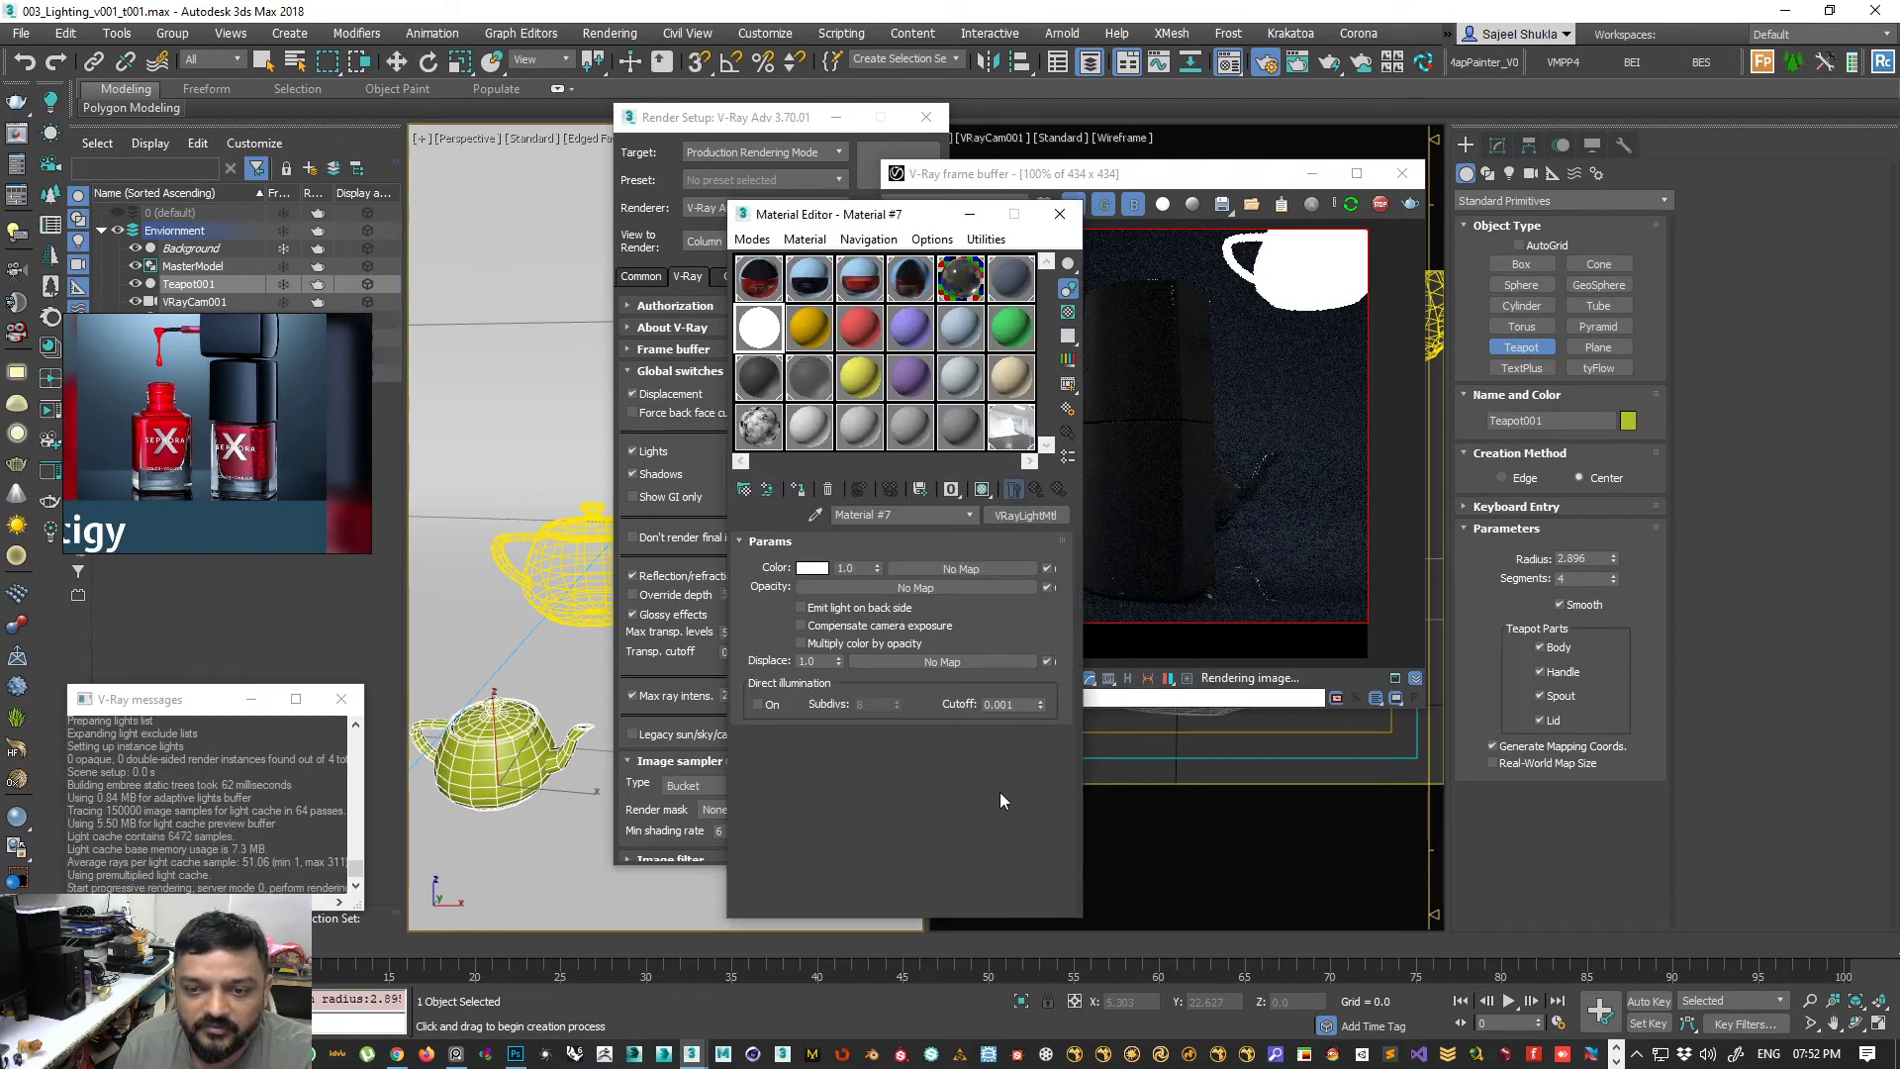
left_click(799, 488)
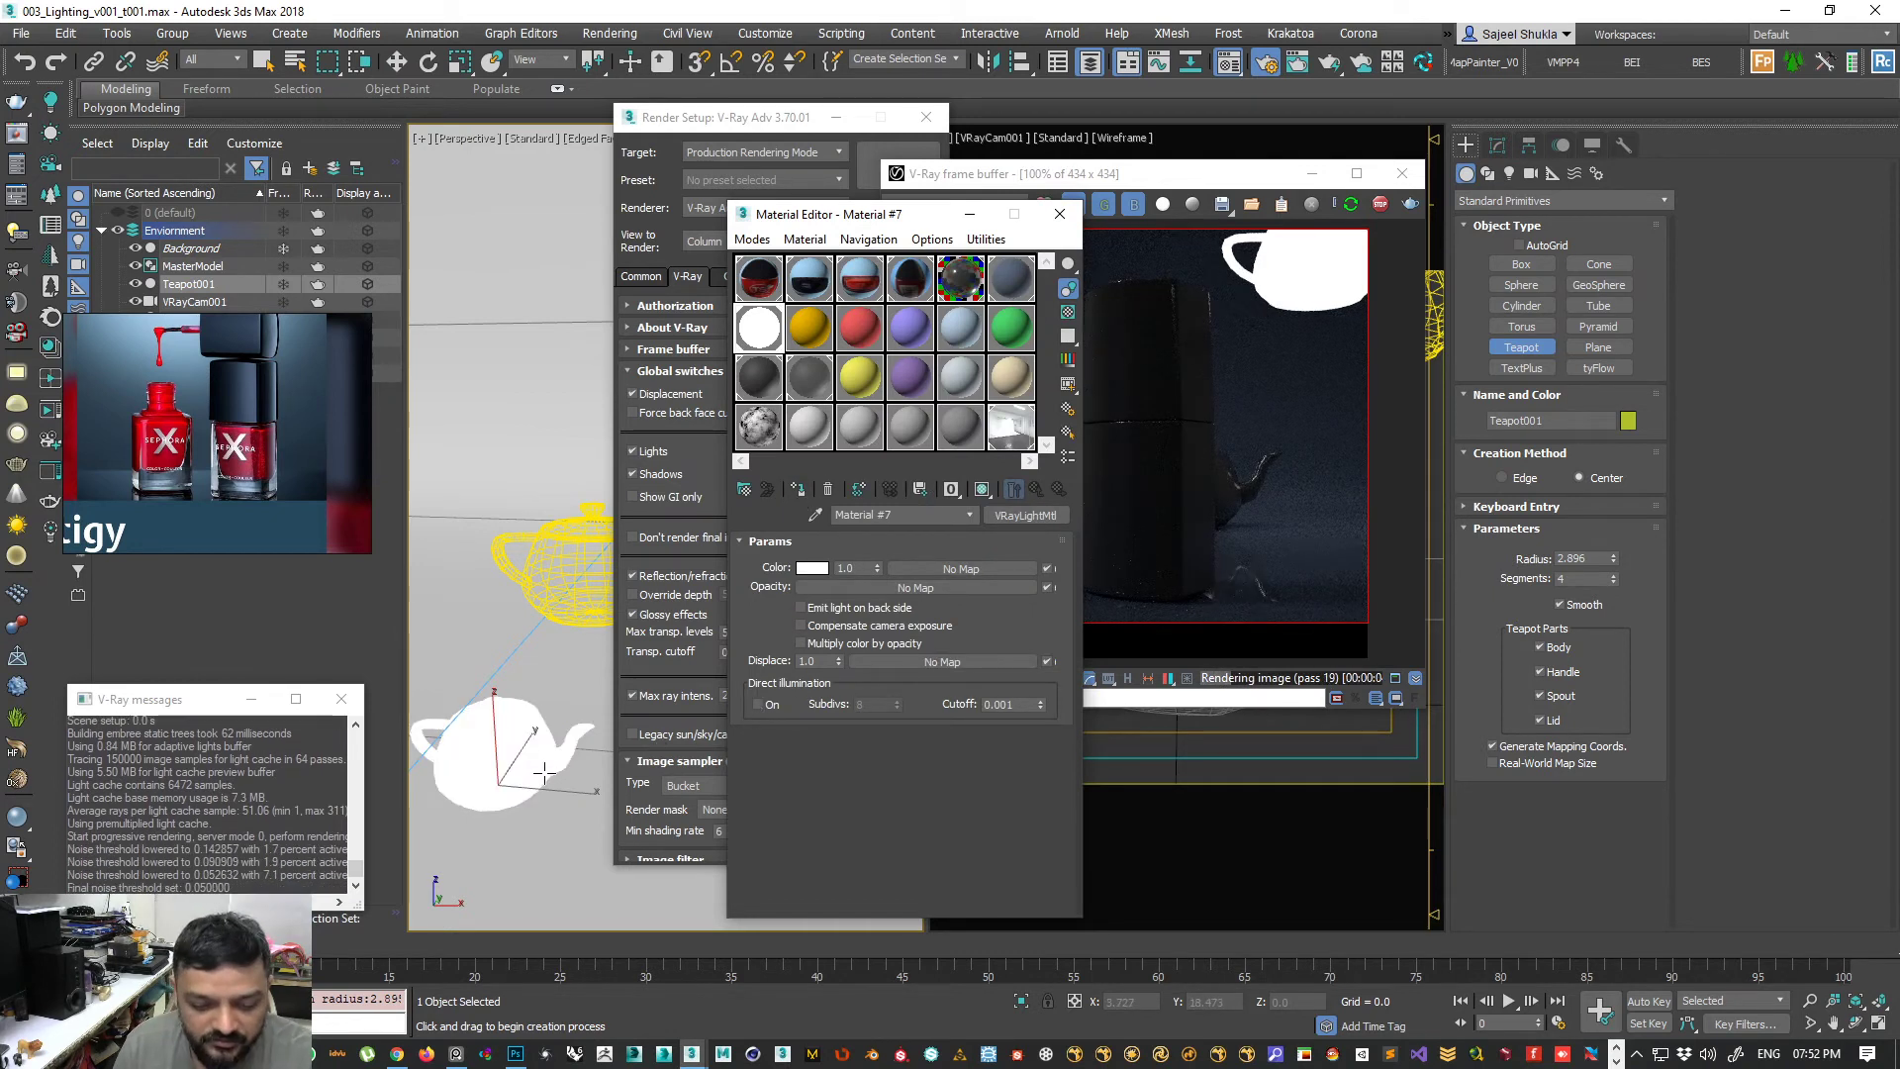
right_click(566, 793)
left_click_drag(566, 793, 649, 796)
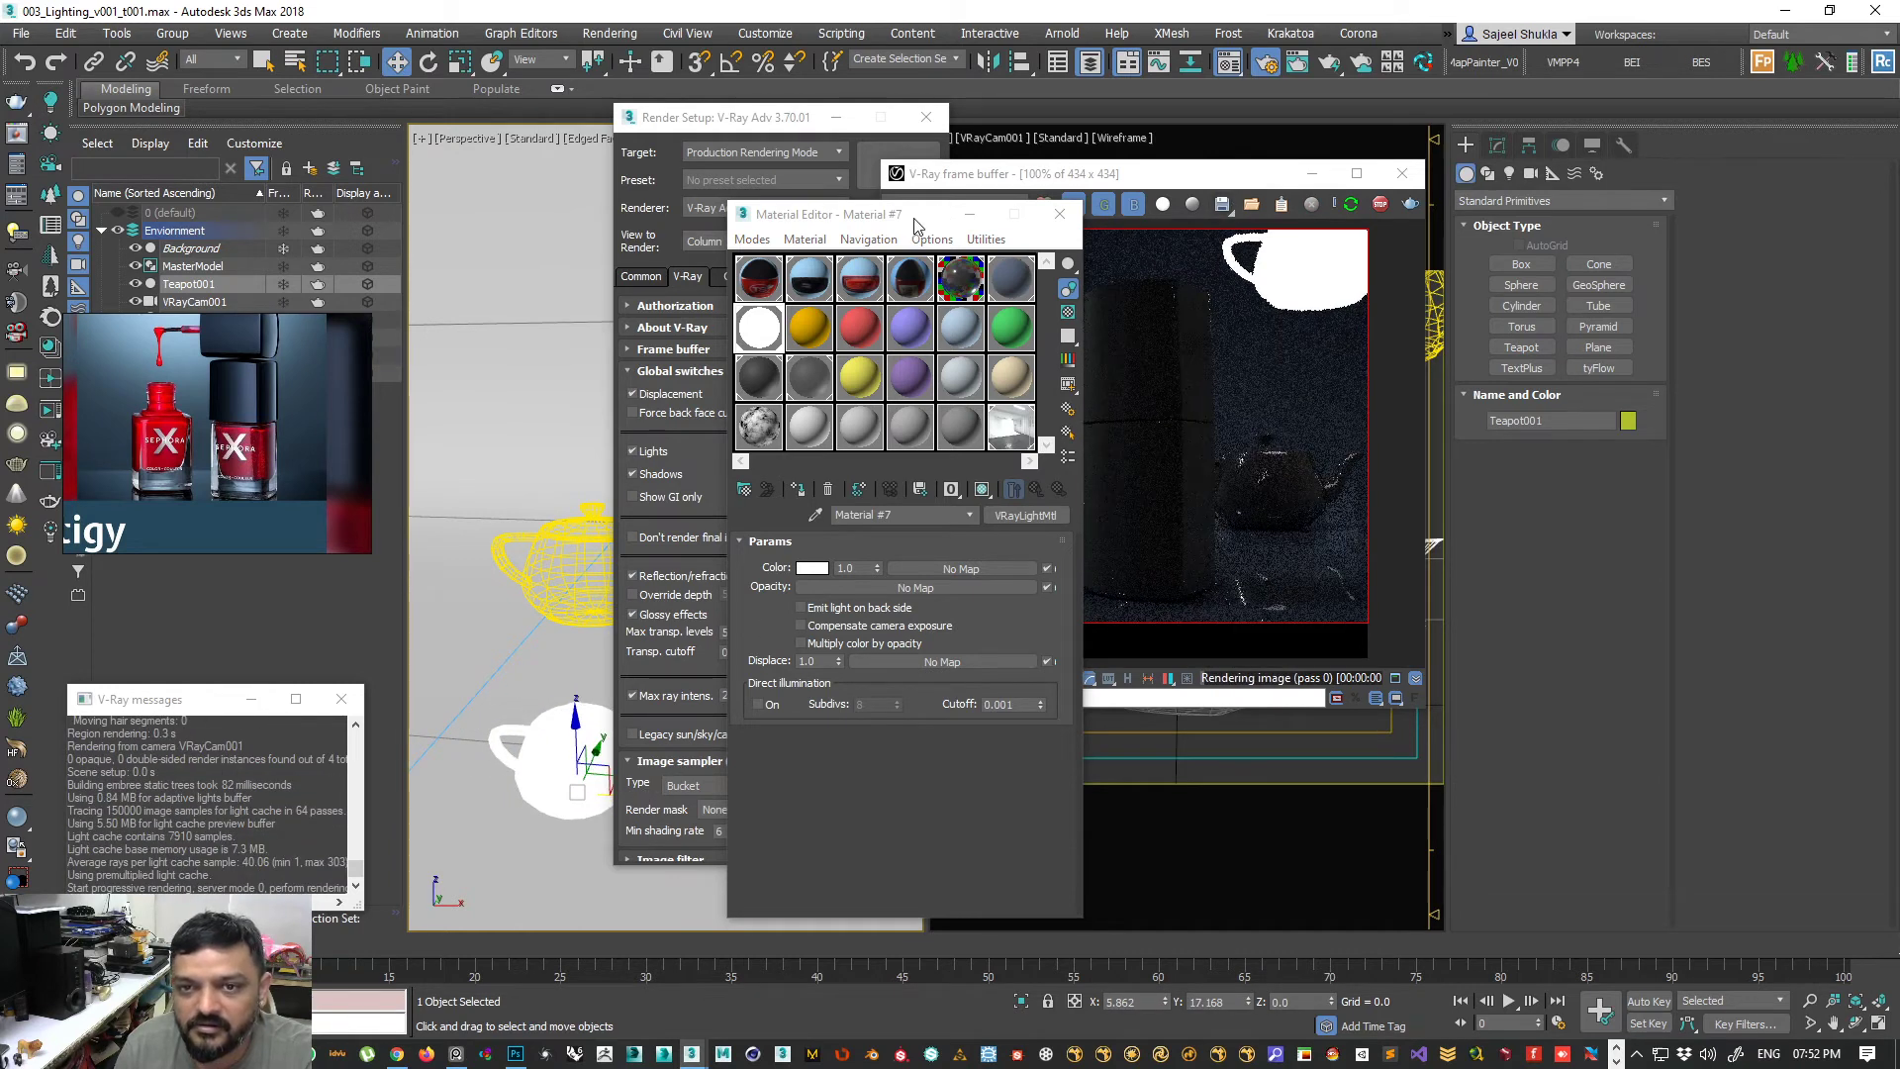
- Run a production render of the camera view with buckets following the mouse, and stop it partway
left_click(716, 123)
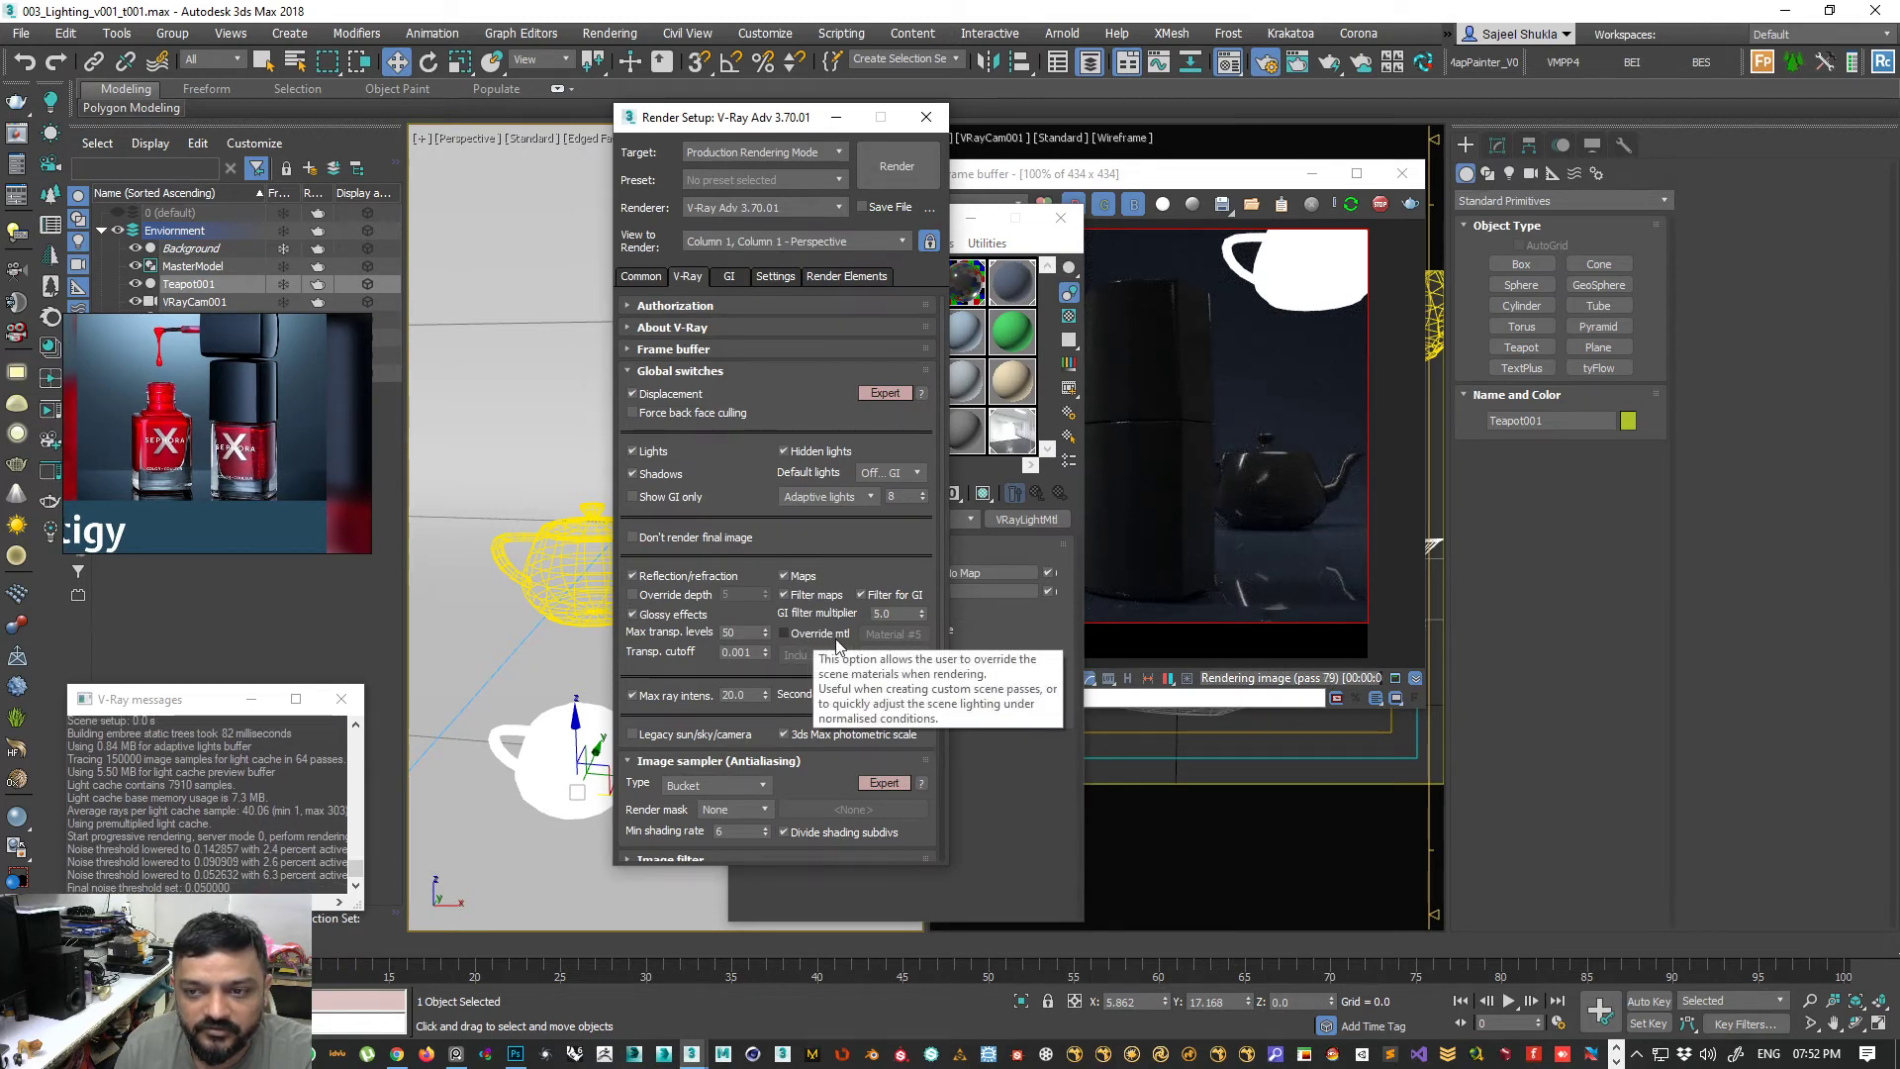
left_click_drag(710, 119, 783, 368)
left_click(1407, 204)
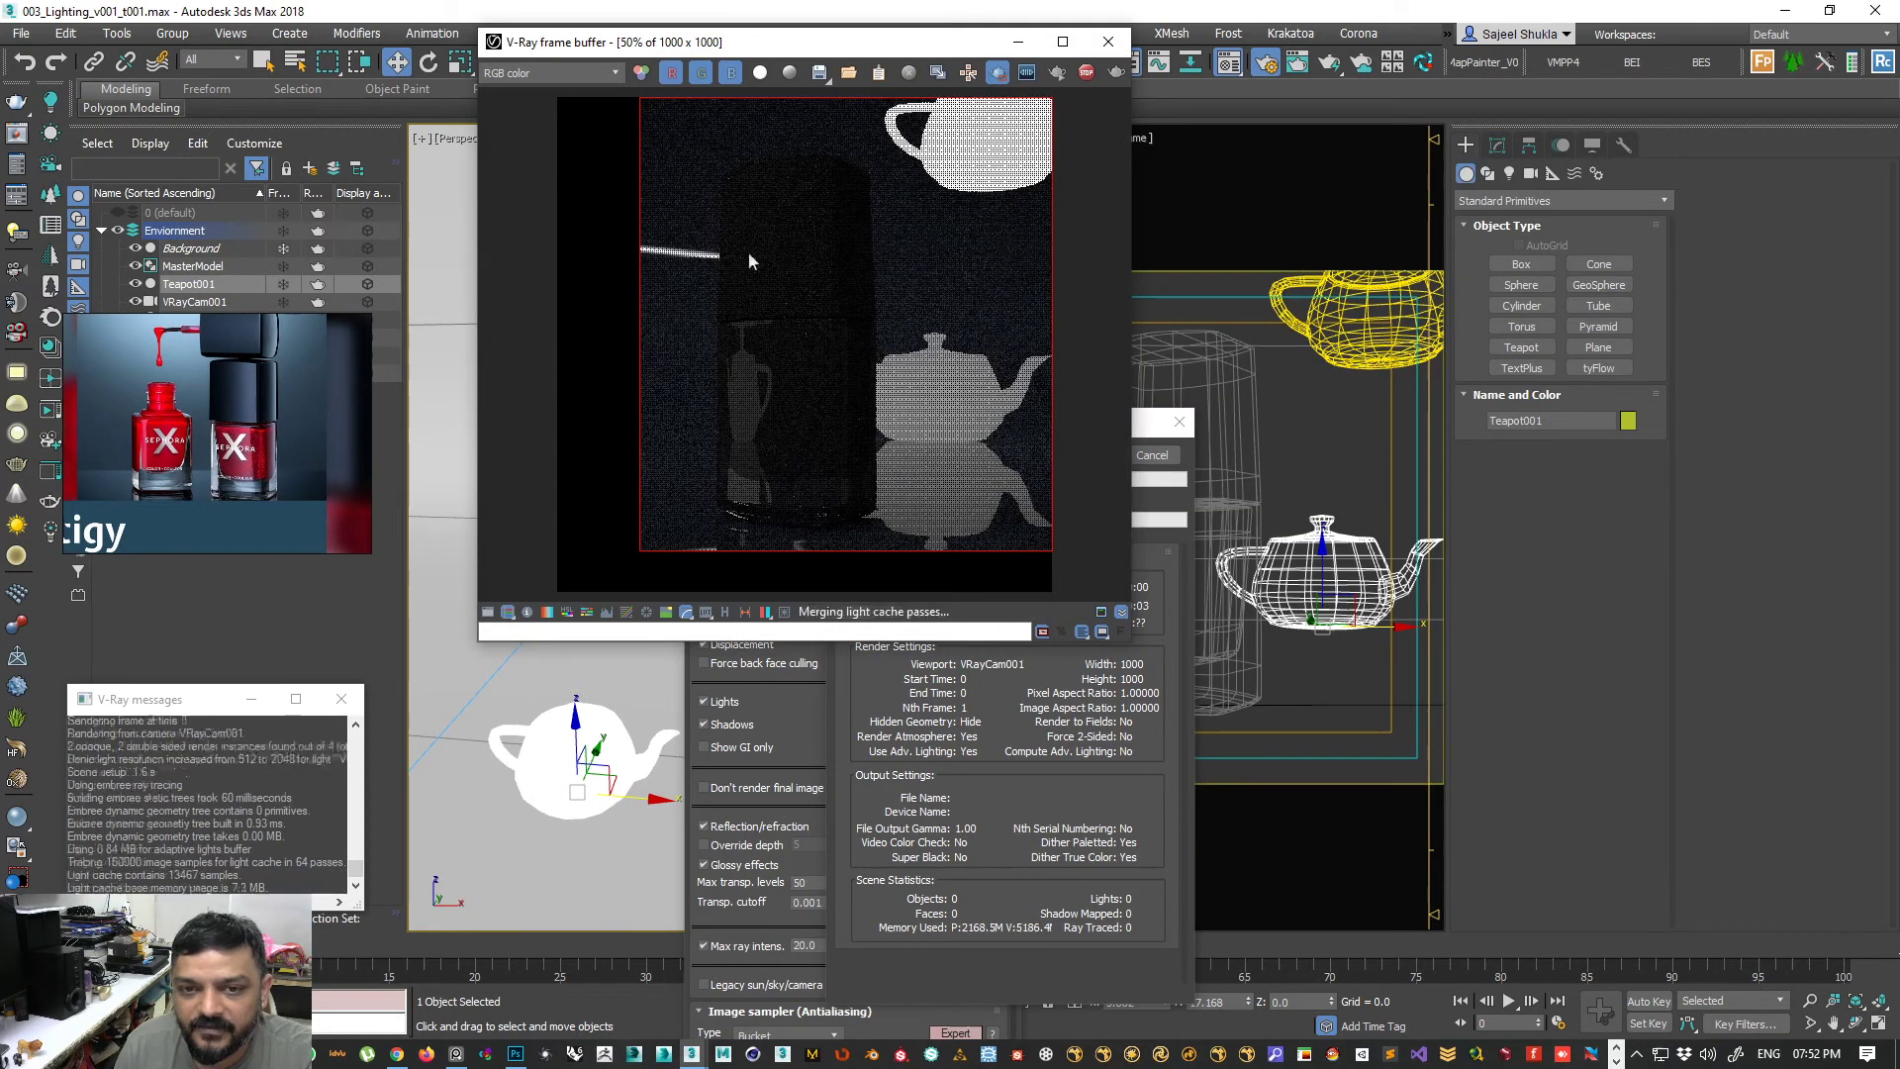
left_click_drag(791, 44, 941, 76)
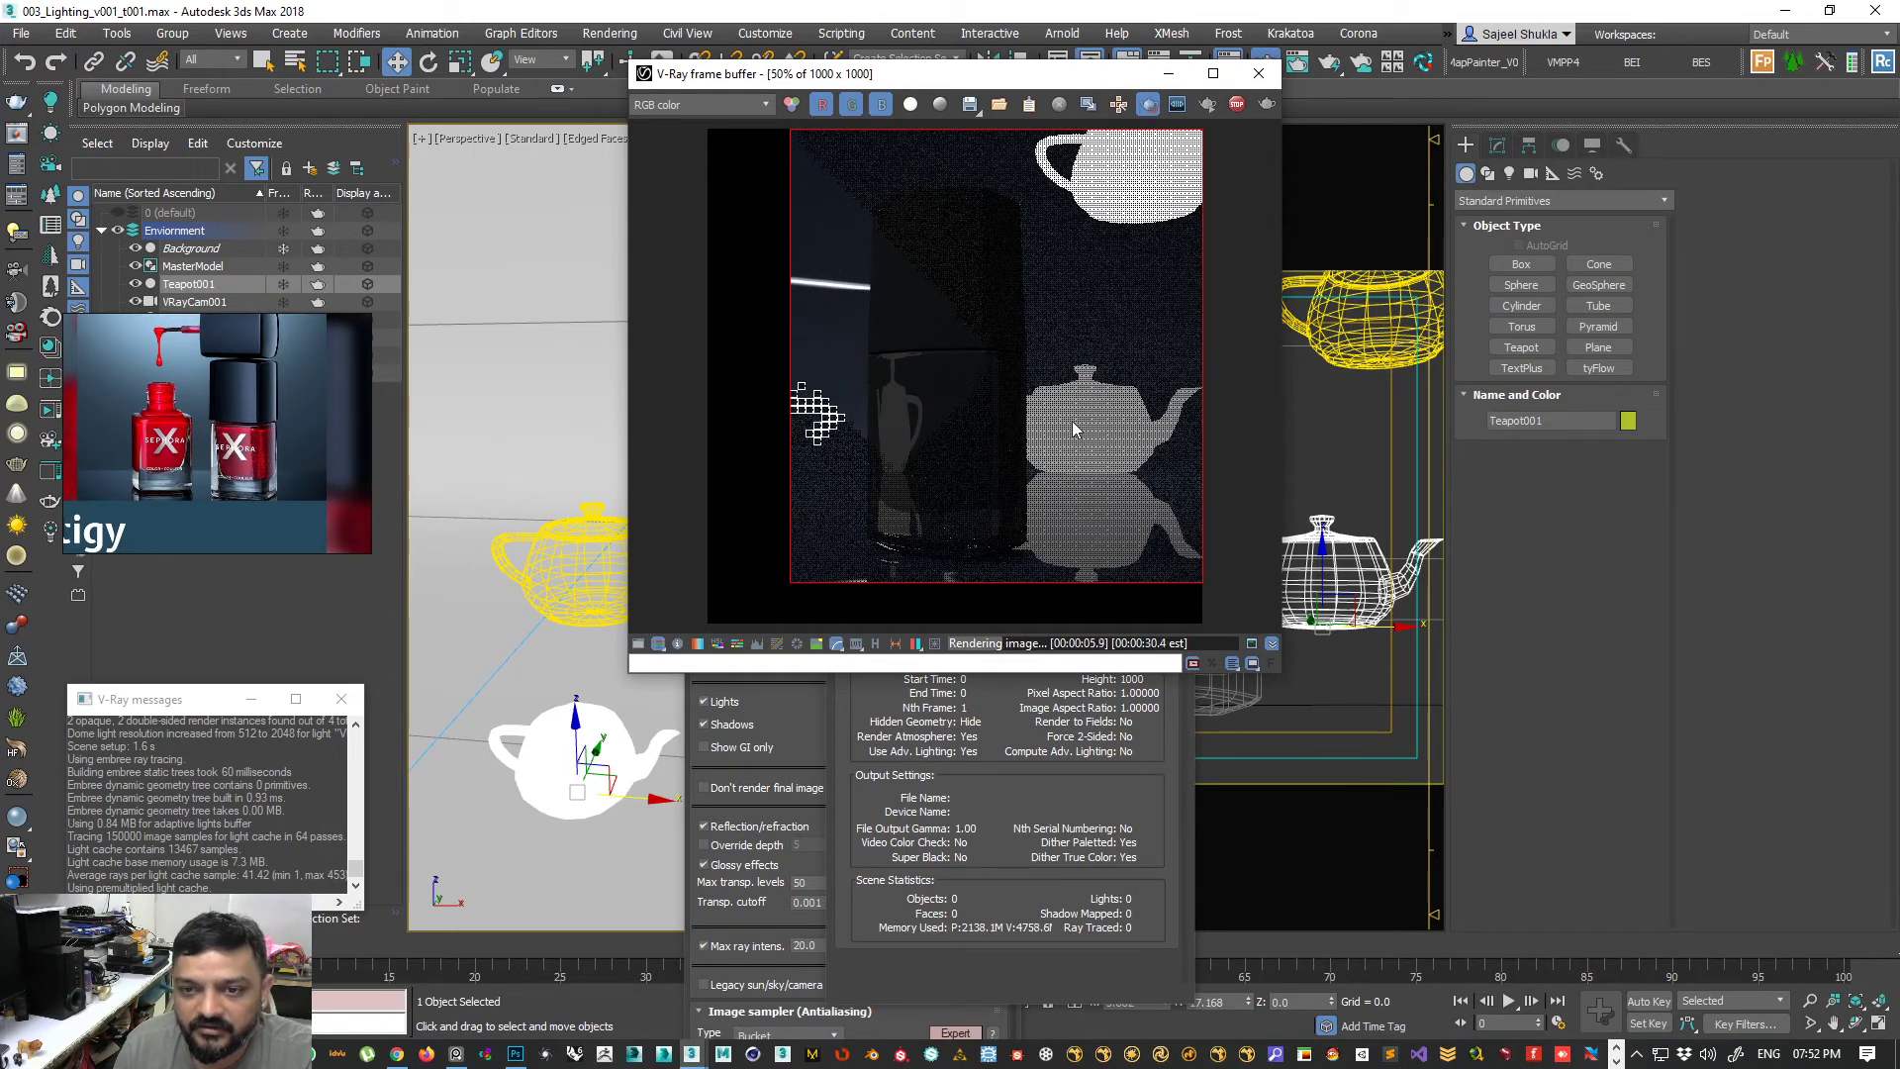
left_click(1117, 107)
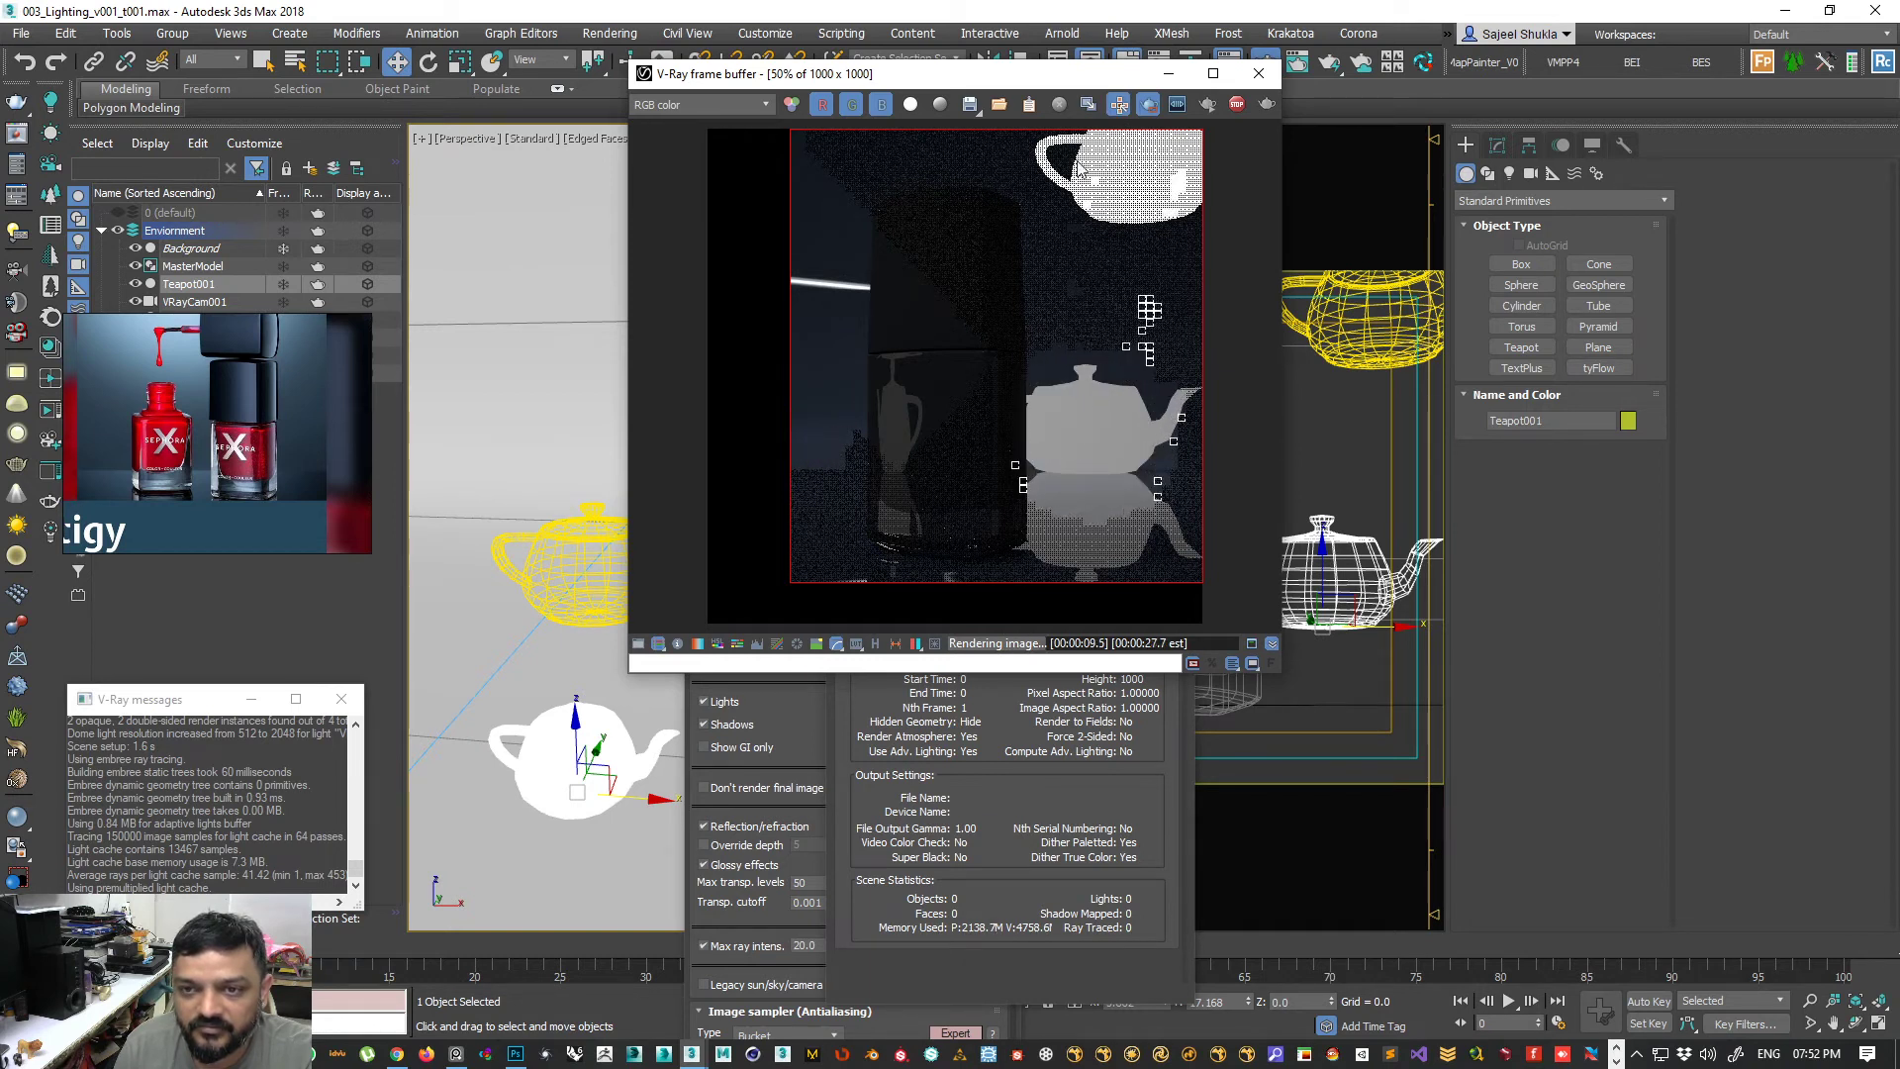
left_click(1236, 106)
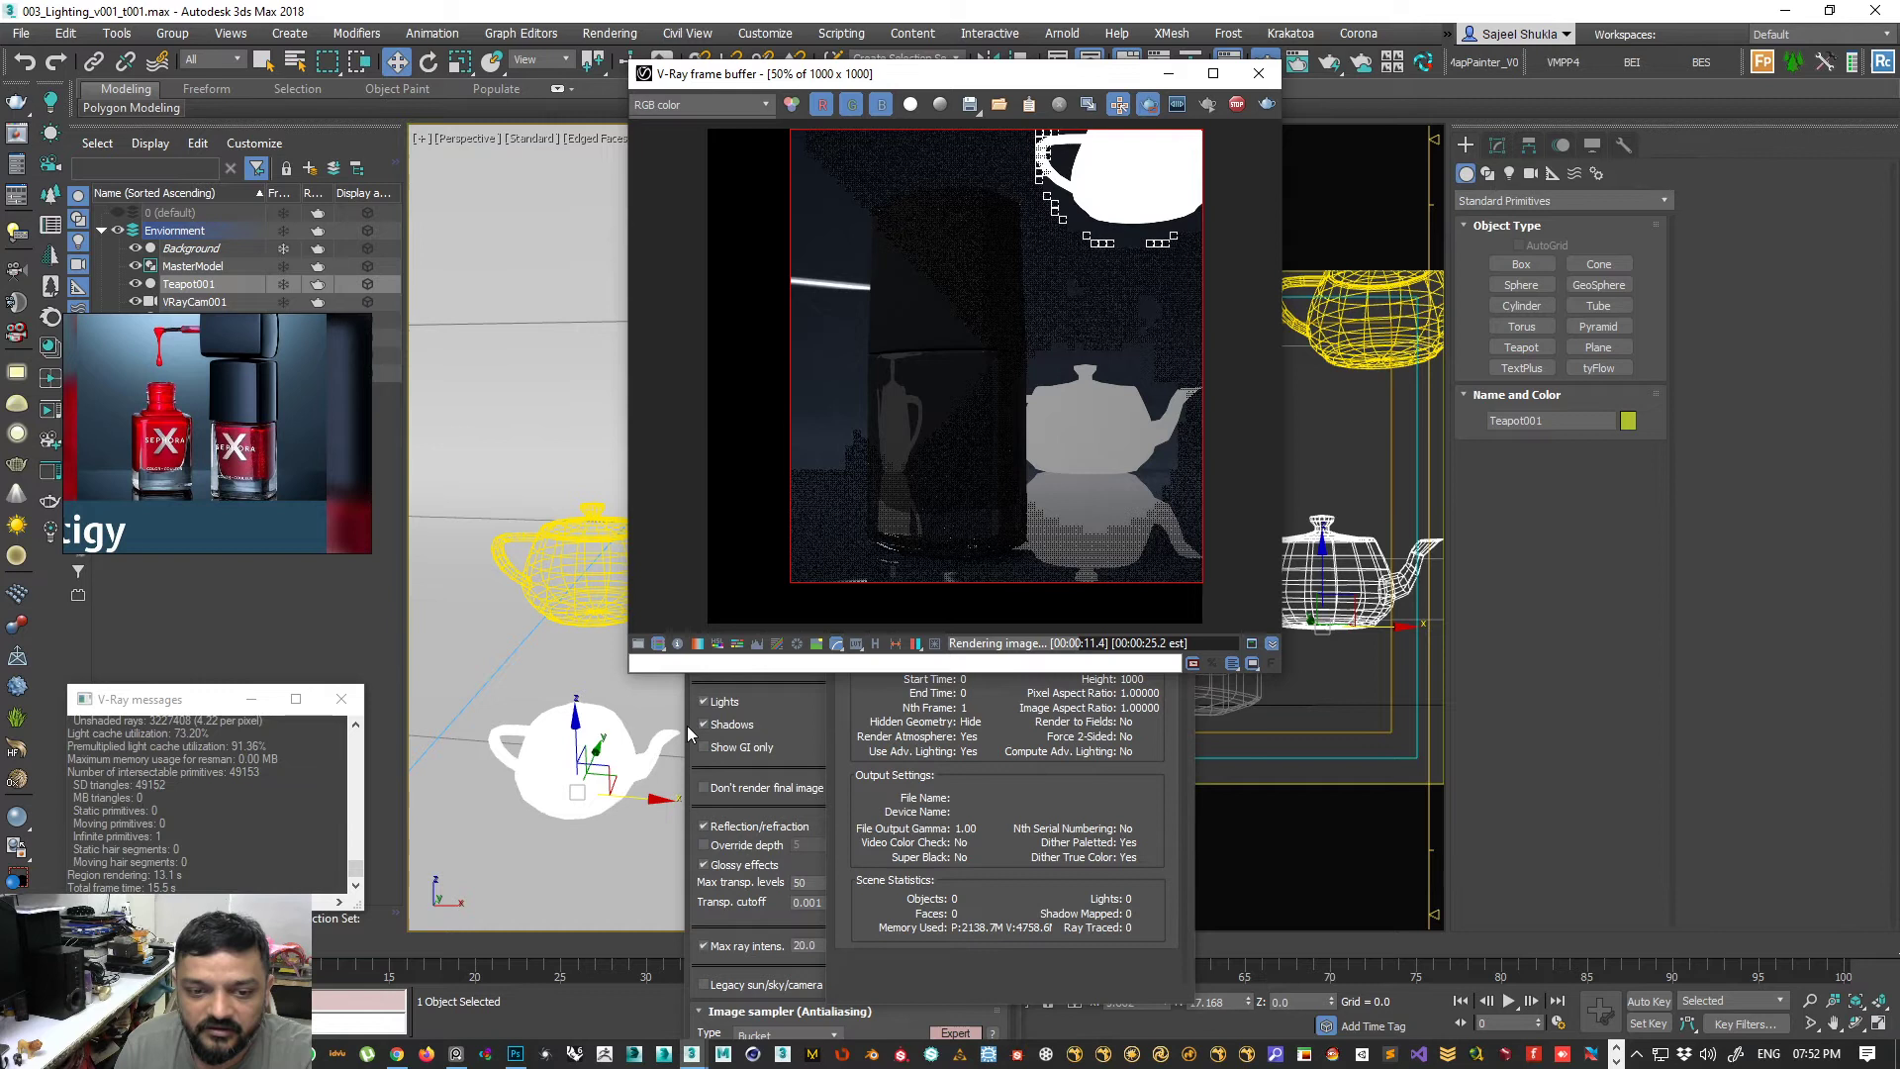
- Restart interactive rendering, limit the render region to a narrow strip across both teapots, and show the image at 100%
left_click(857, 769)
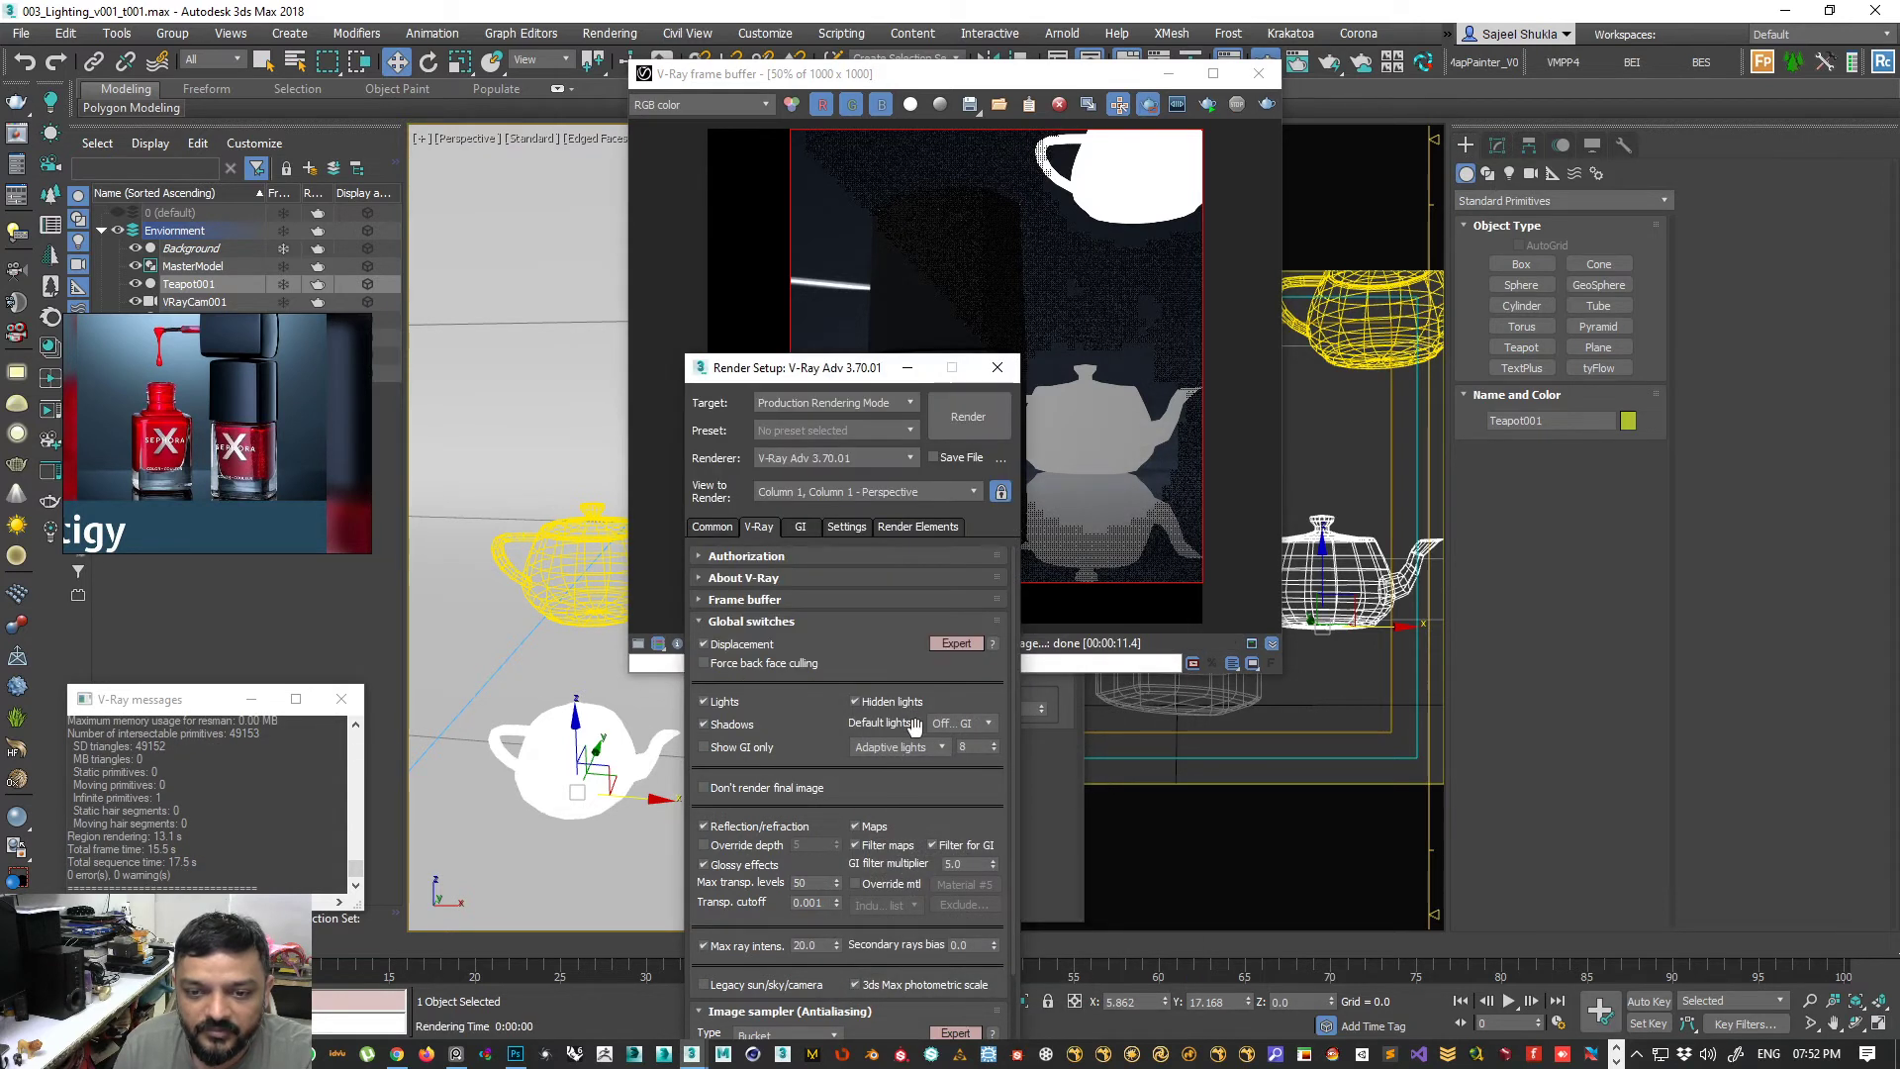
key("m")
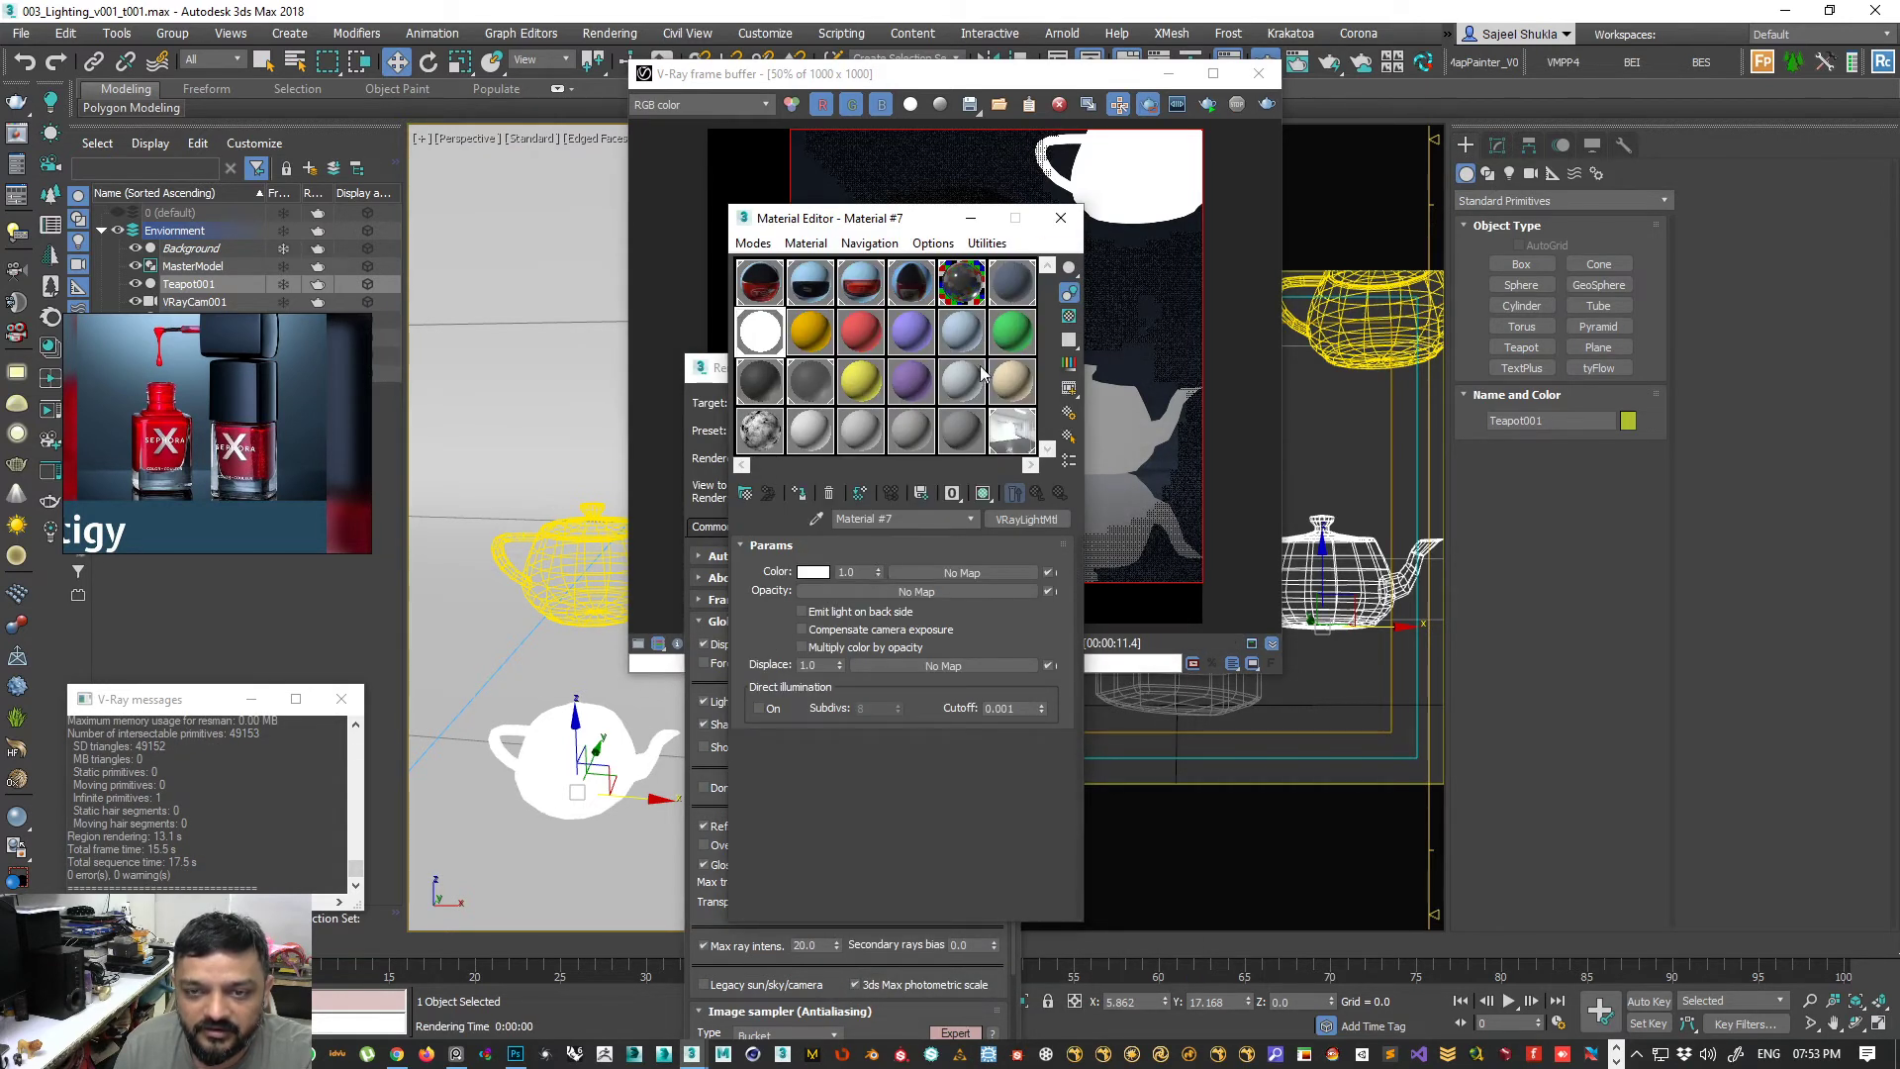
left_click(1177, 309)
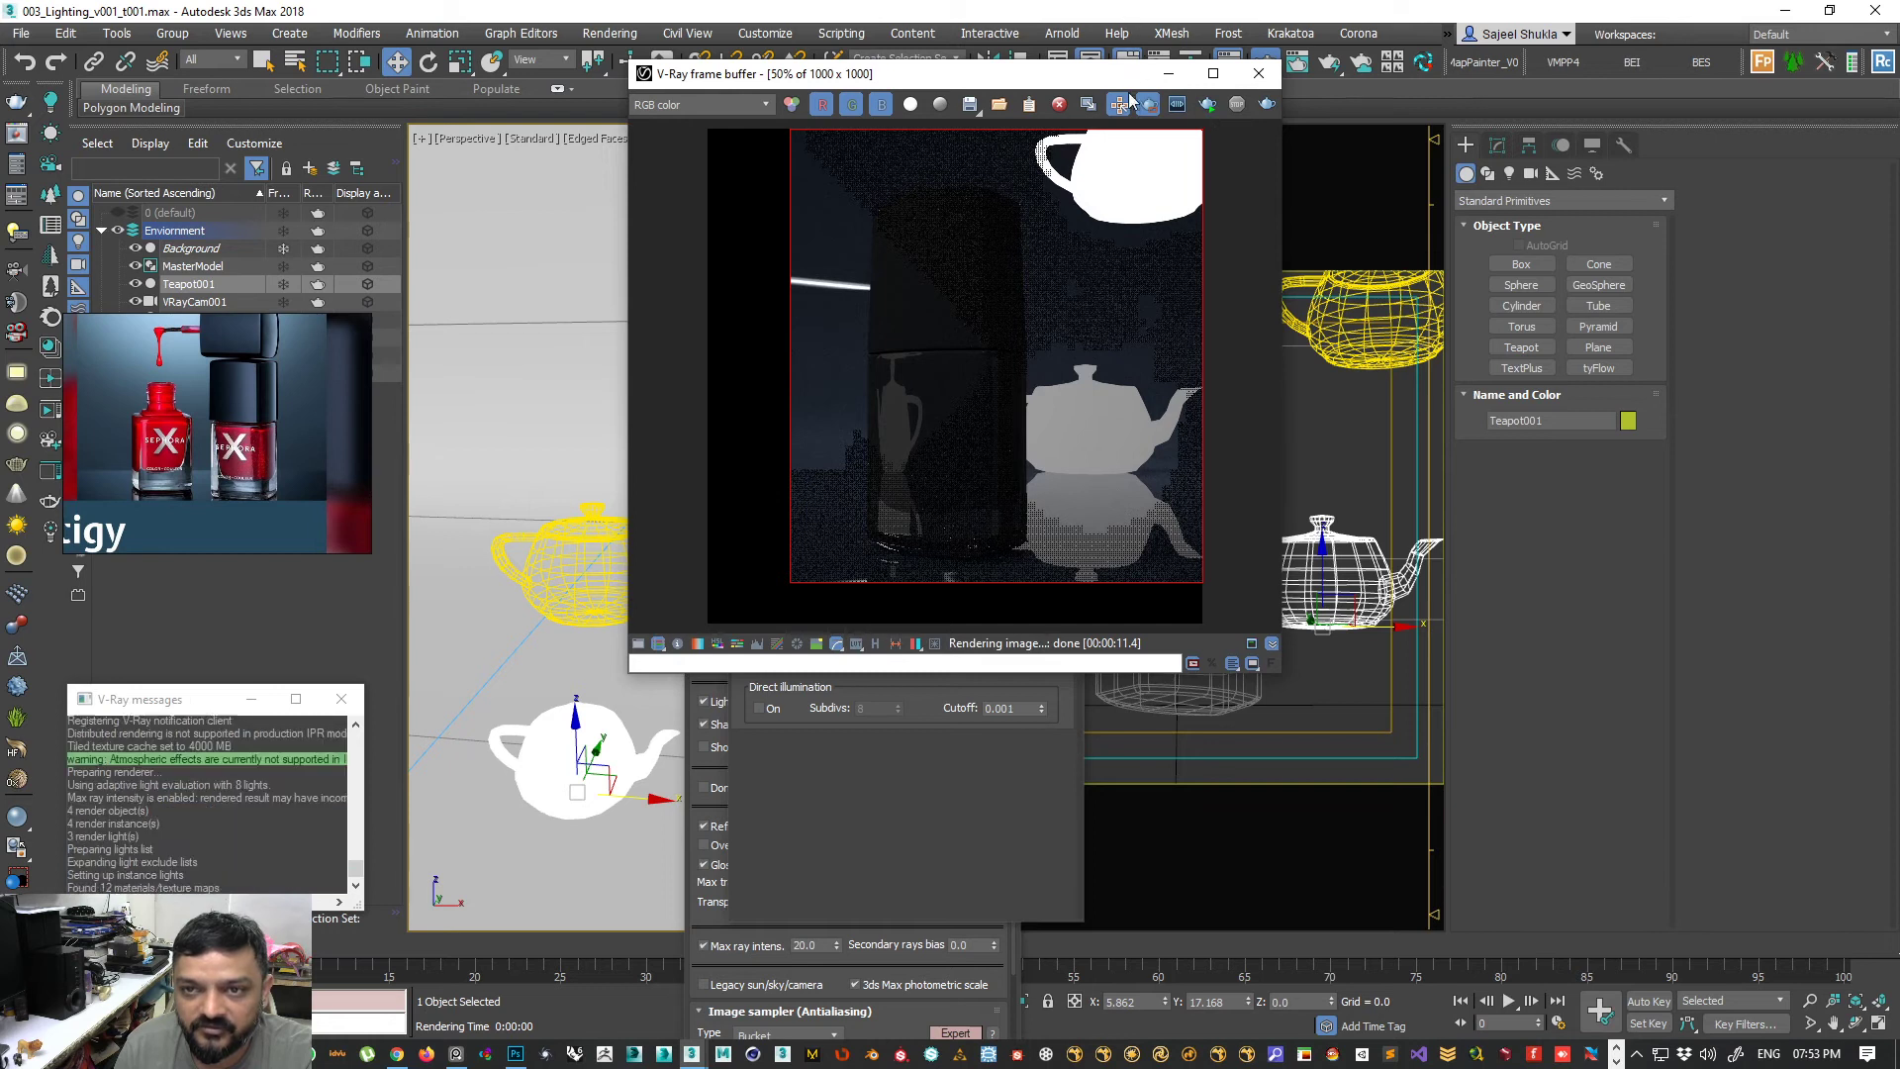
left_click(1207, 105)
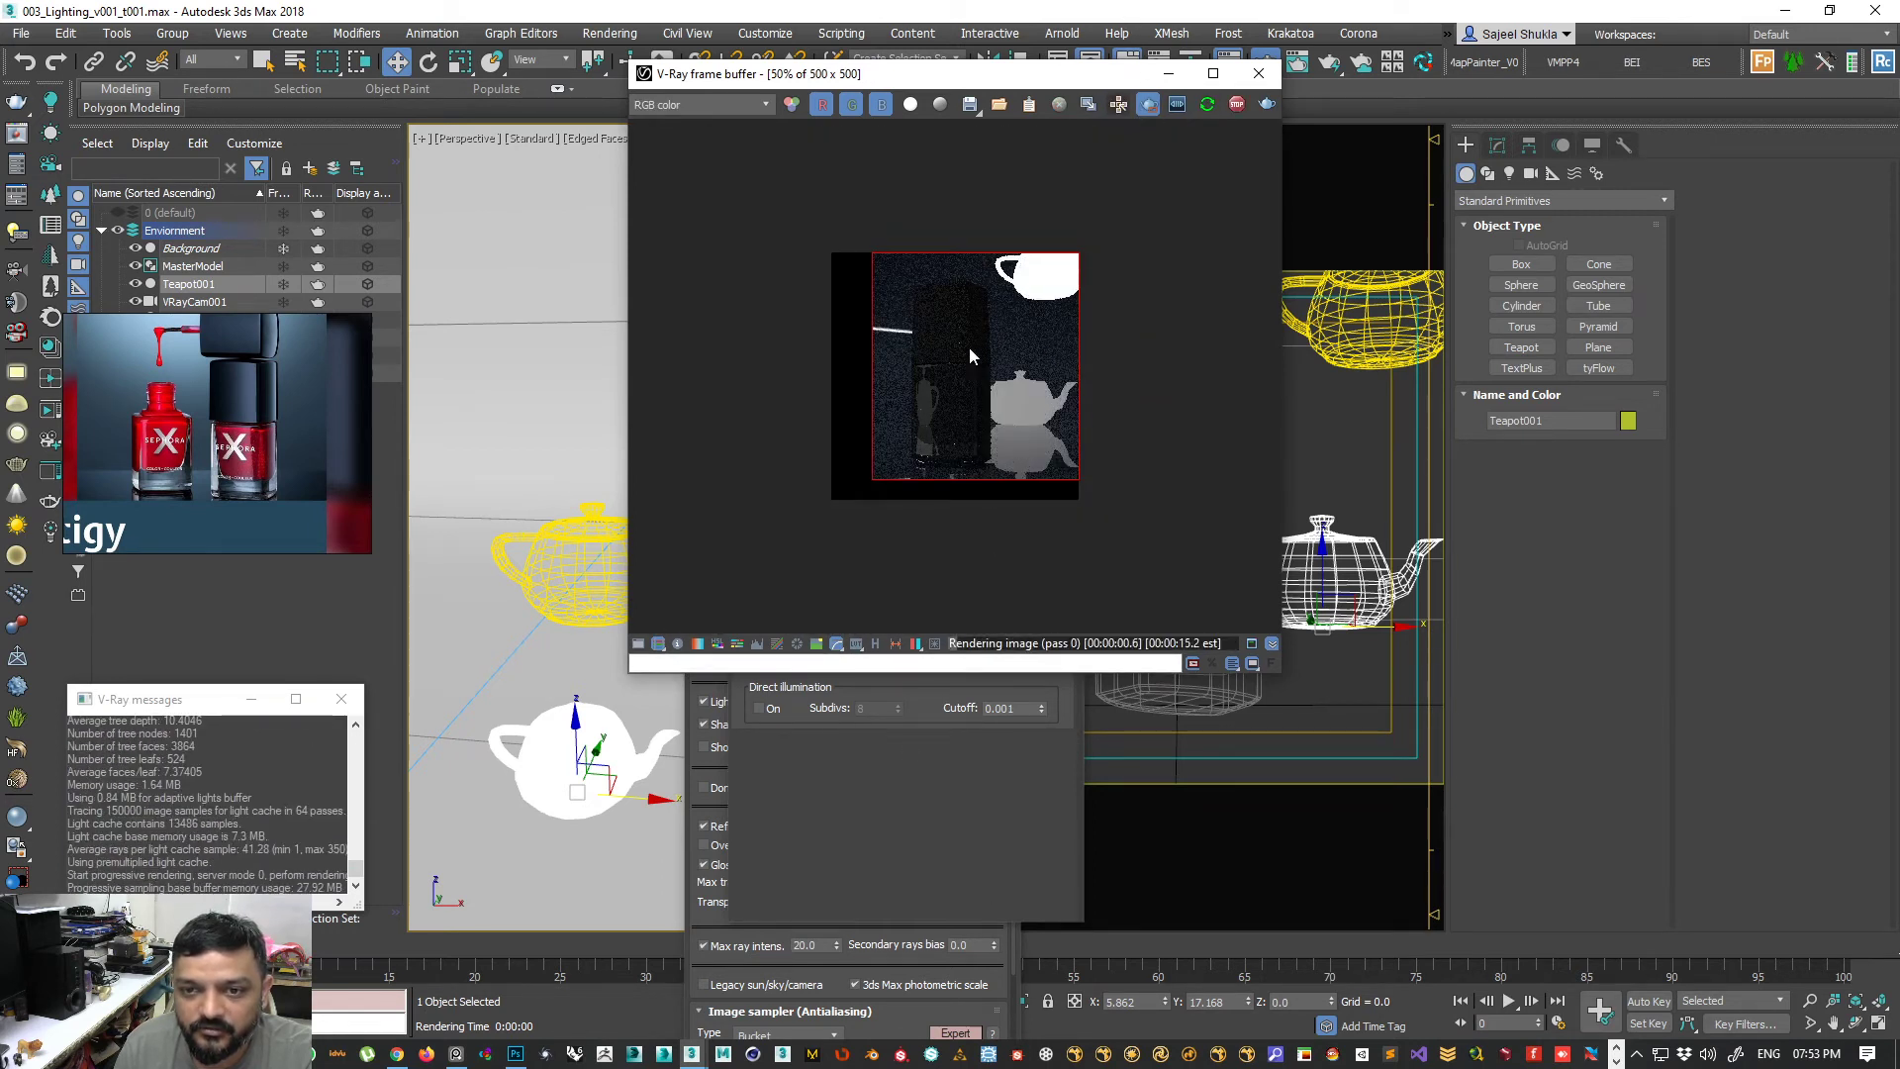
left_click_drag(1022, 273, 1050, 429)
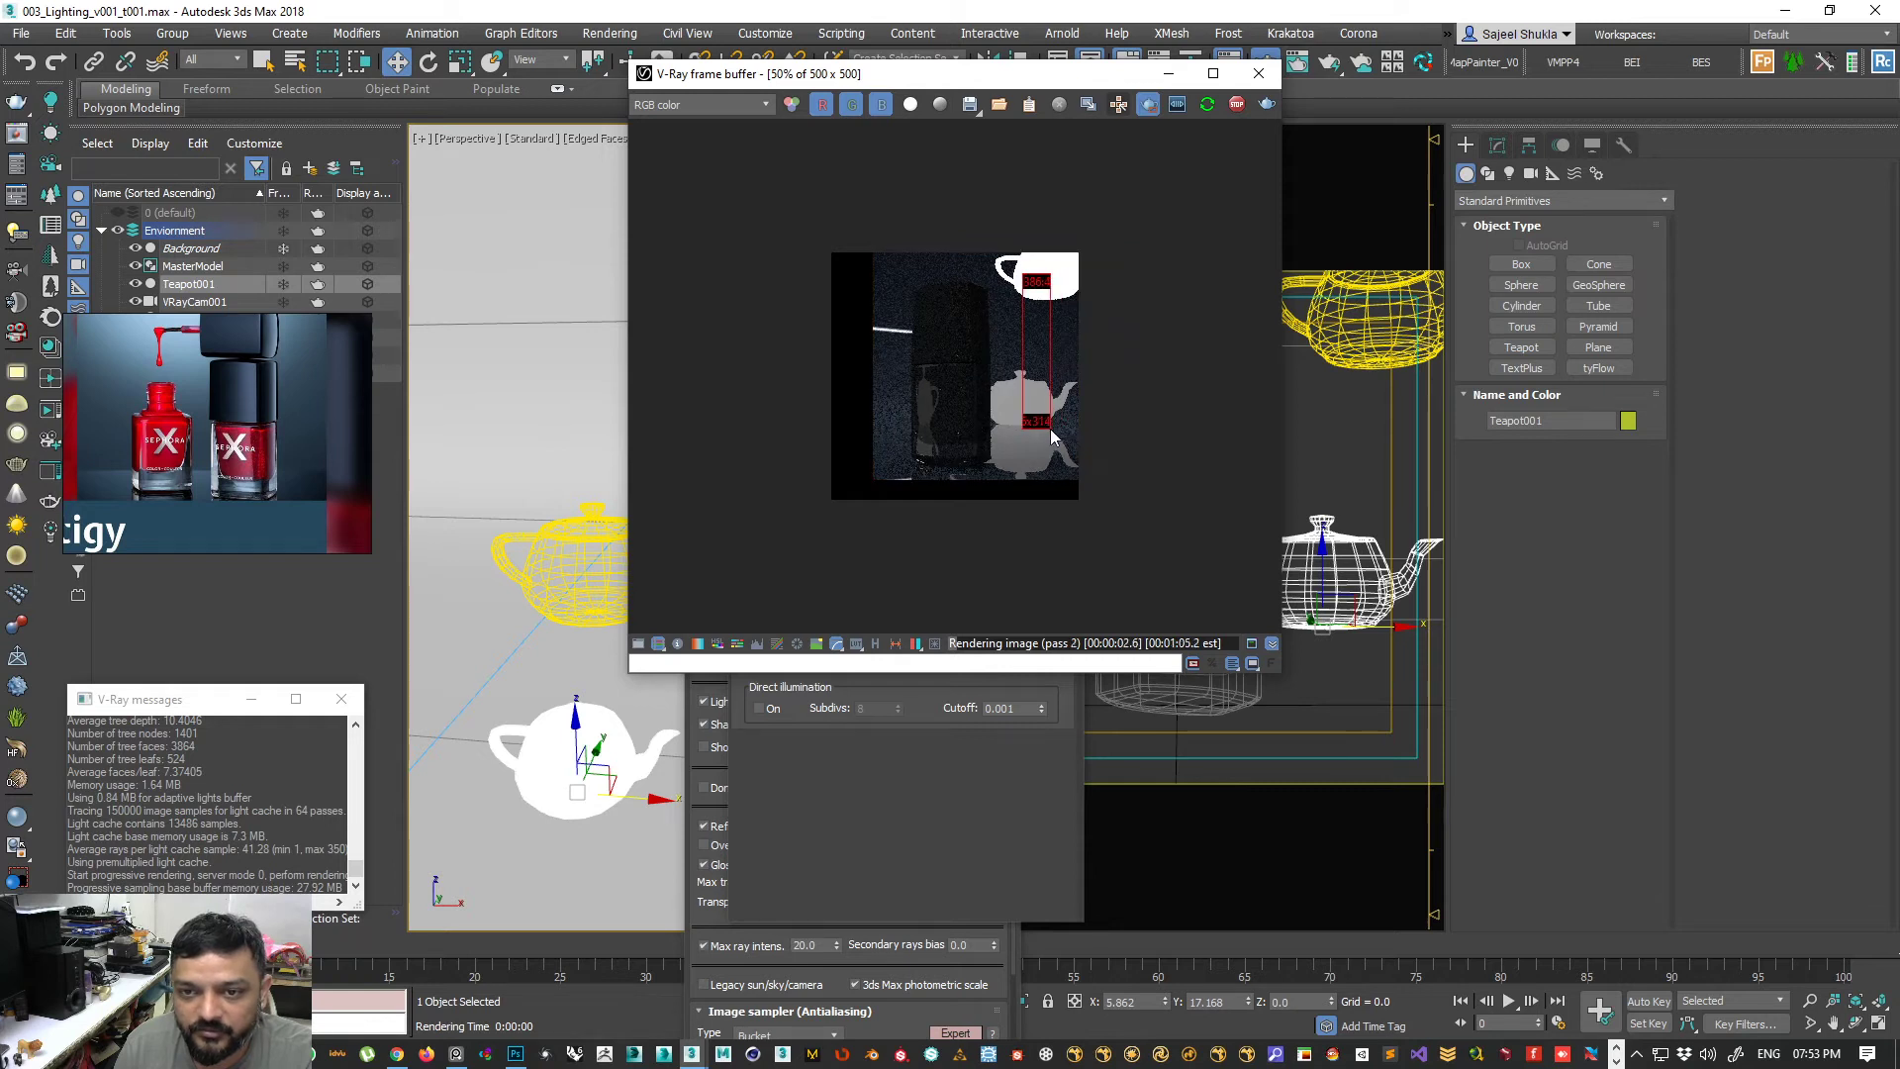
double_click(1047, 426)
- Set the color multiplier of the V-Ray light material Material #7 to 2.6
key("m")
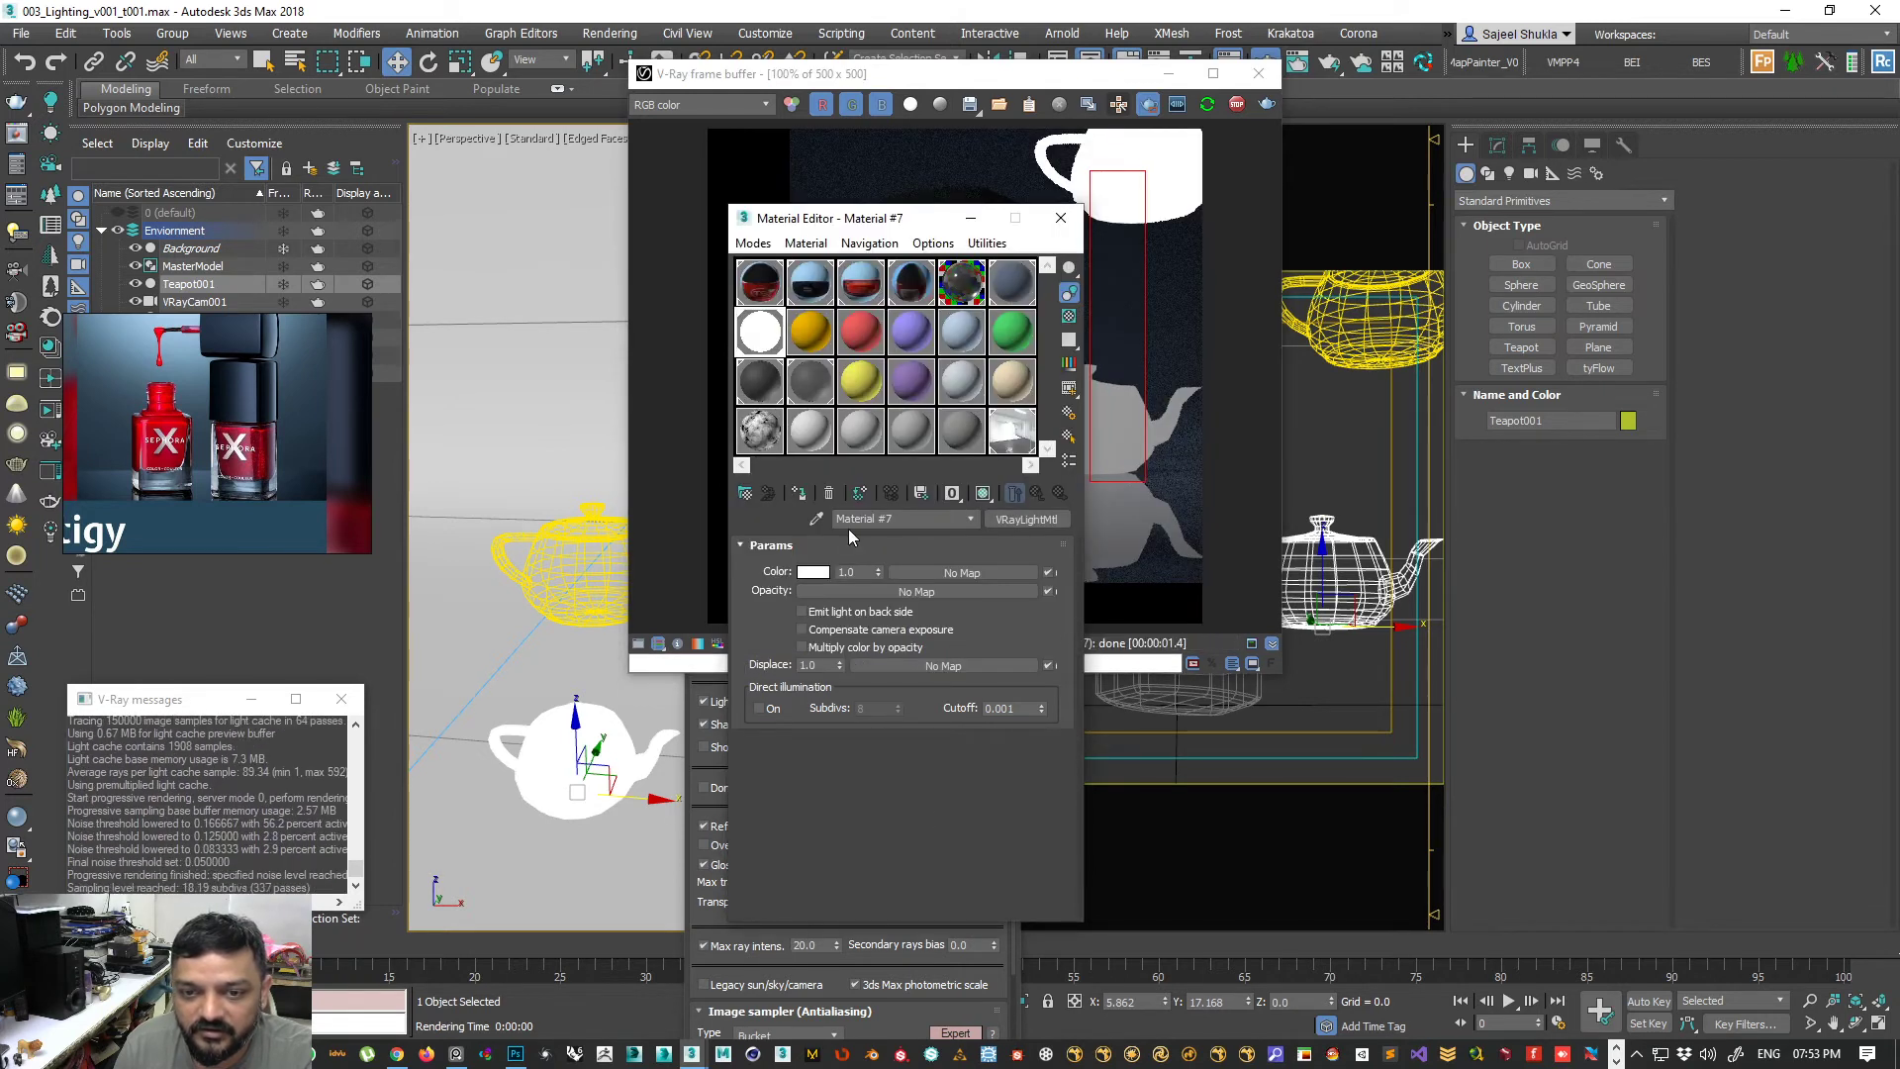
left_click_drag(876, 567, 876, 563)
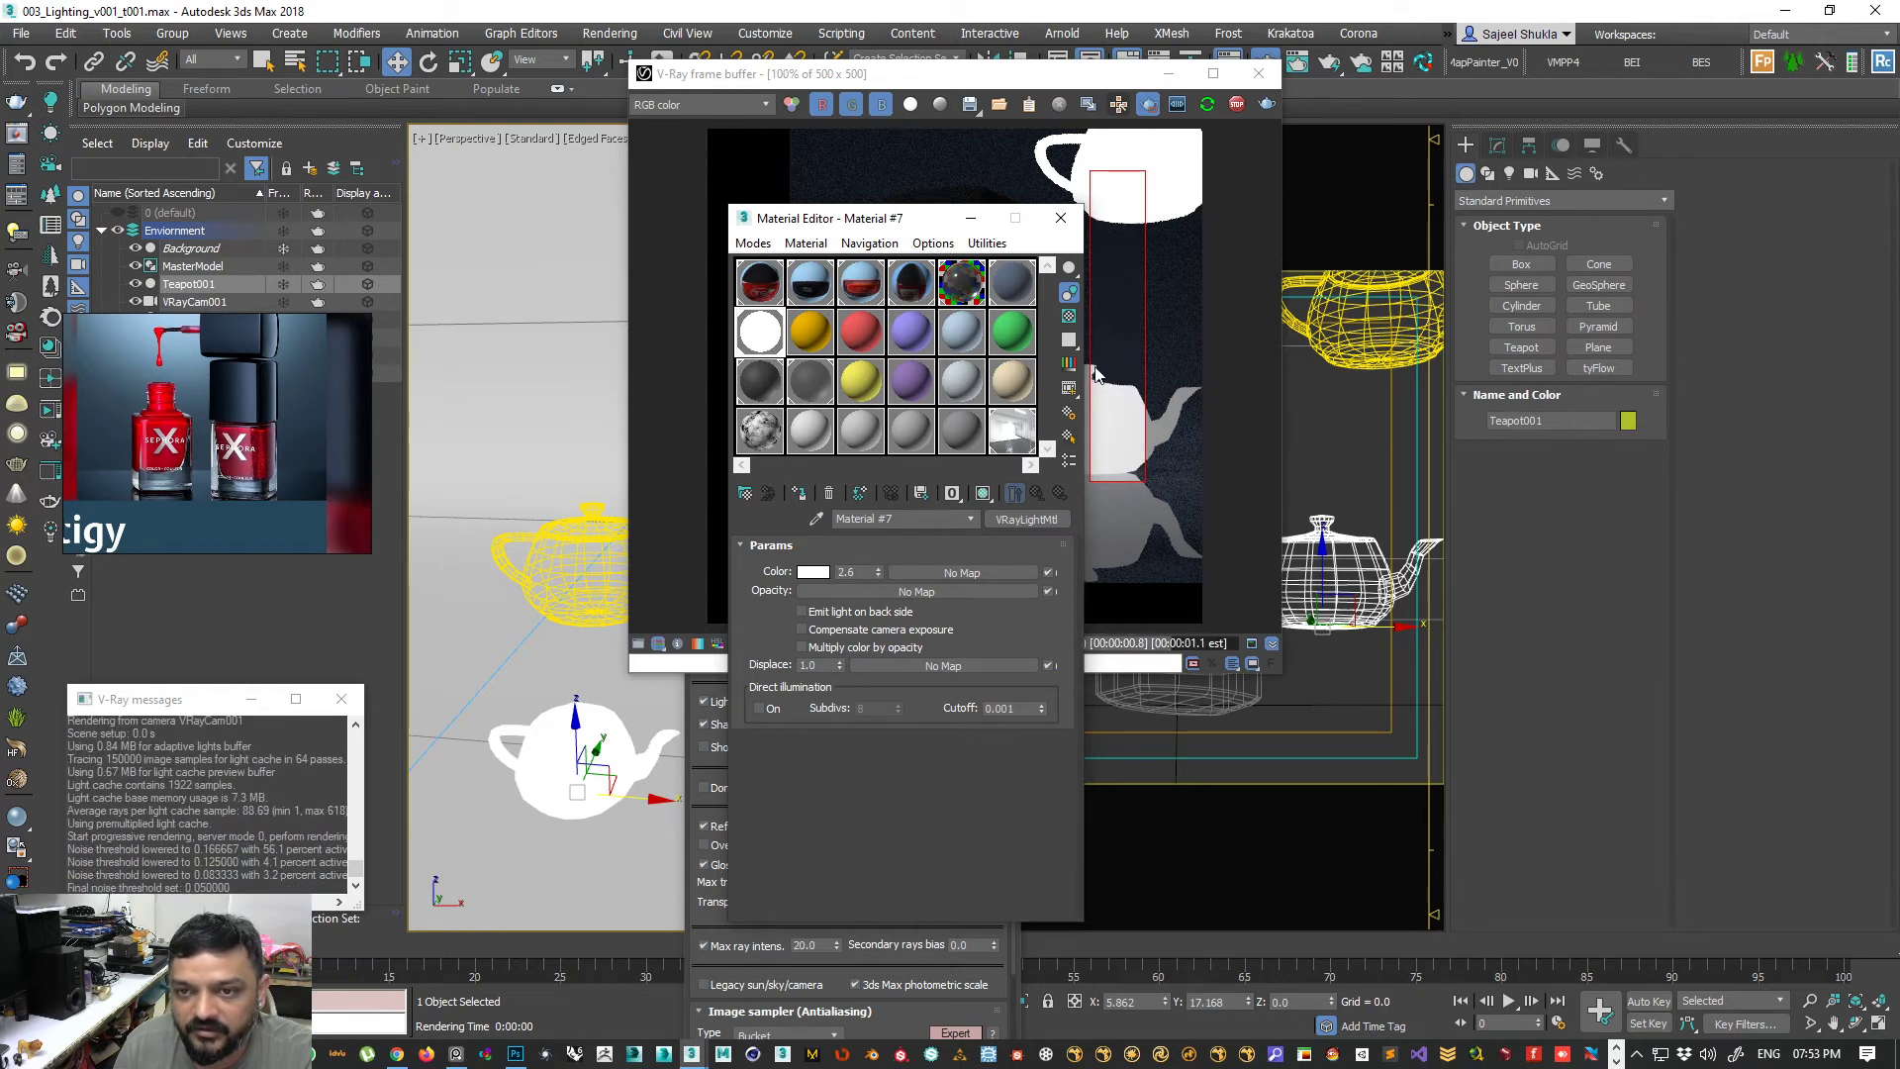
- Show the pixel information read-out for the render and set the color multiplier of Material #7 to 4
right_click(1125, 199)
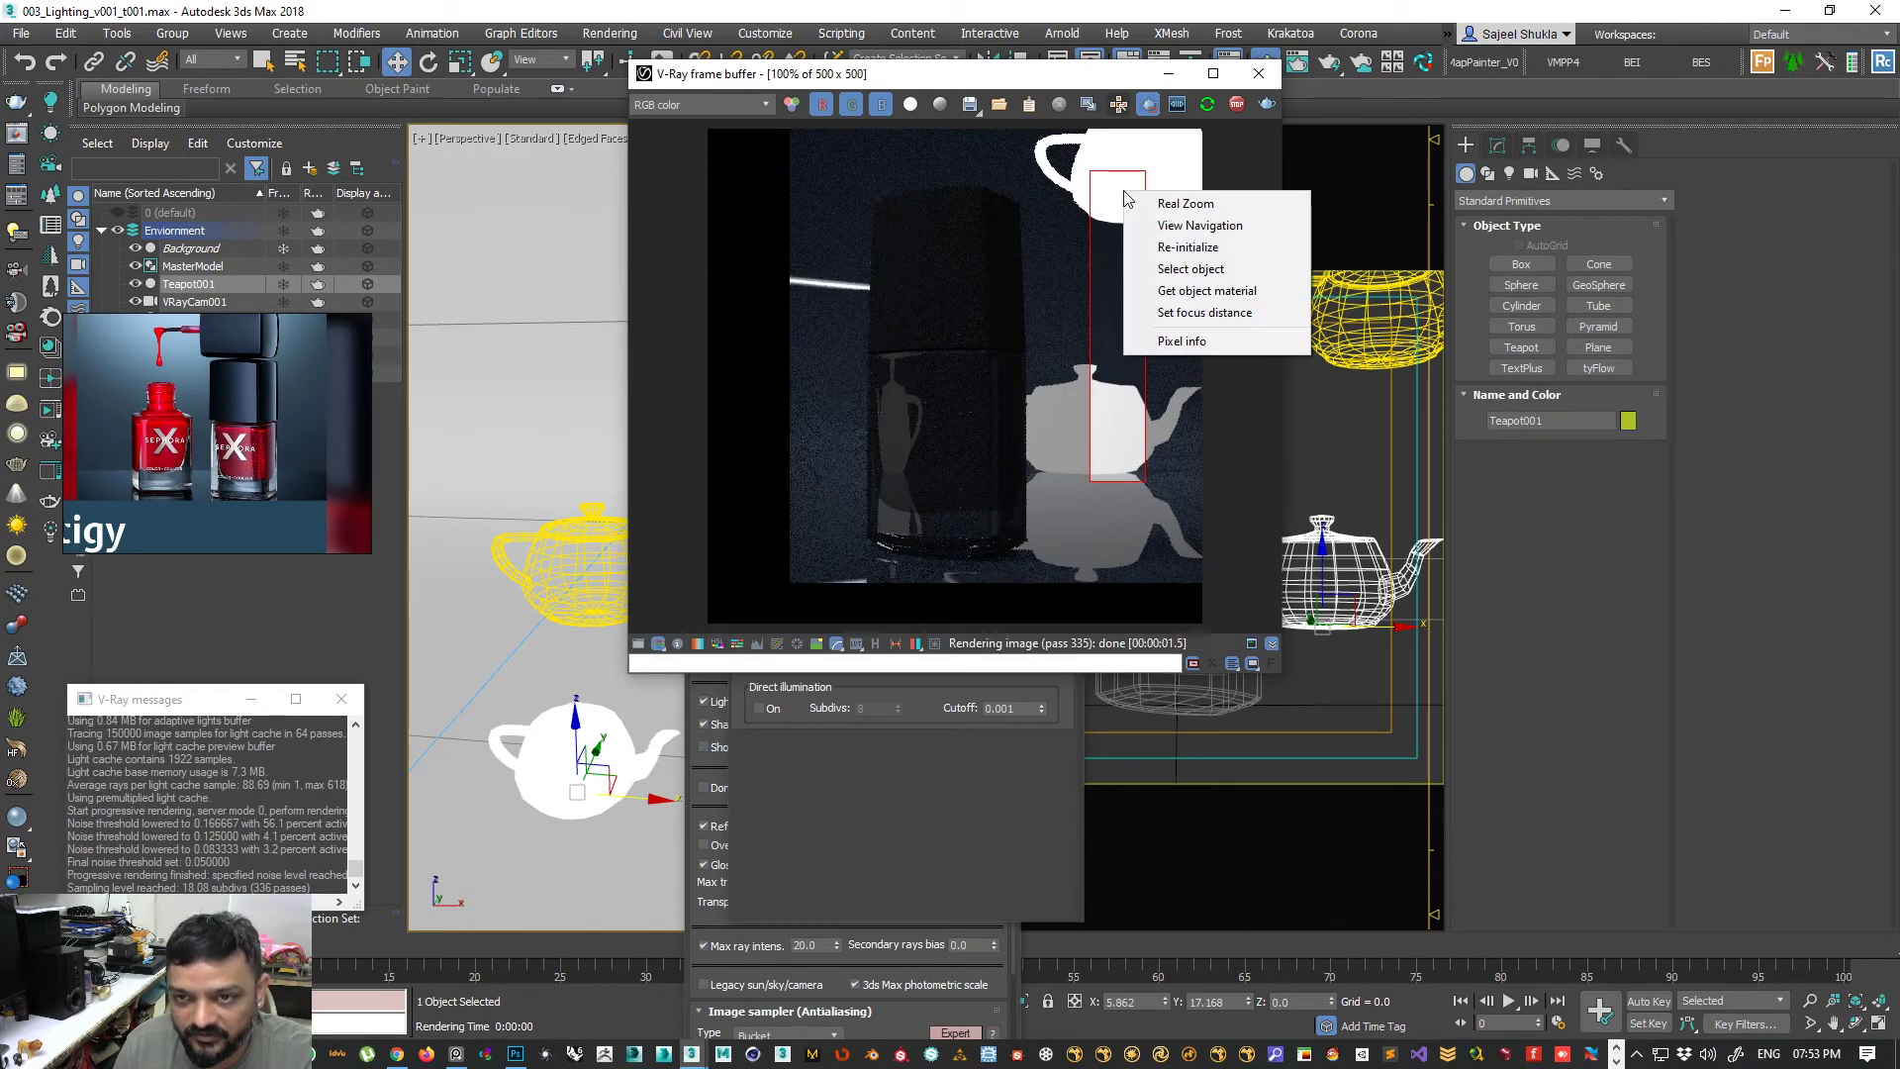
left_click(1181, 341)
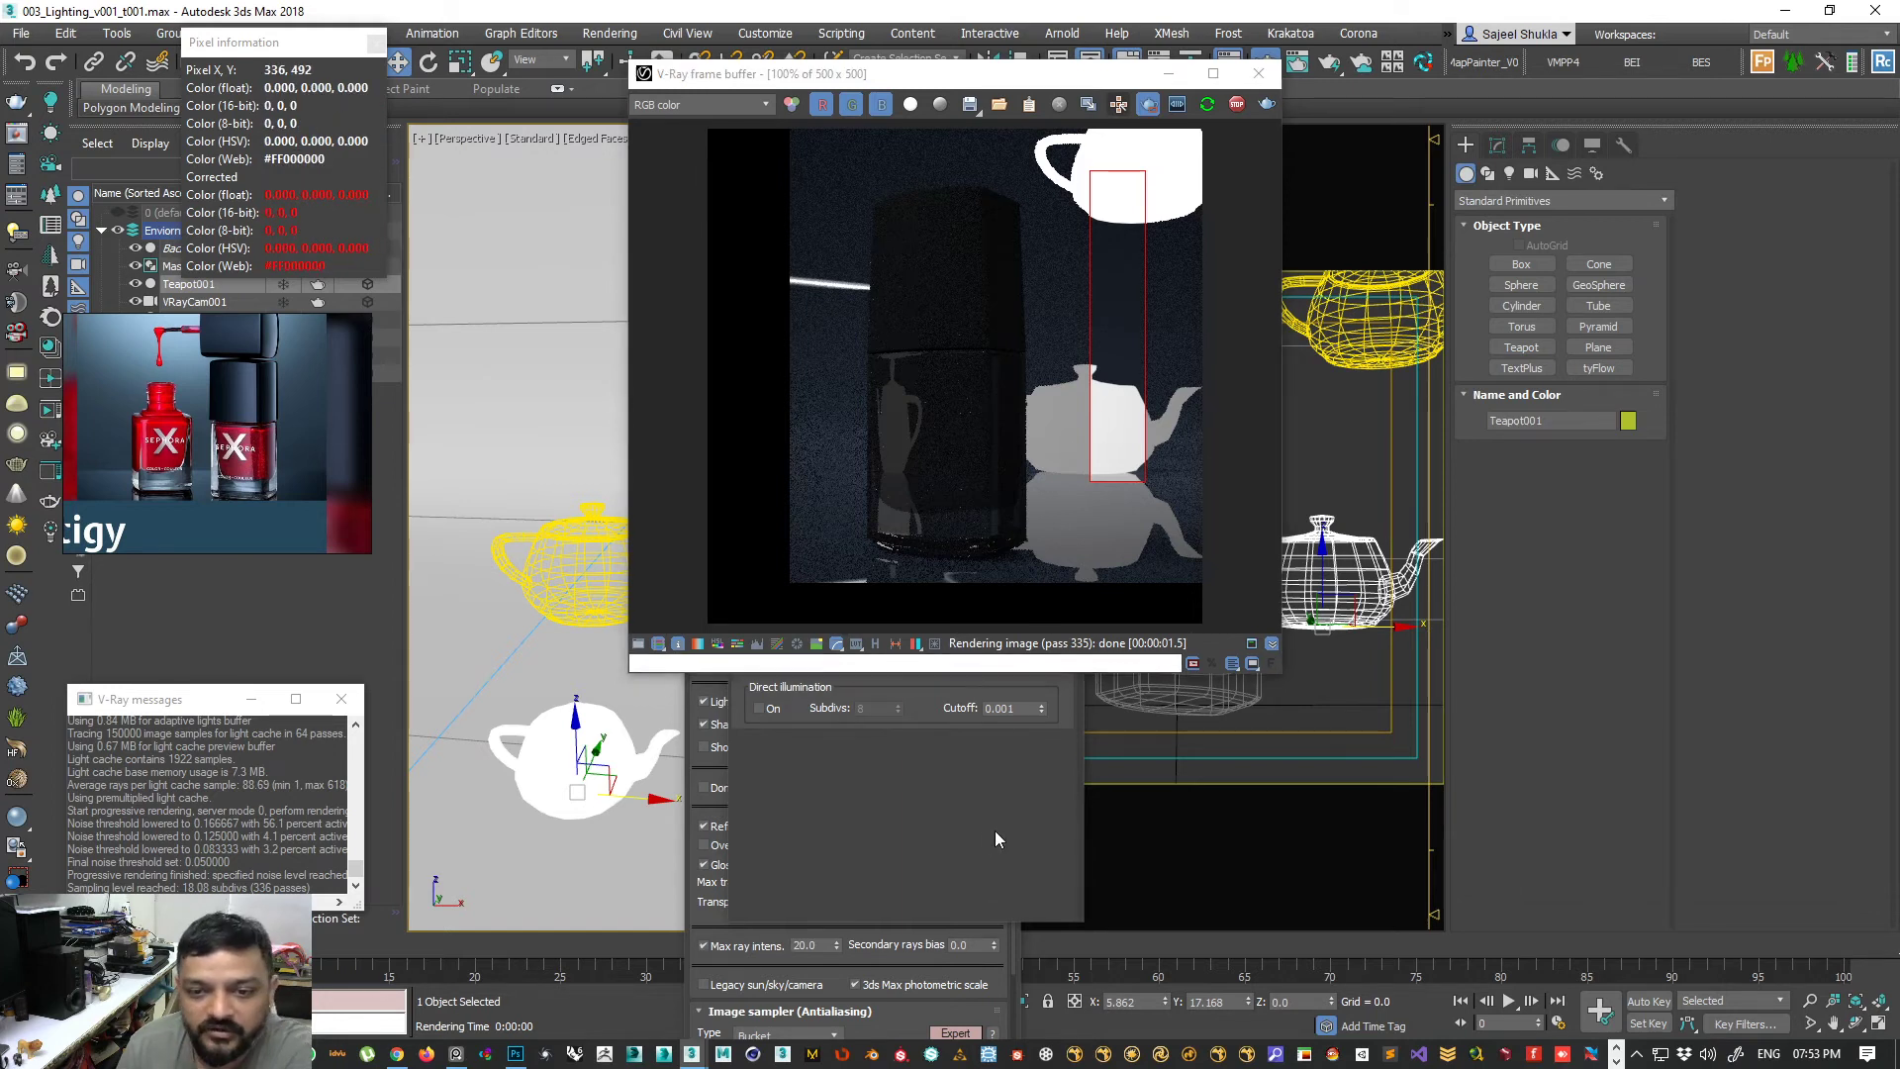
key("m")
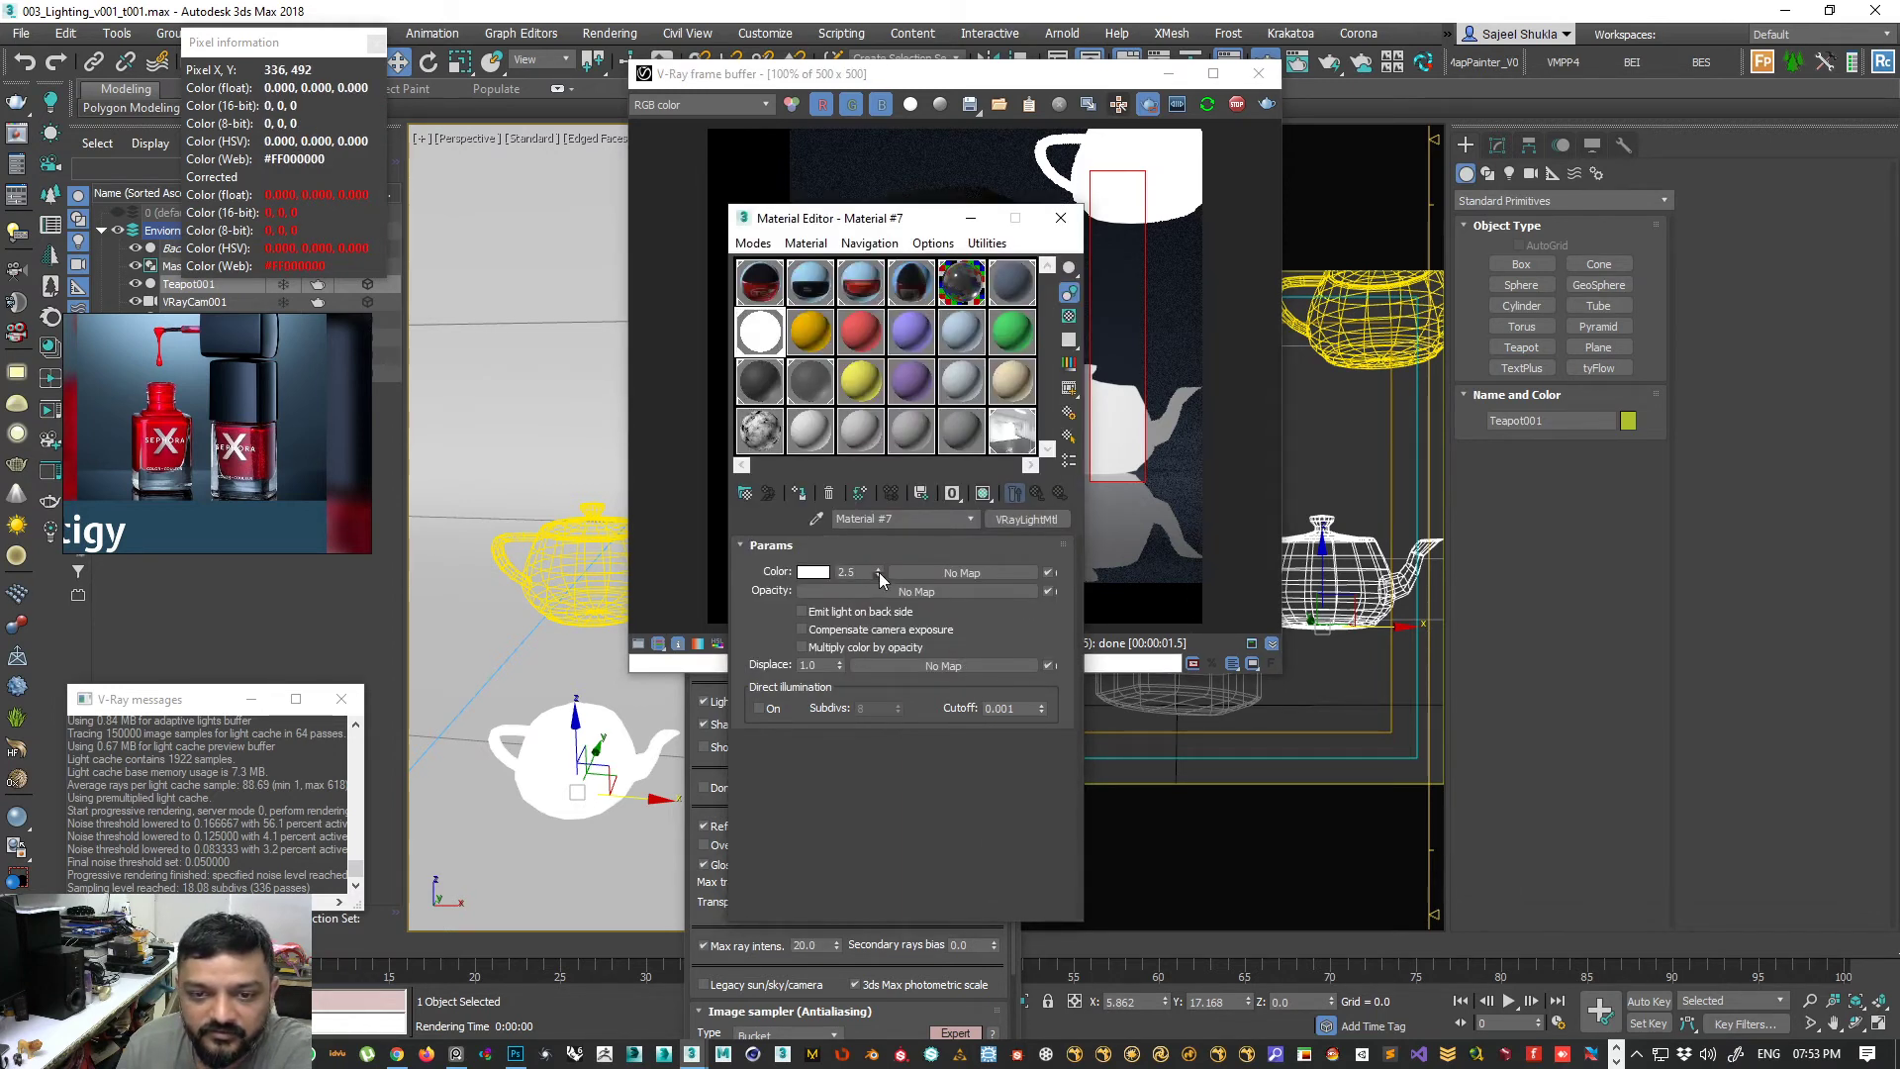
left_click_drag(879, 573, 879, 554)
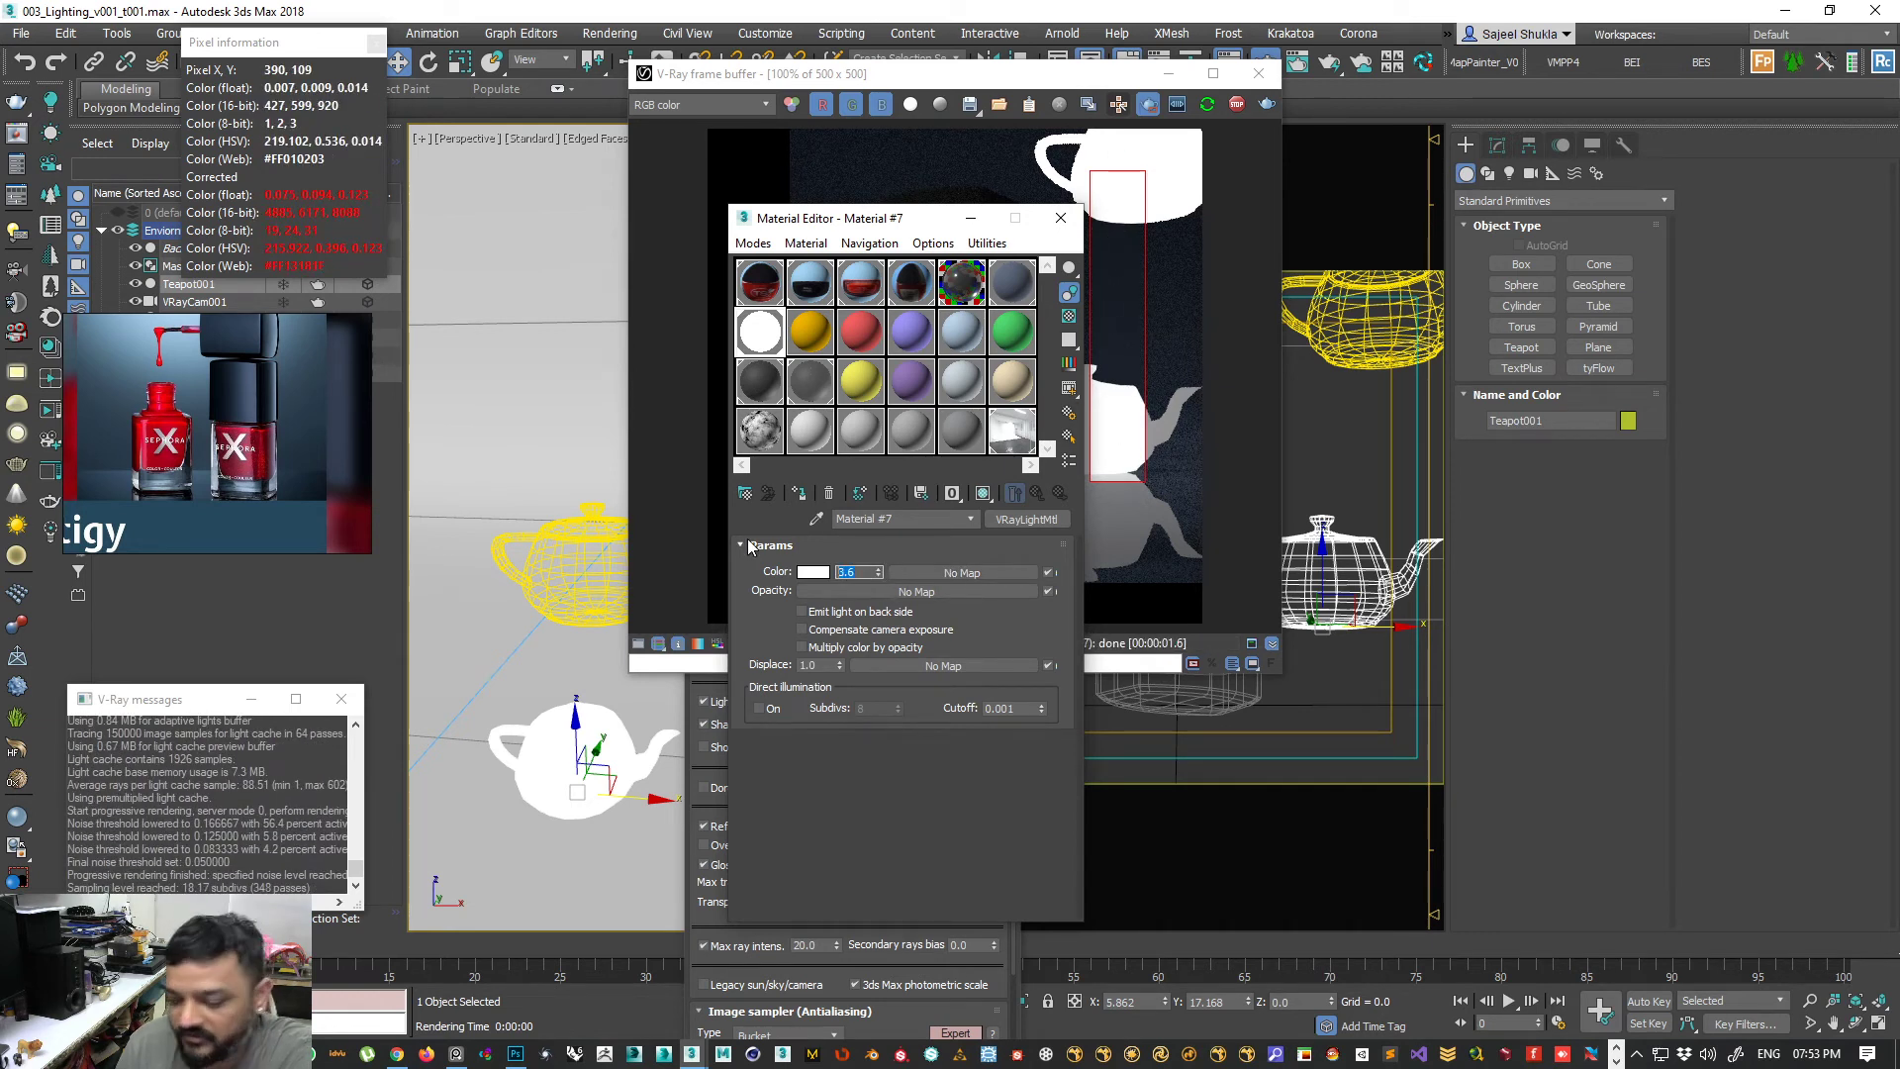
type("4")
key("Return")
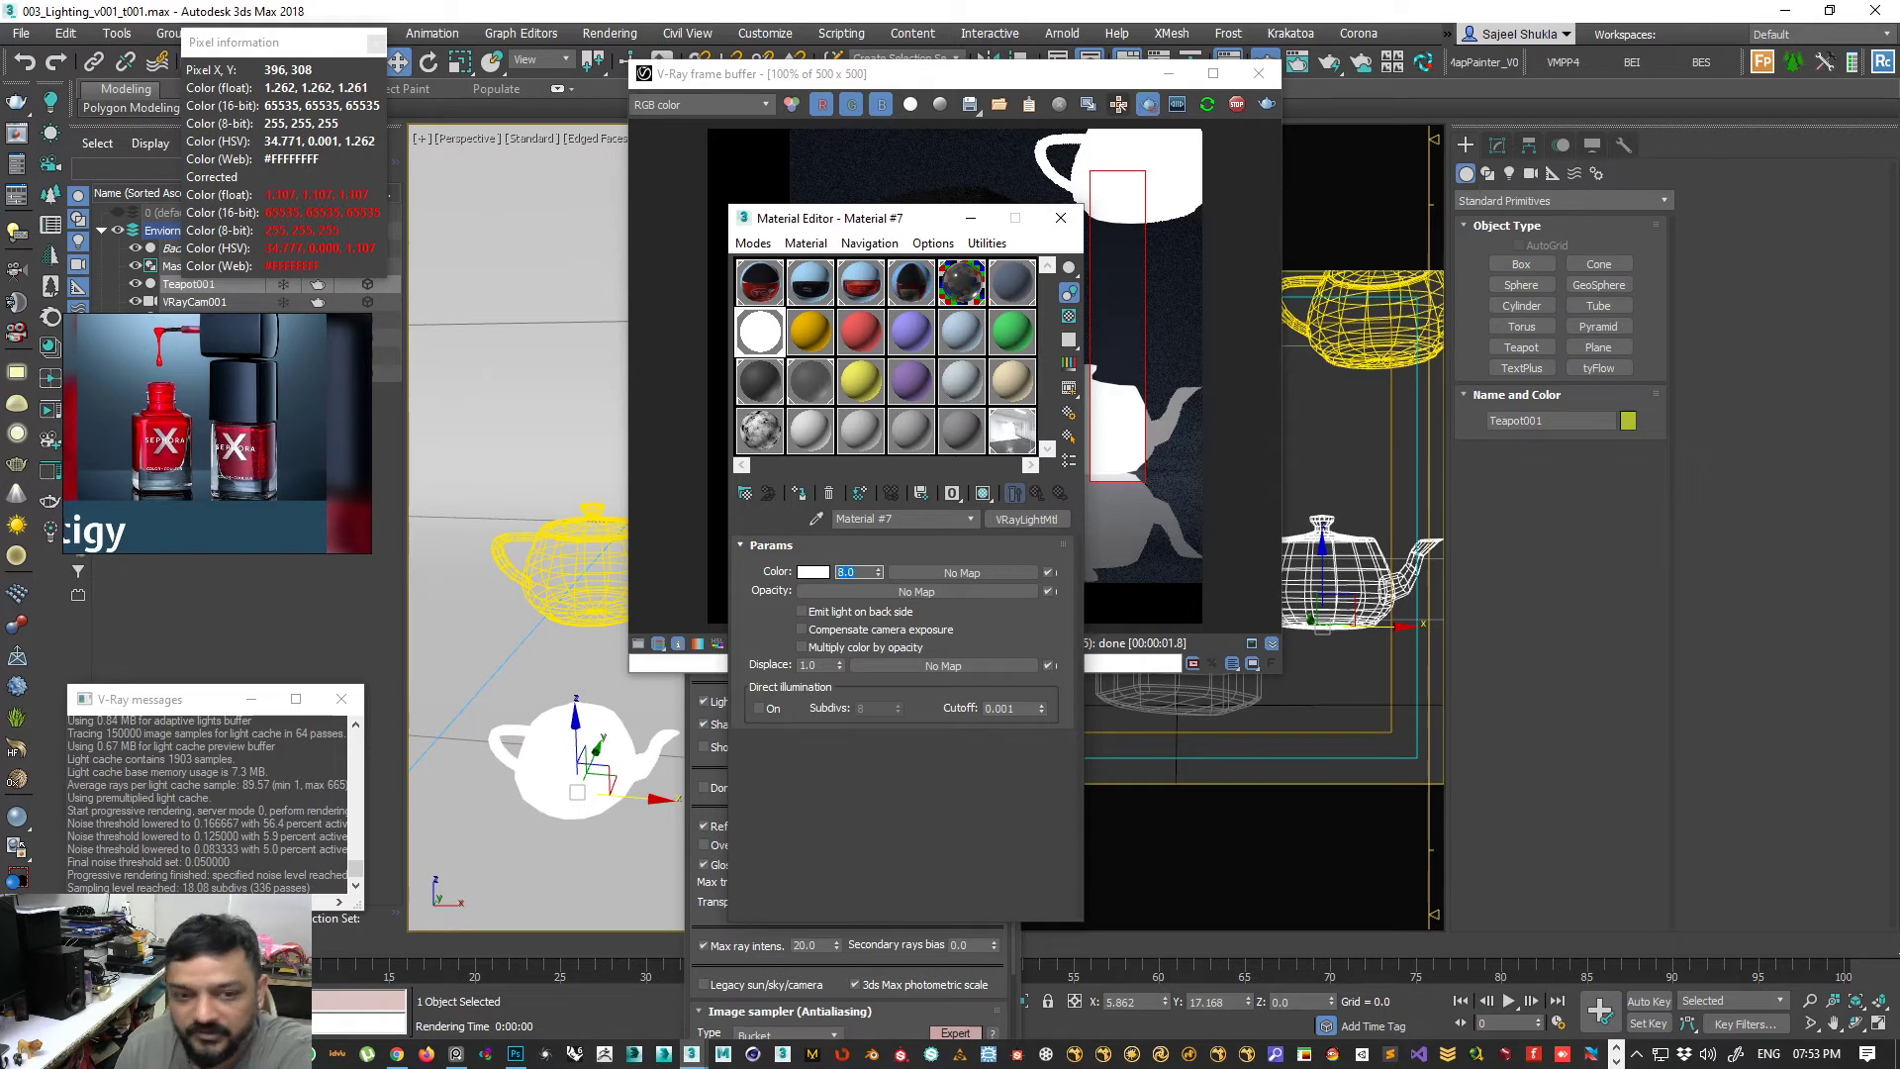
- Try color multipliers of 8 and 7 on the light material Material #7, and settle on 5
type("8")
key("Return")
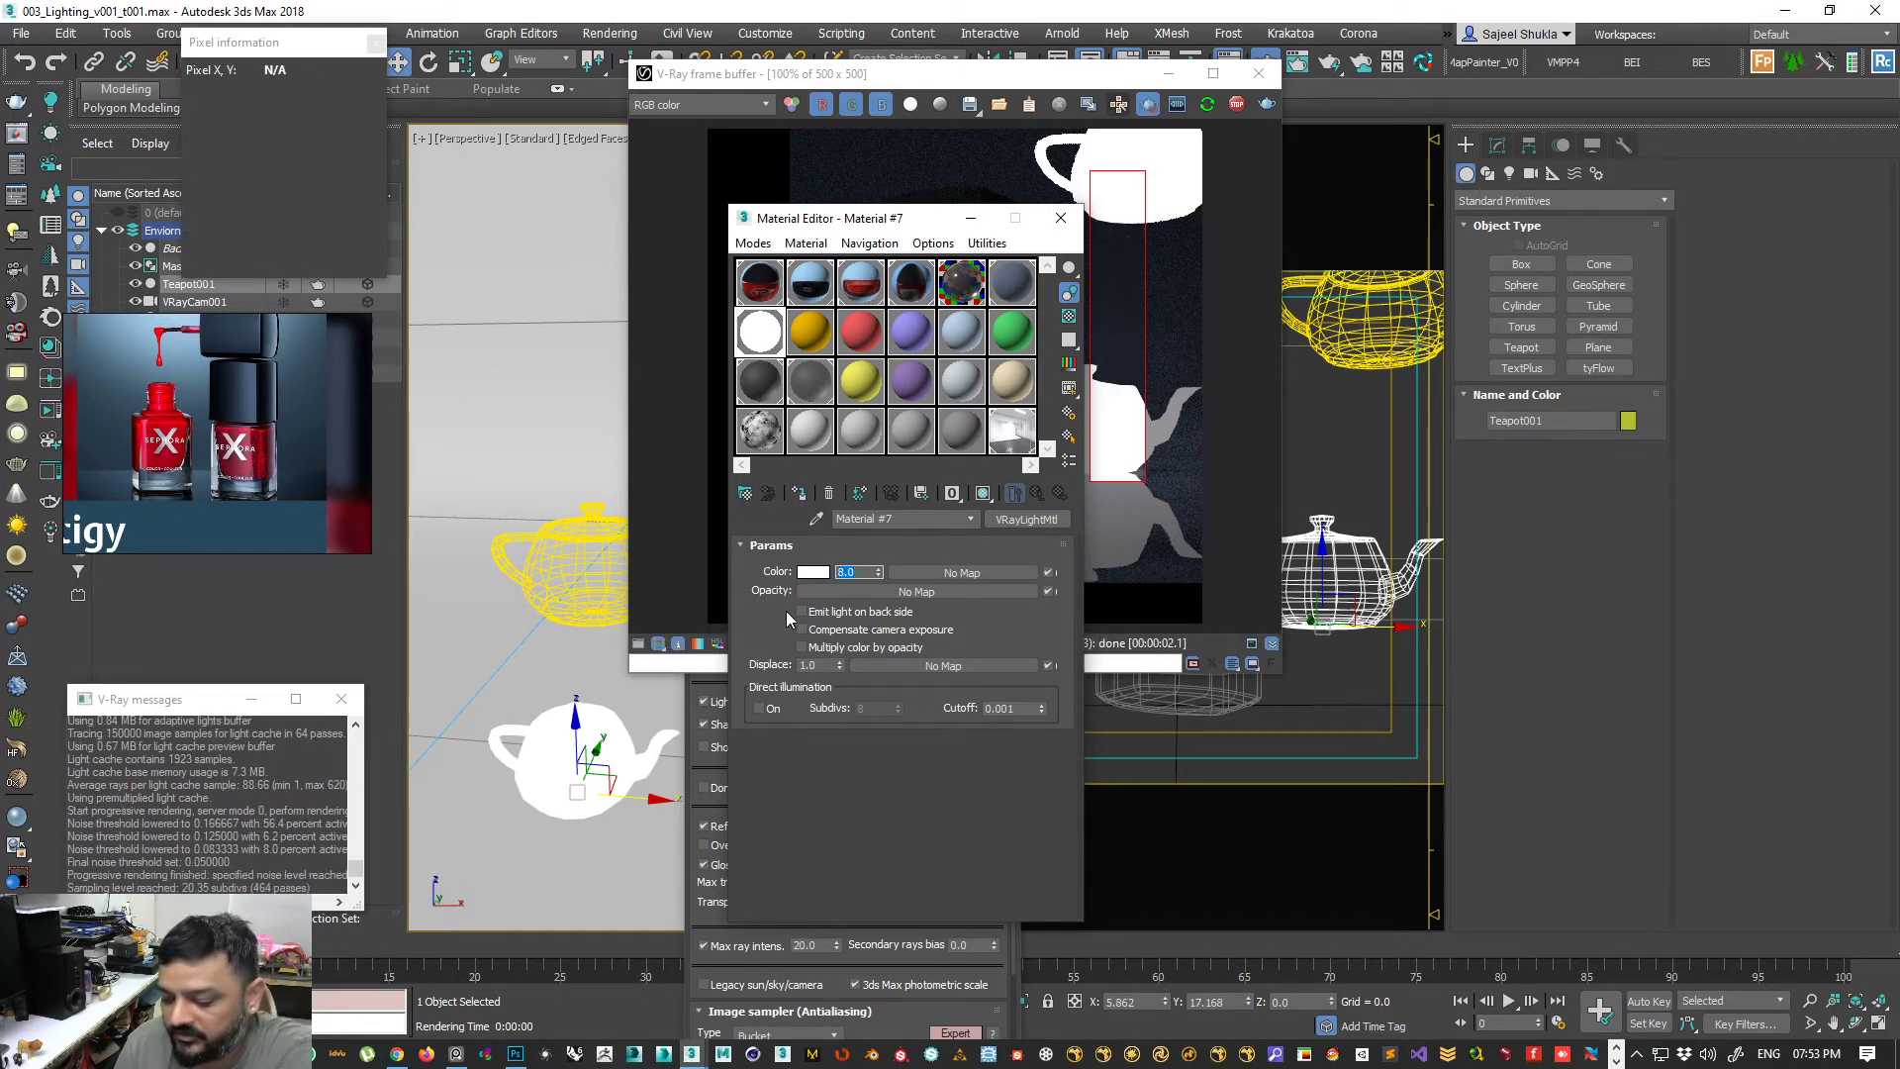
type("7")
key("Return")
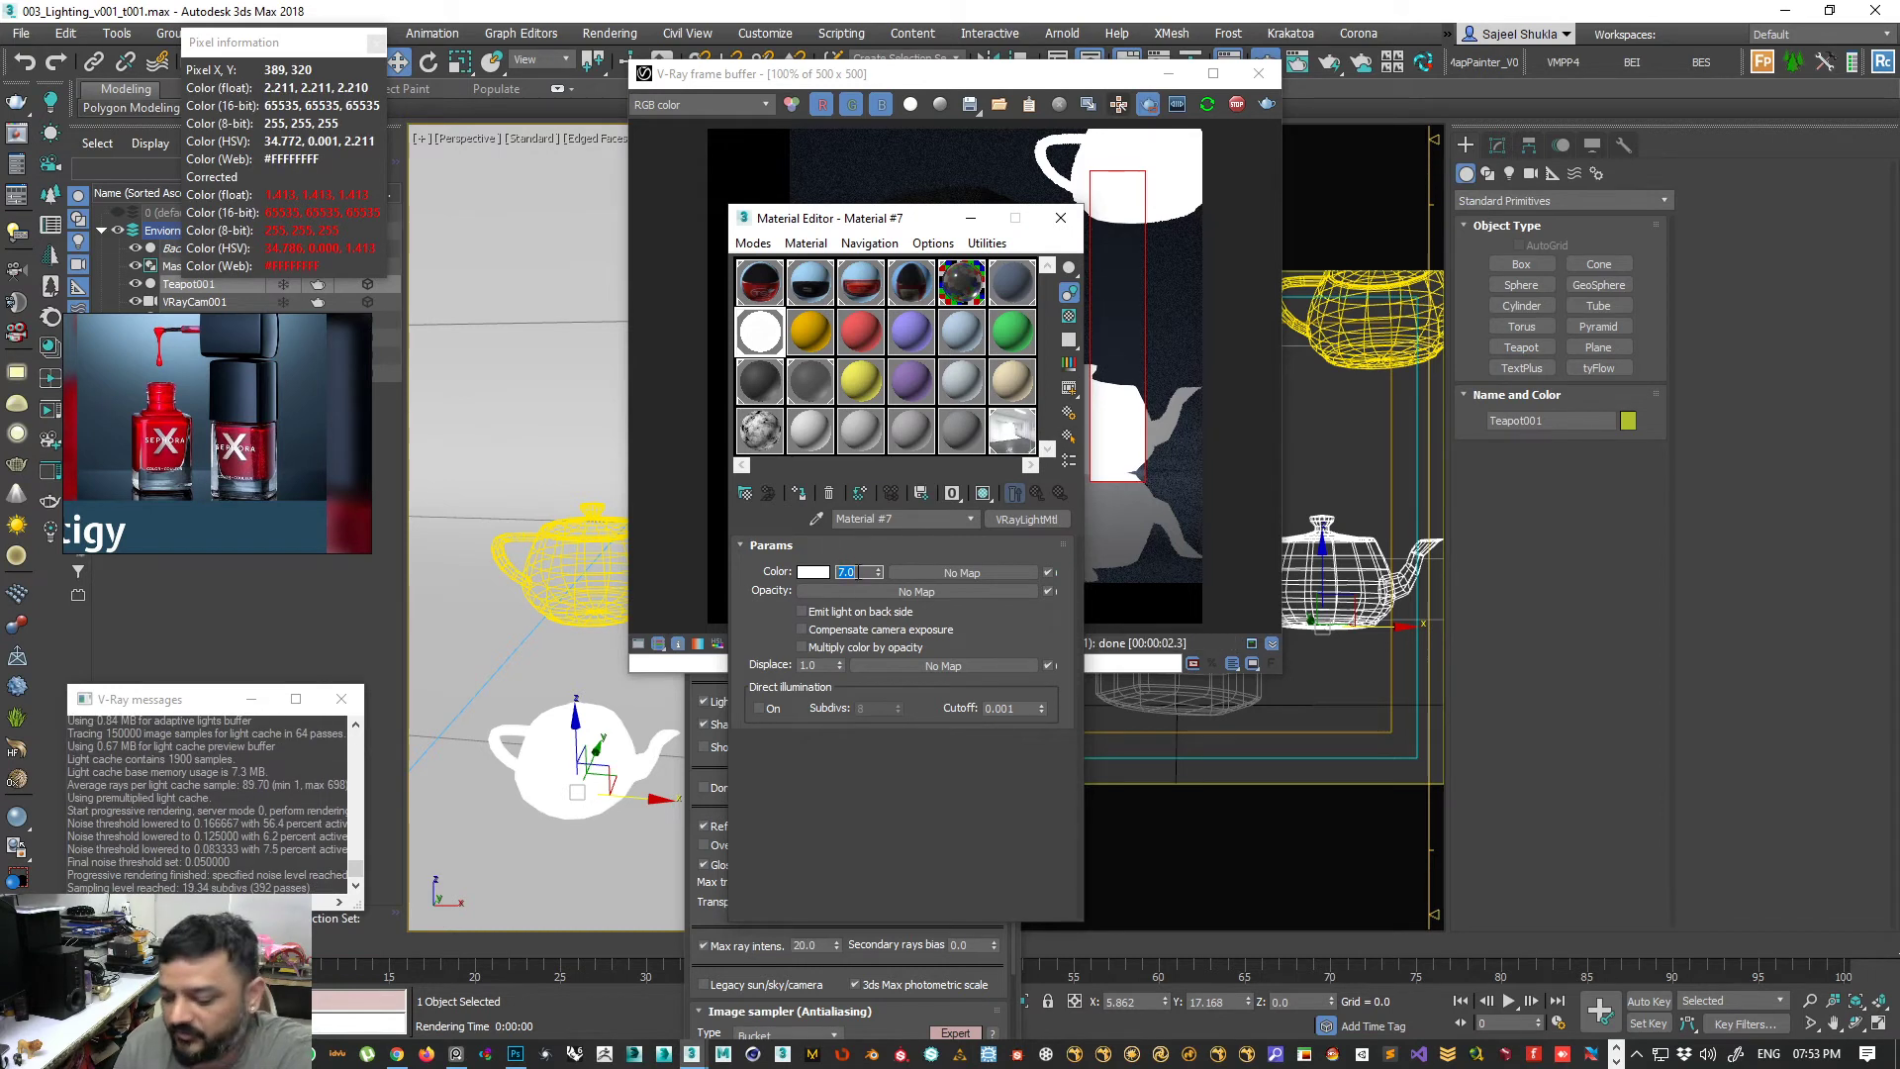
type("5")
key("Return")
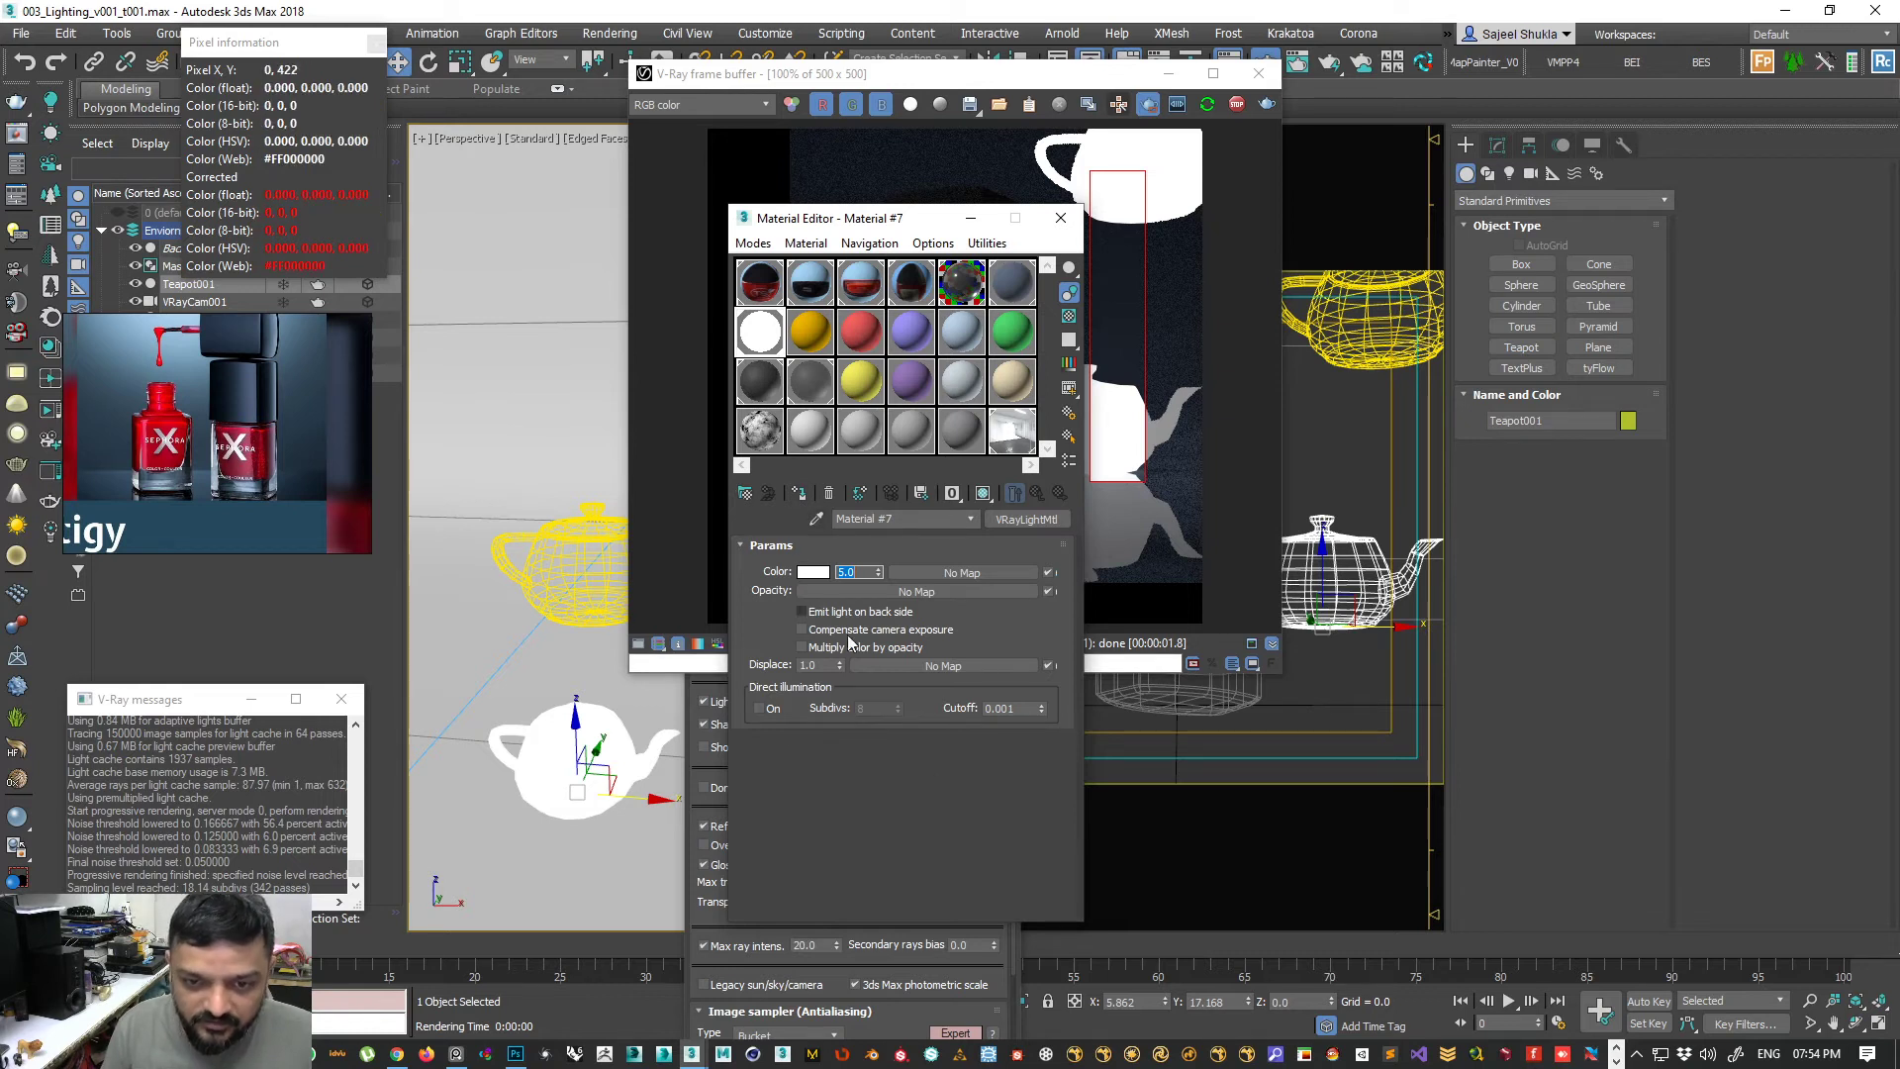
- Select the upper teapot mesh light and expand its Sampling and Viewport settings to review them
left_click(591, 608)
left_click(1497, 145)
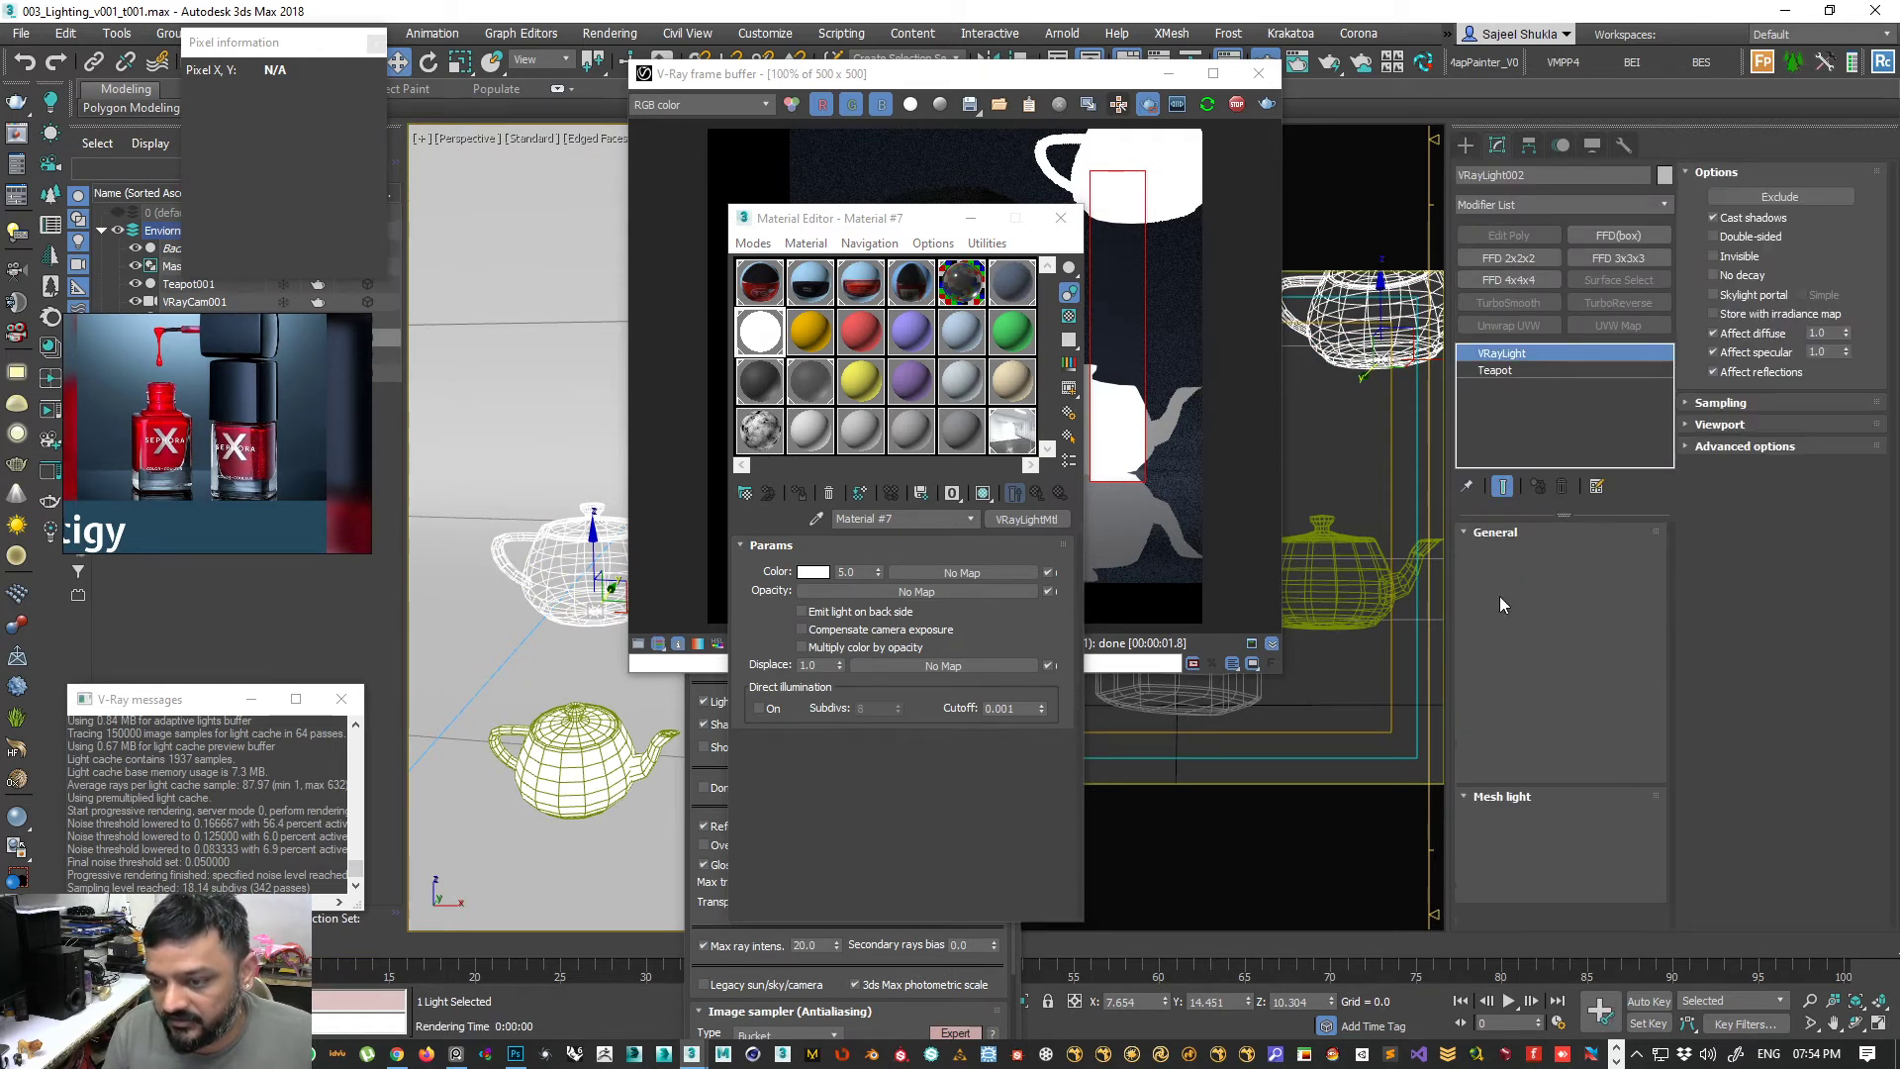
left_click(1699, 406)
left_click(1720, 533)
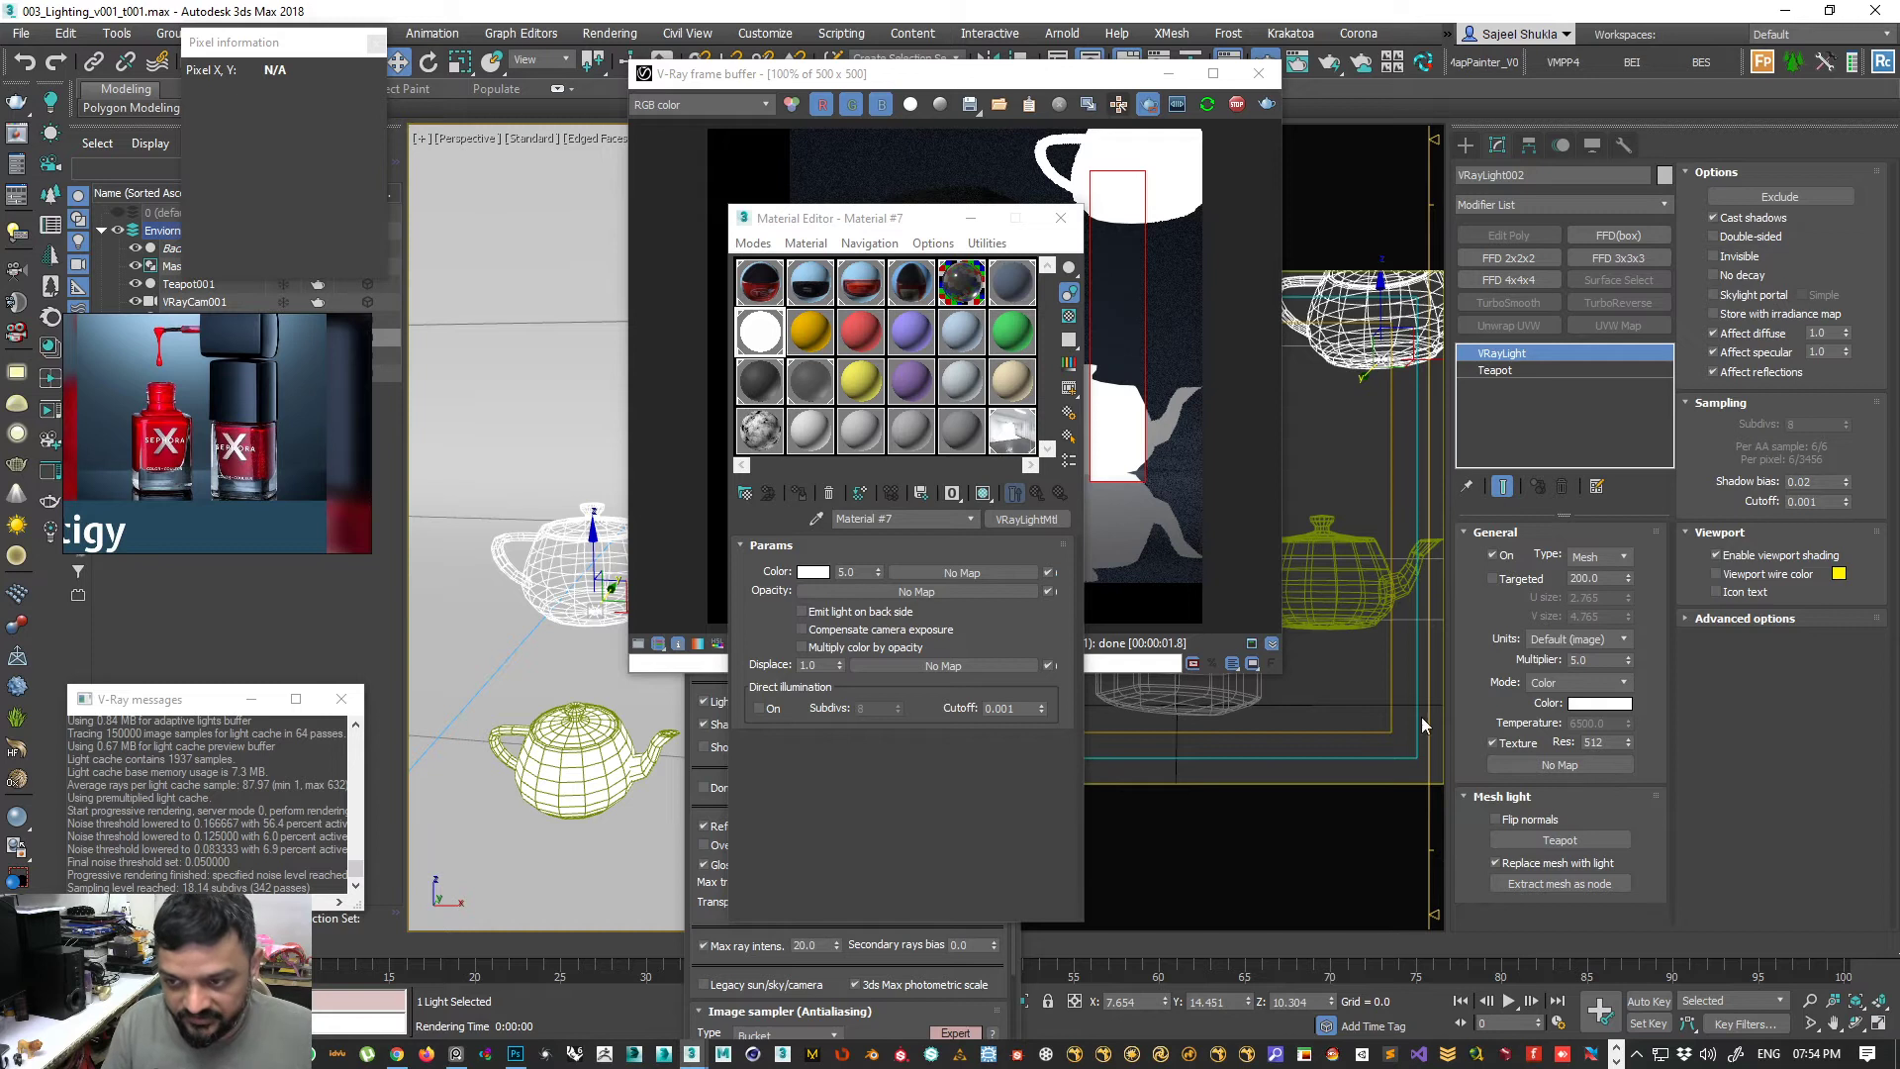
- Delete the lower teapot that uses the V-Ray light material
scroll(556, 600, "down", 2)
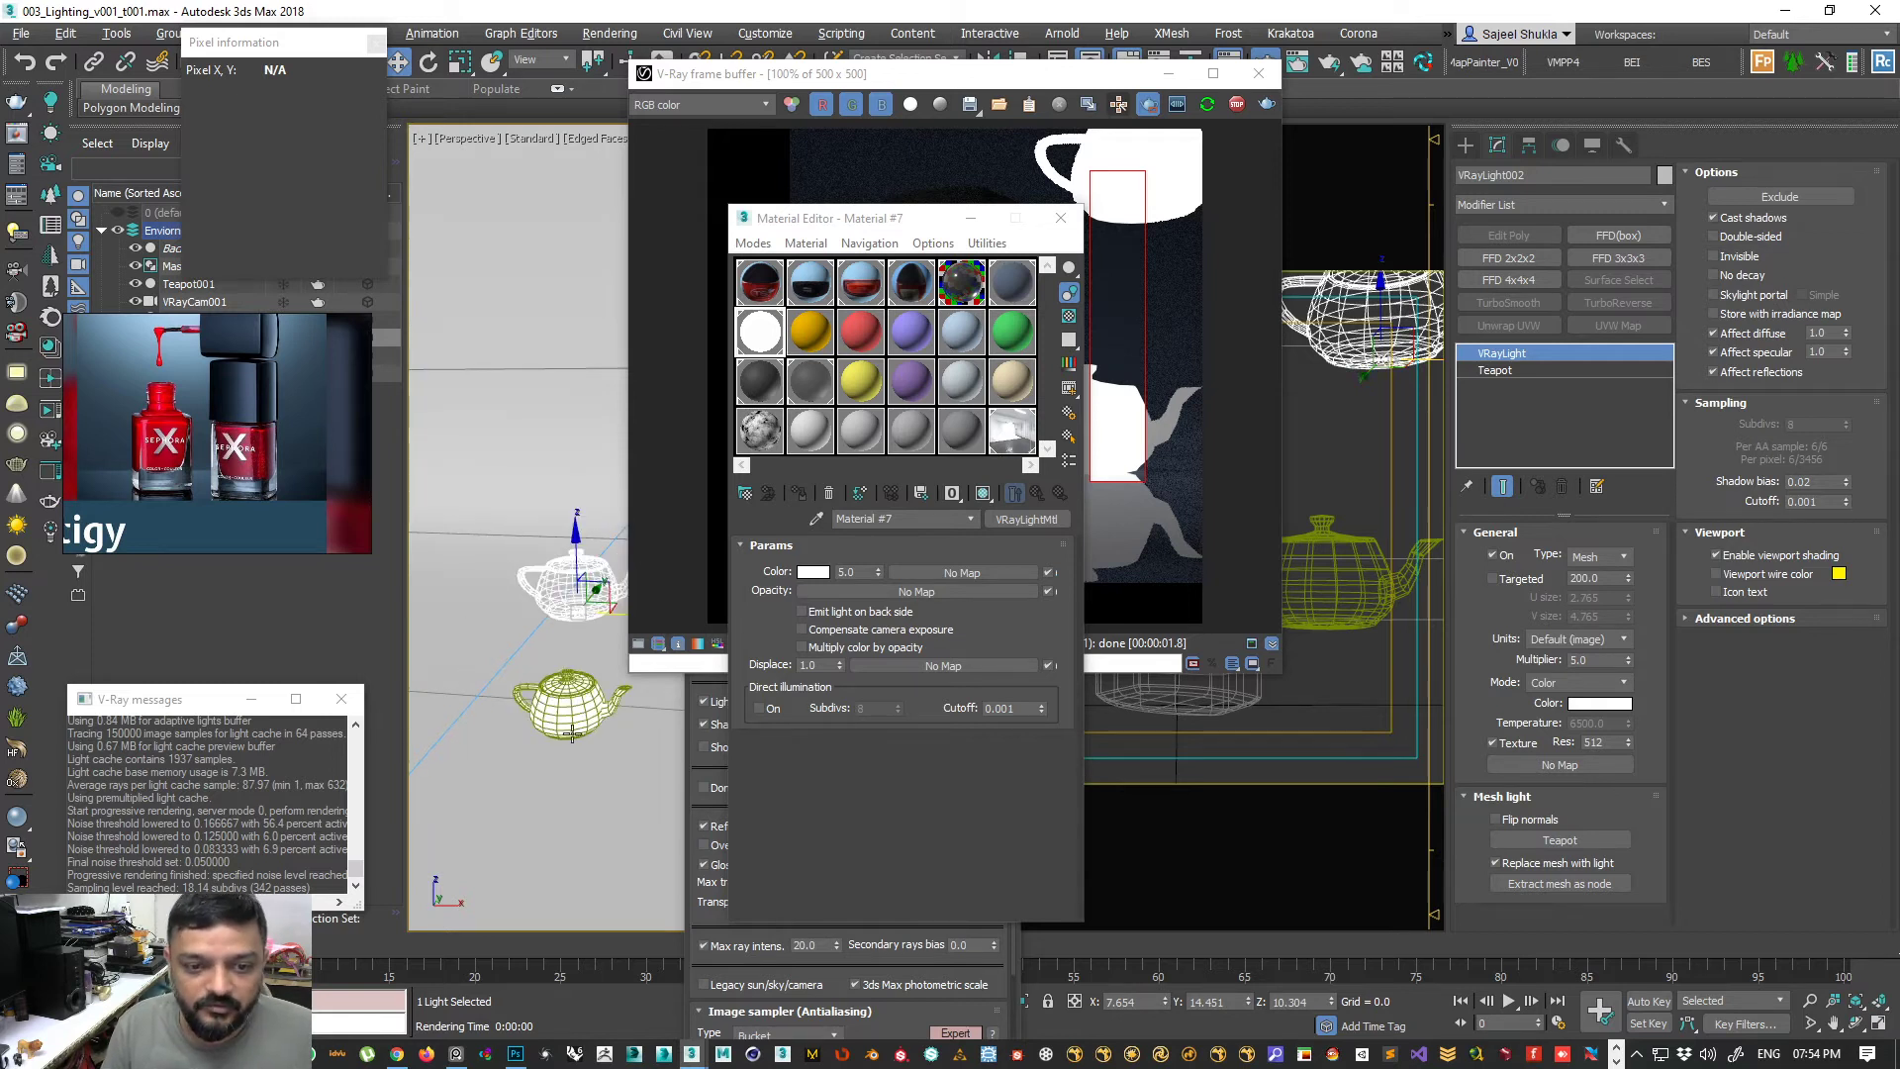
left_click(566, 705)
key("Delete")
- Select the teapot mesh light and change its V-Ray light type to Disc
left_click(575, 602)
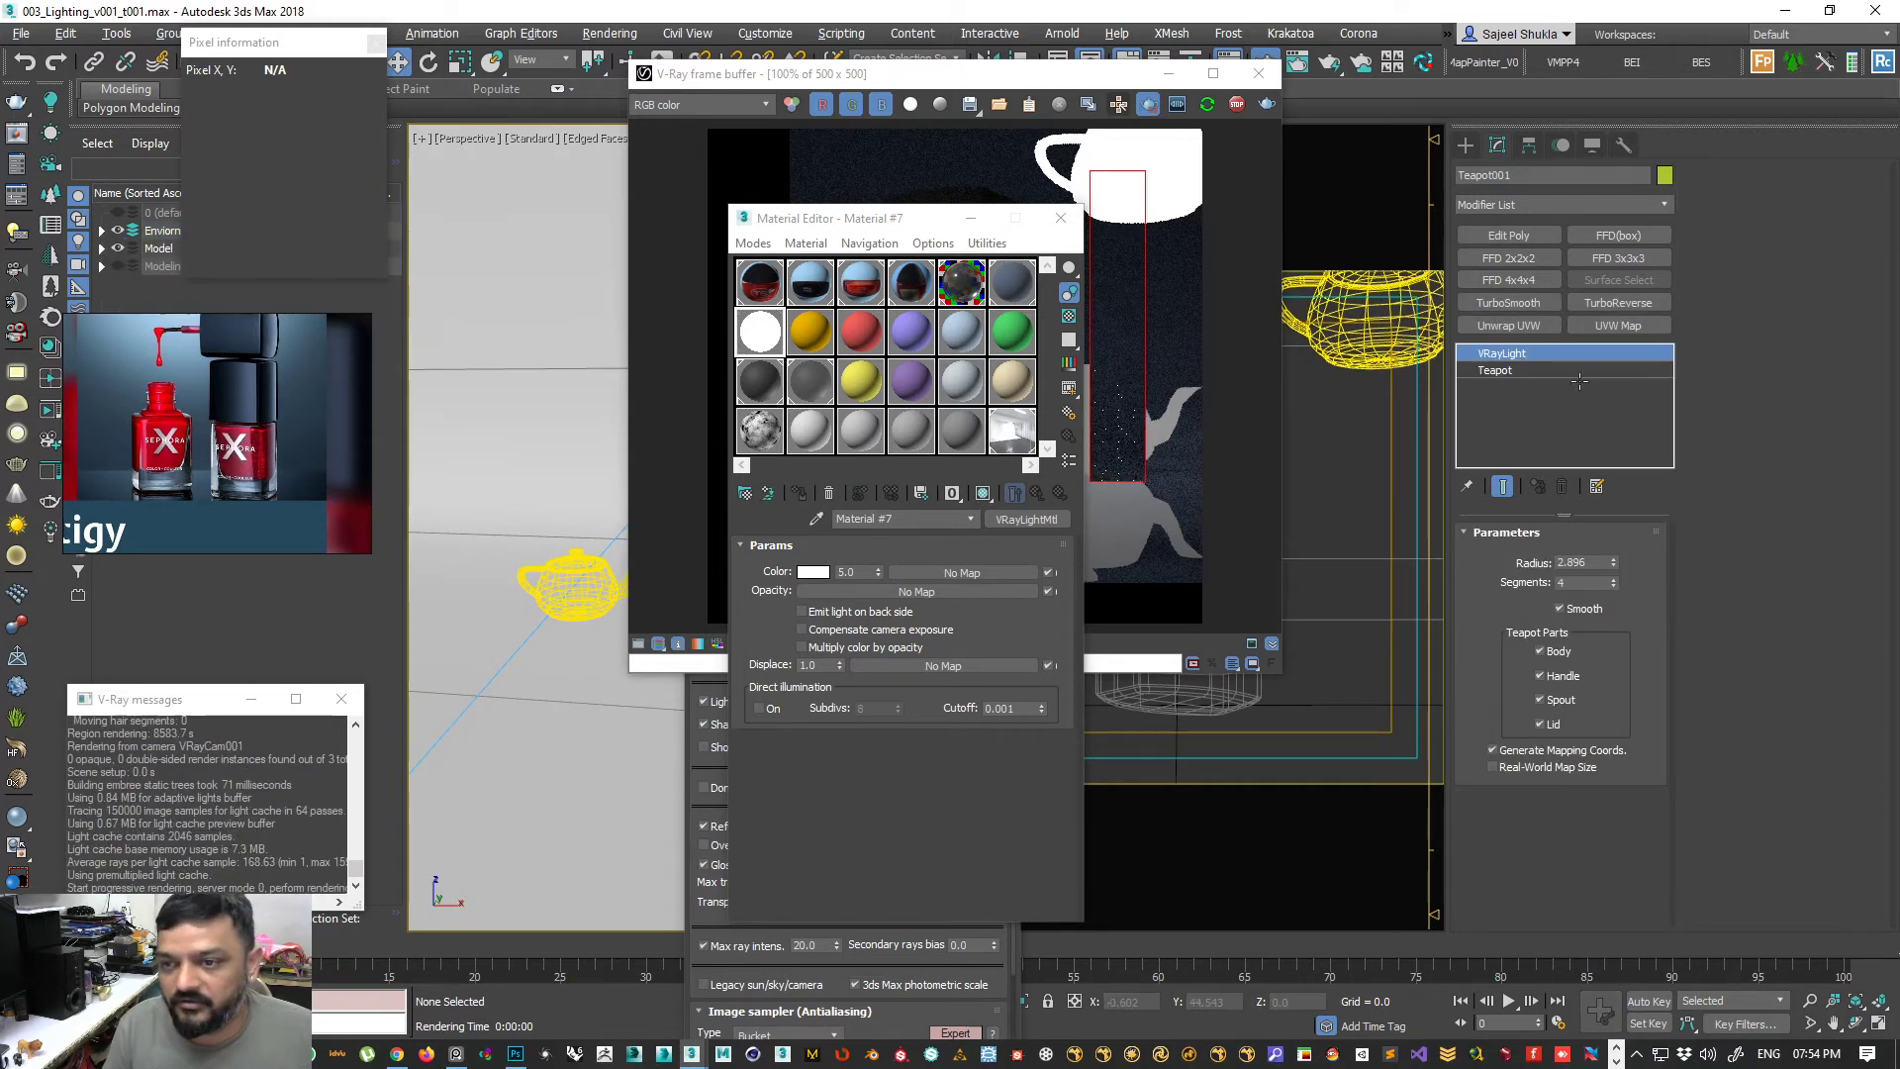
left_click(1509, 372)
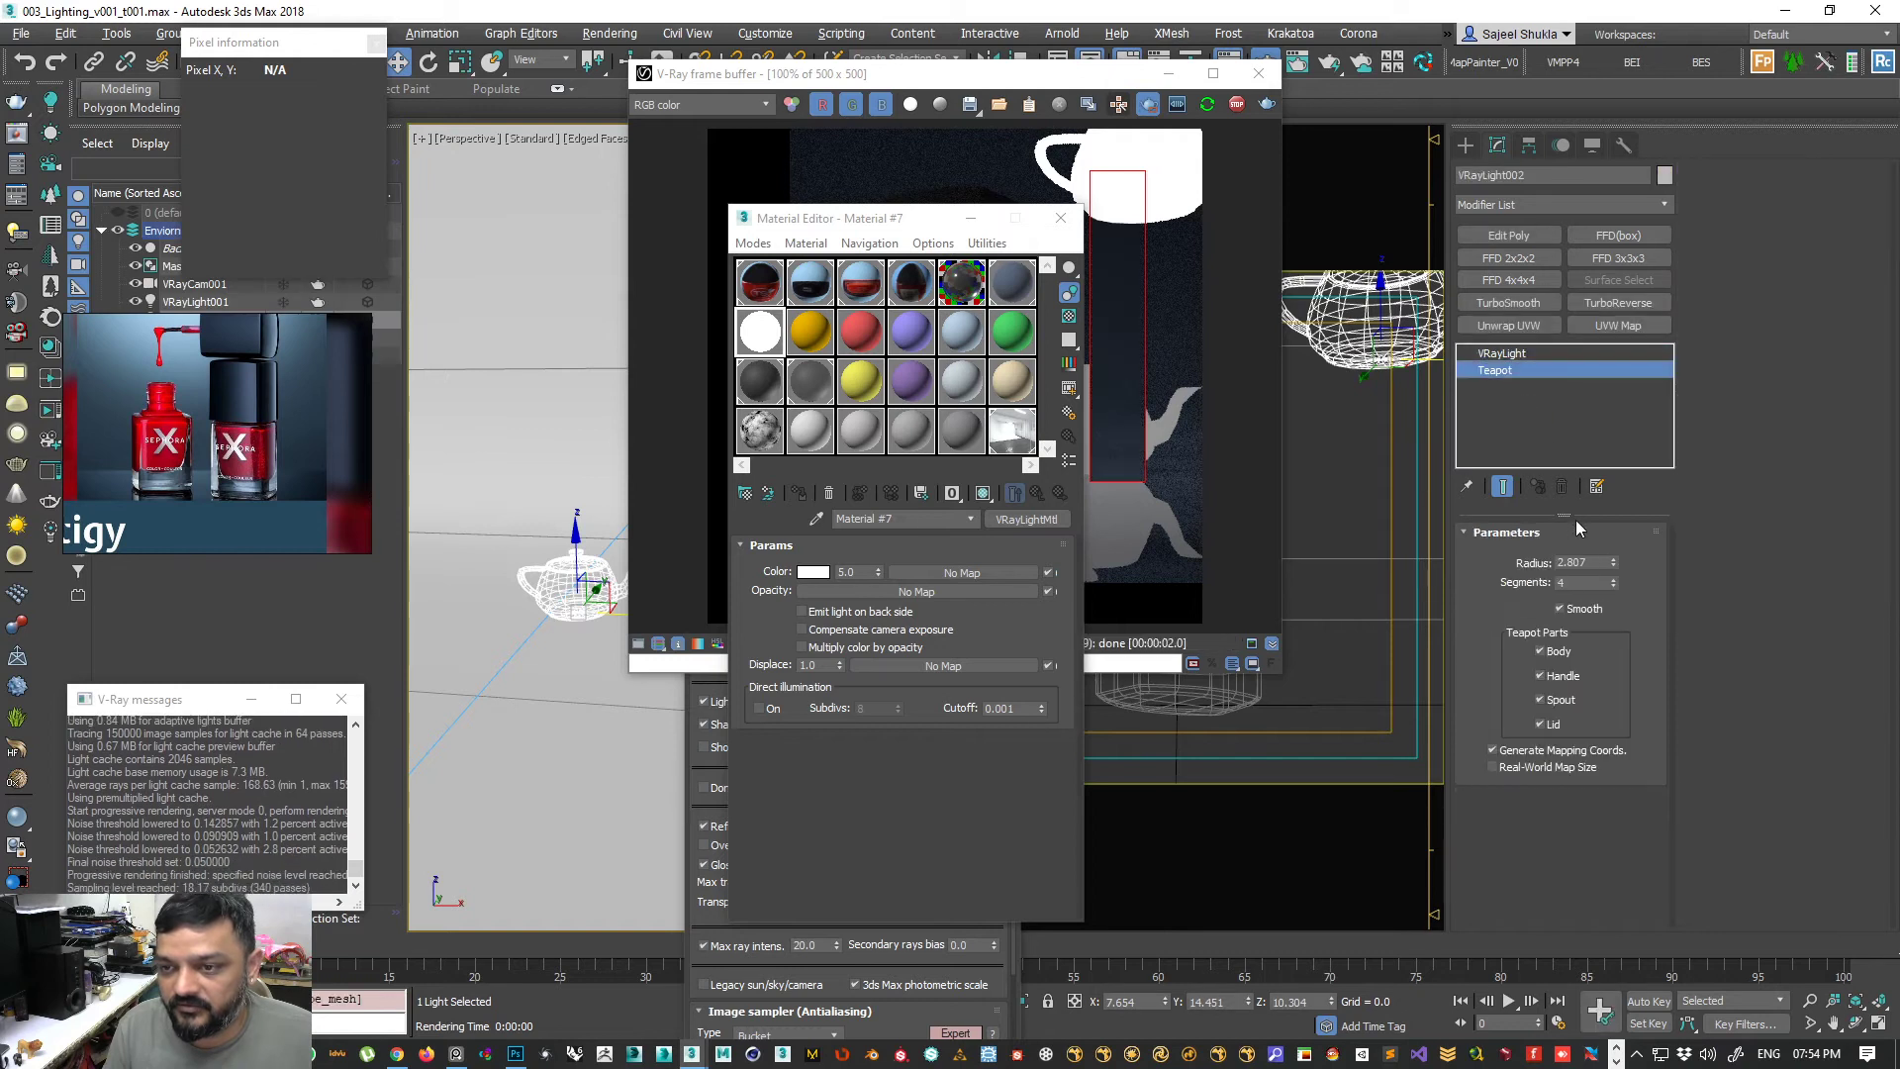
left_click(1512, 354)
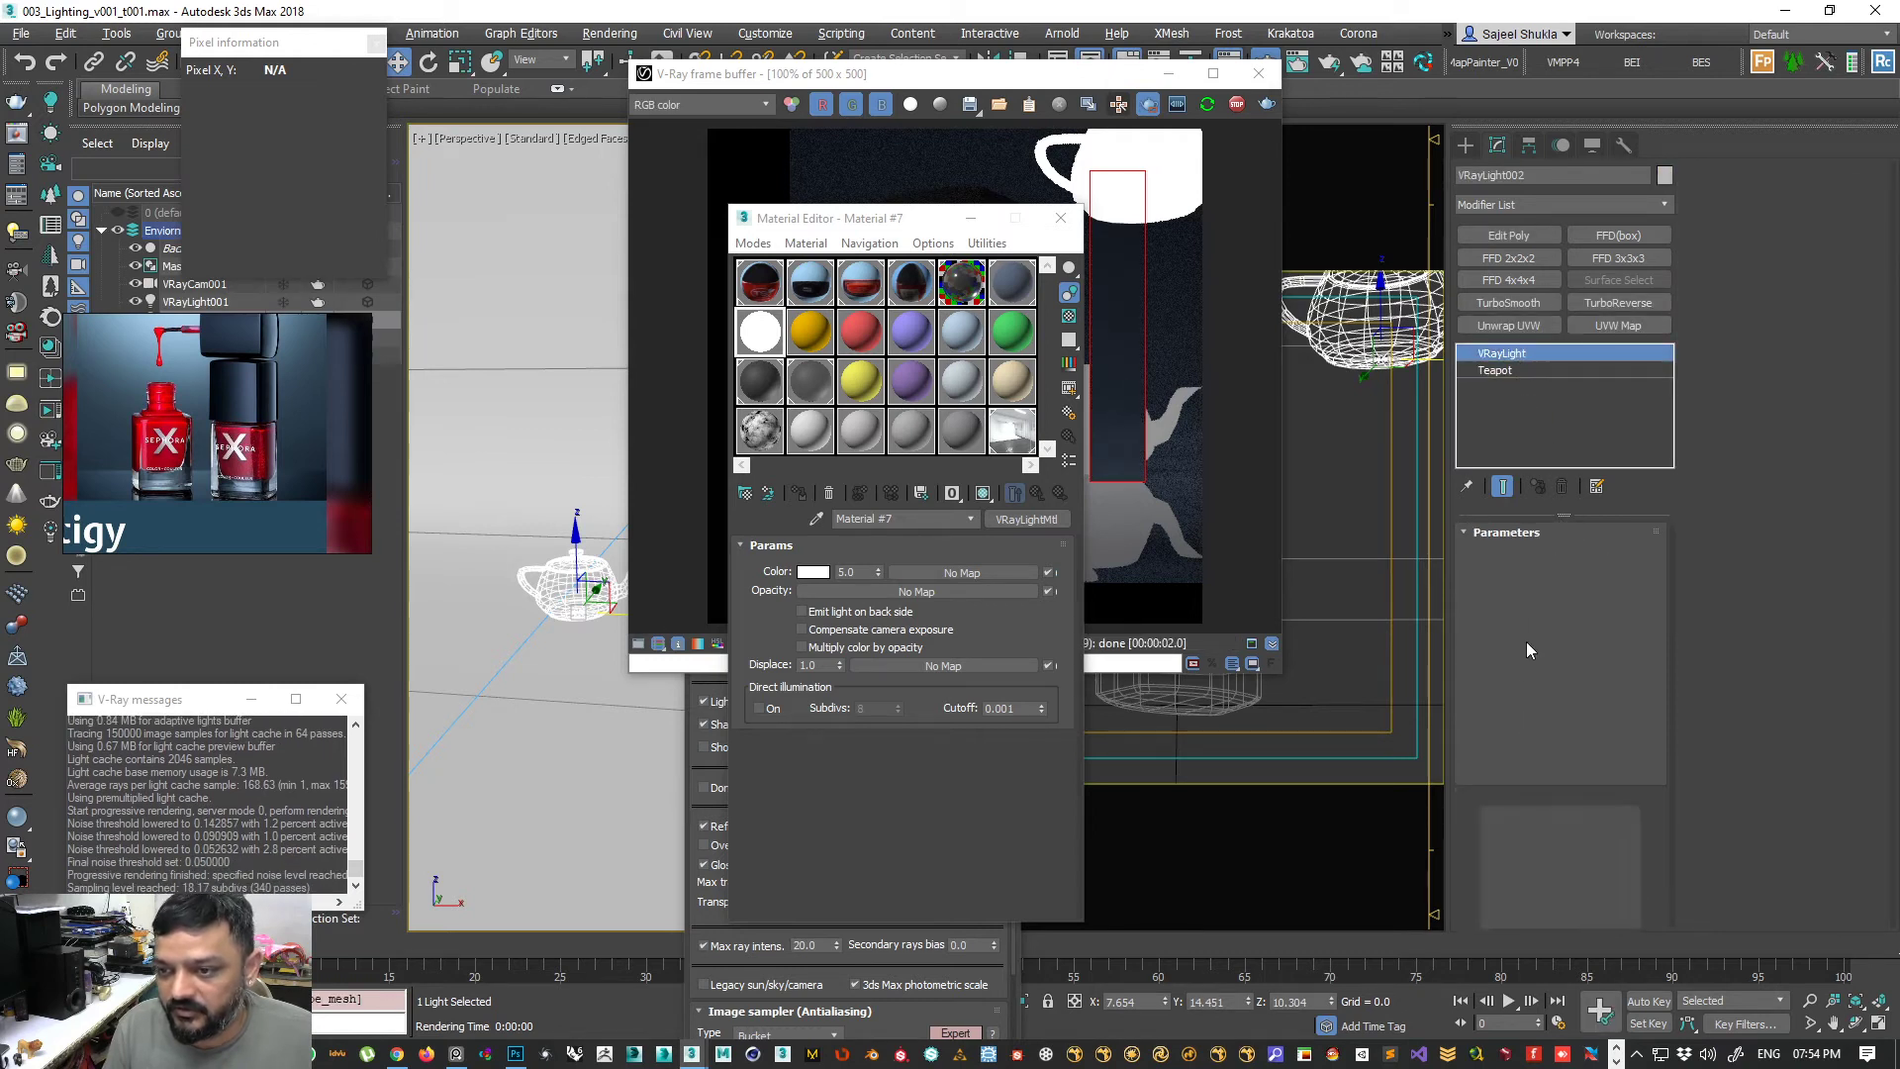
left_click(1602, 557)
left_click(1597, 630)
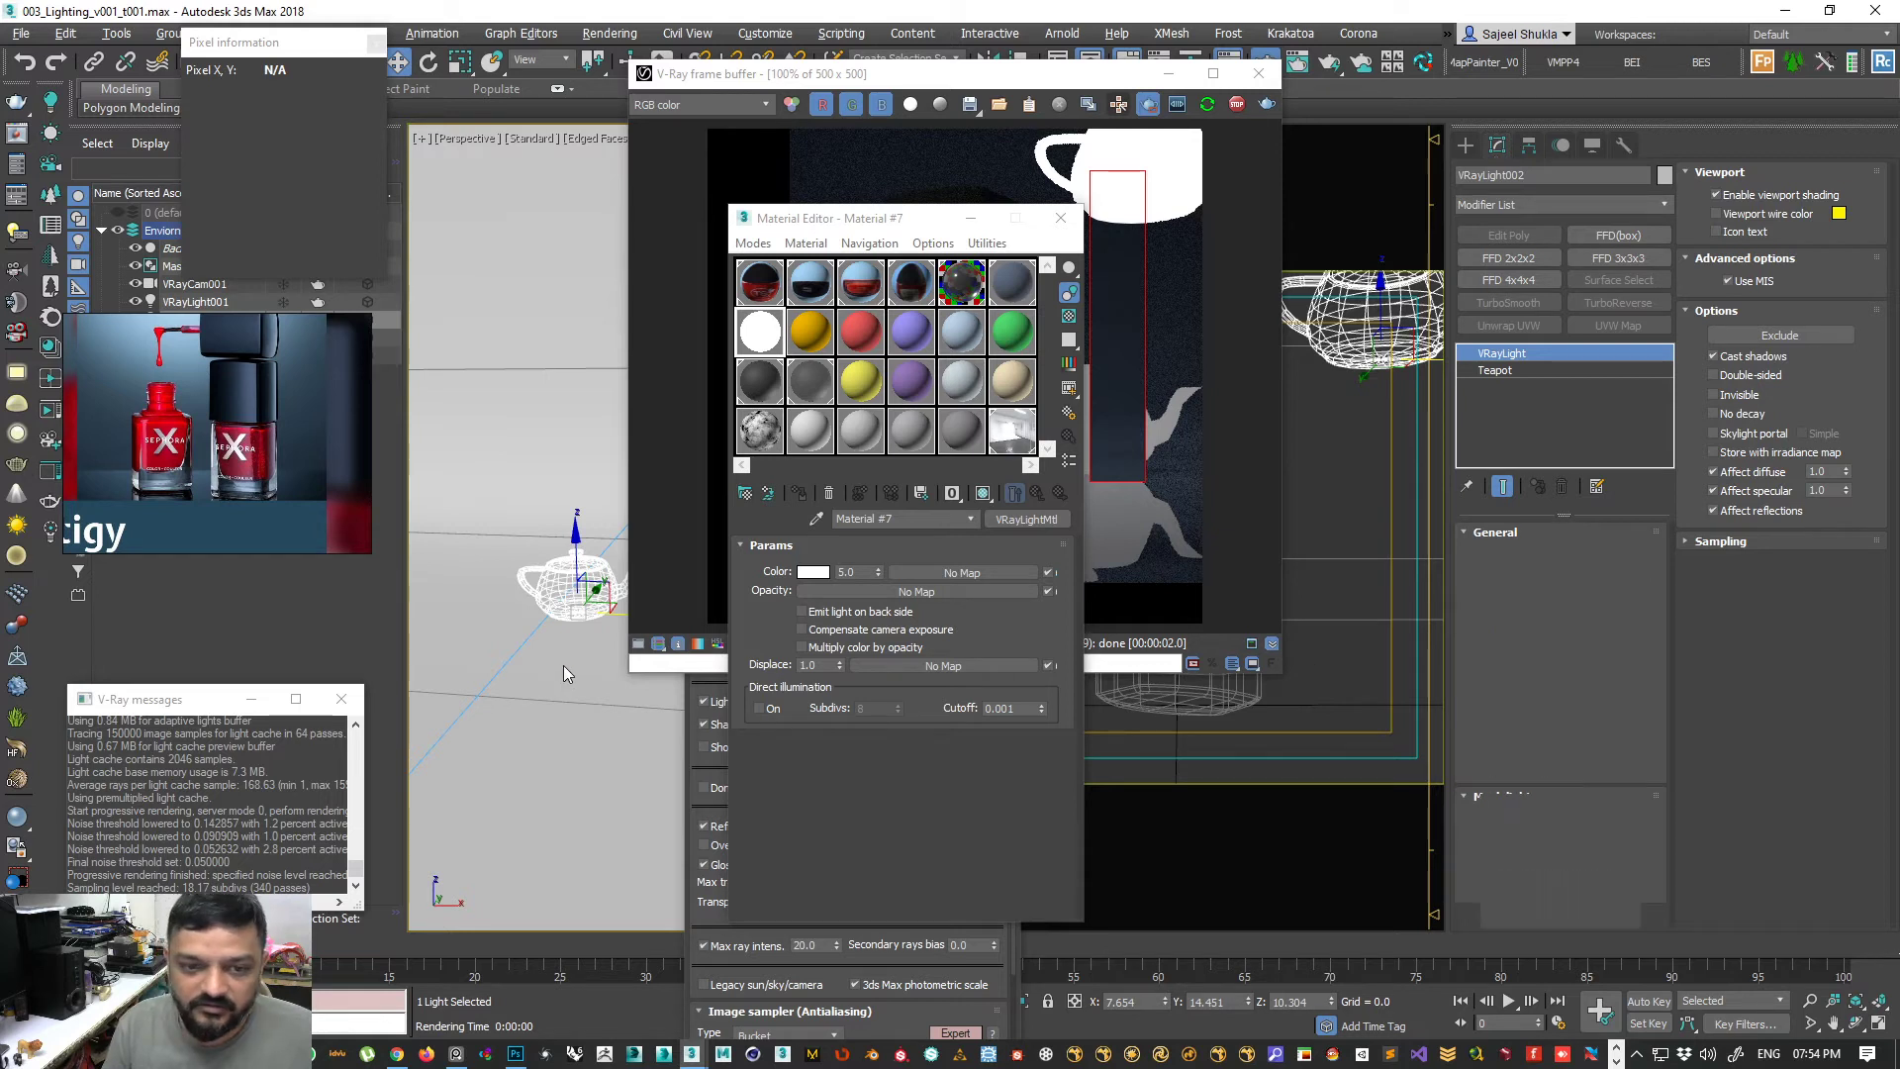
- Rotate the disc light and enlarge the render region to cover the bottle and the light
middle_click_drag(552, 763, 573, 663, "alt")
key("e")
left_click_drag(594, 516, 633, 420)
left_click_drag(919, 221, 698, 721)
left_click_drag(1221, 453, 1223, 573)
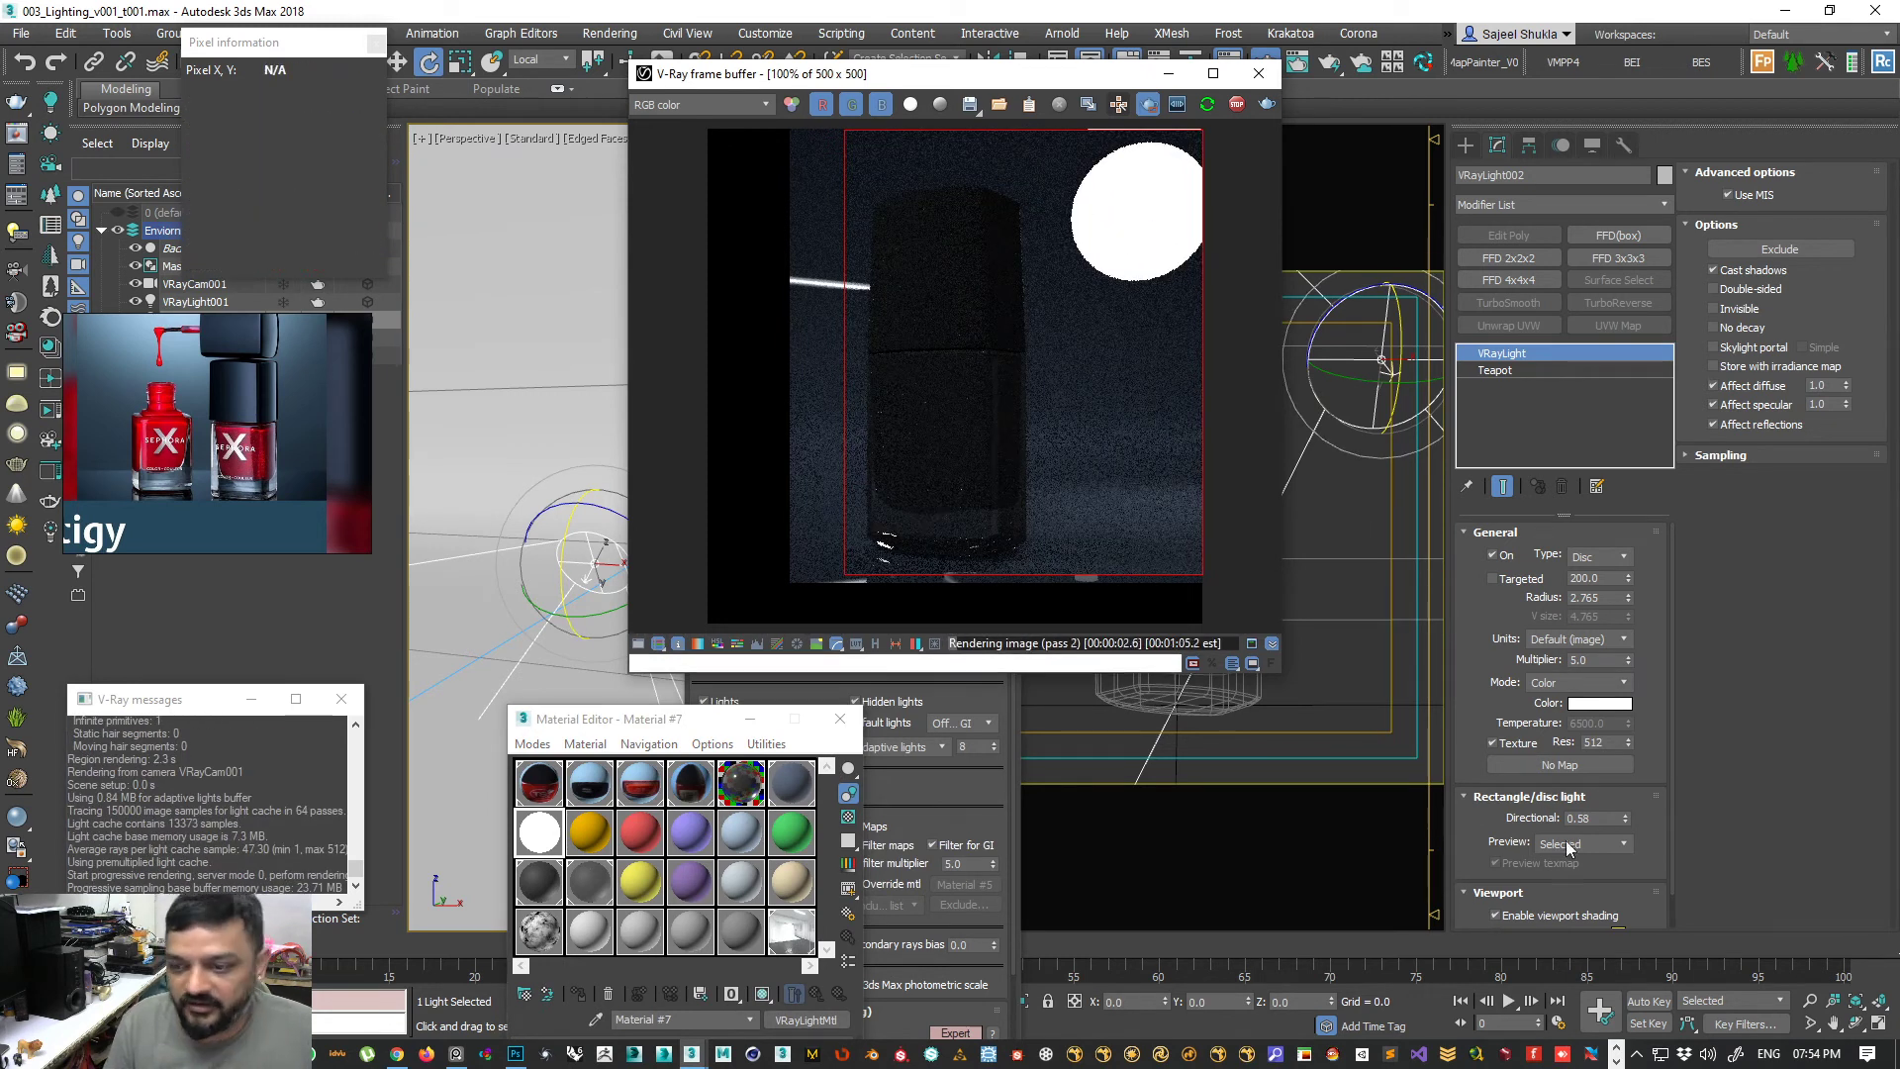
- Set the disc light's Directional value to 0.86 and rotate the light to aim at the bottle
left_click_drag(1480, 865, 1474, 813)
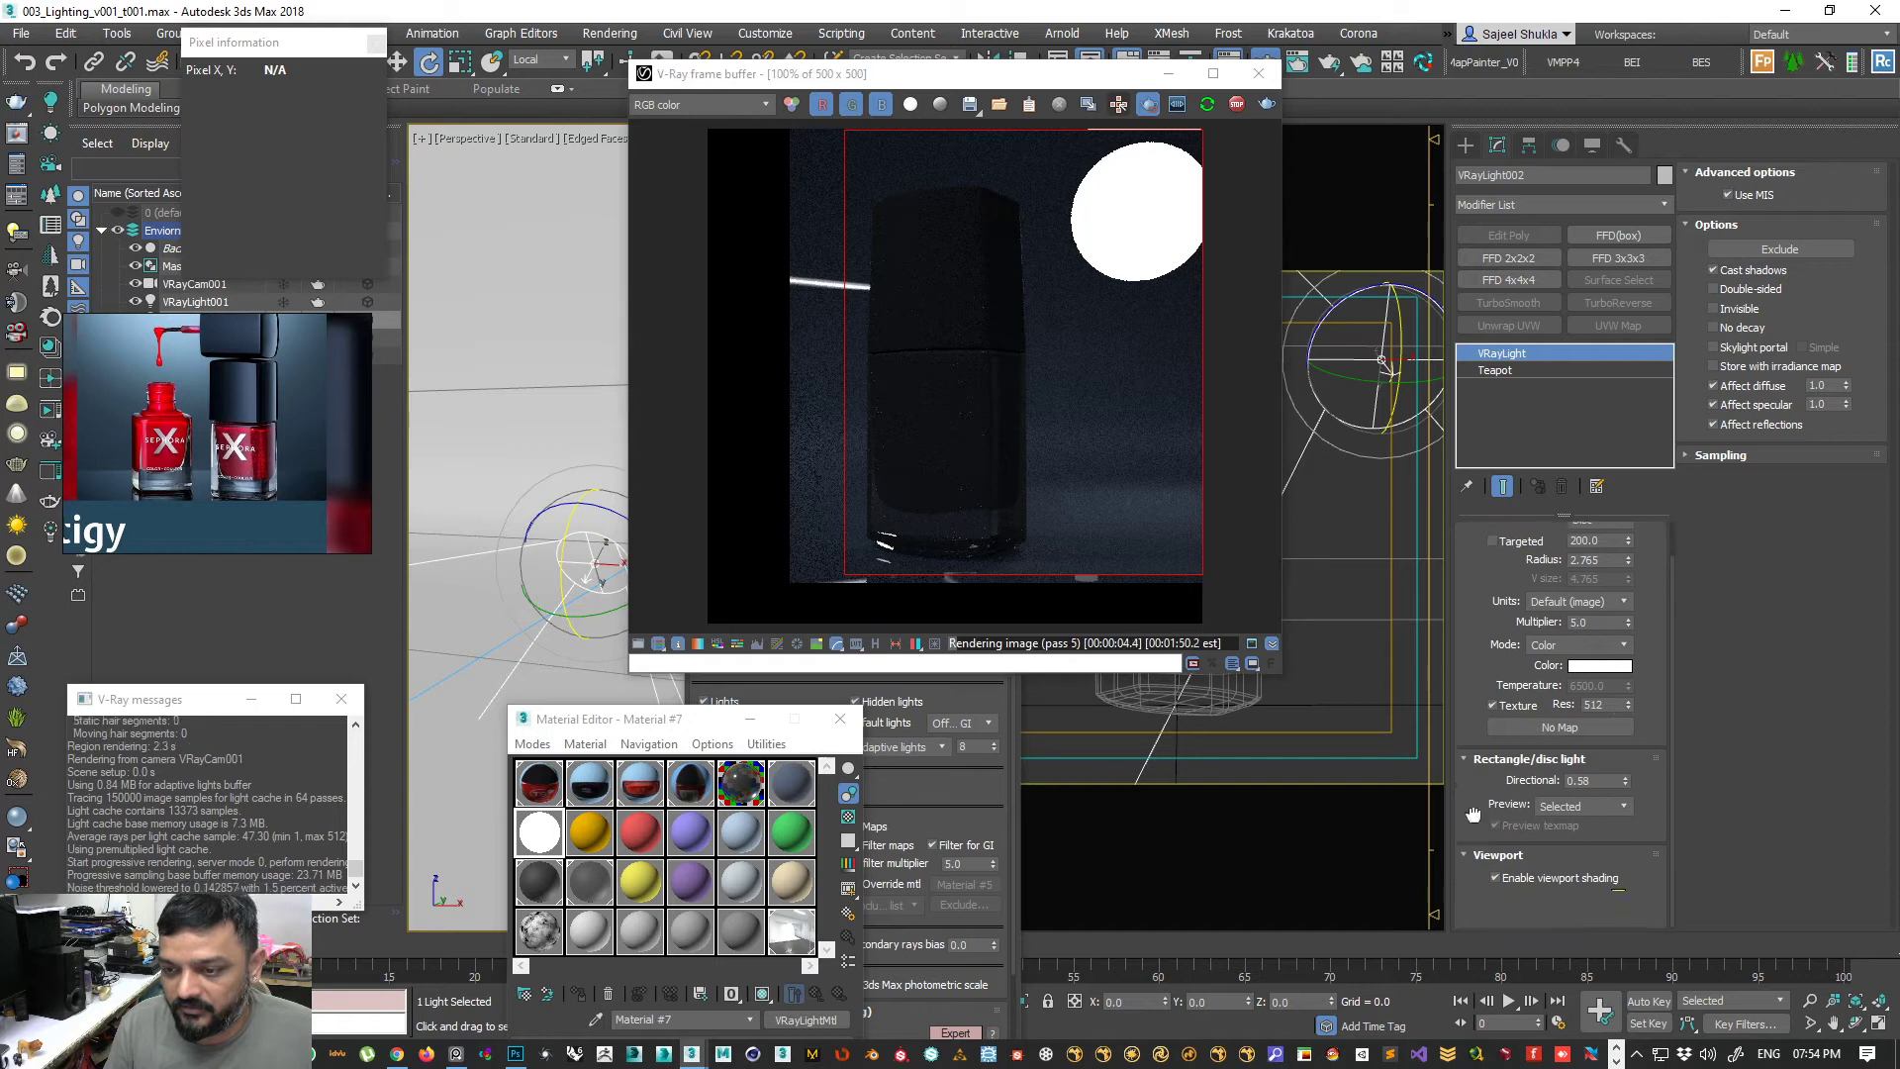
left_click_drag(1625, 778, 1621, 752)
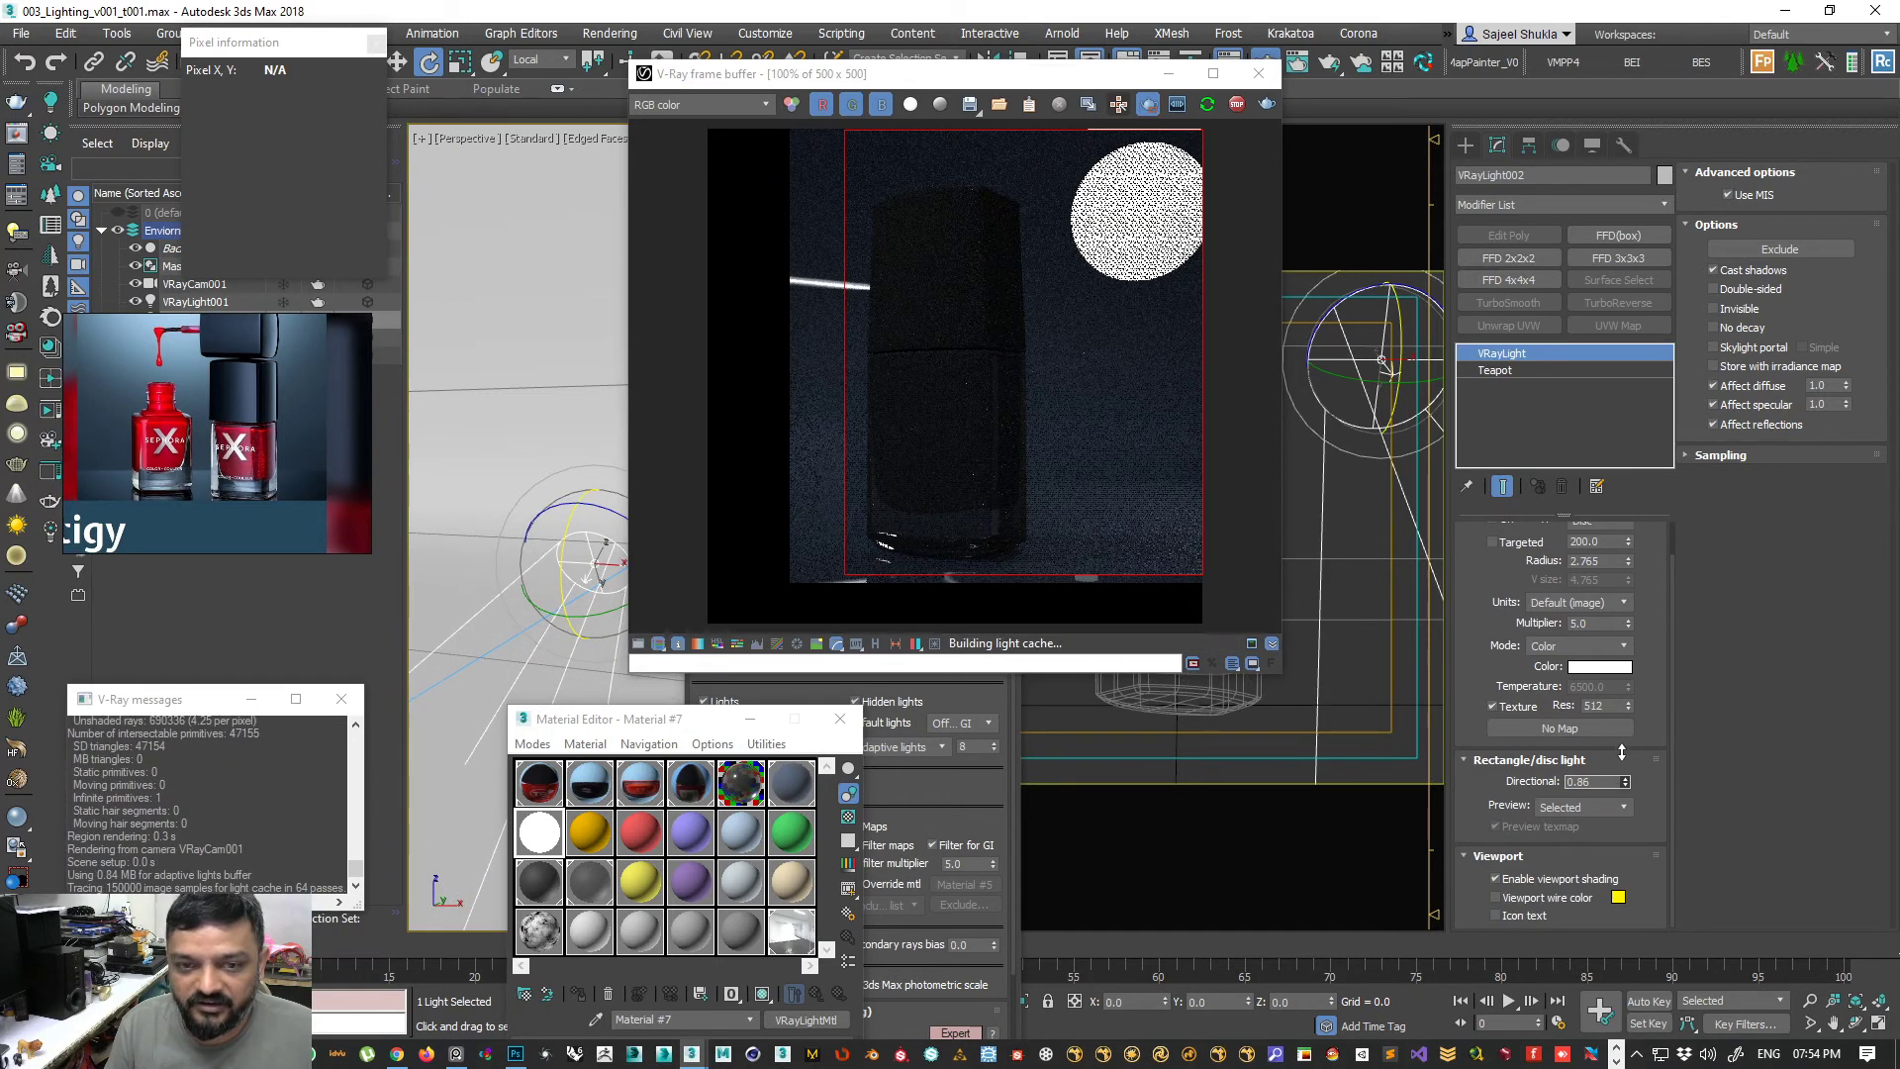
left_click_drag(797, 84, 891, 92)
middle_click_drag(602, 625, 623, 541, "alt")
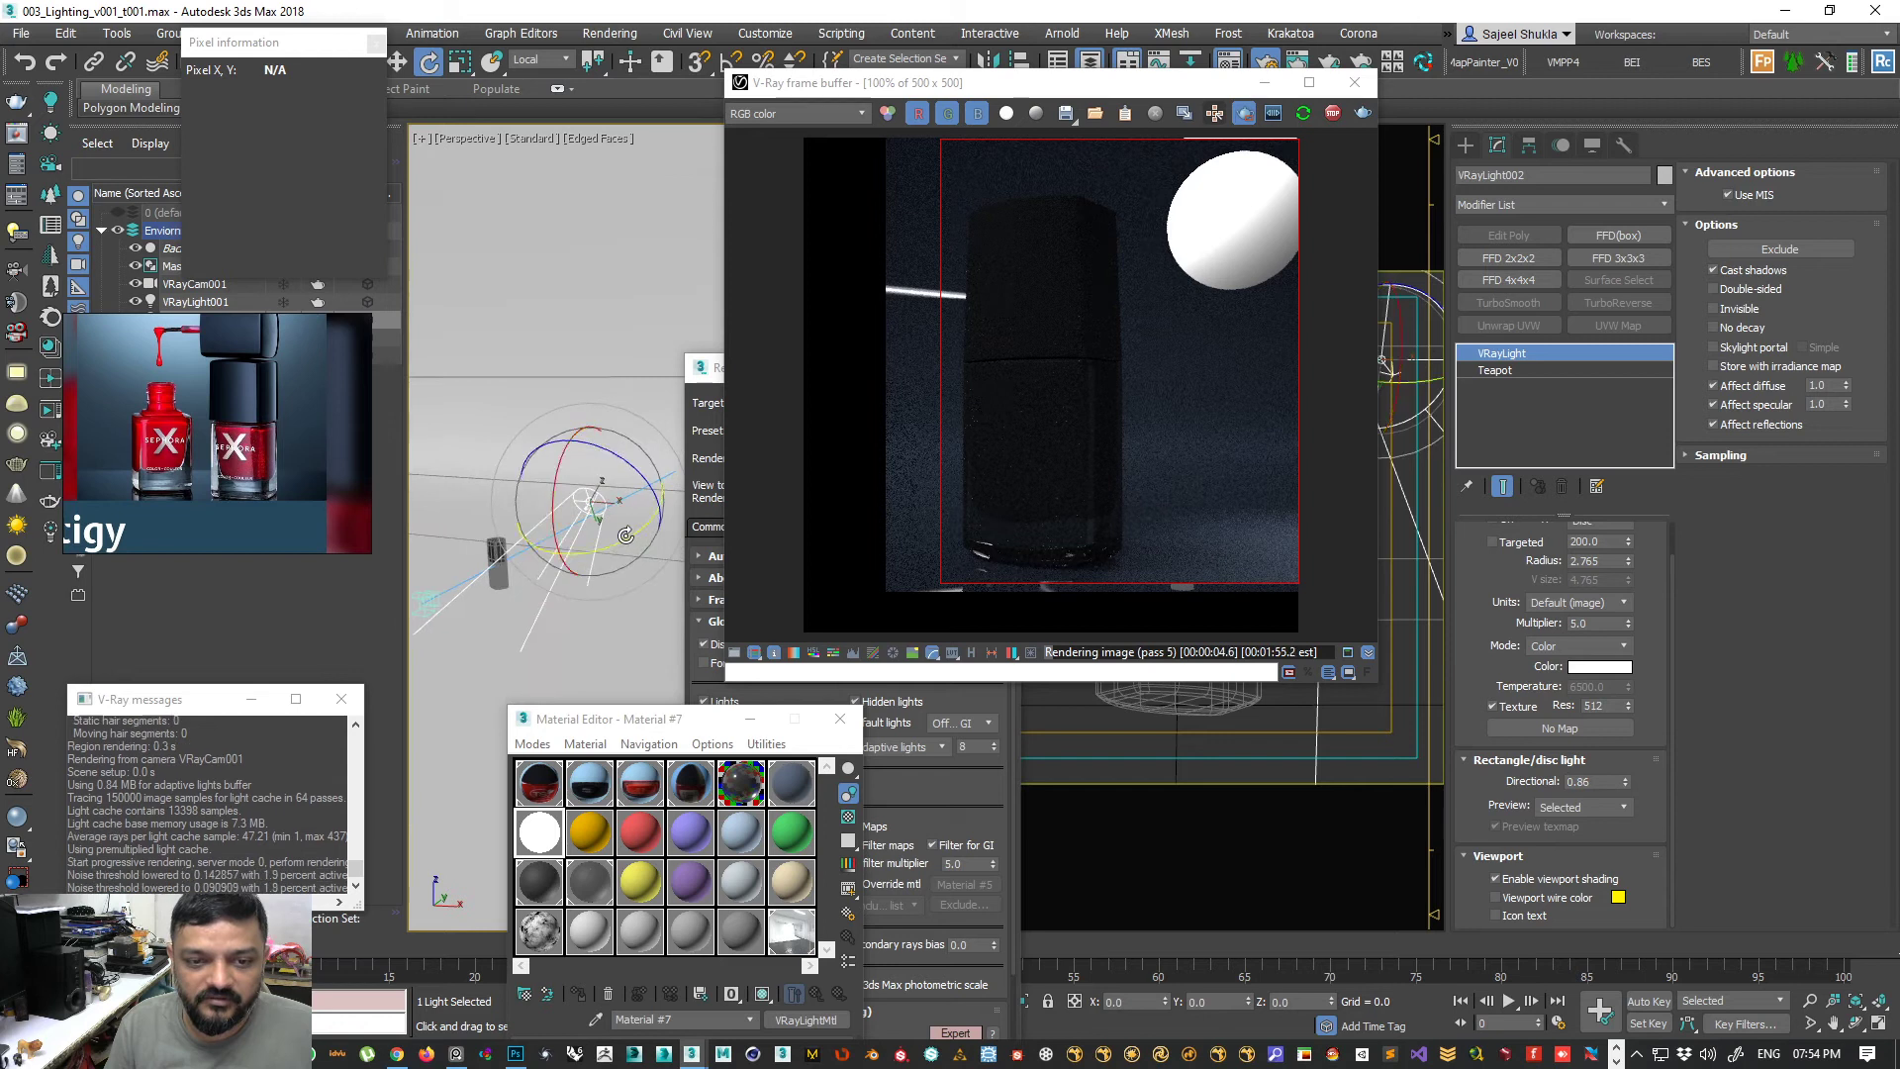
left_click_drag(624, 541, 609, 578)
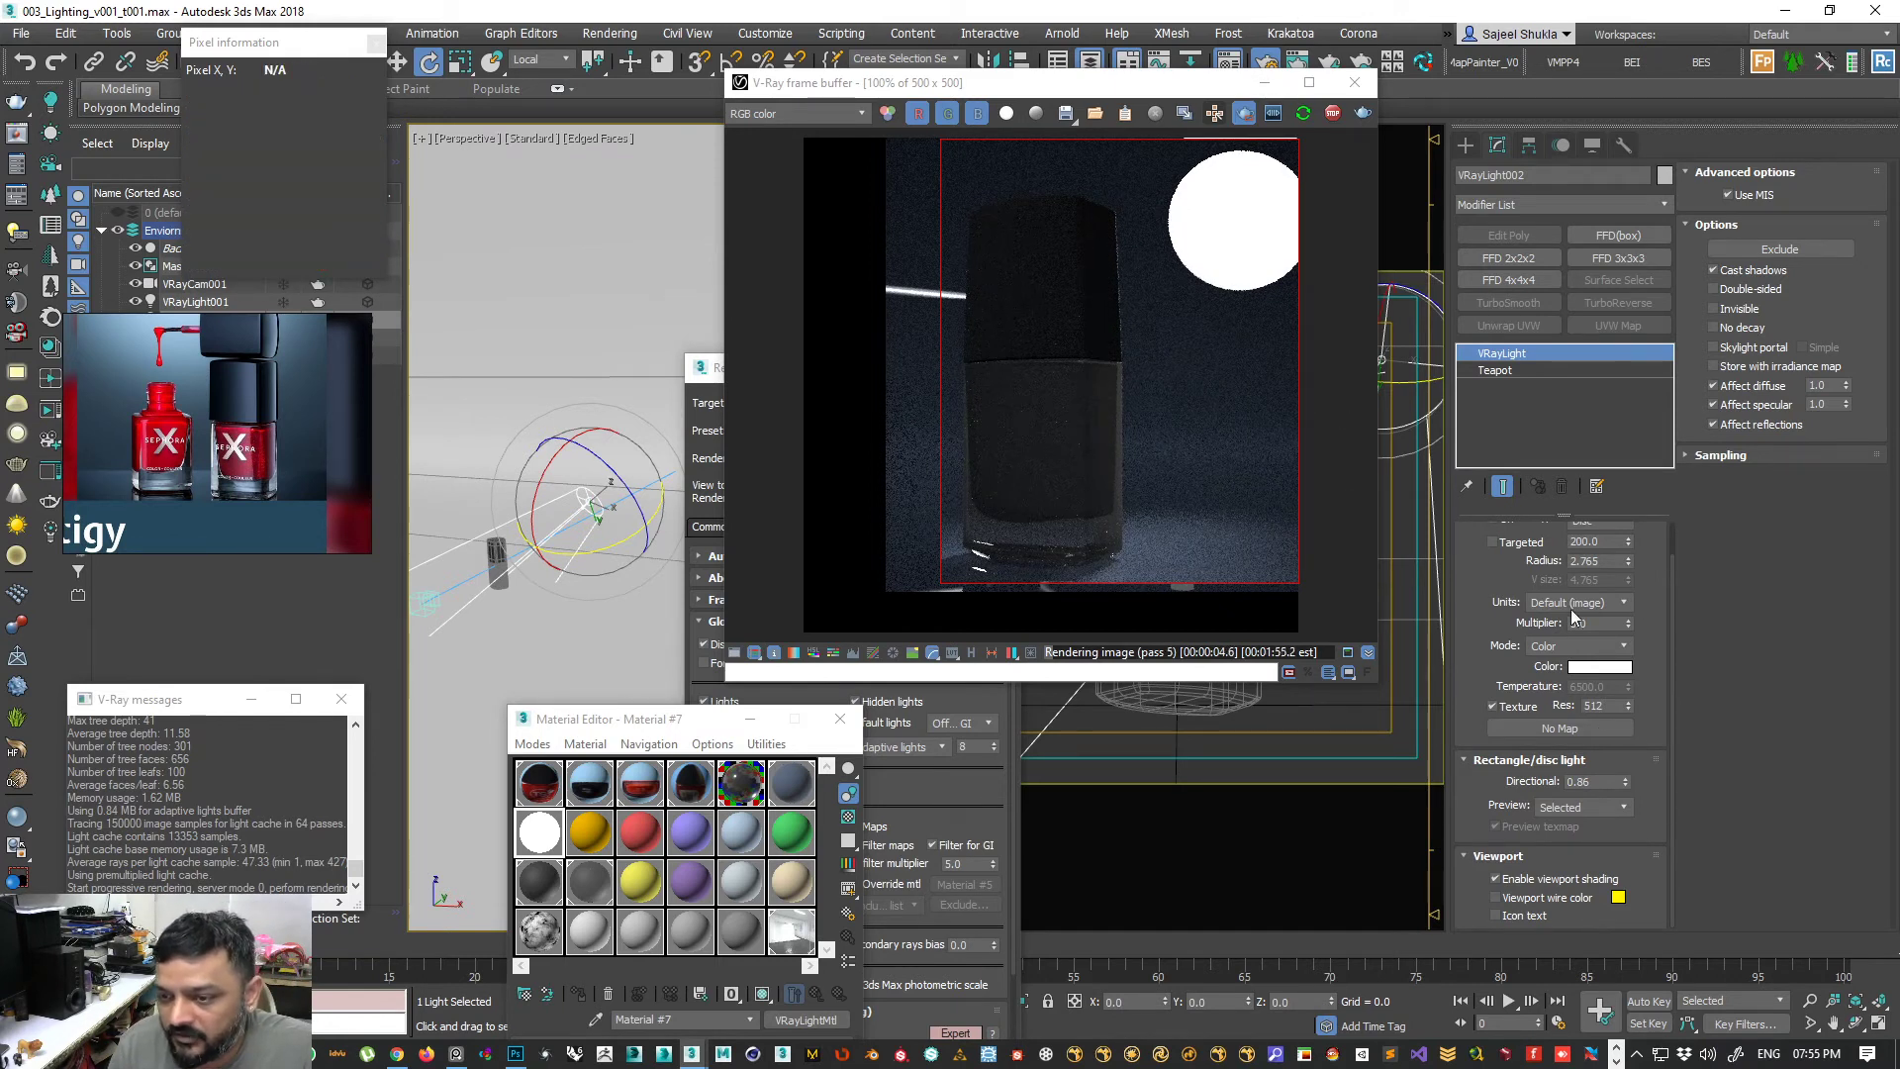
- Change the light's type to Plane and lower its Directional value to 0.12
scroll(1564, 593, "up", 1)
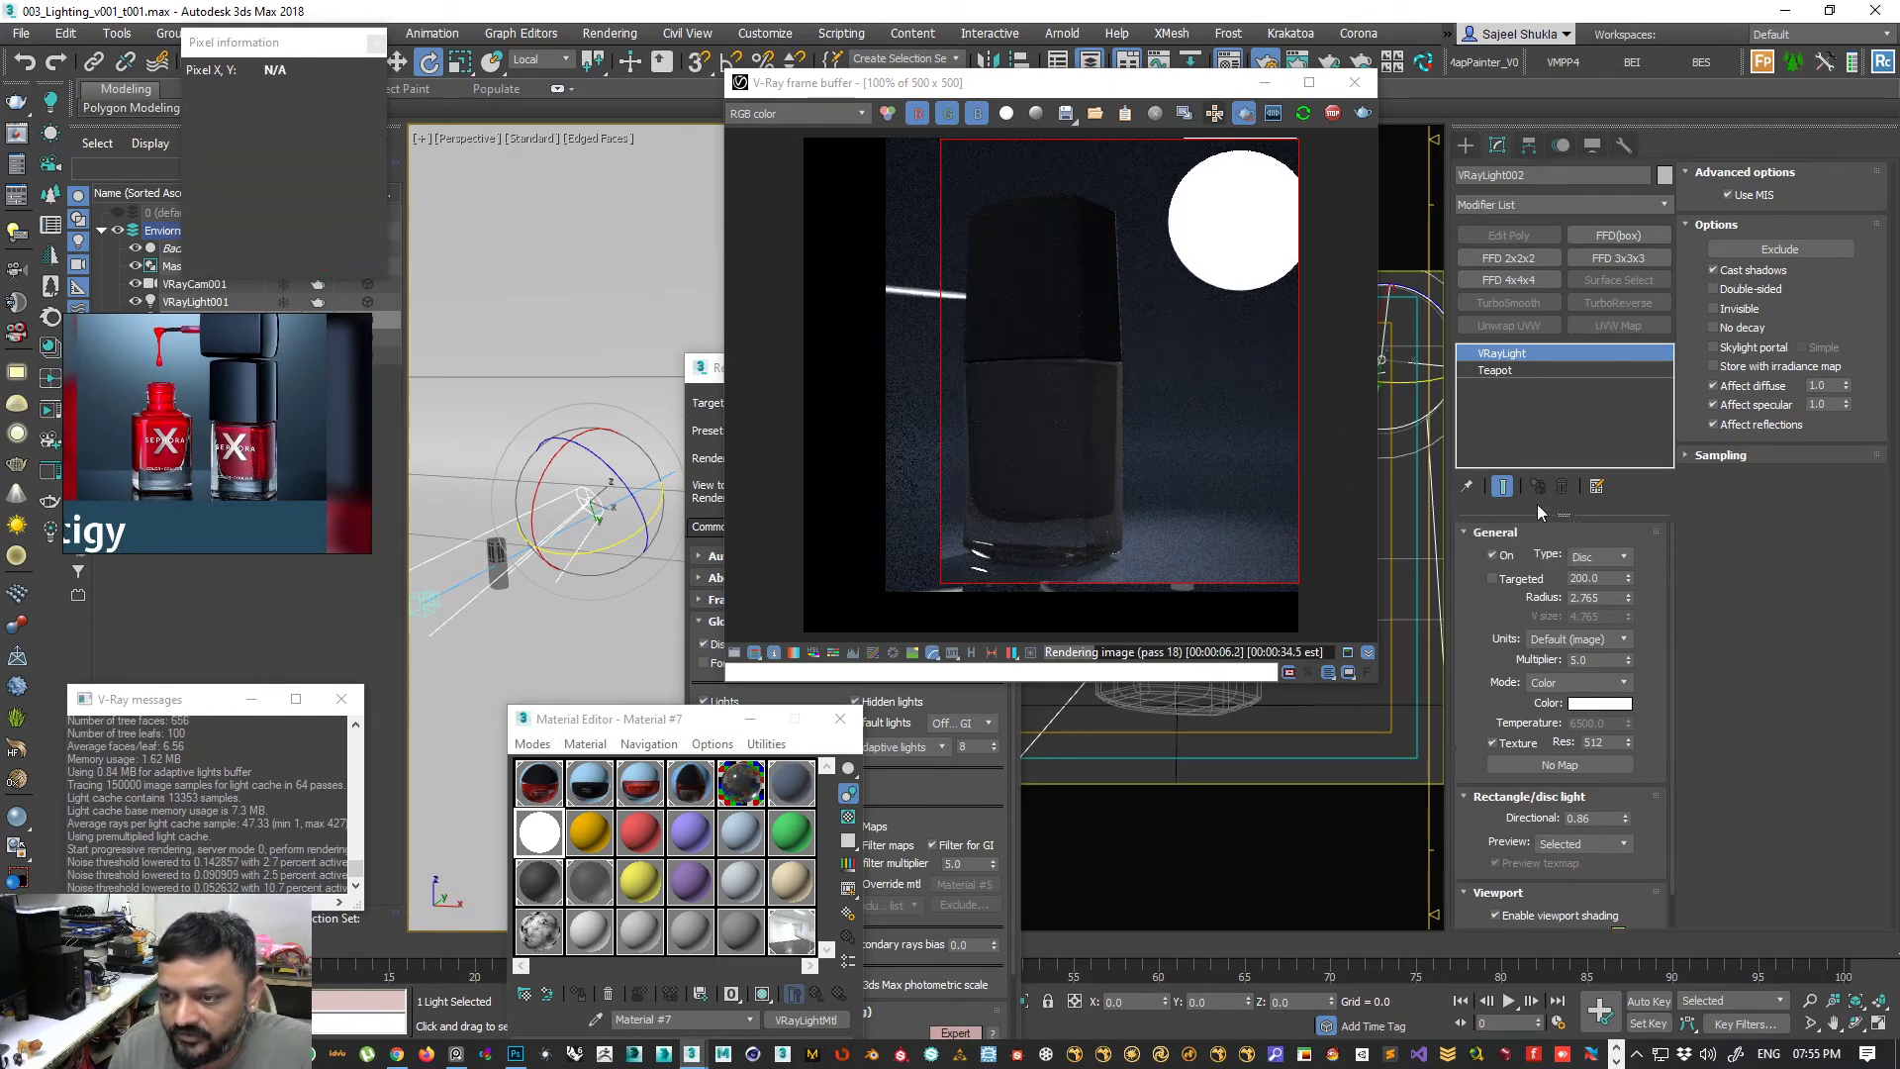
left_click(1601, 556)
left_click(1573, 576)
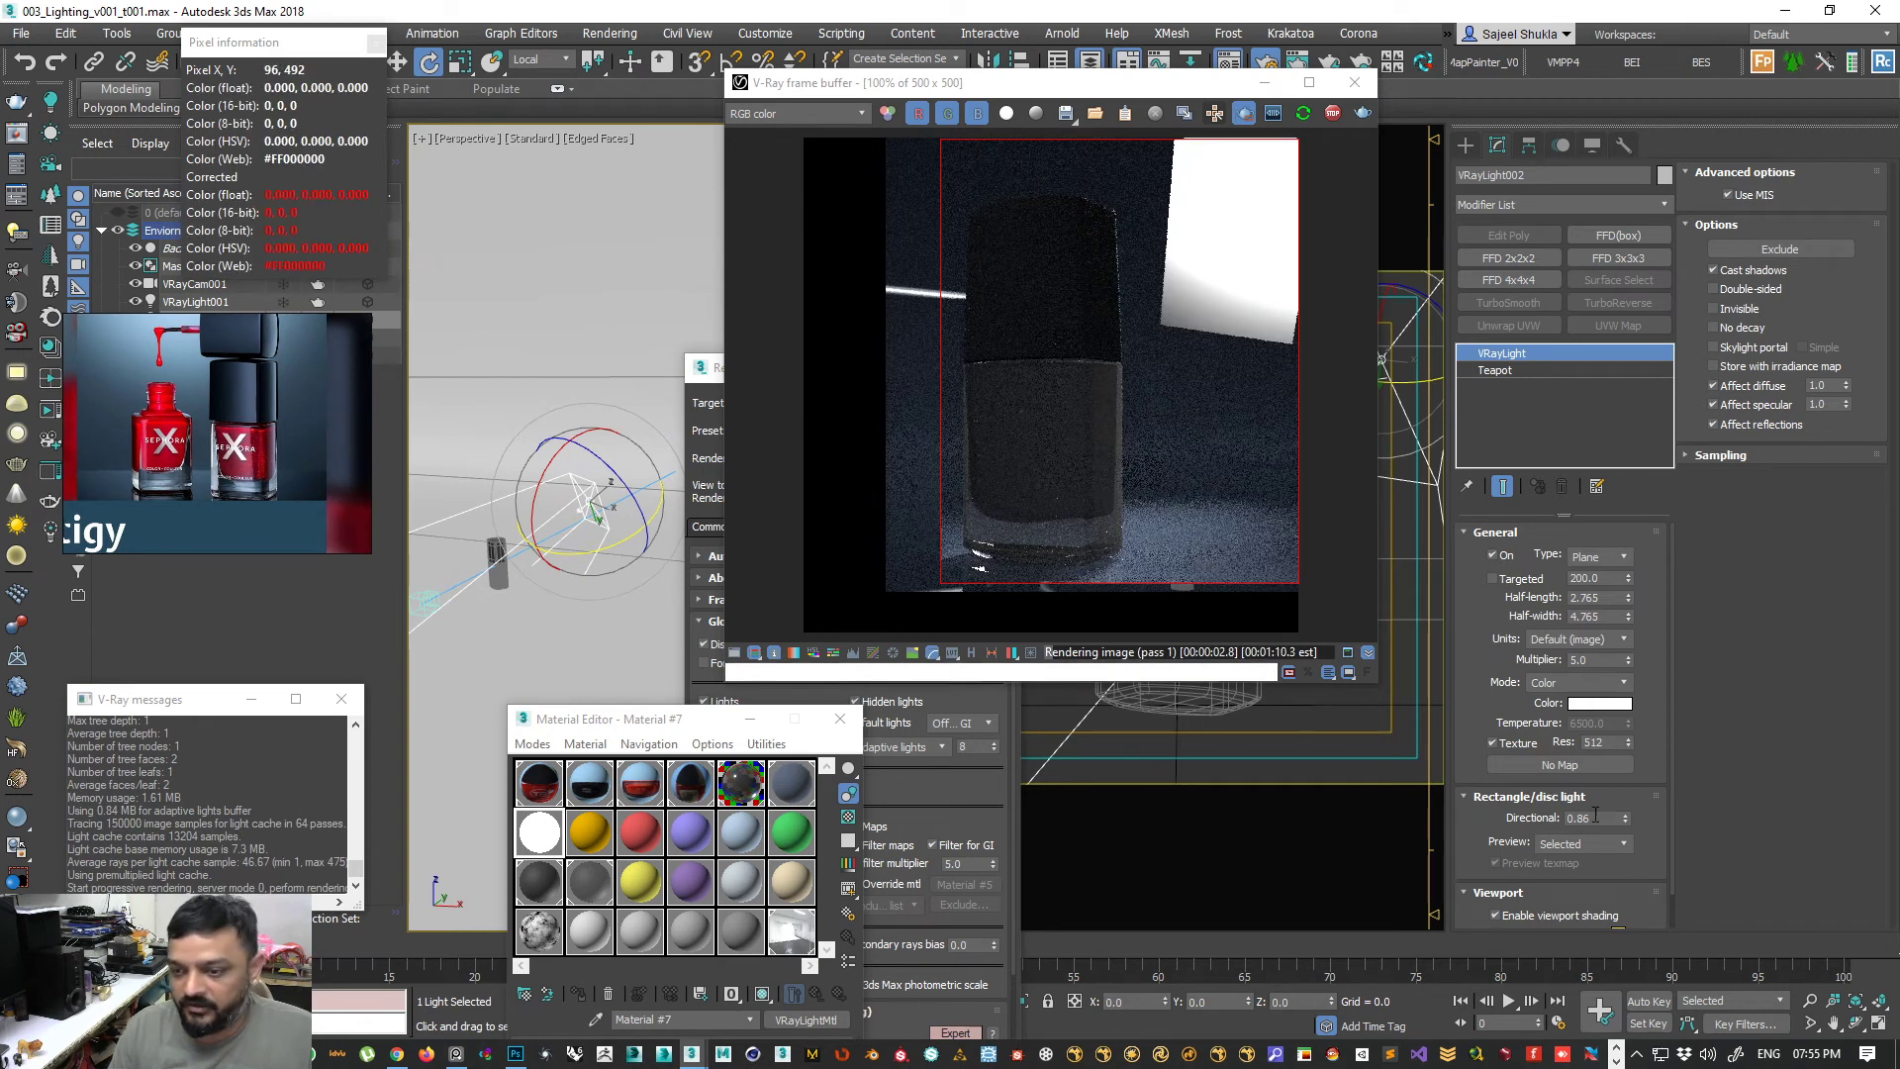
left_click_drag(1627, 837, 1630, 890)
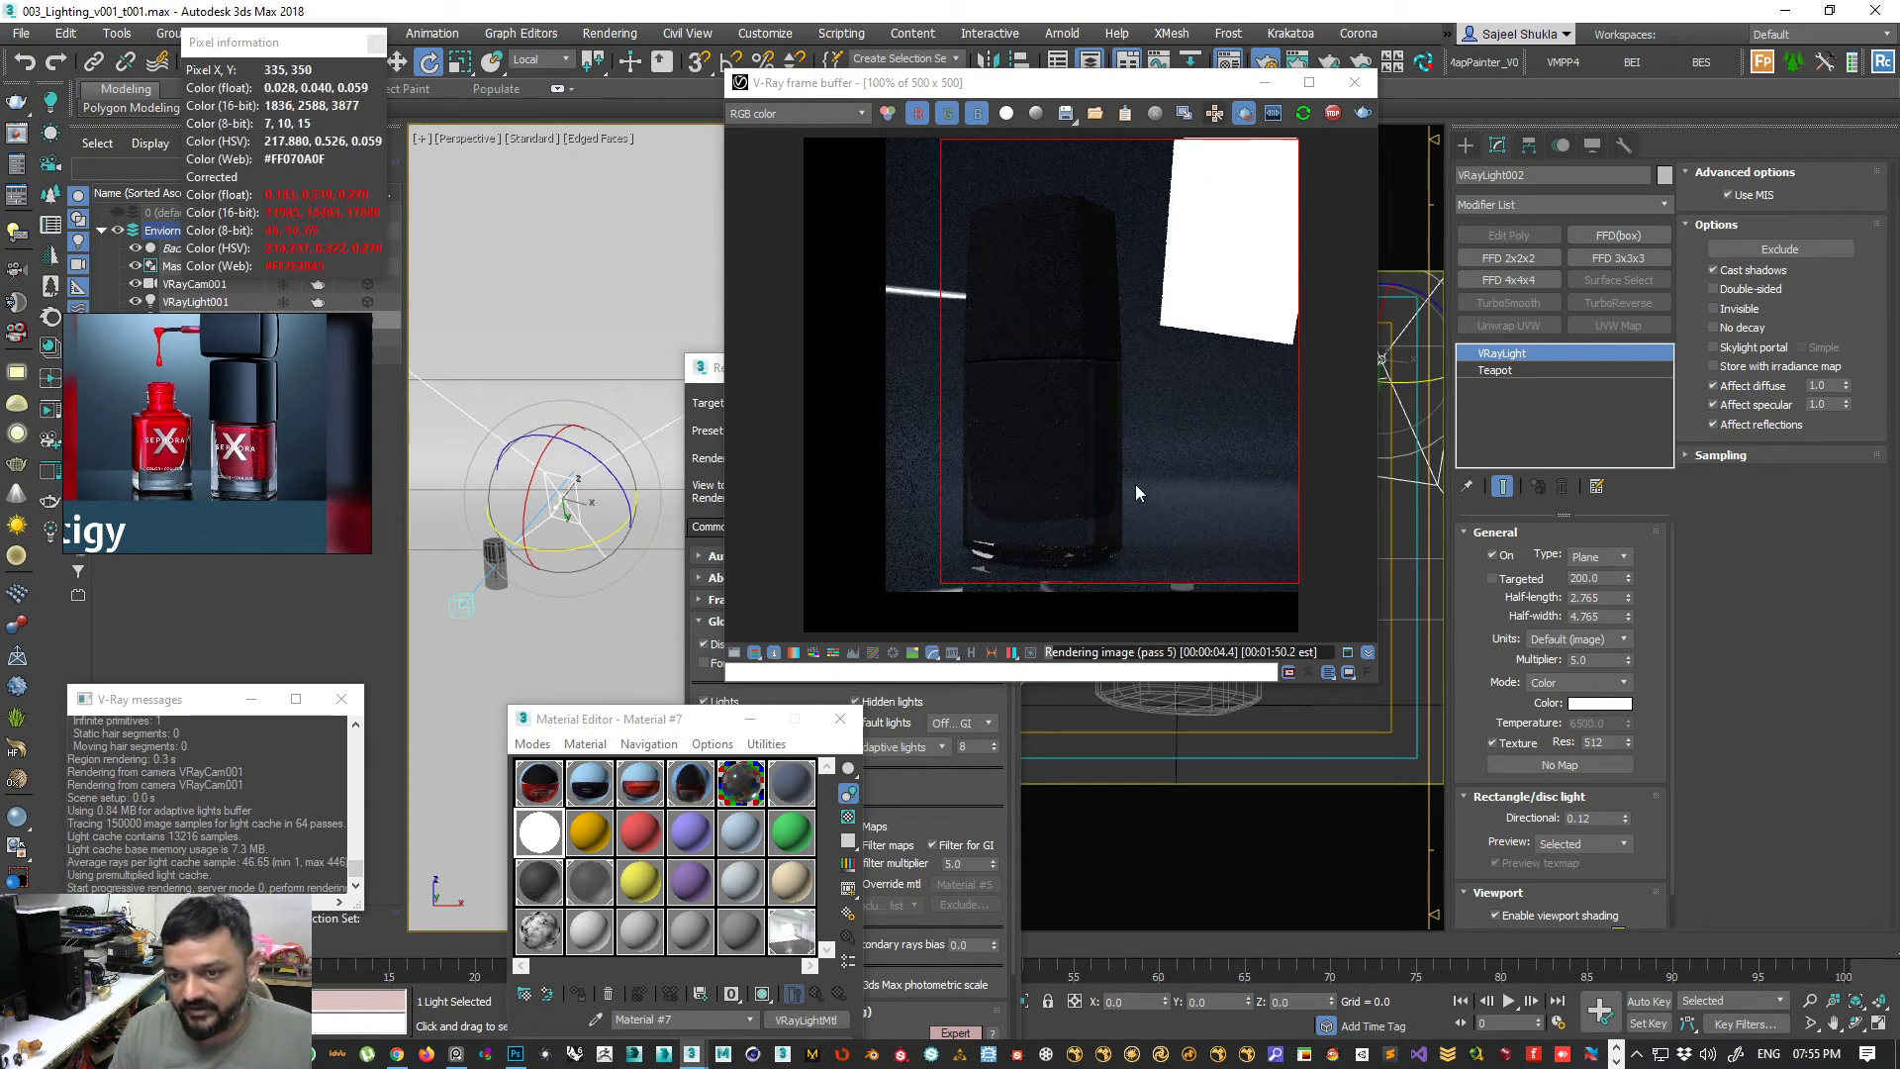
- Clear the Material Editor and render settings windows out of the way, and move the plane light to X 0, Y 0, Z 0
key("w")
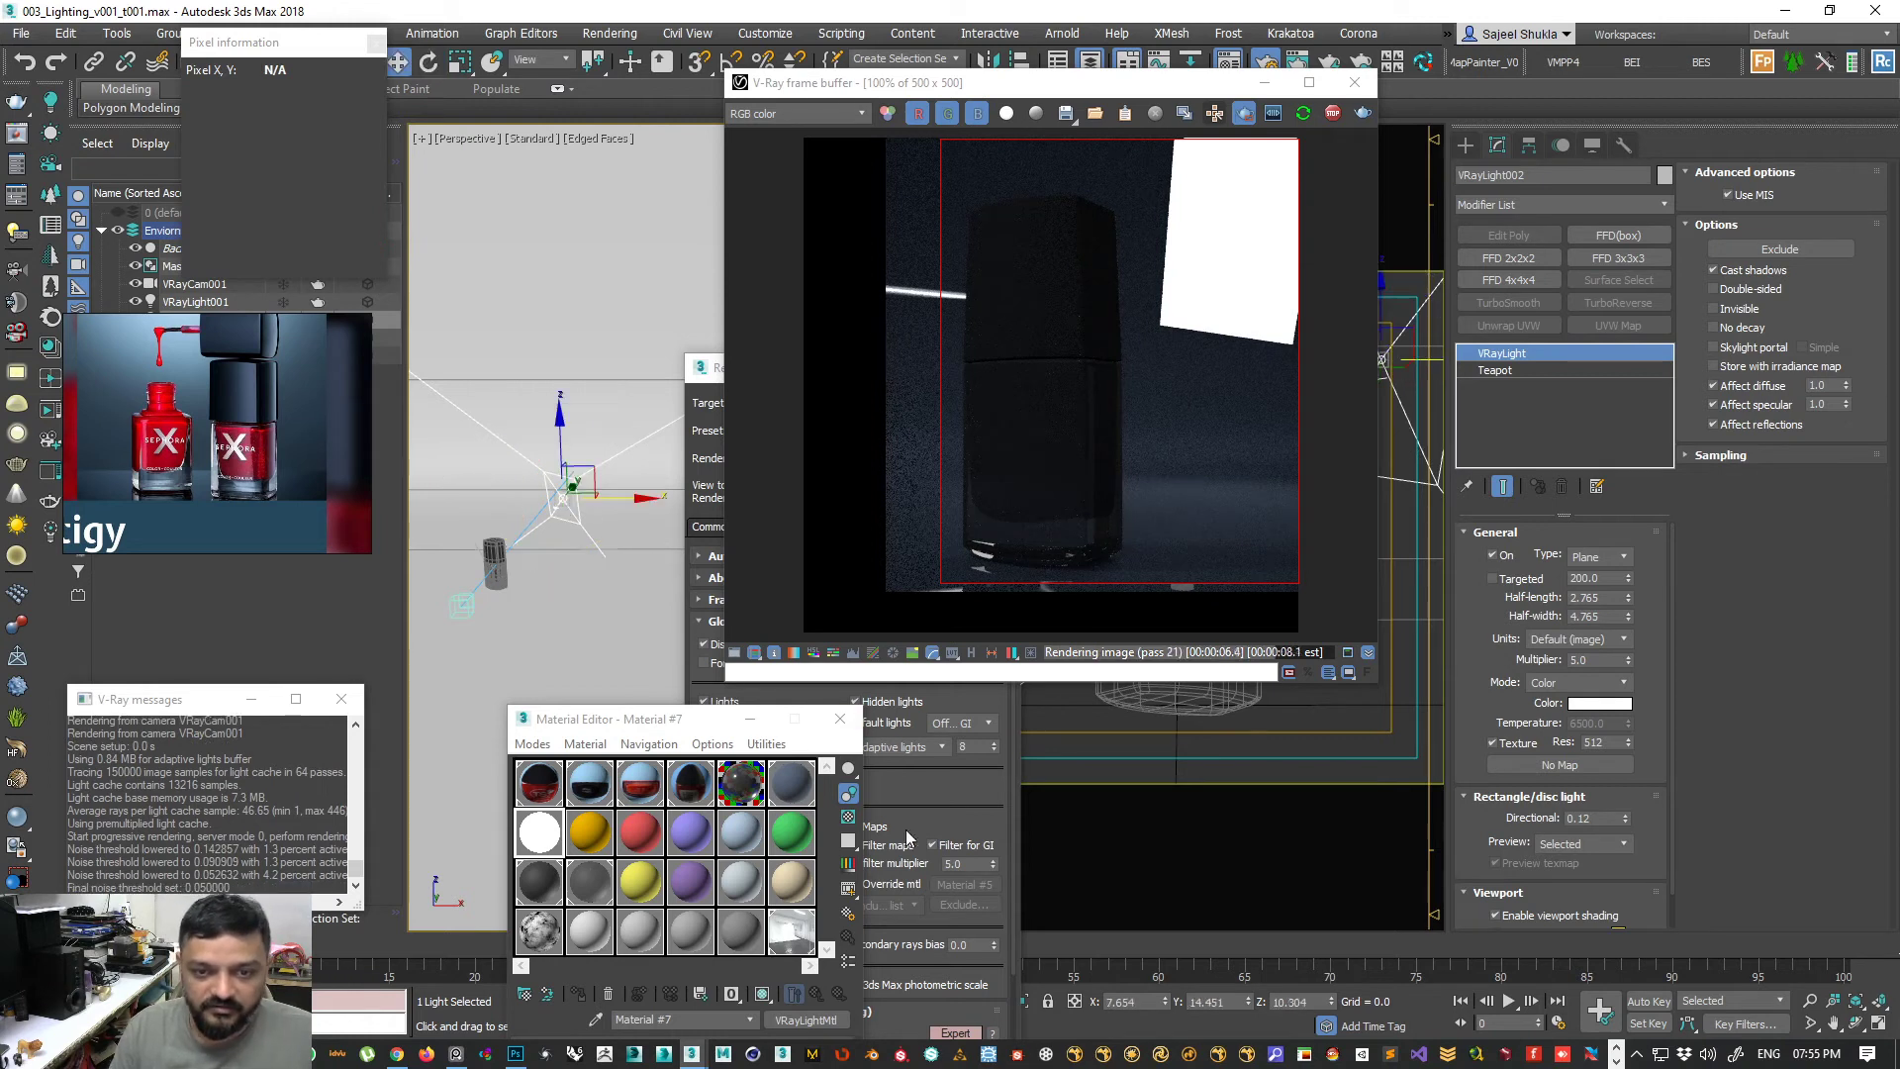
left_click_drag(693, 720, 517, 696)
left_click(660, 701)
left_click_drag(705, 367, 534, 372)
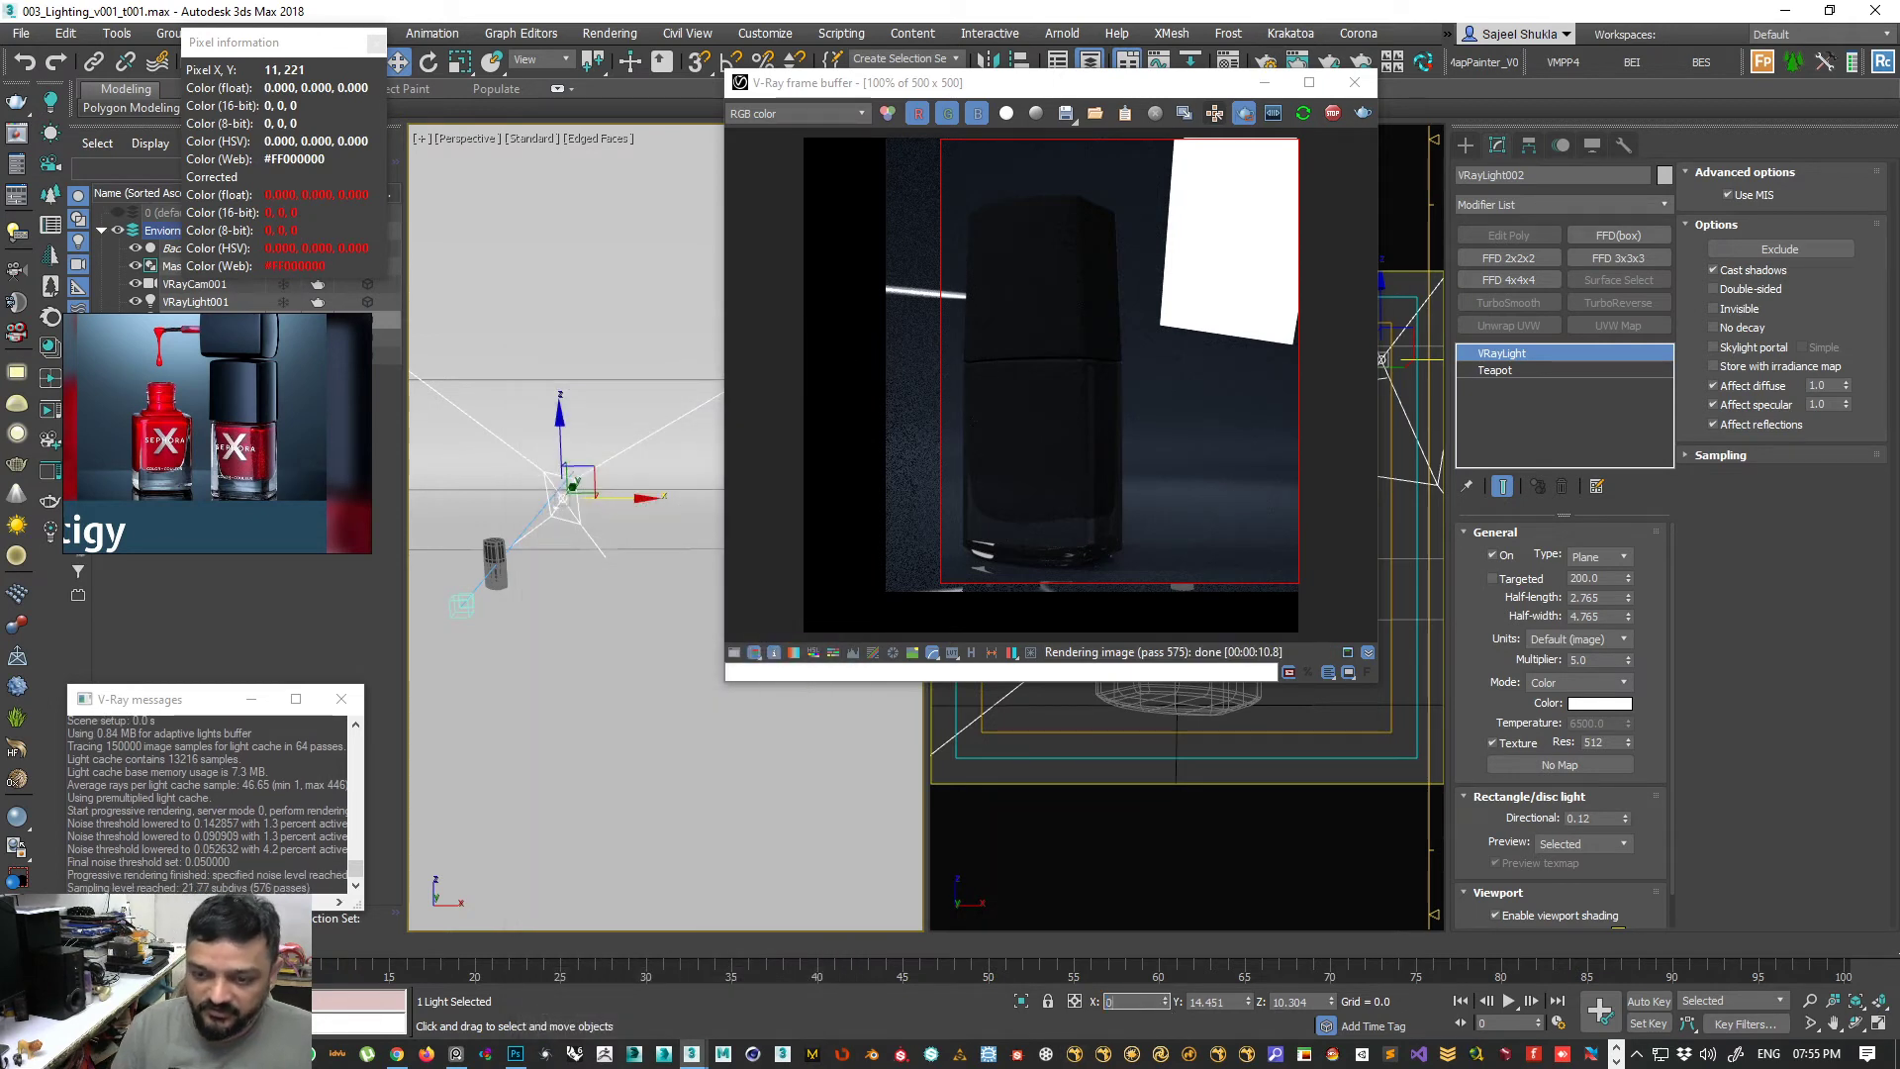
key("Tab")
type("0")
key("Tab")
type("0")
key("Return")
middle_click_drag(535, 542, 603, 513)
scroll(602, 512, "up", 3)
- Switch the rotation reference to View coordinates and reset the plane light's rotation to 0 on all axes
key("e")
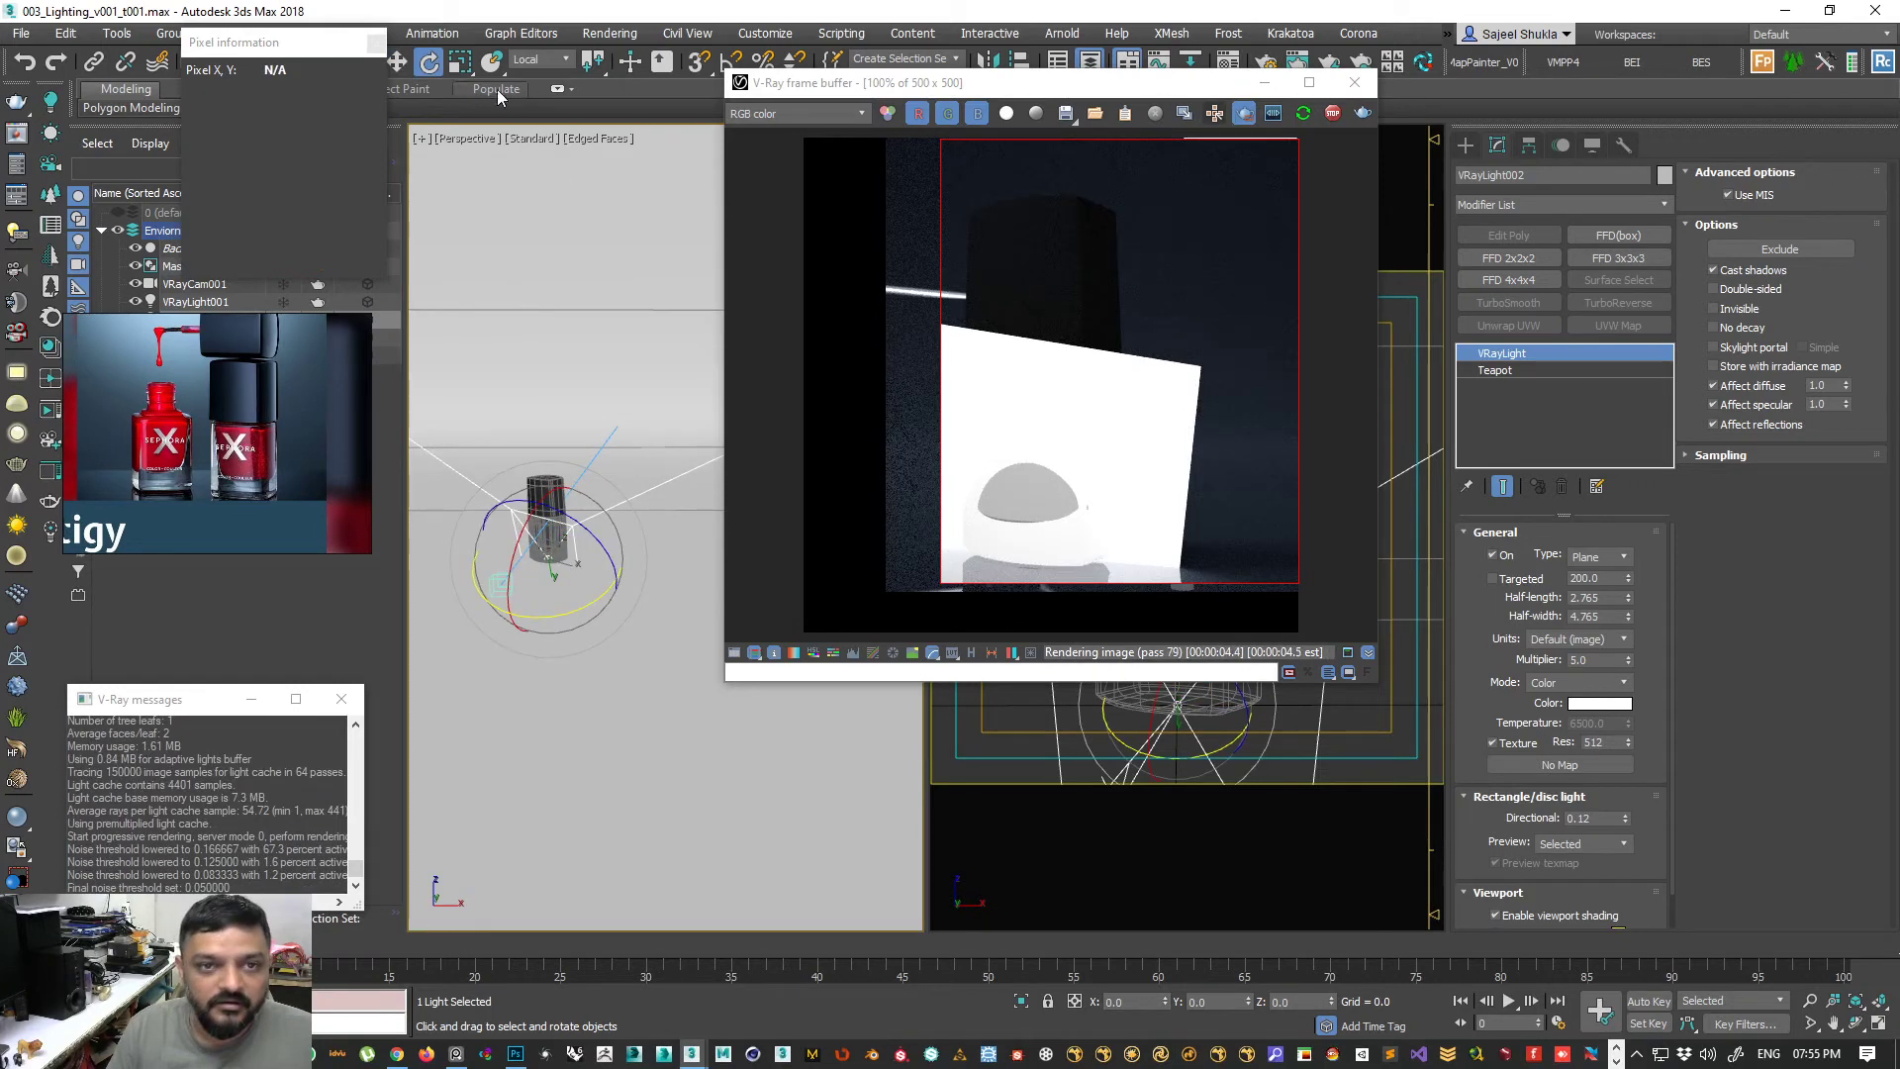
left_click(535, 66)
left_click(524, 77)
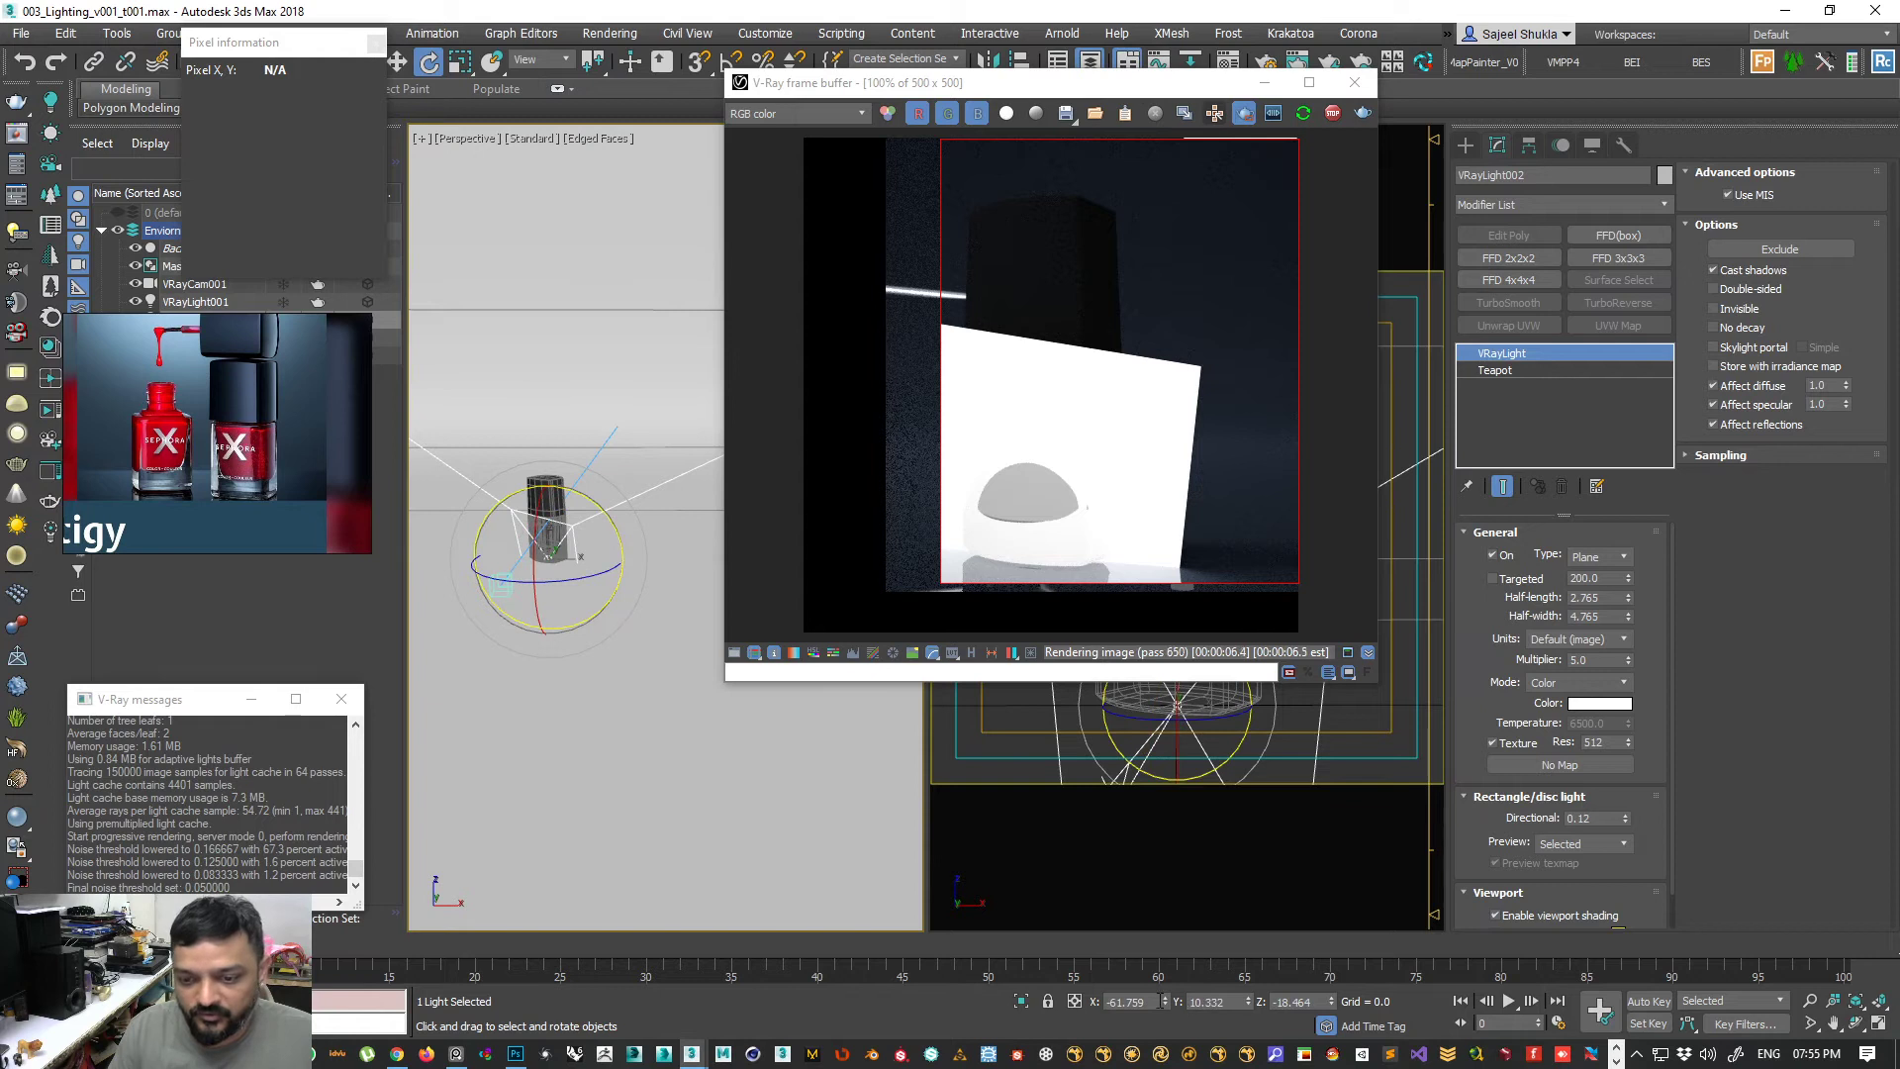
type("0")
key("Return")
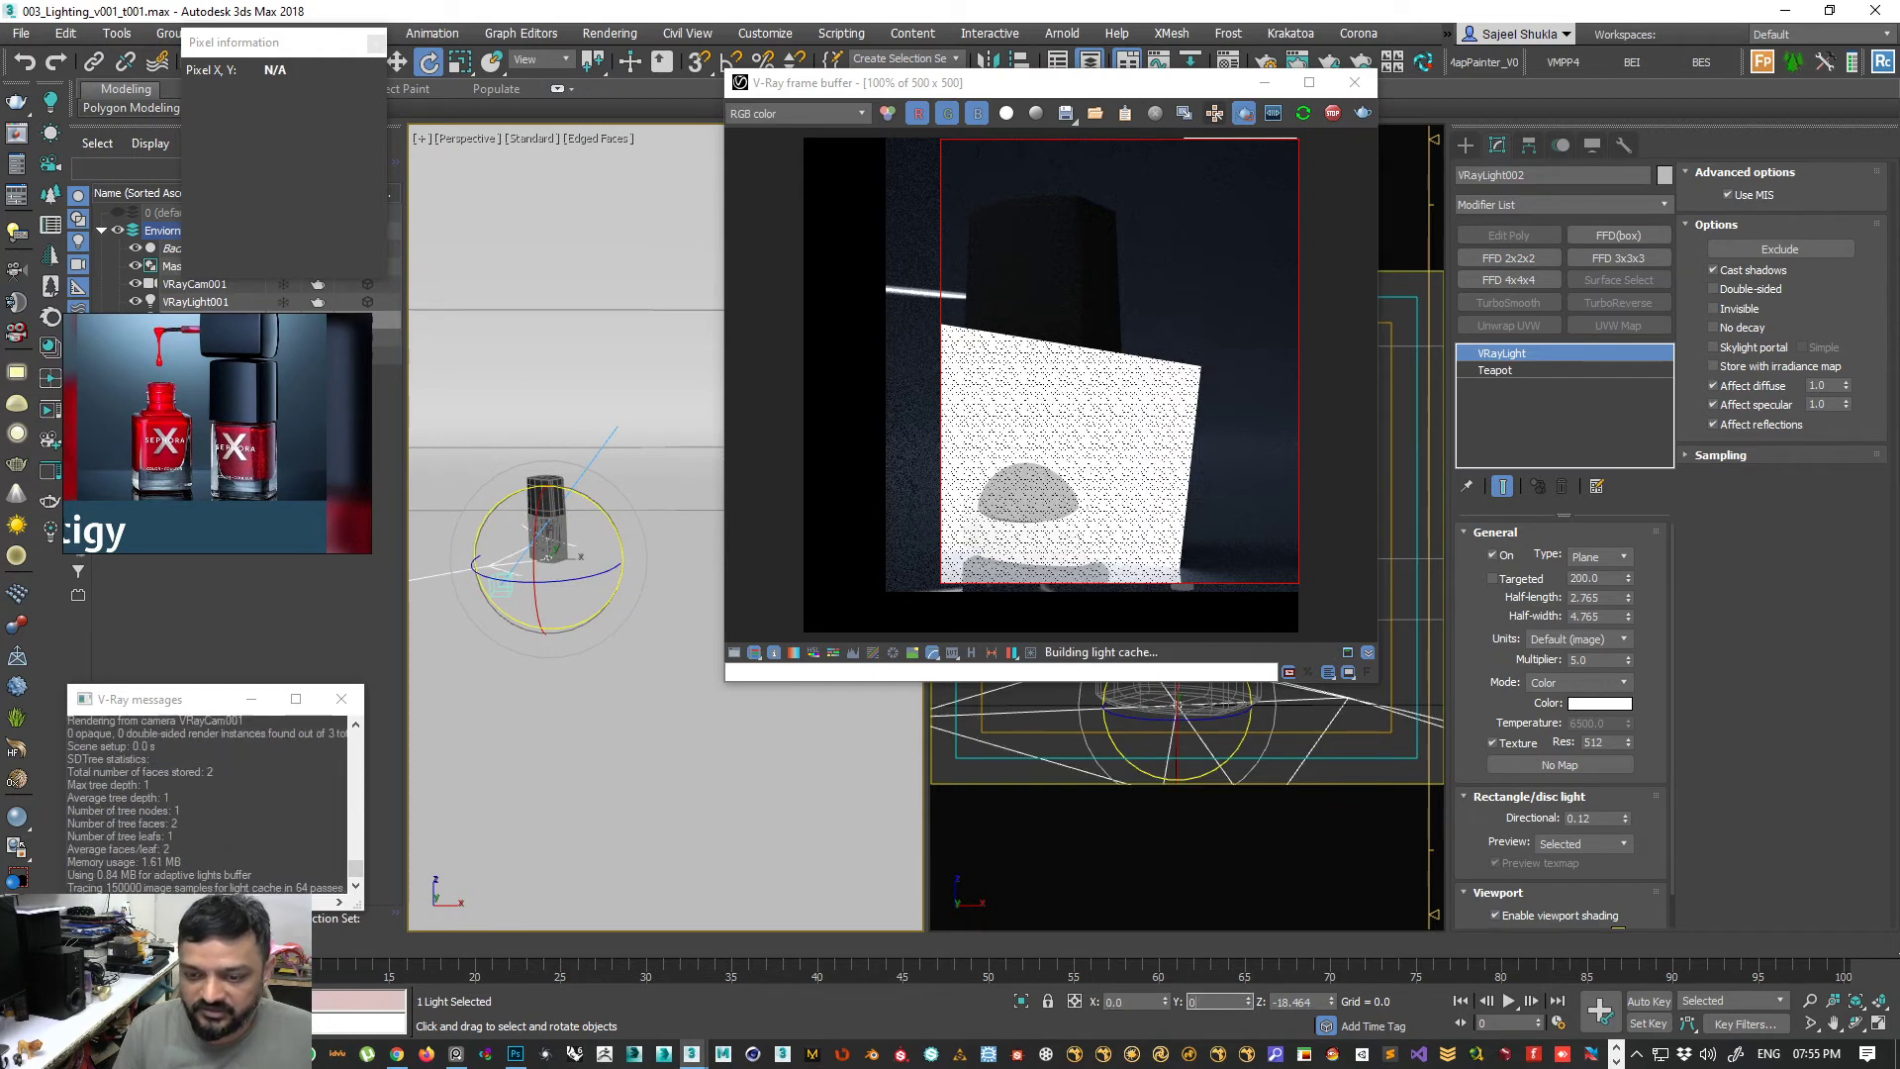
- Raise the plane light to about 8.5 on Z and rotate it about X until it stands upright
key("w")
left_click_drag(545, 427, 543, 394)
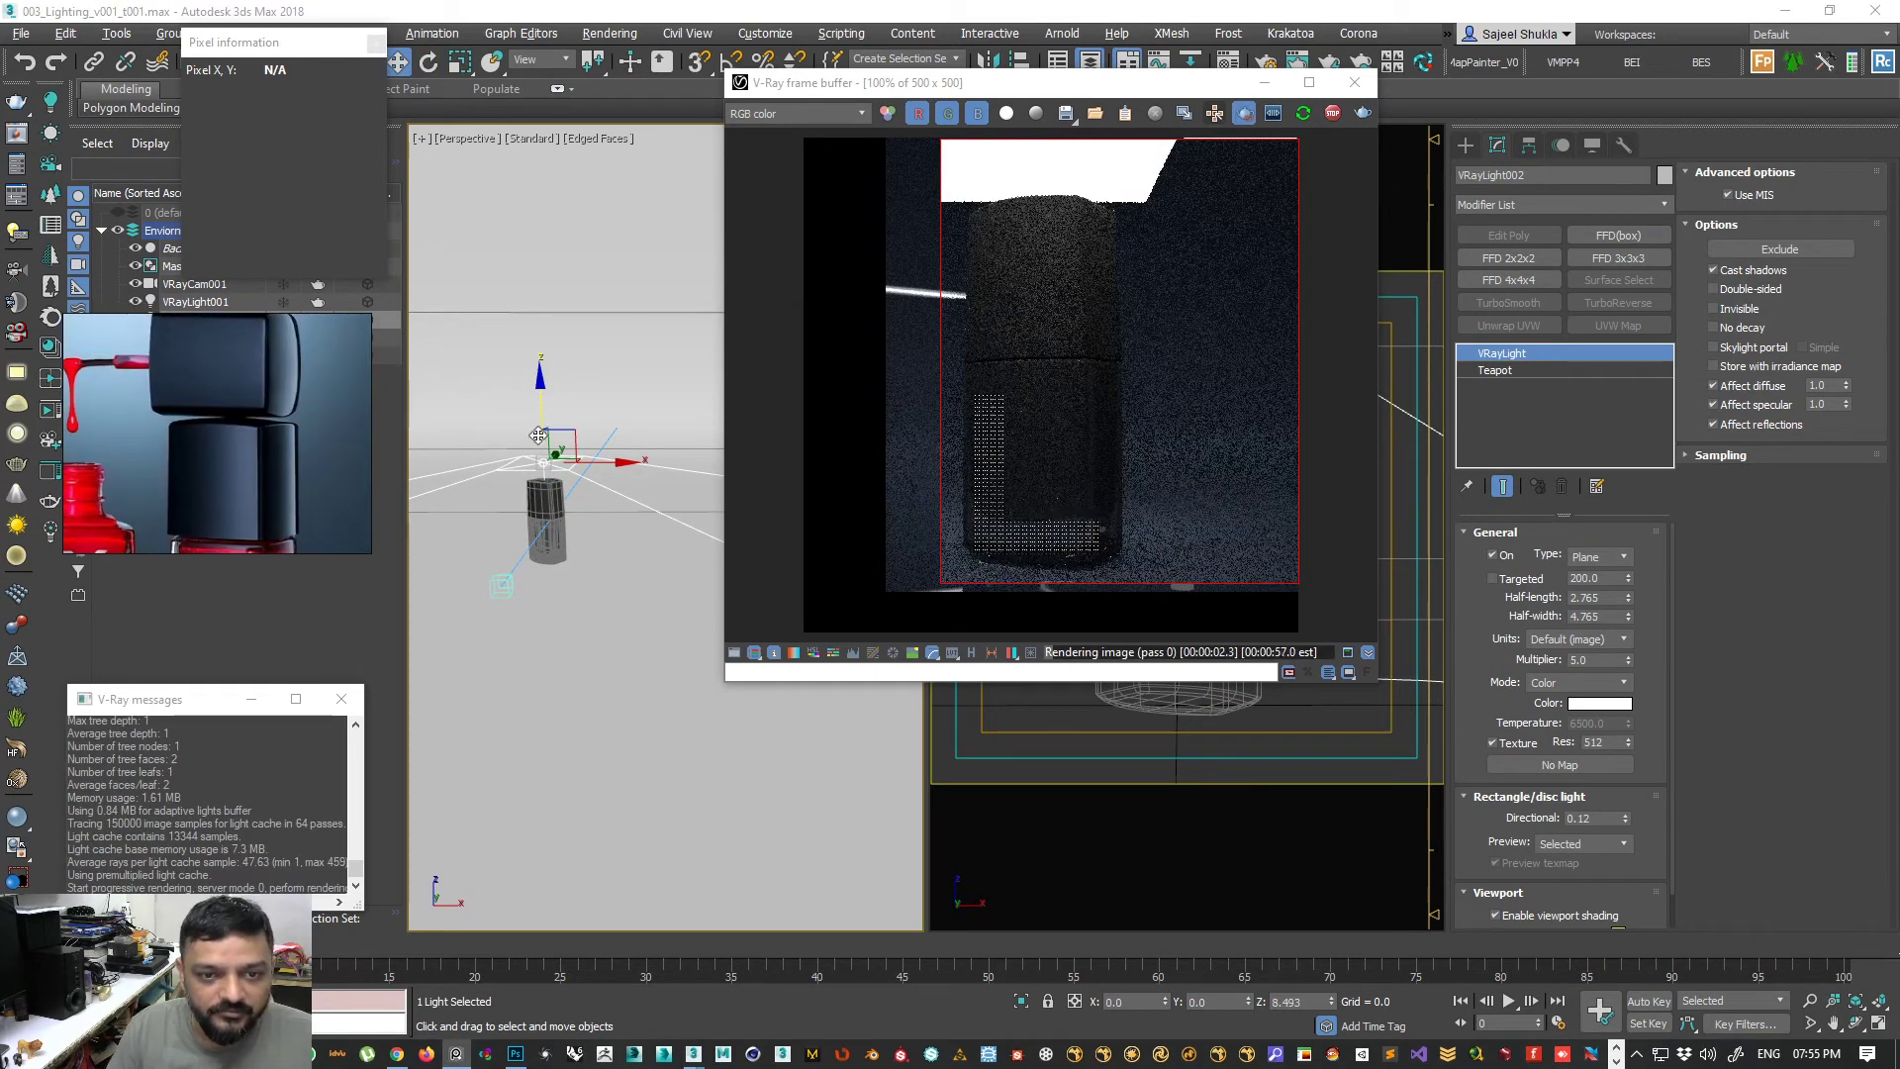
left_click(435, 65)
left_click_drag(531, 448, 540, 420)
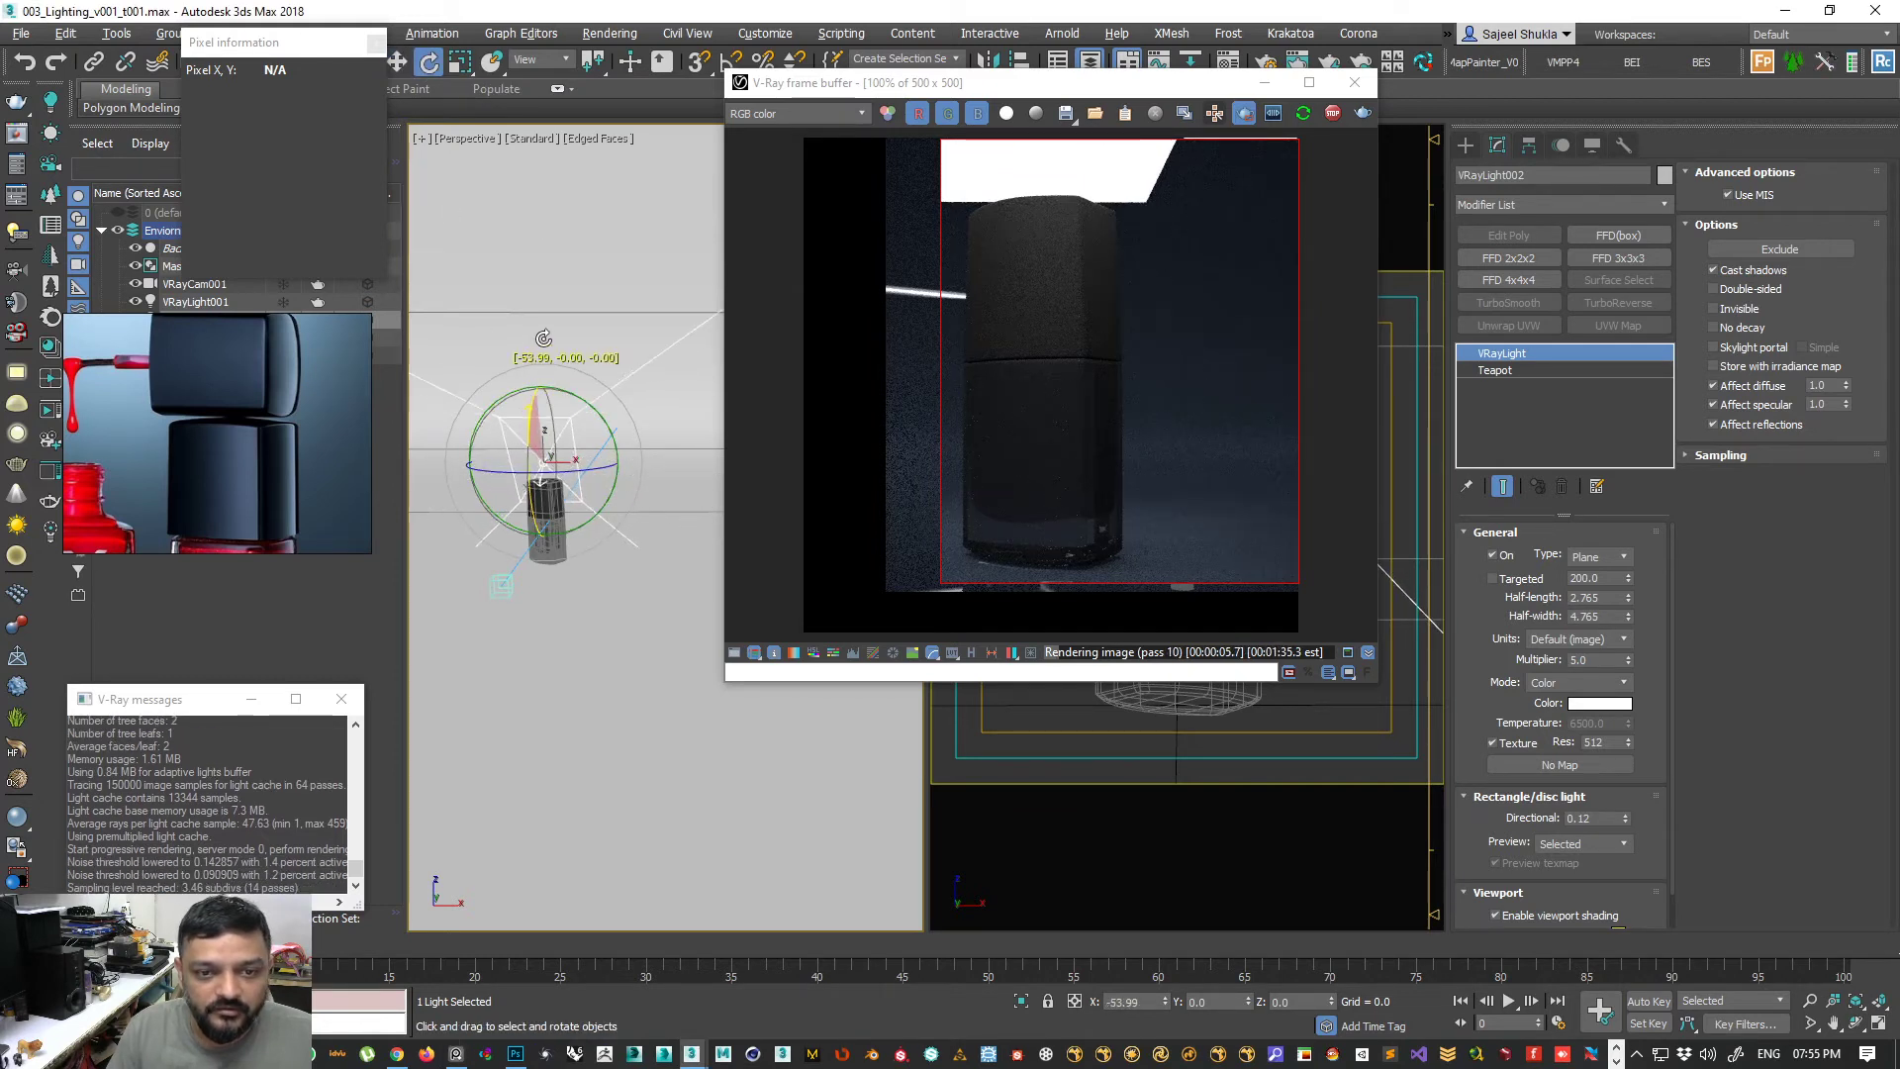
- Move the upright plane light sideways along X to about 4.5, beside the bottle
key("w")
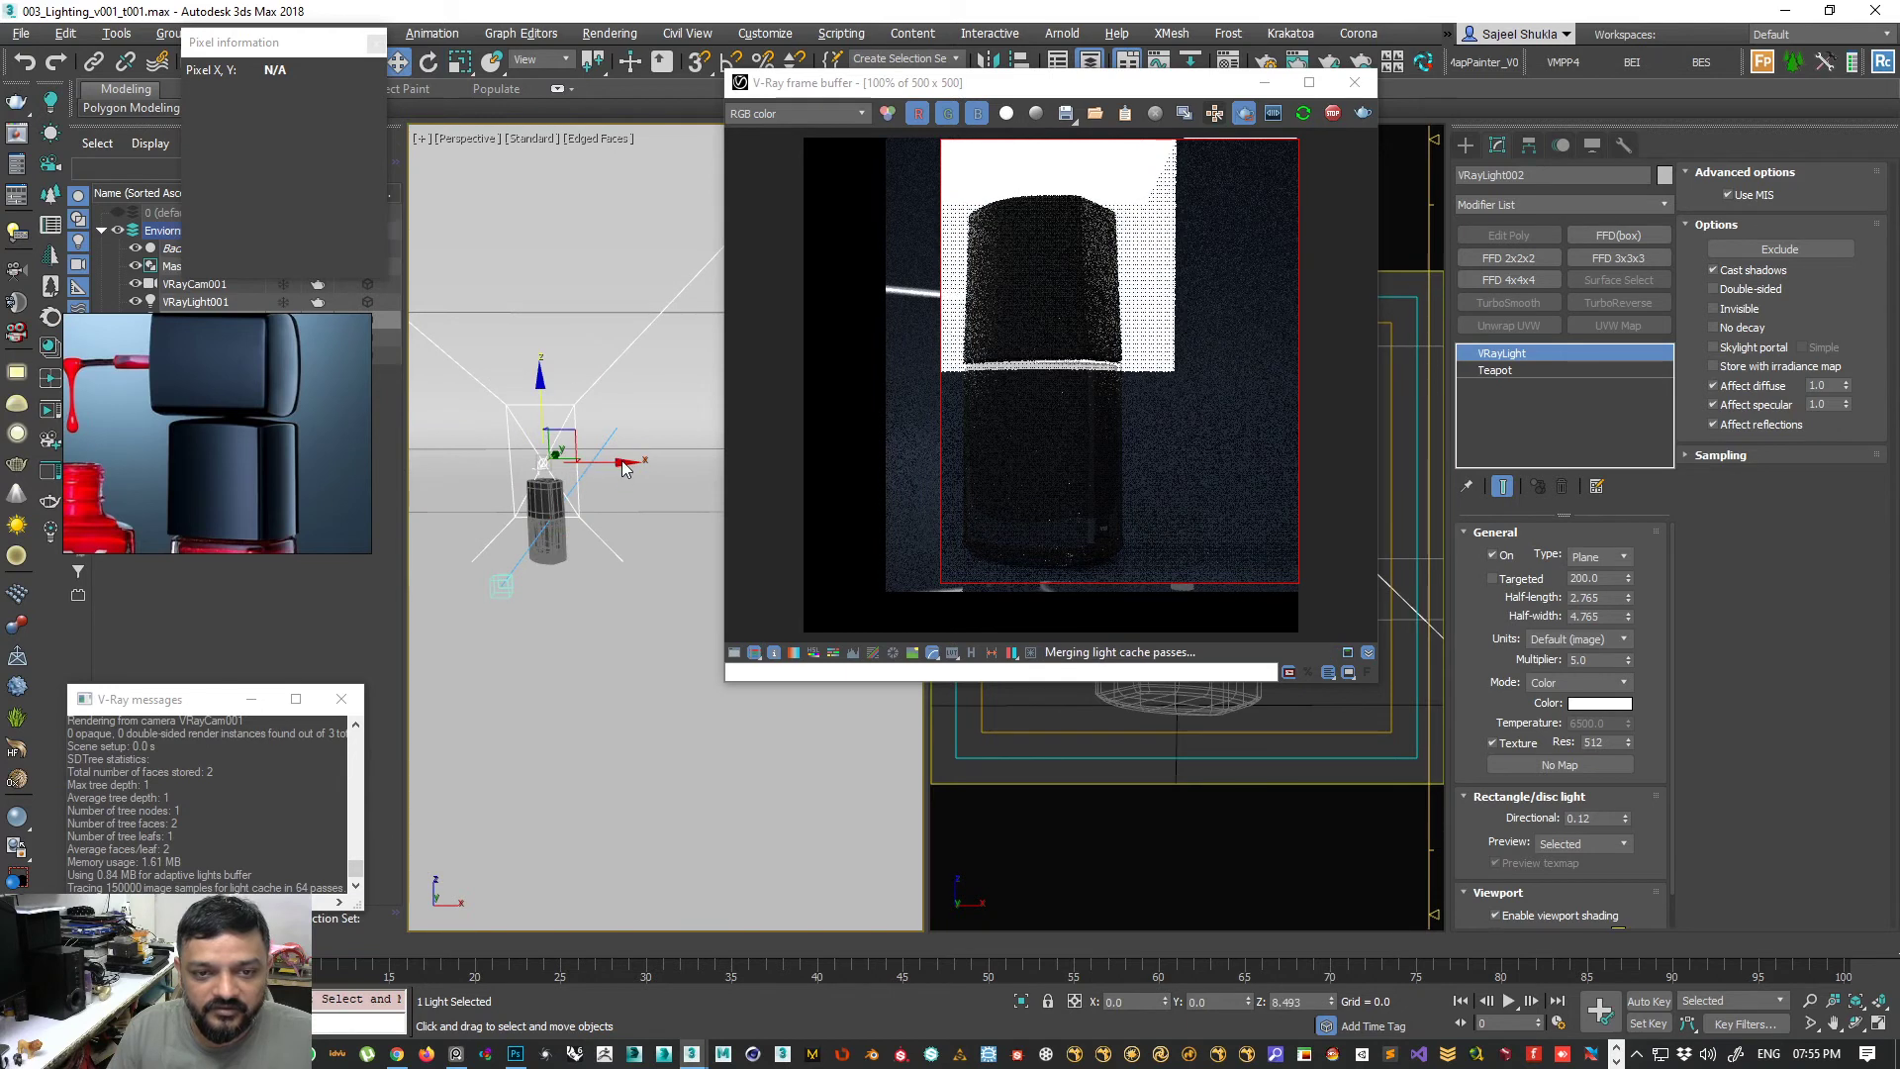
left_click(611, 464)
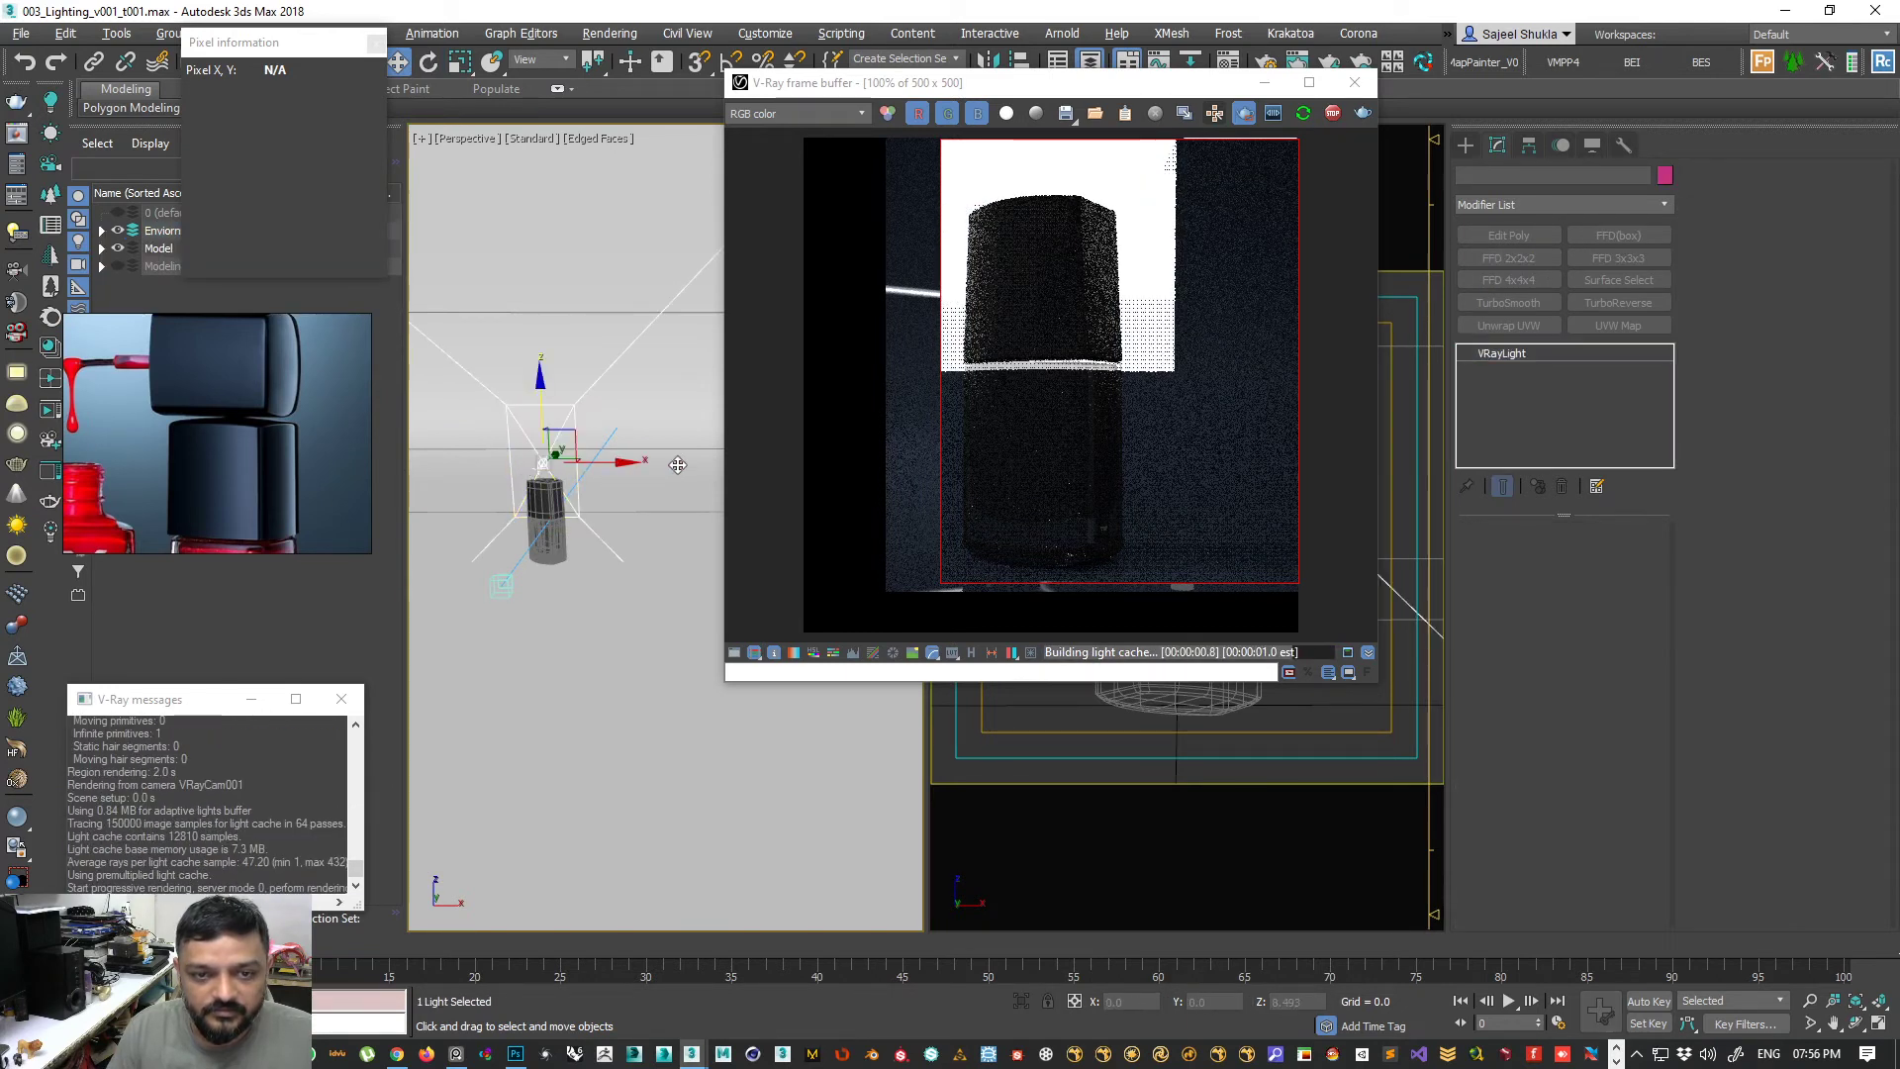
left_click_drag(676, 464, 743, 466)
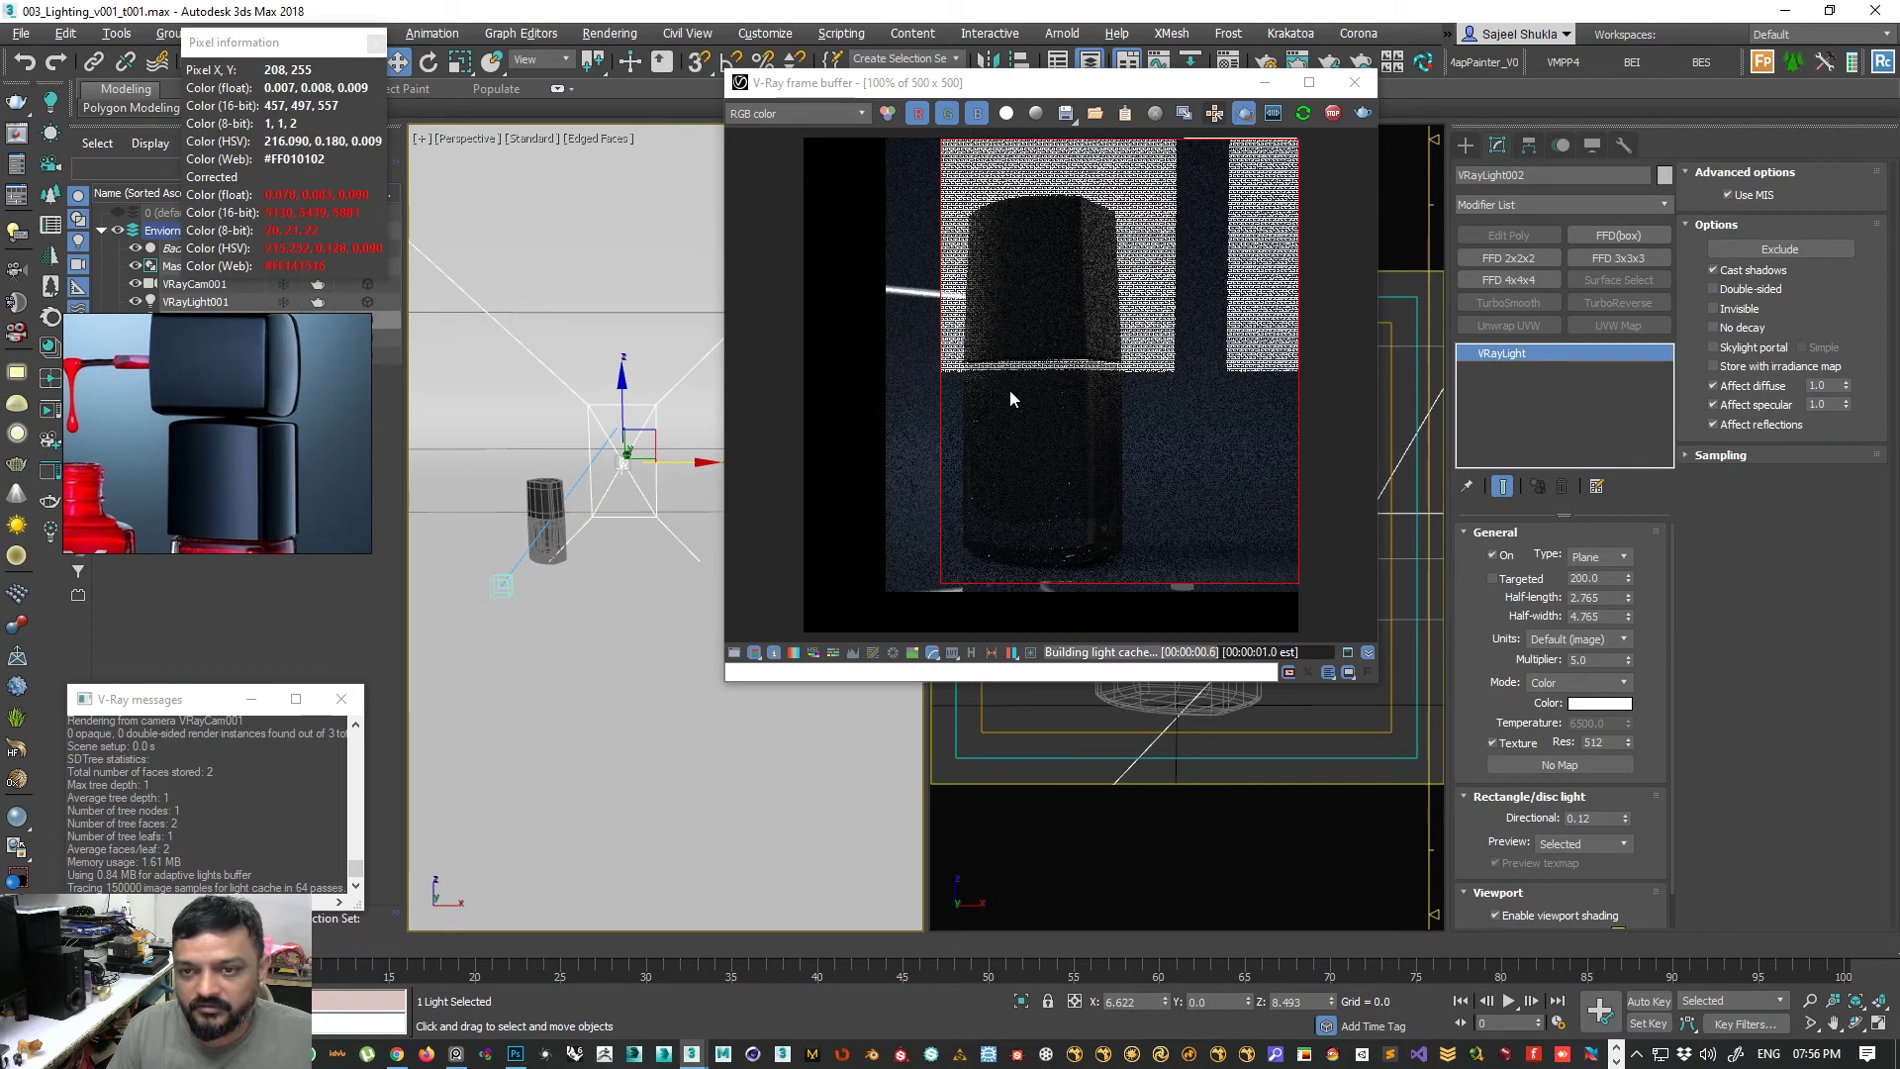
left_click_drag(702, 466, 674, 469)
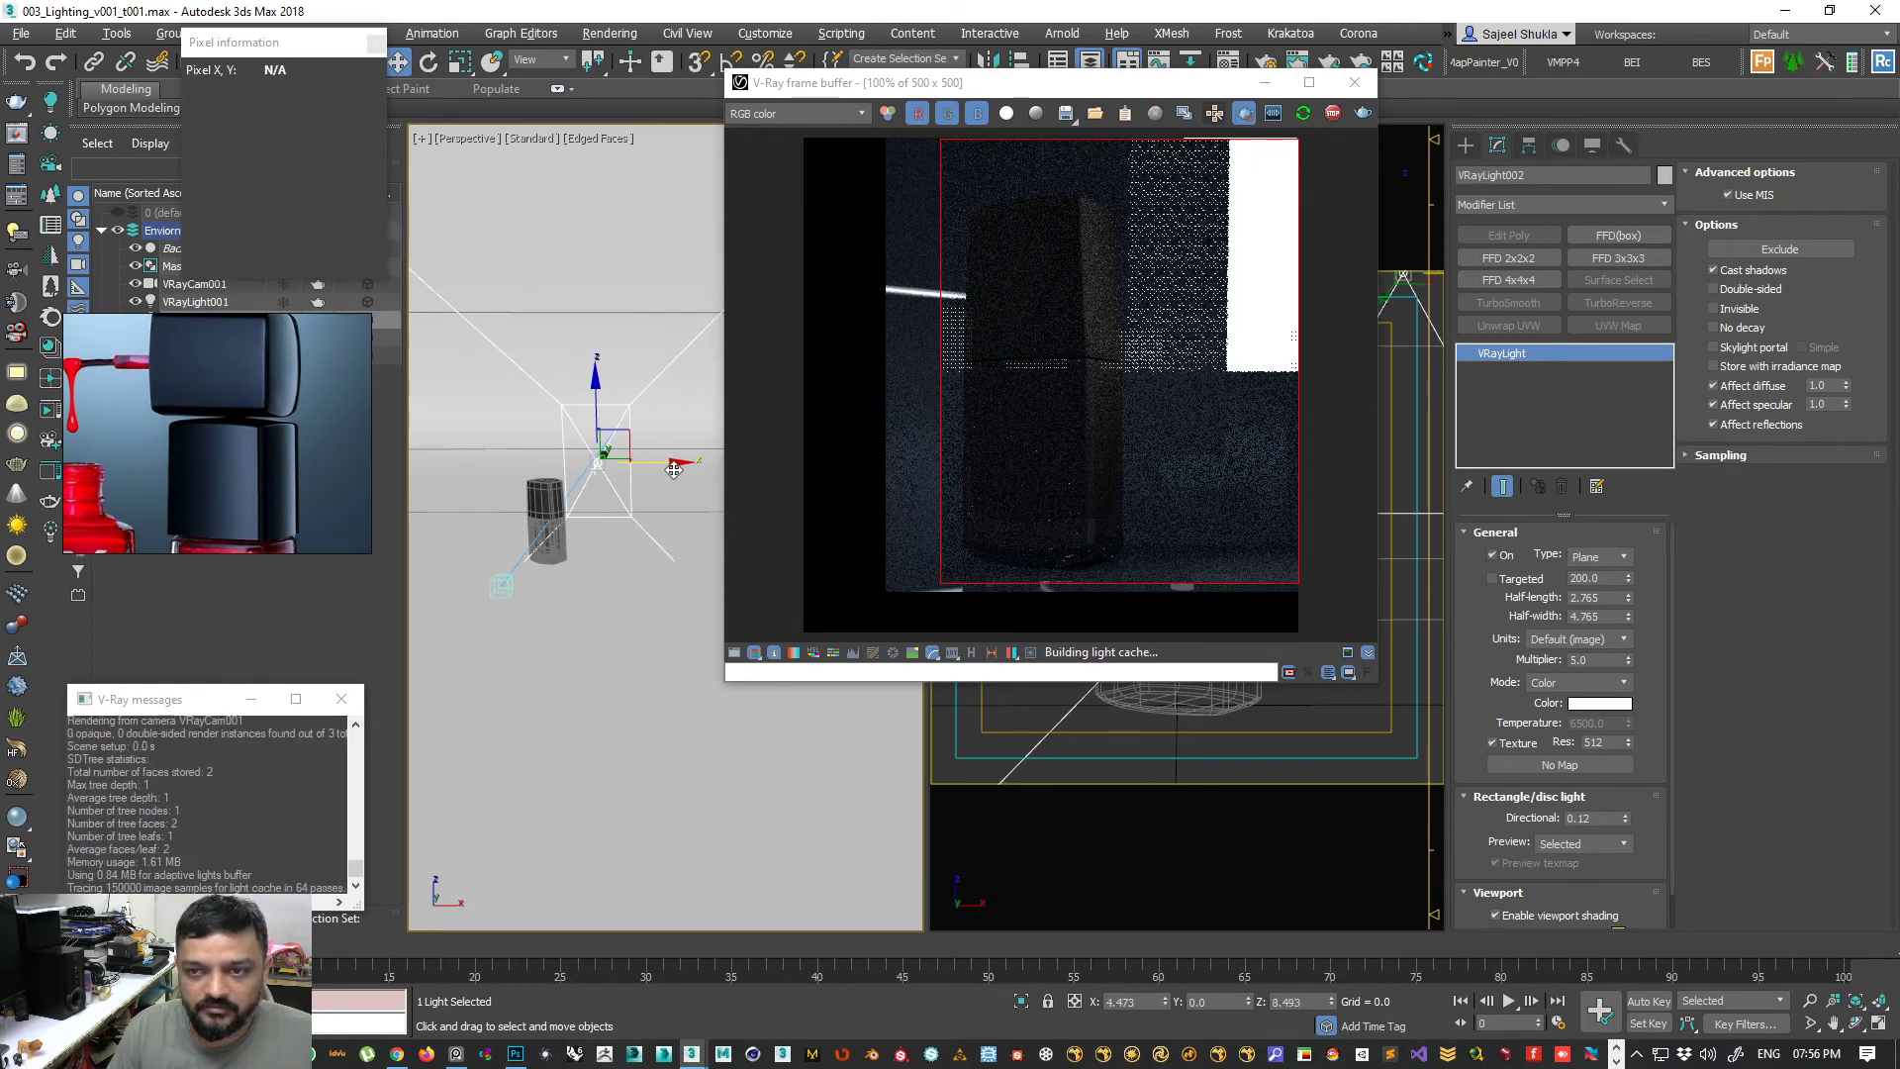
- Set the plane light's half-length and half-width to 2.0 each
left_click(1611, 597)
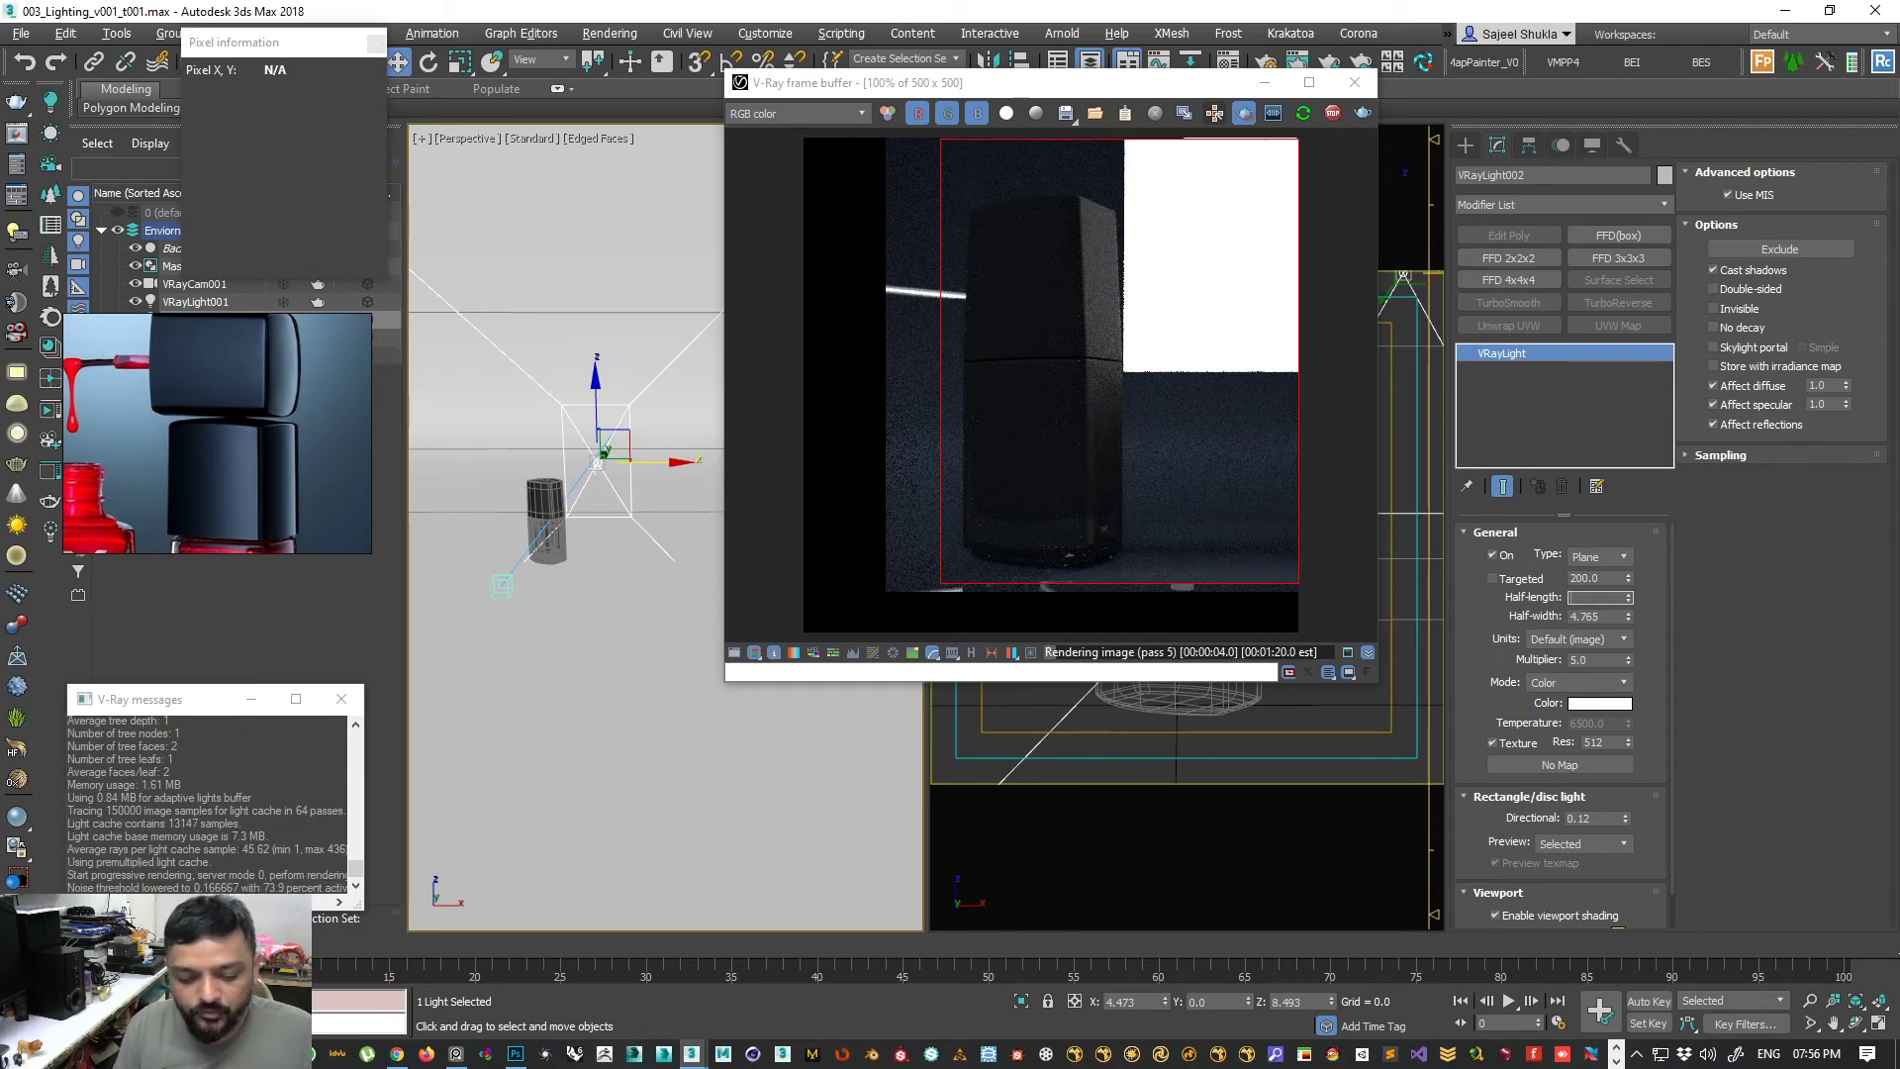
type("2")
key("Return")
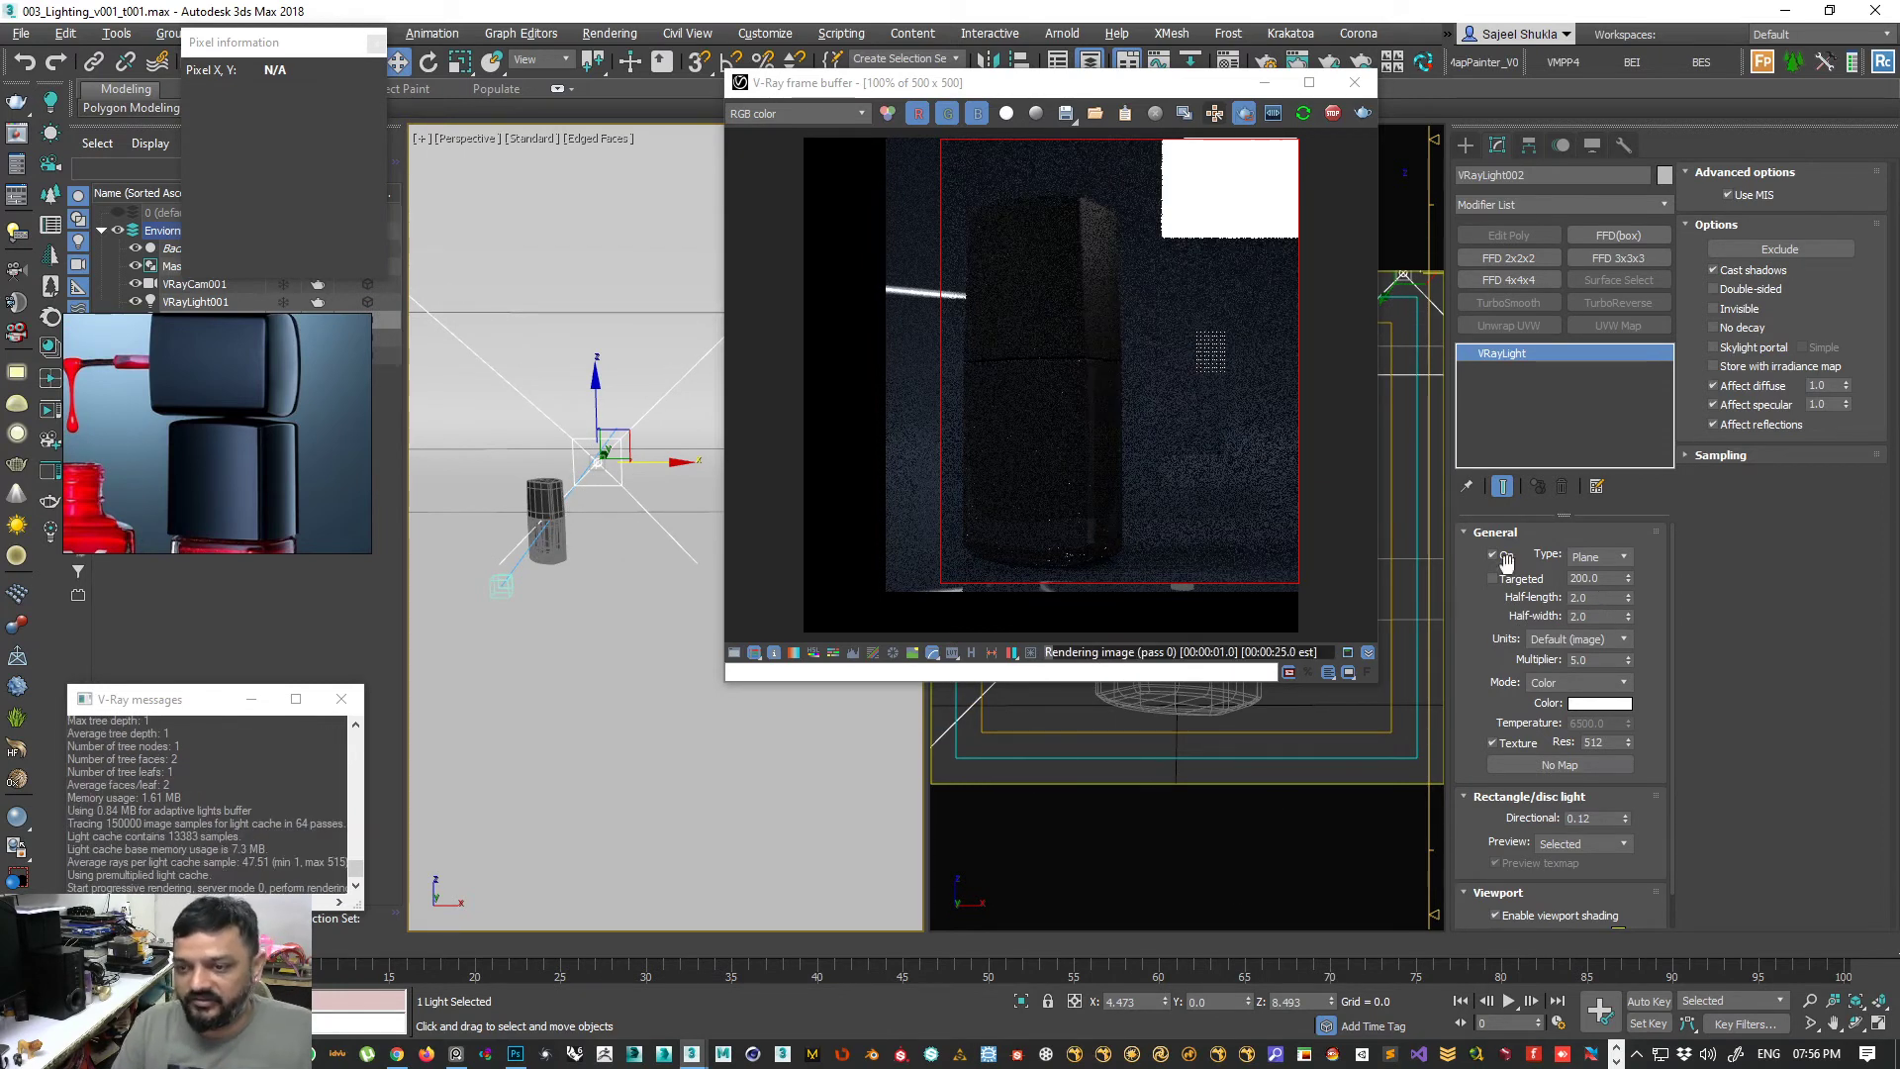
- Move the plane light closer to the bottle, to about X 3.5 and Z 5.4, and rotate it to face the bottle
middle_click_drag(635, 522, 629, 377, "alt")
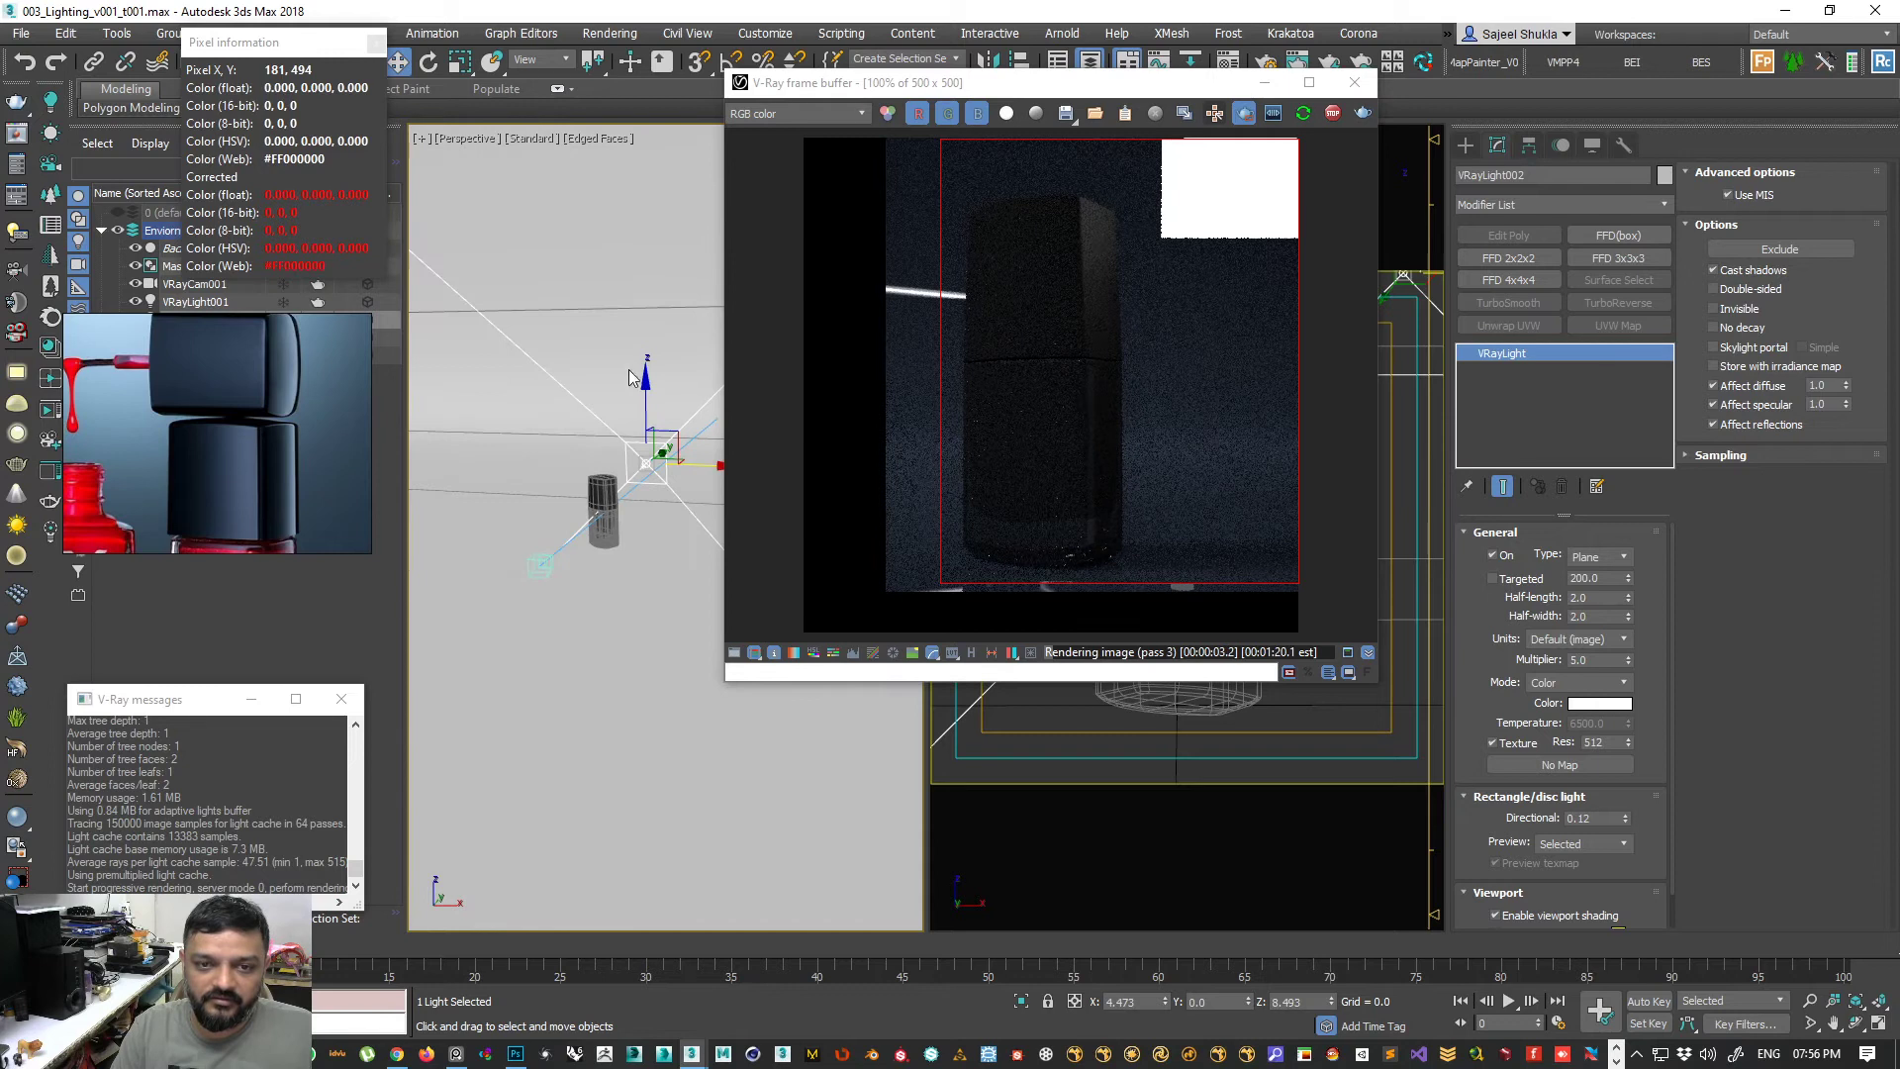
left_click_drag(645, 389, 645, 406)
left_click_drag(711, 483, 726, 485)
middle_click_drag(649, 541, 595, 553, "alt")
key("e")
left_click_drag(606, 562, 631, 604)
key("w")
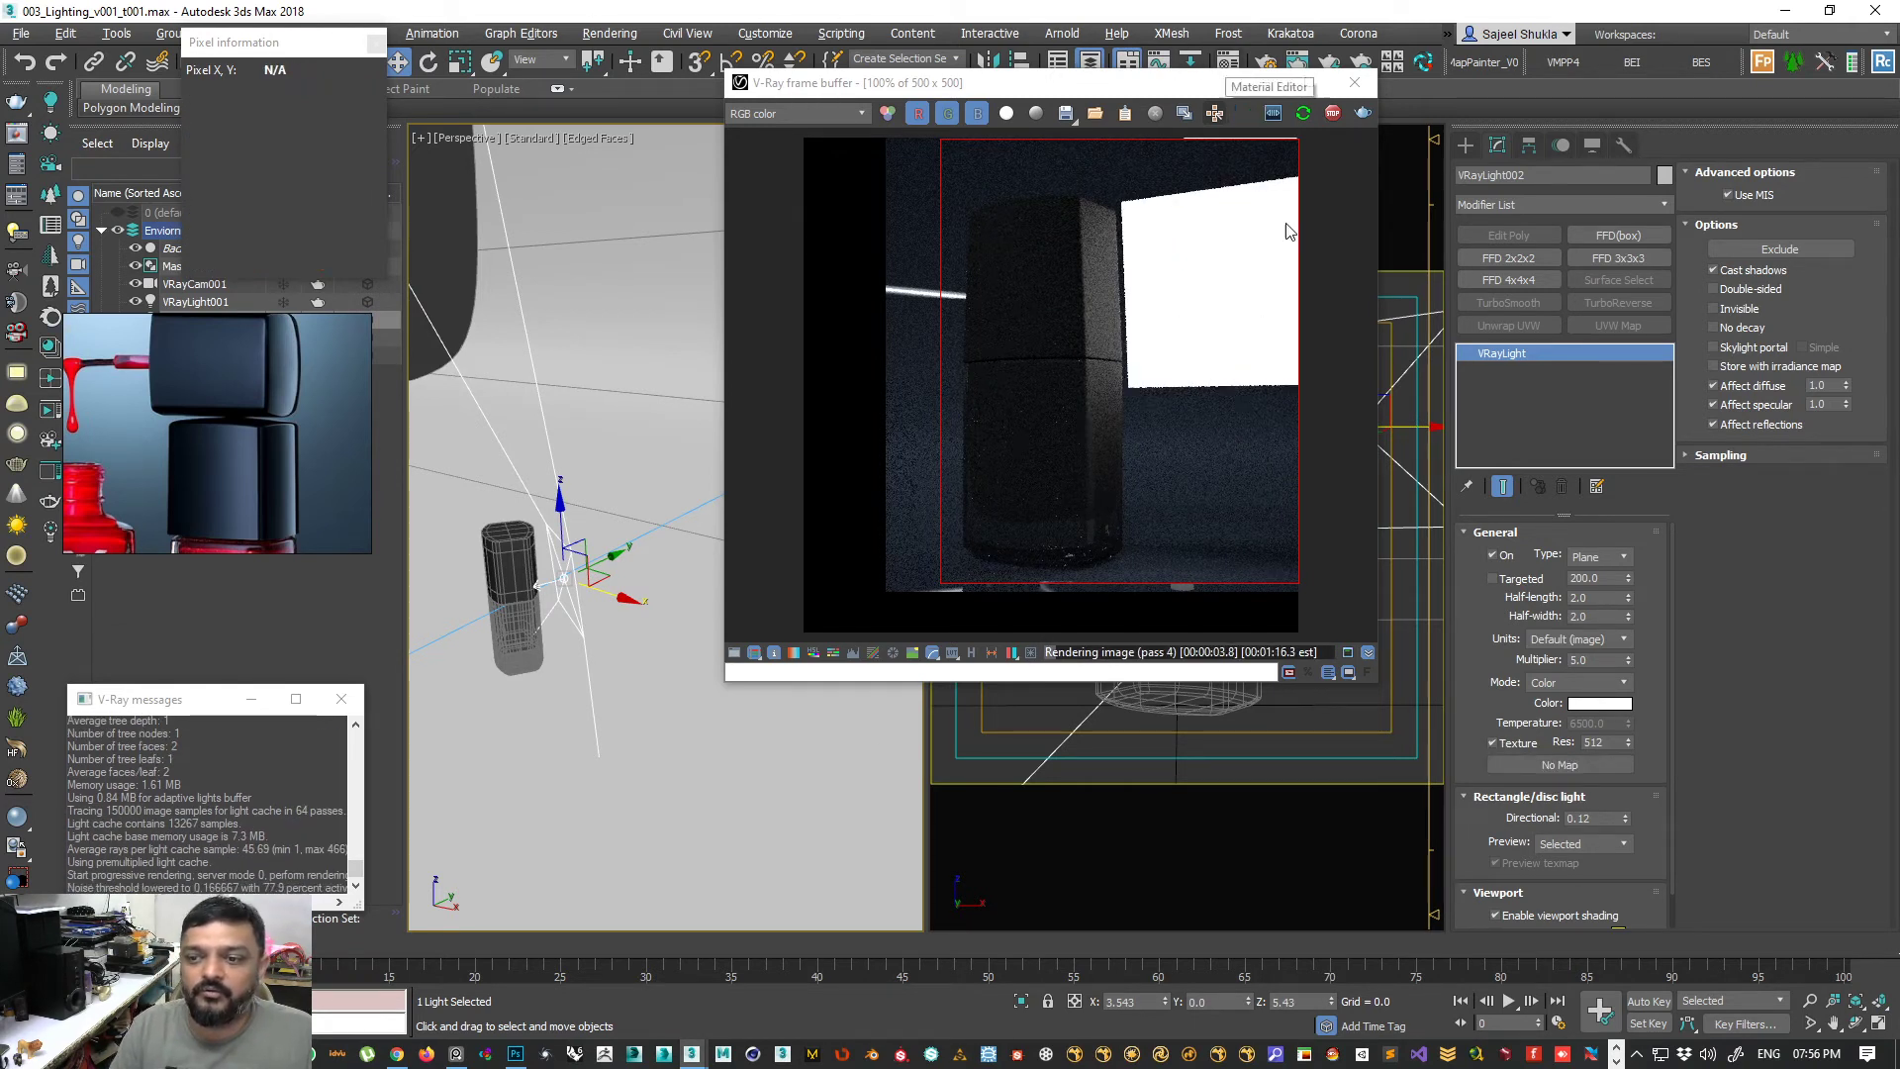
- Assign a VRaySoftbox map as the plane light's texture
left_click(1530, 764)
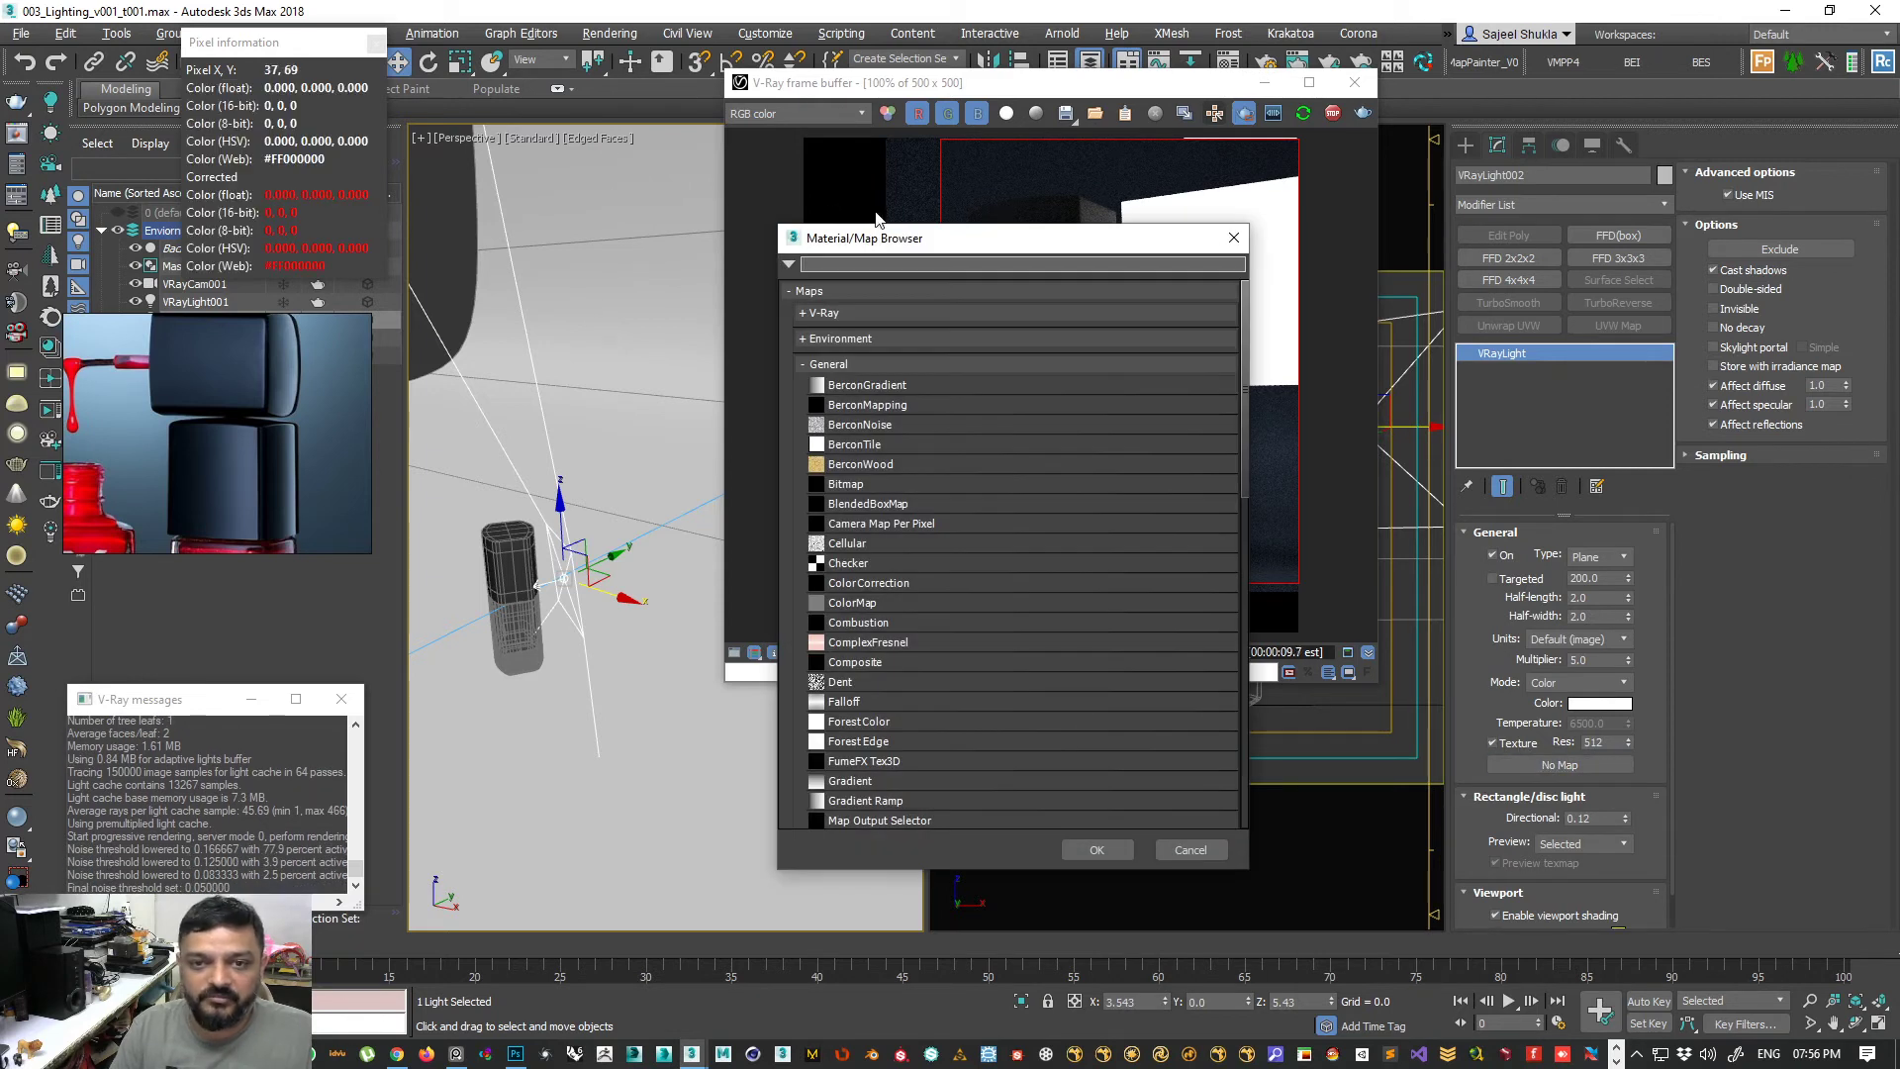
type("vraysof")
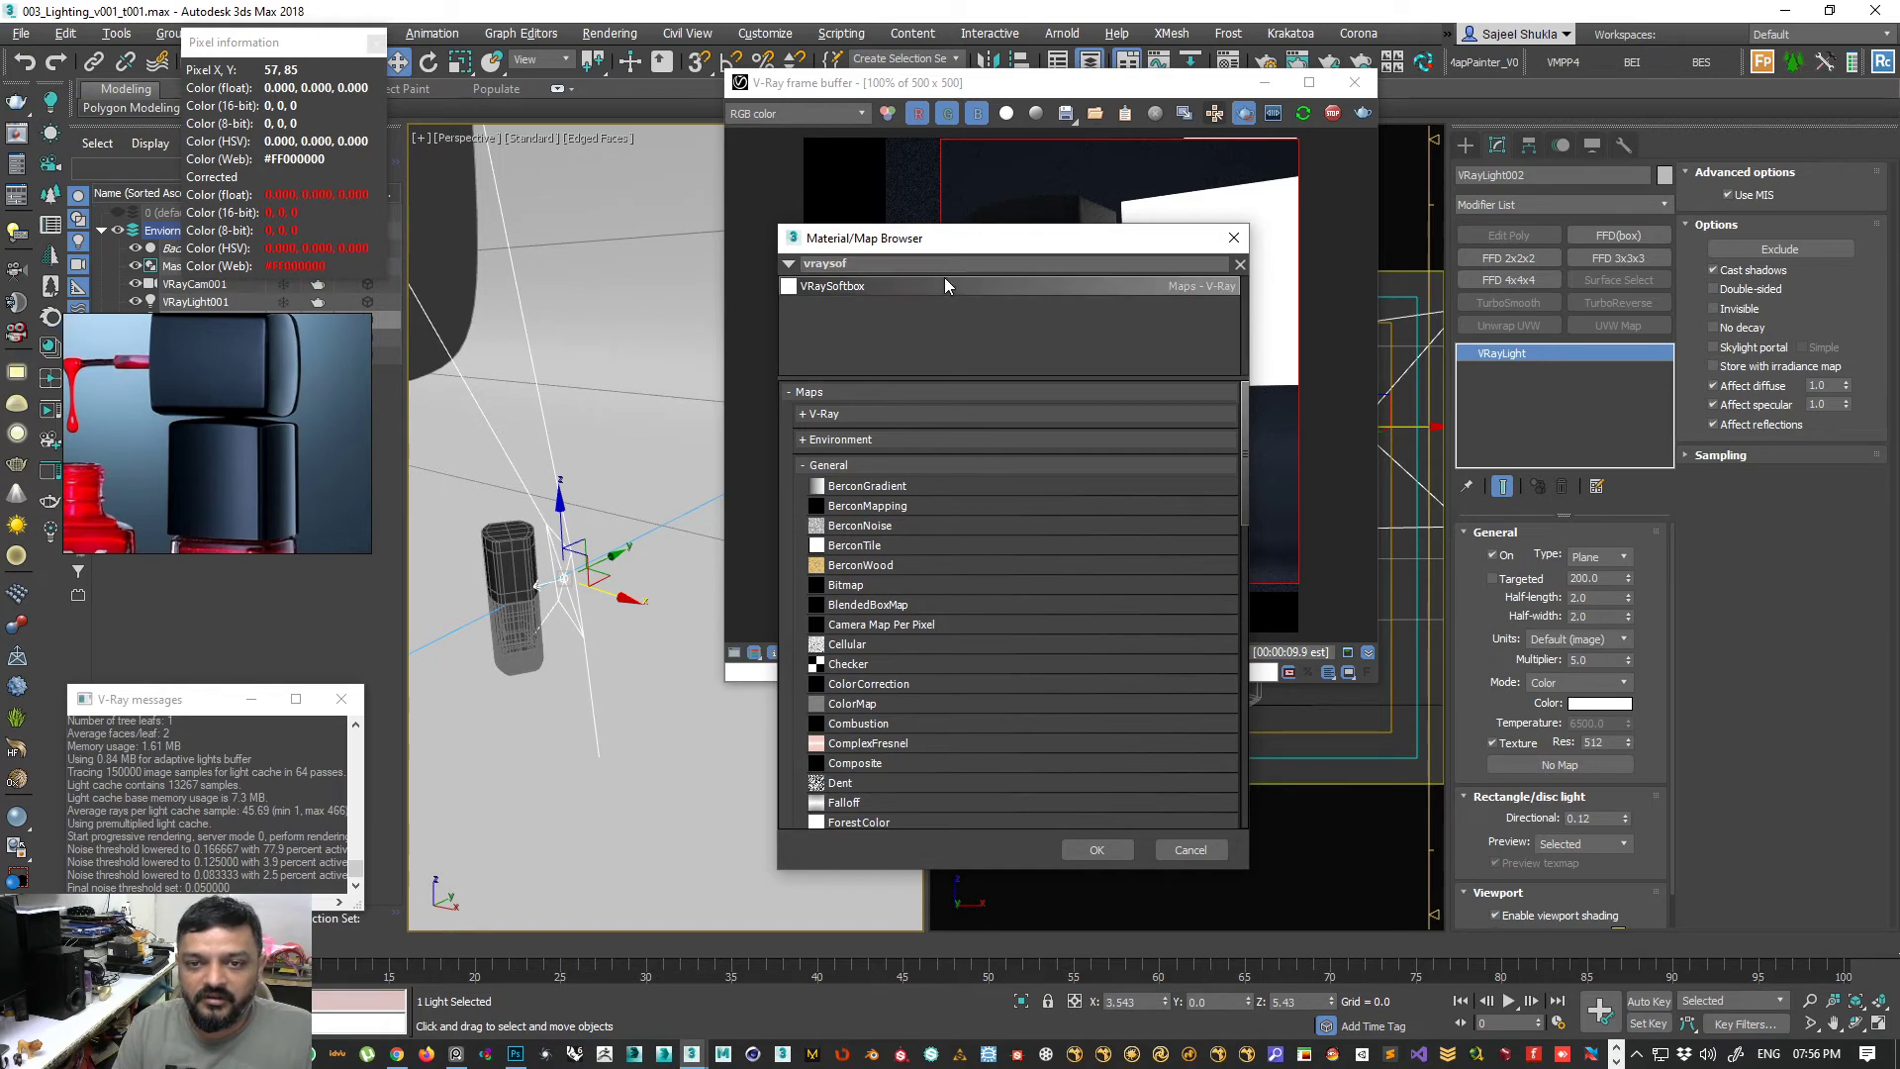
left_click(945, 285)
left_click(1099, 850)
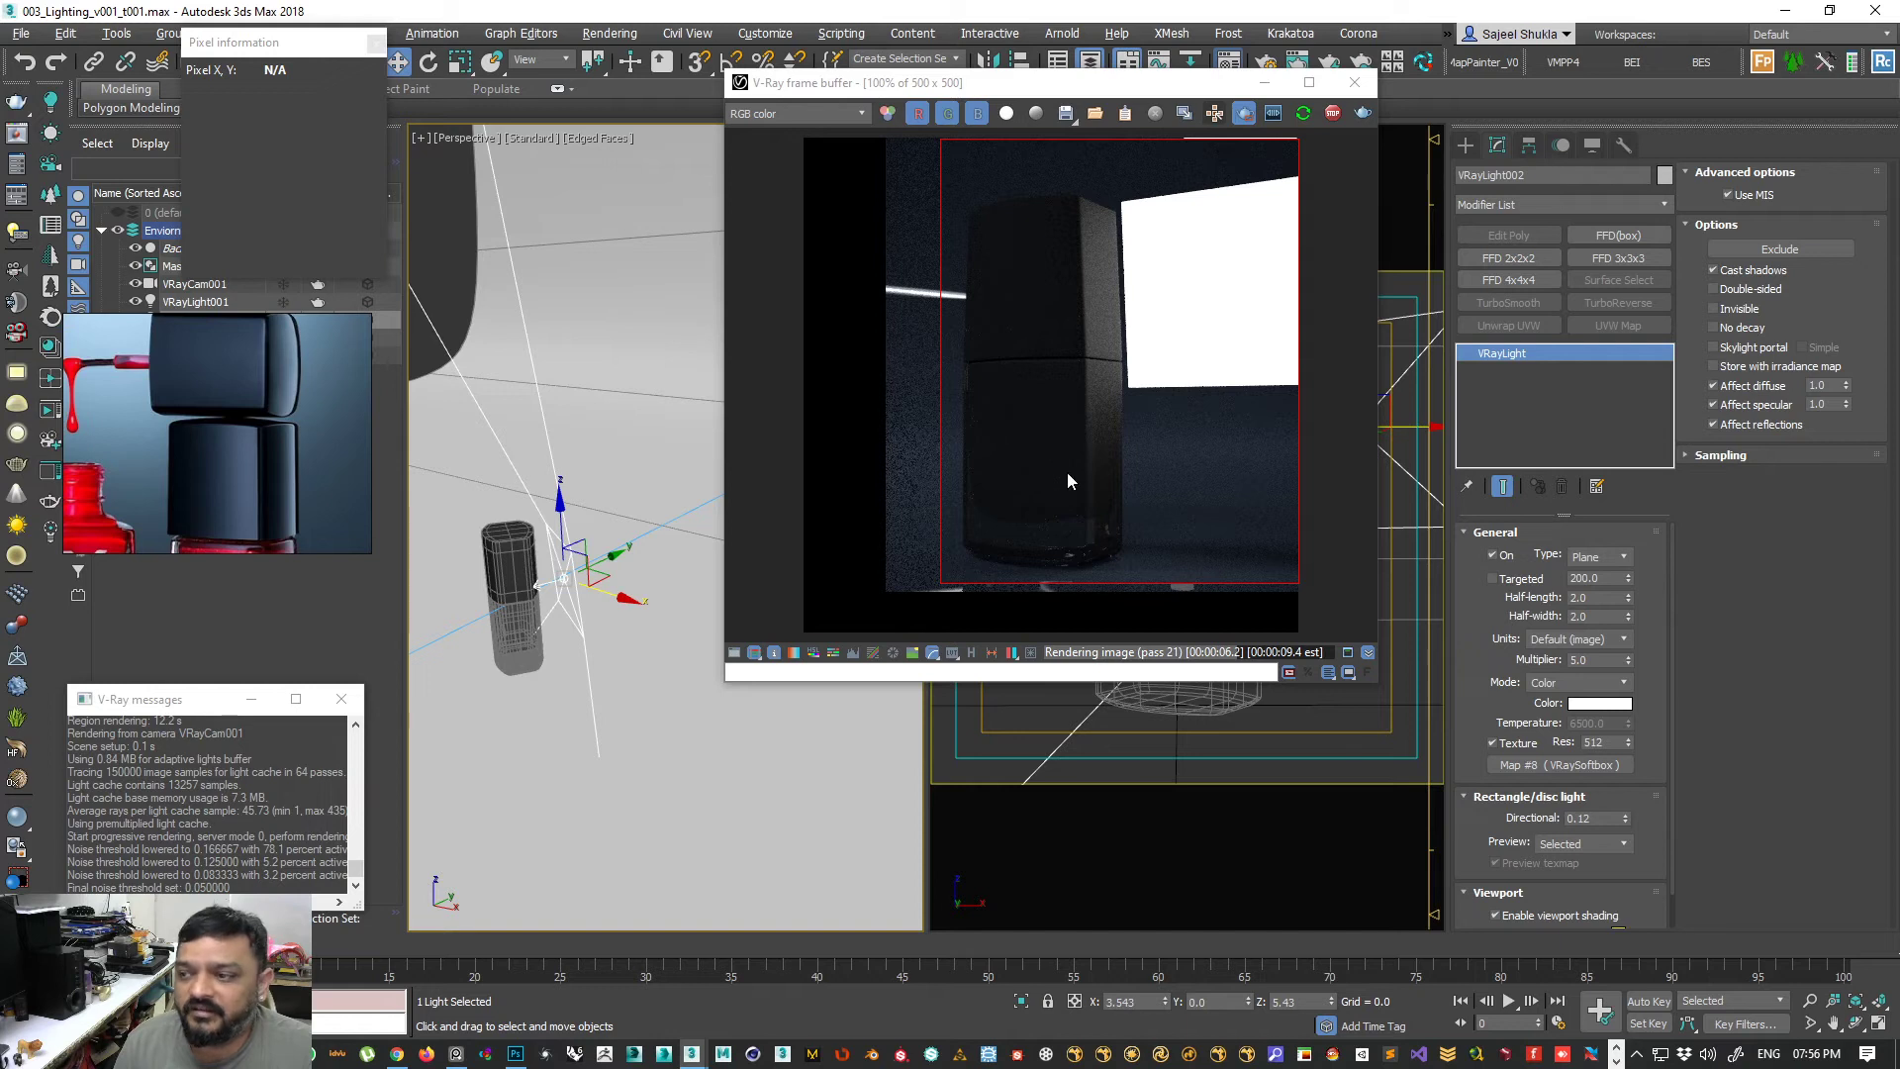
- Load the light's softbox map into the orange sample slot of the Material Editor as an instance, and place the editor beside the frame buffer
key("m")
left_click_drag(465, 699, 696, 473)
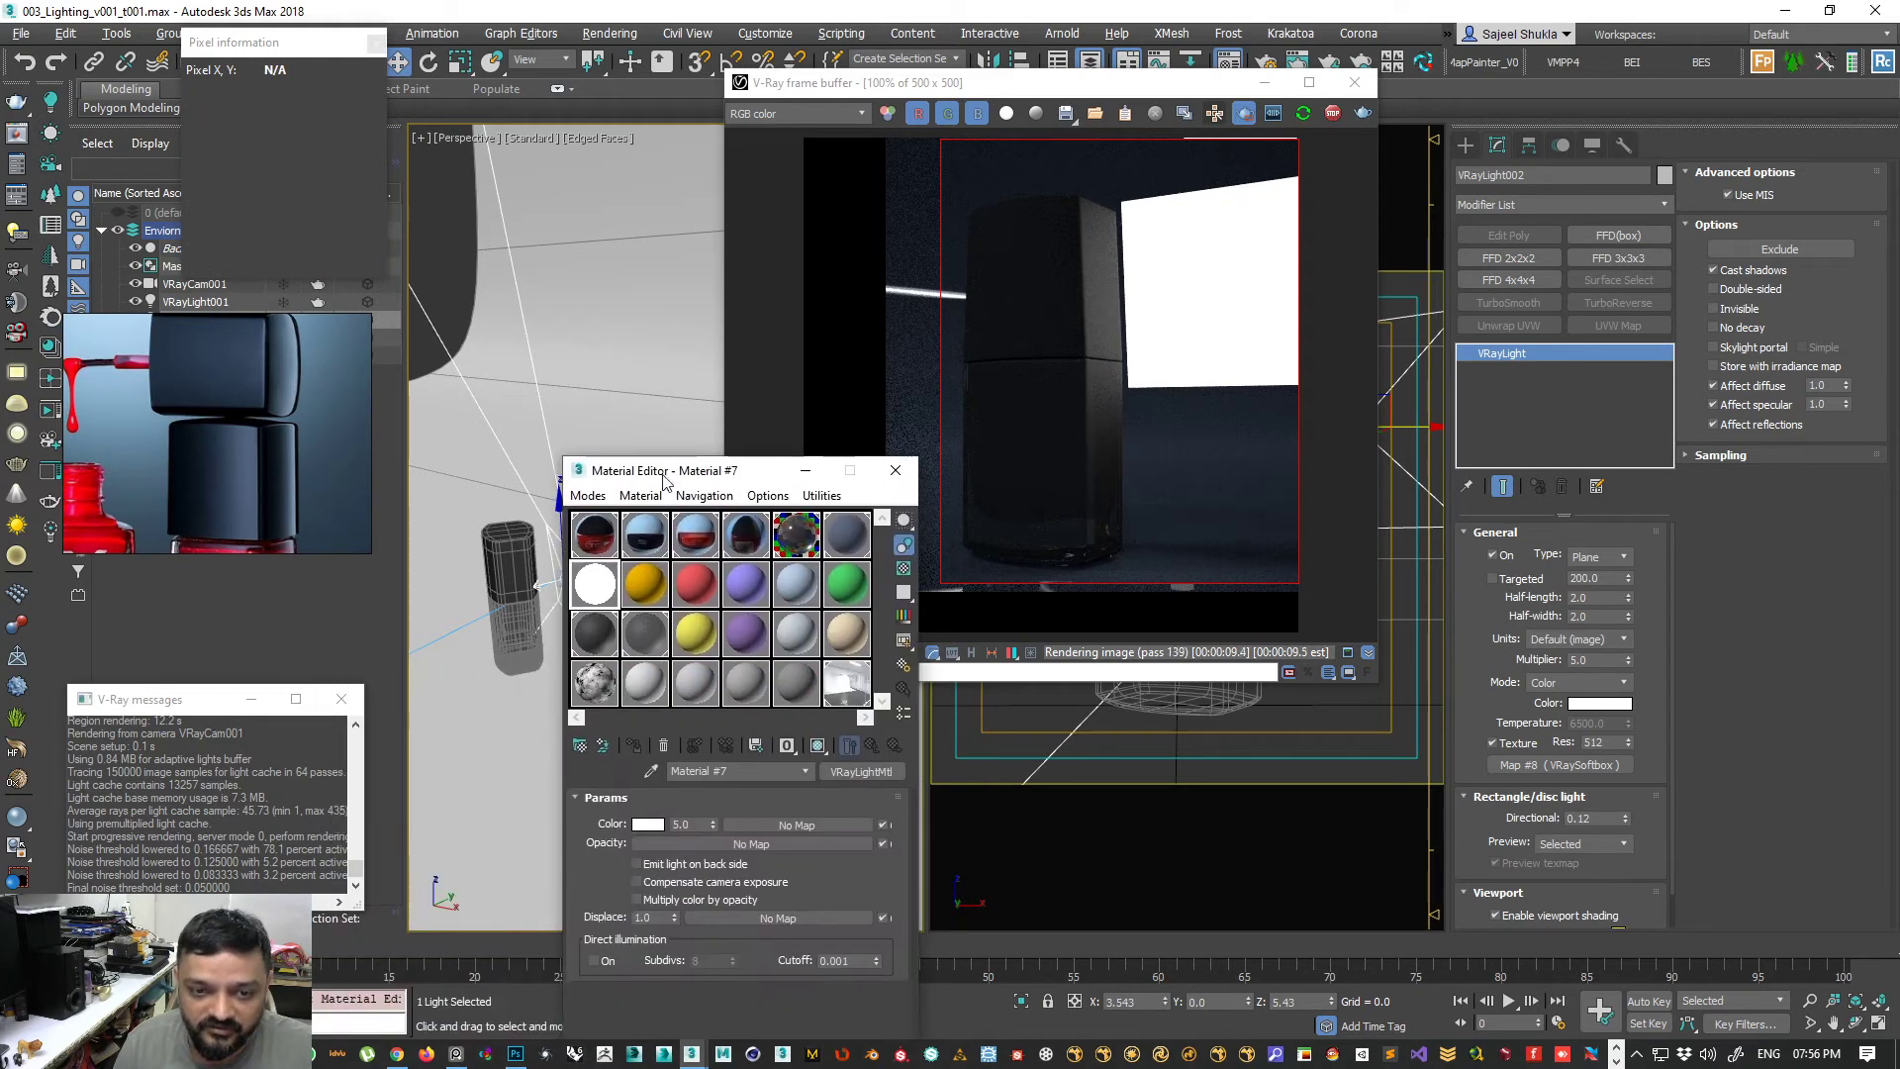
left_click(645, 585)
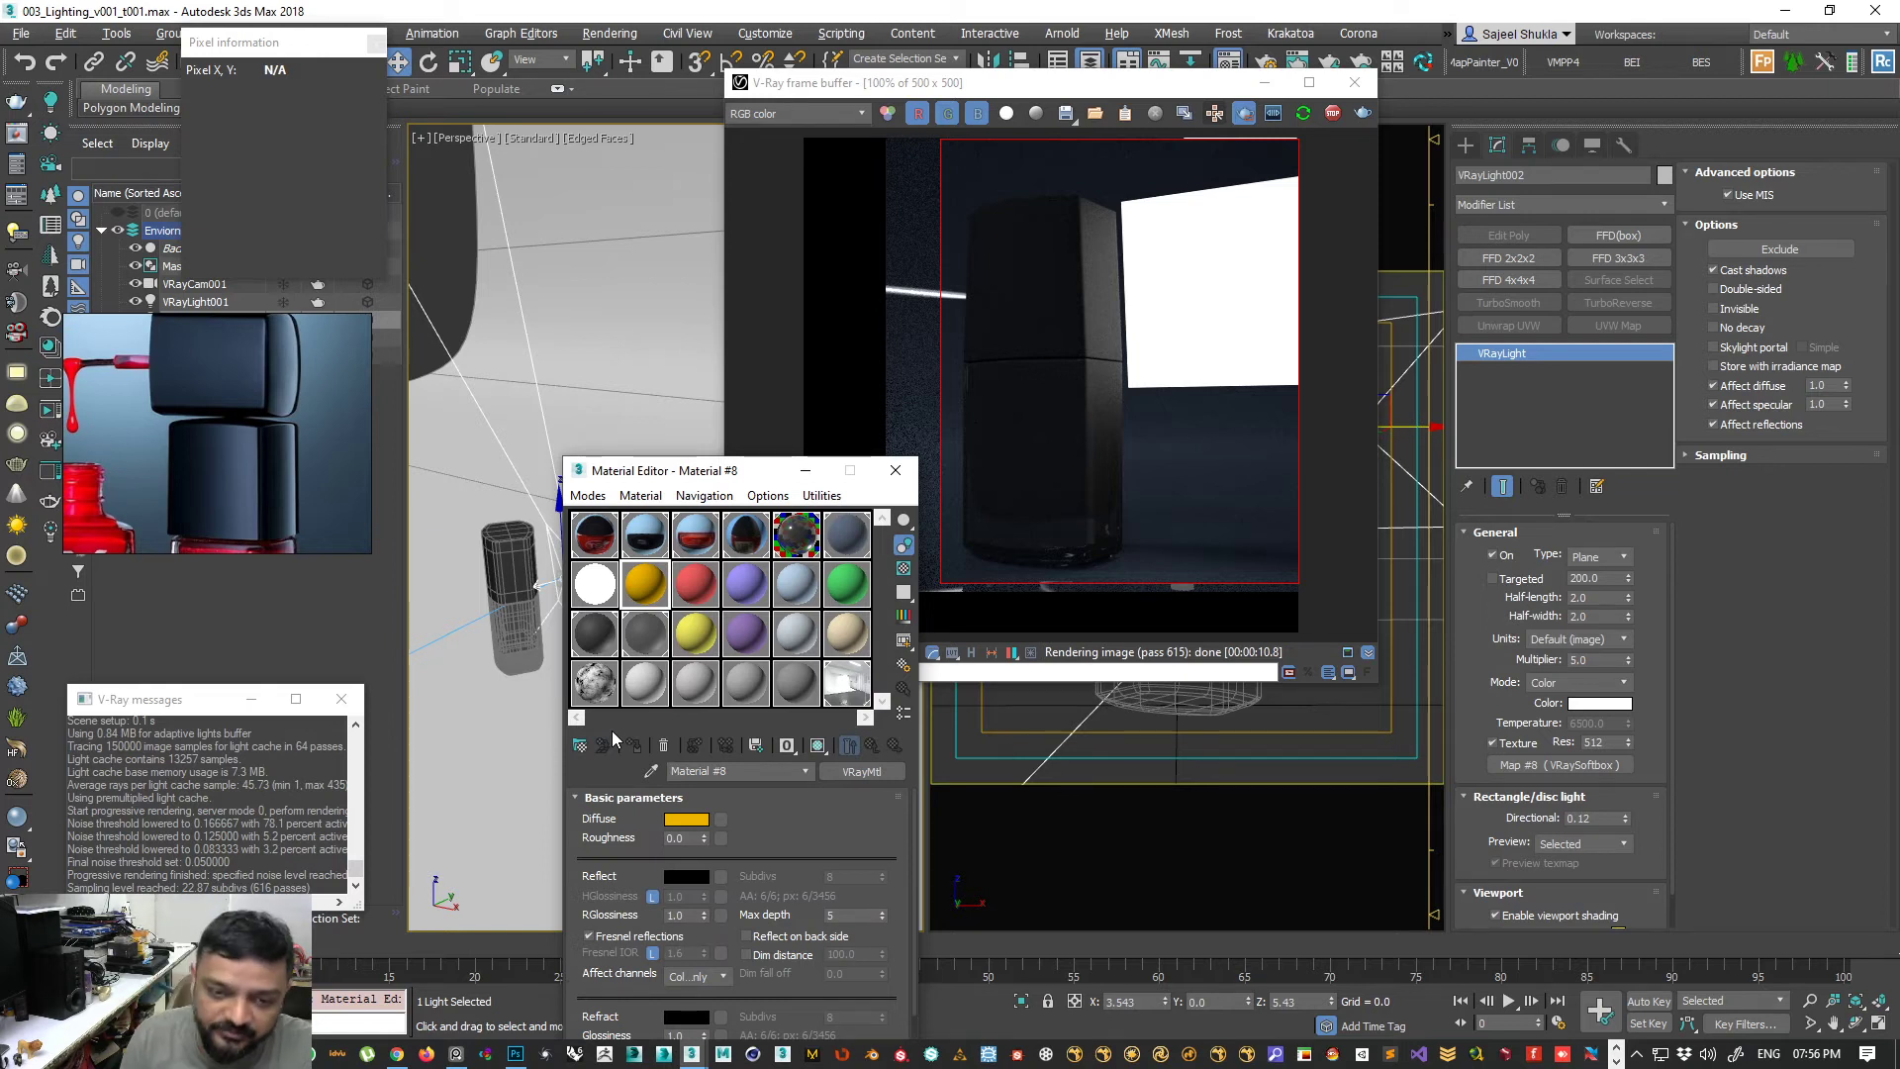
left_click_drag(1571, 768, 1082, 704)
left_click_drag(644, 591, 640, 595)
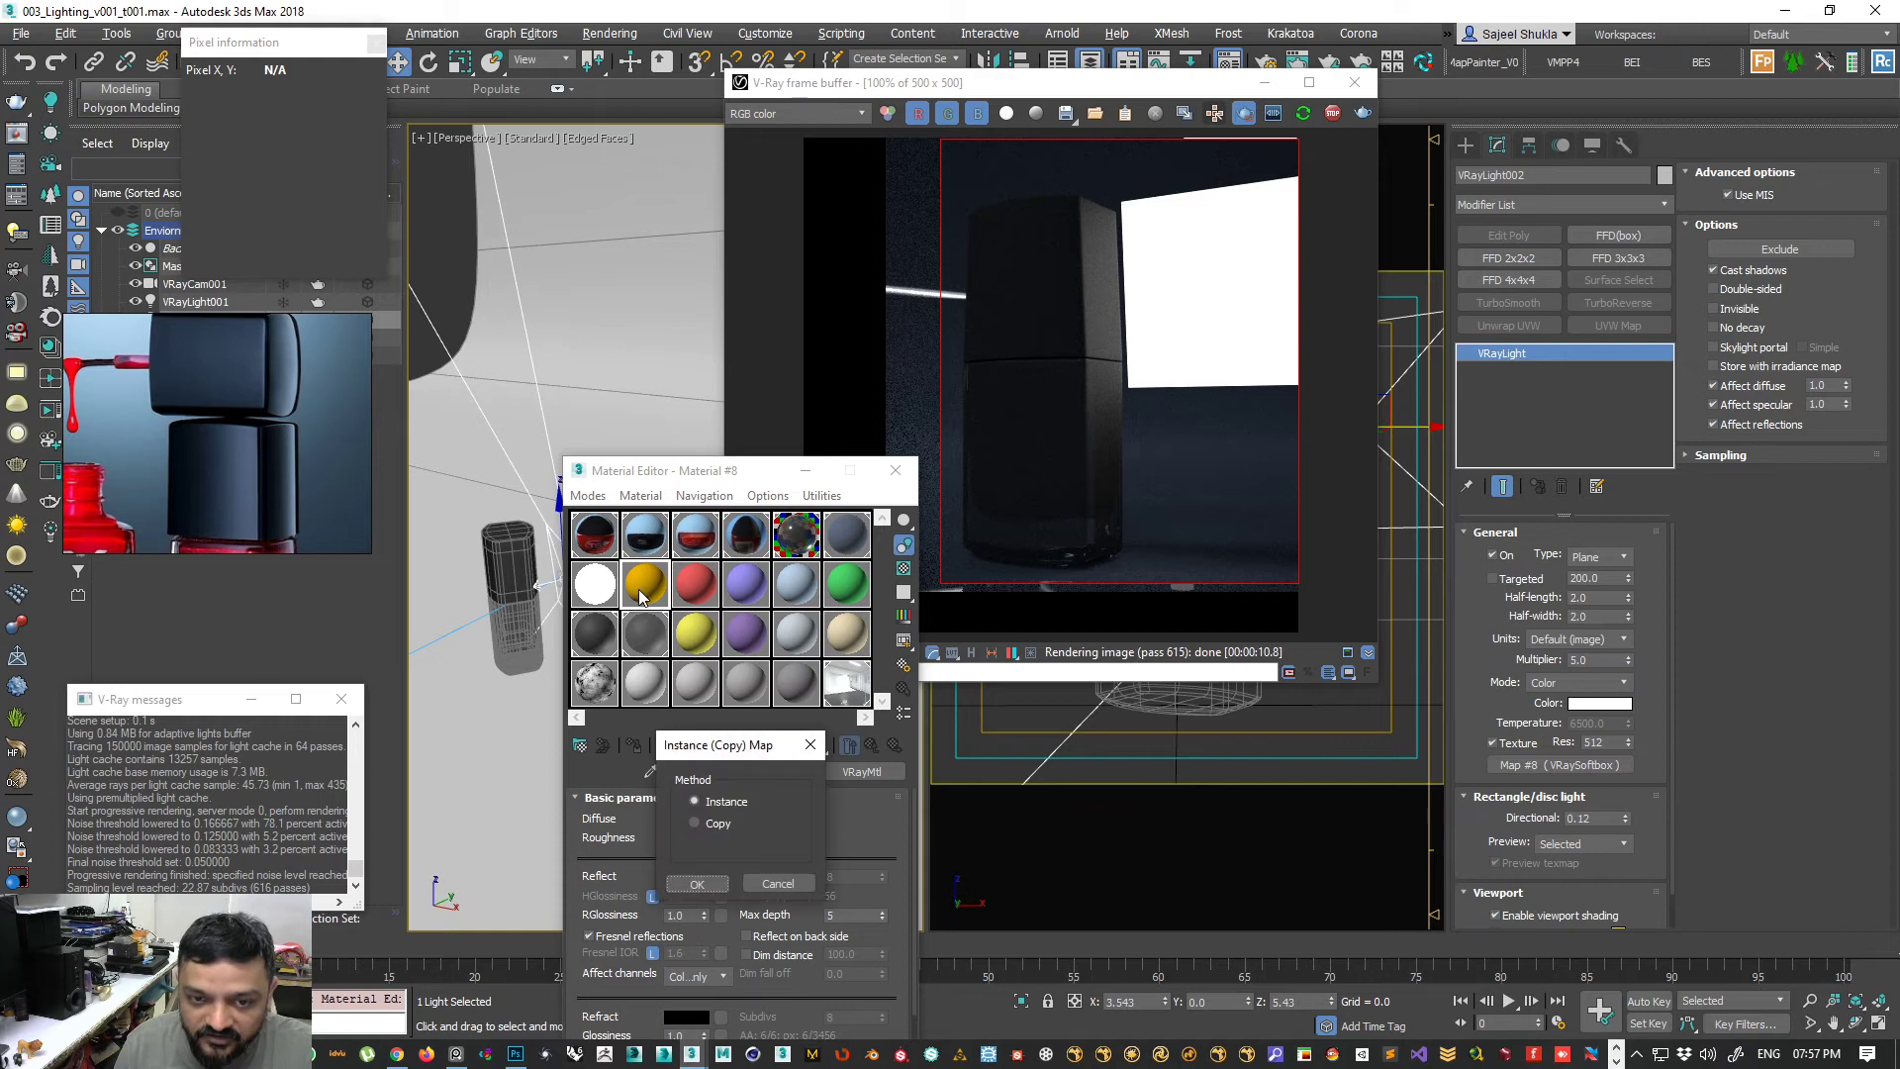
left_click(716, 885)
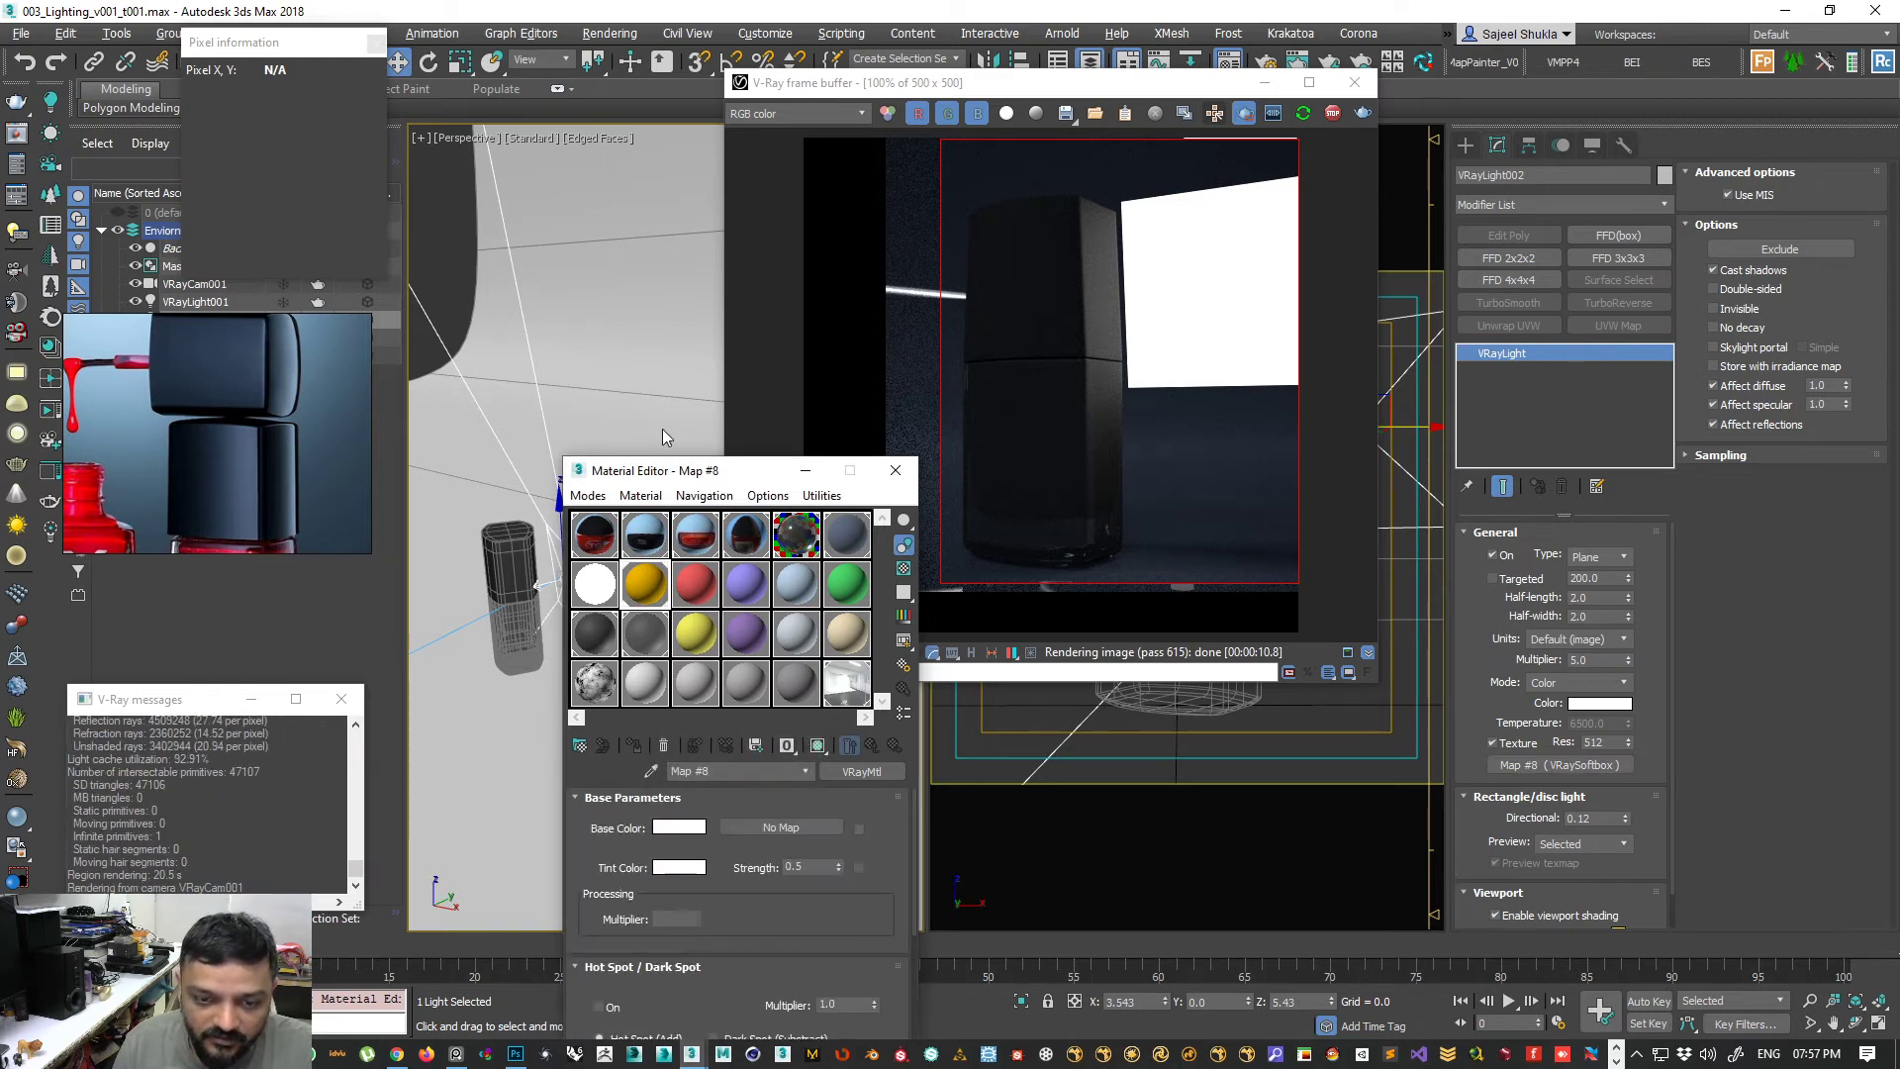
left_click(704, 495)
left_click(645, 469)
left_click(639, 495)
left_click(639, 496)
left_click_drag(665, 482, 467, 324)
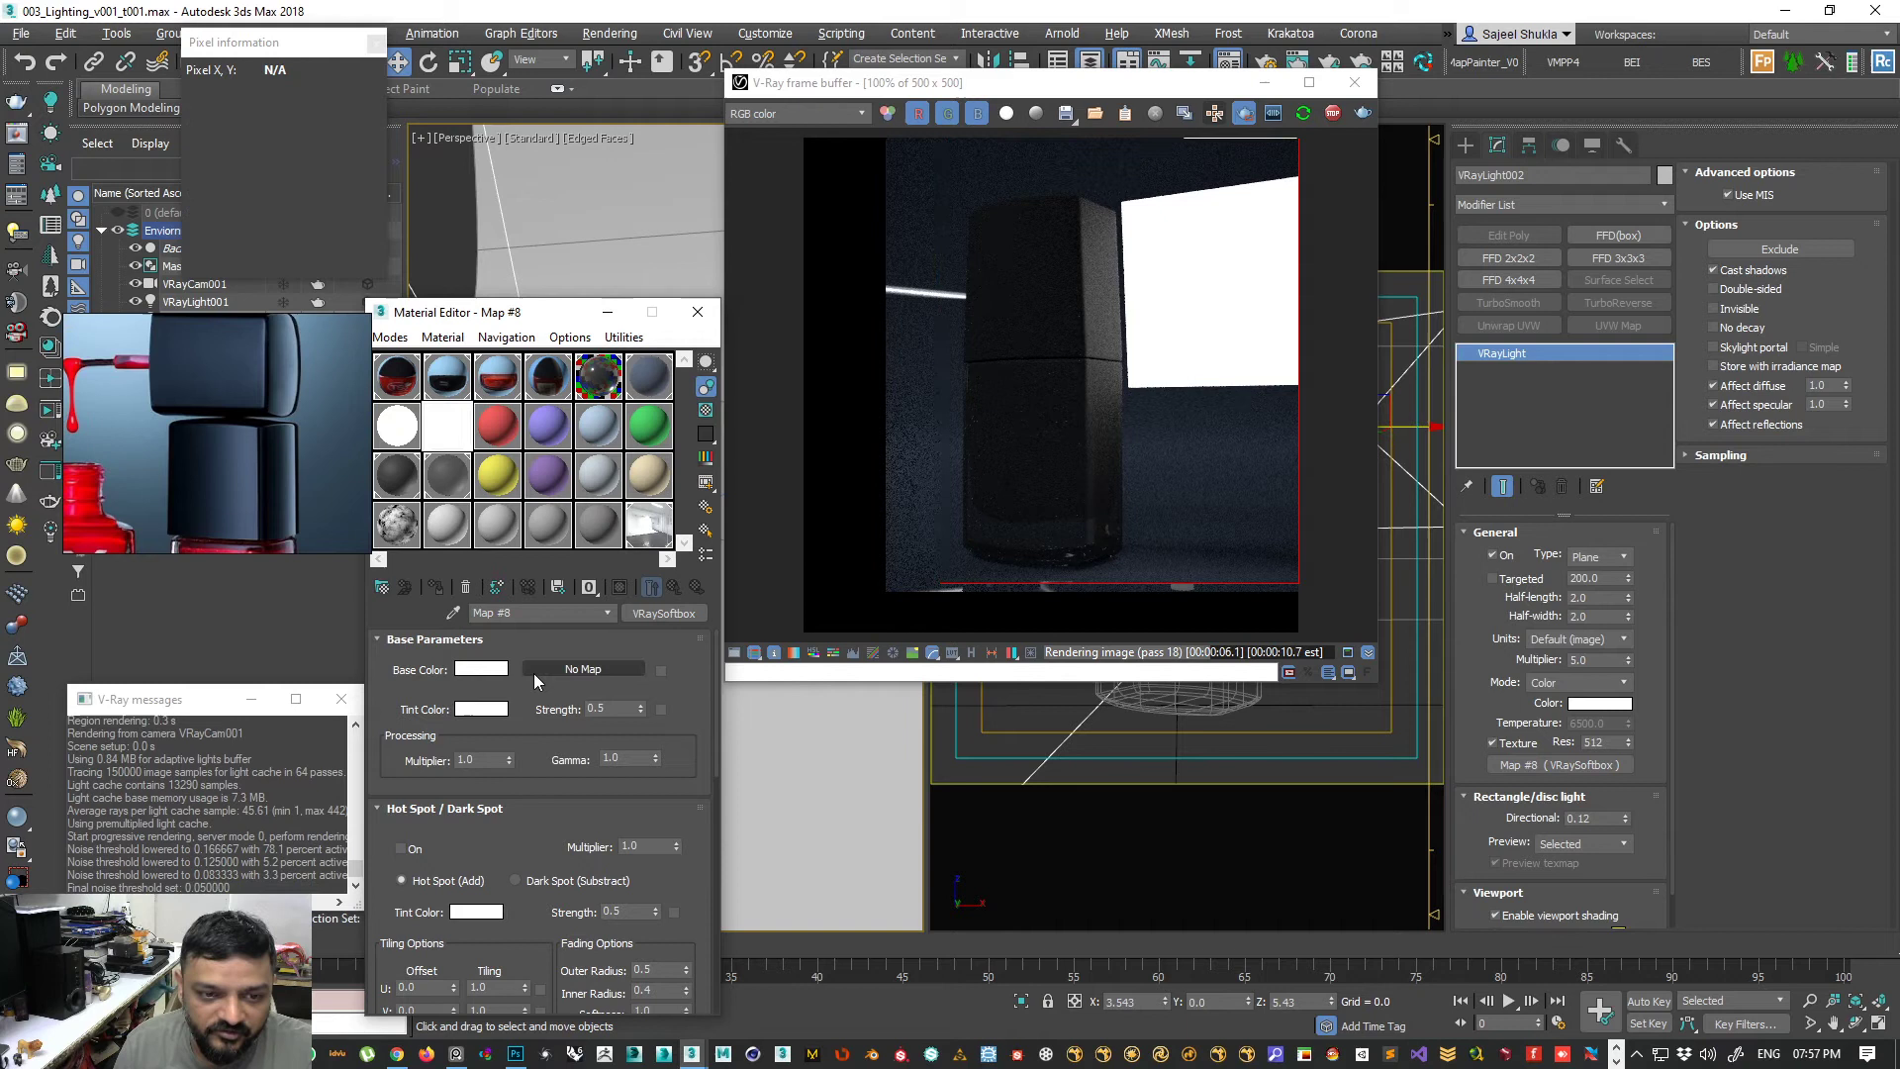
- Try pure red as the softbox map's base color, and discard the change
left_click(481, 670)
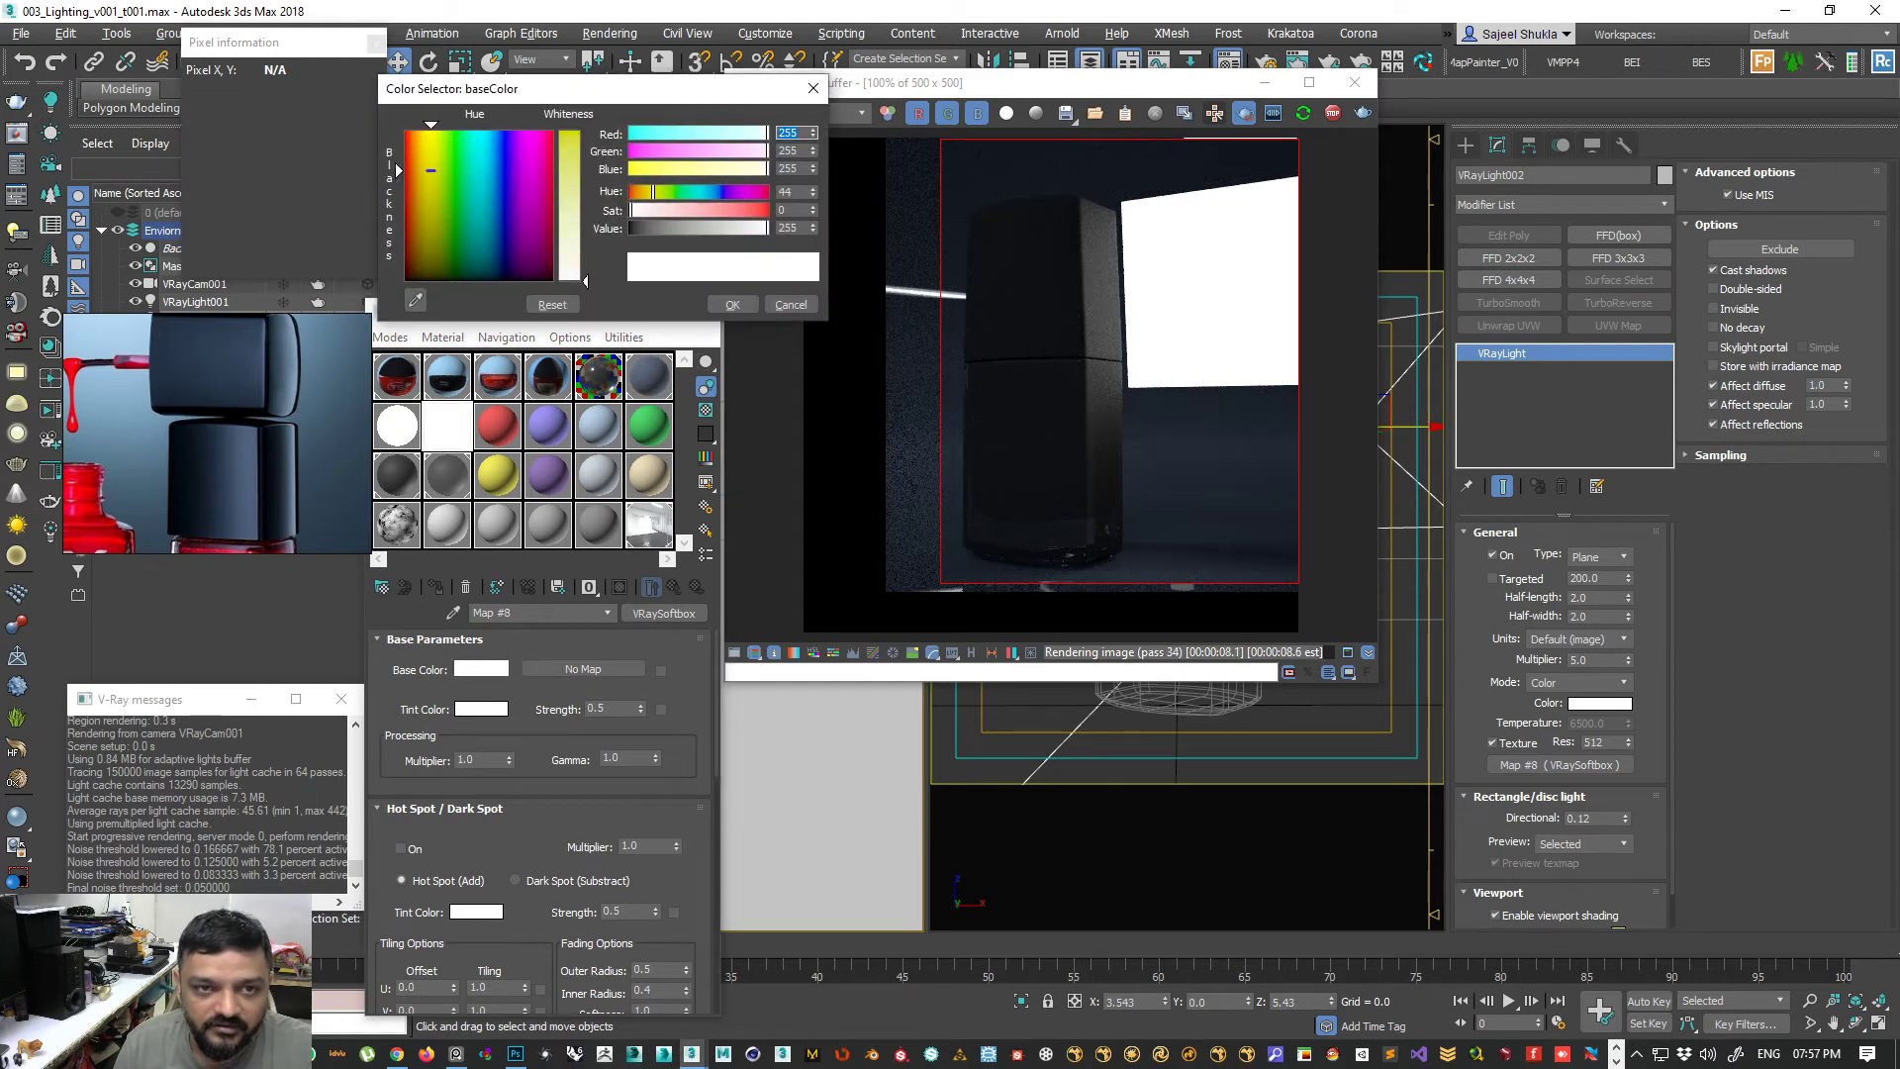
left_click(430, 170)
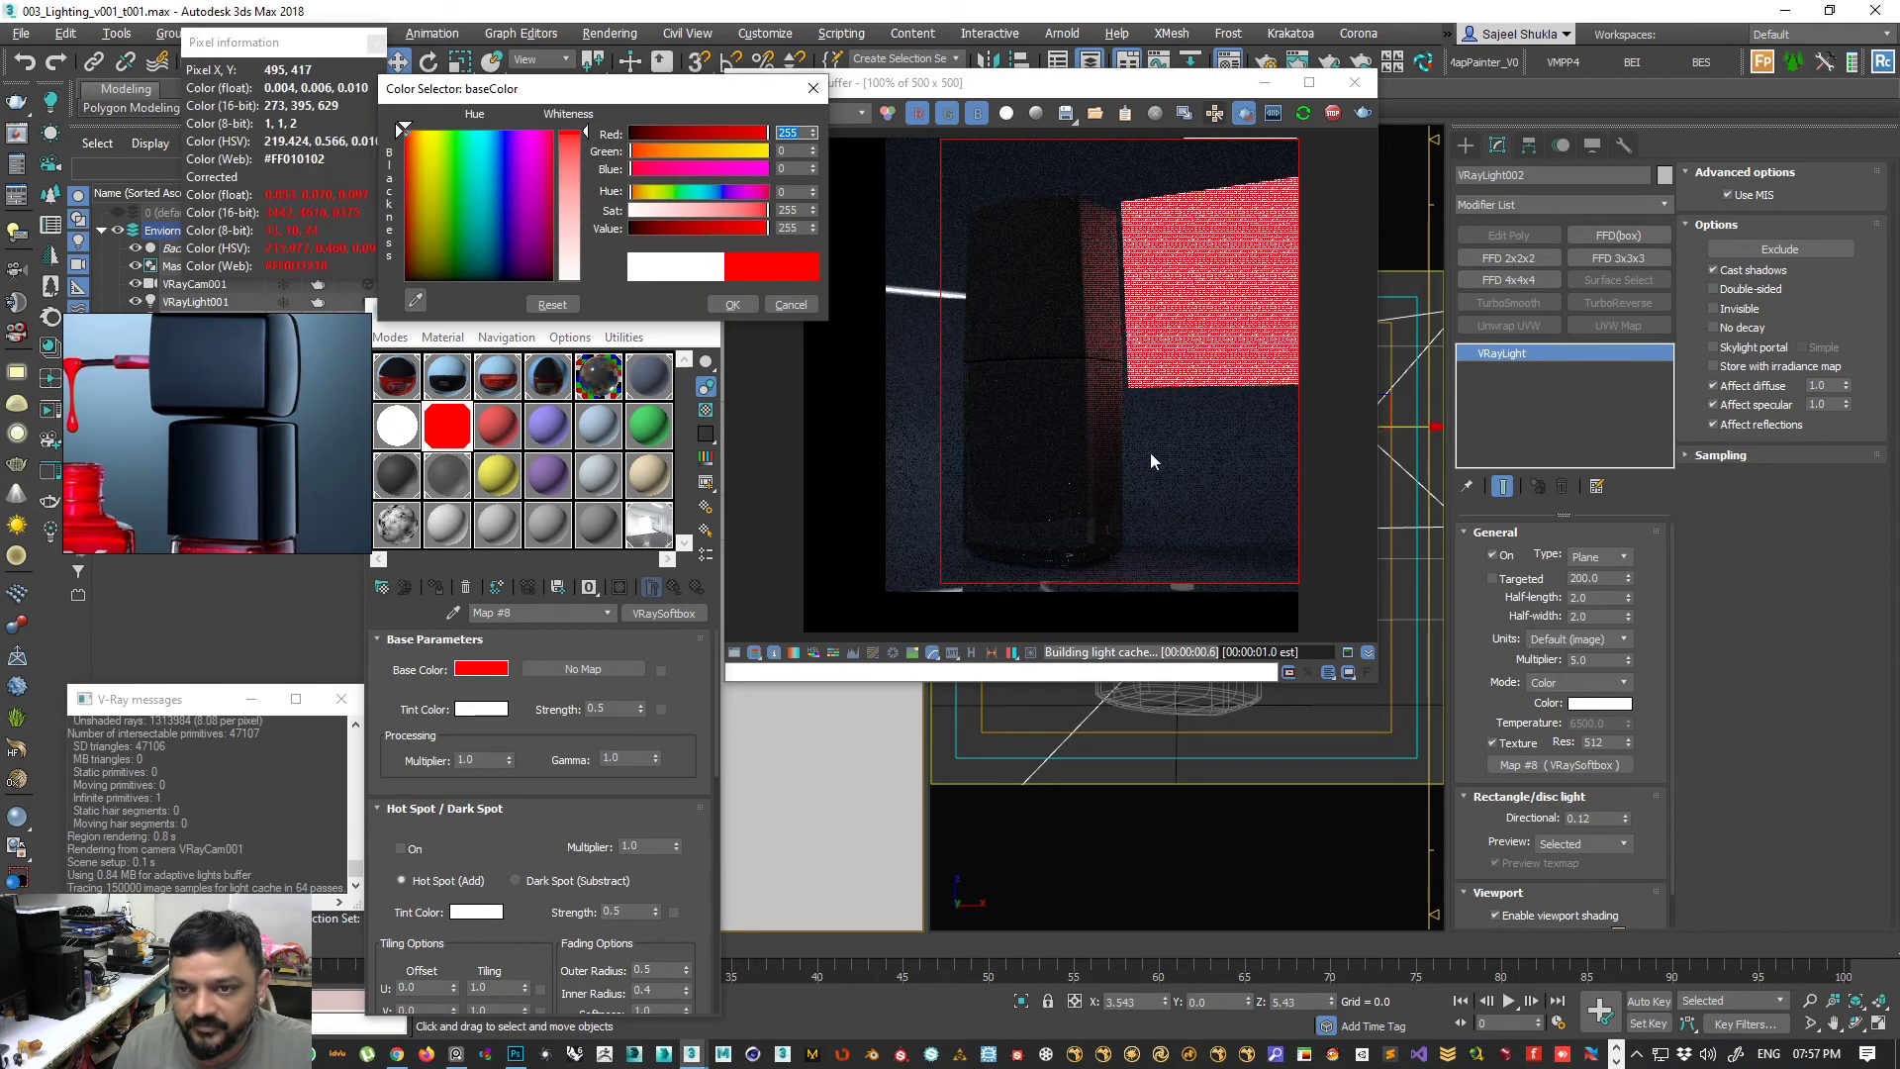
left_click(565, 274)
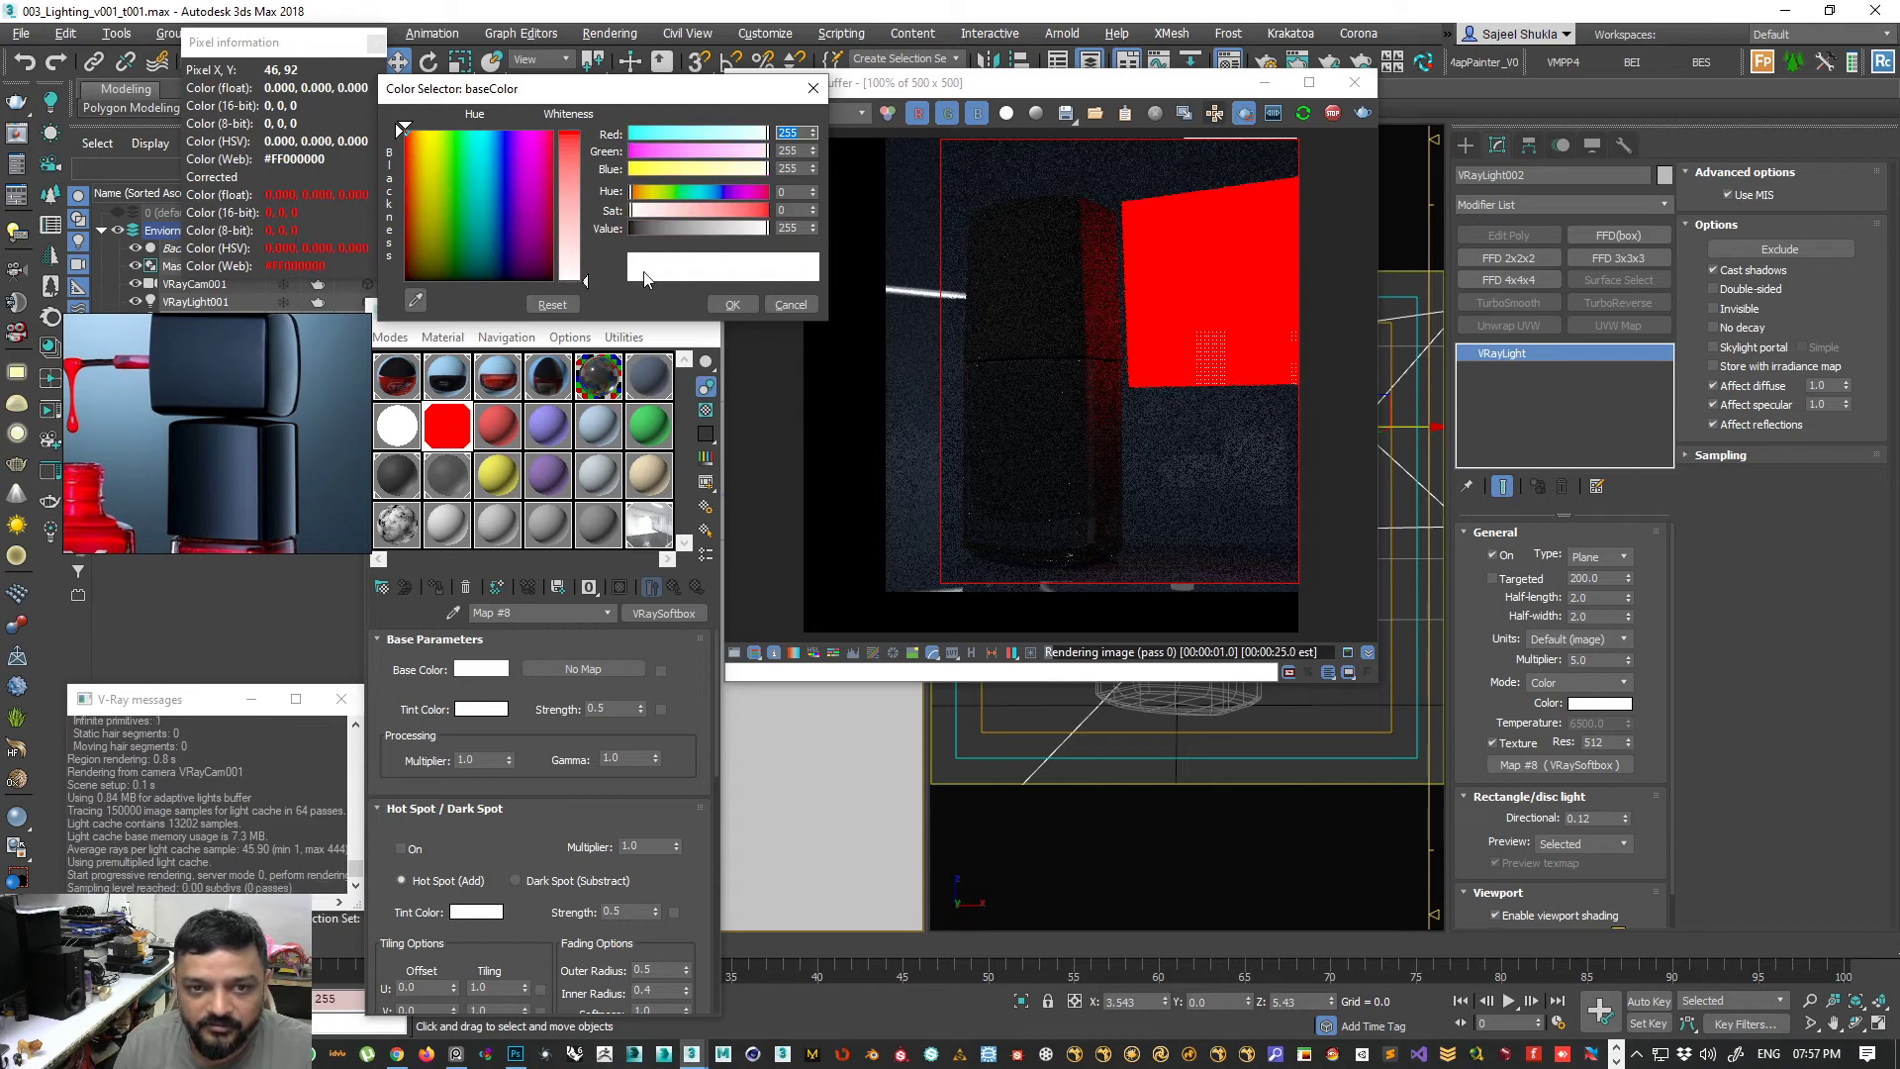
left_click(784, 306)
- Try pure red as the plane light's own color while its softbox texture is active, and discard the change
left_click(1600, 703)
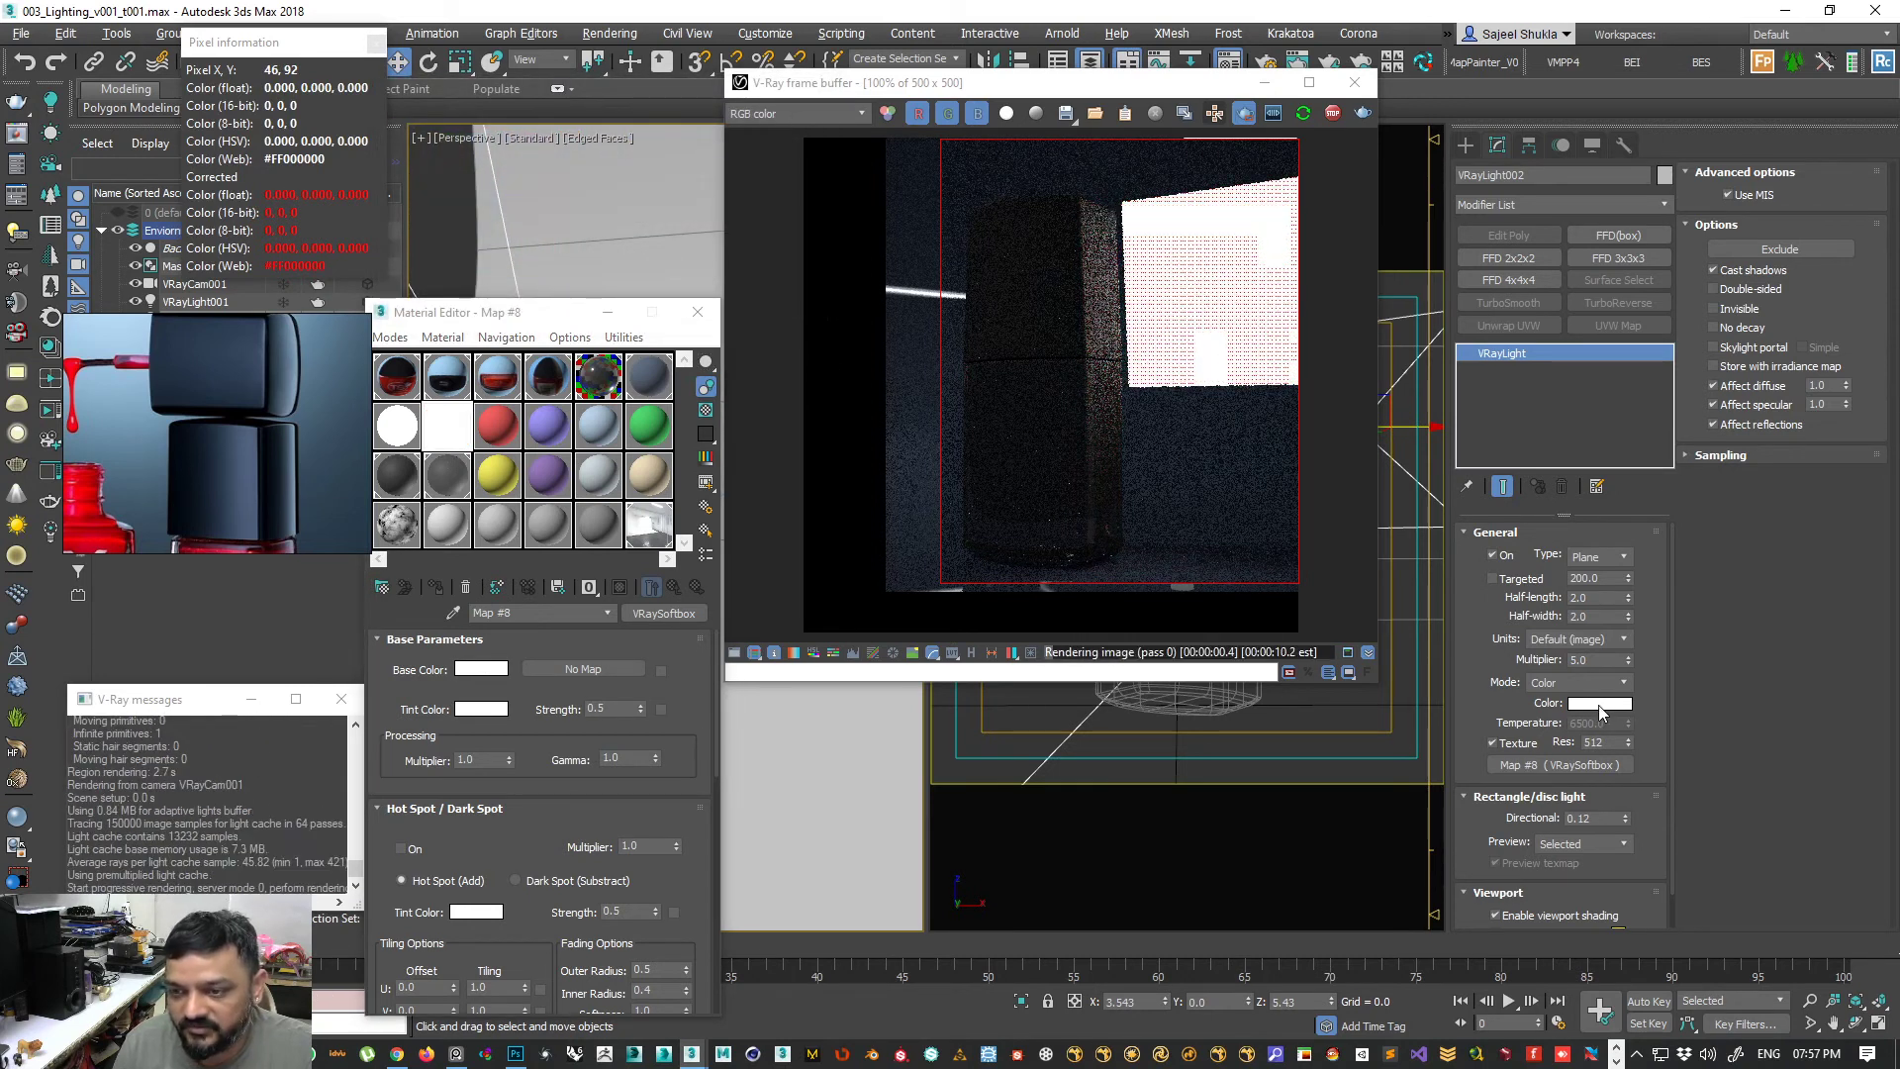
left_click(569, 133)
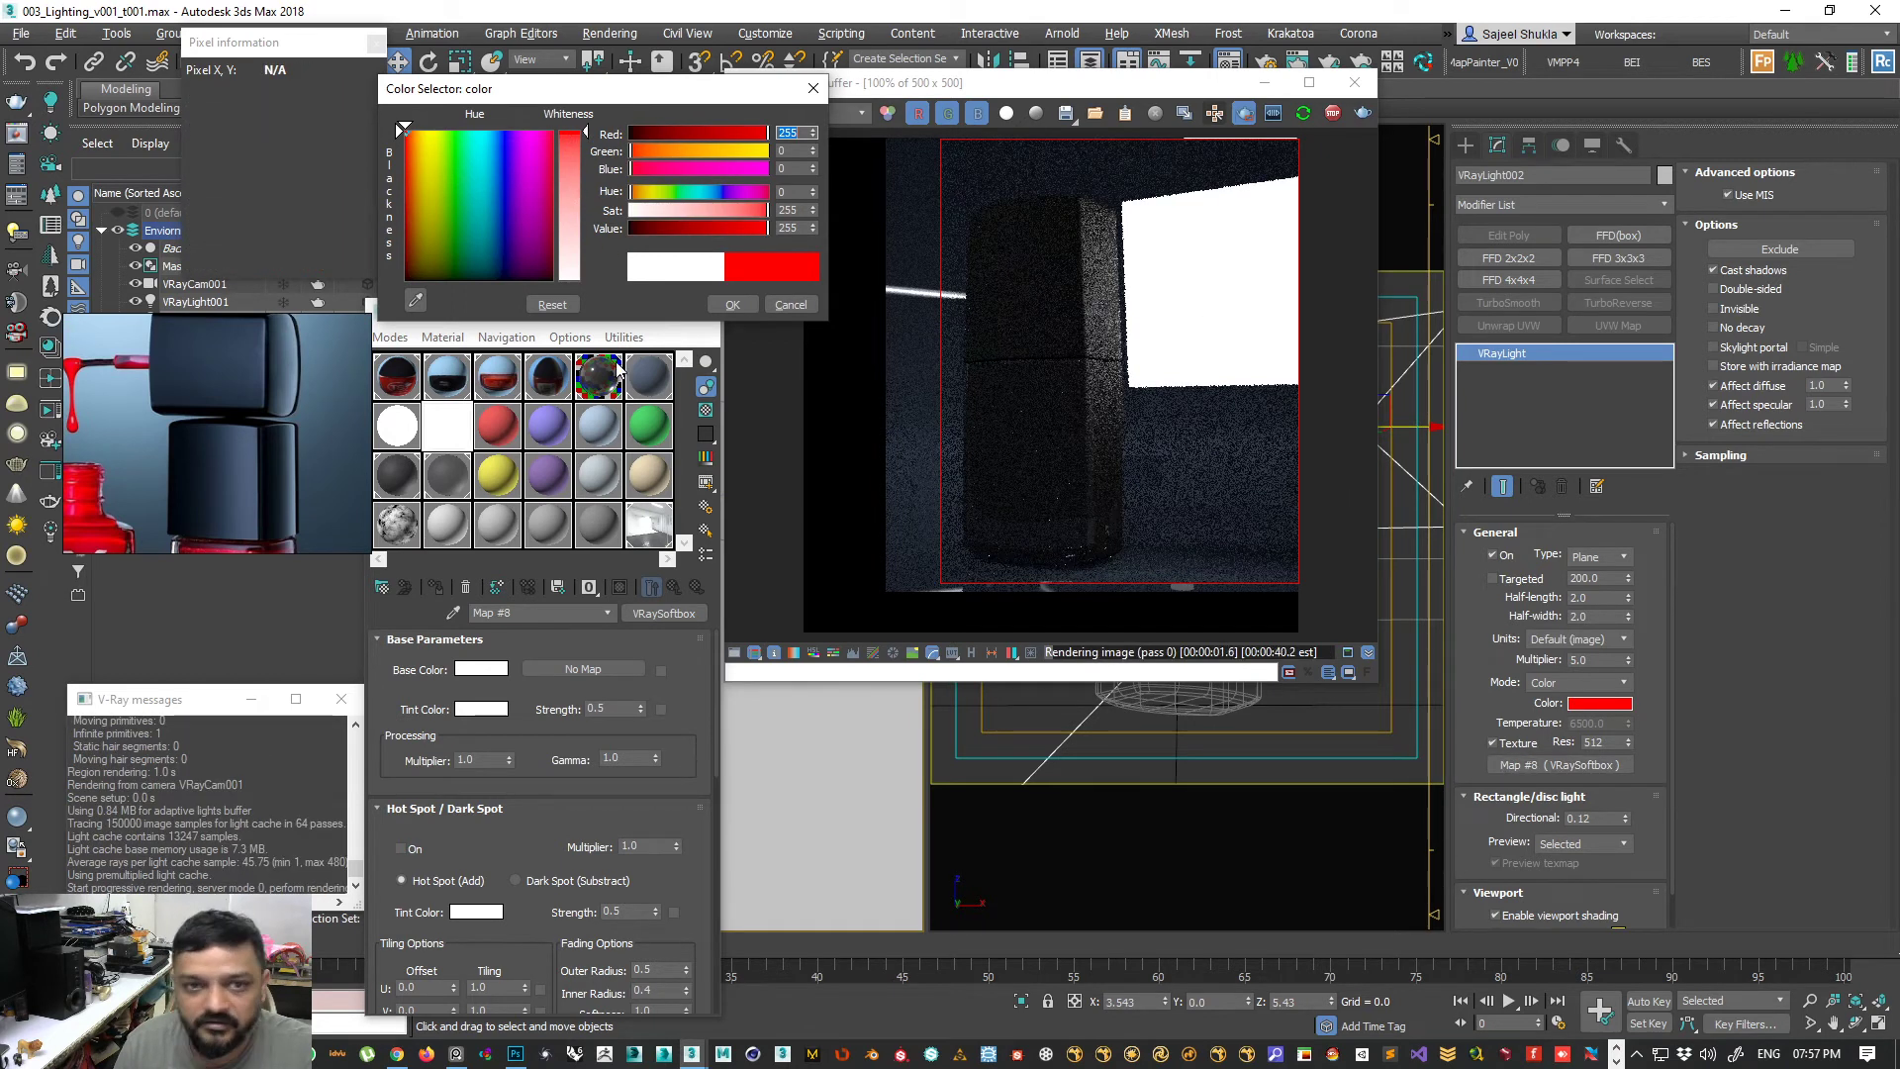
left_click(792, 307)
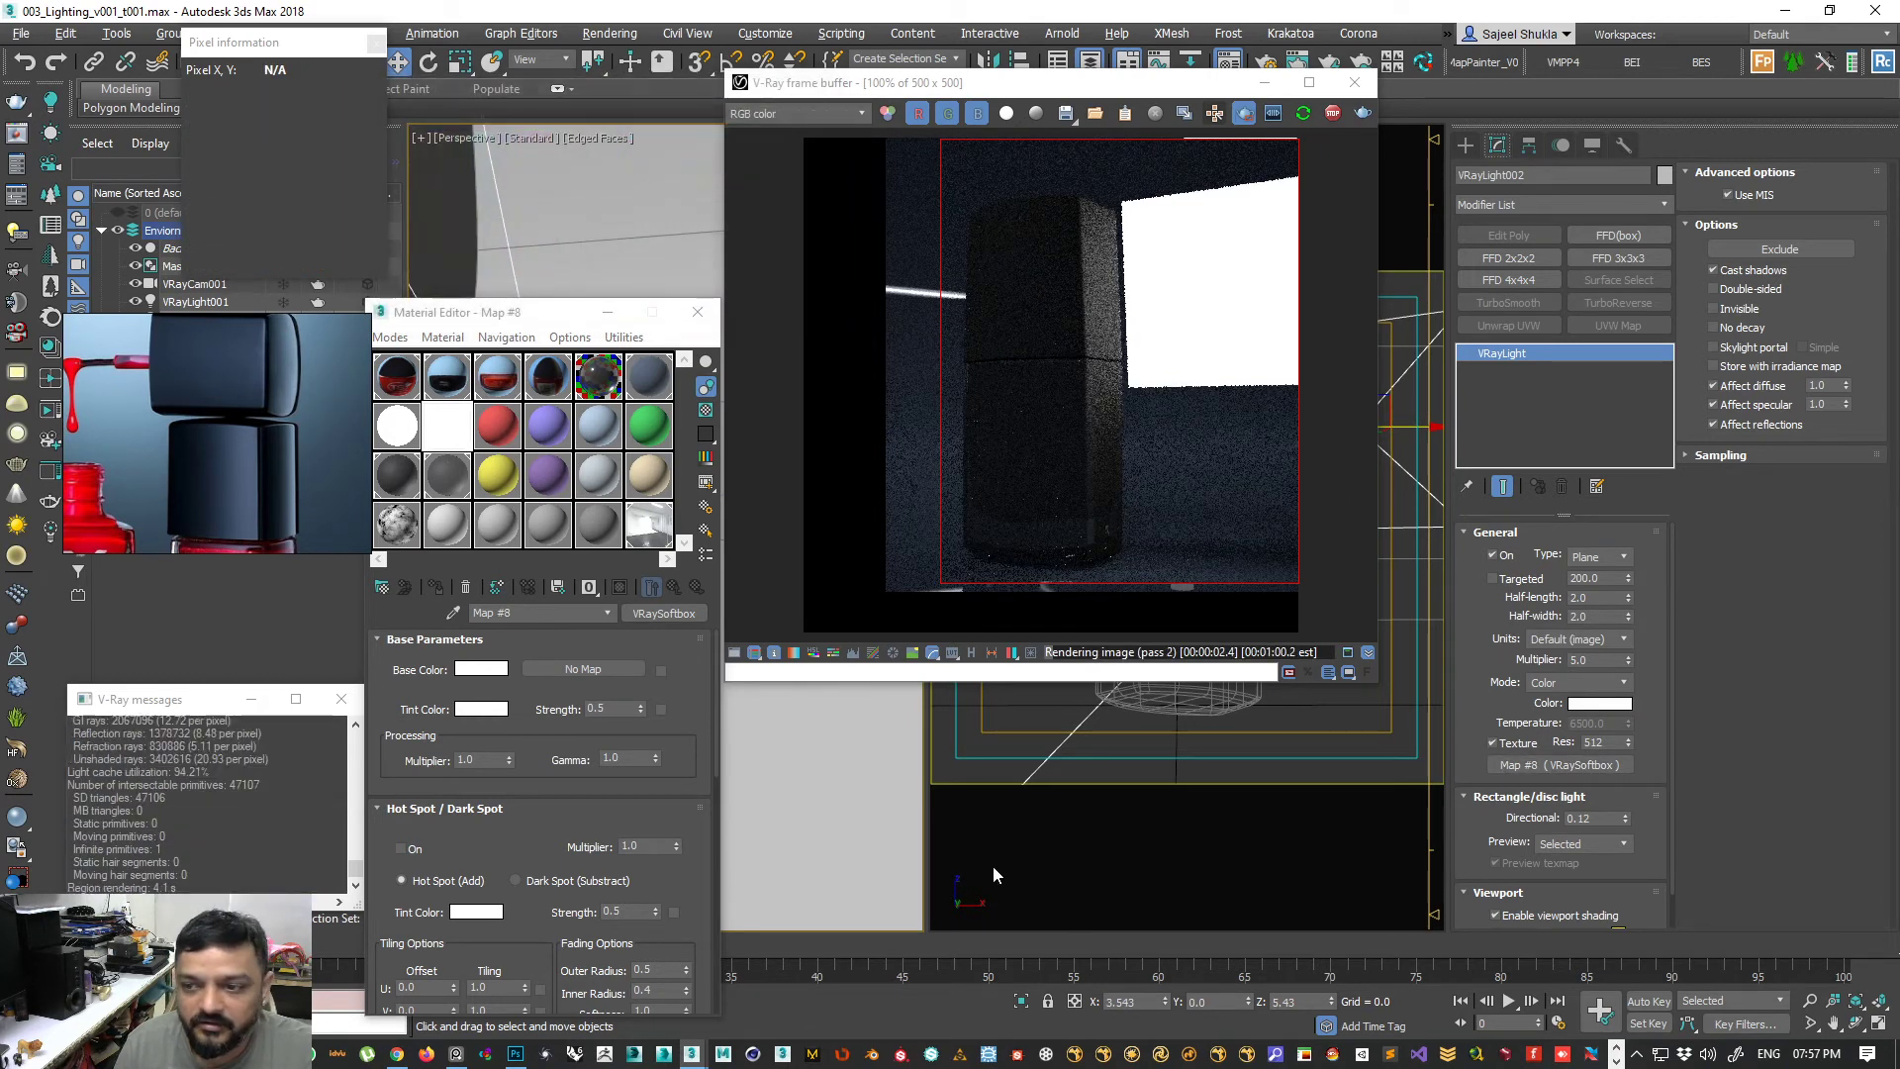
left_click(482, 670)
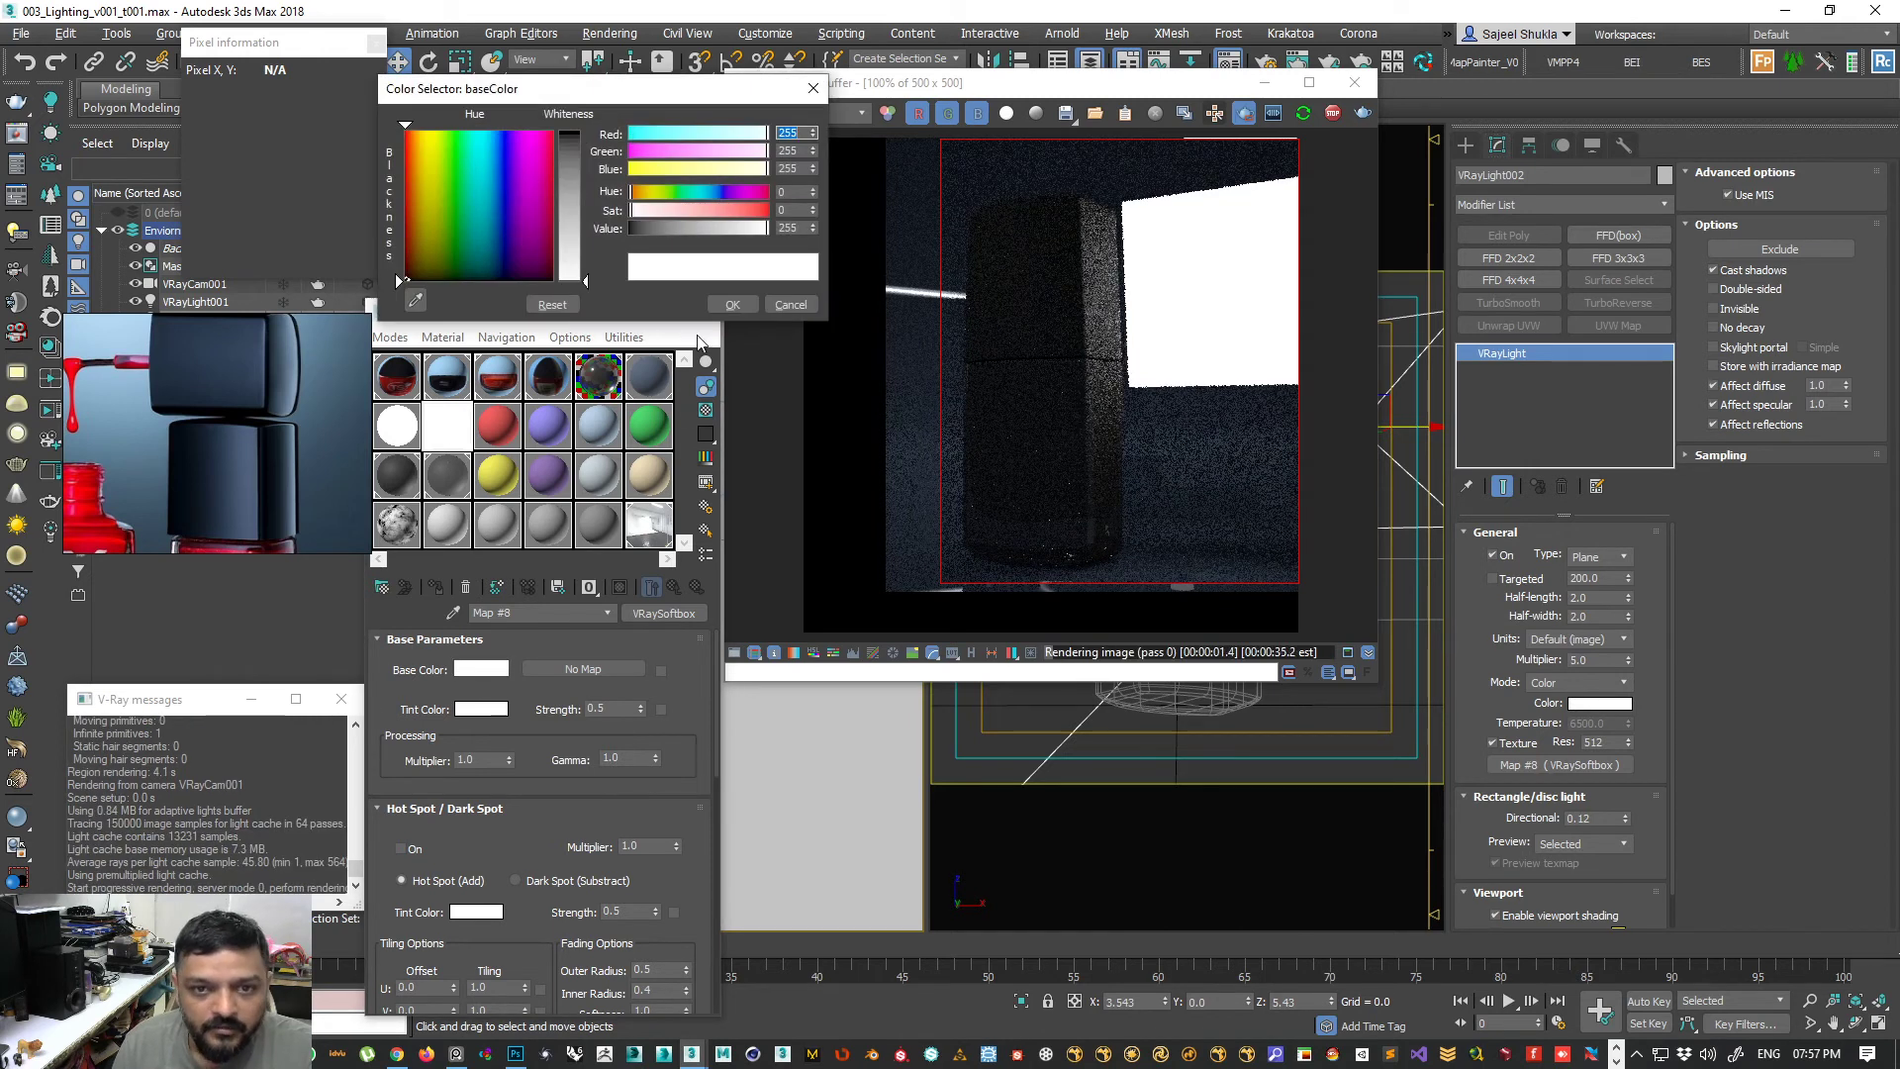
left_click(735, 305)
- Turn off the plane light's texture, switch its color mode to Temperature, and set the temperature to 4875
left_click(1493, 740)
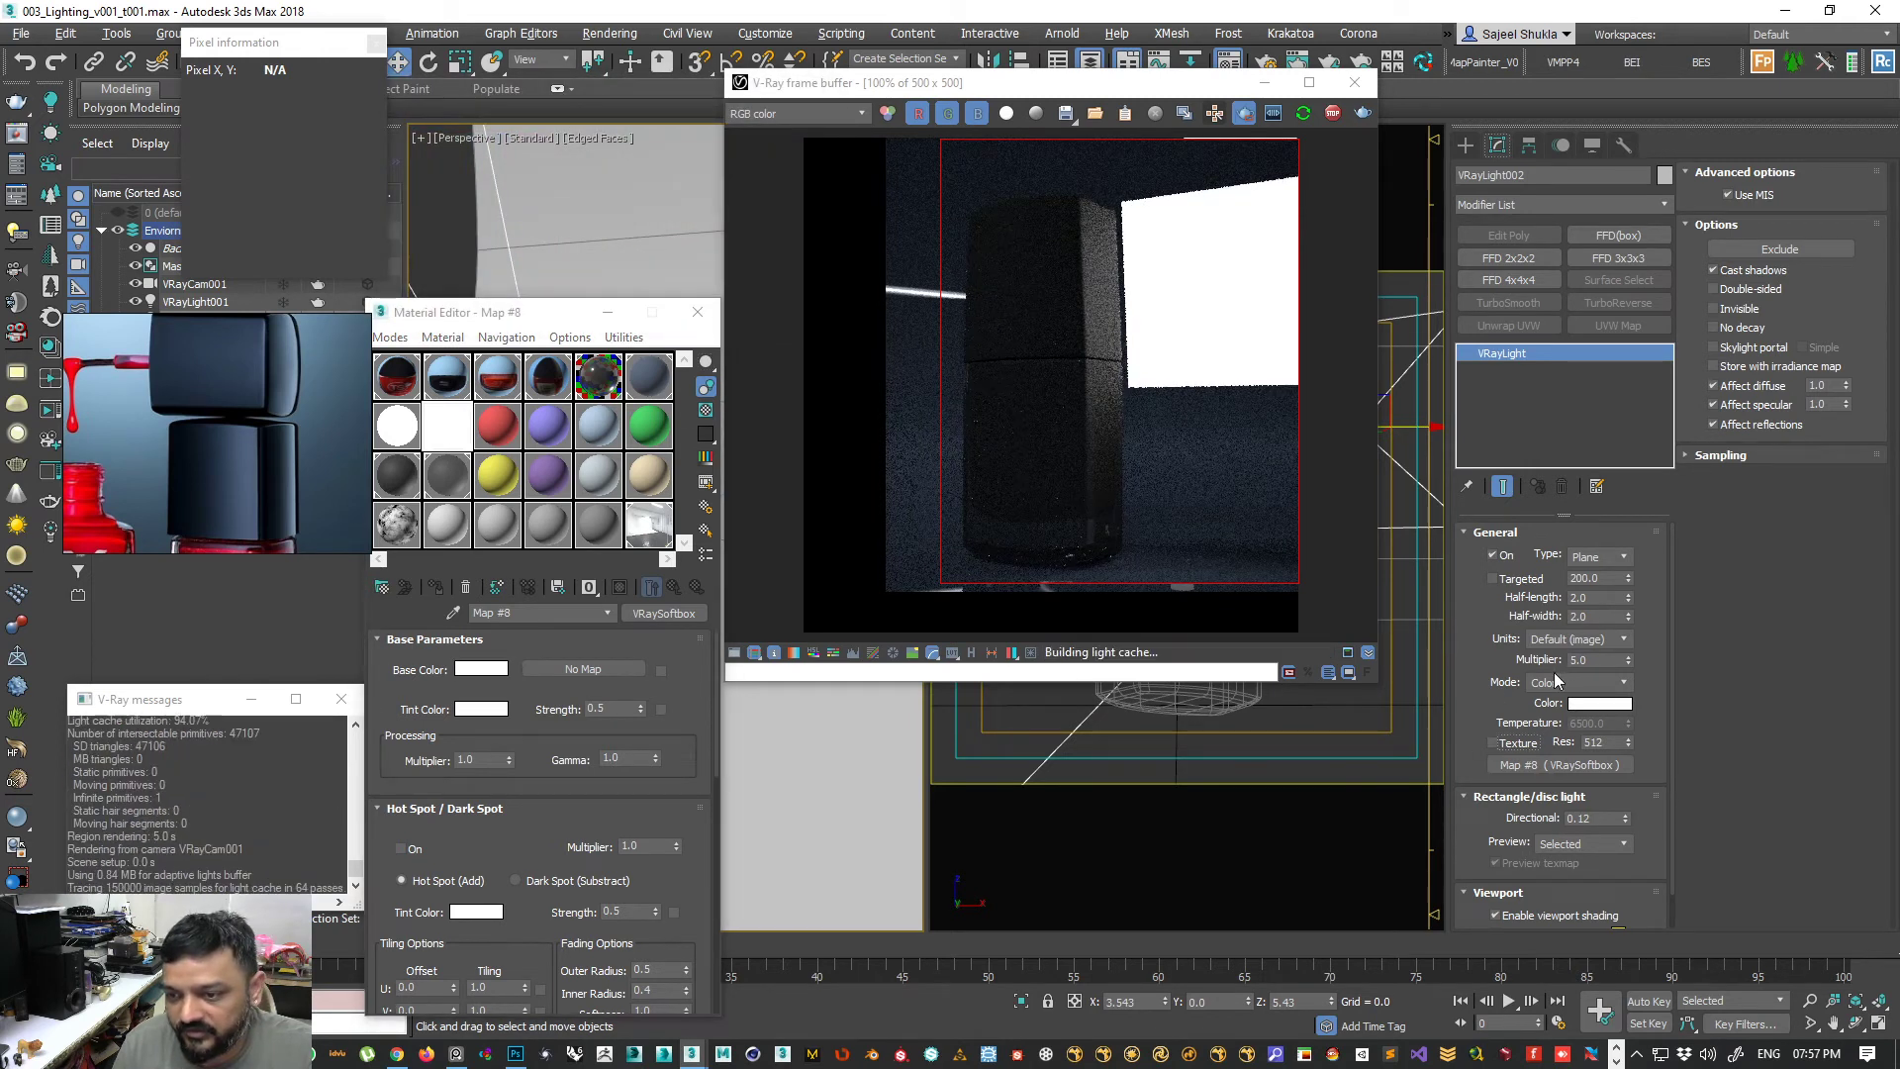
left_click(1579, 682)
left_click(1561, 711)
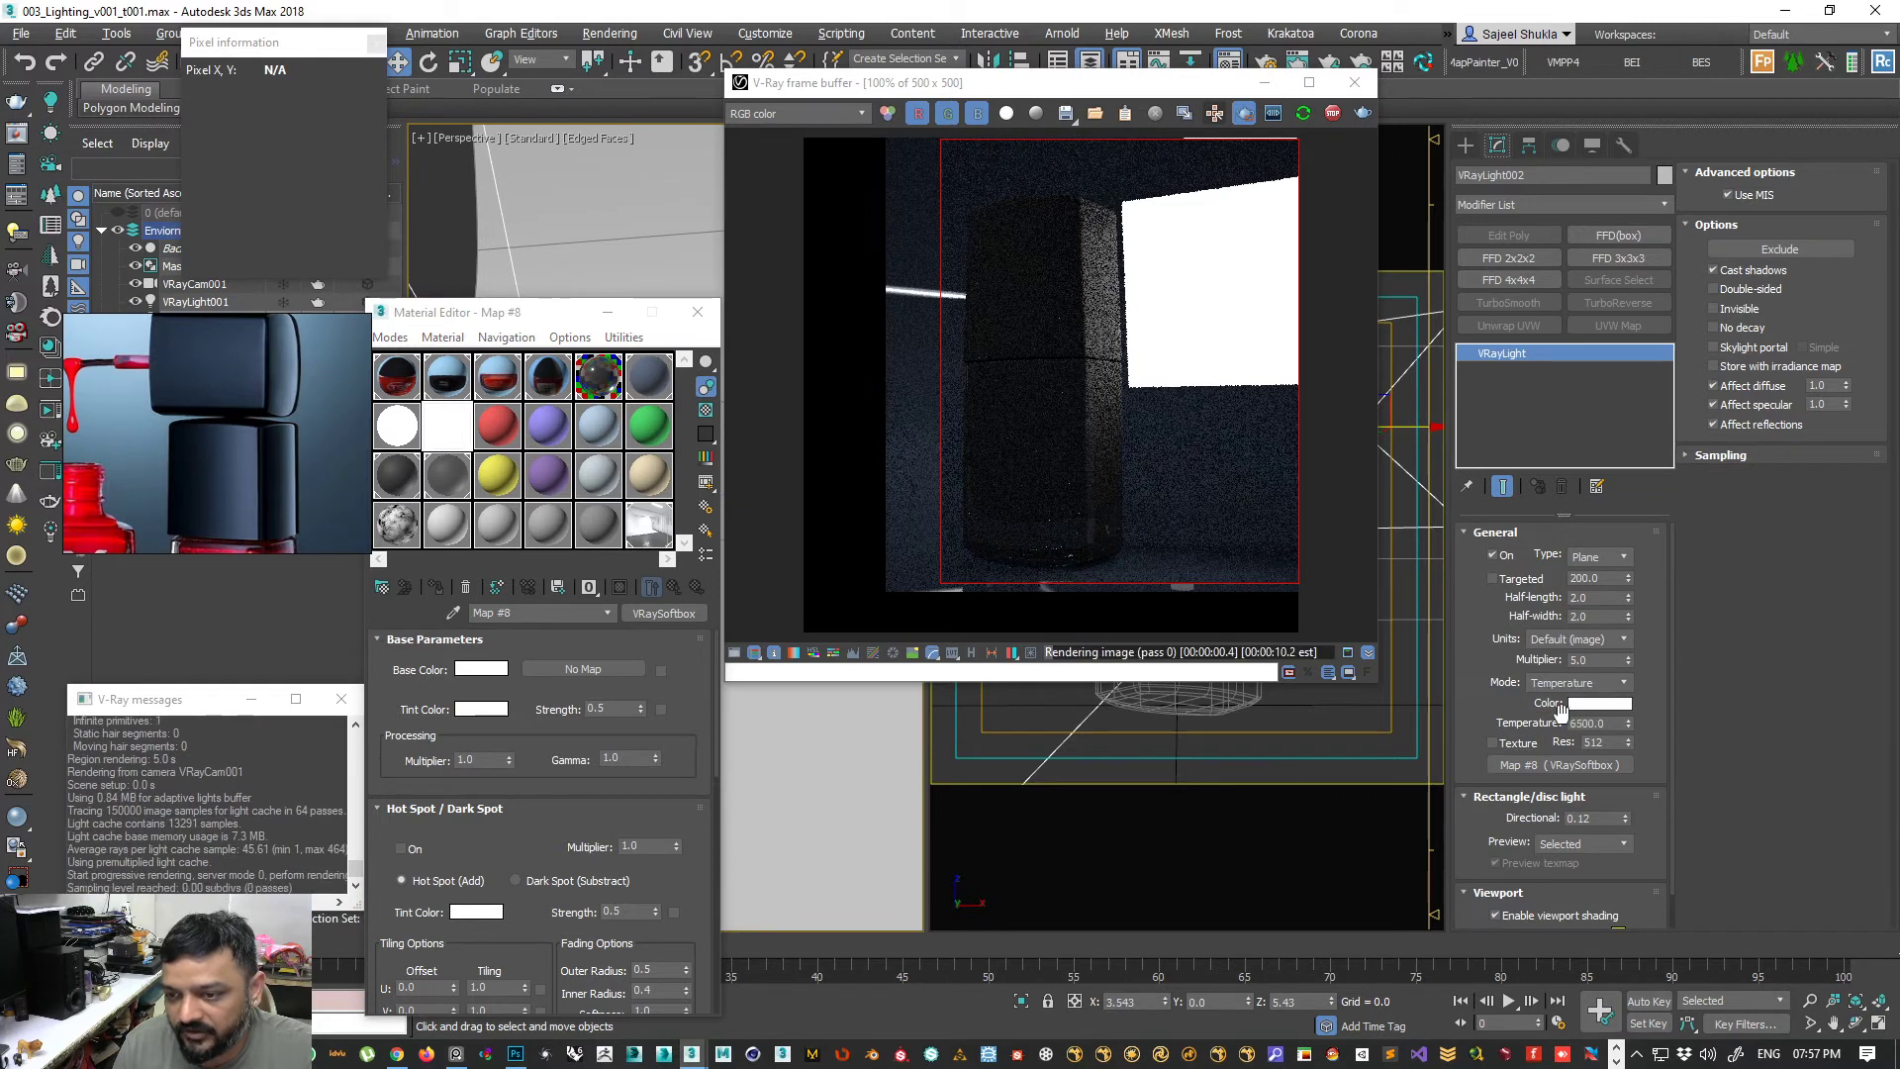
left_click_drag(1628, 738, 1627, 764)
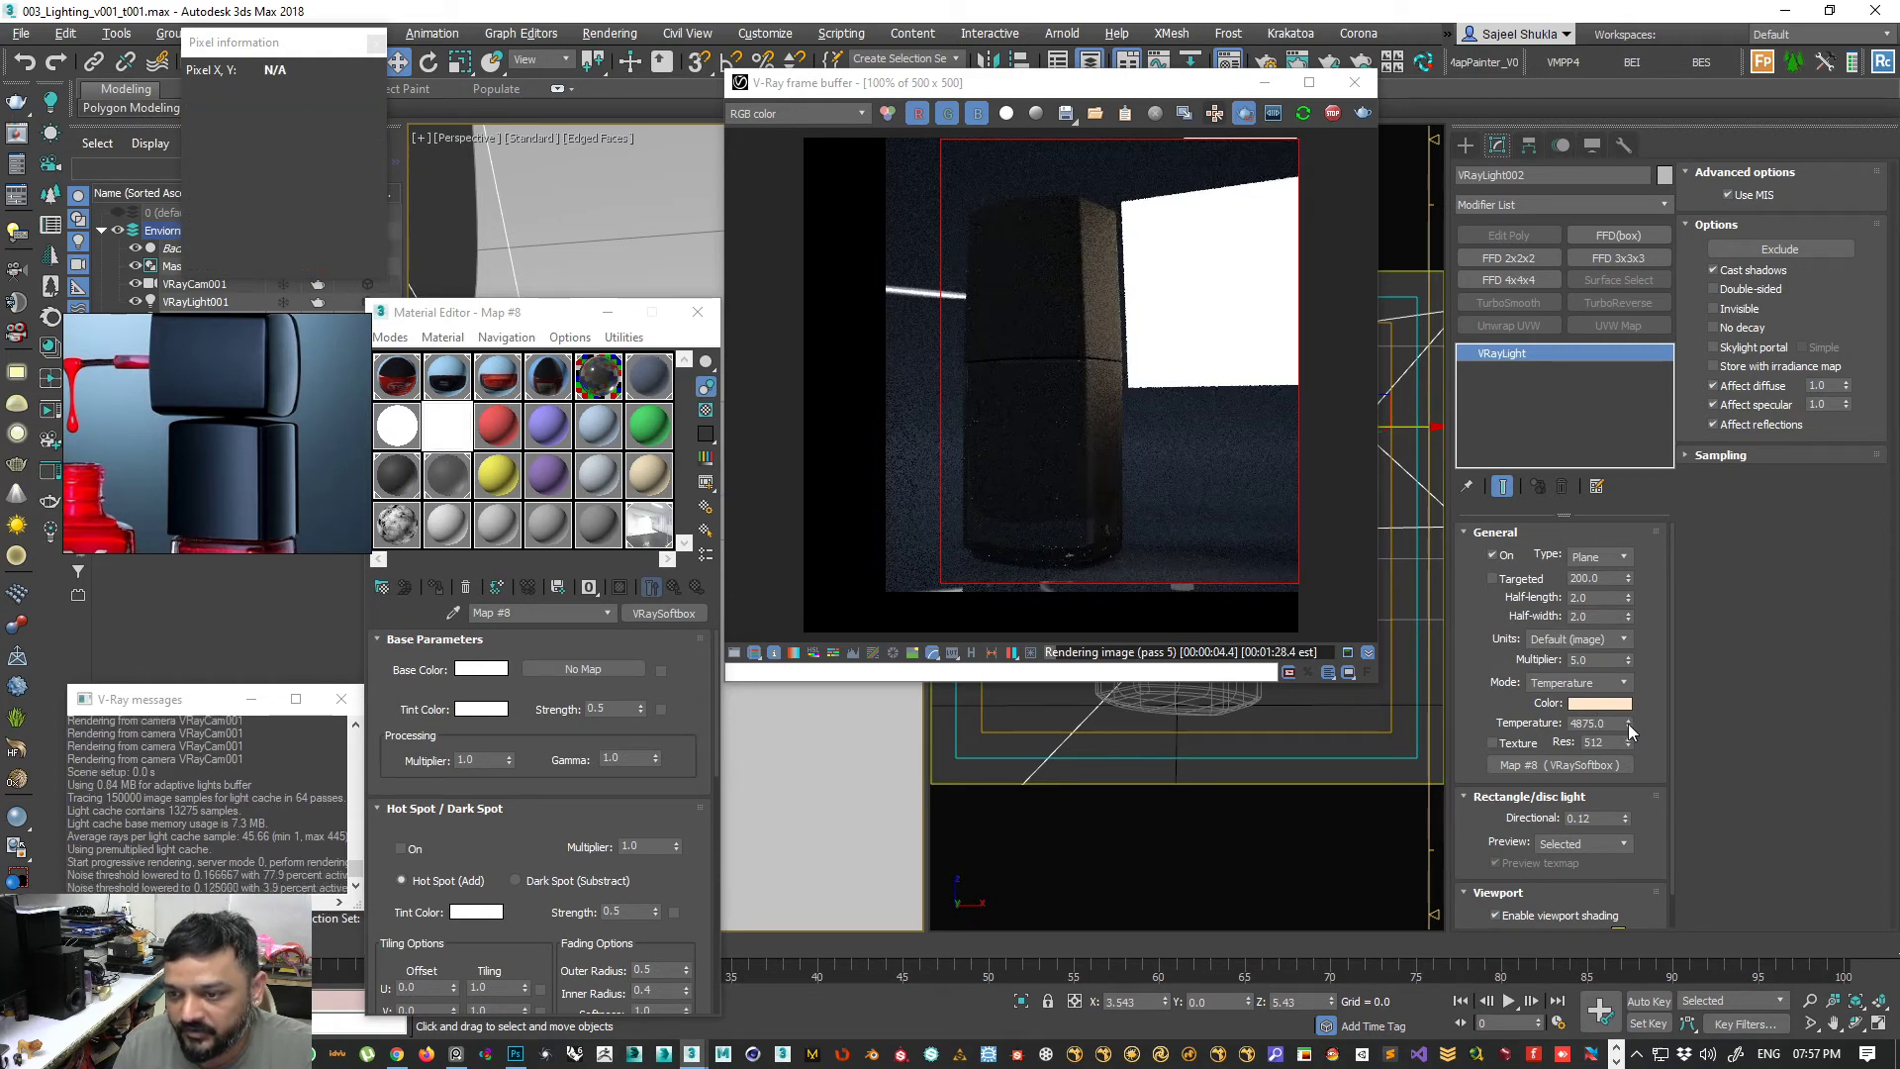
- Set the plane light's multiplier to 25 and its color temperature to about 7653.75
key("Return")
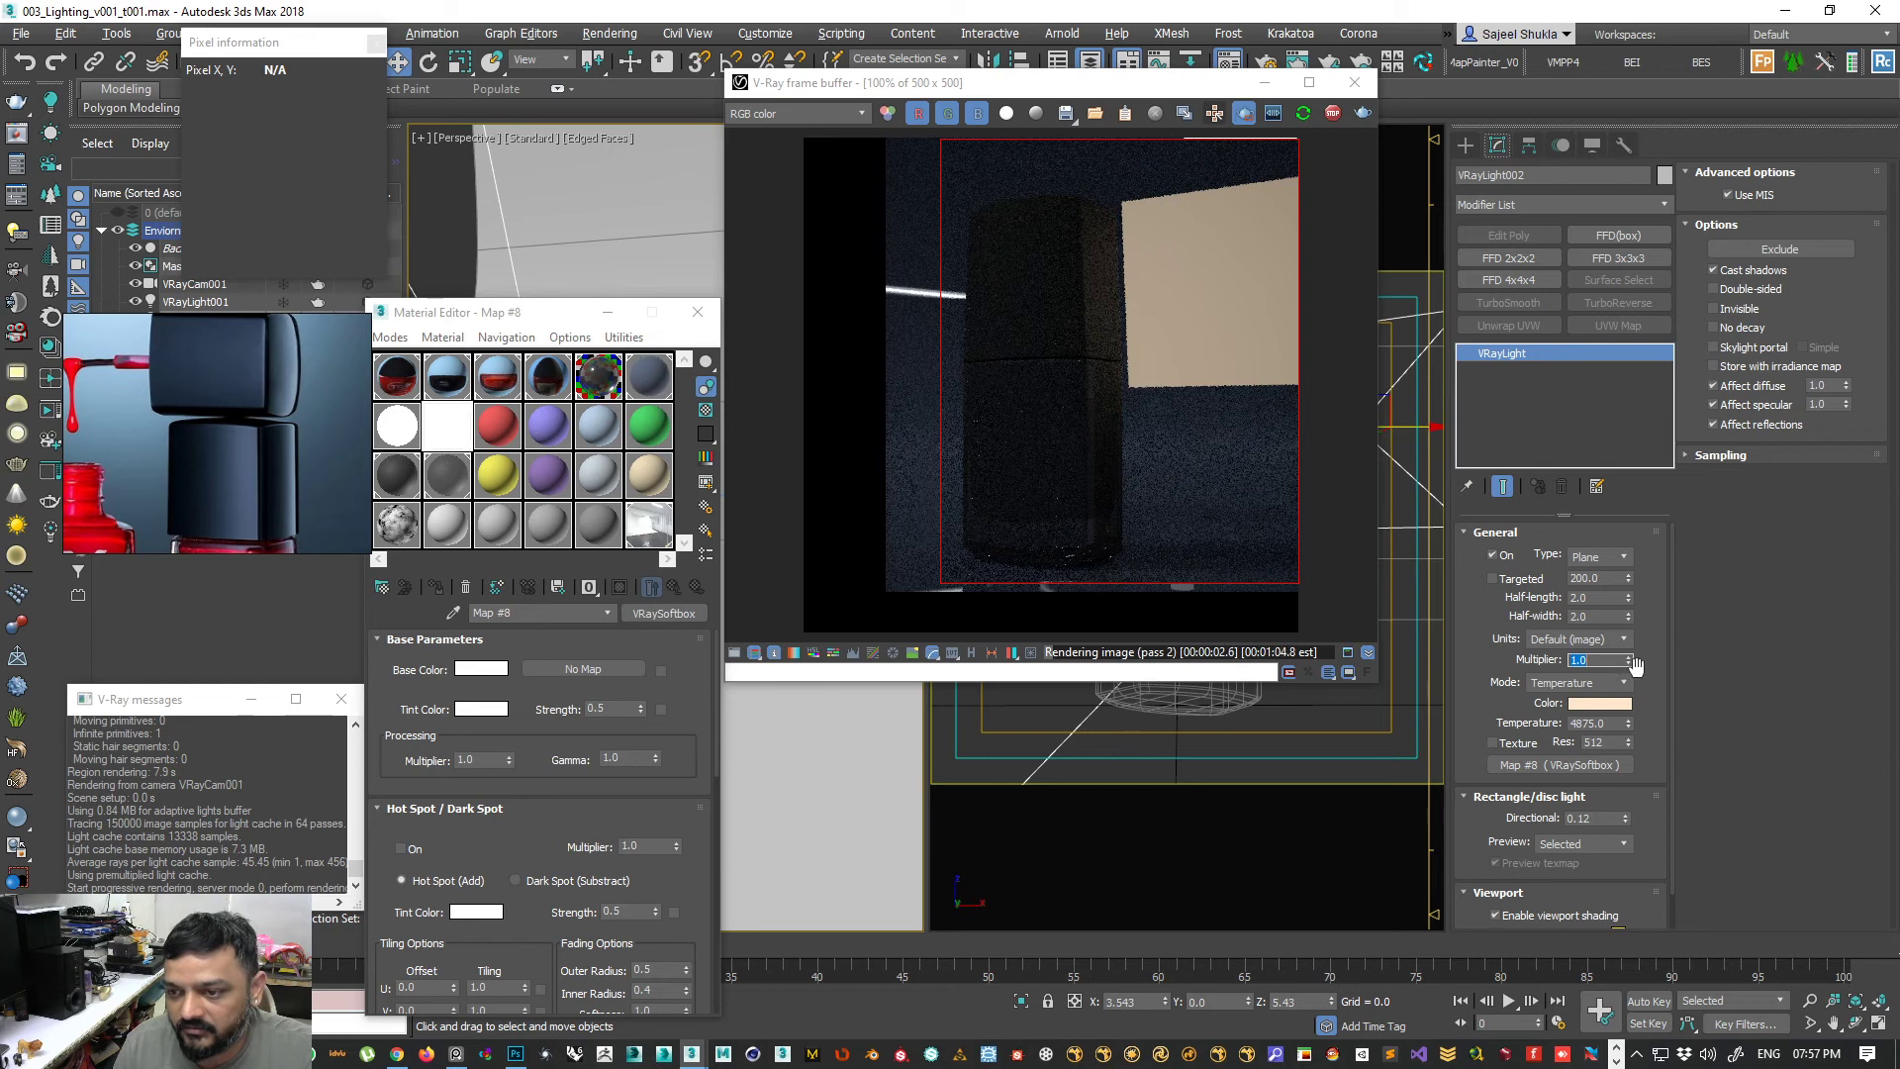
type("25")
key("Return")
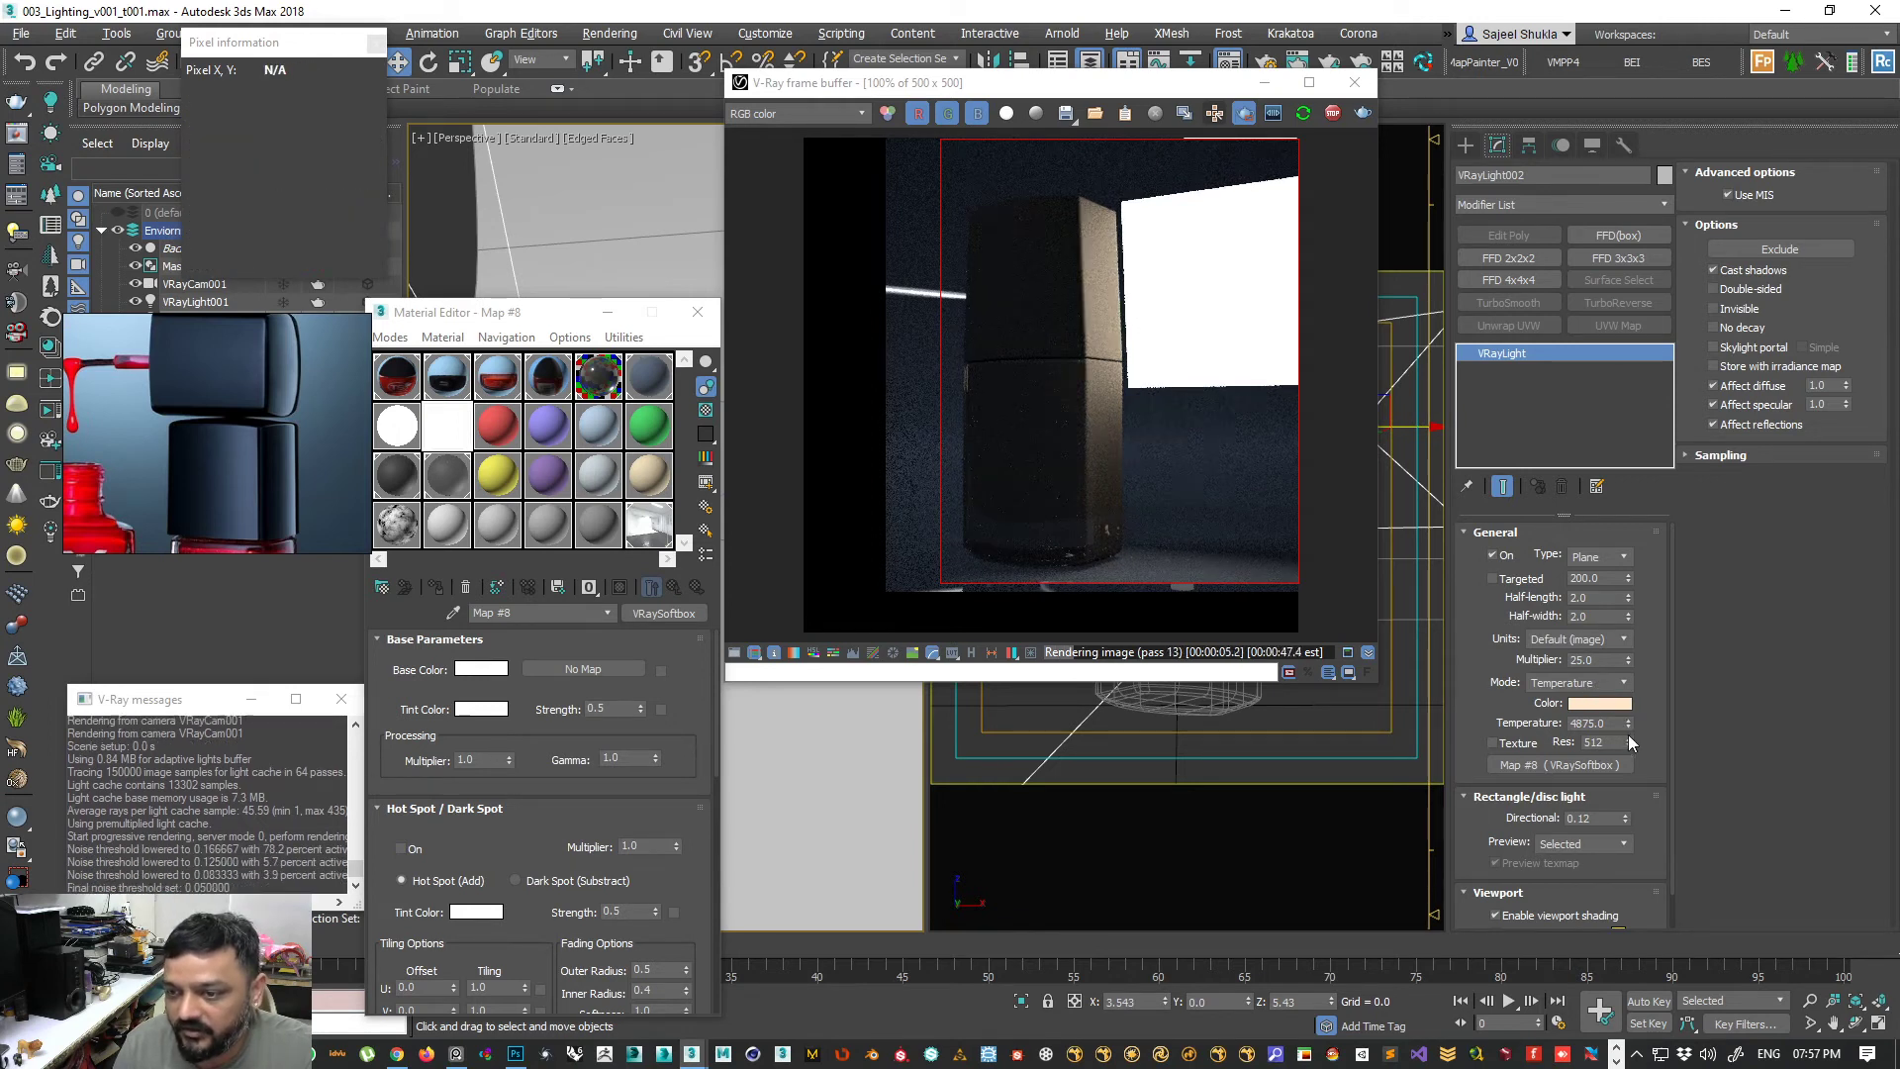
left_click_drag(1623, 660, 1624, 690)
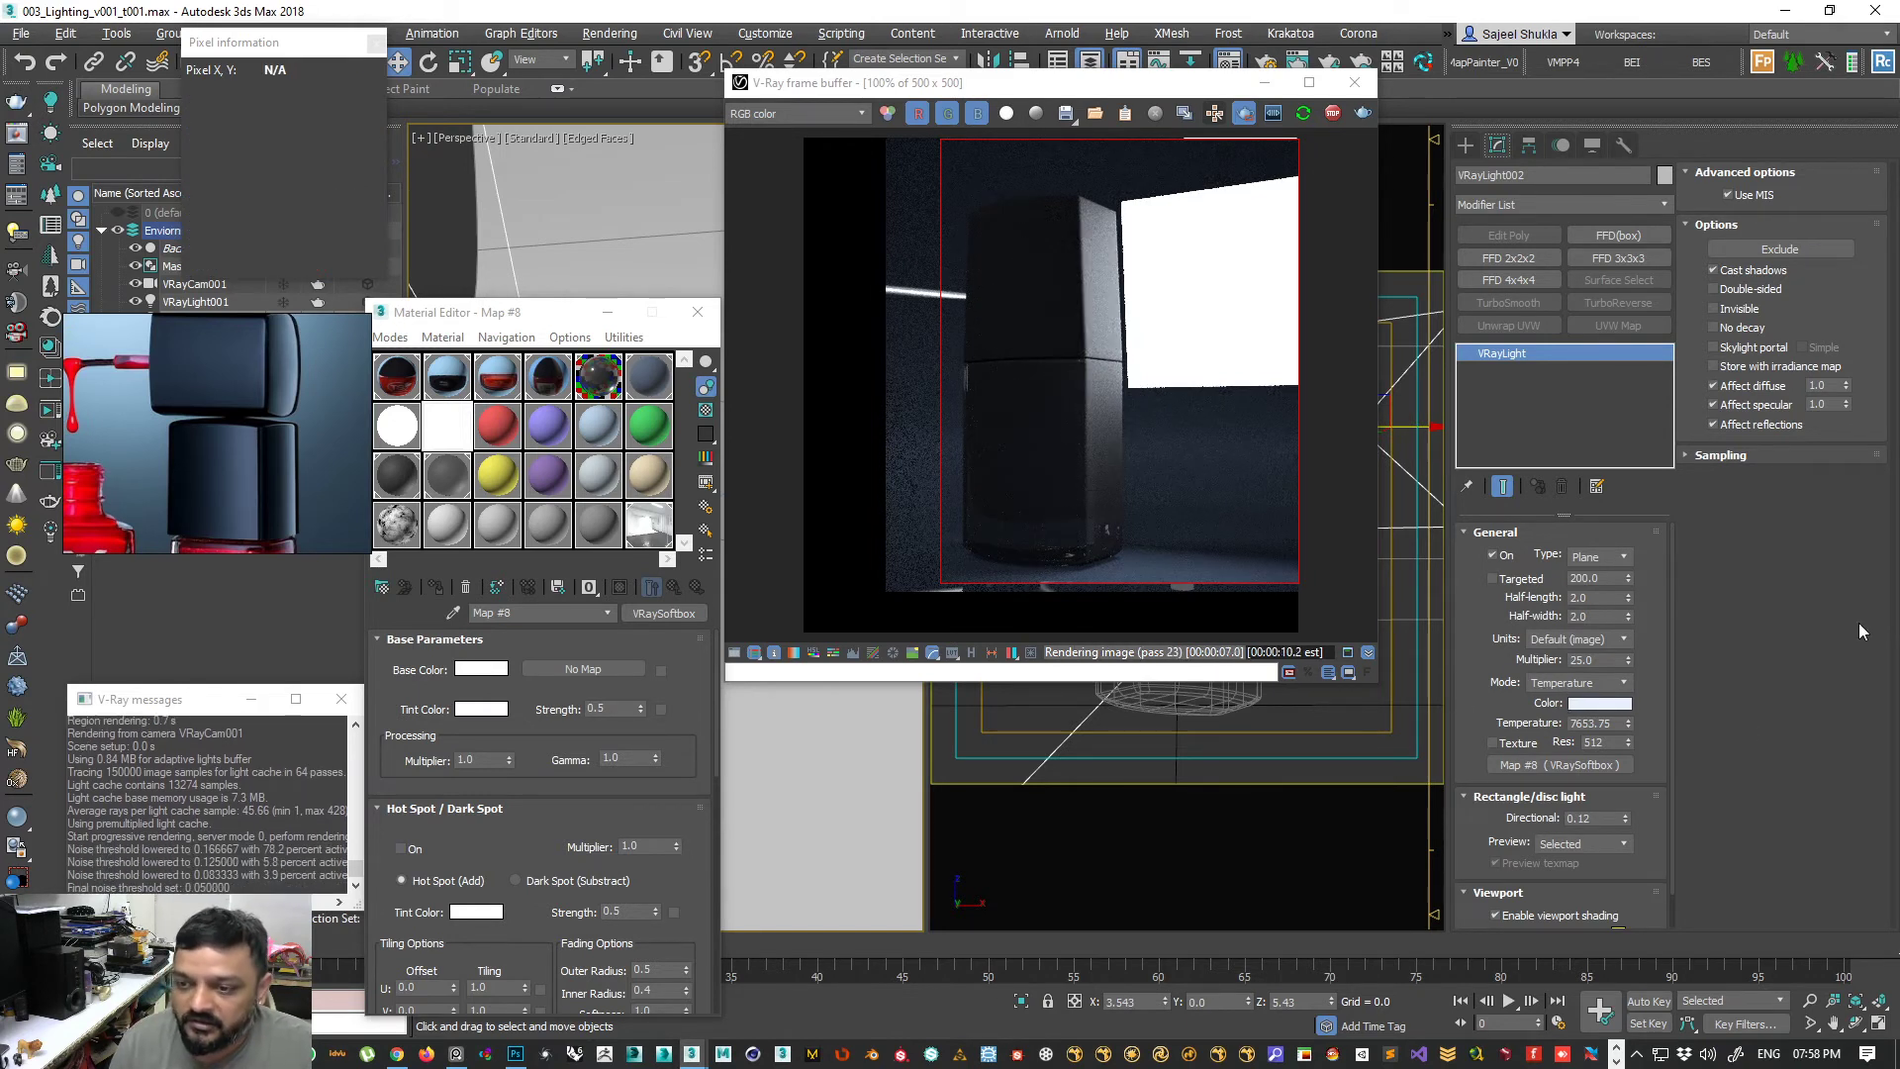
- Re-enable the light's texture and tint the softbox map's base color a pale orange with hue 23 and saturation 60
left_click(1493, 743)
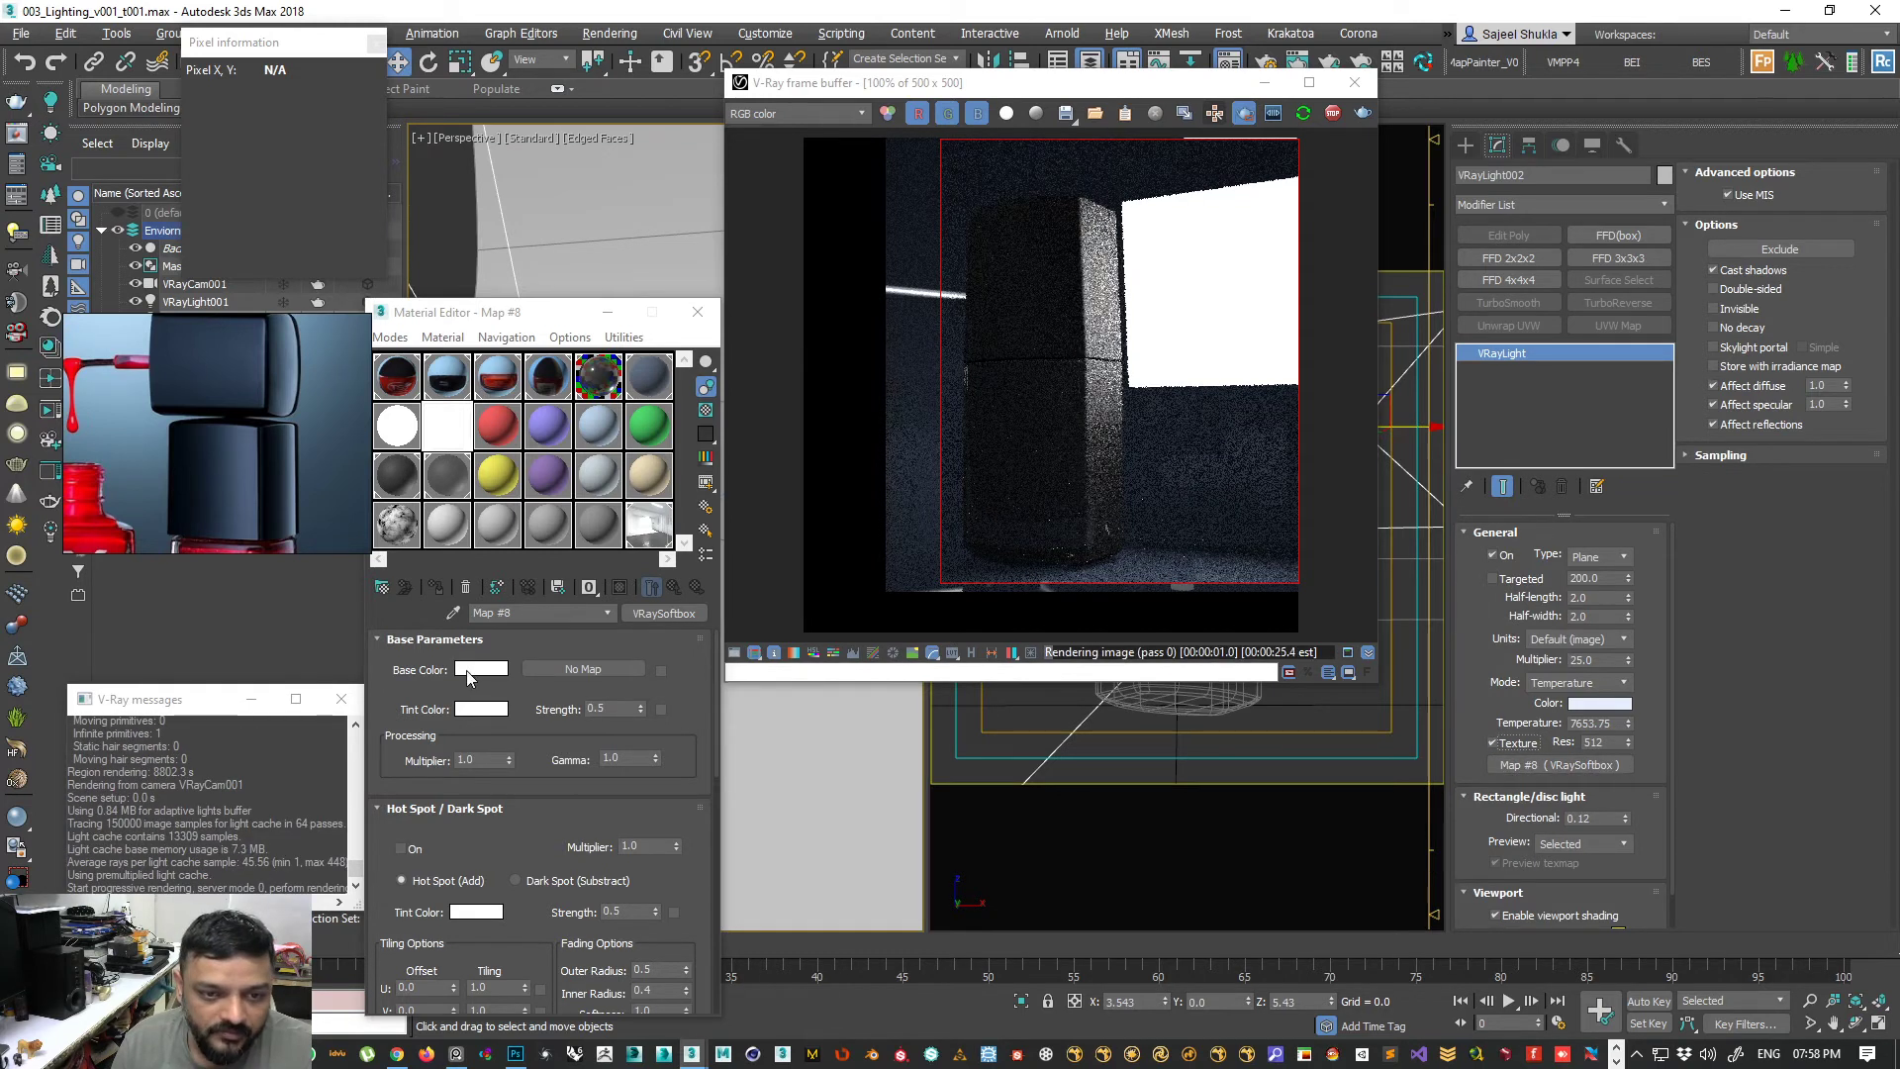
left_click_drag(483, 323, 487, 220)
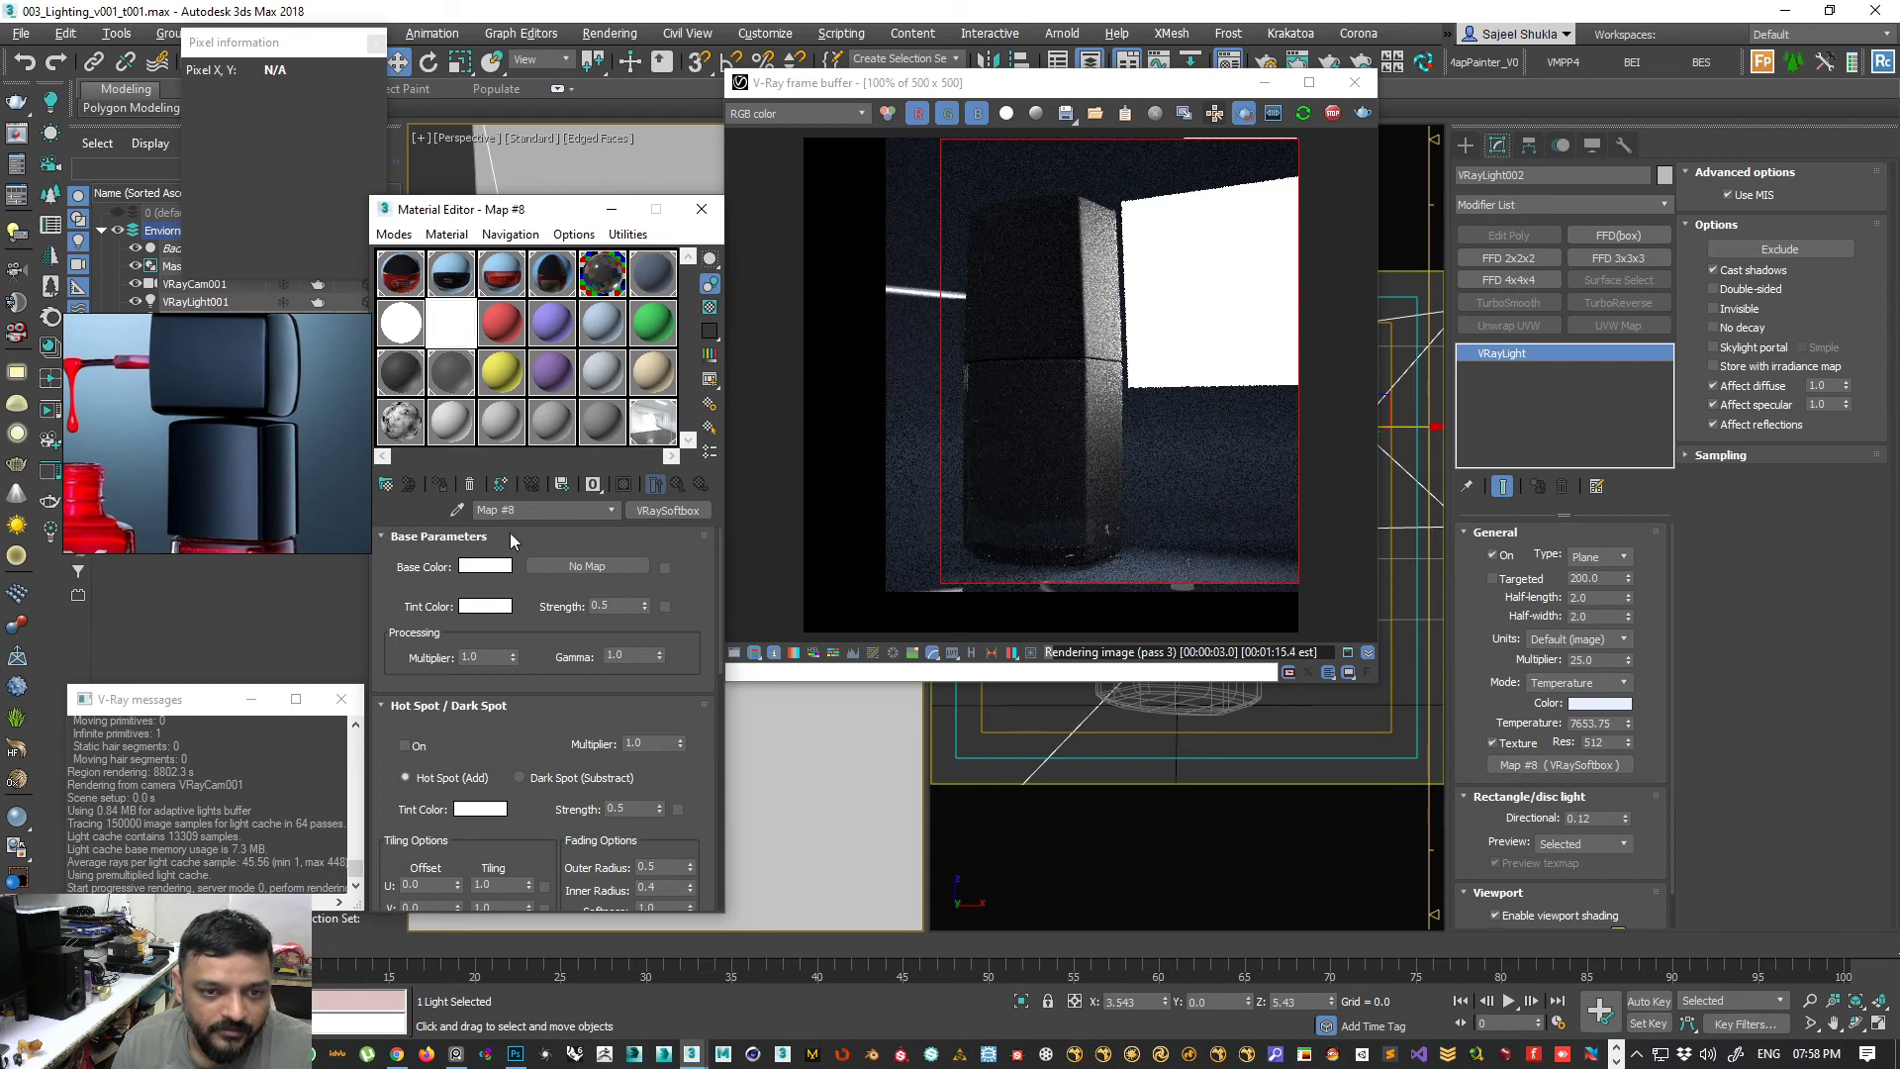
left_click(483, 567)
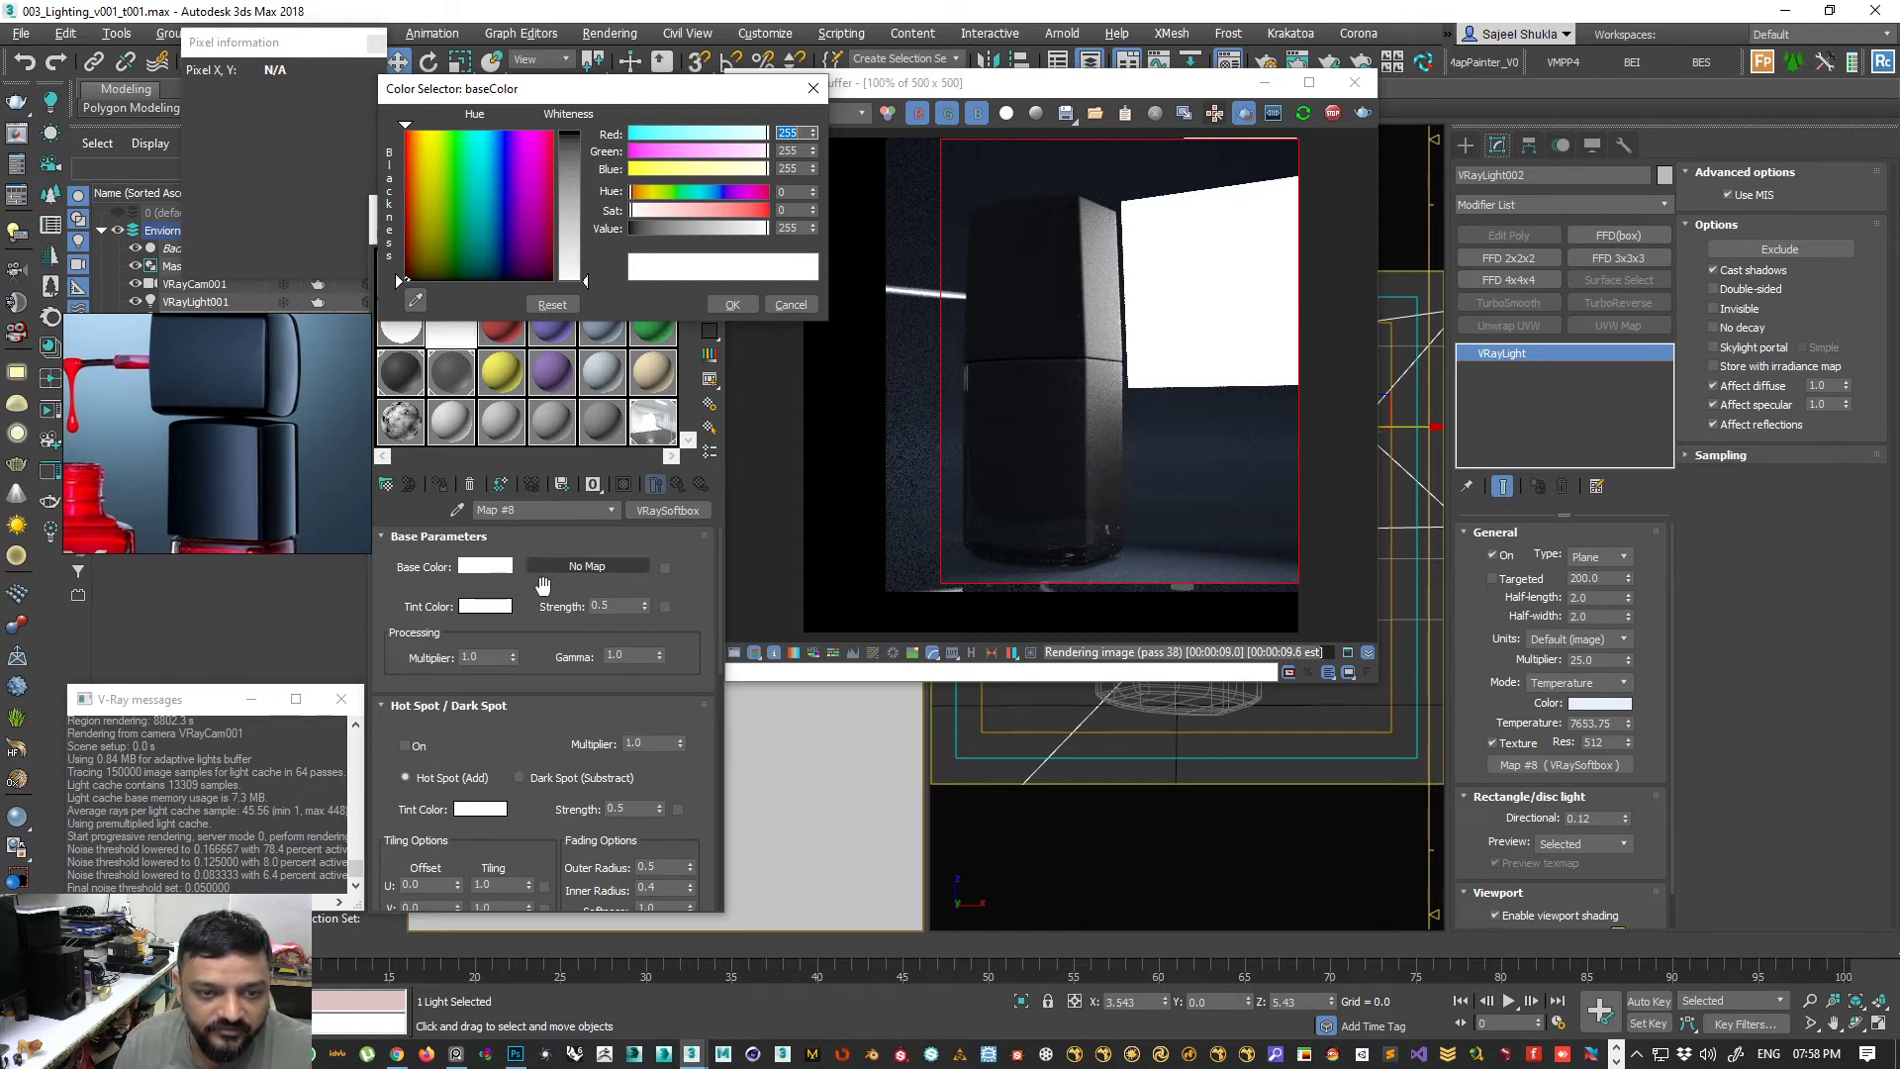
left_click(638, 192)
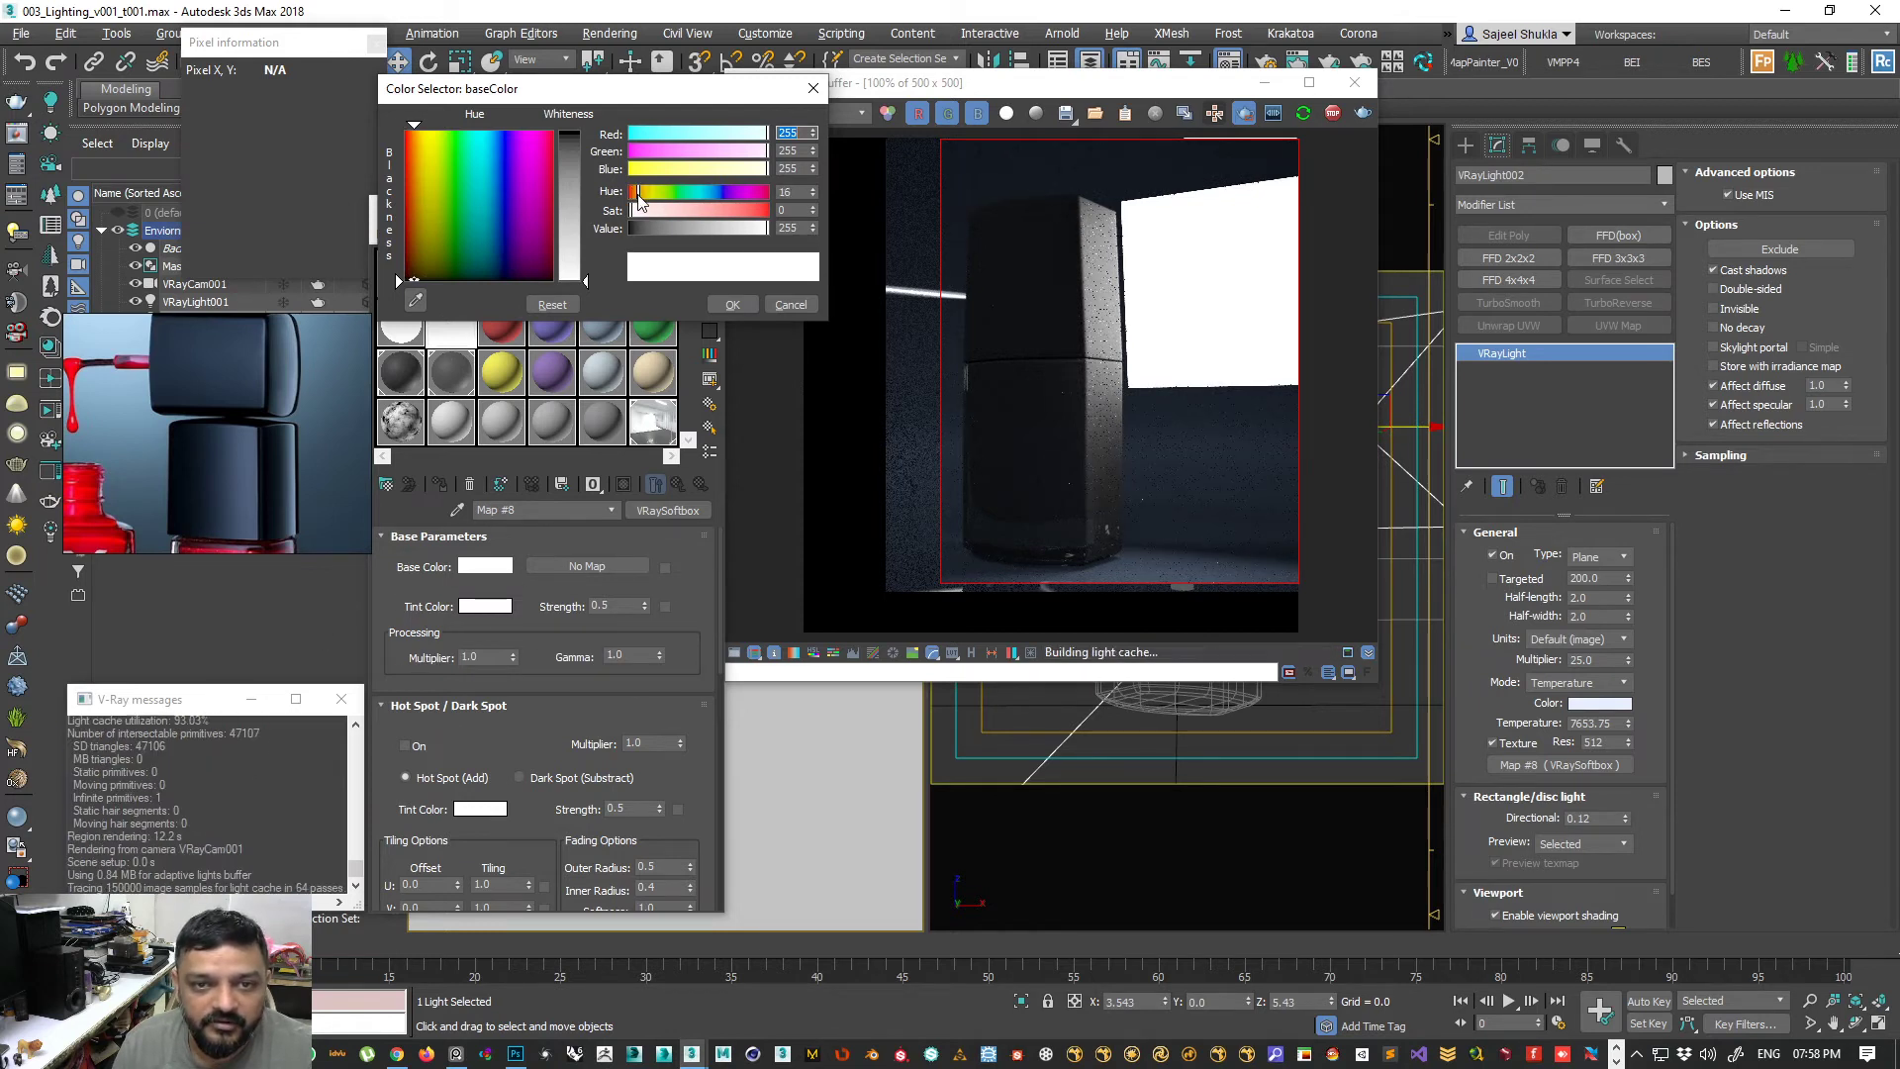
left_click_drag(654, 210, 769, 211)
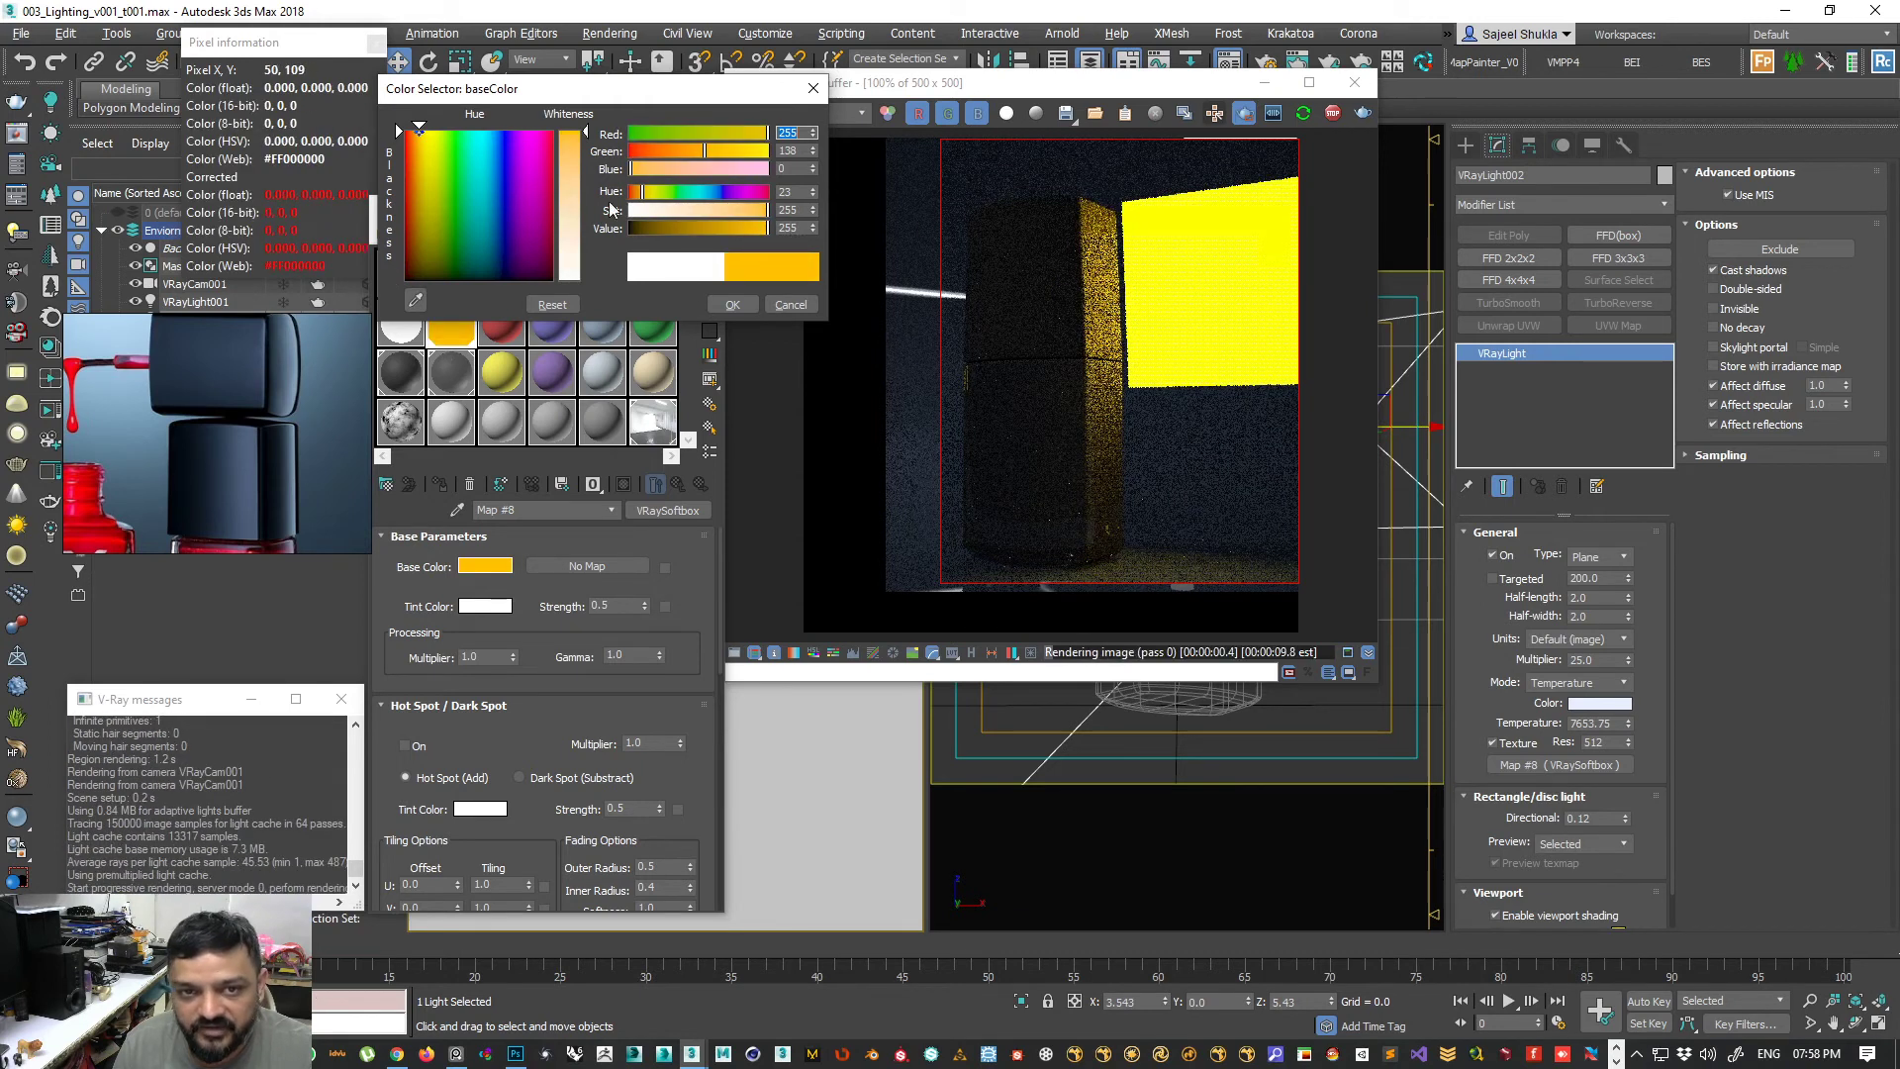
left_click(648, 211)
left_click(648, 212)
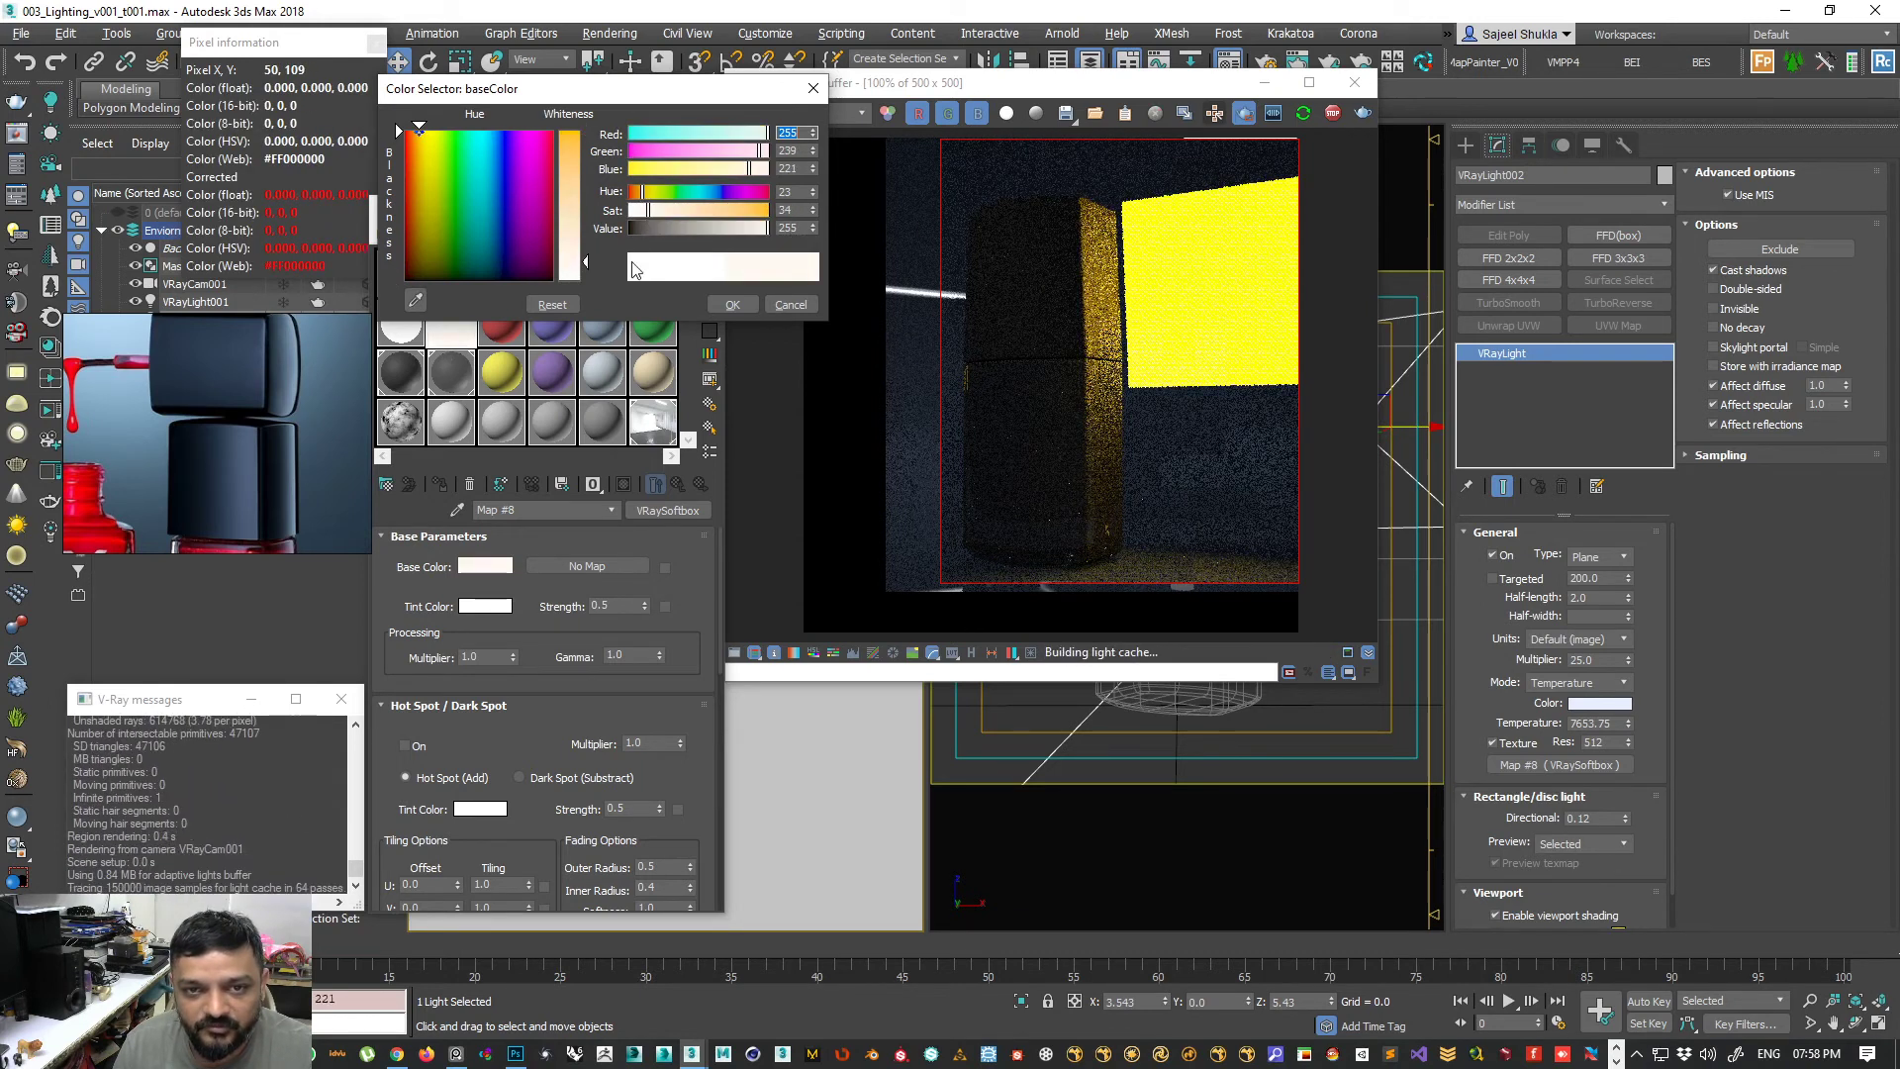
mouse_move(649, 212)
left_mouse_down()
mouse_move(692, 210)
mouse_move(661, 214)
left_mouse_up()
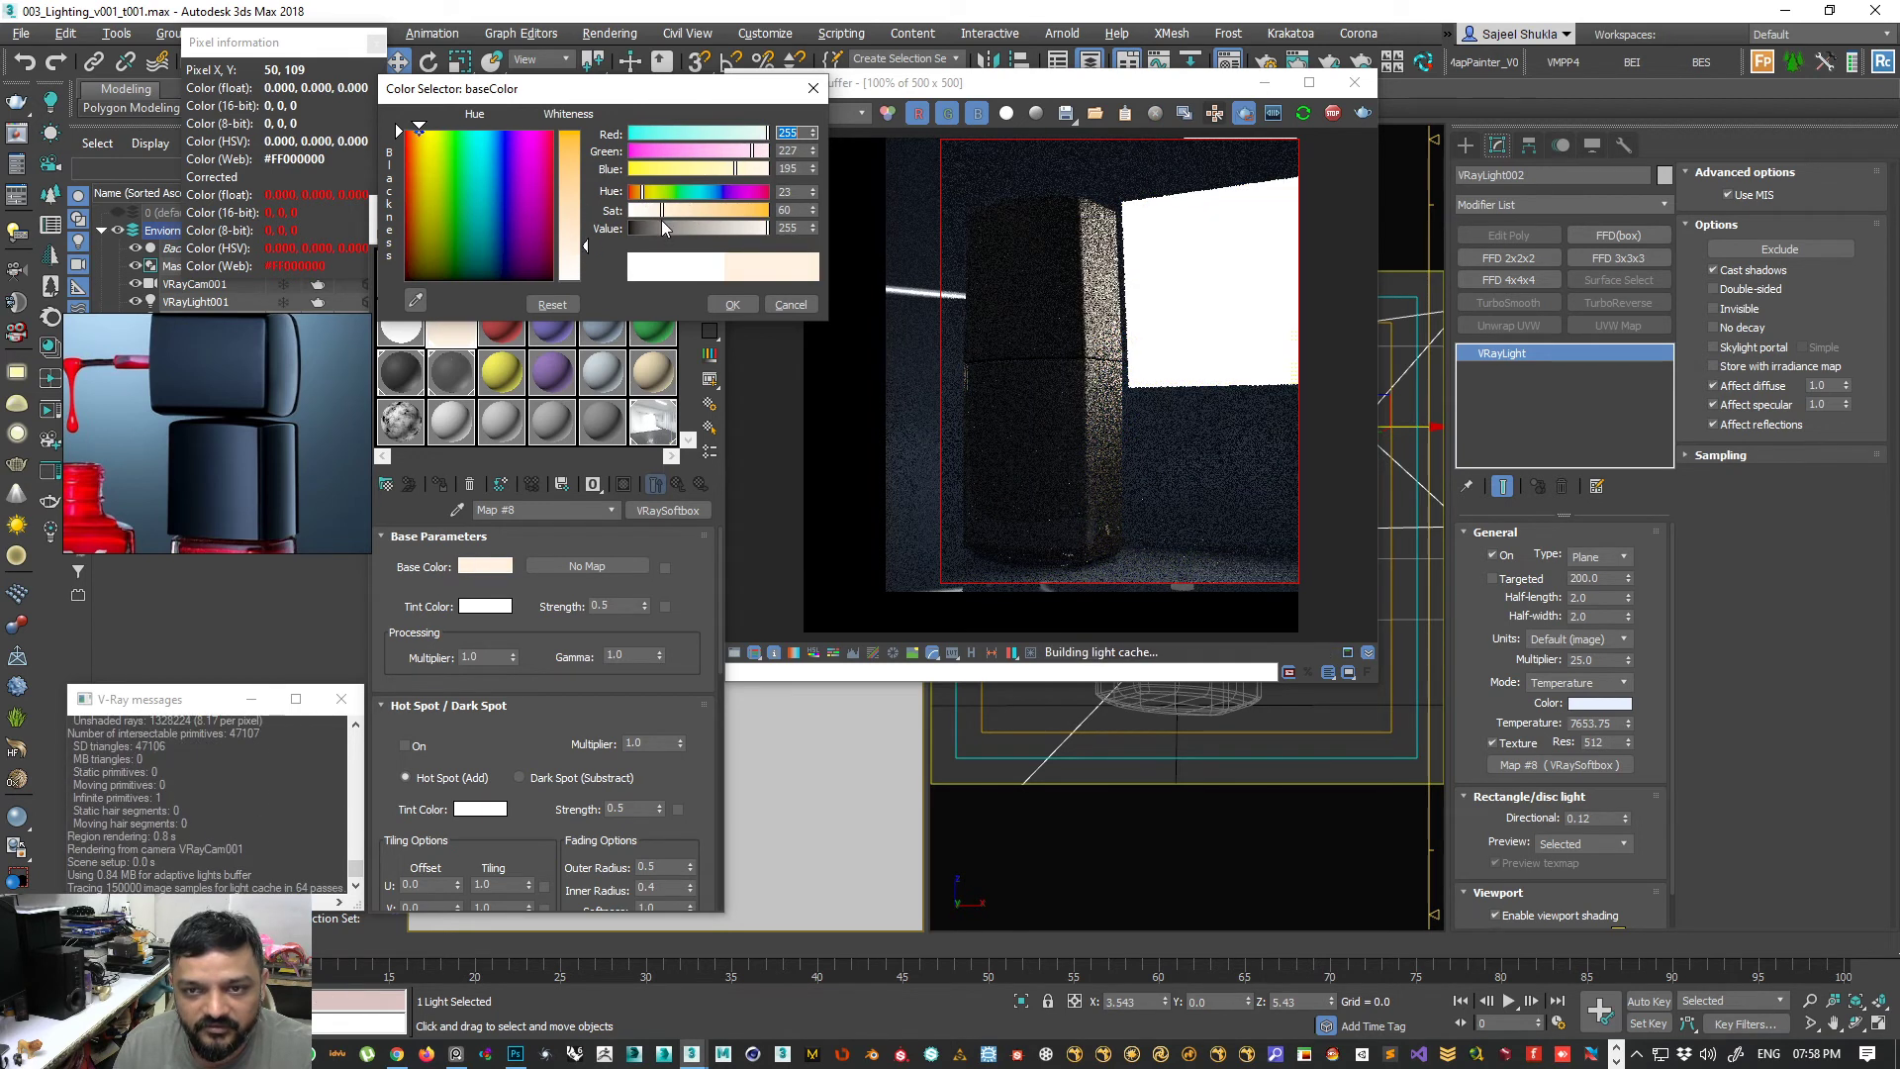
- Set the base color's value to 250 and saturation to 86, and narrow the render region to the bottle's lit side
left_click(795, 229)
type("250")
key("Return")
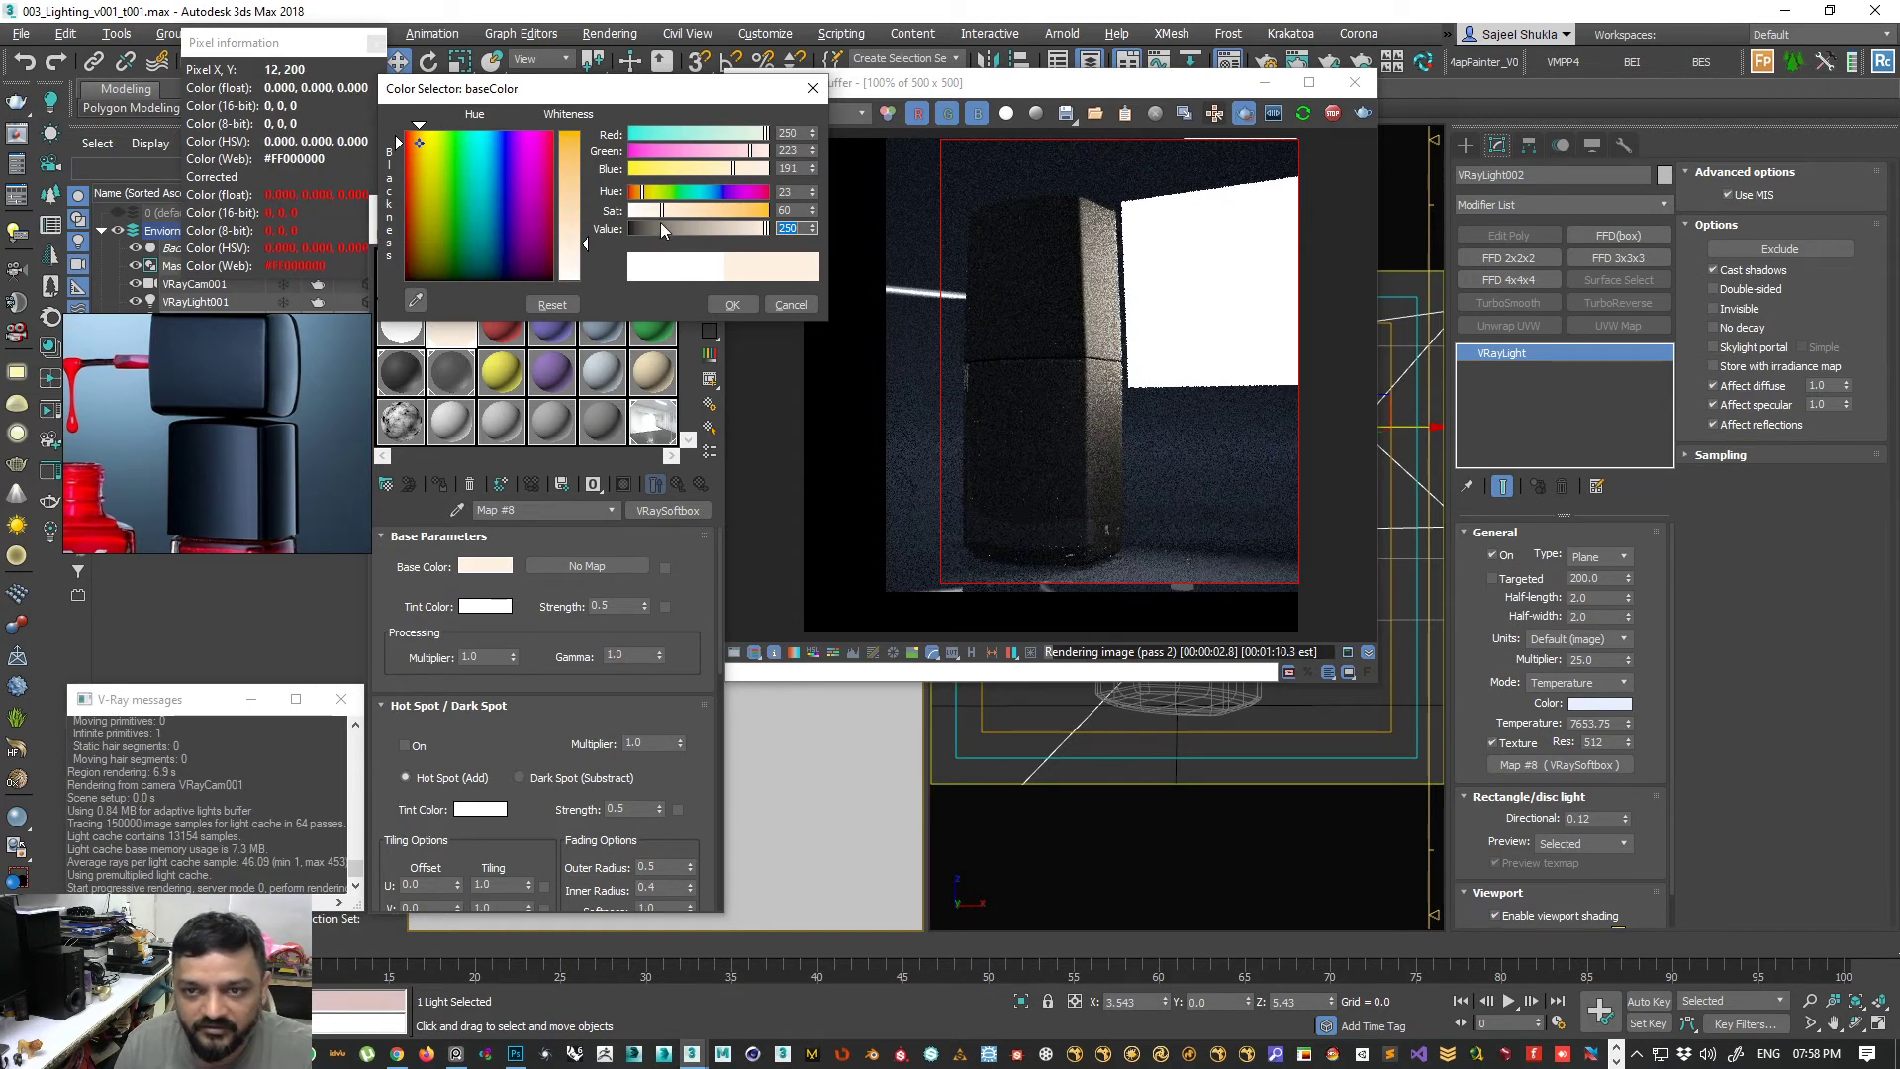
left_click_drag(667, 210, 676, 212)
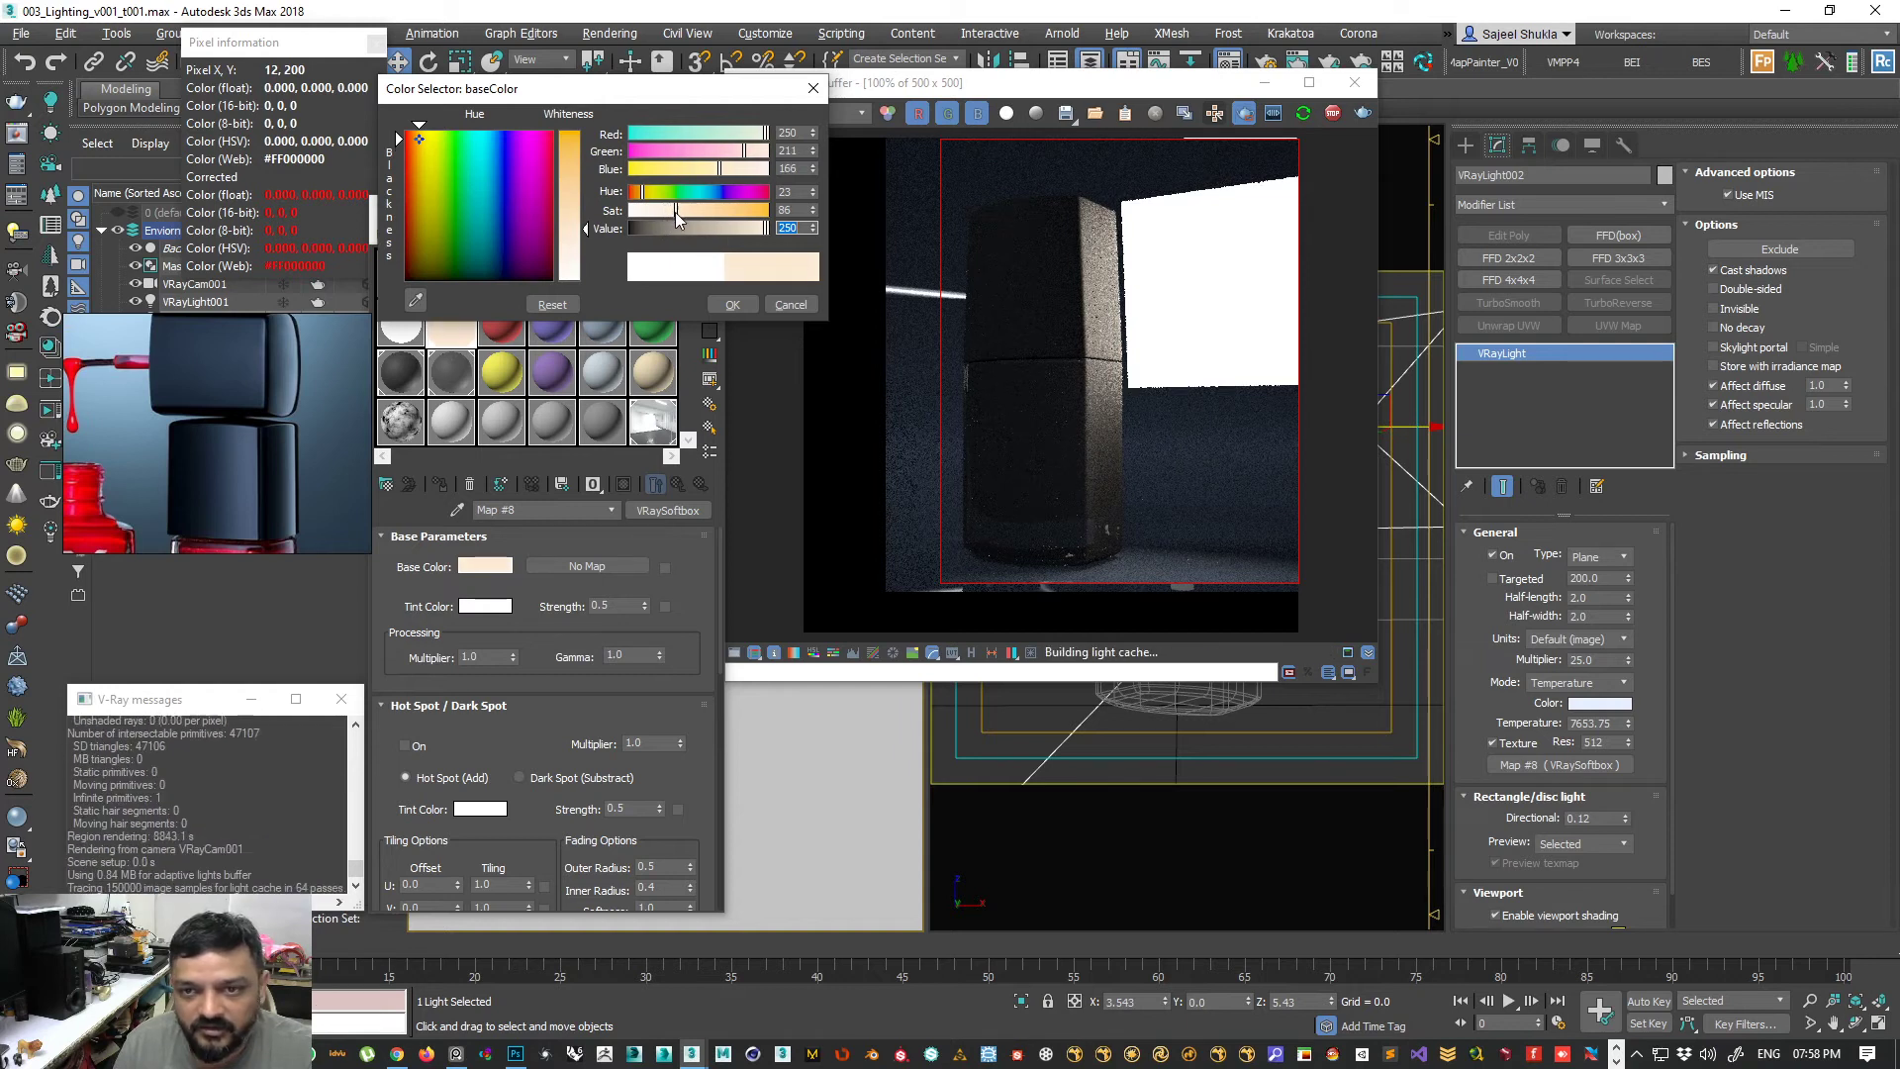
left_click_drag(1063, 194, 1134, 521)
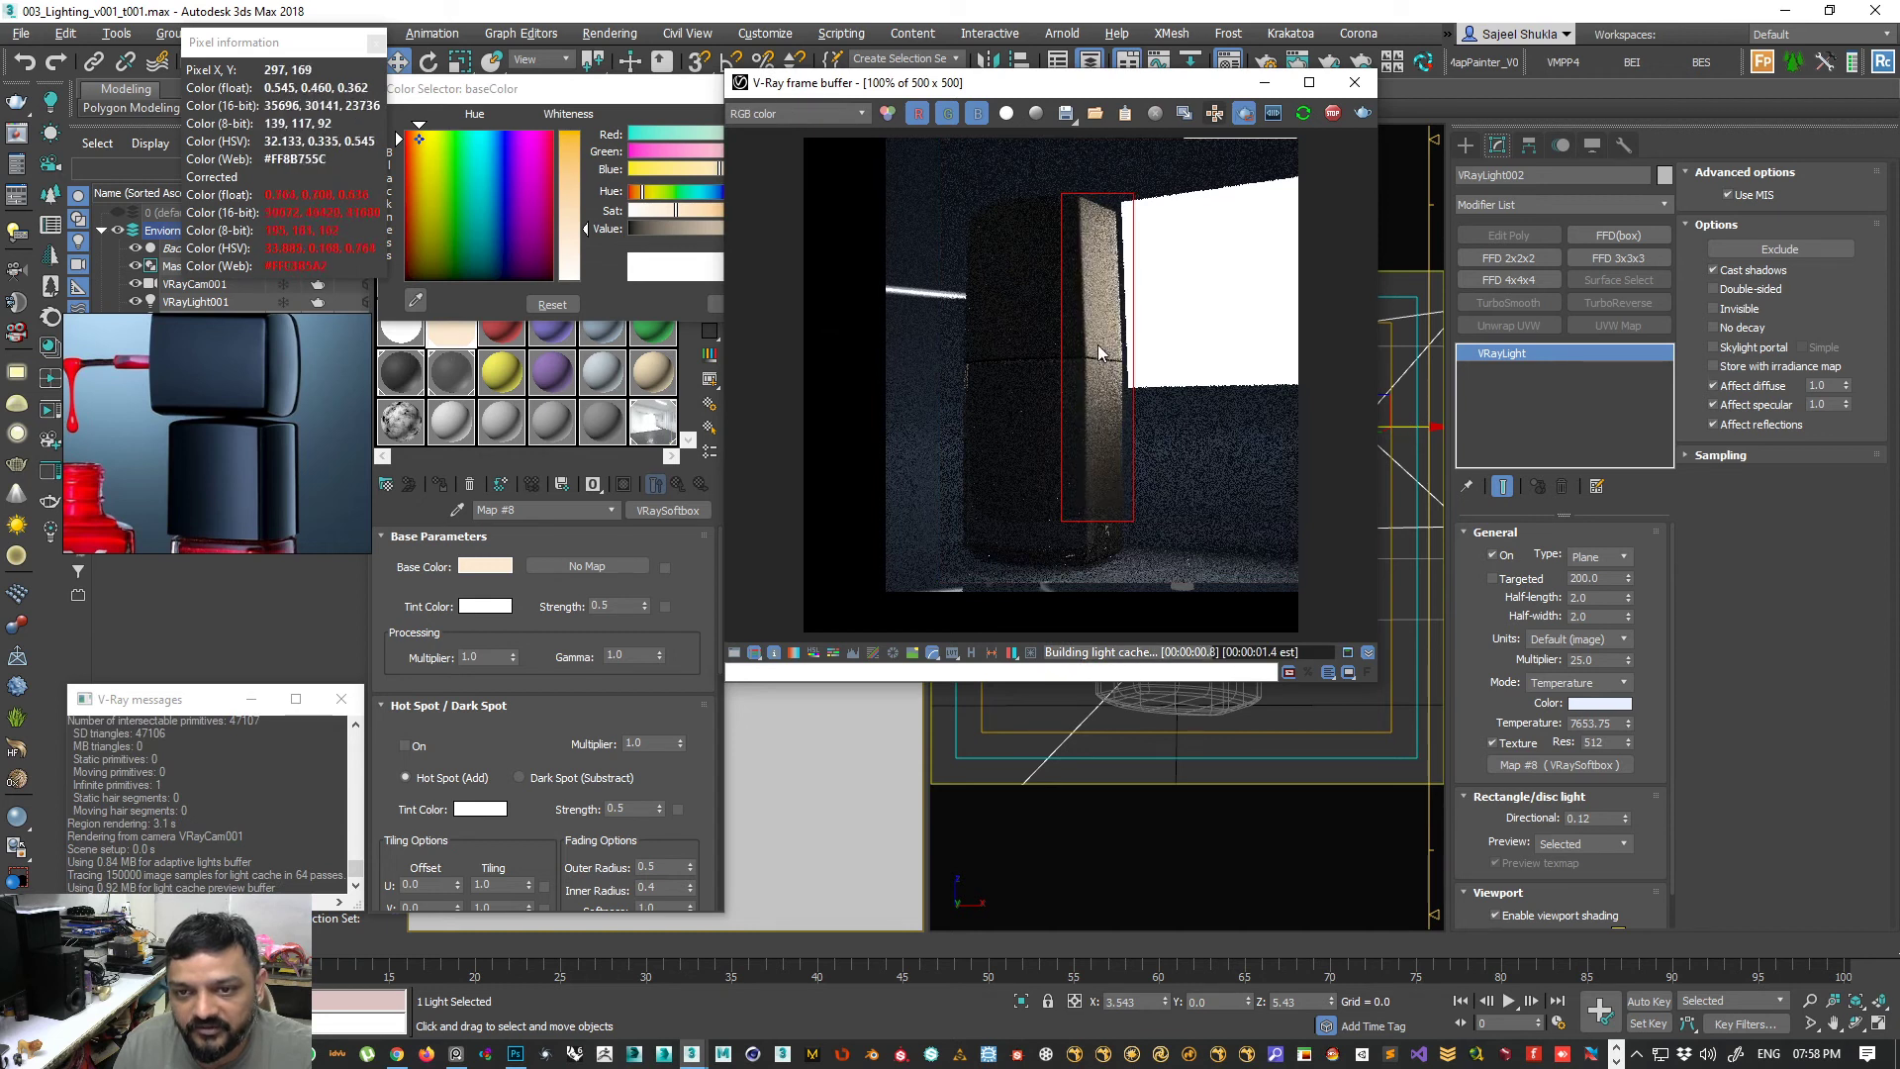
- Shift the softbox map's base color to pale blue with hue 159 and set the render region around the glowing light panel
left_click_drag(655, 89, 512, 77)
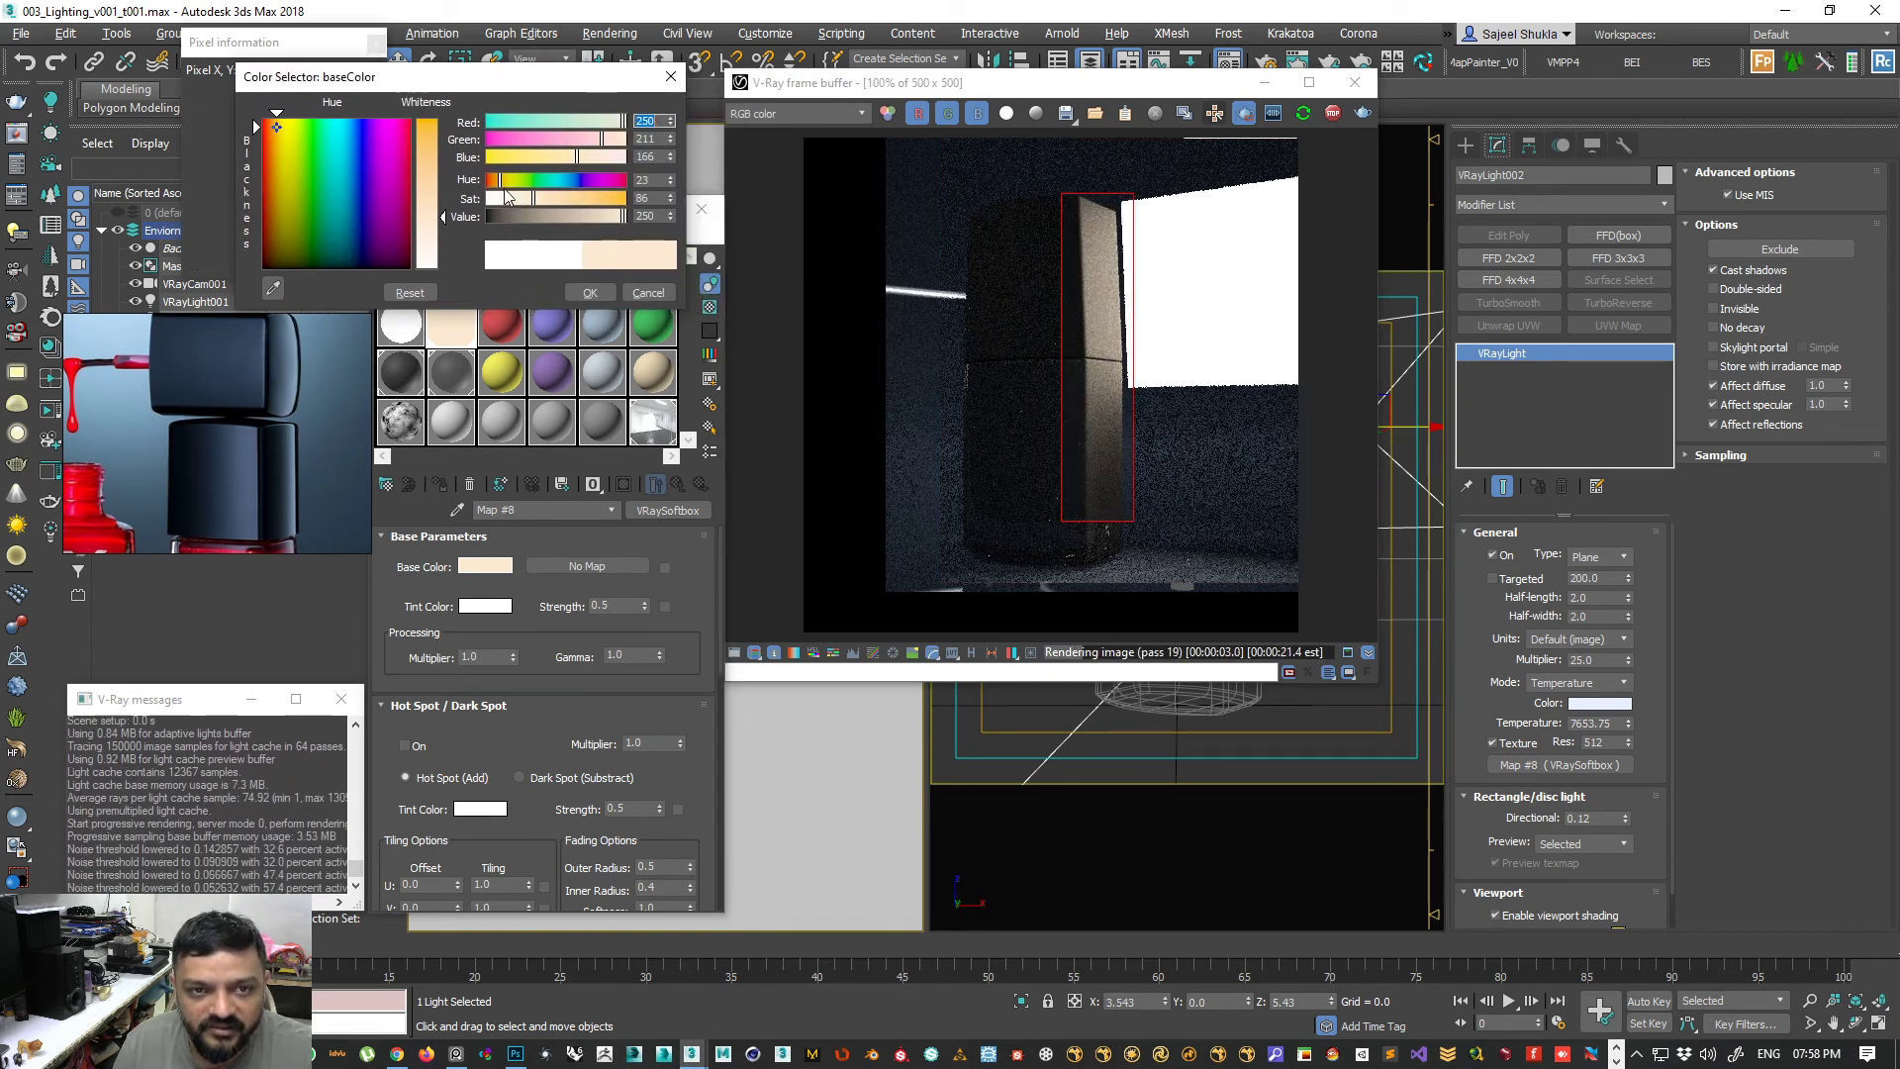
left_click_drag(500, 181, 572, 181)
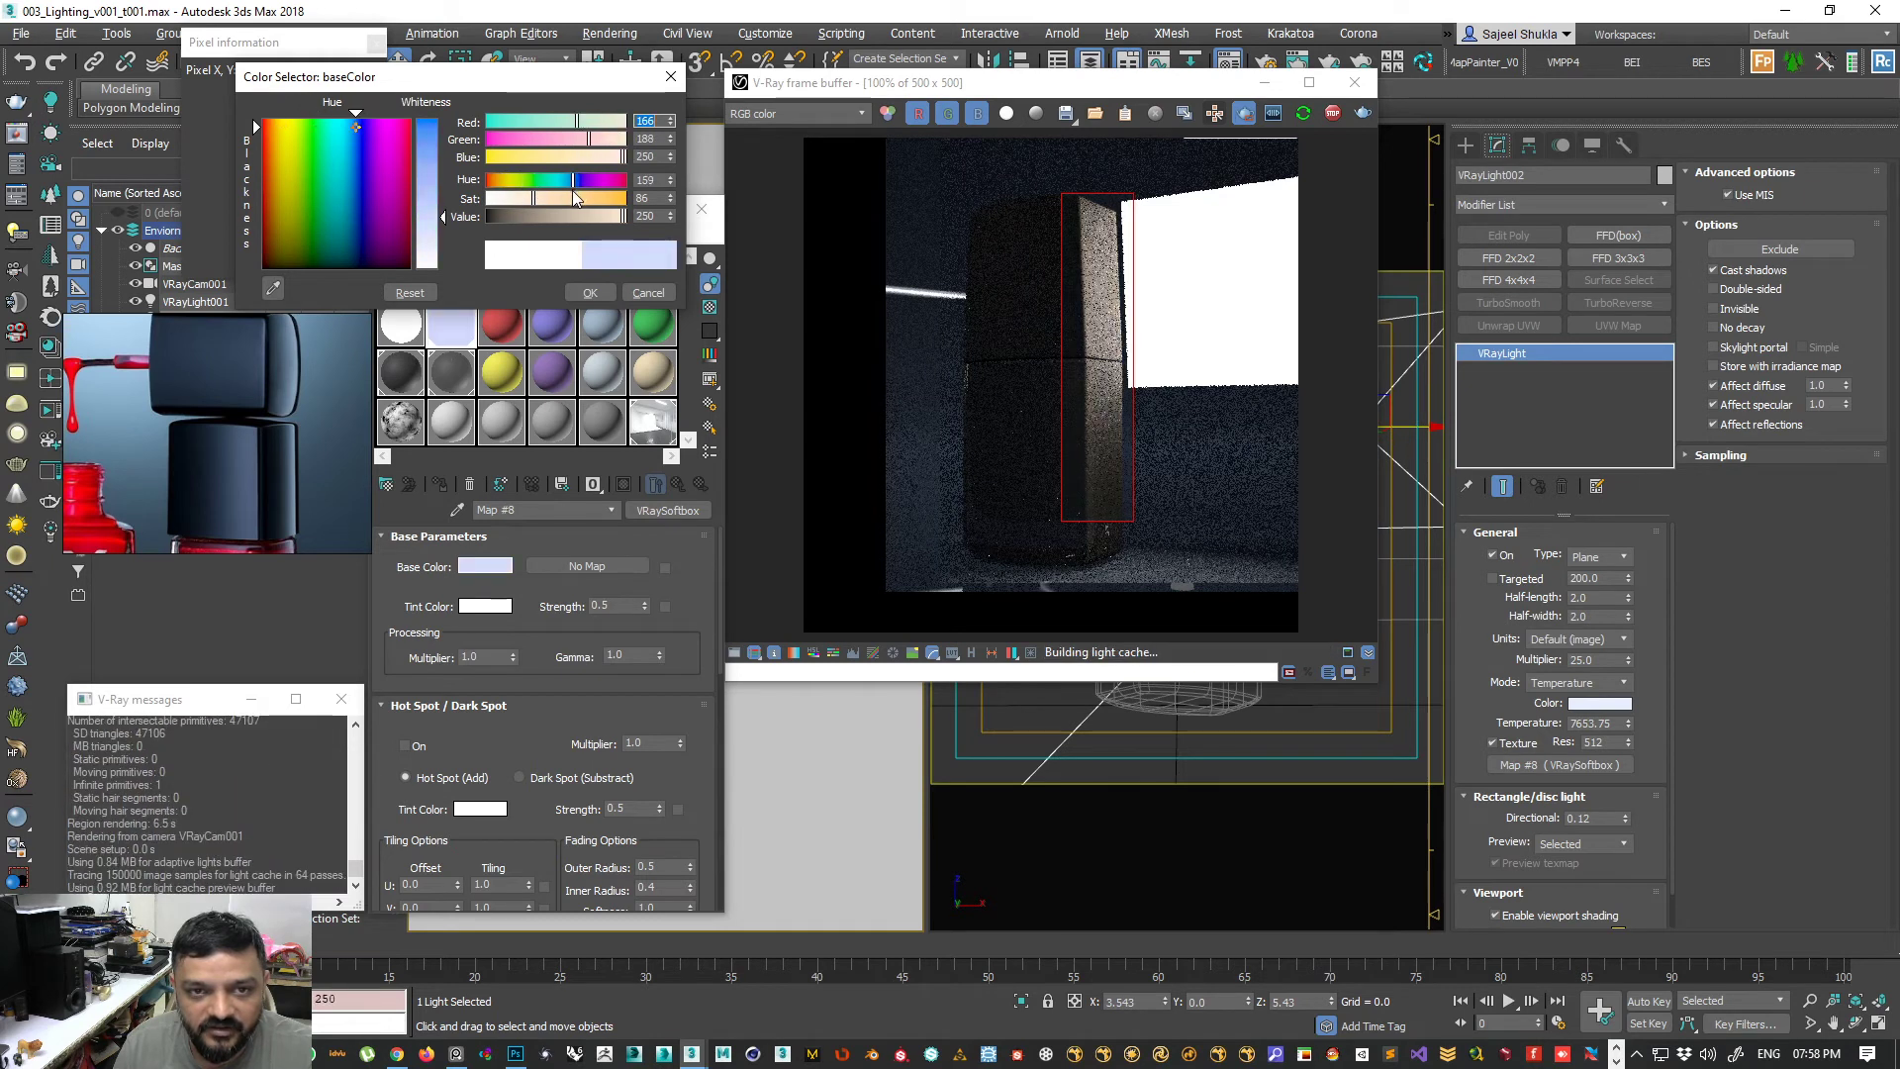
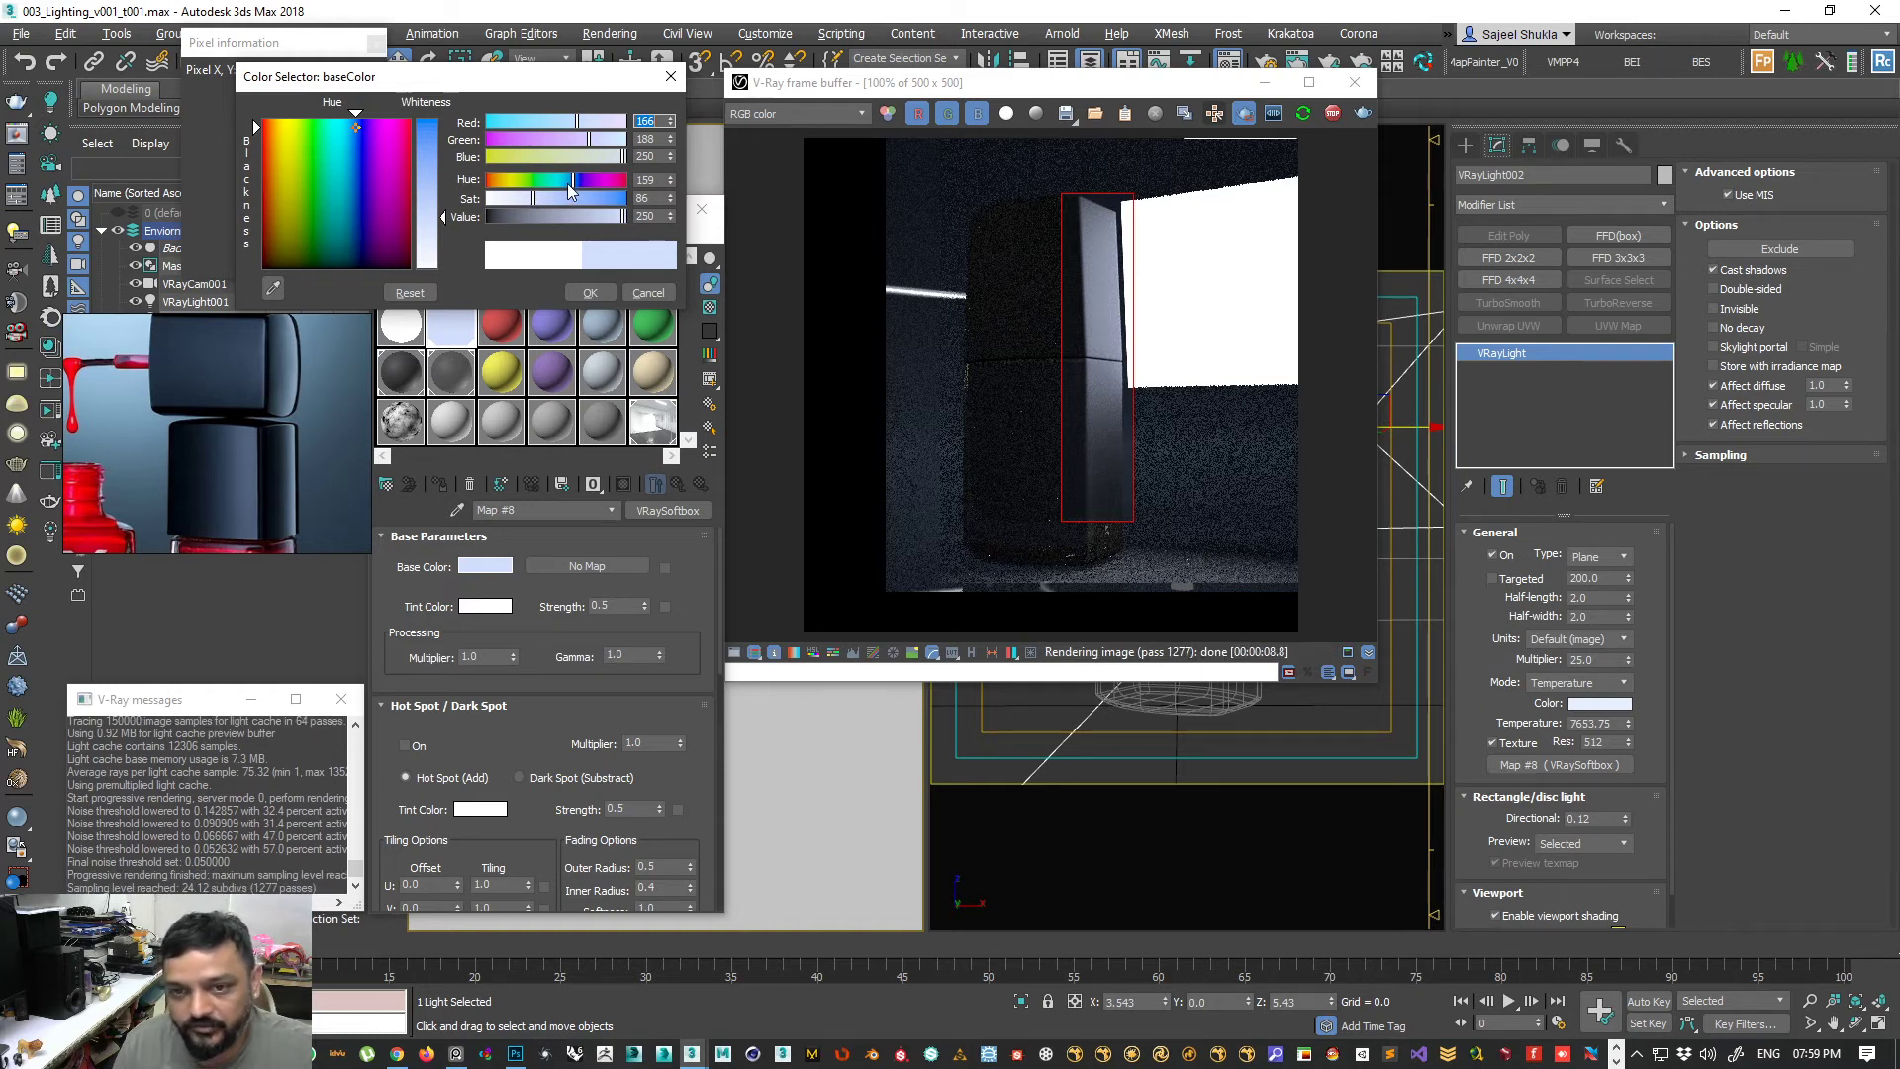
right_click_drag(194, 443, 197, 464)
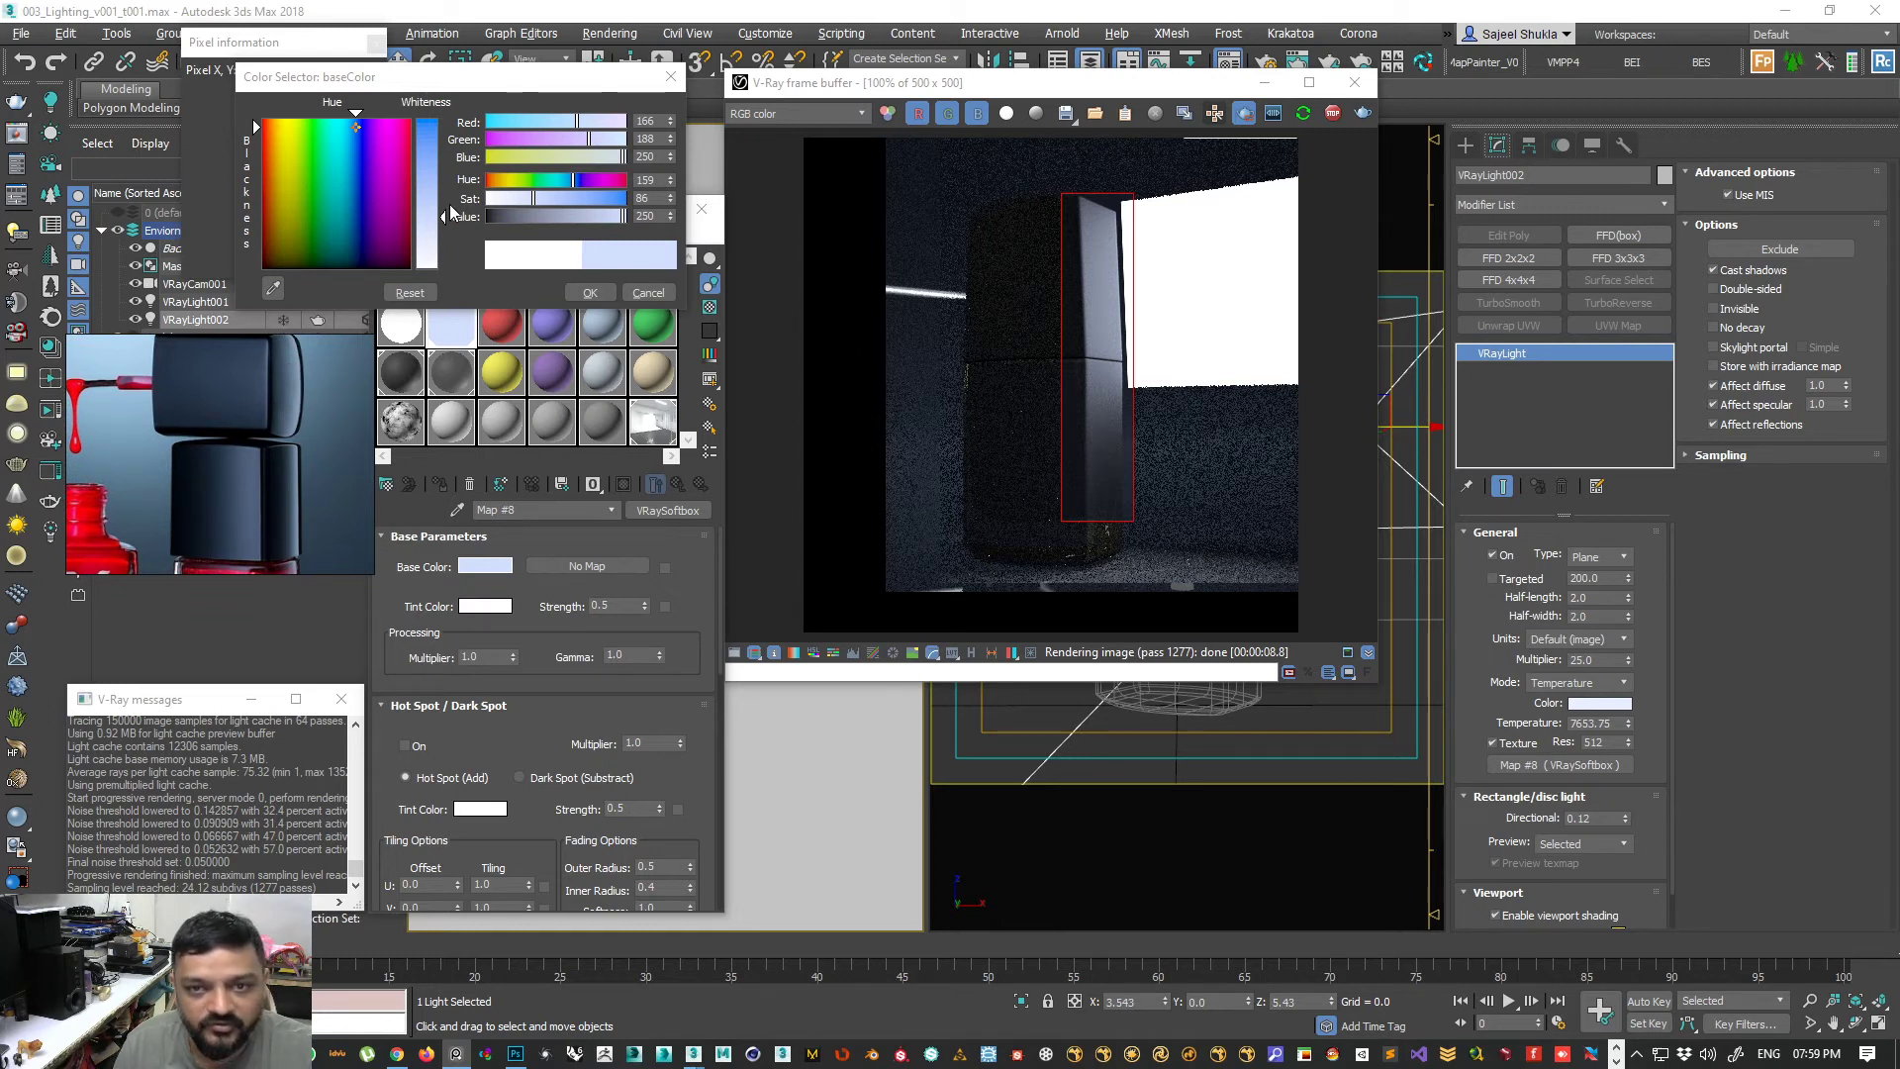
left_click(590, 293)
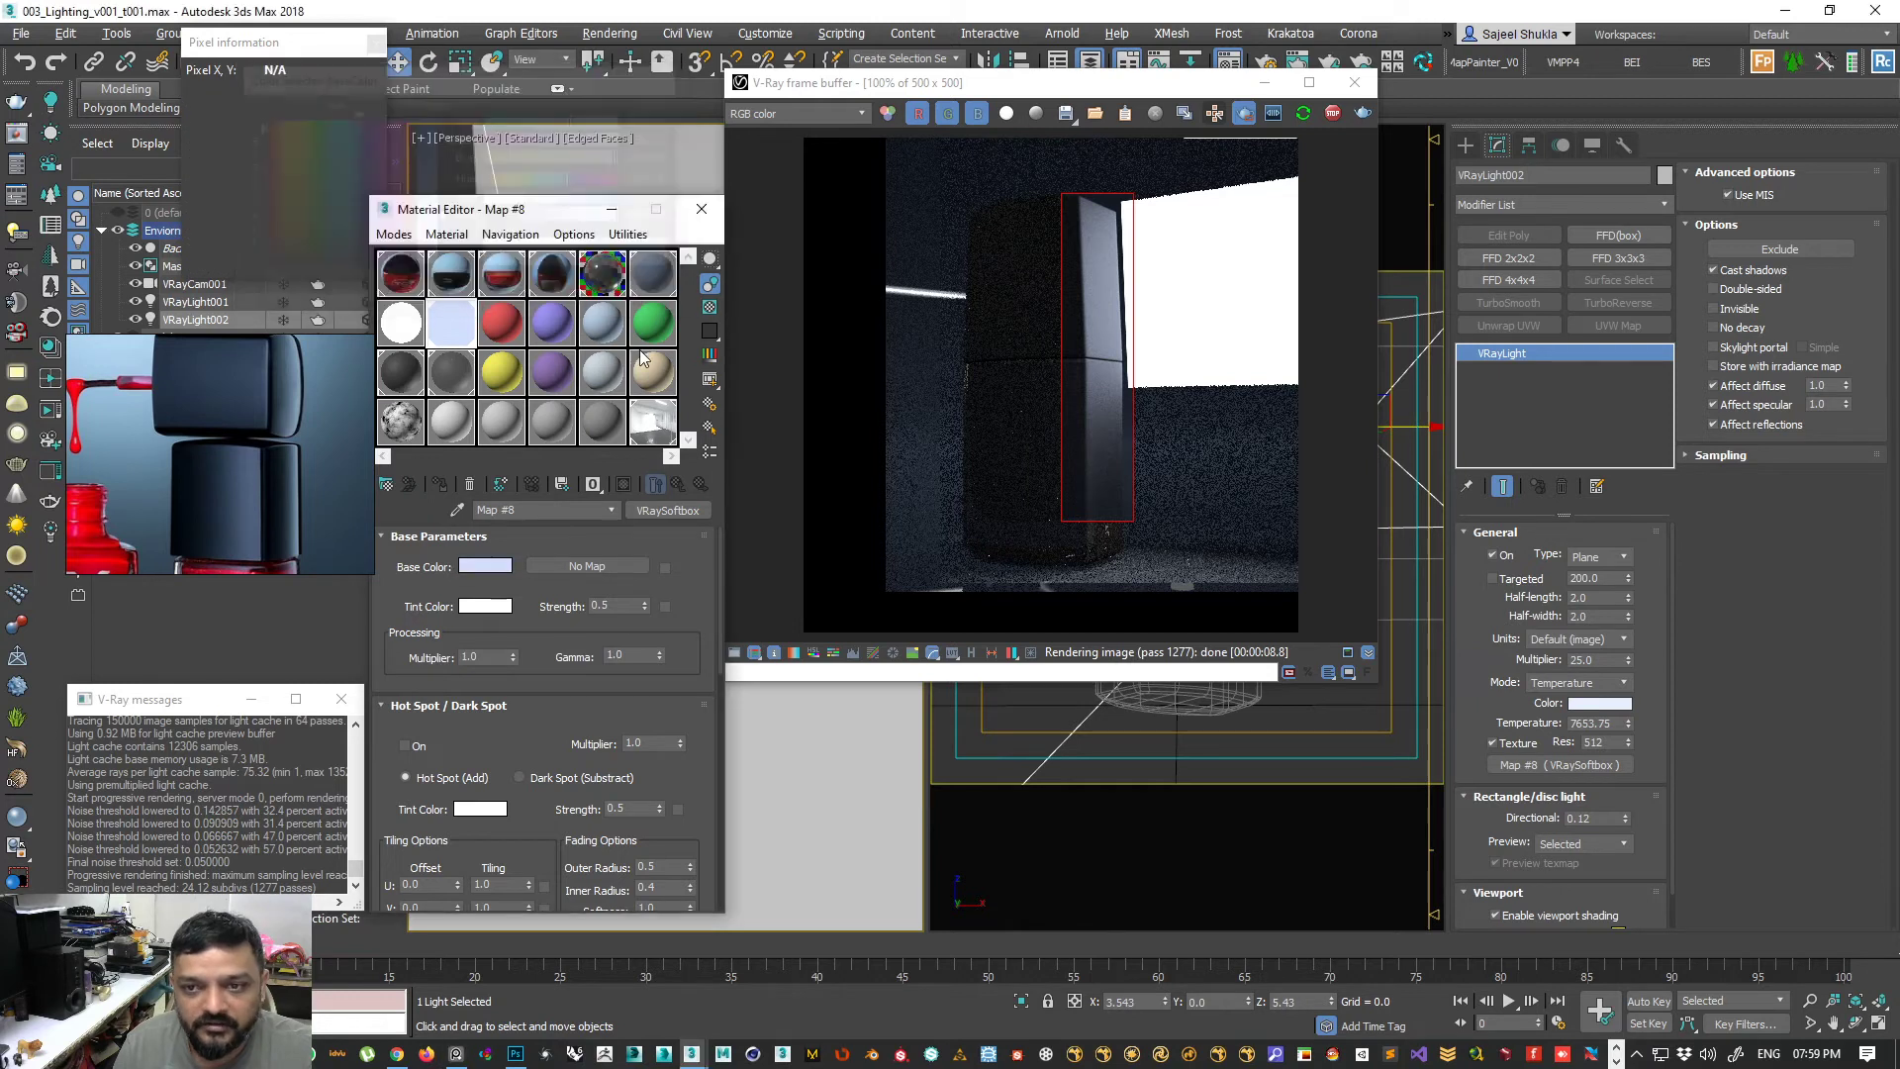
left_click_drag(1101, 181, 1339, 408)
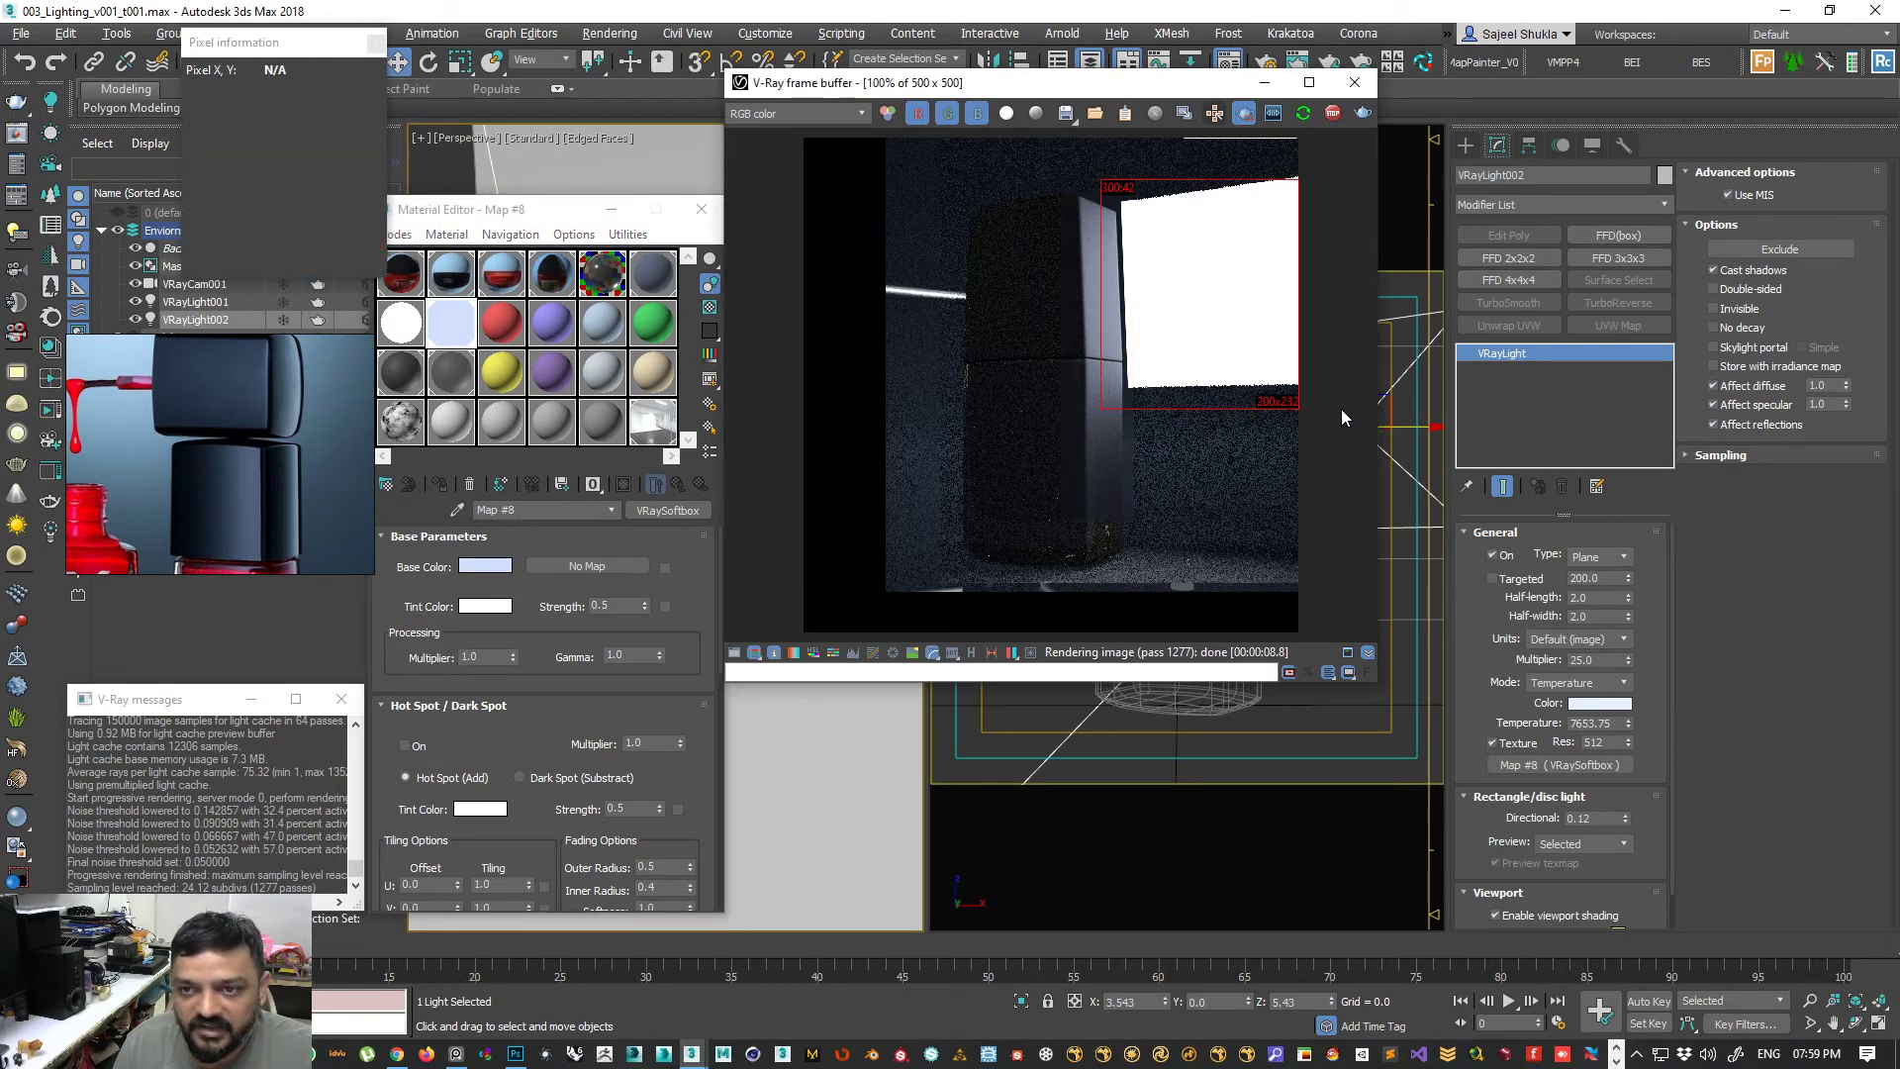
- Copy the softbox map's base color and reset the base color to white
left_click(491, 566)
left_click(592, 291)
right_click(475, 572)
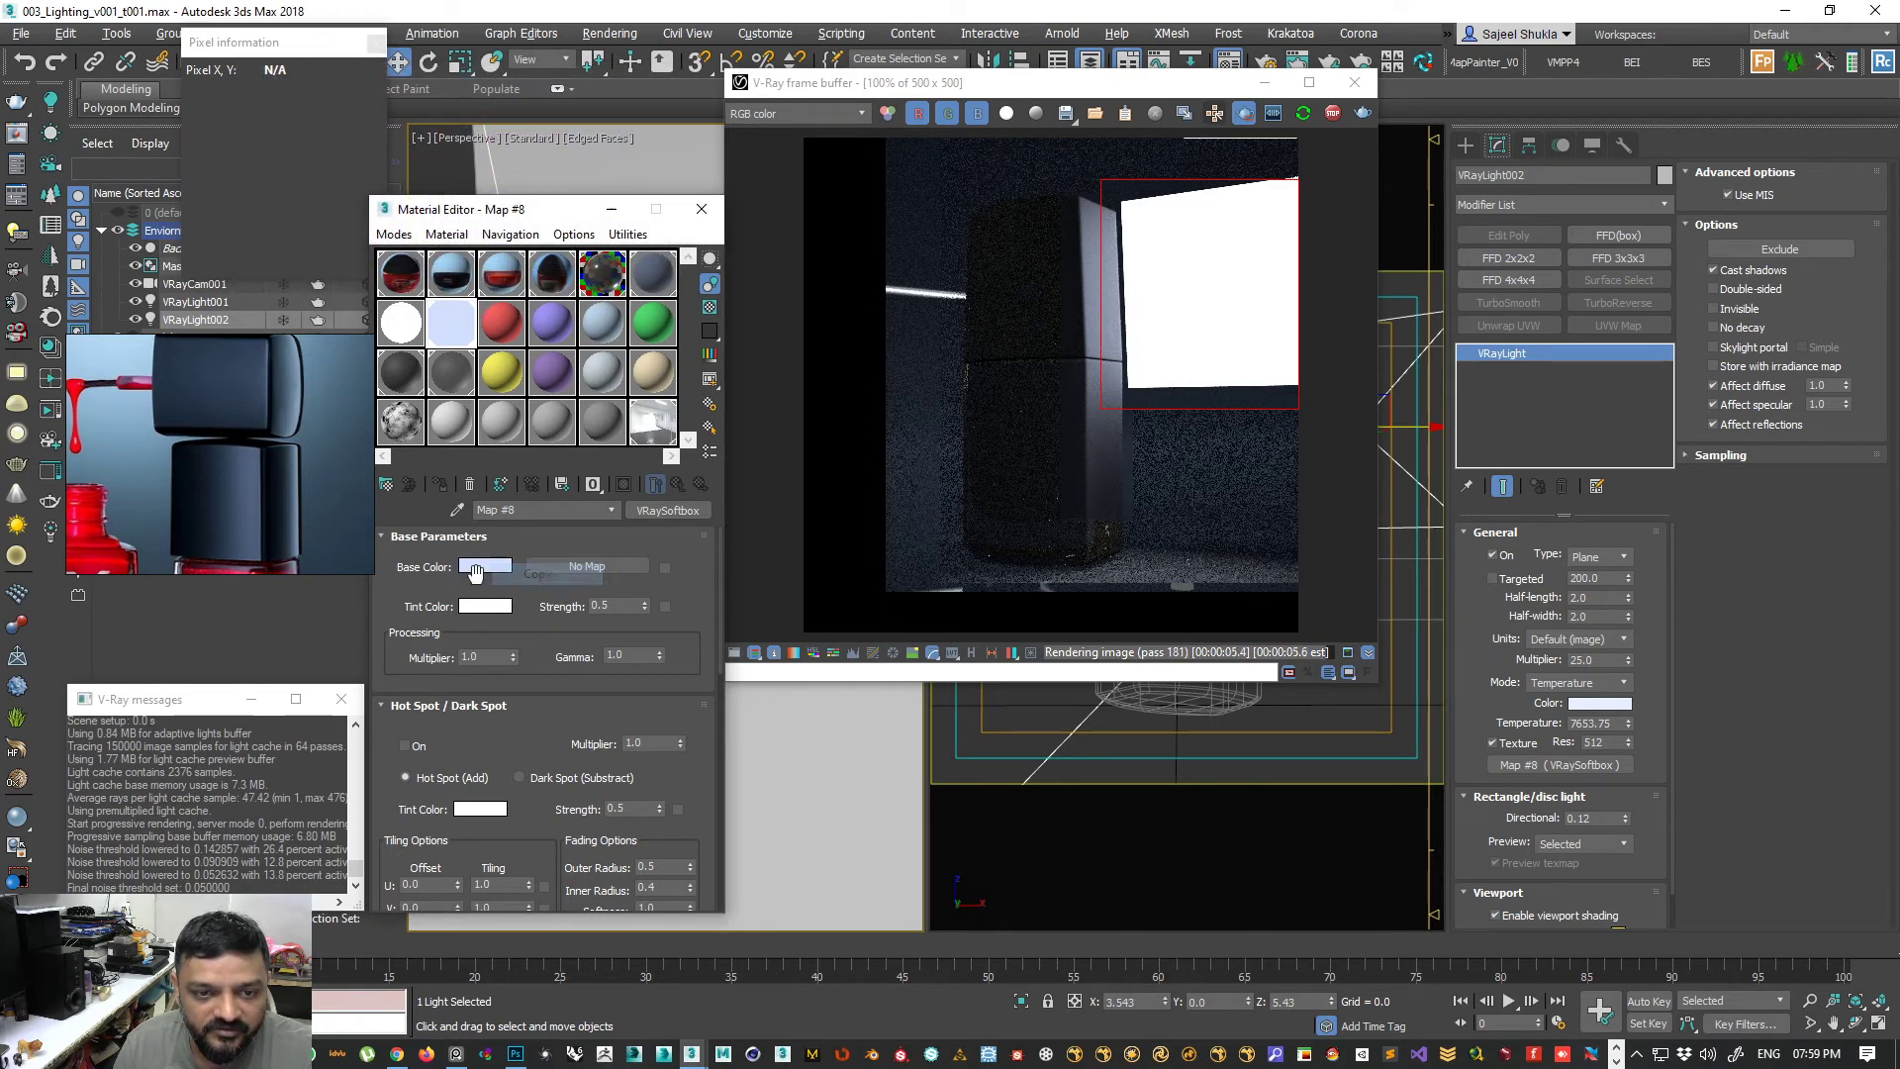
left_click(477, 568)
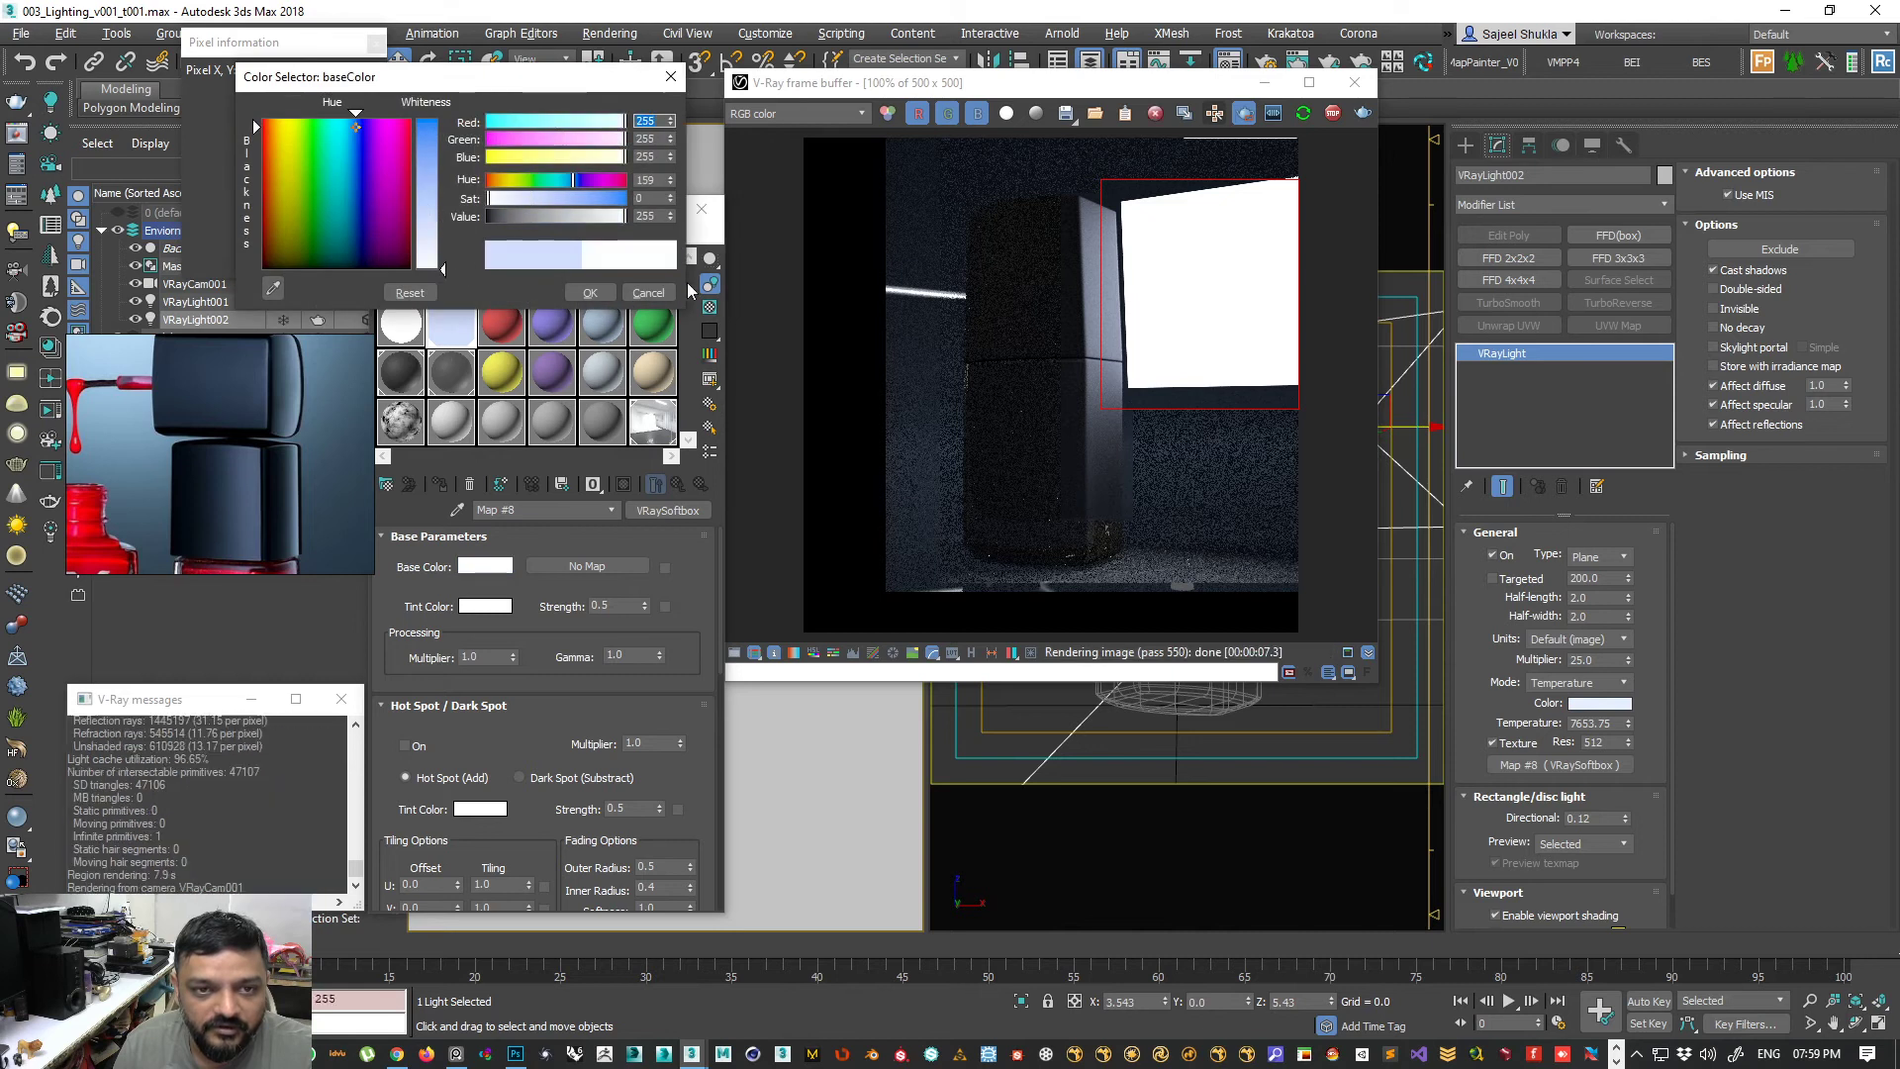
left_click(590, 292)
- Paste the copied pale blue into the softbox map's tint color and enable the tint at strength 1.0
right_click(487, 608)
left_click(535, 641)
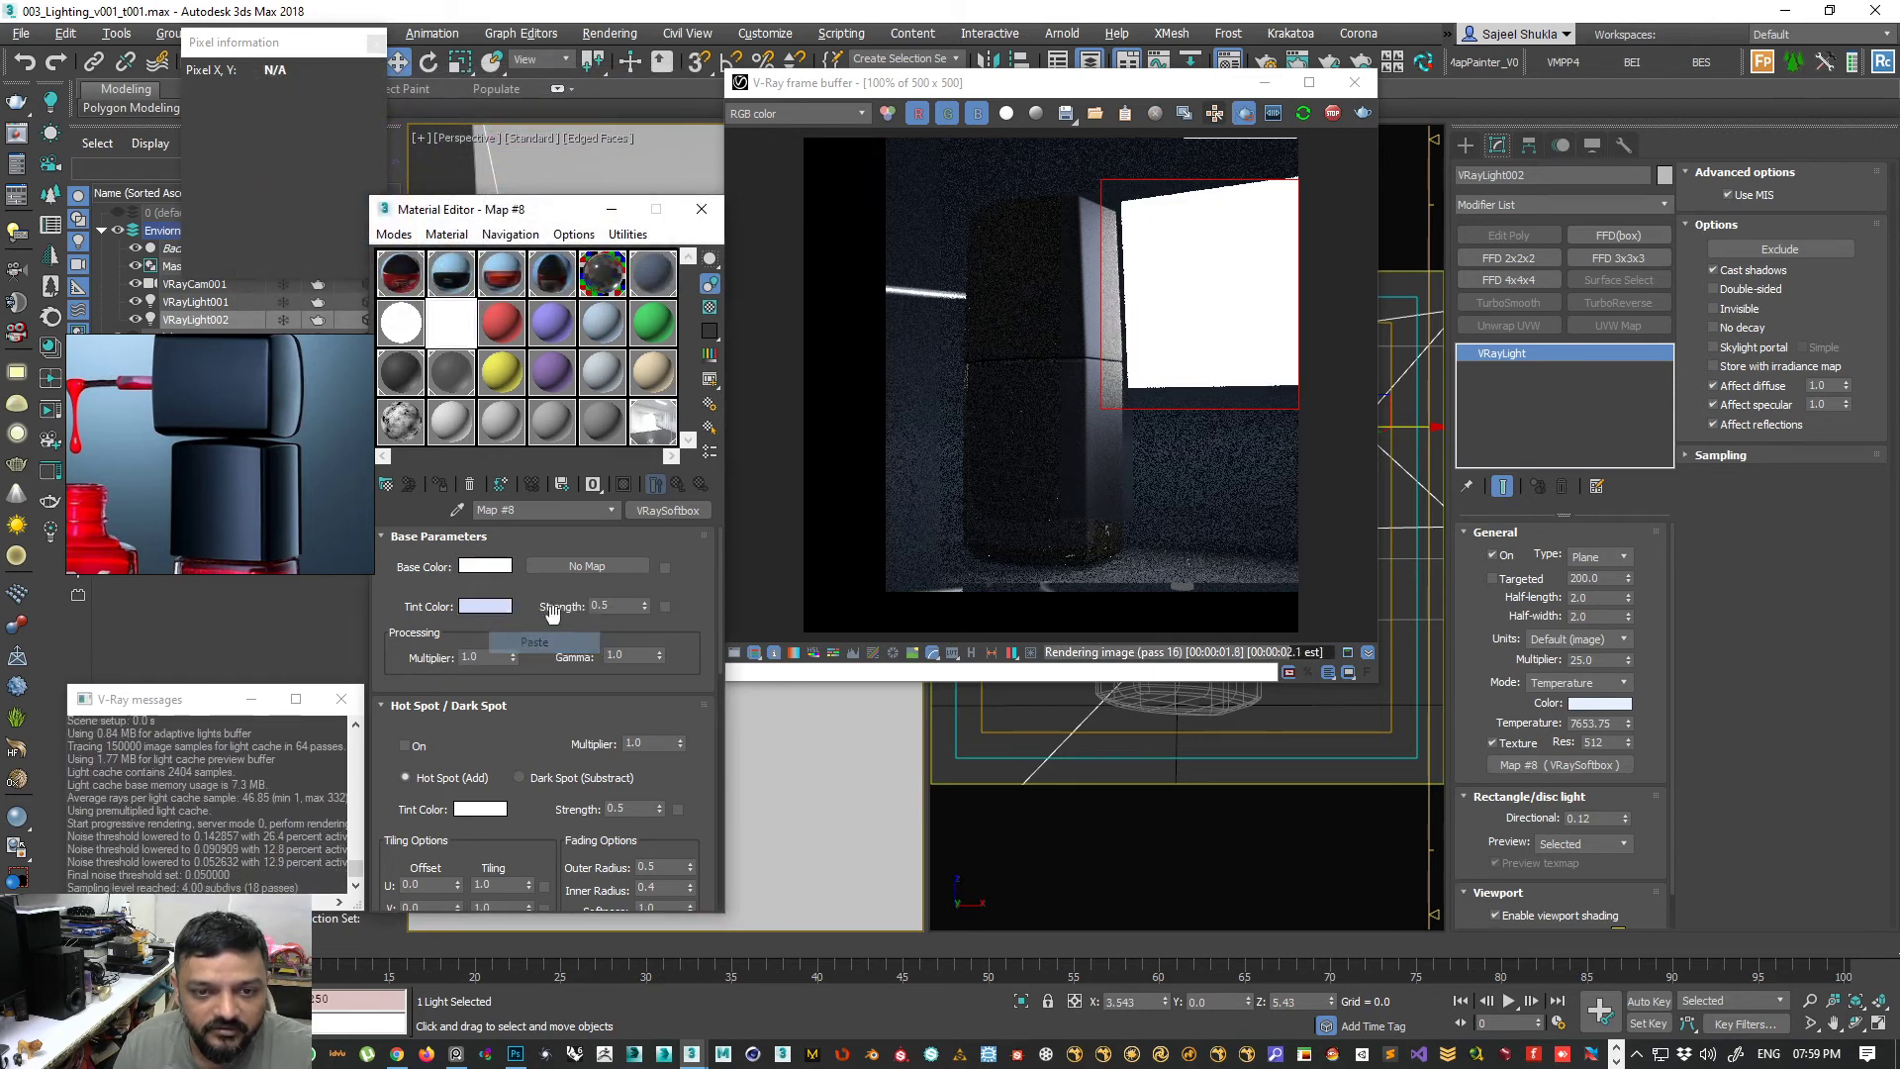
left_click(664, 607)
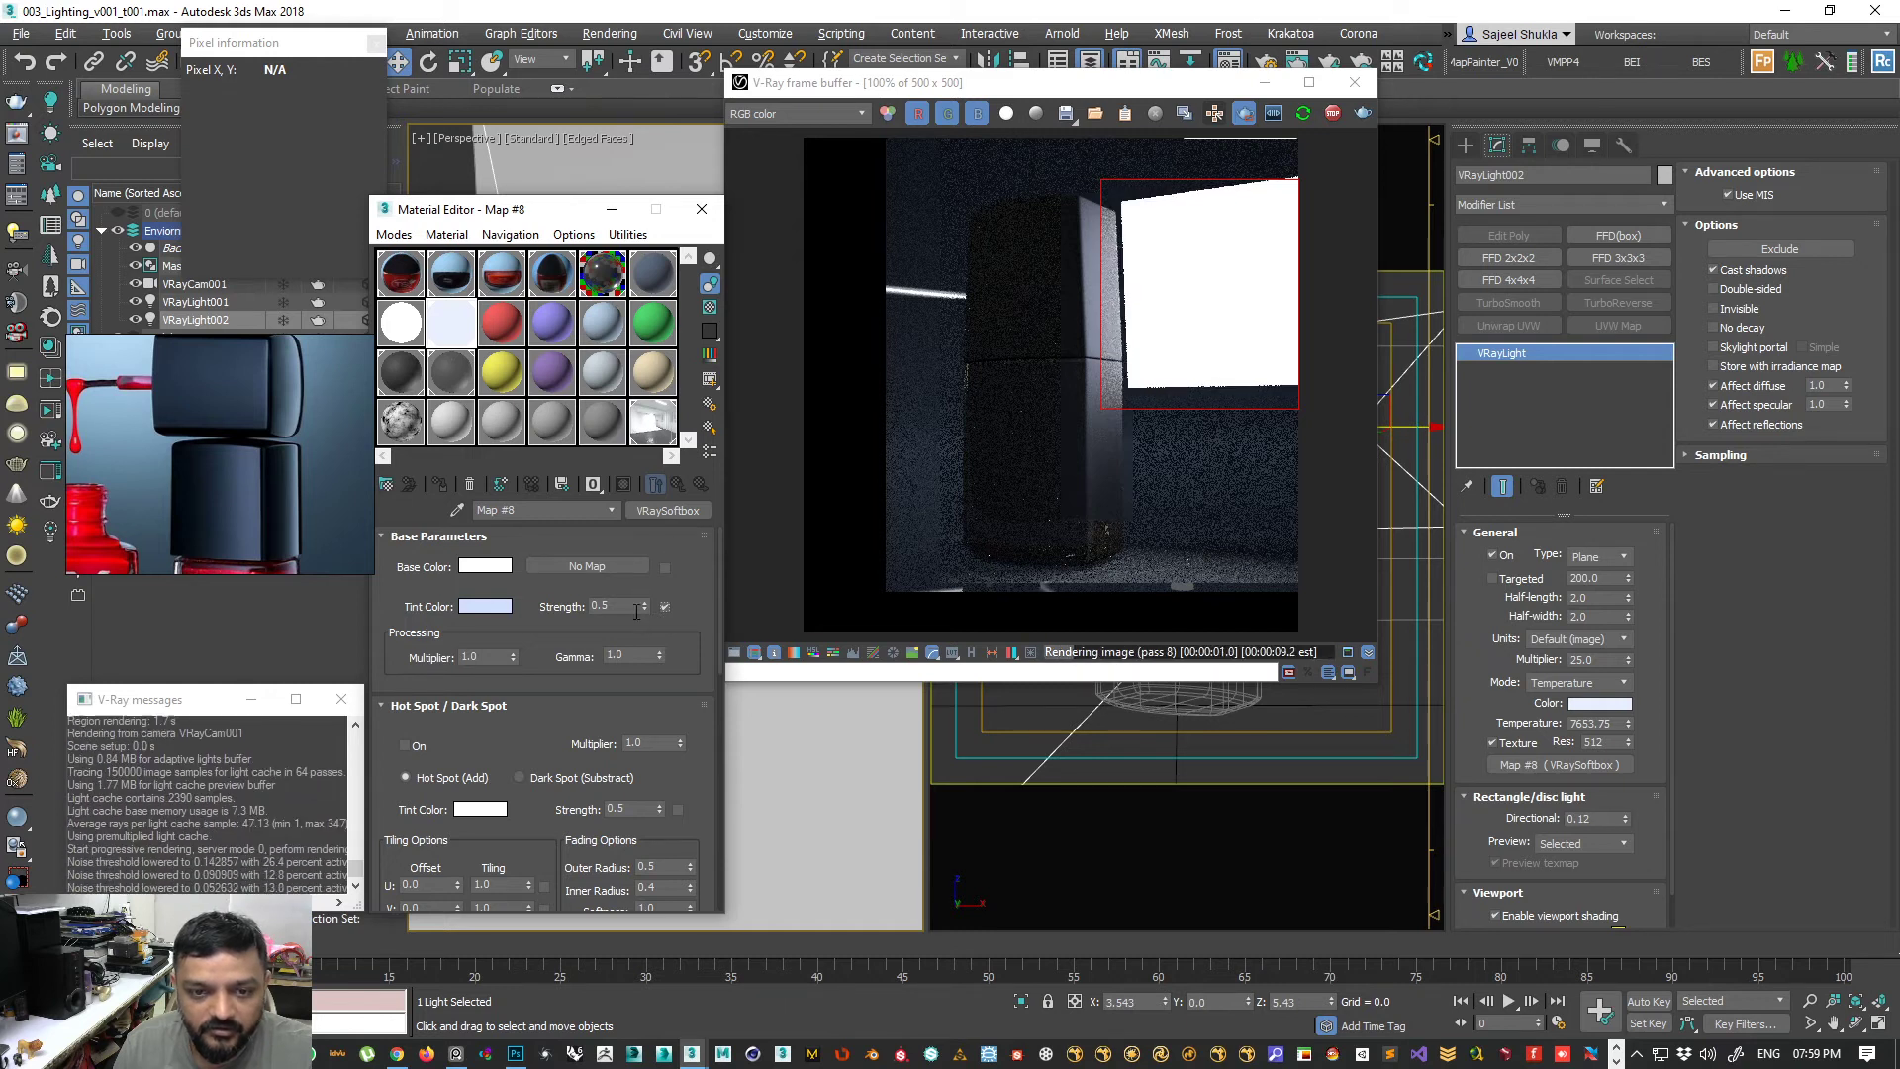
left_click_drag(644, 607, 645, 566)
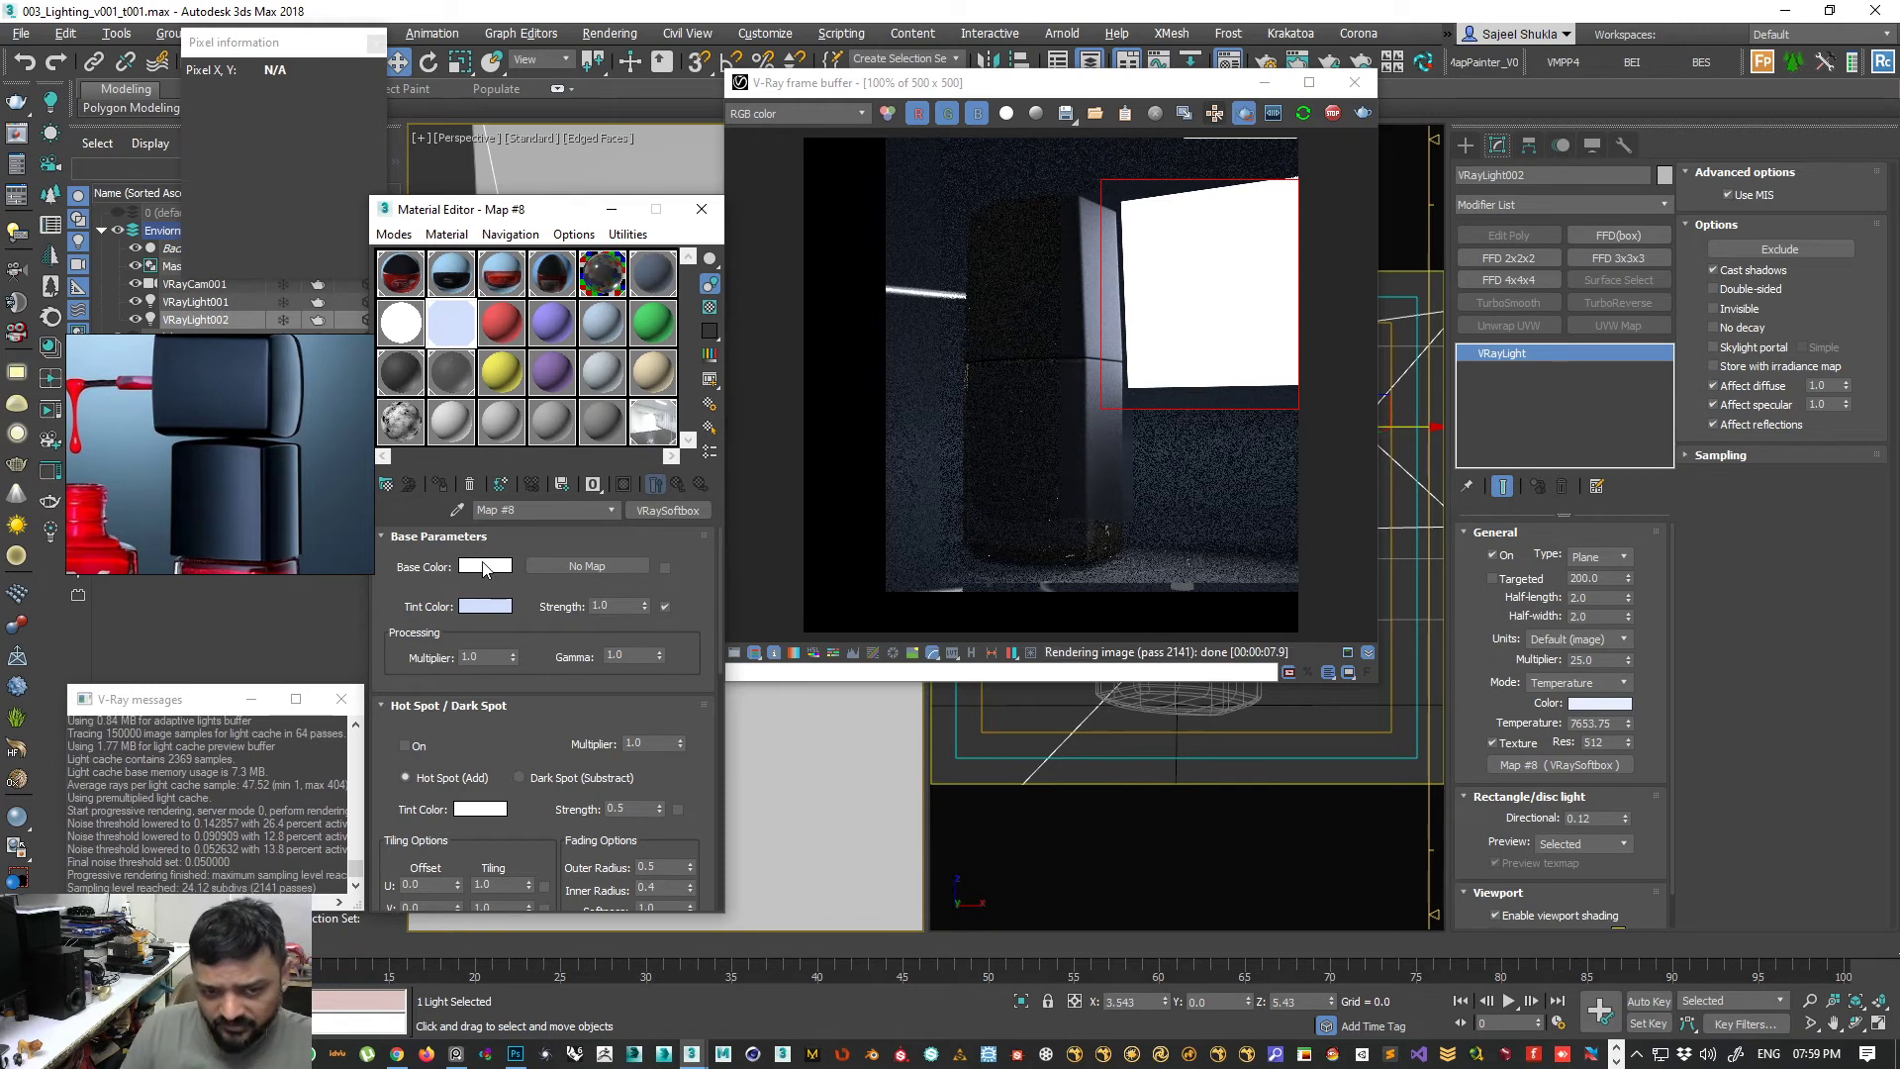
- Set the softbox map's base color to a pale orange with hue 20, saturation 130 and value 255
left_click(484, 567)
left_click(274, 119)
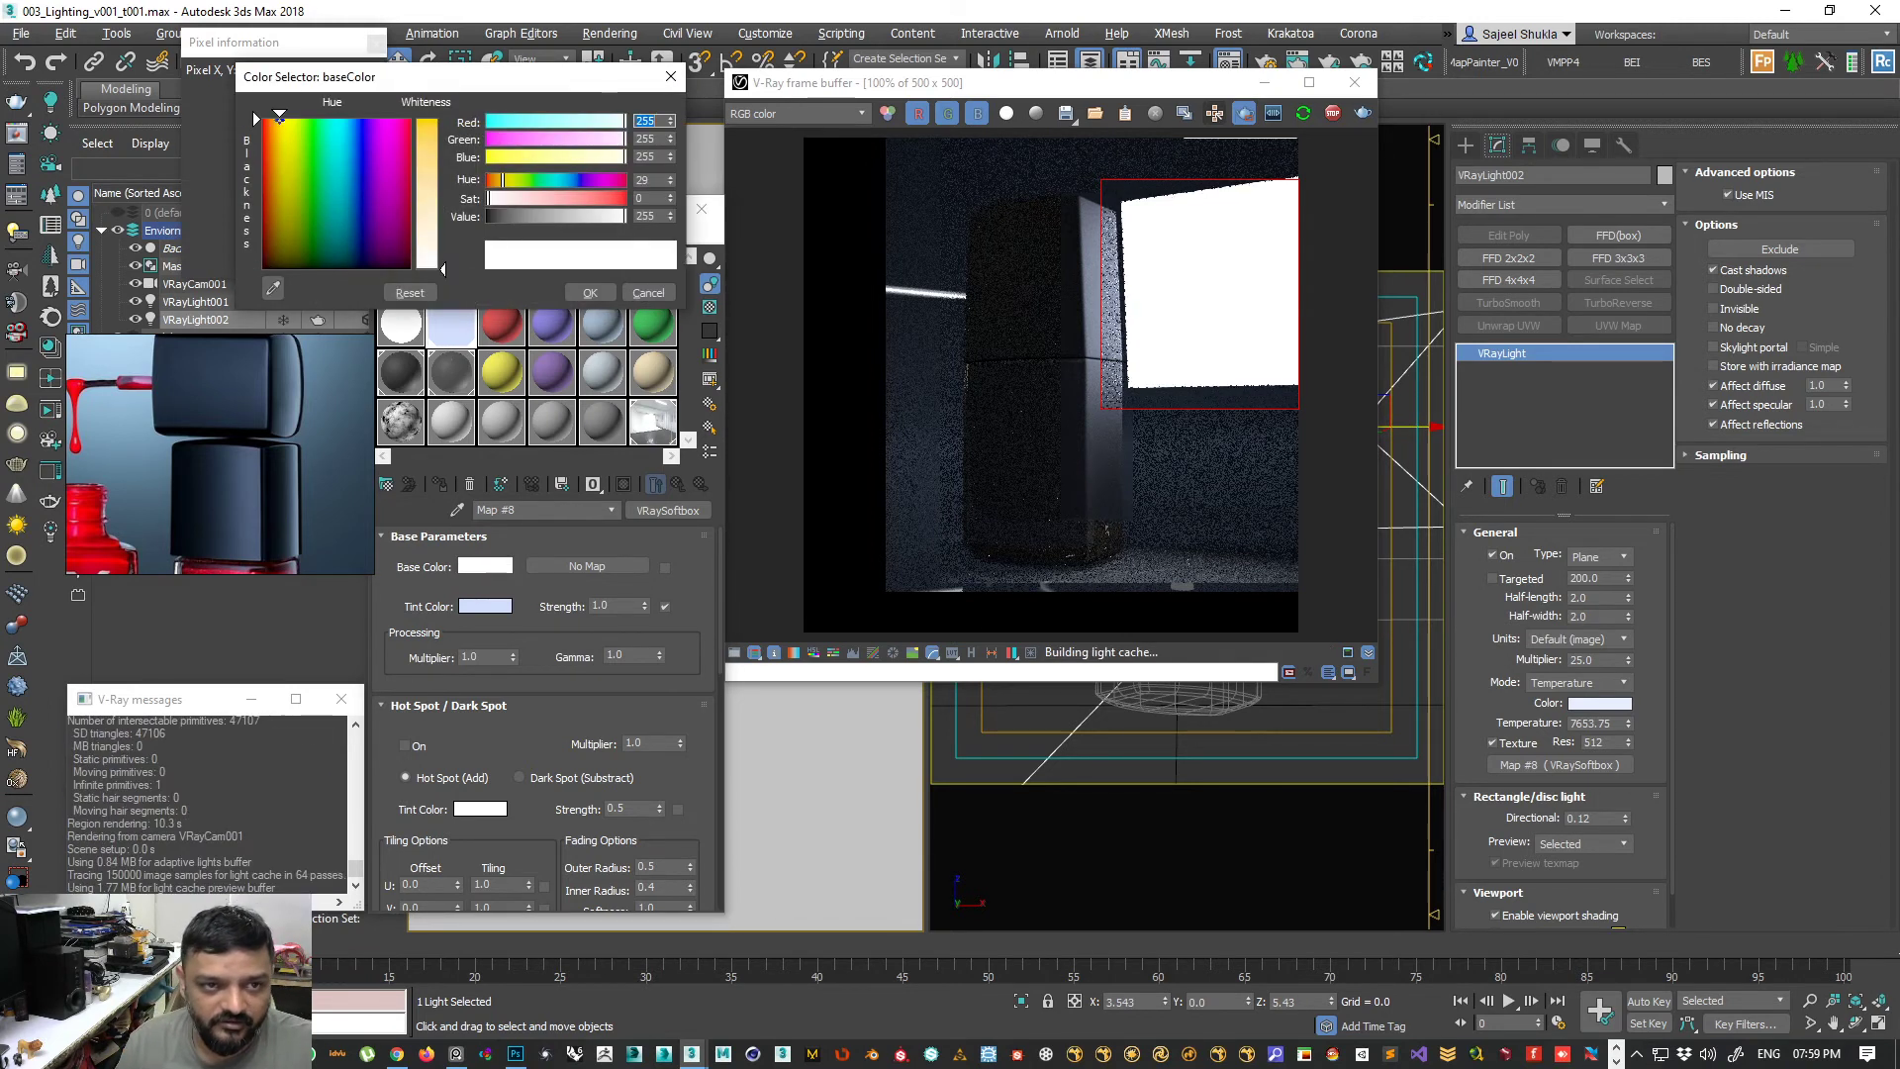
left_click_drag(535, 199, 559, 211)
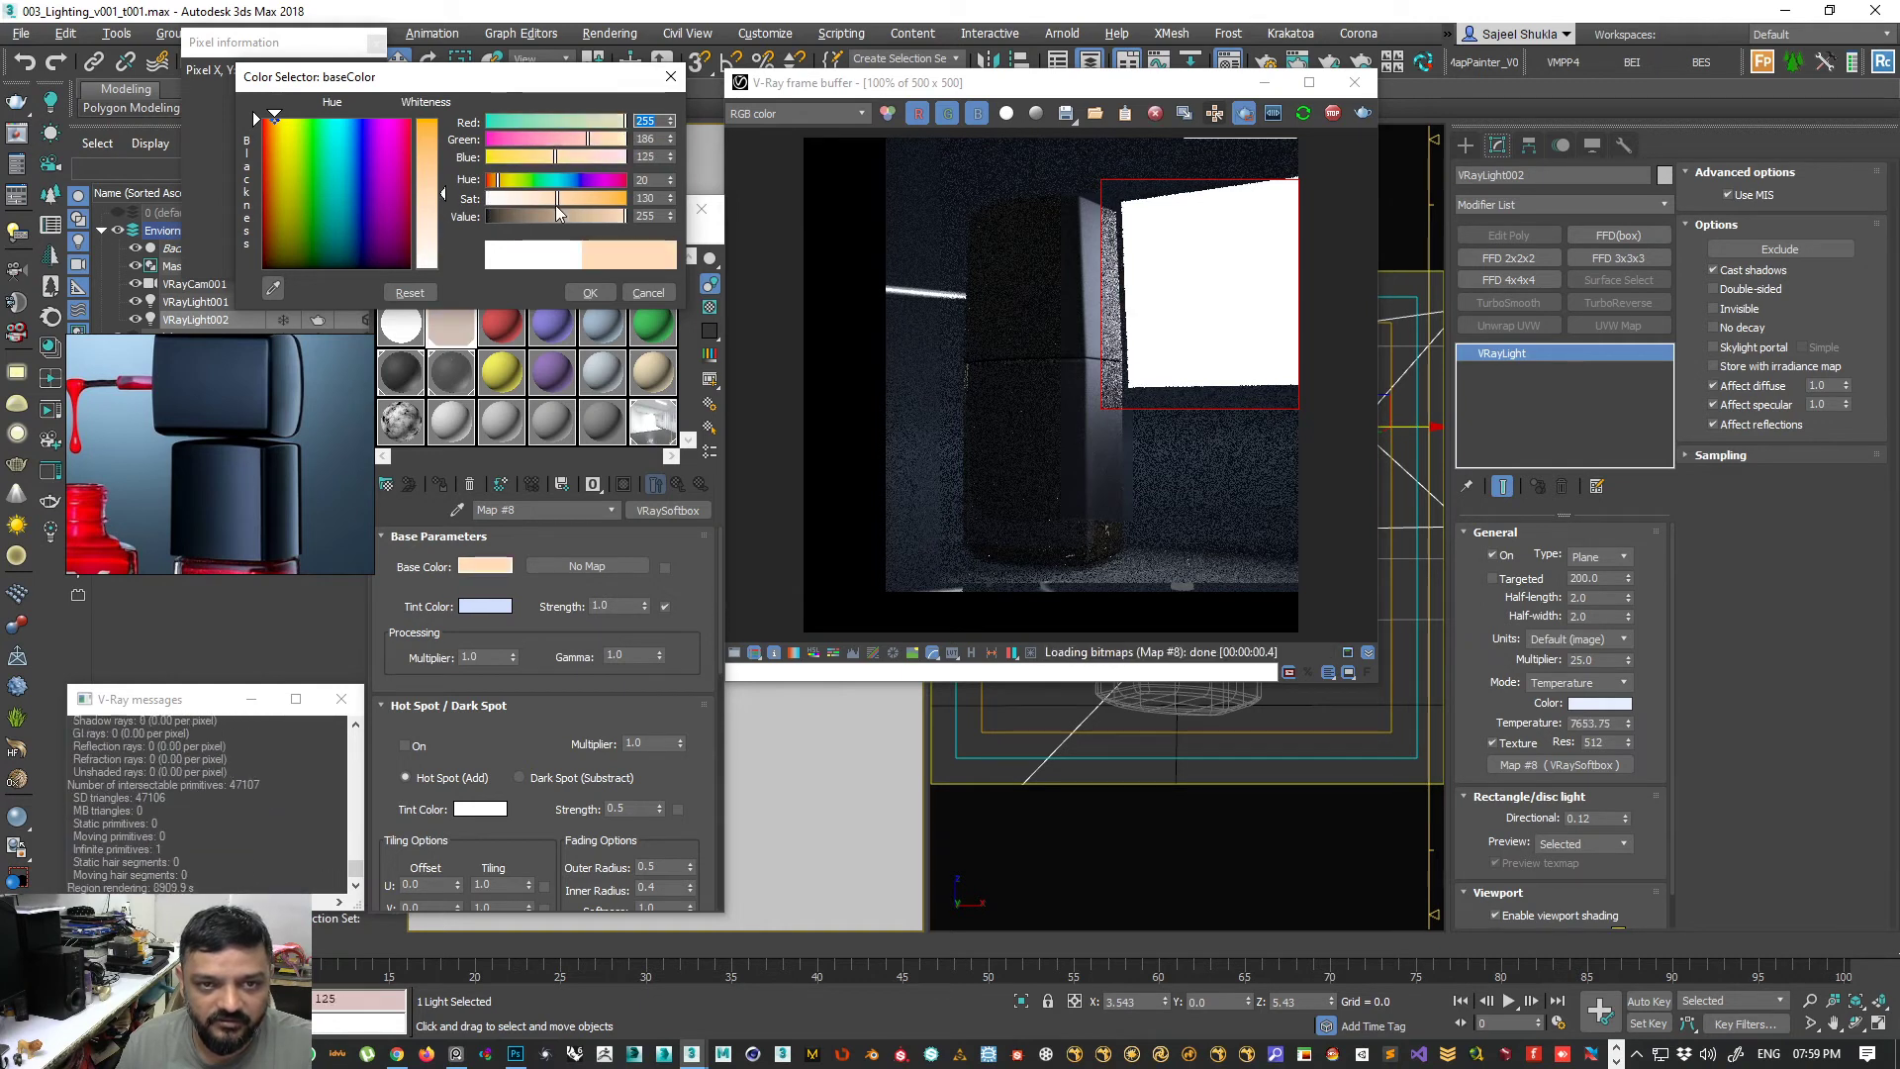
left_click(590, 293)
- Change the softbox map's tint color to bright green with hue 92 and saturation 255, and set the tint strength to 0.7
left_click(474, 609)
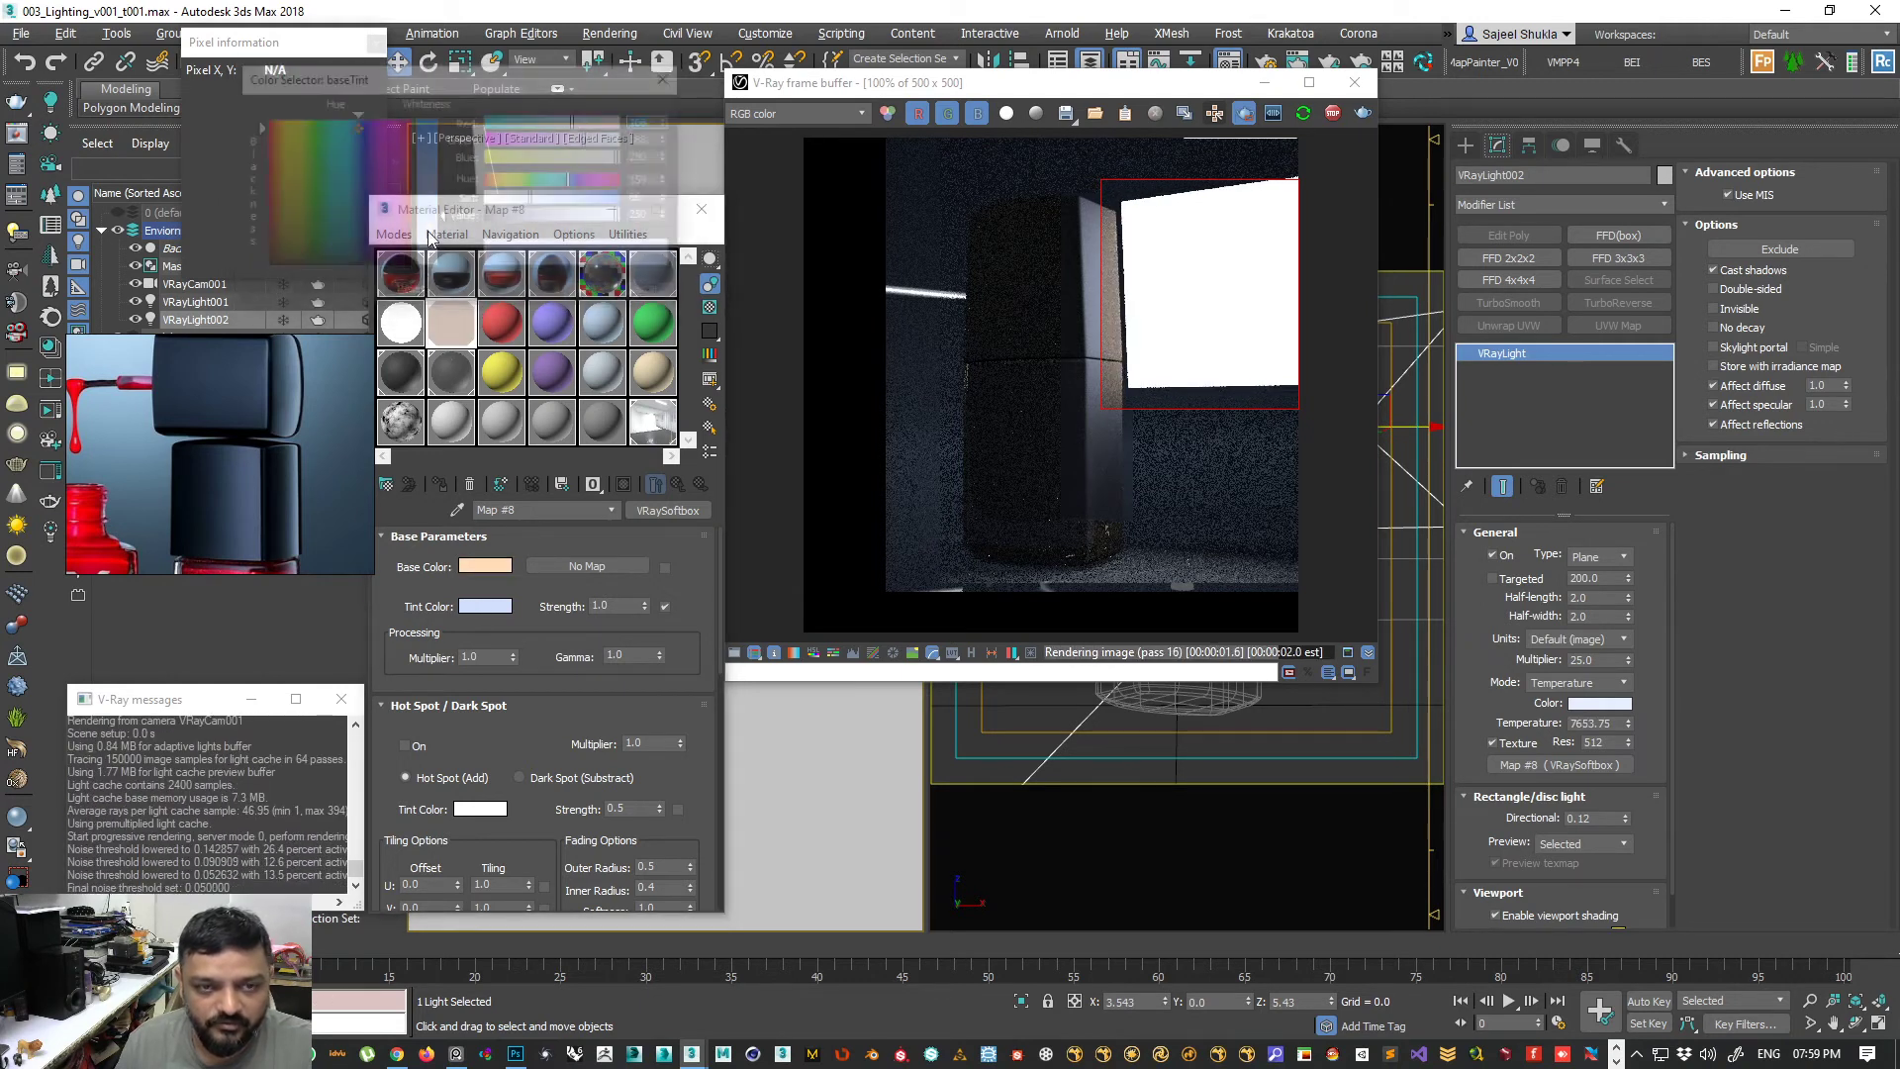
left_click(315, 120)
left_click_drag(432, 210, 431, 121)
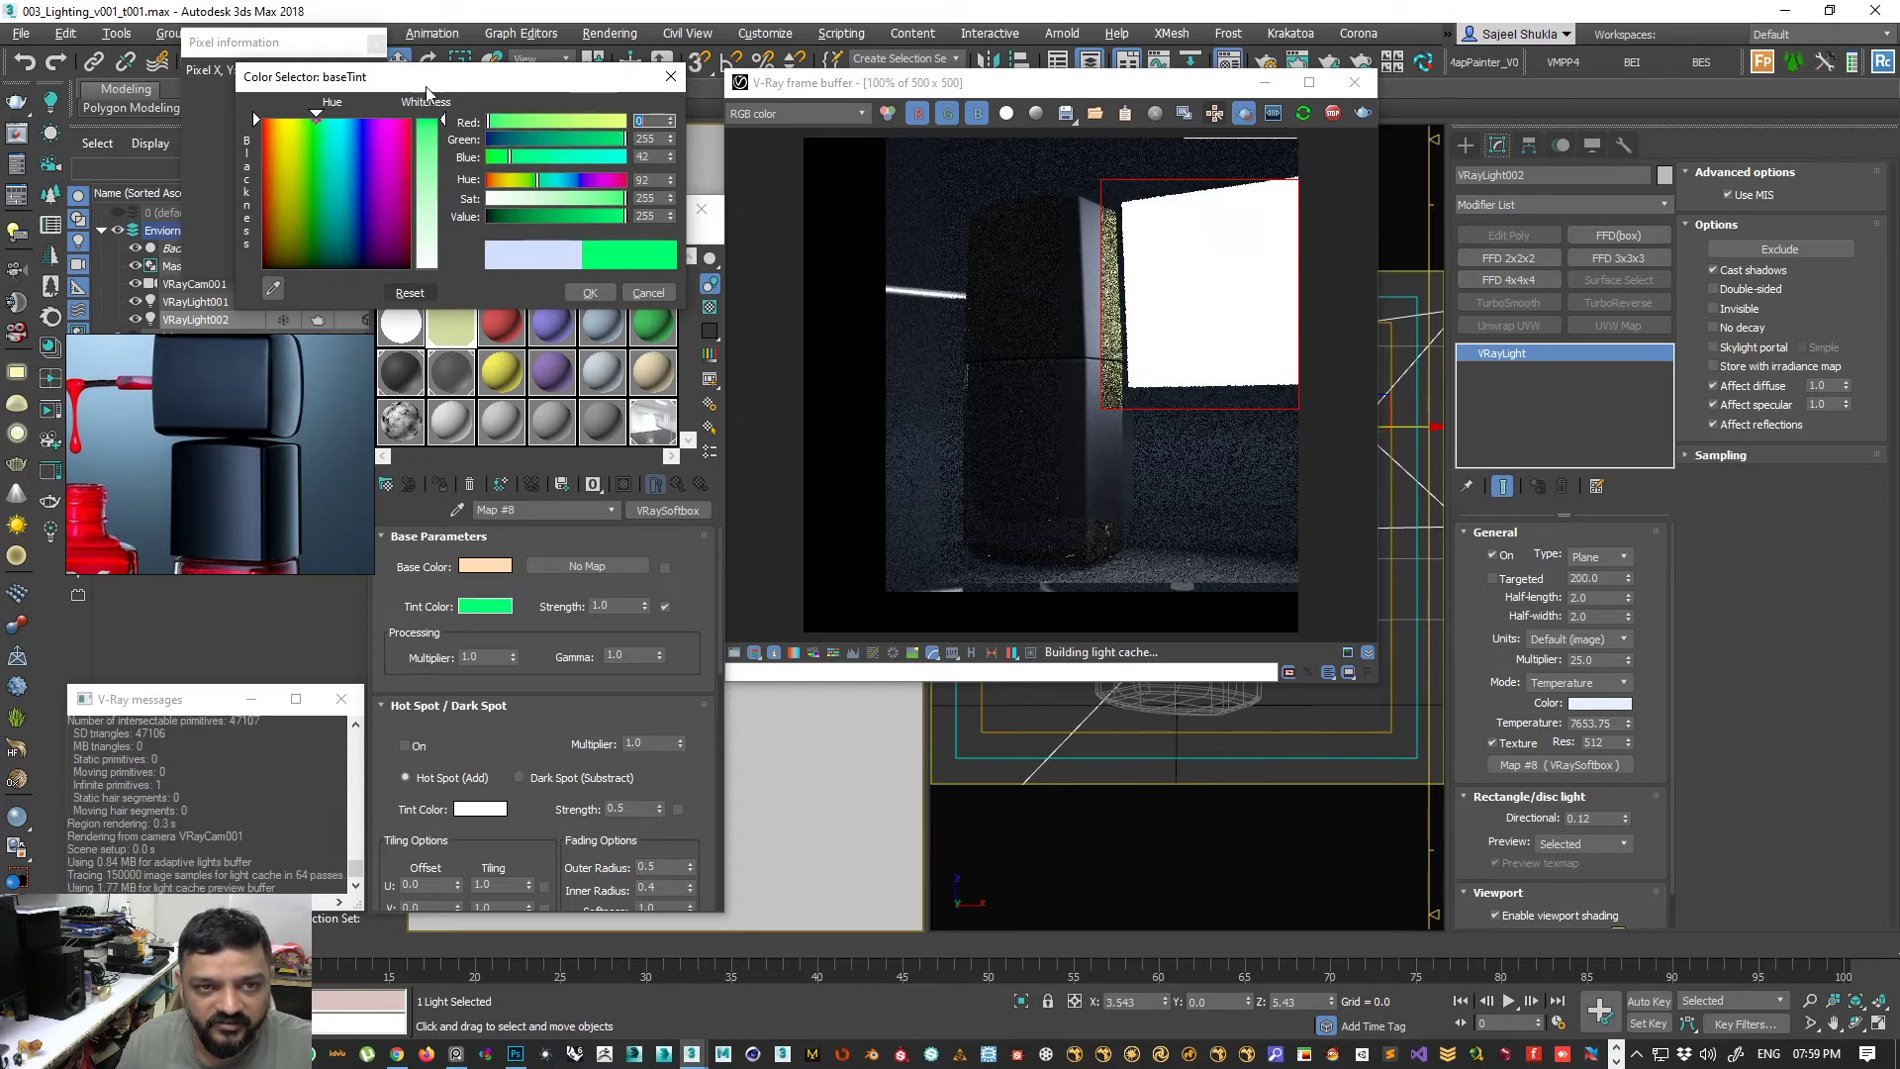
left_click(595, 290)
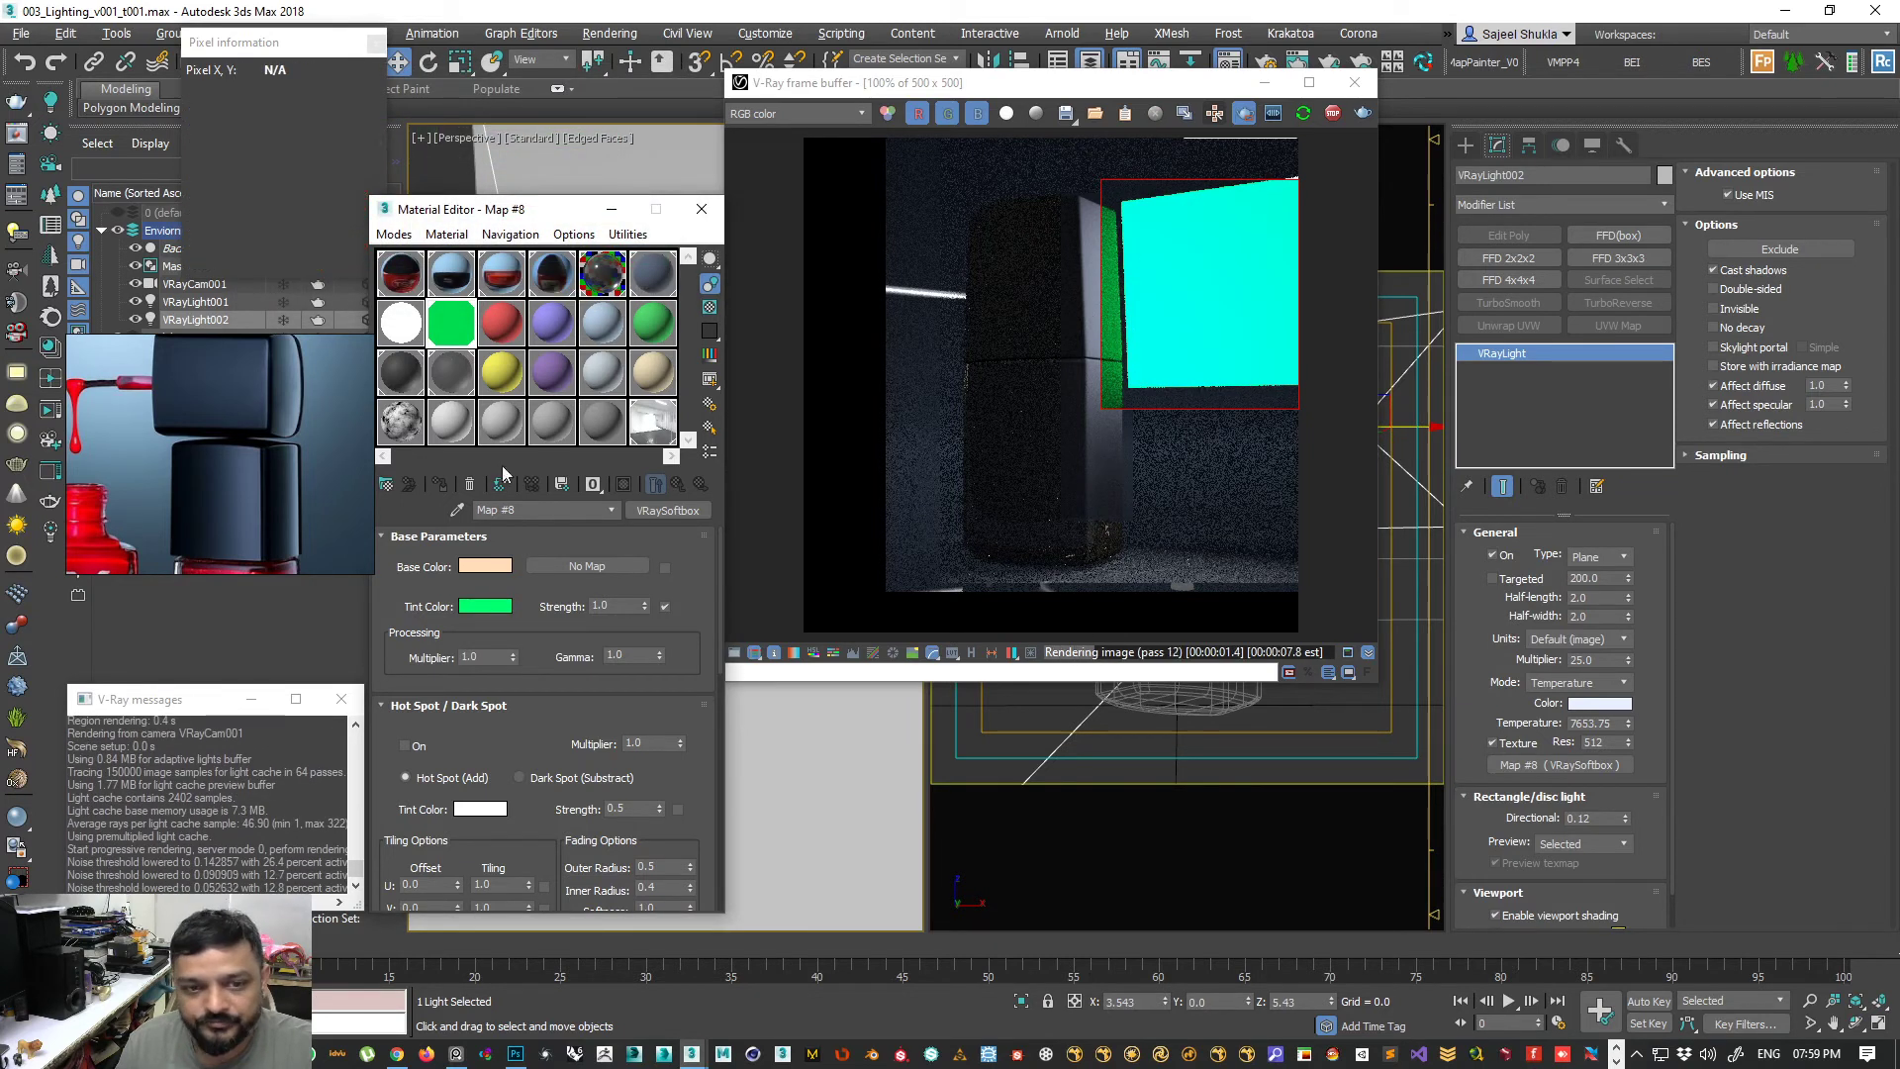
left_click_drag(648, 625, 645, 609)
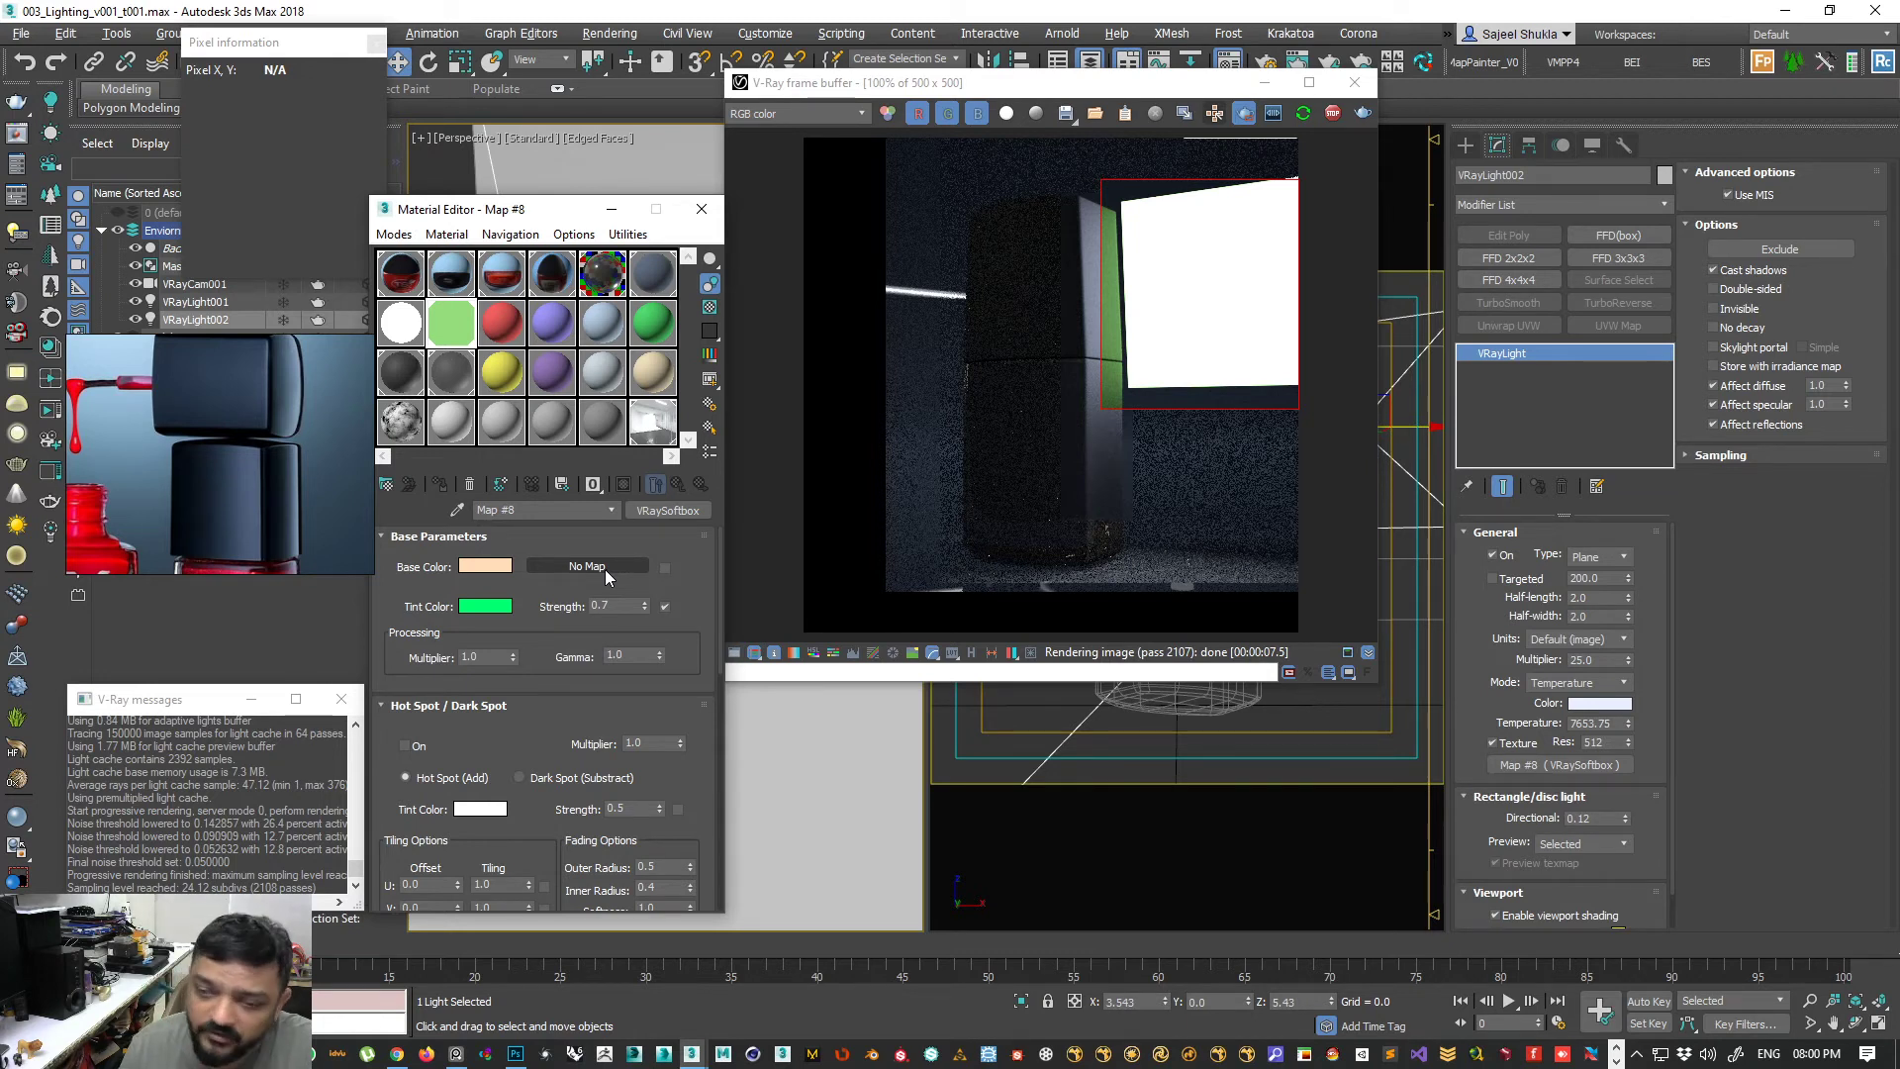
- Reset both the tint color and the base color of the softbox map to white
left_click(484, 605)
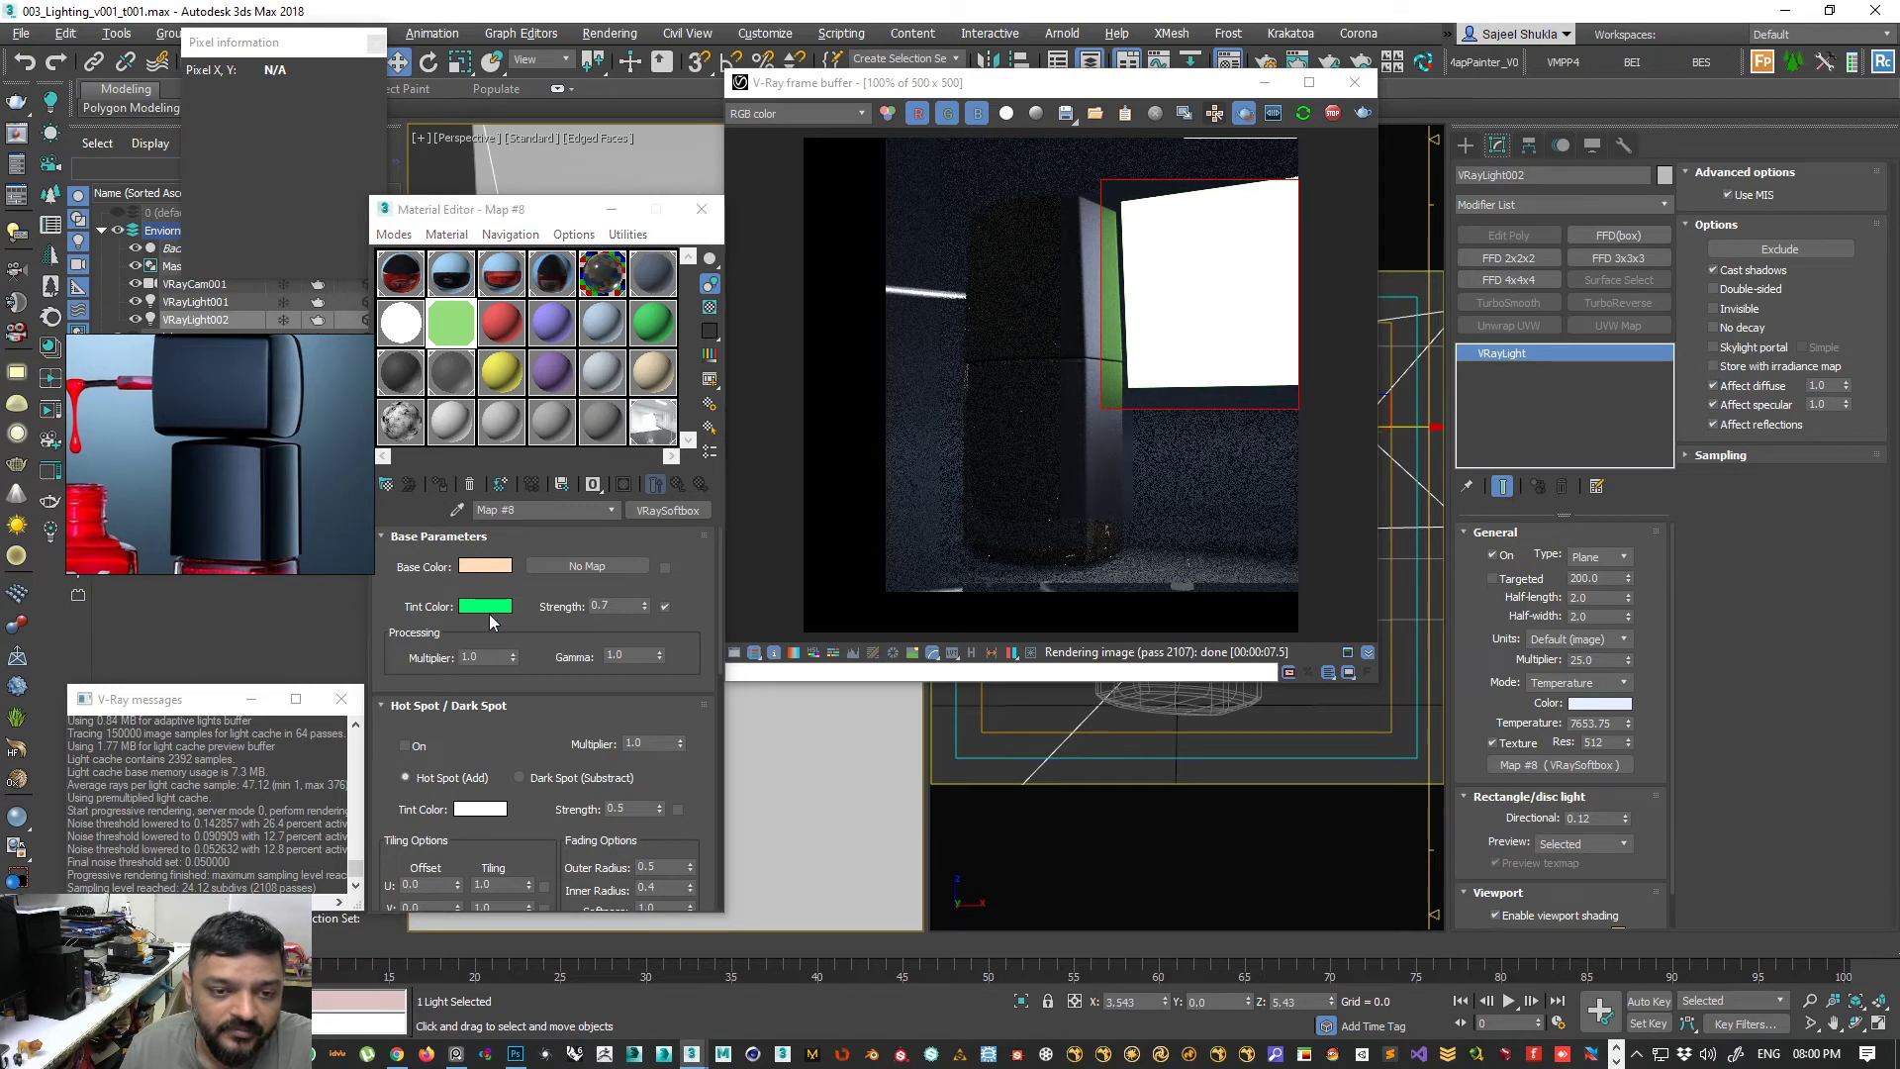
left_click(431, 240)
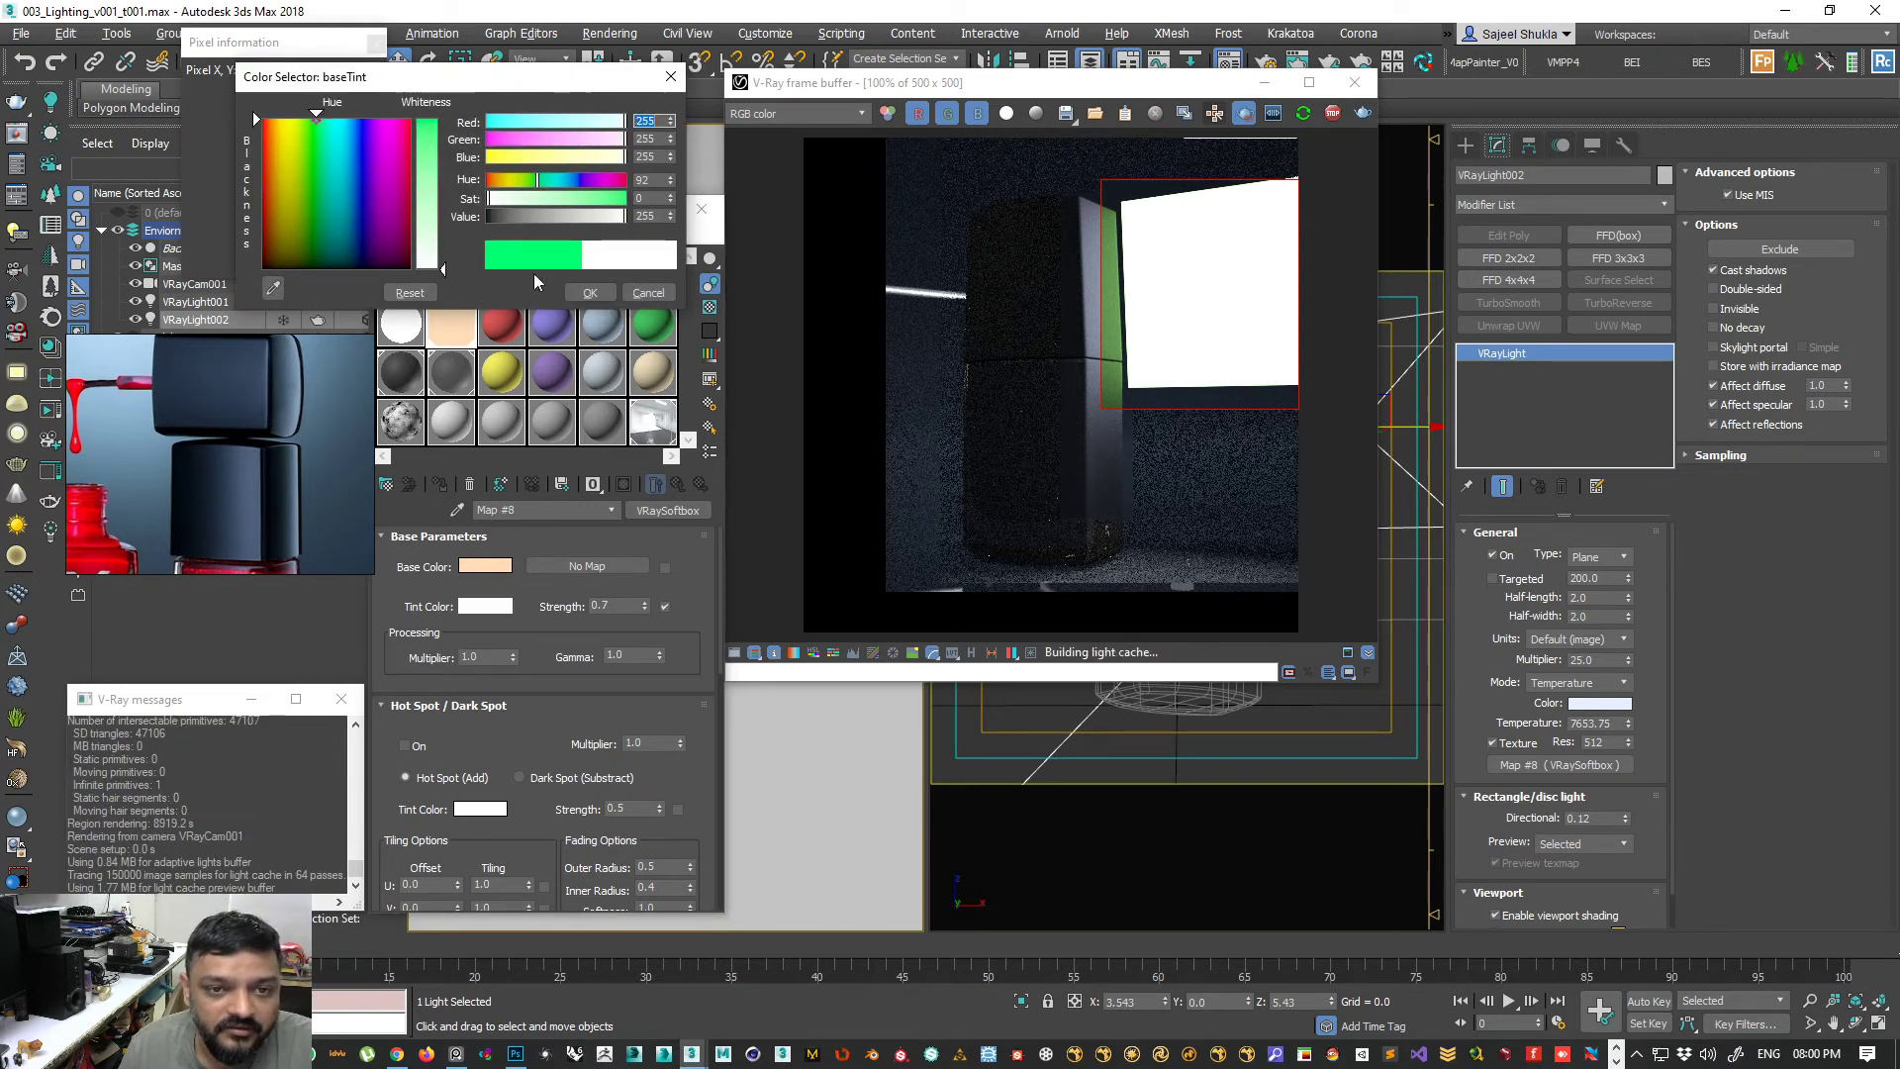
left_click(586, 294)
left_click(471, 573)
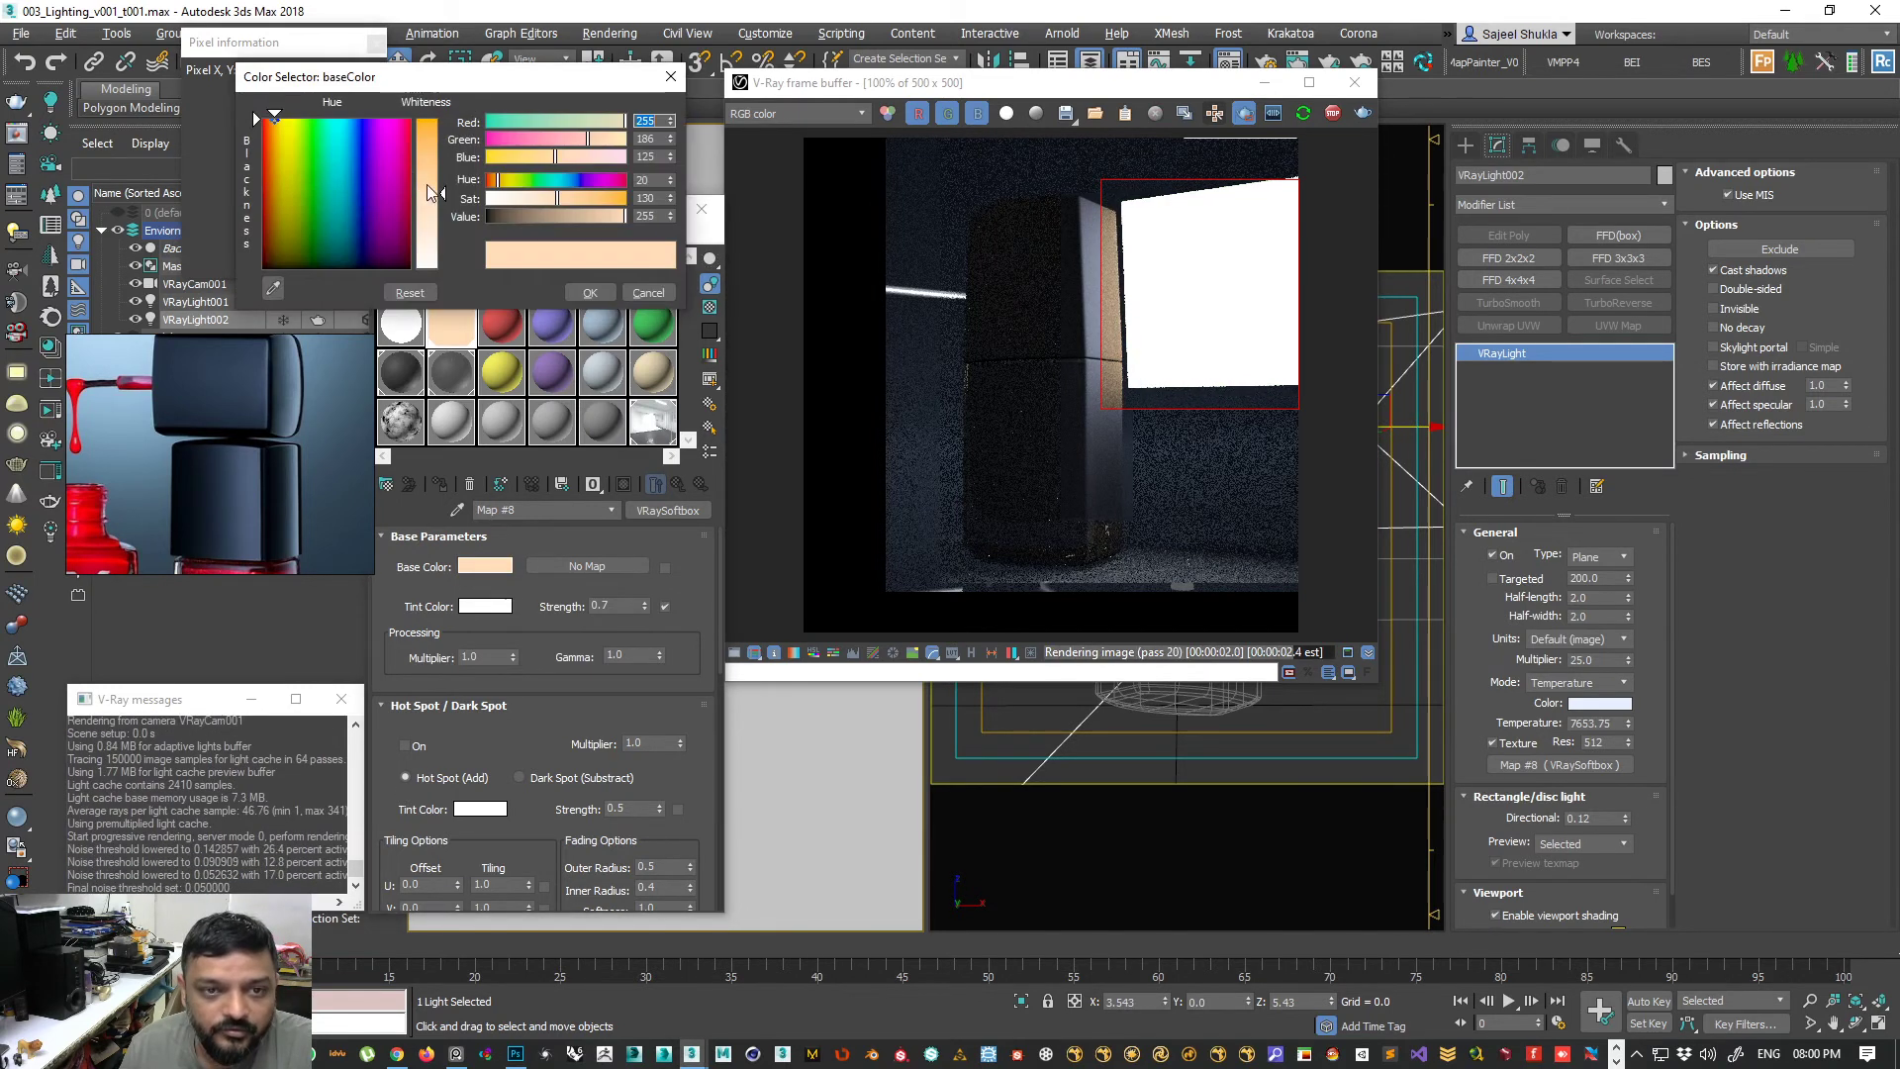
left_click(425, 184)
left_click(582, 292)
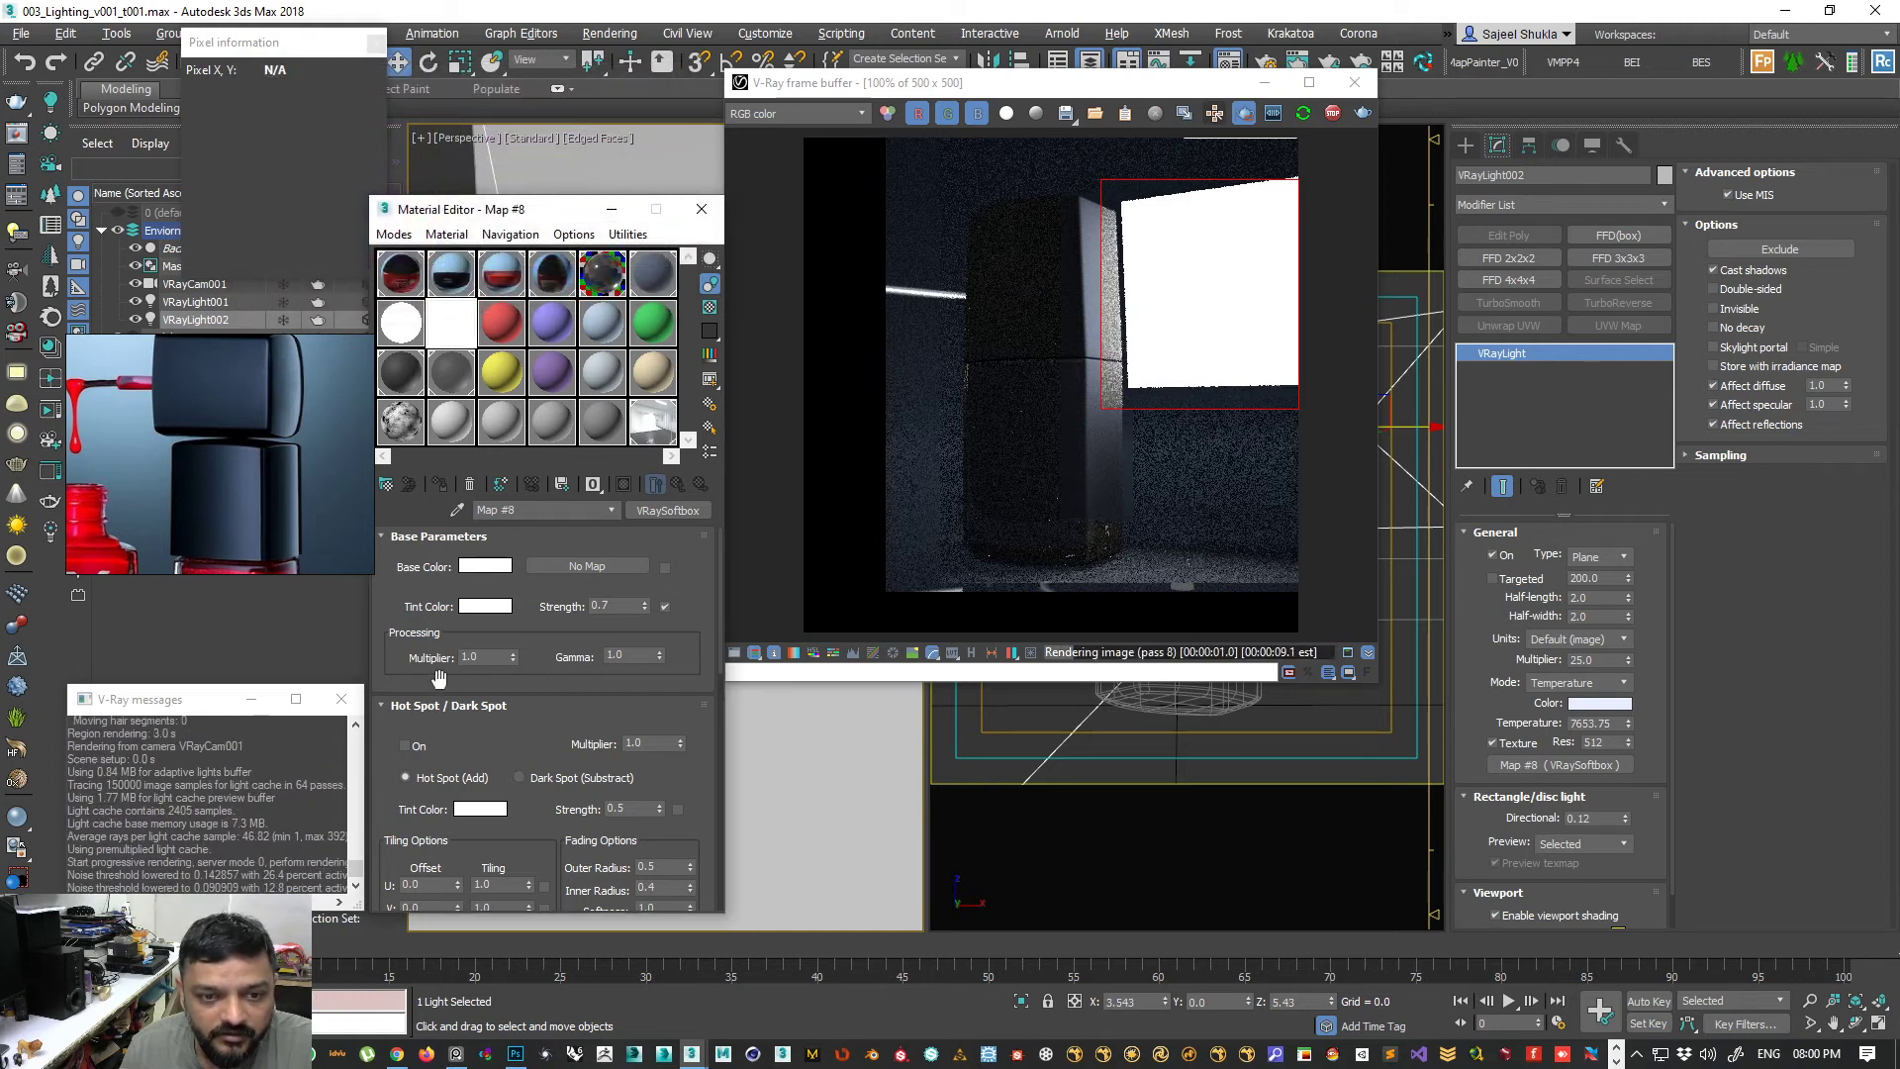
- Set the softbox map's tint color to a pale blue with hue 159 and saturation 78
left_click(487, 608)
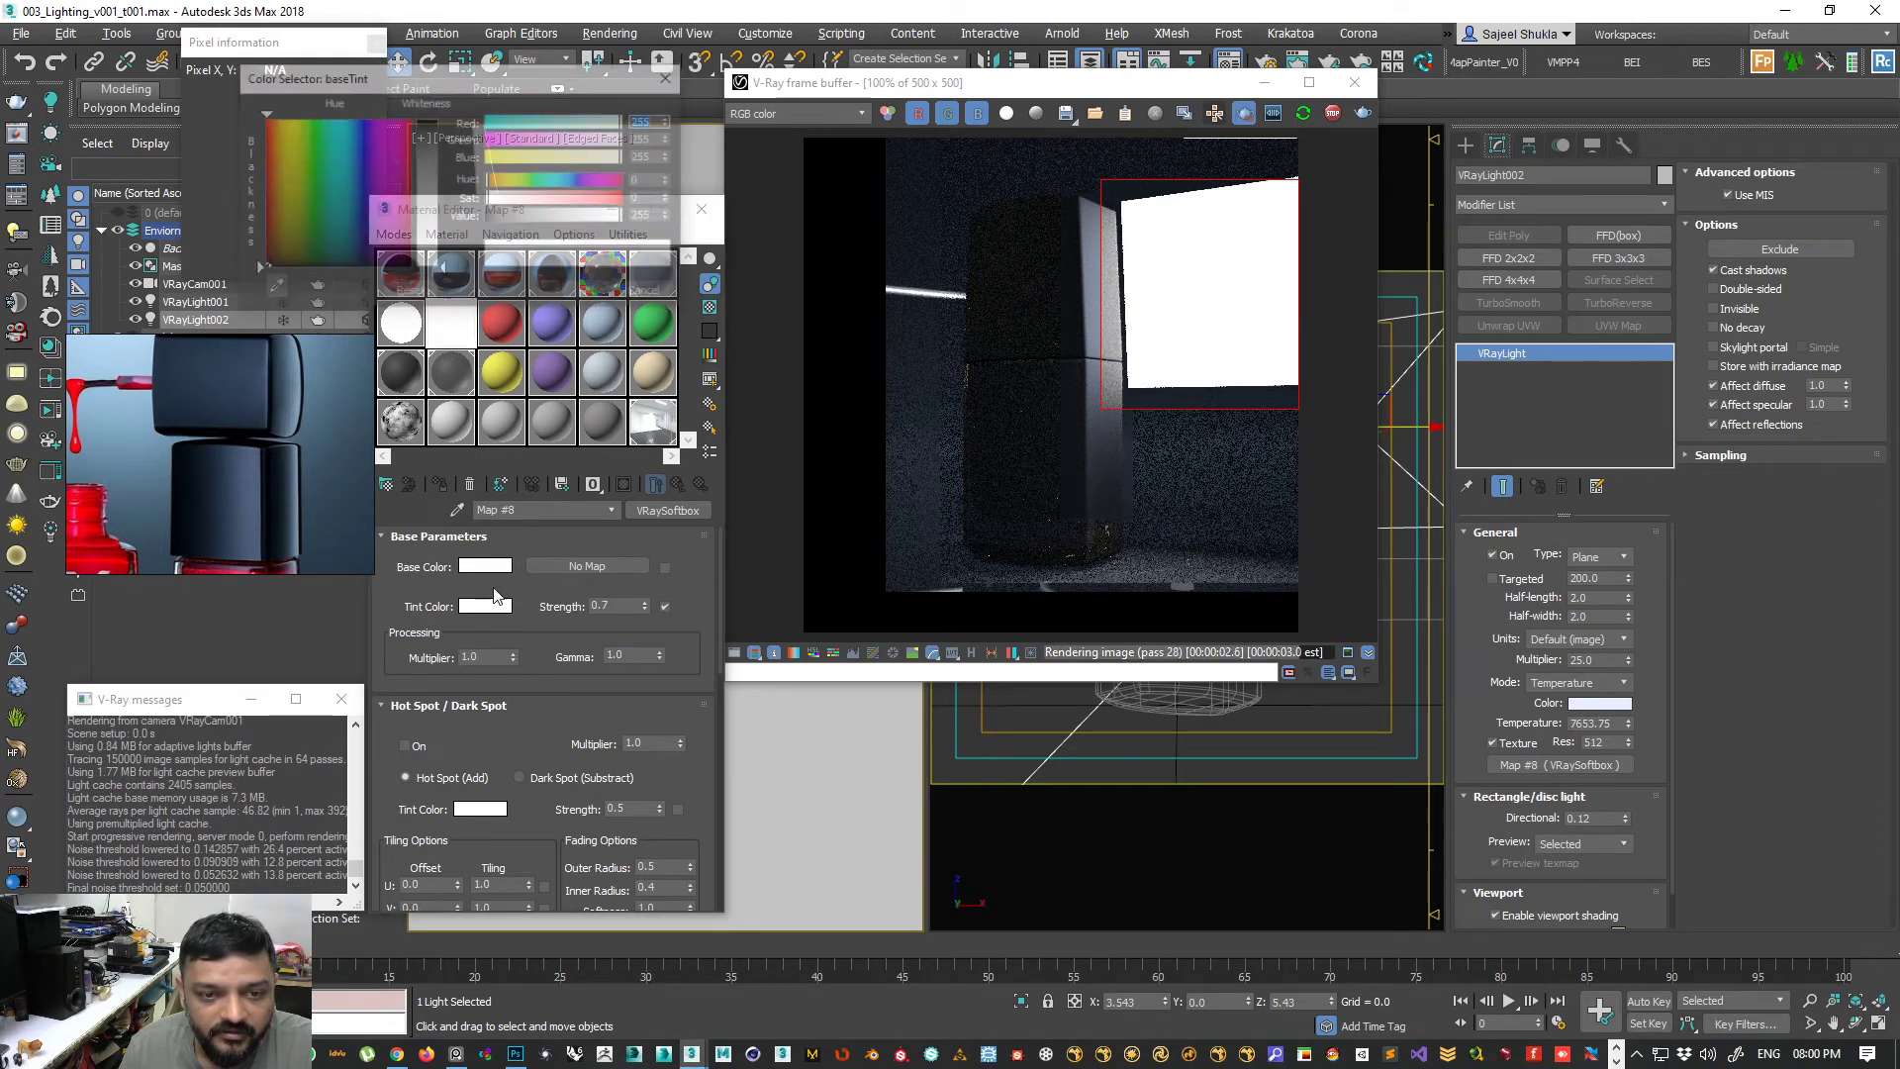
left_click(538, 199)
left_click(576, 181)
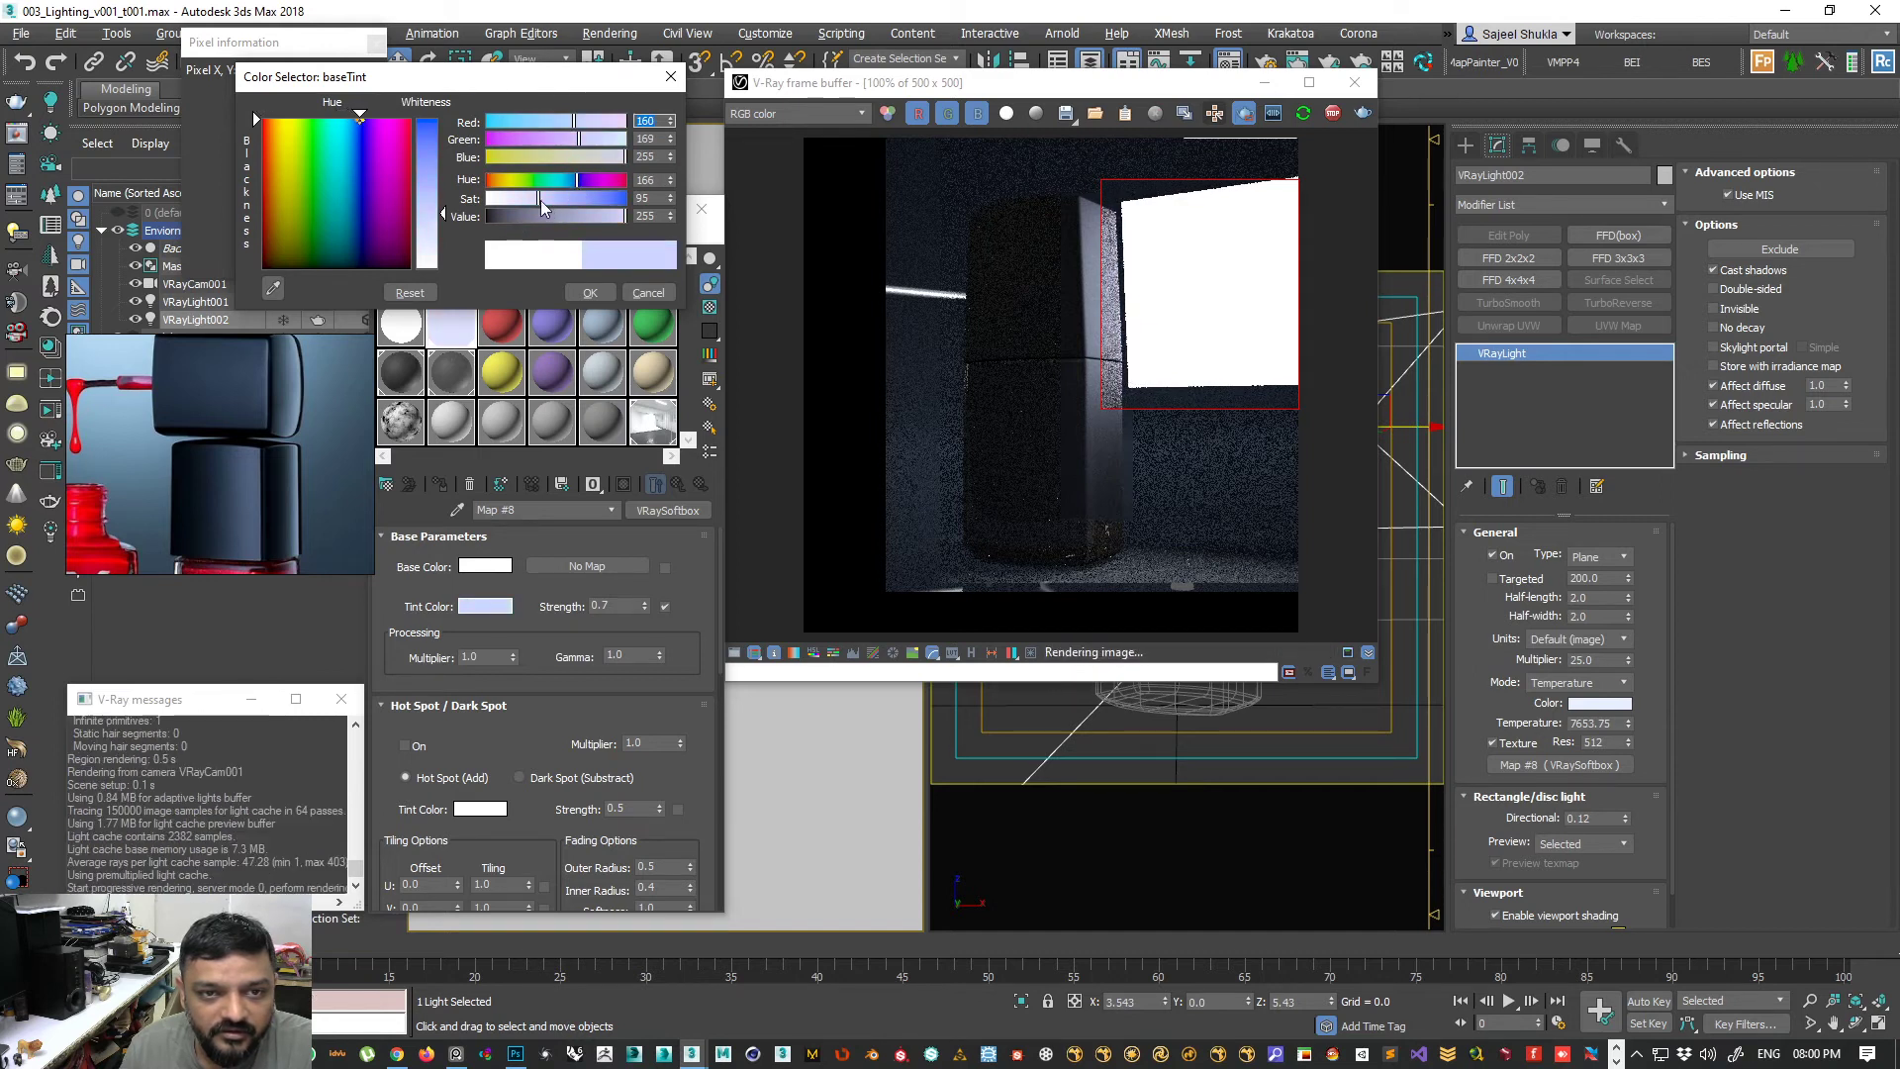
left_click(532, 200)
left_click_drag(533, 201, 573, 182)
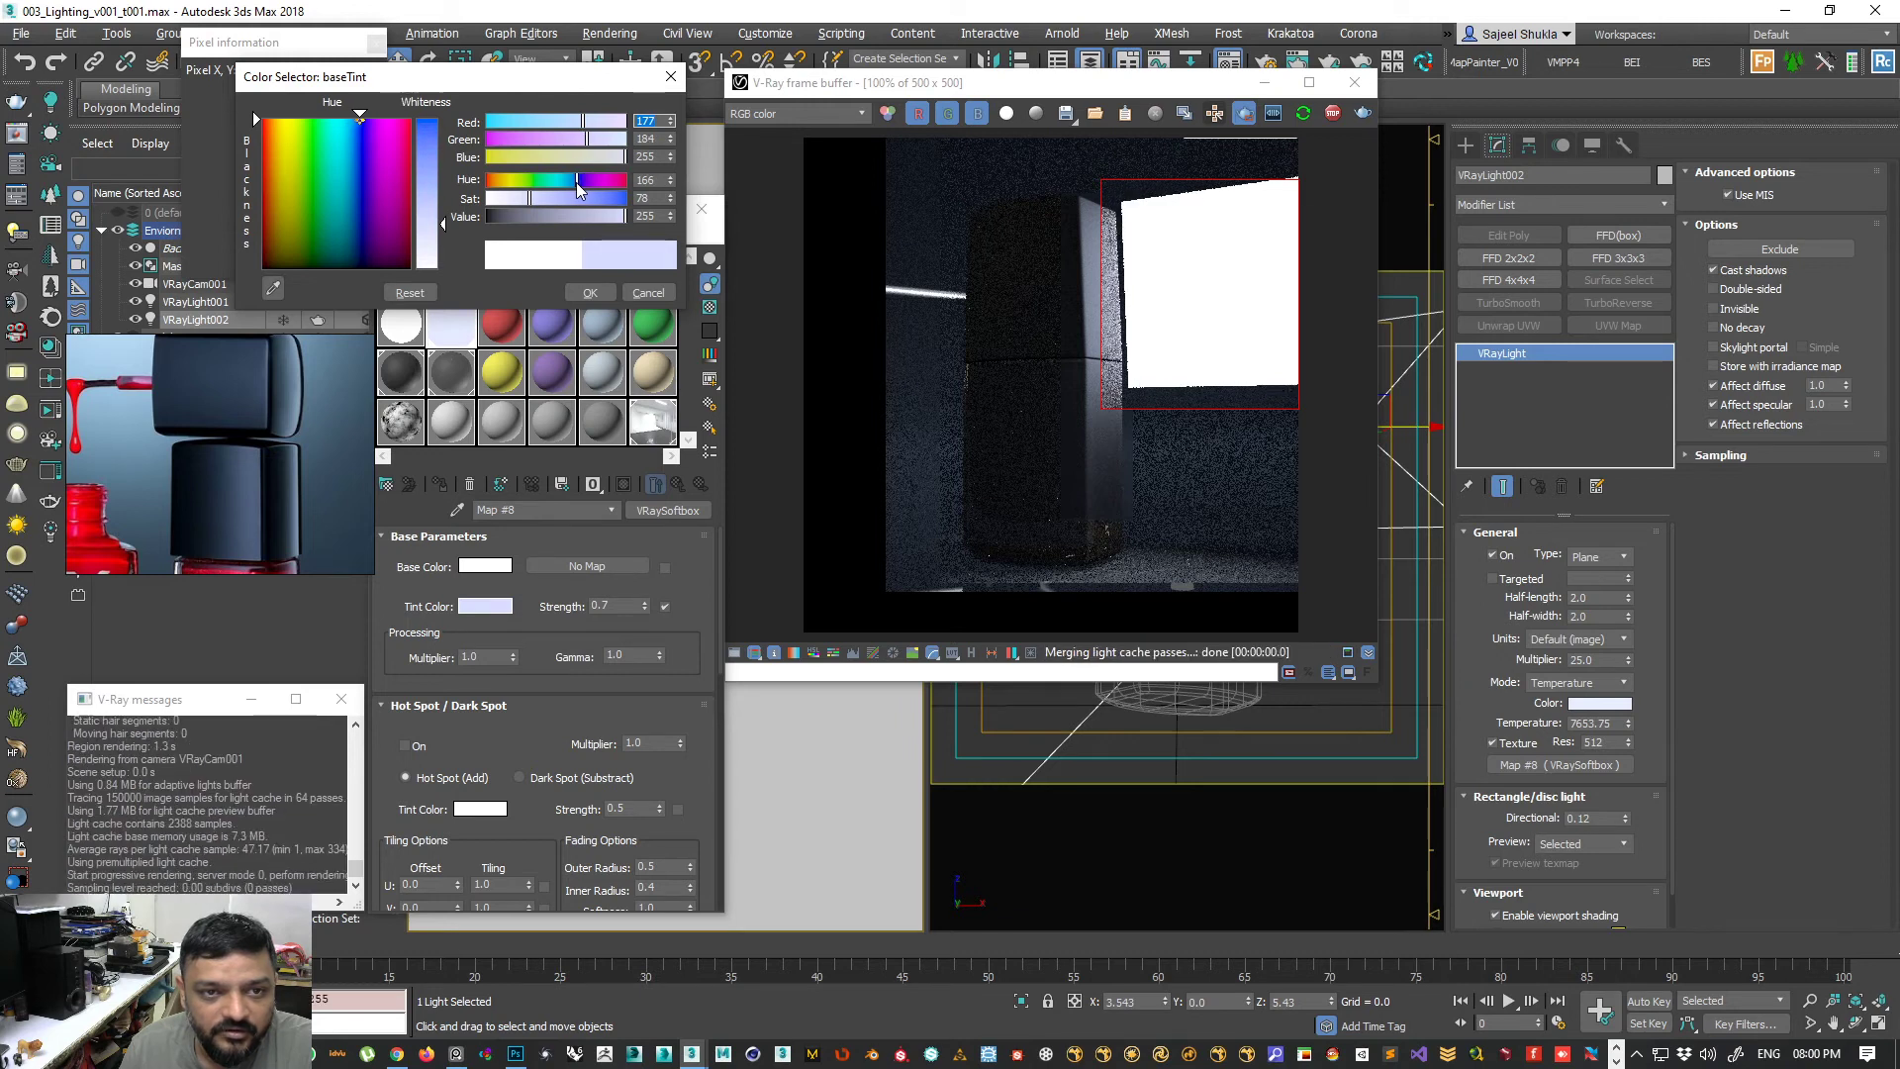
left_click(590, 293)
- Narrow the render region to the bottle's lit edge and set the tint color's saturation to 91
left_click_drag(1077, 202, 1185, 448)
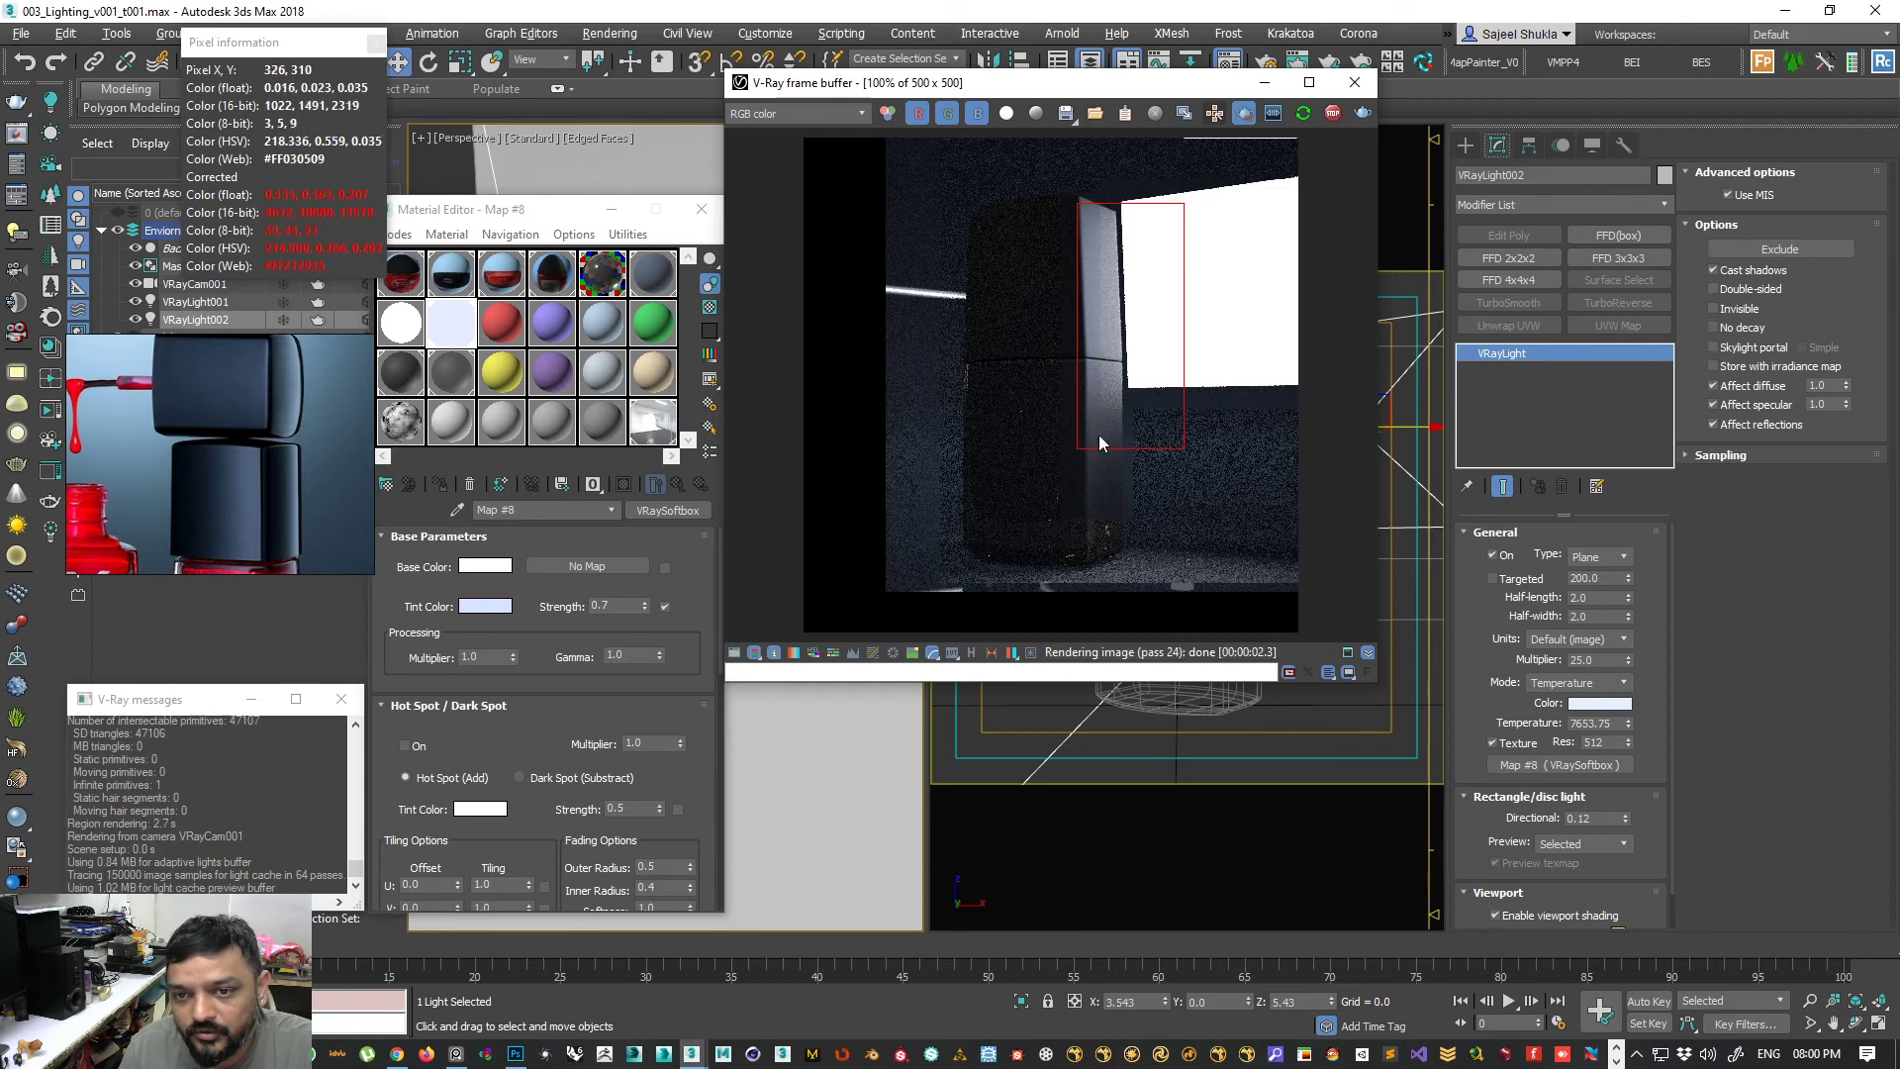
left_click(485, 605)
left_click_drag(528, 198, 537, 200)
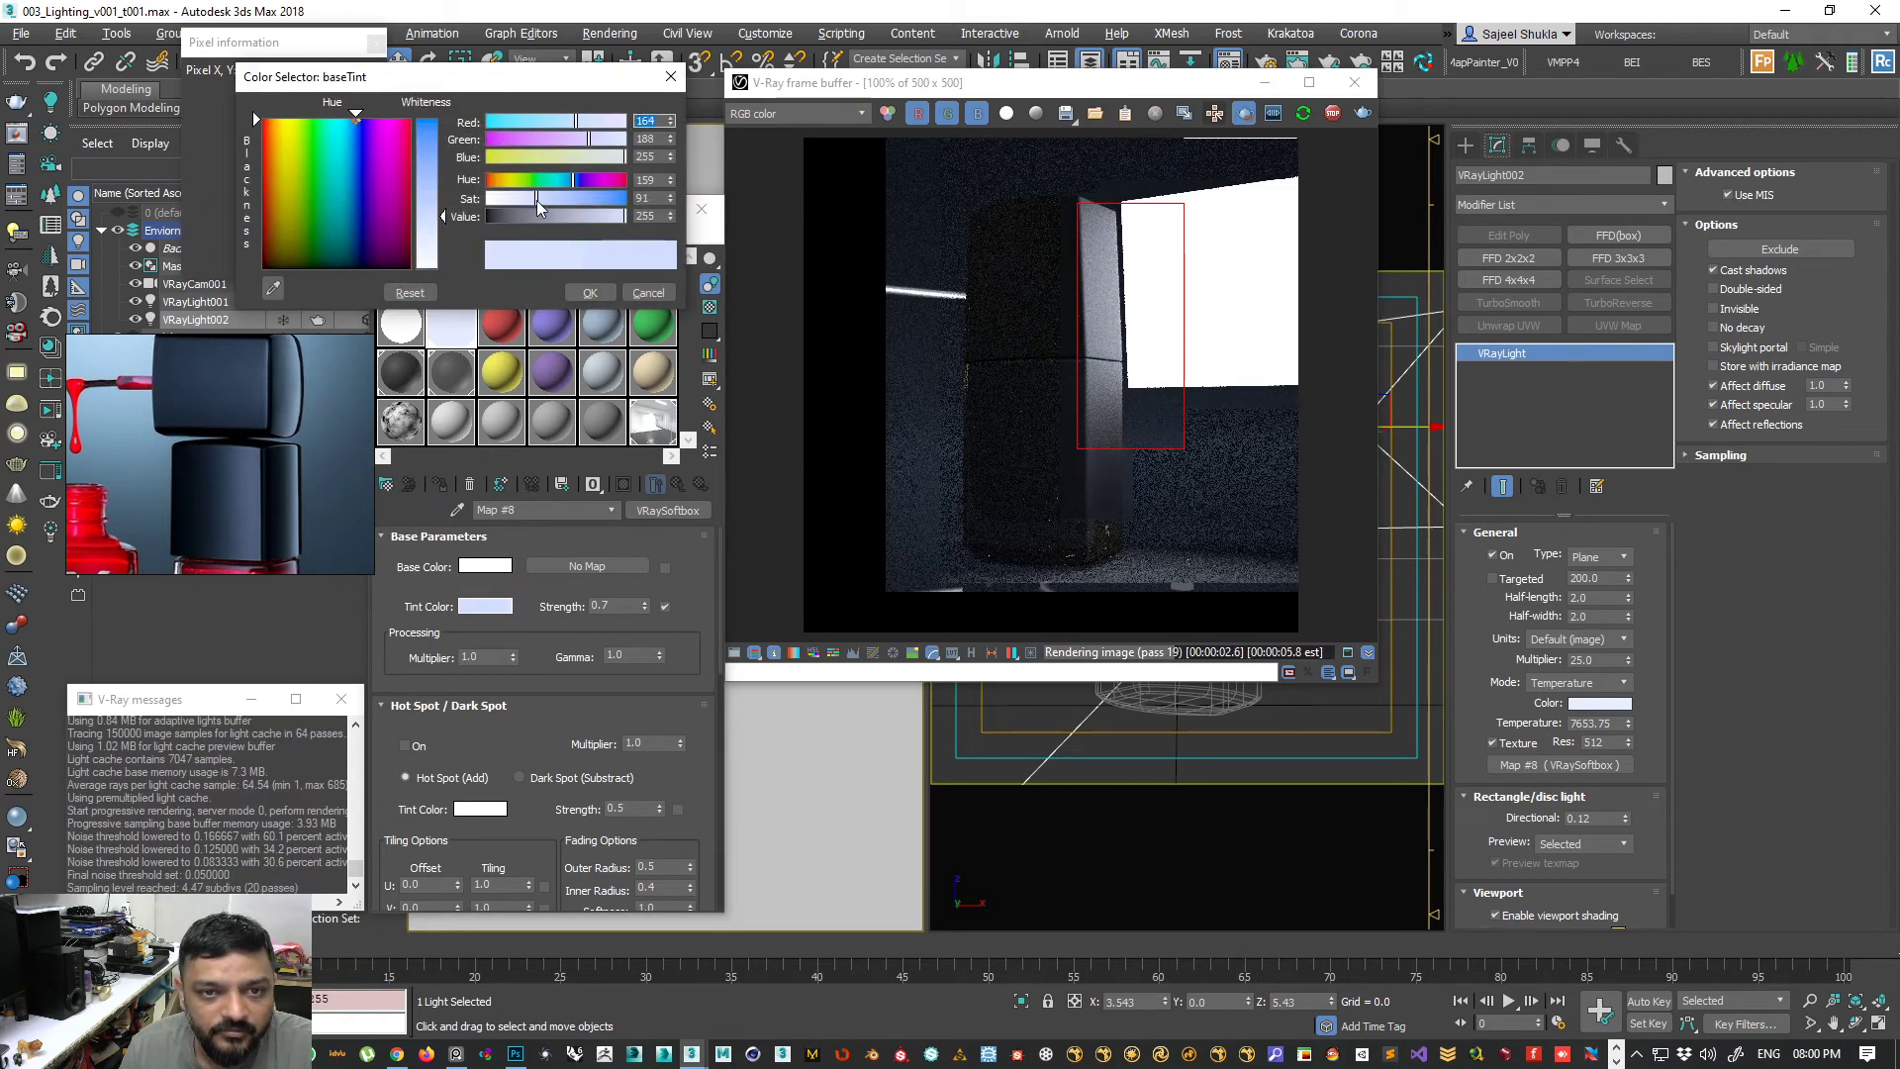
left_click(588, 293)
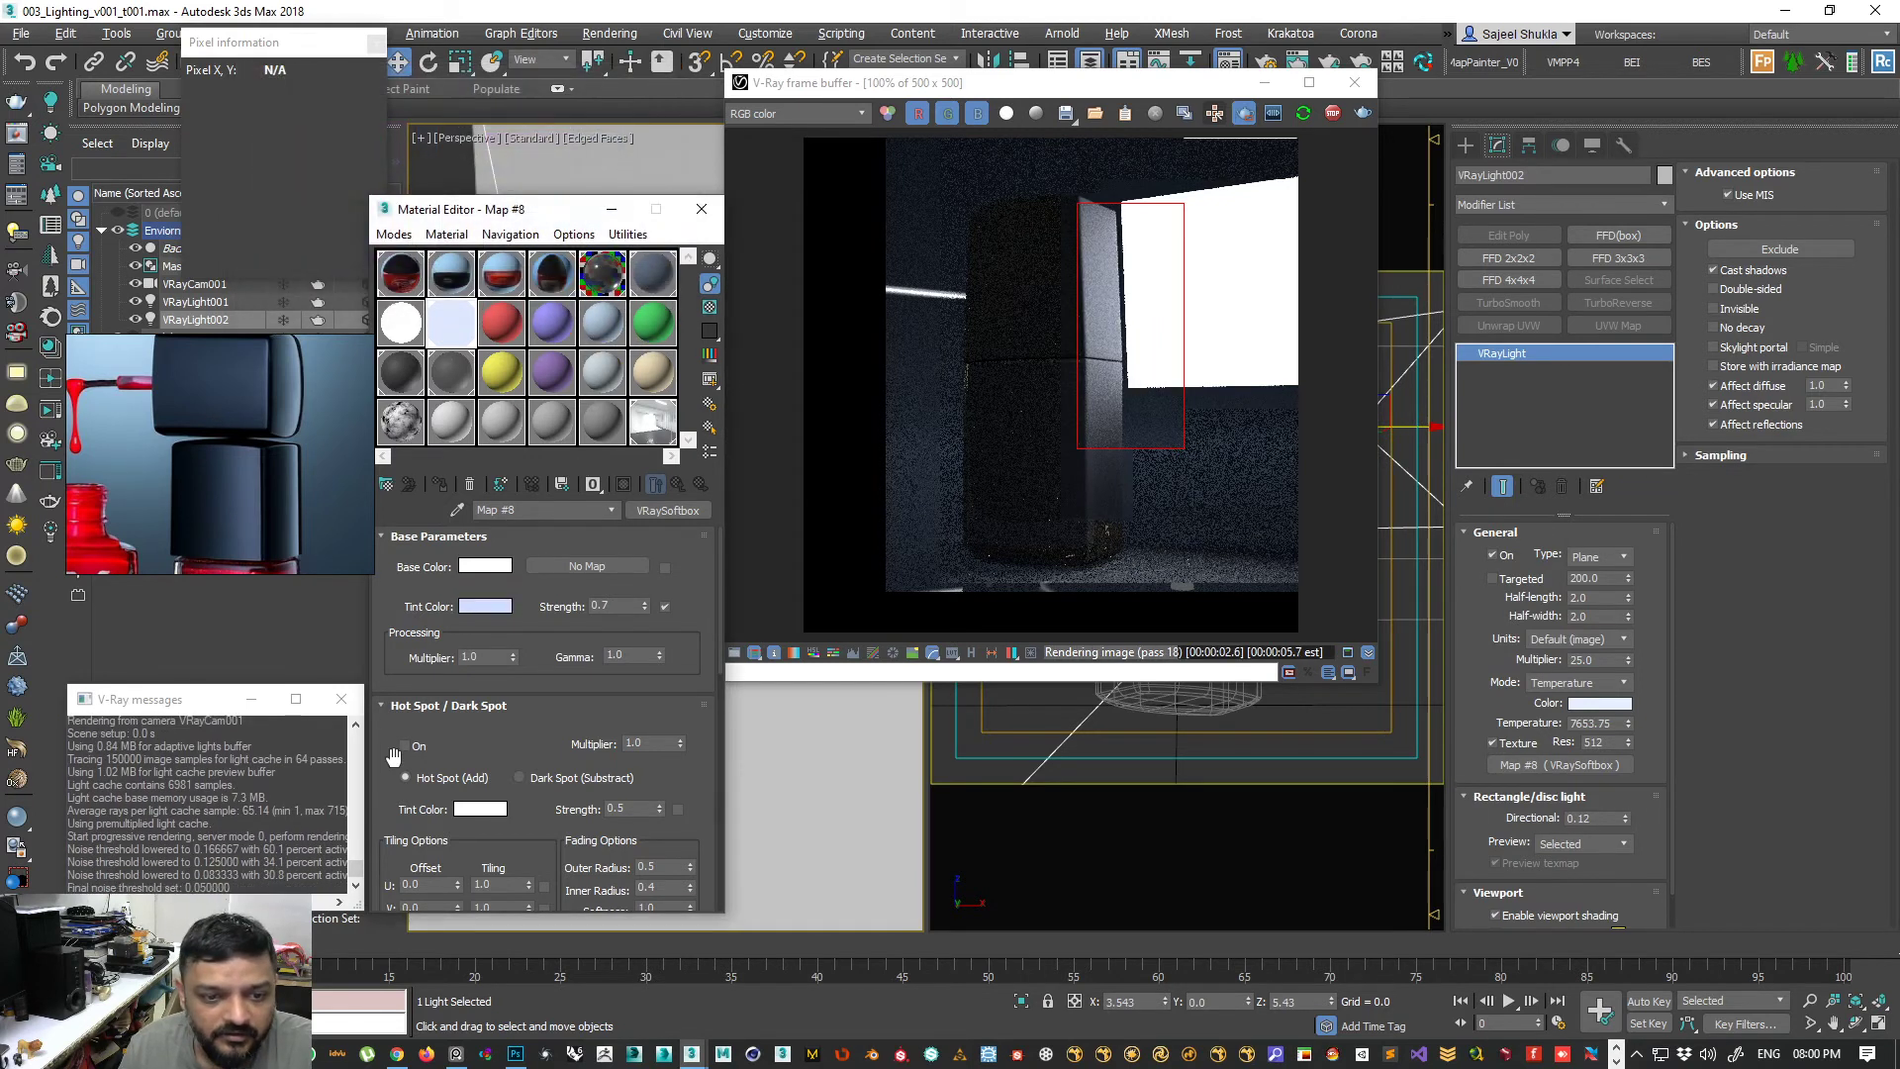
- Turn on the softbox map's hot spot and turn off its base tint
left_click_drag(393, 756, 383, 663)
left_click(405, 651)
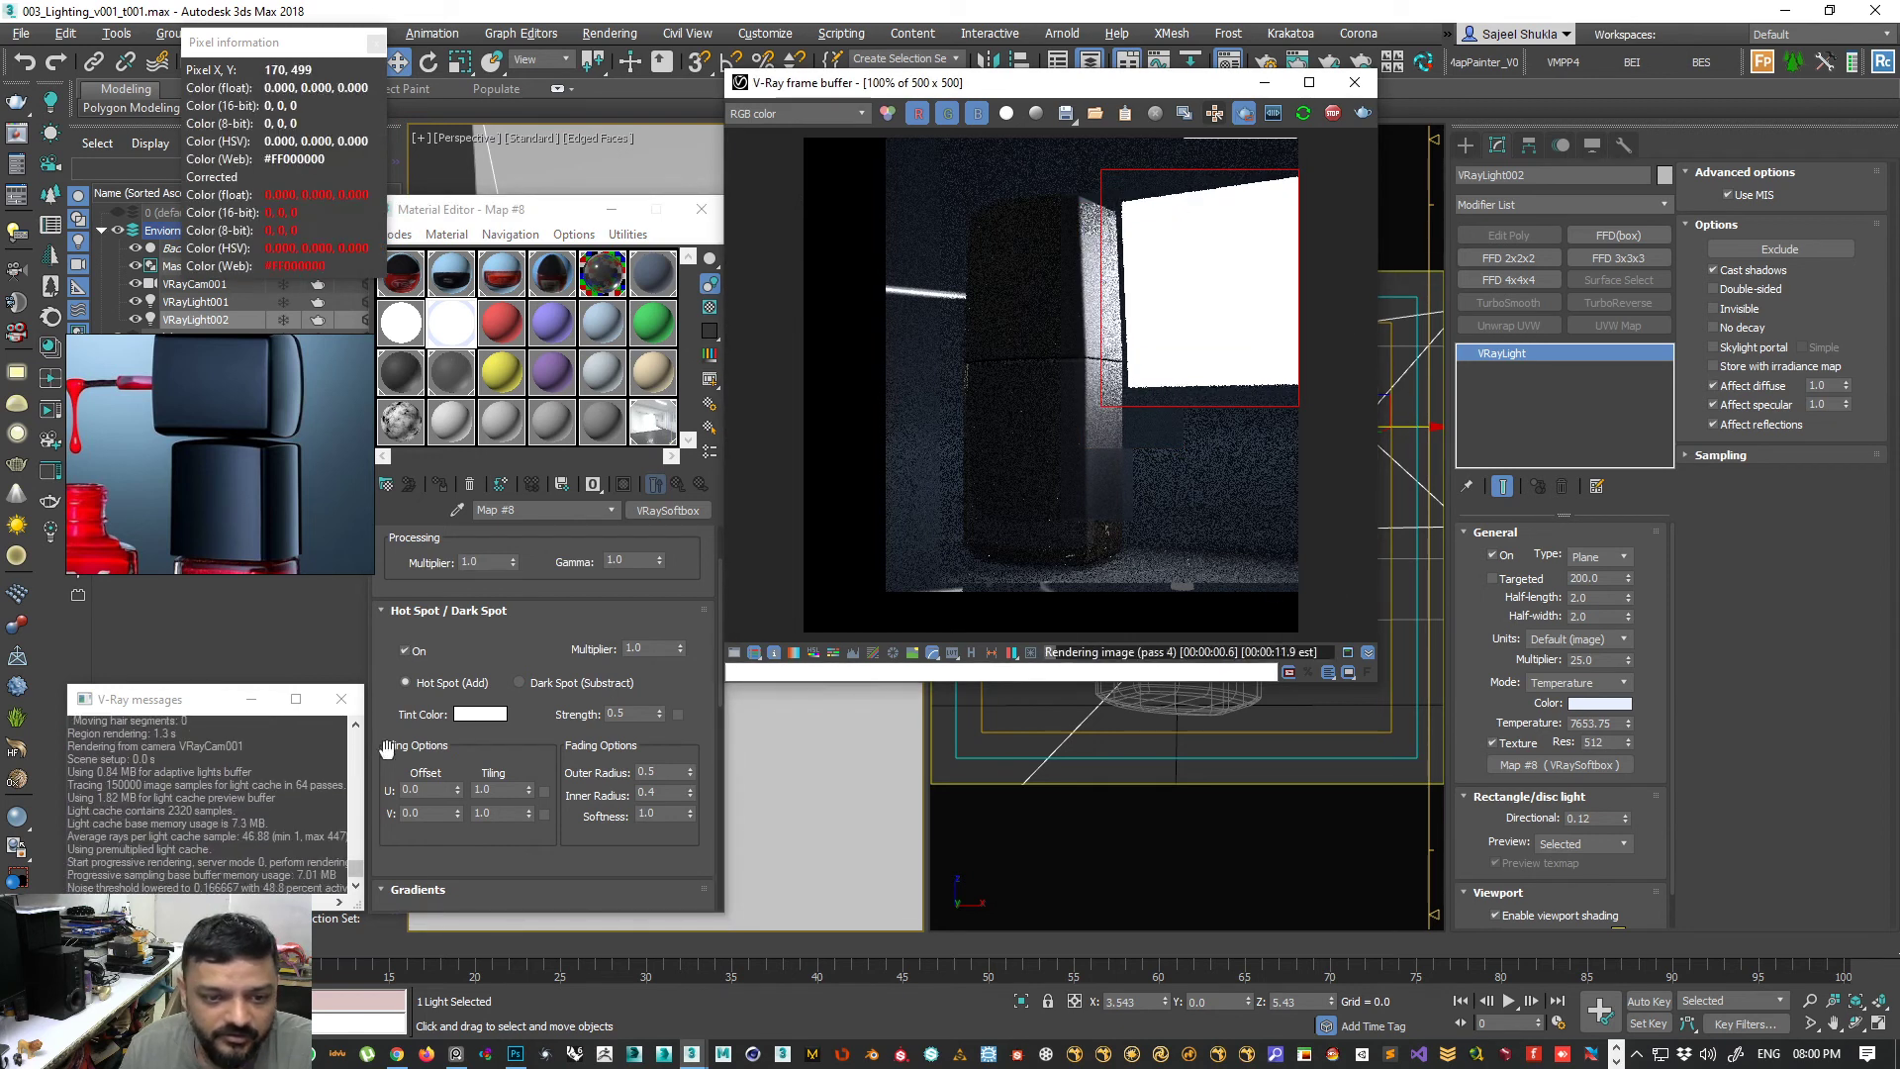
left_click_drag(504, 677, 515, 759)
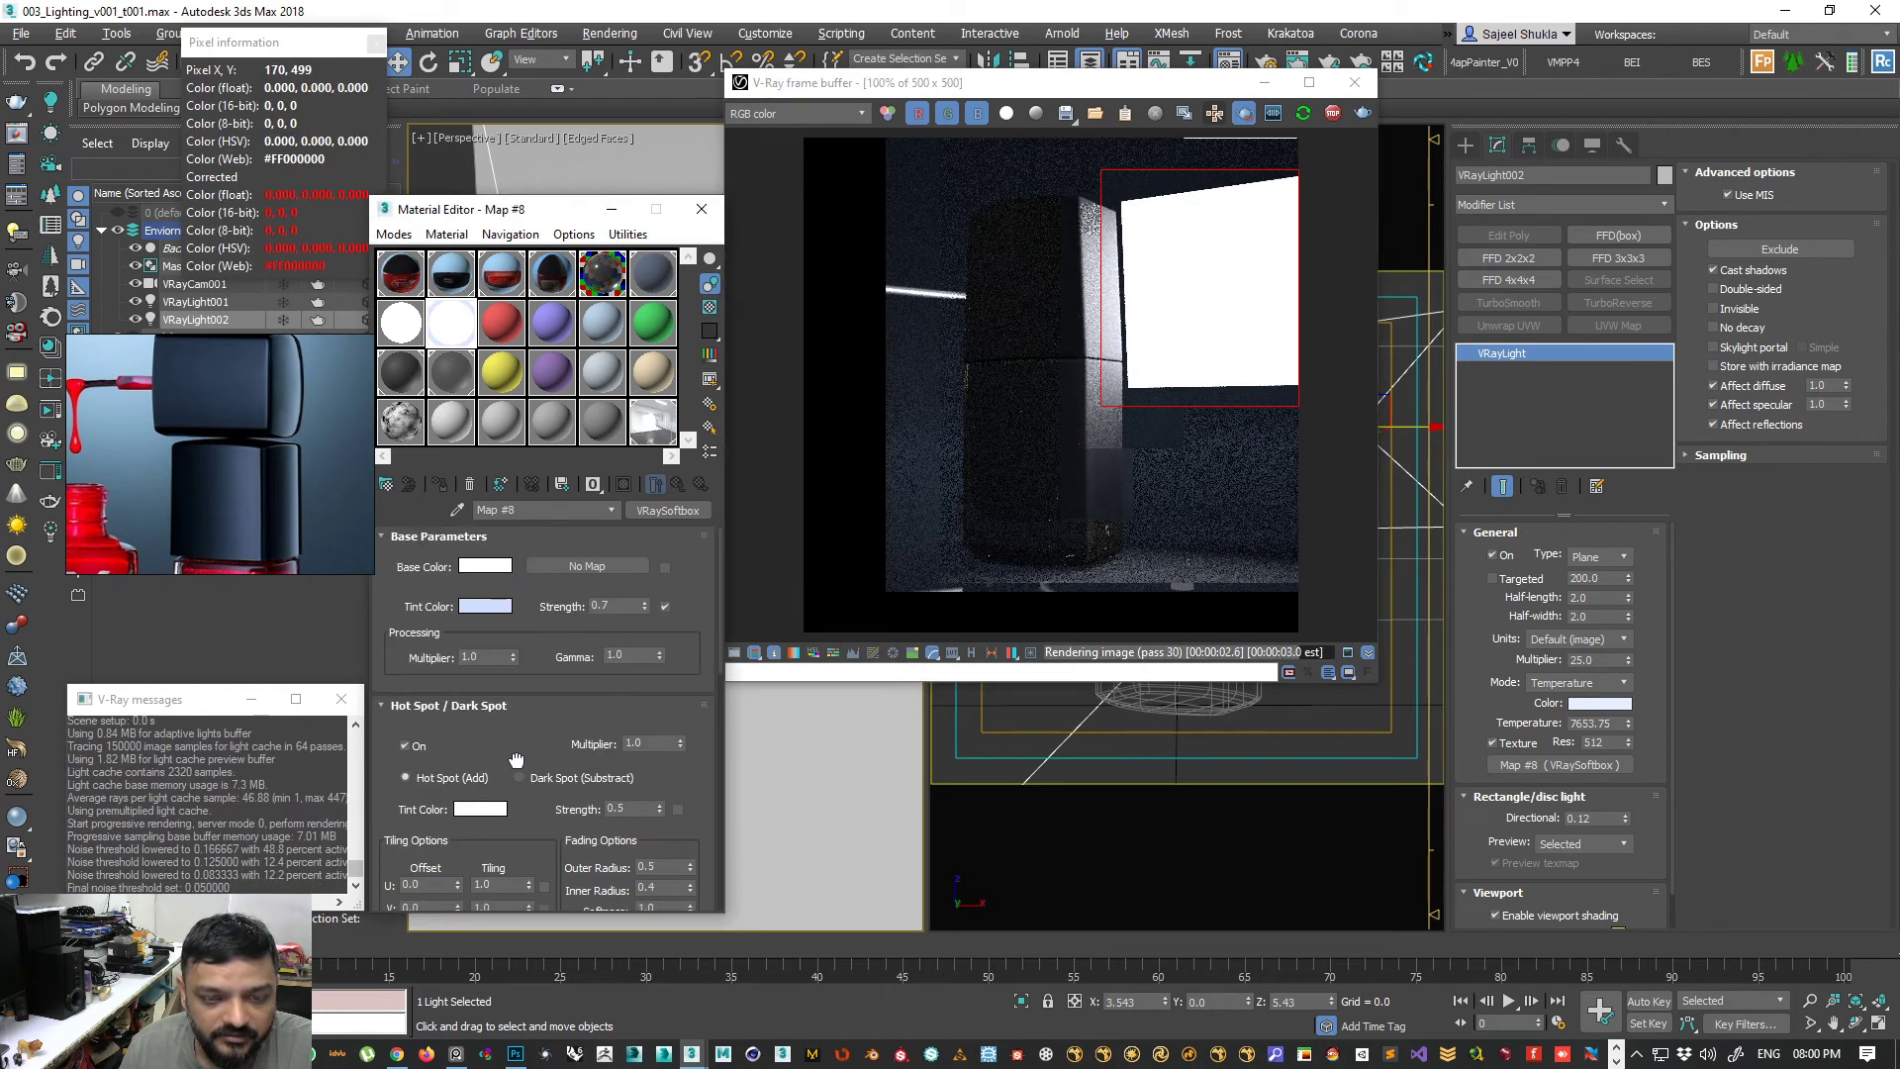
left_click(665, 607)
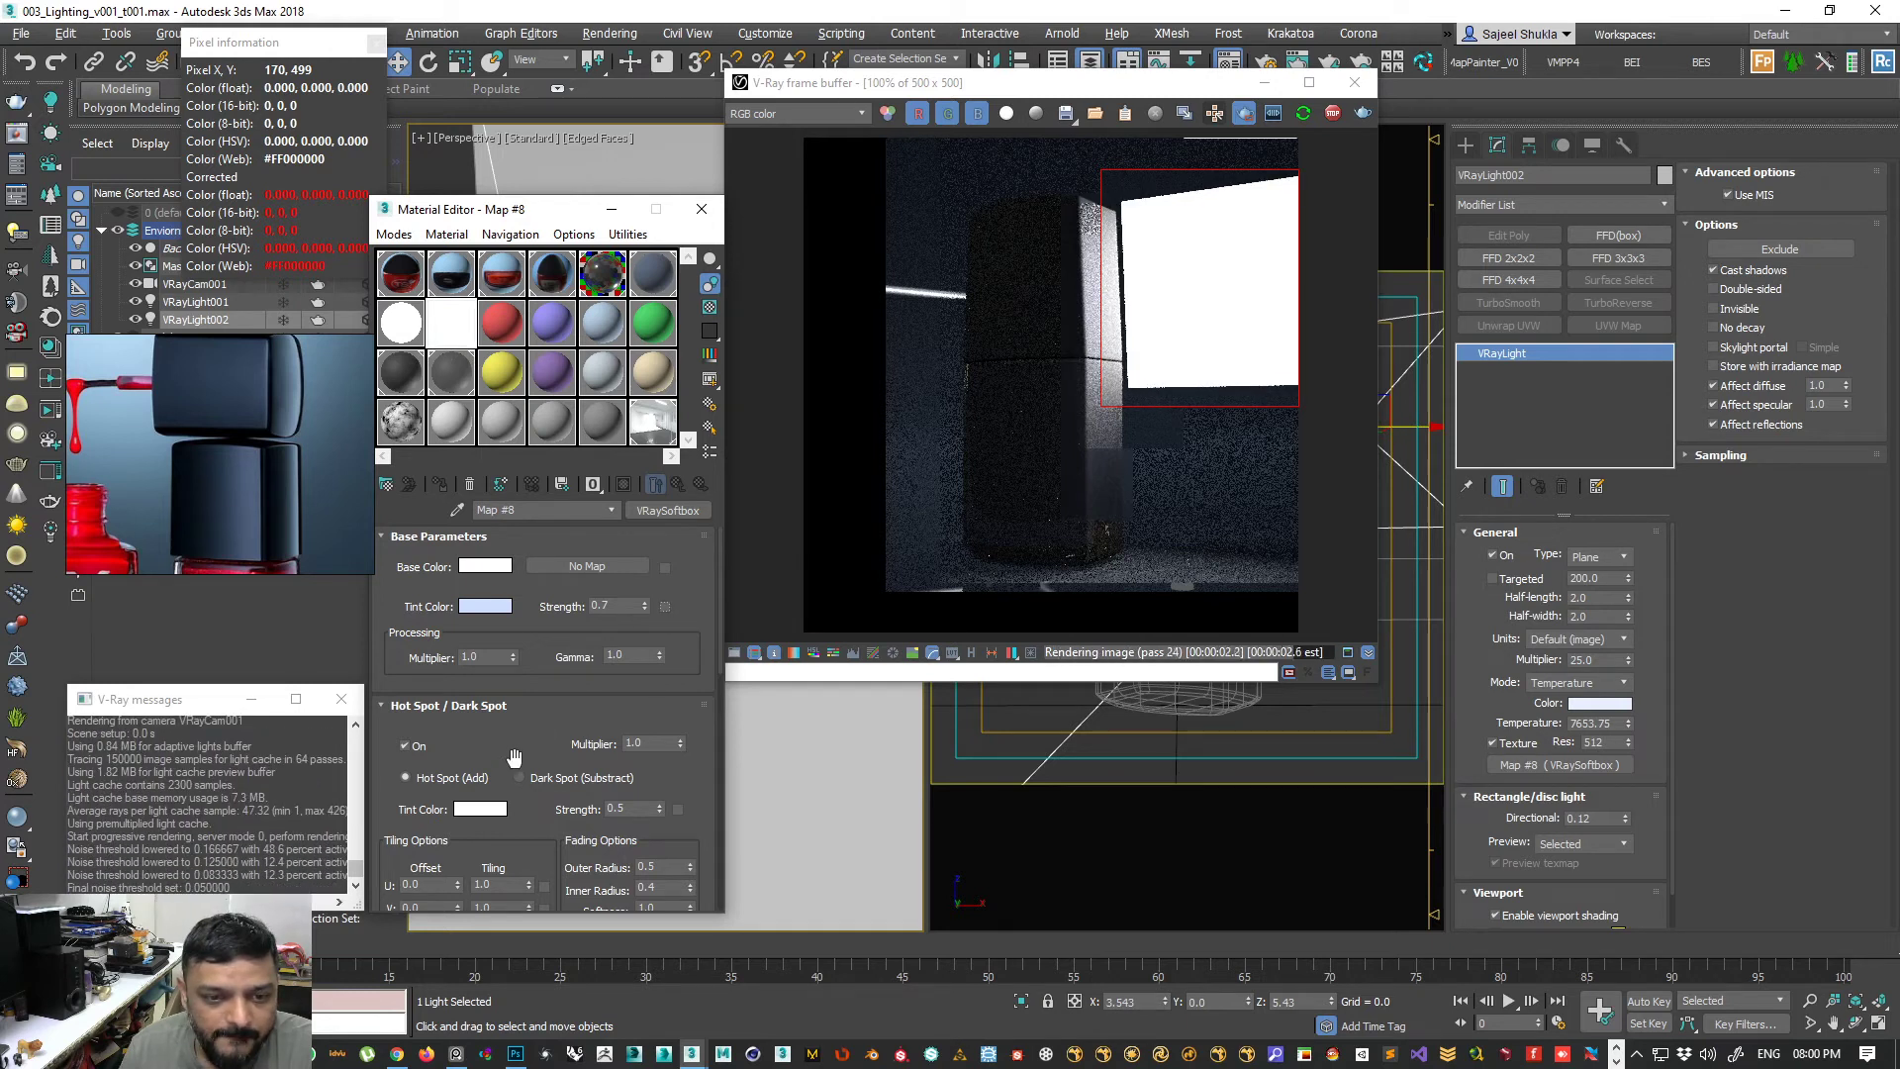
left_click_drag(516, 758, 516, 756)
- Set the plane light's multiplier to 1 and switch the softbox hot spot off and back on to compare its effect
left_click(1612, 661)
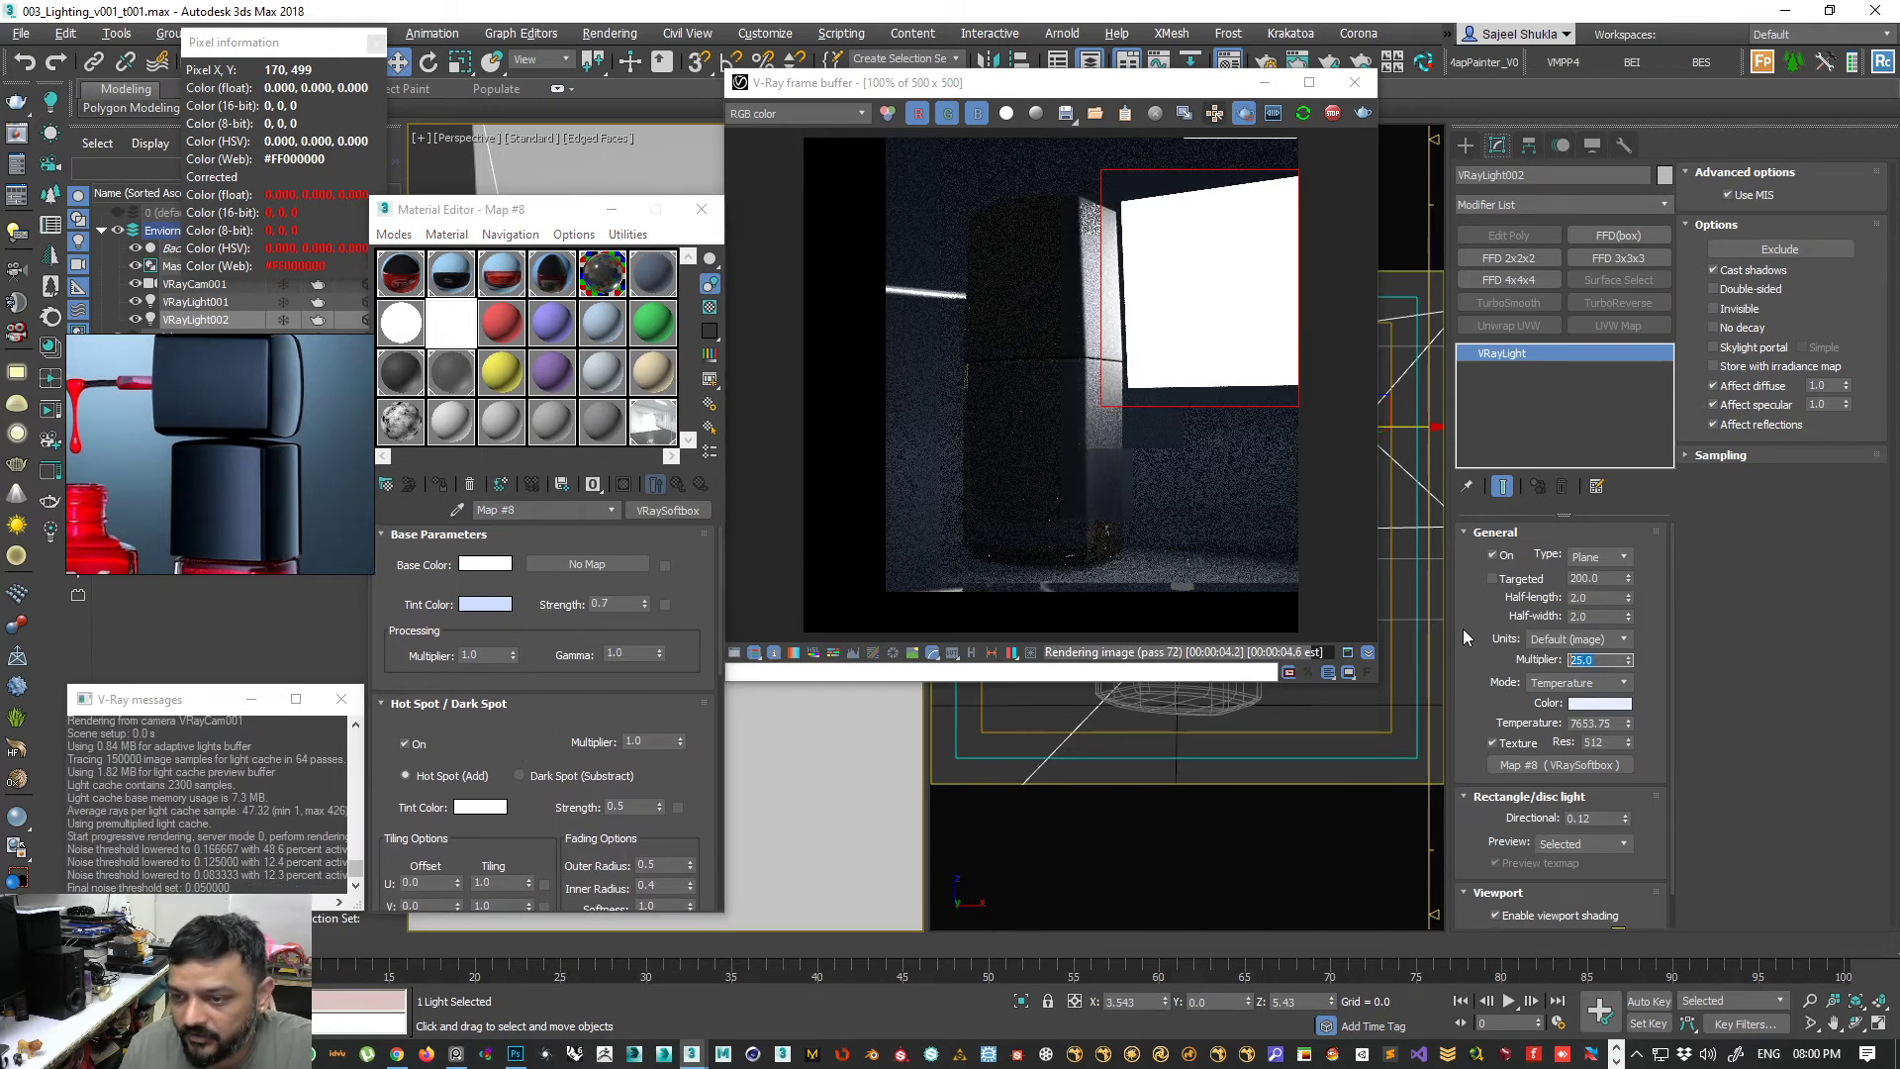
key("Return")
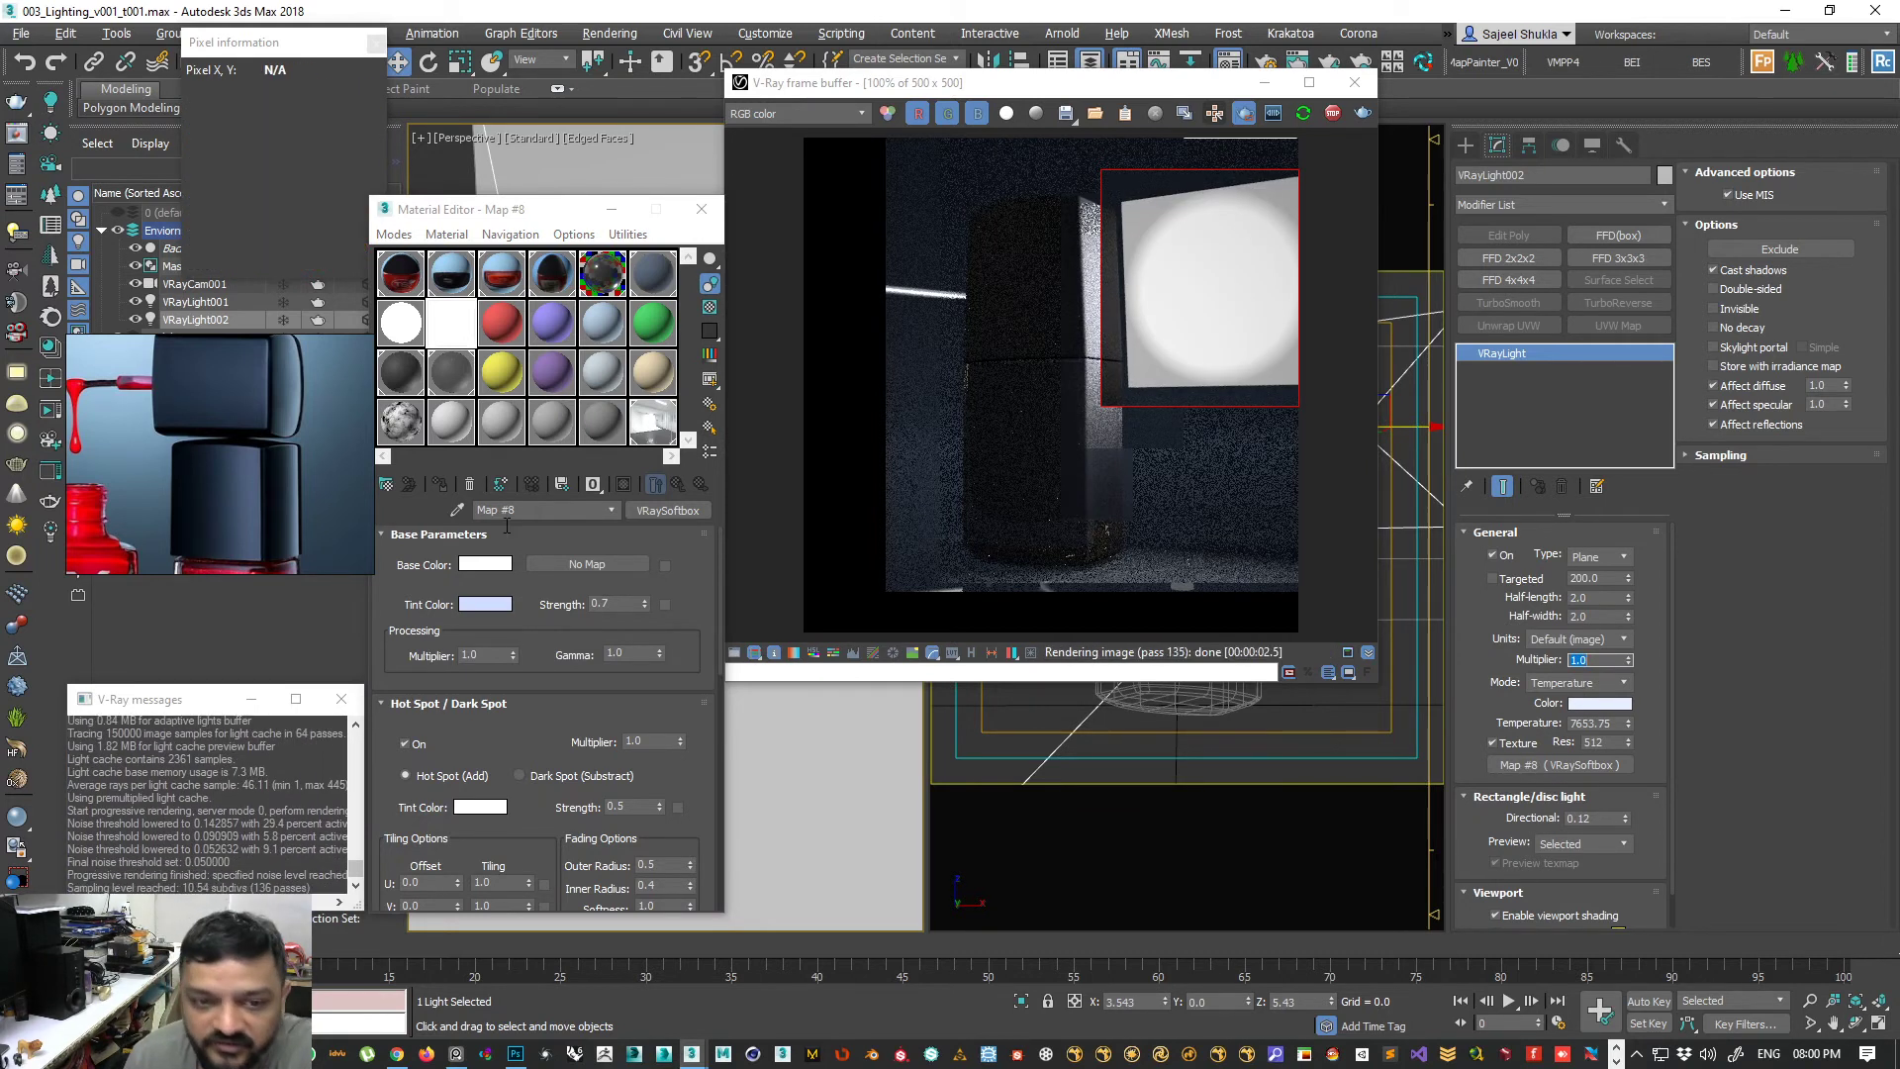
left_click(412, 742)
left_click(412, 742)
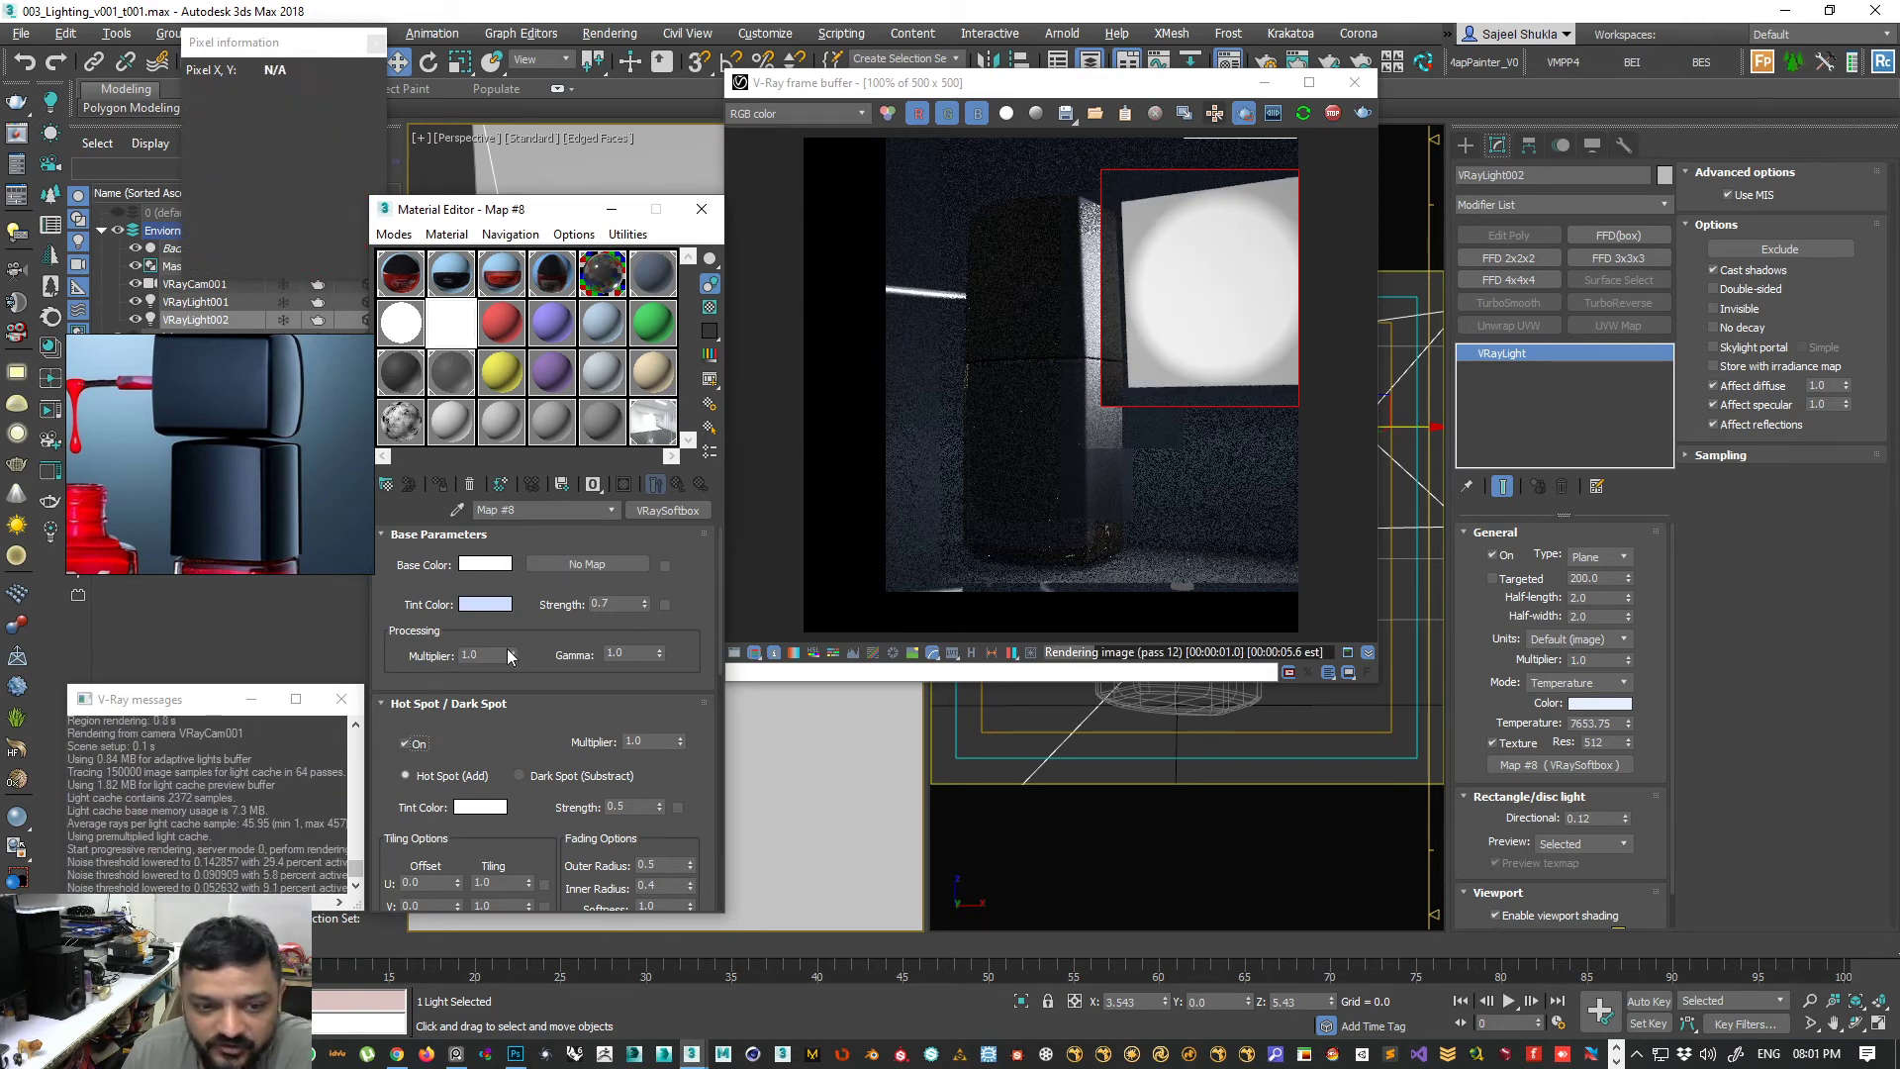
scroll(492, 744, "down", 1)
scroll(492, 744, "down", 1)
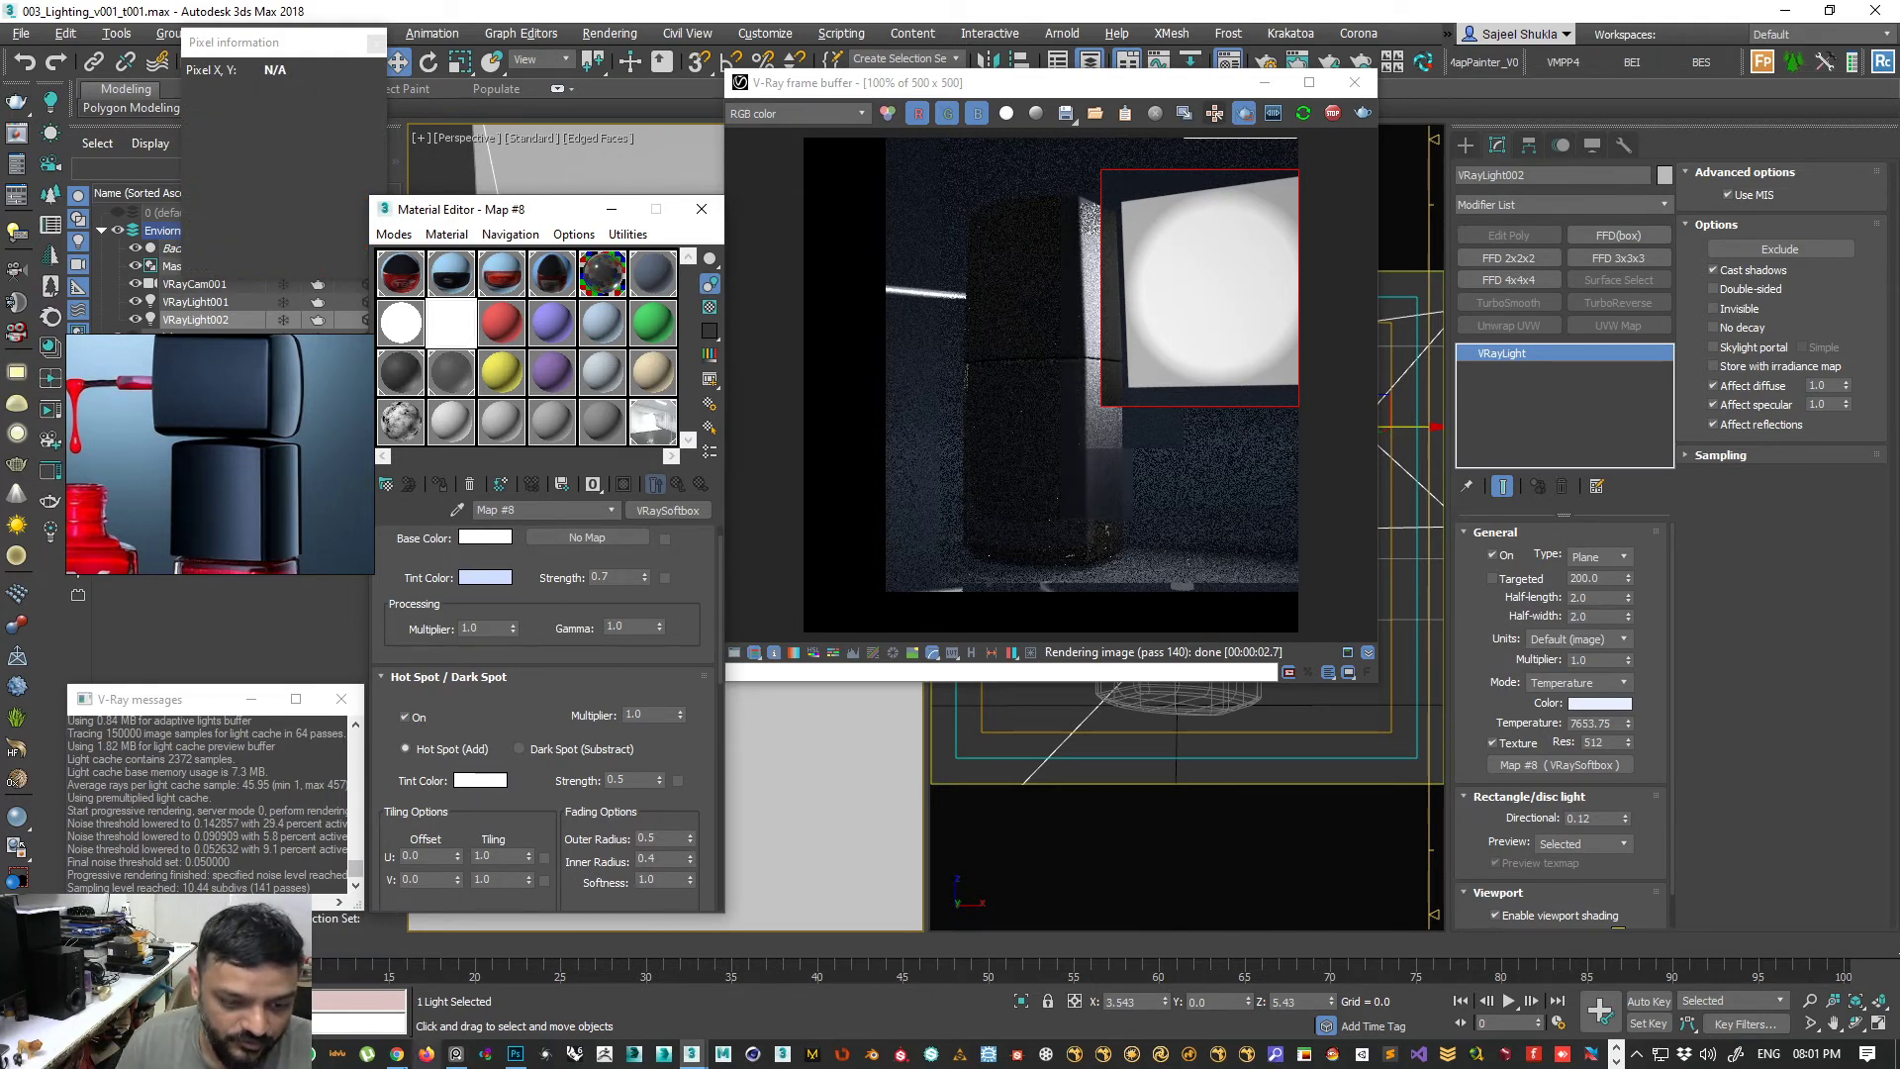
- Switch to the web browser and search Google Images for "softbox"
left_click(396, 1054)
left_click_drag(705, 280, 518, 270)
type("s")
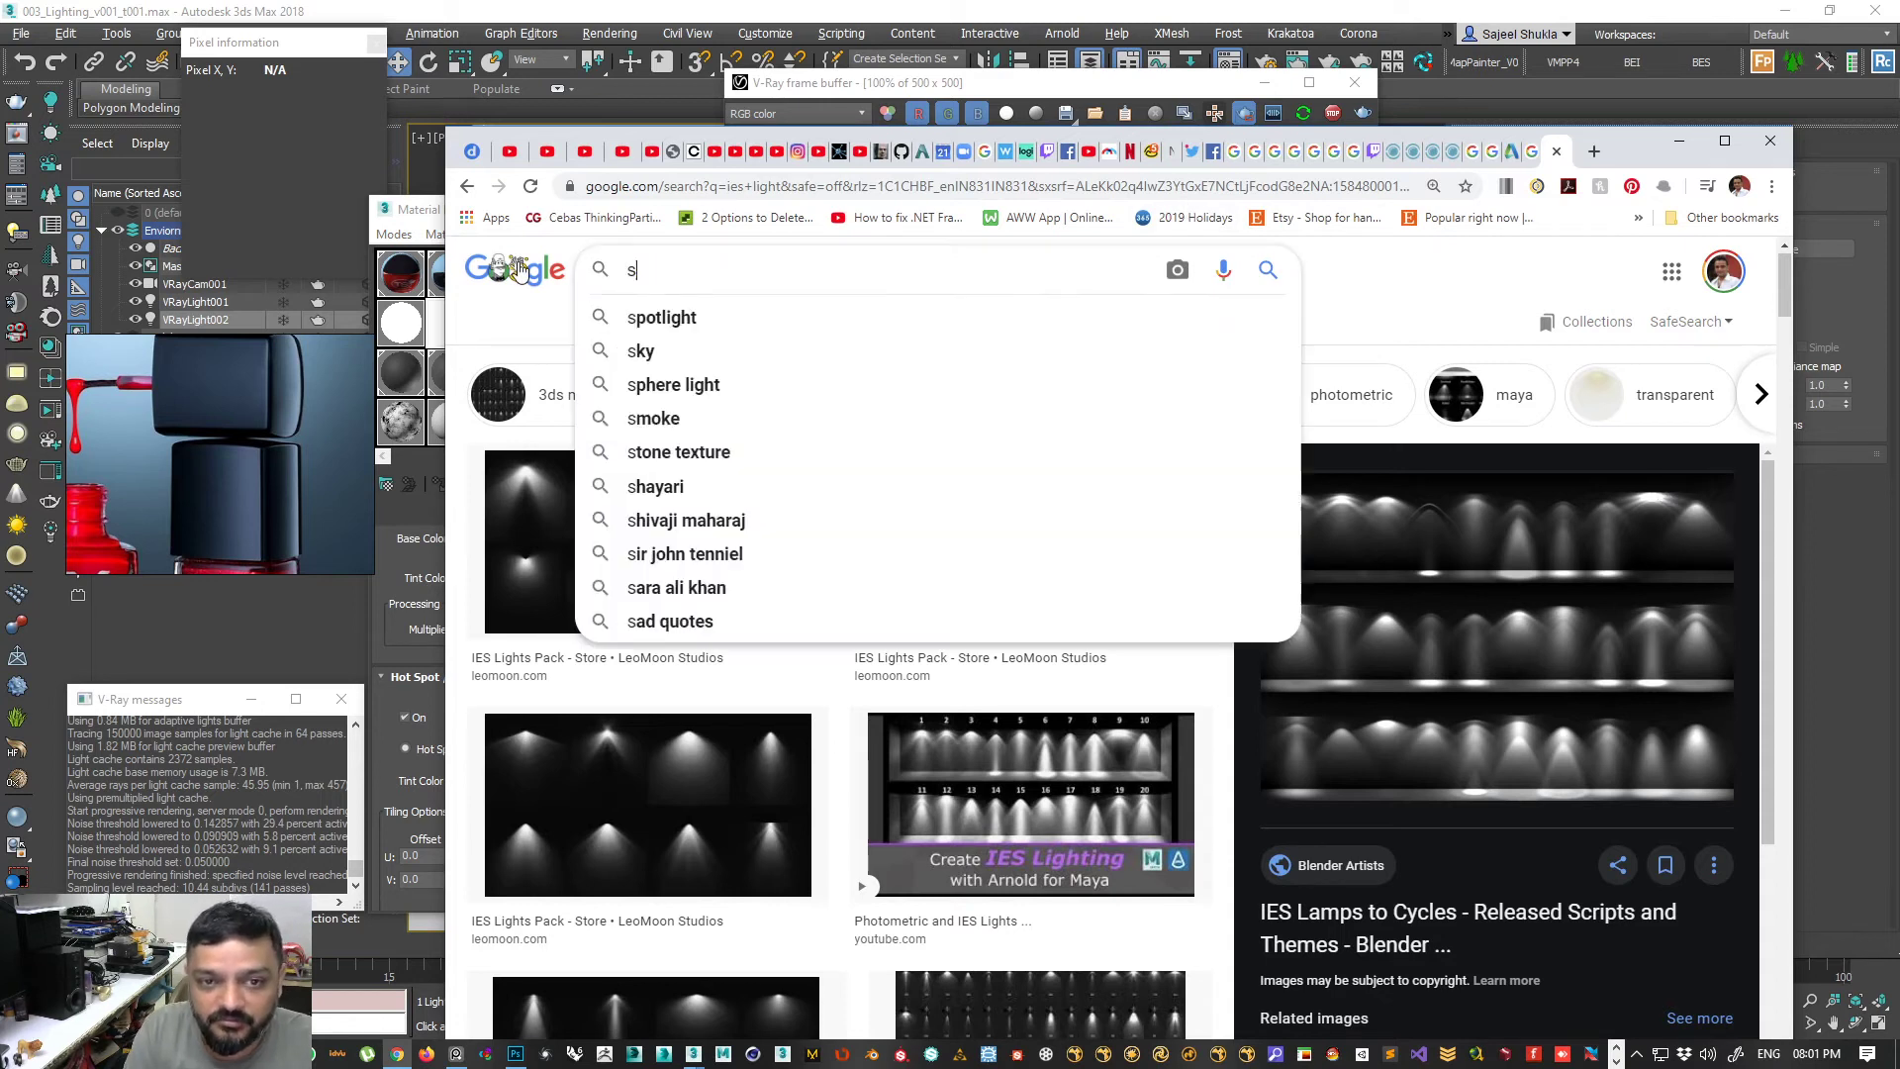
type("oftbox")
key("Return")
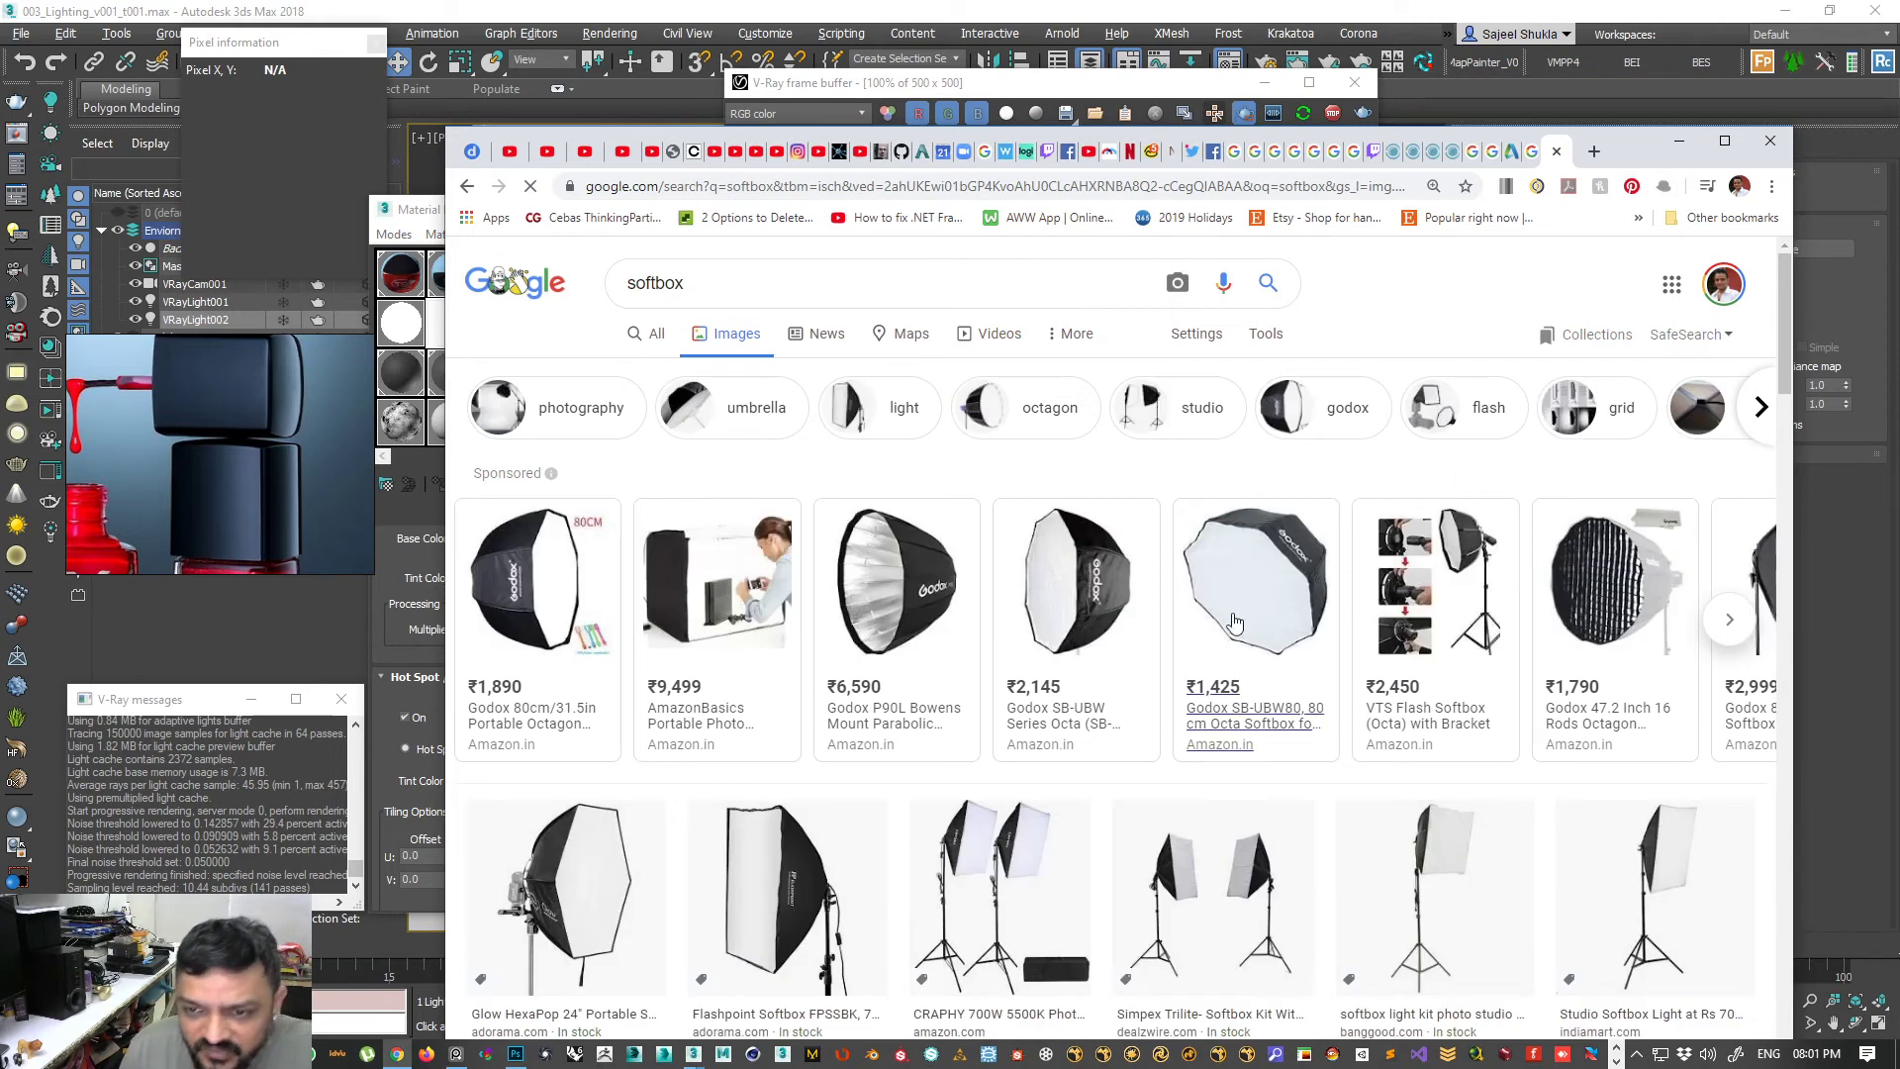
- Examine softbox photos in the results, including the Flashpoint, umbrella, parabolic and Jinbei models, and return to 3ds Max
scroll(965, 711, "down", 1)
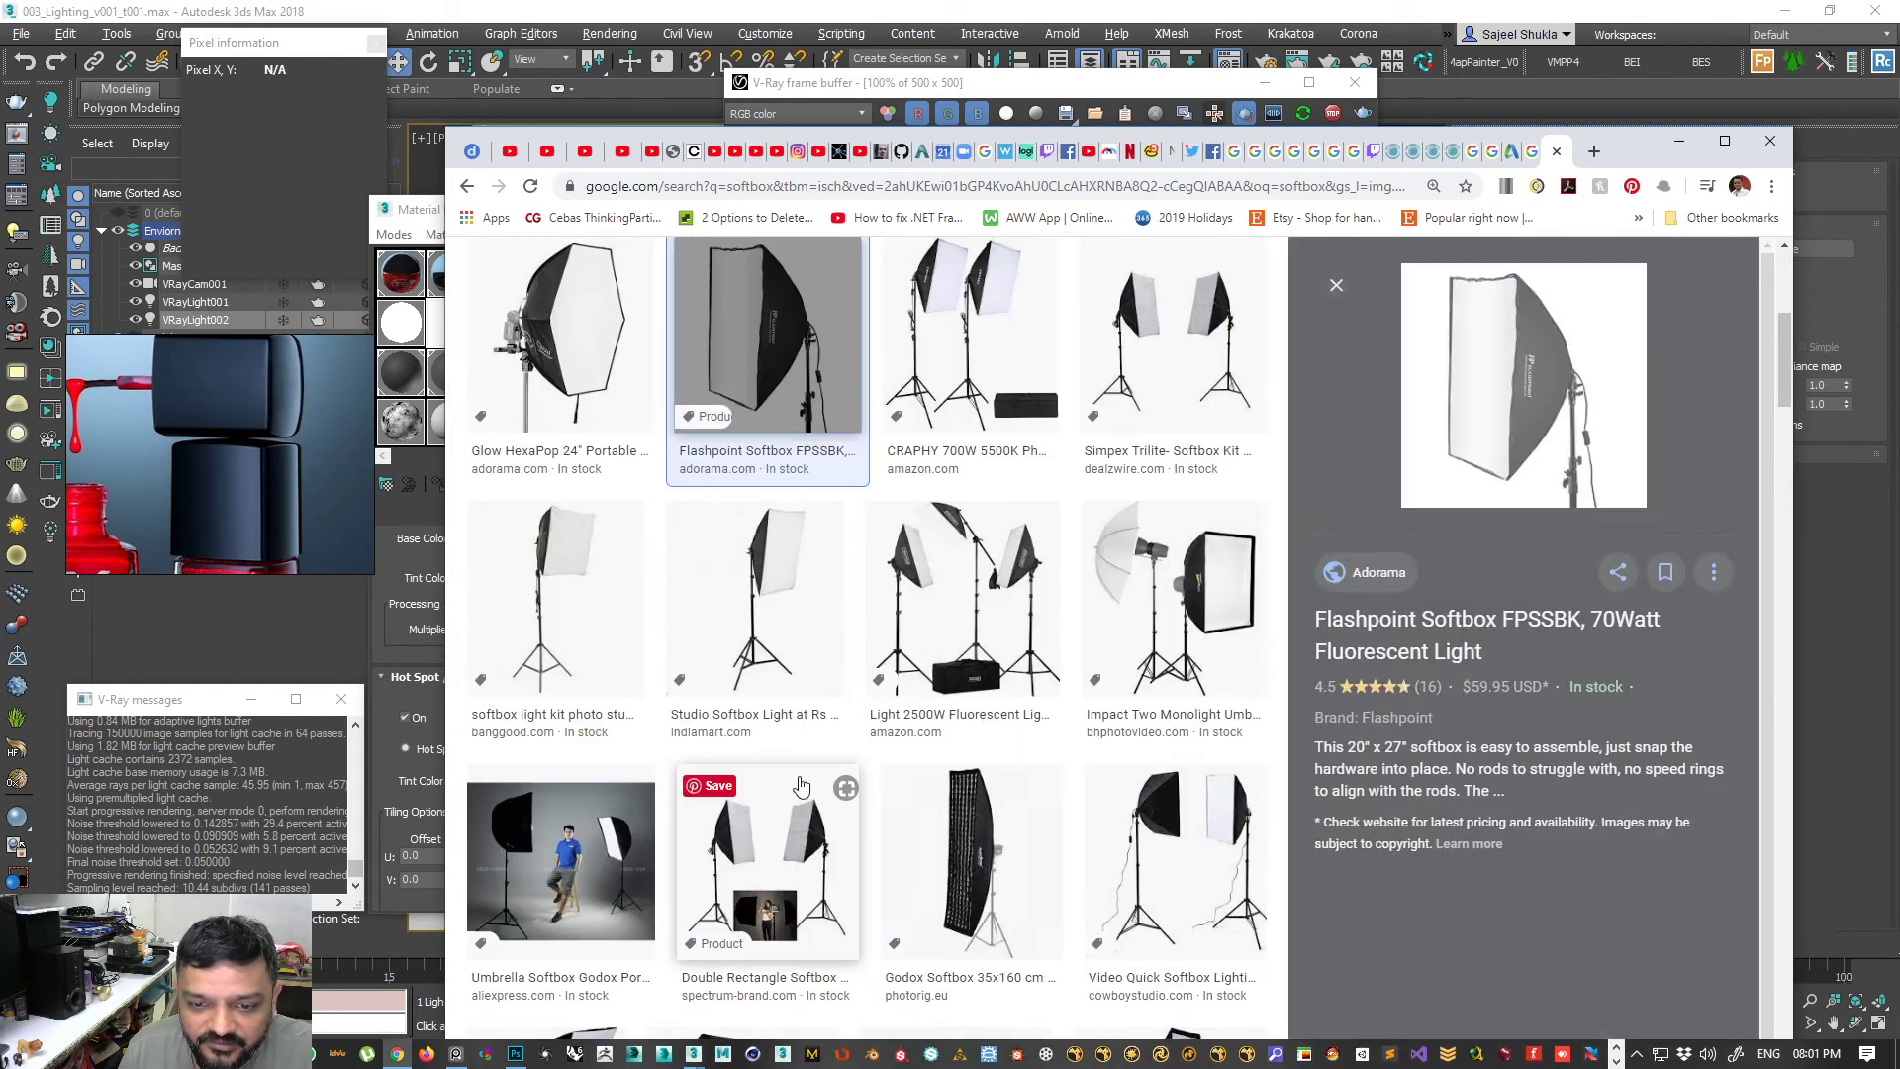
left_click(798, 777)
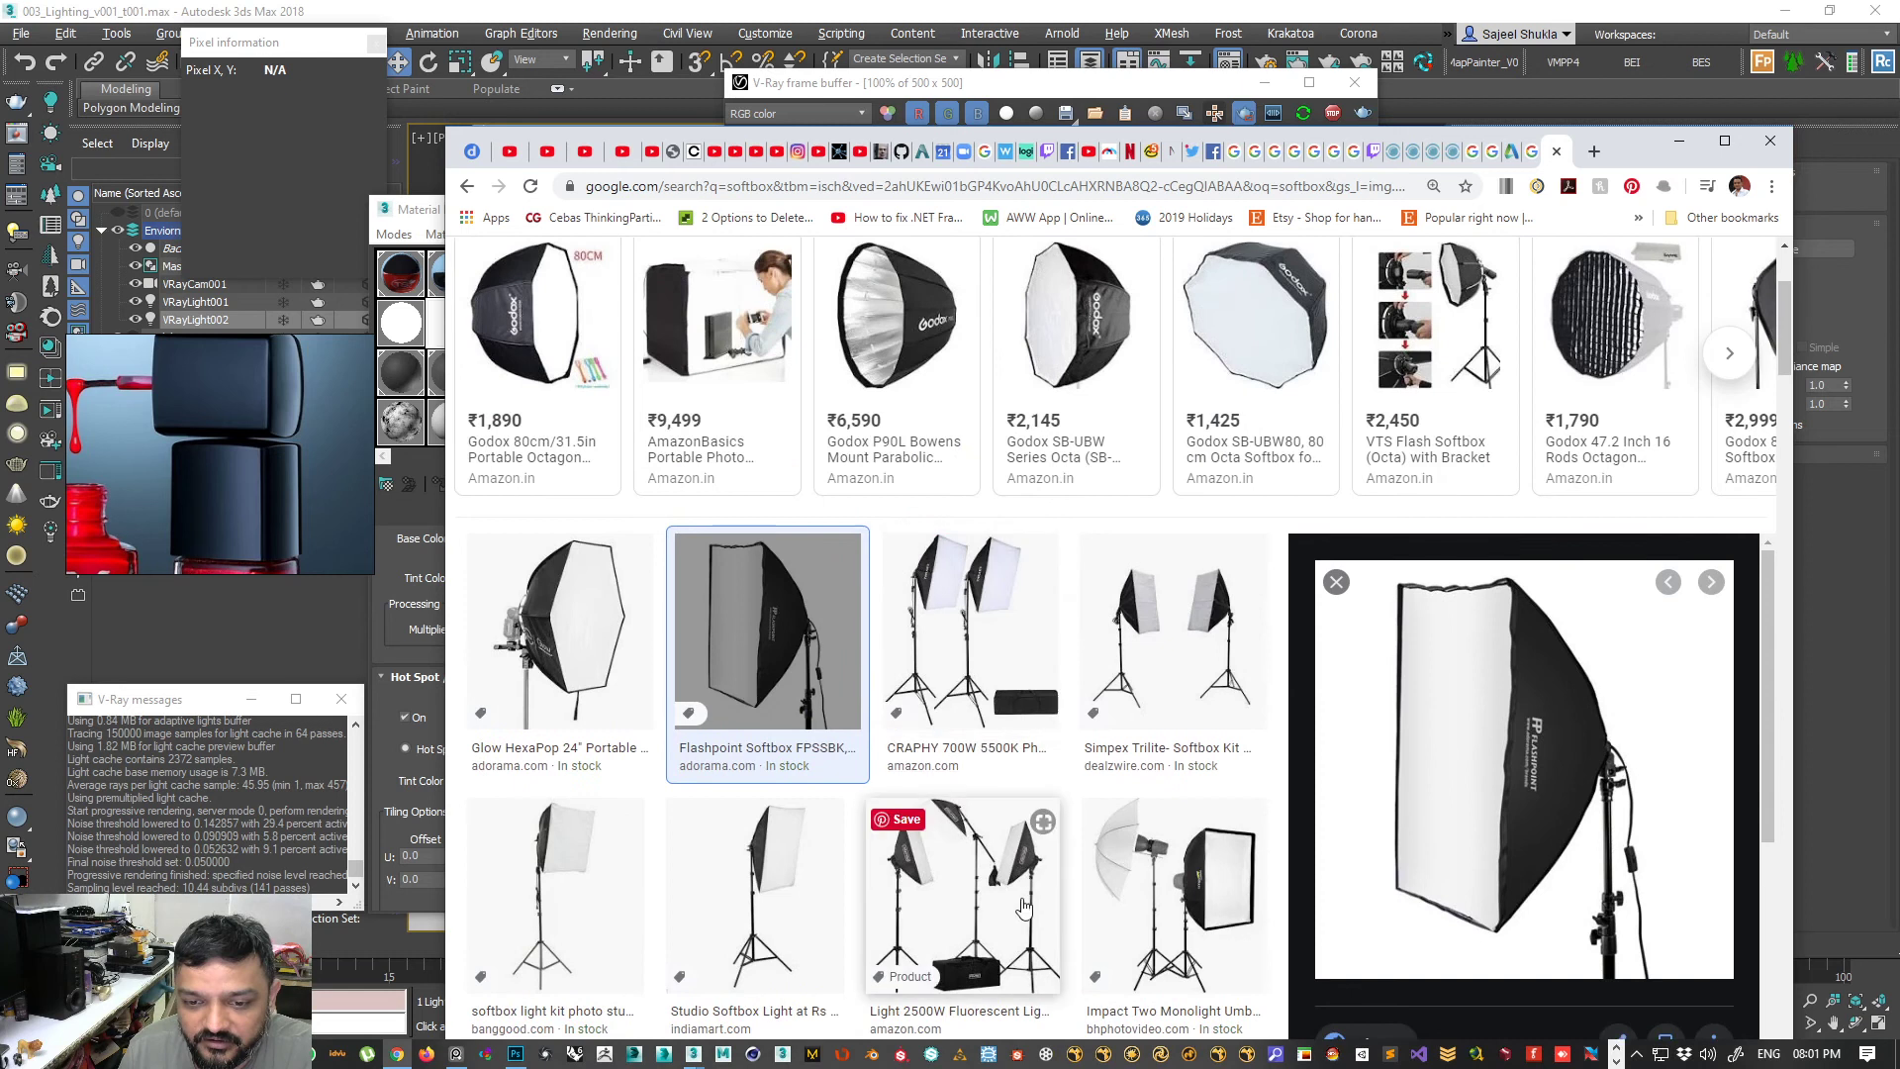
scroll(1138, 871, "up", 1)
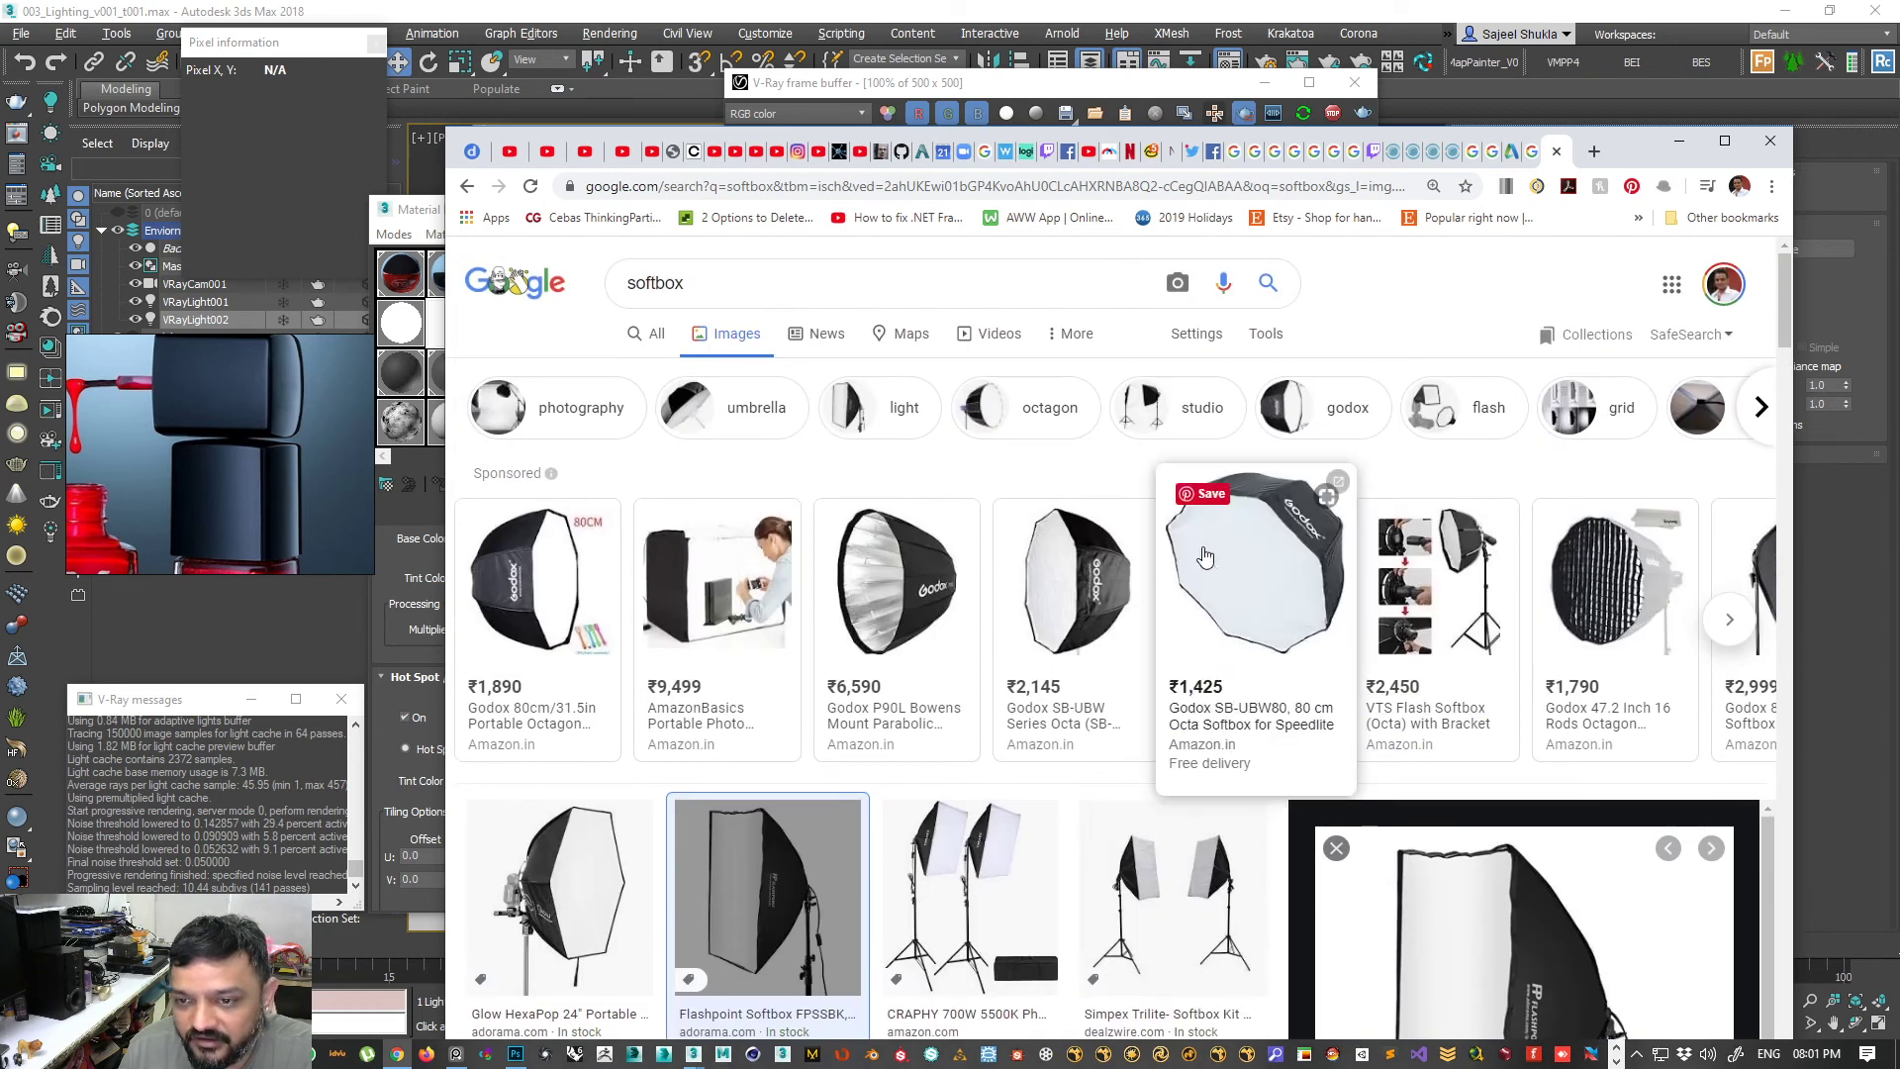
scroll(940, 713, "down", 4)
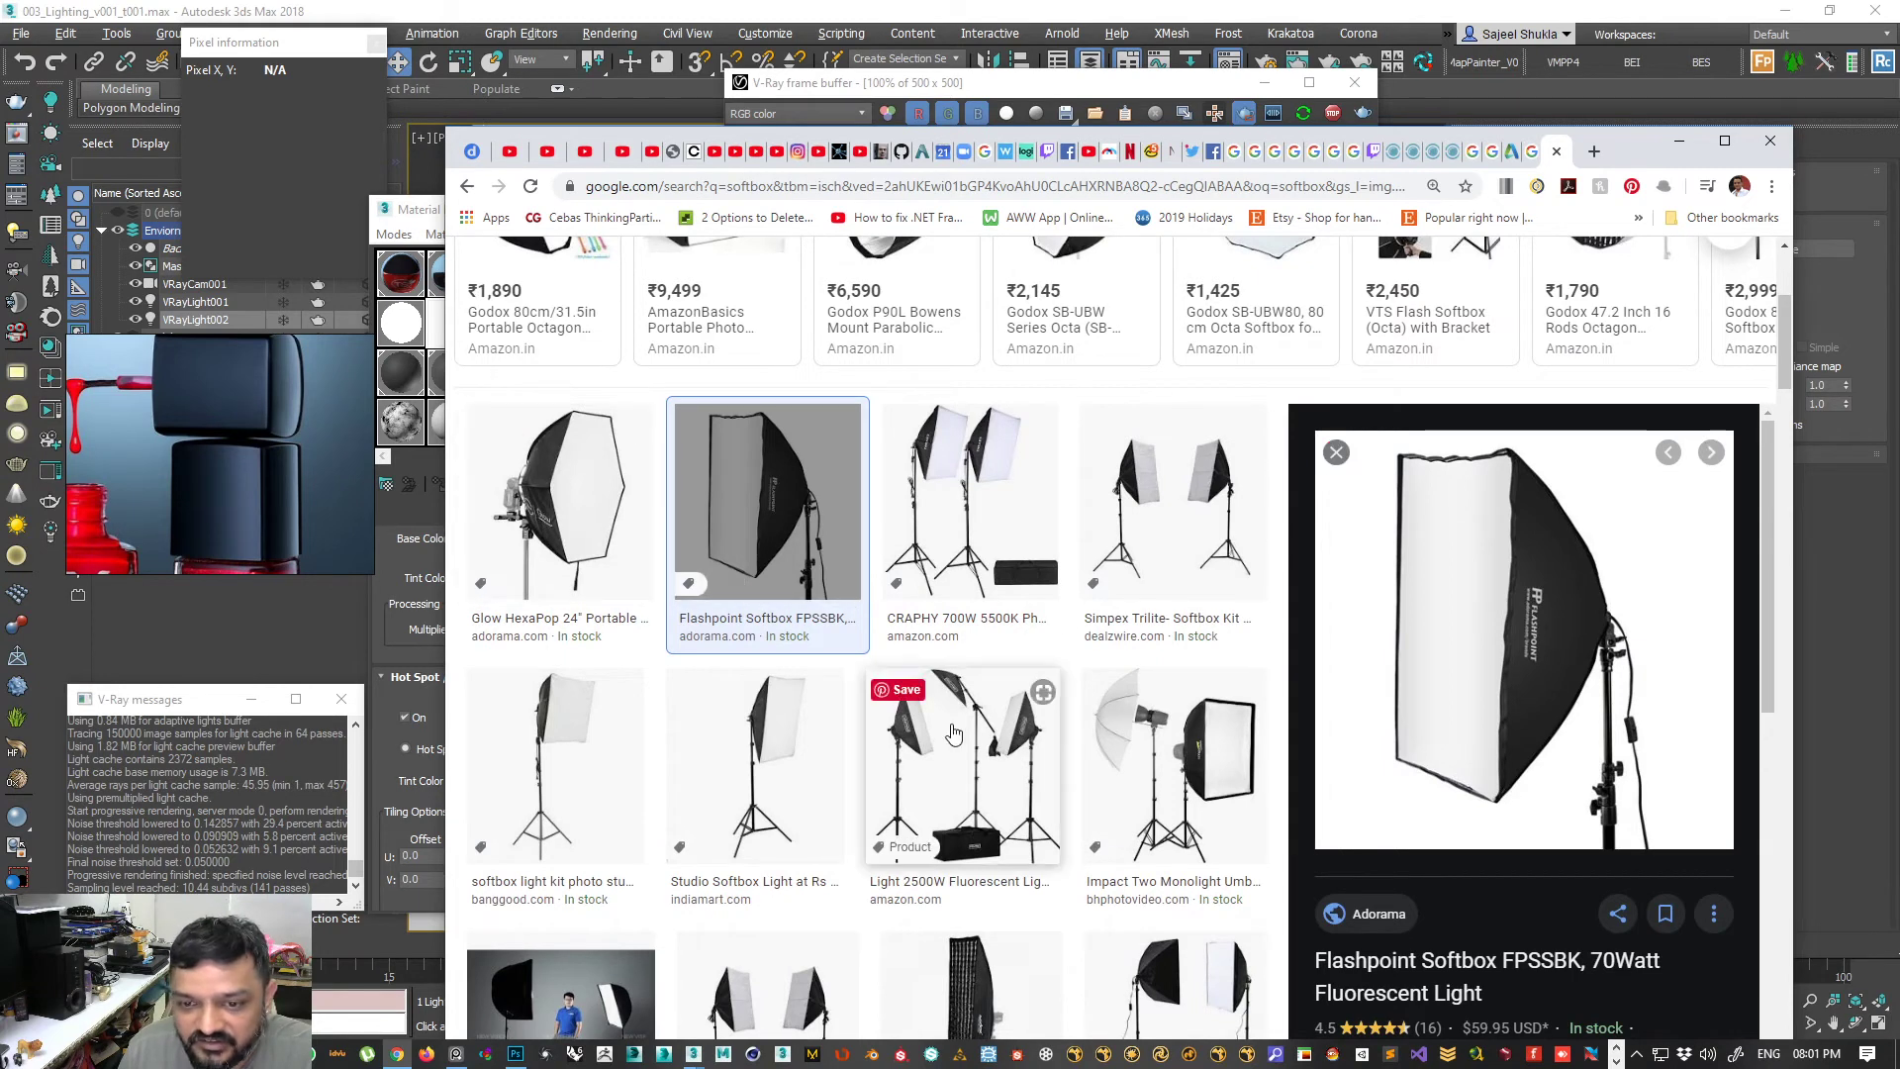
left_click(1167, 732)
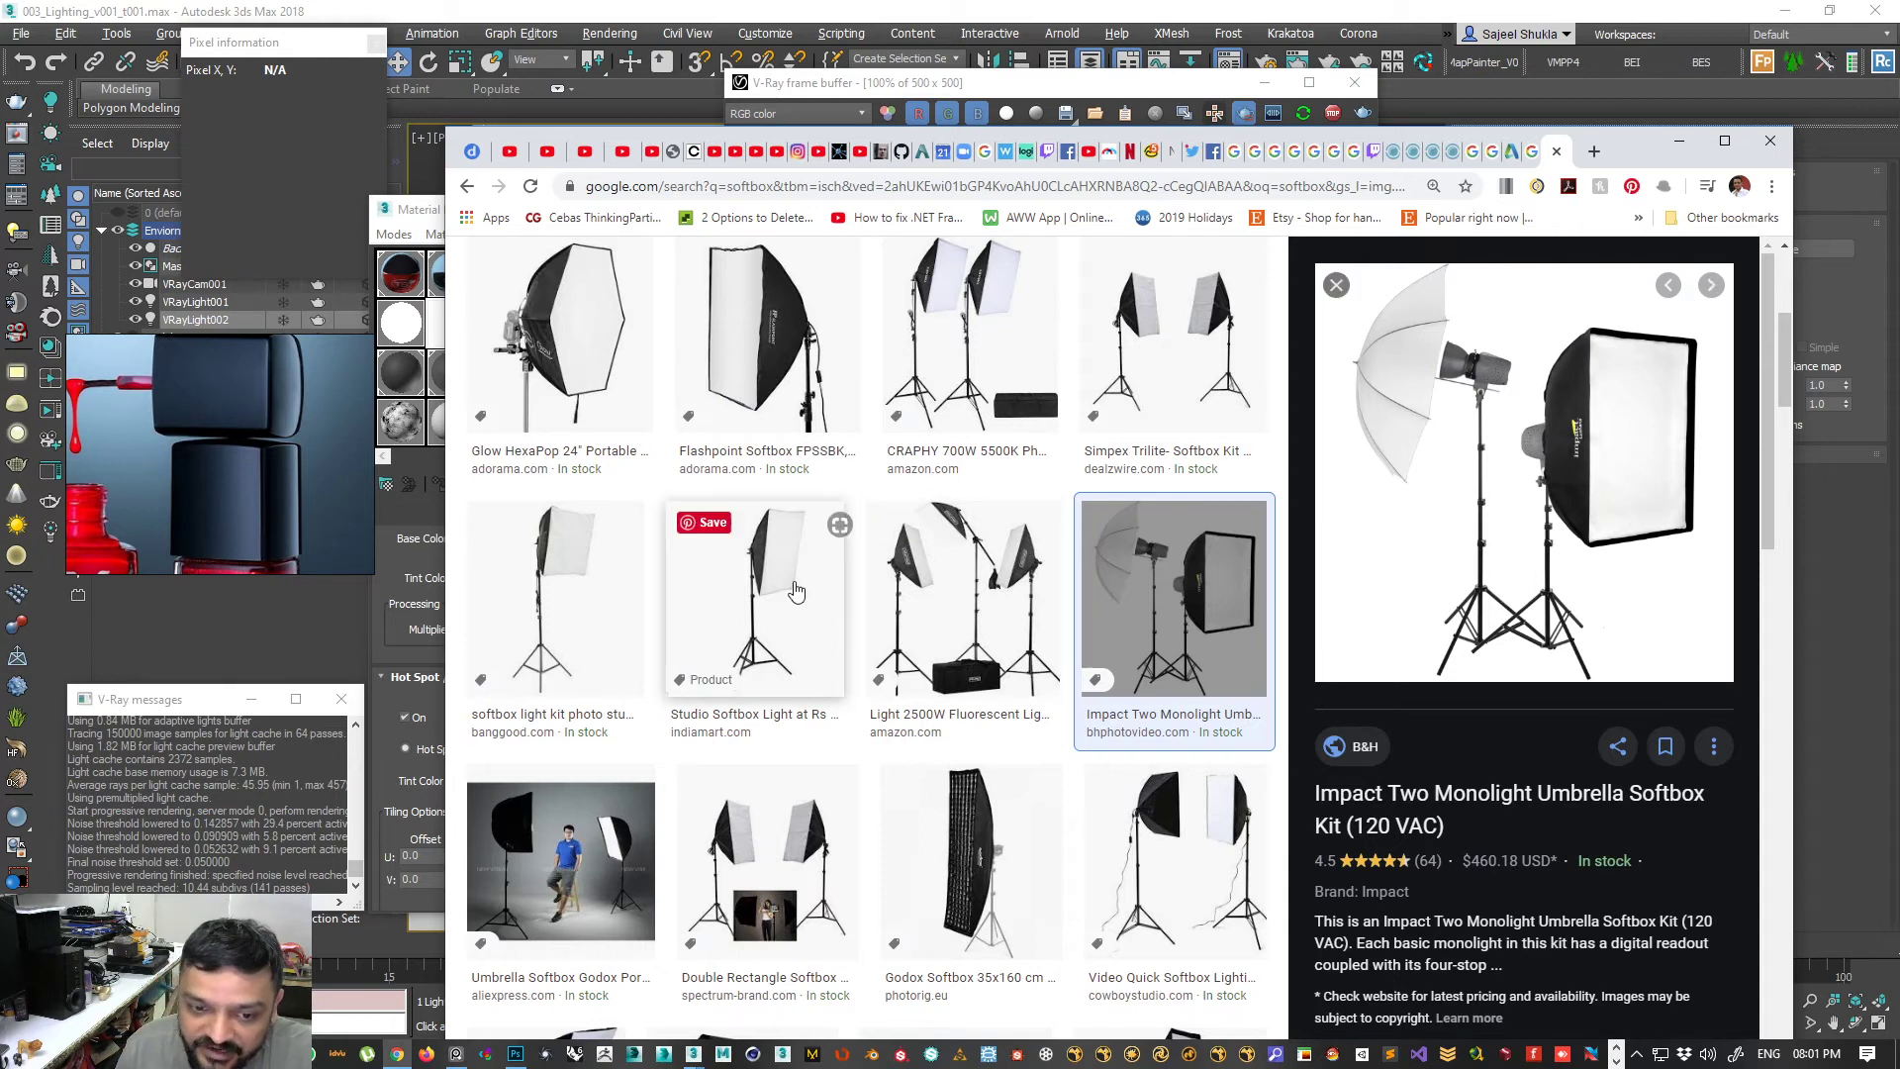
scroll(782, 593, "down", 8)
scroll(796, 592, "down", 3)
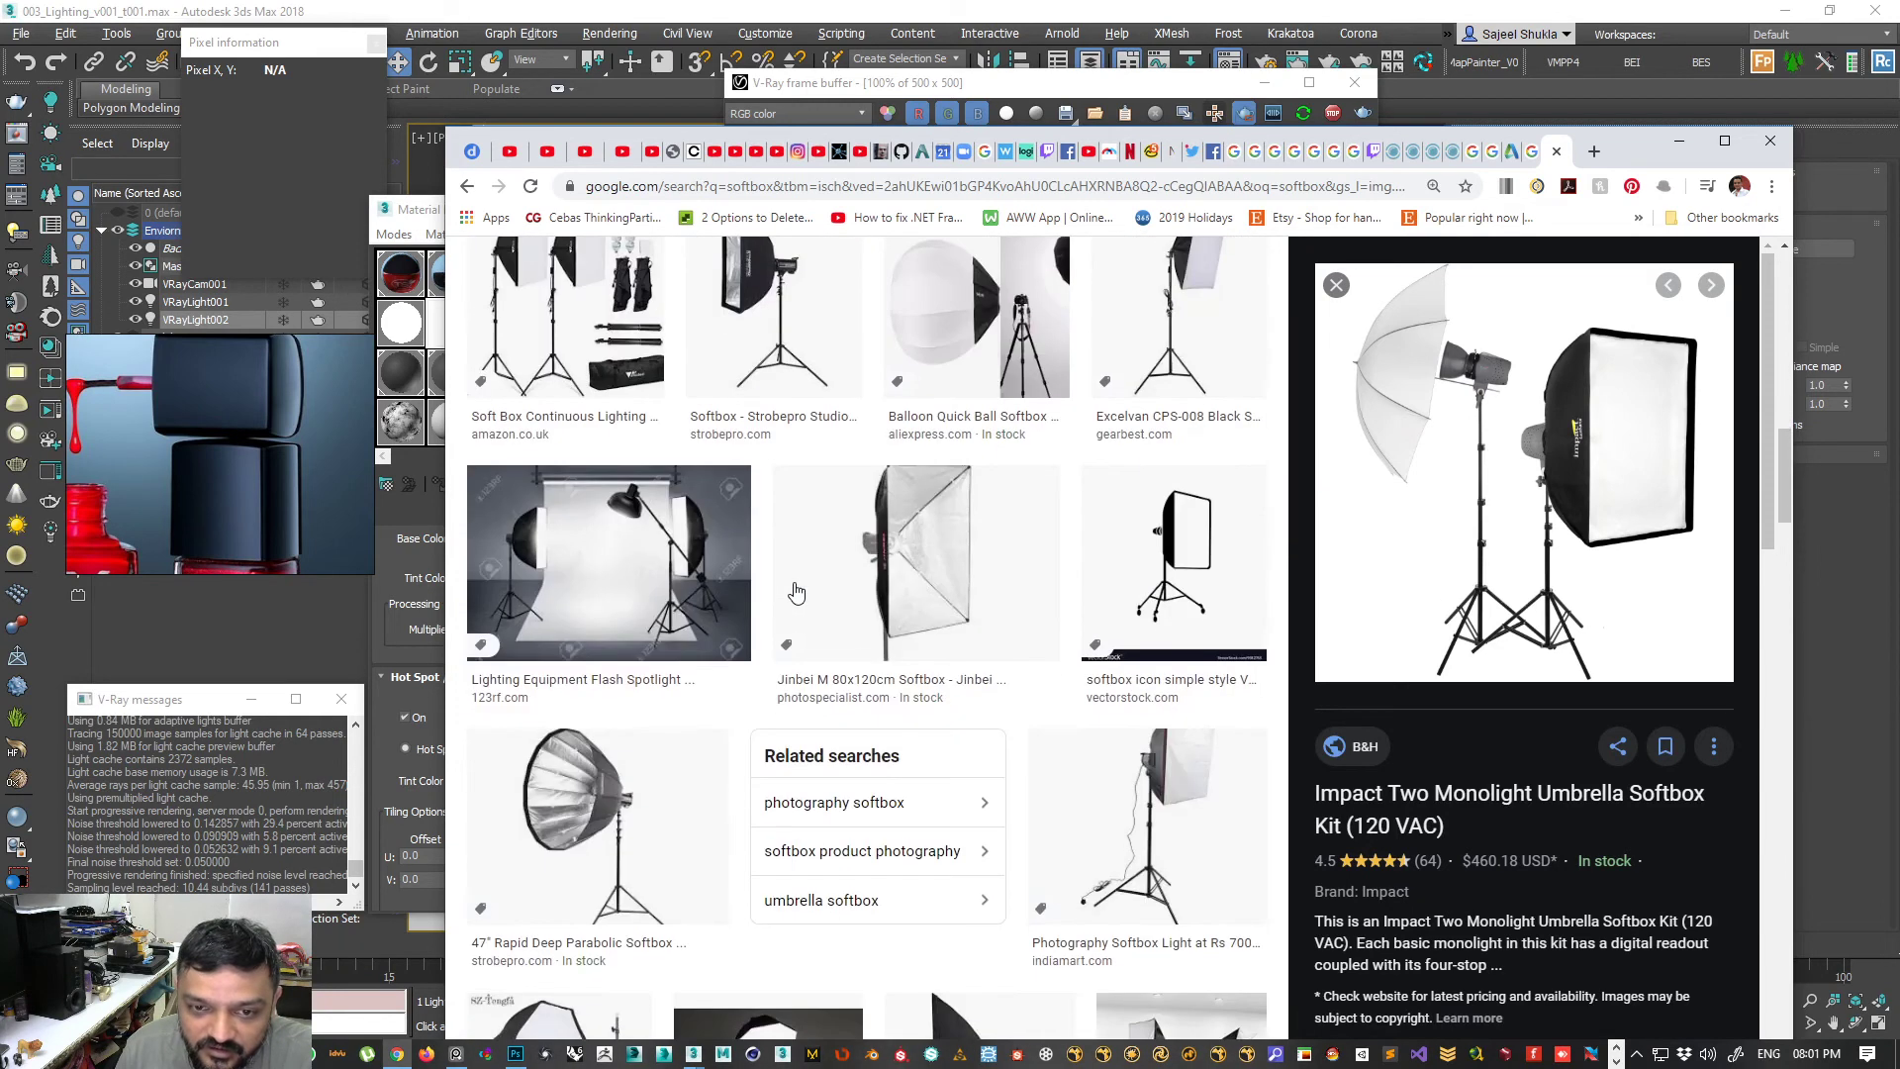
scroll(796, 592, "down", 2)
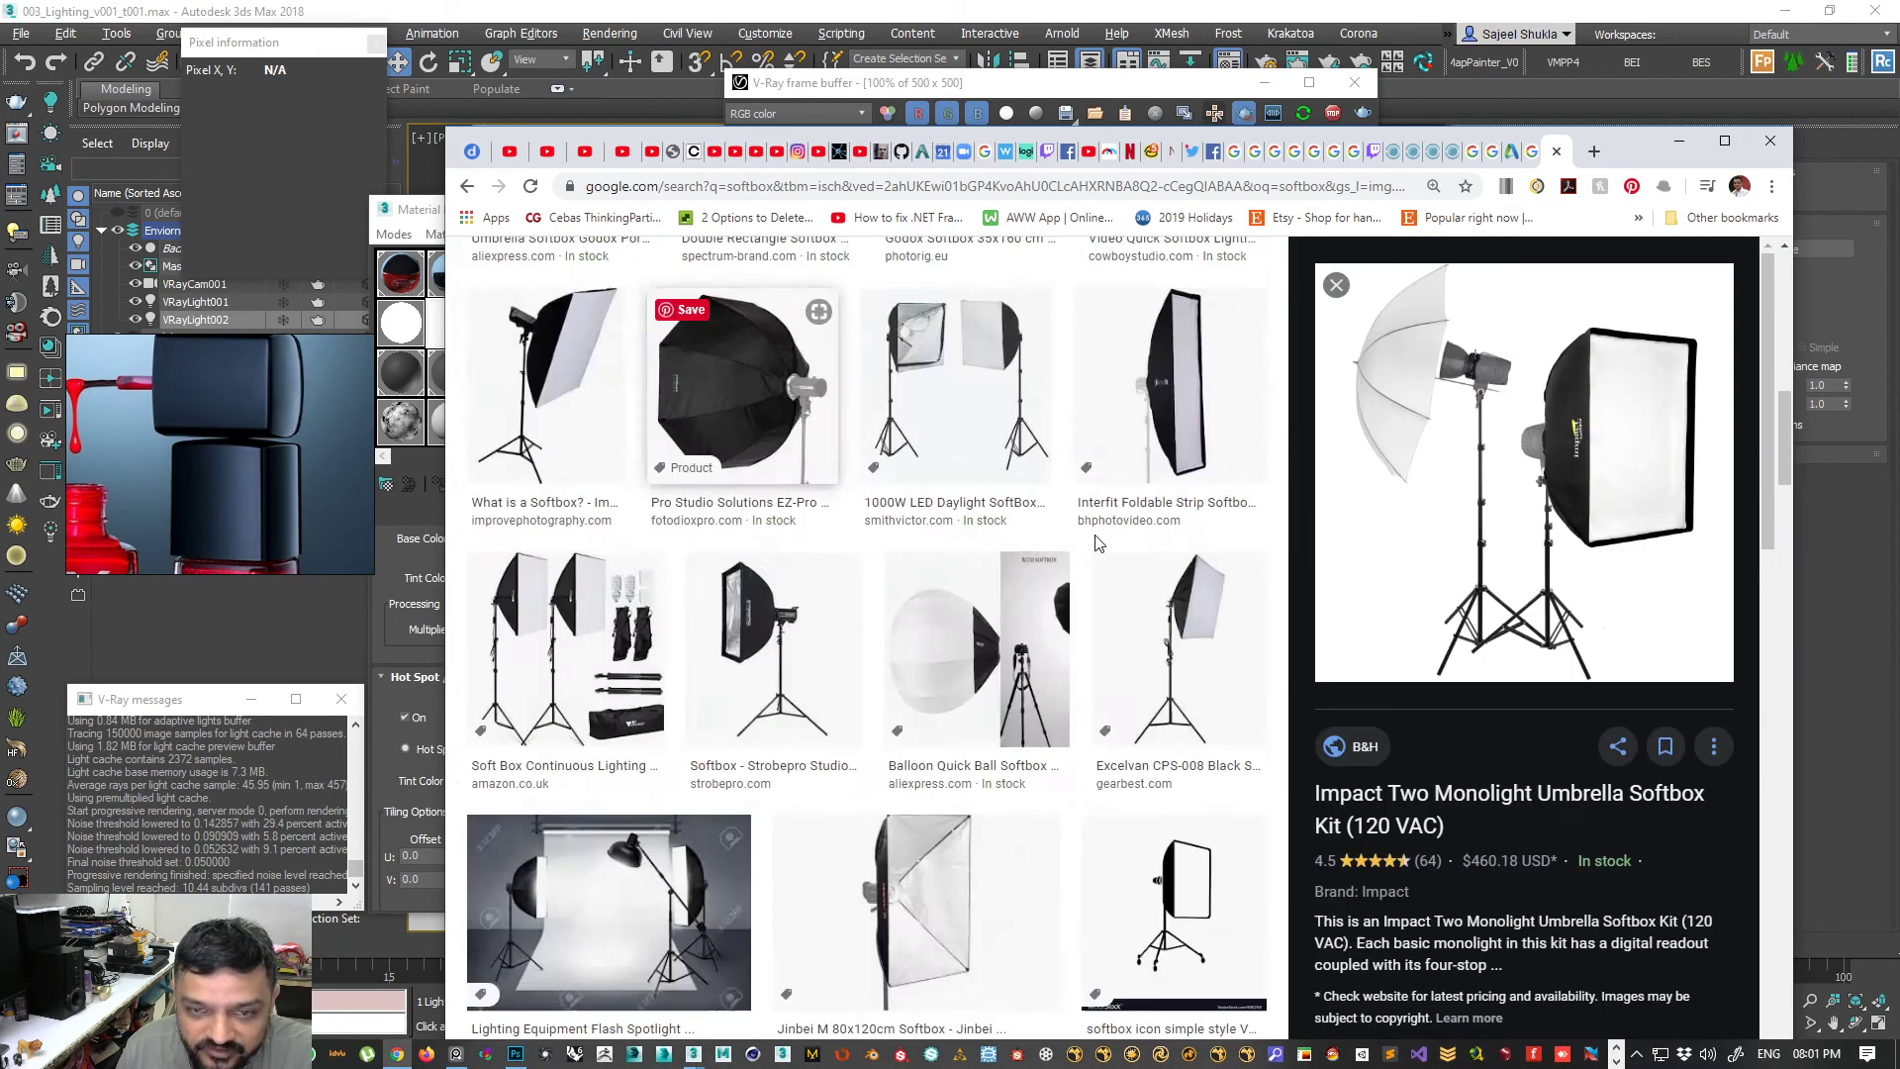
left_click(543, 594)
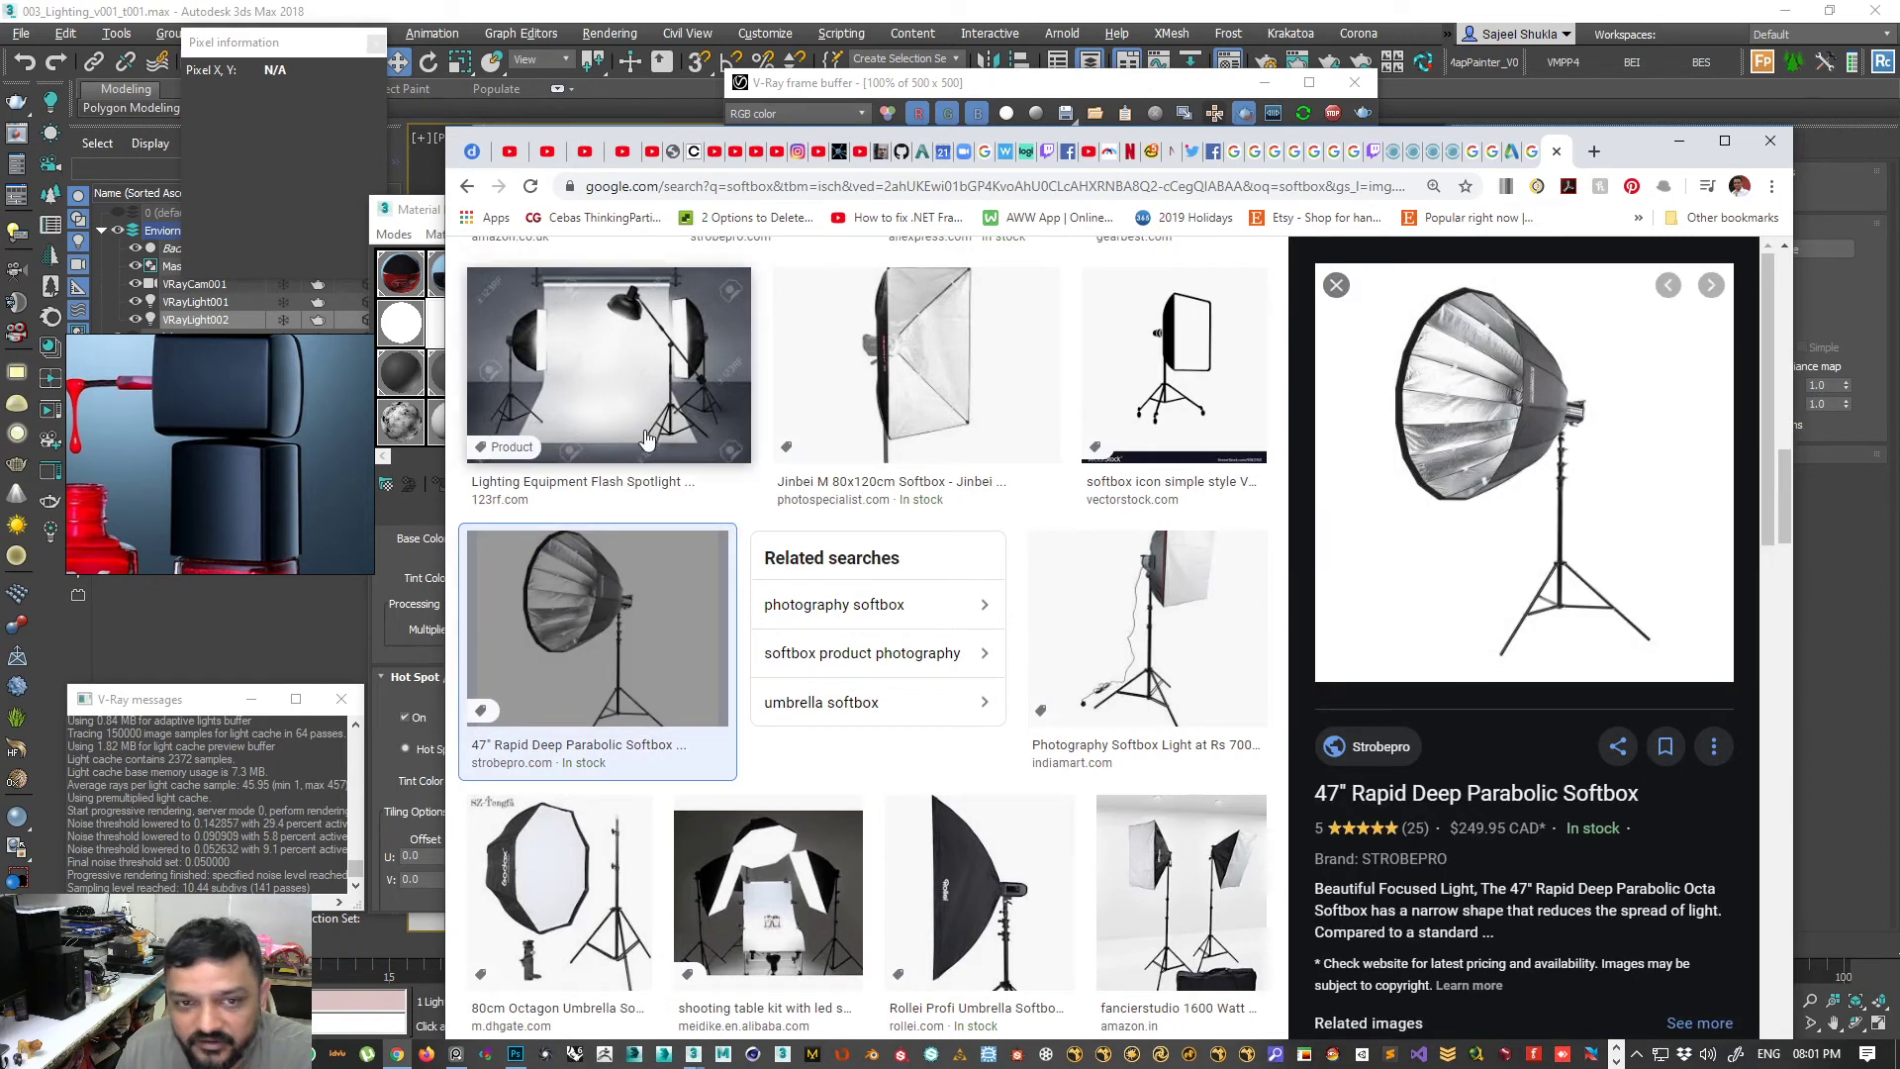
left_click(920, 386)
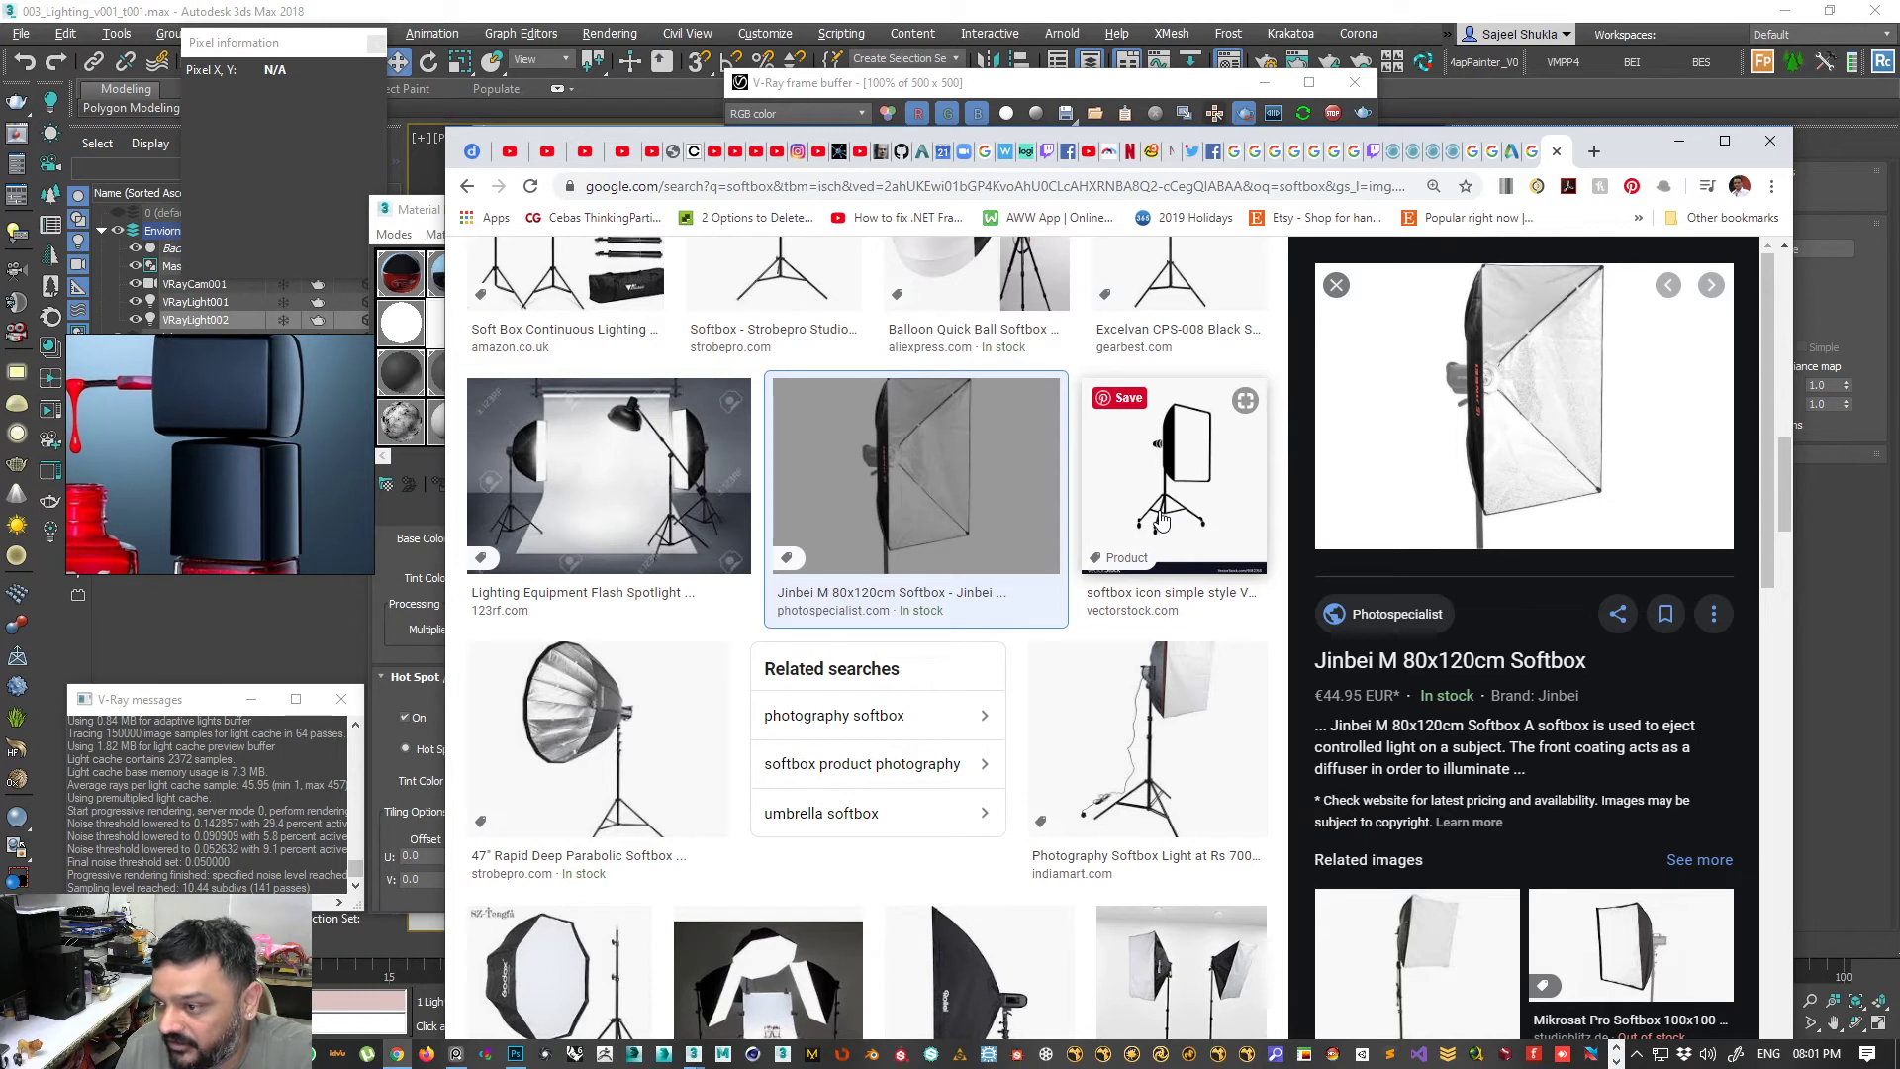
scroll(1162, 519, "down", 8)
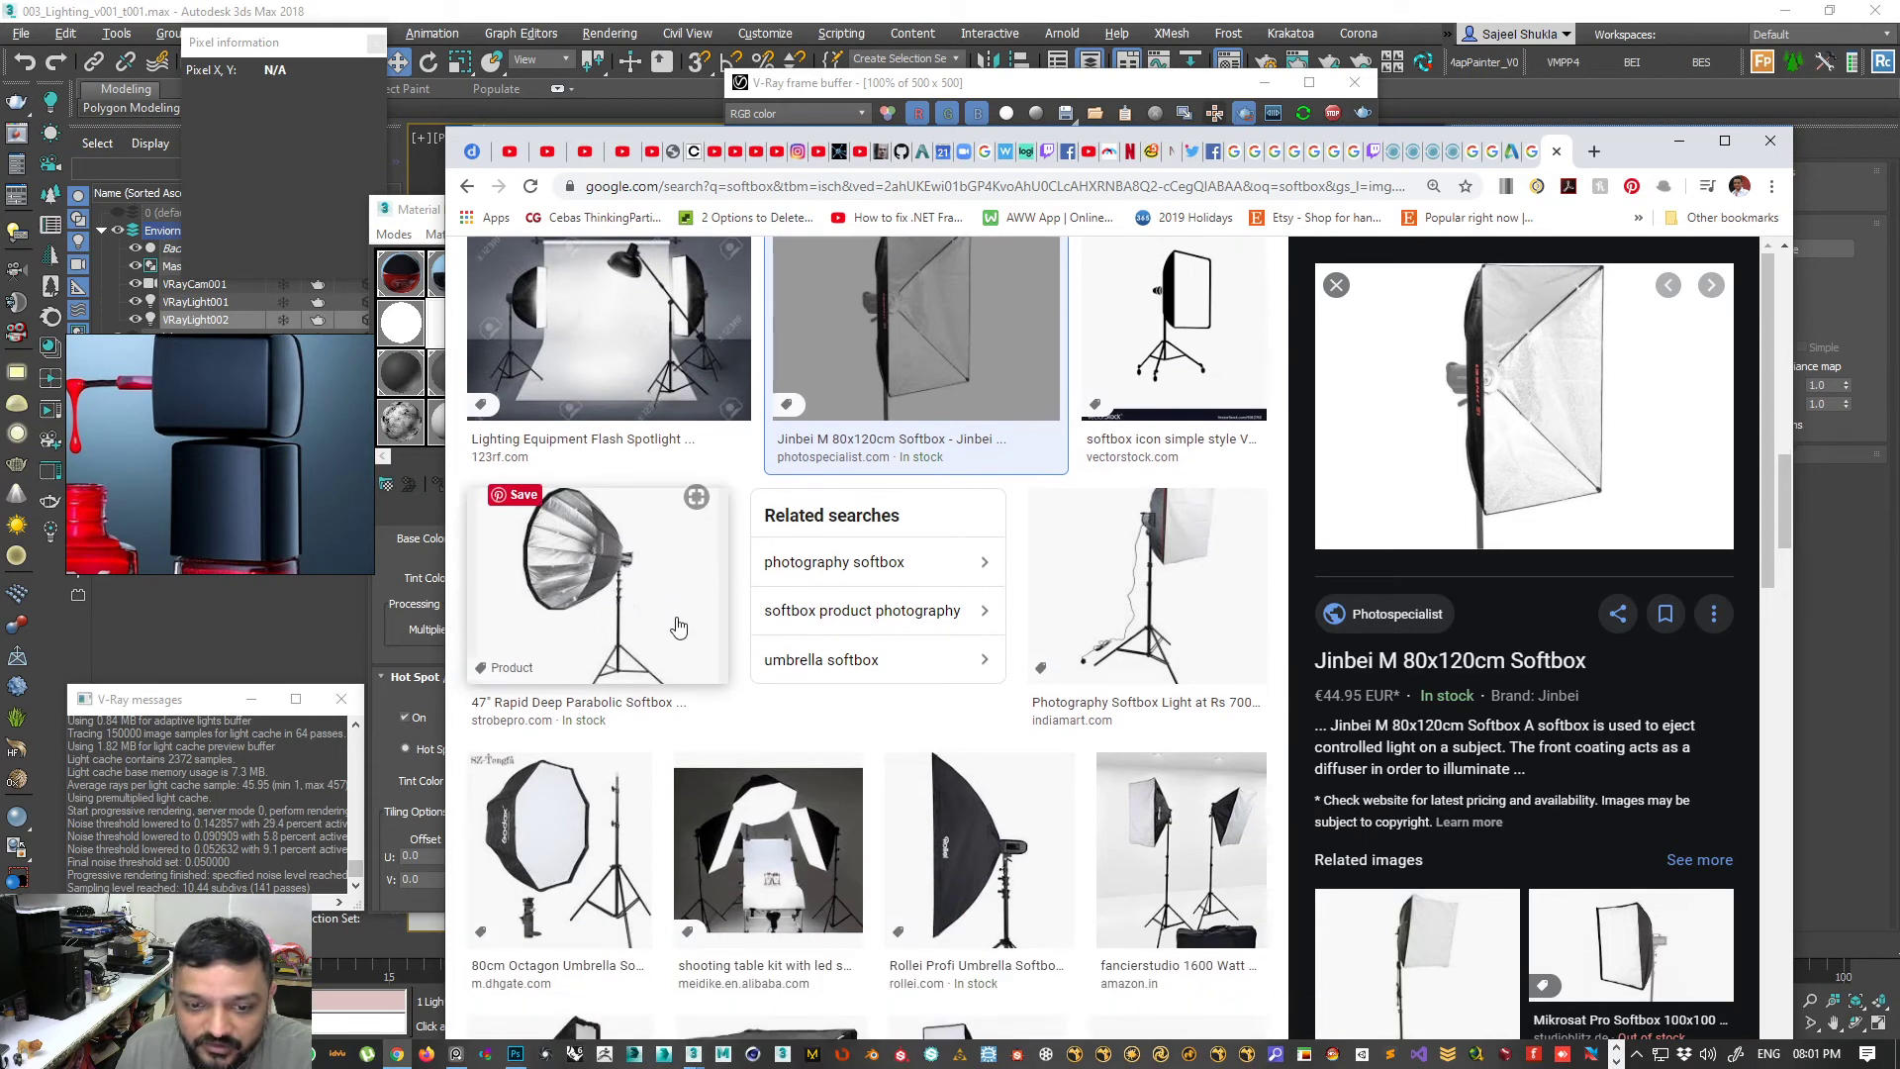
scroll(700, 651, "up", 15)
scroll(701, 651, "up", 1)
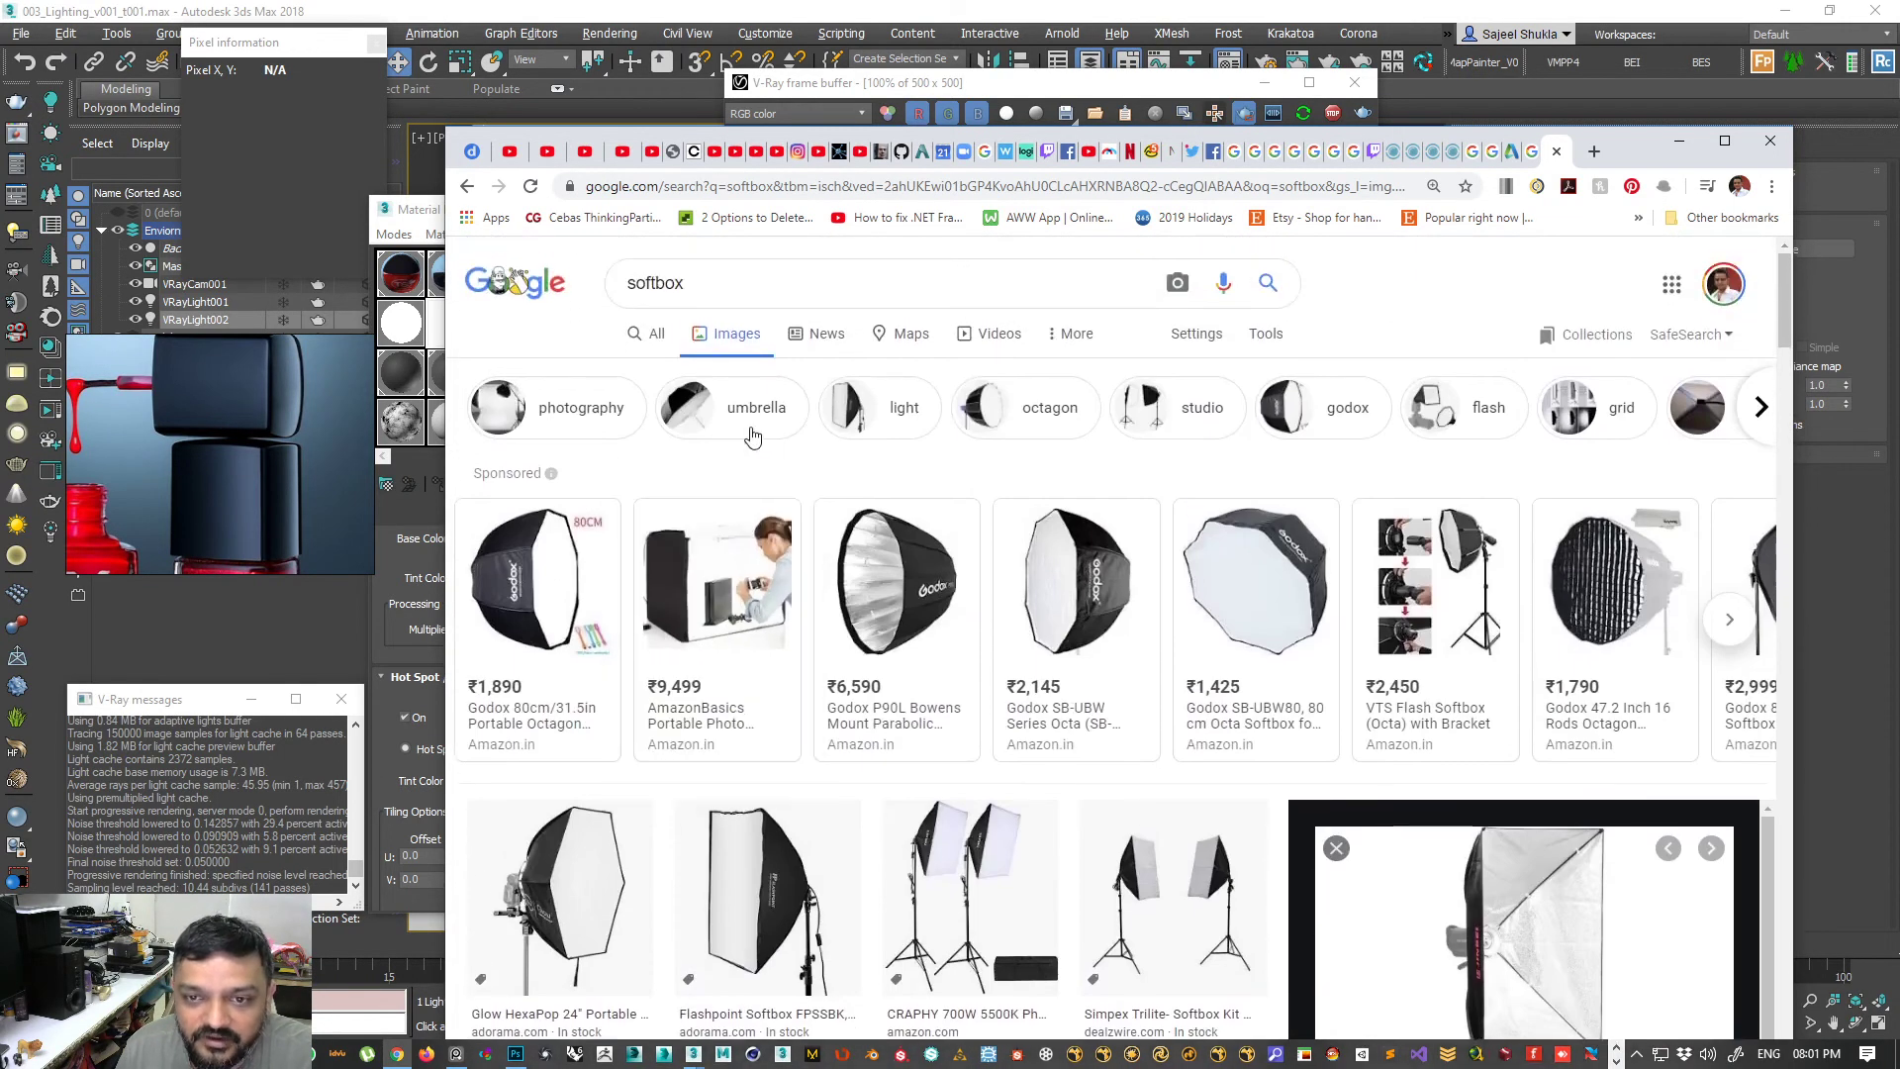
left_click(1679, 144)
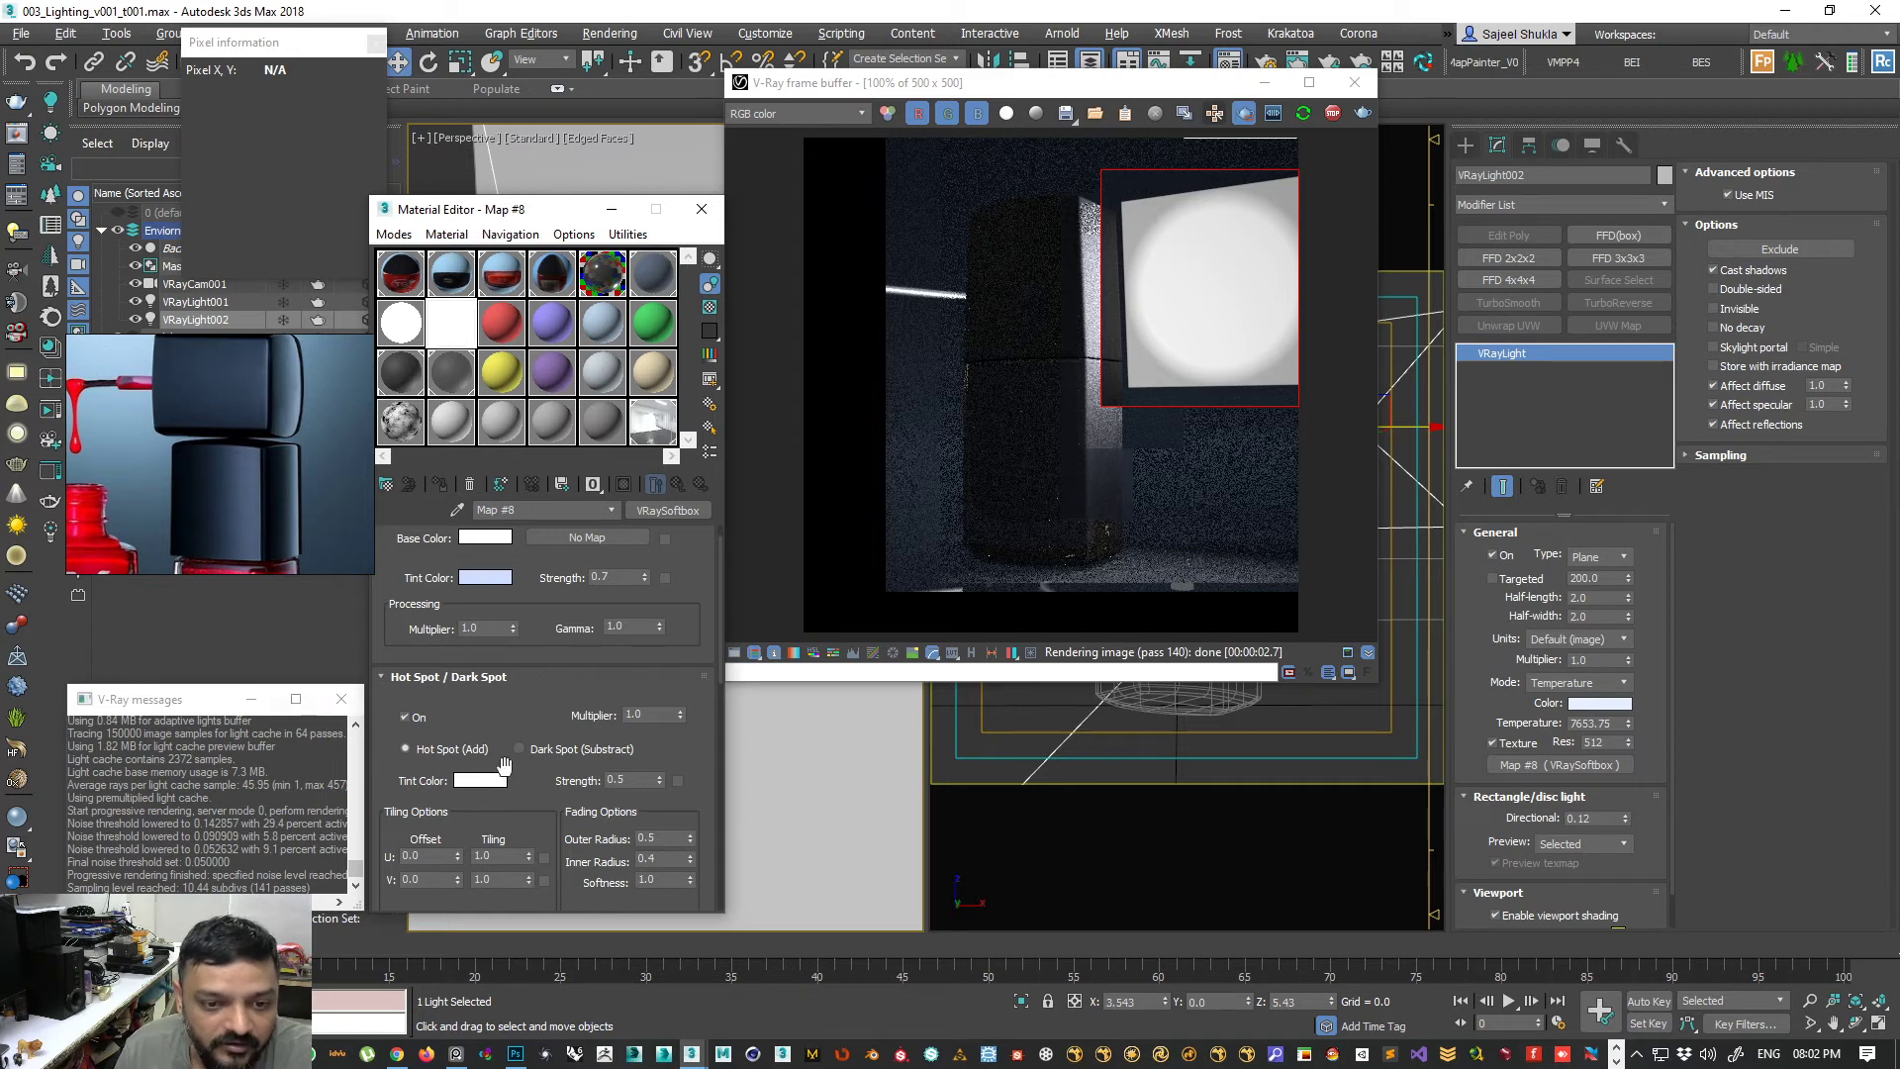
- Set the softbox hot spot's tint to a saturated orange with hue 22 and saturation 255, and enable that tint
left_click_drag(404, 769, 421, 742)
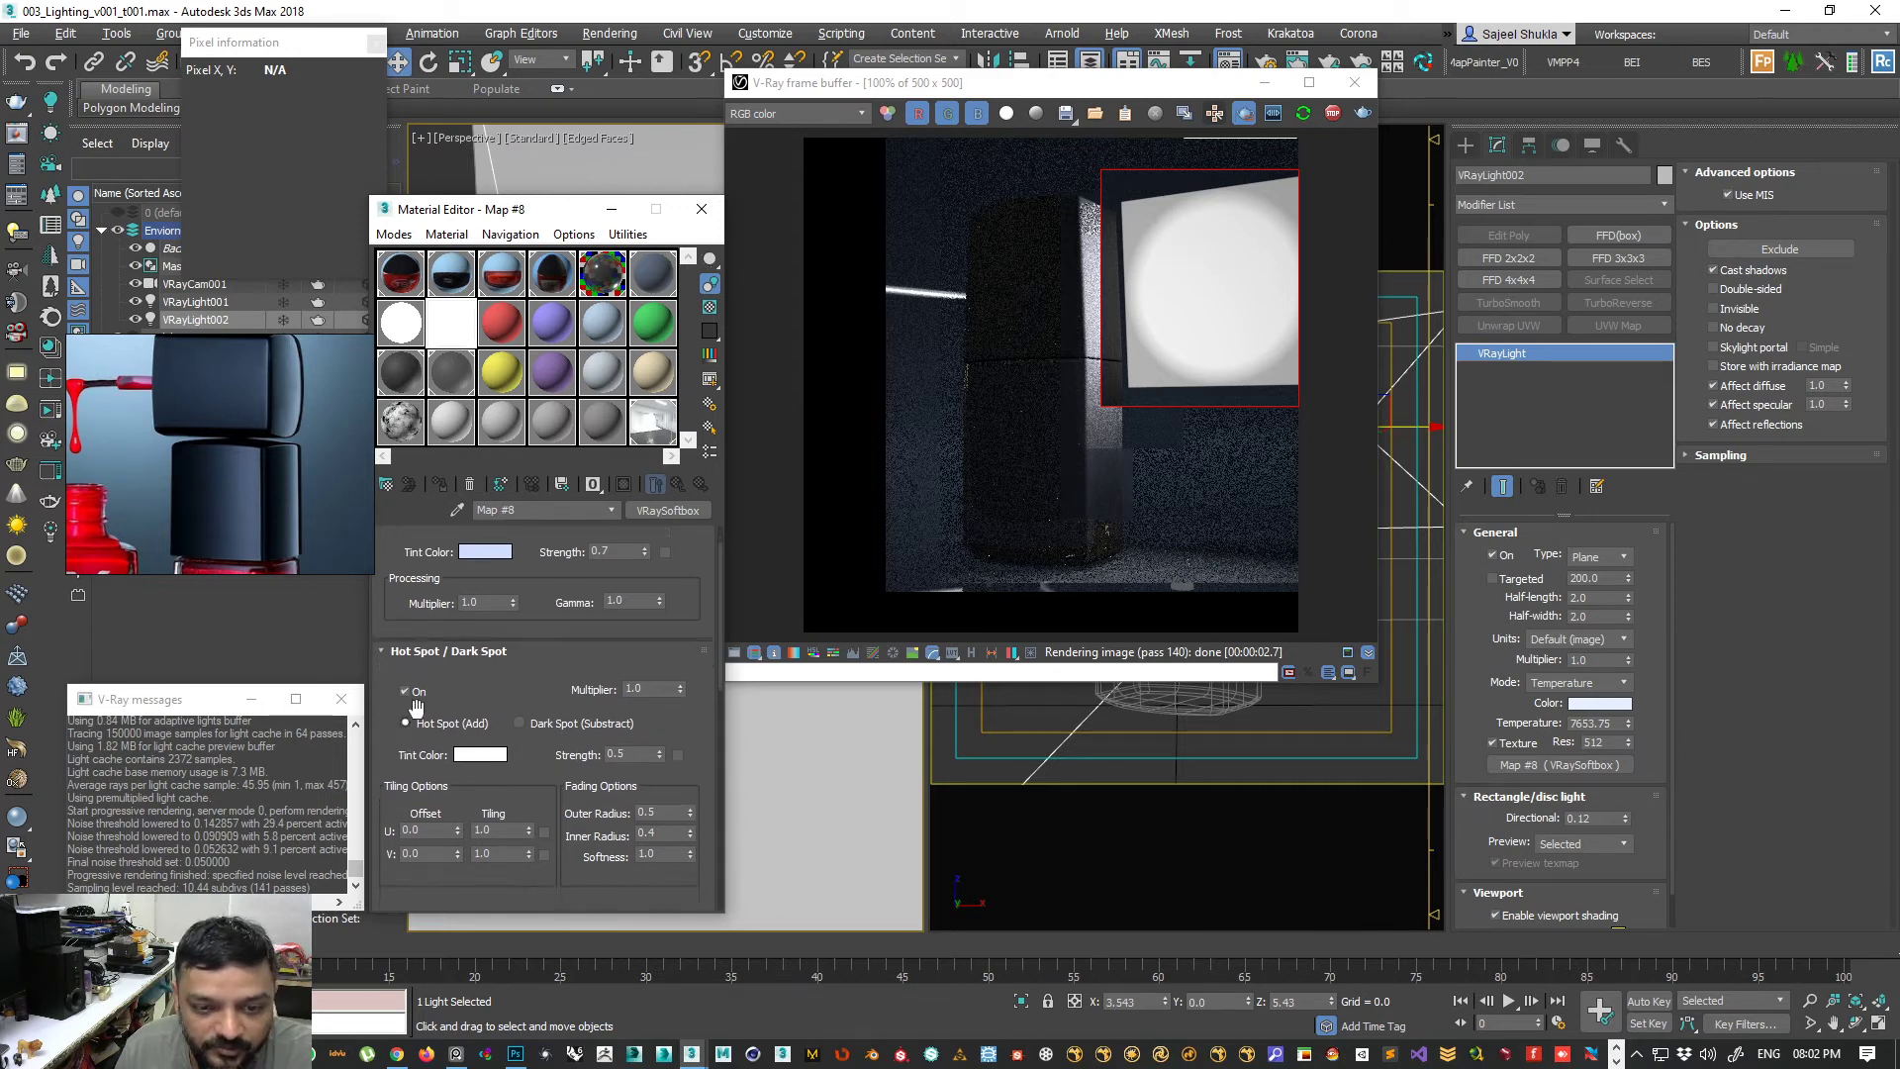
left_click(485, 757)
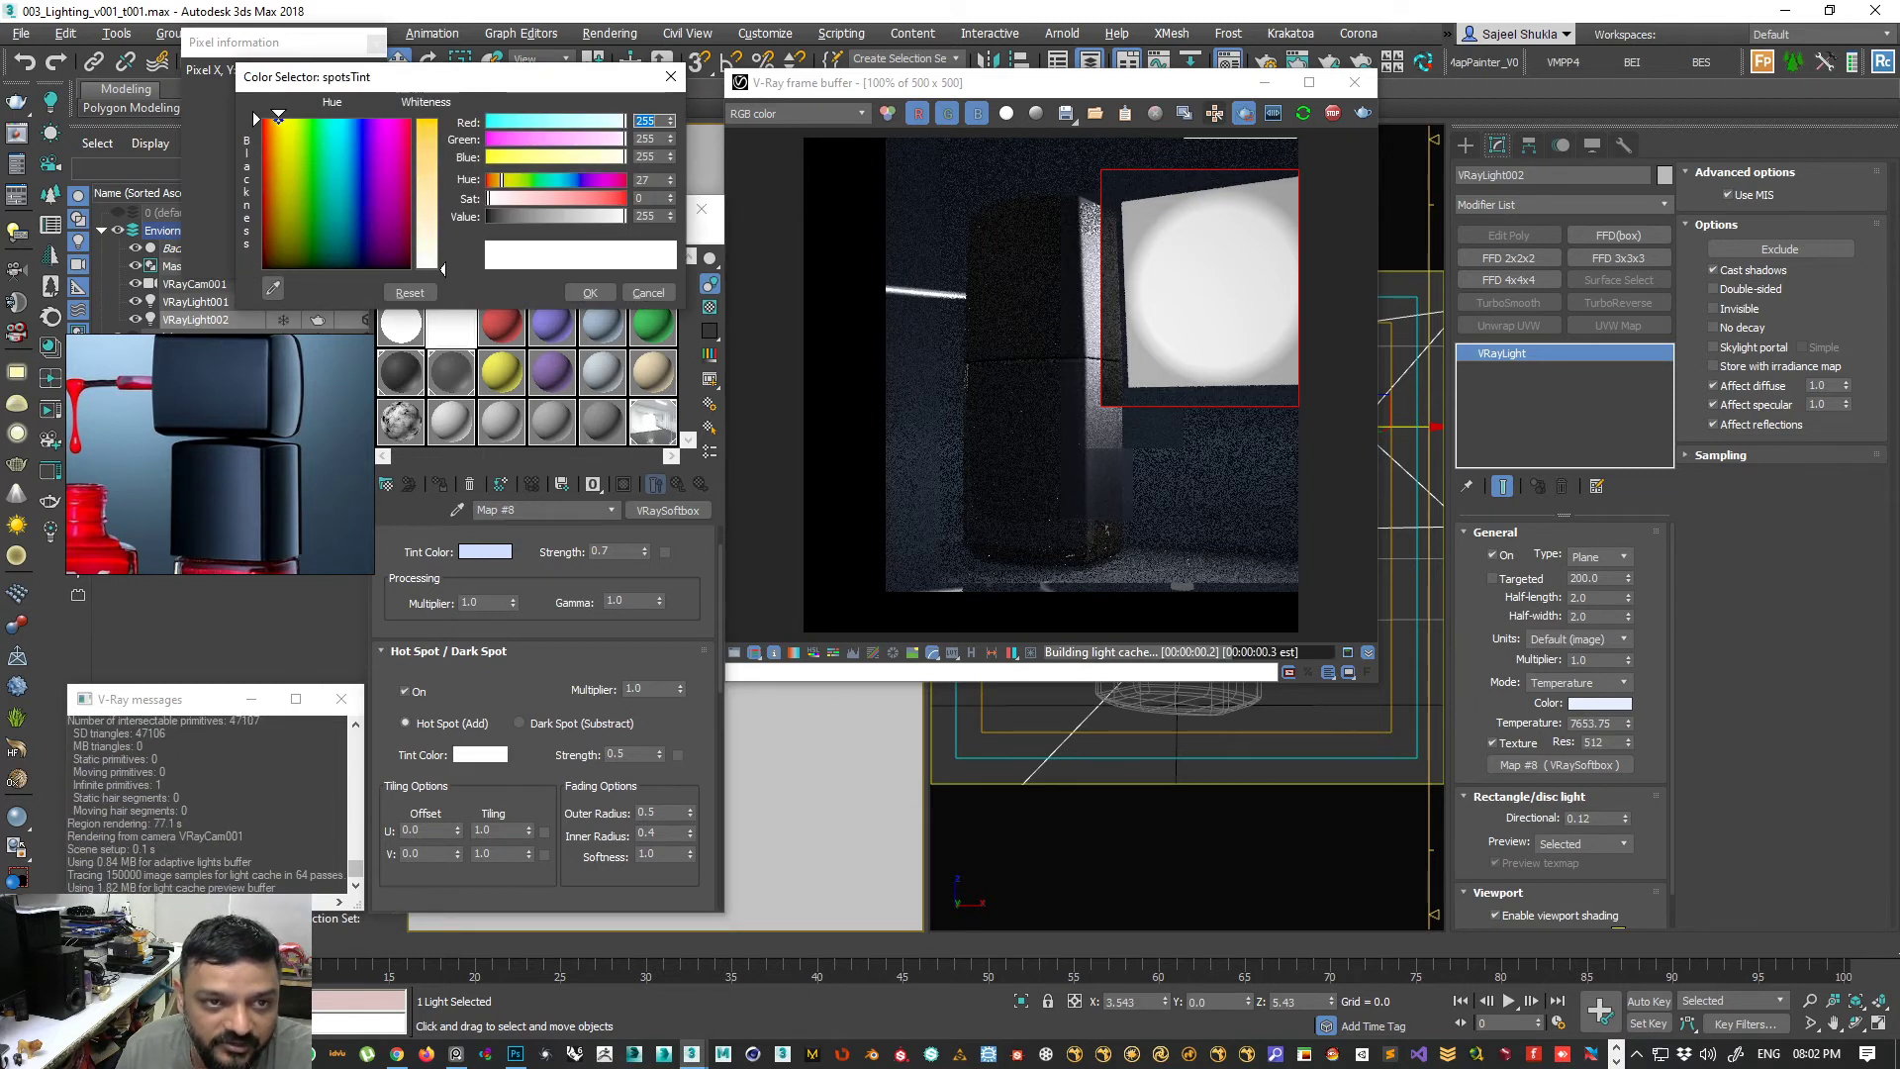
left_click_drag(423, 178, 425, 119)
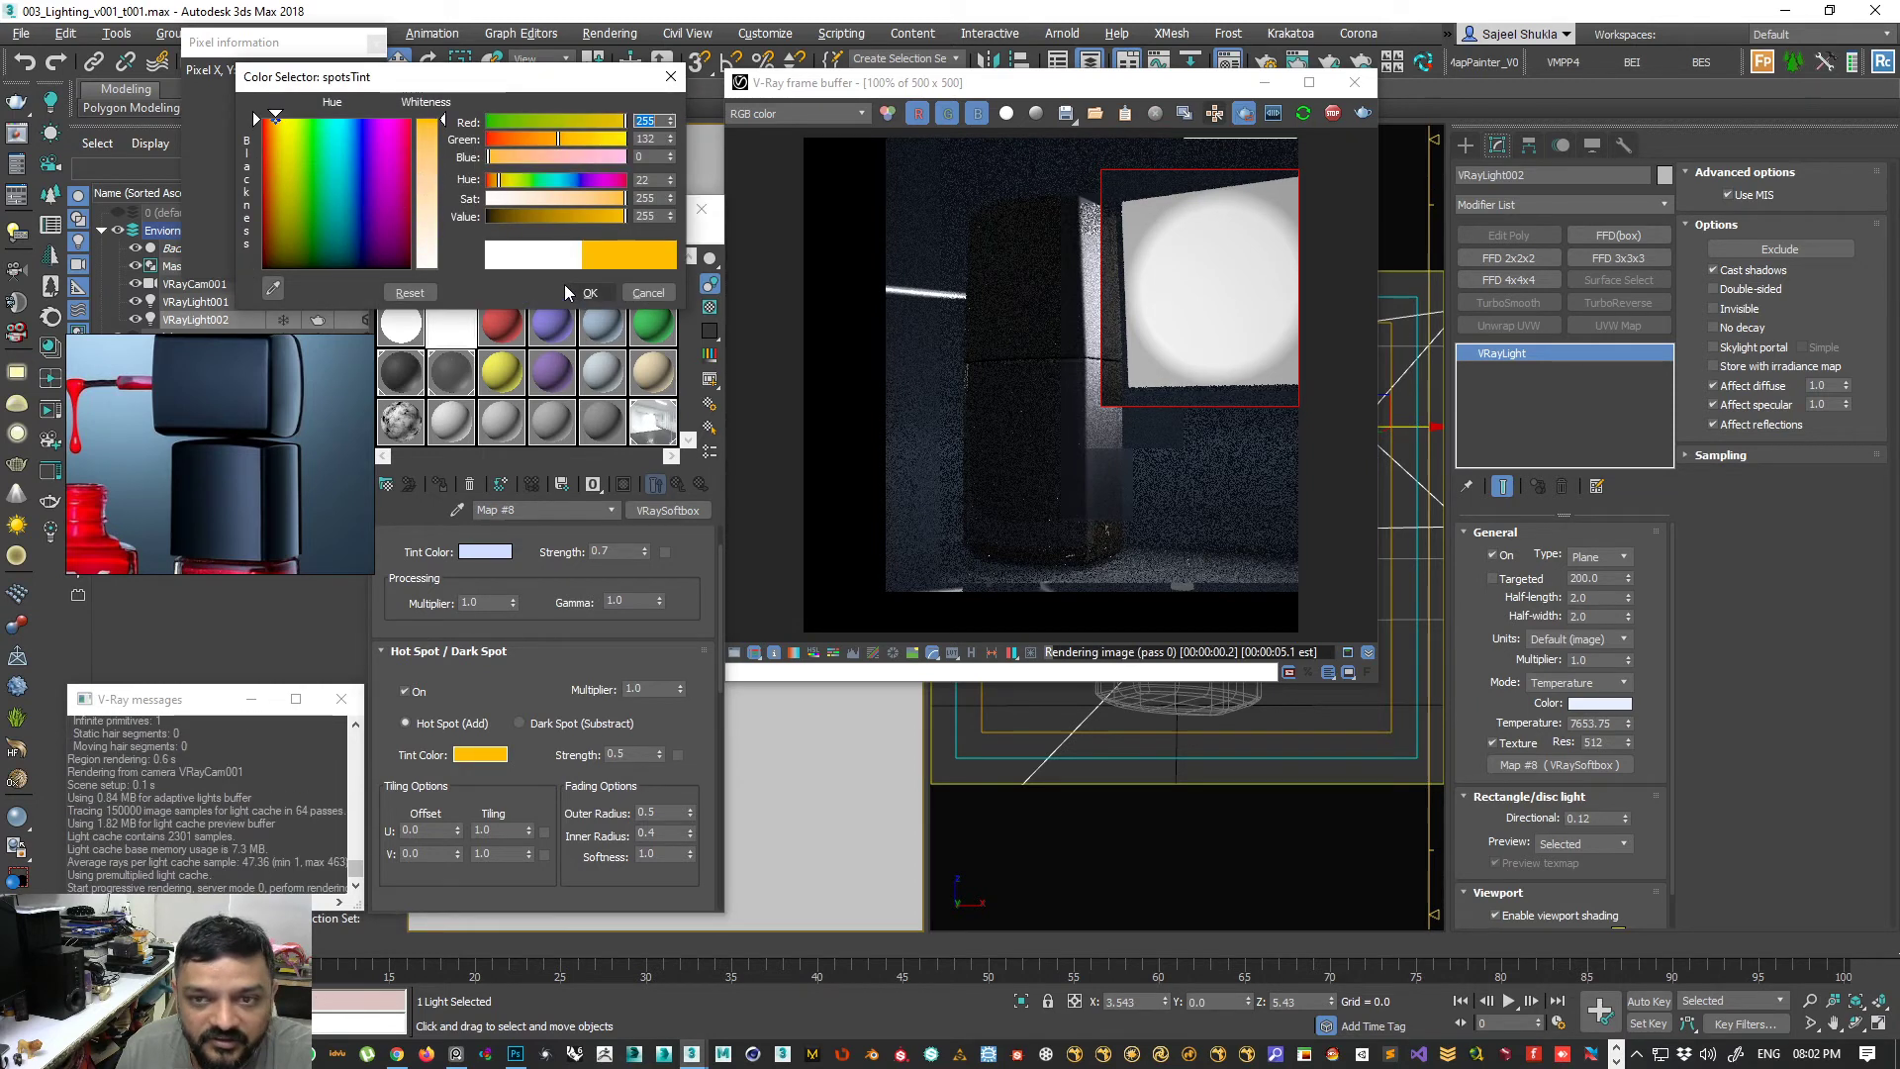
left_click(589, 294)
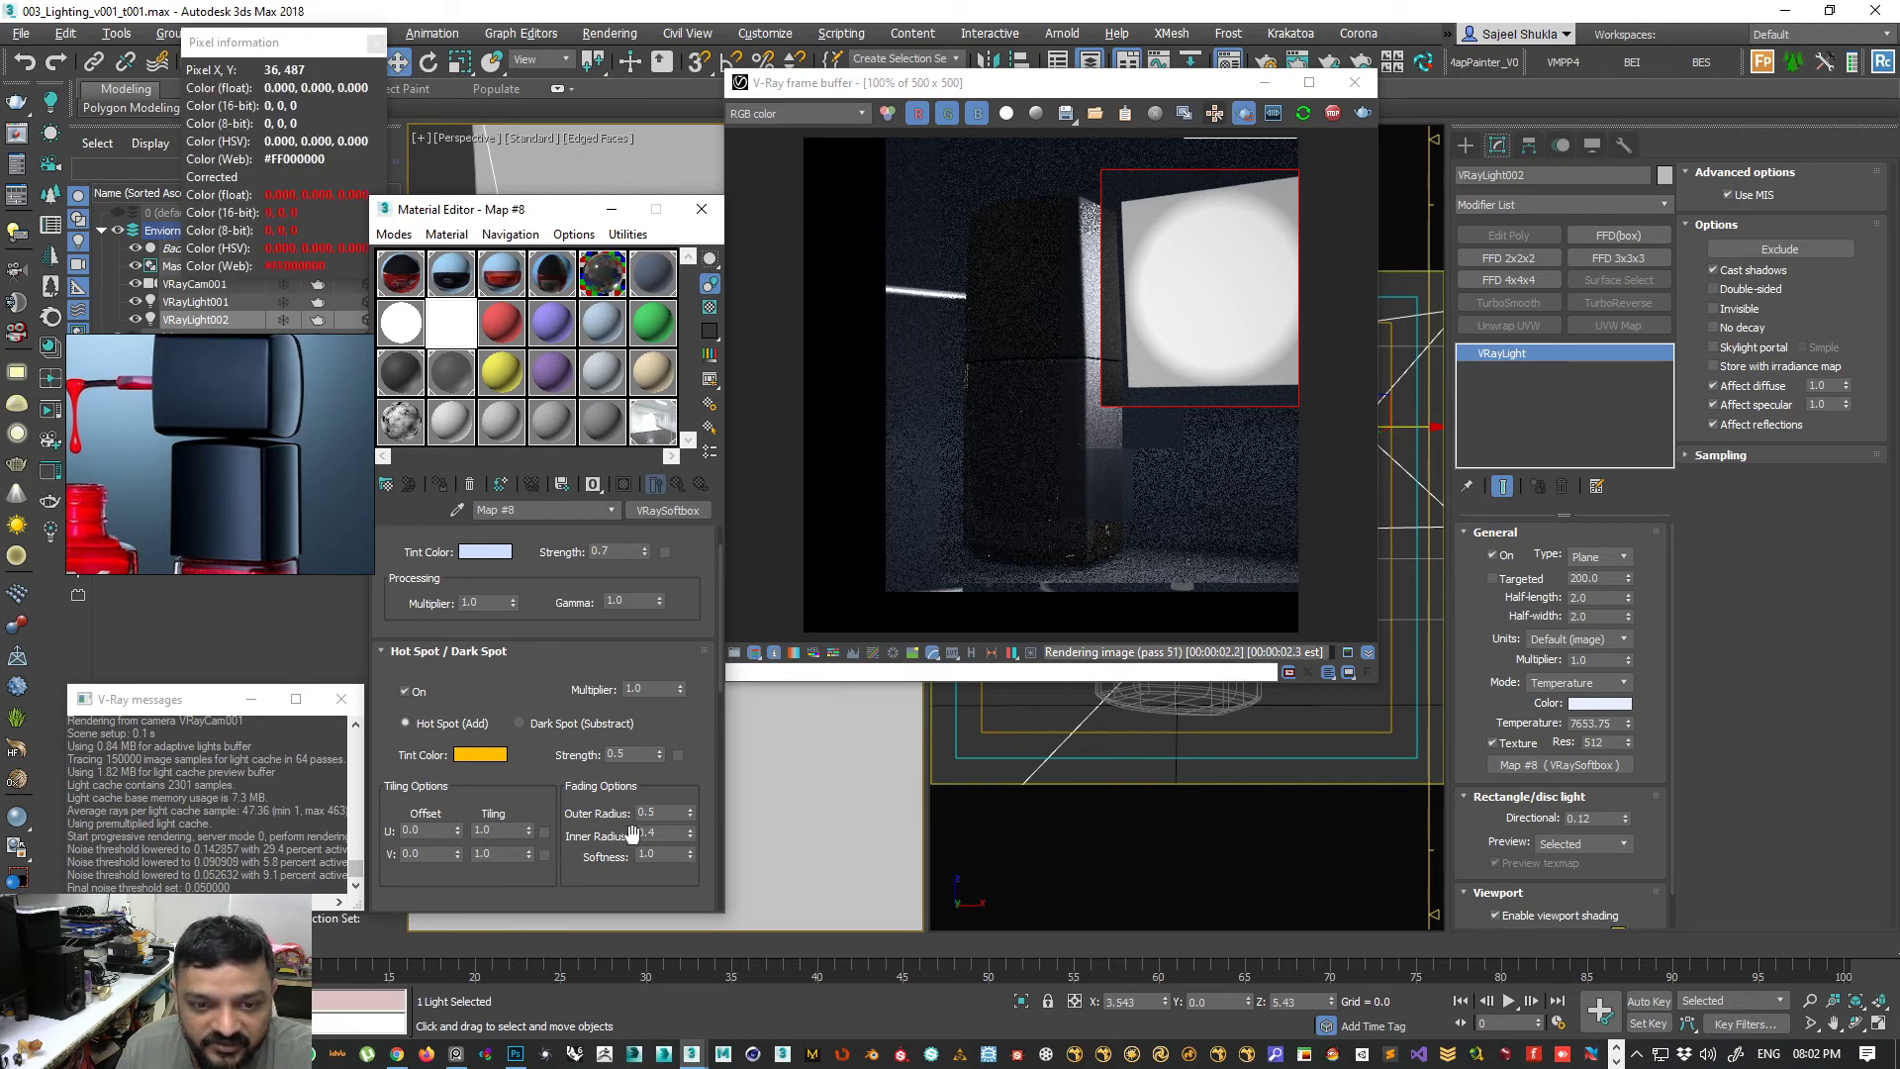
left_click(678, 755)
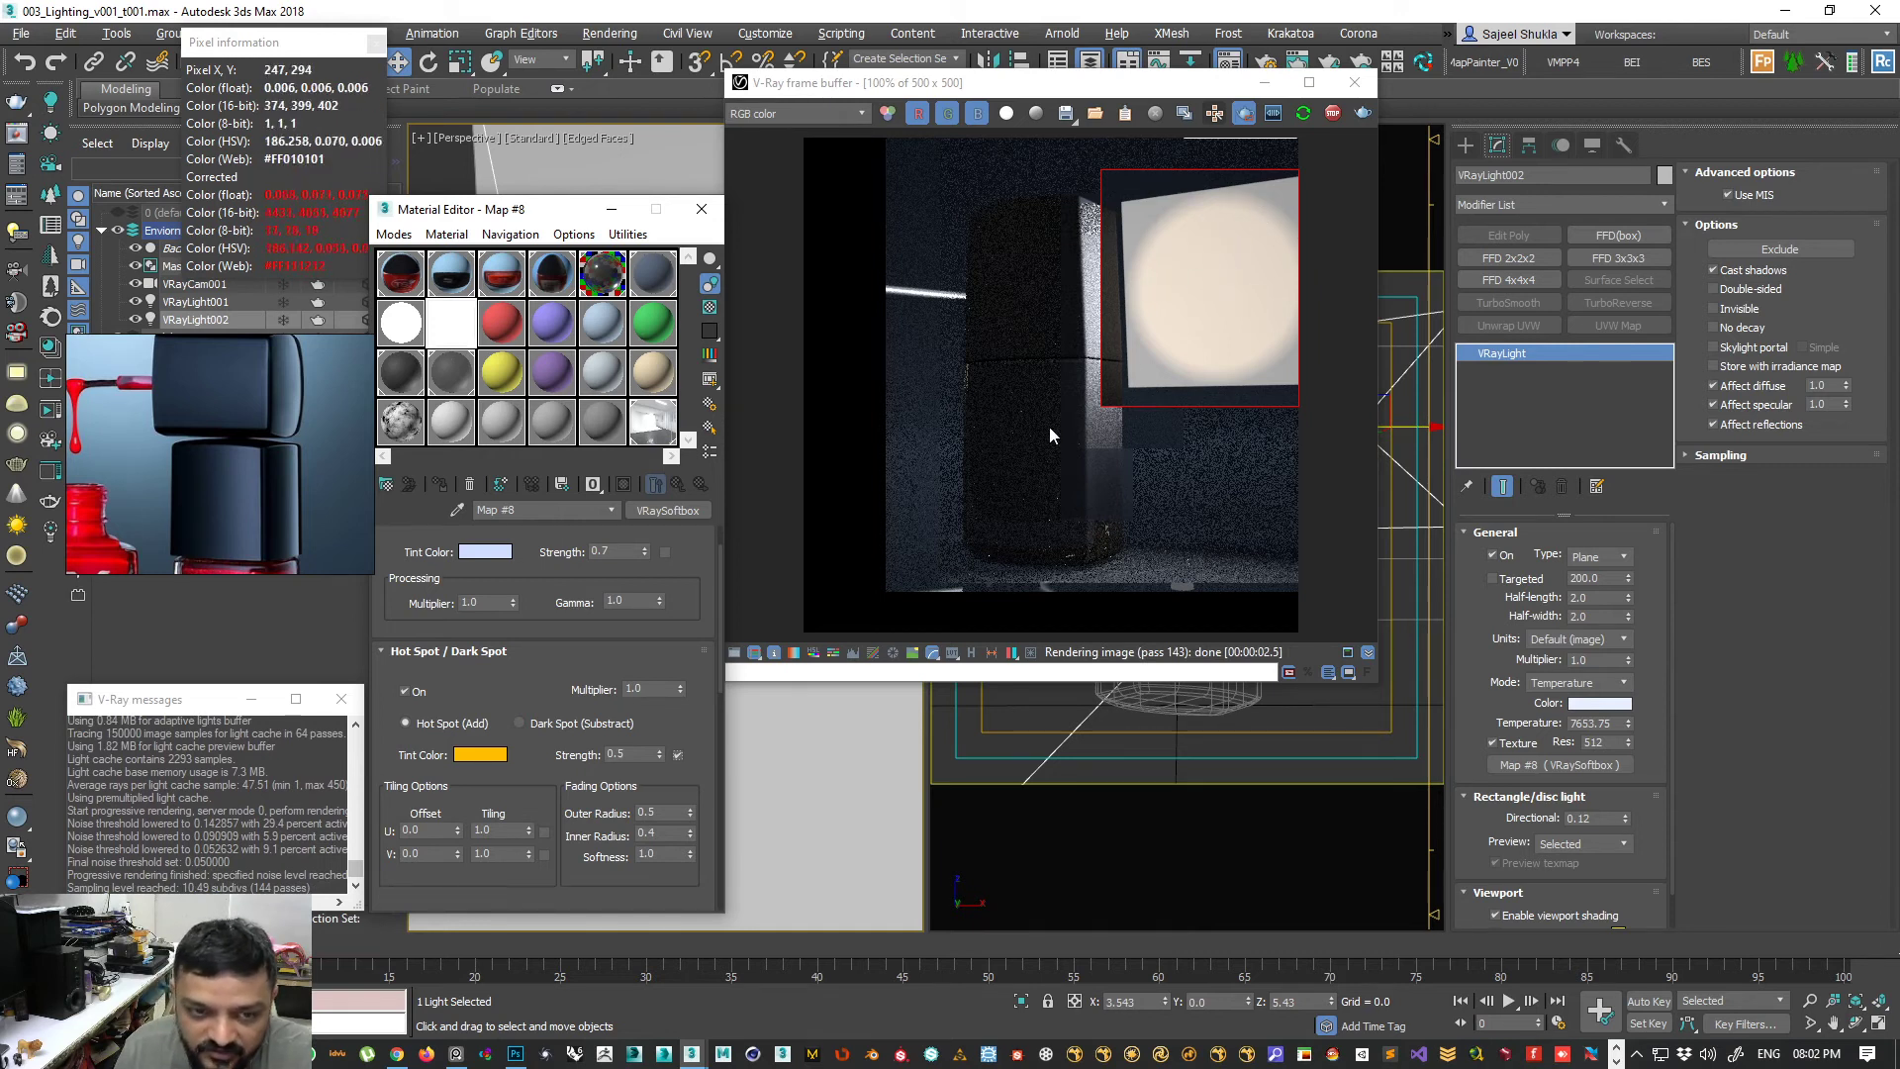
- Turn the softbox map's base tint back on and reduce its tint color's saturation to 53
left_click(665, 551)
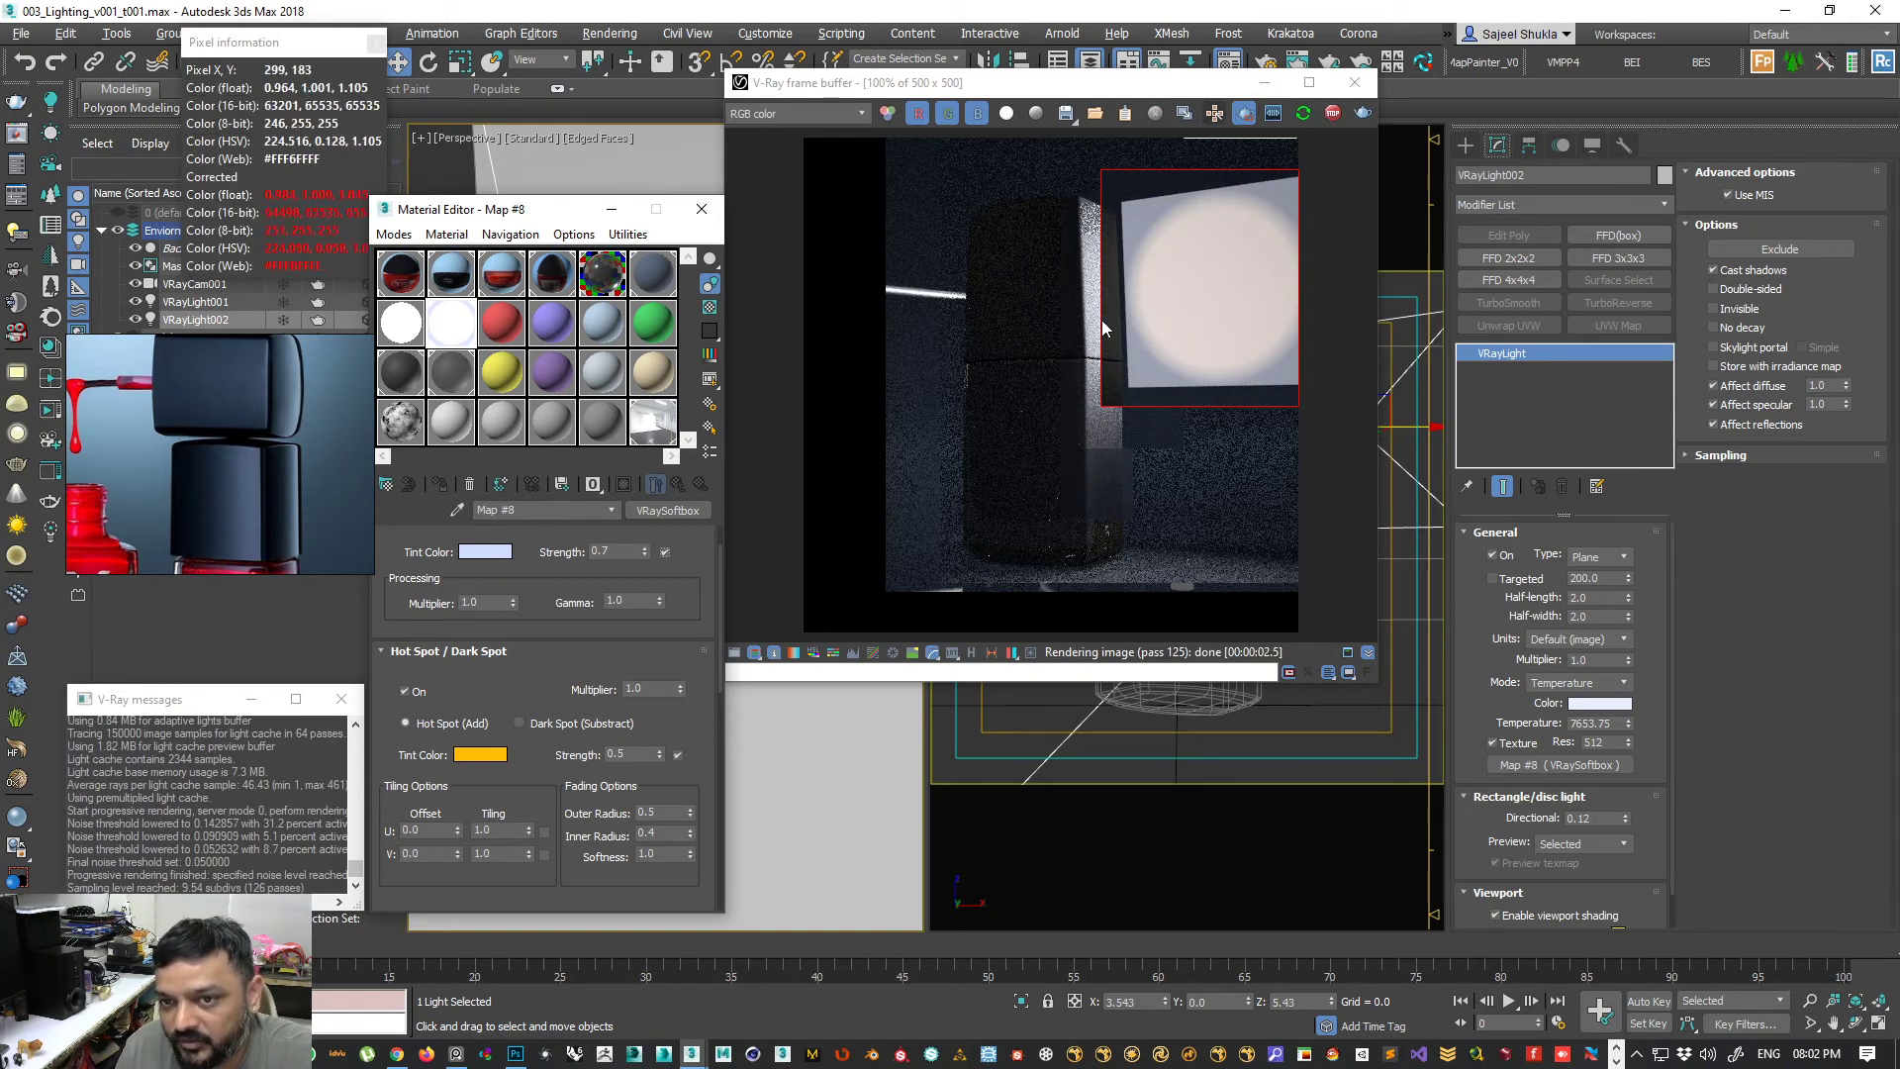
left_click(480, 556)
left_click_drag(541, 204, 522, 204)
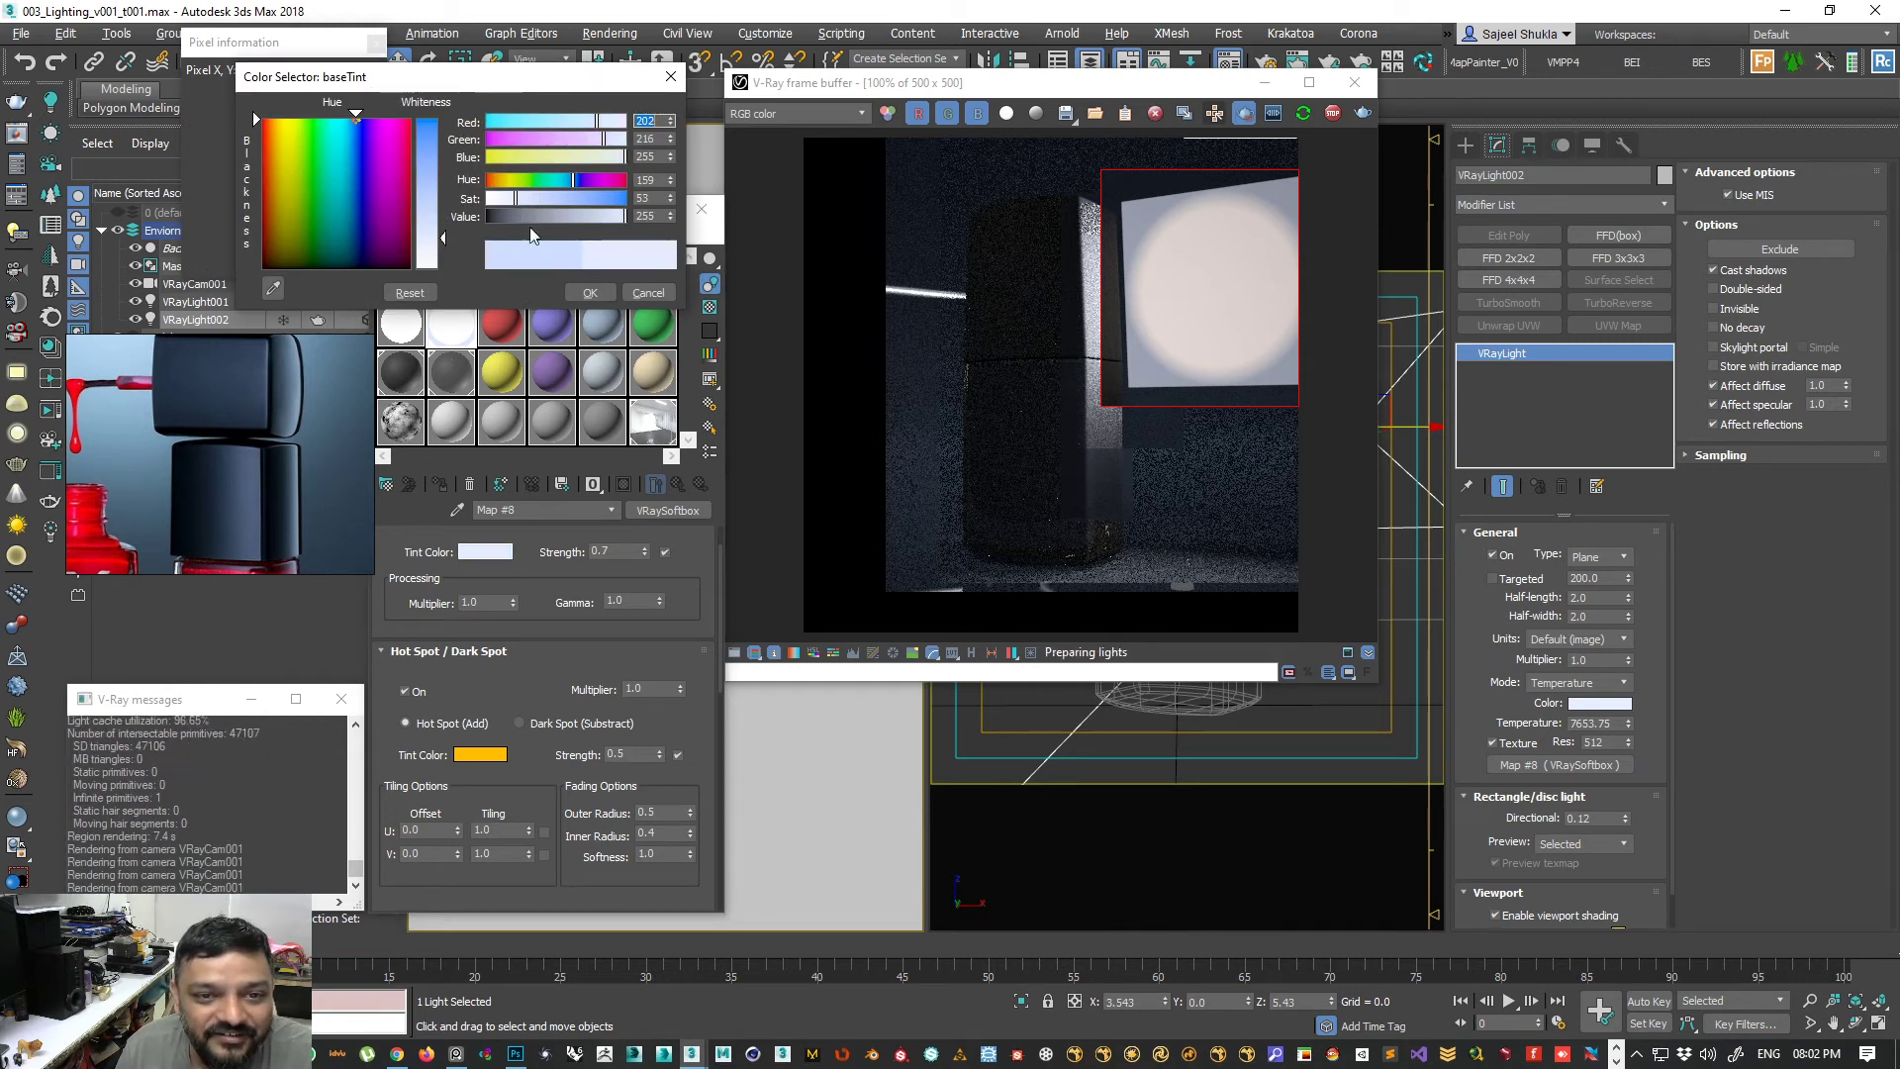
left_click(585, 293)
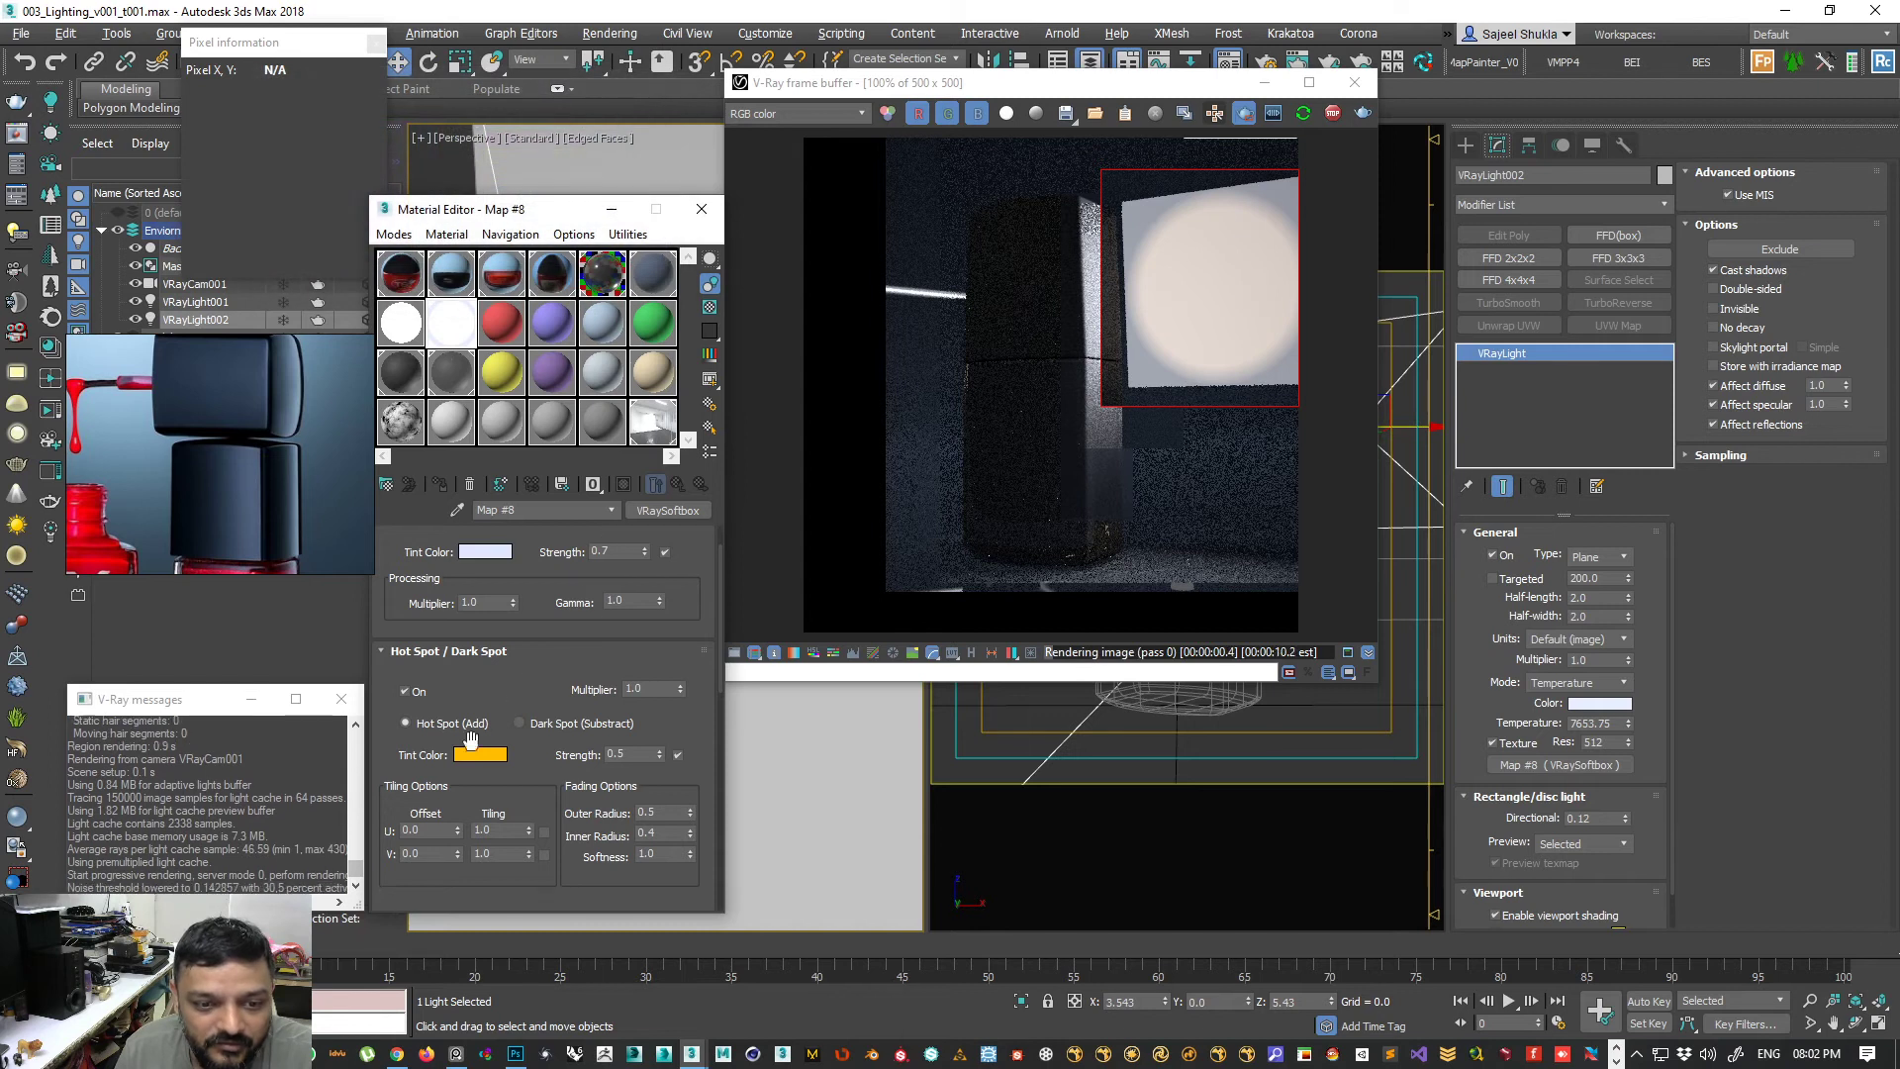
- Try a hot spot tint strength of 1.0 and set it back to 0.5
left_click_drag(658, 724, 655, 616)
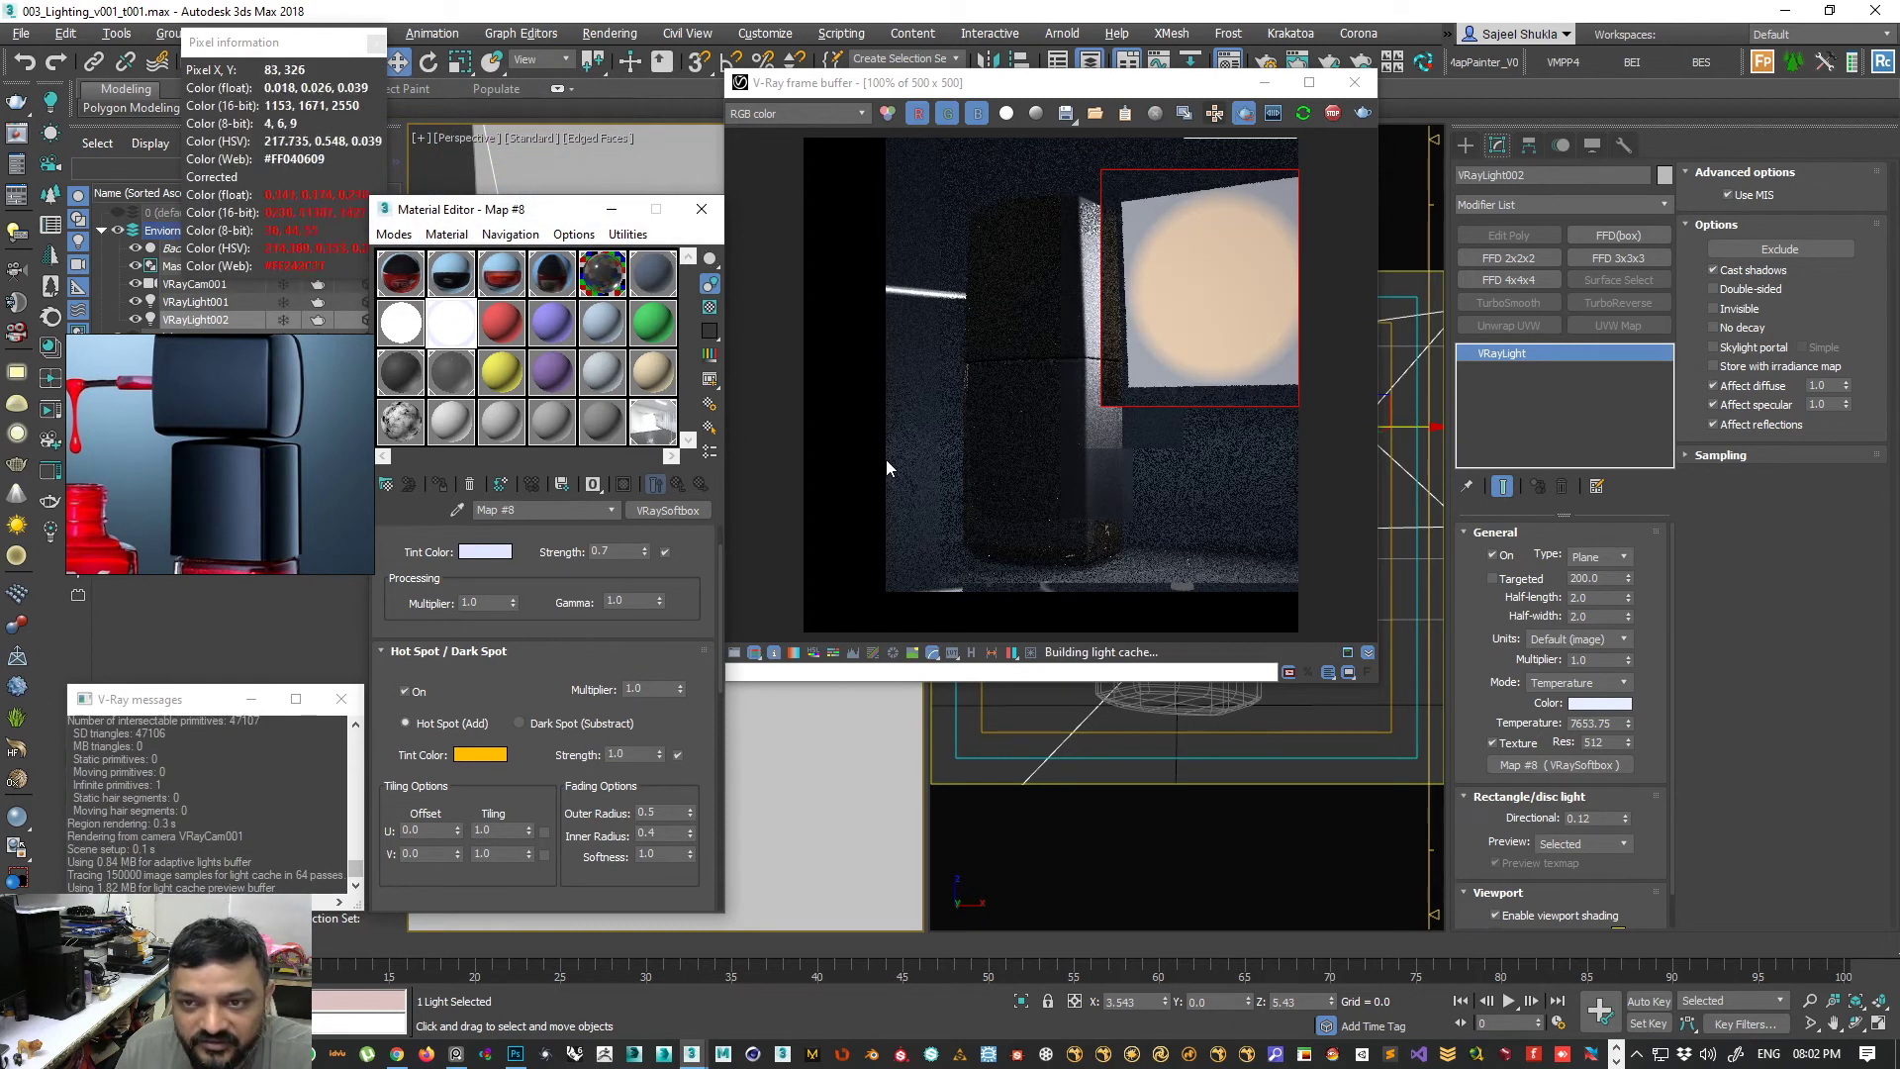
double_click(629, 754)
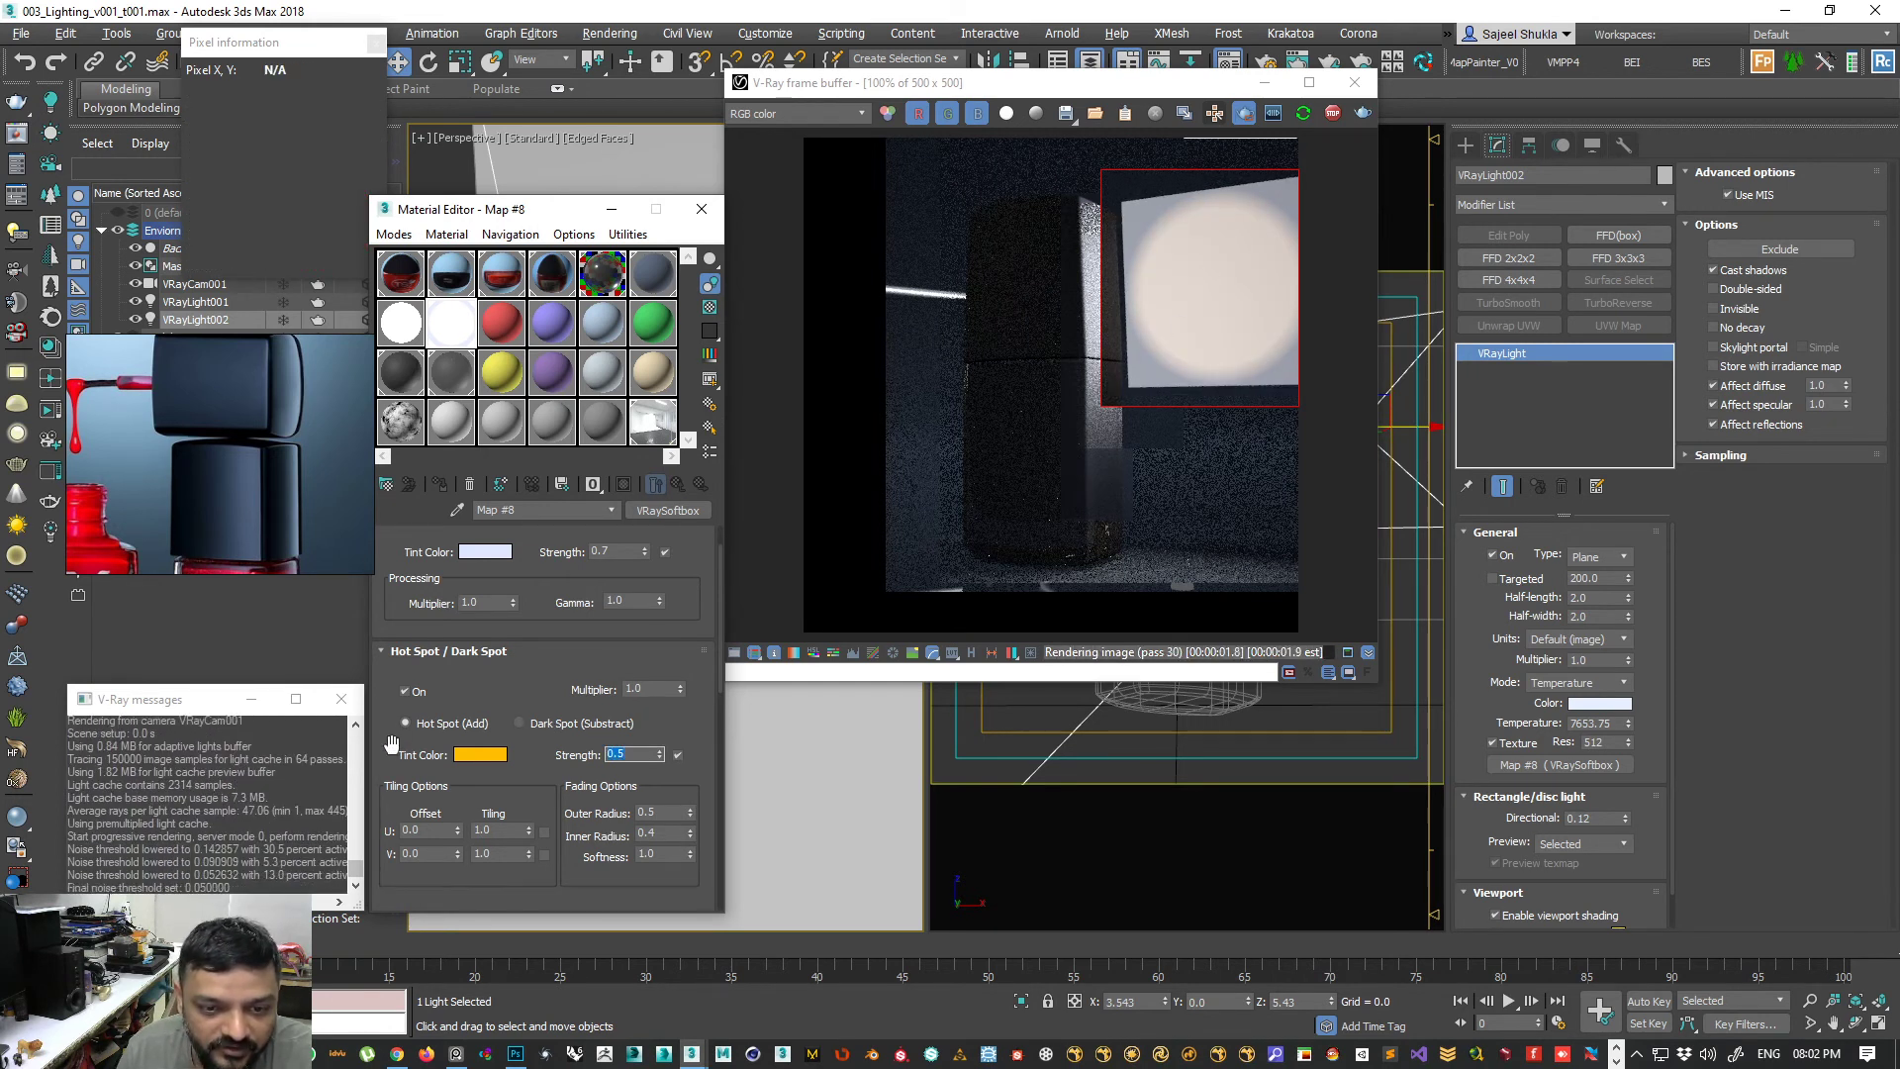
- Try a smaller, softer hot spot with outer radius 0.3, inner radius 0.19 and softness 2.12
left_click_drag(392, 743, 389, 693)
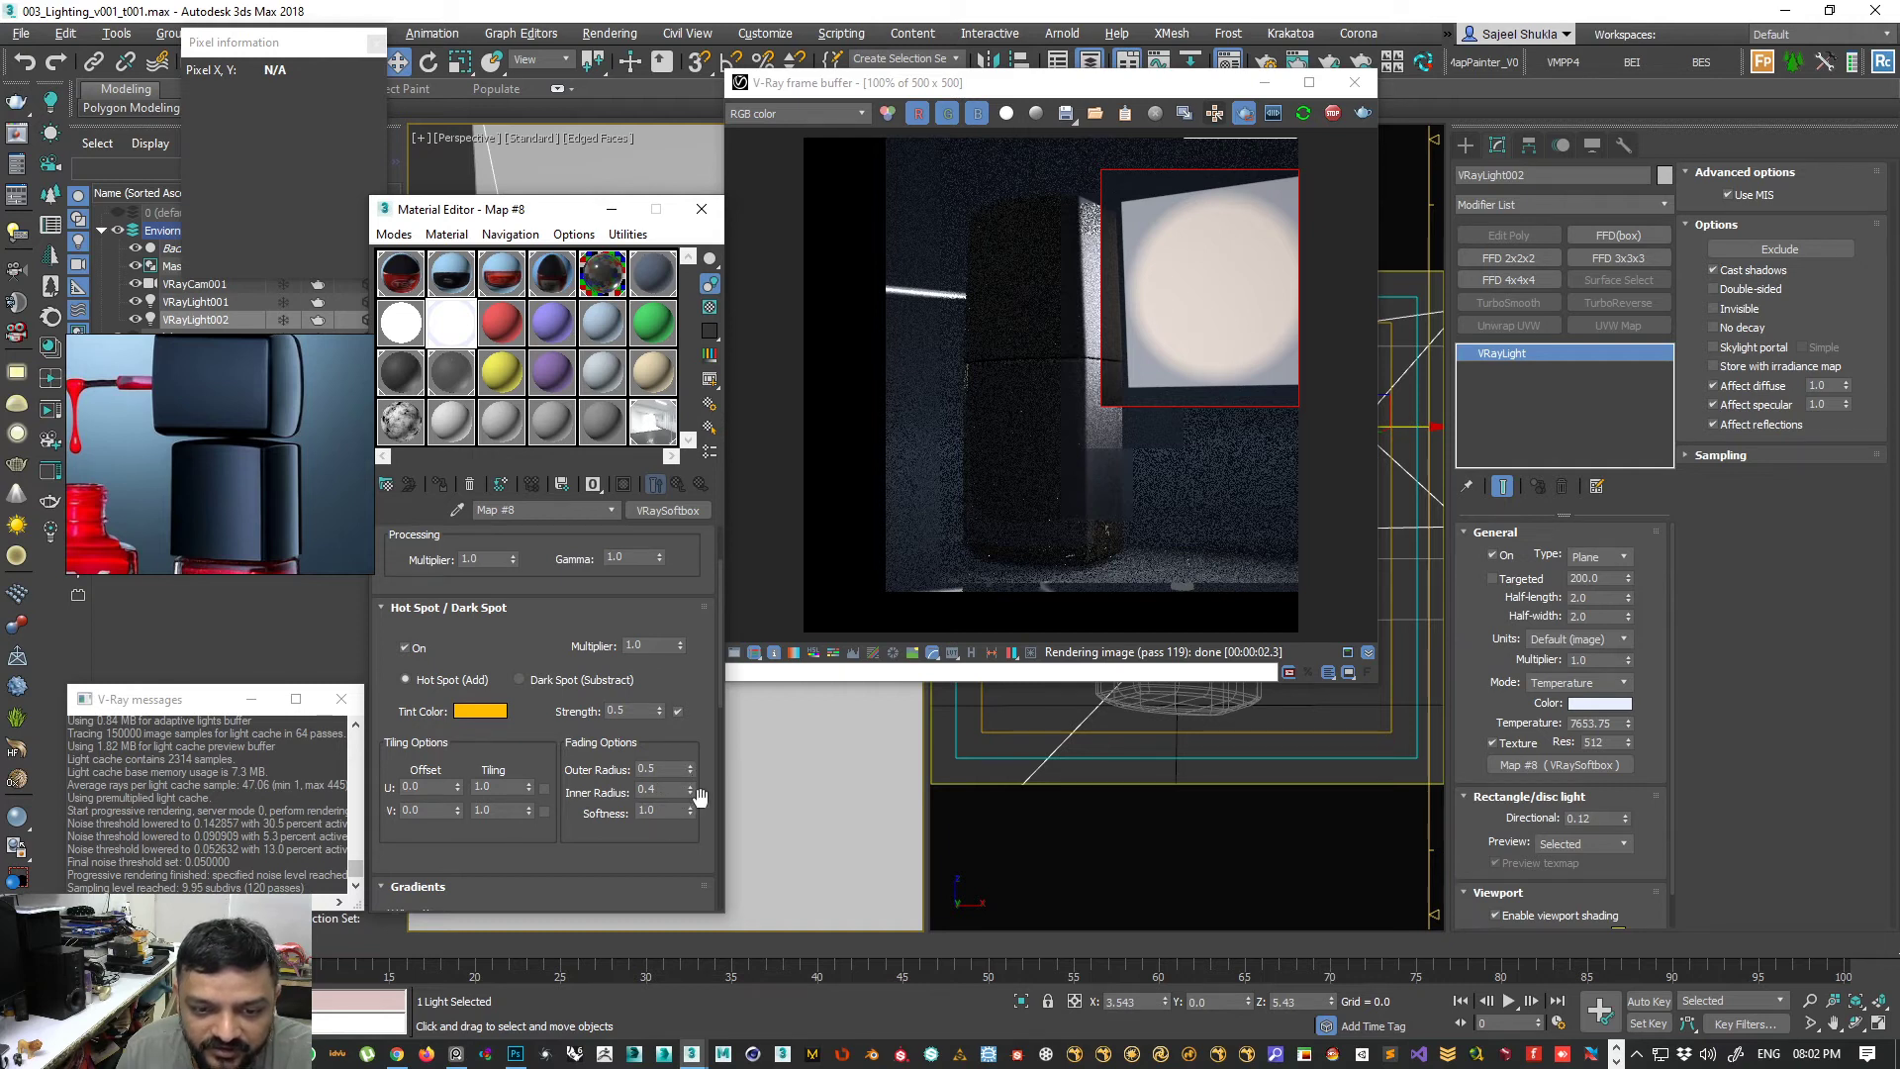
left_click_drag(691, 769, 689, 787)
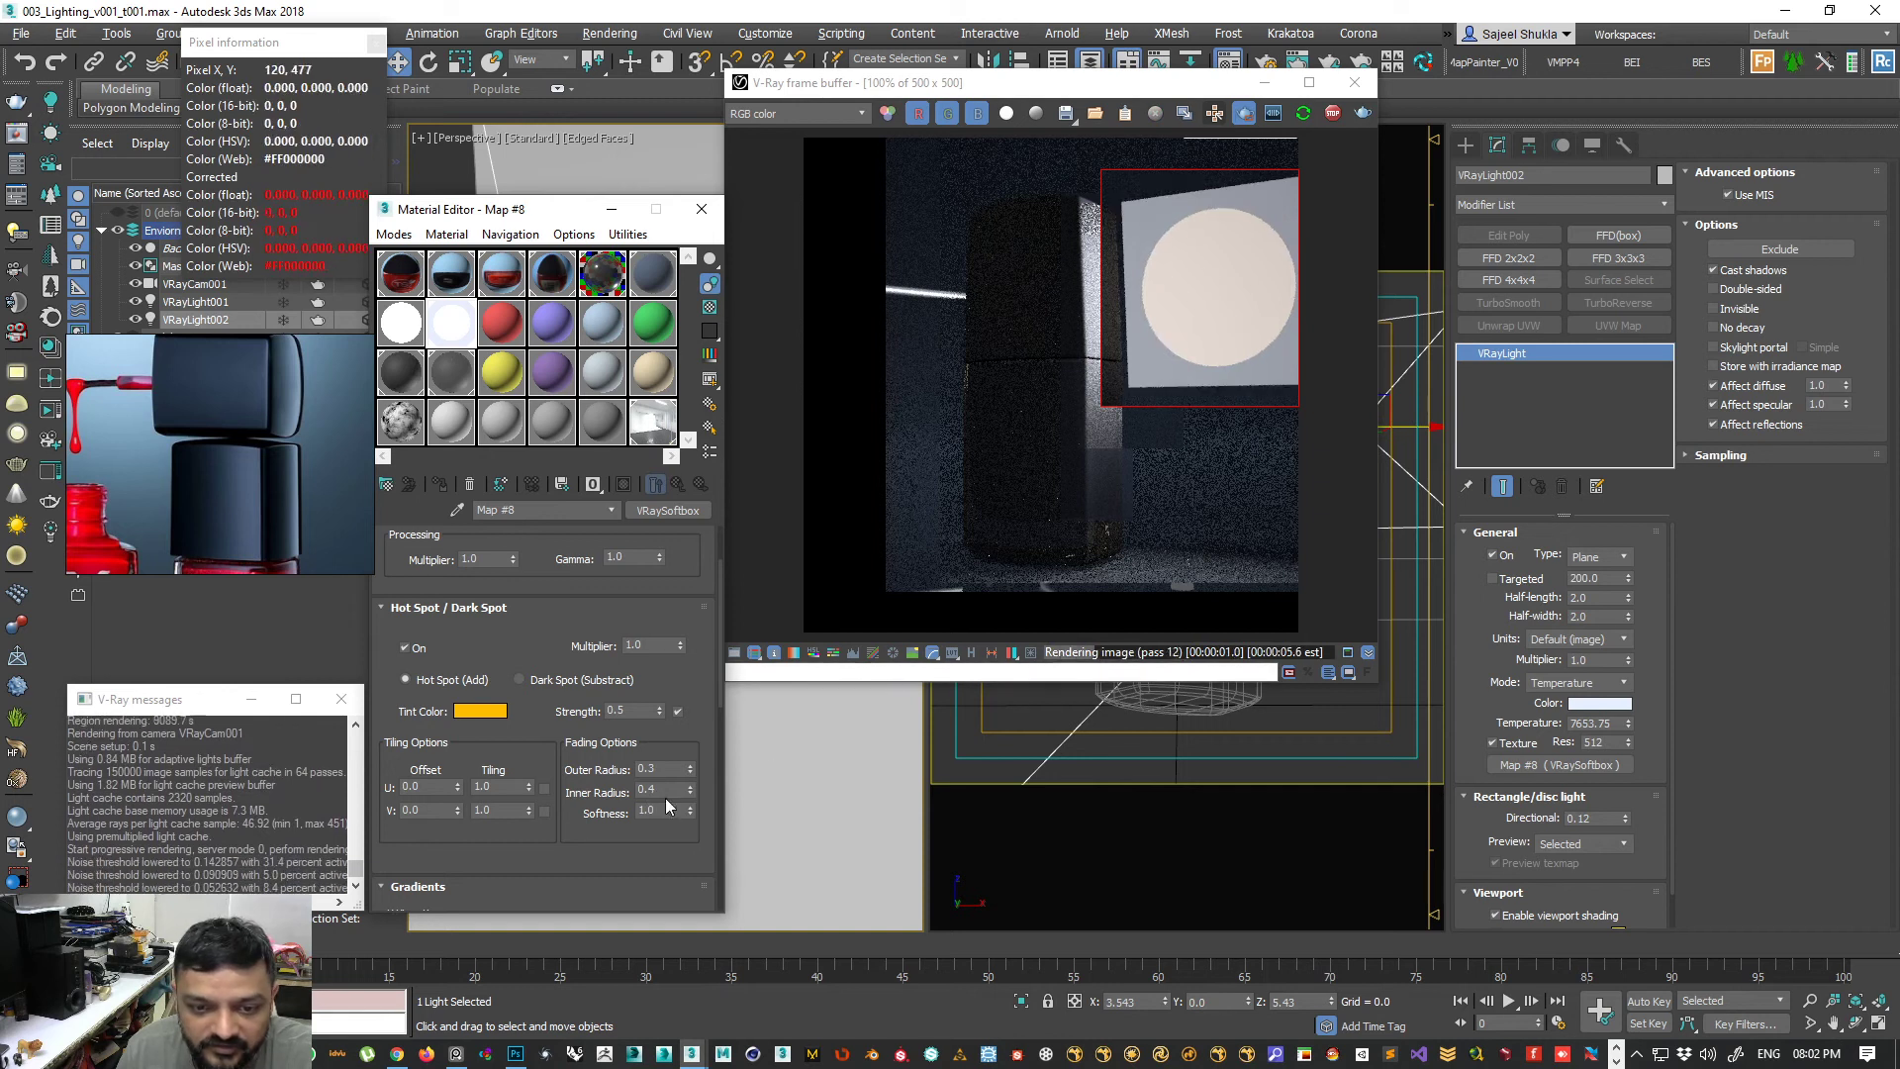
left_click_drag(691, 792, 691, 806)
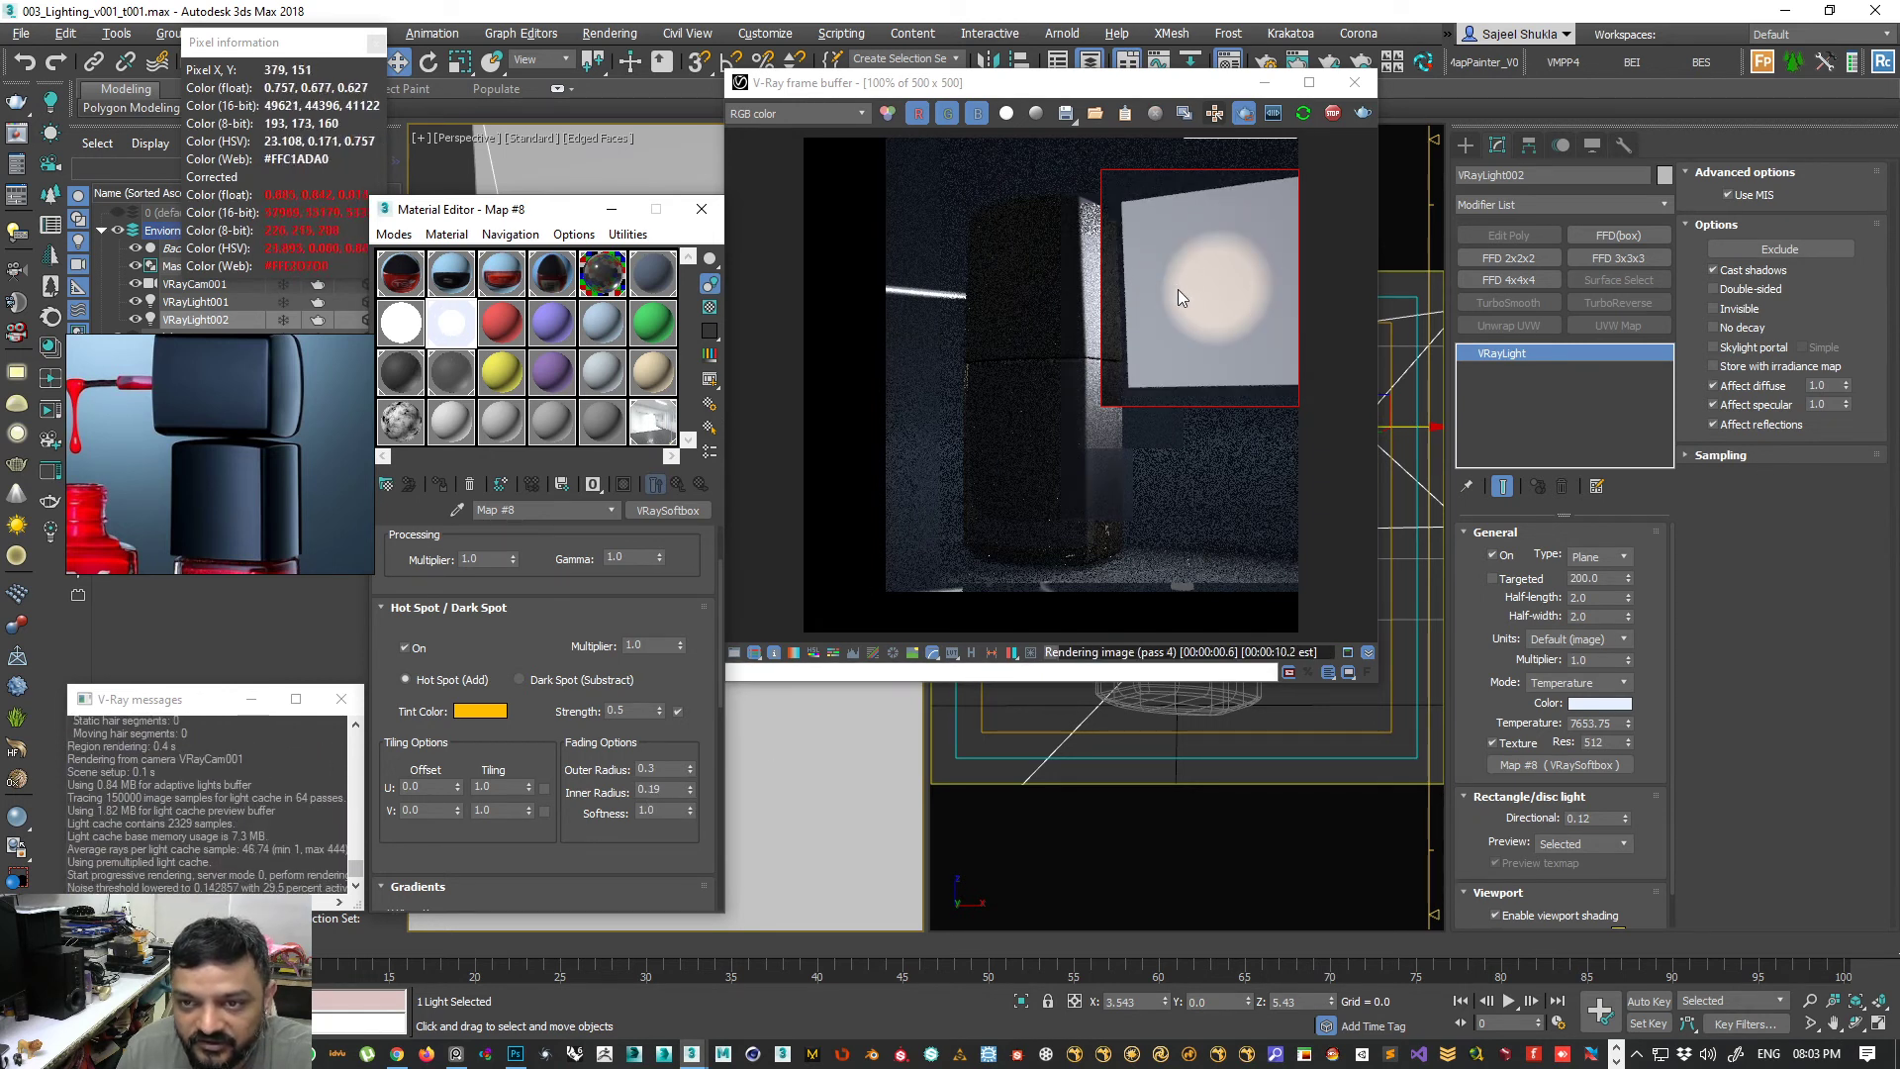
left_click_drag(693, 809, 689, 806)
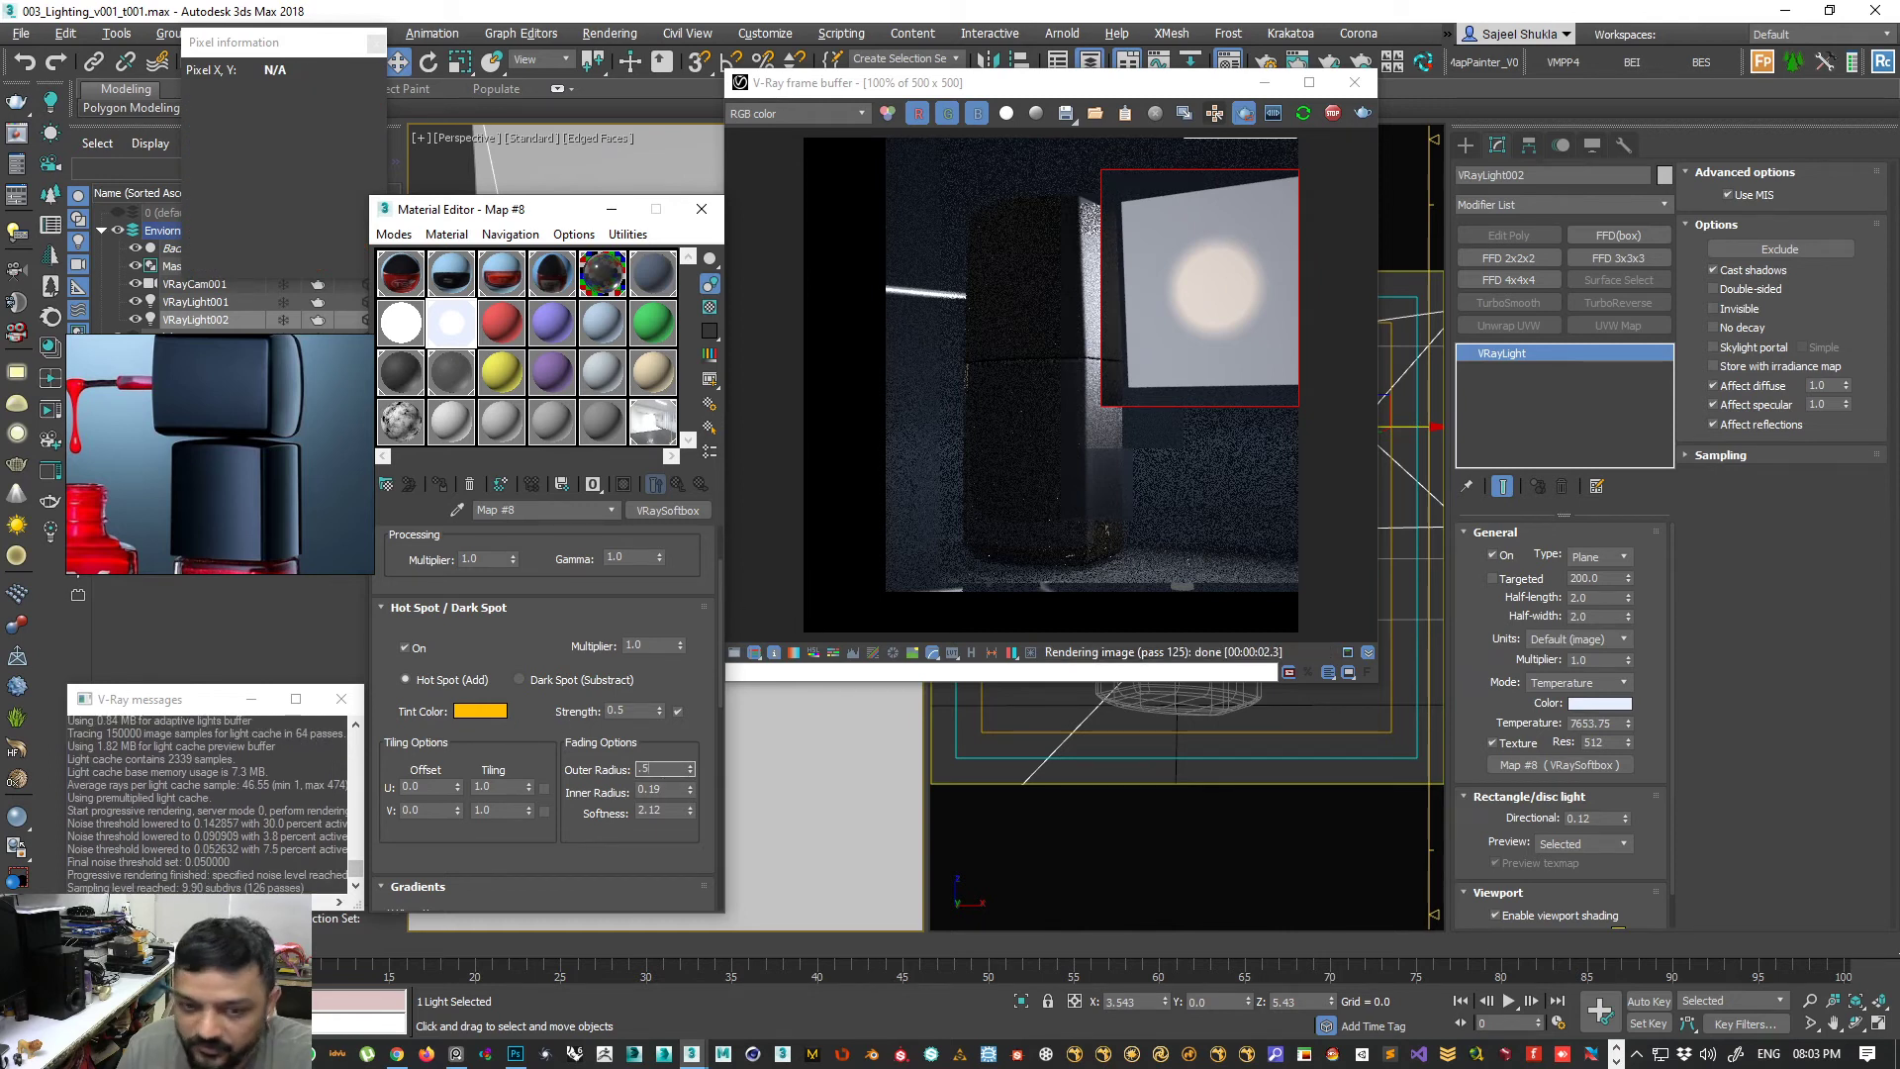
- Restore the hot spot's outer radius to 0.5 and its inner radius to 0.4
type(".5")
key("Return")
double_click(666, 789)
type(".4")
key("Return")
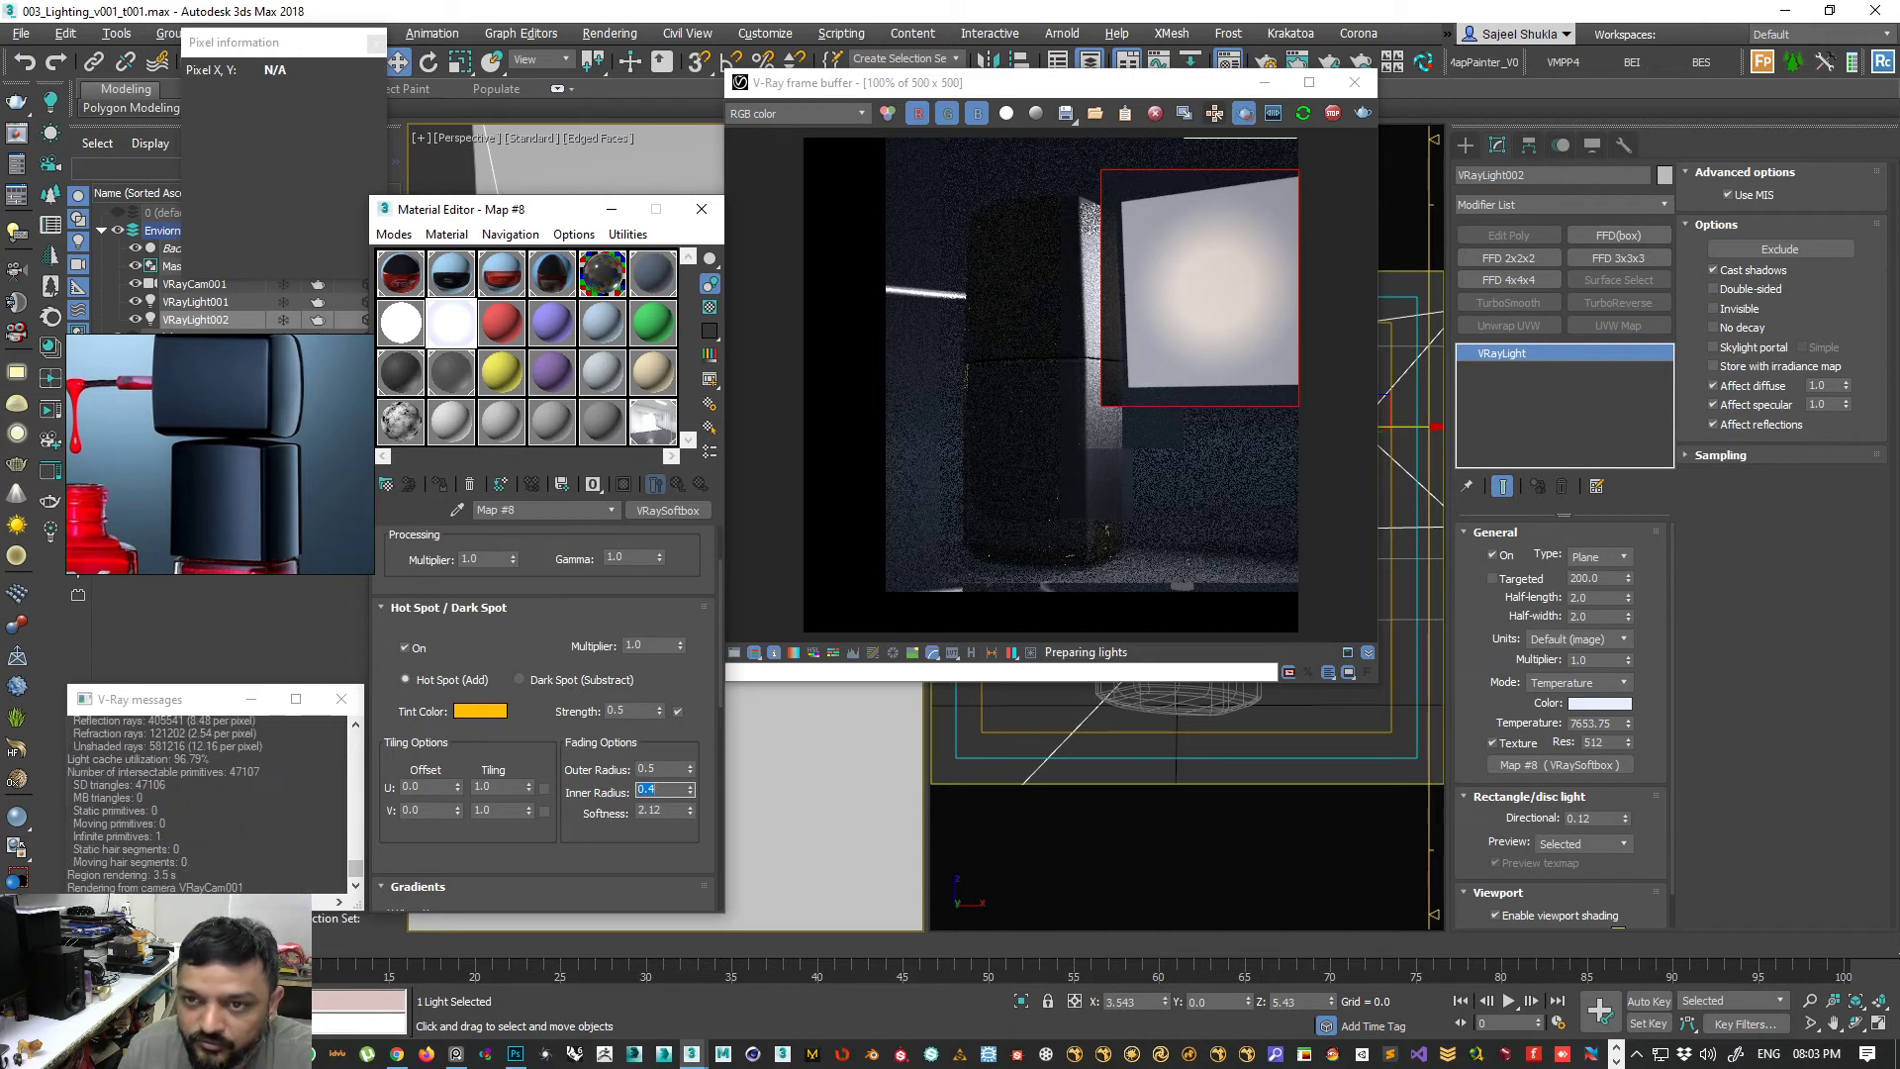
- Reset the hot spot's softness to 1 and fine-tune it to 1.24
left_click(675, 814)
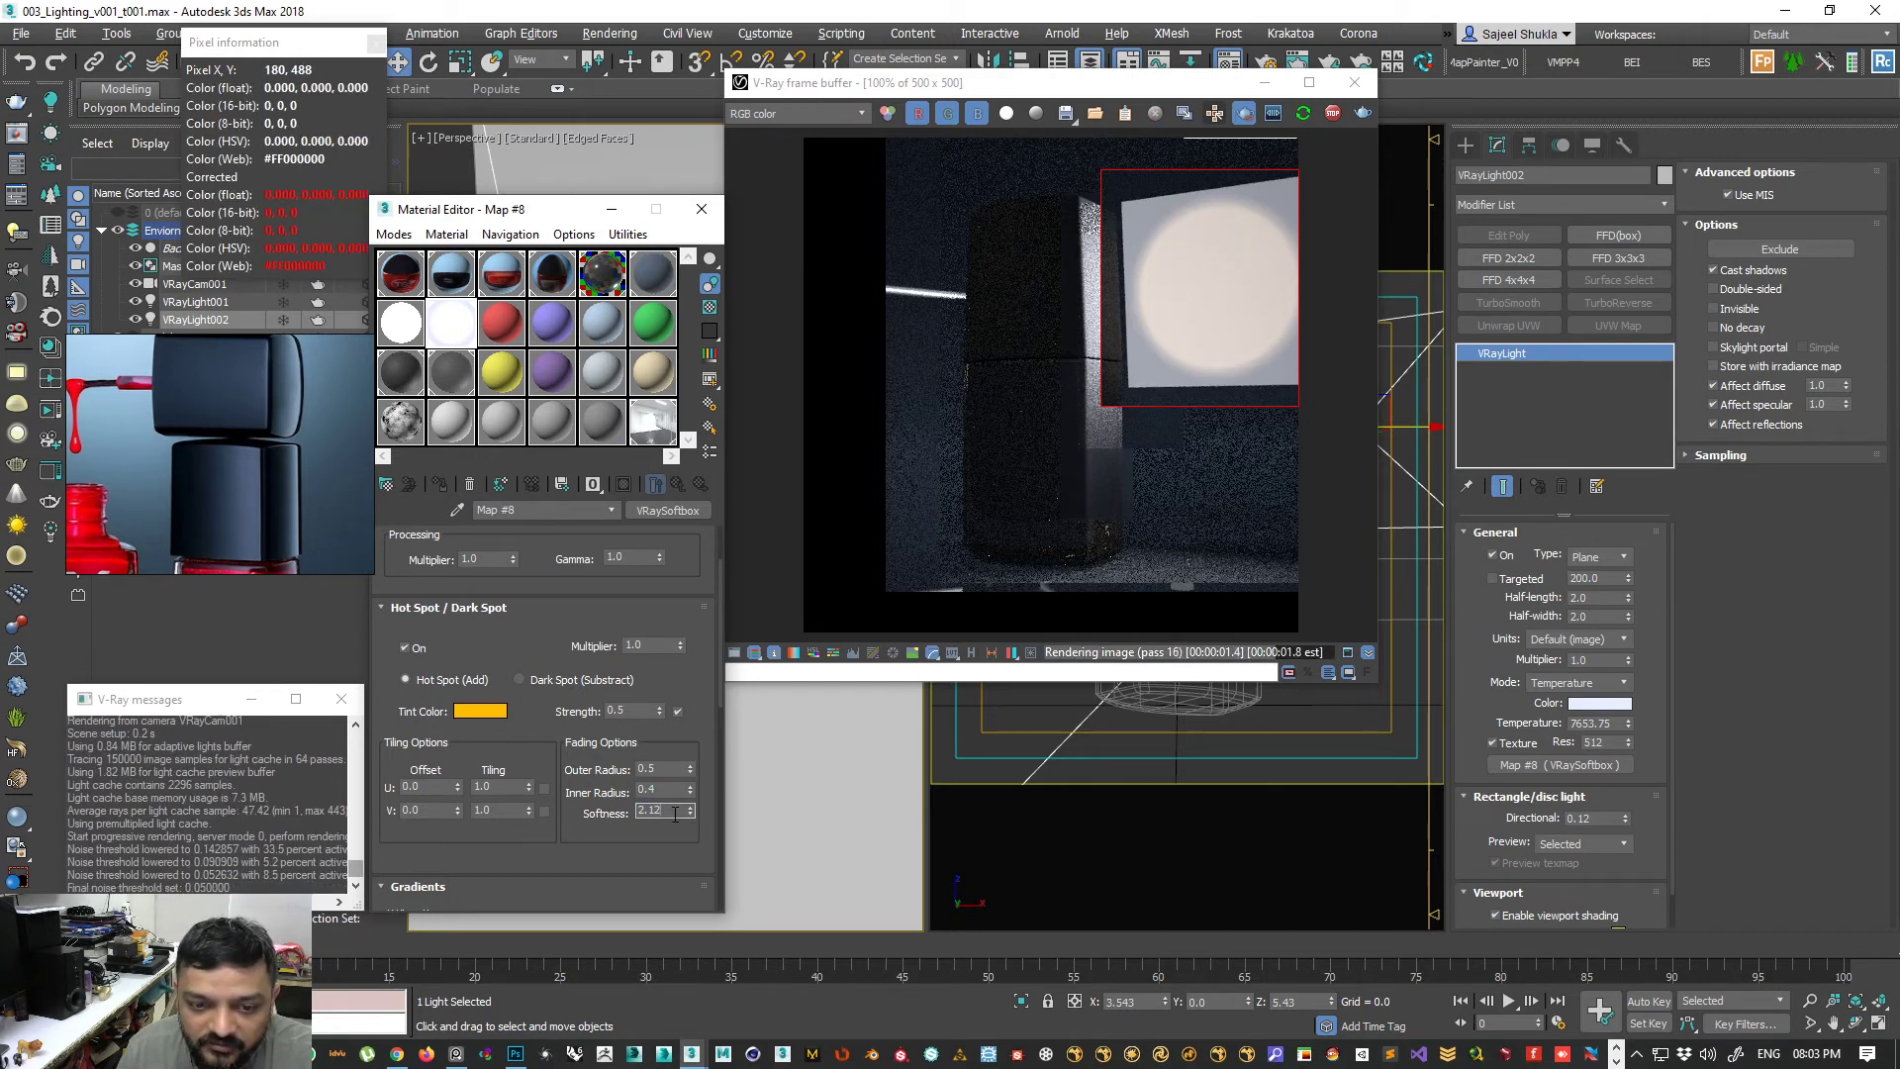
type("1")
key("Return")
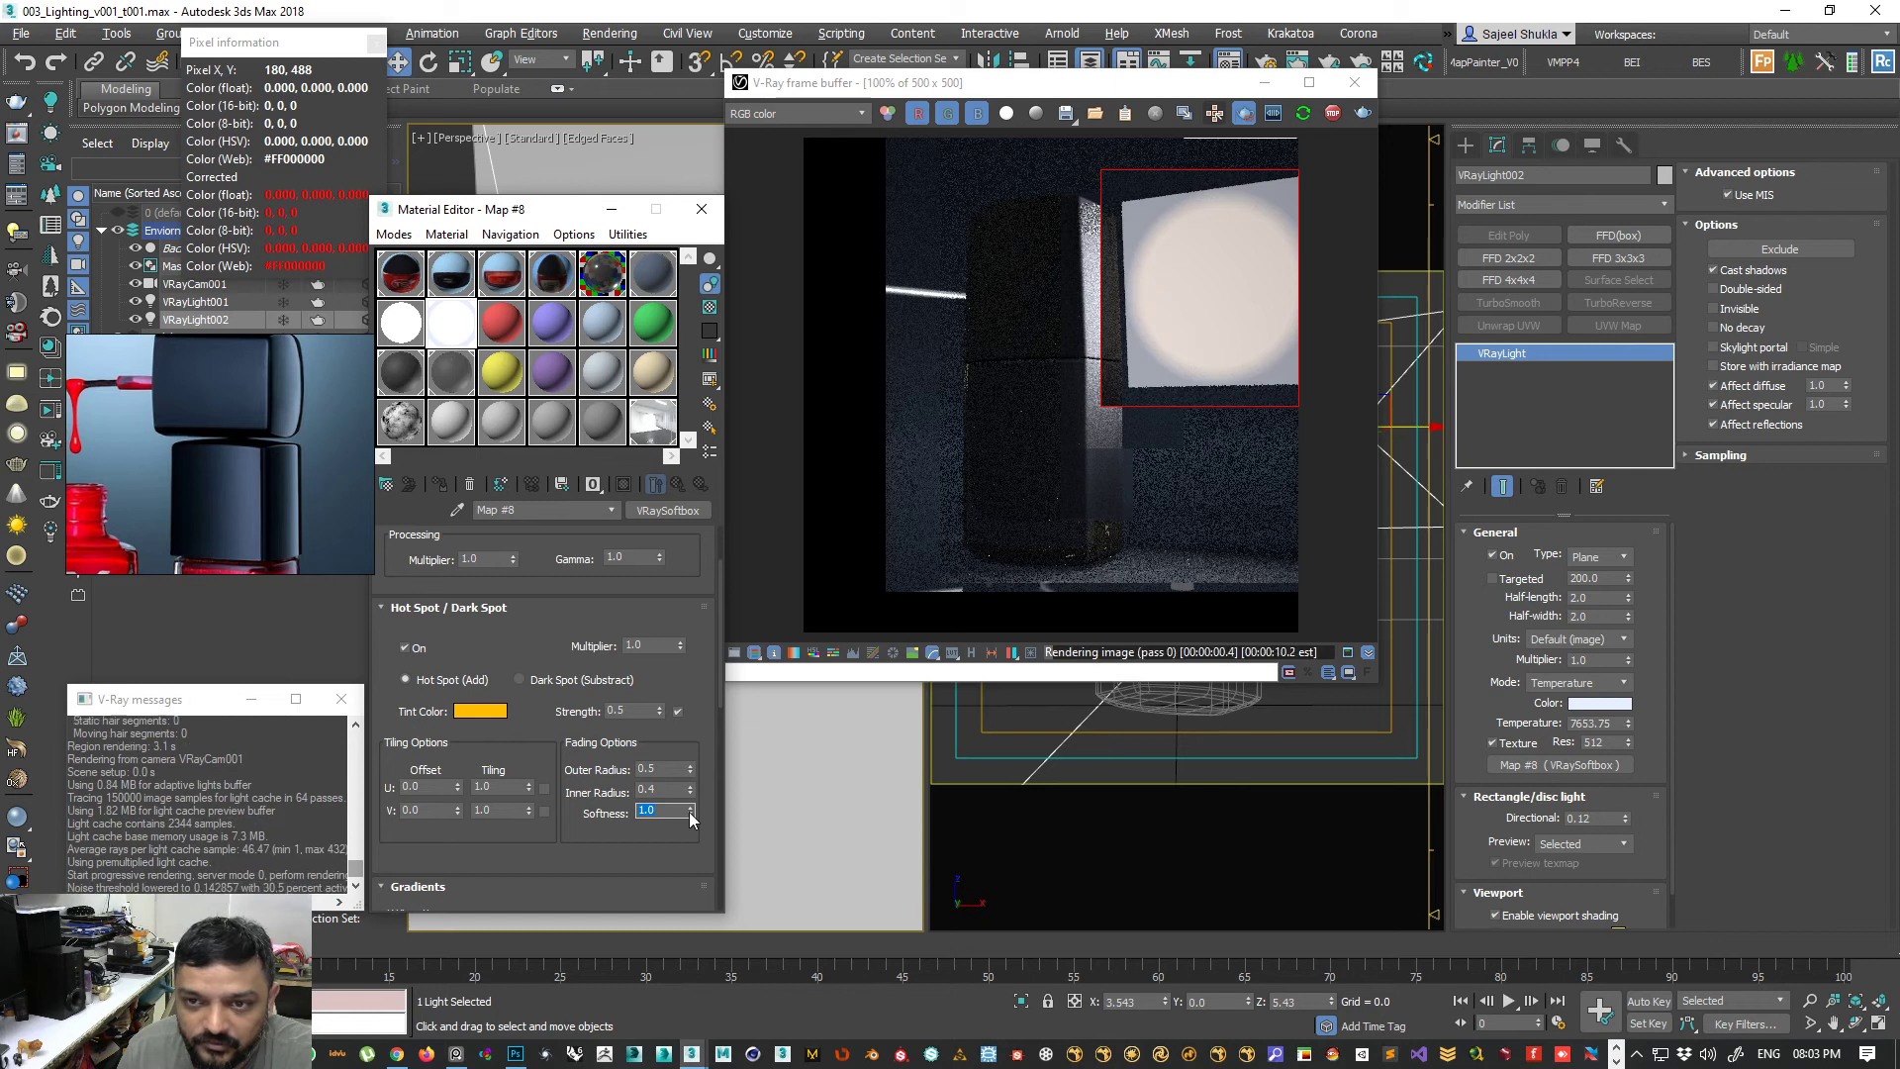
mouse_move(690, 811)
left_mouse_down()
mouse_move(686, 880)
mouse_move(695, 781)
left_mouse_up()
left_click_drag(688, 692, 676, 723)
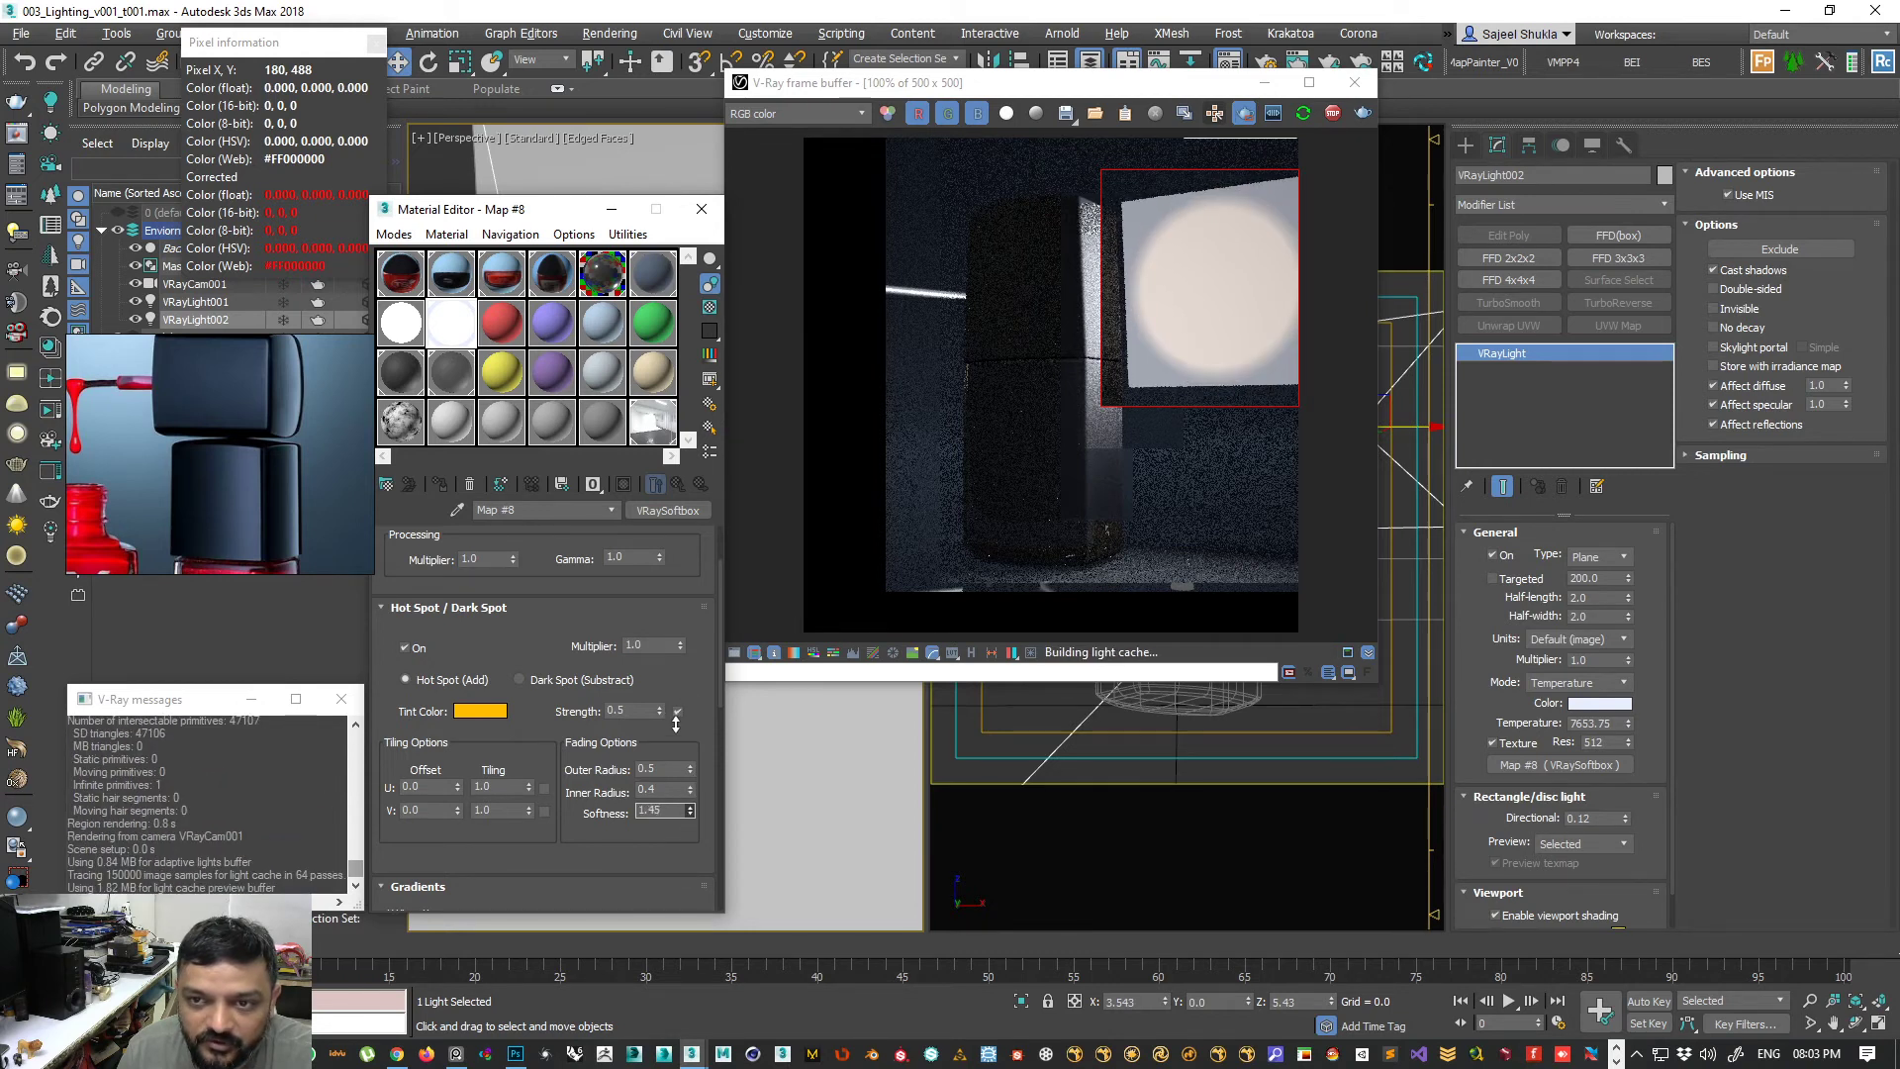
- Turn off the softbox map's hot spot and collapse the Hot Spot / Dark Spot settings
left_click_drag(399, 623, 399, 670)
left_click(404, 694)
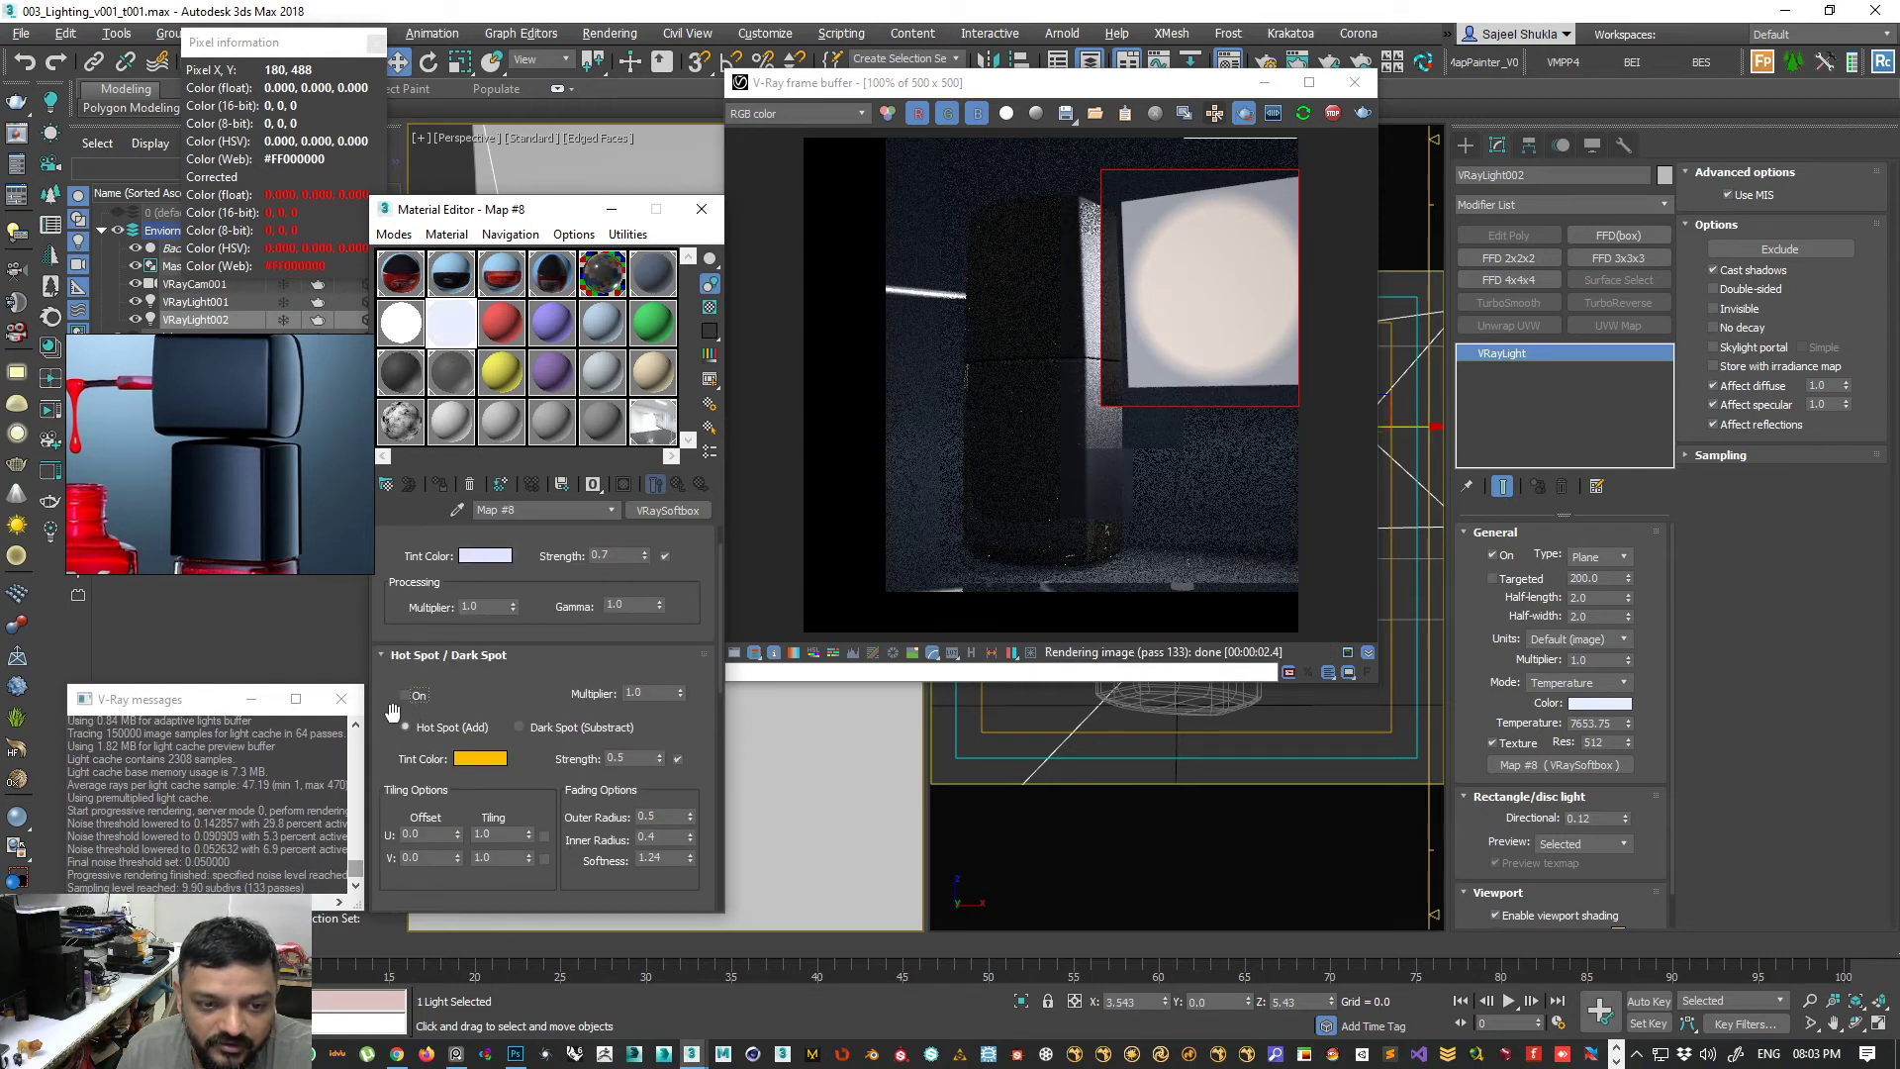
left_click_drag(397, 752, 394, 719)
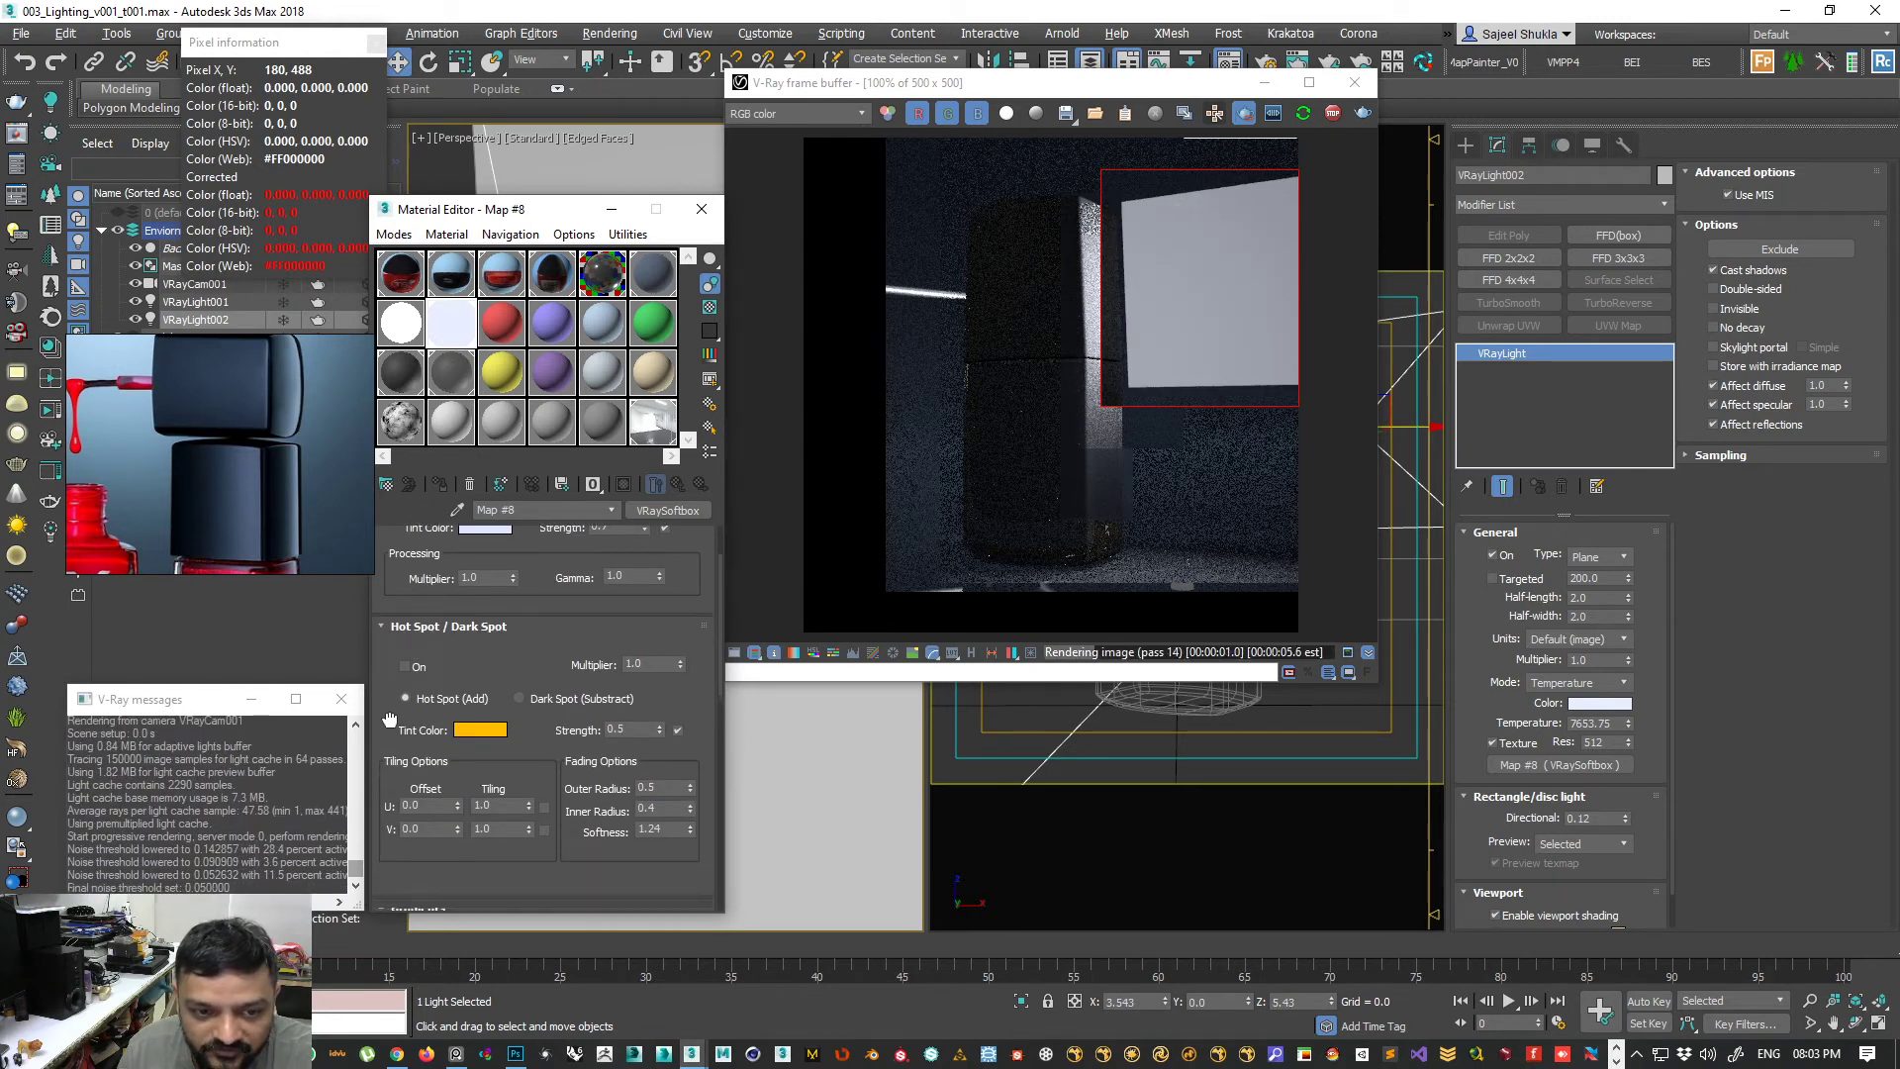
left_click(404, 627)
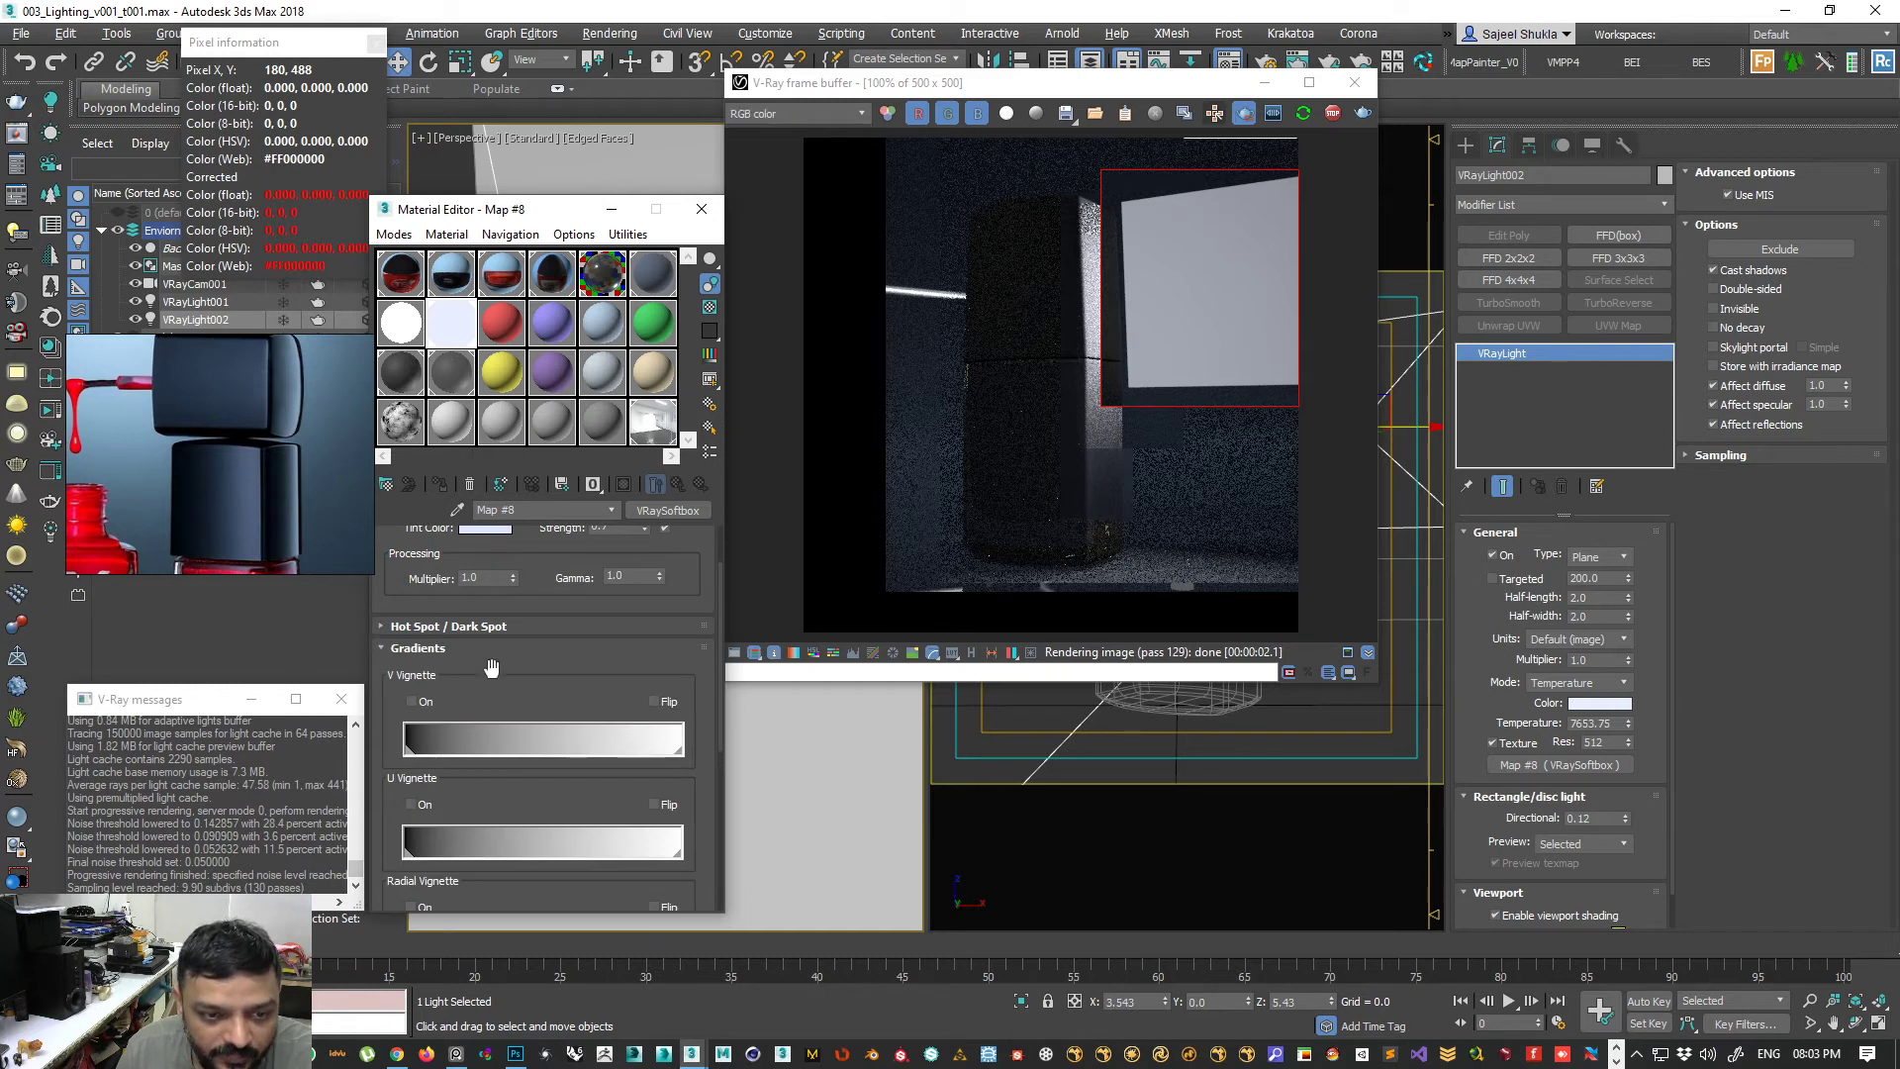
- Turn on the softbox map's V vignette and shift its black gradient stop to about two thirds of the ramp
left_click_drag(492, 668, 493, 624)
left_click(414, 658)
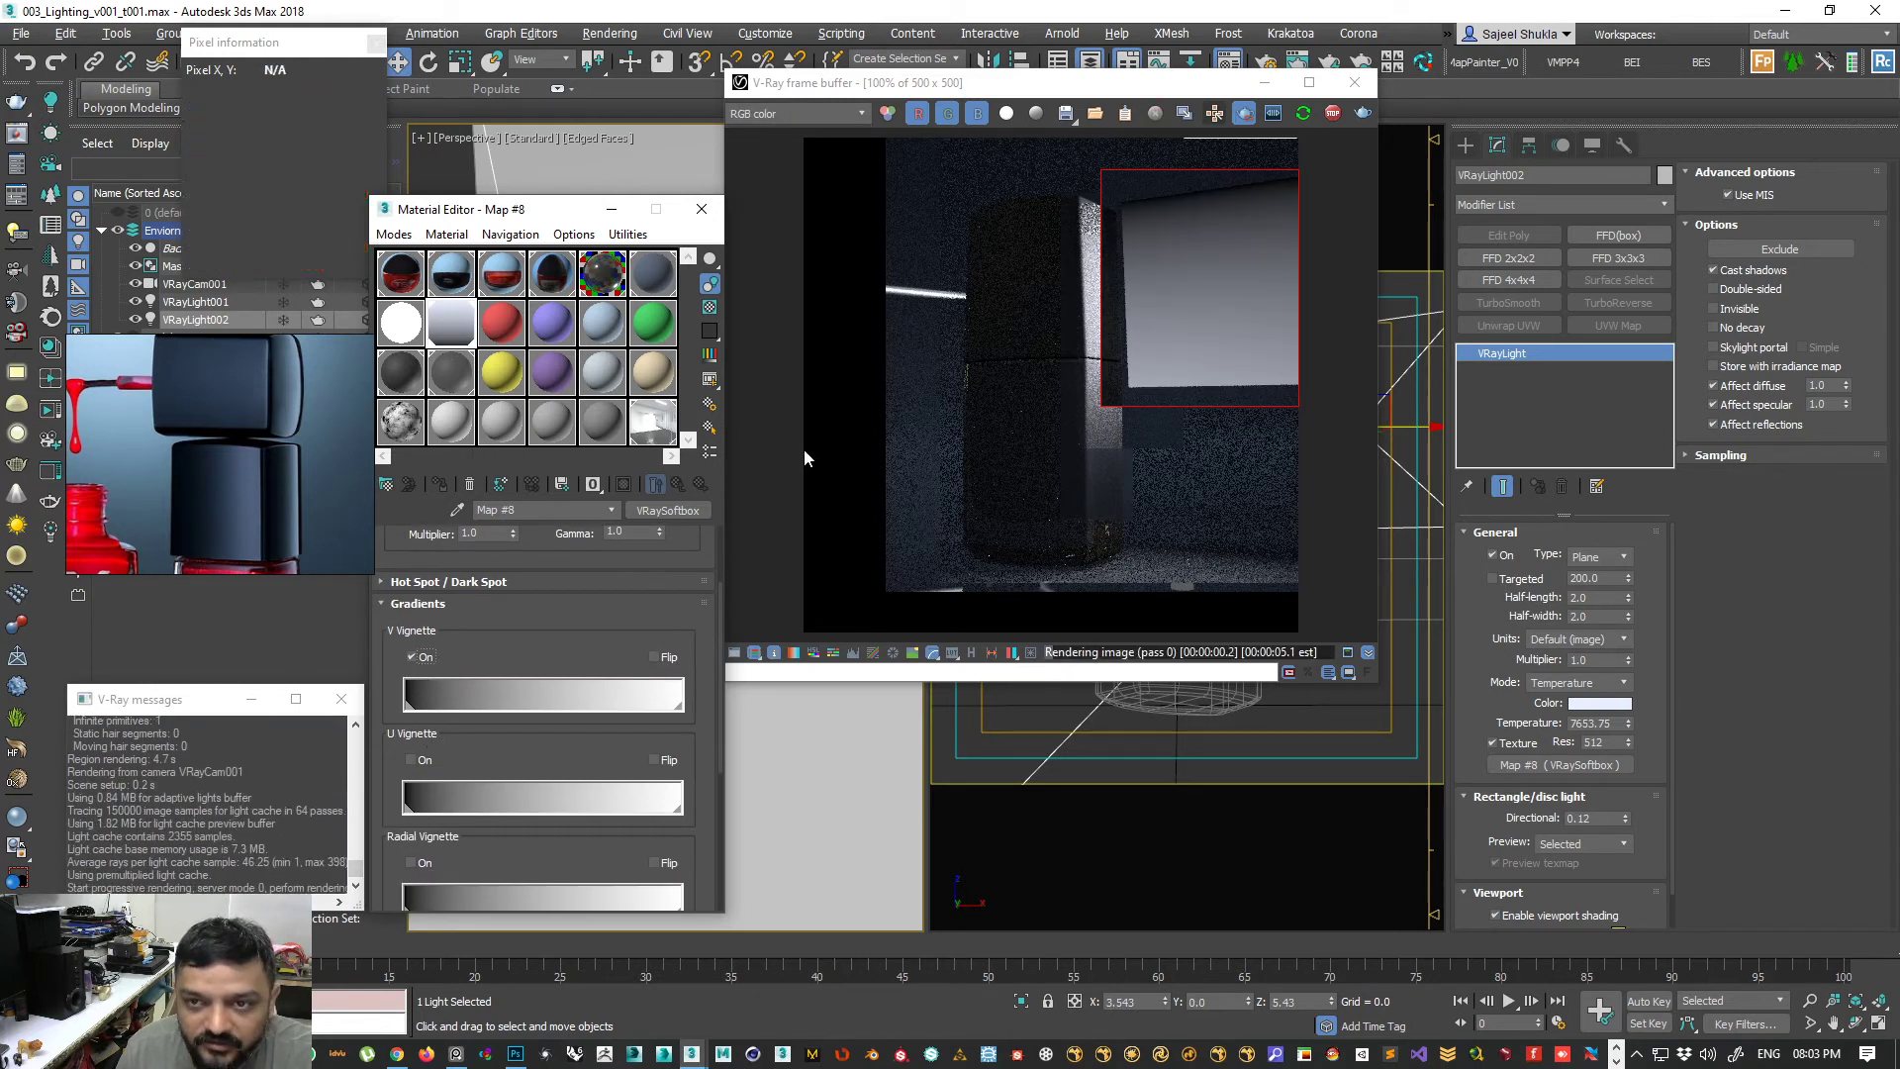
left_click_drag(406, 707, 492, 705)
scroll(265, 494, "up", 3)
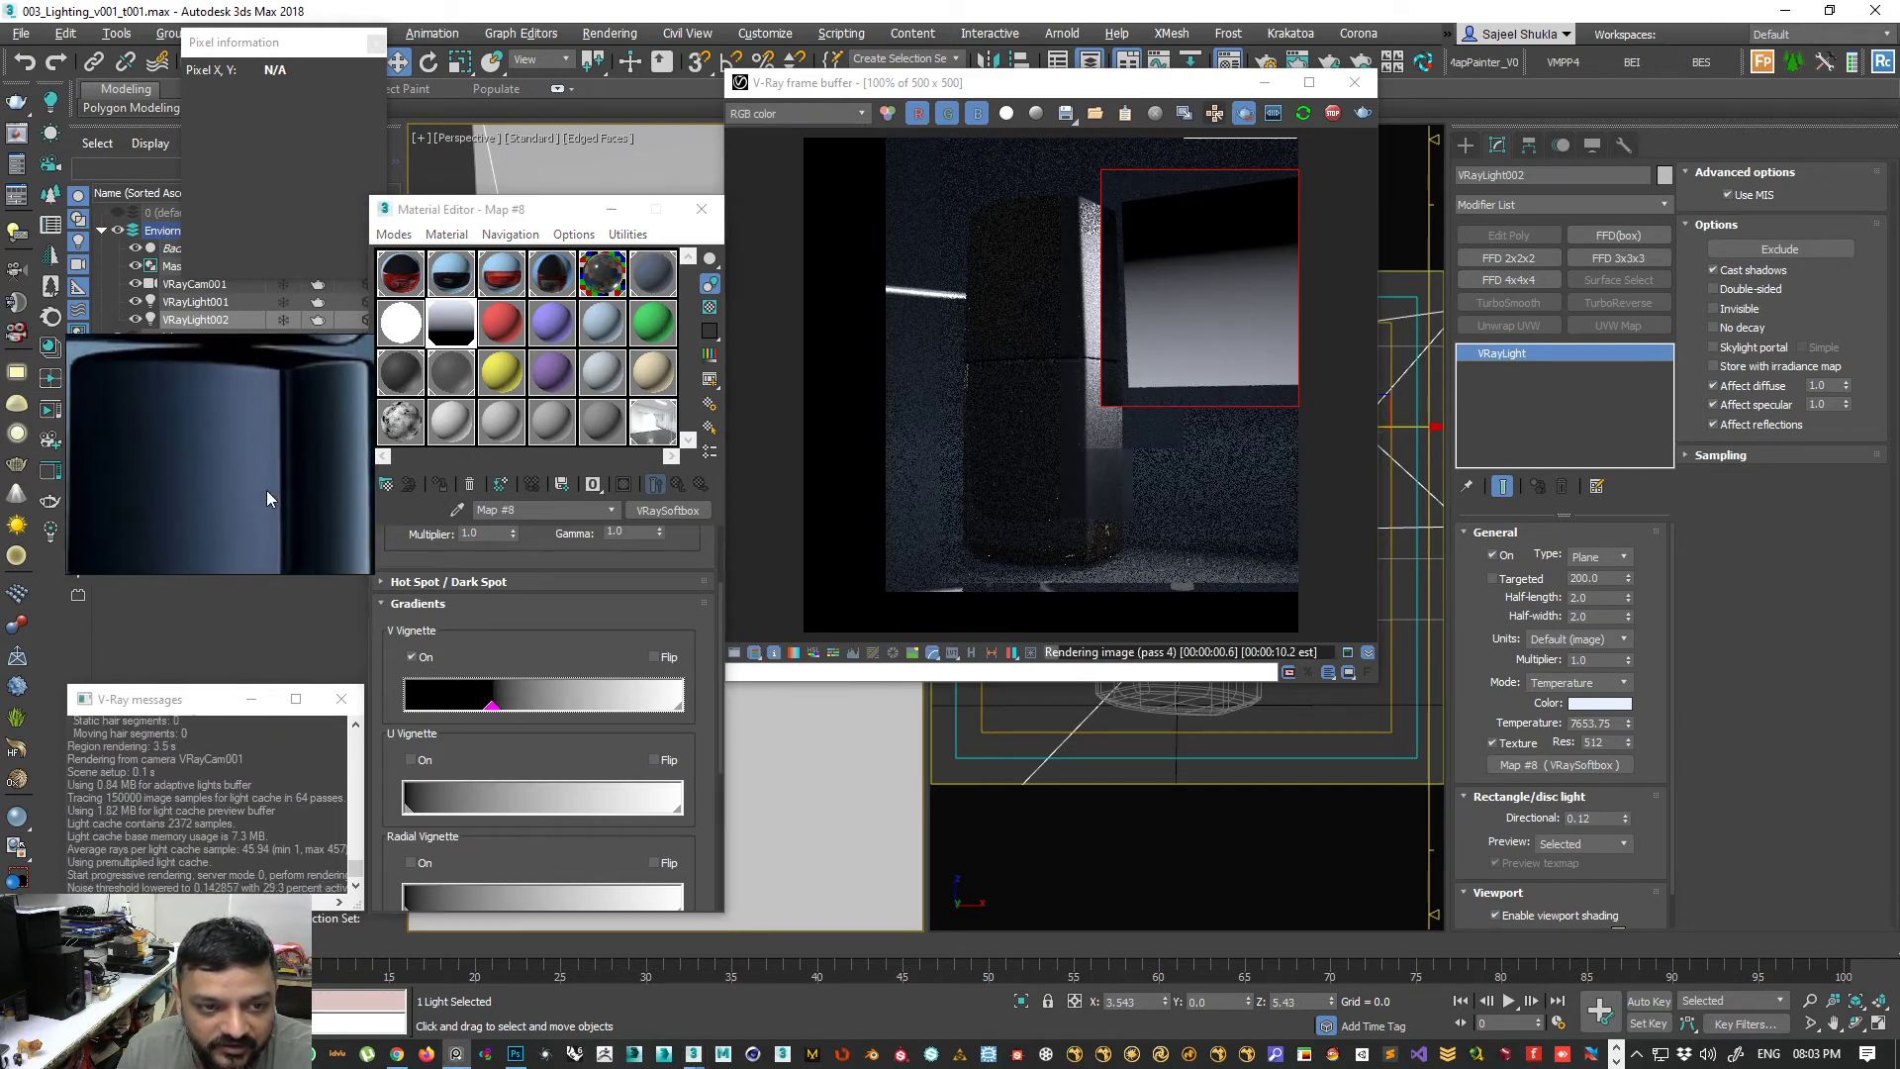
middle_click_drag(267, 492, 191, 426)
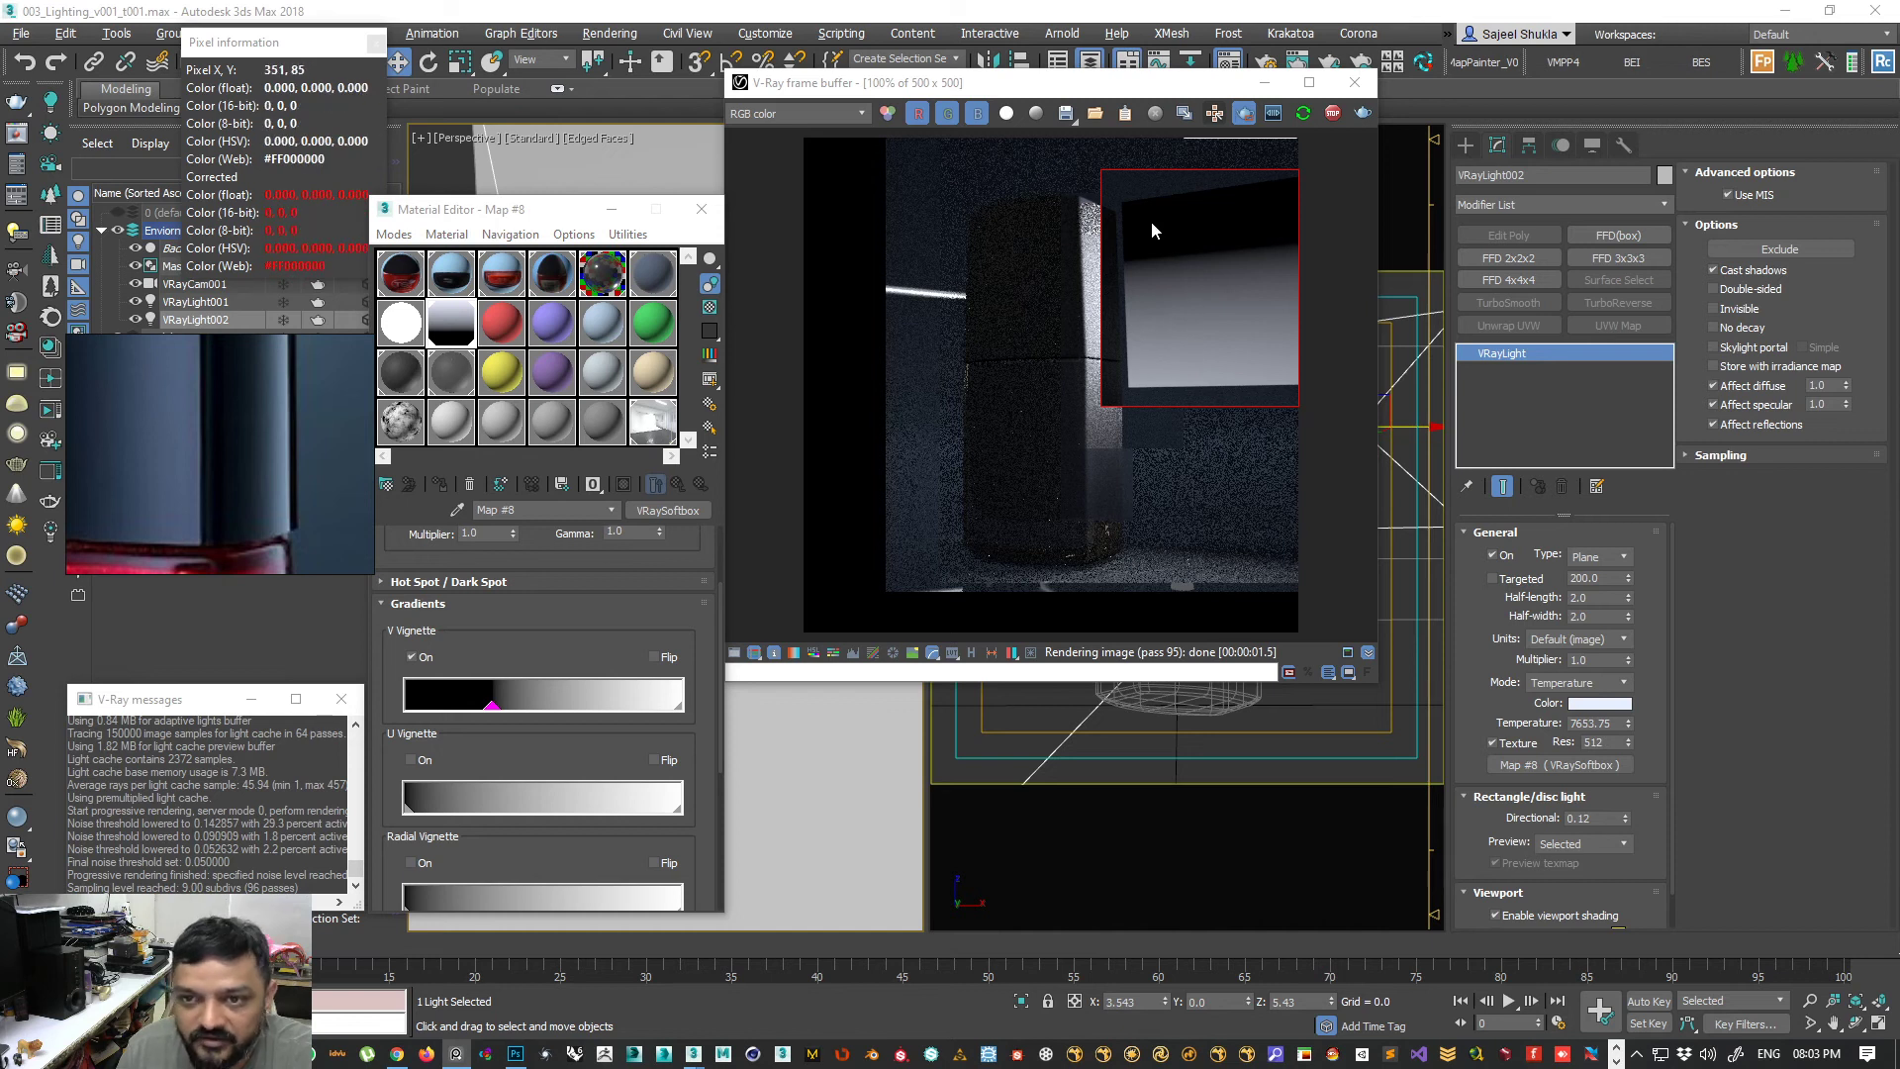
left_click_drag(493, 706, 594, 705)
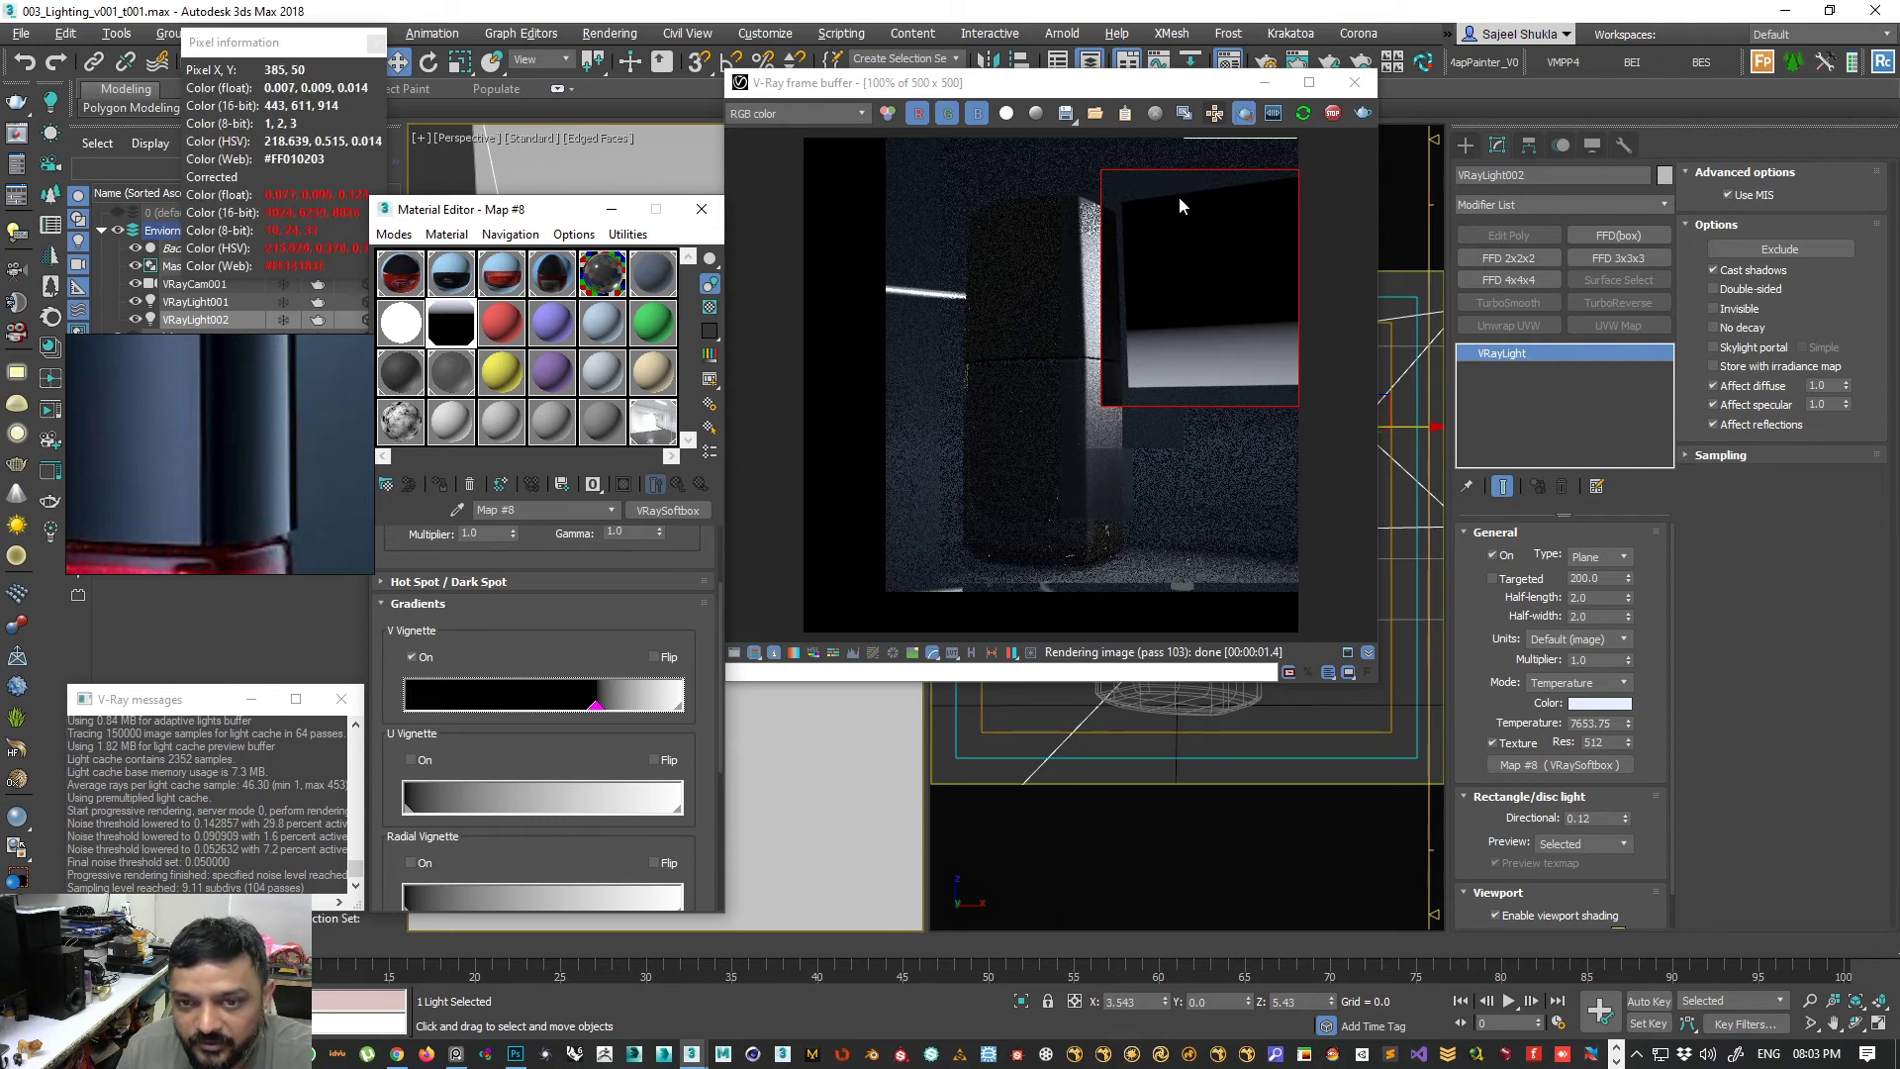
- Try recolouring the V vignette's black stop to pure red
double_click(594, 704)
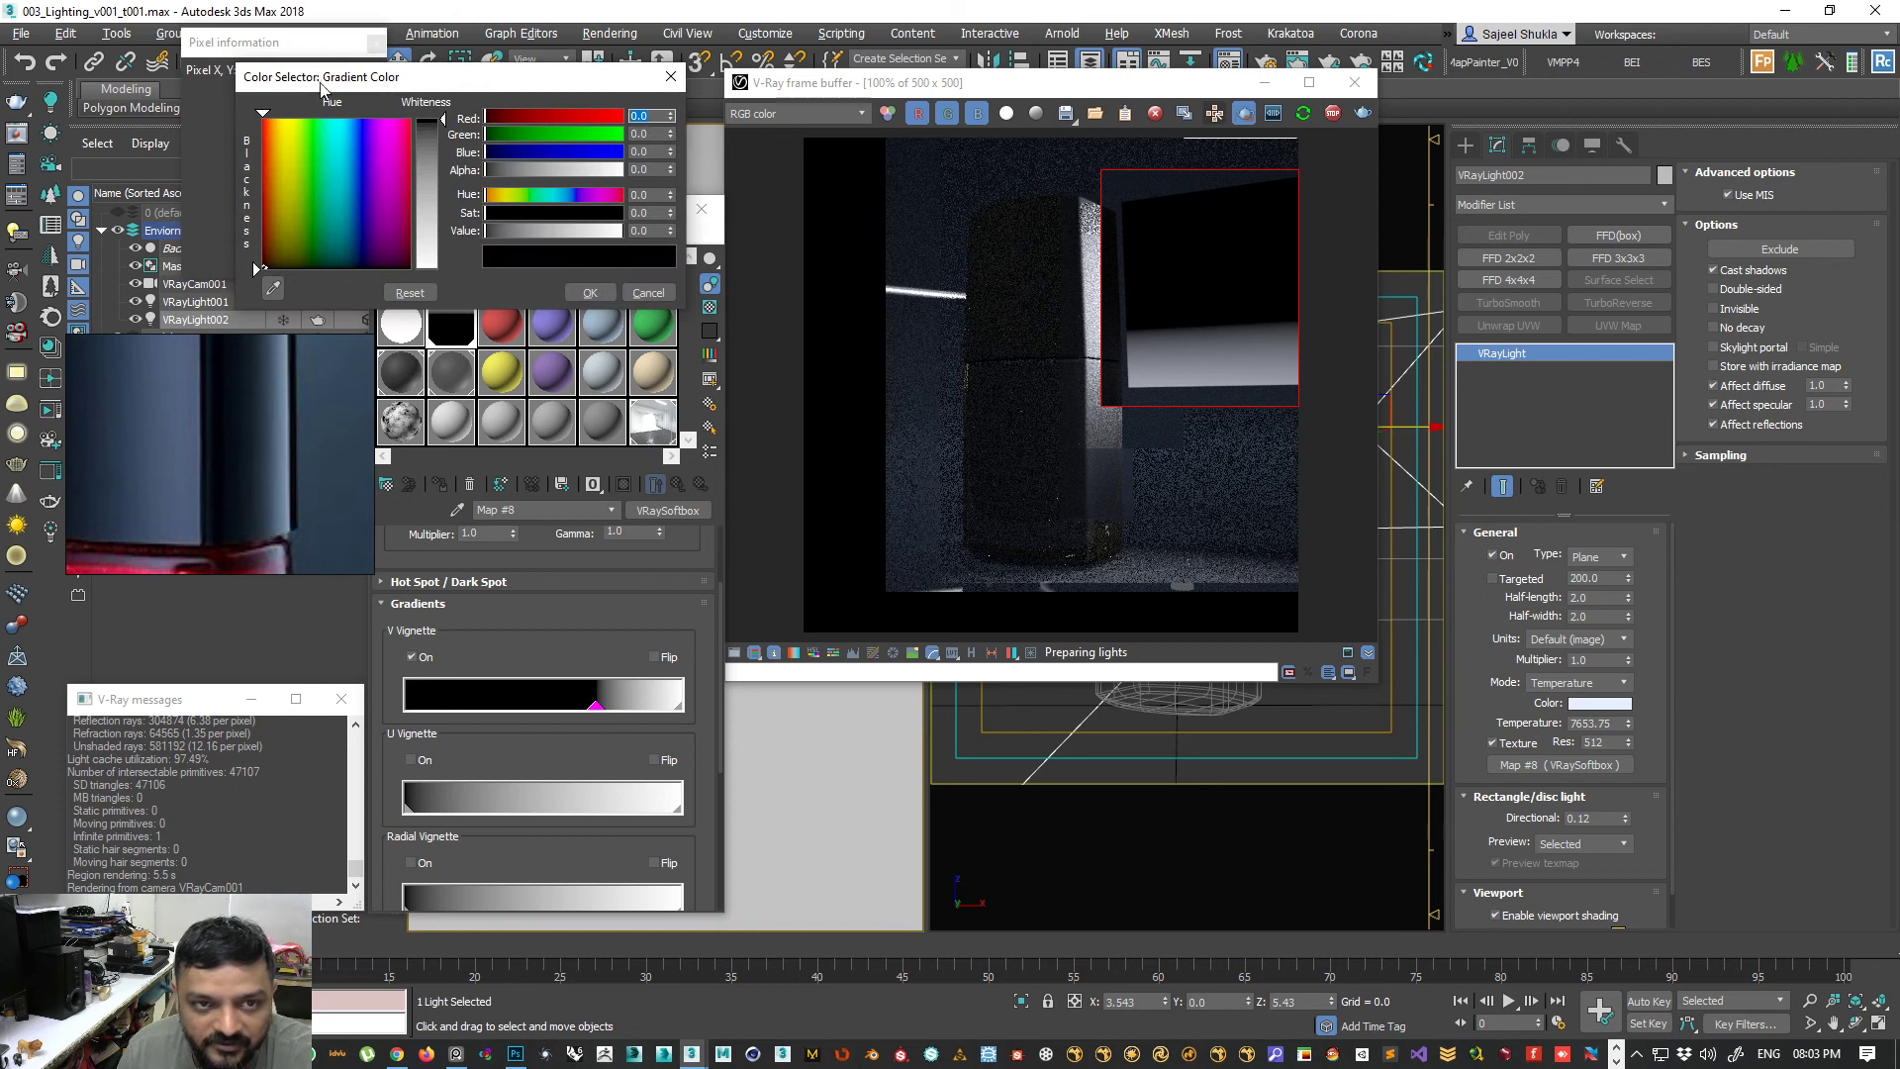
left_click_drag(256, 269, 259, 117)
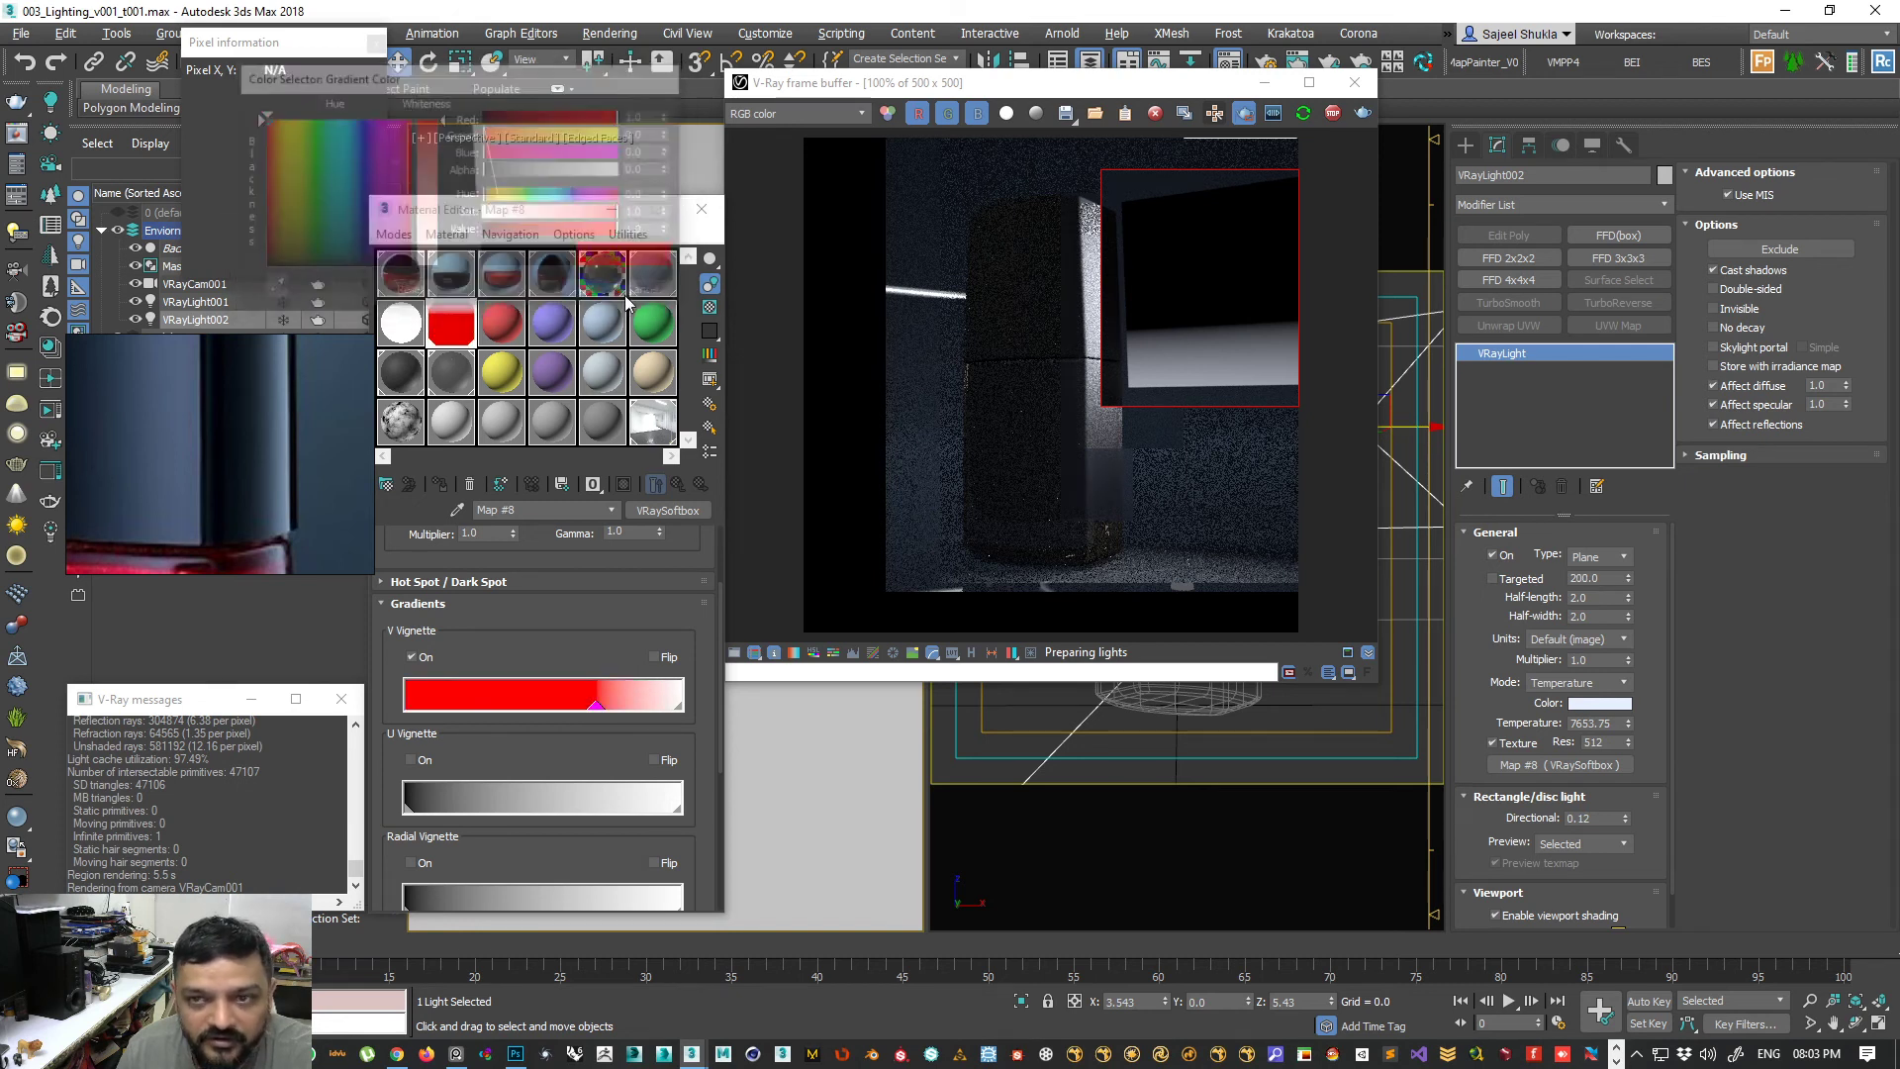
left_click(590, 293)
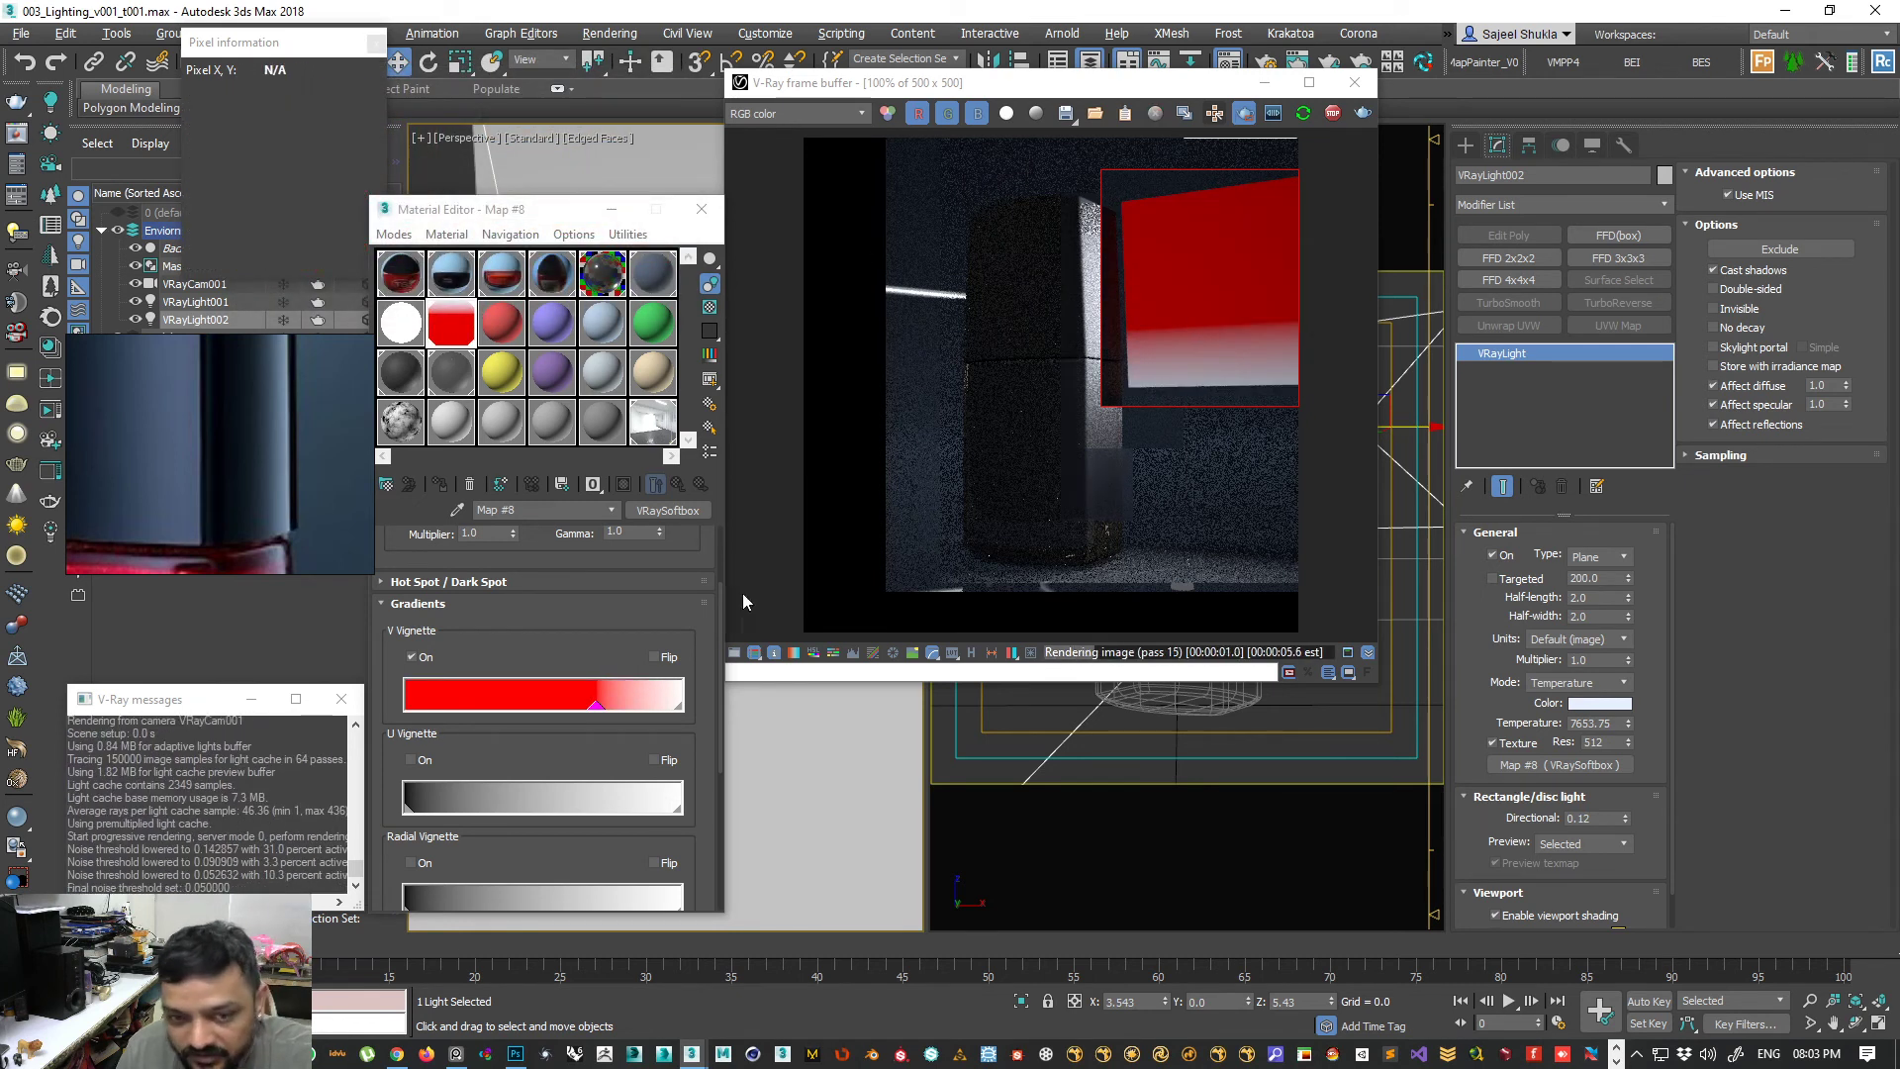
- Try recolouring the V vignette's white end stop to a saturated green and check the rendered light
double_click(679, 706)
left_click_drag(529, 200, 532, 198)
left_click_drag(326, 173, 315, 119)
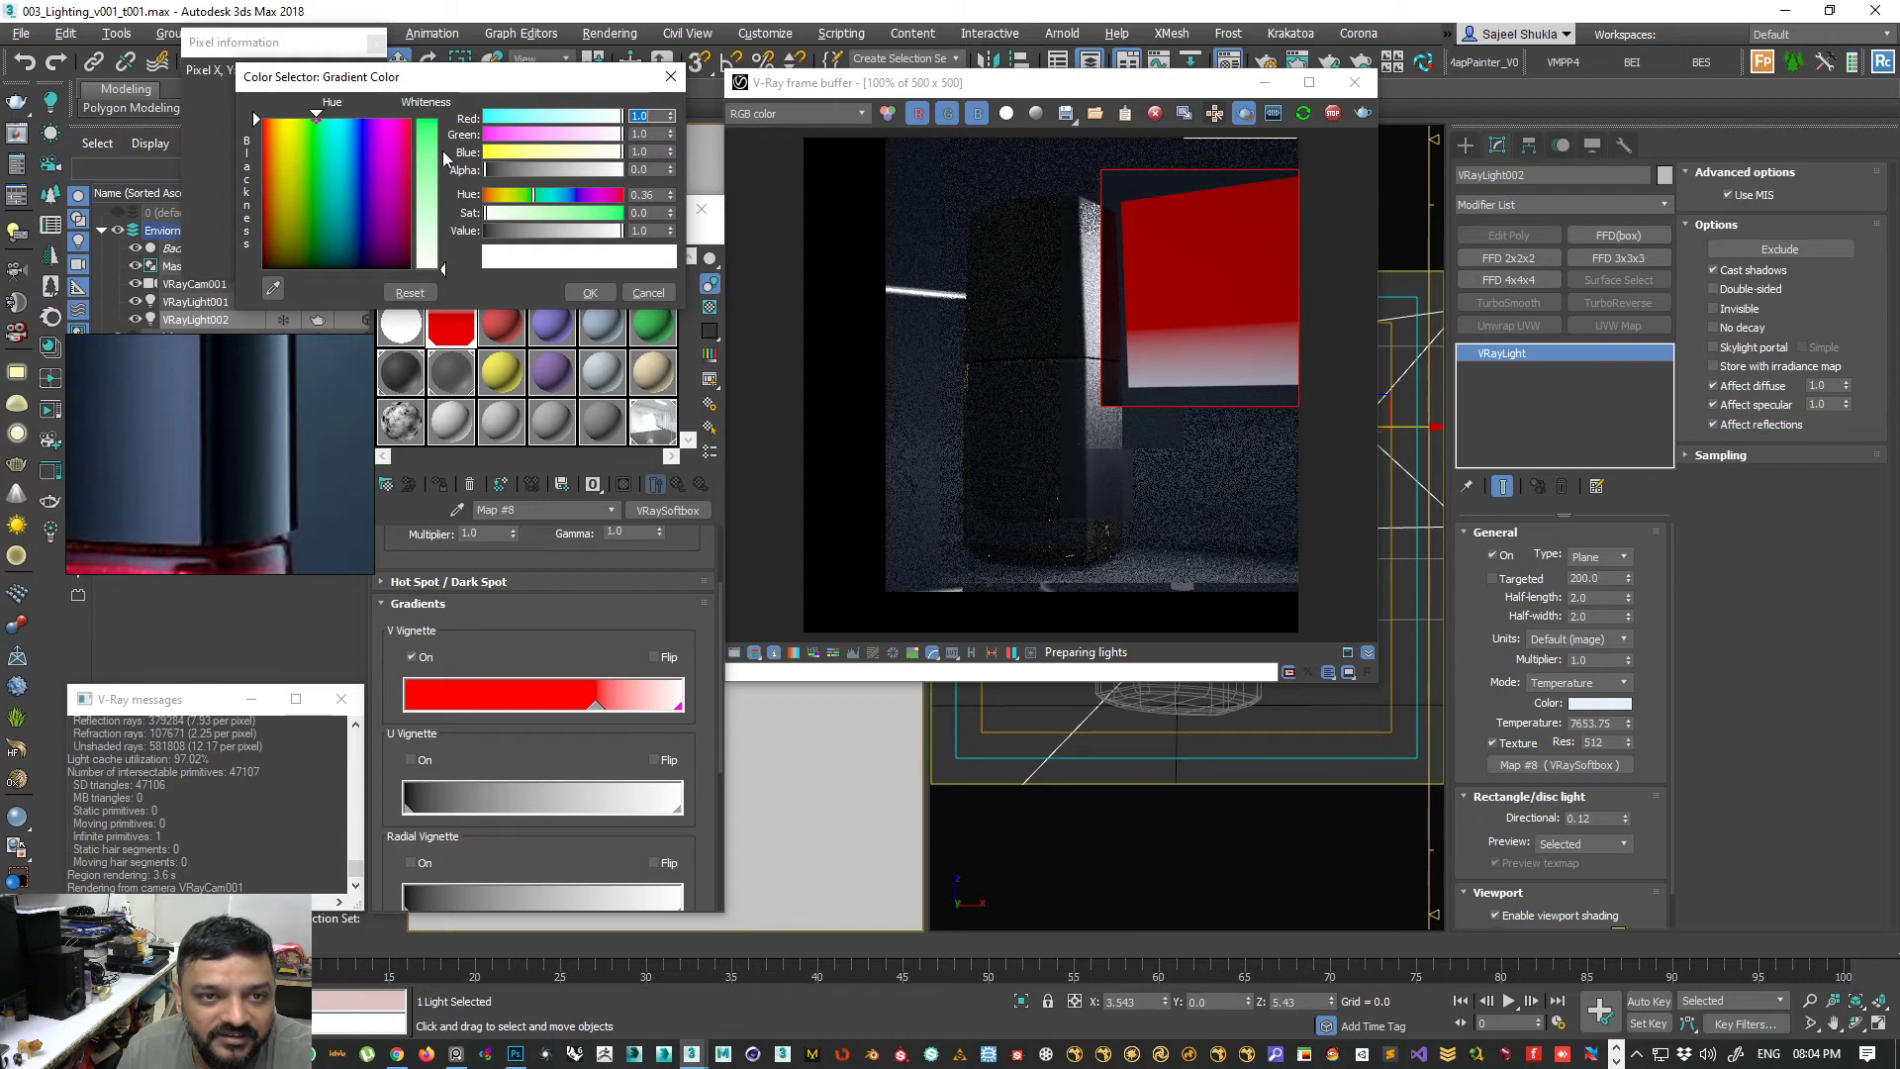
left_click_drag(445, 158, 444, 119)
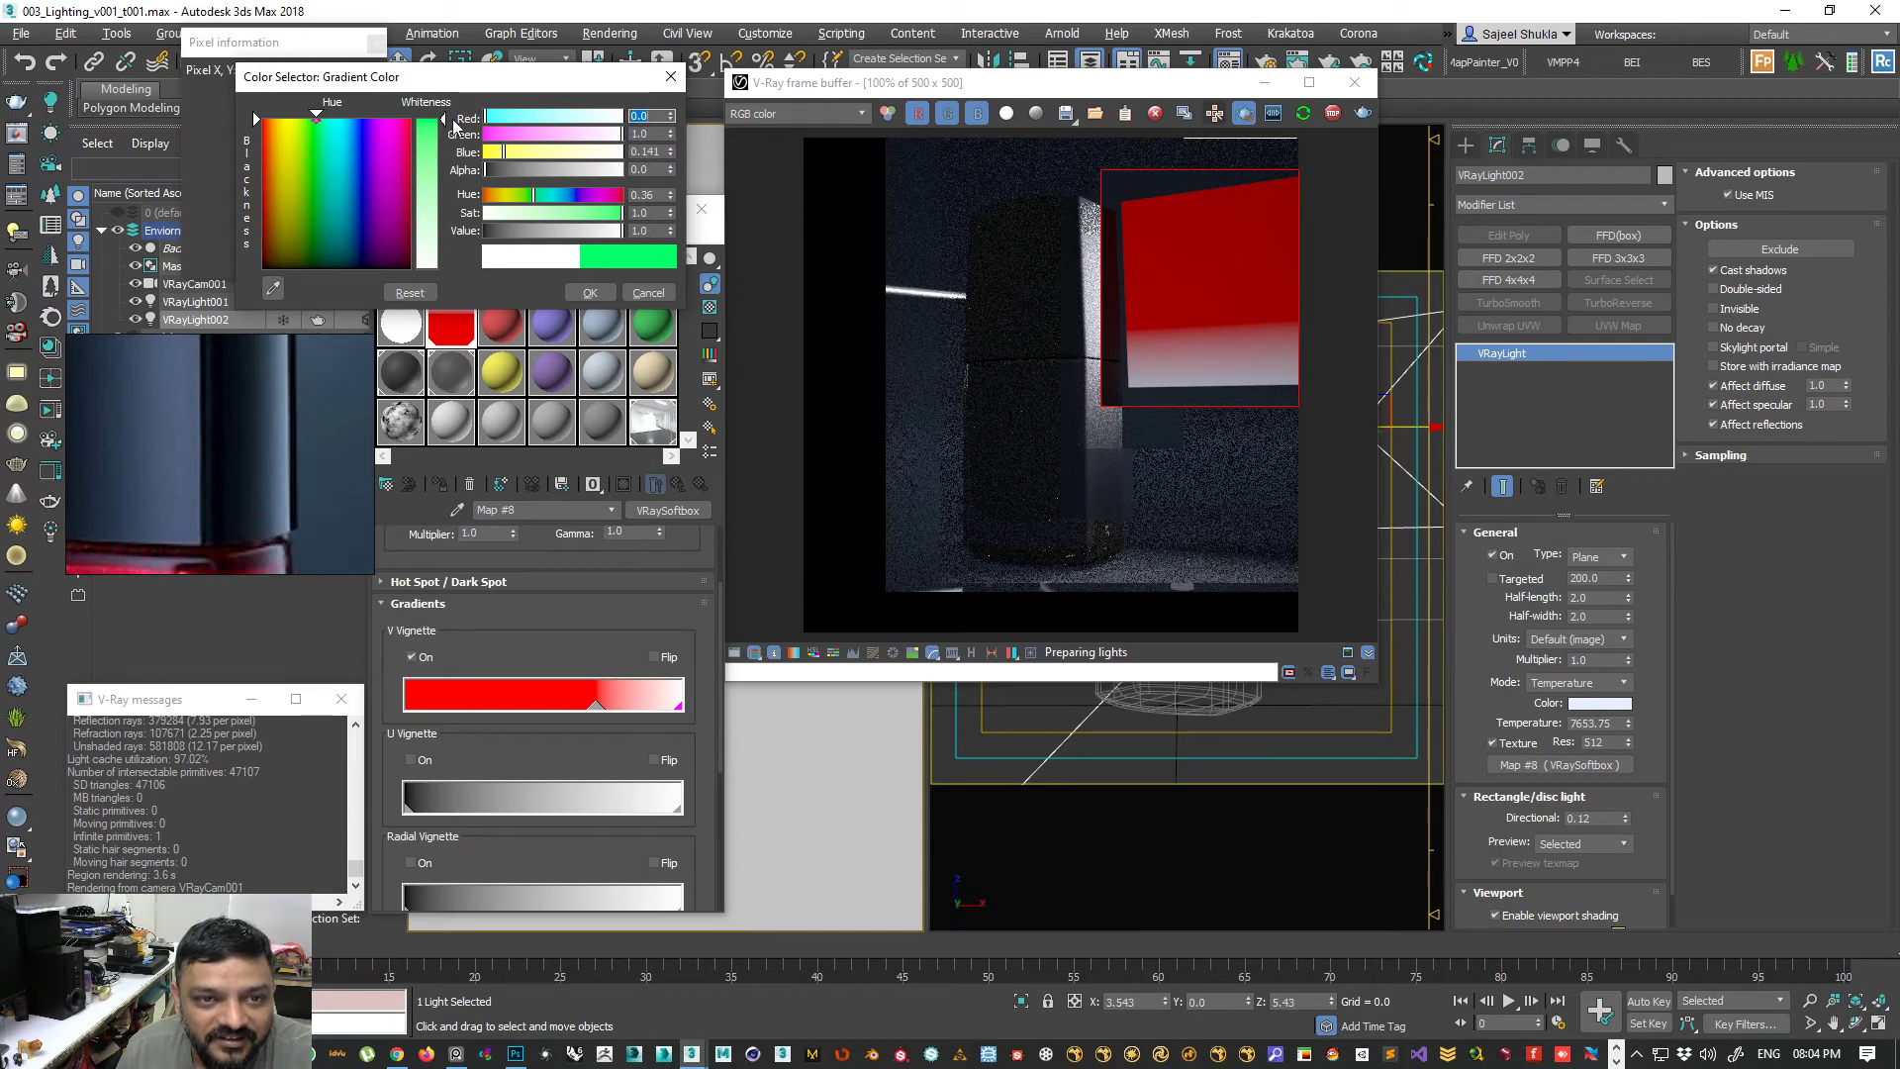
left_click(587, 292)
right_click(1209, 328)
right_click_drag(1208, 330, 1209, 311)
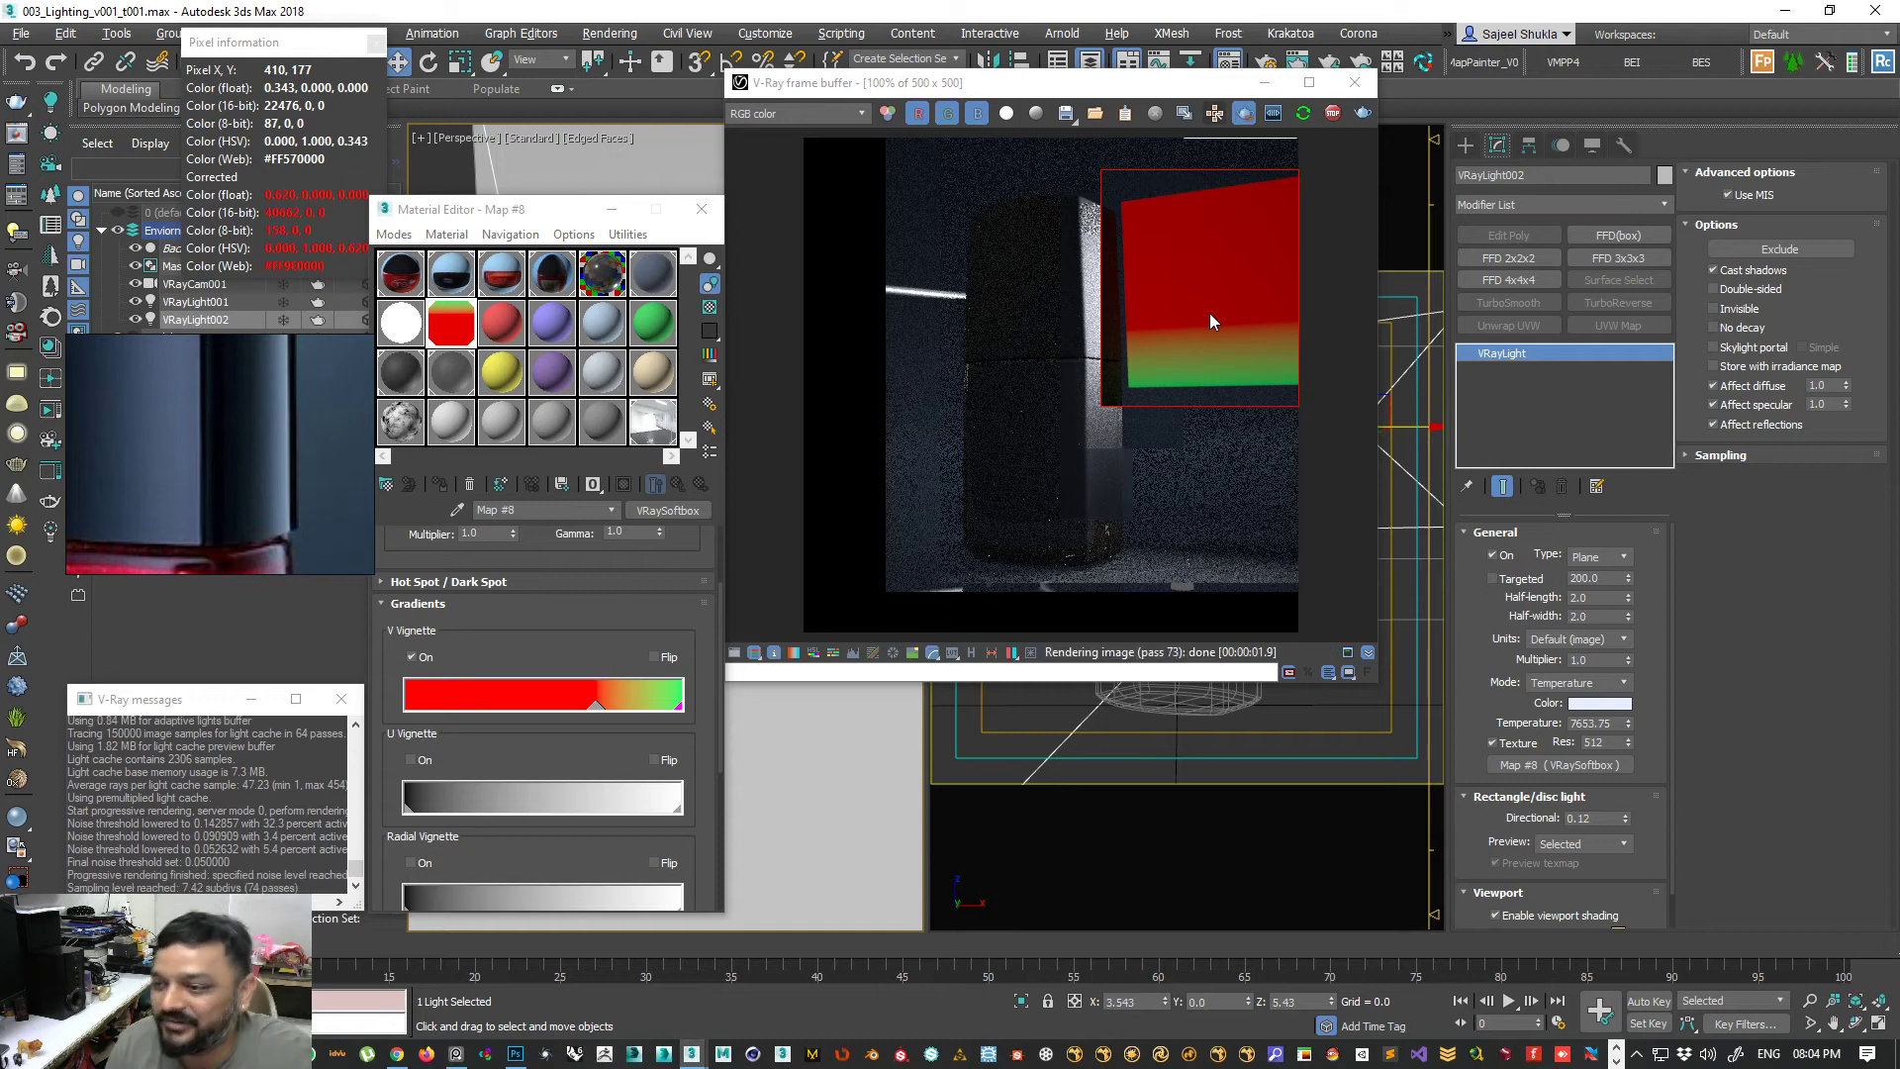
- Set the V vignette's green end stop back to white
double_click(678, 707)
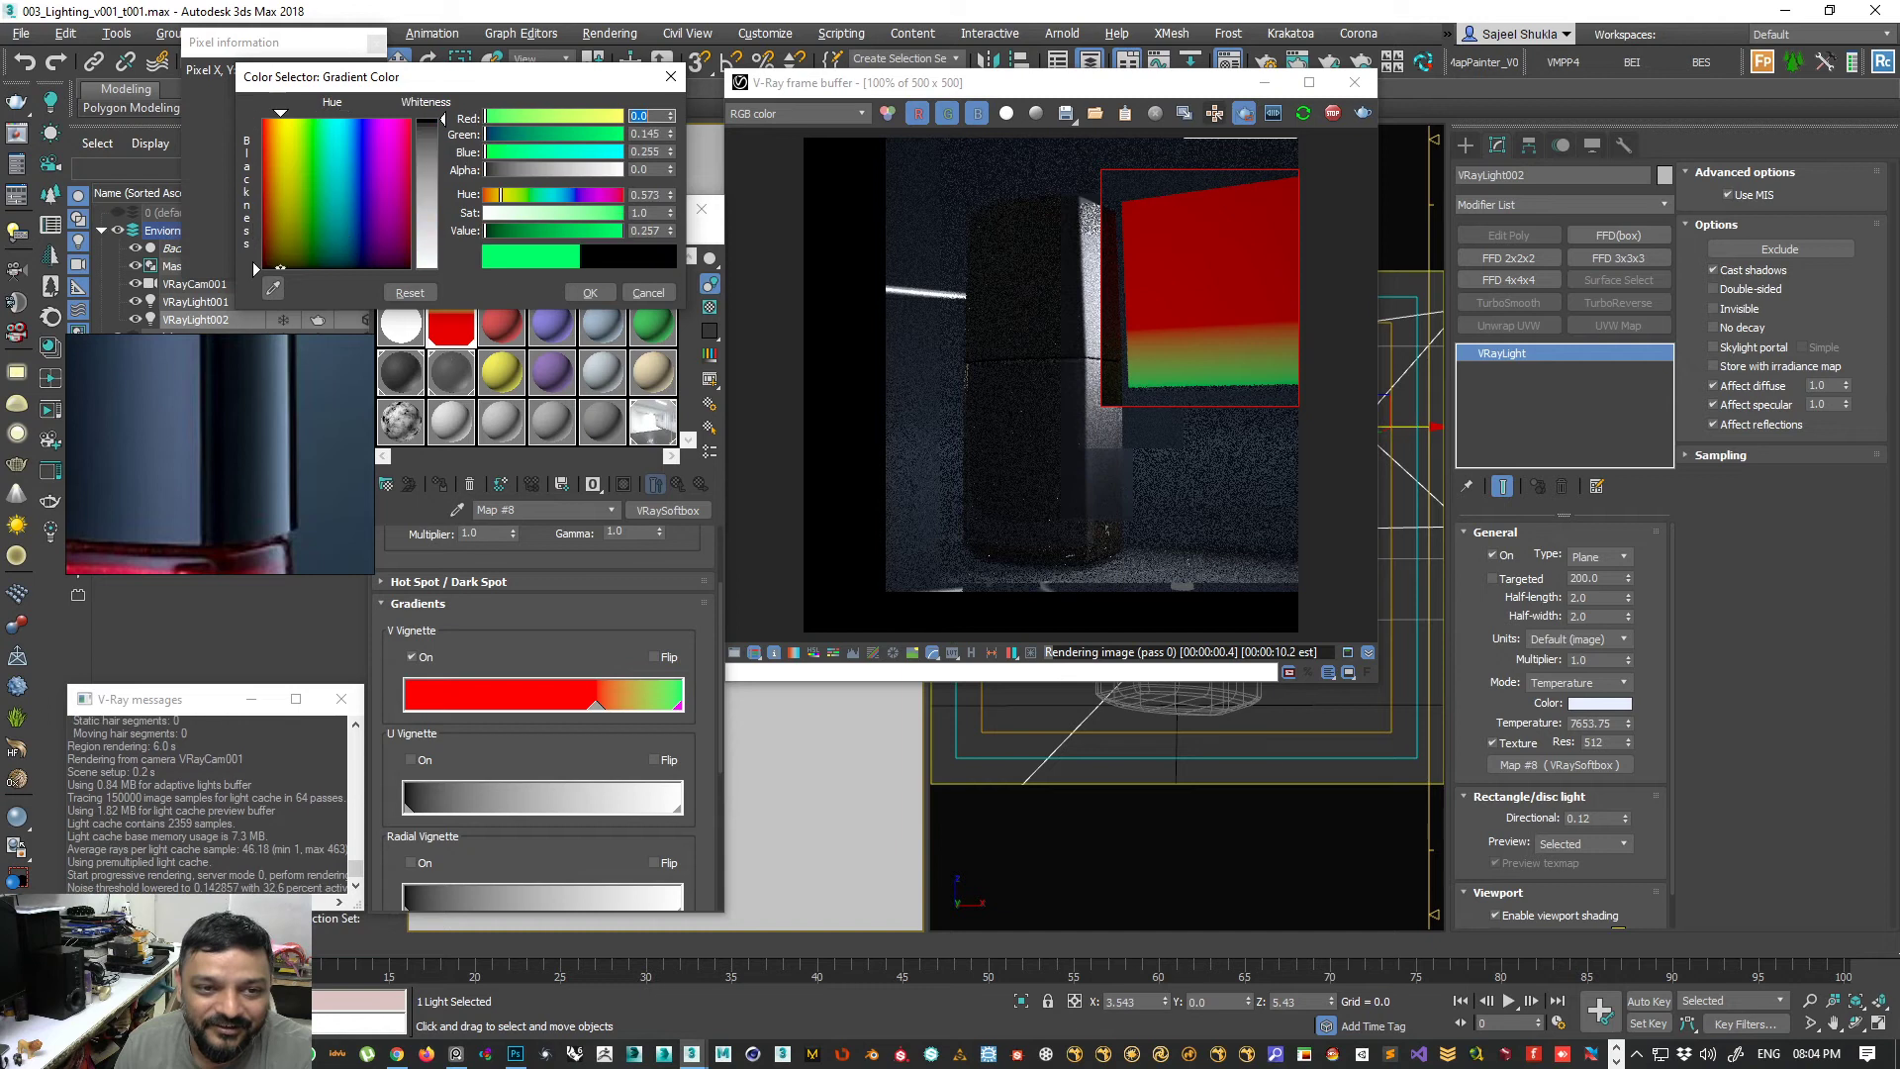
left_click_drag(280, 267, 273, 268)
left_click_drag(428, 127, 347, 282)
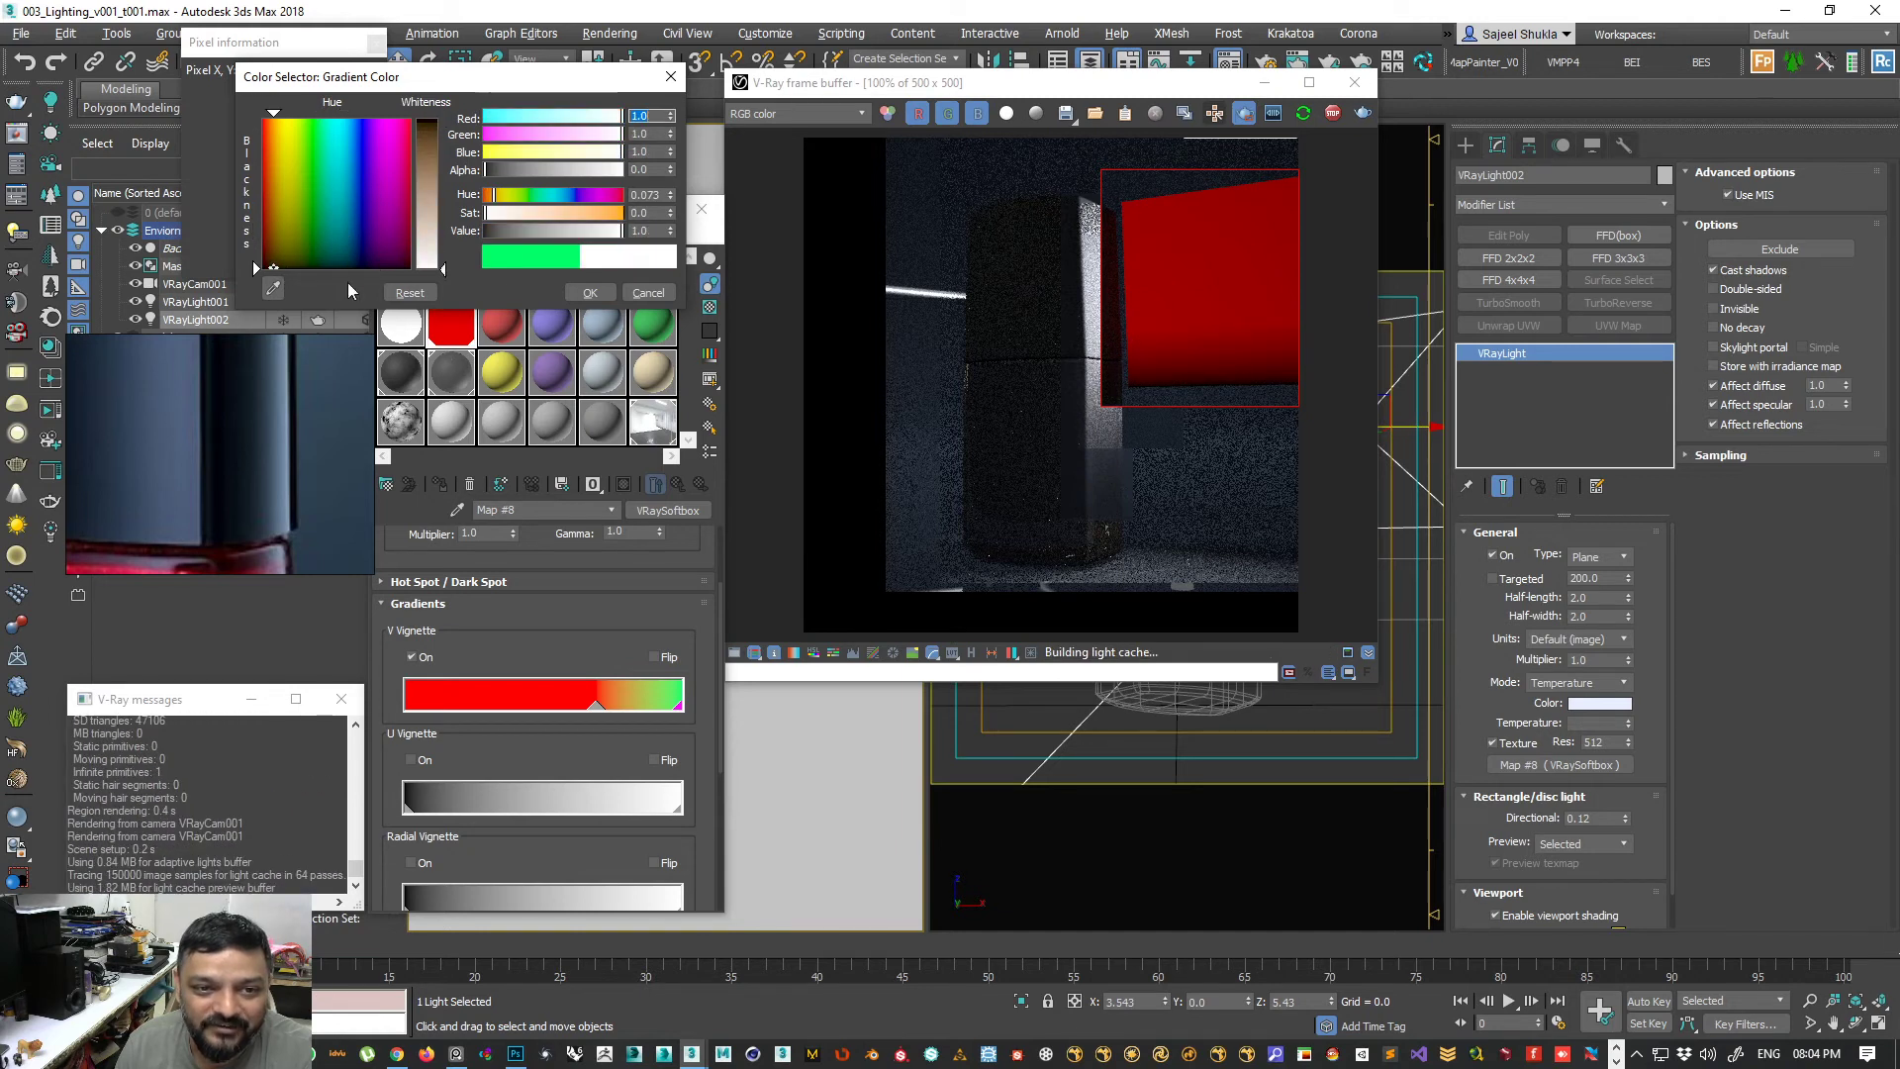
left_click(602, 295)
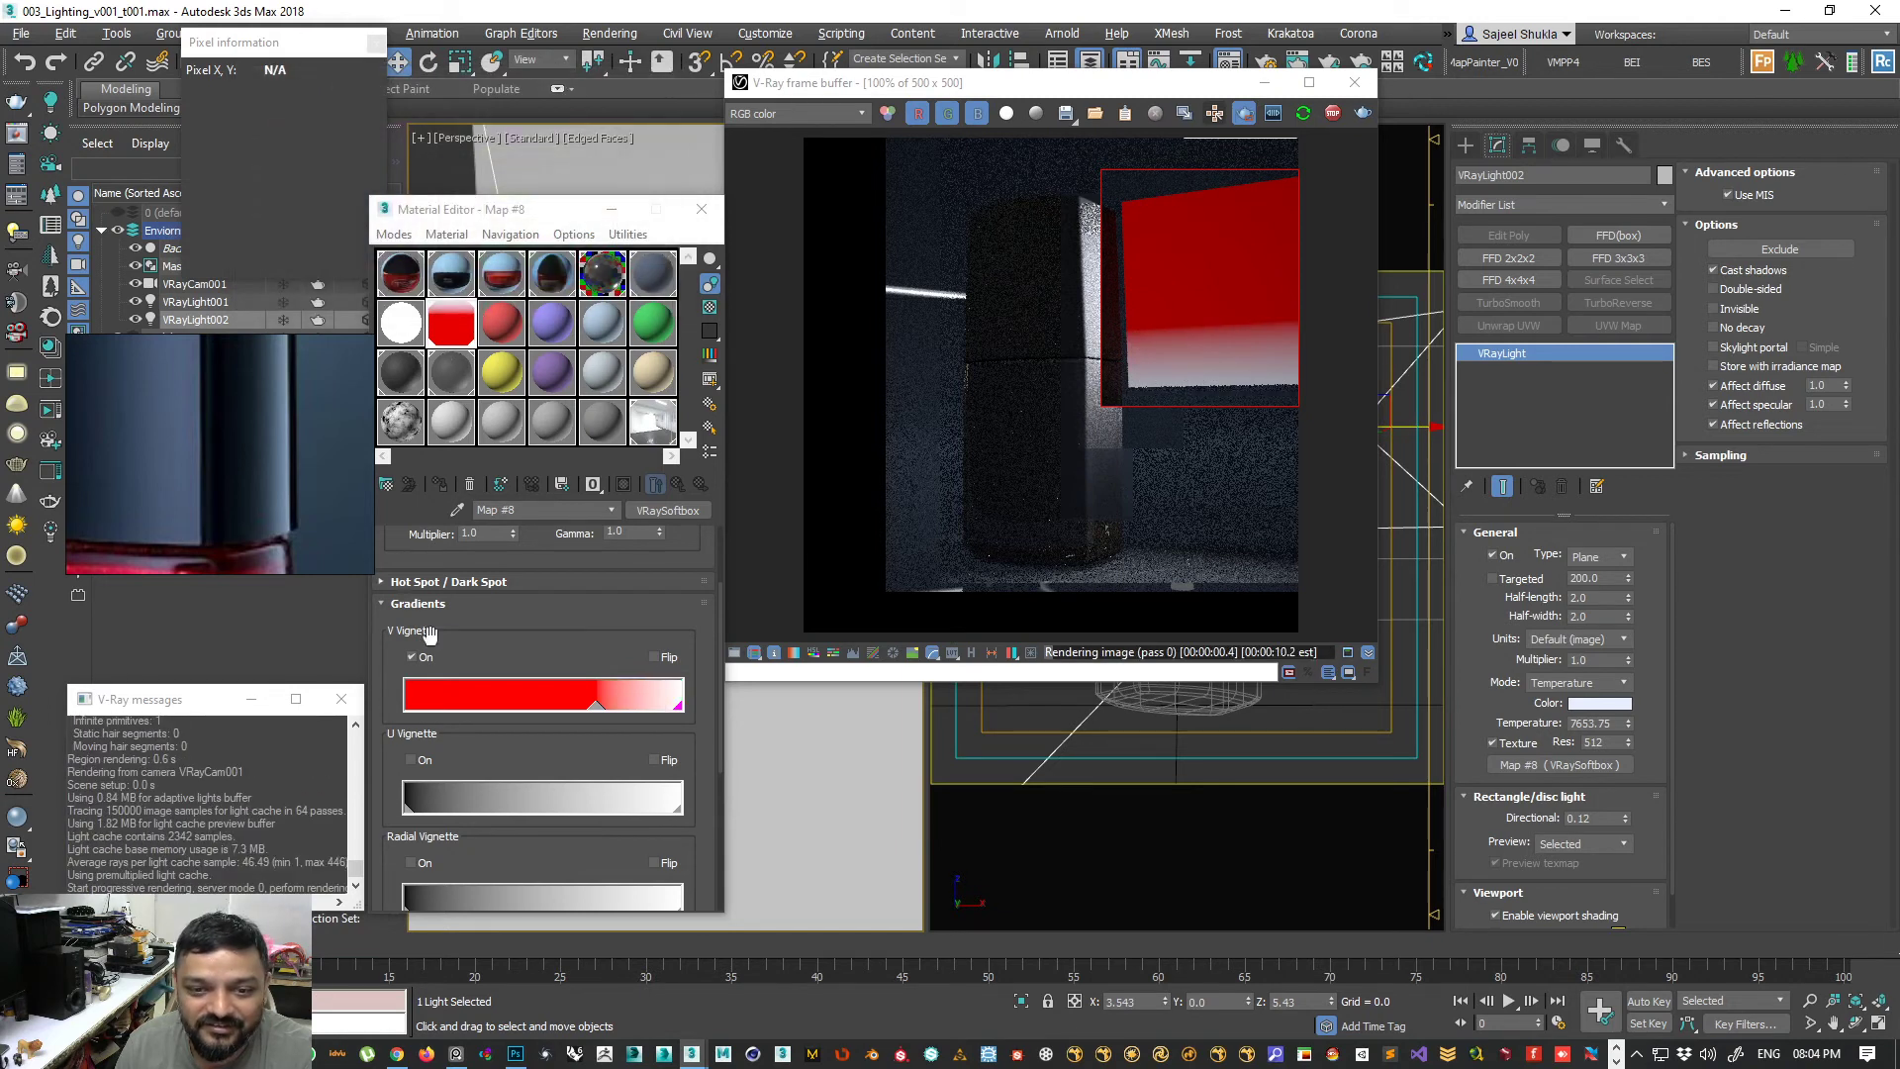
- Set the V vignette's red stop back to black
double_click(593, 708)
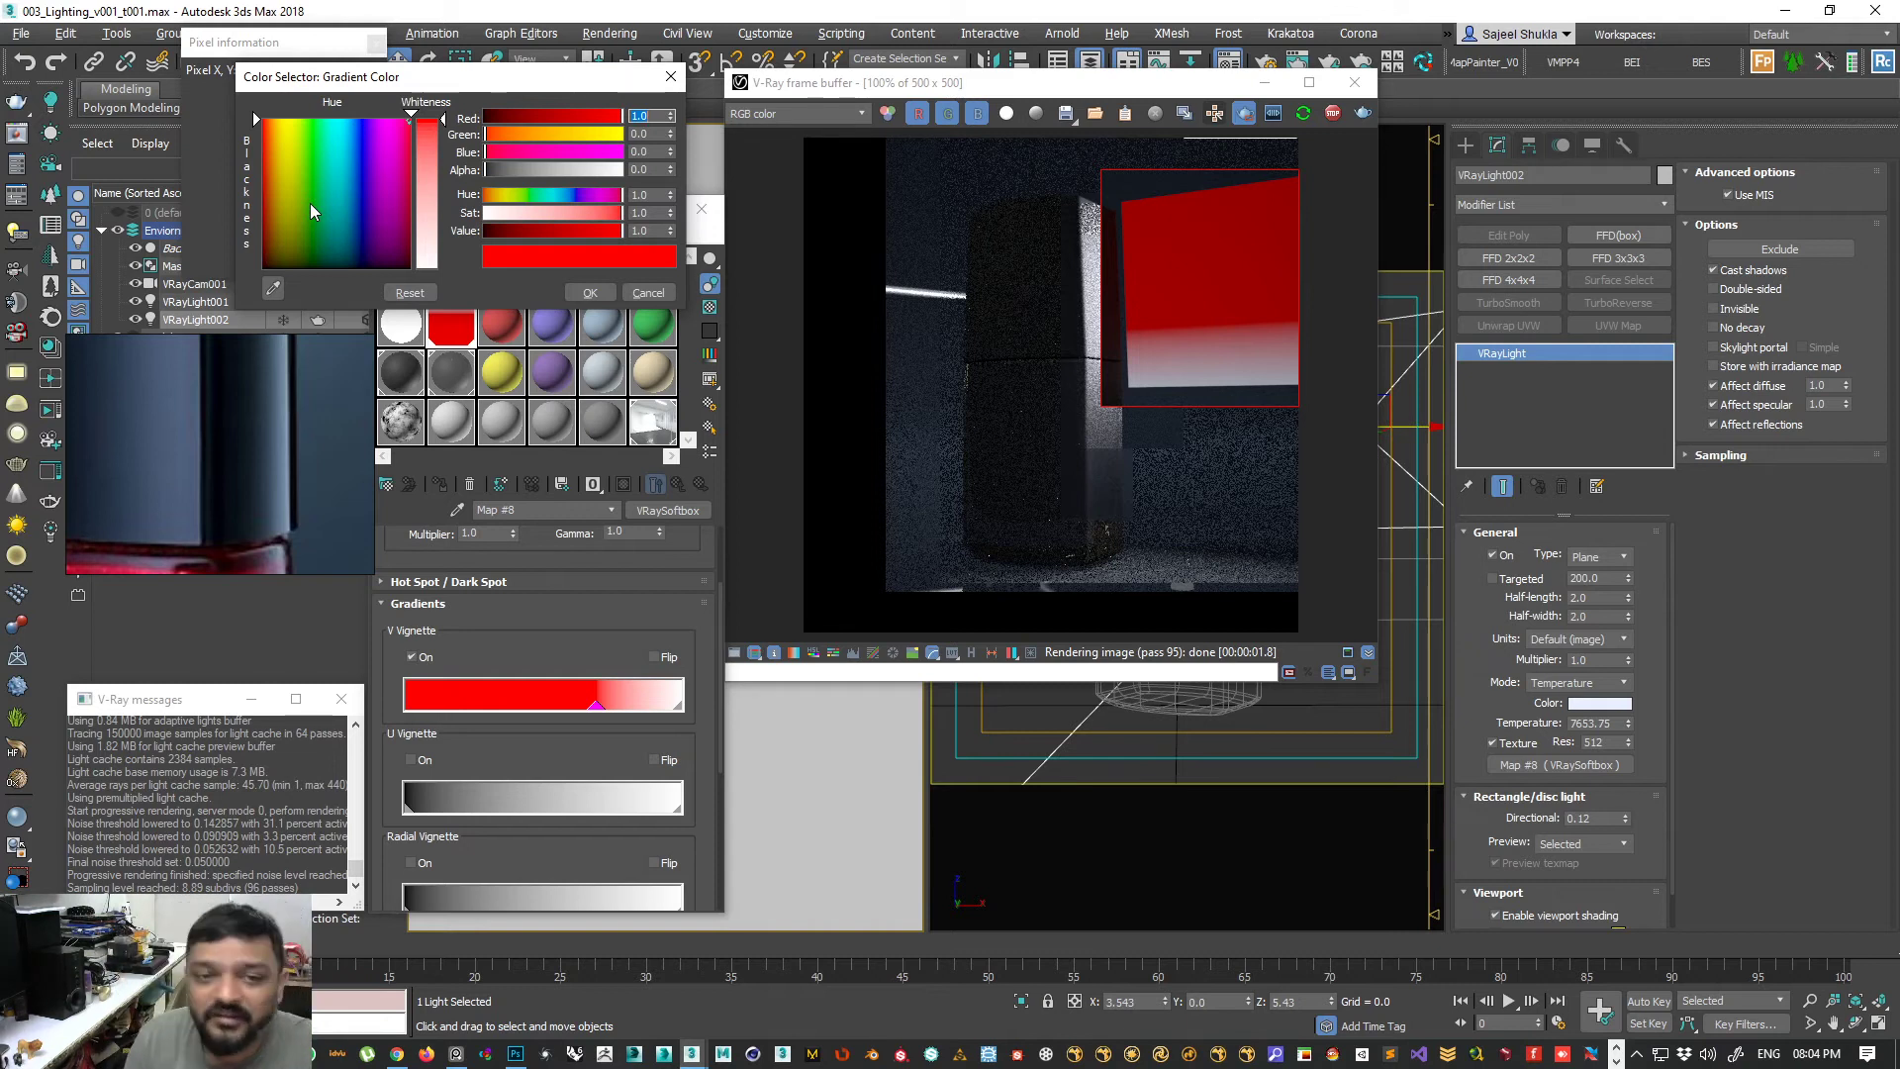
left_click(318, 231)
left_click_drag(318, 231, 336, 252)
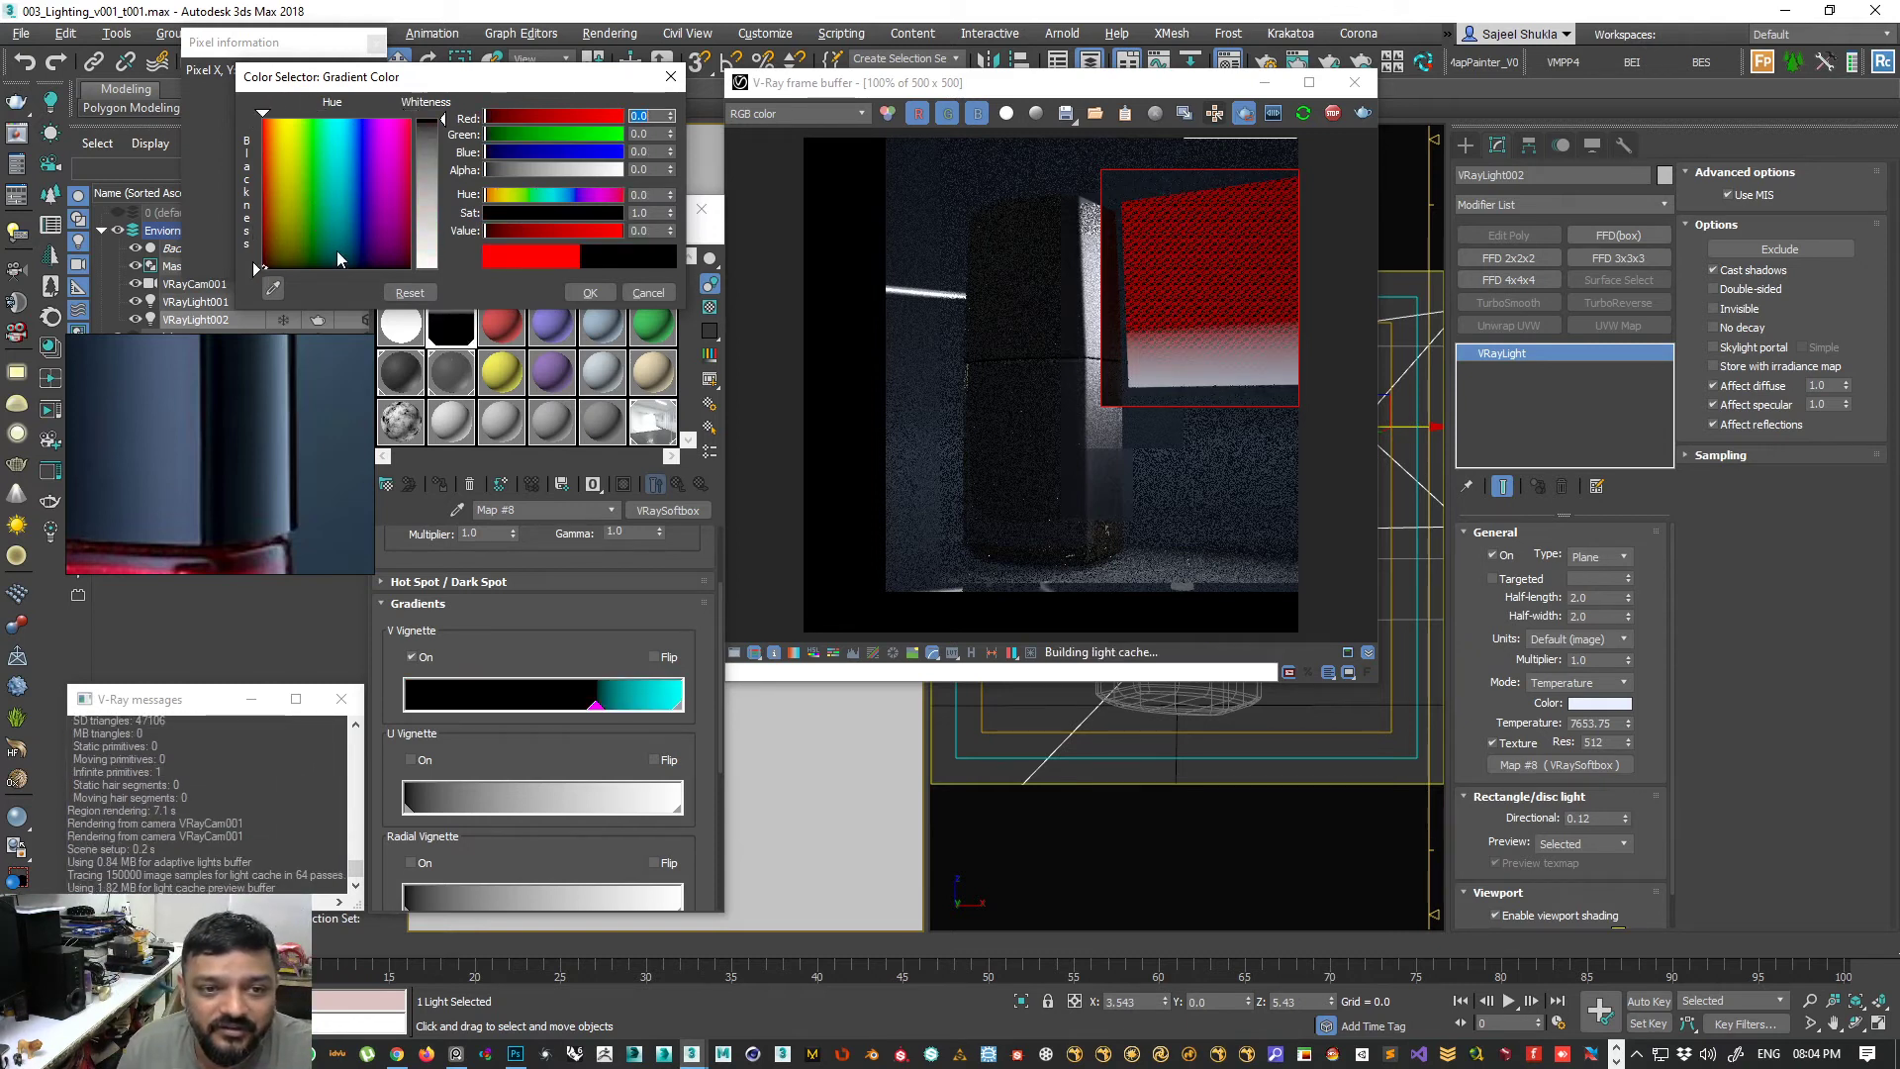
left_click(590, 293)
- Move the V vignette's black stop to about one third of the ramp and compare the gradient flipped and unflipped
left_click_drag(595, 705, 492, 705)
left_click(656, 659)
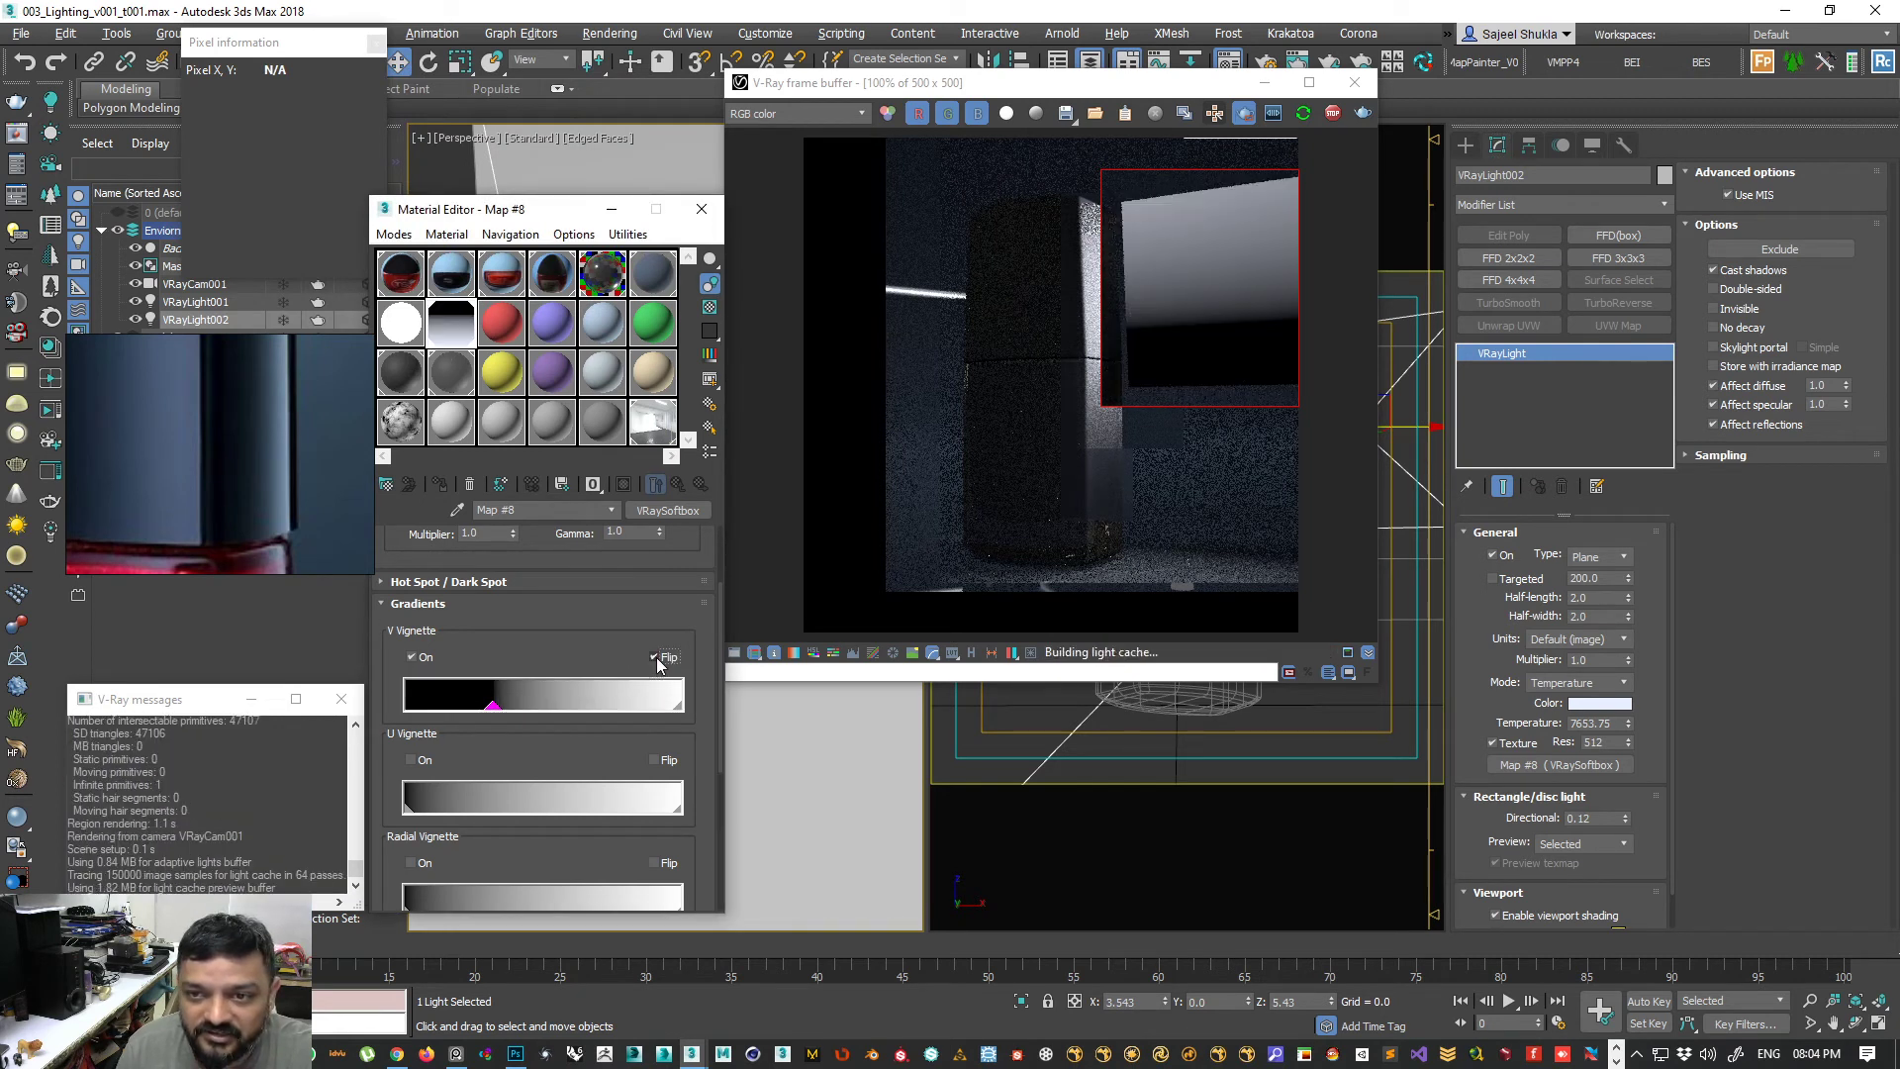
left_click(656, 659)
left_click(656, 659)
left_click(656, 659)
- Turn on a flipped U vignette, shift its black stop to about 40 percent with V off, and re-enable the V vignette
scroll(406, 752, "down", 2)
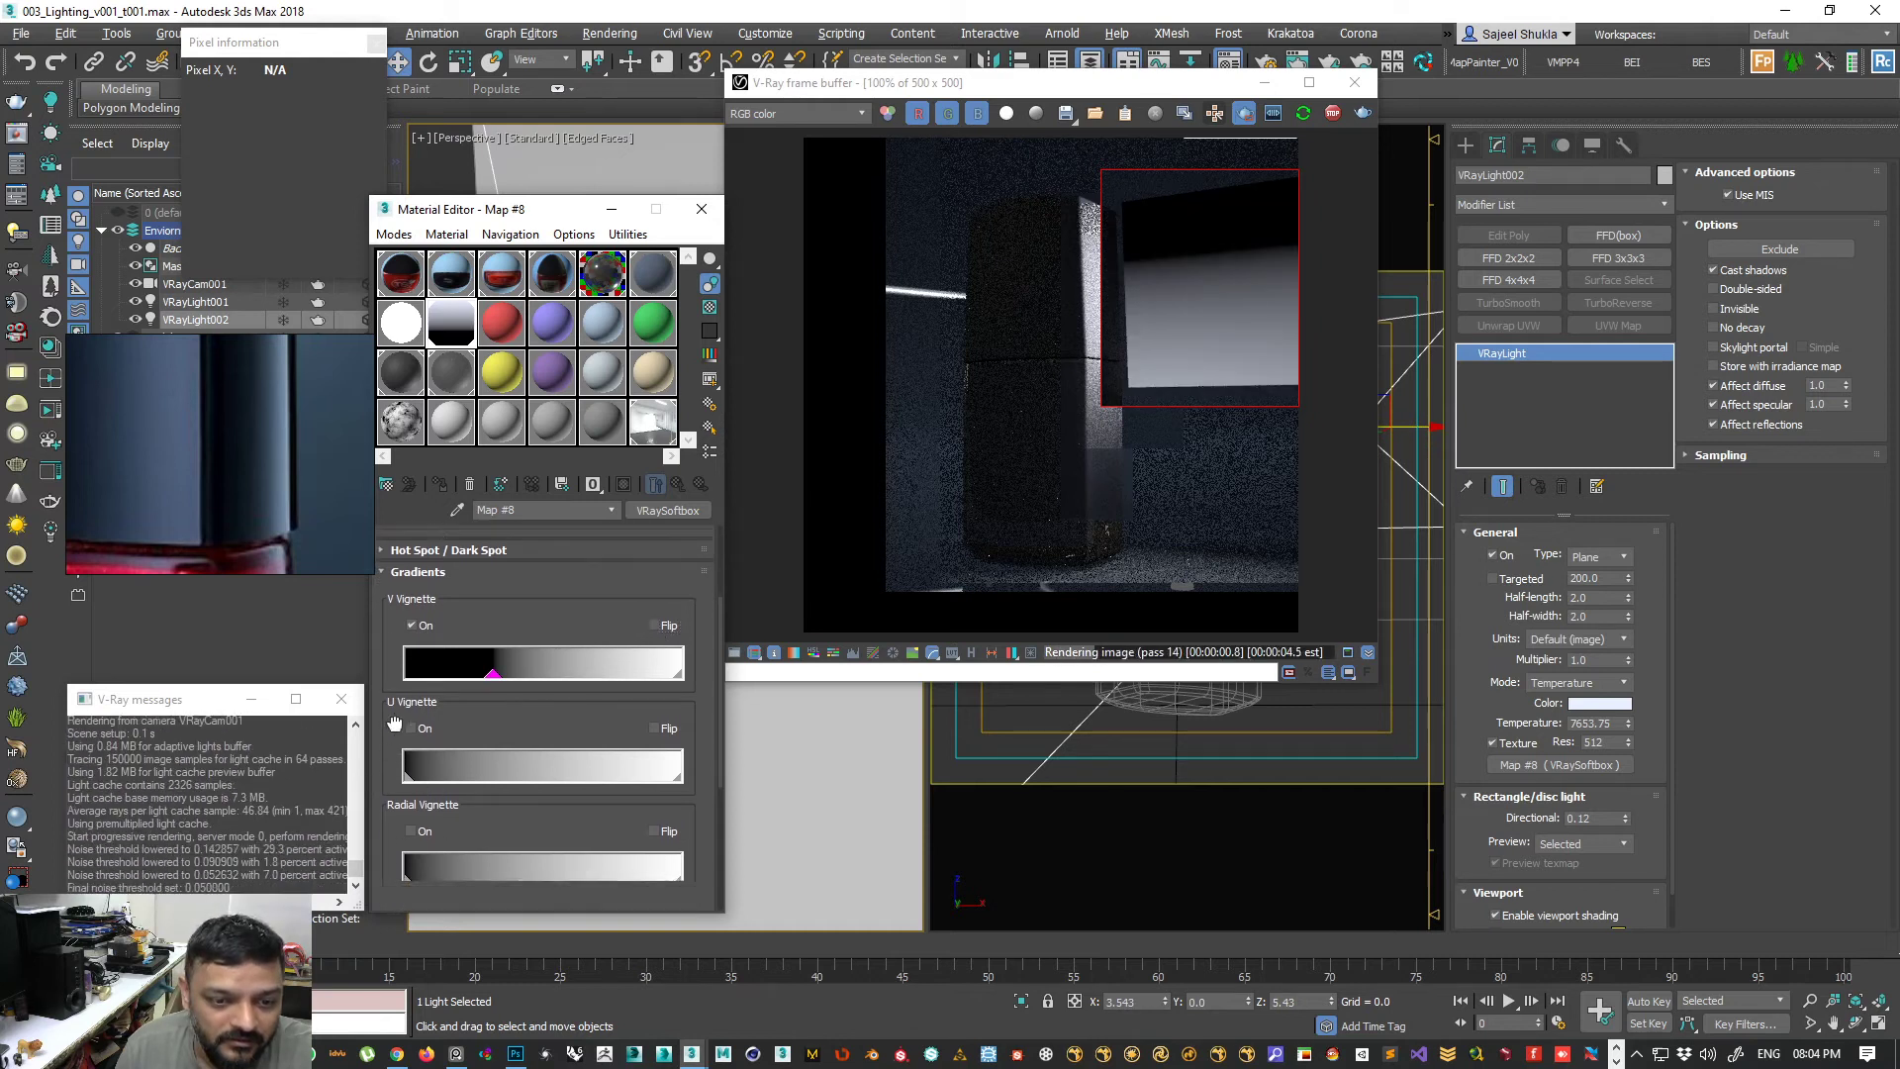
left_click(412, 690)
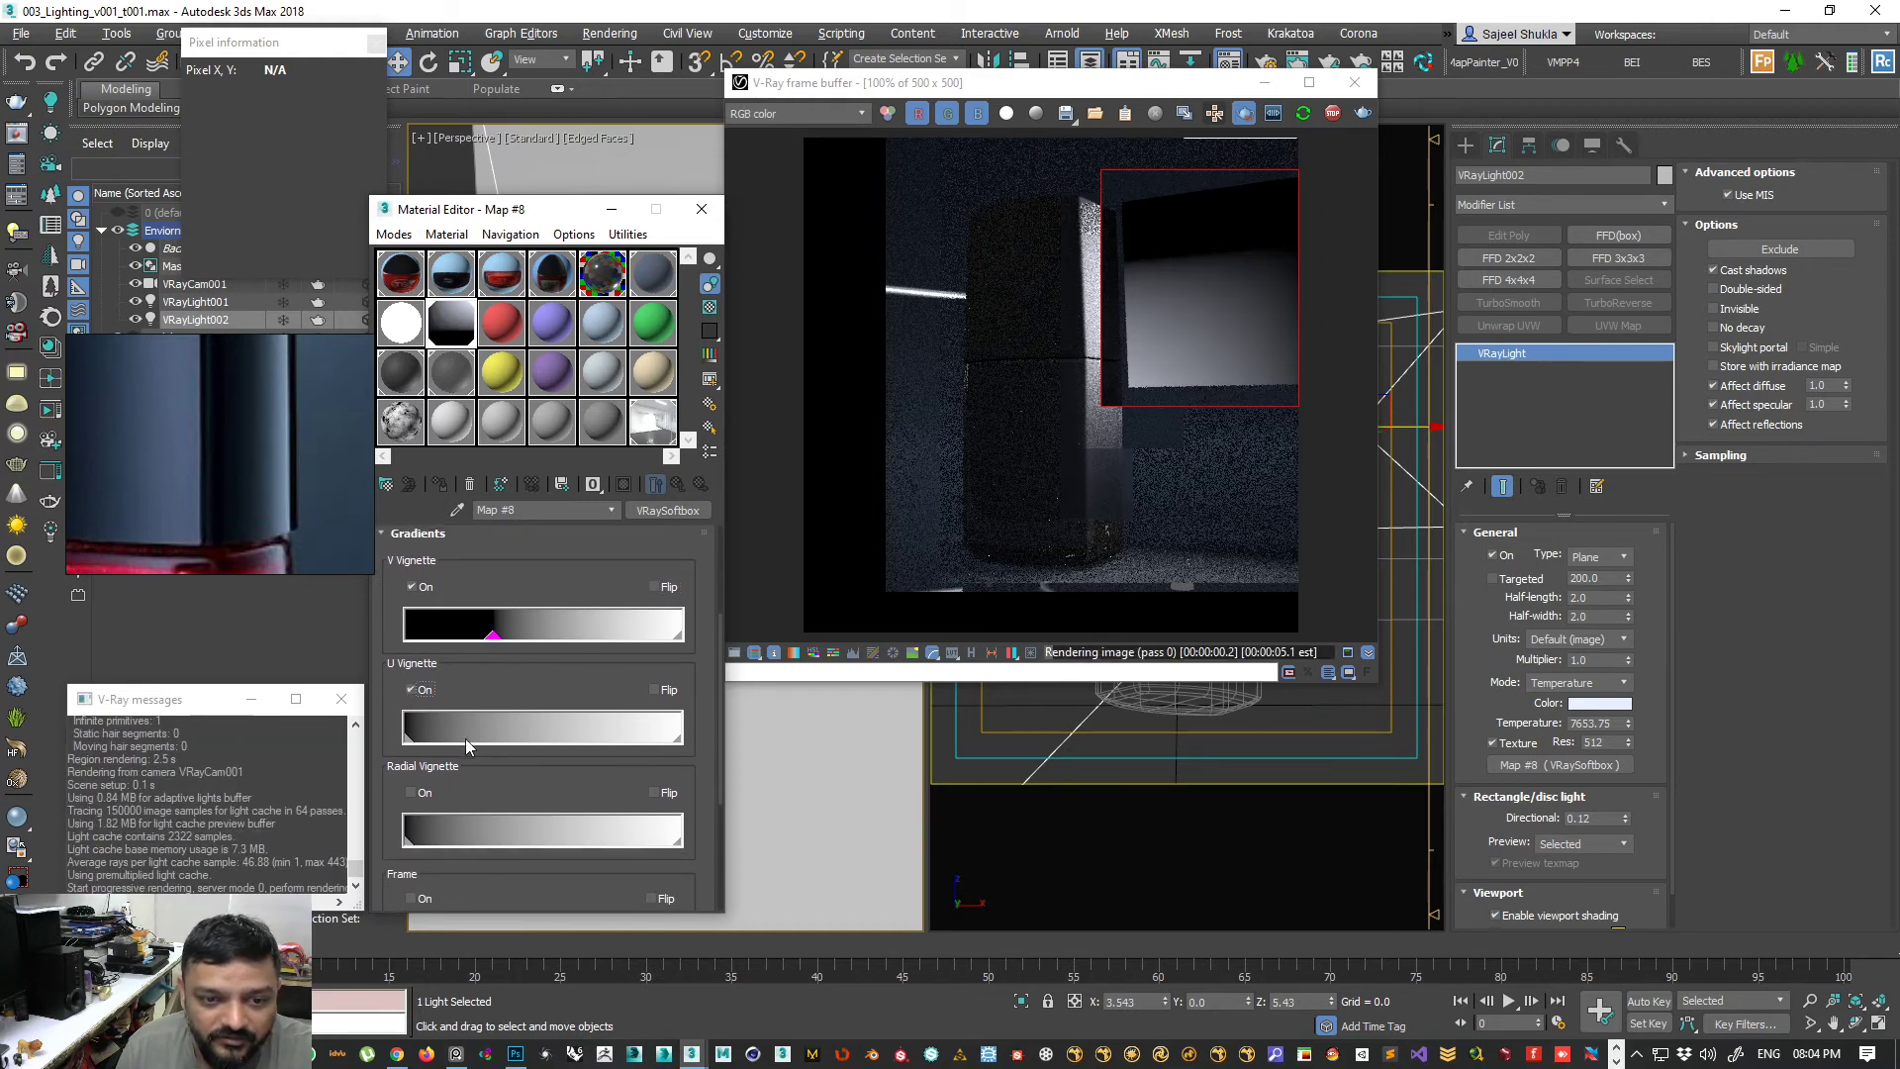
left_click(654, 690)
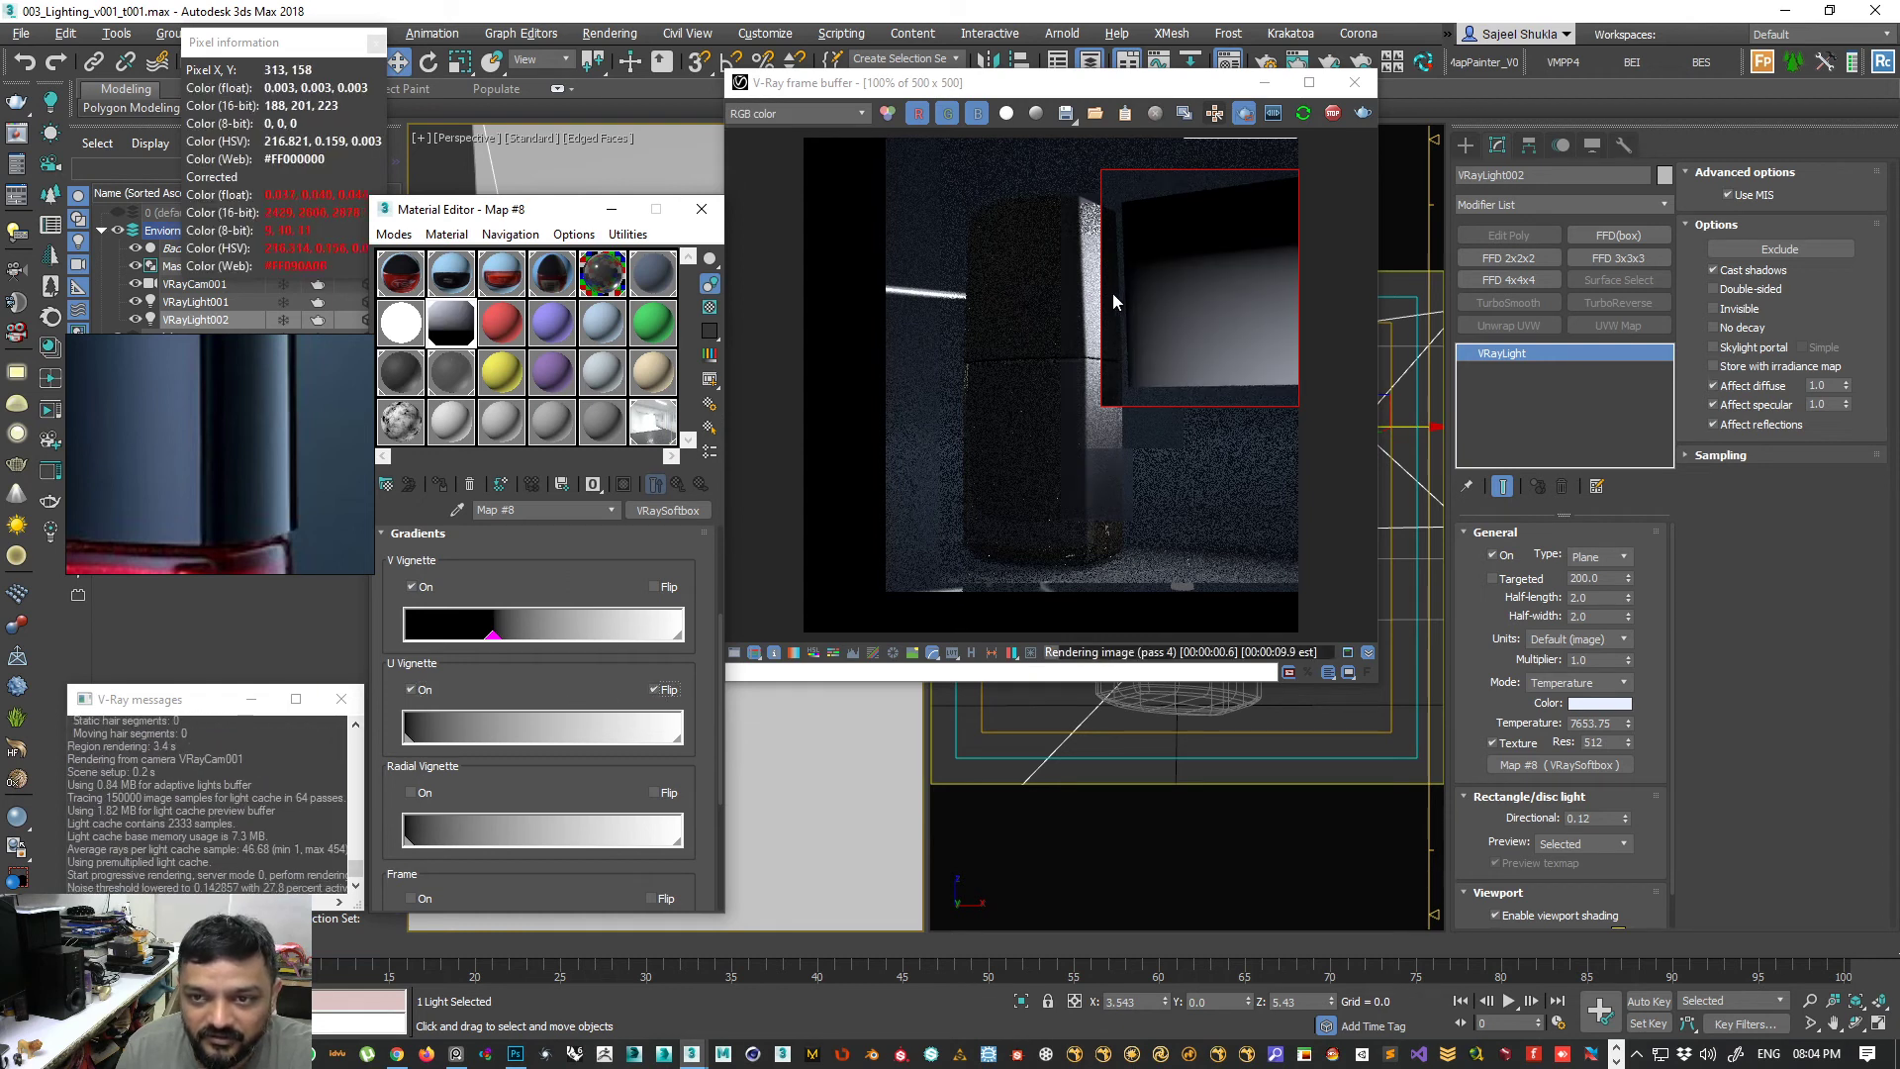
left_click(412, 587)
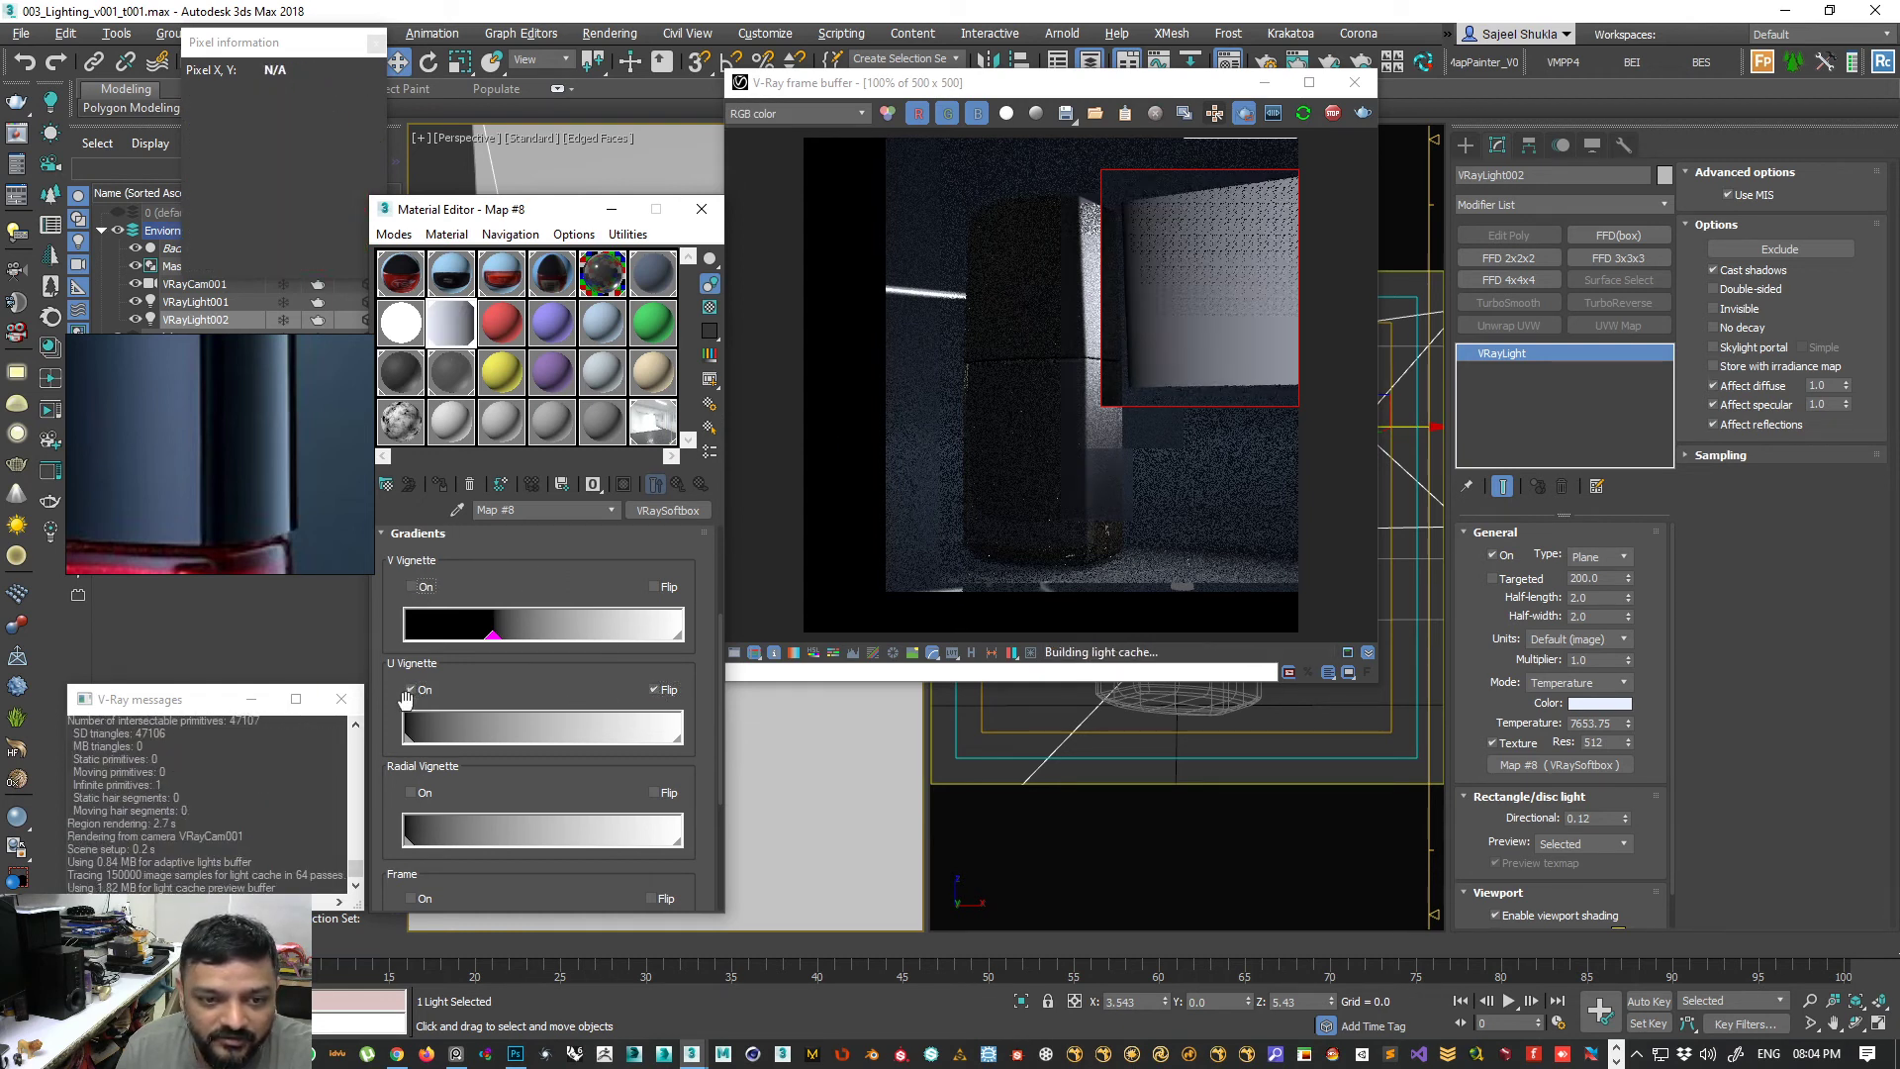
left_click_drag(406, 738, 512, 739)
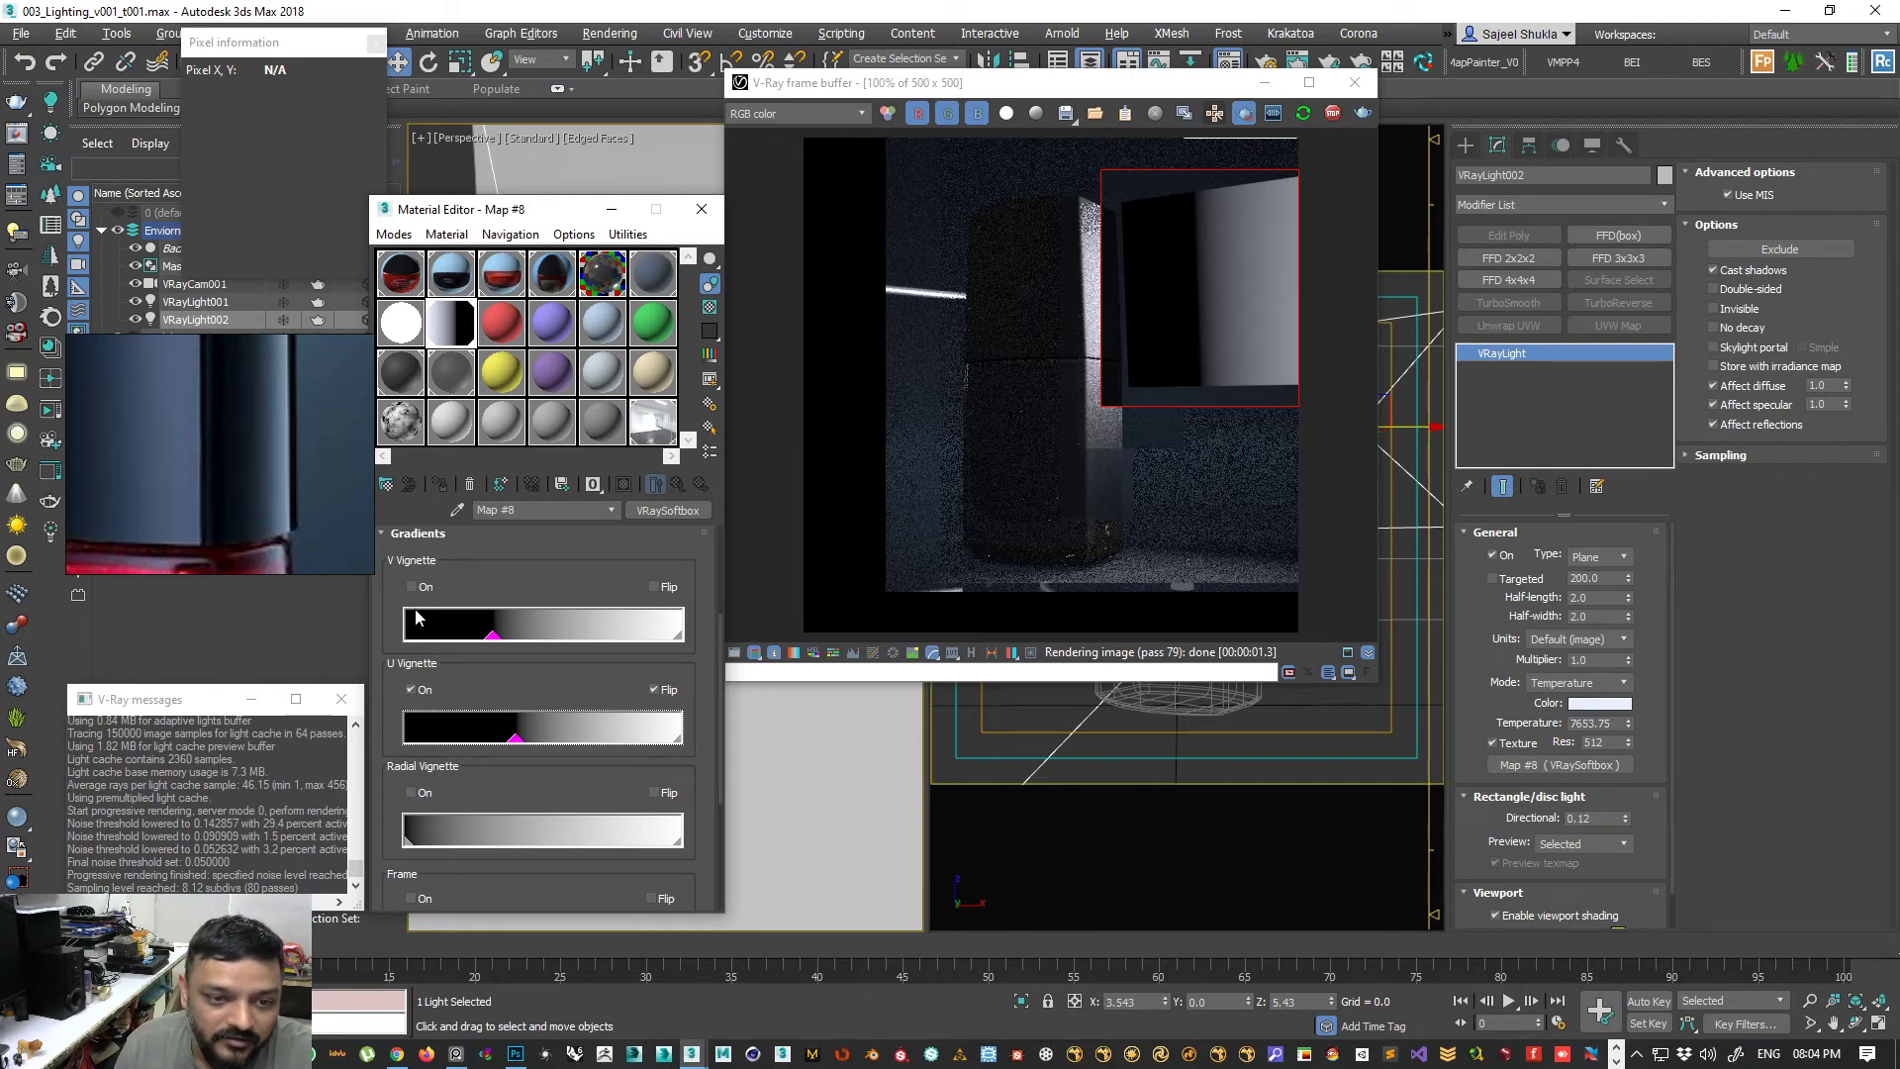
left_click(412, 586)
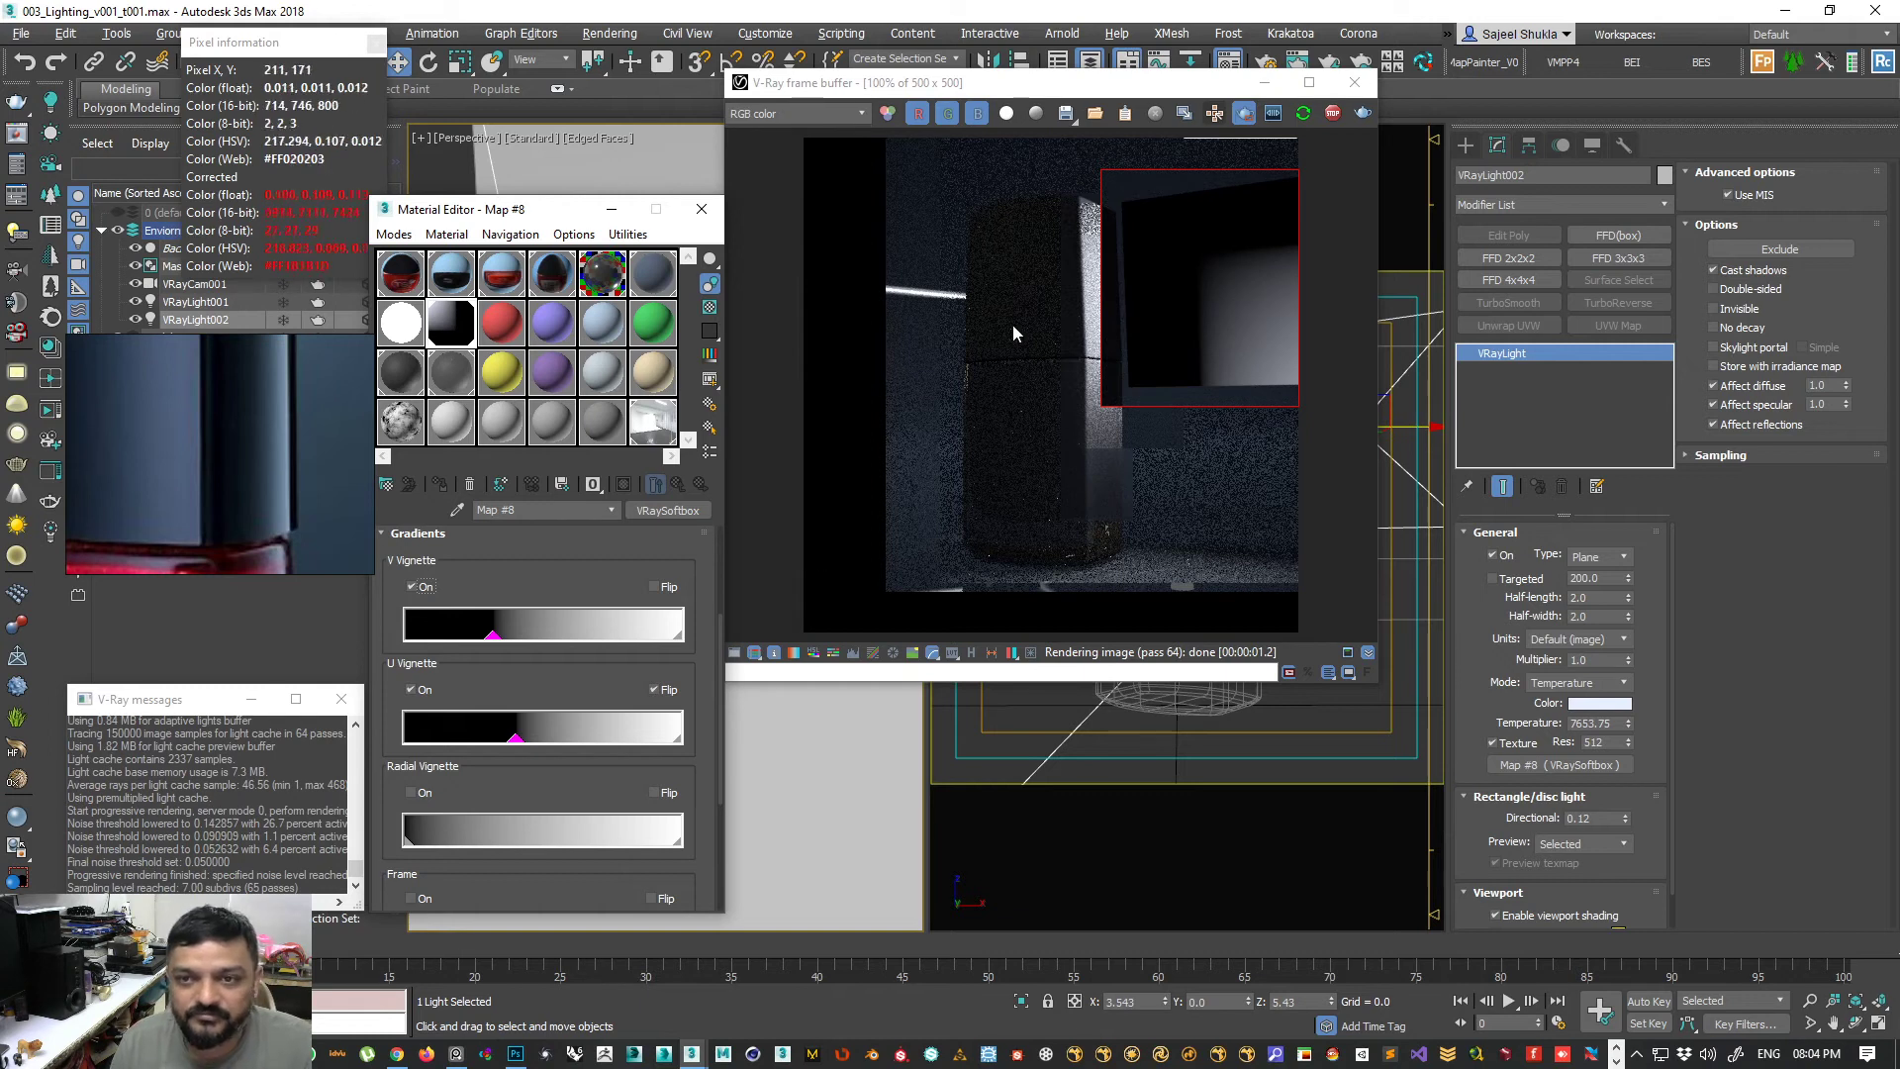
- Move the plane light along the X axis to X 3.19, shifting the Material Editor aside and back
left_click_drag(527, 214, 485, 585)
left_click(604, 467)
left_click_drag(632, 506, 622, 506)
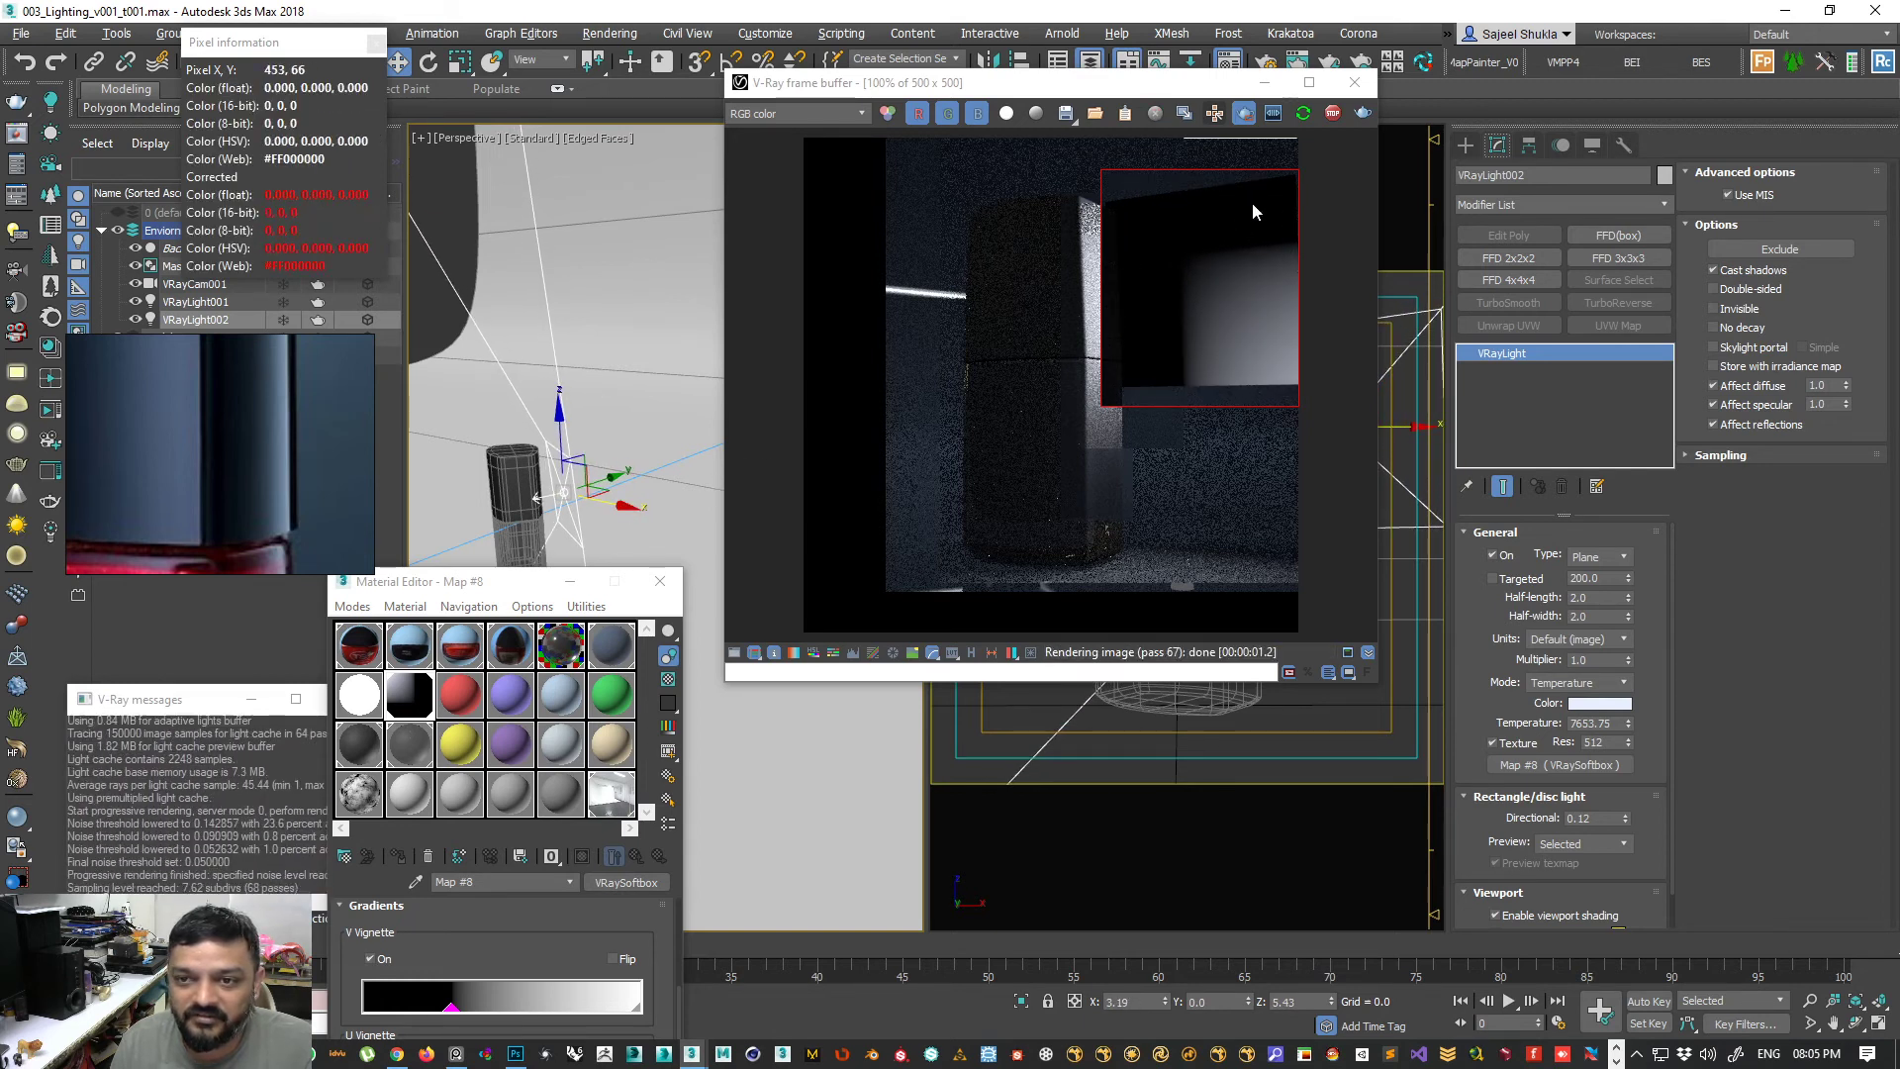
left_click_drag(490, 591, 569, 181)
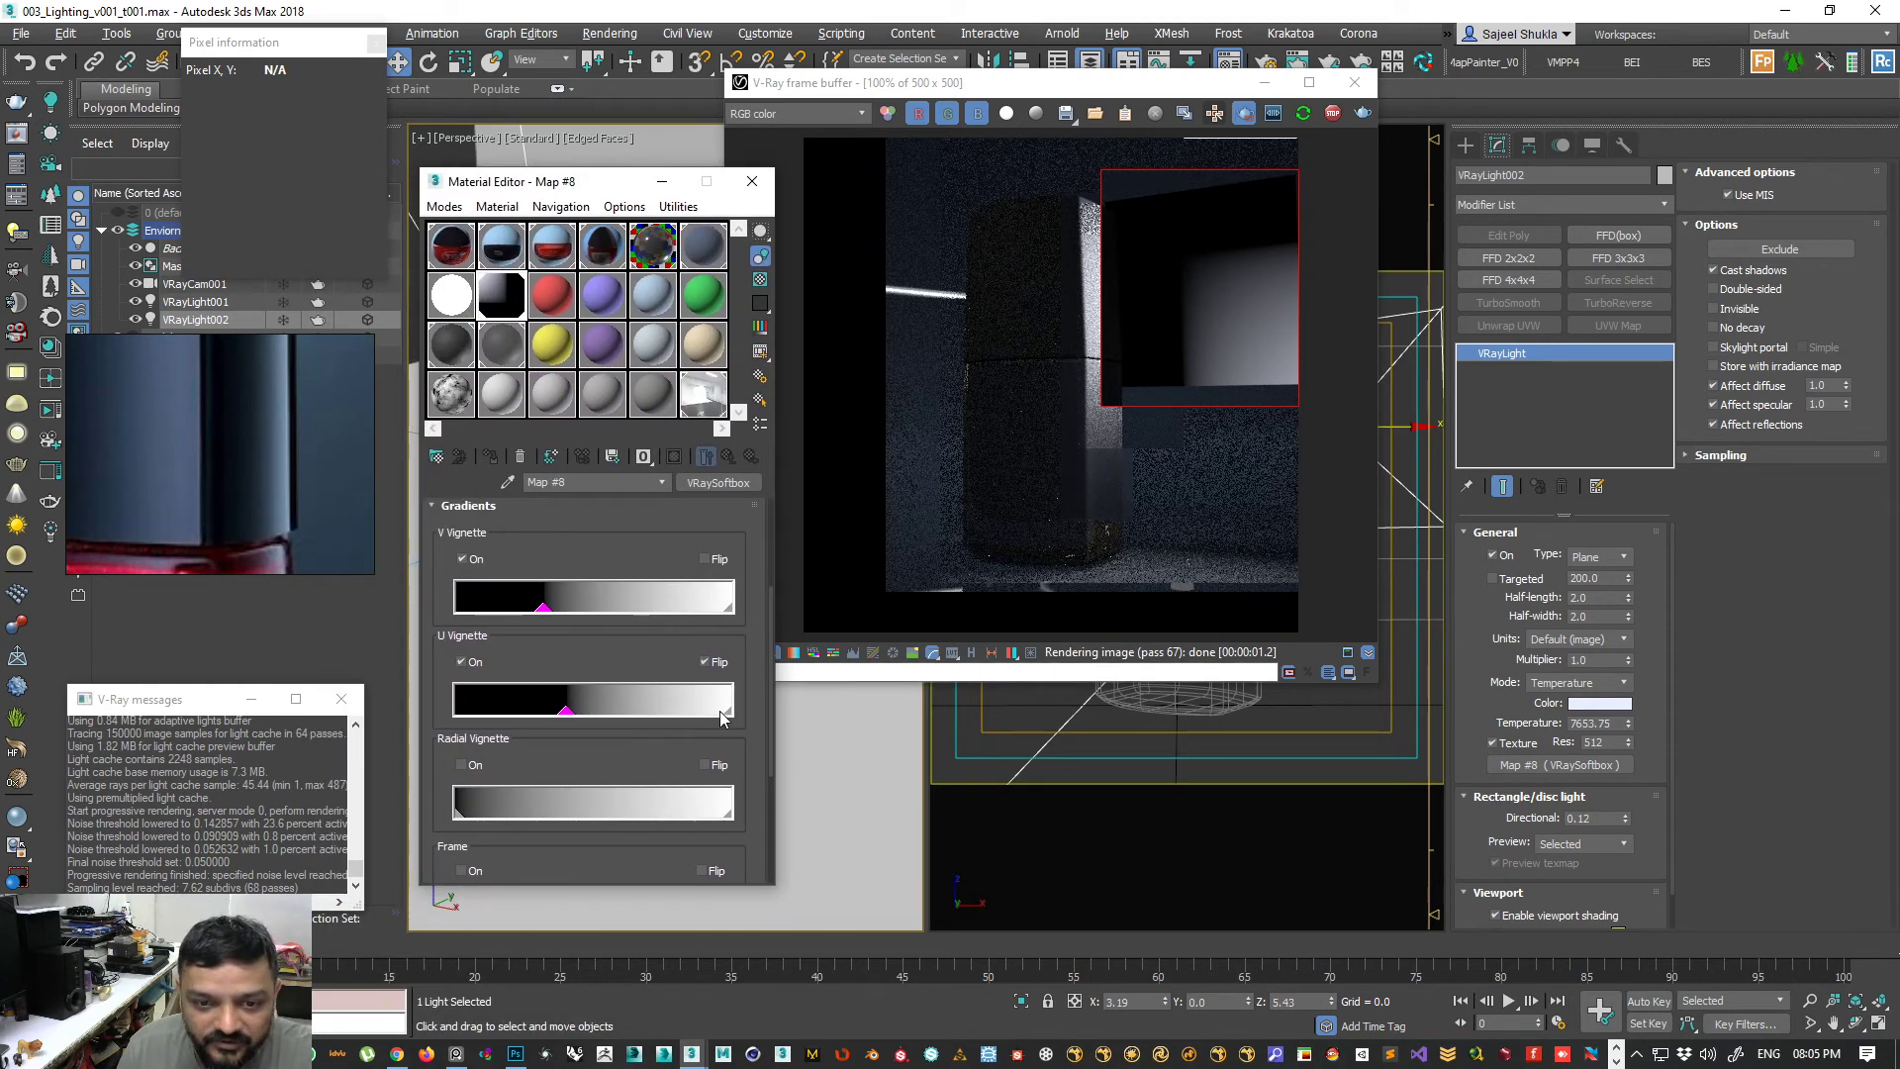
- Add a pure red stop to the U vignette gradient and position it at about 63 percent
double_click(655, 708)
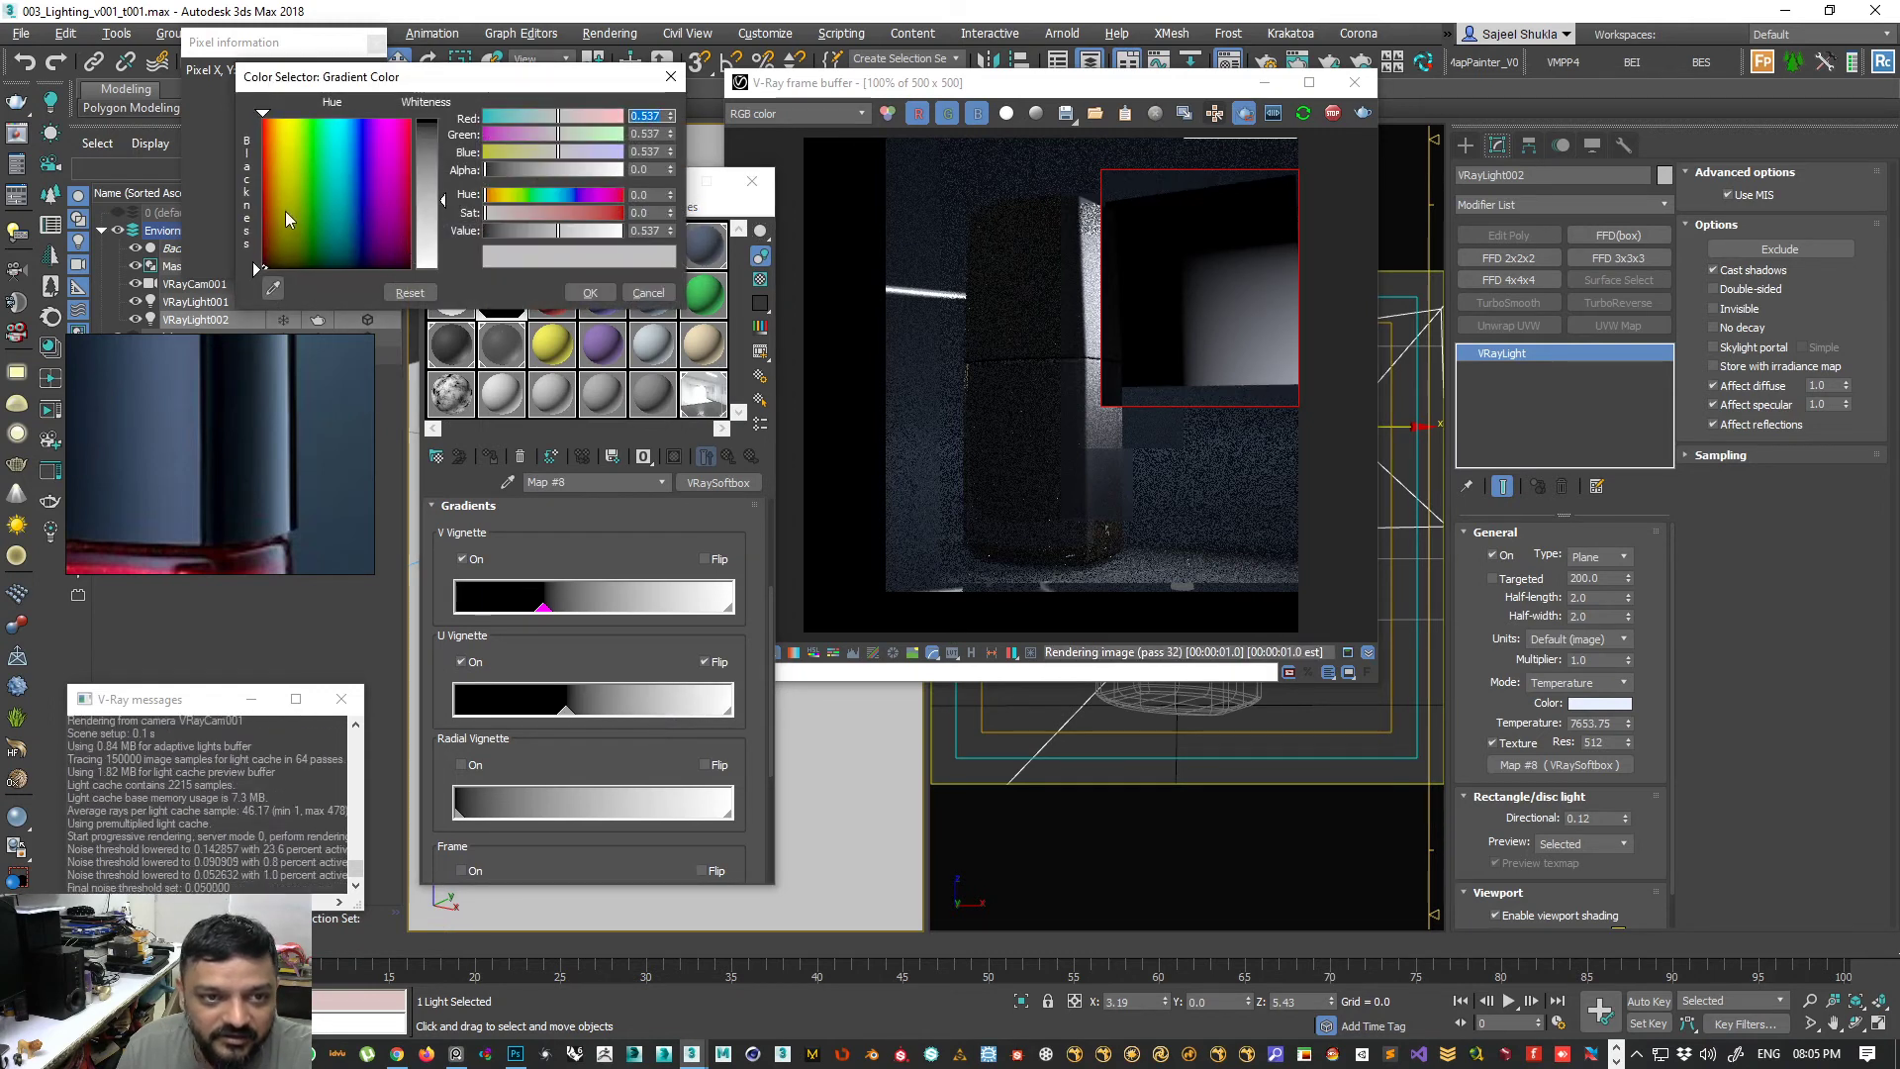
left_click_drag(256, 270, 259, 118)
left_click_drag(442, 200, 455, 118)
left_click(590, 292)
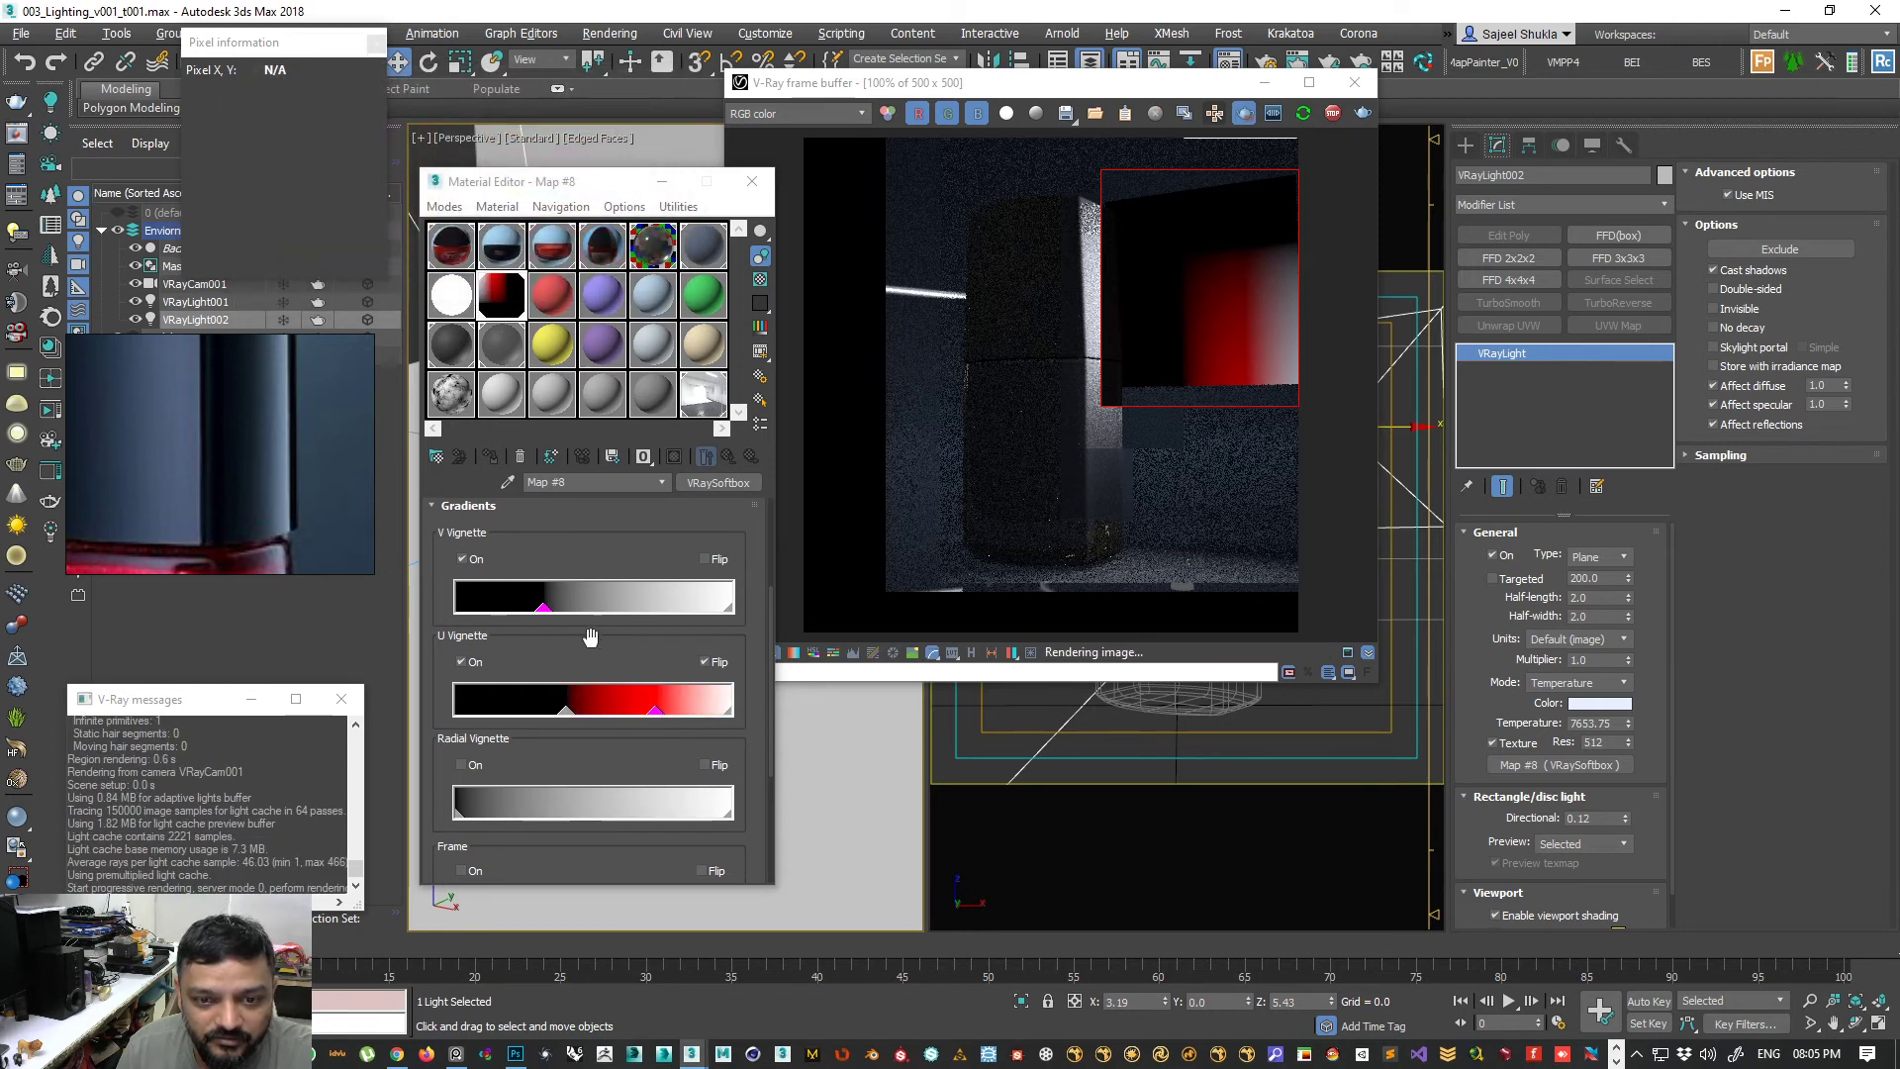
left_click_drag(642, 712, 622, 713)
- Recolour the U vignette's white end stop to black
double_click(728, 711)
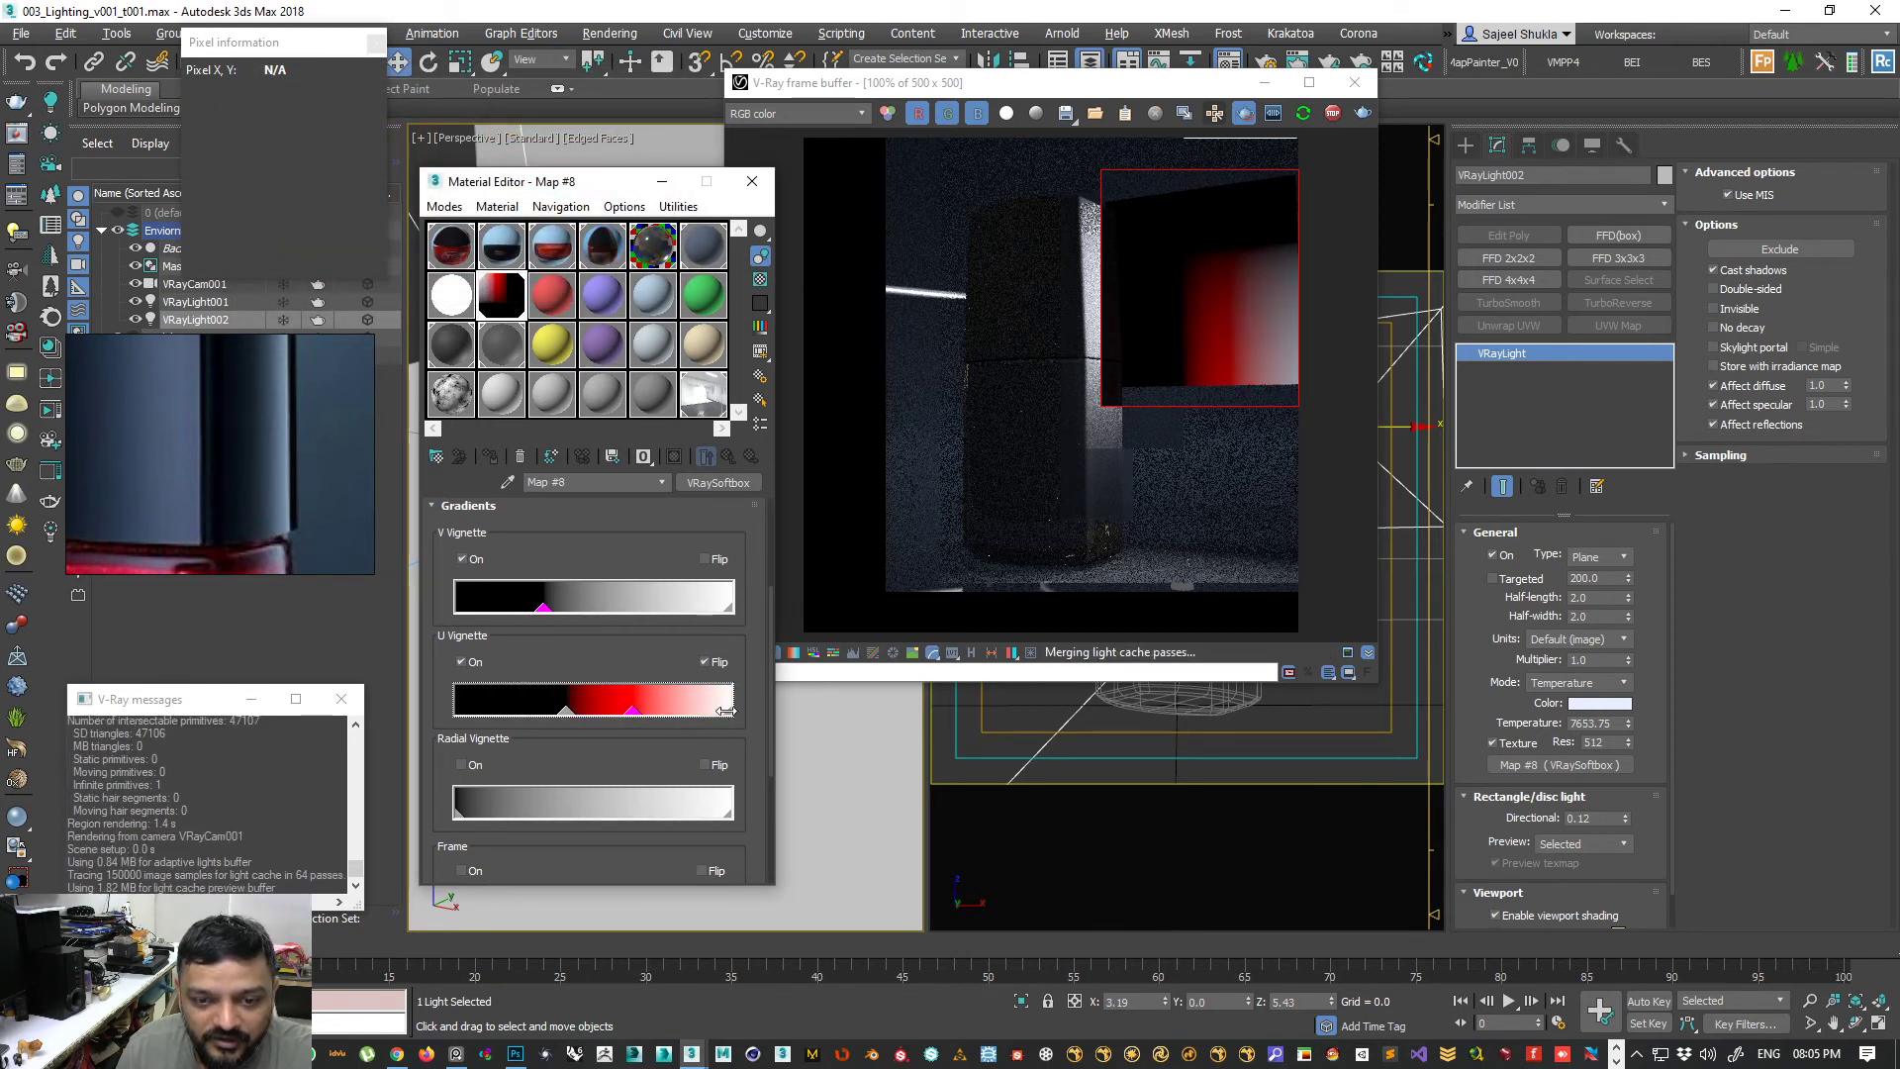
left_click_drag(490, 212, 621, 212)
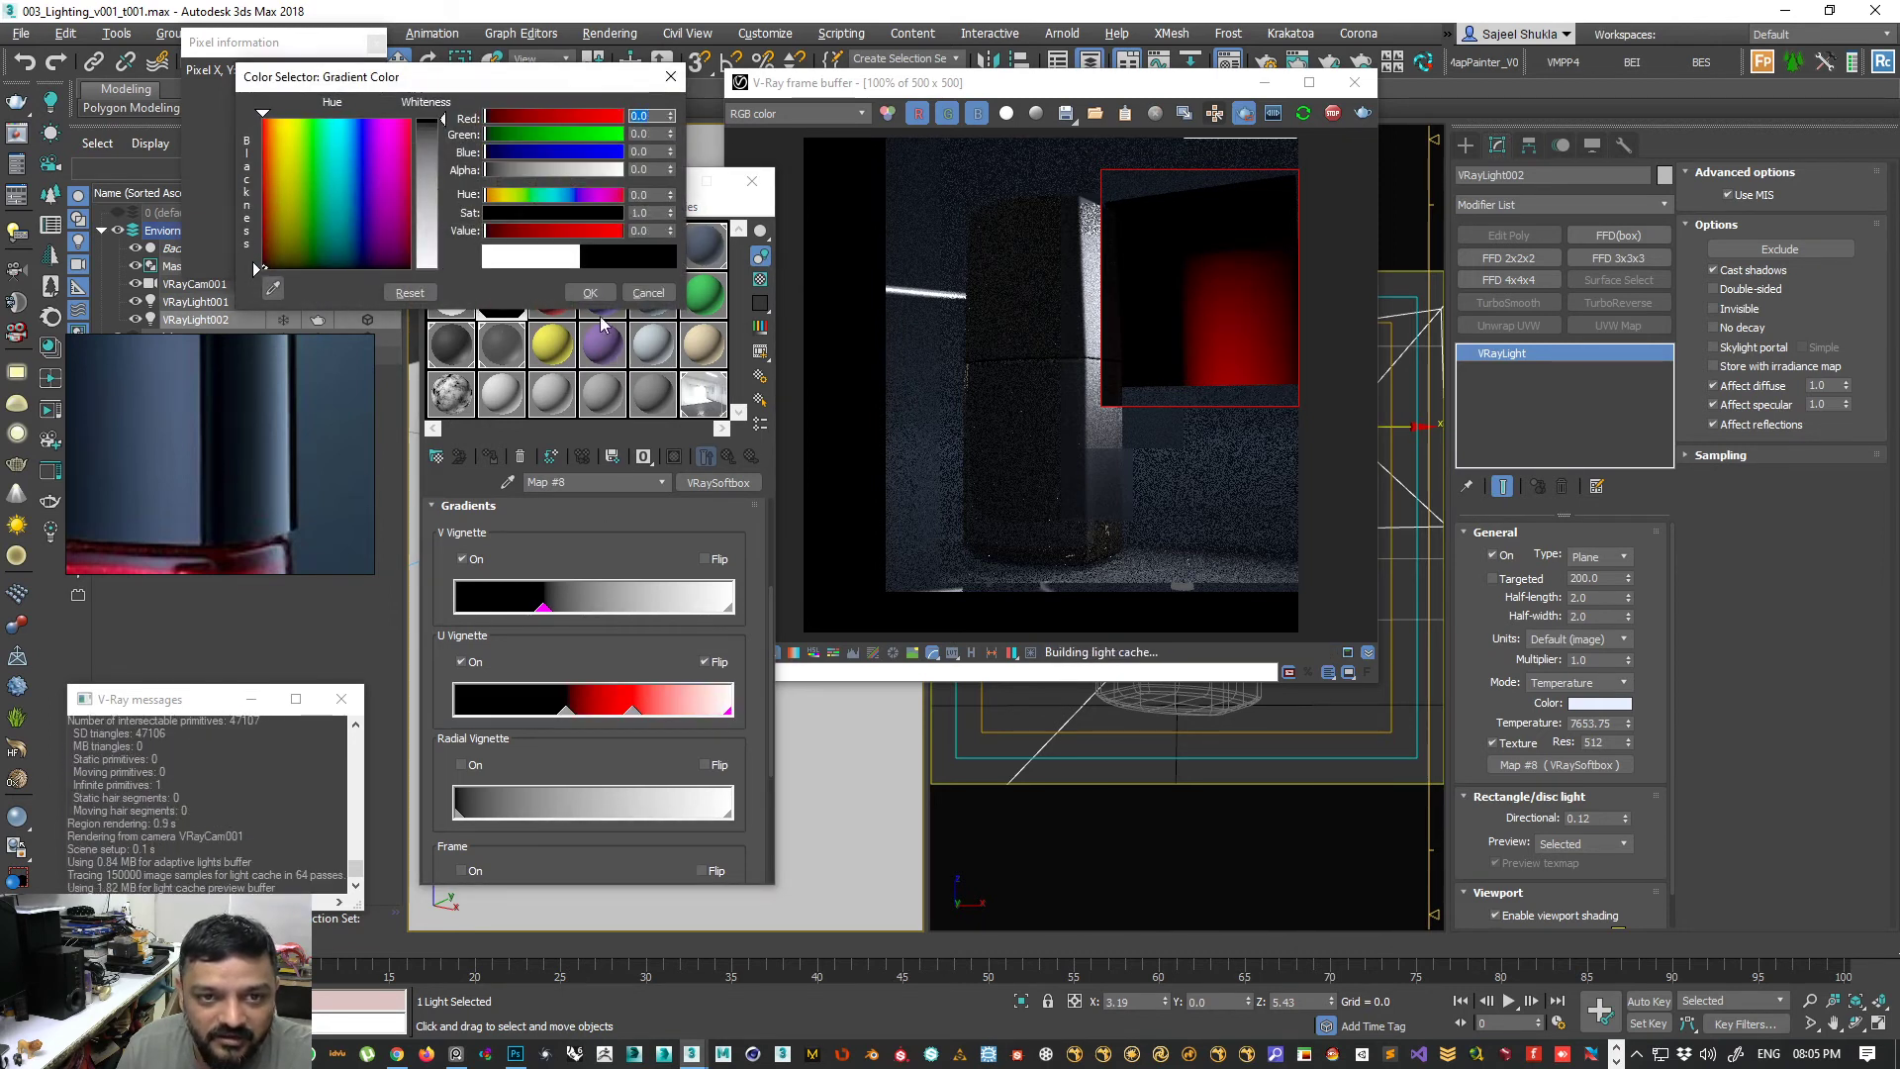
left_click(590, 292)
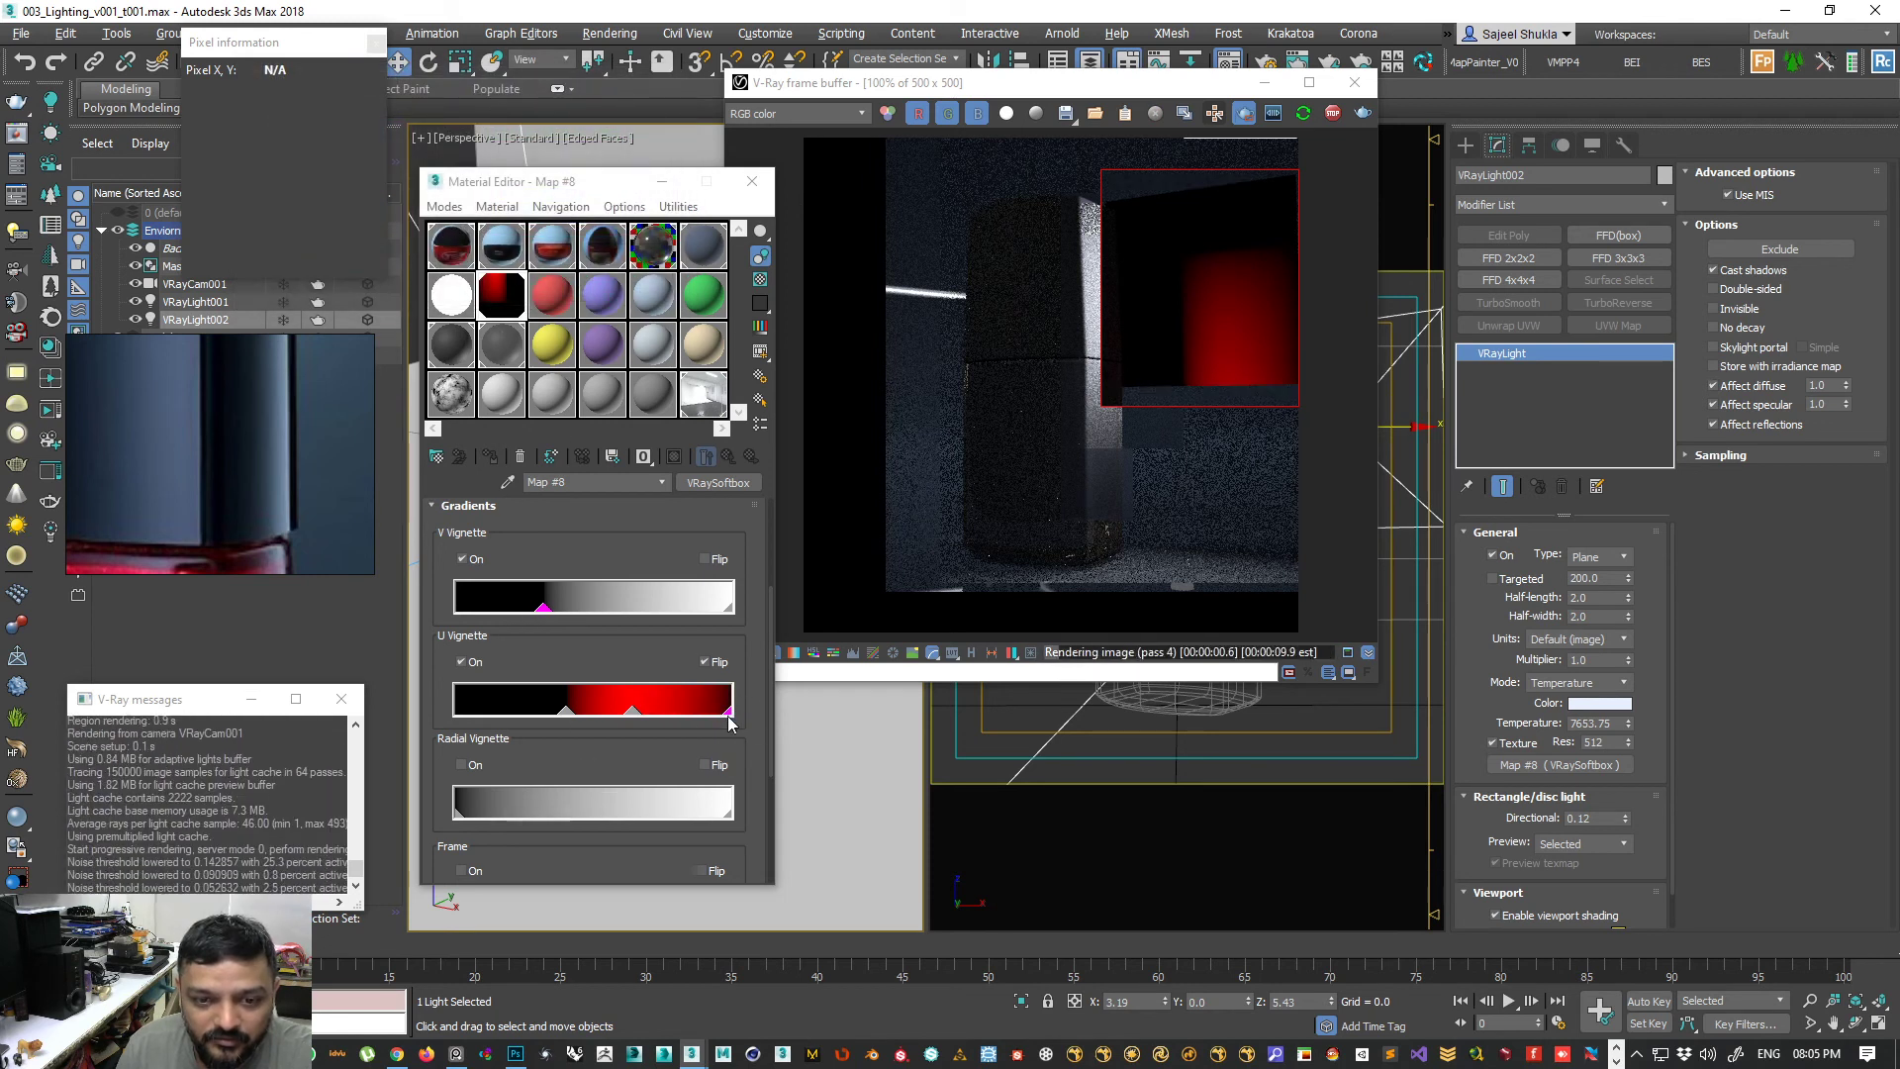
- Bound the U vignette's red band at about 27 and 70 percent, centre its red stop, and move the V vignette's black stop to about 55 percent
left_click_drag(729, 712, 681, 712)
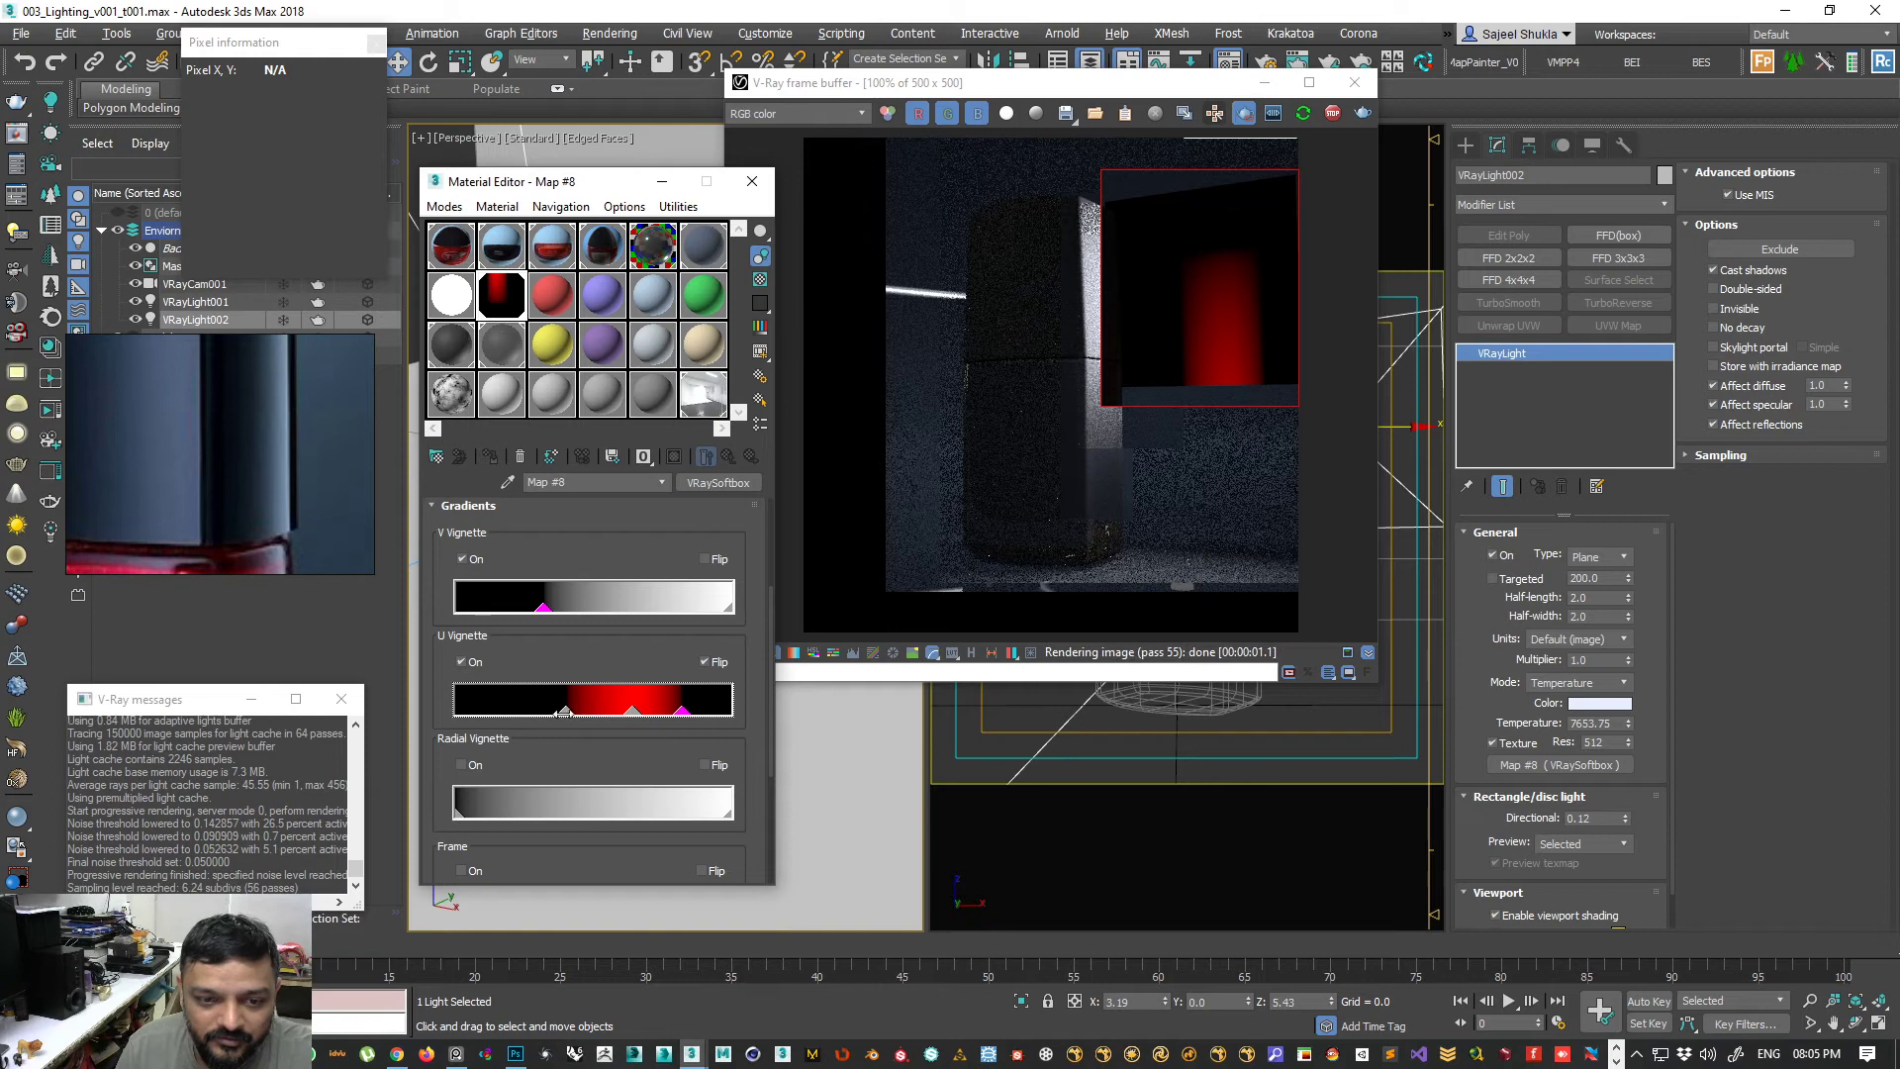
left_click_drag(564, 711, 530, 712)
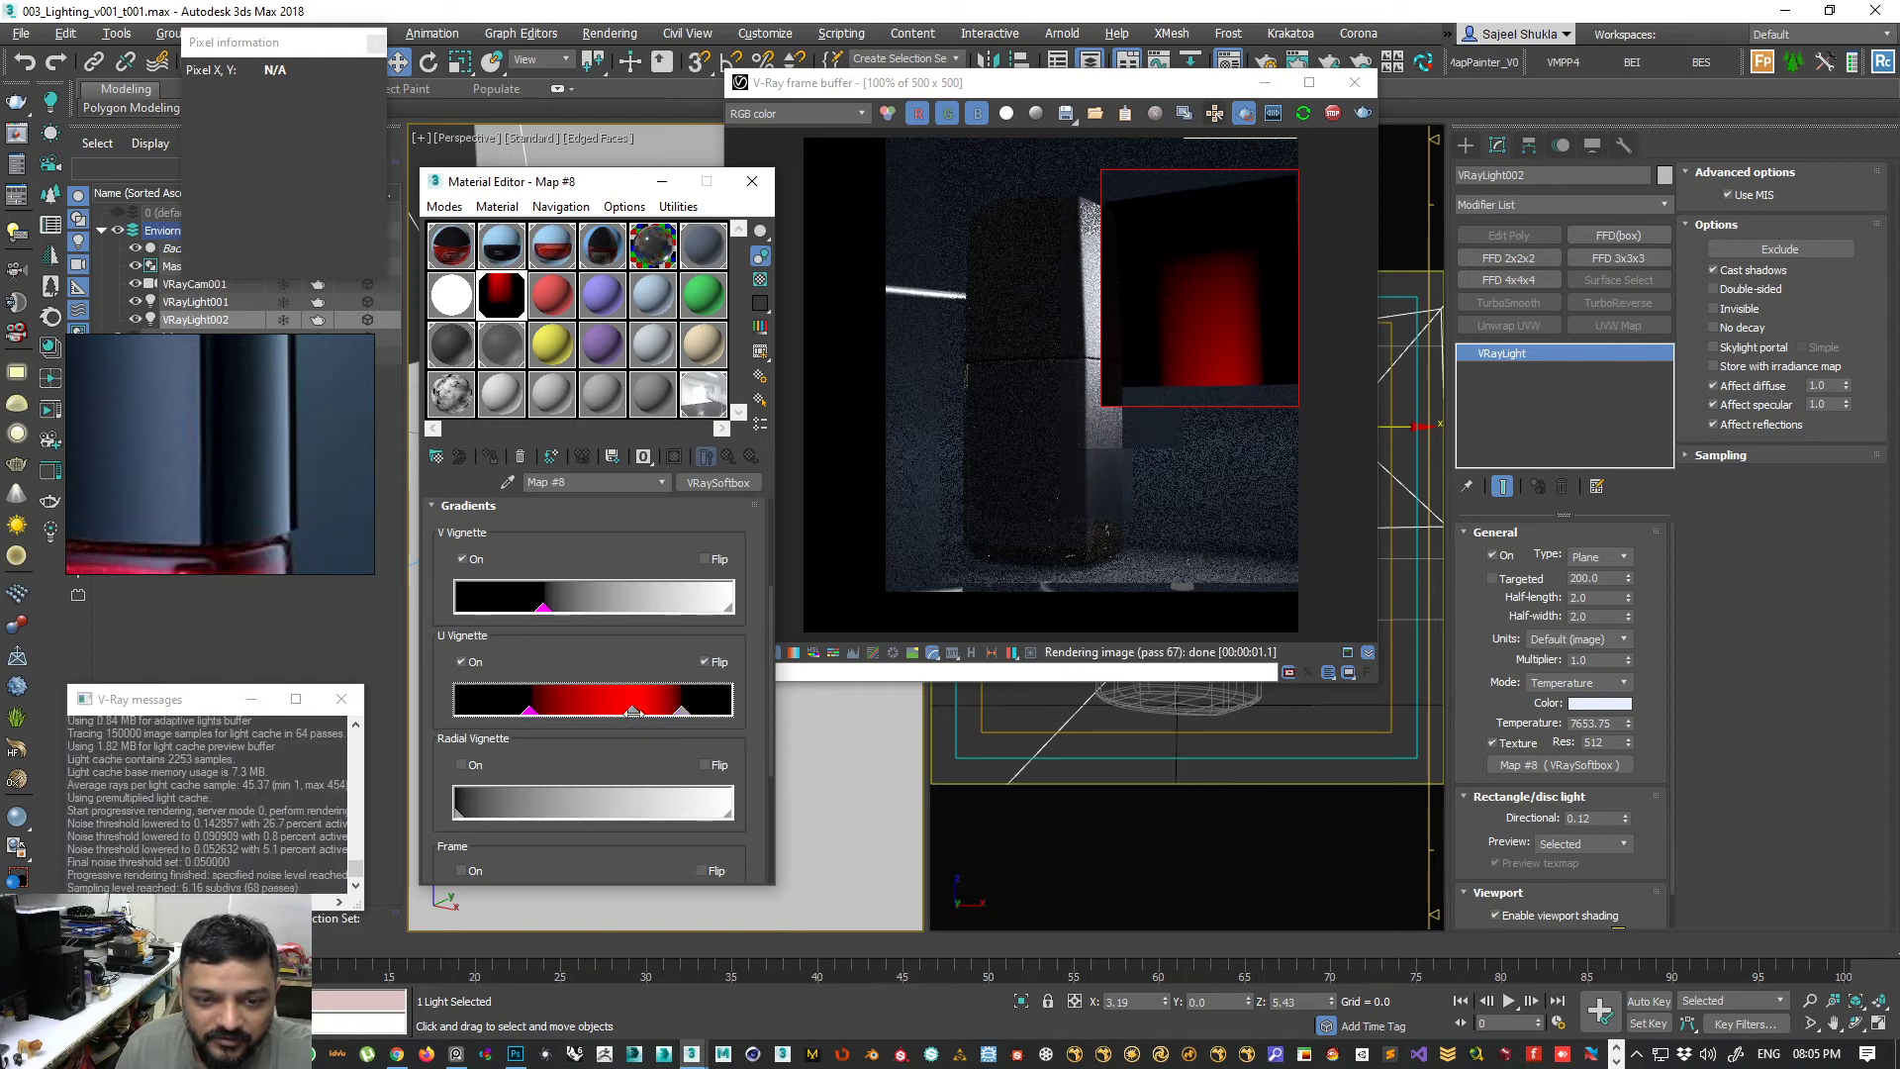
left_click_drag(682, 712, 649, 713)
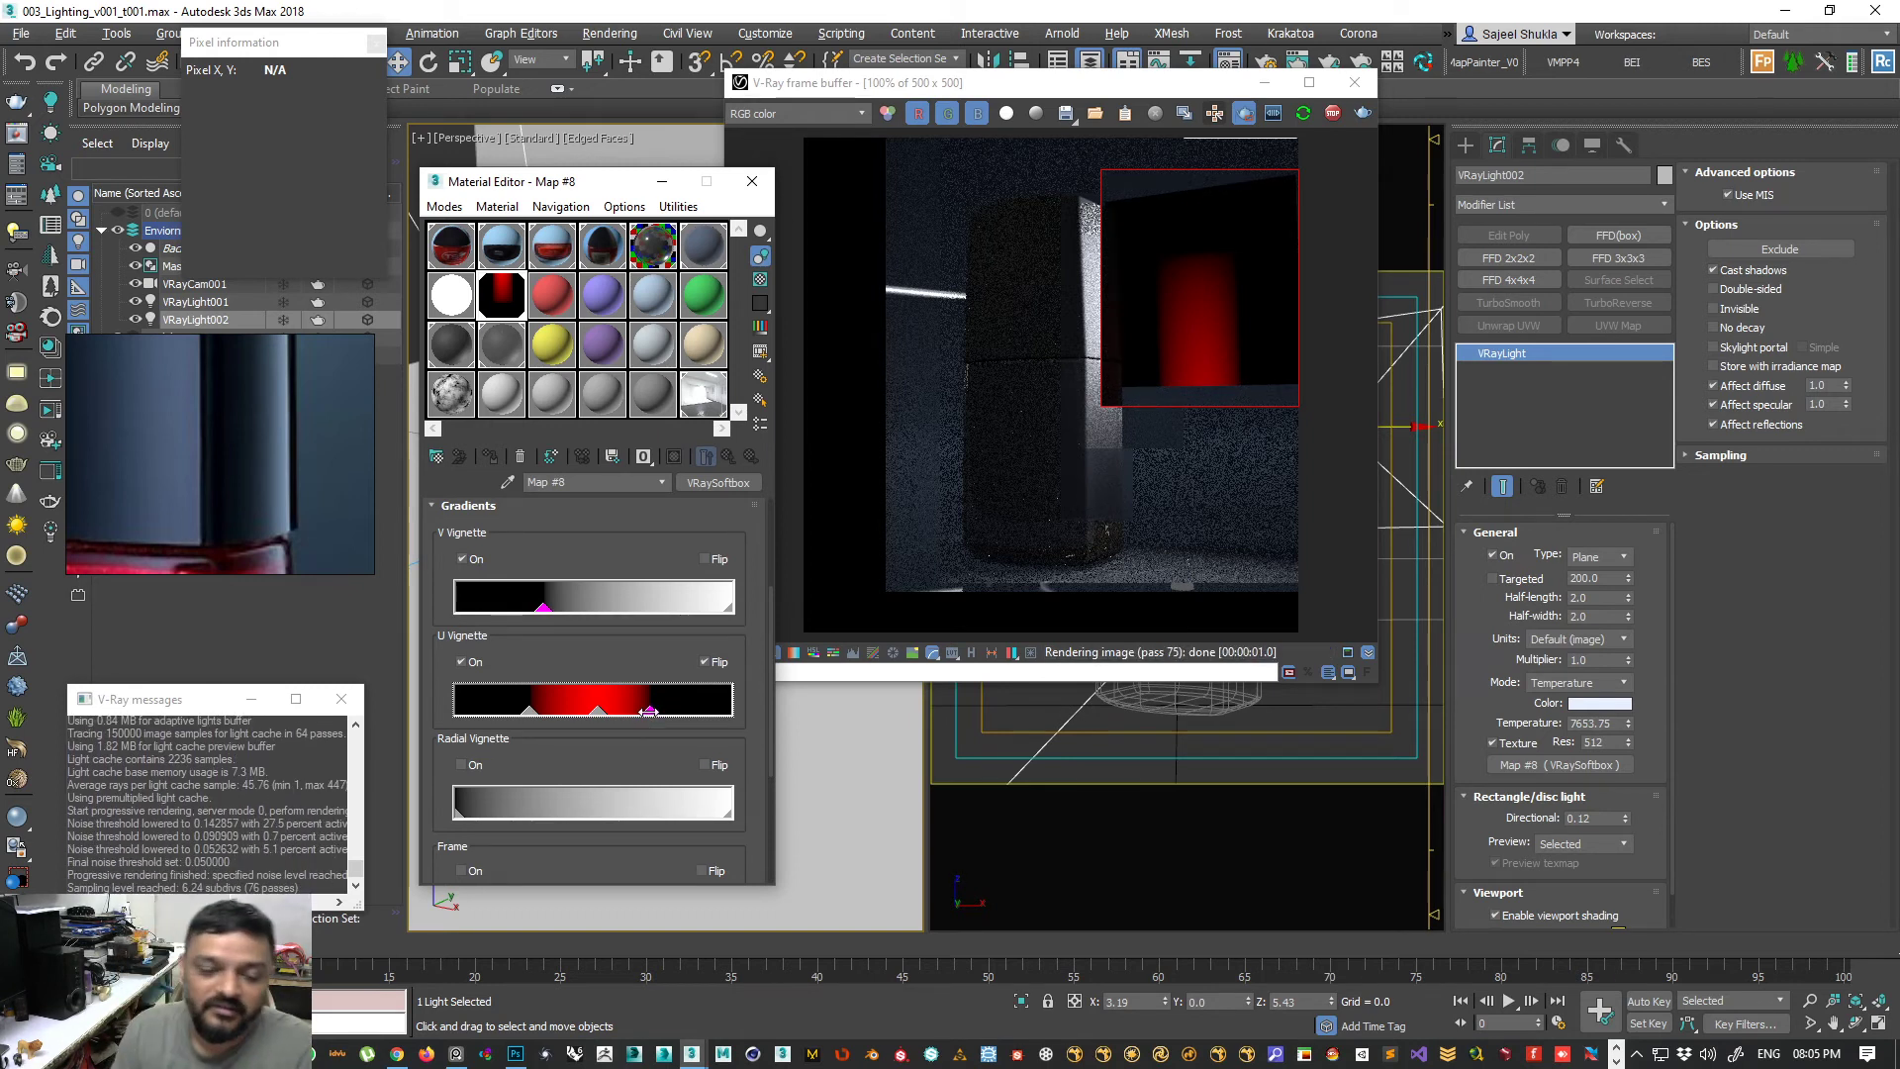
mouse_move(587, 531)
left_mouse_down()
mouse_move(579, 650)
mouse_move(594, 509)
left_mouse_up()
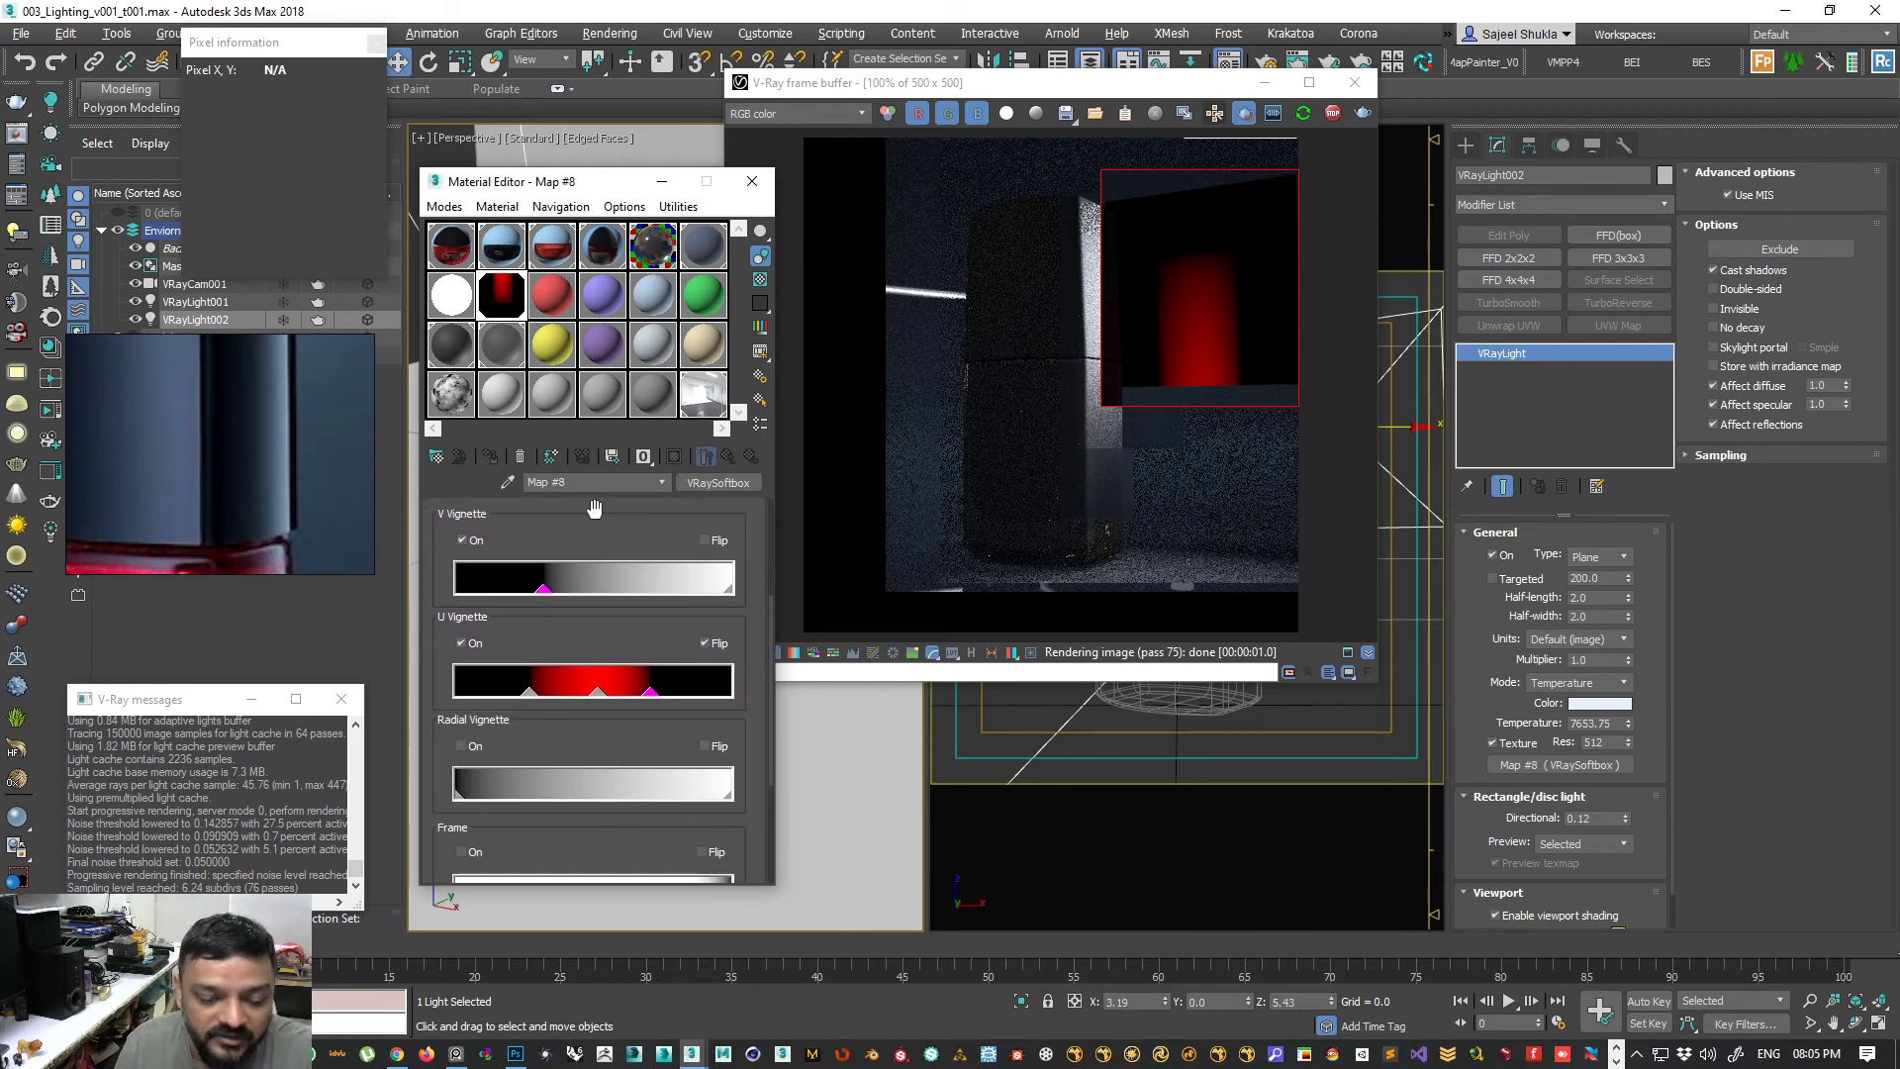
left_click(581, 693)
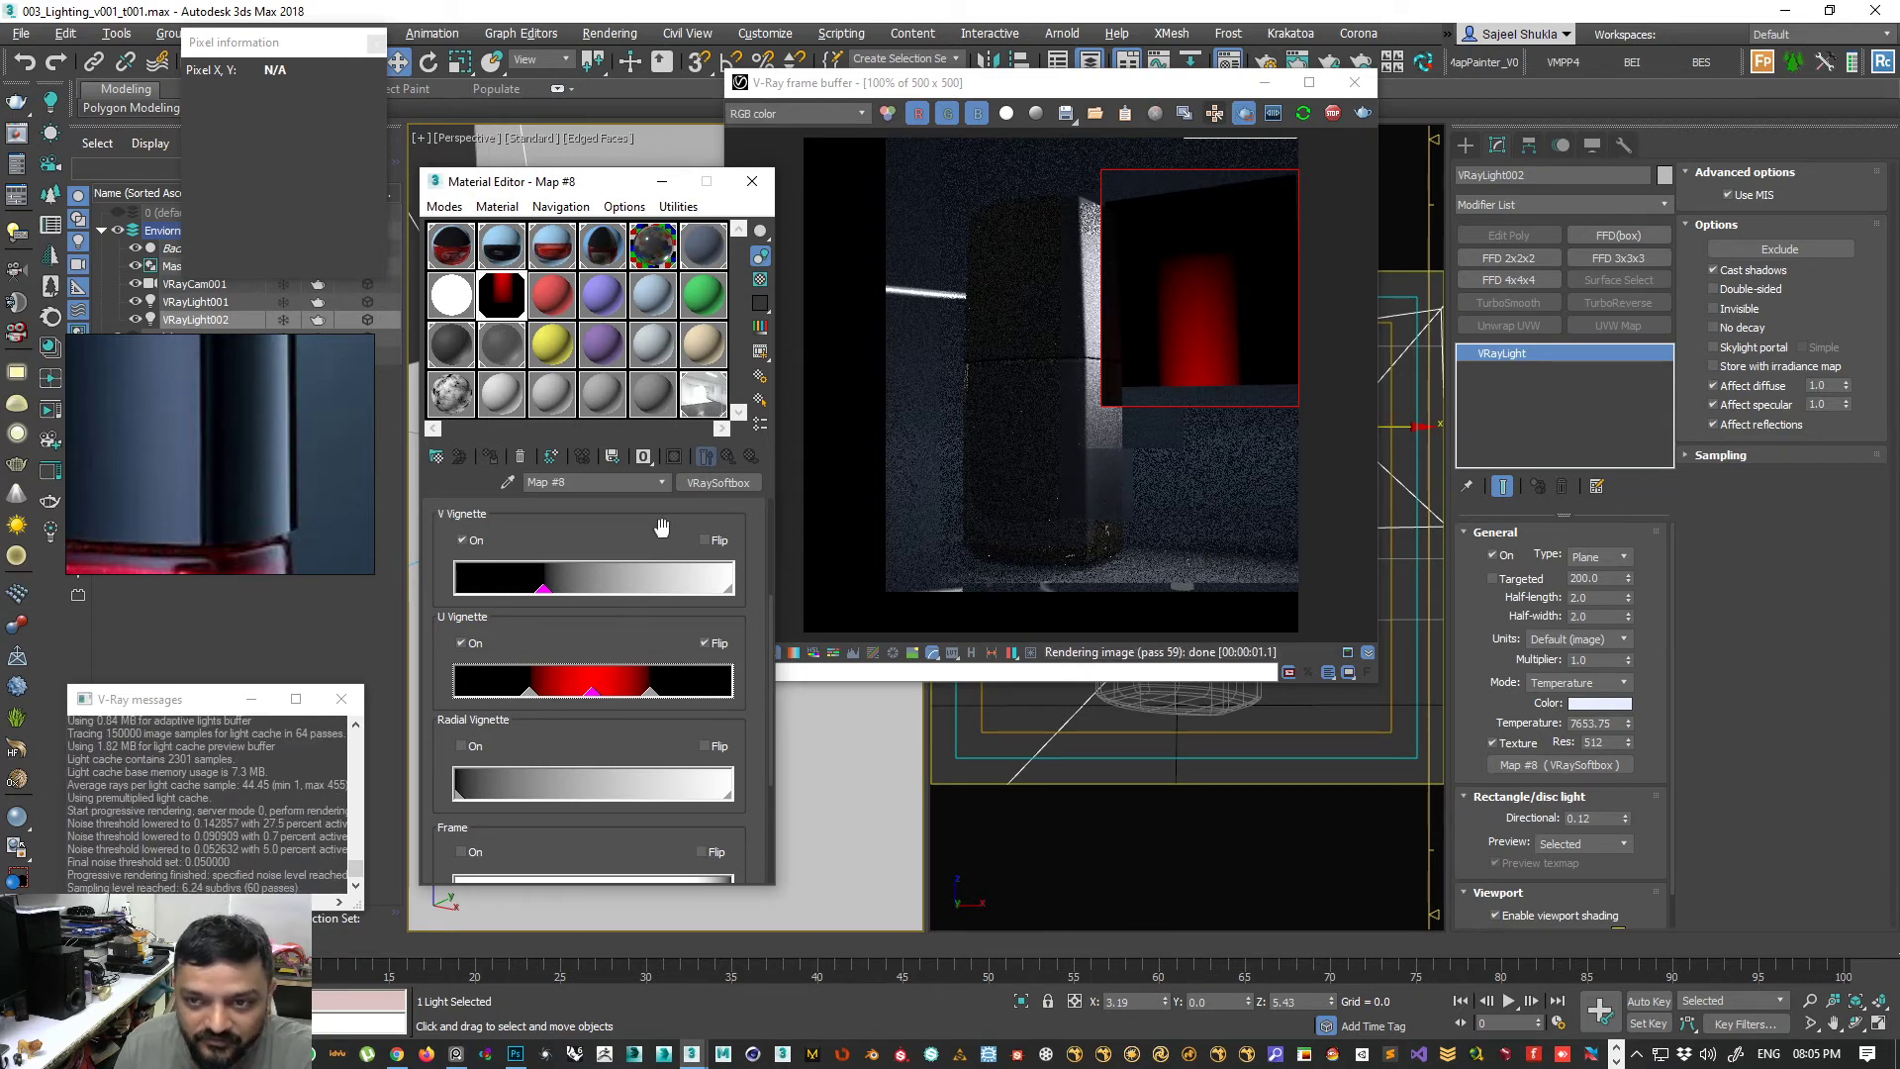
left_click_drag(544, 587, 609, 589)
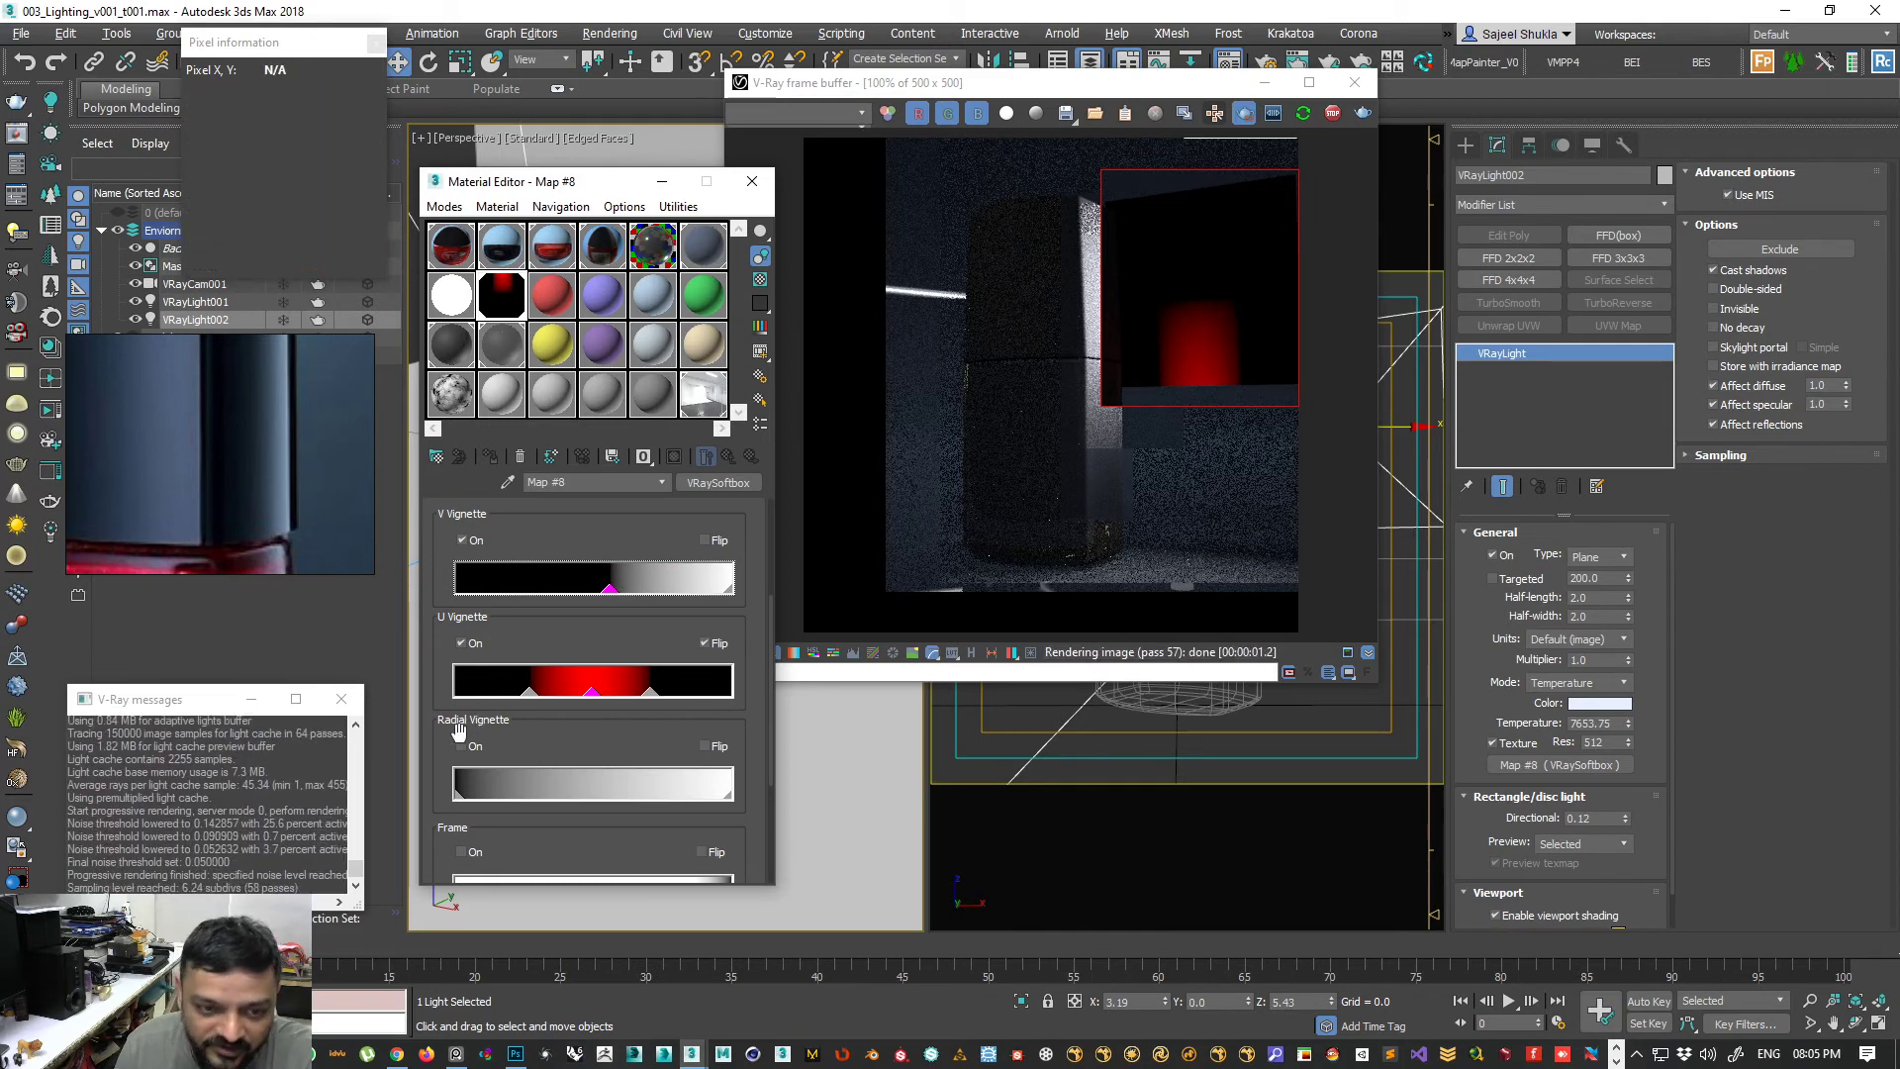
- Turn off the softbox map's V and U vignettes and enable its radial vignette
left_click(462, 541)
left_click(462, 643)
scroll(467, 653, "down", 3)
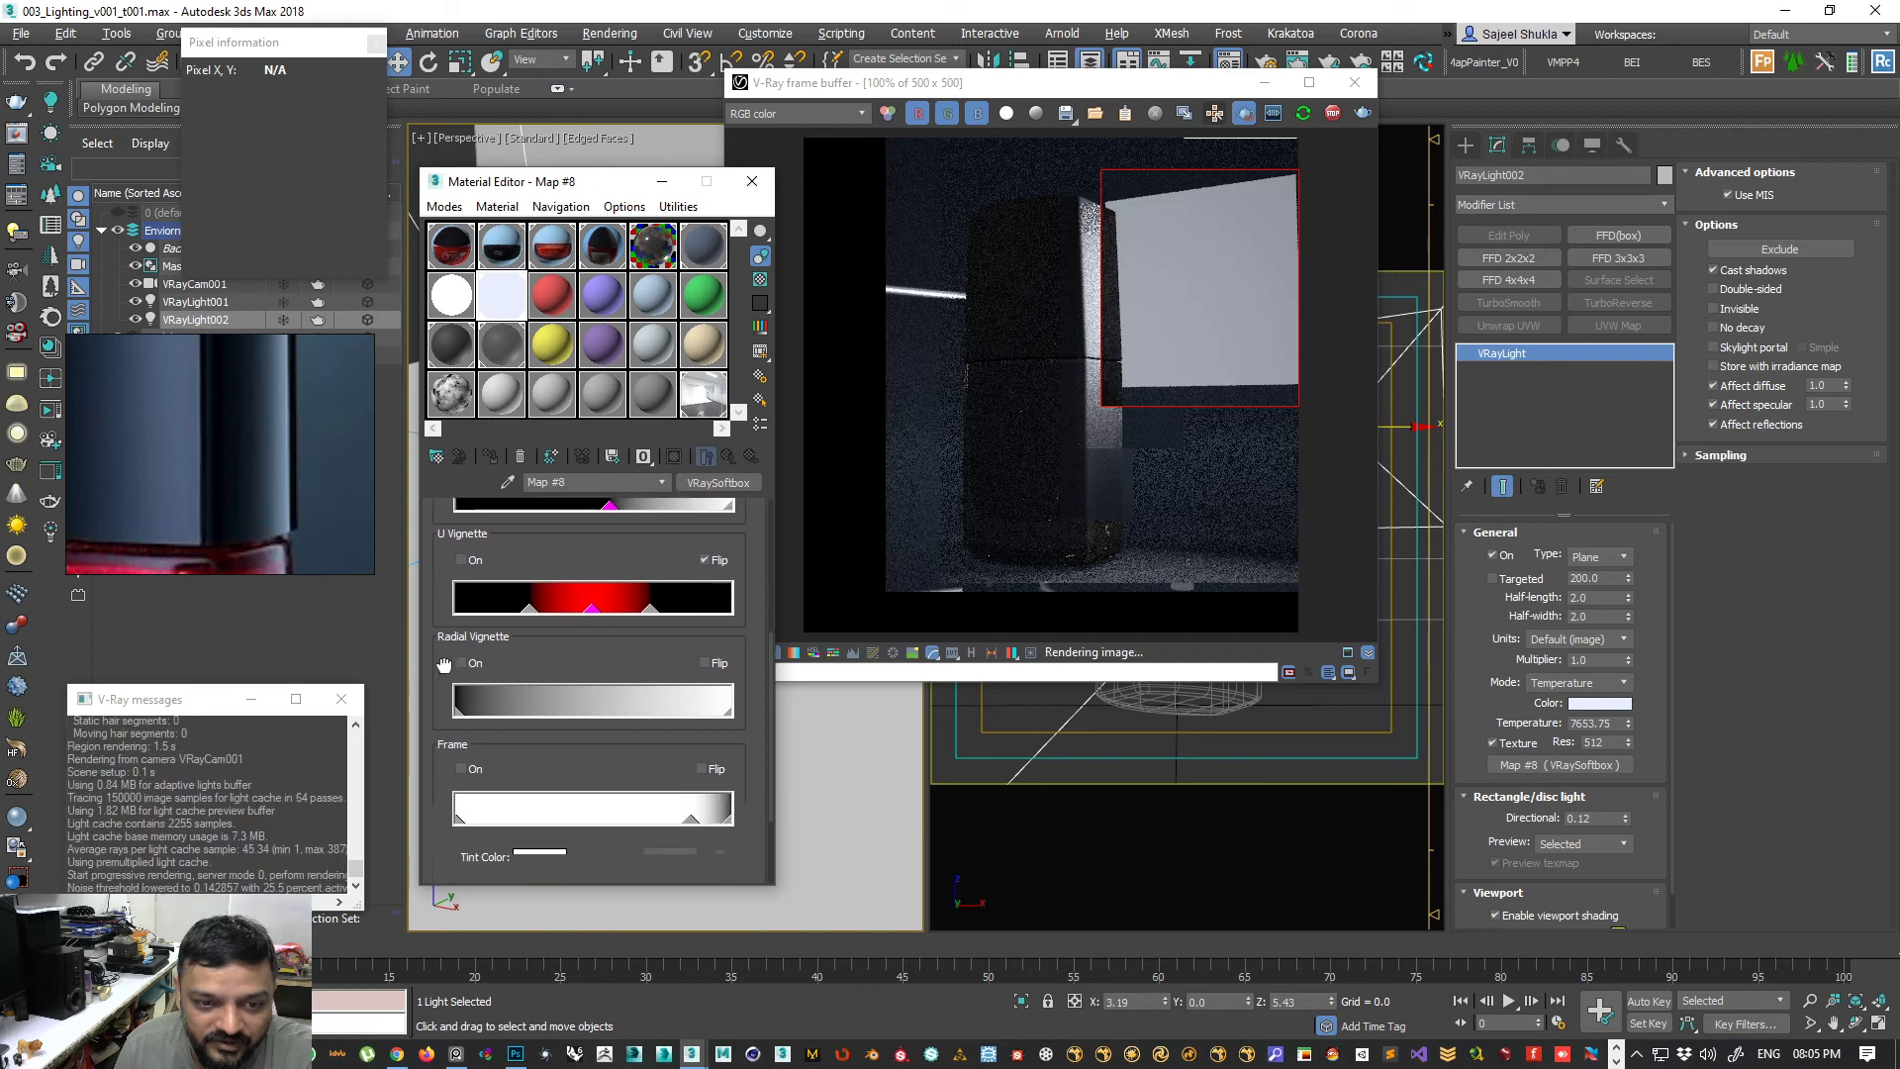
left_click(462, 619)
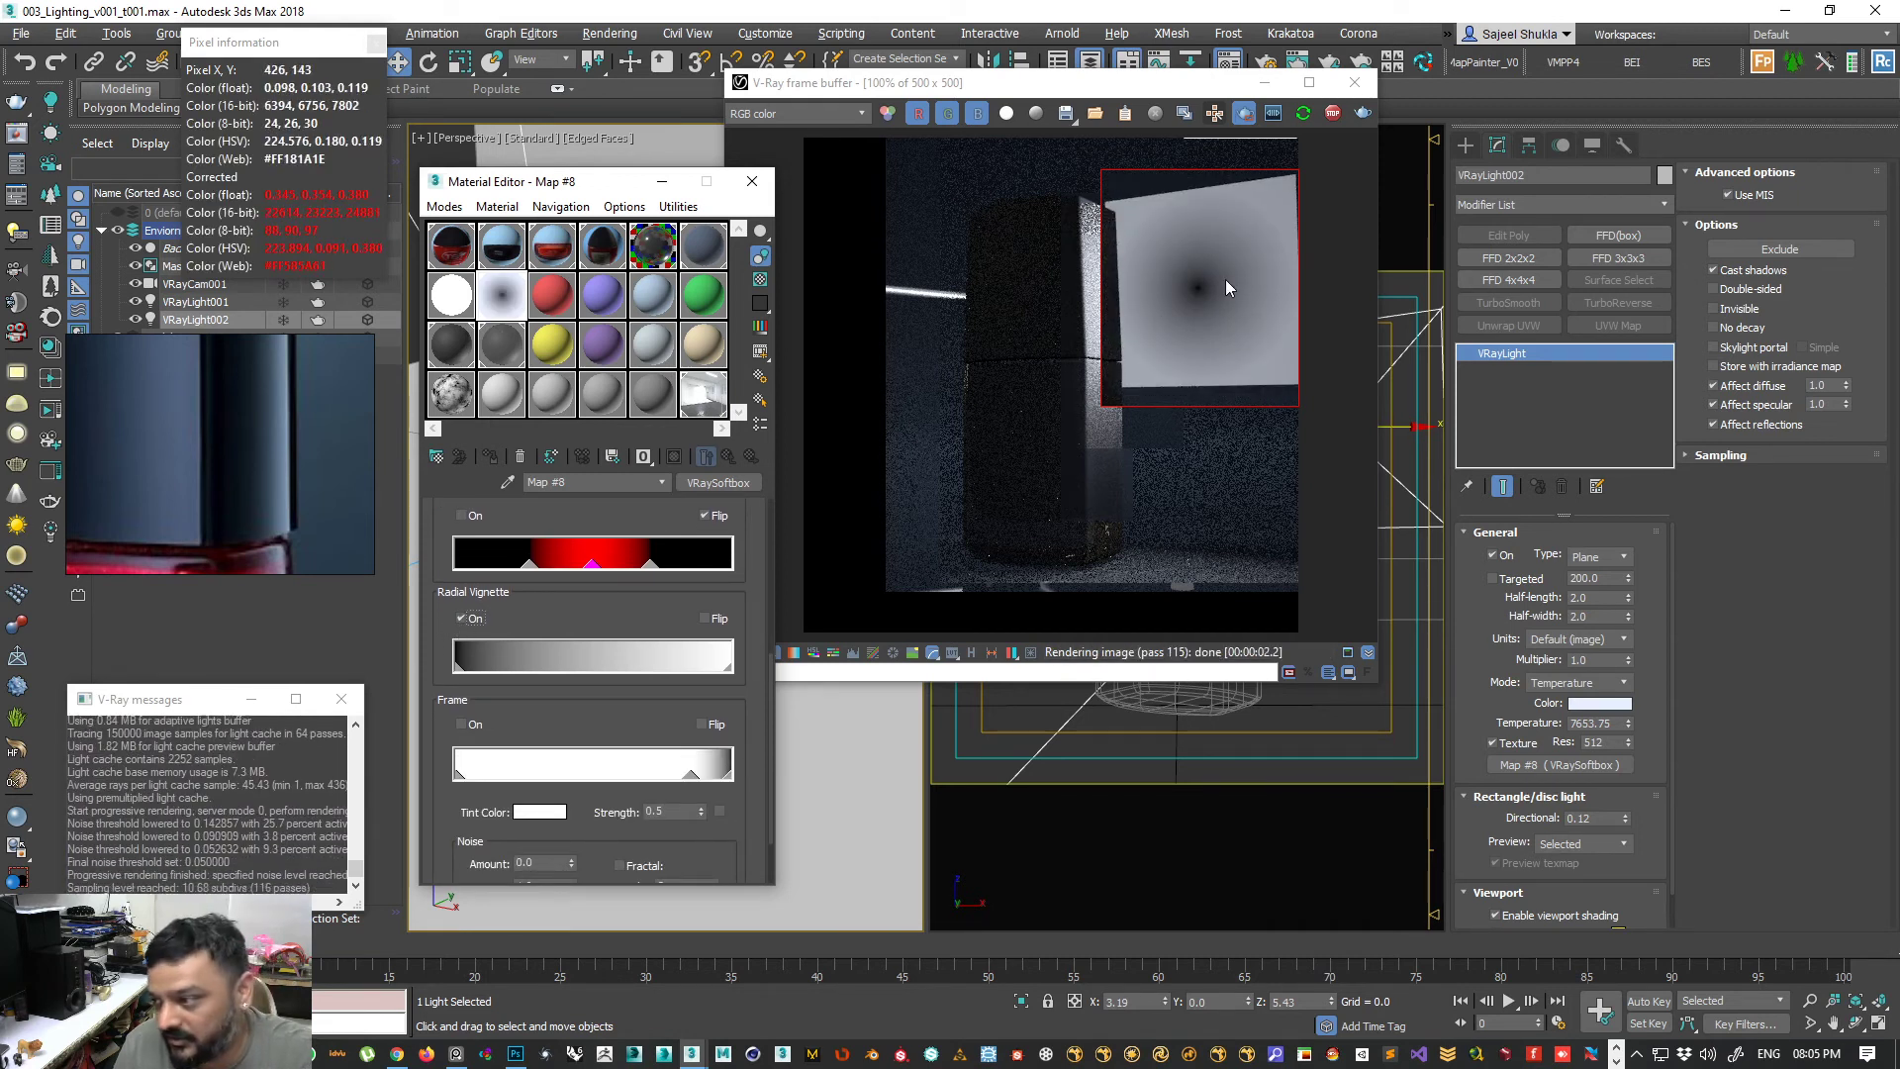
- Flip the radial vignette and shift its black stop to about 54 percent and back to about 17 percent
left_click(461, 669)
left_click_drag(459, 668, 605, 664)
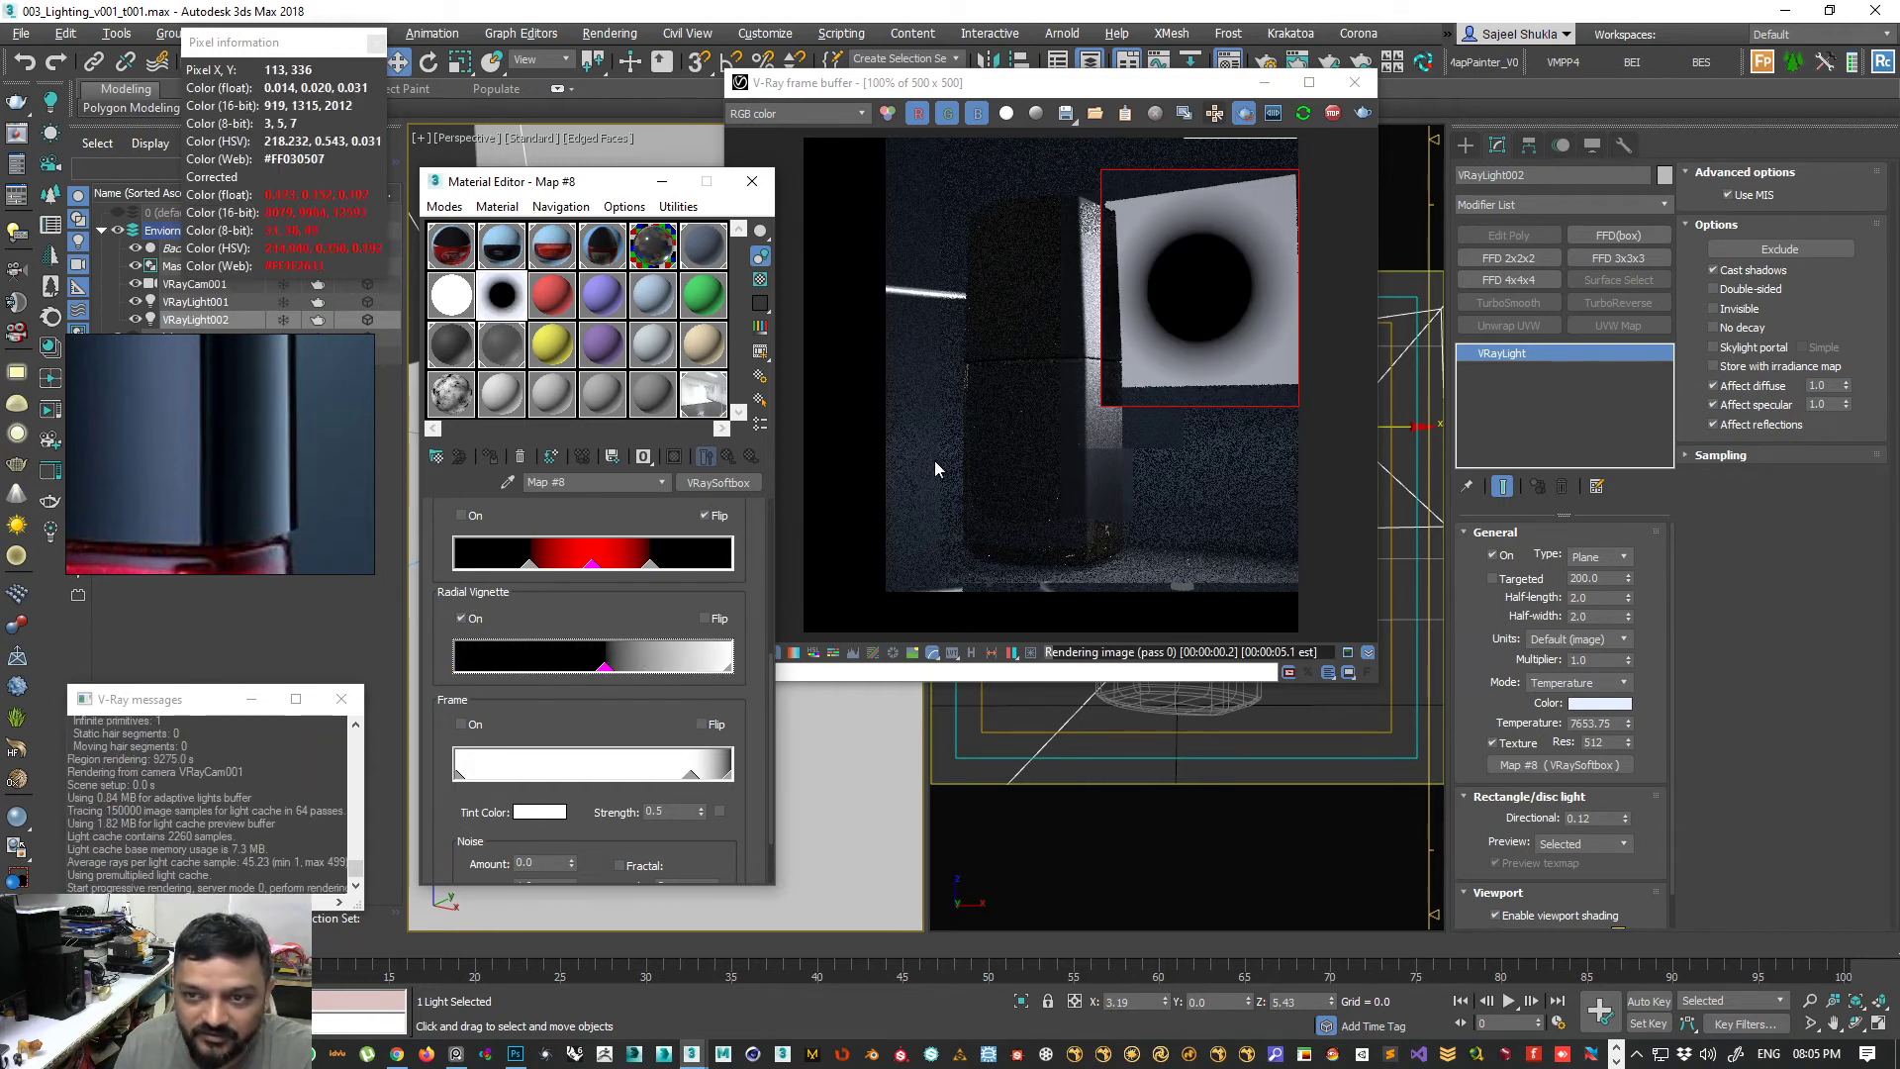
left_click(704, 619)
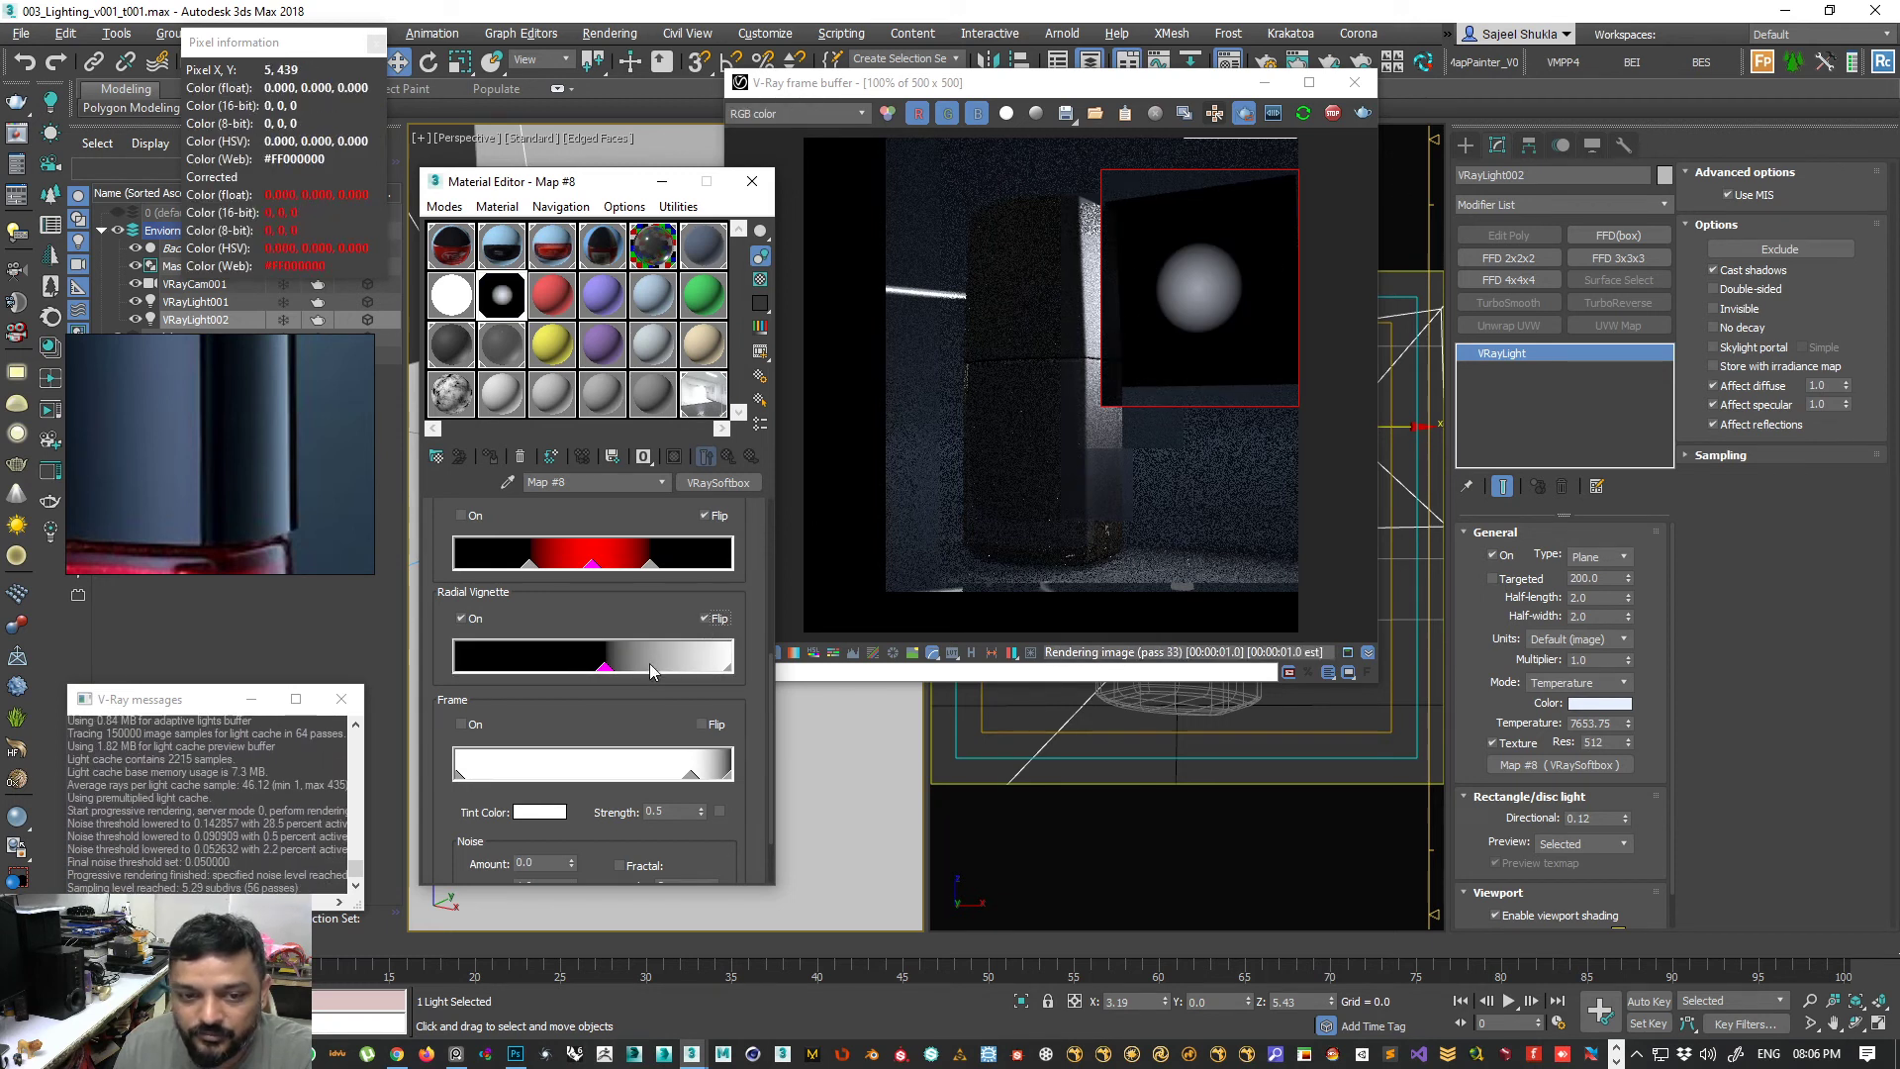
left_click_drag(521, 672, 503, 669)
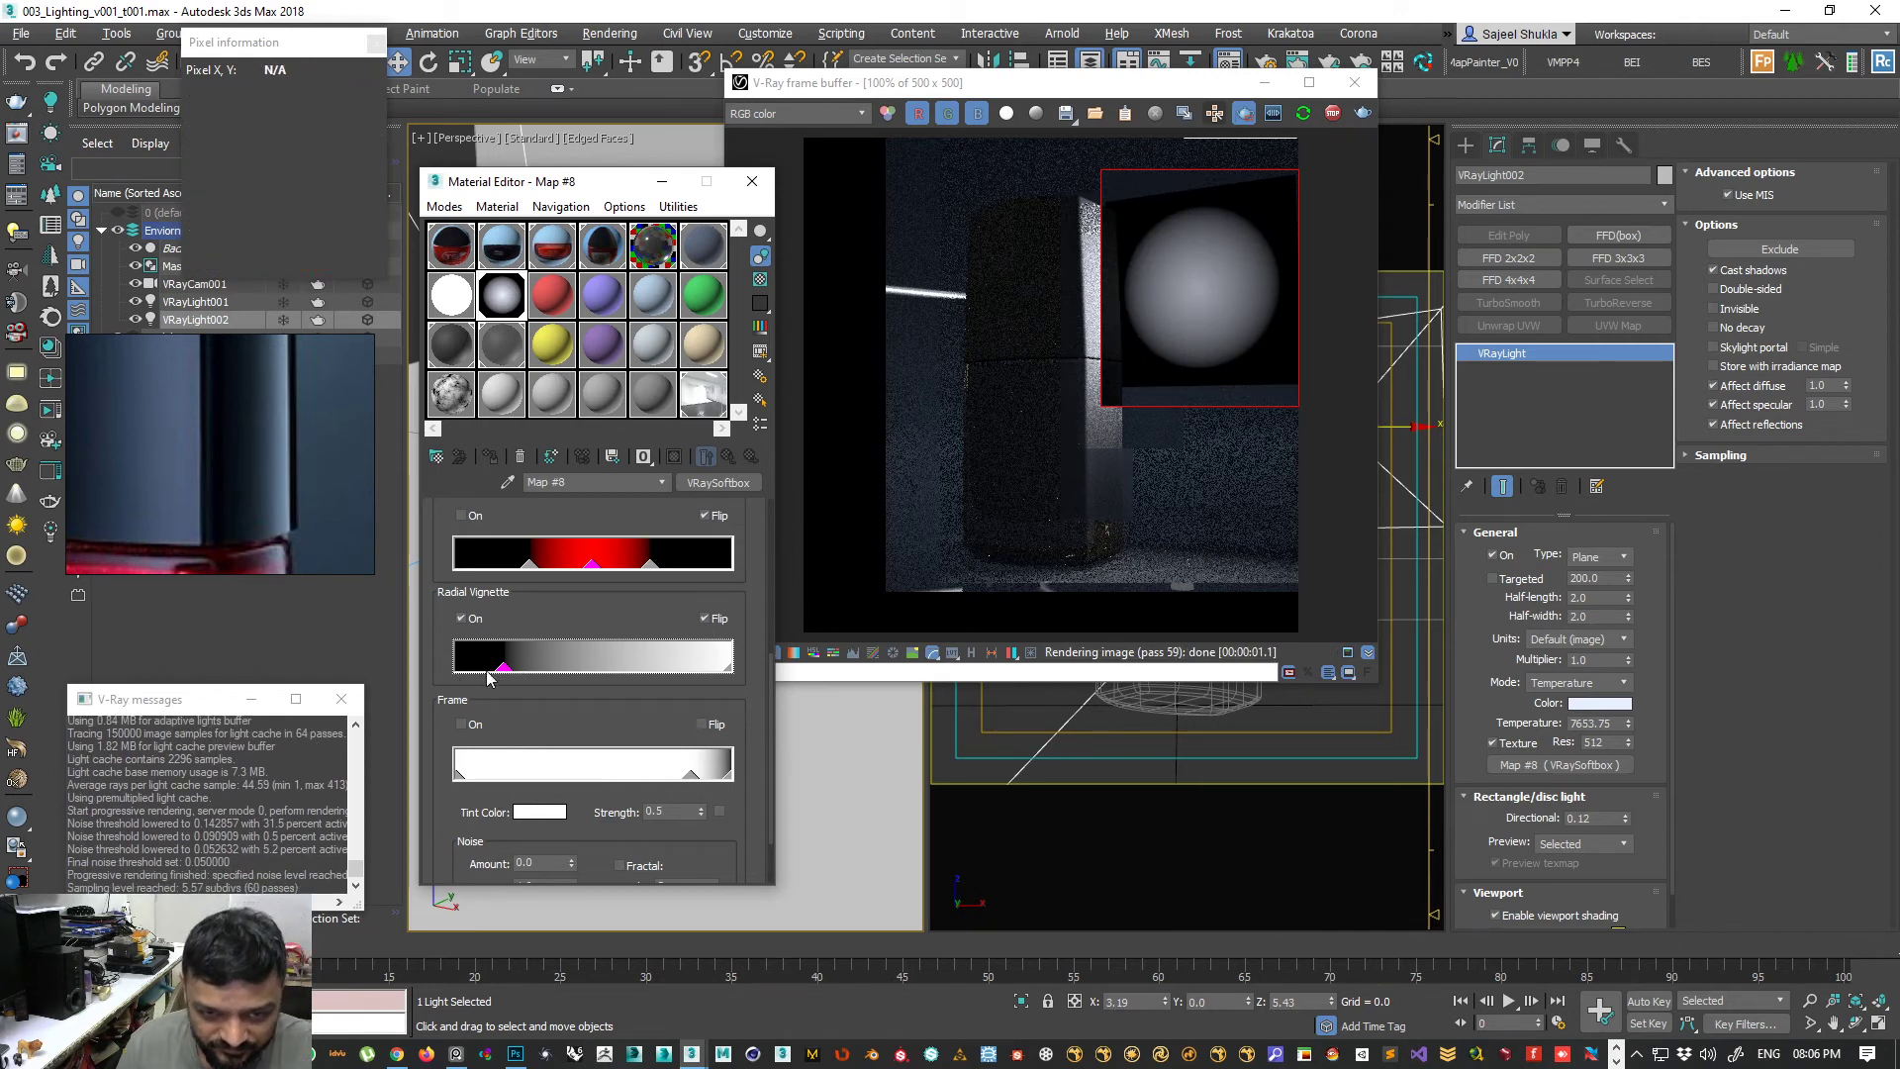
- Switch from the radial vignette to the Frame gradient and move its inner white stop to about 65 percent
left_click(461, 618)
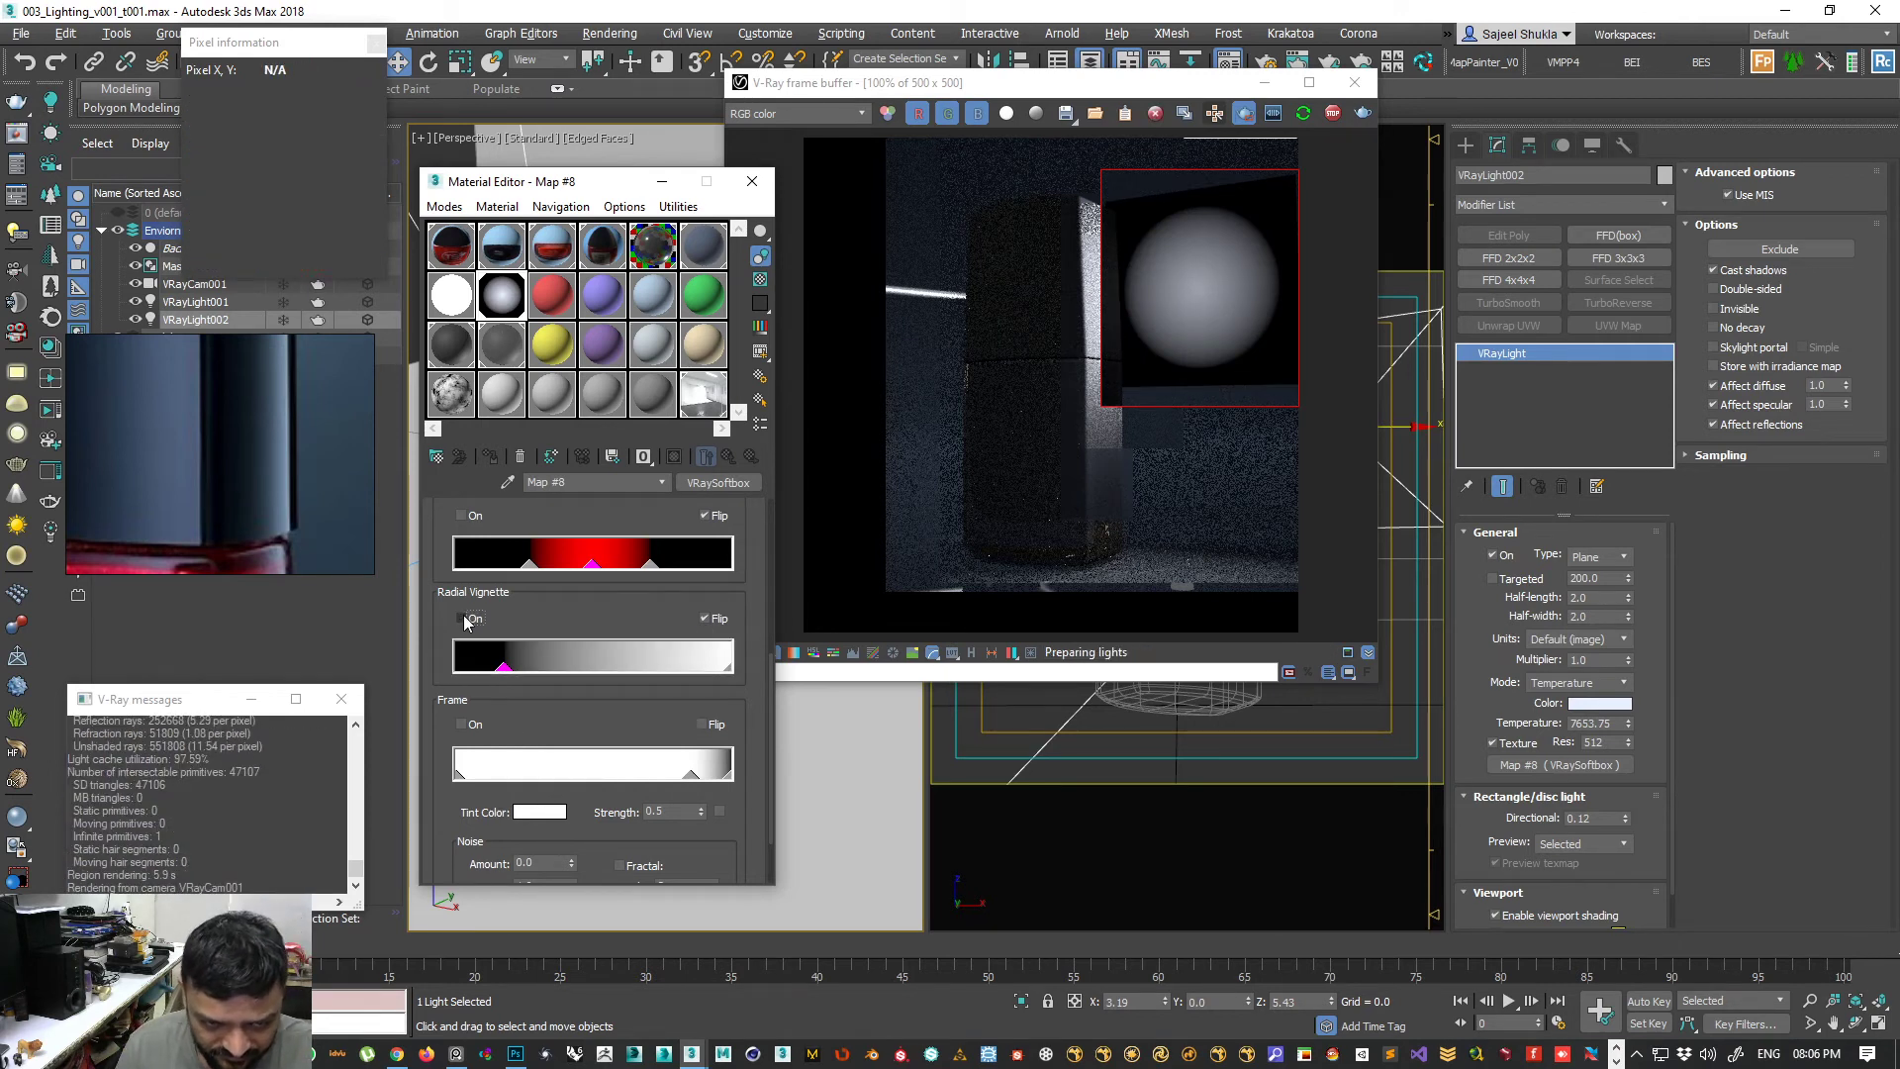
left_click(461, 724)
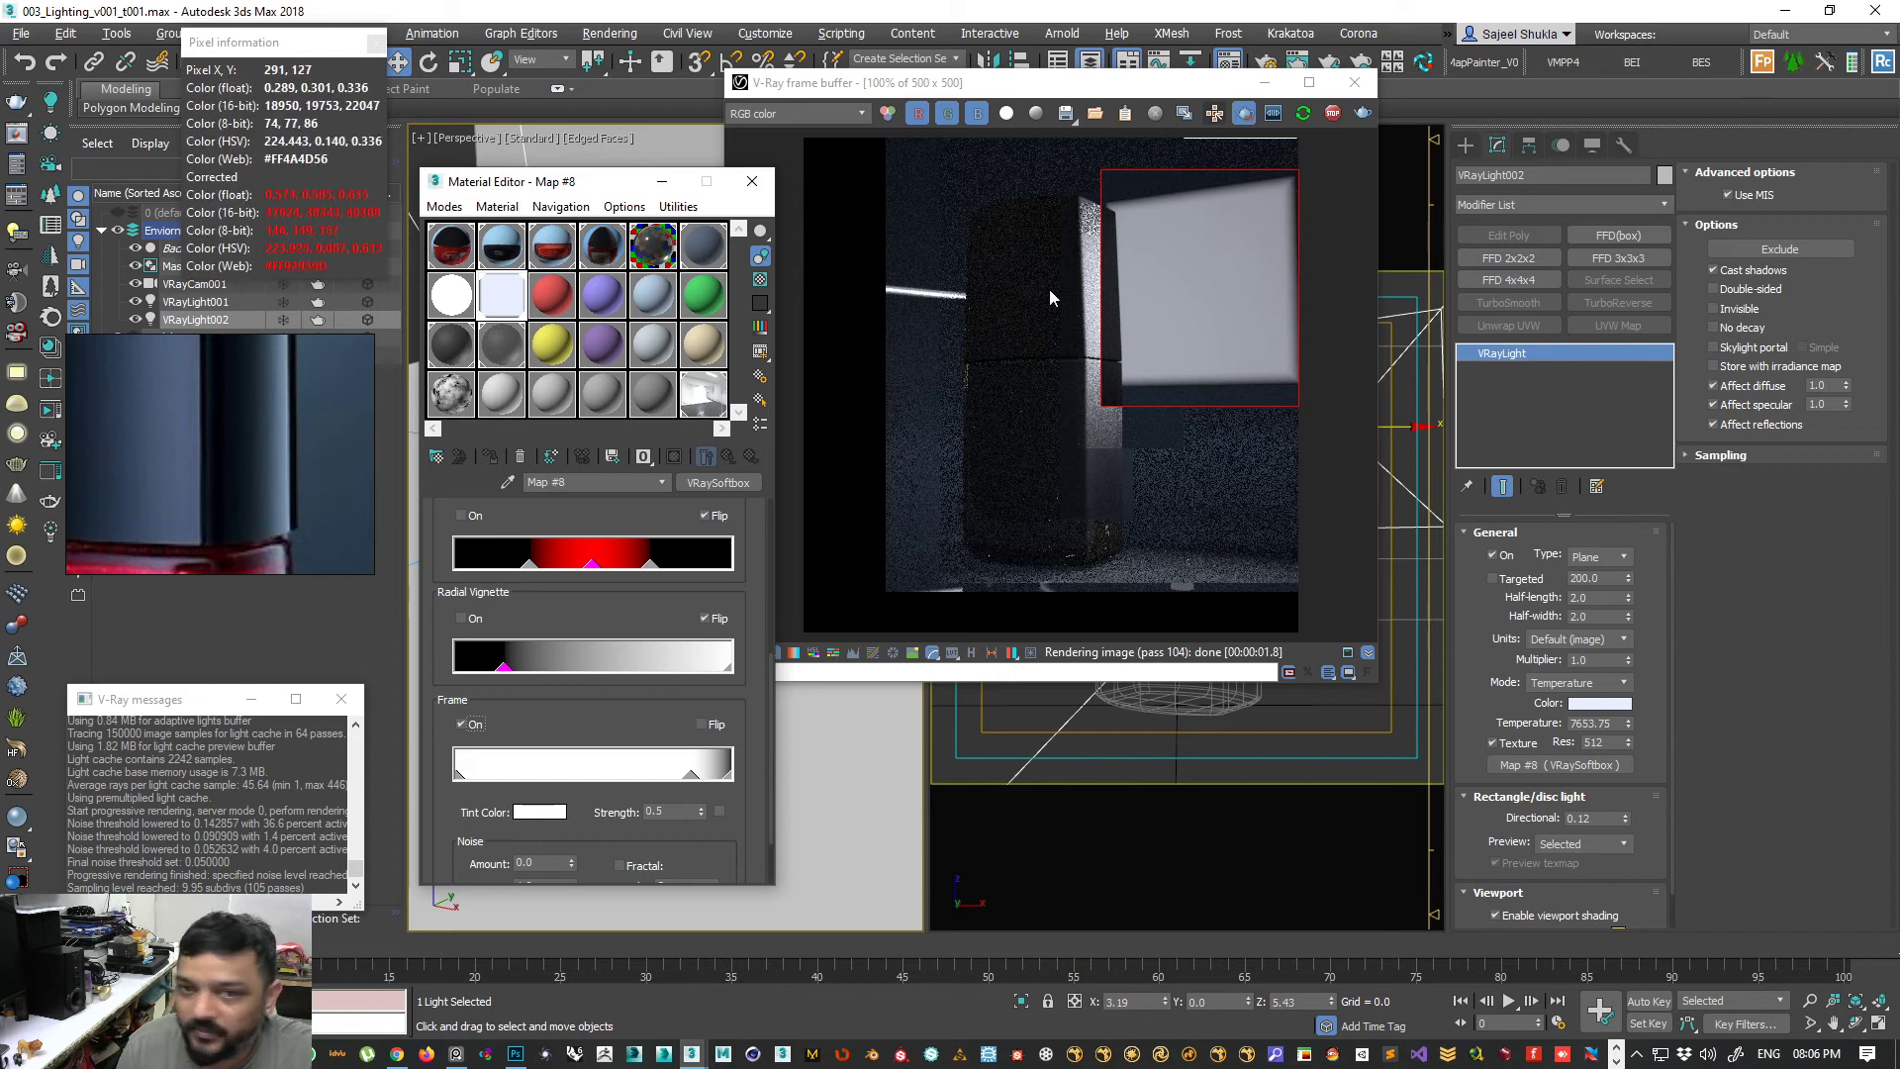
left_click_drag(689, 775, 603, 774)
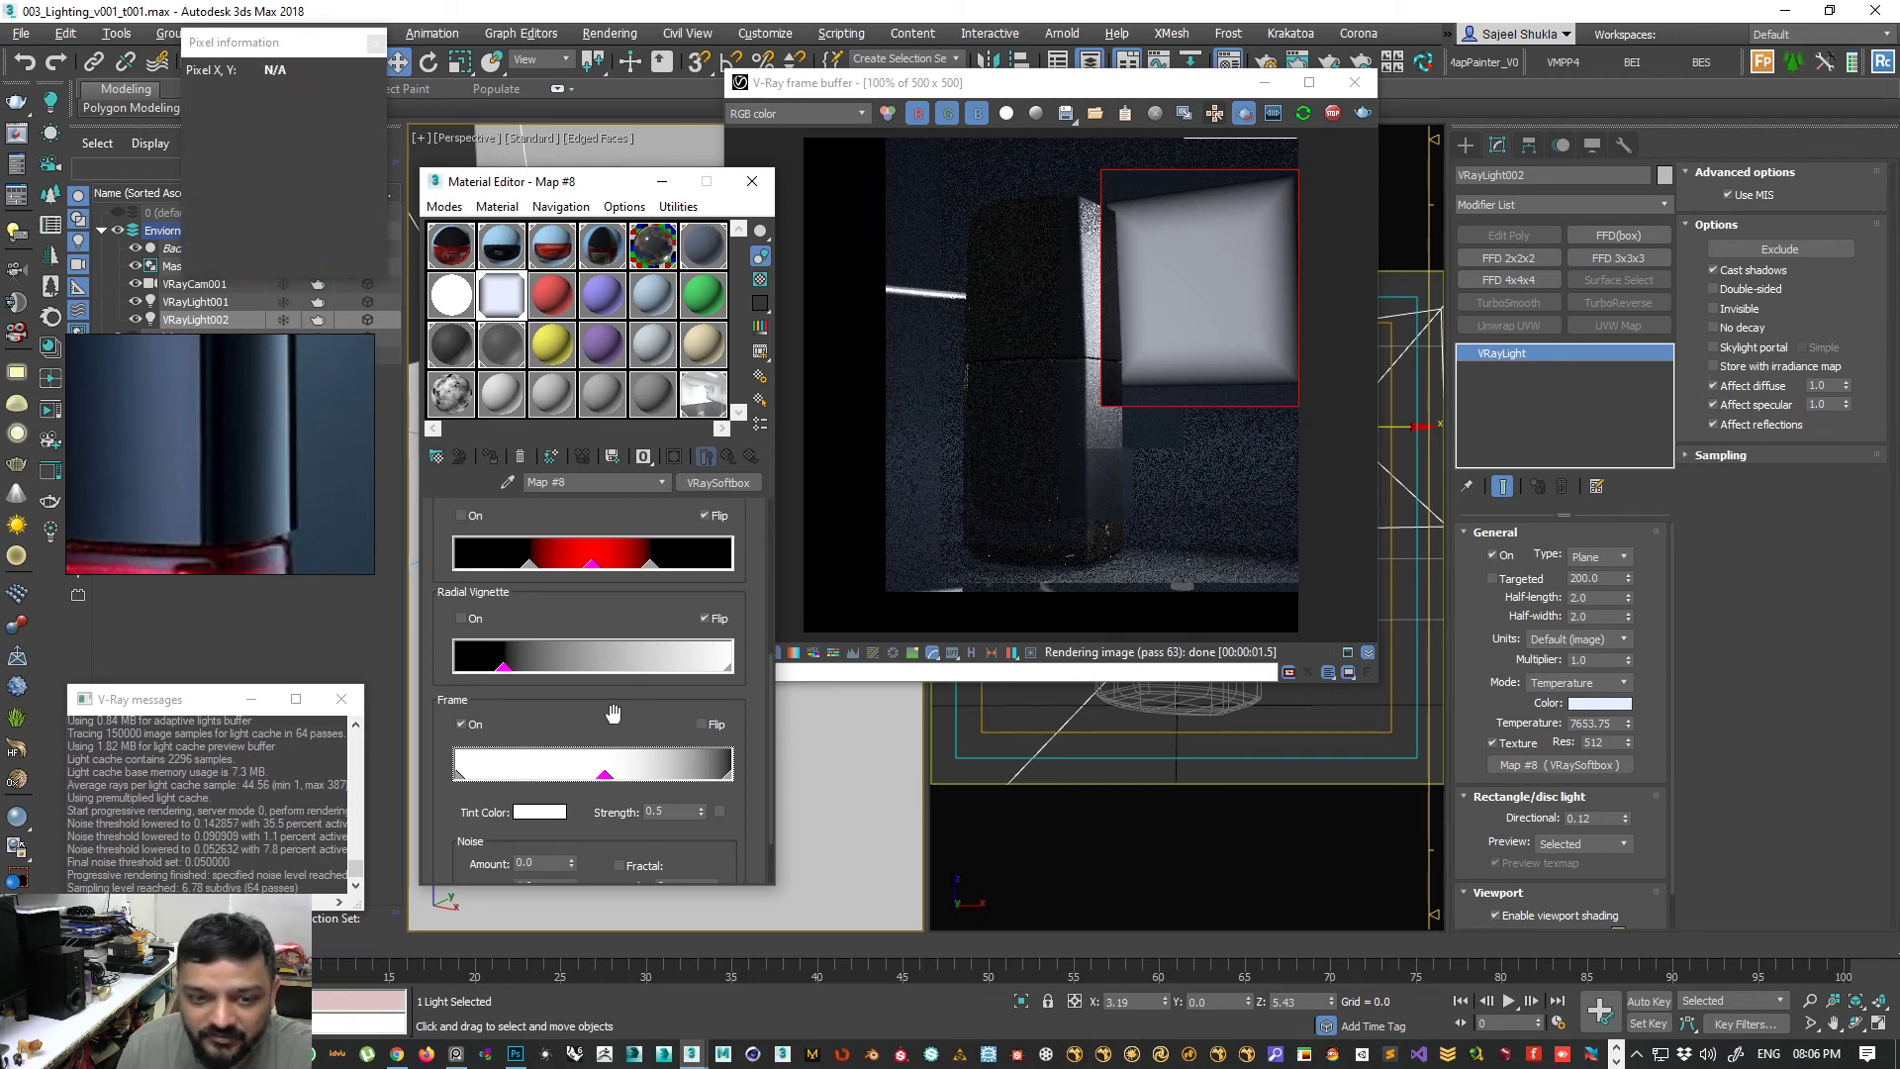
left_click_drag(605, 776, 620, 776)
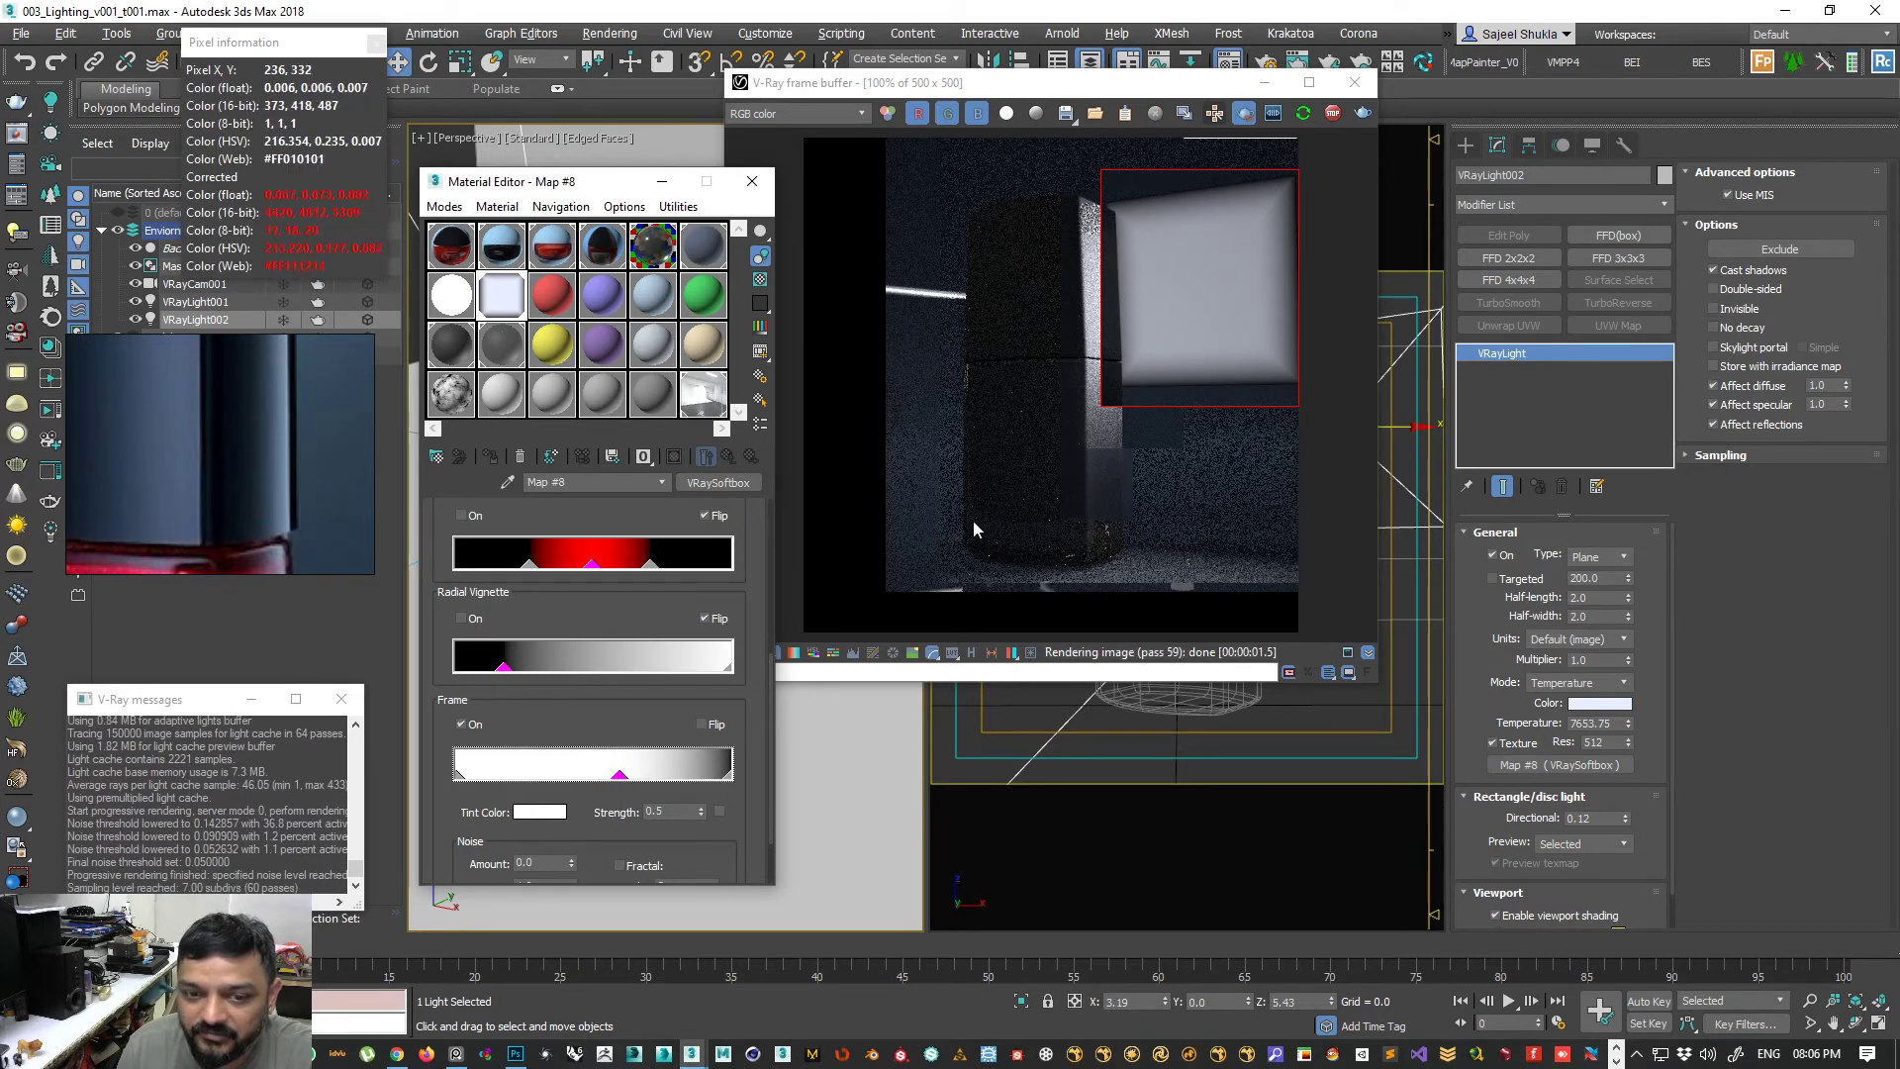
left_click_drag(619, 773, 636, 773)
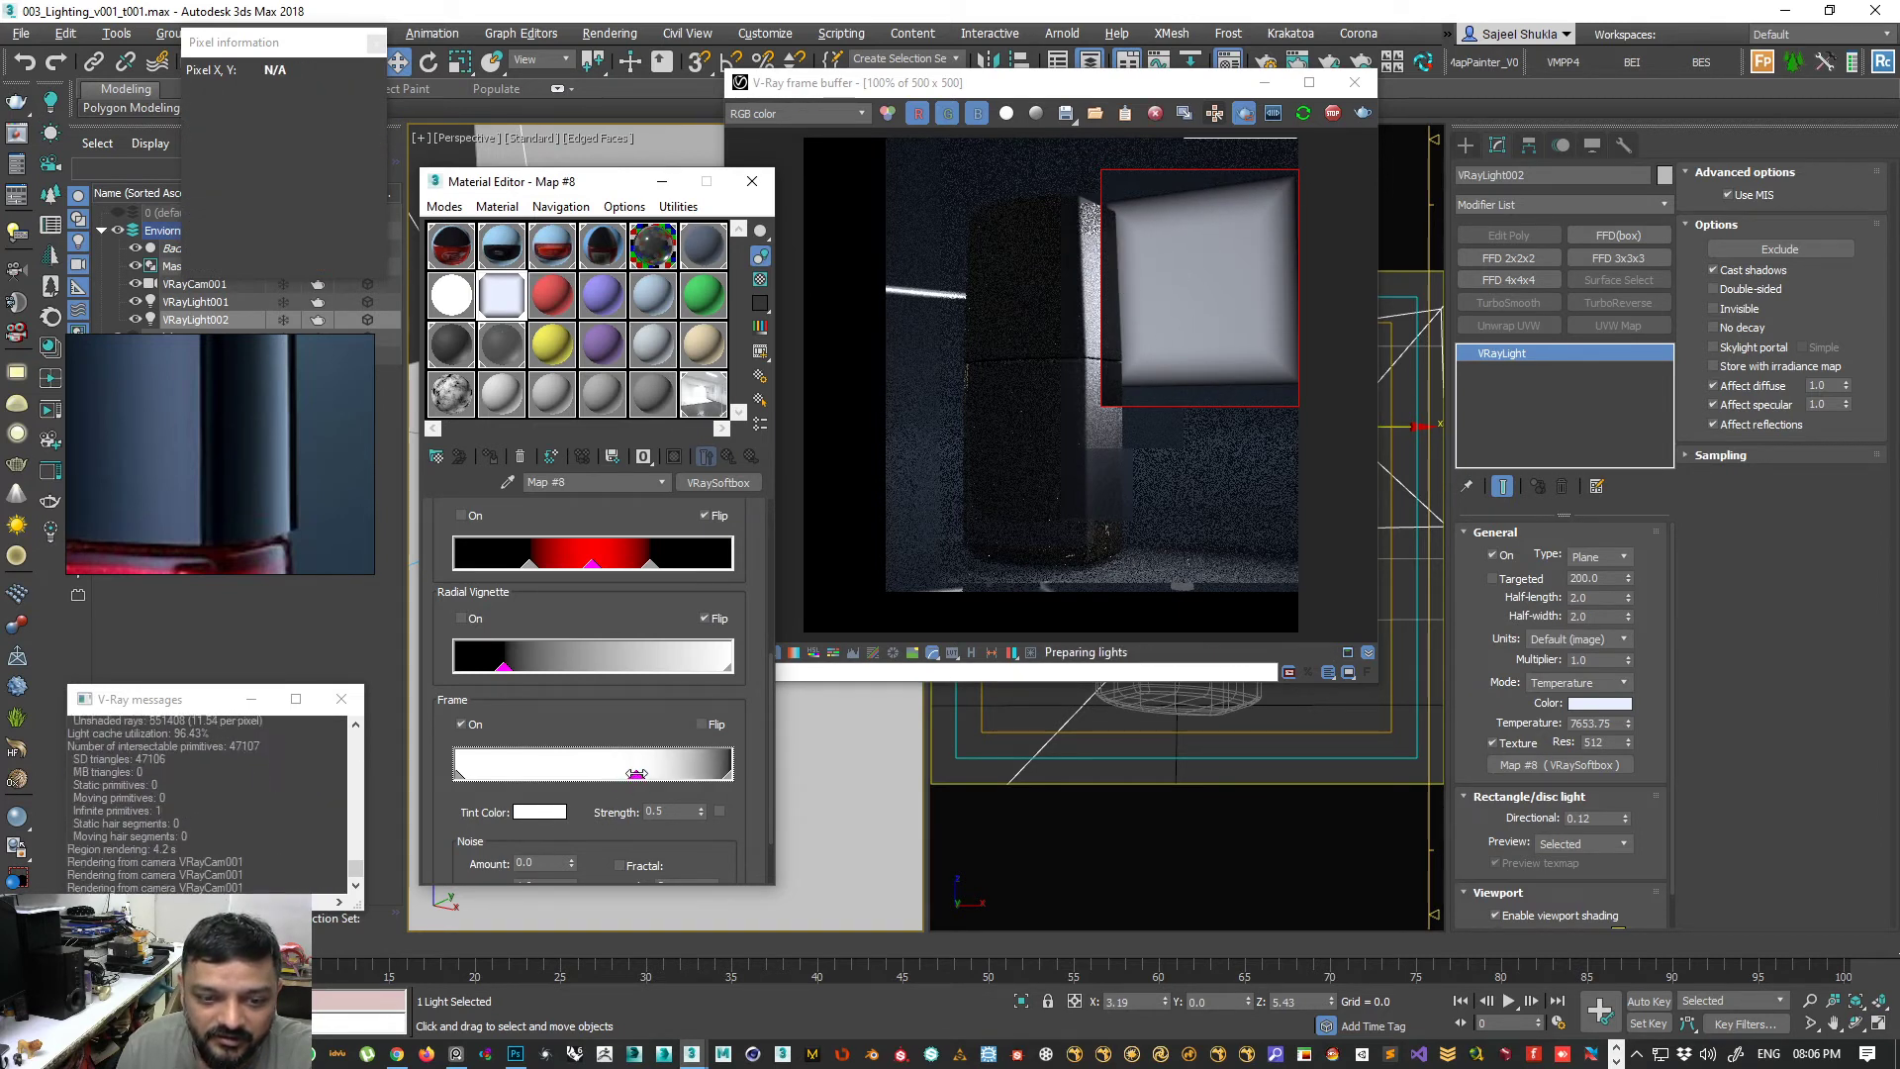
- Set the frame tint colour to a saturated orange (255, 114, 0) and enable the tint
scroll(554, 752, "down", 2)
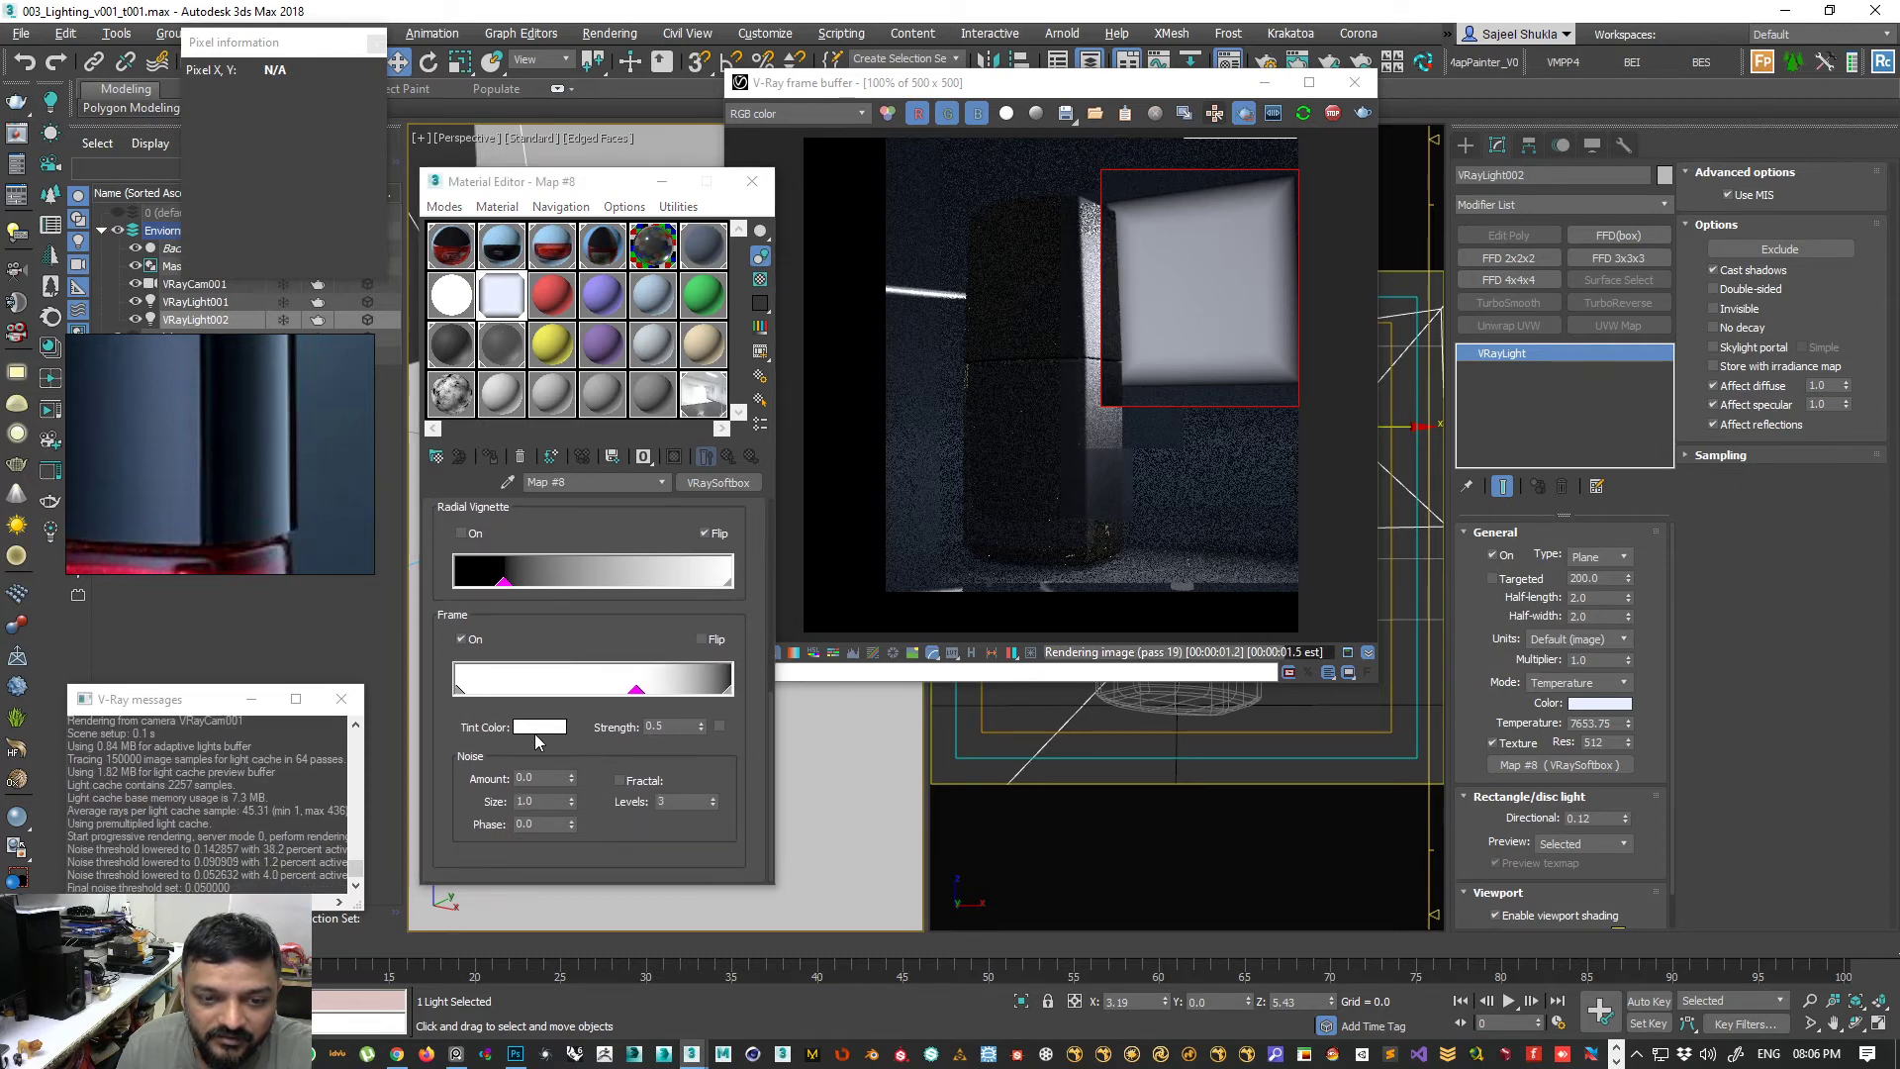
left_click(537, 729)
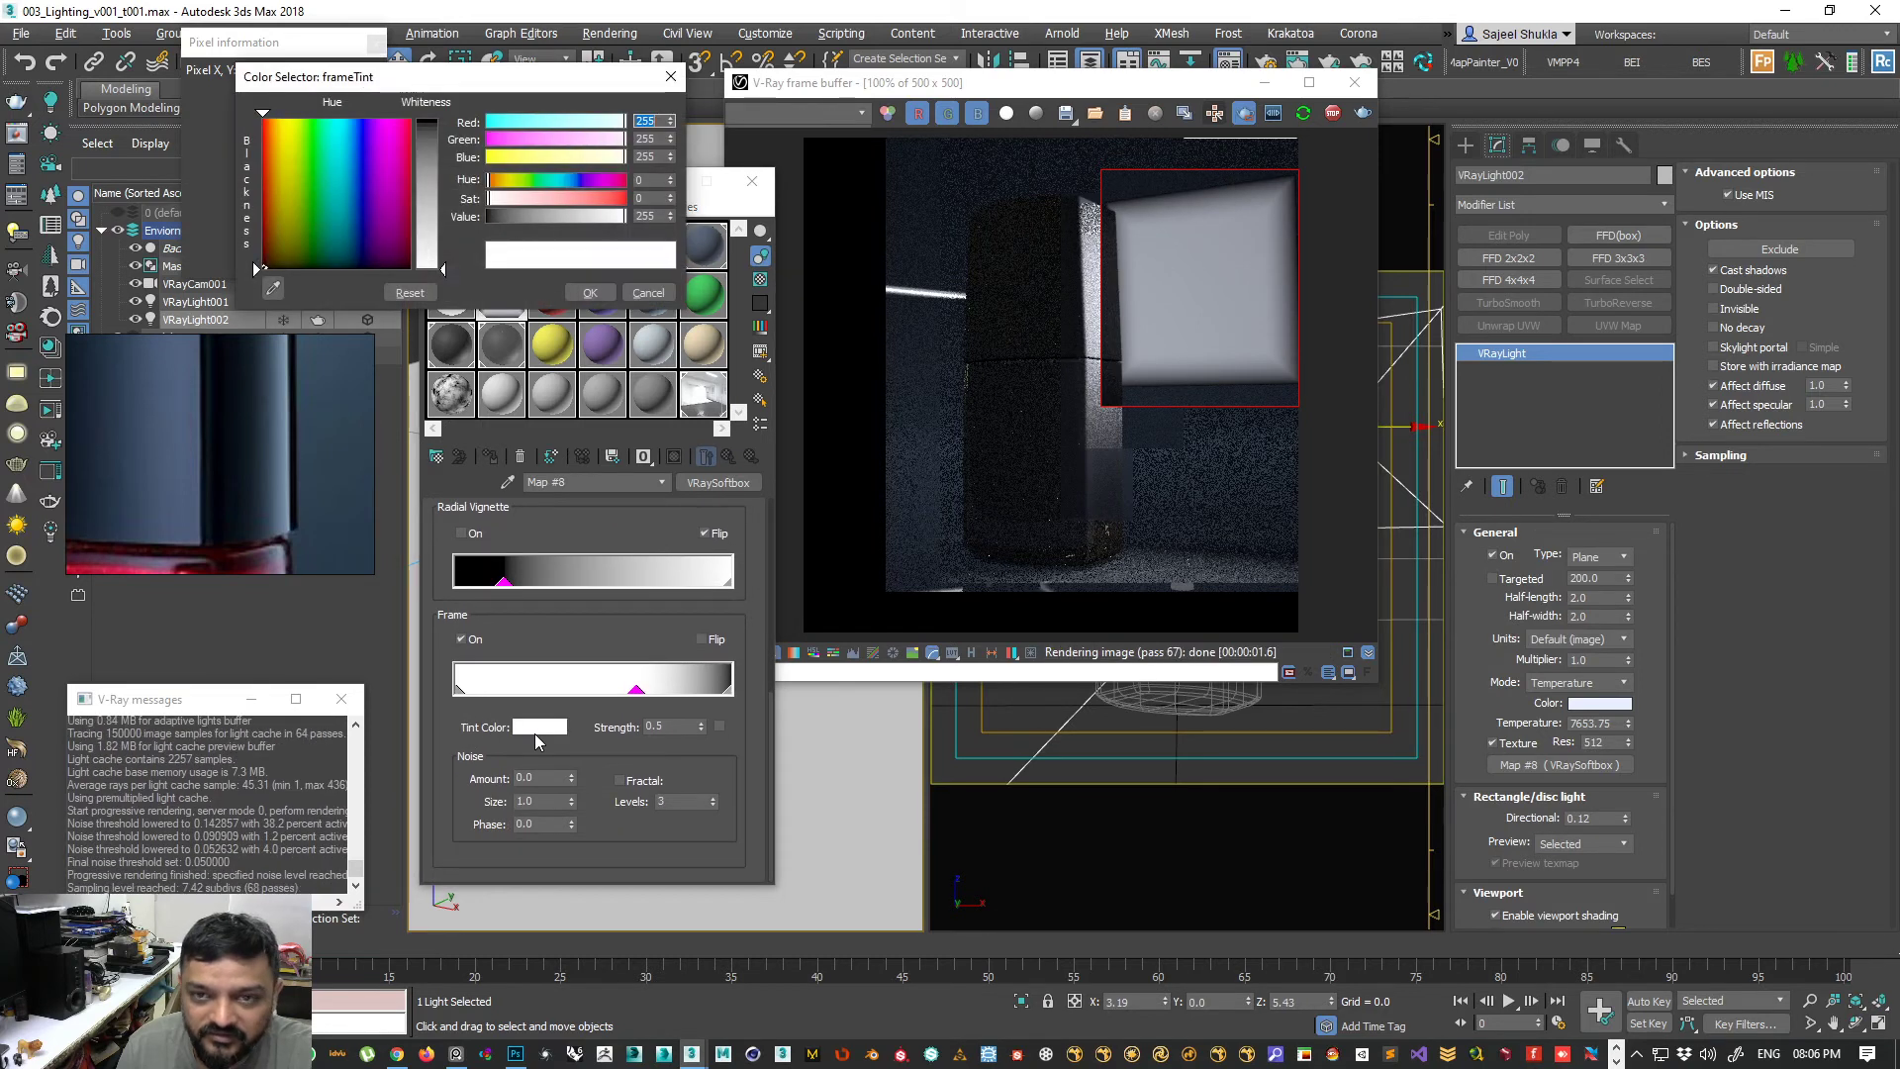
left_click(274, 118)
left_click_drag(490, 199, 627, 201)
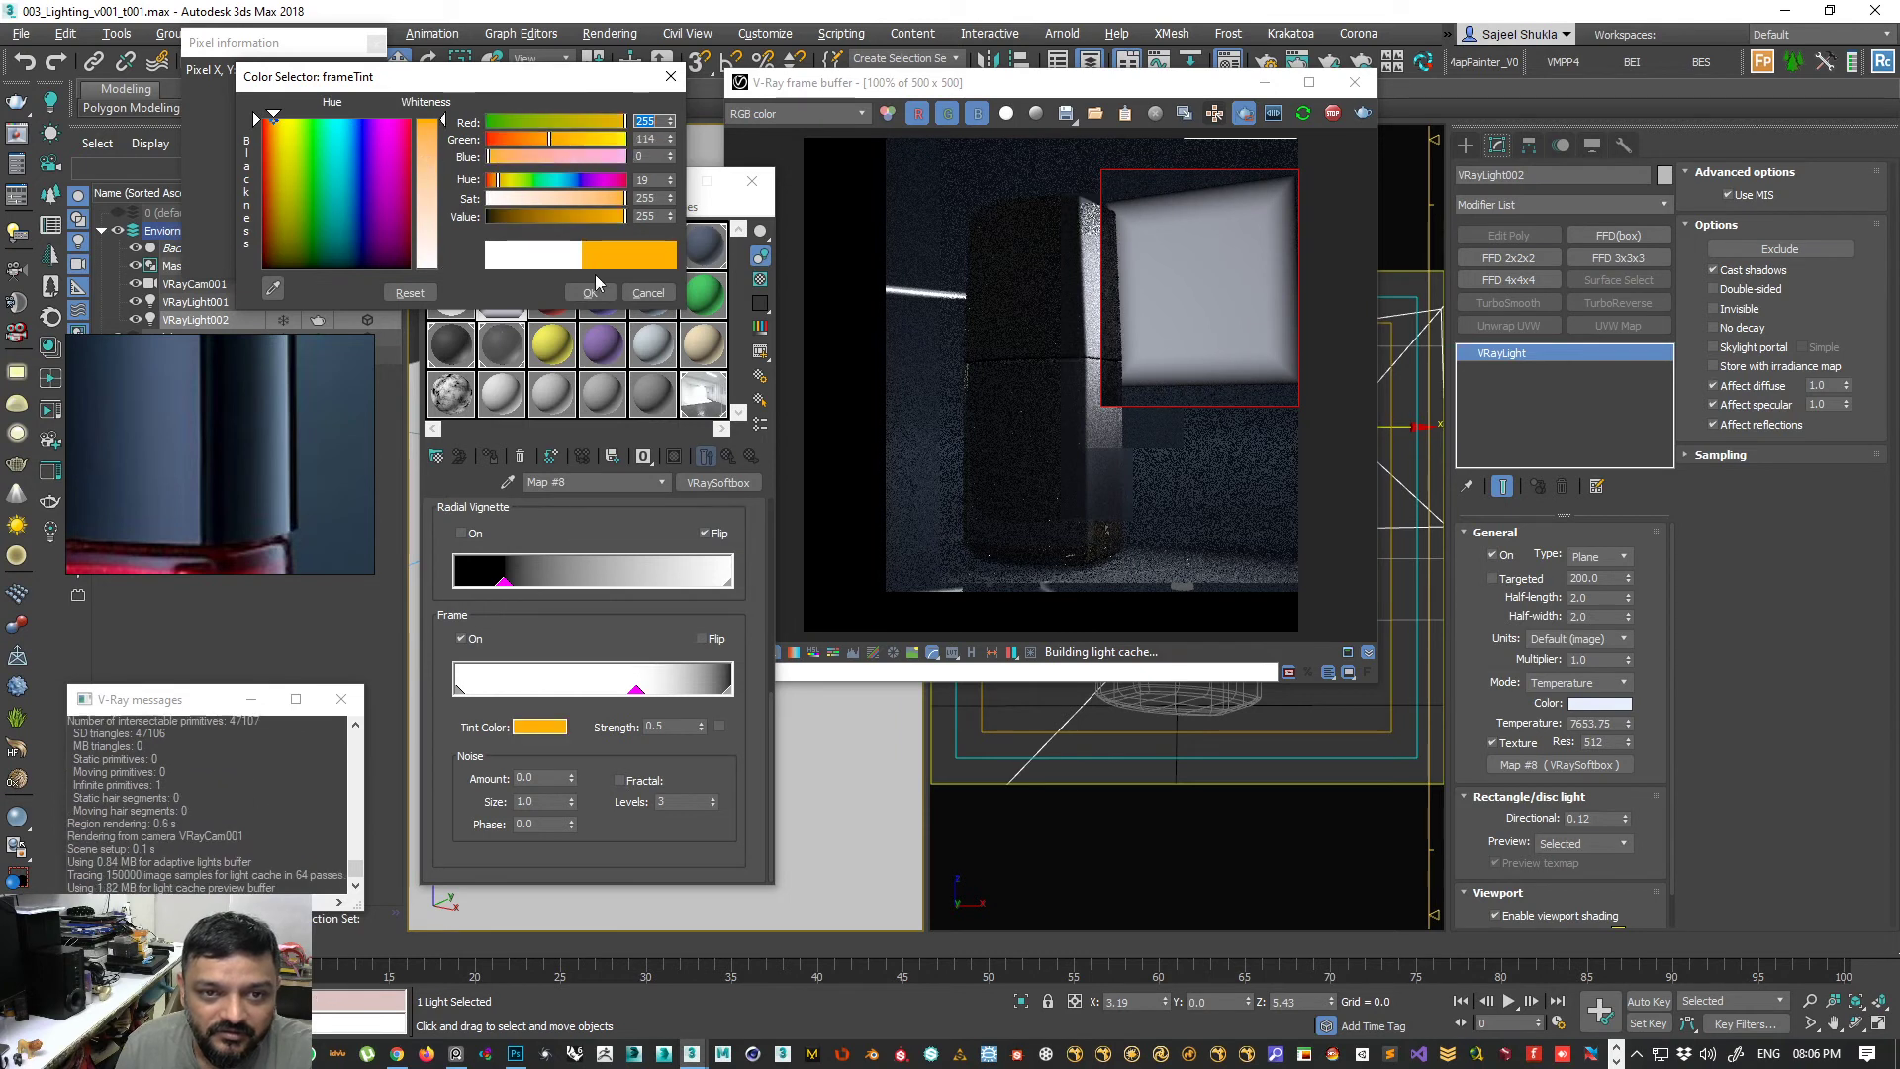
left_click(593, 293)
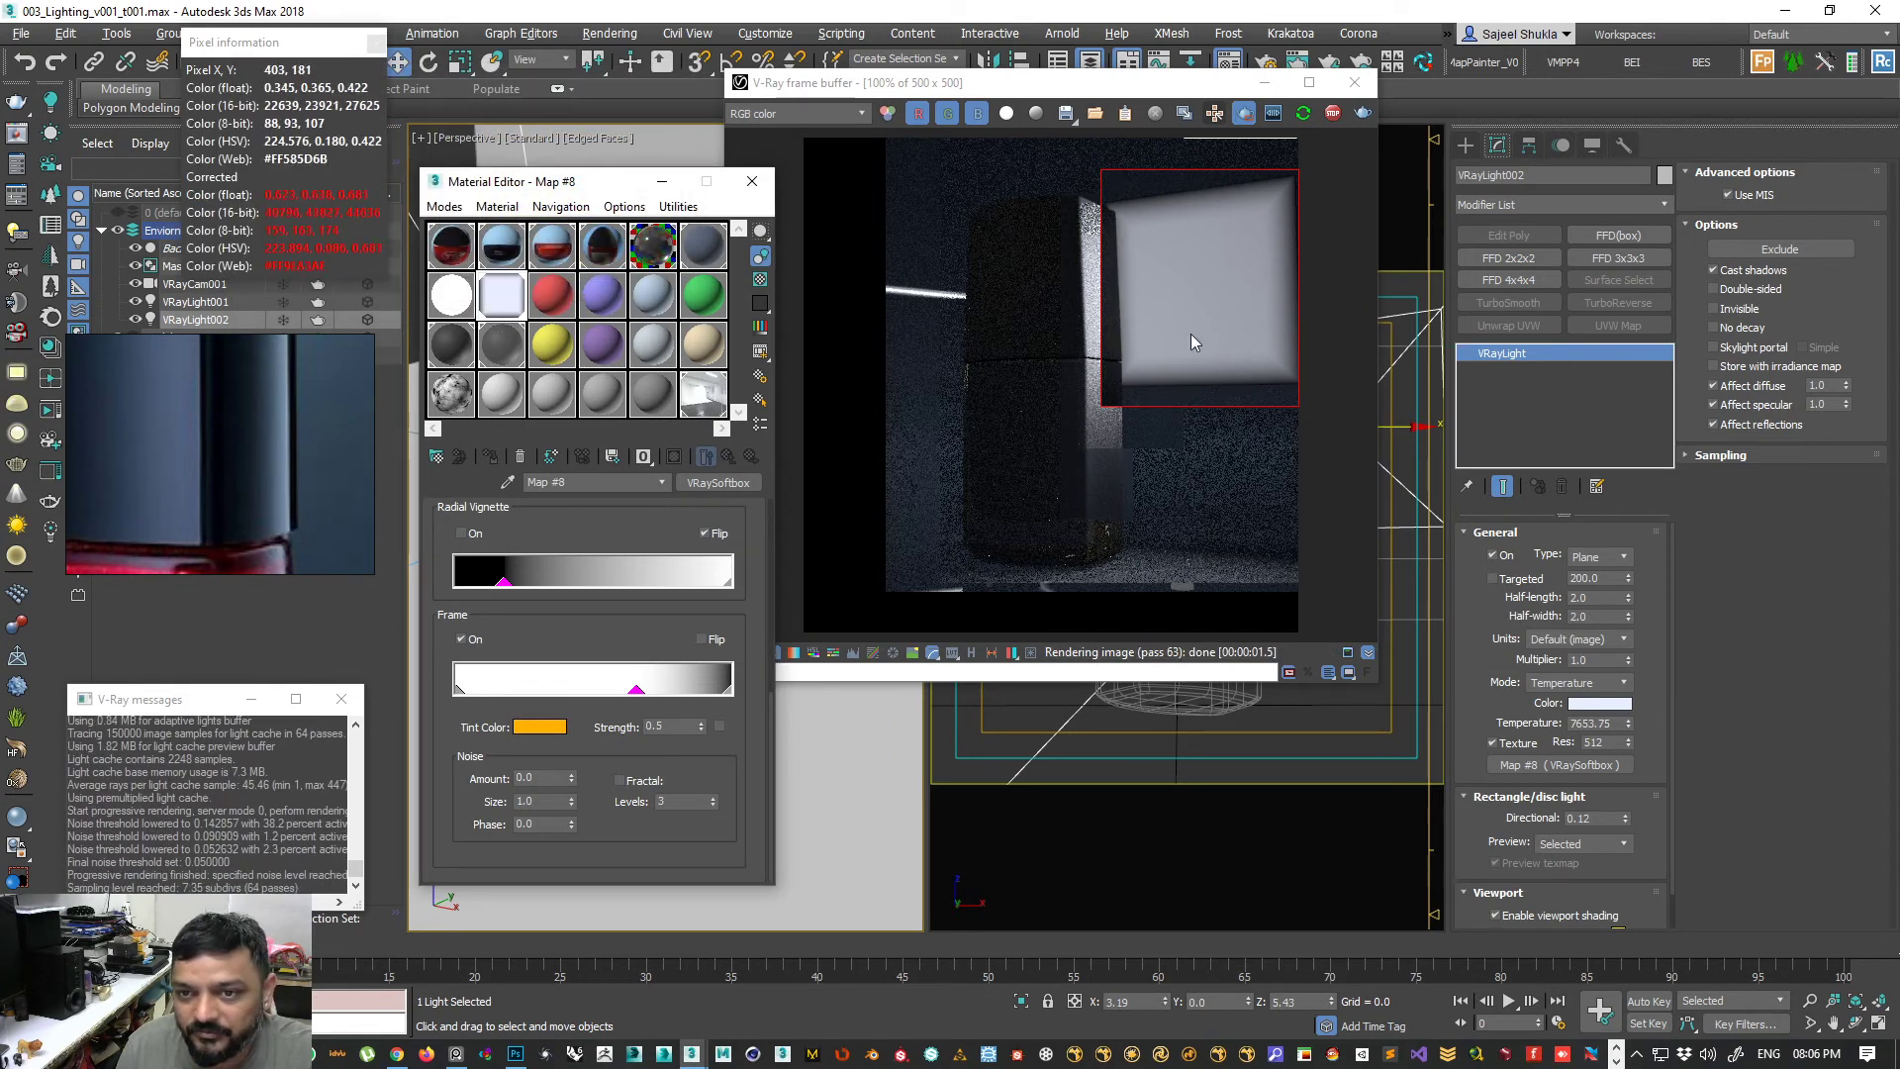
left_click(719, 727)
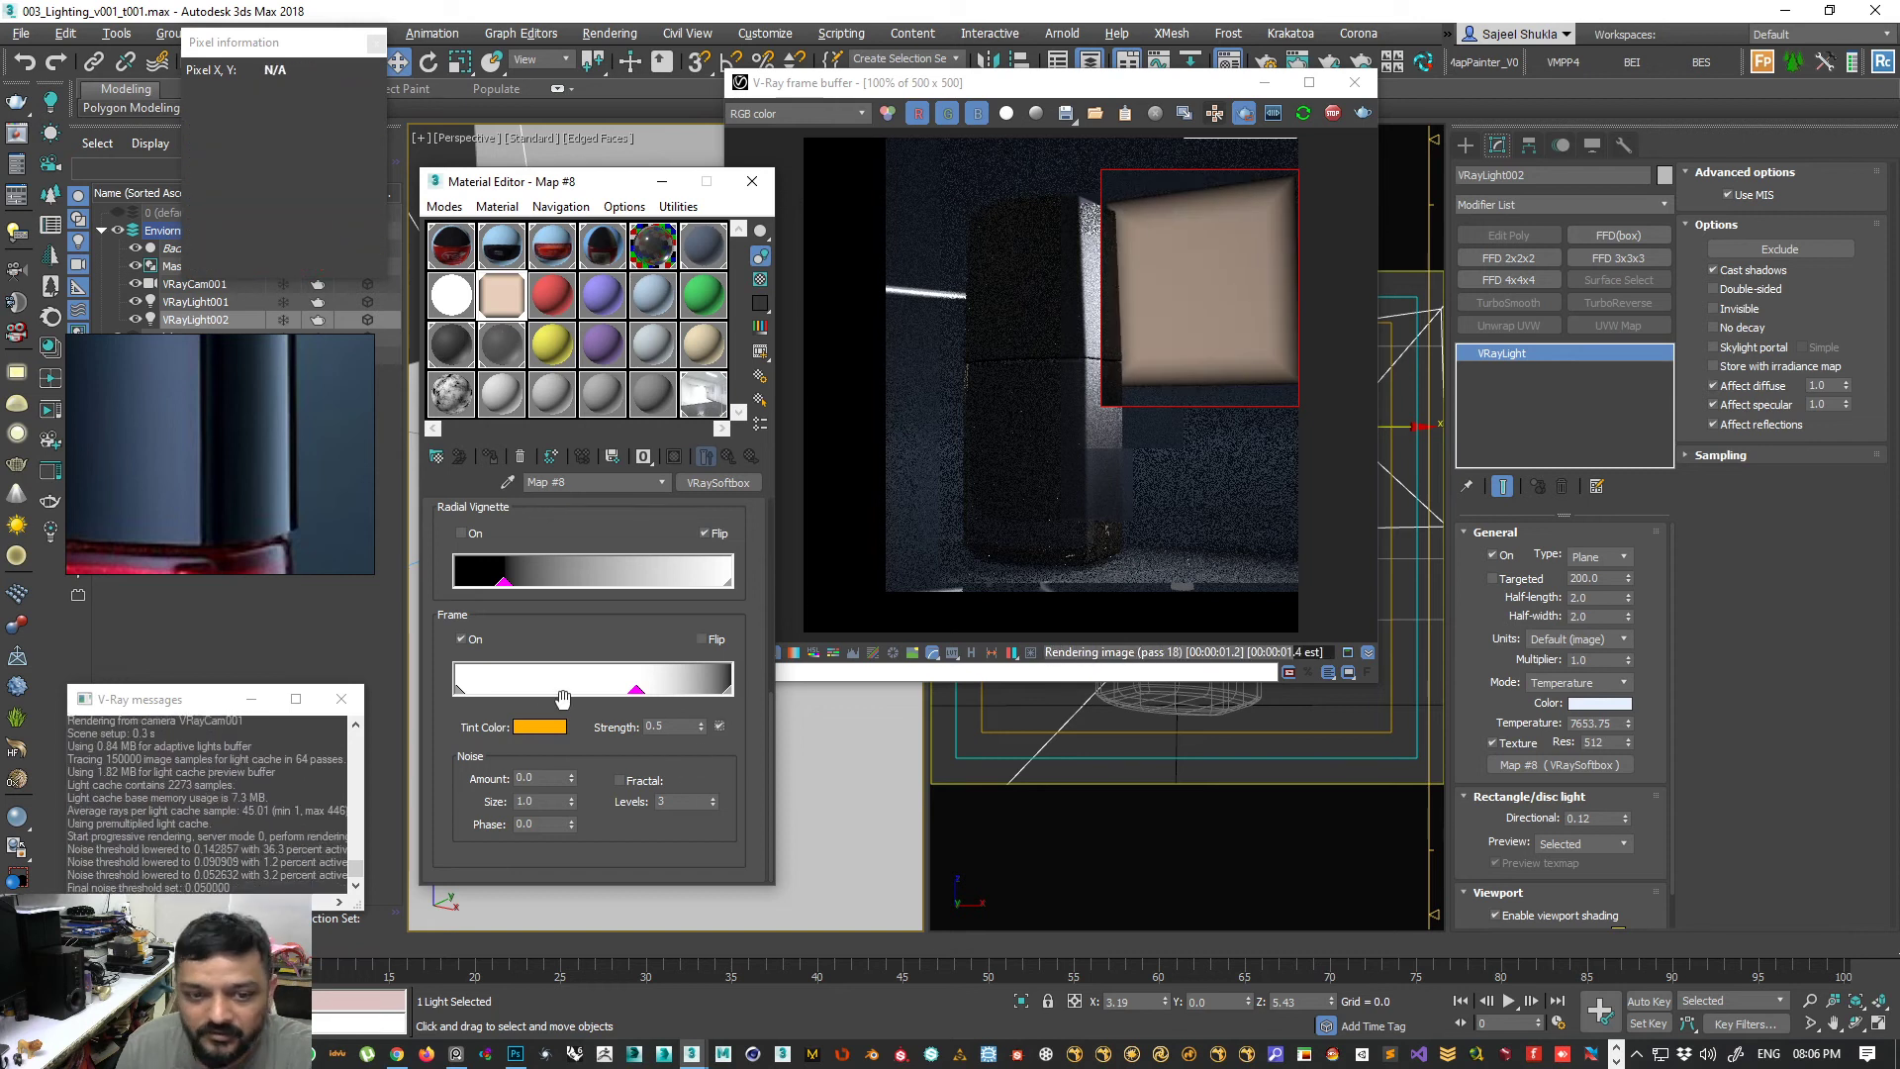
- Enable fractal noise on the frame, raising its amount to 1.0 and its size to 7.56
left_click(620, 781)
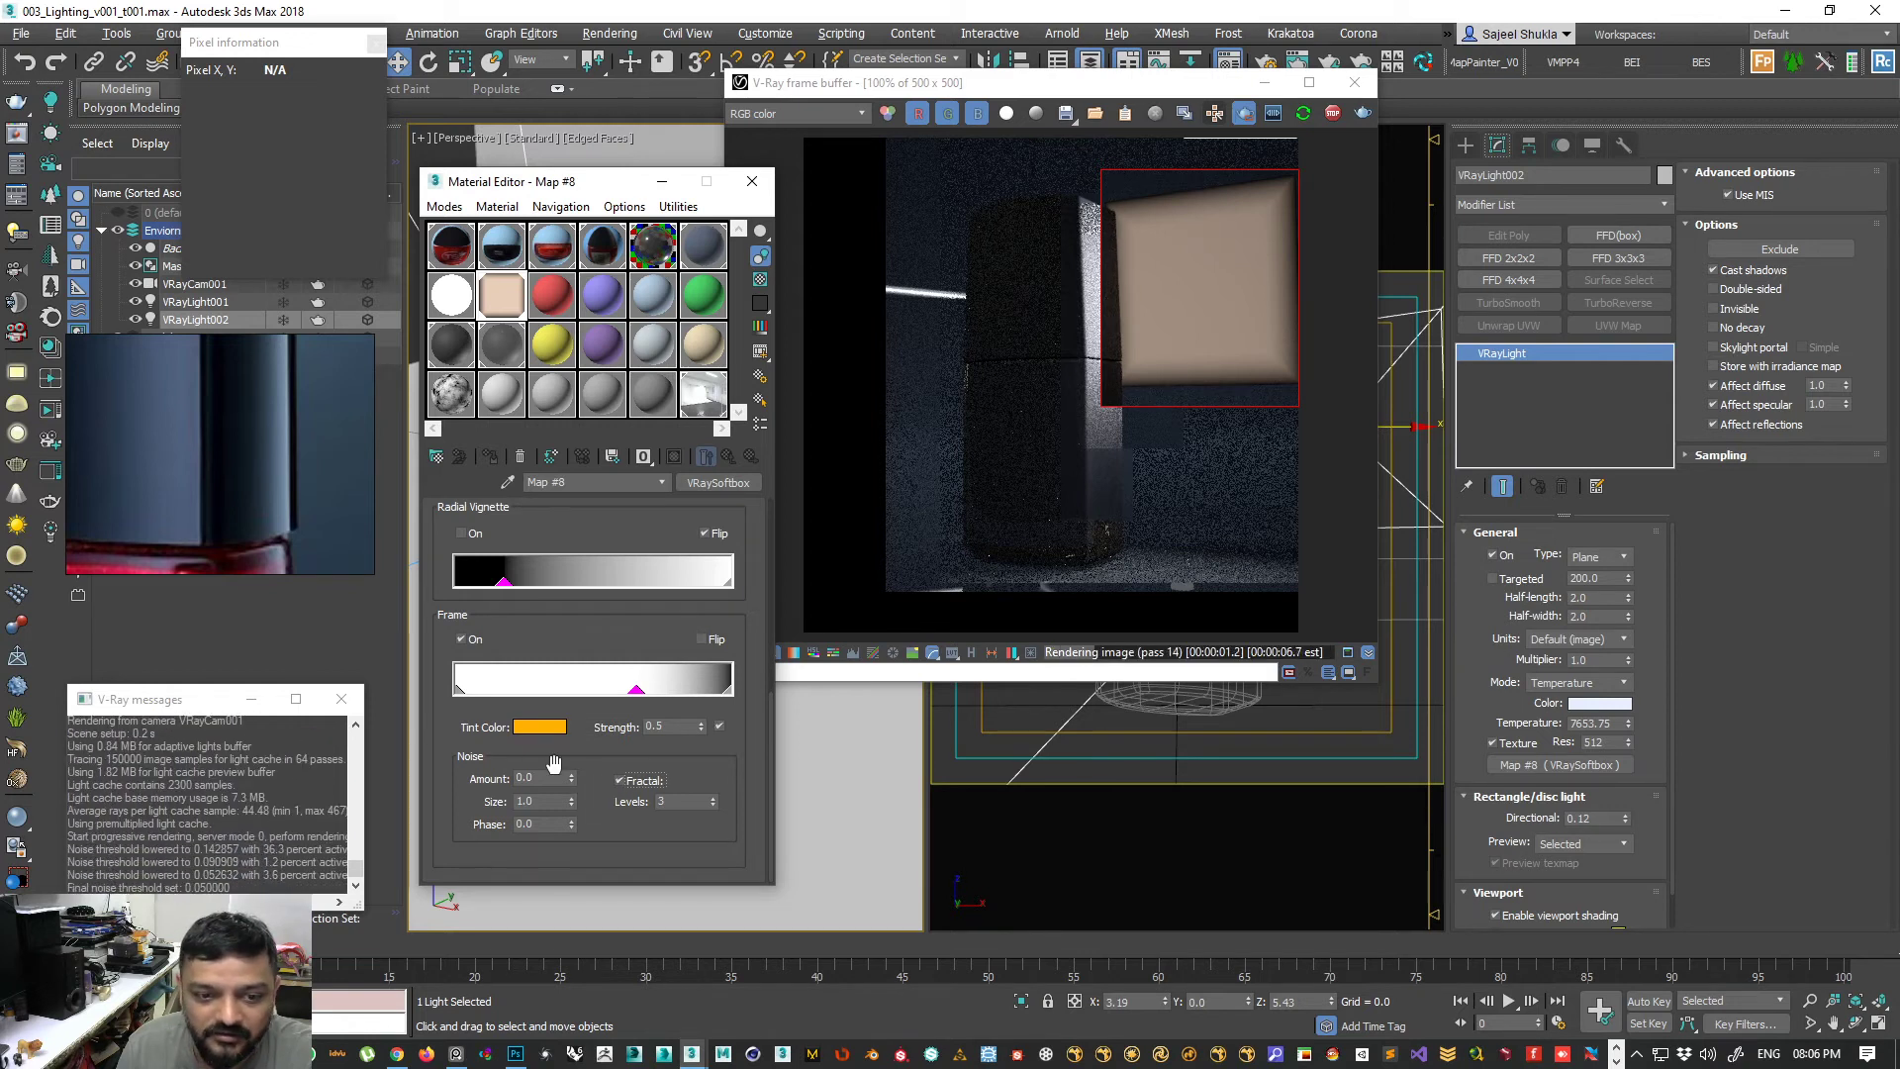
left_click_drag(586, 683, 586, 682)
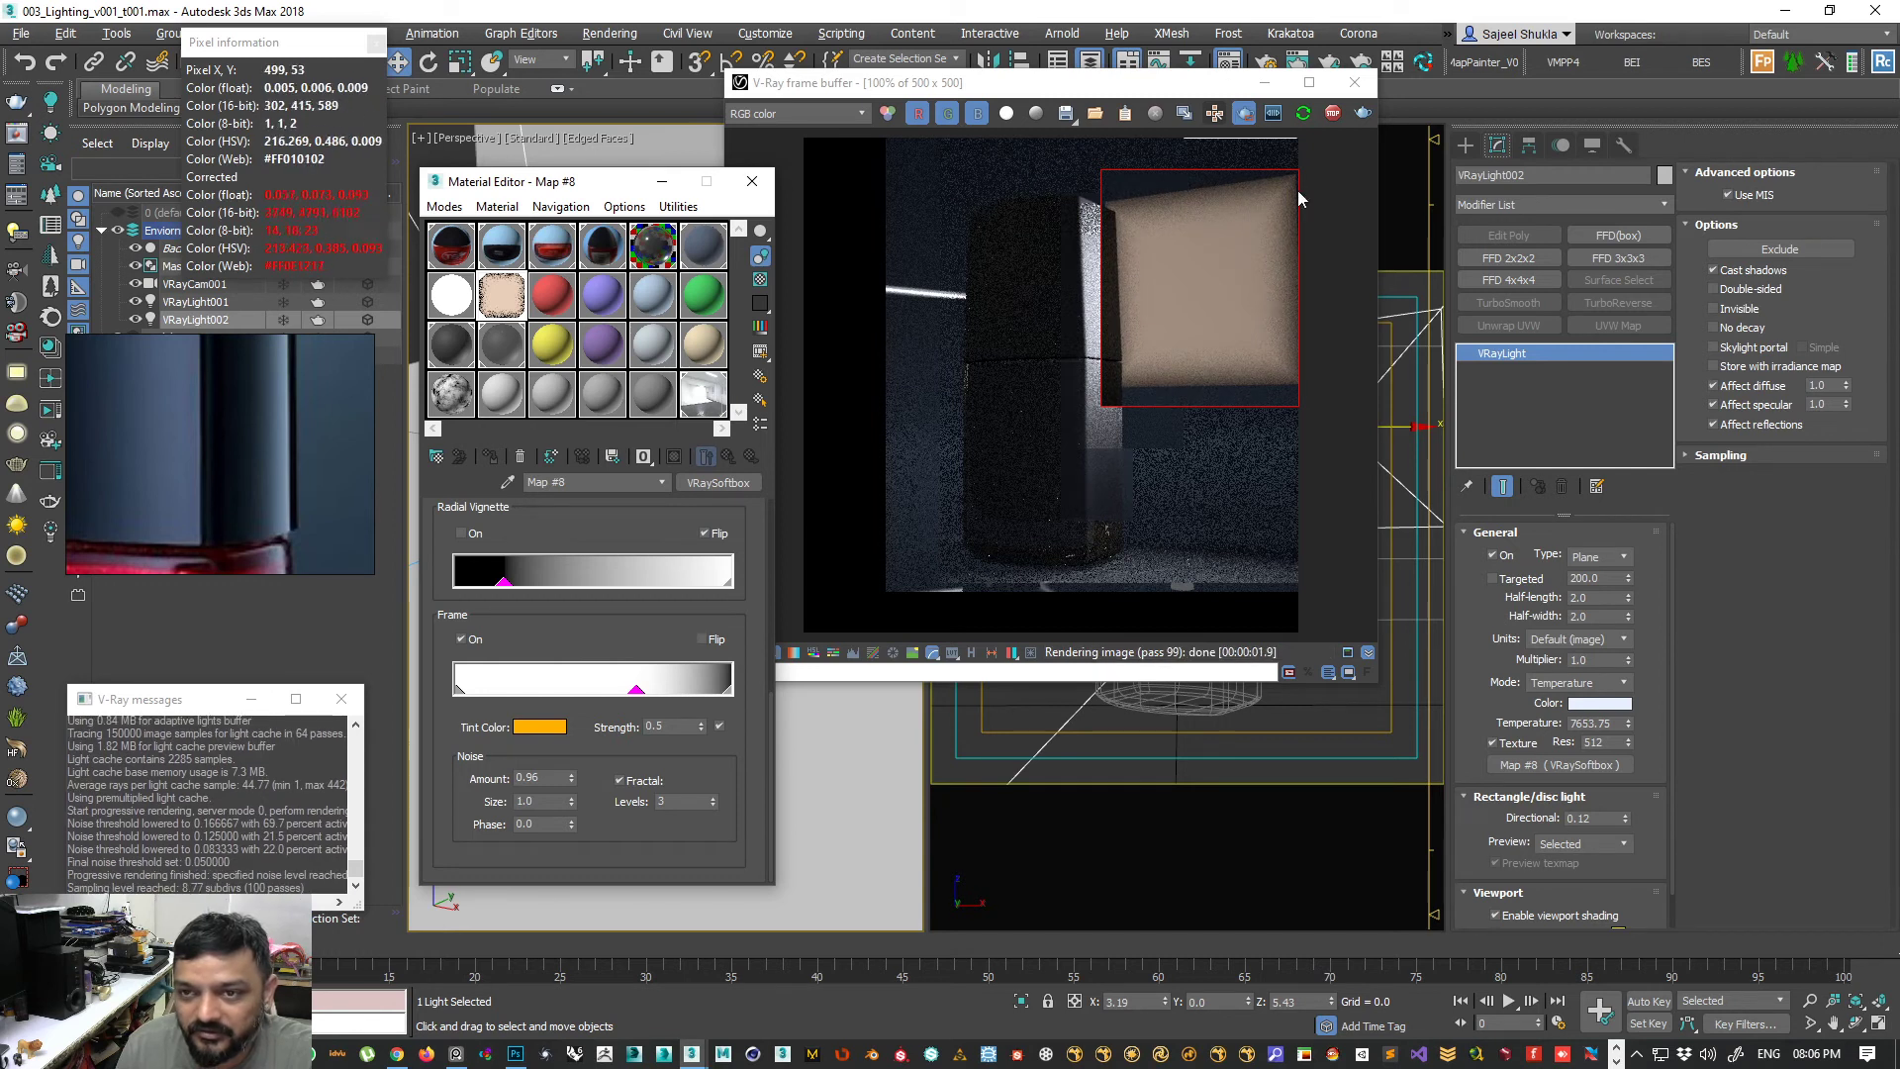
left_click_drag(573, 780, 585, 557)
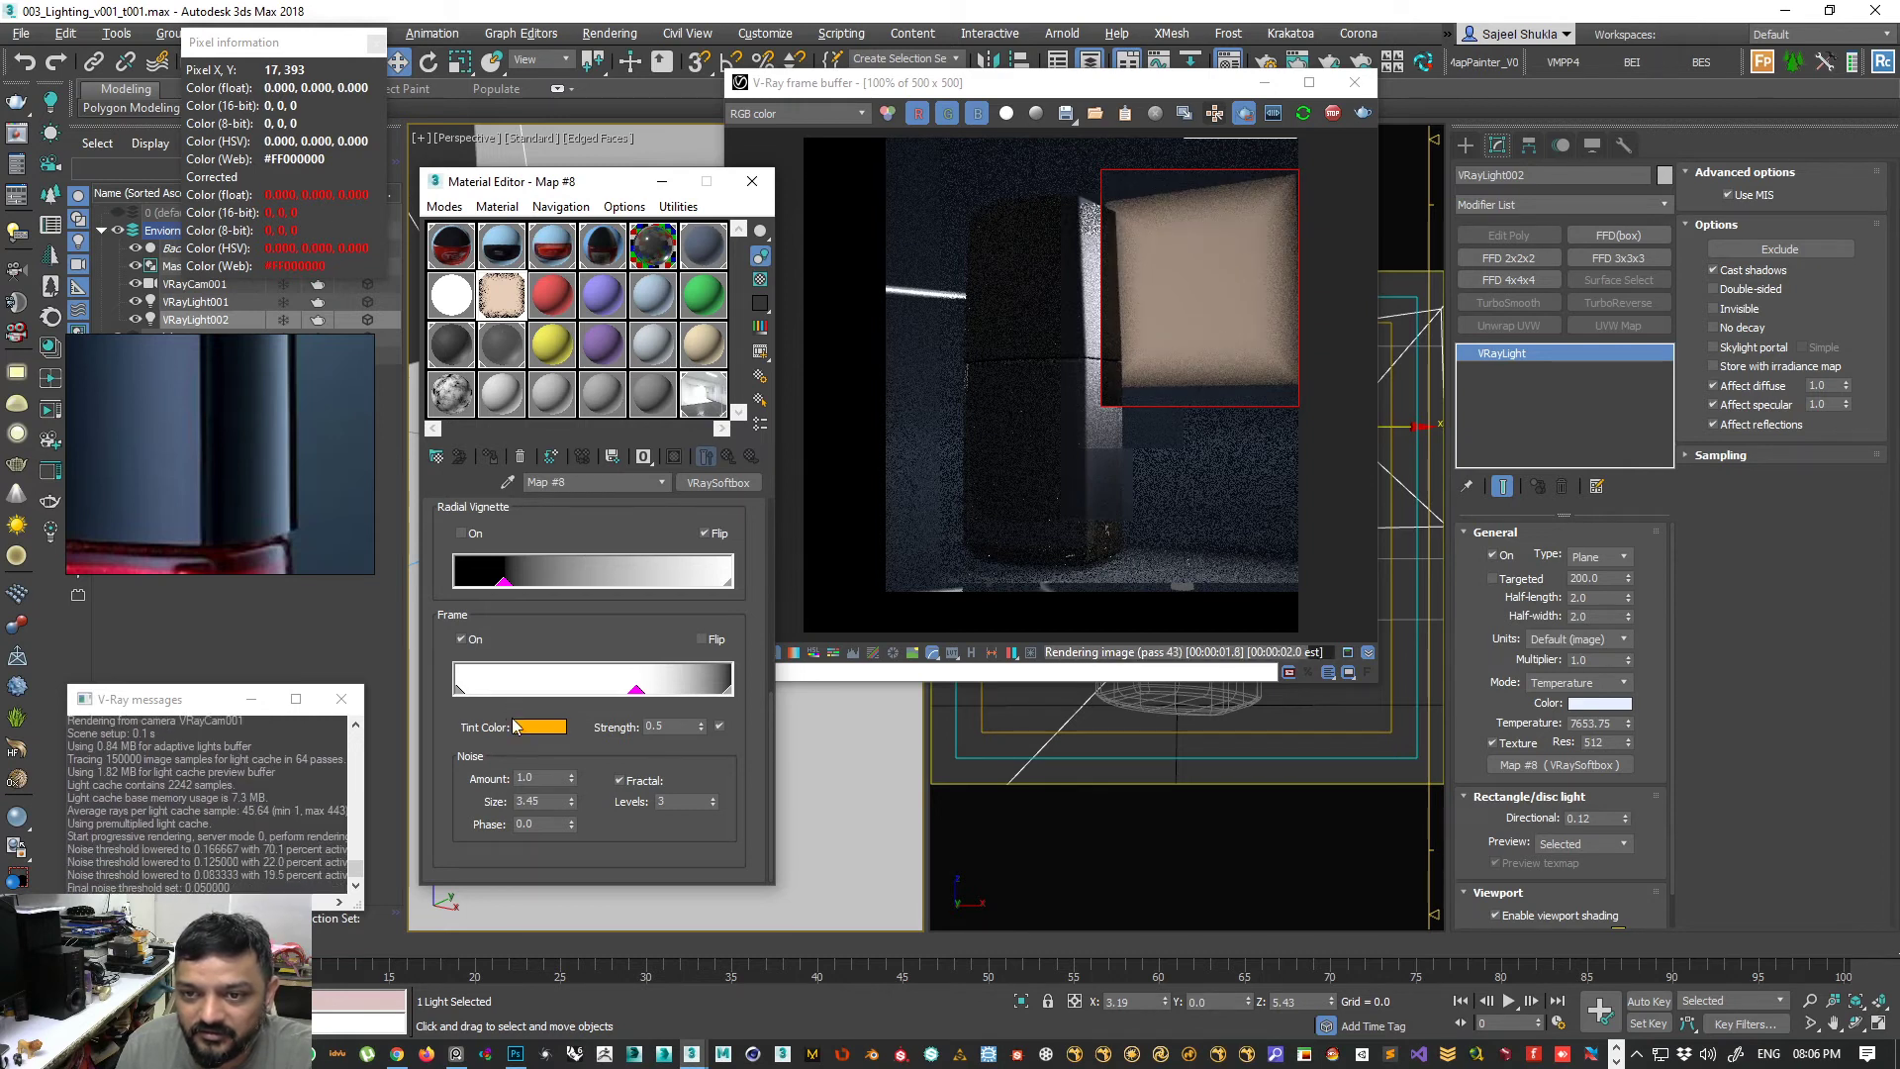
left_click_drag(572, 799, 585, 401)
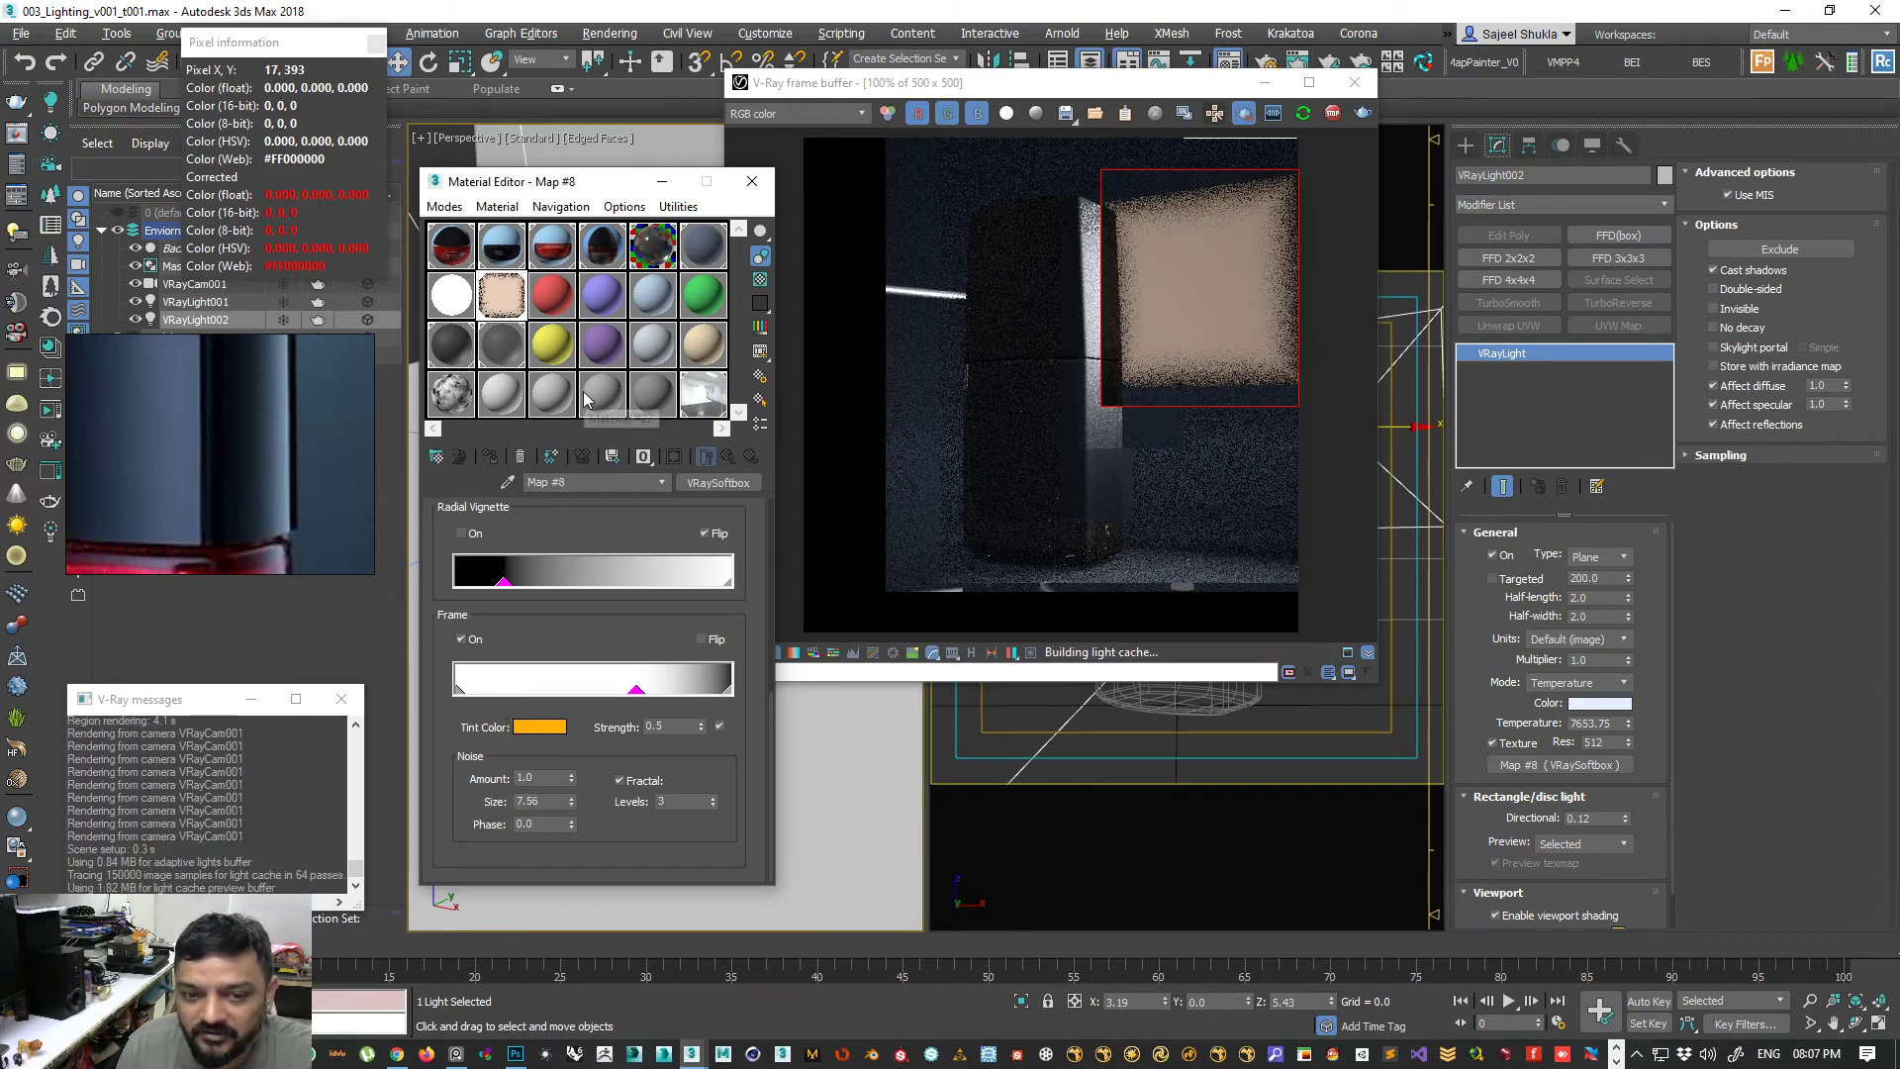
- Try a frame noise size of 100, reduce it to 50, and set the fractal levels to 6
double_click(542, 802)
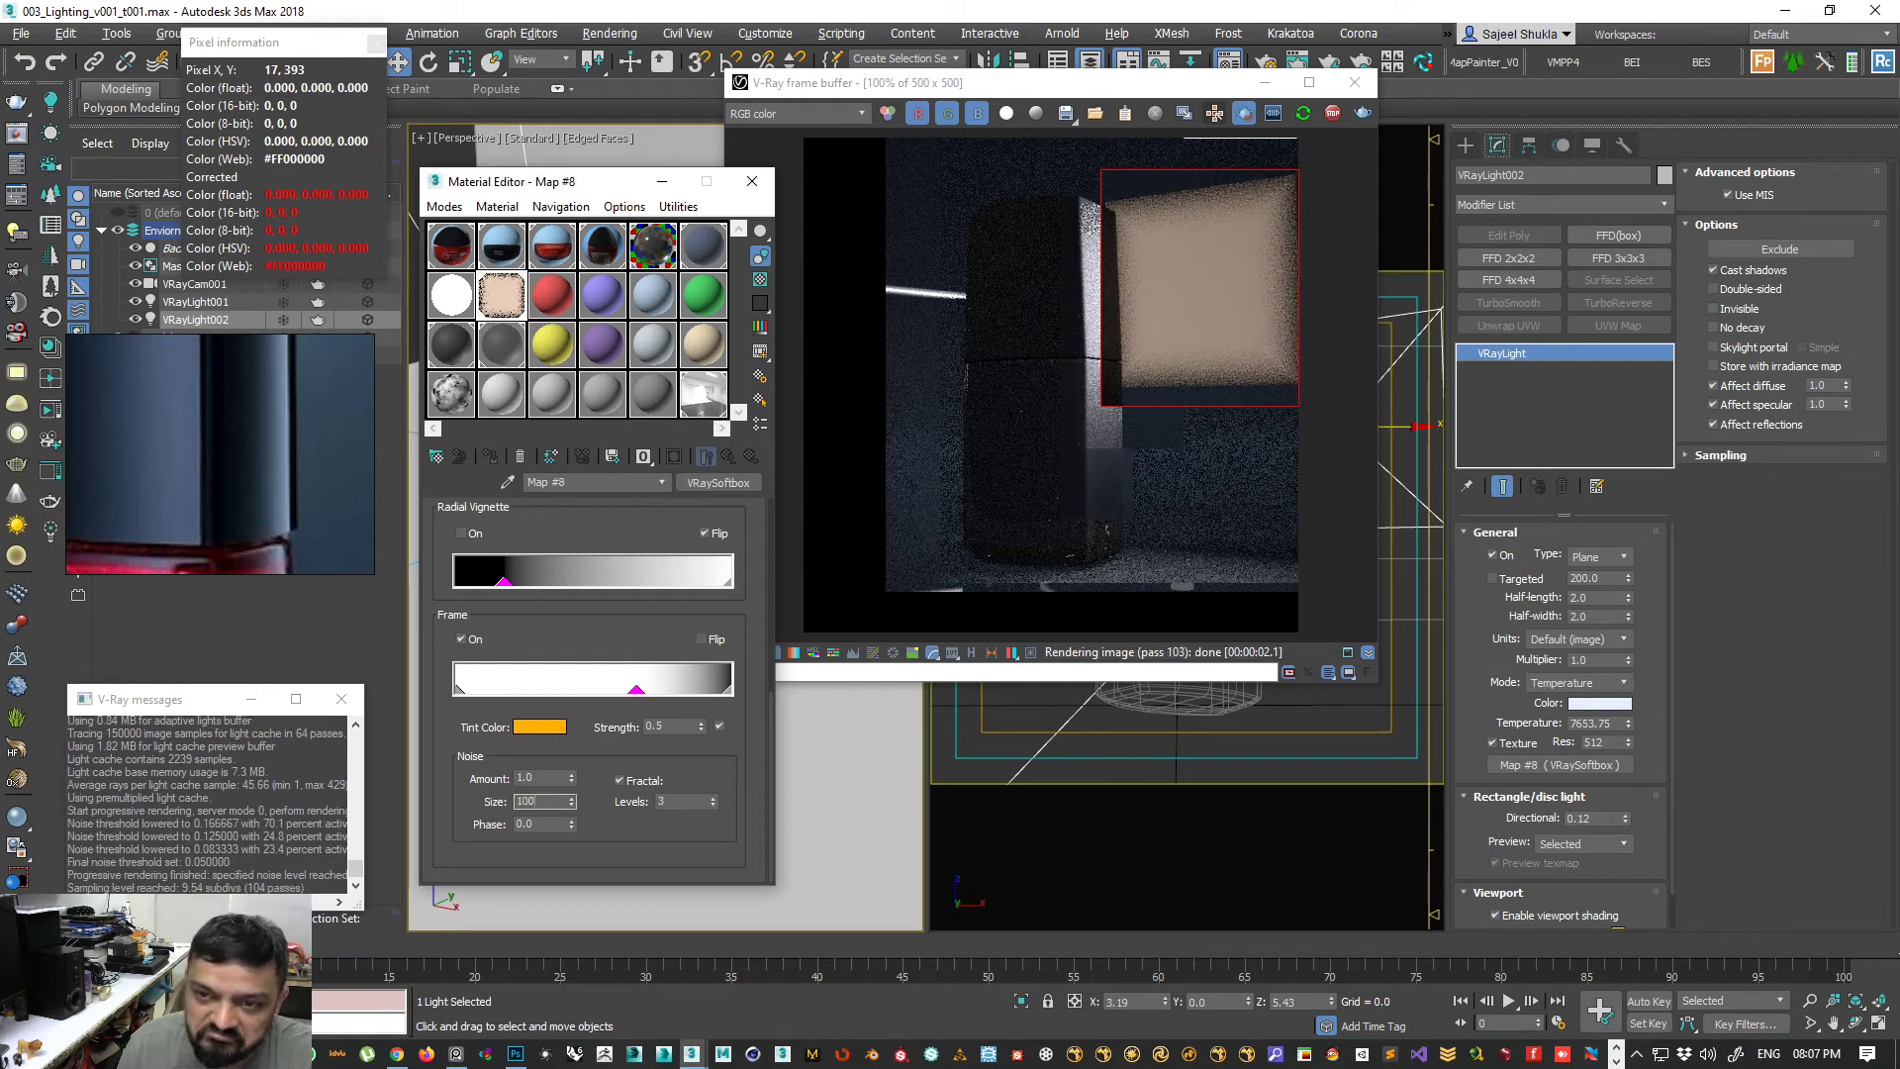
type("100")
key("Return")
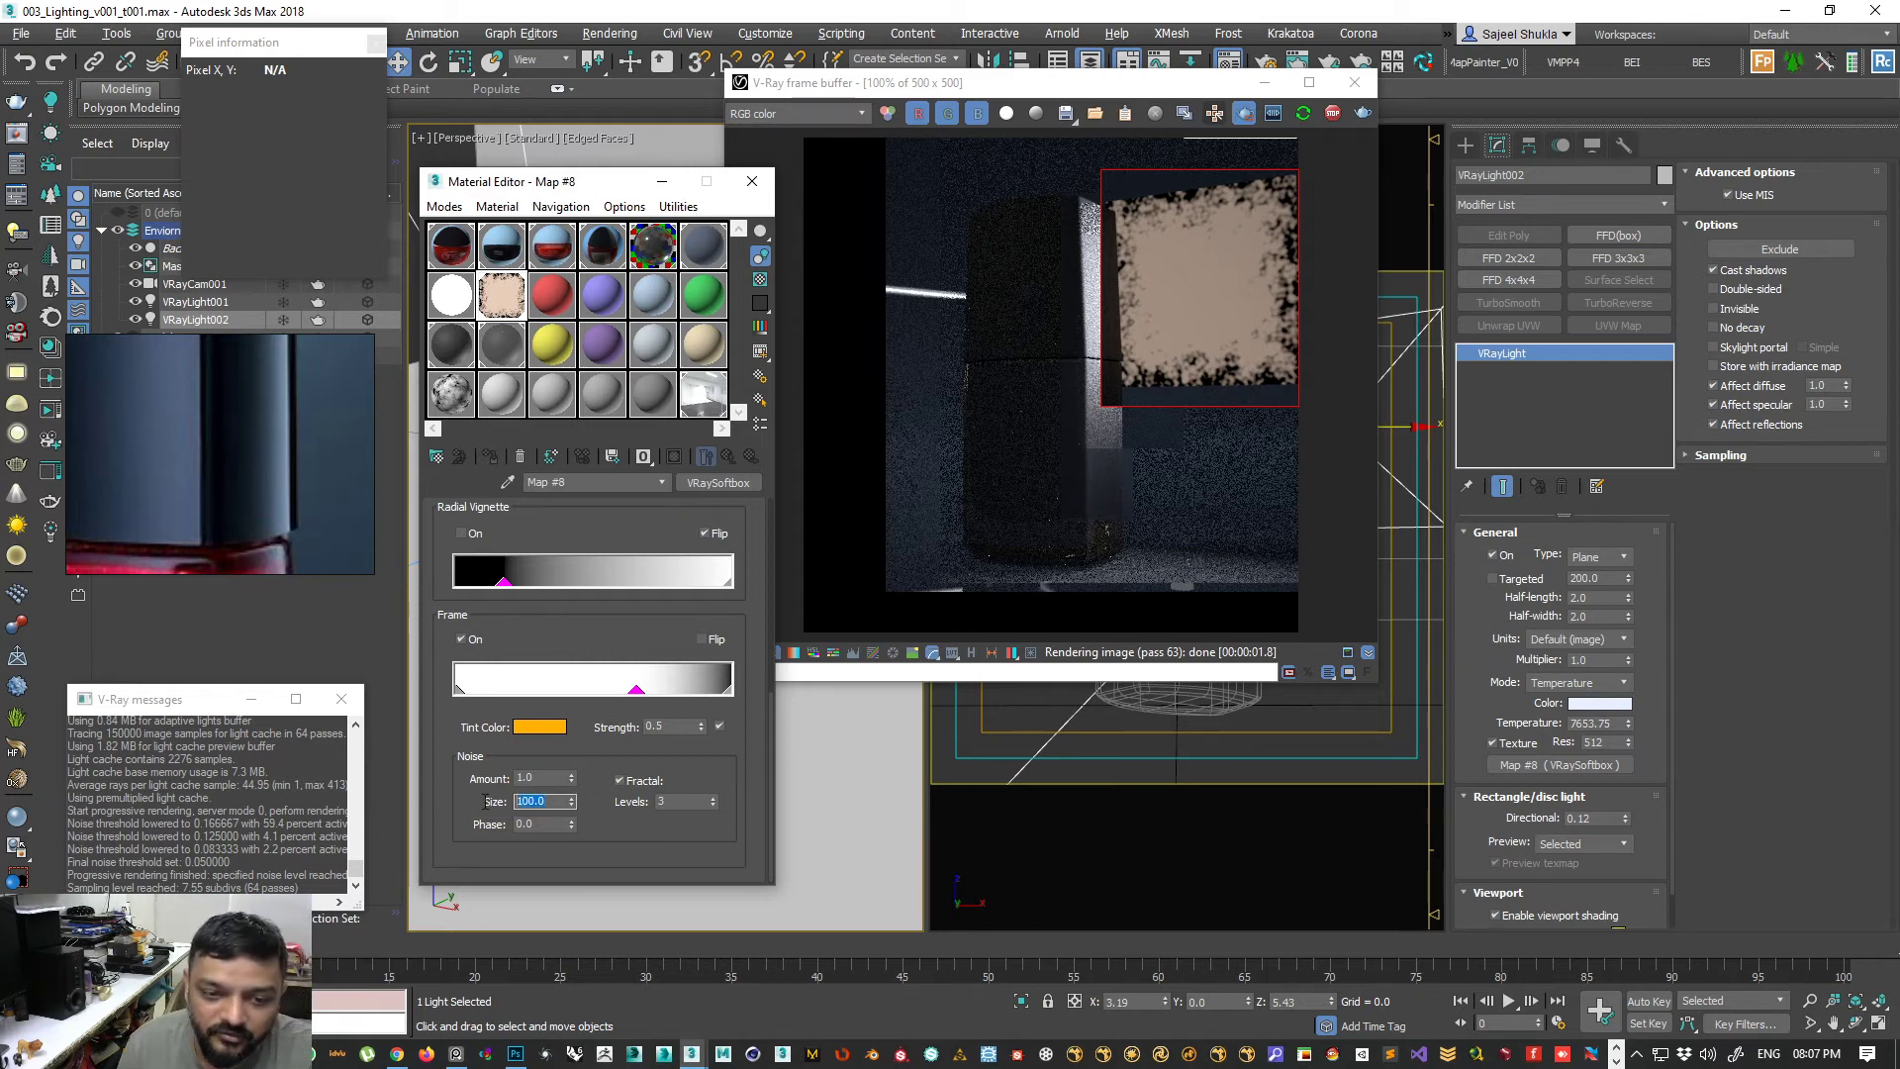
key("Return")
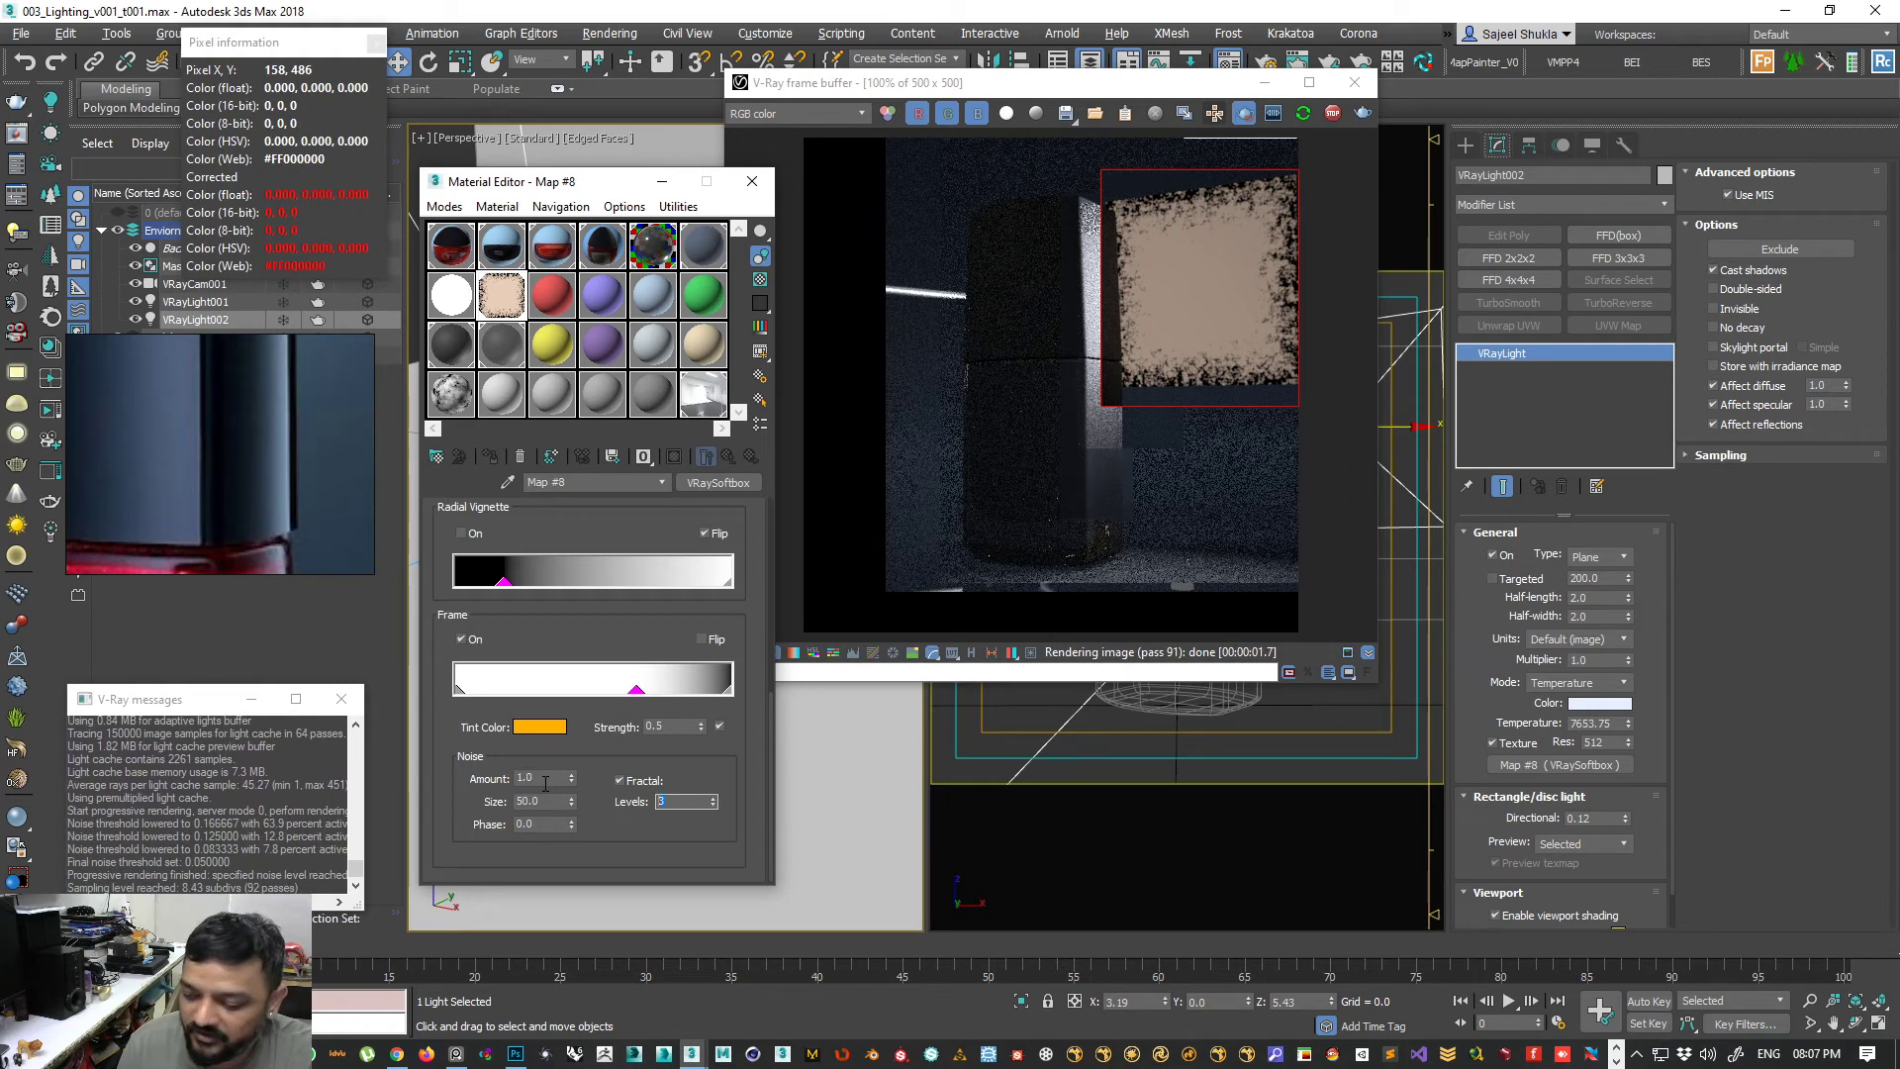
key("Return")
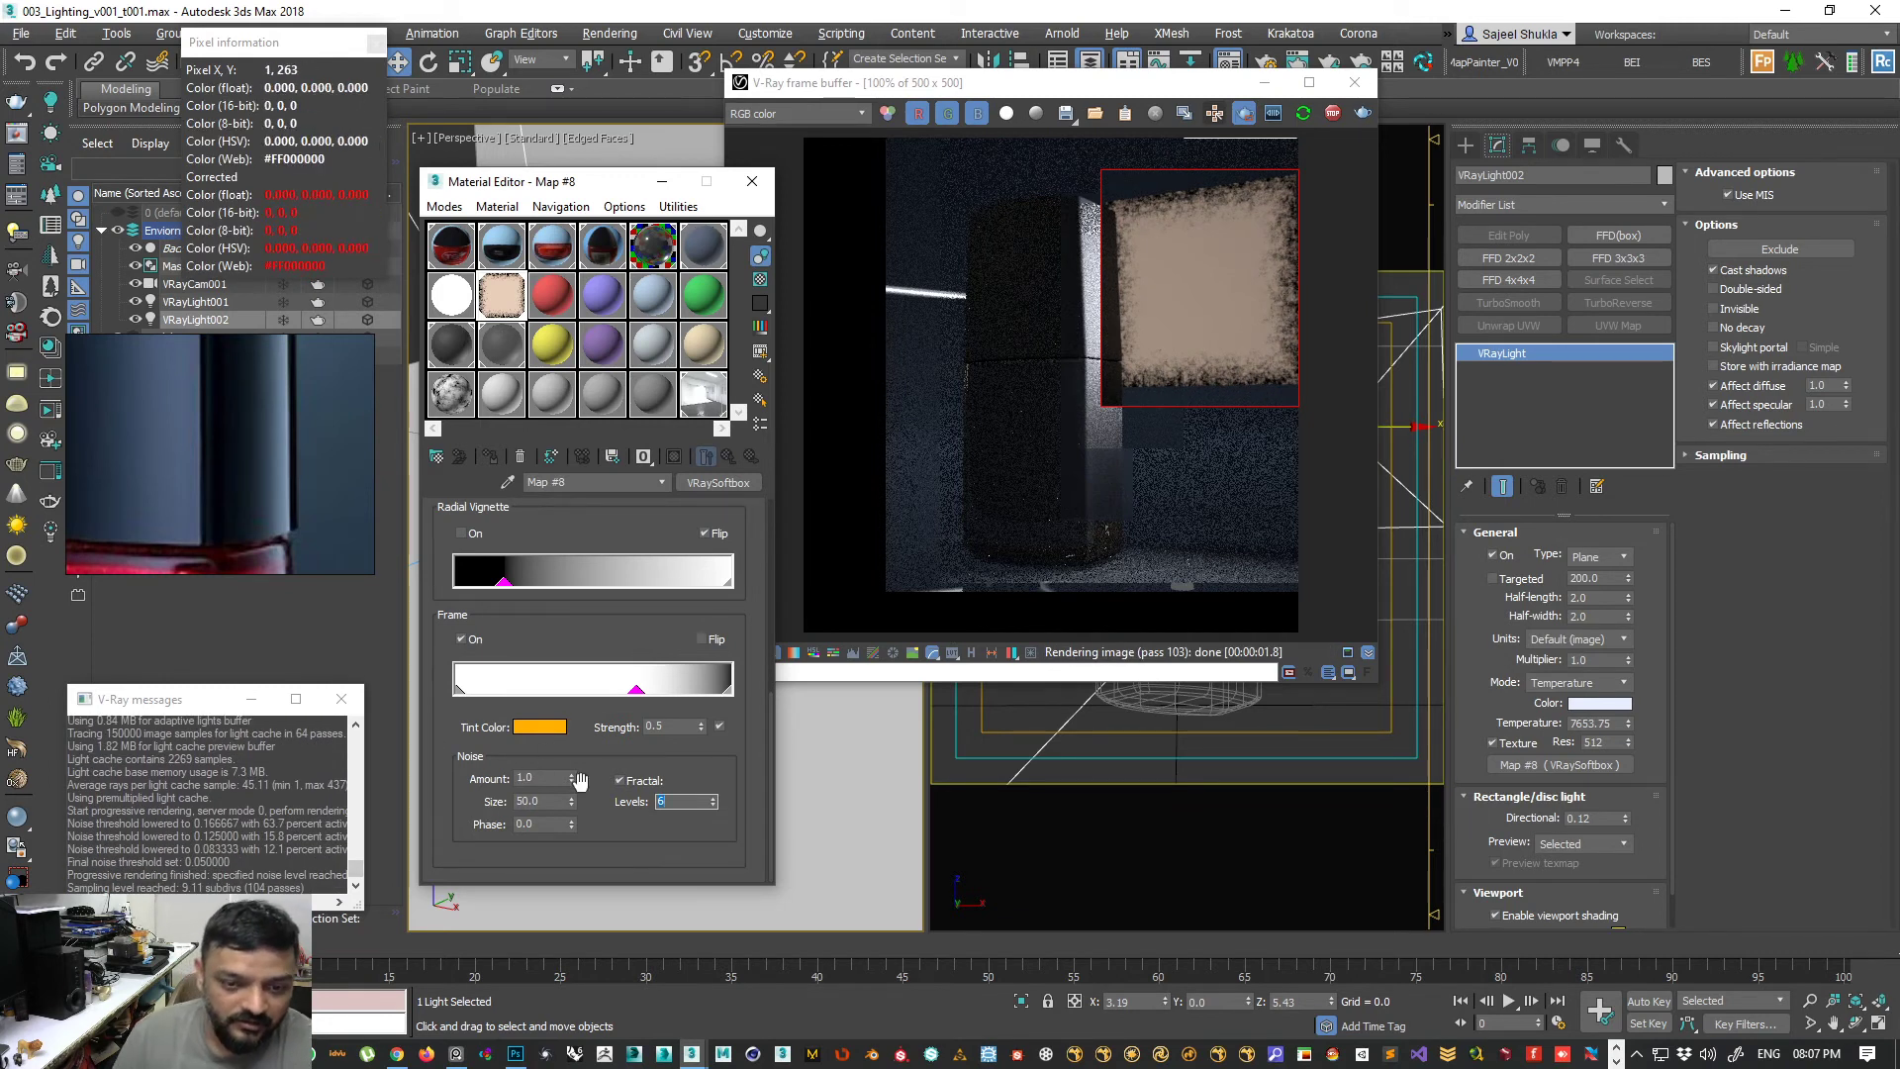
- Turn off the fractal option and the frame tint, and set the frame noise amount to 0
left_click(623, 780)
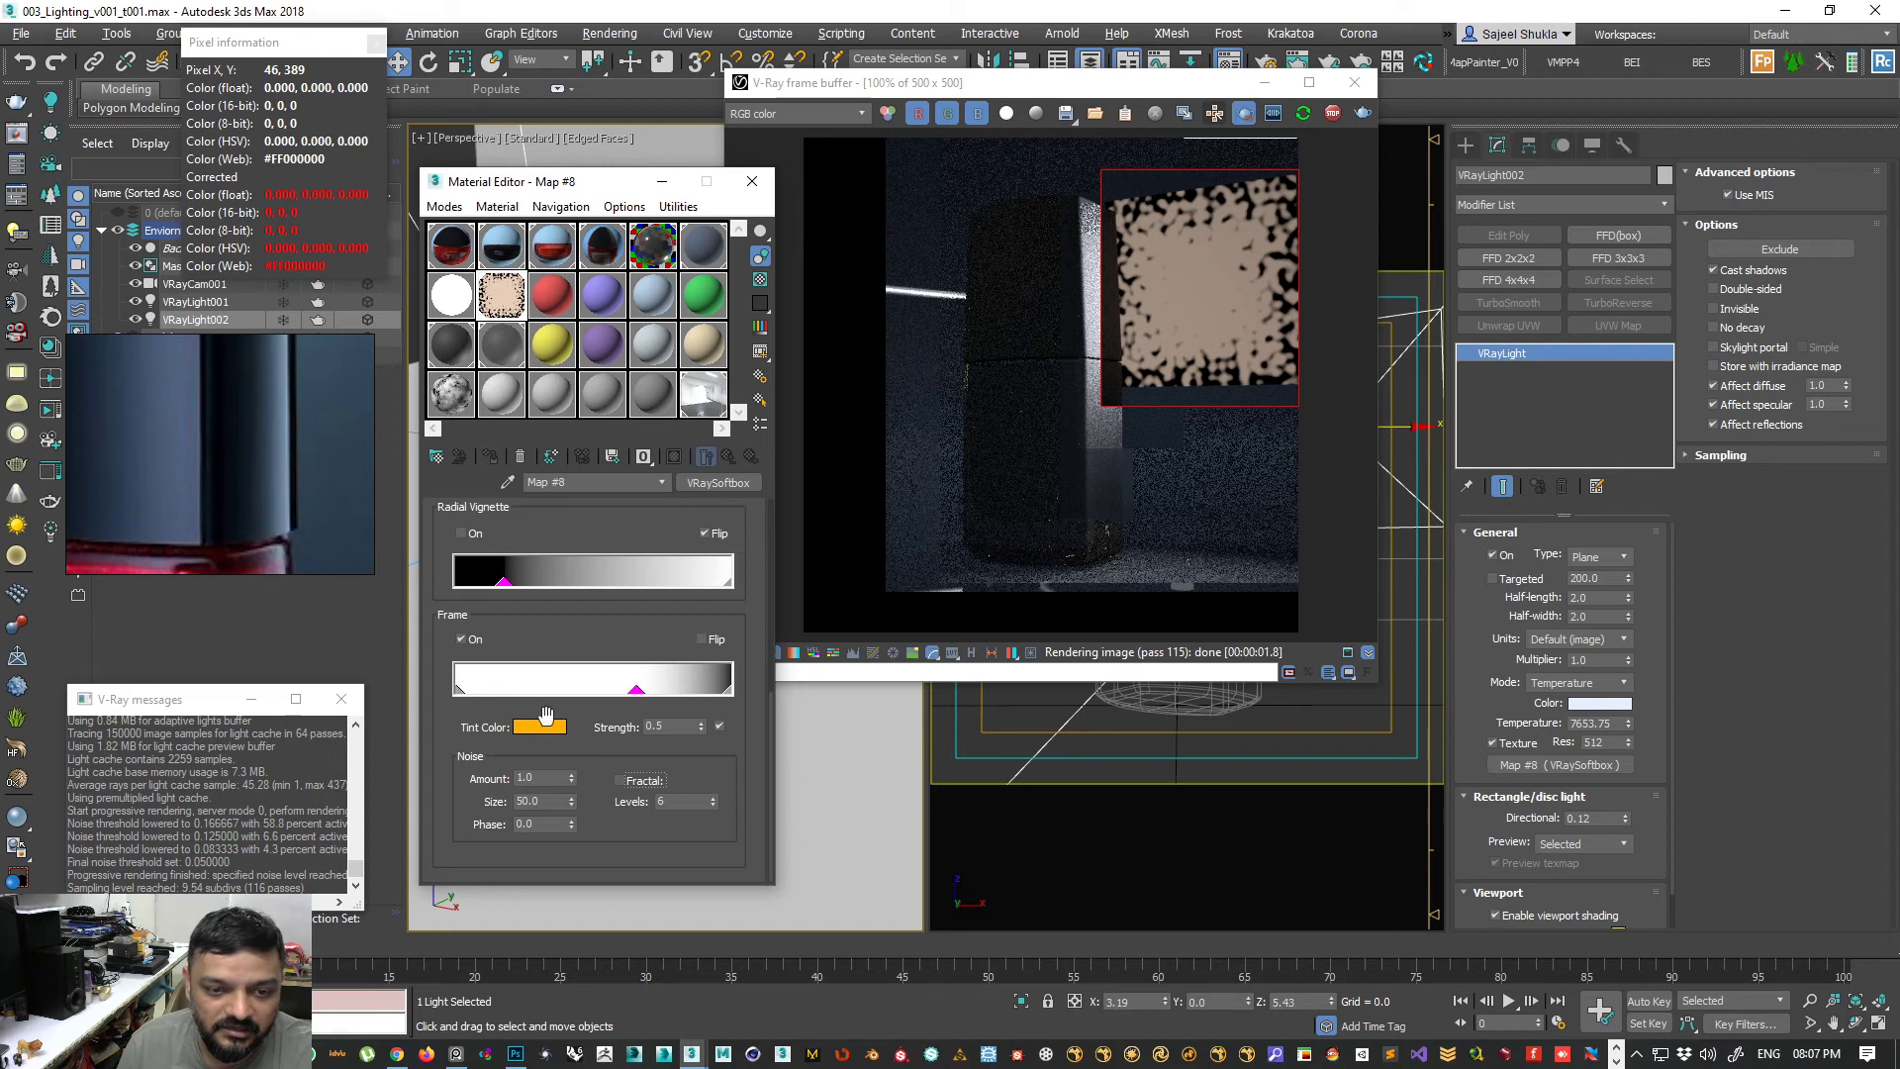
left_click(720, 726)
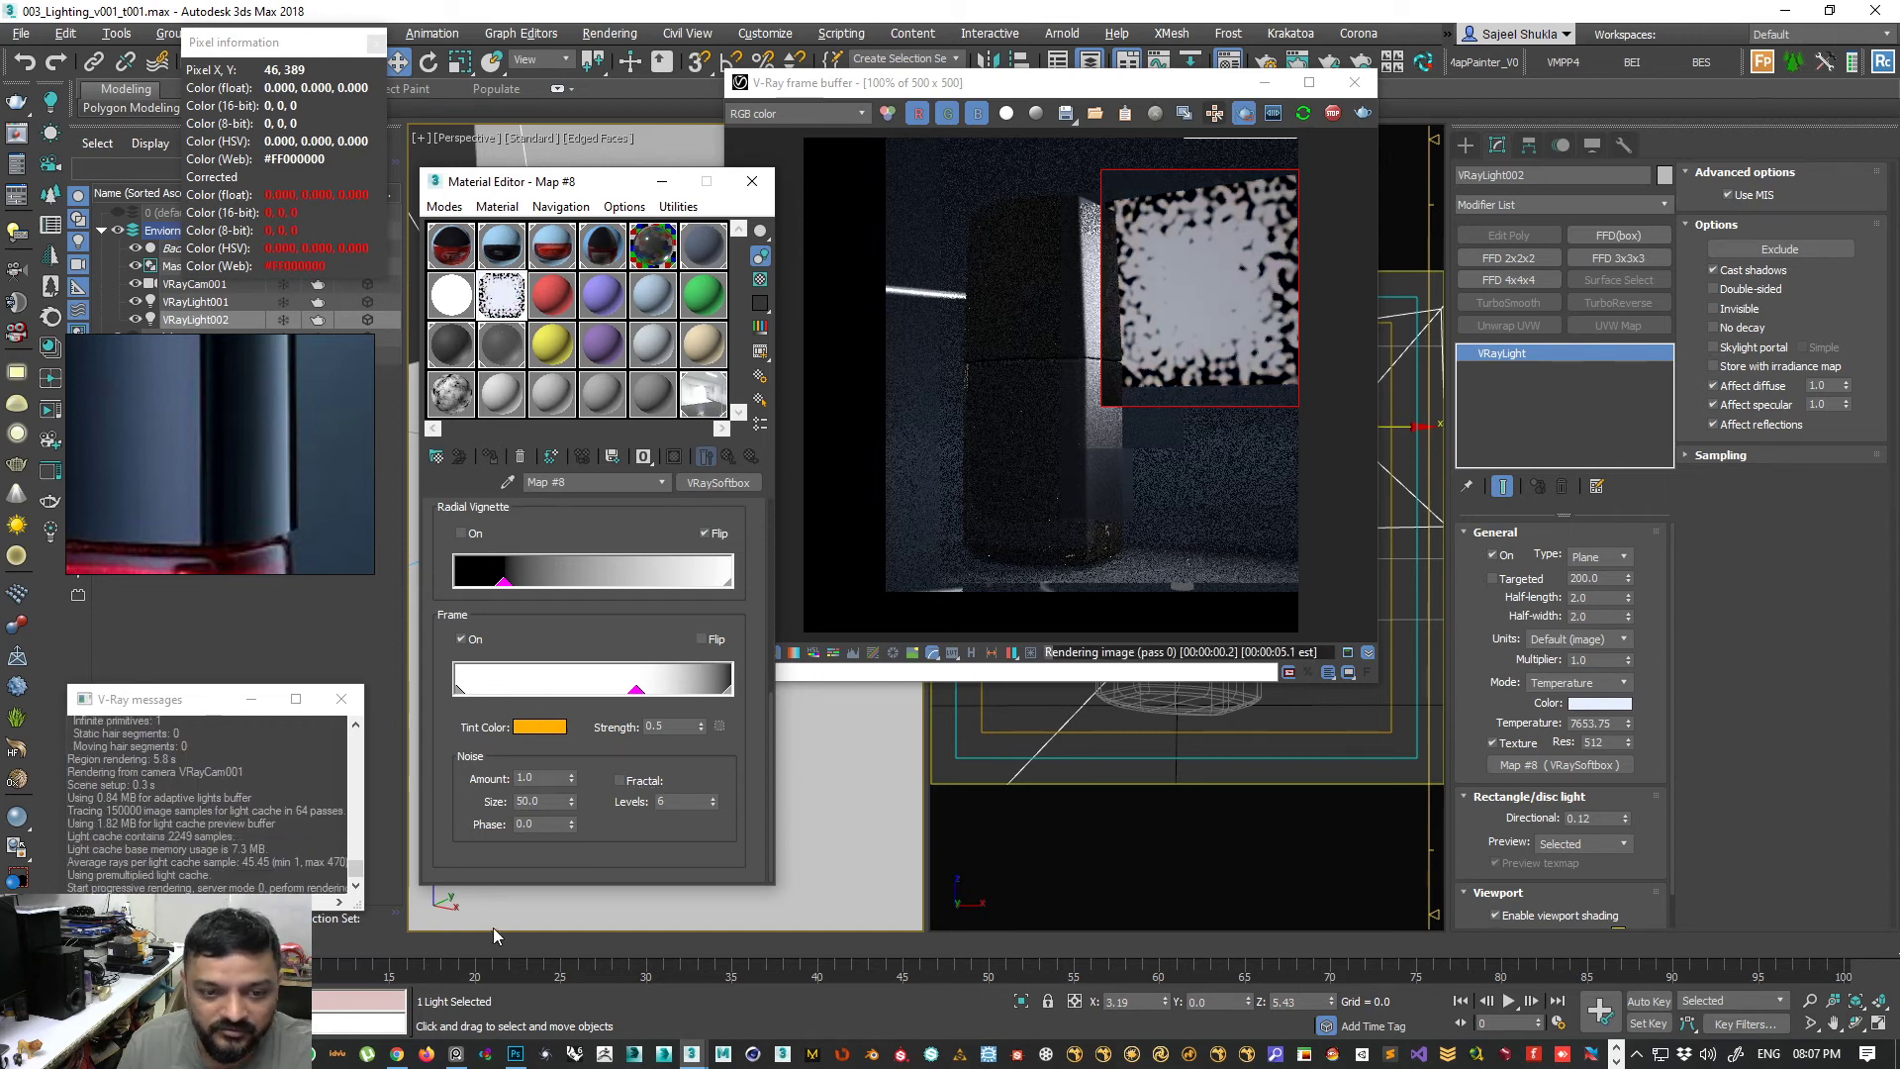
double_click(560, 780)
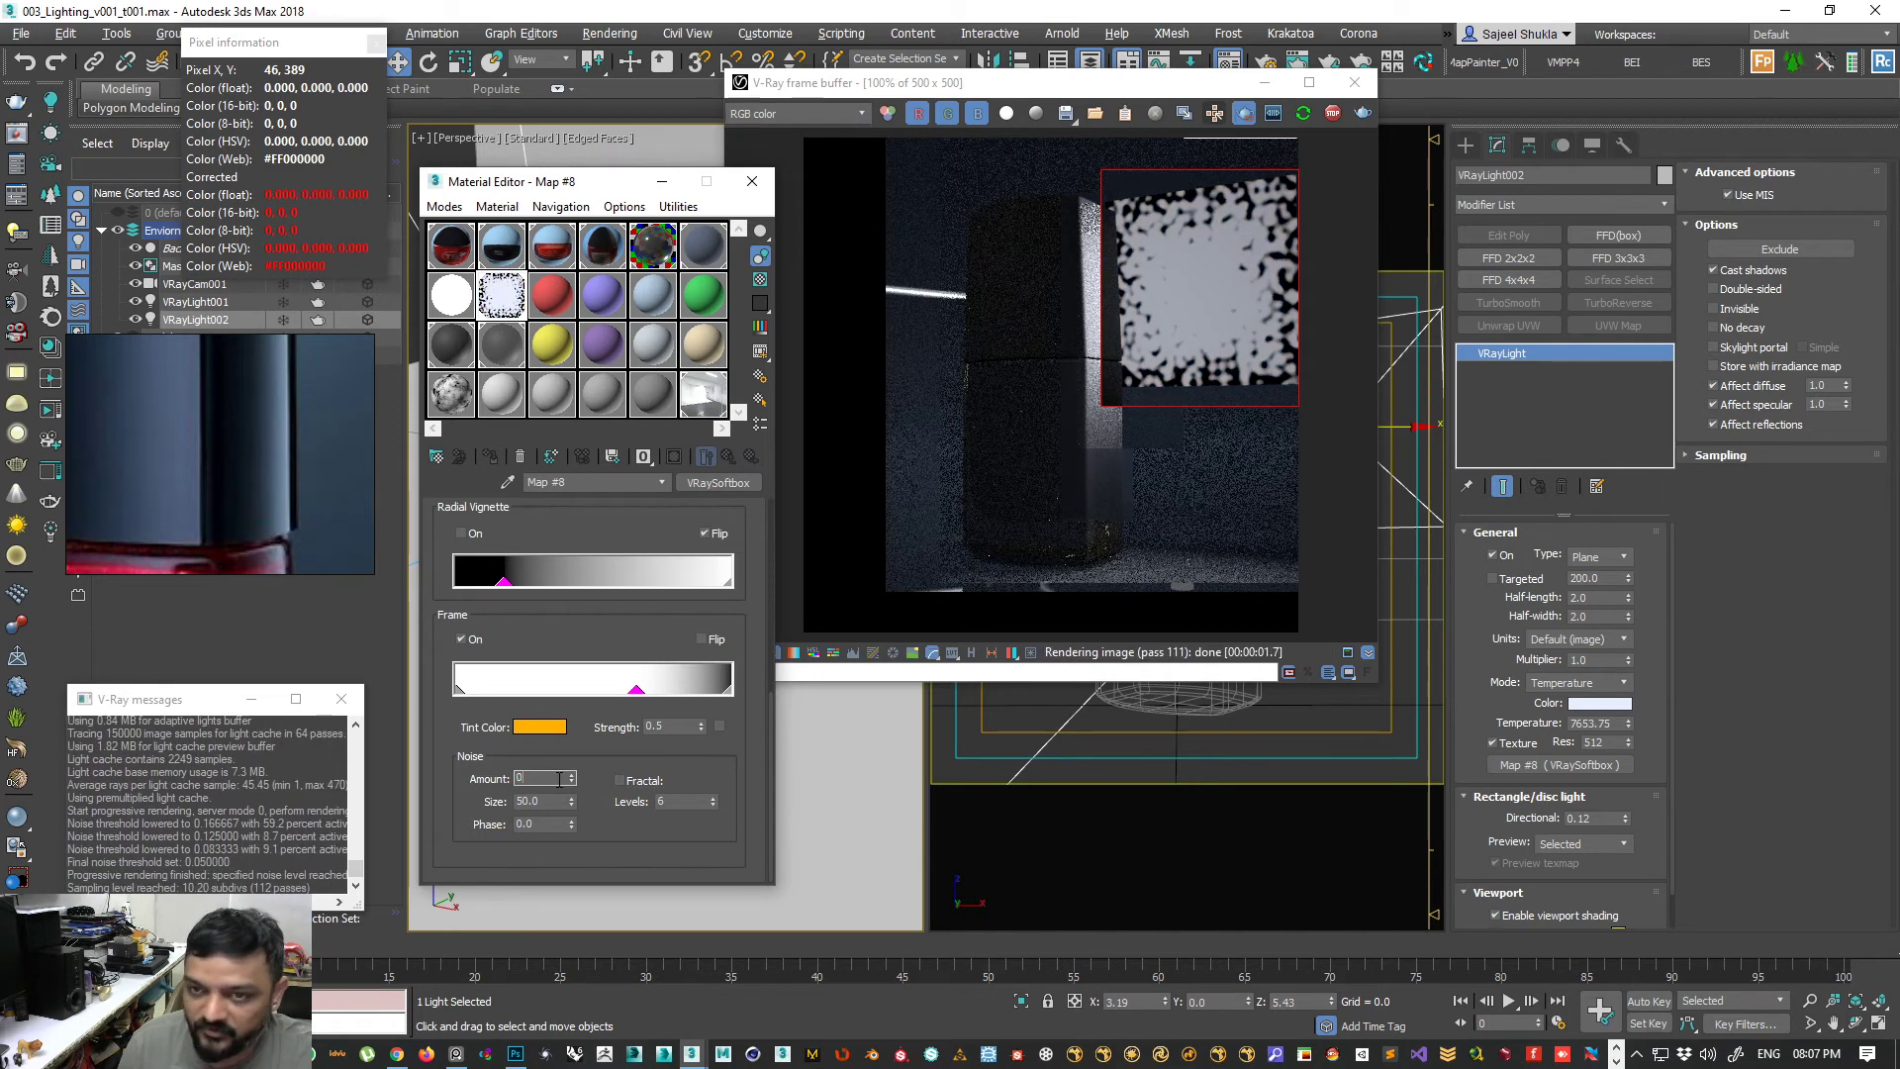
key("Return")
scroll(611, 770, "up", 3)
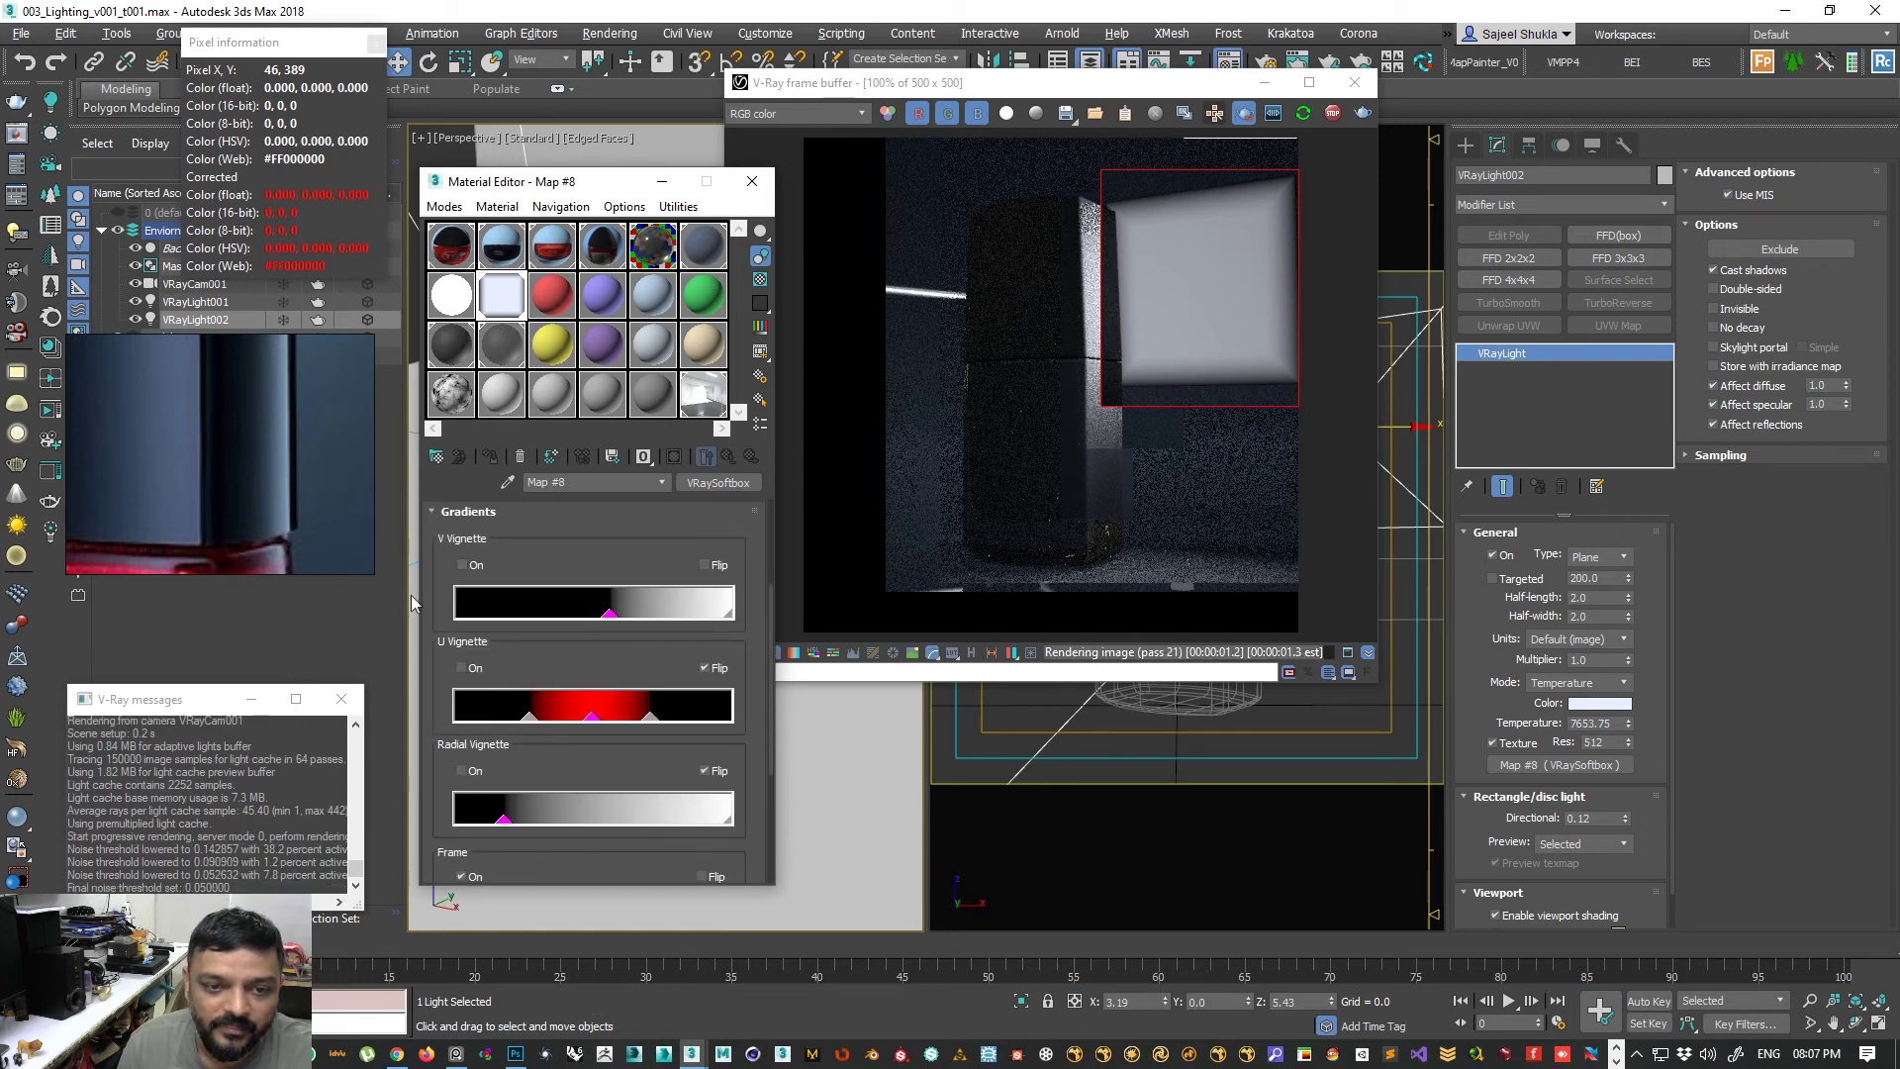
left_click_drag(442, 566, 427, 789)
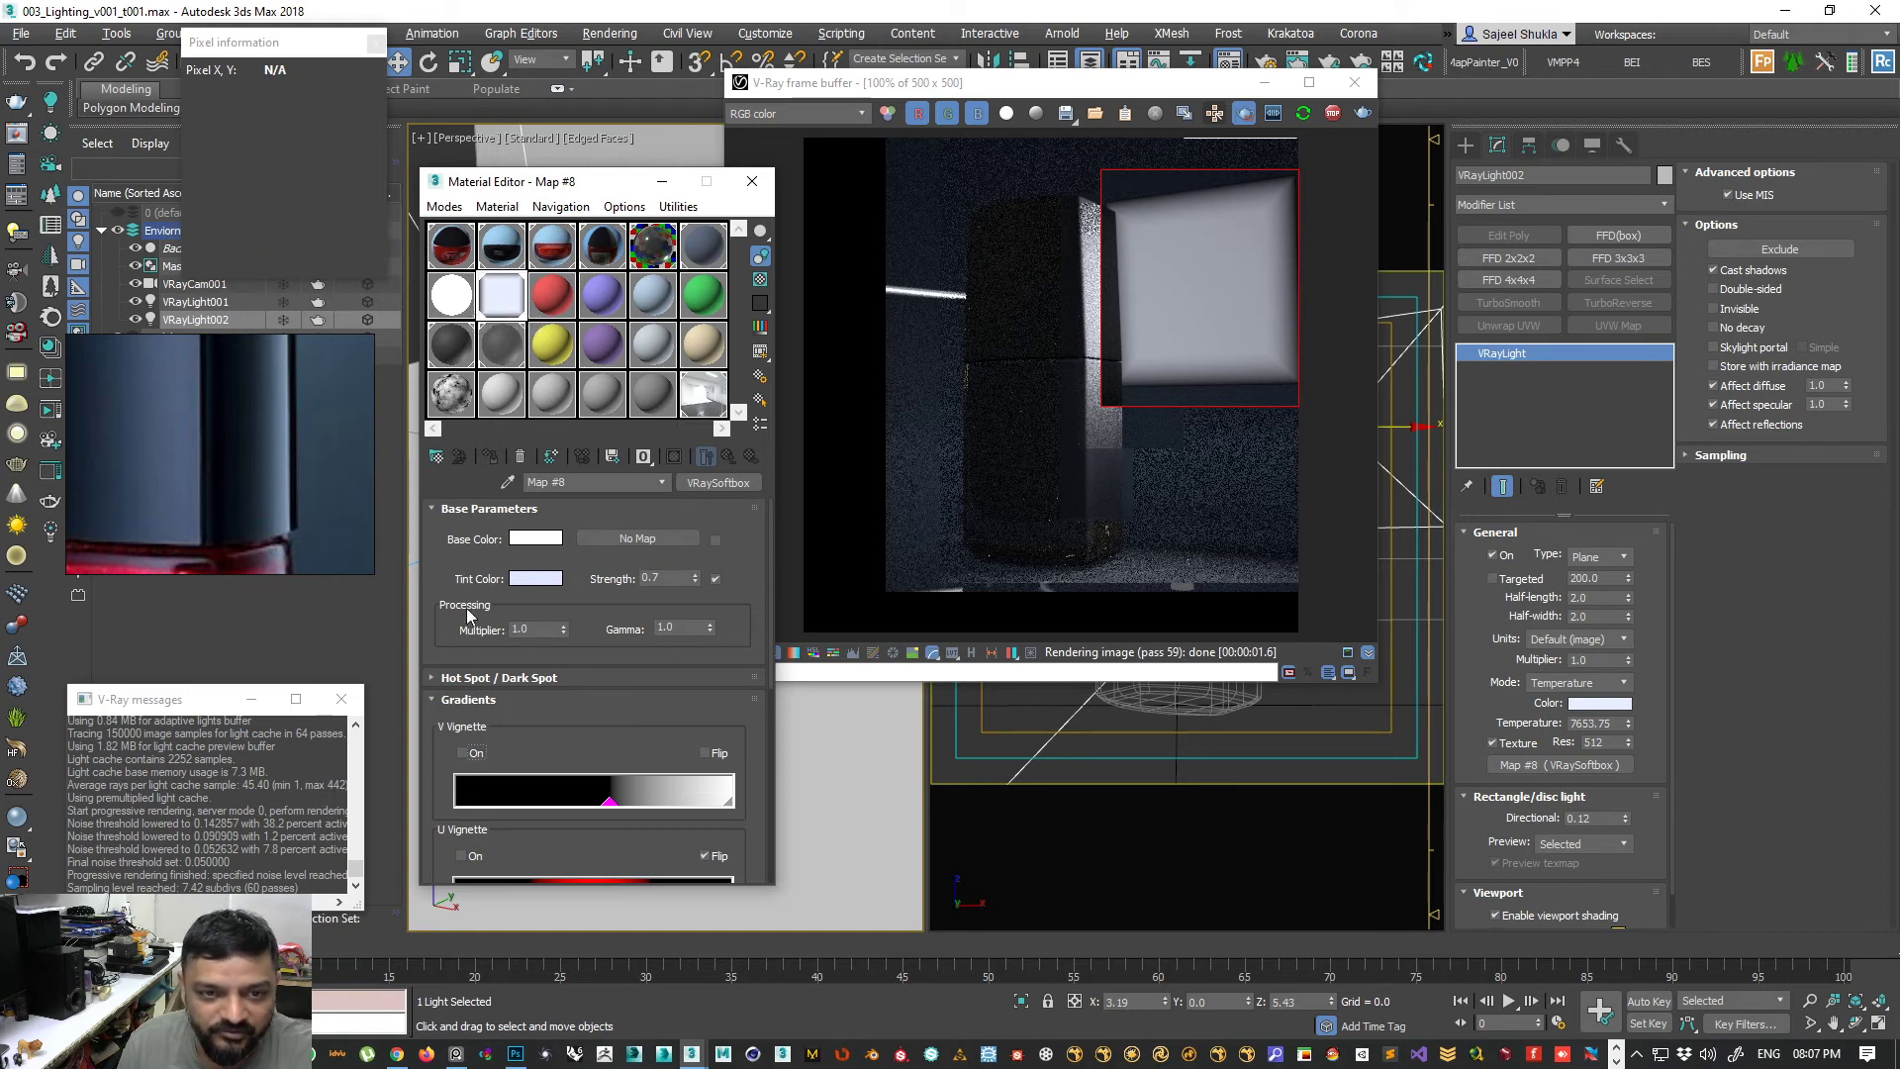
- Clear the plane light's texture map and assign a new VRaySoftbox map in its place
left_click(556, 311)
right_click(1516, 764)
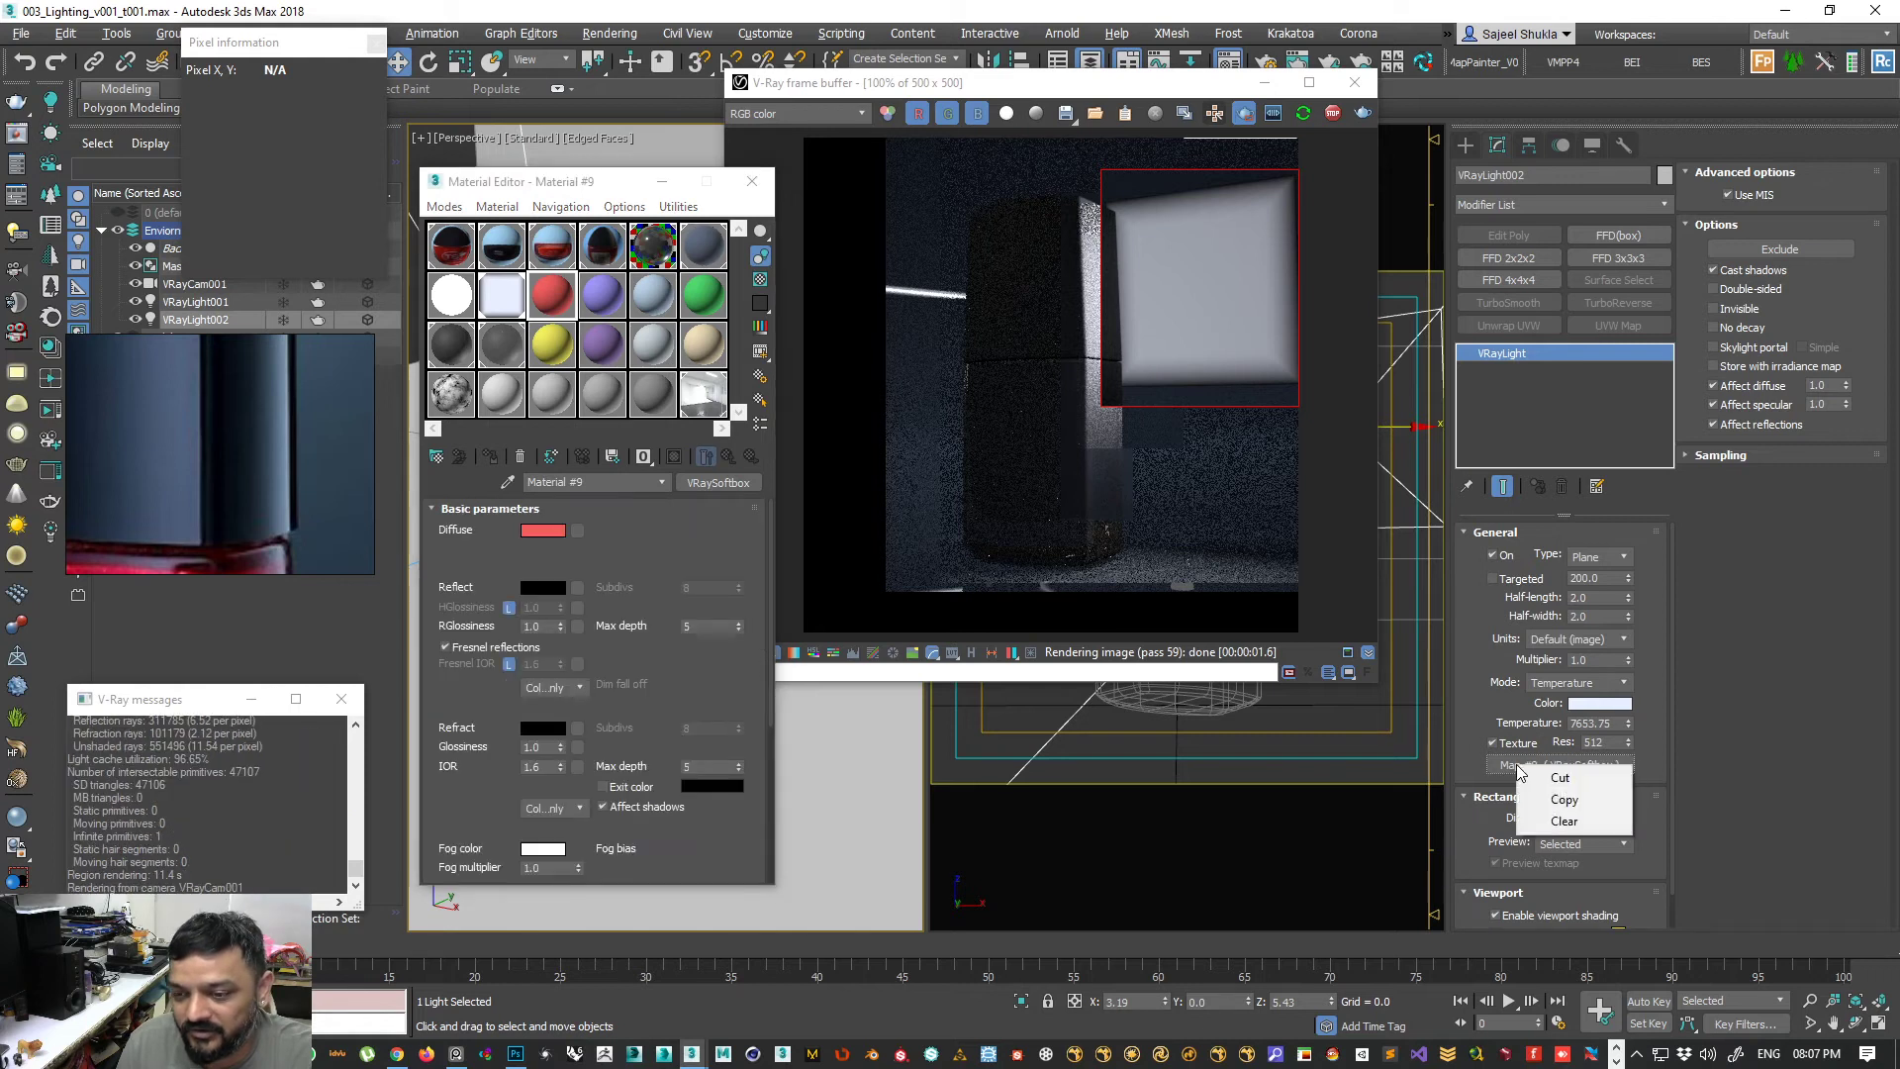
left_click(1564, 820)
left_click(1528, 764)
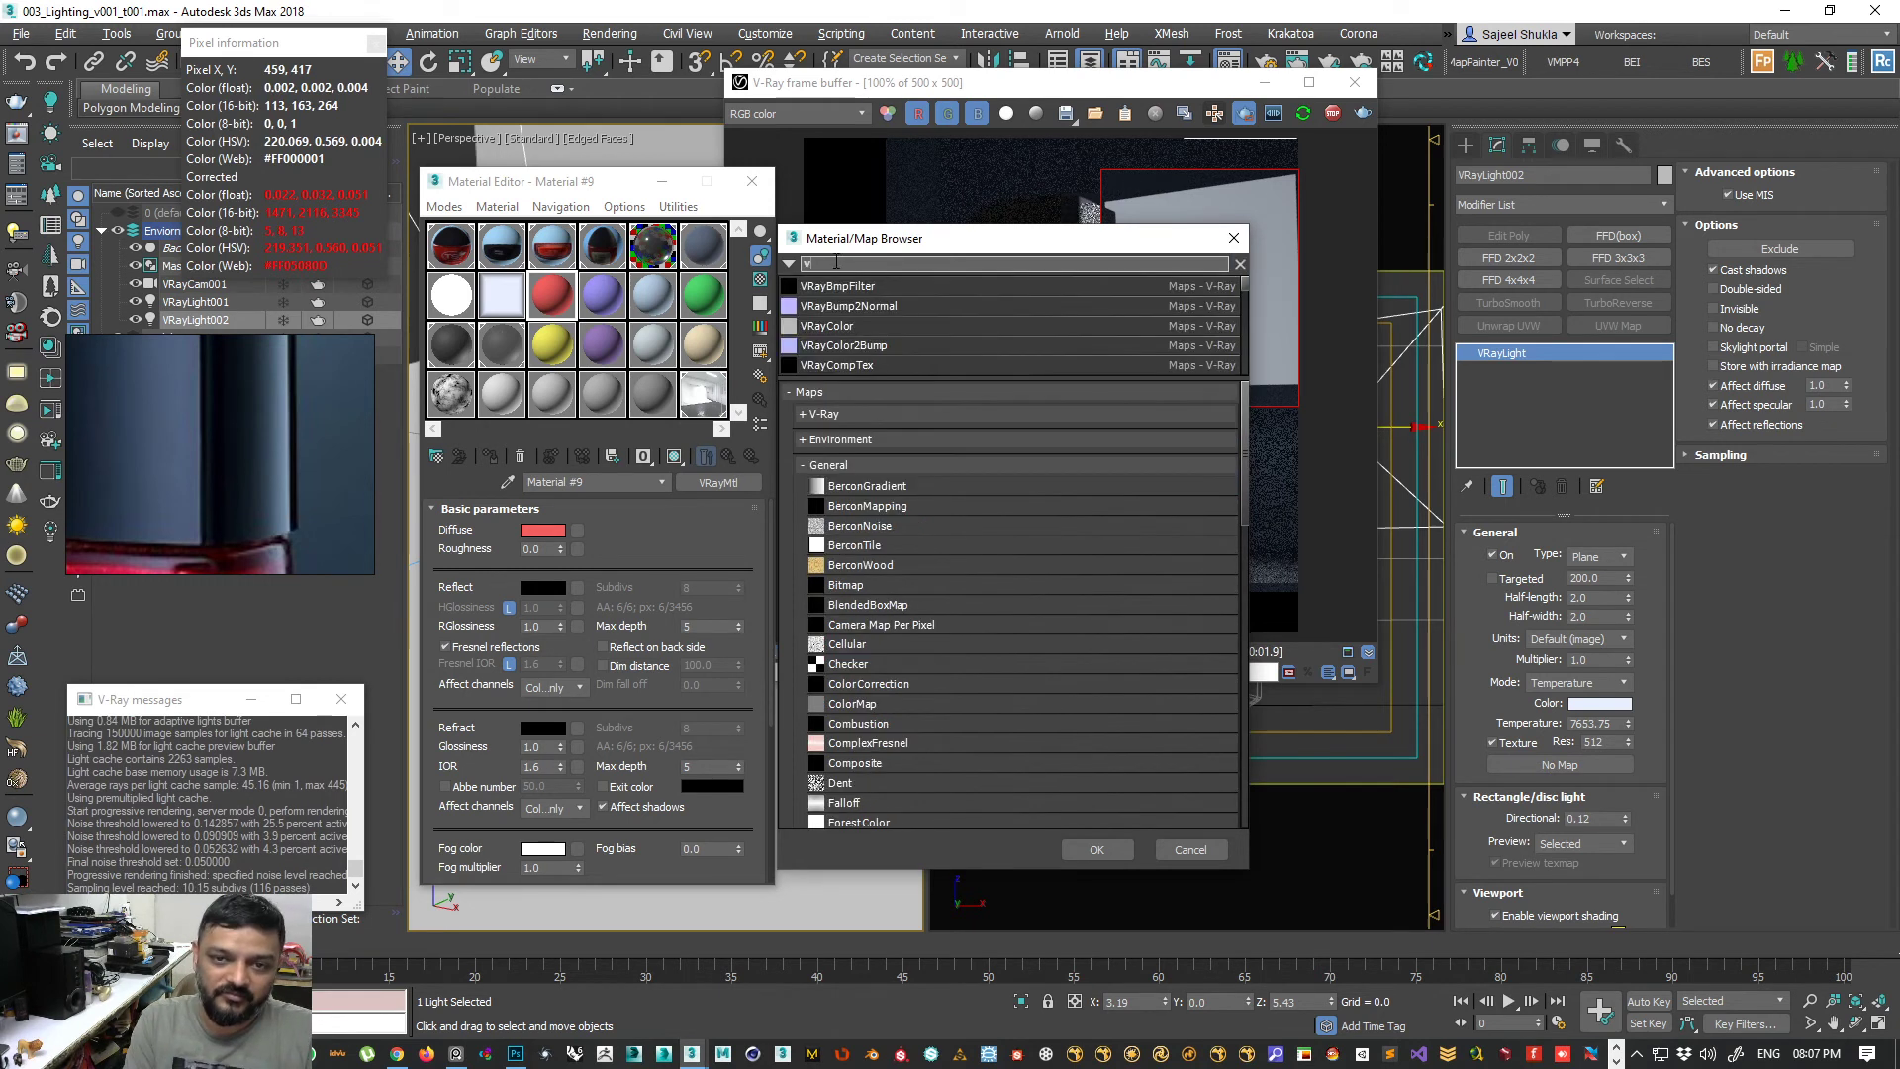
type("ysoft")
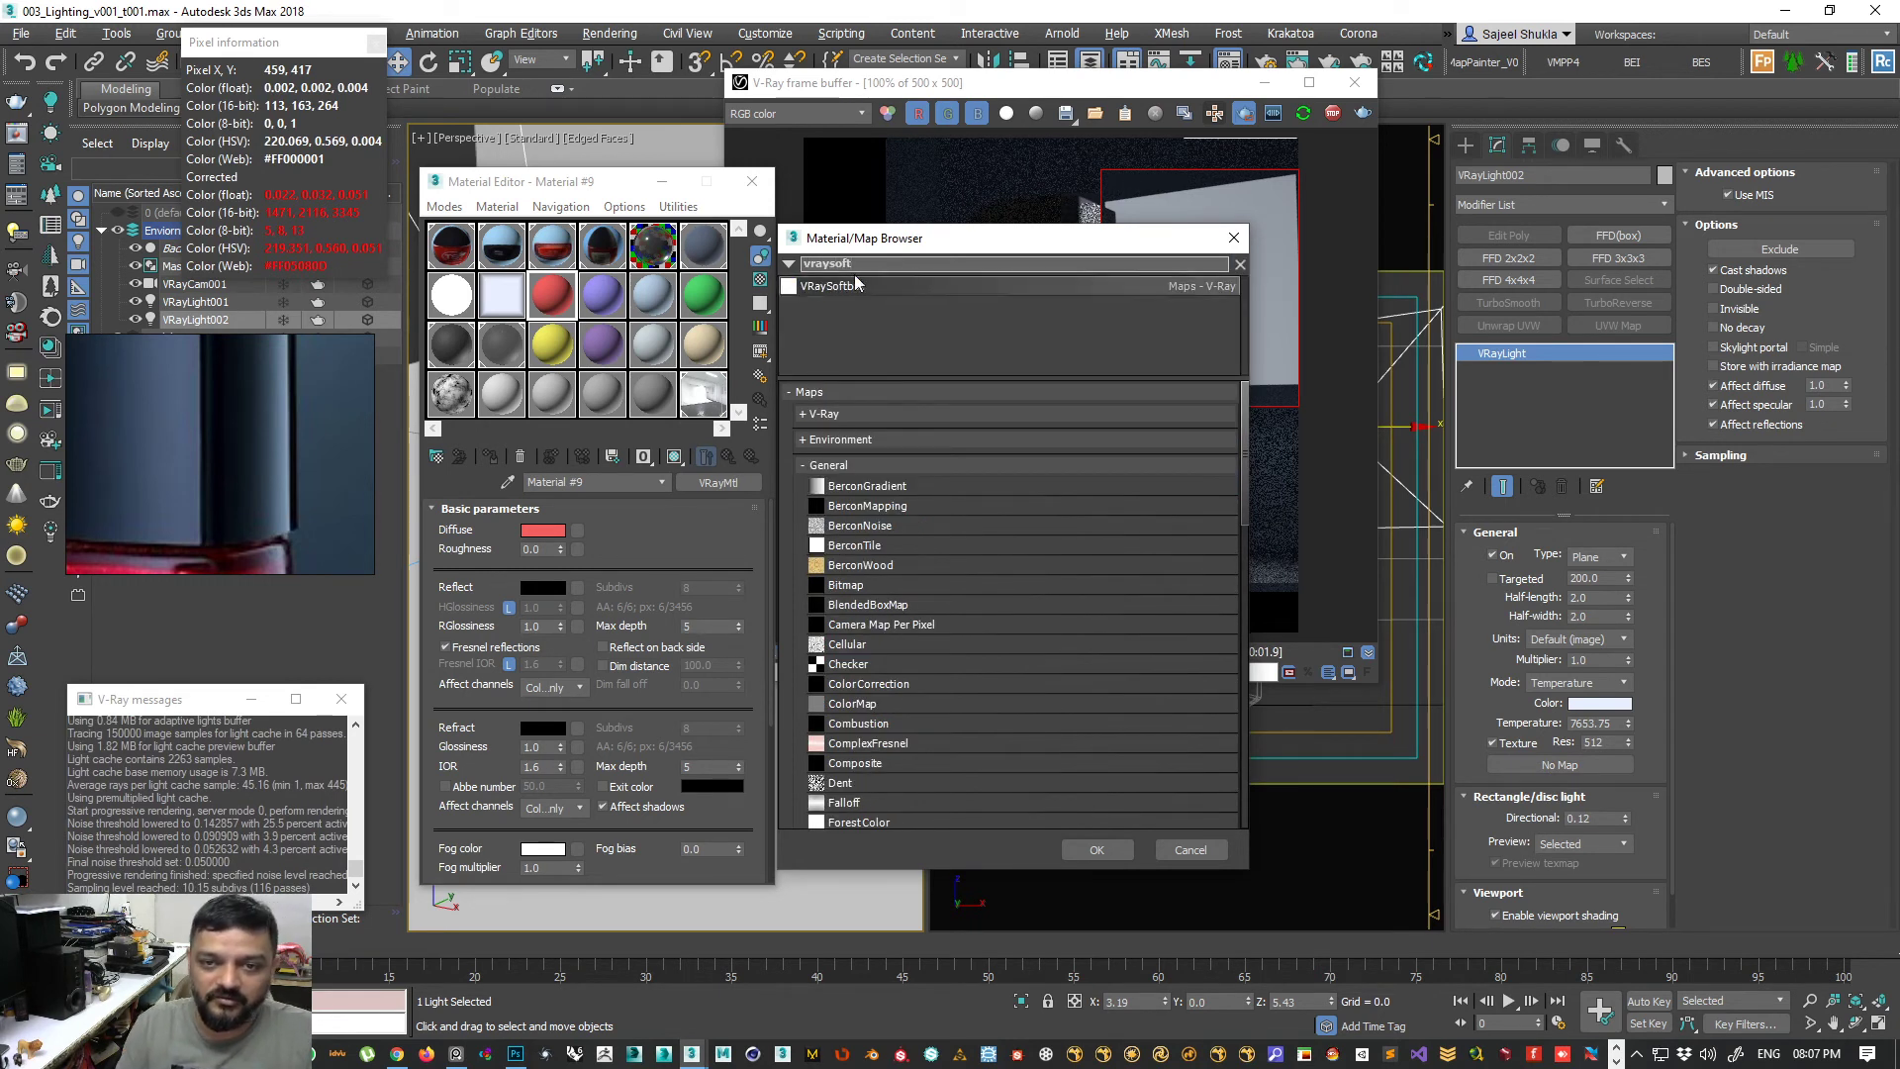
left_click(869, 287)
left_click(1095, 850)
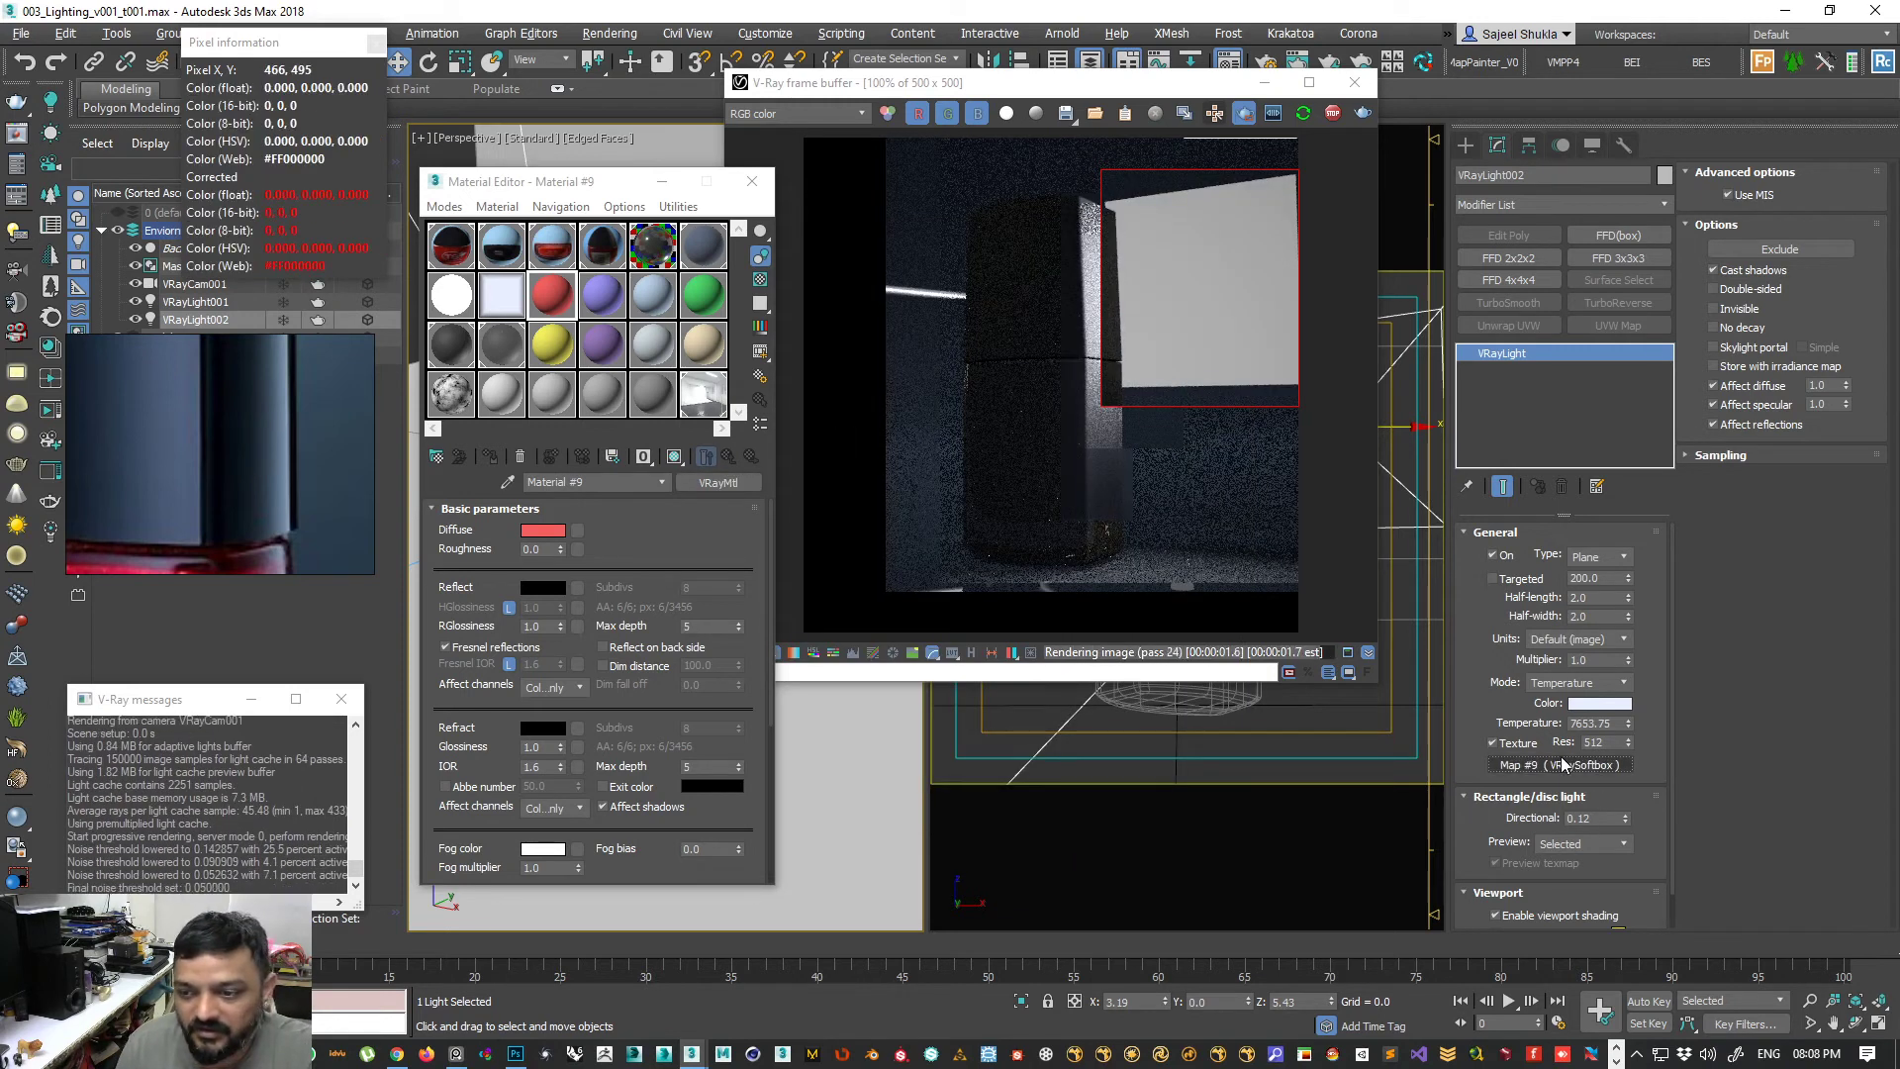
- Copy the light's new softbox map as an instance into the second-row sample slot and move the Material Editor clear of the render
left_click_drag(1568, 766, 501, 307)
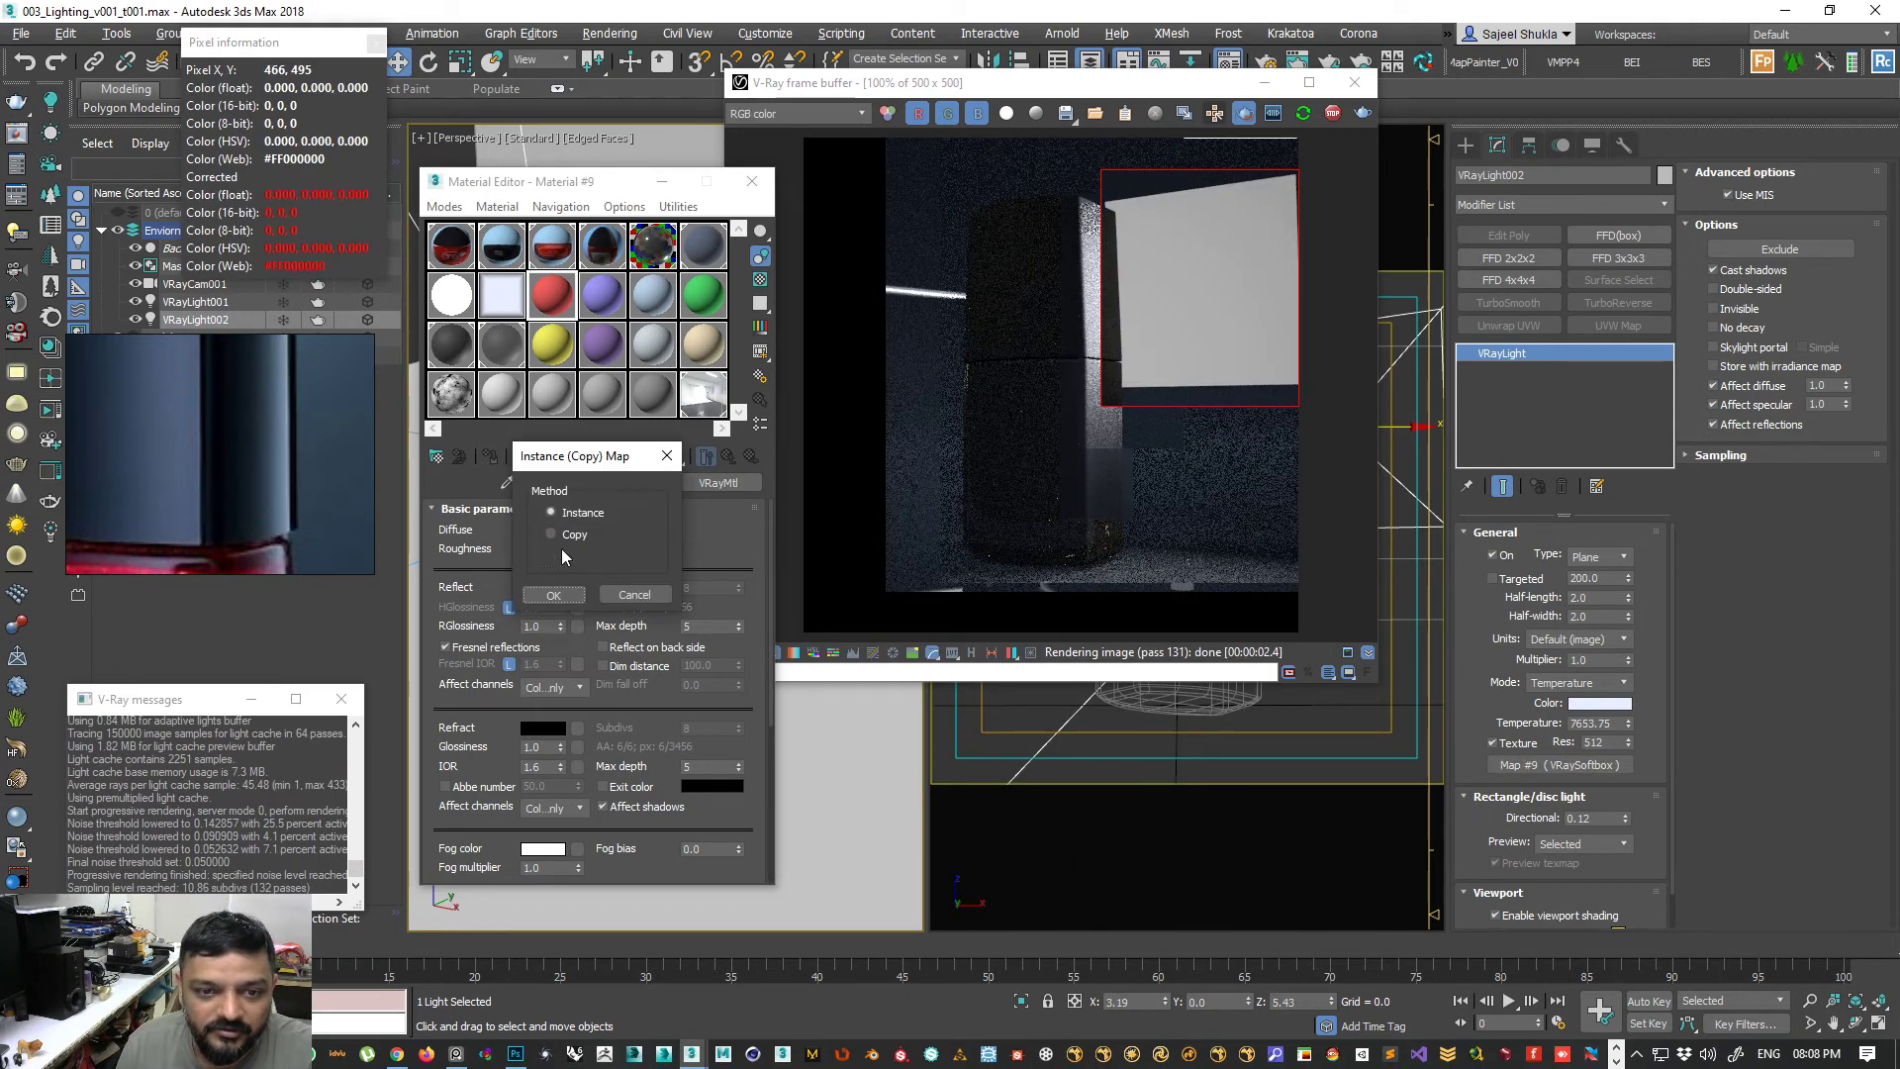
left_click(552, 595)
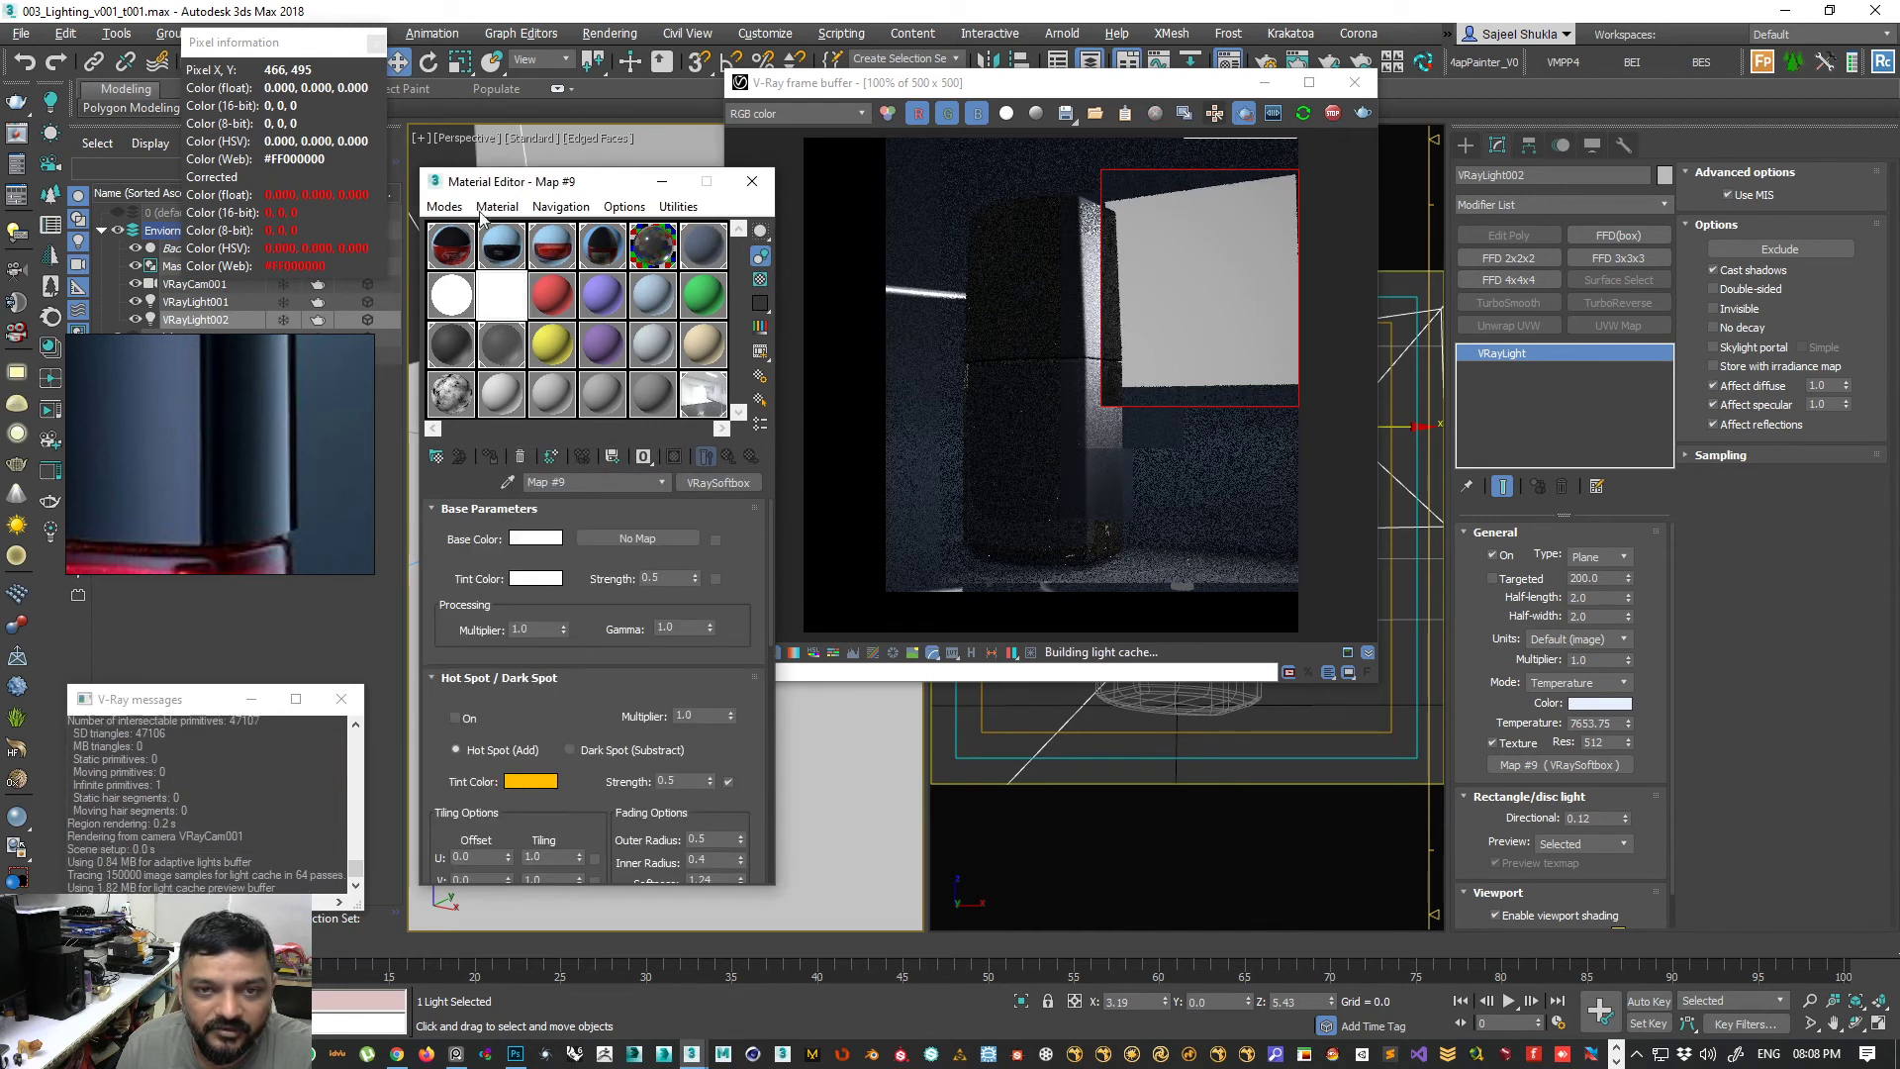
left_click_drag(569, 181, 447, 189)
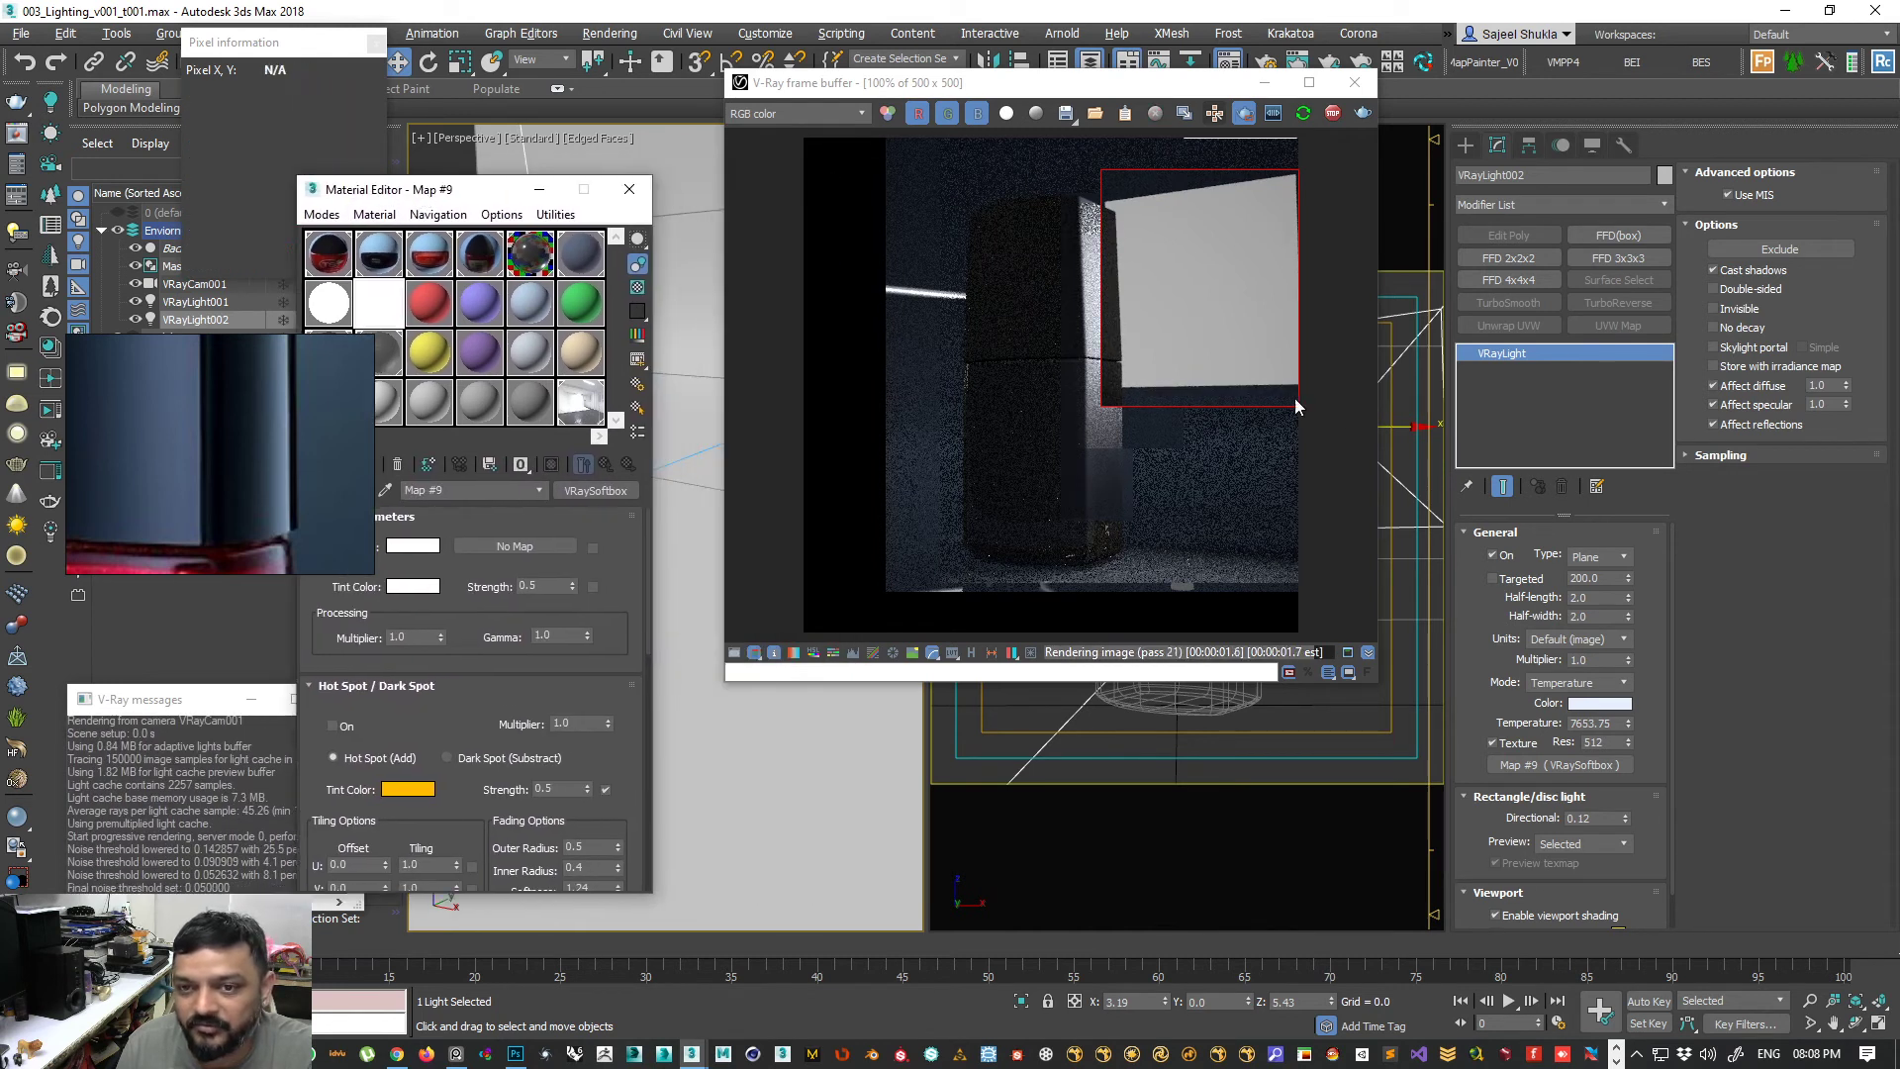
- Extend the render region over the bottle and light, and examine the cap reflections in the reference photo
left_click_drag(936, 146, 1298, 631)
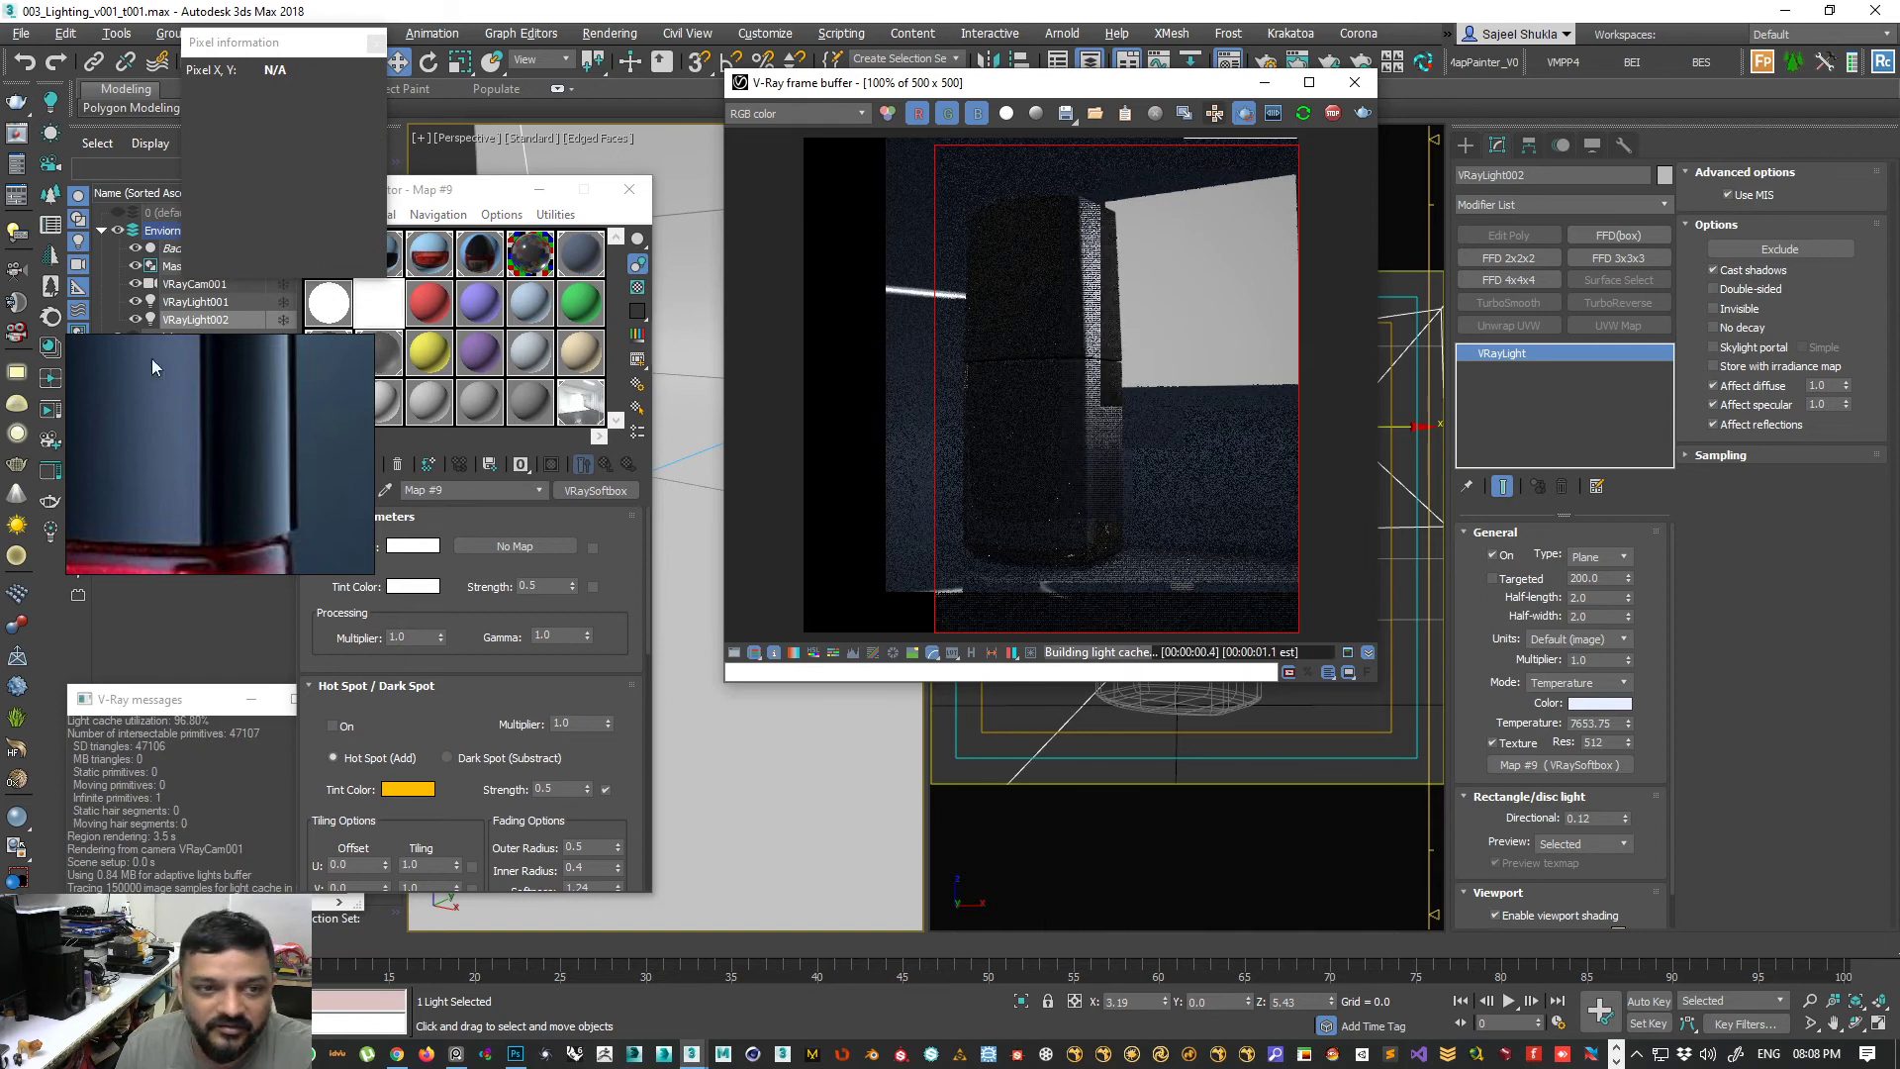
right_click_drag(190, 479, 269, 410)
scroll(259, 380, "down", 4)
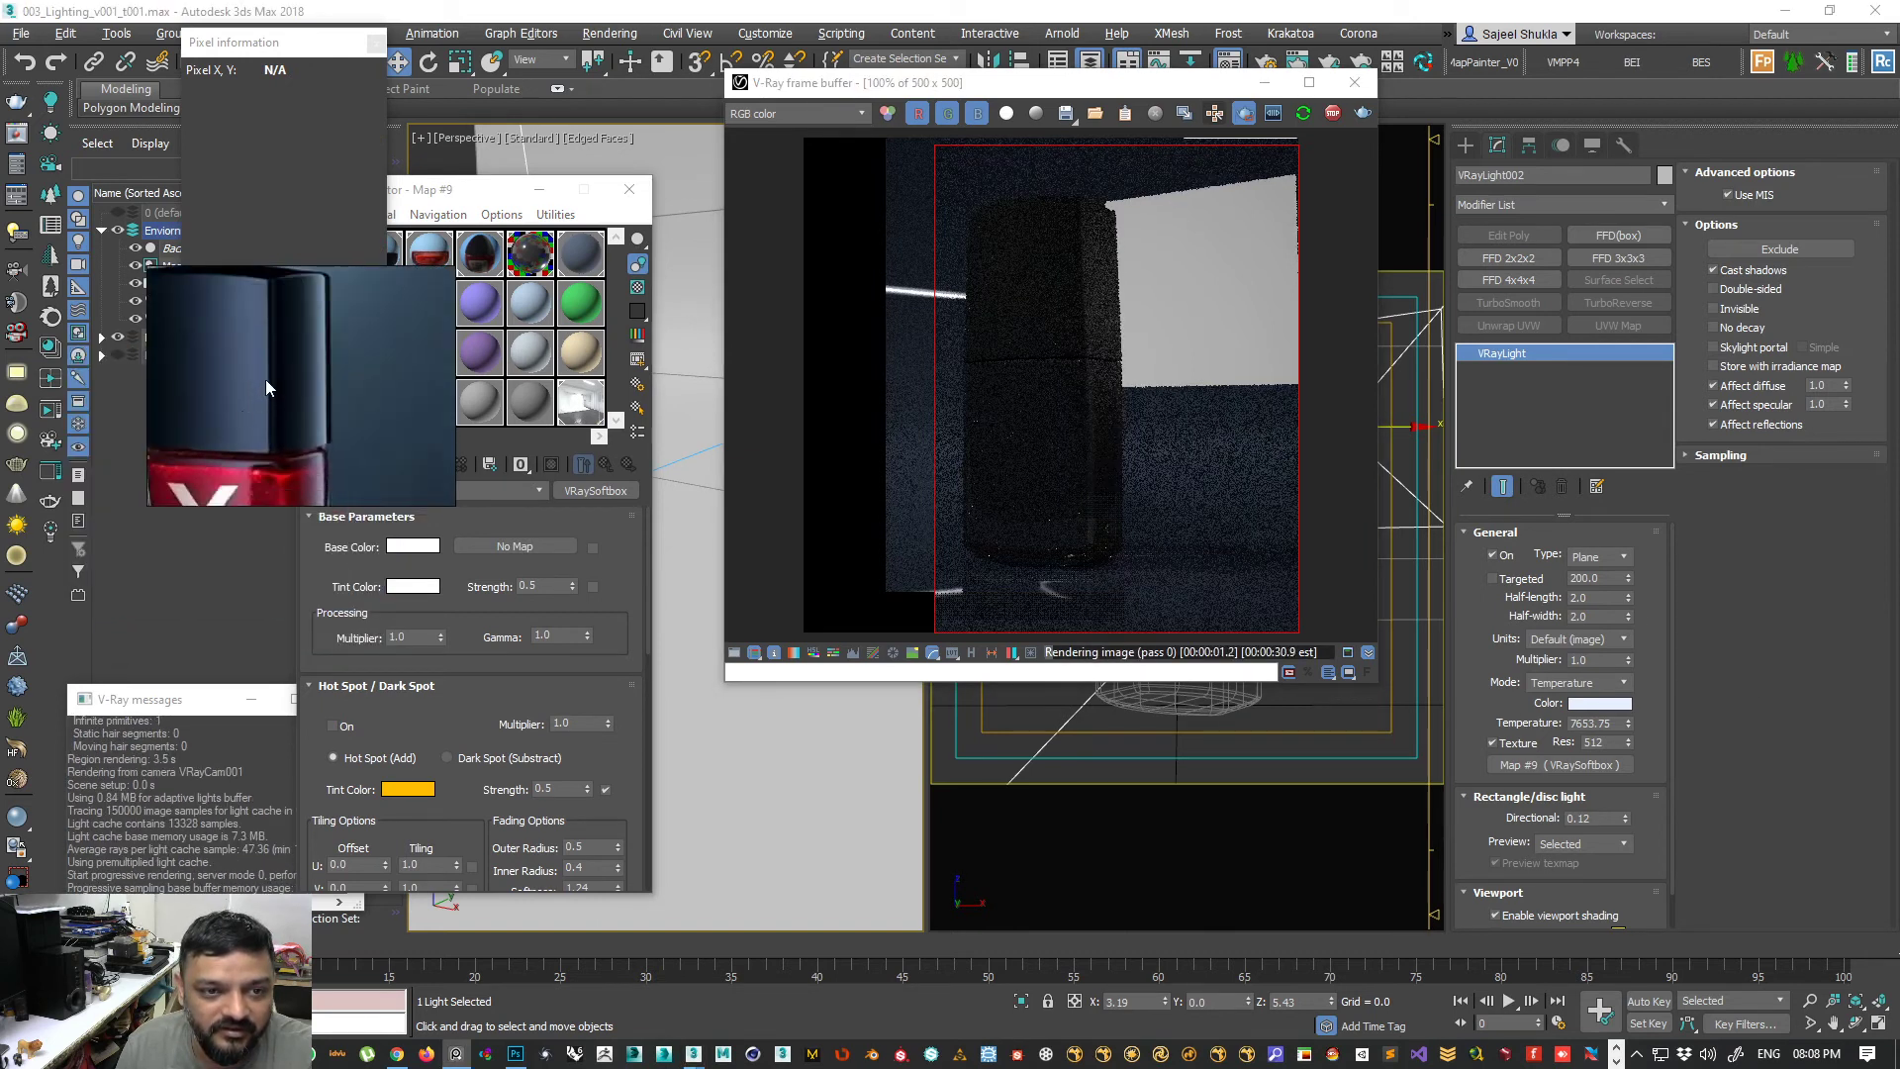
middle_click_drag(258, 361, 312, 341)
scroll(295, 442, "up", 1)
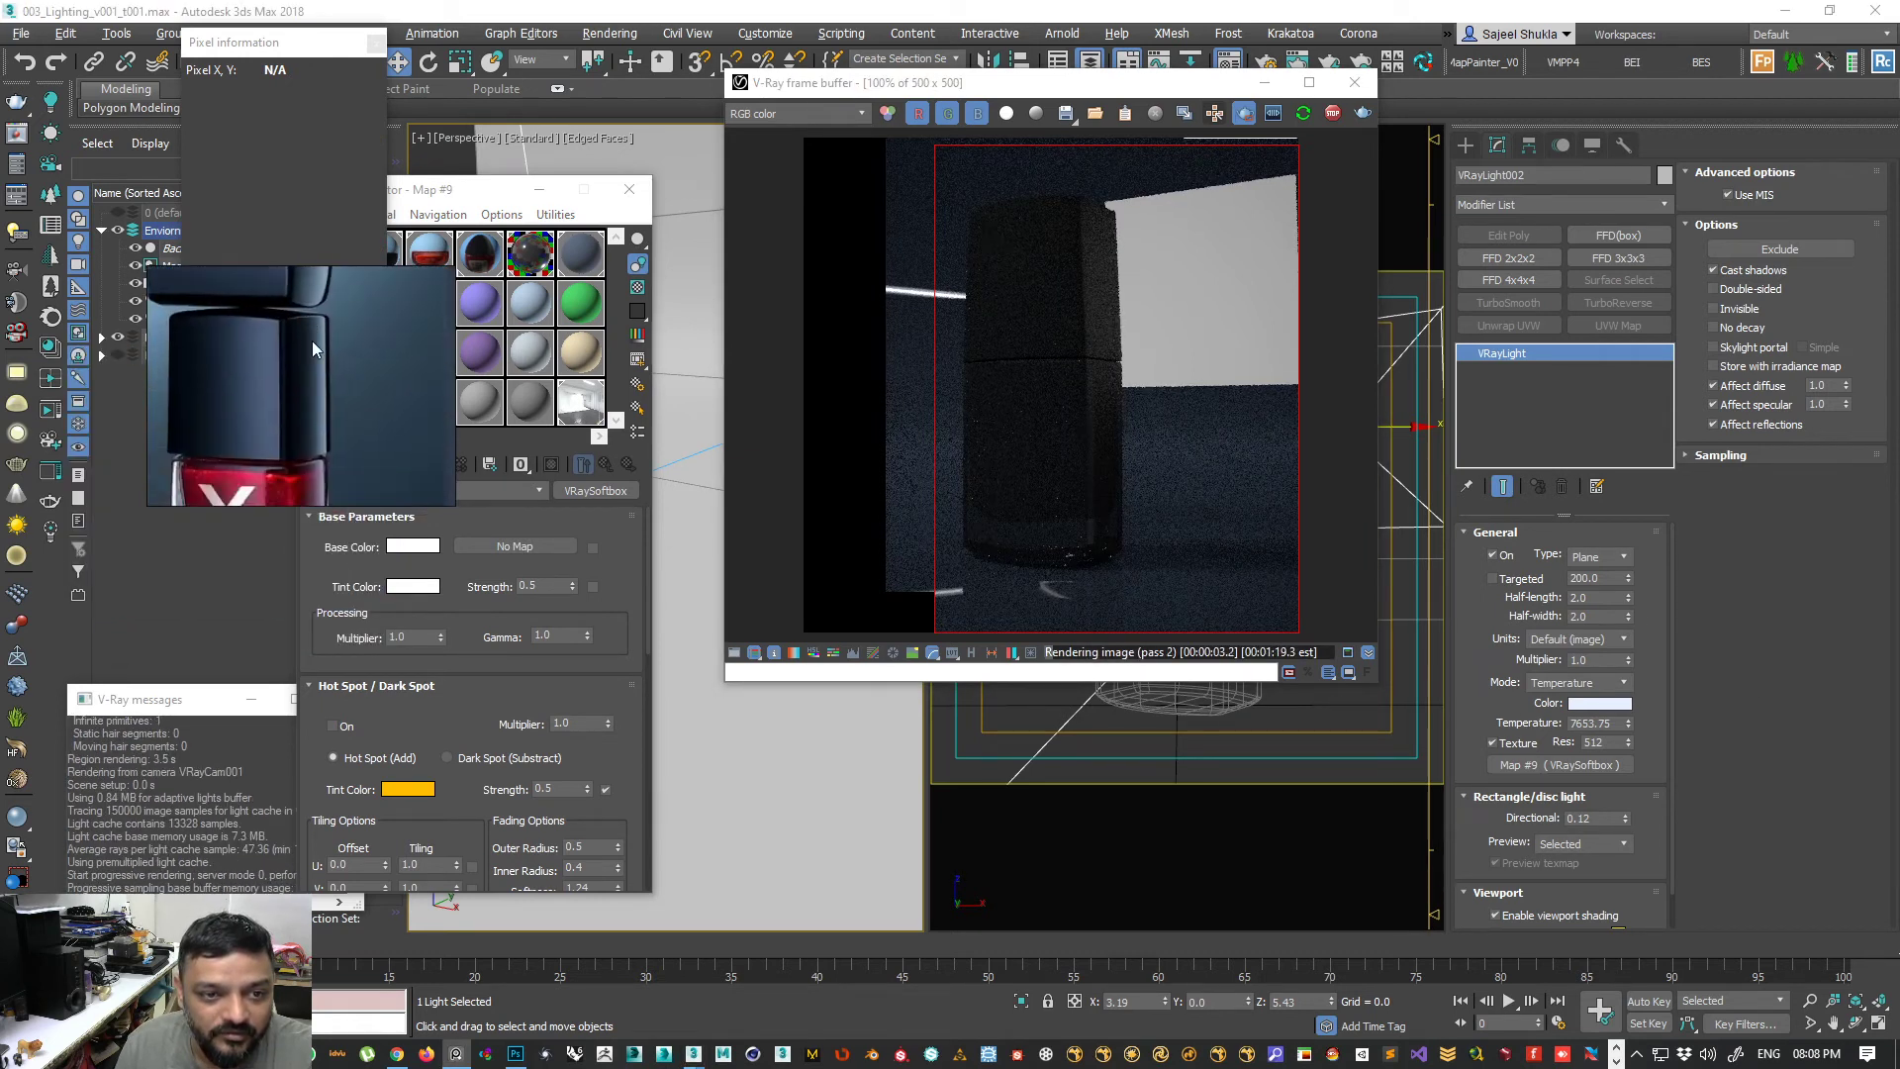
scroll(334, 323, "up", 1)
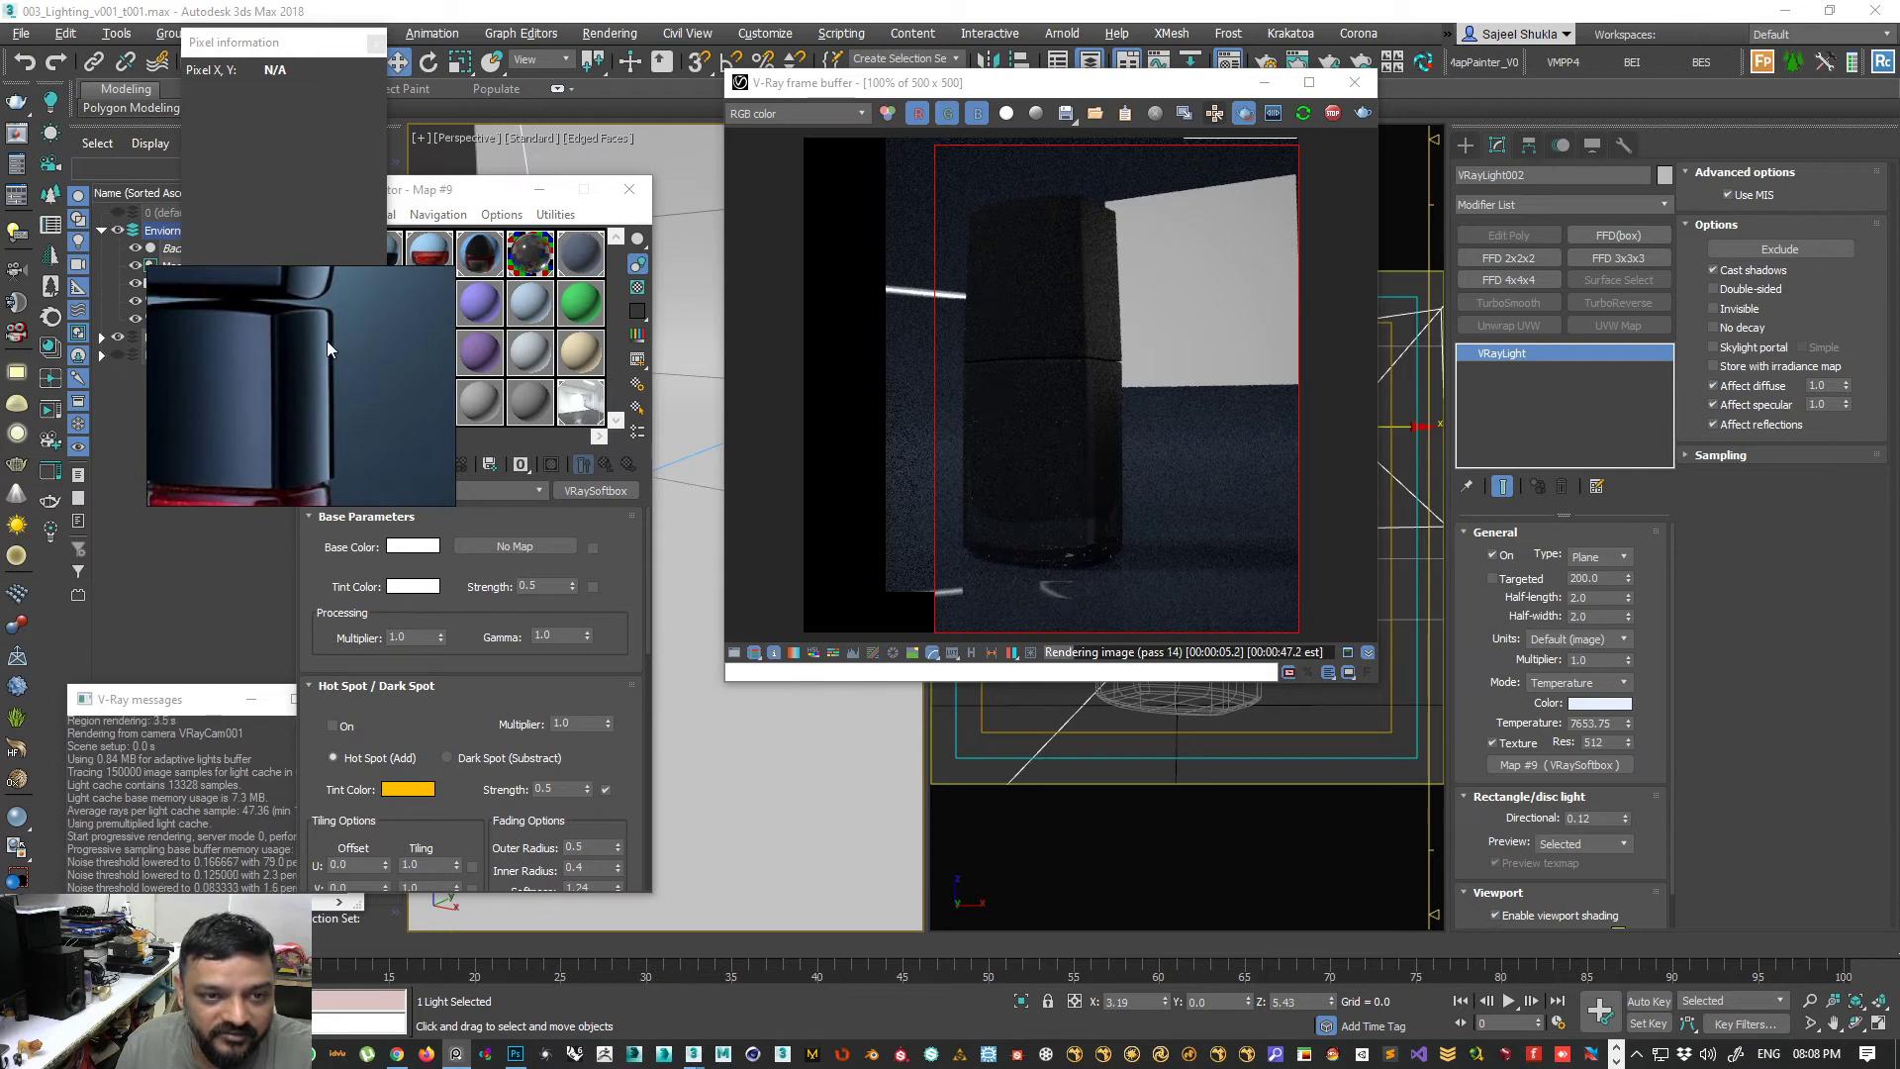
scroll(342, 364, "down", 2)
middle_click_drag(329, 308, 324, 412)
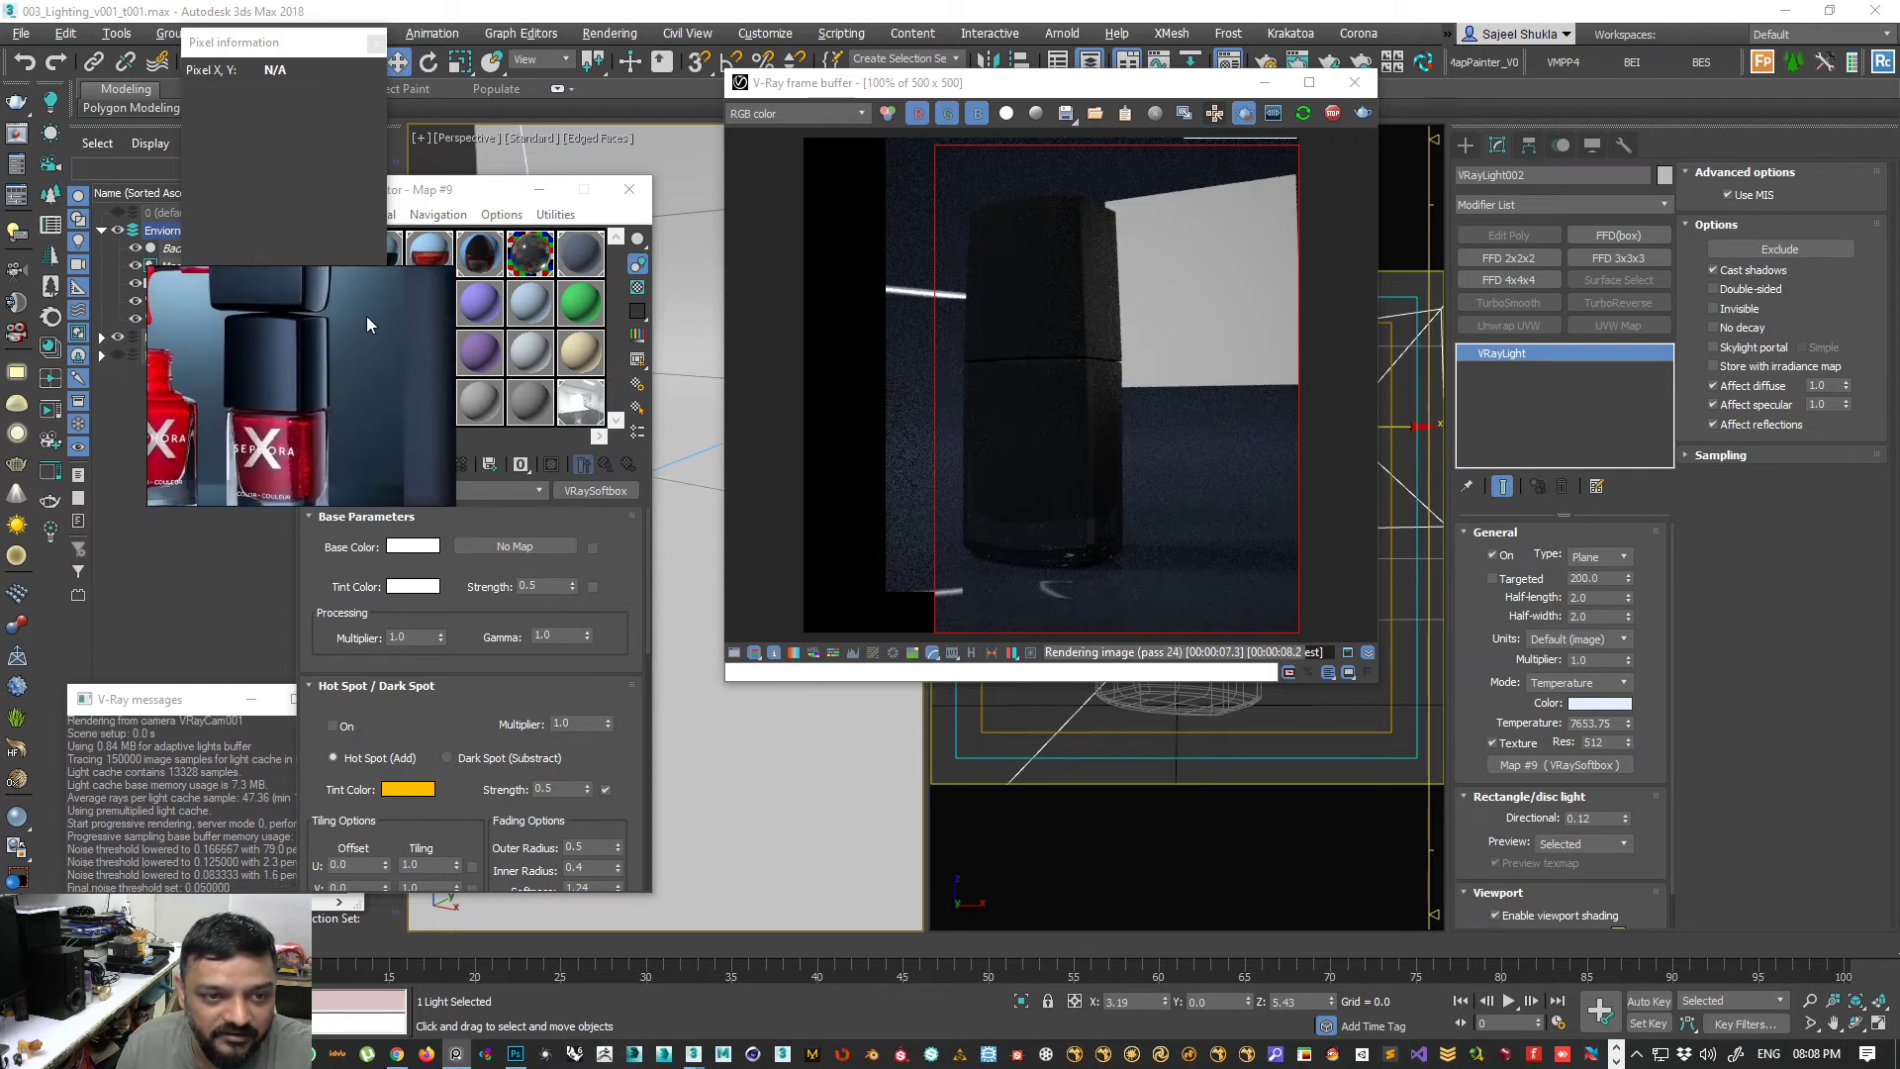
scroll(348, 337, "up", 2)
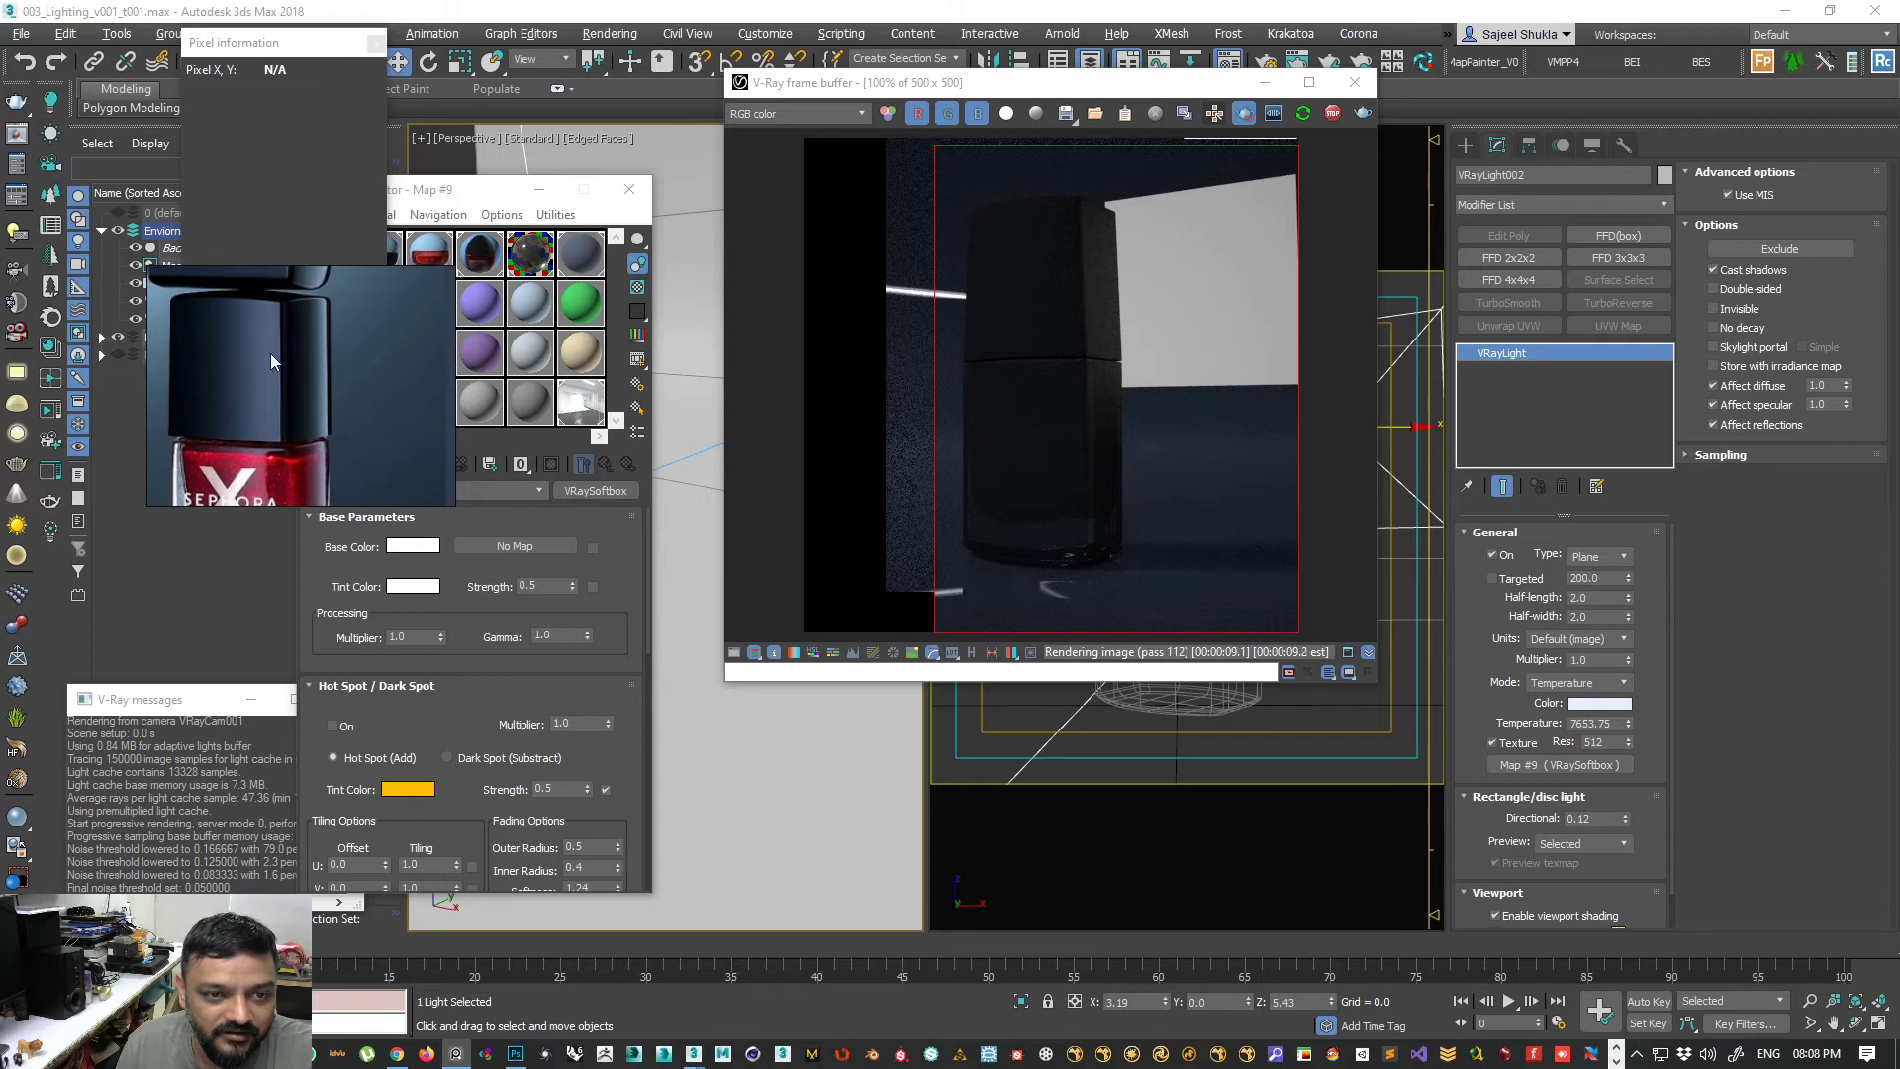
- Shrink the render frame buffer to 365 x 365 and arrange it and the Material Editor clear of the perspective view and light settings
left_click_drag(940, 91, 757, 400)
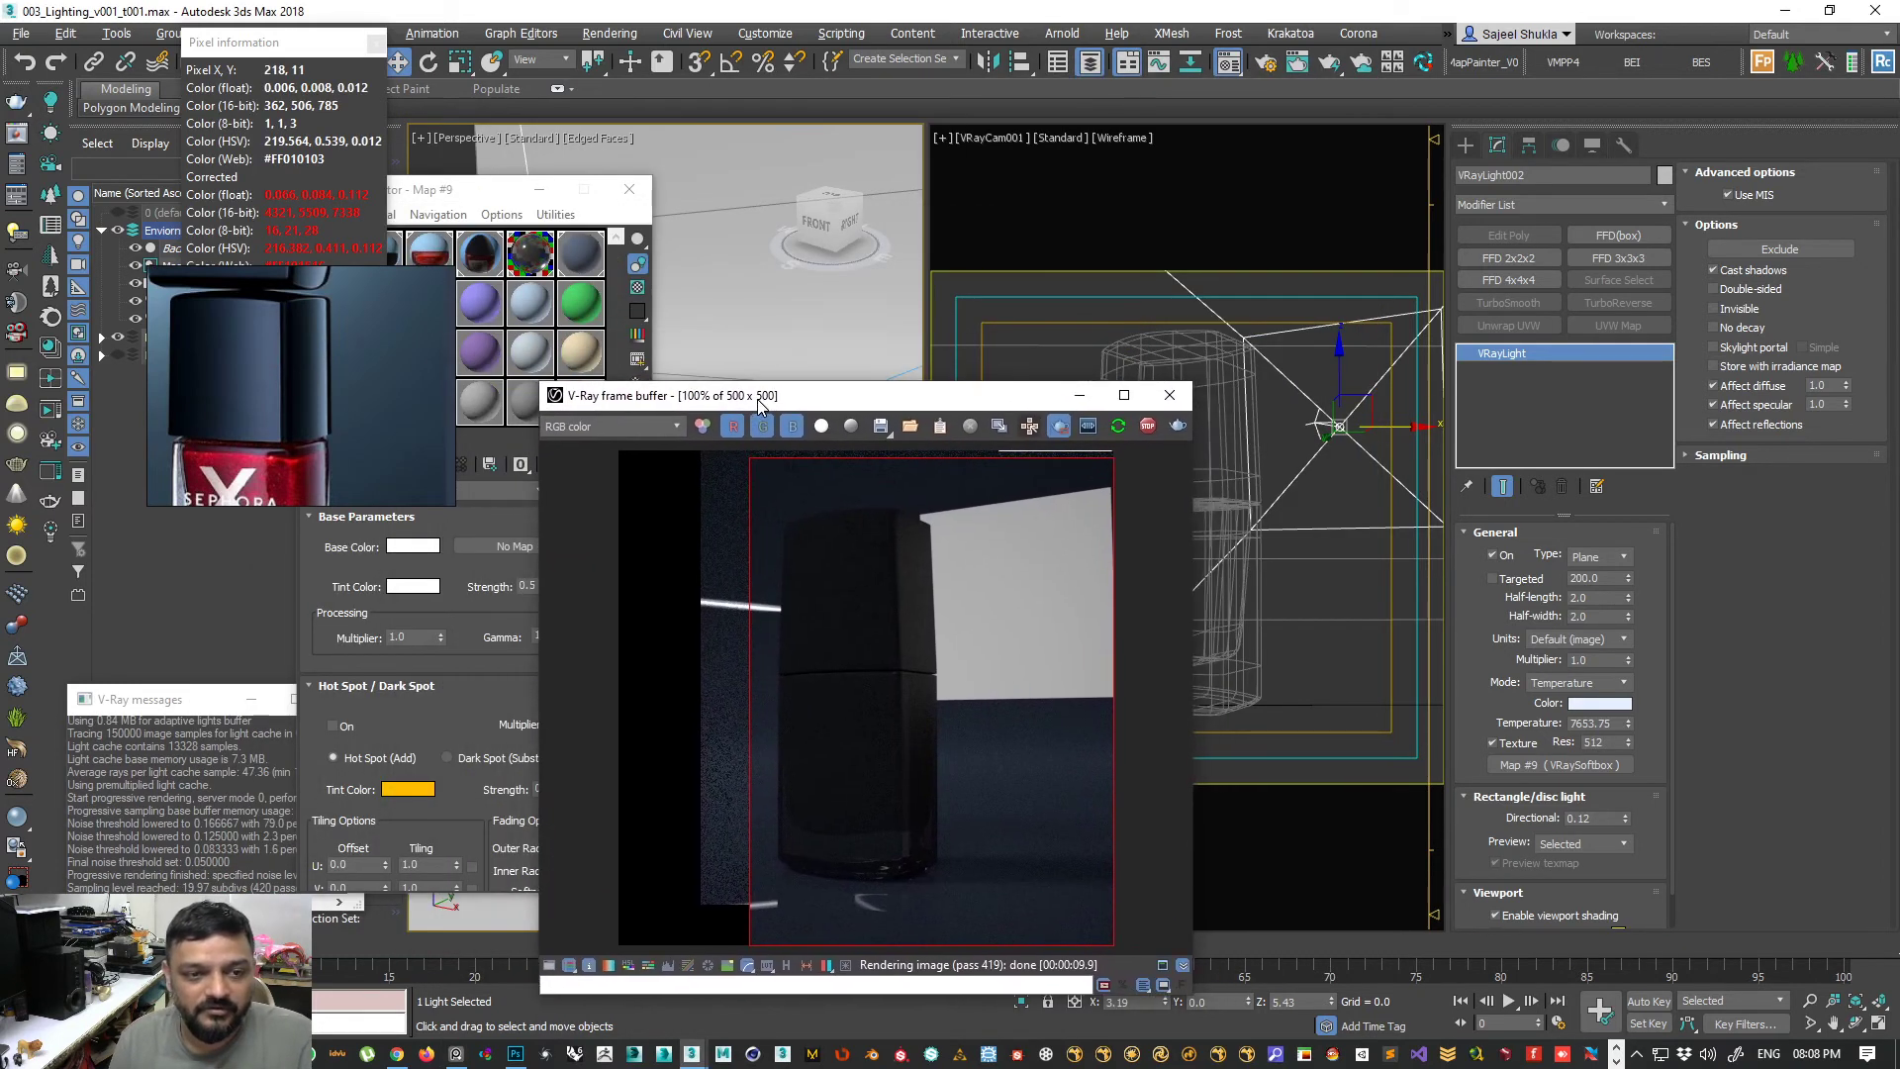
scroll(731, 252, "down", 3)
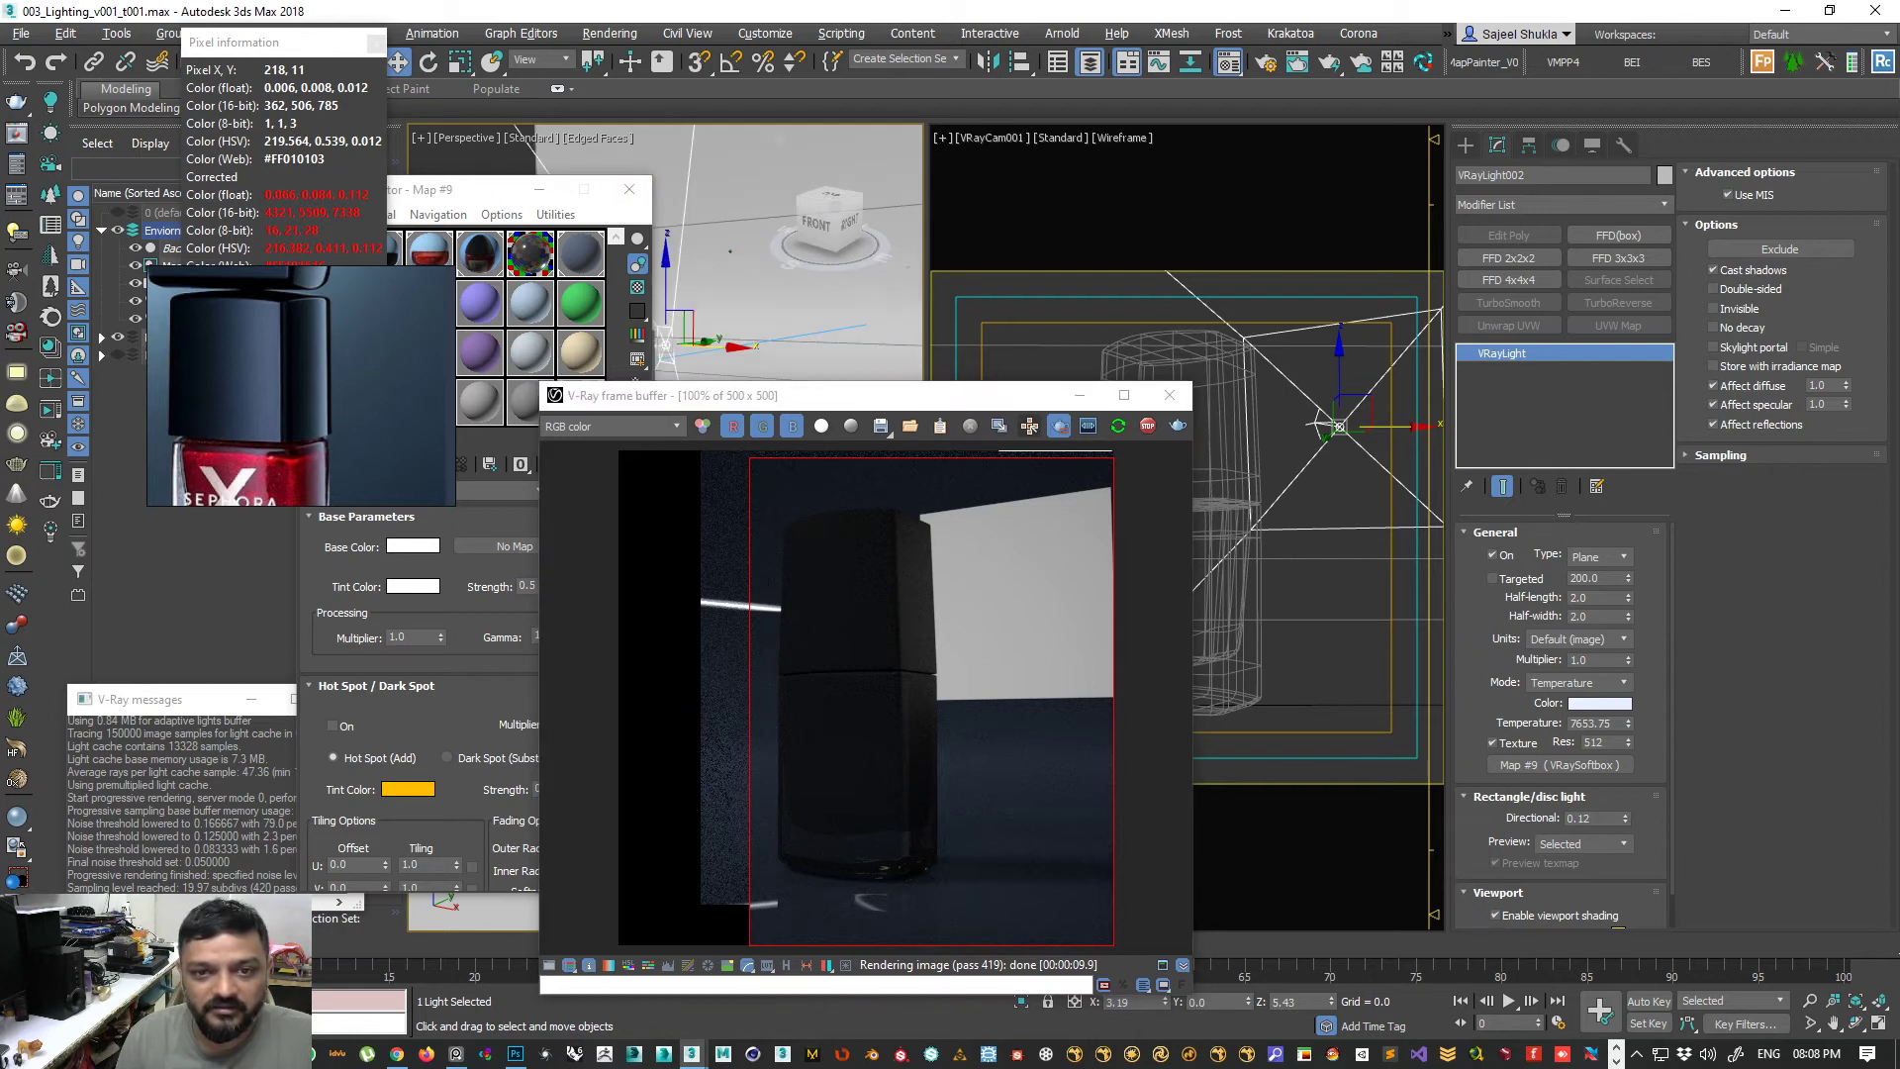
left_click_drag(532, 210, 315, 598)
left_click_drag(836, 406, 1219, 206)
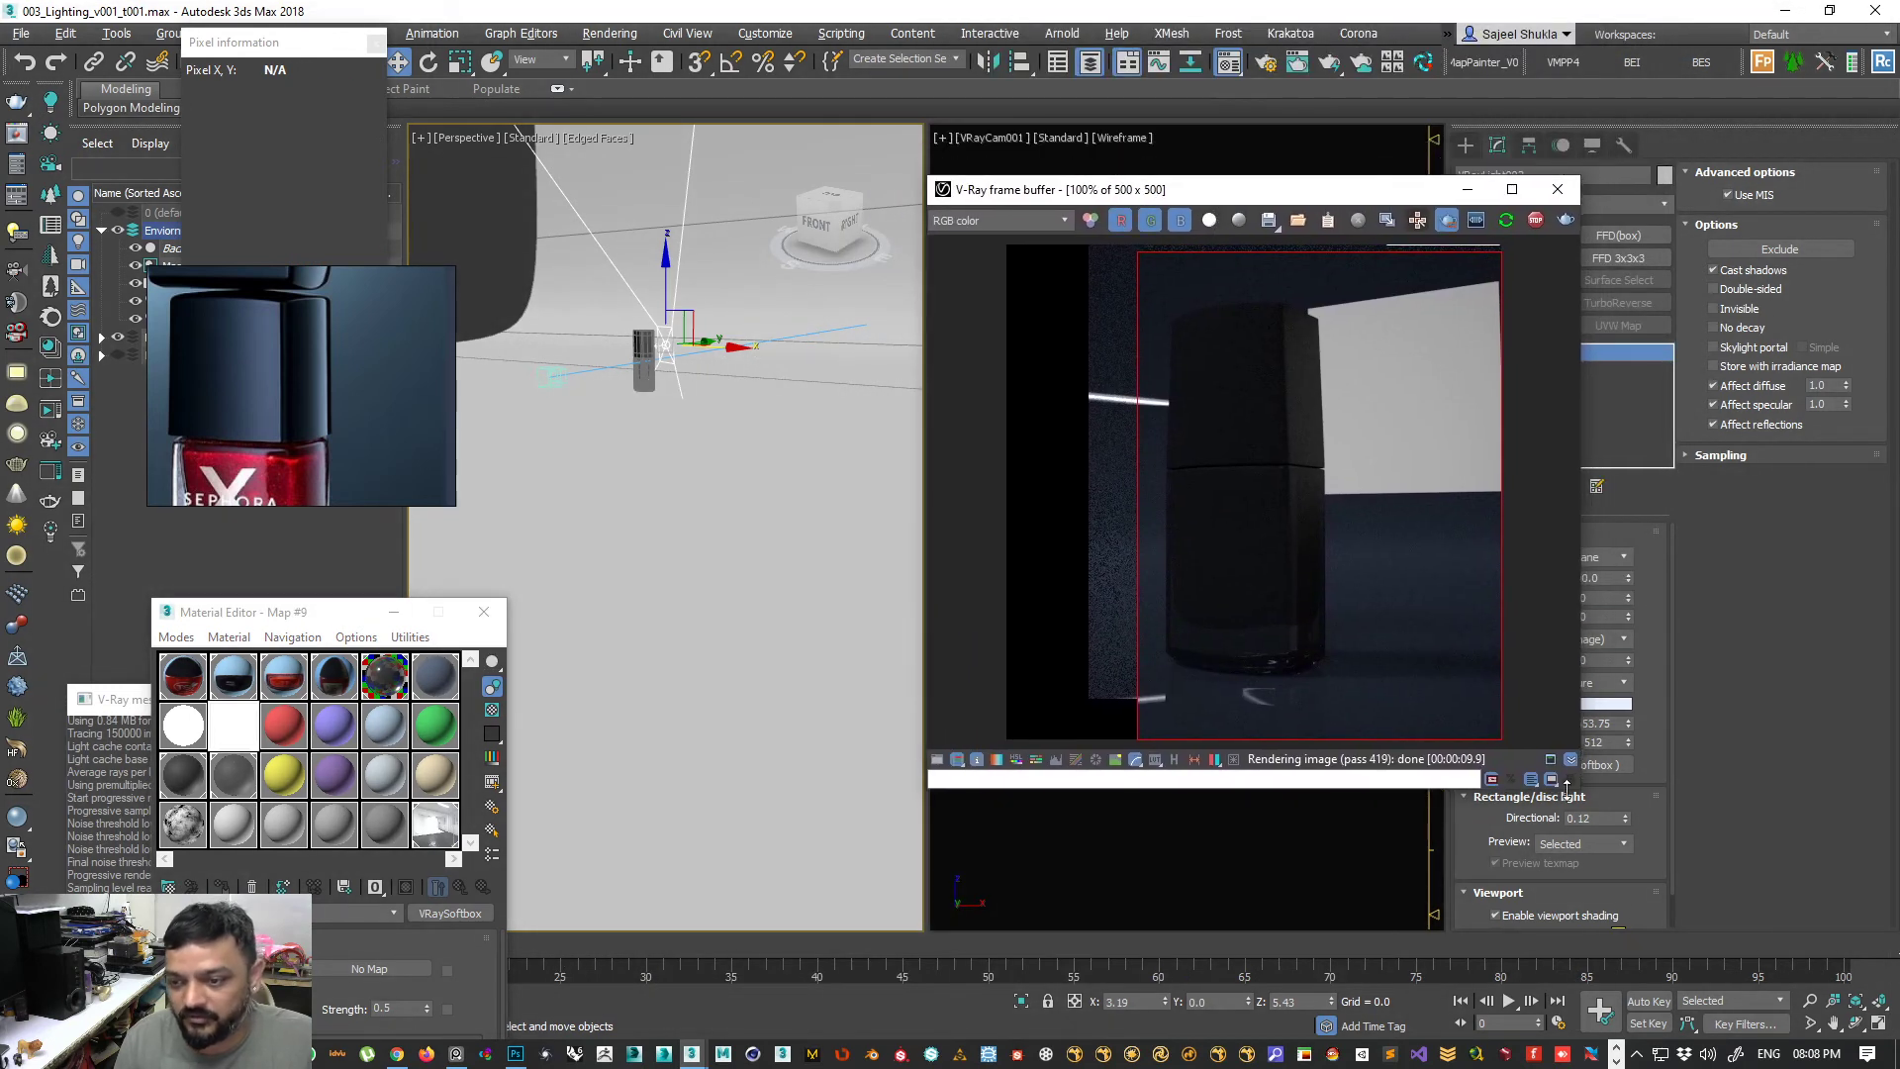
left_click_drag(1573, 786, 1452, 713)
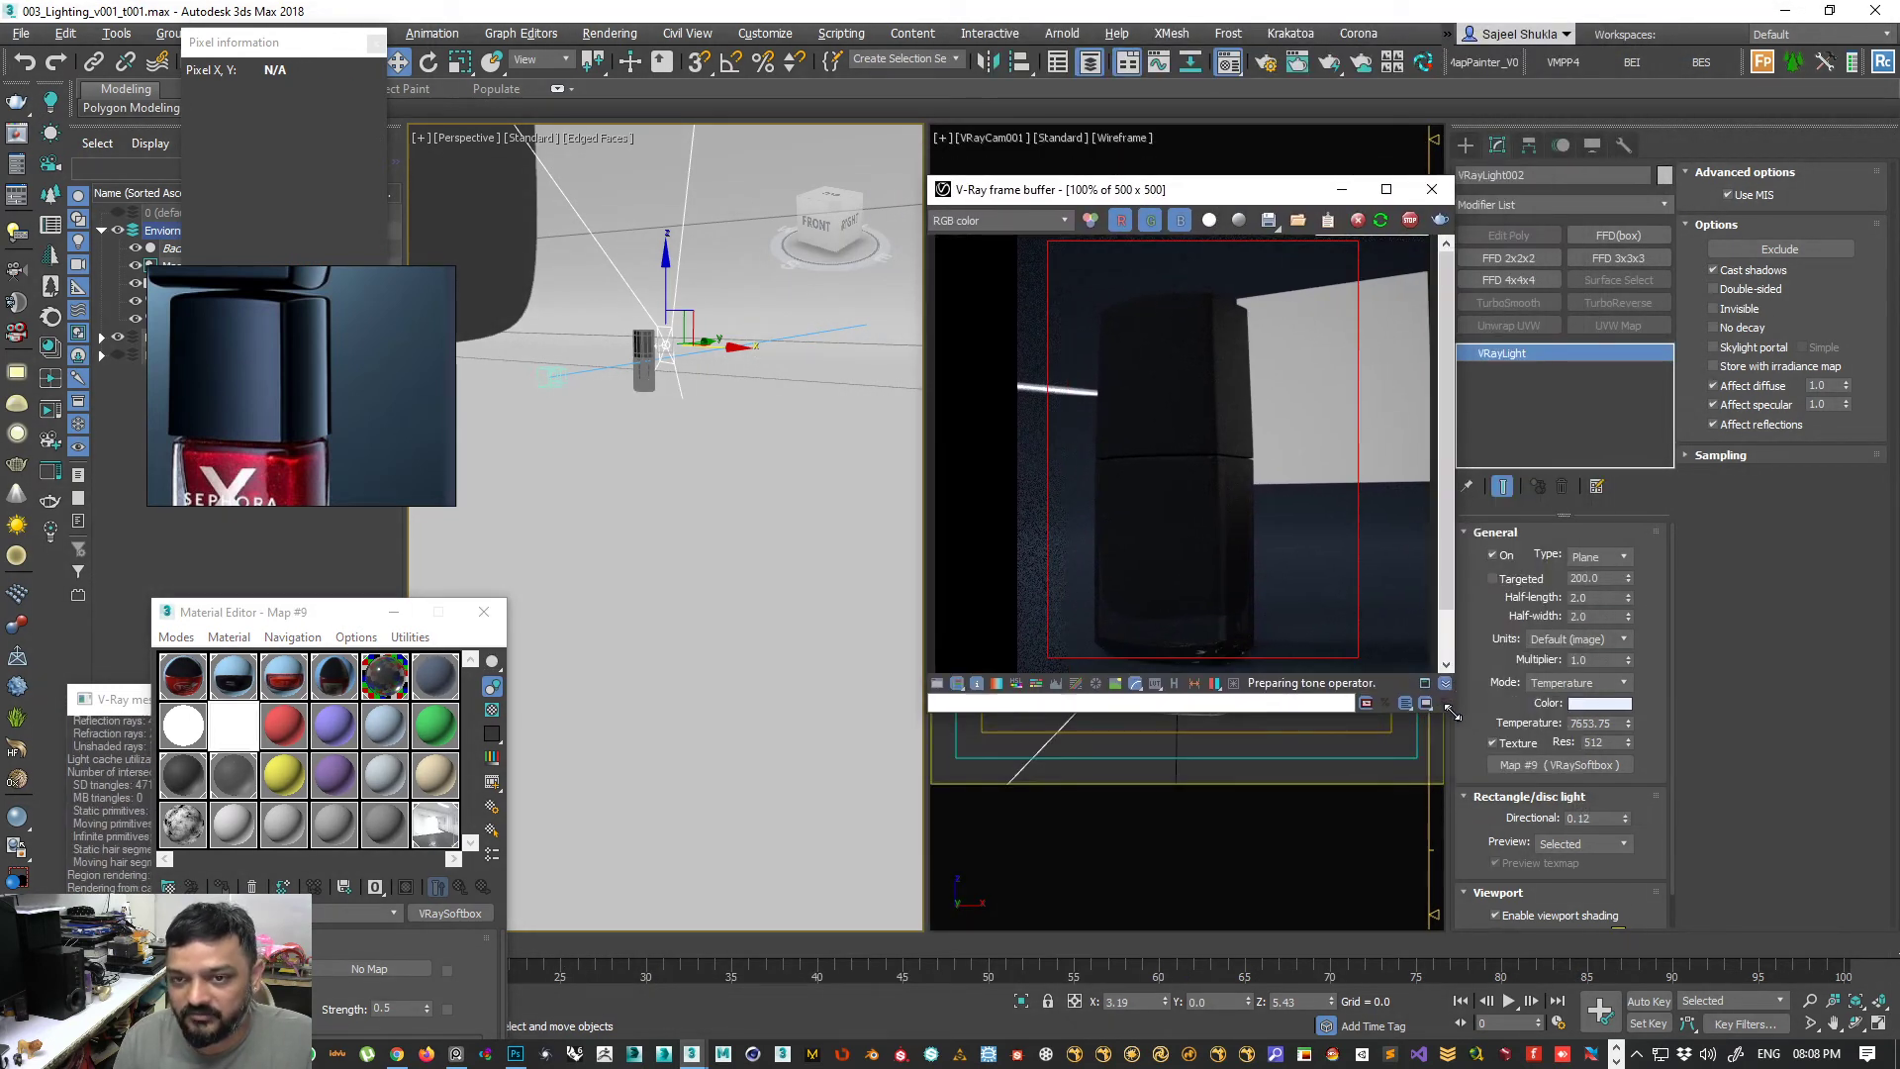
left_click_drag(1111, 189, 1110, 128)
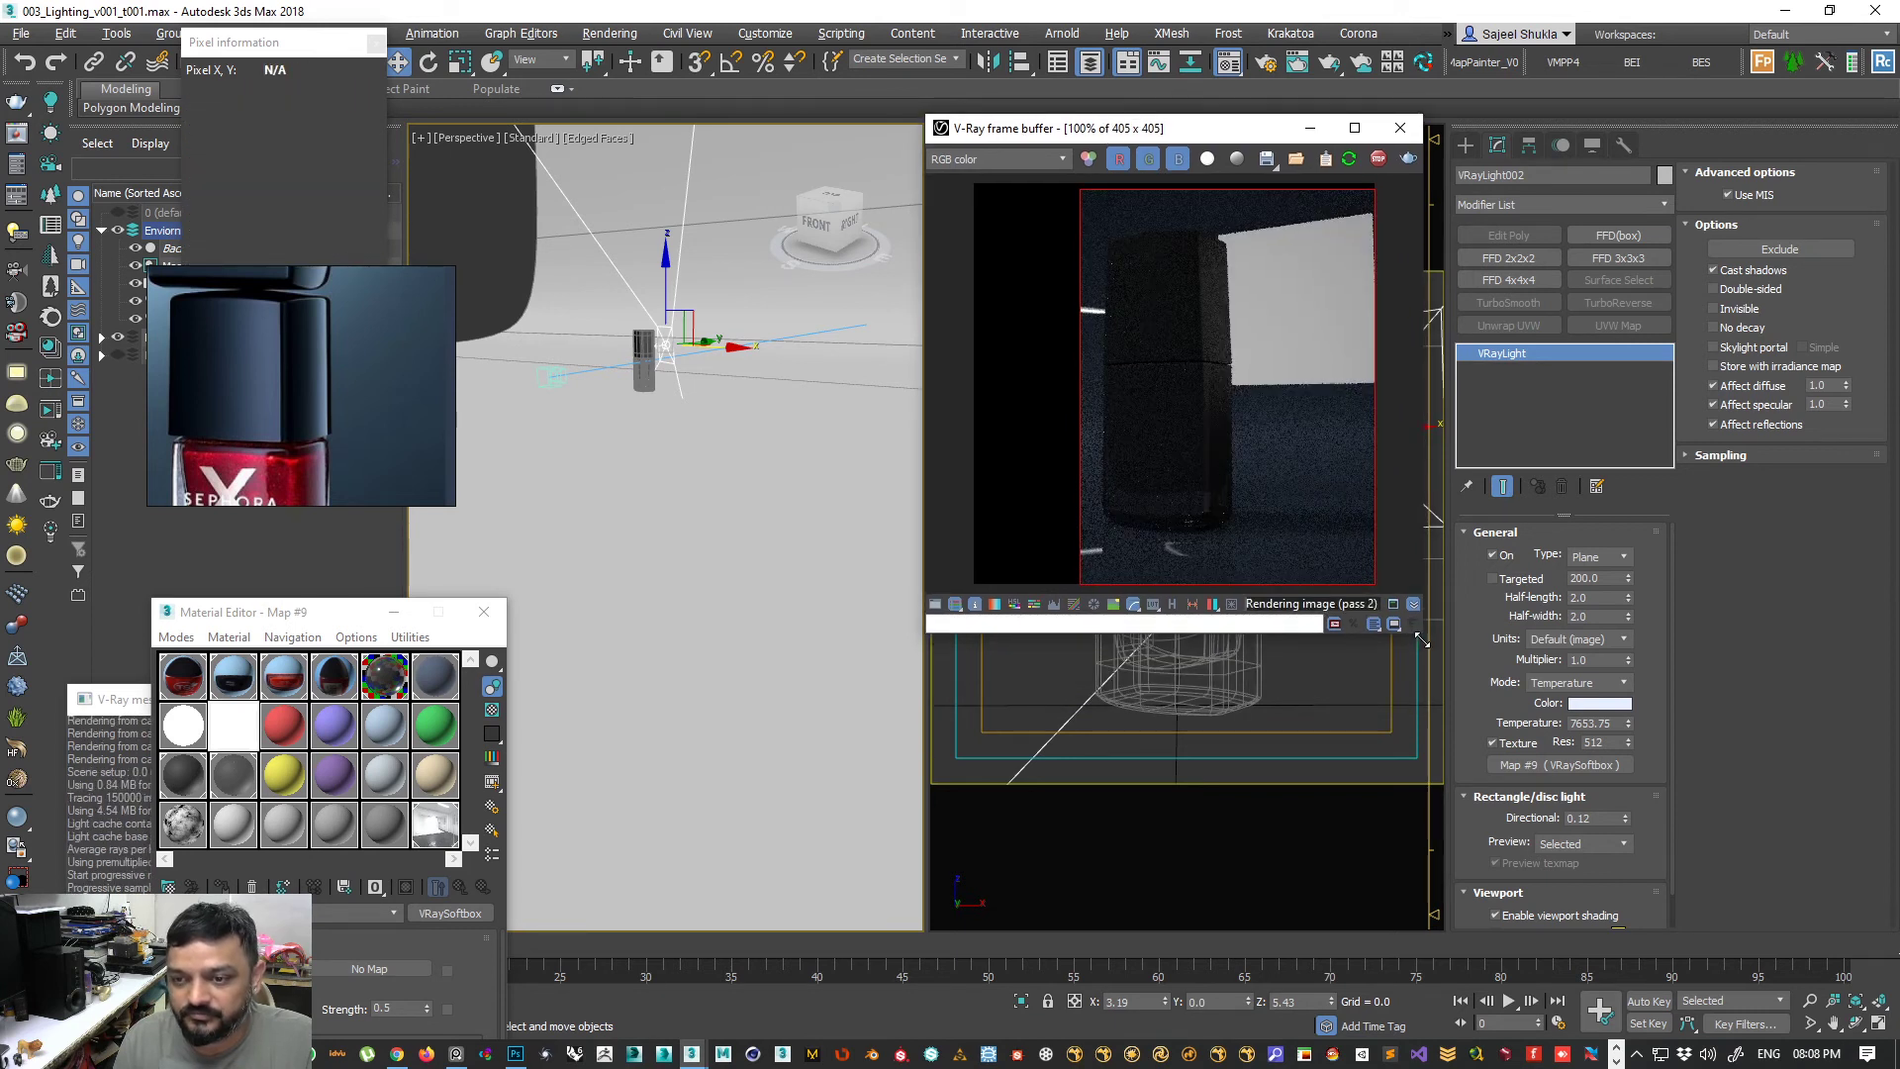
left_click_drag(1421, 640, 1385, 599)
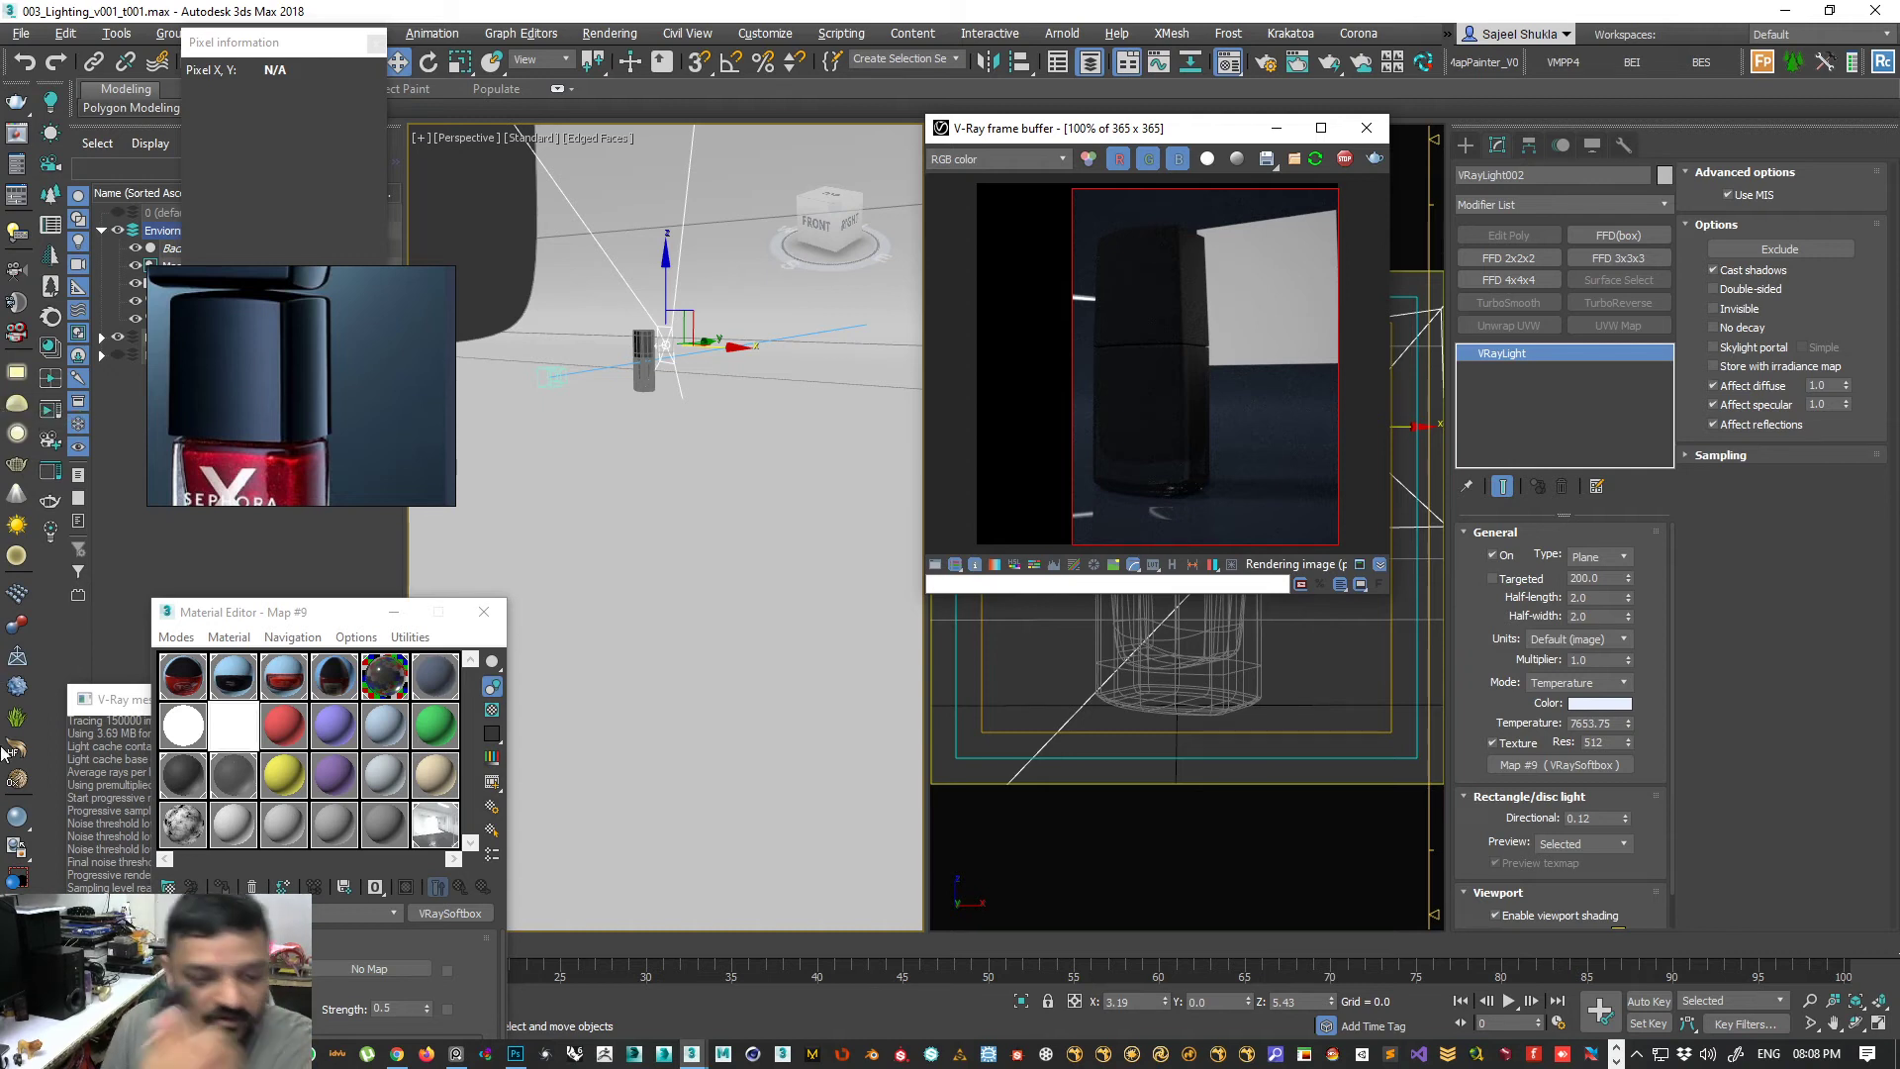
- Examine how the black cap reflects light in the other nail polish reference photos, and set the reference viewer aside
left_click_drag(263, 347, 551, 390)
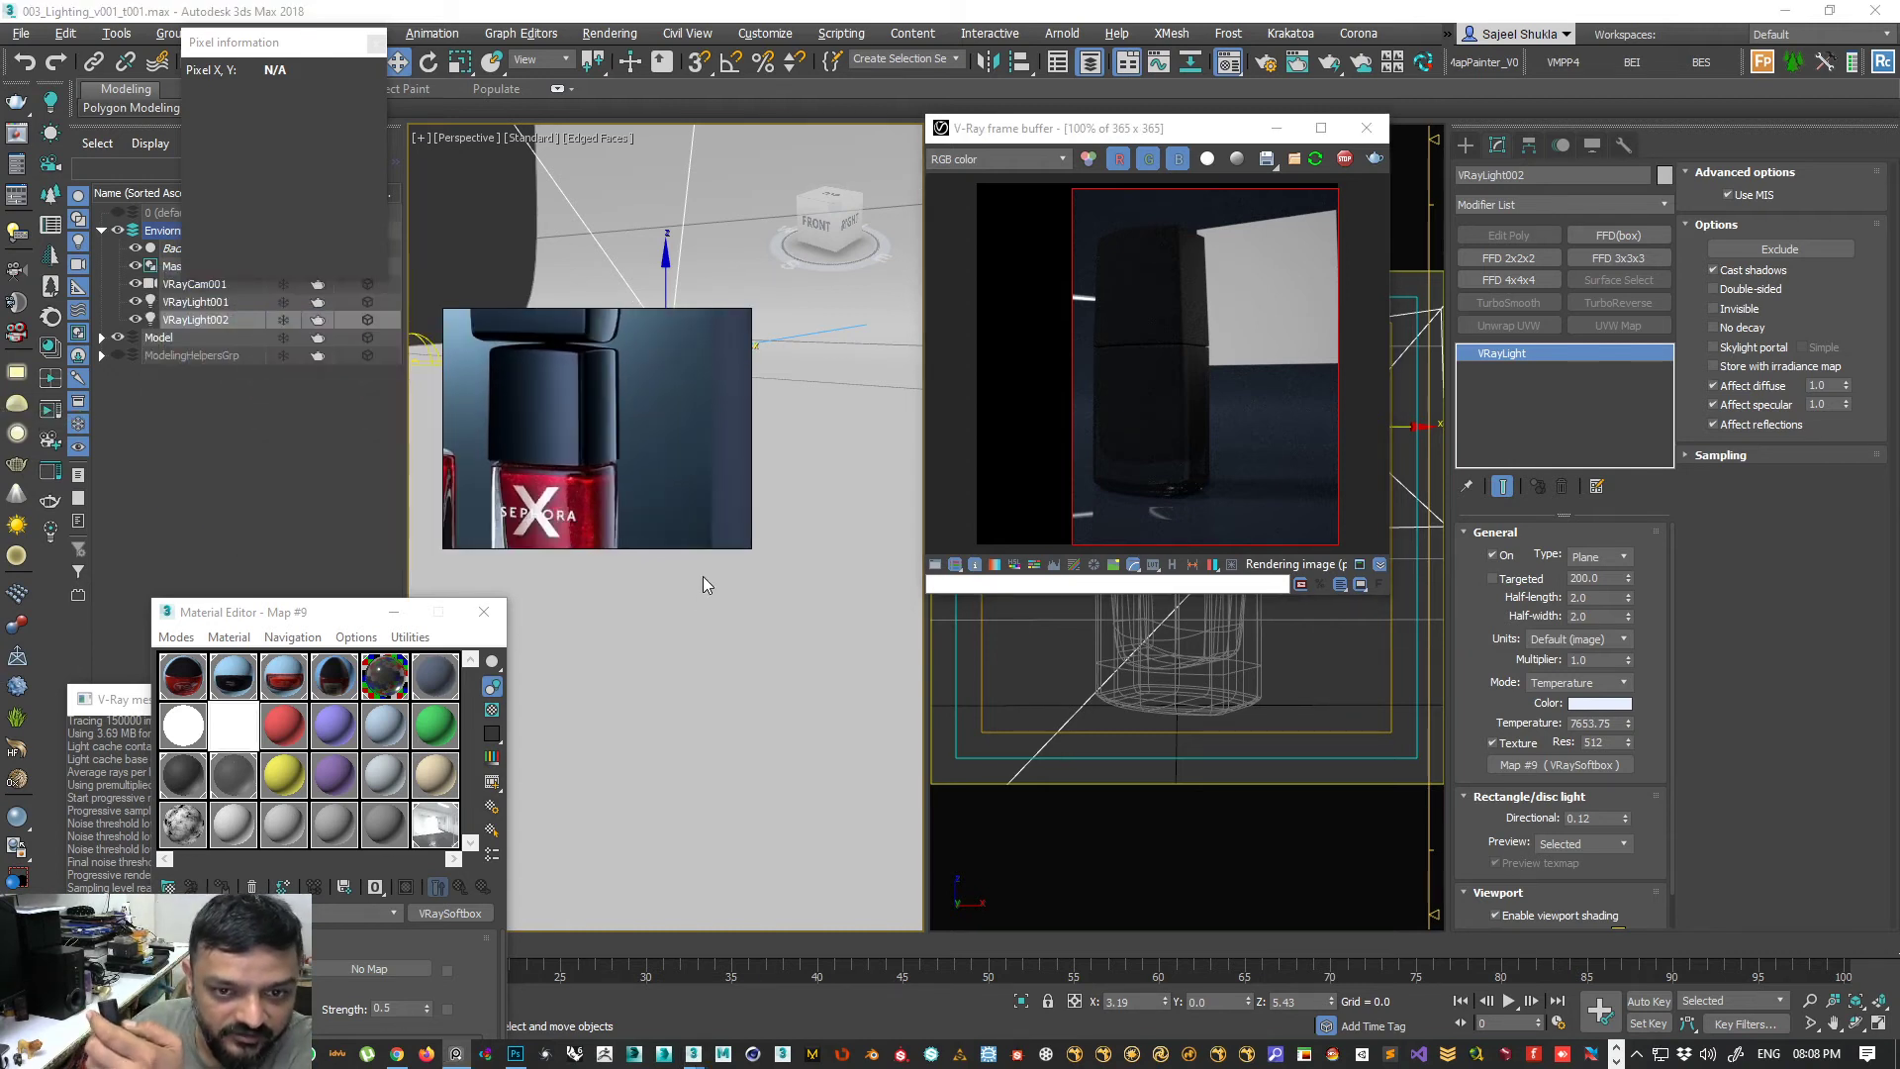
scroll(599, 416, "down", 5)
scroll(600, 416, "up", 5)
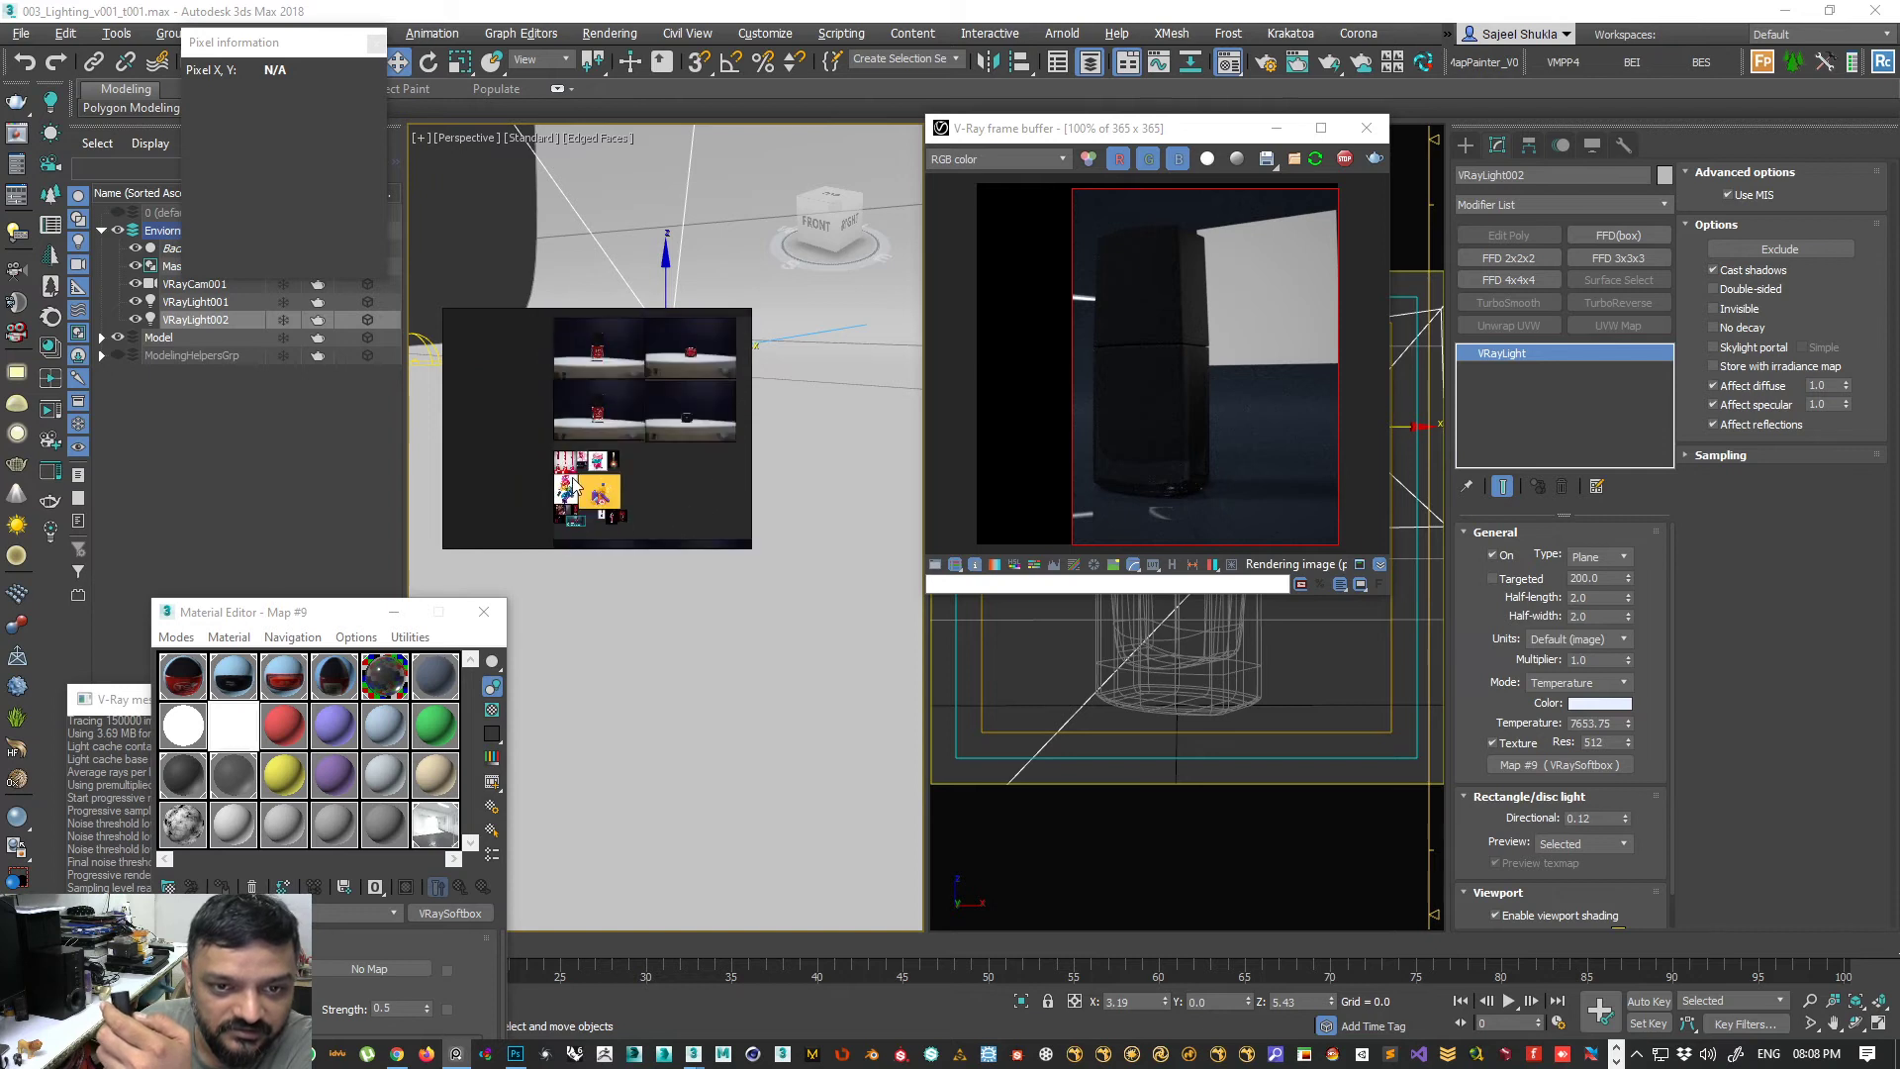
scroll(600, 397, "up", 4)
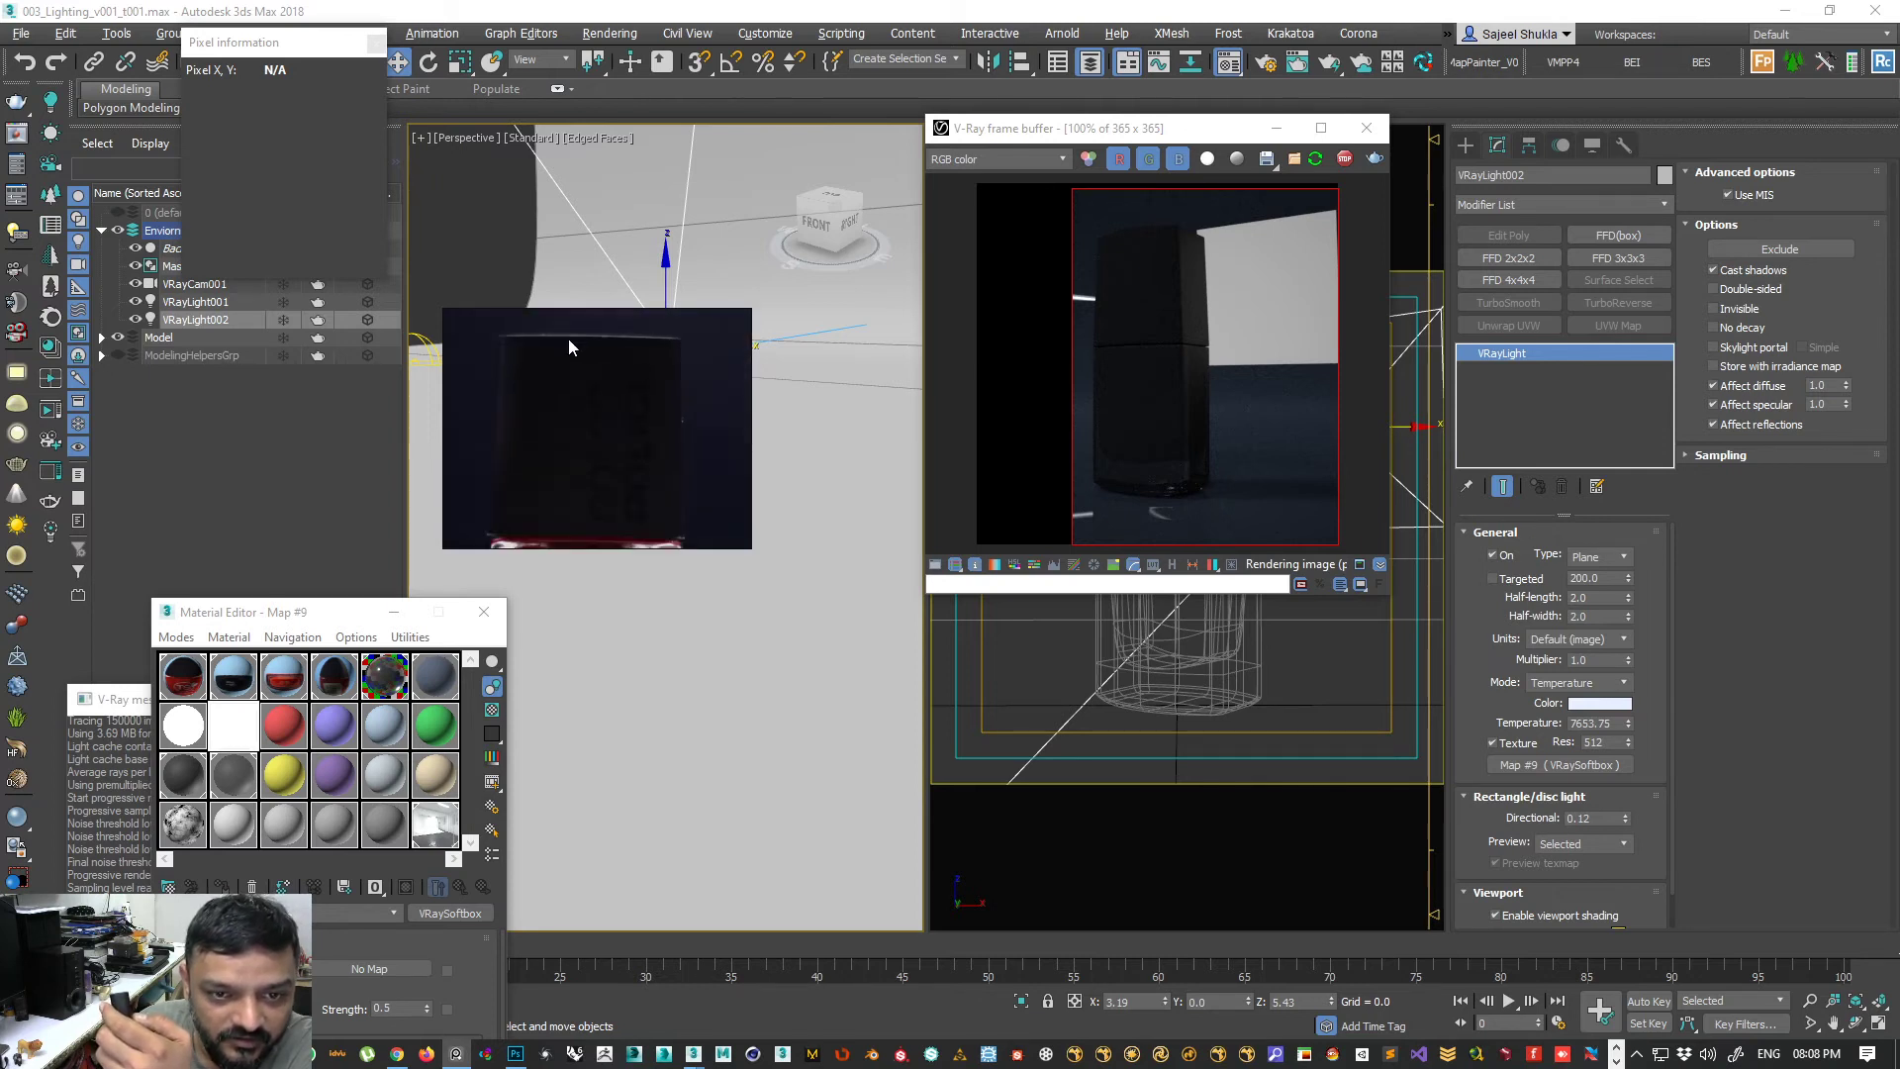
scroll(561, 376, "down", 4)
scroll(552, 390, "up", 2)
middle_click_drag(553, 390, 574, 514)
scroll(582, 500, "down", 5)
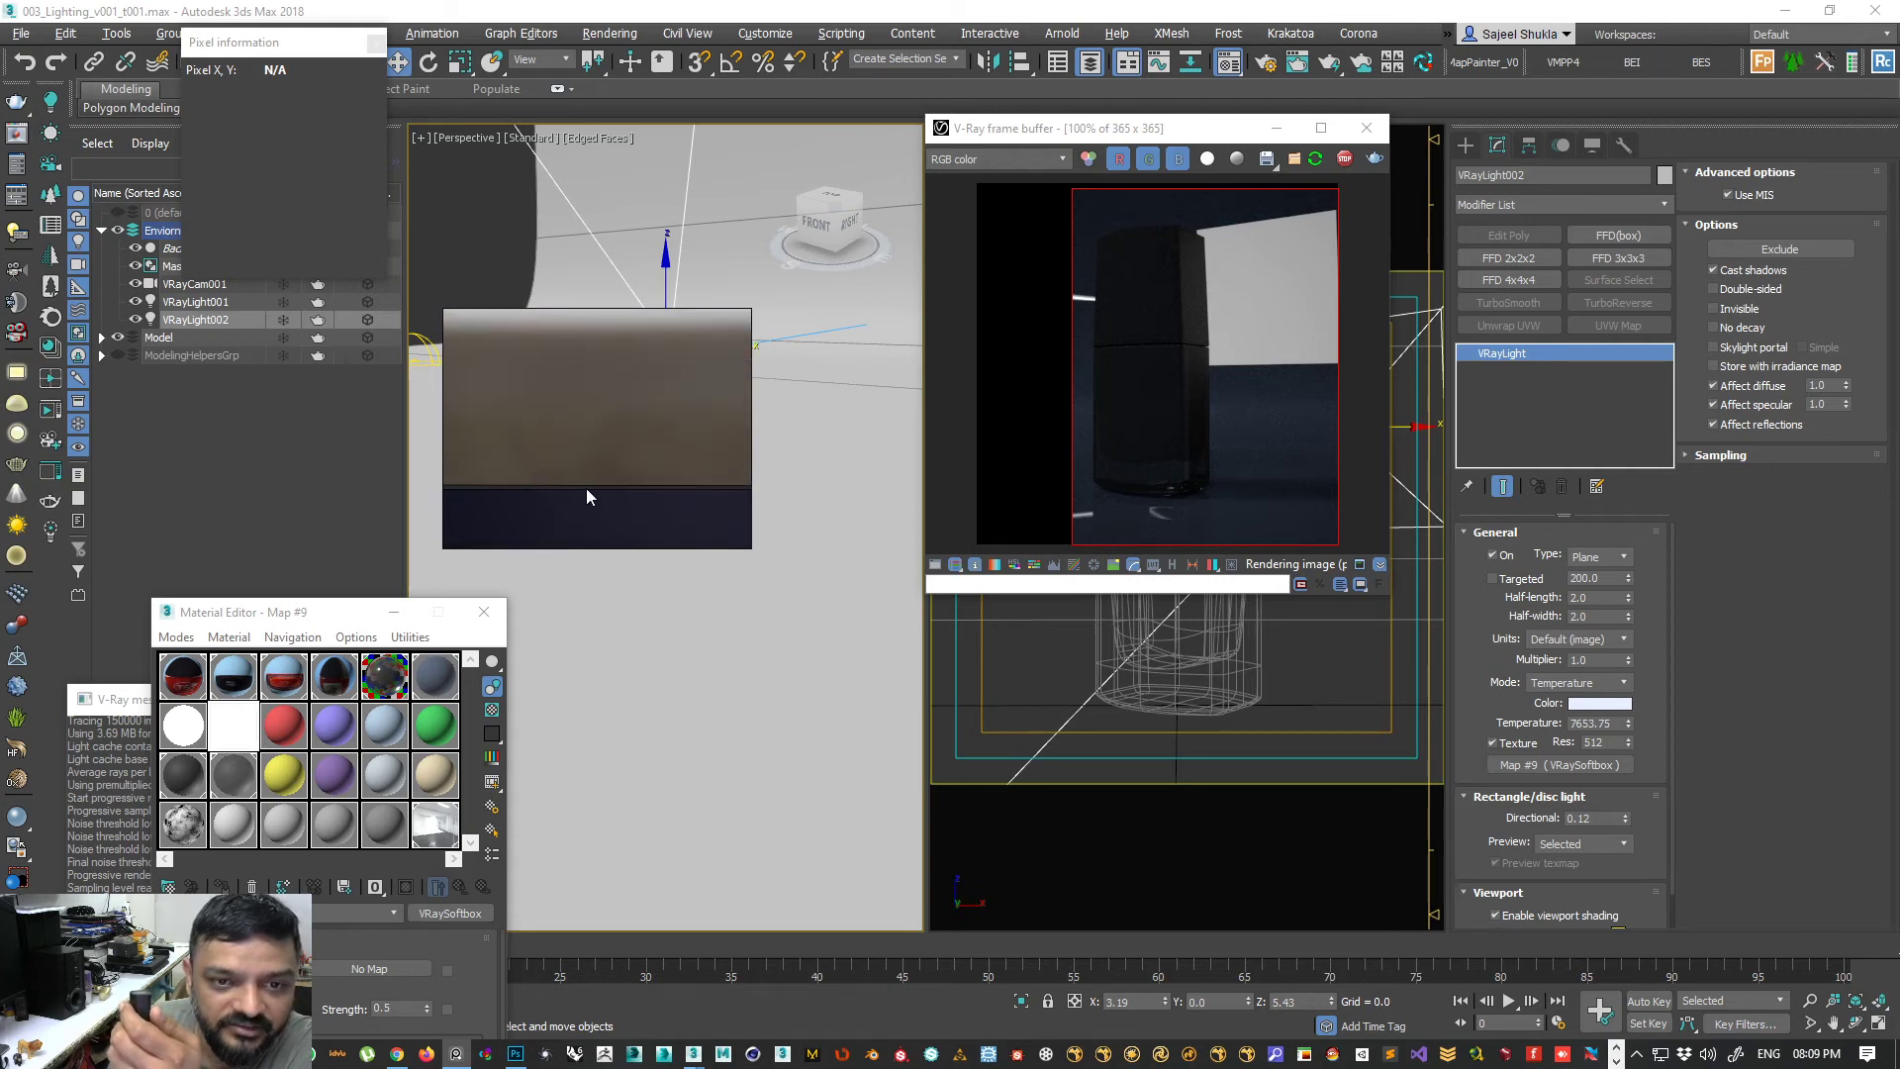
scroll(568, 416, "up", 5)
scroll(573, 378, "down", 6)
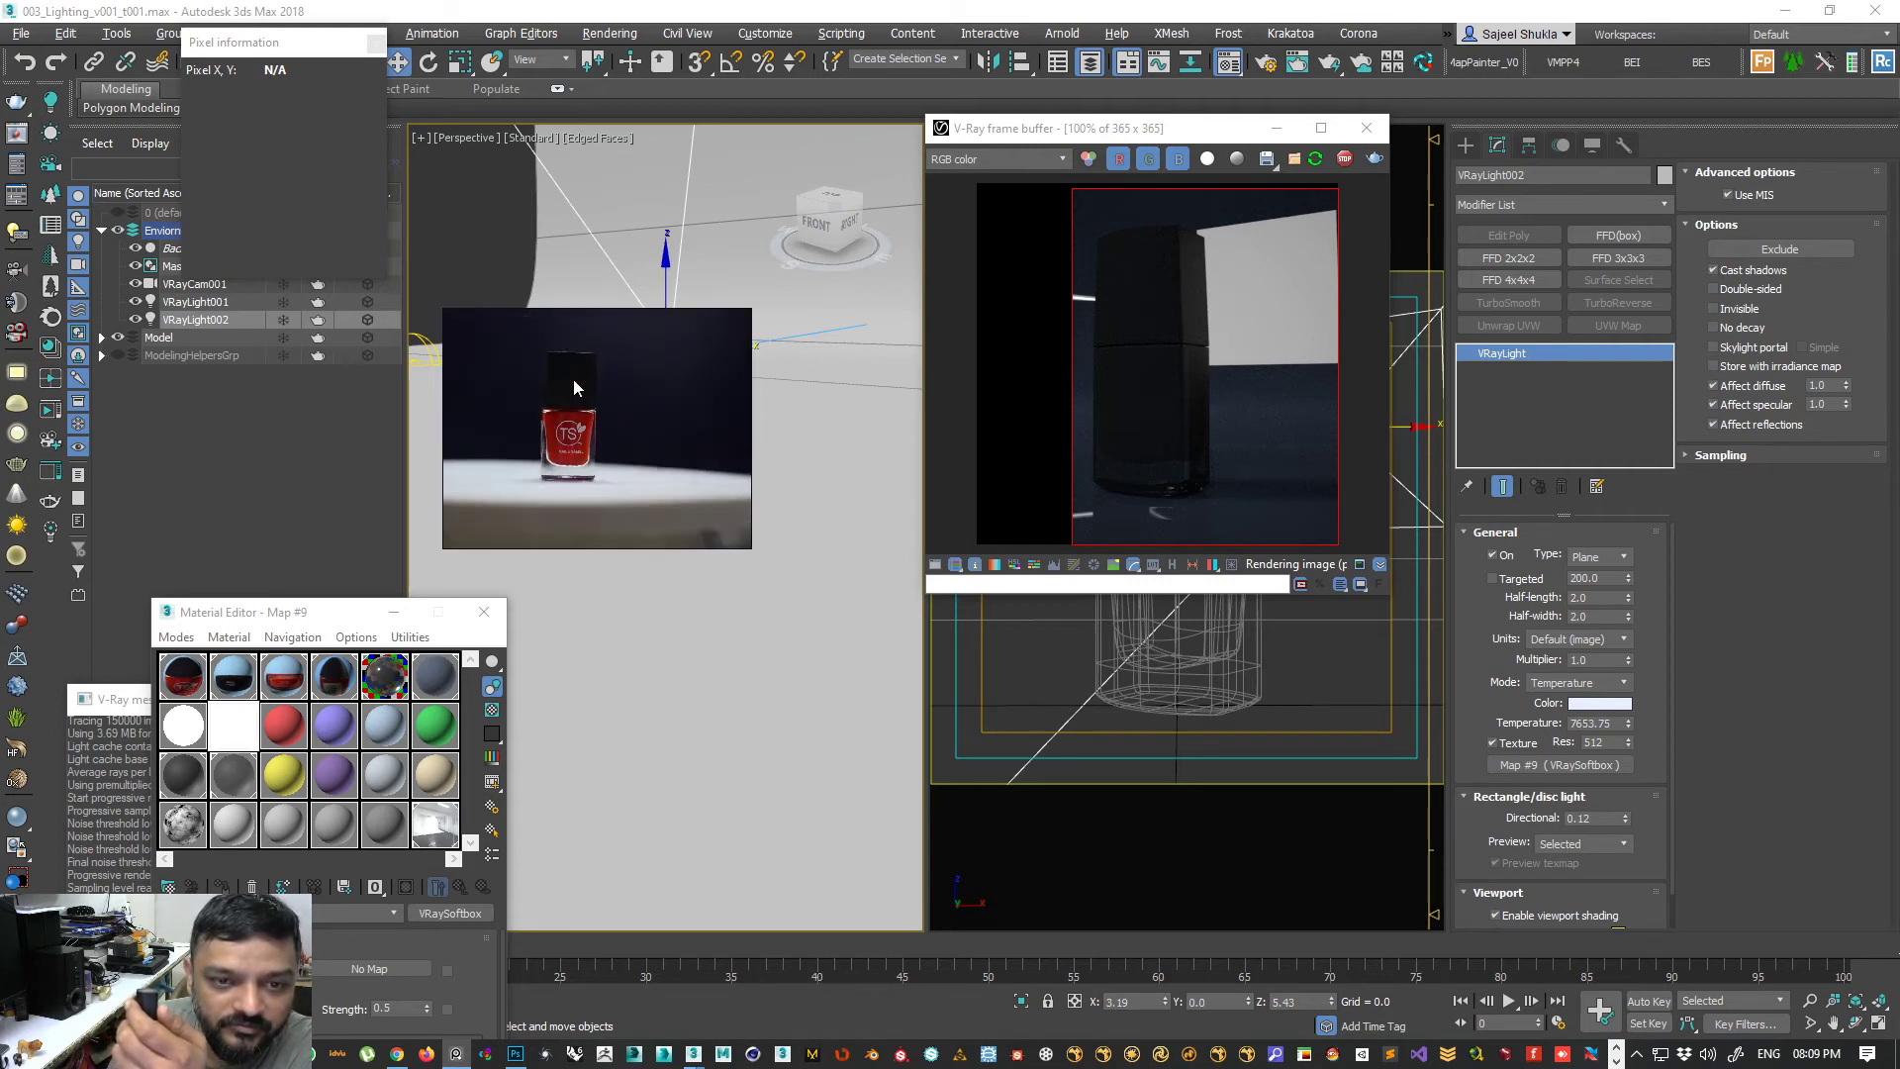
middle_click_drag(507, 449, 513, 335)
middle_click_drag(536, 400, 572, 578)
left_click_drag(502, 346, 306, 317)
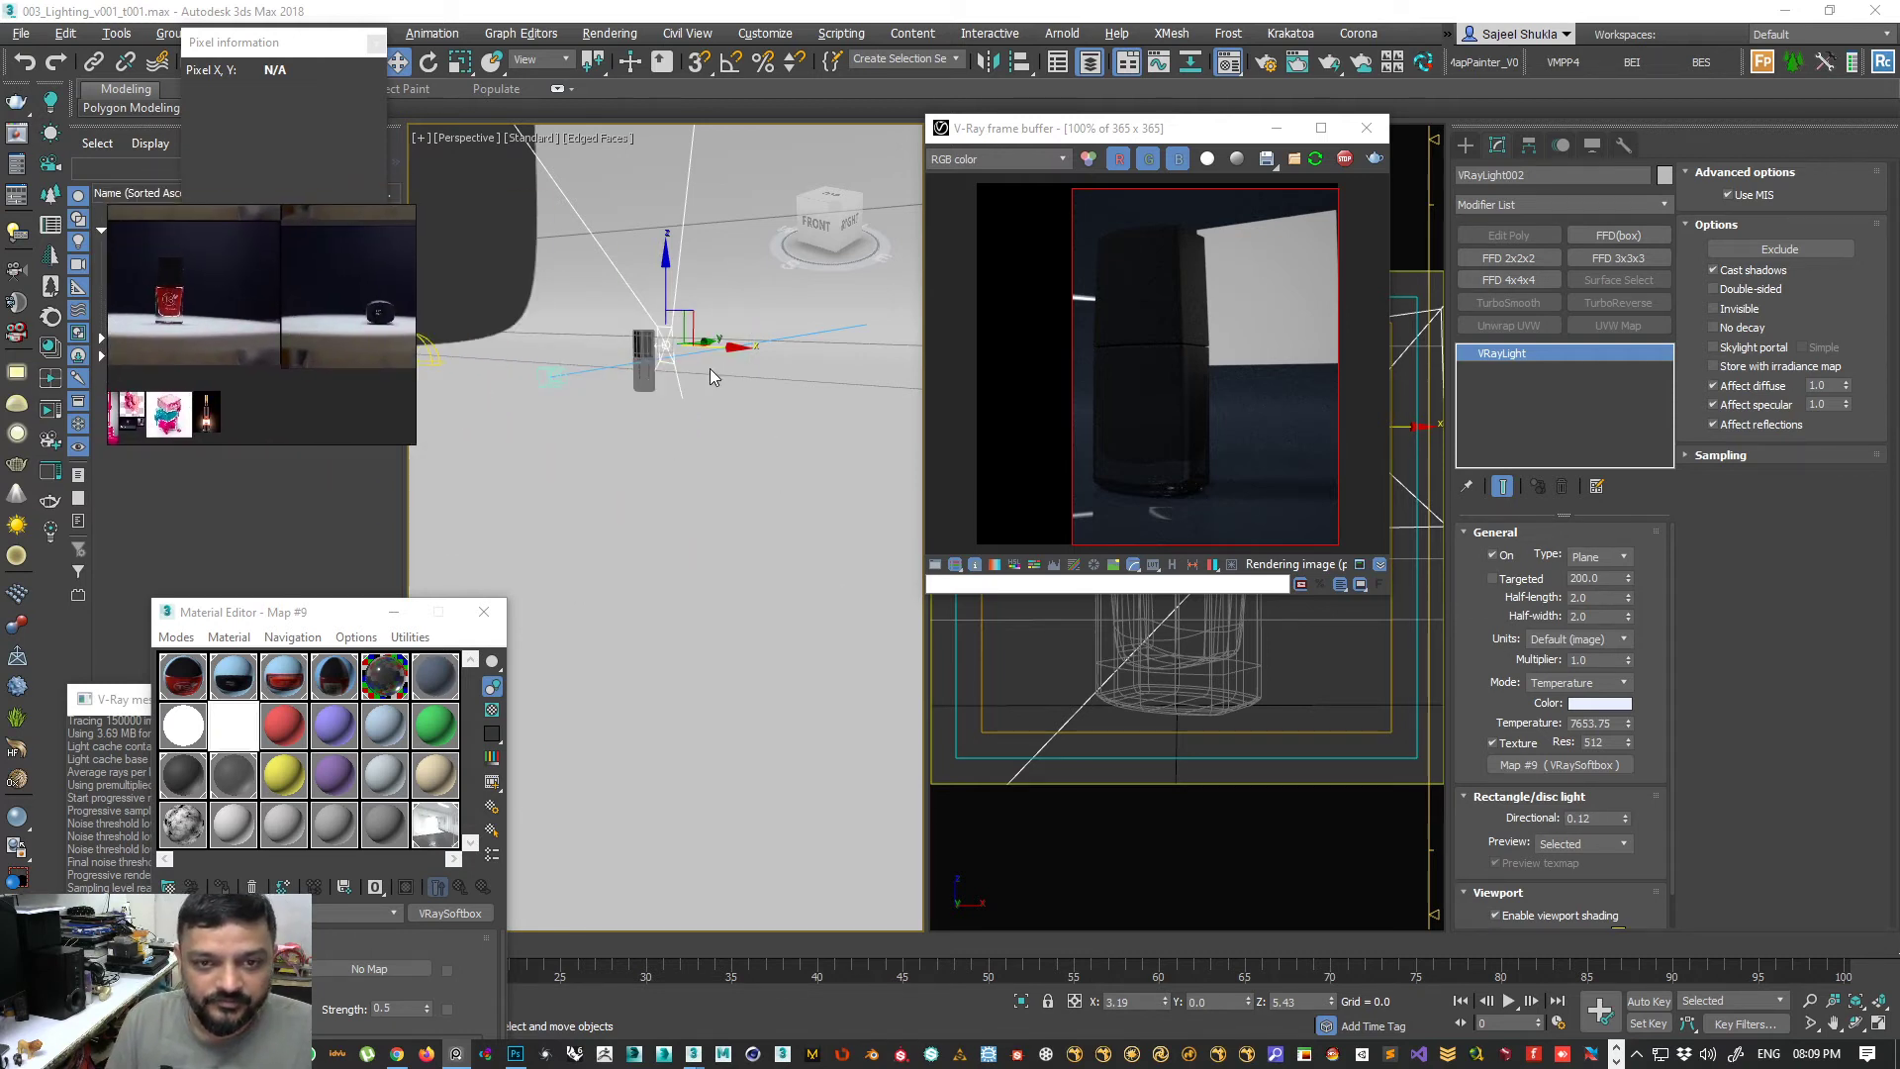
- Move the plane light away from the bottle, rotate it about 15° around Z, and tilt it towards the cap
left_click_drag(738, 349, 762, 396)
key("e")
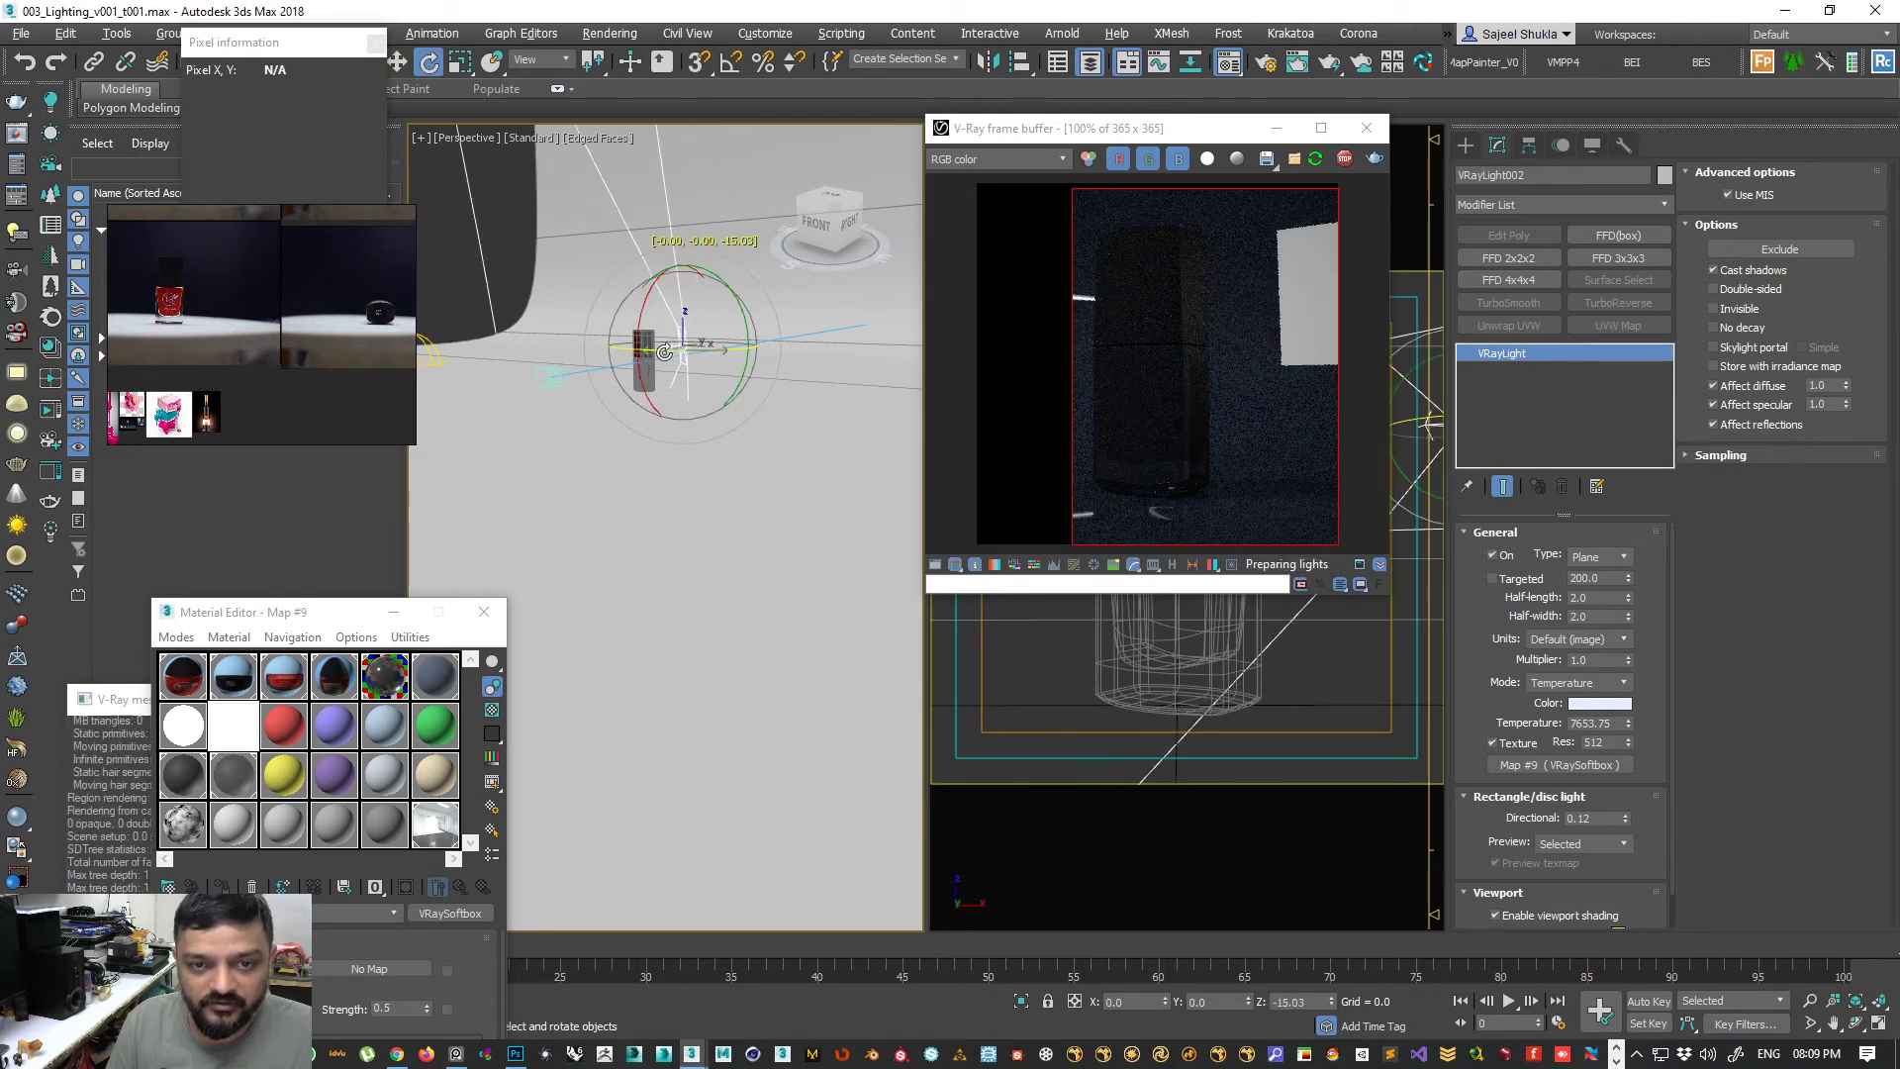
key("w")
middle_click_drag(774, 400, 723, 568, "alt")
left_click_drag(830, 630, 797, 606)
key("e")
left_click_drag(740, 683, 699, 666)
middle_click_drag(717, 720, 914, 579, "alt")
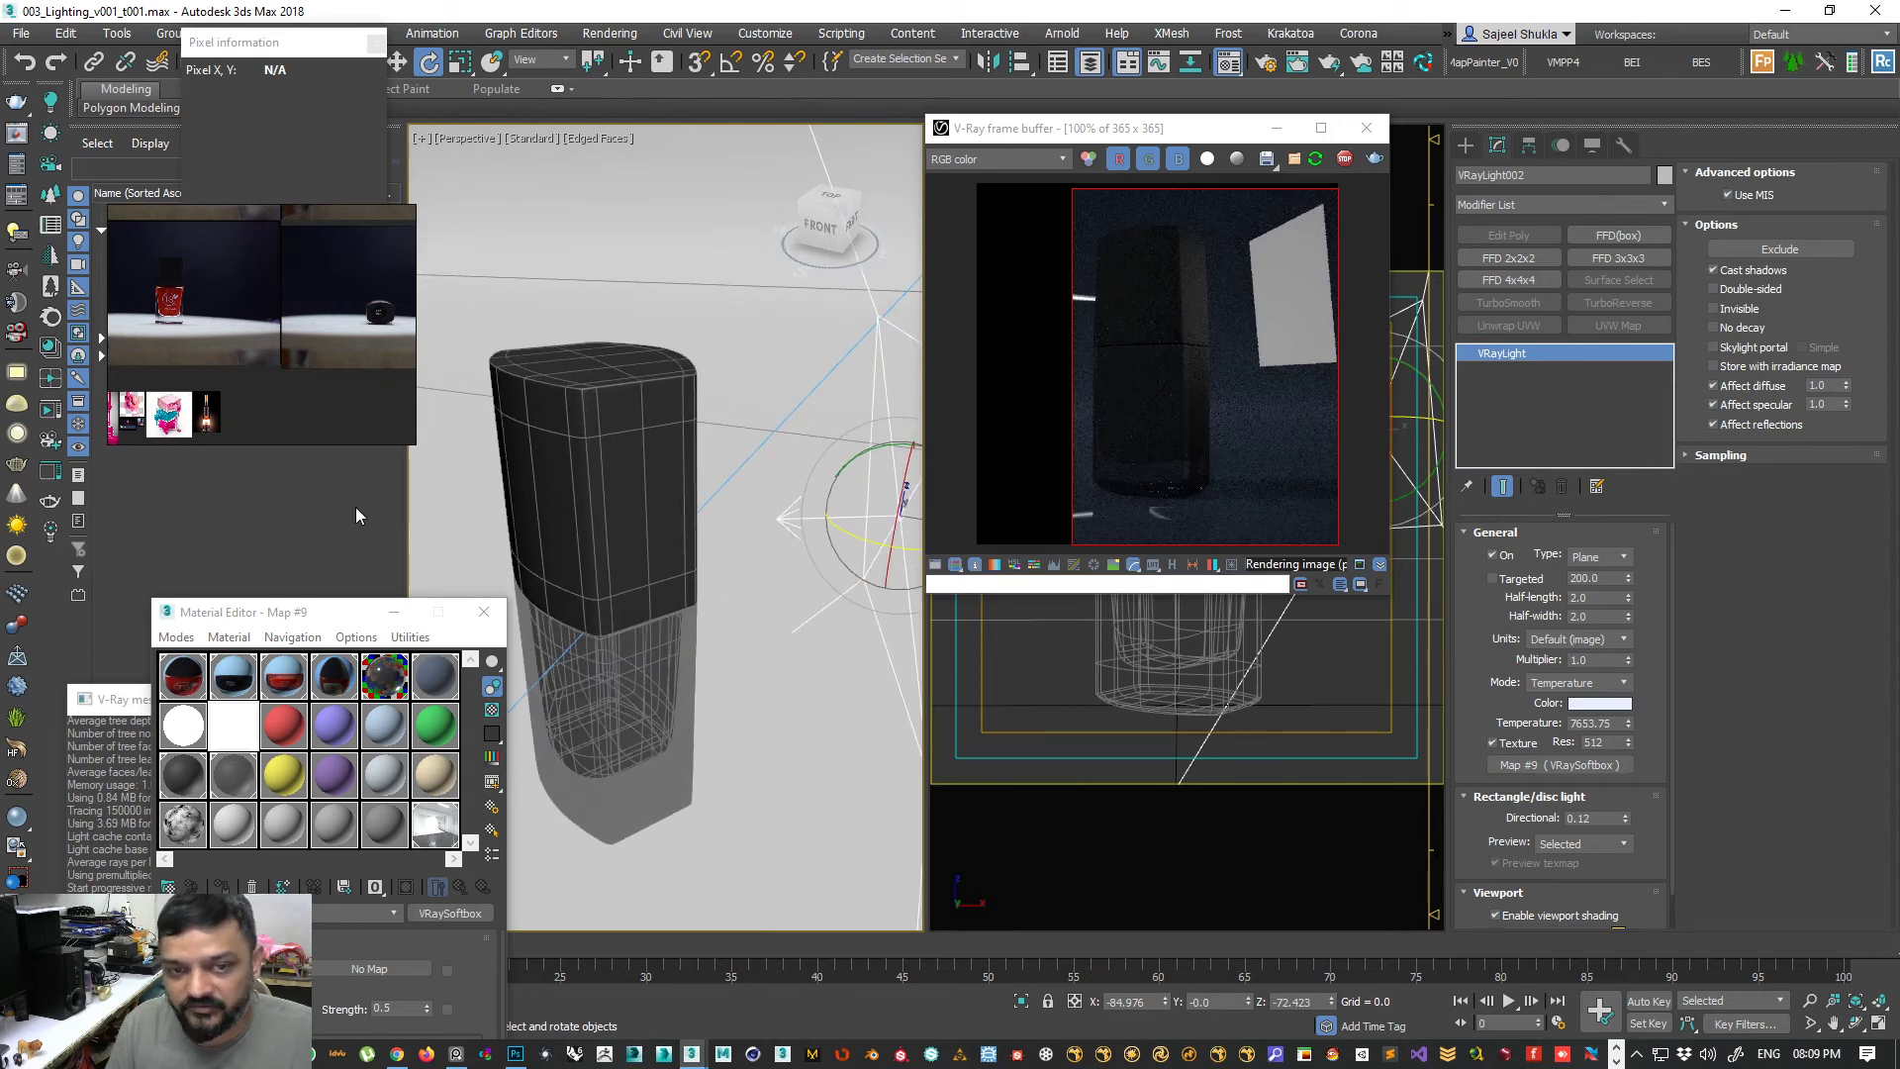
- Raise the plane light to a Z position of about 6.43 and set its multiplier to 1.5
scroll(634, 604, "down", 6)
key("w")
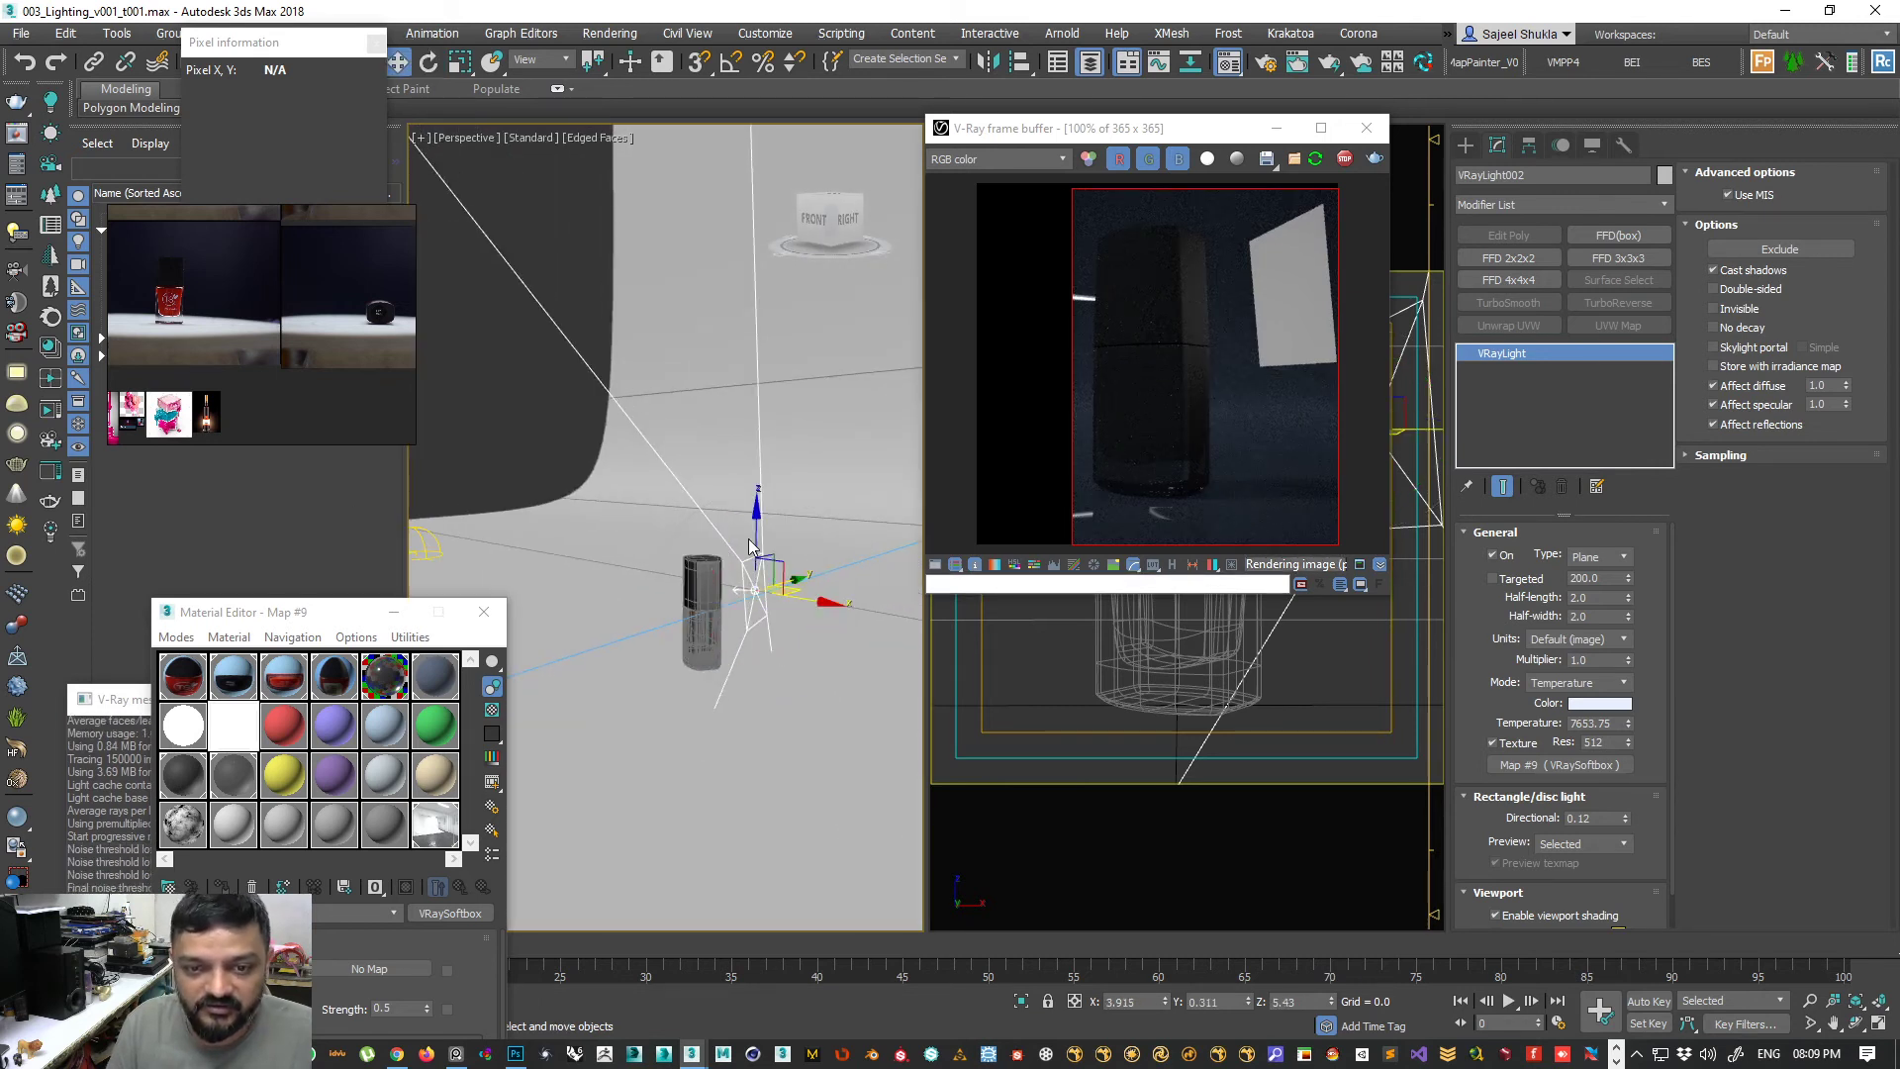
left_click_drag(756, 520, 746, 503)
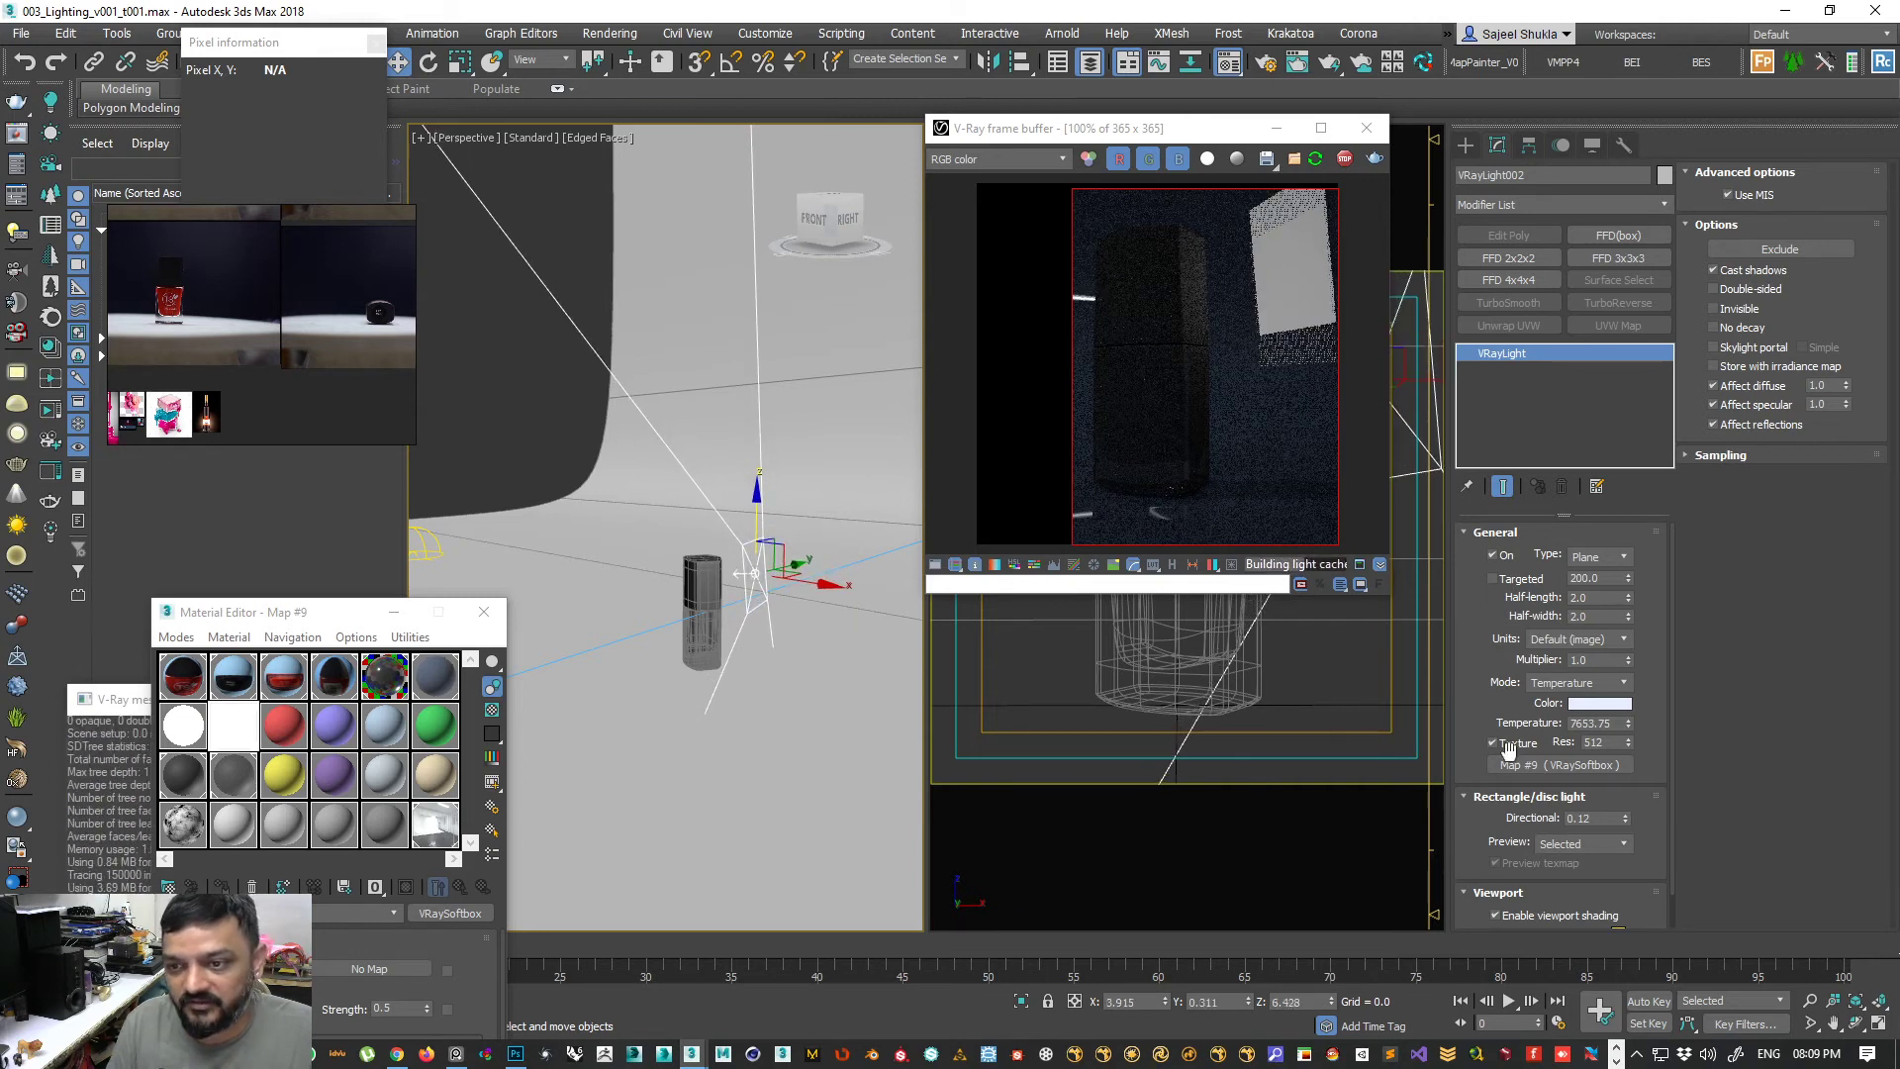
left_click_drag(1601, 661, 1415, 643)
key("Return")
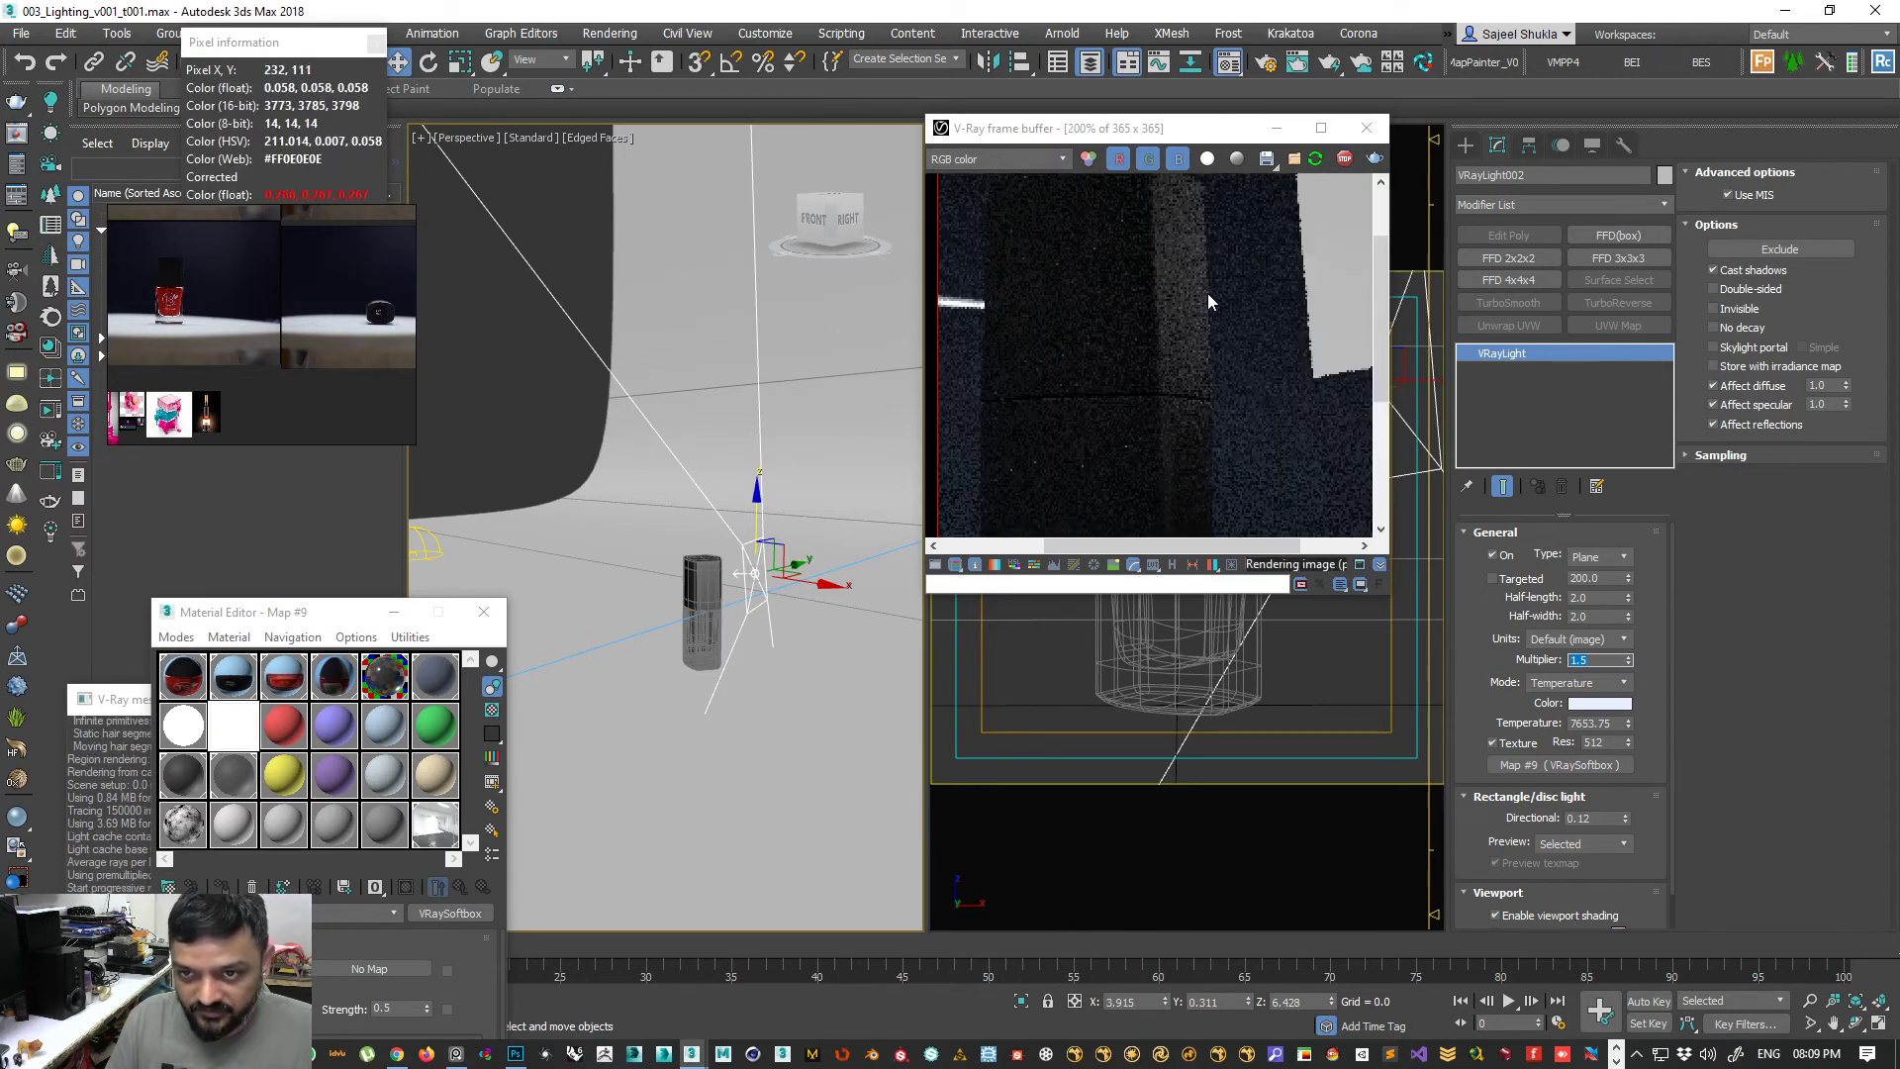
- Restrict the render region to the lit side of the bottle cap and enlarge the render to 200%
left_click_drag(1079, 221, 1221, 353)
left_click_drag(1145, 207, 1227, 357)
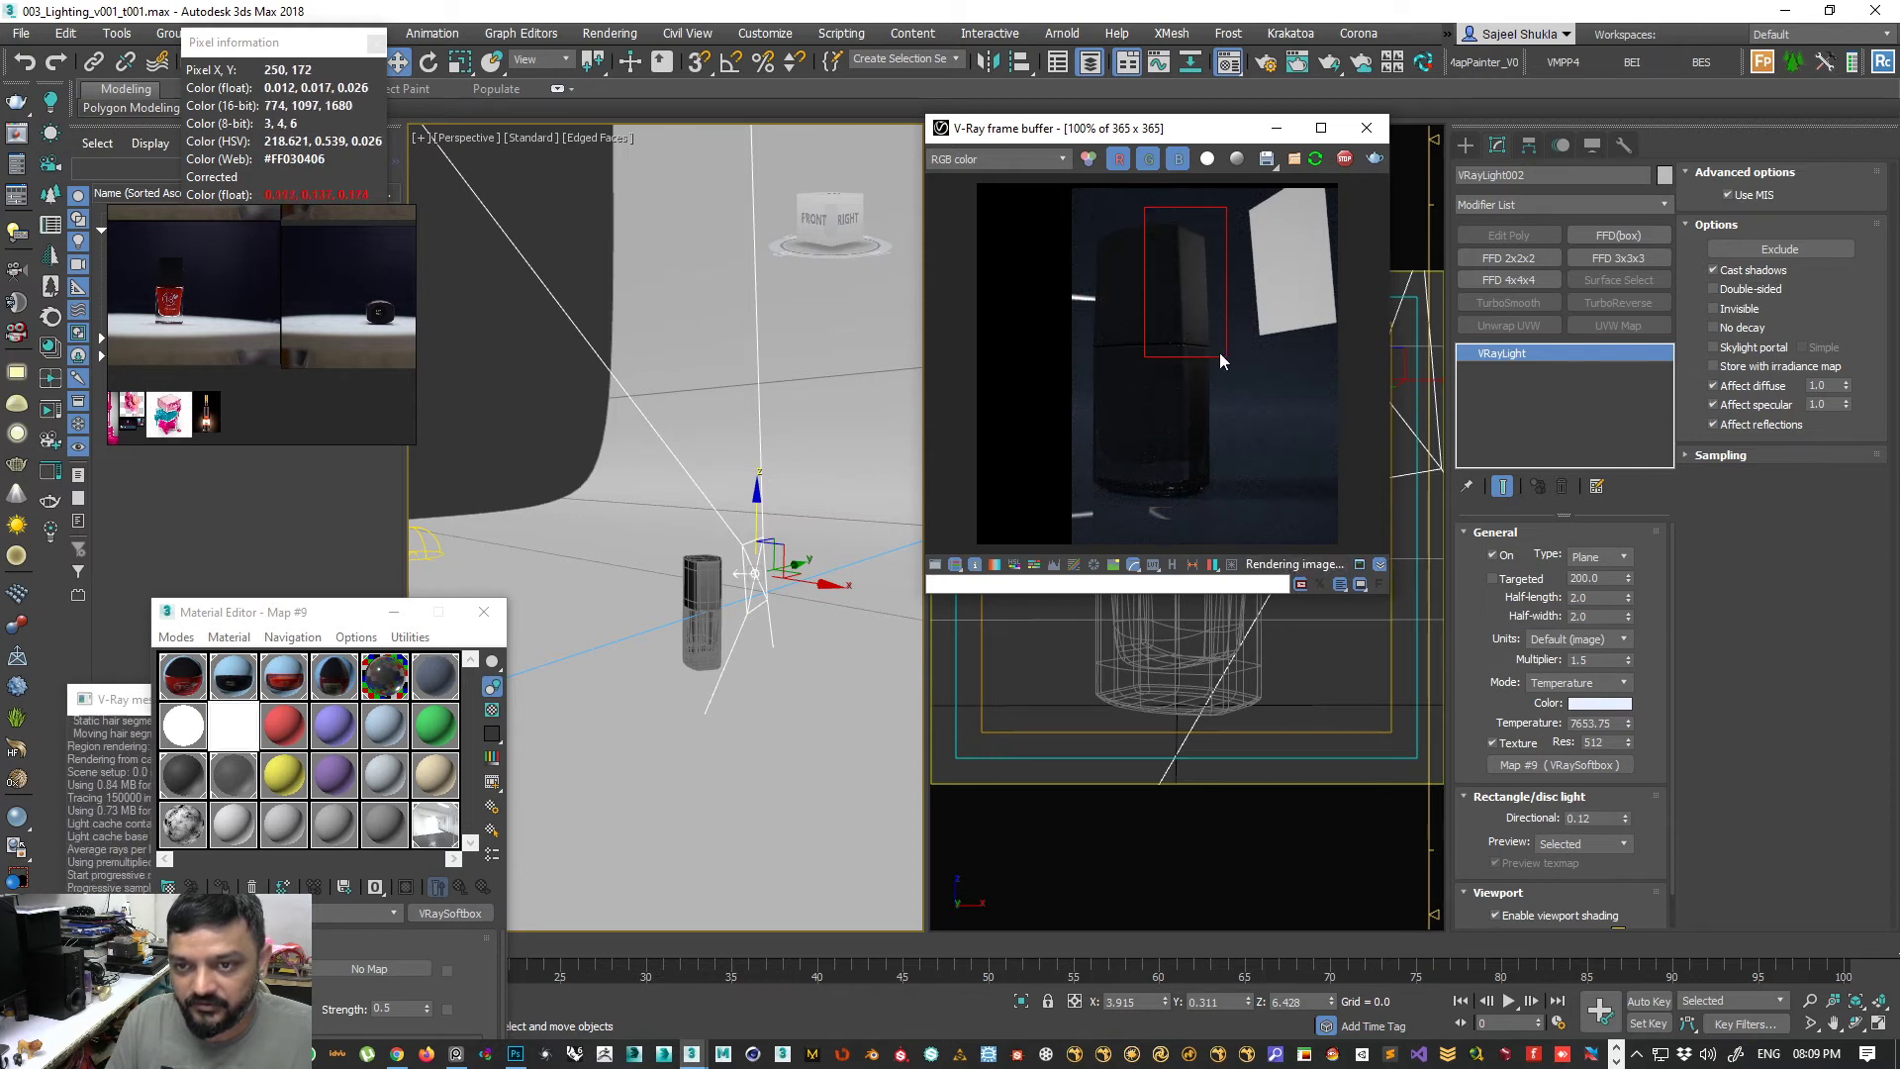
scroll(1219, 353, "up", 1)
middle_click_drag(1180, 310, 1184, 435)
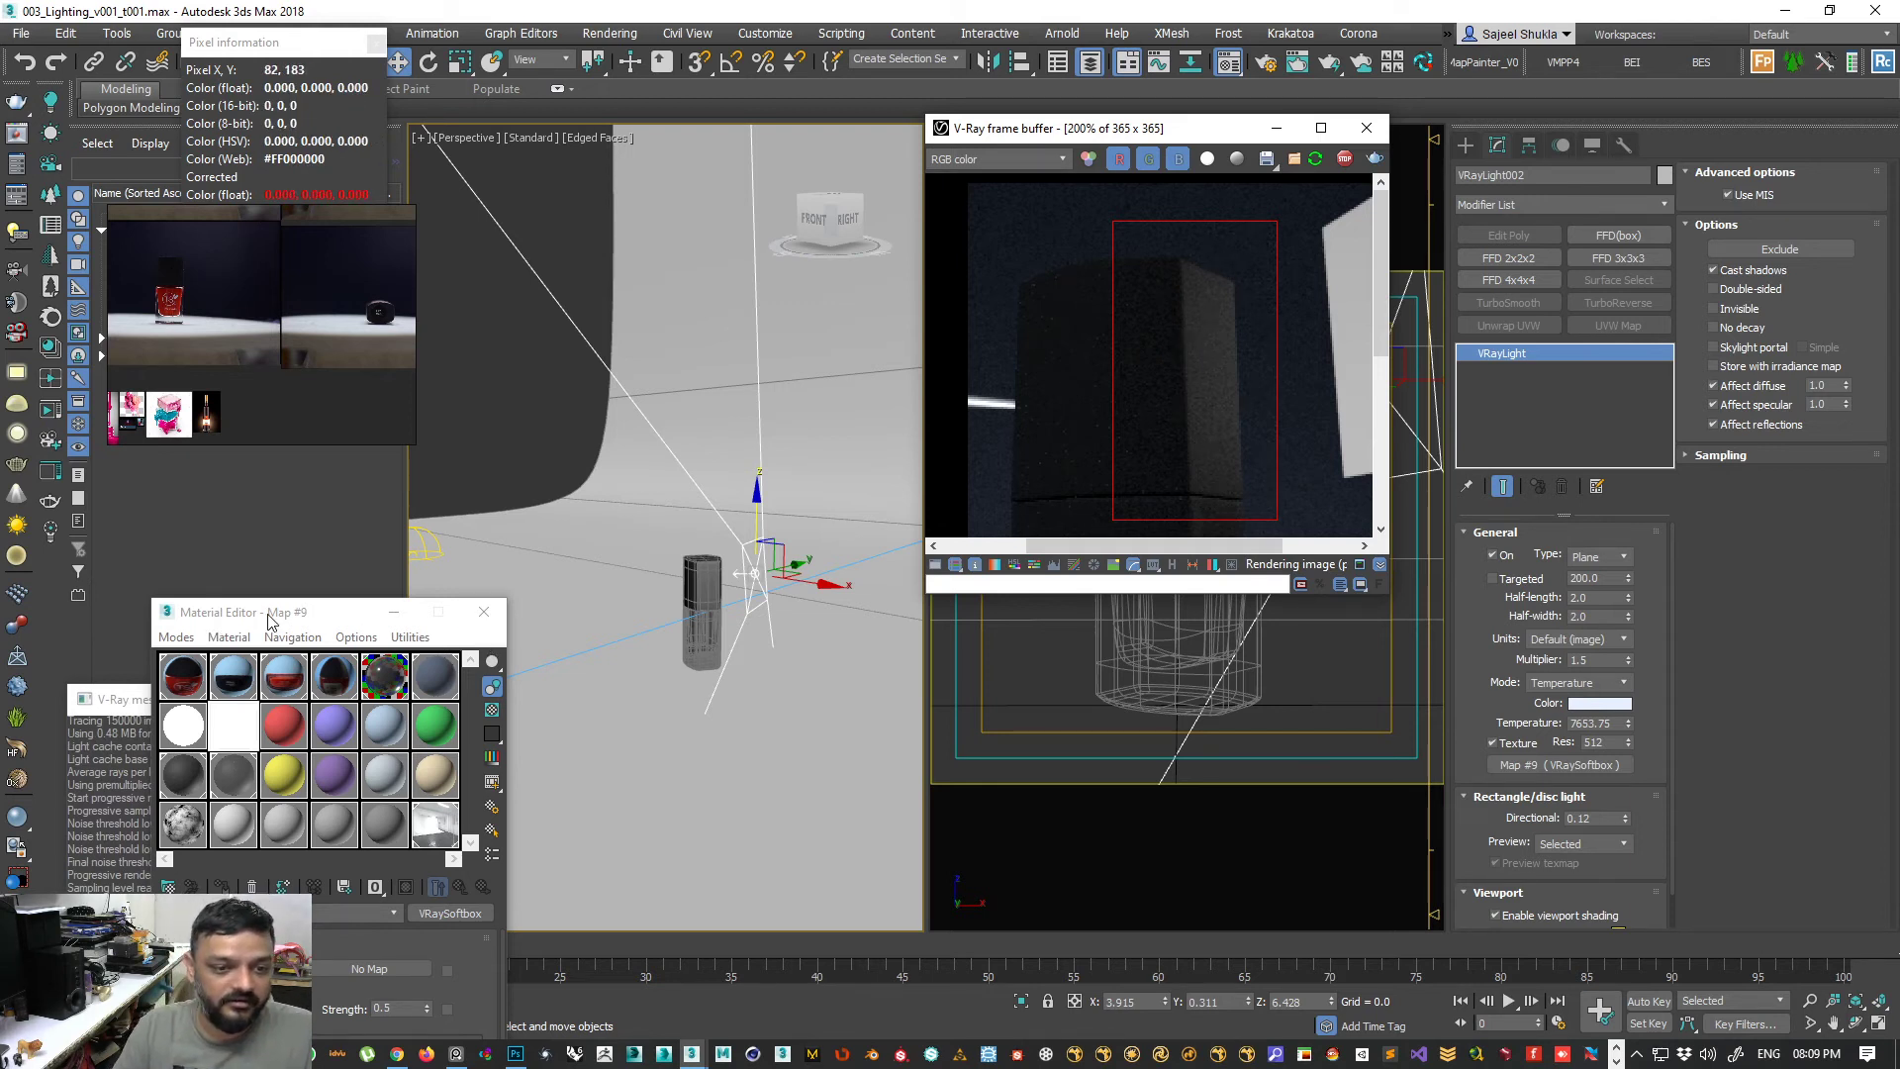
- Reset all the Material Editor sample slots
left_click_drag(270, 618, 303, 473)
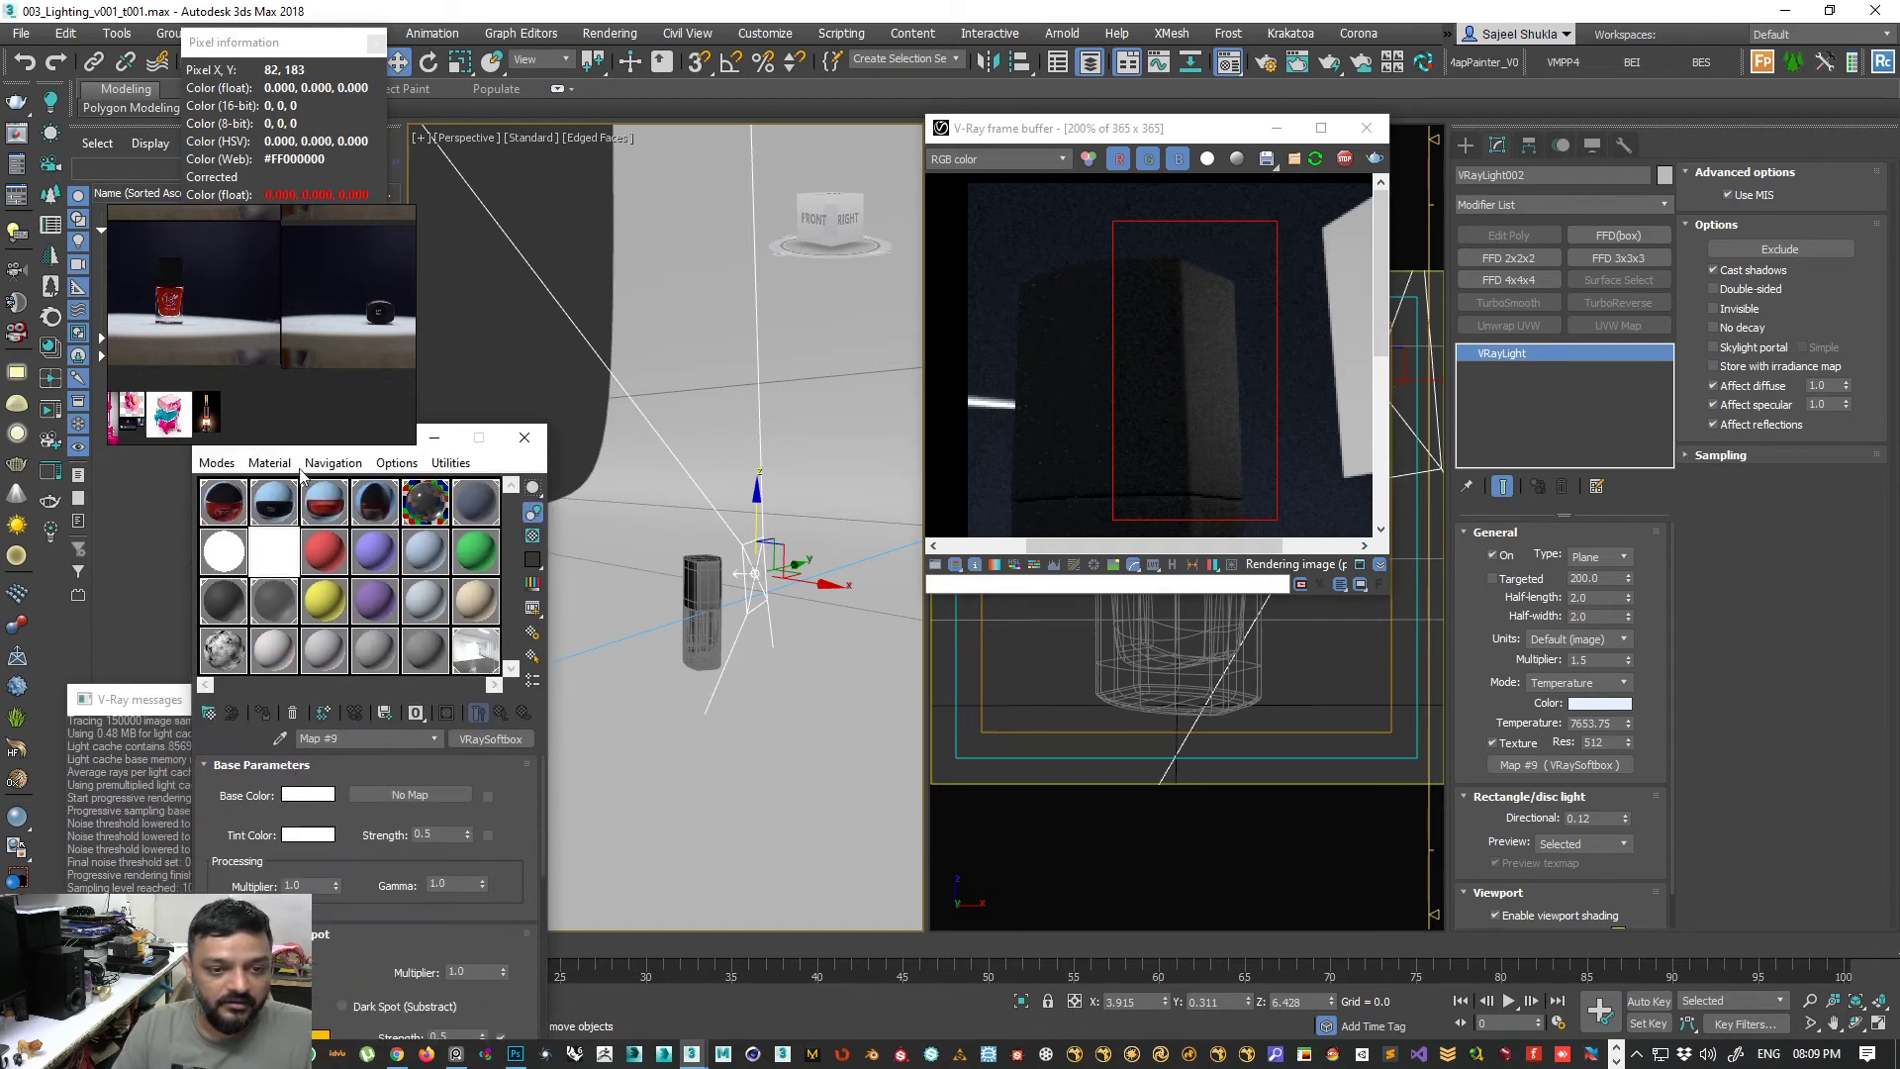
left_click(450, 462)
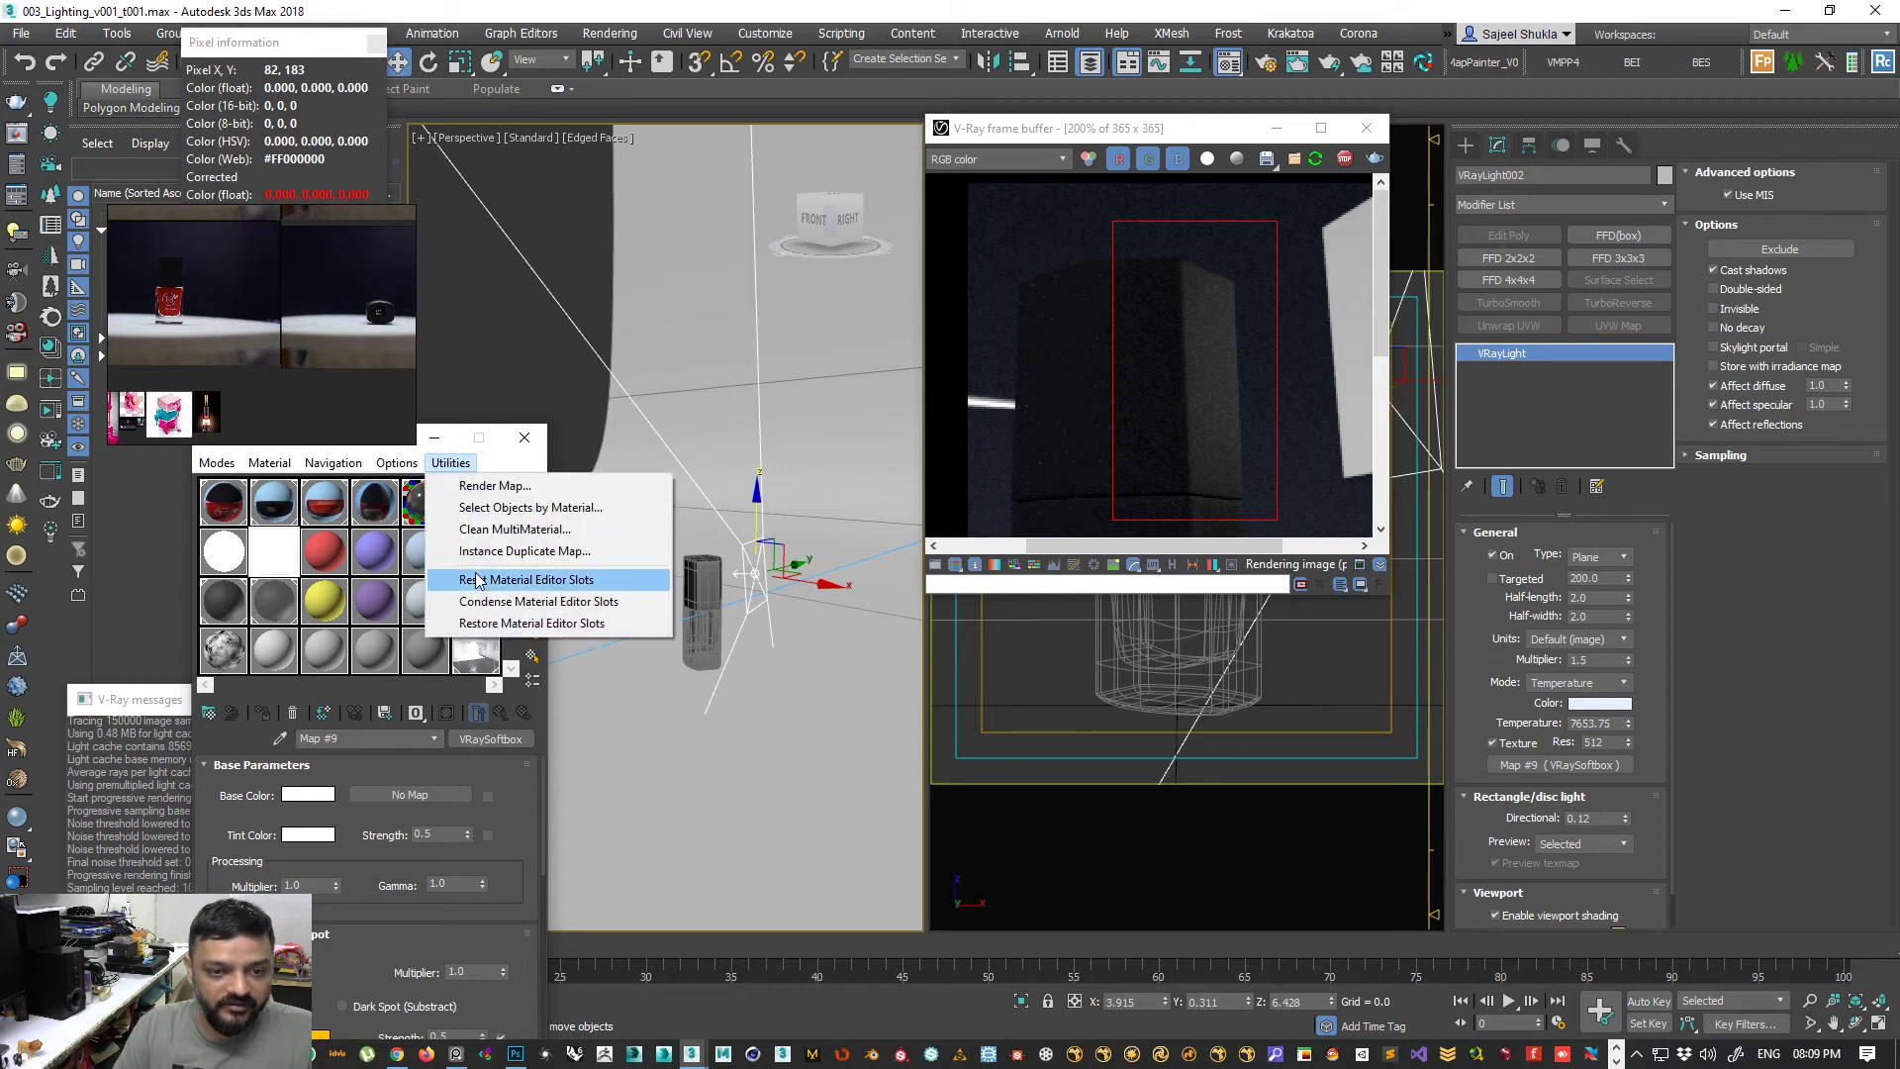
left_click(478, 580)
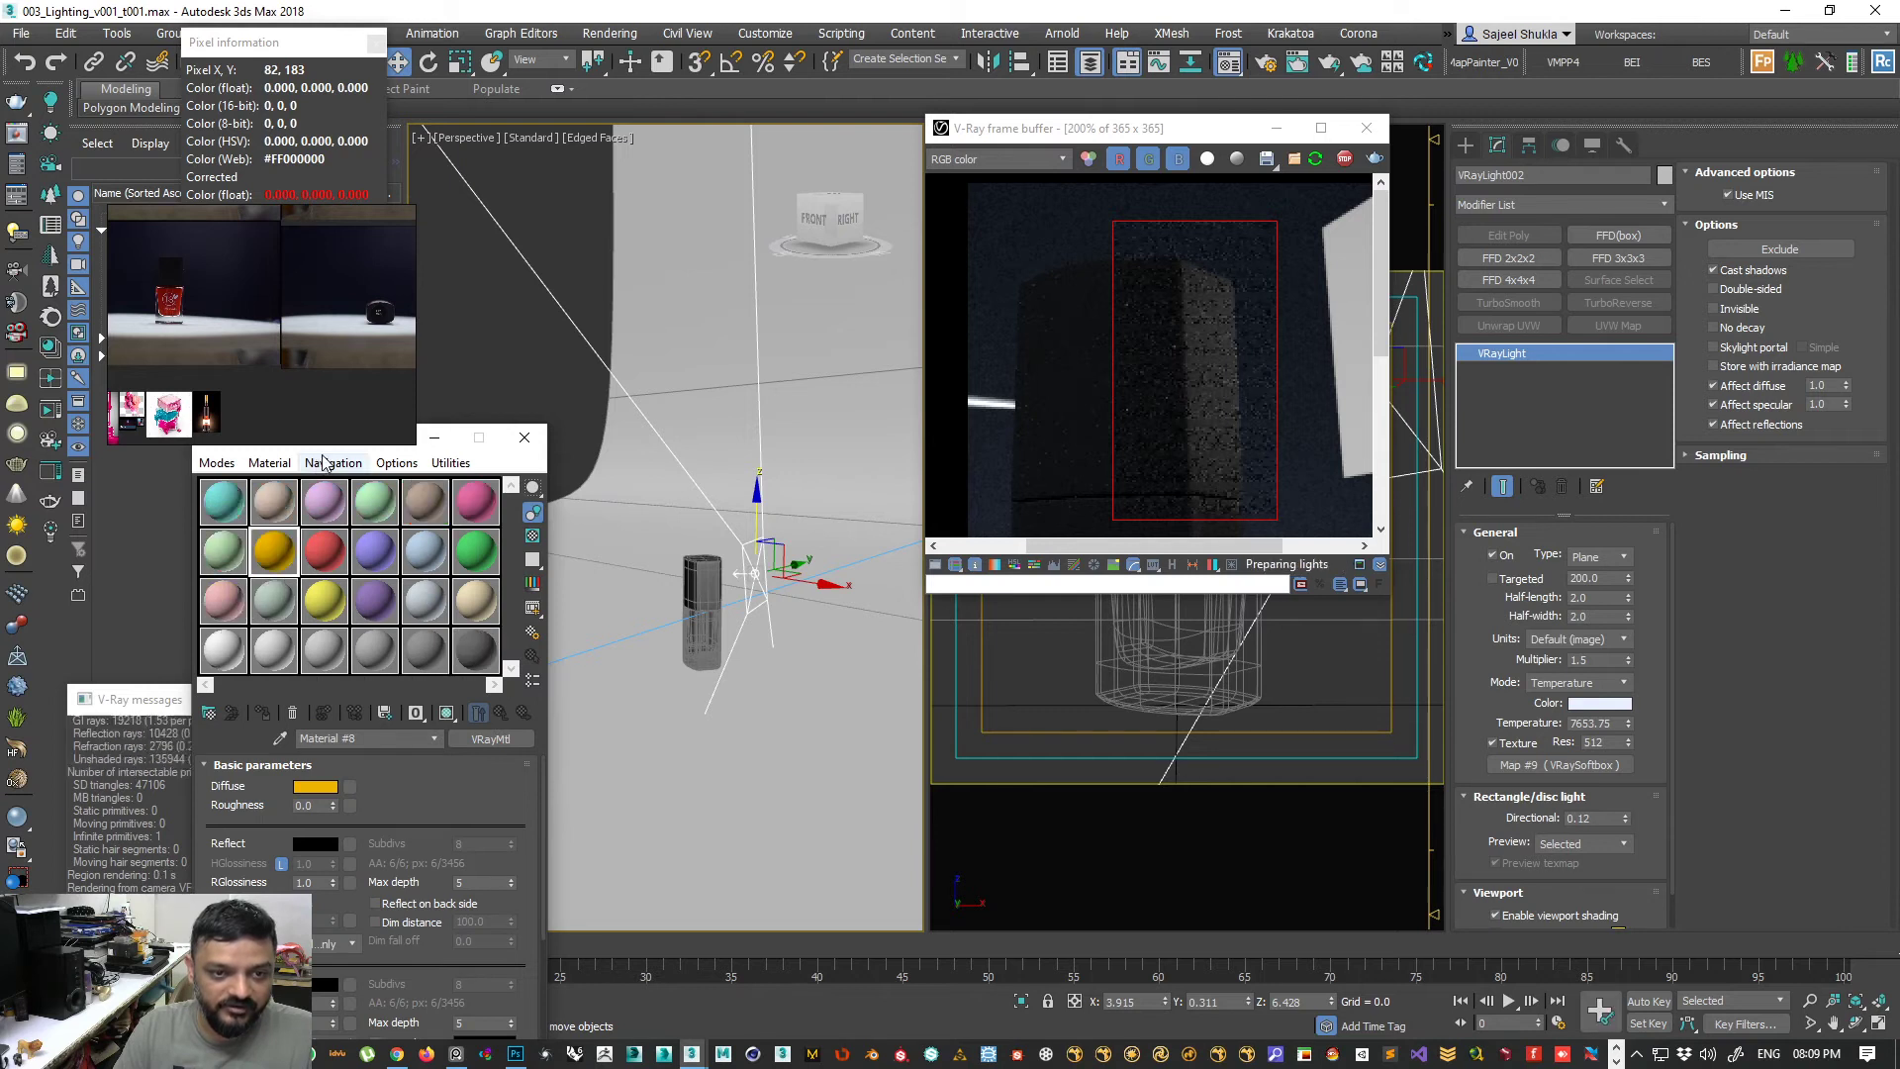
- Pick the bottle cap's material from the scene into the first sample slot and rename it CampShader
left_click(222, 502)
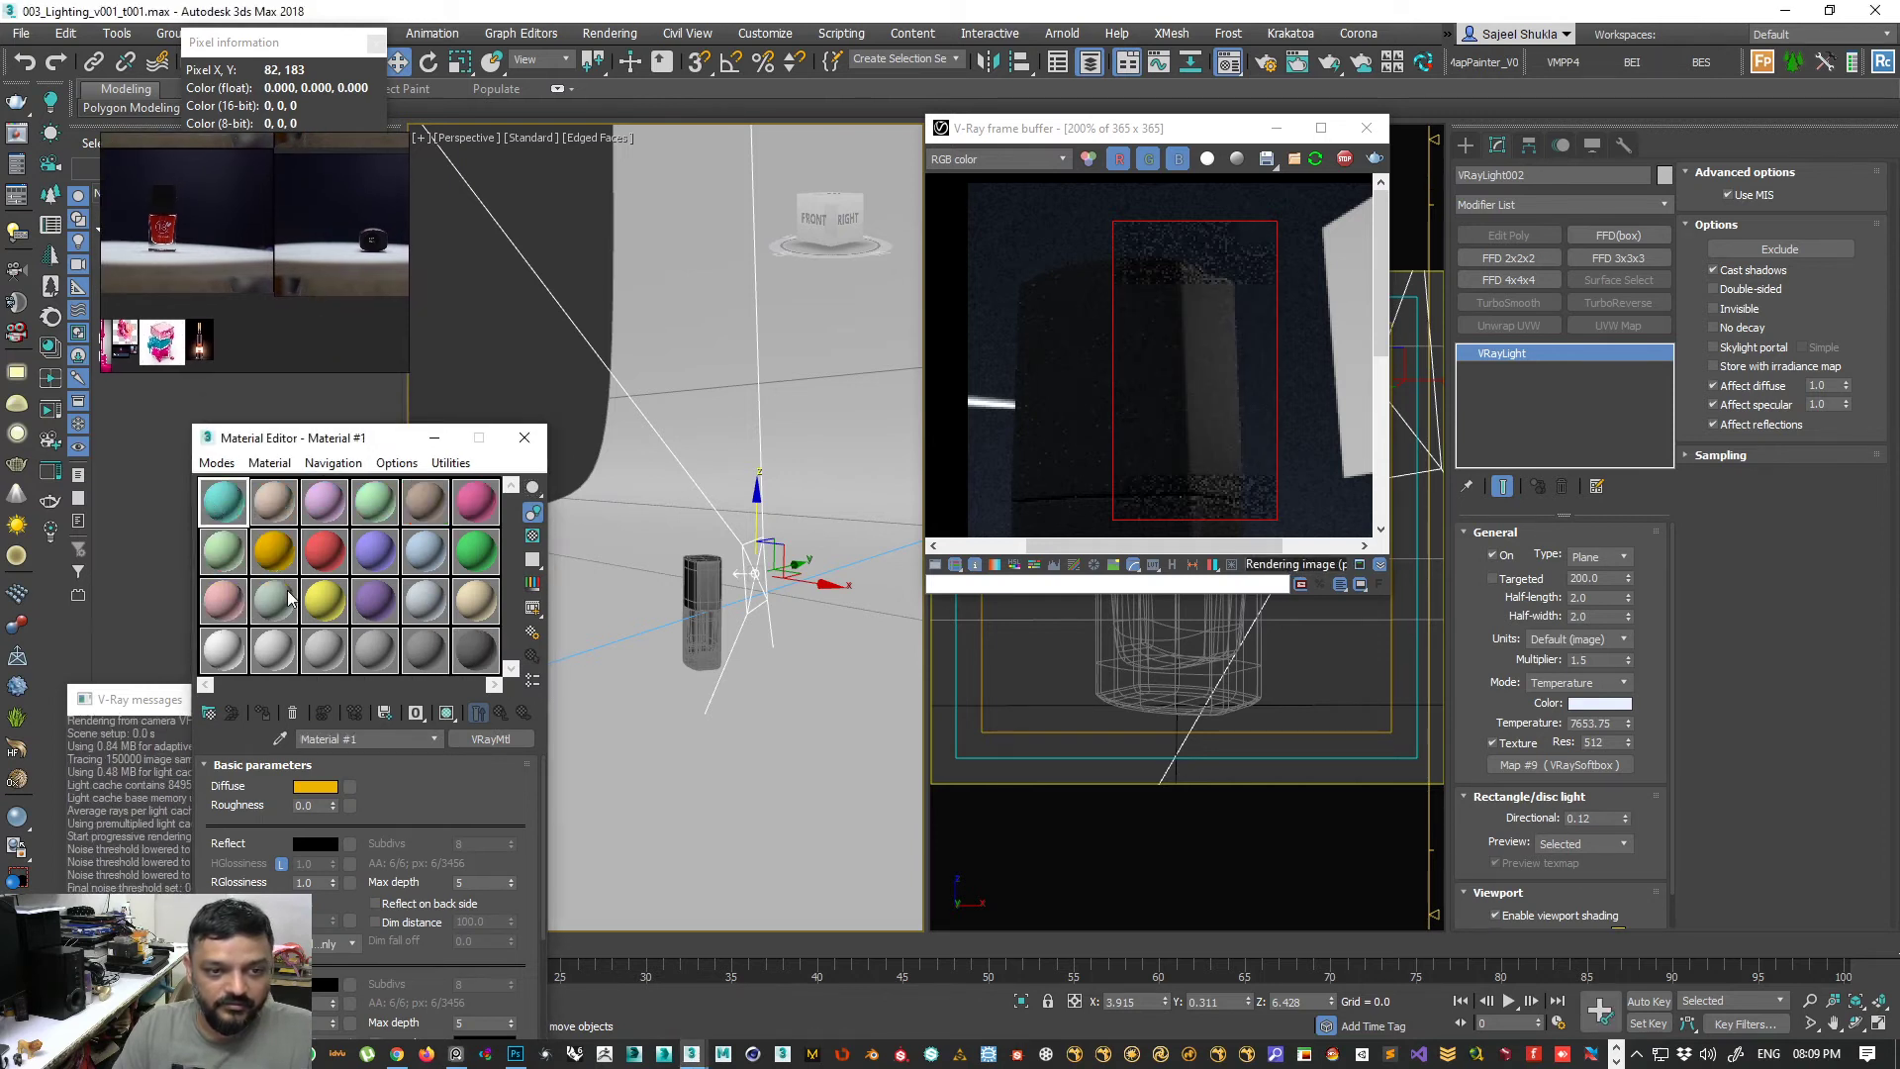
left_click(281, 740)
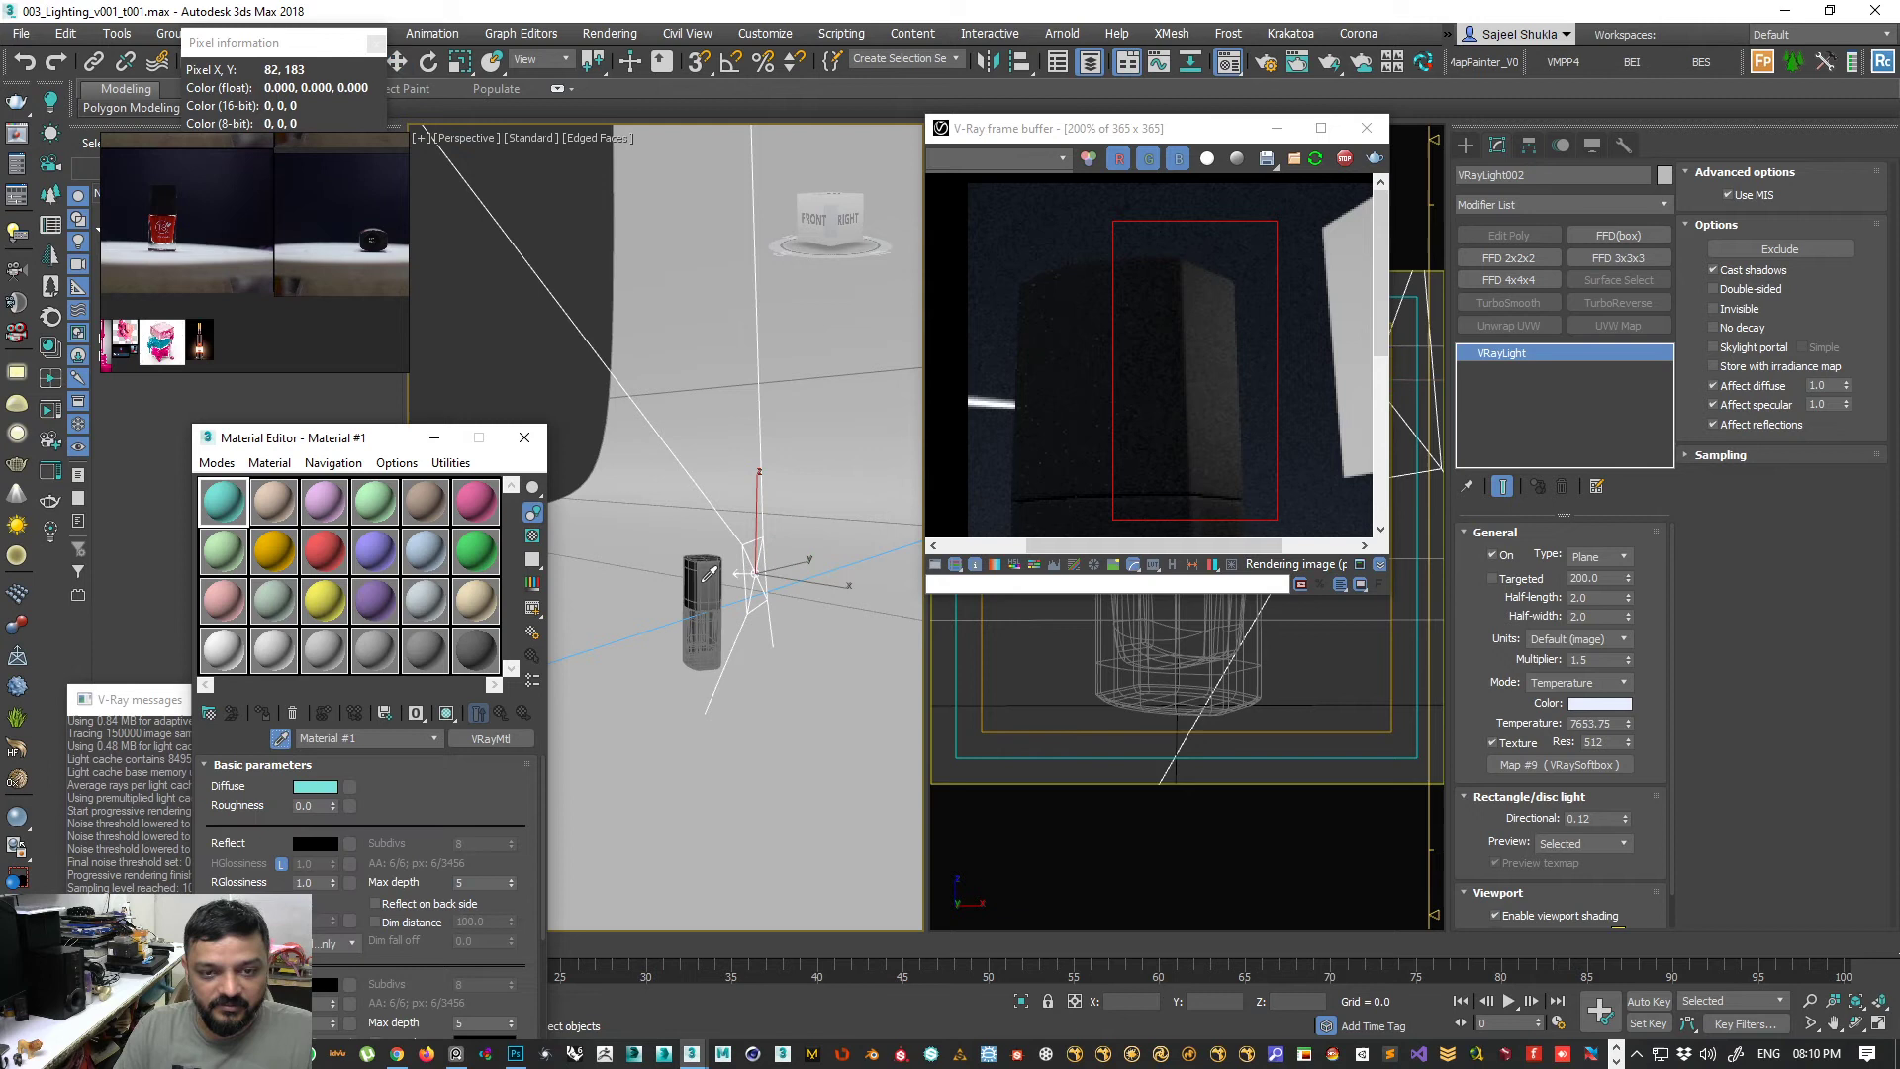
left_click(711, 573)
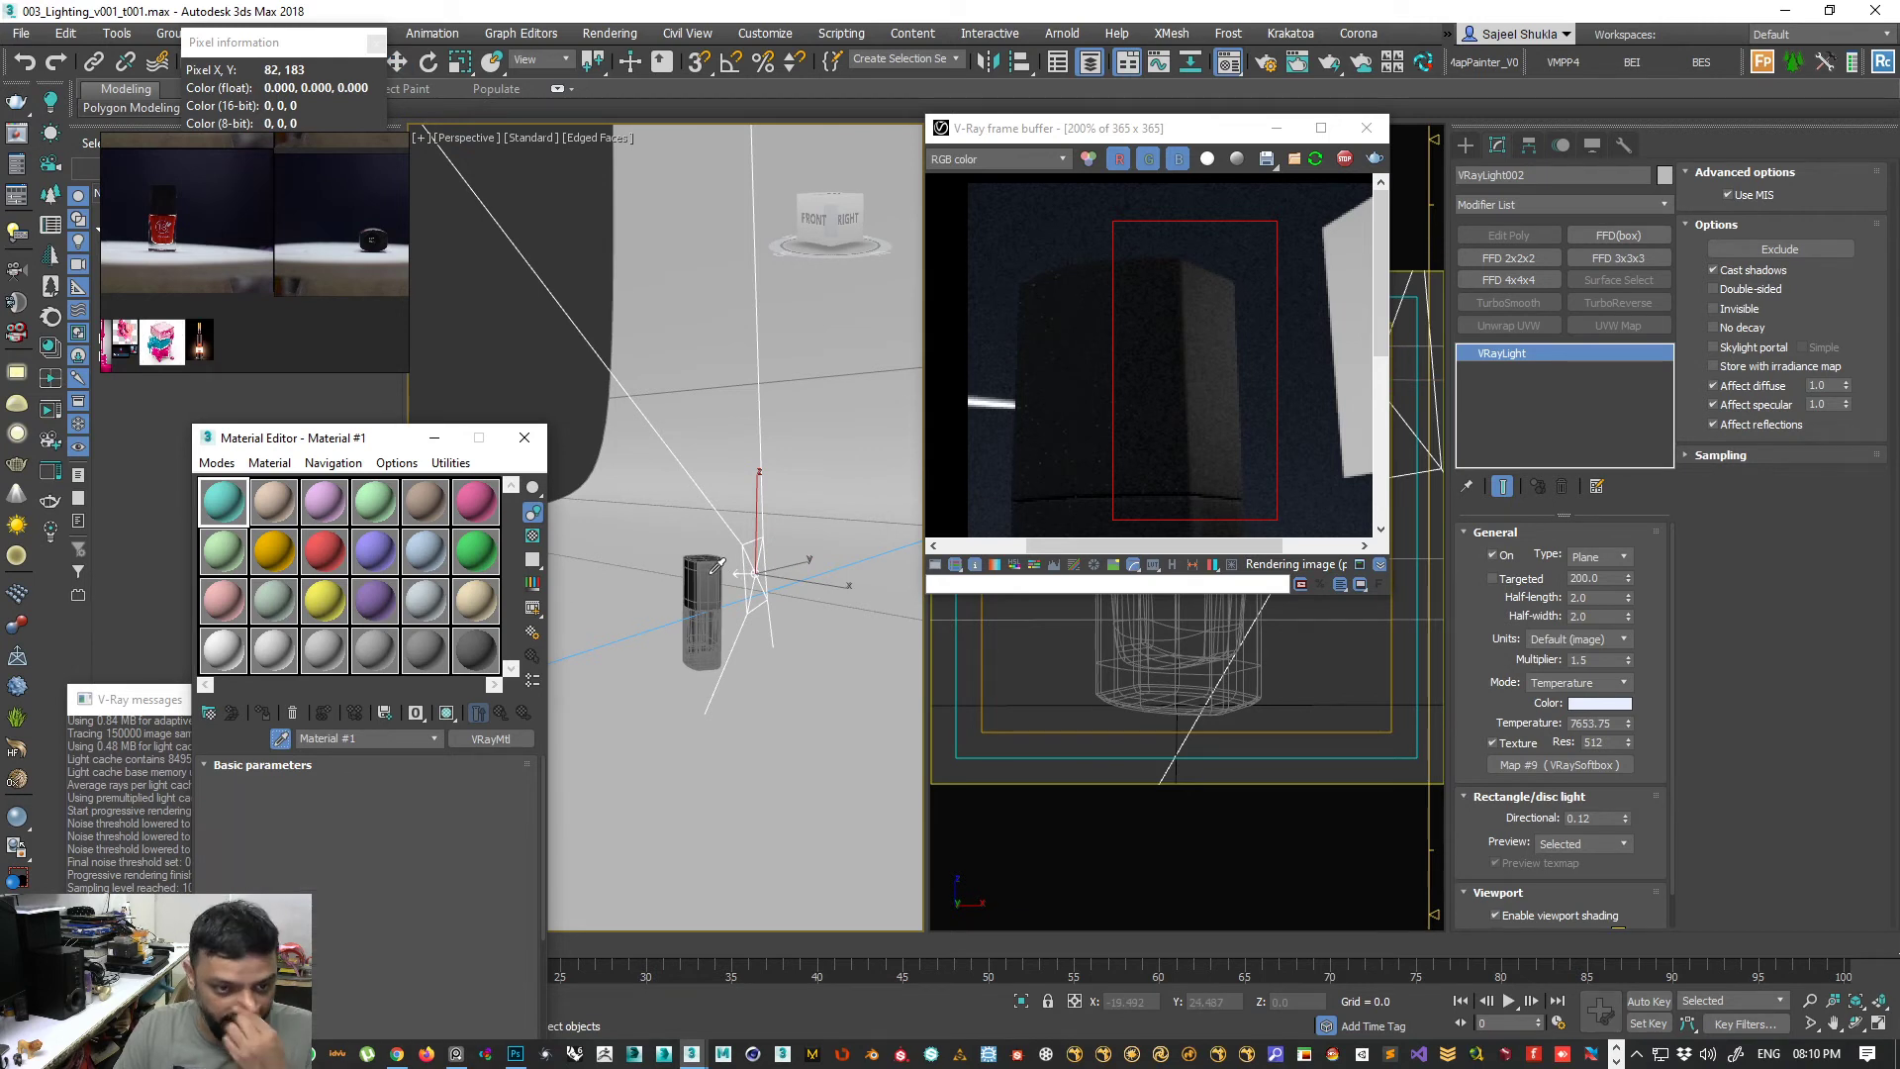
left_click_drag(328, 447, 458, 402)
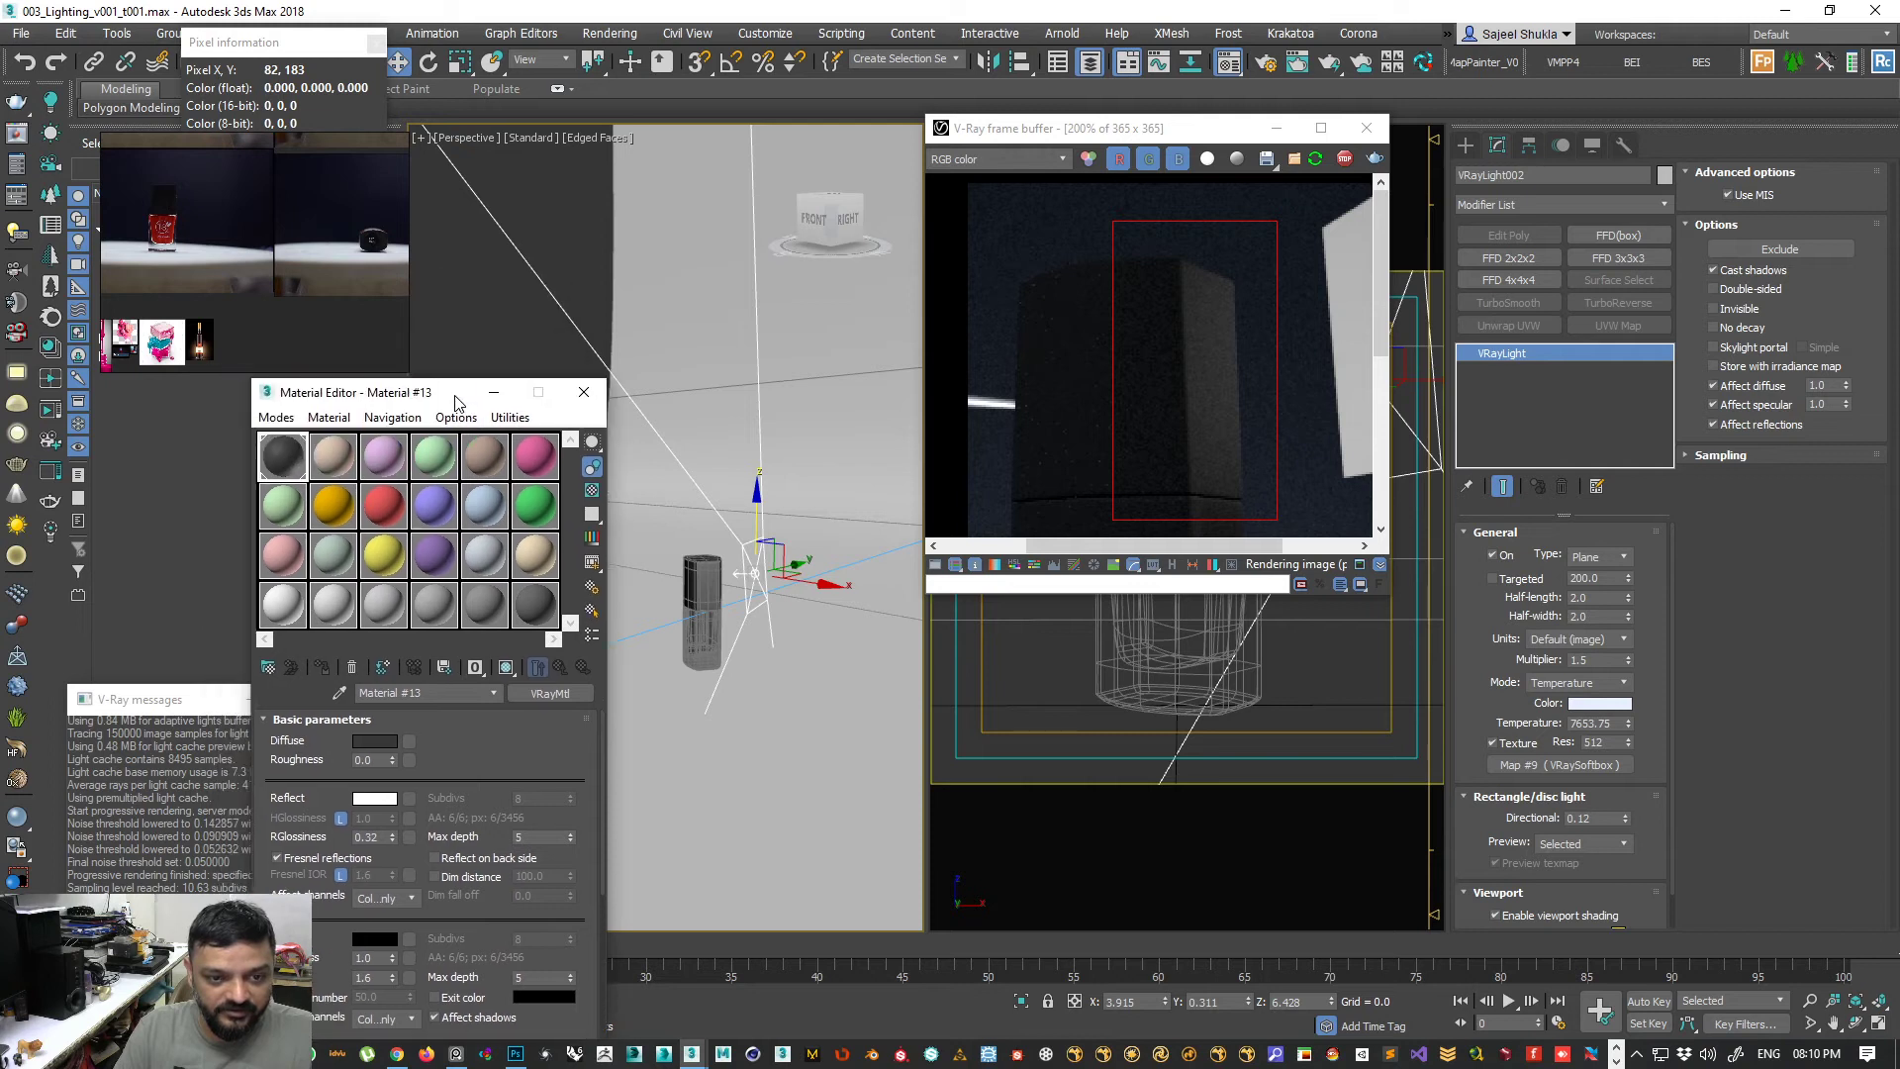
type("CampShader")
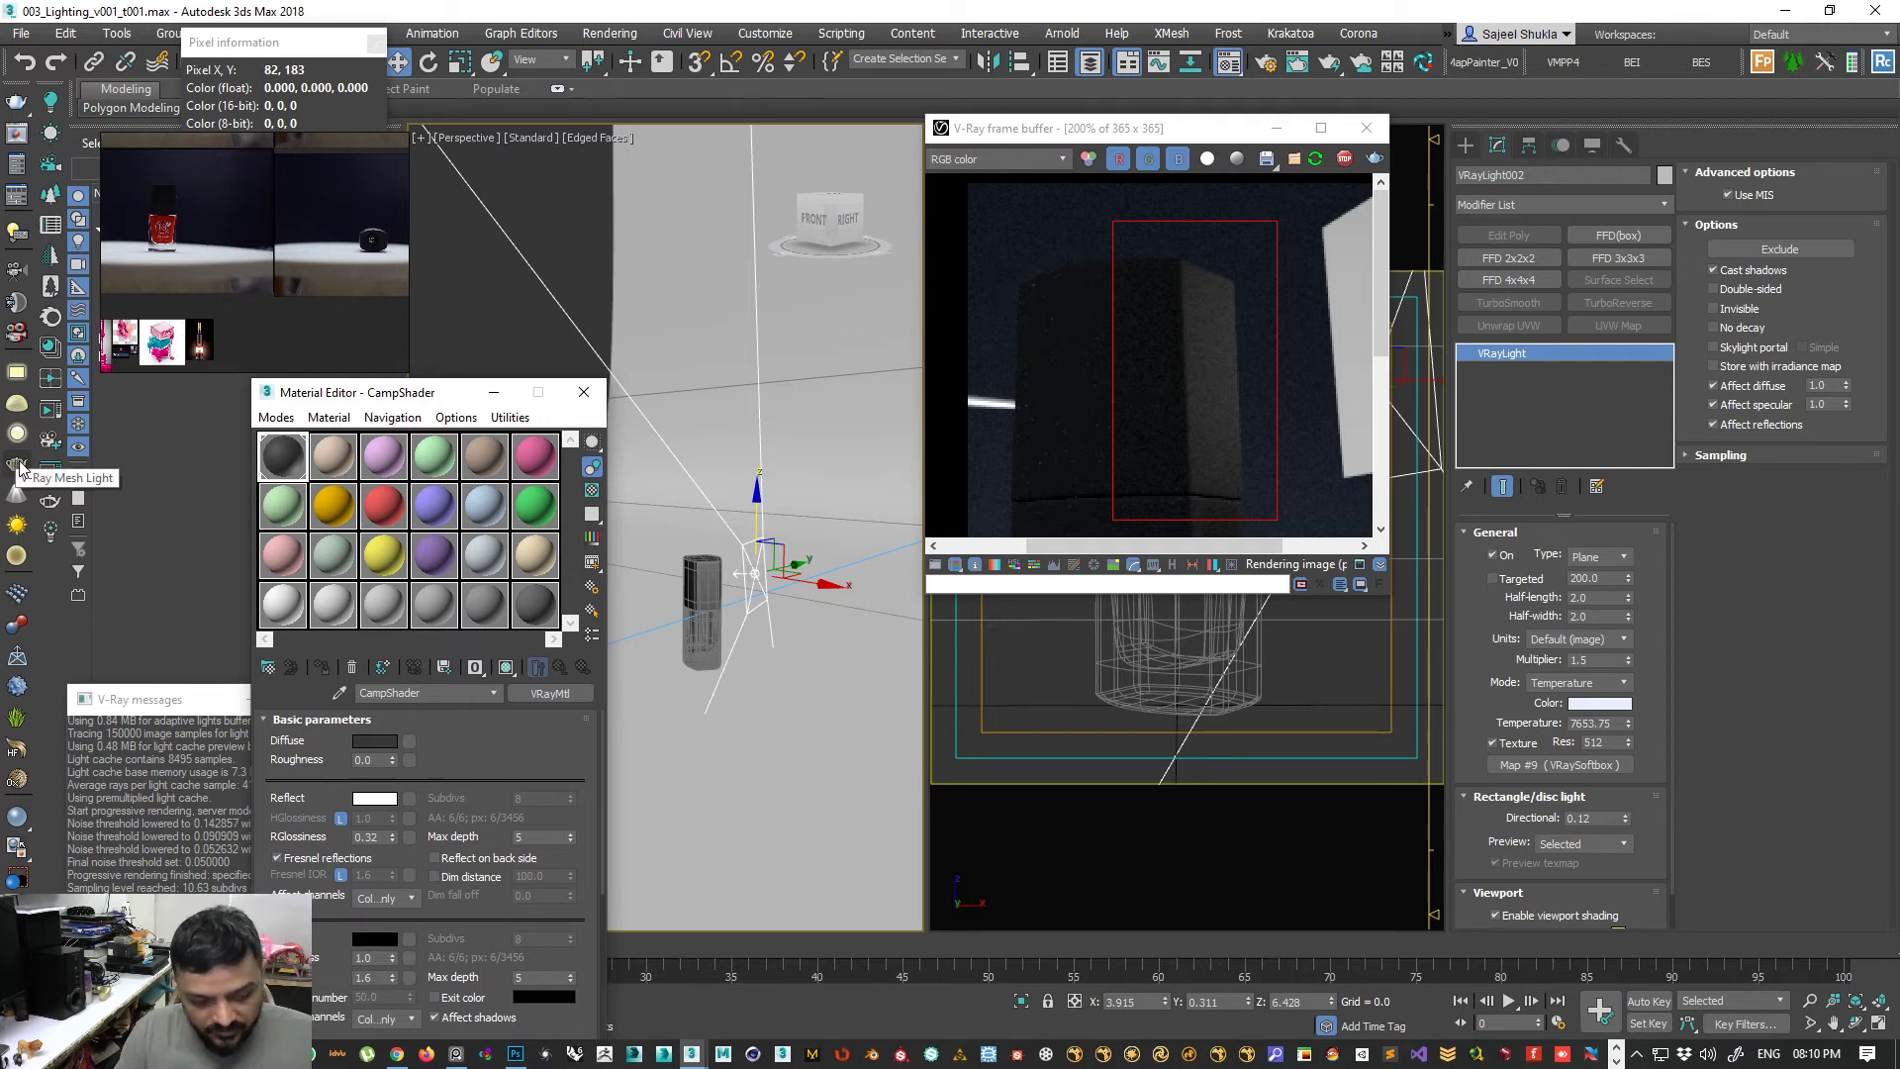
- Check the cap material's diffuse color without changing it, and move the Material Editor up to show more of the material's parameters
left_click(373, 743)
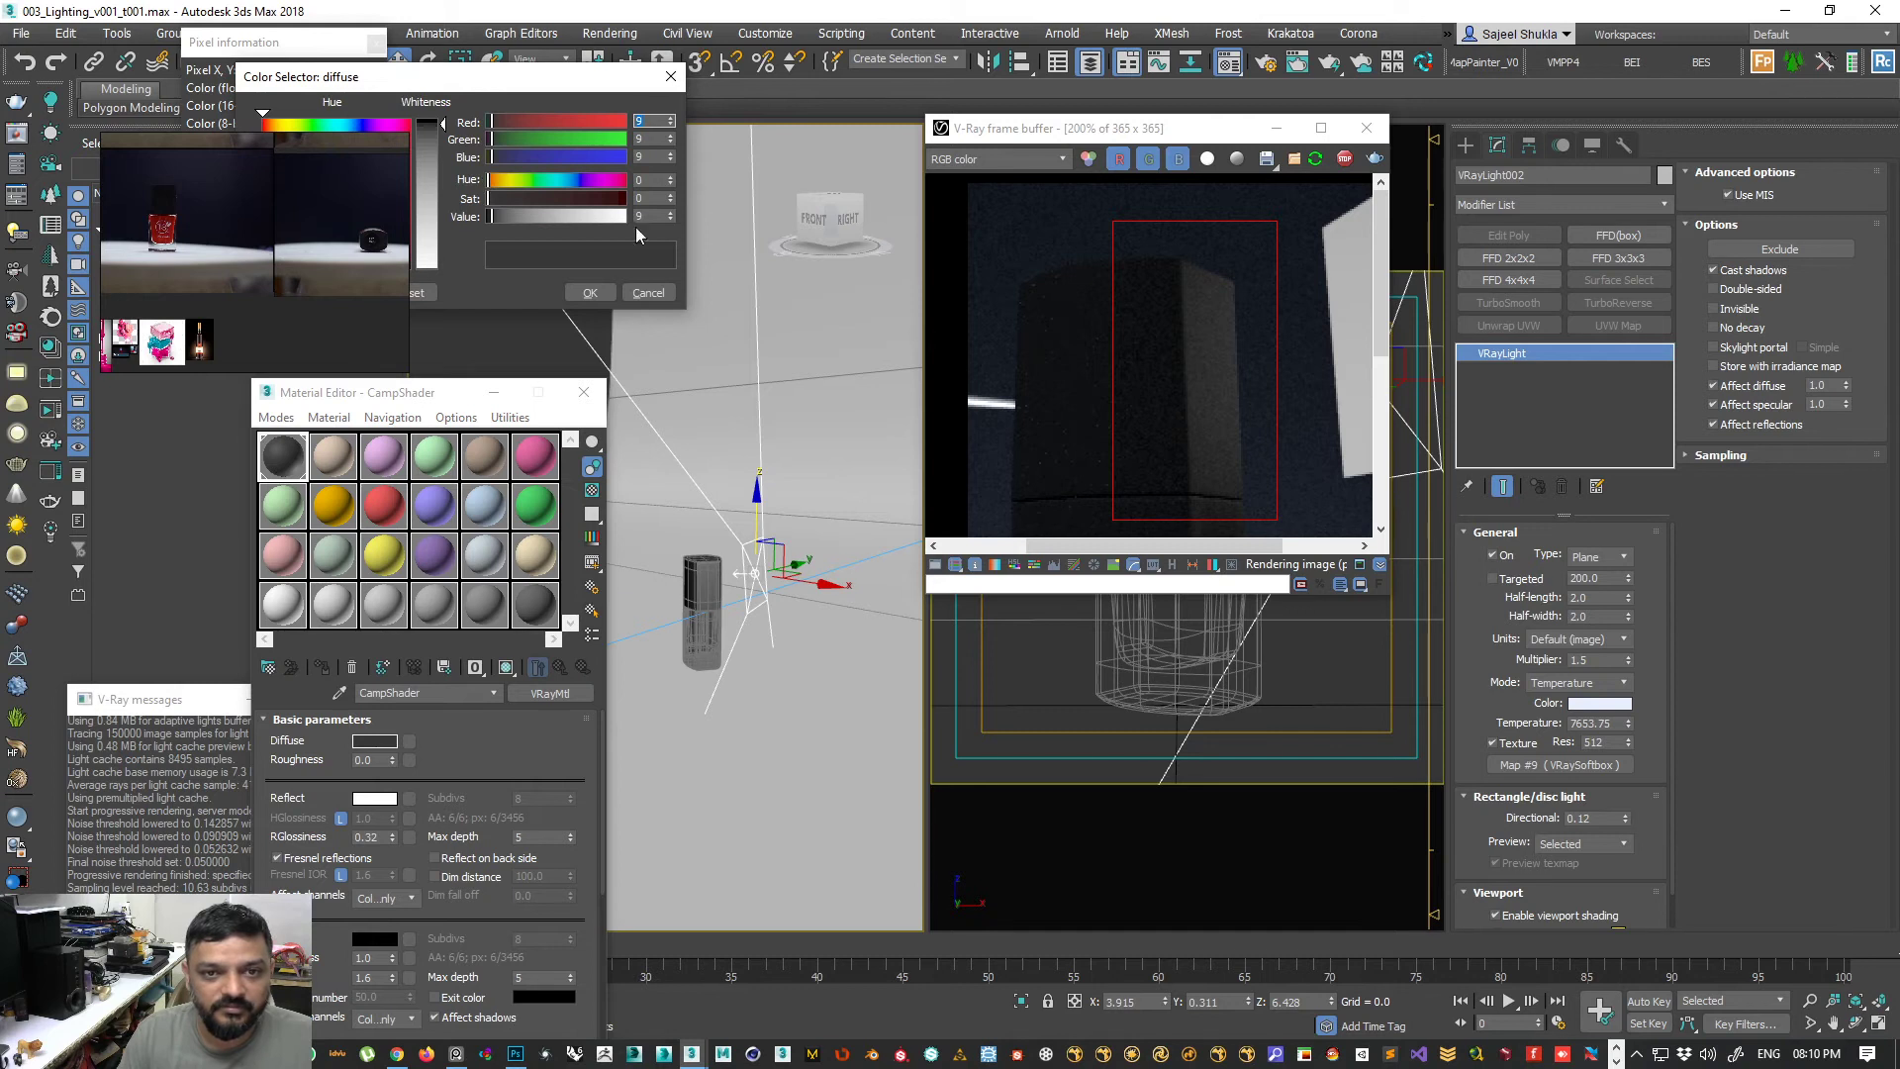
left_click(652, 293)
left_click_drag(364, 393, 401, 246)
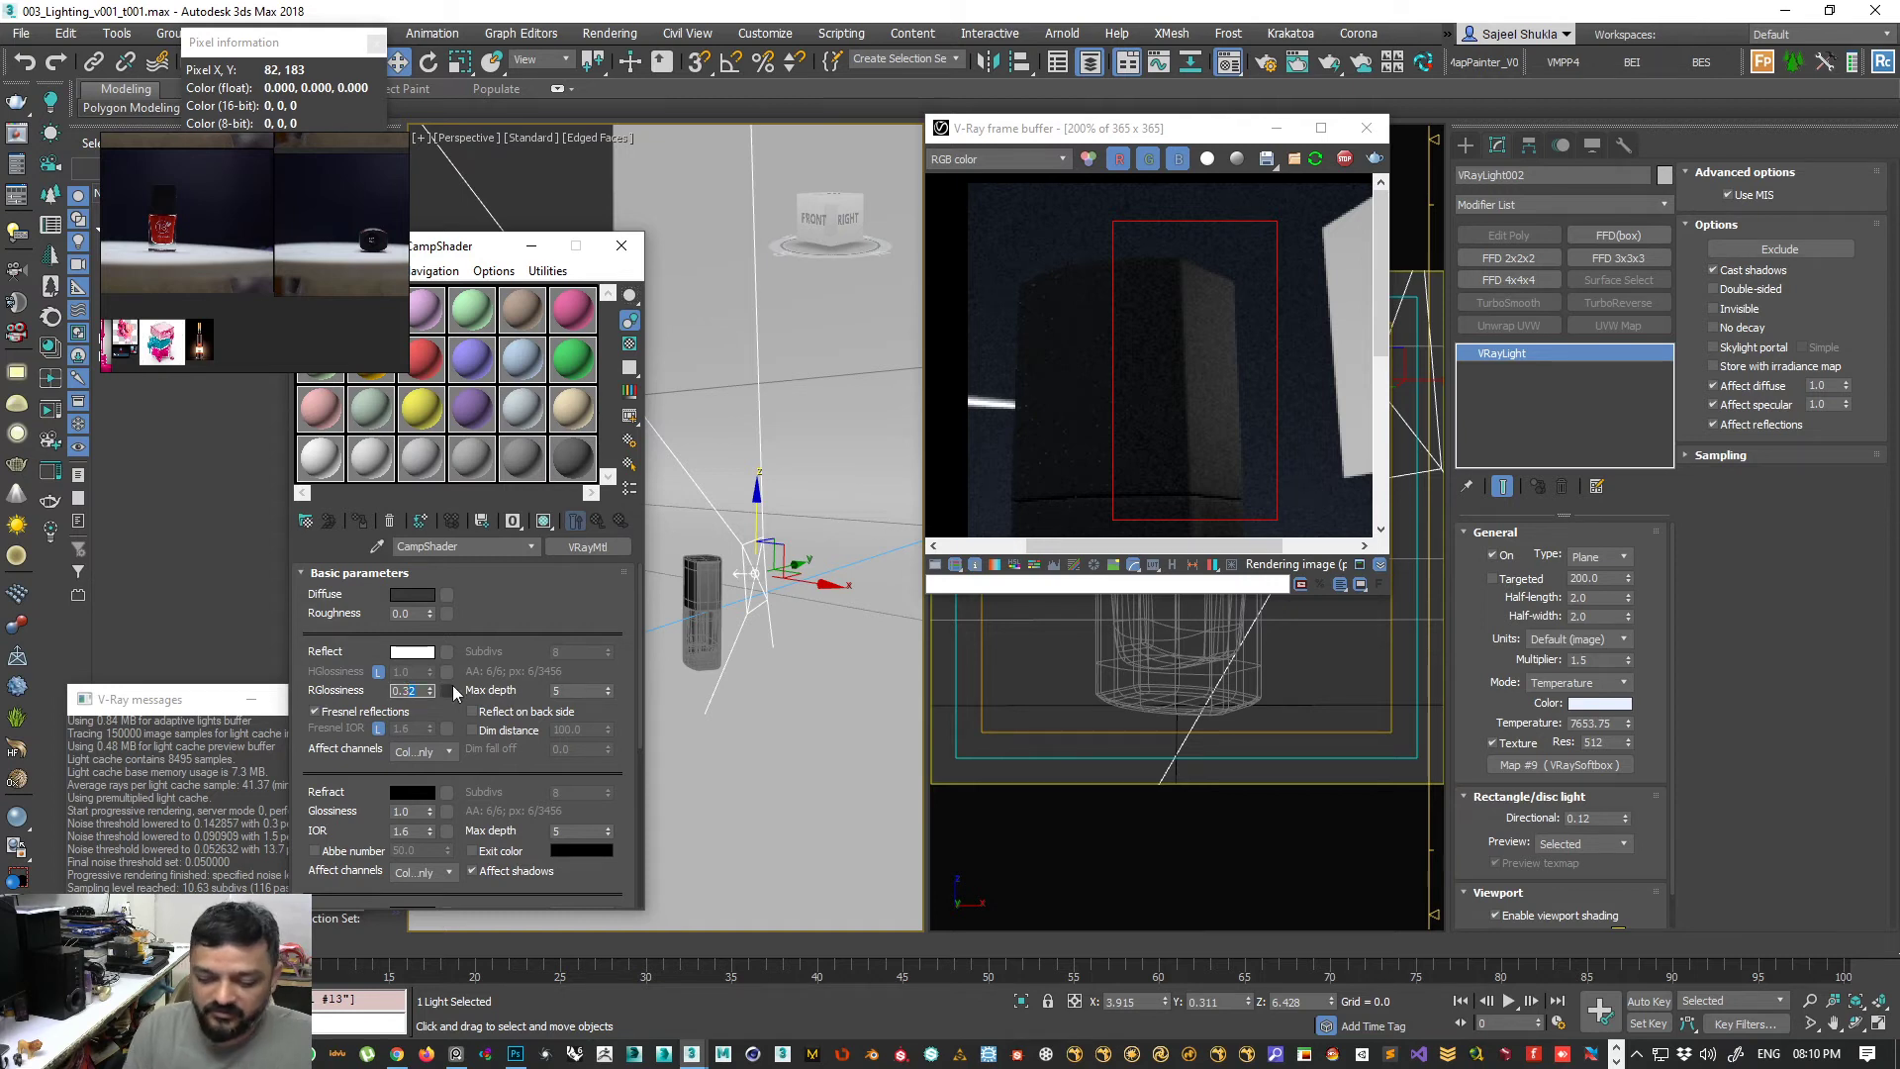
- Try a reflection glossiness of 0.85 on the CampShader material, and settle on 0.5 after comparing the cap in the render
type("0.")
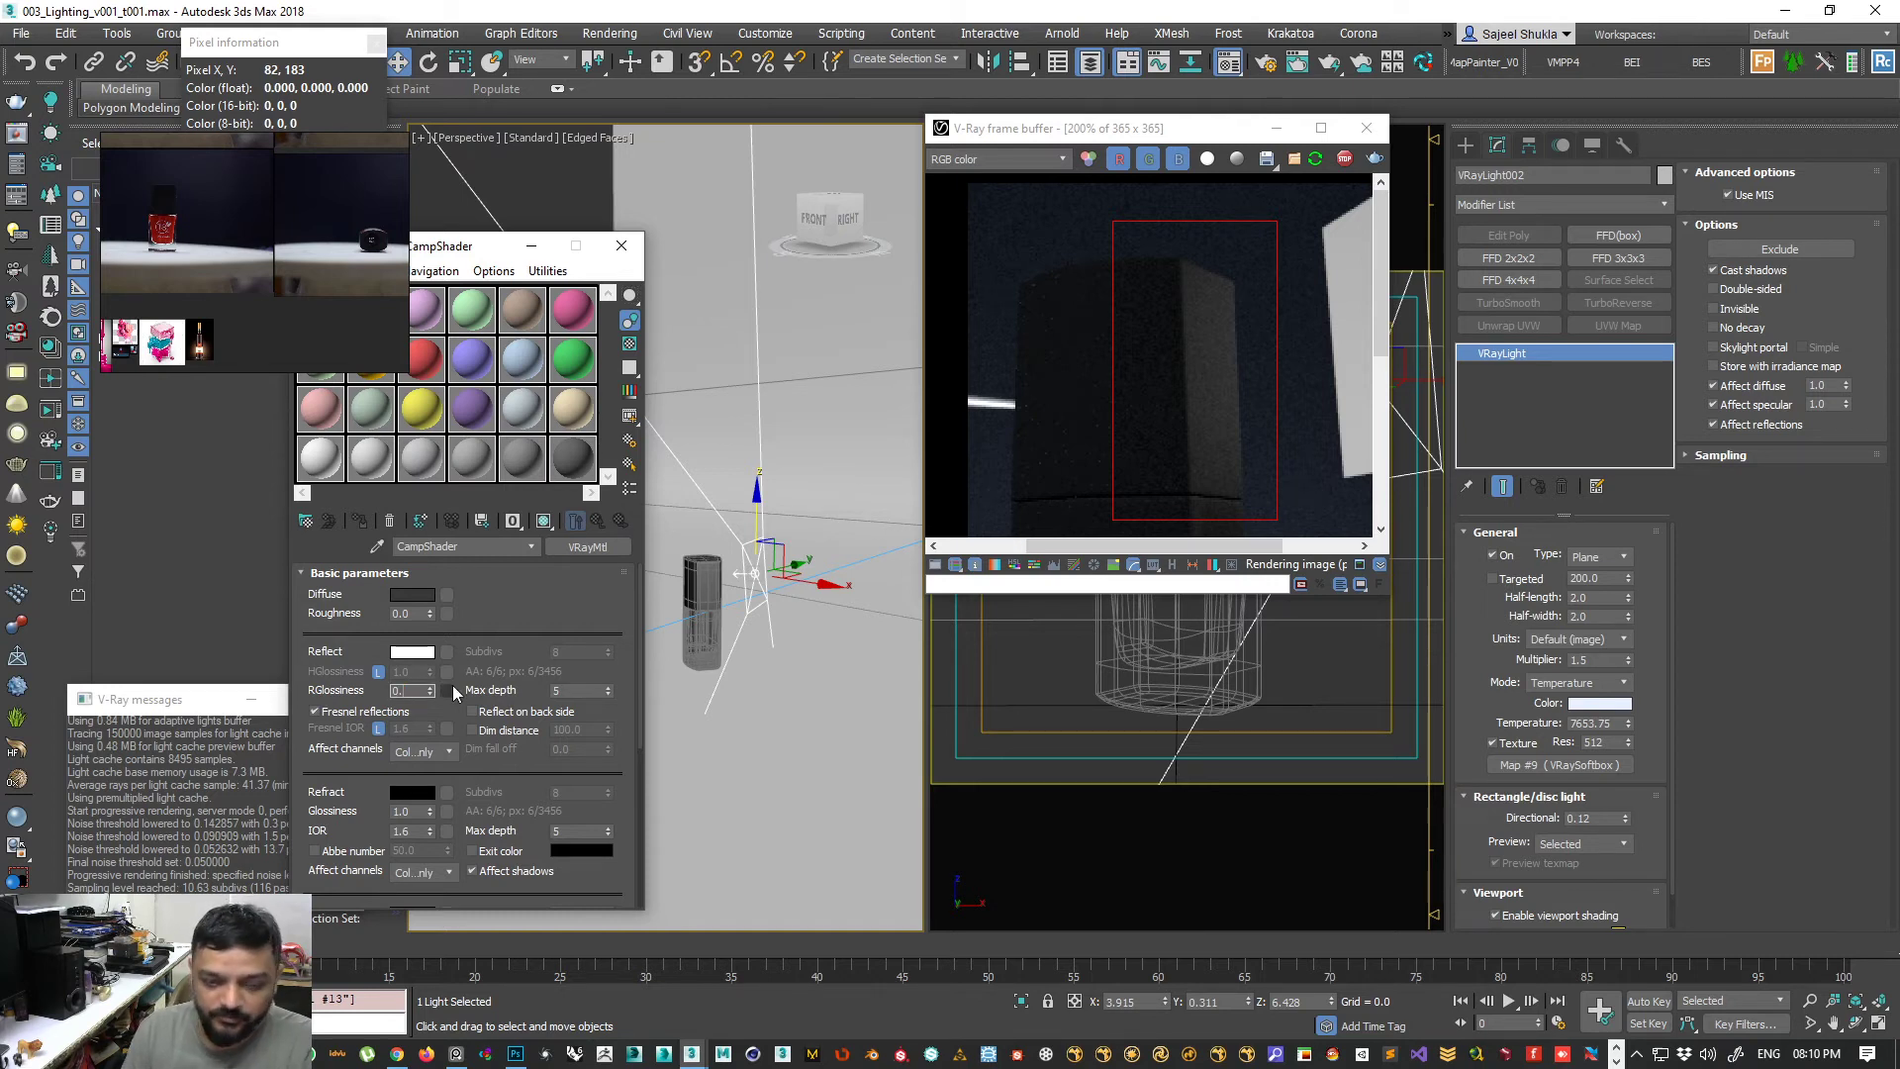
type("85")
key("Return")
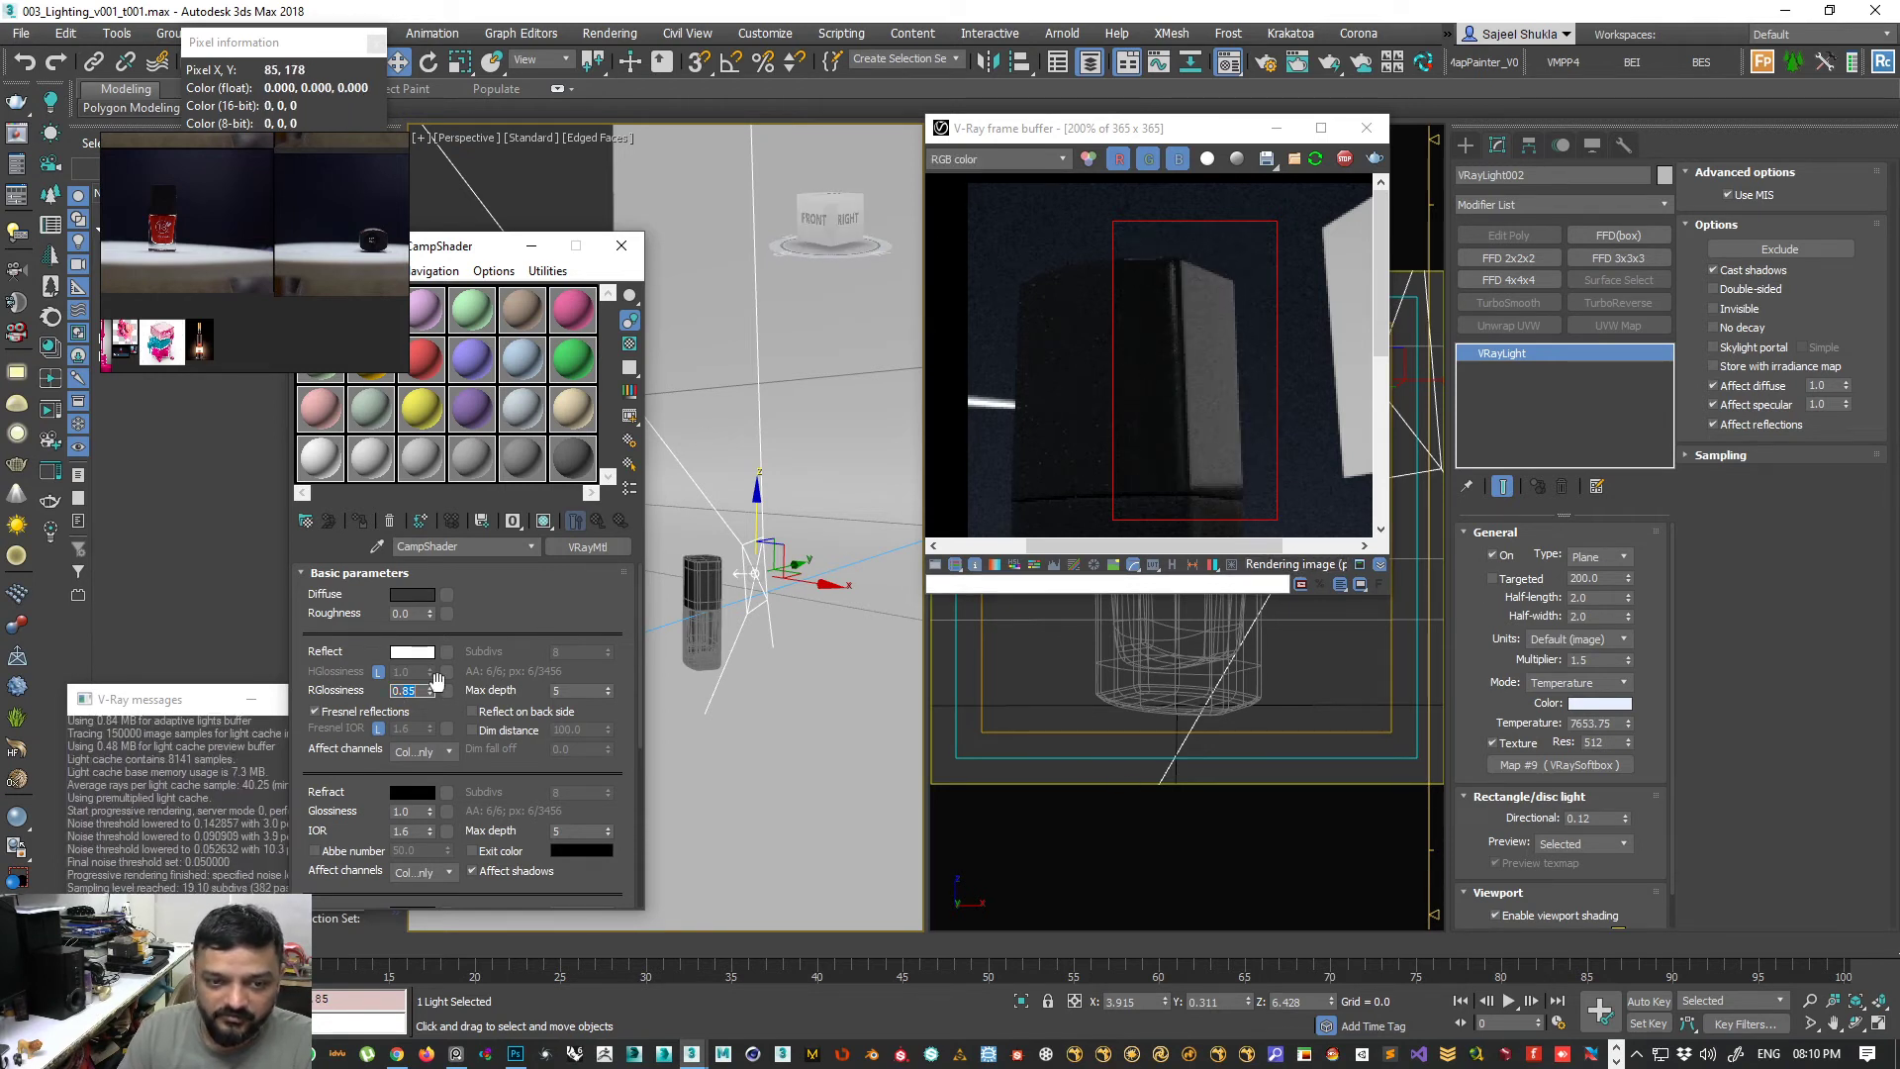
type("0.5")
key("Return")
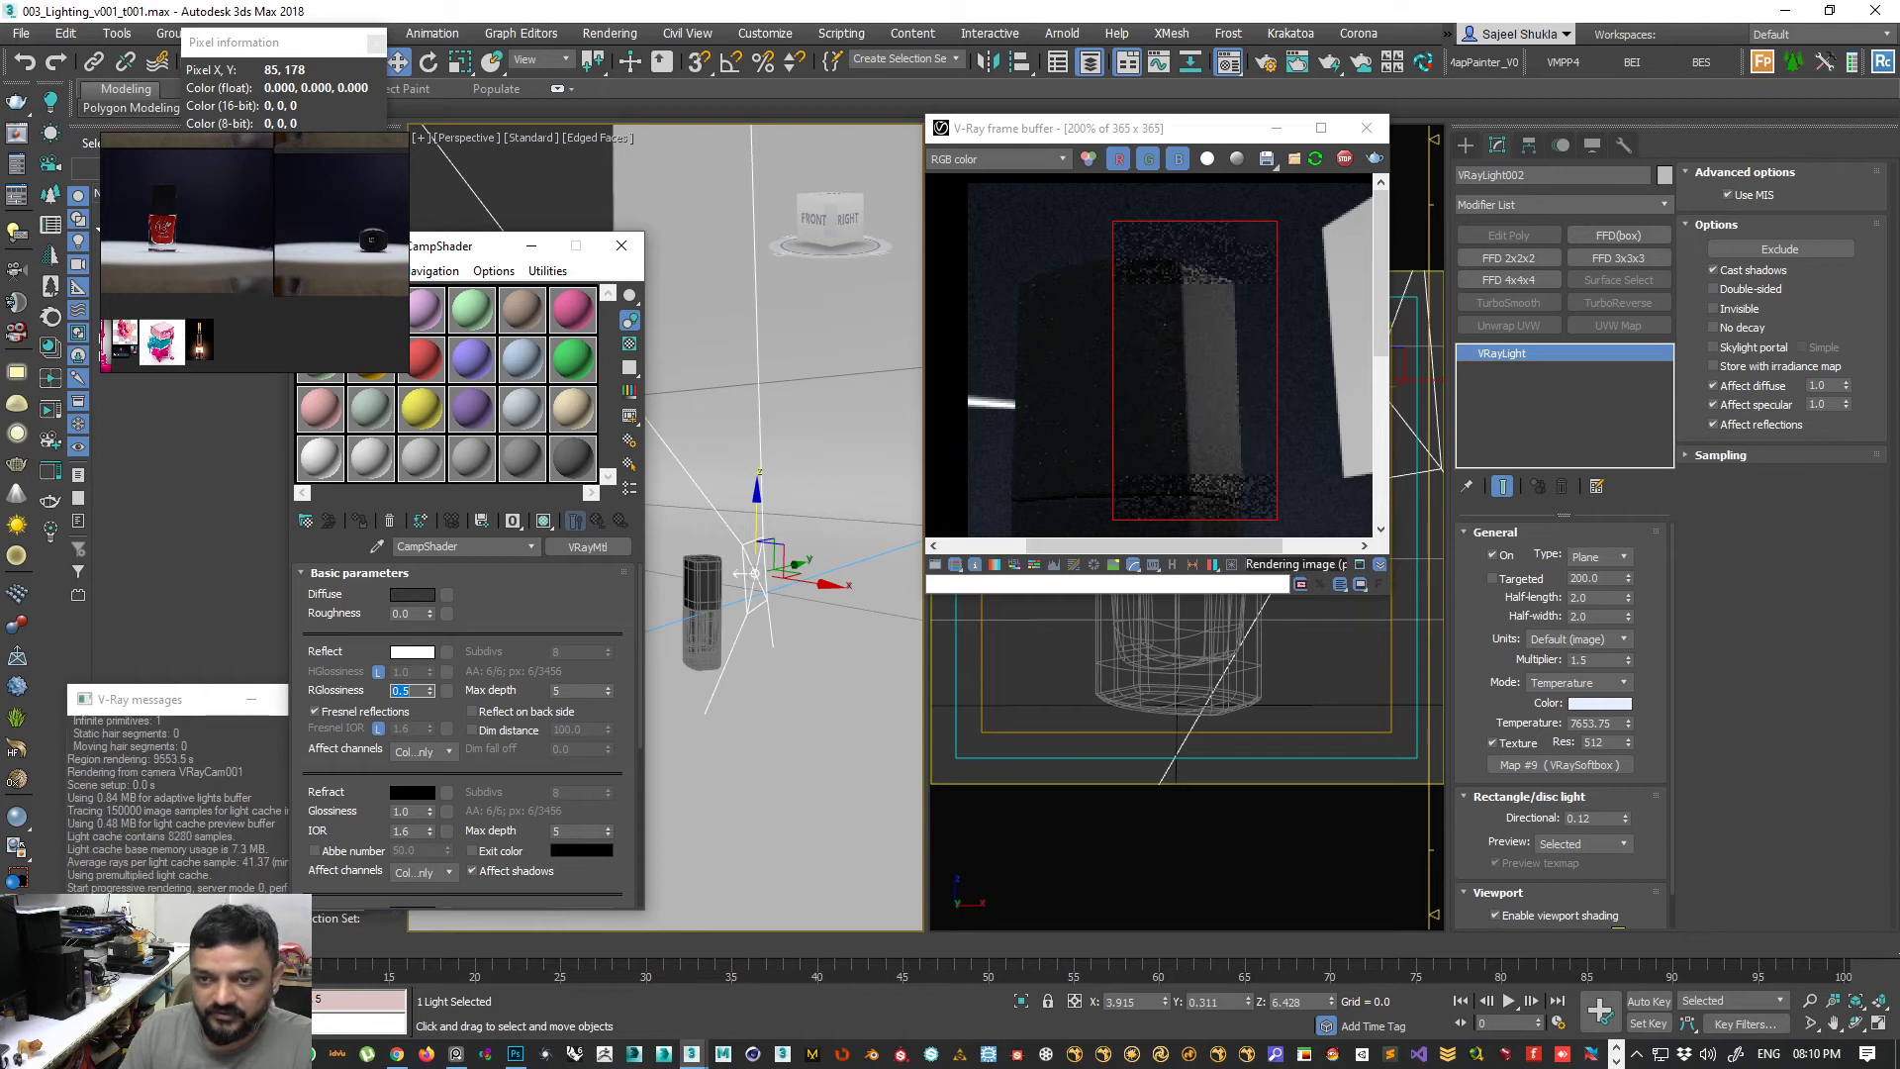
scroll(1158, 384, "up", 1)
scroll(1200, 394, "down", 1)
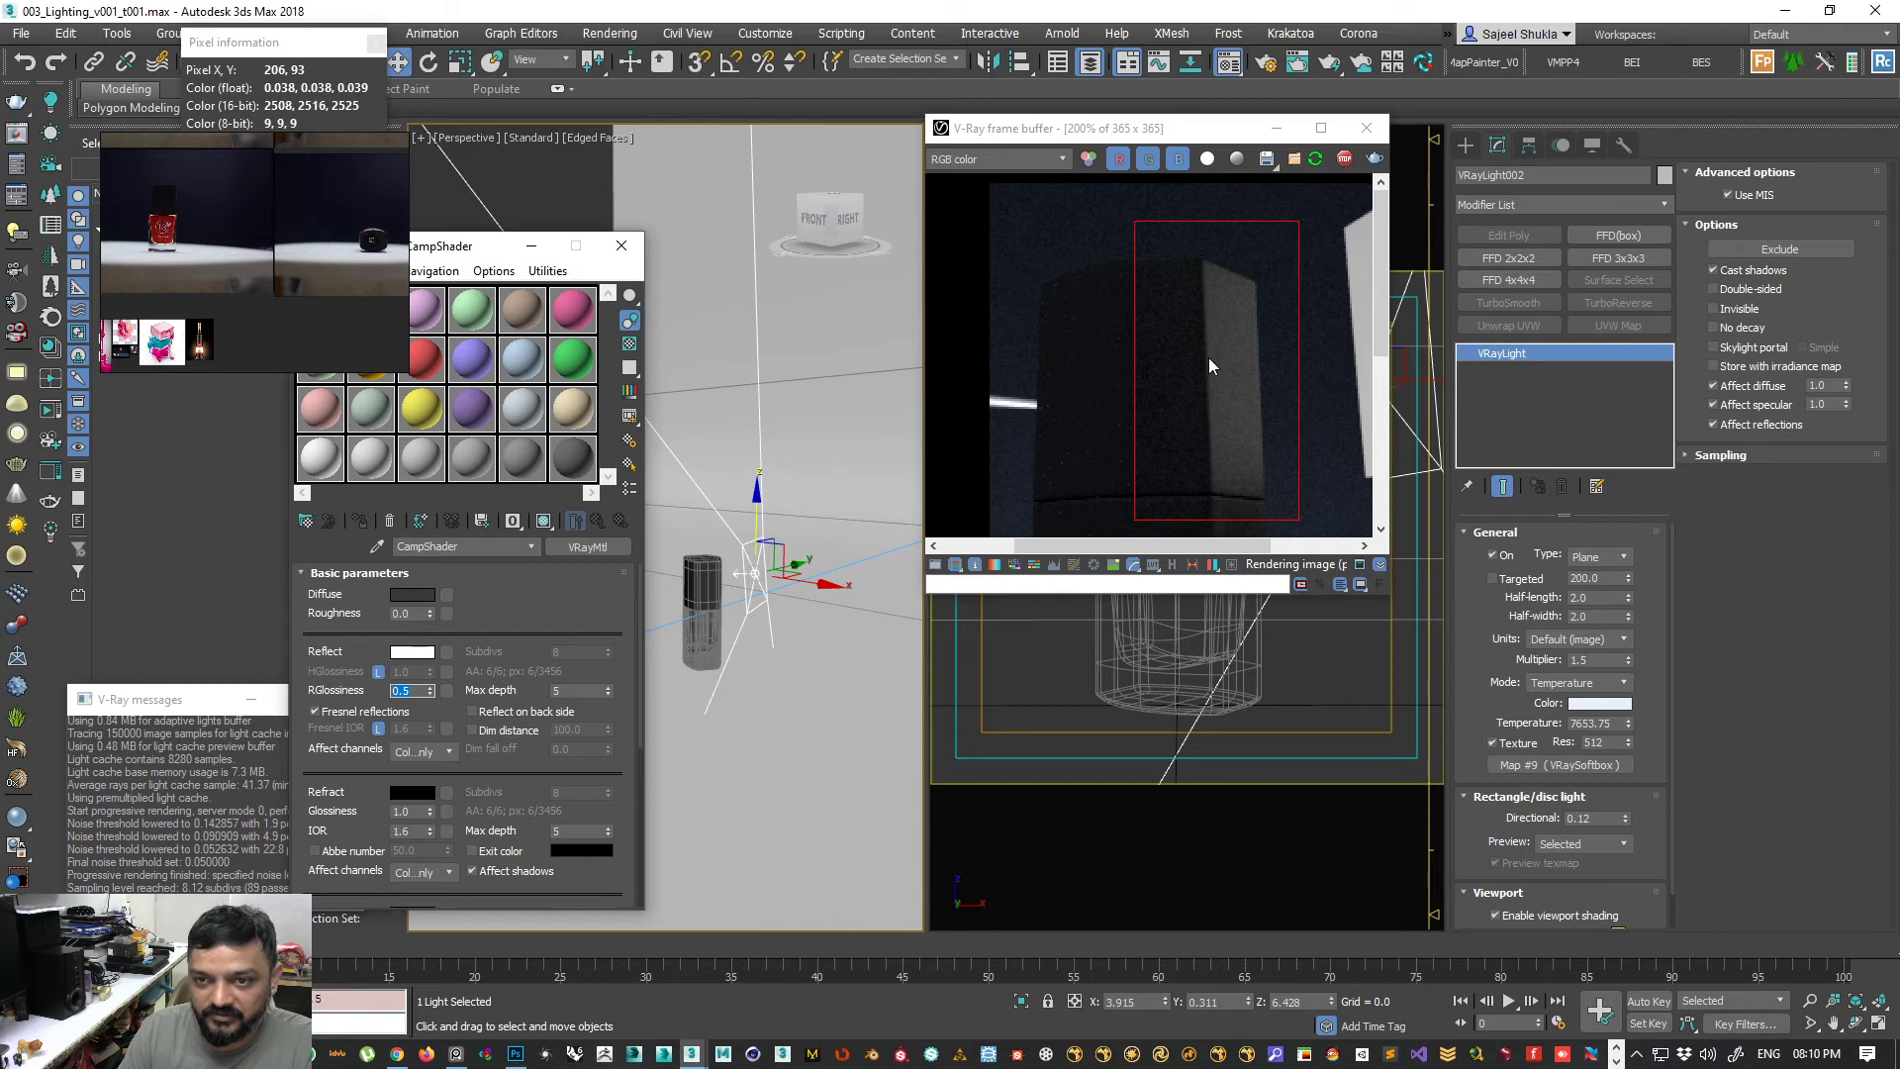
- Move the plane light closer to the bottle and rotate it to reshape its reflection on the cap's lit side
left_click_drag(794, 562, 819, 555)
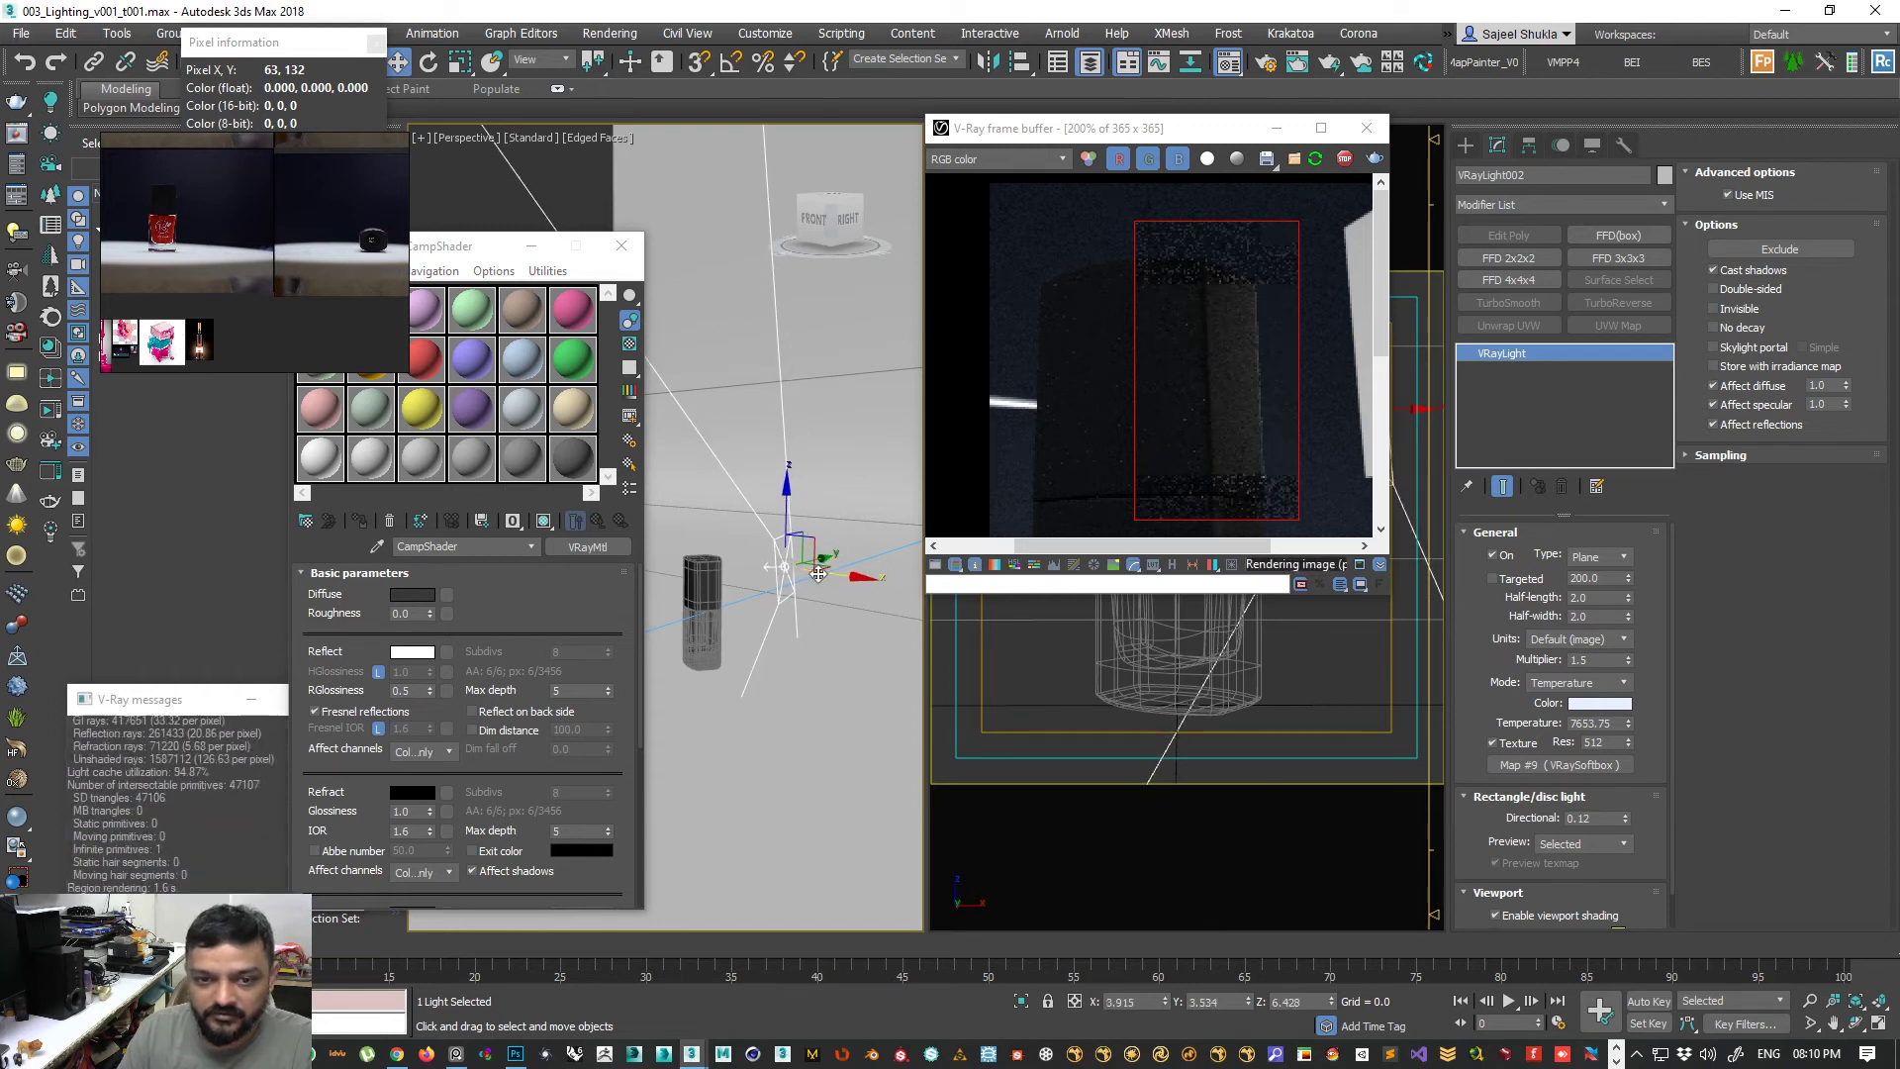
middle_click_drag(784, 637, 774, 668, "alt")
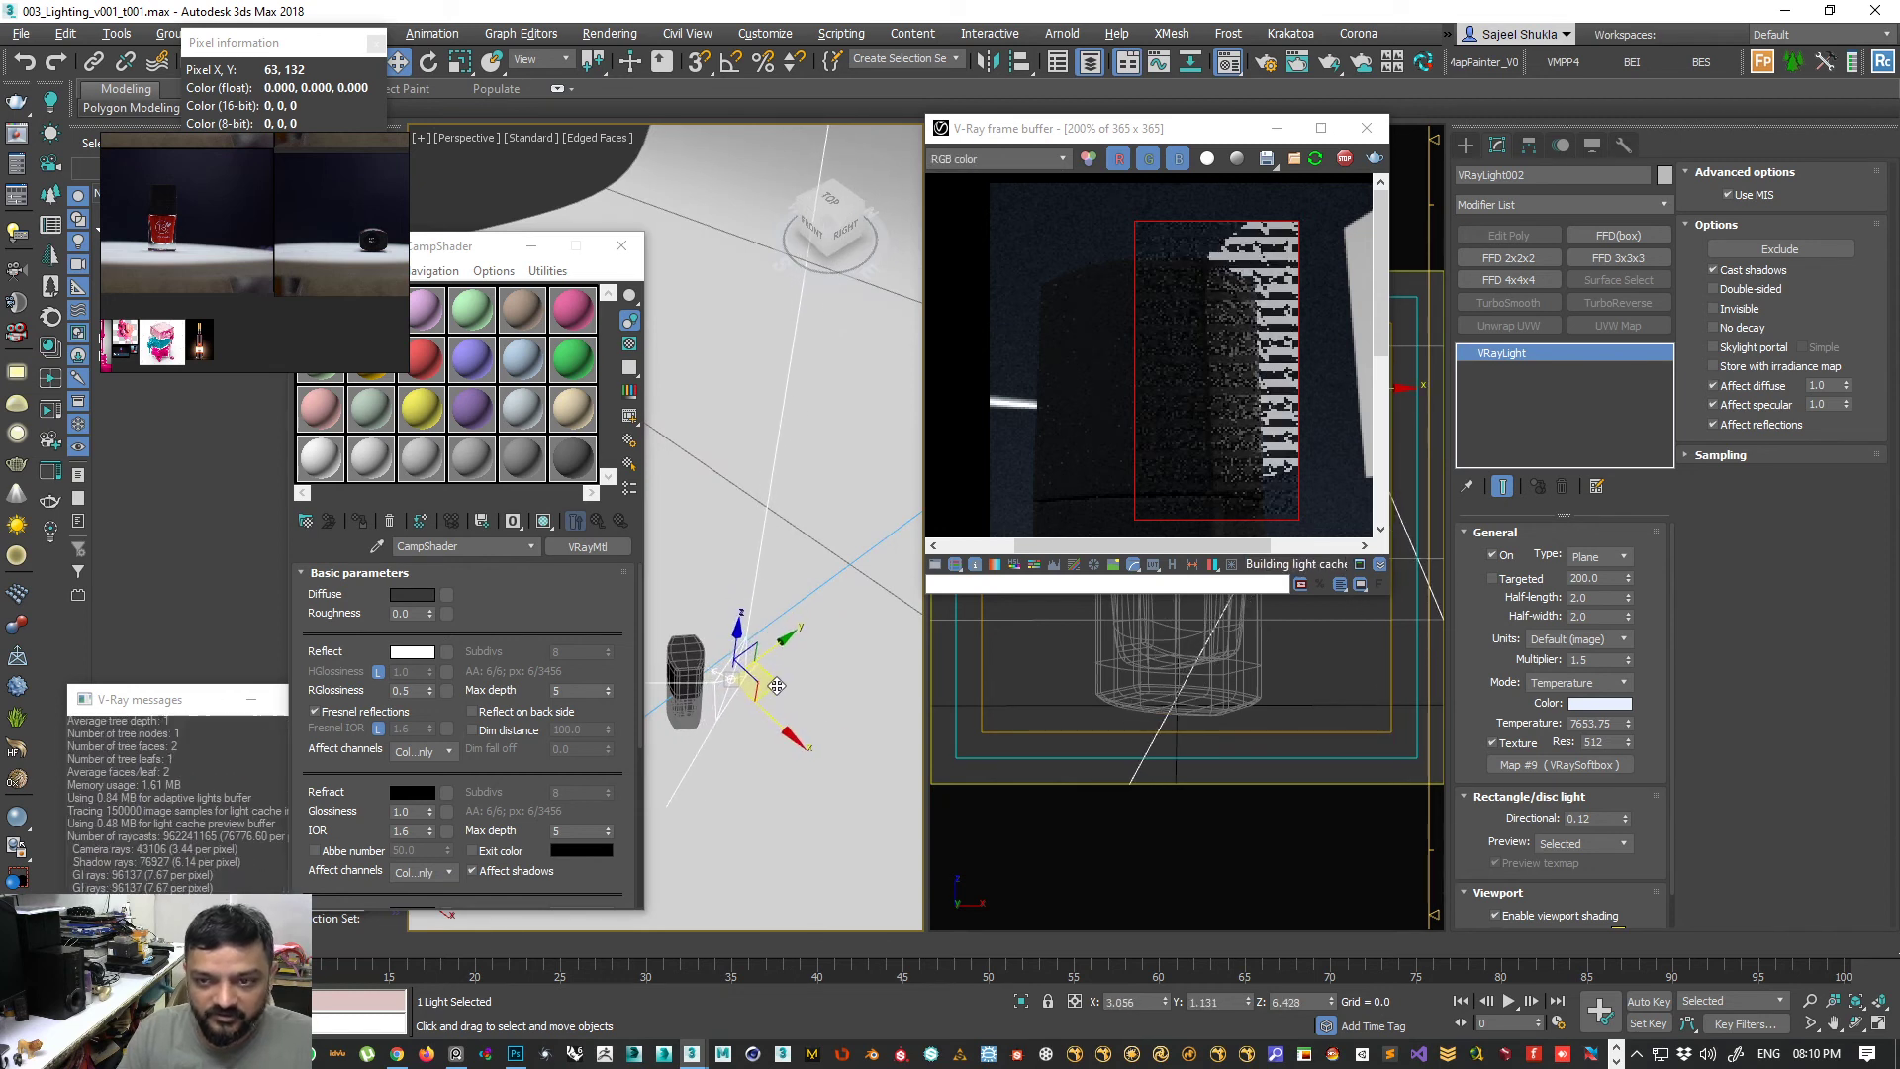
key("e")
left_click_drag(739, 736, 630, 717)
key("w")
middle_click_drag(764, 760, 842, 707, "alt")
left_click_drag(842, 707, 838, 693)
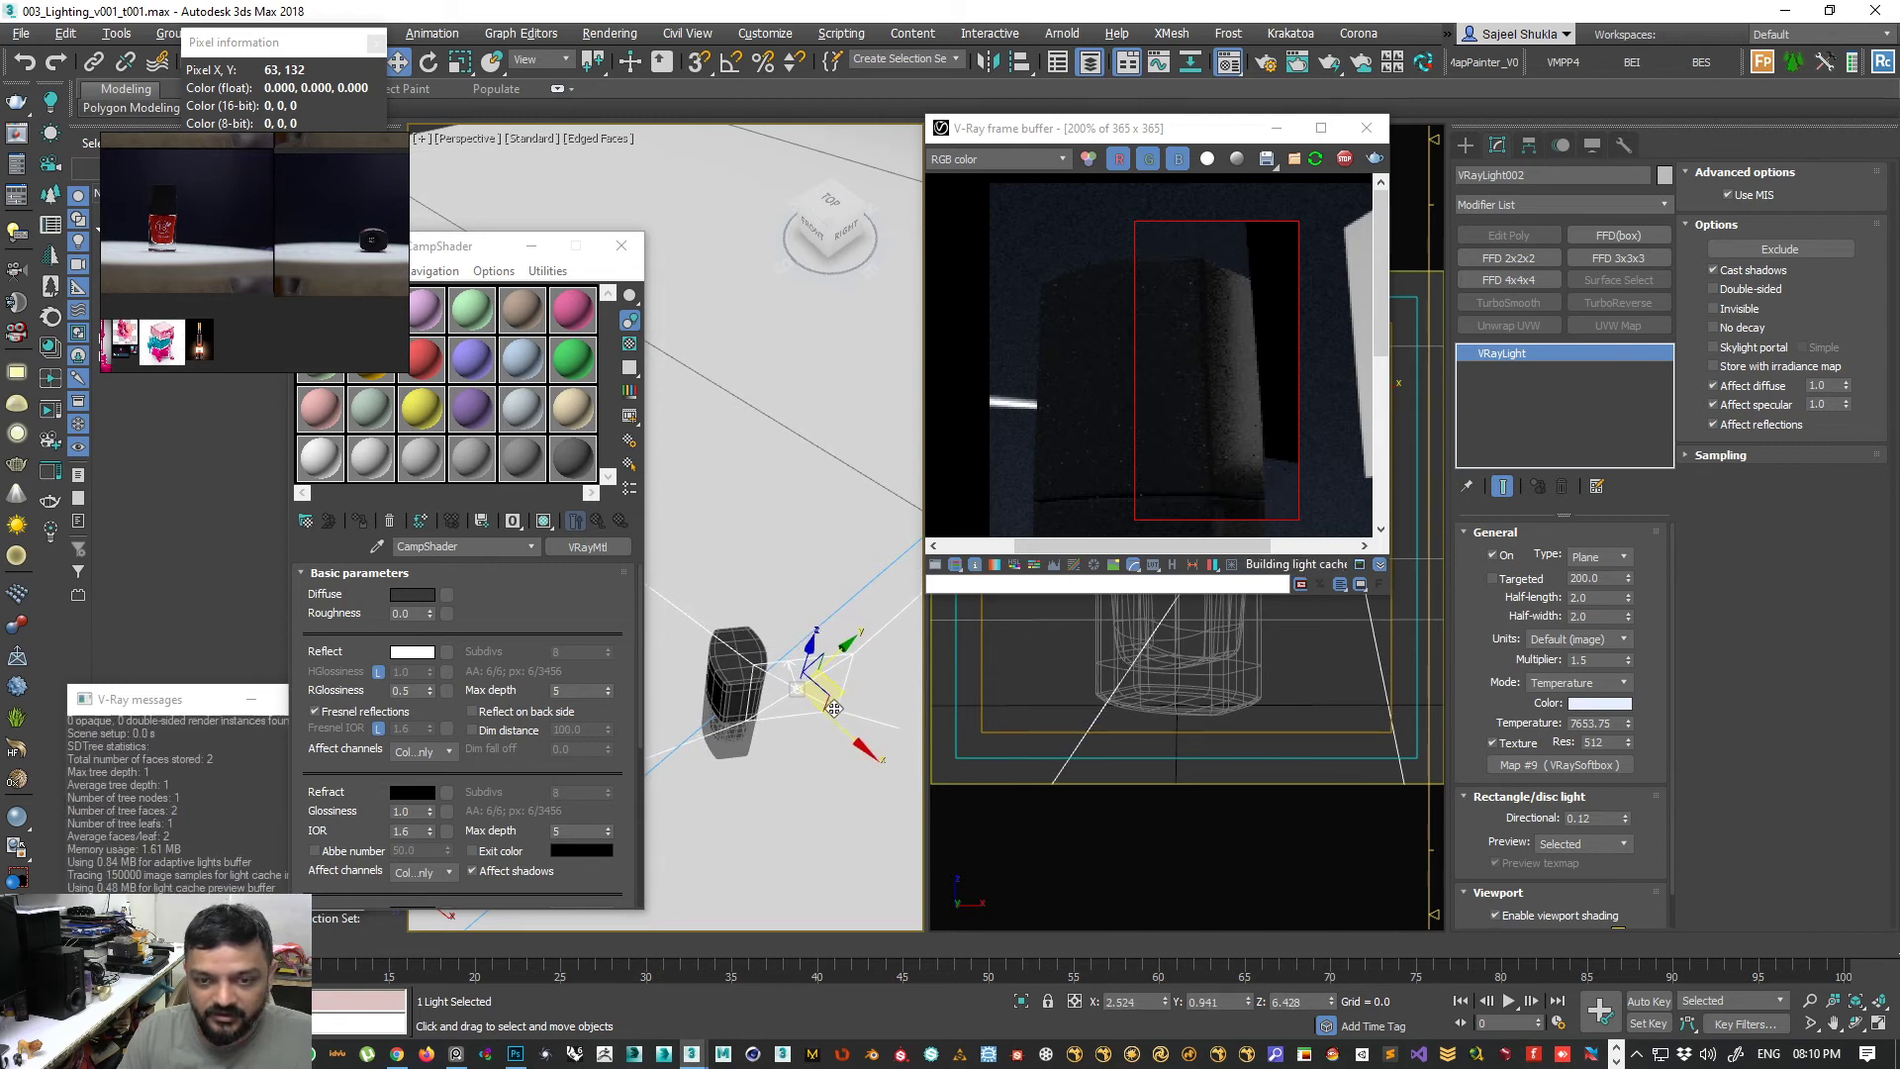
- Switch the reference coordinate system to Local, shift the plane light along its own axes, and inspect the cap reflection at 400%
left_click(559, 58)
left_click(539, 139)
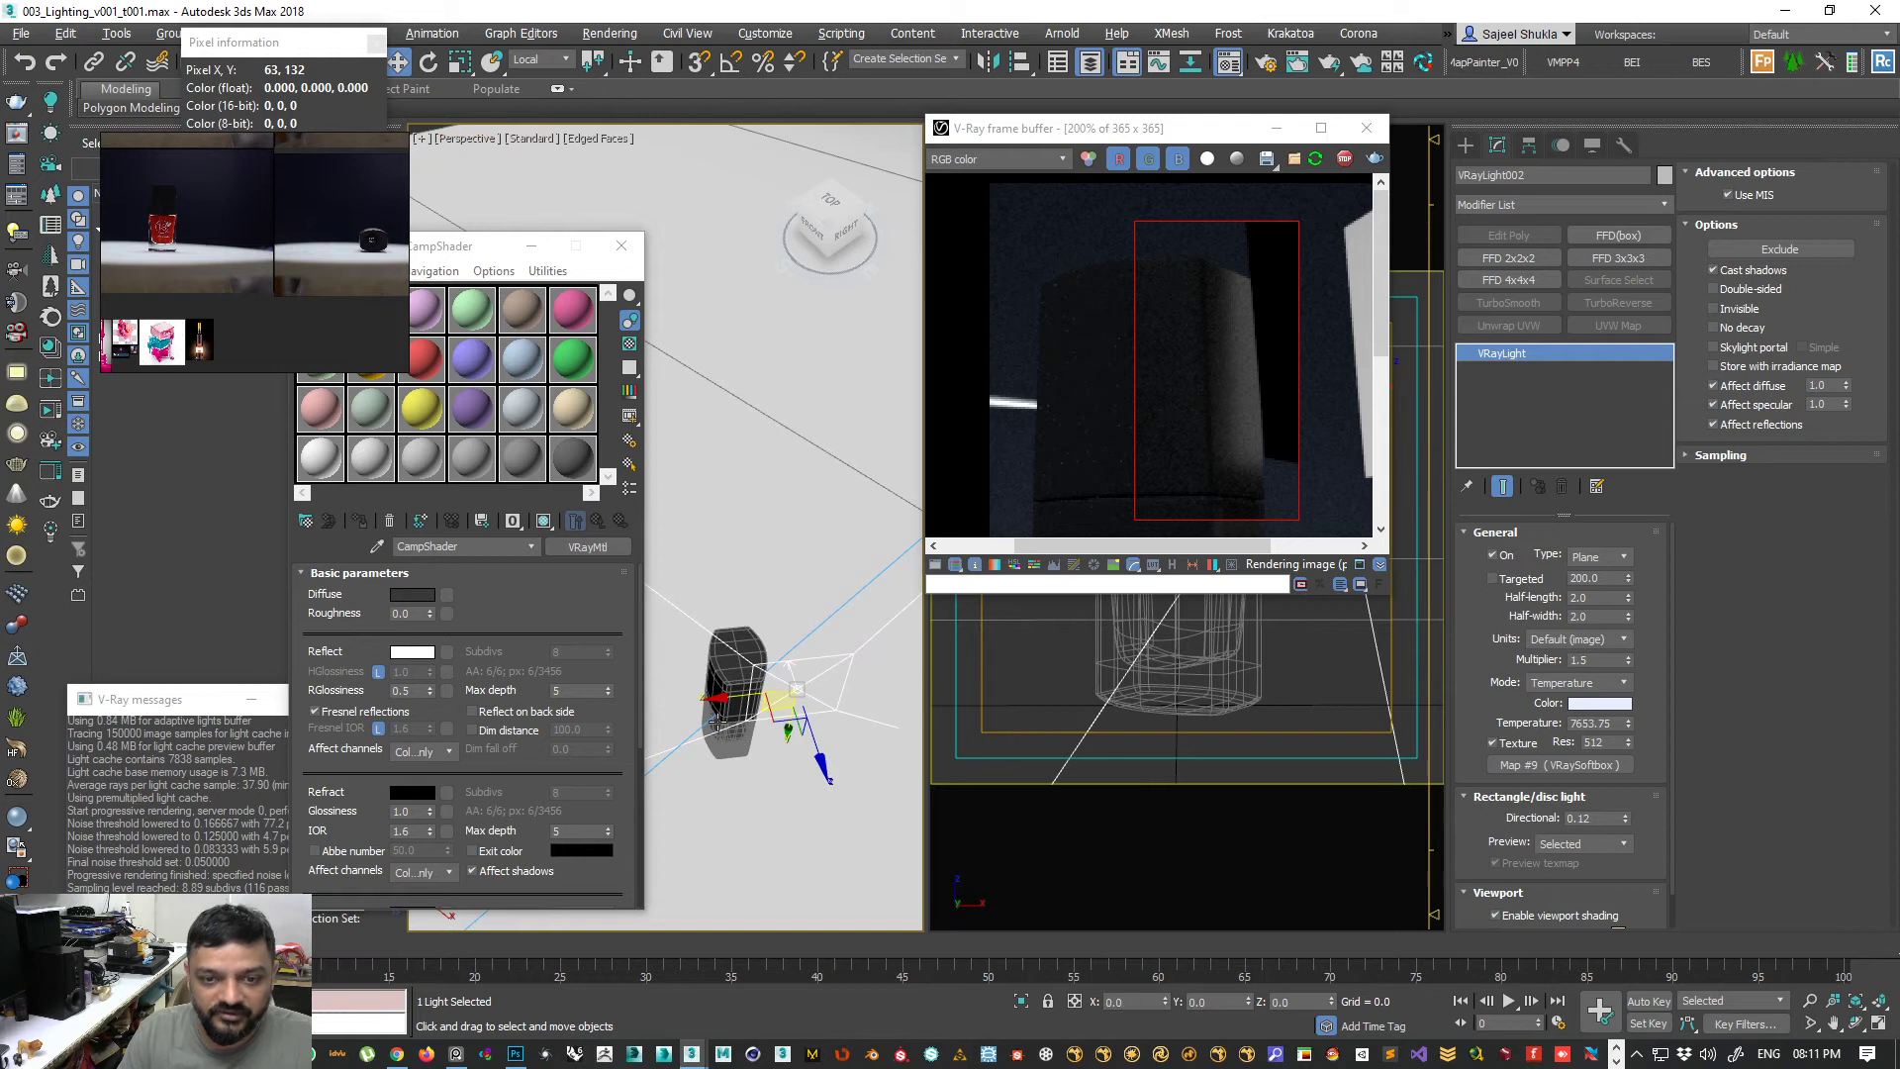
left_click_drag(718, 697, 795, 719)
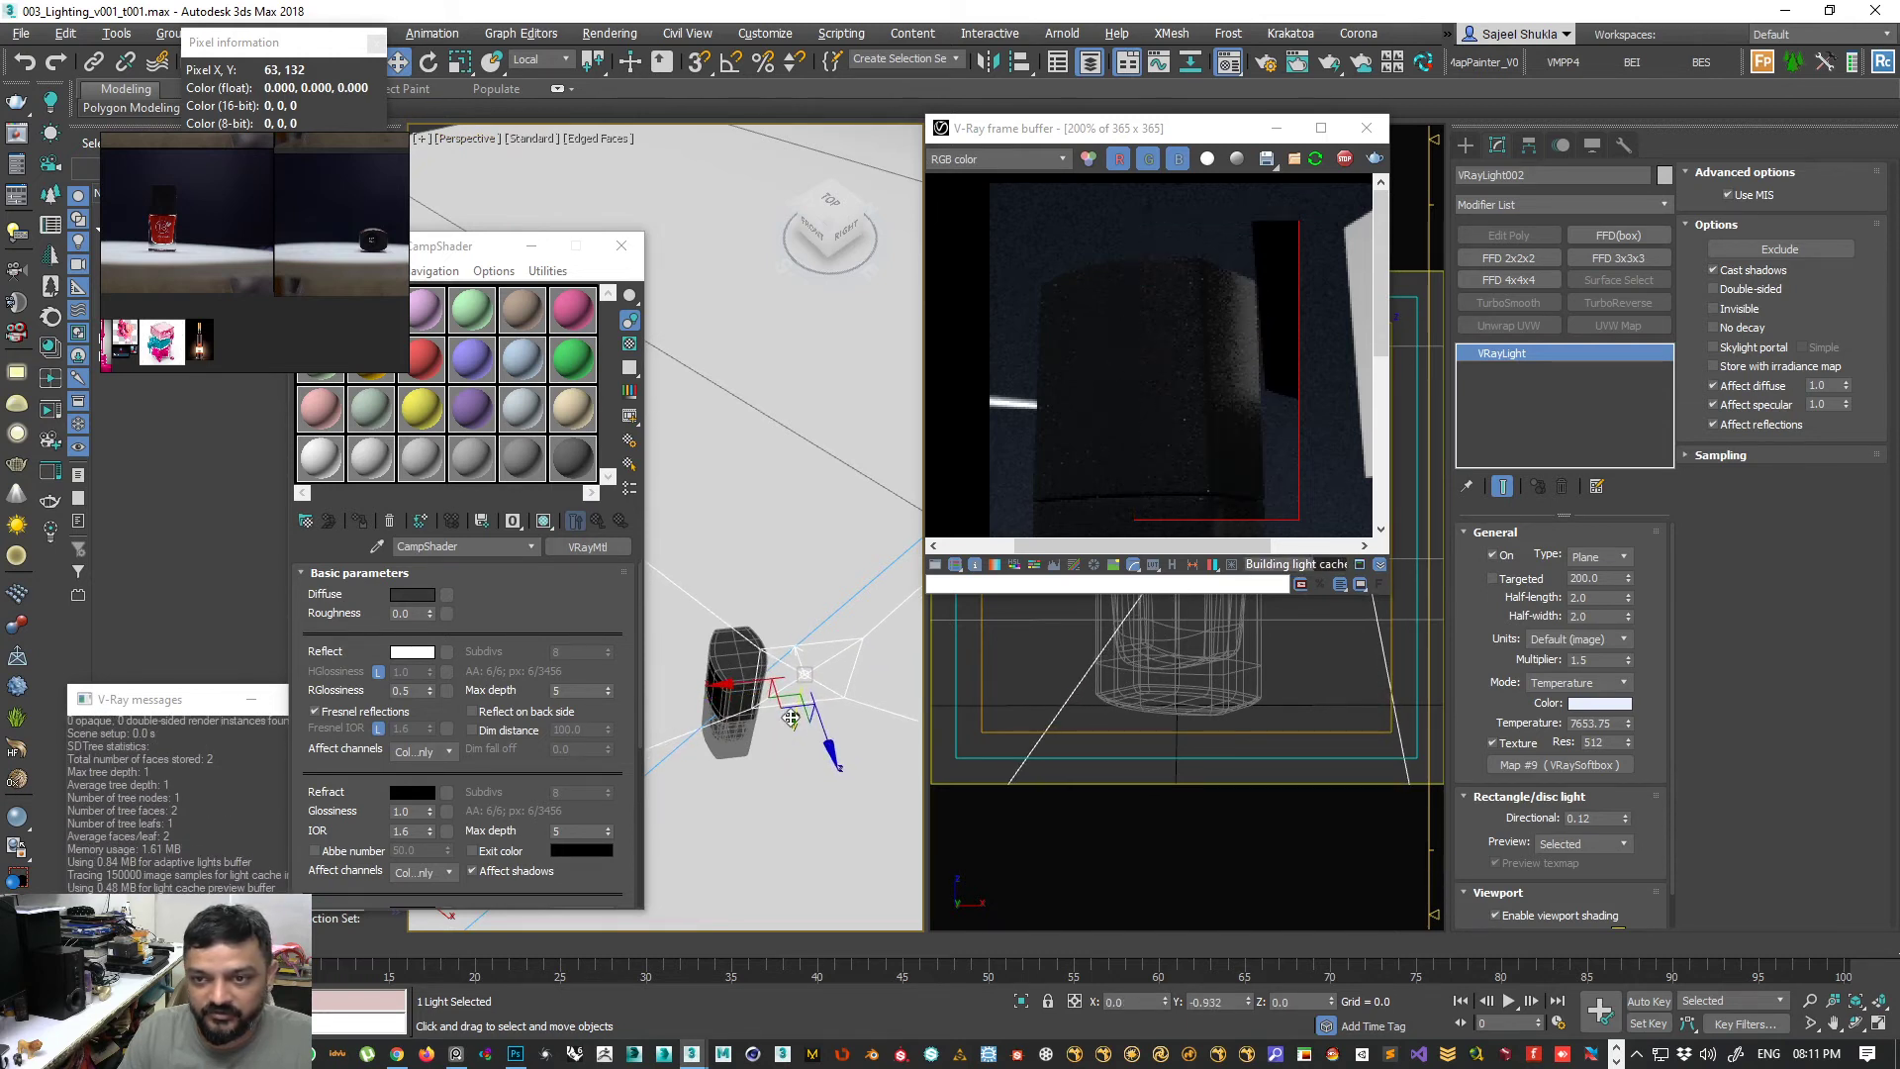
scroll(1233, 330, "up", 2)
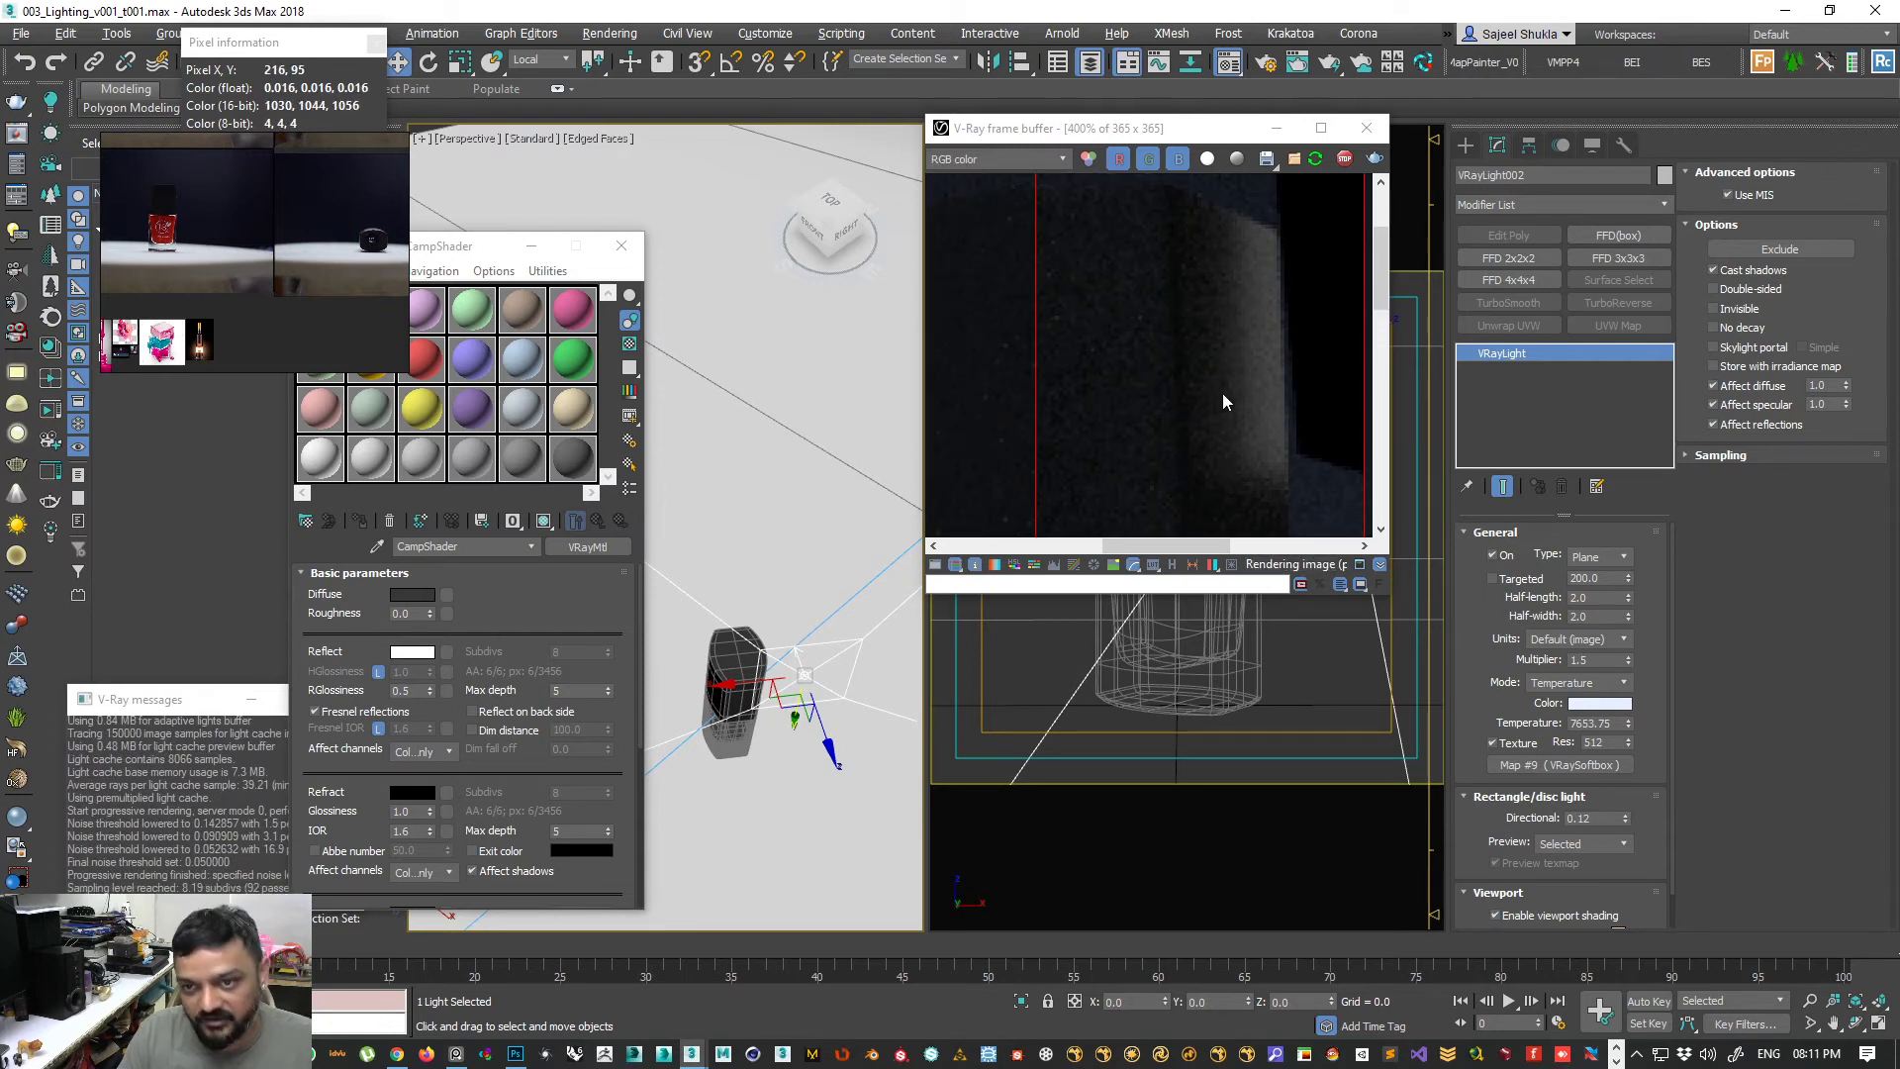
middle_click_drag(1224, 401, 1146, 352)
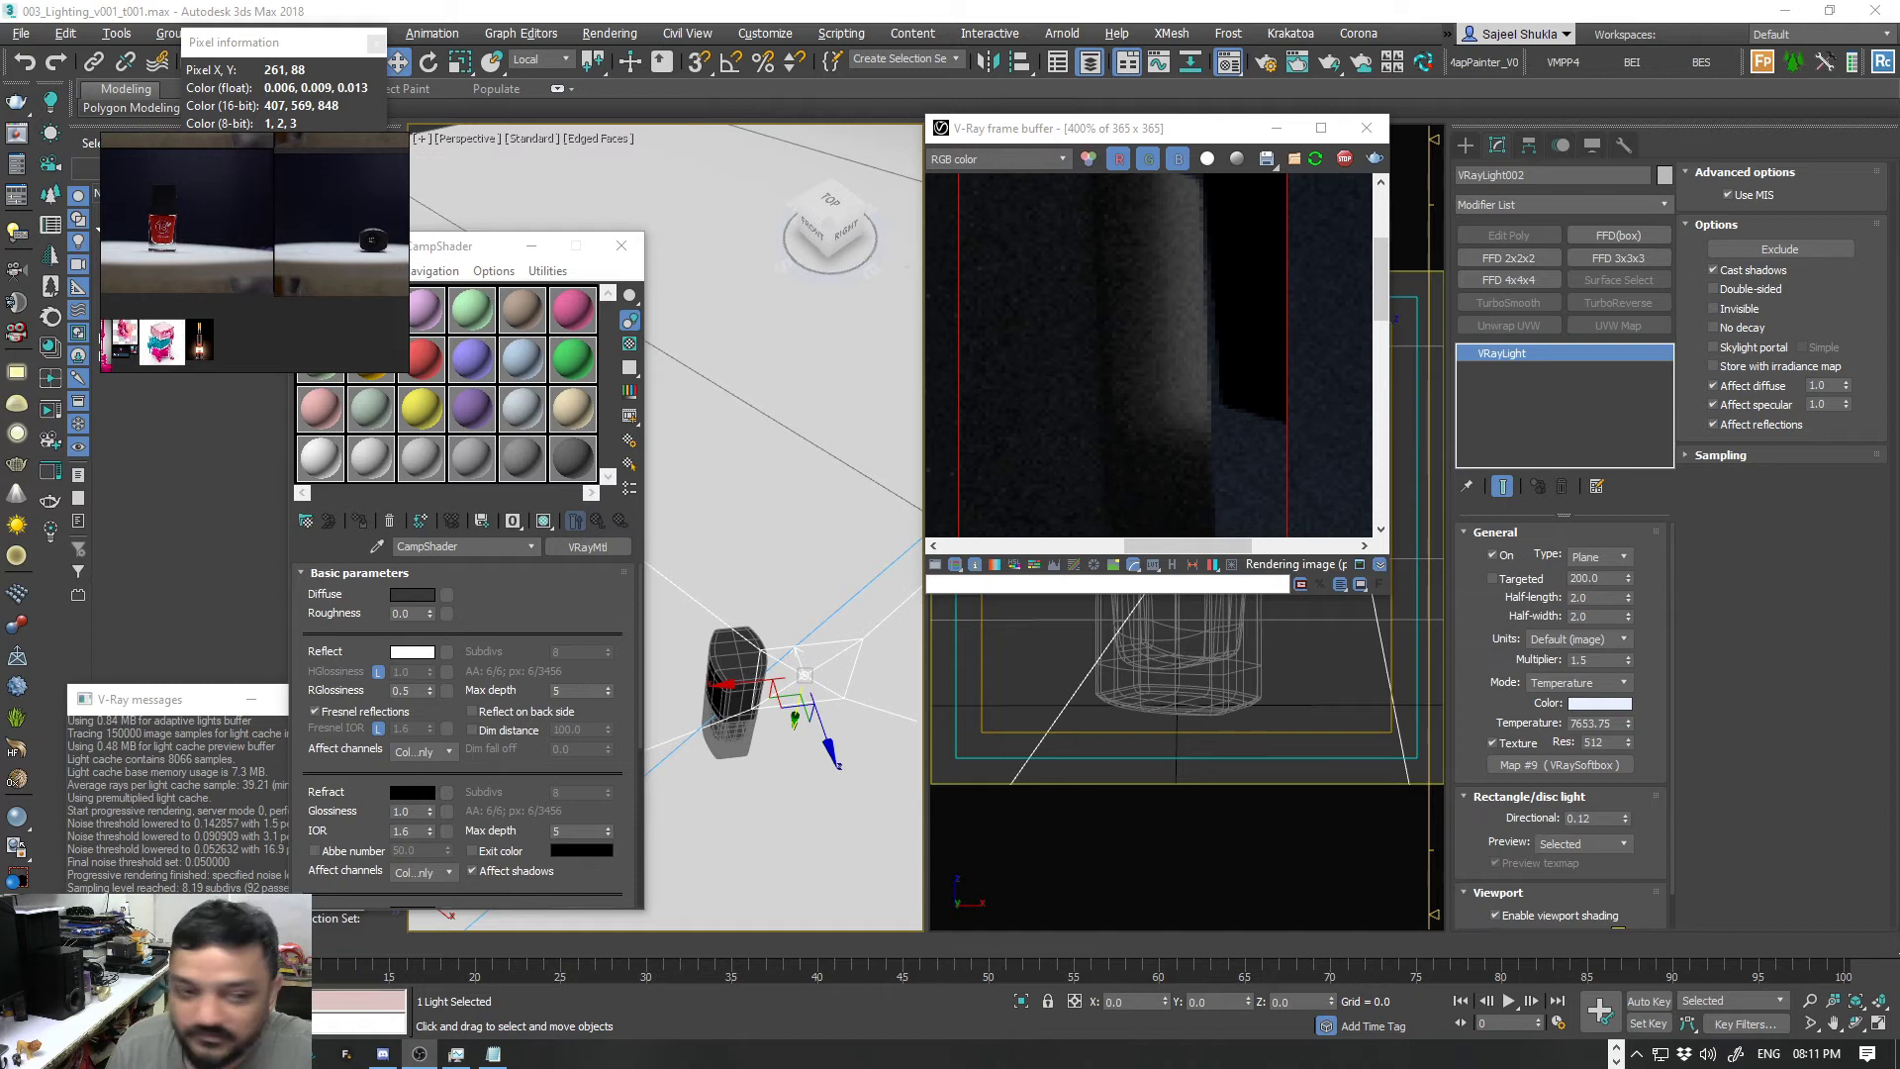
- Move the Material Editor and V-Ray messages windows aside, compare the rendered cap with the reference photos, and look through CampShader's remaining parameters
left_click_drag(461, 255, 654, 220)
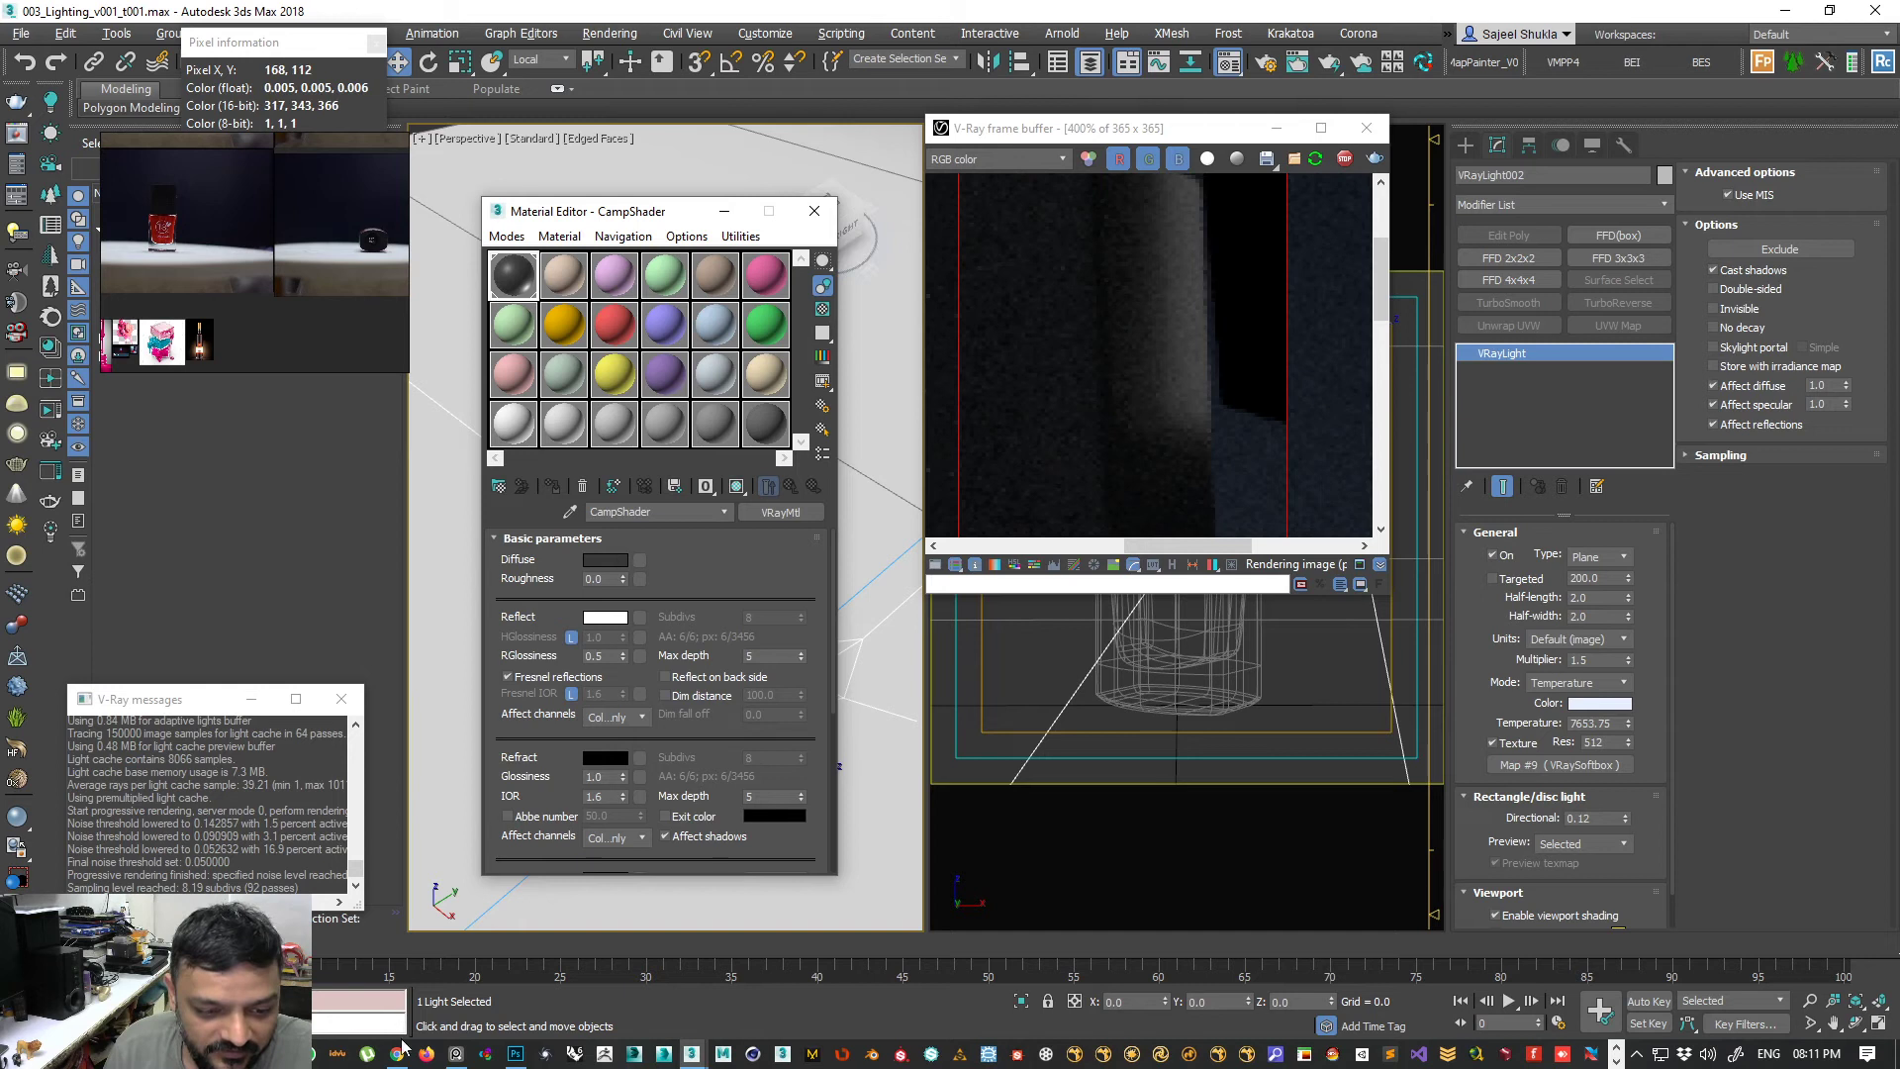
mouse_move(396, 1053)
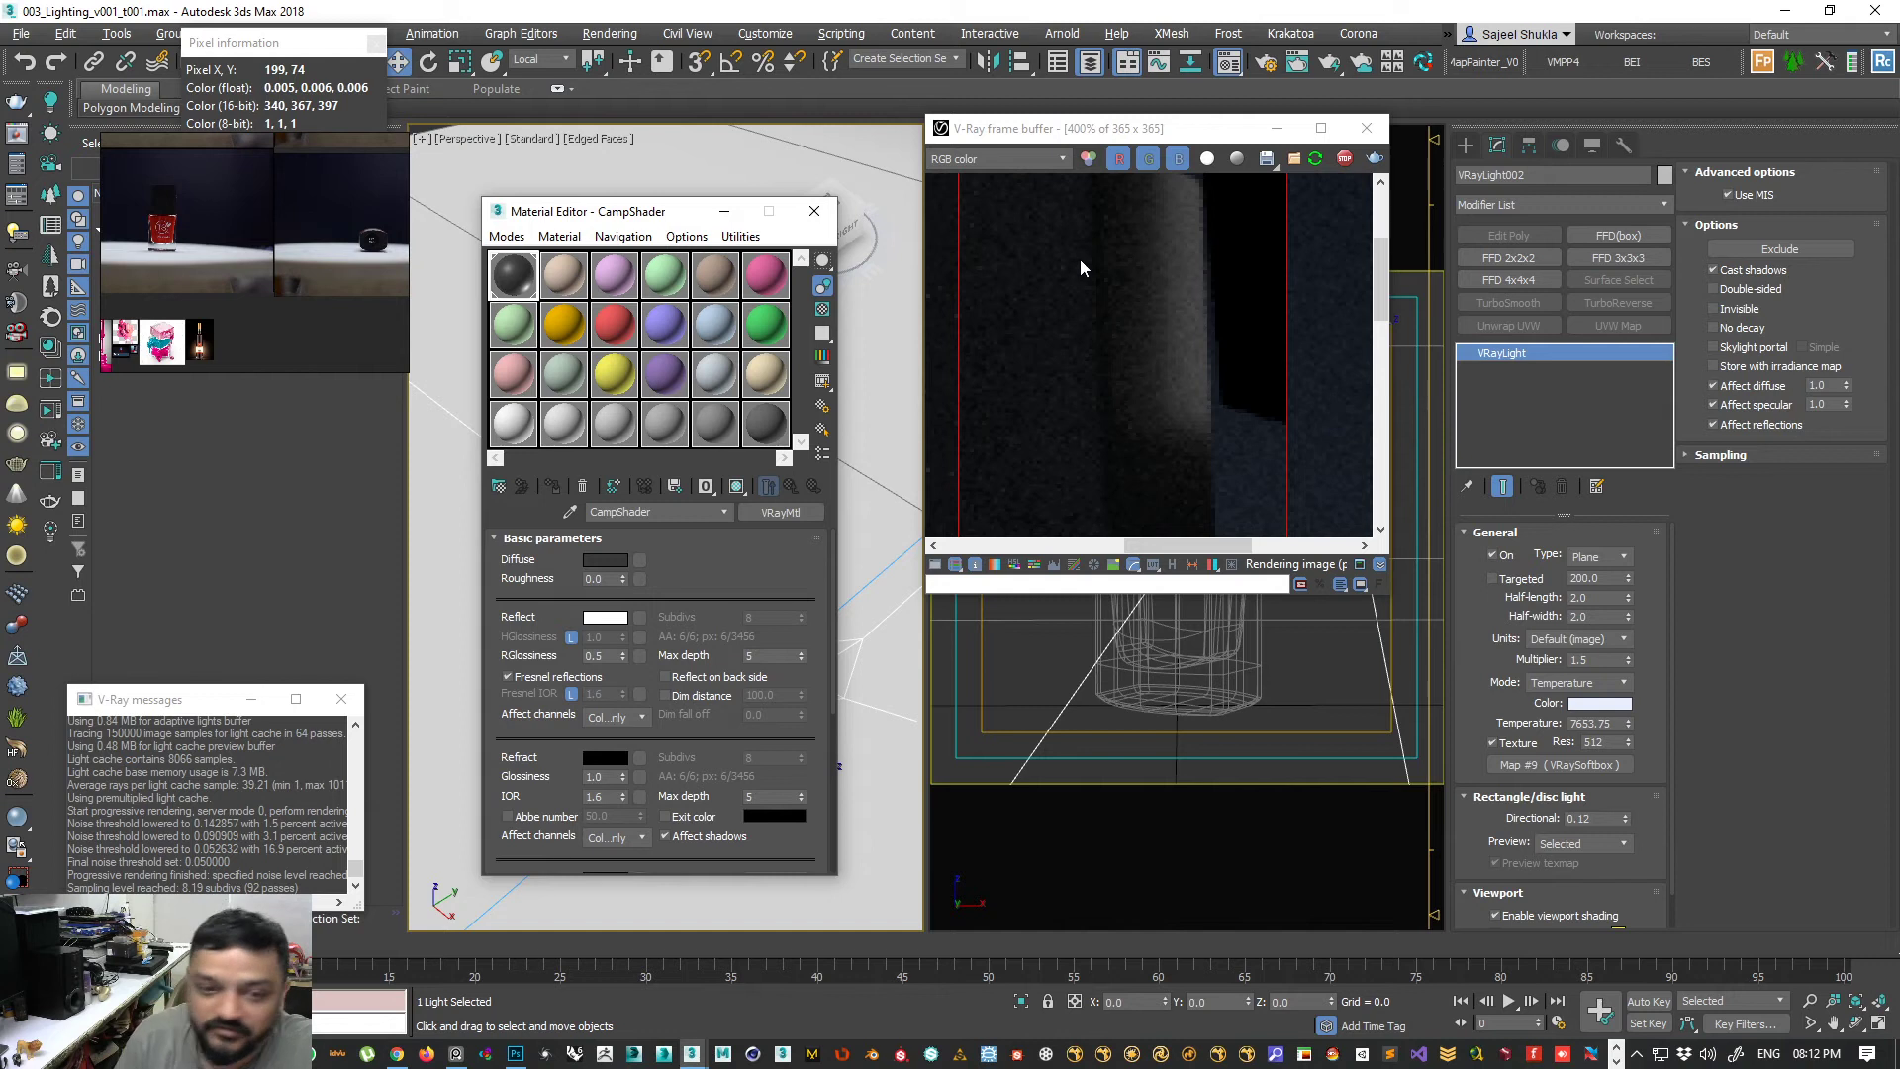
left_click(190, 702)
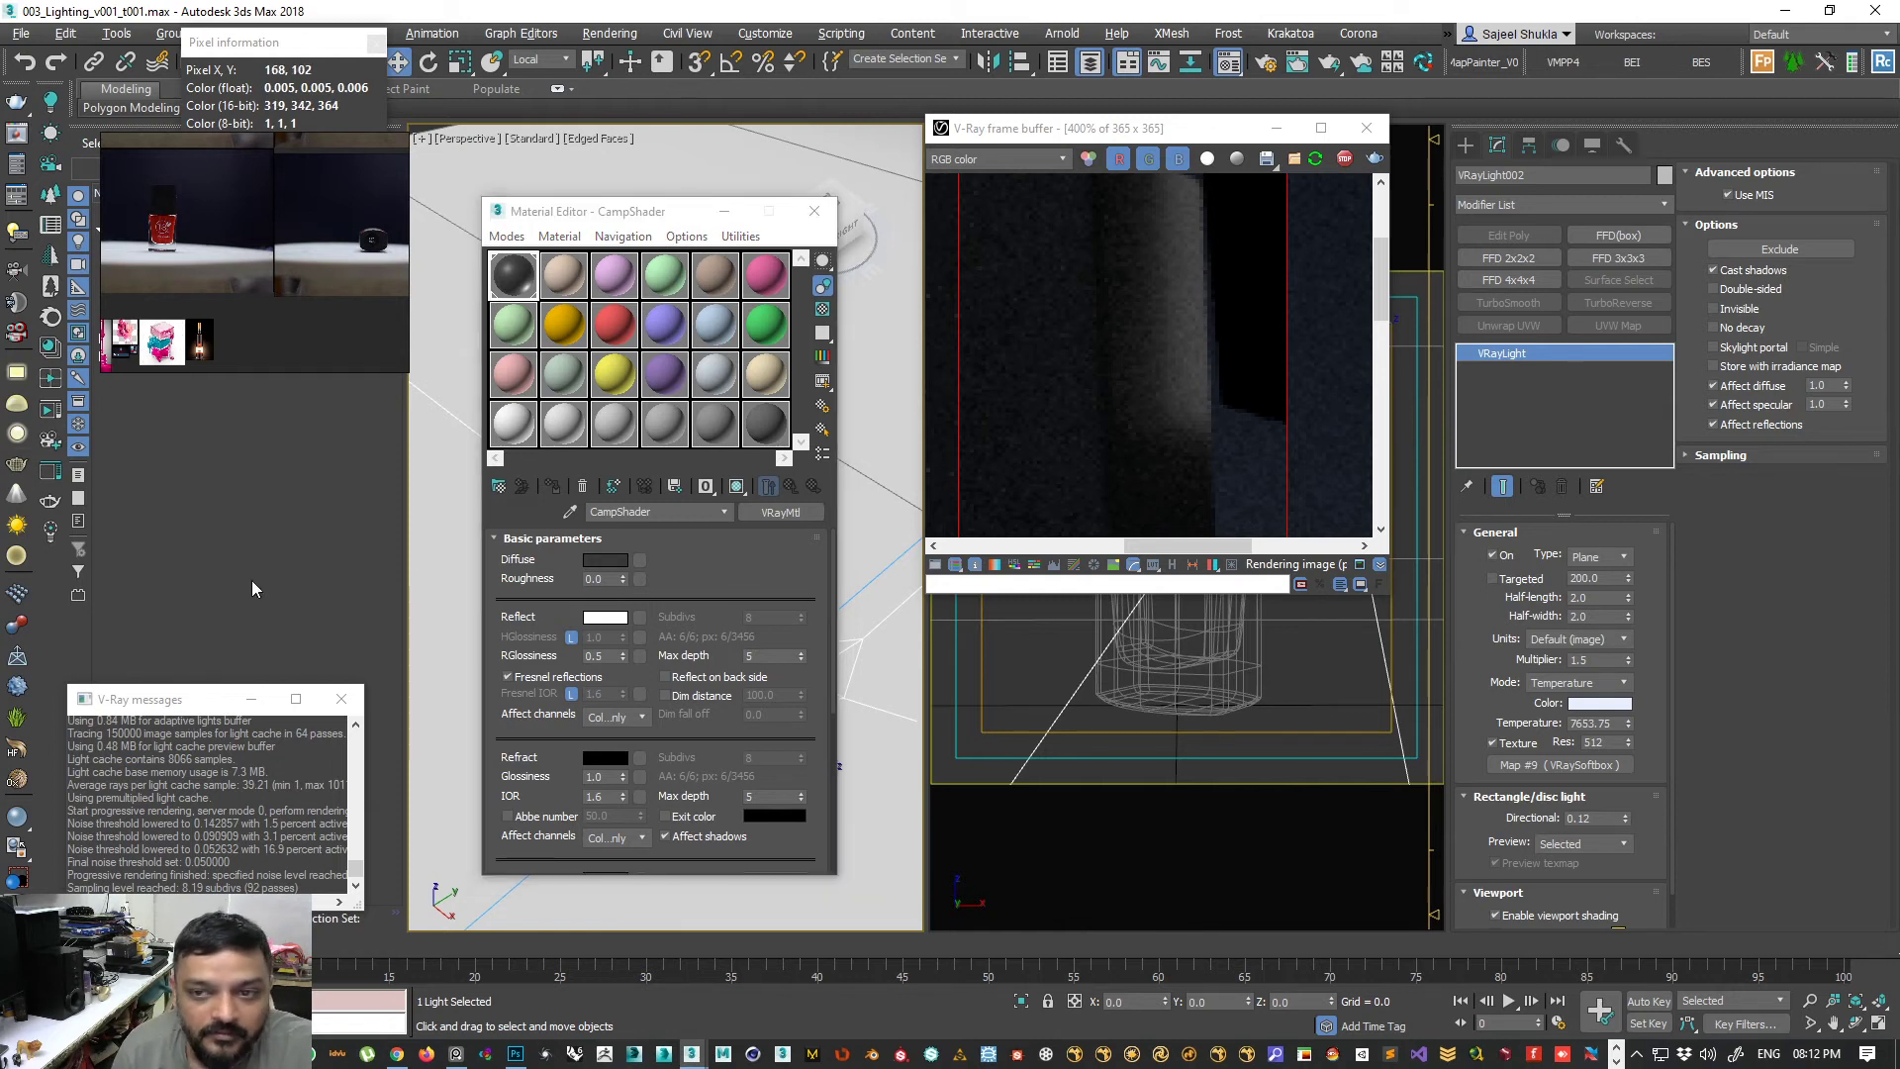
scroll(1101, 309, "down", 1)
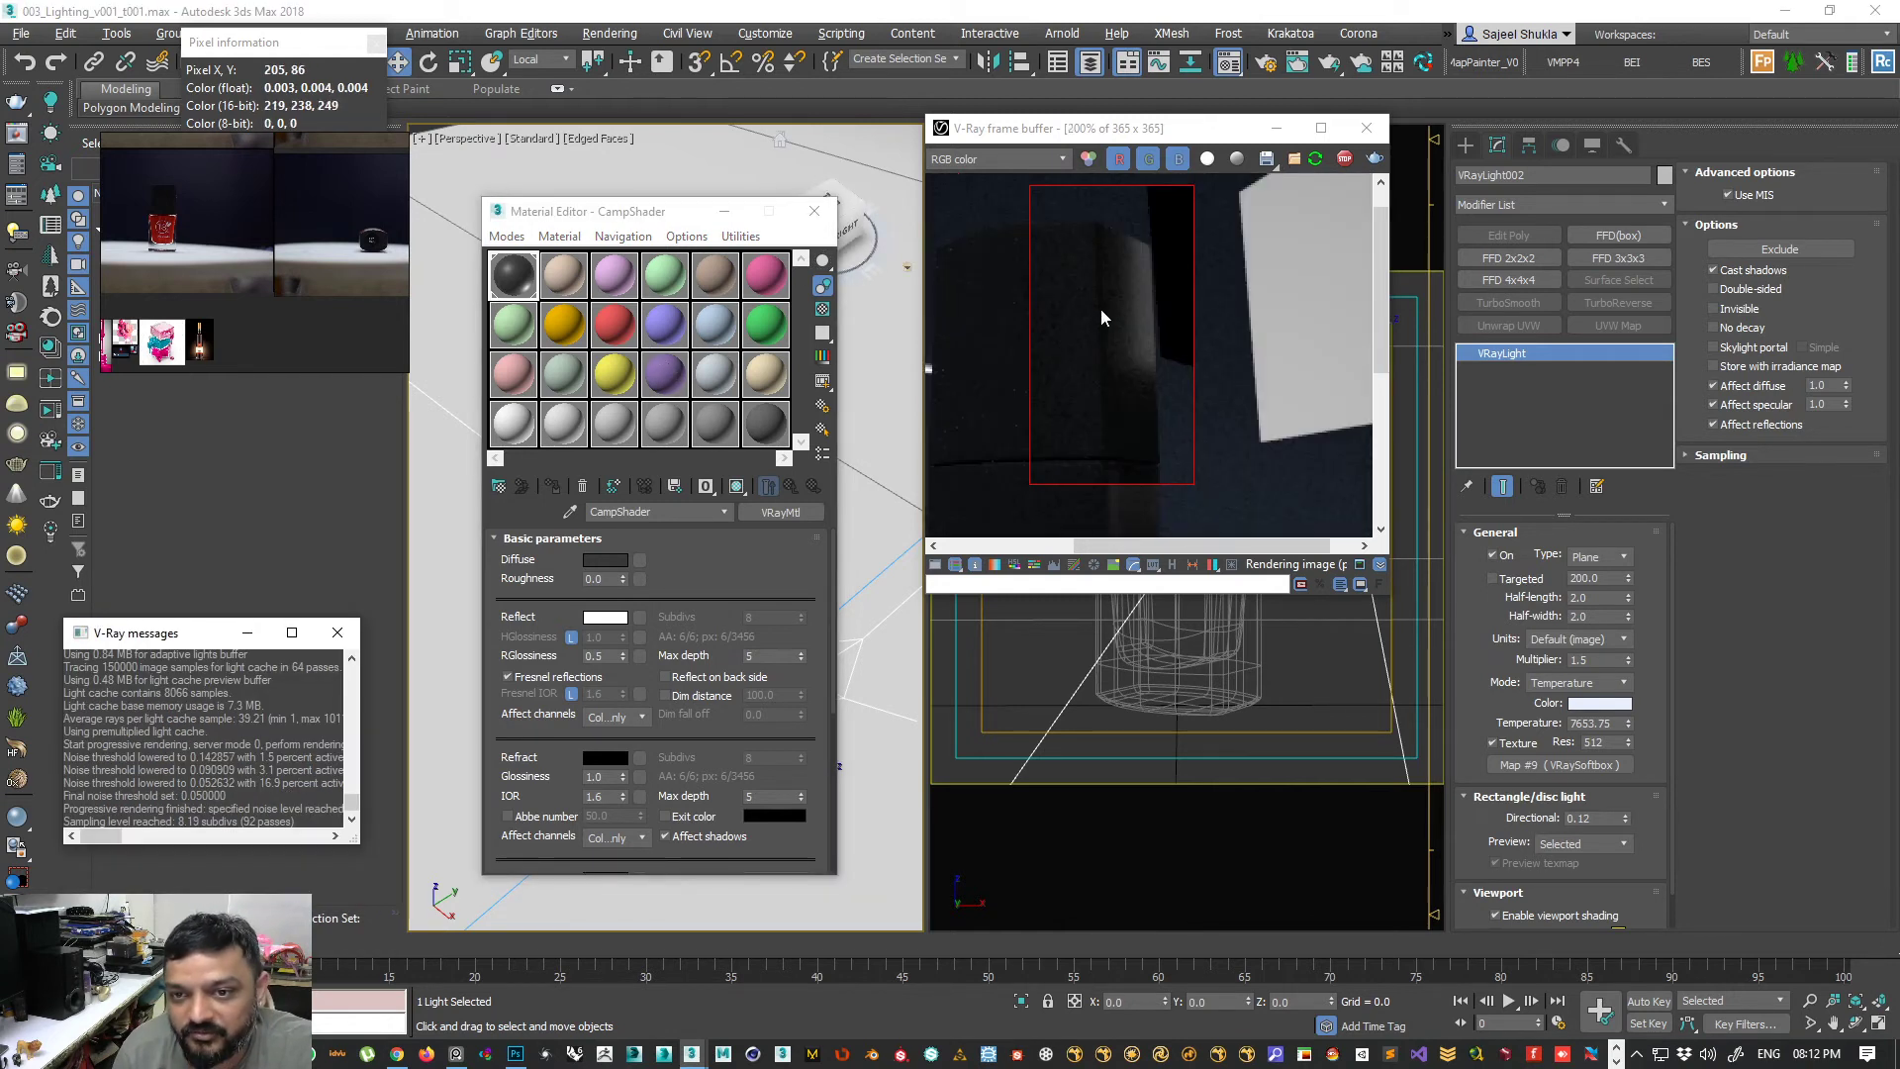
middle_click_drag(1122, 336, 1178, 294)
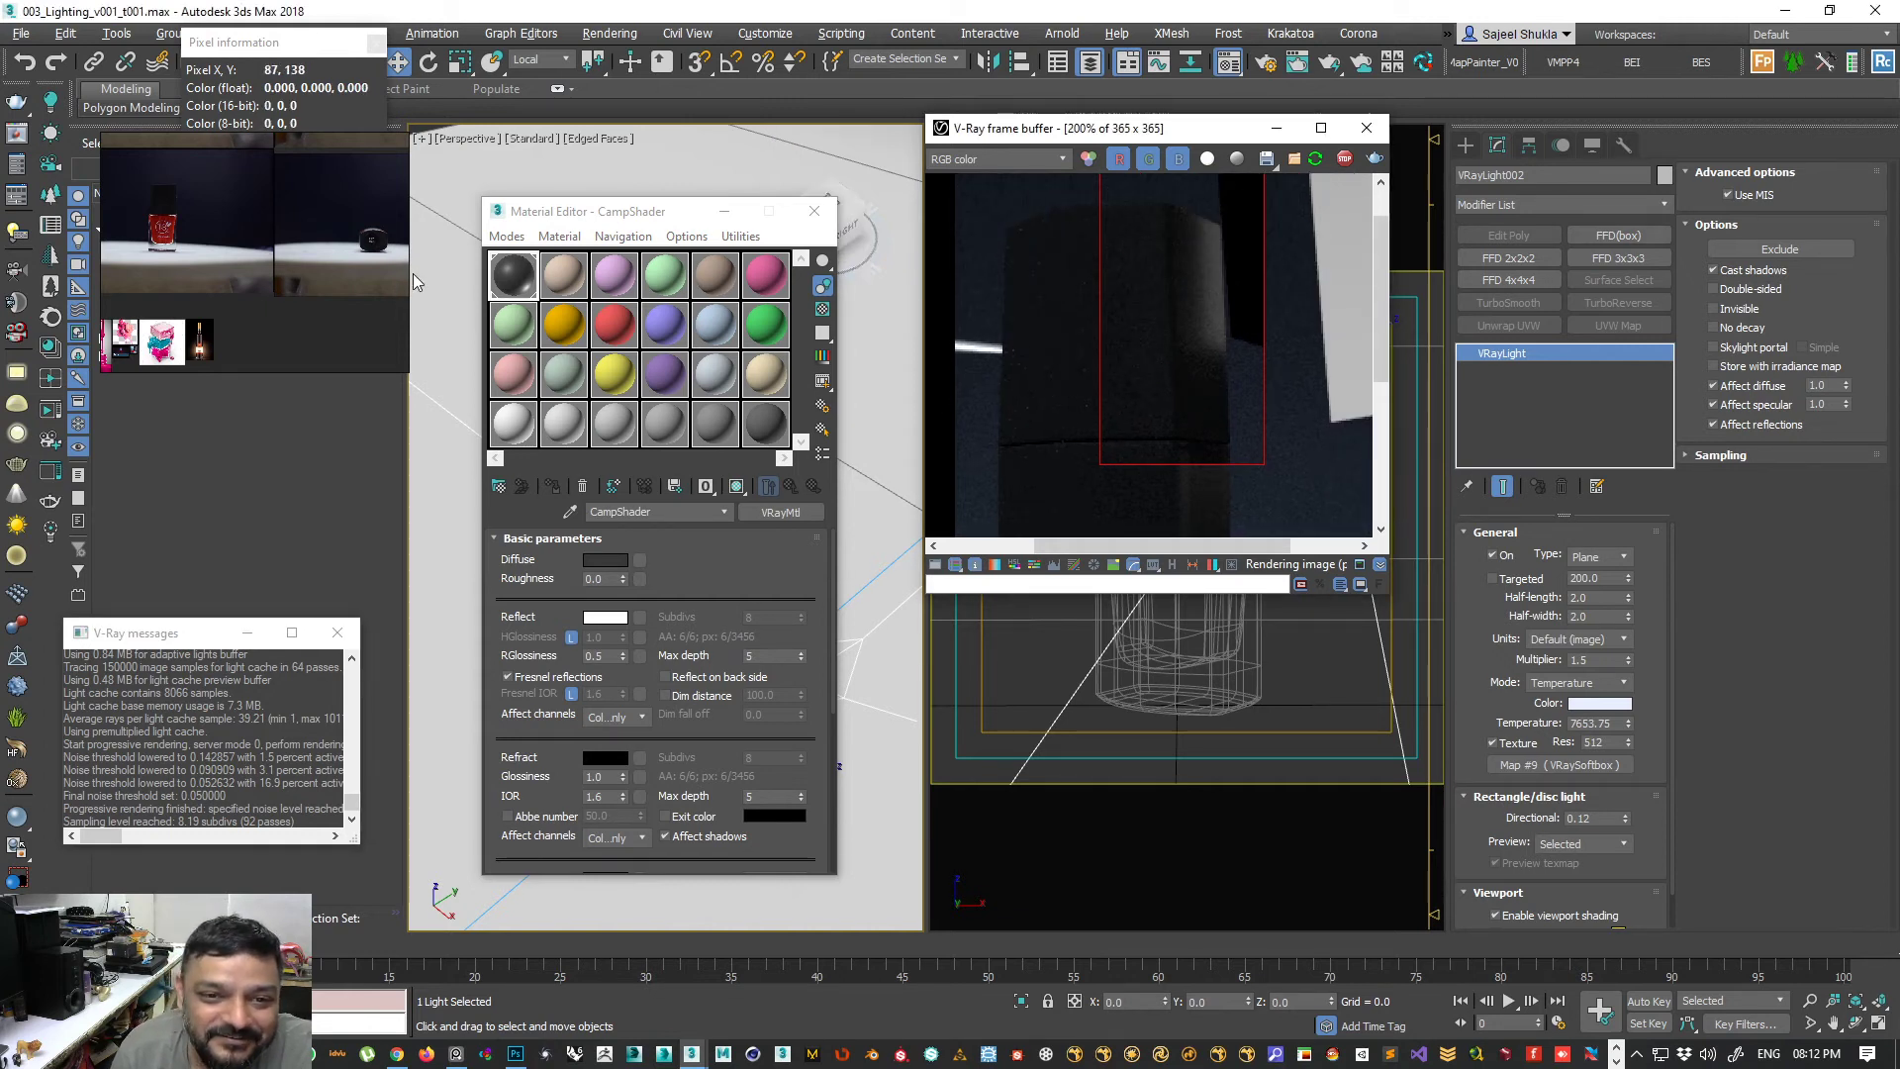
scroll(1191, 297, "up", 1)
scroll(1191, 297, "down", 1)
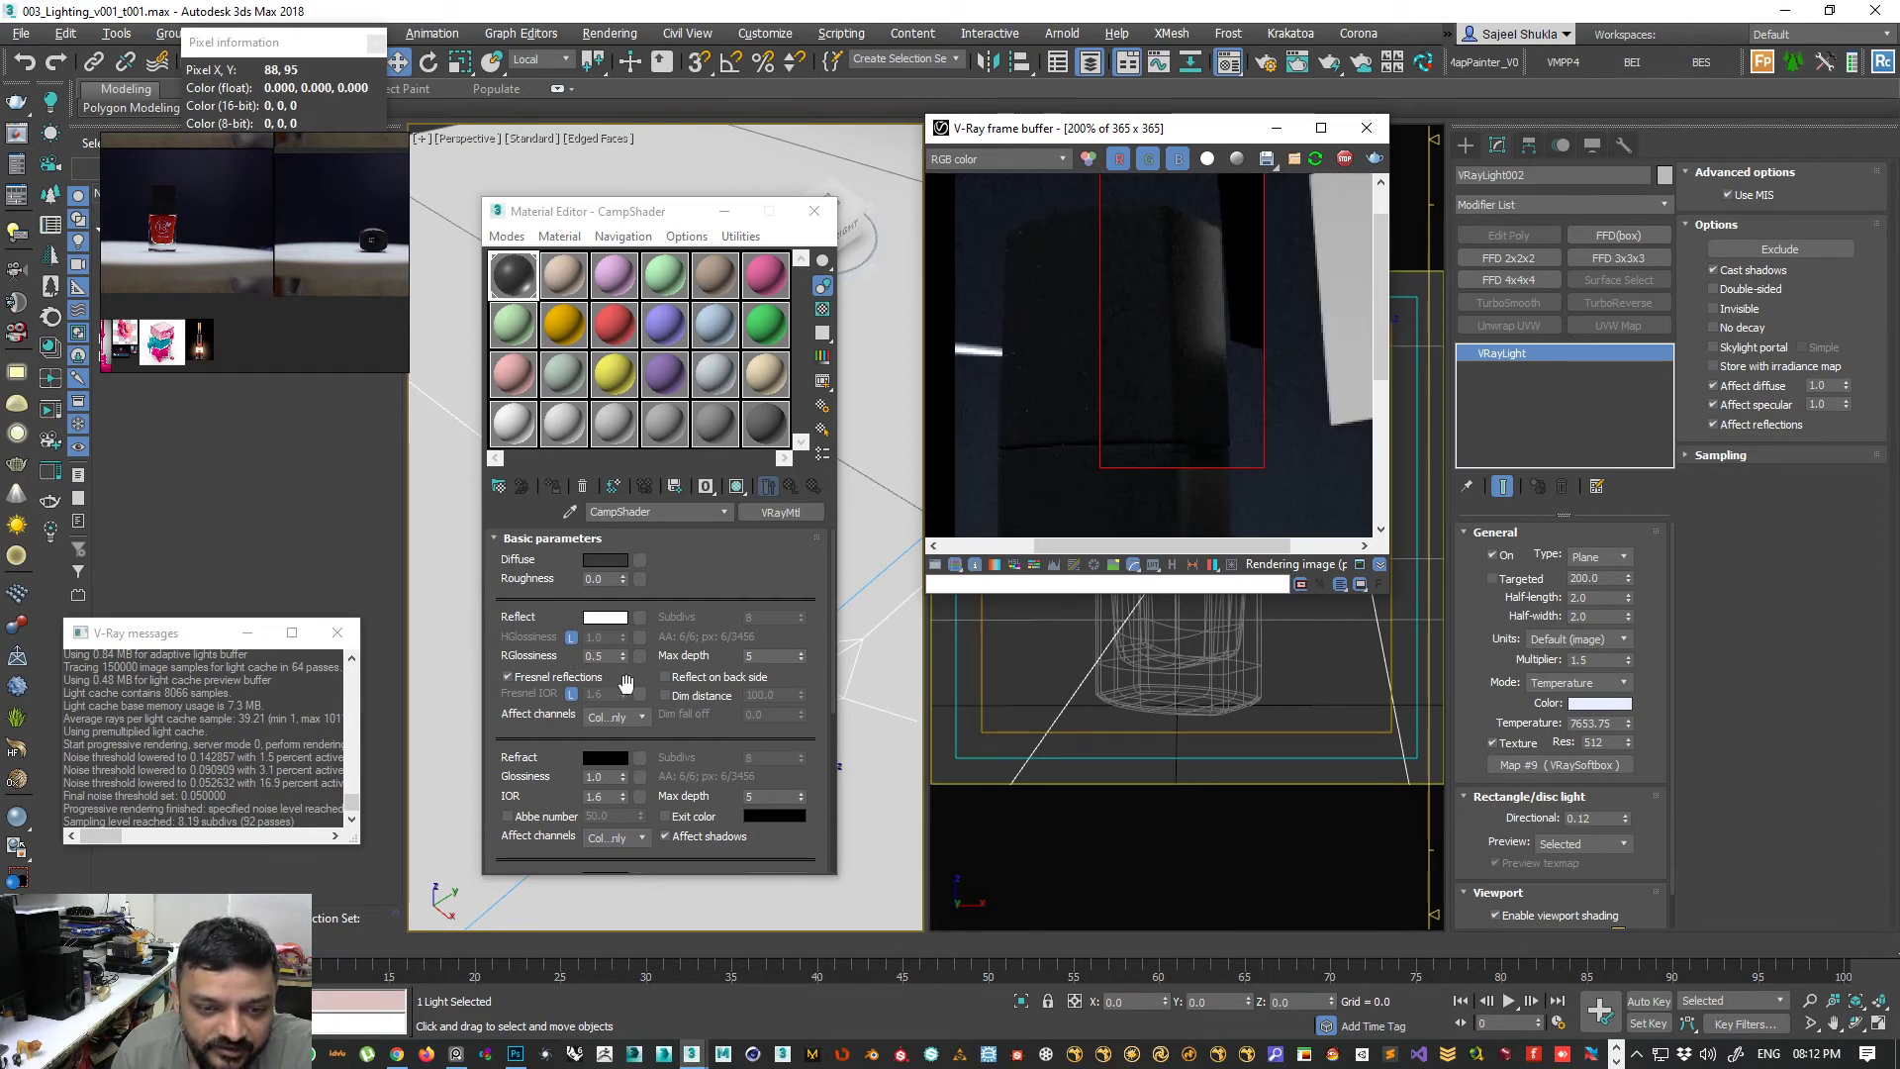
scroll(535, 607, "down", 2)
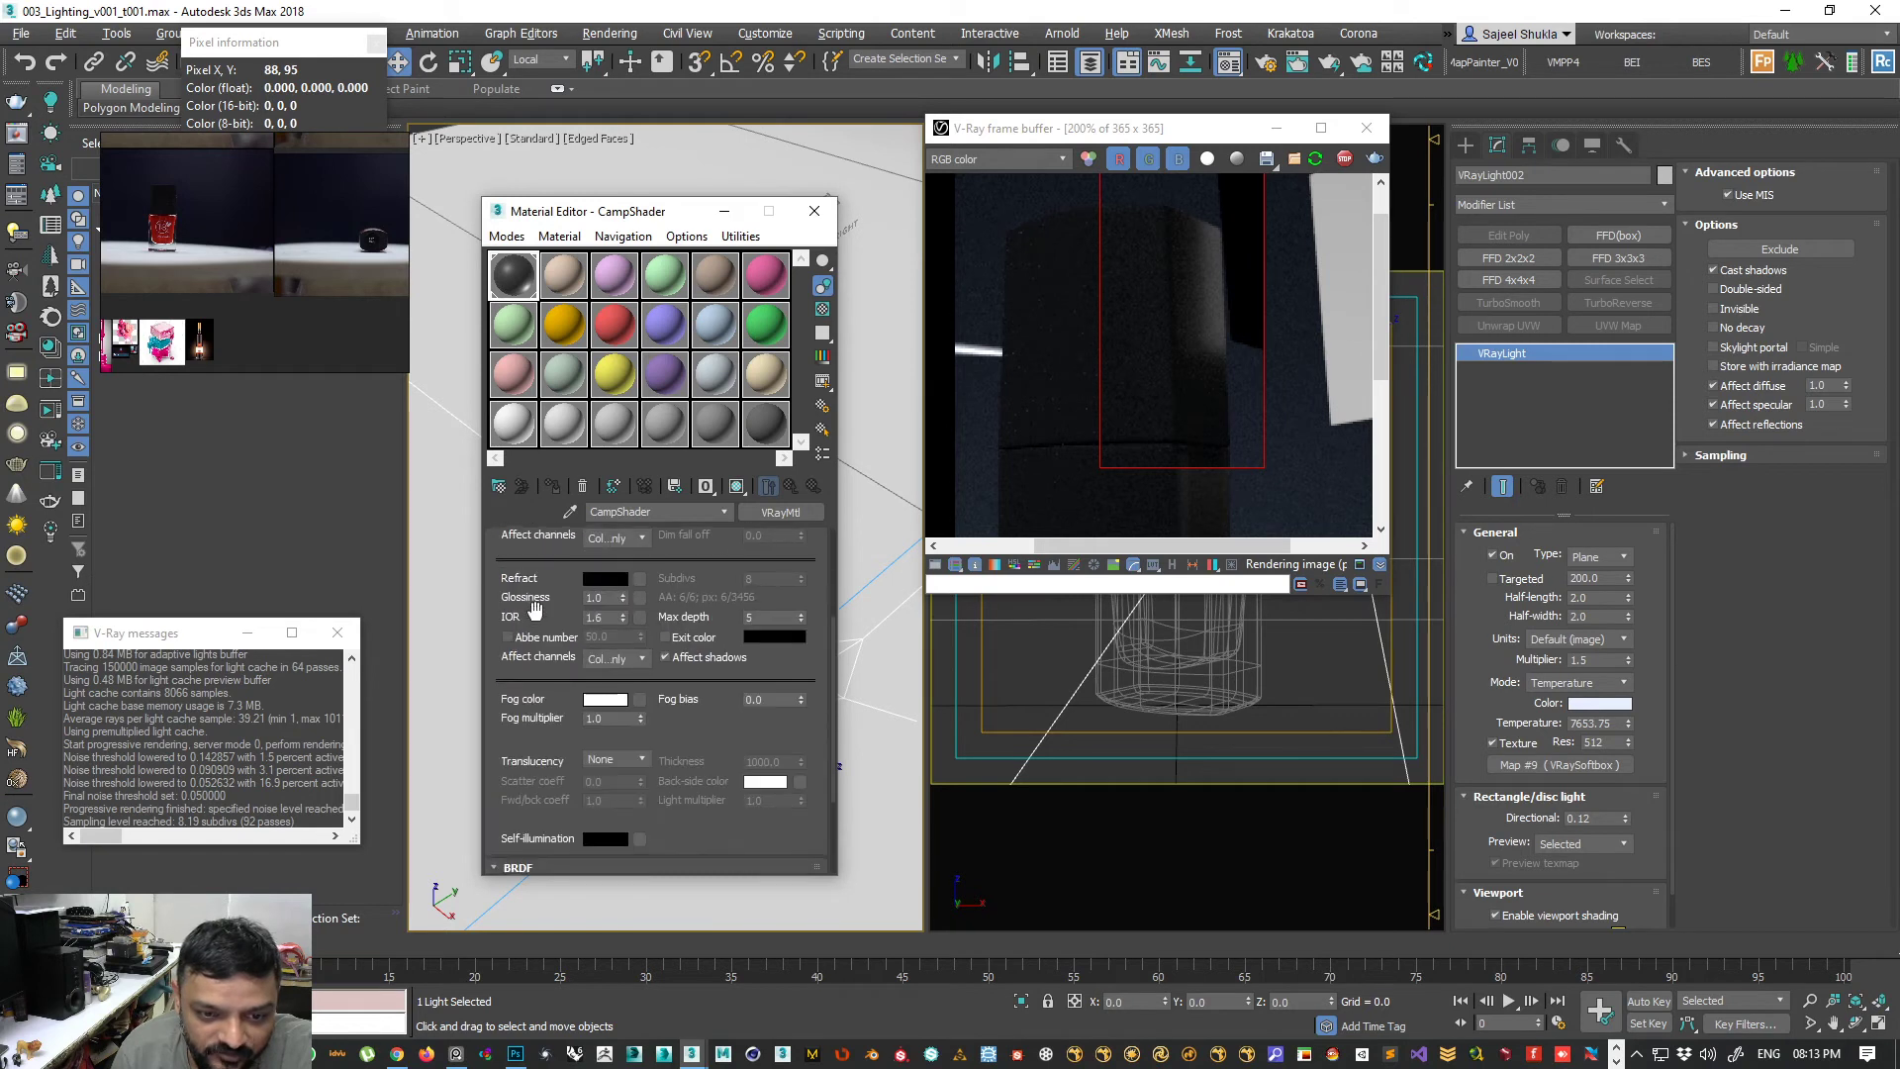
- Switch to the Chrome browser and search Google Images for "ggx shader"
left_click(397, 1055)
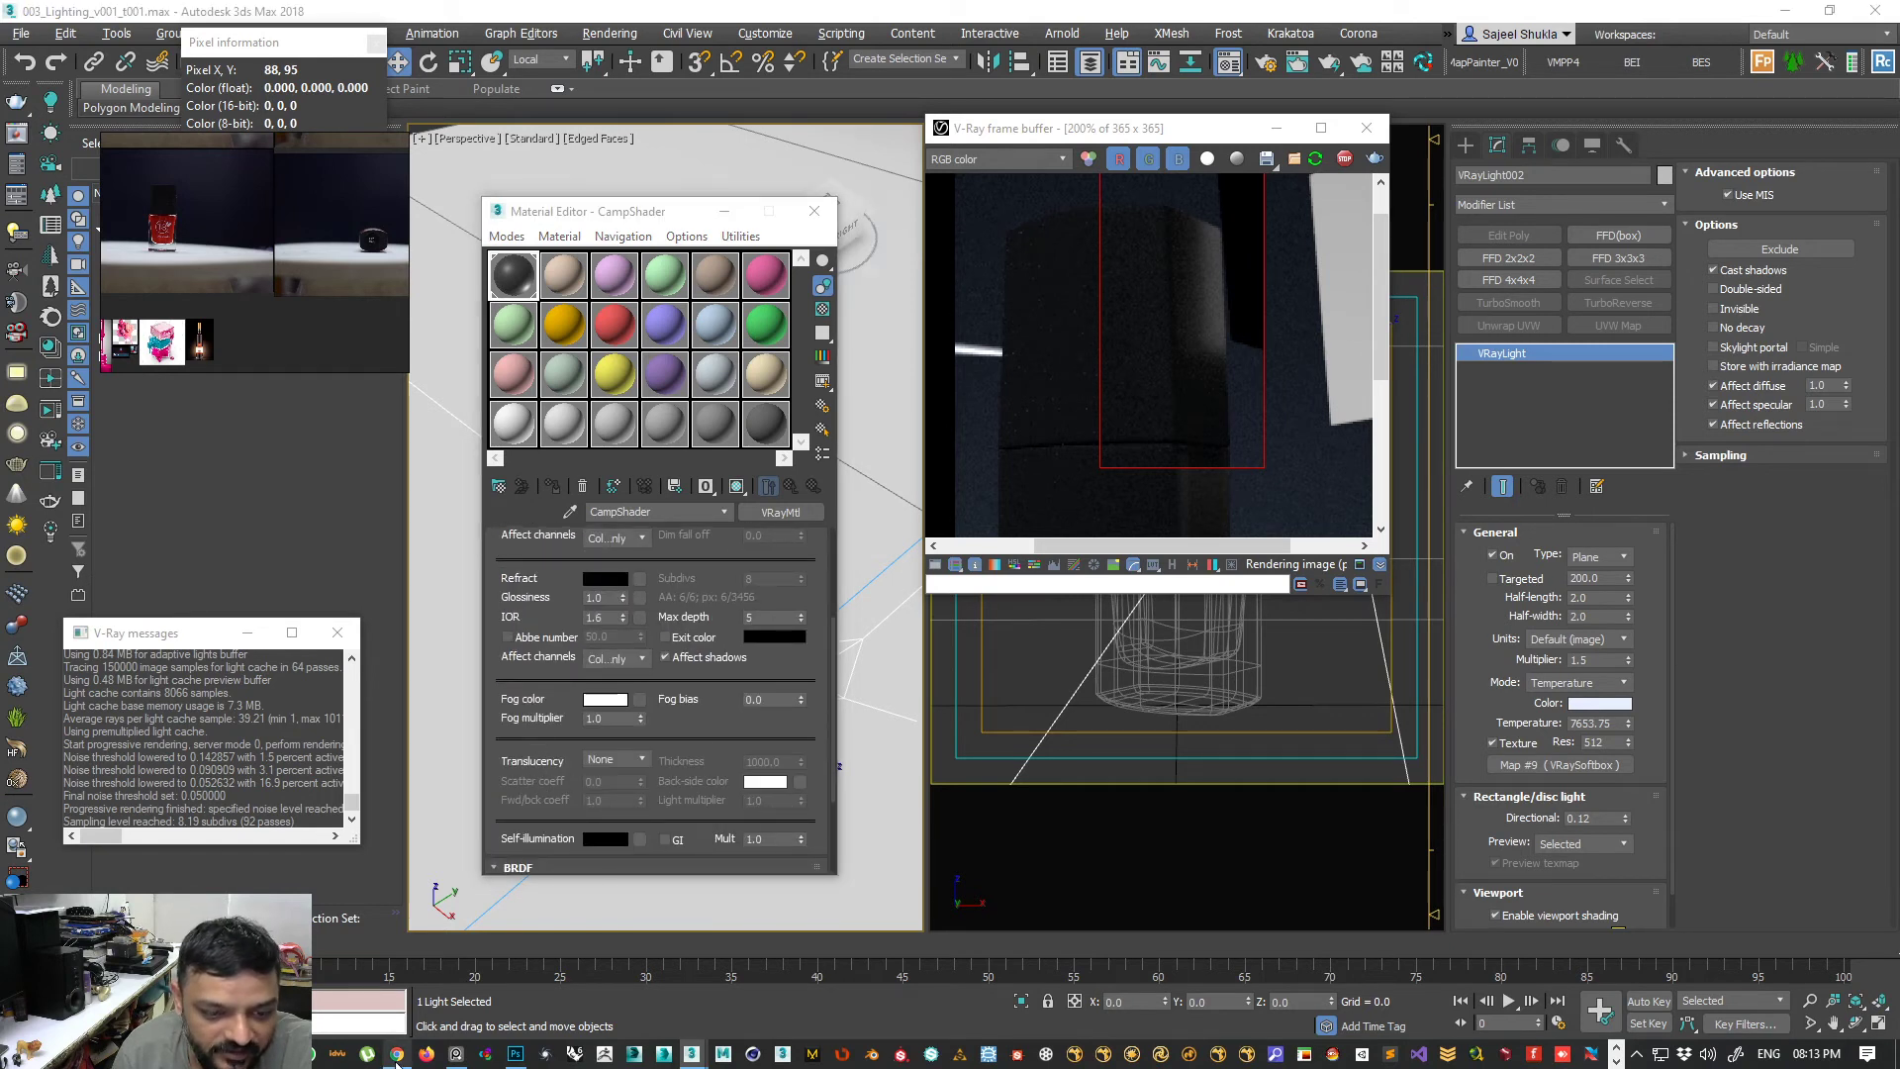
left_click(1382, 197)
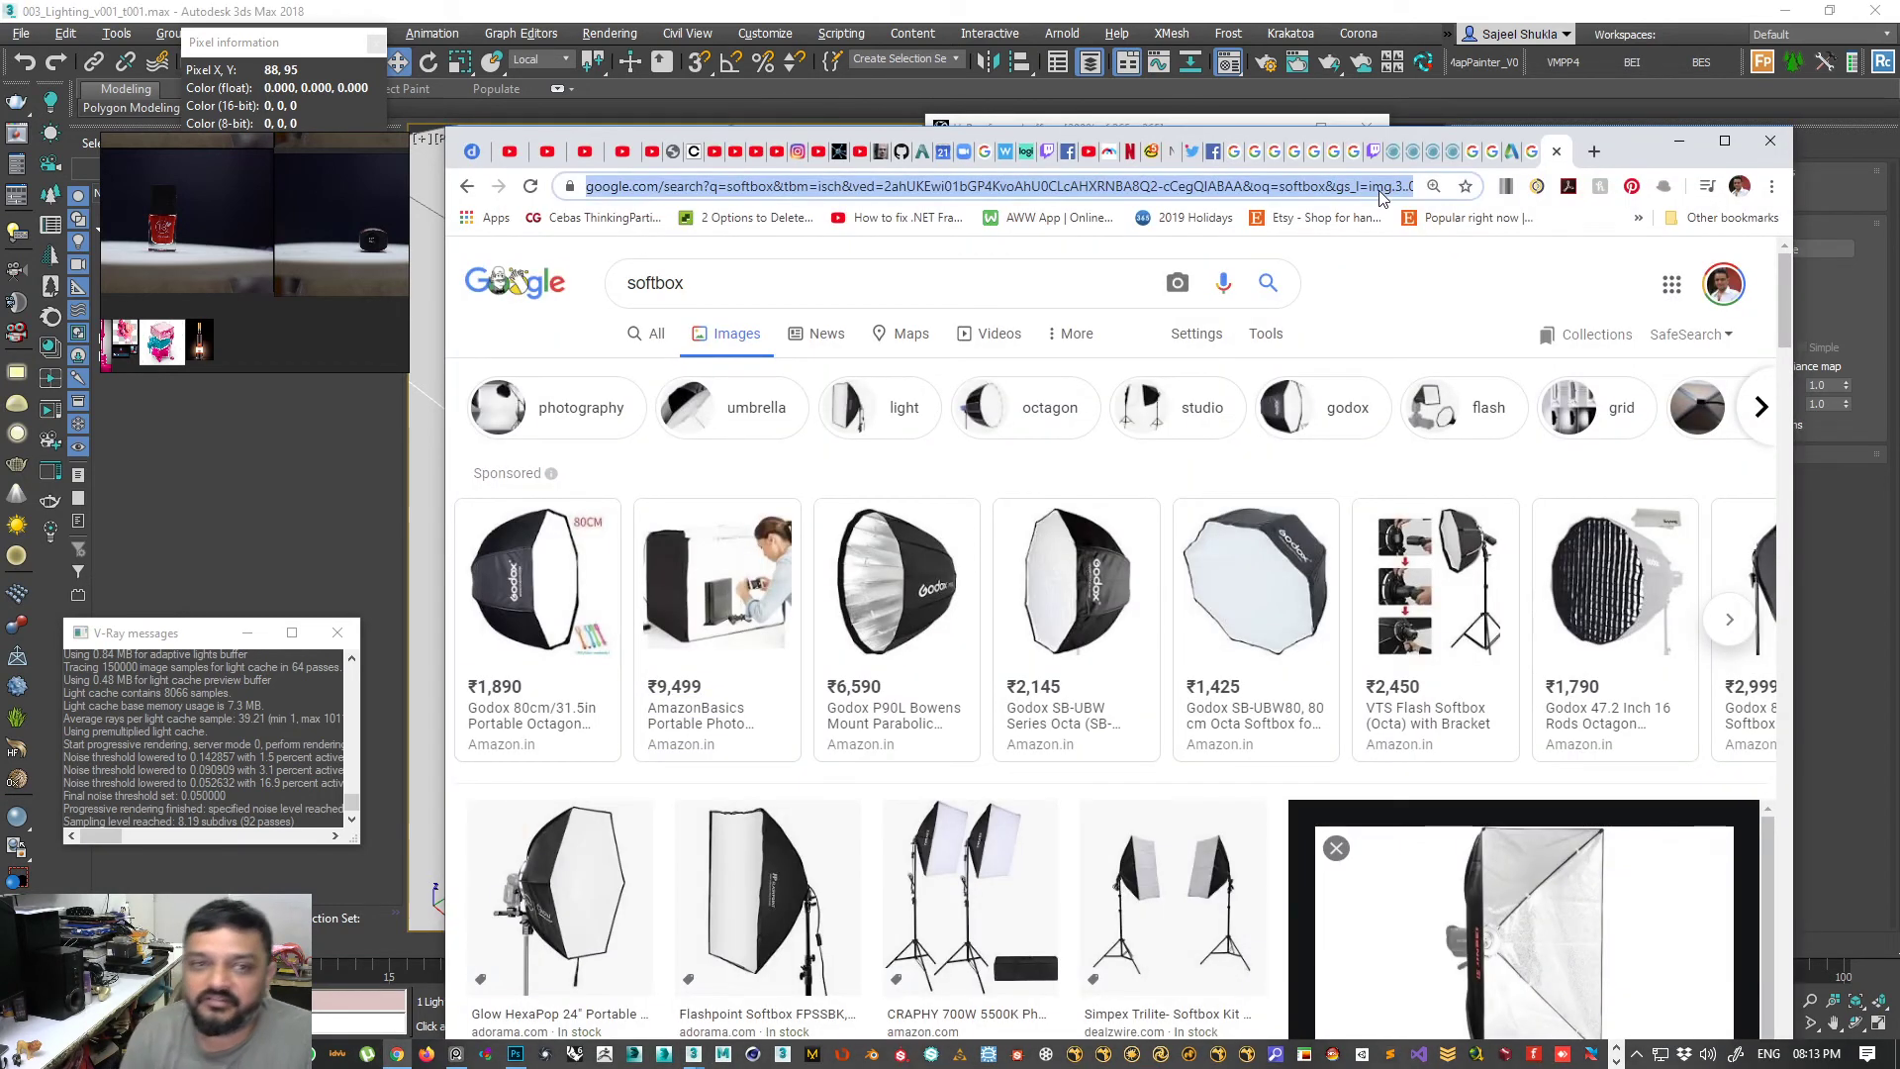
type("ggx sha")
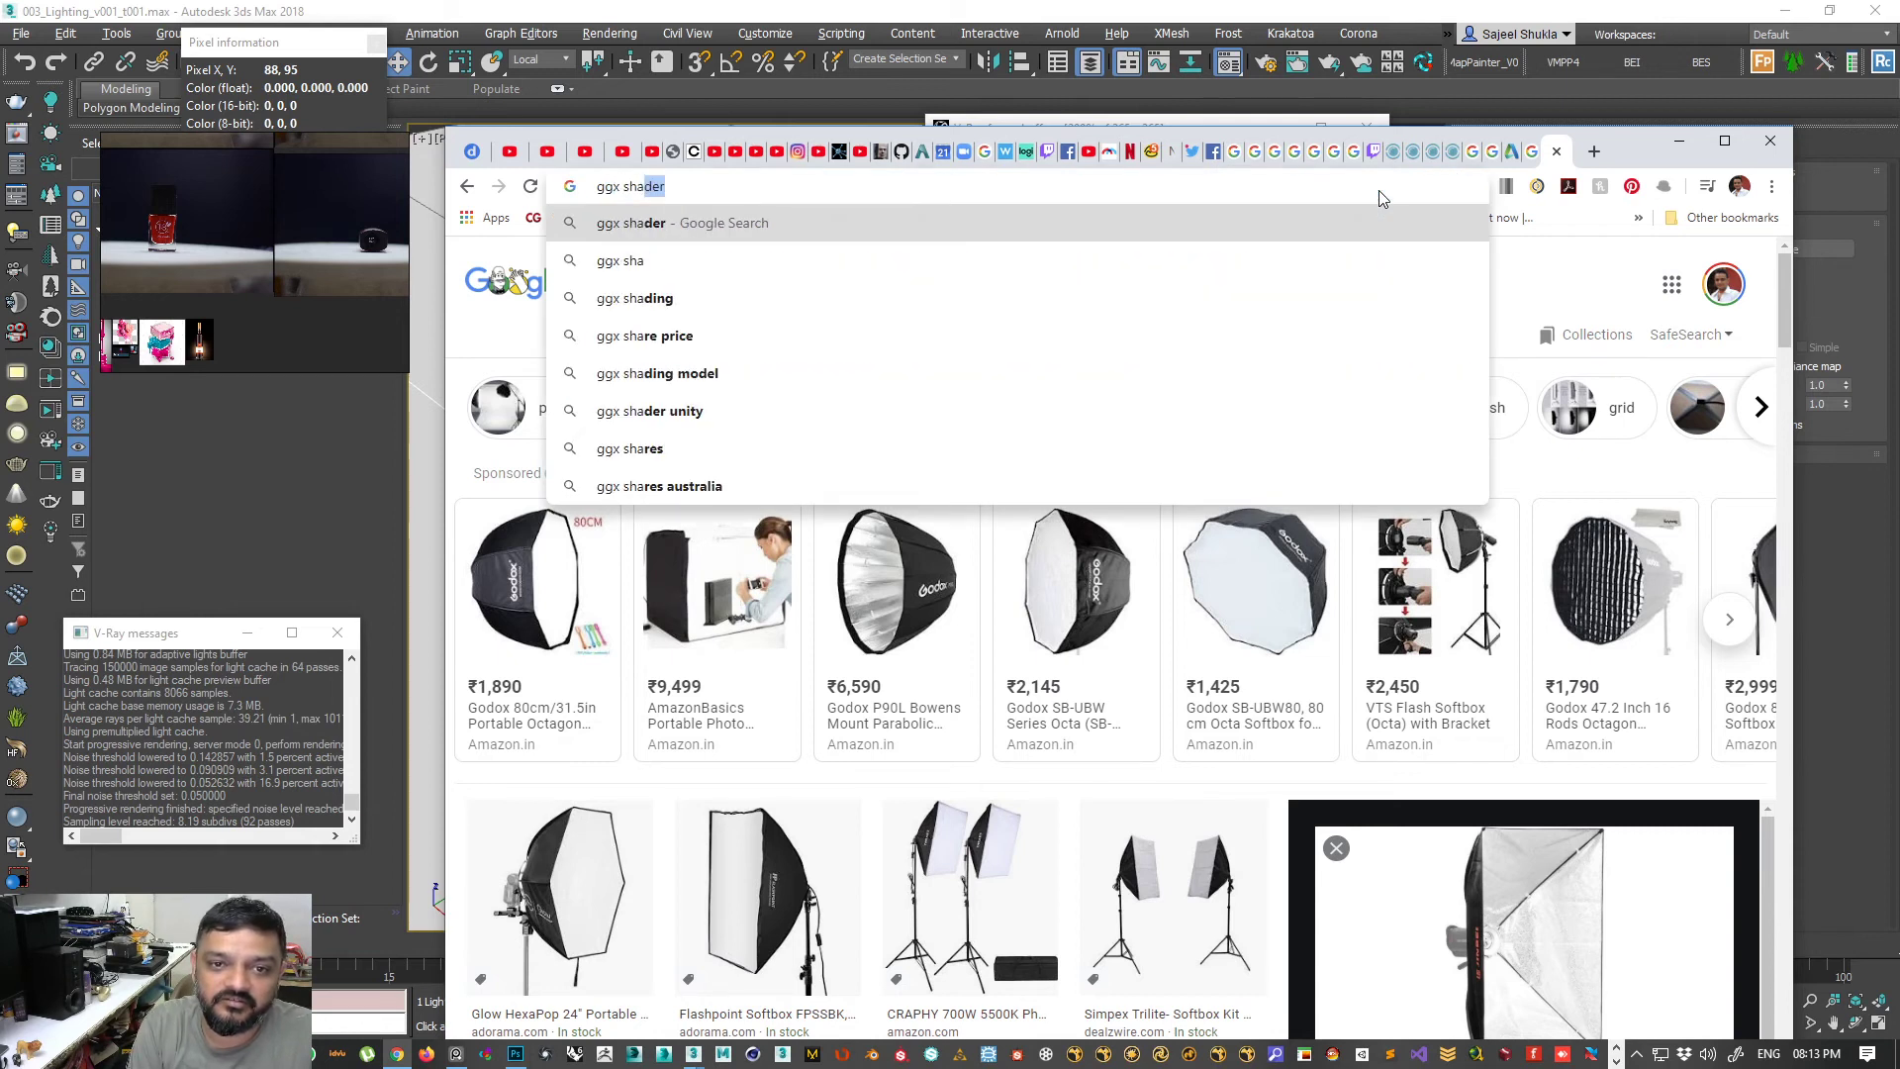
key("Return")
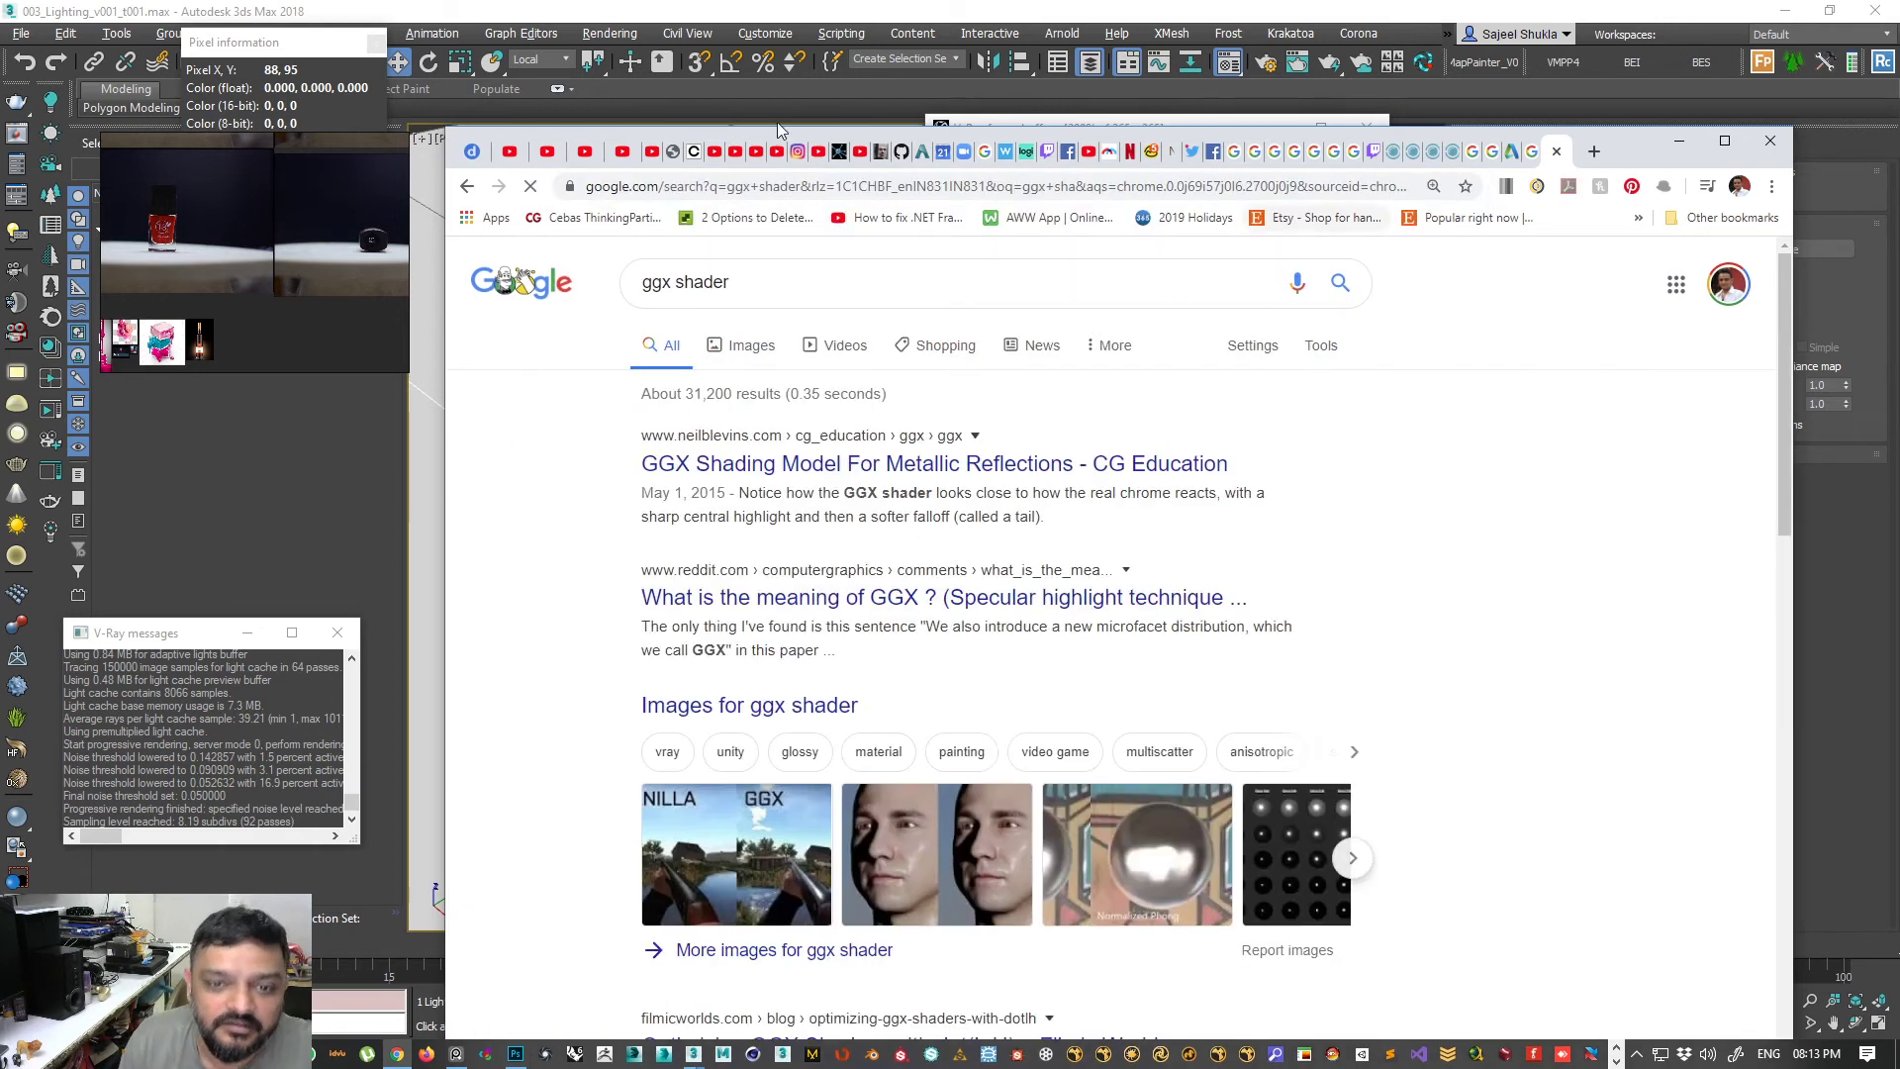
left_click(745, 346)
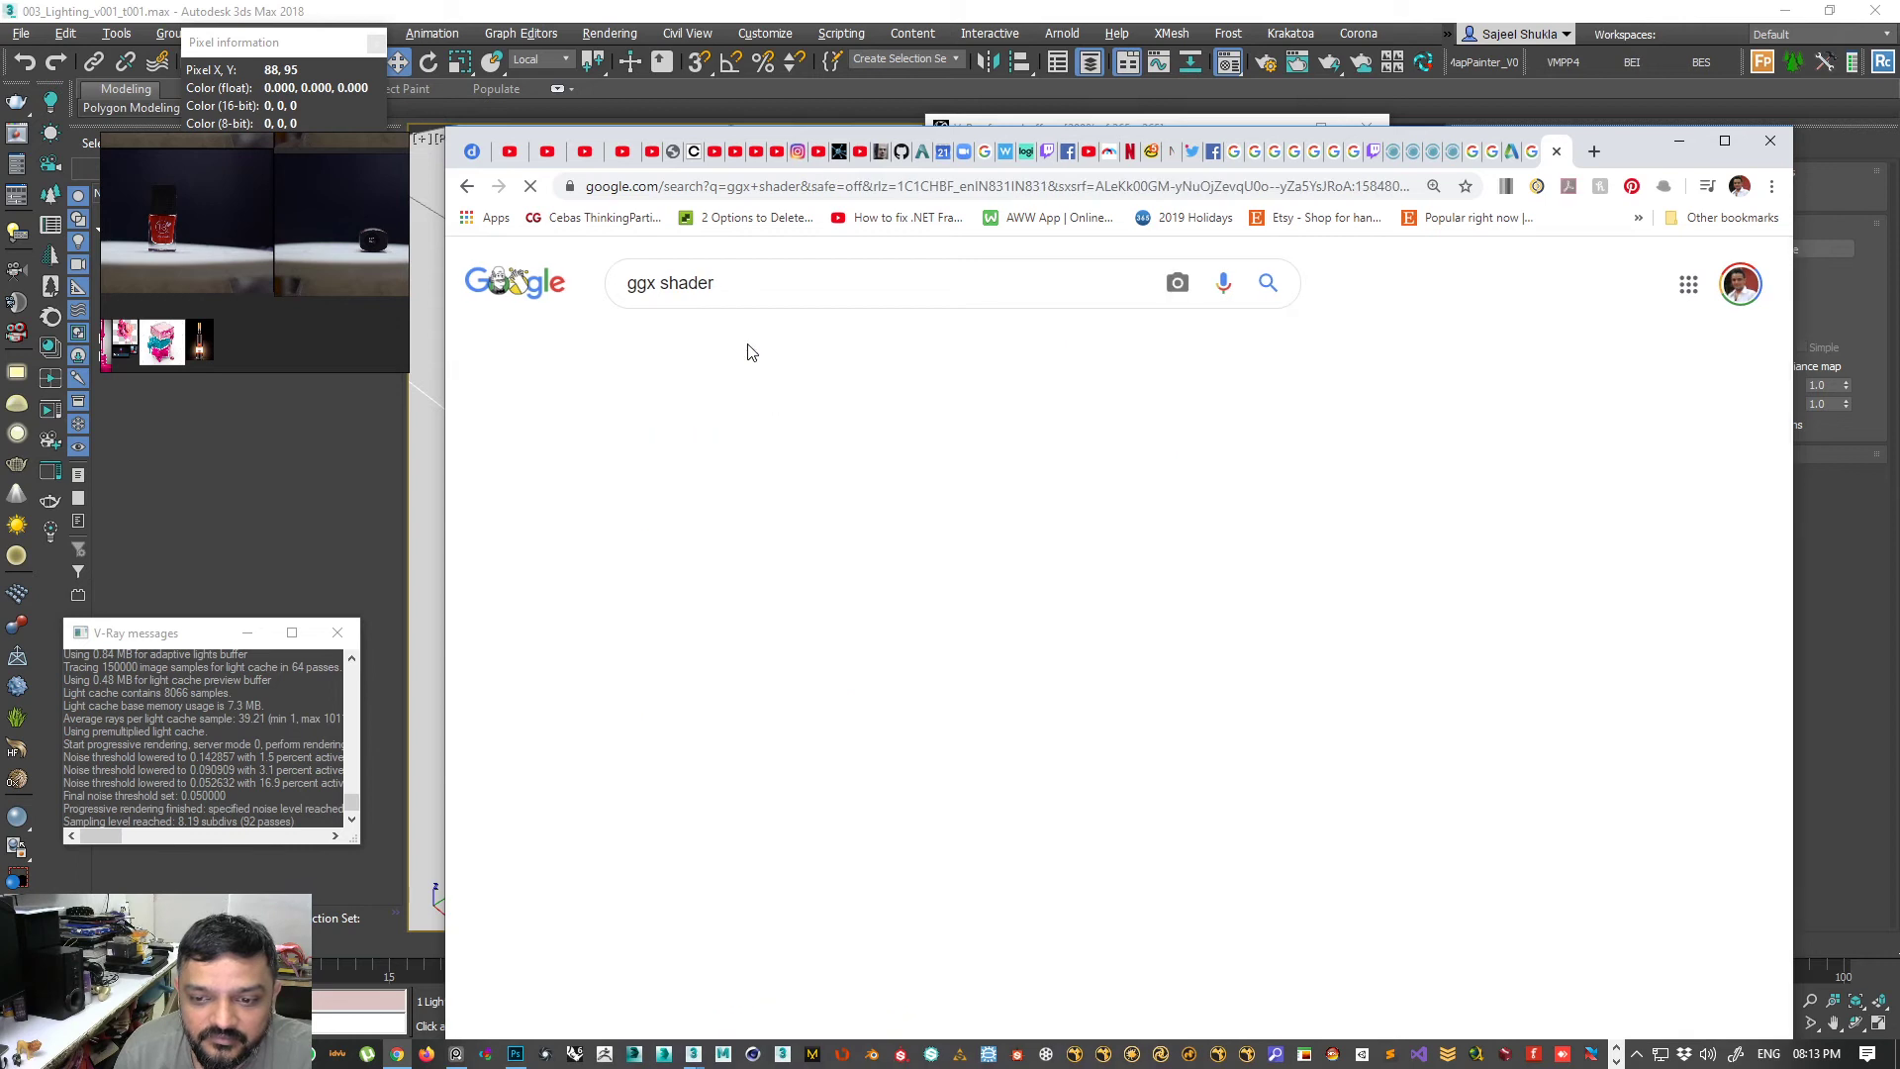
- Open the GGX versus Blinn "same glossiness" image and the blinn, ggx, cook-torrance and phong comparison, and compare their highlights
middle_click(930, 556)
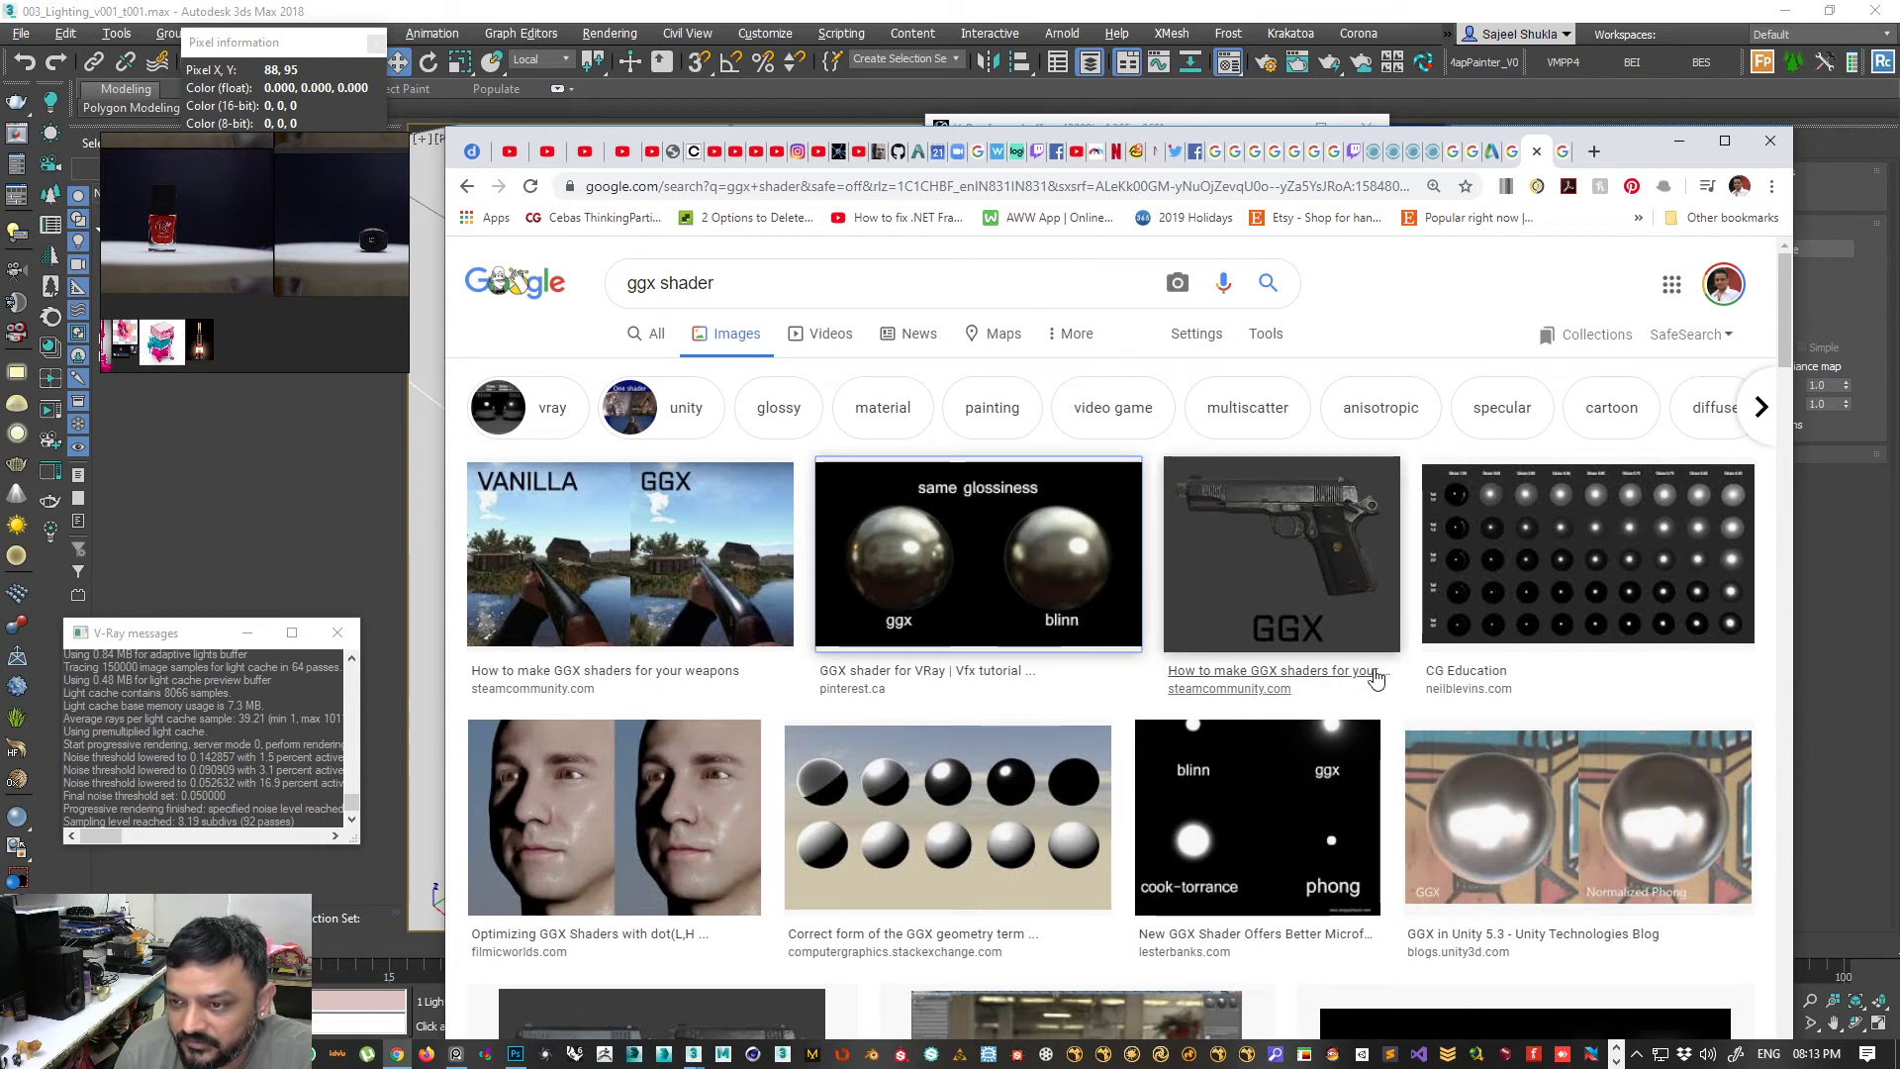
scroll(1317, 715, "down", 1)
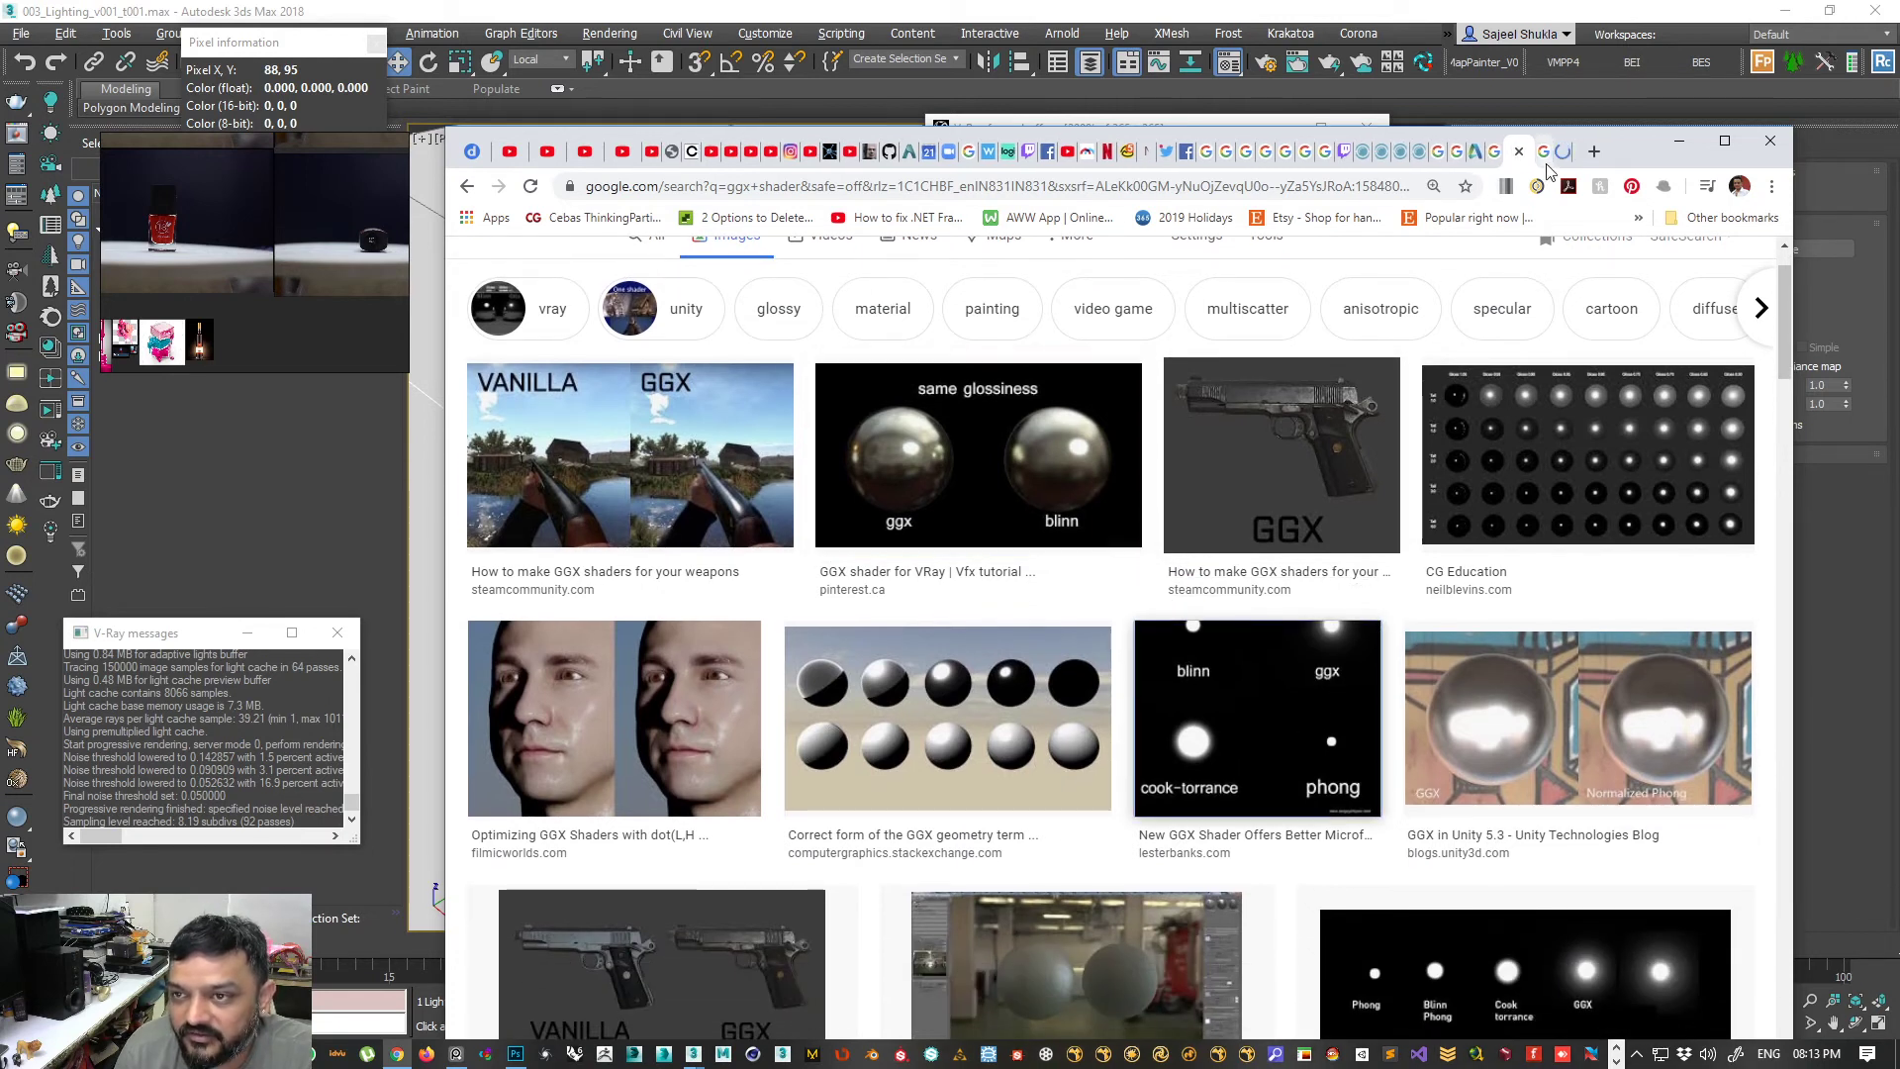
left_click(1561, 152)
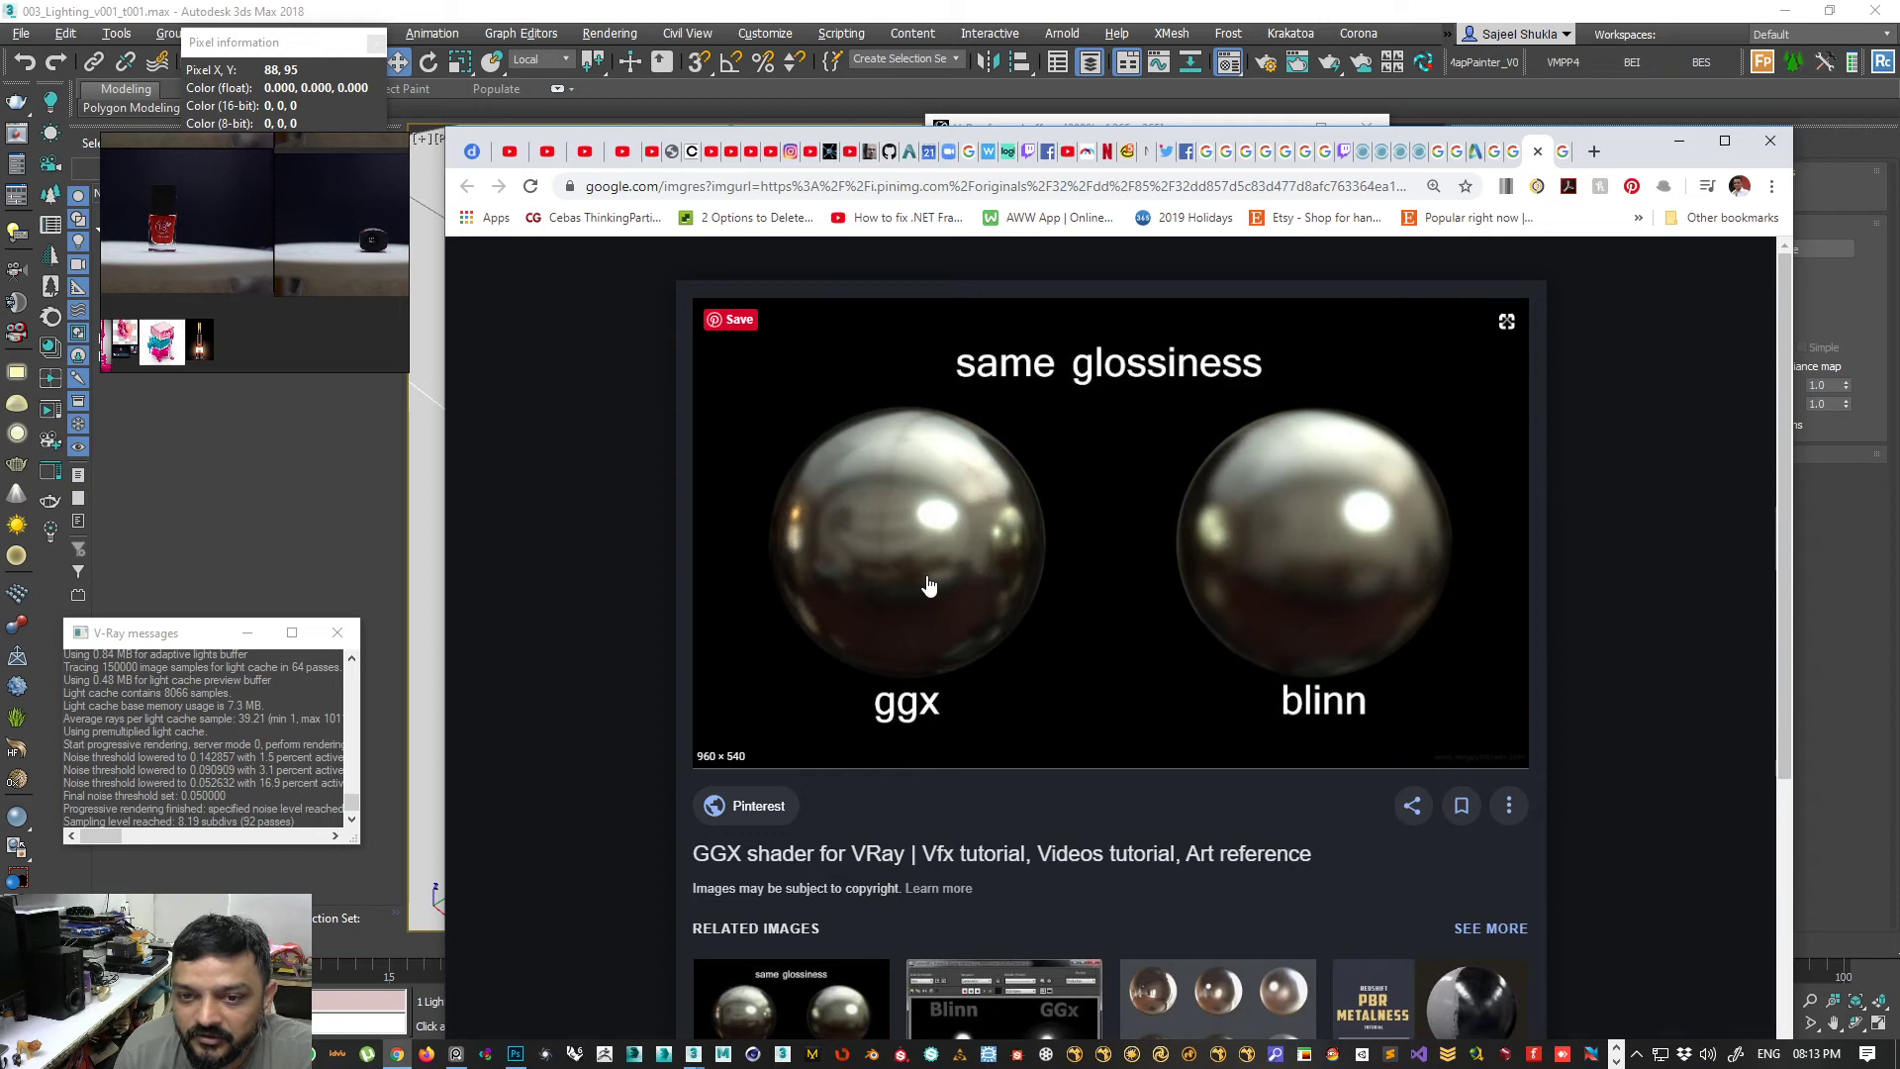
left_click(1564, 153)
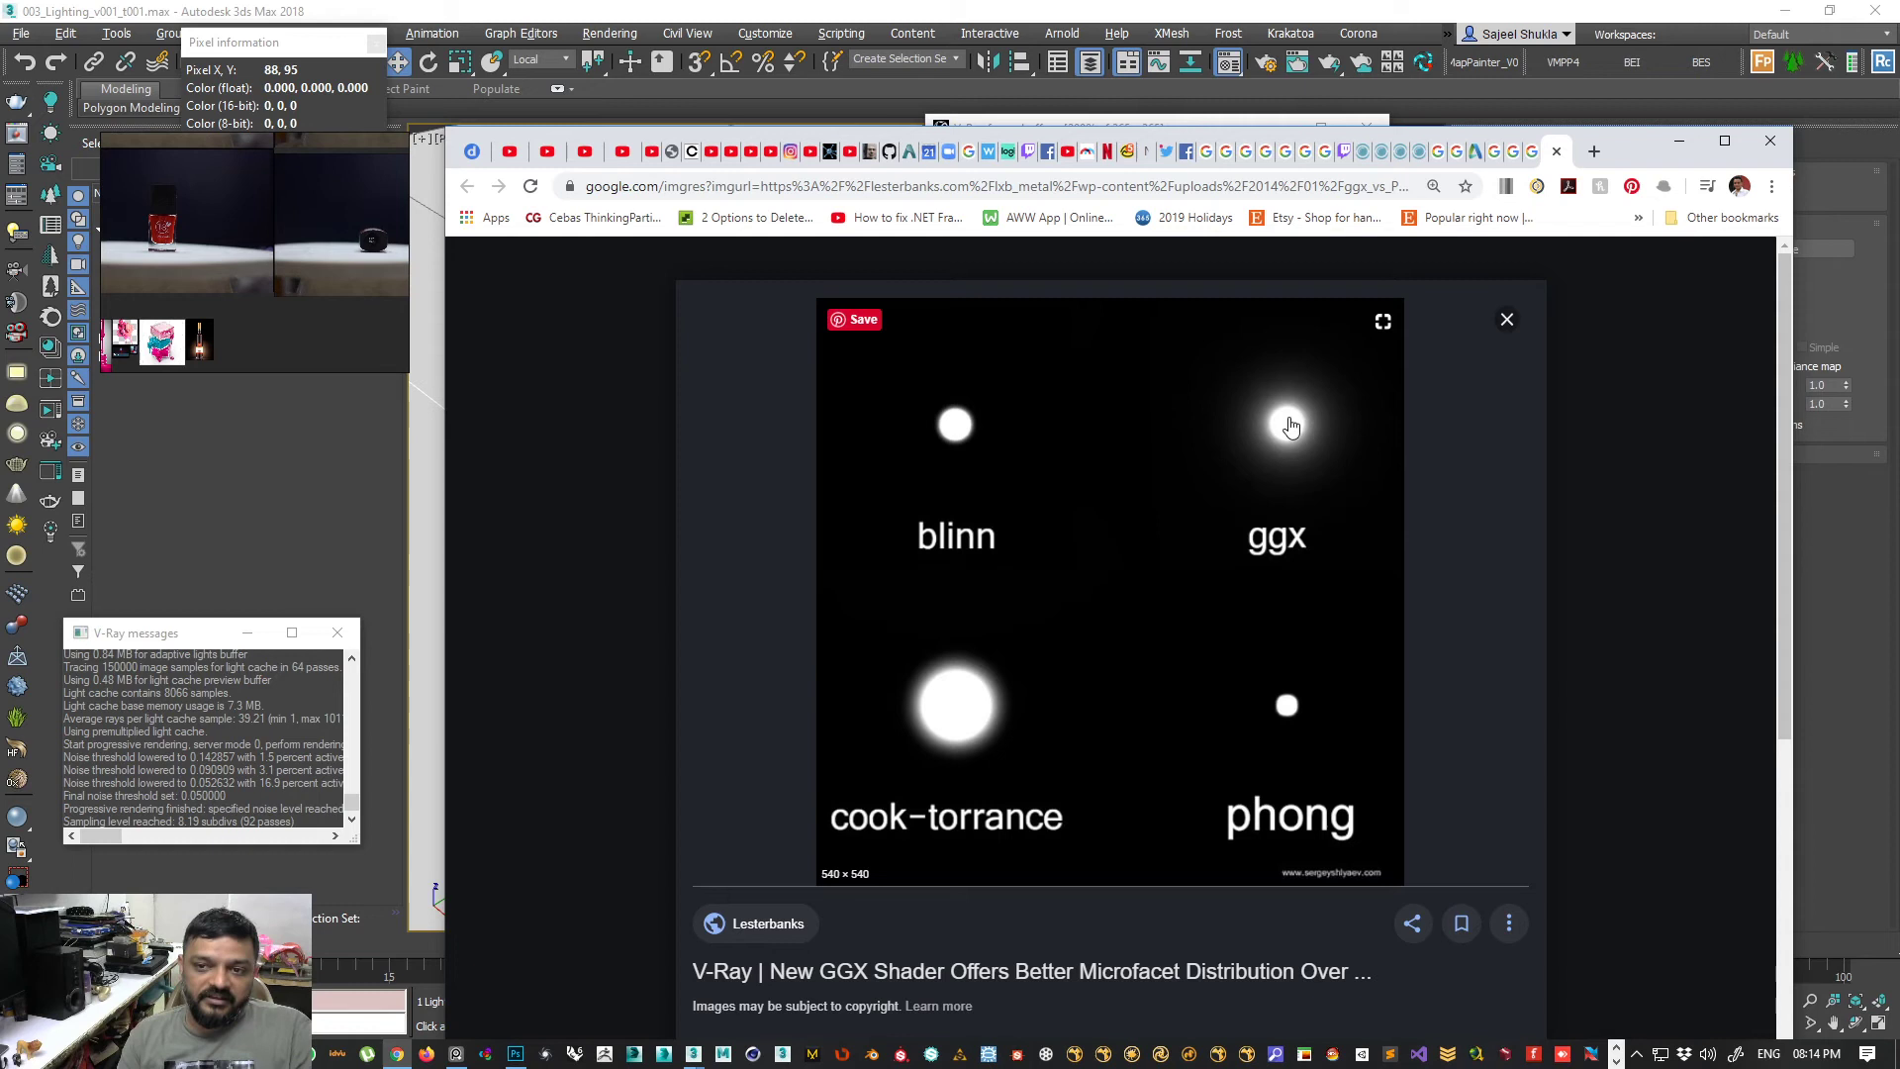
scroll(1285, 443, "down", 2, "ctrl")
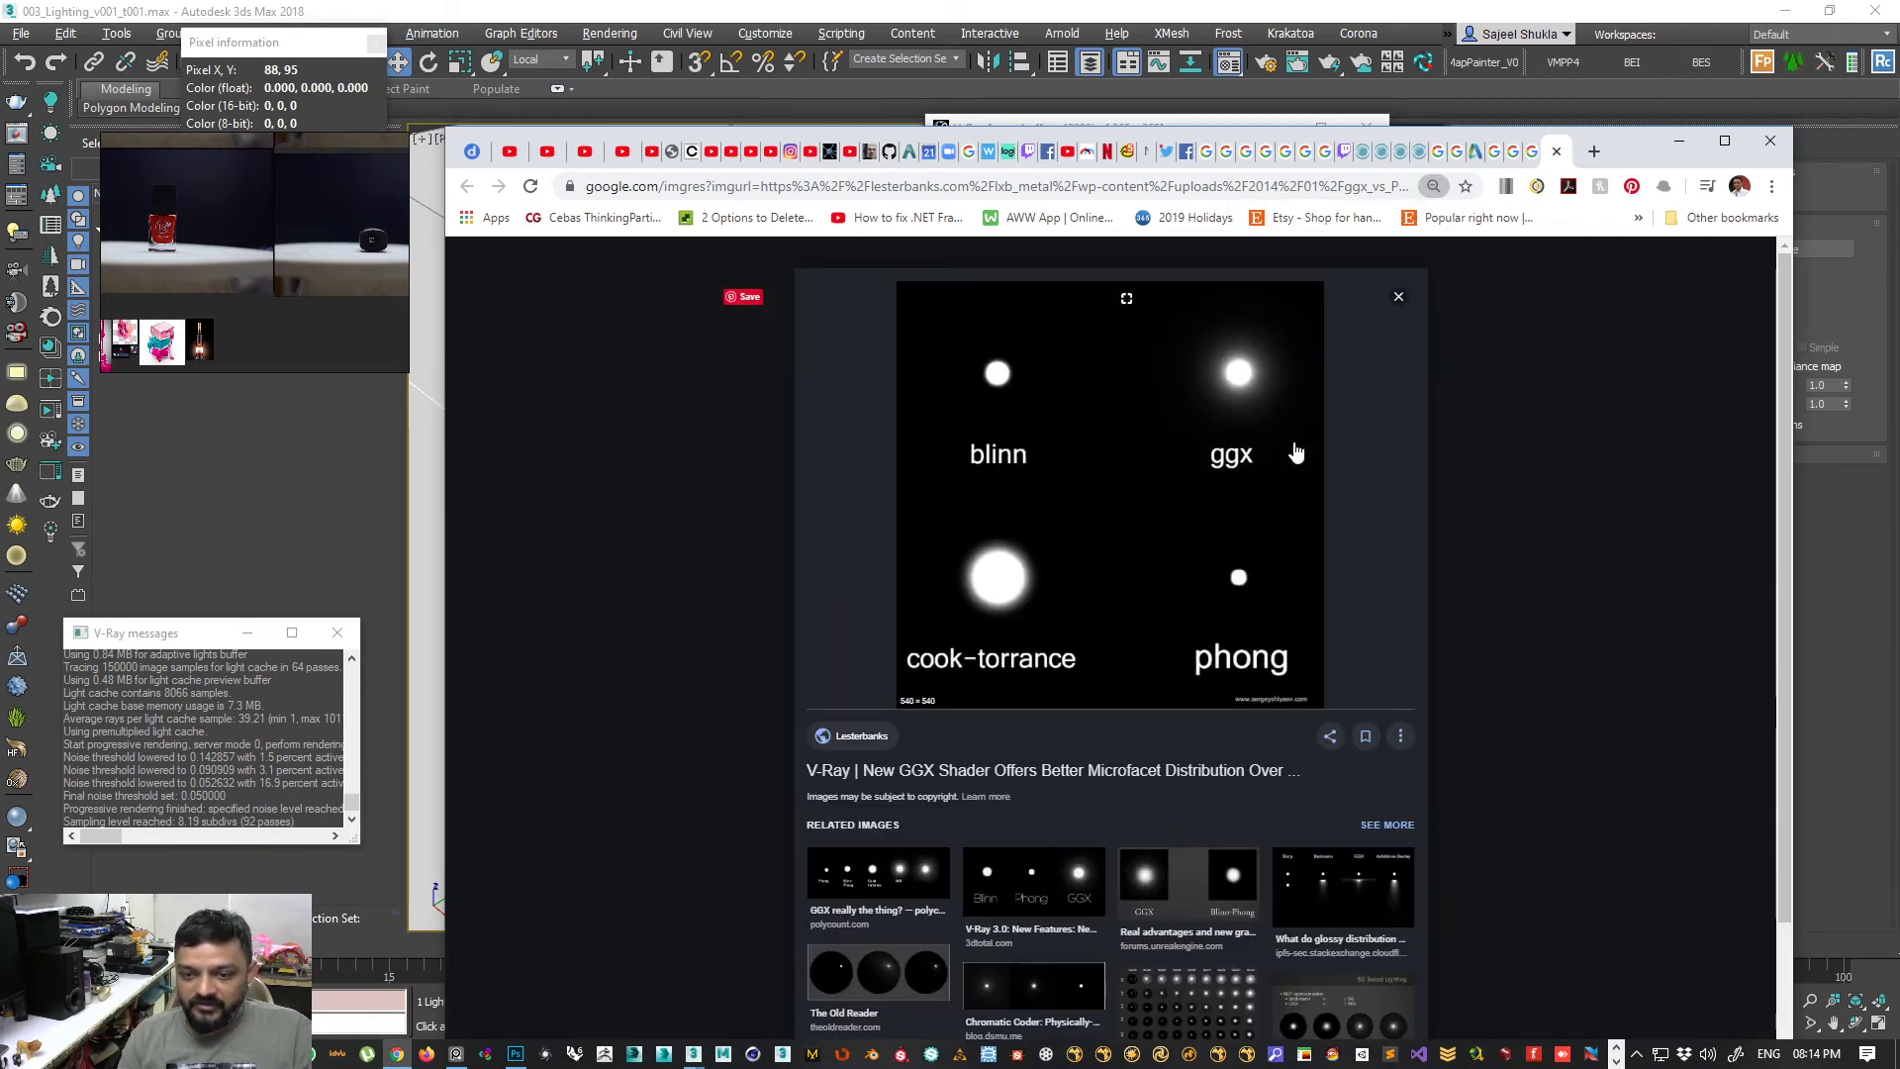
scroll(1296, 452, "up", 2, "ctrl")
left_click(1173, 831)
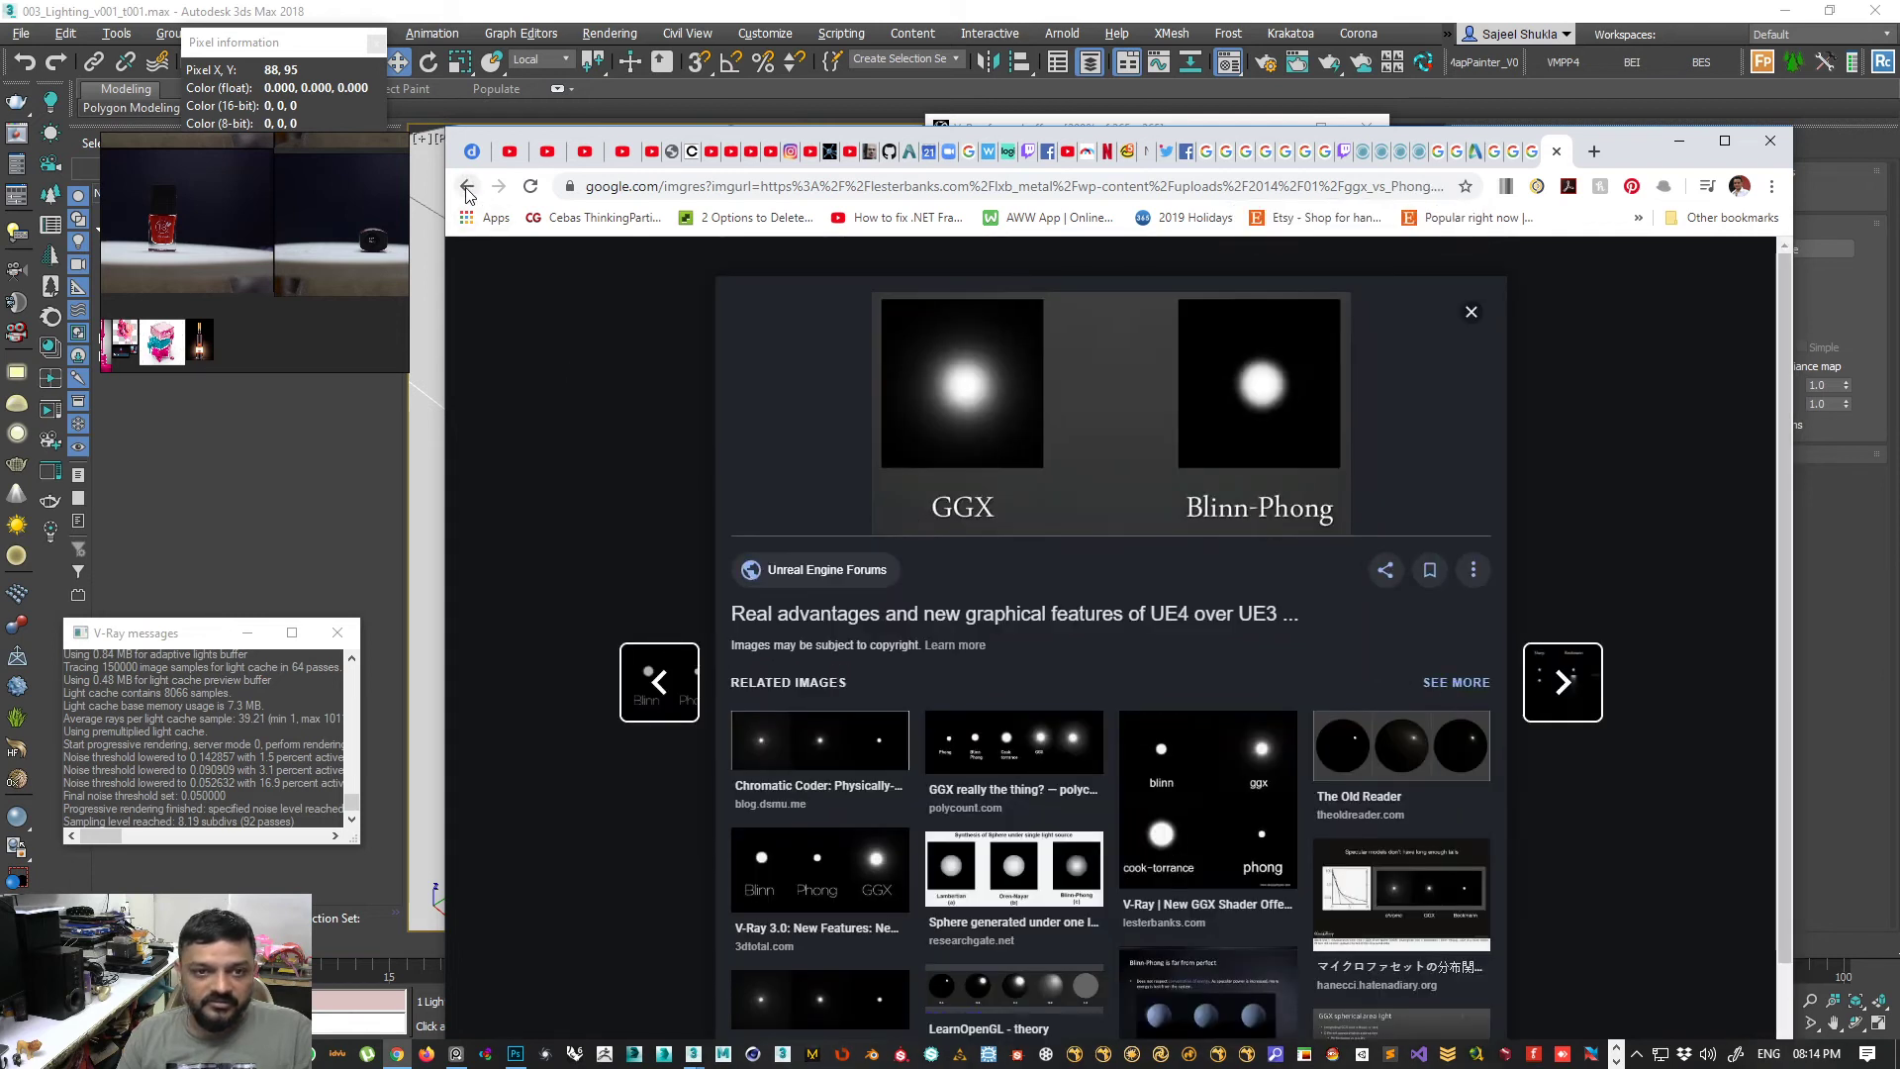
left_click(1153, 781)
- Open the blinn, ggx, cook-torrance and phong image in its own tab, enlarge it, and examine the ggx highlight's falloff against blinn
right_click(1239, 465)
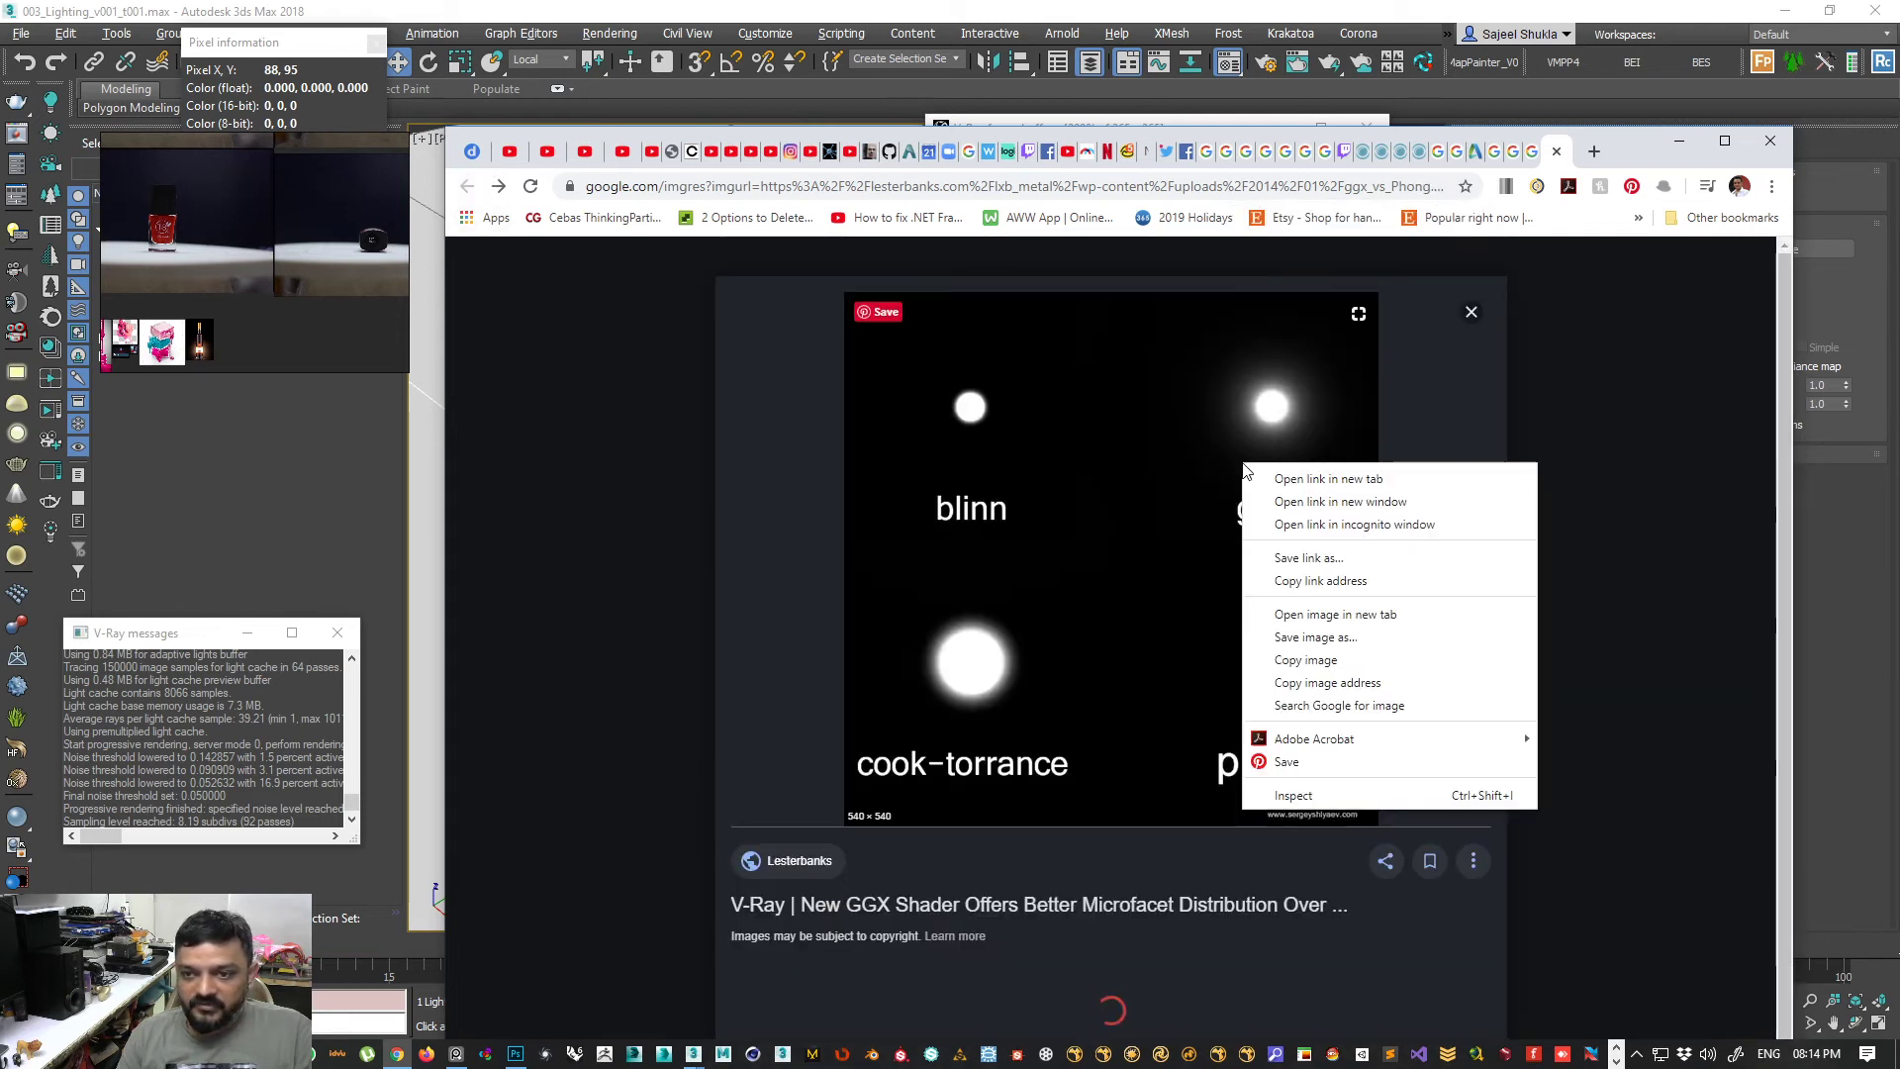
left_click(1335, 615)
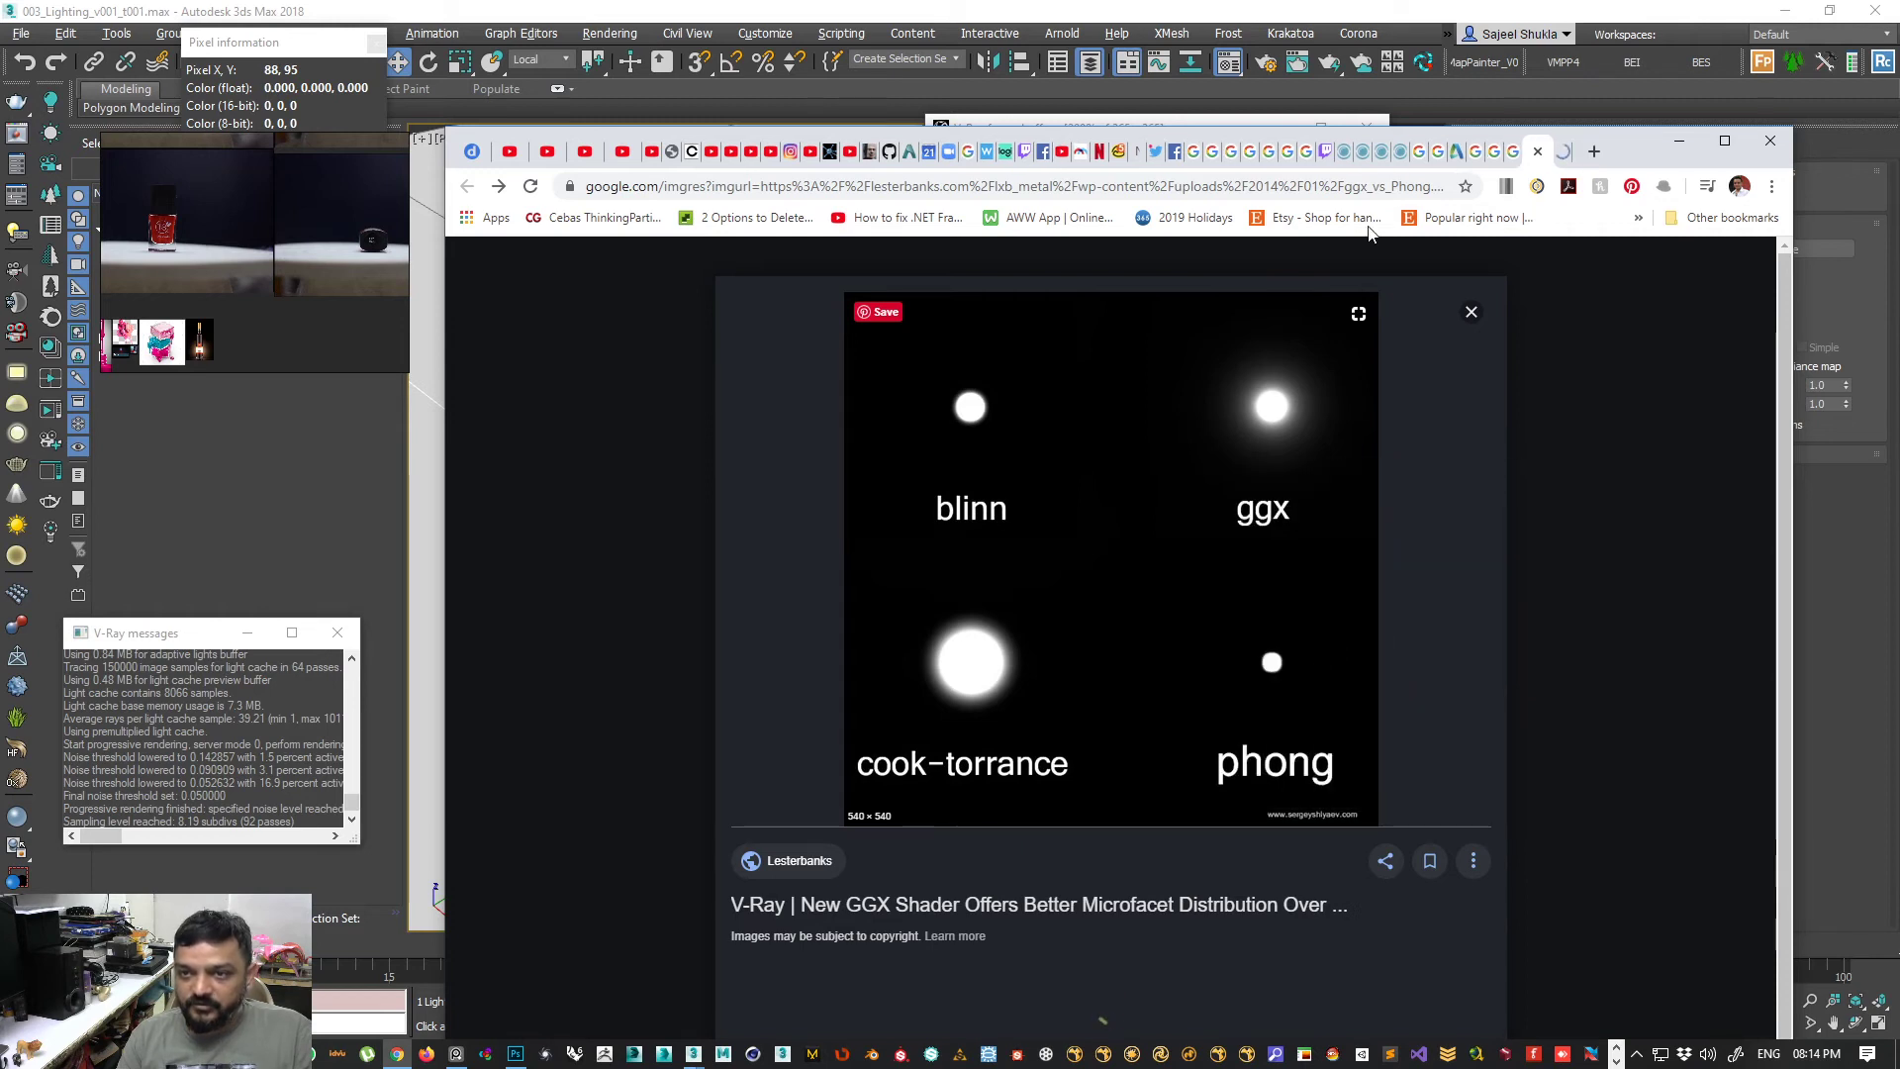
left_click(1541, 151)
scroll(1330, 535, "up", 7, "ctrl")
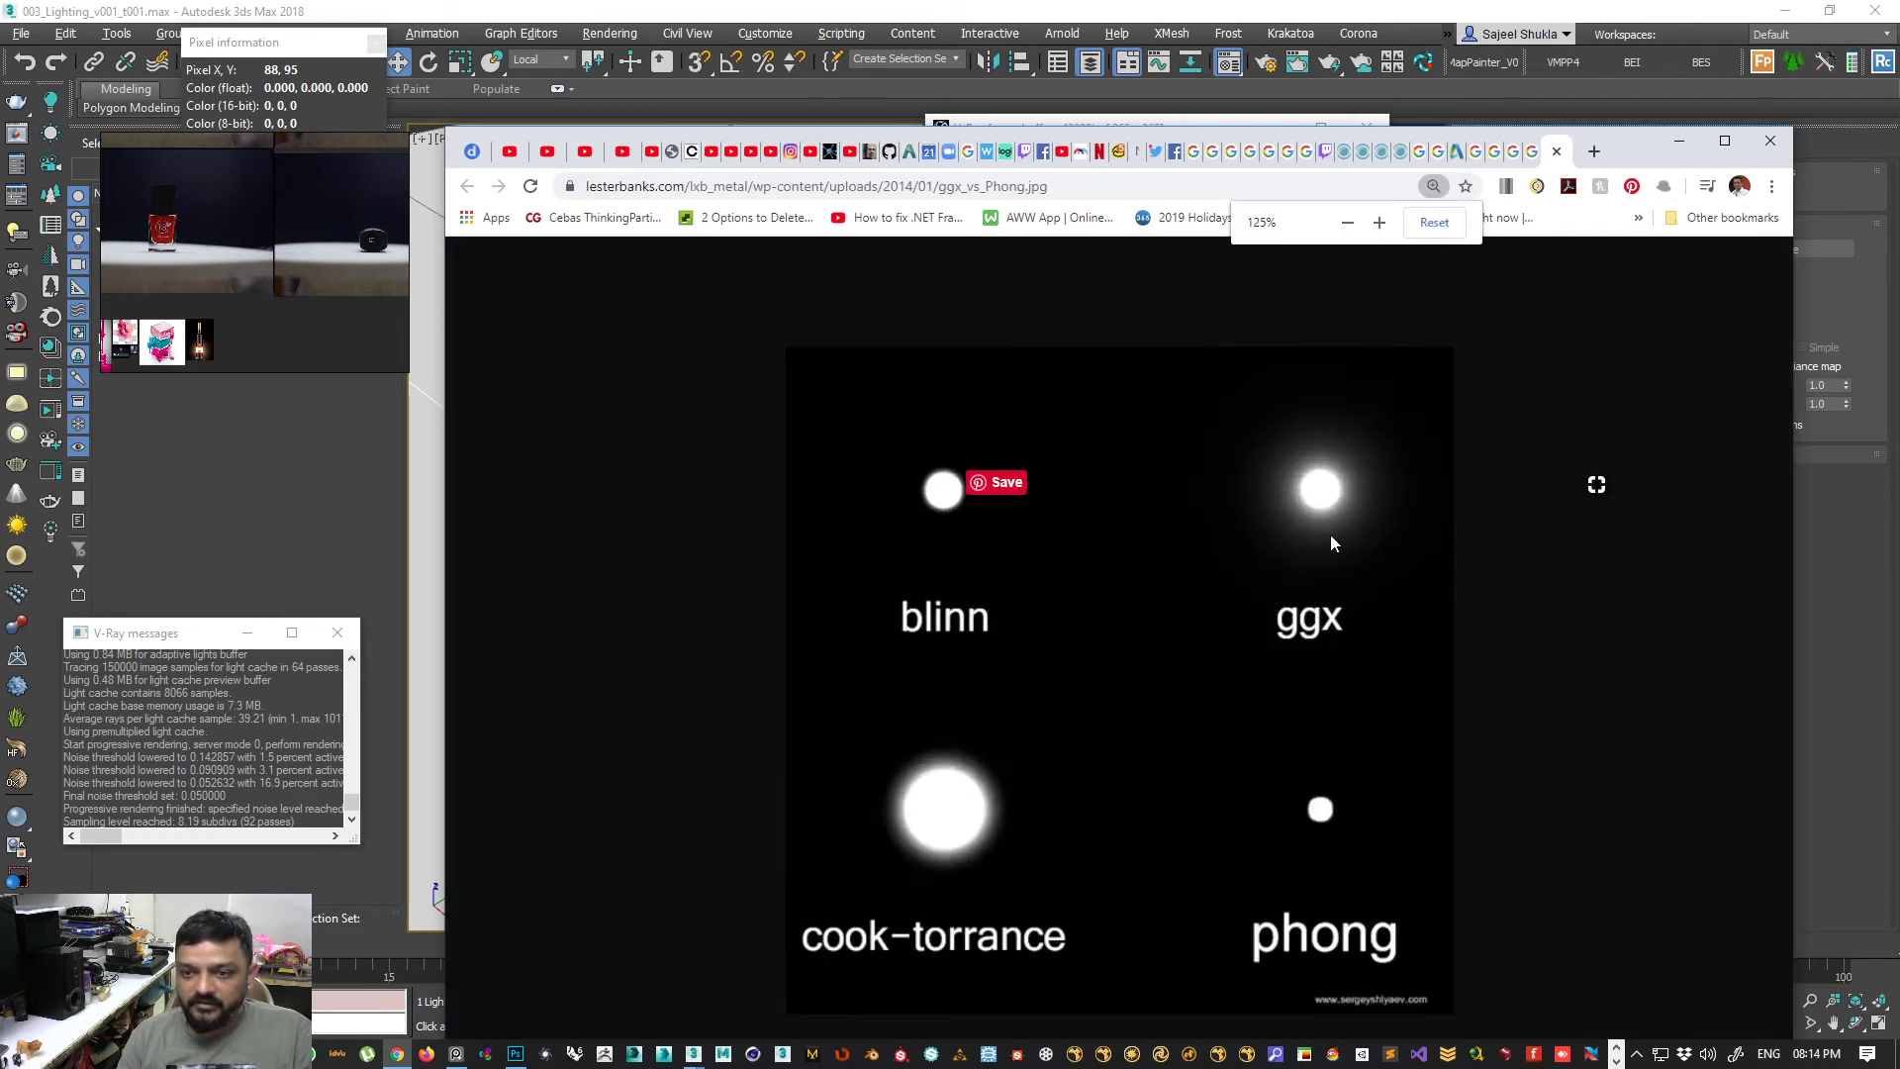
left_click_drag(1630, 150, 1465, 20)
left_click_drag(1177, 987, 1381, 988)
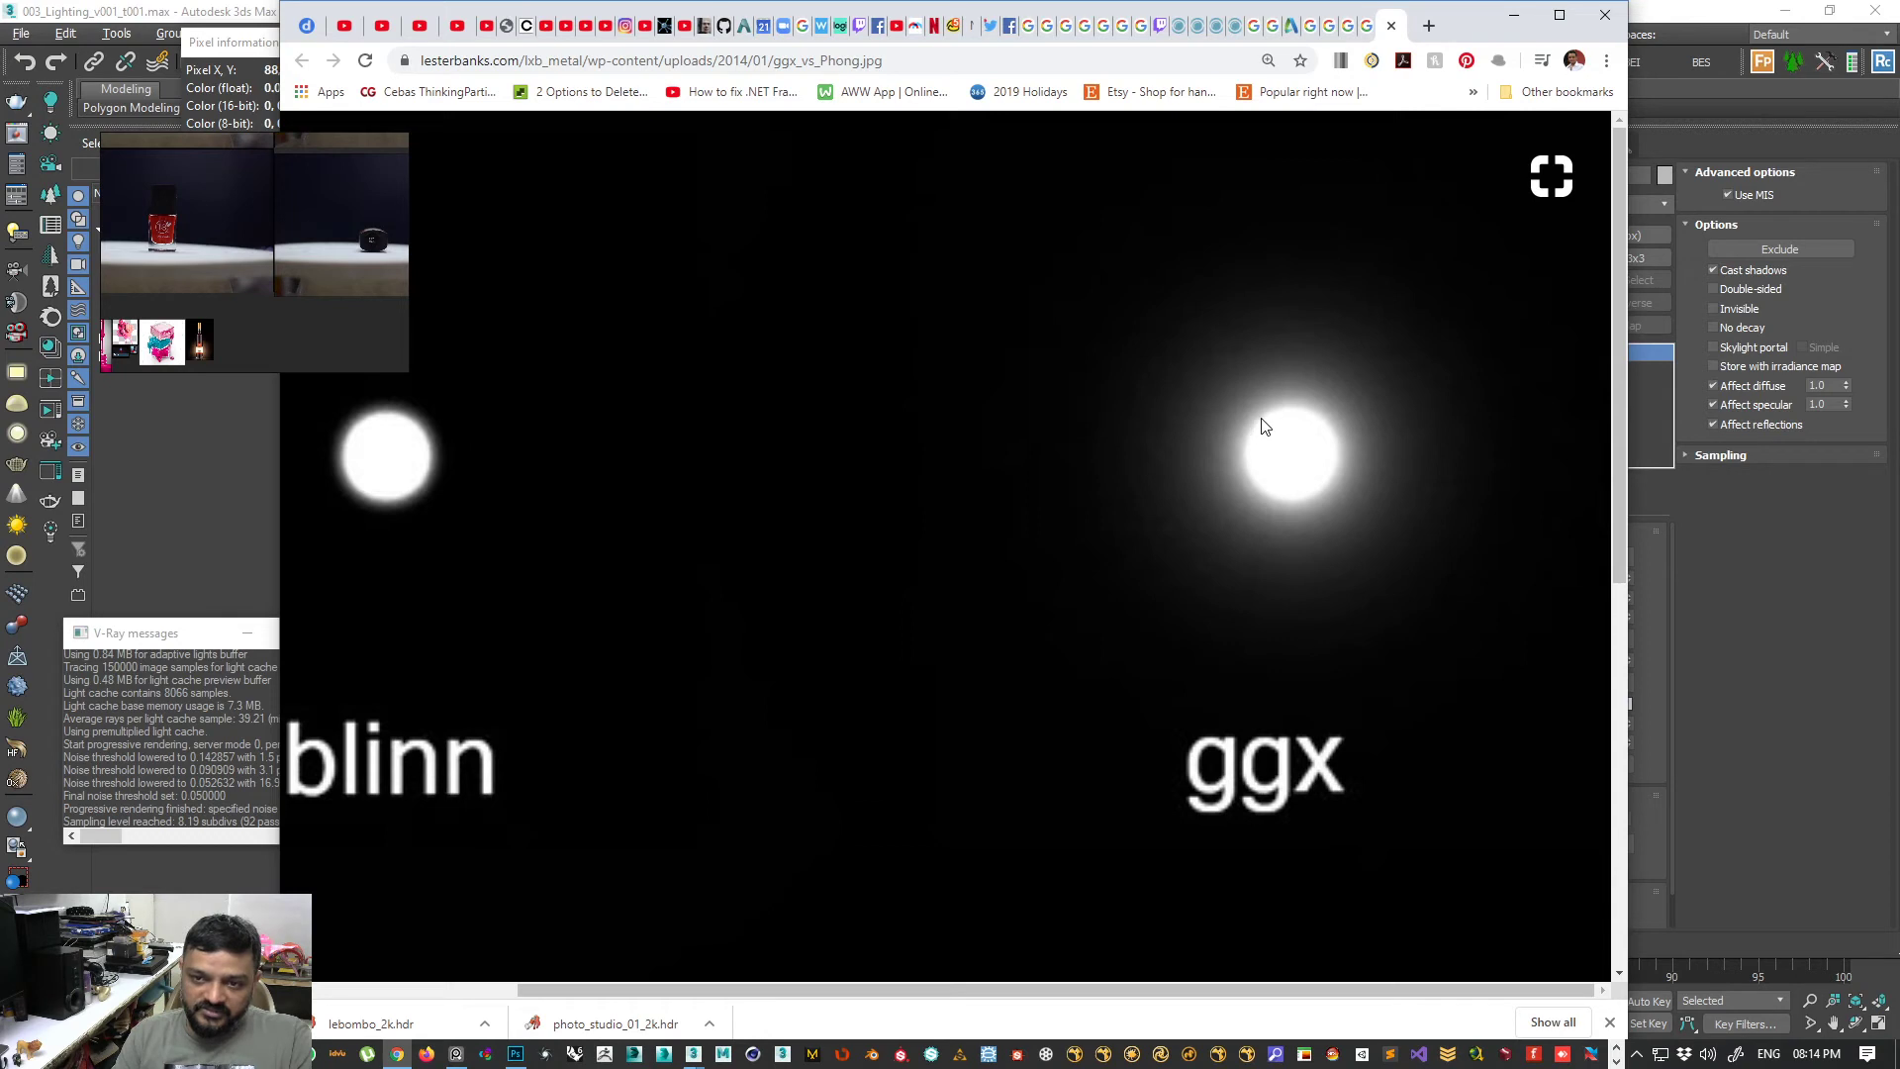
left_click_drag(1246, 449, 1275, 493)
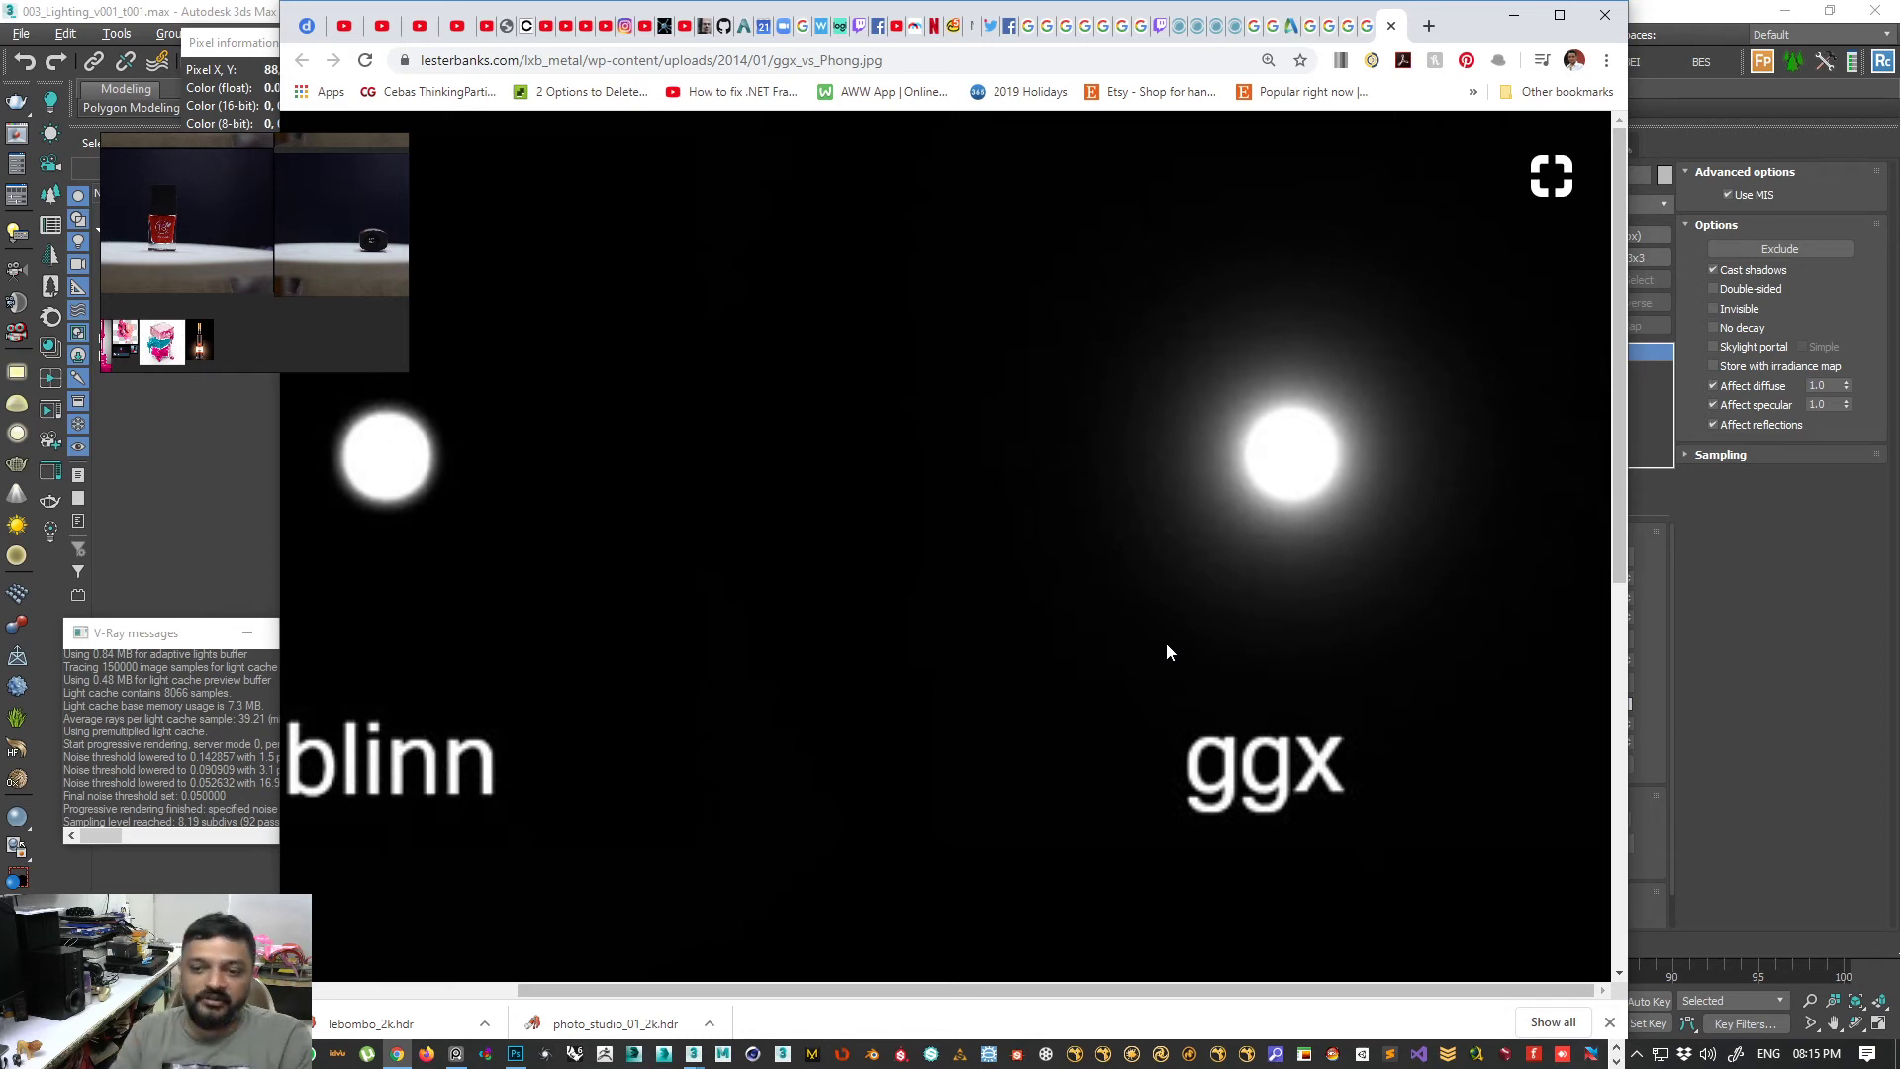
scroll(1605, 534, "down", 1)
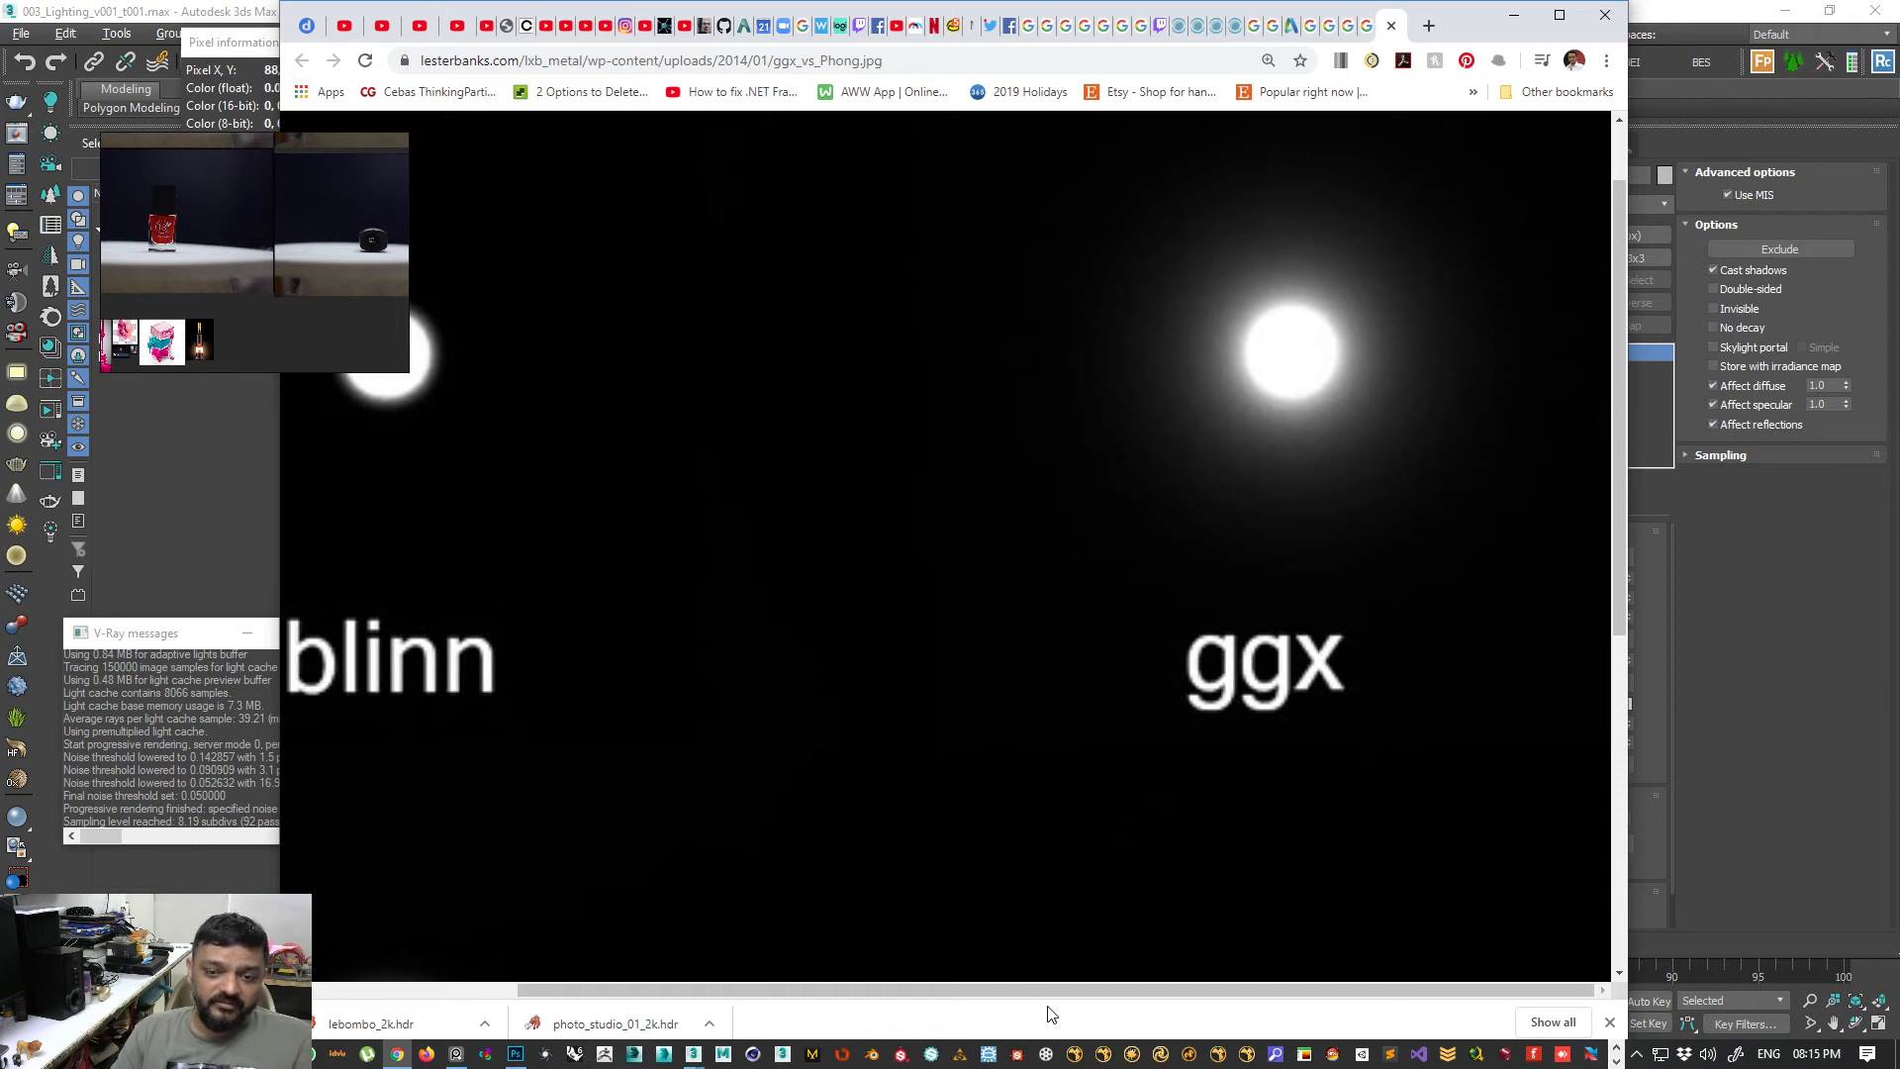
- Examine the cook-torrance and phong highlights in the enlarged comparison image and compare their size and falloff with blinn and ggx
left_click_drag(1052, 990, 830, 998)
scroll(738, 800, "down", 5)
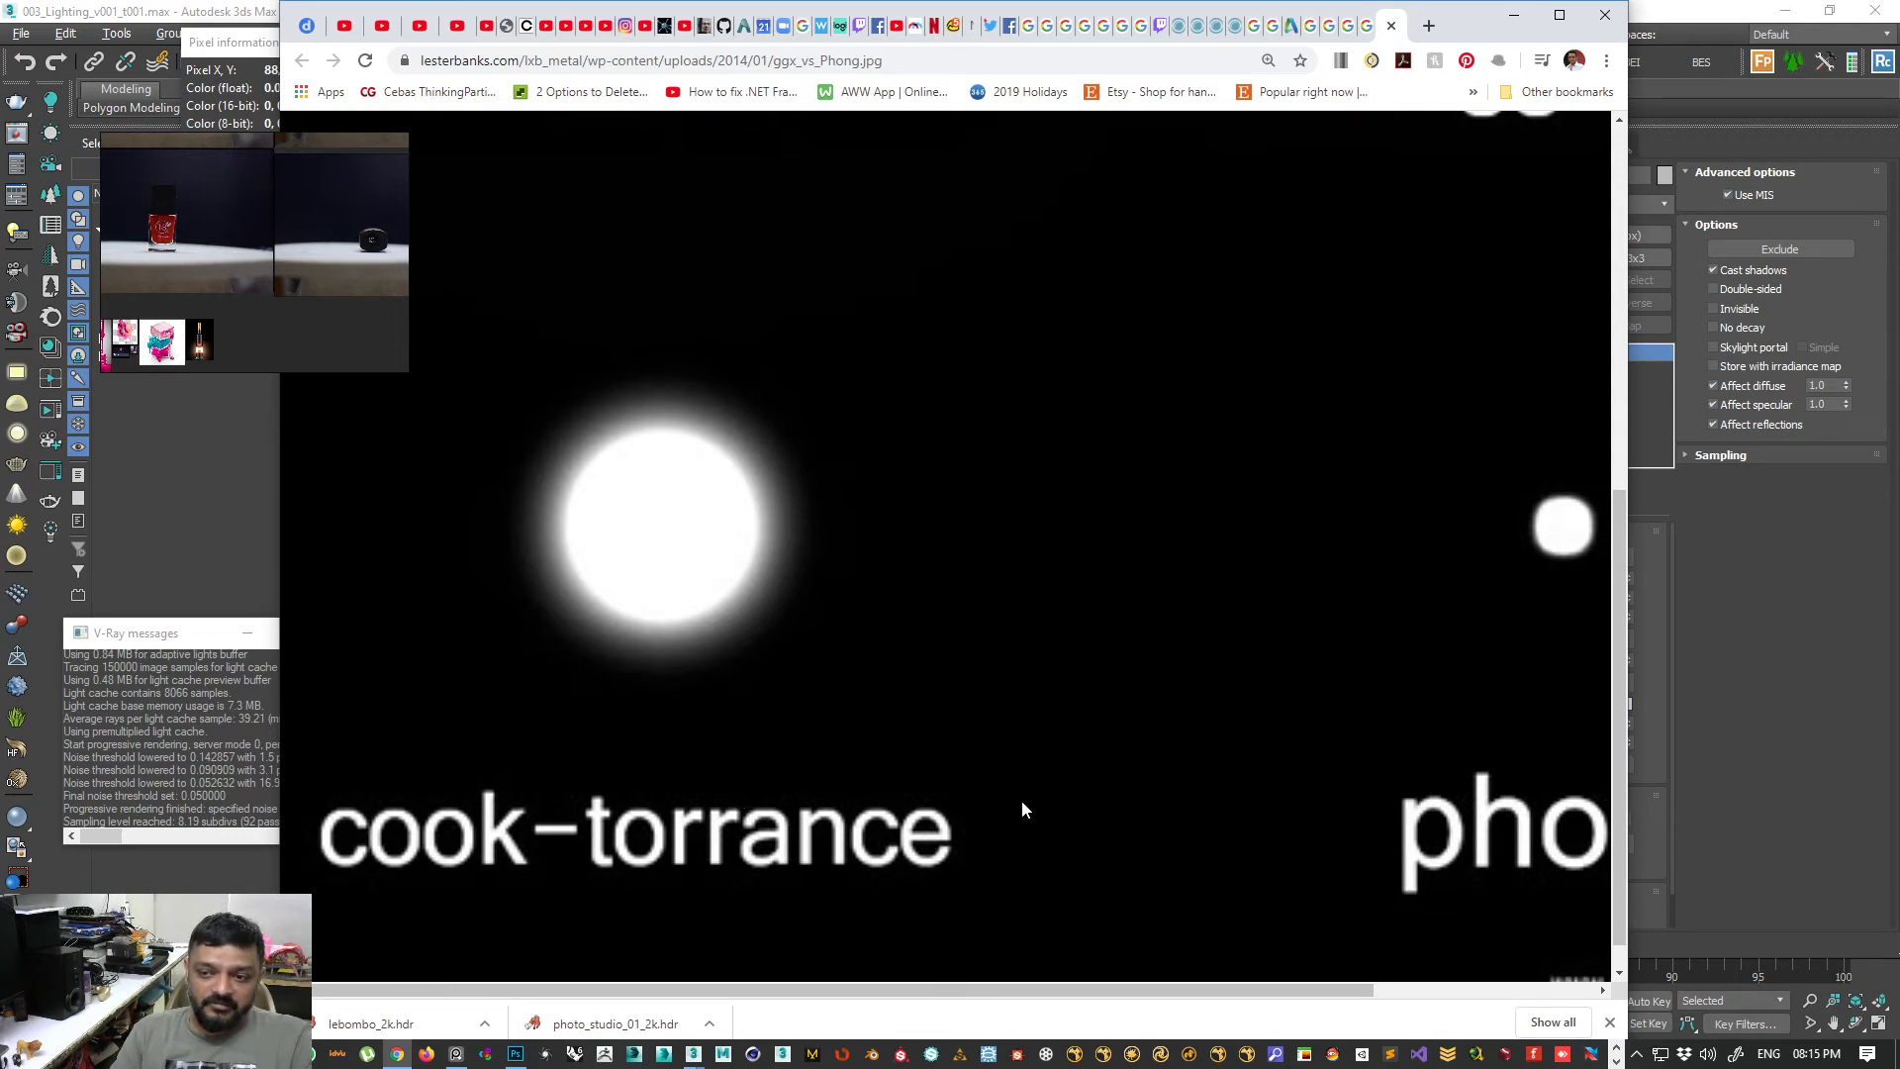
left_click_drag(977, 990, 894, 984)
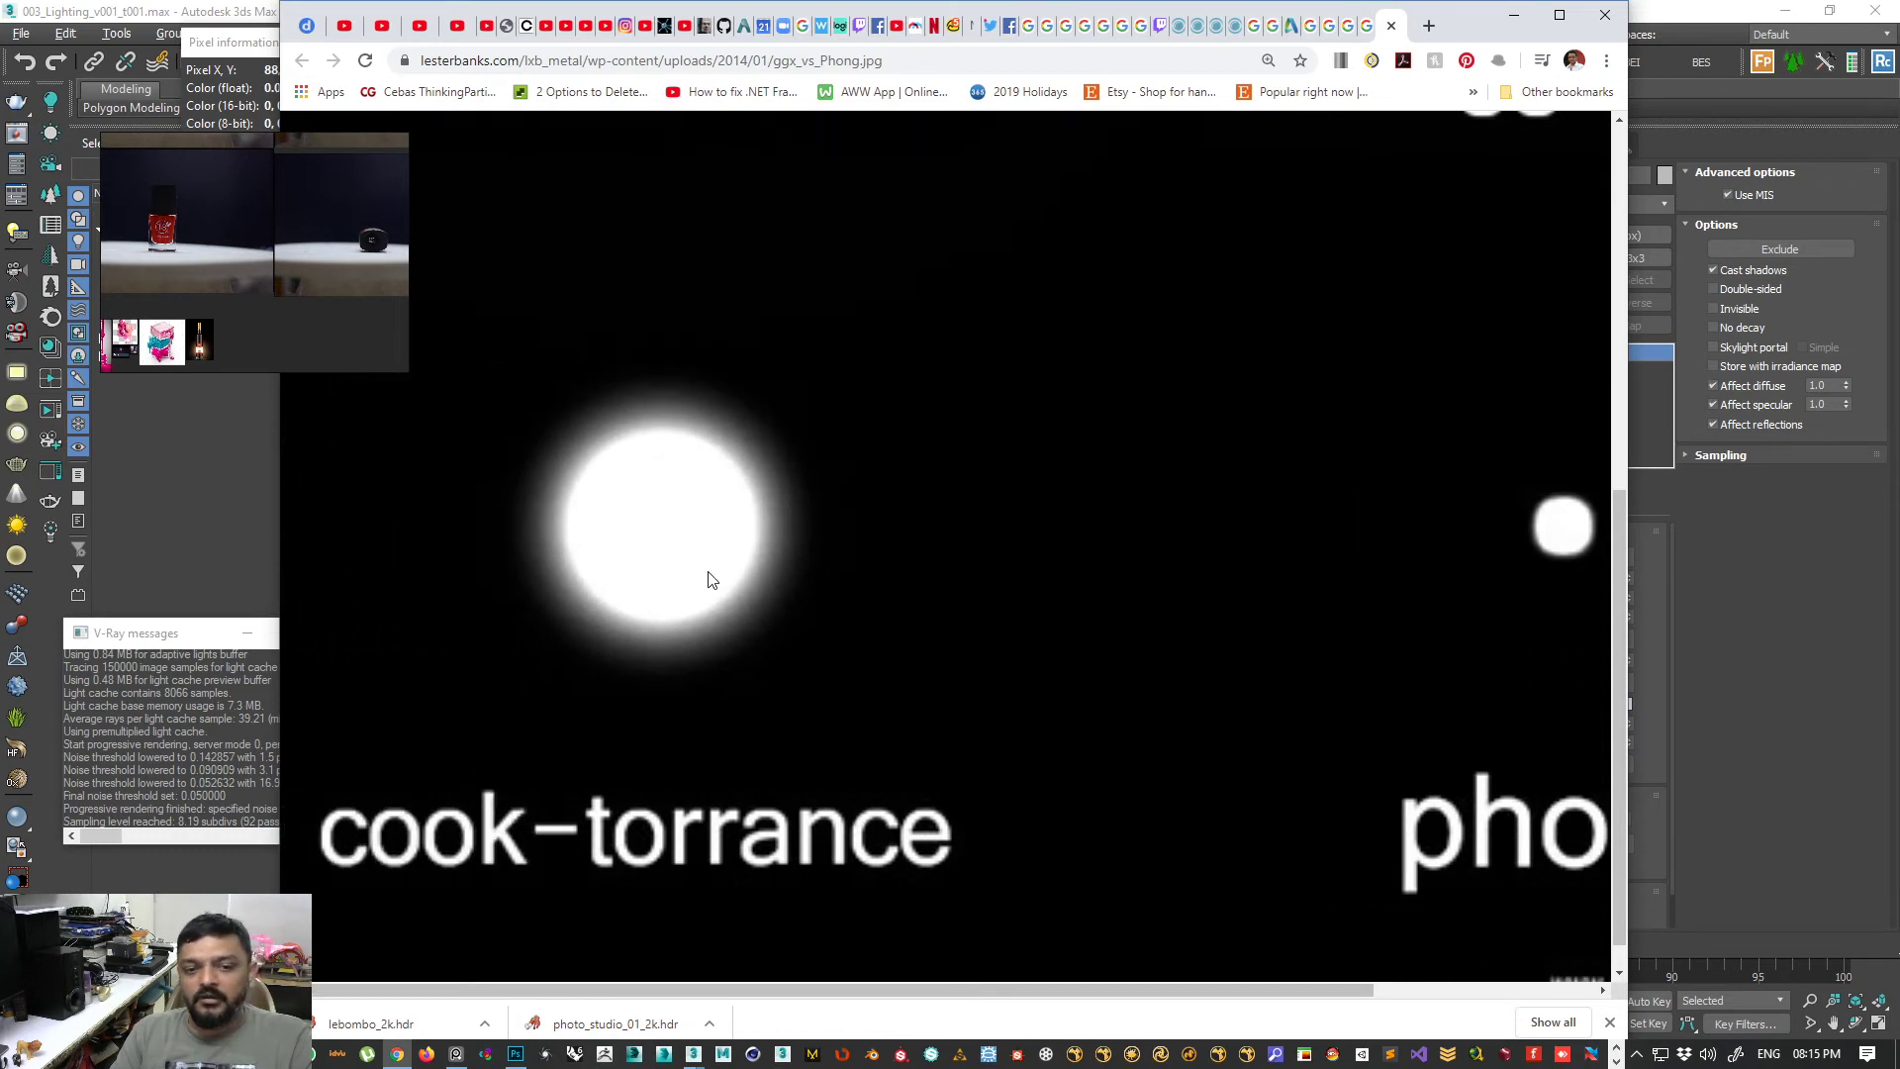
left_click_drag(1627, 663, 1660, 330)
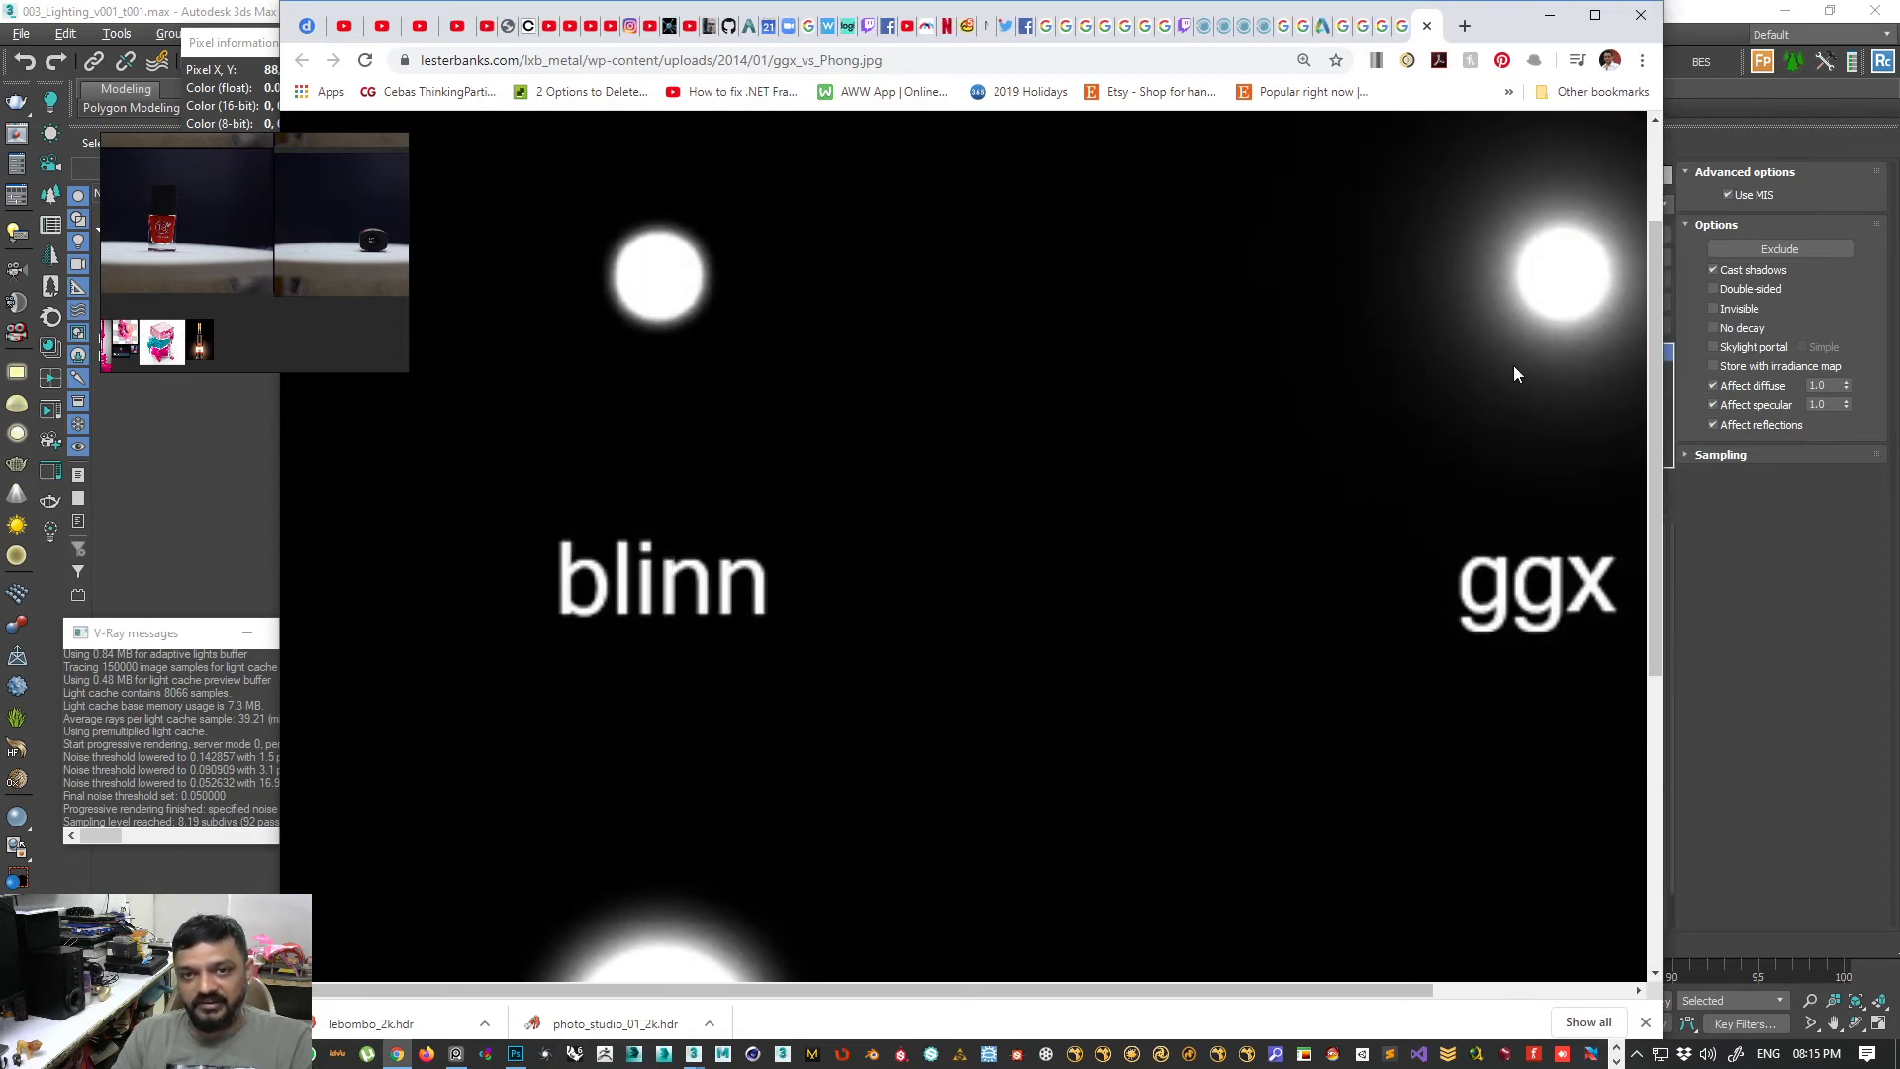
scroll(1039, 536, "down", 3)
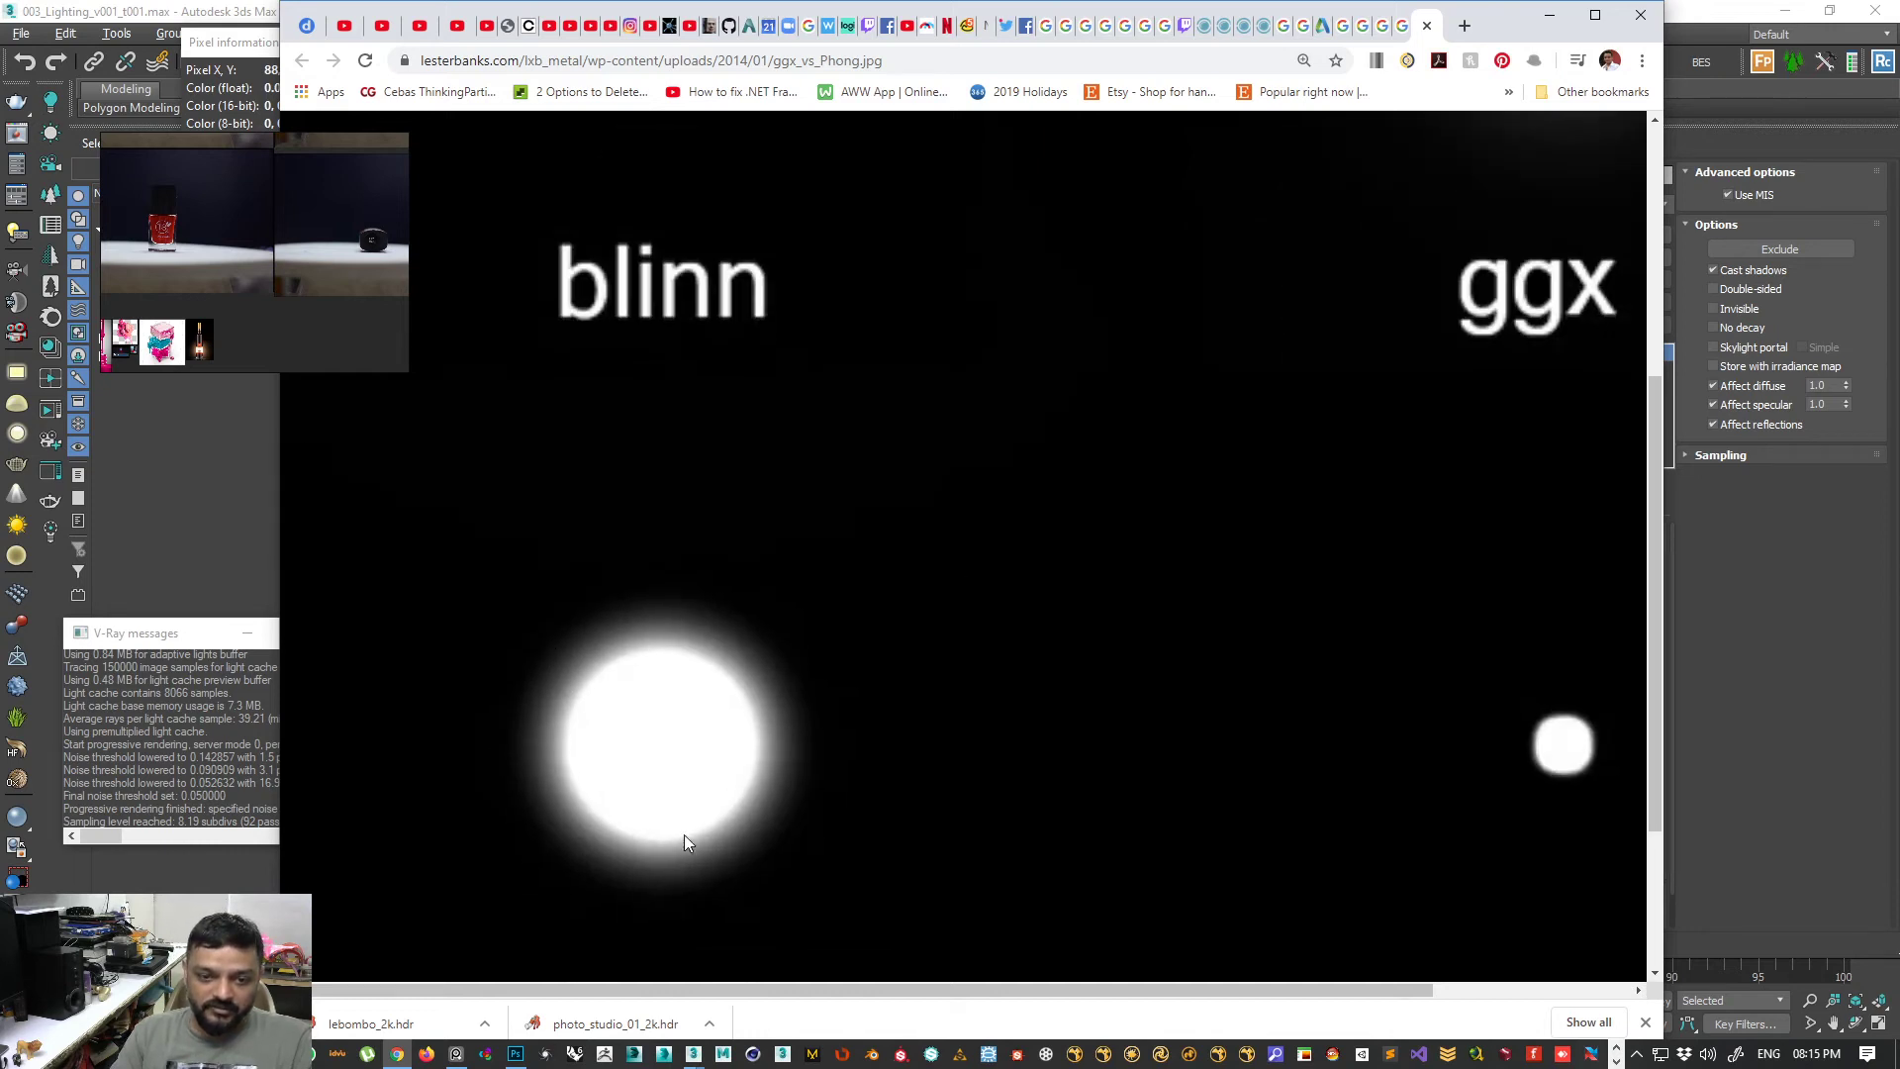
scroll(614, 753, "down", 3)
scroll(693, 693, "up", 2)
scroll(634, 653, "down", 2)
scroll(607, 687, "up", 5)
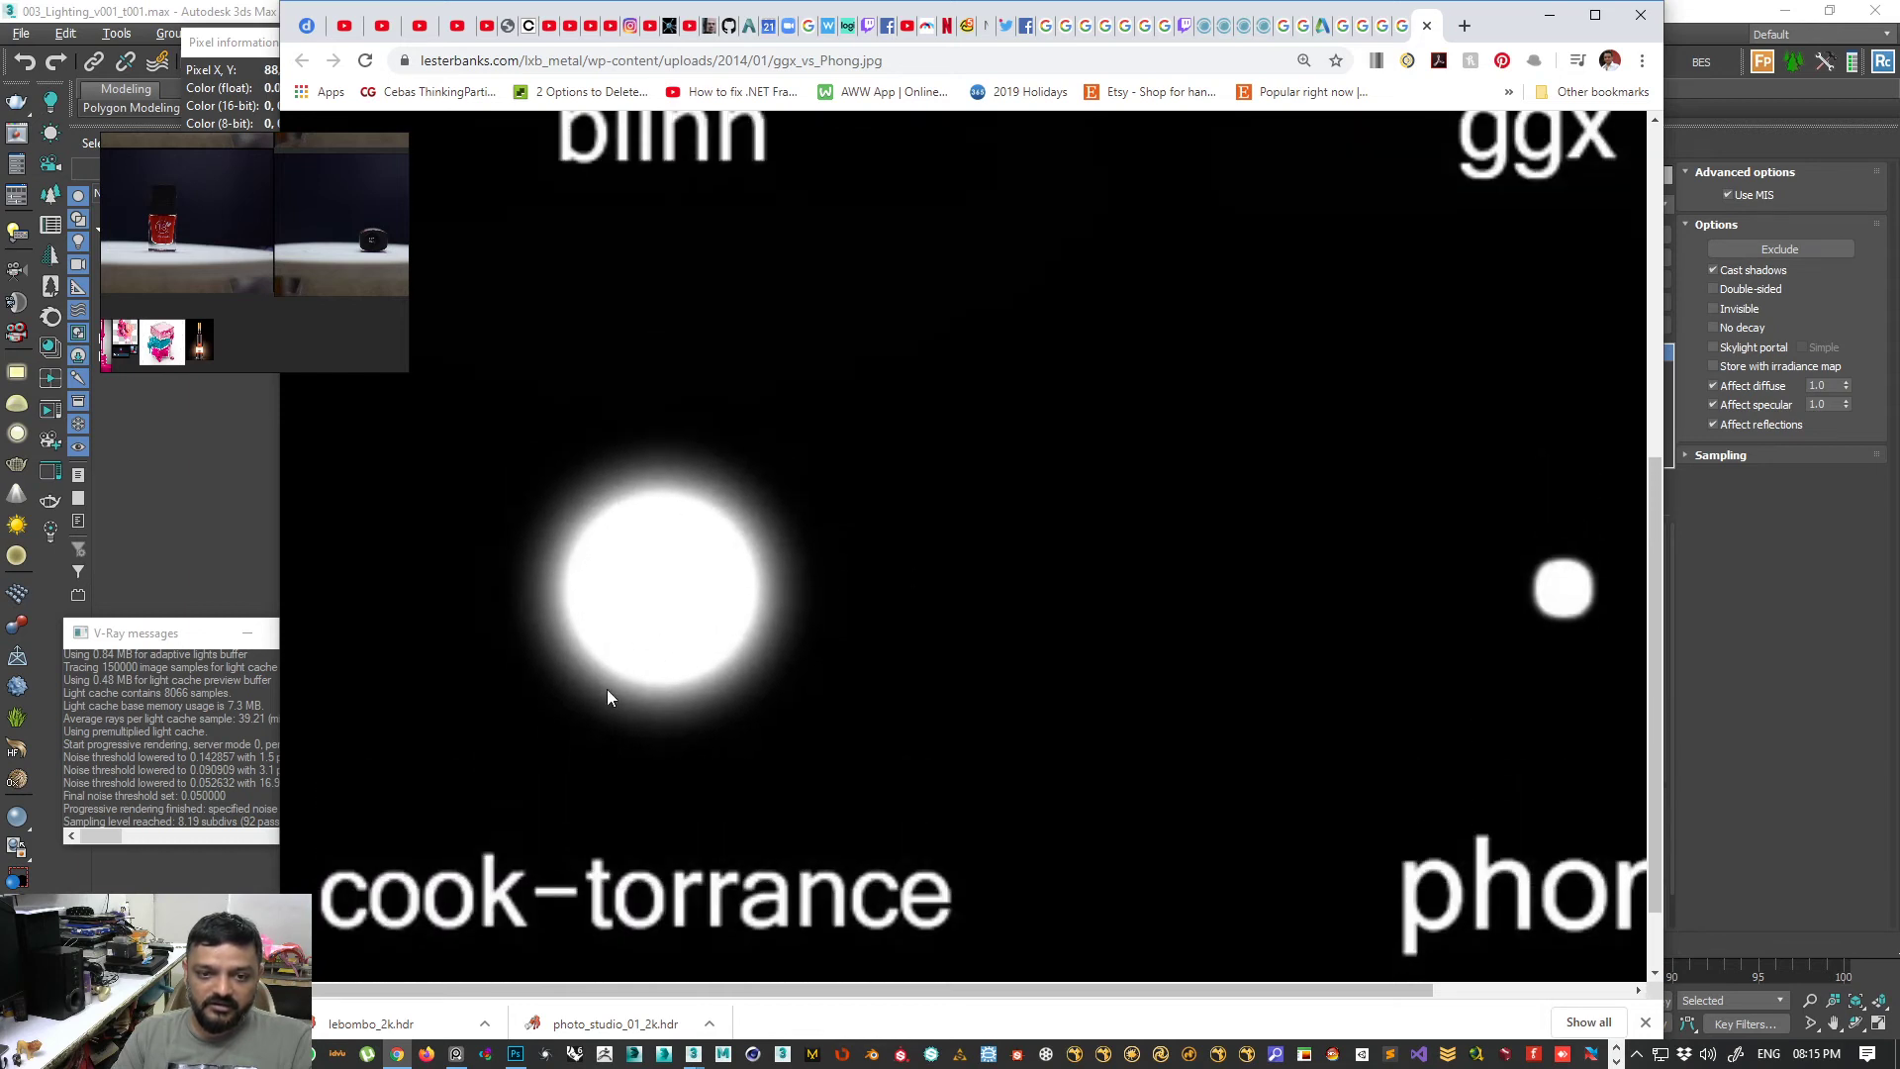
scroll(1564, 488, "up", 2)
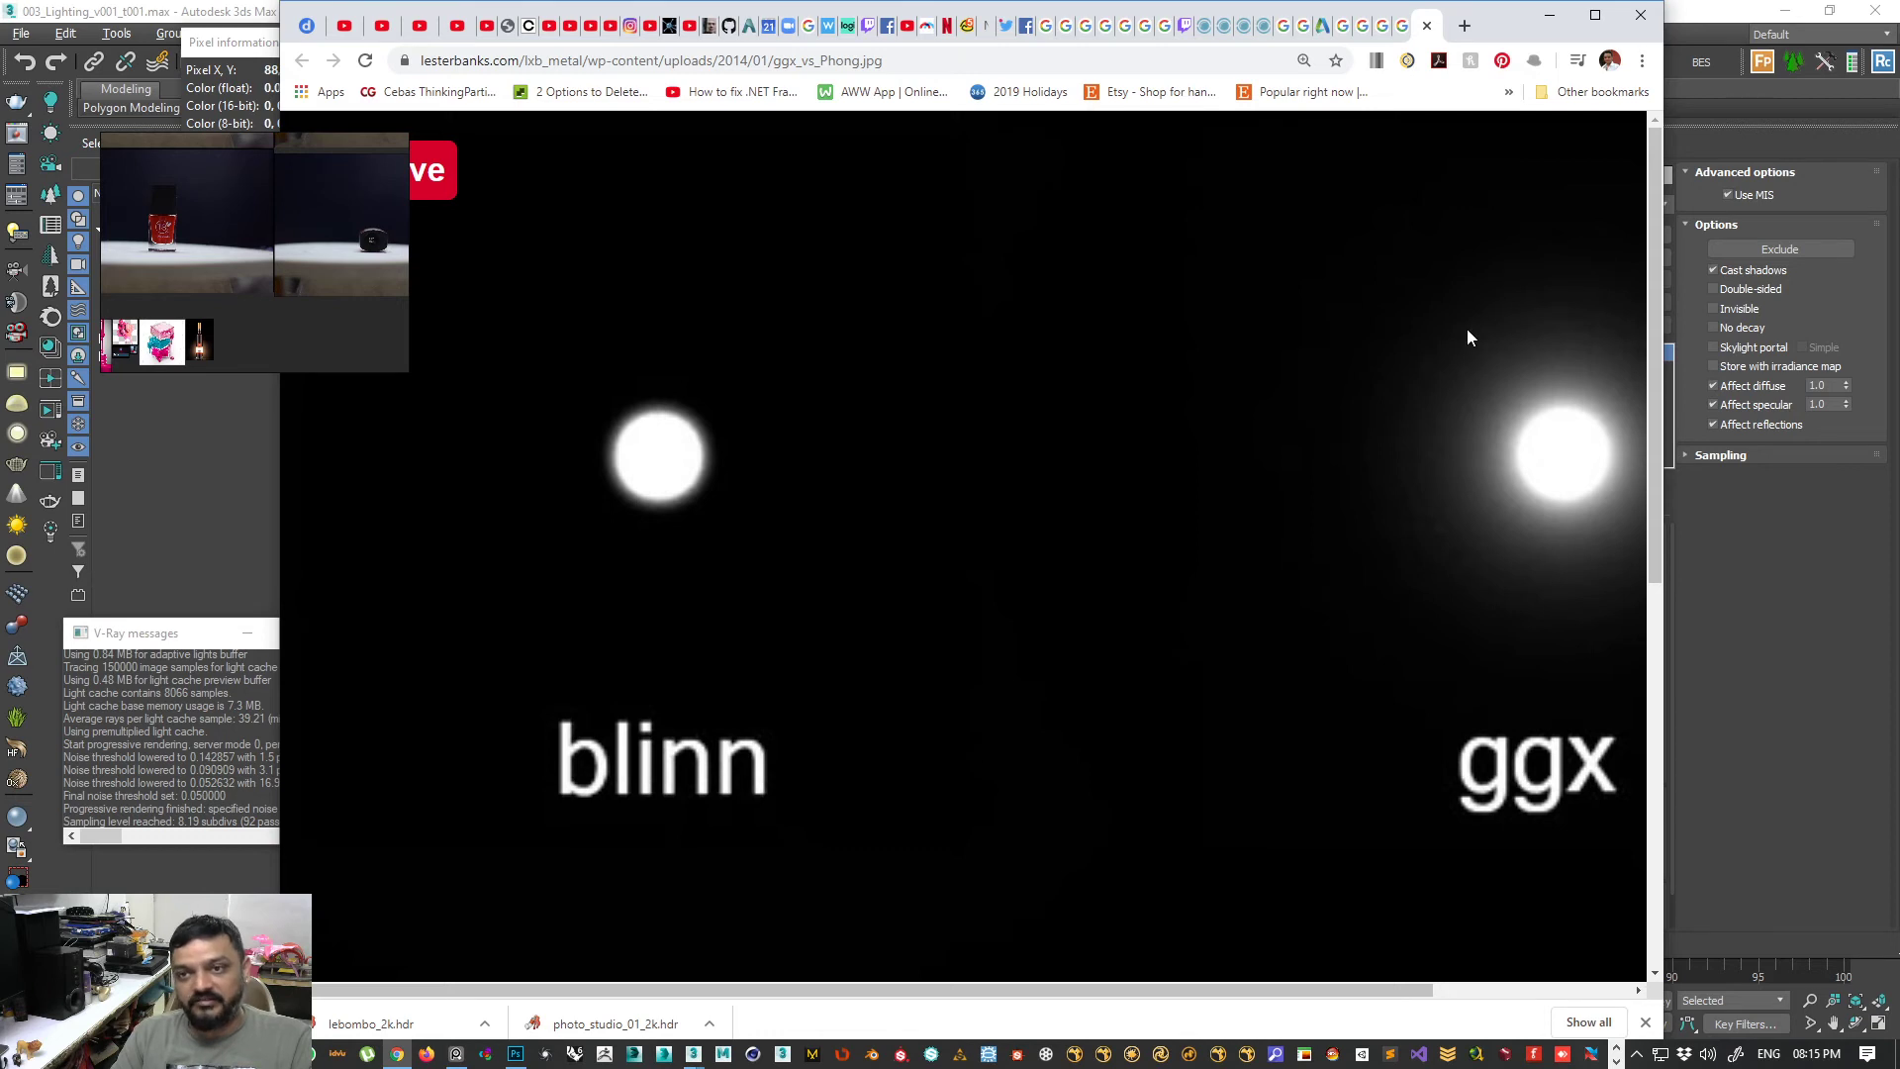
- Return to 3ds Max, move the Material Editor clear, and look through CampShader's basic and BRDF parameters down to the GTR tail falloff
left_click(1549, 15)
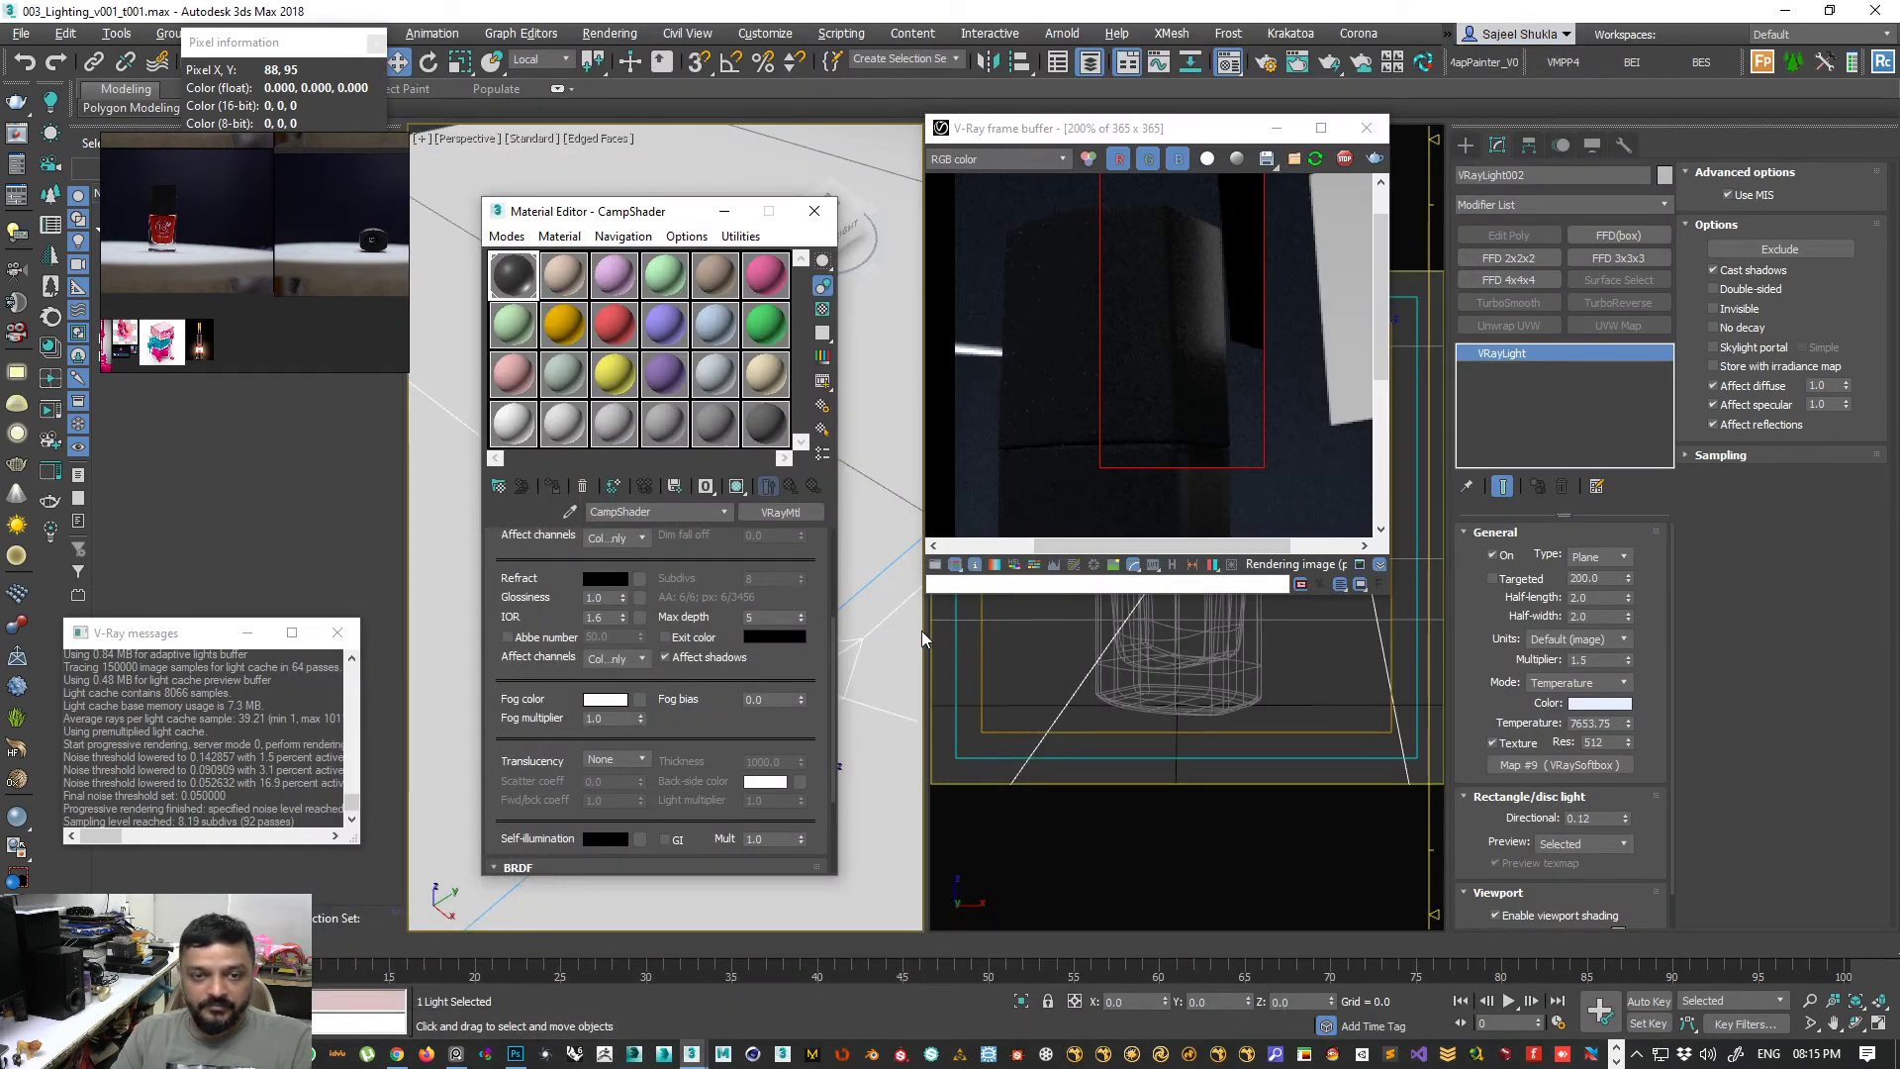
left_click_drag(562, 219, 641, 171)
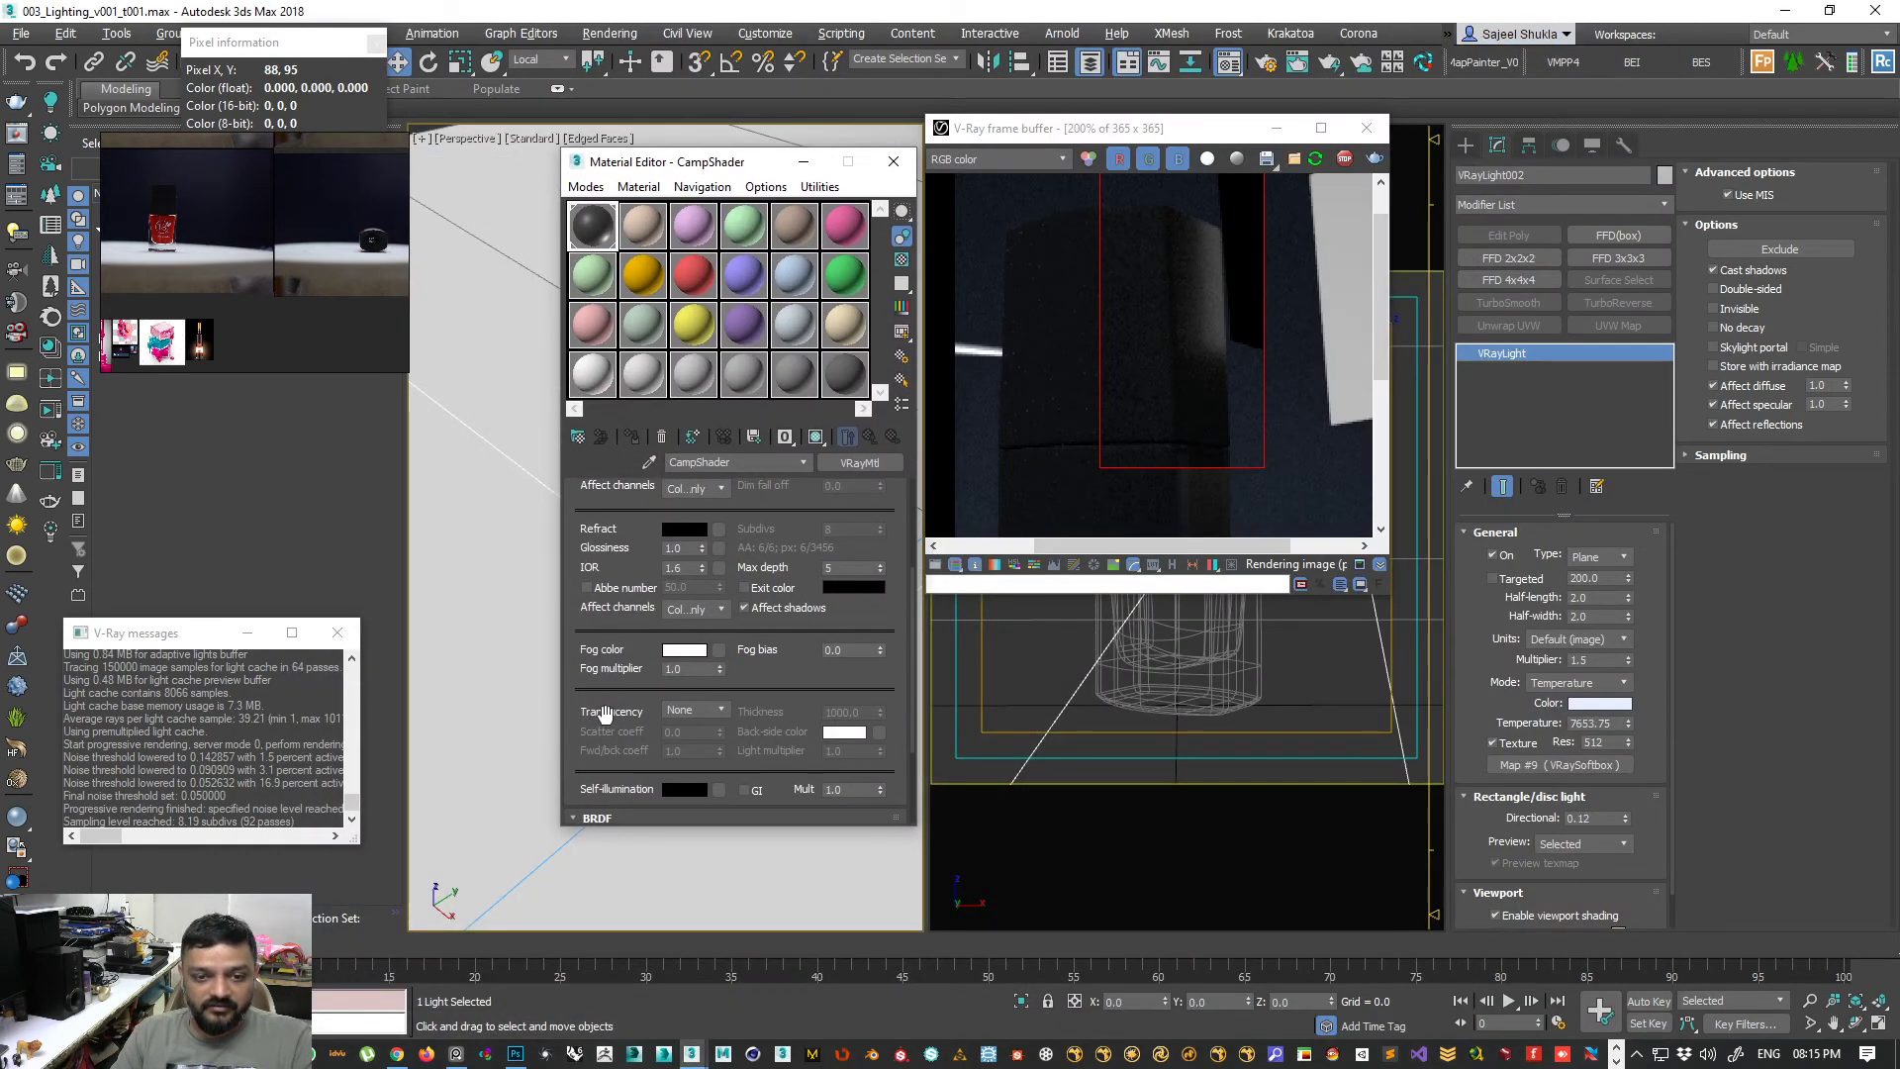
left_click(633, 817)
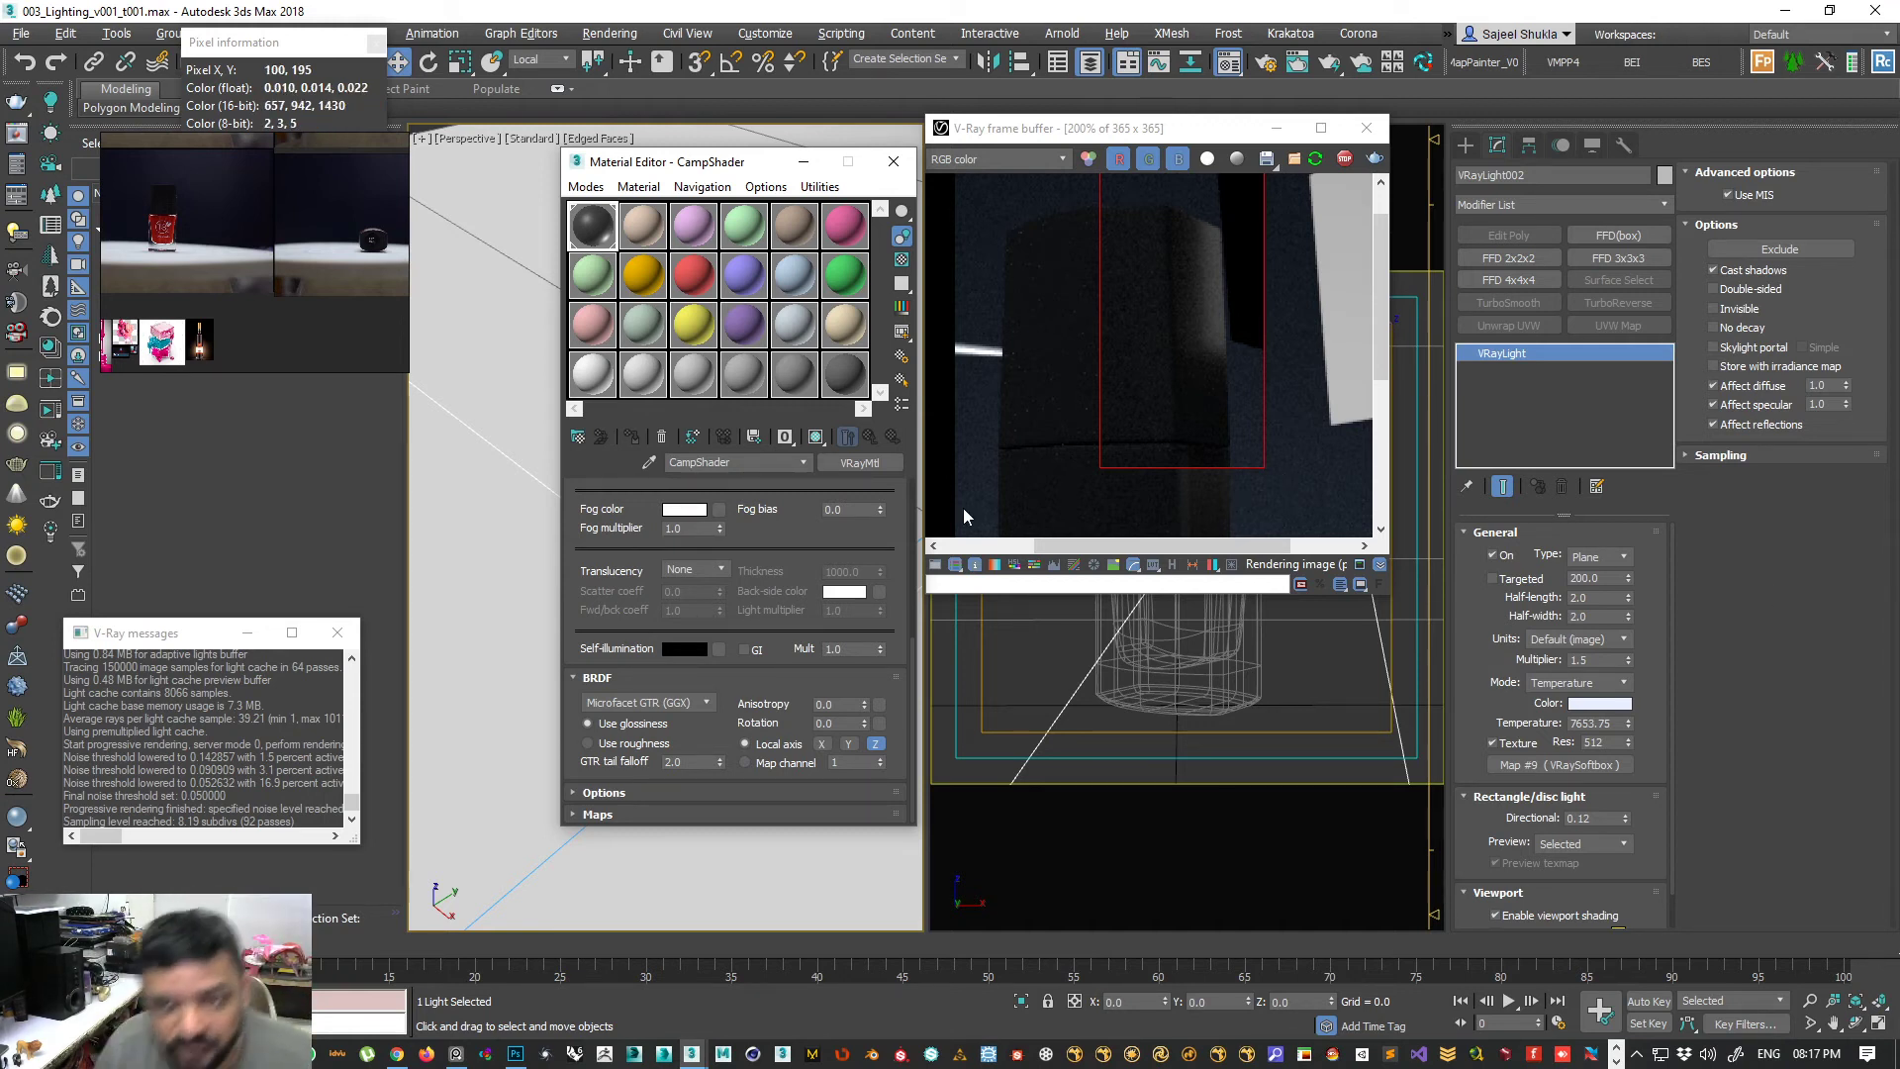
scroll(615, 564, "up", 6)
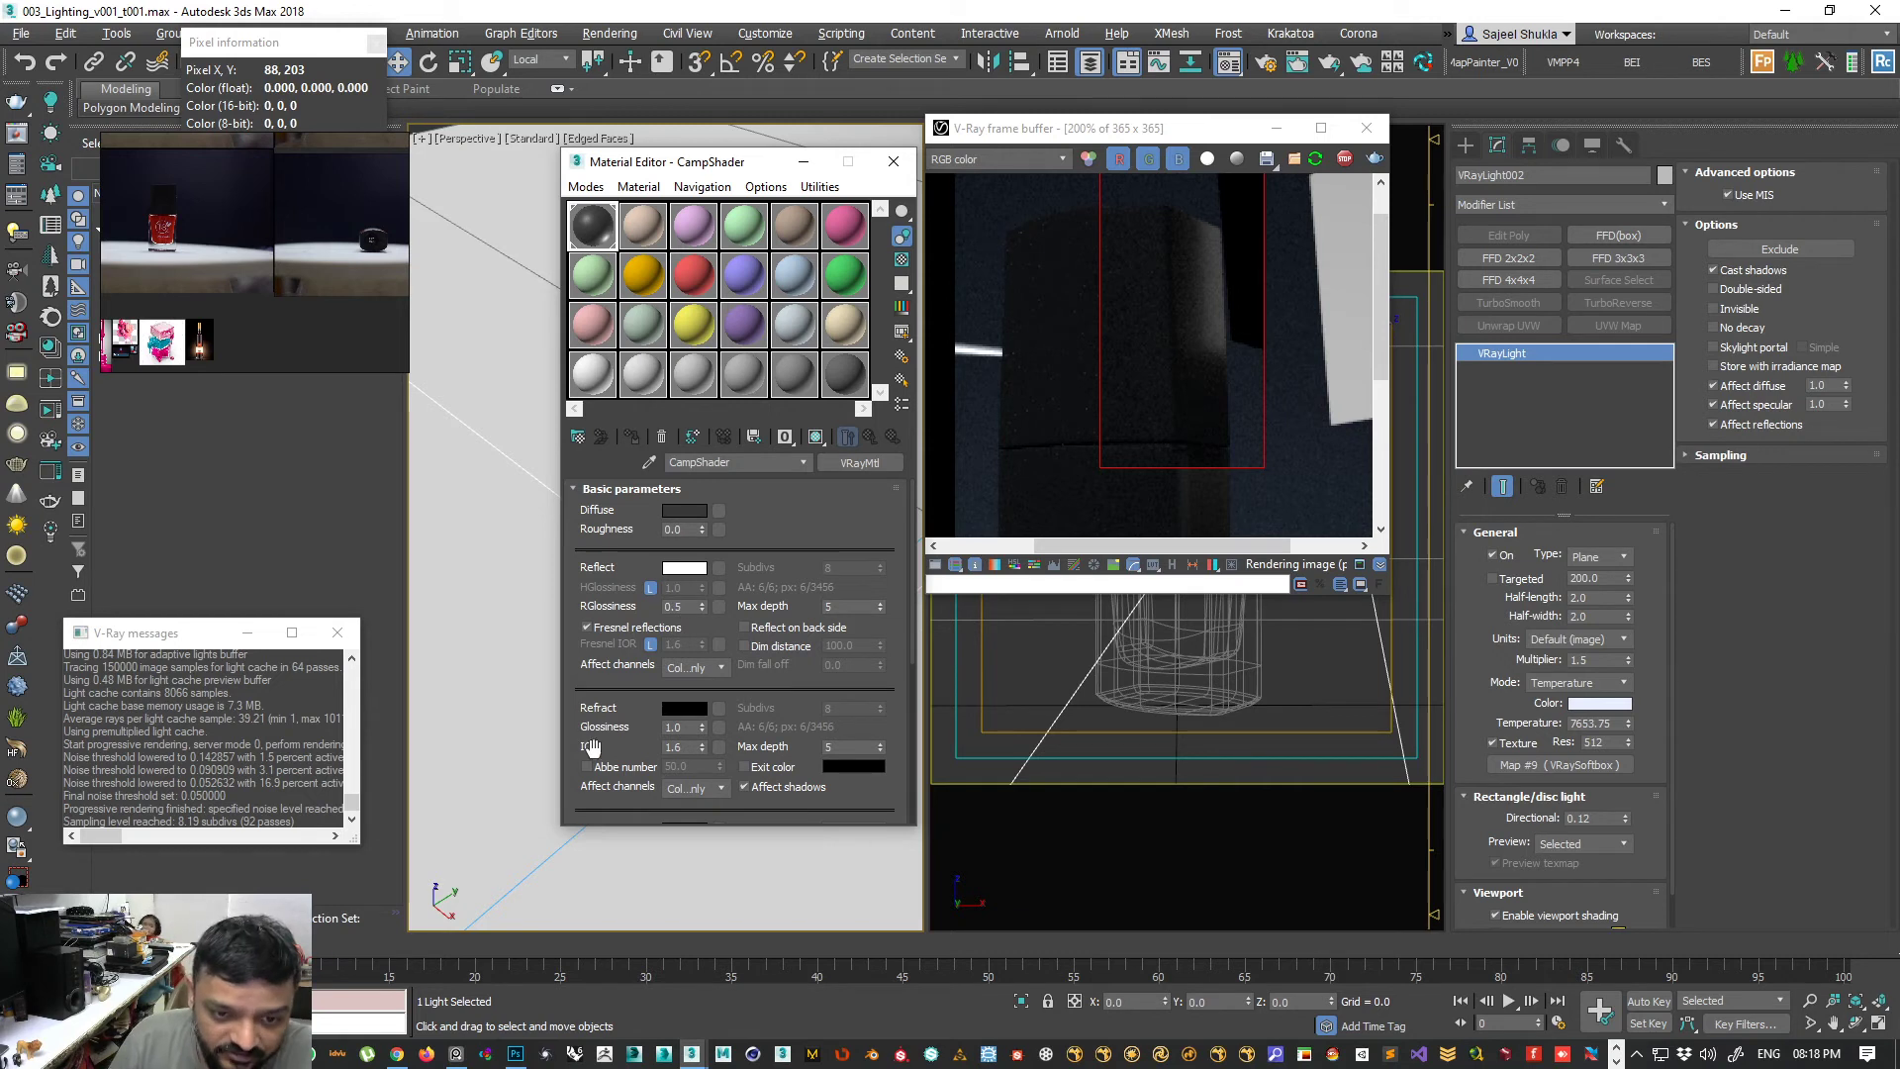
scroll(653, 673, "down", 6)
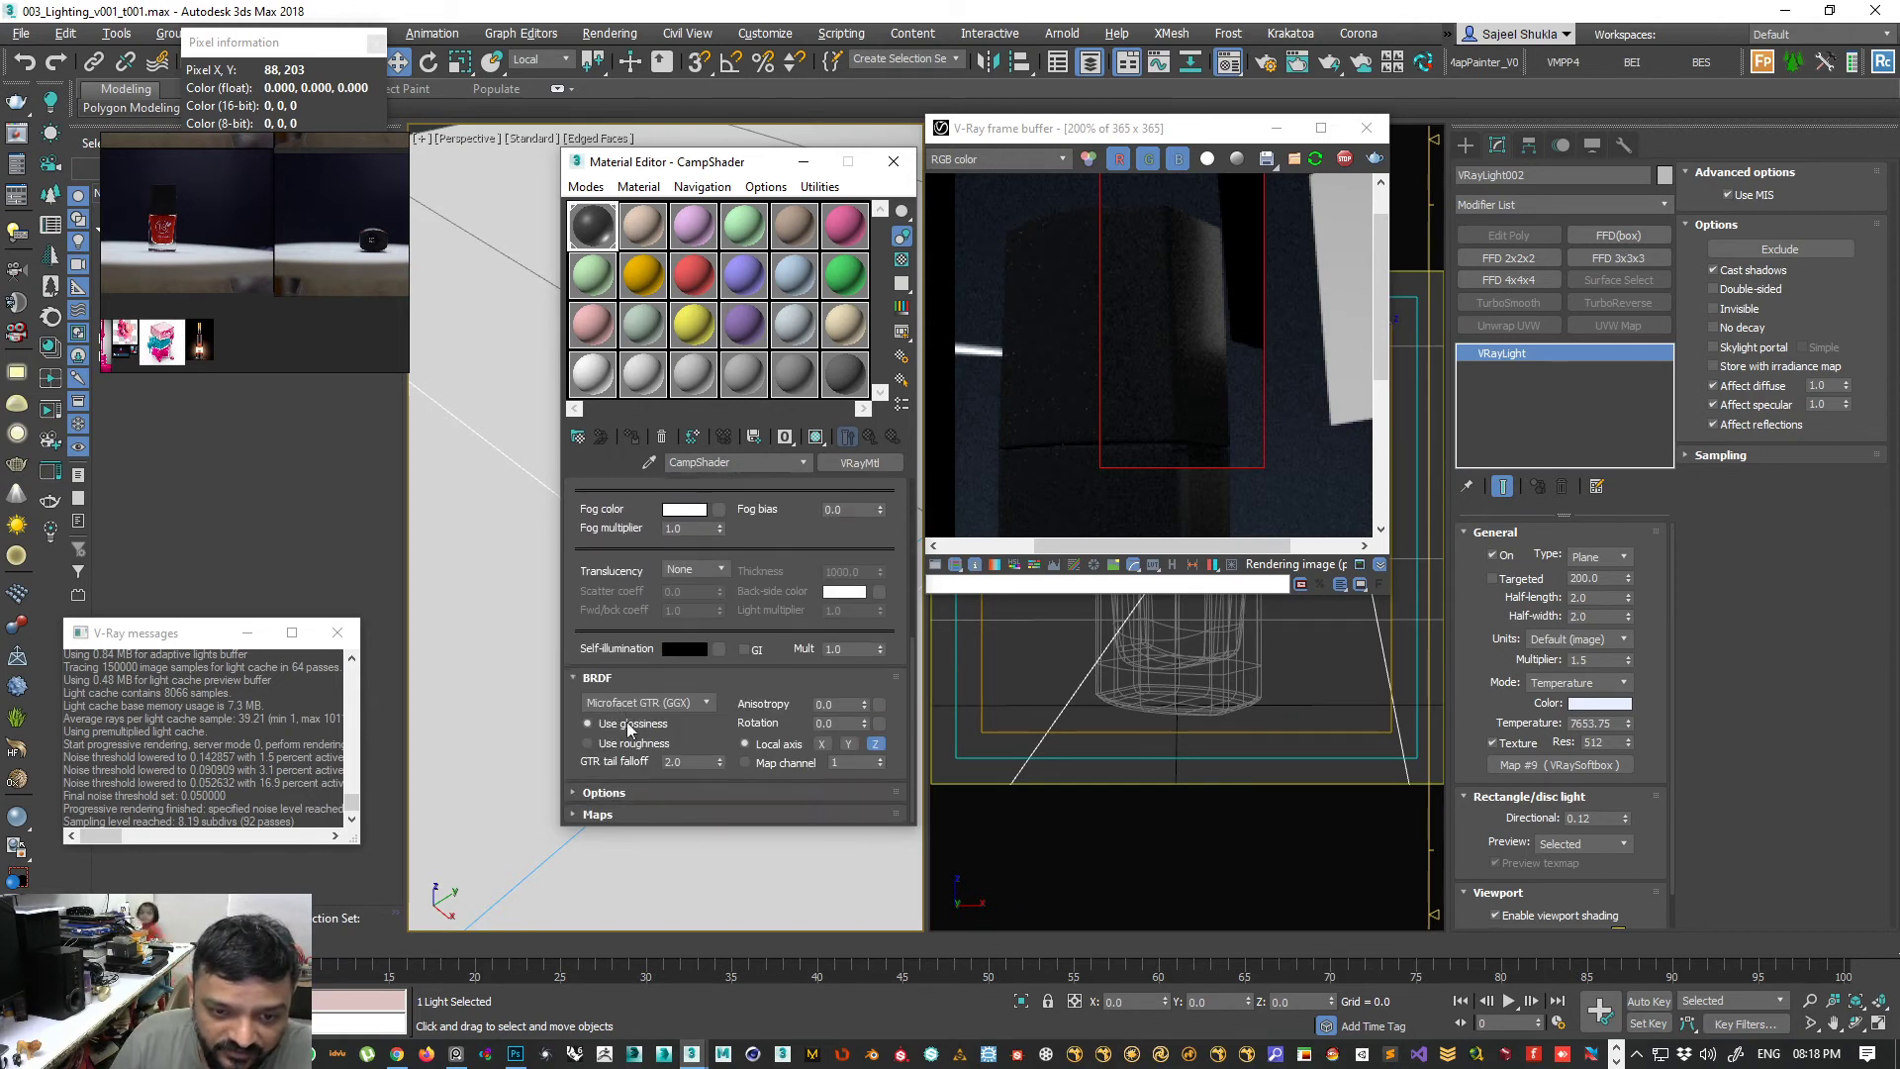
double_click(693, 762)
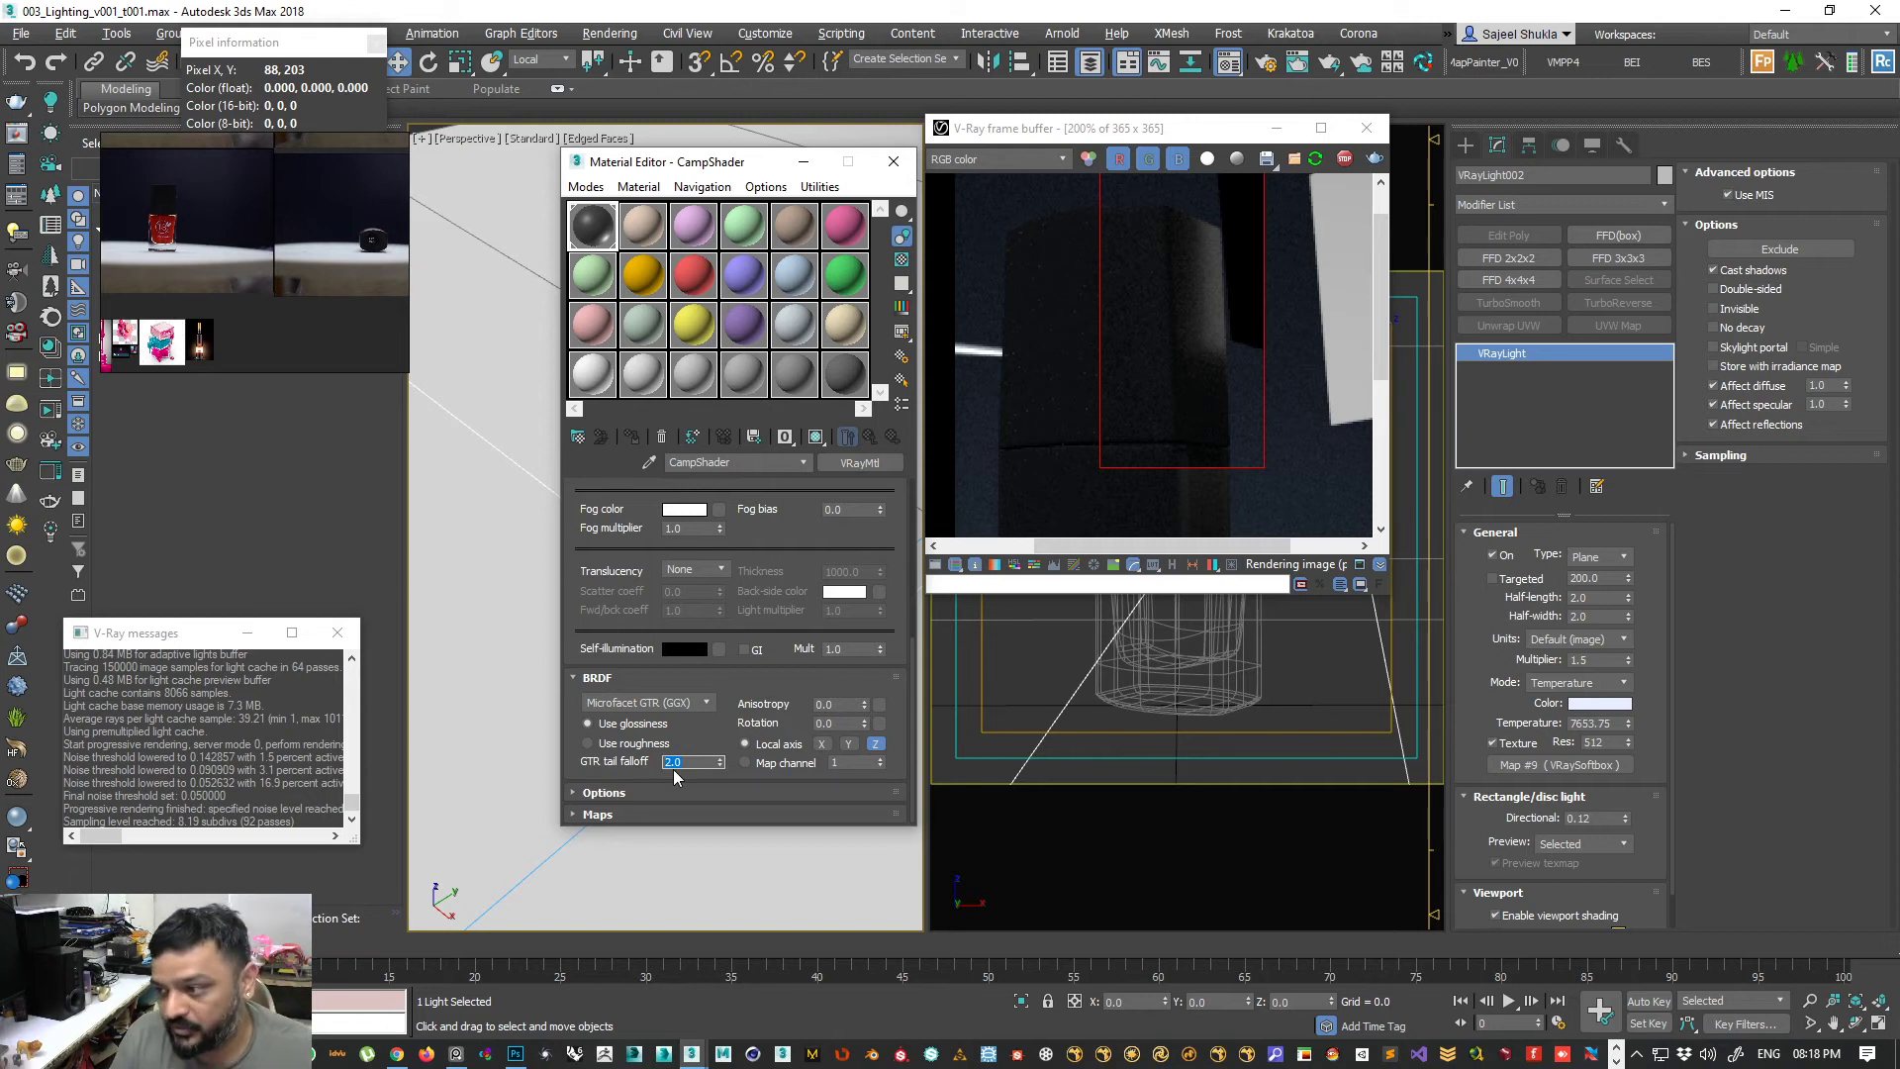
- Open an enlarged CampShader preview below the rendered cap and turn on the checkered background for the sample
double_click(604, 242)
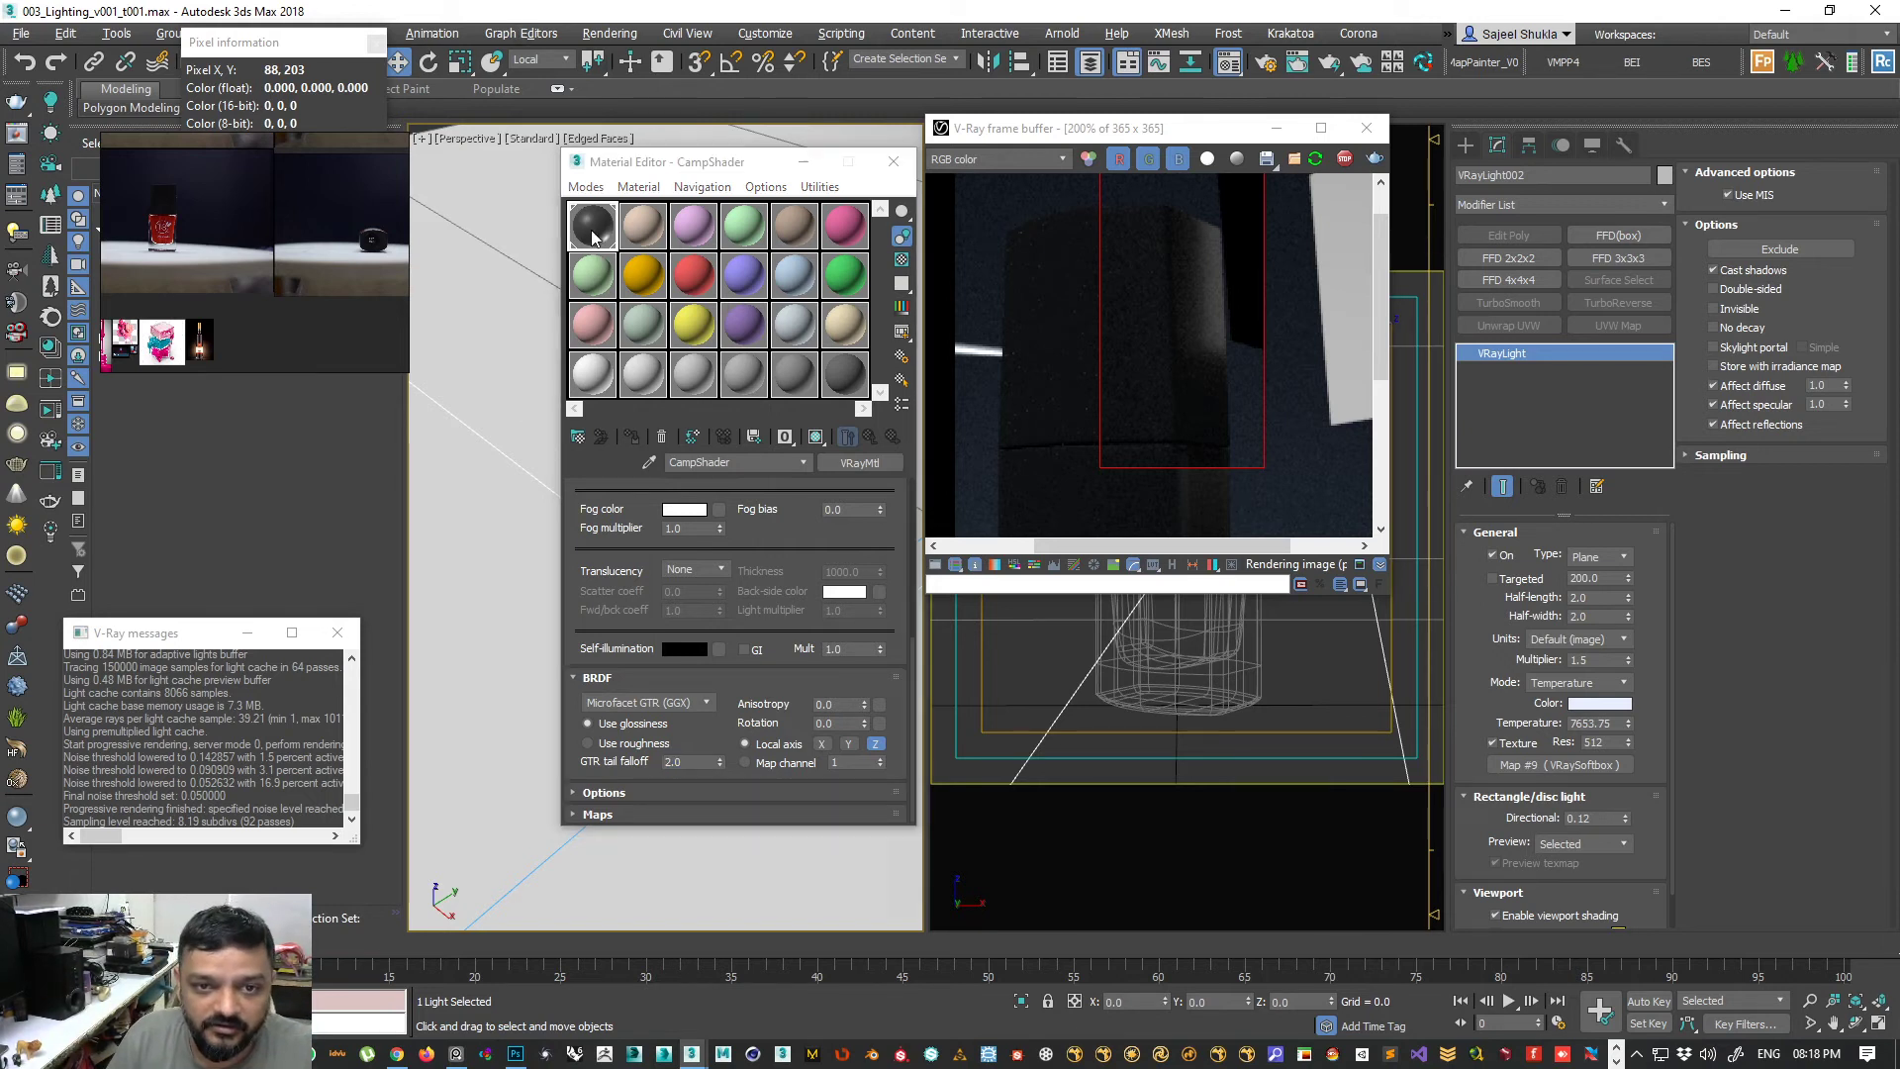
left_click_drag(1049, 562, 1126, 479)
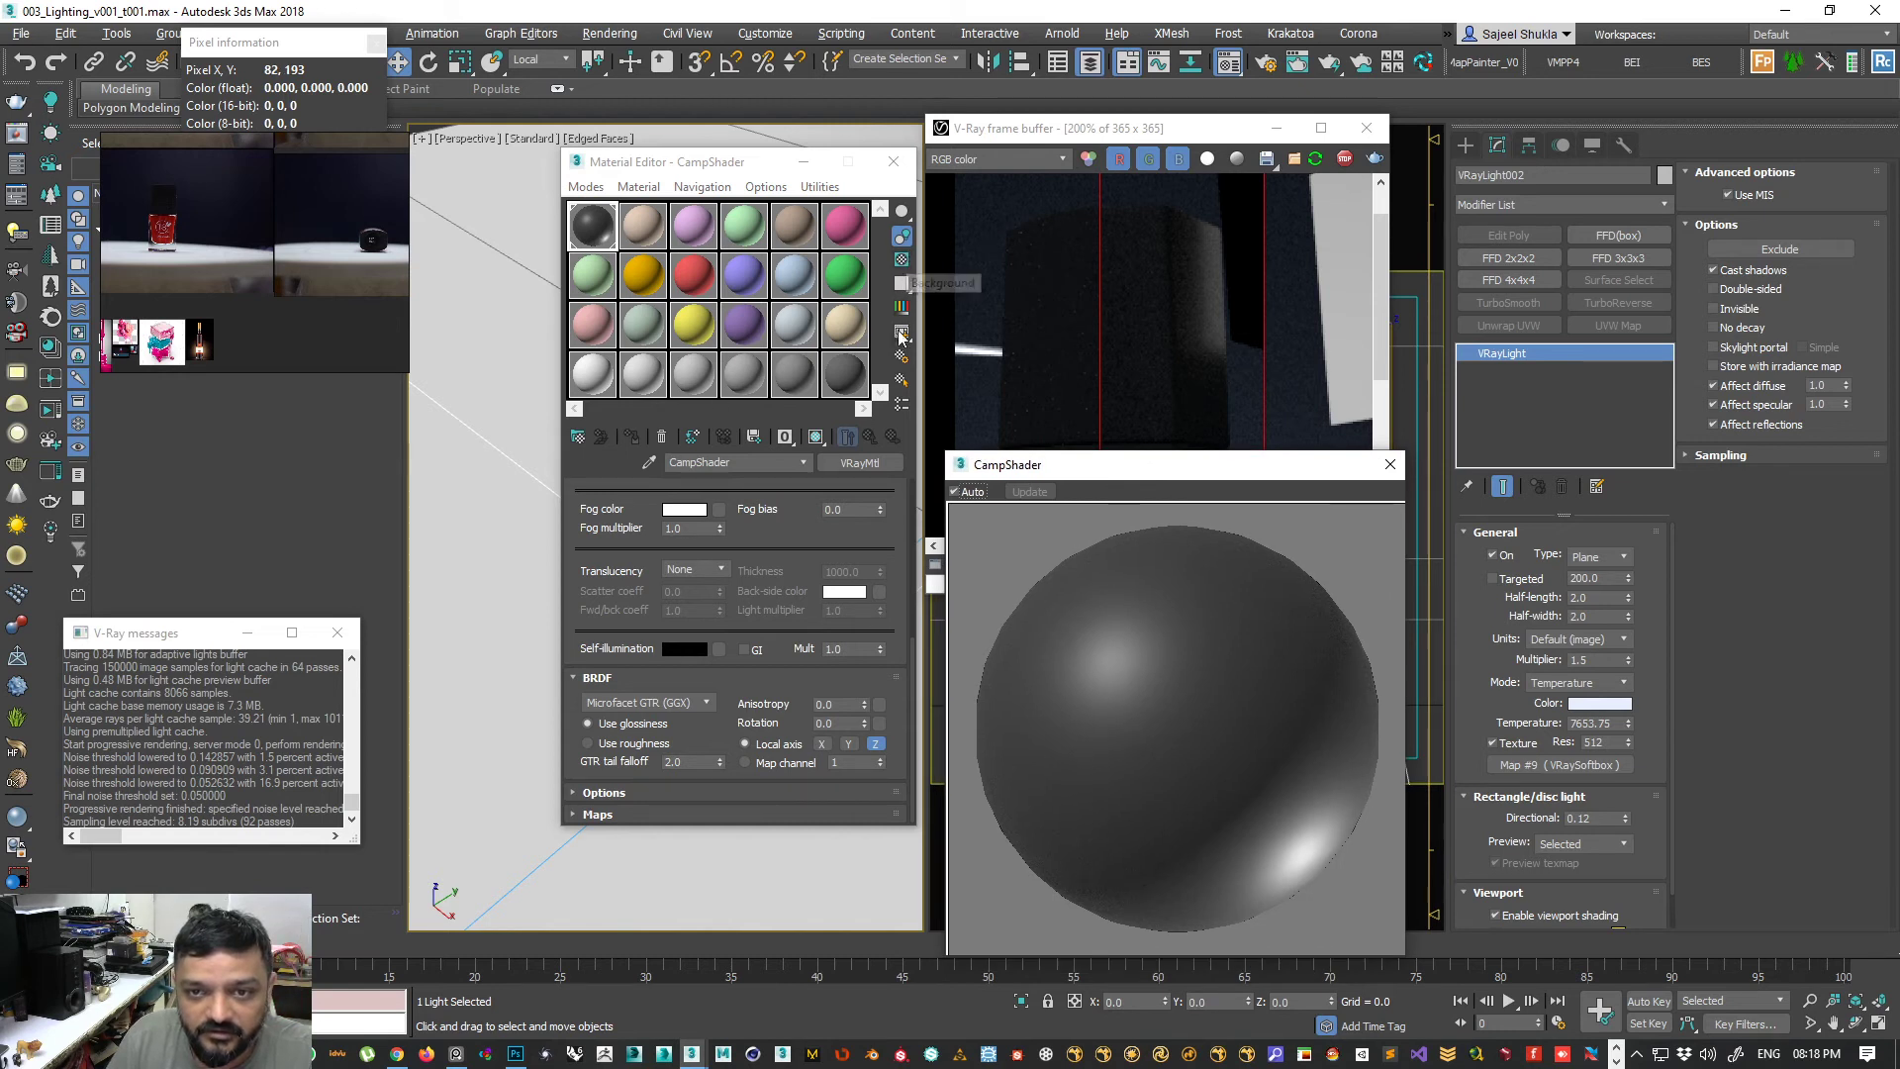
left_click(902, 259)
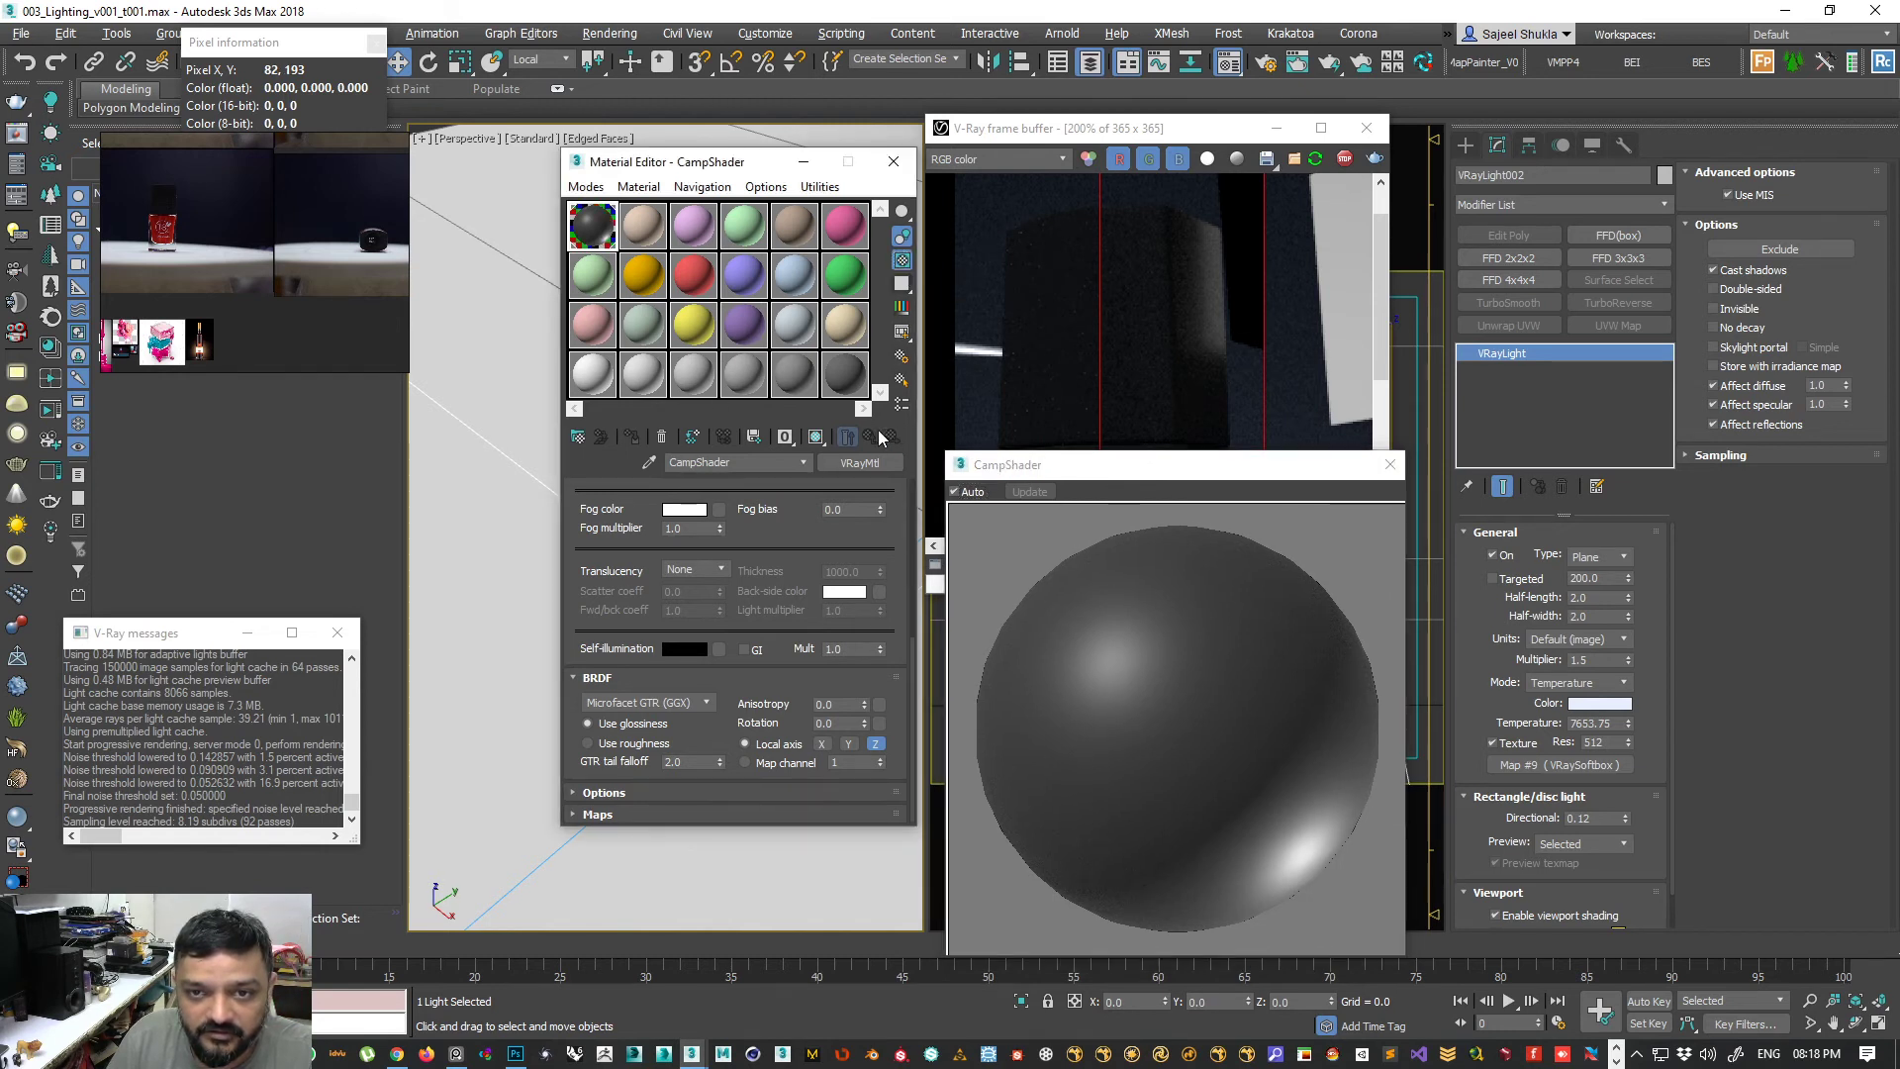
left_click(1340, 178)
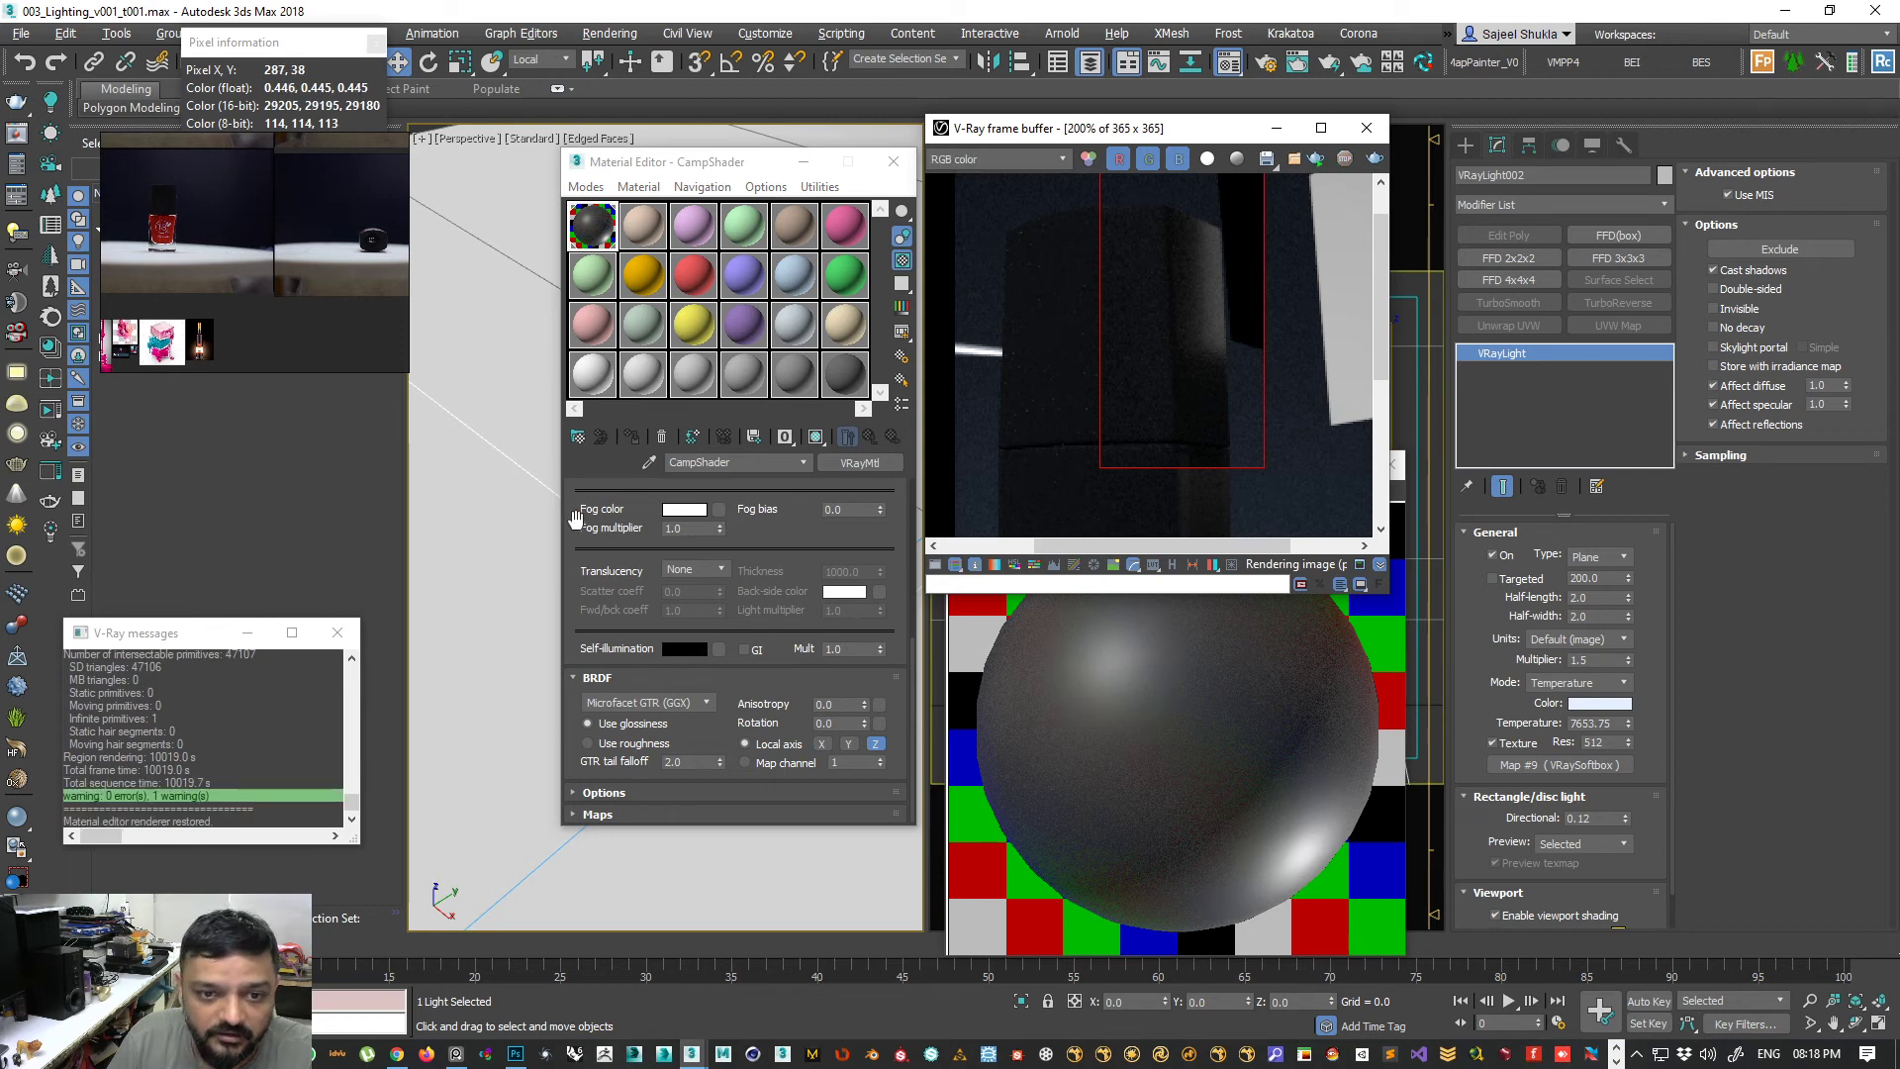
- Set CampShader's reflection glossiness to 0.99 and unlock its Fresnel IOR
left_click_drag(576, 522, 594, 806)
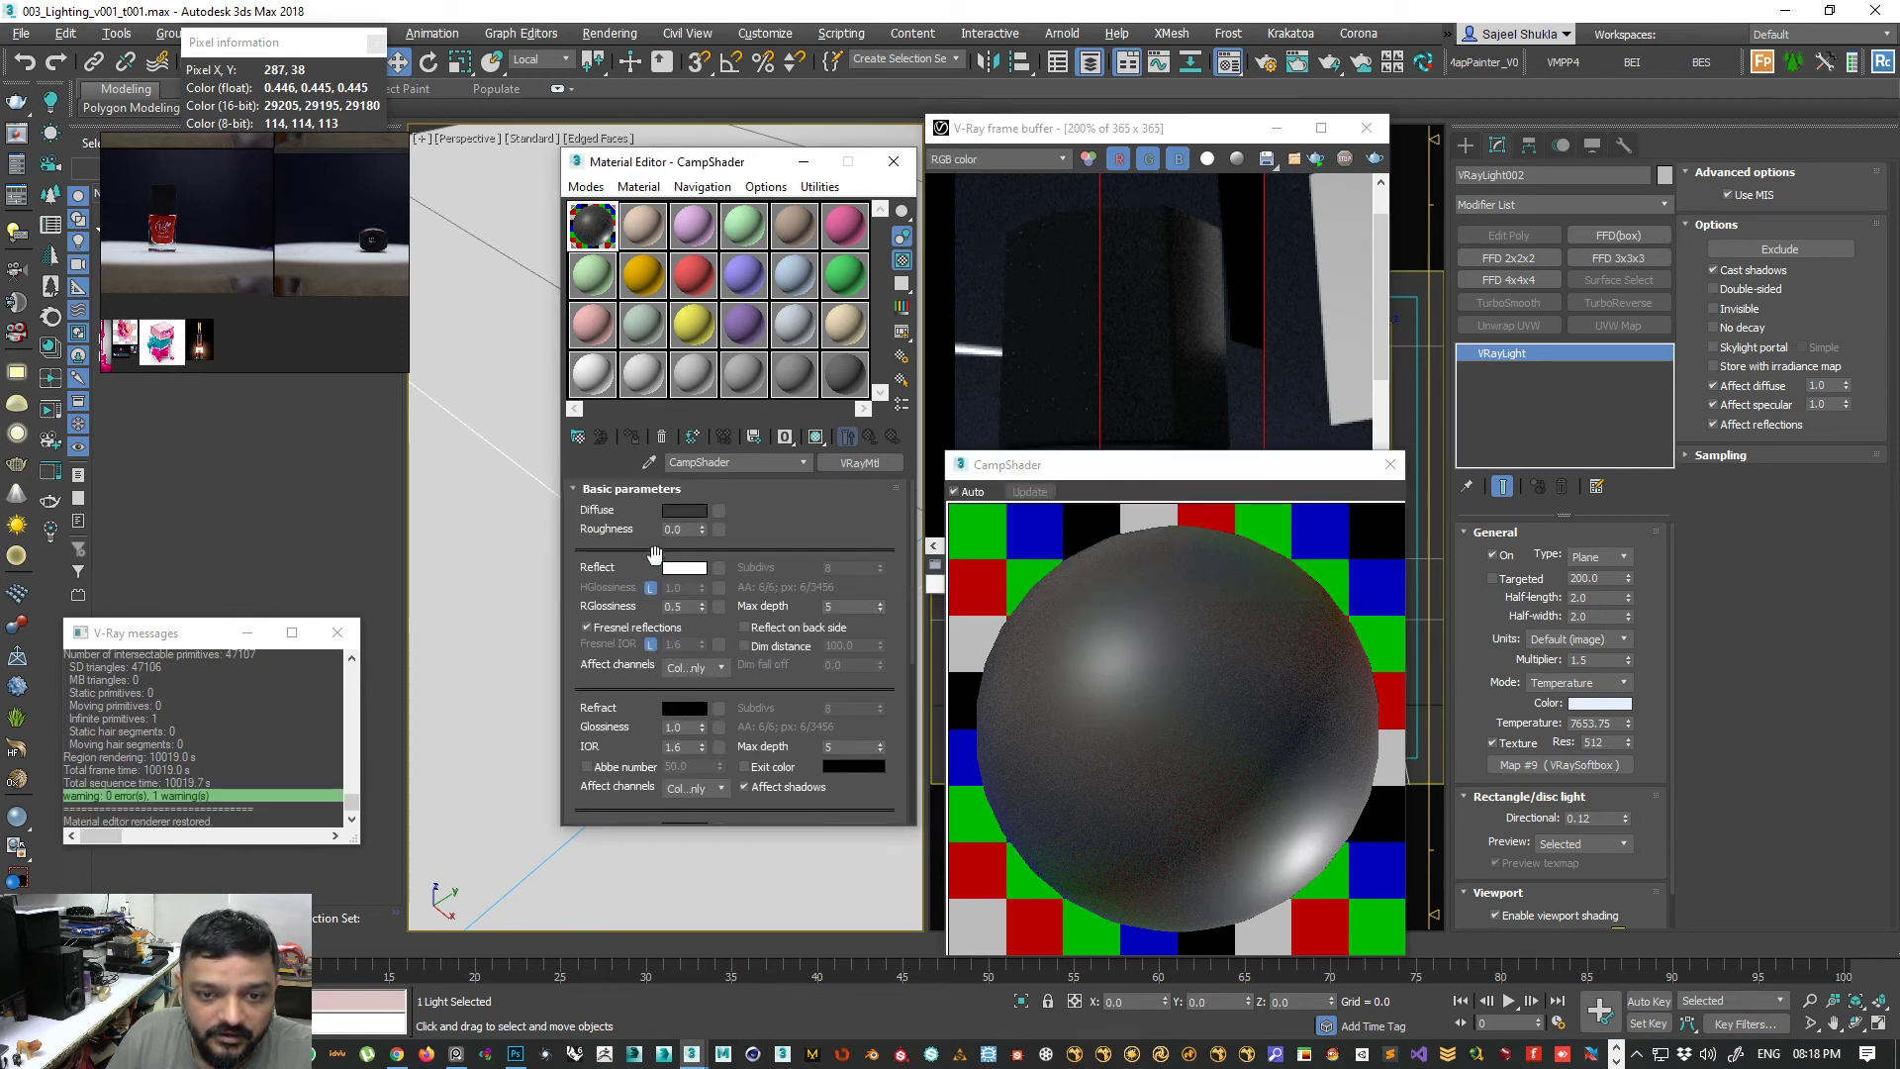
double_click(692, 607)
type("0.99")
key("Return")
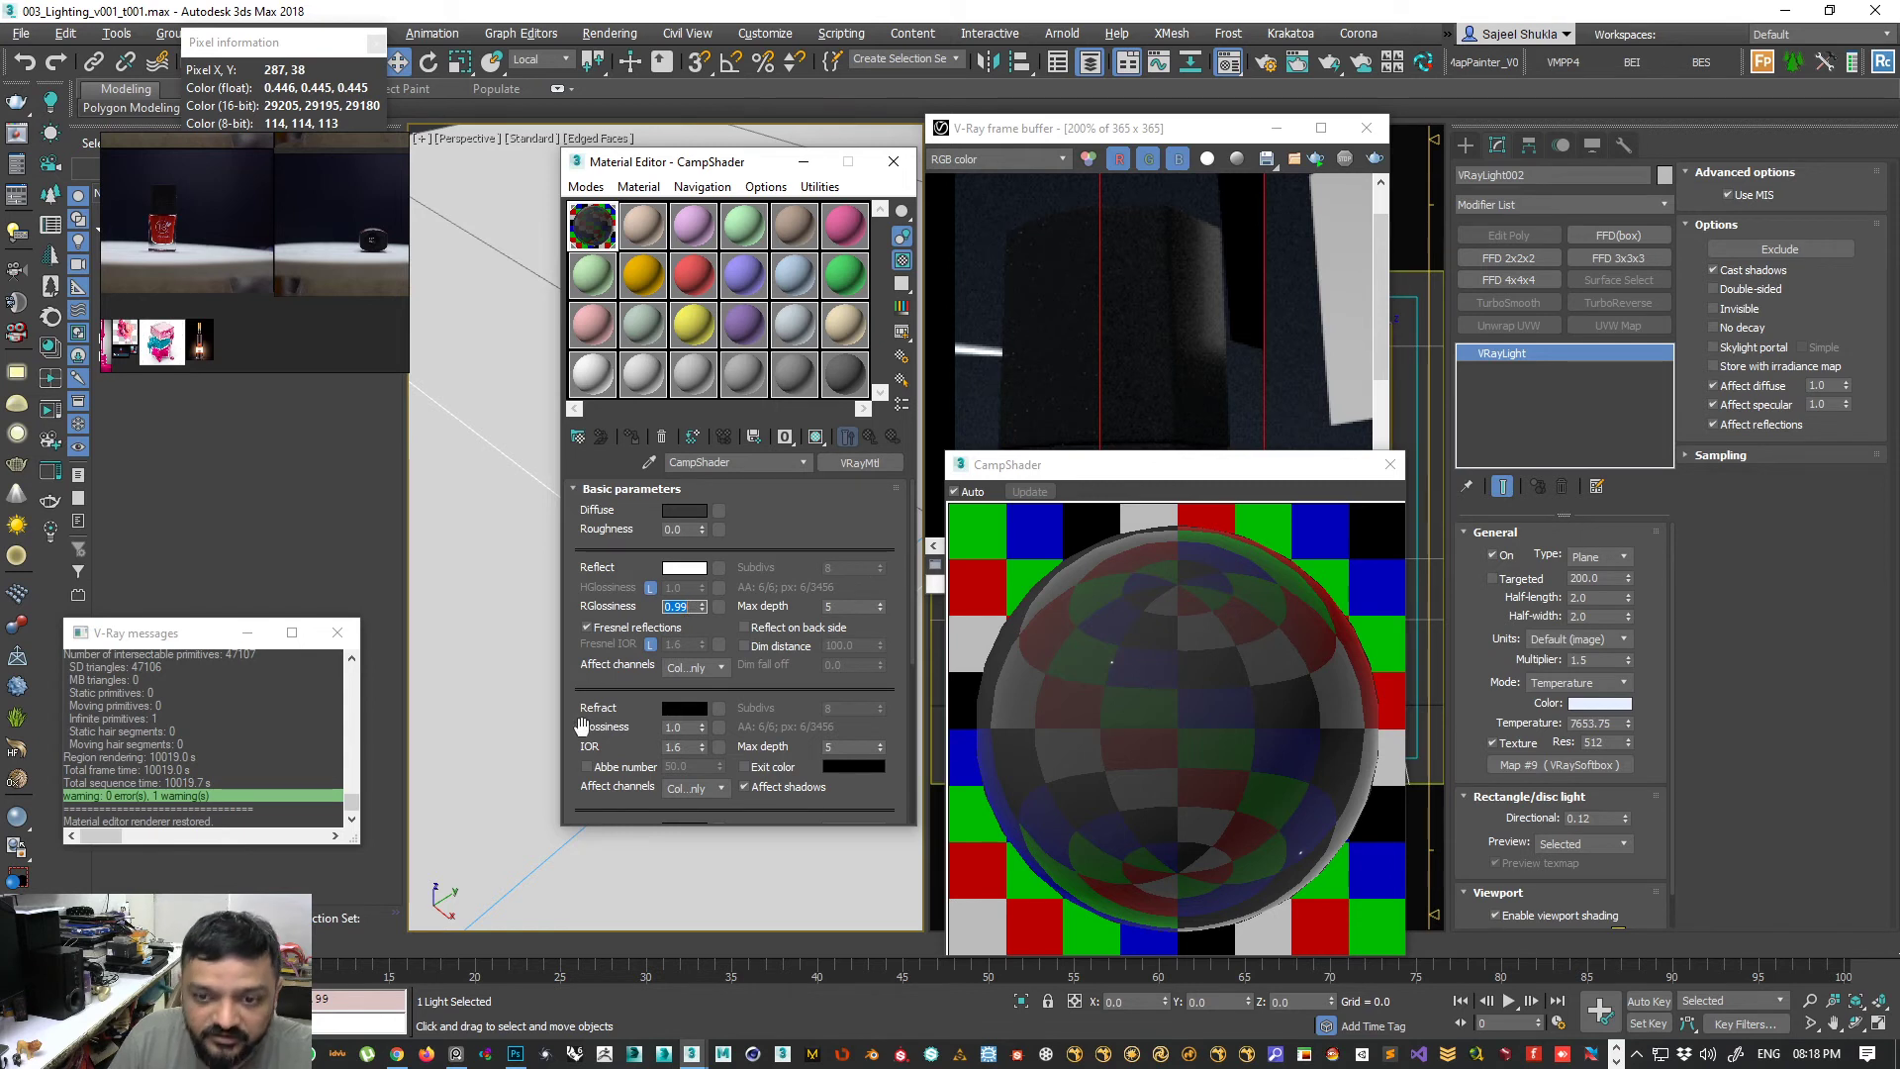
left_click(650, 644)
double_click(683, 645)
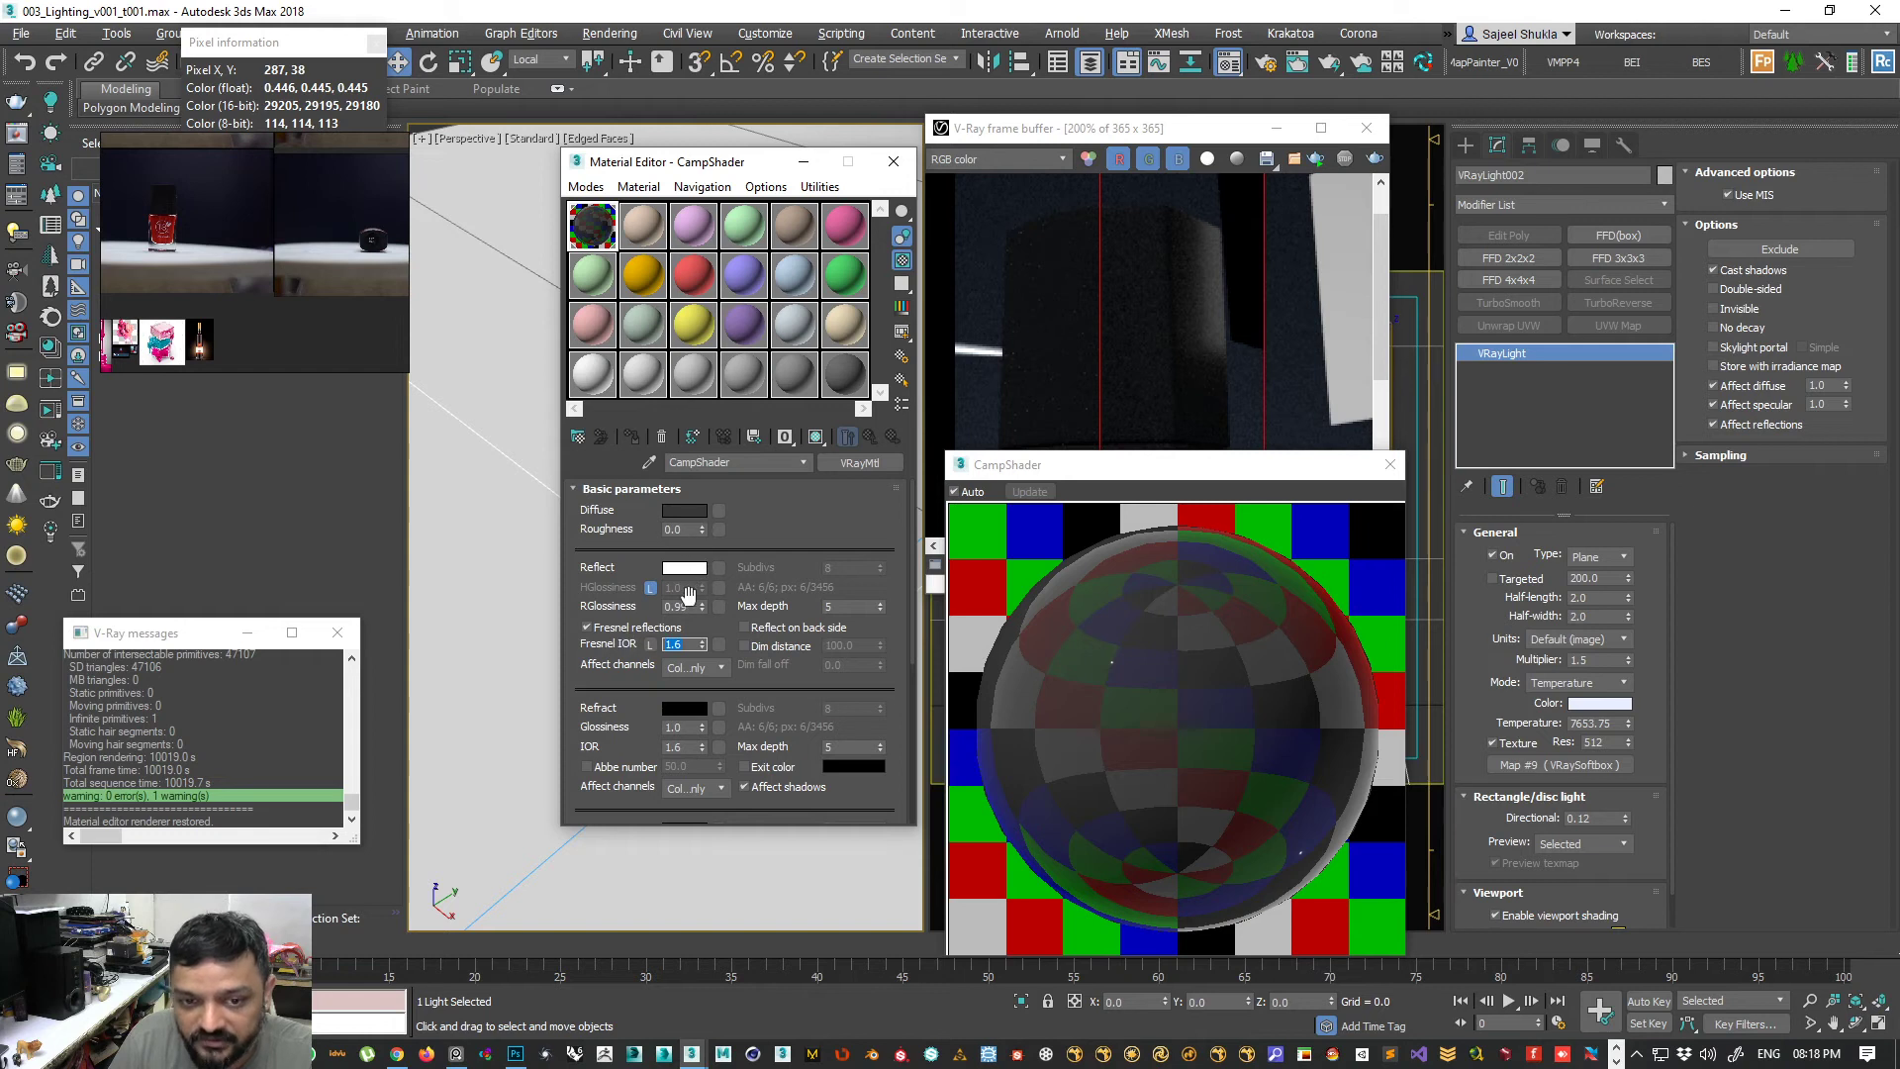
- Try GTR tail falloff values of 1.79 and 1.1 on CampShader's Microfacet GTR (GGX) highlight
left_click_drag(593, 772, 598, 436)
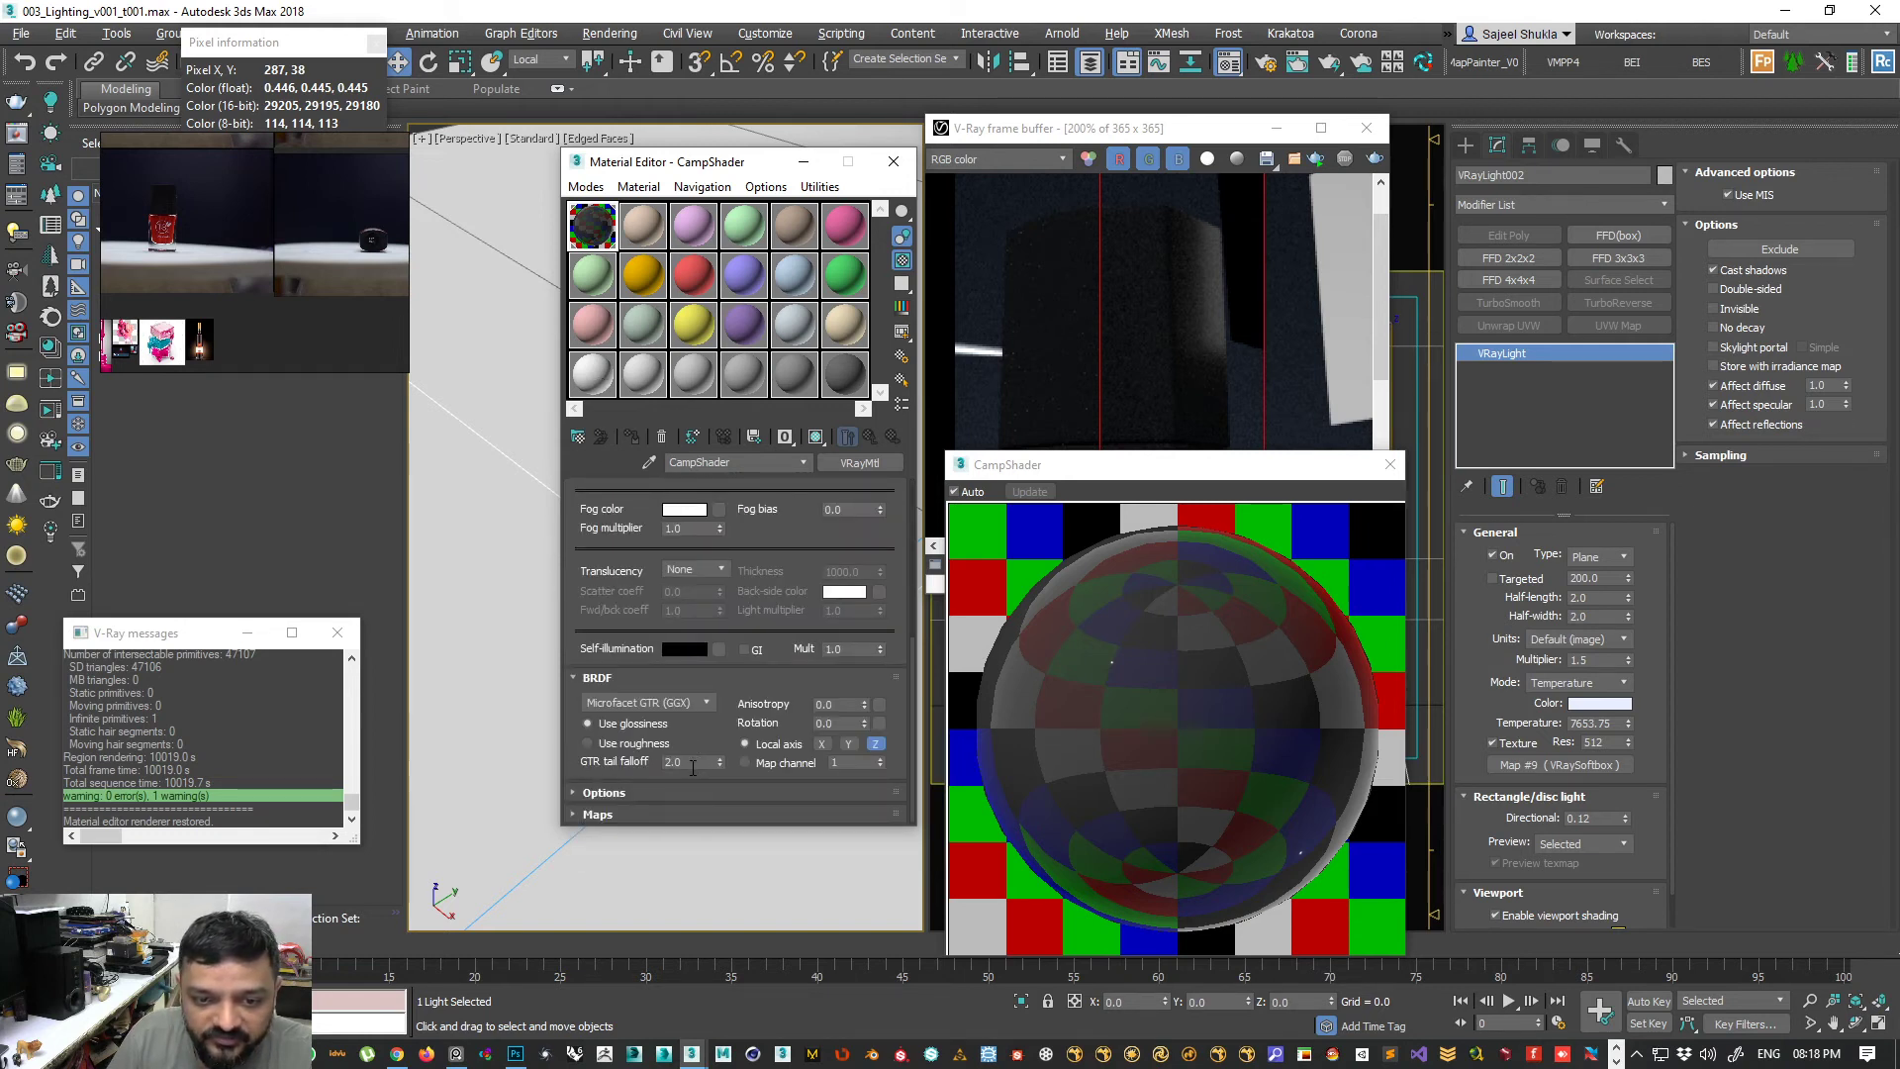
left_click_drag(719, 763, 722, 783)
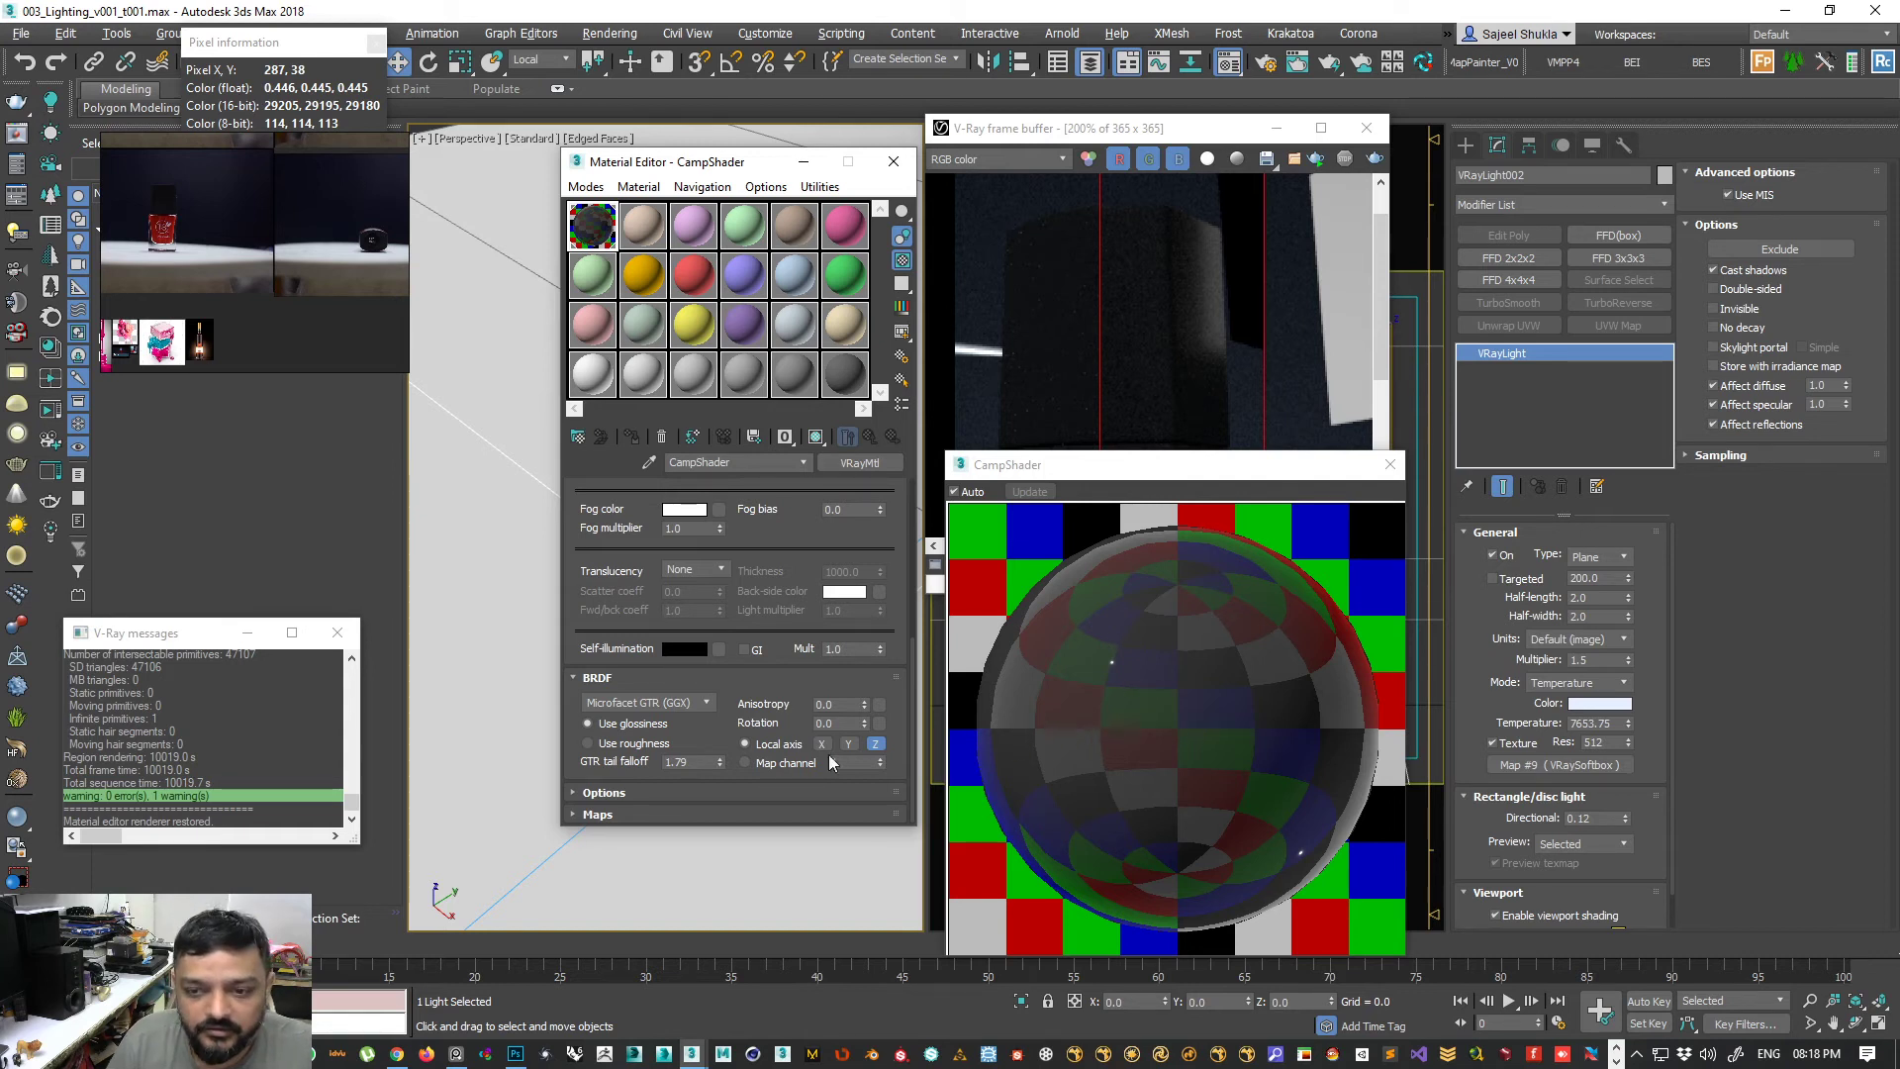
scroll(625, 554, "up", 1)
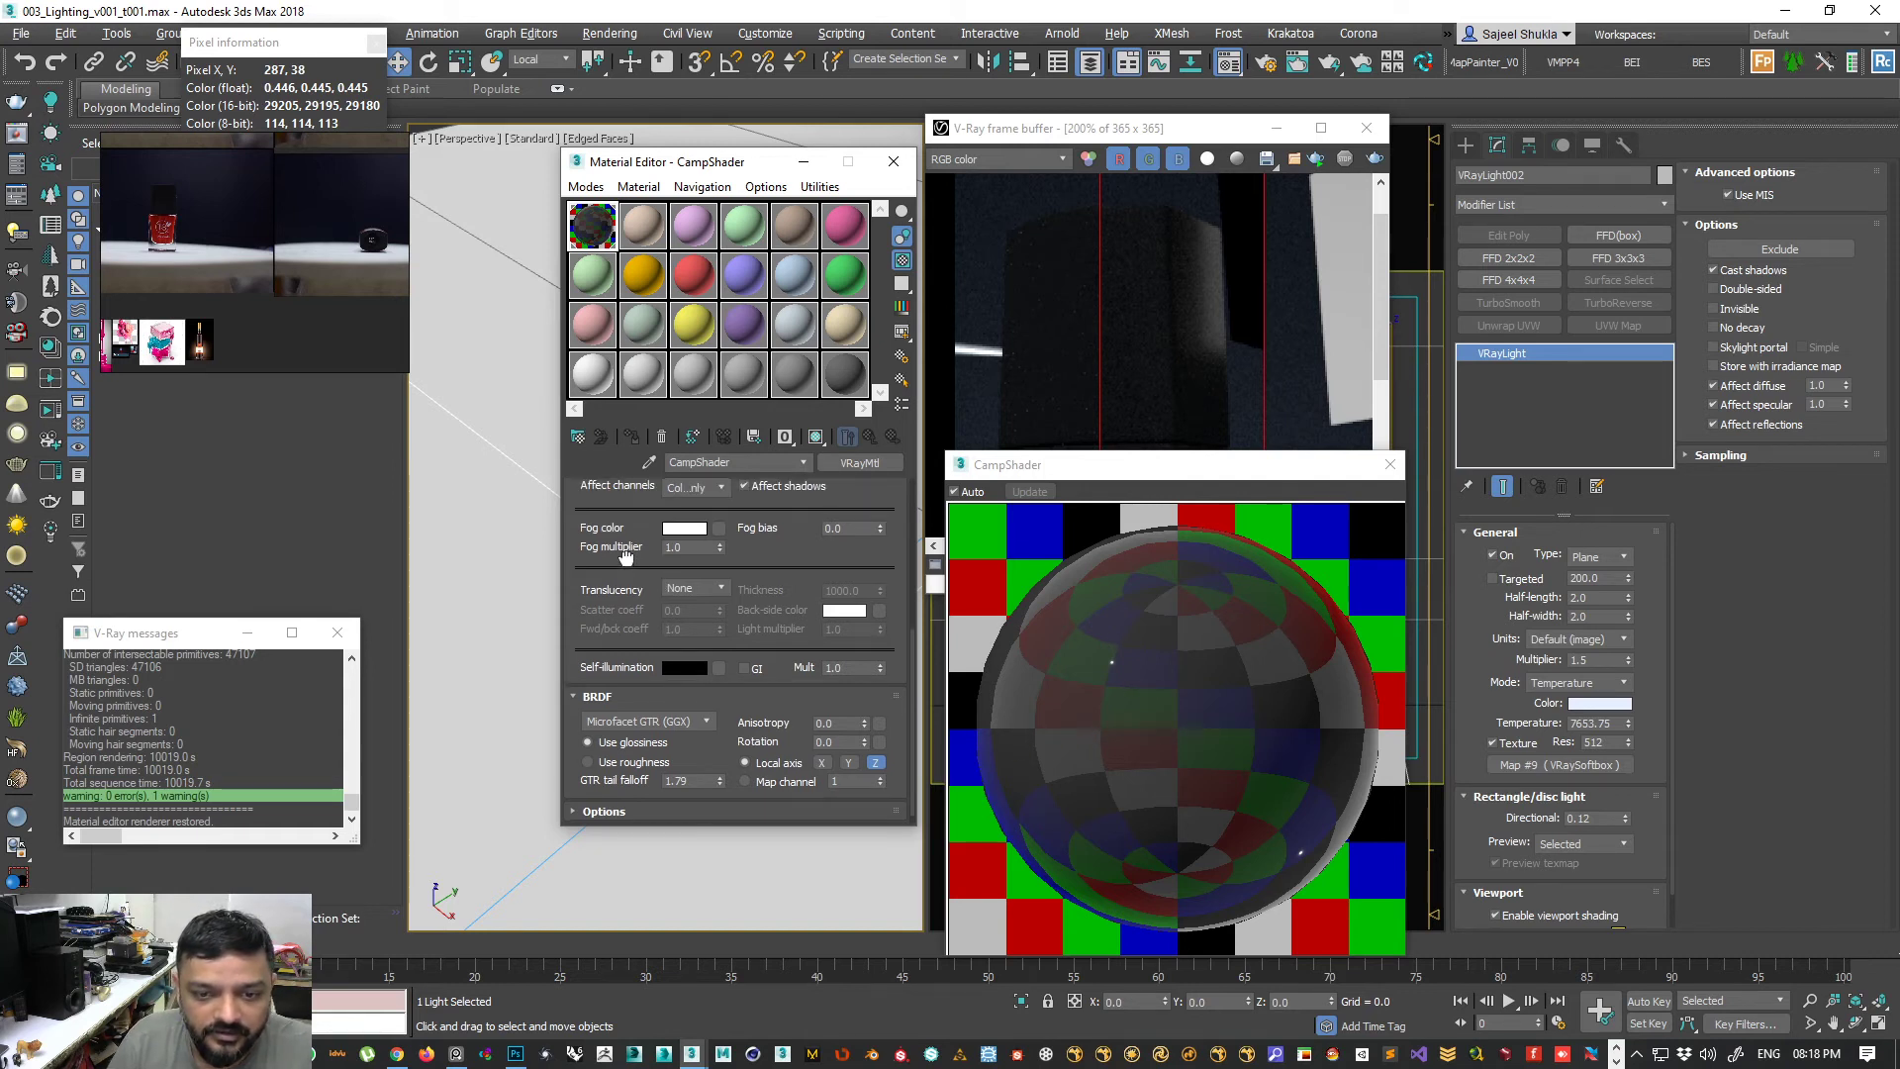
double_click(683, 780)
type("1.1")
key("Return")
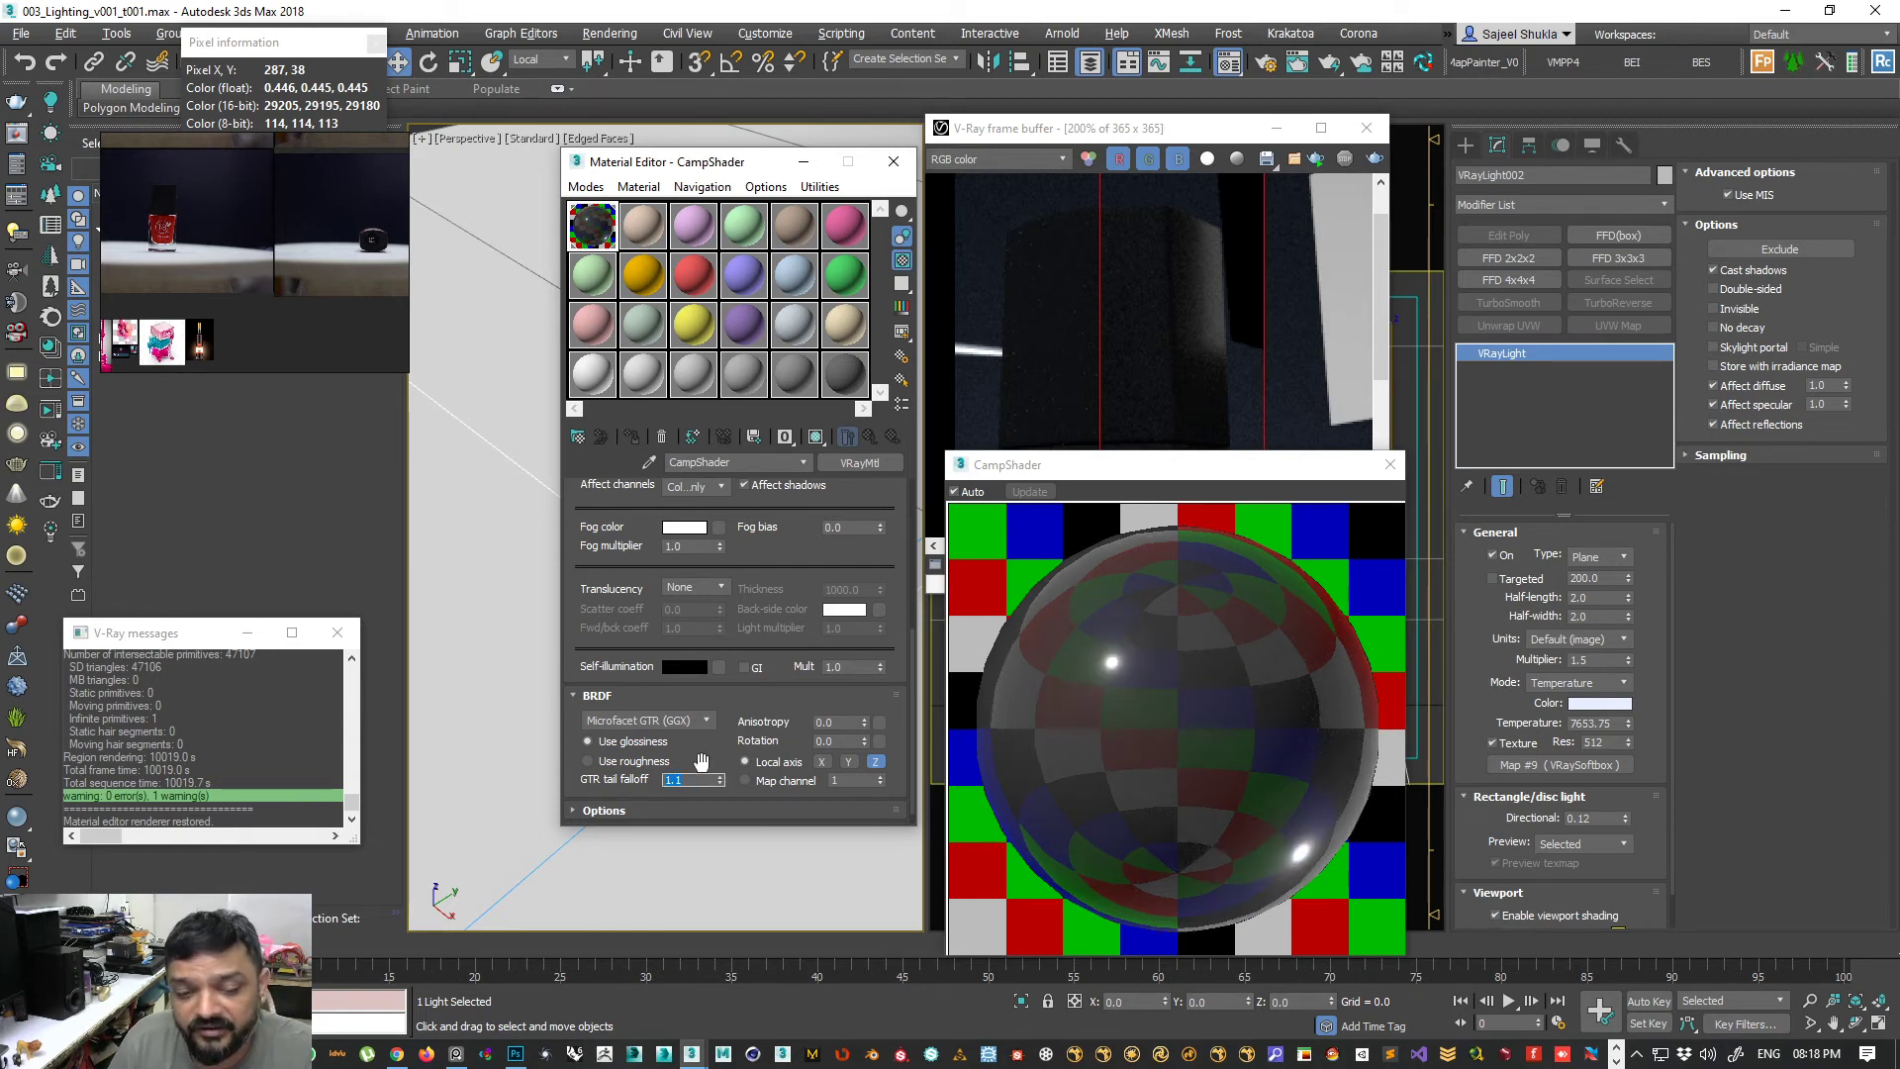
- Move the Material Editor higher and lengthen it so the reflection and BRDF parameters fit in one view
scroll(633, 673, "up", 5)
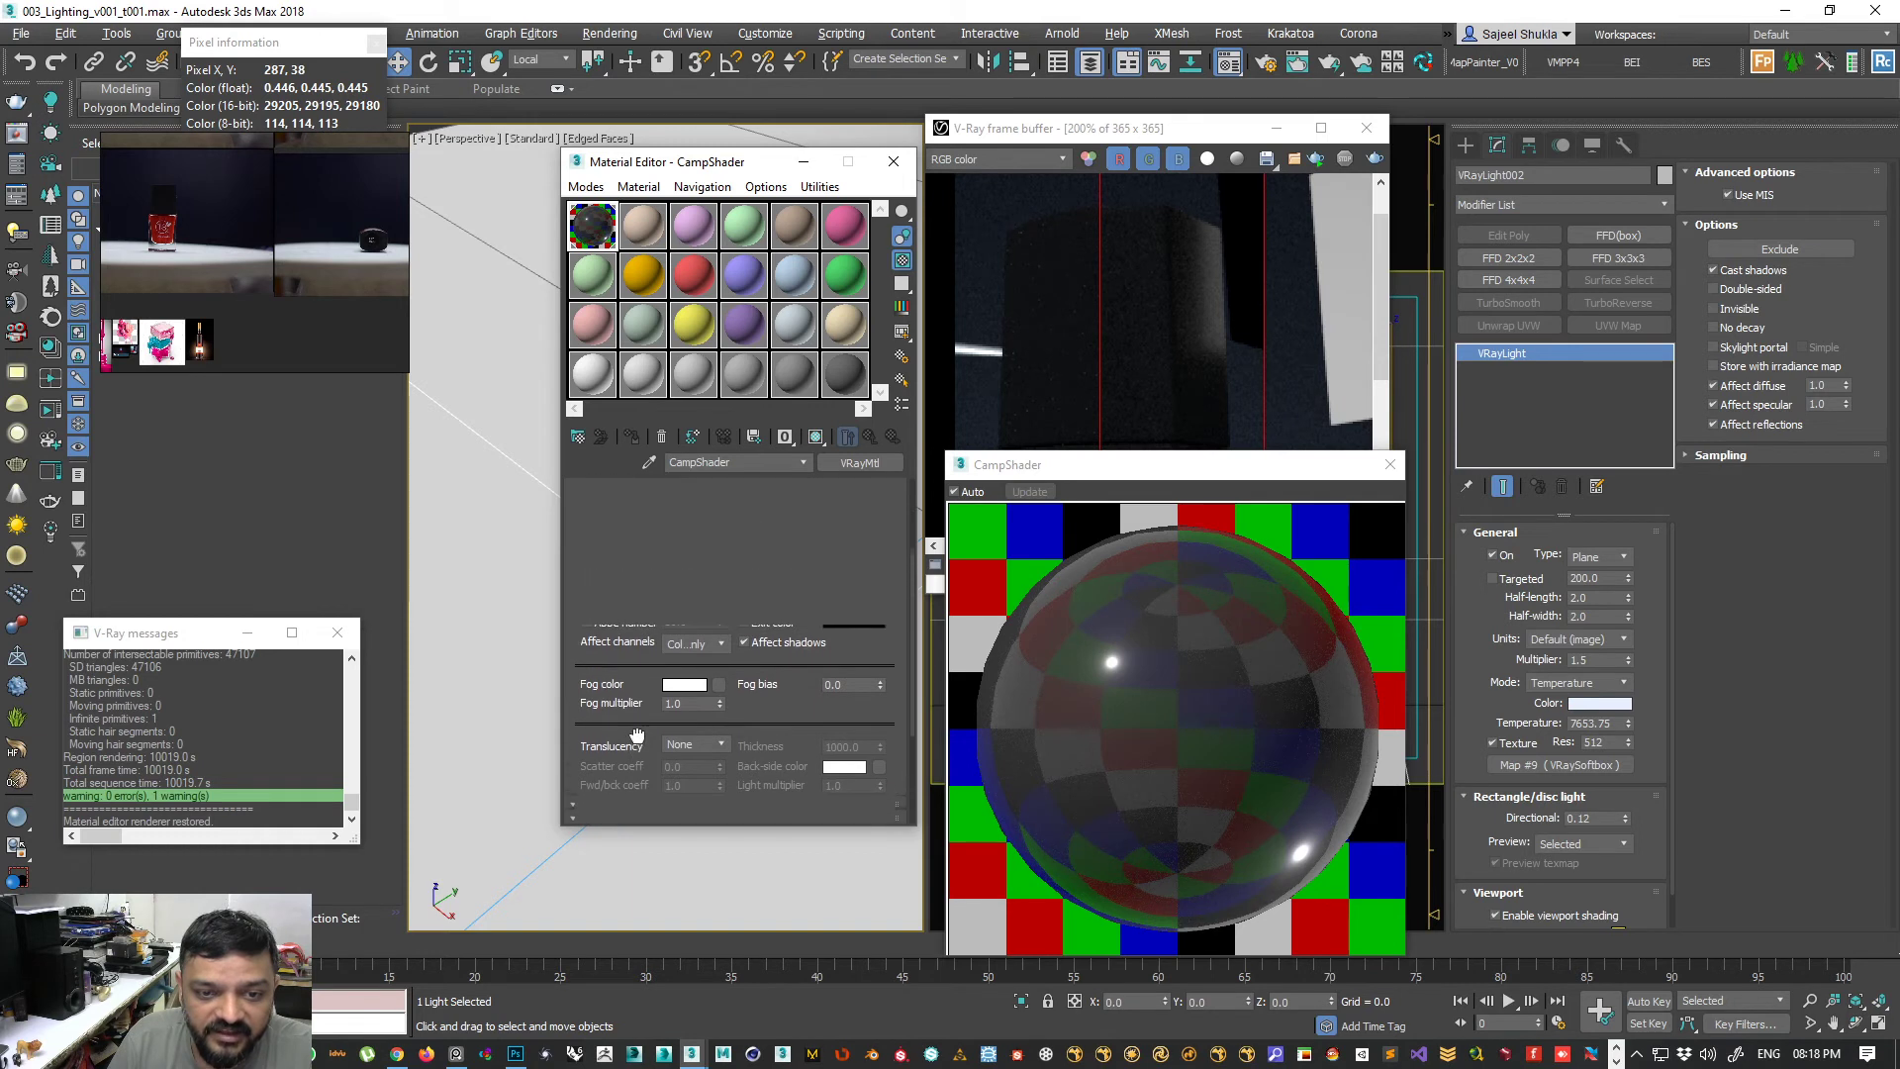
scroll(613, 636, "down", 1)
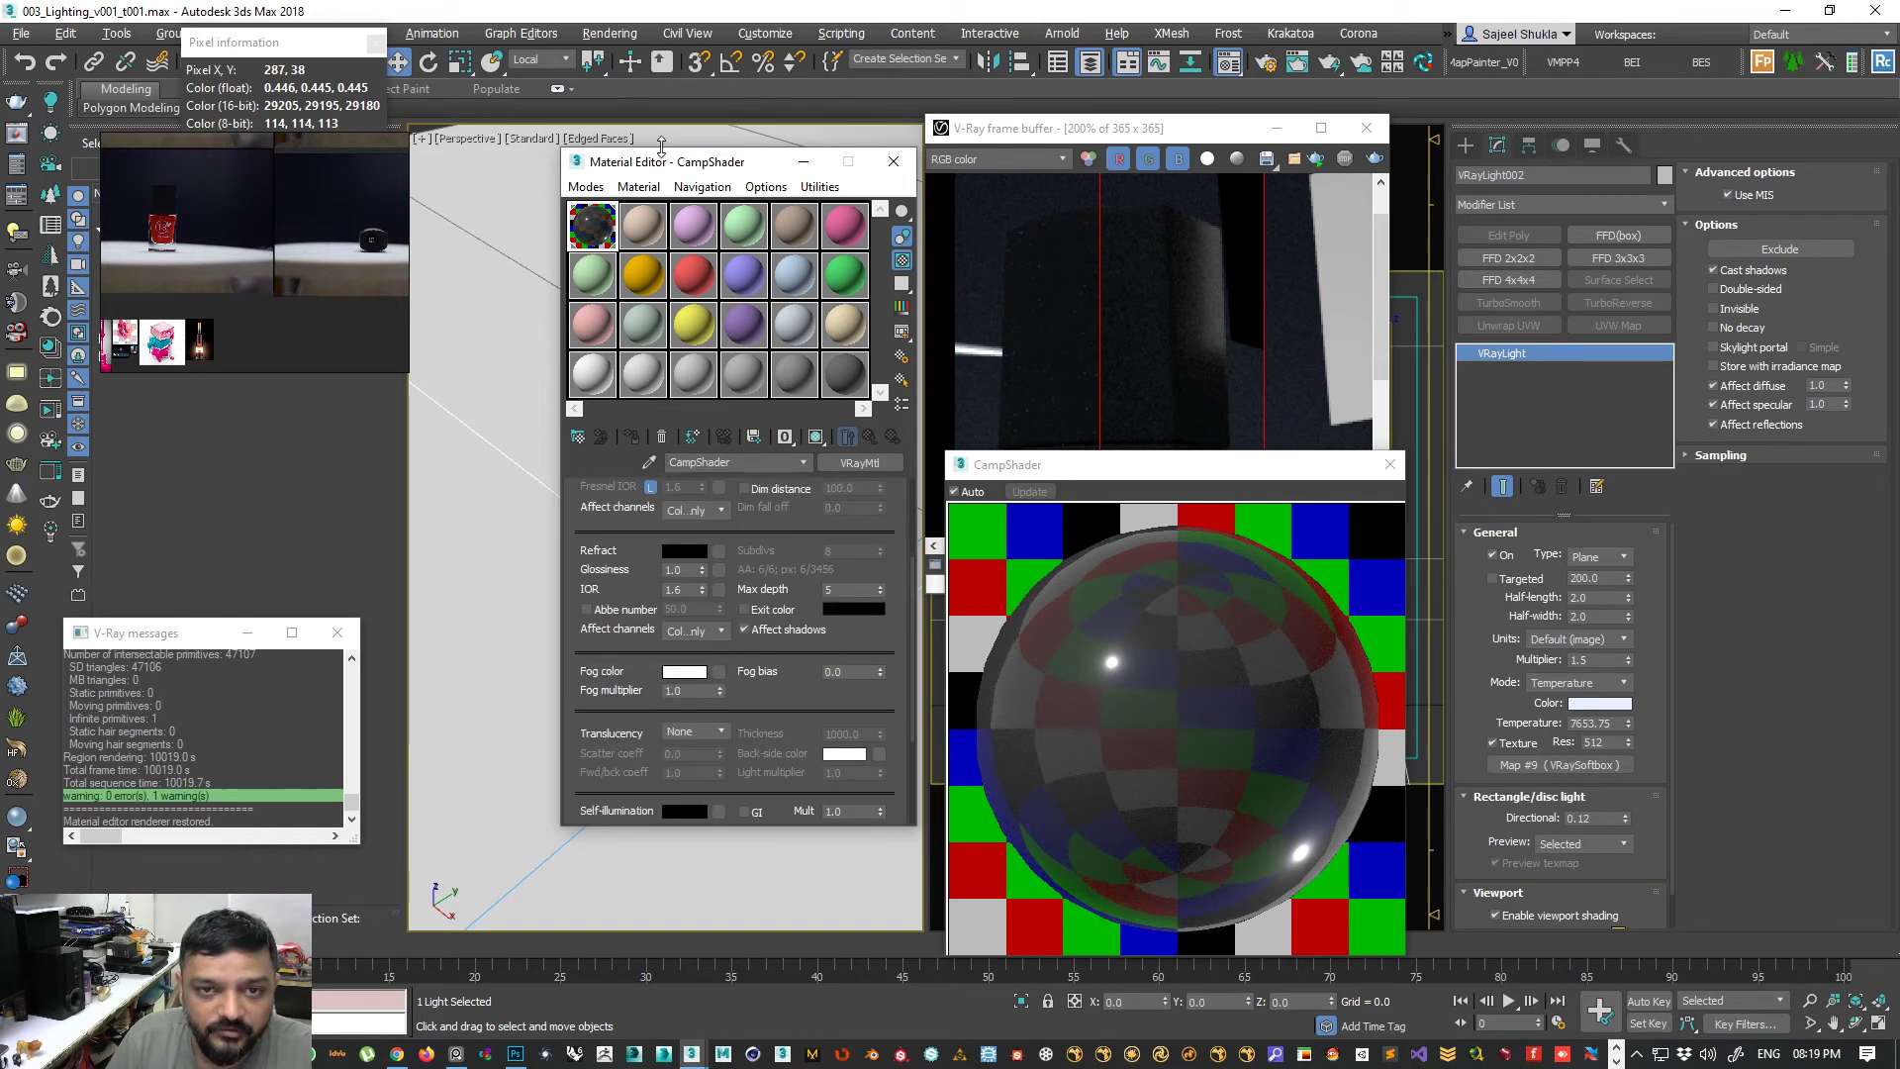
left_click_drag(673, 158, 669, 35)
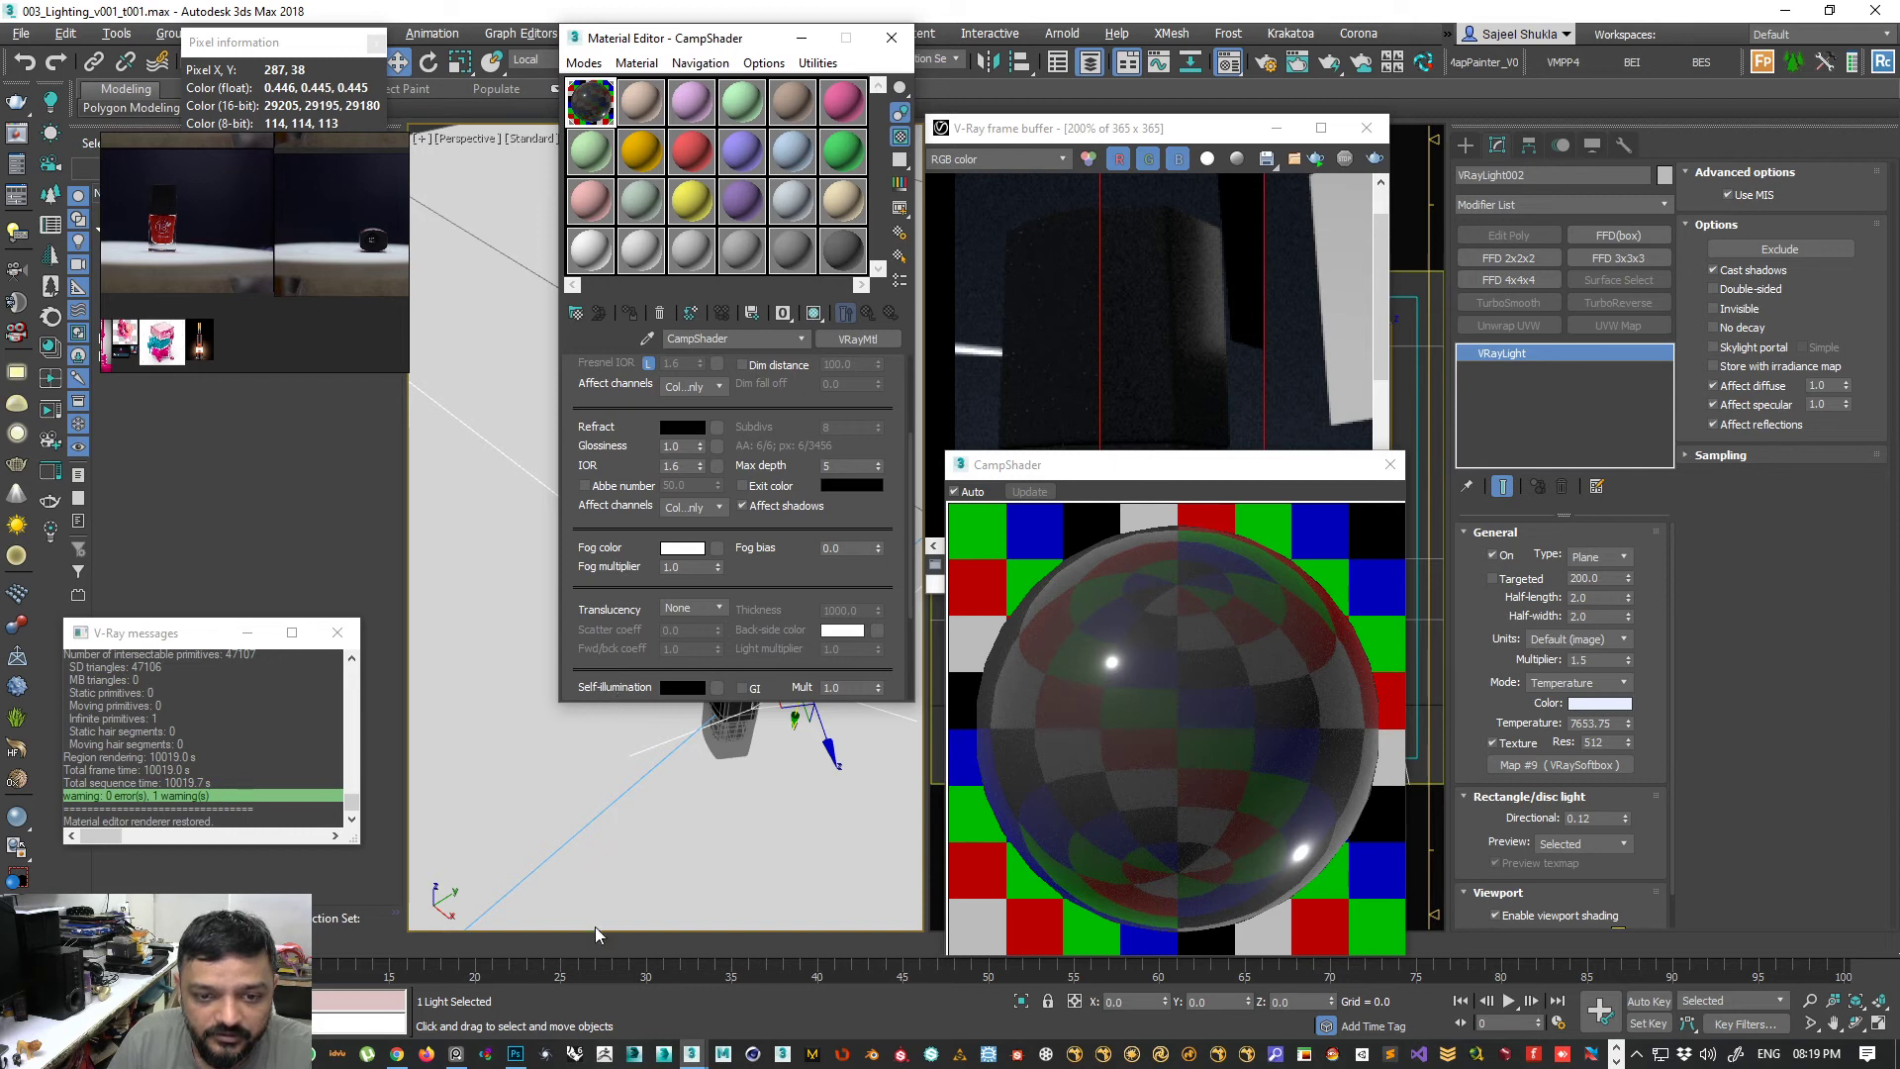
left_click_drag(589, 700, 599, 931)
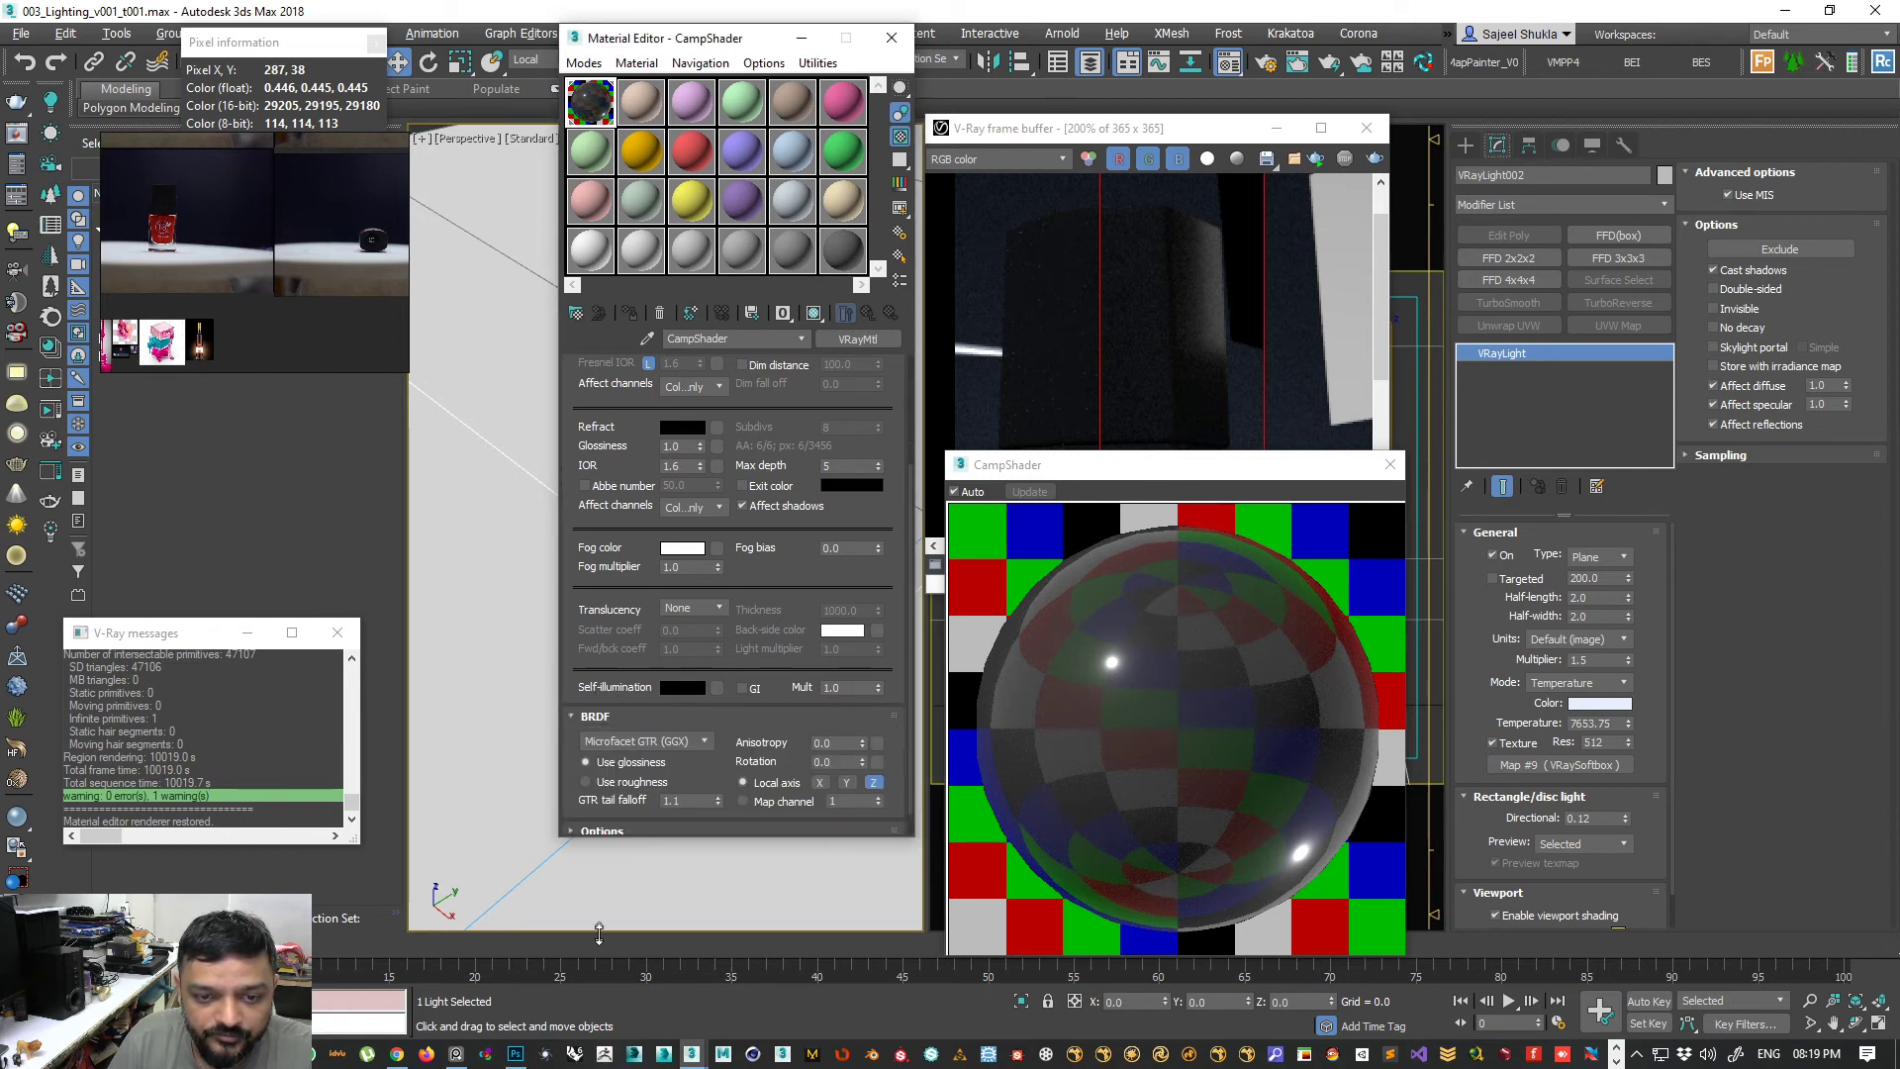
mouse_move(588, 523)
left_mouse_down()
mouse_move(581, 690)
mouse_move(605, 501)
left_mouse_up()
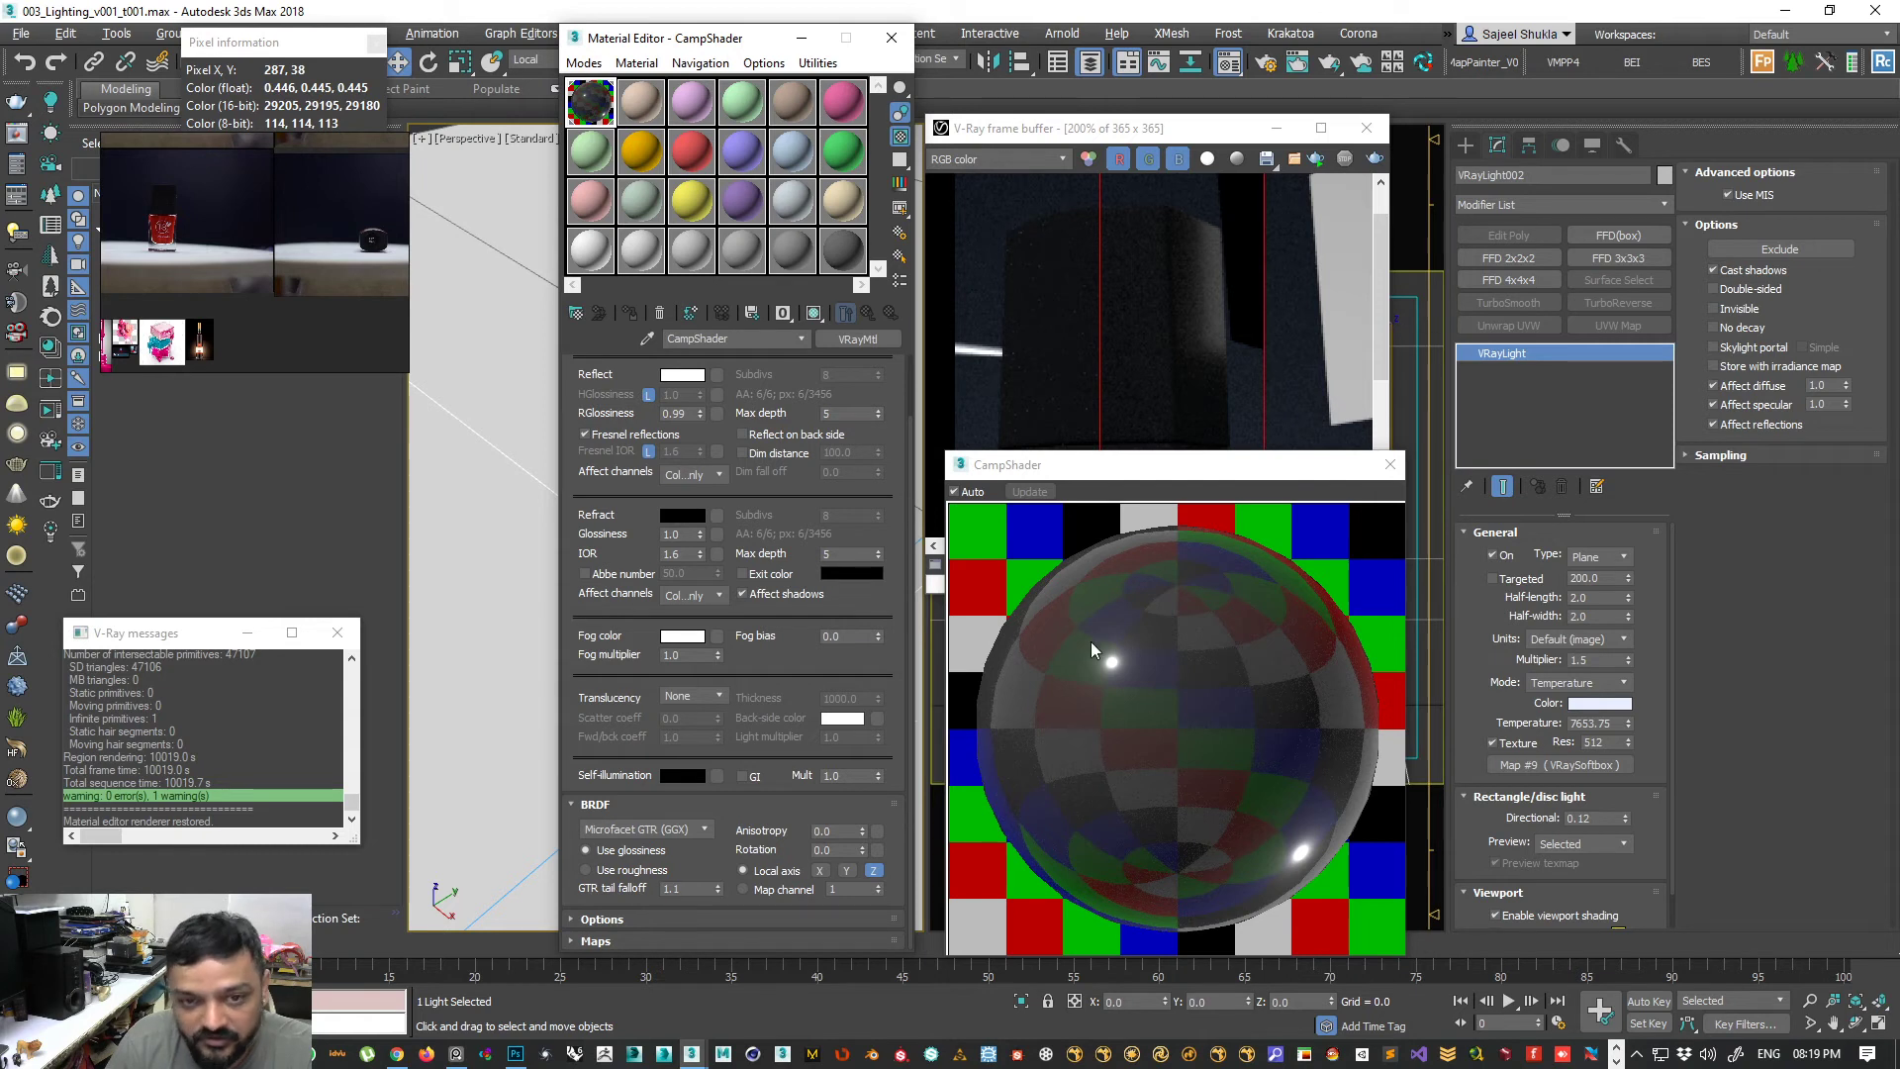
- Set CampShader's reflection glossiness to 0.8 and its GTR tail falloff to 1.8
double_click(676, 413)
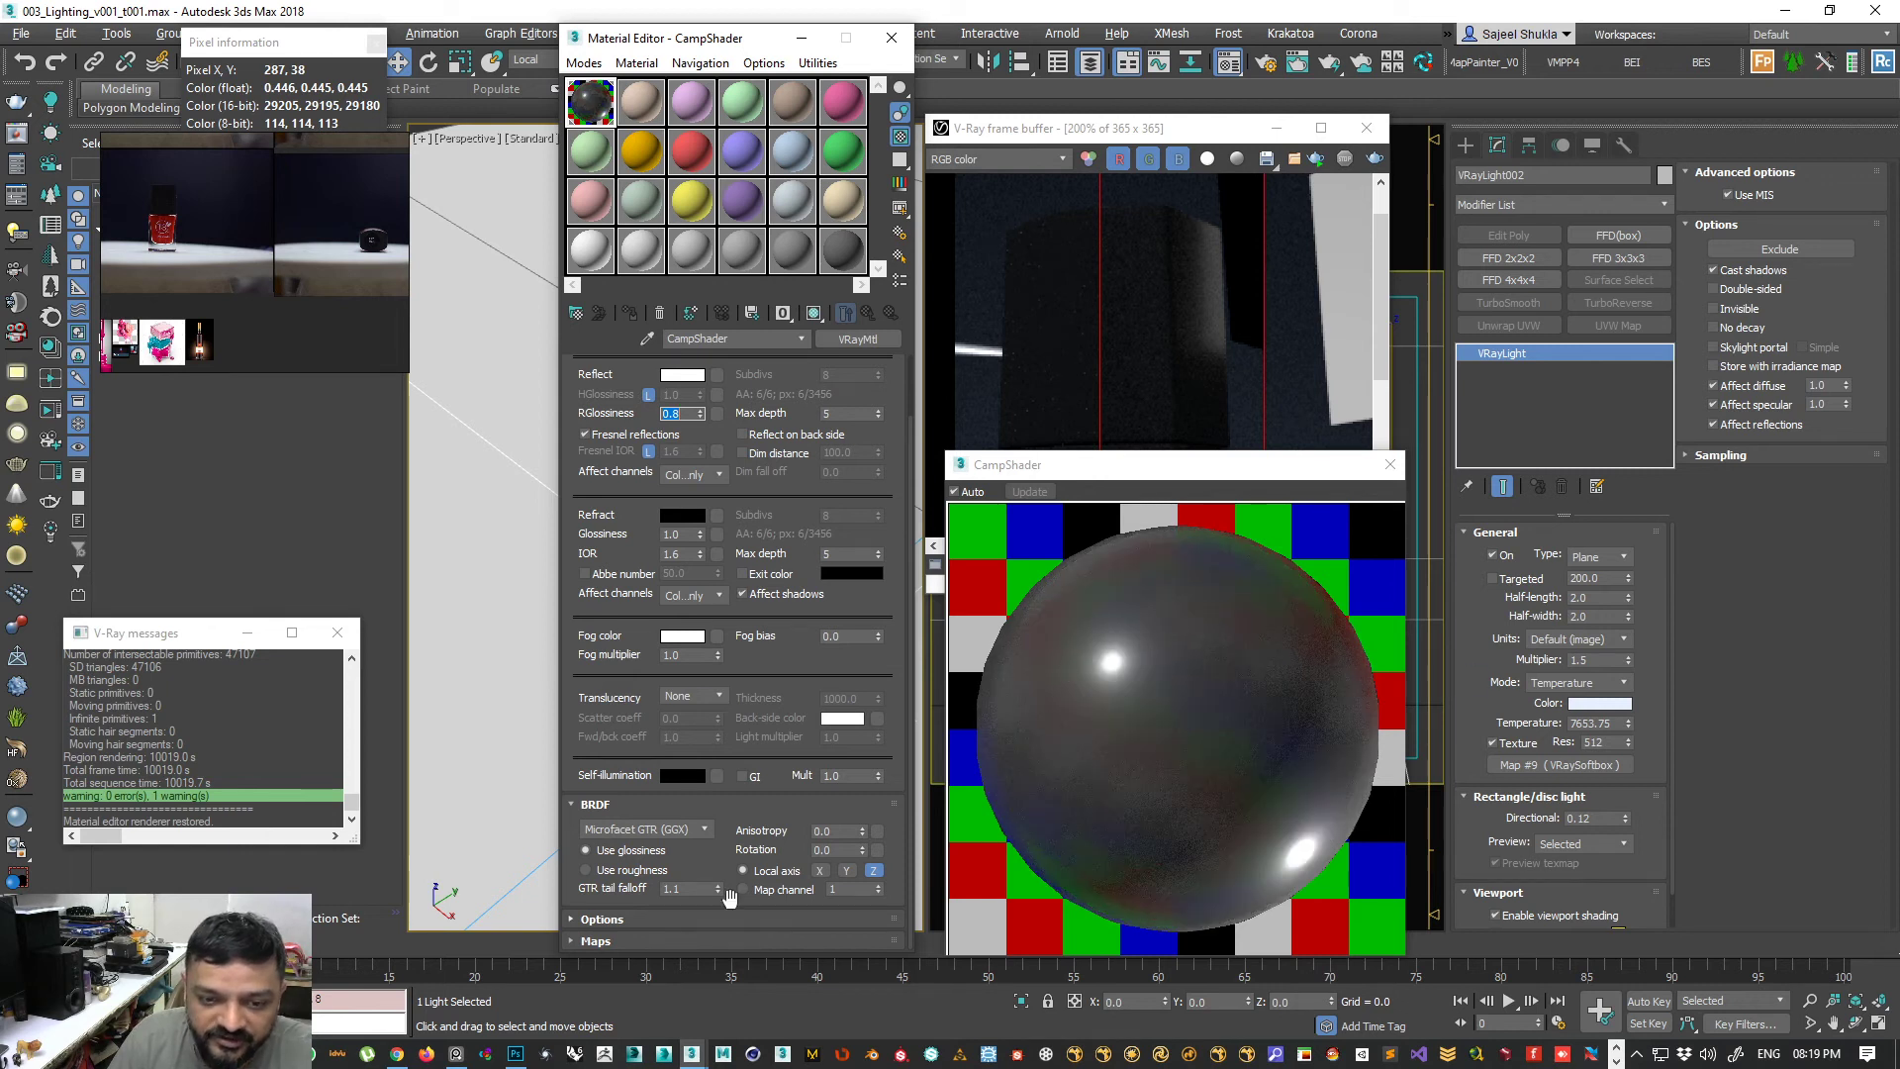
double_click(674, 888)
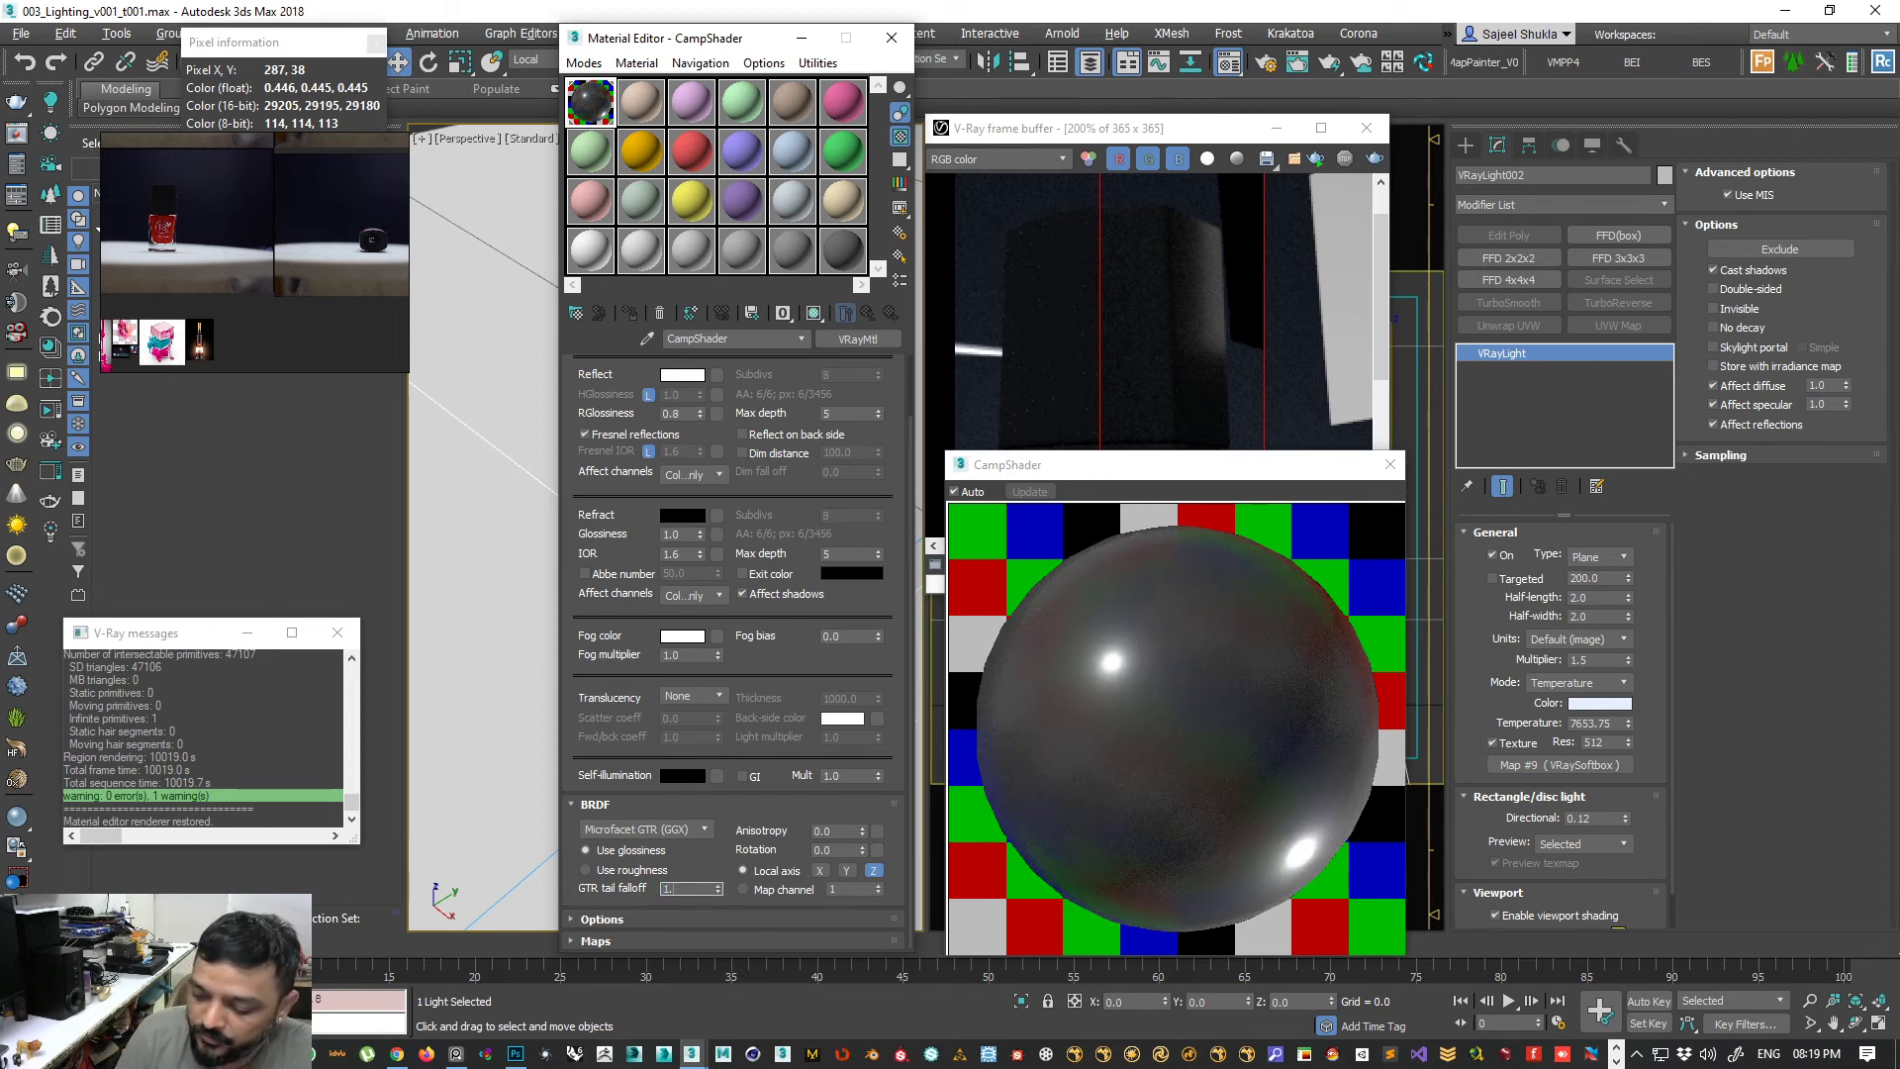
key("Return")
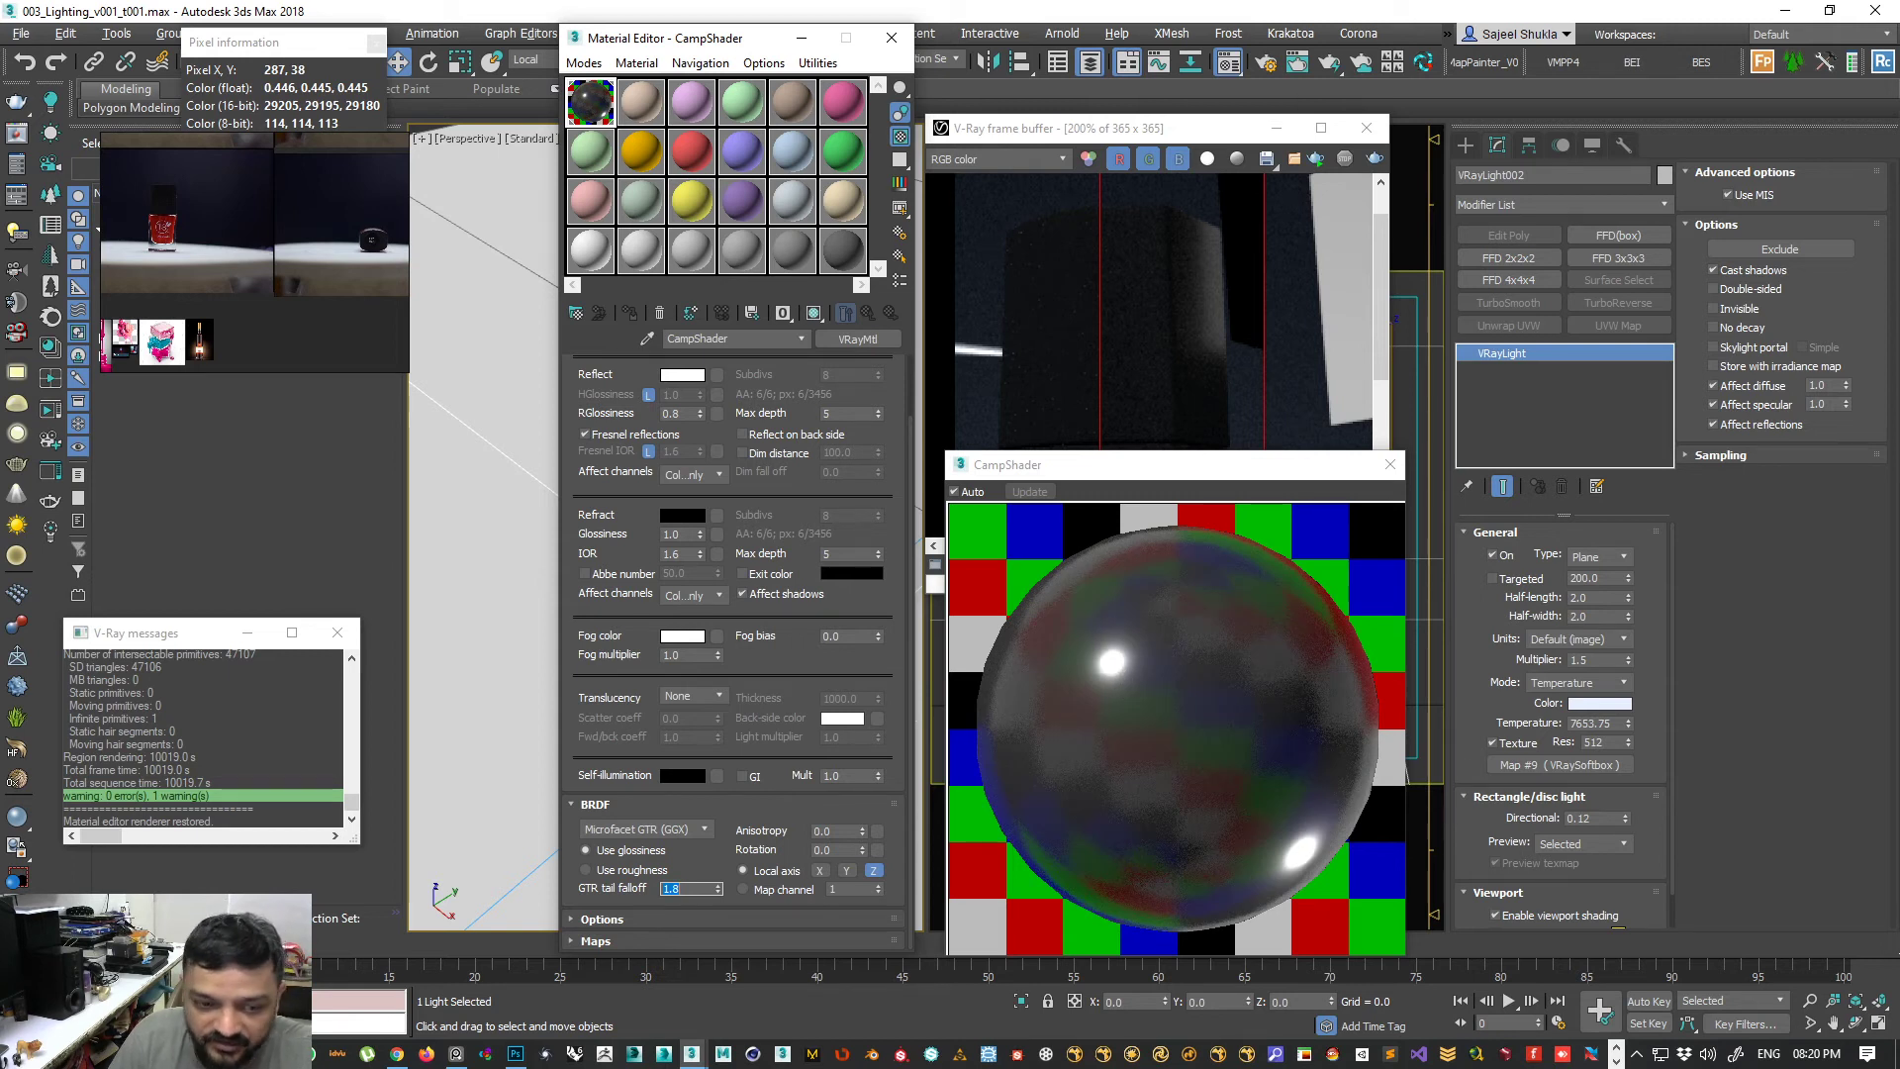
- Switch to Chrome, place the ggx highlight image beside the CampShader preview to compare them, and move the V-Ray frame buffer aside
left_click(396, 1053)
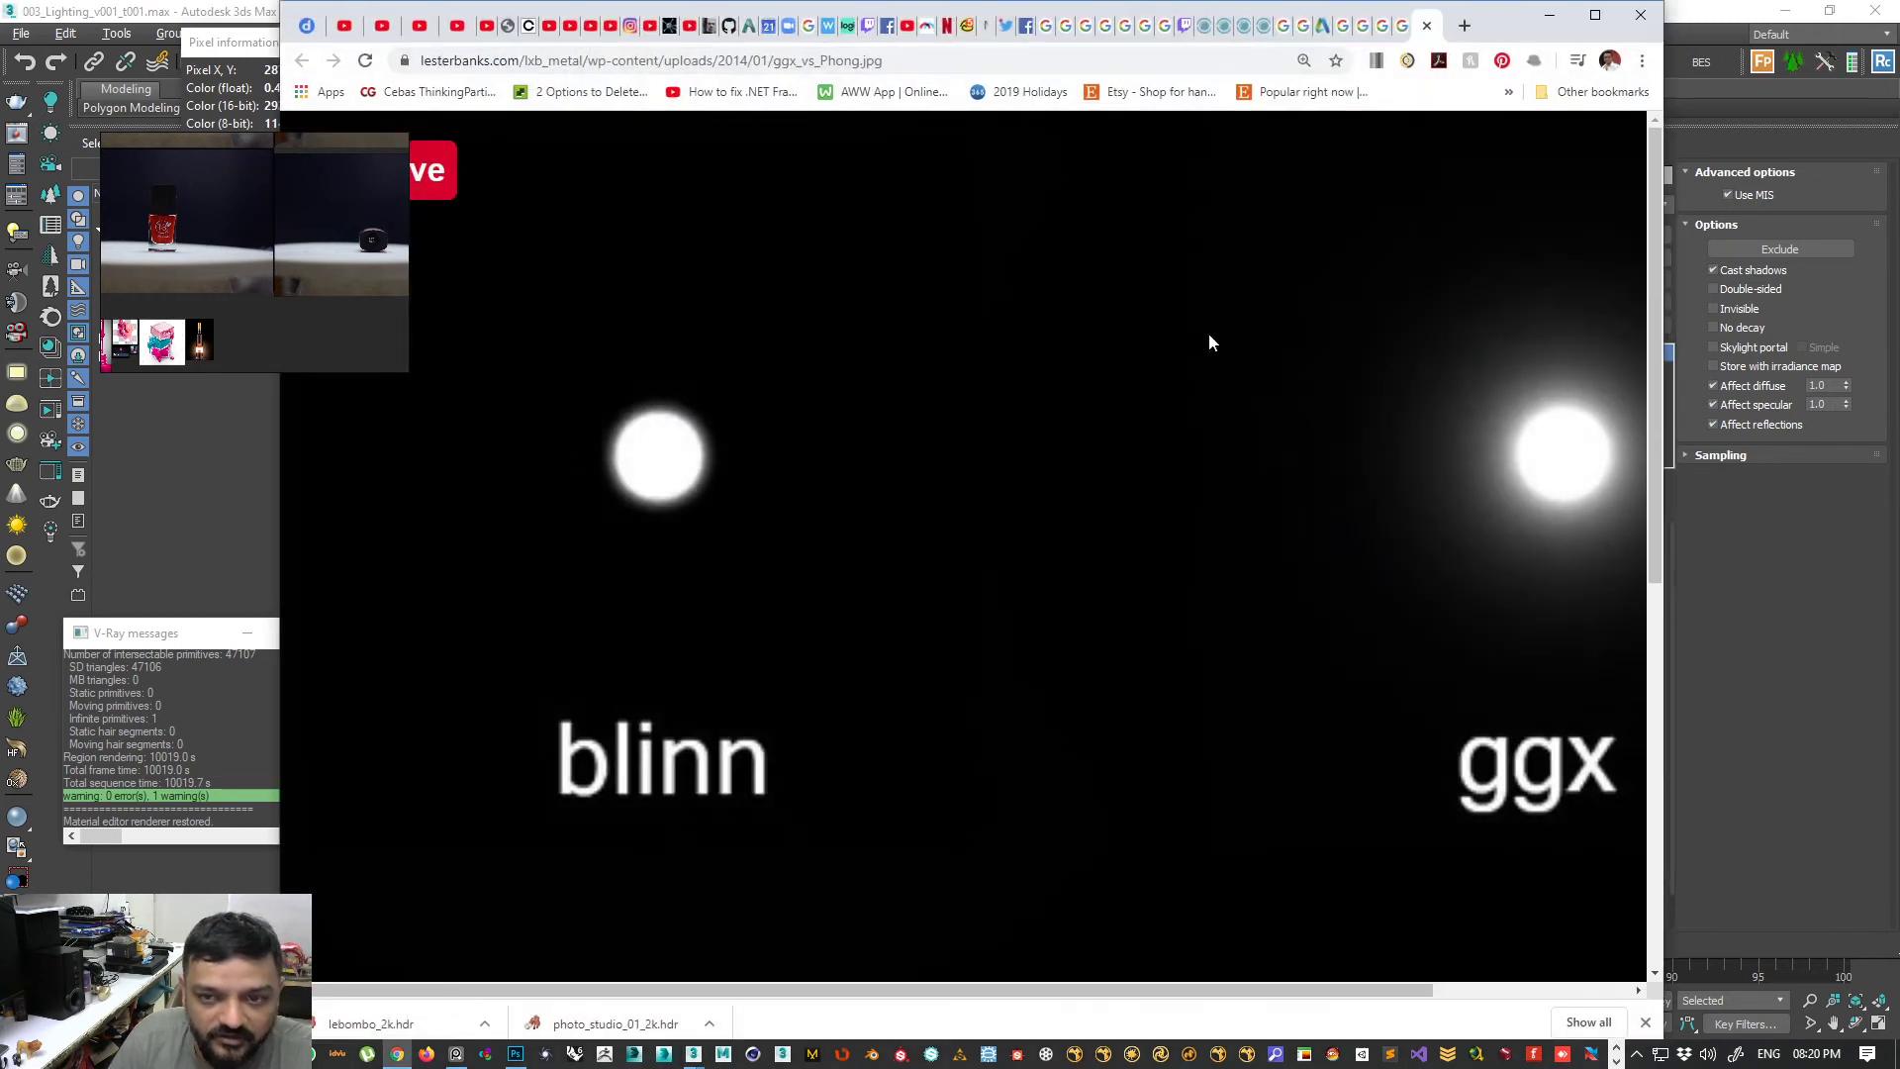
left_click_drag(940, 988, 1174, 947)
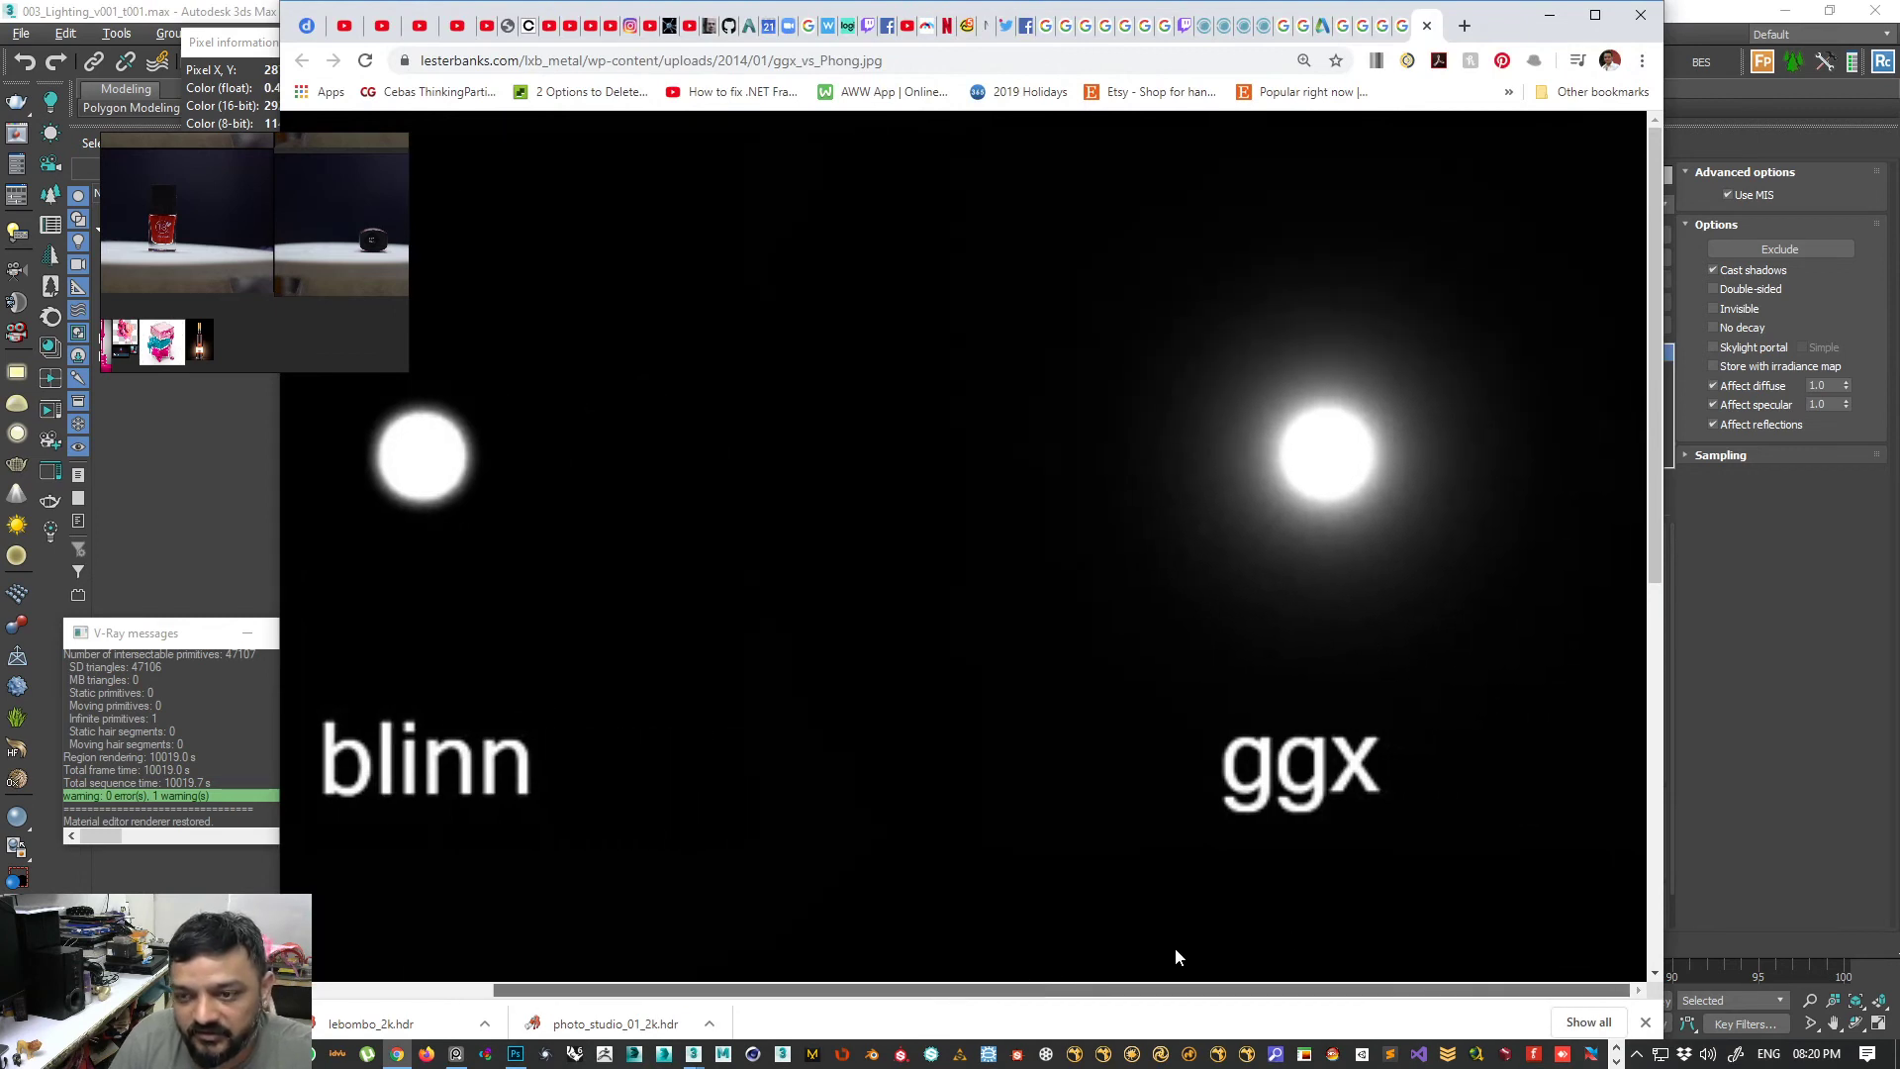
left_click_drag(1475, 25, 801, 151)
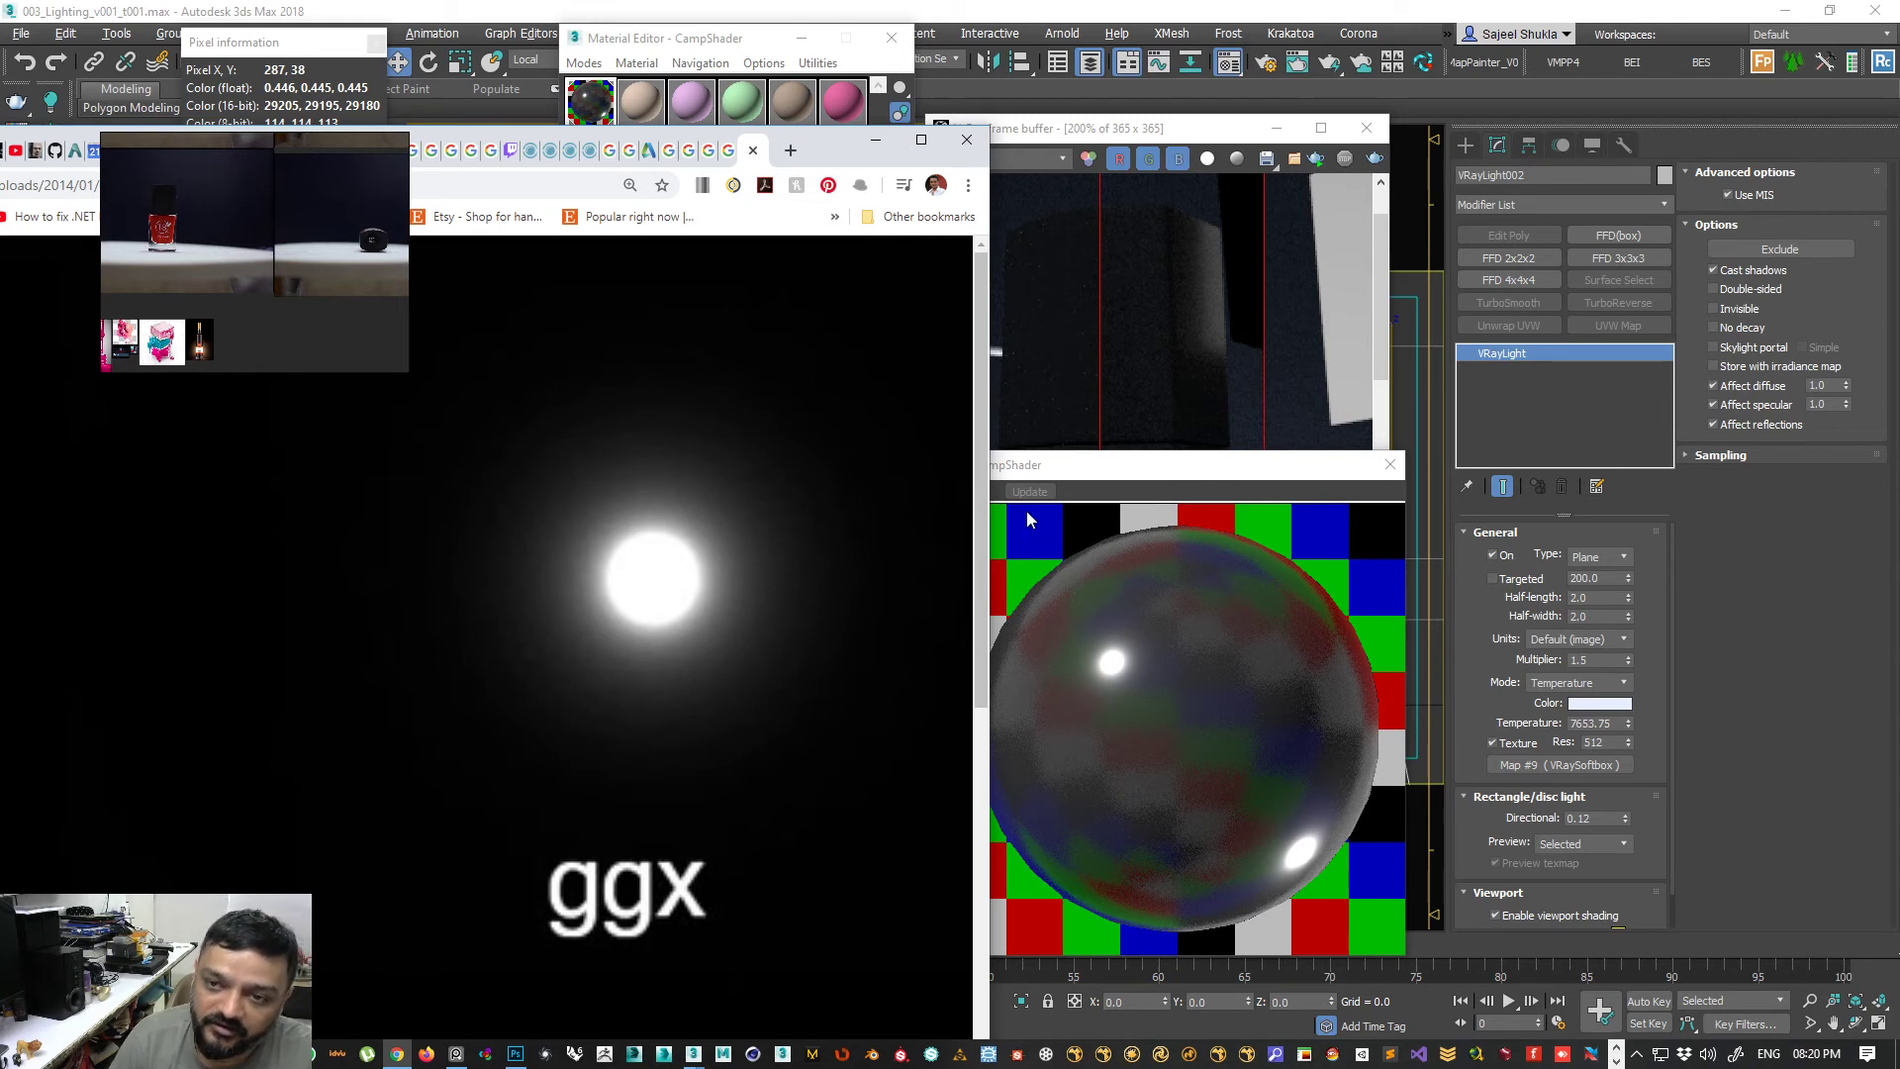
left_click_drag(1171, 123, 1197, 87)
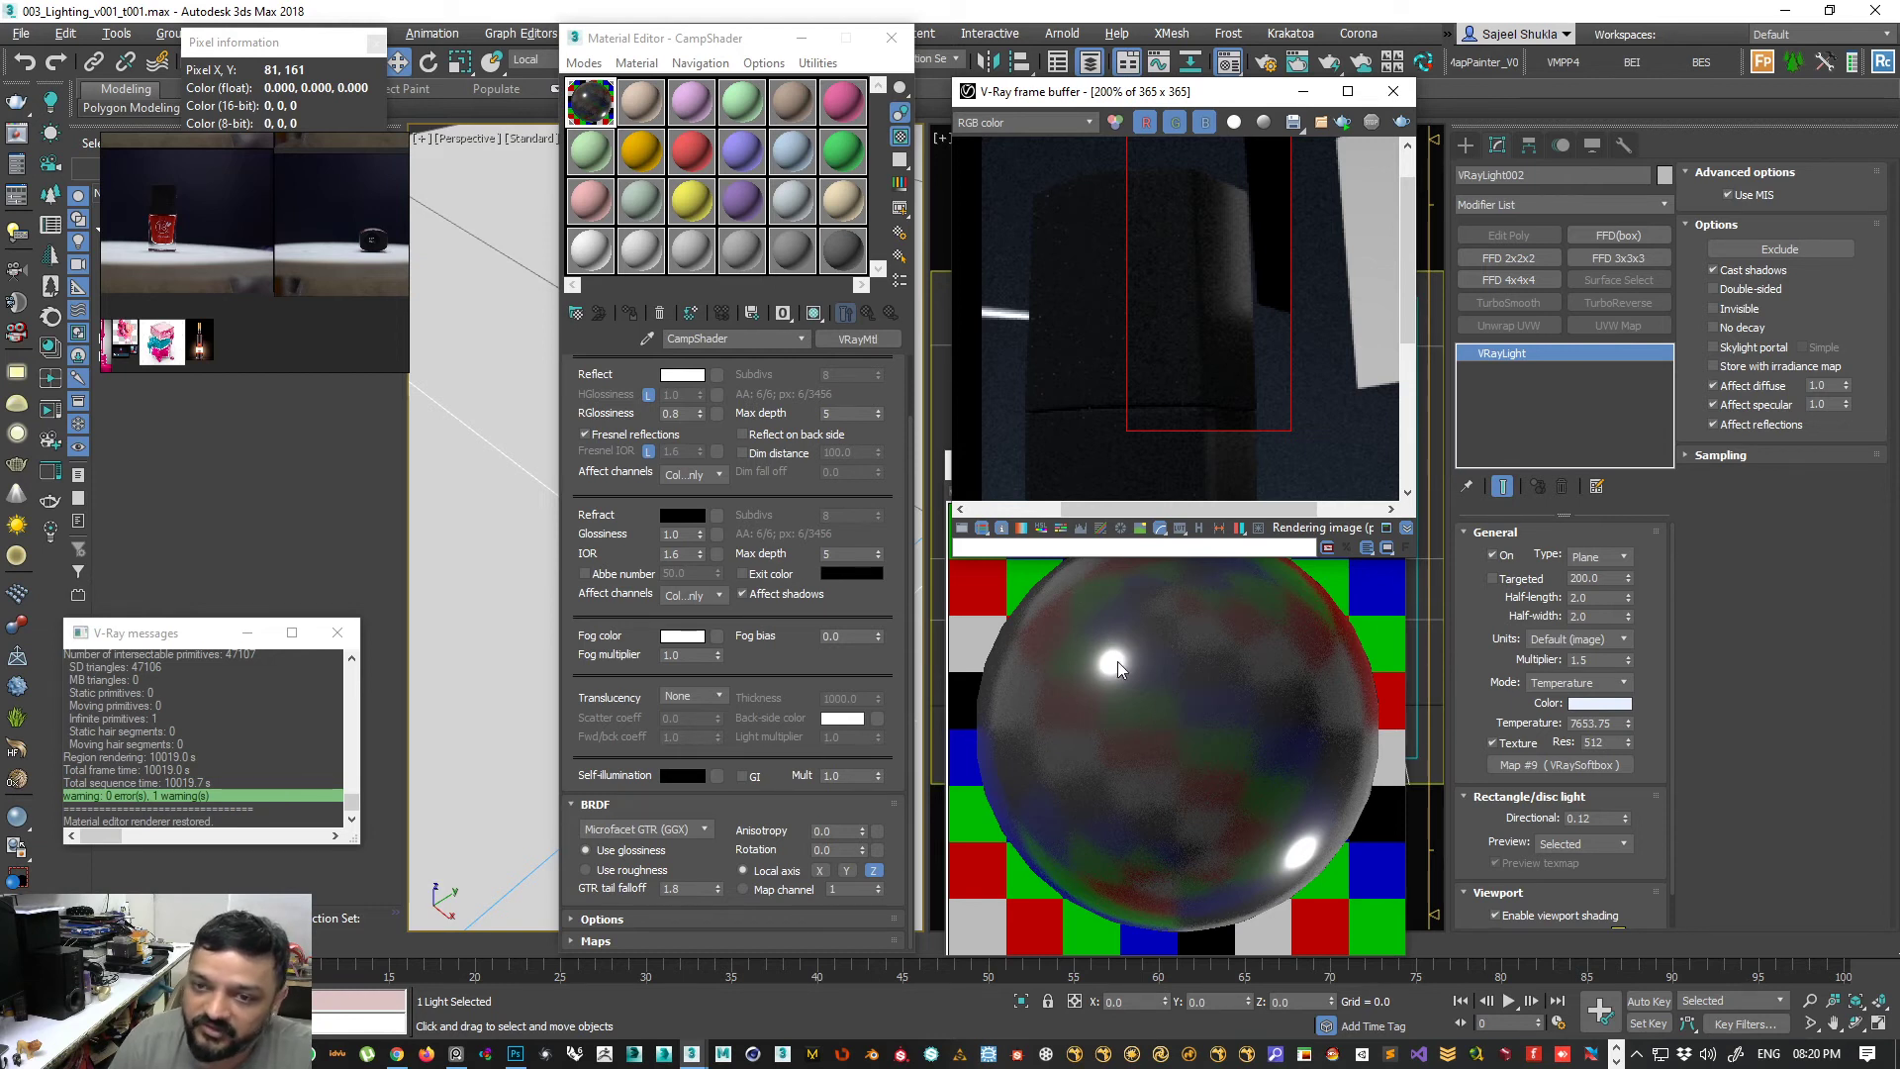
- Set CampShader's reflection glossiness to 0.6 and its GTR tail falloff to 1.45
right_click(1294, 395)
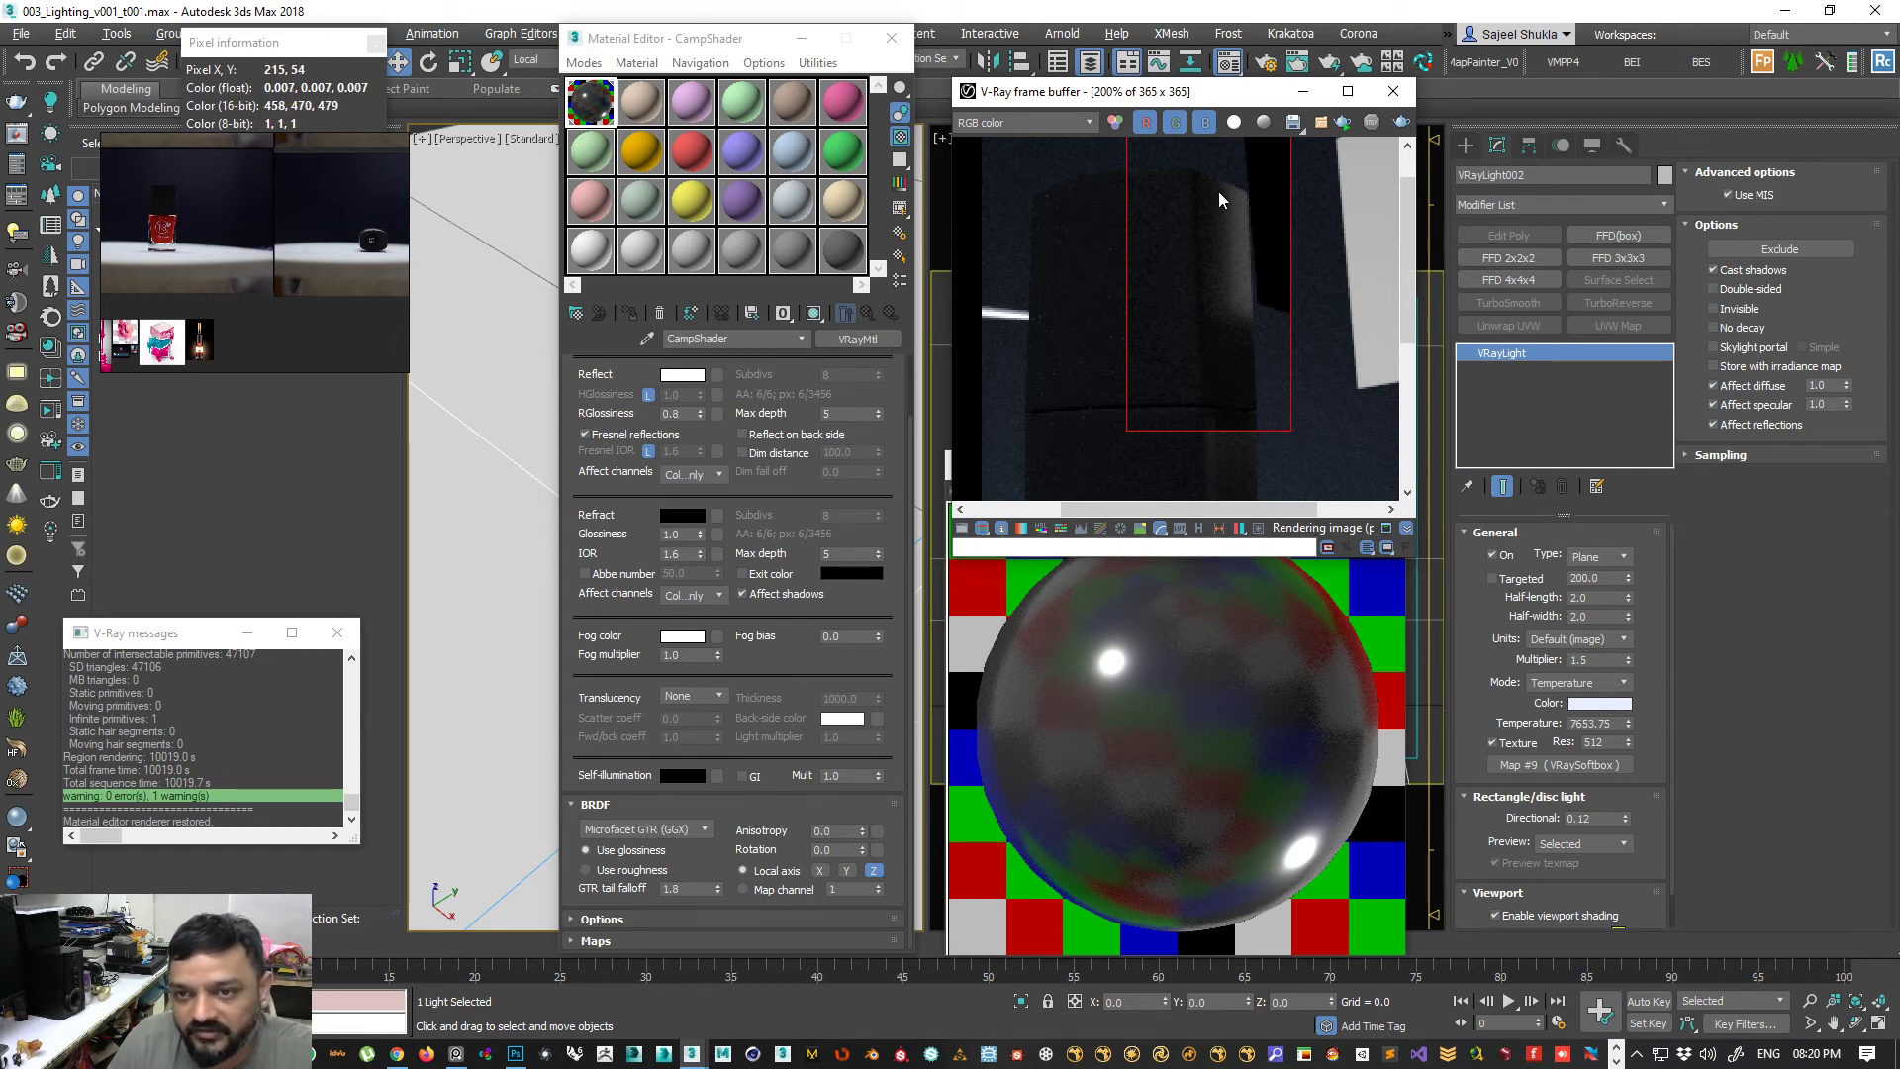
left_click_drag(663, 415, 701, 416)
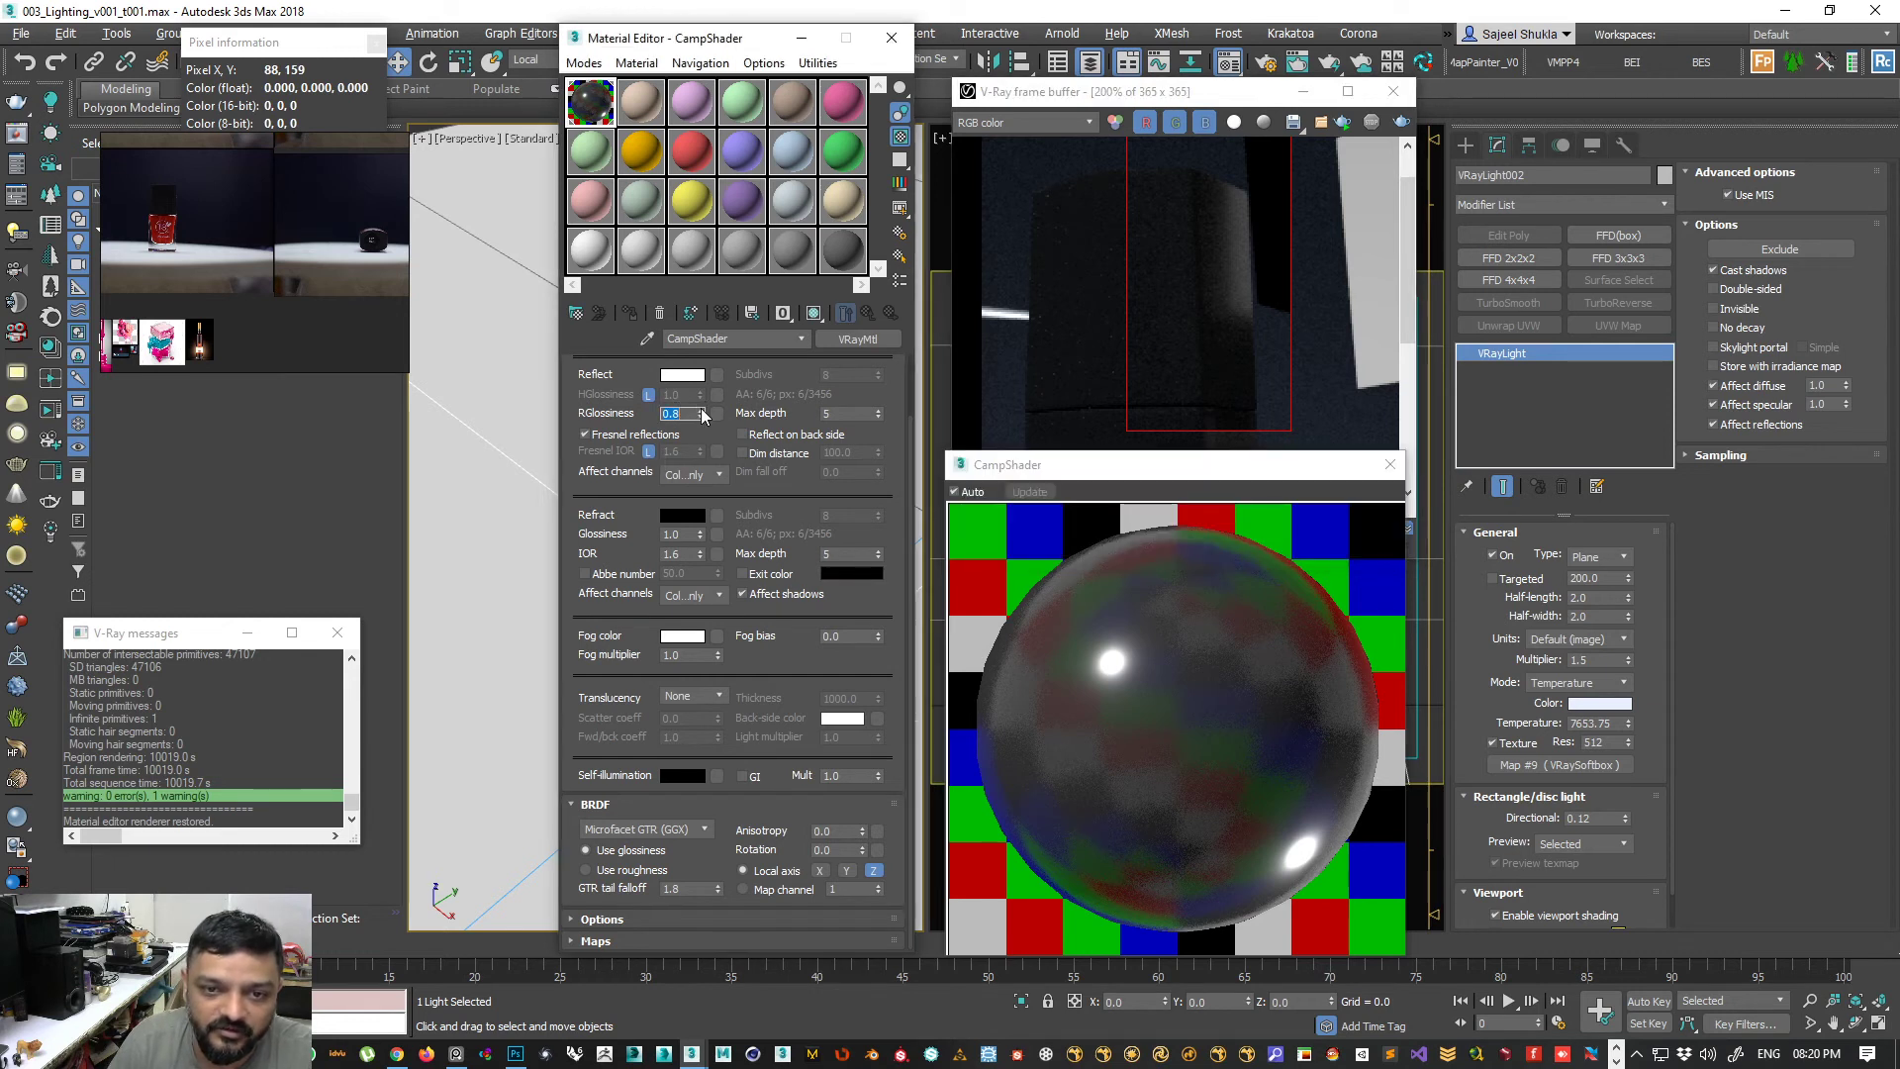
key("BackSpace")
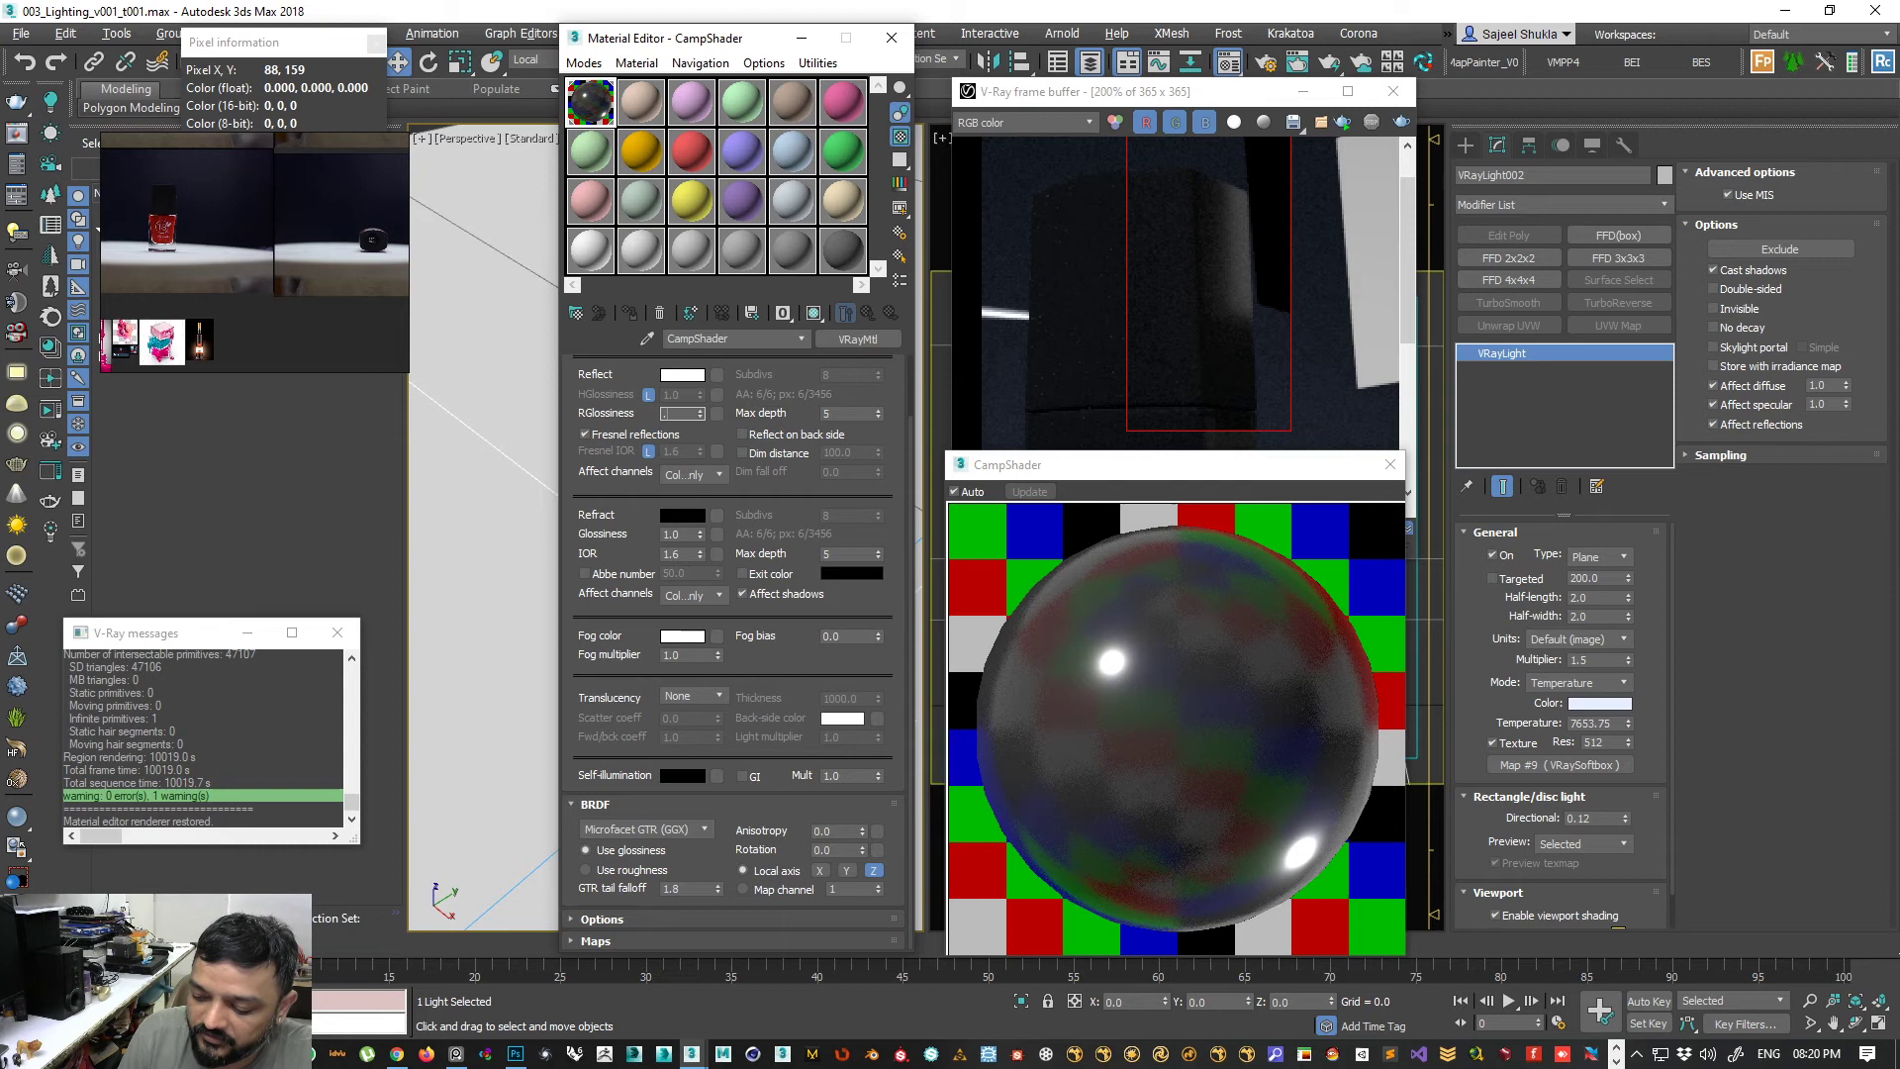
type(".6")
key("Return")
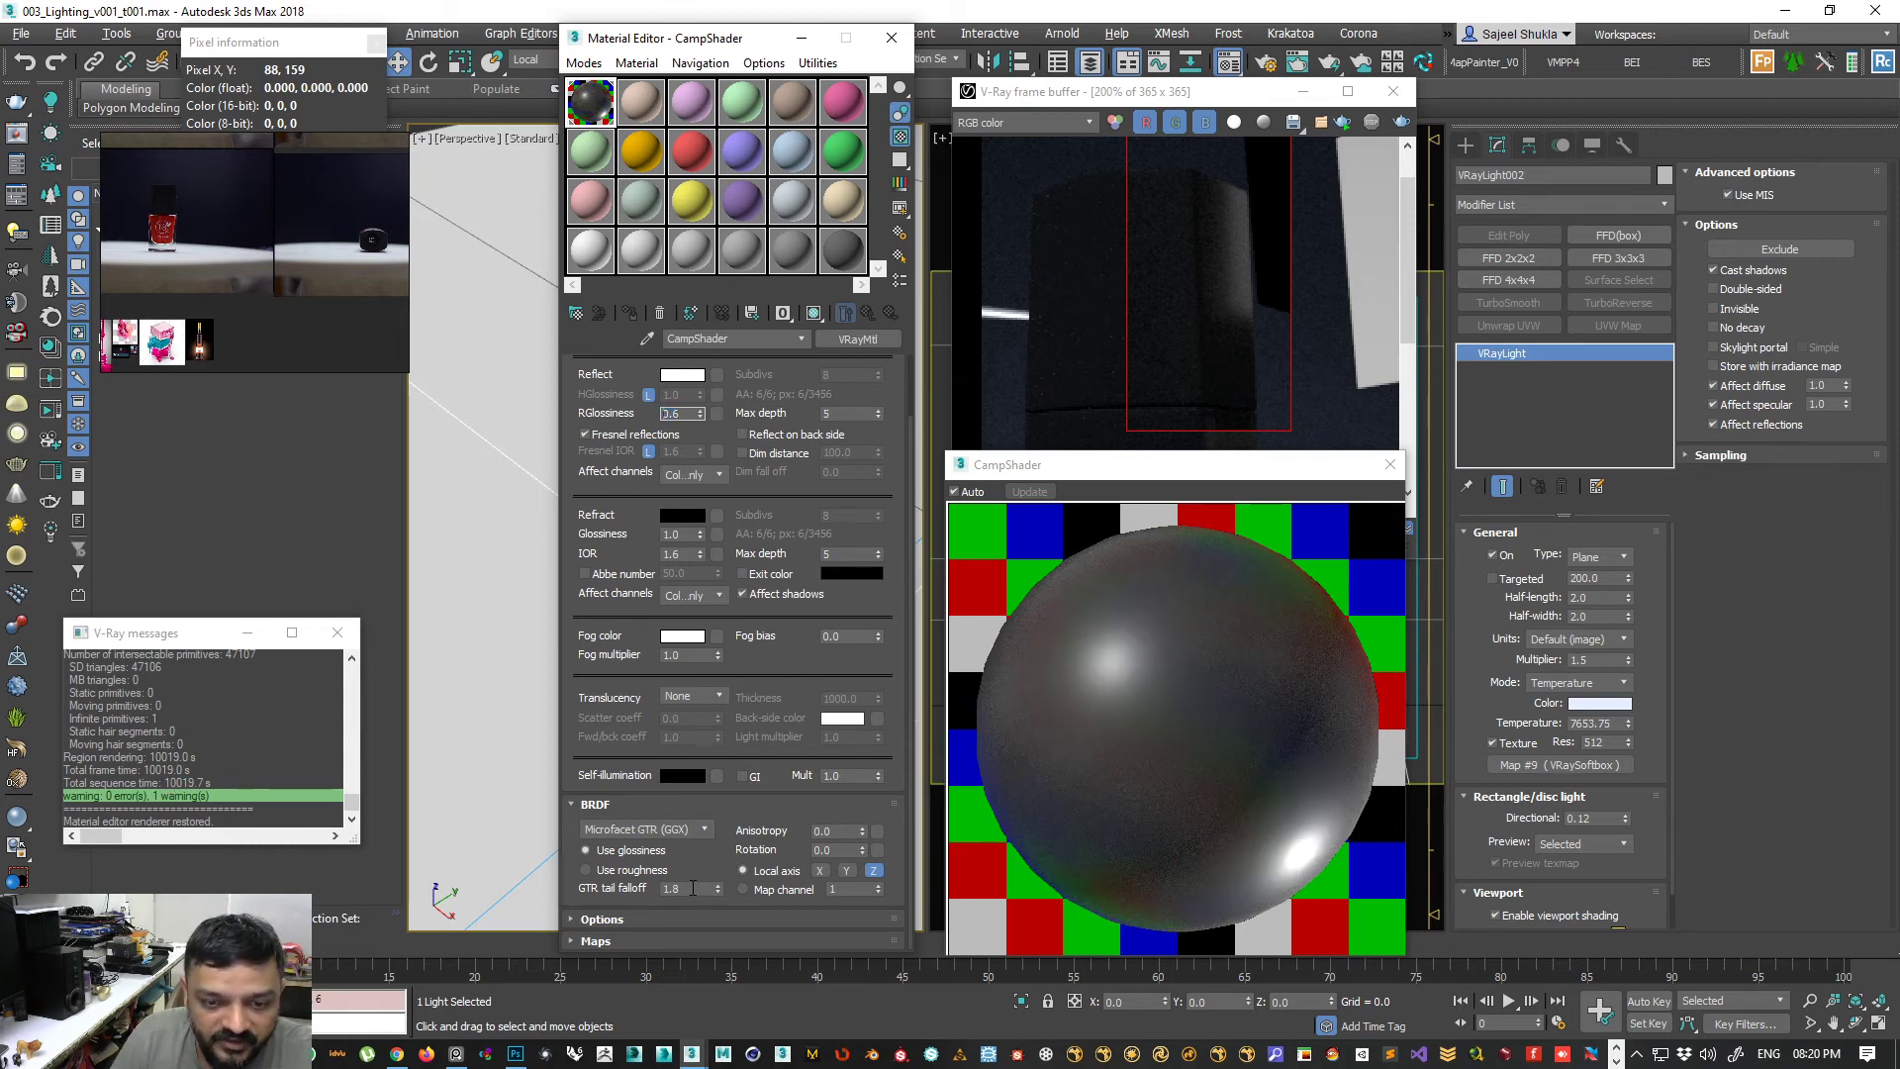
left_click_drag(693, 889, 580, 853)
type("1.")
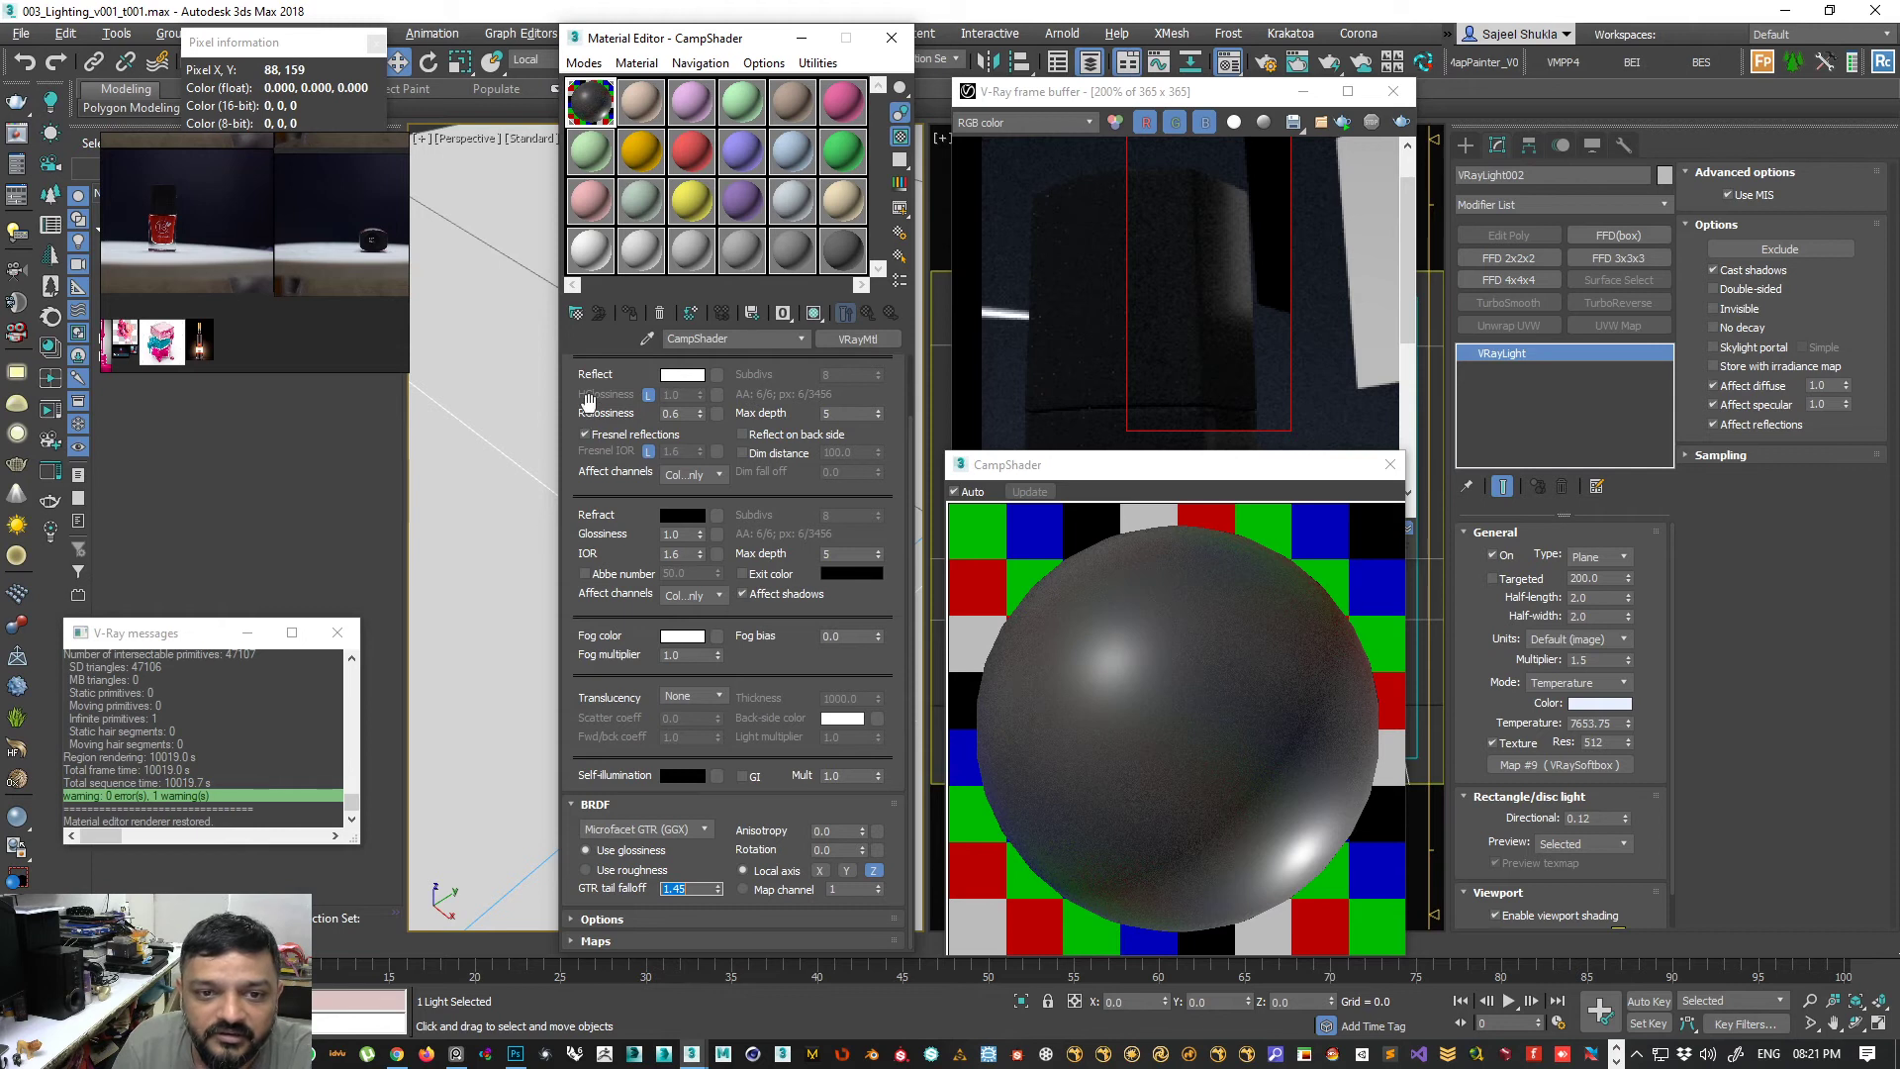
- Darken CampShader's diffuse color to a value of 3
scroll(589, 416, "up", 2)
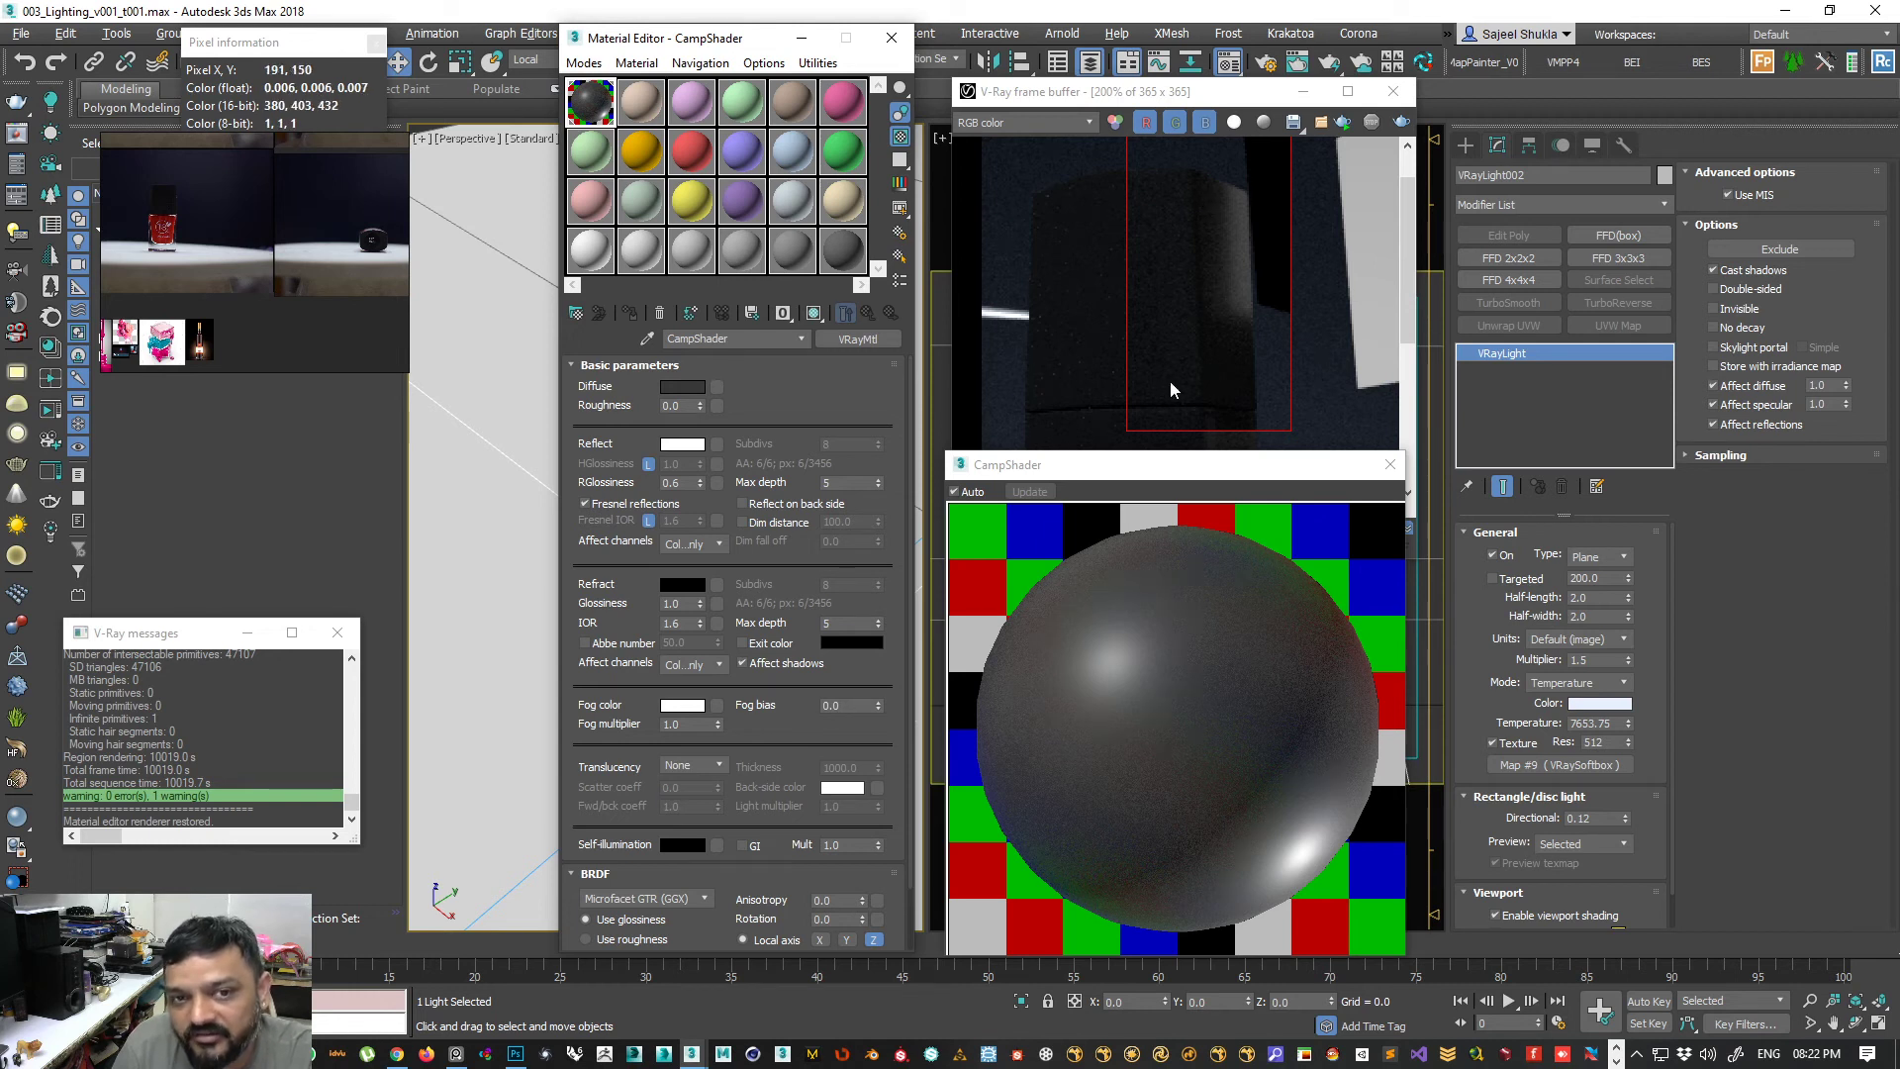
left_click(681, 386)
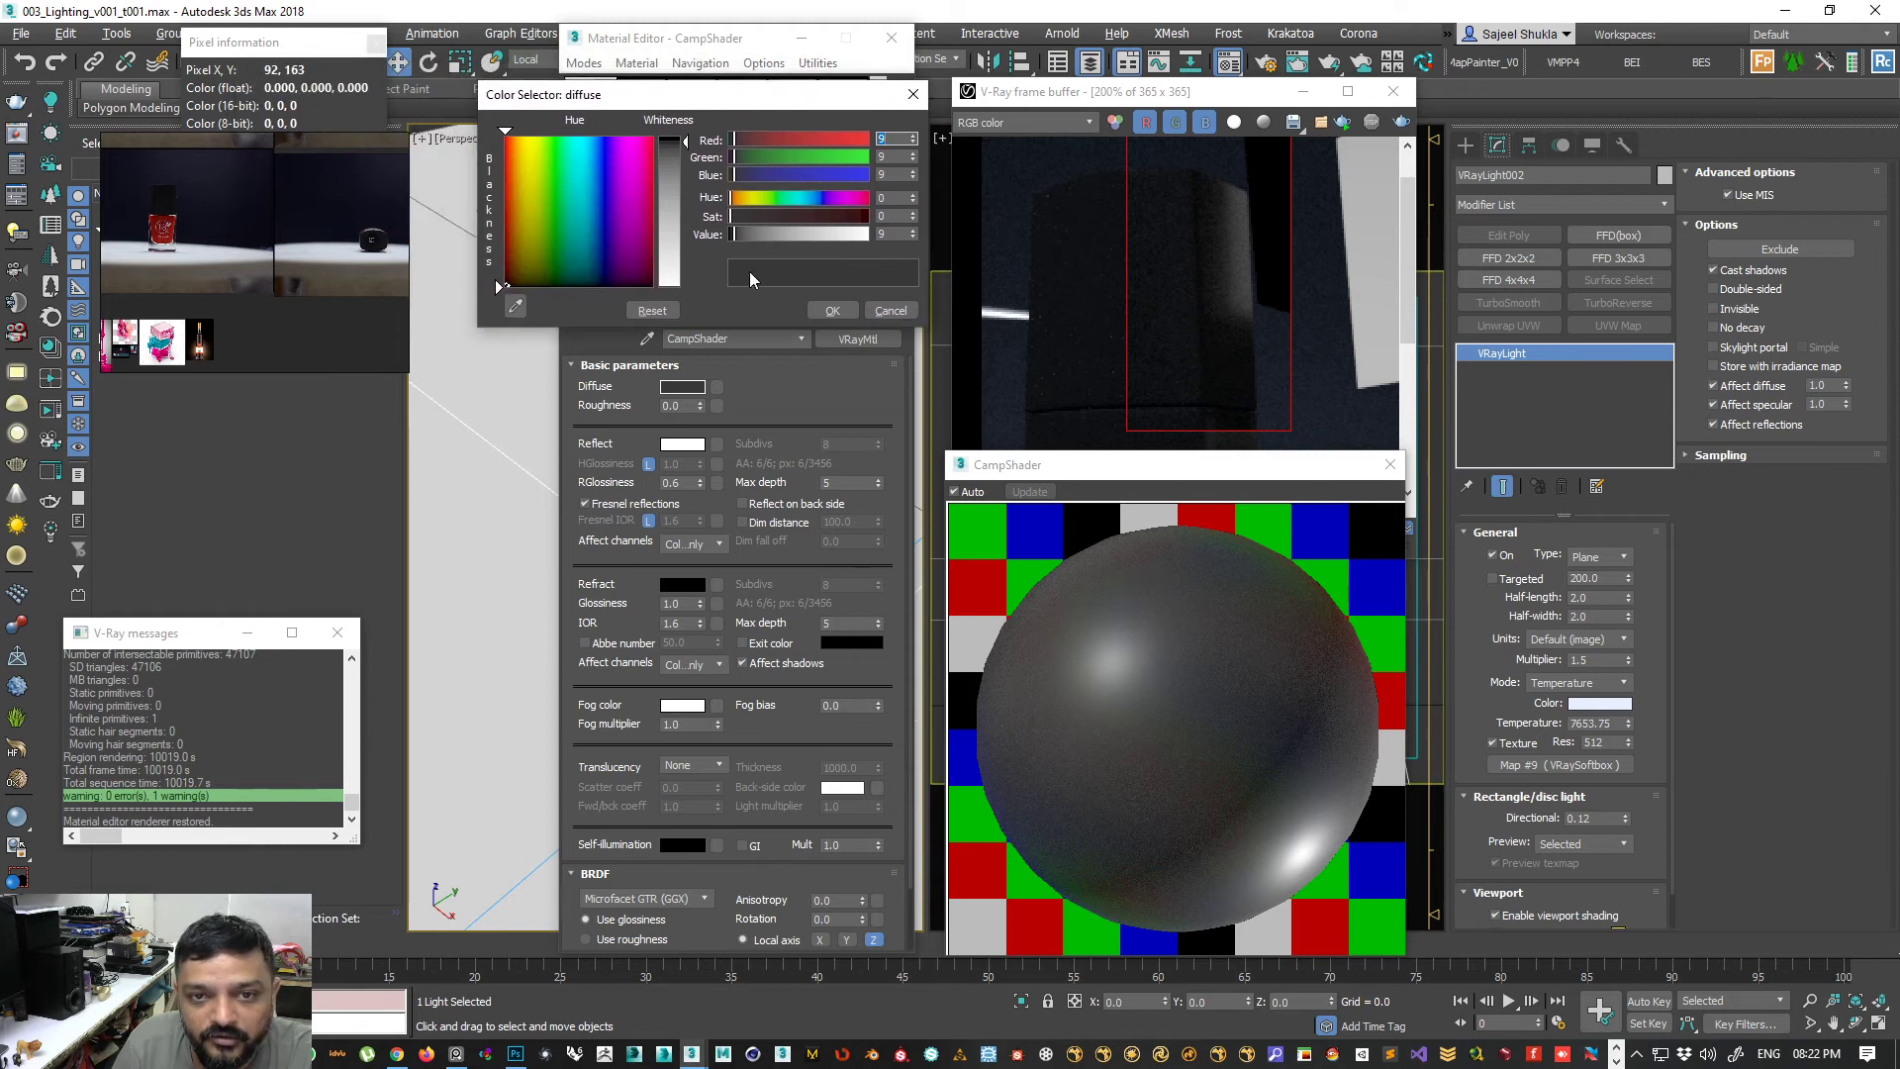
left_click(894, 233)
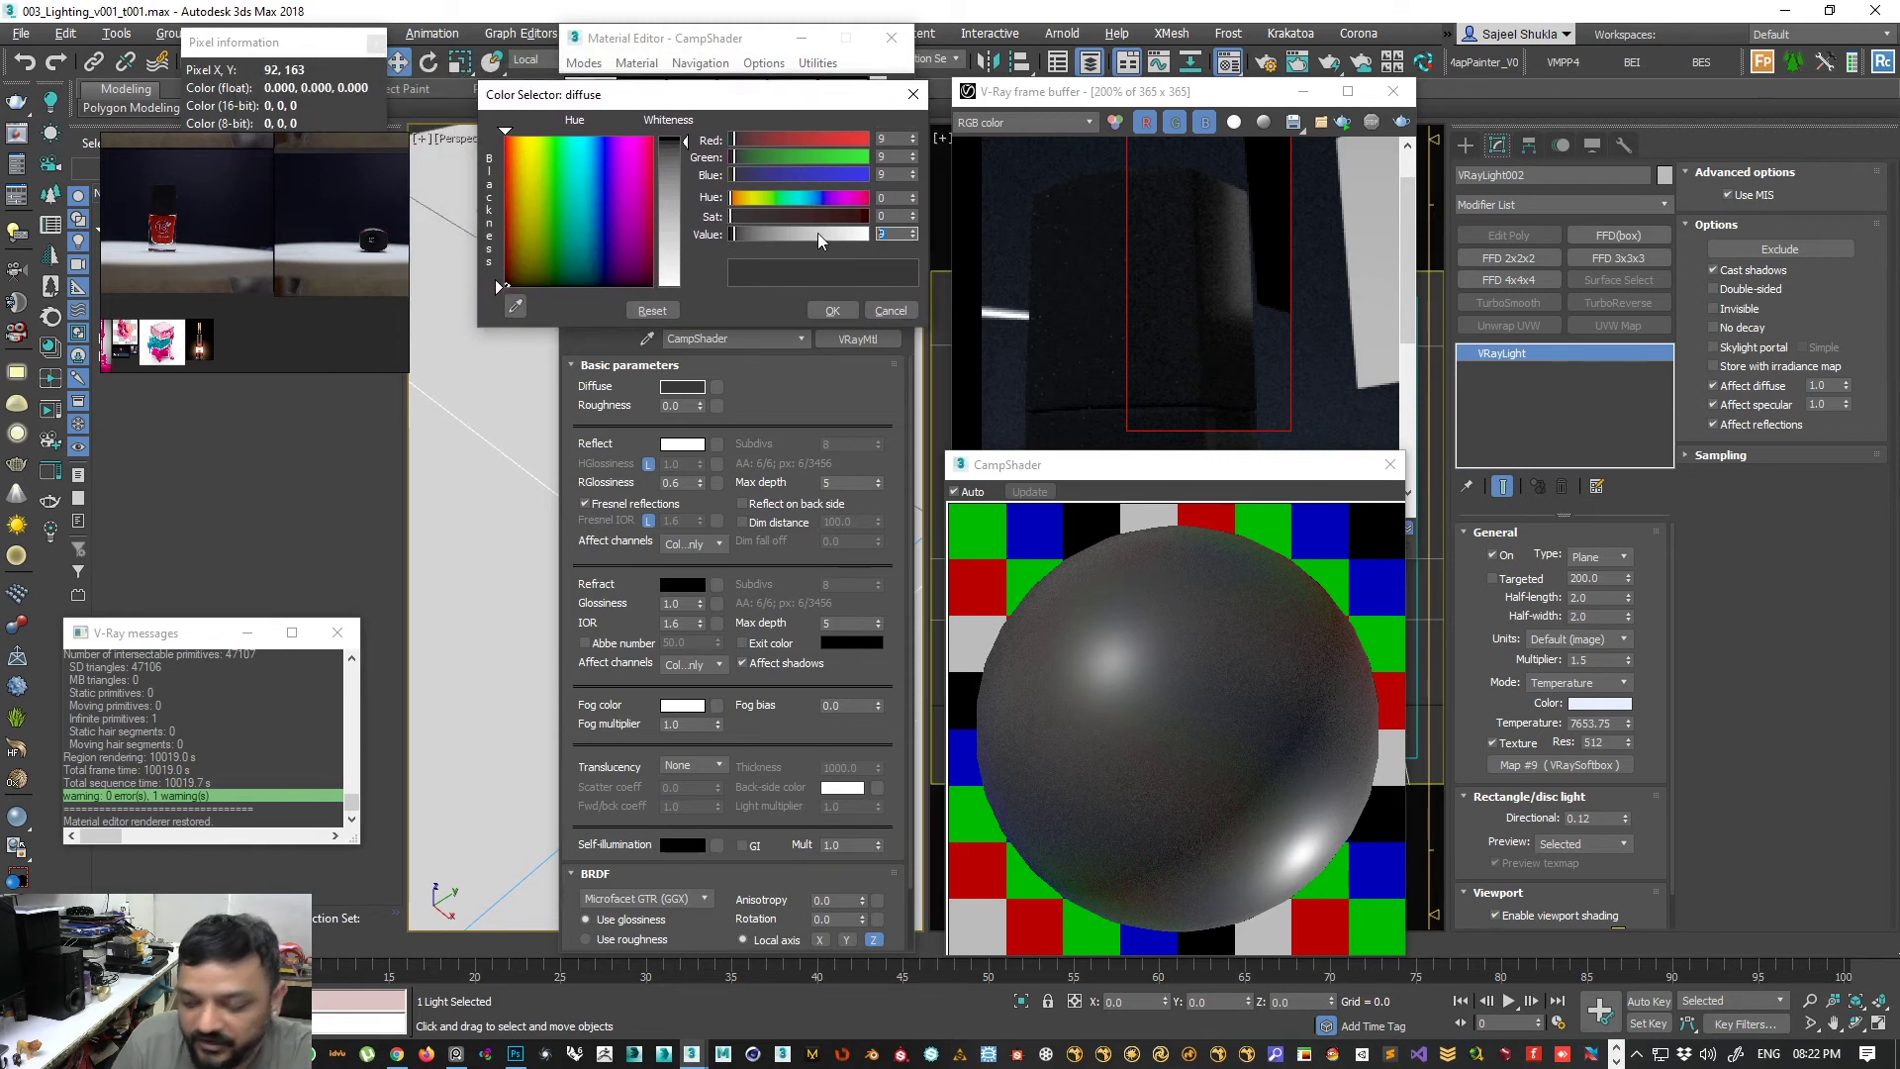
type("3")
key("Return")
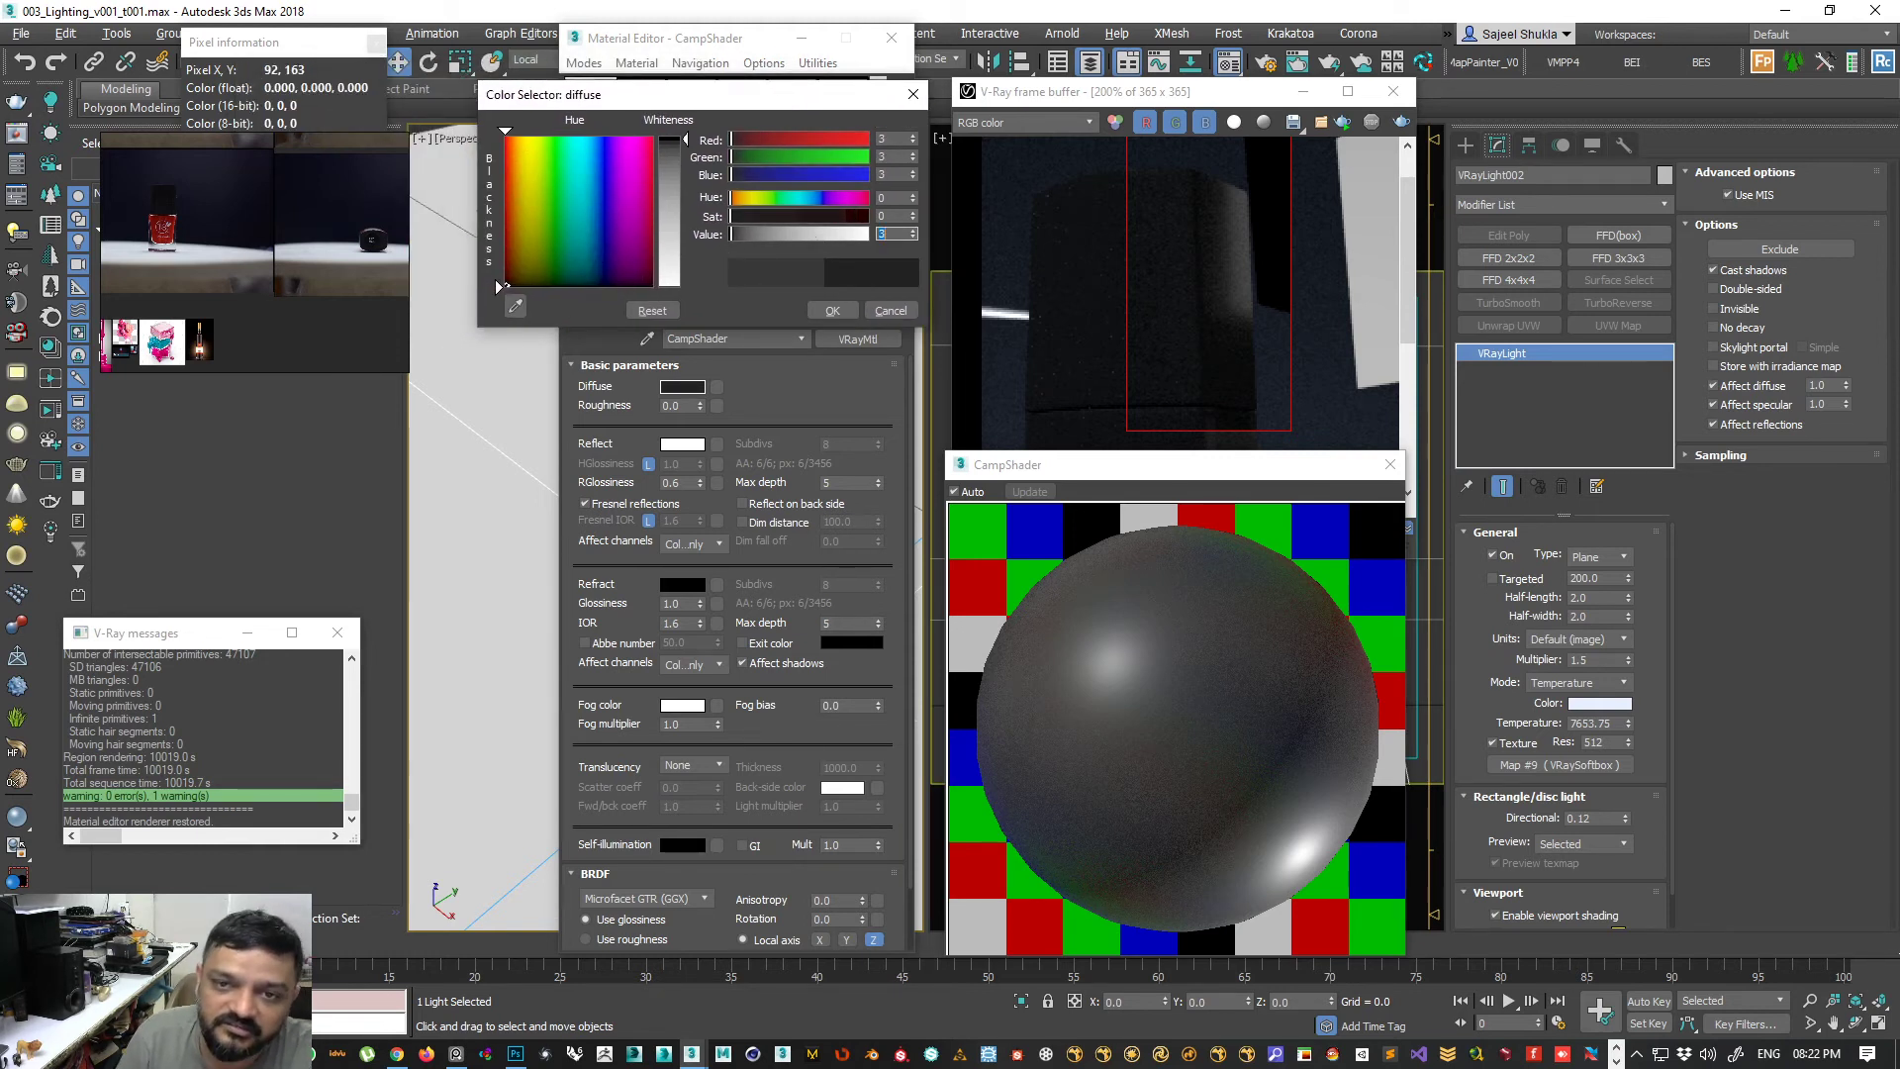
left_click(831, 311)
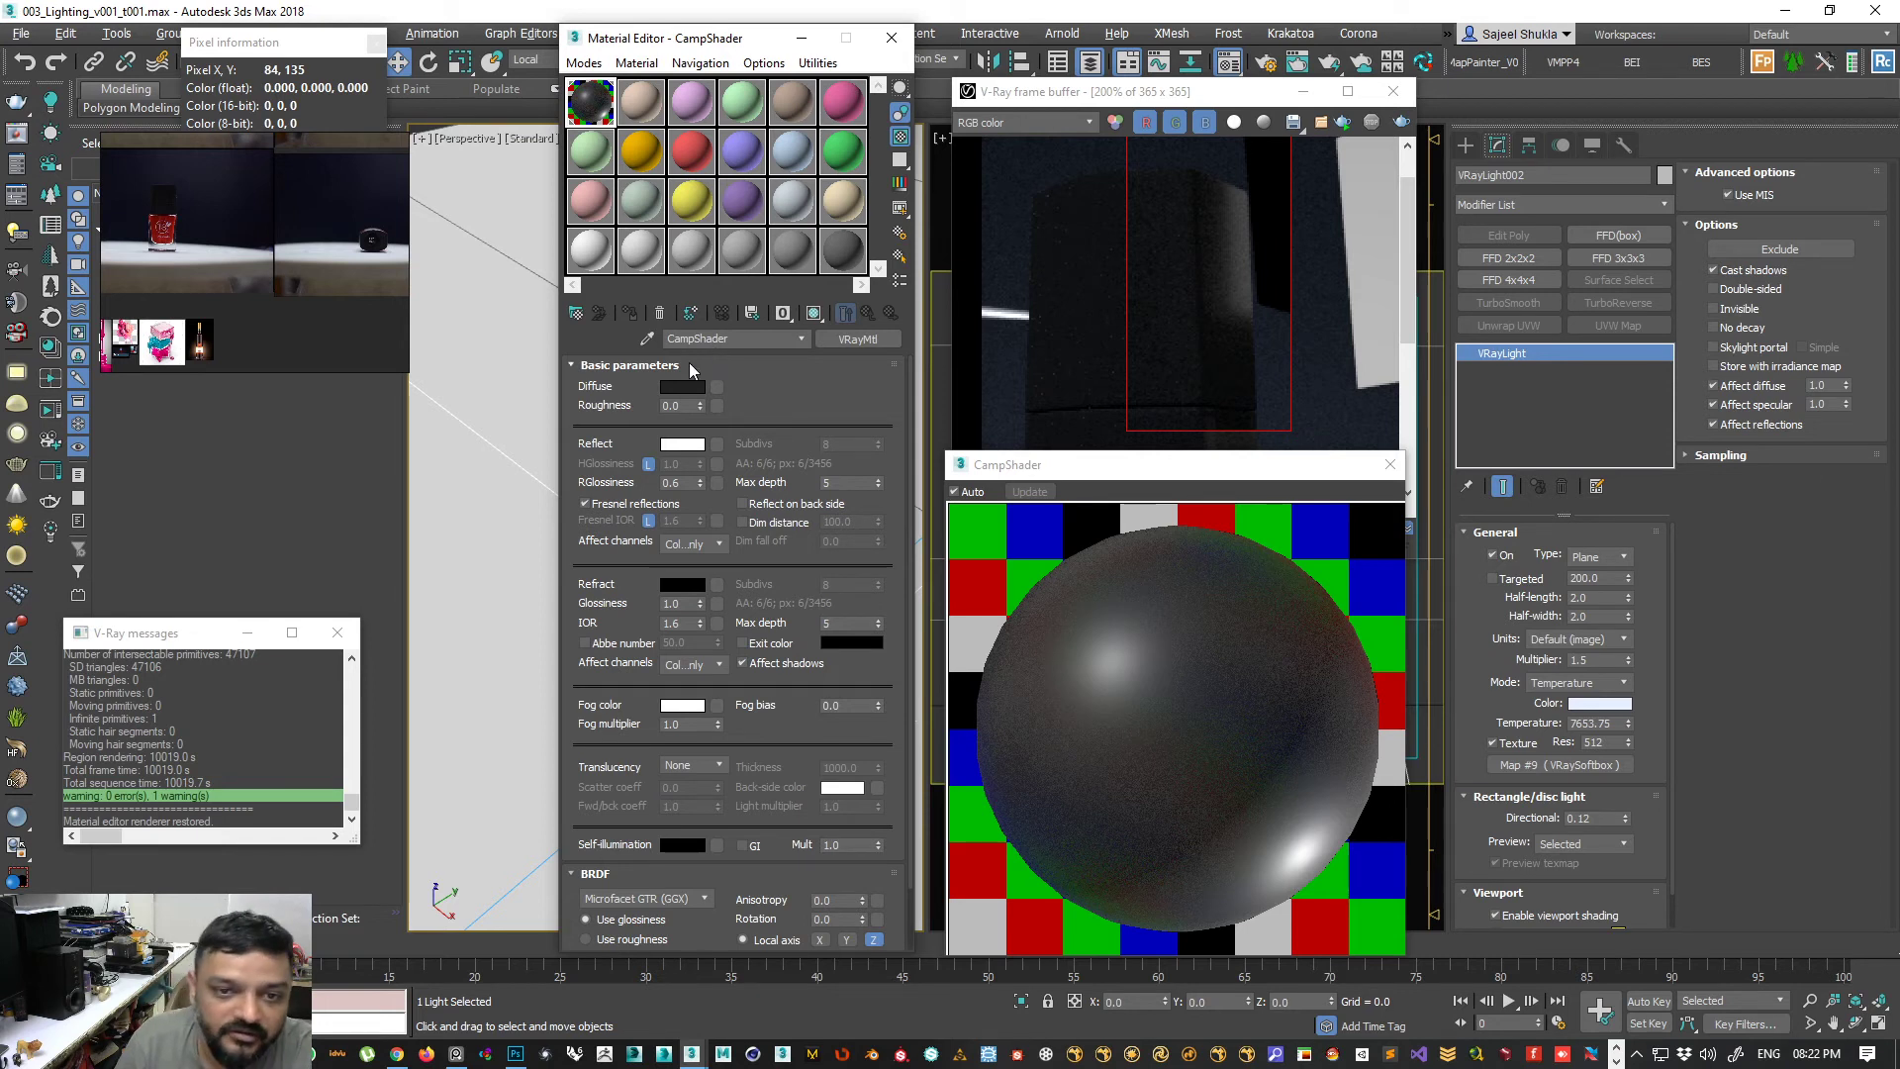
- Re-render the cap with CampShader's Fresnel reflections turned off, and assign a Falloff map to its Reflect slot
left_click(585, 504)
left_click(1342, 122)
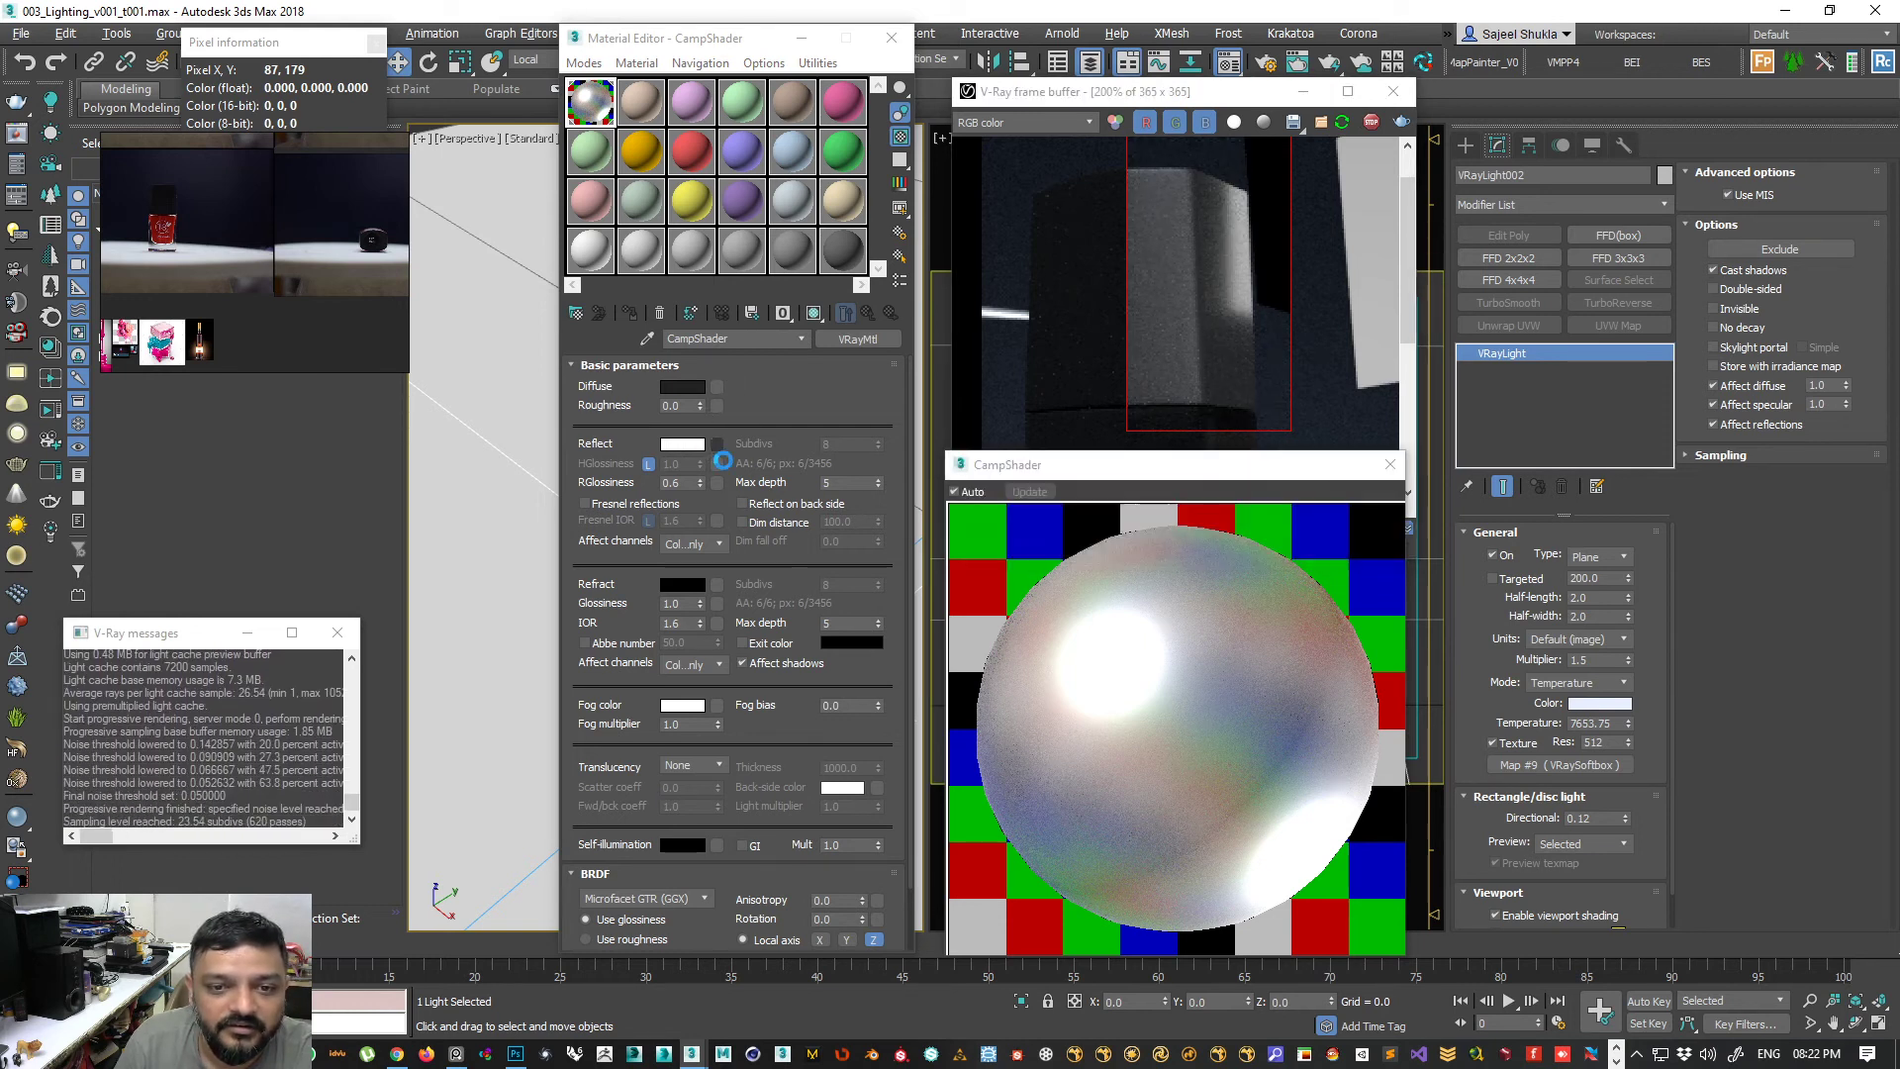
left_click(717, 444)
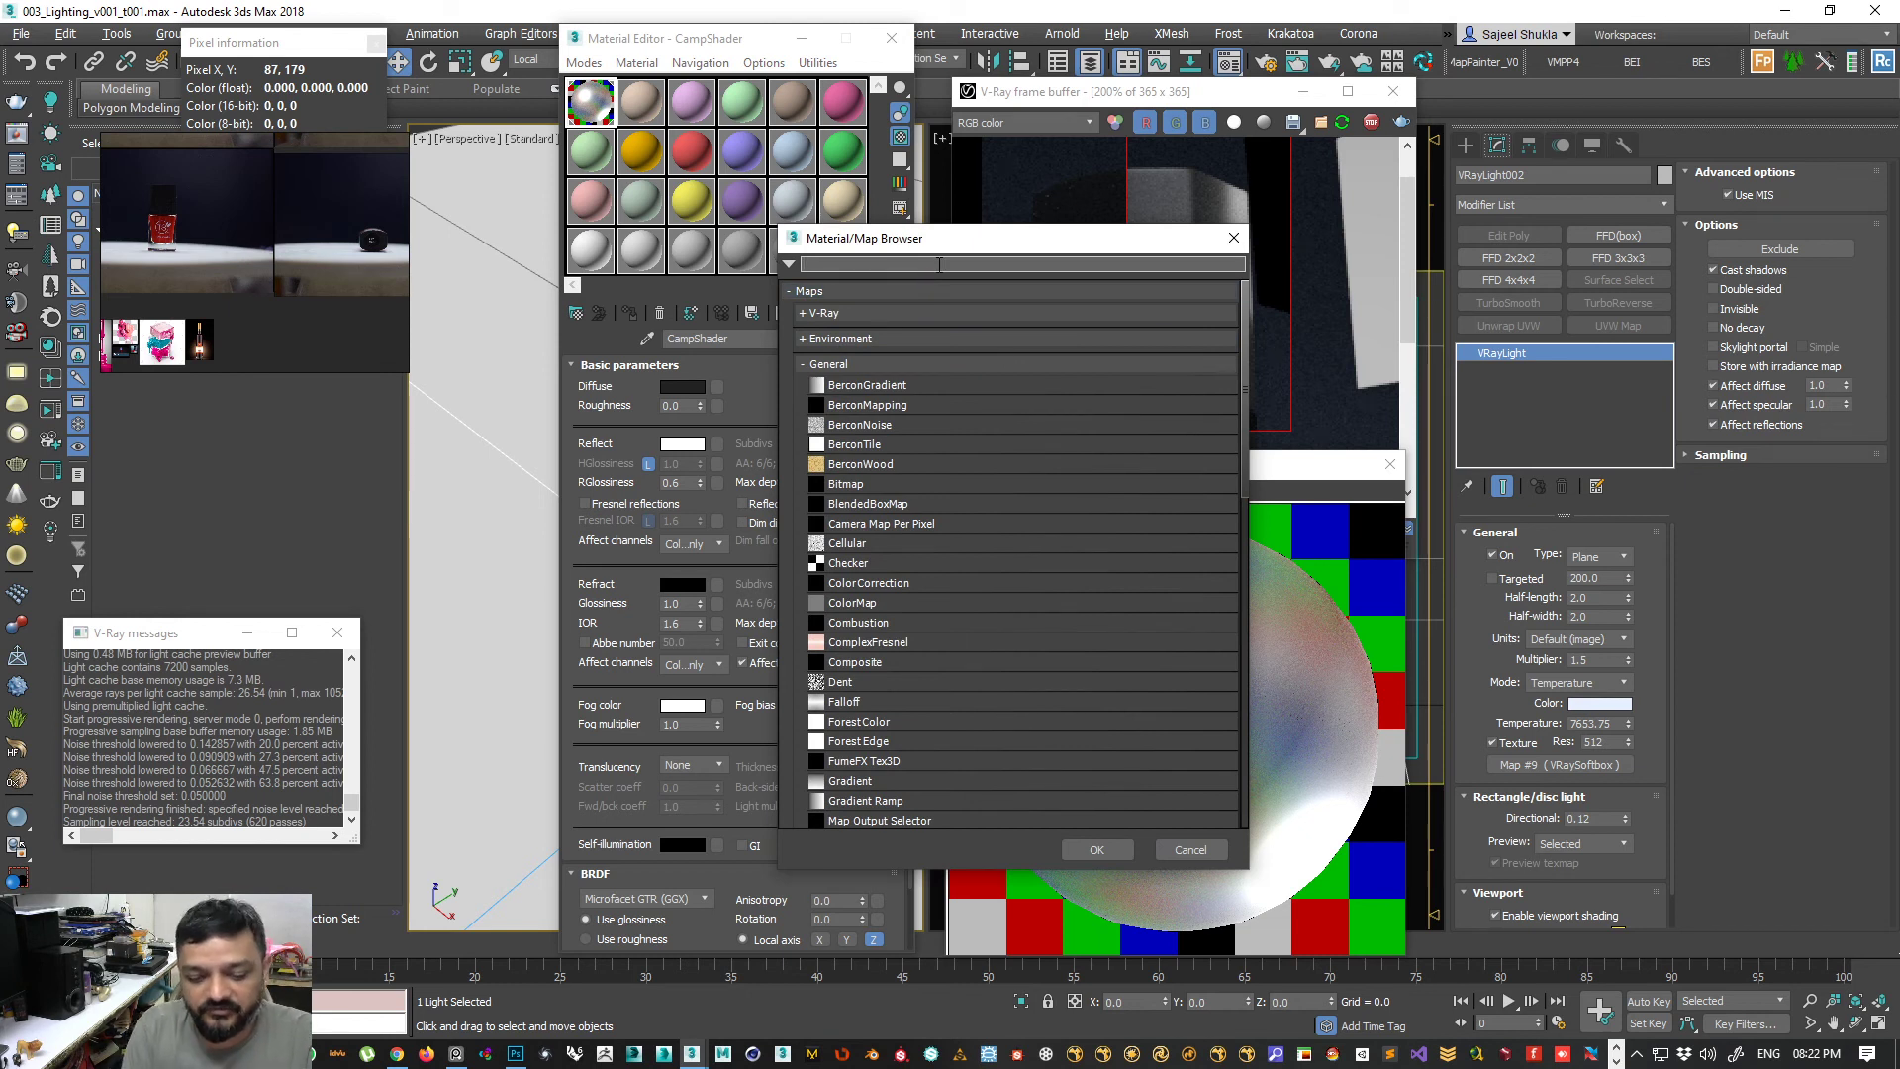
type("fal")
left_click(963, 287)
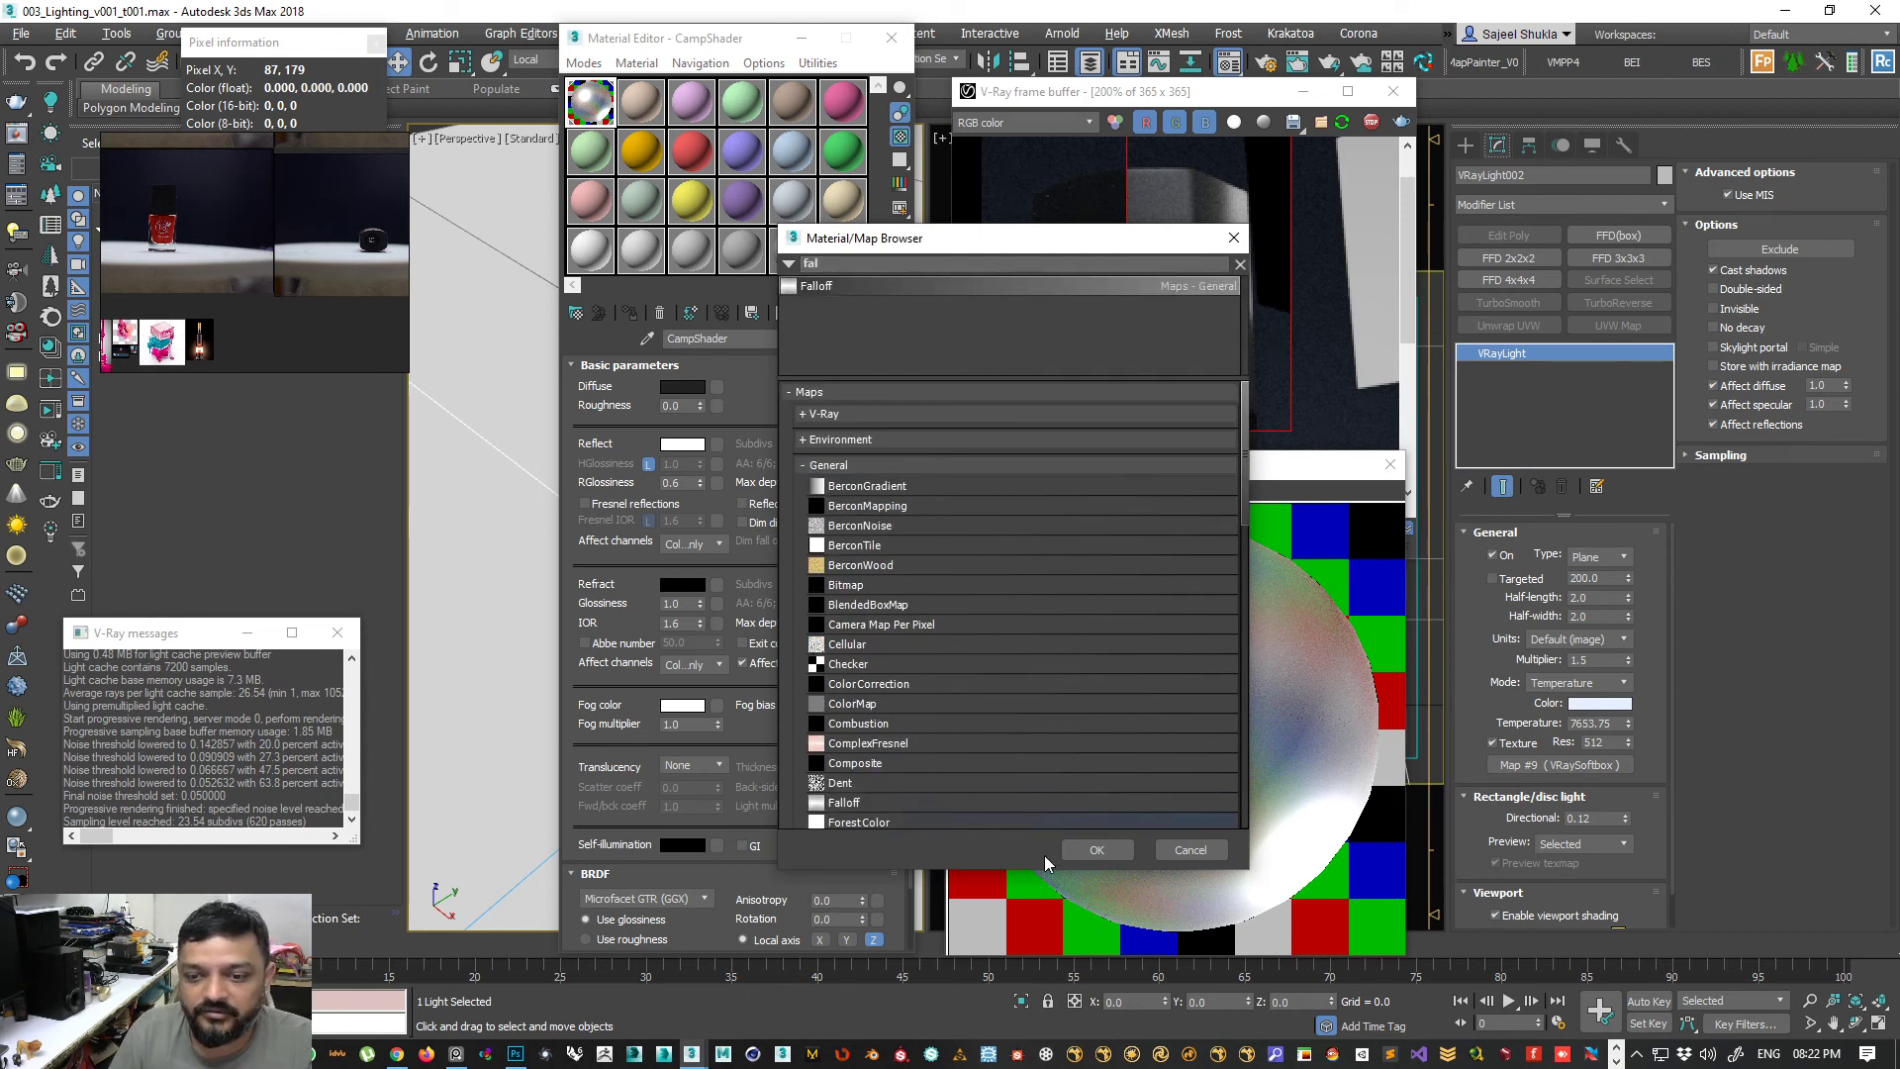
left_click(1088, 851)
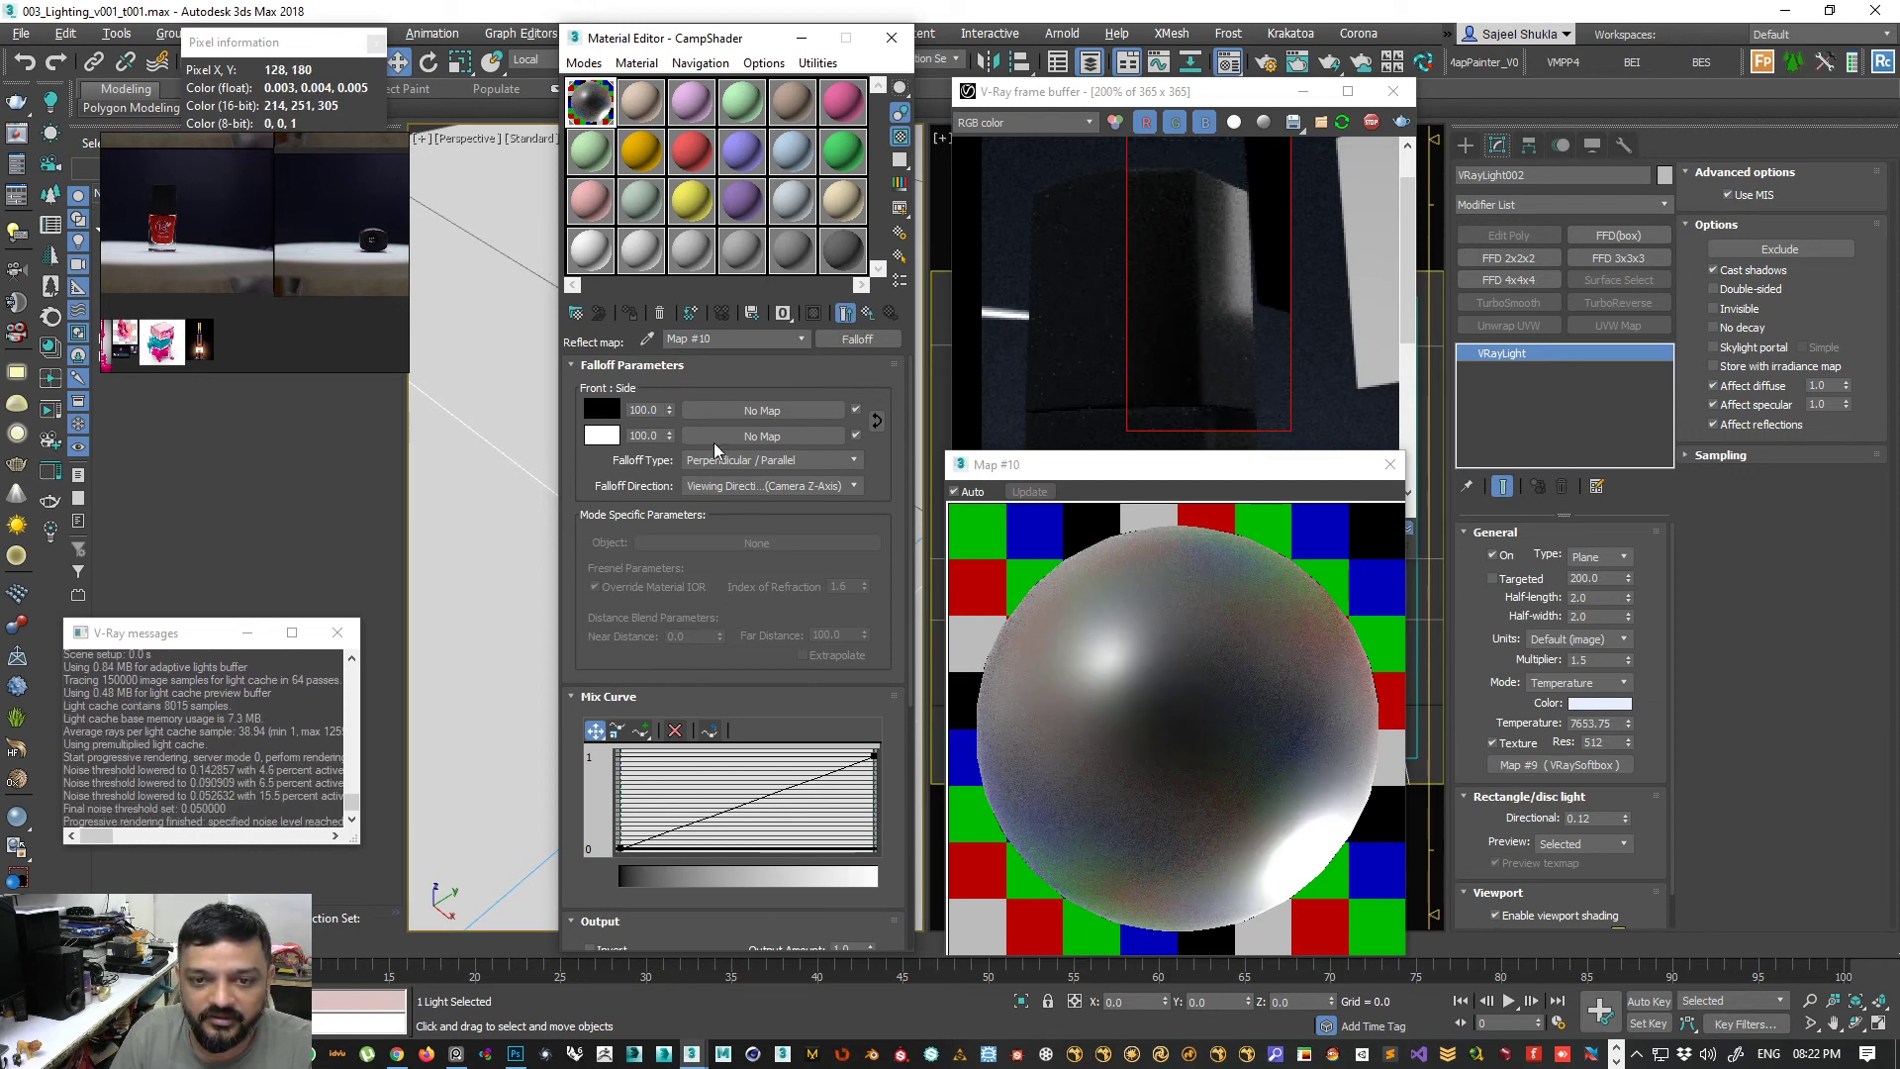
- Add a Bezier-Smooth point to the Falloff mix curve, about two-thirds along and low, so reflection rises steeply only near the end
left_click_drag(651, 638, 659, 354)
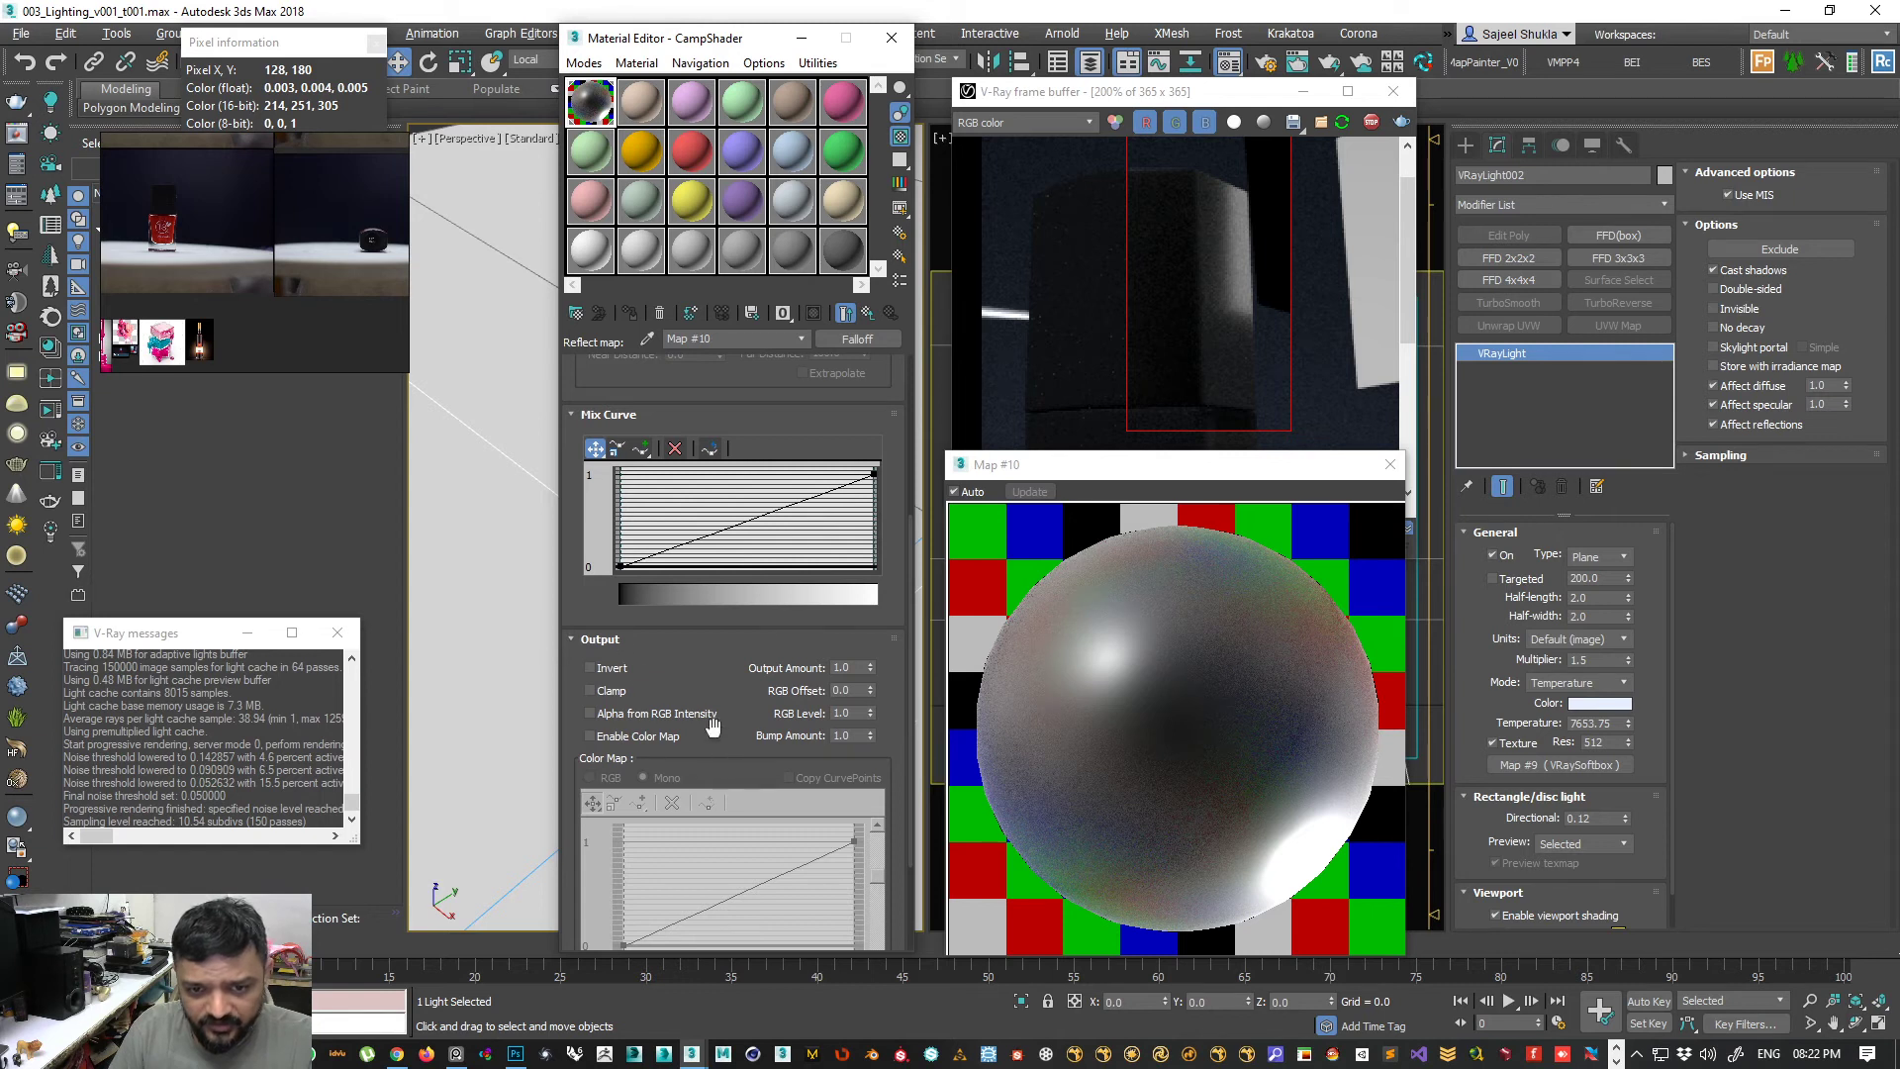
left_click(574, 641)
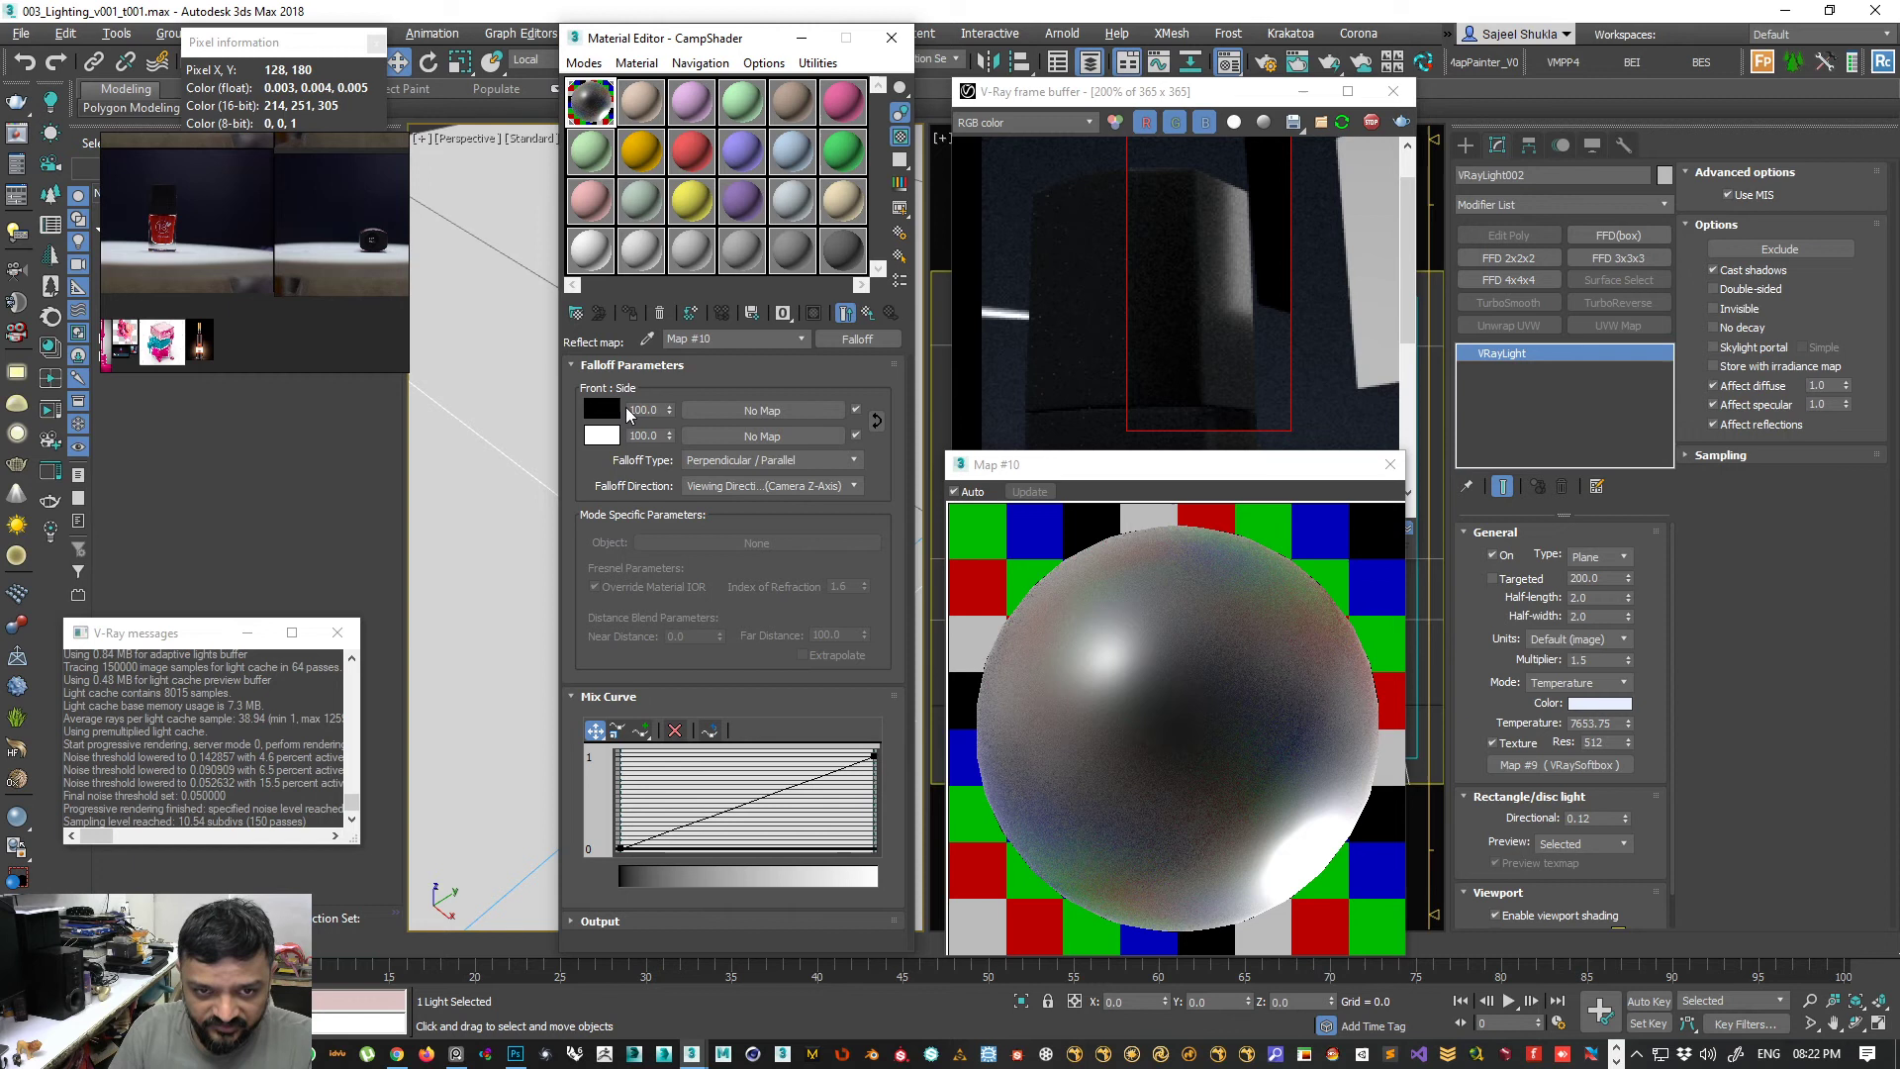
left_click(641, 730)
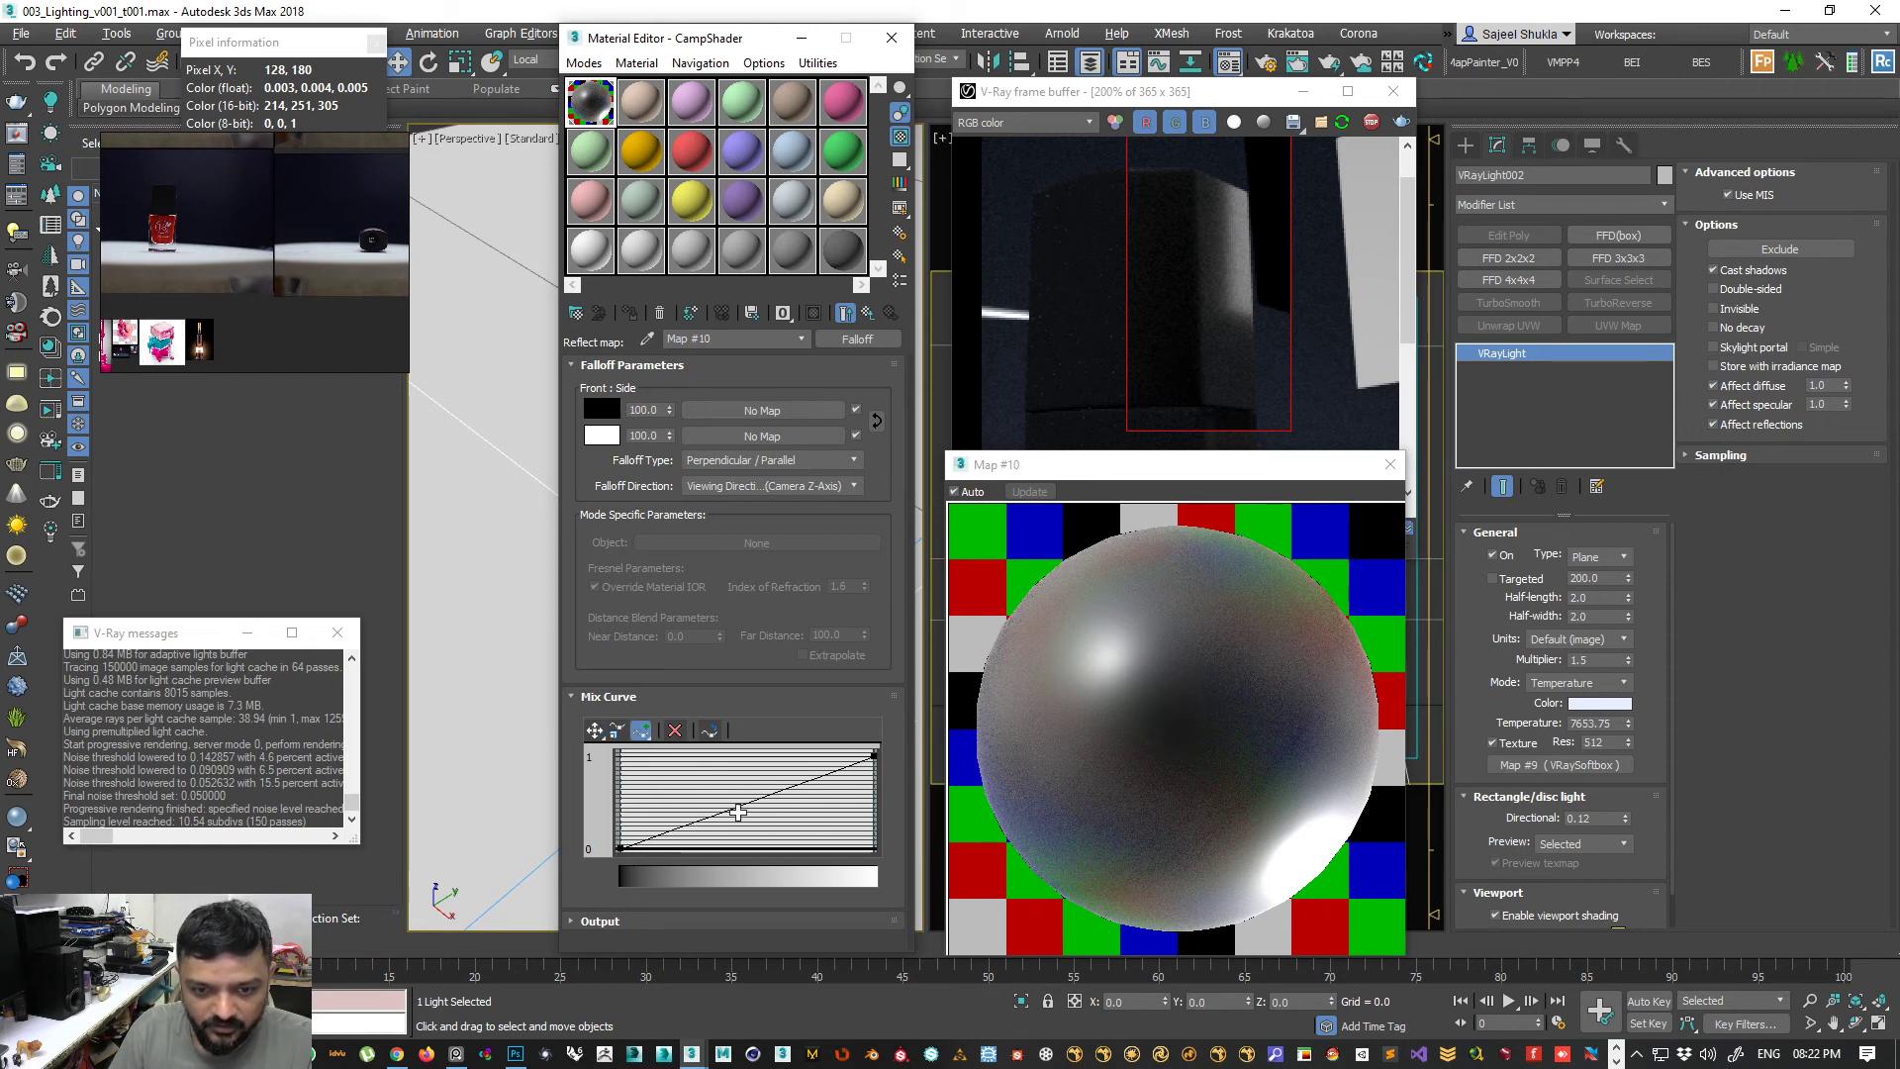
left_click(595, 729)
left_click_drag(748, 807, 809, 834)
right_click(808, 835)
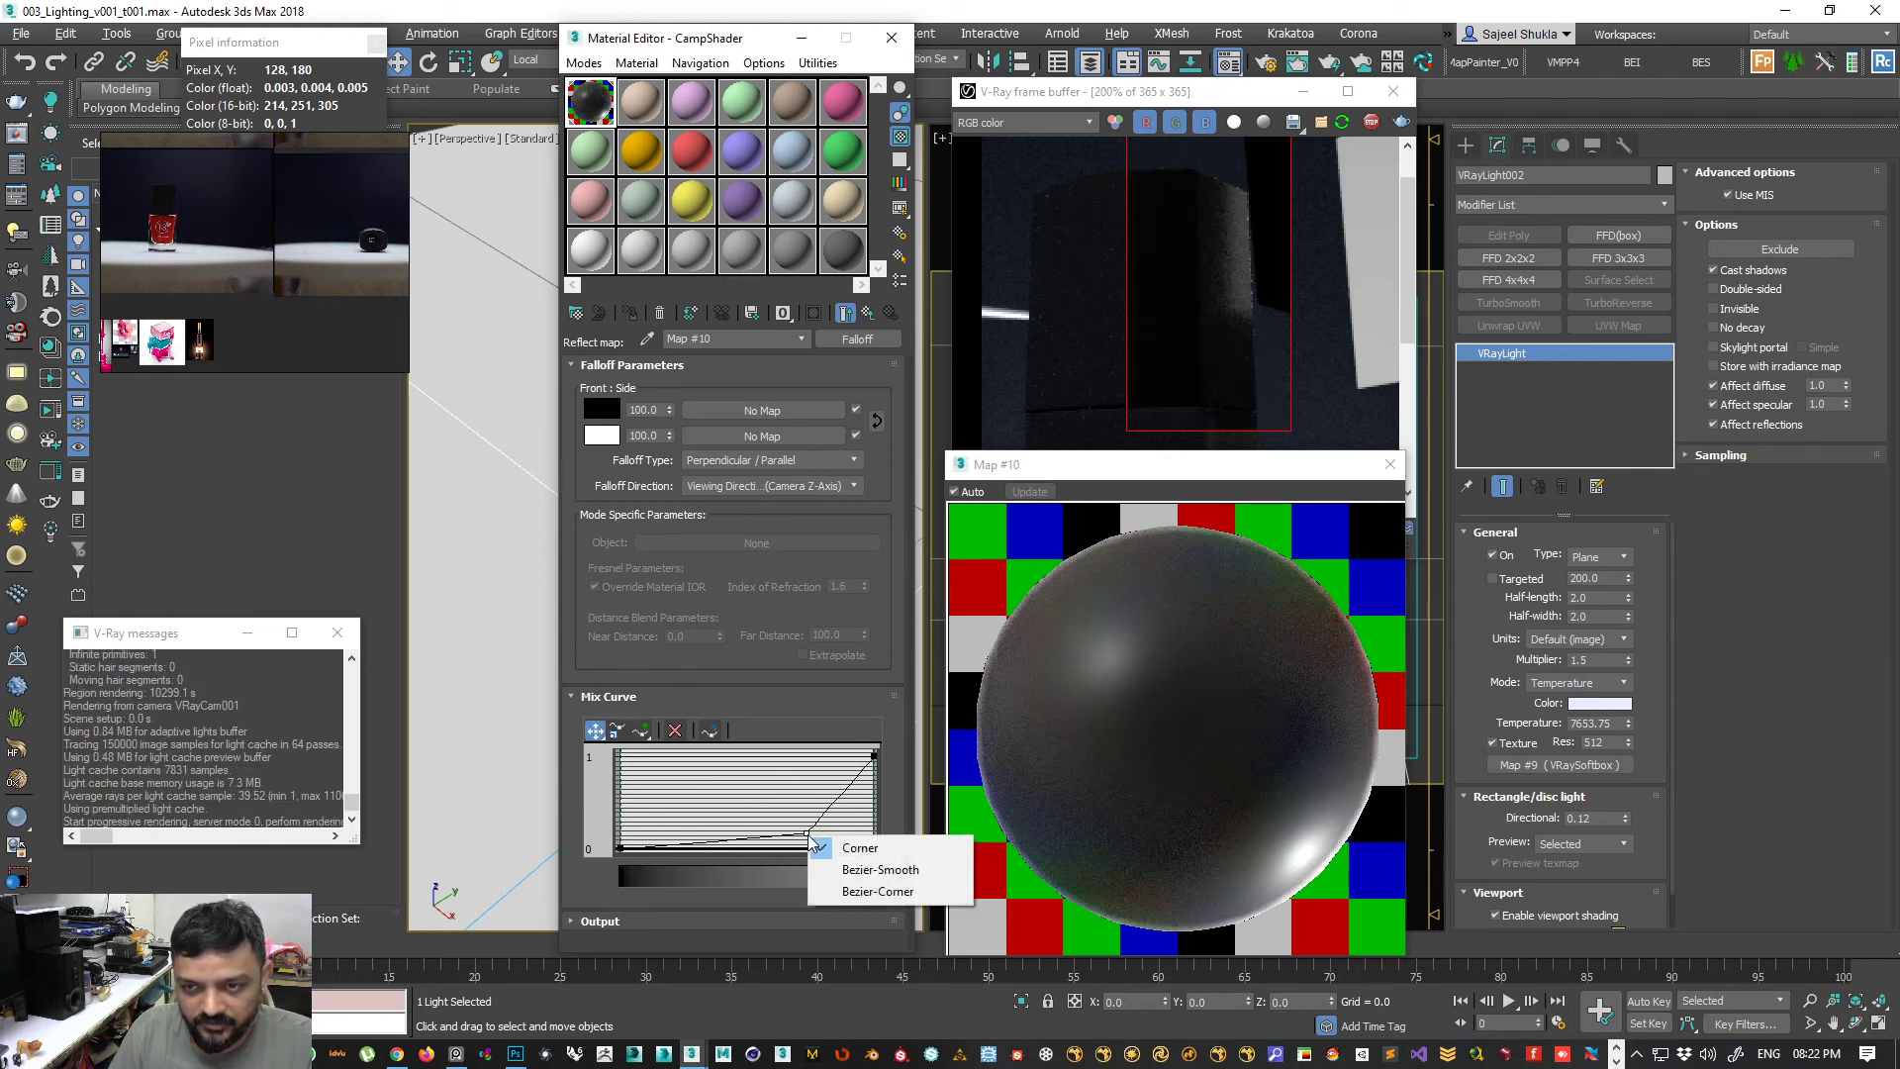
left_click(852, 874)
mouse_move(829, 834)
left_mouse_down()
mouse_move(860, 829)
mouse_move(796, 837)
left_mouse_up()
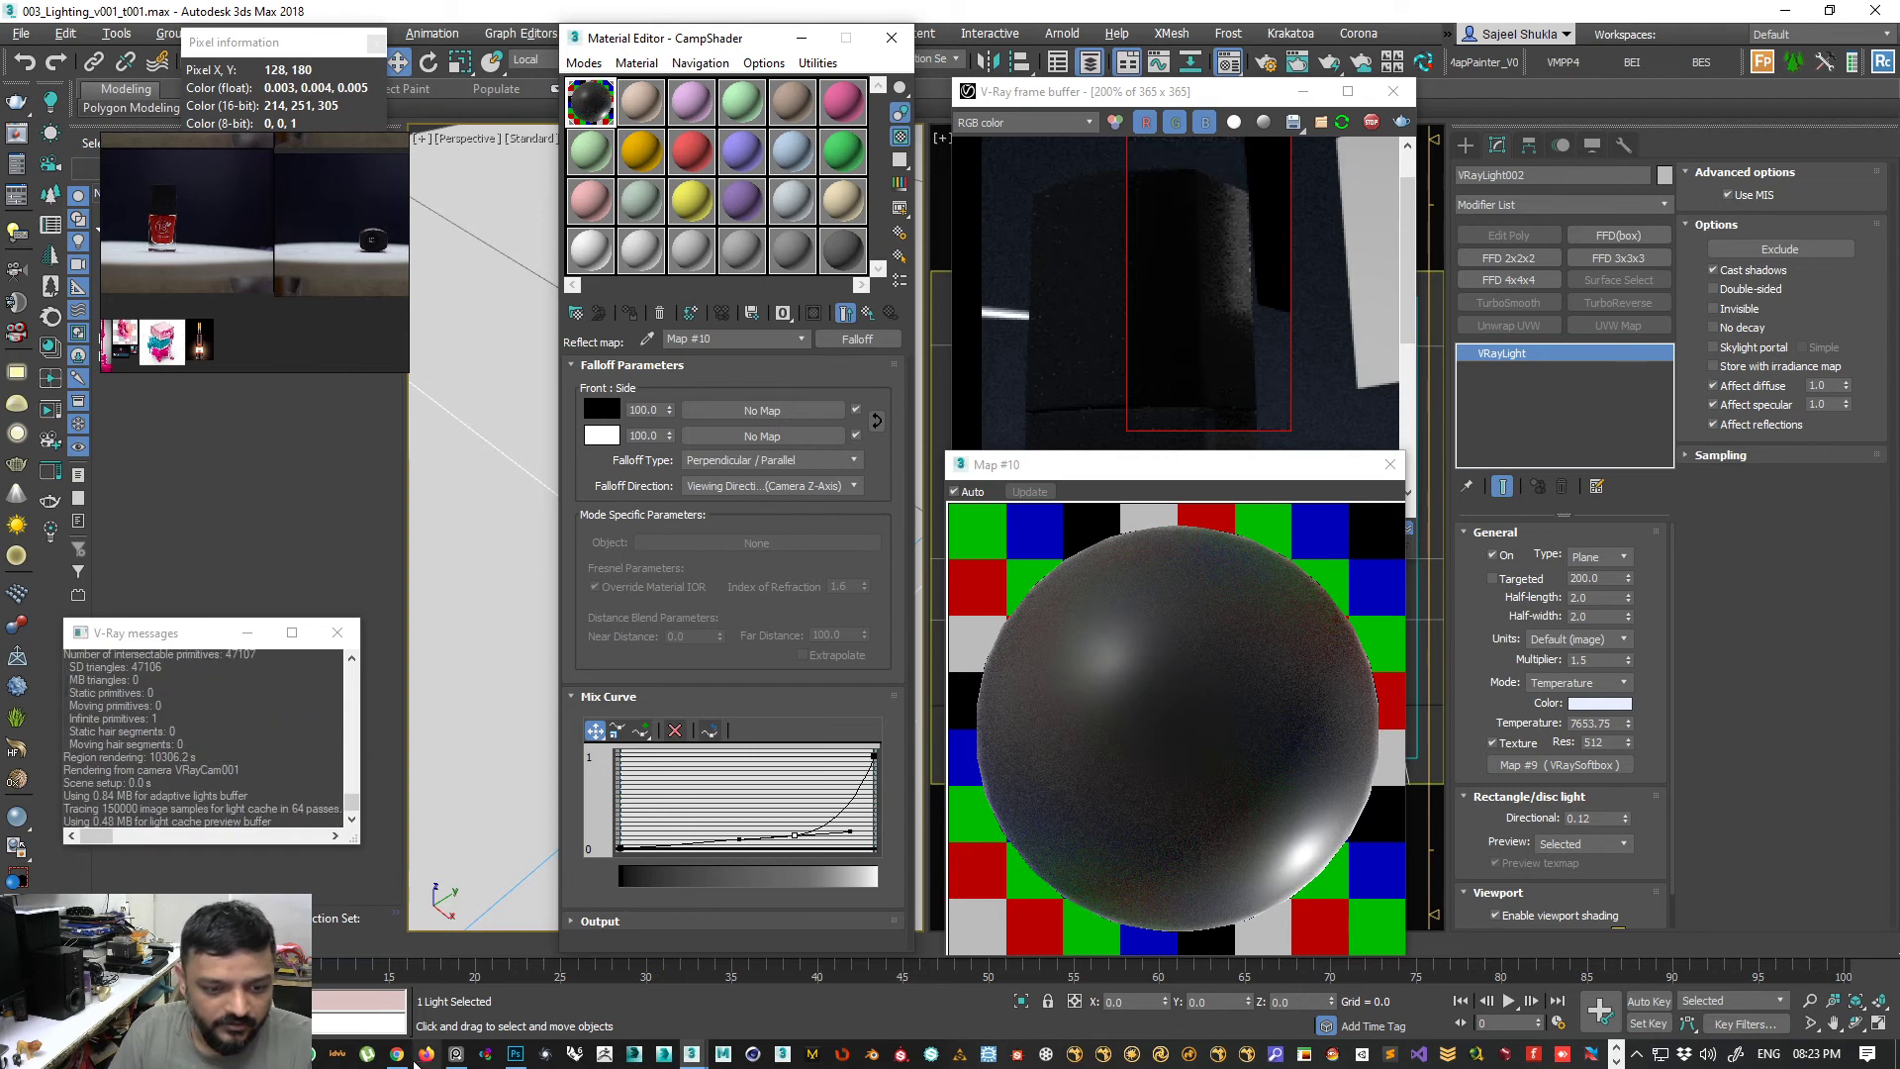
- Switch to Chrome and search Google for "refective index info" in a new tab
left_click(397, 1052)
double_click(847, 139)
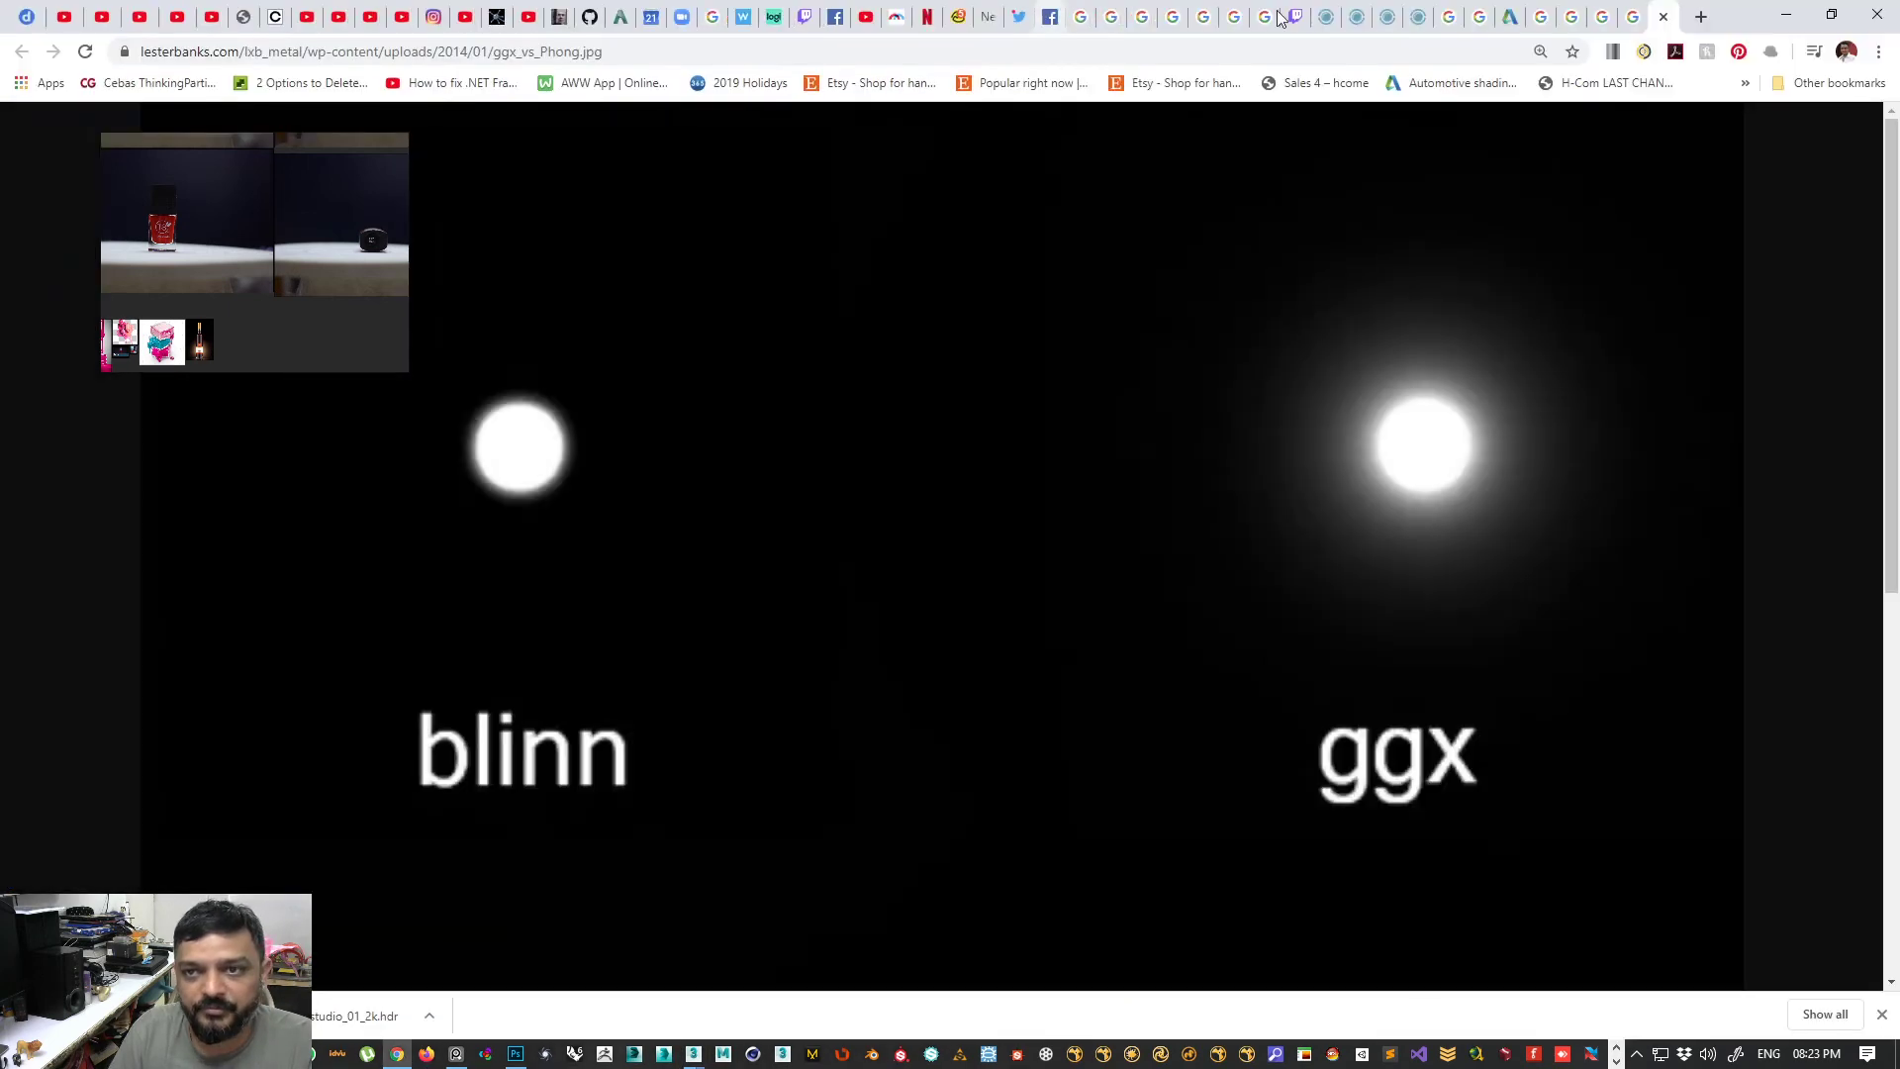
key("ctrl+t")
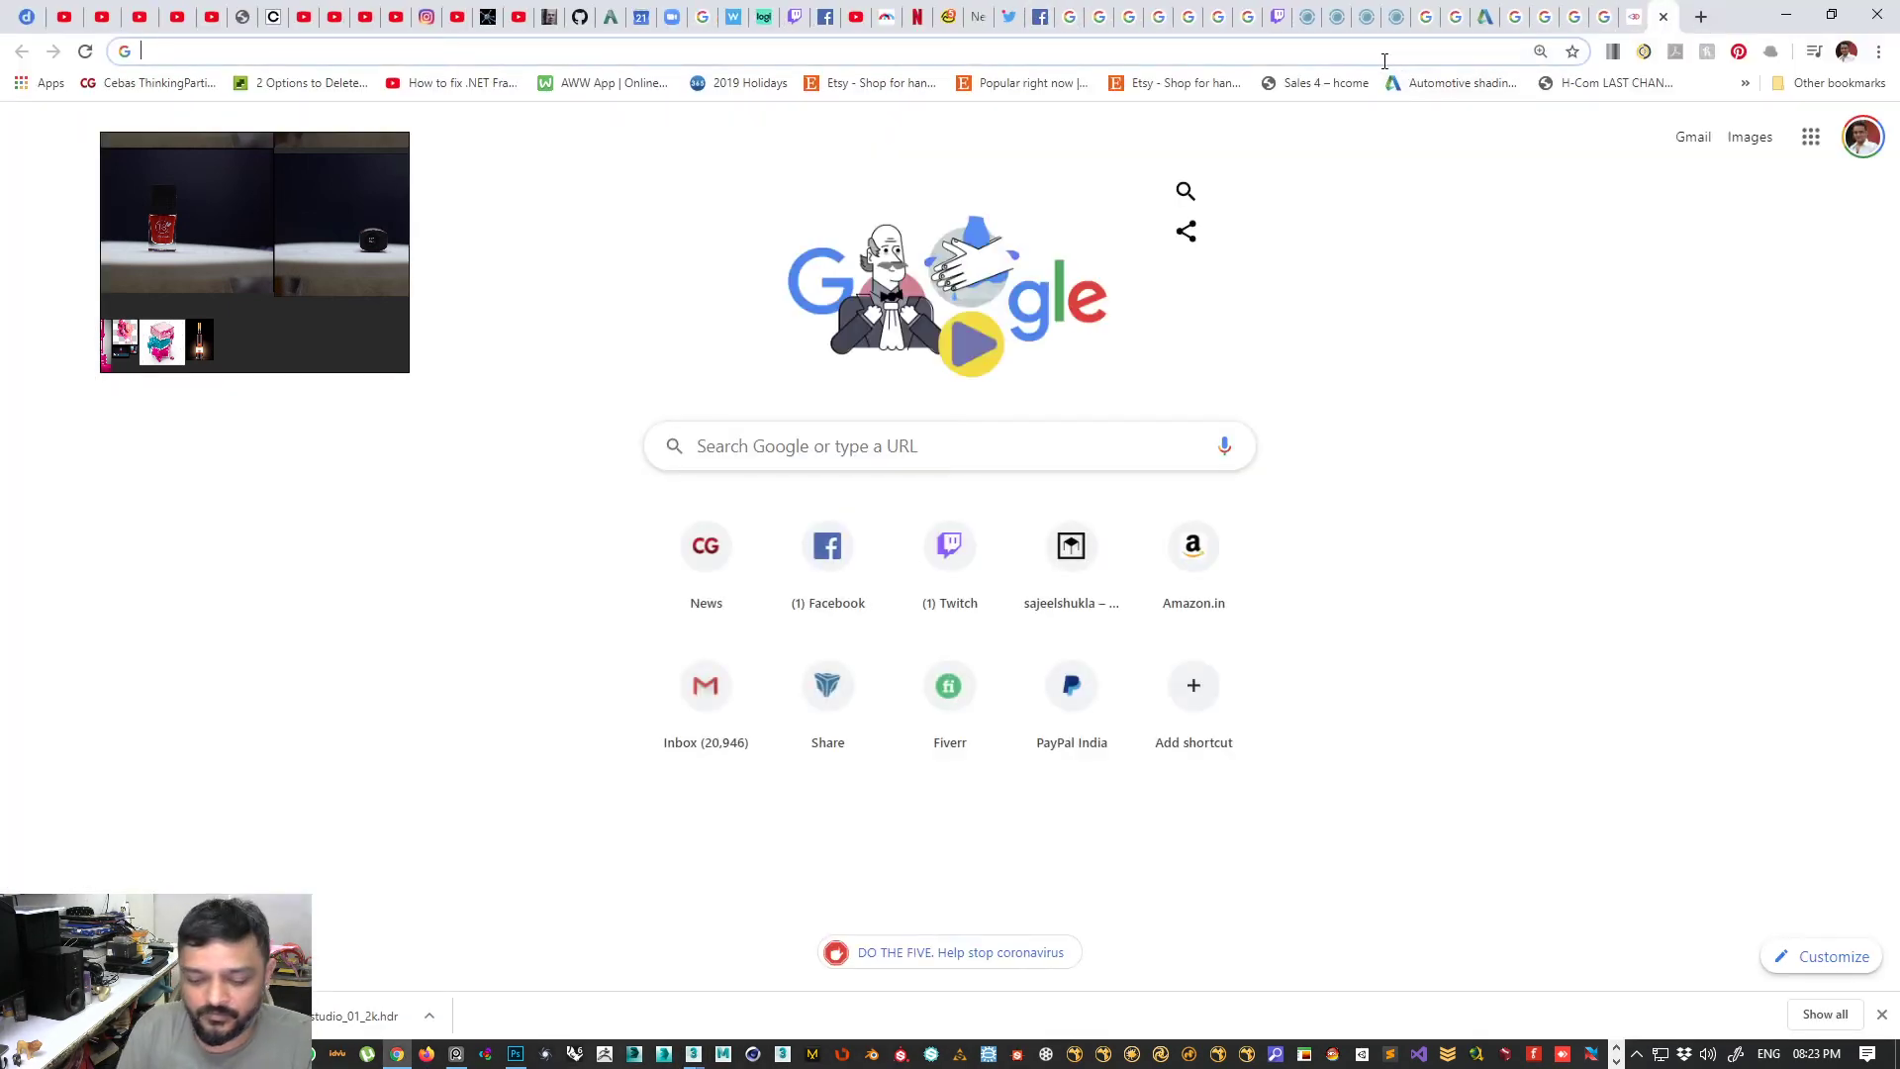
type("refec")
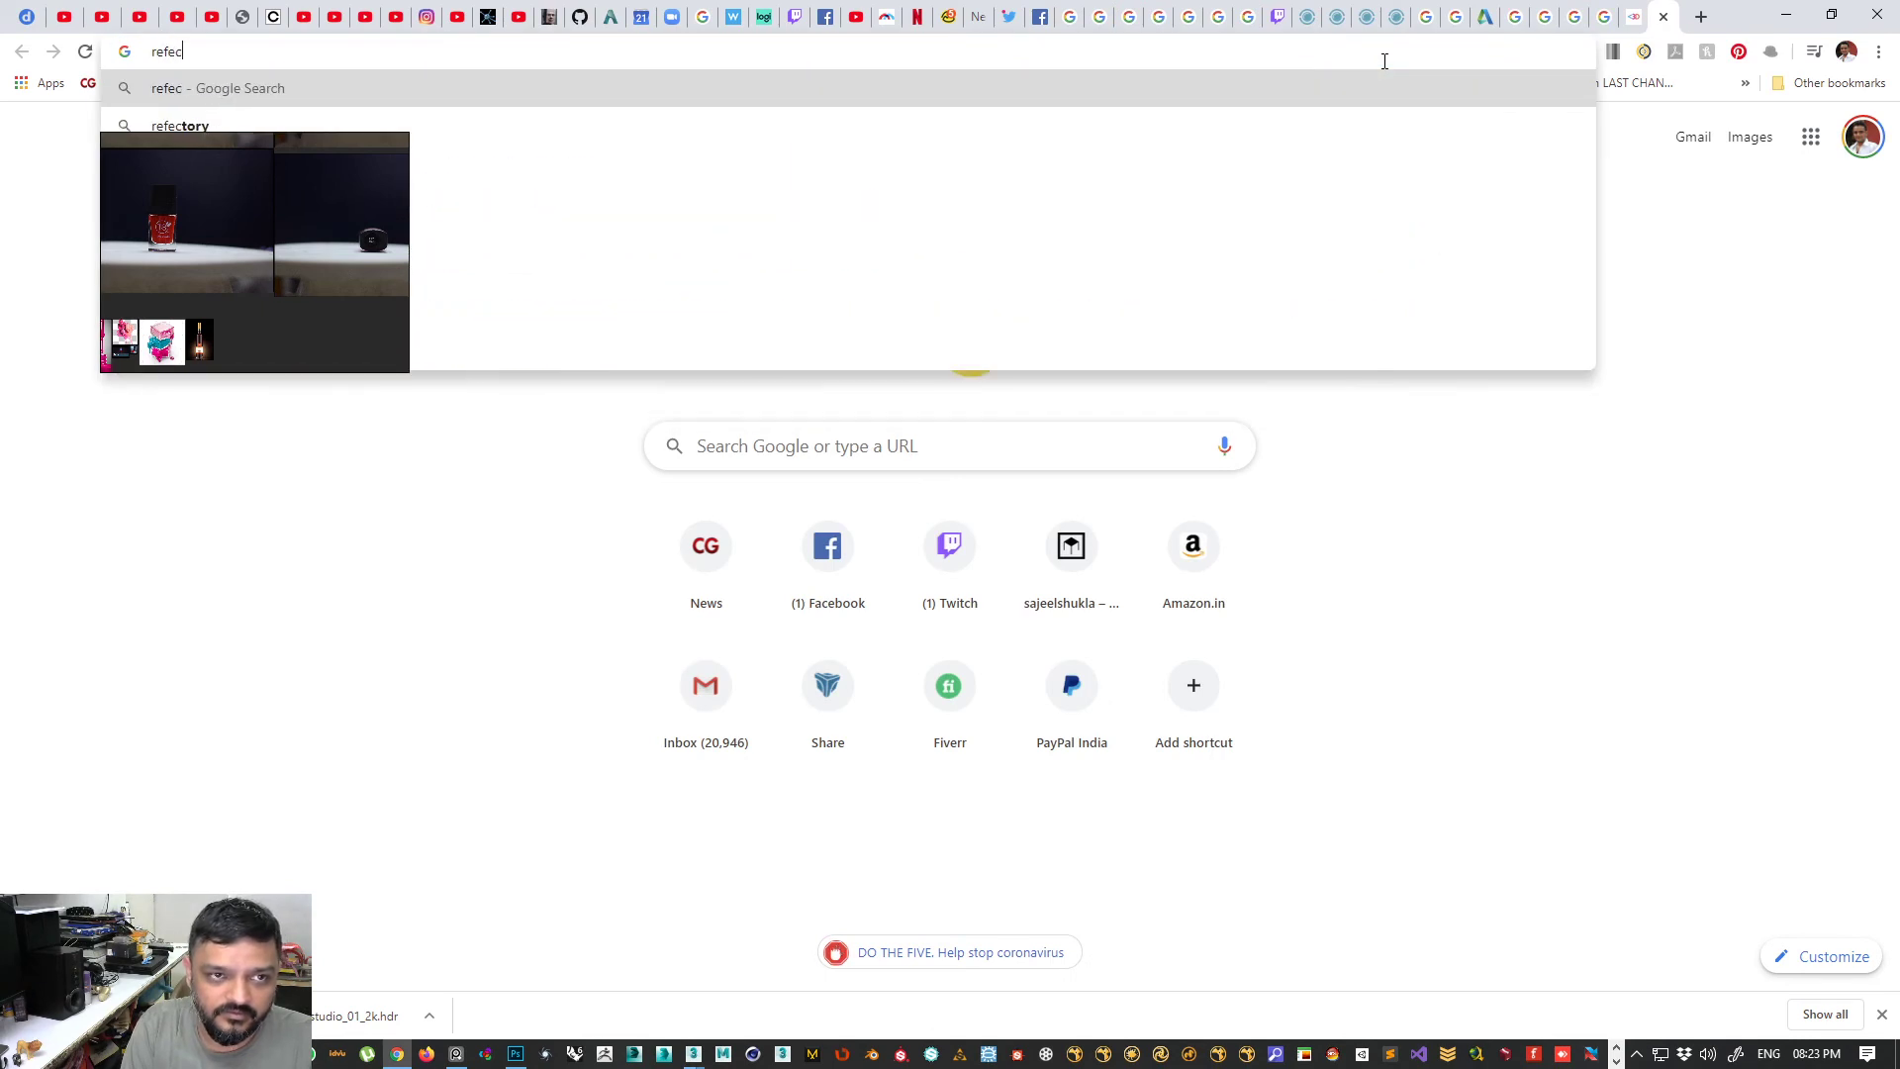
type("tive index ")
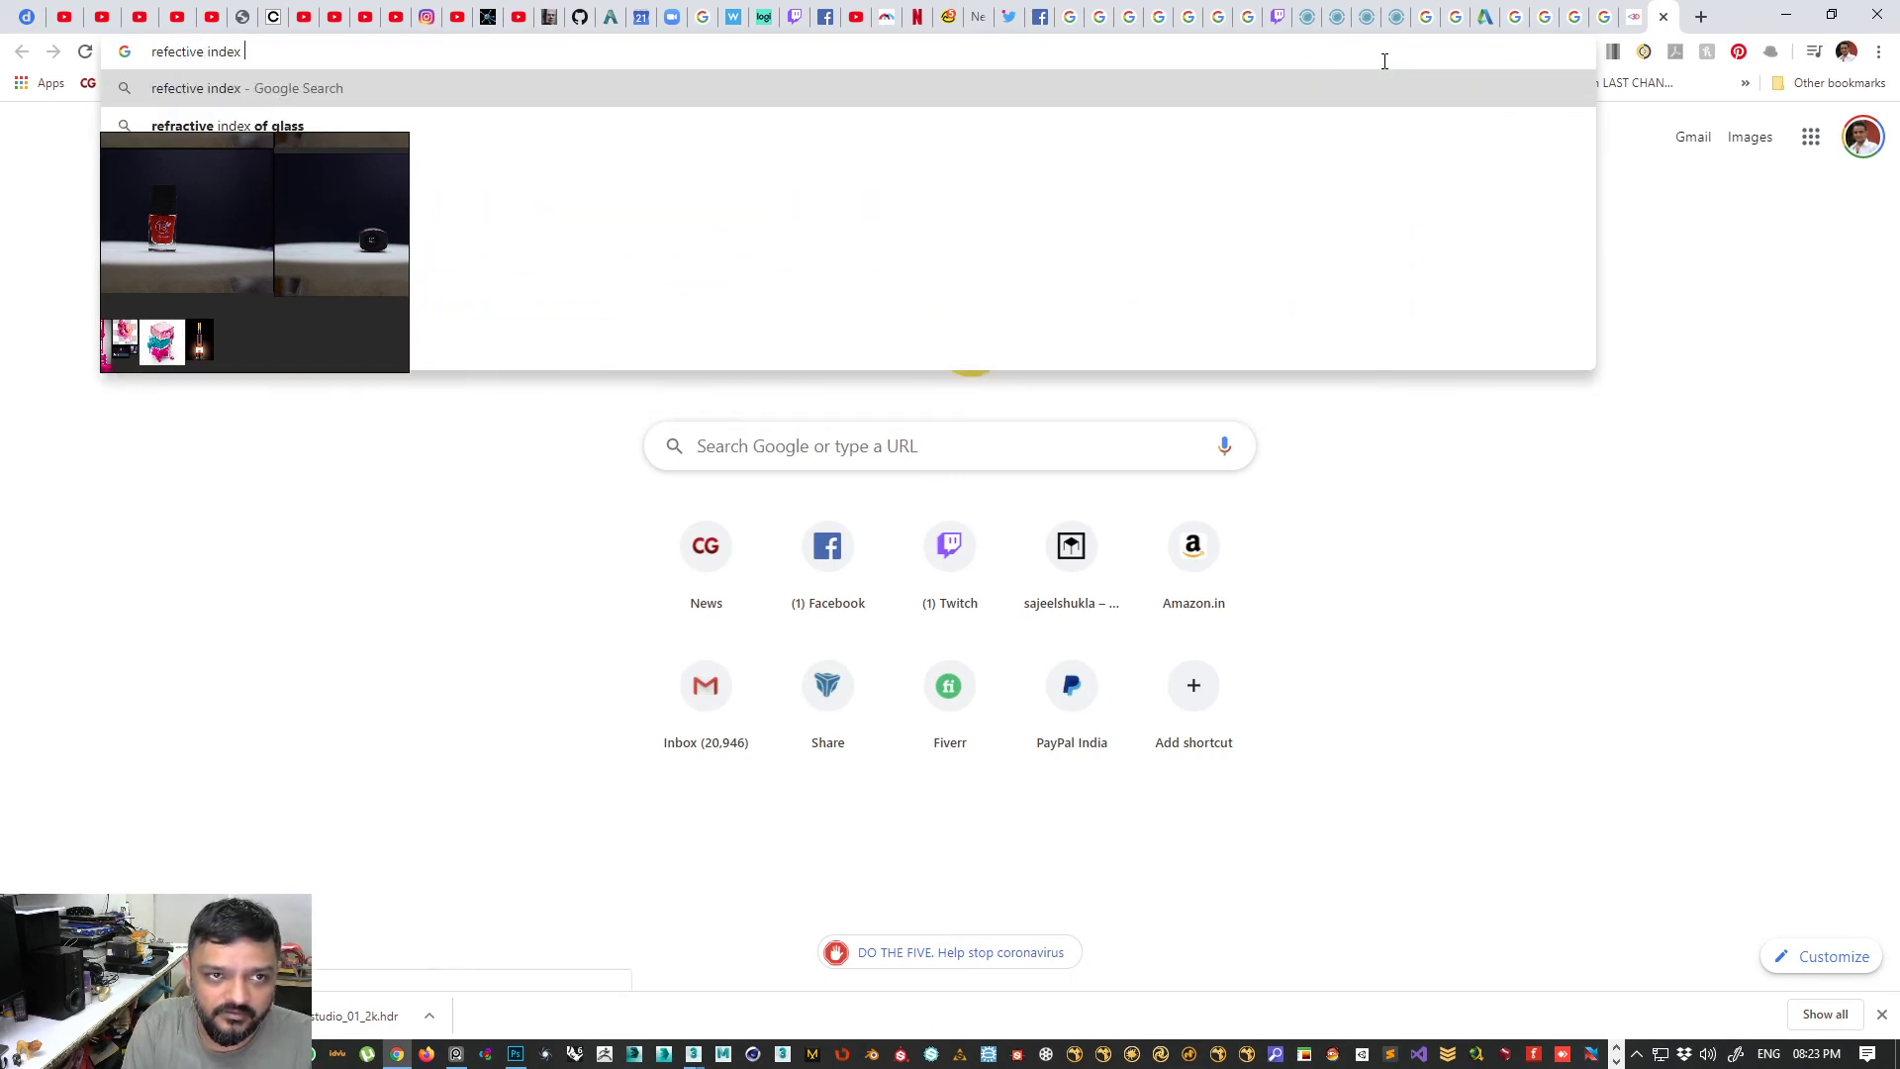
type("info")
key("Return")
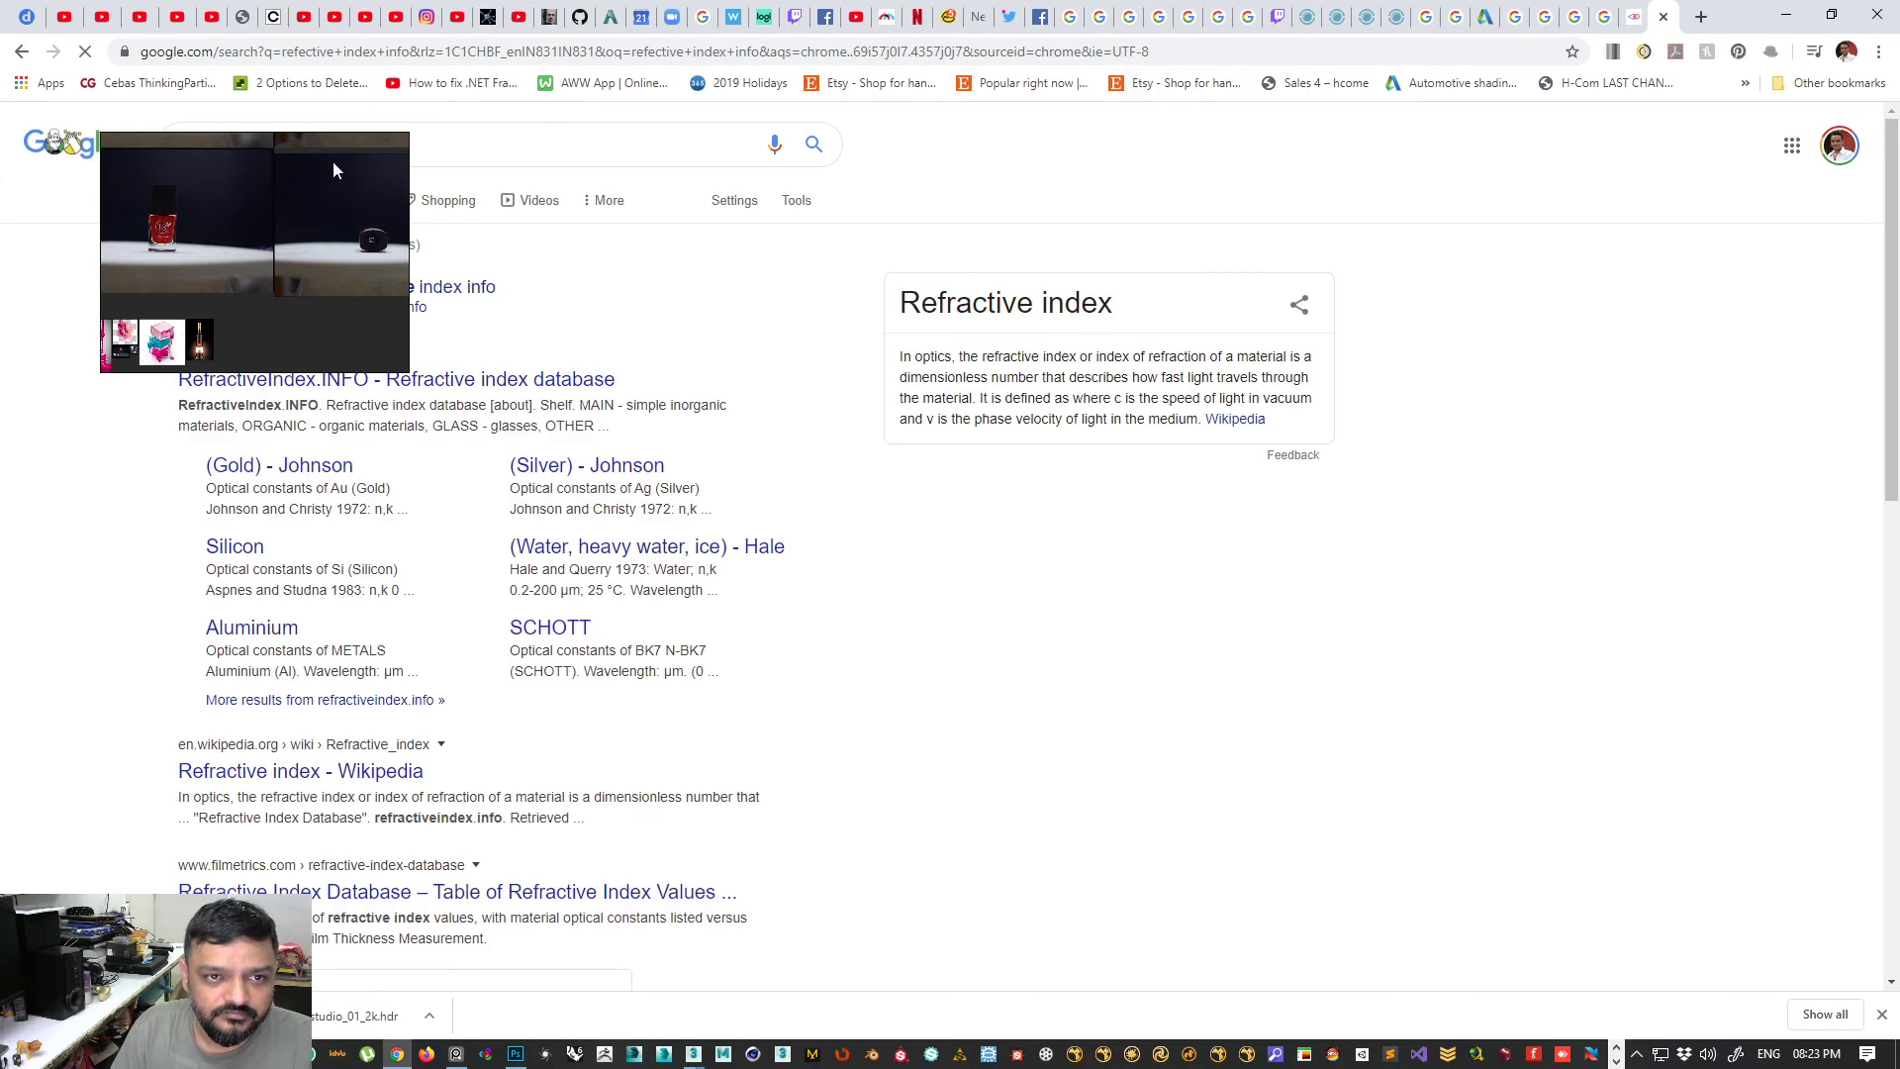
- Move the reference images off the results, open RefractiveIndex.INFO in a new tab, and examine the n and k curves for Ag (Silver)
left_click_drag(1717, 694, 1582, 761)
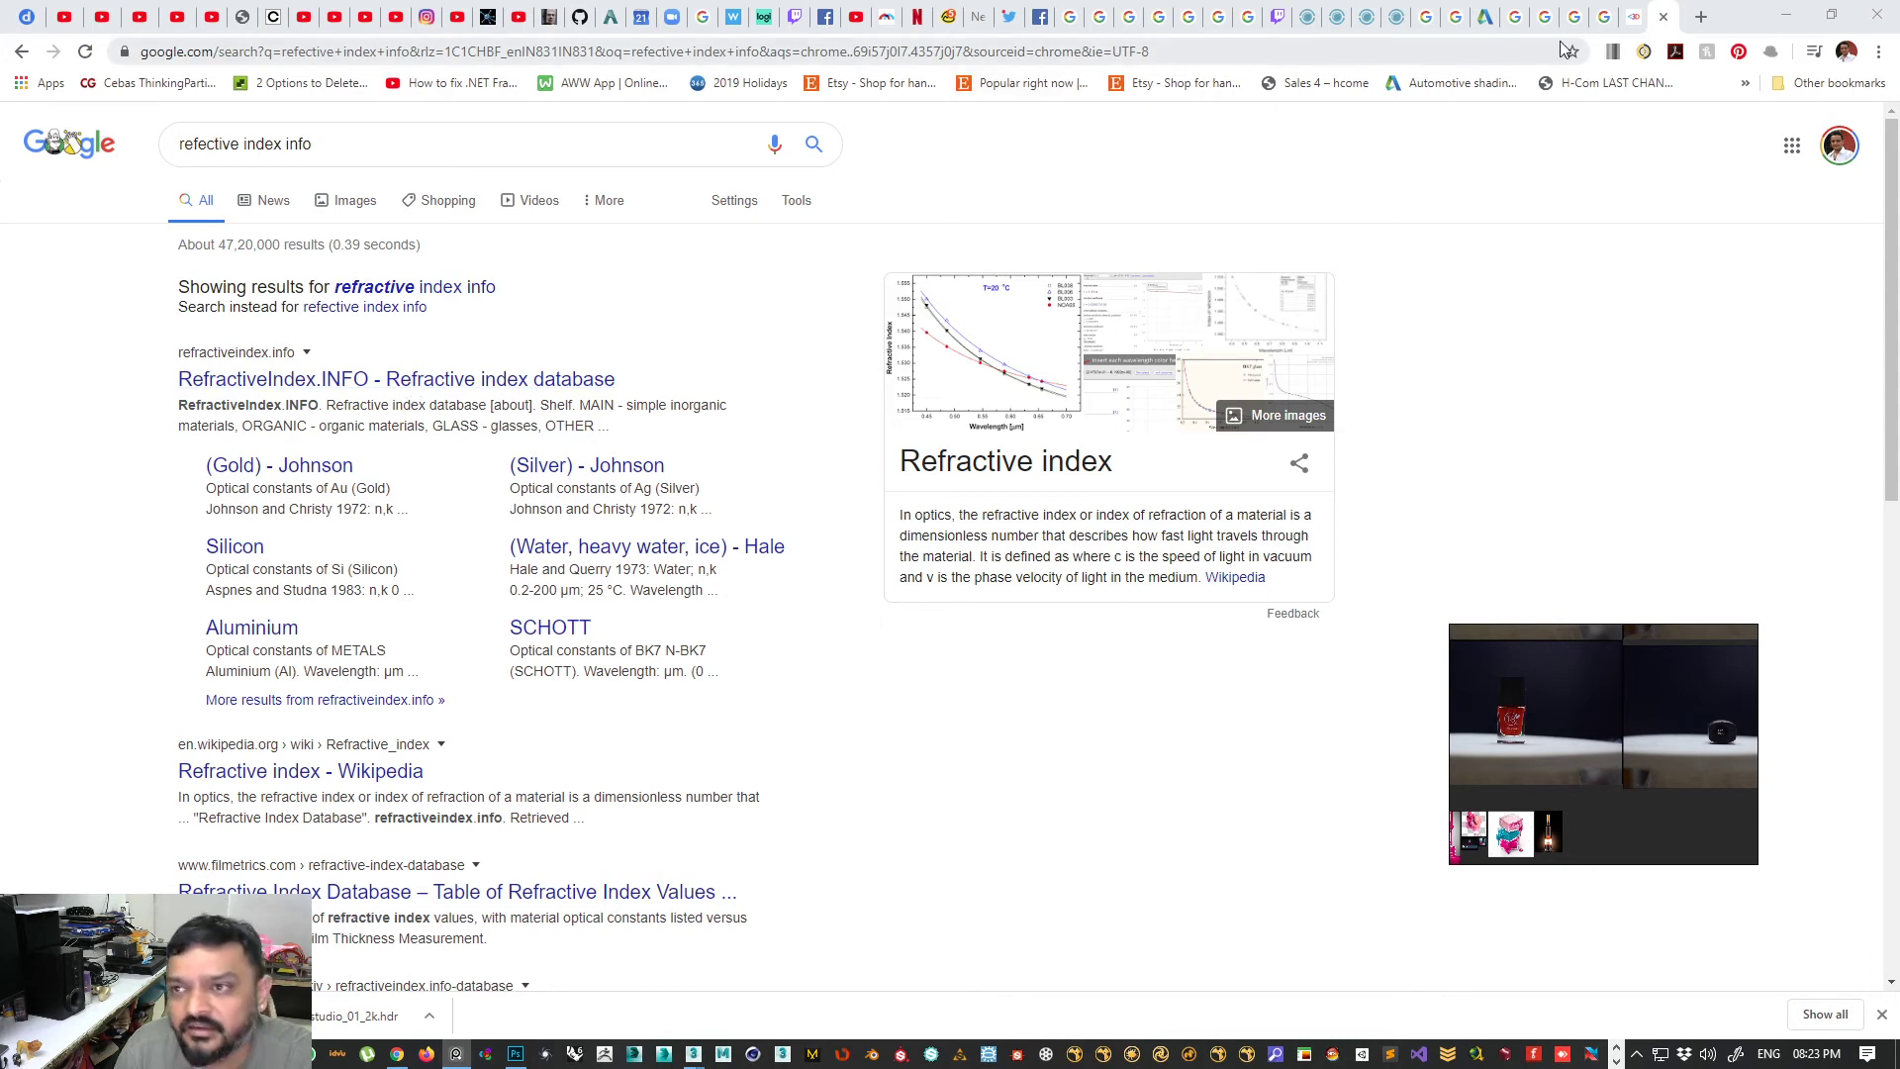
left_click(1323, 50)
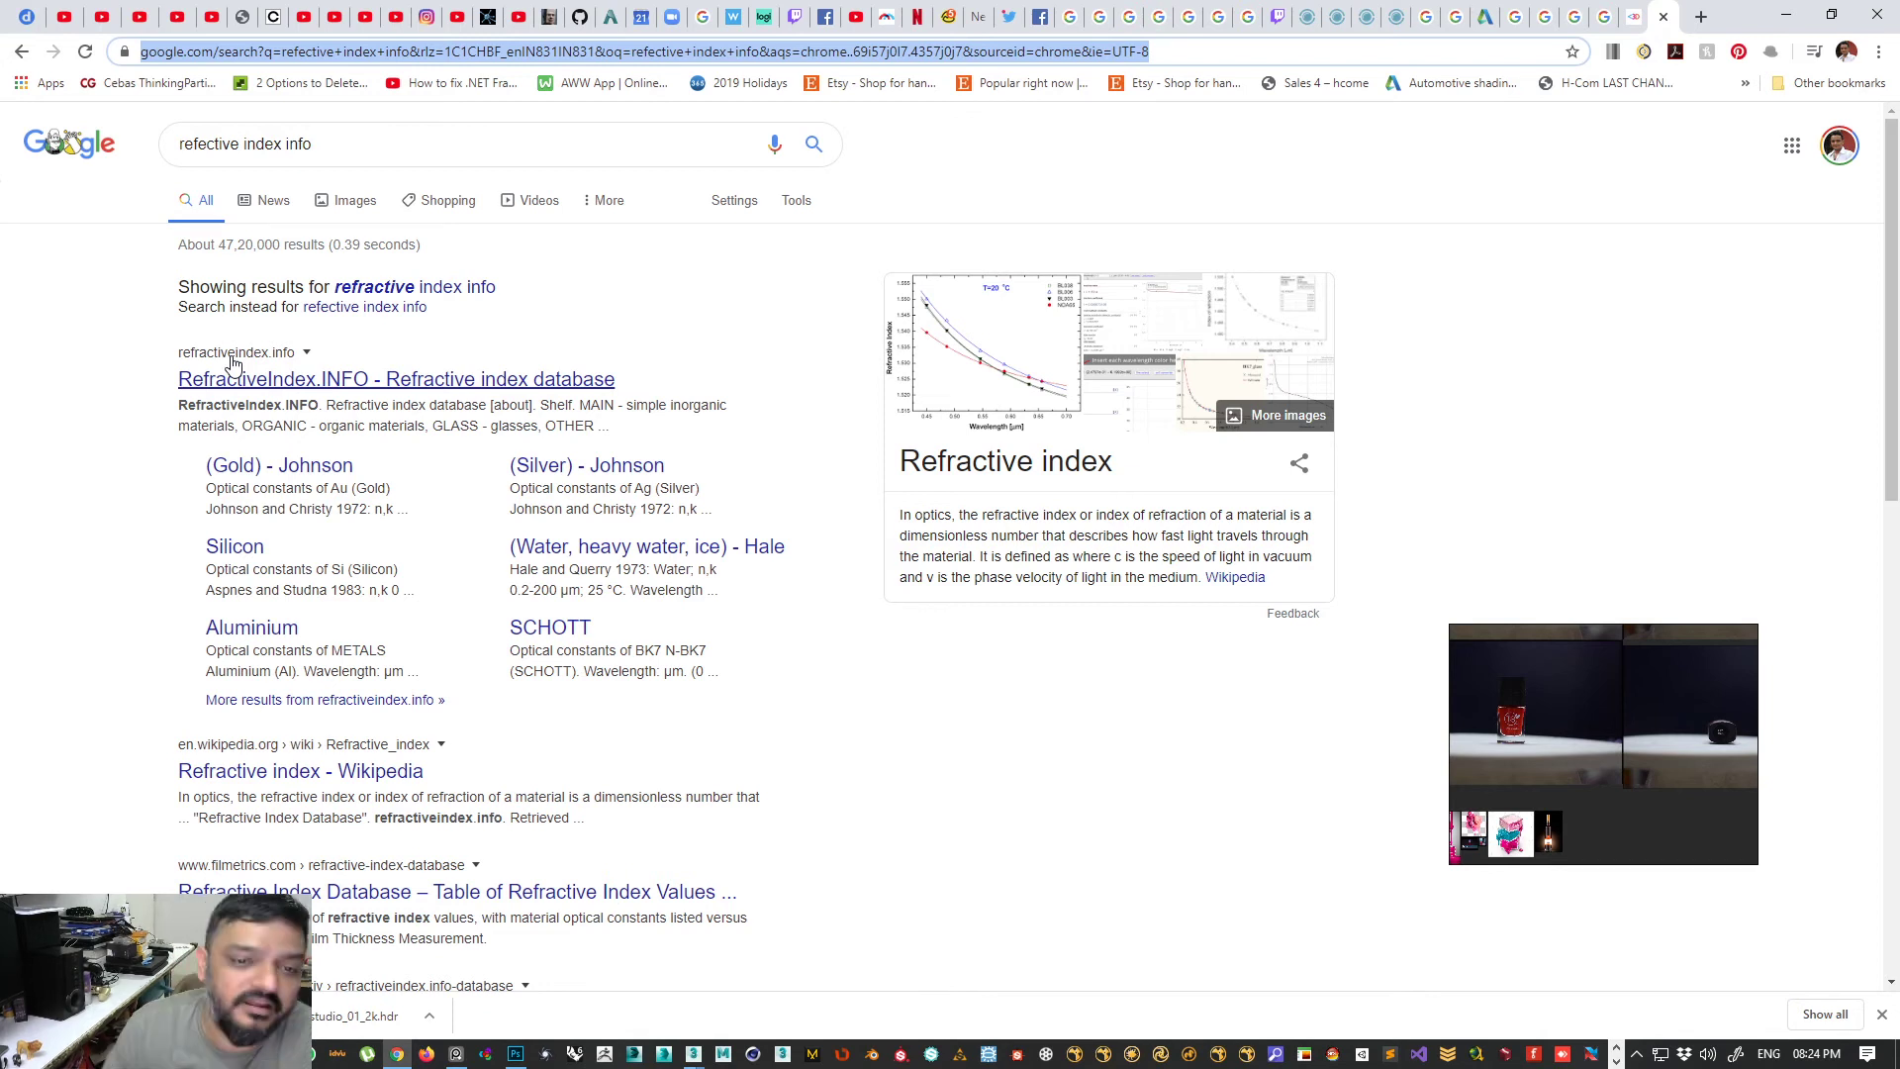
left_click(270, 388, "ctrl")
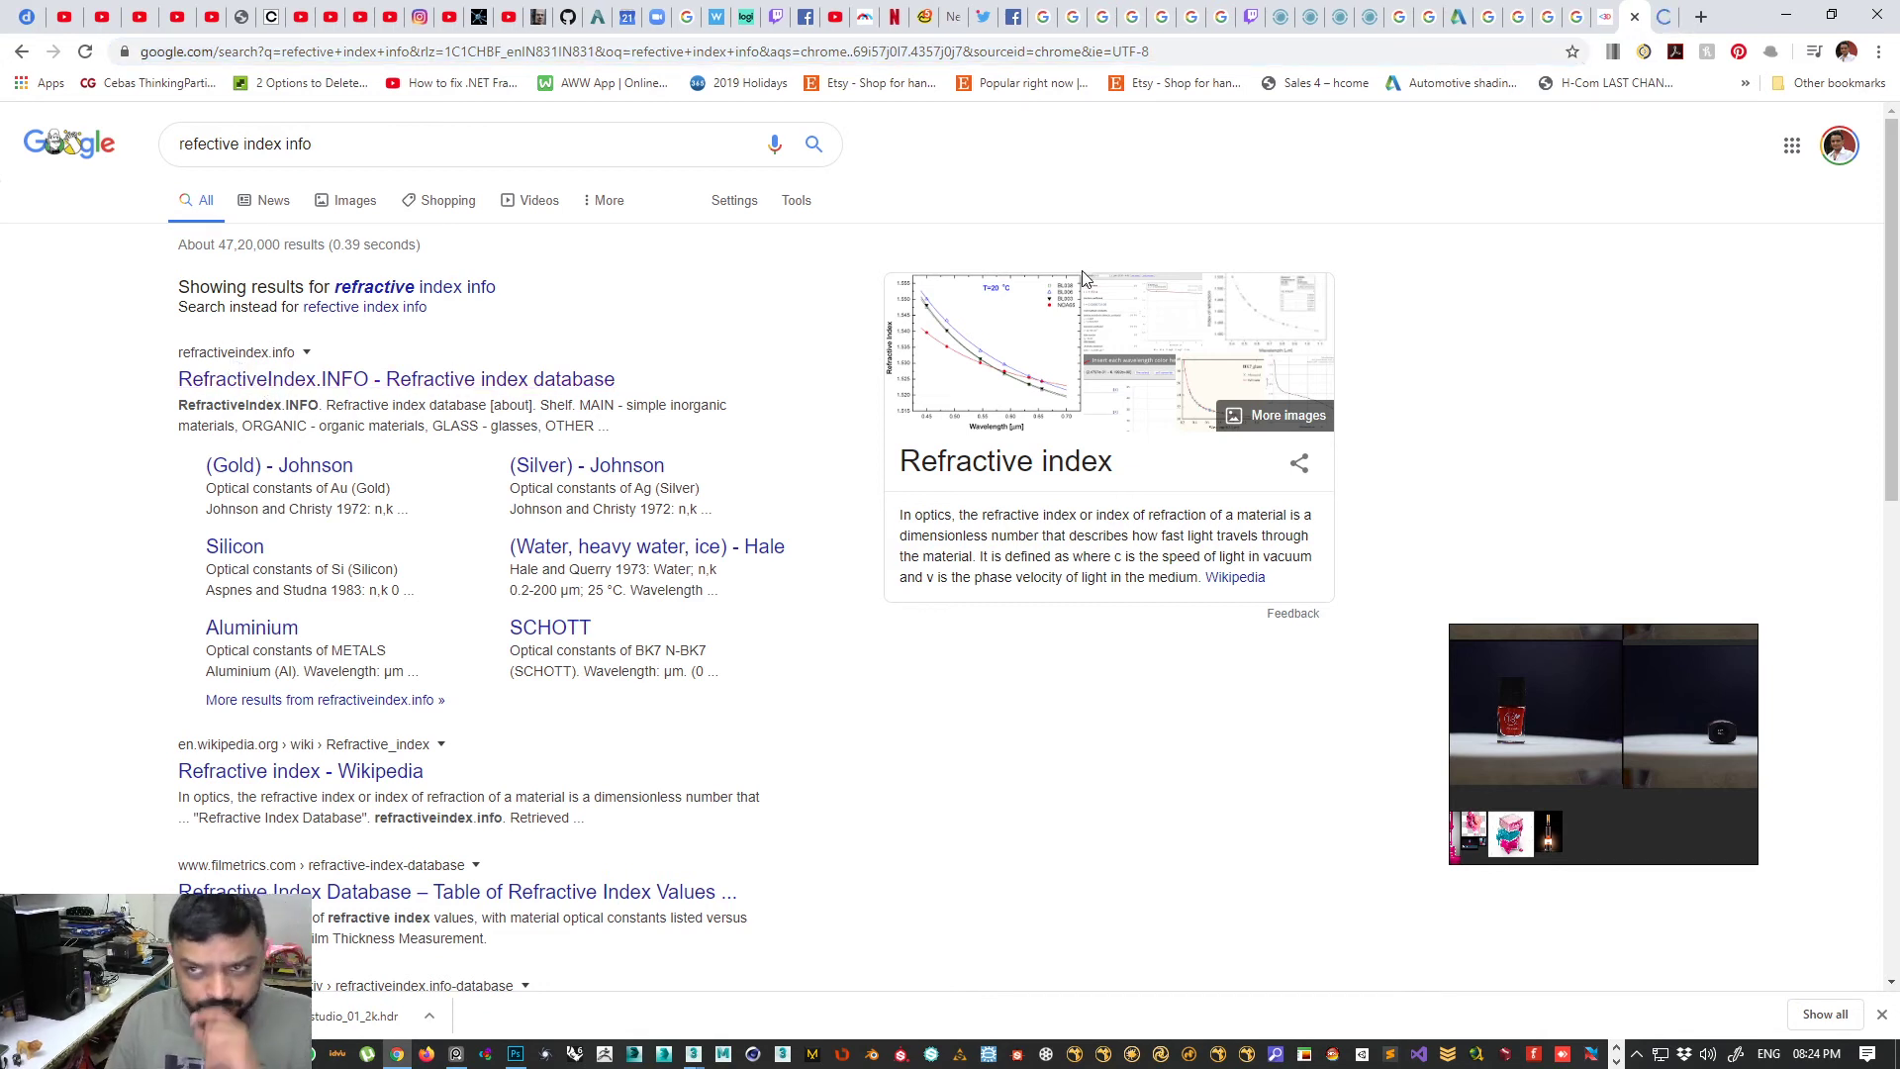
key("ctrl+Tab")
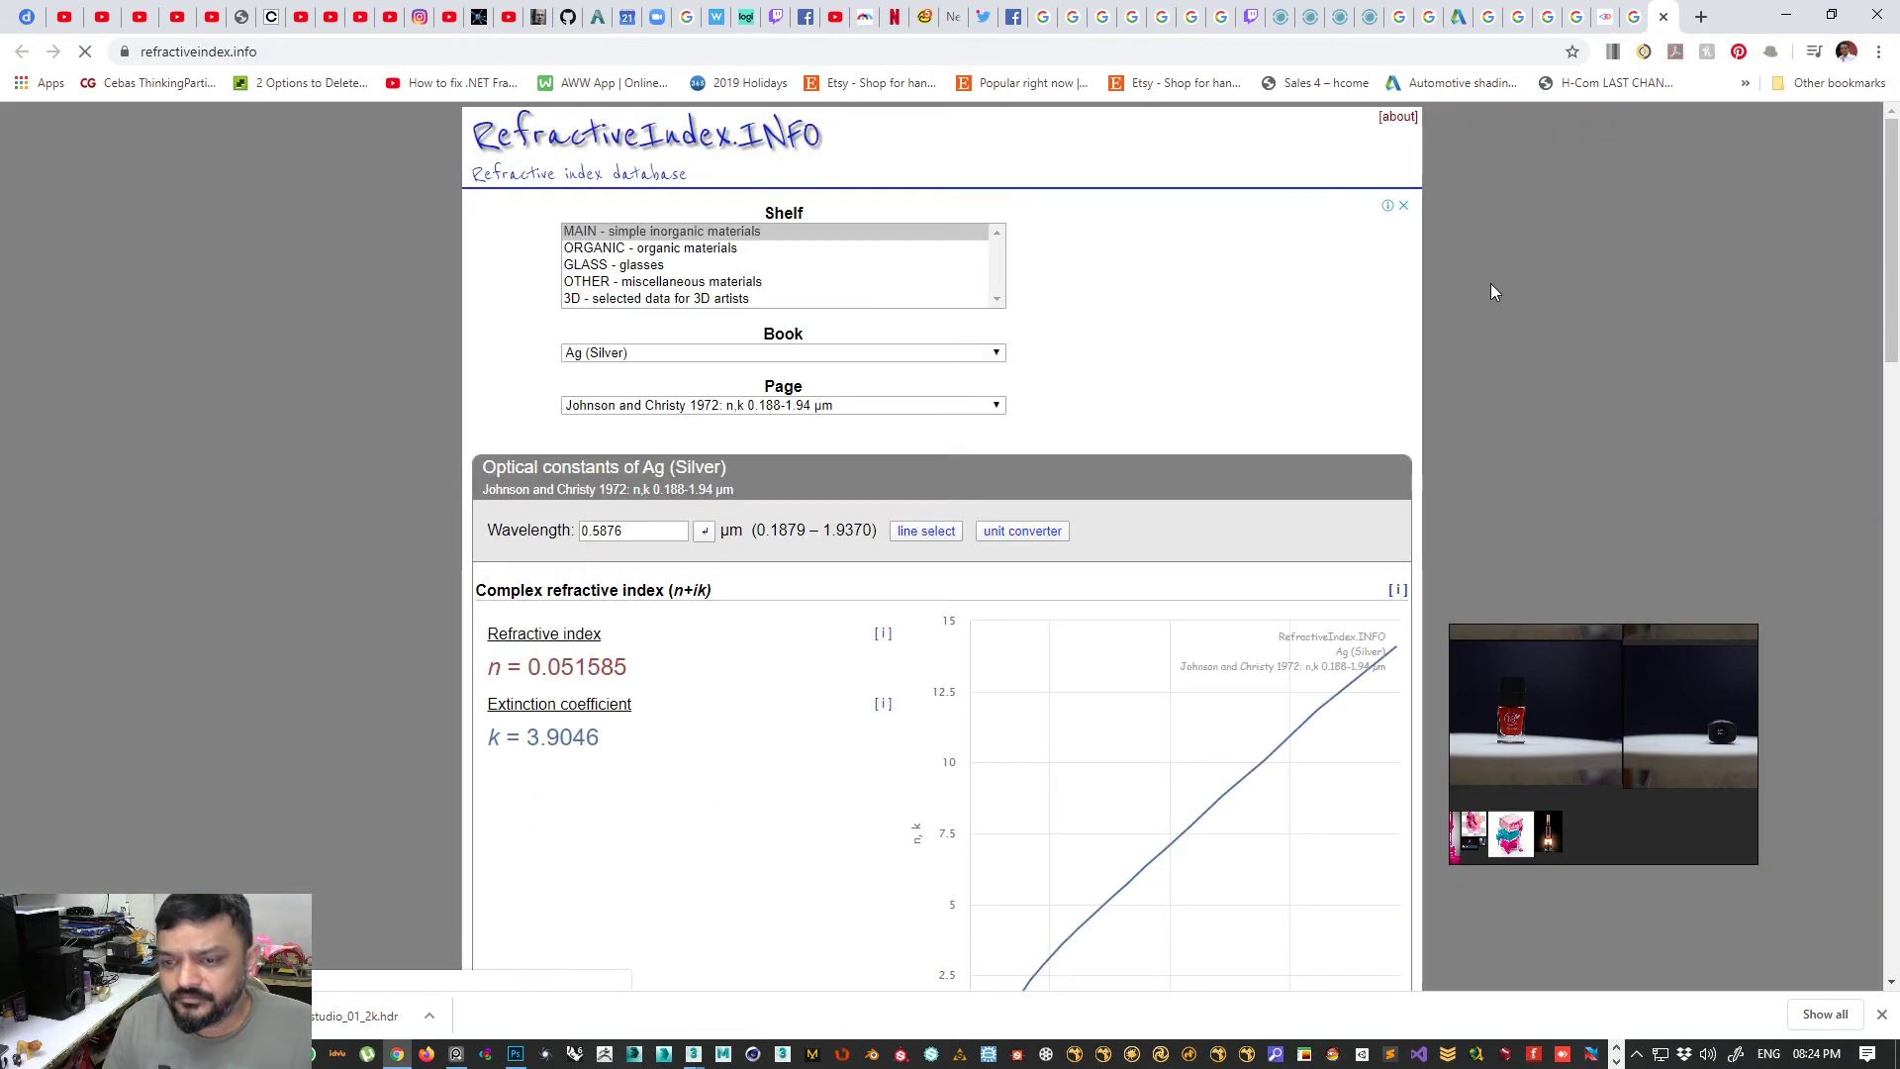
scroll(1341, 442, "down", 2)
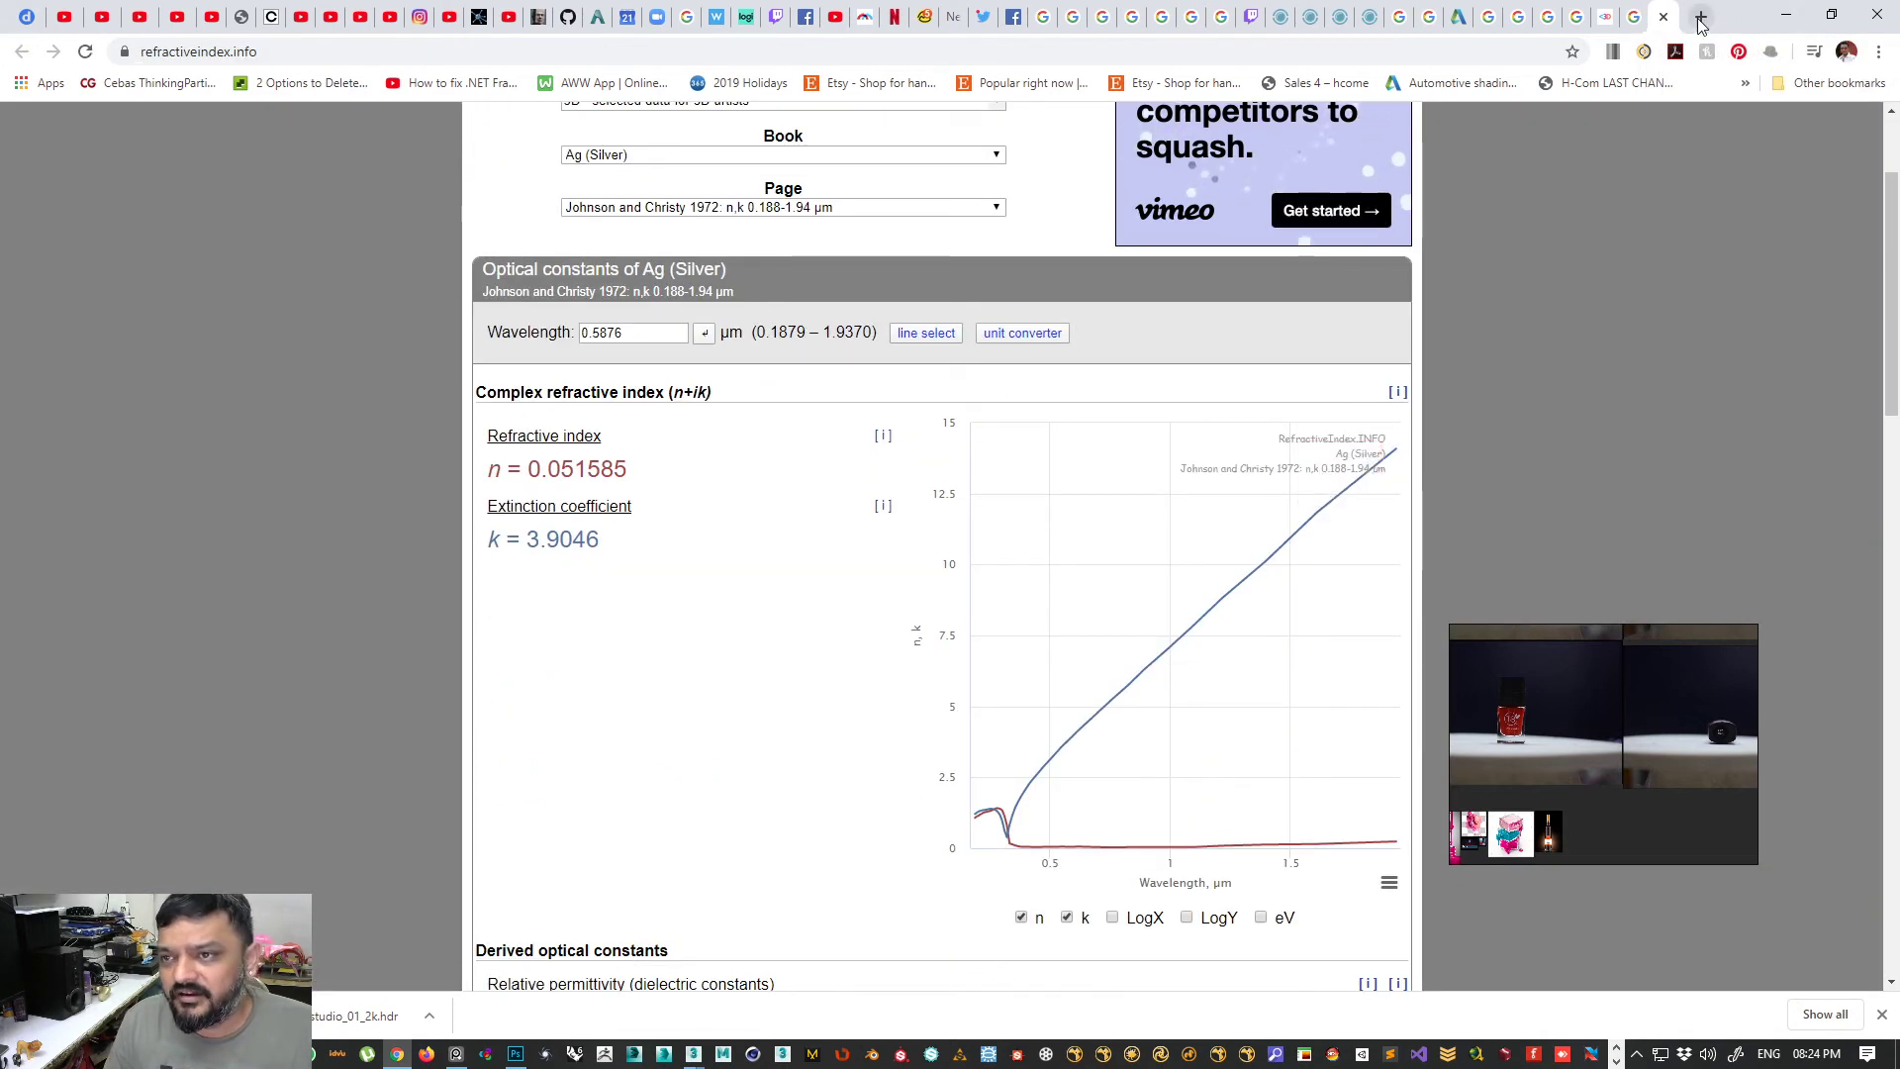
- Search the web for masteringcgi in a new browser tab
left_click(1701, 16)
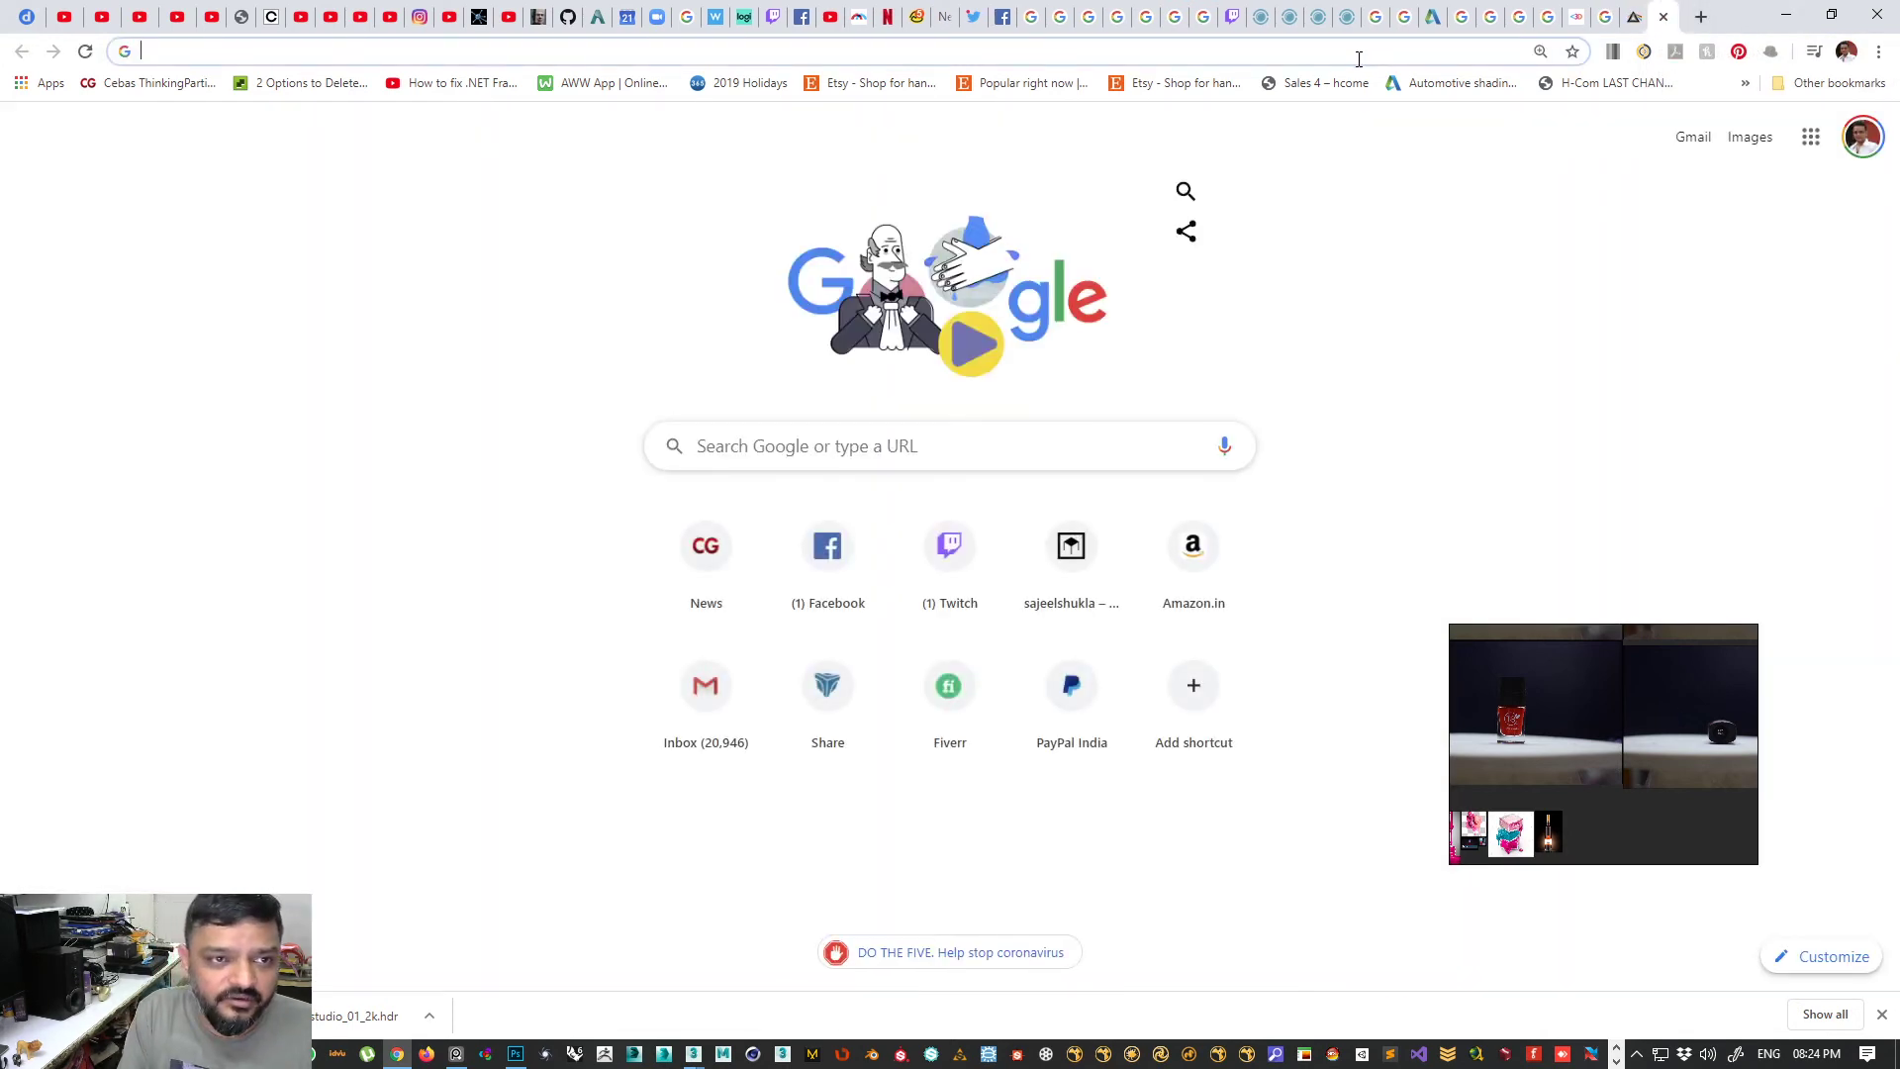
type("masteringcgi")
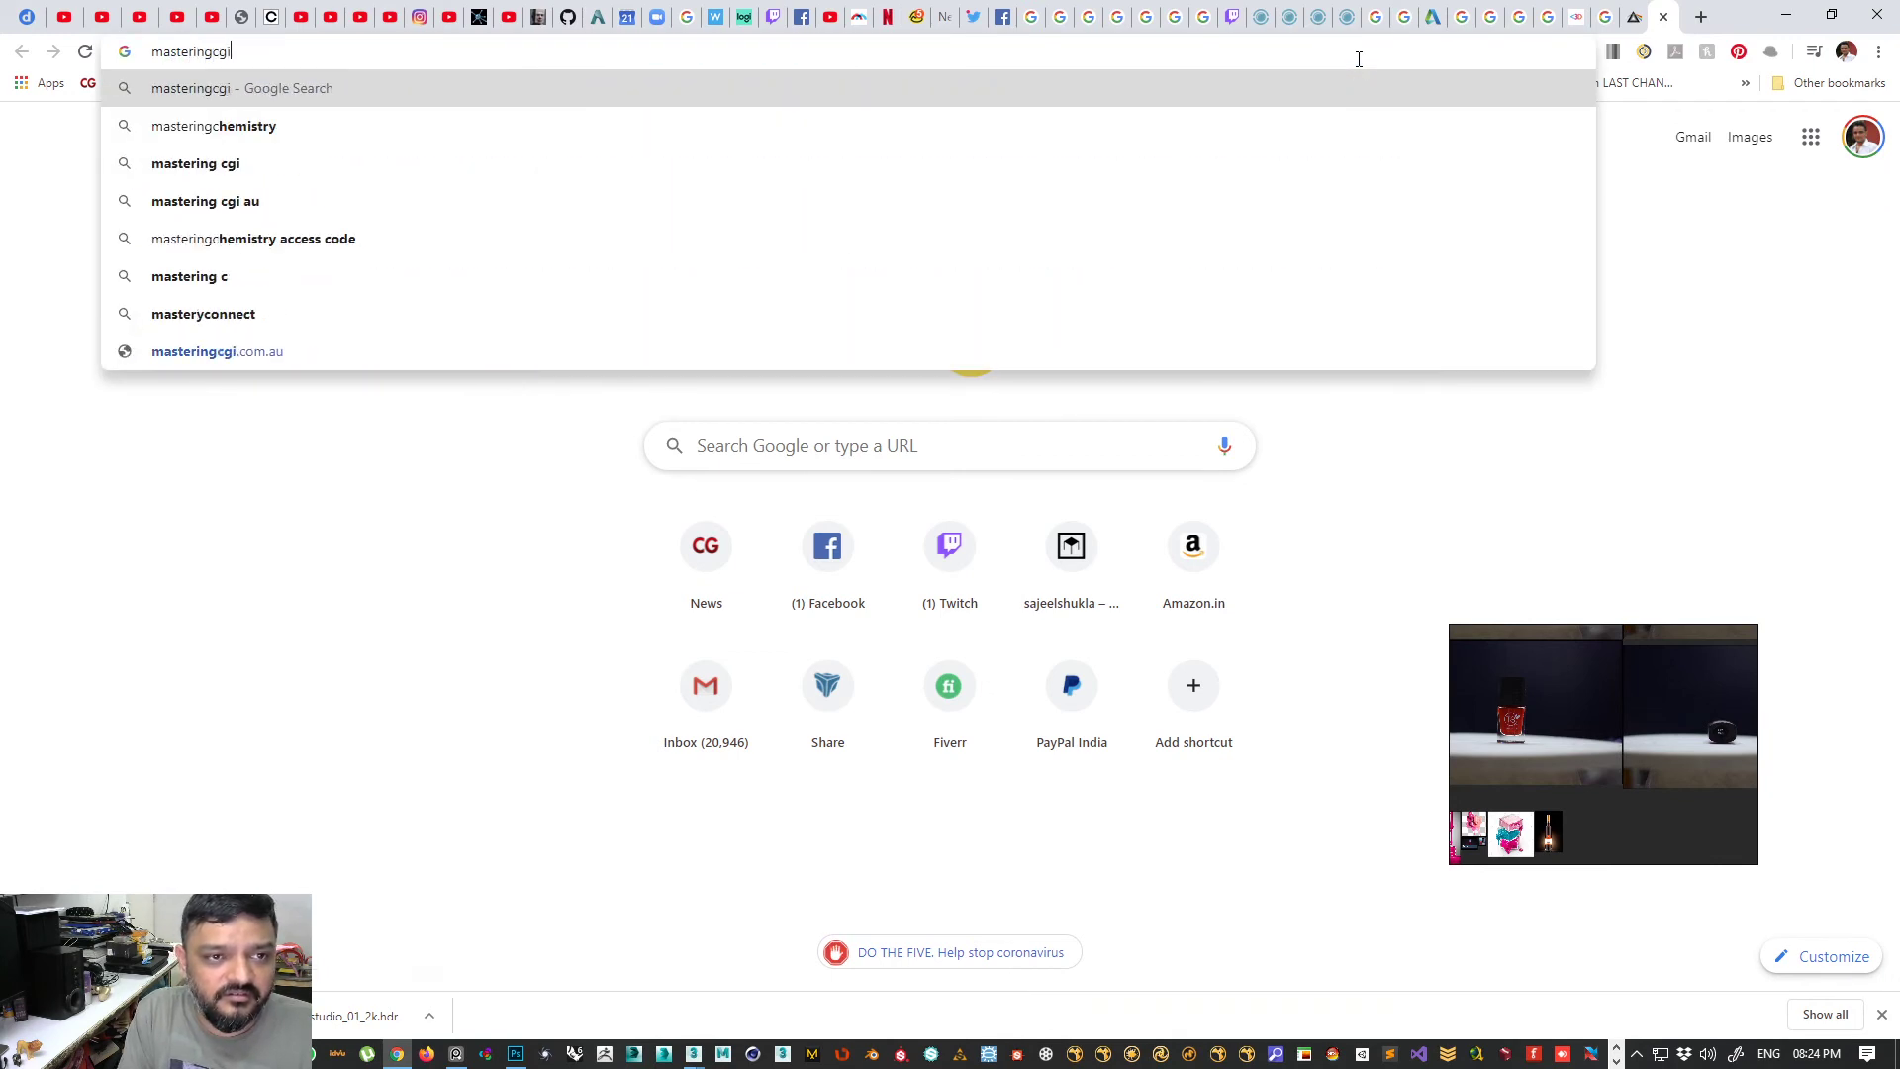
type(".co")
key("BackSpace")
key("BackSpace")
key("BackSpace")
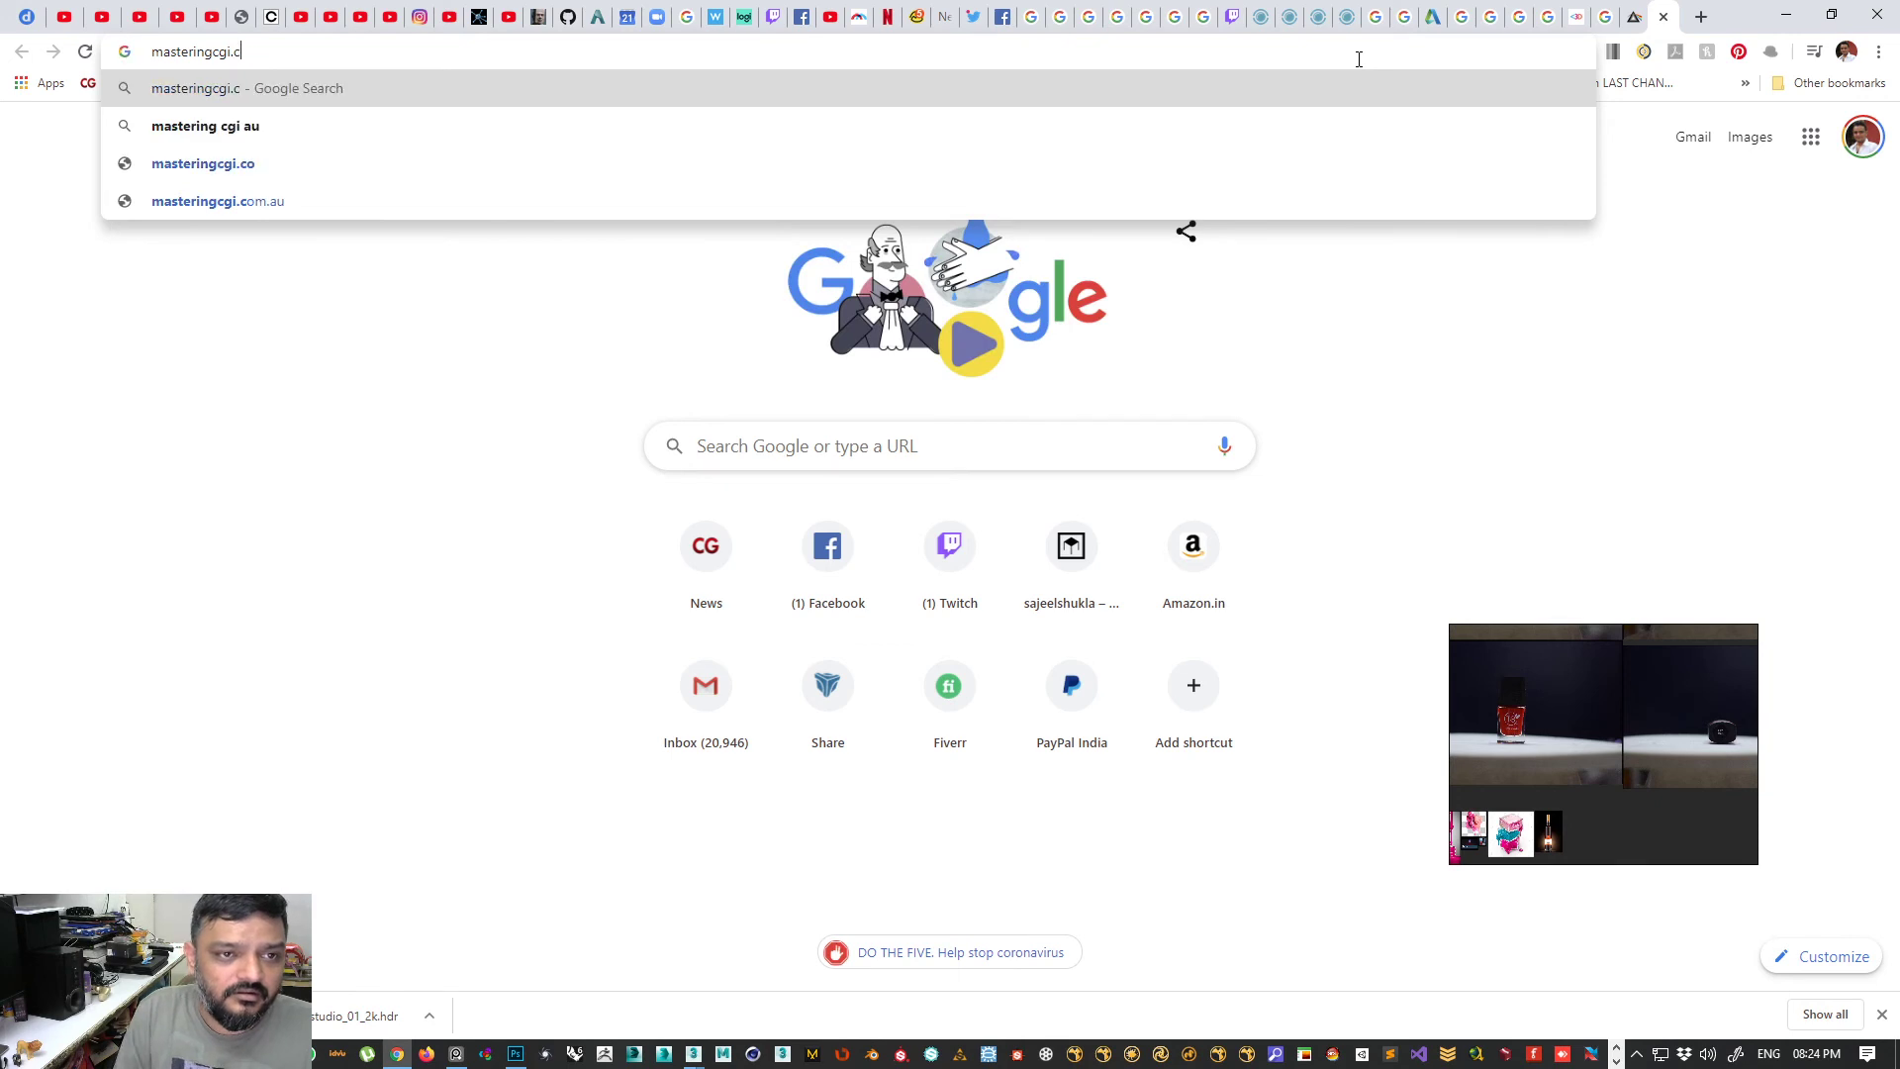
key("Return")
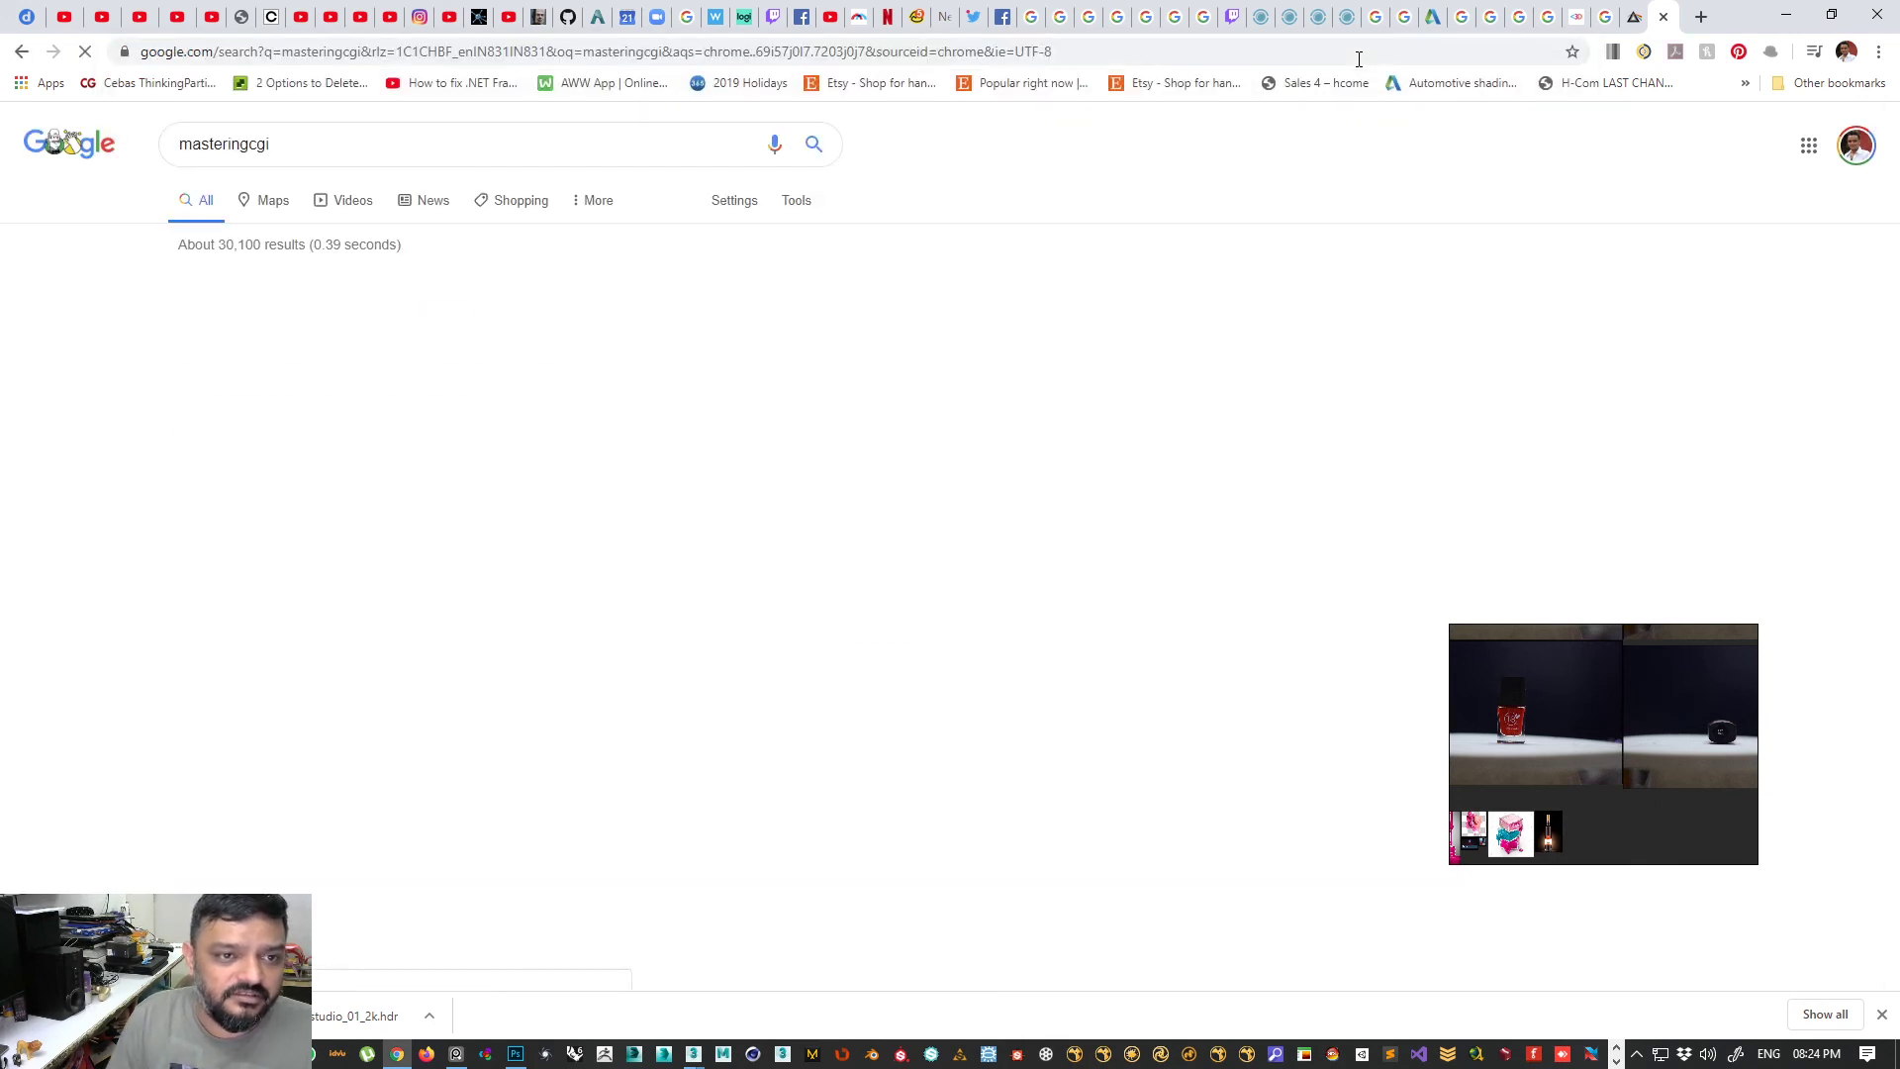
- Open the Twitter hashtag result and the digitalmediaworld.tv article in background tabs, and look through the remaining masteringcgi results
middle_click(224, 318)
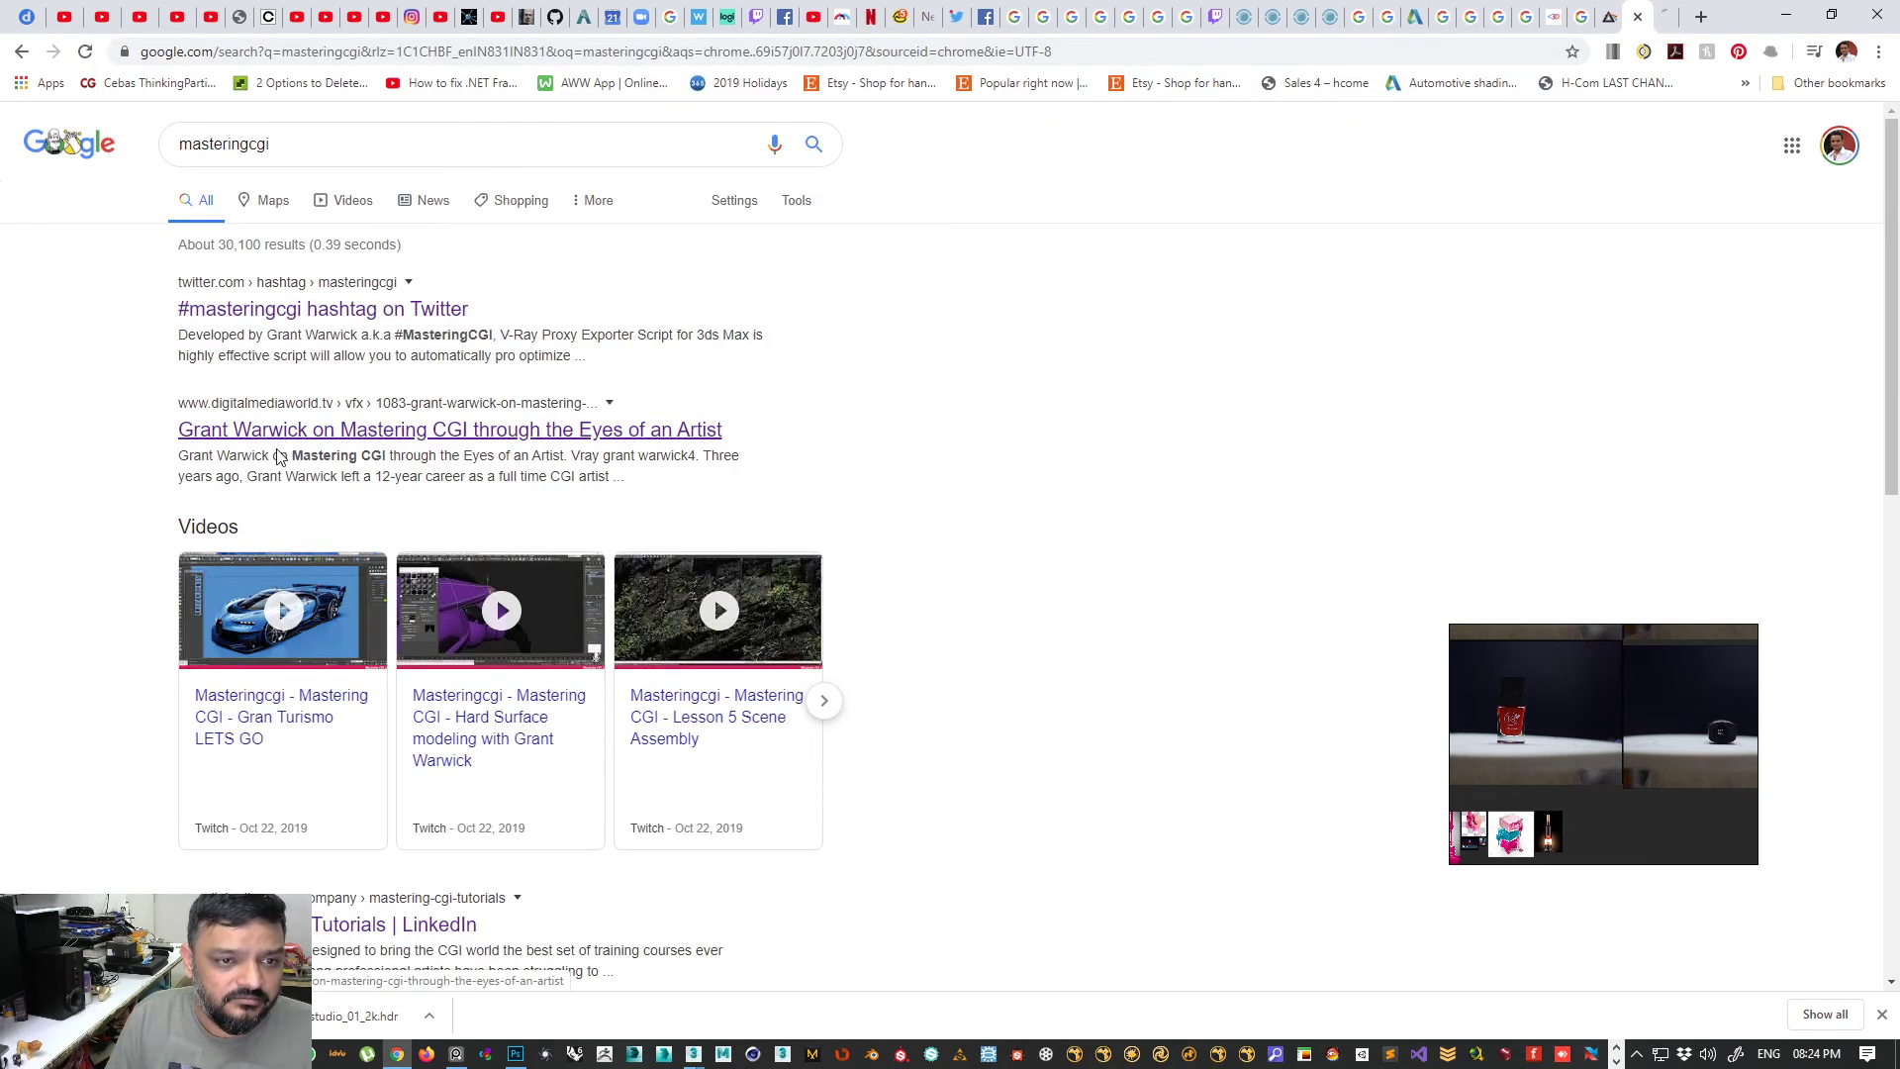
middle_click(254, 433)
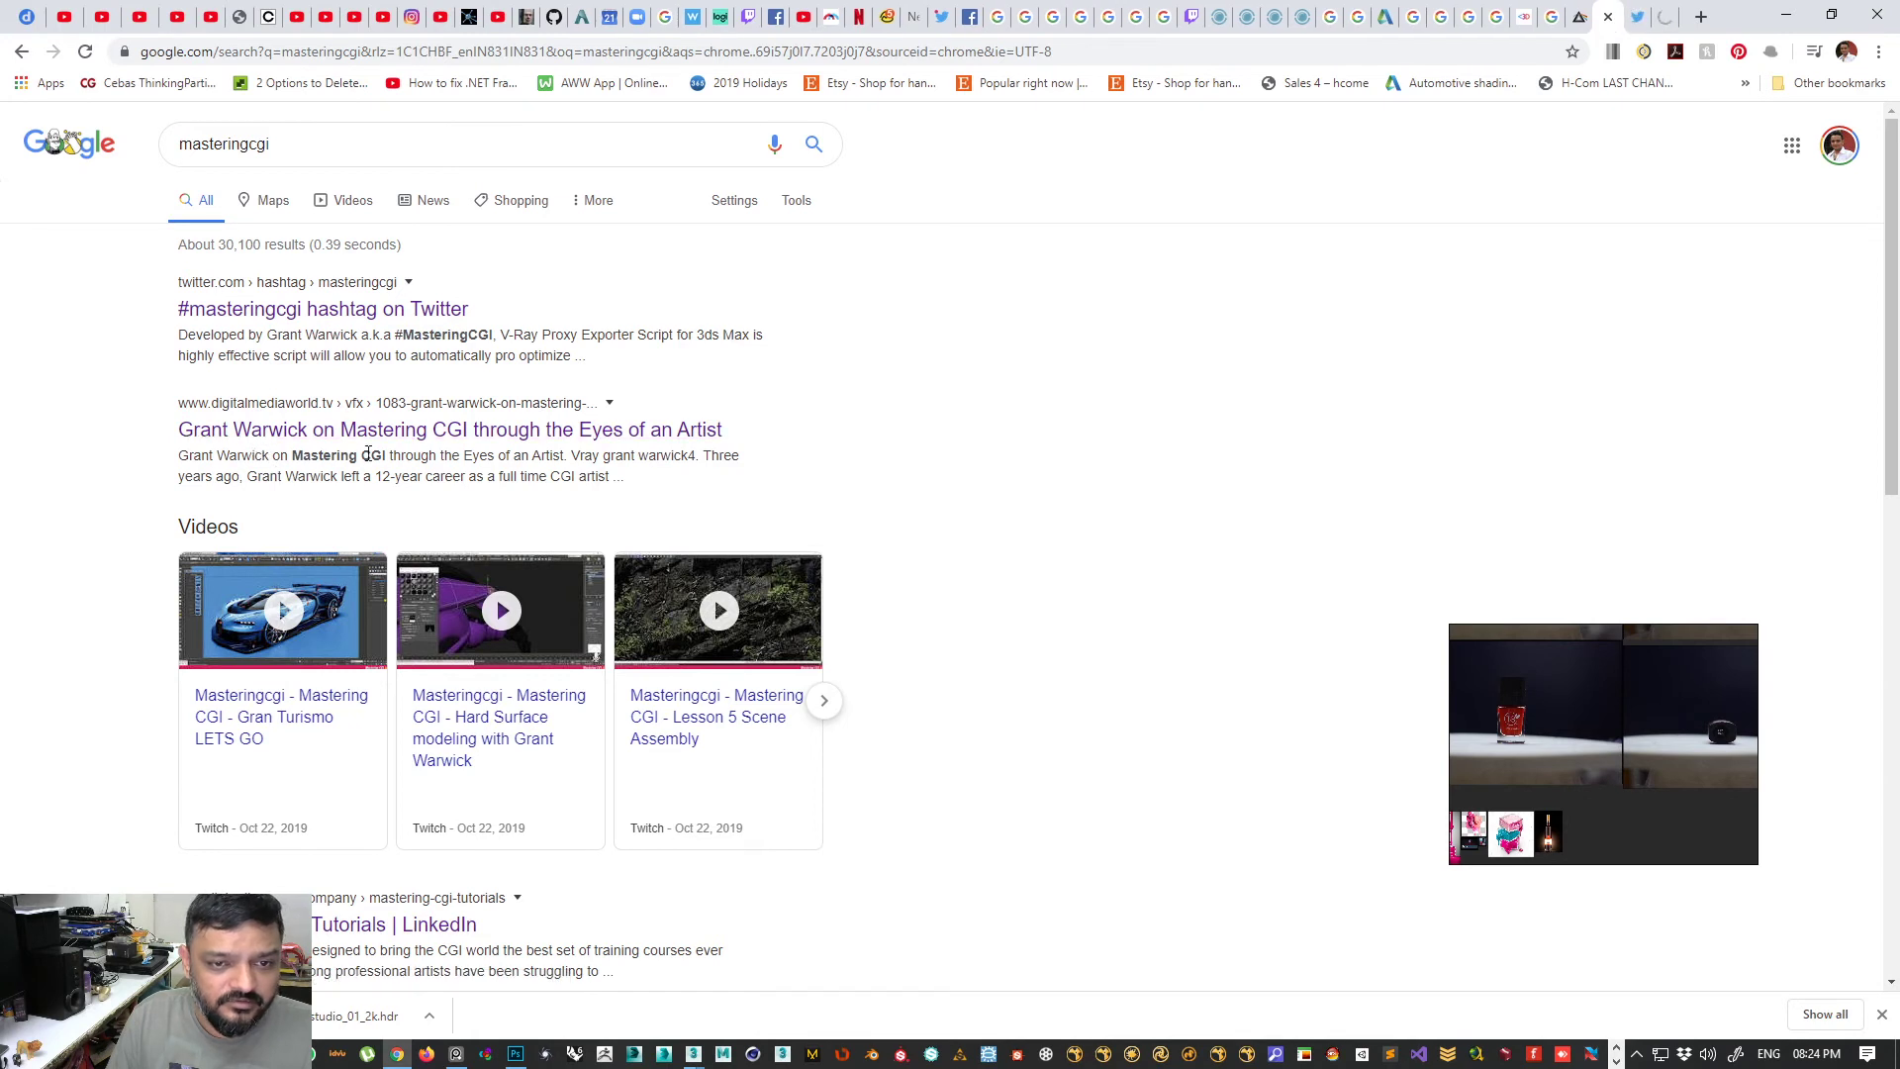
scroll(278, 475, "down", 3)
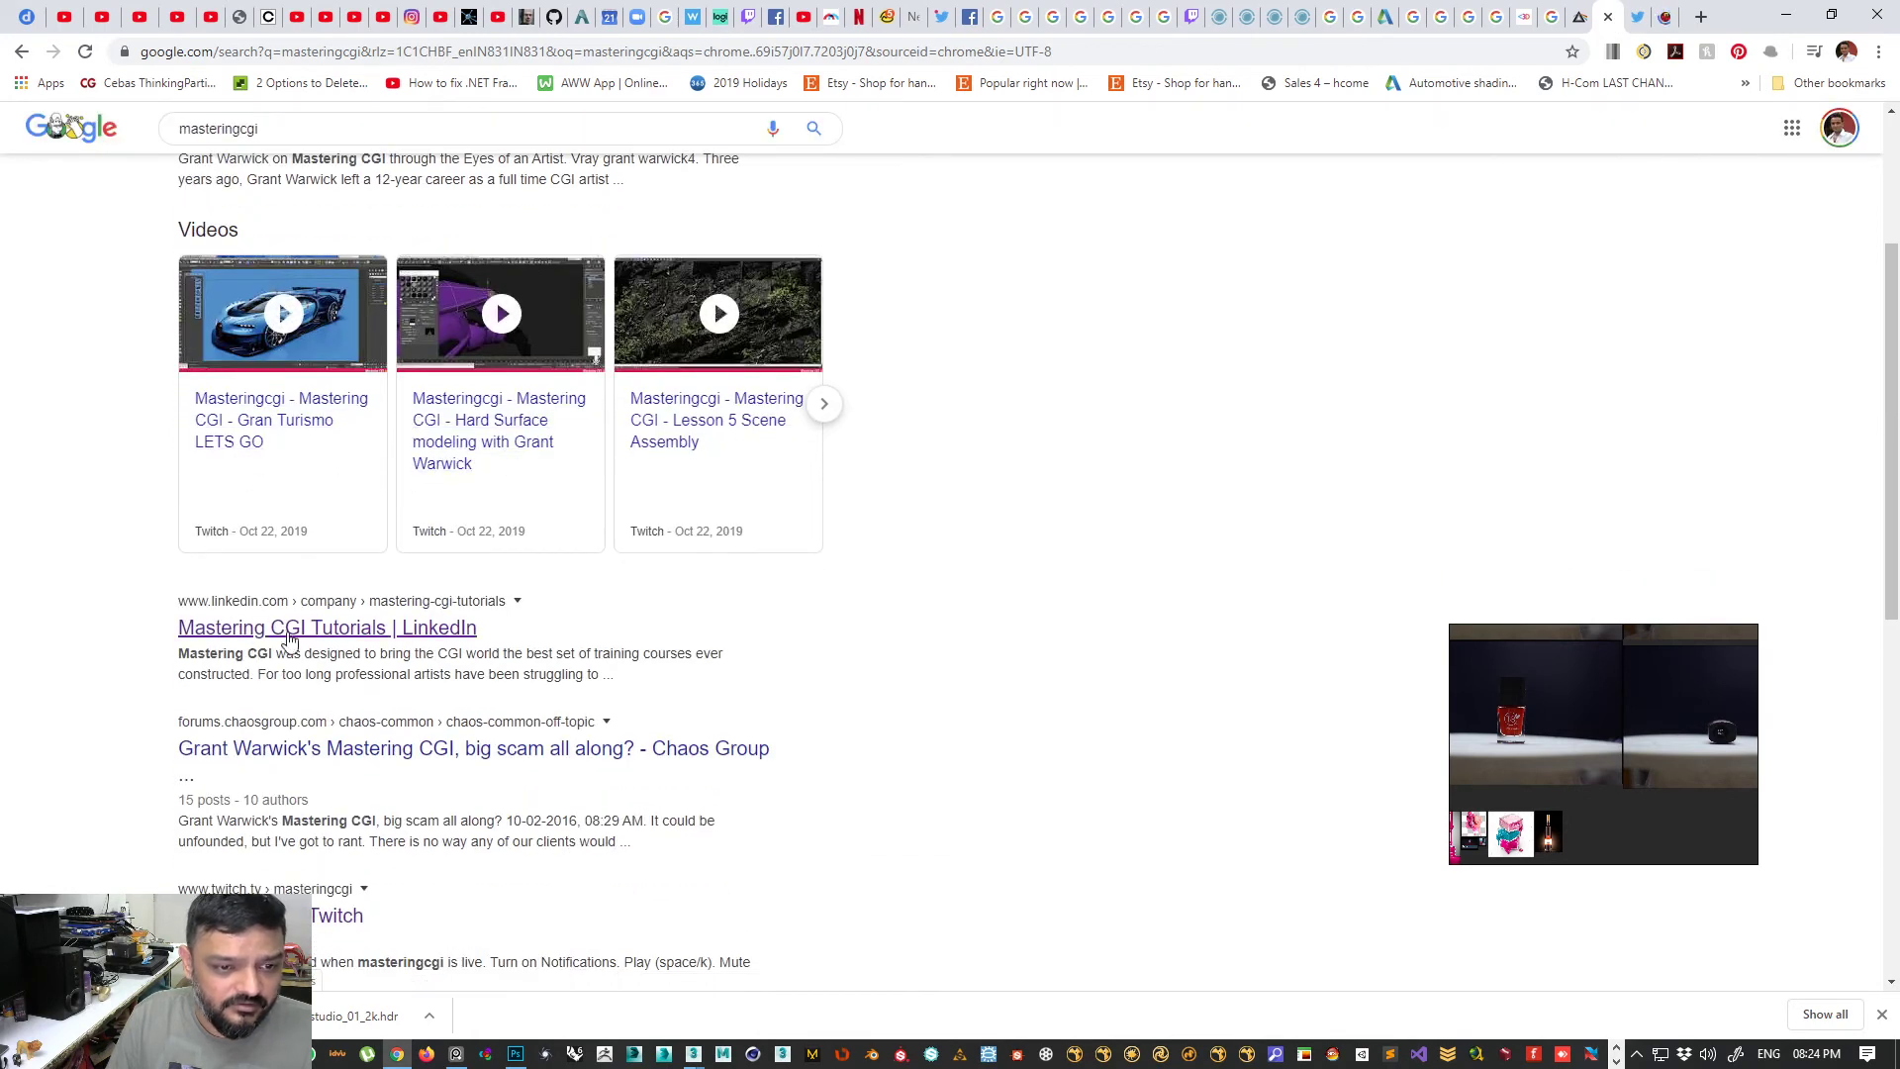
scroll(247, 554, "down", 2)
scroll(255, 582, "down", 2)
scroll(259, 574, "down", 2)
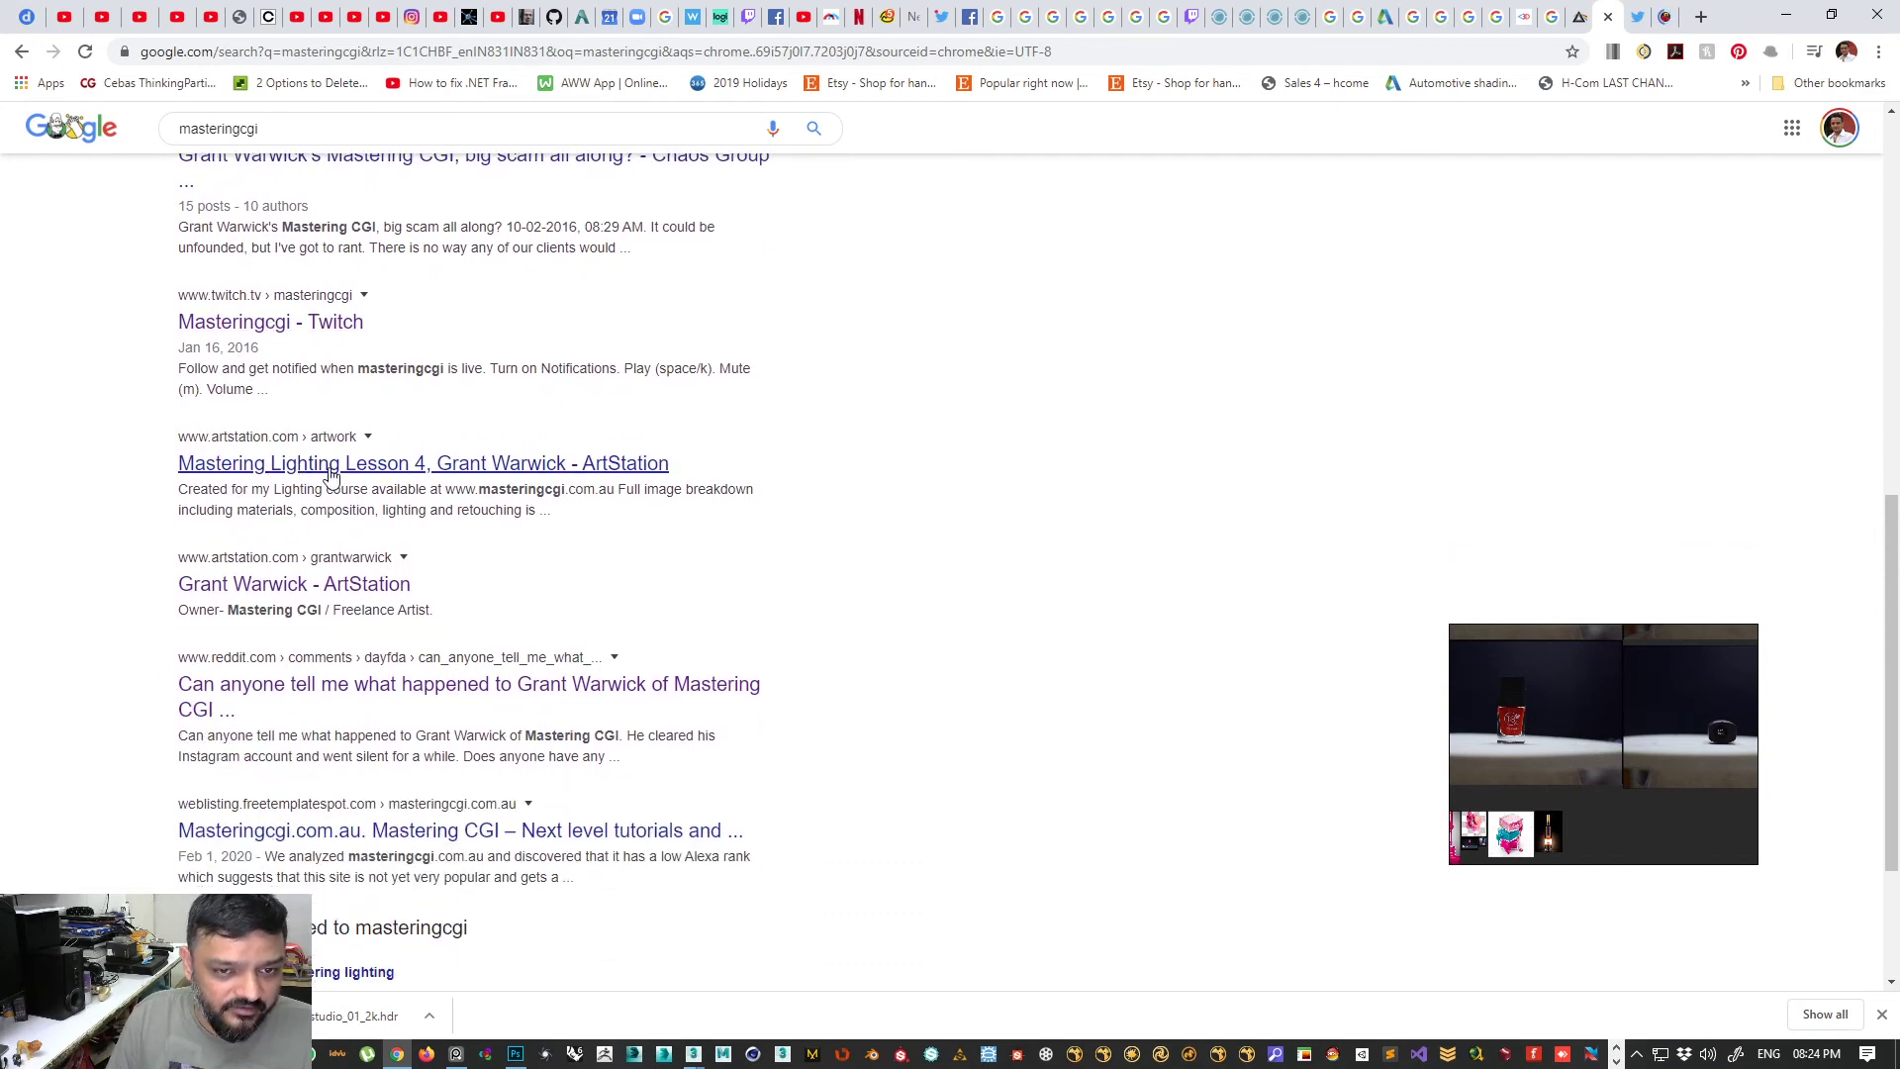
scroll(331, 475, "down", 1)
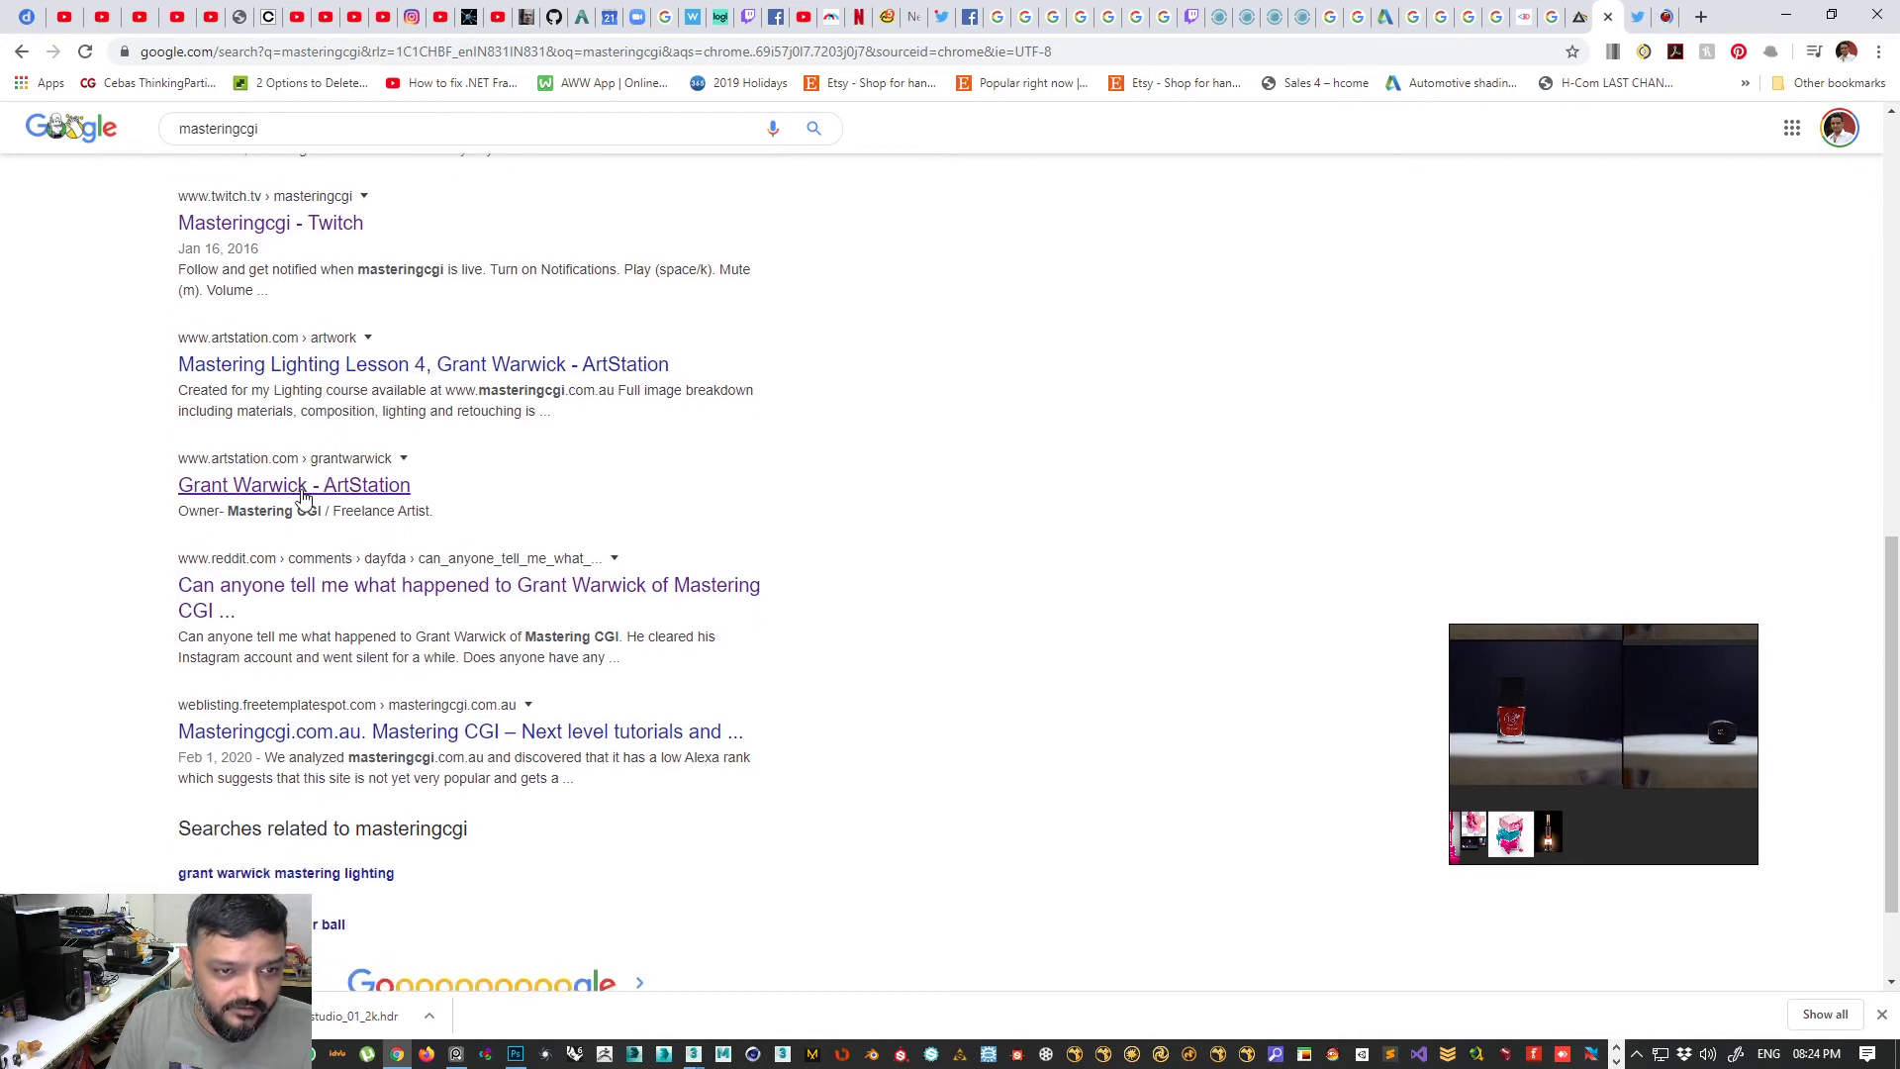
scroll(301, 494, "down", 2)
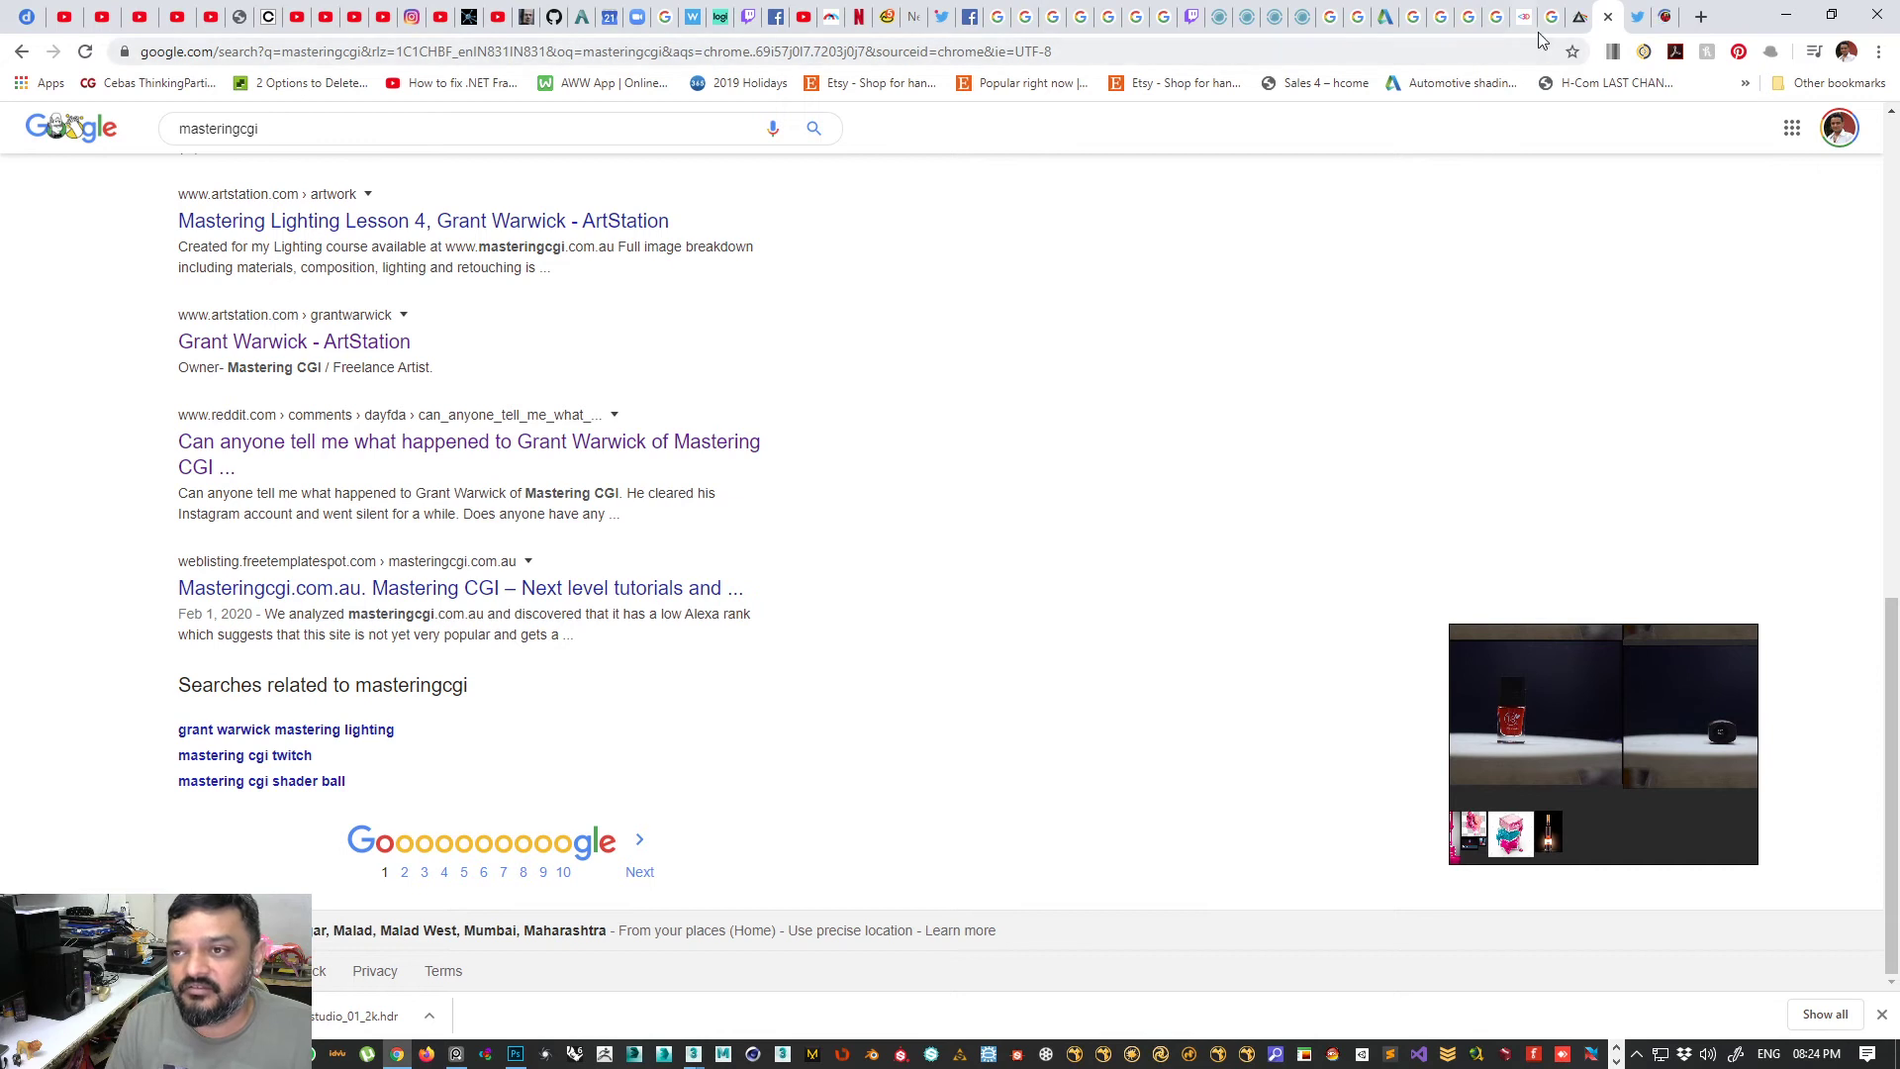
- View the foliage render from the first #masteringcgi tweet at full size, and close the image again
left_click(1635, 30)
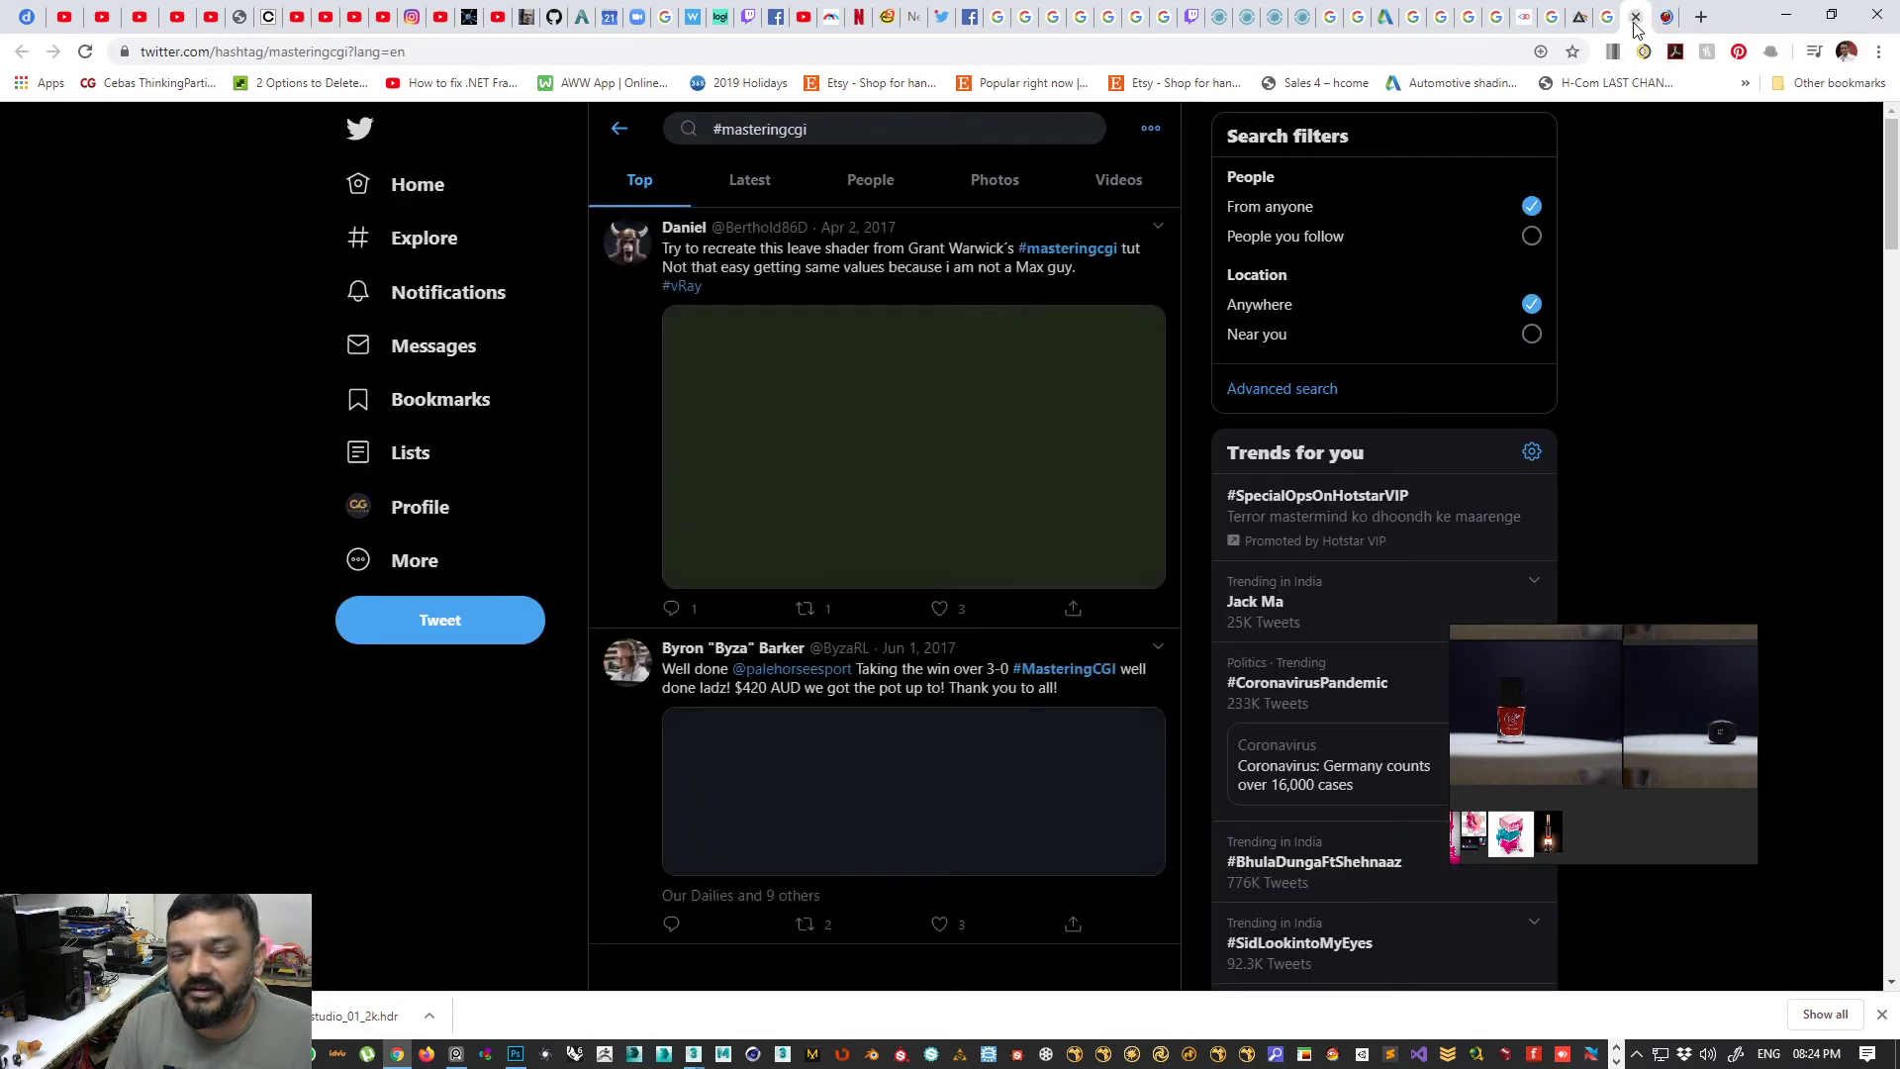
scroll(1357, 319, "down", 2)
scroll(670, 479, "up", 2)
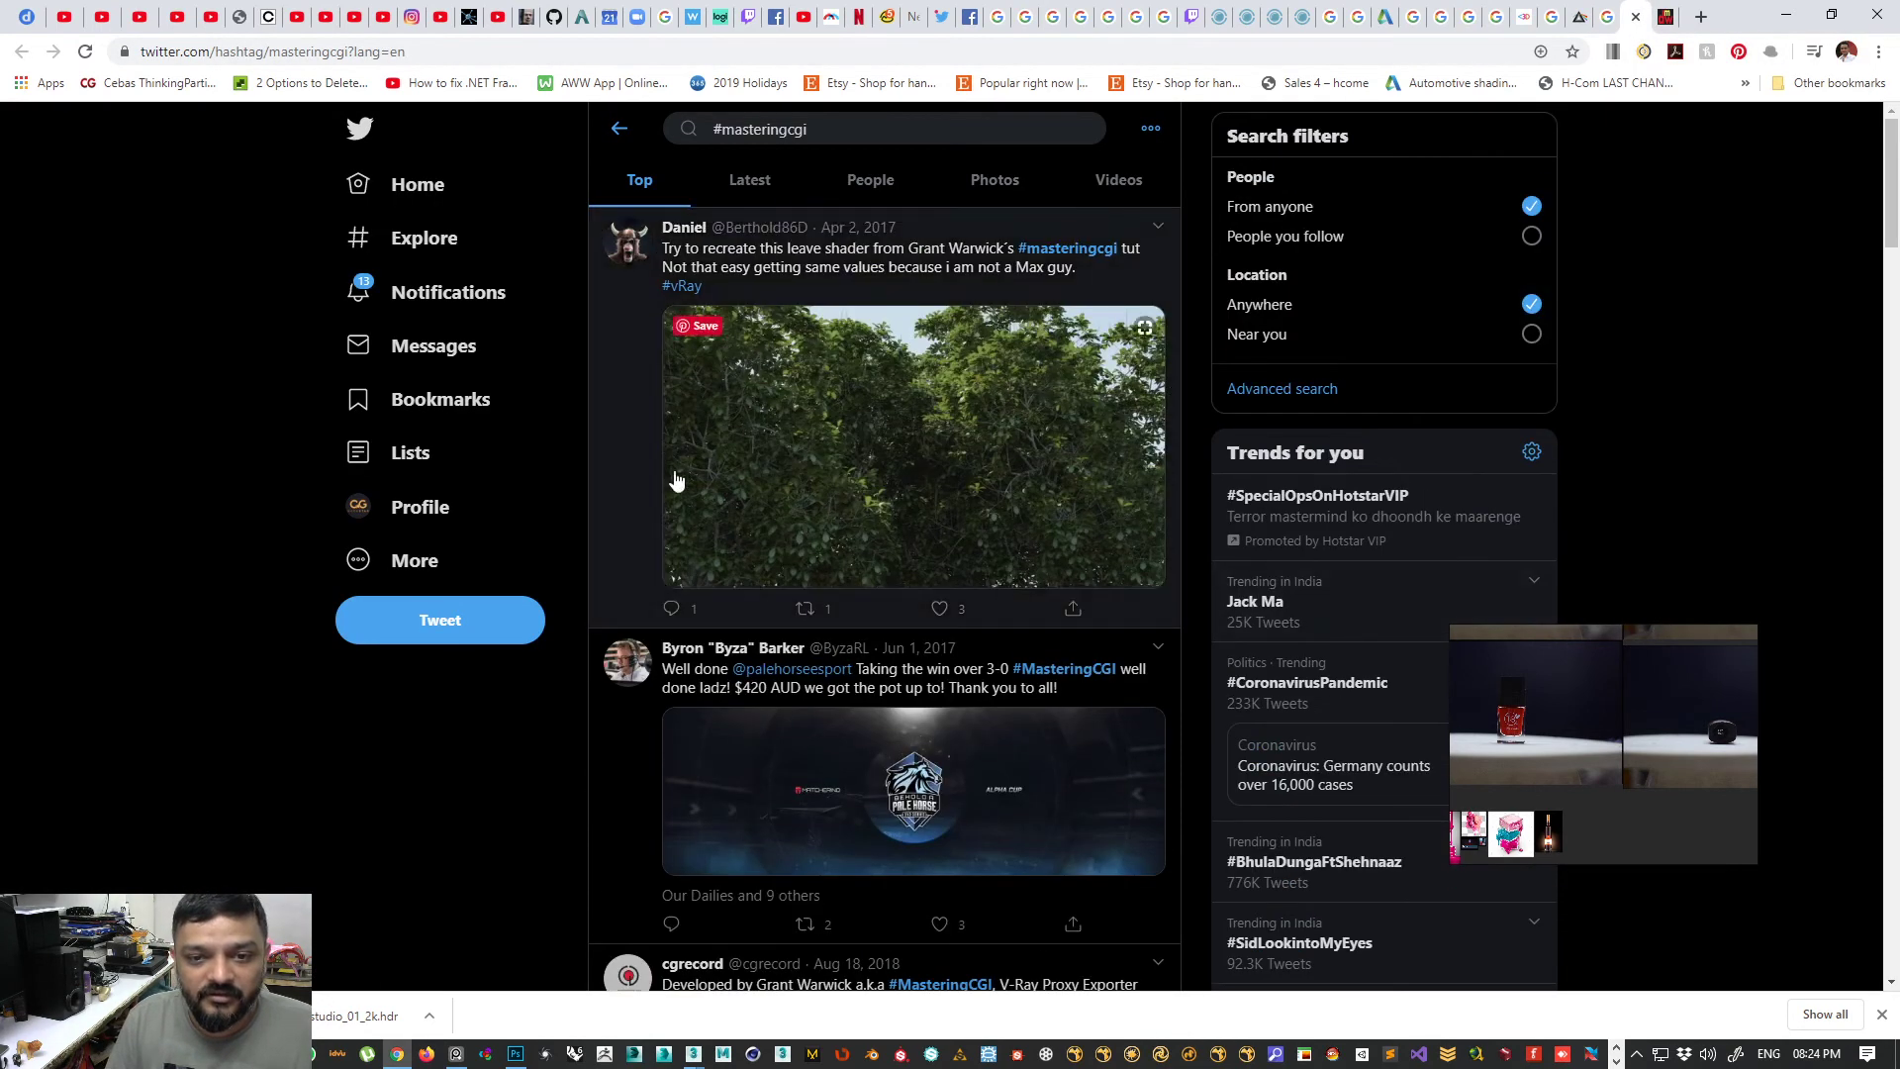
left_click(808, 418)
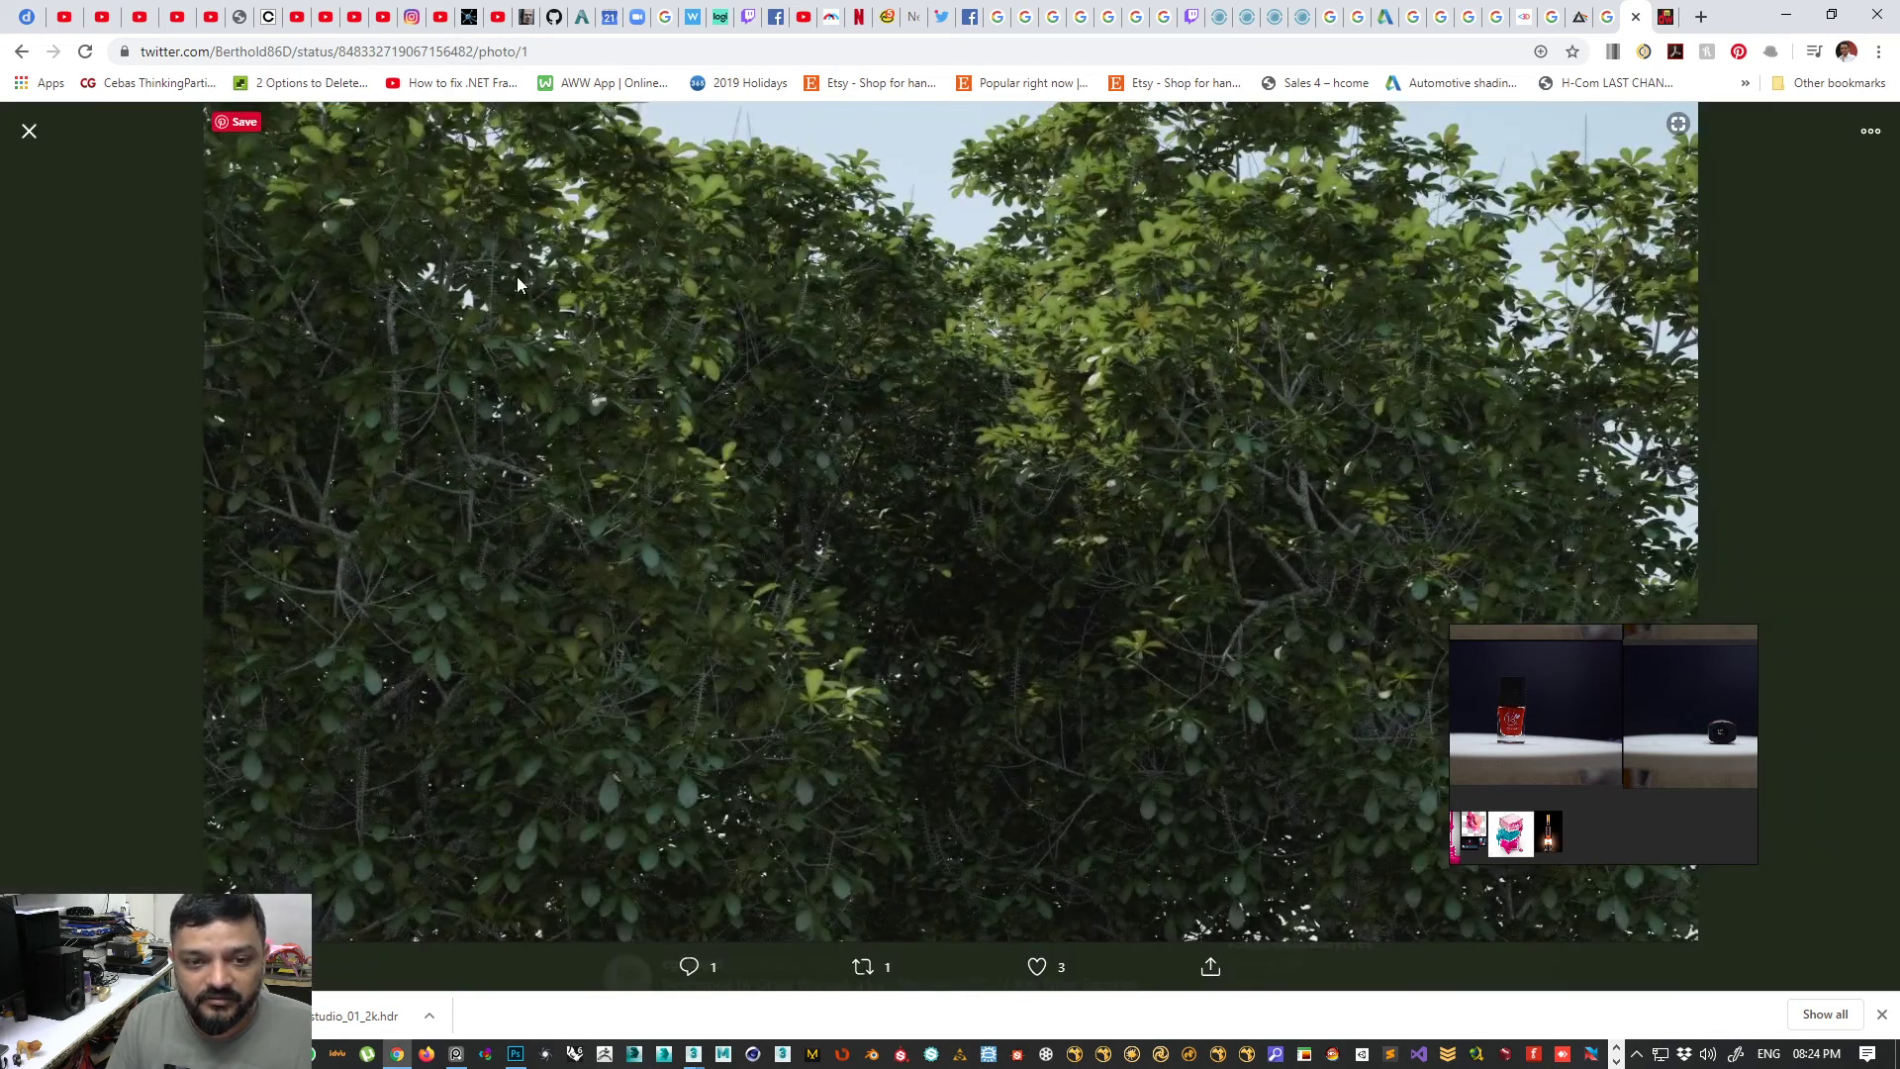
left_click(152, 586)
- Find the metal shader ball render with the red stripe in the #masteringcgi feed and examine it enlarged
scroll(379, 653, "down", 6)
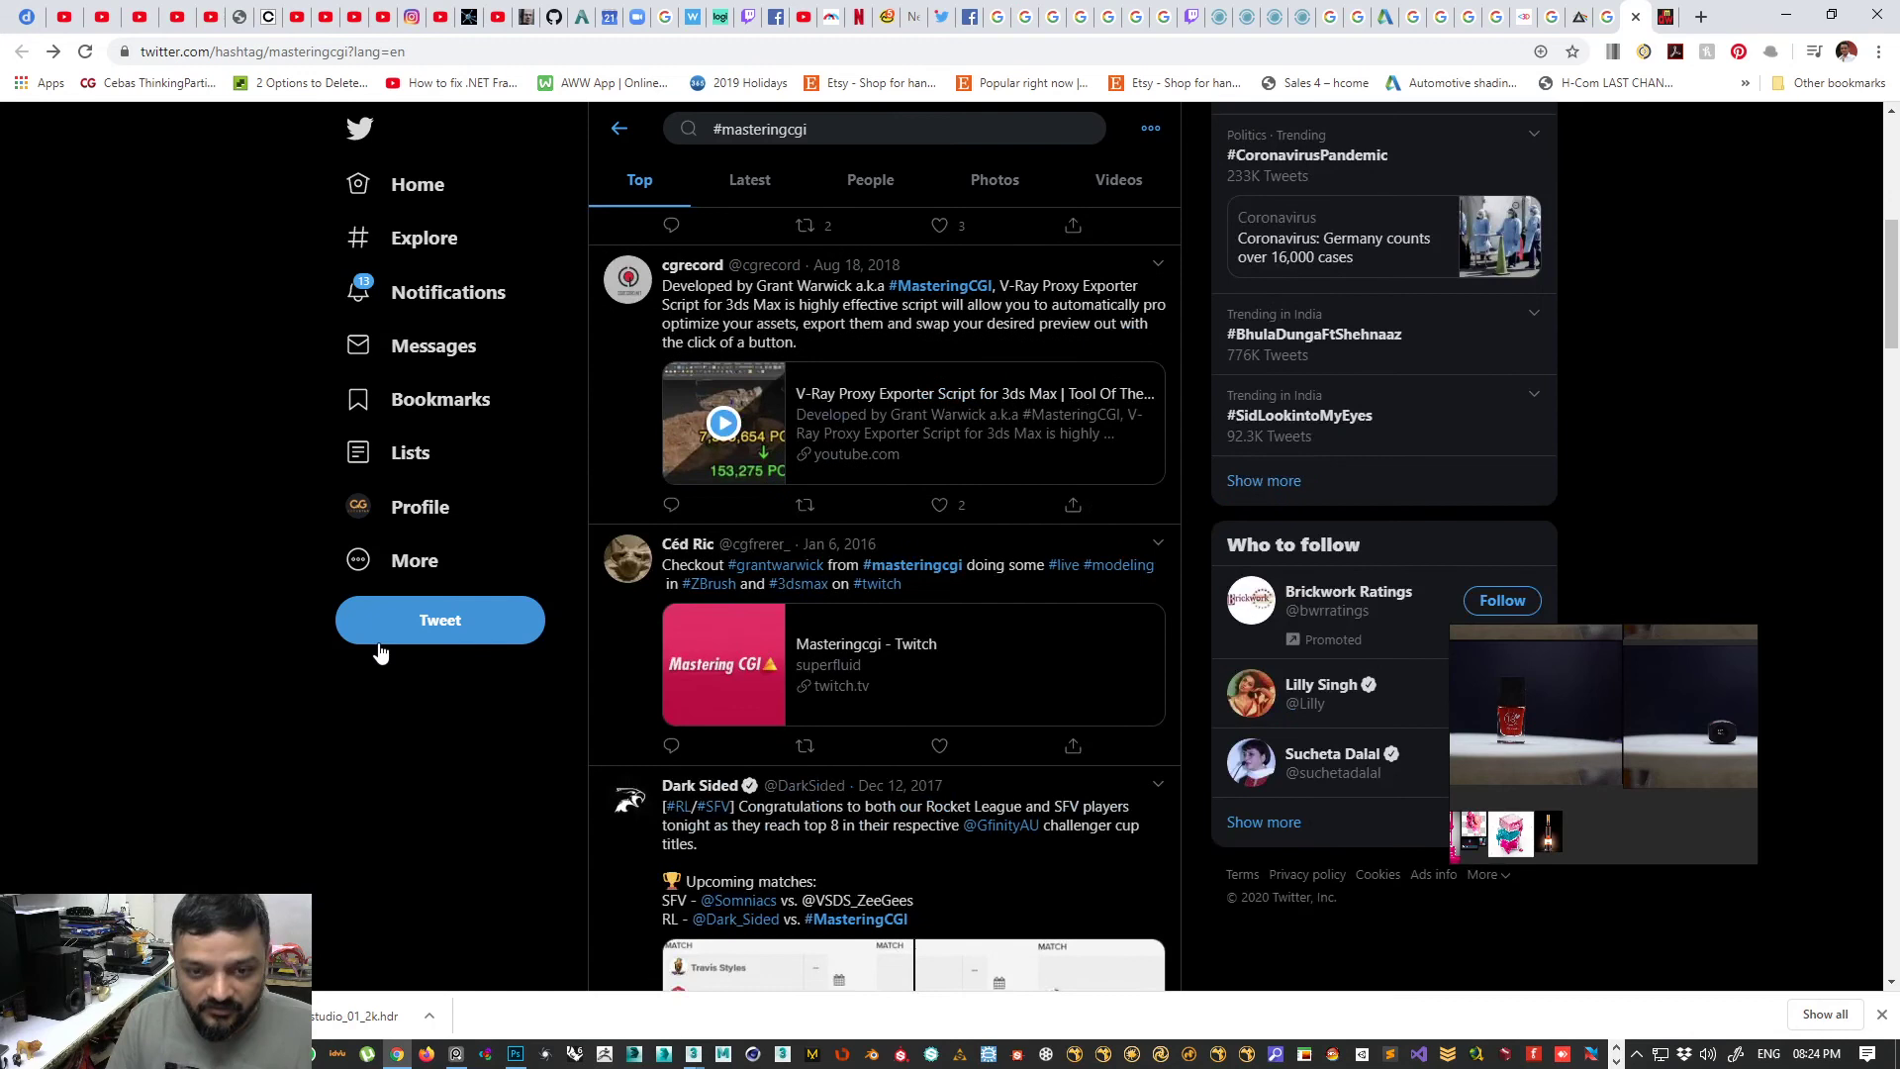
scroll(627, 585, "down", 9)
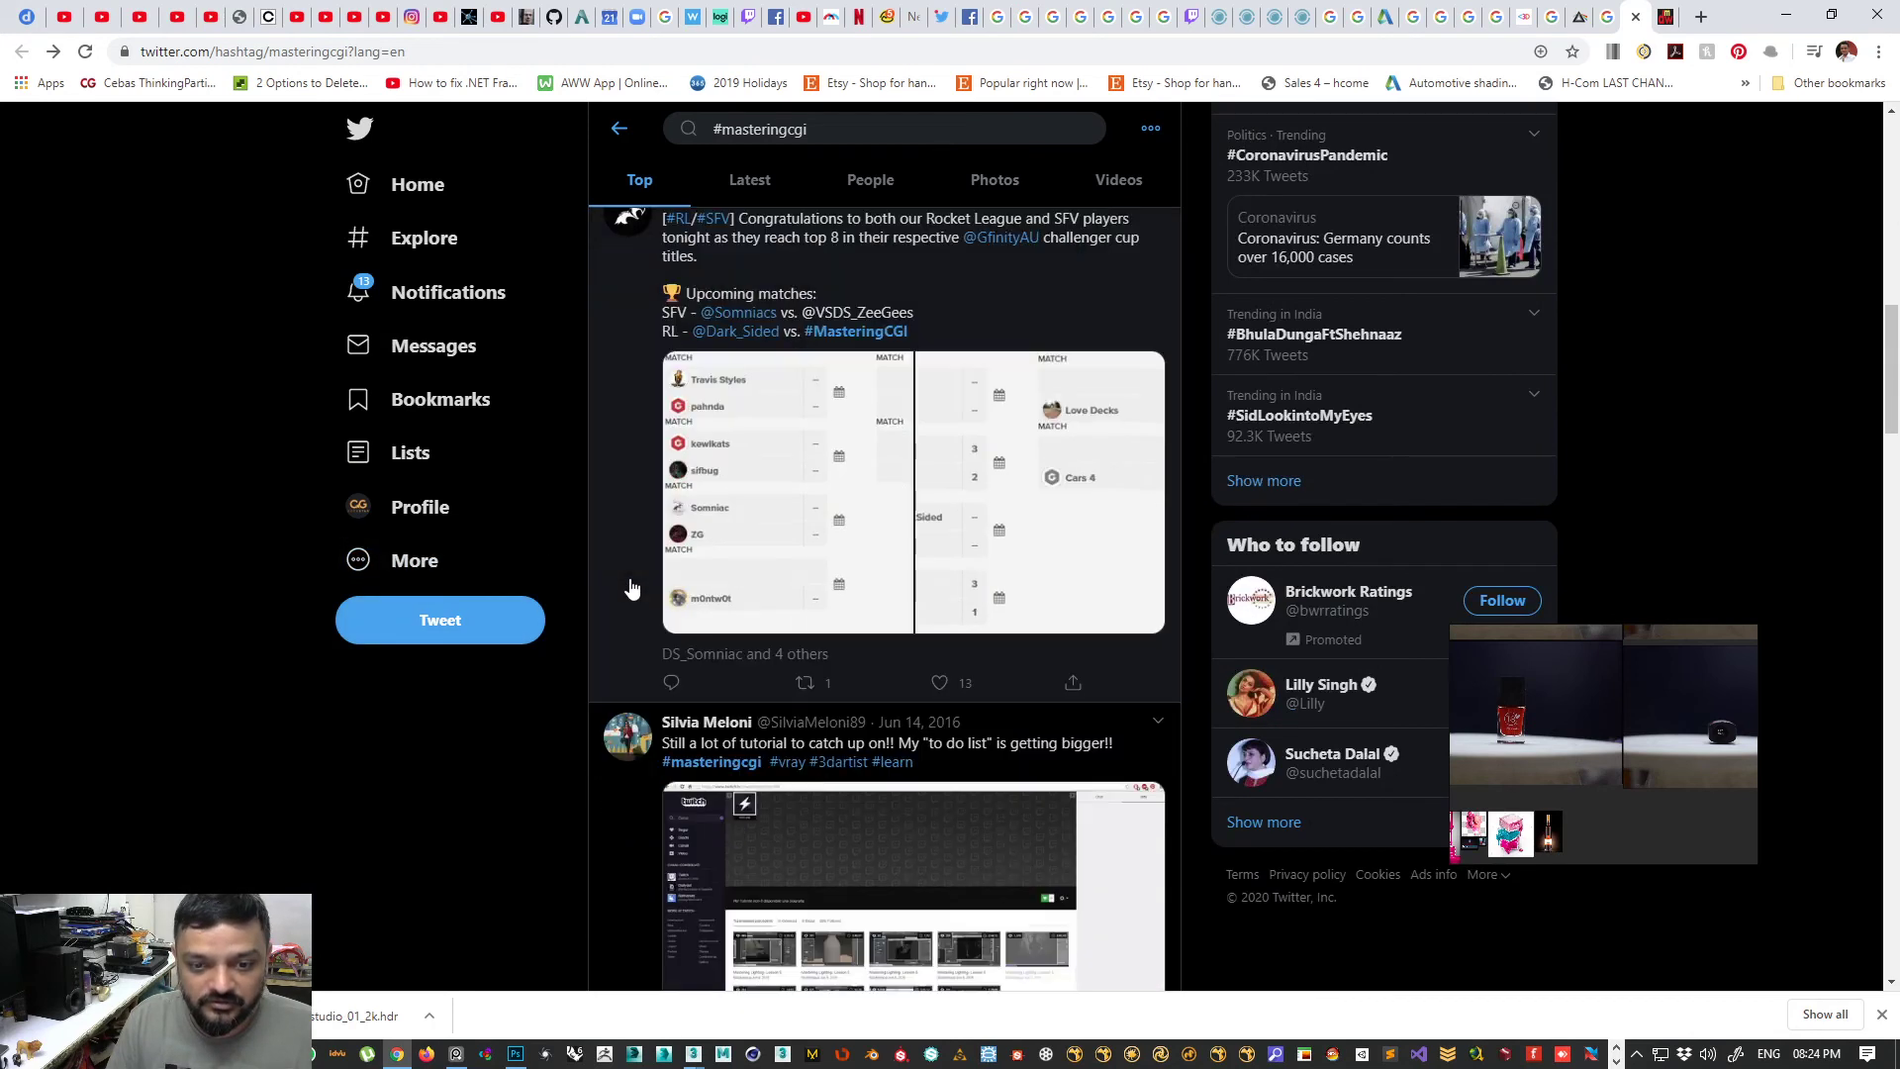
scroll(630, 591, "down", 7)
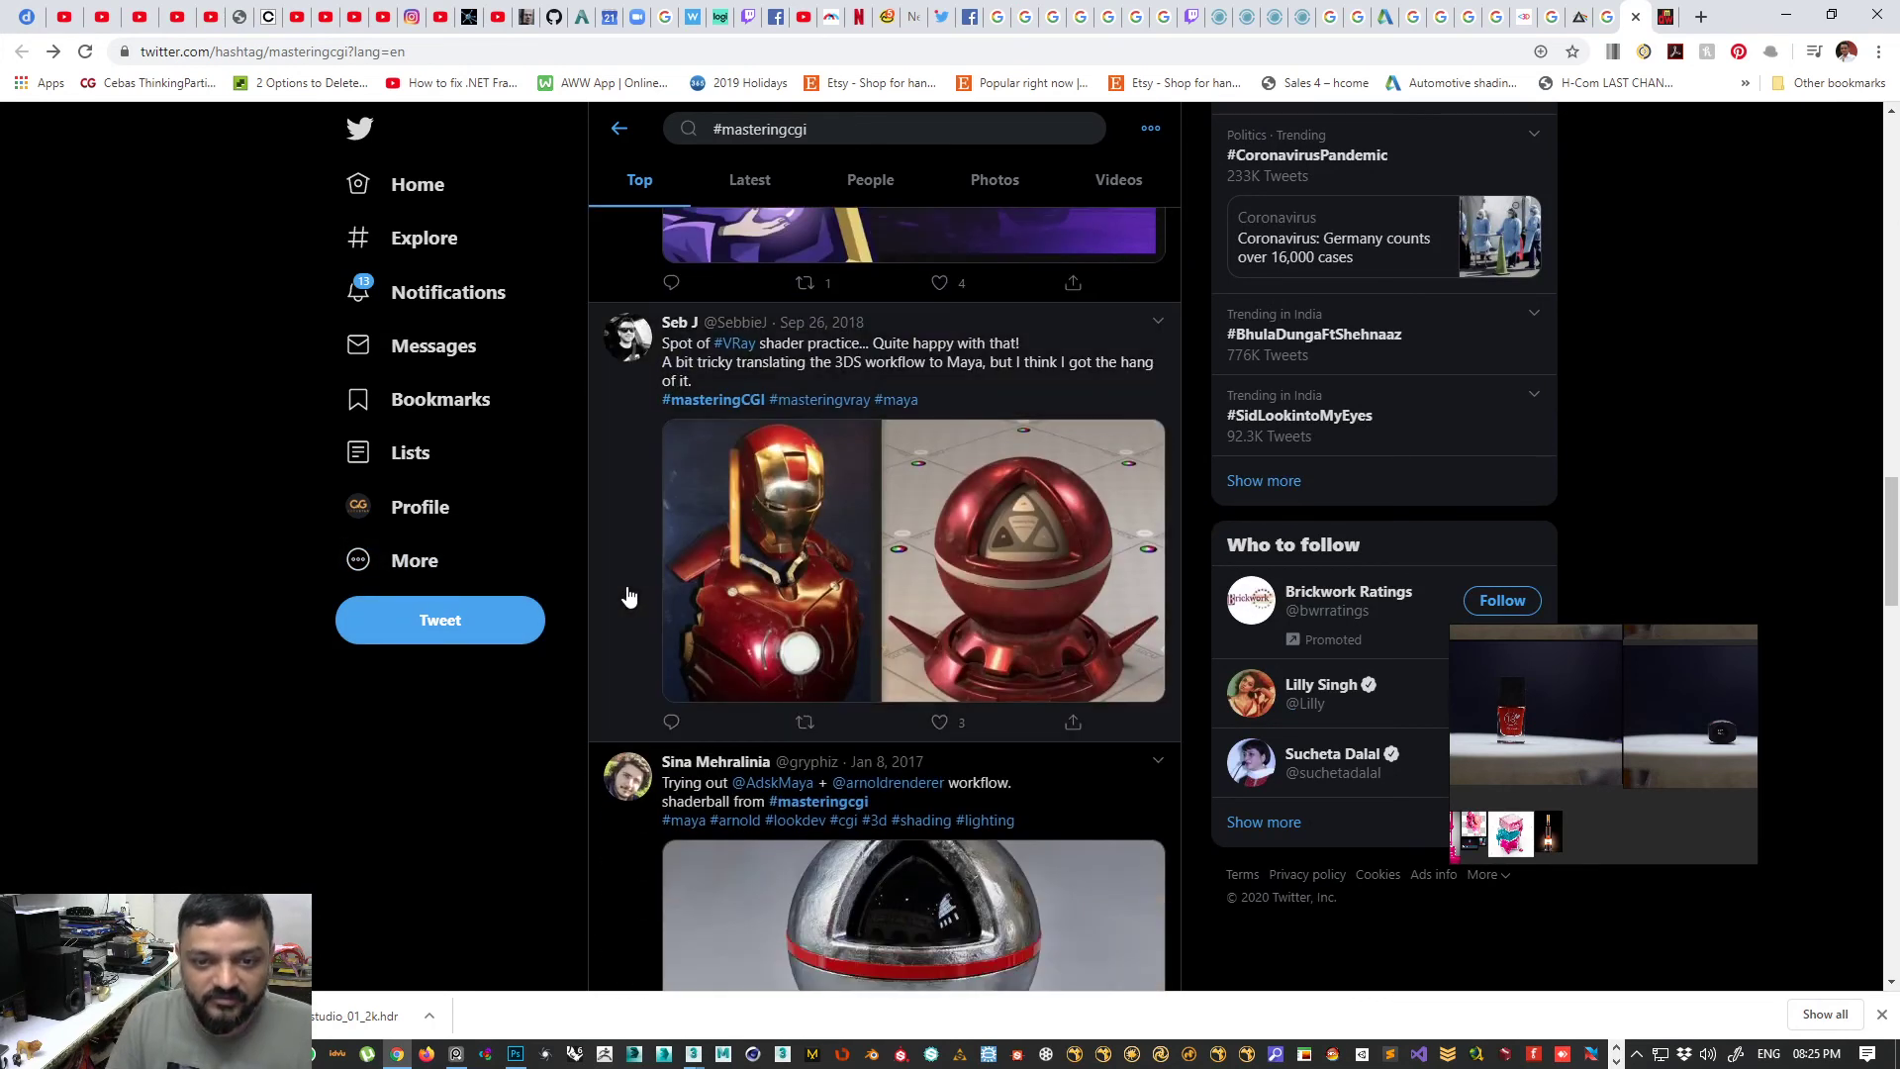
scroll(985, 569, "down", 4)
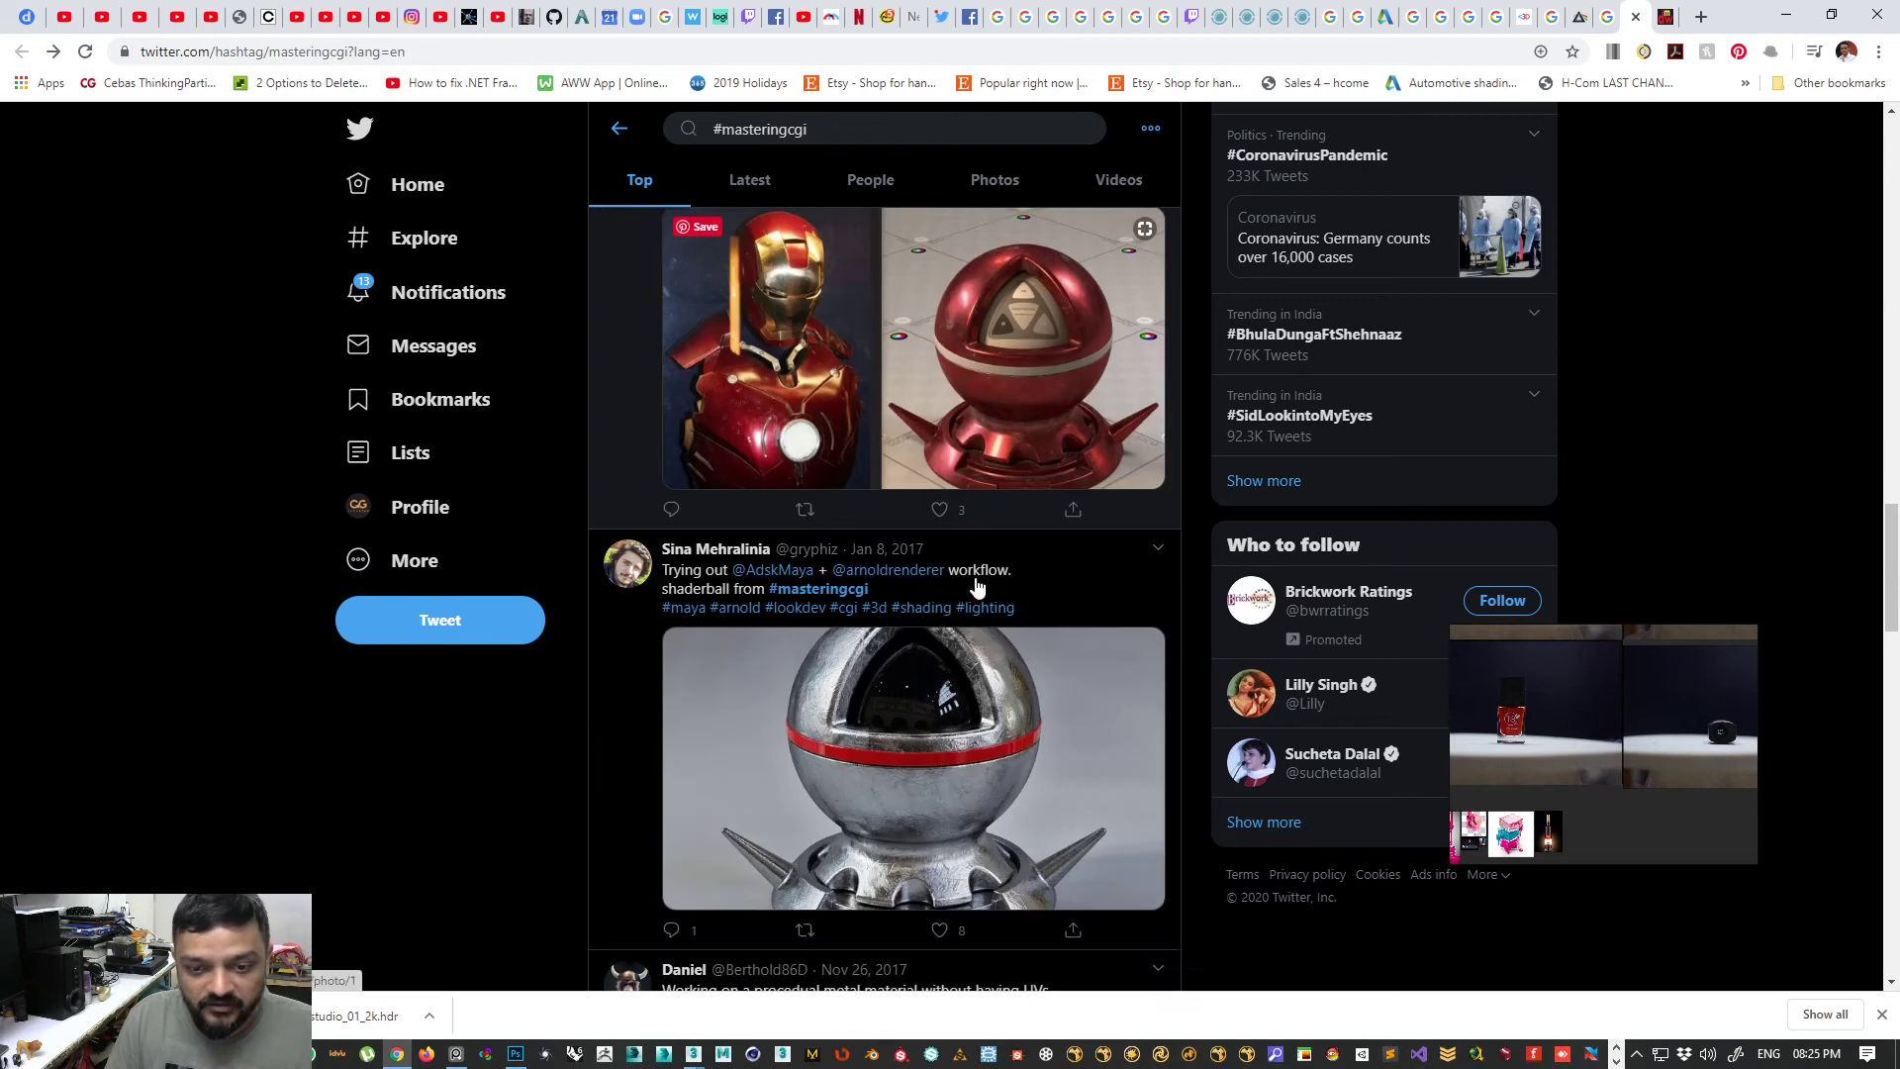
left_click(995, 734)
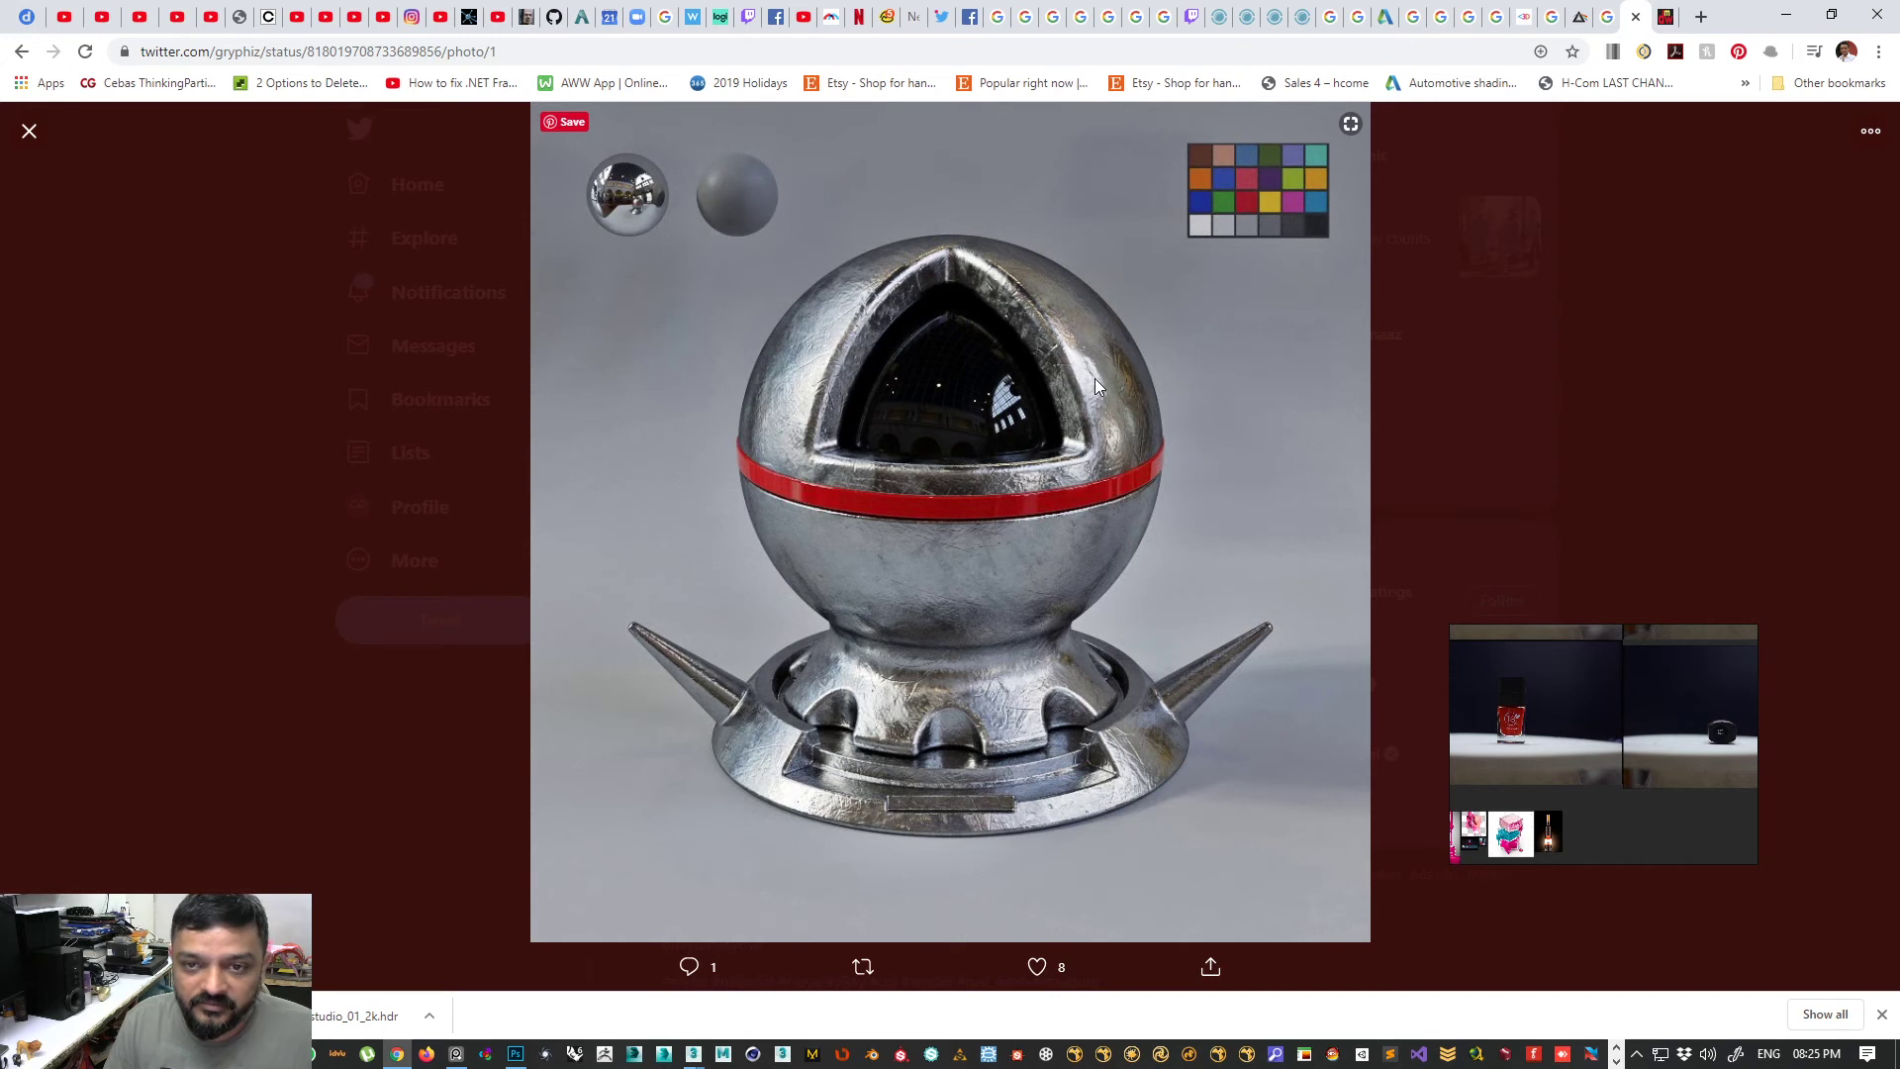
scroll(1094, 378, "up", 1, "ctrl")
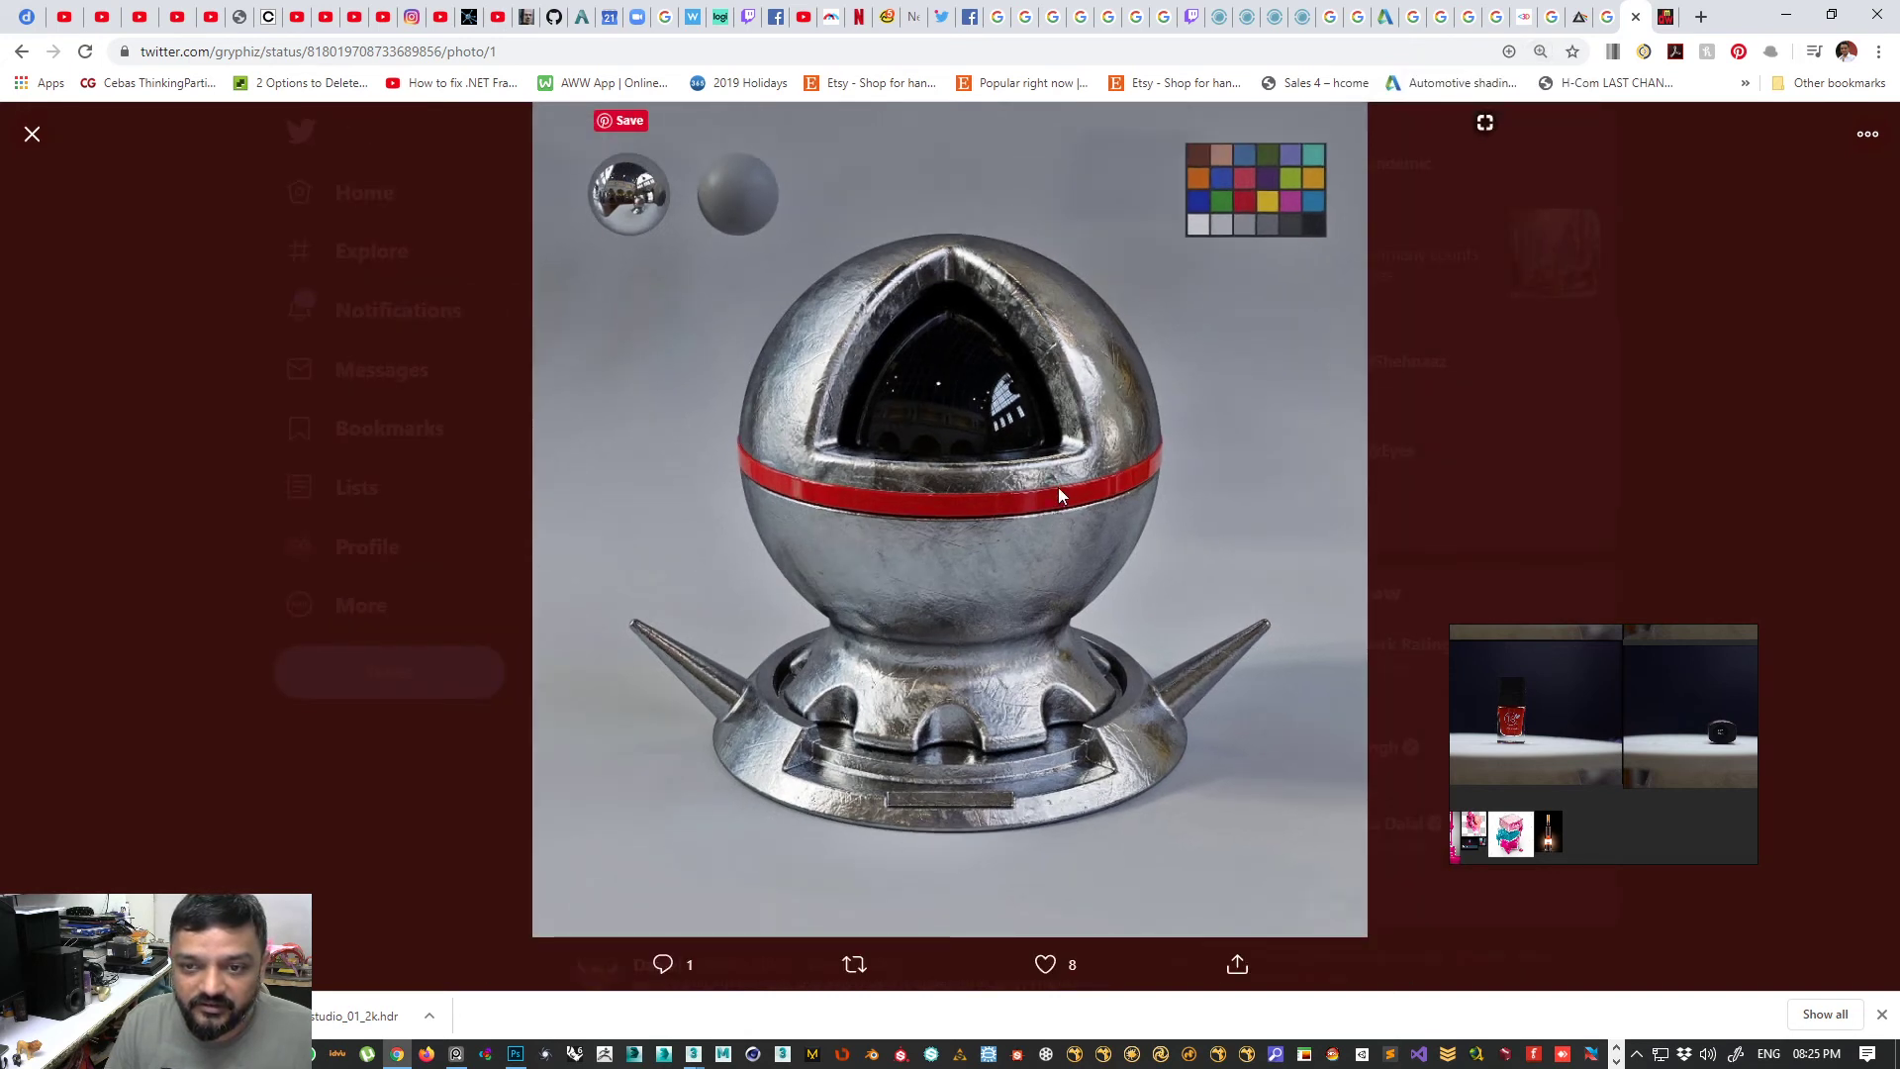
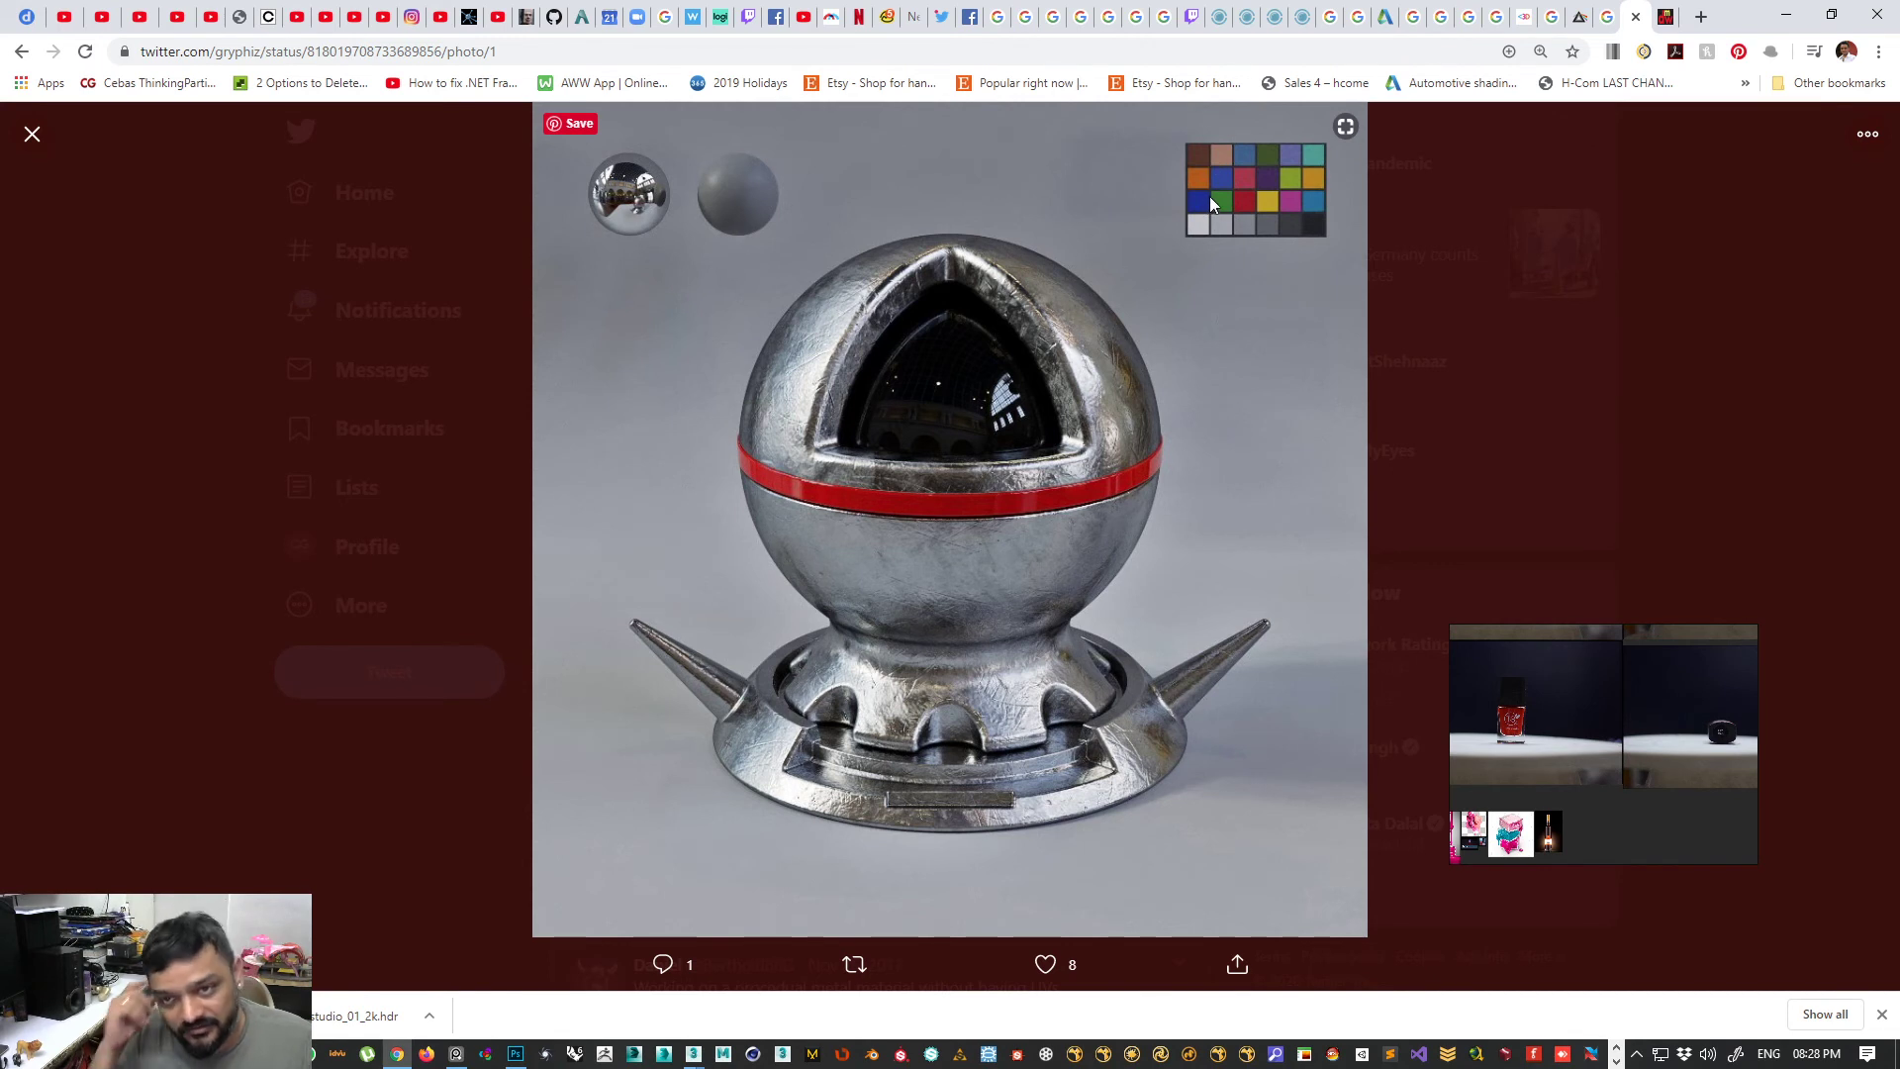
- Close the shader ball image and examine the procedural metal, creature and remaining posts down to the end of the #masteringcgi feed
left_click(212, 364)
scroll(511, 484, "down", 7)
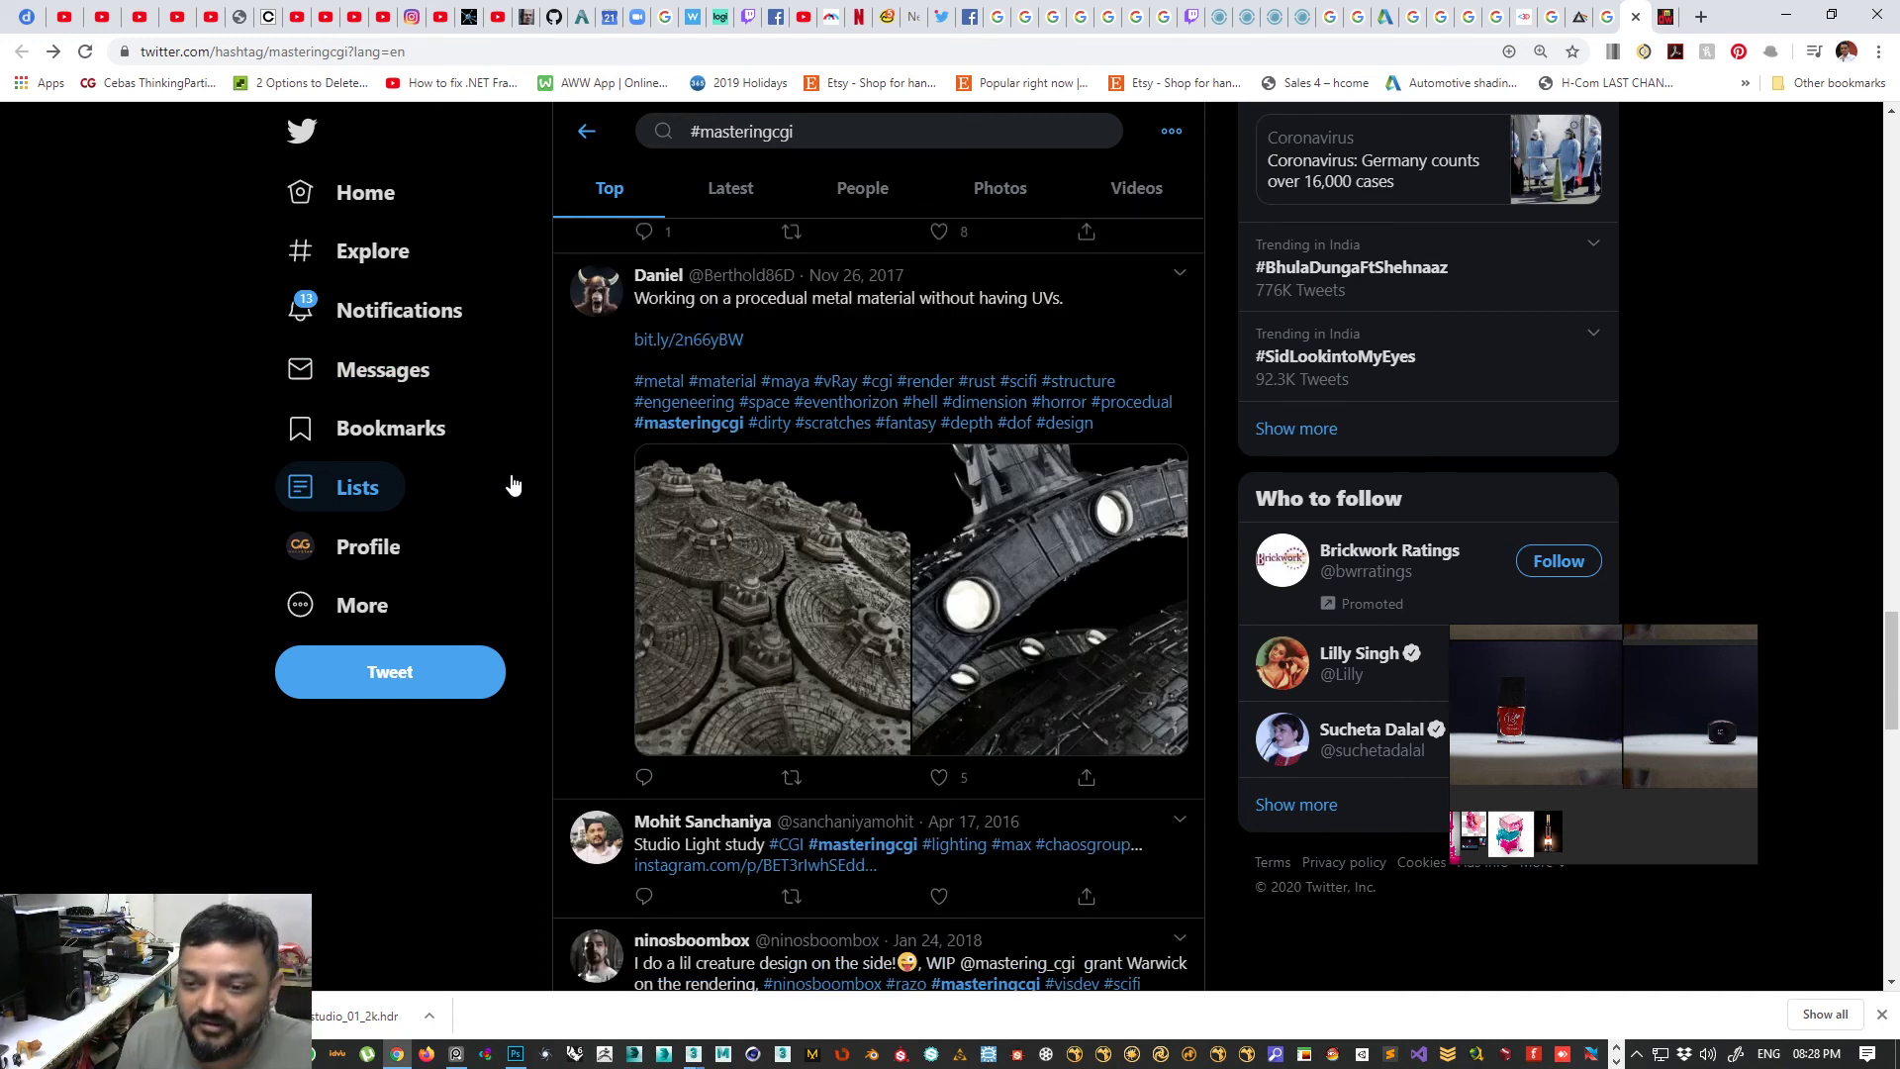
scroll(511, 415, "down", 5)
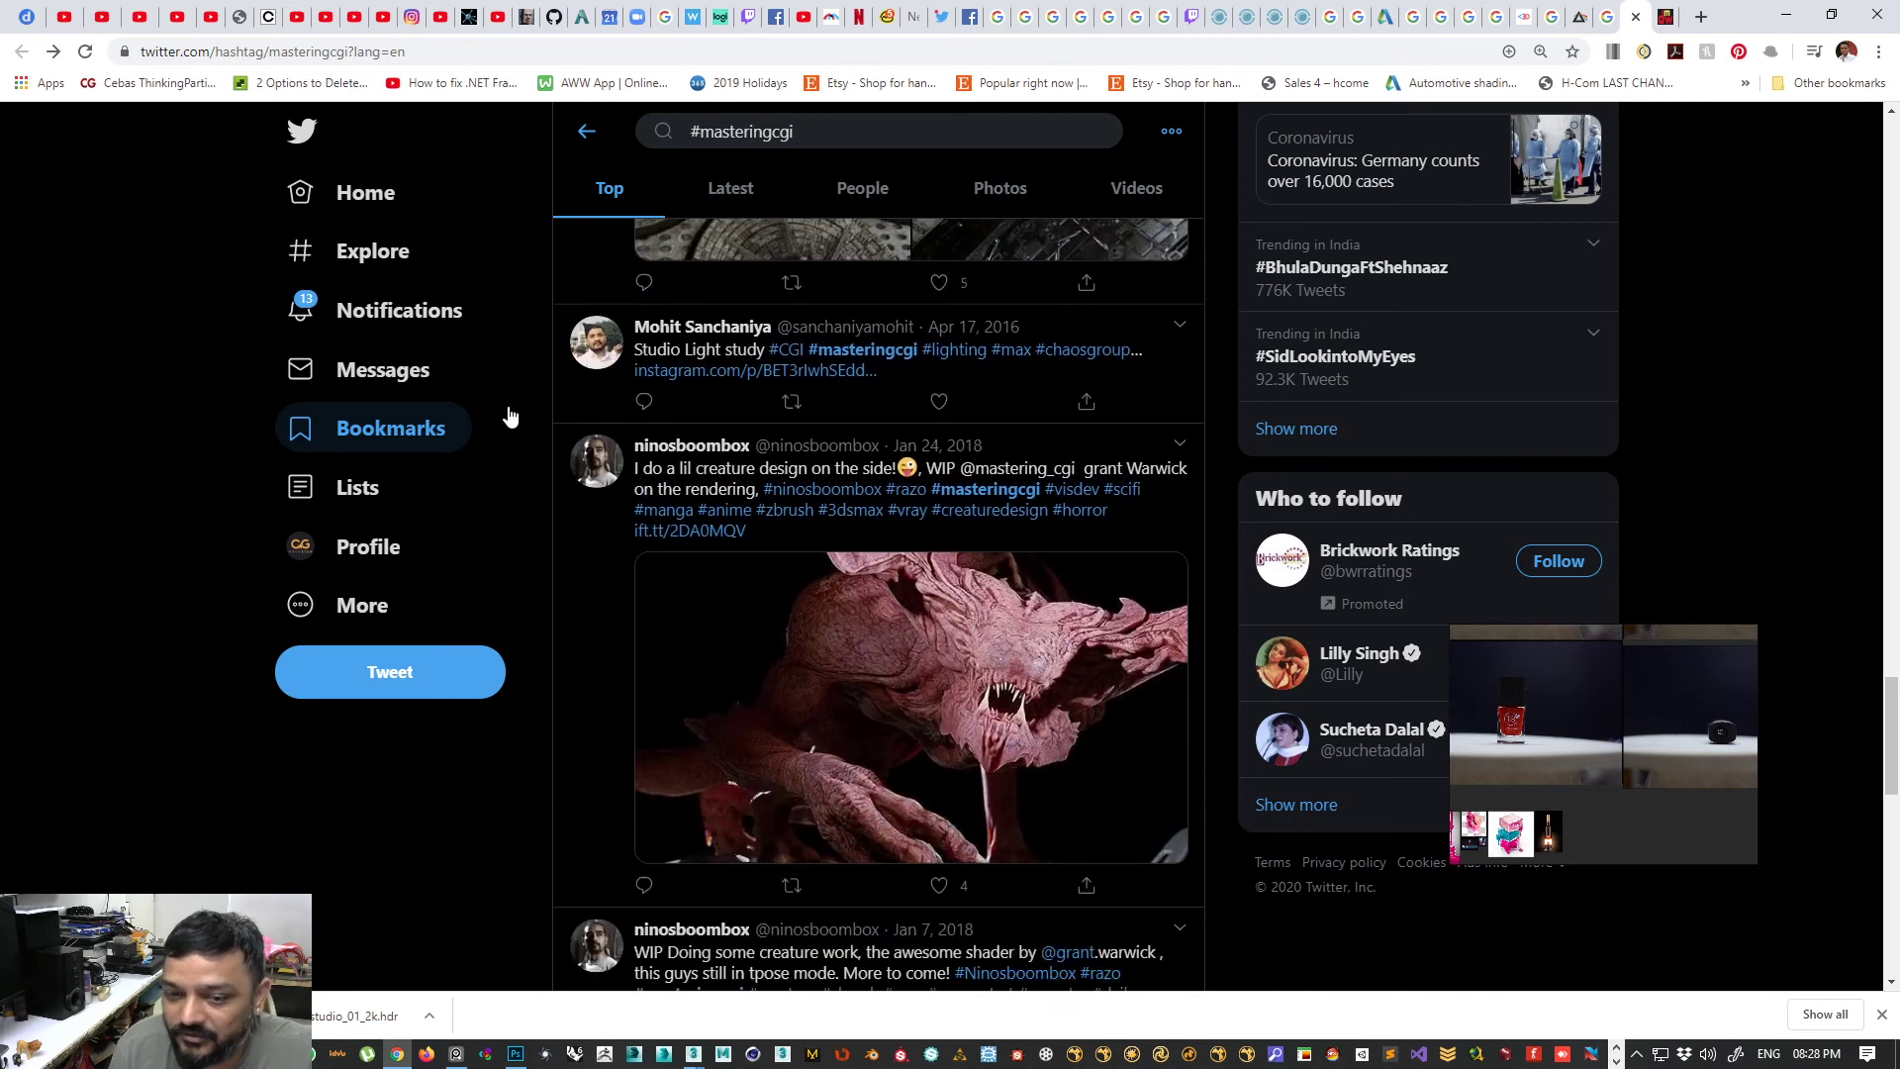
scroll(511, 416, "down", 5)
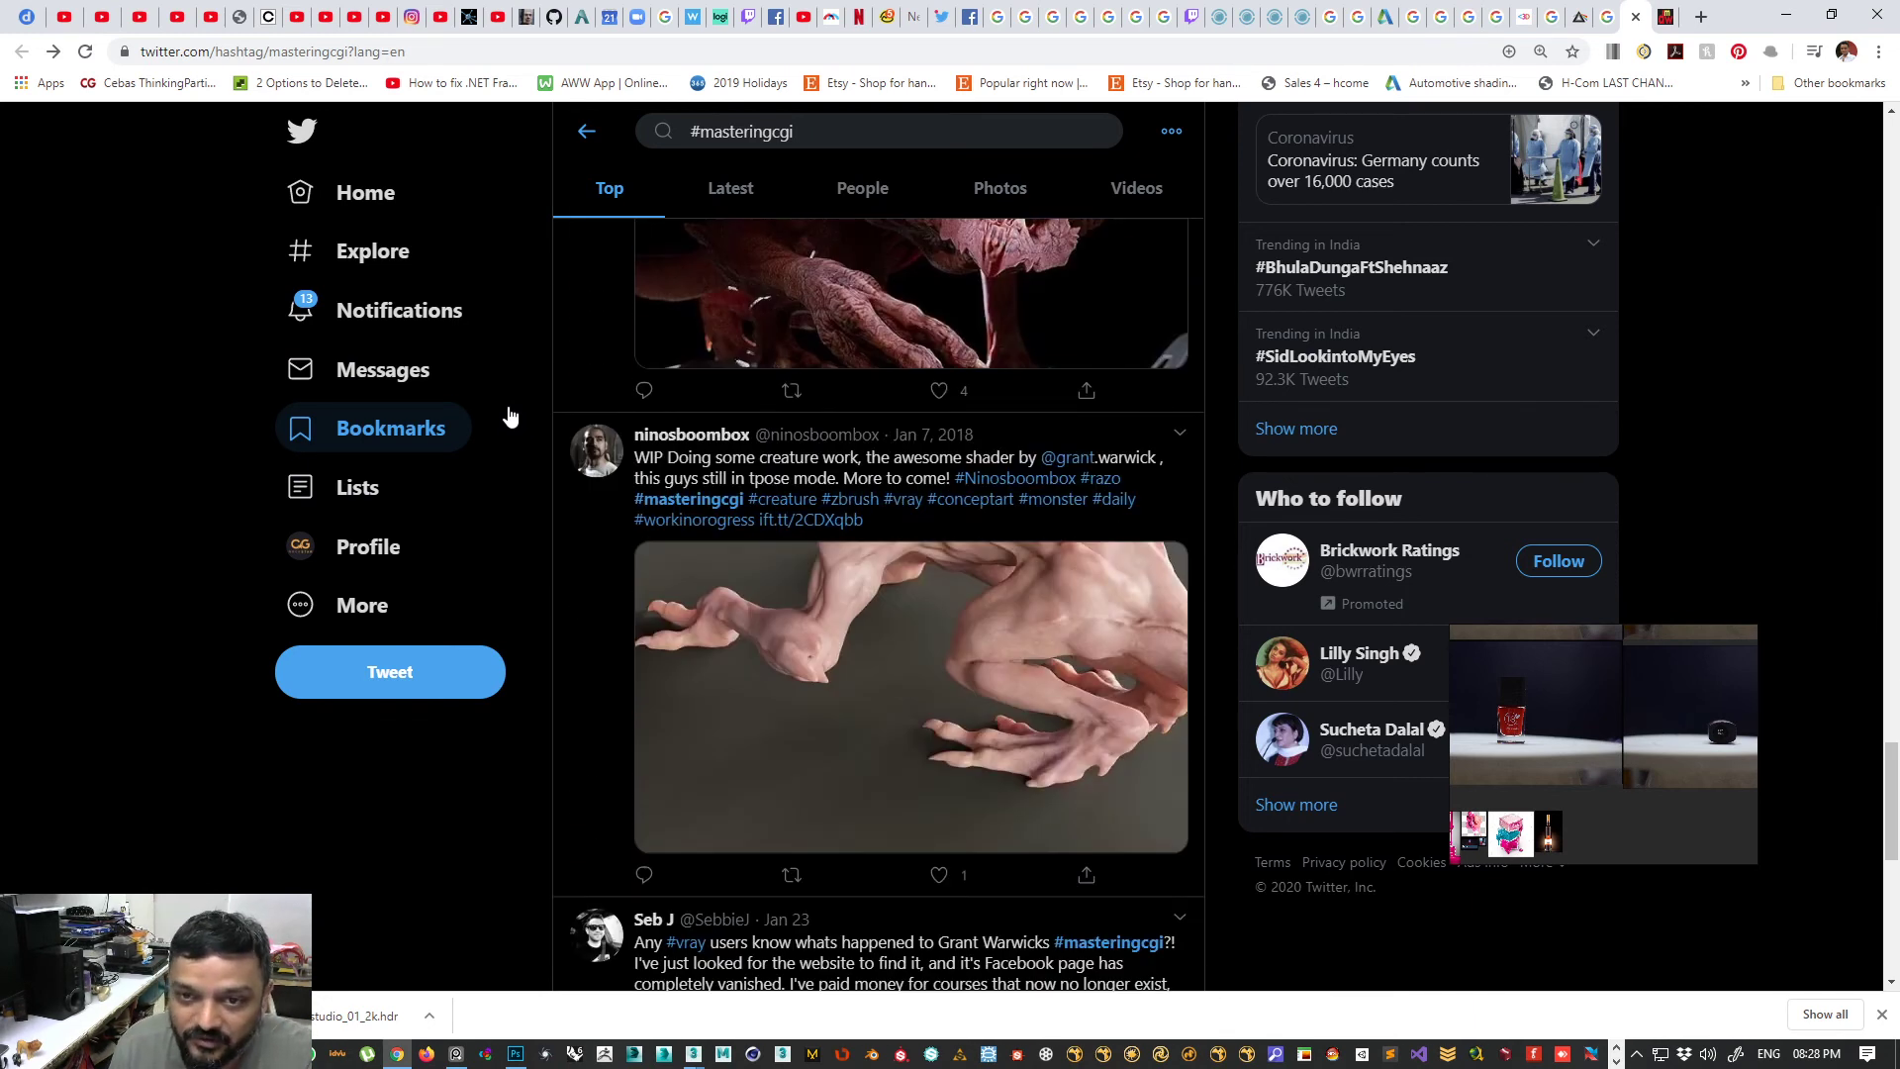
scroll(511, 416, "up", 4)
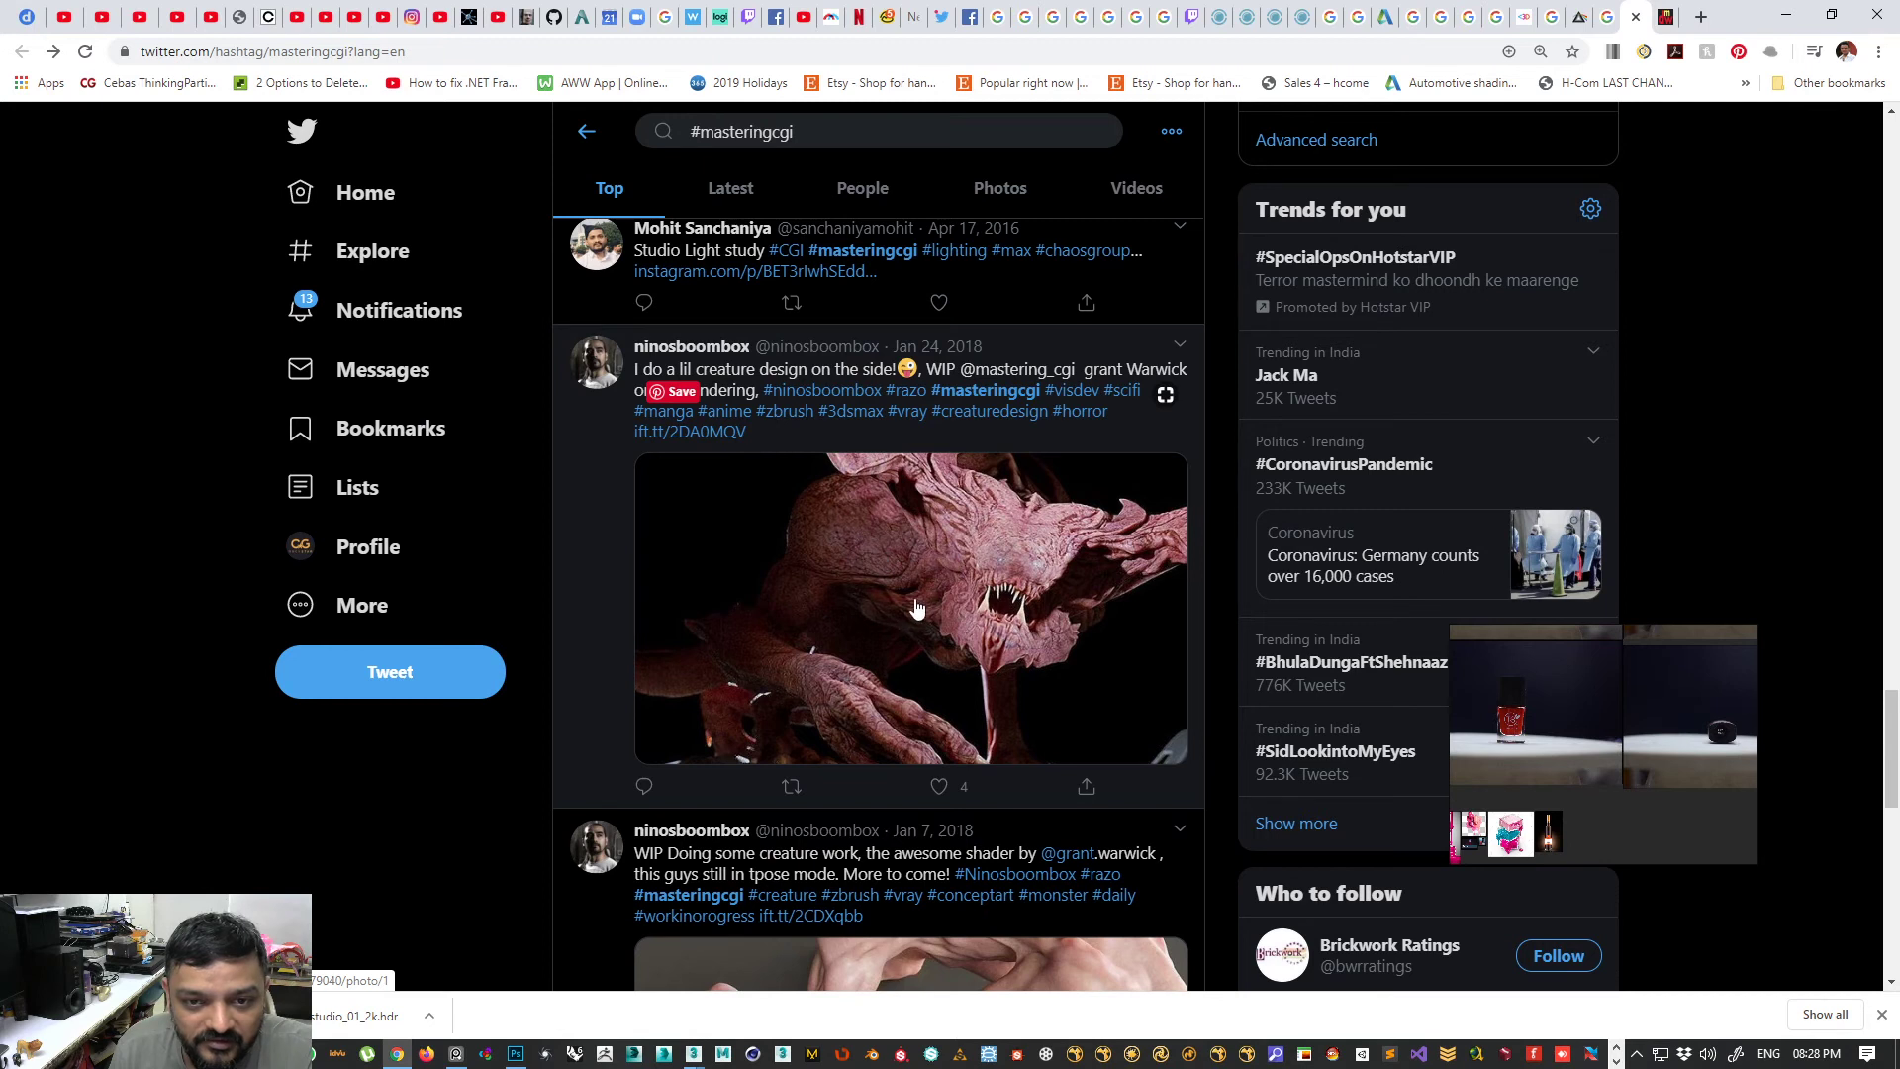
scroll(901, 604, "down", 5)
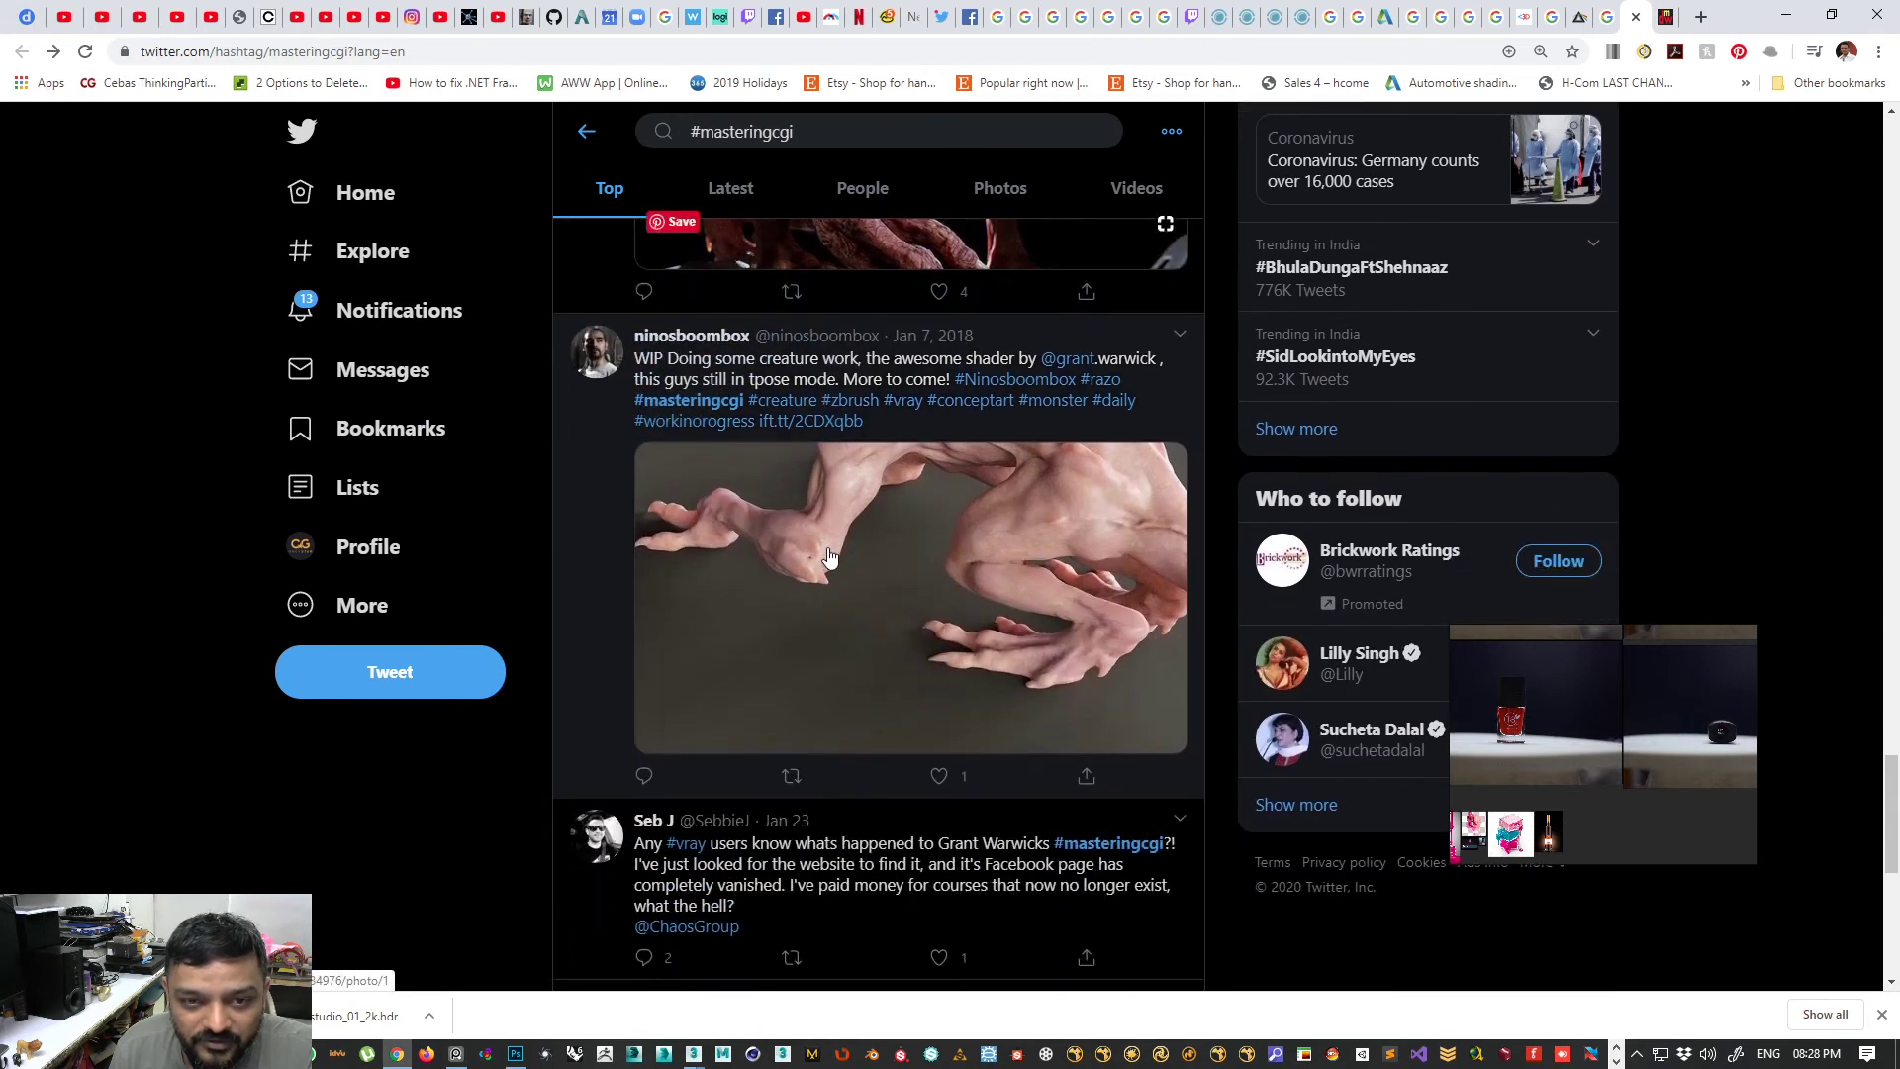
scroll(830, 556, "down", 7)
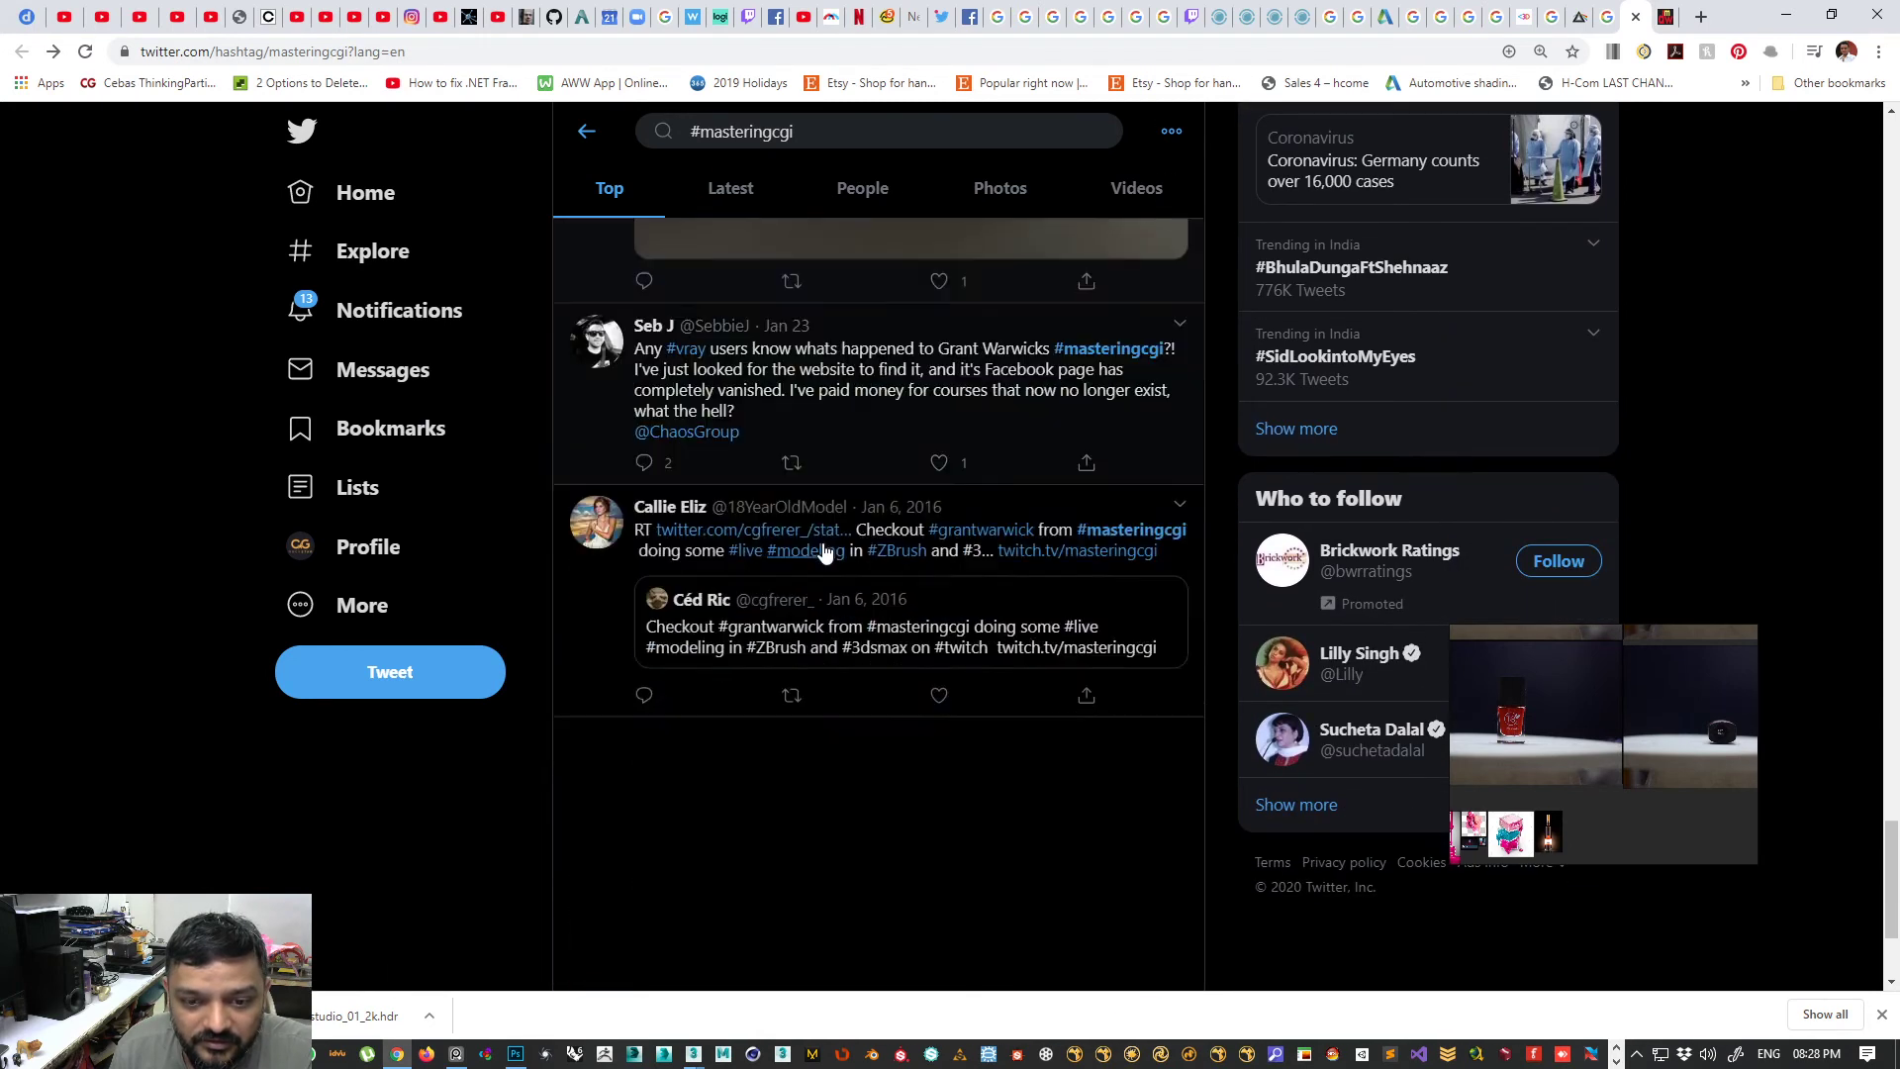
scroll(824, 552, "down", 1)
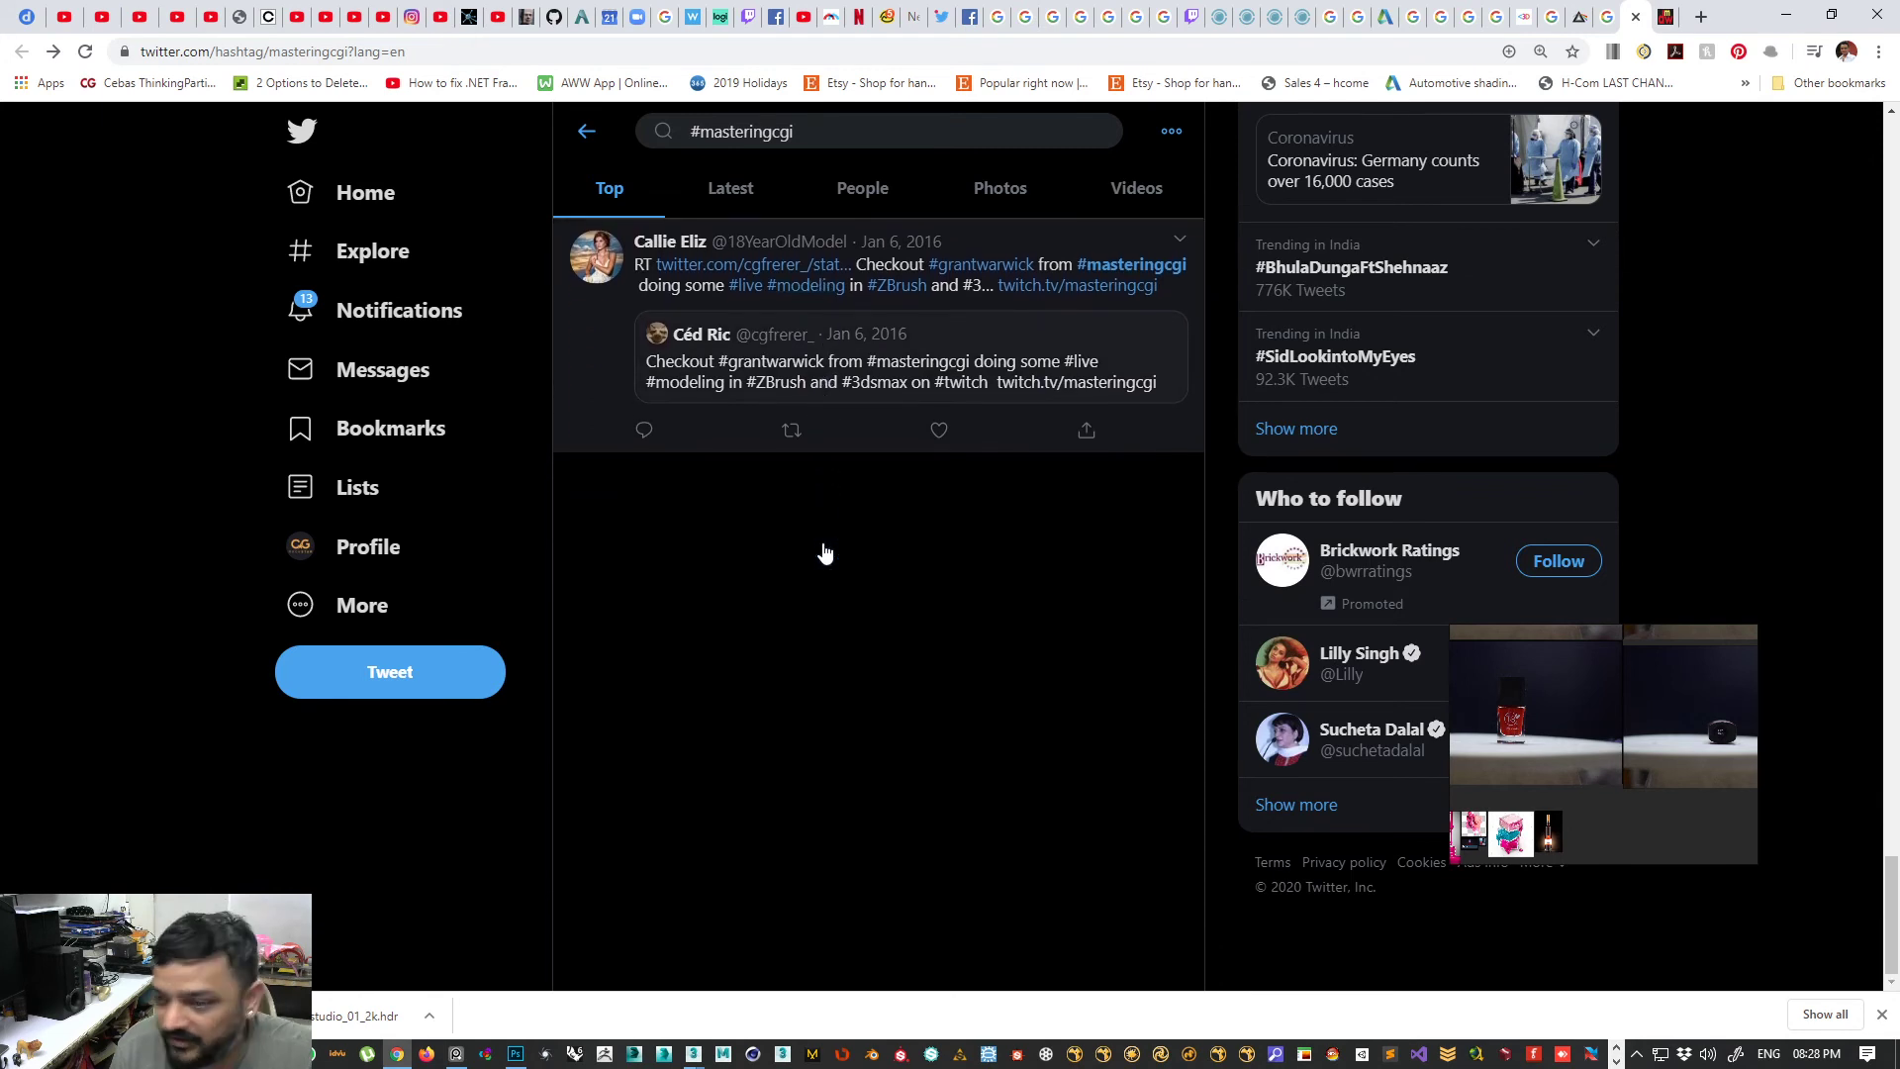
- Return to the masteringcgi web search results and review the top entries and videos
left_click(1607, 17)
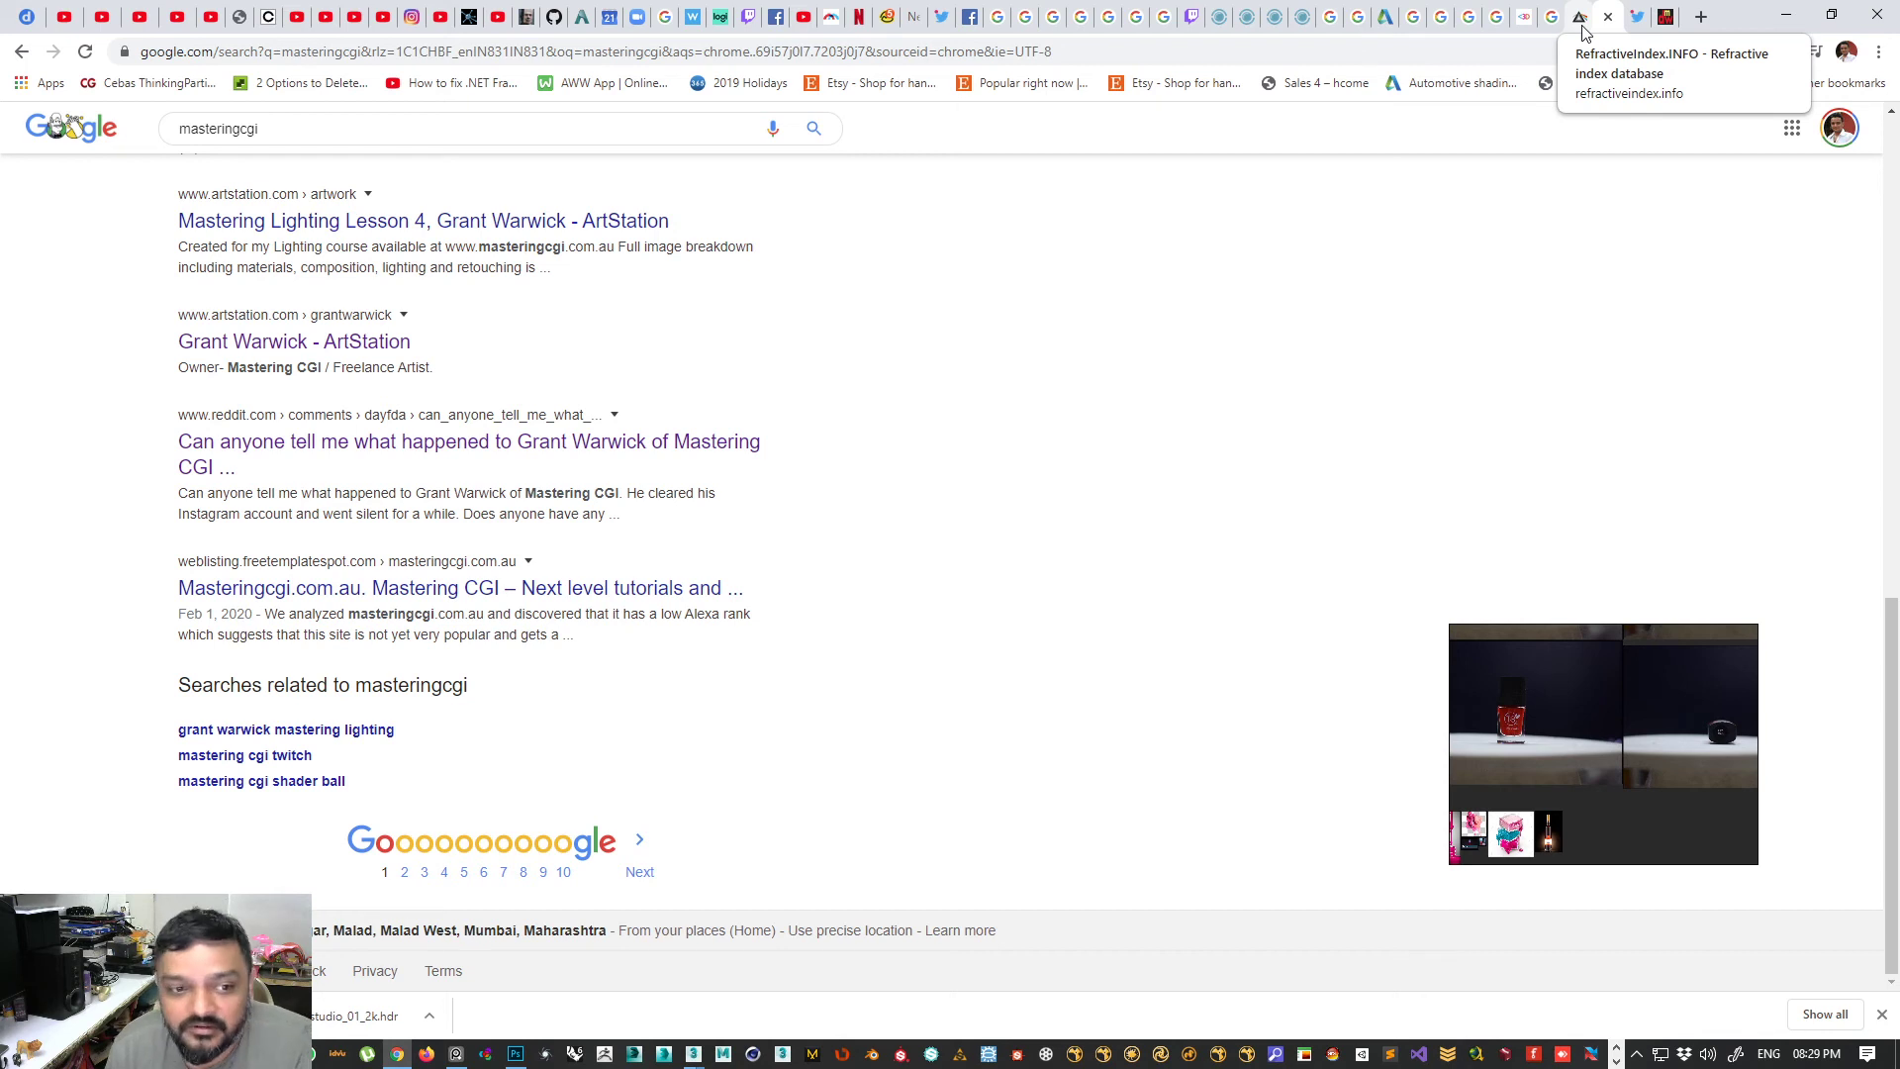
scroll(920, 504, "up", 15)
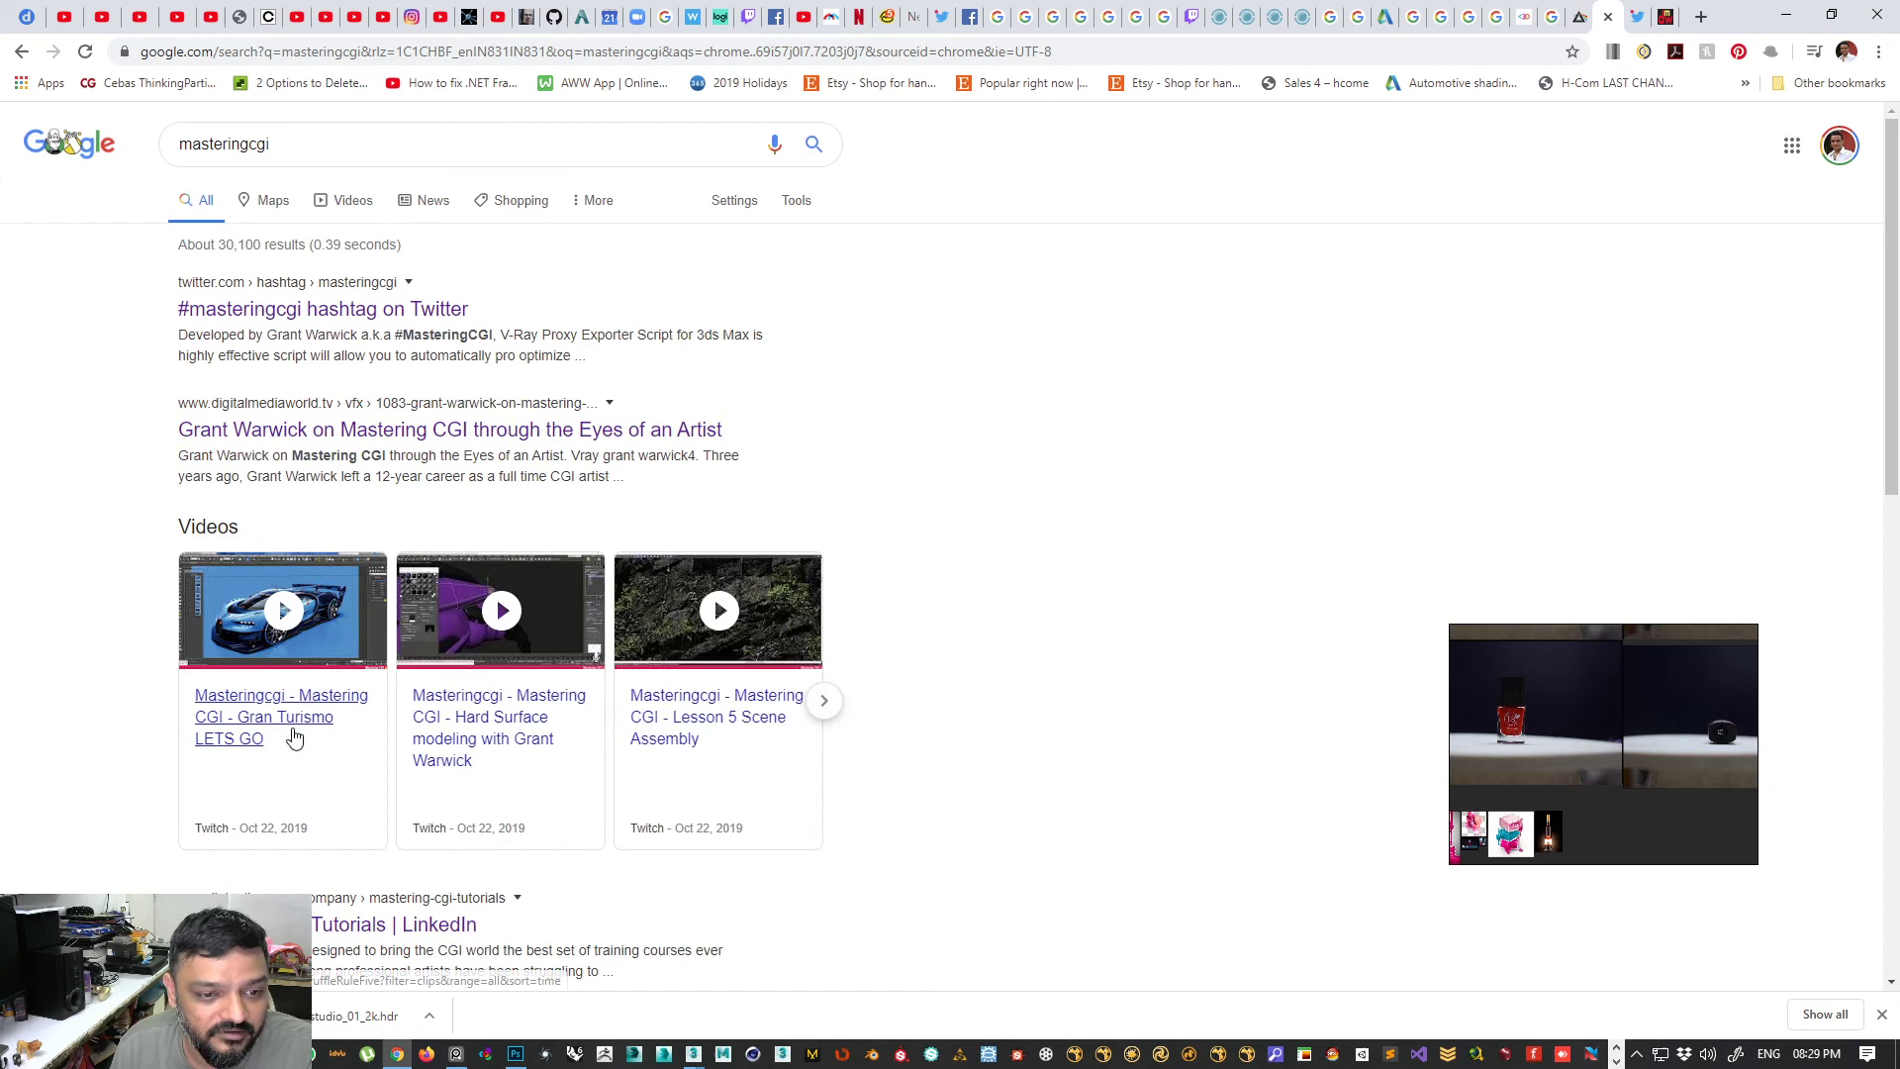
left_click(1786, 15)
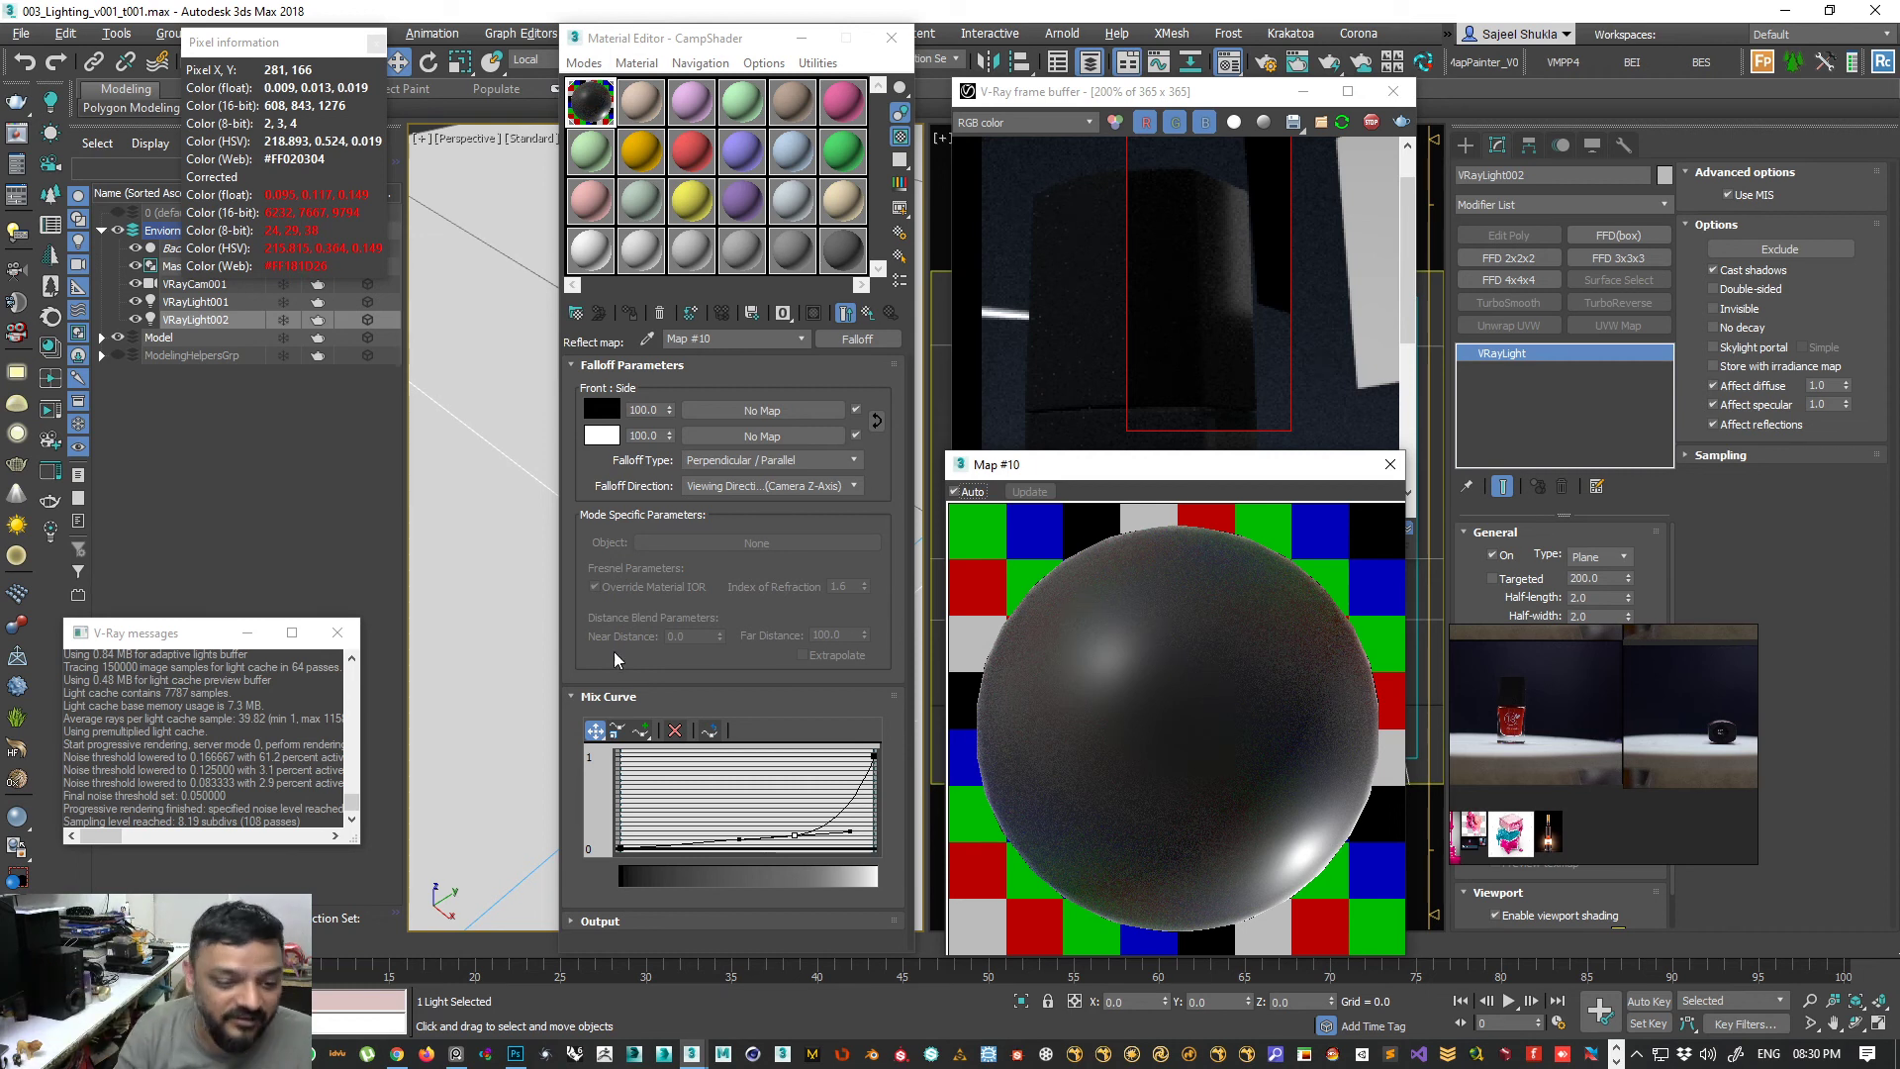
left_click(397, 1053)
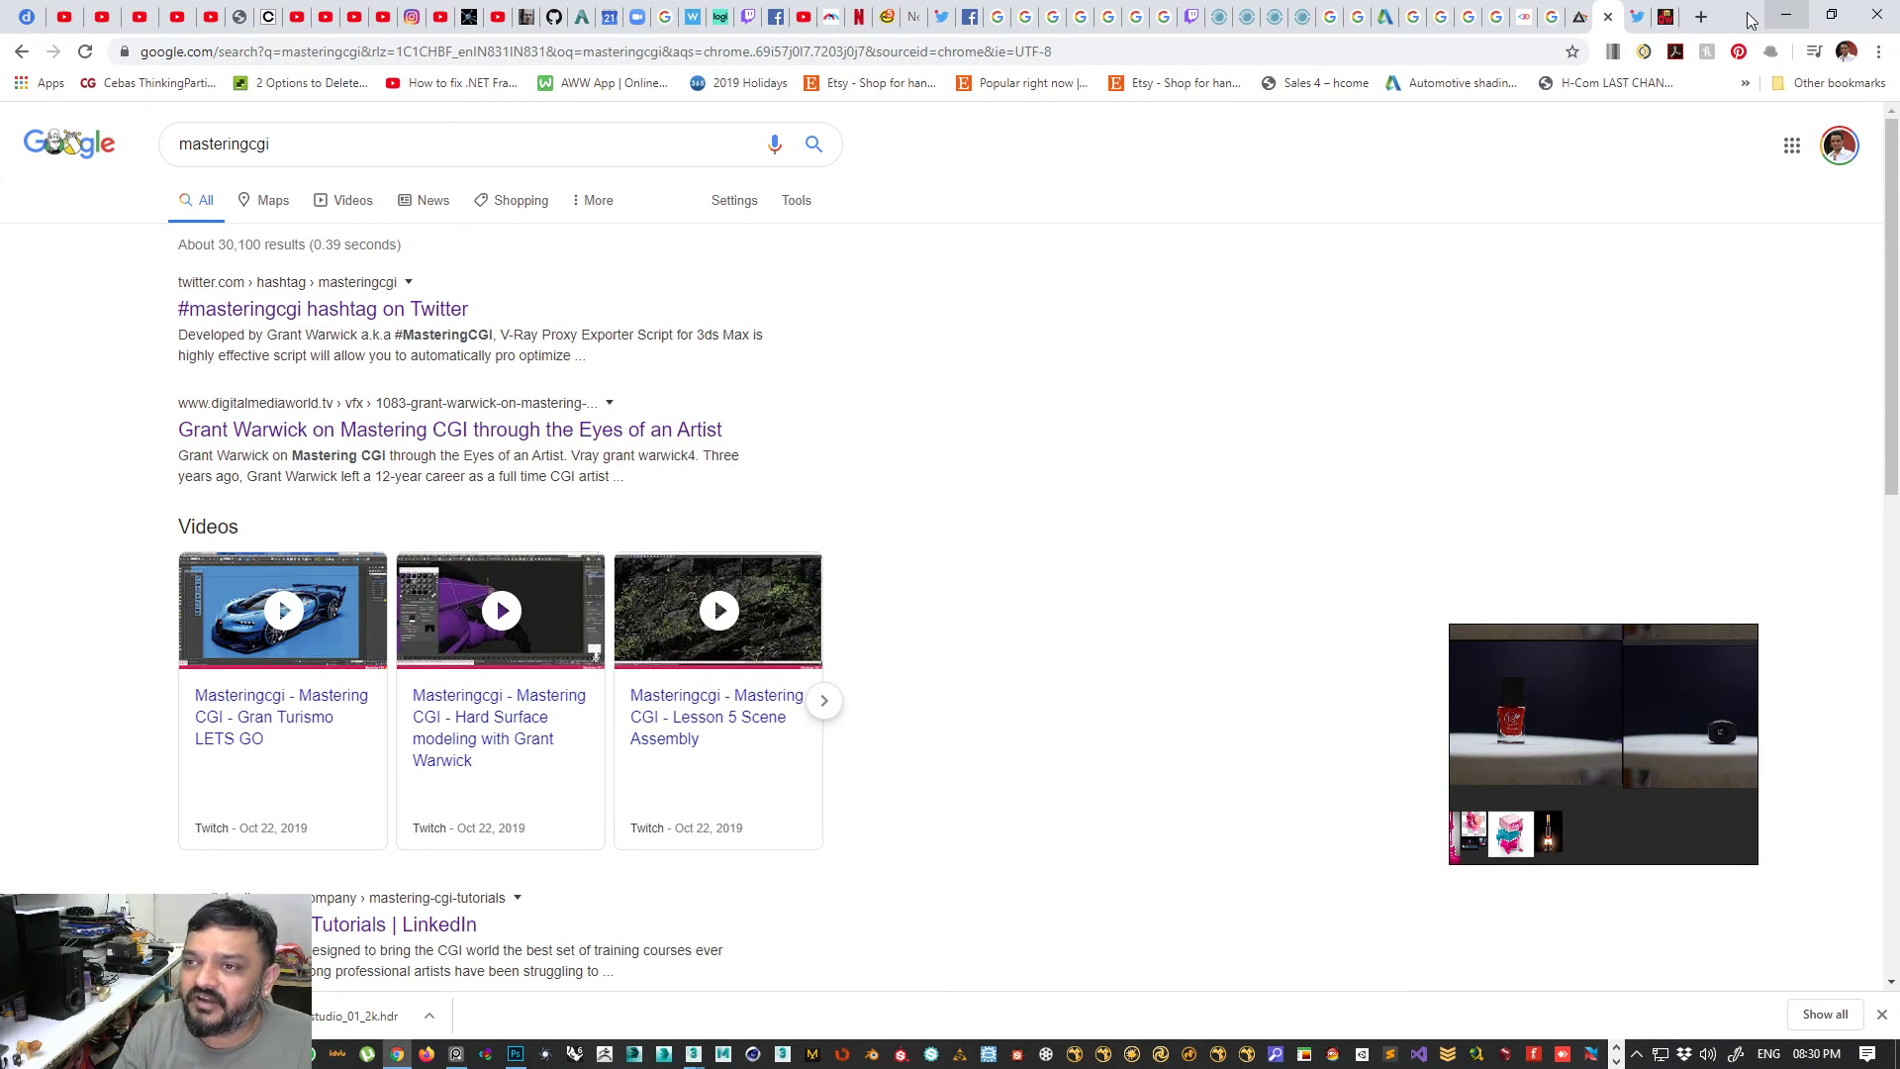
- Switch to 3ds Max and slightly raise the lower bend point of Map #10's falloff mix curve, adjusting its handle as well
left_click(1786, 14)
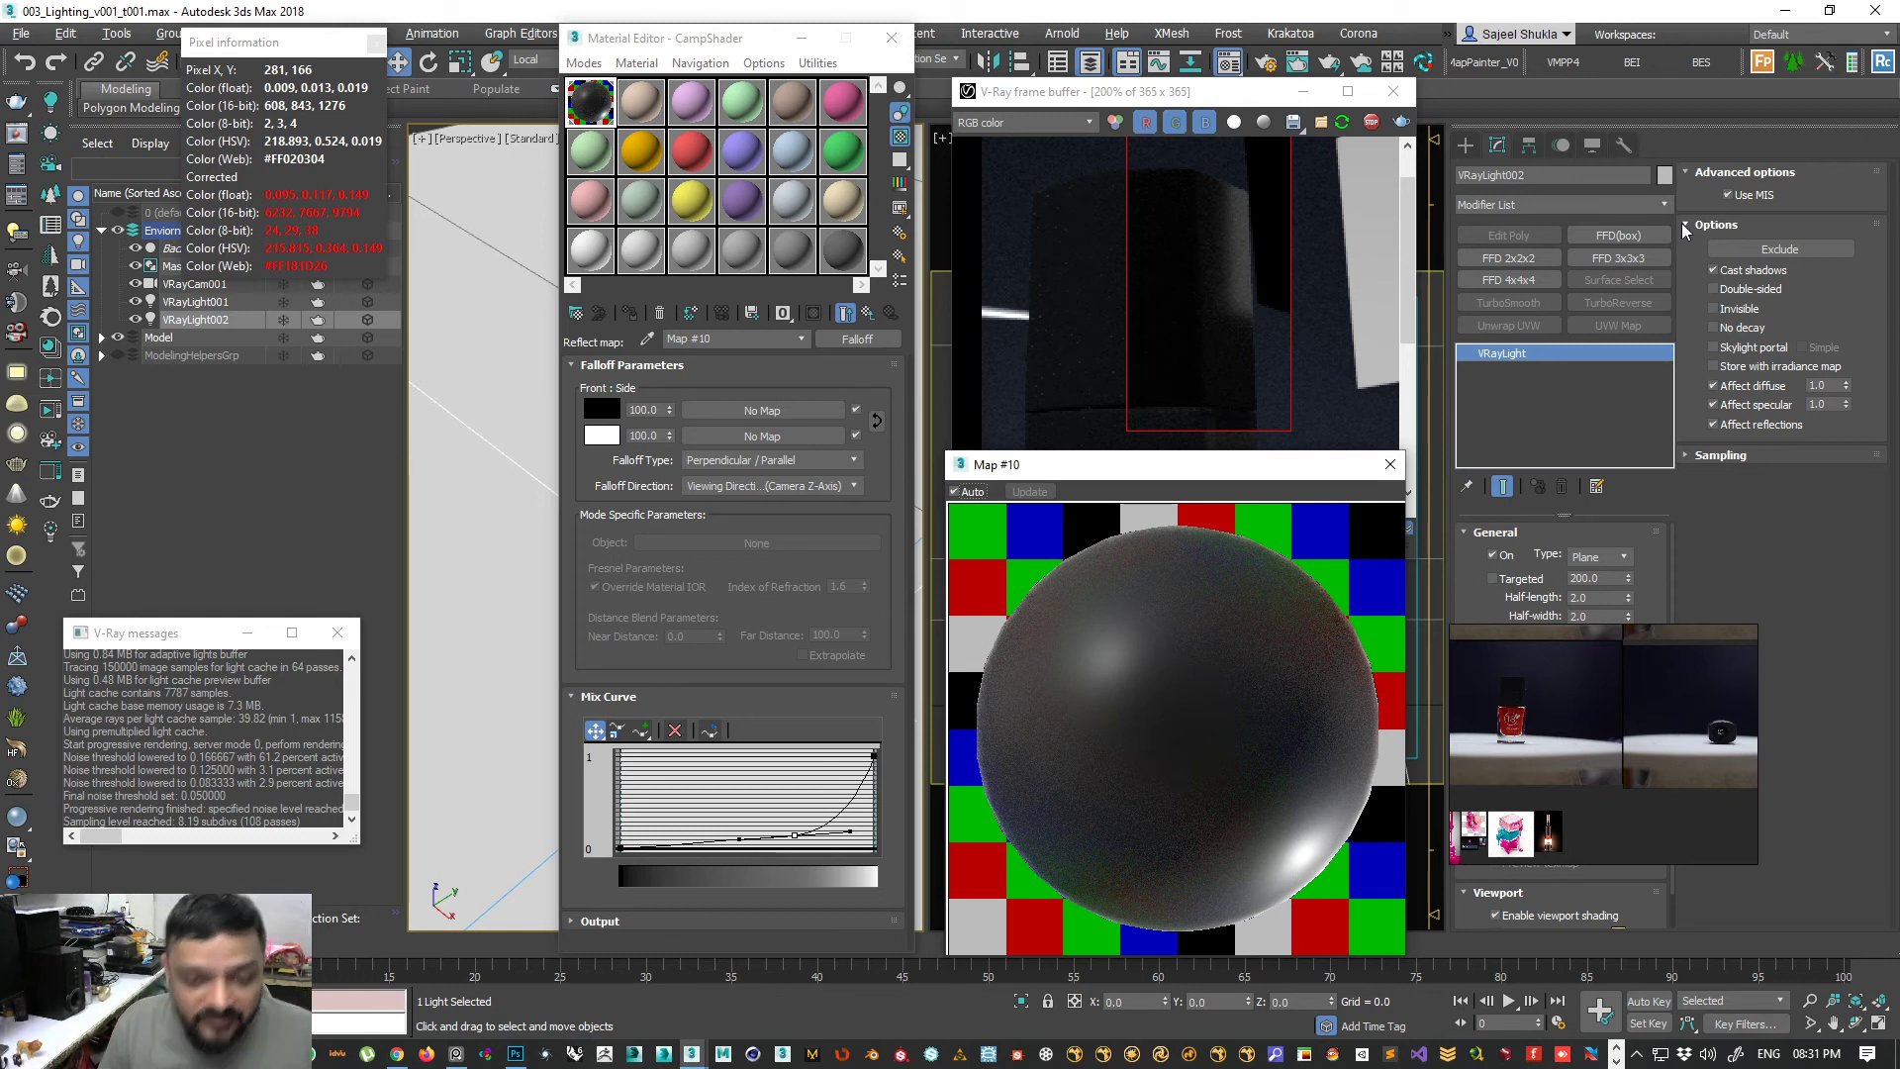
left_click_drag(740, 840, 739, 843)
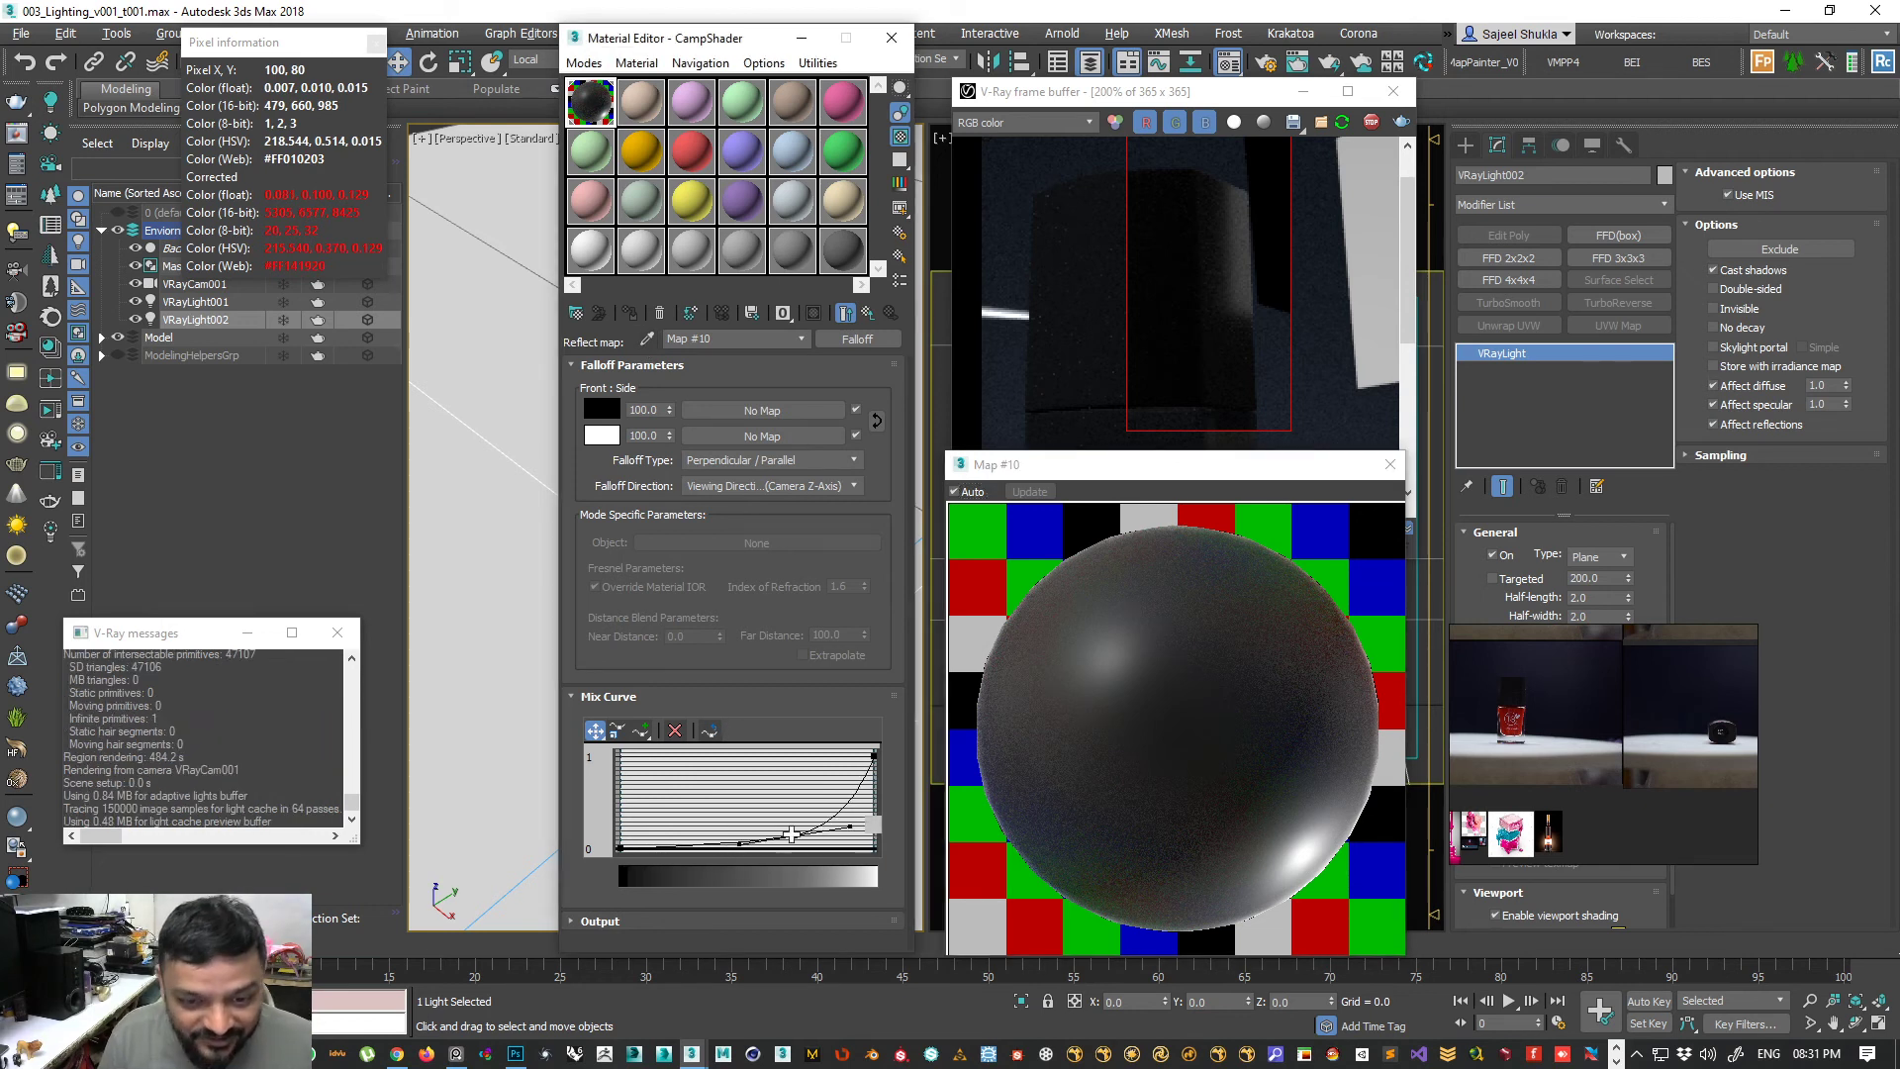
left_click_drag(795, 838, 788, 834)
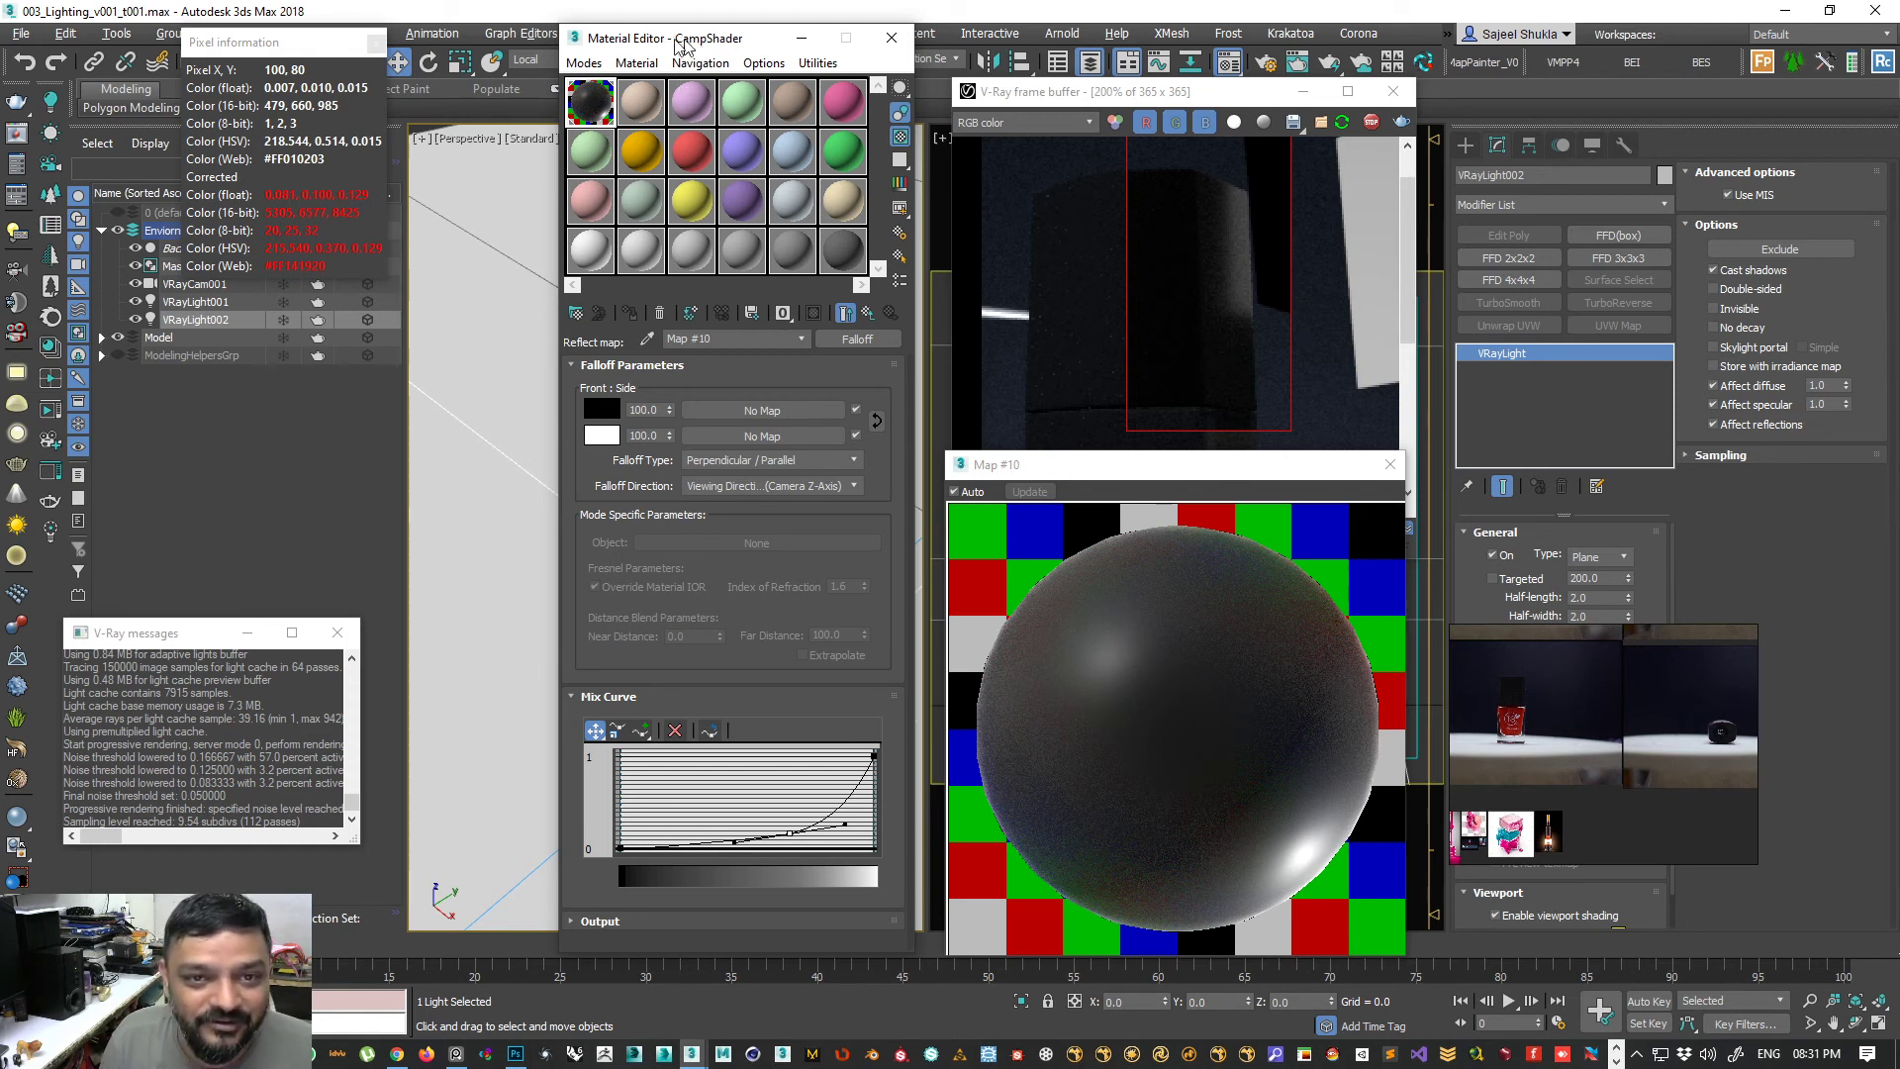
left_click_drag(697, 45, 601, 46)
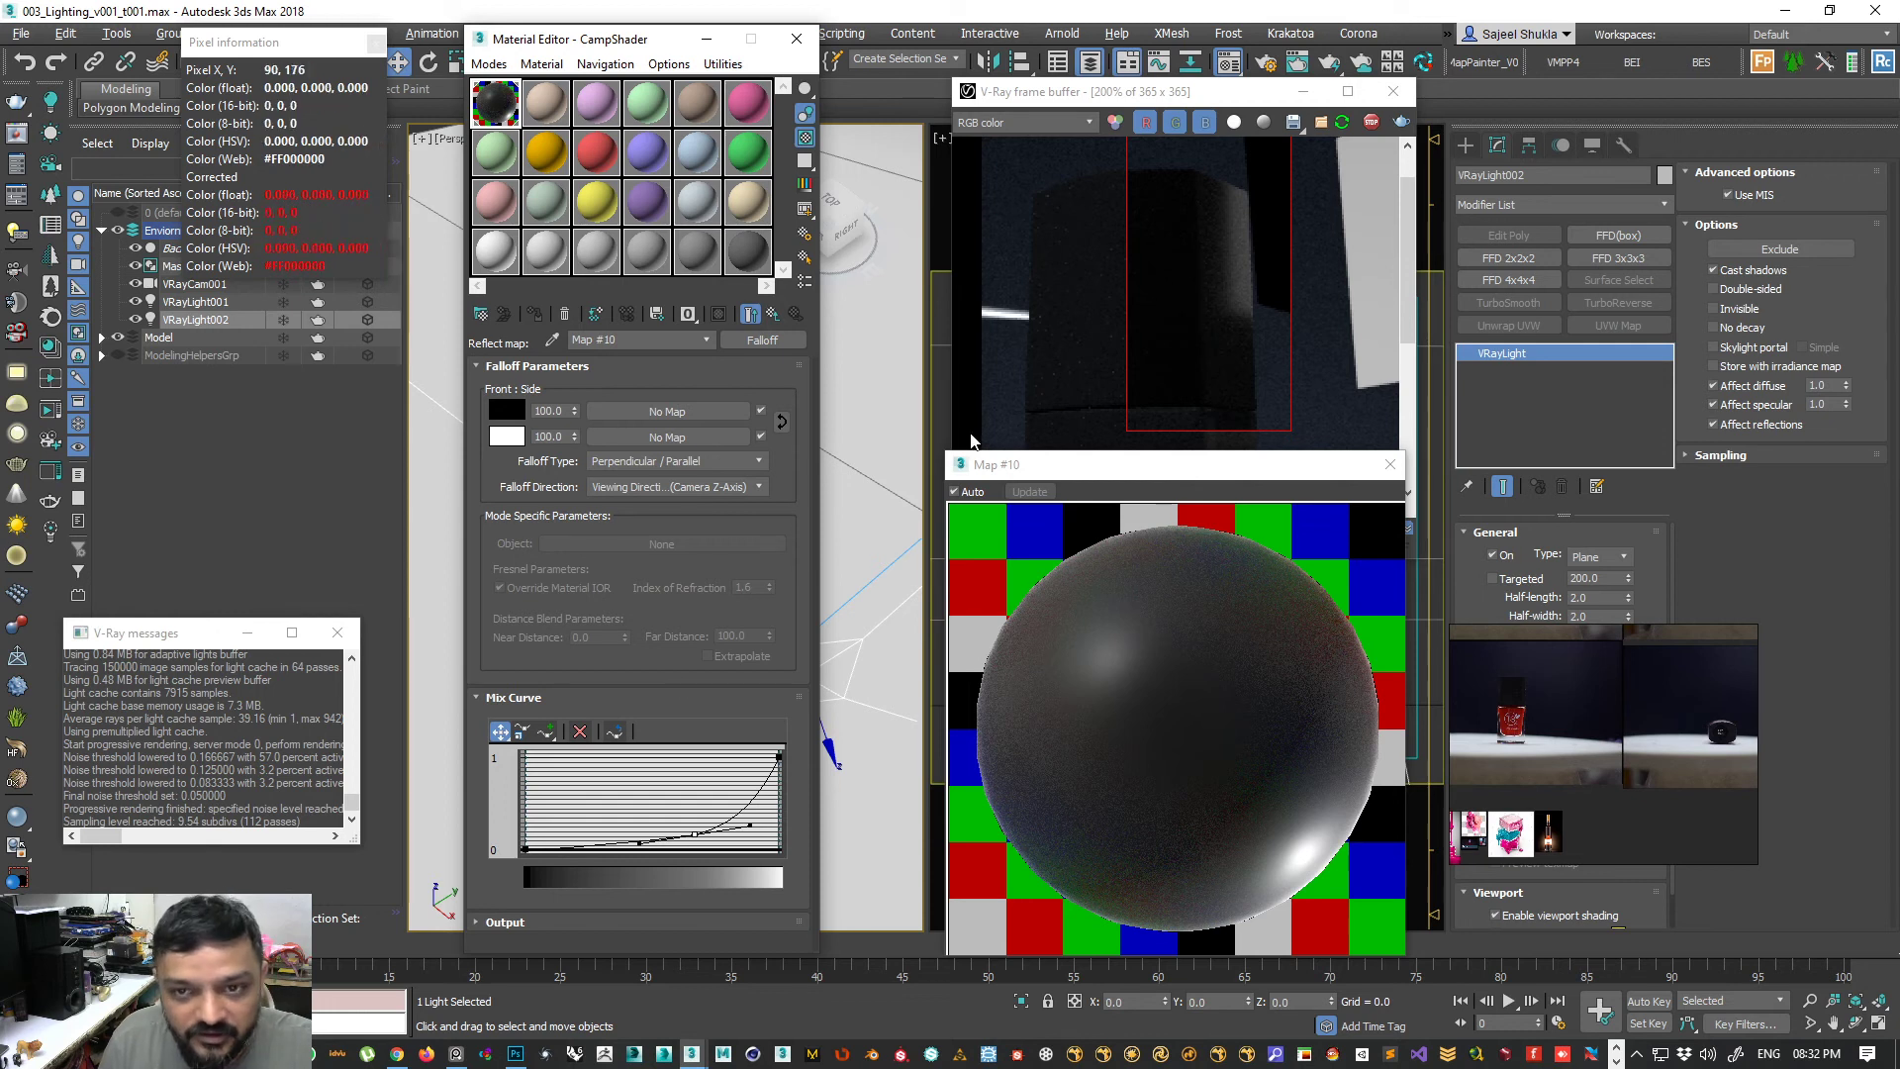
- Nudge the handle beside the lower bend of Map #10's falloff mix curve slightly upward
left_click_drag(694, 837, 692, 830)
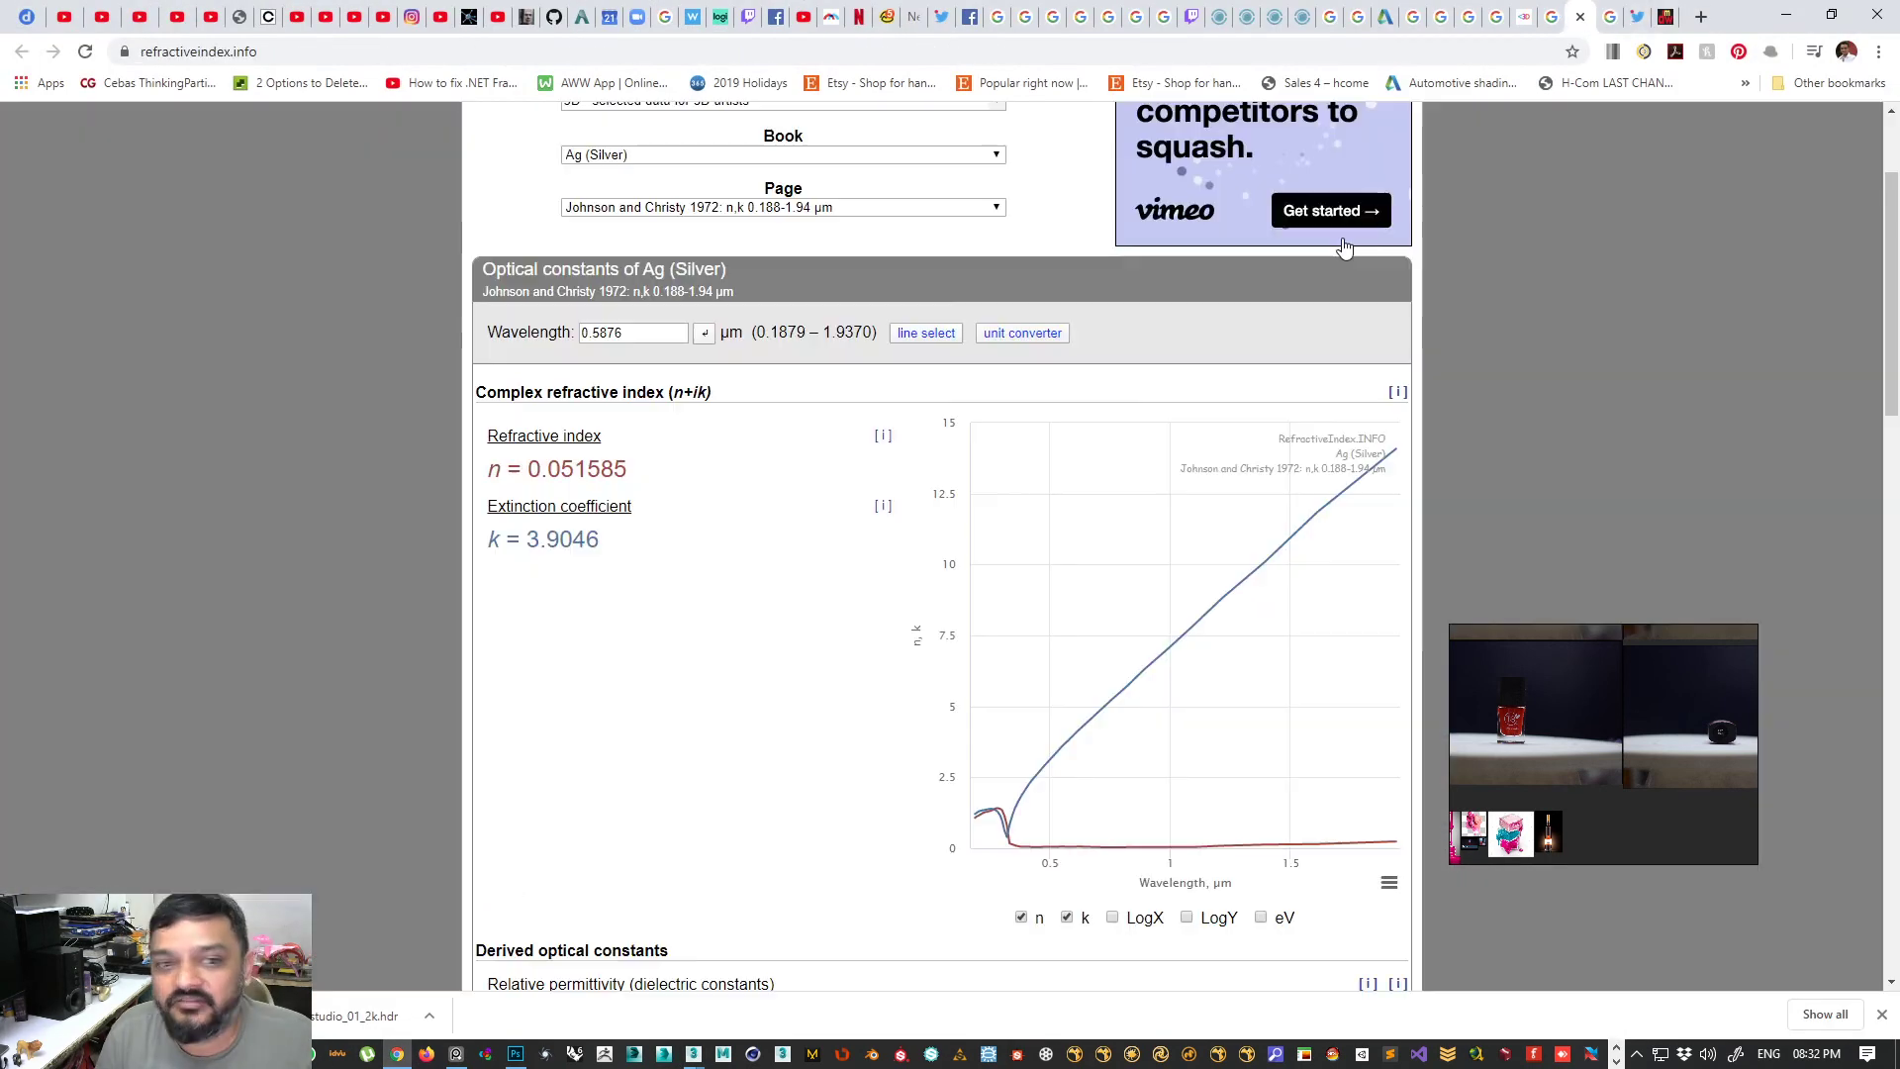
- Switch to the RefractiveIndex.INFO page in the browser and load the PLASTICS book from the "3D - selected data for 3D artists" shelf
left_click(1573, 21)
scroll(401, 329, "up", 2)
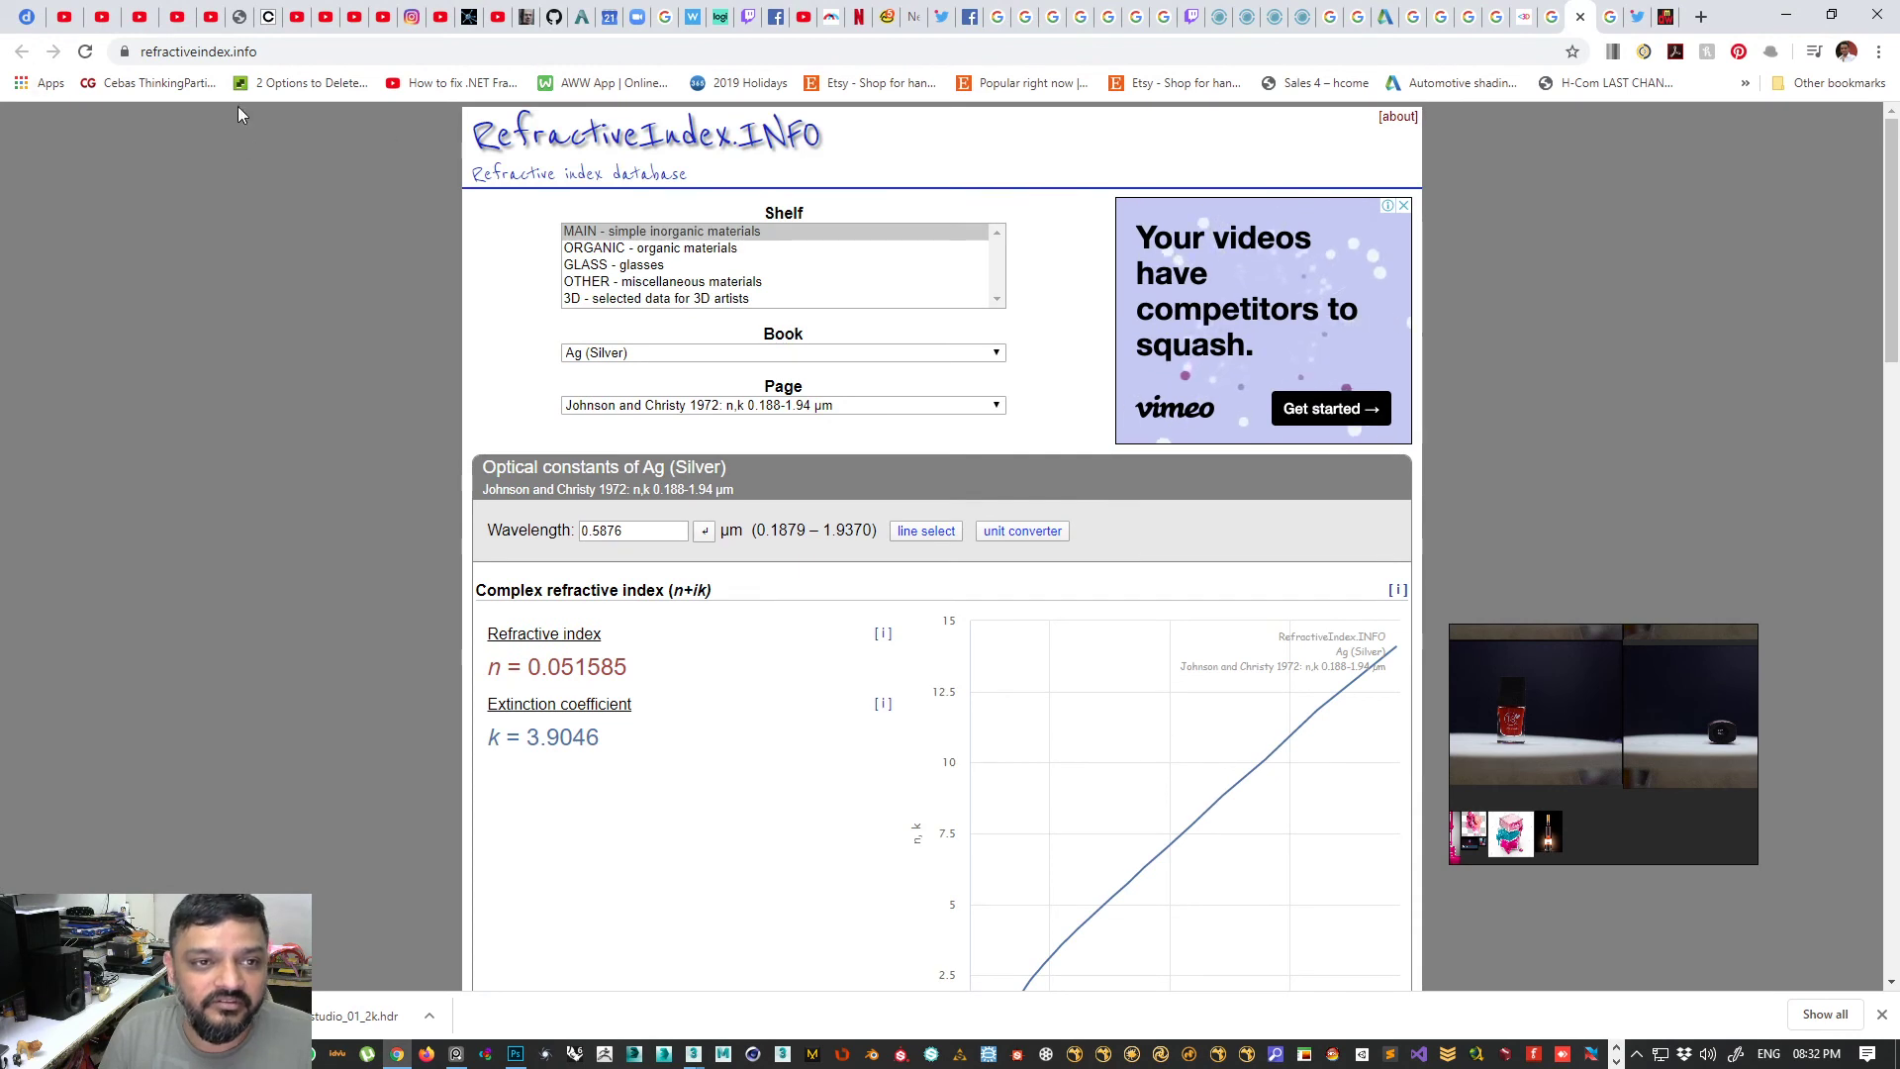
left_click(312, 52)
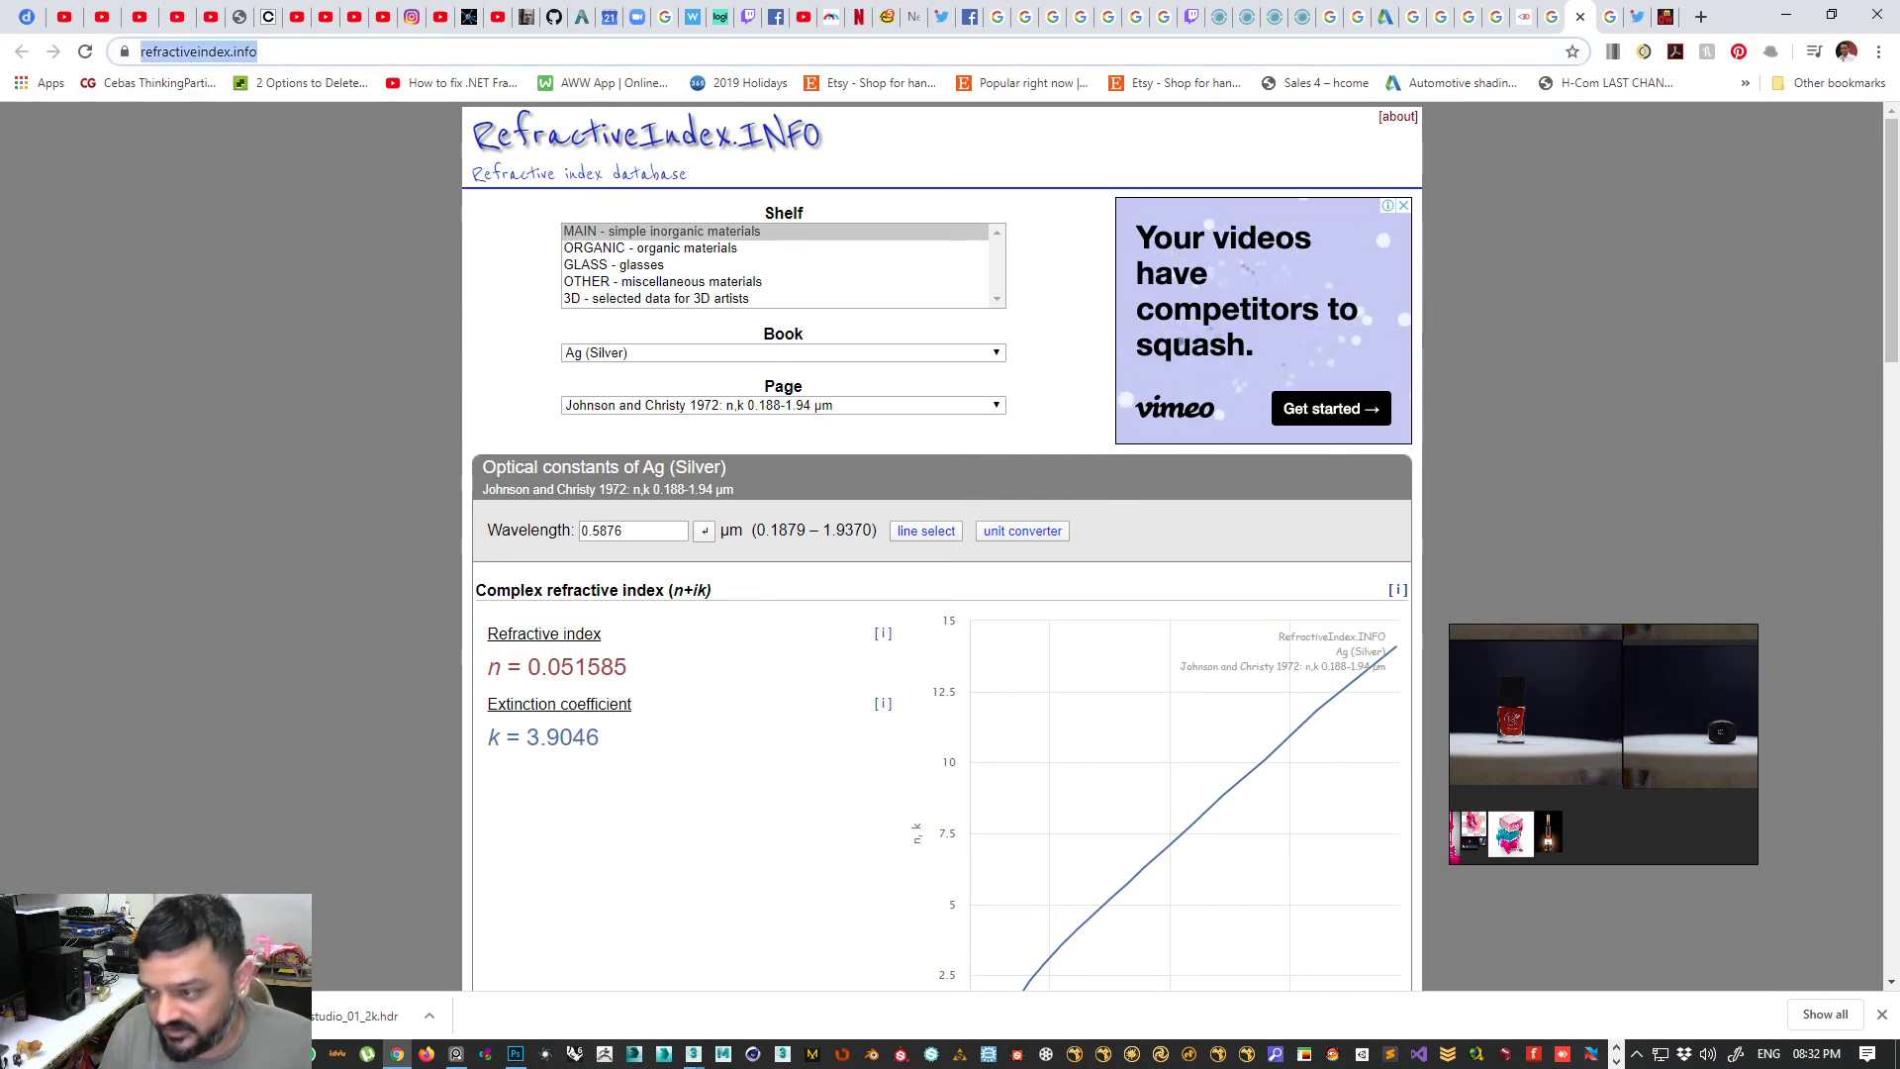
left_click(679, 557)
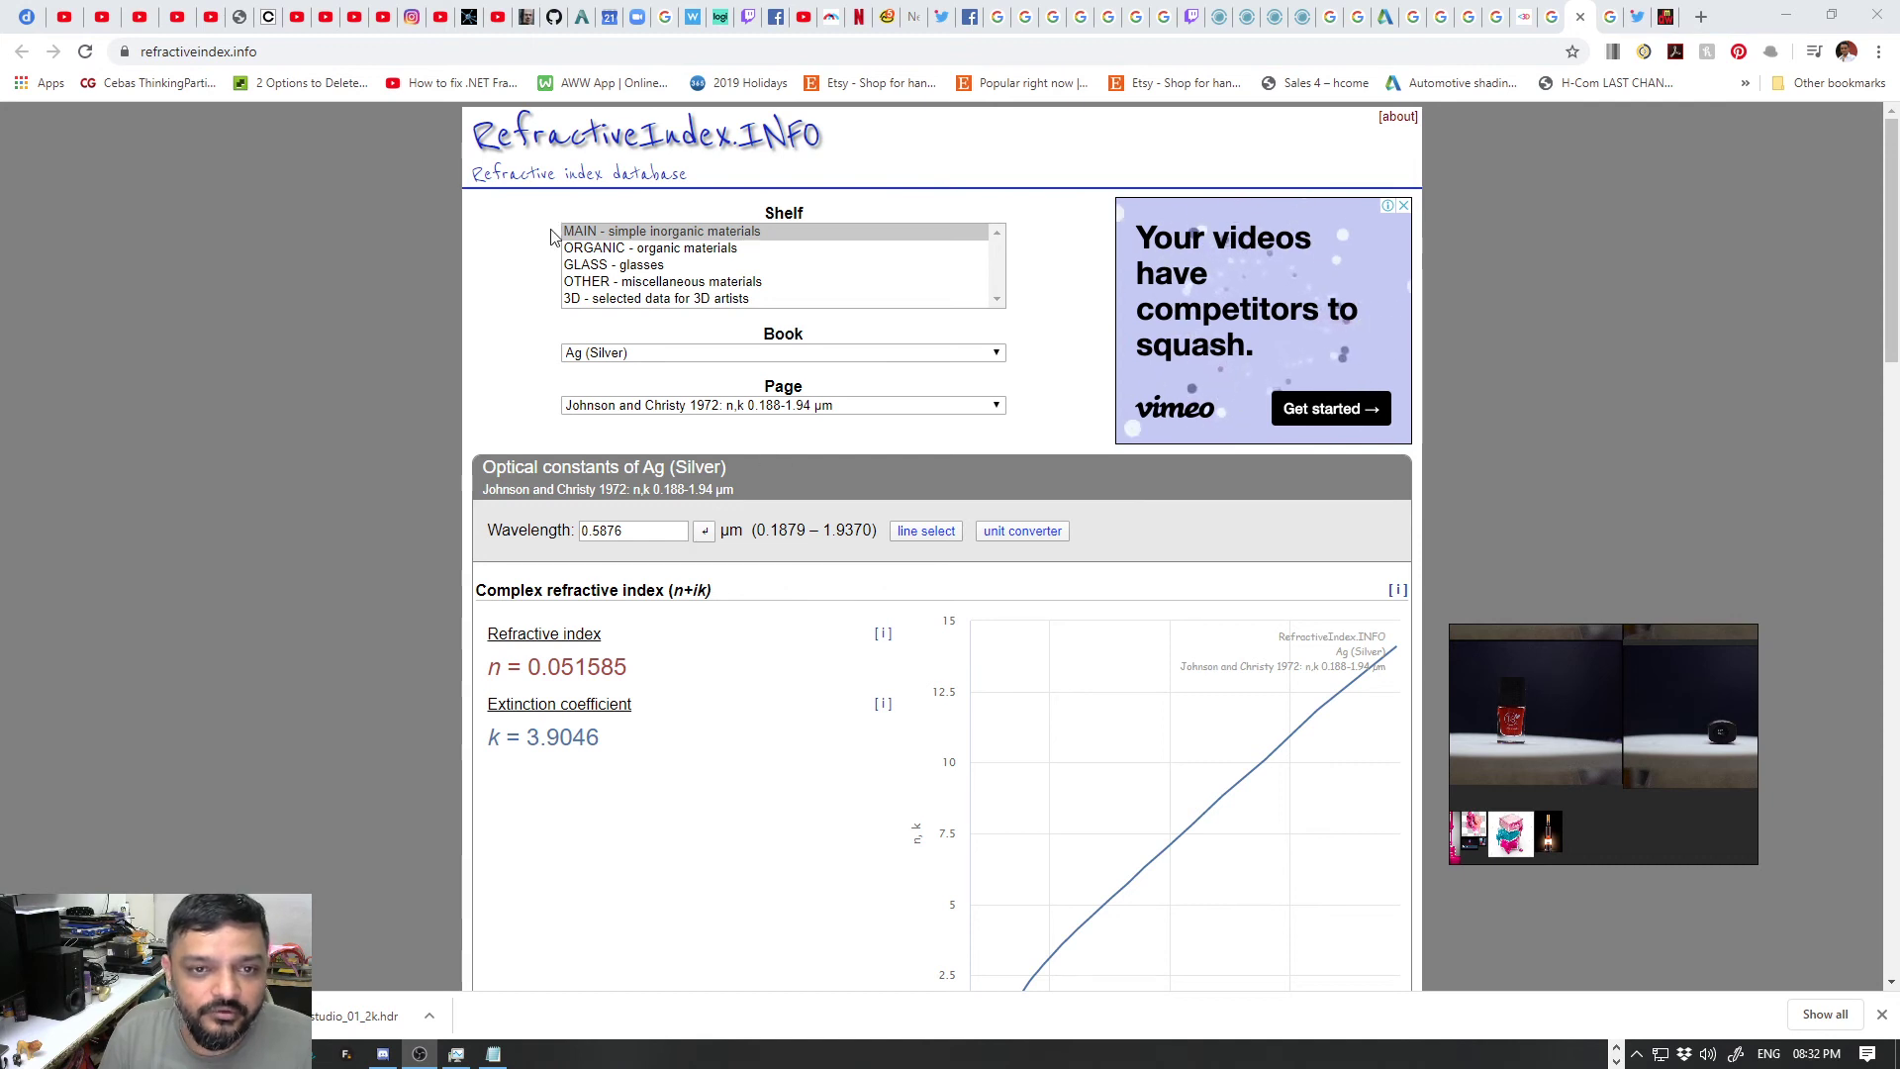
left_click(635, 300)
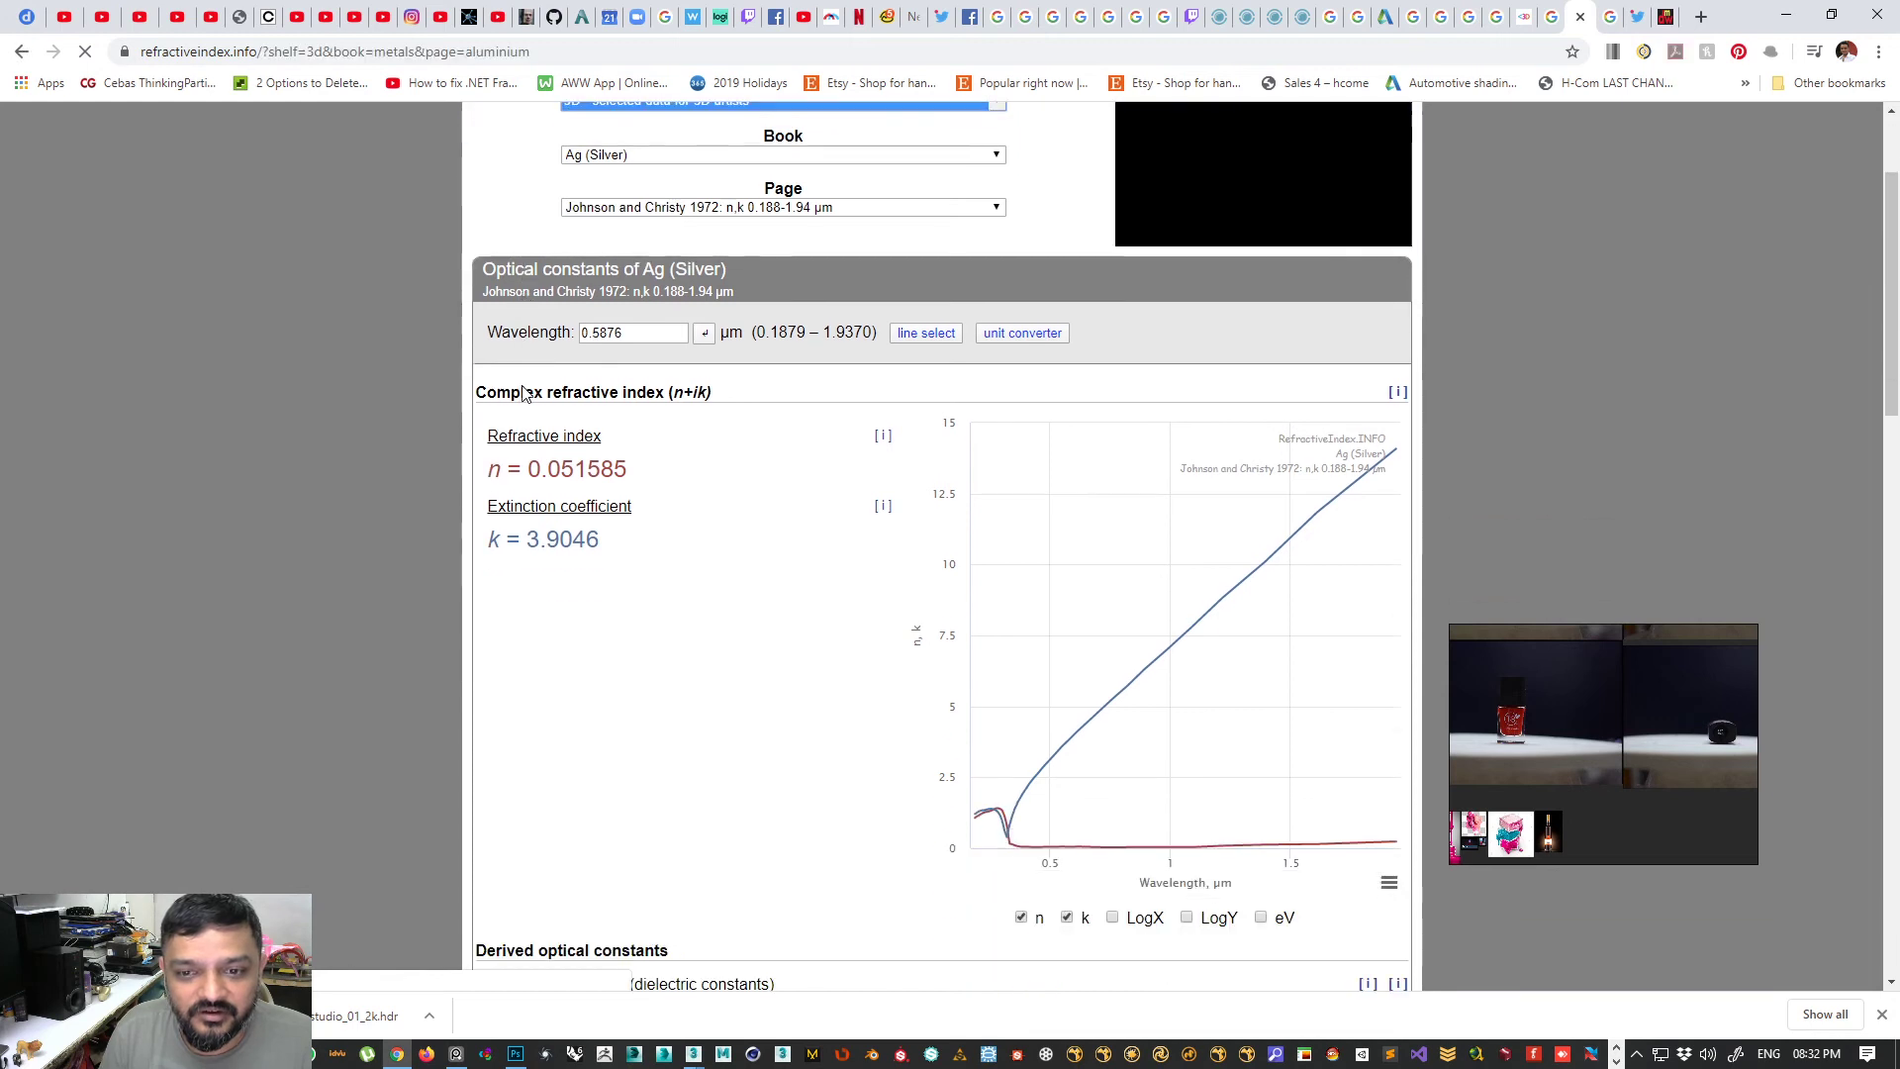
left_click(631, 354)
left_click(618, 387)
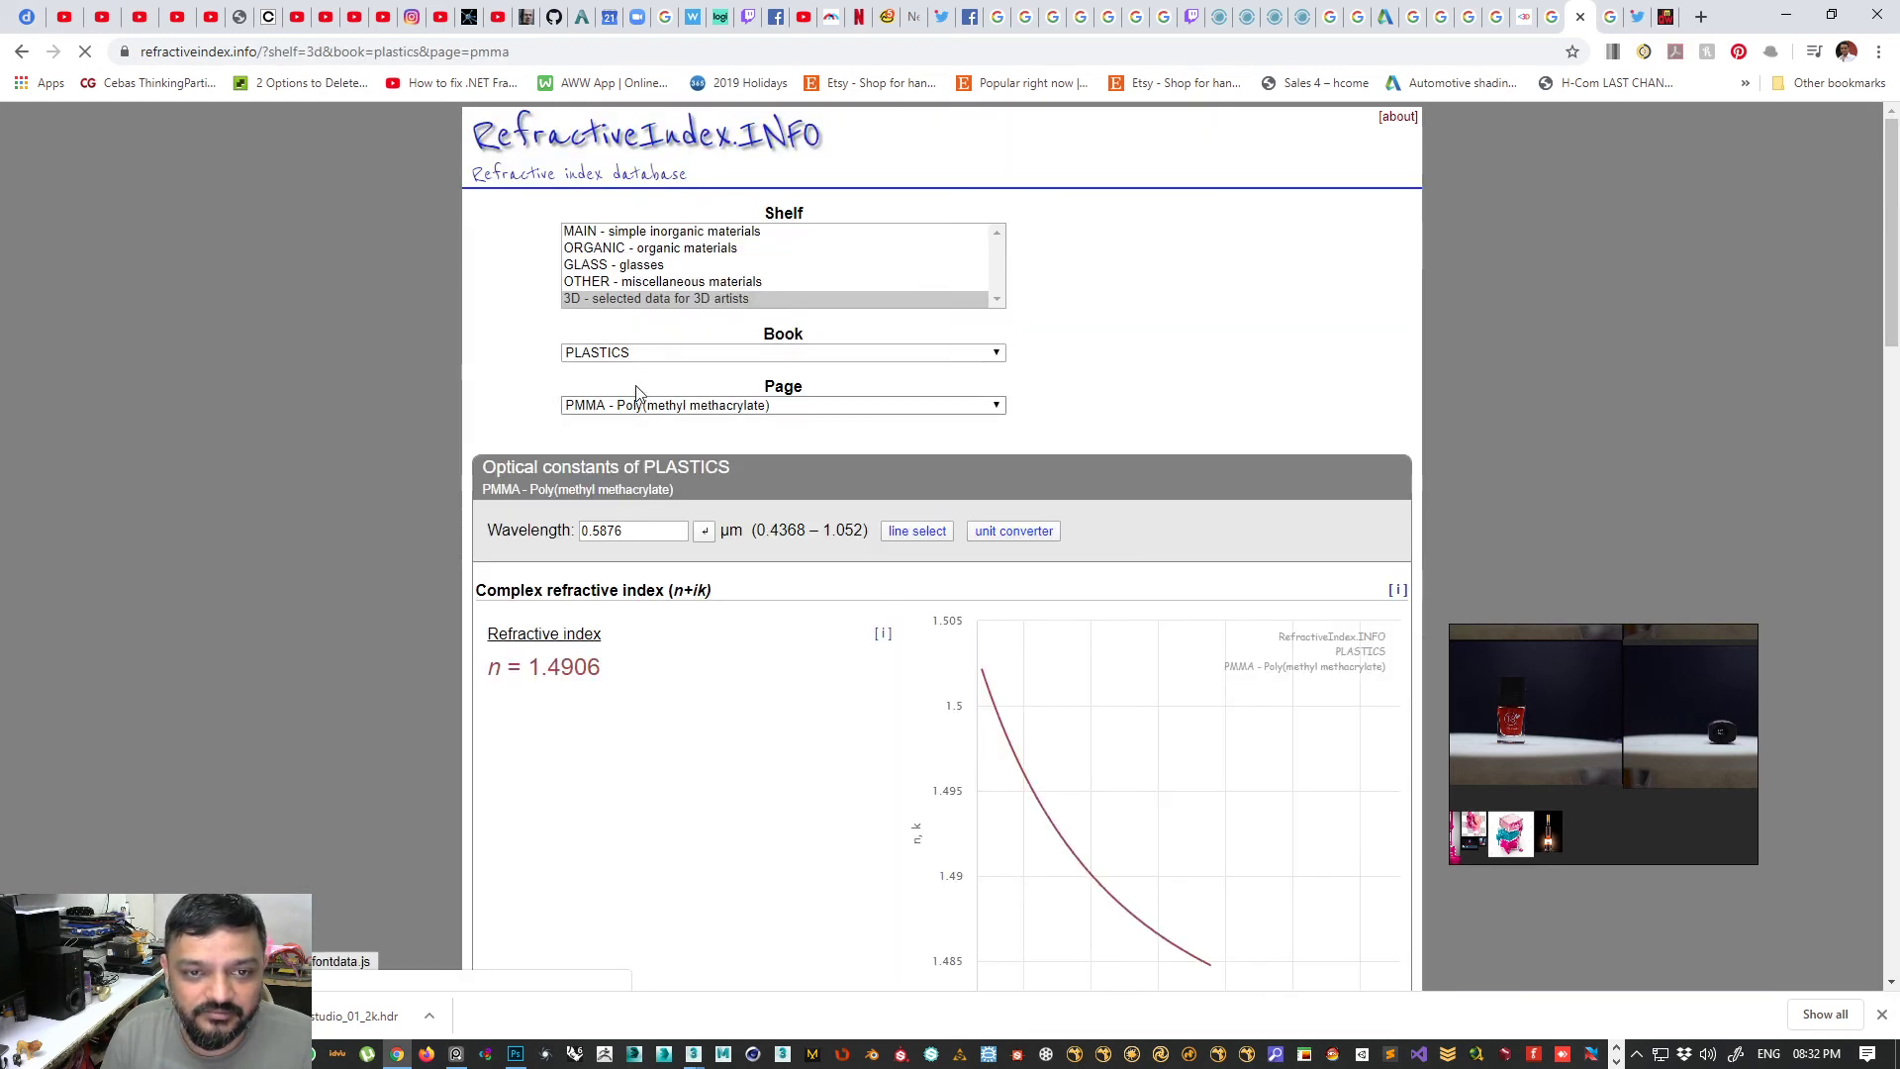
- Review the available books and plastics pages, keep PMMA selected, and examine its optical constants and reflectance graph
left_click(633, 355)
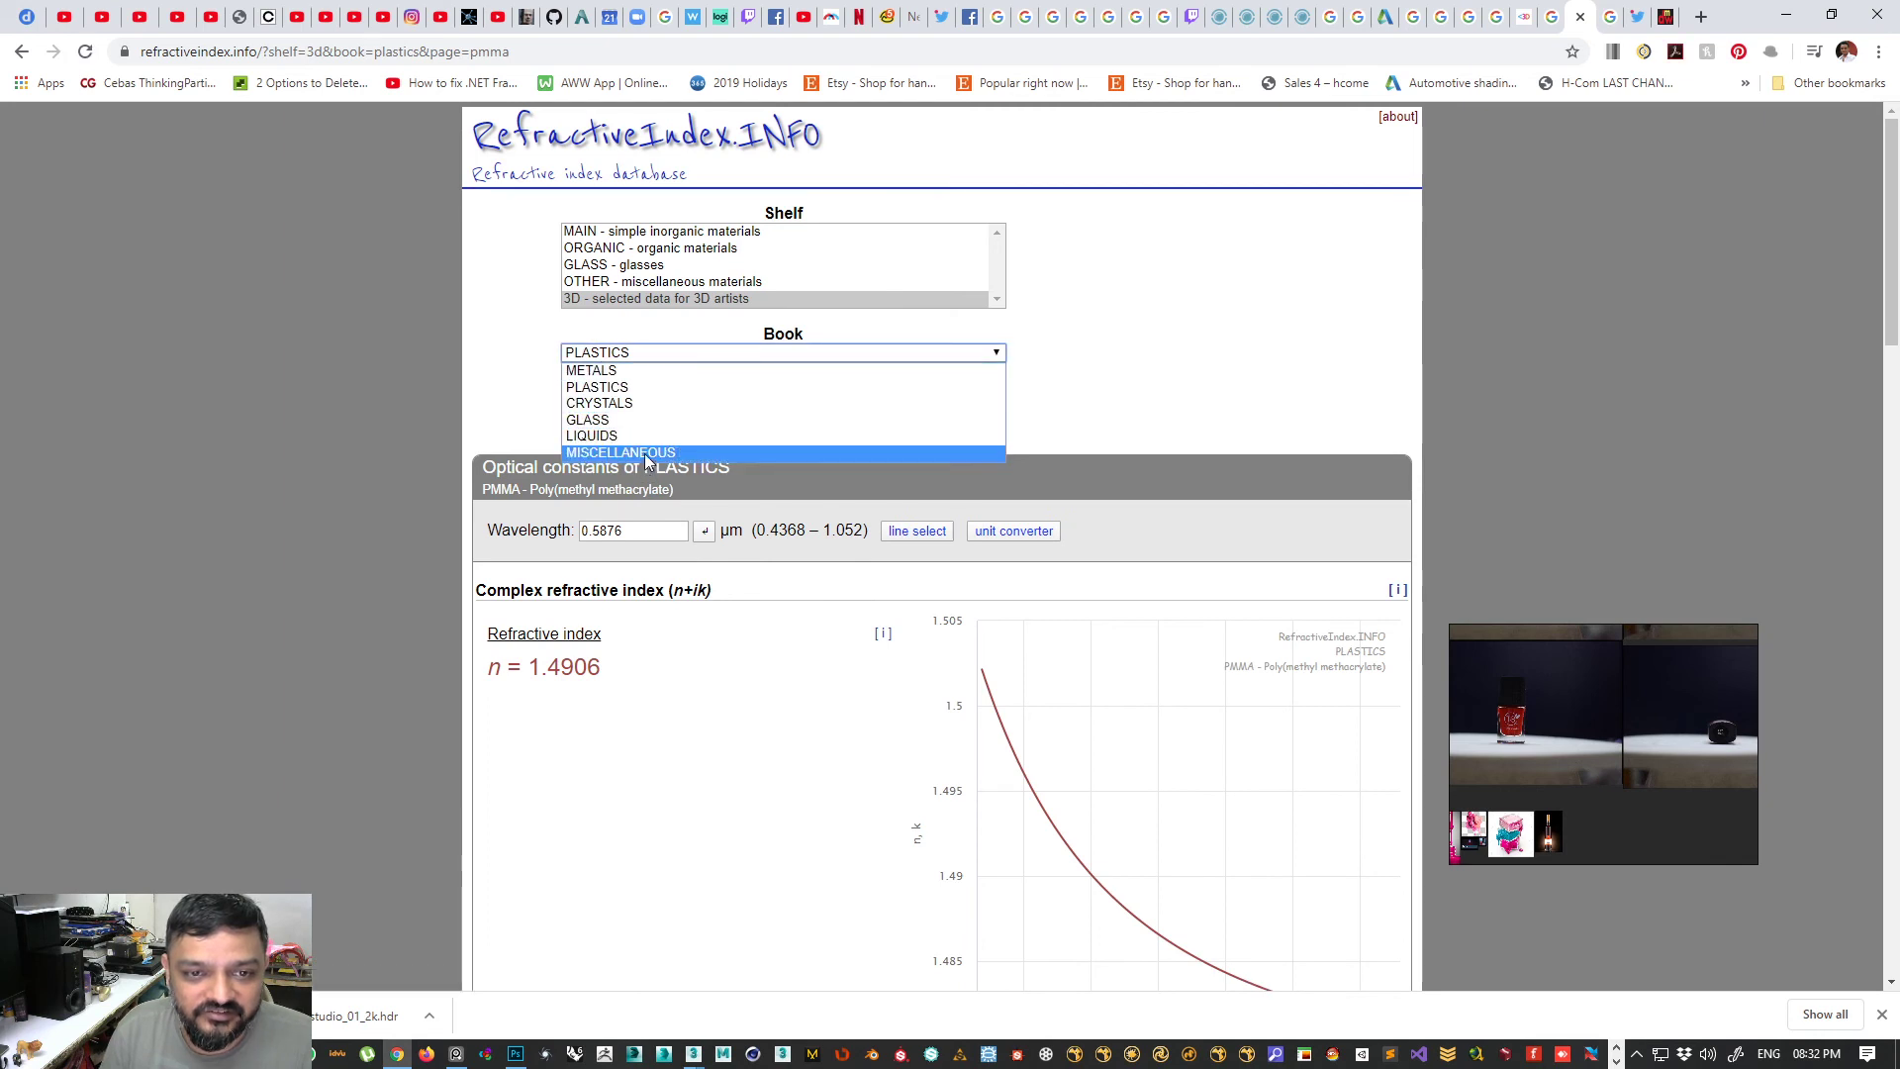
left_click(634, 389)
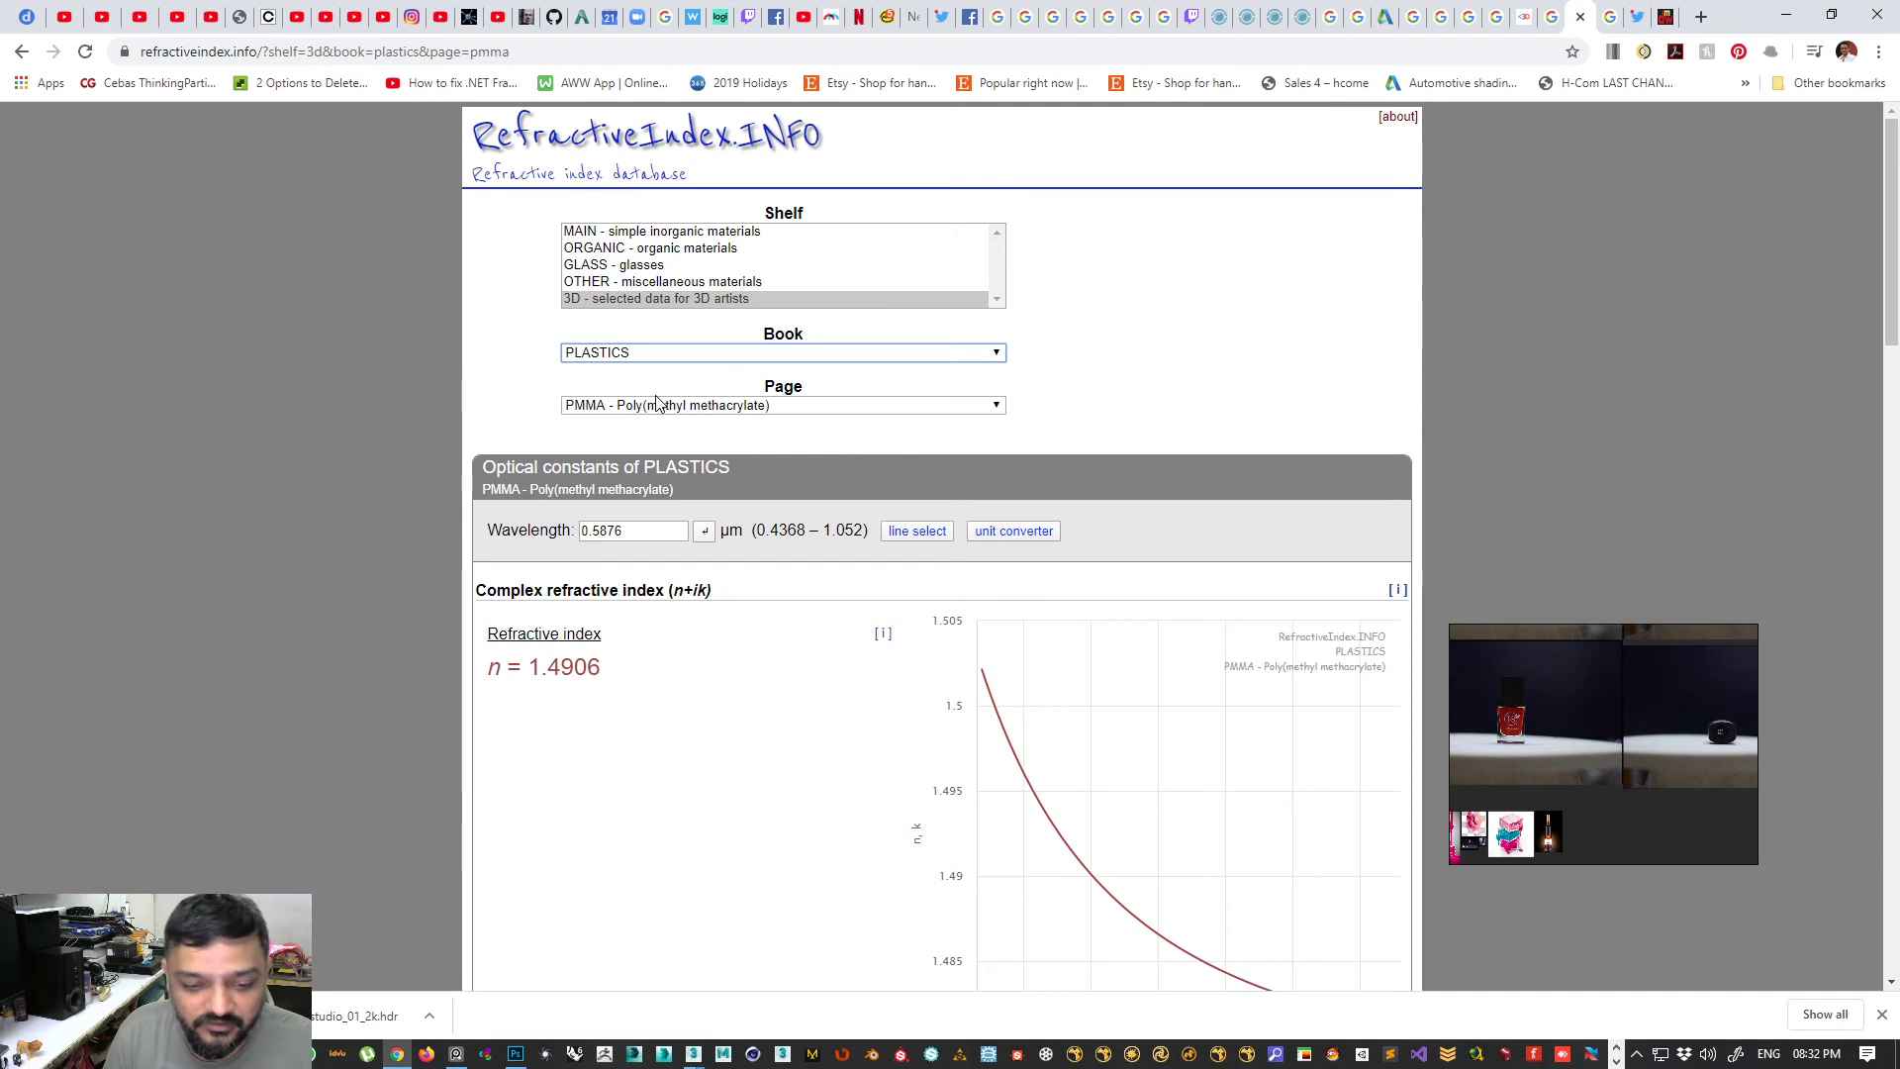
left_click(648, 412)
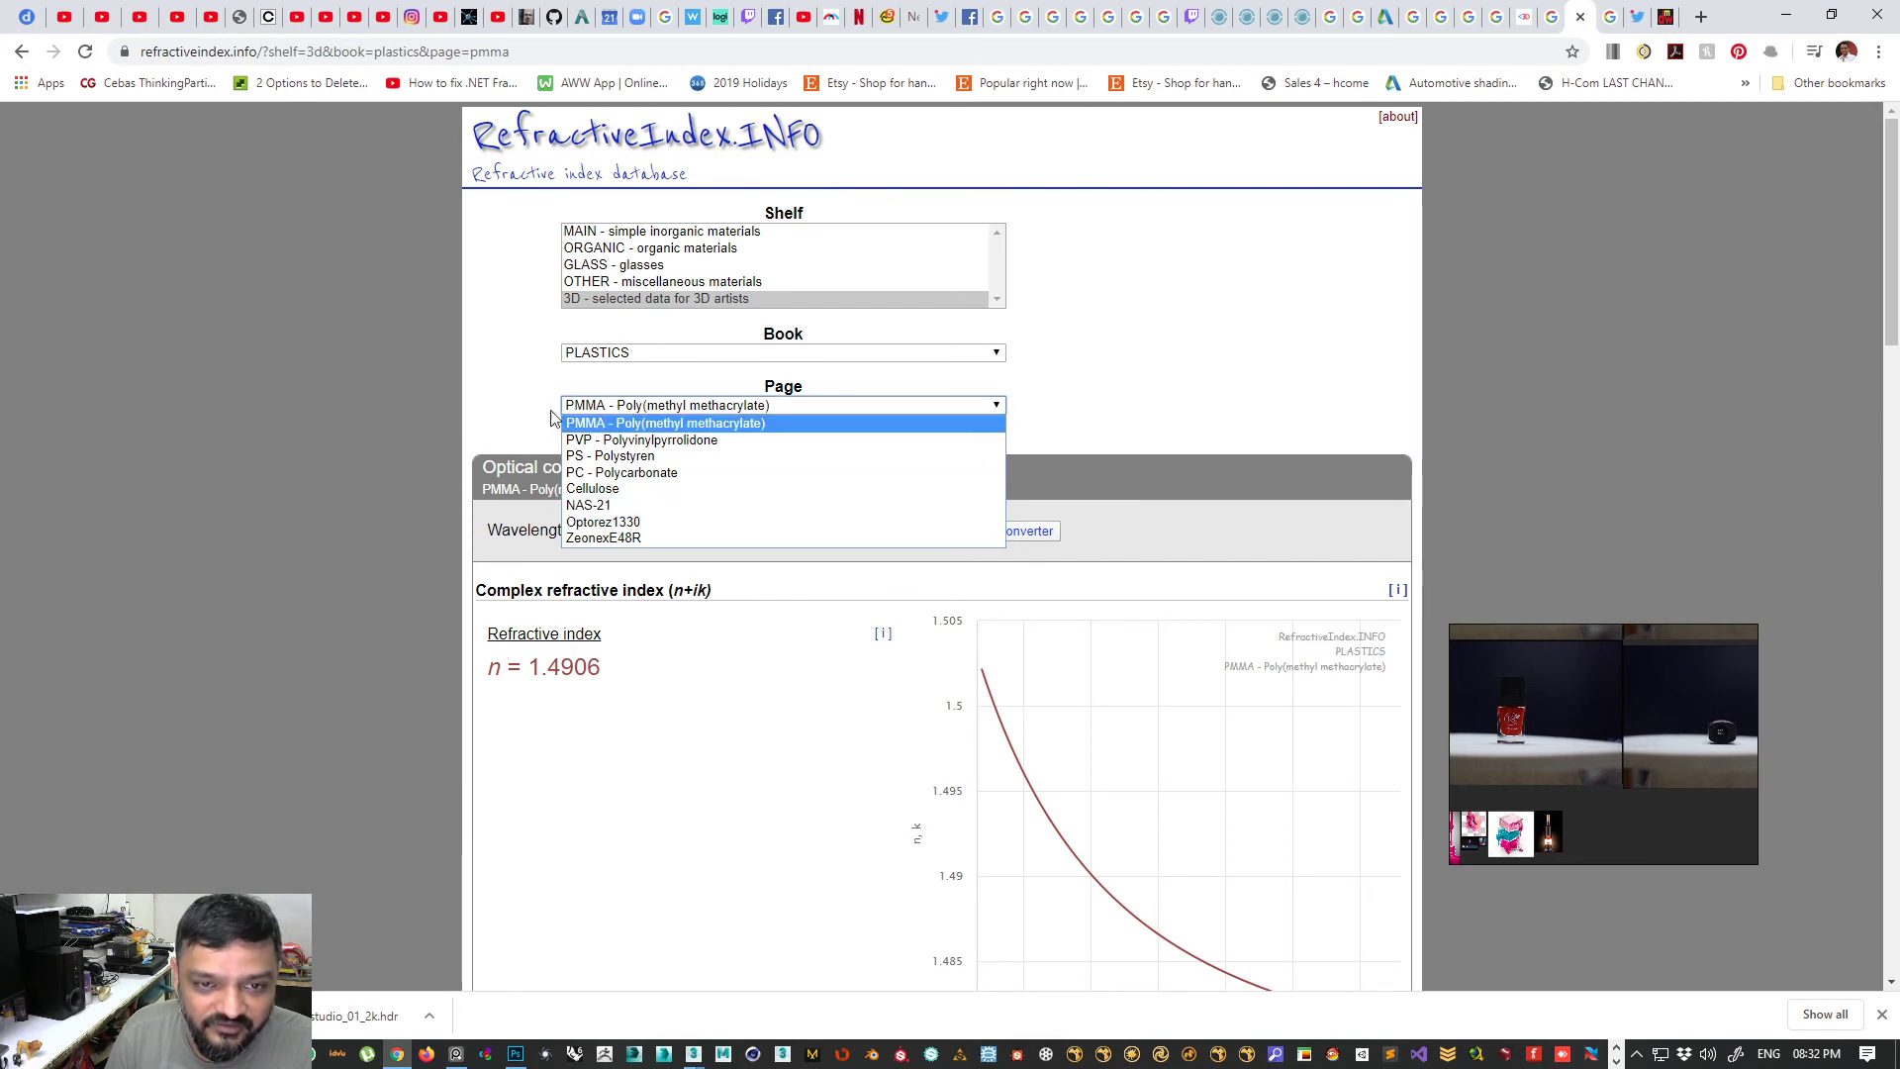
left_click(523, 401)
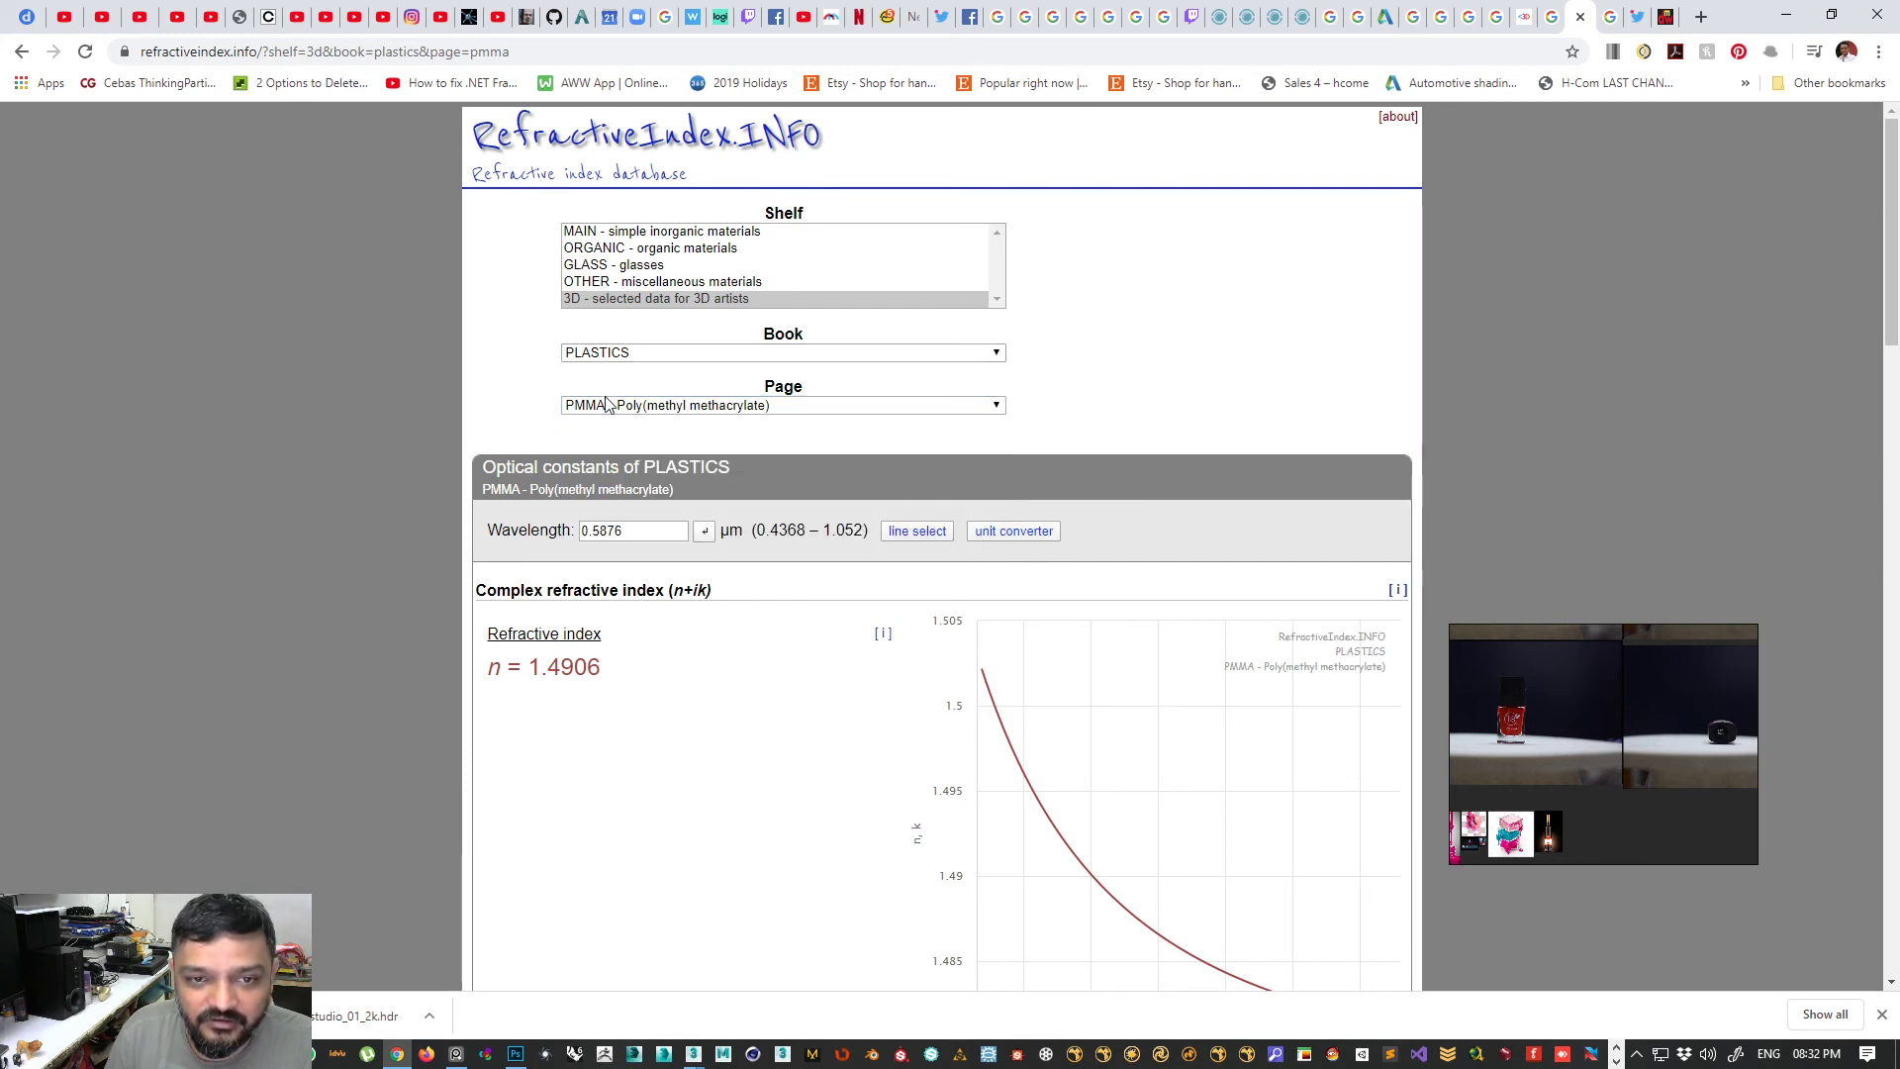
left_click(668, 356)
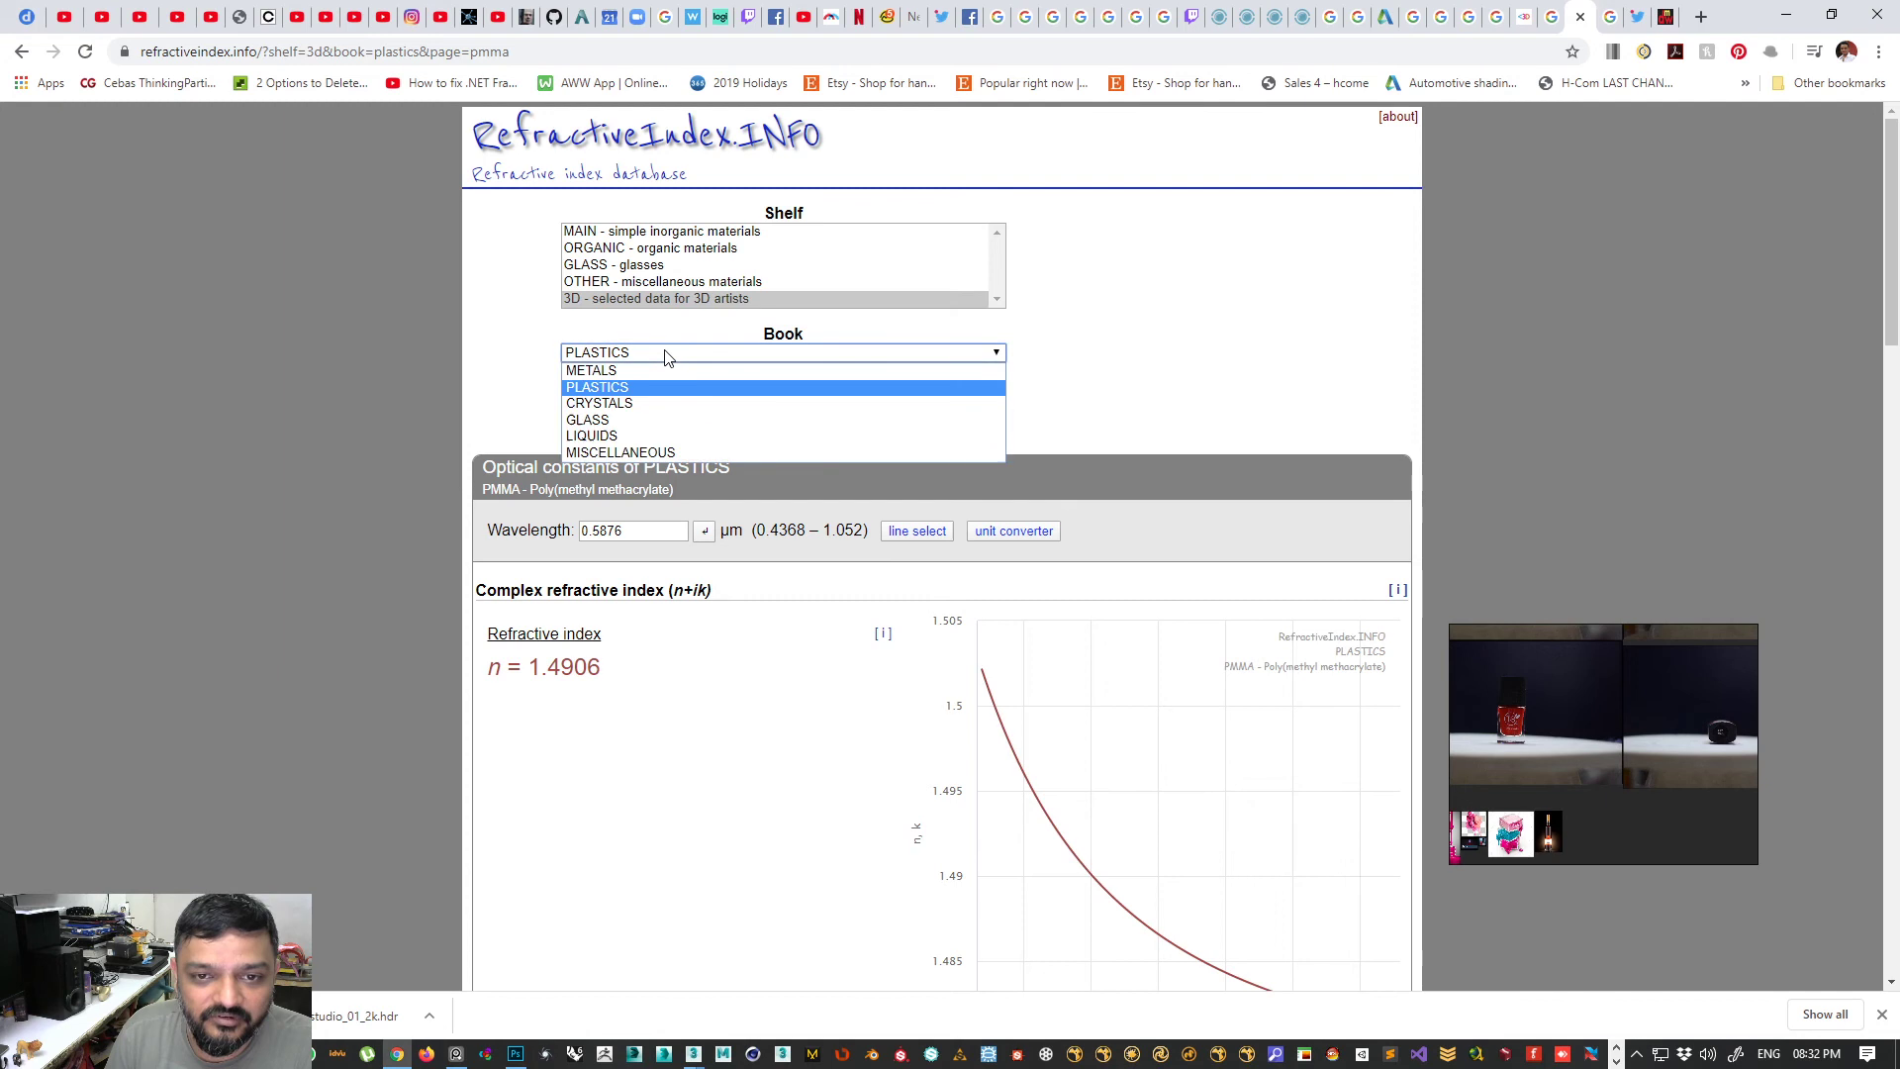
left_click(505, 419)
scroll(506, 406, "down", 5)
scroll(504, 404, "down", 12)
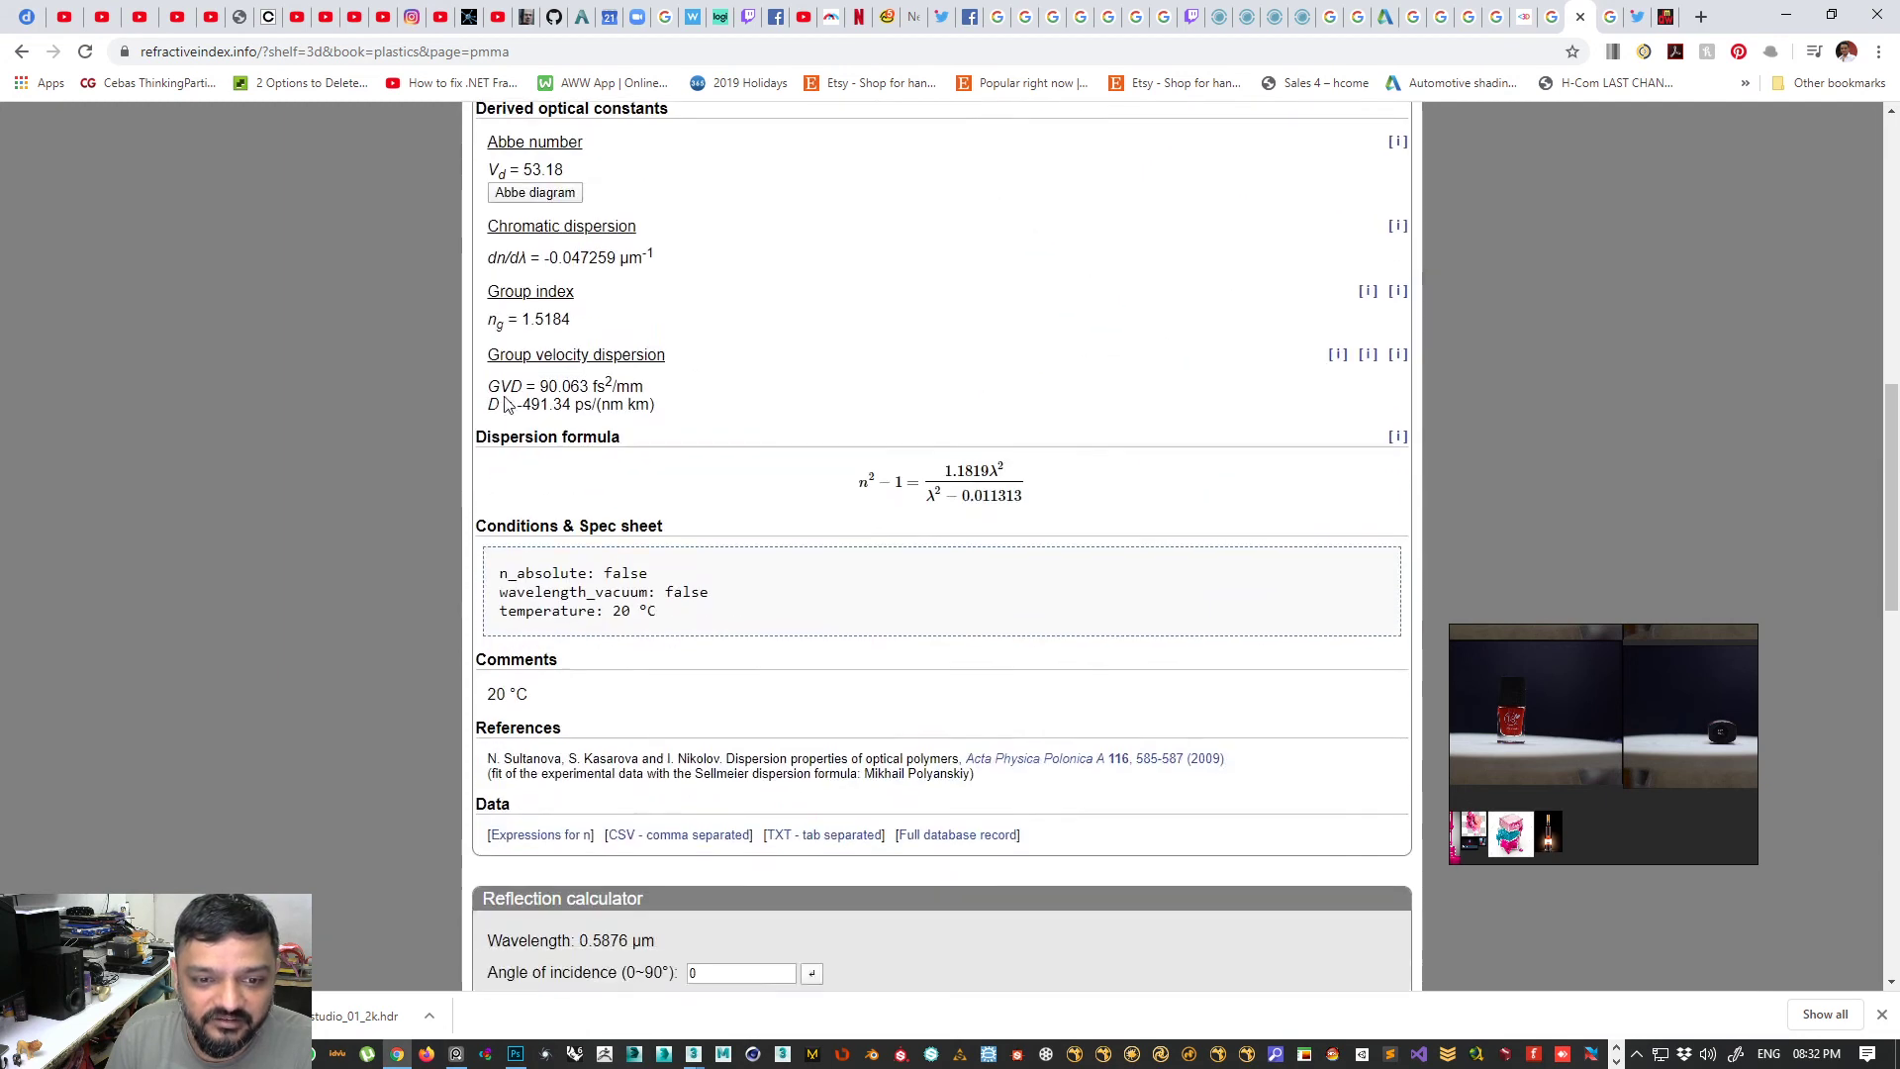
scroll(505, 404, "up", 2)
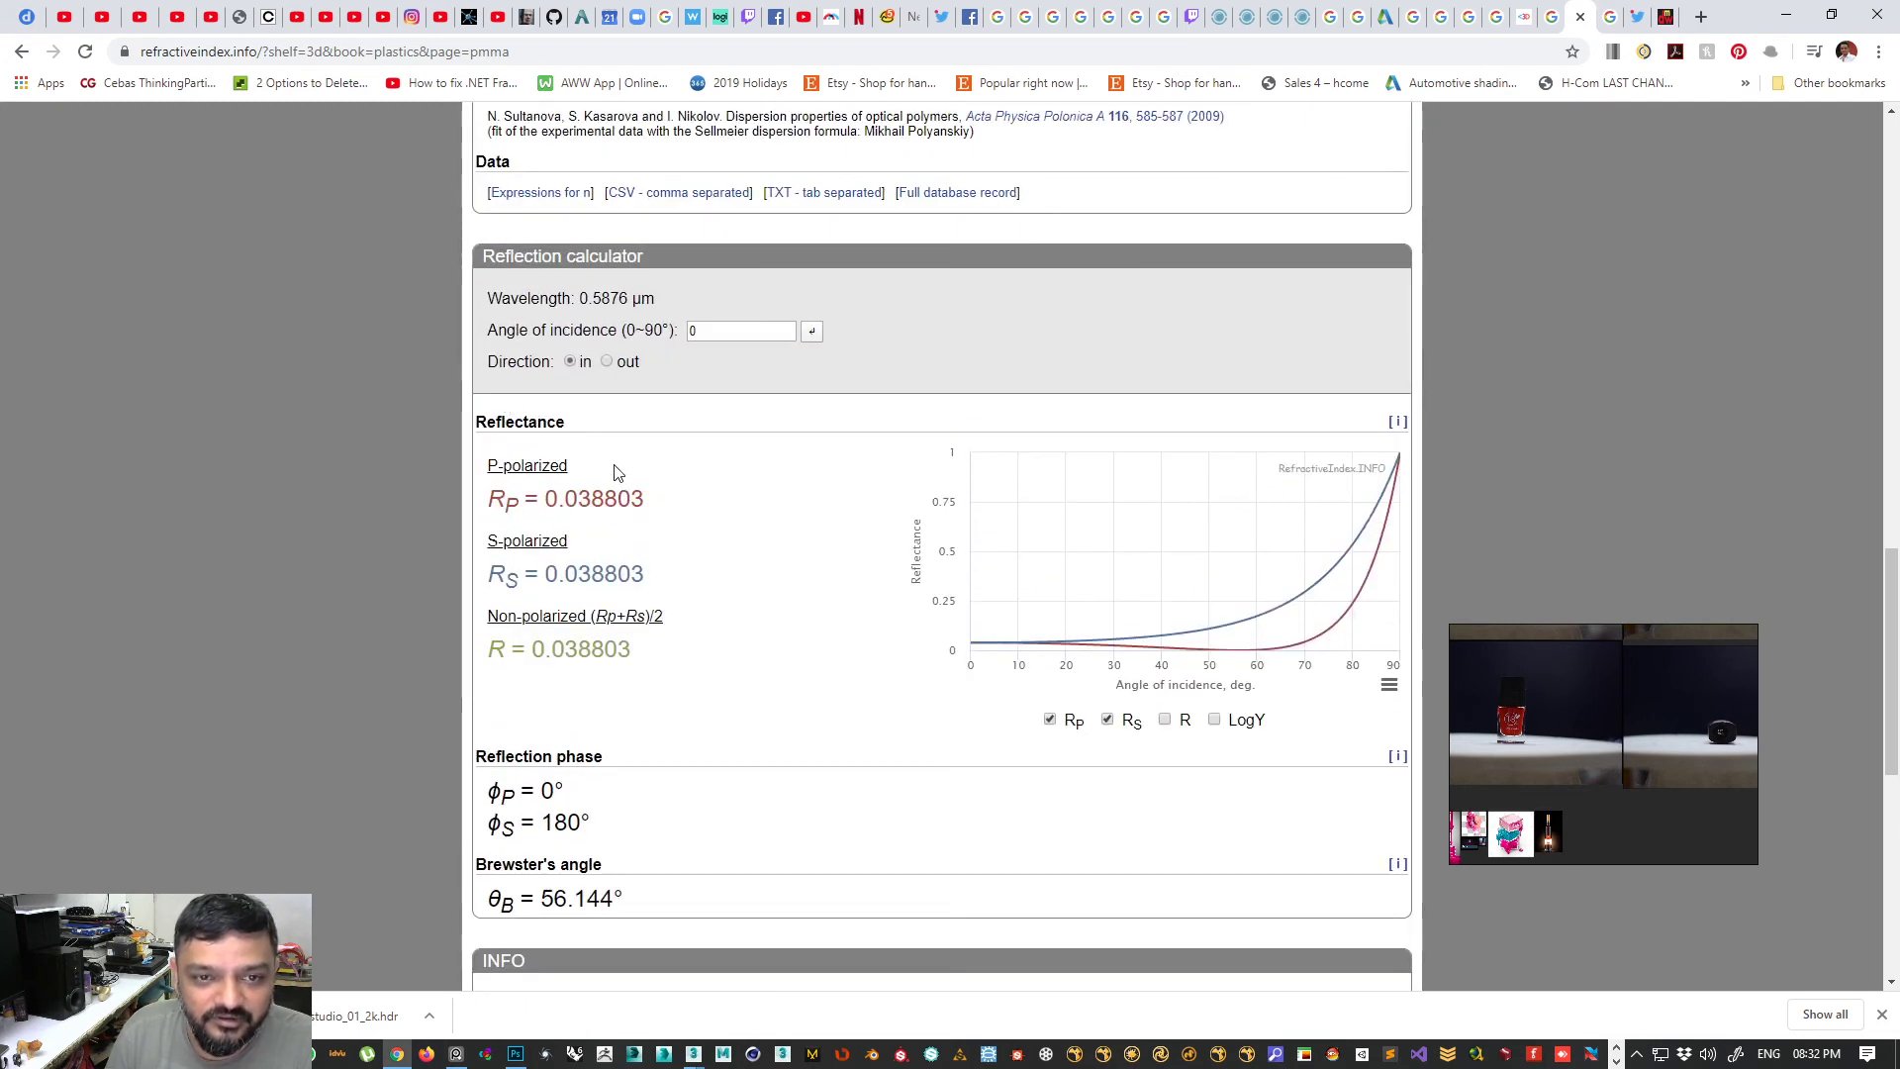
- Close the masteringcgi search results, the Twitter hashtag page and the Digital Media World article
left_click(1609, 20)
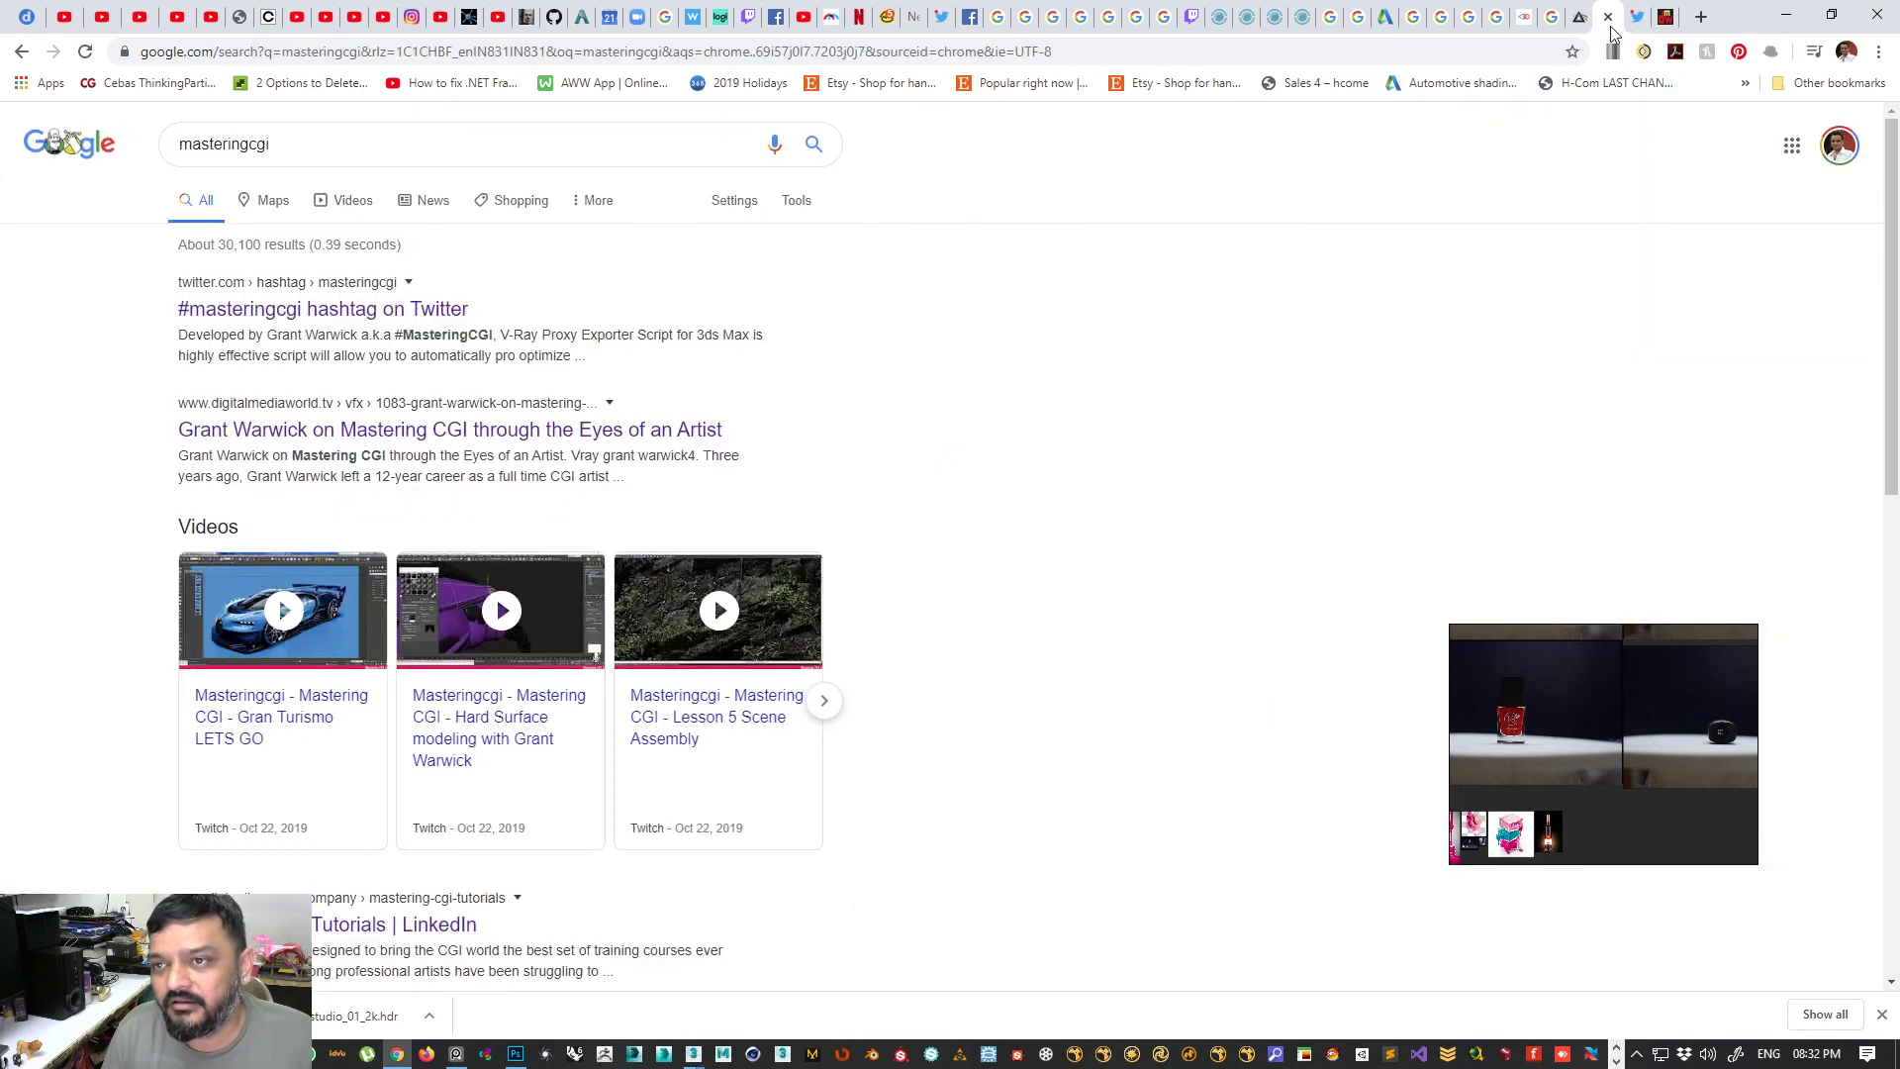
left_click(1610, 20)
left_click(1609, 19)
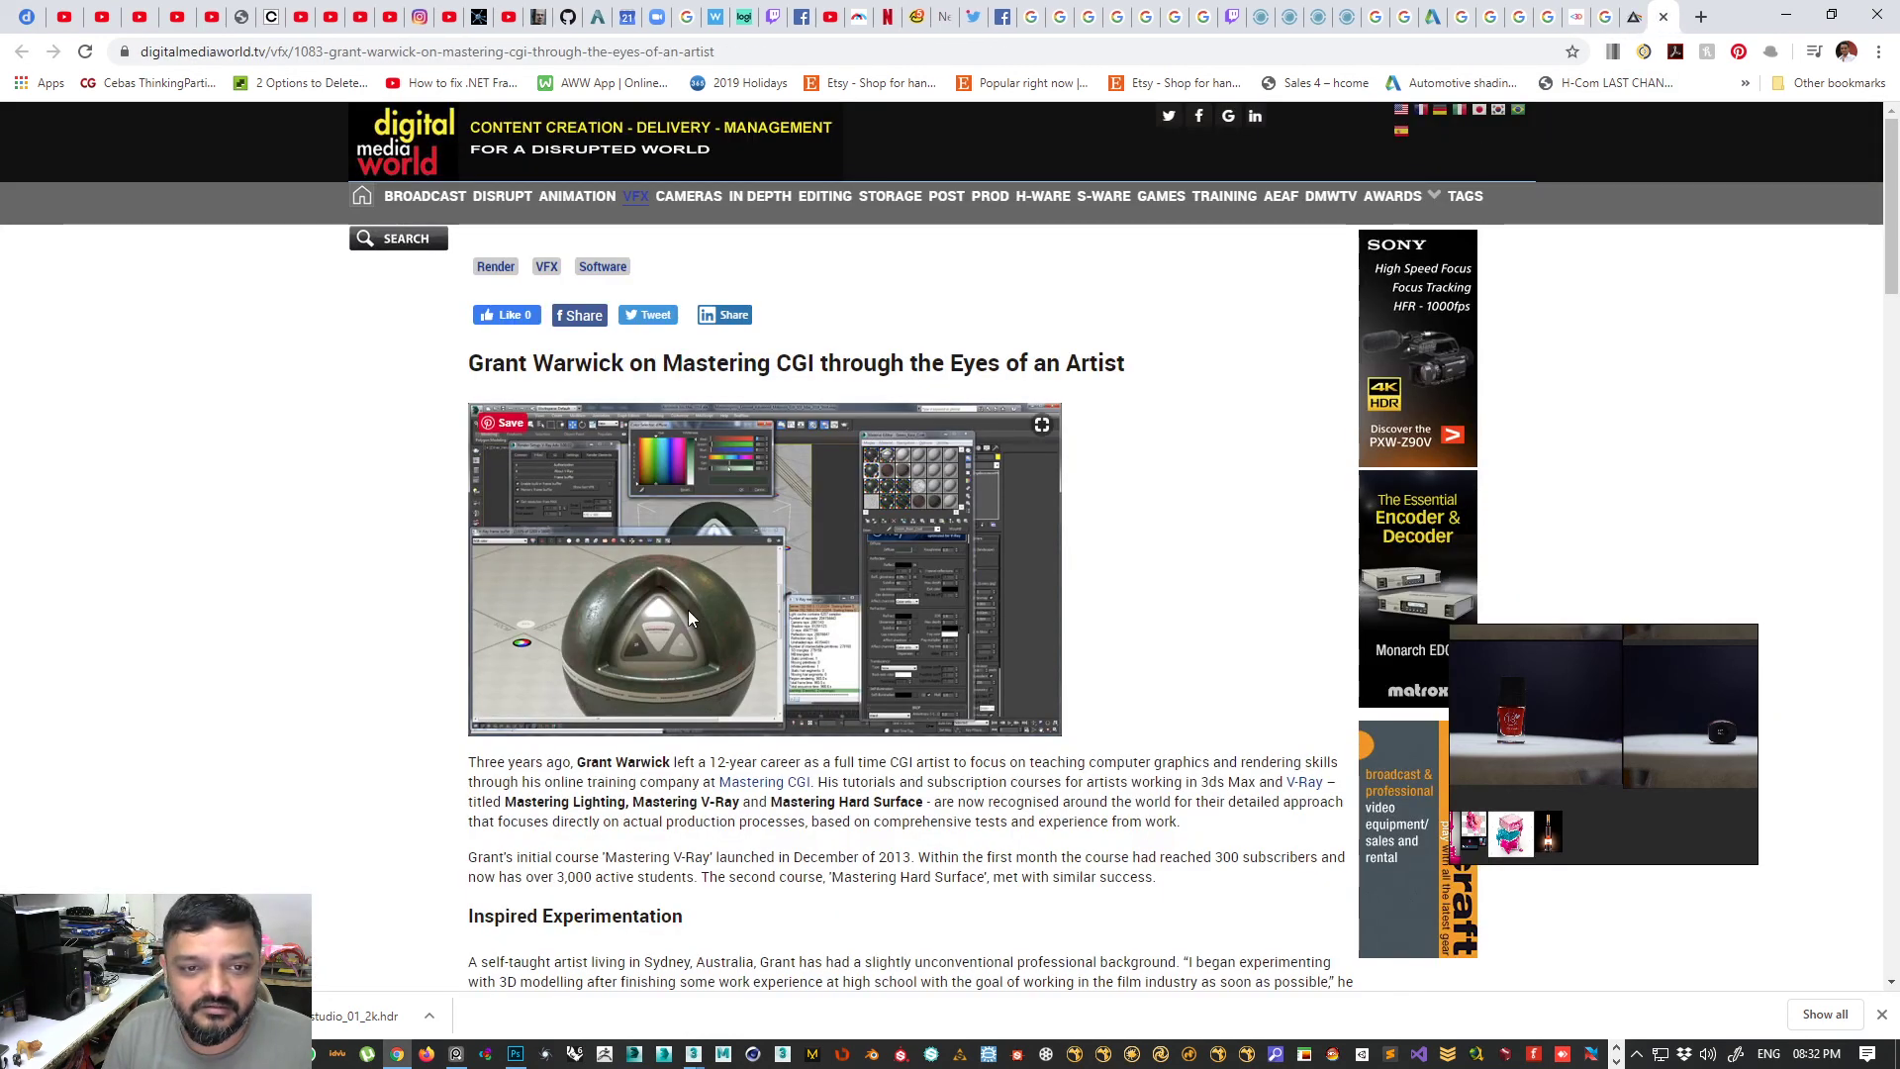
left_click(1663, 17)
- Search the web for "red color" in a new tab and open the Wikipedia article on Red
left_click(1700, 16)
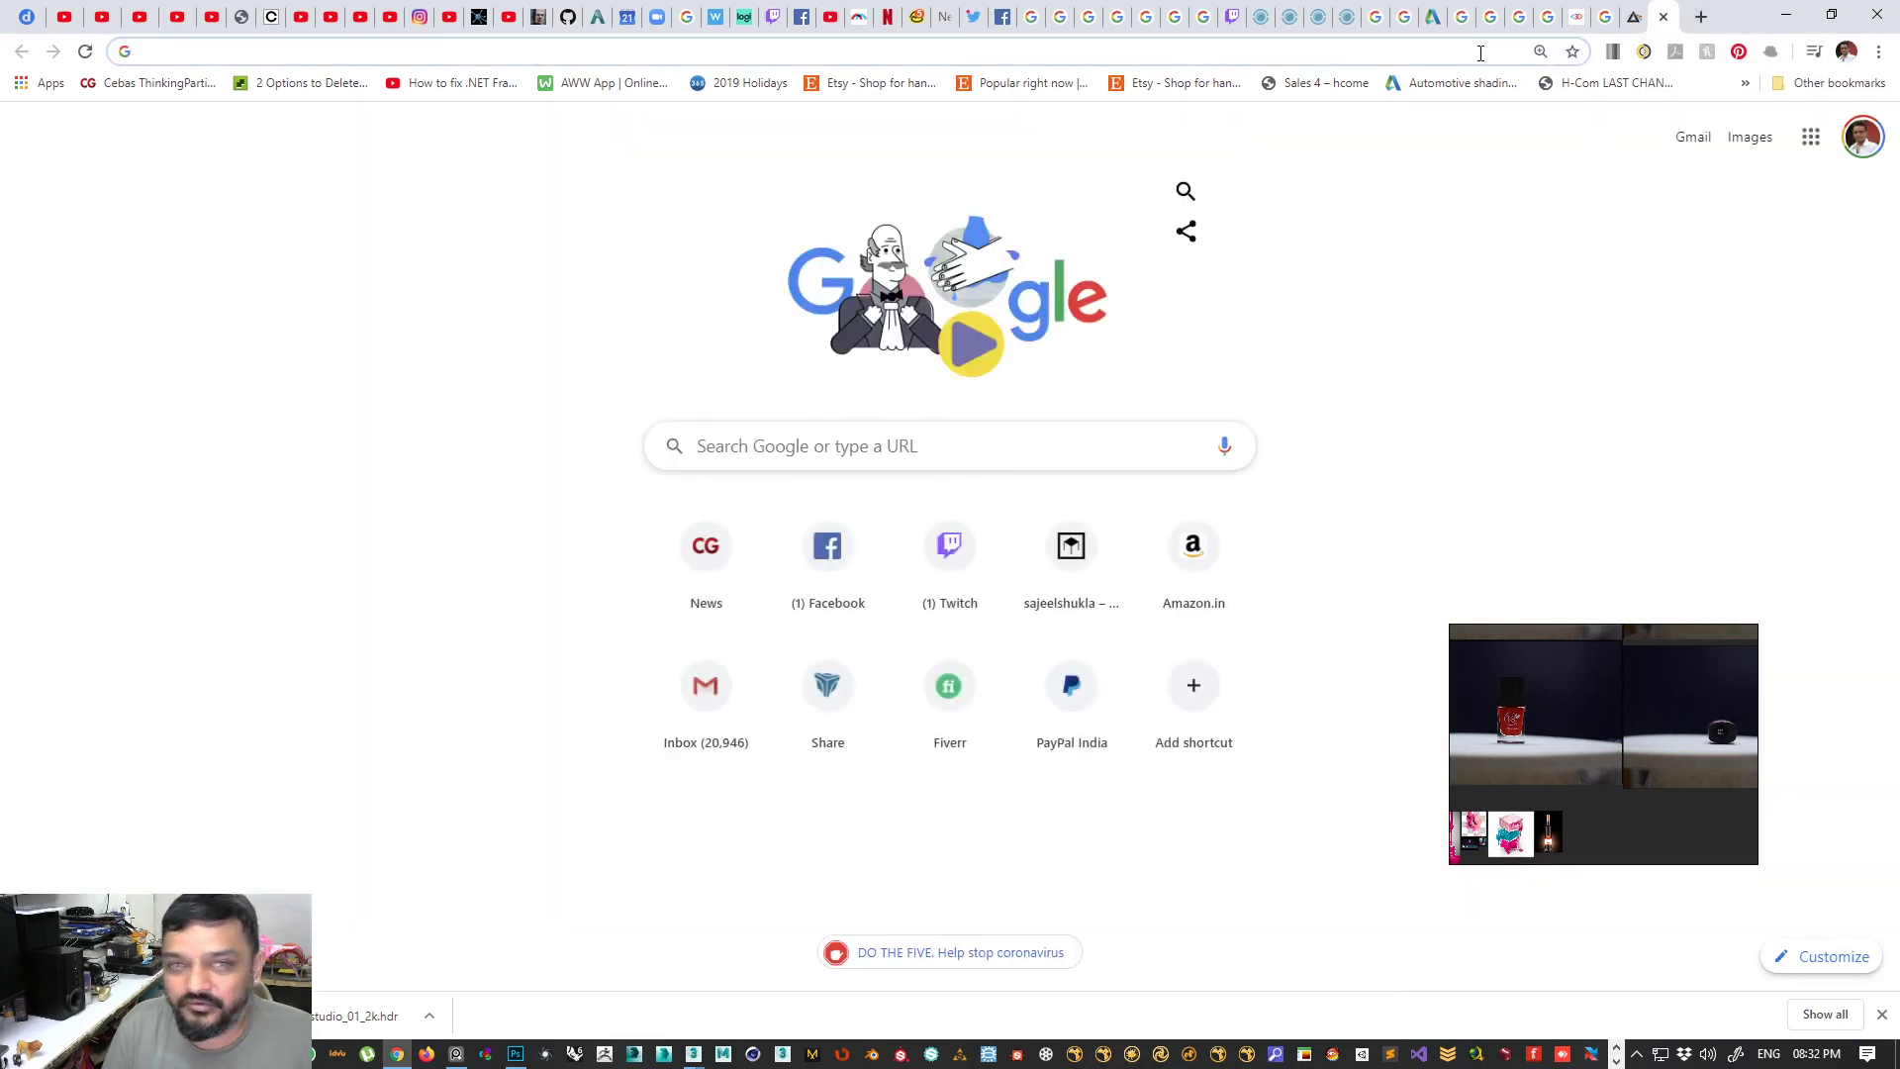
type("red color")
key("Return")
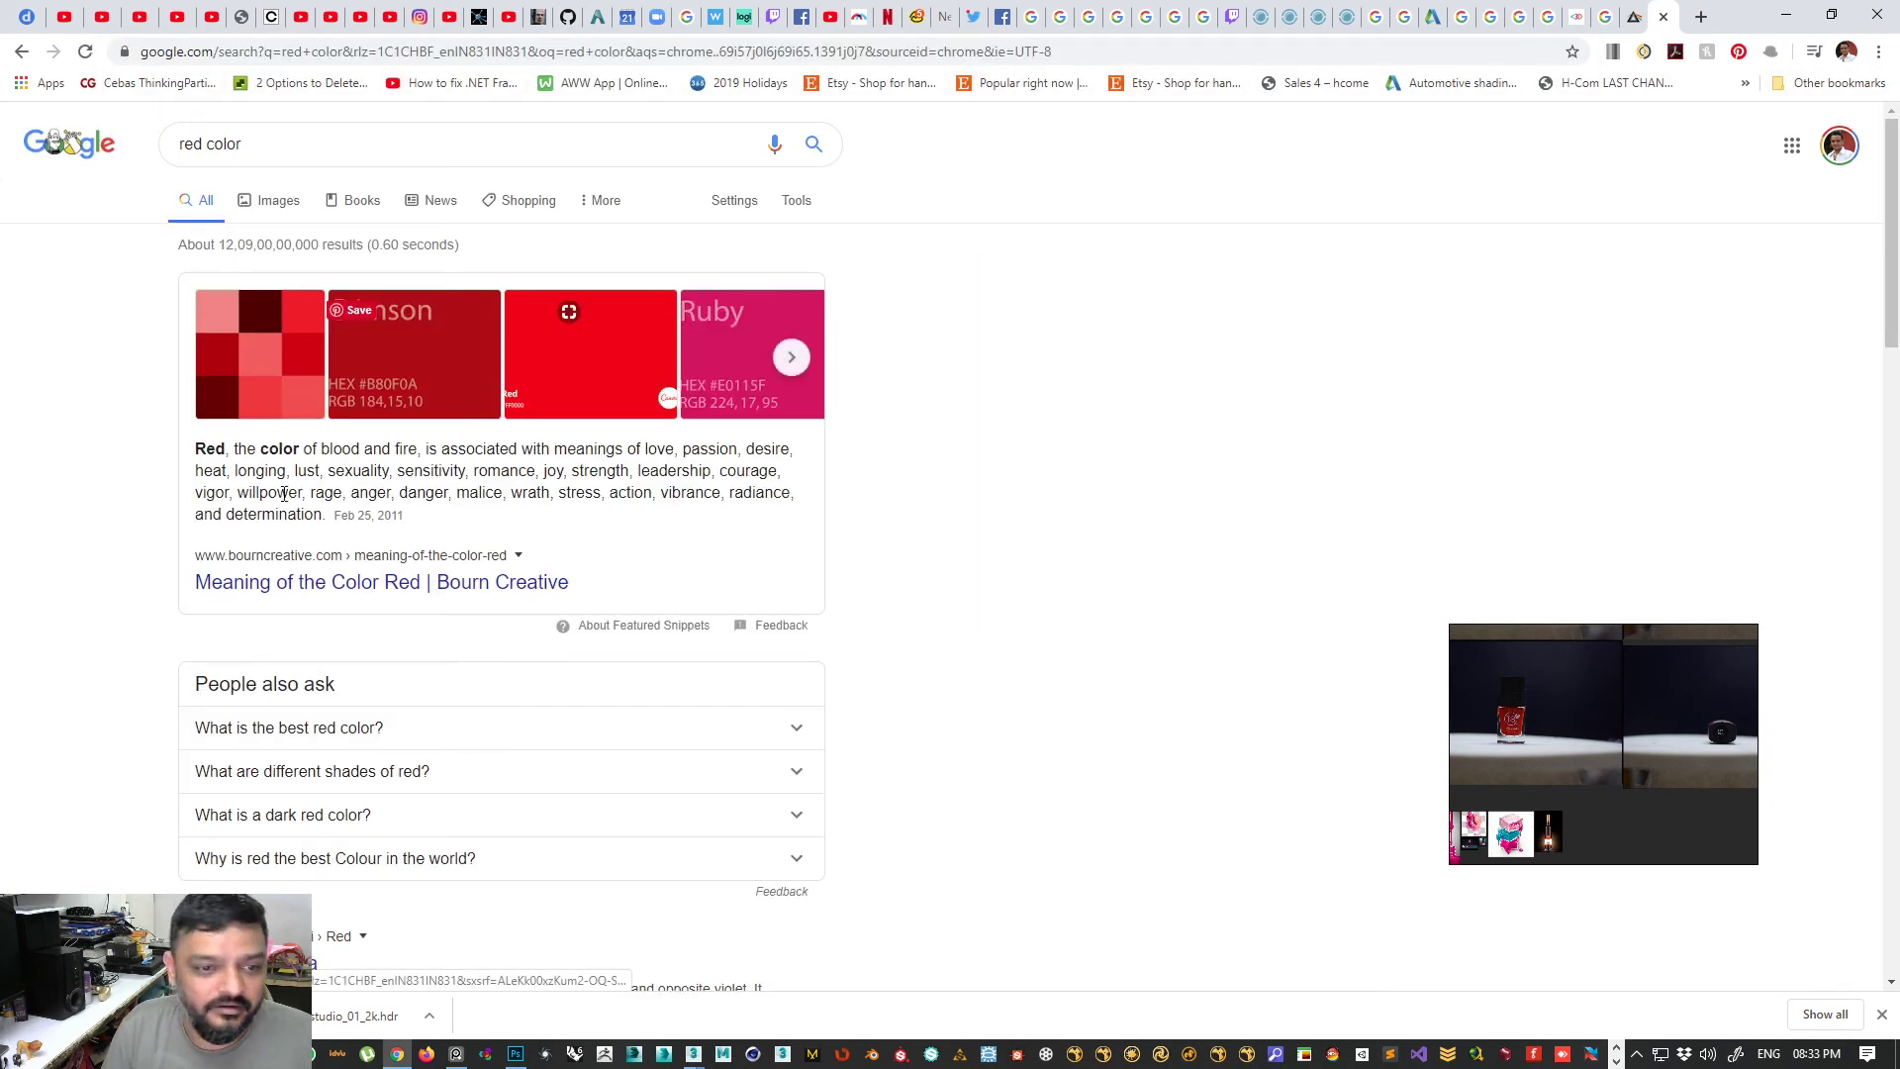
scroll(170, 581, "down", 4)
left_click(234, 567)
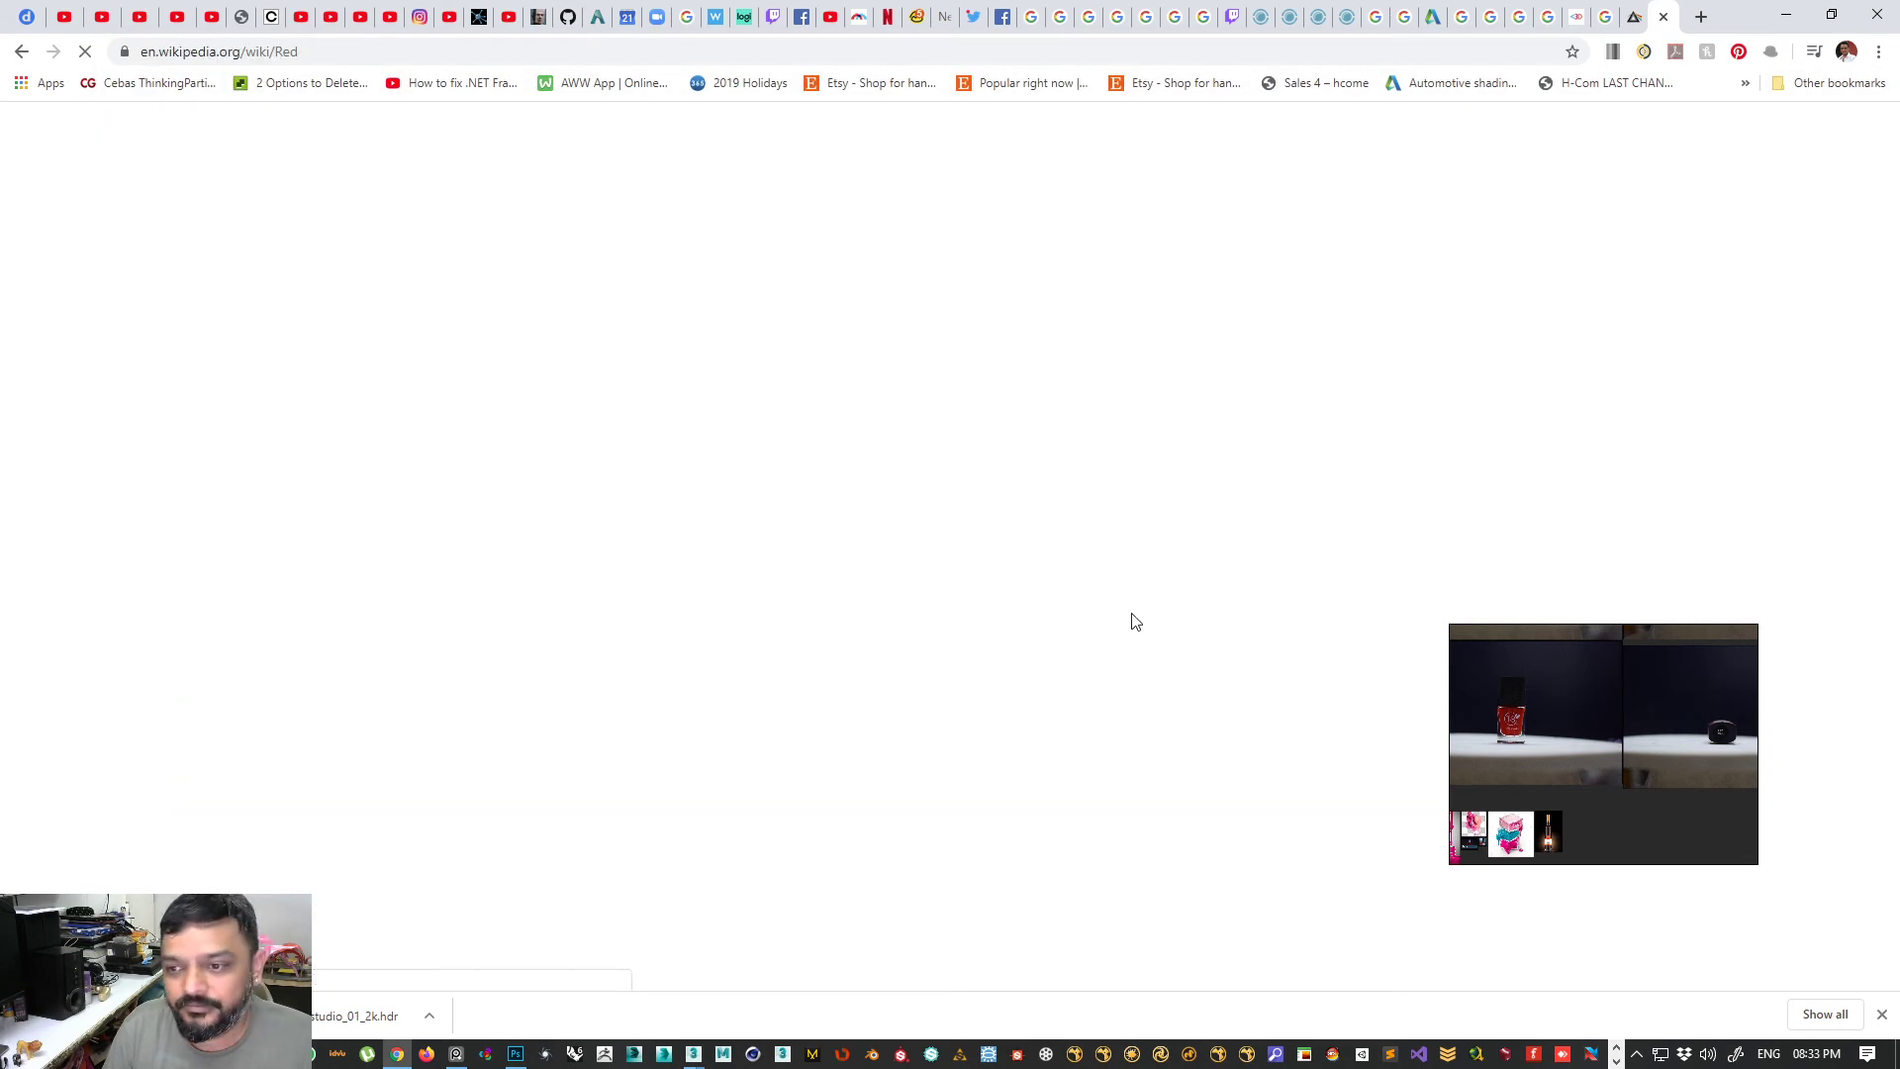
- Move the floating nail polish reference board off the article's infobox and minimize it
left_click_drag(1628, 723, 1303, 713)
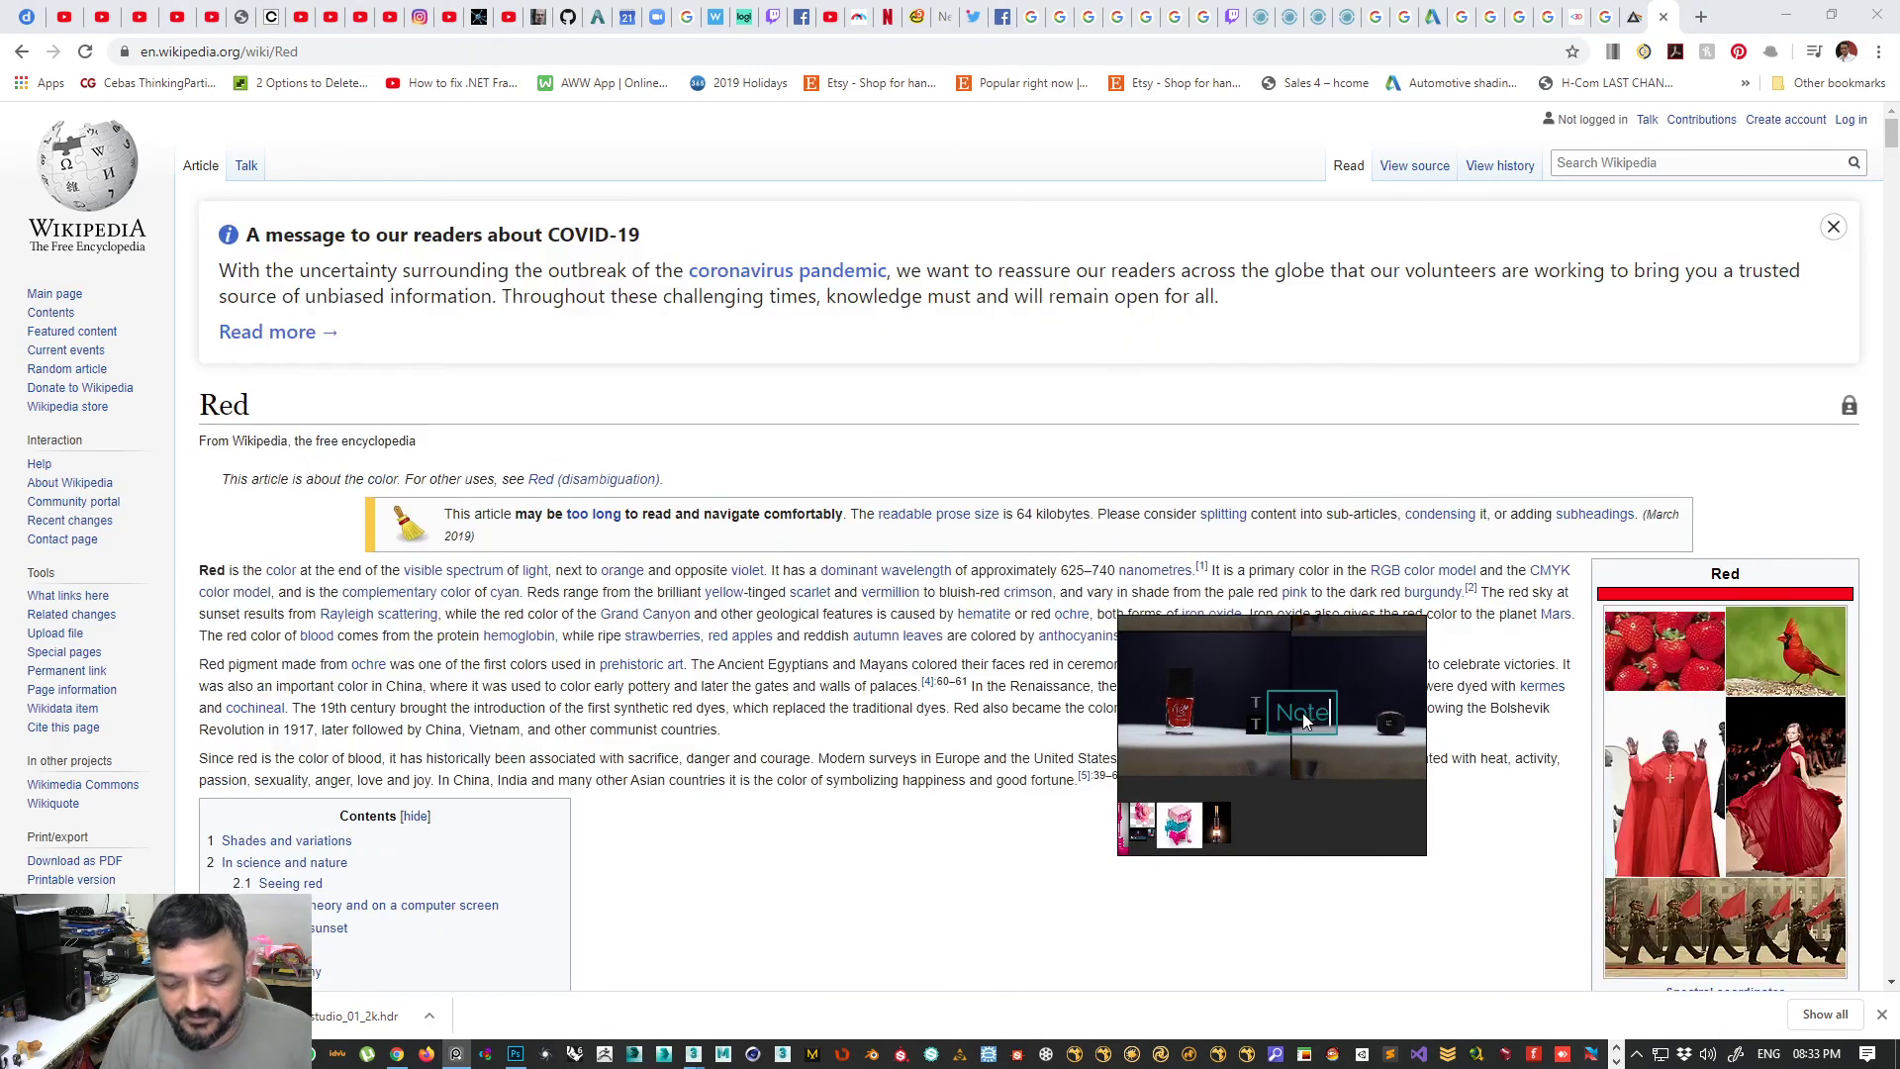
left_click(1231, 752)
key("ctrl+m")
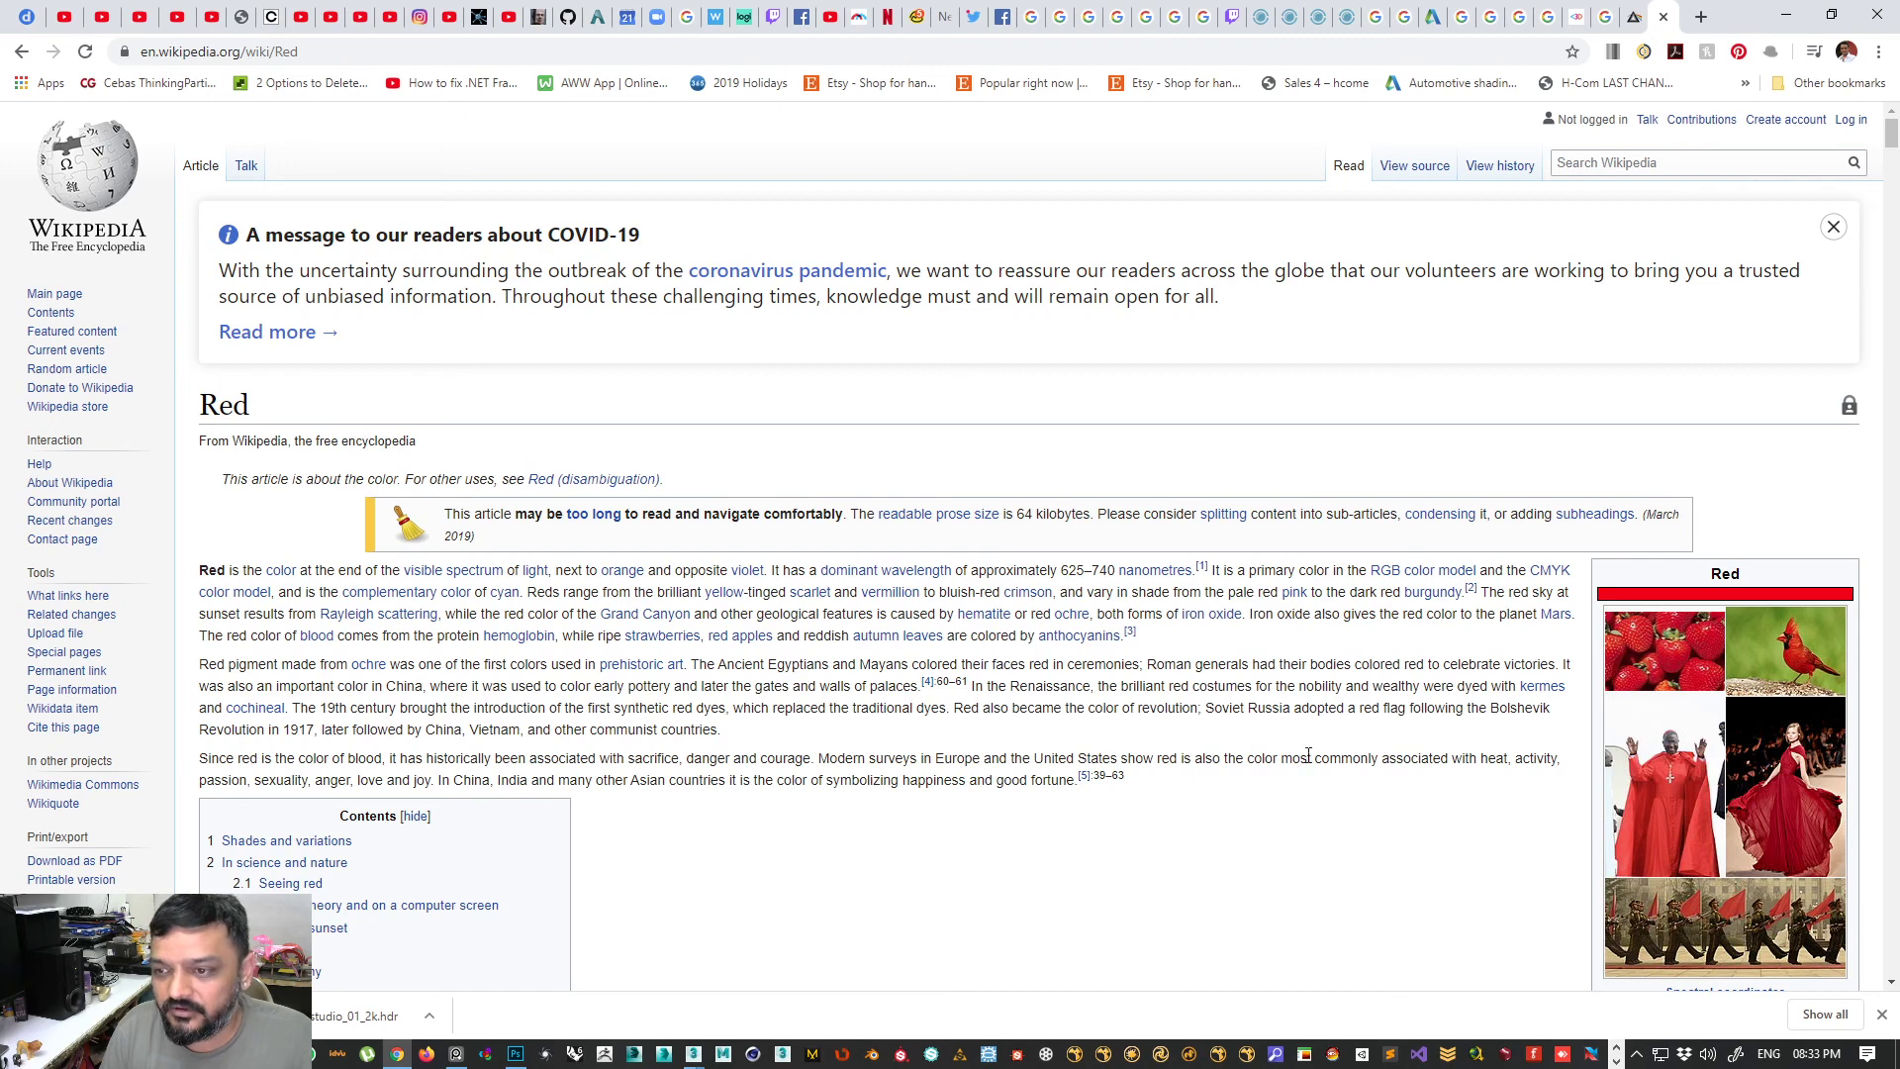
- Enlarge the Red article's infobox and highlight the wavelength range in its spectral coordinates
scroll(1294, 722, "down", 5)
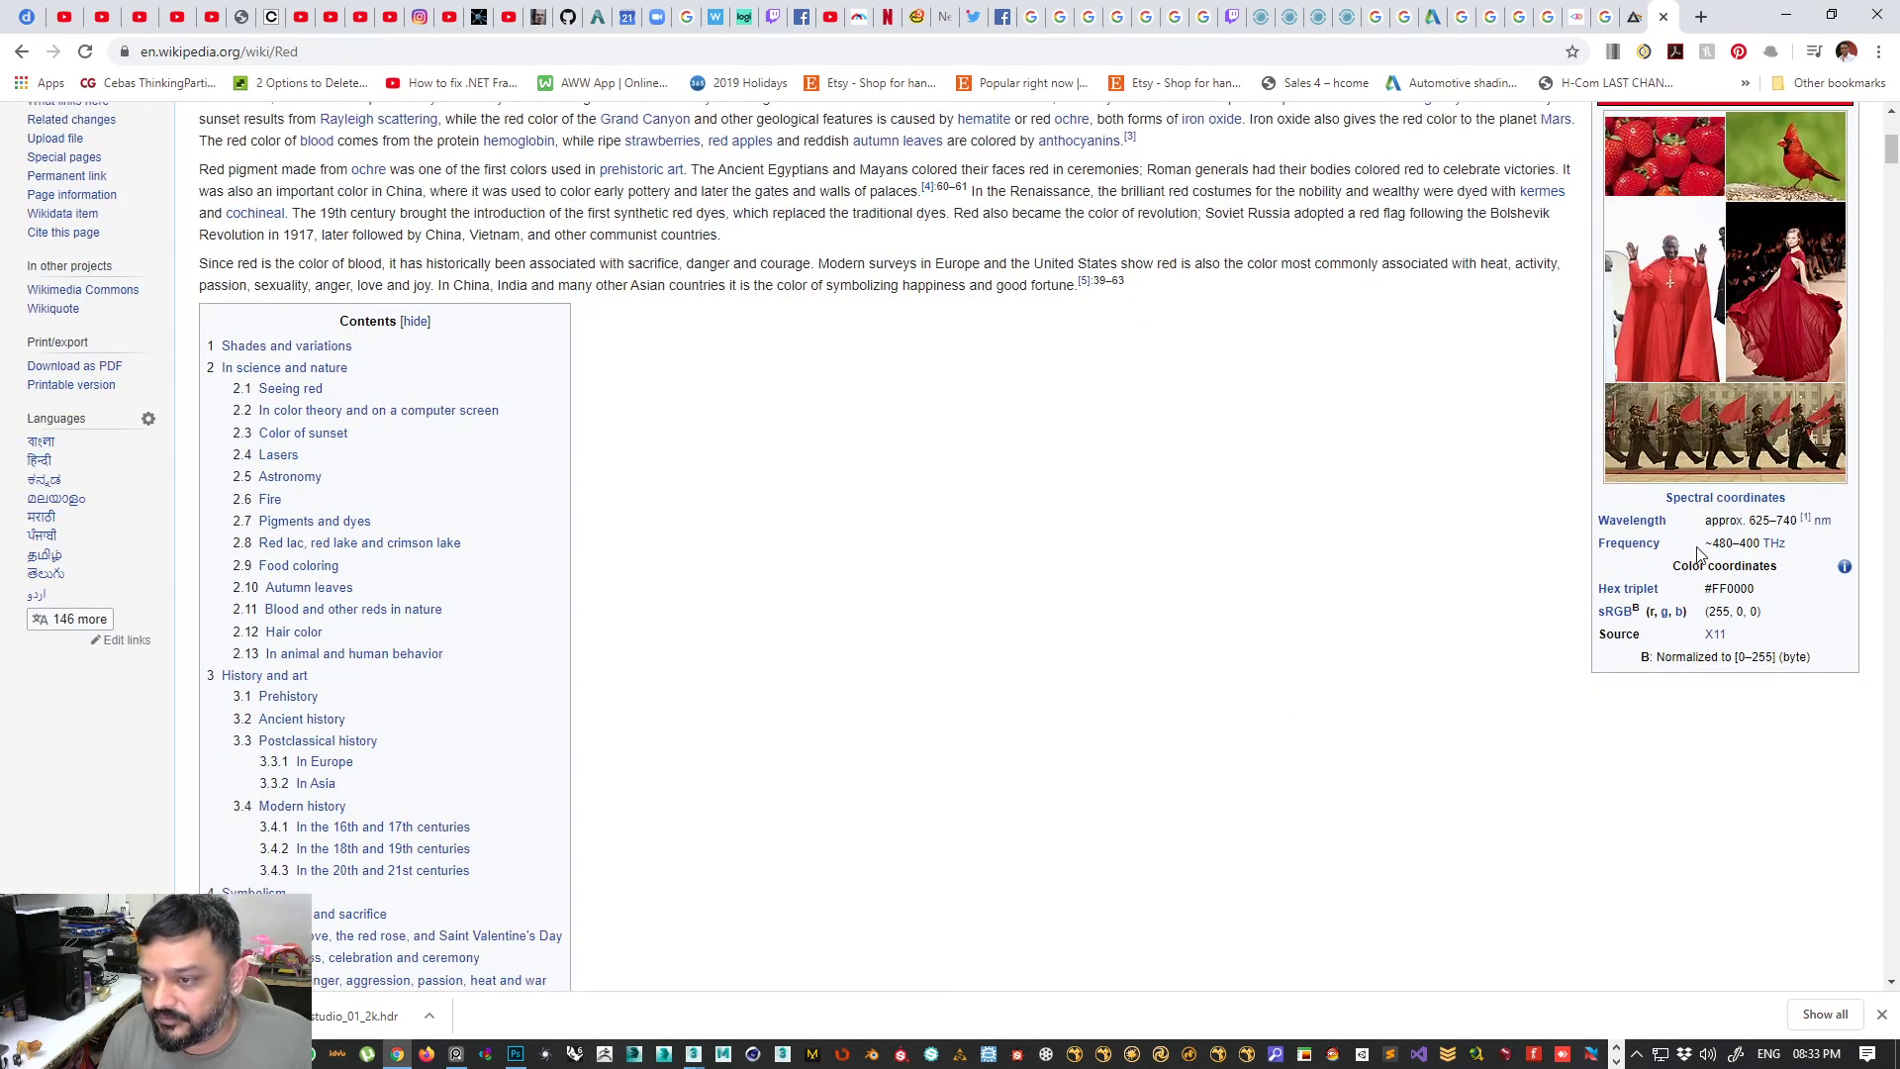
scroll(1698, 551, "up", 2, "ctrl")
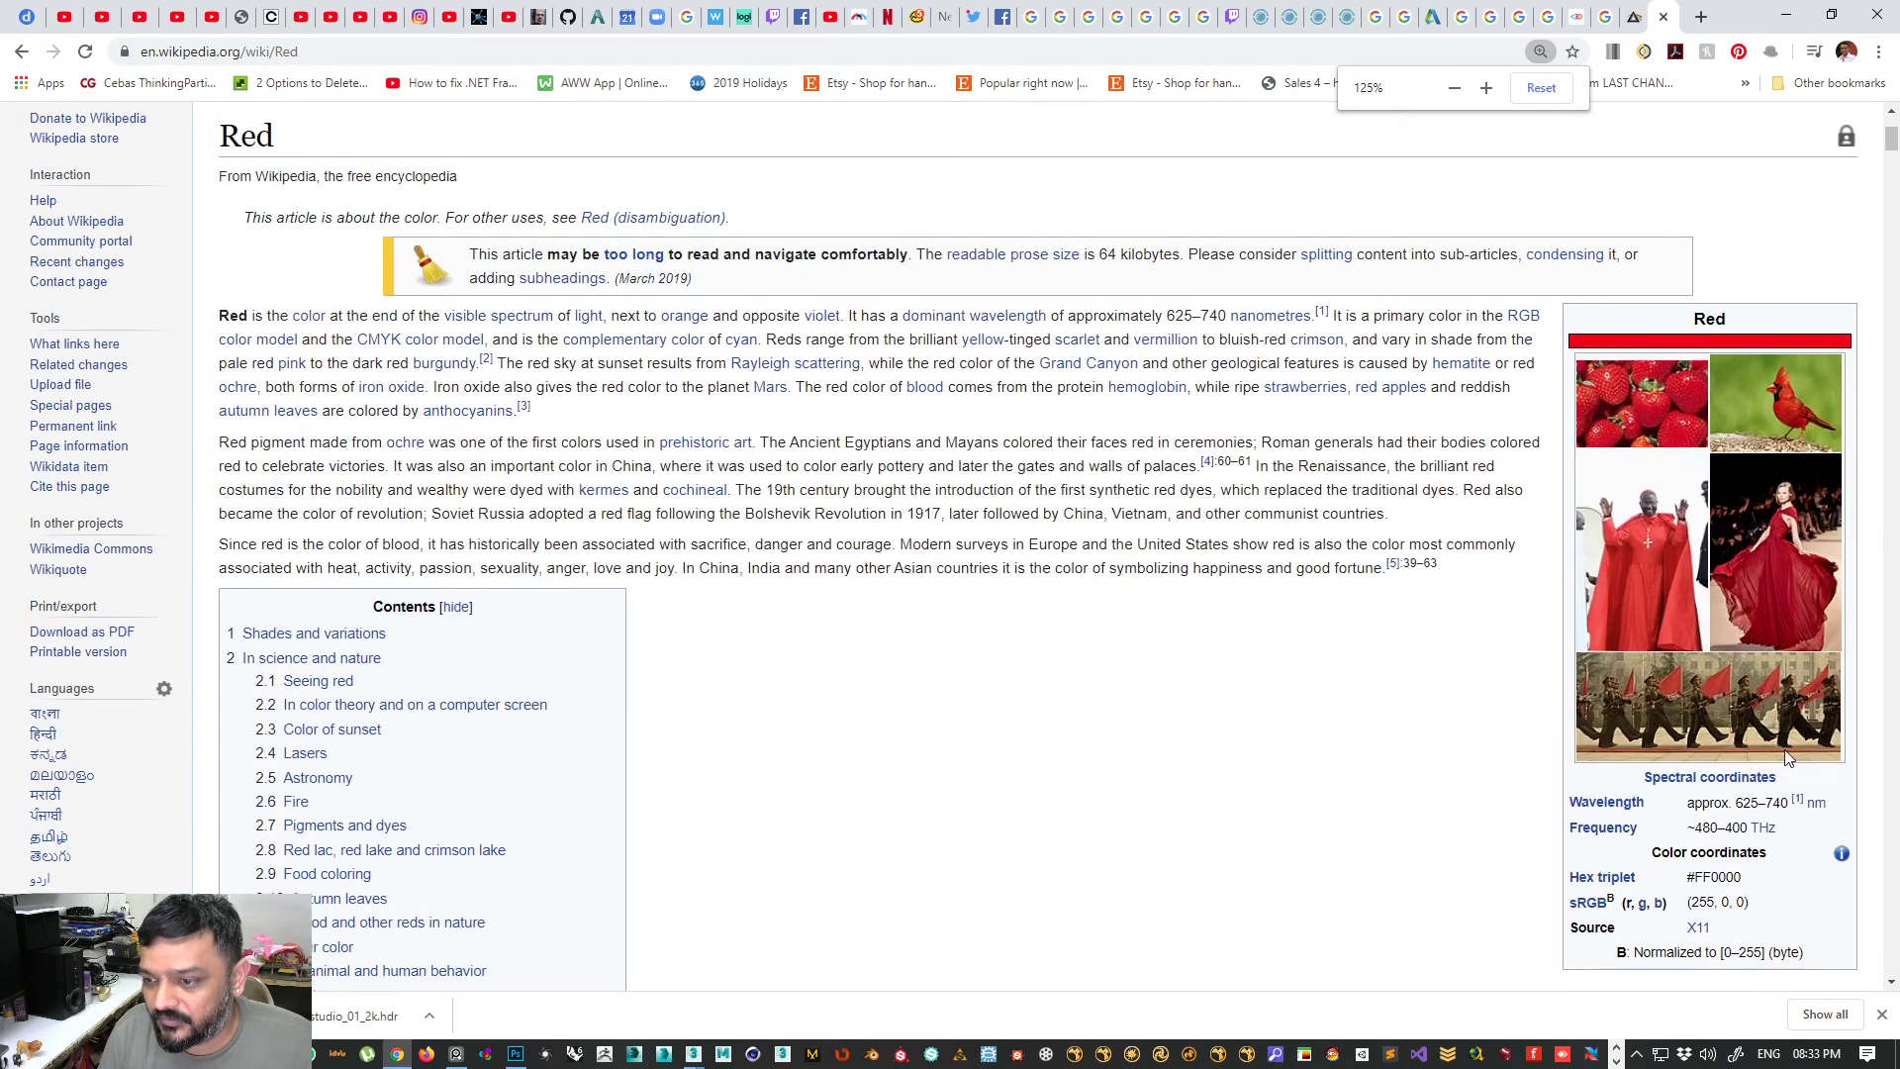
scroll(1786, 755, "up", 2, "ctrl")
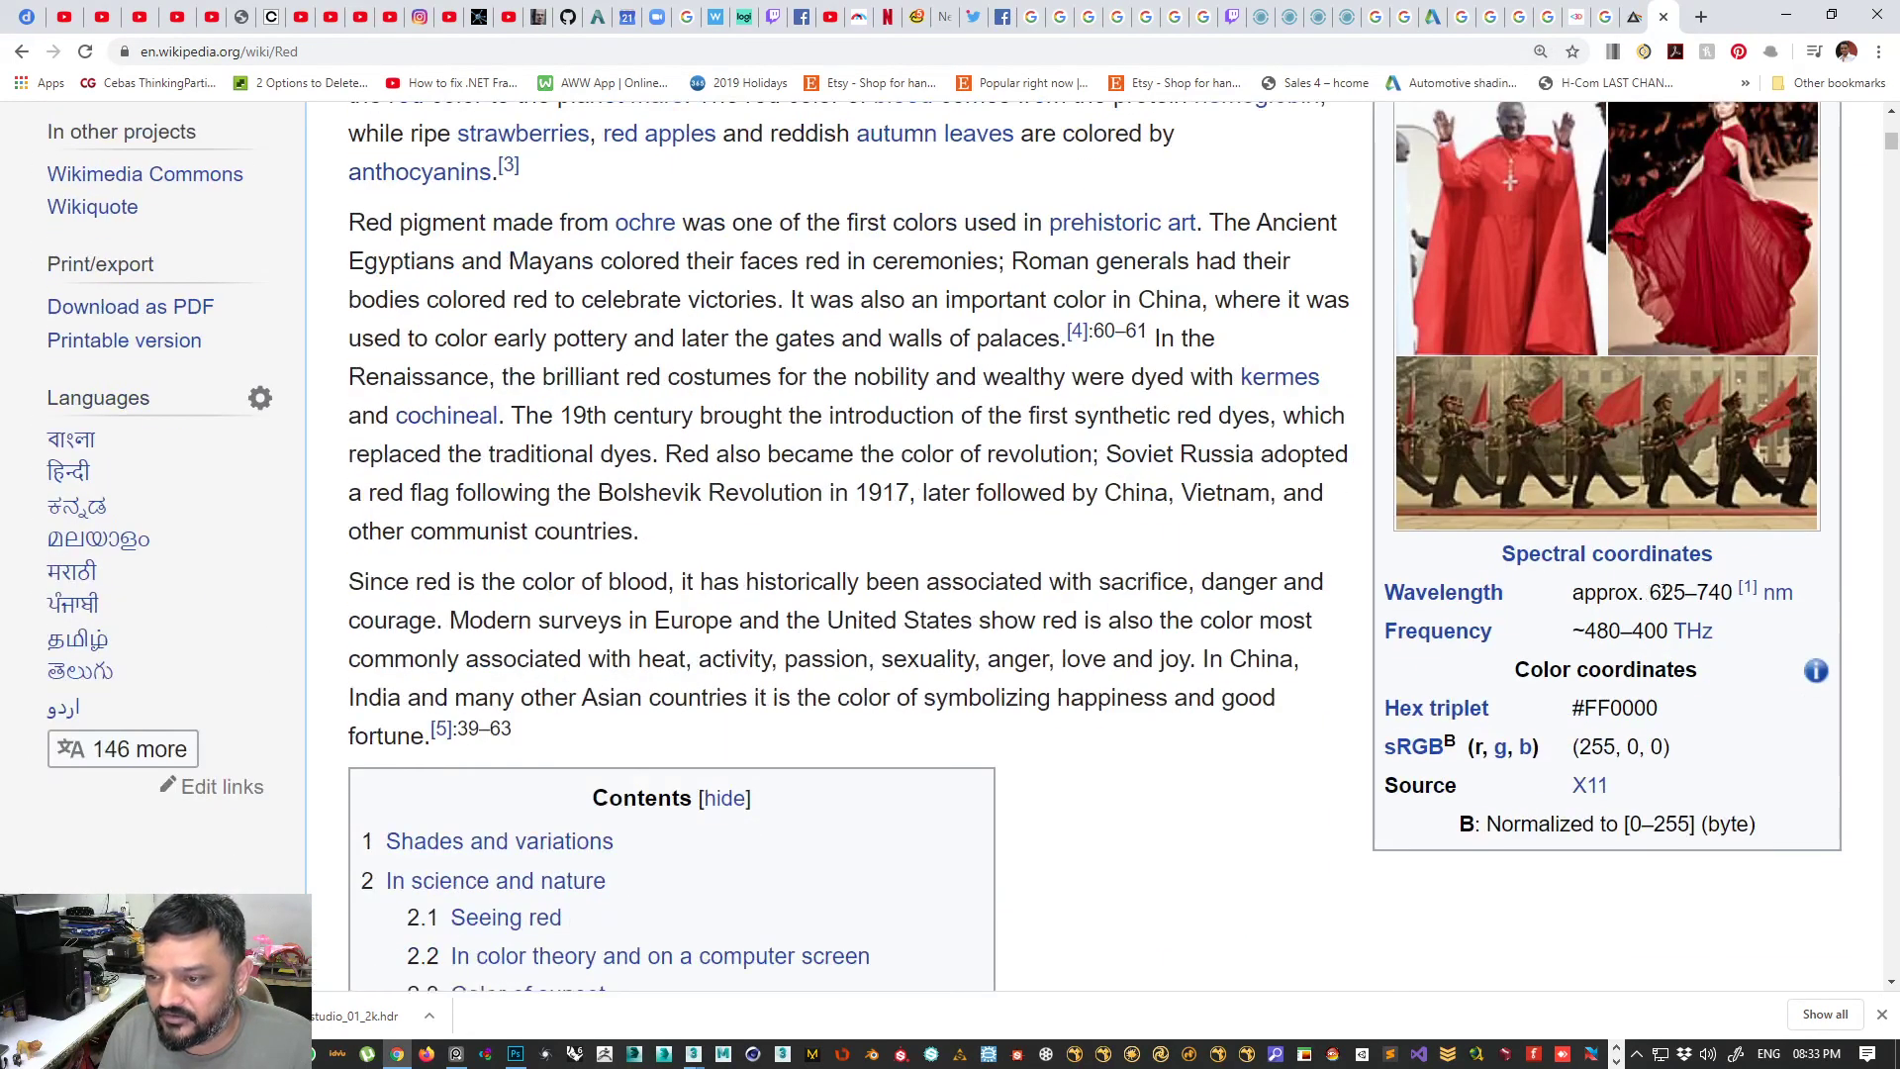
left_click_drag(1649, 592, 1734, 592)
scroll(1586, 671, "down", 1)
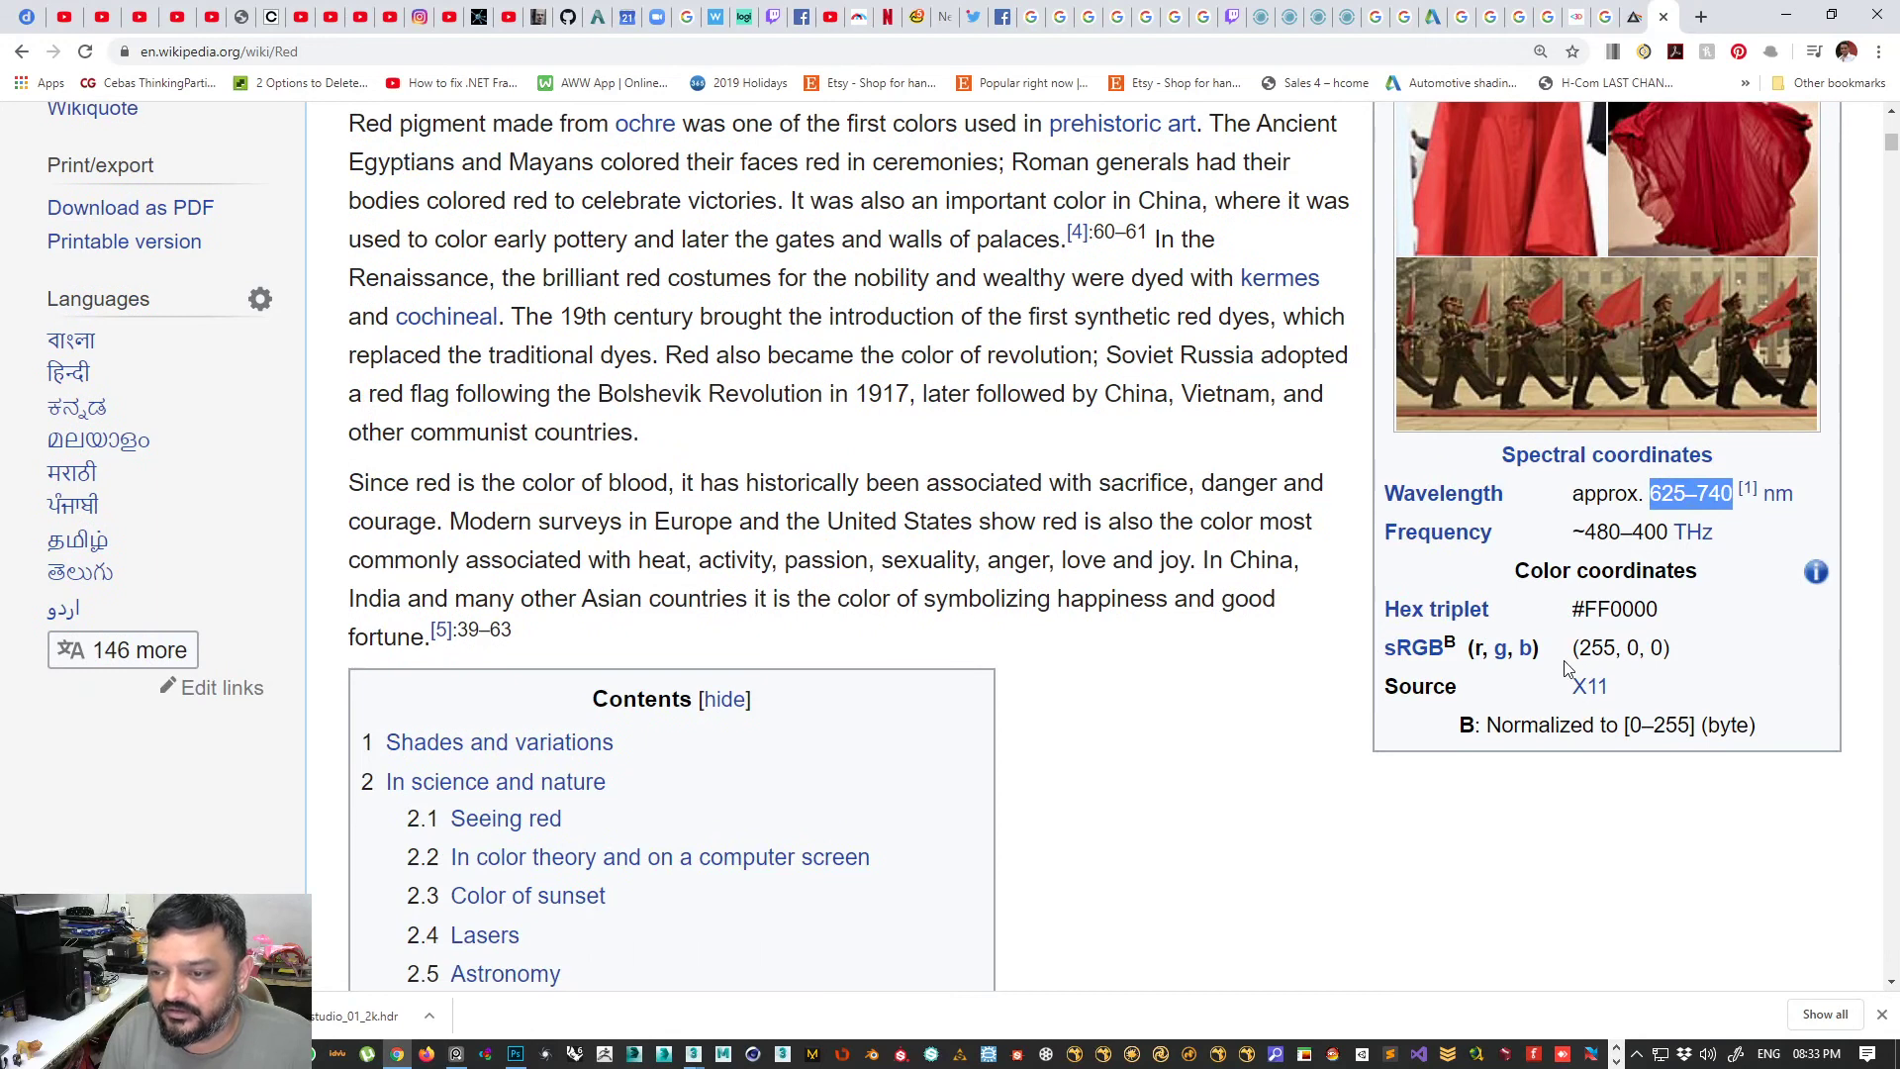
- Return to the PMMA page on RefractiveIndex.INFO and copy the wavelength unit µm from the reflection calculator
left_click(1616, 20)
scroll(790, 557, "down", 1)
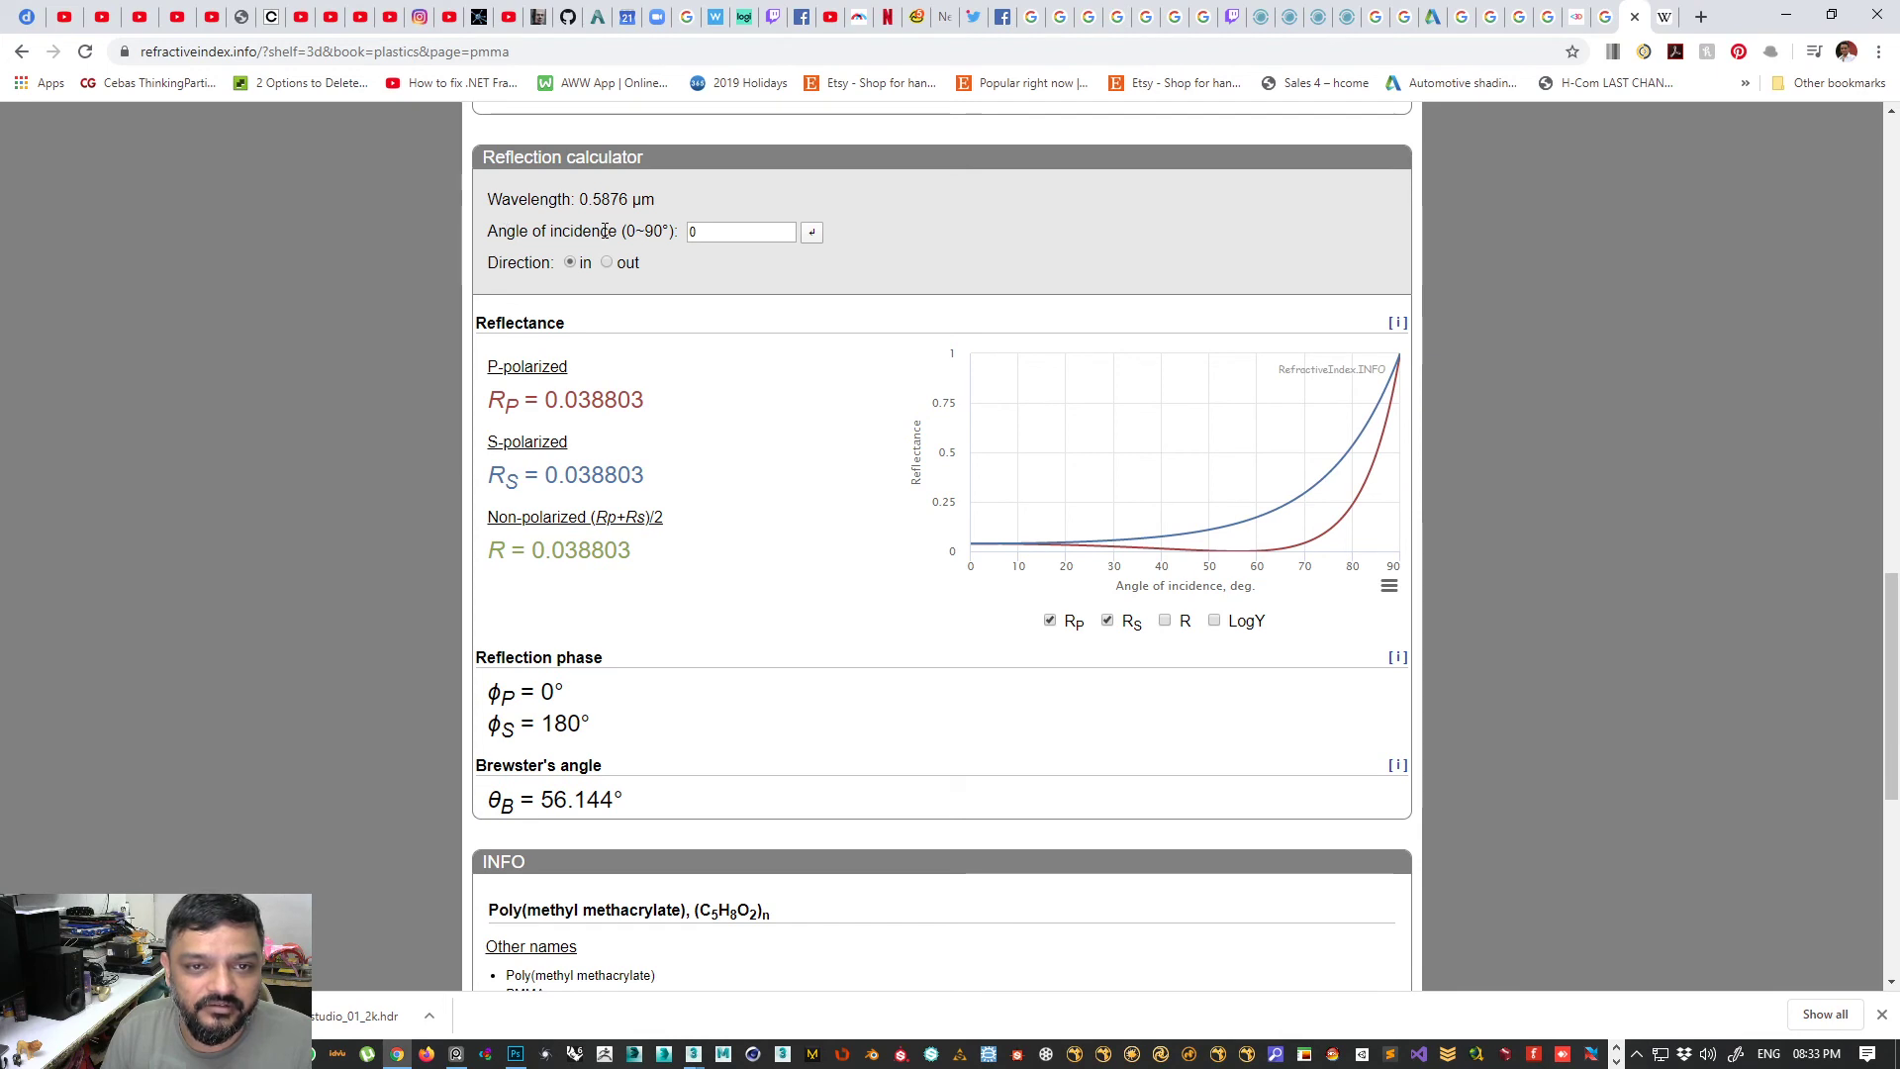
left_click_drag(633, 203, 661, 211)
right_click(644, 202)
left_click(673, 214)
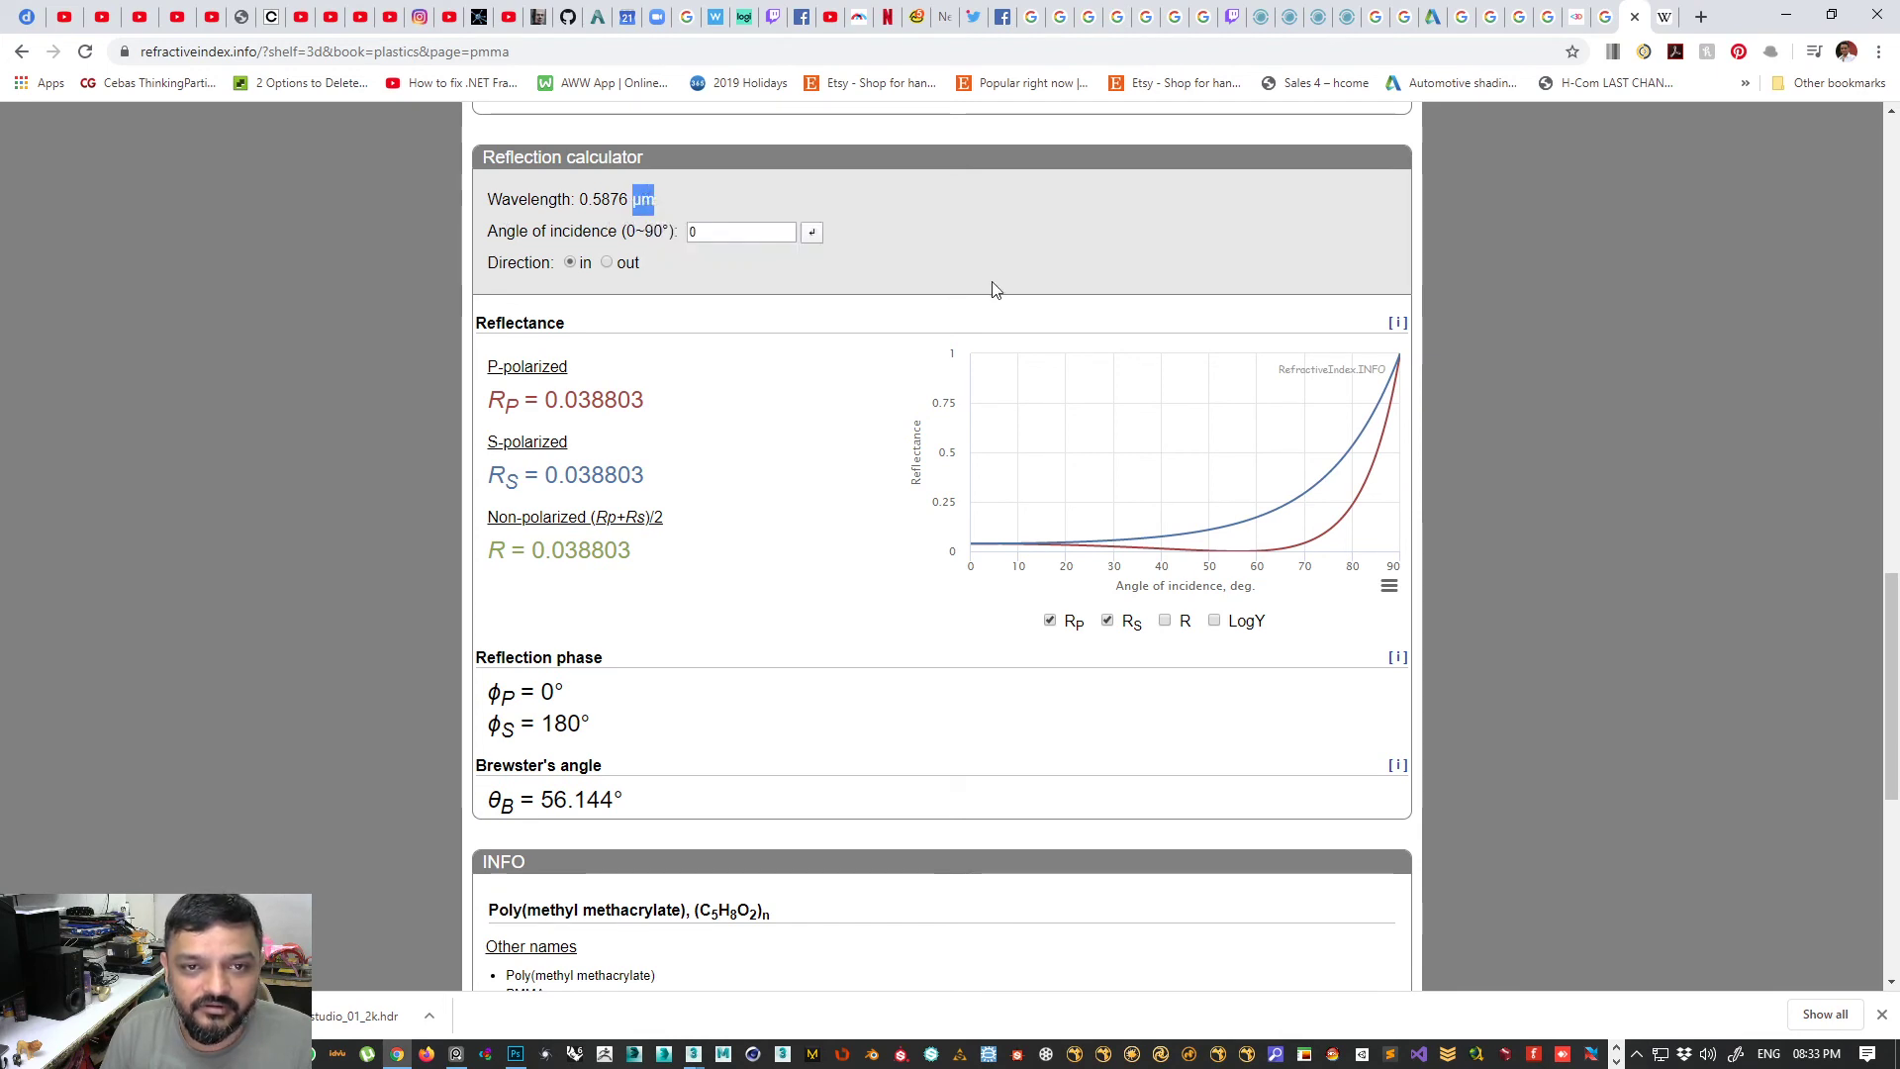
- Recheck the wavelength unit in the Red article and search the web for the copied symbol µm in a new tab
left_click(1660, 22)
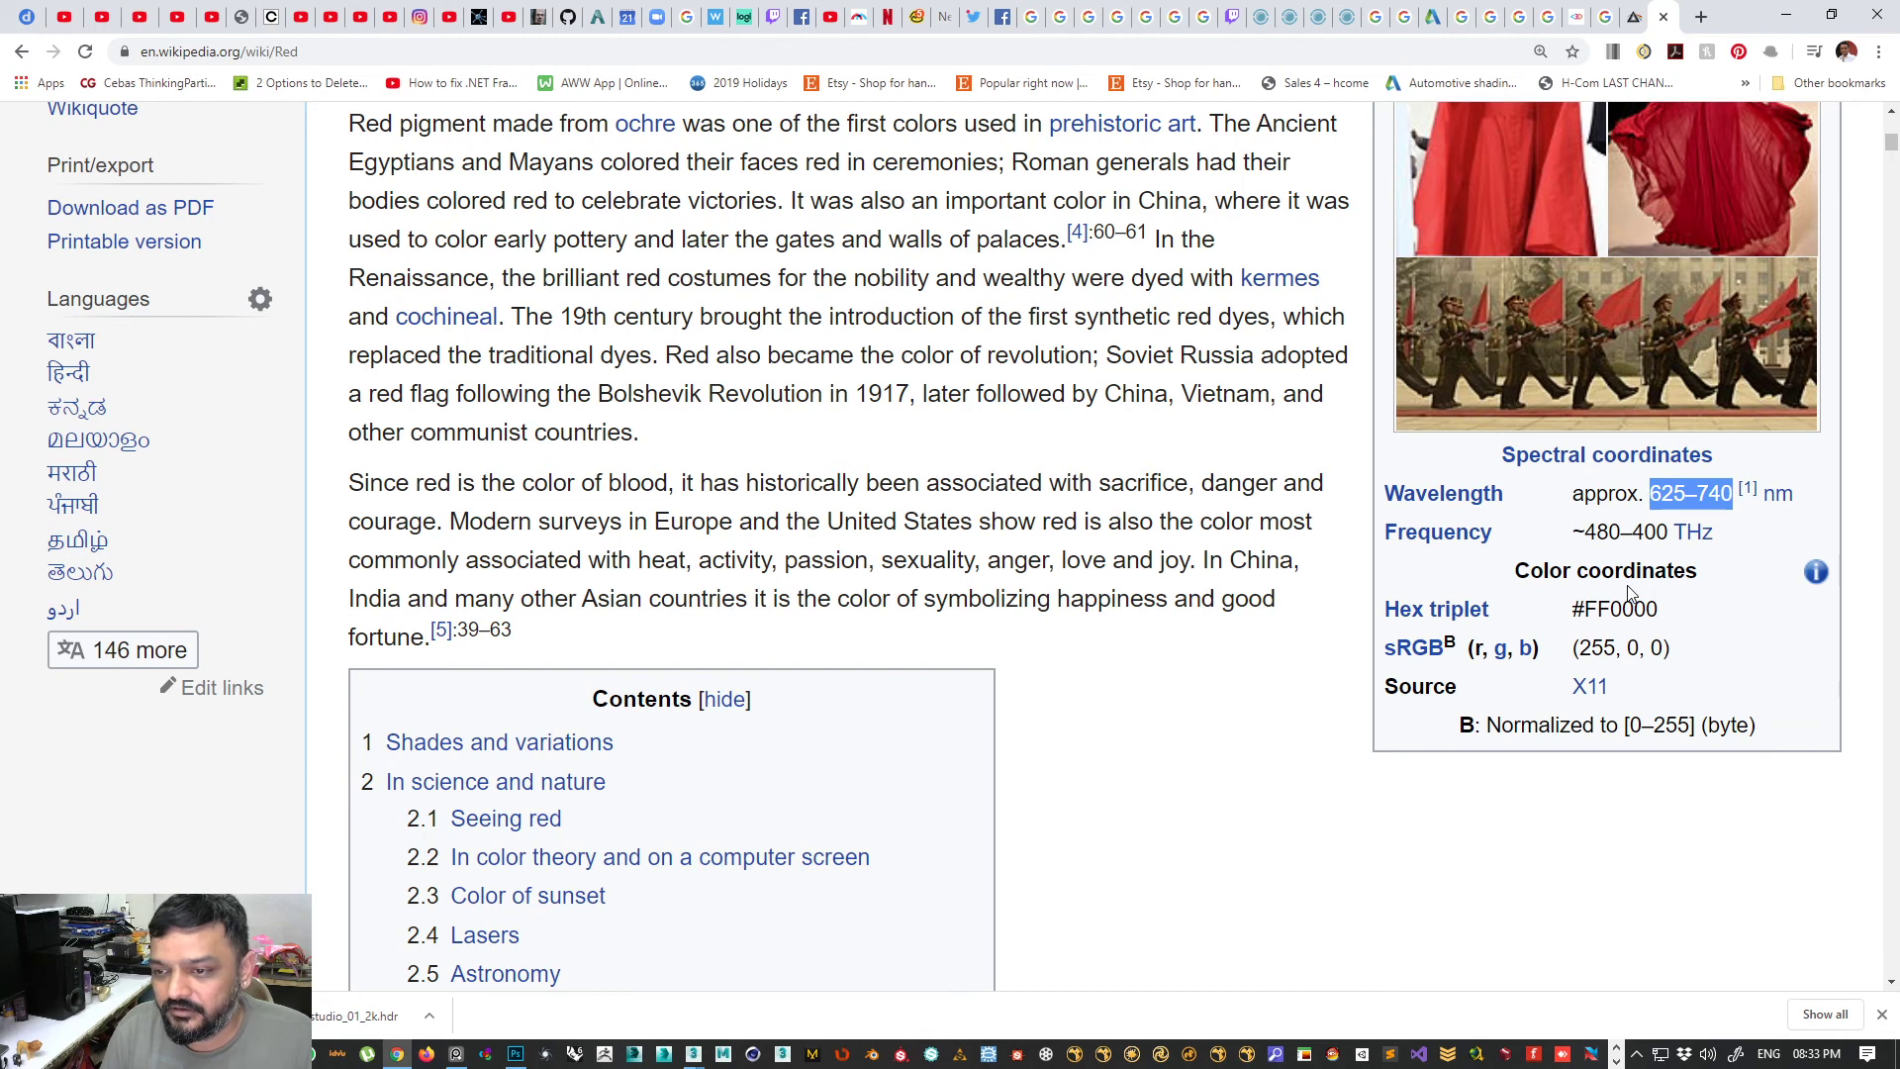
key("ctrl+minus")
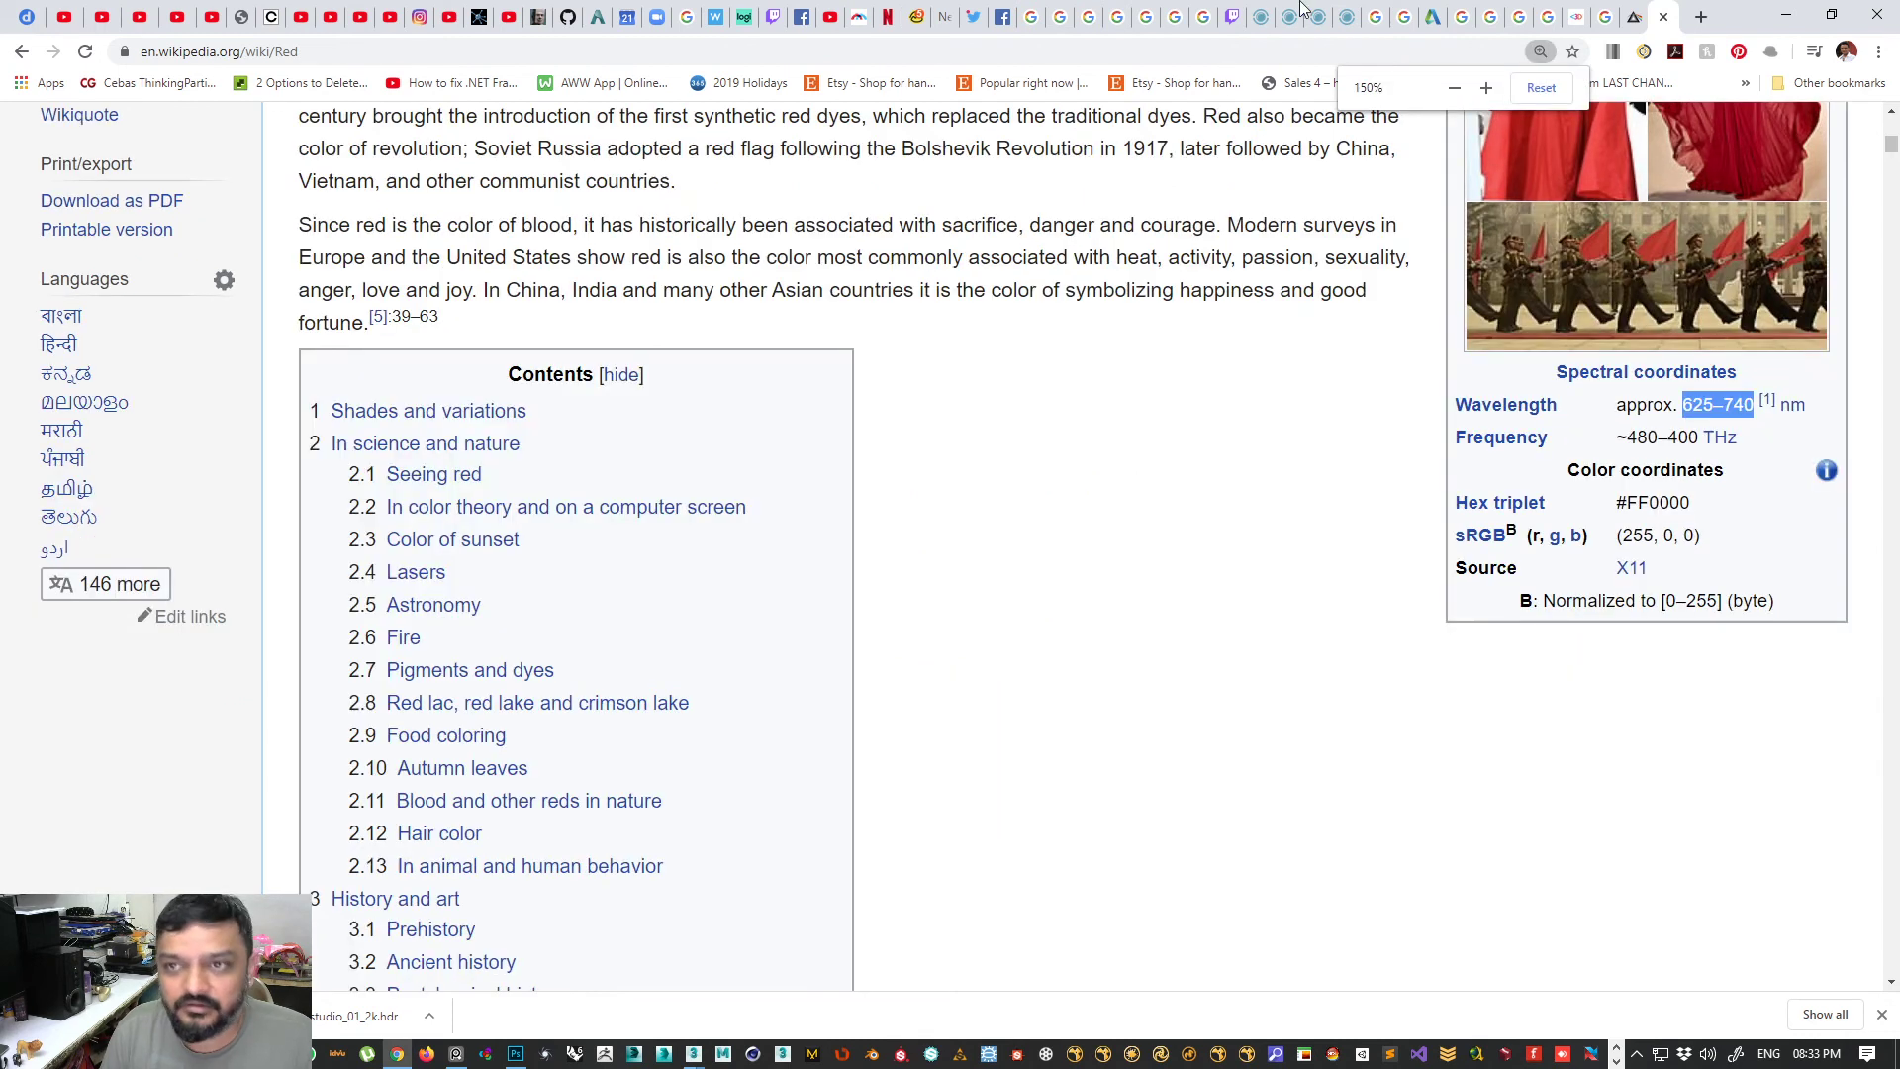
left_click(1700, 17)
key("ctrl+v")
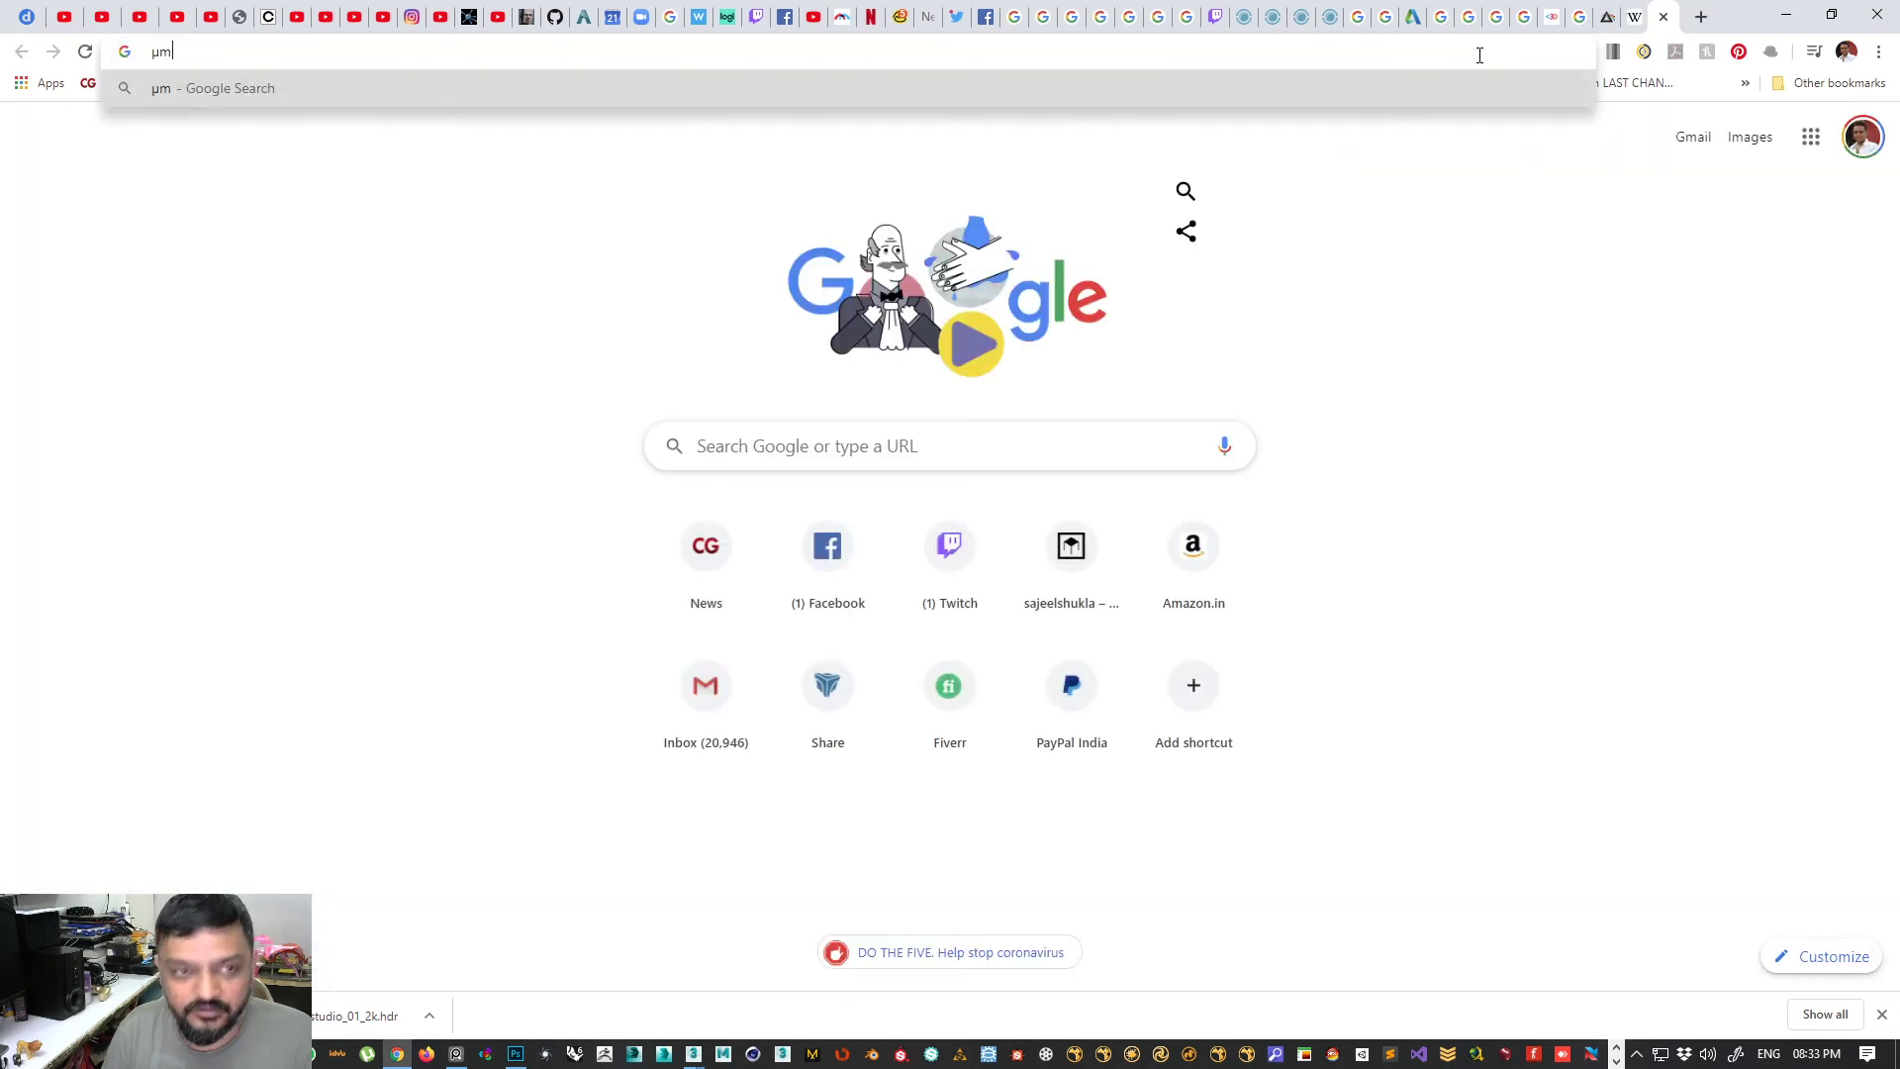
key("Return")
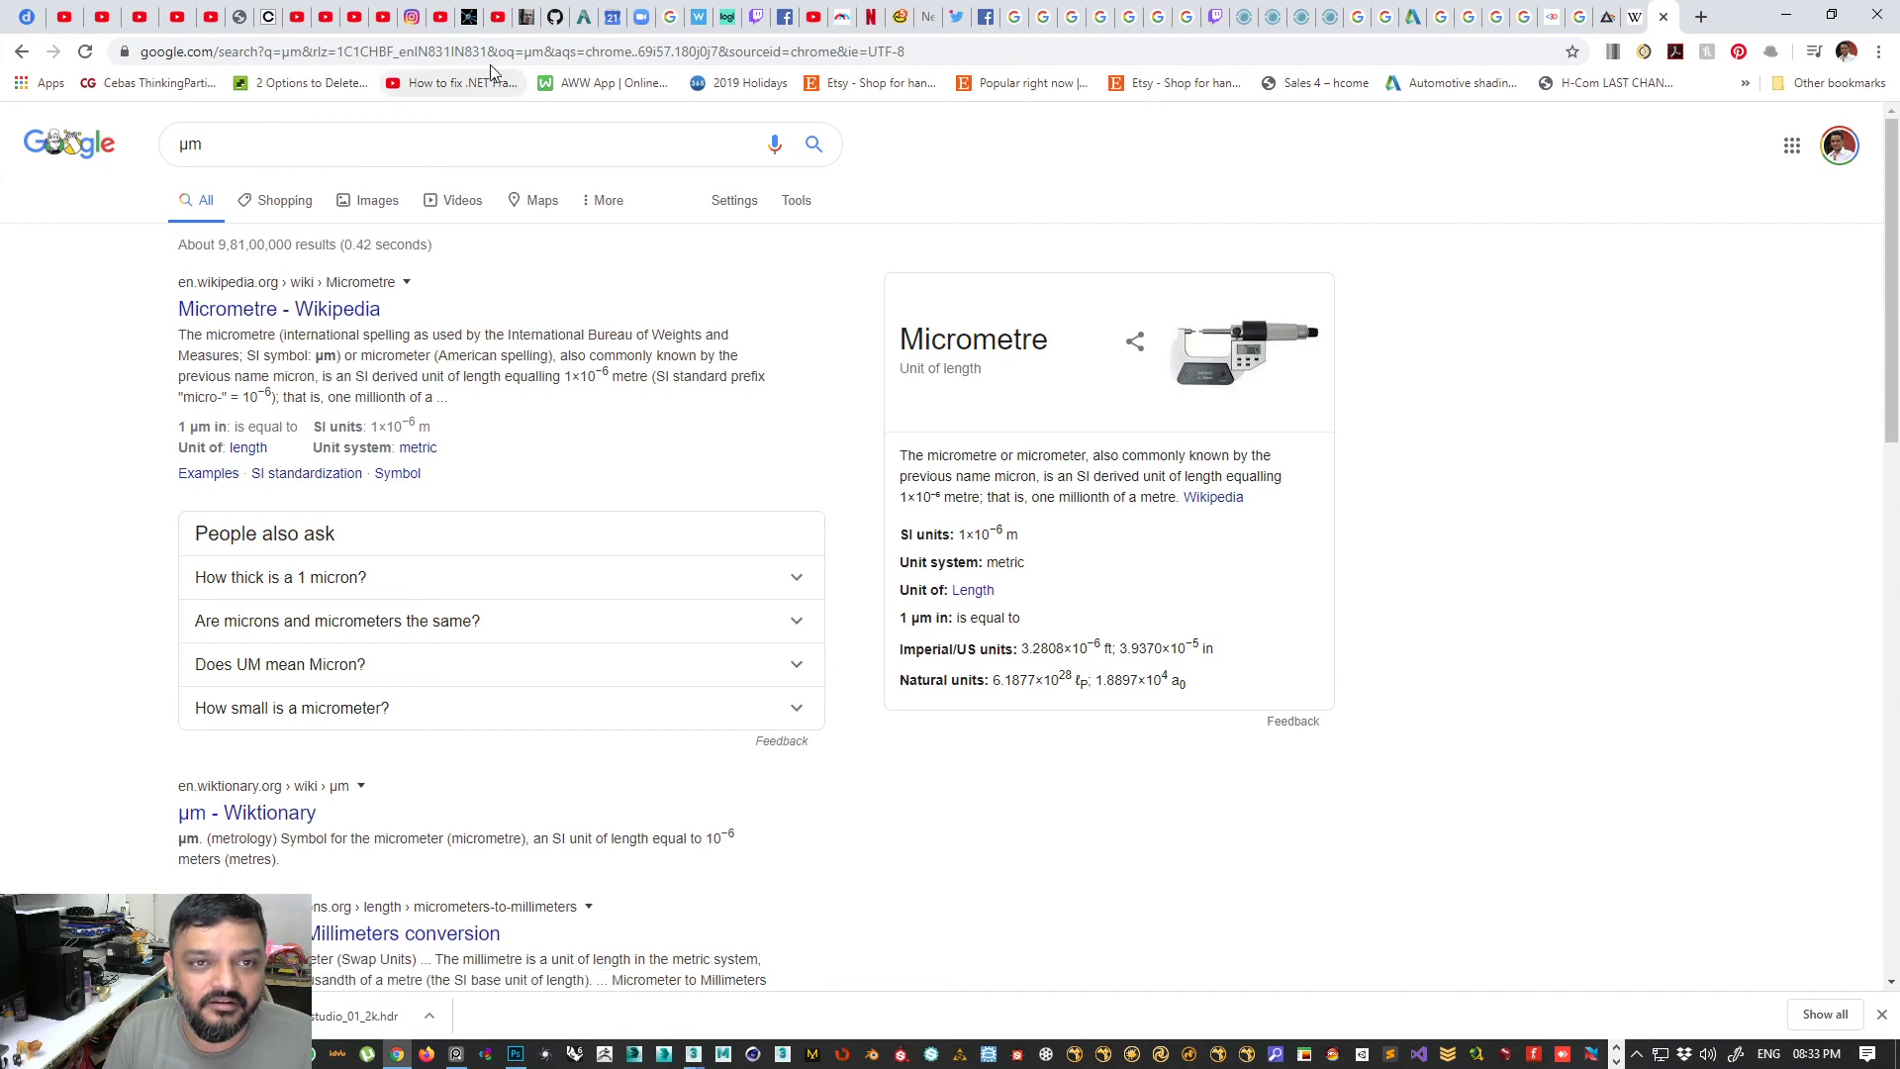
- Change the web search to "1 µm to nanometers" to look up the unit conversion
left_click(250, 144)
key("ctrl+a")
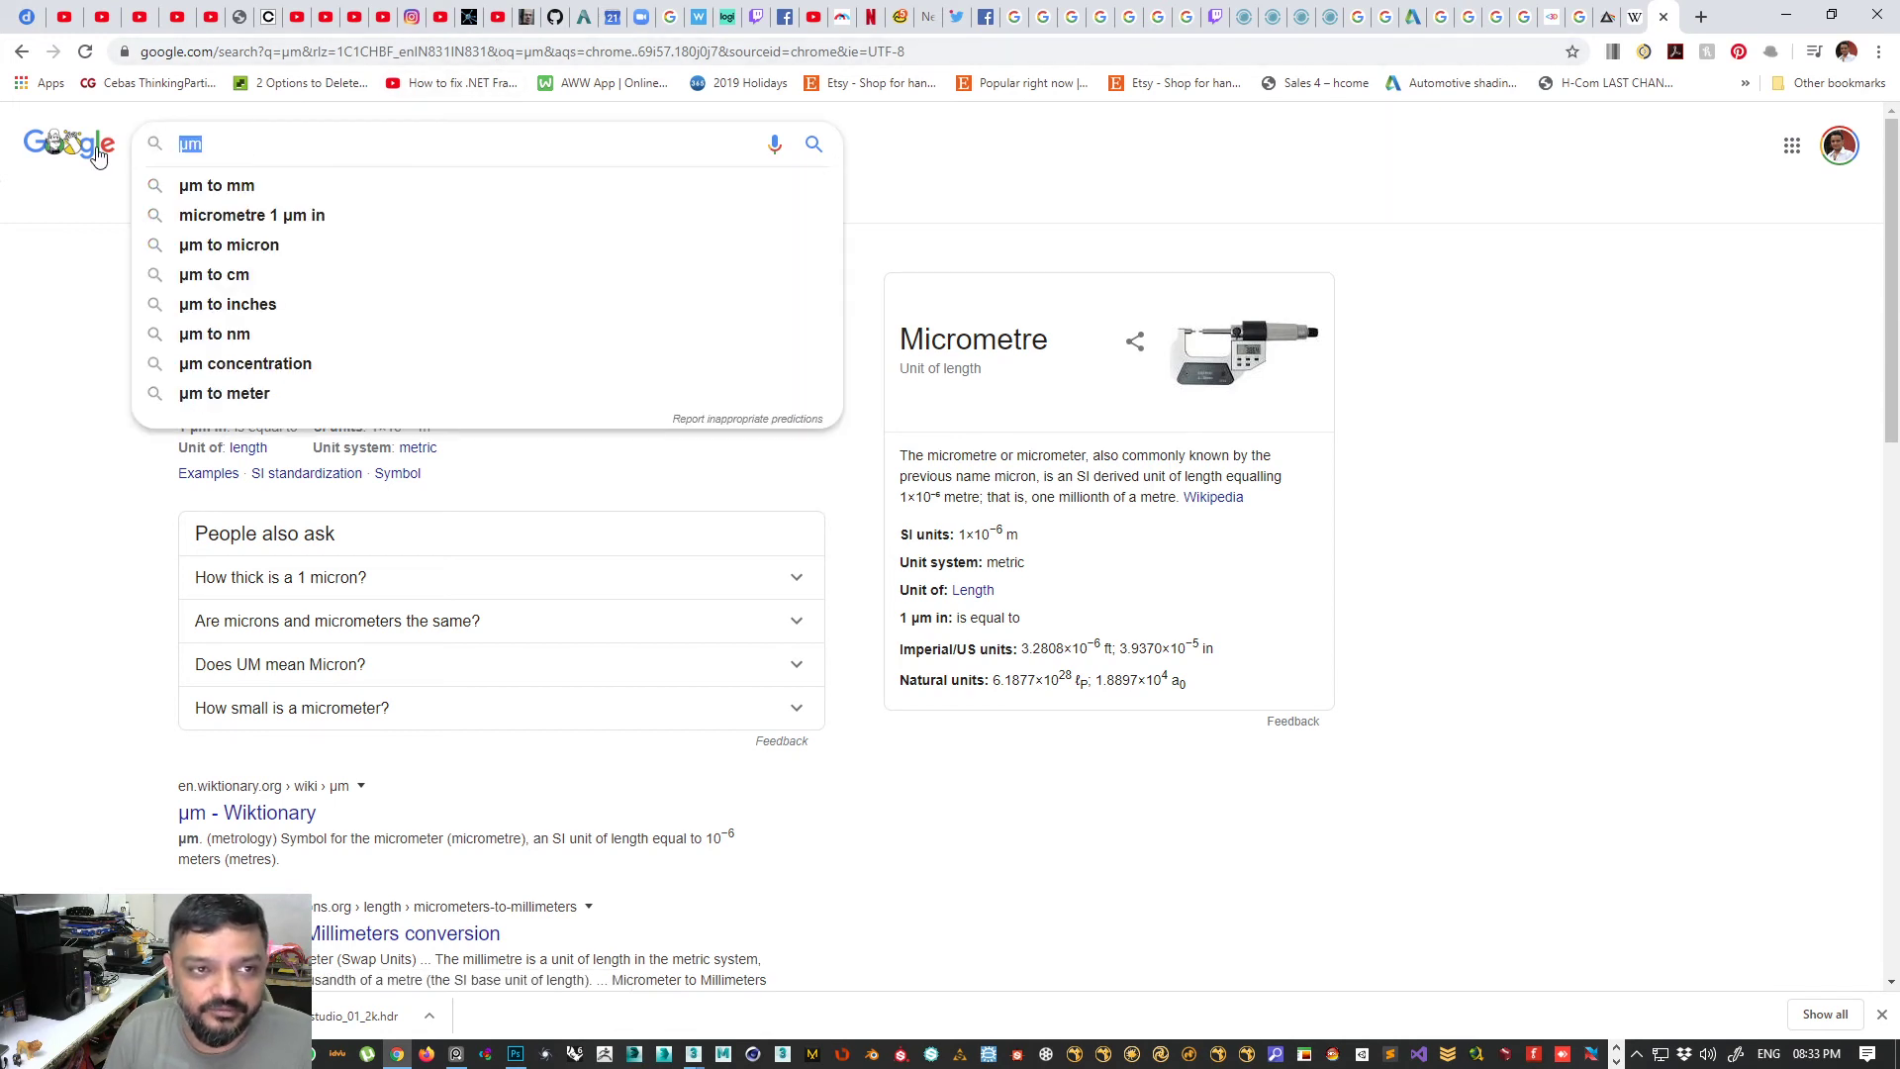
key("Home")
type("1 μm ")
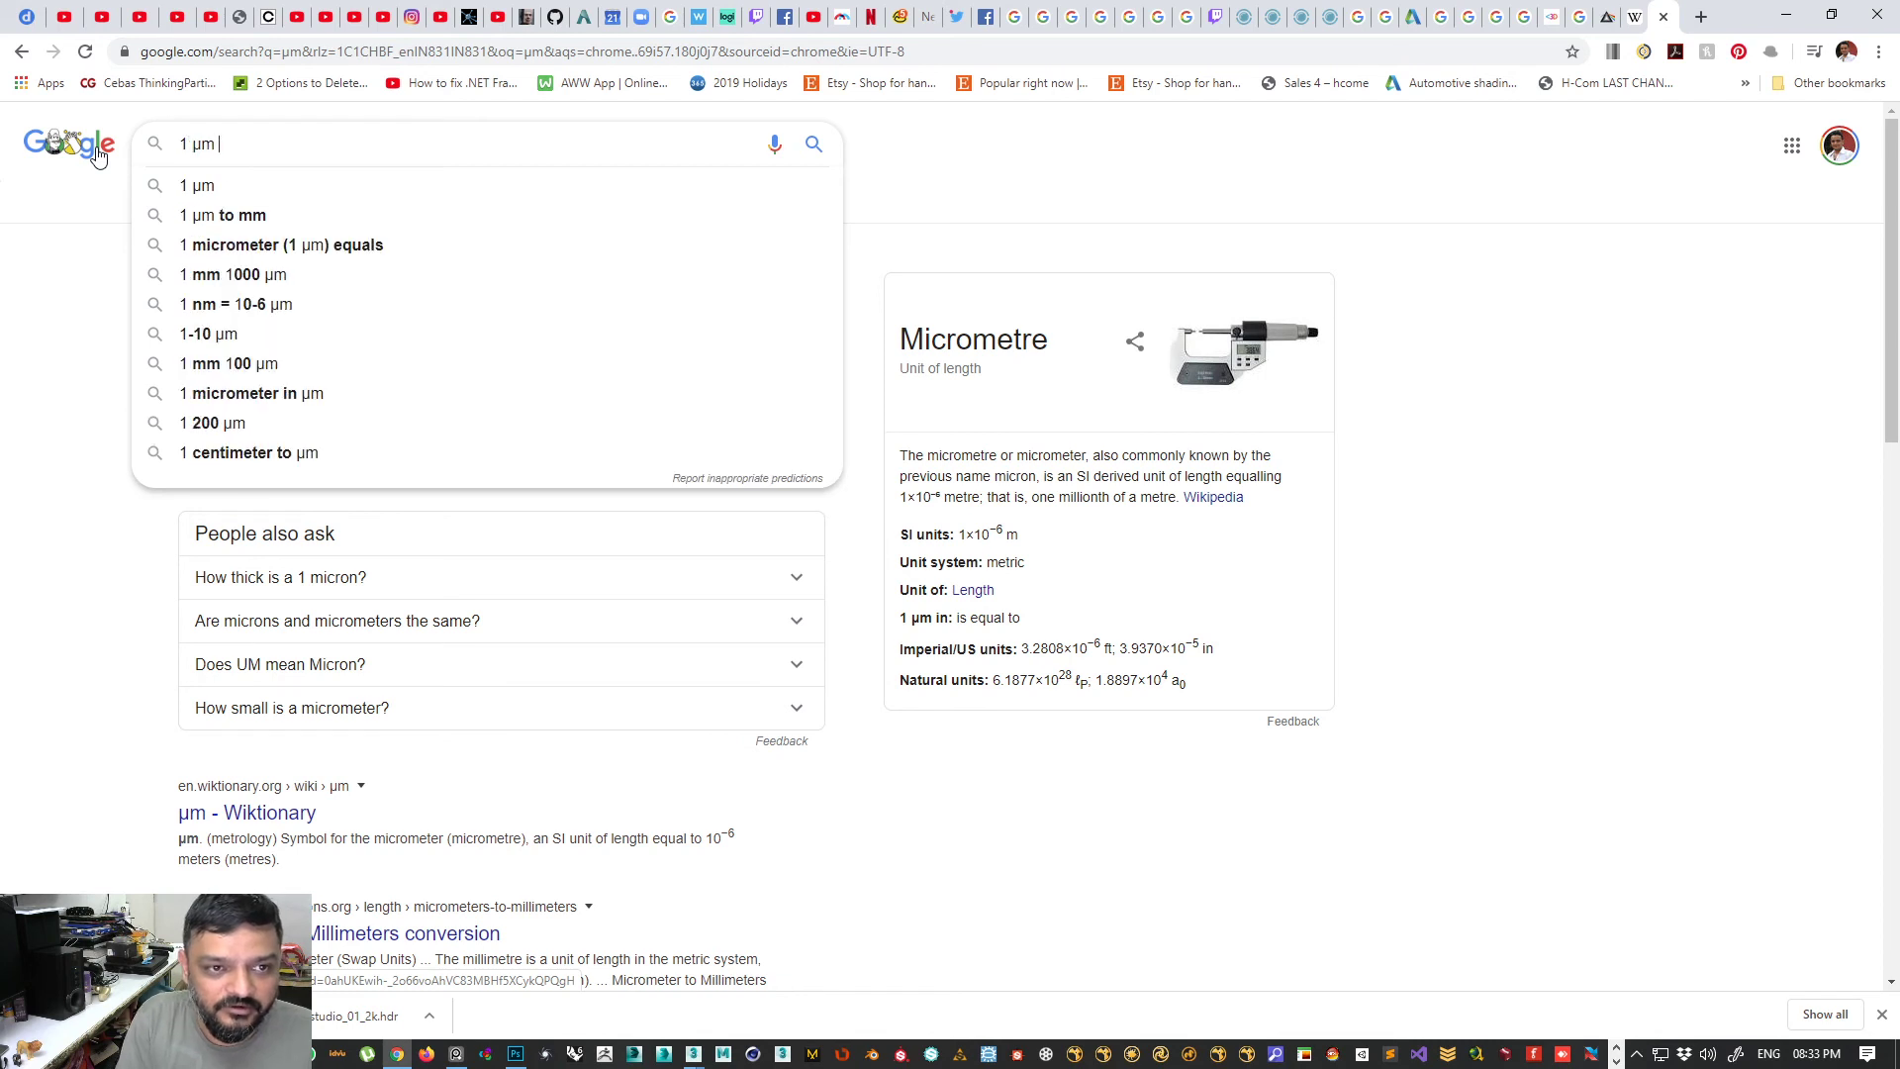
type("= ?")
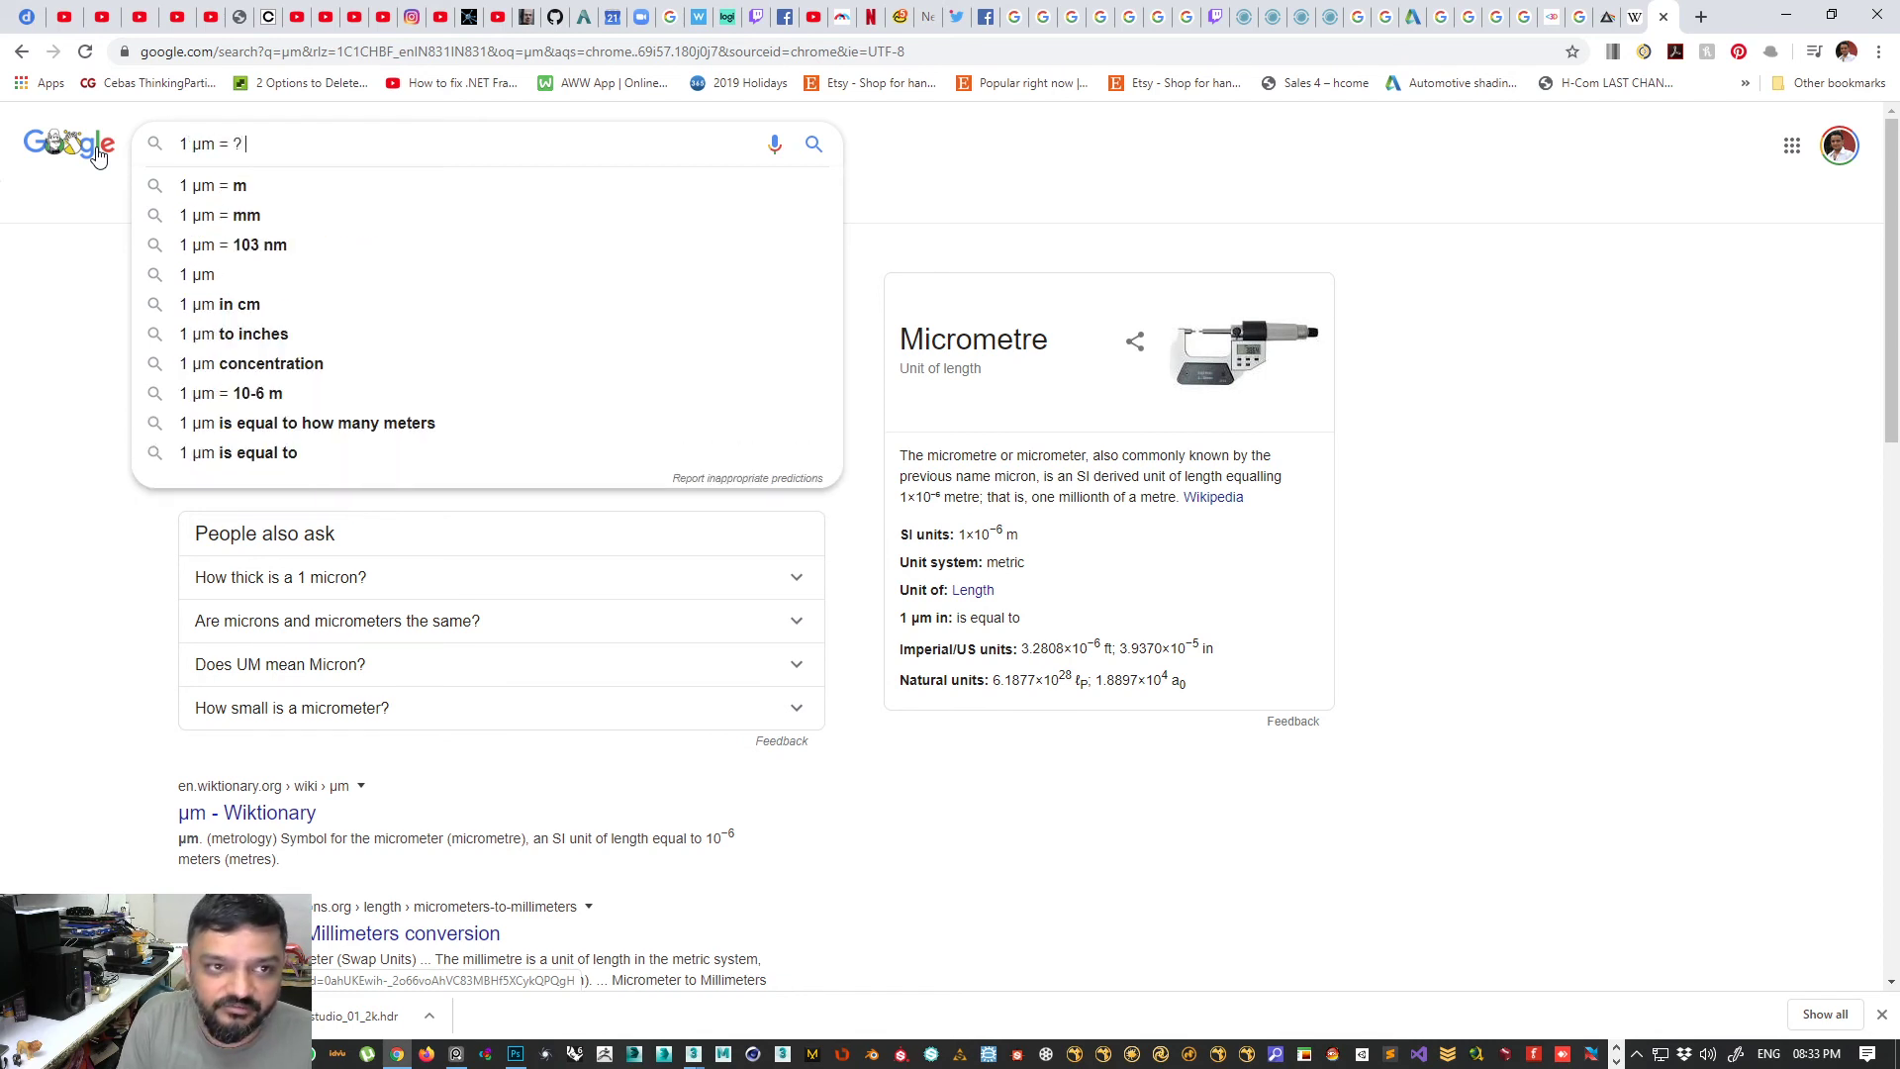
type(" na")
key("Down")
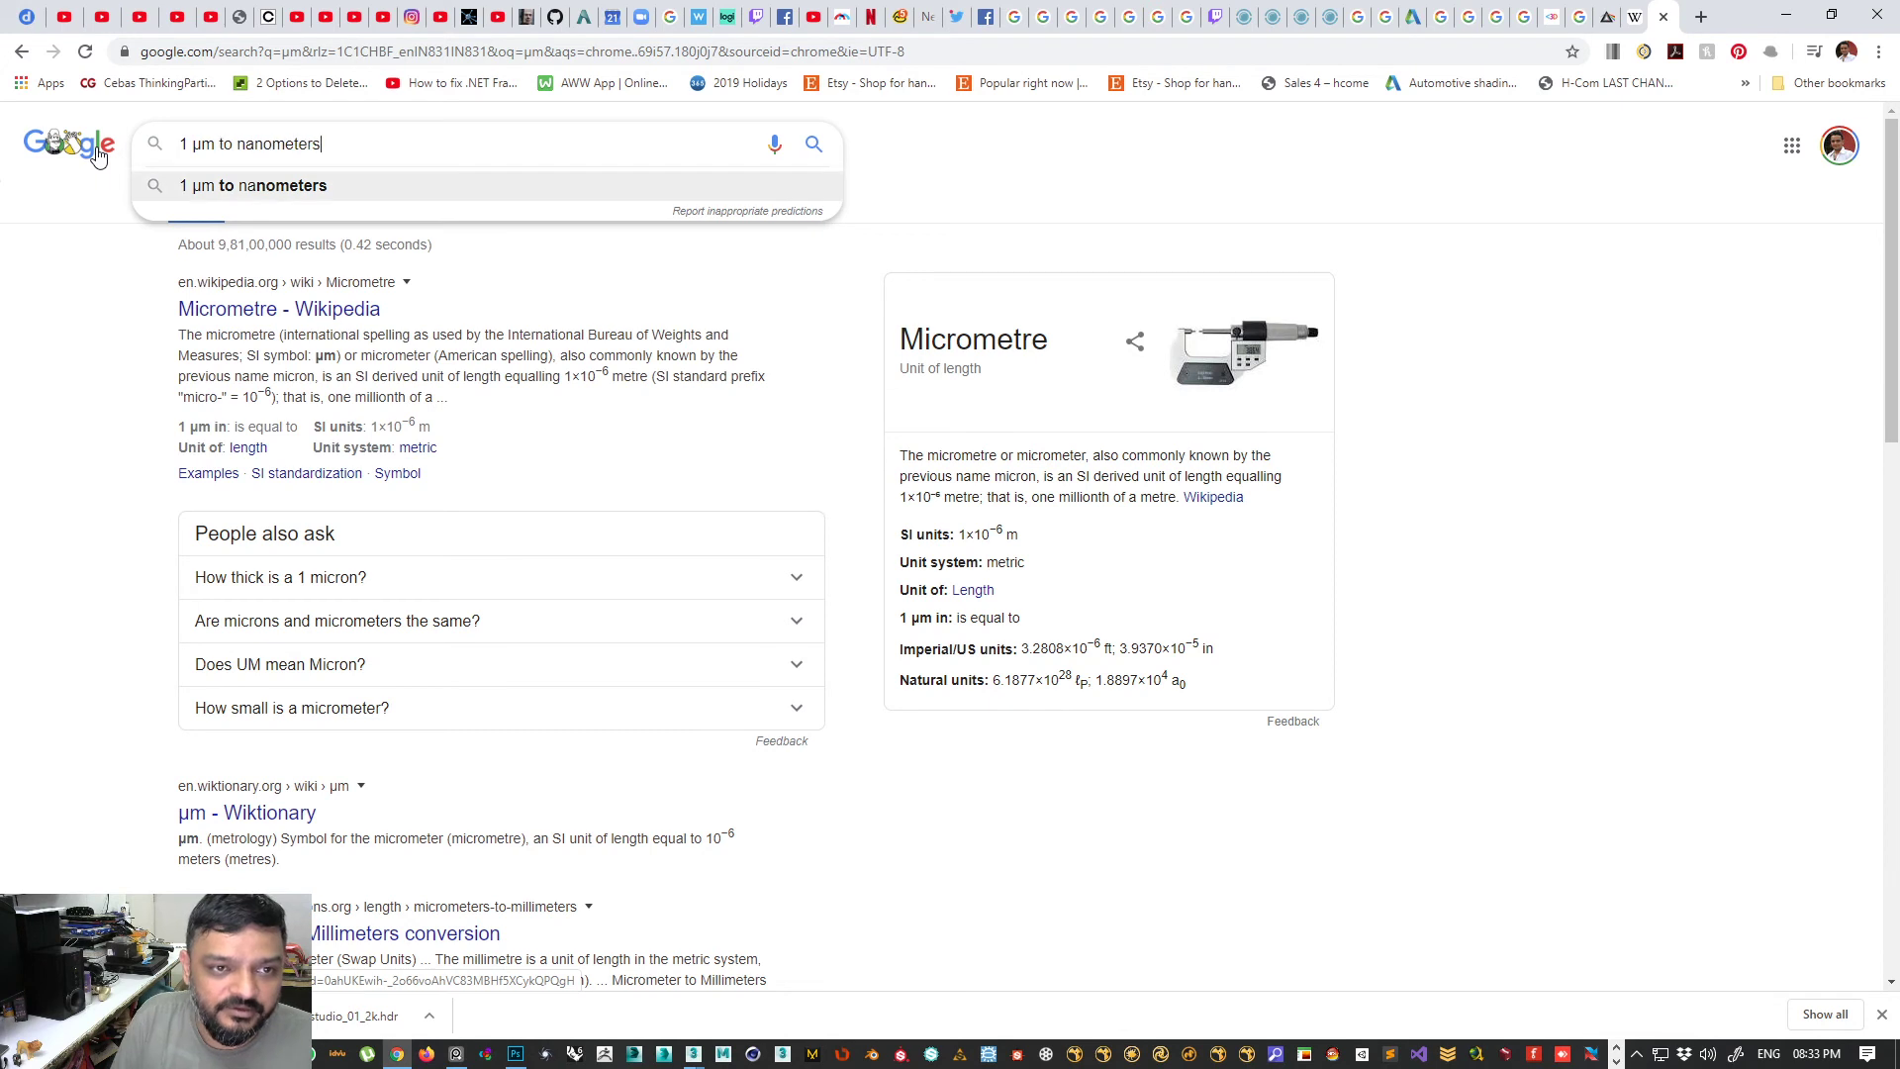
key("Return")
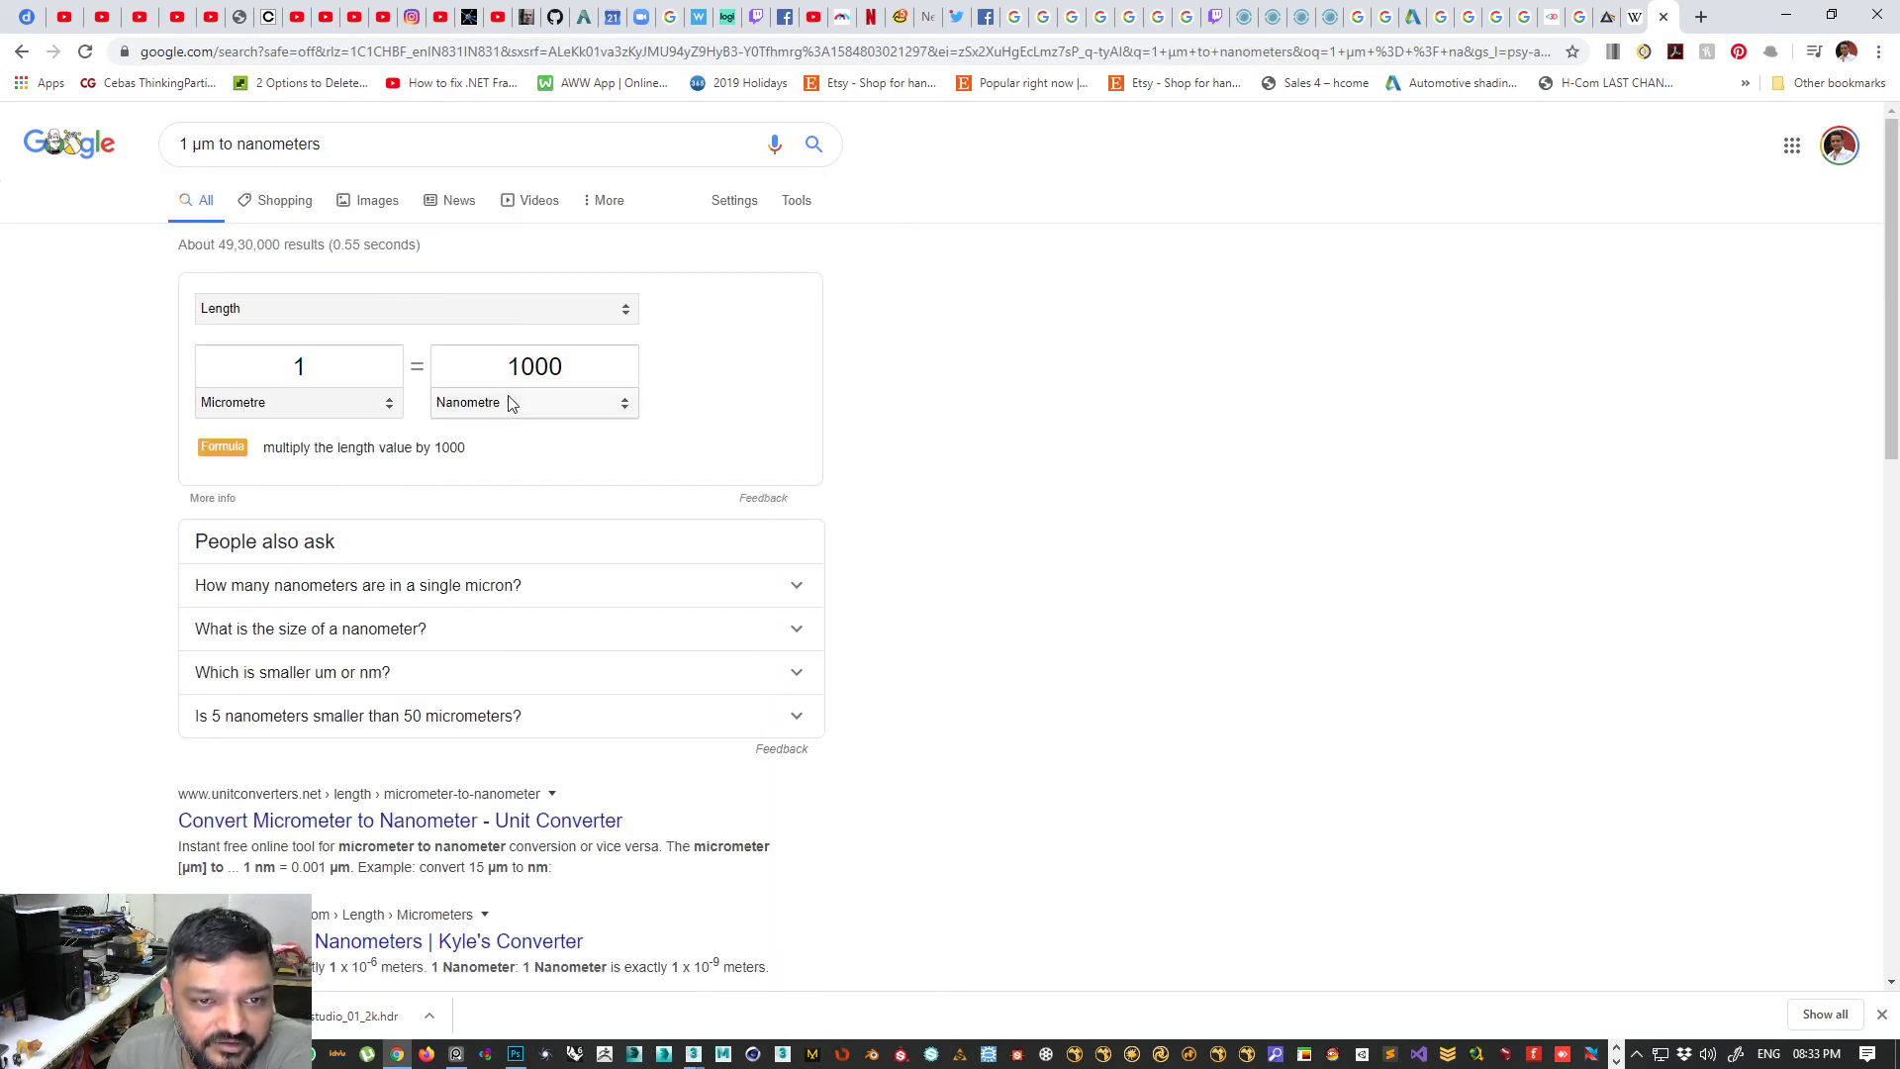
- Return to the Red article, switch to Calculator, and divide the difference between 740 and 625 by 2
left_click_drag(509, 368, 564, 368)
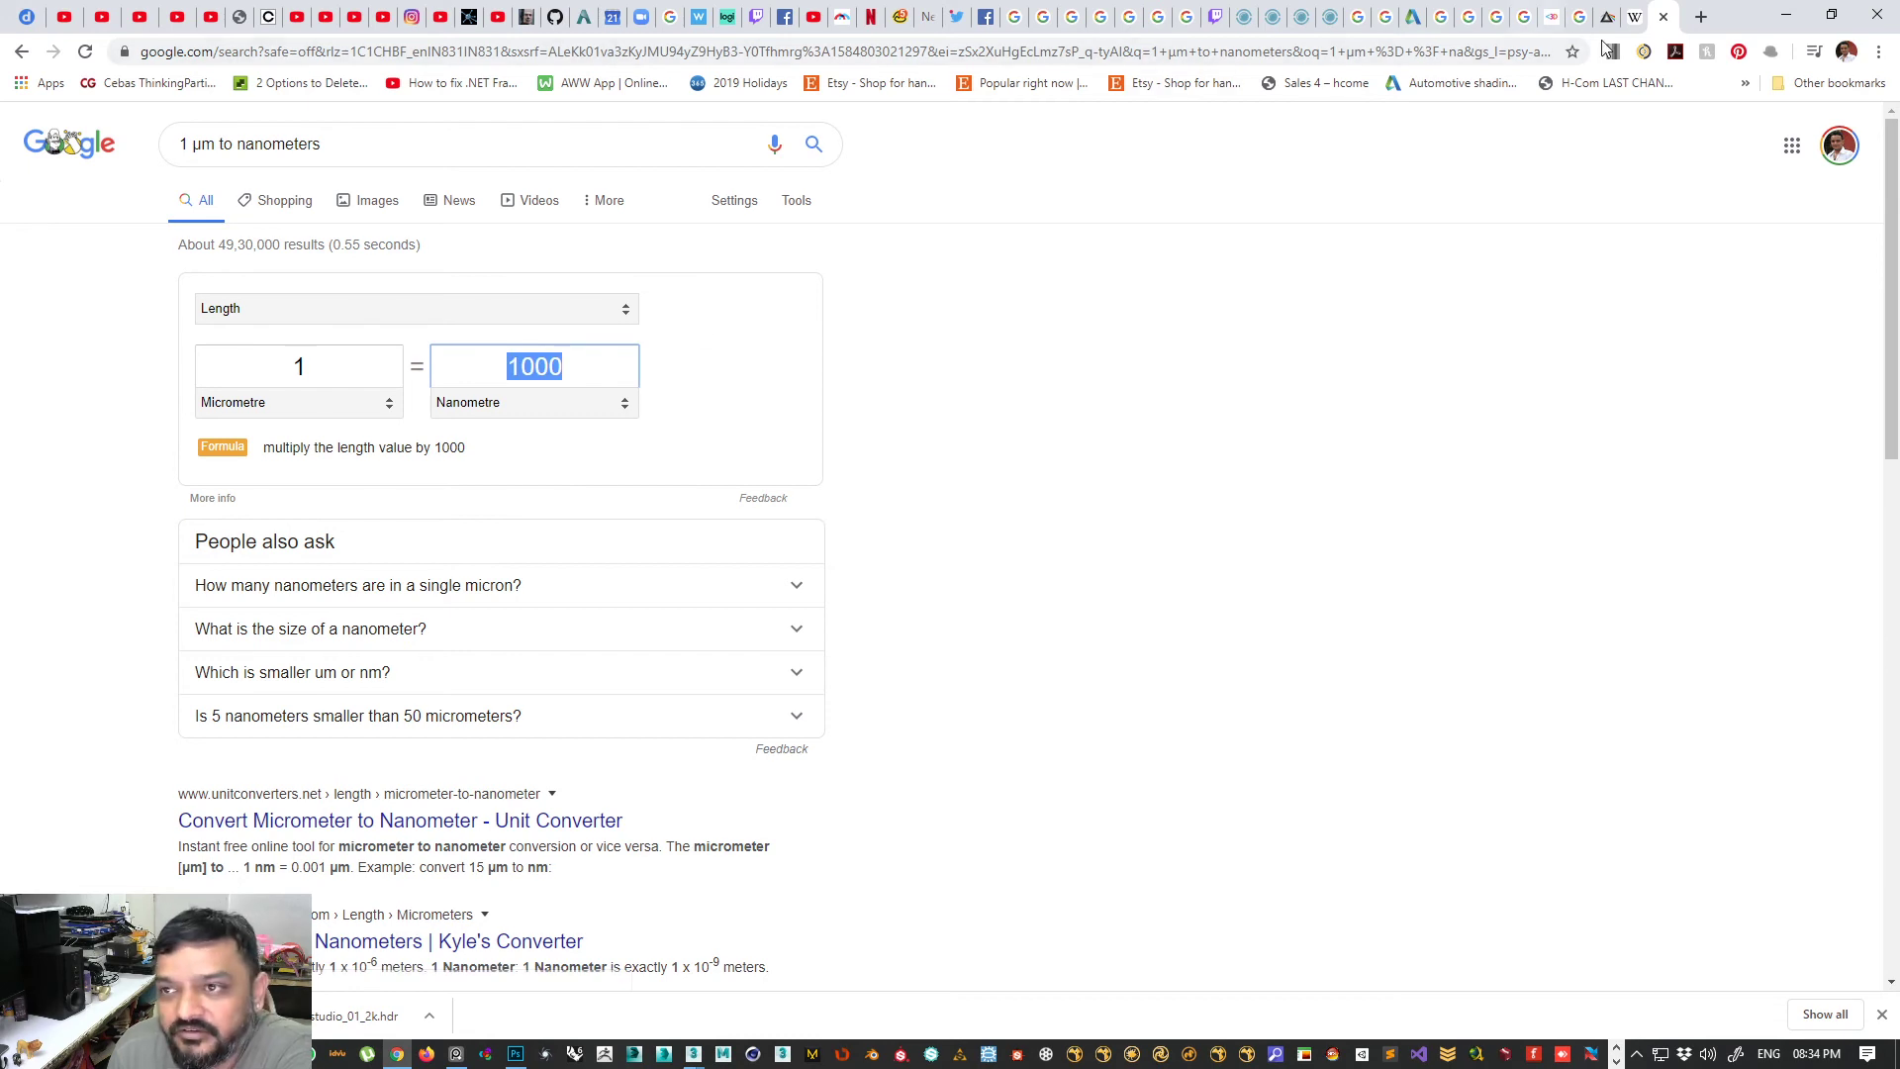
left_click(1630, 18)
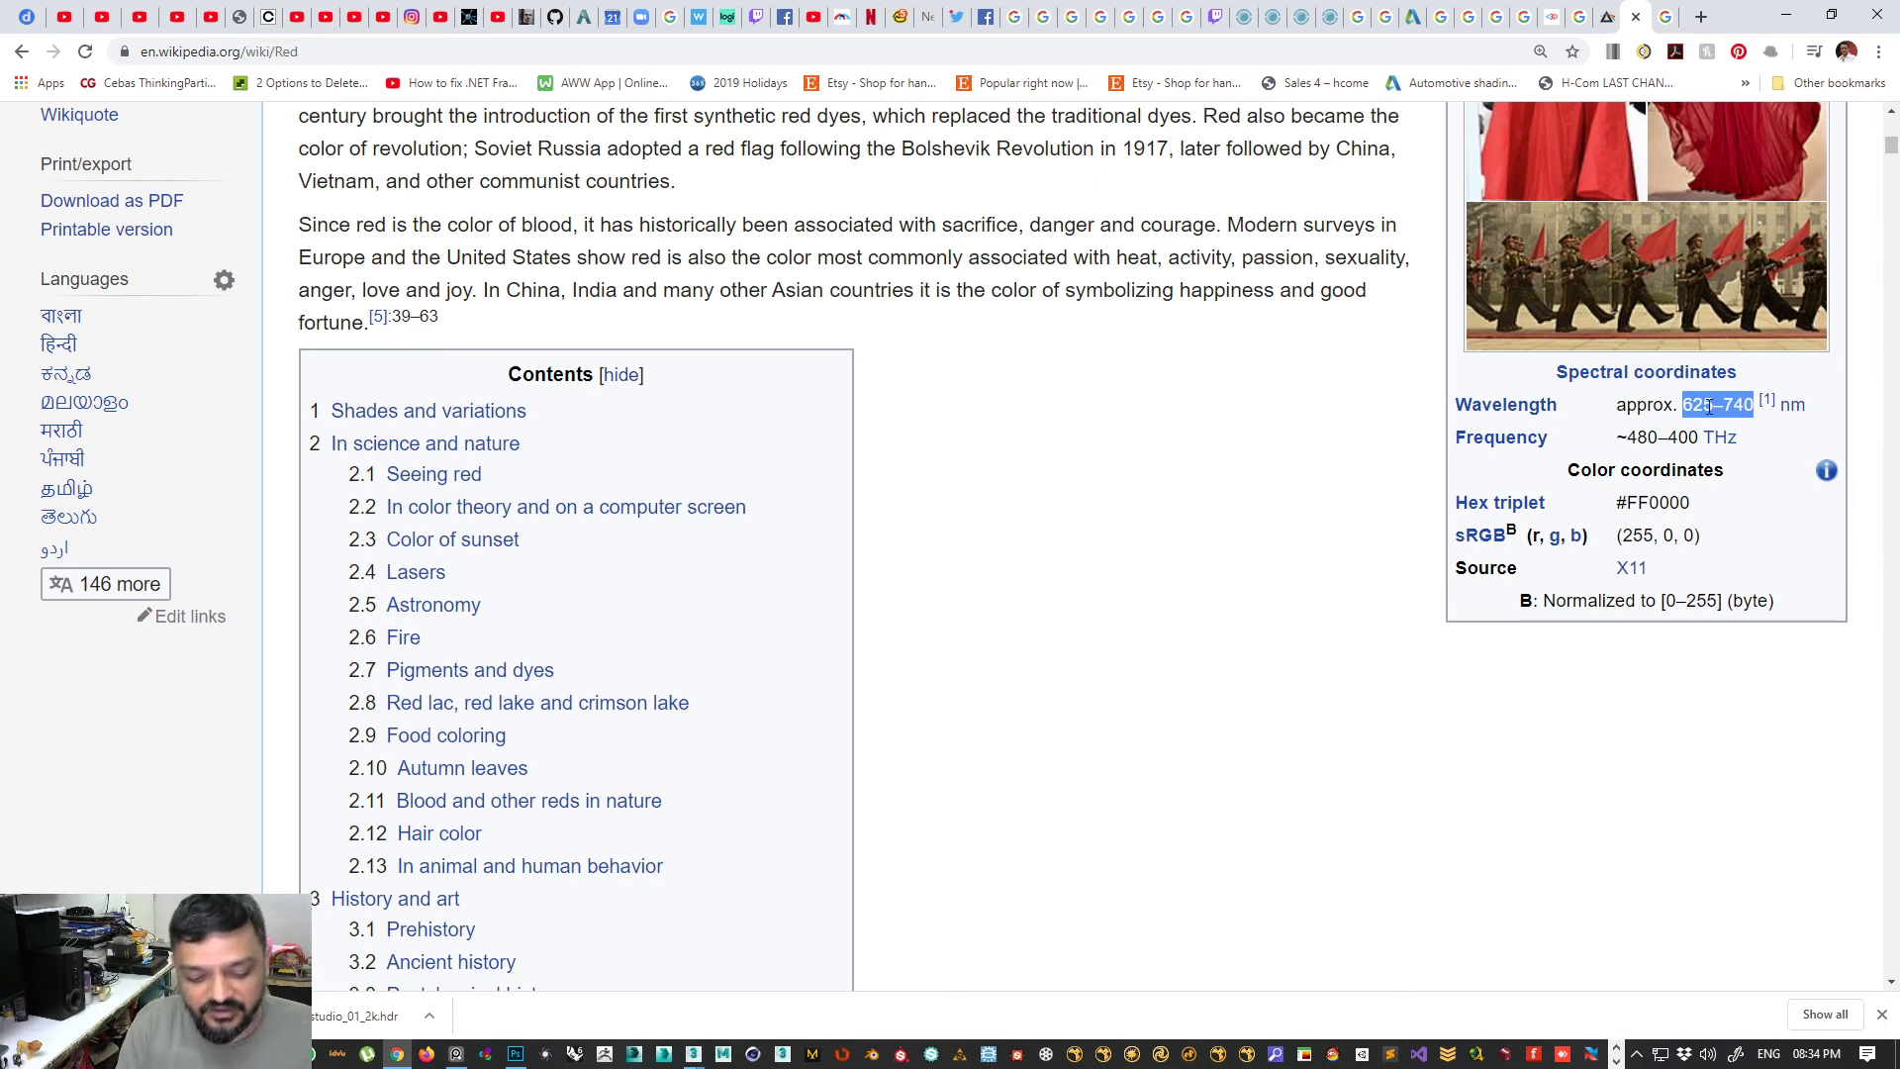
key("super")
type("cacl")
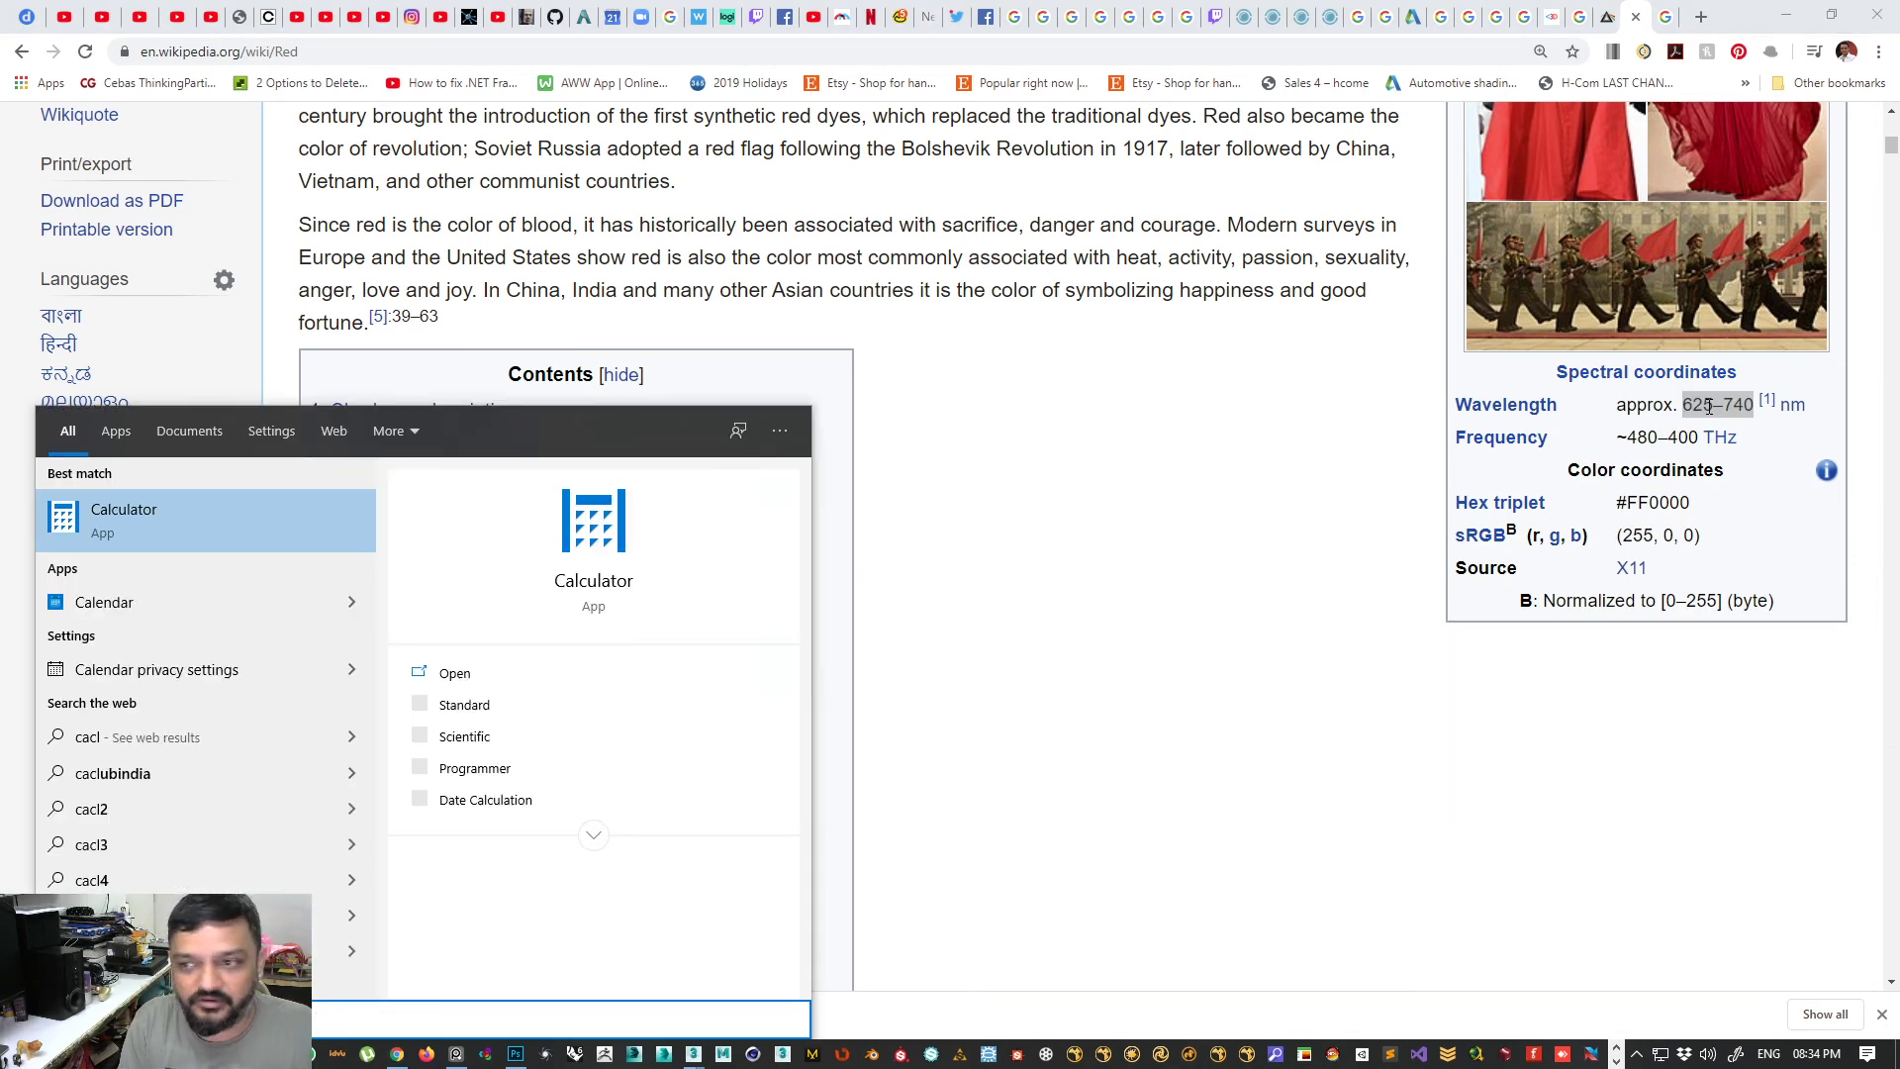
key("Return")
type("740 - ")
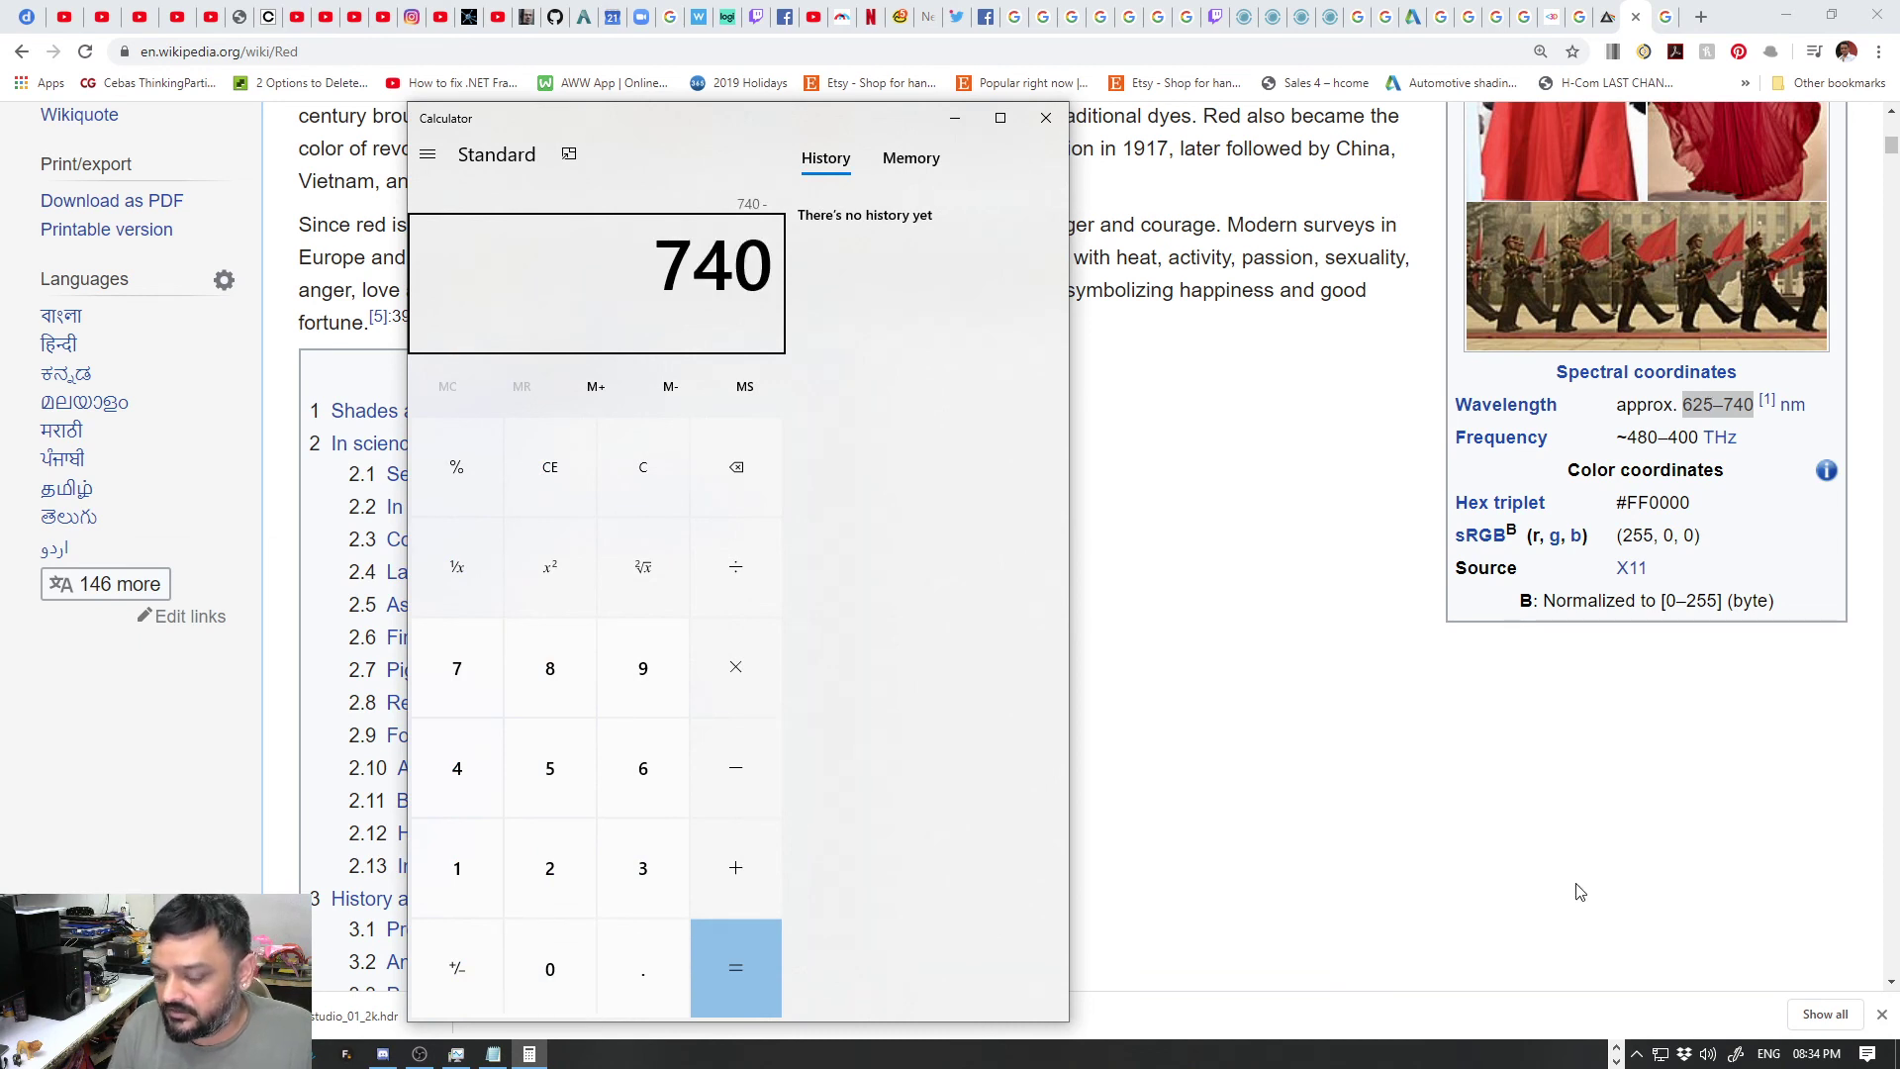
type("625")
key("Return")
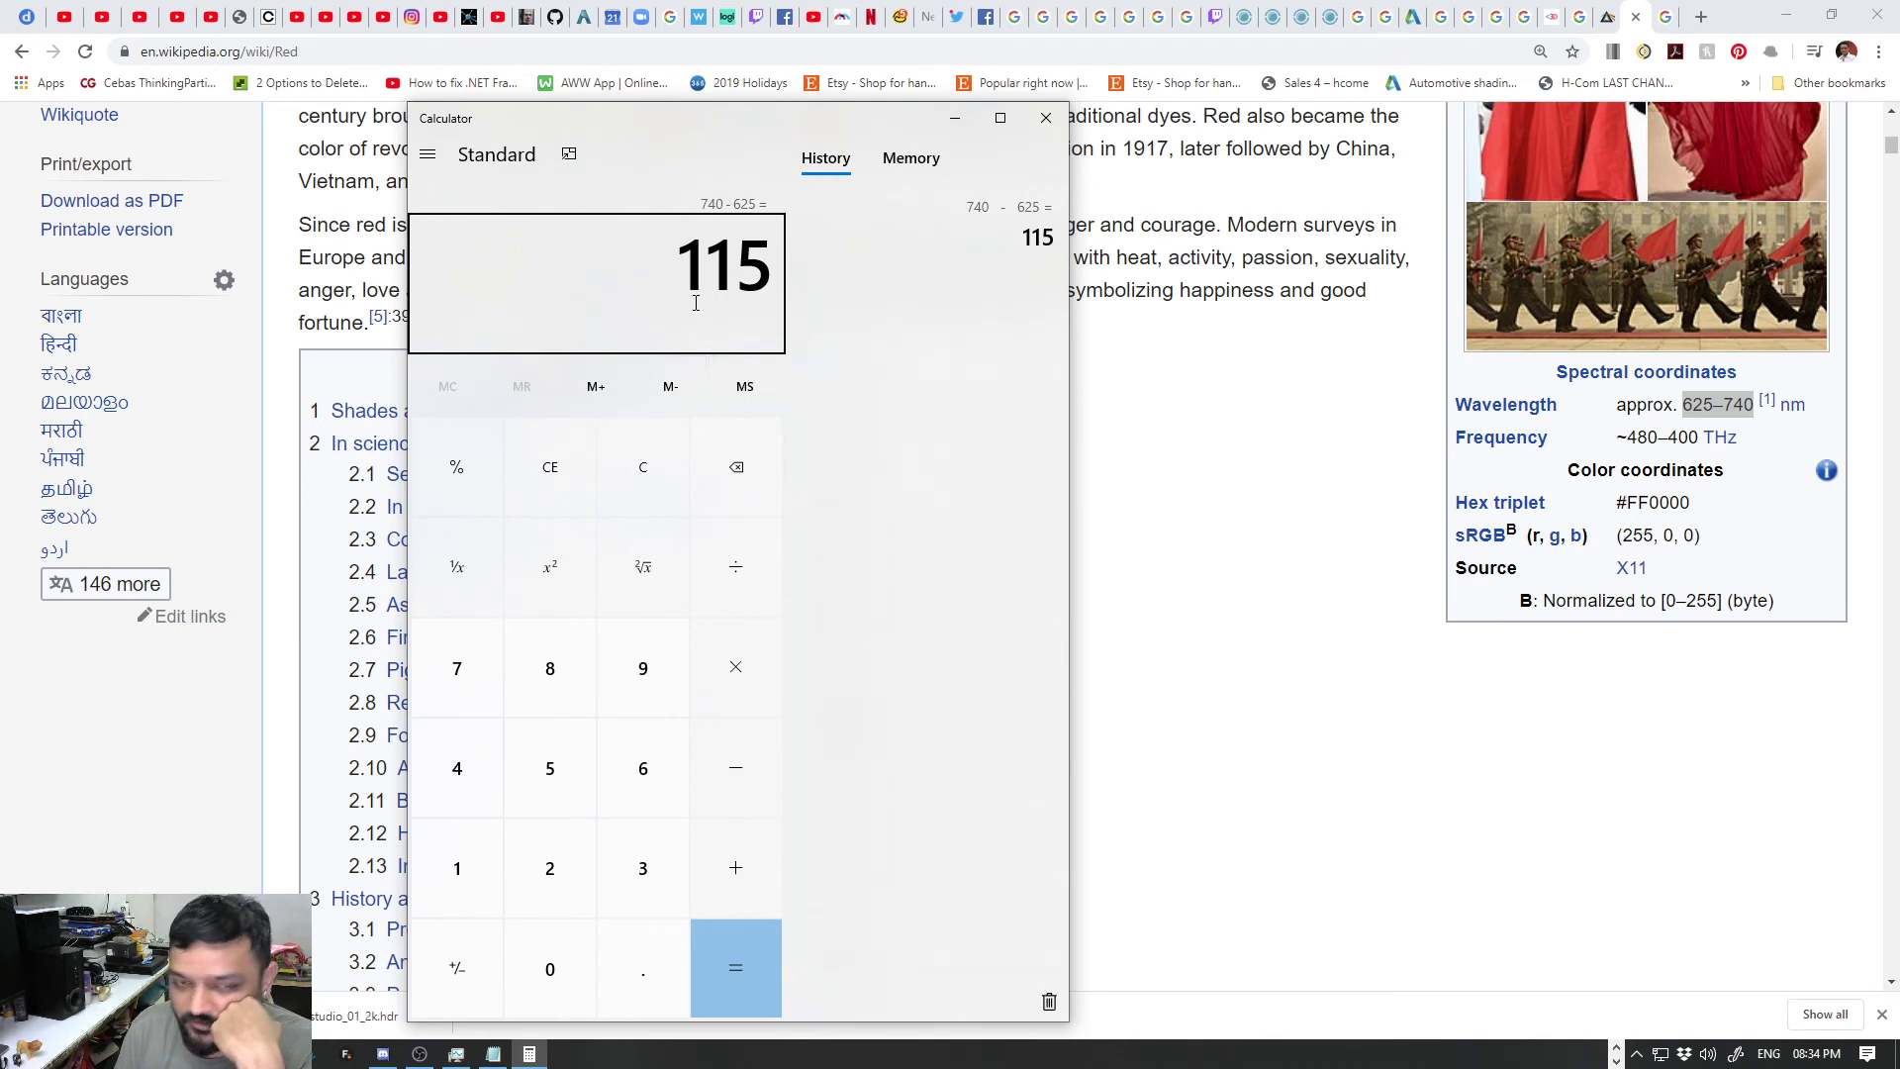
key("slash")
key("2")
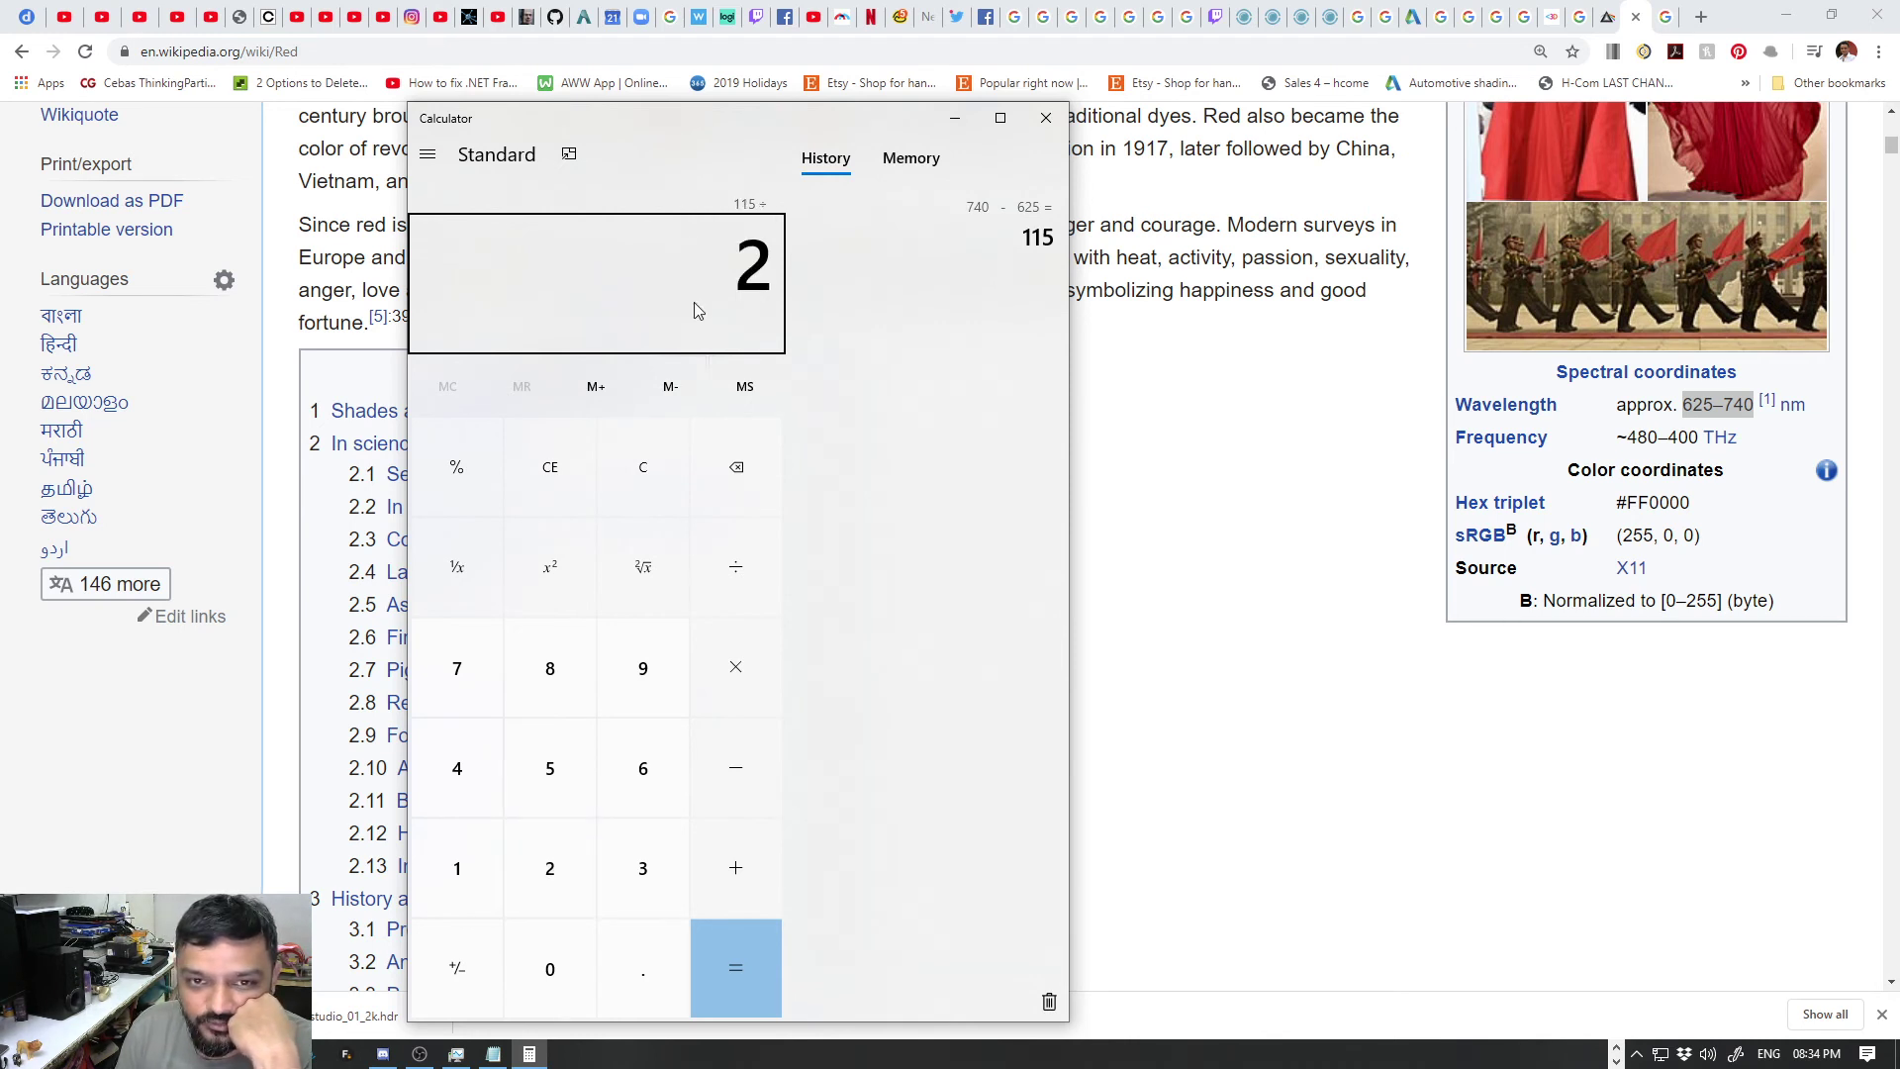
key("Return")
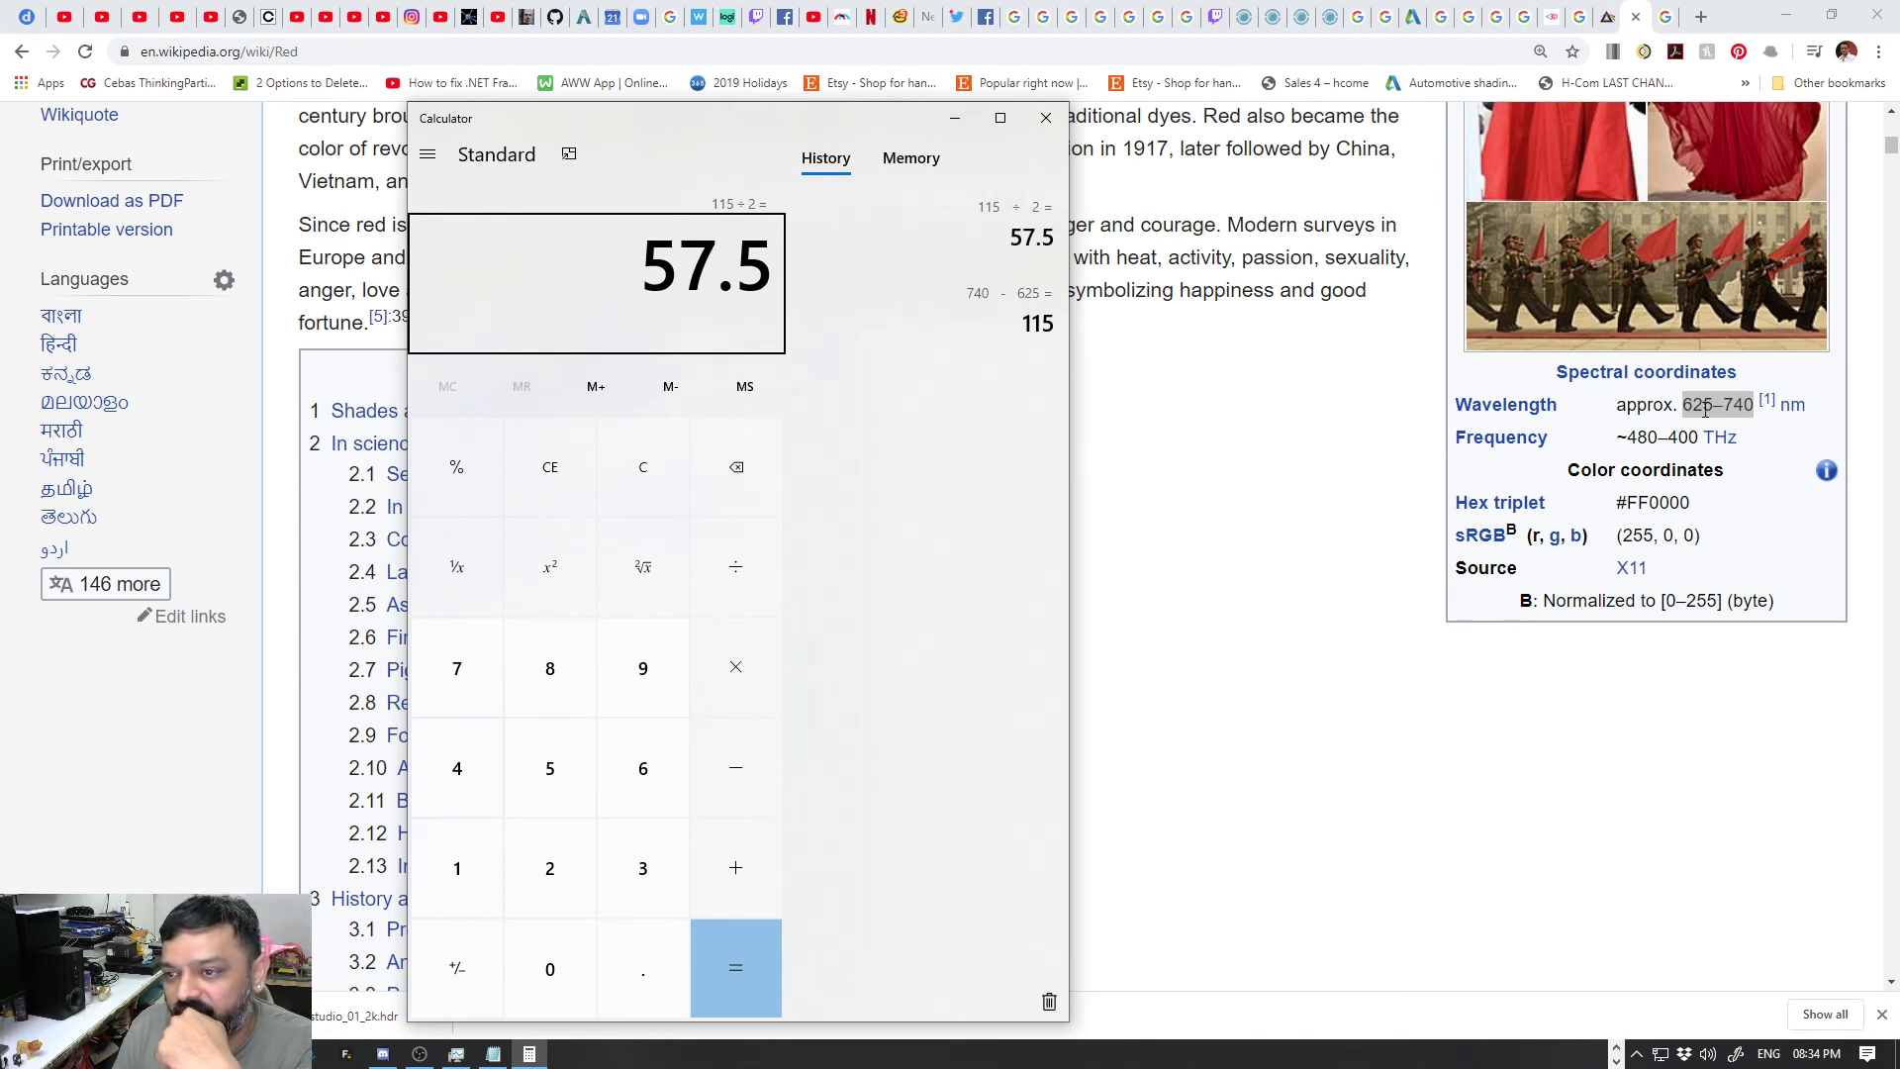
left_click(747, 869)
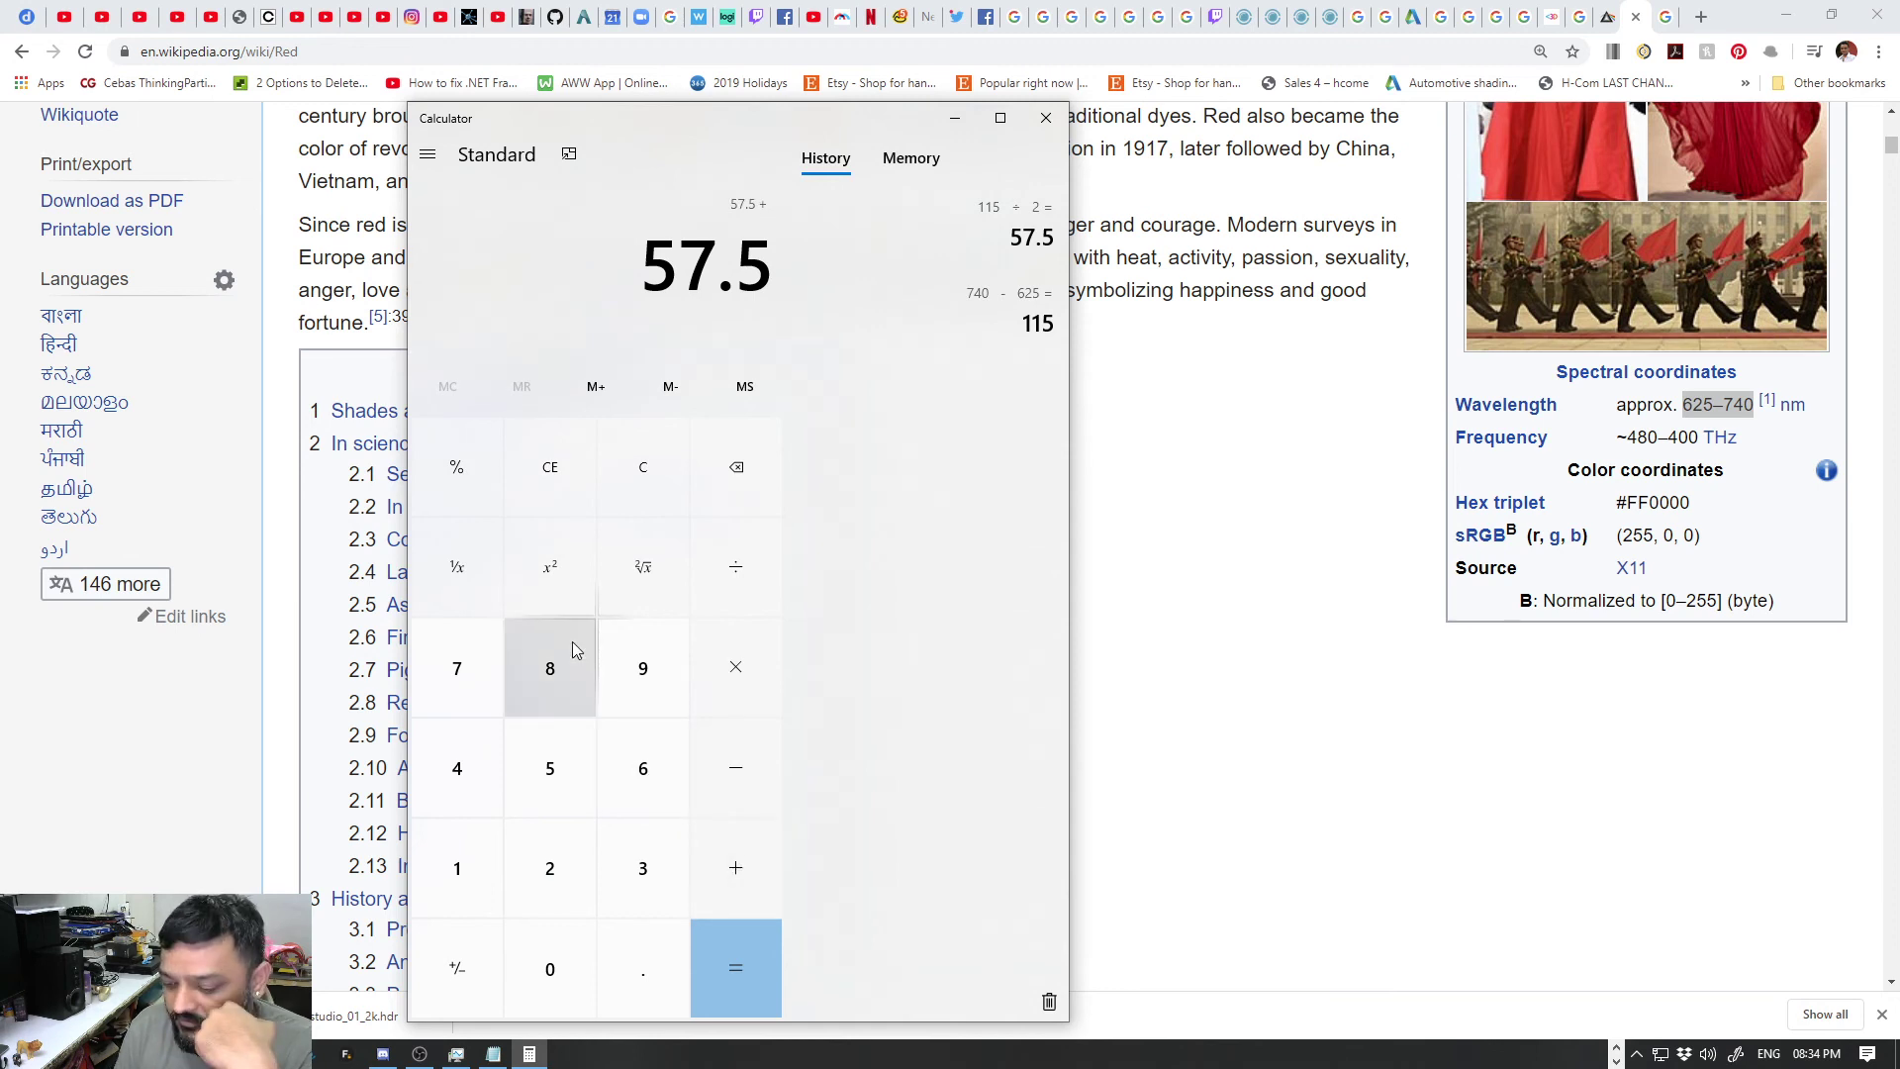
type("57")
key("period")
type("5")
key("Return")
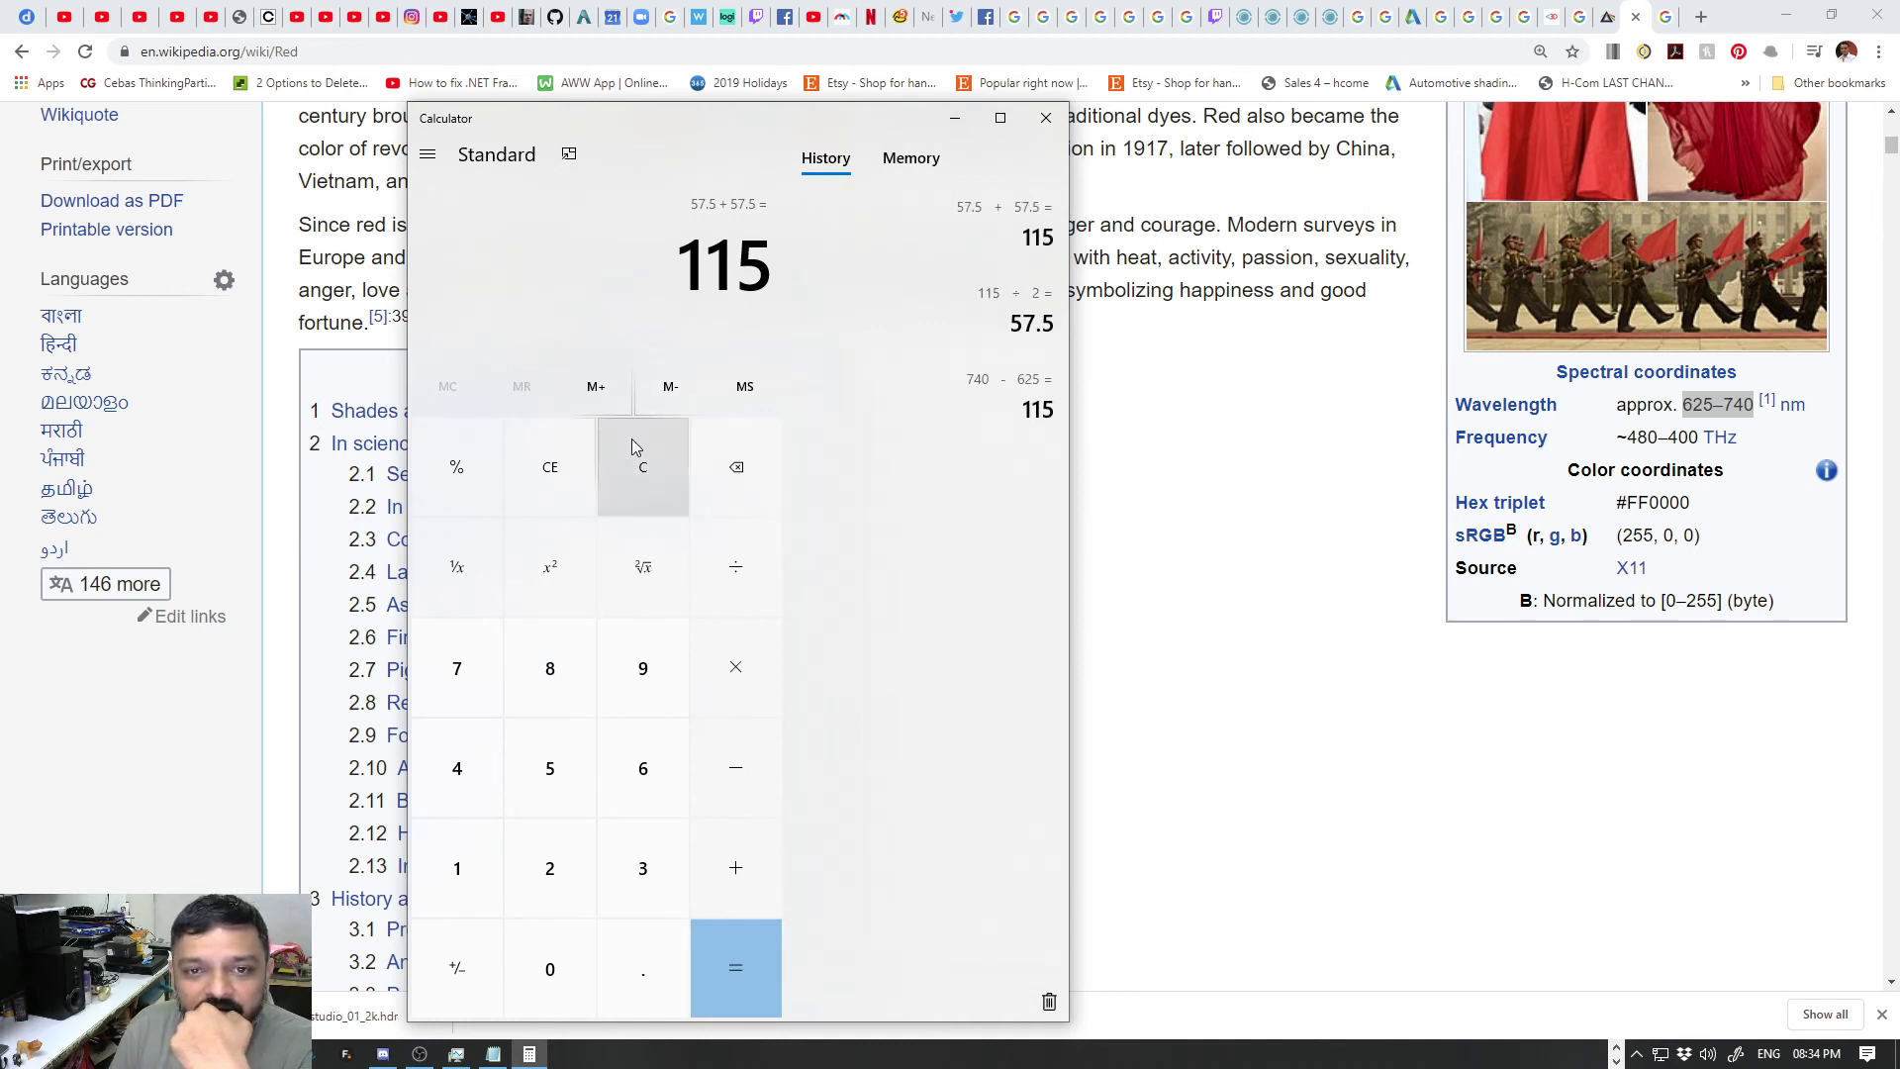
left_click(625, 479)
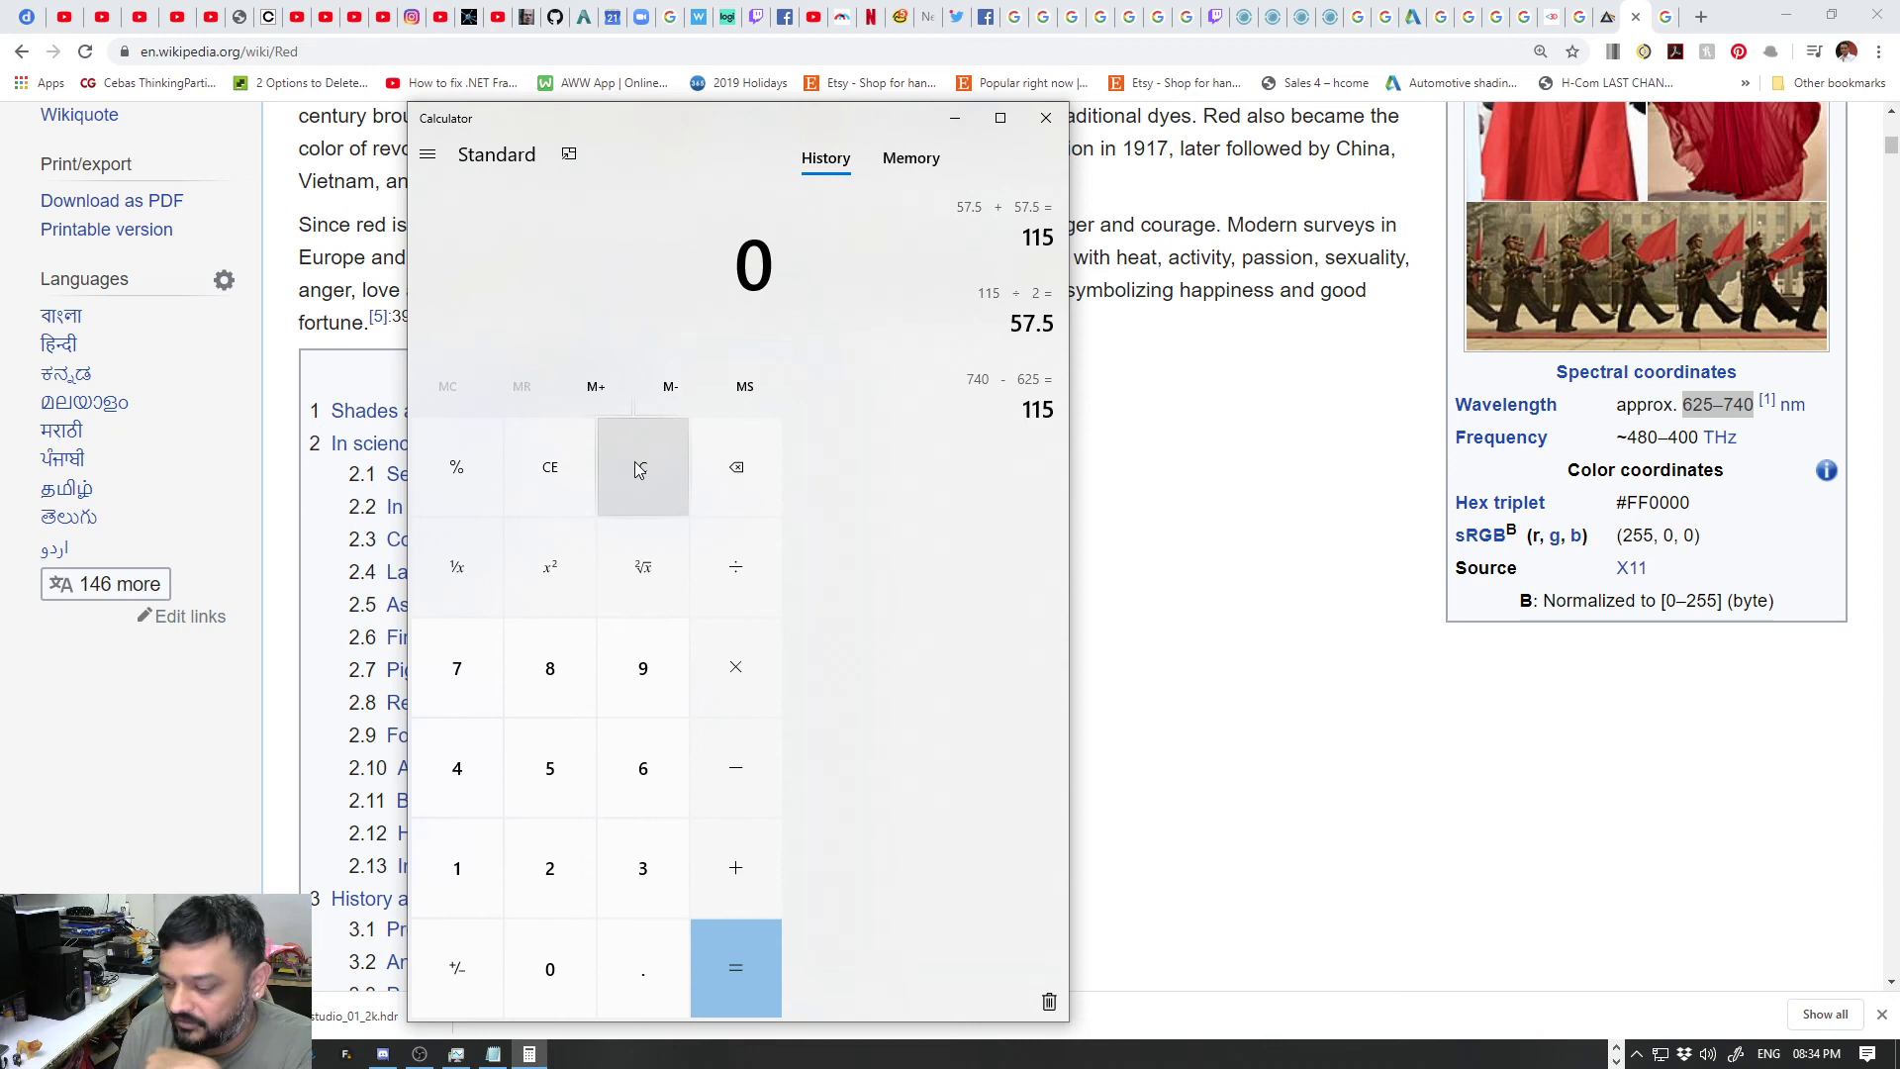
- Add 57.5 to 625 to find the midpoint of the red wavelength range, and minimize Calculator
type("625 + ")
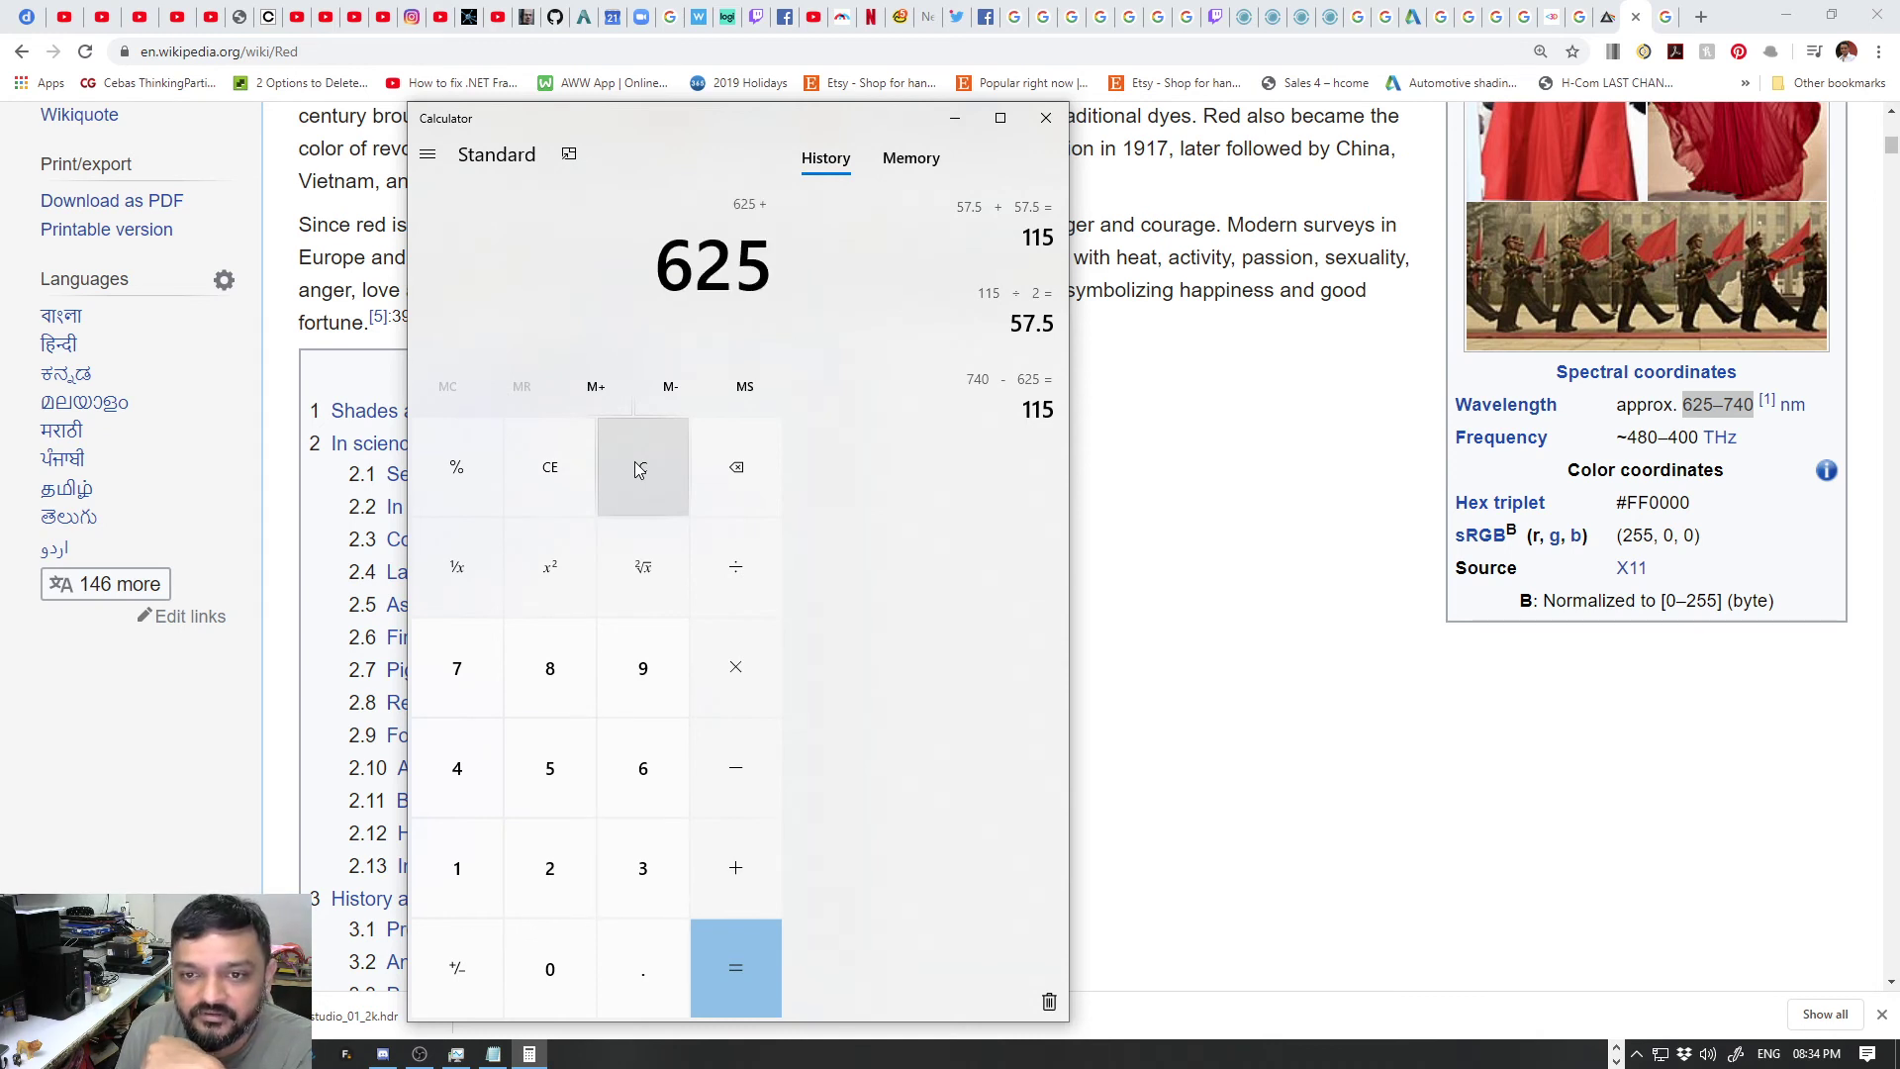
type("57.5")
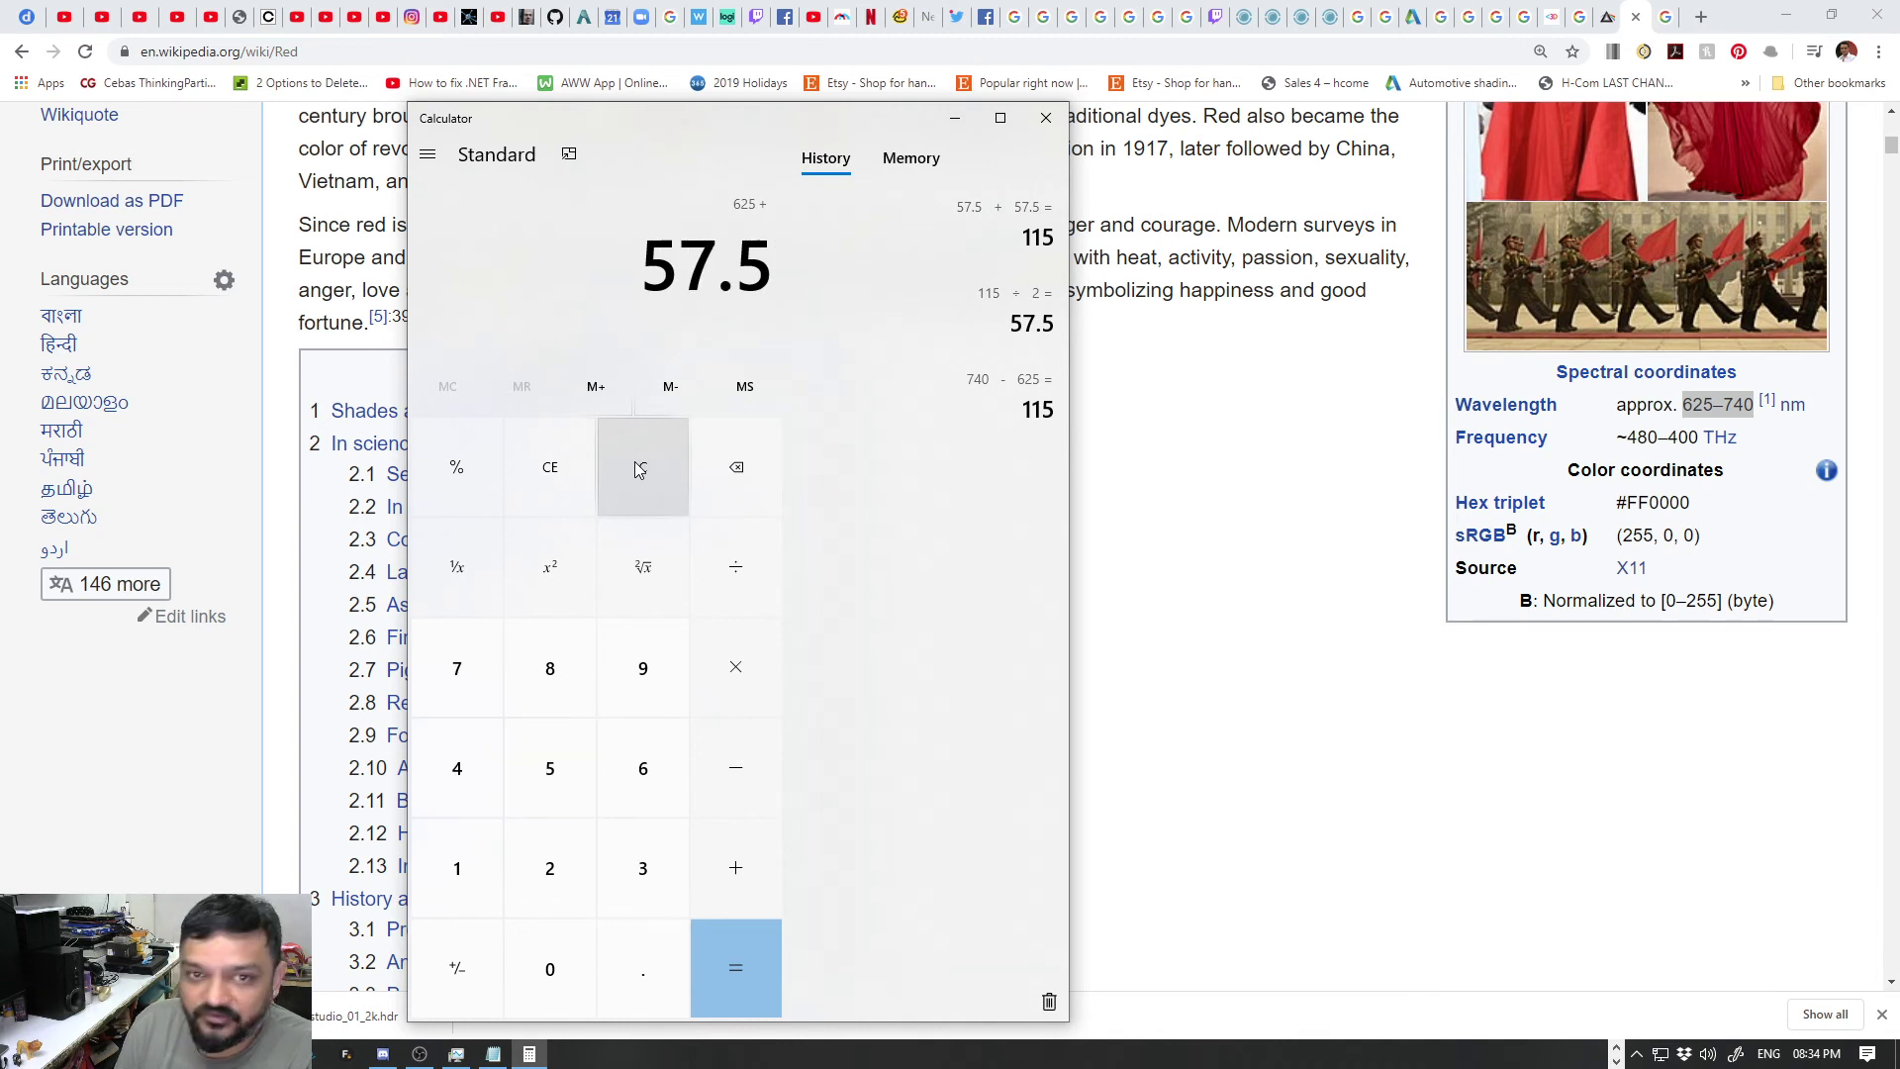
key("Return")
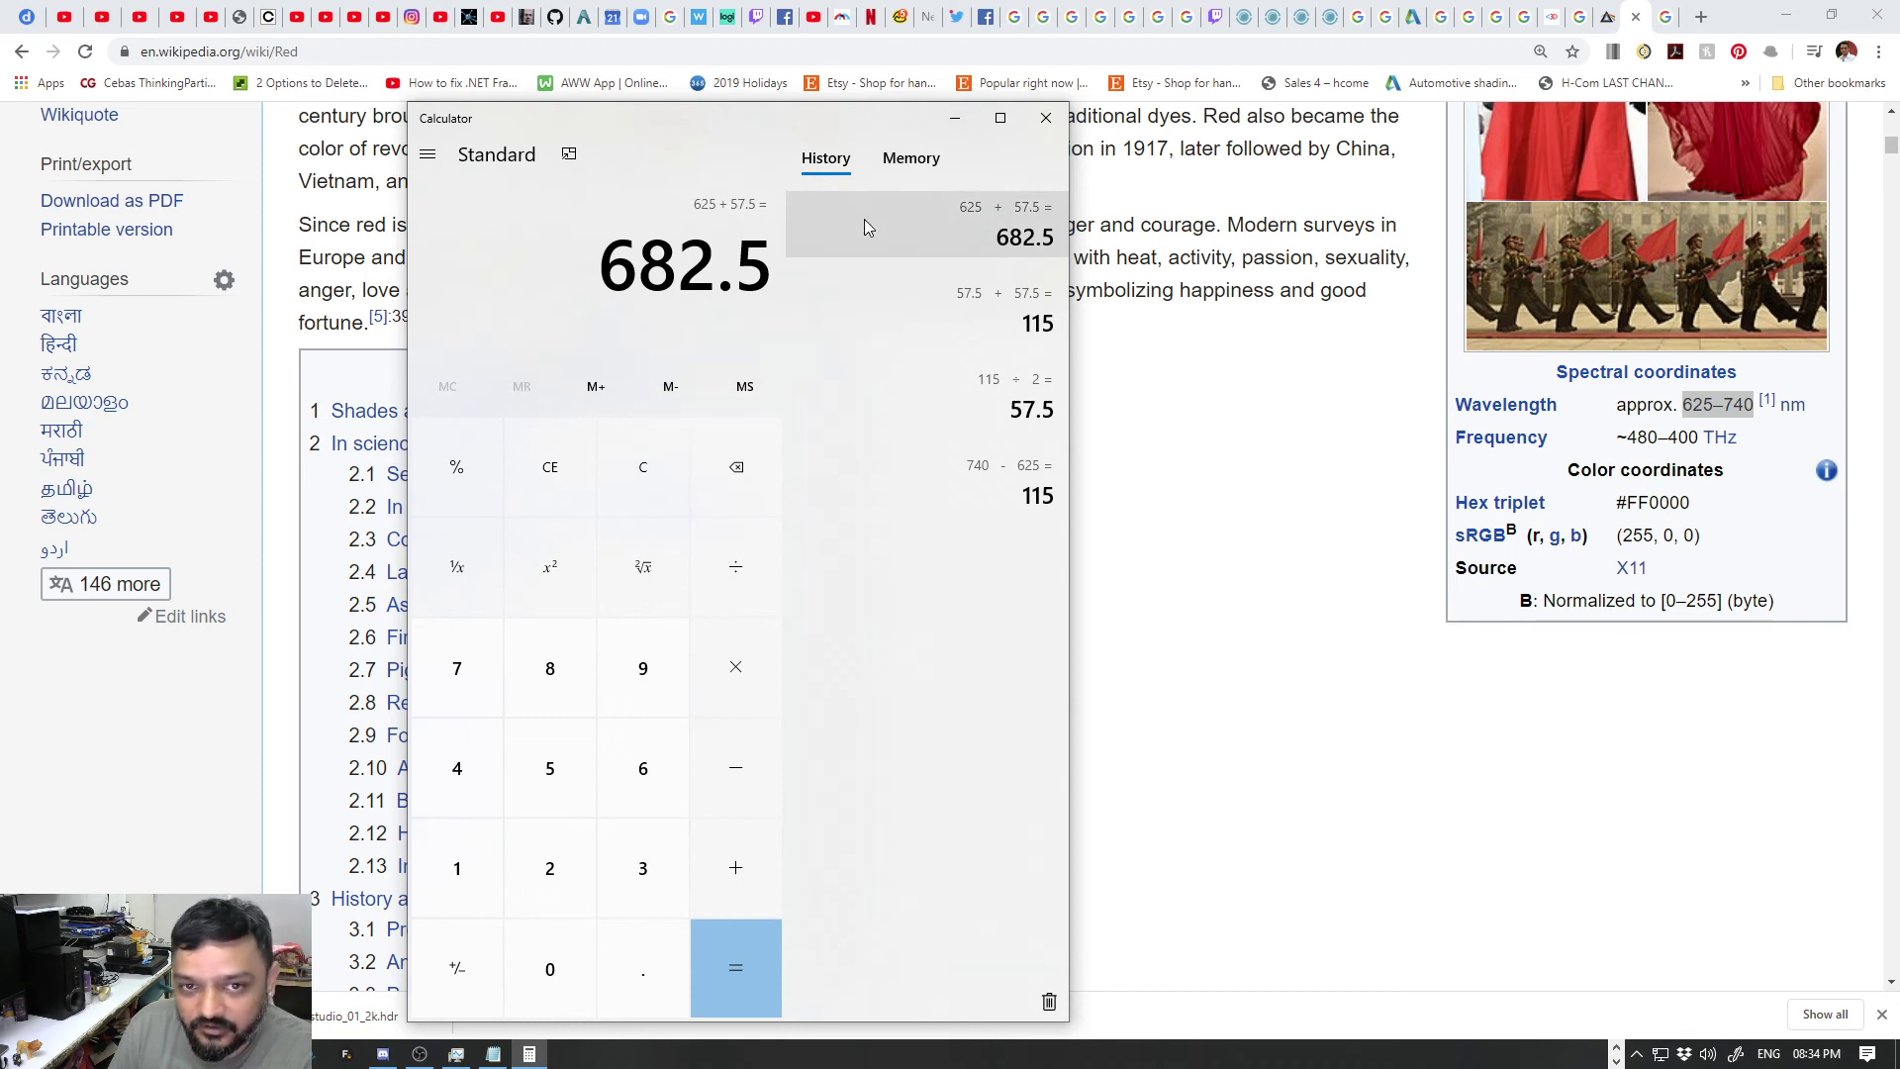
left_click(955, 118)
- Return to the PMMA page and check the inputs of the reflection calculator and the optical constants section
left_click(1587, 21)
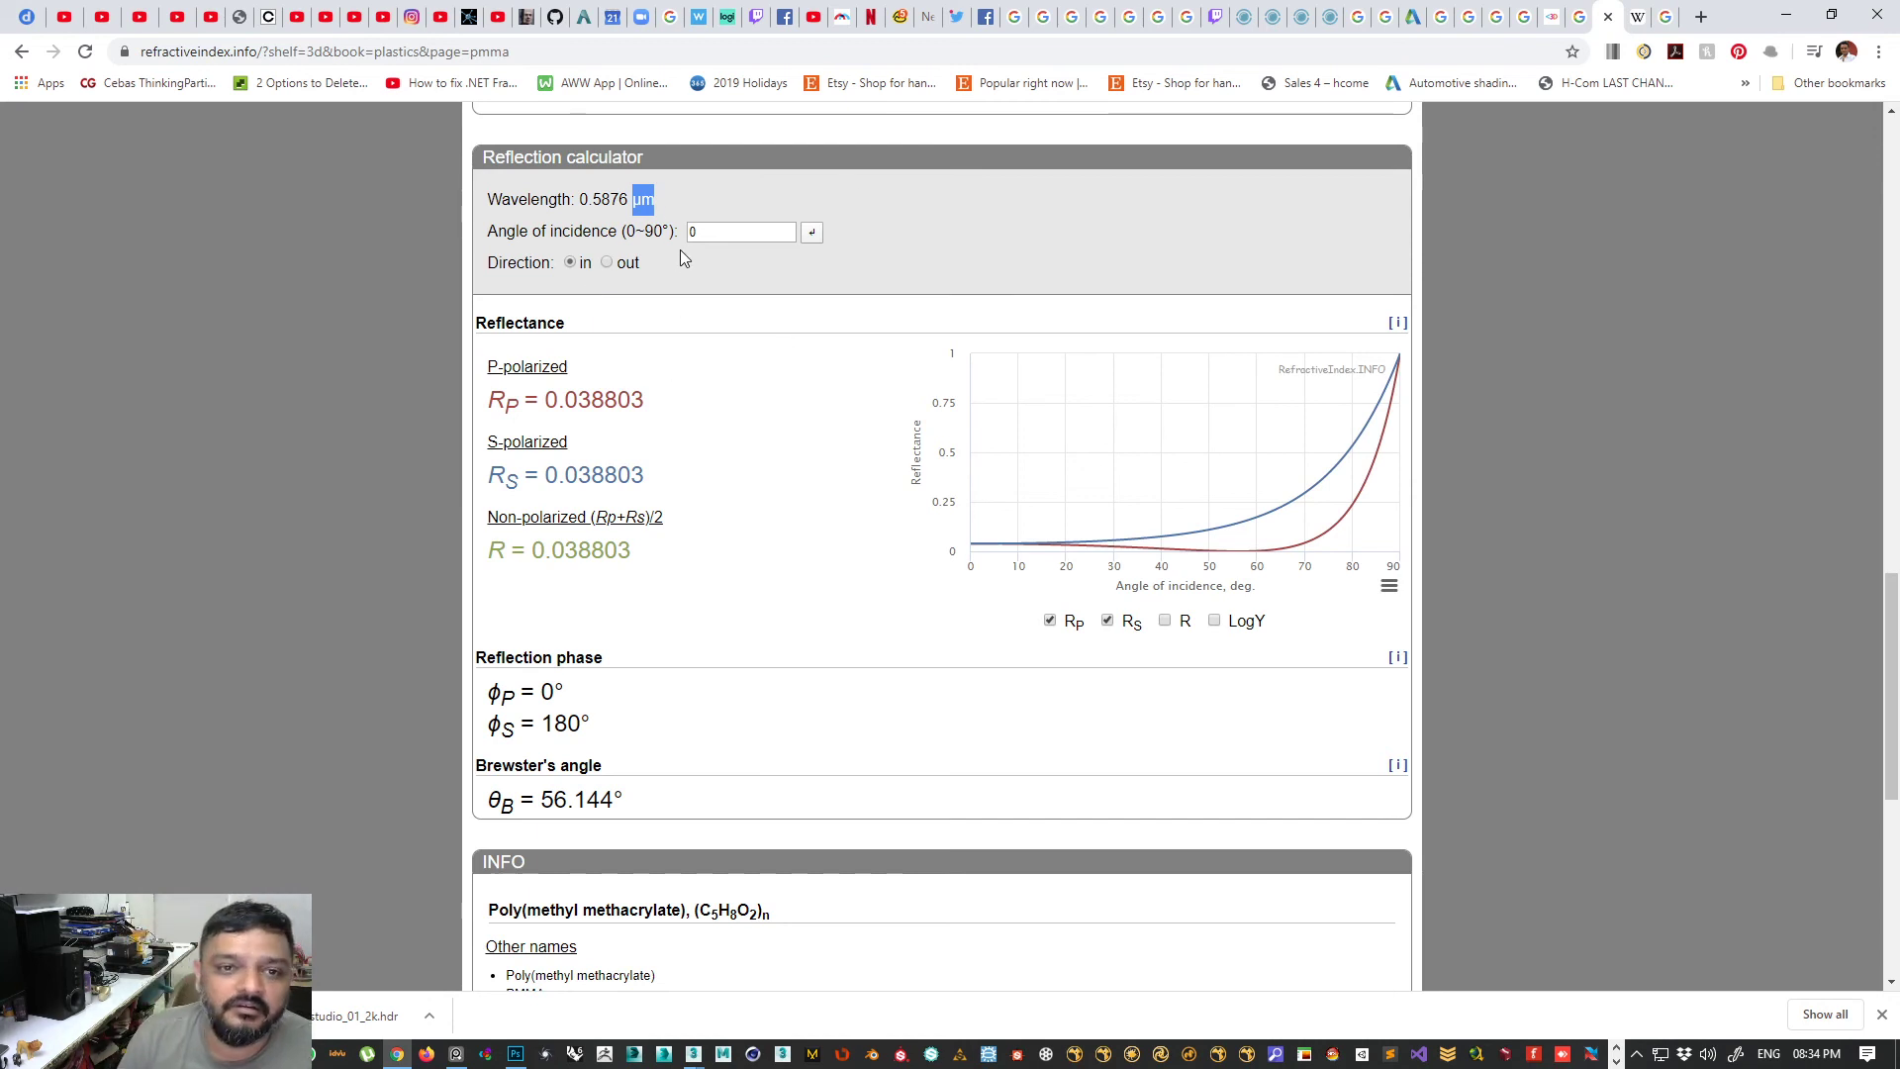
left_click(735, 231)
left_click_drag(742, 230, 625, 229)
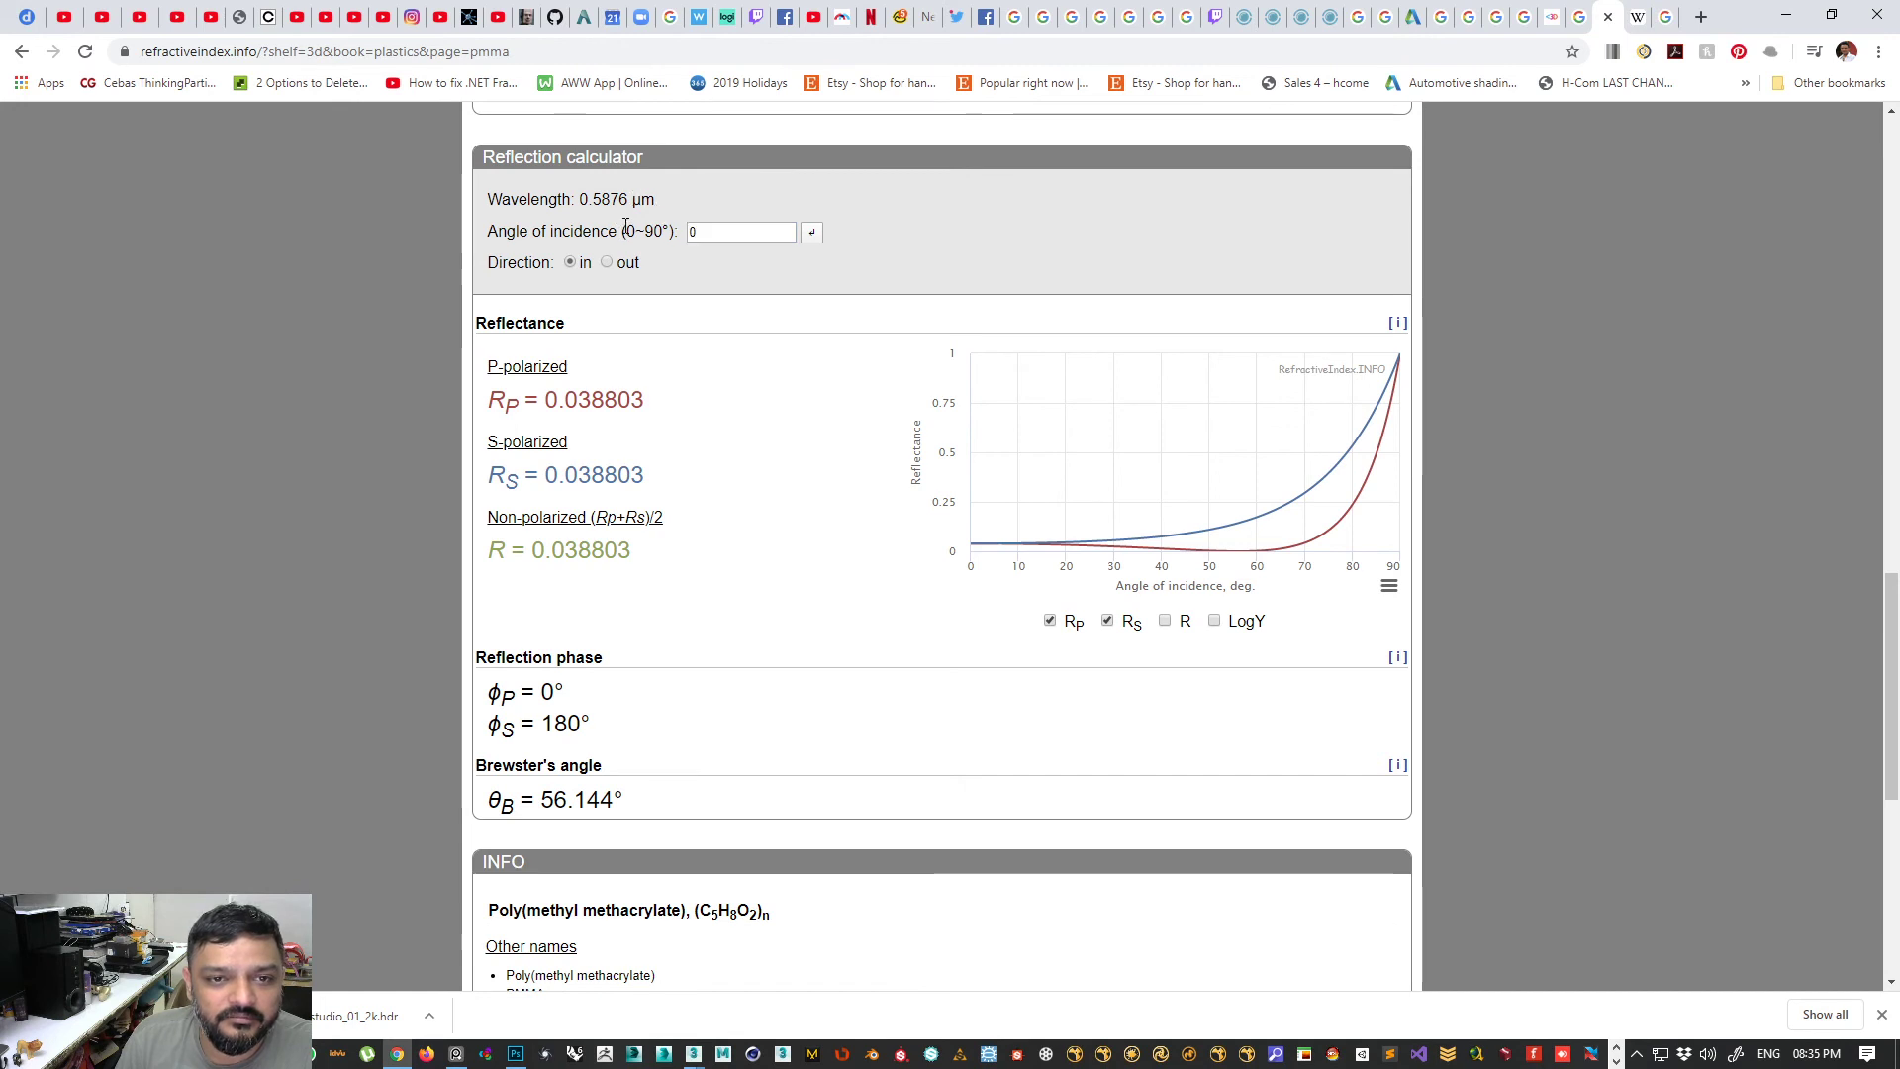
scroll(699, 414, "down", 7)
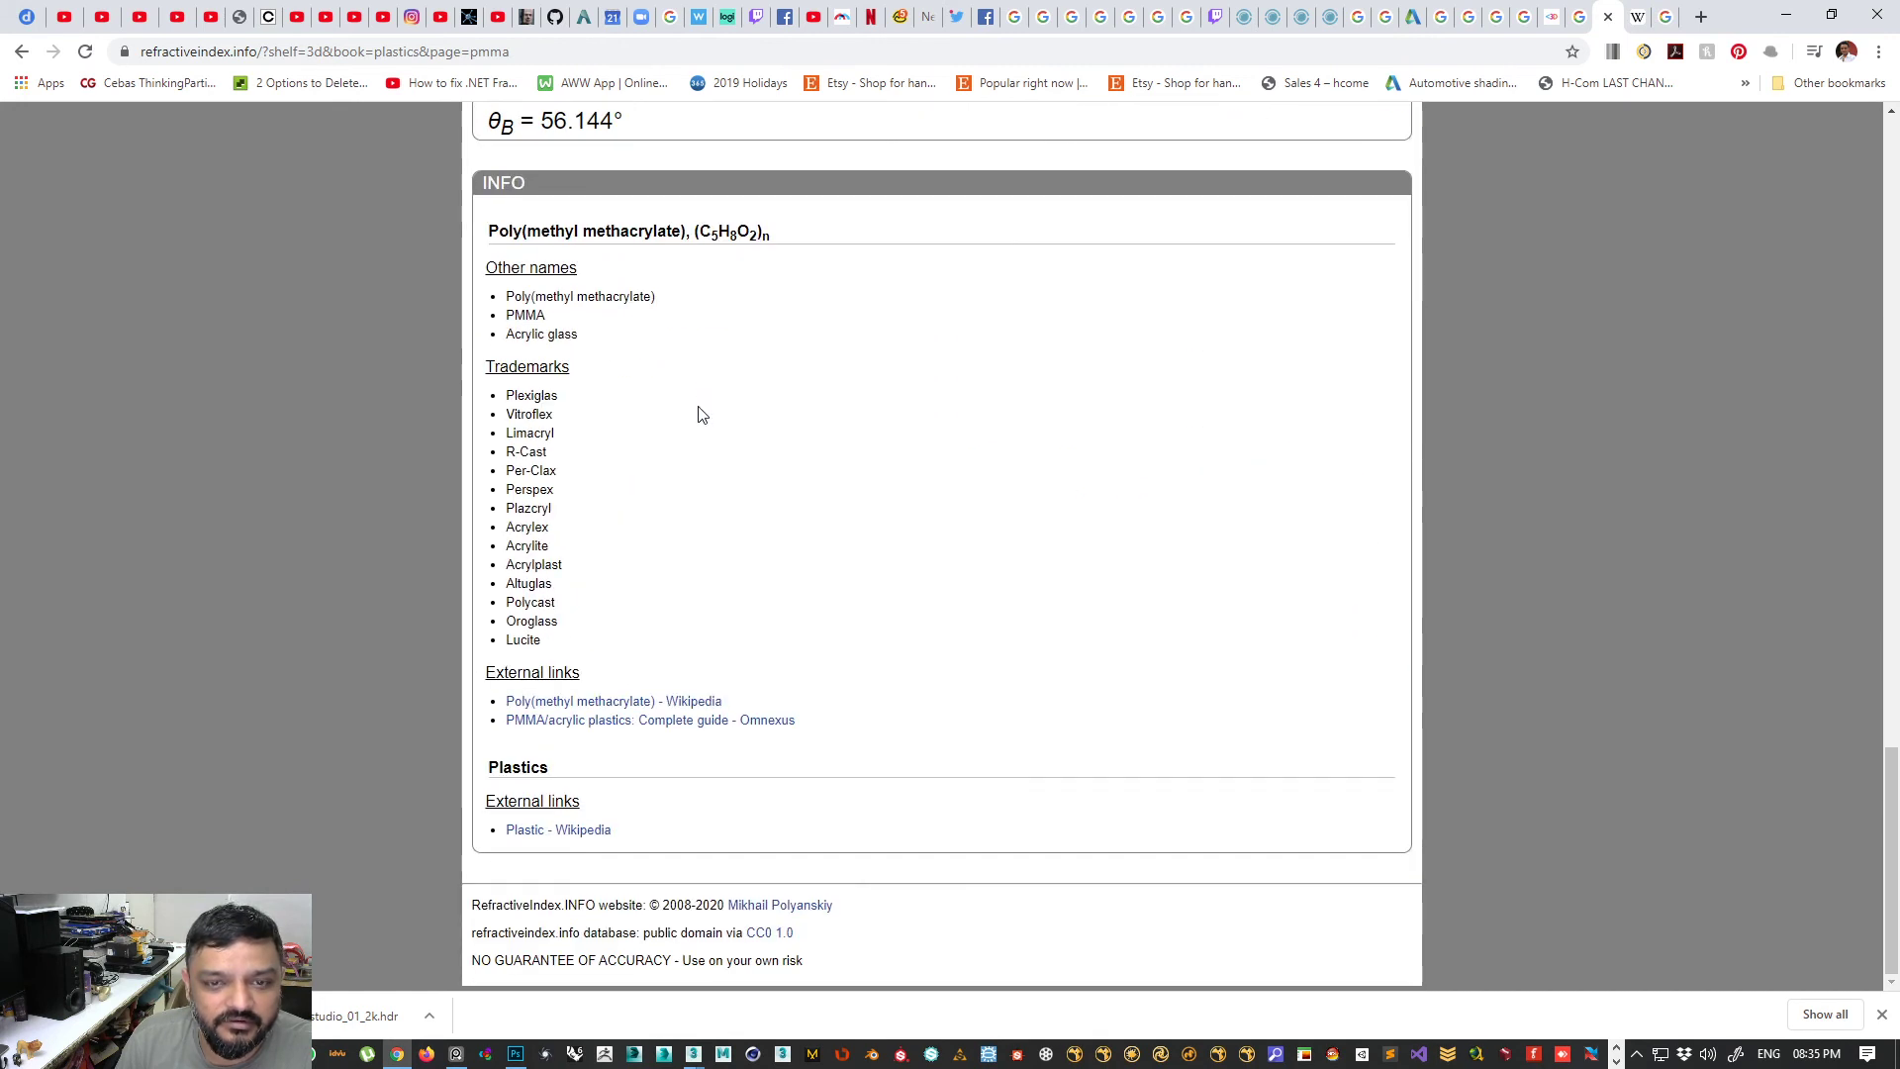
scroll(700, 413, "up", 15)
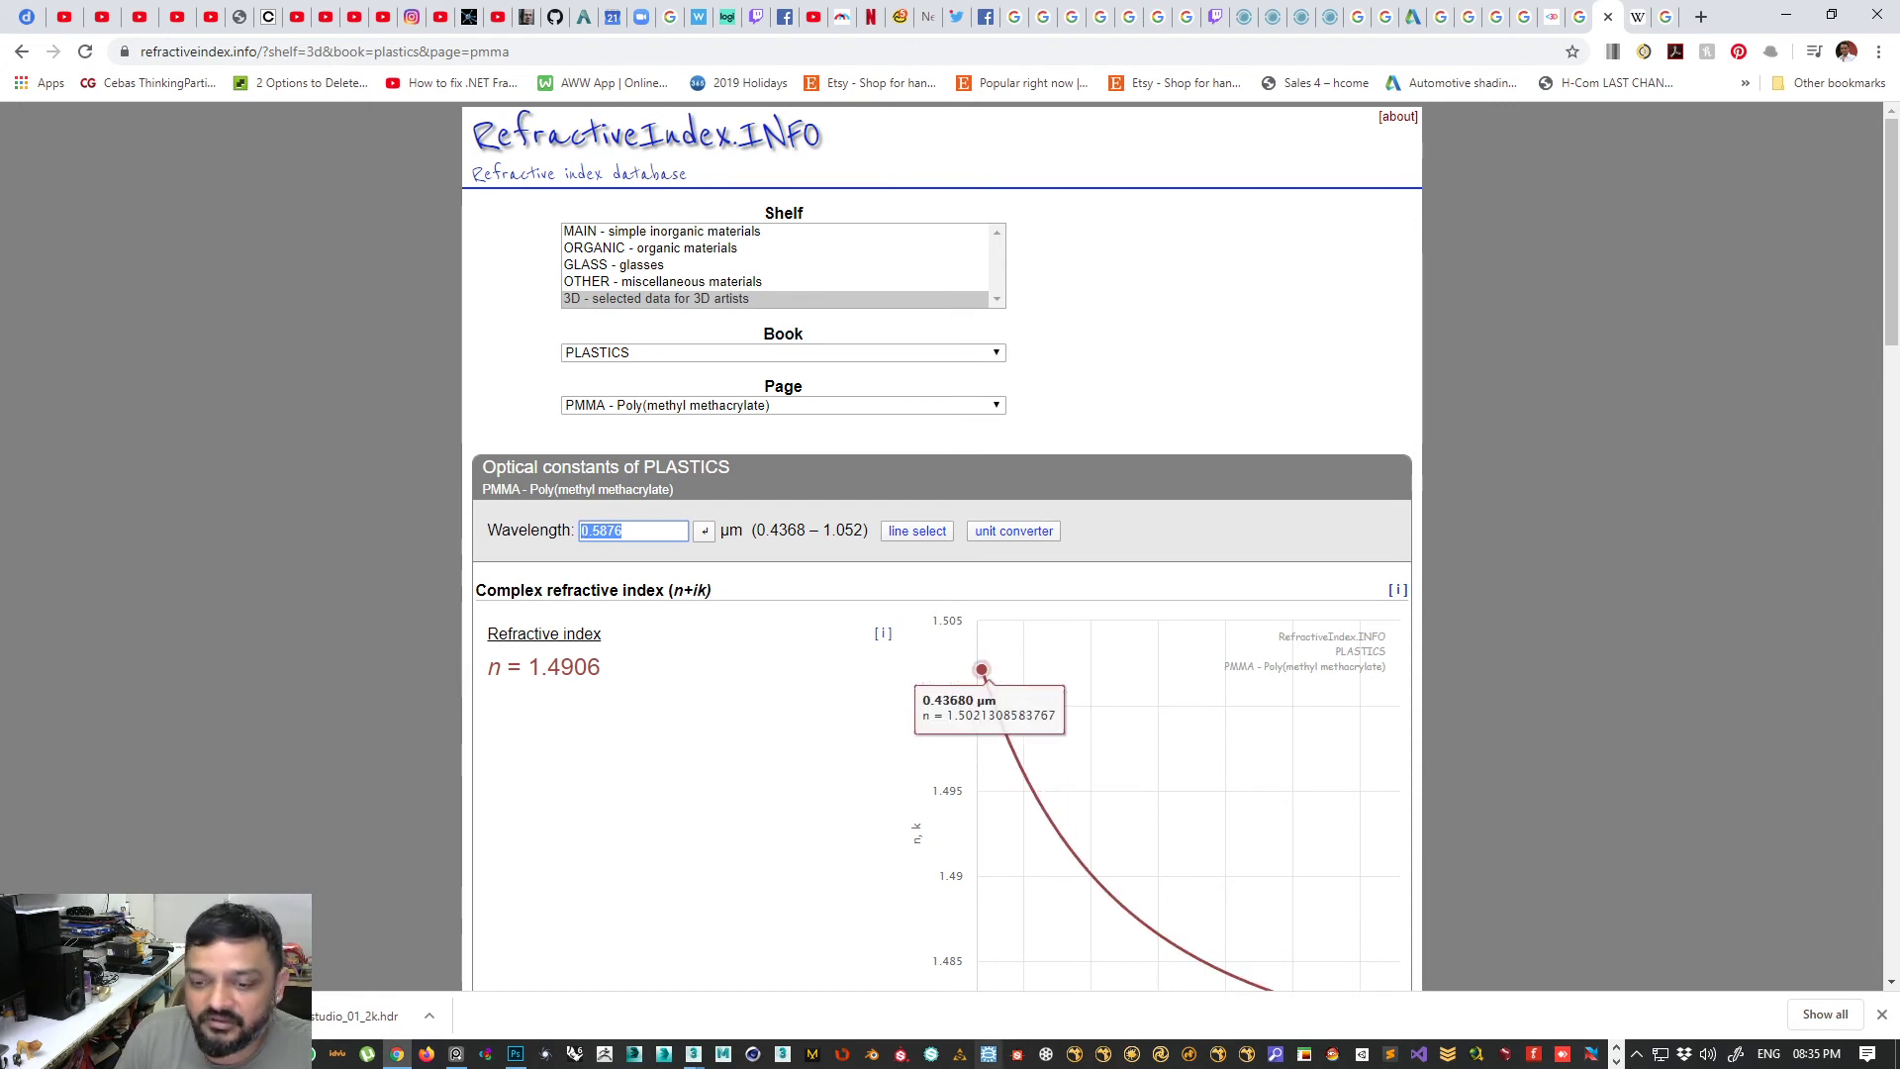
key("alt+Tab")
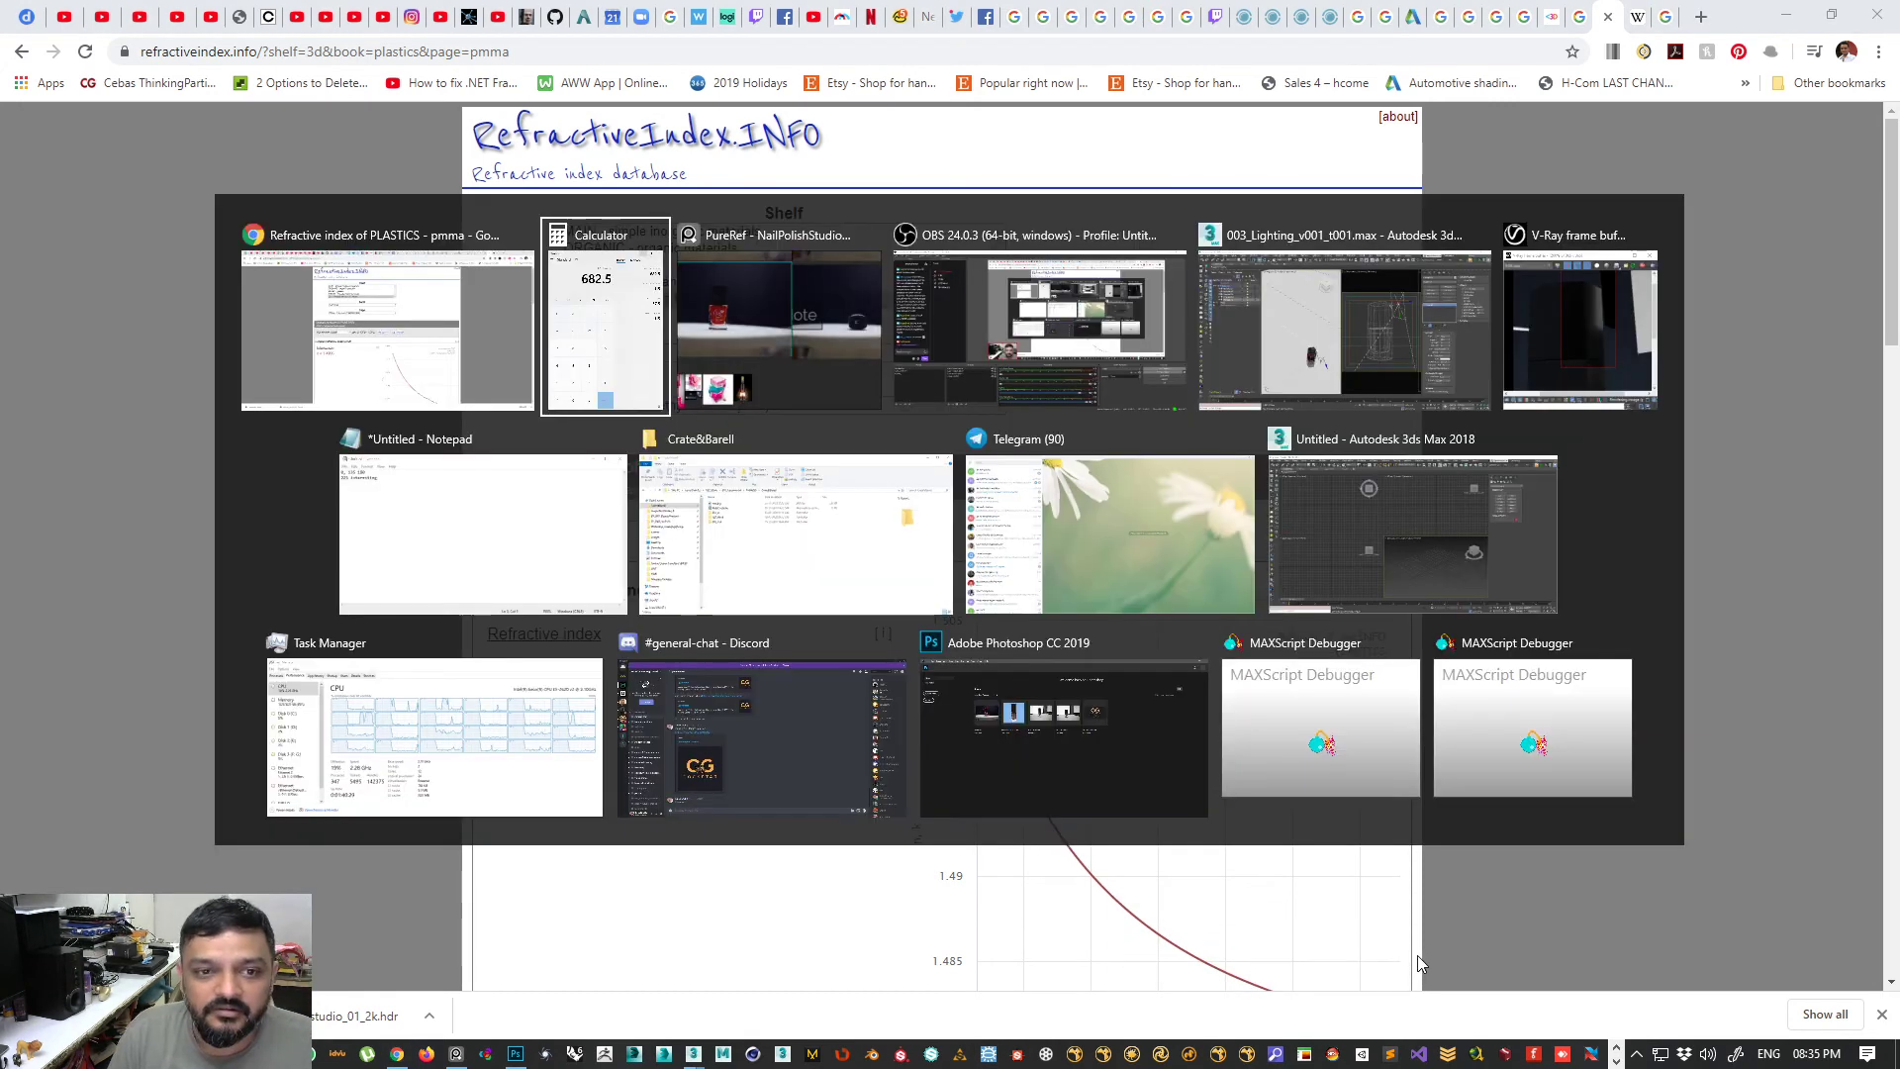
key("alt+Tab")
key("alt+Tab")
key("alt+Tab")
key("alt+Tab")
key("alt+Tab")
key("alt+Tab")
key("alt+Tab")
key("alt+Tab")
key("alt+Tab")
key("alt+Tab")
key("alt+Tab")
key("alt+Tab")
key("alt+Tab")
key("alt+Tab")
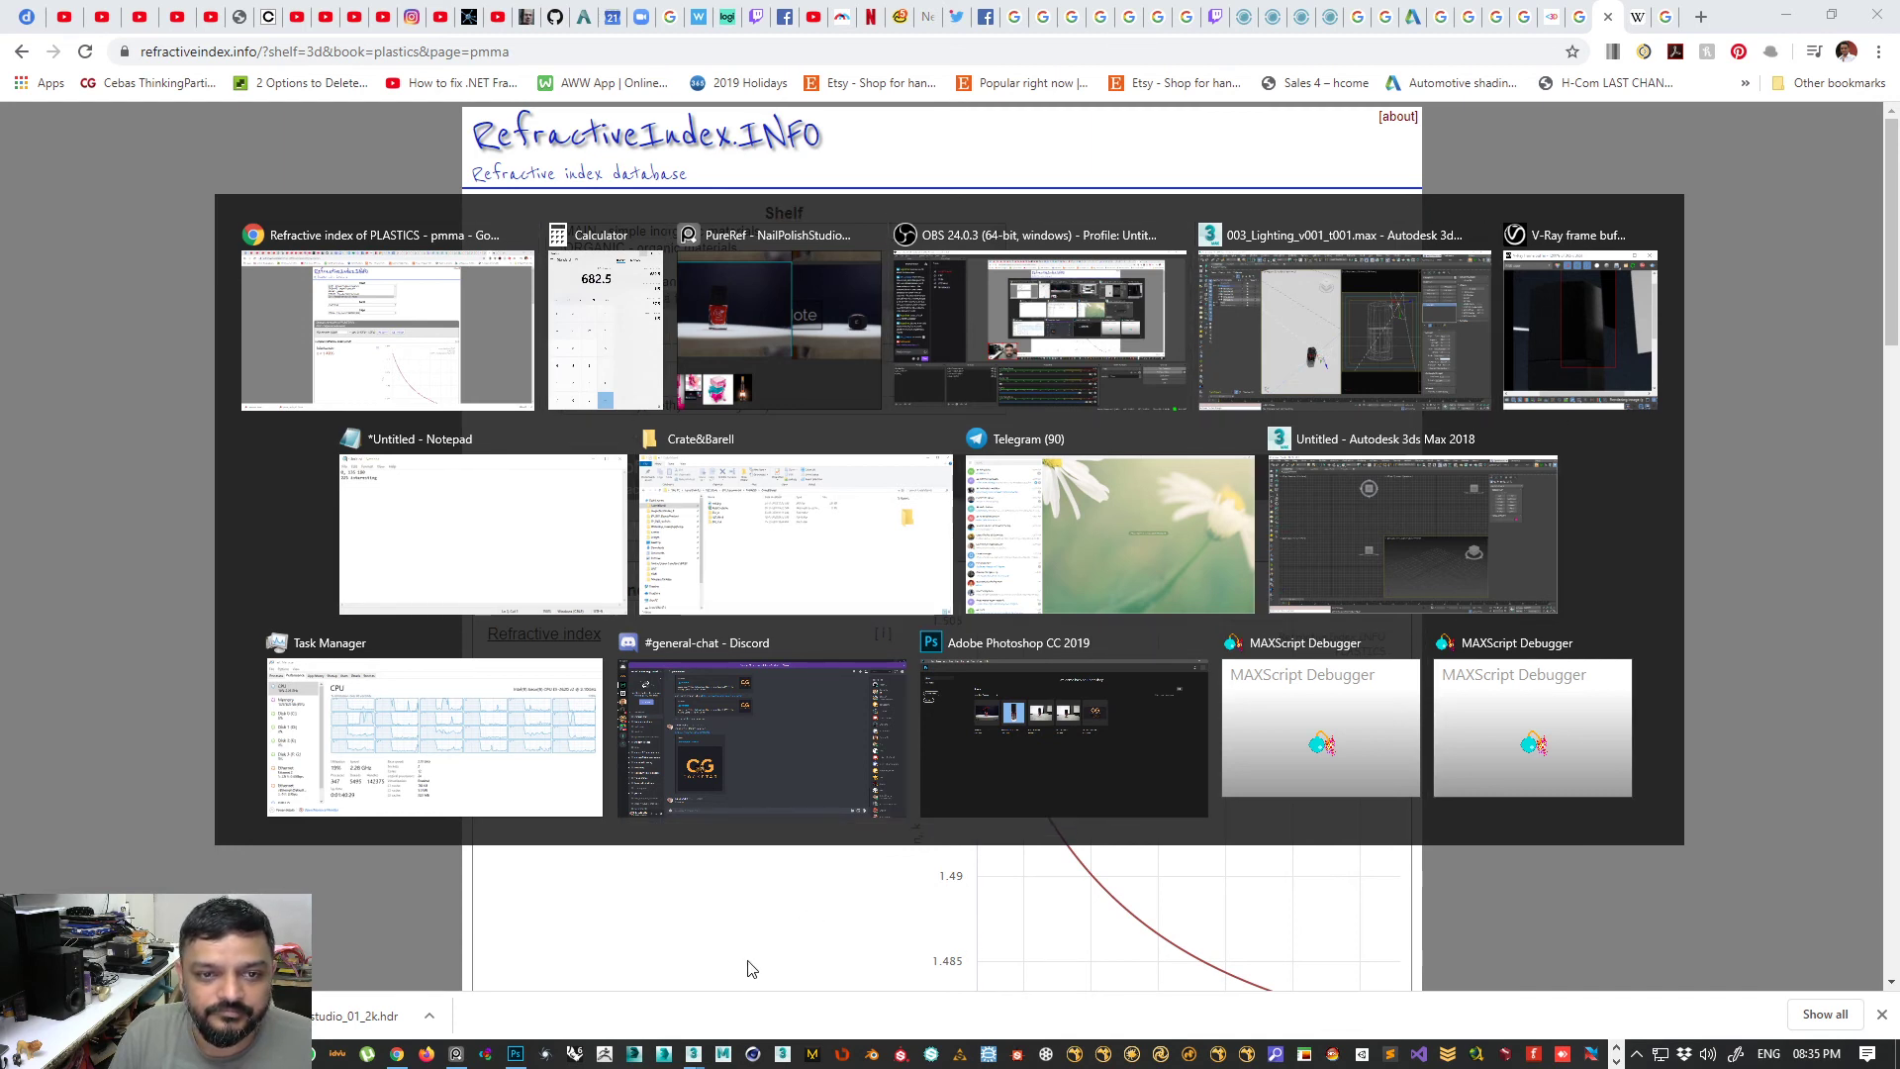
- Set the wavelength on the PMMA page to 1.052 µm
type("1.052")
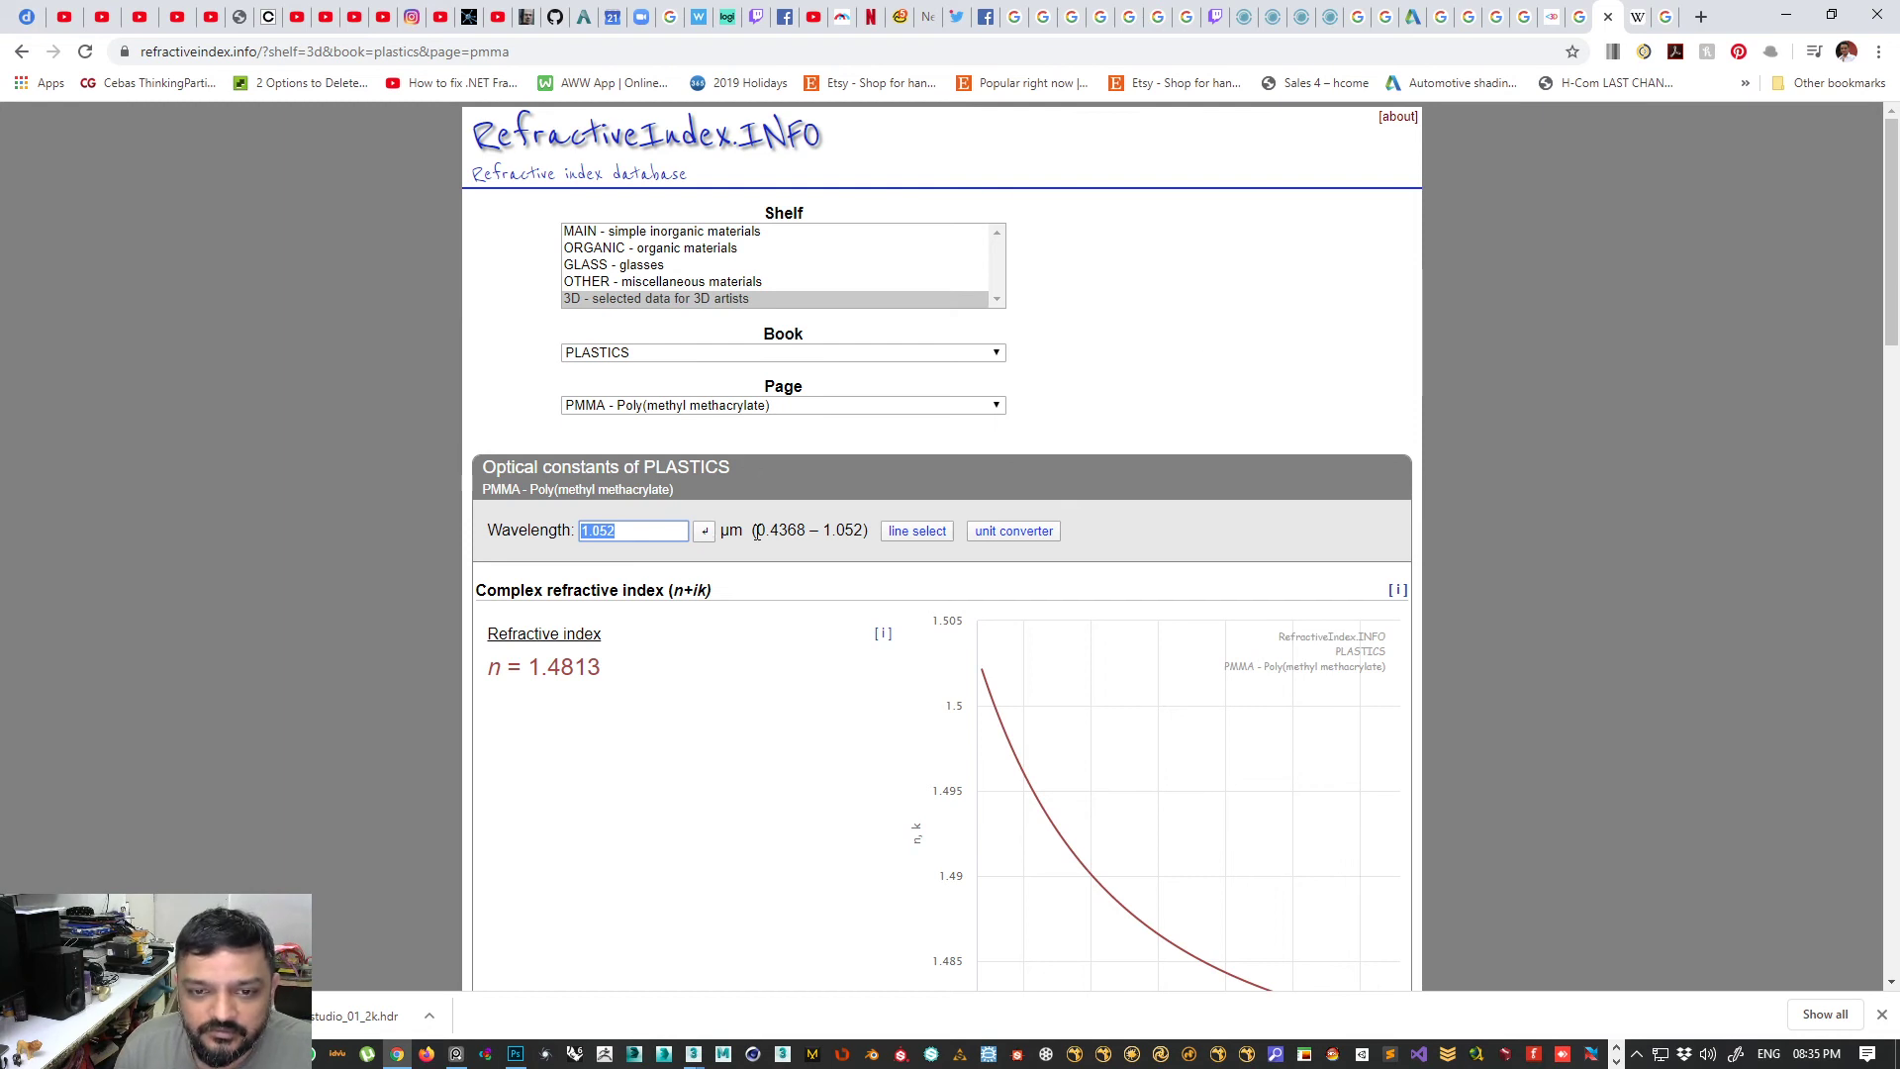
- Convert 680 nanometres to micrometres in the web converter, and set the PMMA page's wavelength to 0.68 µm
left_click(1637, 20)
left_click(1665, 17)
left_click_drag(590, 373, 404, 352)
type("680")
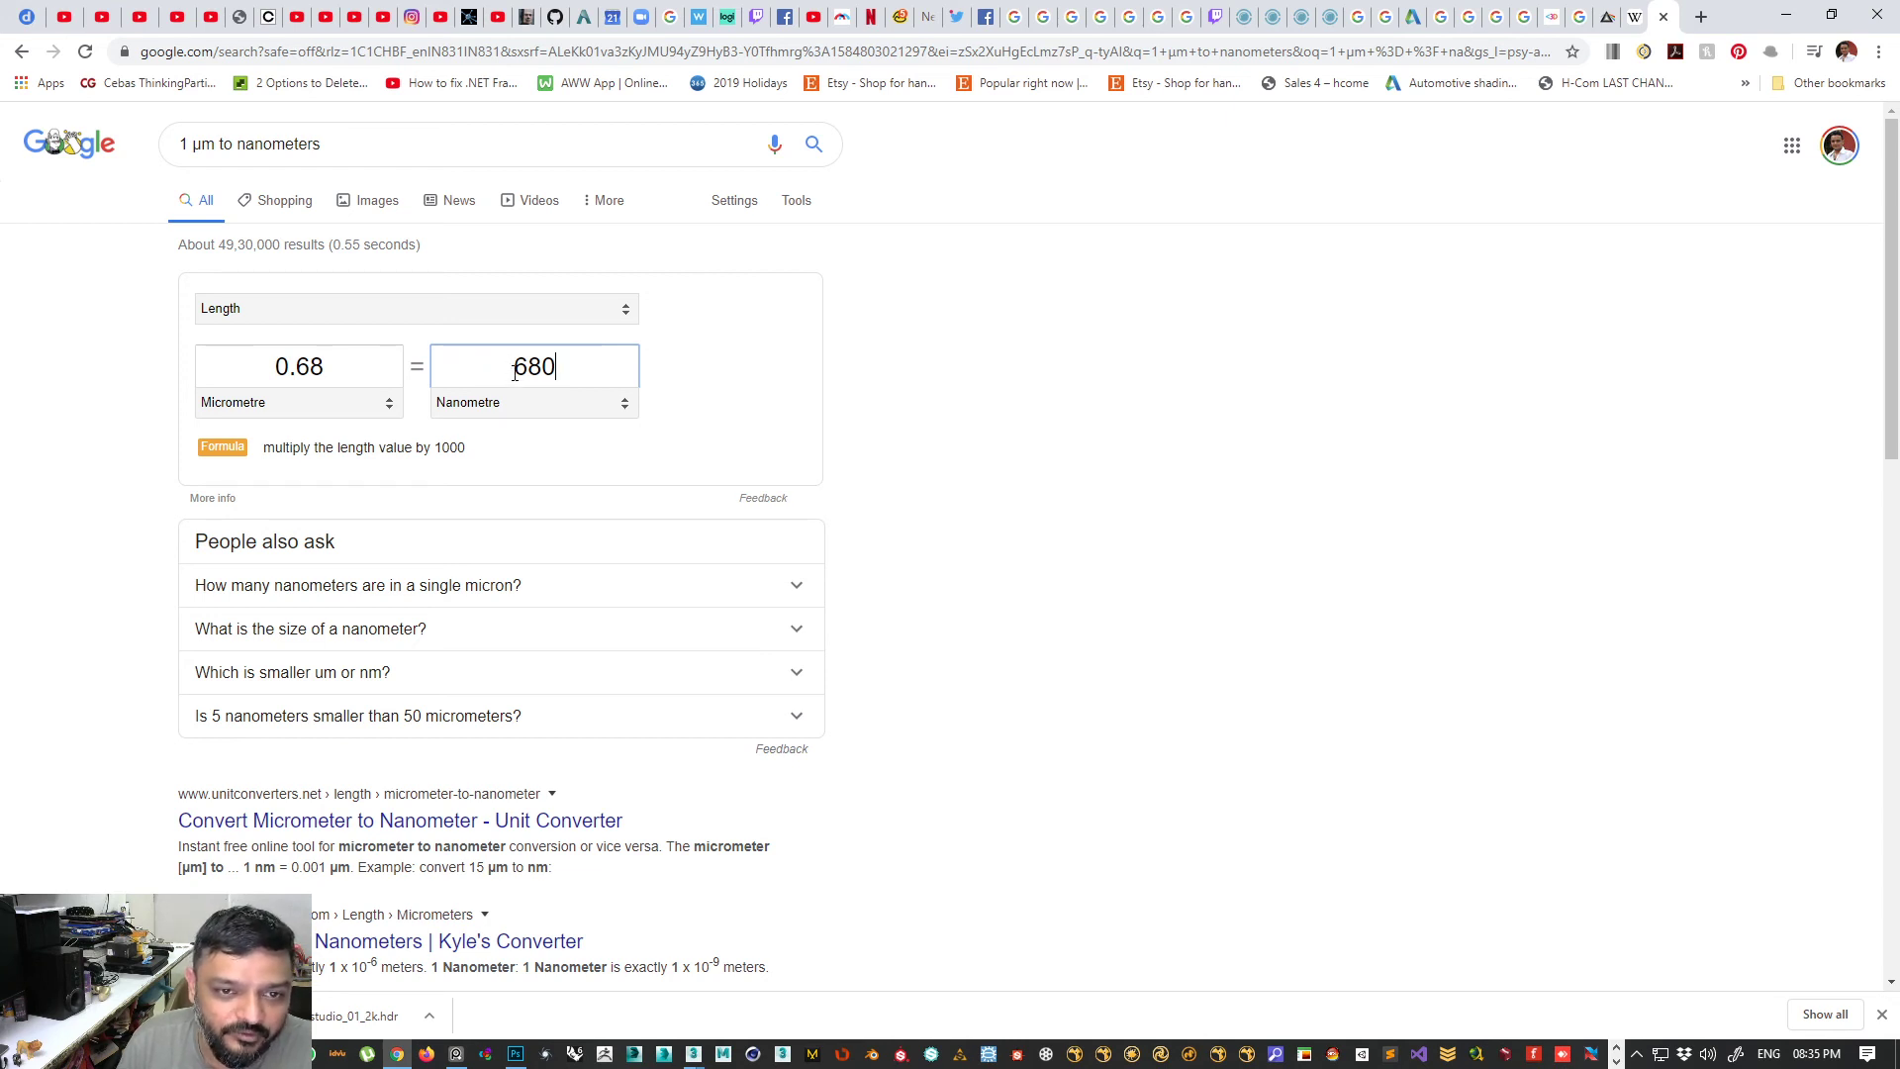
left_click(1605, 21)
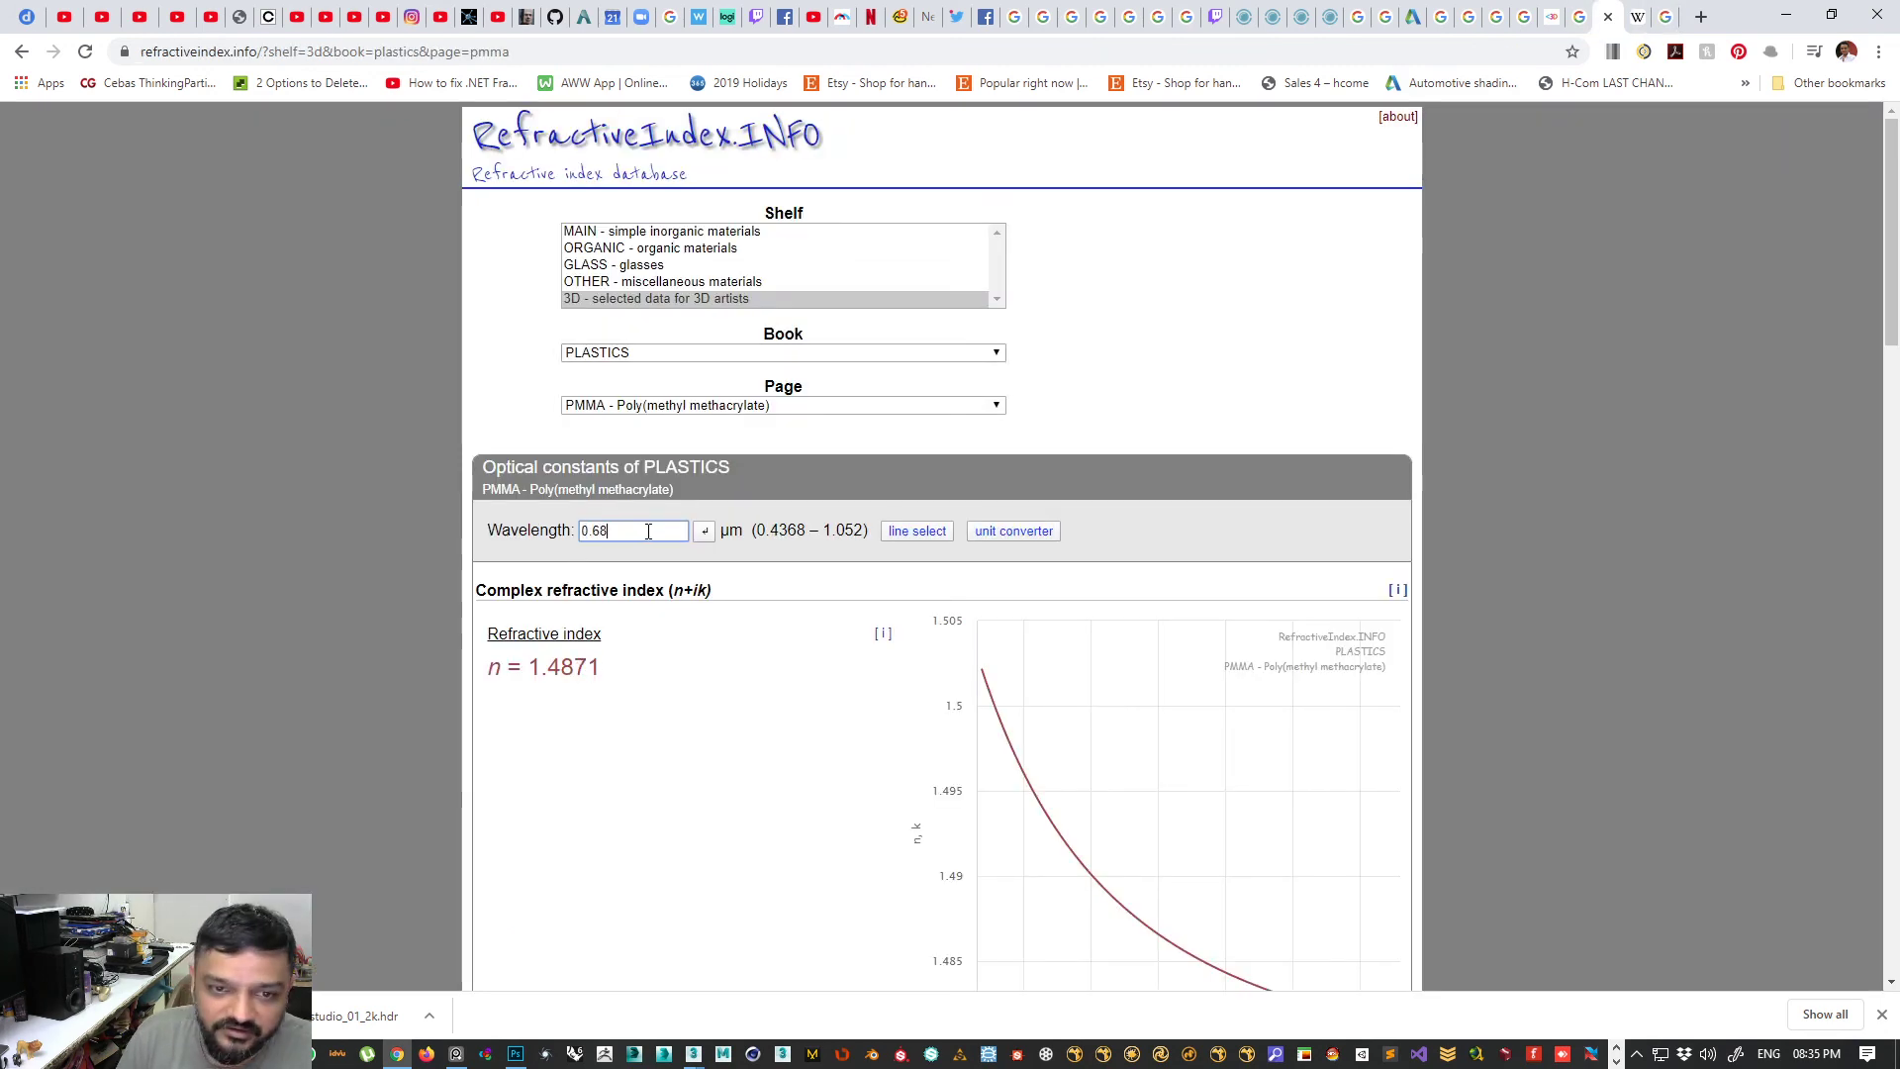
- Examine PMMA's reflectance at low angles of incidence and its optical constants for the 0.68 µm wavelength
scroll(633, 544, "down", 18)
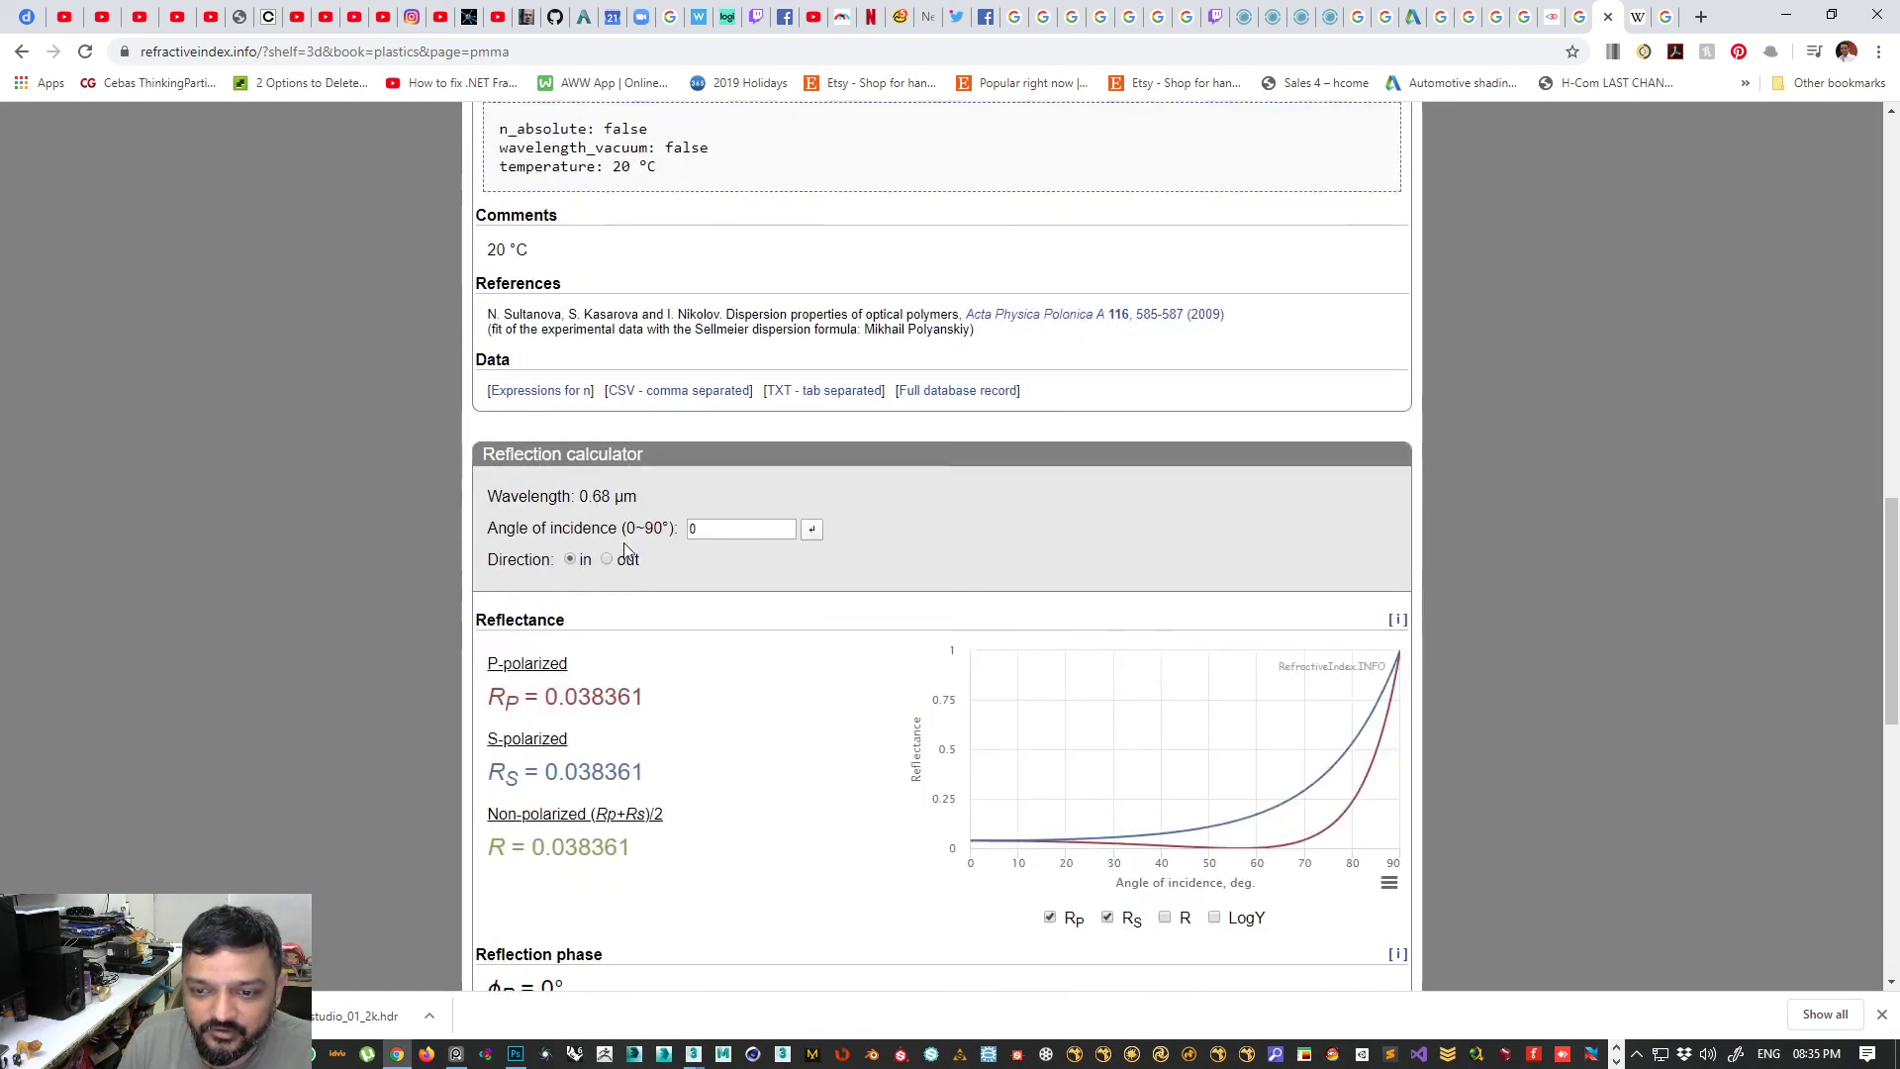
scroll(668, 584, "down", 3)
scroll(812, 613, "up", 4)
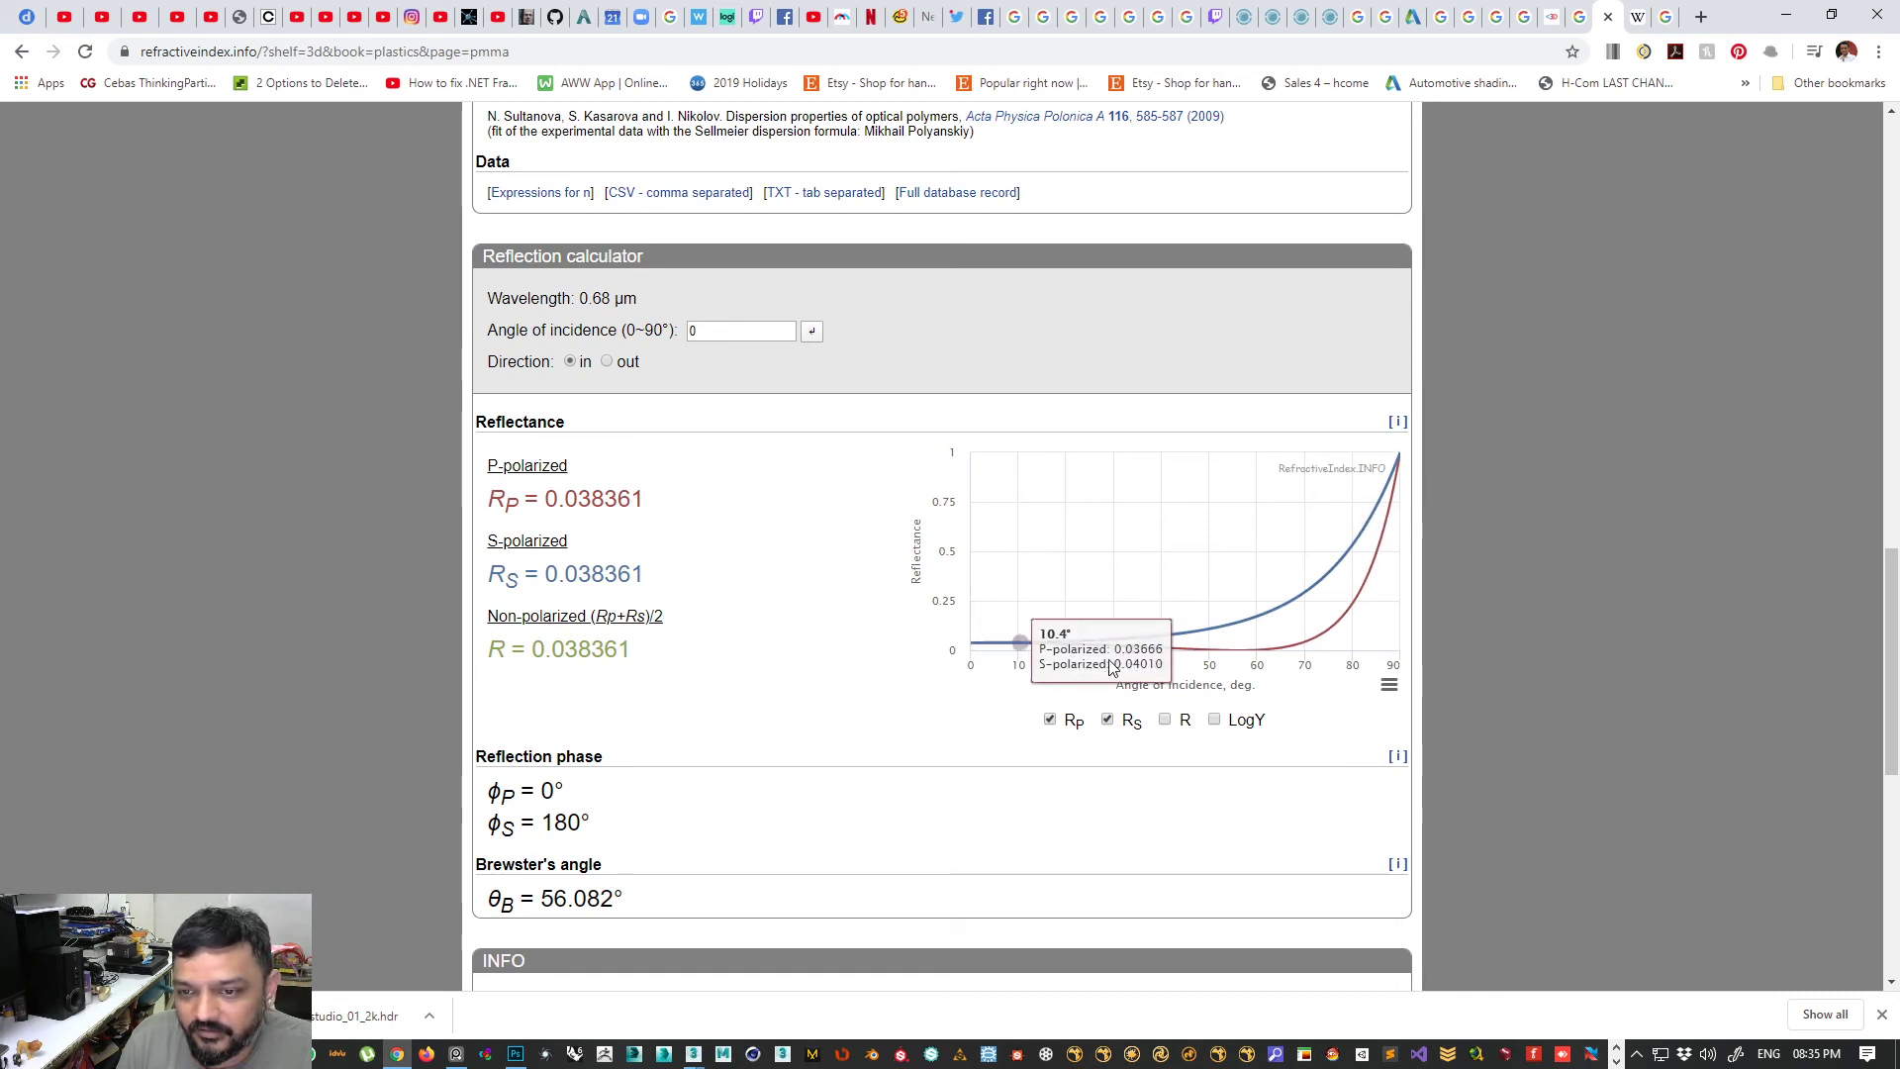
mouse_move(993, 649)
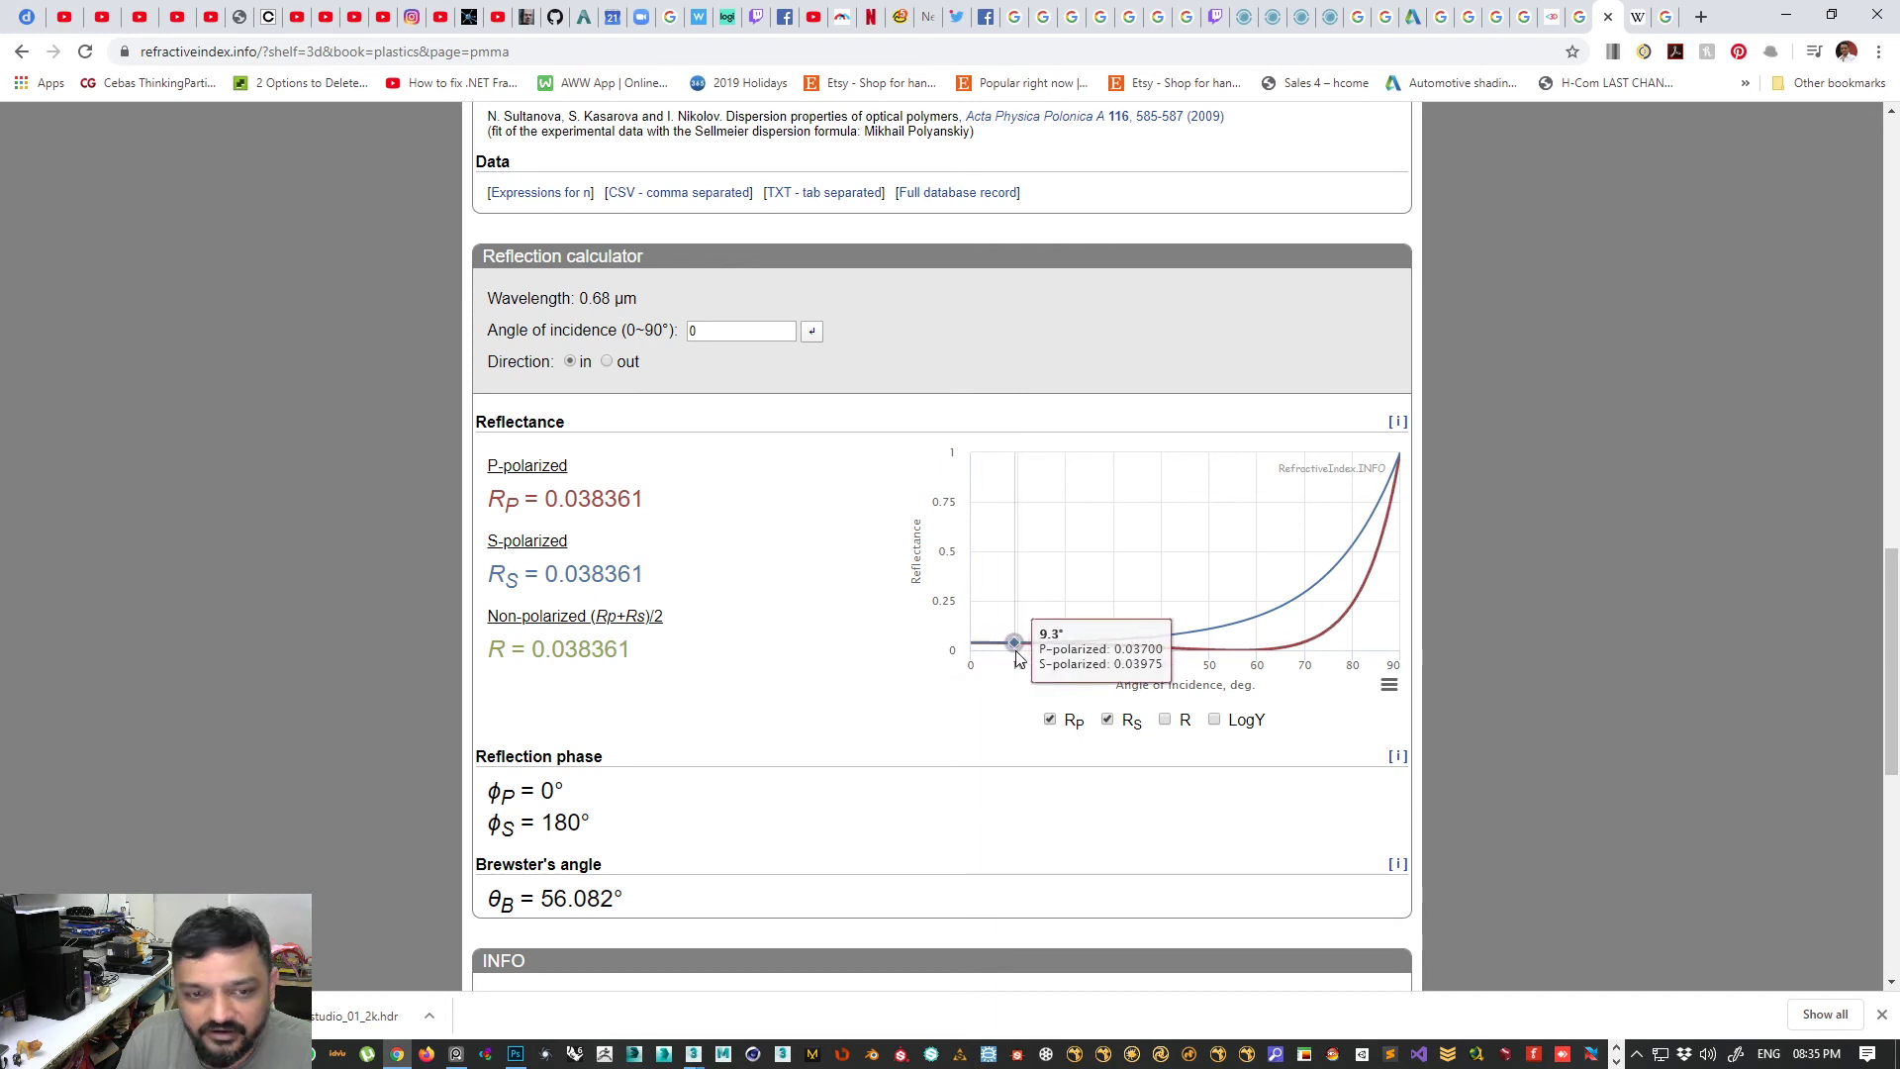
scroll(857, 621, "up", 15)
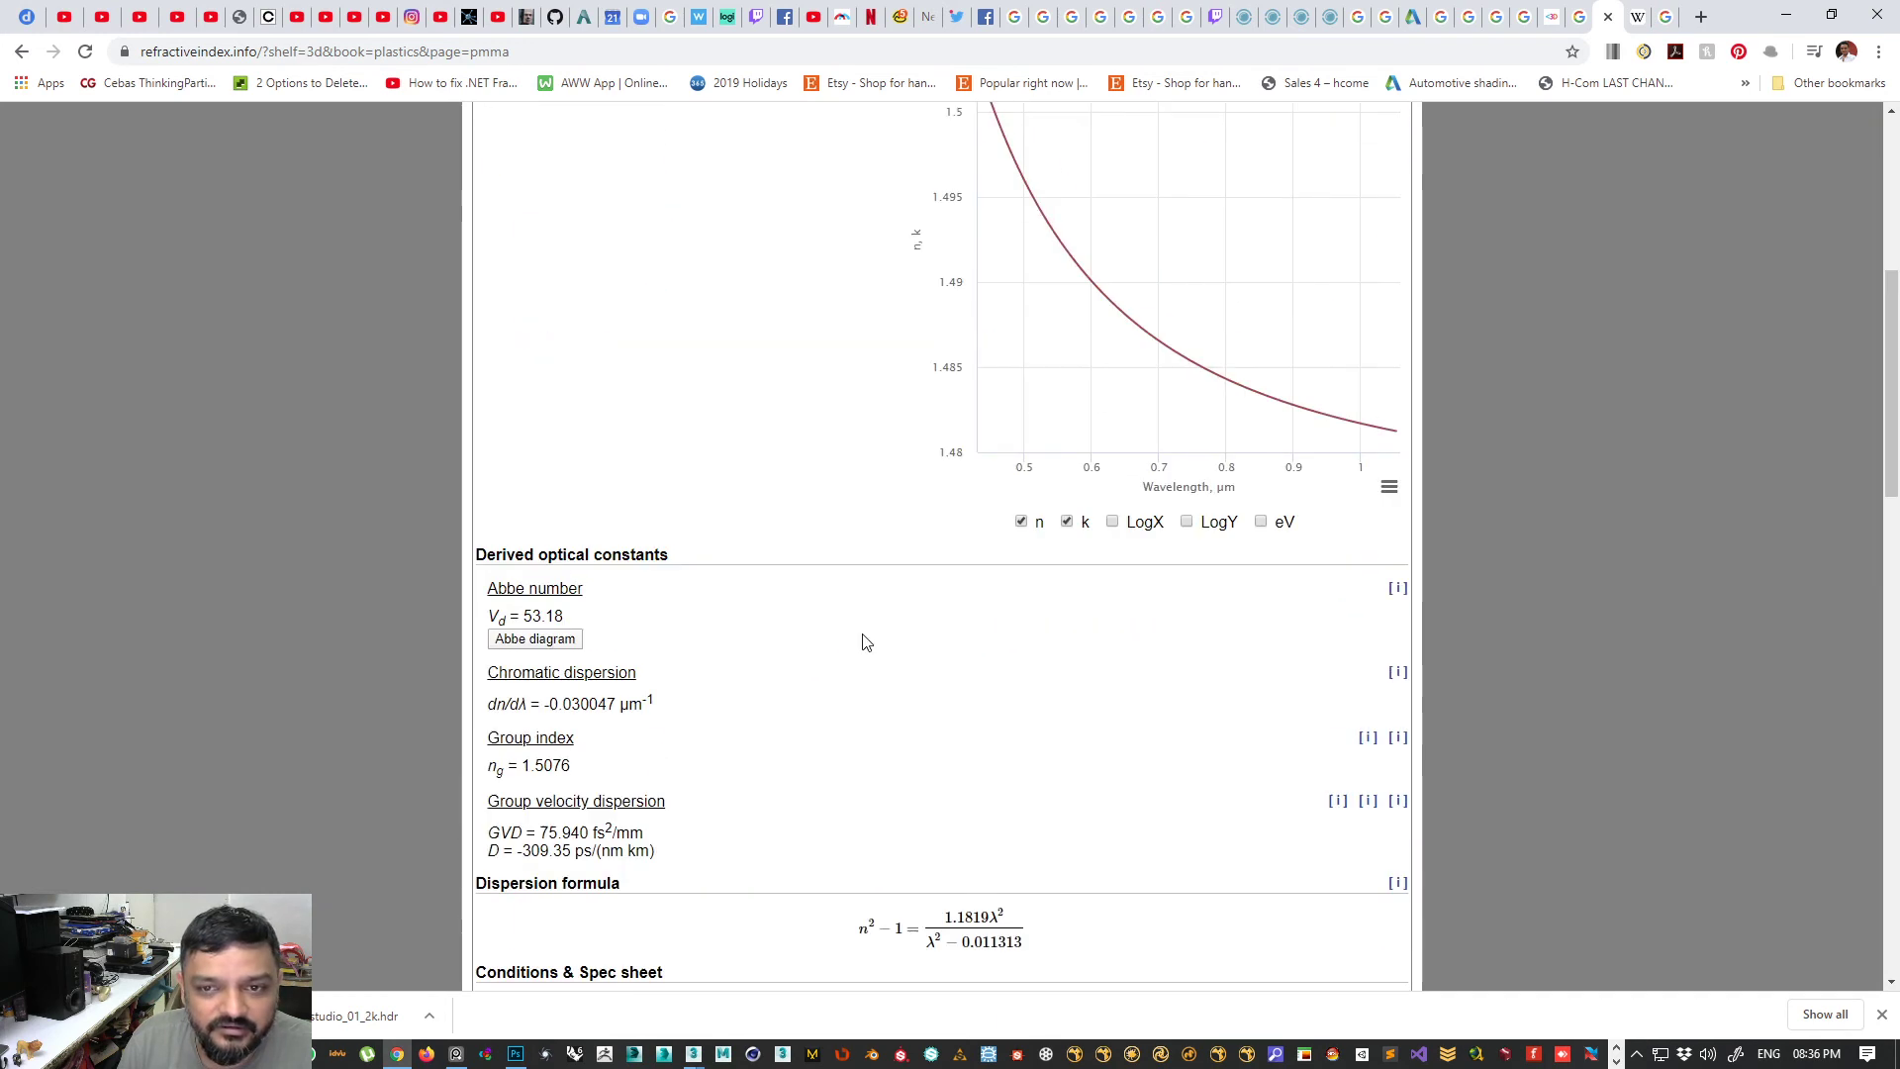
scroll(869, 645, "down", 5)
scroll(869, 645, "down", 10)
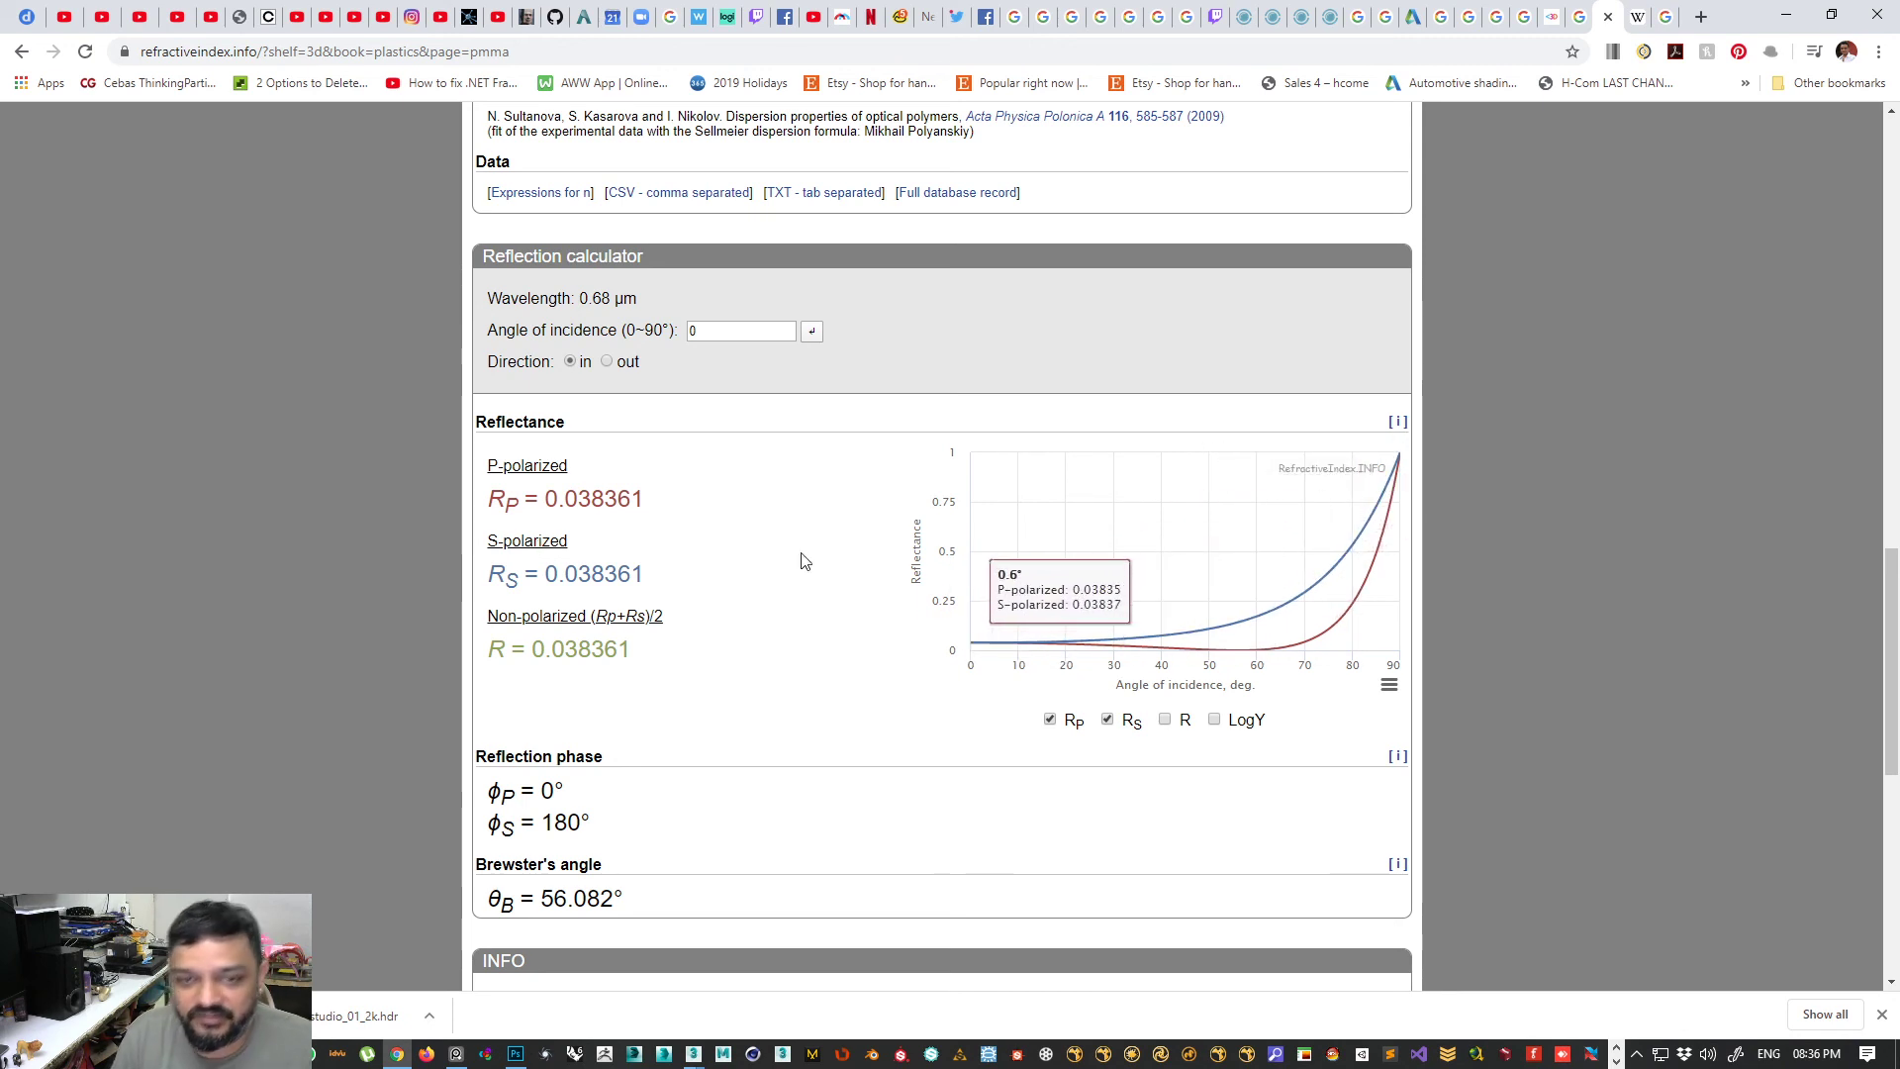
scroll(801, 559, "up", 10)
scroll(805, 564, "up", 6)
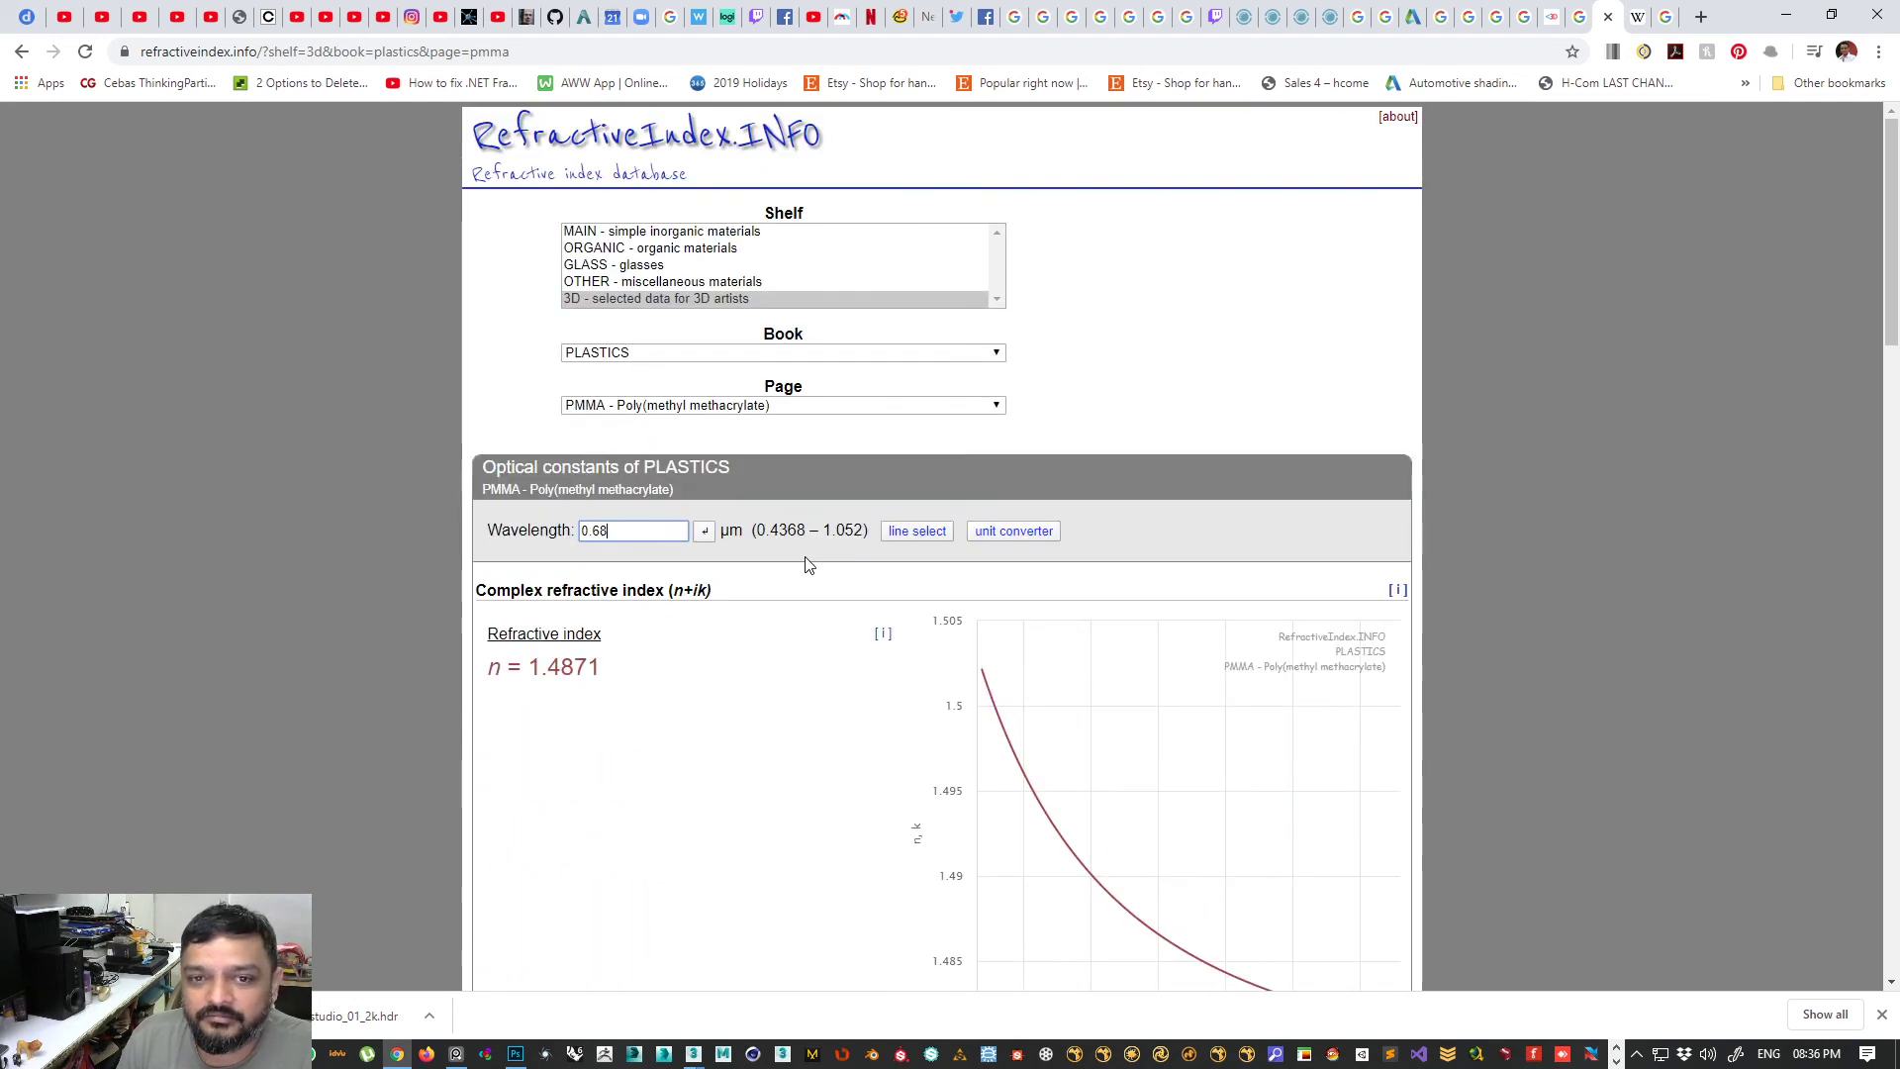
- Change the refractive index book from PLASTICS to METALS
scroll(805, 564, "down", 1)
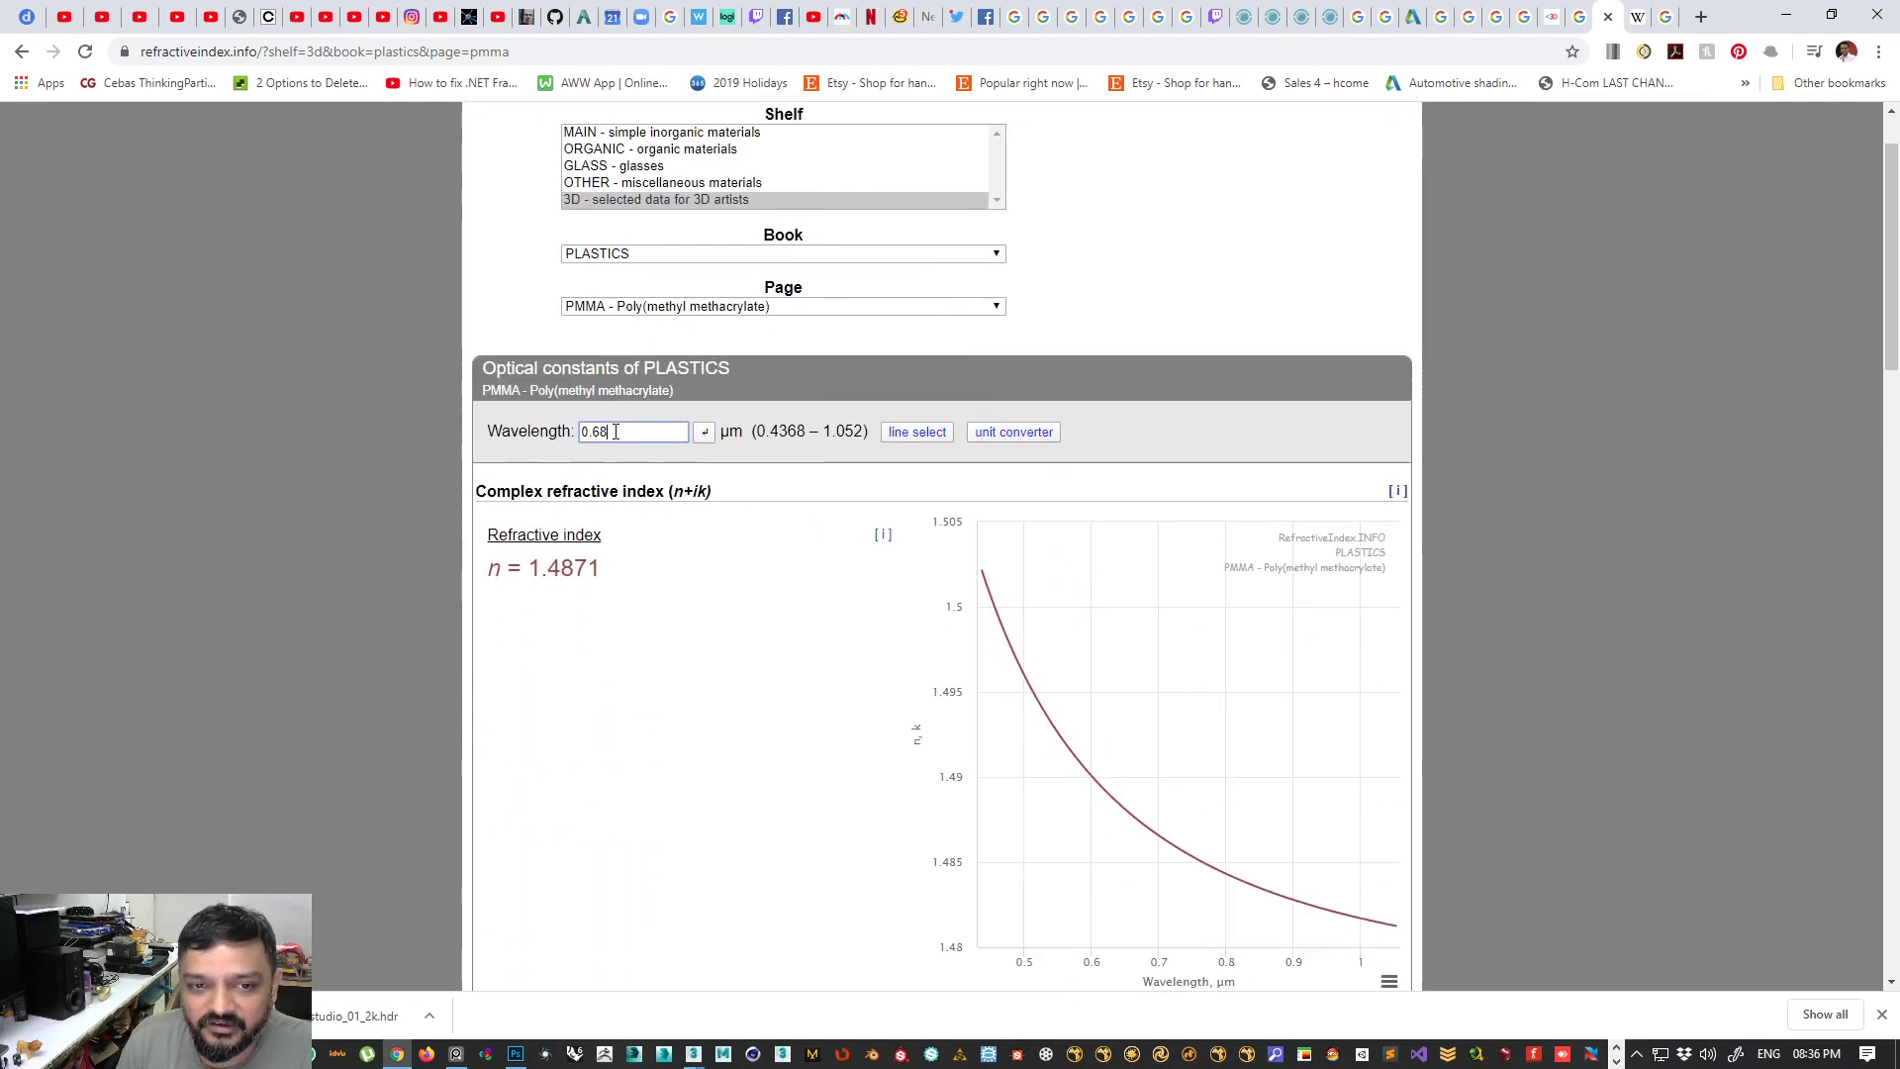
left_click(598, 255)
left_click(523, 290)
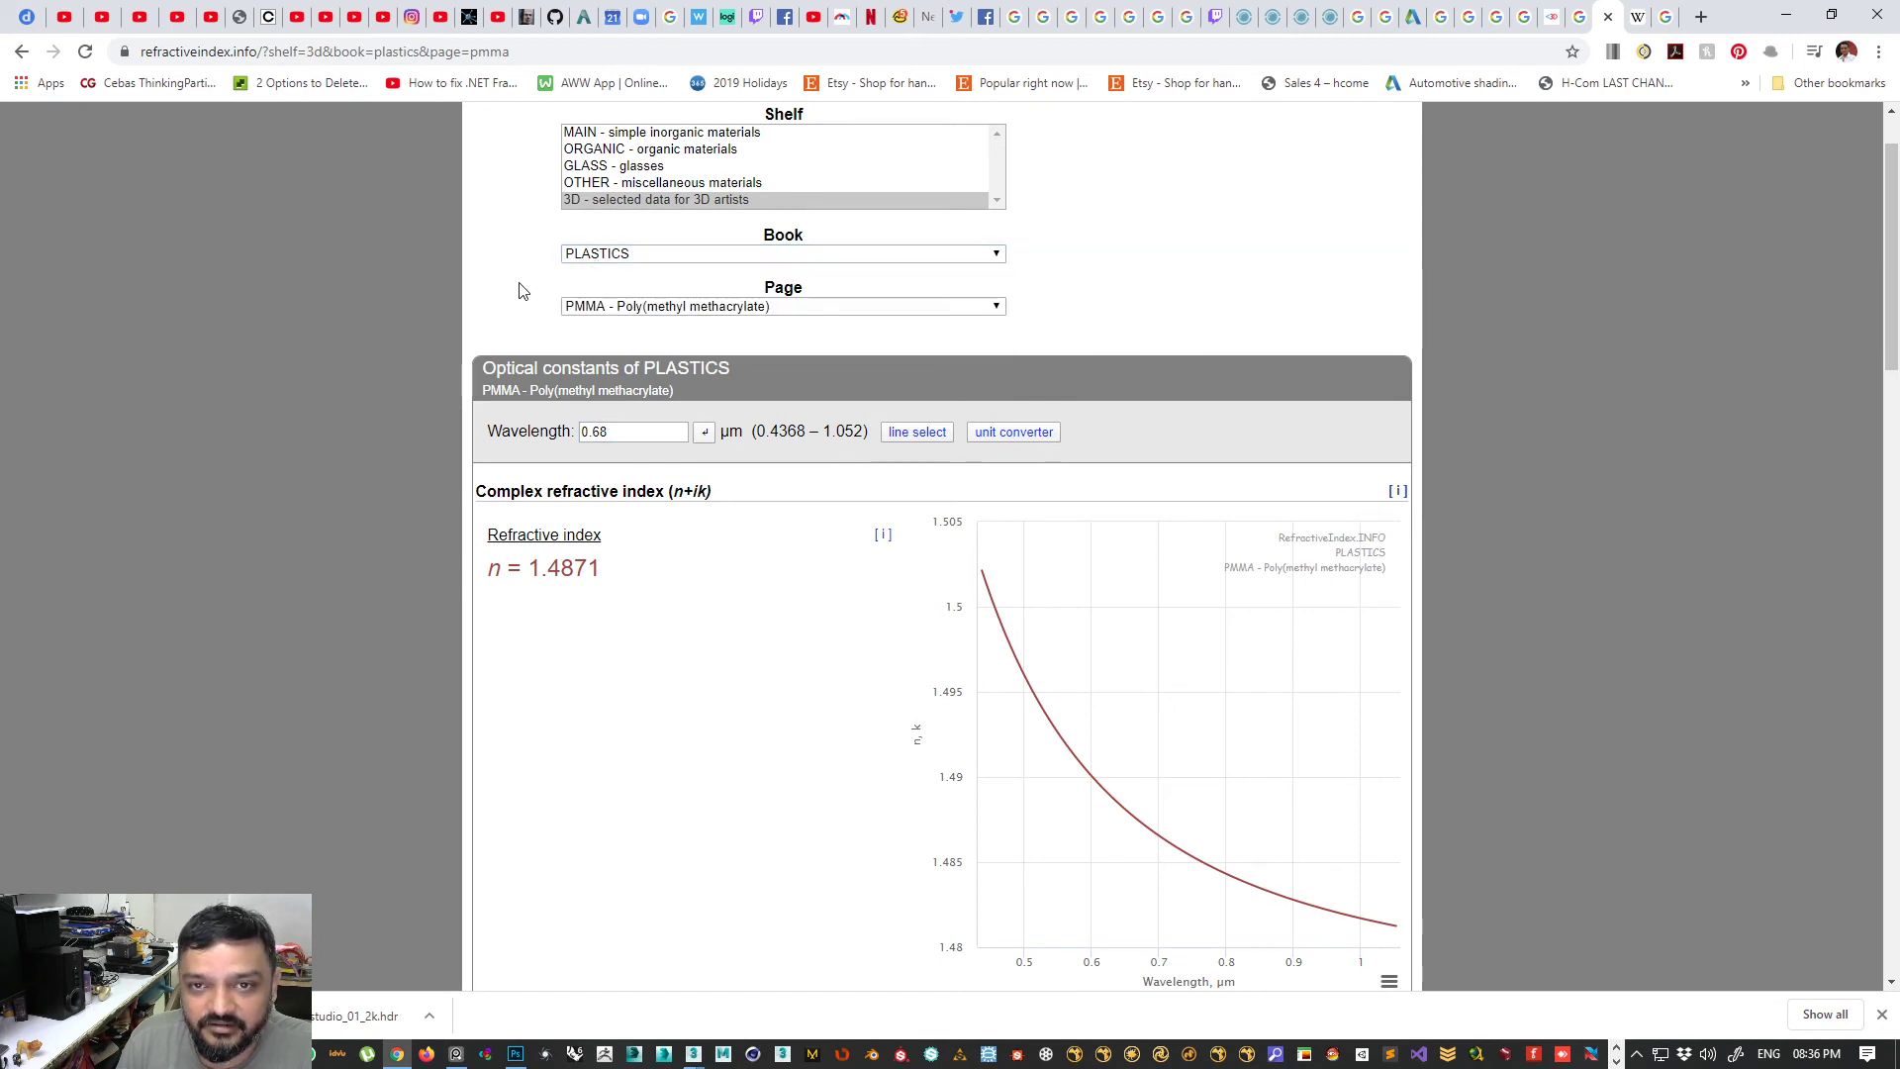
left_click(634, 255)
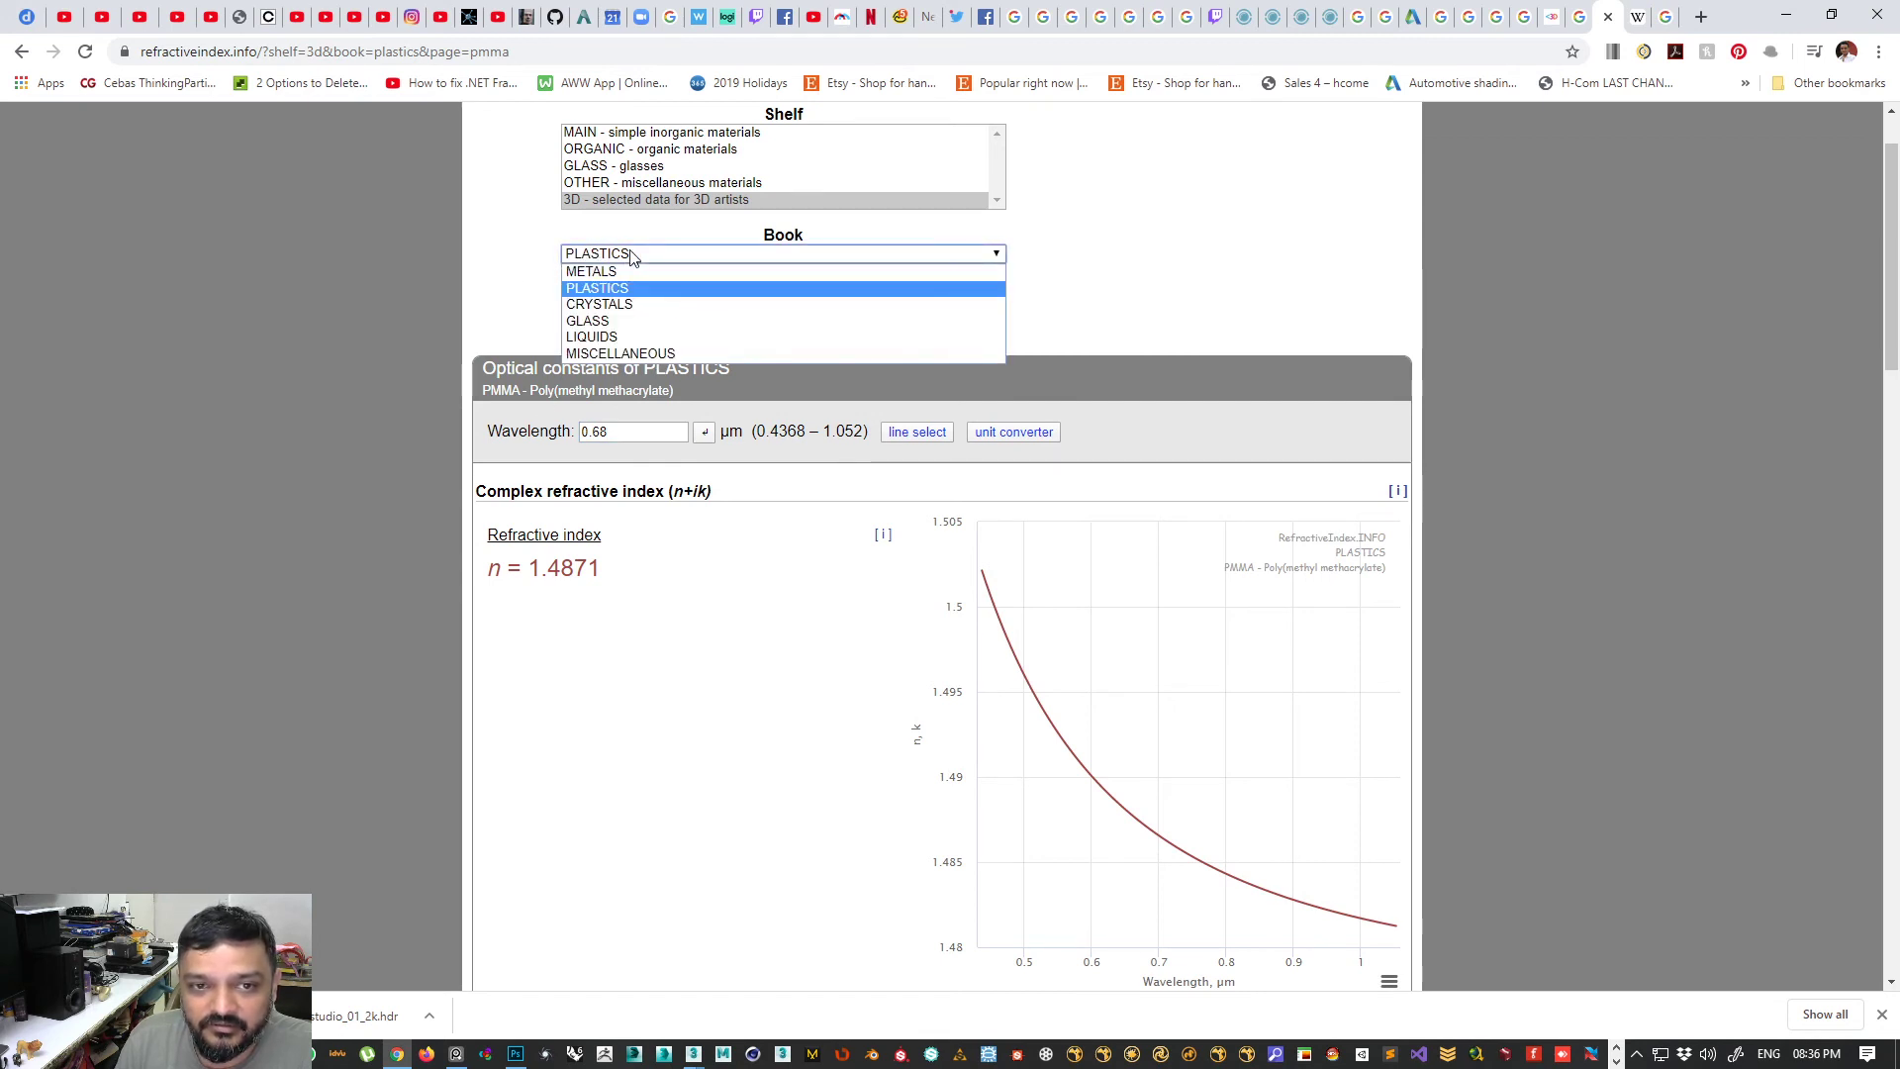
left_click(633, 270)
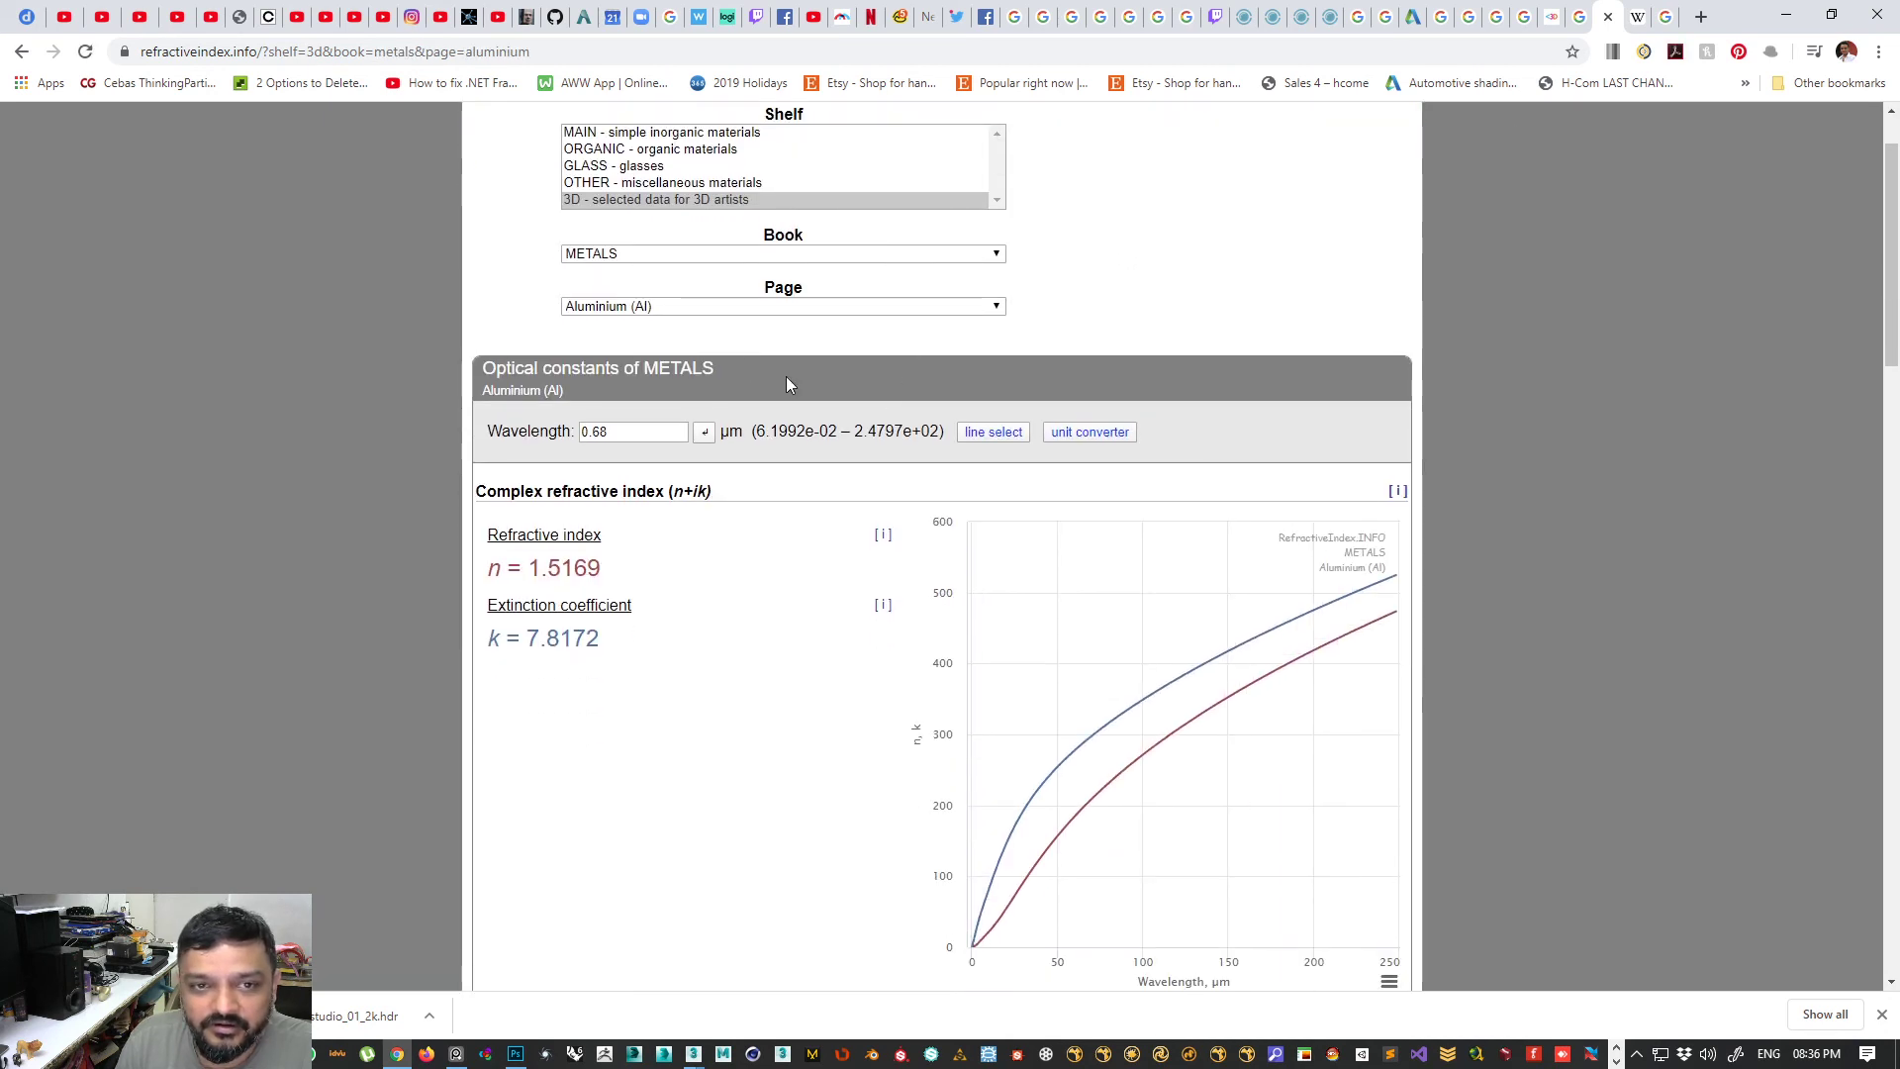
- Examine aluminium's reflectance curves against angle of incidence in the reflection calculator
scroll(703, 360, "down", 10)
scroll(704, 360, "up", 11)
scroll(709, 429, "down", 20)
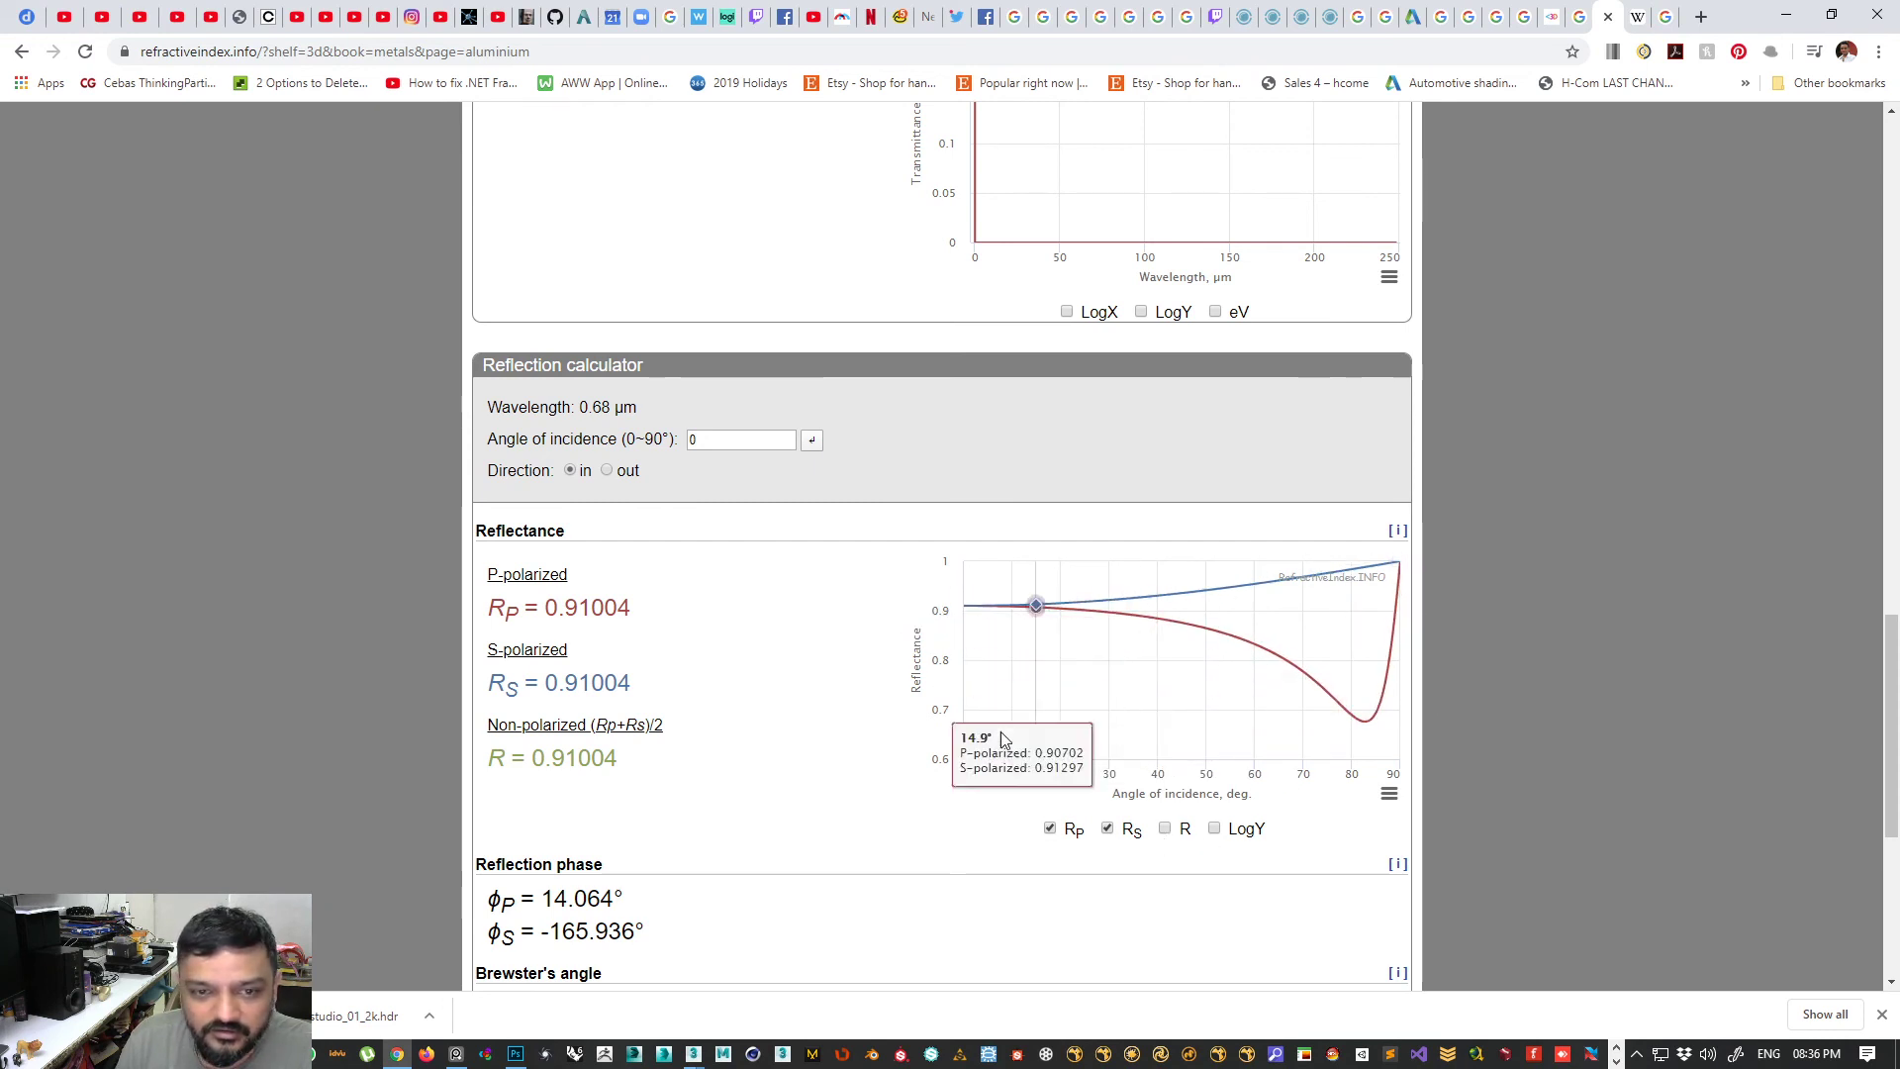
scroll(952, 714, "down", 2)
scroll(955, 717, "up", 1)
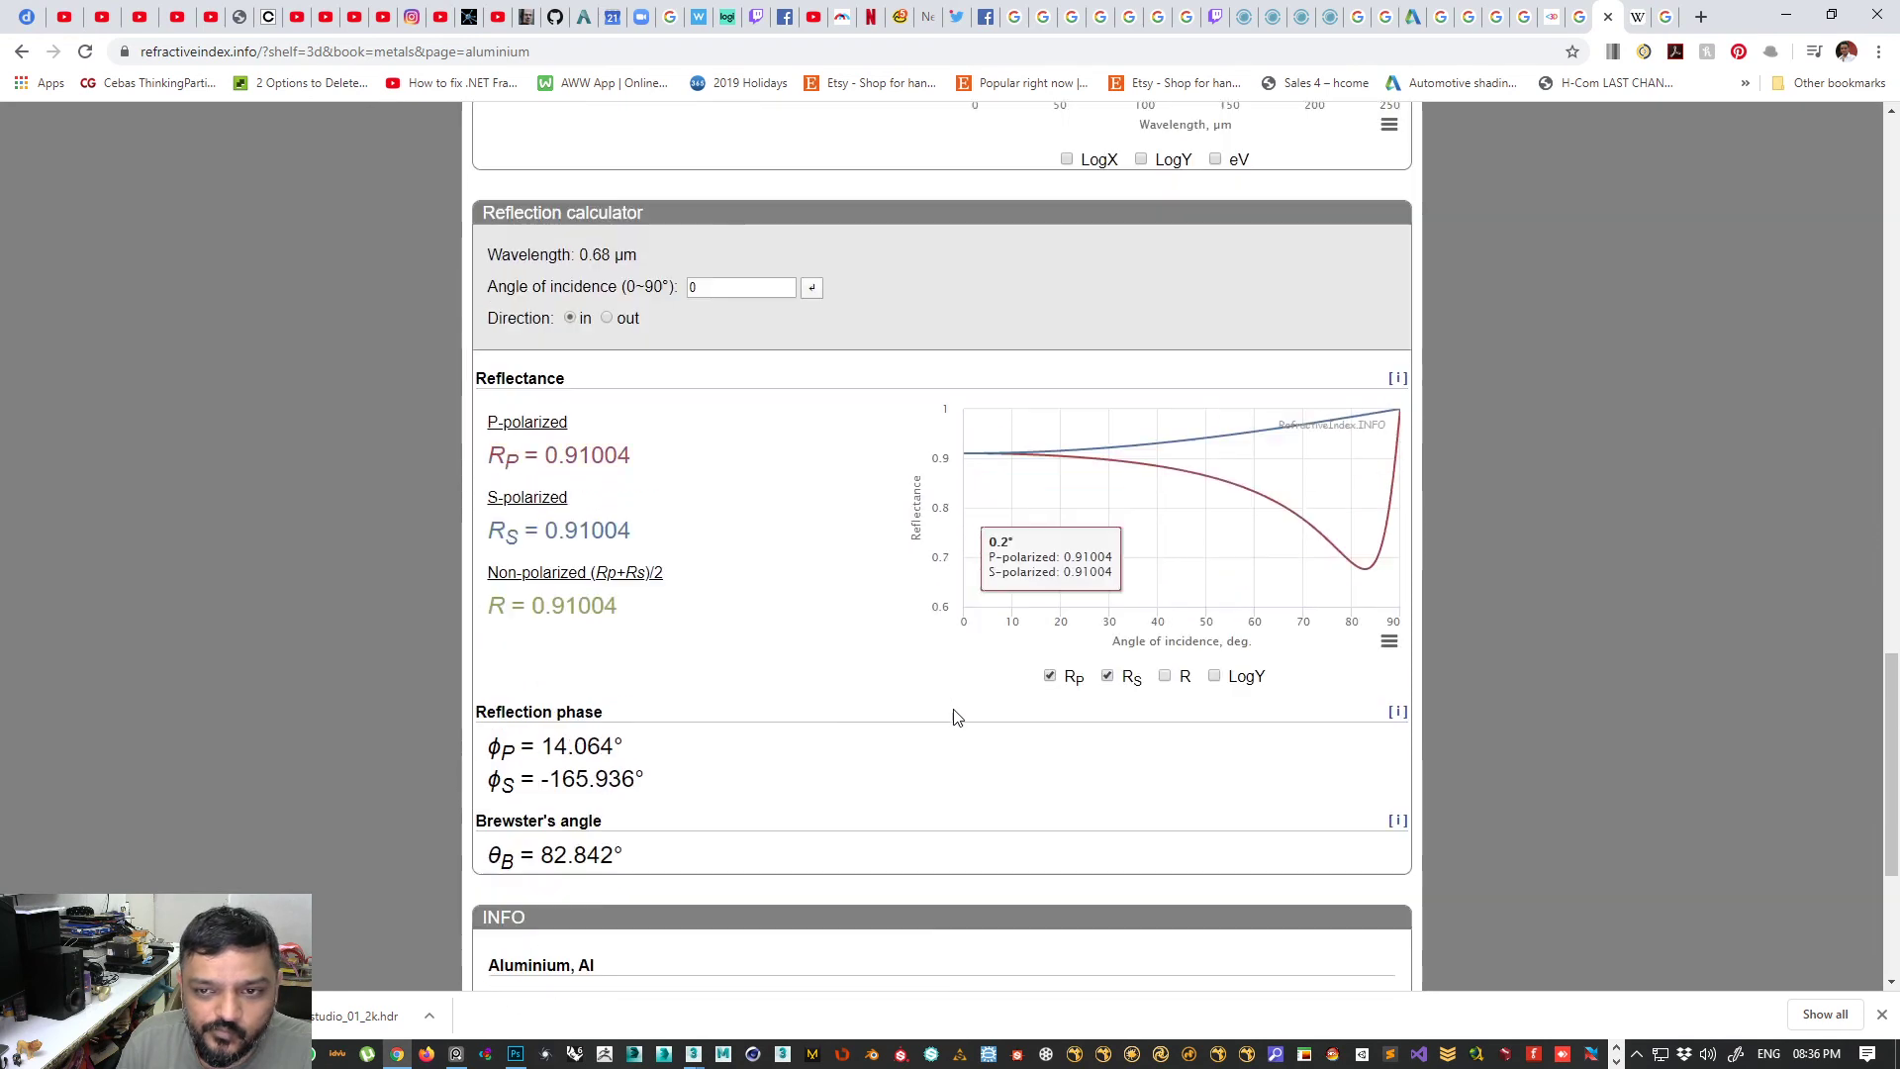
scroll(955, 716, "up", 1)
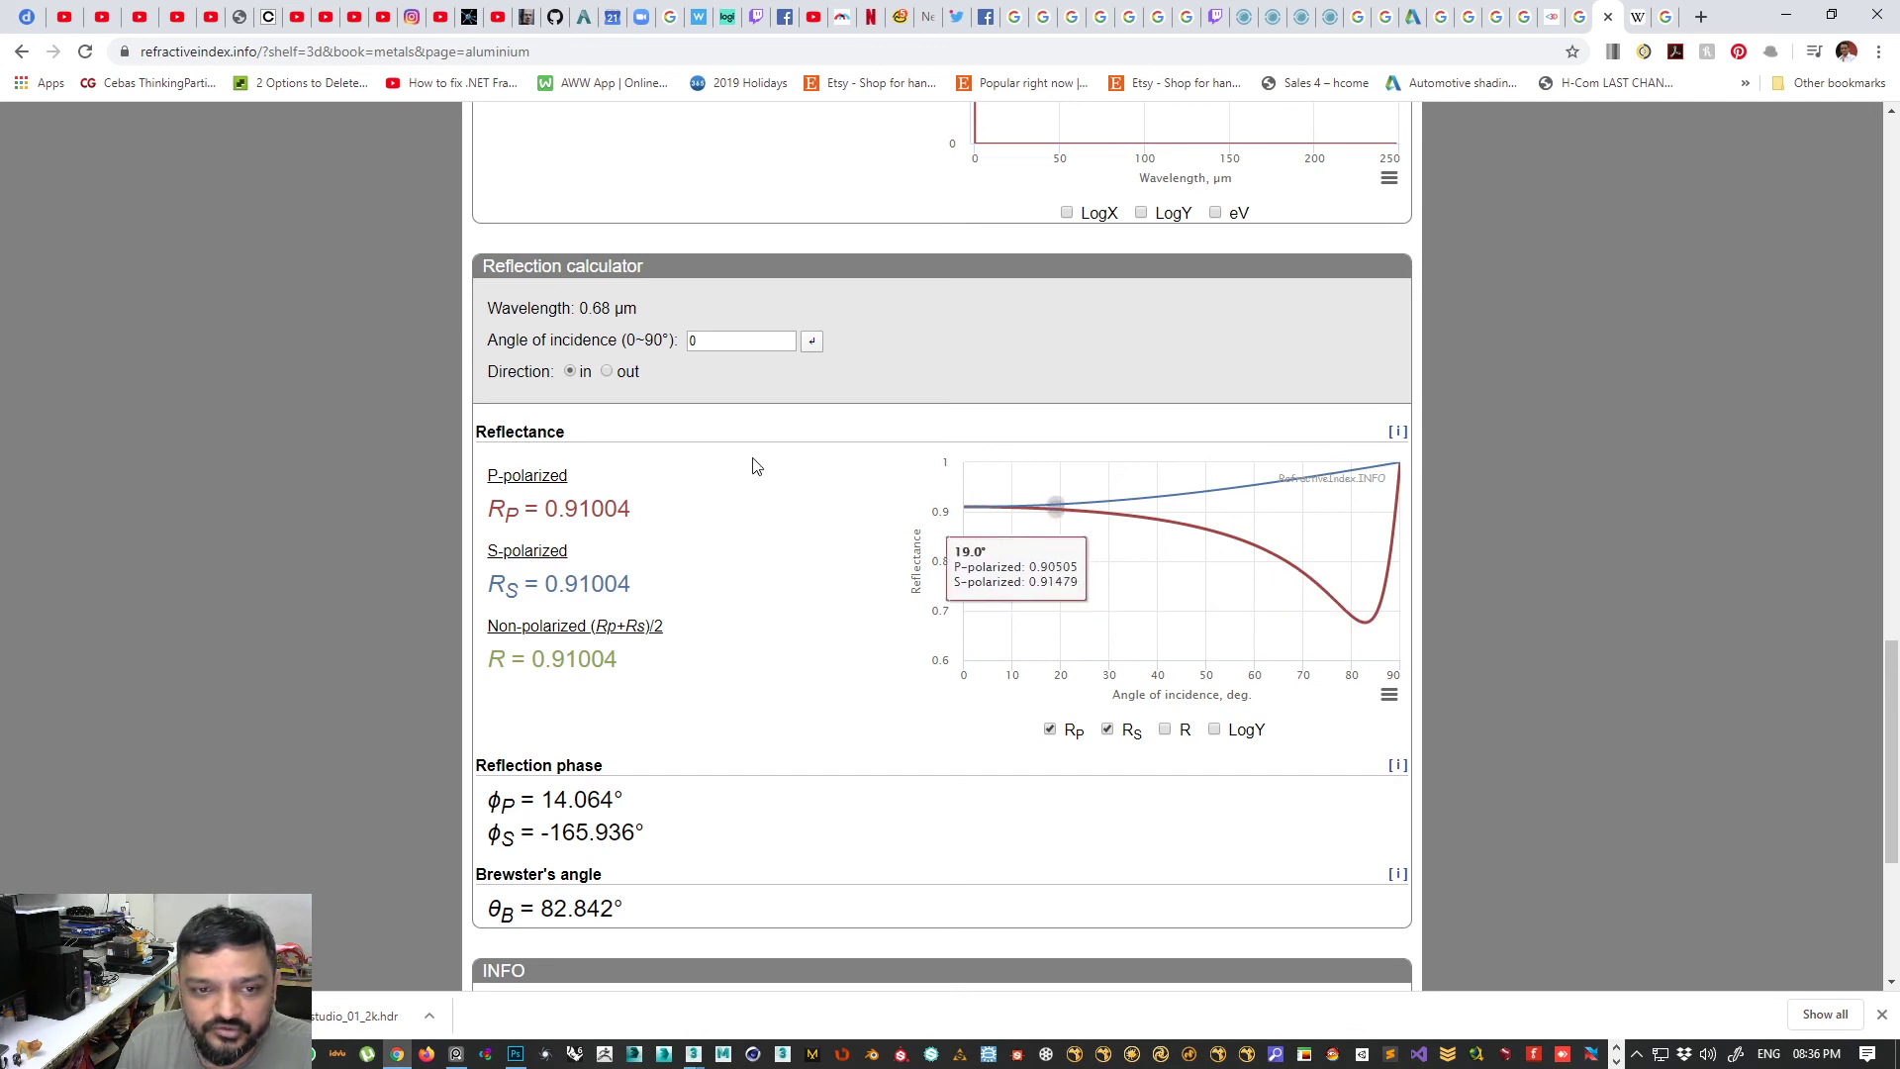
- Reopen the refractive index database from its home address and select the METALS book on the 3D artists' shelf
scroll(749, 534, "up", 20)
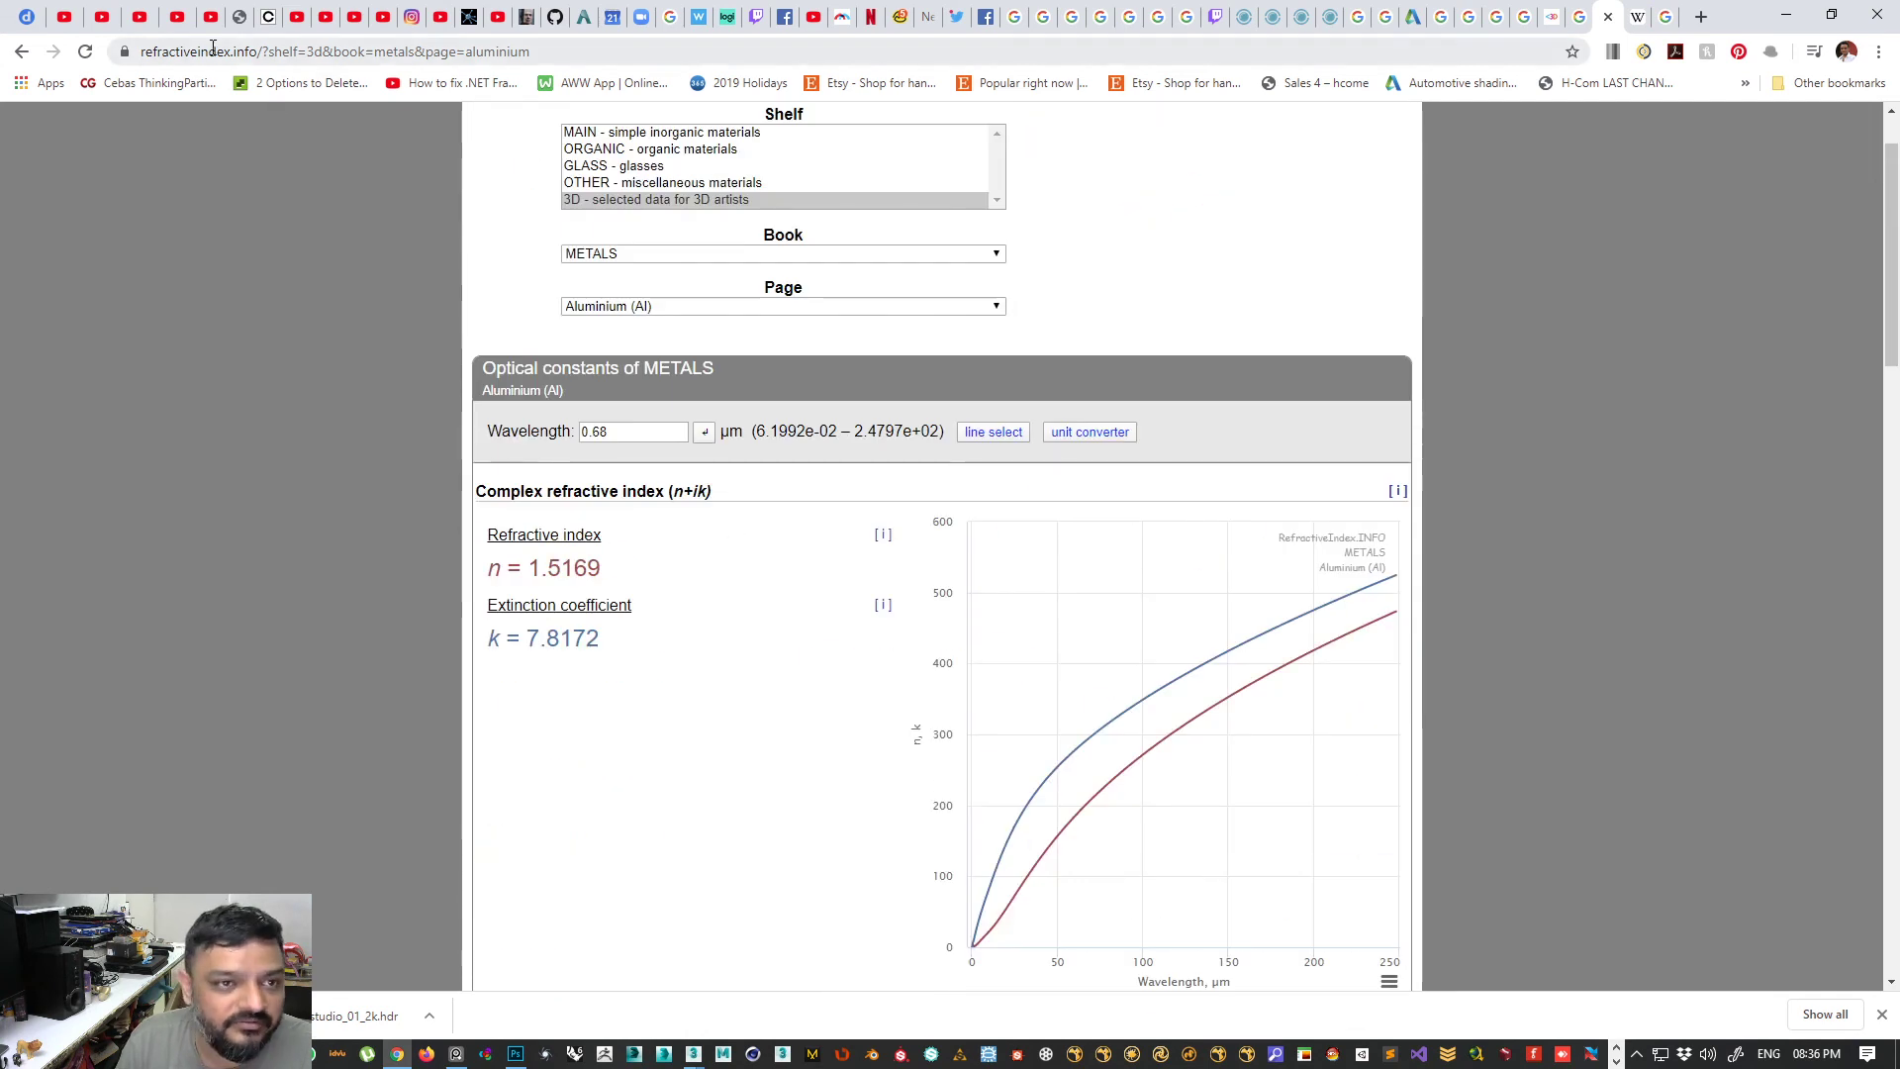
left_click_drag(258, 50, 725, 104)
key("BackSpace")
key("Return")
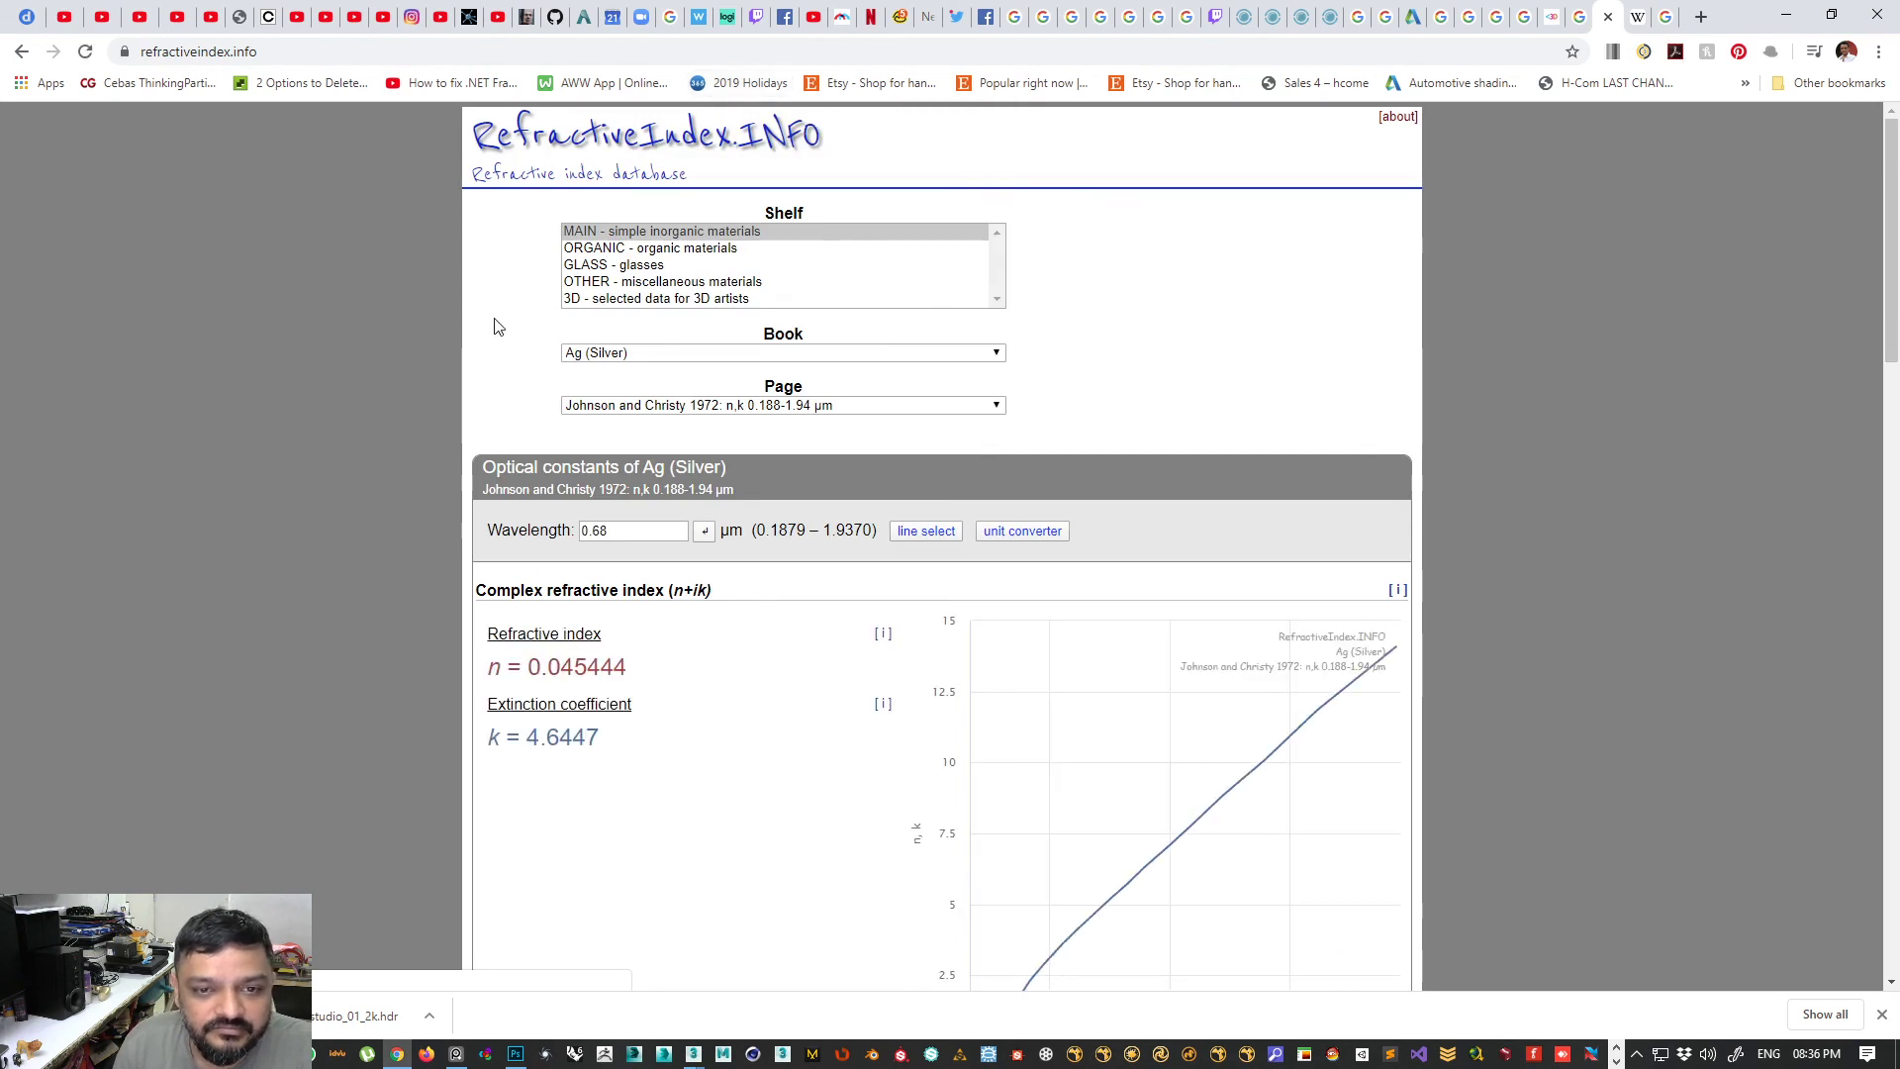
left_click(661, 353)
left_click(488, 356)
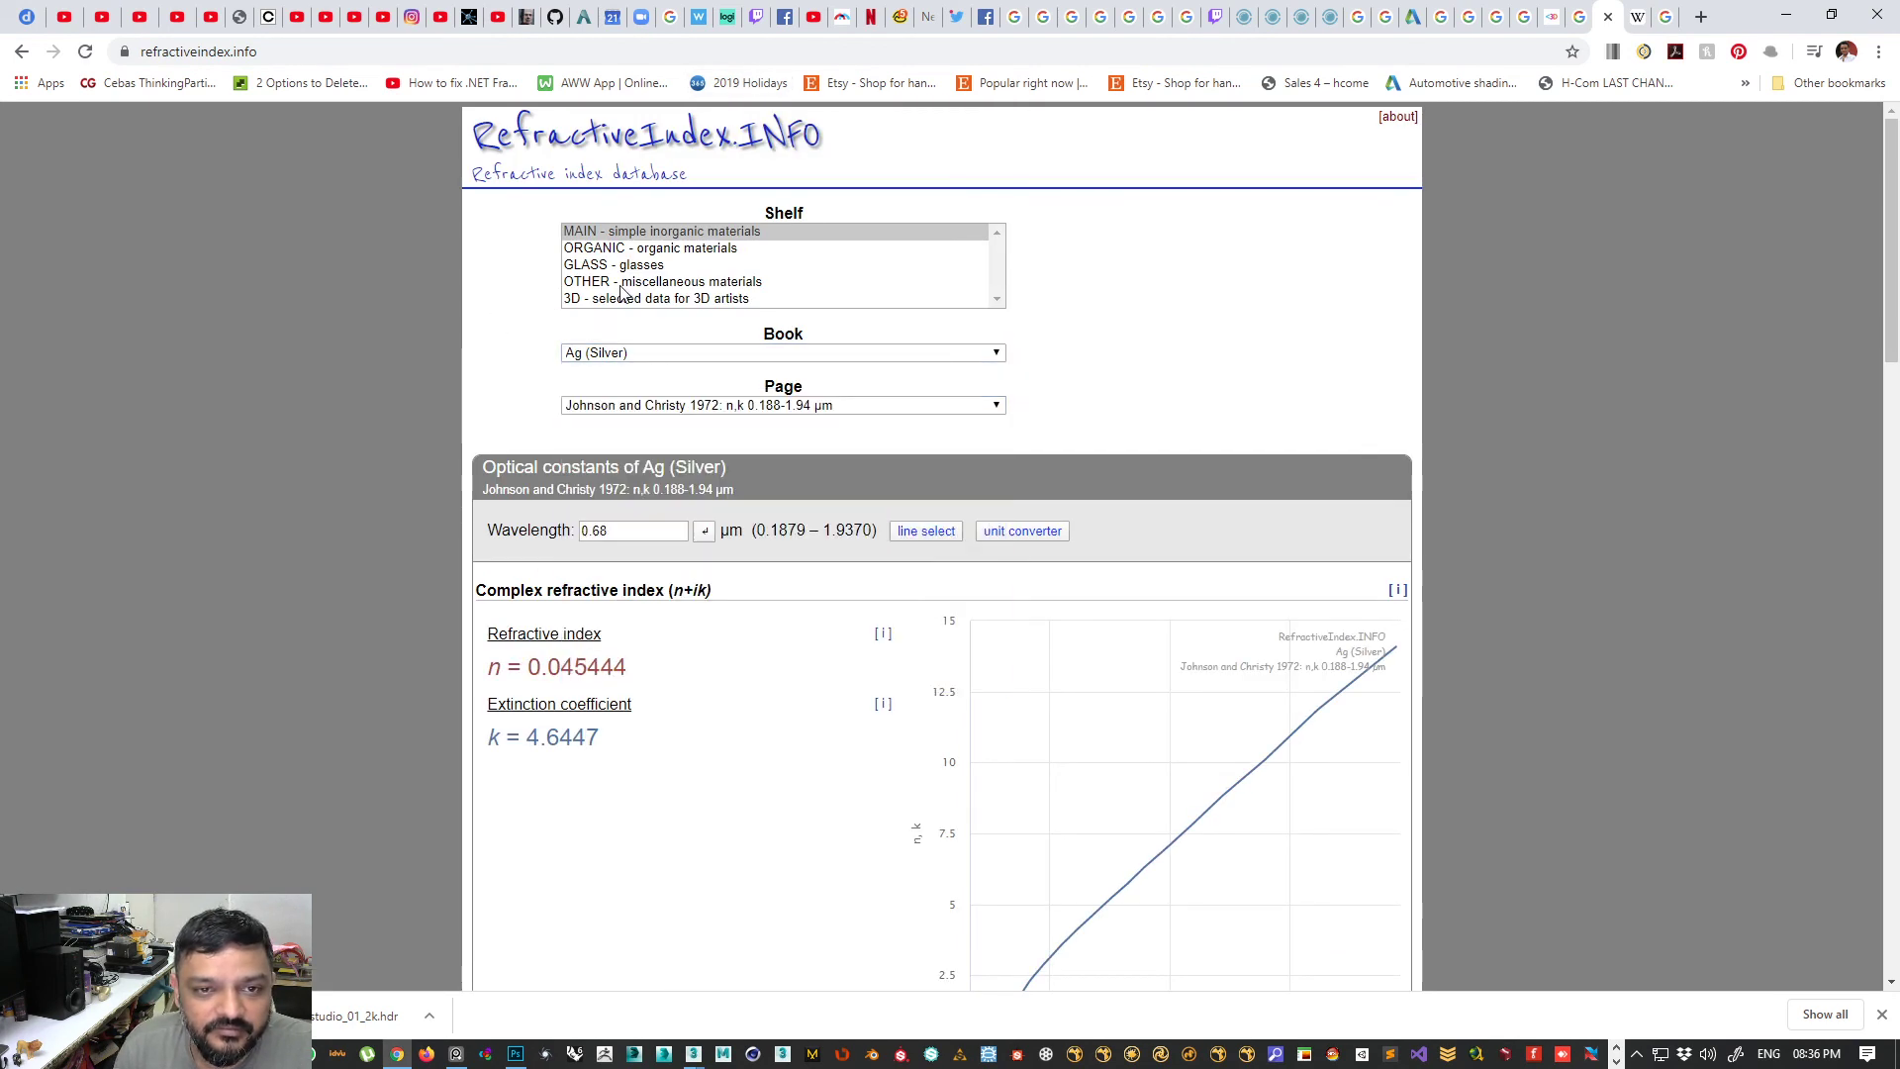
left_click(624, 298)
left_click(650, 353)
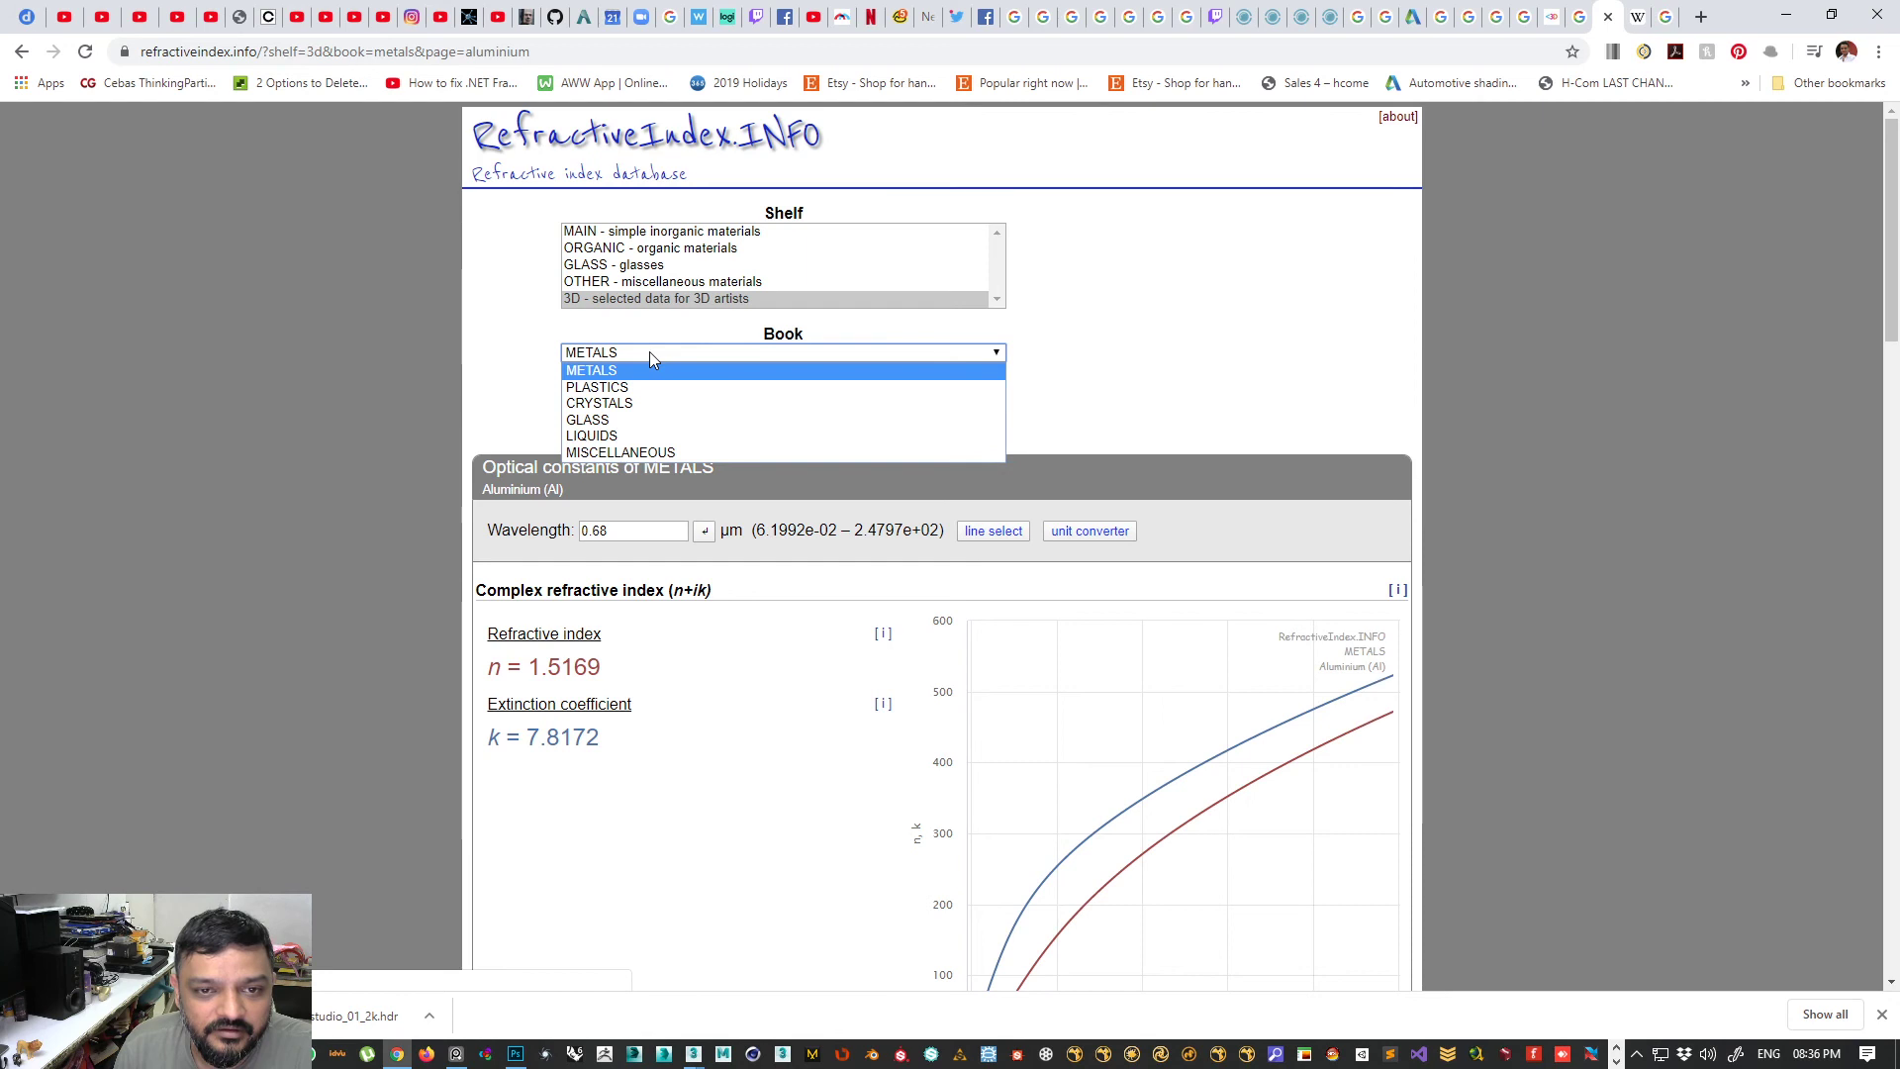
left_click(636, 372)
left_click(620, 353)
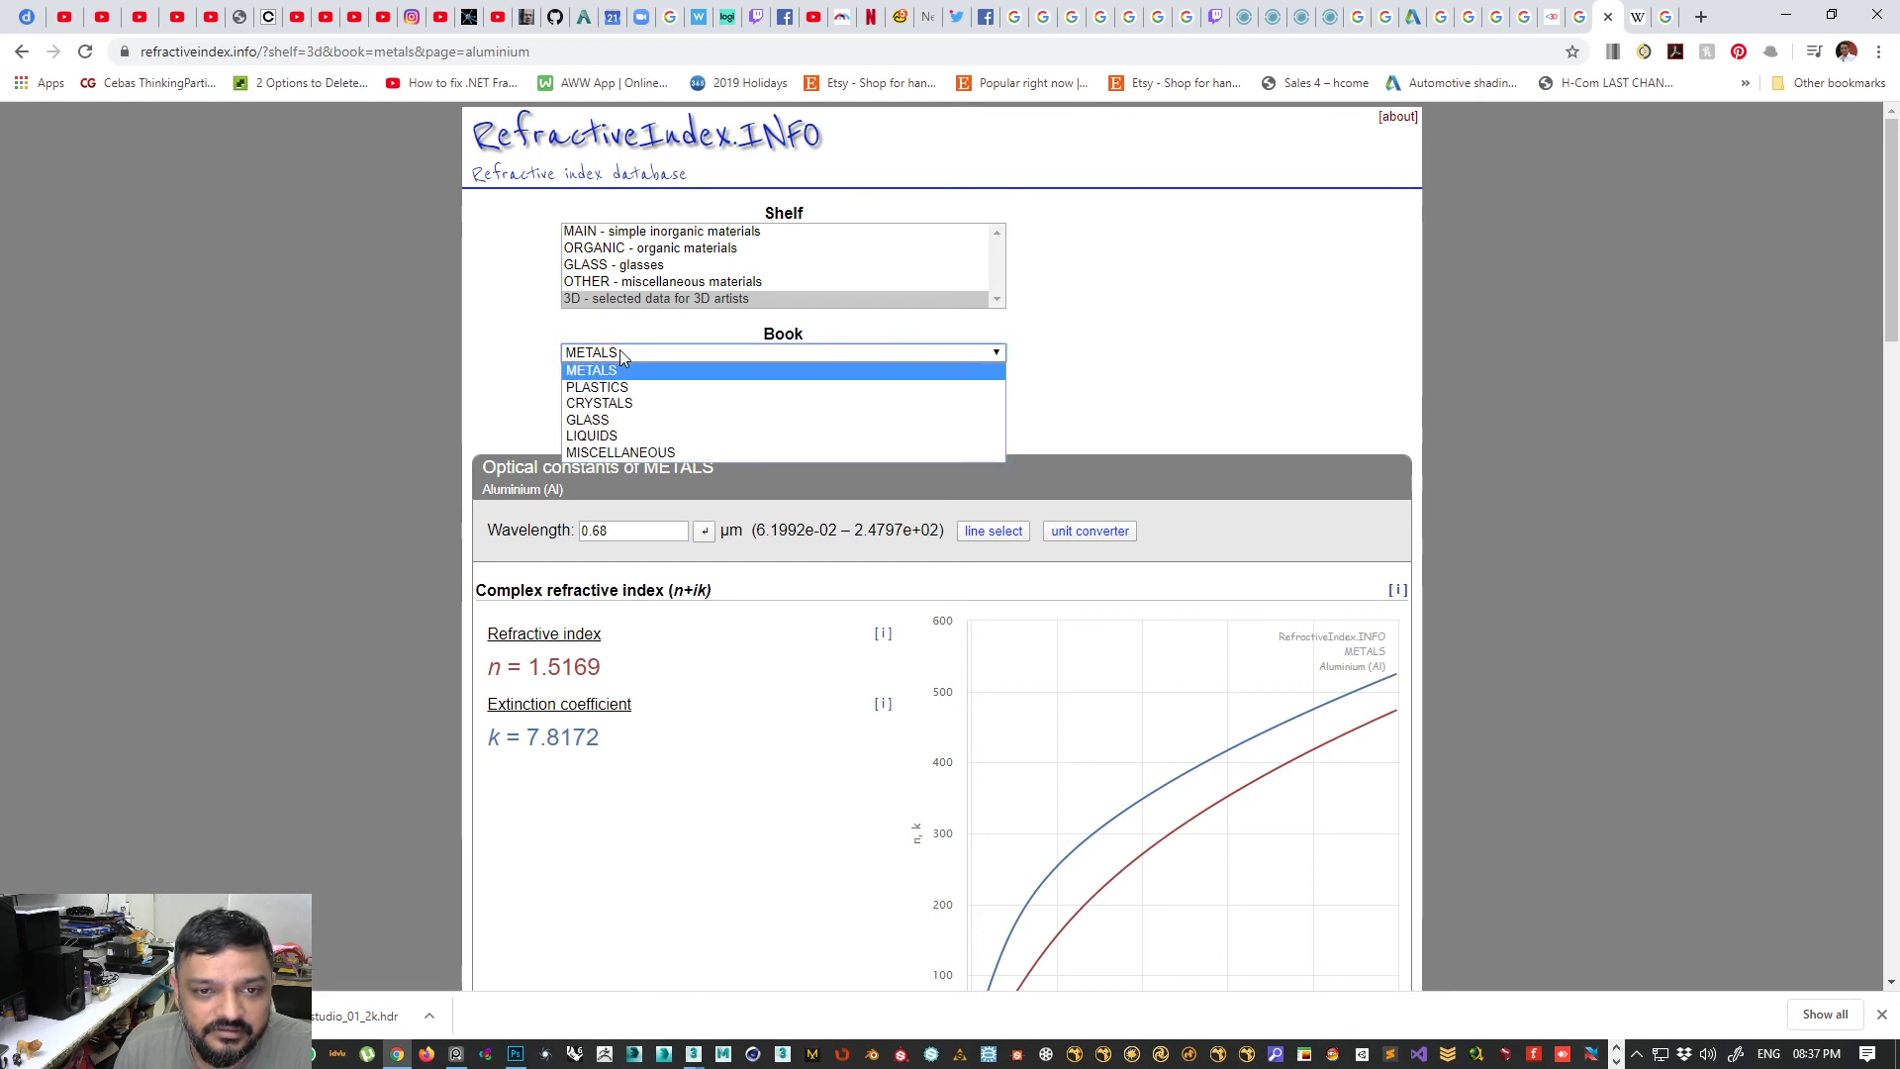
left_click(619, 352)
- Open the Gold (Au) page and view its reflectance against angle of incidence
left_click(638, 404)
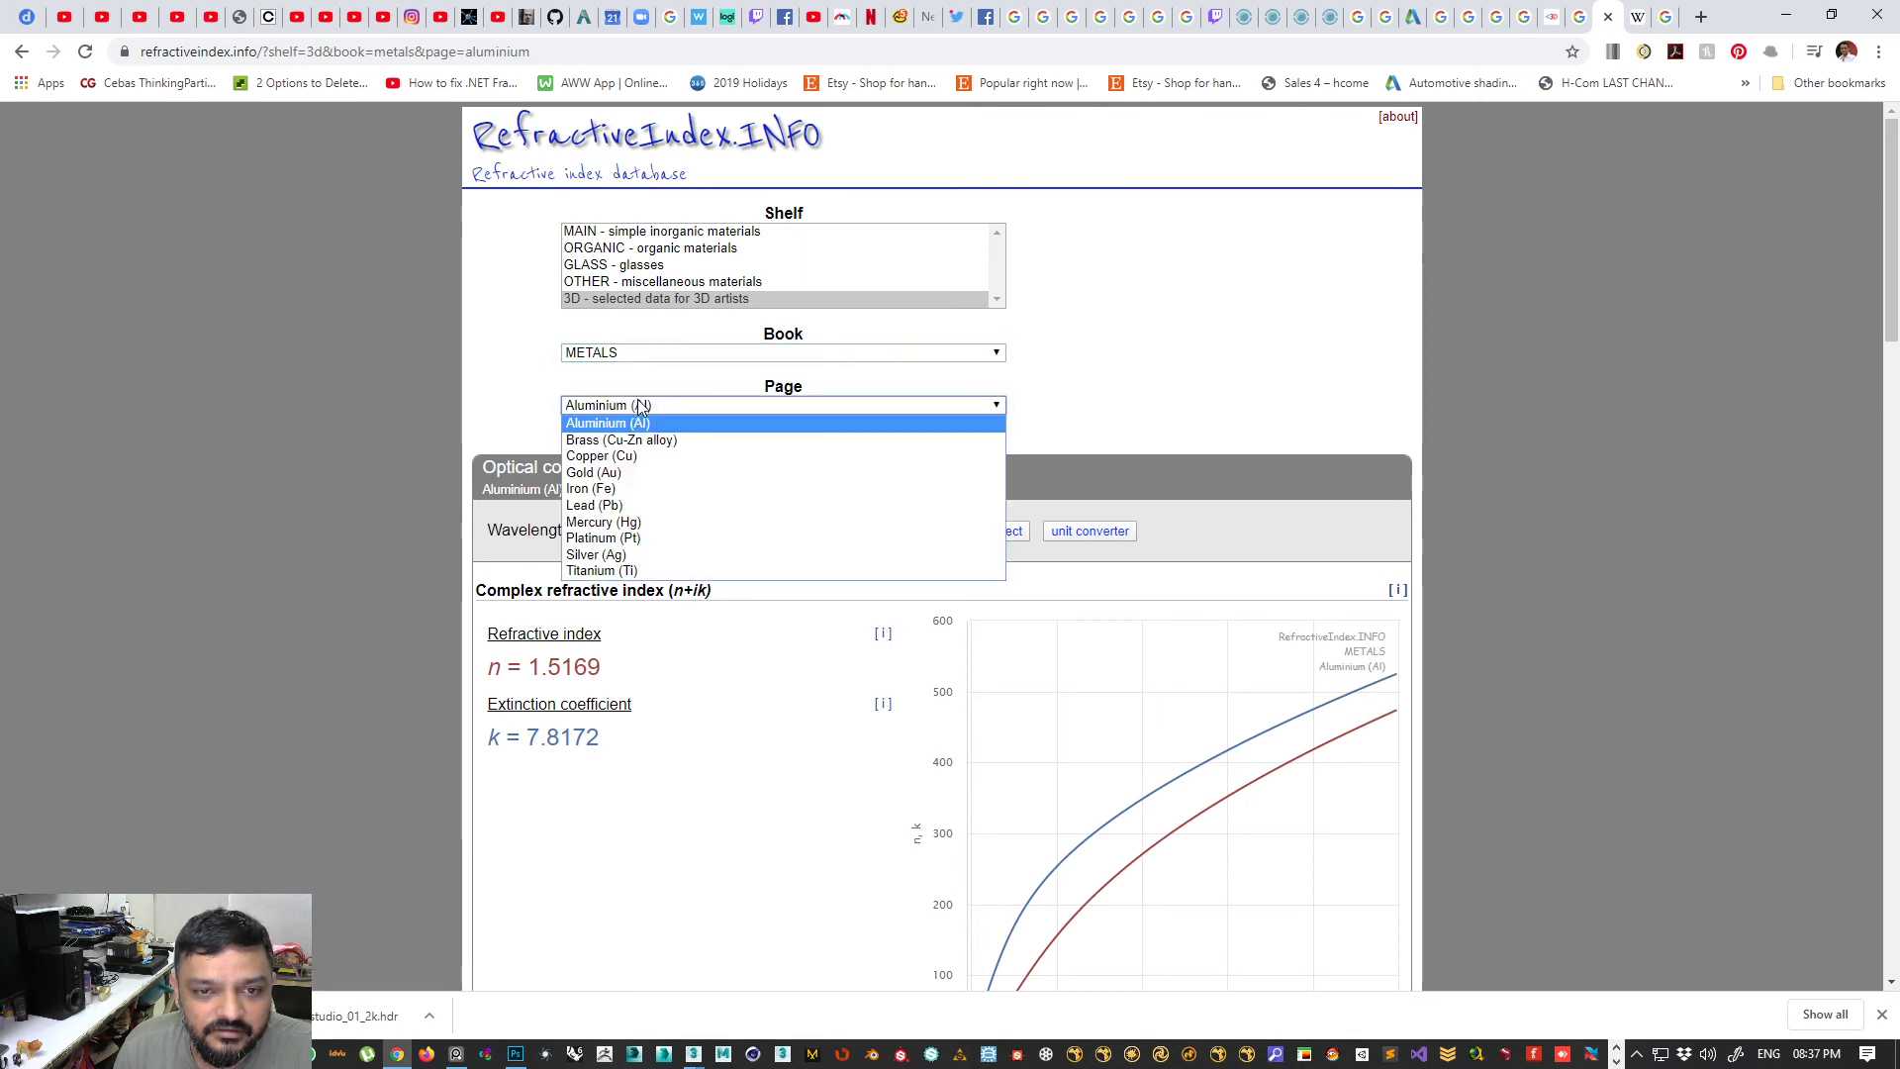
left_click(631, 473)
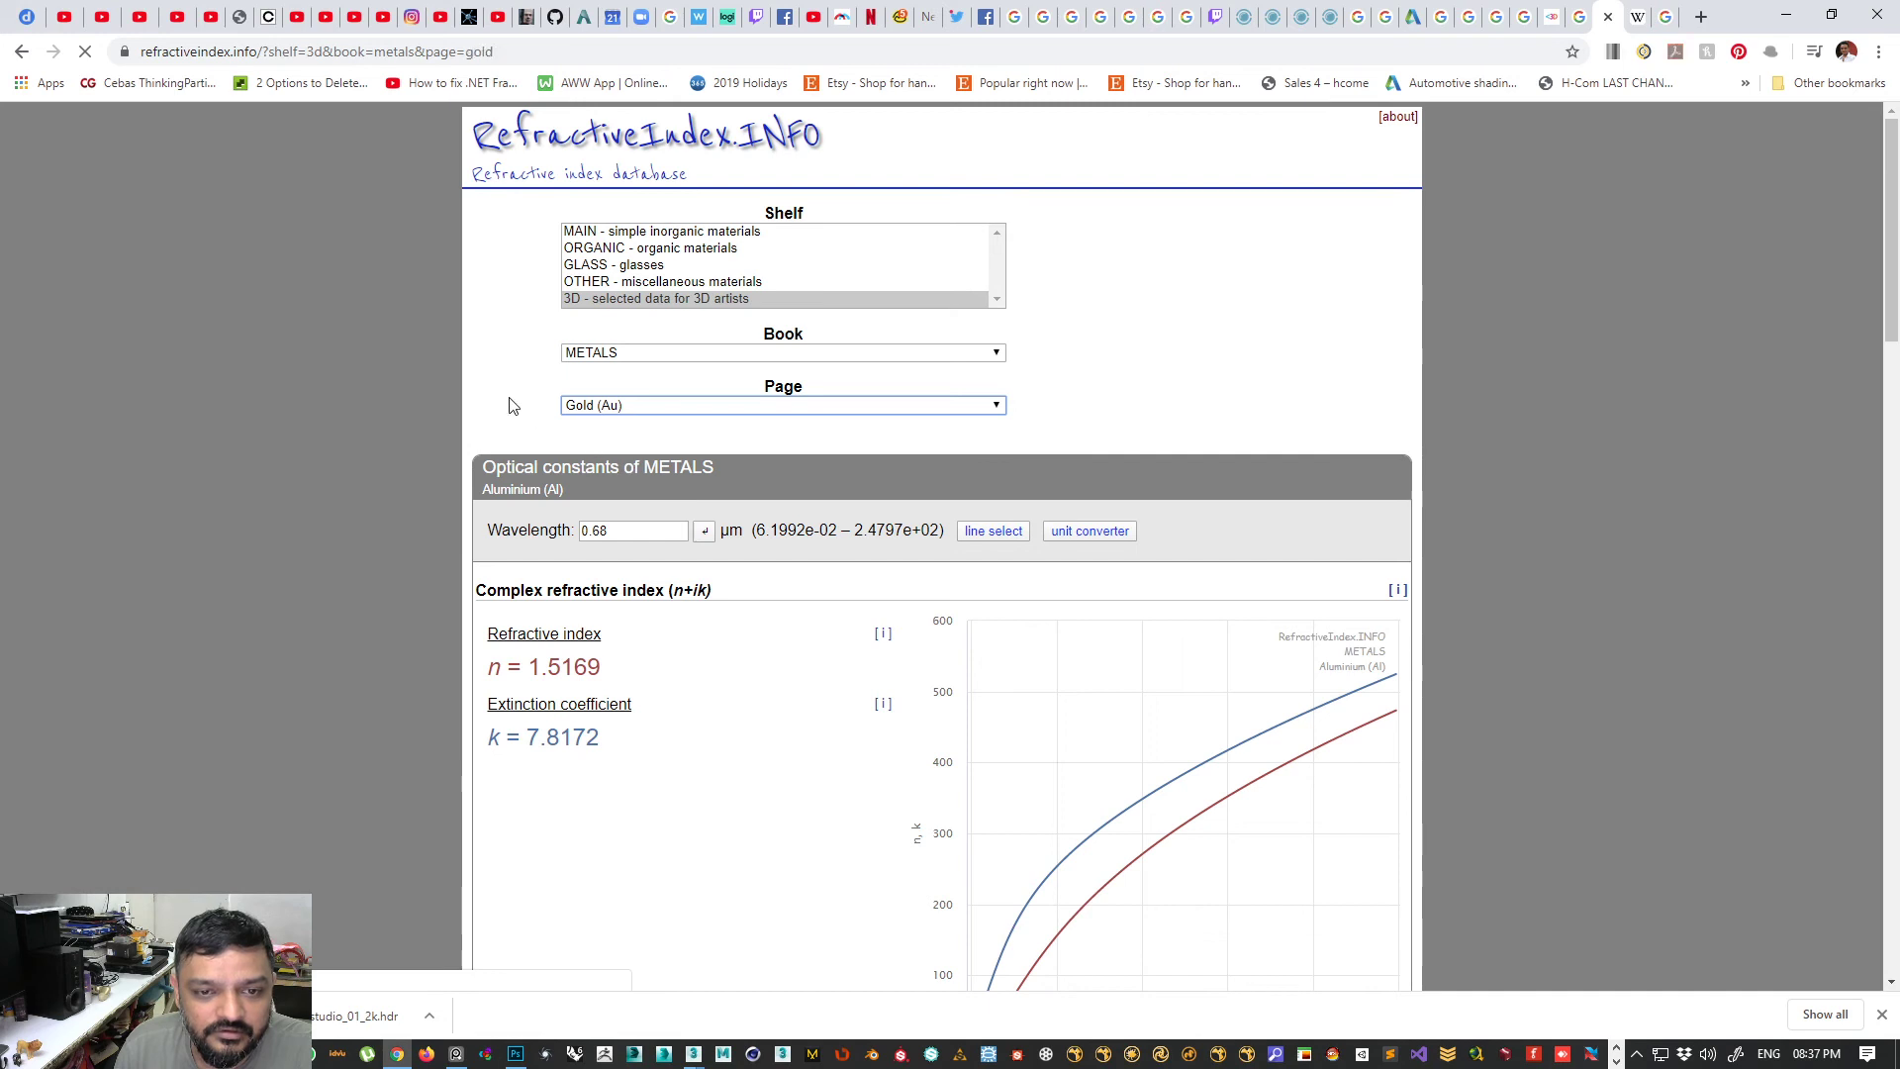
scroll(511, 405, "down", 15)
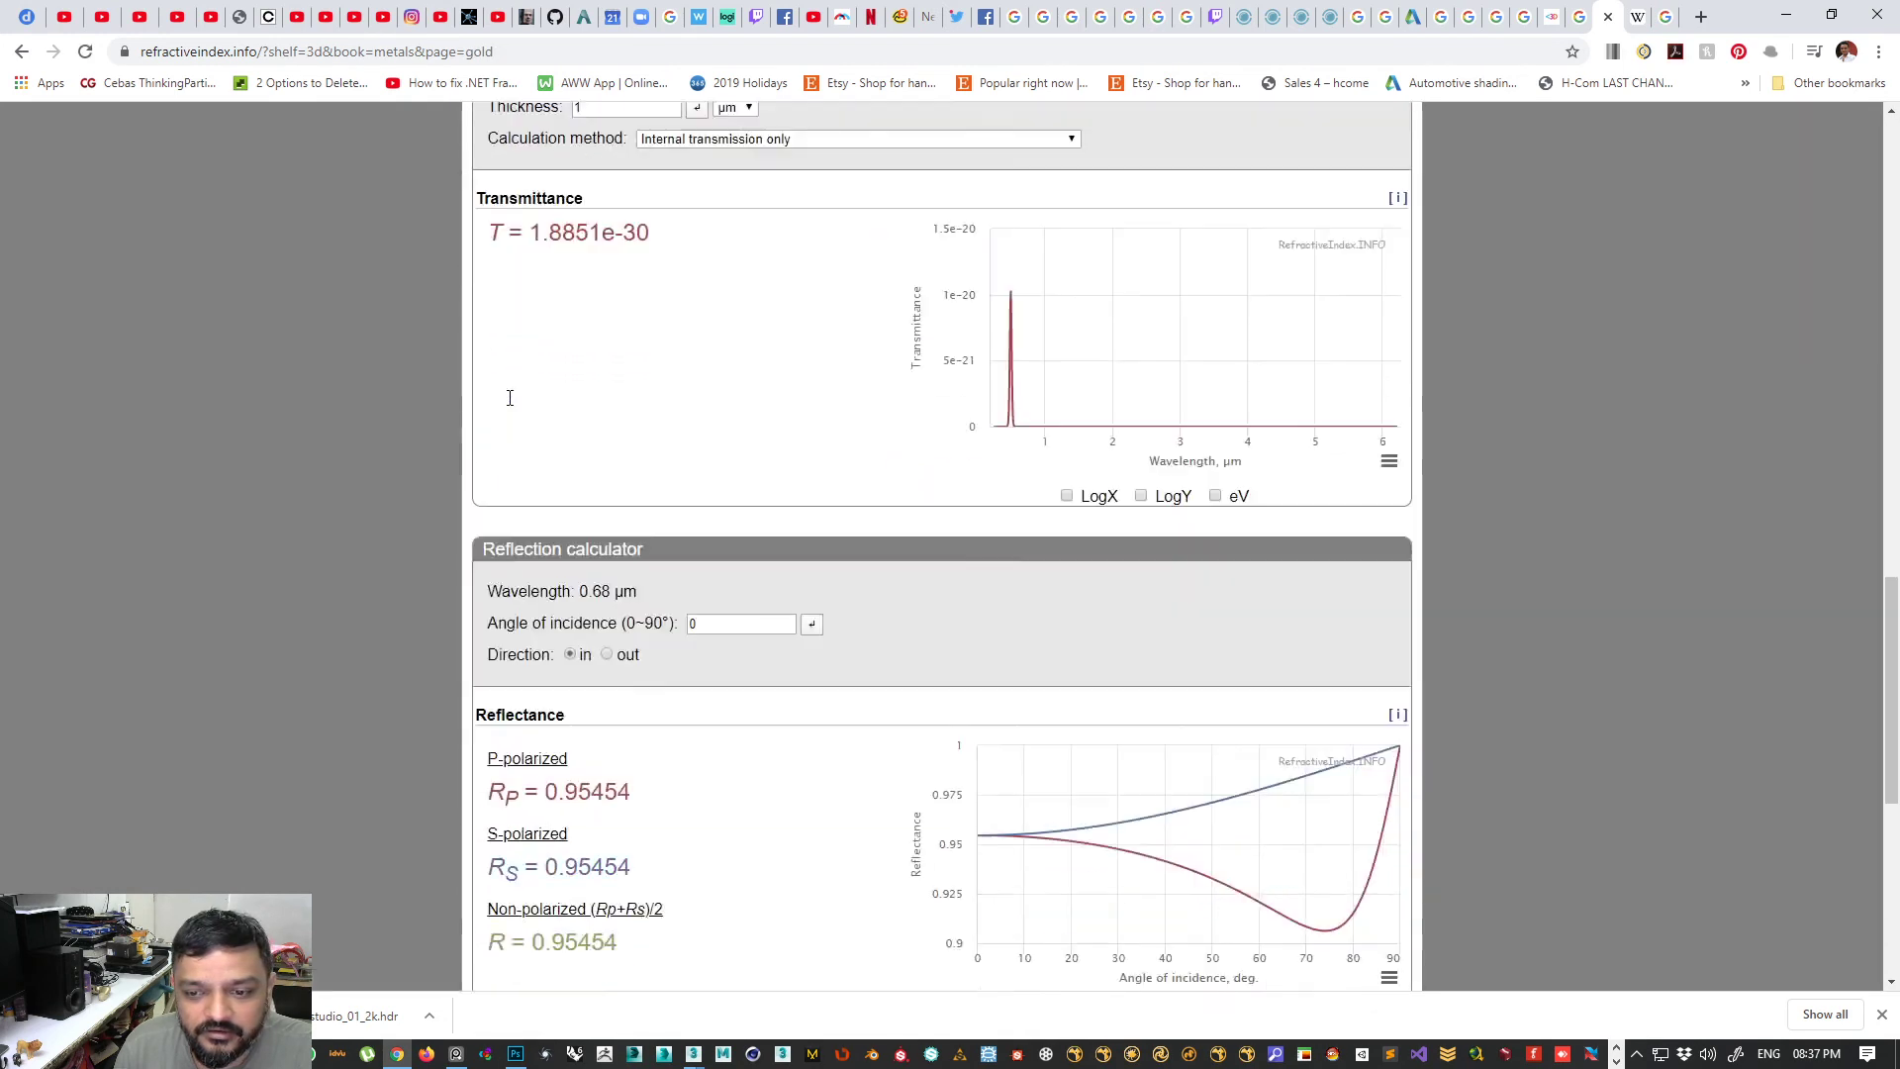
scroll(510, 397, "up", 15)
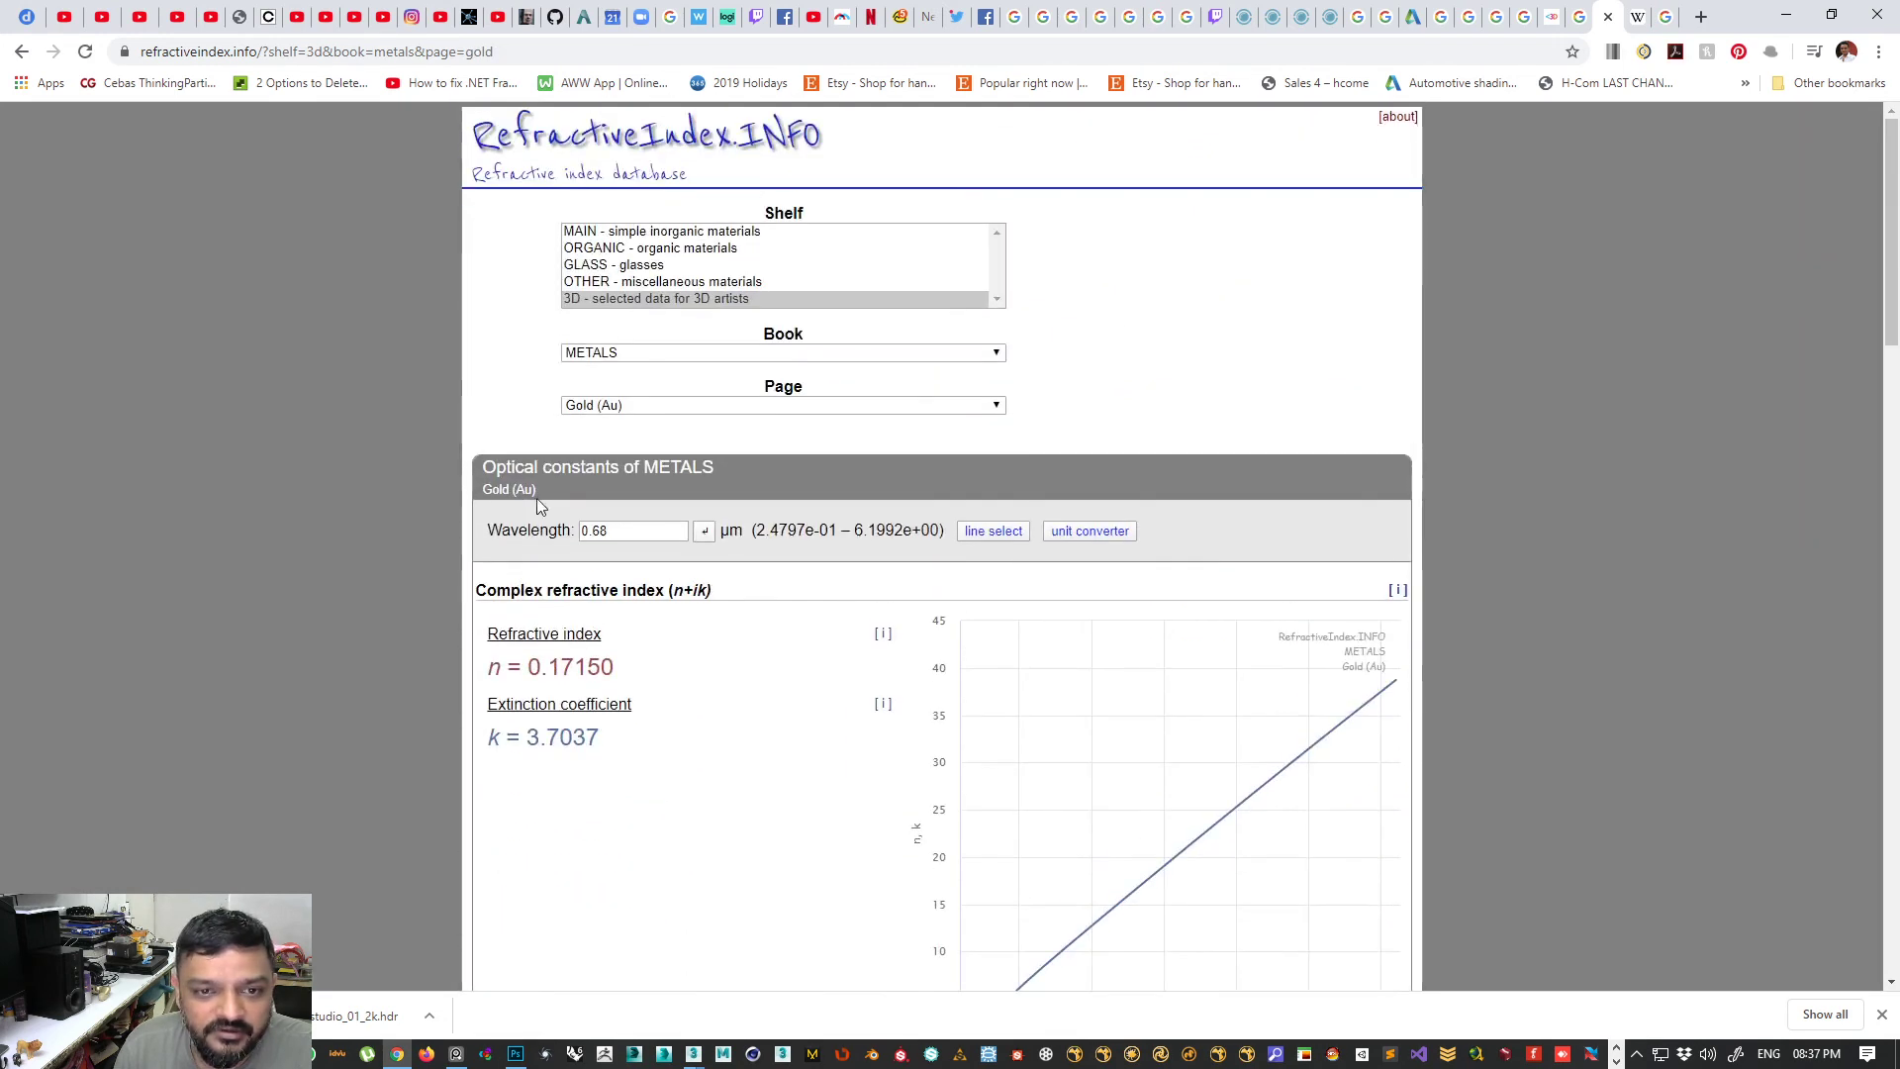
- Open the Brass (Cu-Zn alloy) page and examine its optical constants and reflectance curves in the reflection calculator
left_click(623, 406)
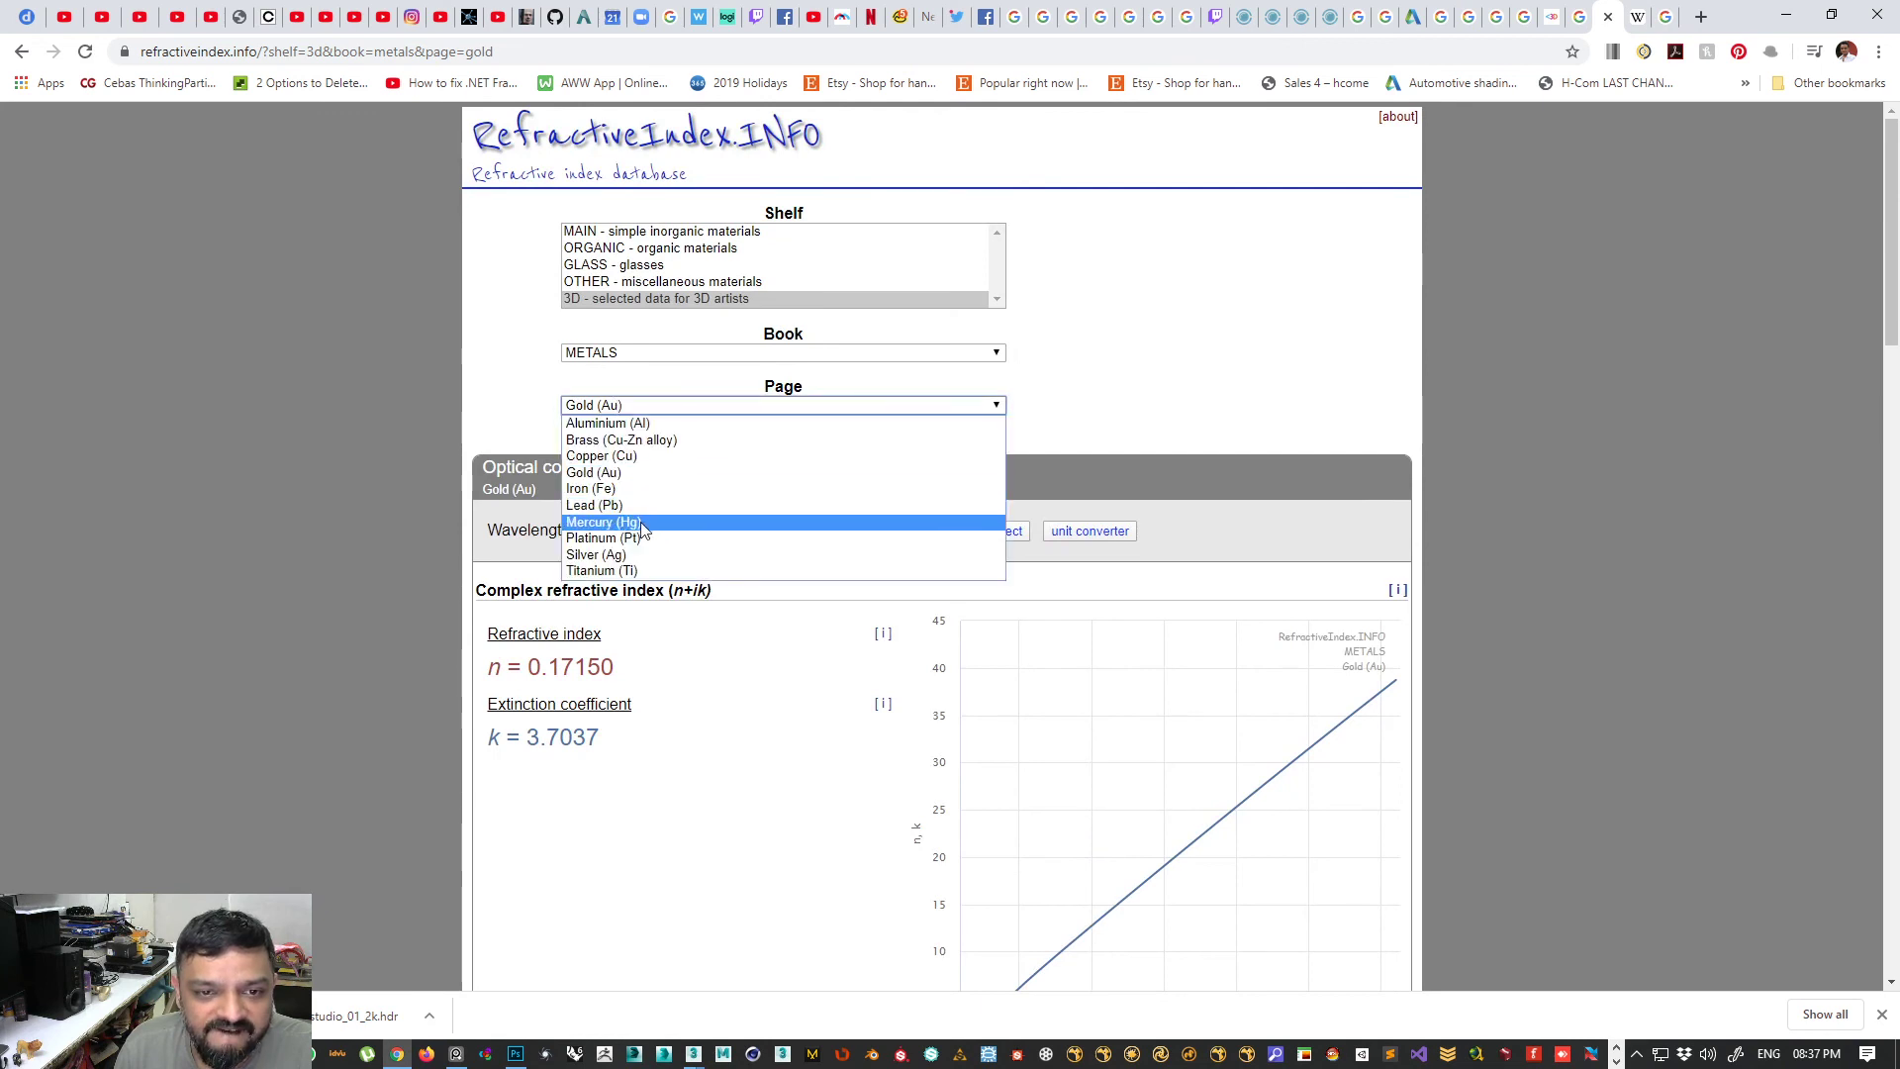
left_click(644, 440)
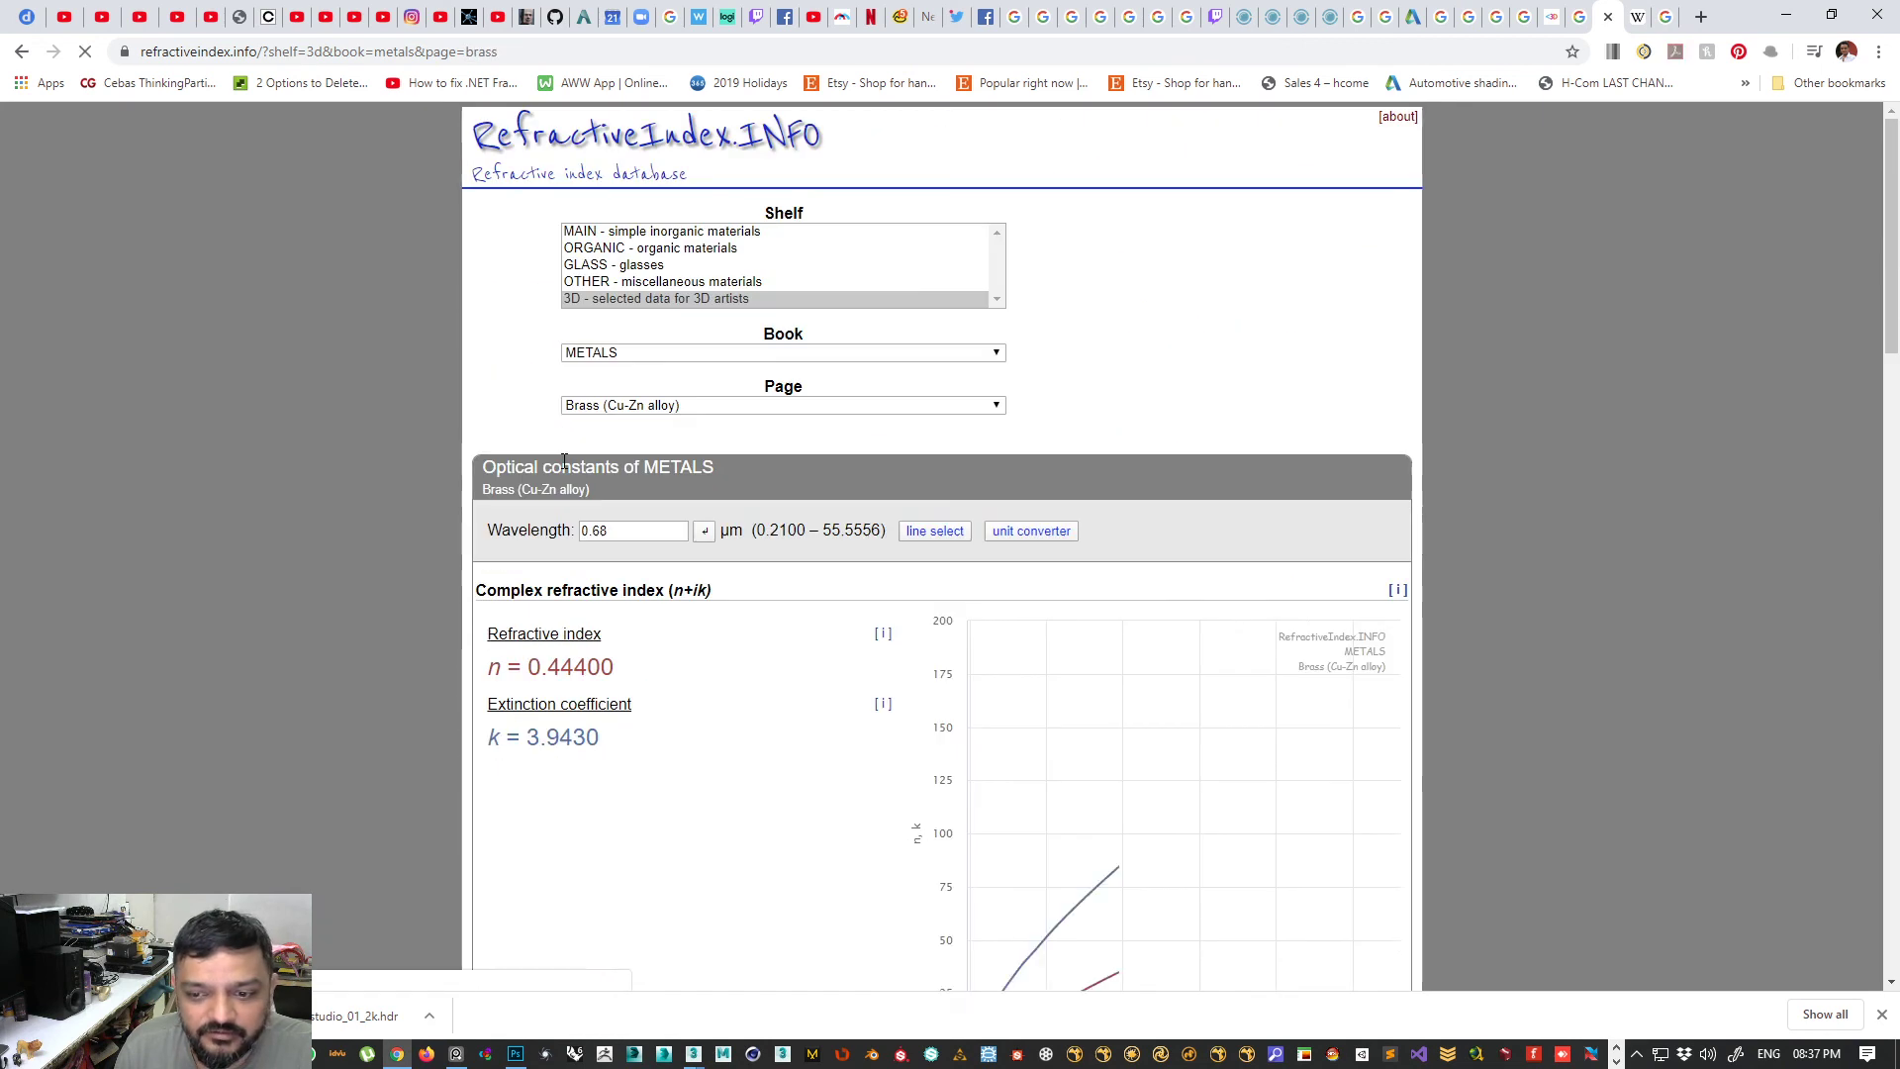
scroll(564, 462, "down", 6)
scroll(564, 462, "up", 4)
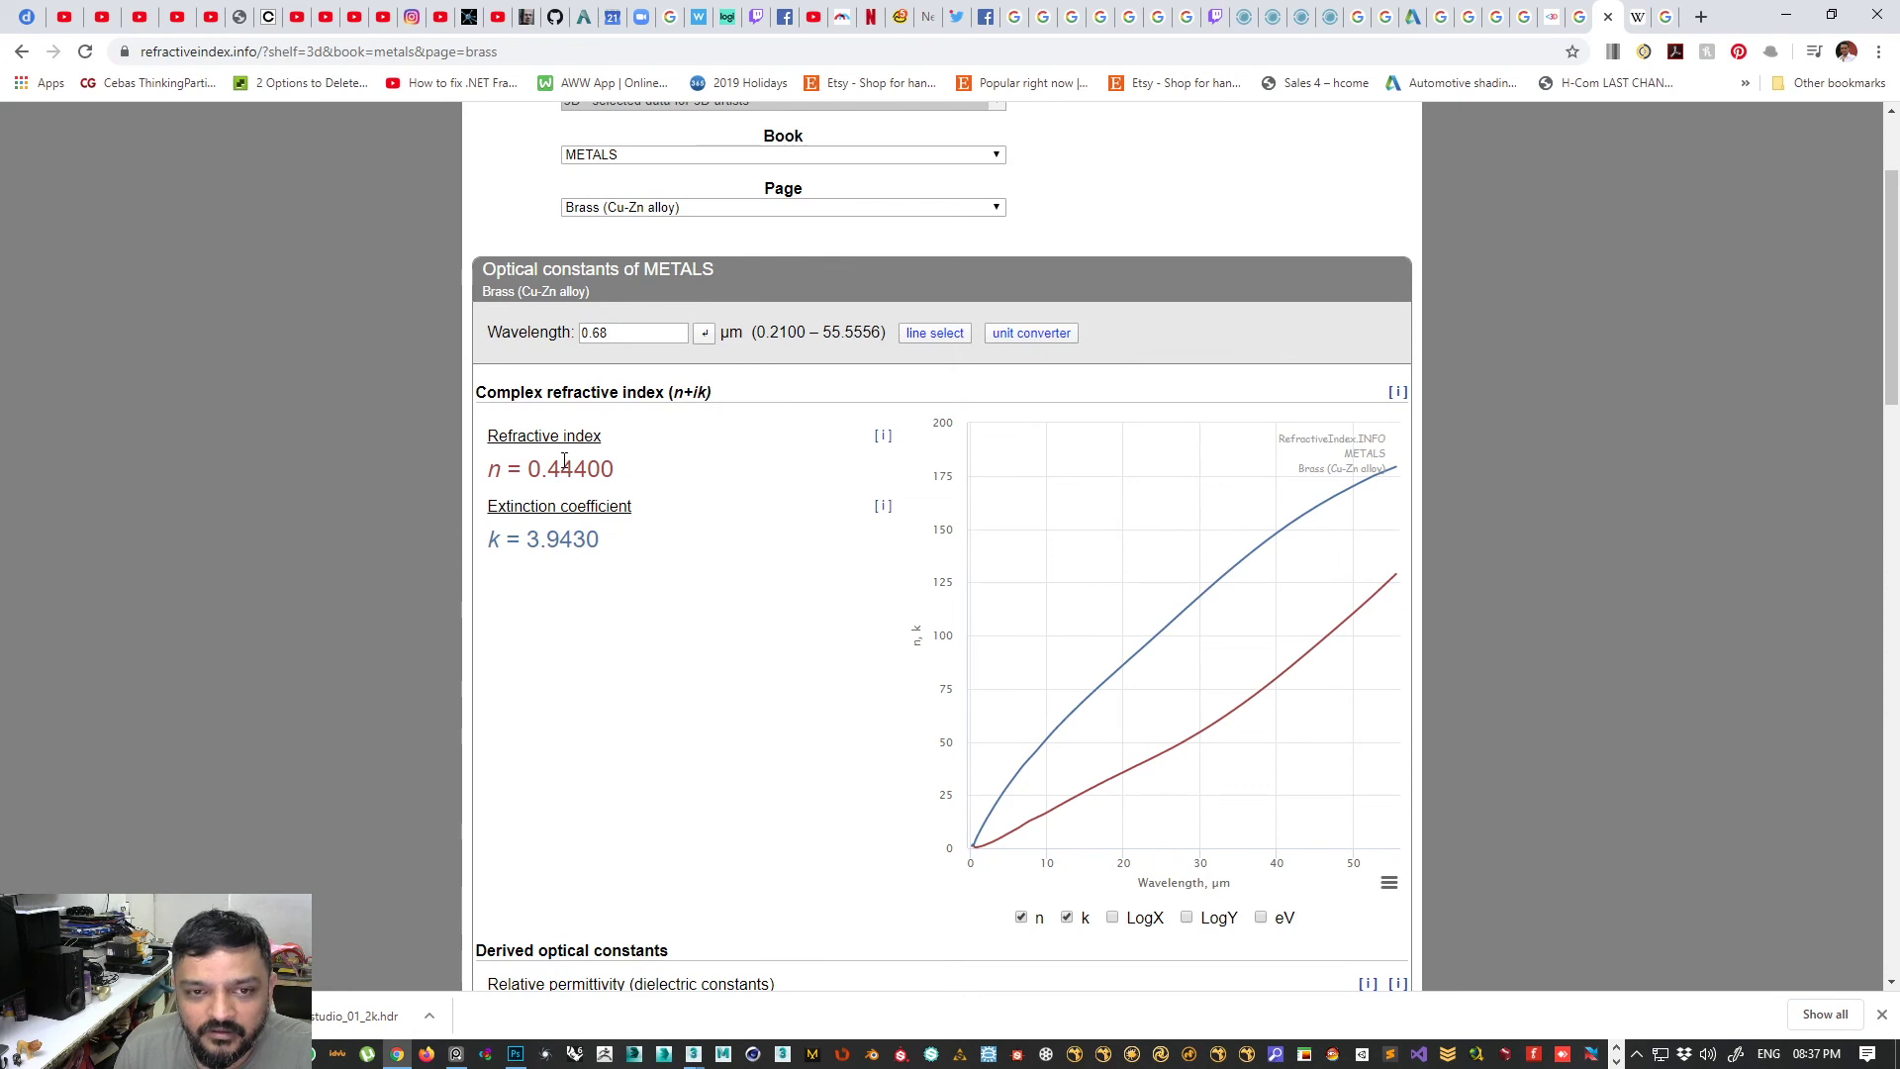
scroll(564, 462, "down", 8)
scroll(566, 460, "up", 10)
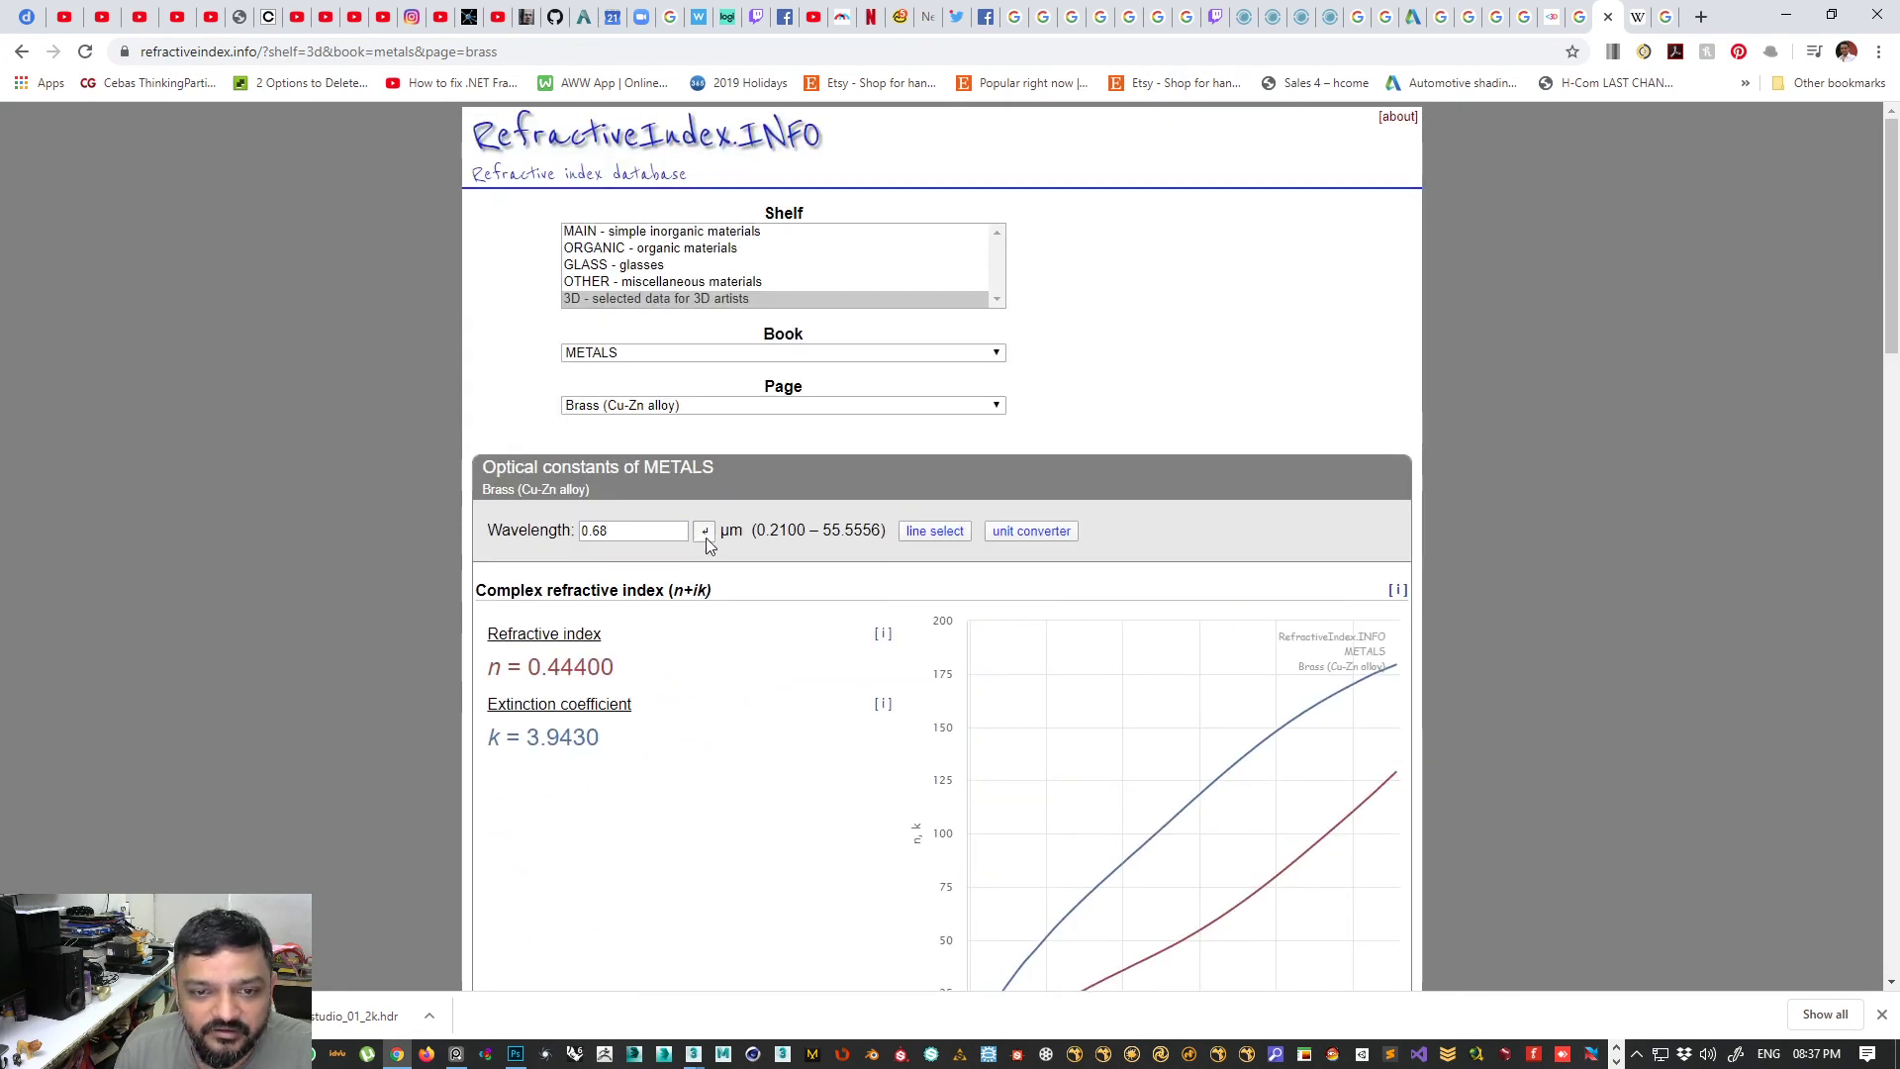
scroll(623, 532, "down", 12)
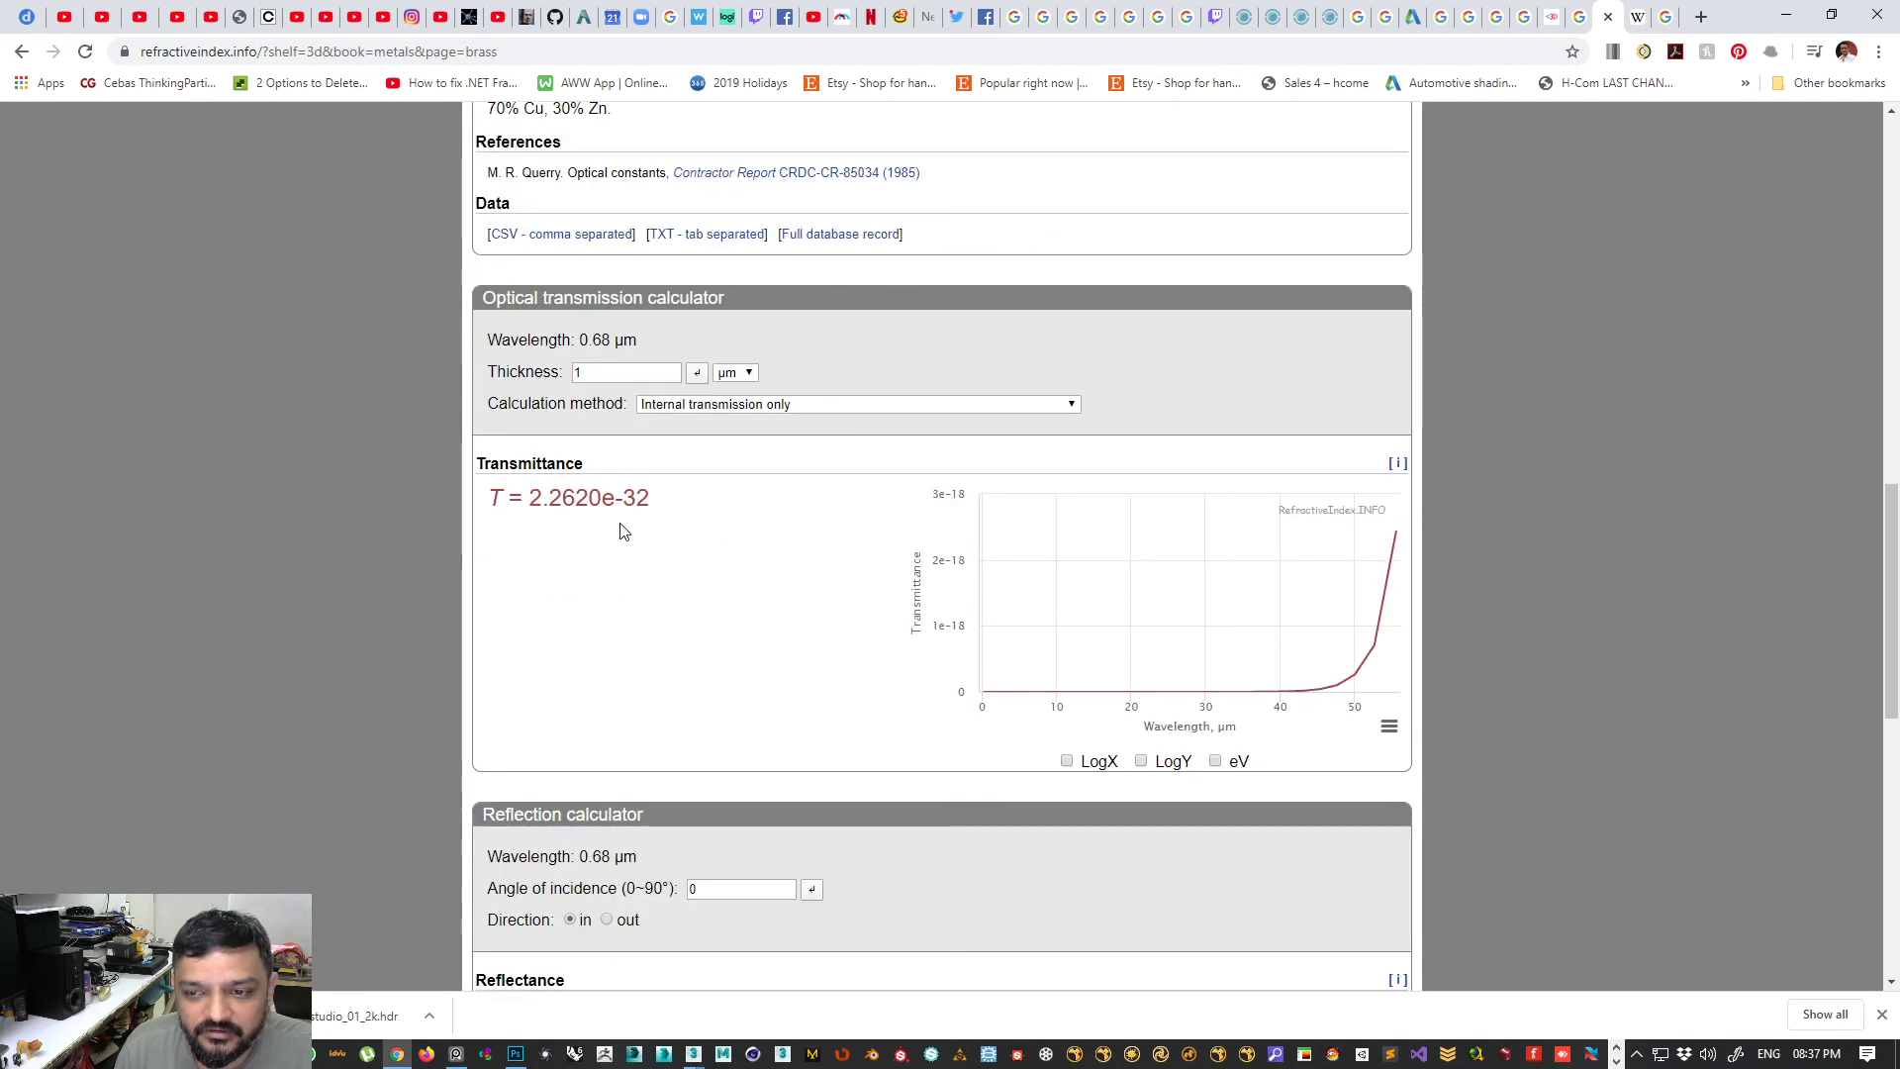
scroll(625, 531, "down", 8)
scroll(643, 530, "up", 4)
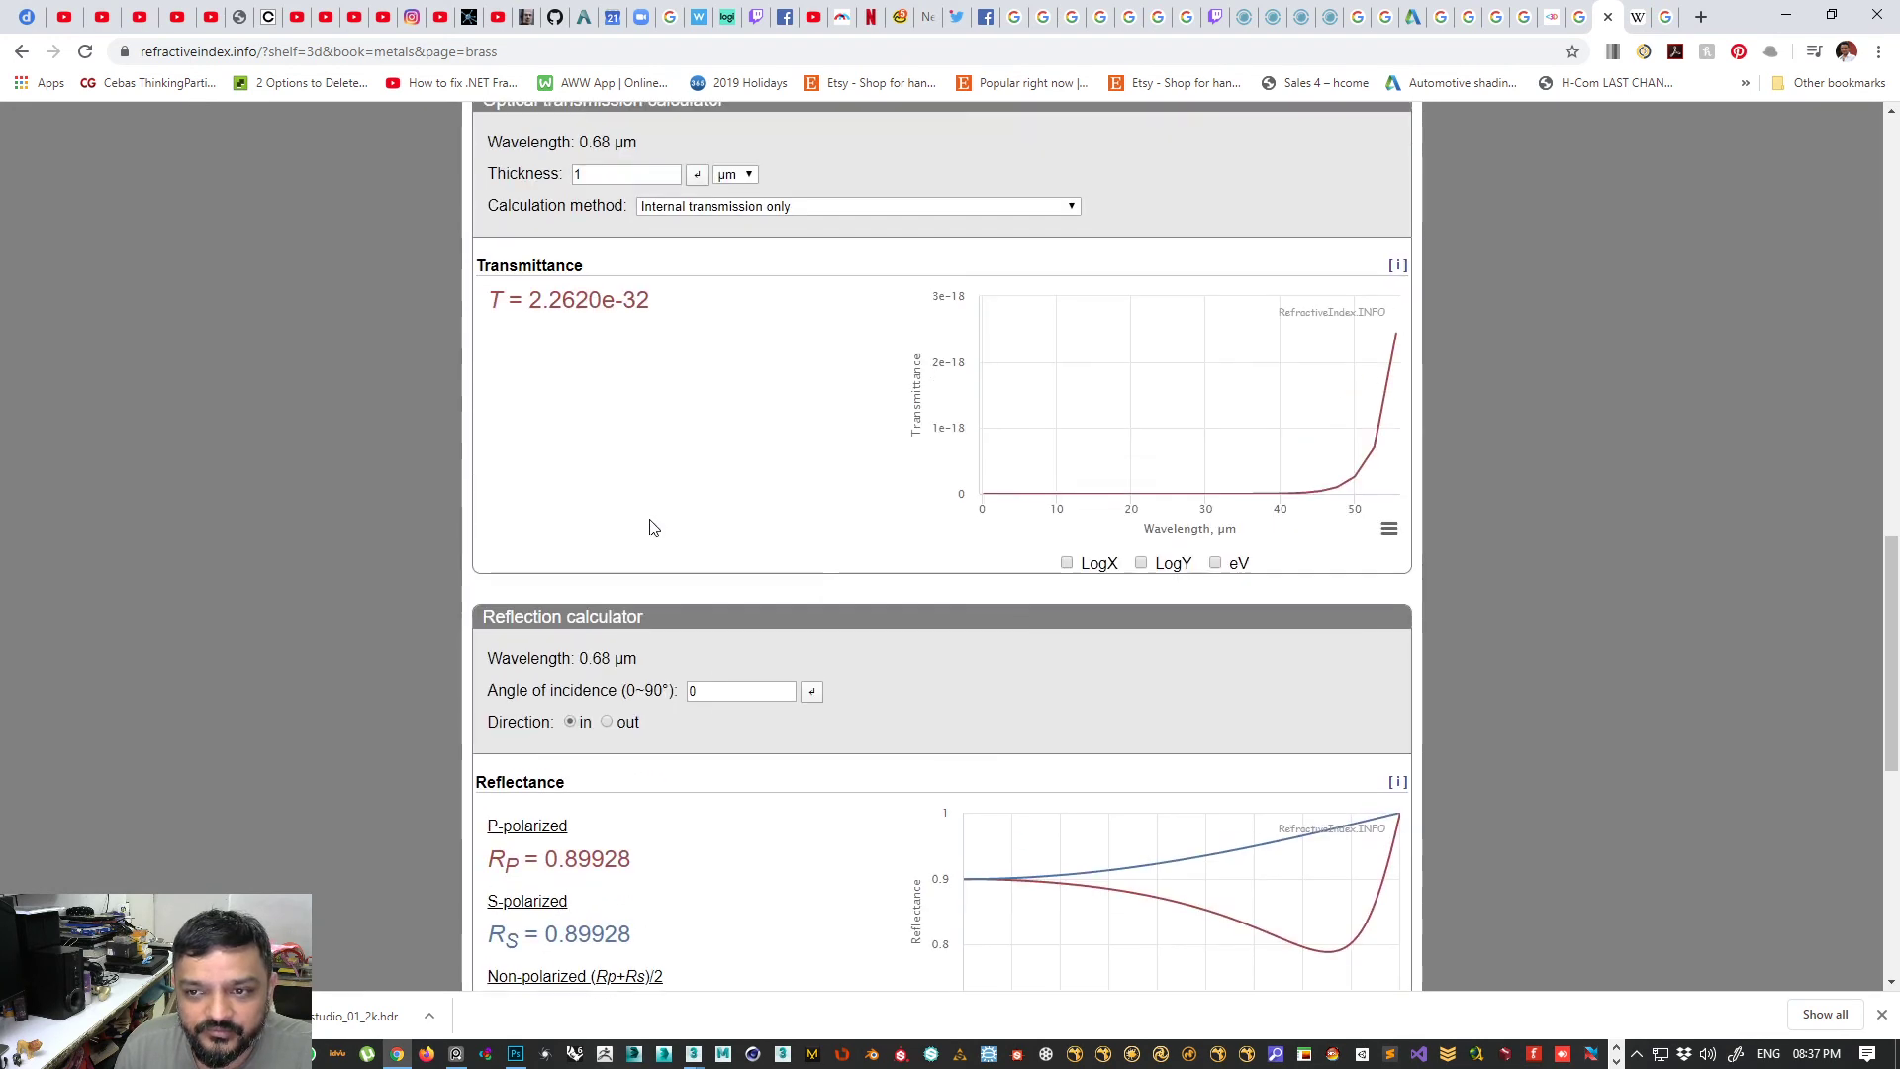
scroll(651, 527, "down", 3)
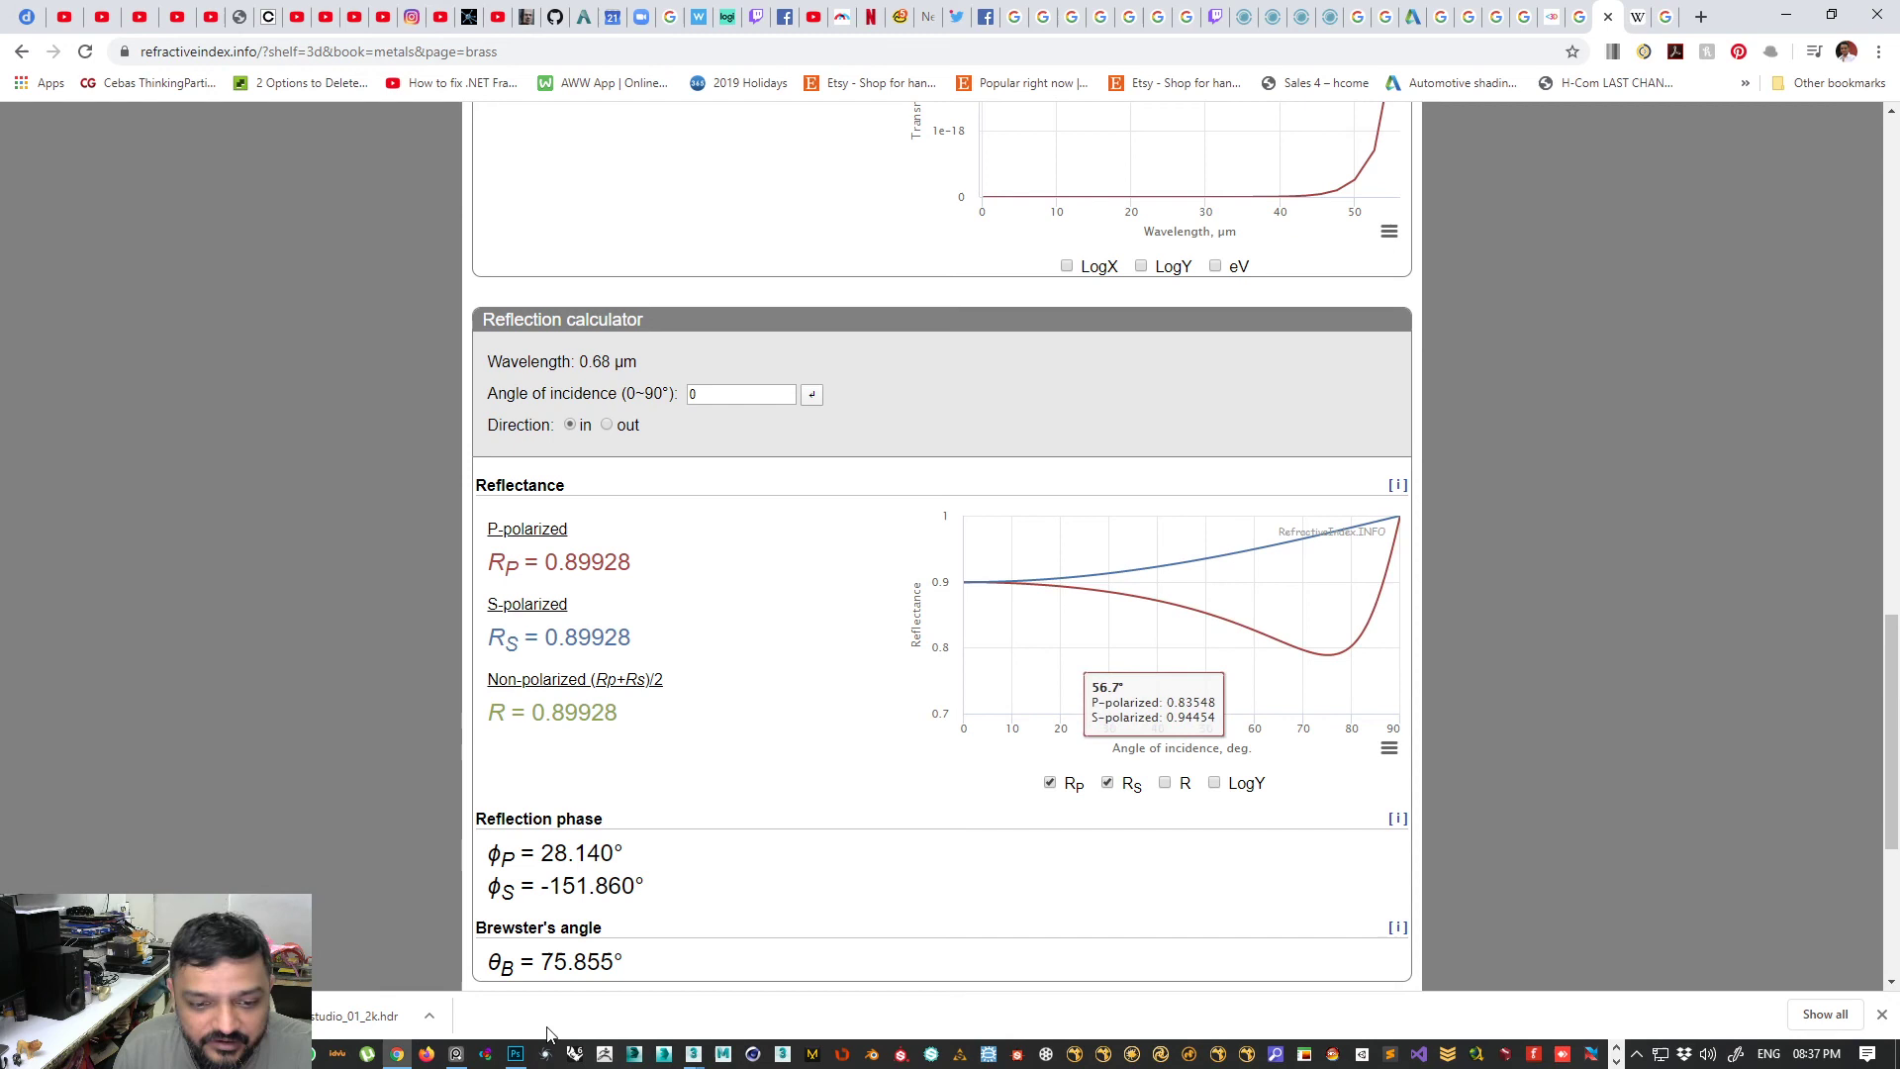
- Review the wavelength range of red in the Wikipedia article
left_click(1638, 20)
scroll(1336, 352, "up", 5)
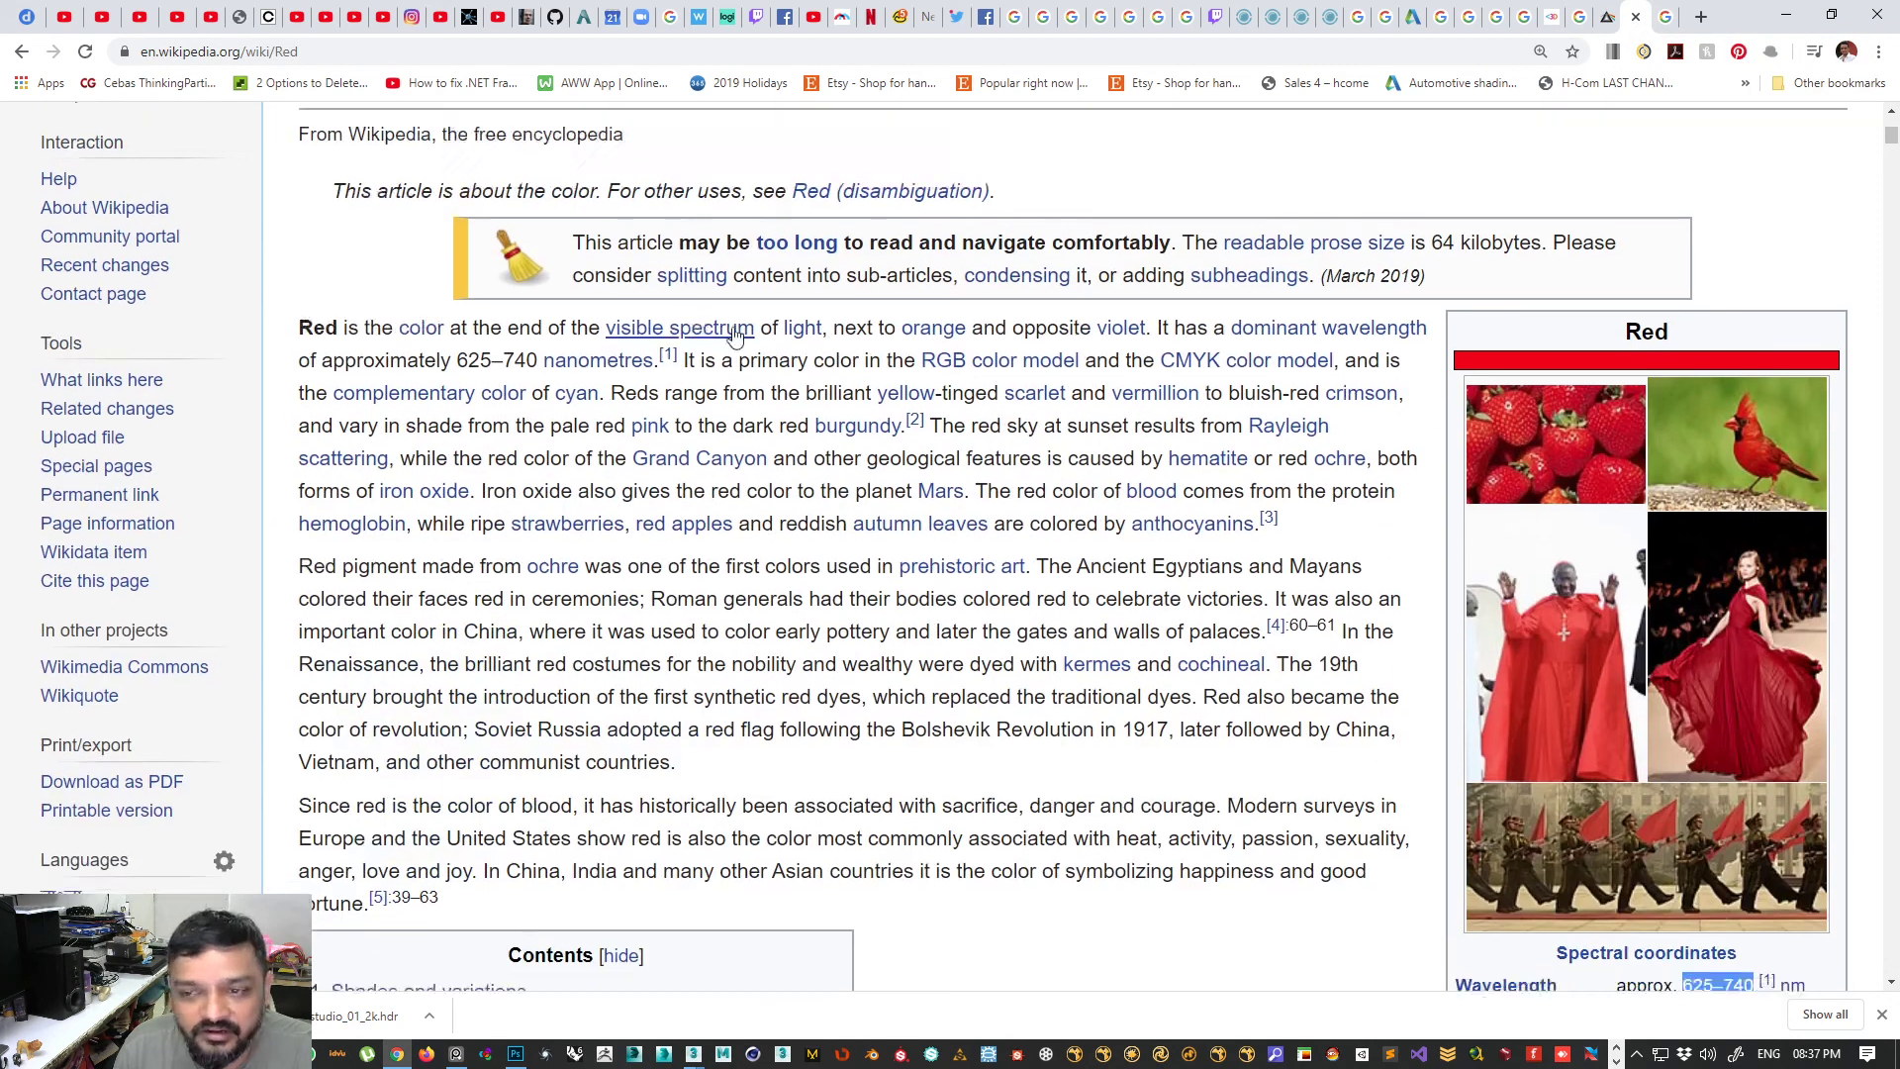
scroll(990, 415, "down", 5)
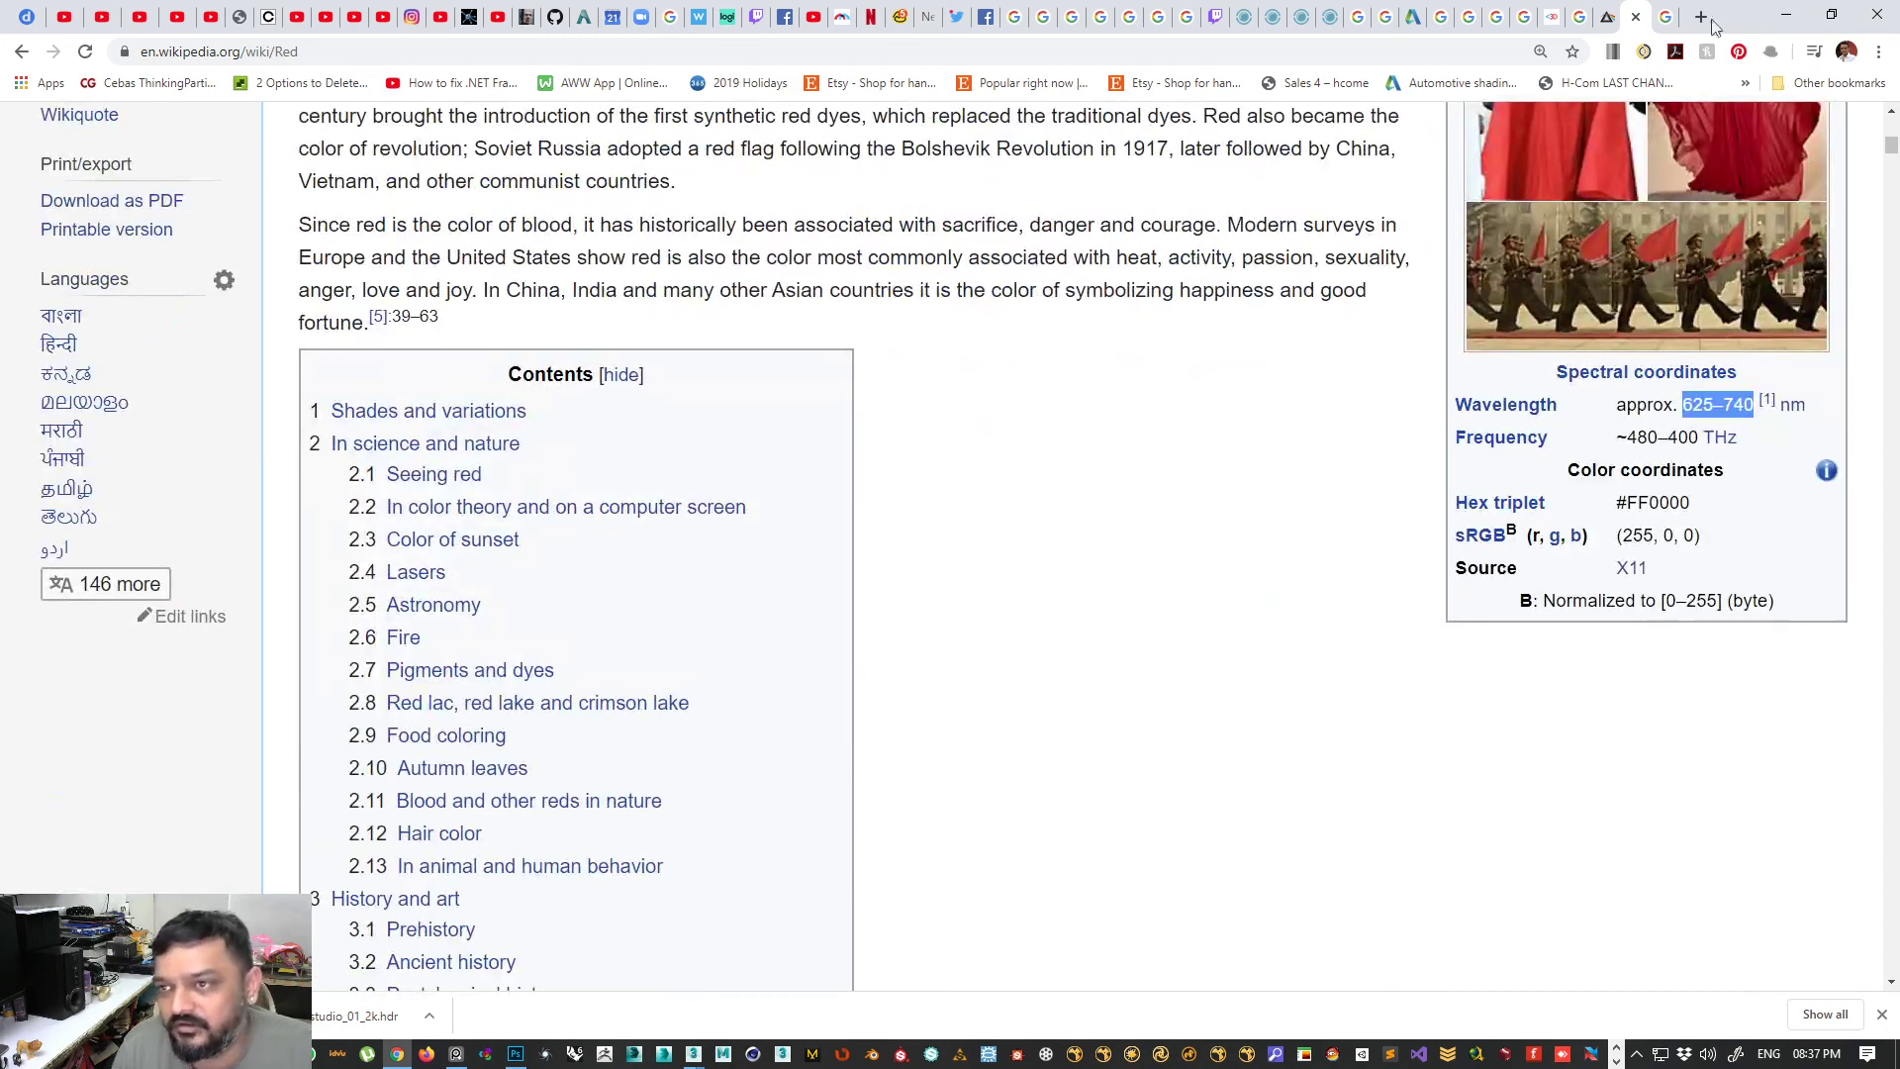
- Switch to 3ds Max, straighten the Falloff map's mix curve into a linear ramp, and reveal the map's output settings
left_click(1784, 17)
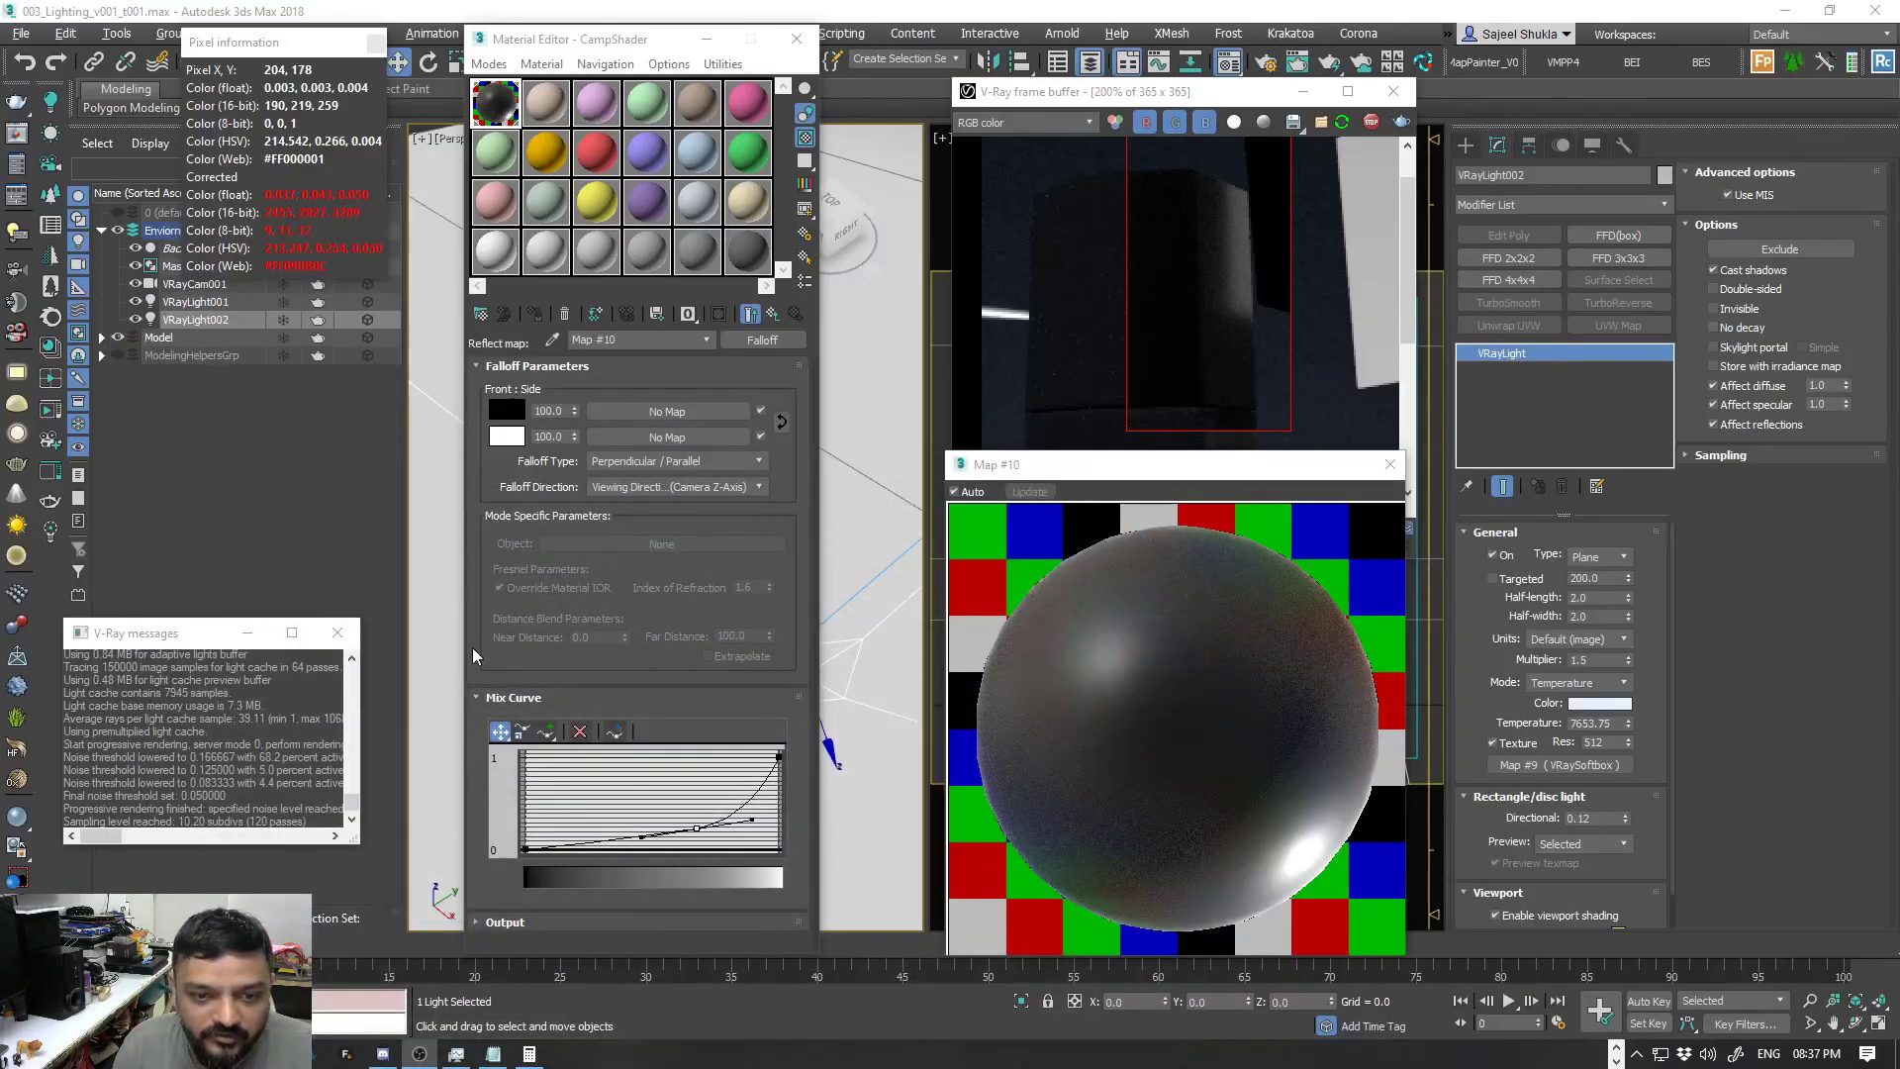
left_click_drag(551, 48, 635, 24)
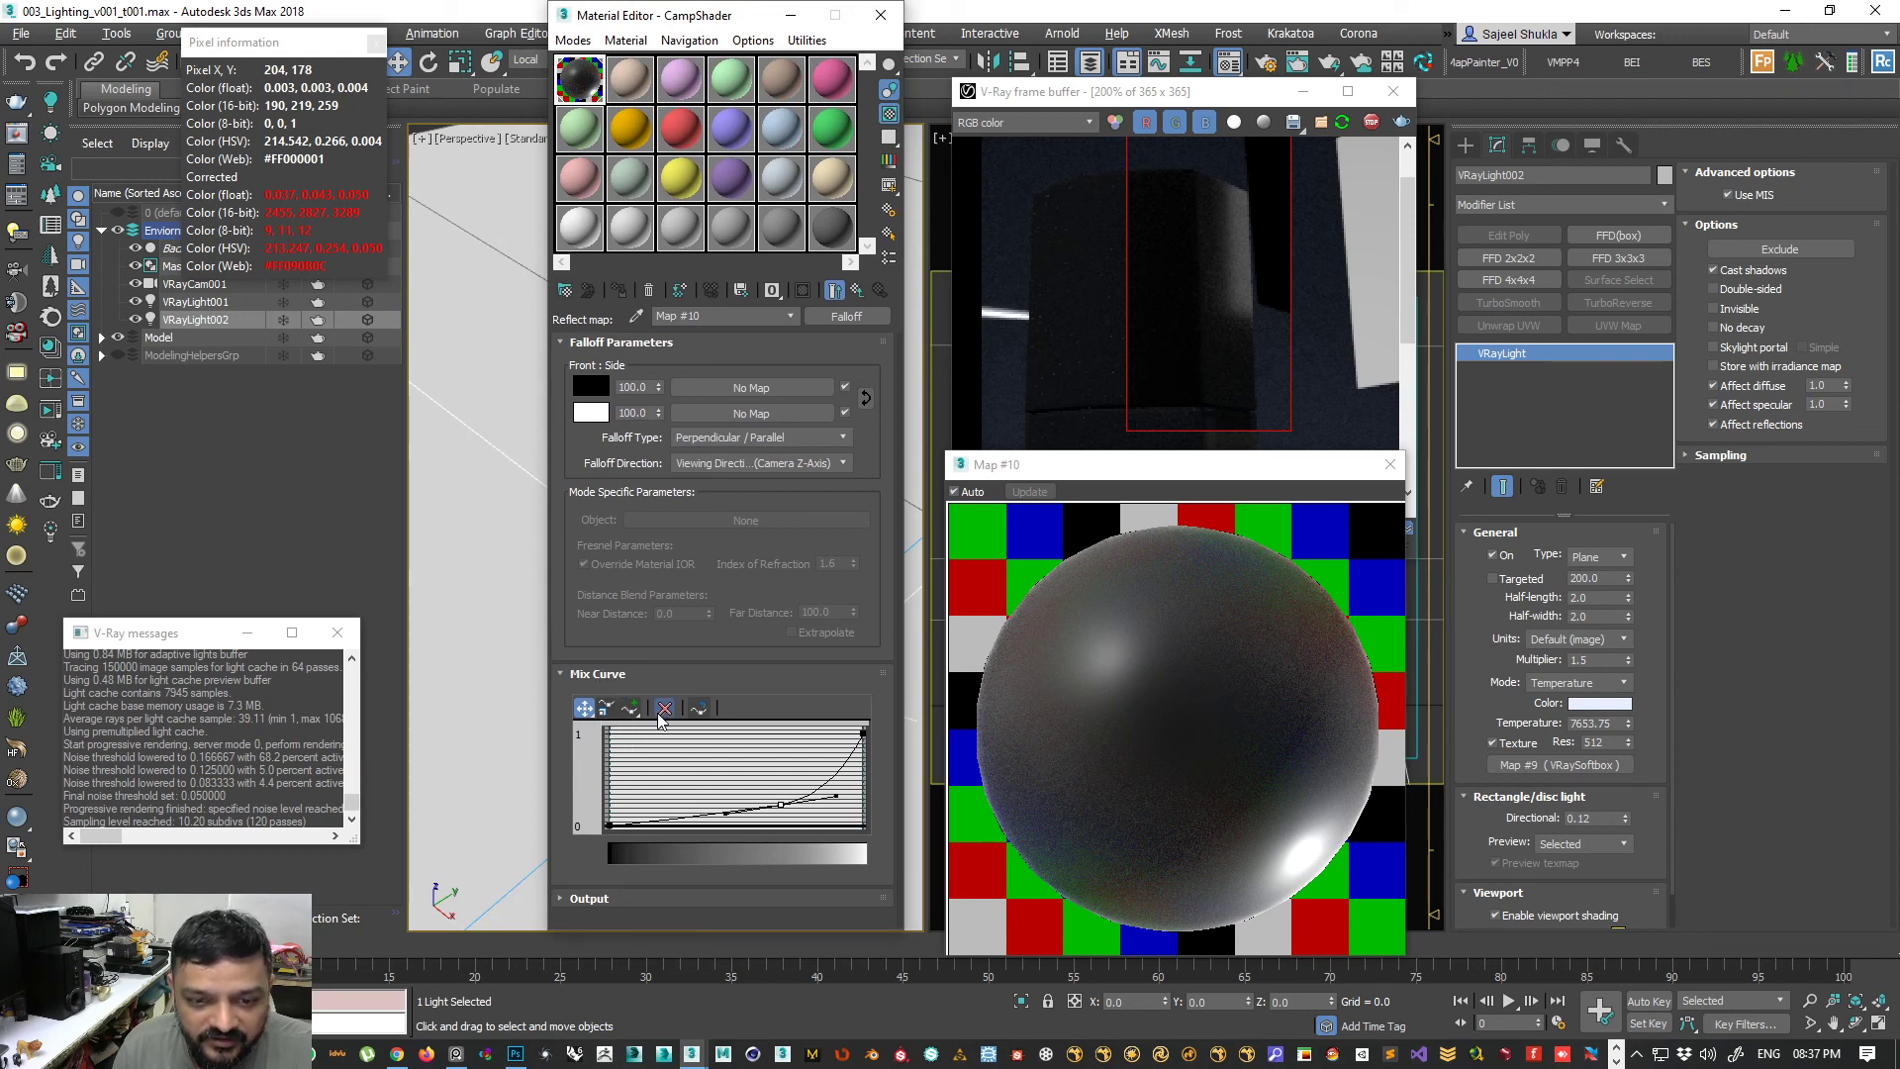
left_click(578, 898)
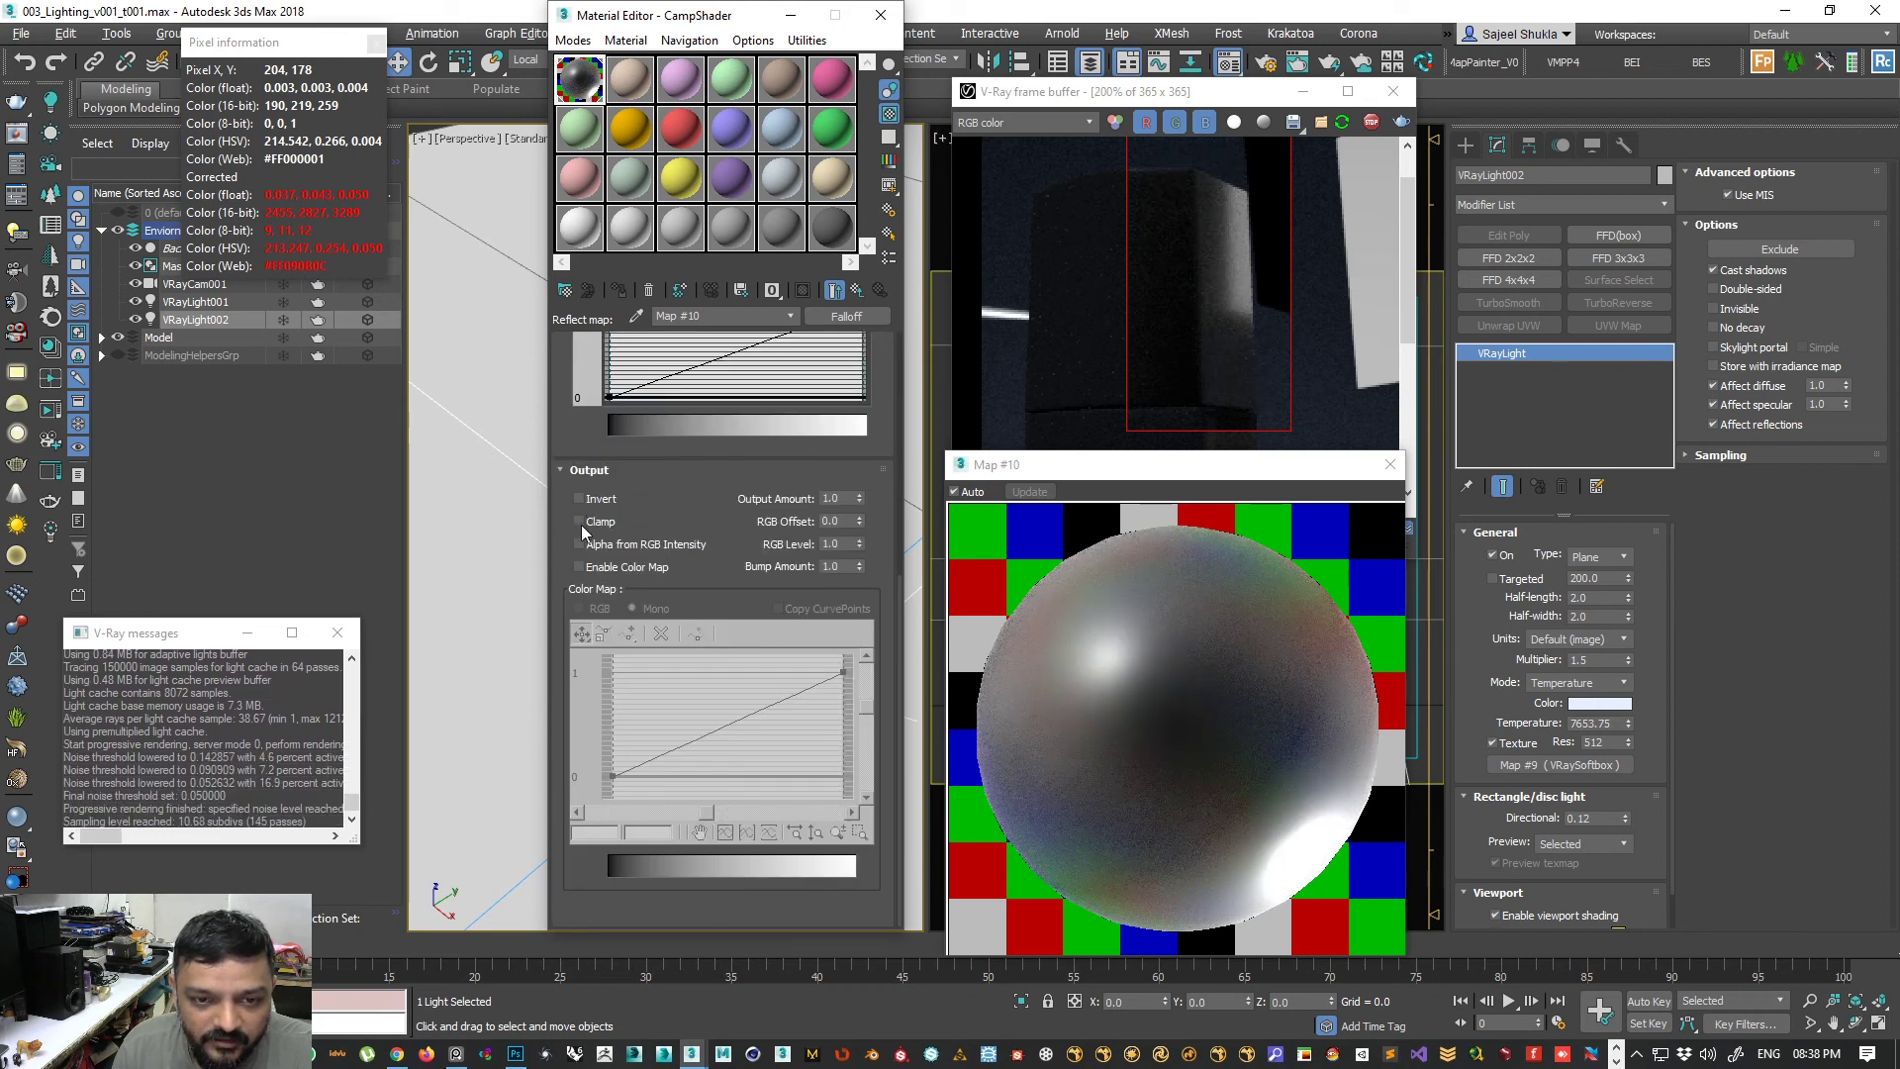
- Enable the Falloff map's output color map in RGB mode and raise the curves' start point to about 0.874
left_click(581, 566)
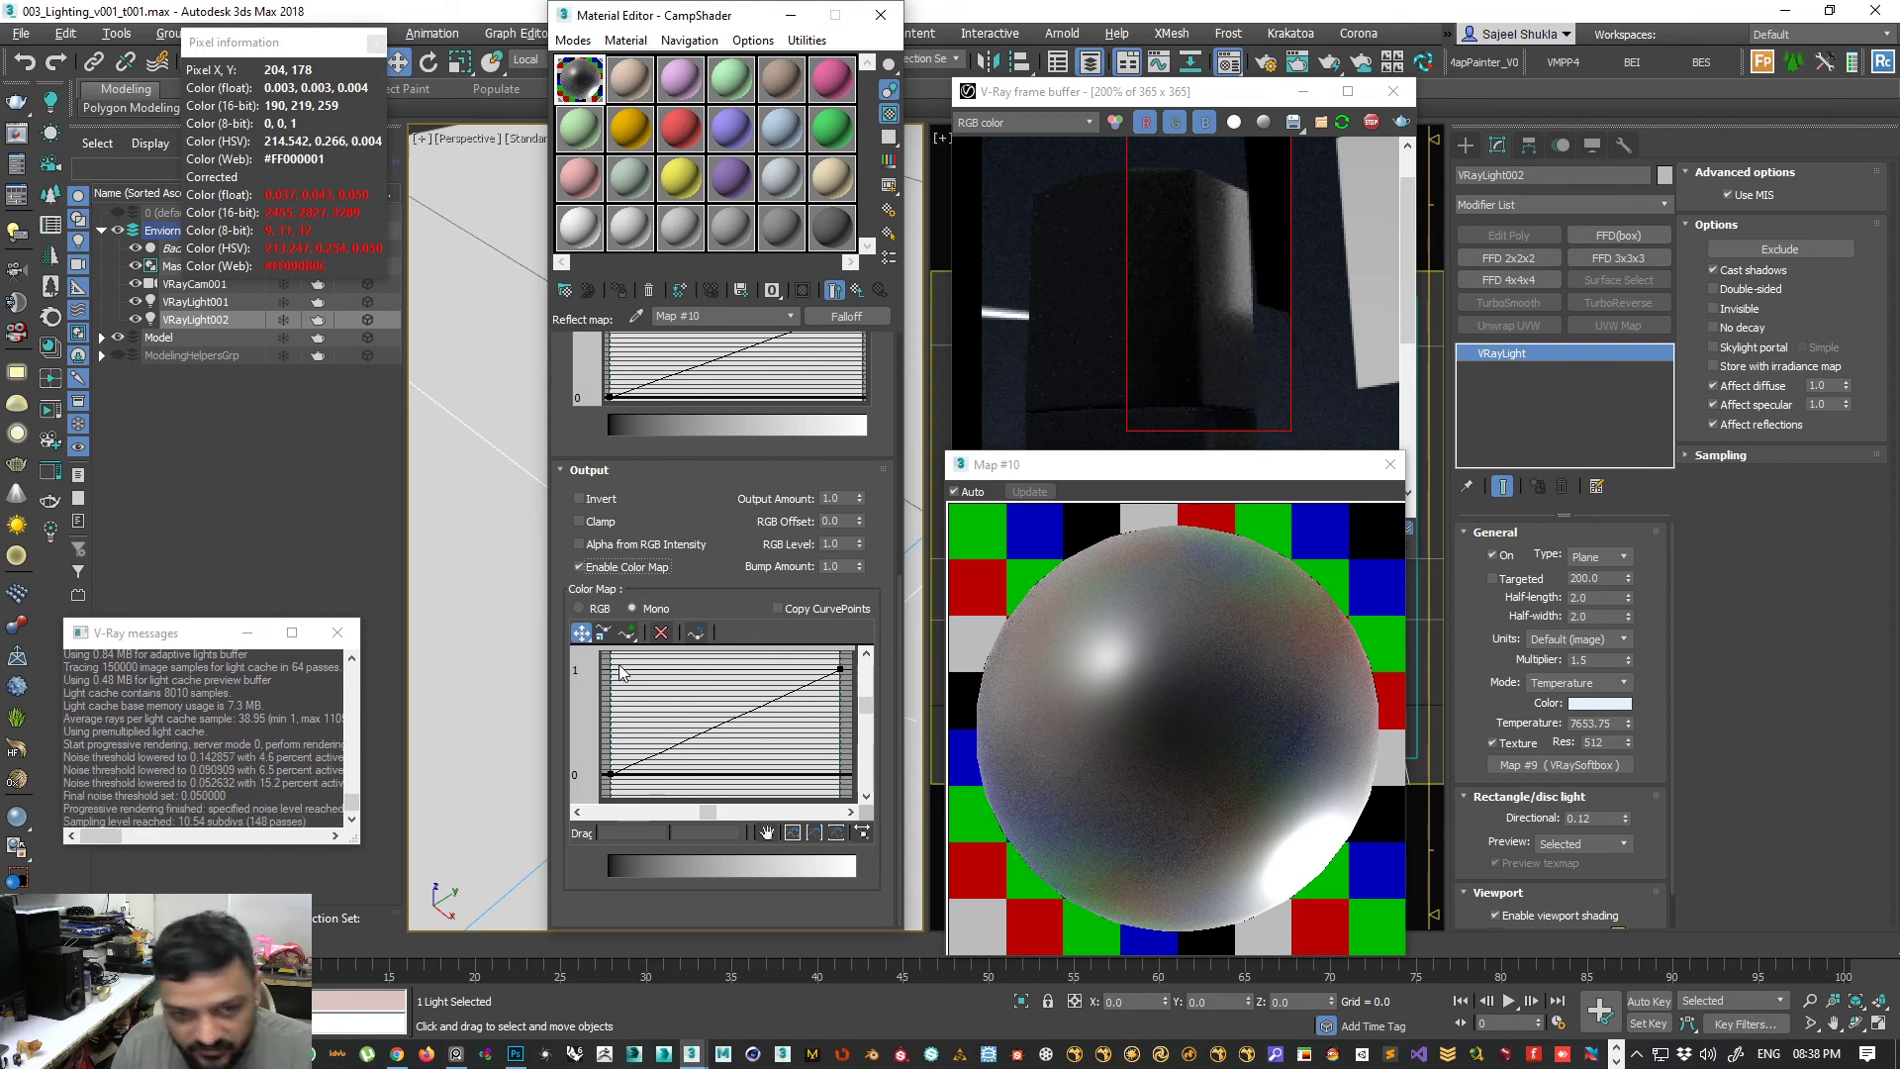
left_click(579, 609)
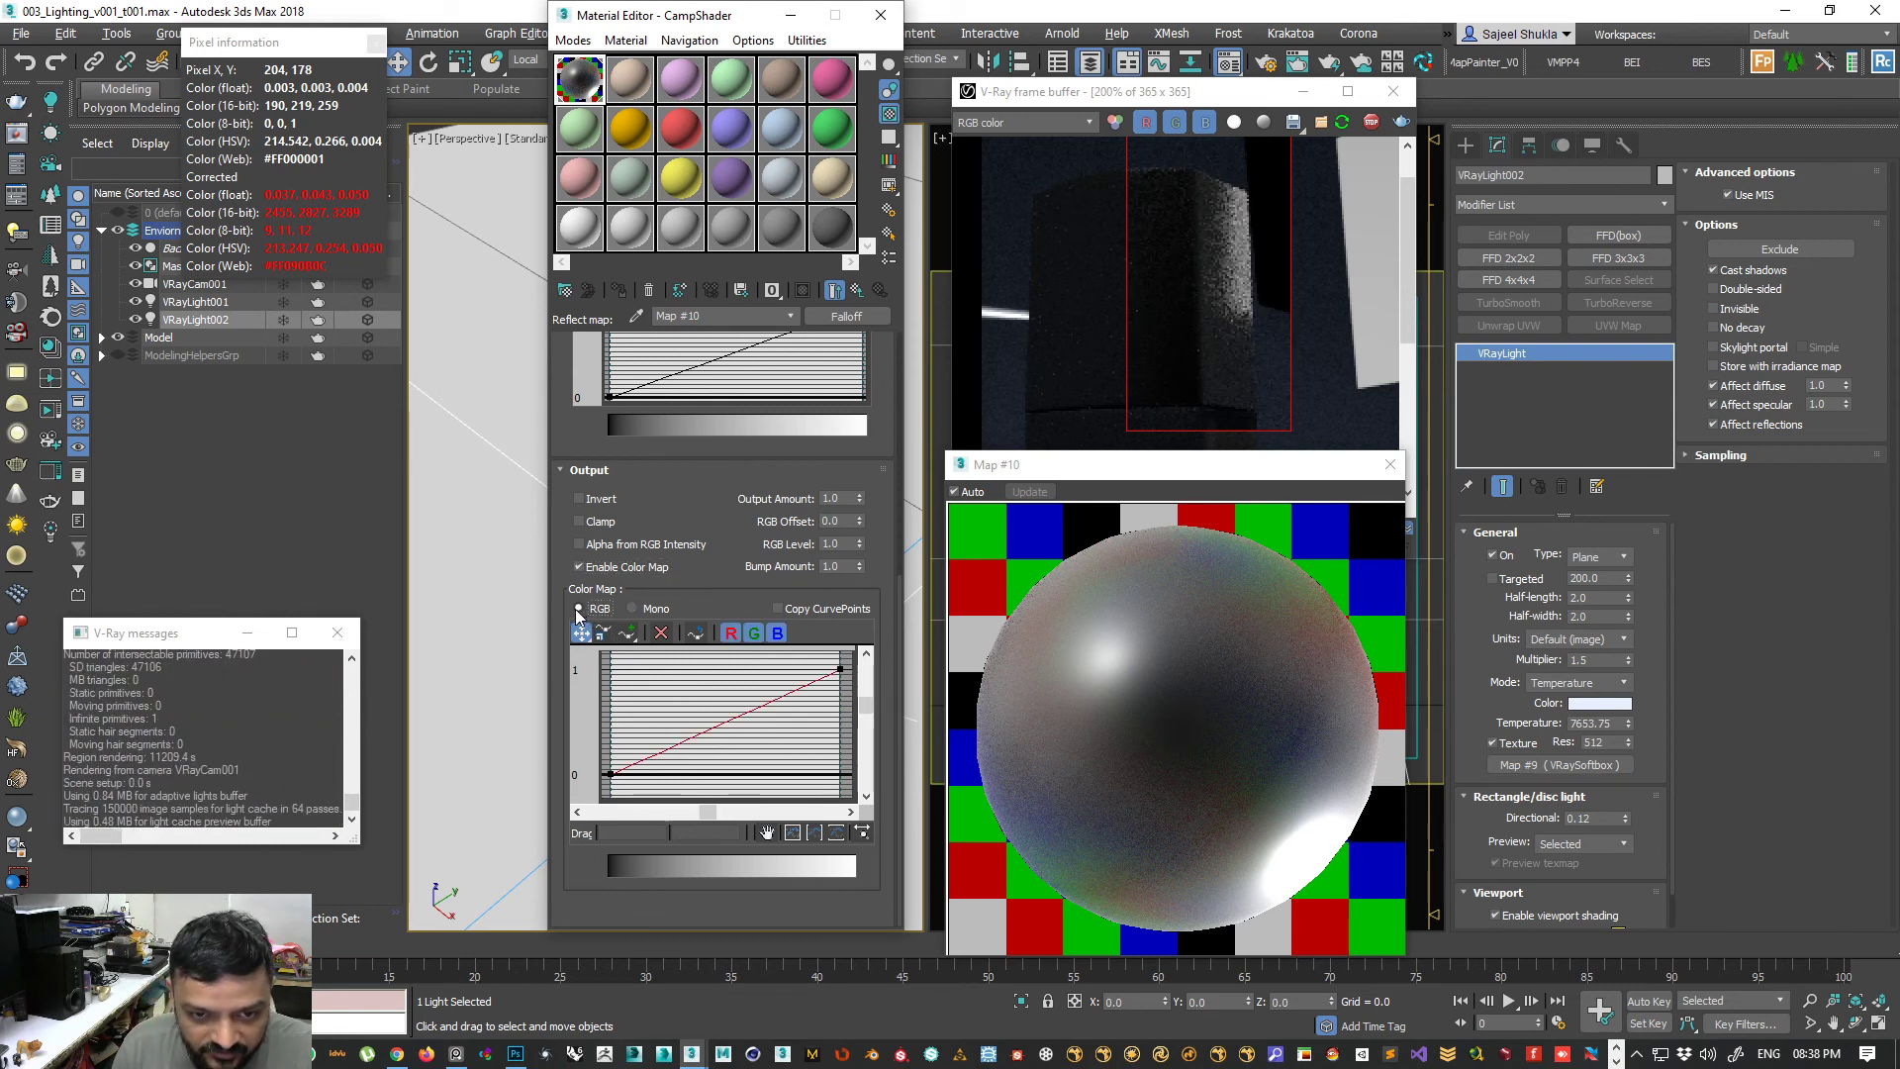
left_click_drag(610, 774, 612, 680)
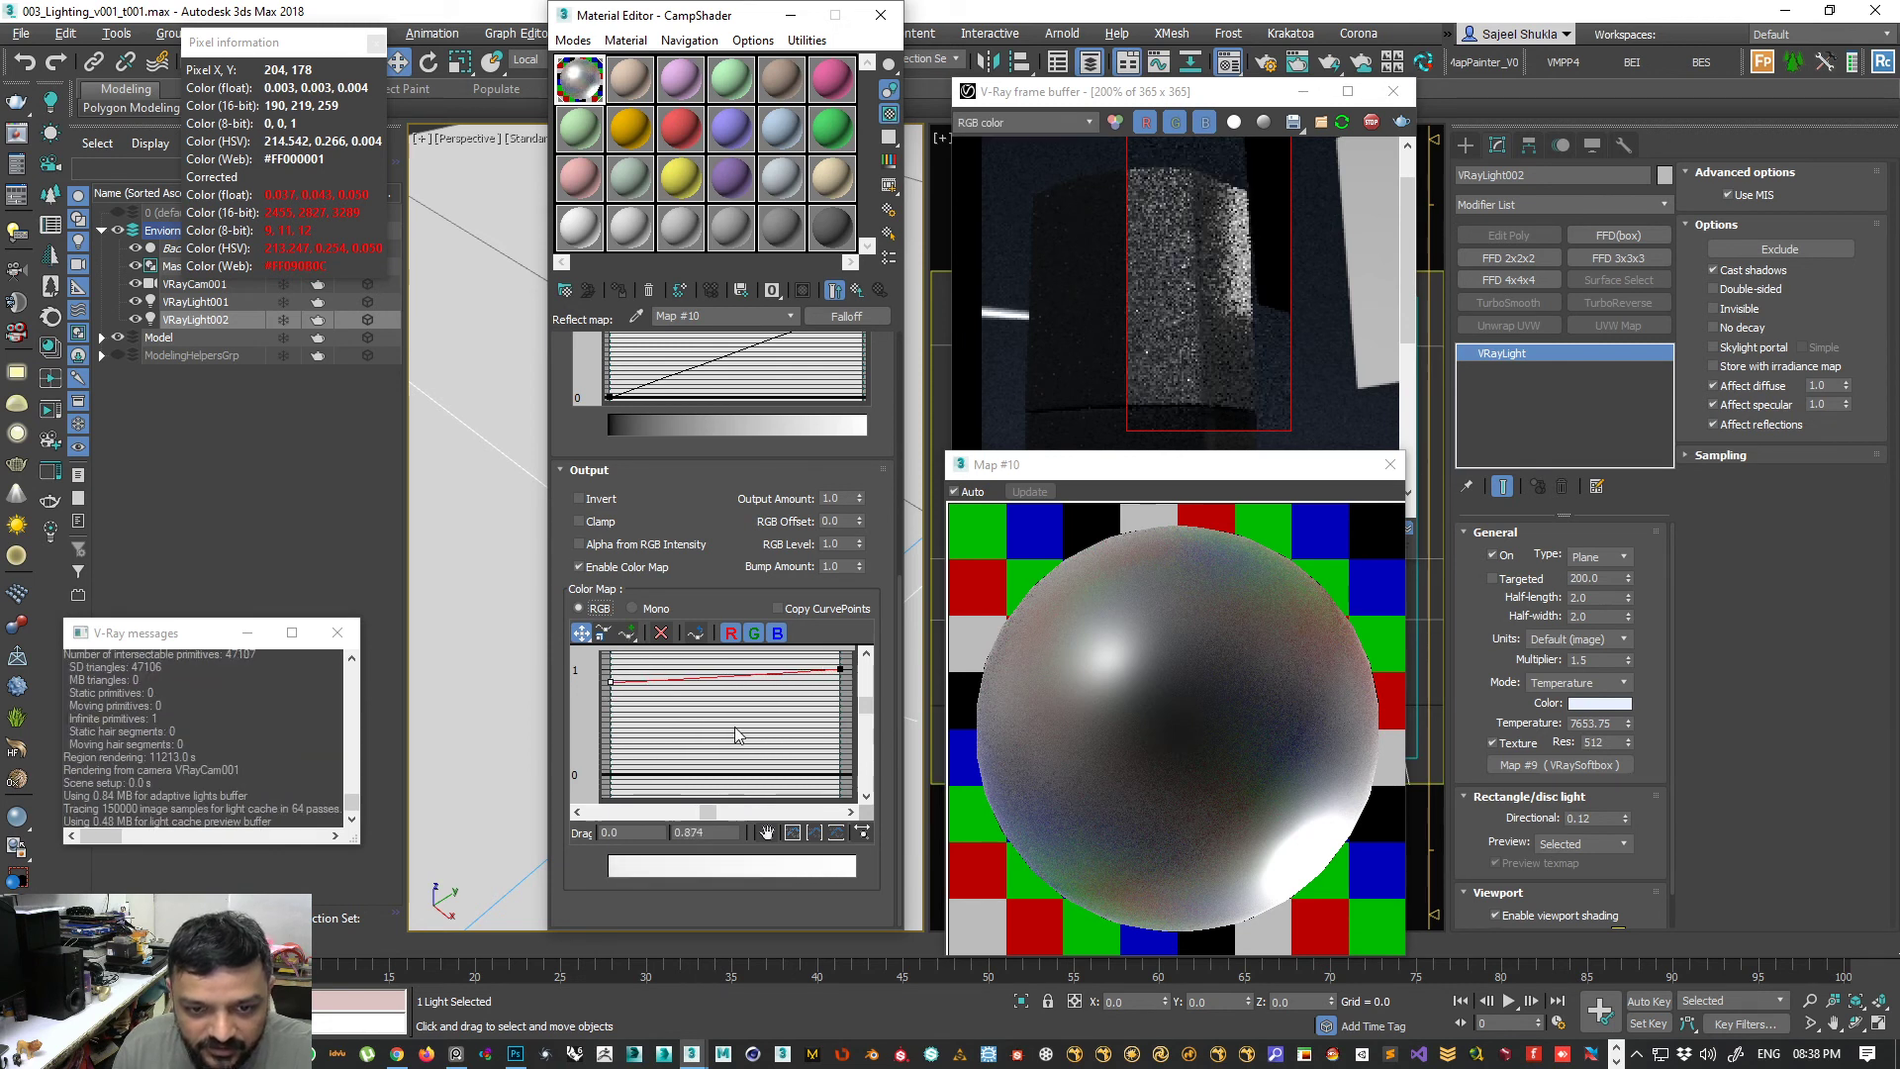
- Add a Bezier point with tangent handles to the RGB output curves at about 0.806, 0.911
left_click(627, 633)
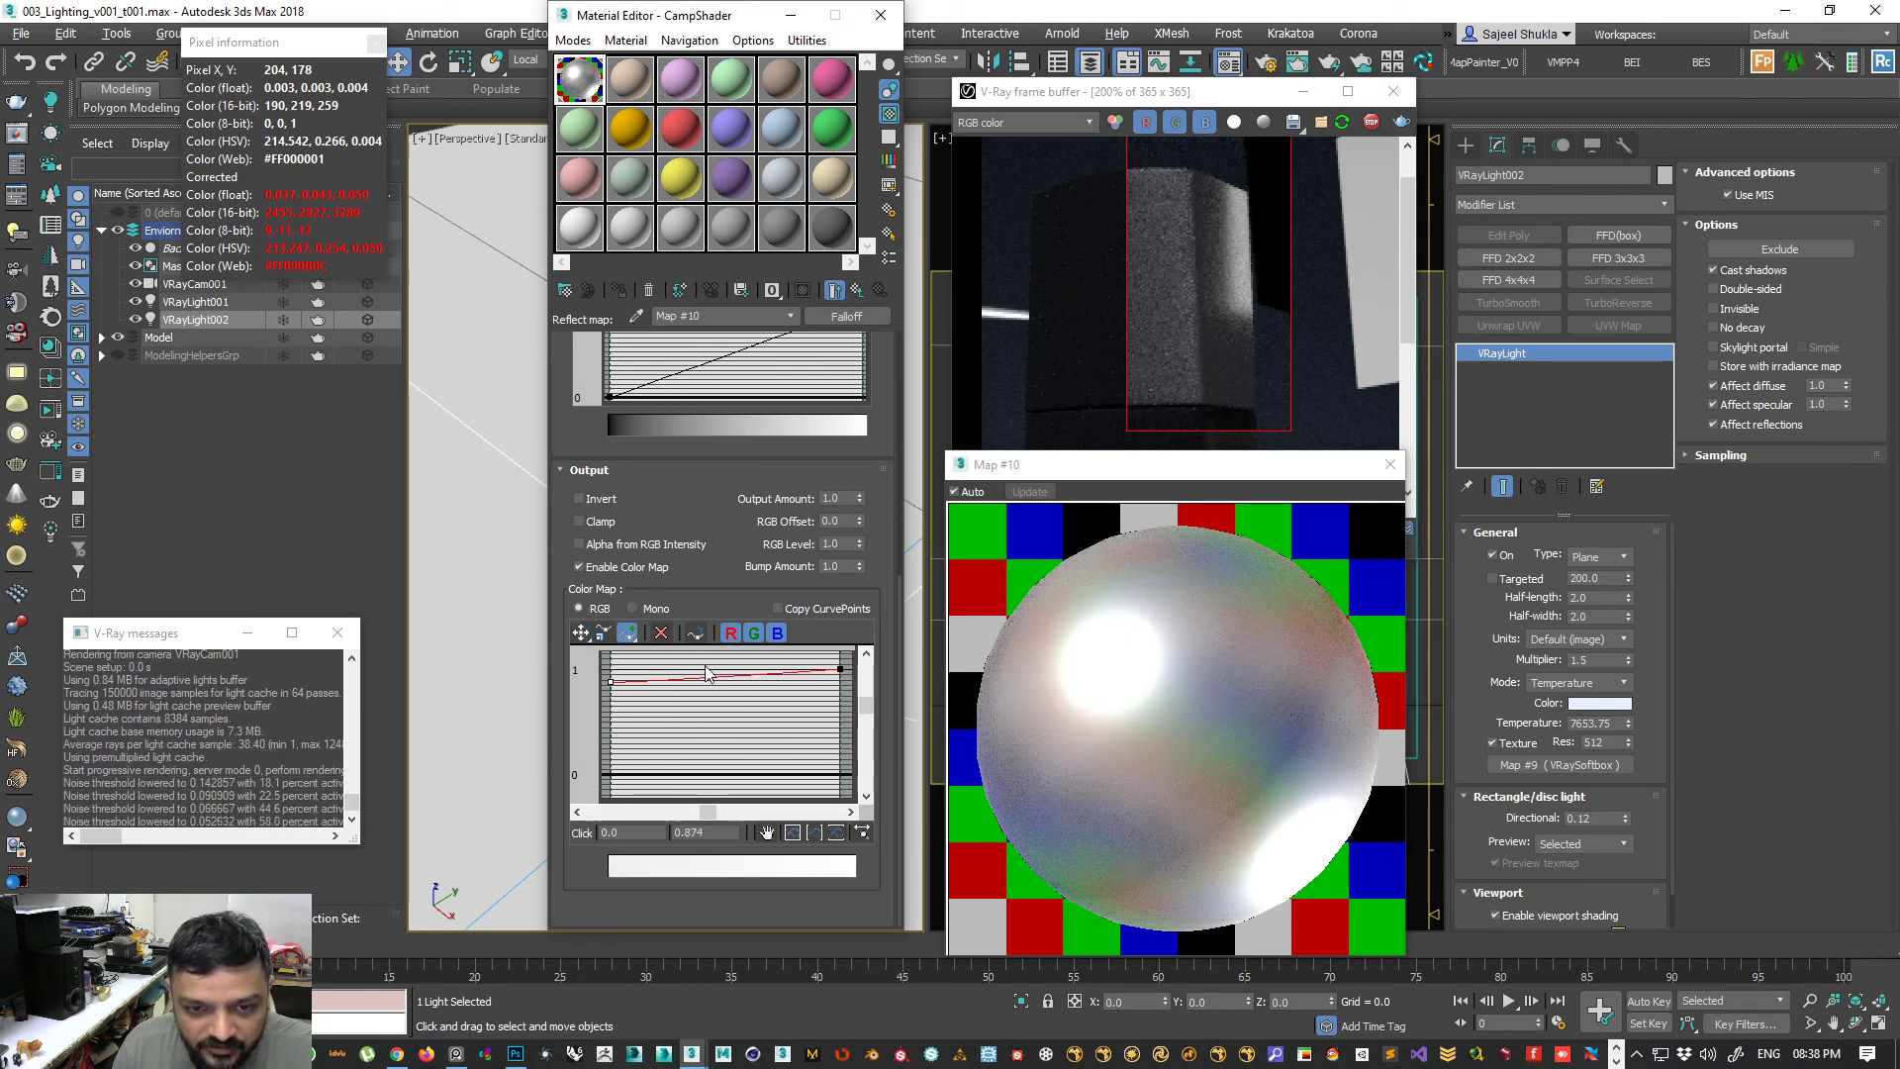
left_click(781, 674)
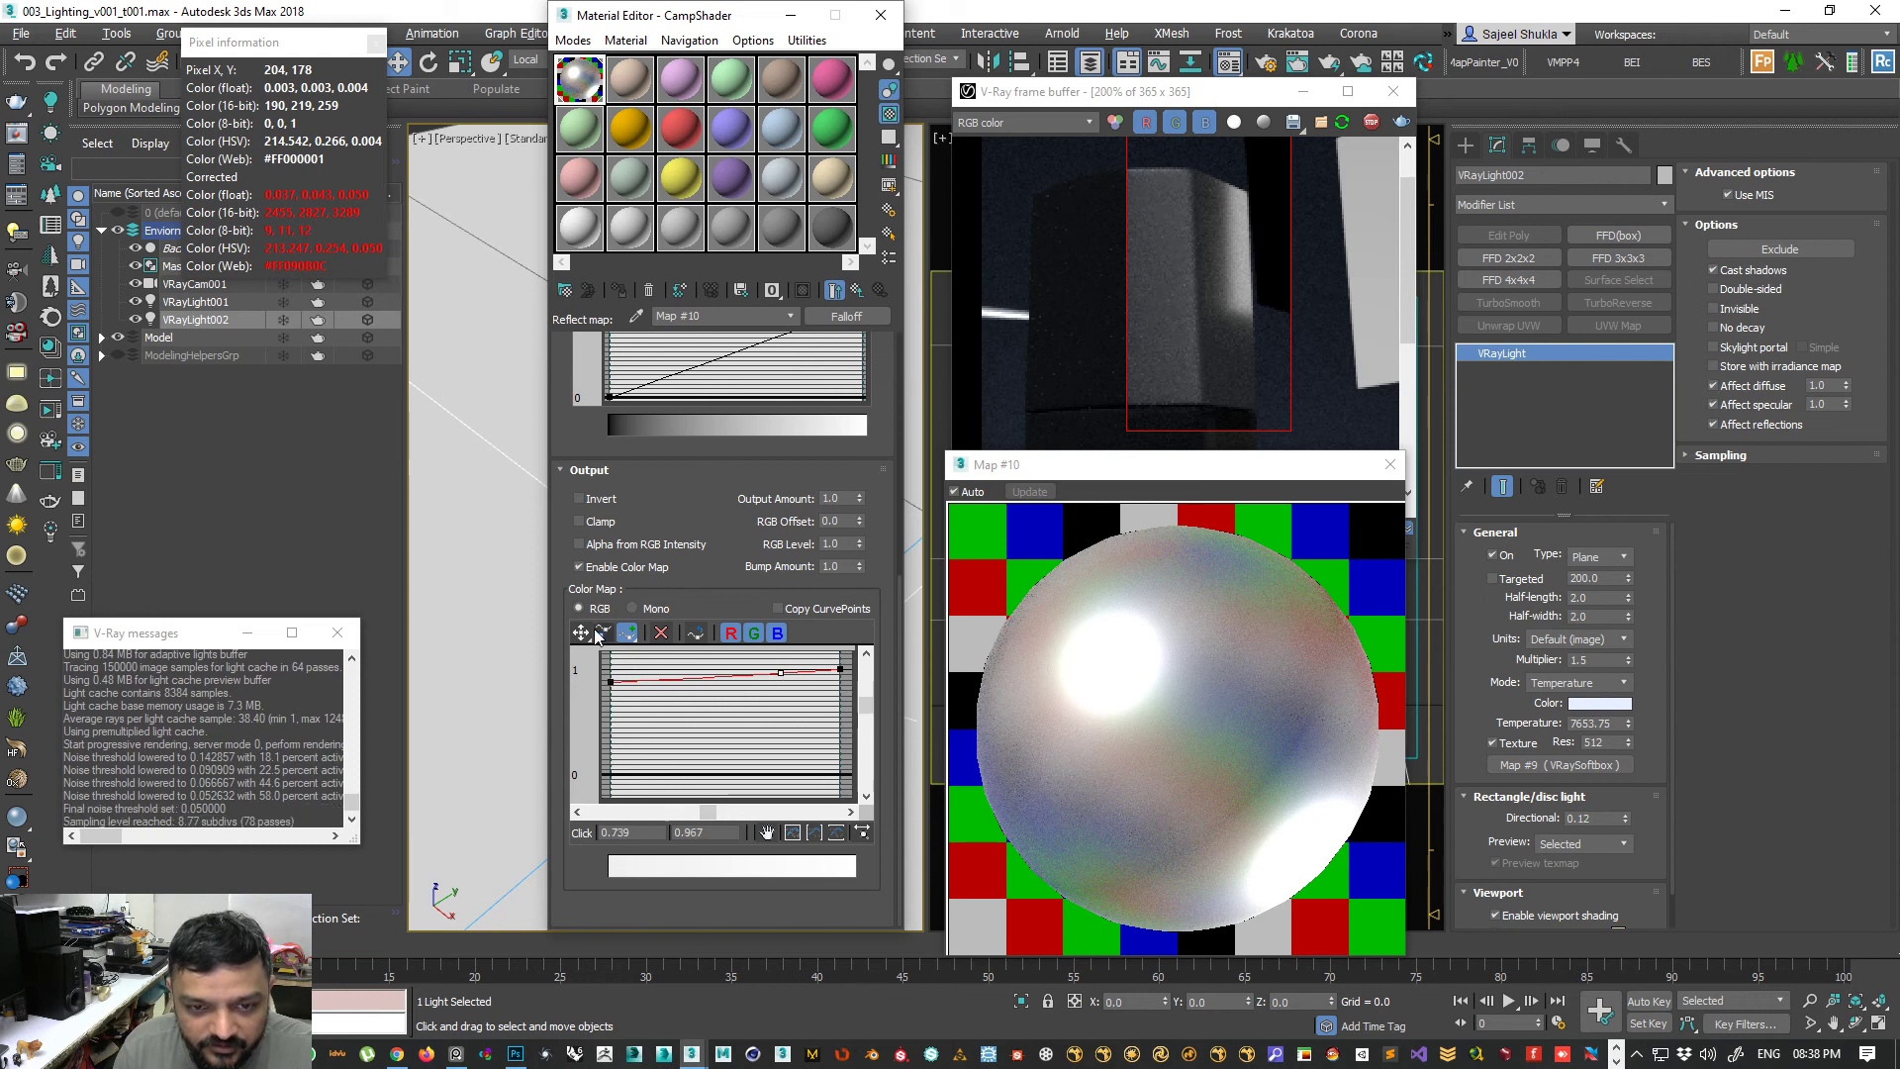
right_click(810, 728)
left_click_drag(780, 674, 794, 680)
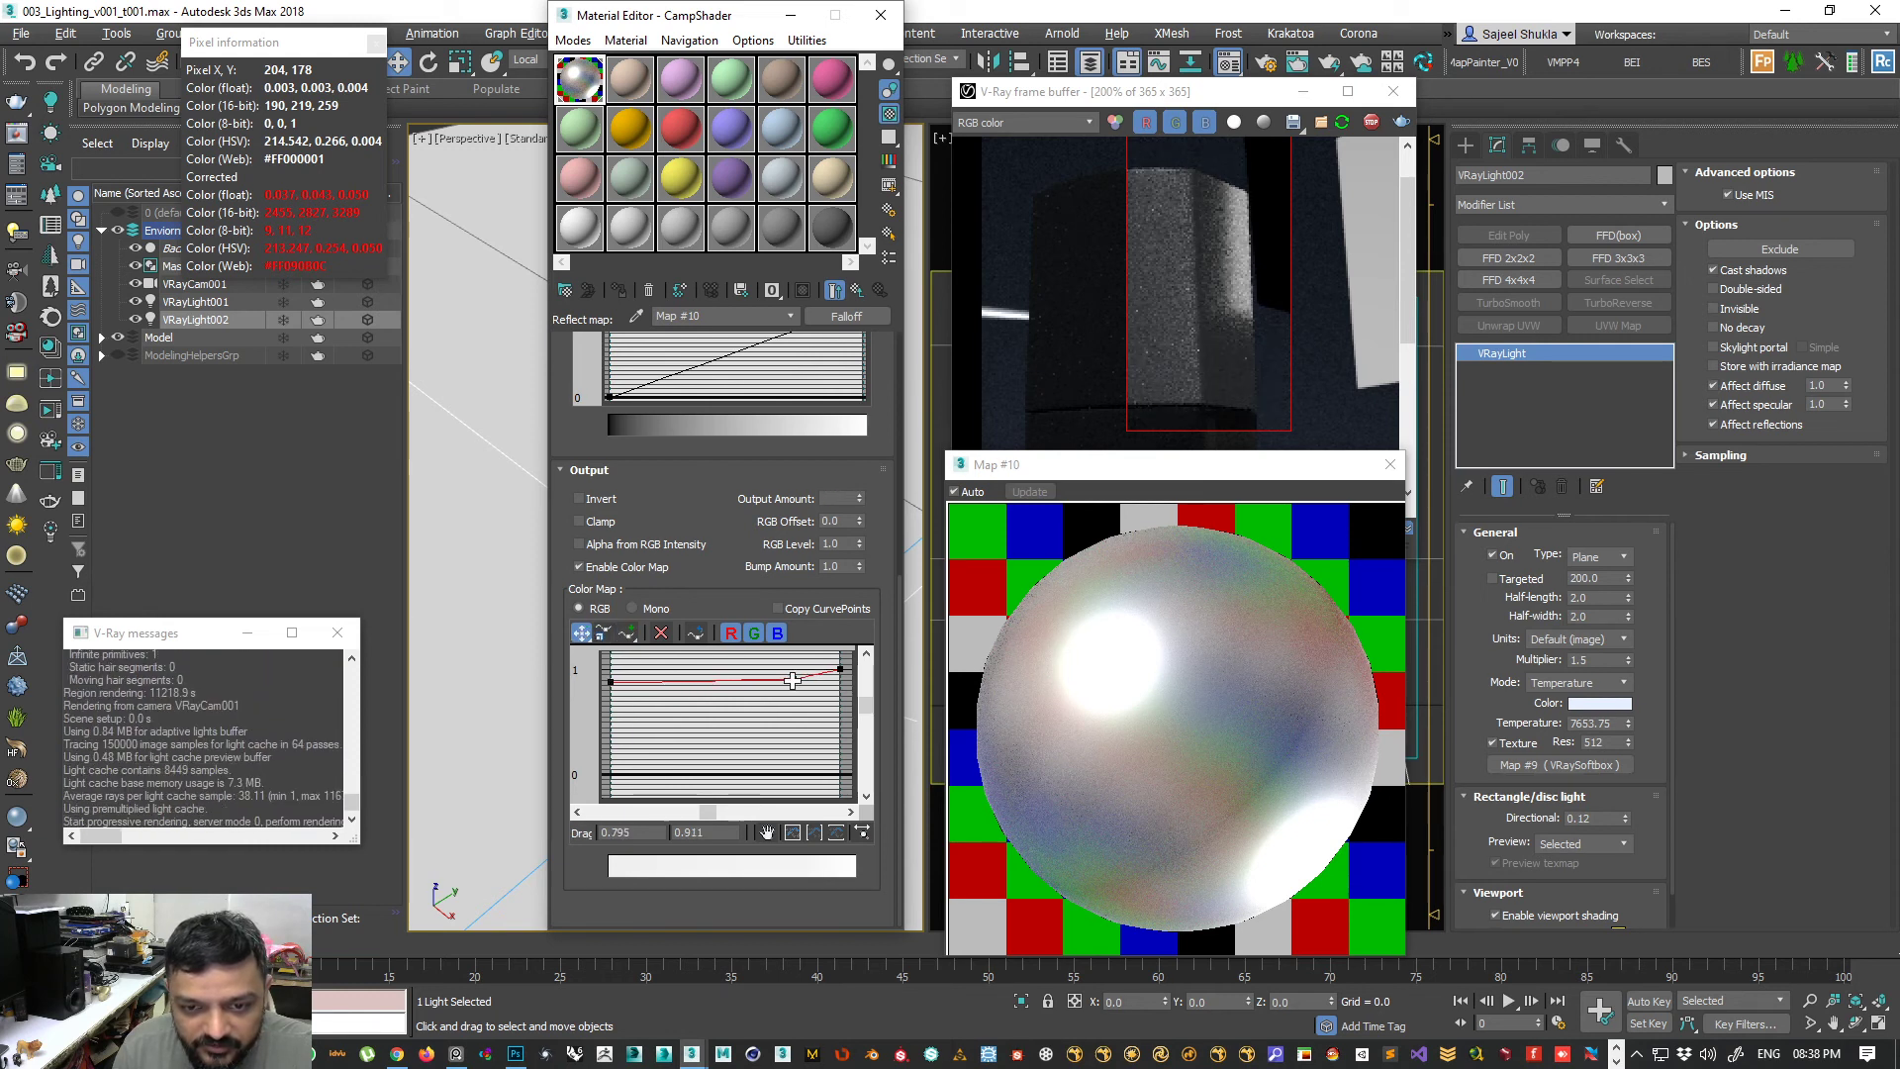
right_click(794, 680)
left_click(841, 717)
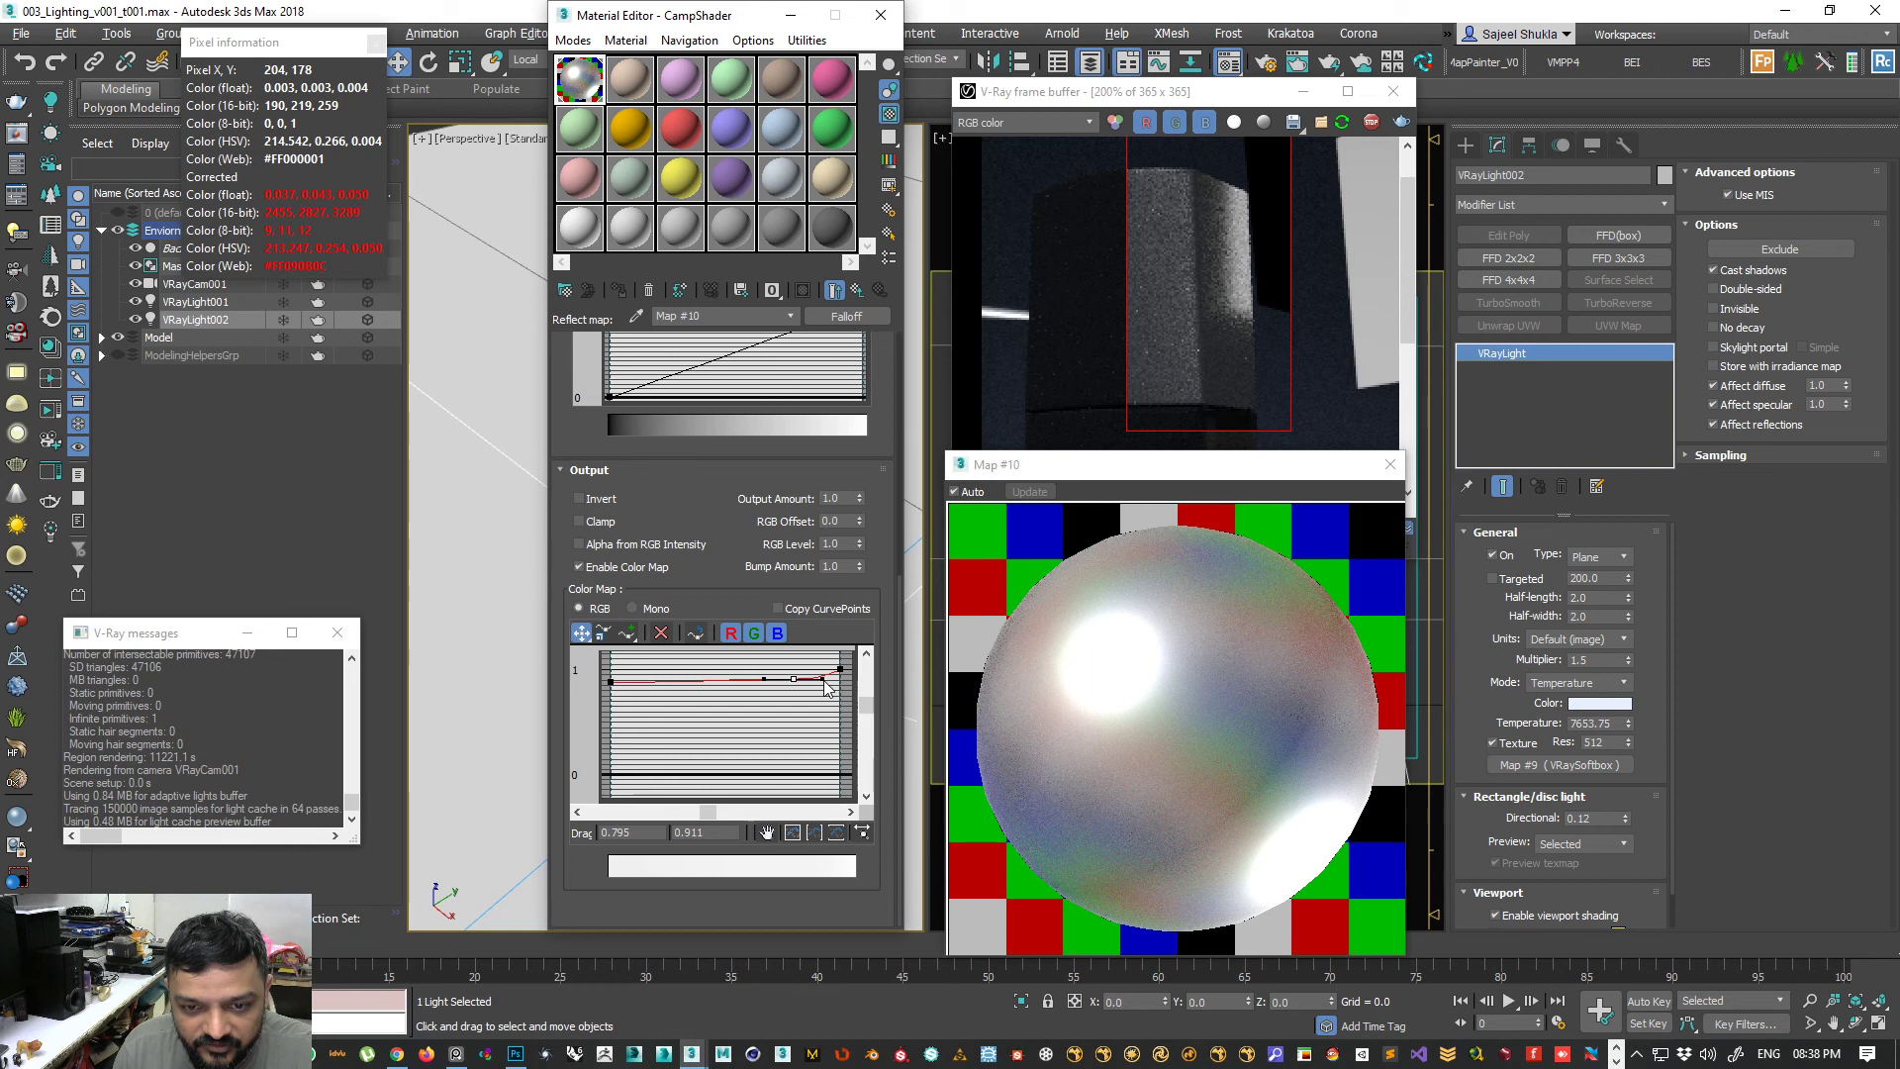
left_click_drag(824, 681, 796, 678)
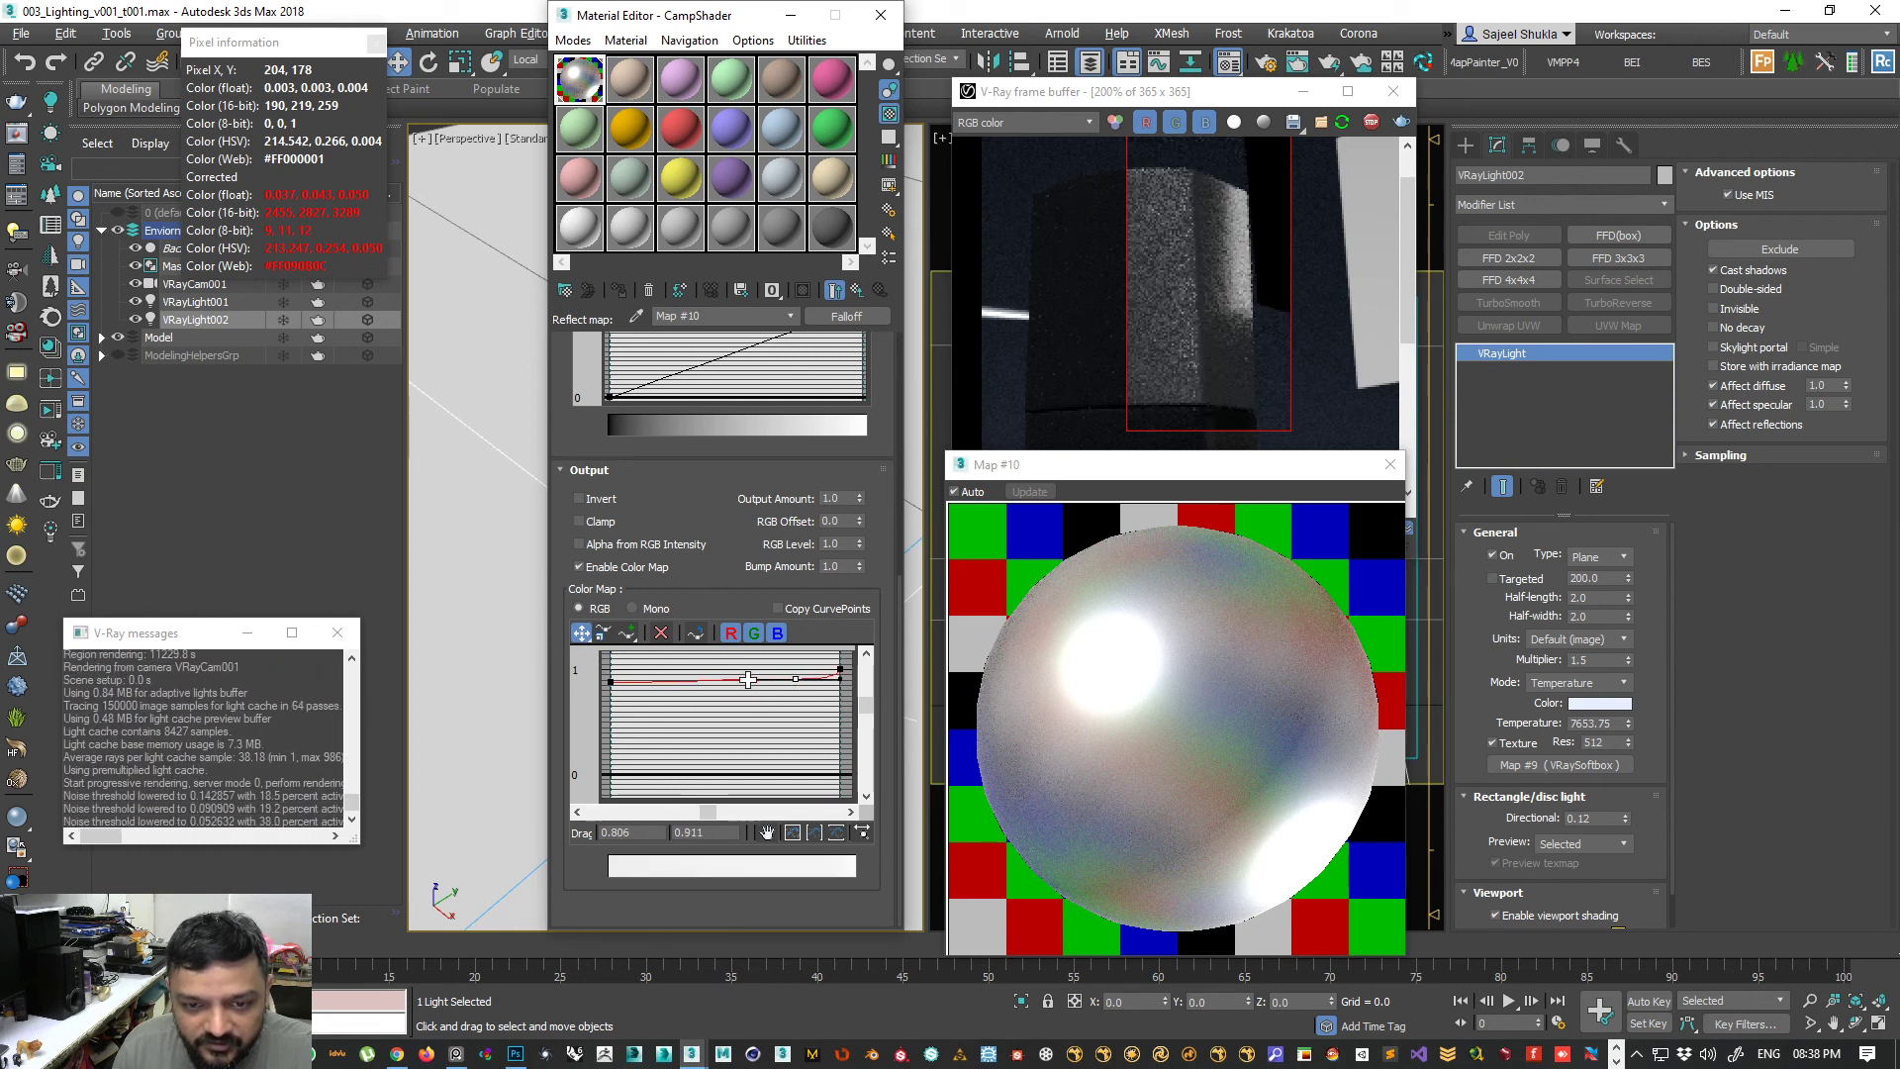
- Lower the first two points of the green and blue output curves below red, moving the blue ones down further for a golden tint
left_click(731, 634)
left_click_drag(599, 663, 794, 704)
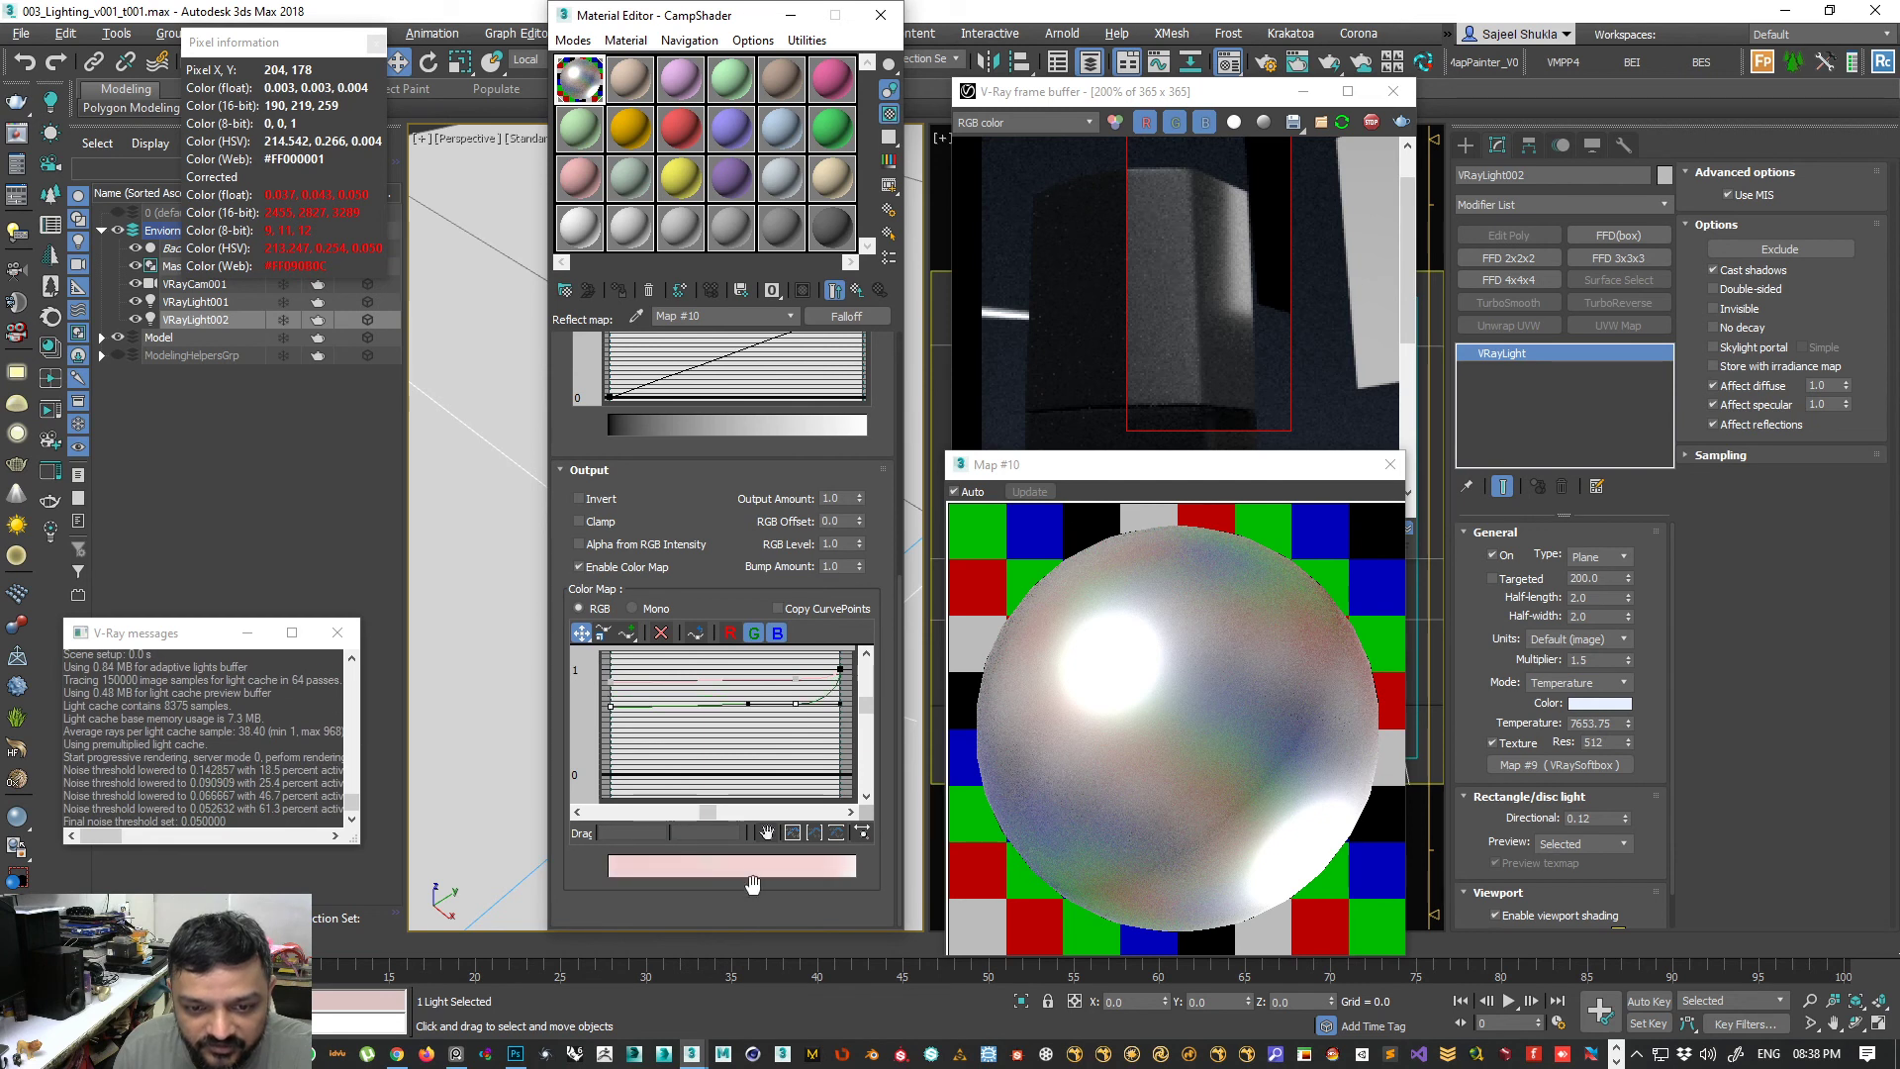
left_click(754, 633)
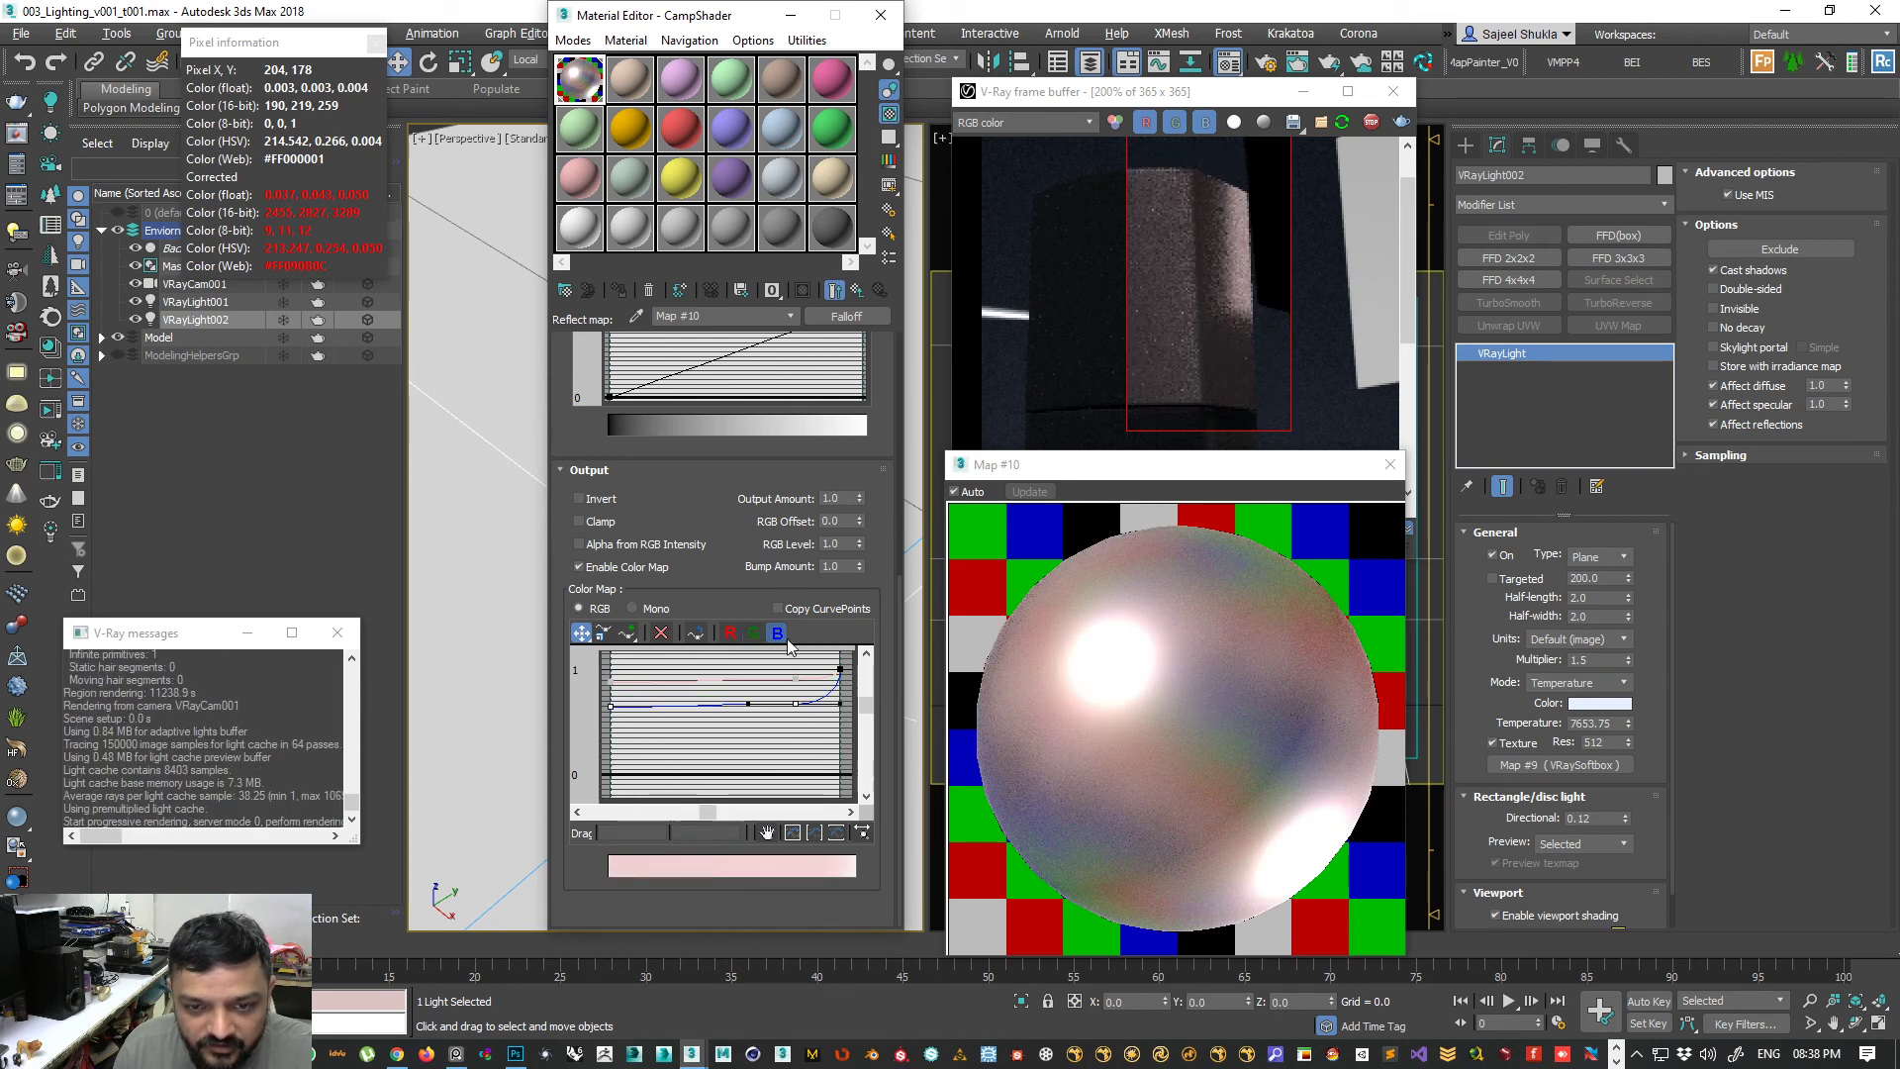
left_click_drag(795, 703, 795, 727)
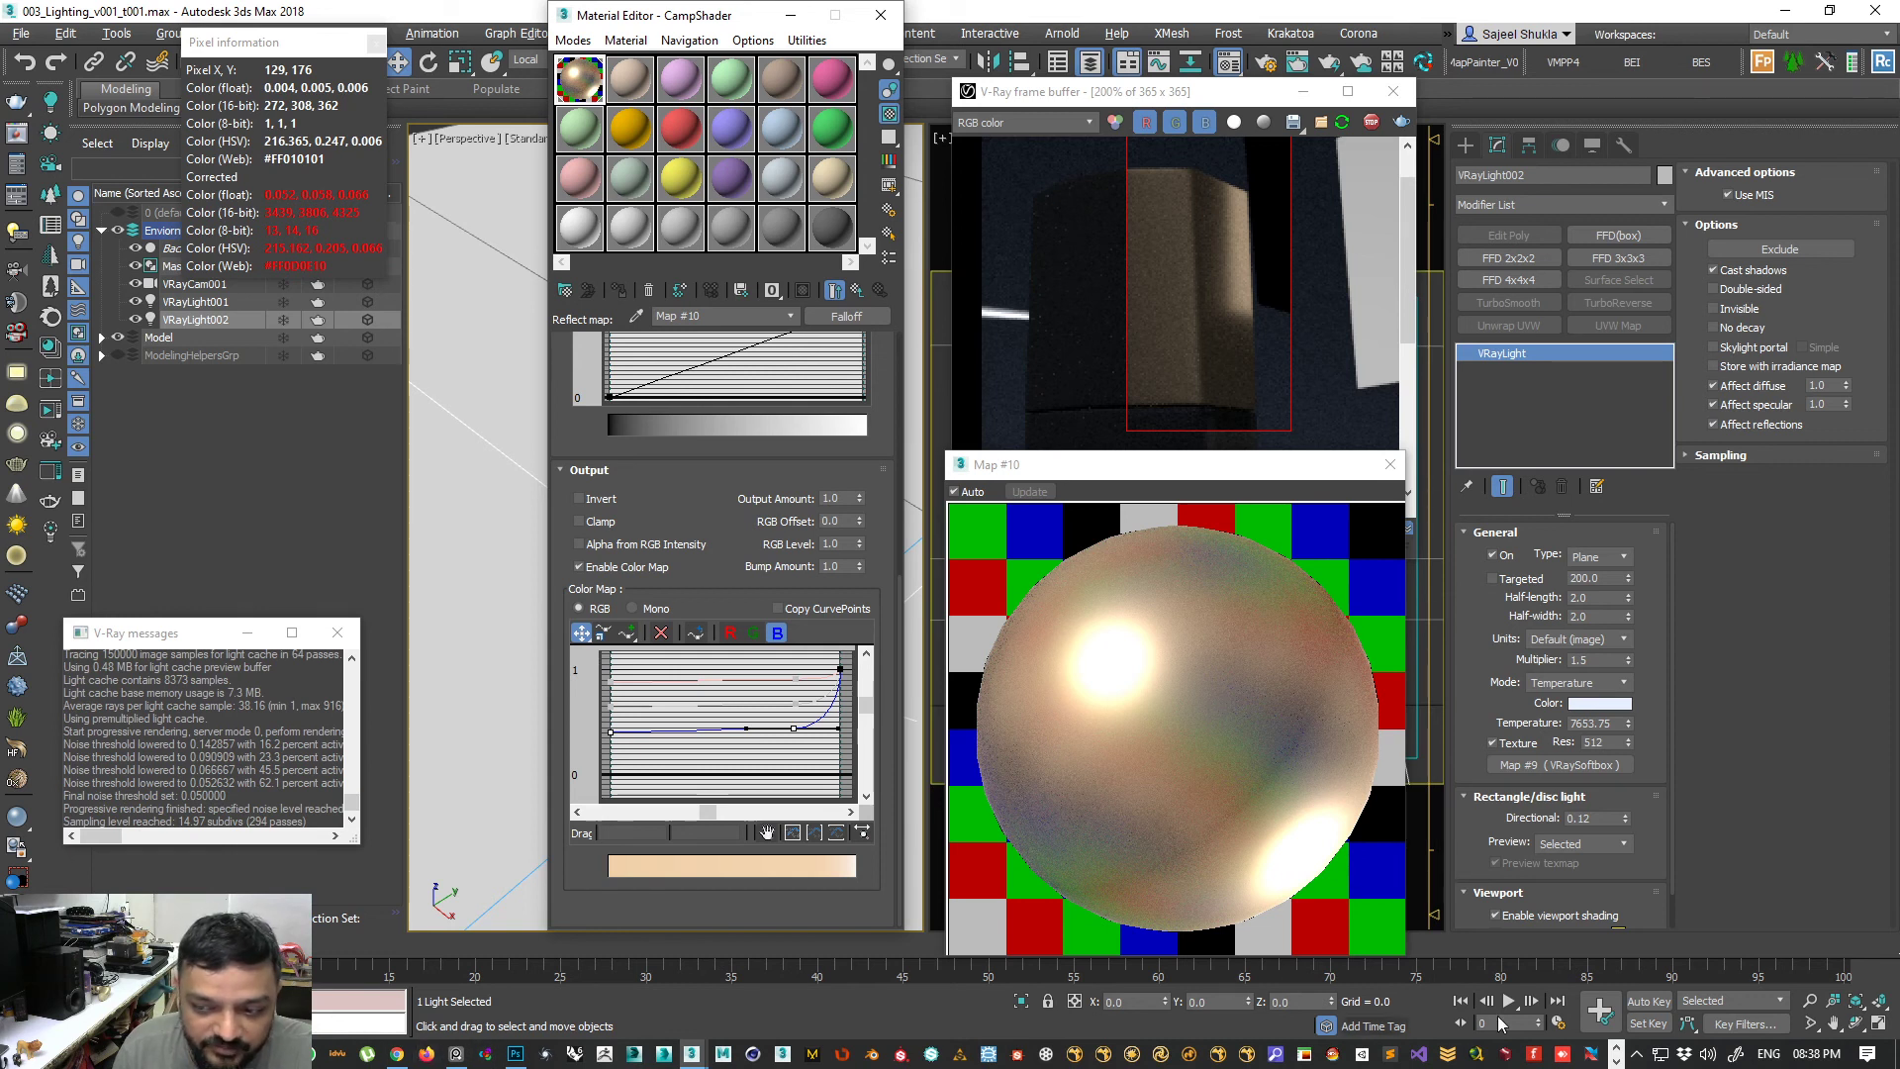
- Switch back to the browser's brass page and compare its P- and S-polarized reflectance at low angles of incidence
left_click(397, 1055)
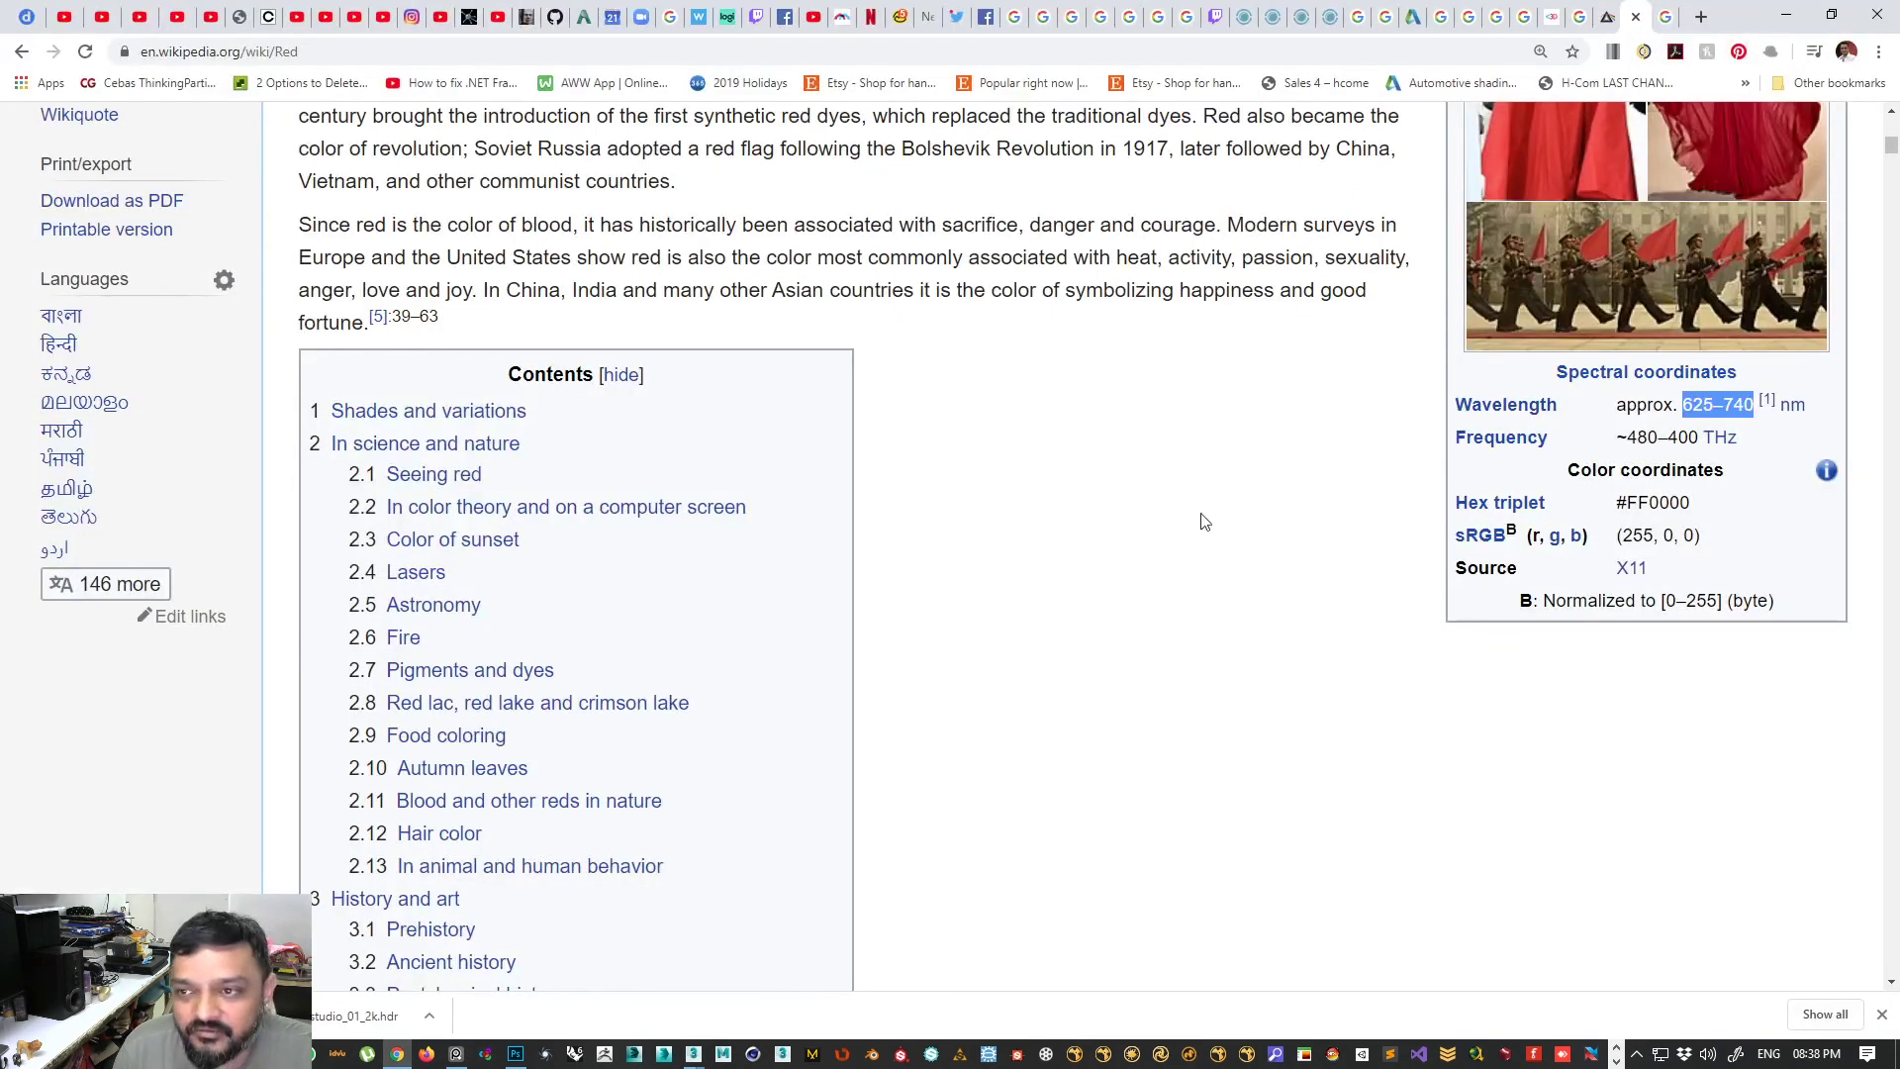
left_click(1598, 20)
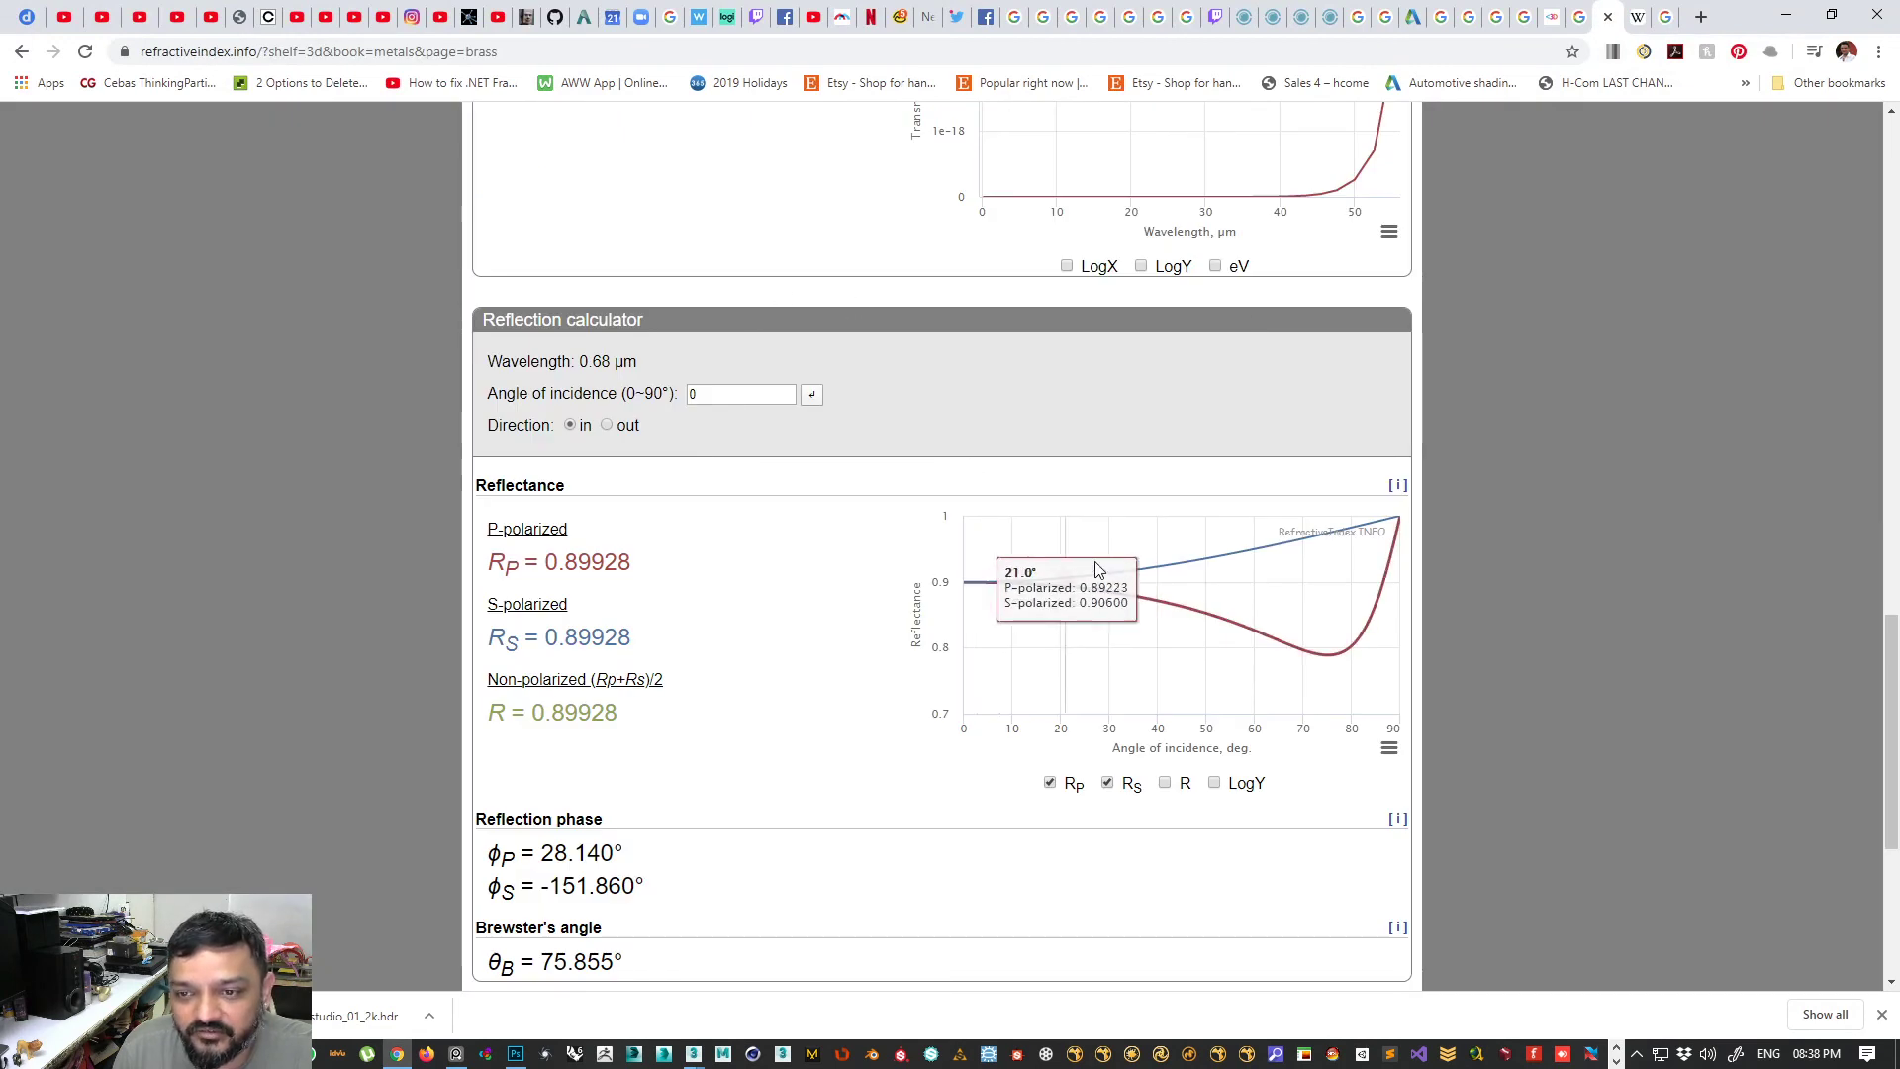
left_click(1389, 749)
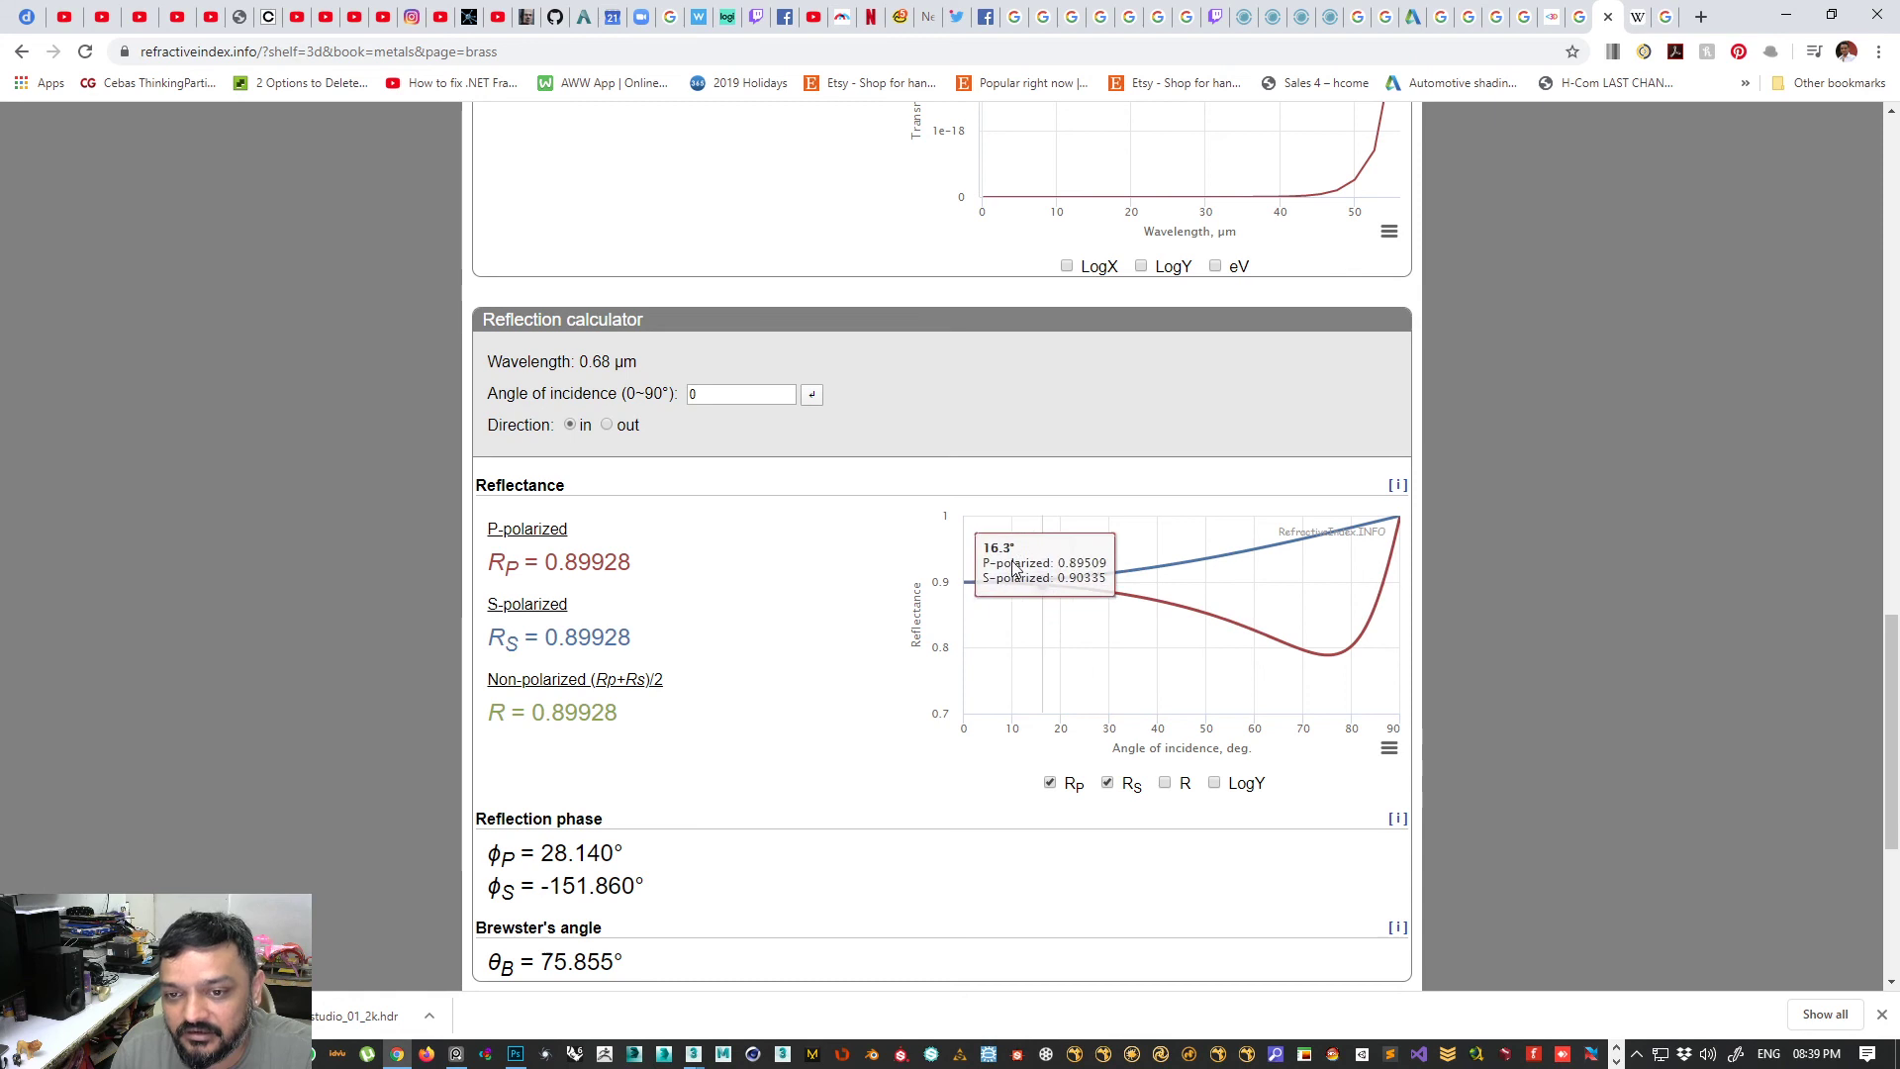
- Leave the brass page for the browser's Google search tab and search for "index of reflection ior list"
scroll(725, 549, "up", 5)
scroll(726, 549, "up", 12)
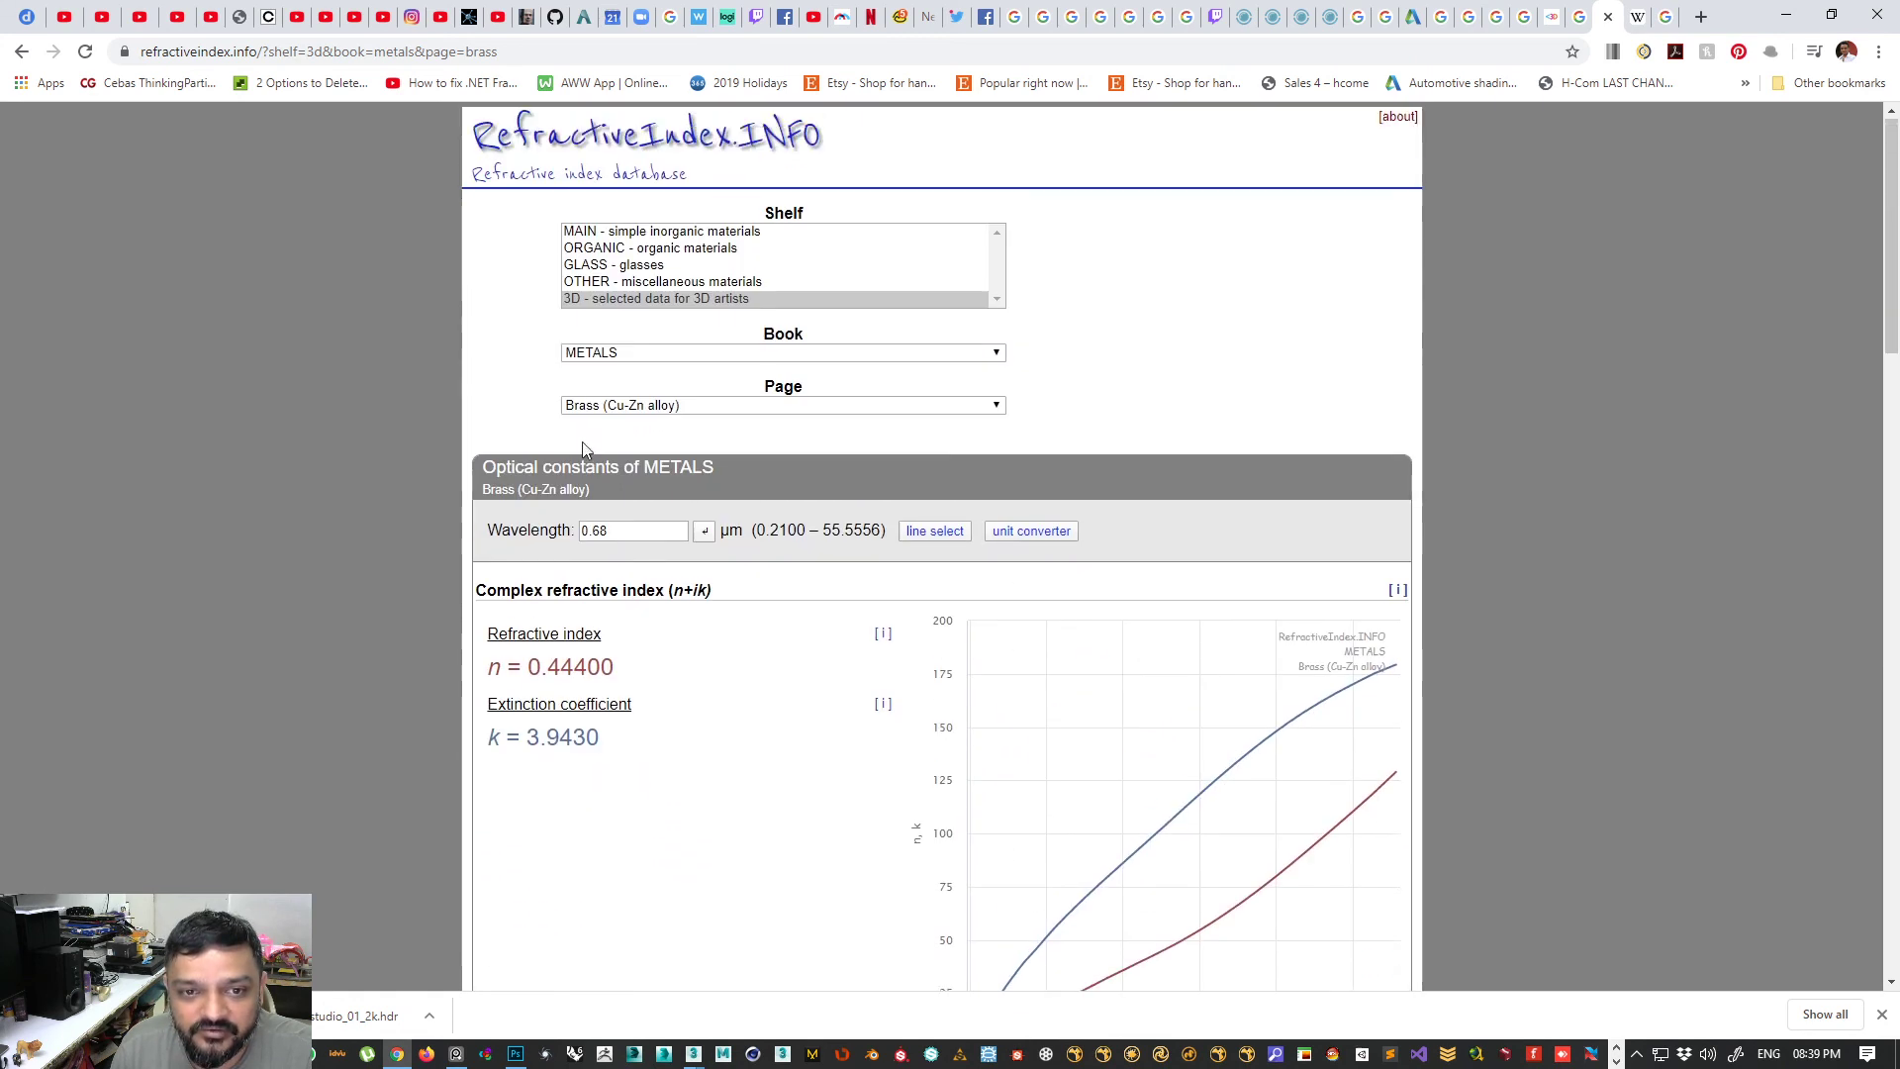
left_click(1636, 20)
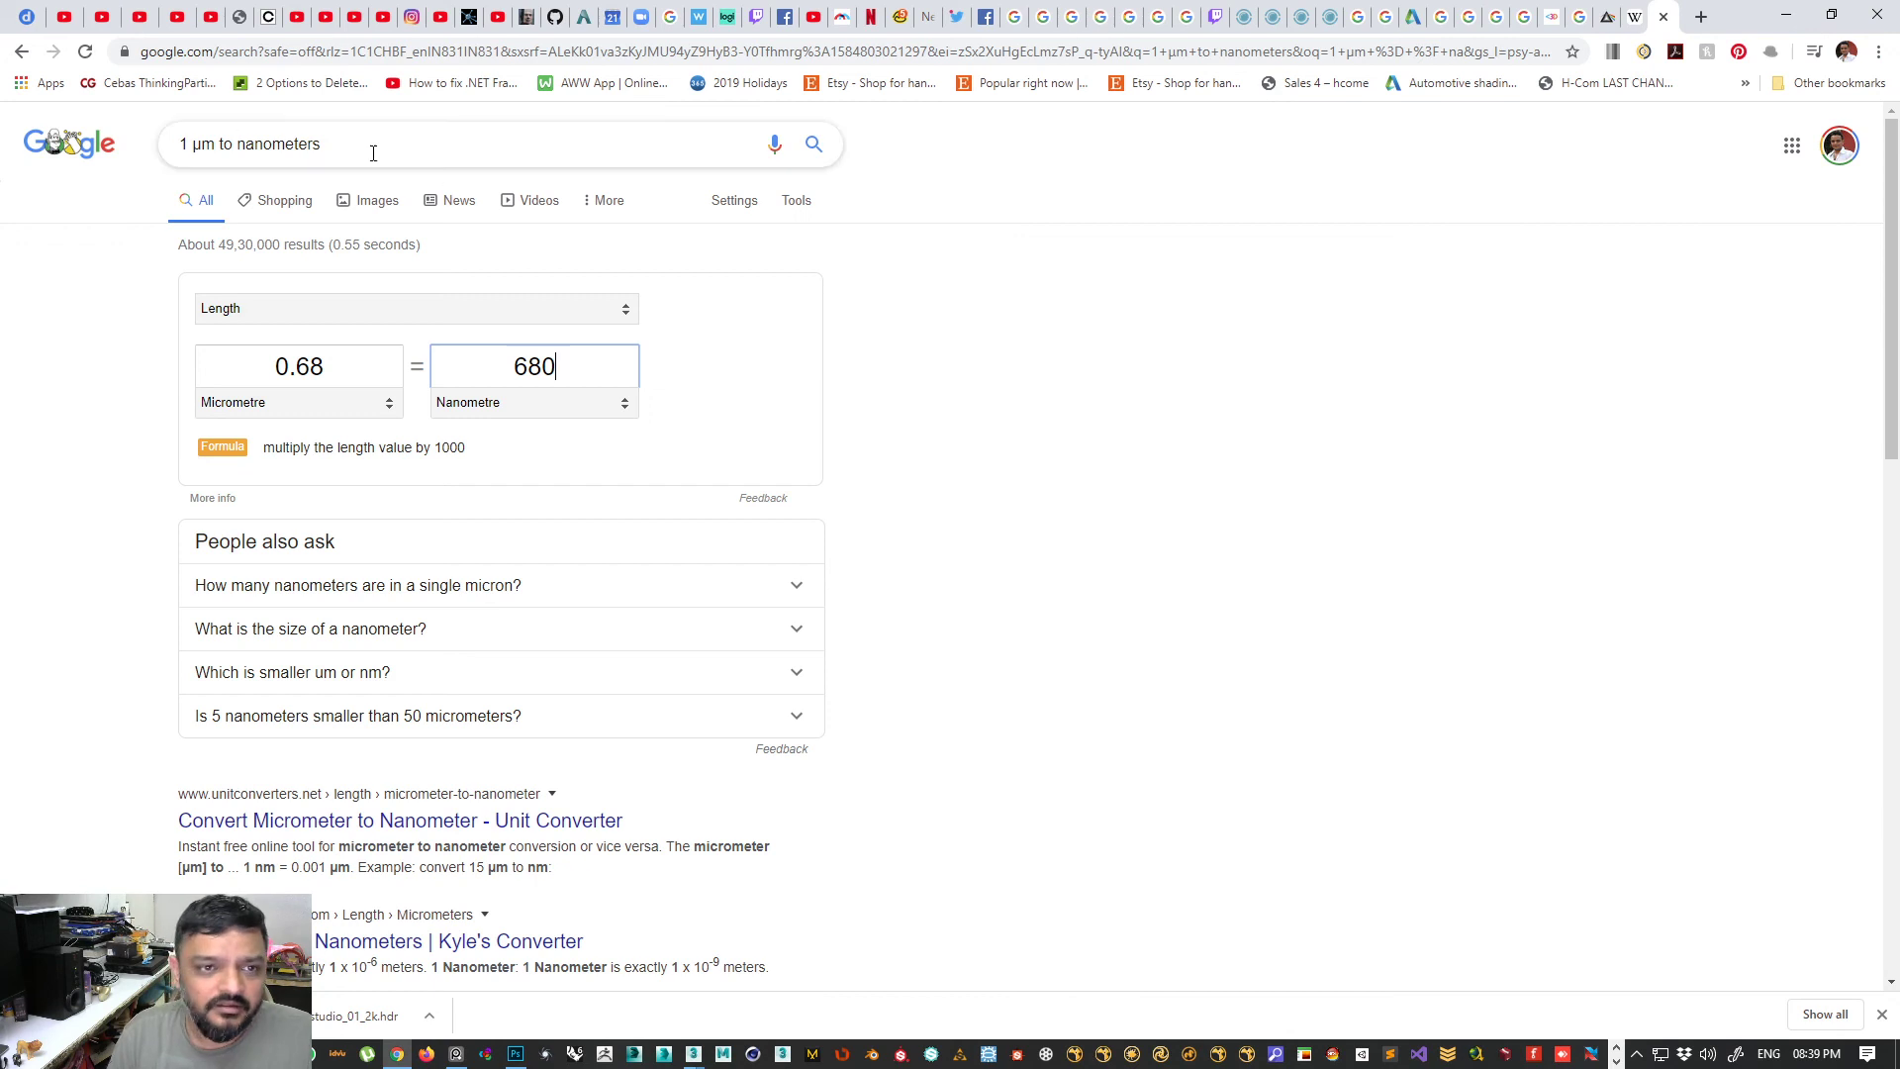
left_click_drag(373, 154, 3, 39)
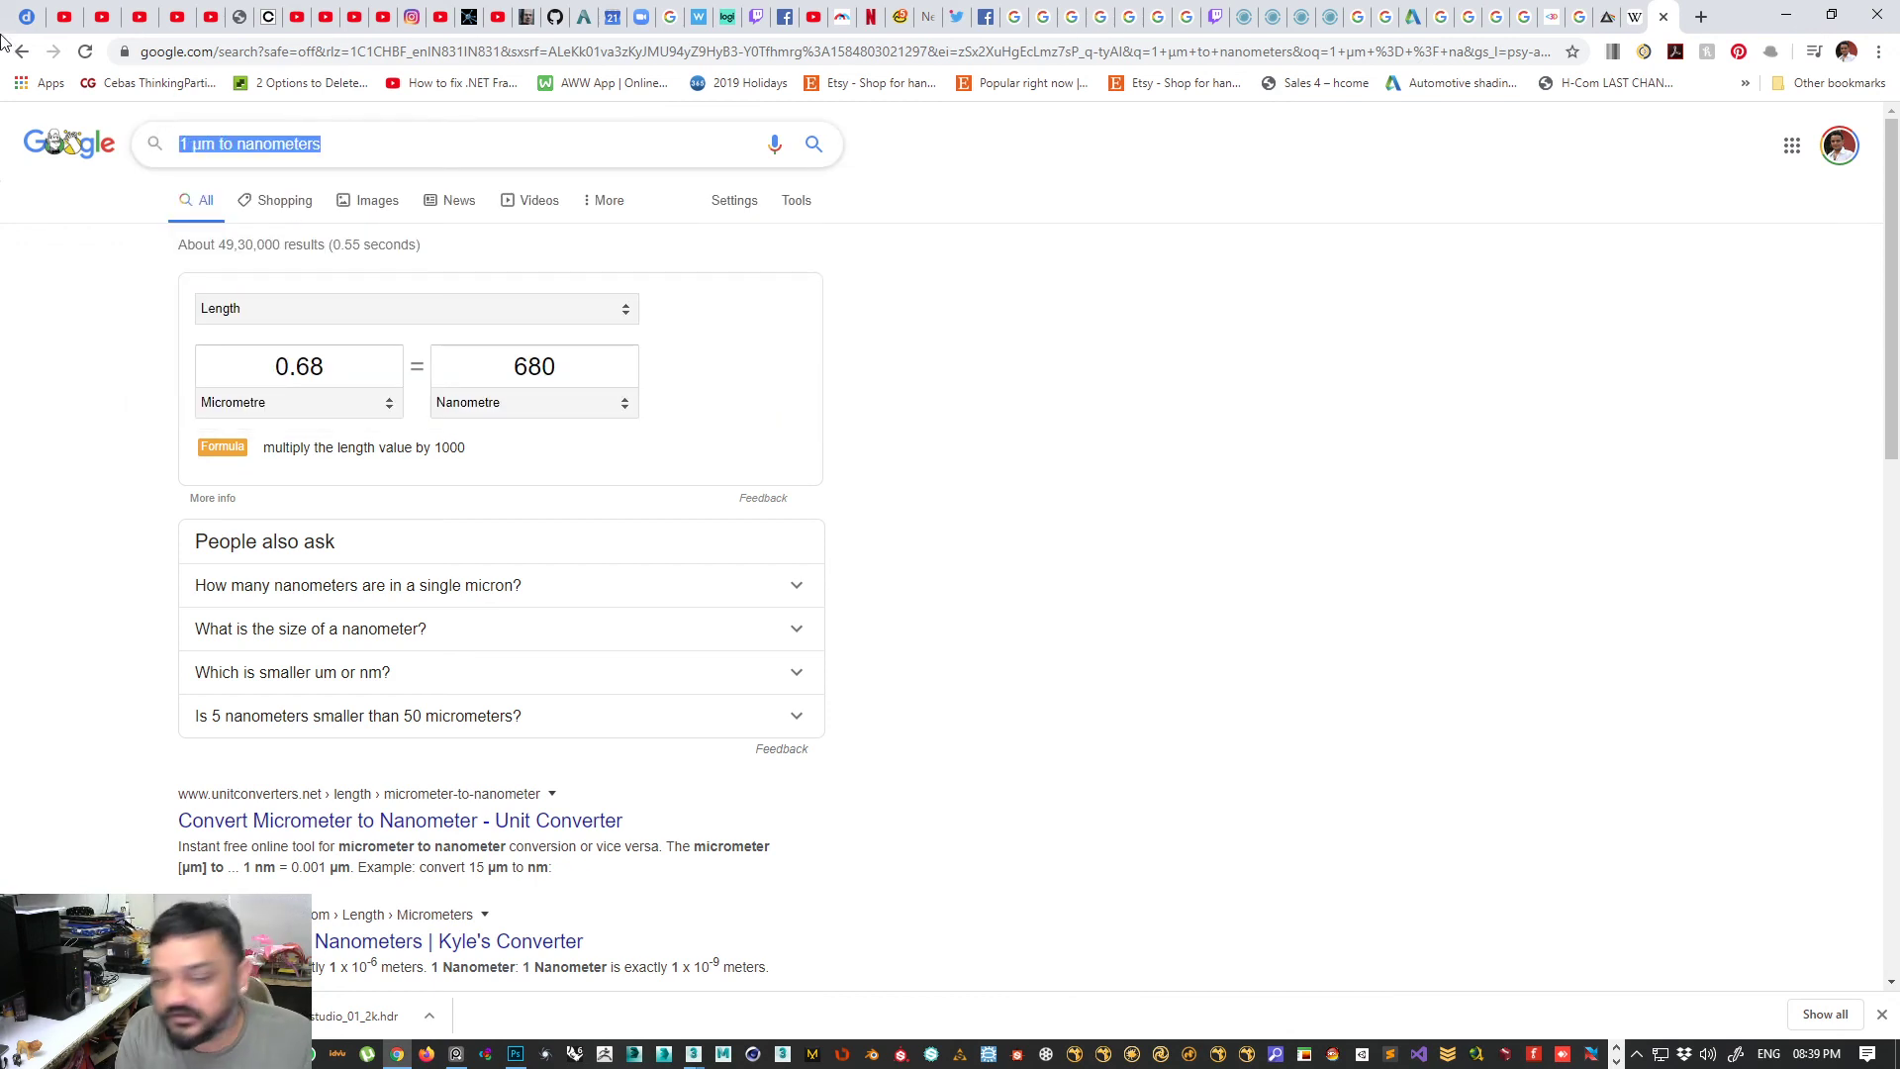
type("index of re")
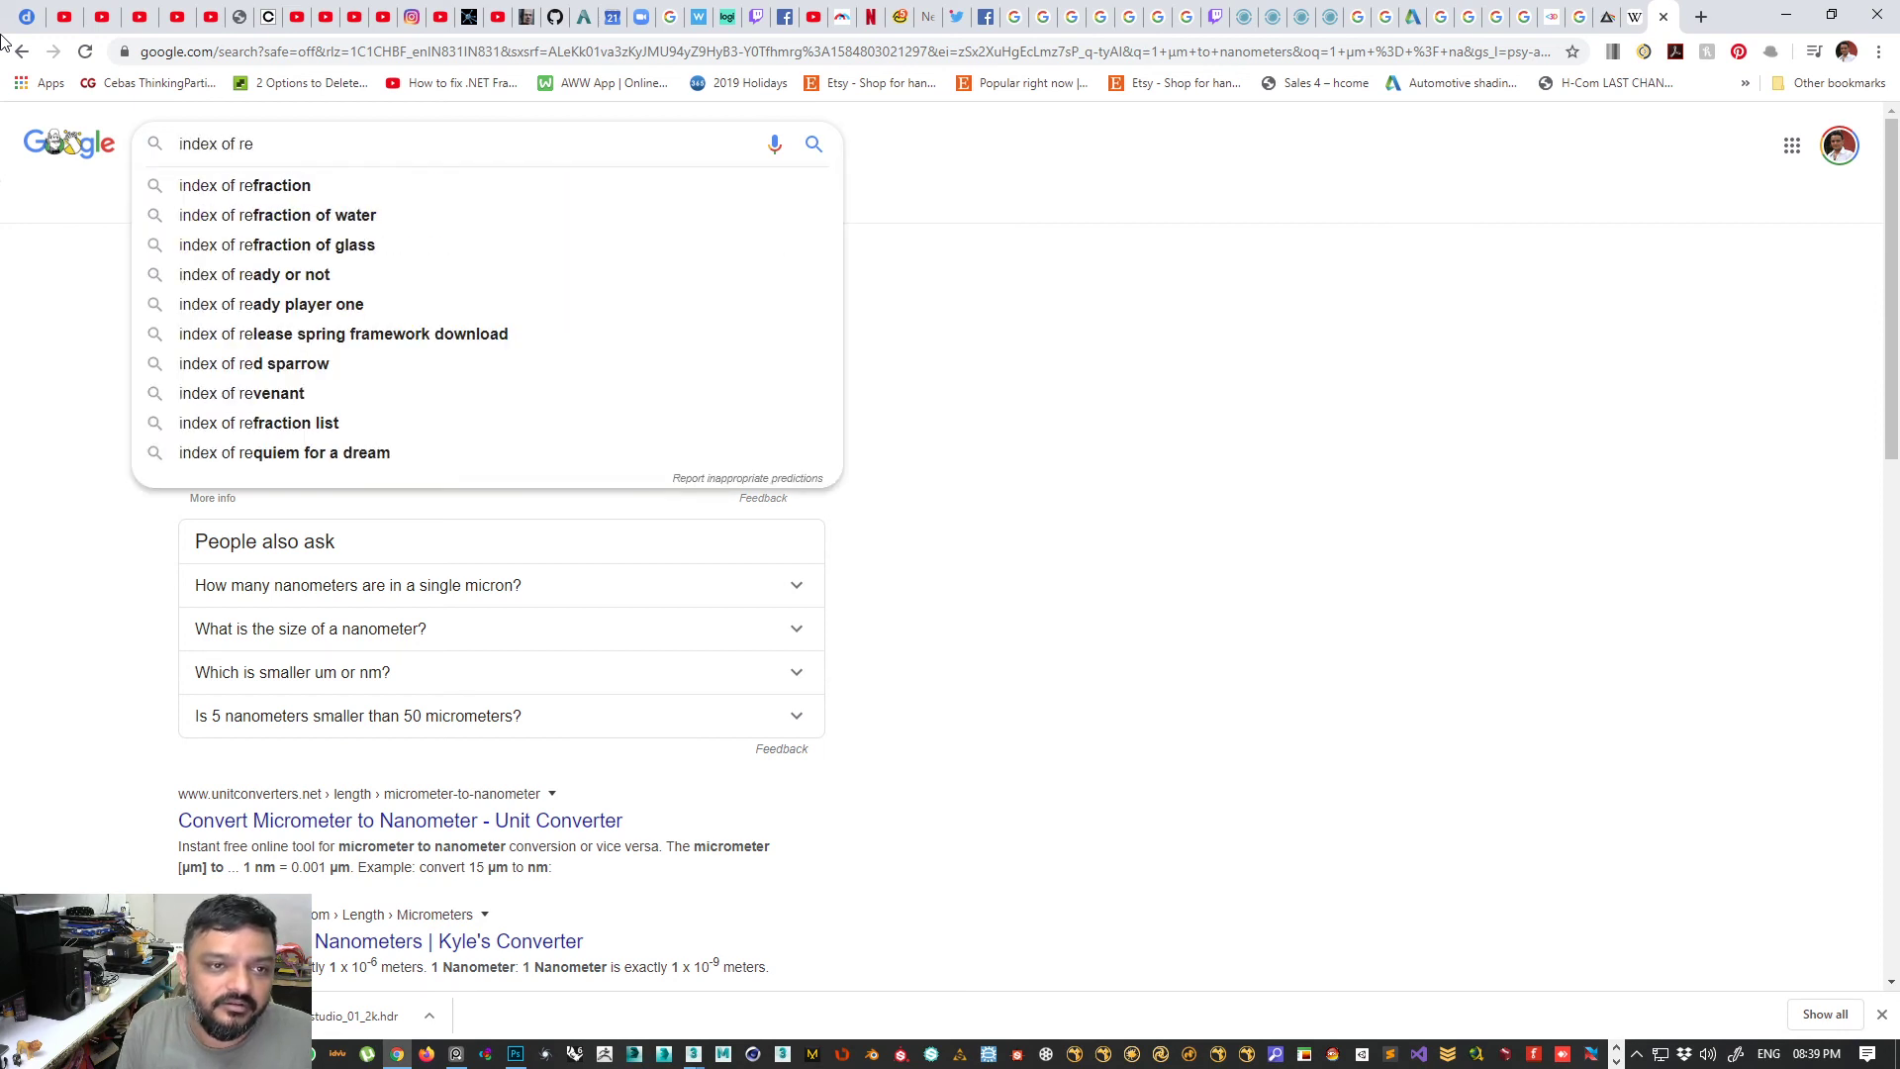
type("flection")
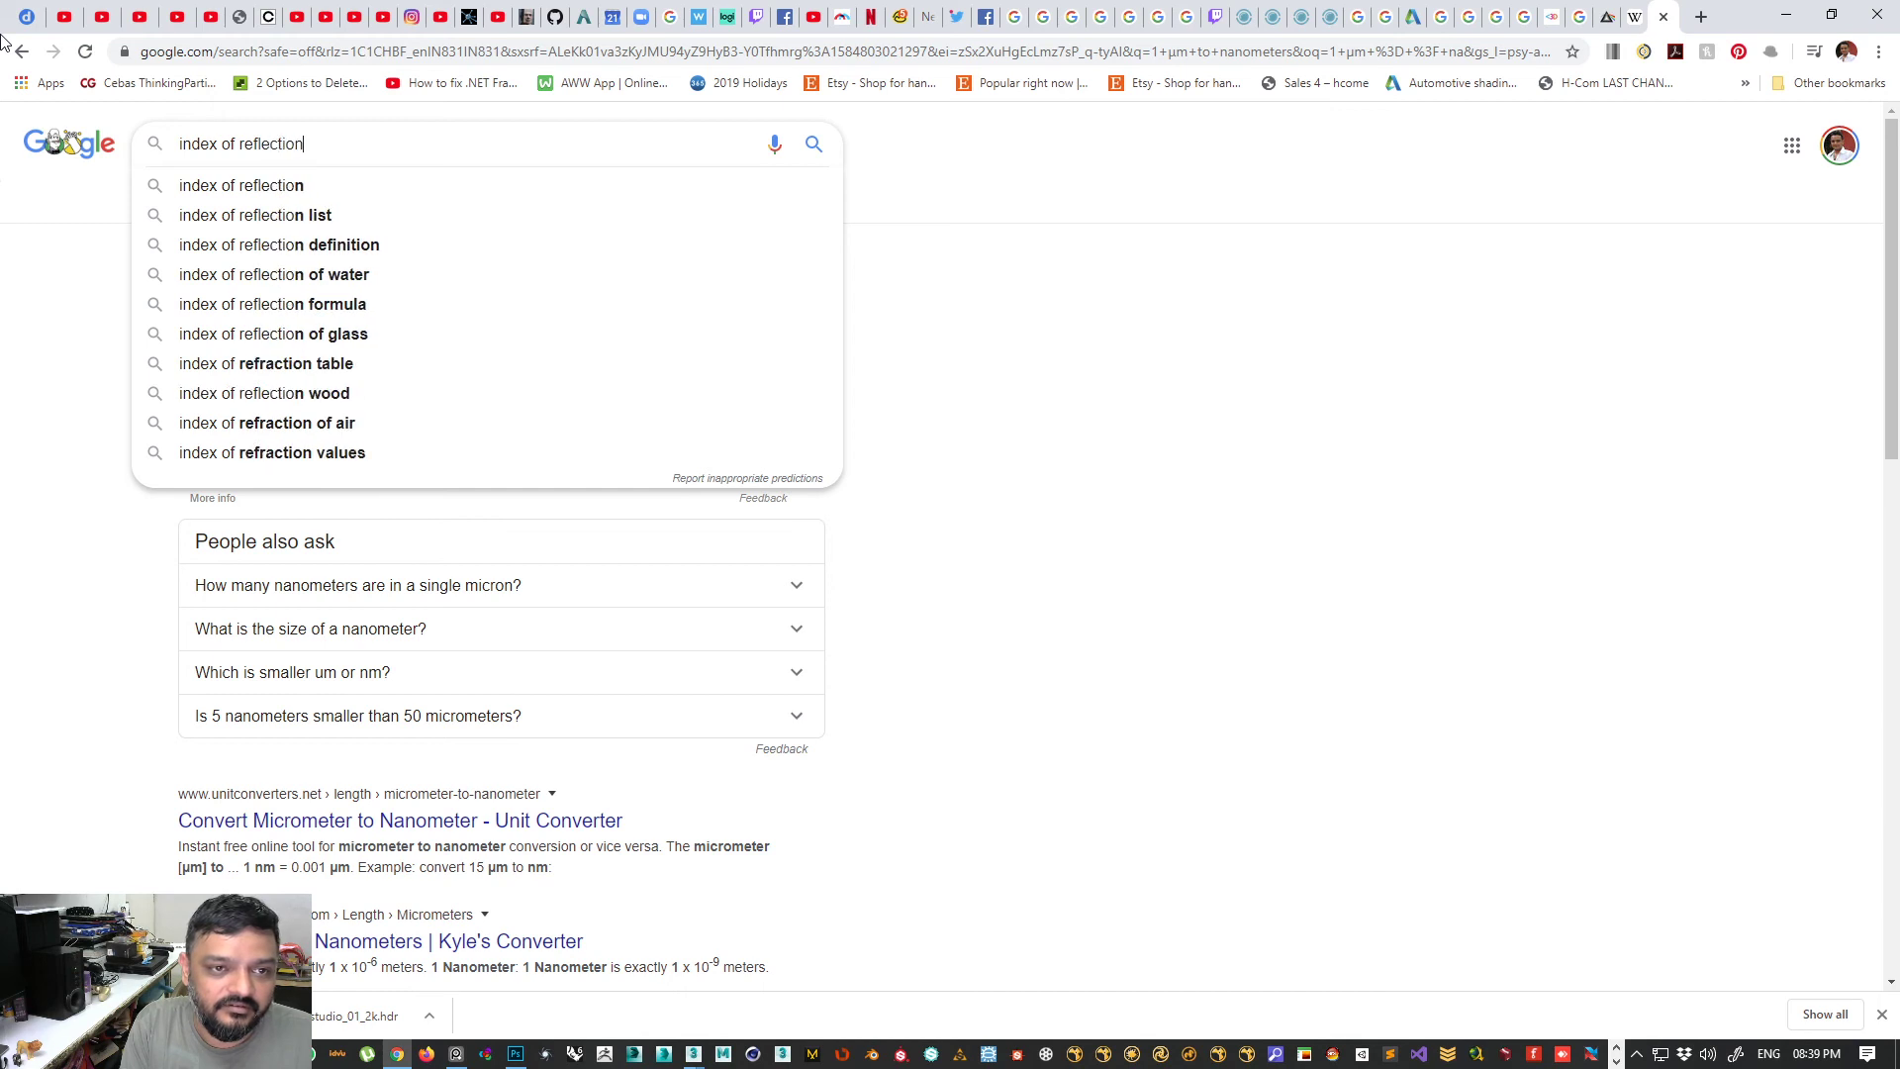
type(" ior list")
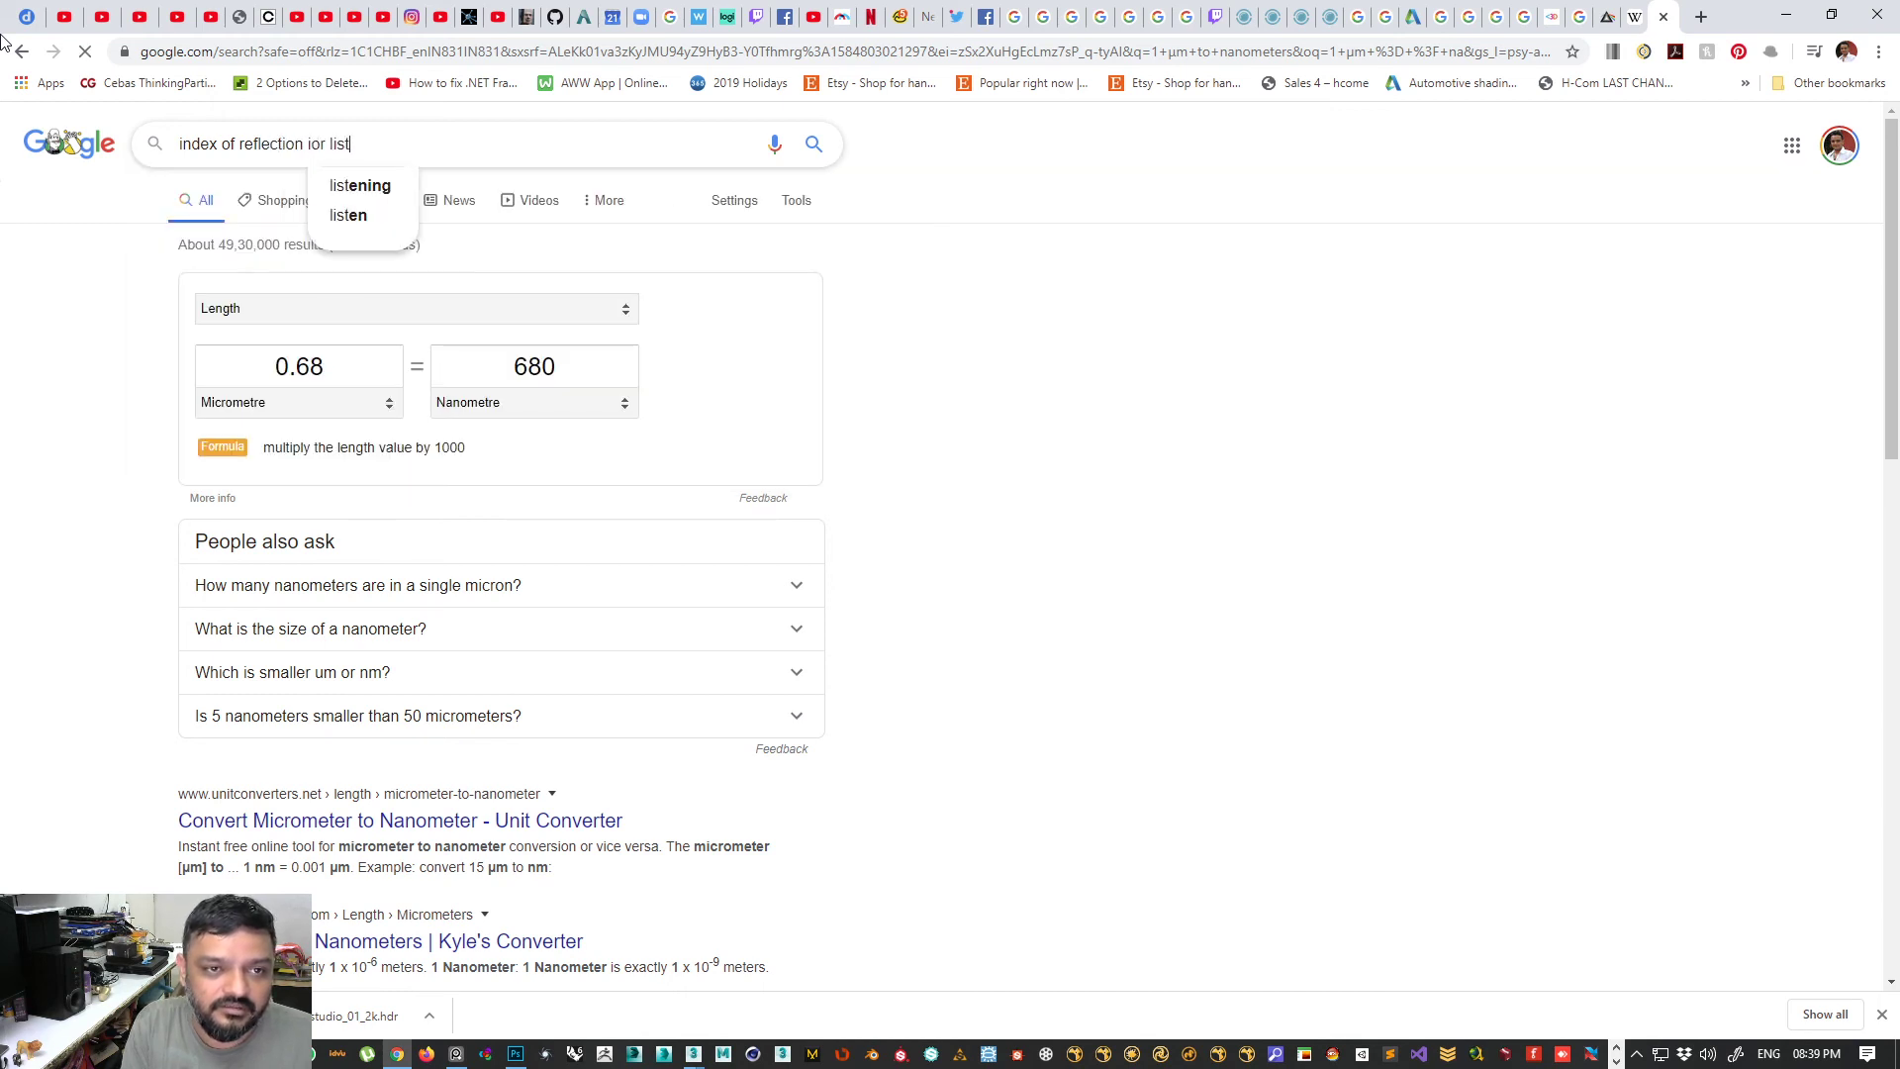
key("Return")
- Open the Blendersauce result "IOR List for PBR Materials" in a new browser tab and switch to it
scroll(4, 246, "down", 2)
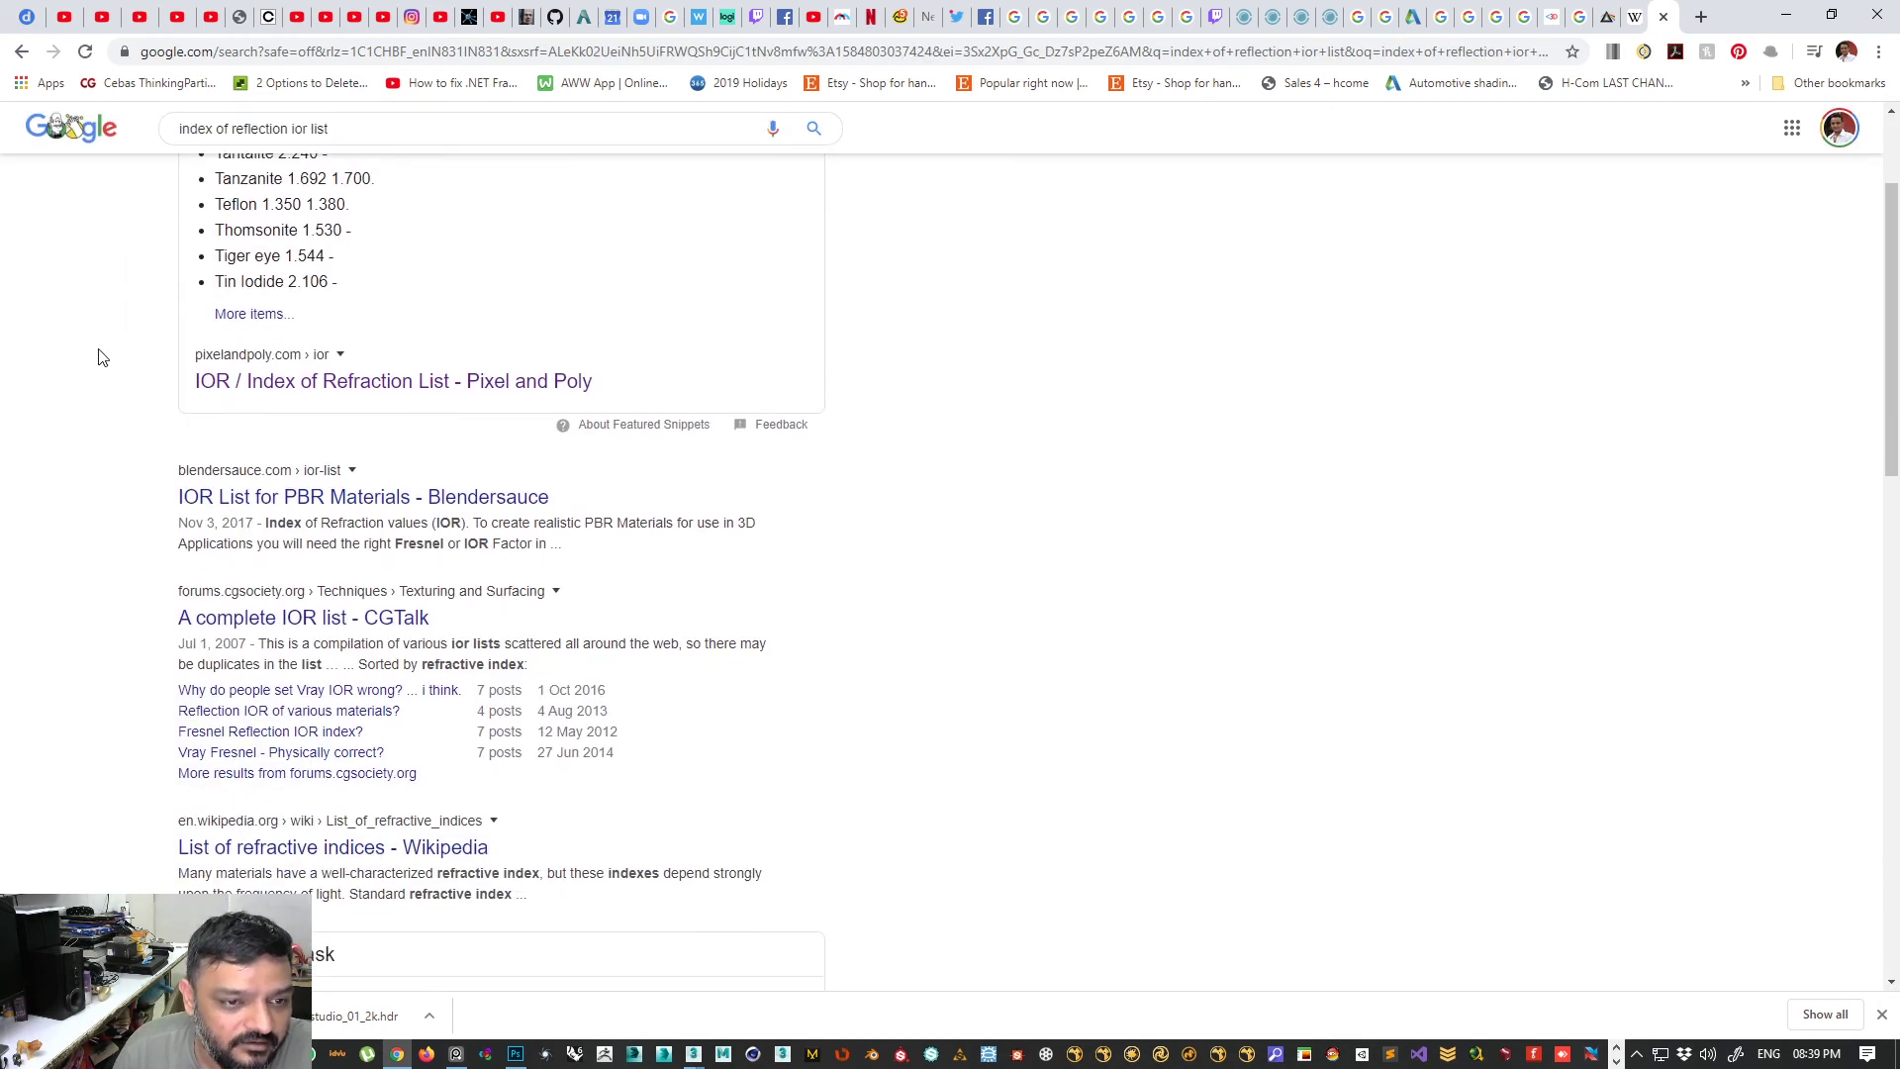
middle_click(200, 504)
scroll(247, 534, "down", 6)
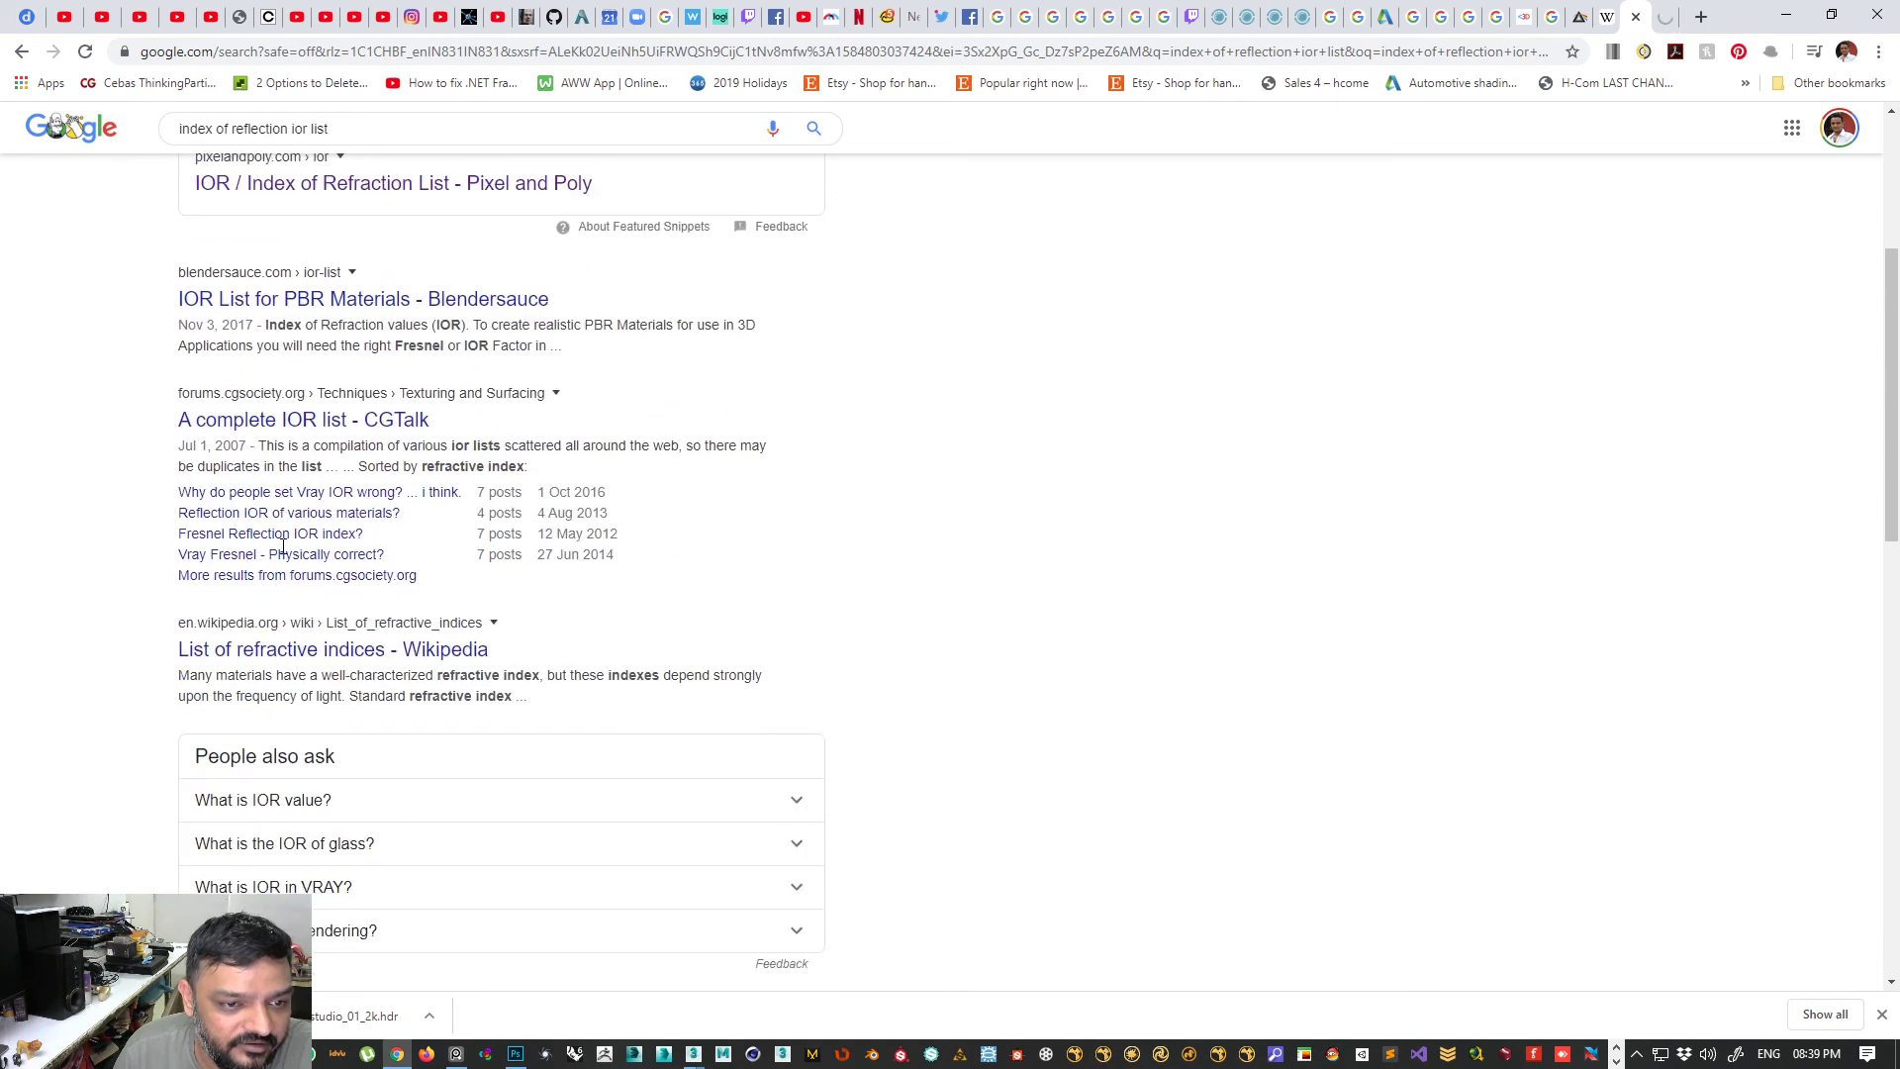
scroll(281, 554, "down", 4)
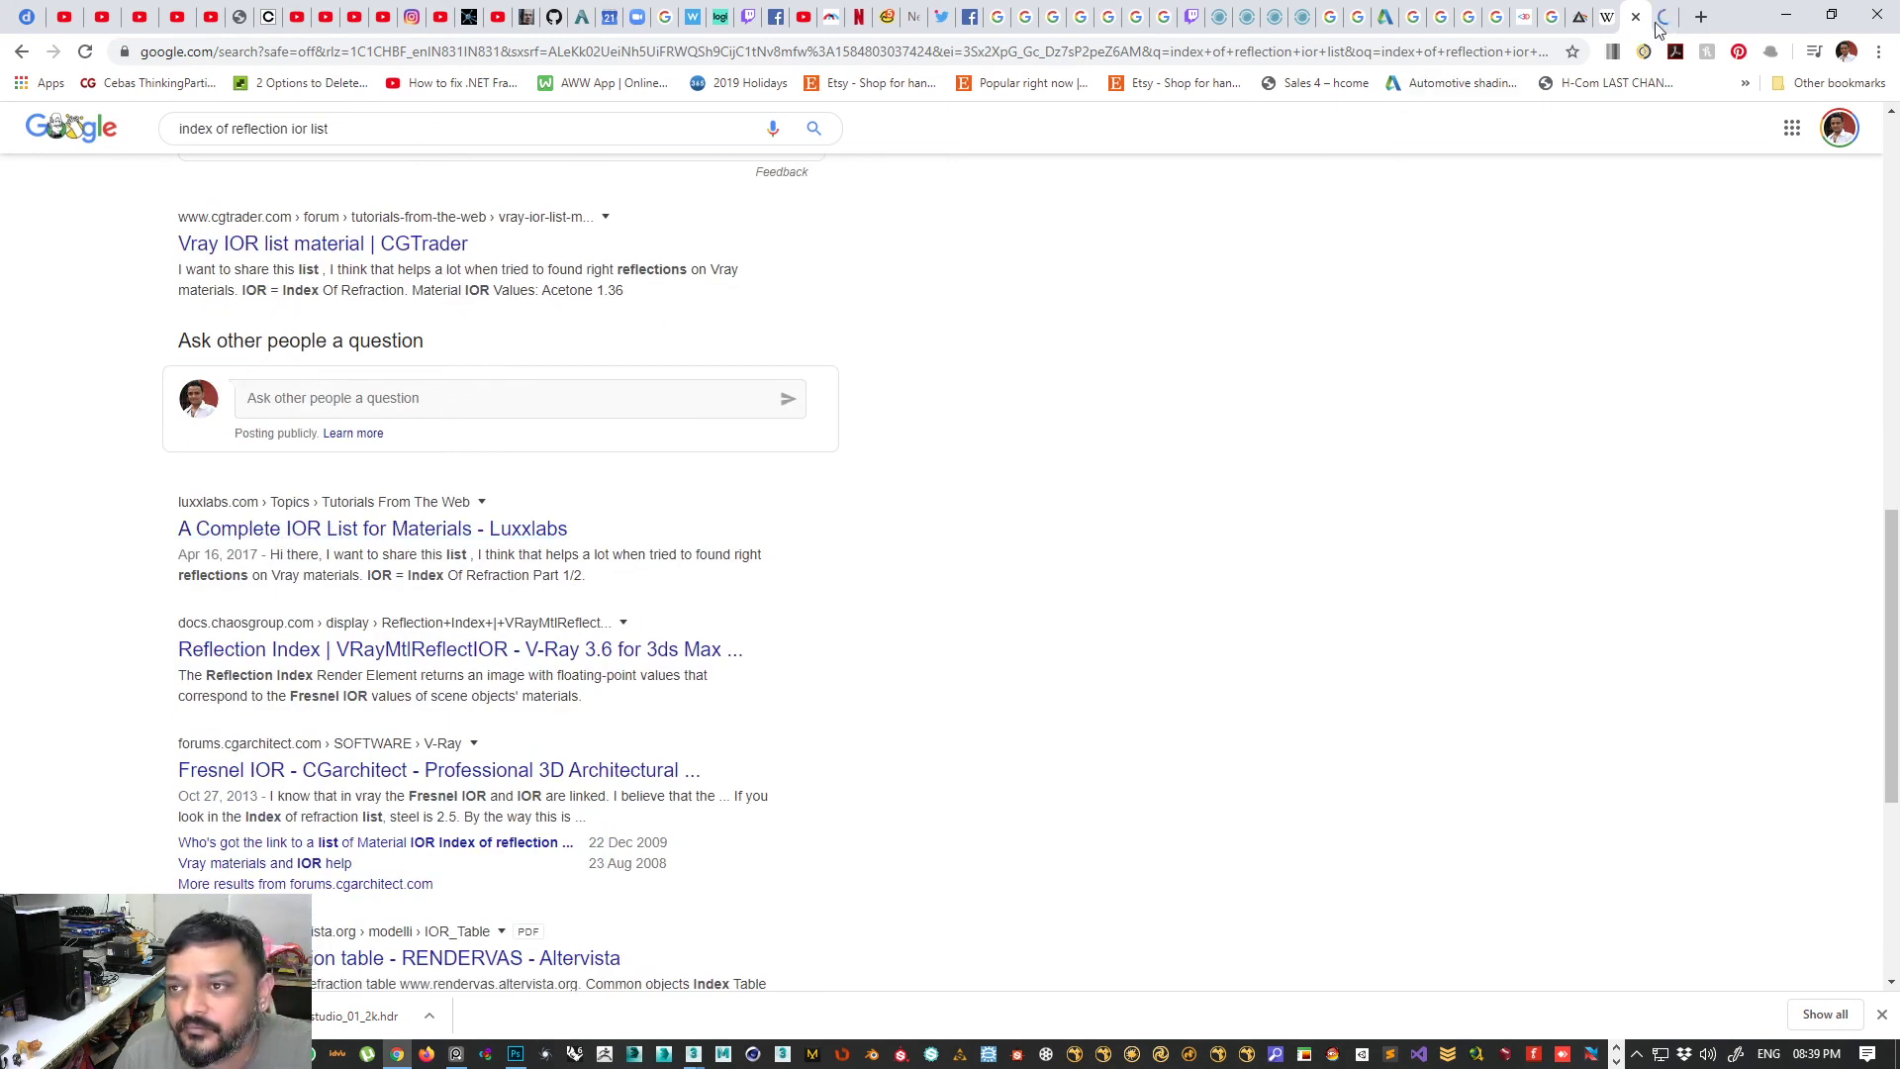
key("ctrl+Tab")
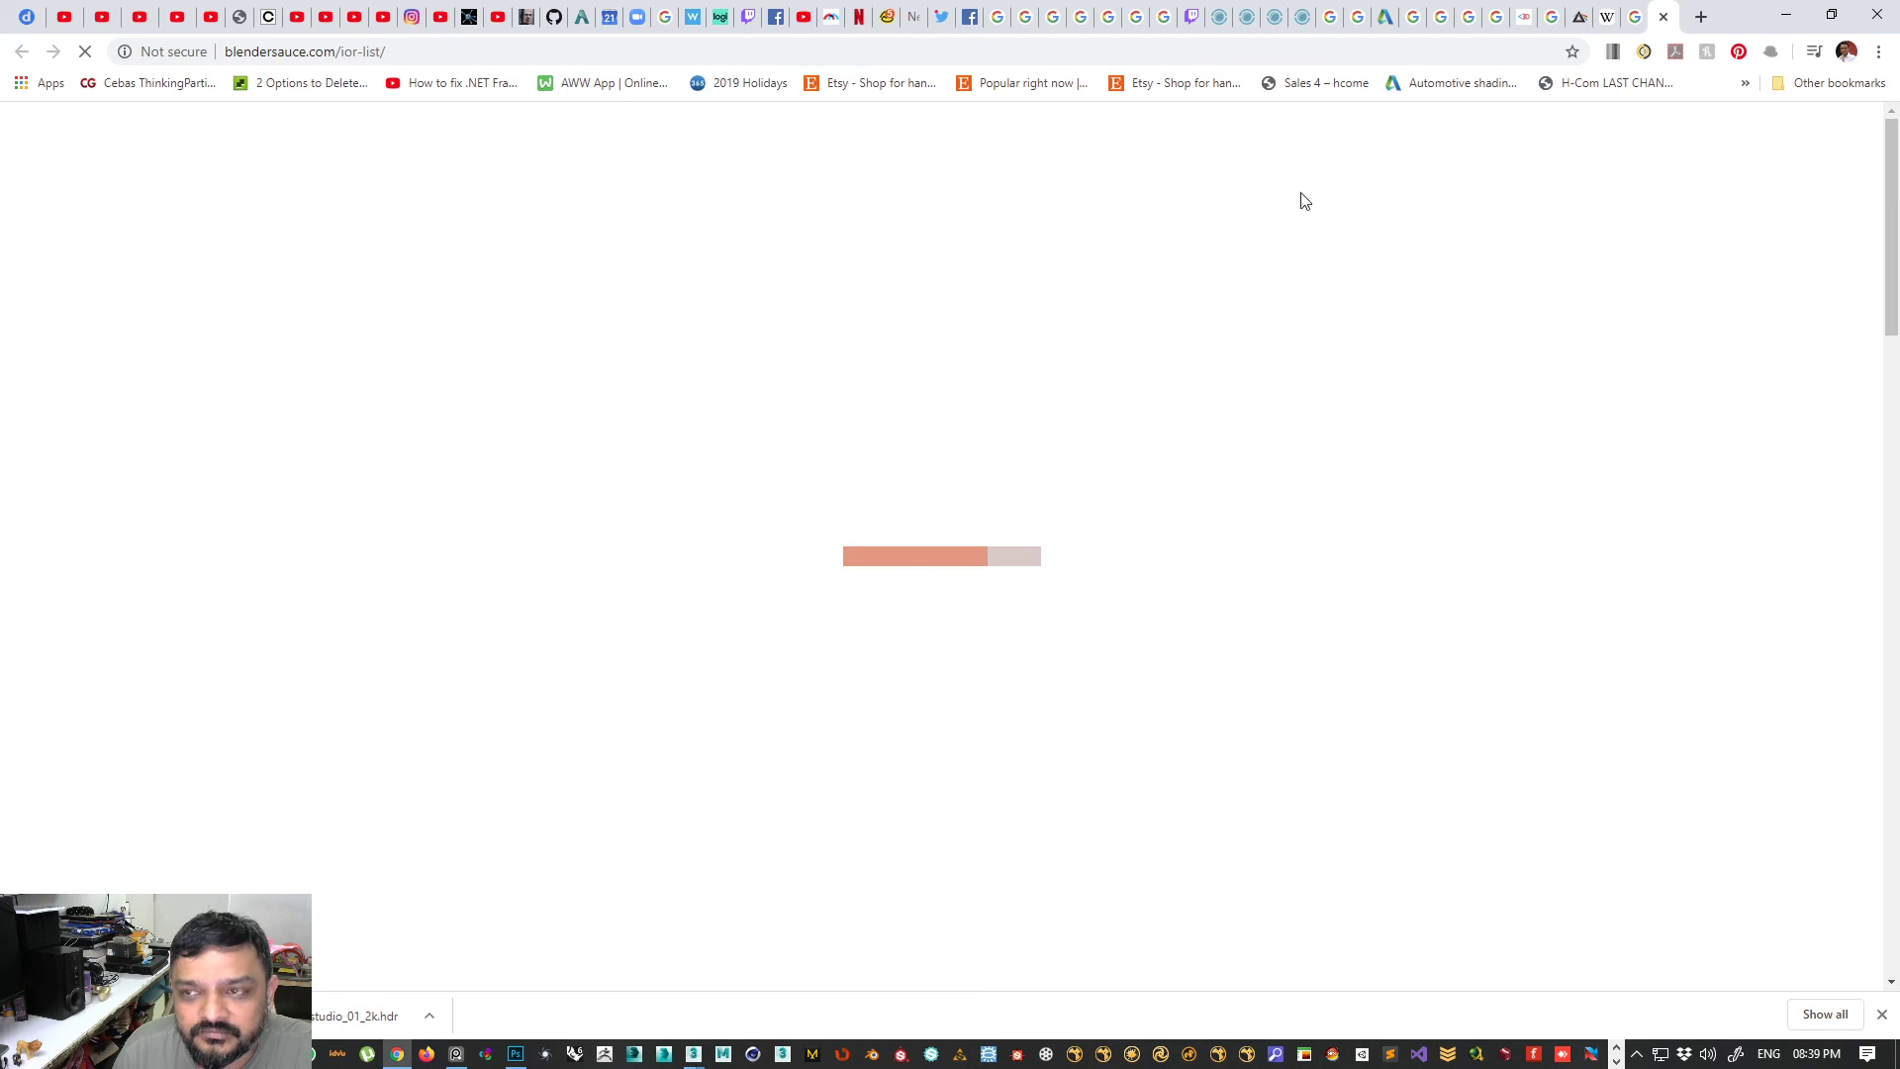
- Examine the Blendersauce table of commonly used materials, checking the minimum IOR values for acrylic glass, air and aluminium
scroll(950, 411, "down", 15)
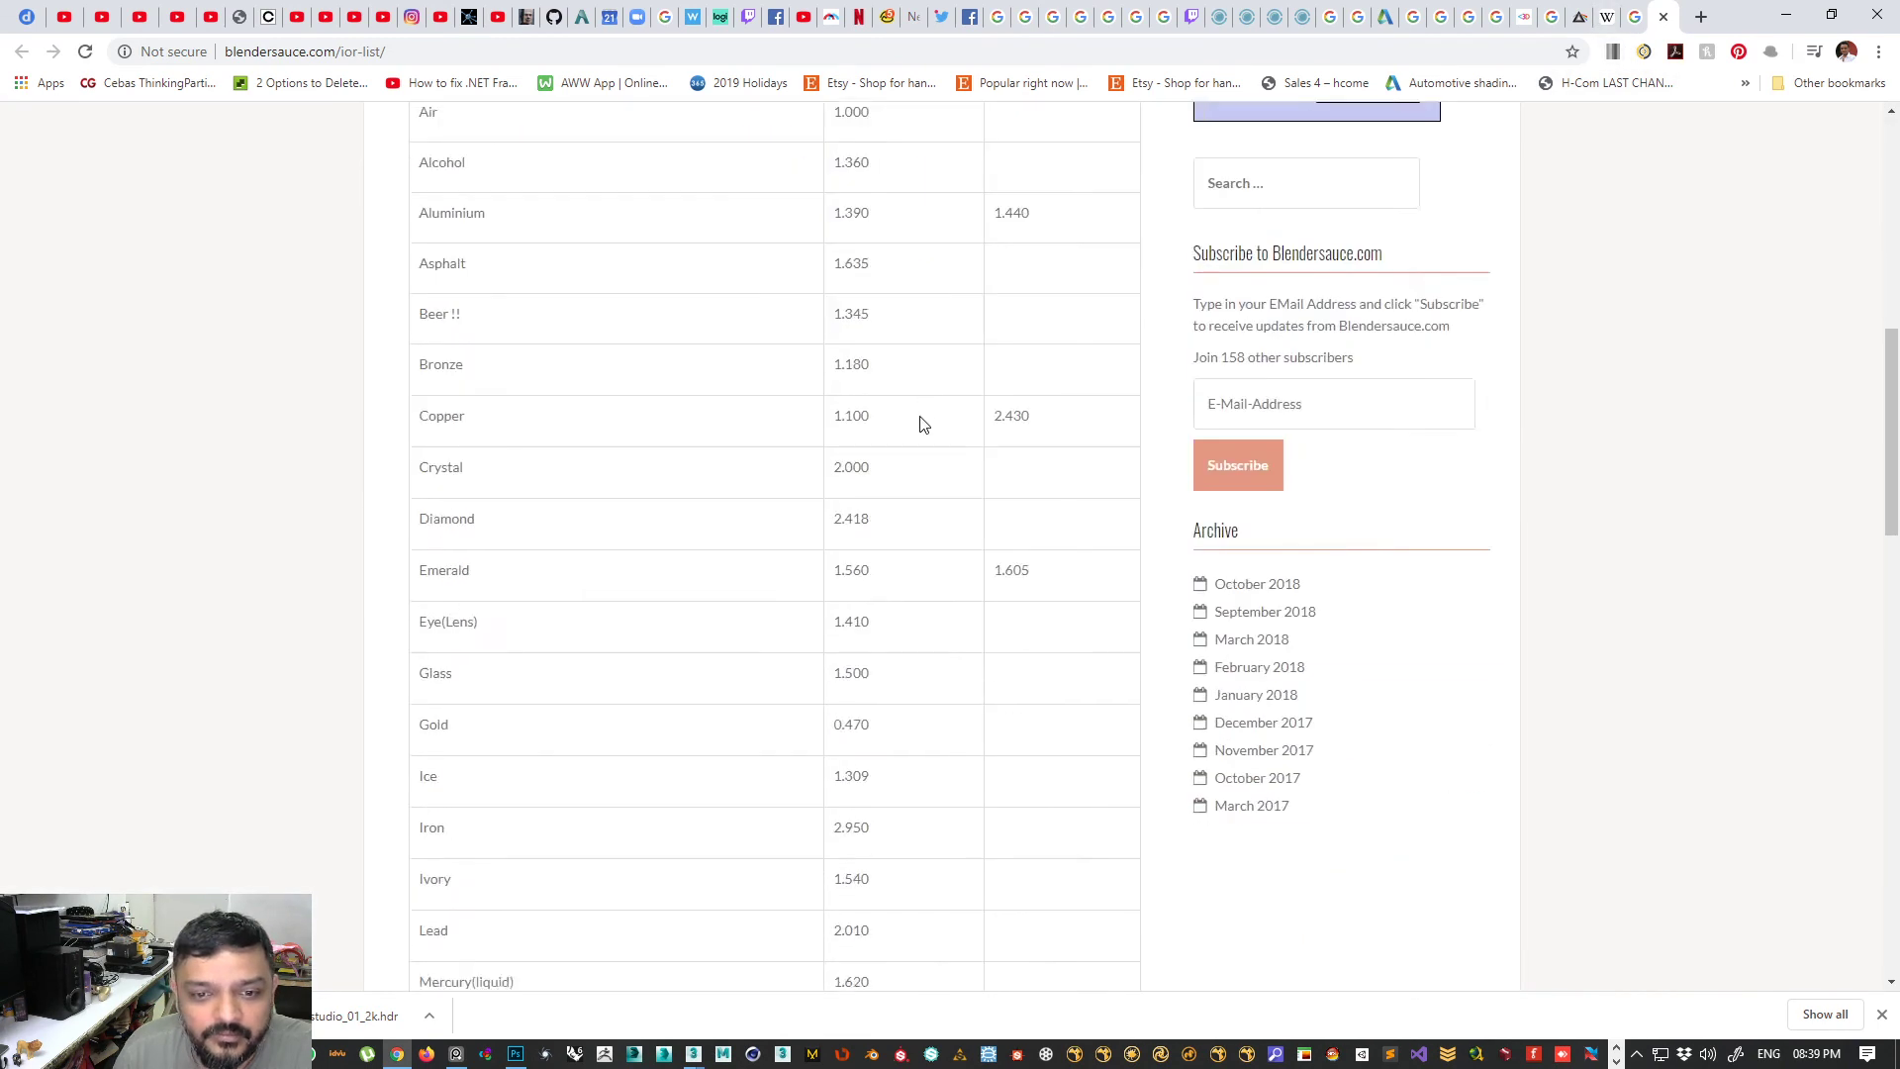
scroll(601, 398, "up", 11)
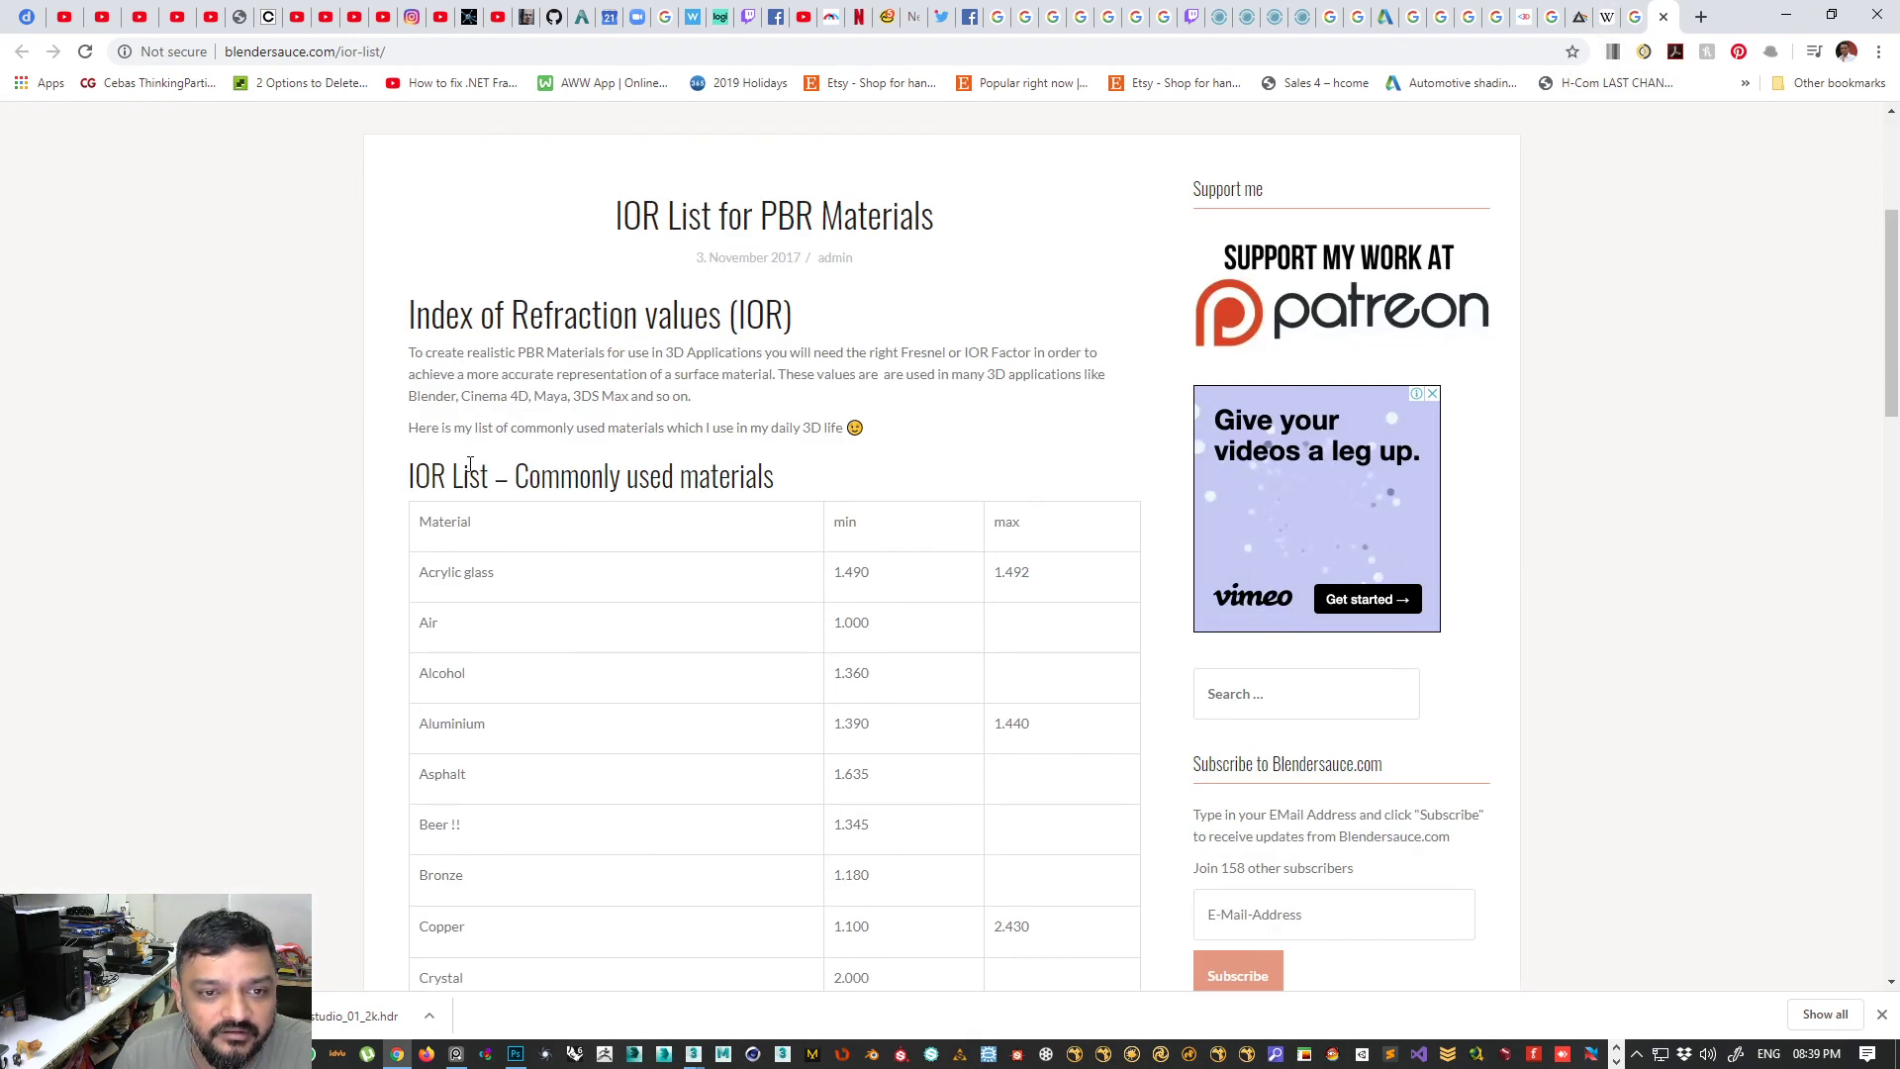
scroll(550, 474, "down", 3)
left_click_drag(834, 274, 887, 284)
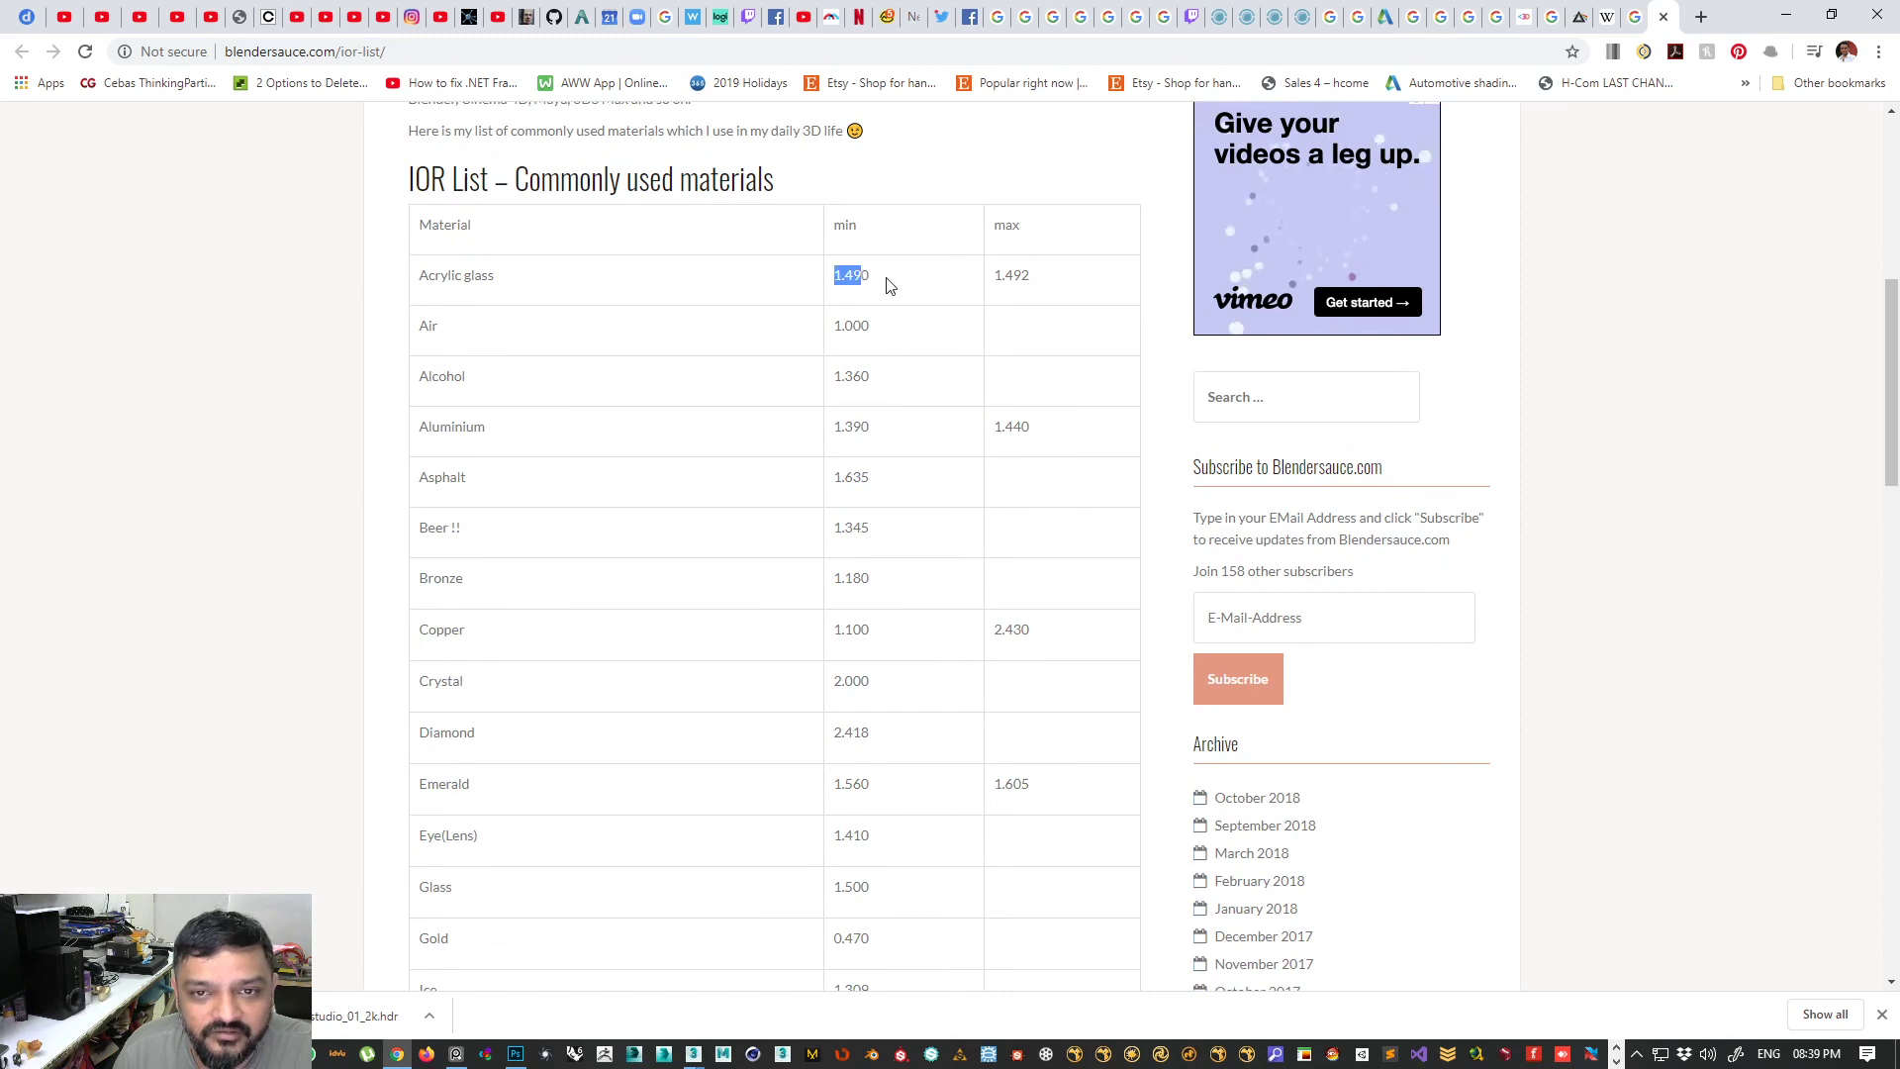
double_click(848, 332)
left_click_drag(844, 426, 950, 436)
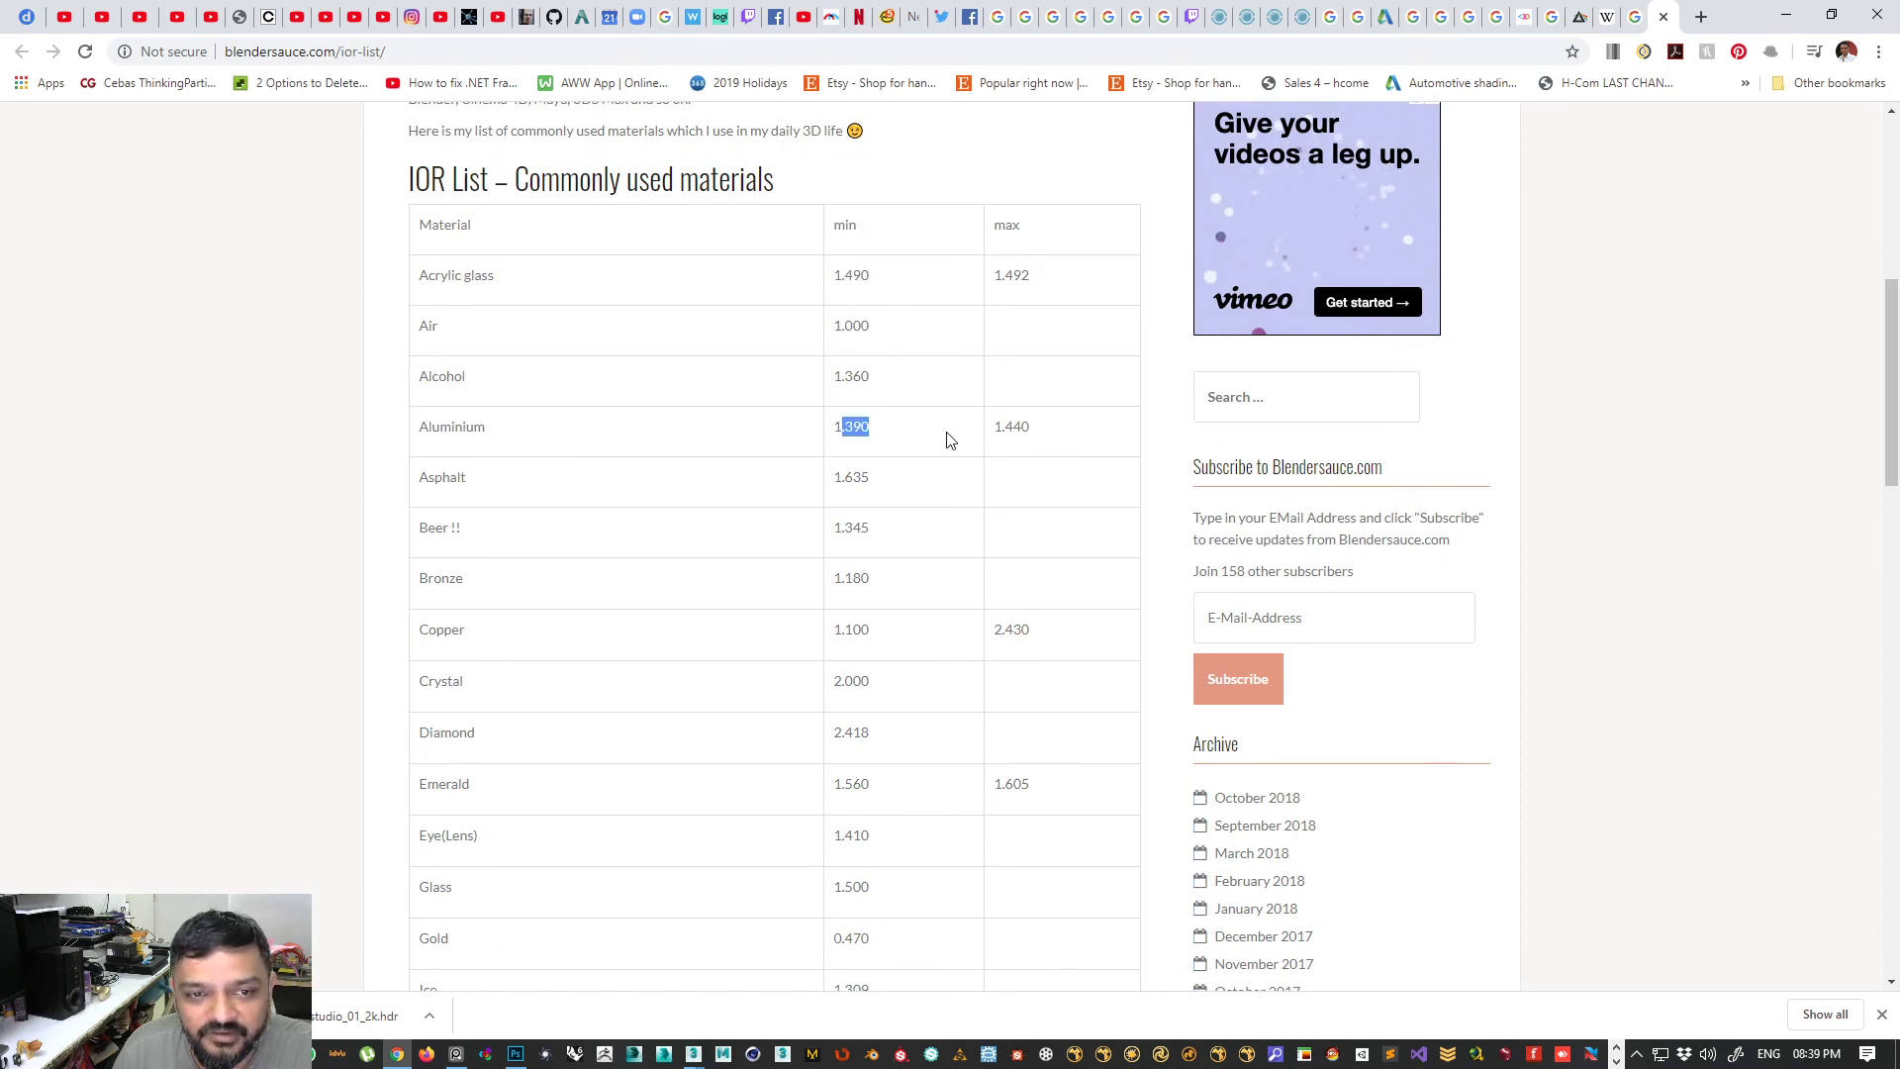
scroll(916, 432, "down", 2)
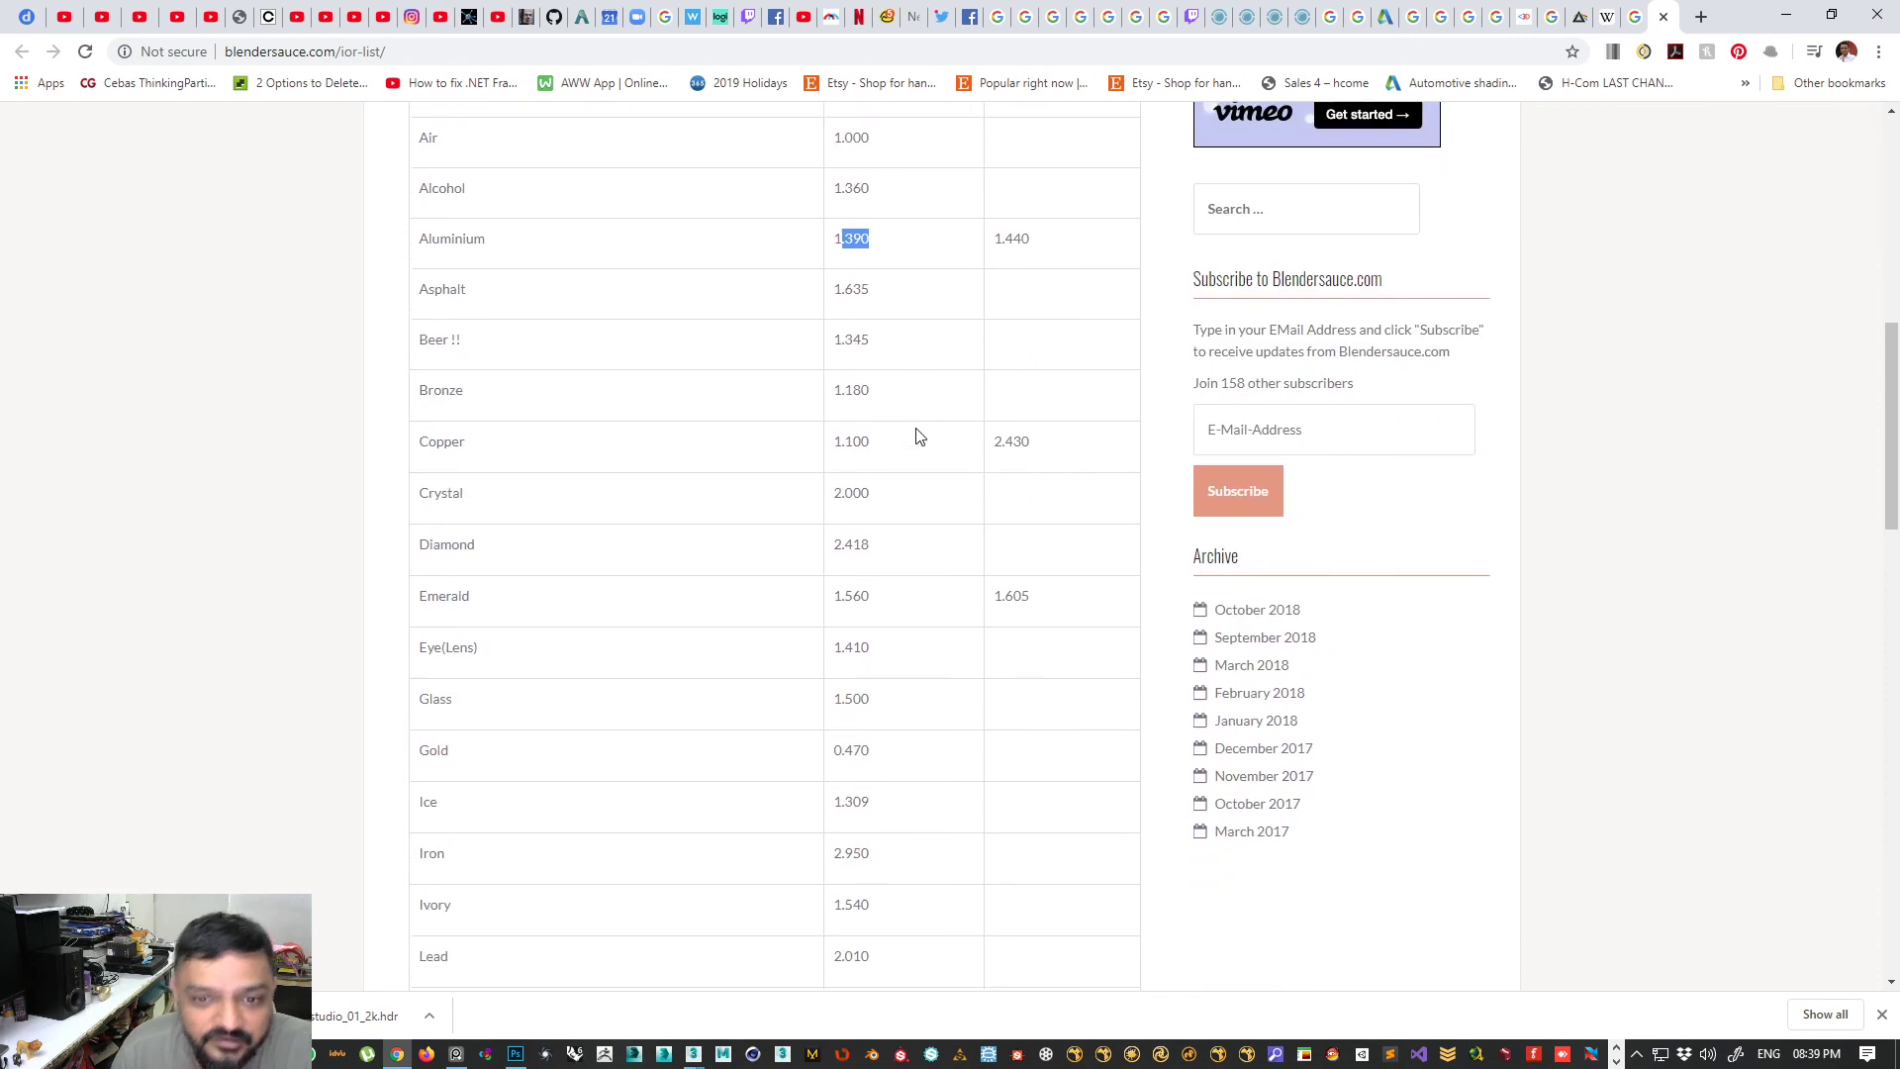
scroll(806, 454, "down", 10)
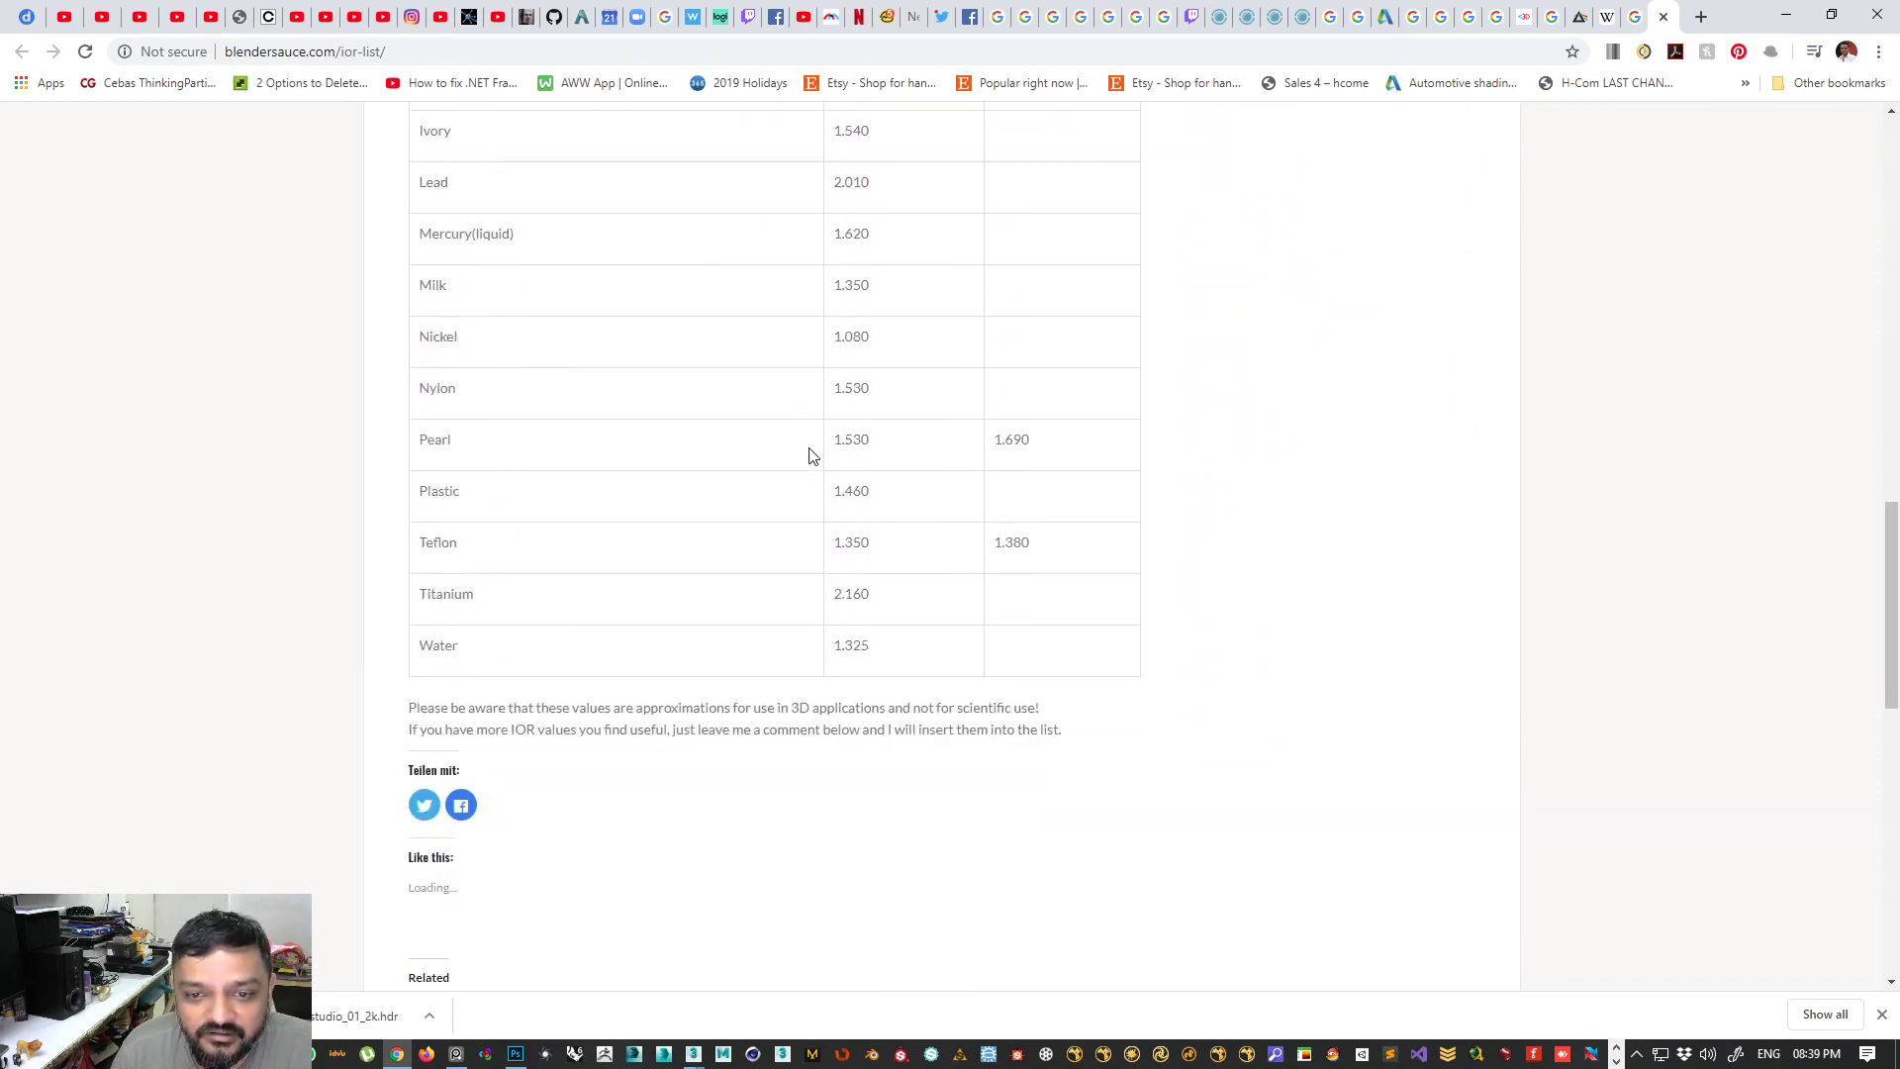
scroll(808, 454, "down", 4)
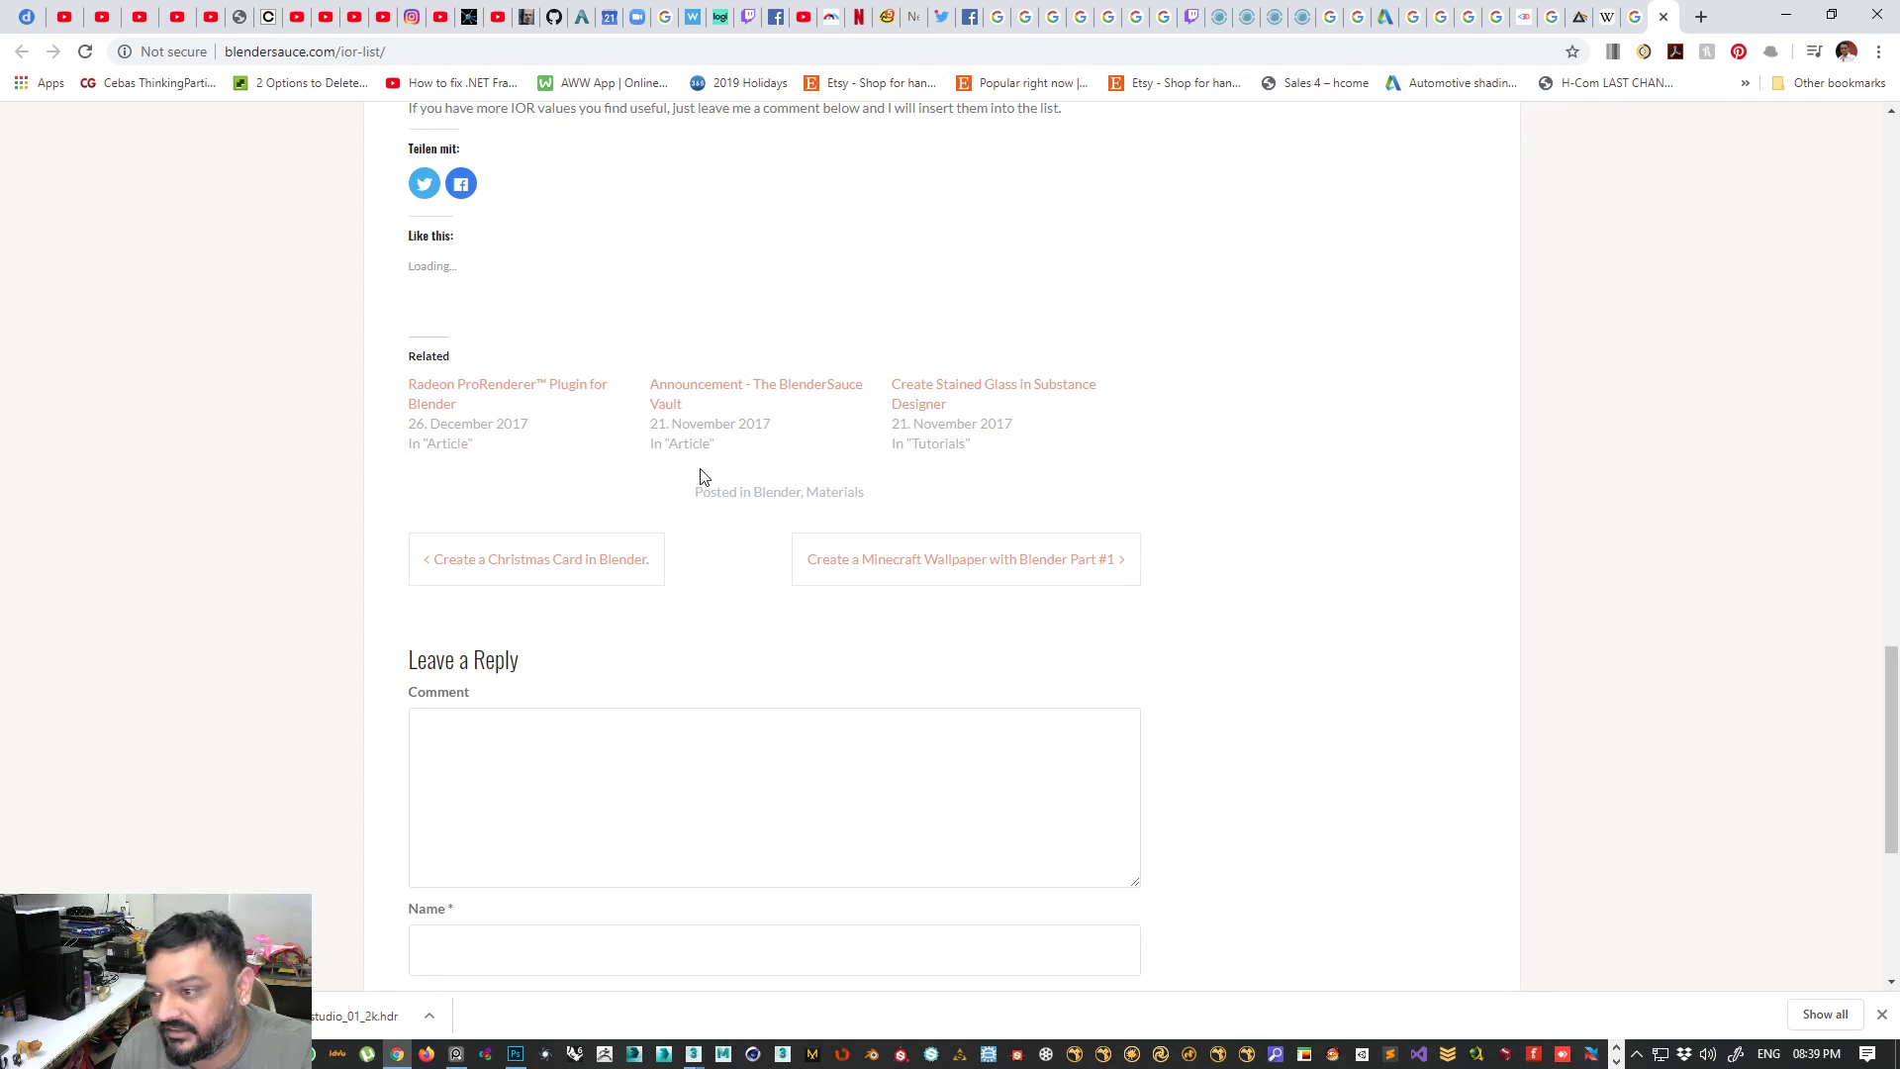
scroll(701, 477, "down", 5)
middle_click_drag(1143, 603, 1216, 341)
- From the search results, open the Luxxlabs and CGTalk complete IOR lists in new tabs and display the CGTalk one
left_click(1631, 20)
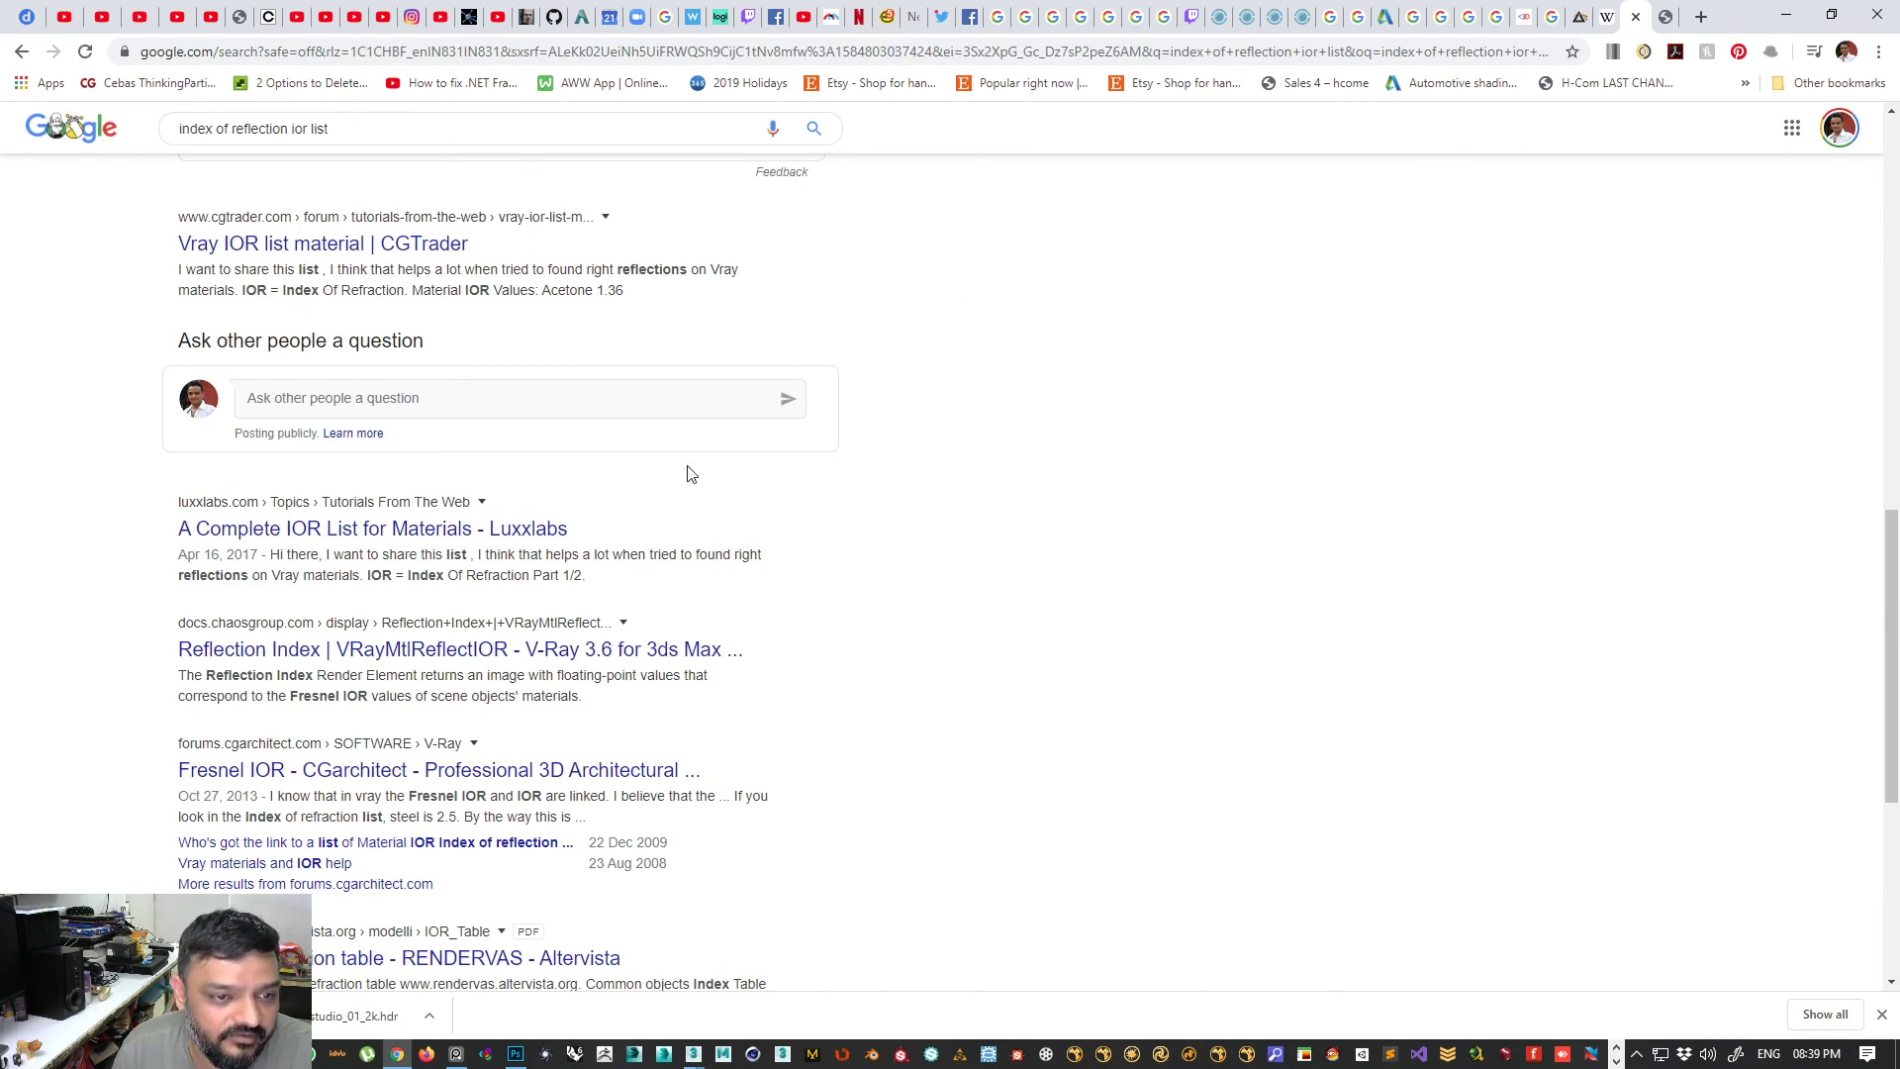
middle_click(379, 537)
scroll(379, 537, "down", 2)
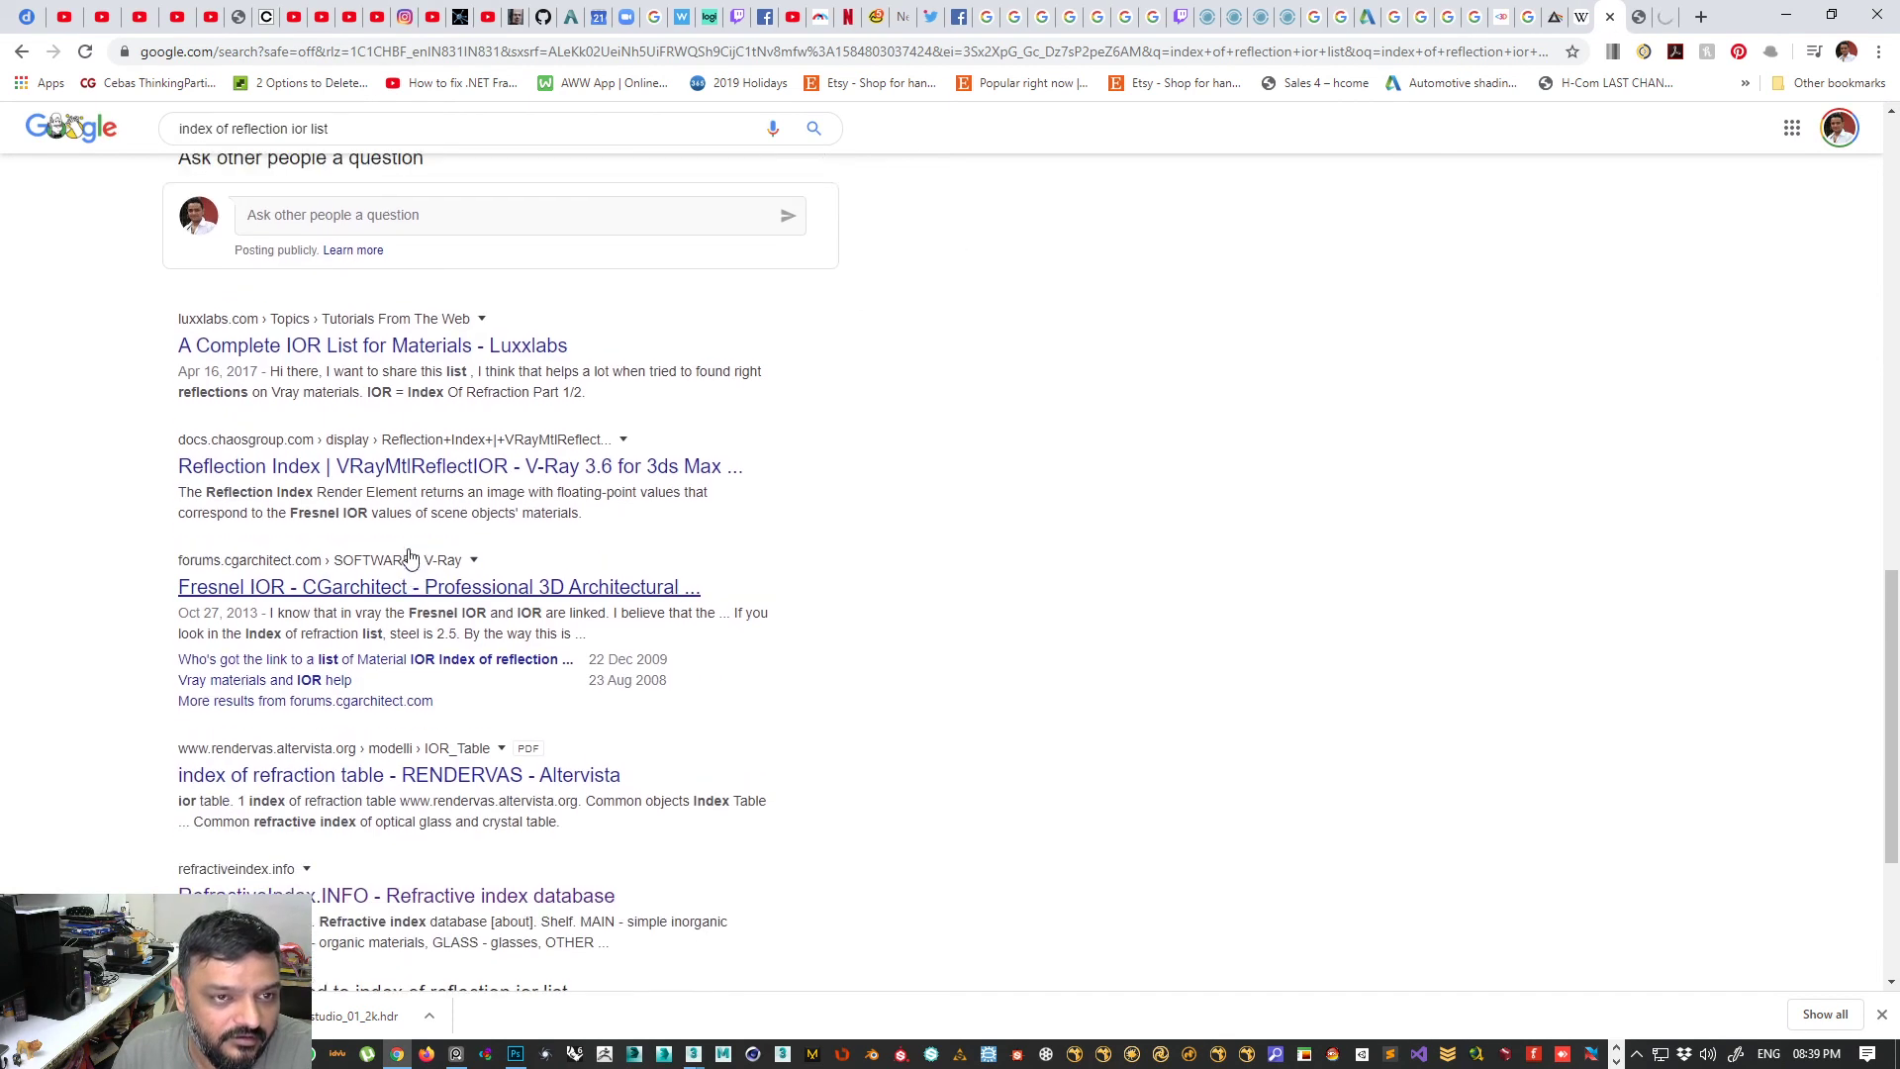
scroll(415, 547, "up", 12)
scroll(416, 552, "up", 2)
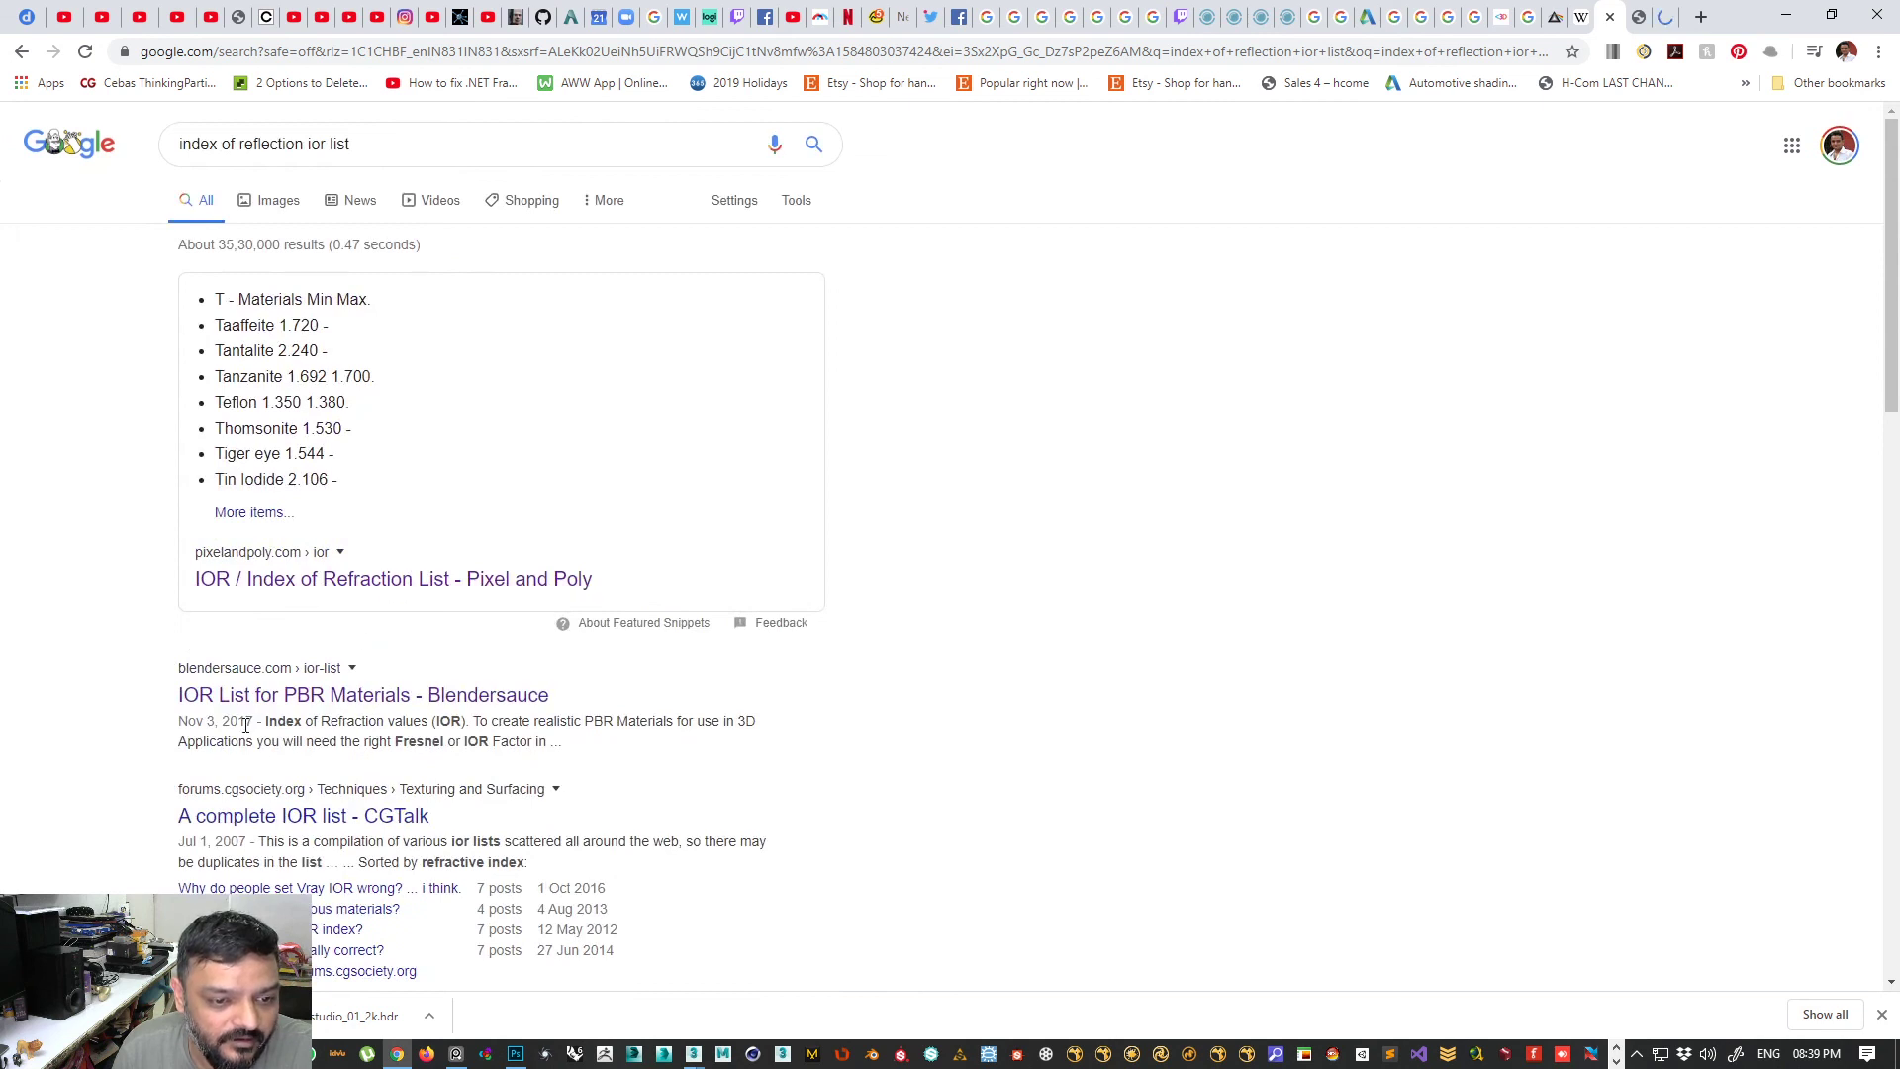
middle_click(340, 828)
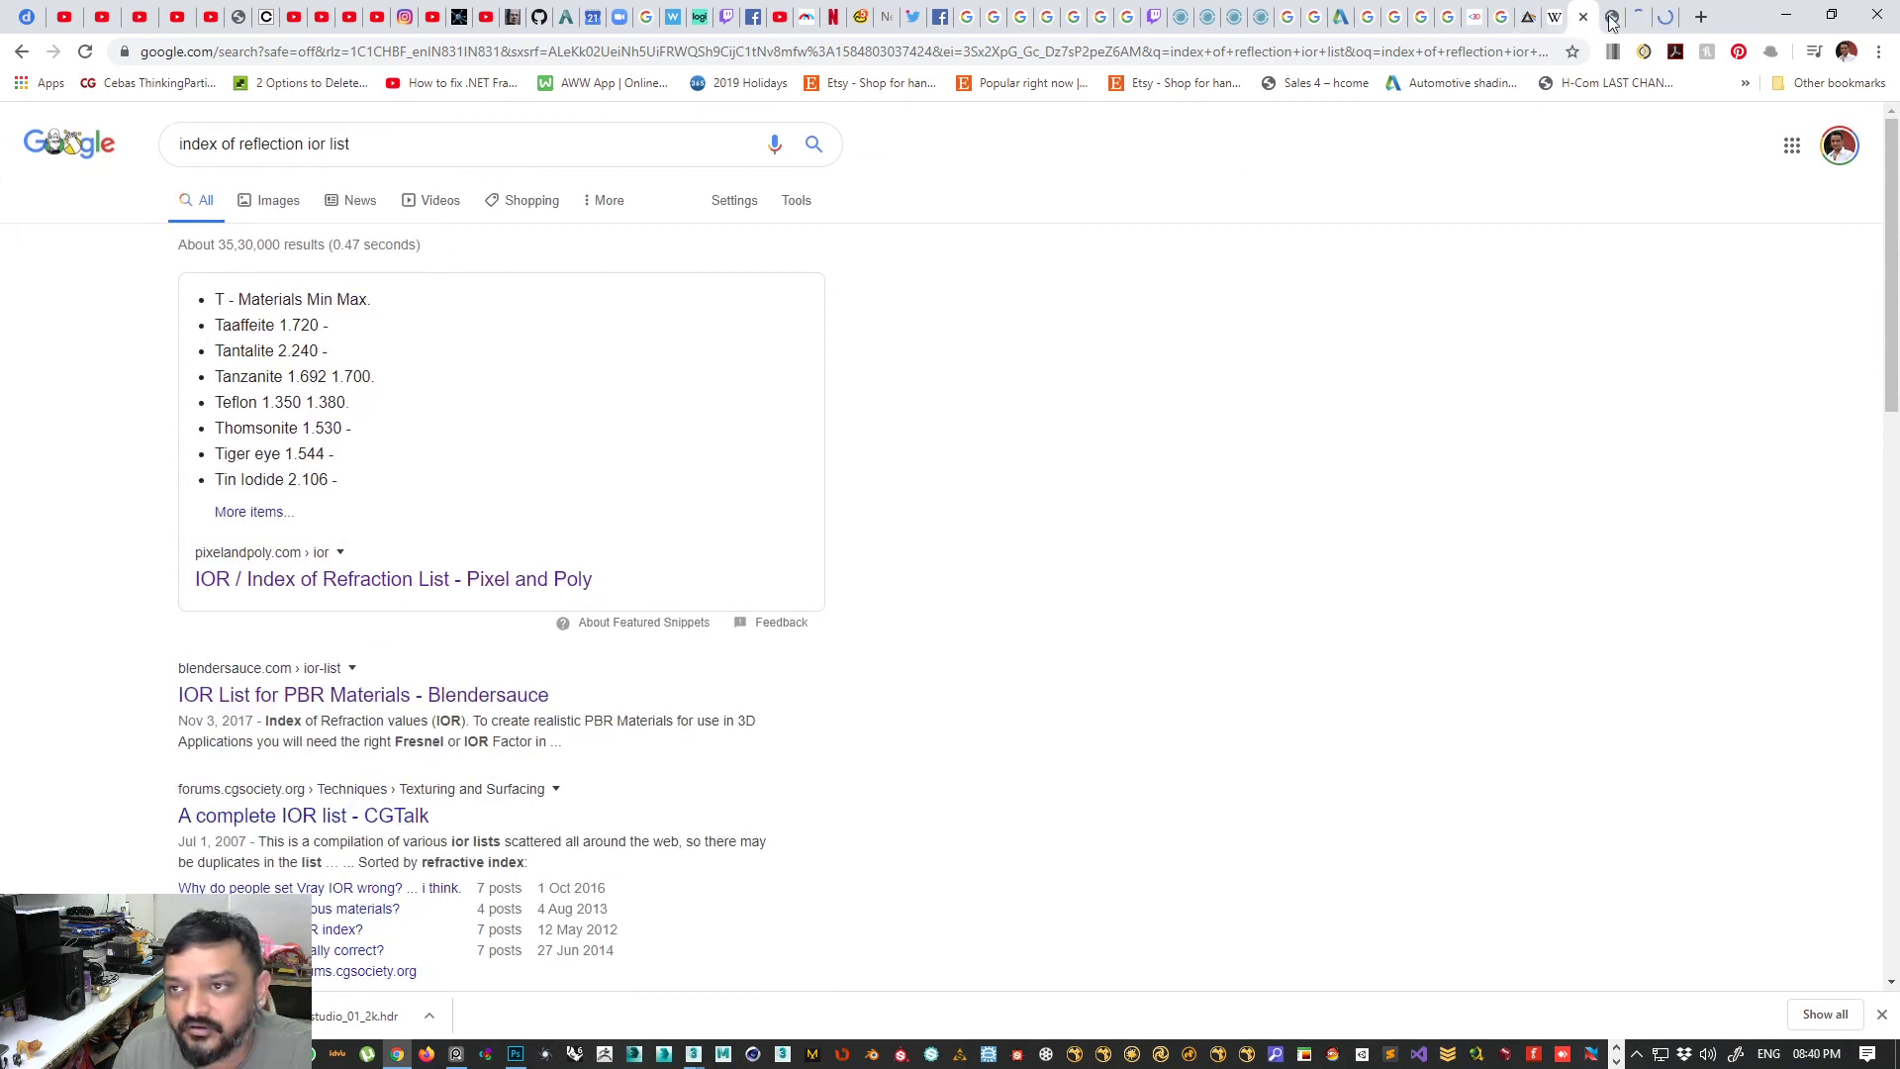
left_click(1665, 17)
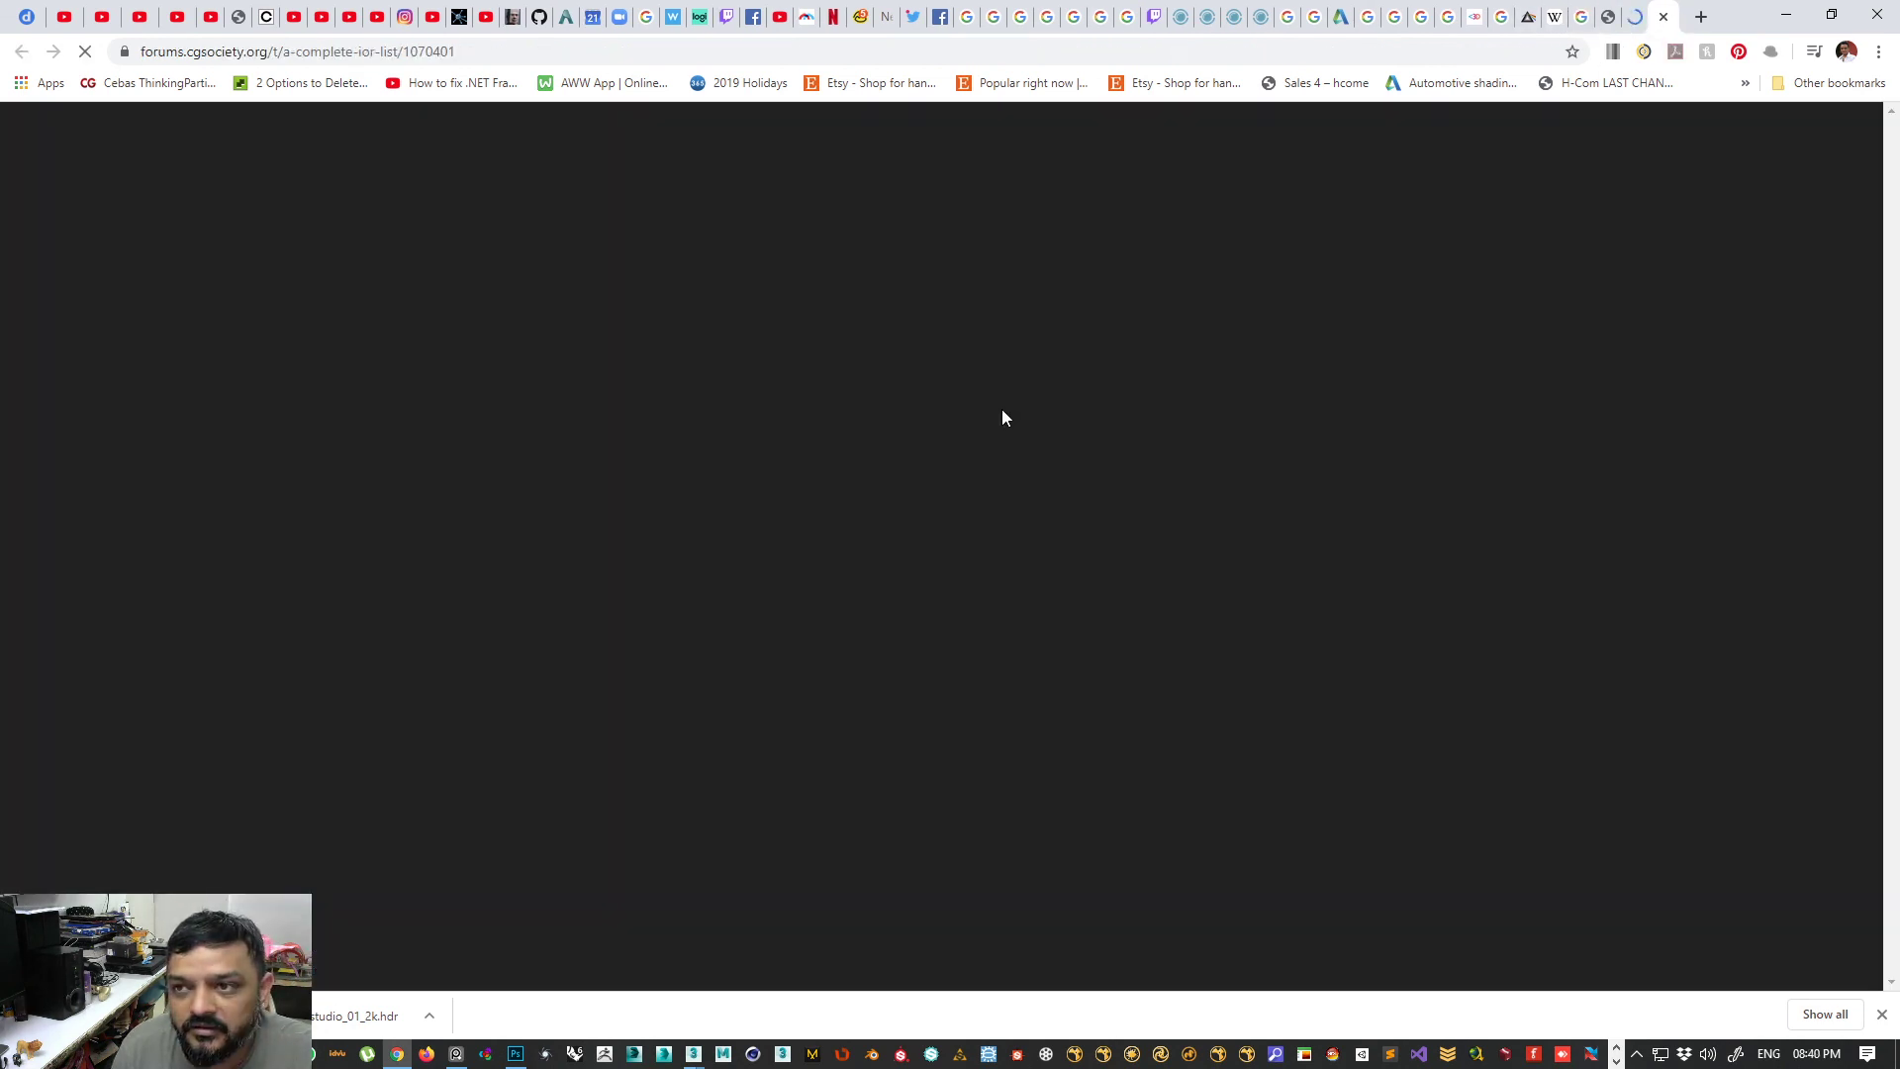
- Read through the CGTalk IOR list, examining the Metals section and the entries for ethyl alcohol and water
scroll(637, 376, "down", 20)
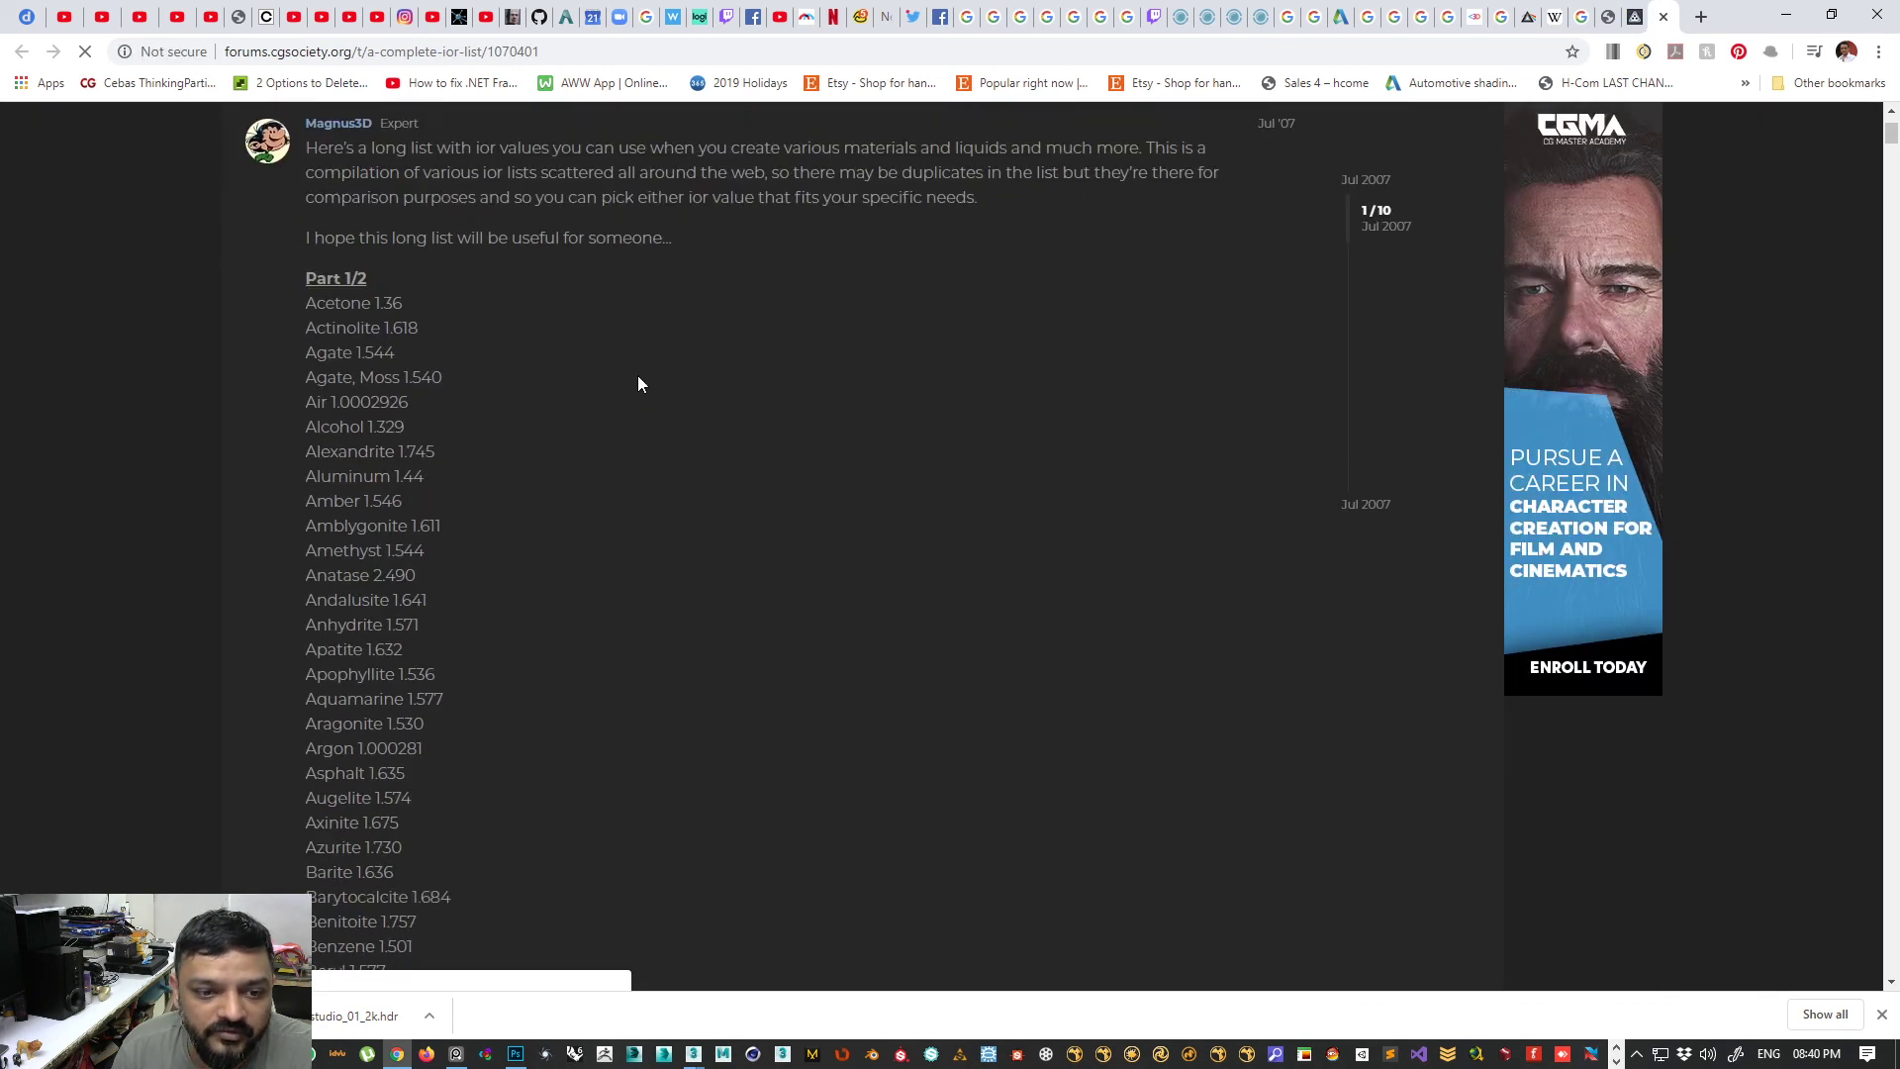
scroll(582, 419, "down", 20)
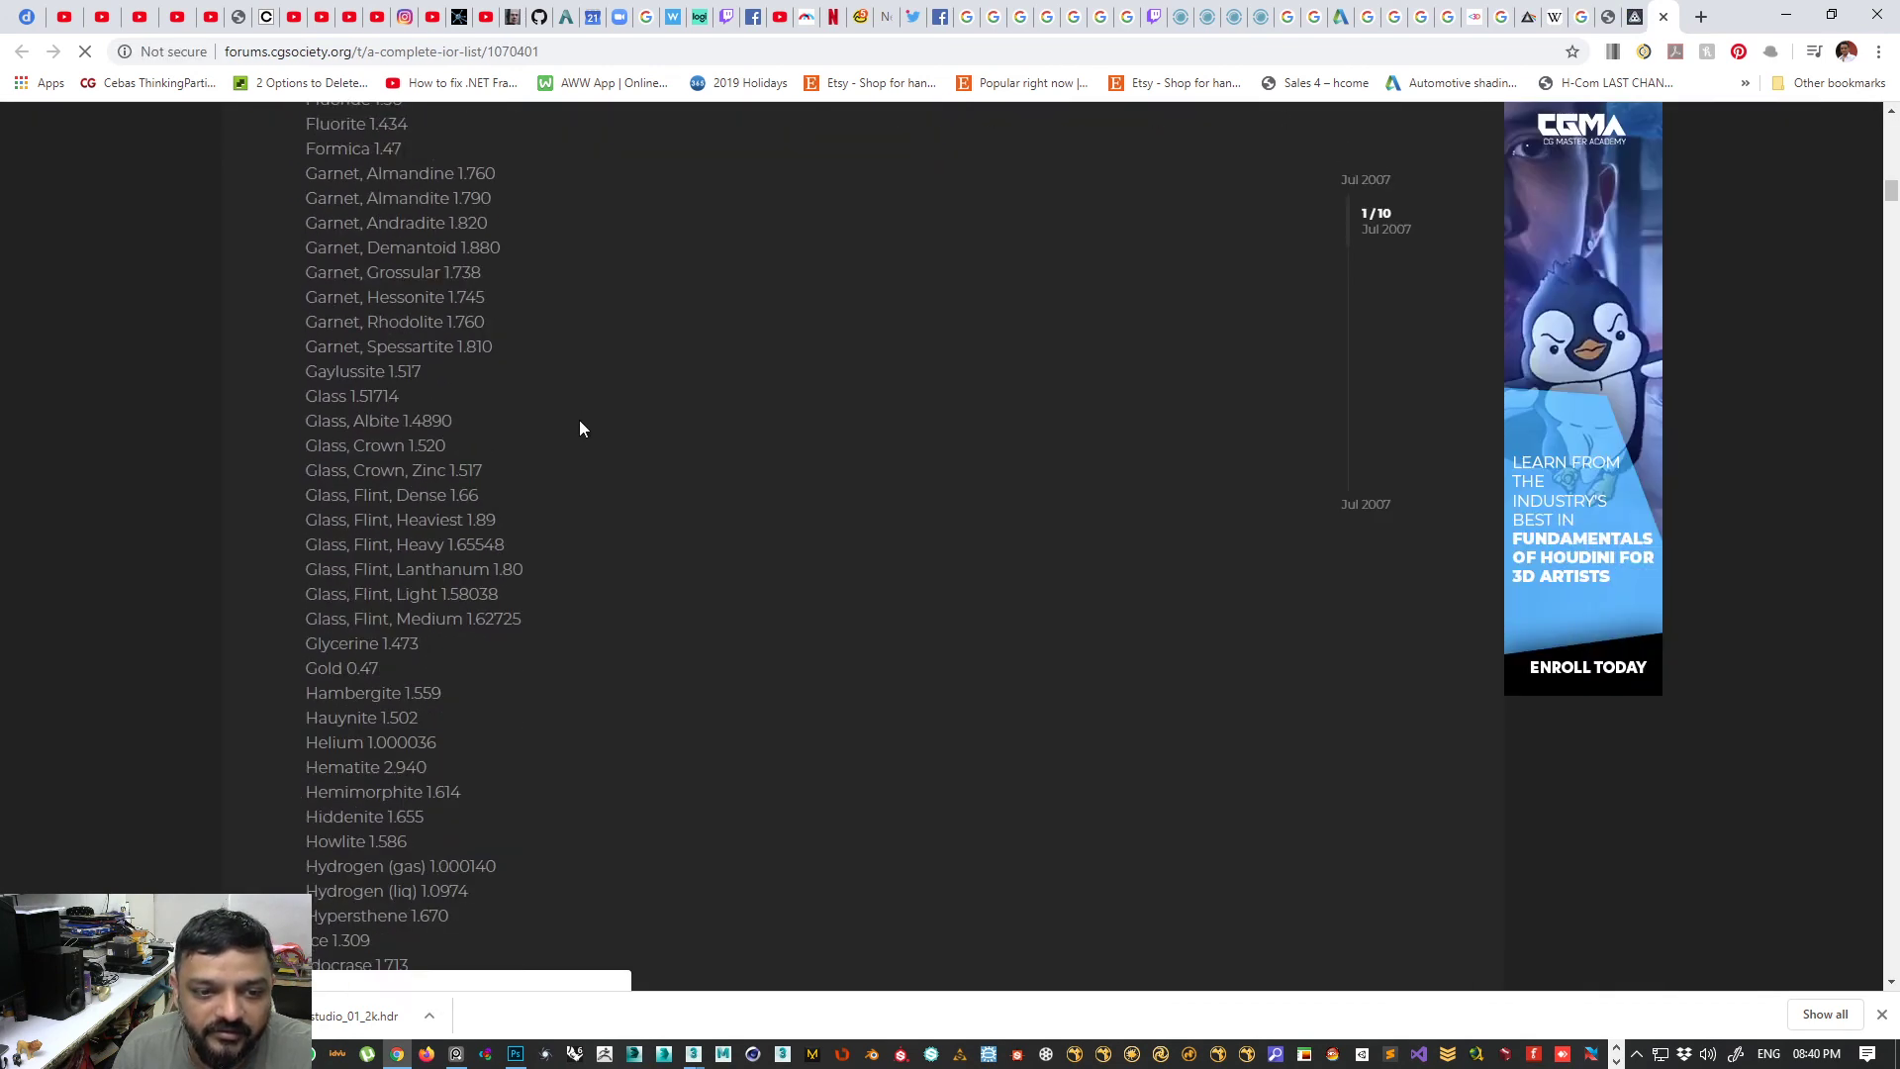
scroll(578, 428, "down", 17)
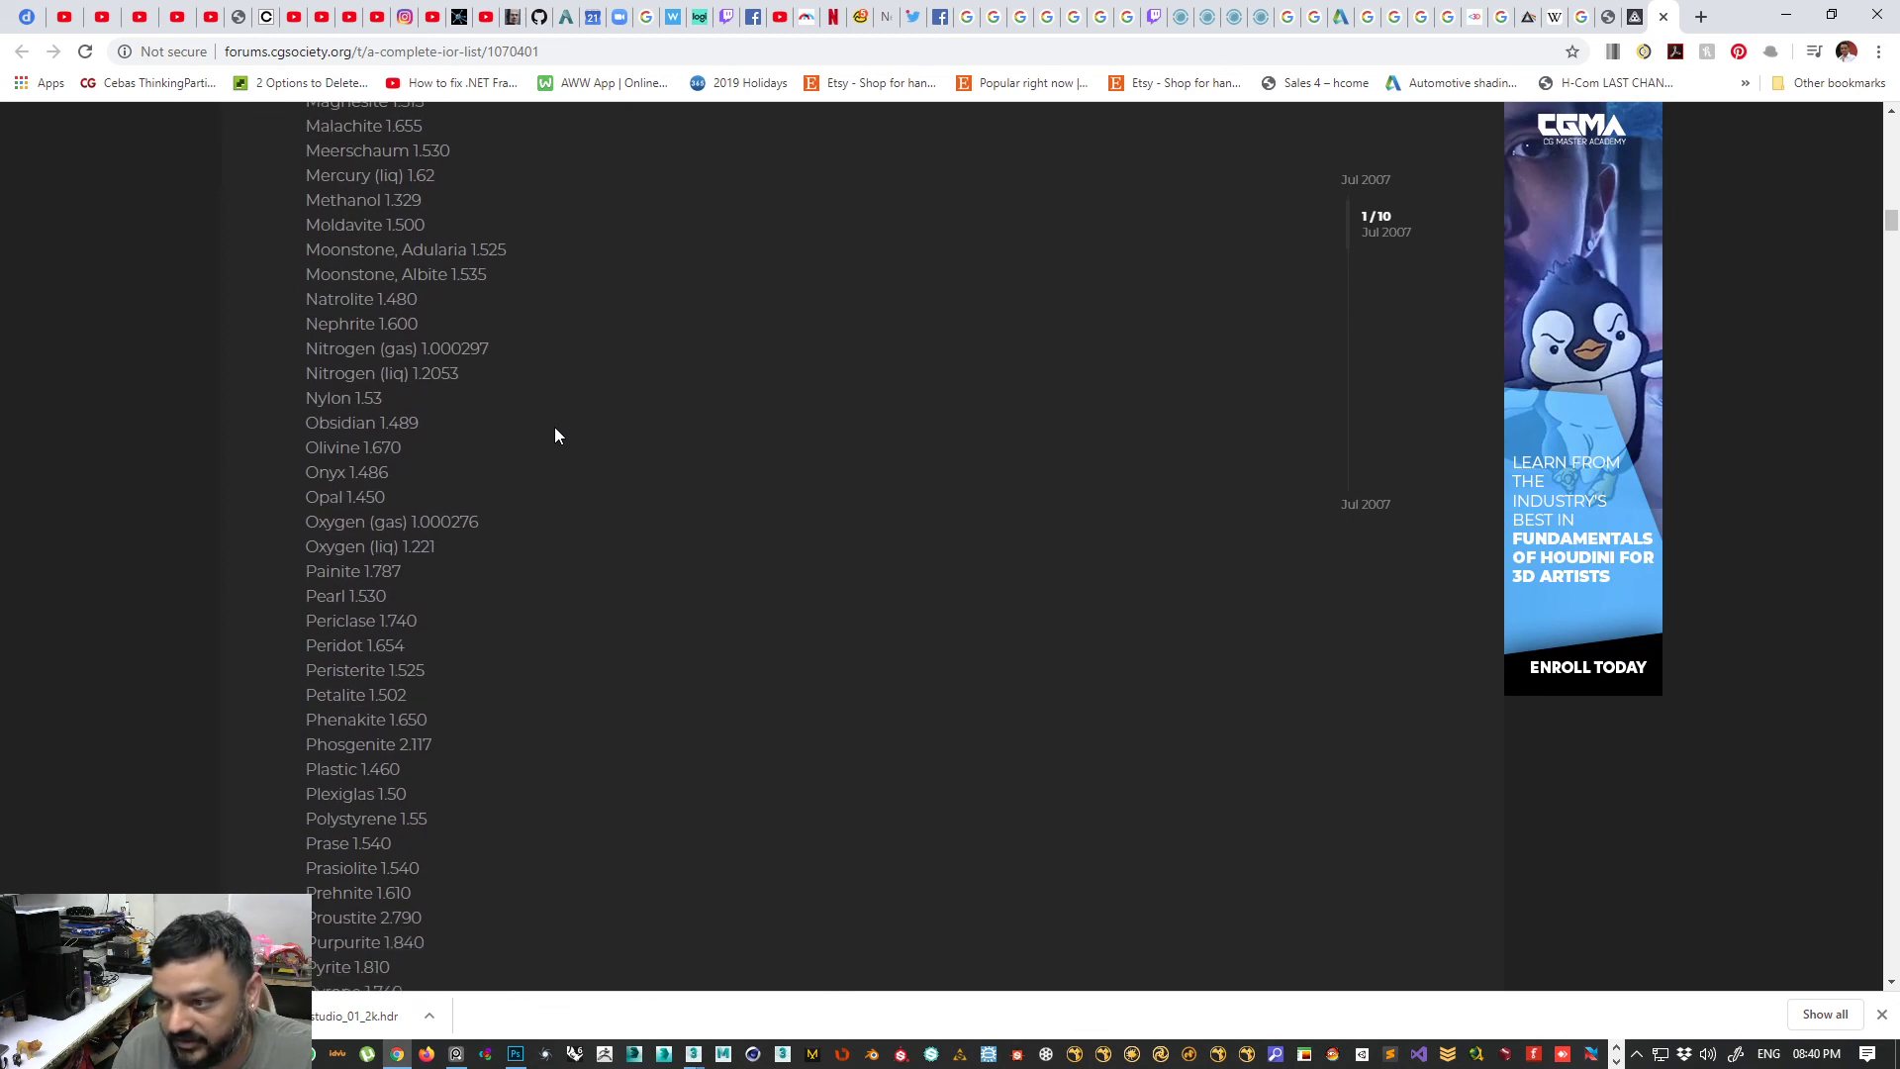
scroll(488, 524, "down", 10)
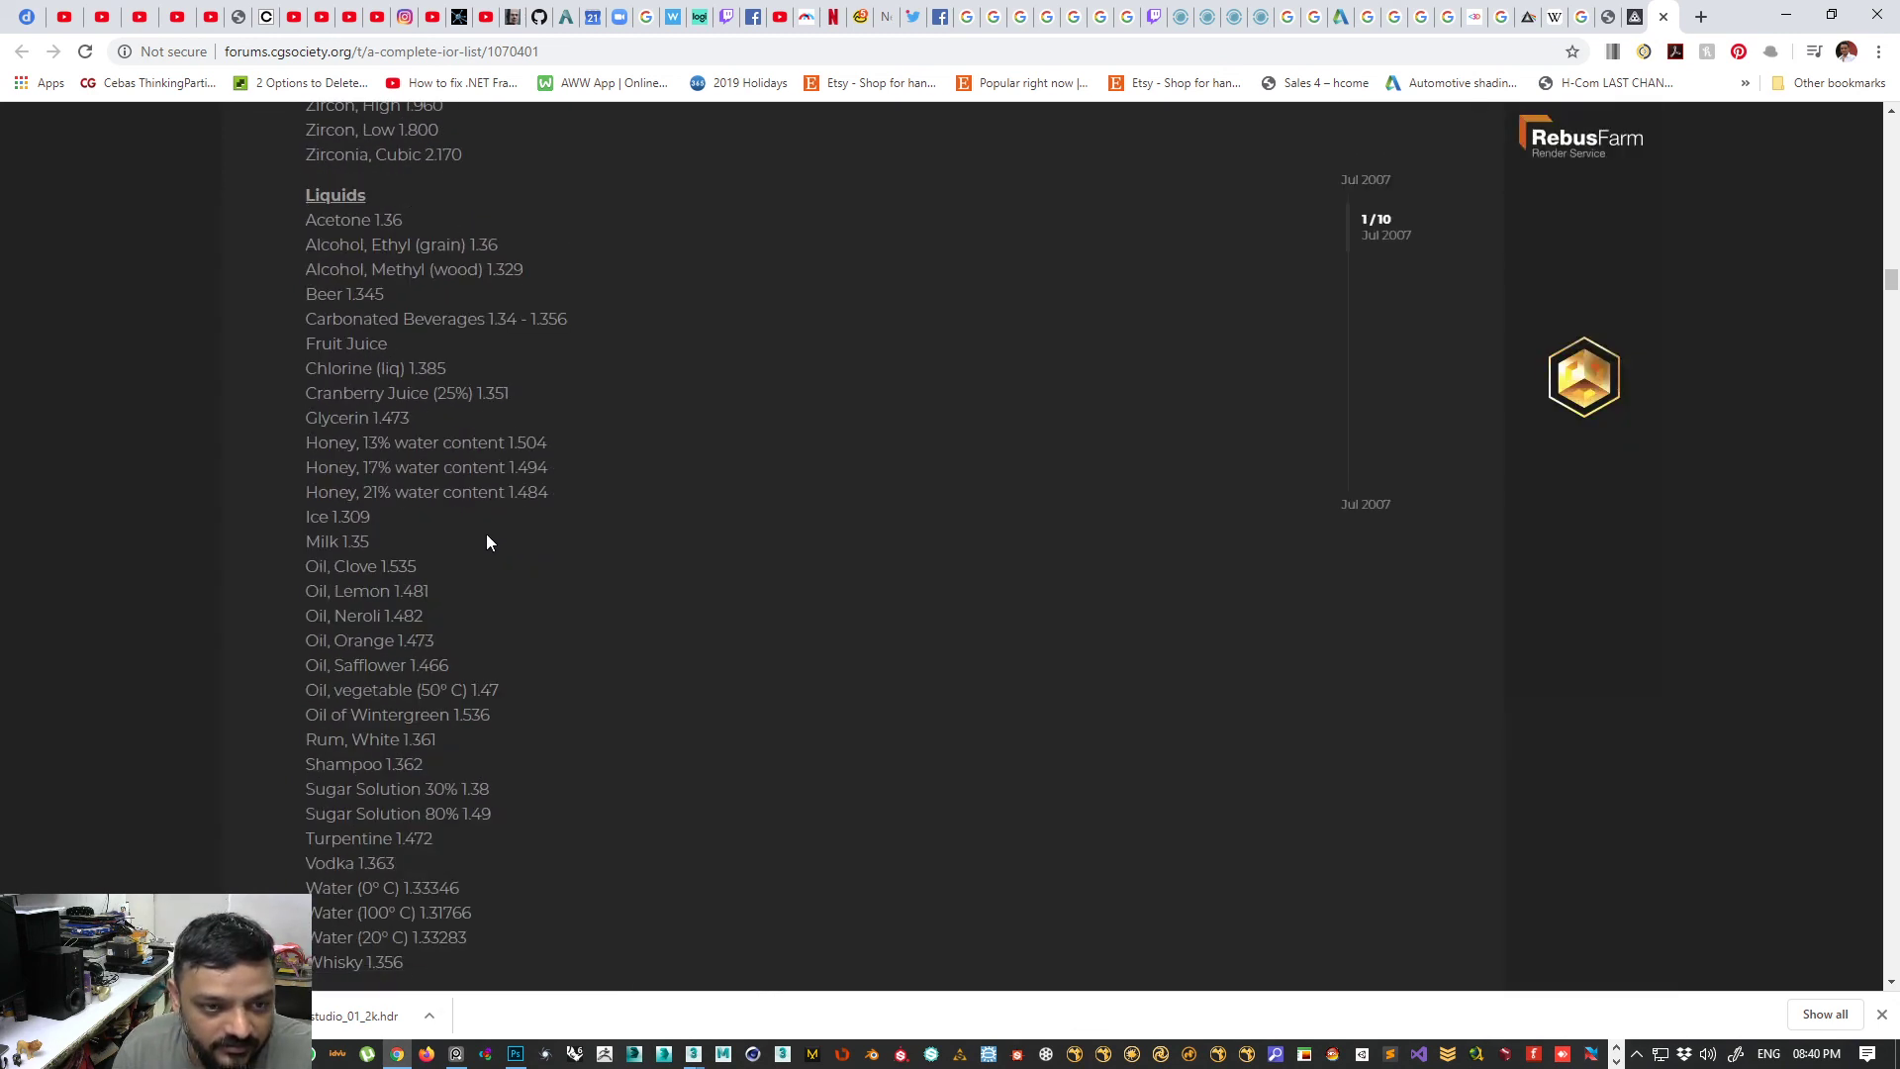
scroll(406, 409, "down", 20)
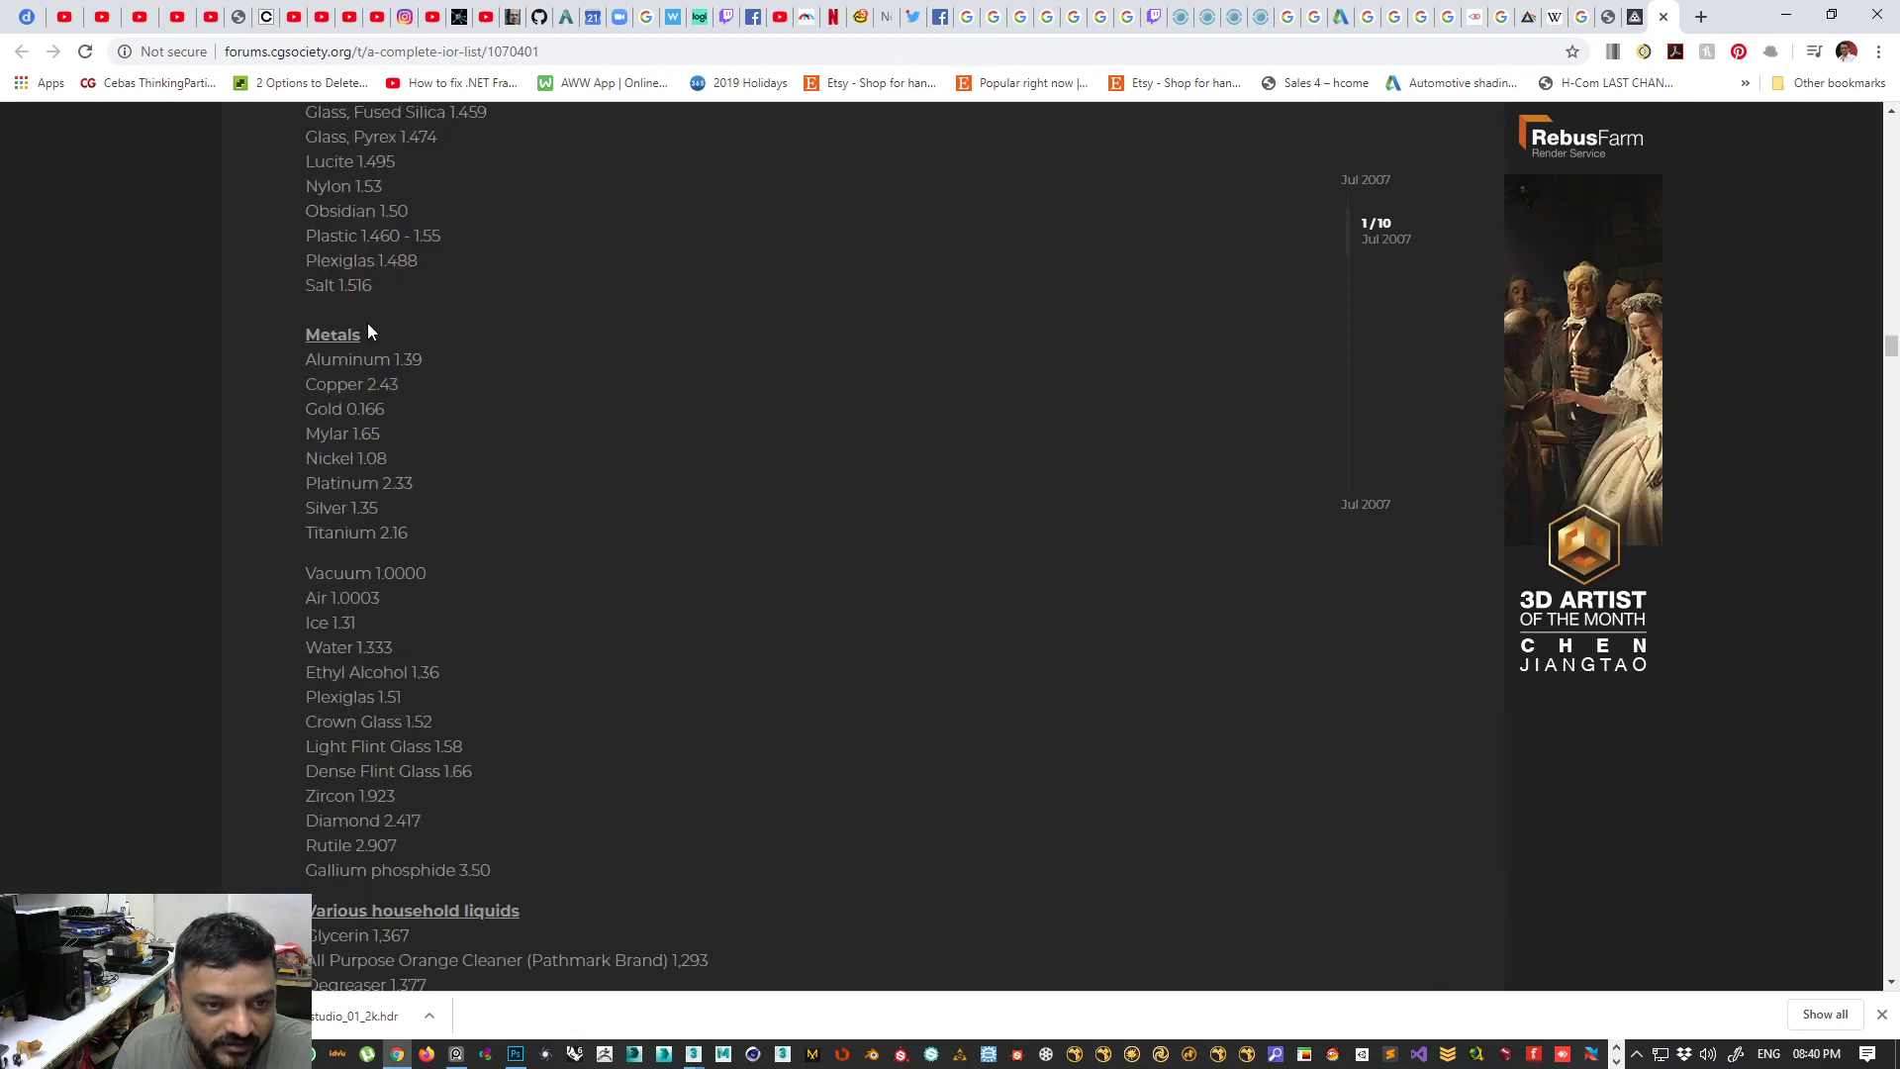
left_click_drag(303, 358, 412, 597)
left_click_drag(300, 673, 454, 679)
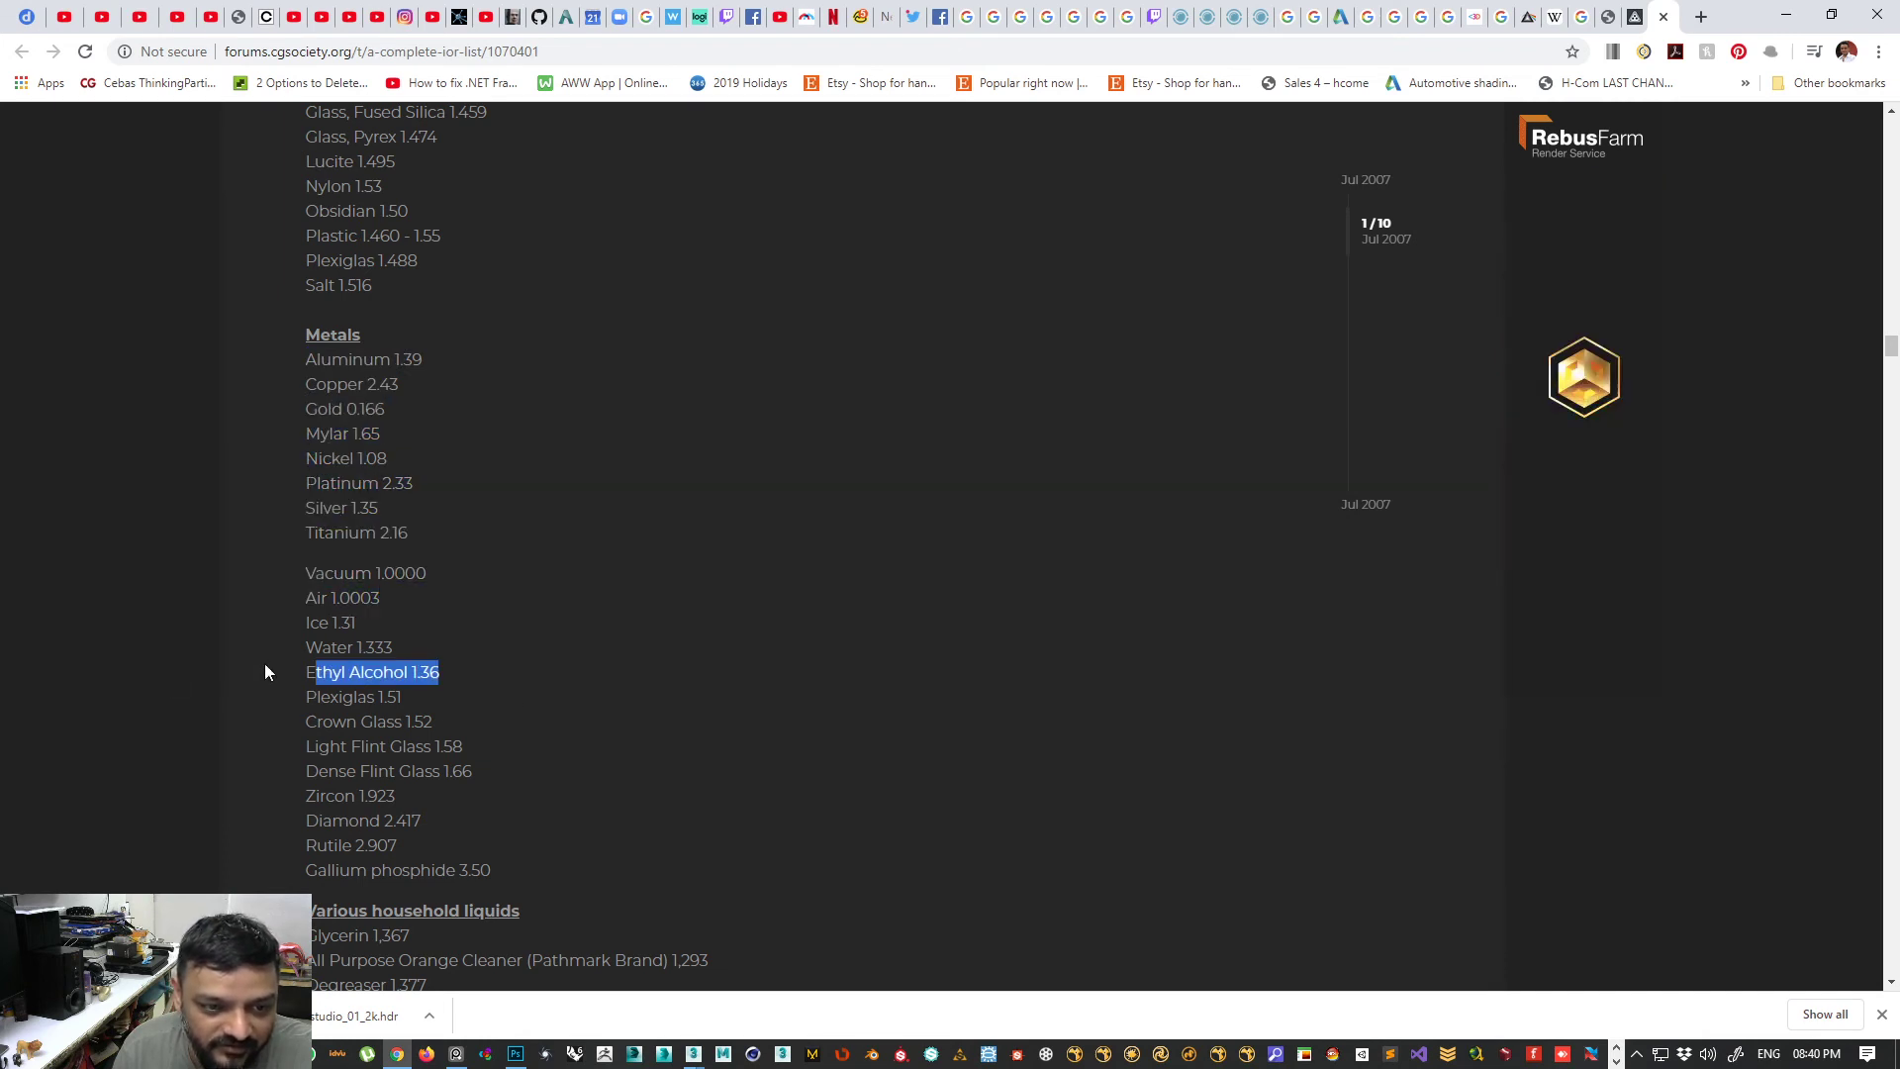
left_click_drag(299, 648, 419, 652)
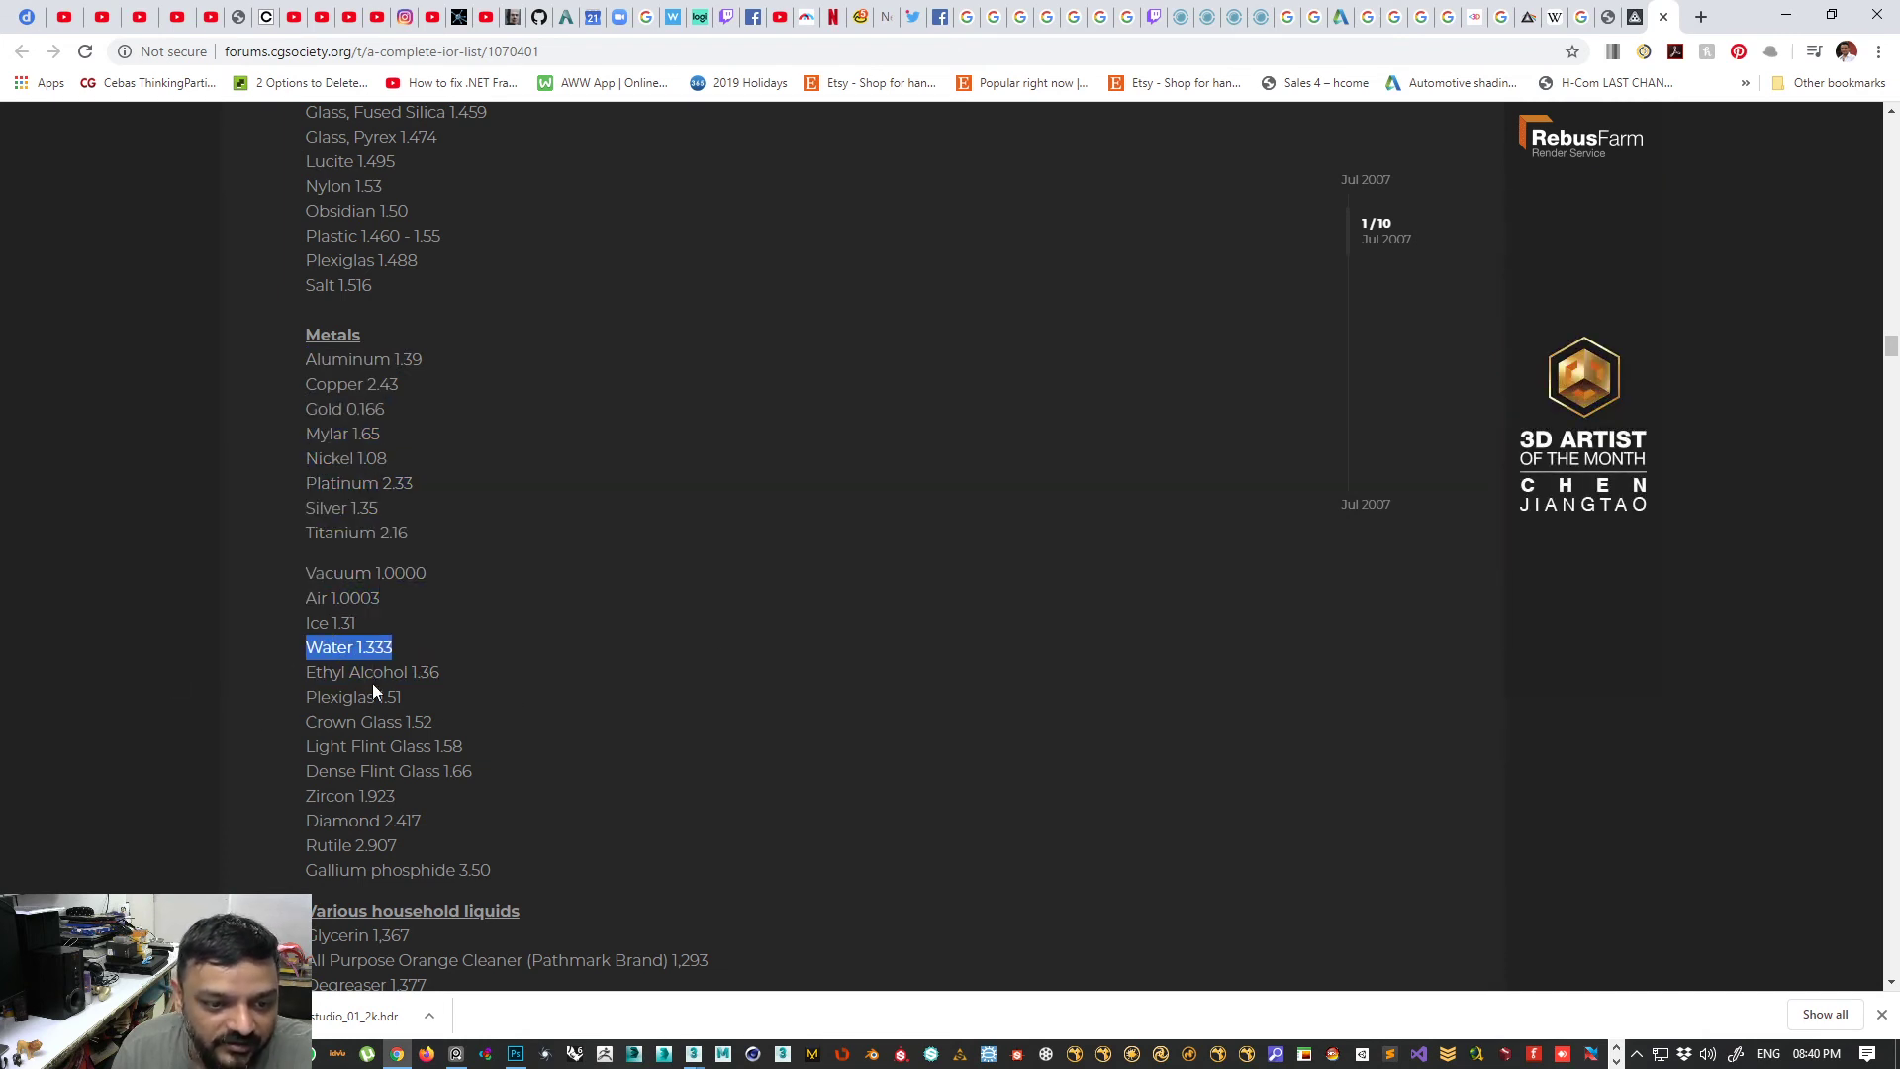
scroll(372, 685, "down", 1)
scroll(374, 811, "down", 15)
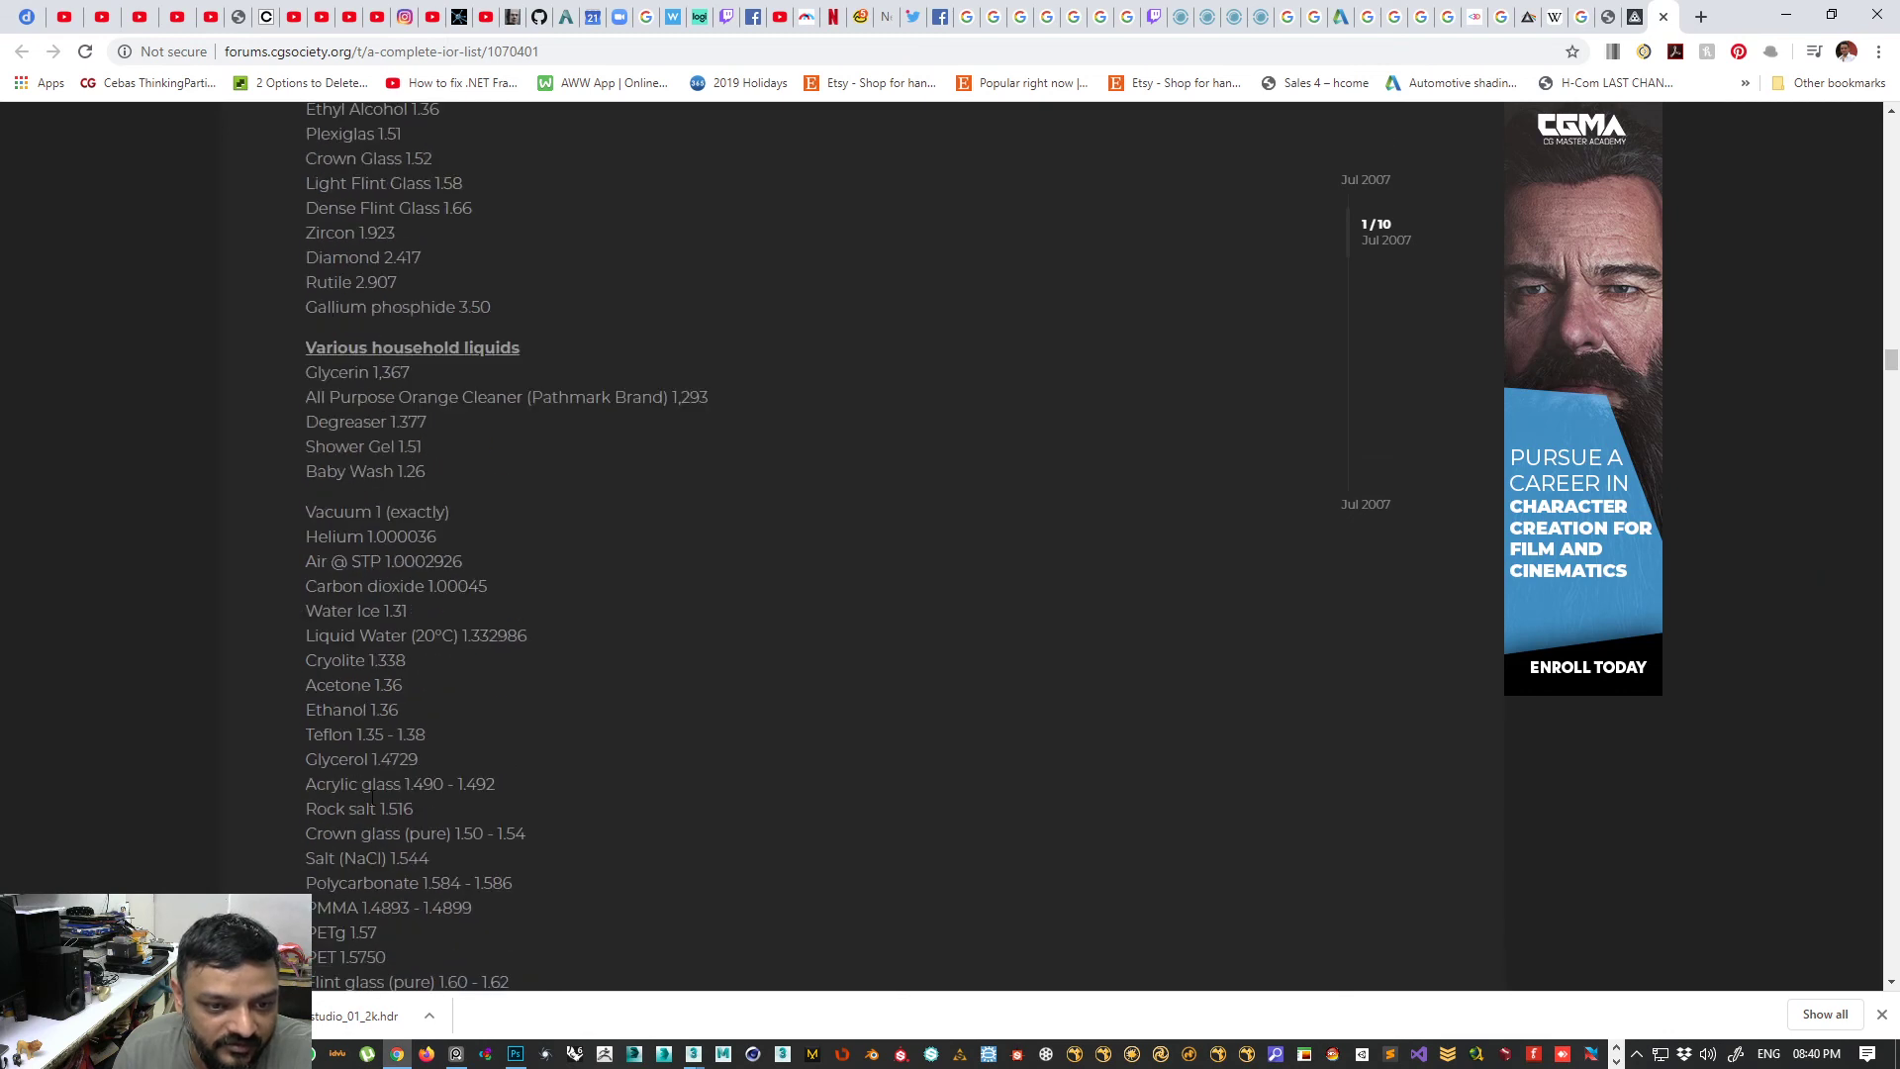
- Return to 3ds Max, disable the Falloff map's output color map, and add a point halfway along its mix curve
left_click(1787, 15)
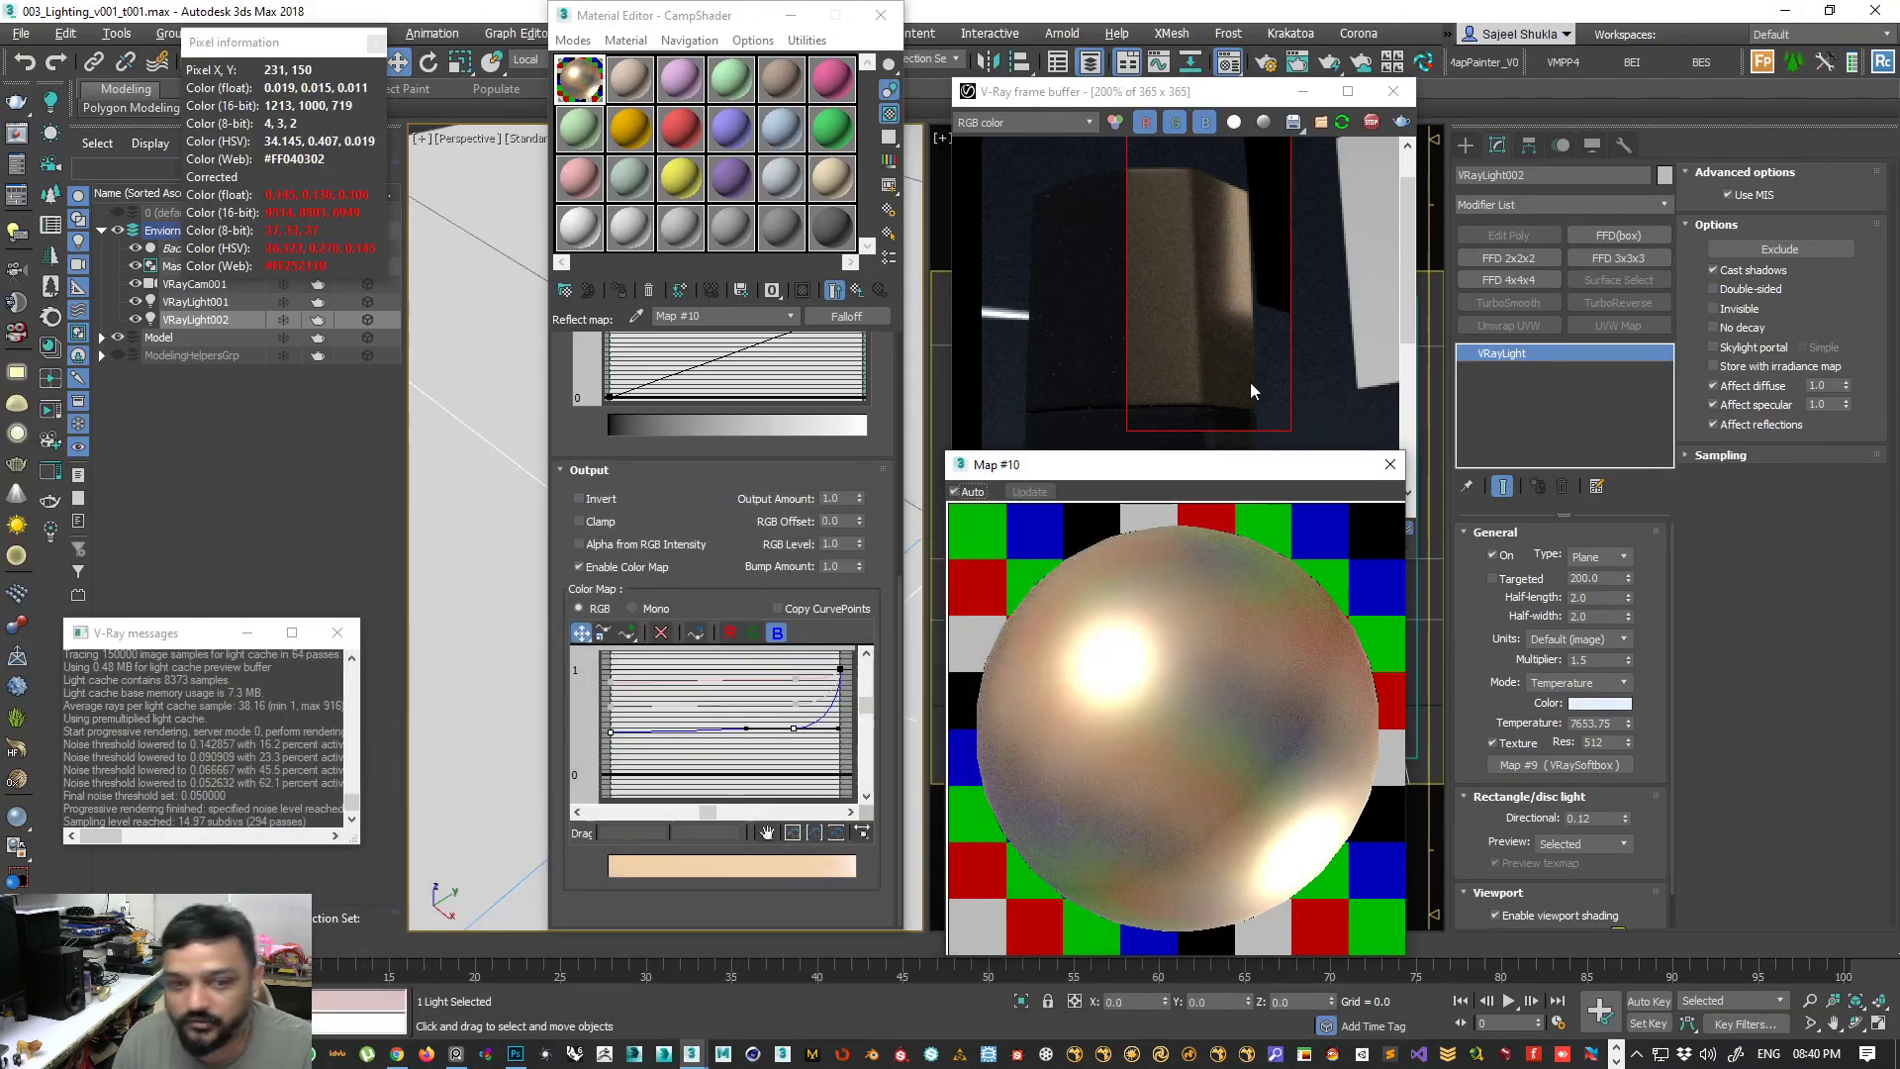
left_click(580, 566)
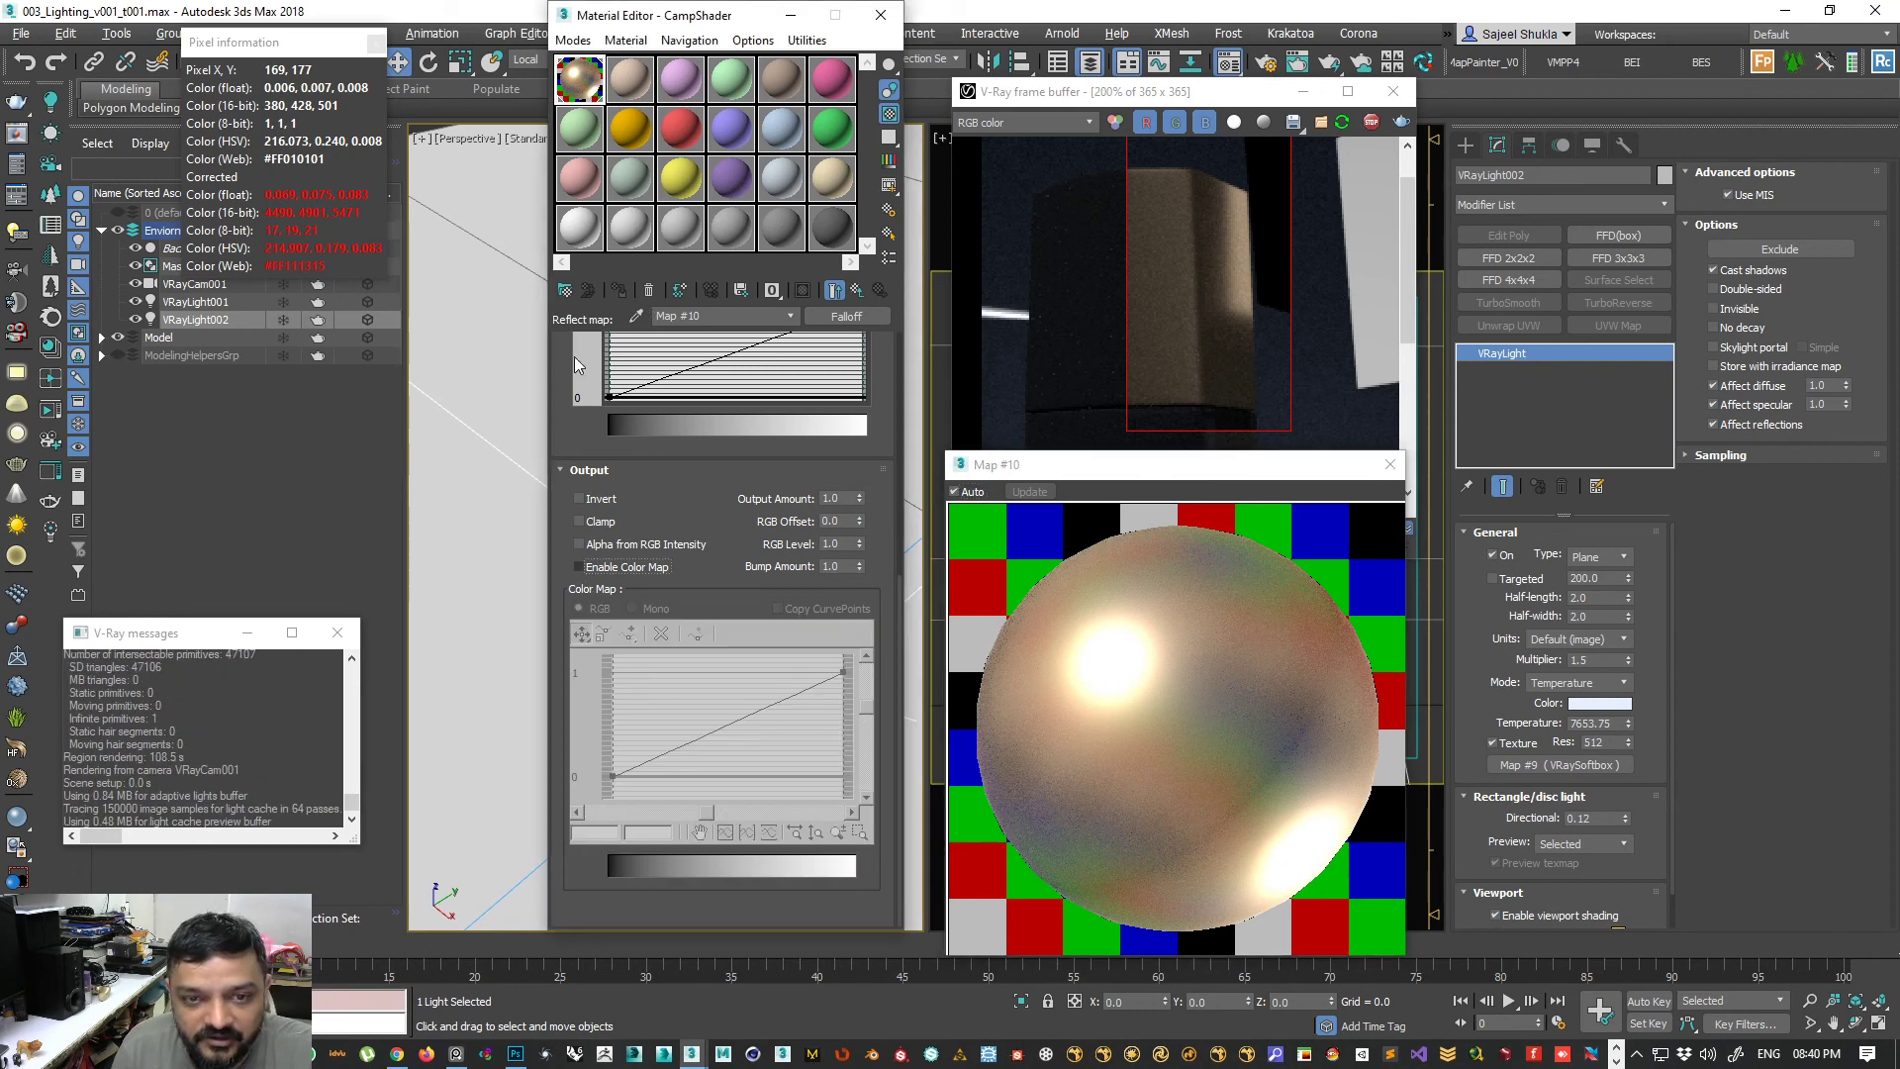
scroll(583, 426, "up", 3)
left_click(630, 502)
left_click(739, 570)
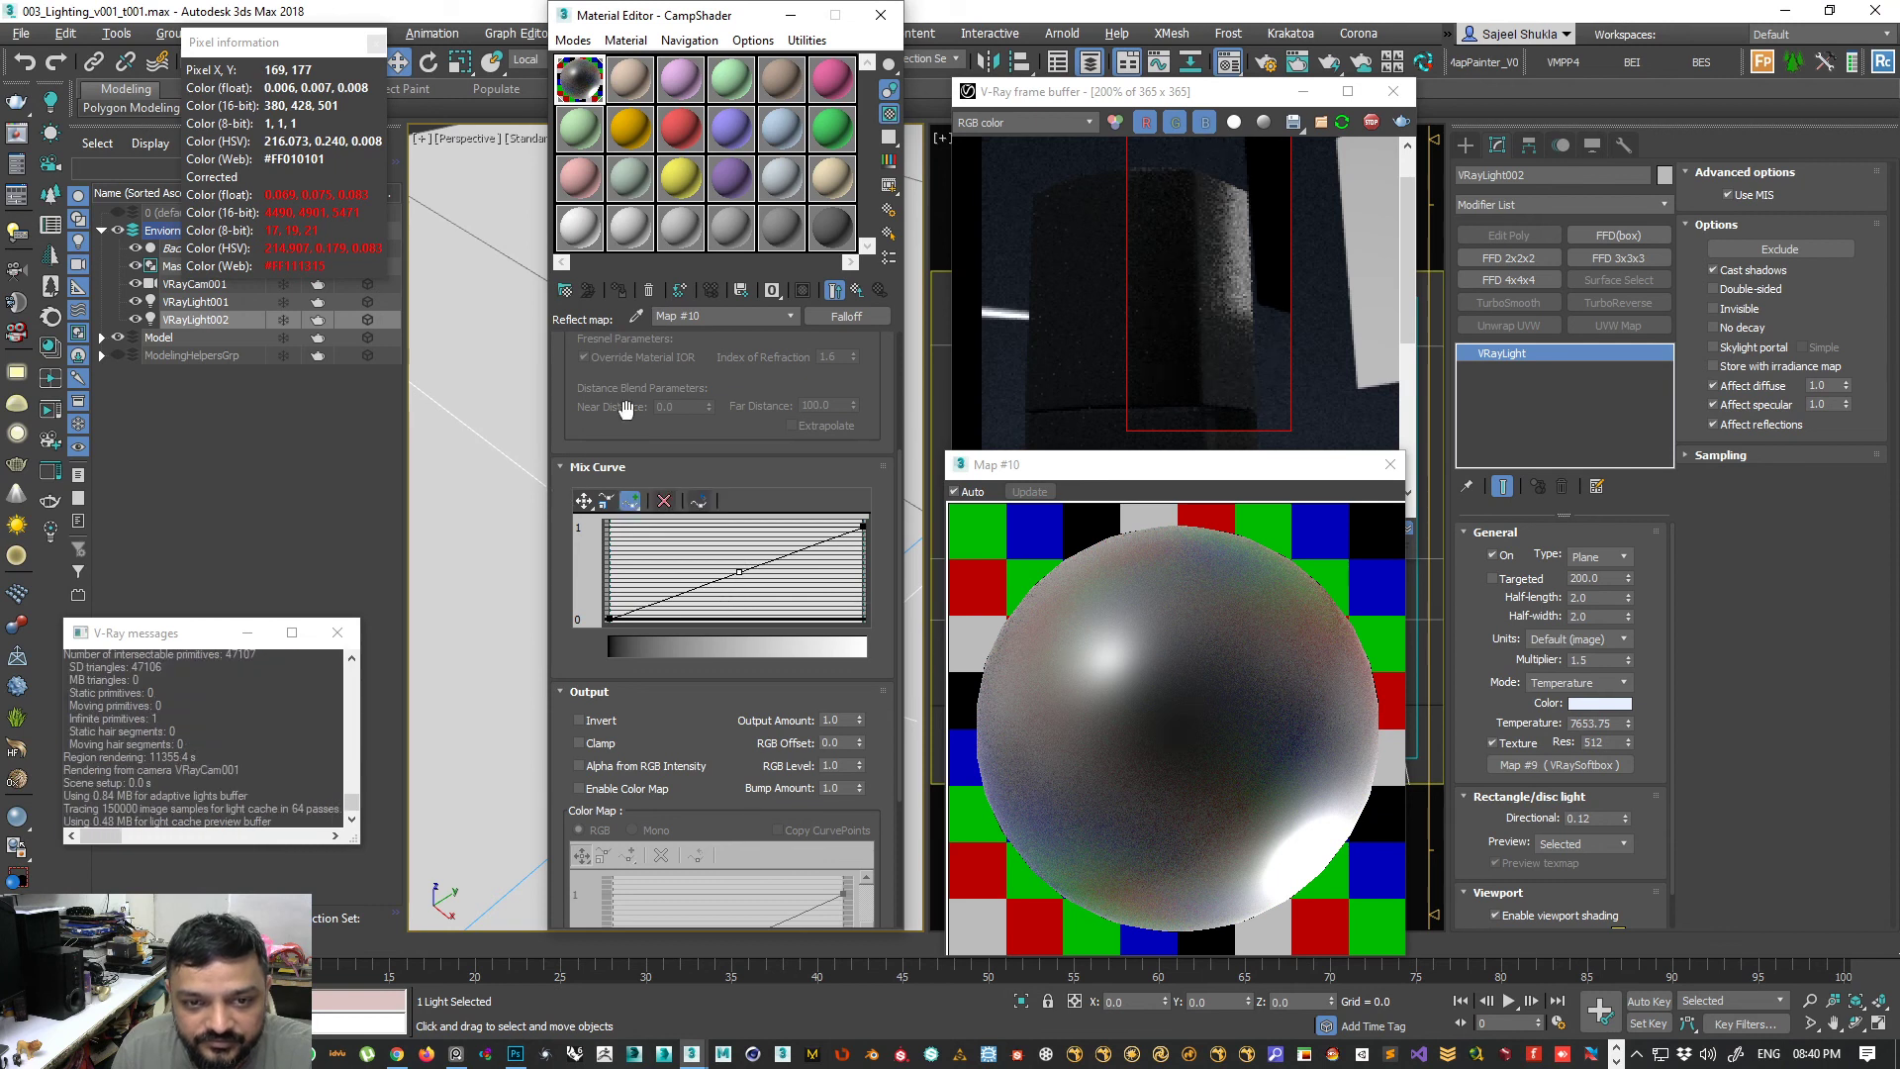
scroll(623, 841, "down", 3)
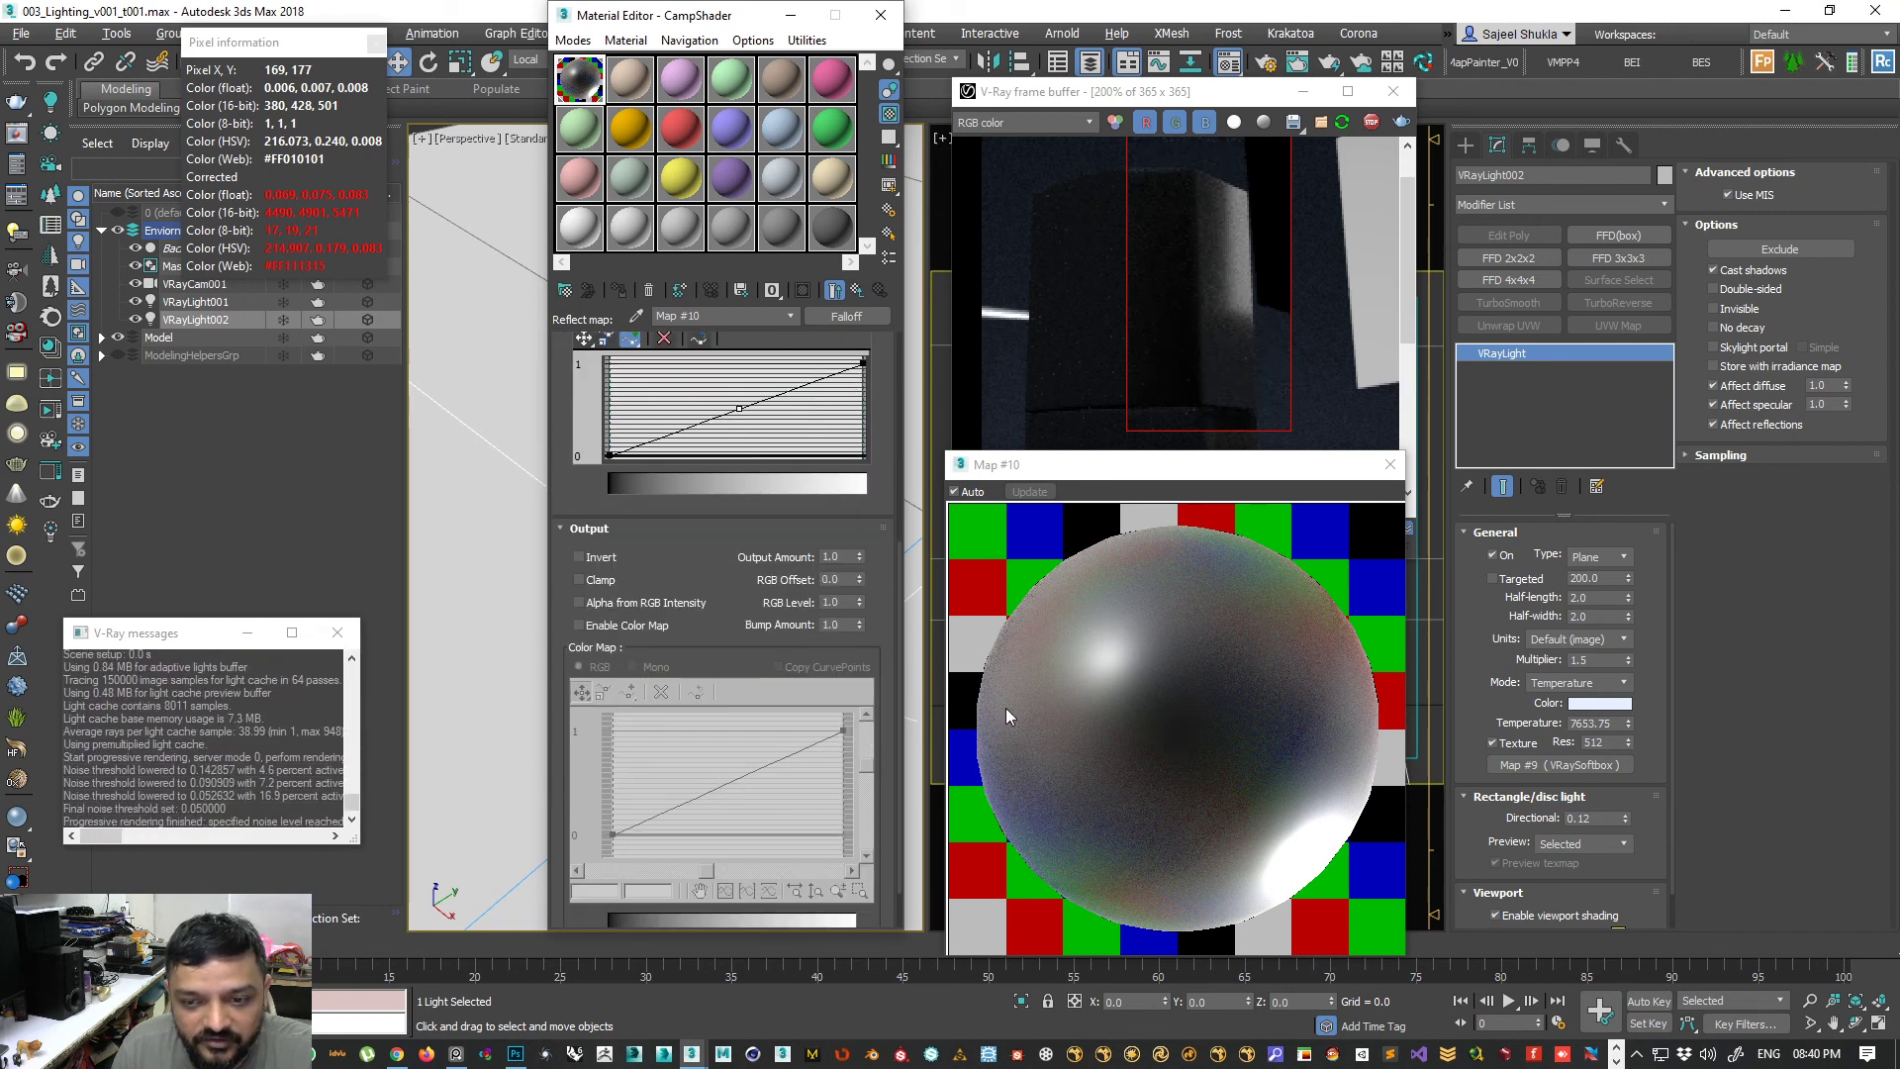
left_click_drag(567, 430, 601, 904)
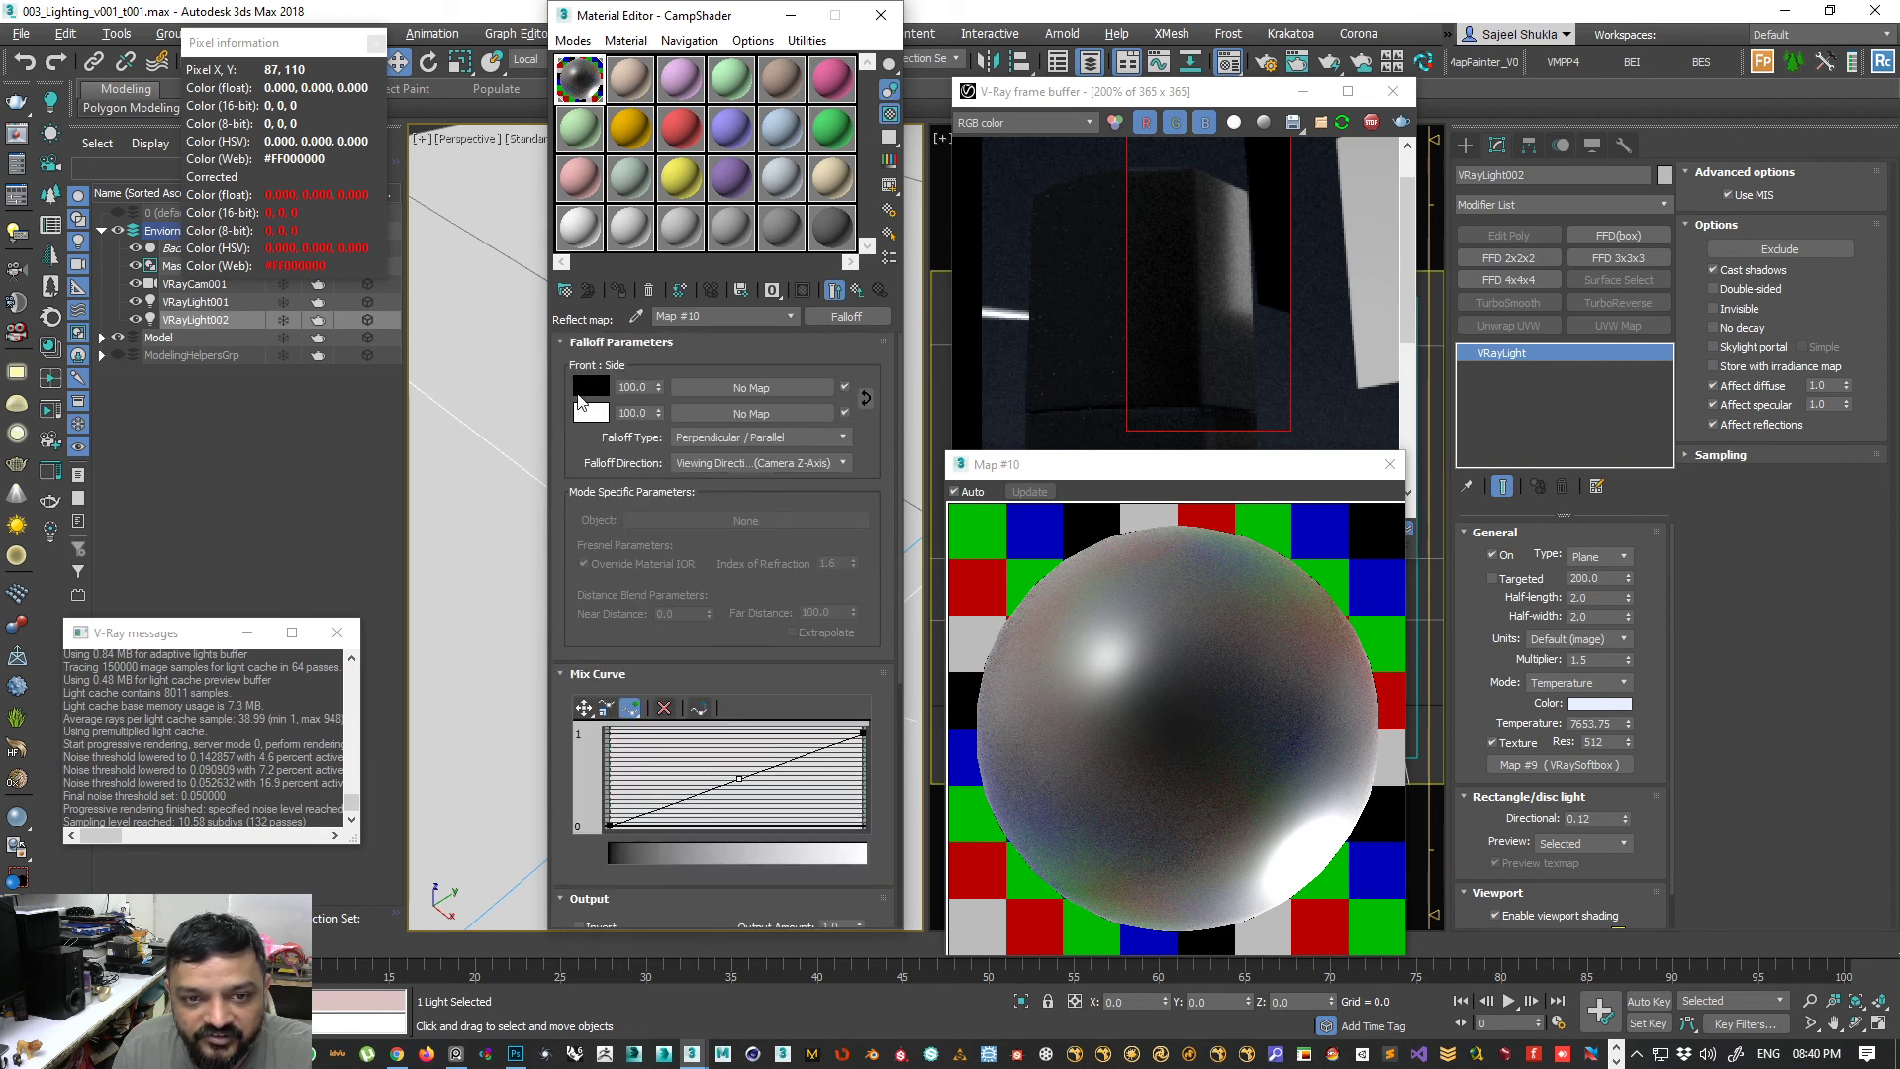
- Move the midpoint of the falloff's mix curve lower and further toward the side end
scroll(623, 821, "down", 5)
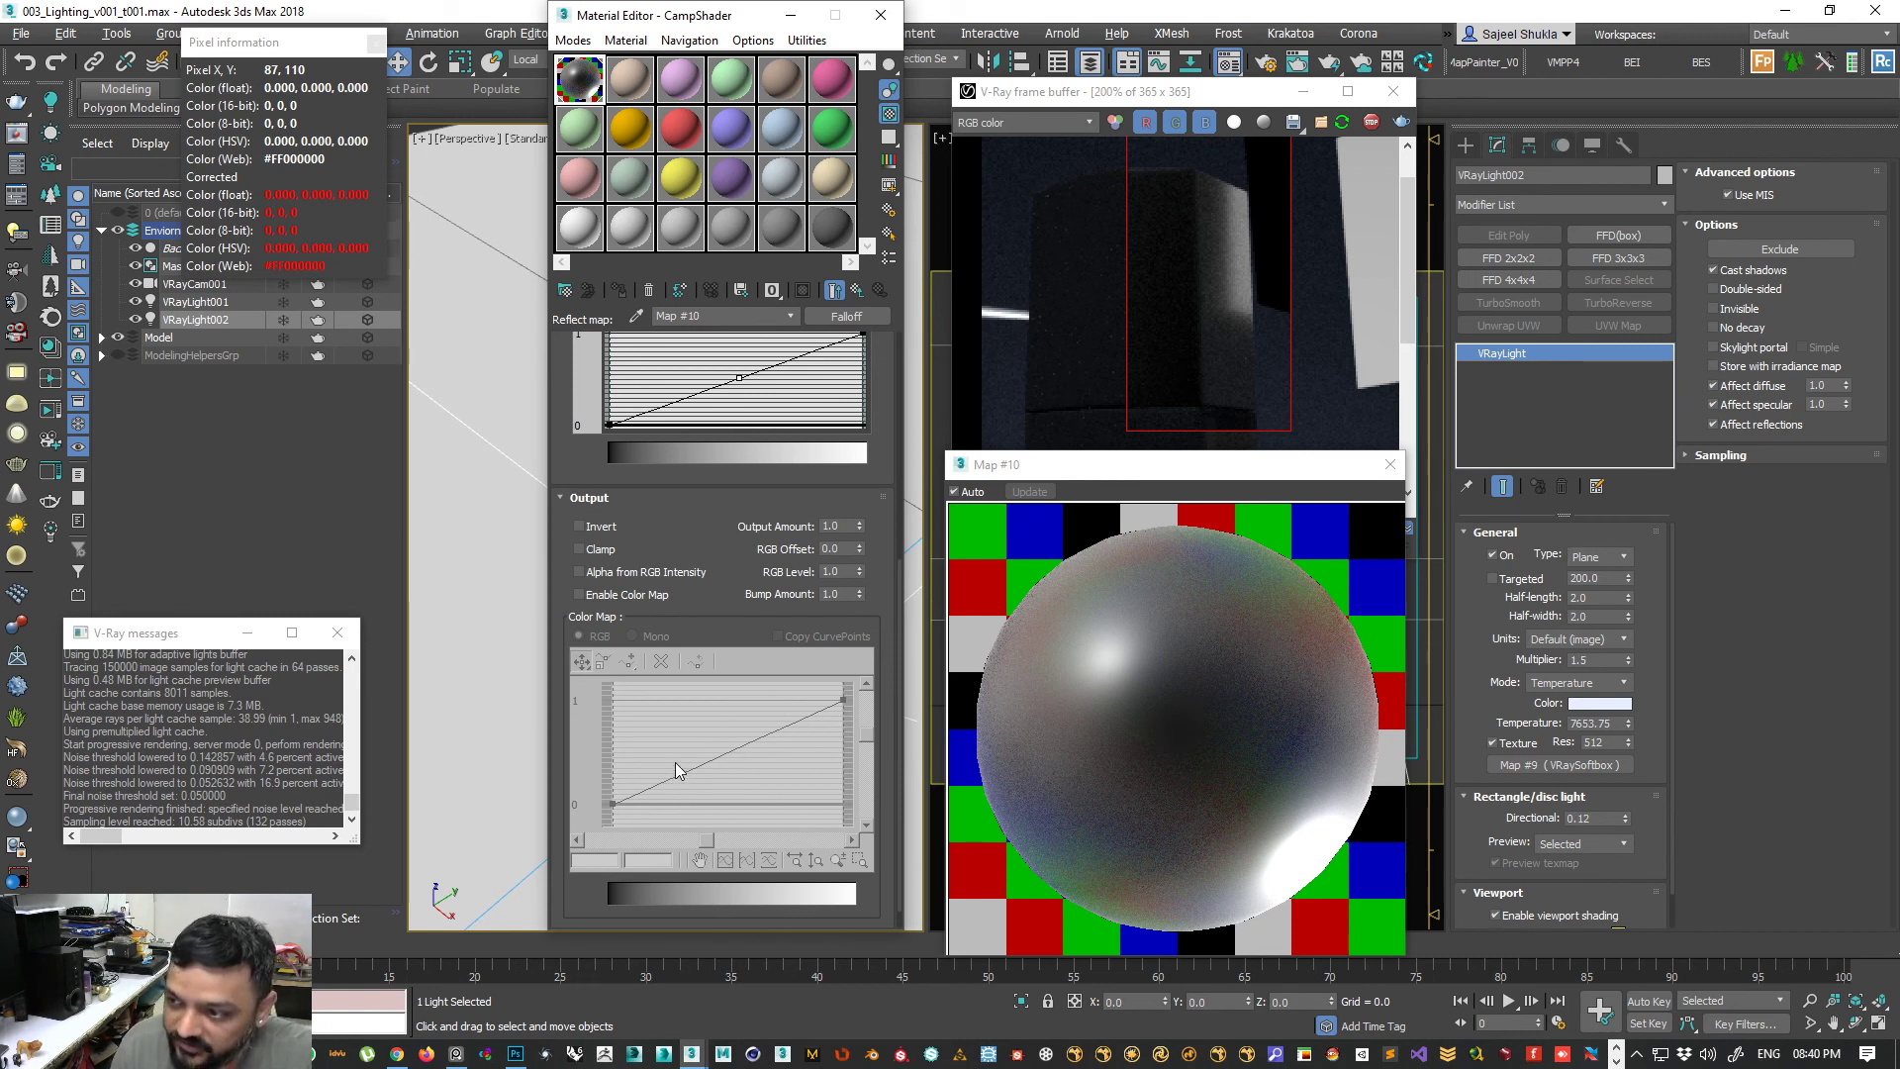
left_click_drag(561, 386, 573, 603)
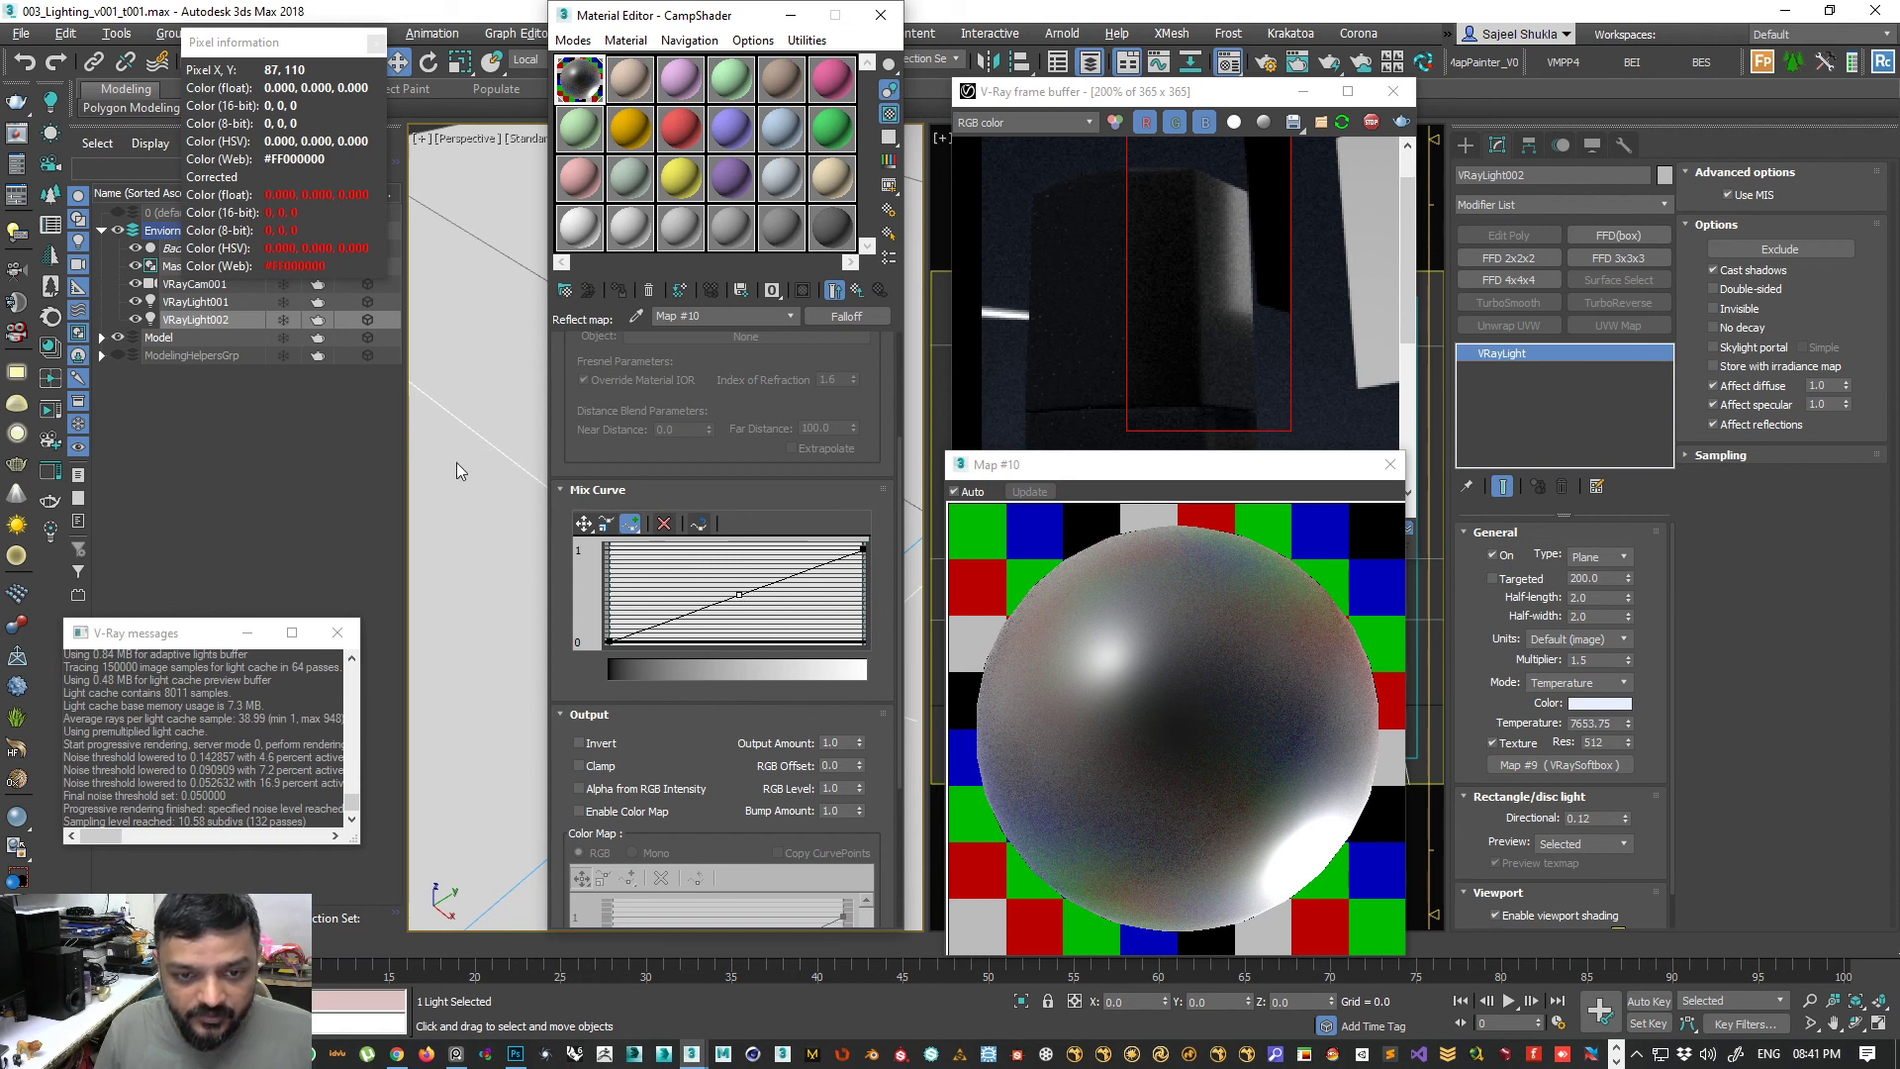
left_click(584, 522)
mouse_move(745, 599)
left_mouse_down()
mouse_move(790, 626)
mouse_move(774, 616)
left_mouse_up()
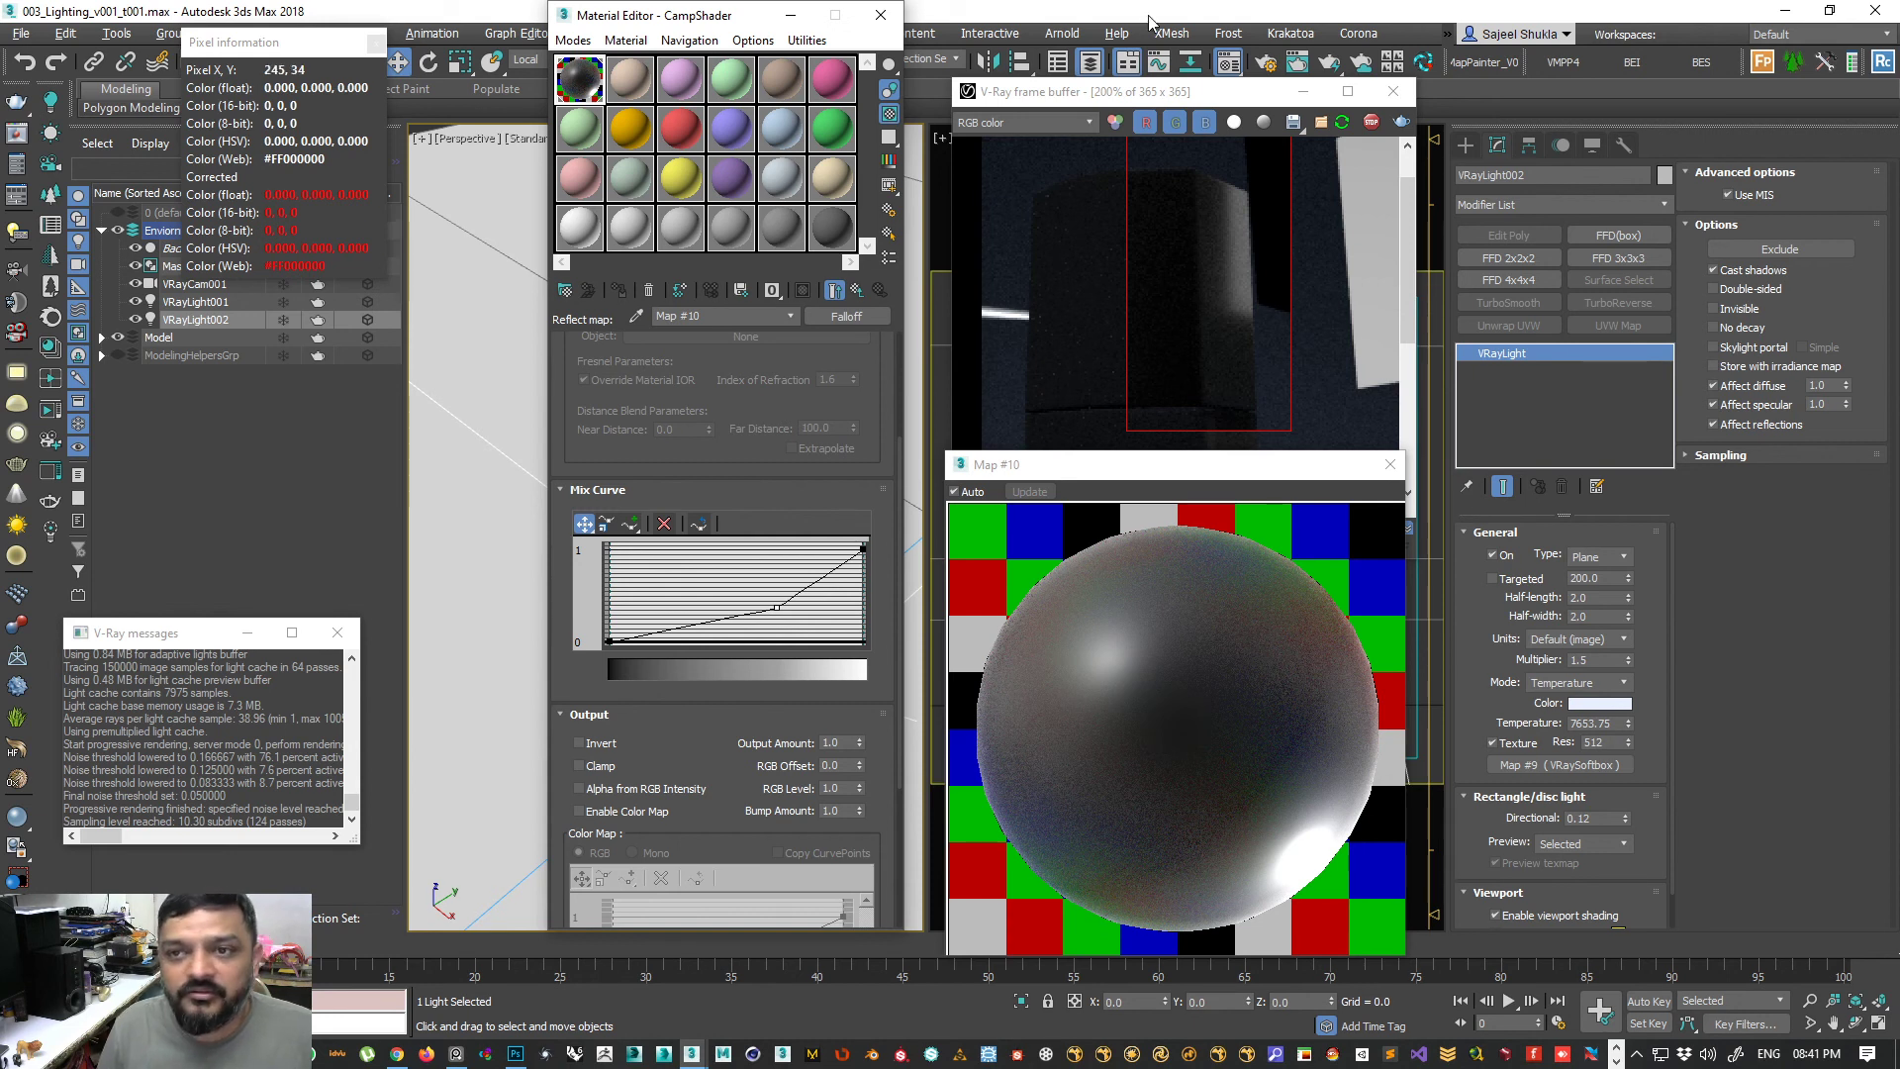
- Switch to Chrome, look up the HugosDesk videos page on Twitch in a new tab, and return to 3ds Max after closing it
left_click(429, 1049)
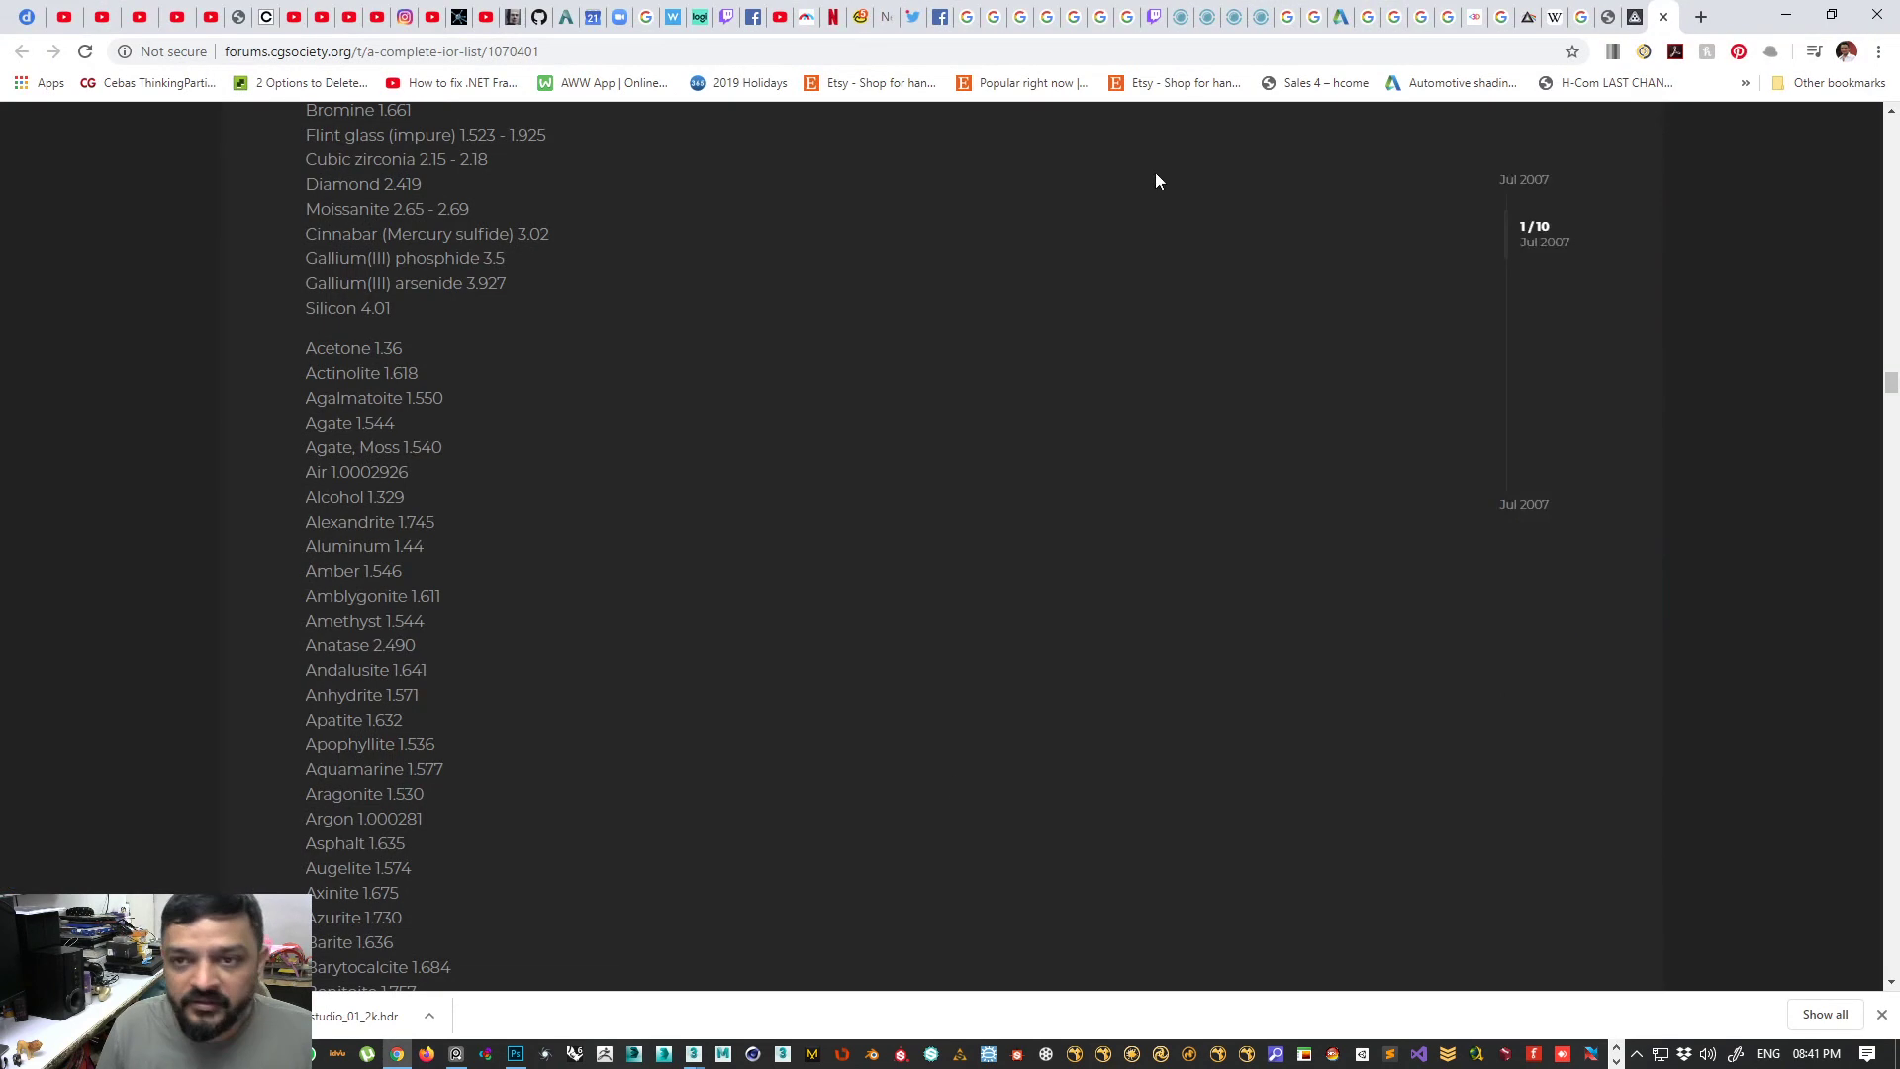
left_click(1701, 17)
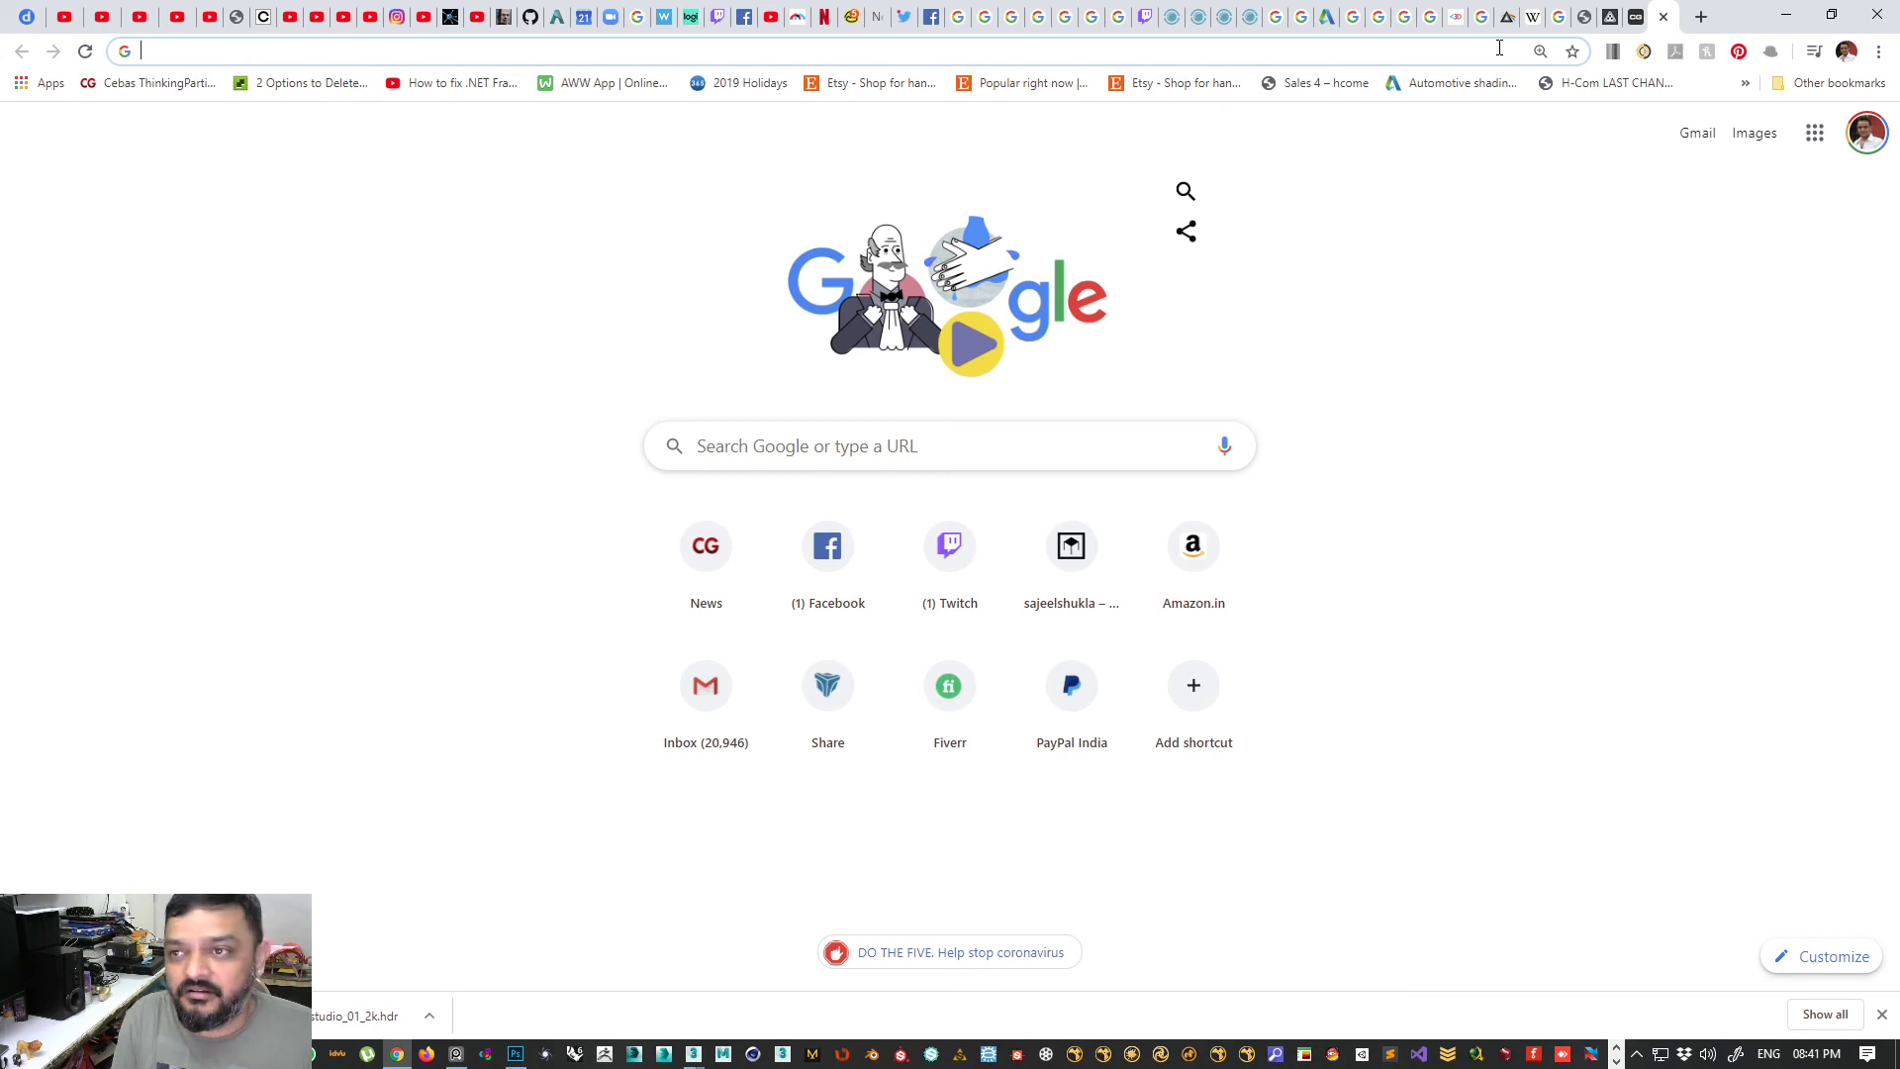
type("t")
key("Return")
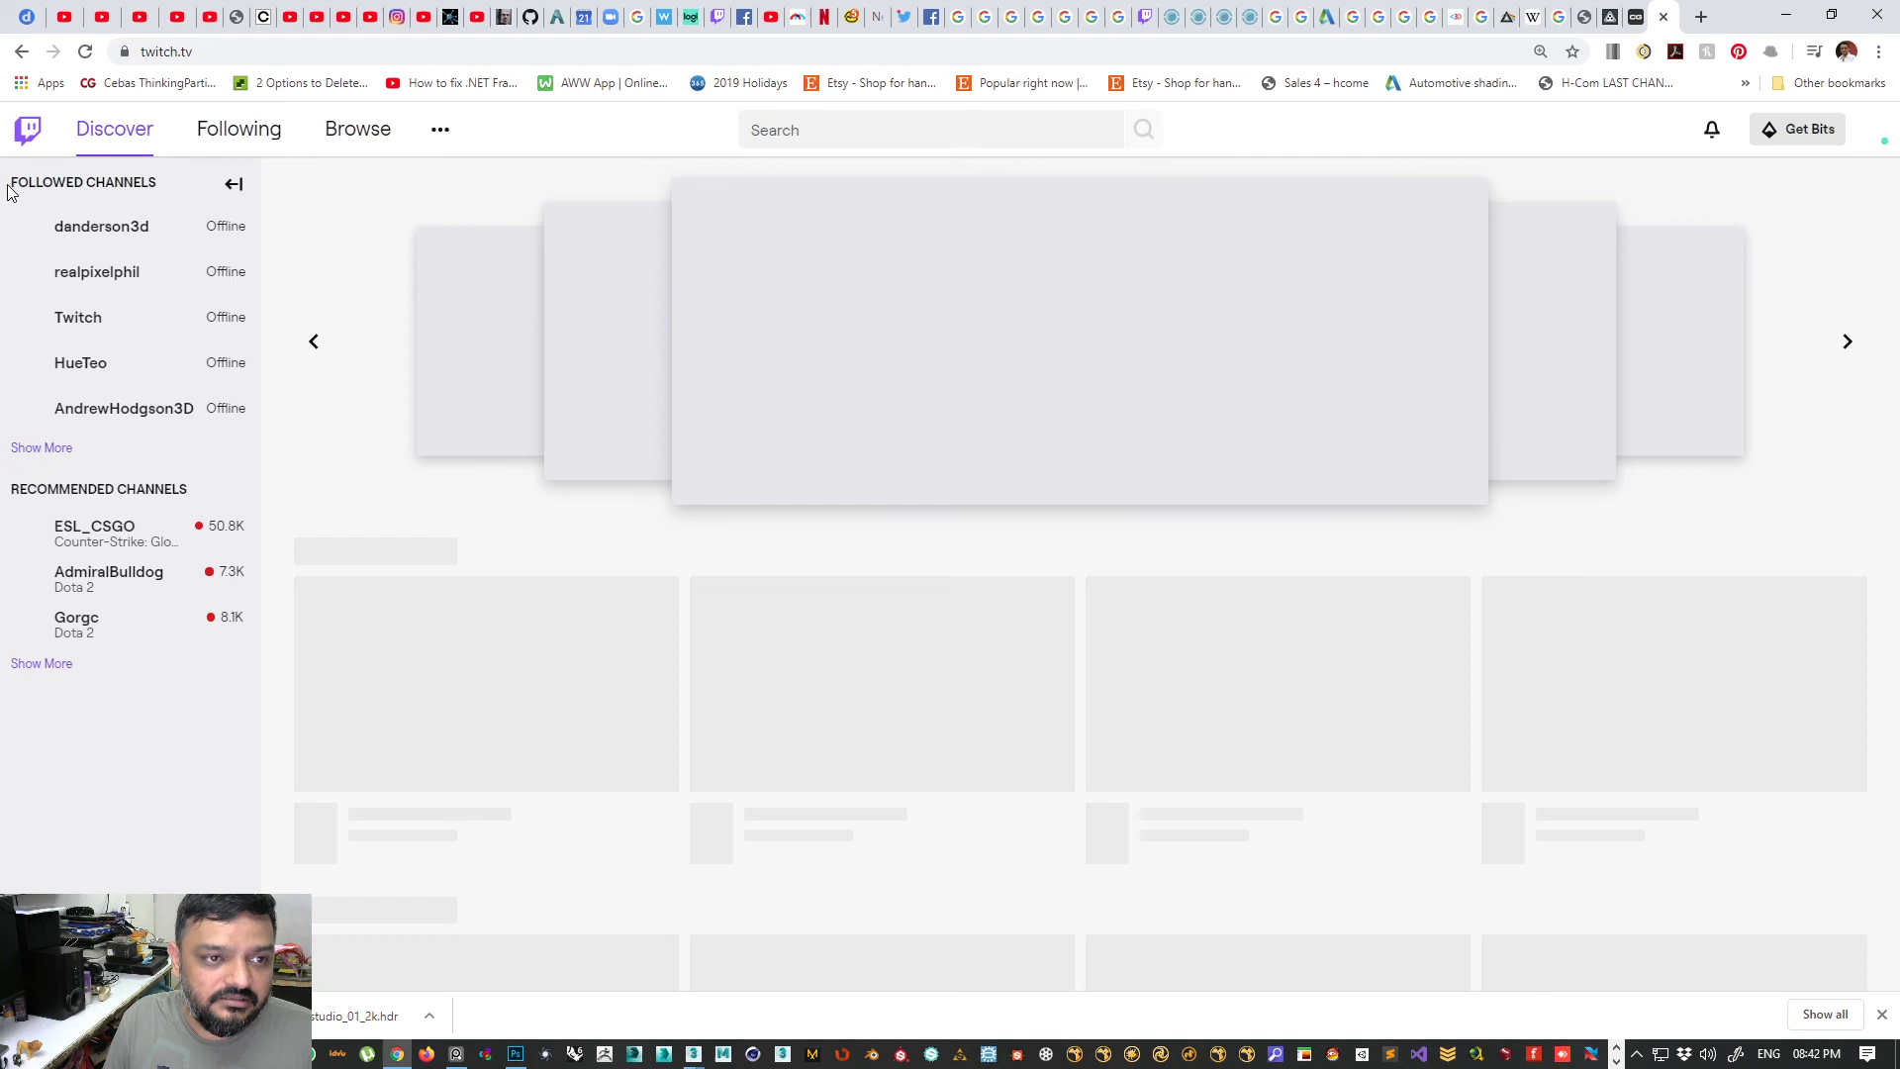
left_click(44, 451)
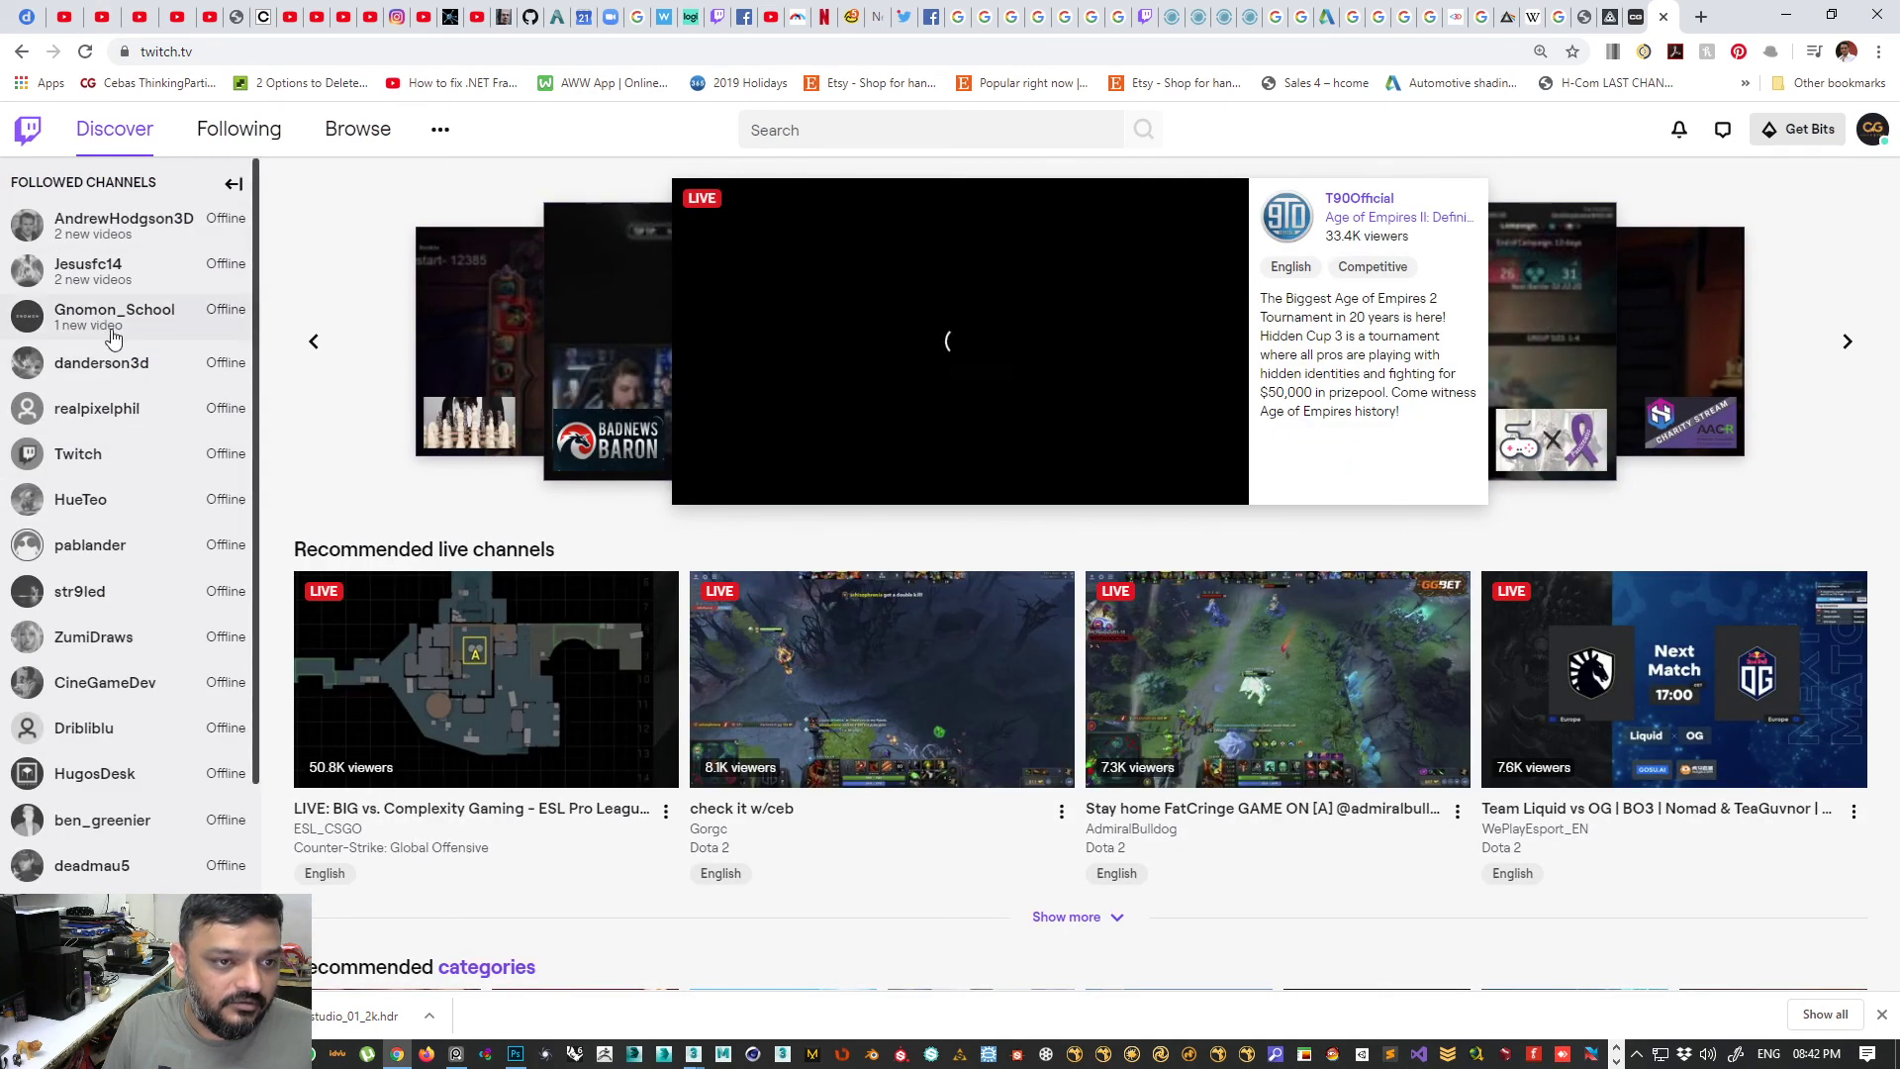
left_click(99, 777)
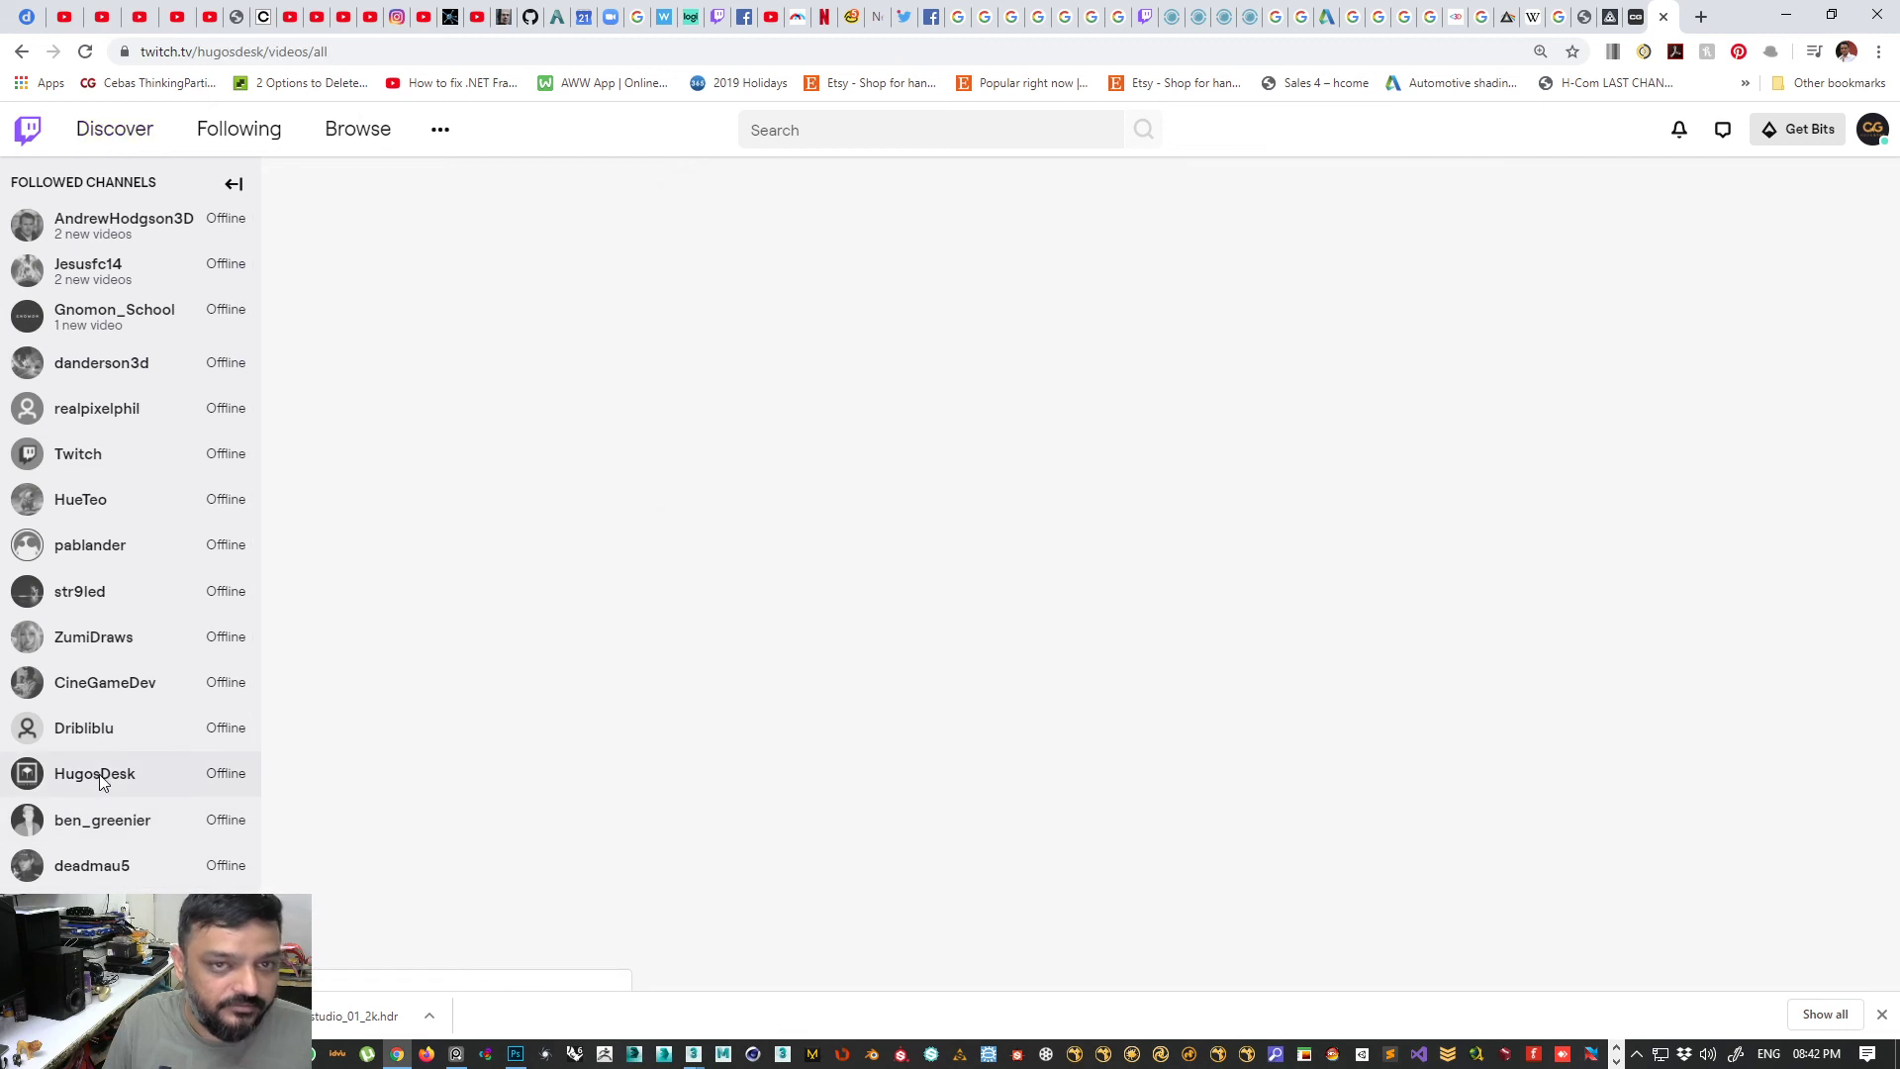
left_click(333, 59)
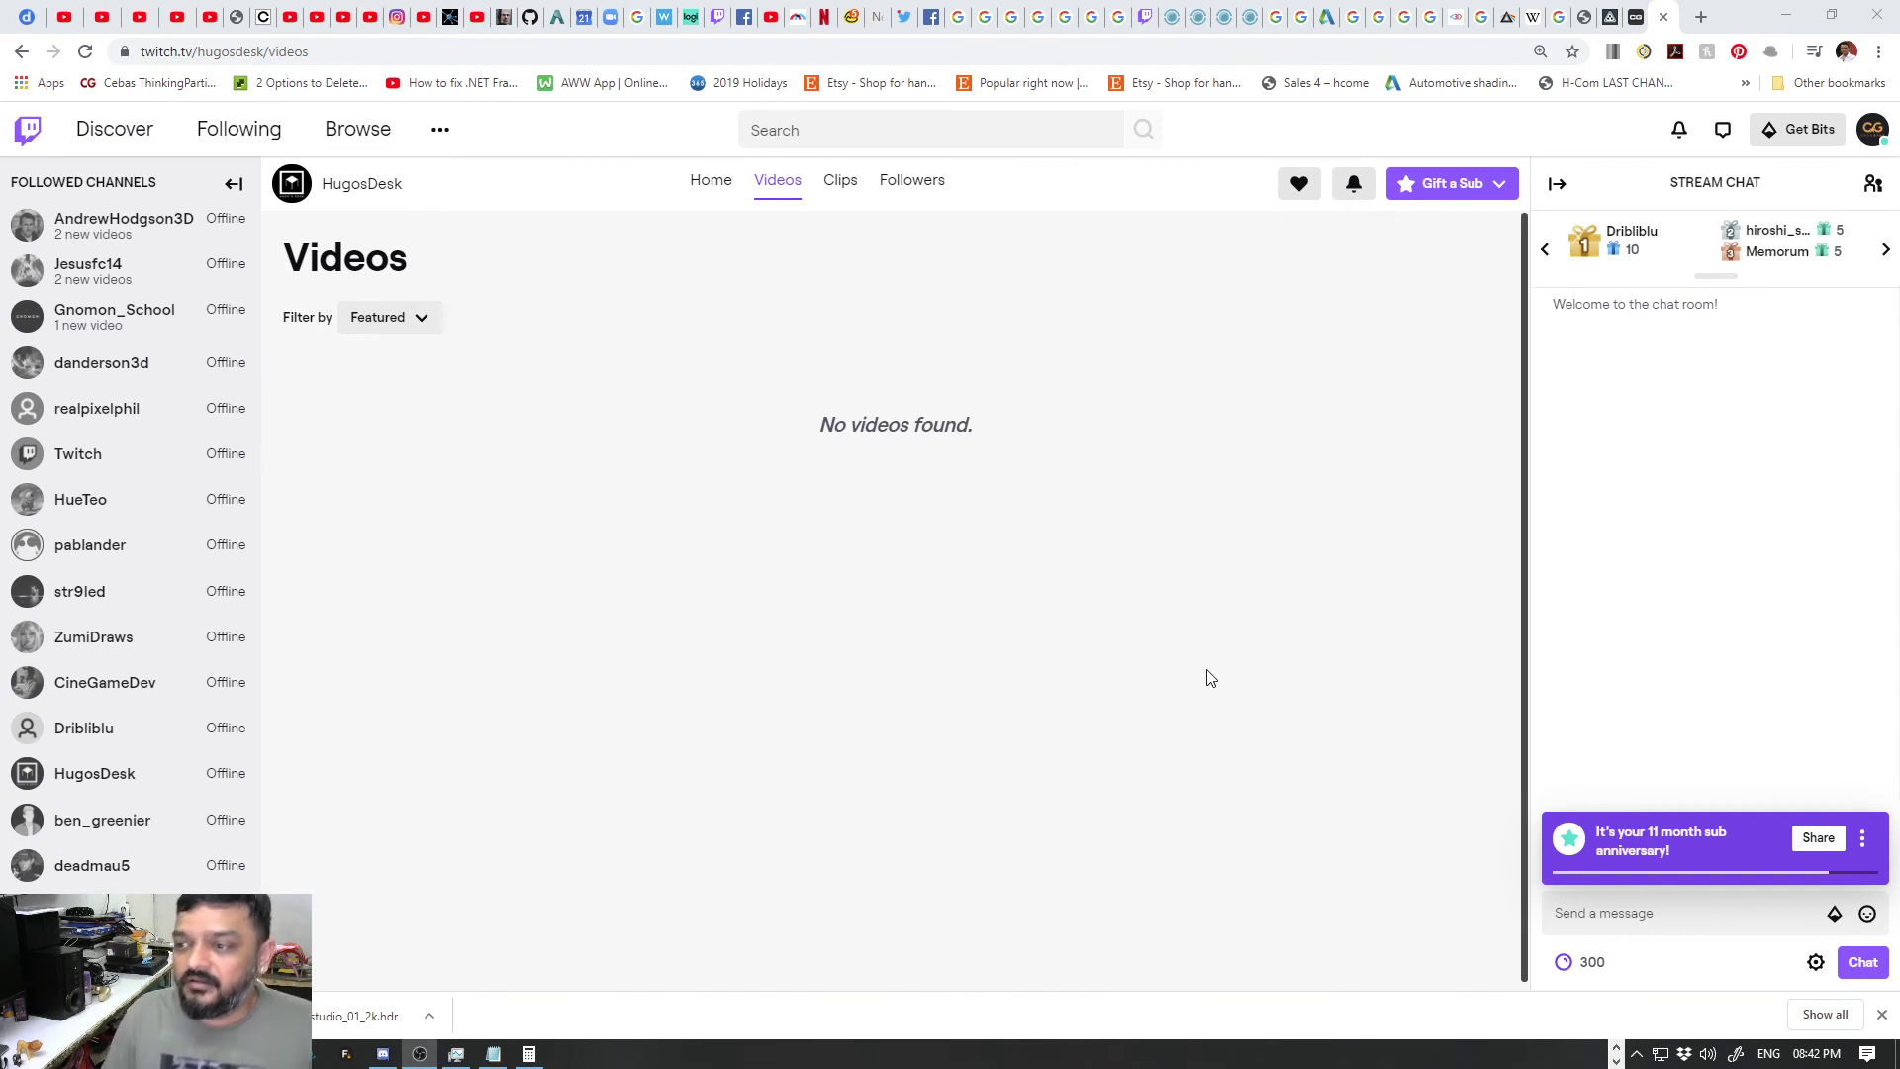
left_click(1665, 20)
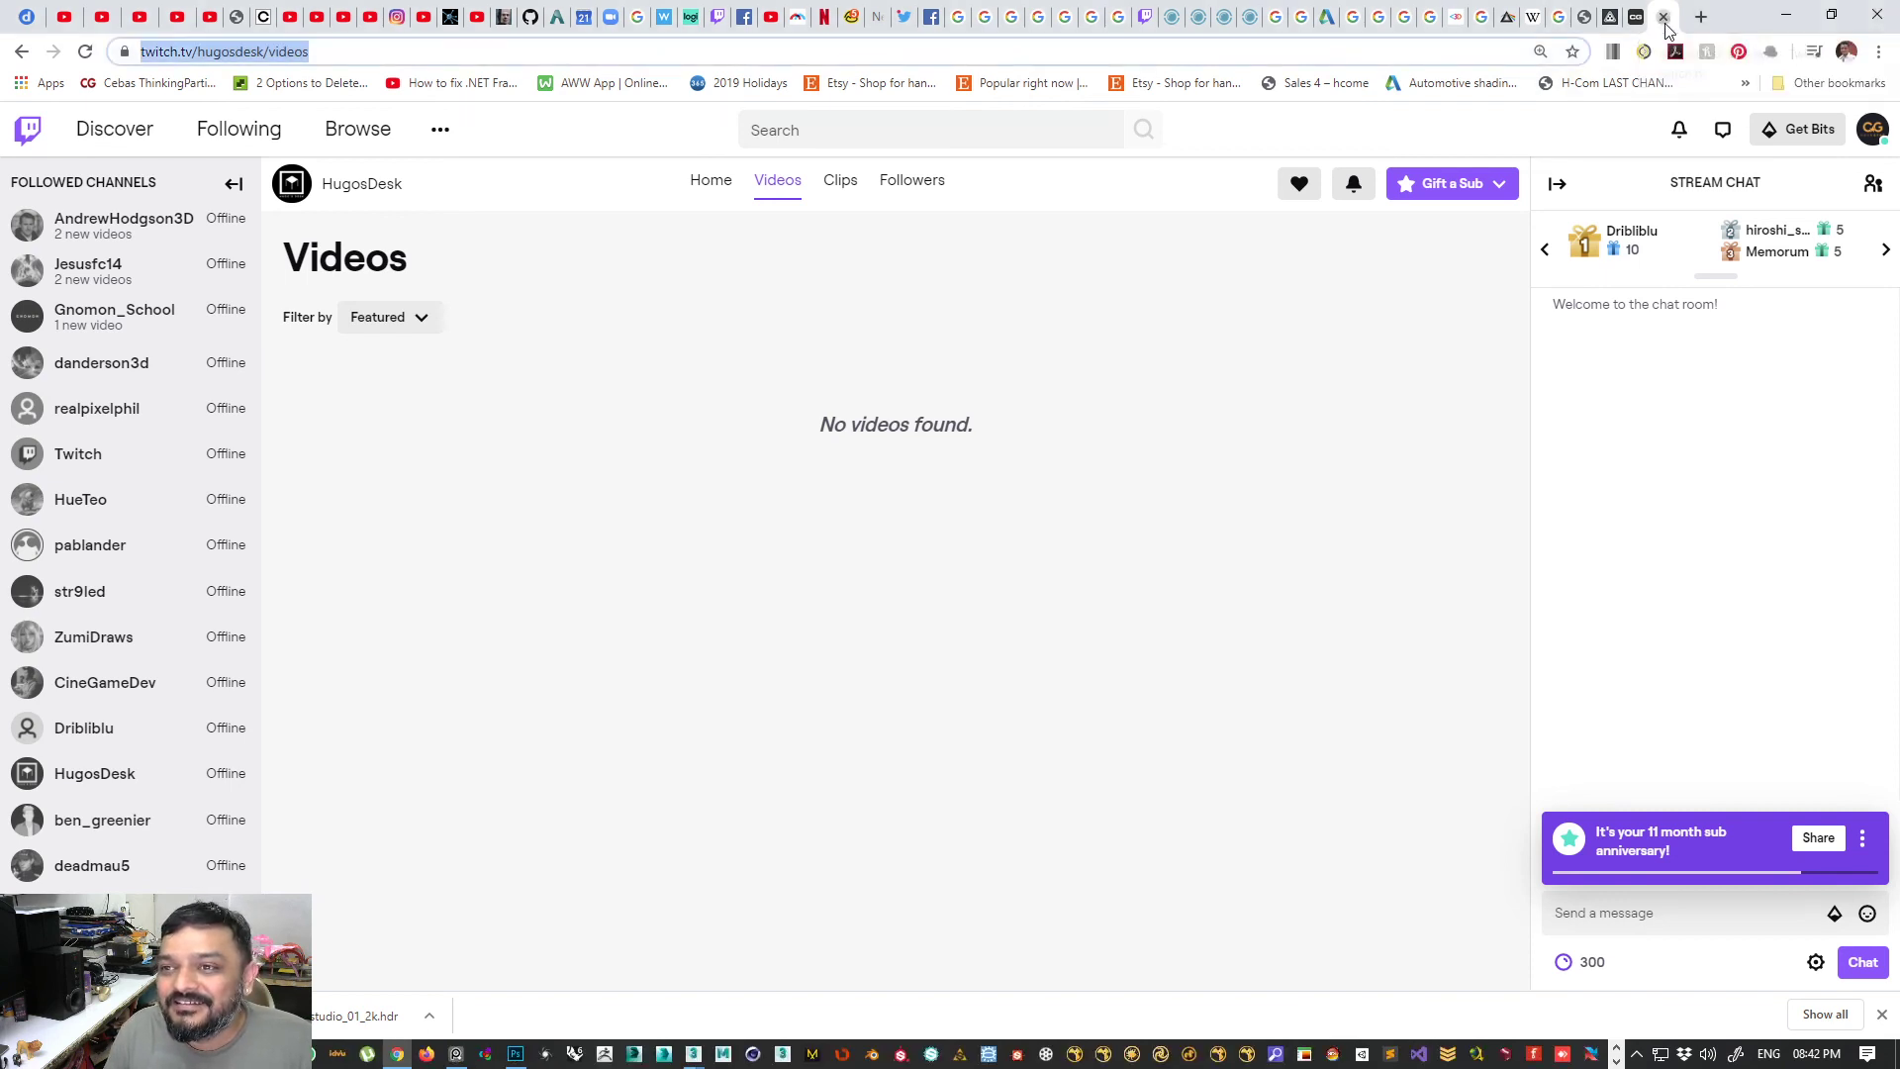
left_click(1785, 20)
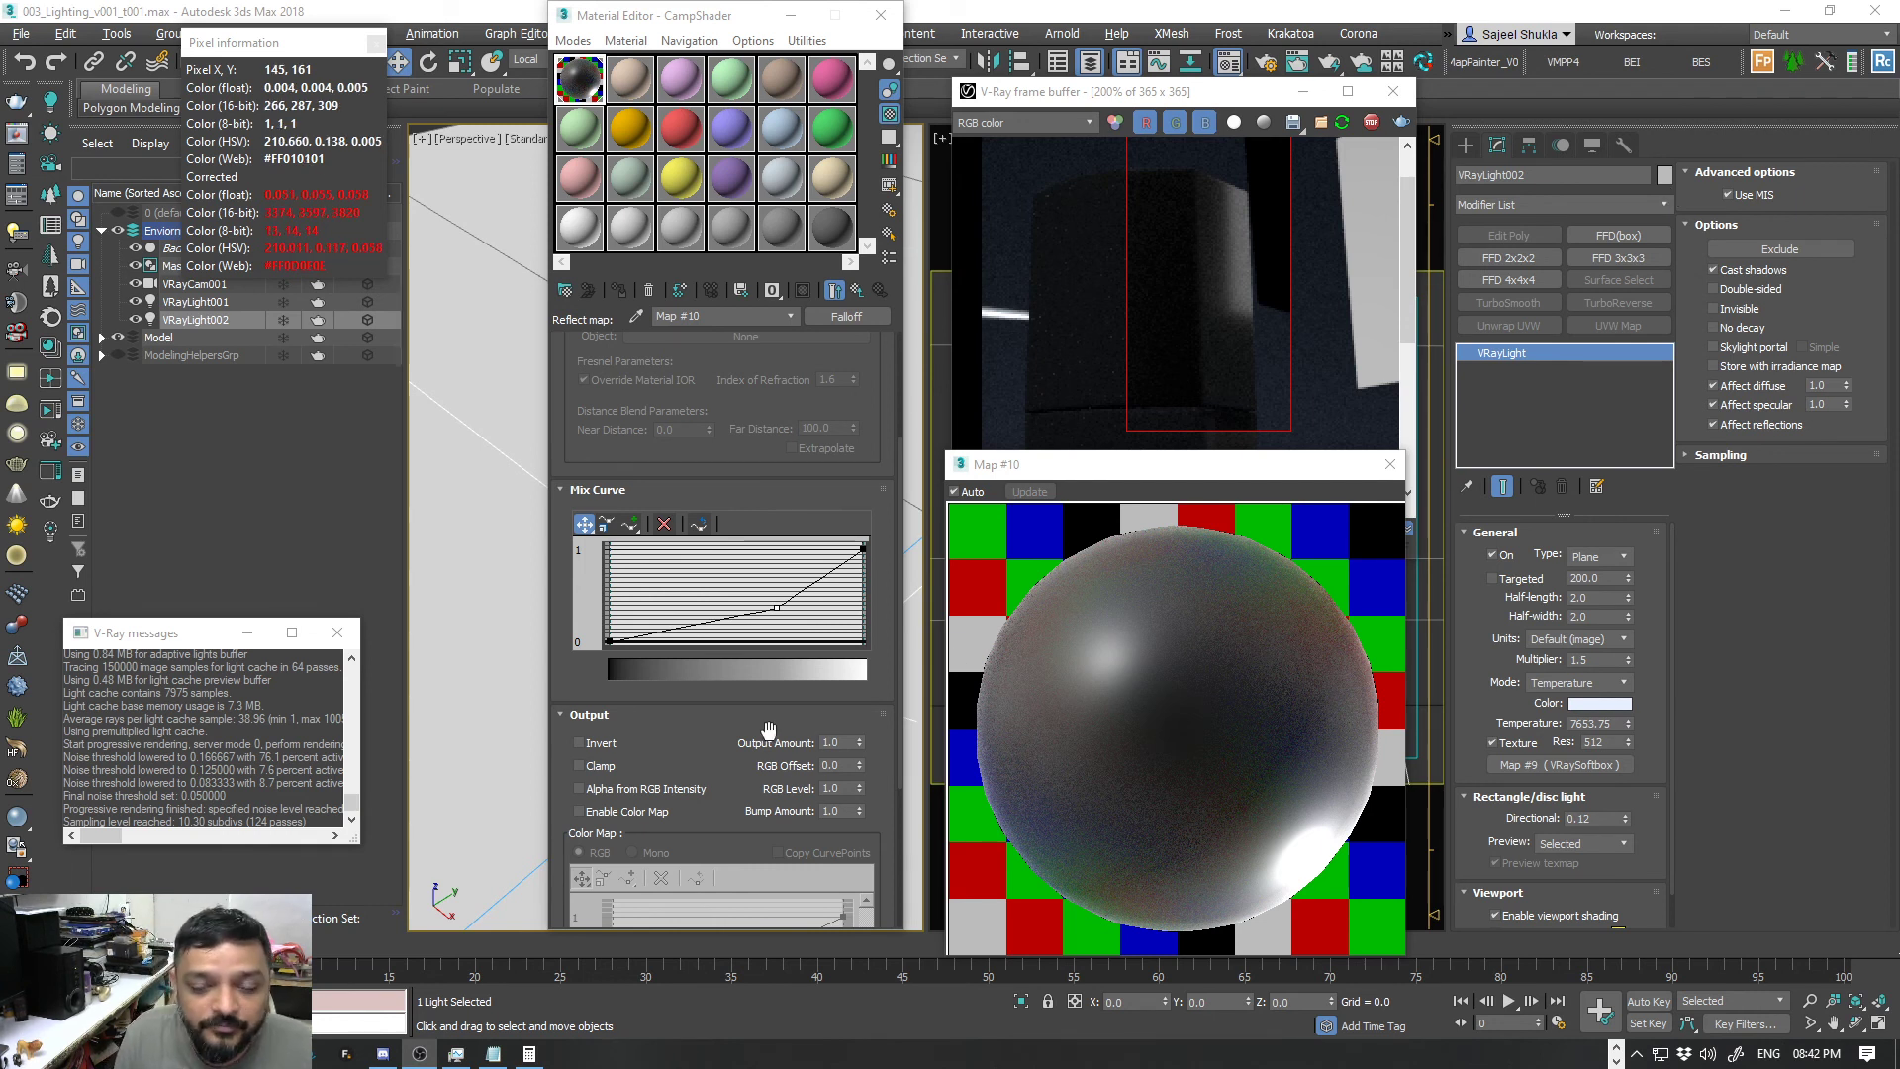
- Convert the mix curve's middle point to Bezier-Smooth and tilt its handles to follow the curve's rising slope
scroll(594, 409, "up", 2)
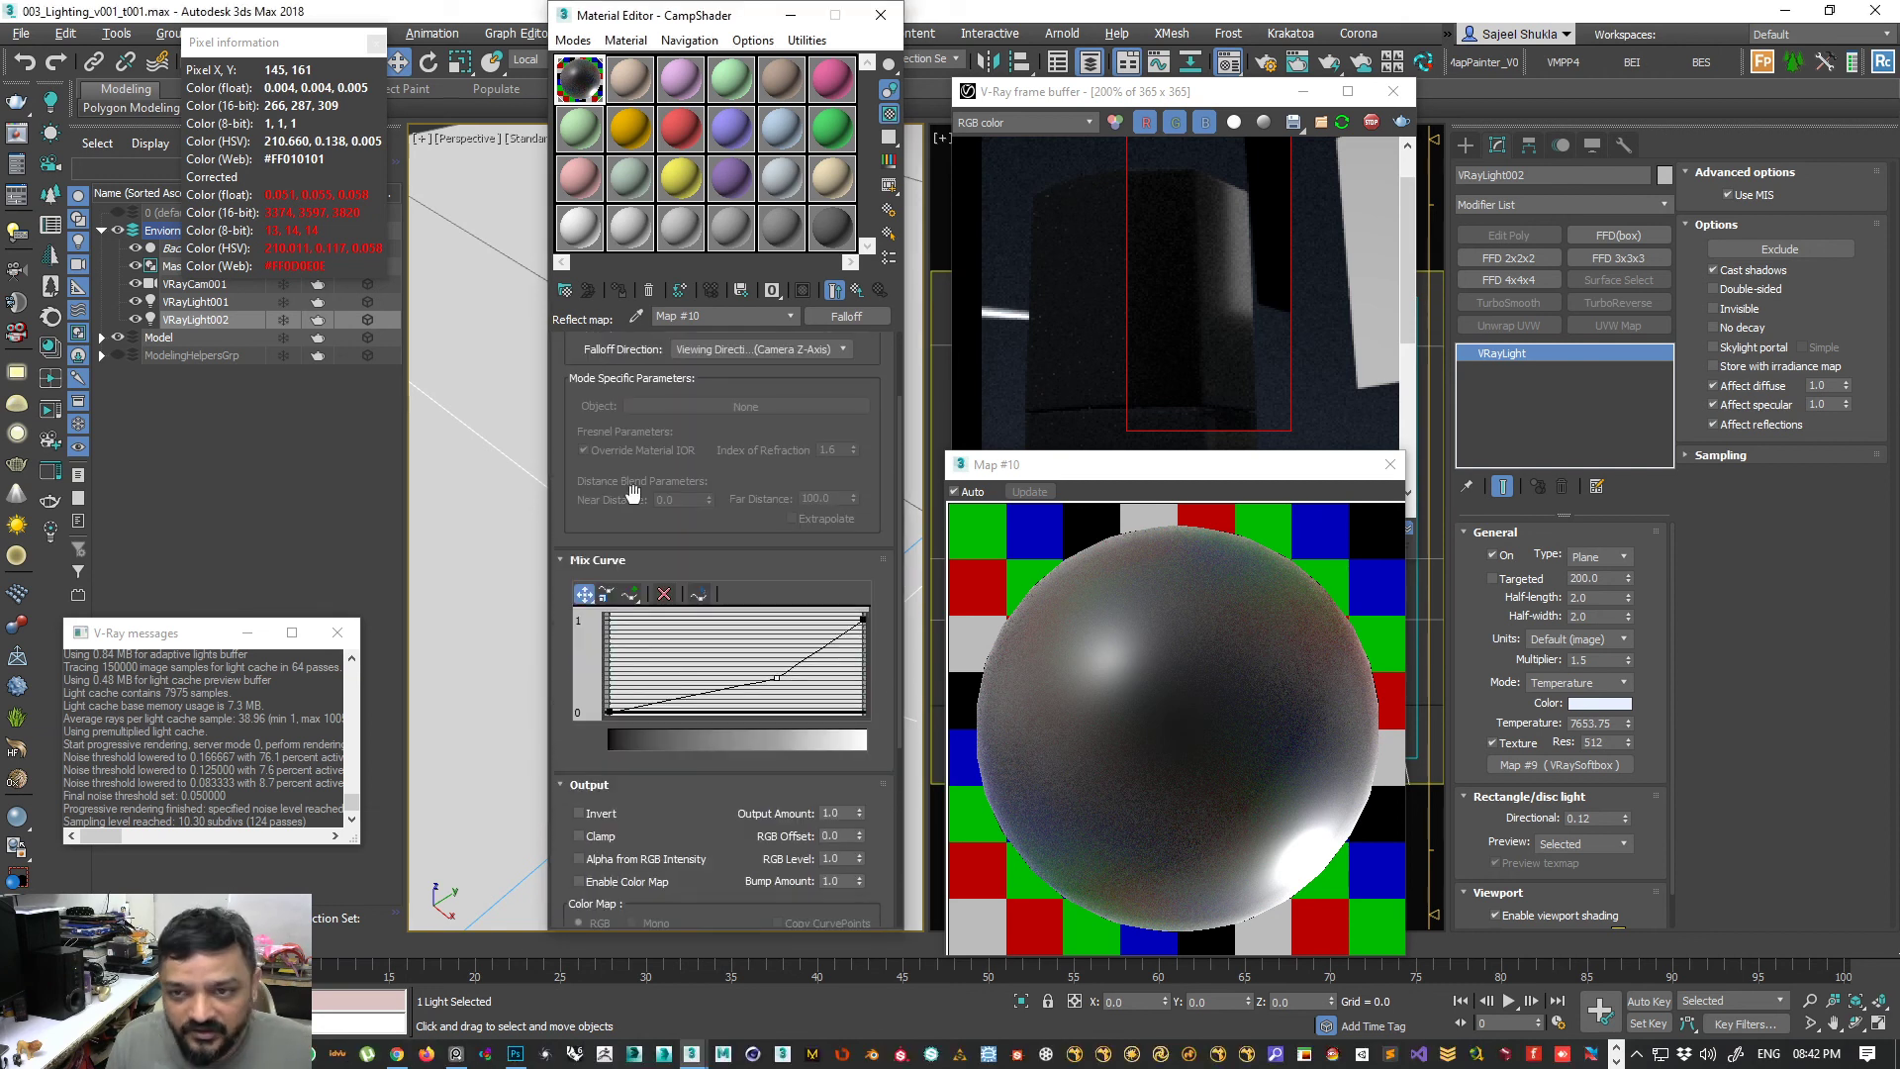
scroll(598, 600, "up", 3)
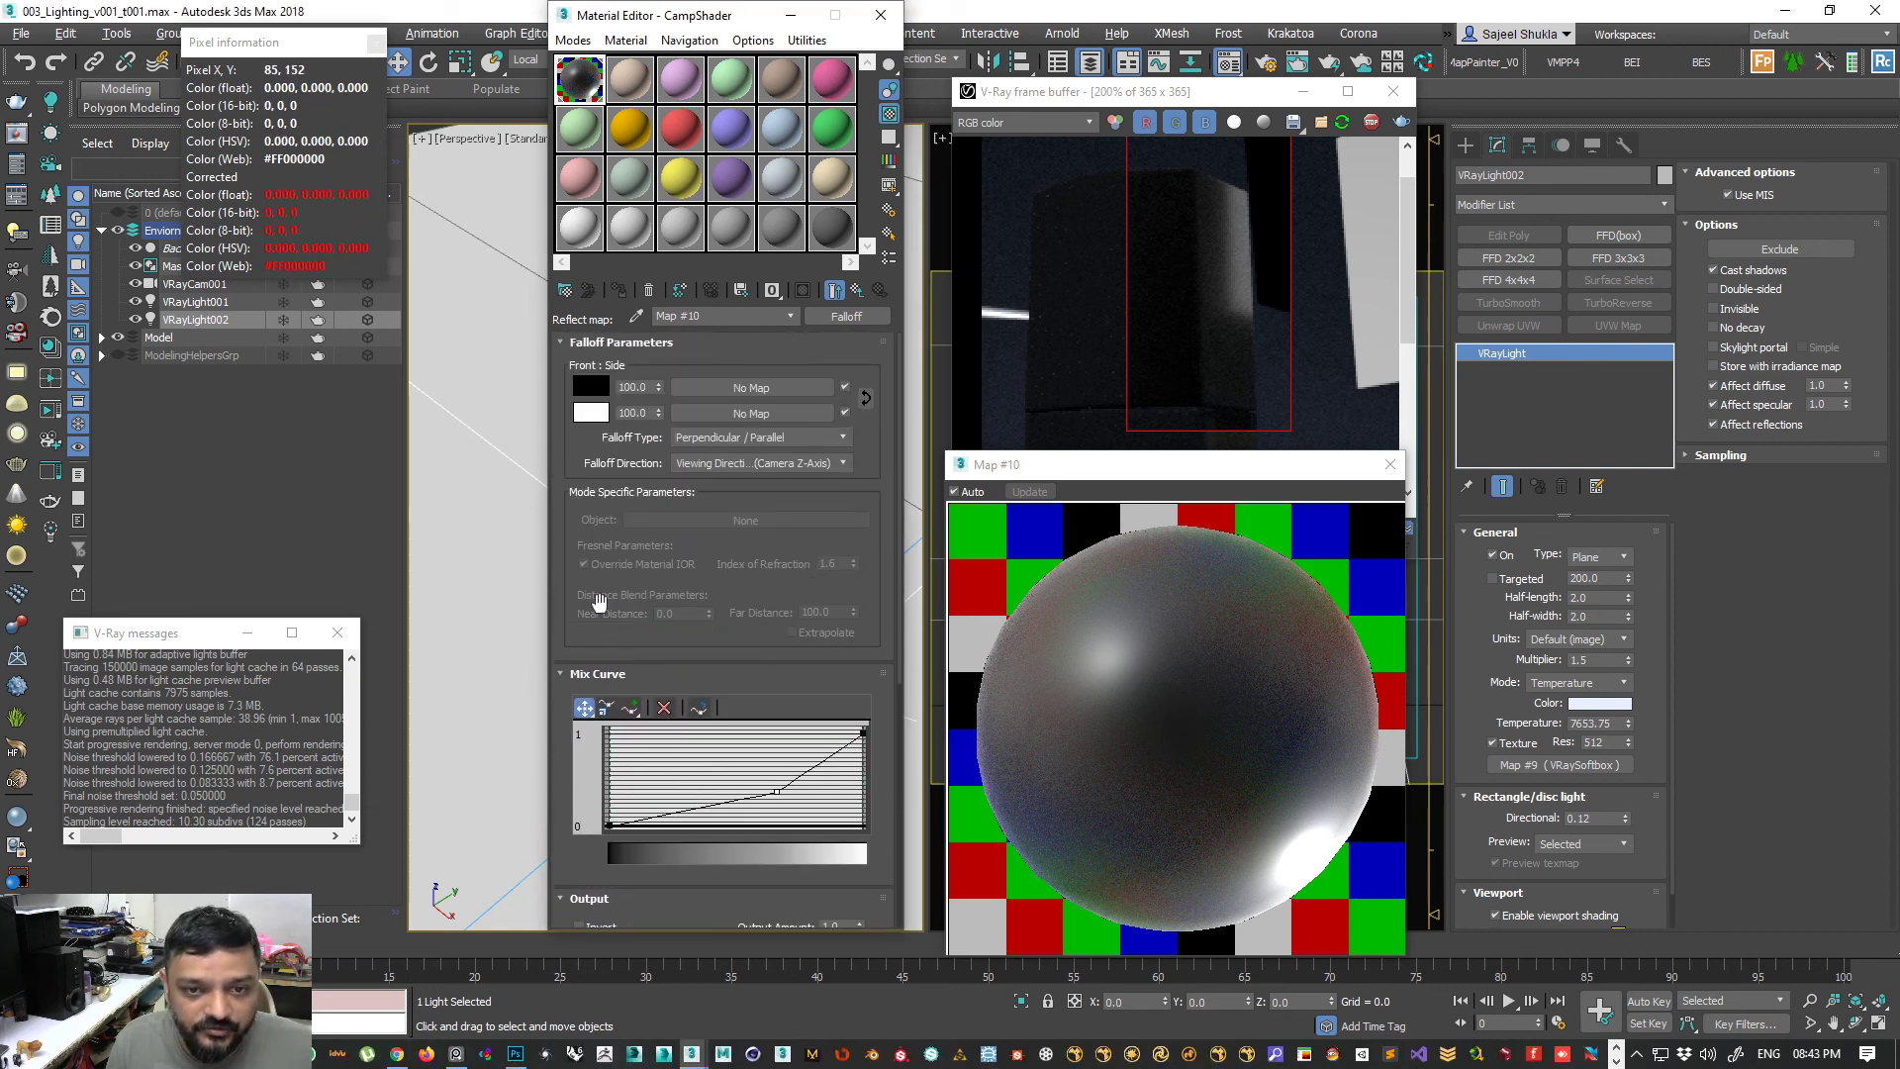
right_click(775, 790)
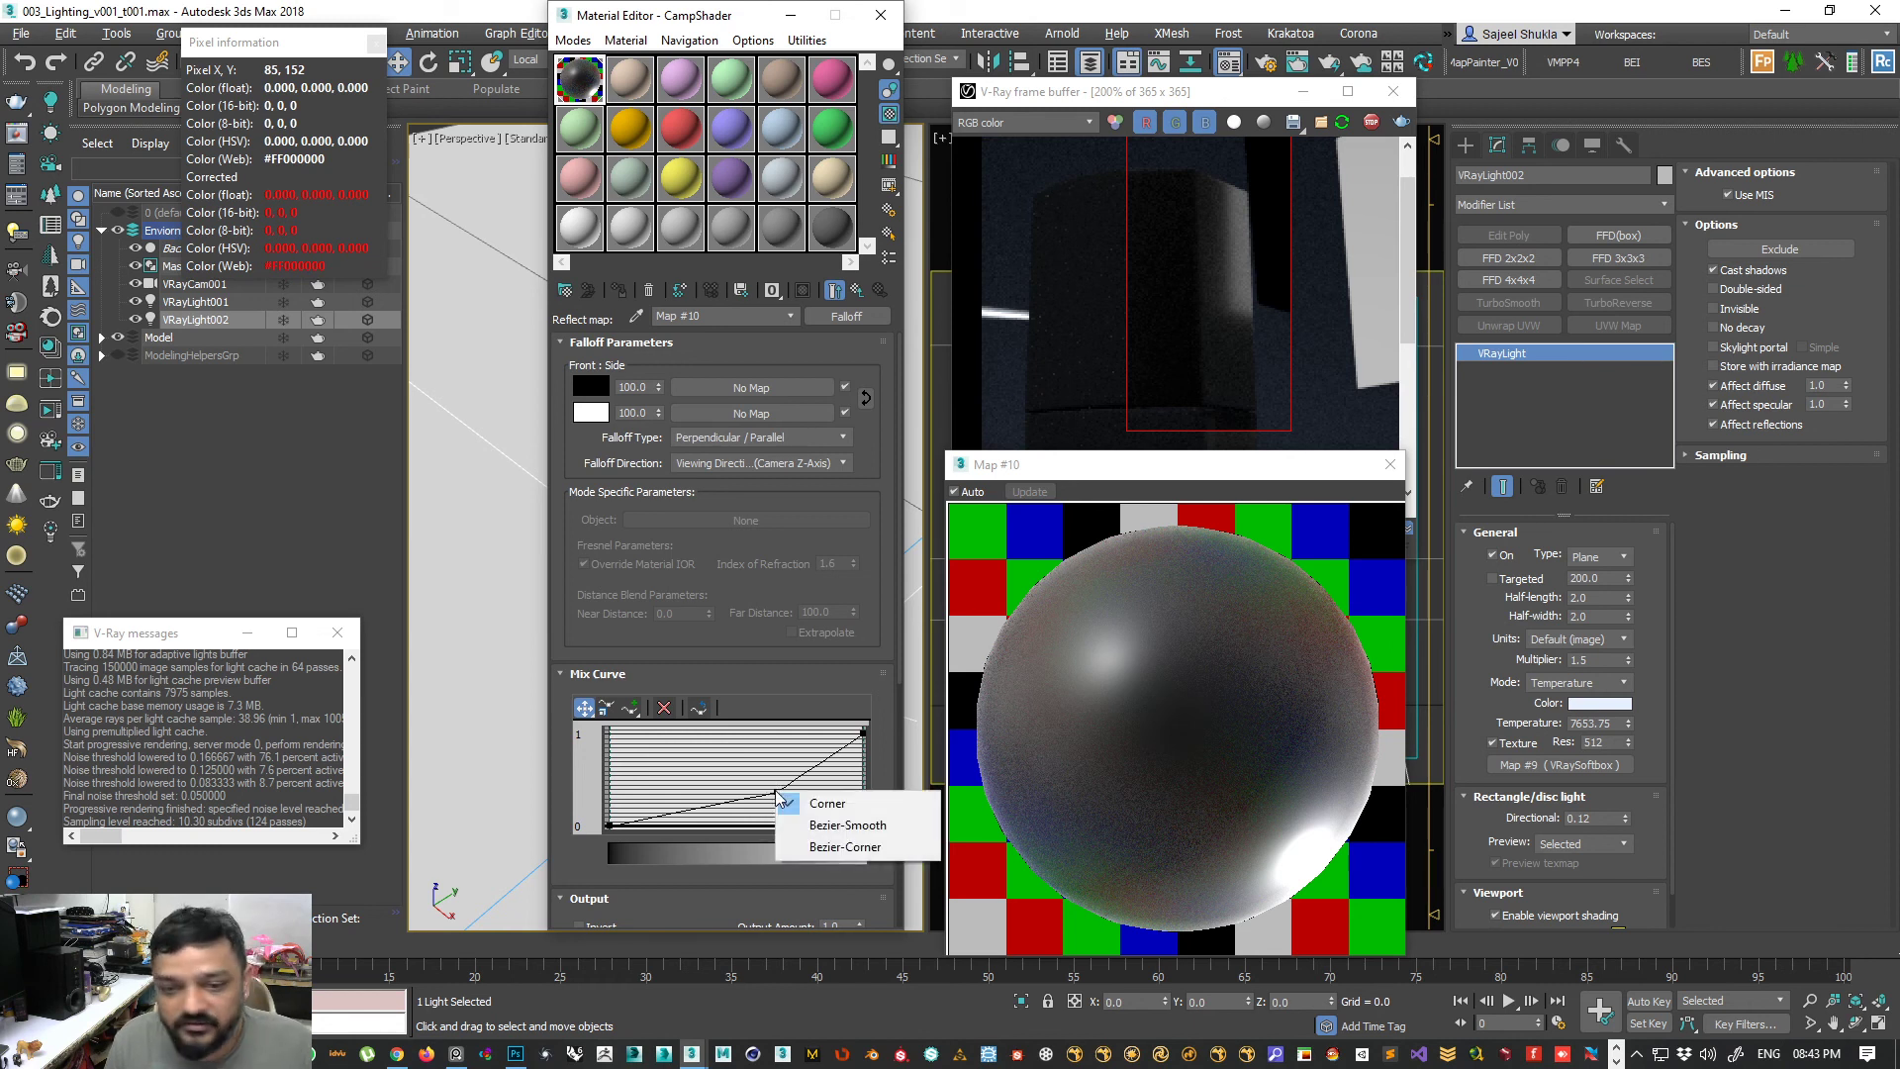
left_click(822, 825)
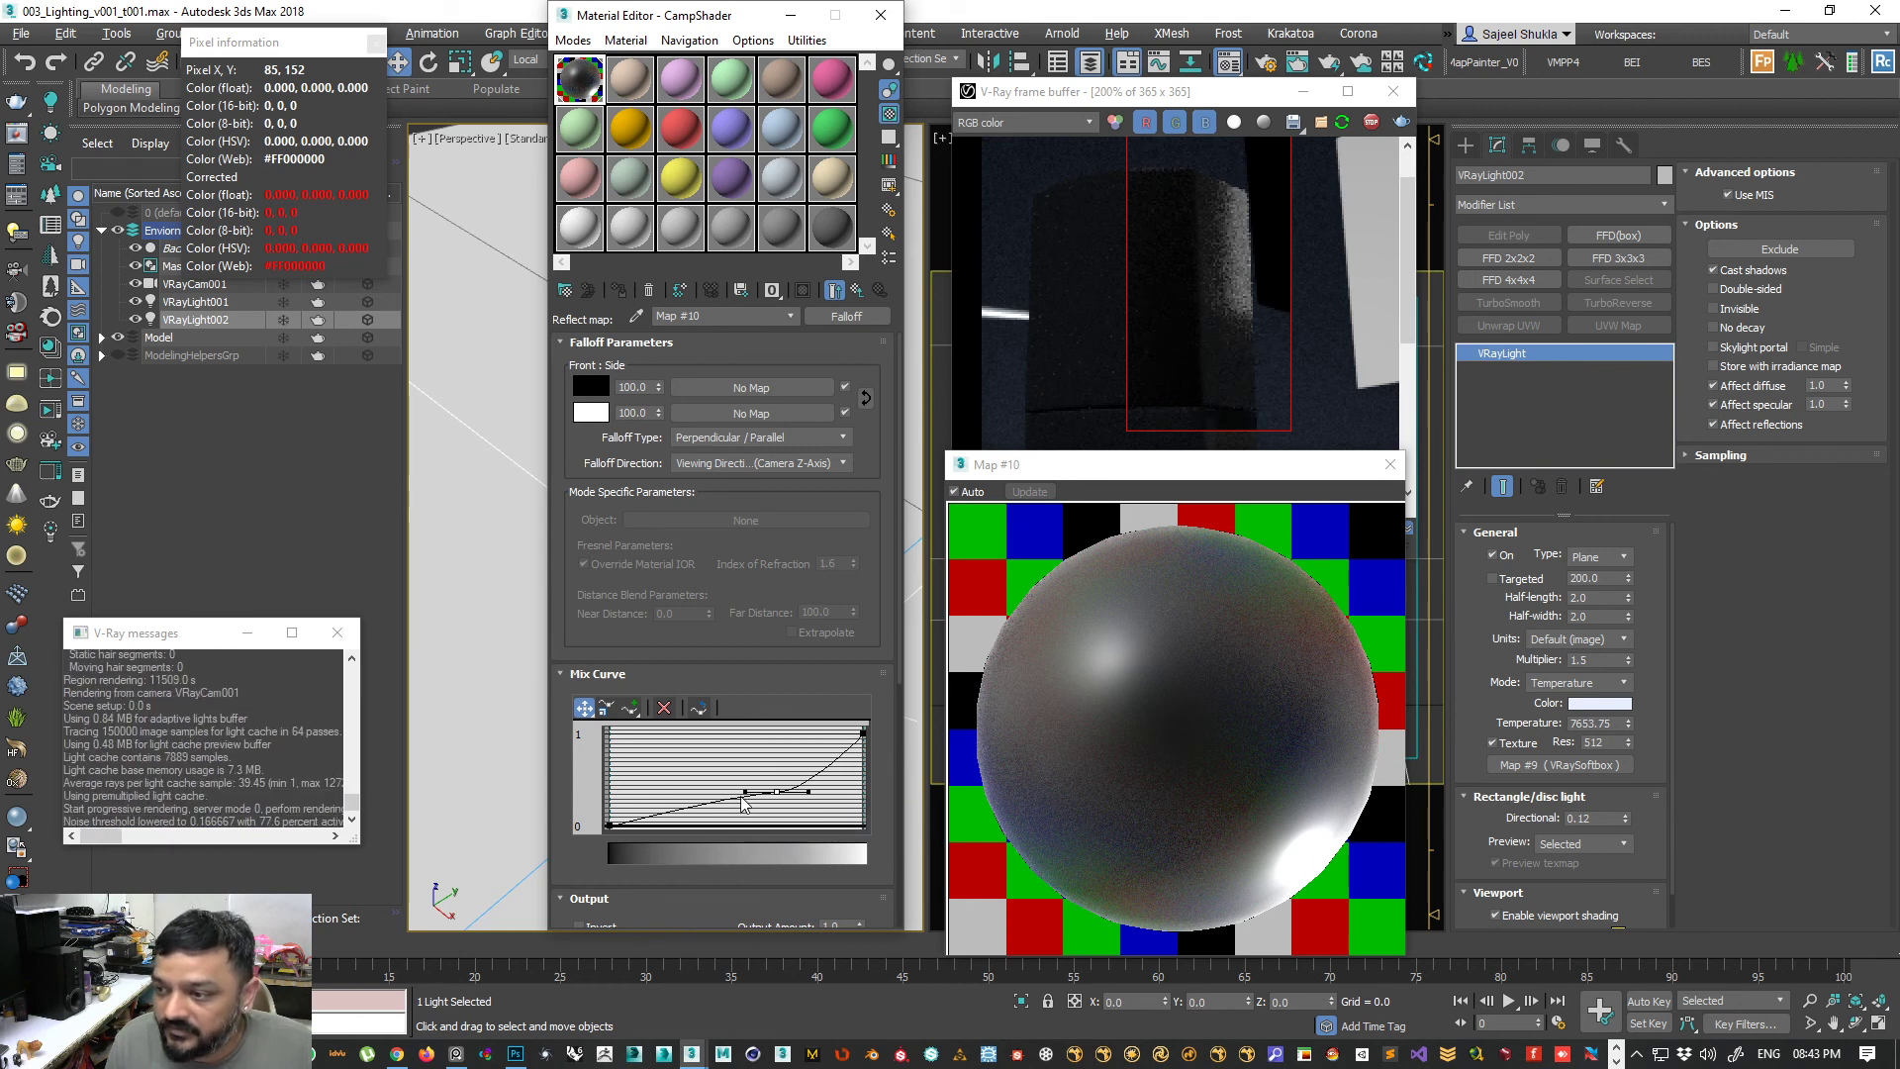
mouse_move(745, 792)
left_mouse_down()
mouse_move(700, 792)
mouse_move(713, 808)
left_mouse_up()
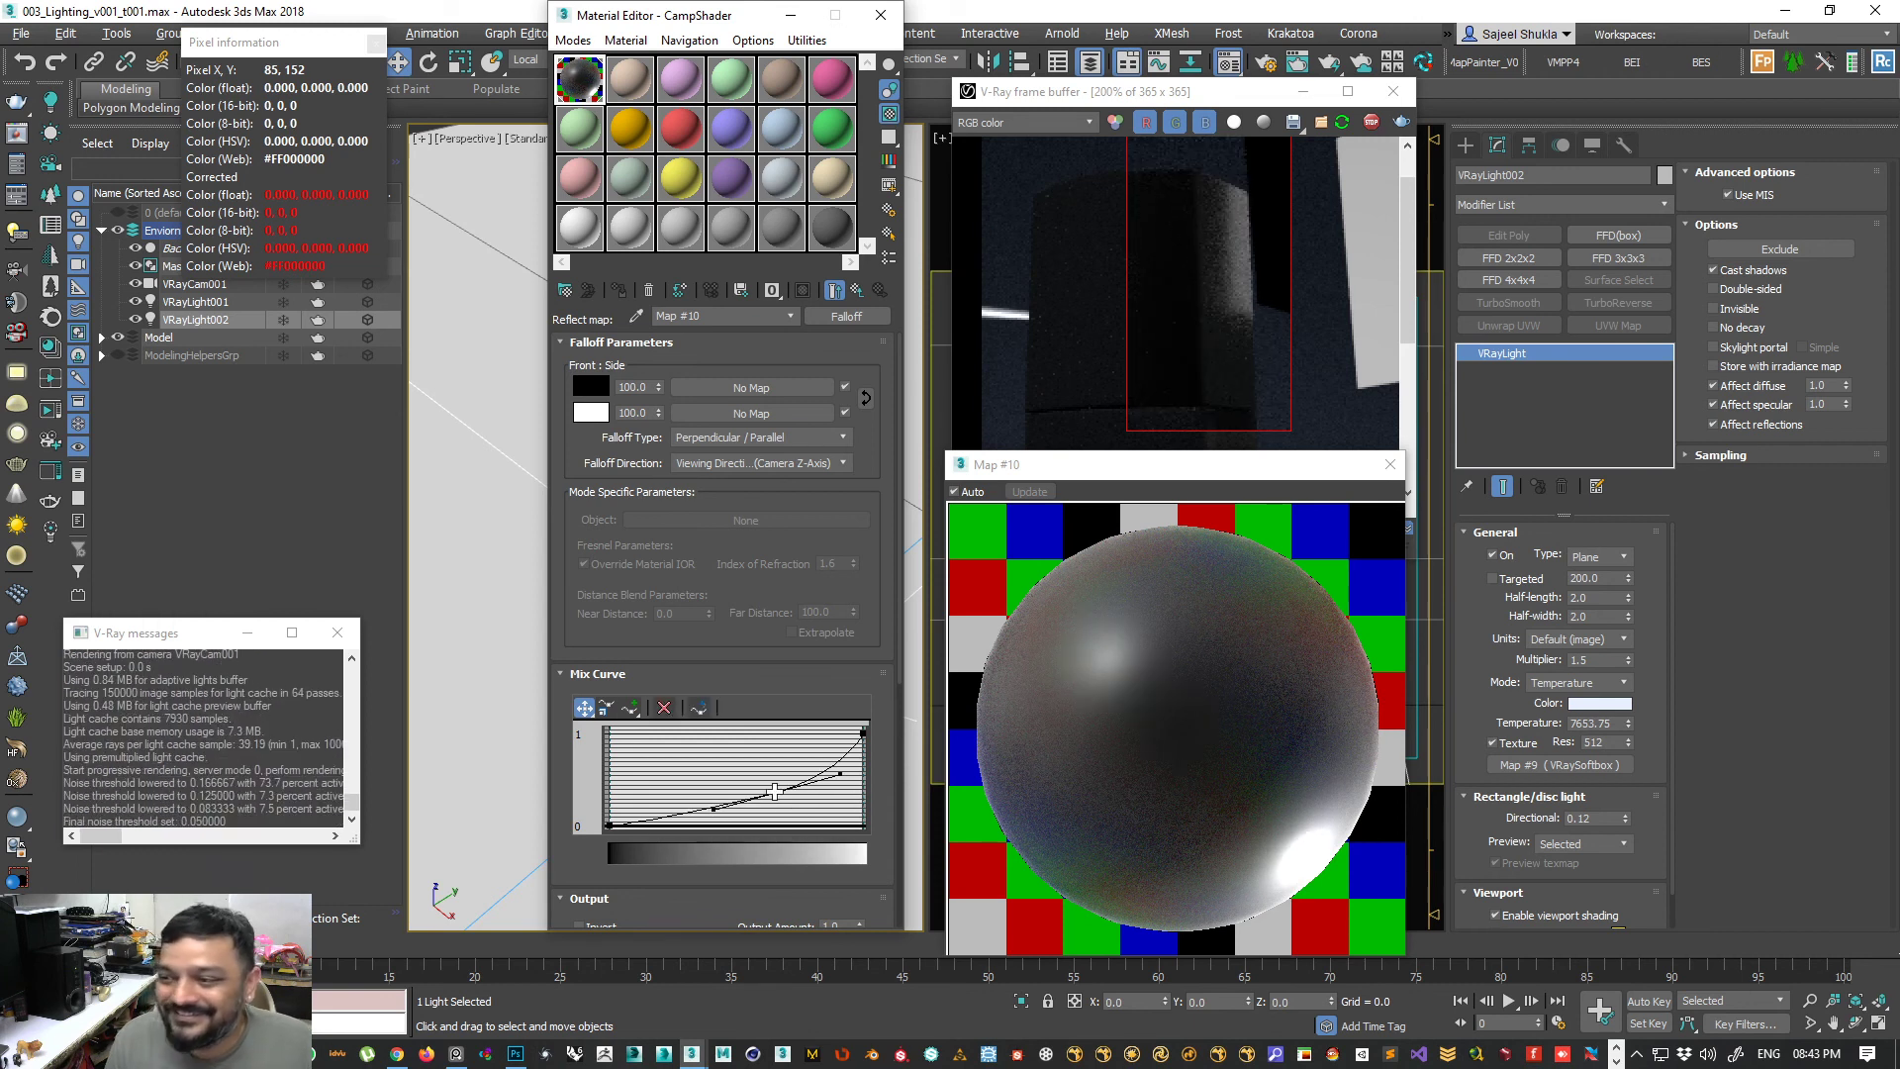
- Raise the mix curve's start point slightly above zero and flatten the curve by lowering its middle point and shifting it toward the start
left_click_drag(778, 797, 785, 801)
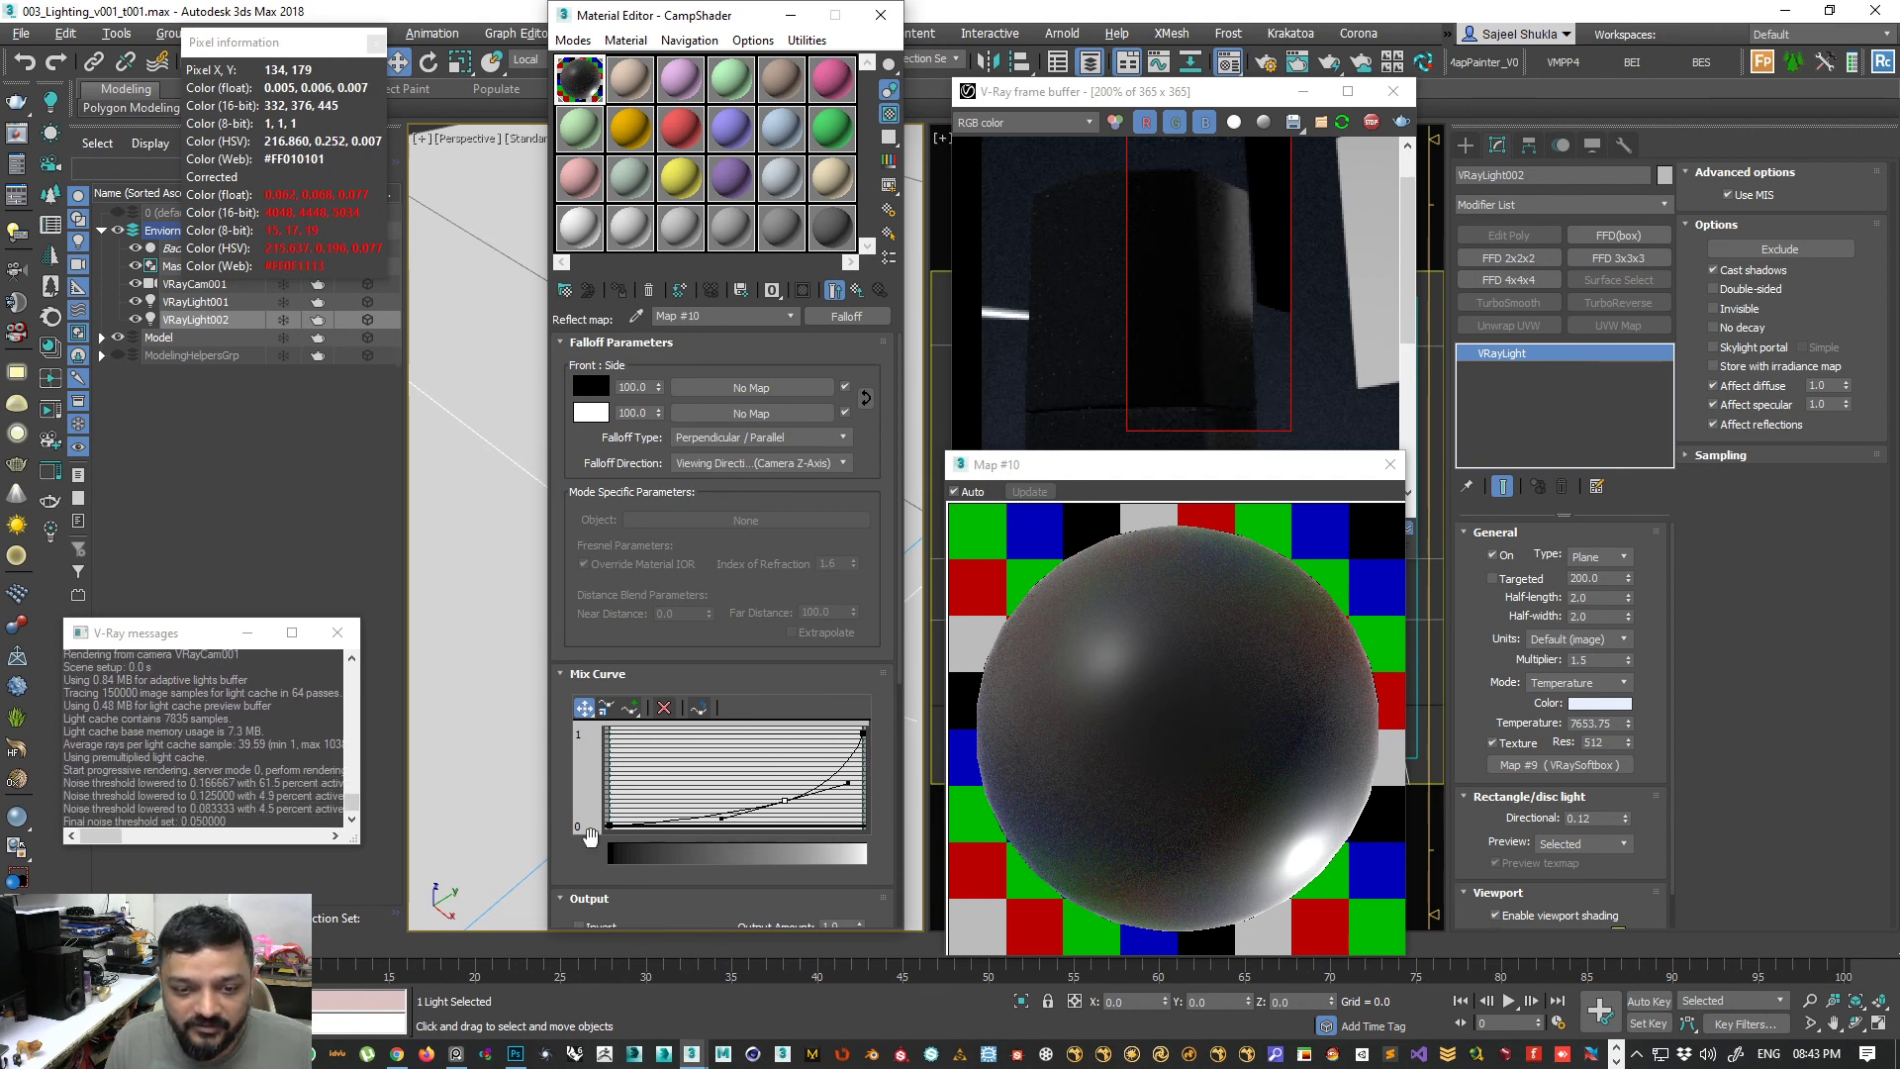
left_click_drag(604, 822, 609, 820)
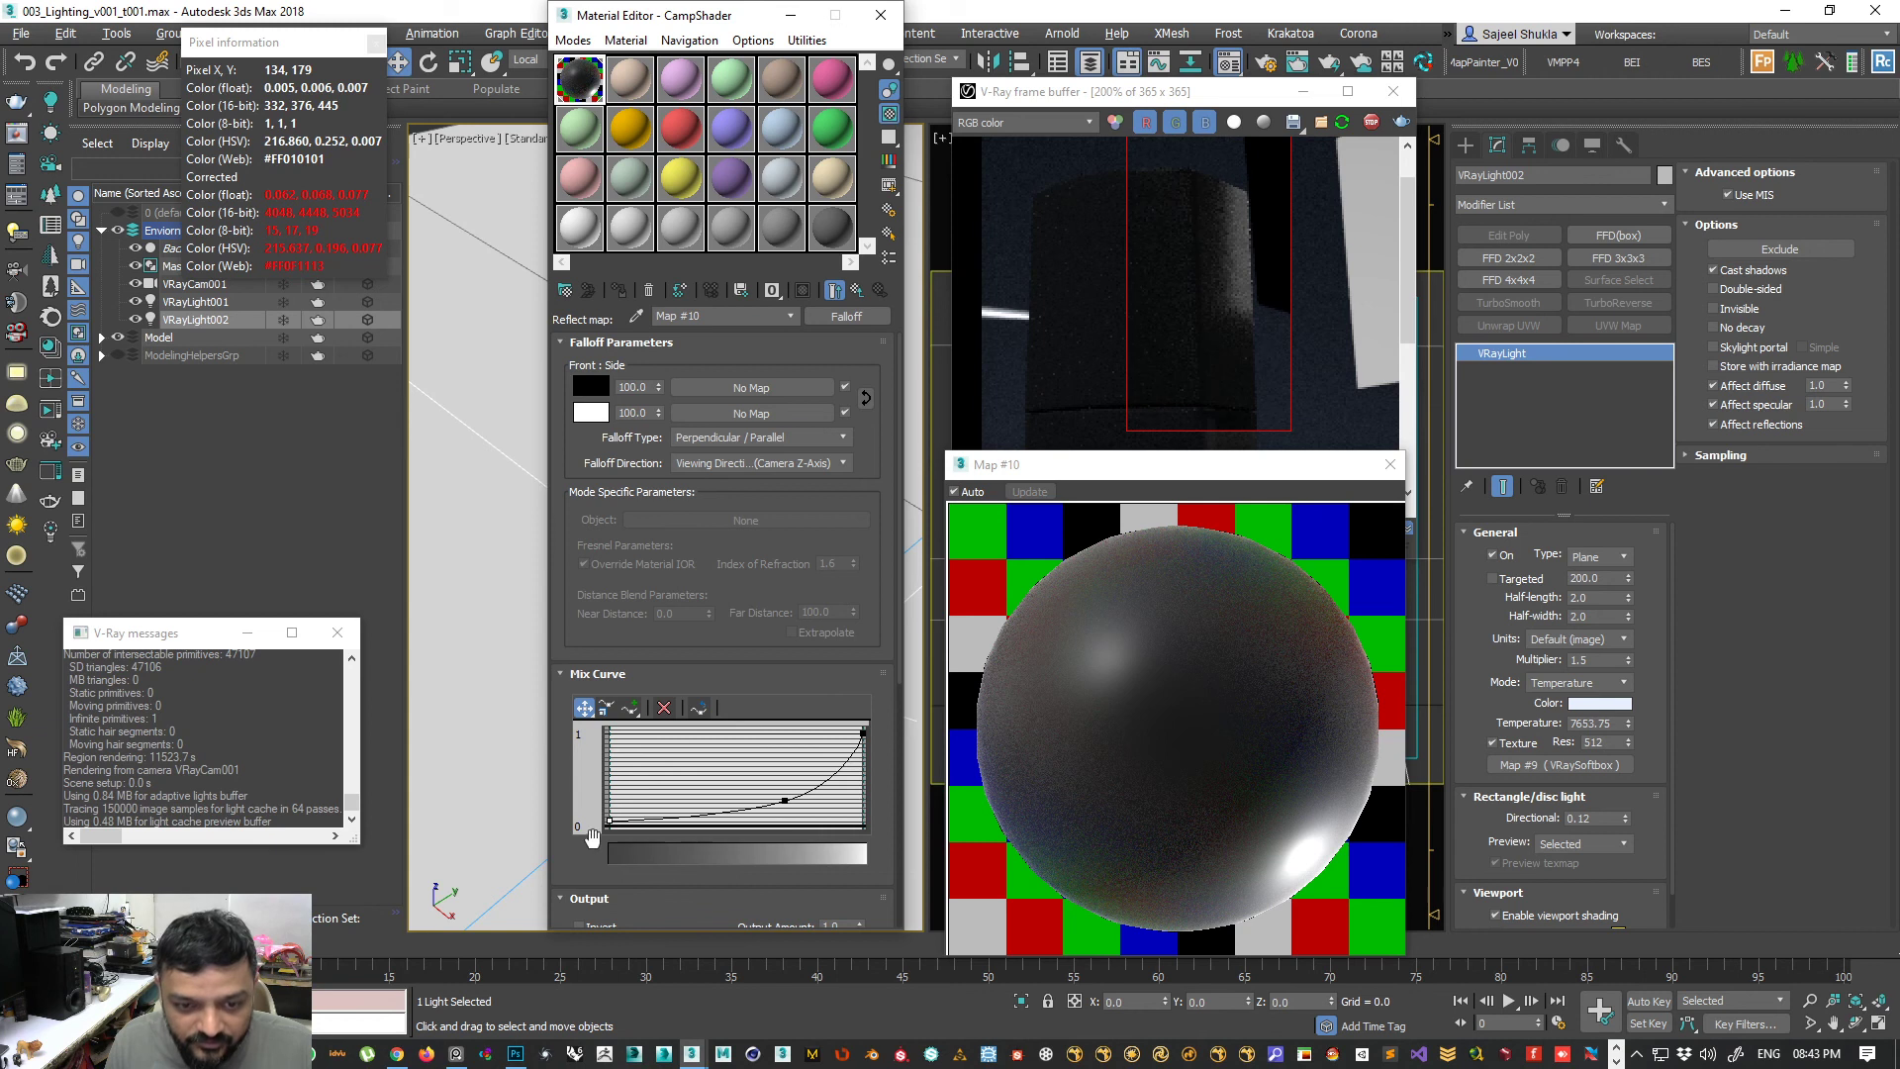
left_click_drag(781, 801, 791, 805)
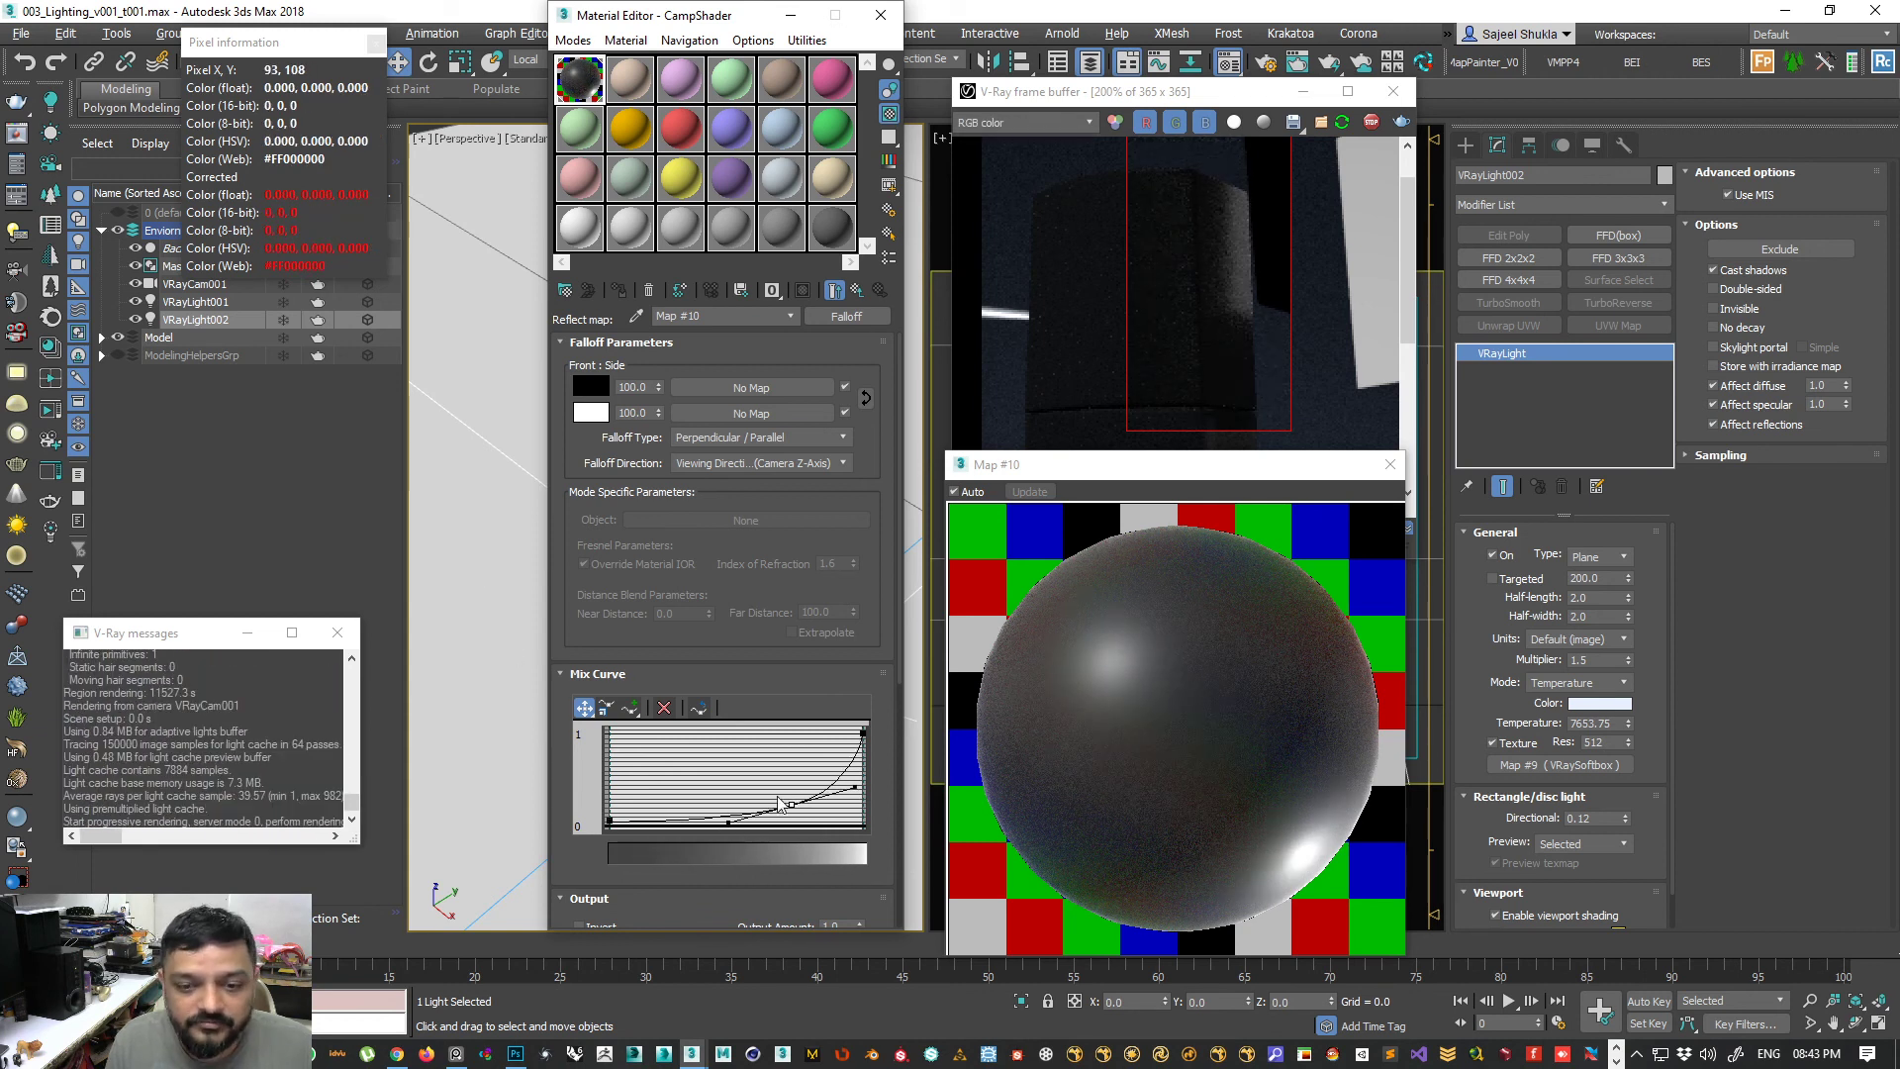
left_click_drag(855, 787, 768, 817)
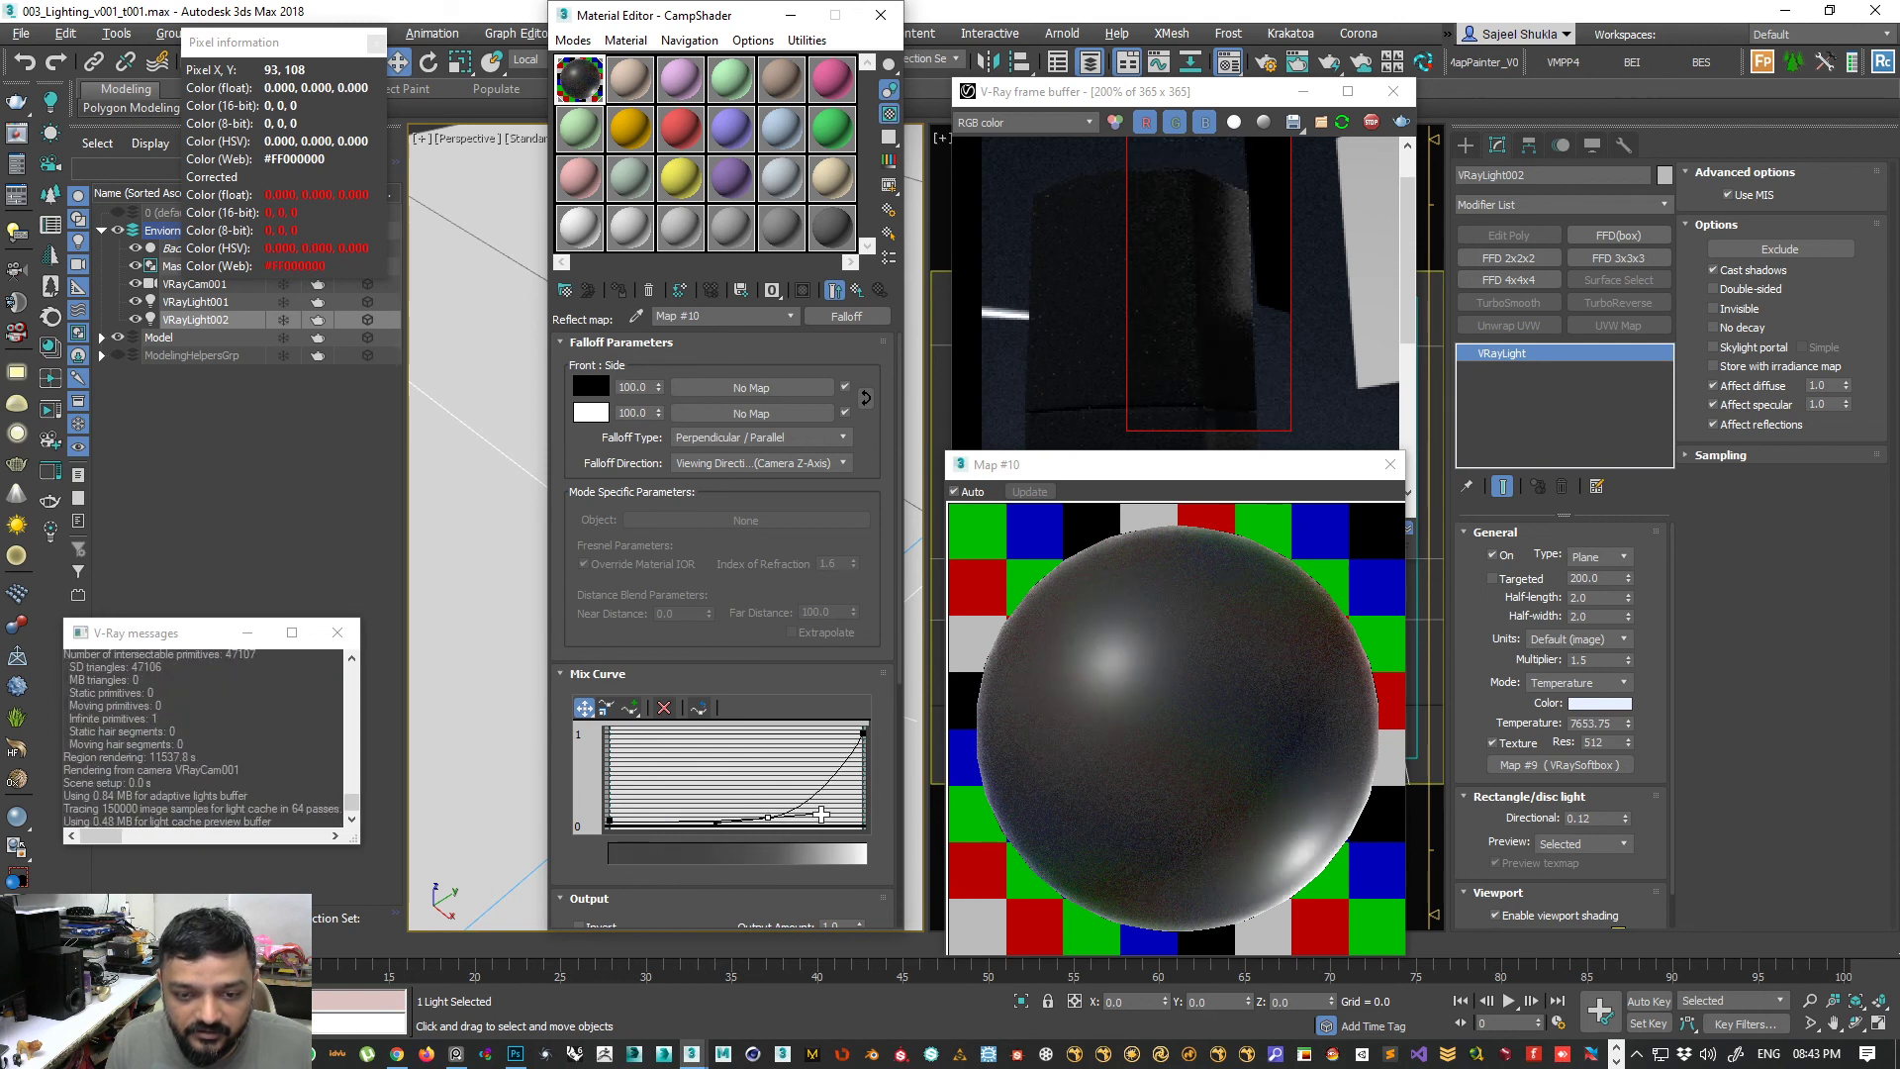
left_click_drag(766, 815, 713, 817)
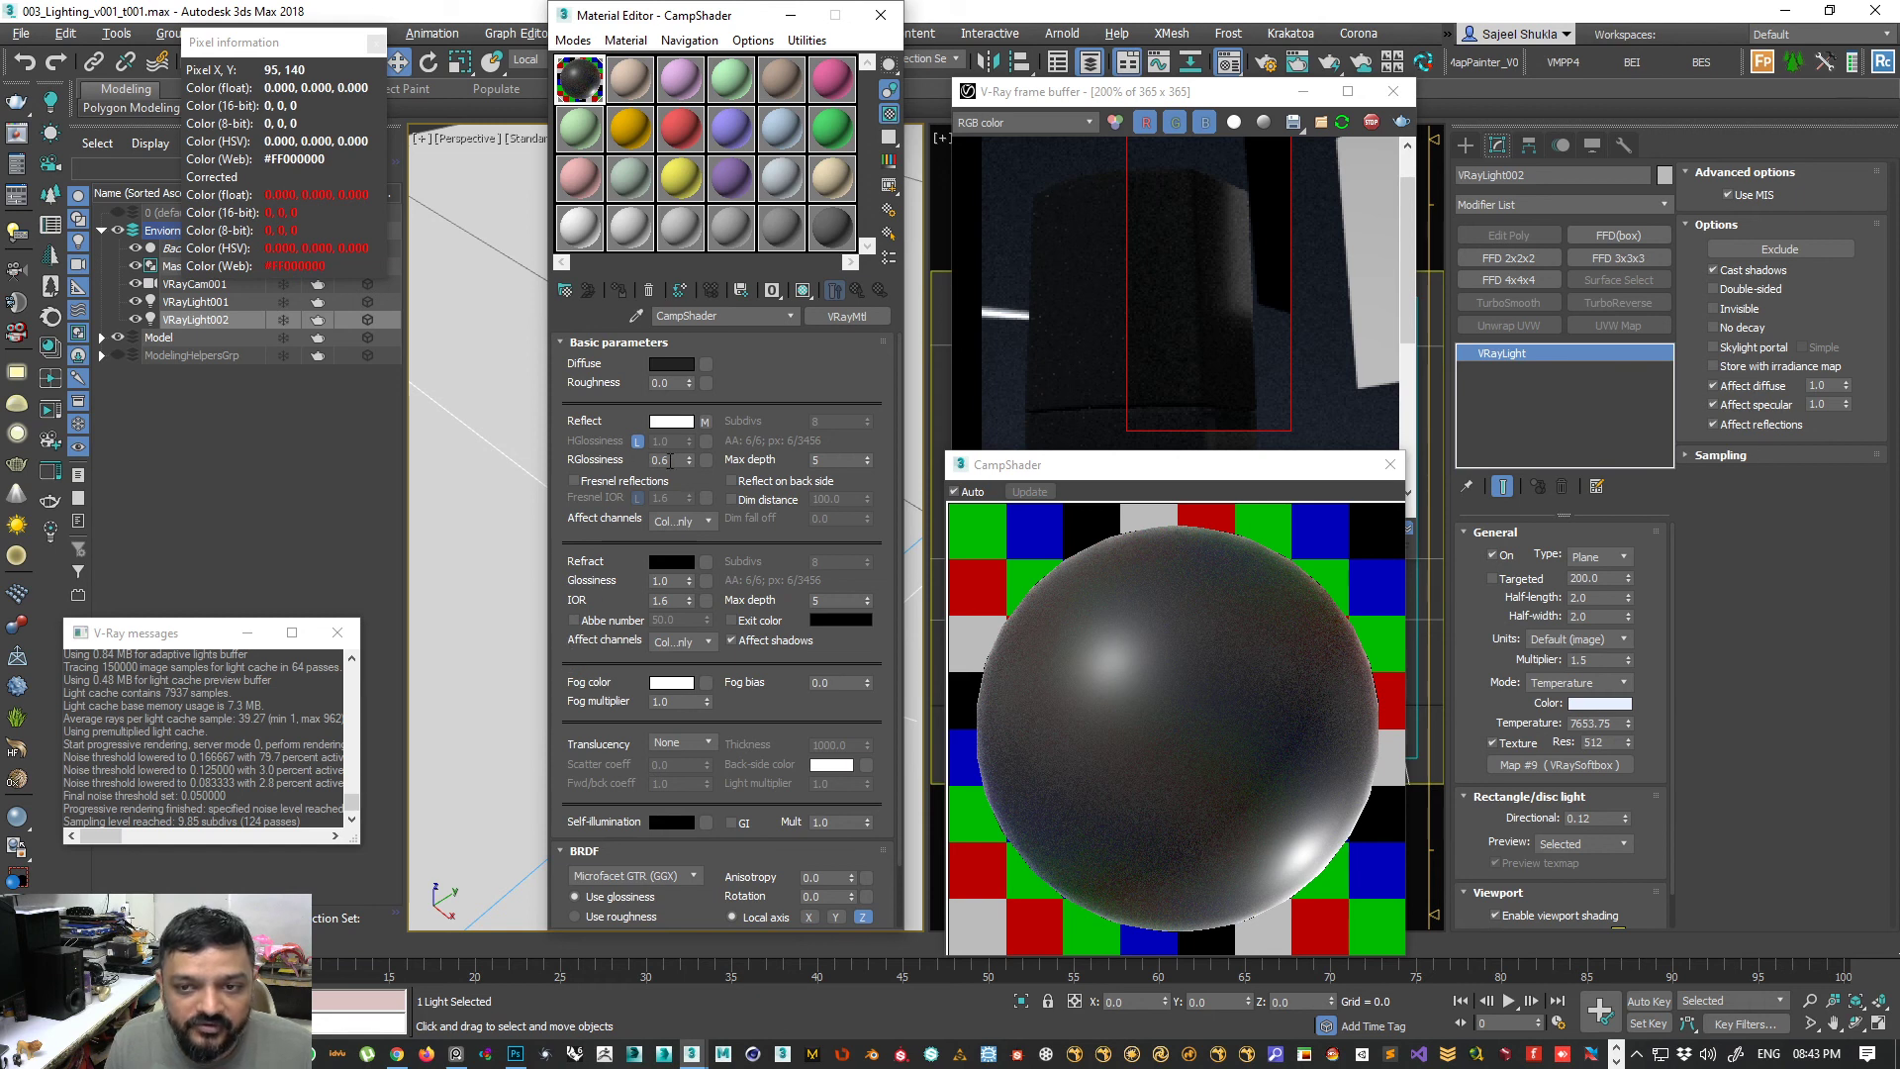
- Set the CampShader material's GTR tail falloff to 1.35
scroll(581, 513, "down", 3)
left_click(673, 866)
type("1.35")
key("Return")
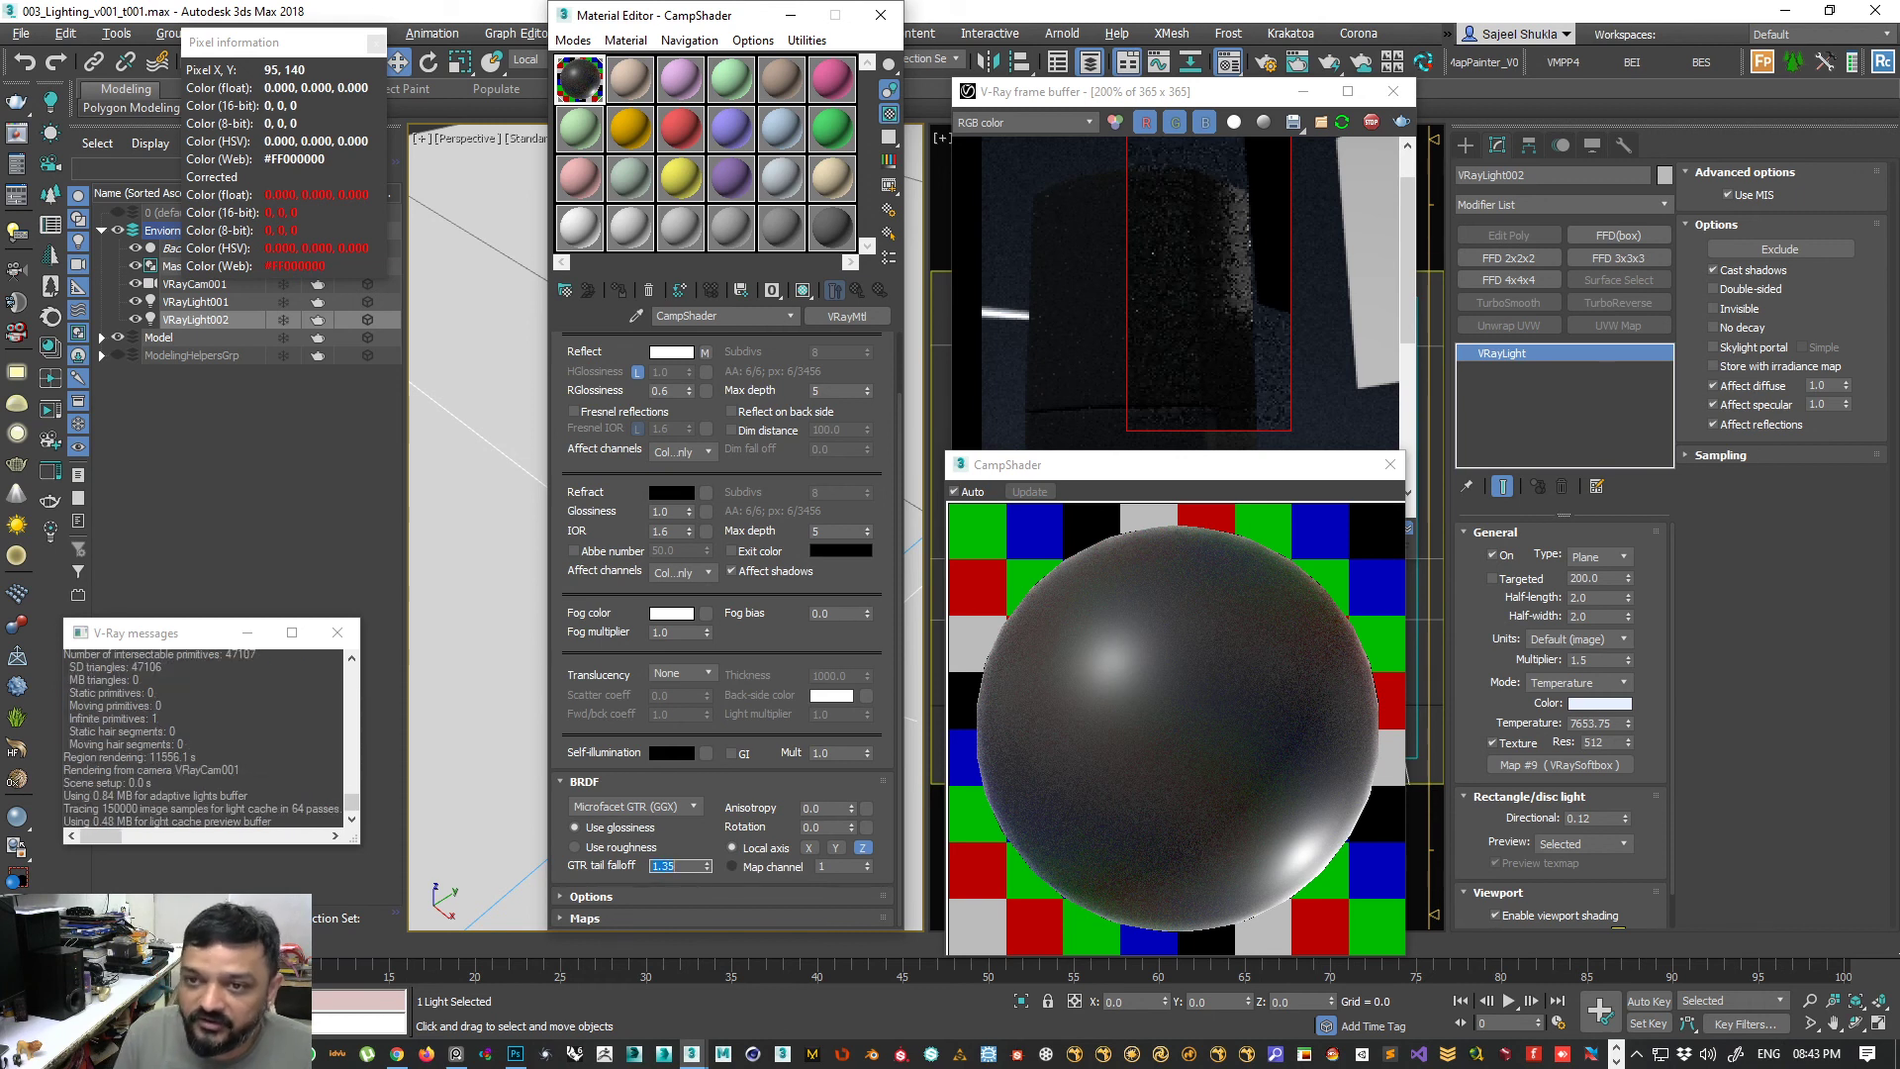
- Render a narrow region around the cap's lit edge and inspect the highlight up close
scroll(1225, 265, "up", 1)
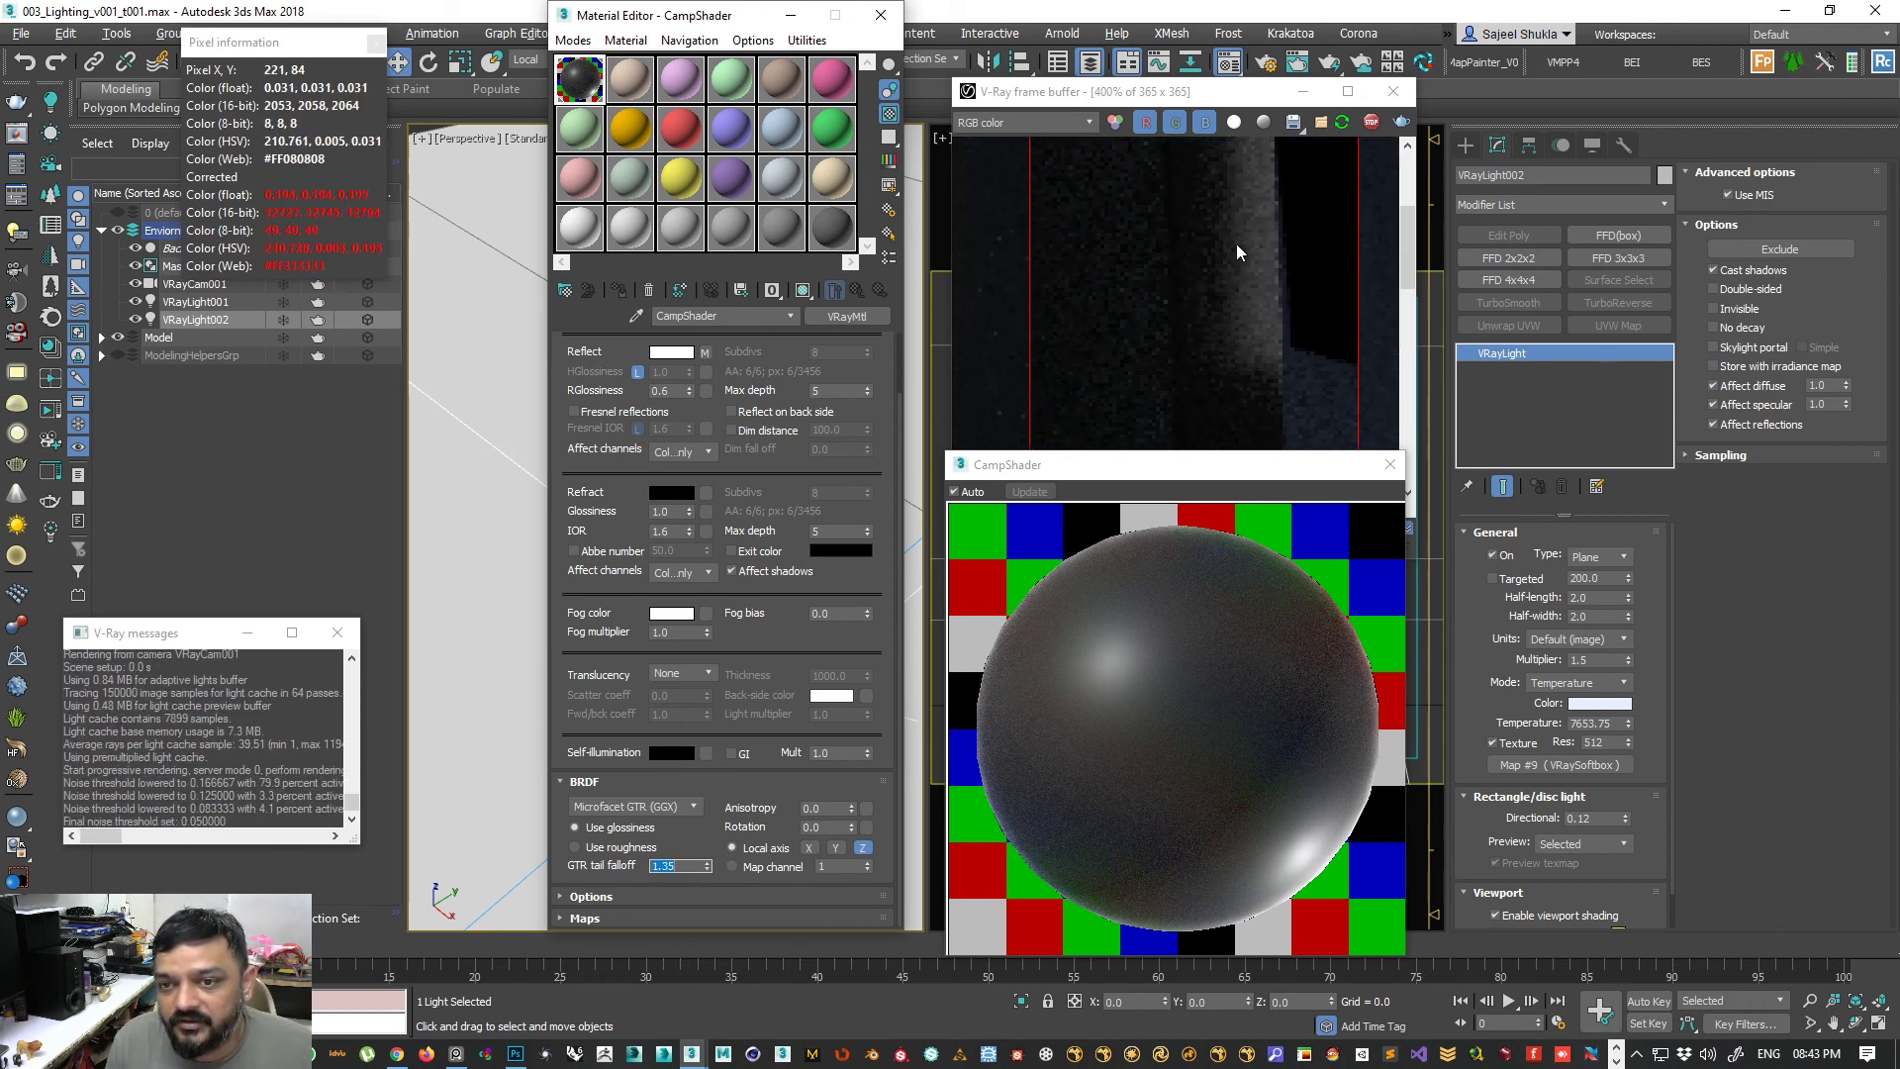
left_click(1237, 248)
scroll(1180, 237, "down", 1)
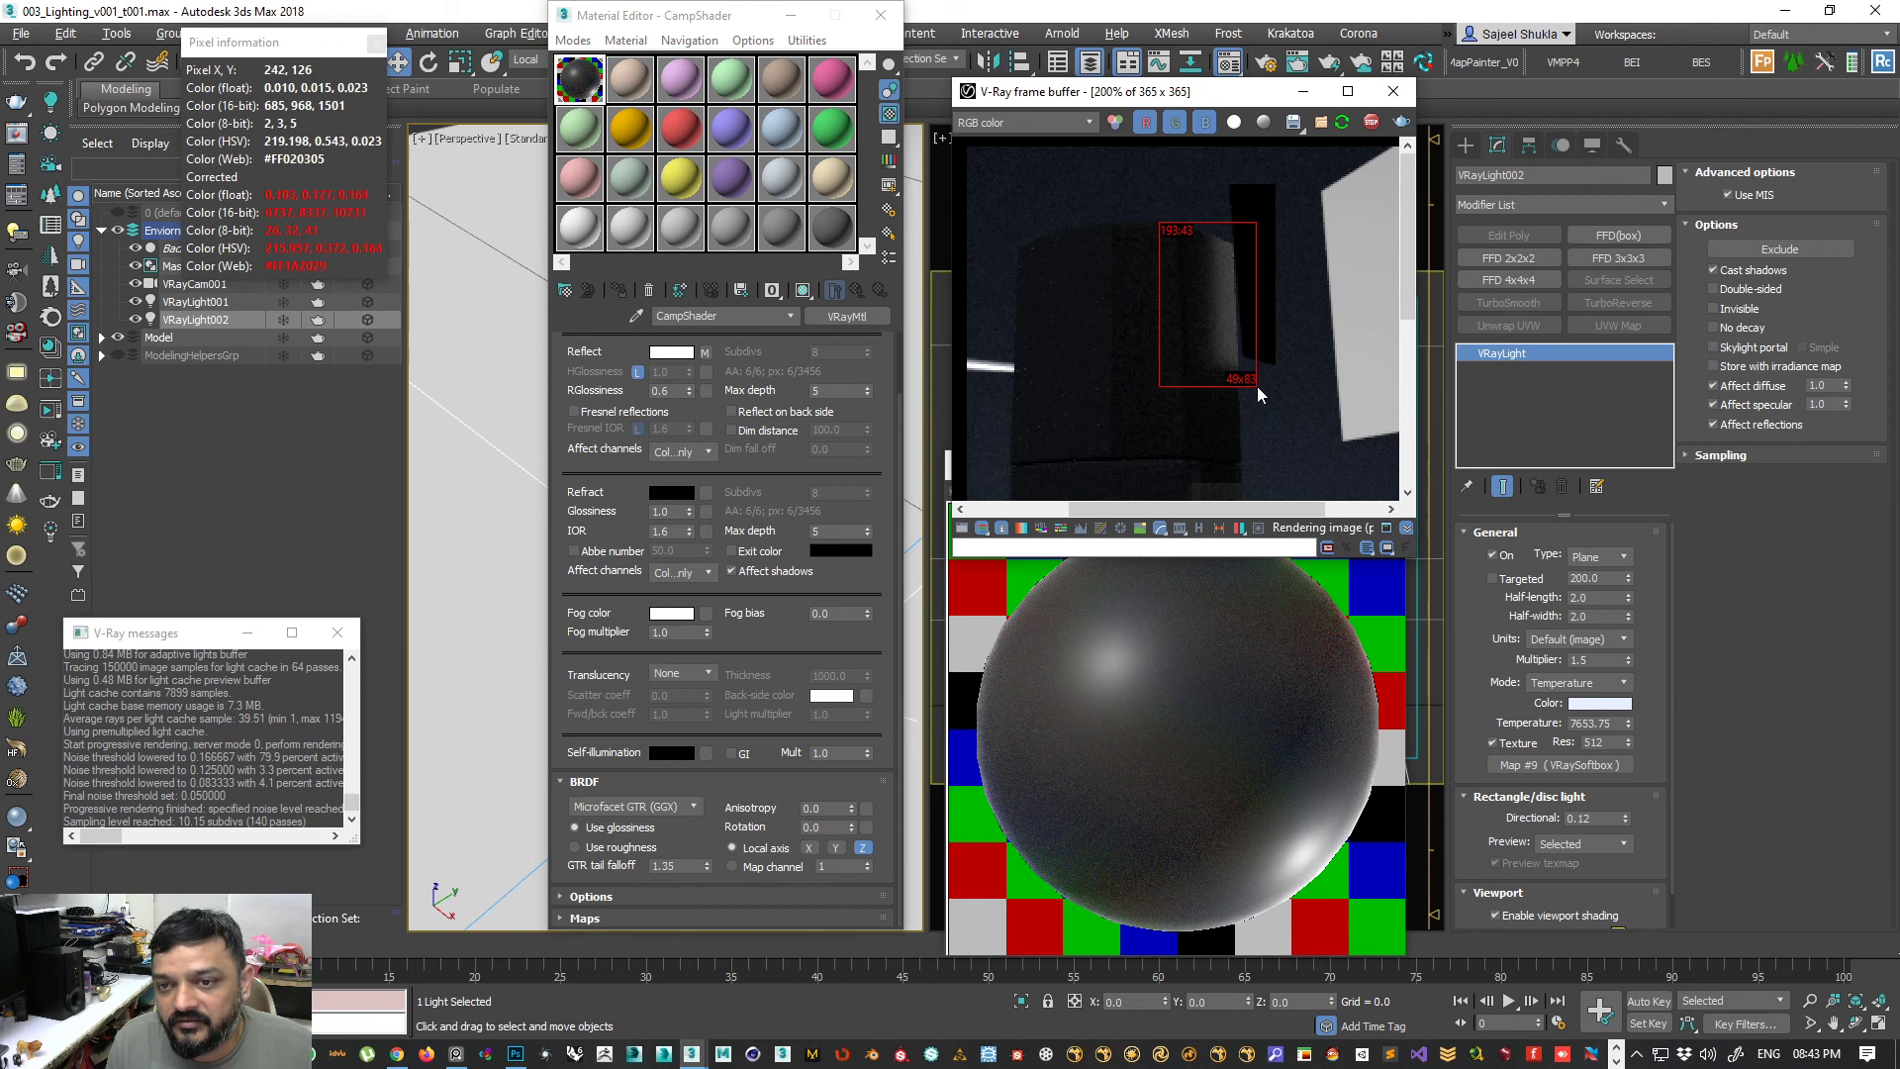
scroll(1217, 350, "up", 1)
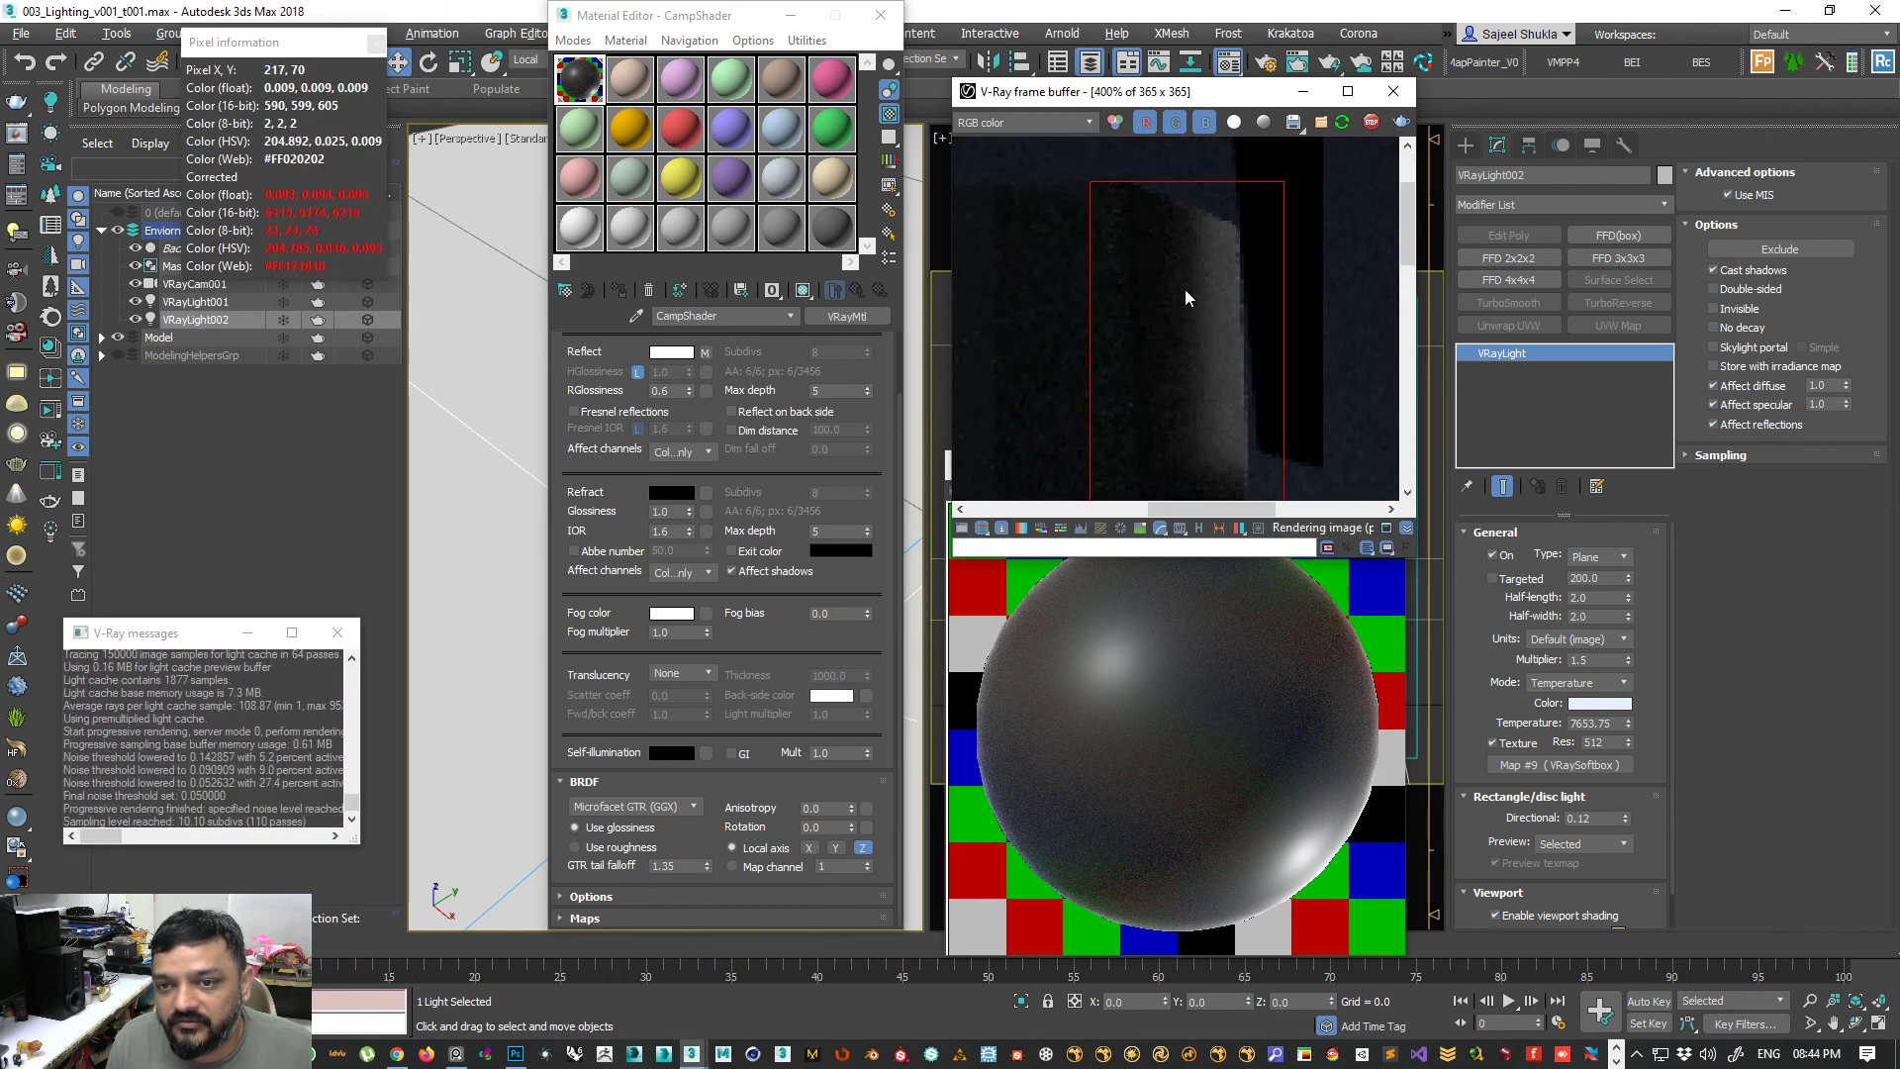
scroll(1142, 336, "down", 1)
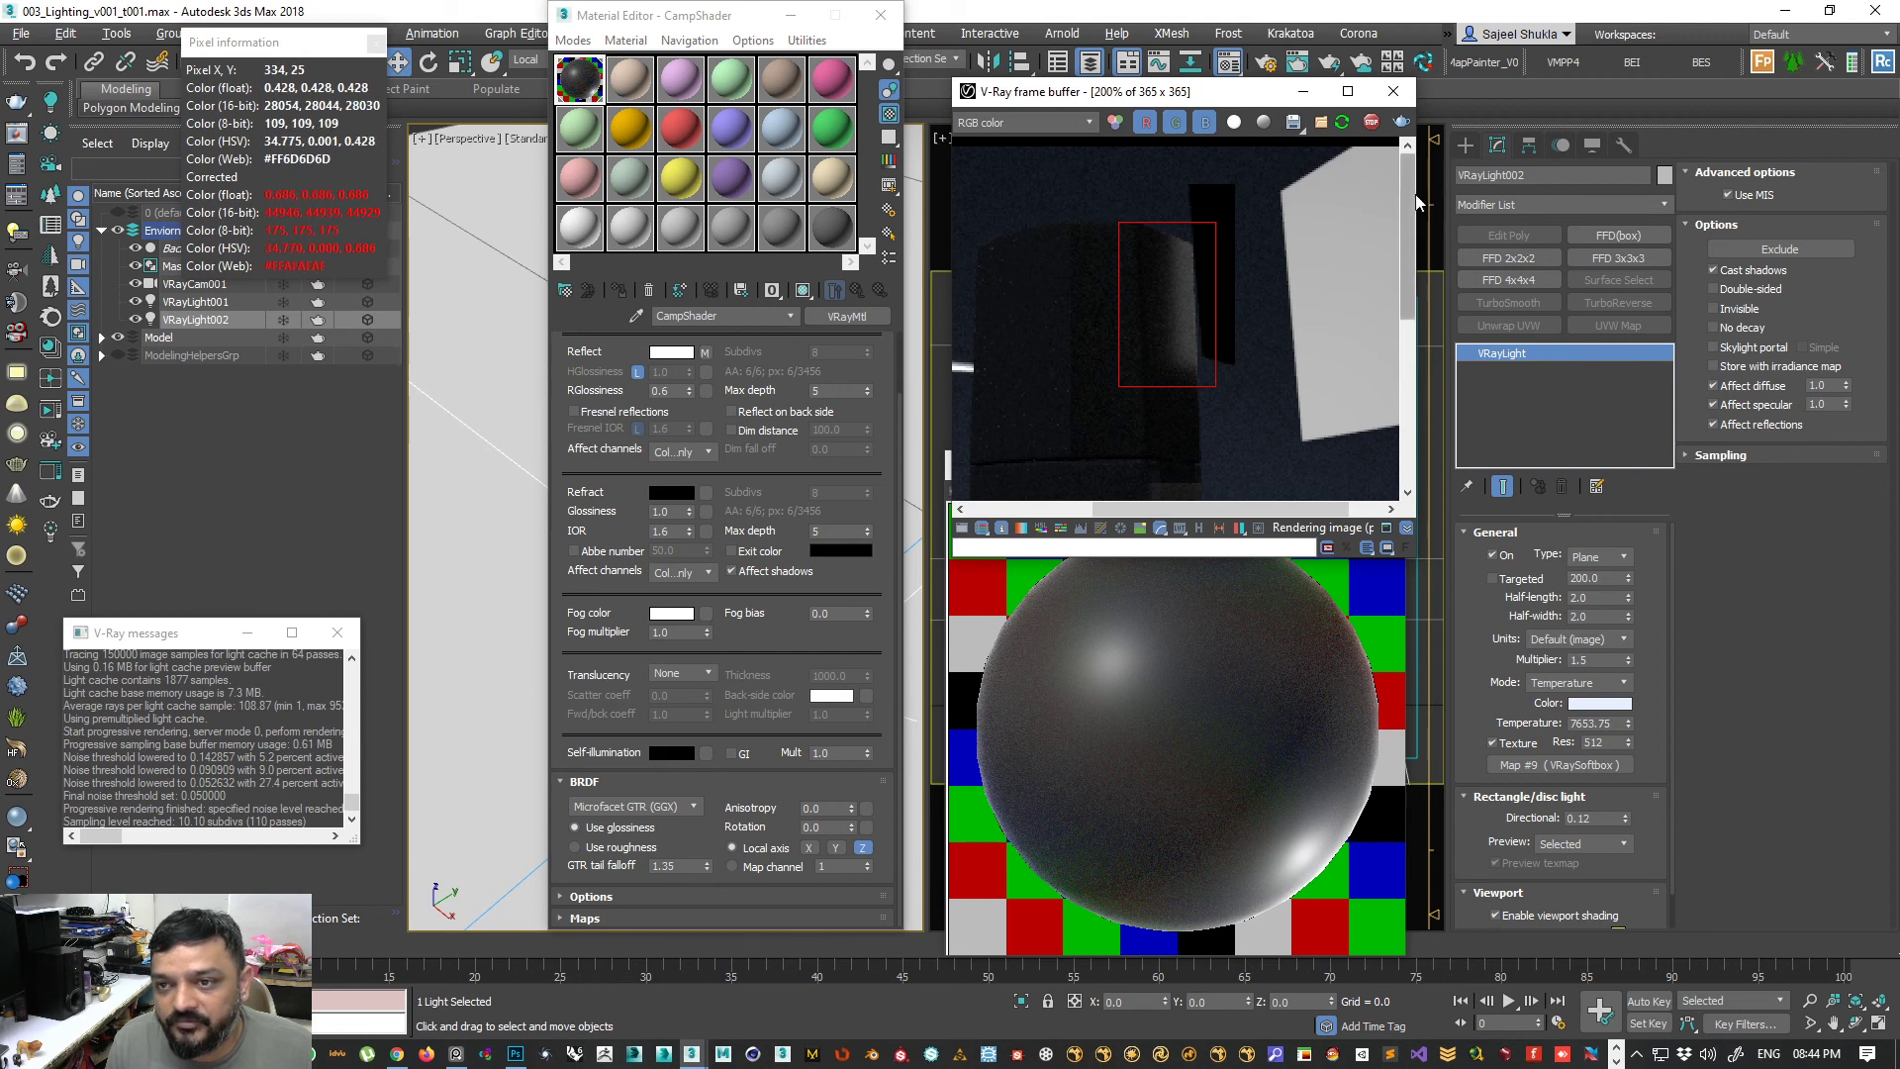
- Widen the V-Ray frame buffer window and center the cap in the rendered view
mouse_move(1429, 376)
left_mouse_down()
mouse_move(1701, 376)
mouse_move(1444, 386)
left_mouse_up()
left_click_drag(1168, 511, 1256, 497)
scroll(1167, 404, "down", 1)
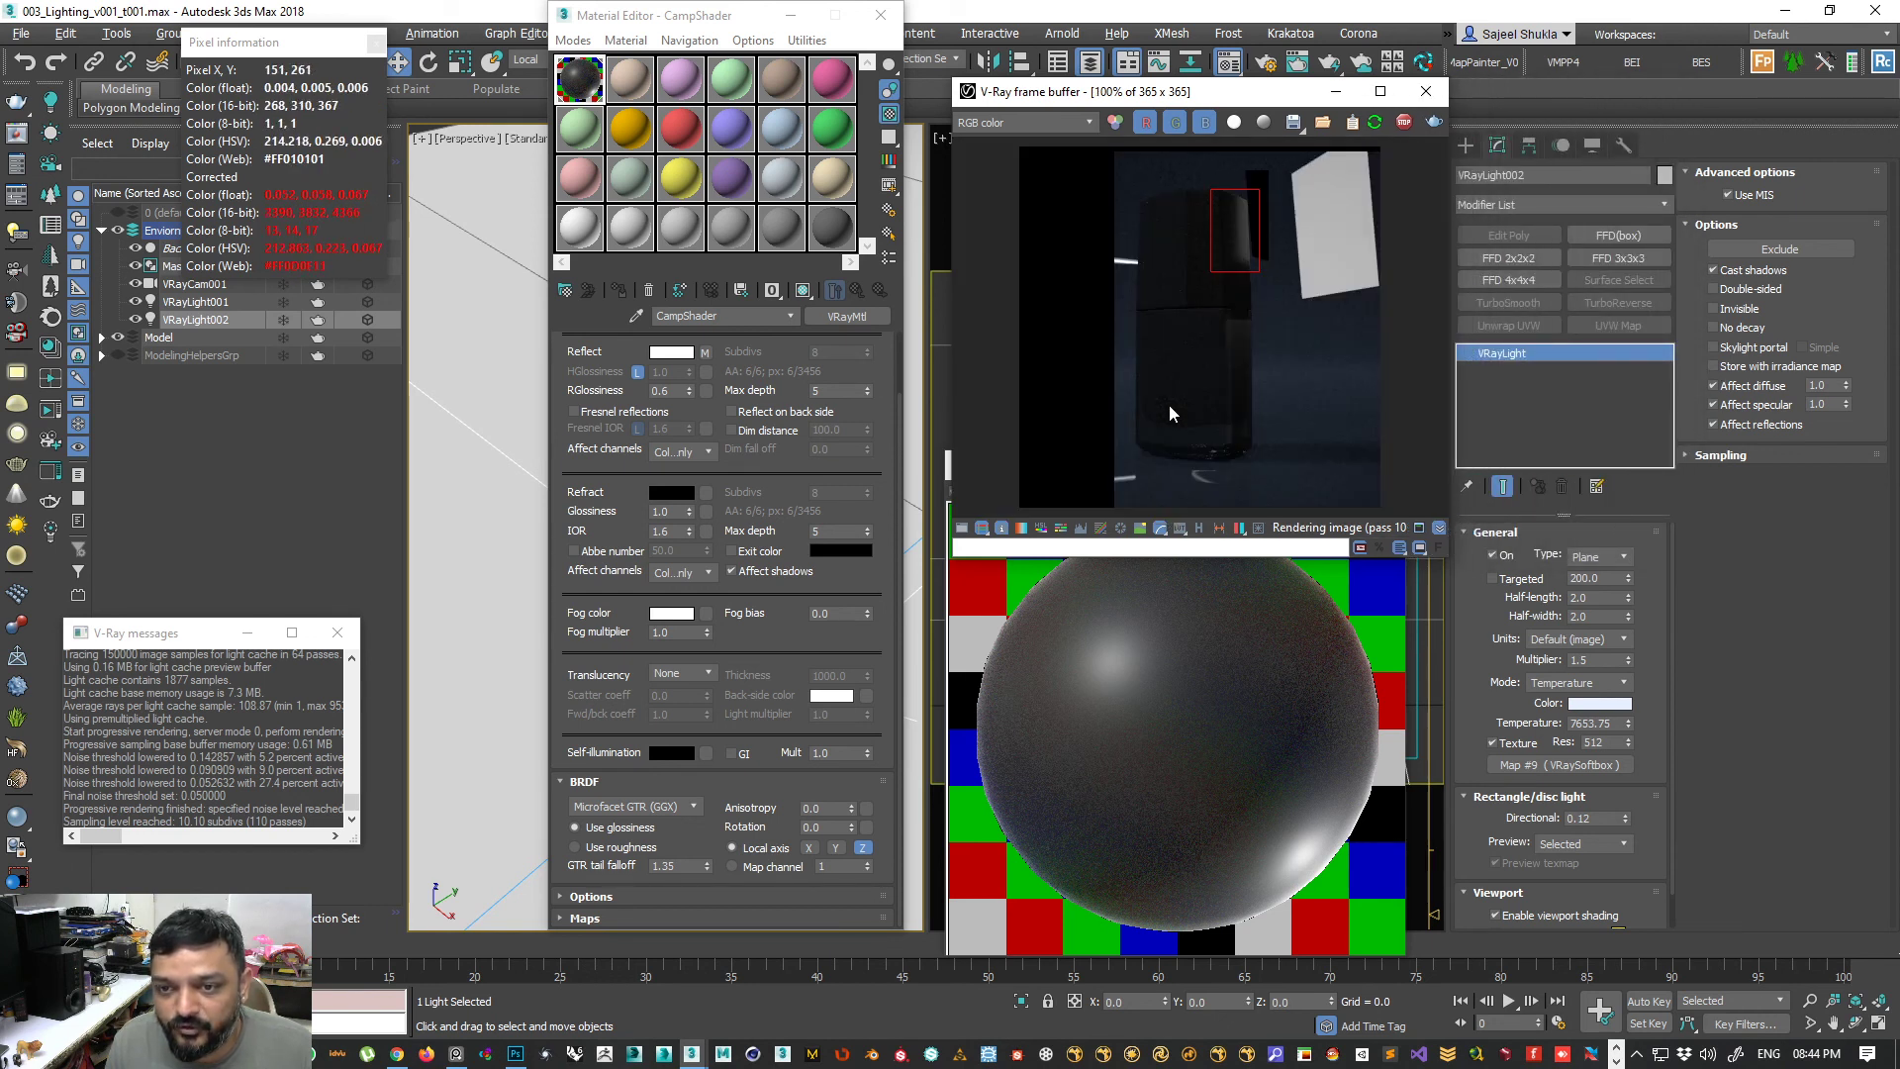
scroll(1227, 232, "up", 1)
left_click_drag(1227, 232, 1207, 388)
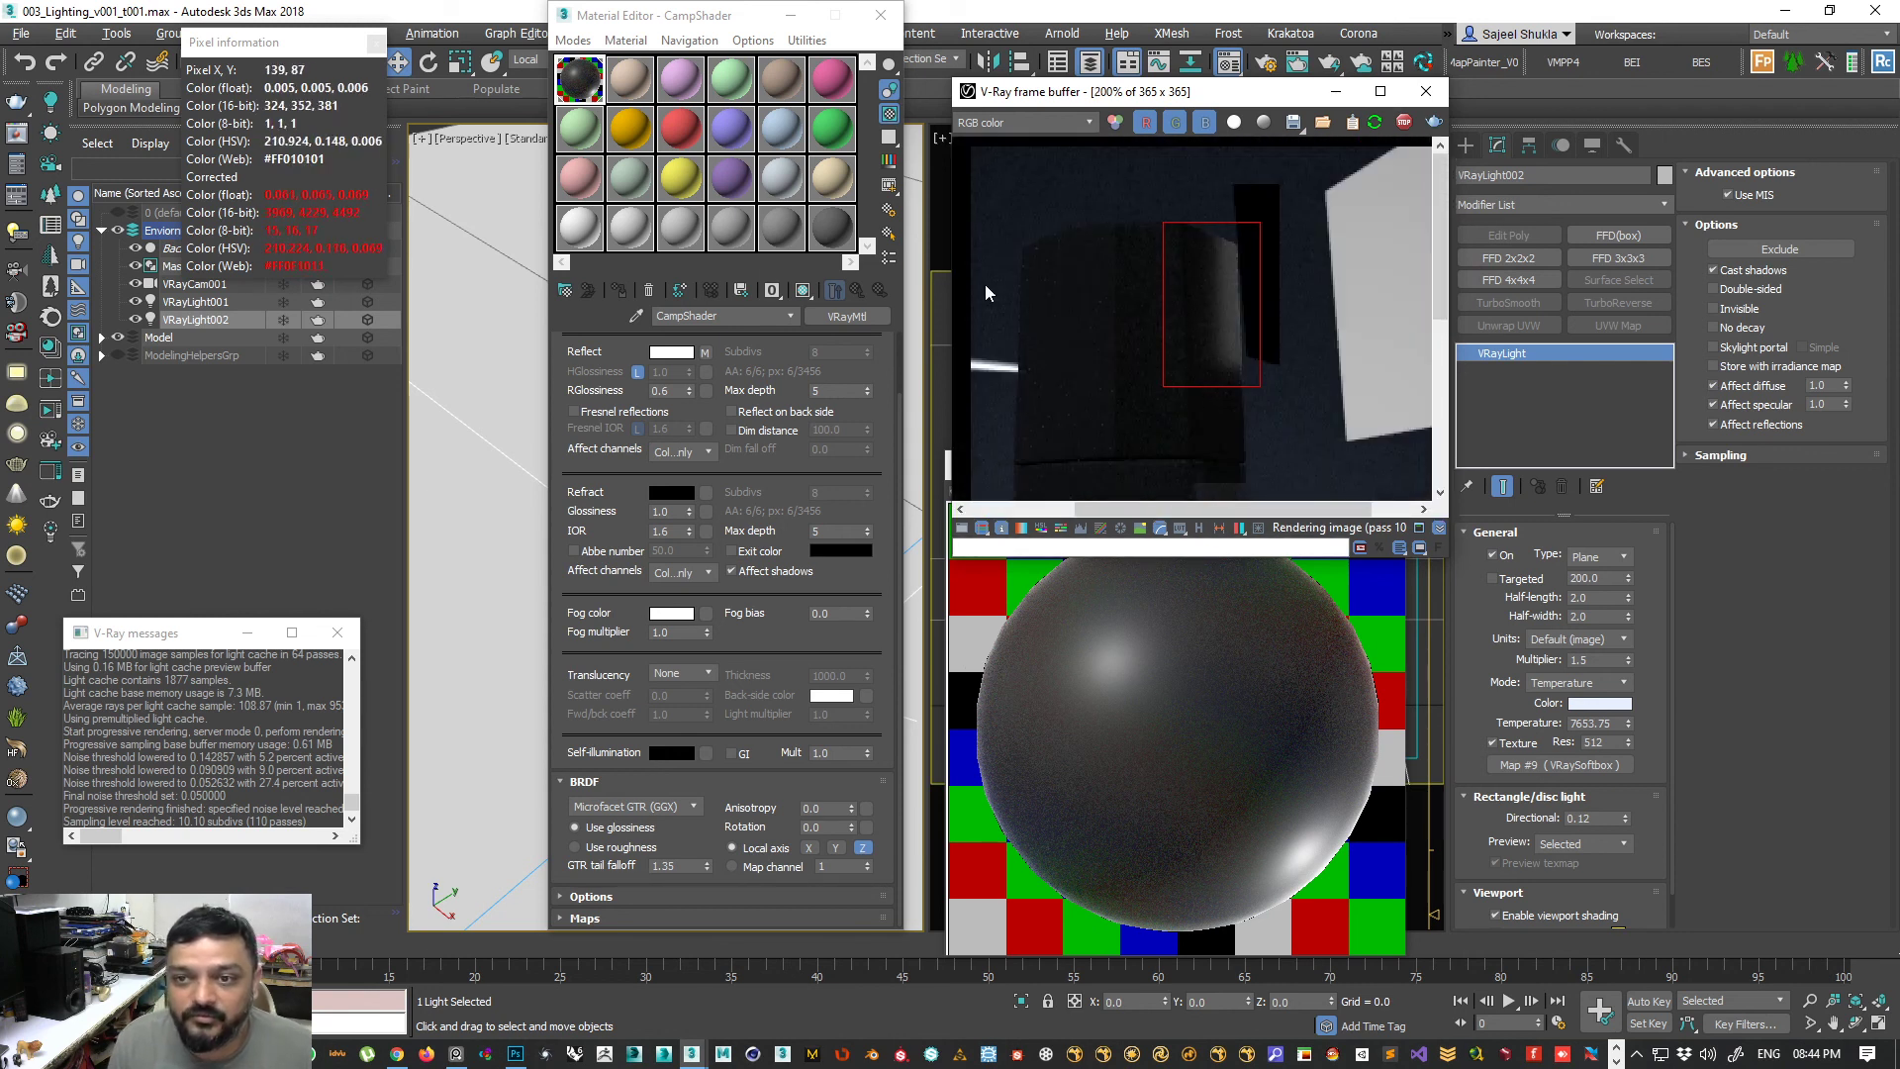
- Move the Material Editor clear of the perspective view and redraw the render region around the whole cap
left_click_drag(726, 11, 515, 63)
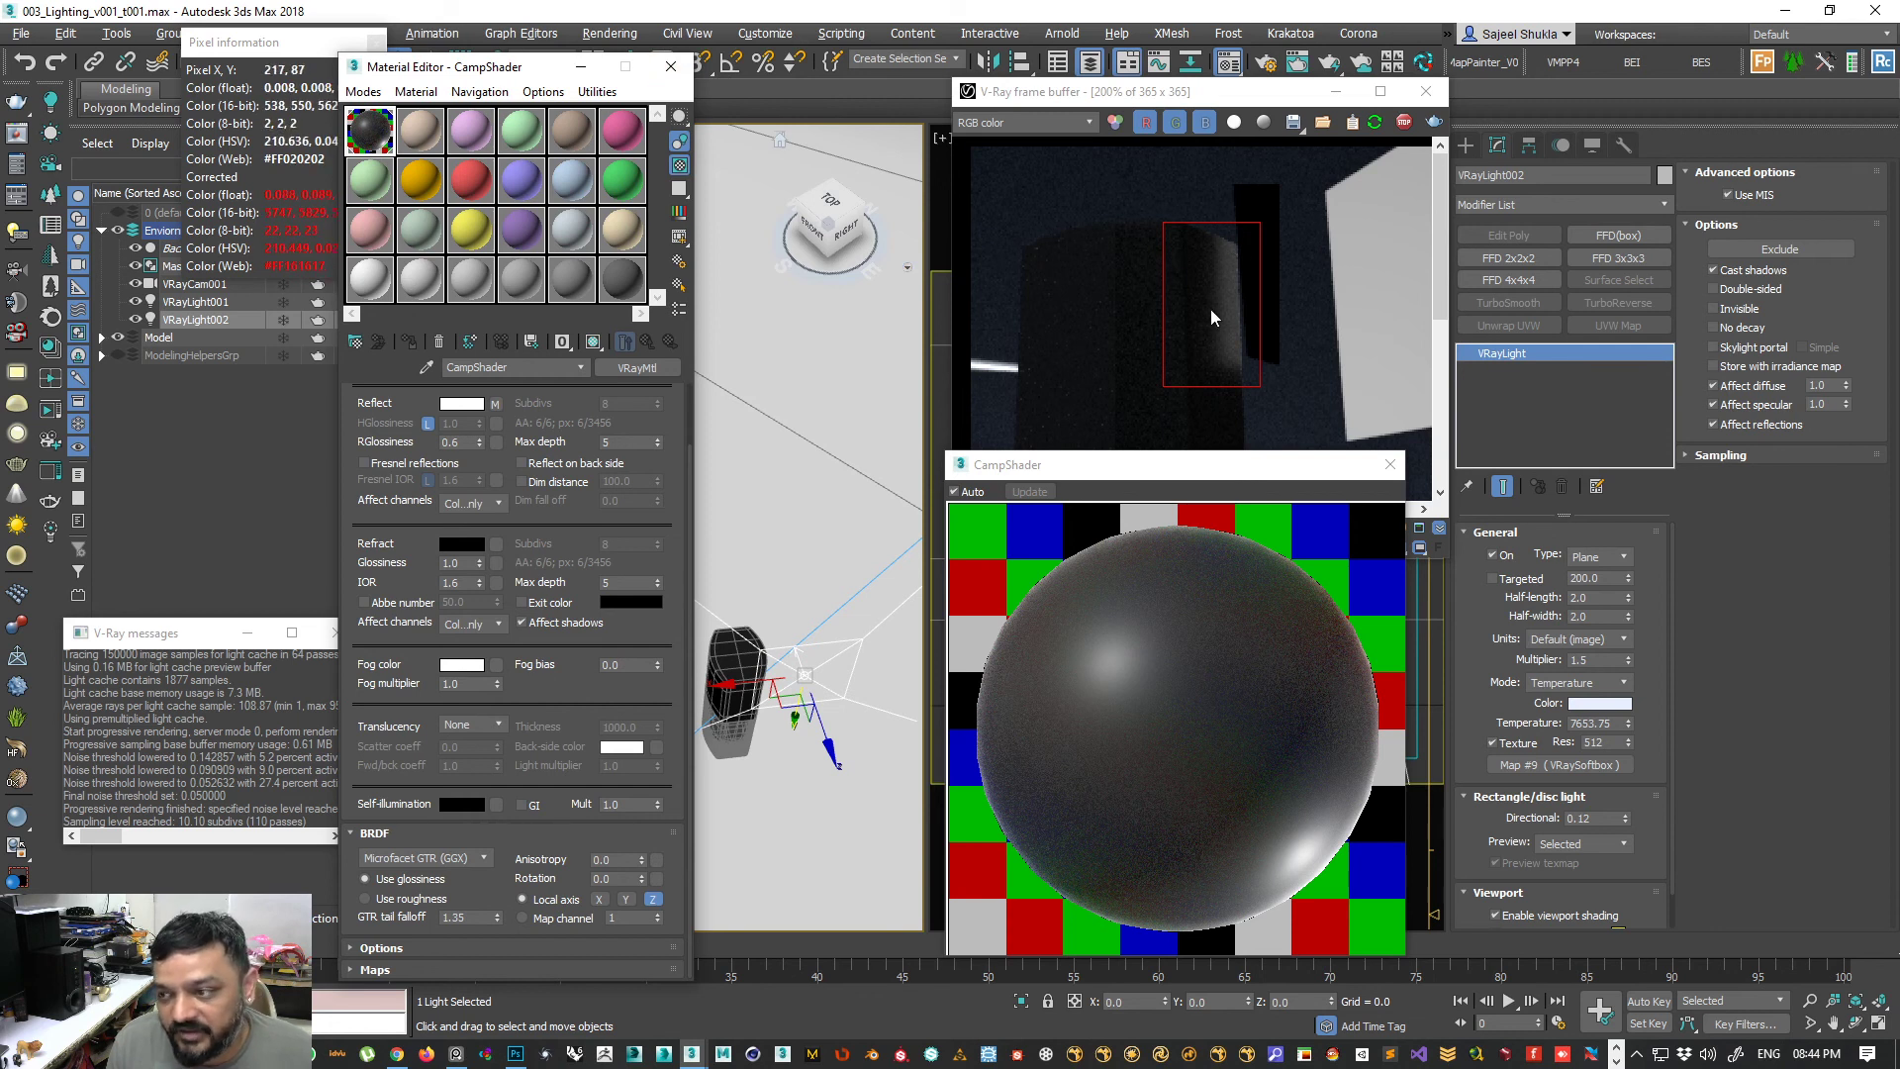
scroll(1210, 308, "down", 1)
left_click_drag(1118, 183, 1268, 318)
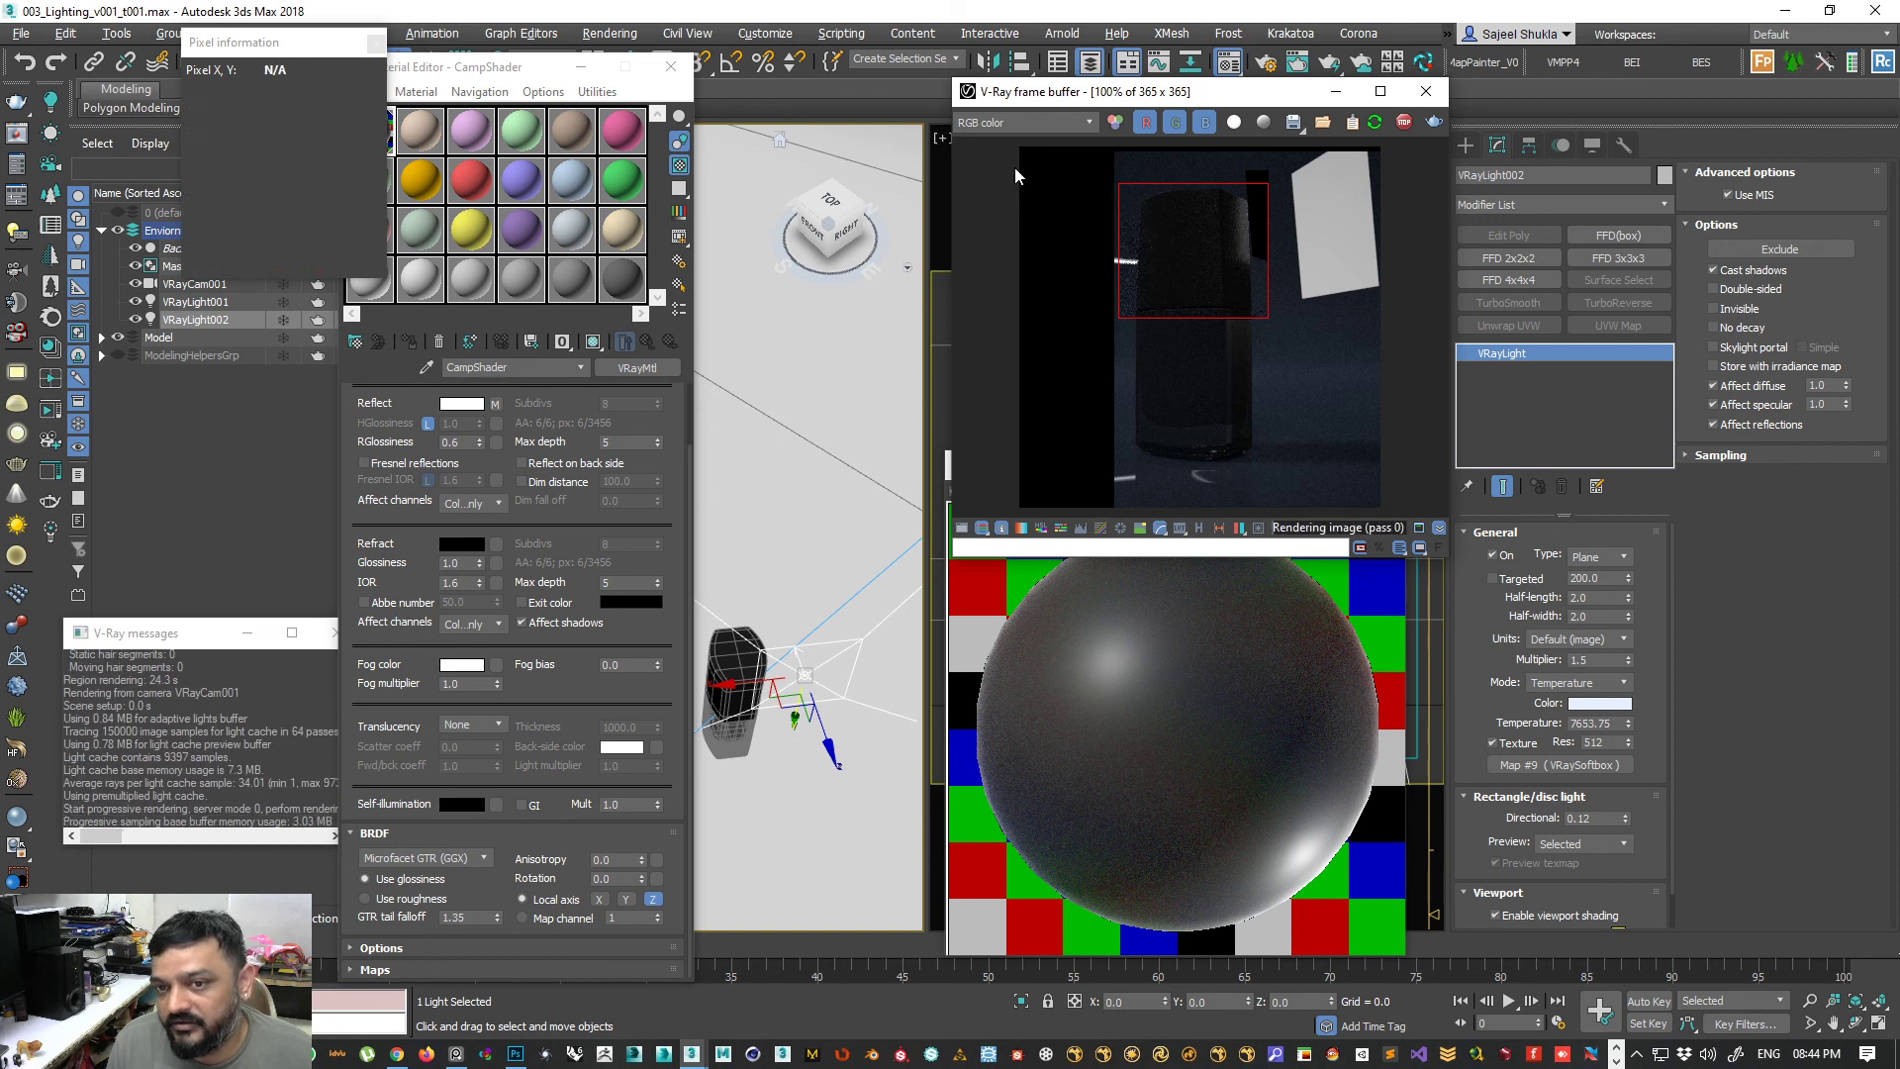
scroll(1191, 193, "up", 1)
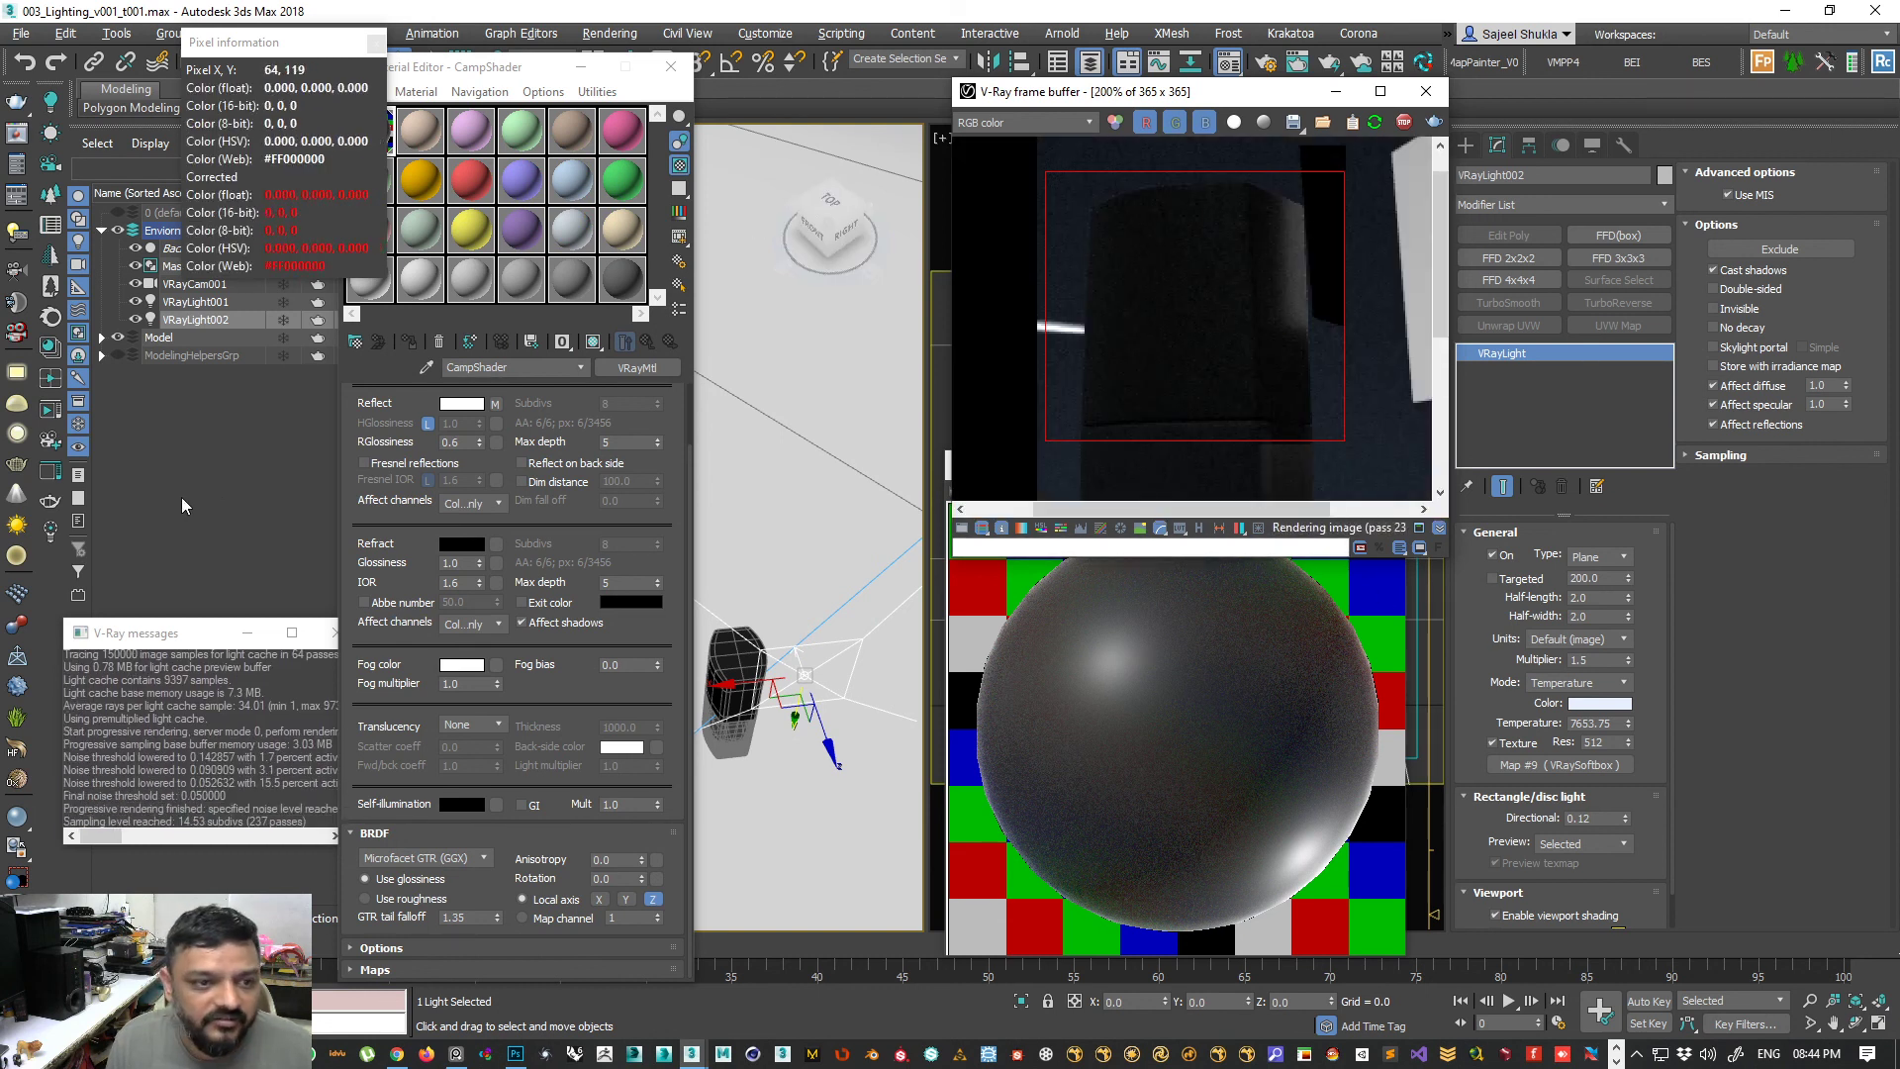
- Close the Material Editor and place the reference image board over the scene, clear of the frame buffer
left_click(671, 67)
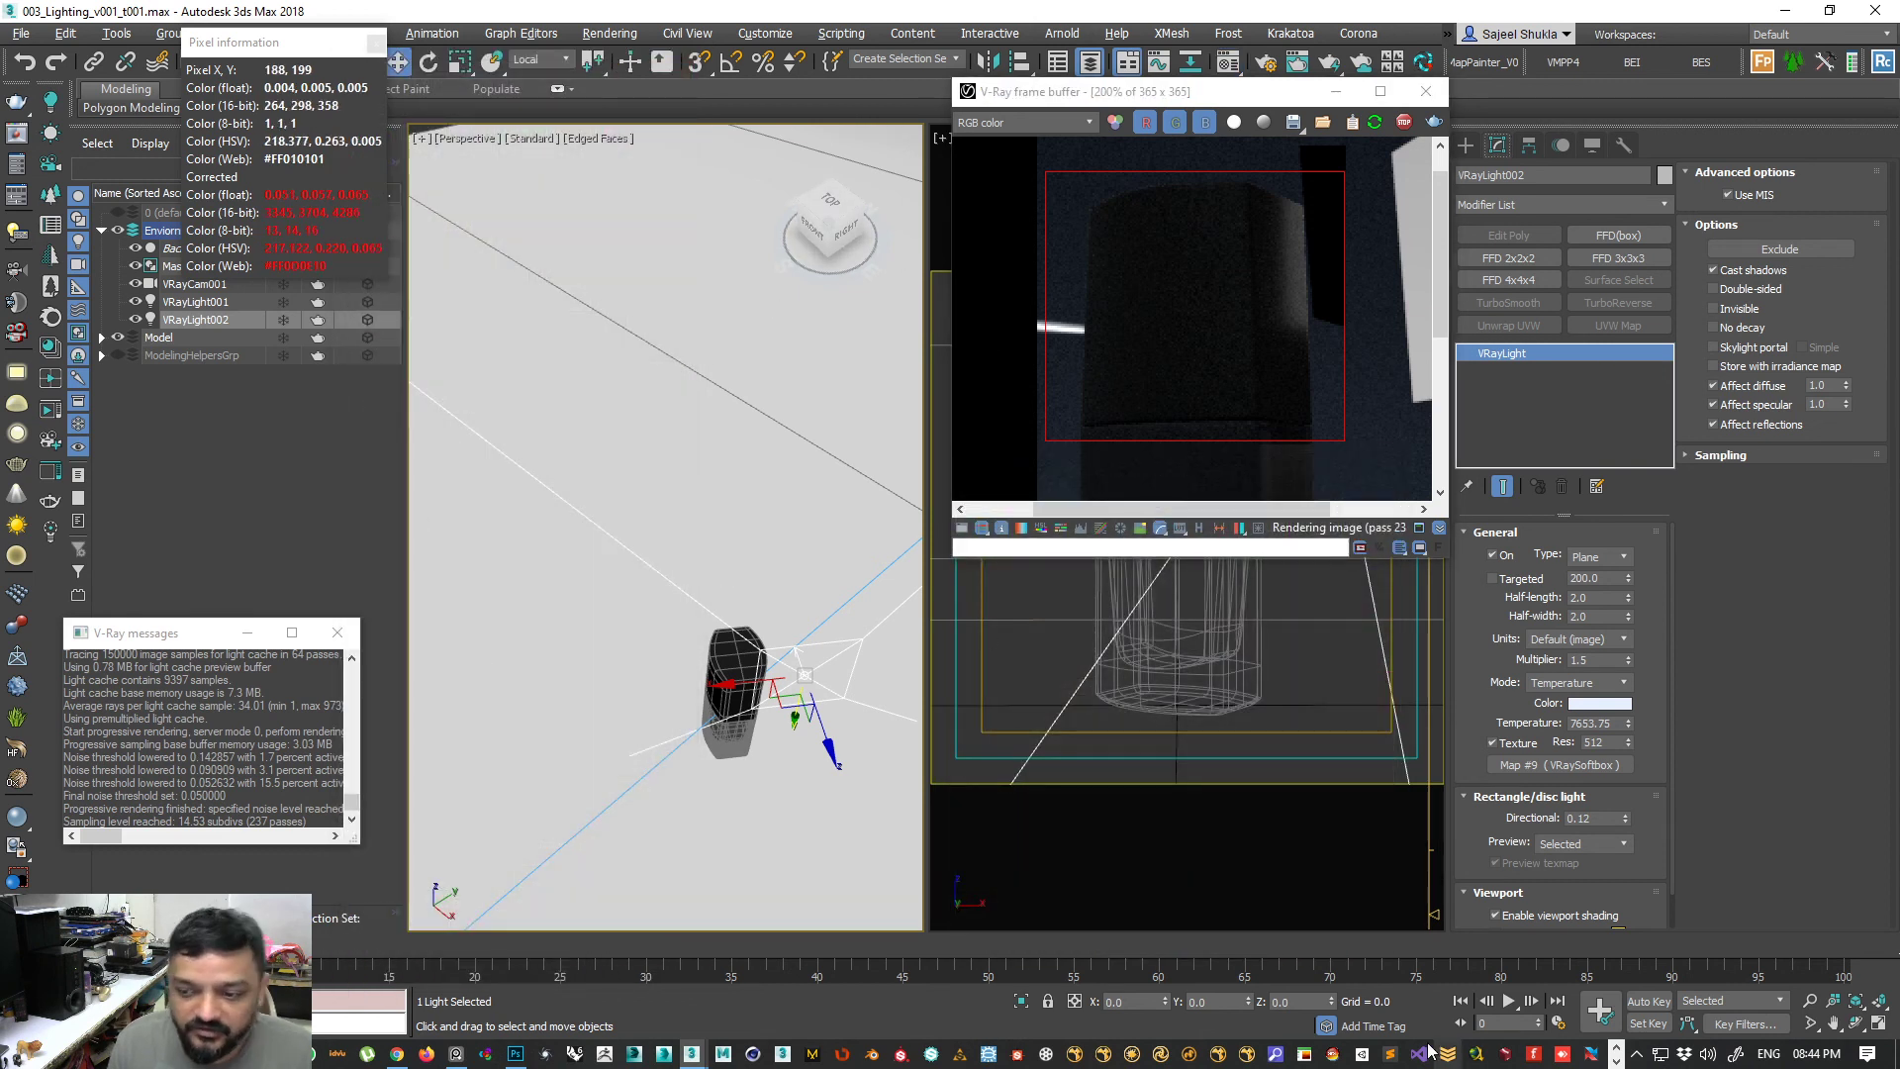
mouse_move(455, 1055)
right_click_drag(1243, 764, 244, 490)
- Browse the reference board to the Sephora nail polish photo and frame both bottles and their black caps
scroll(244, 490, "down", 5)
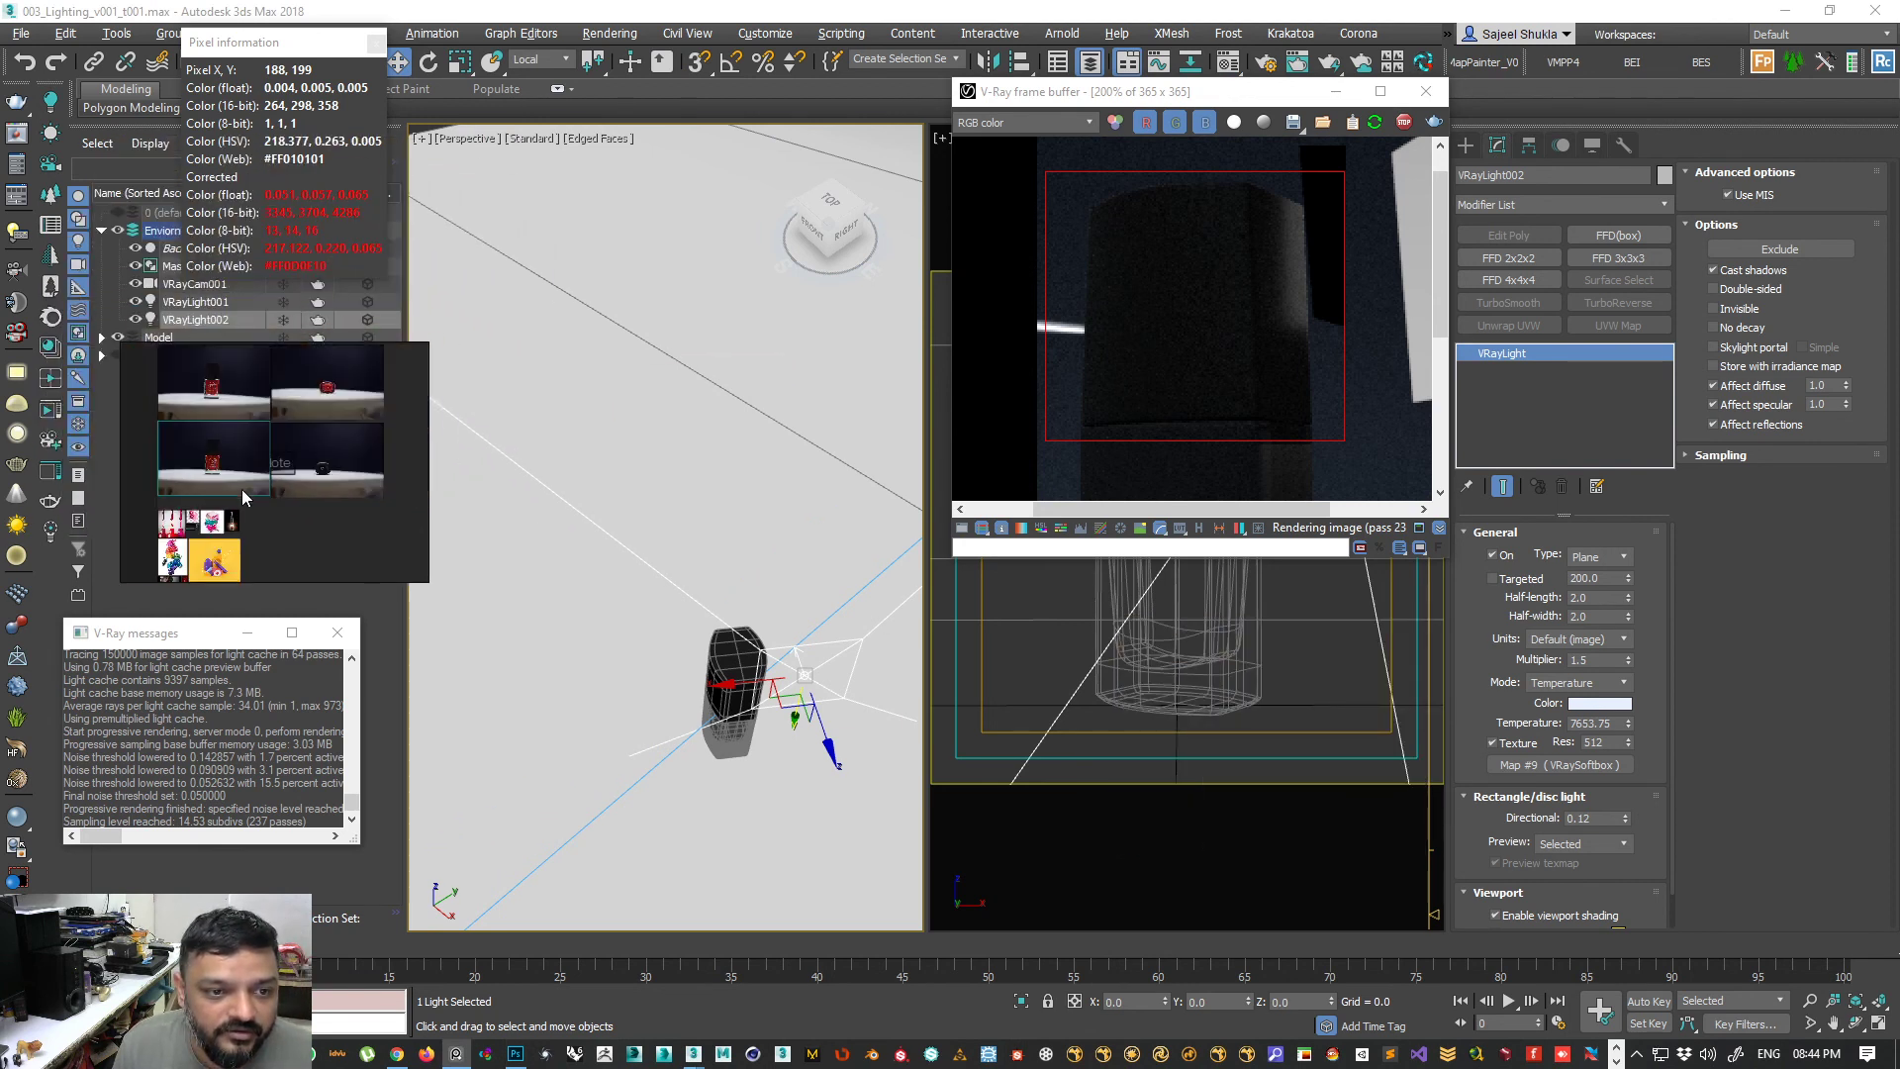
middle_click_drag(220, 492, 220, 286)
scroll(227, 491, "down", 7)
scroll(233, 469, "up", 12)
scroll(198, 495, "up", 5)
middle_click_drag(149, 505, 304, 374)
scroll(201, 517, "up", 3)
scroll(244, 451, "up", 5)
scroll(245, 451, "up", 2)
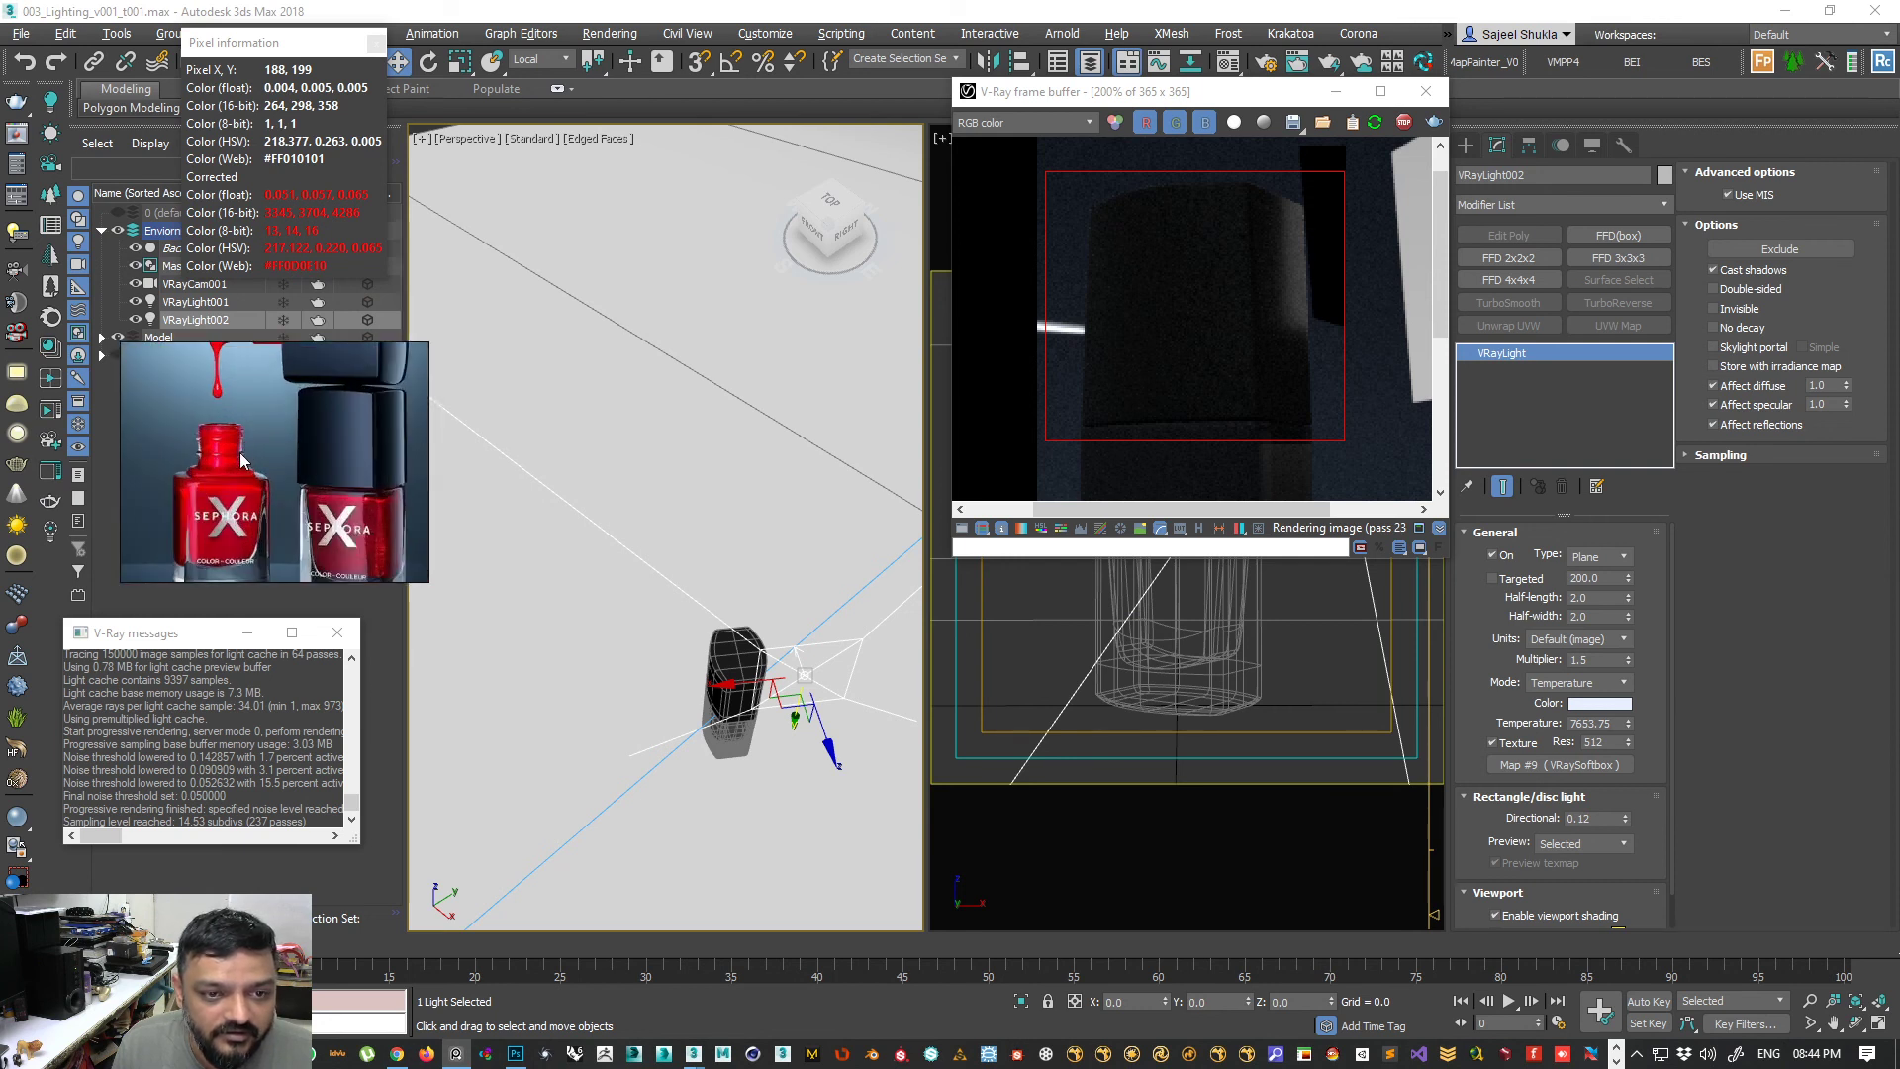
scroll(245, 451, "down", 2)
middle_click_drag(244, 452, 204, 464)
- Inspect the selected light plane and the bottle from a low side angle in the perspective view
middle_click_drag(780, 578, 727, 633, "alt")
key("z")
scroll(606, 497, "up", 6)
scroll(850, 631, "up", 3)
scroll(650, 459, "up", 8)
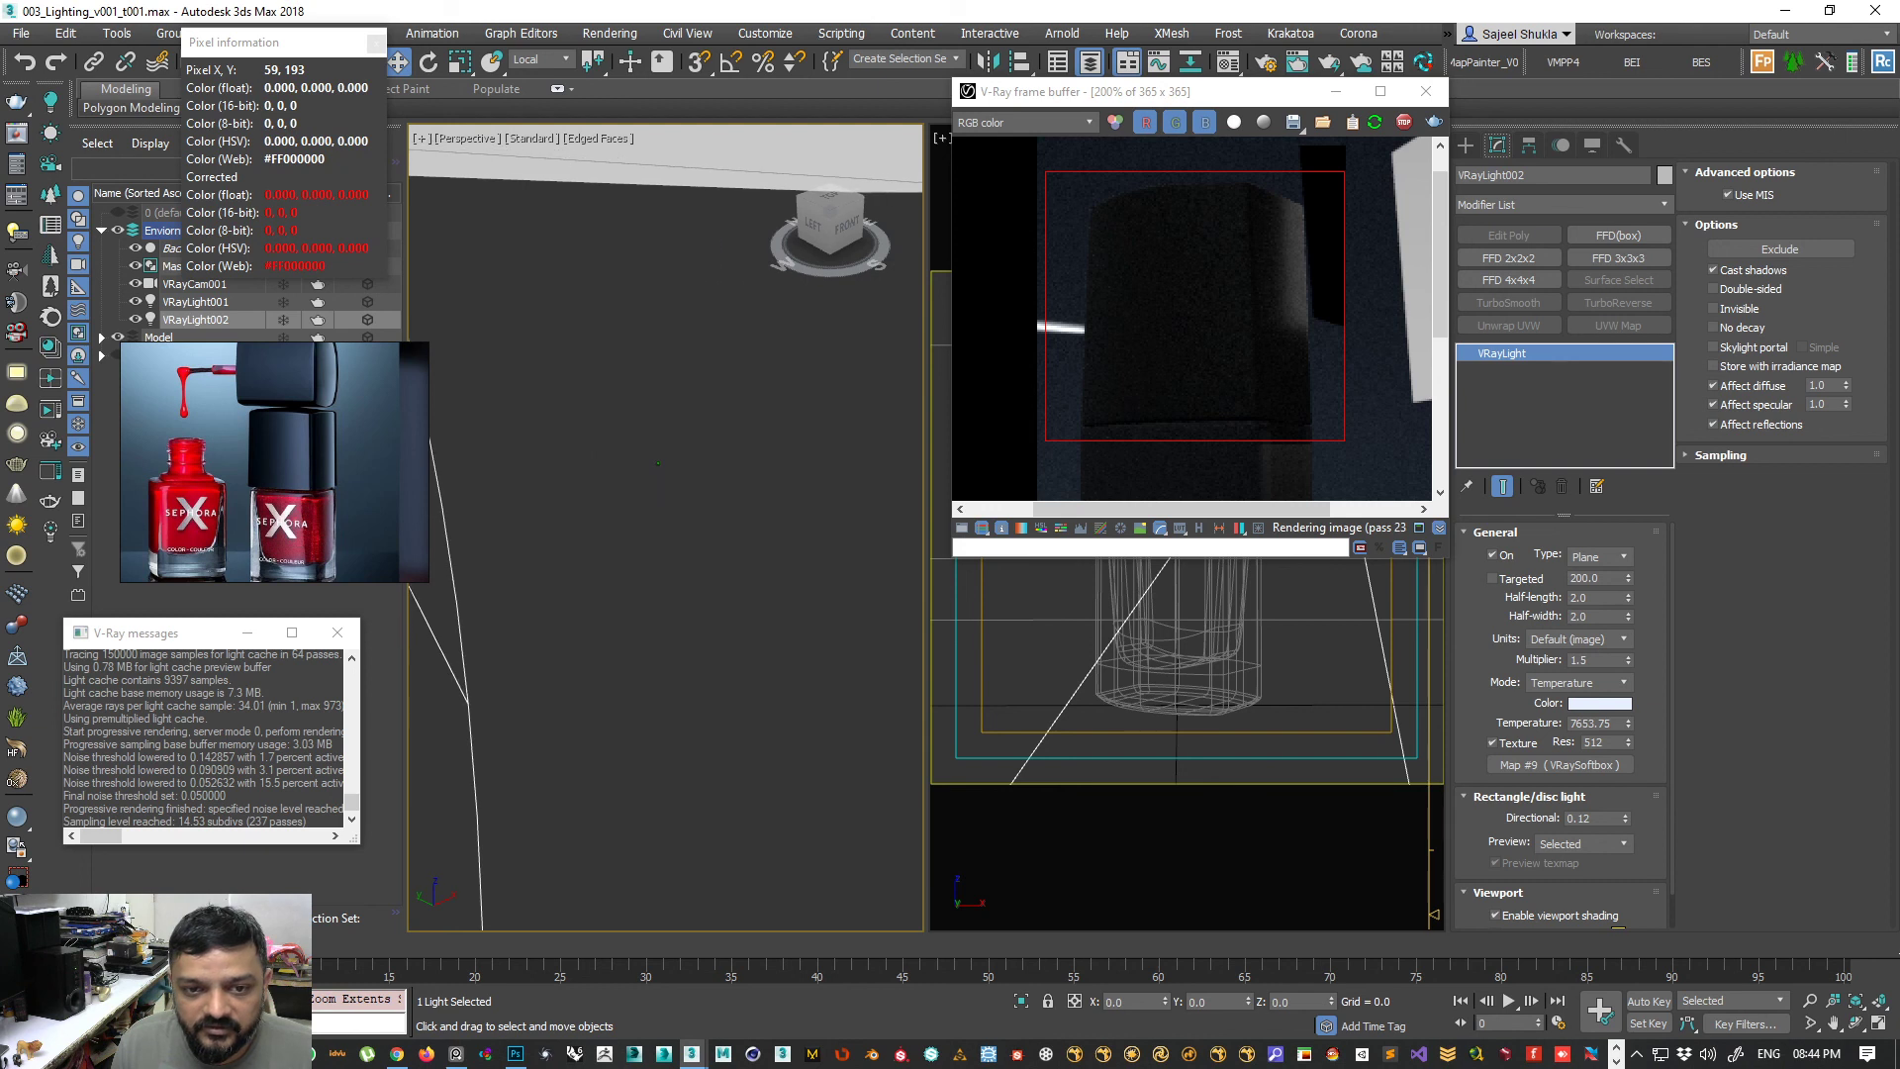
scroll(650, 570, "down", 4)
middle_click_drag(741, 617, 762, 617)
scroll(734, 621, "down", 5)
scroll(737, 611, "up", 3)
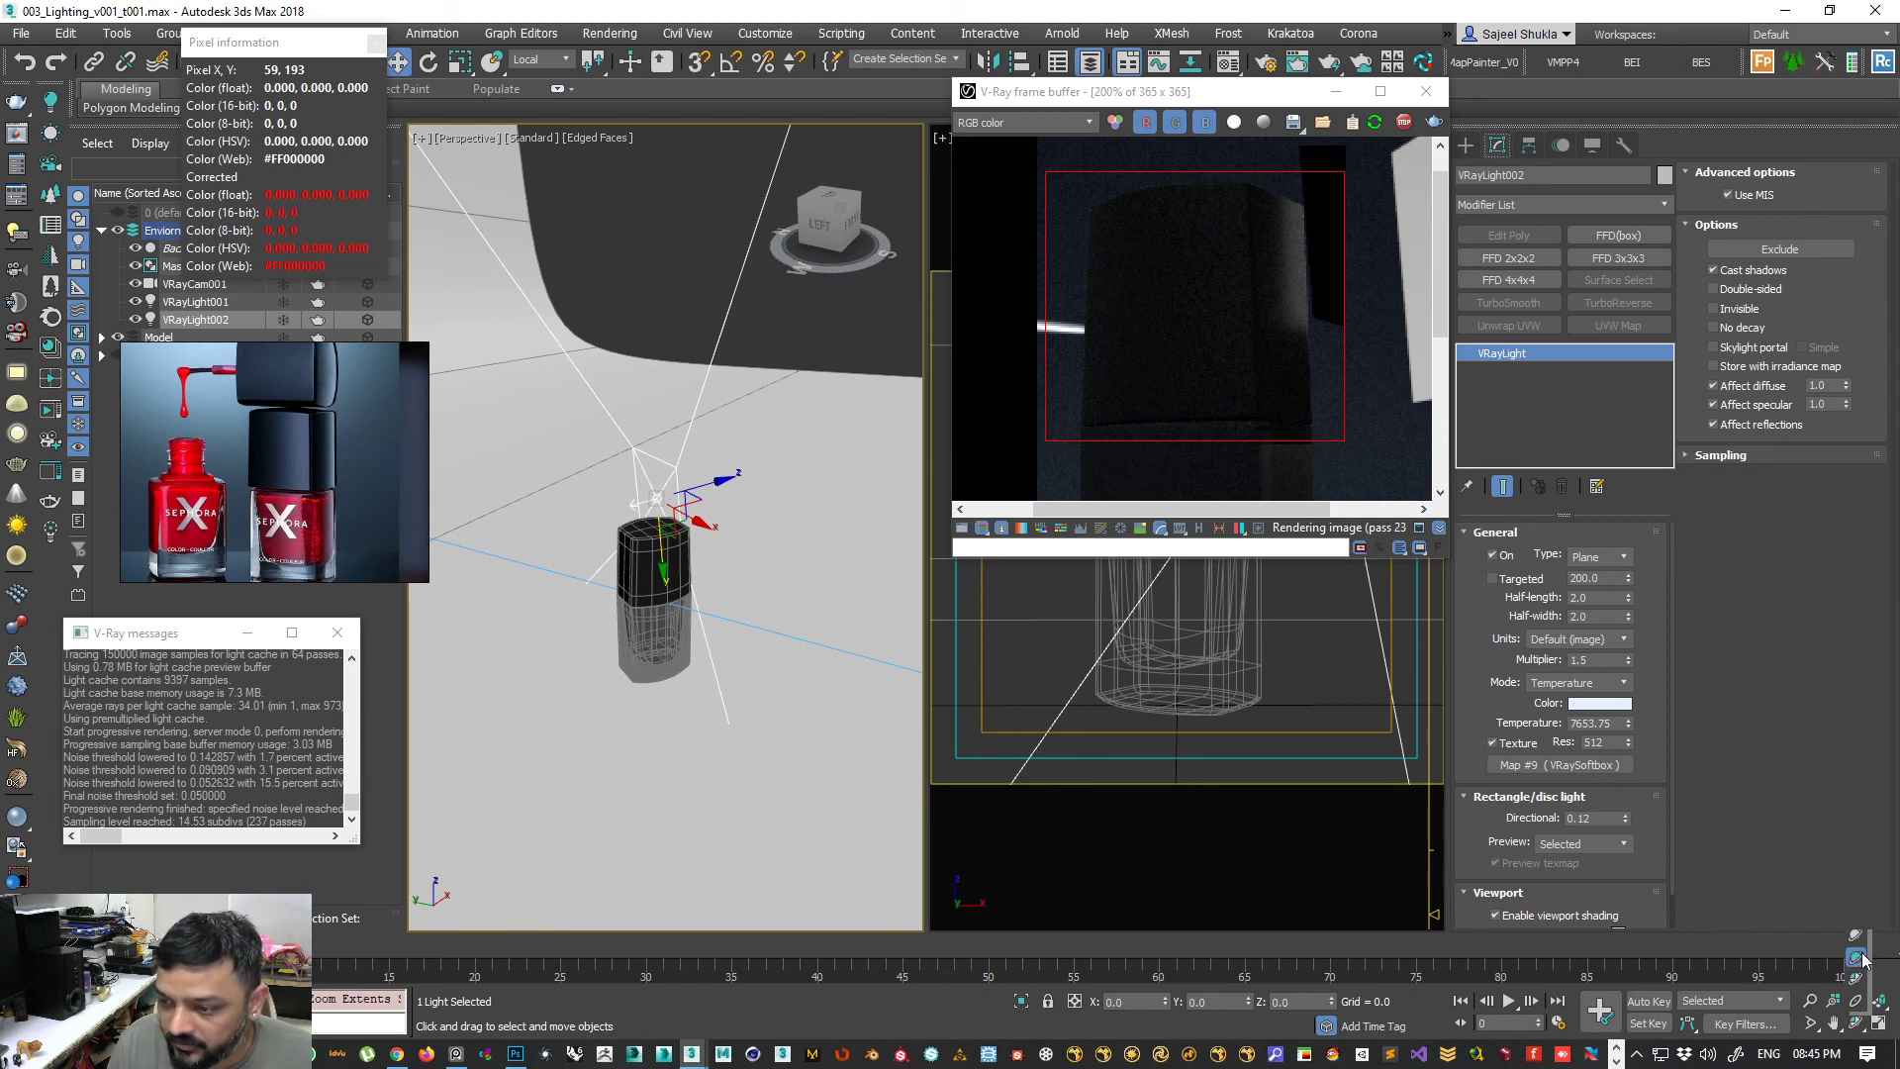
- Set viewport orbiting to Orbit Selected, then select the MasterModel bottle group and frame it in the perspective view
left_click(1857, 958)
left_click_drag(752, 583, 709, 564)
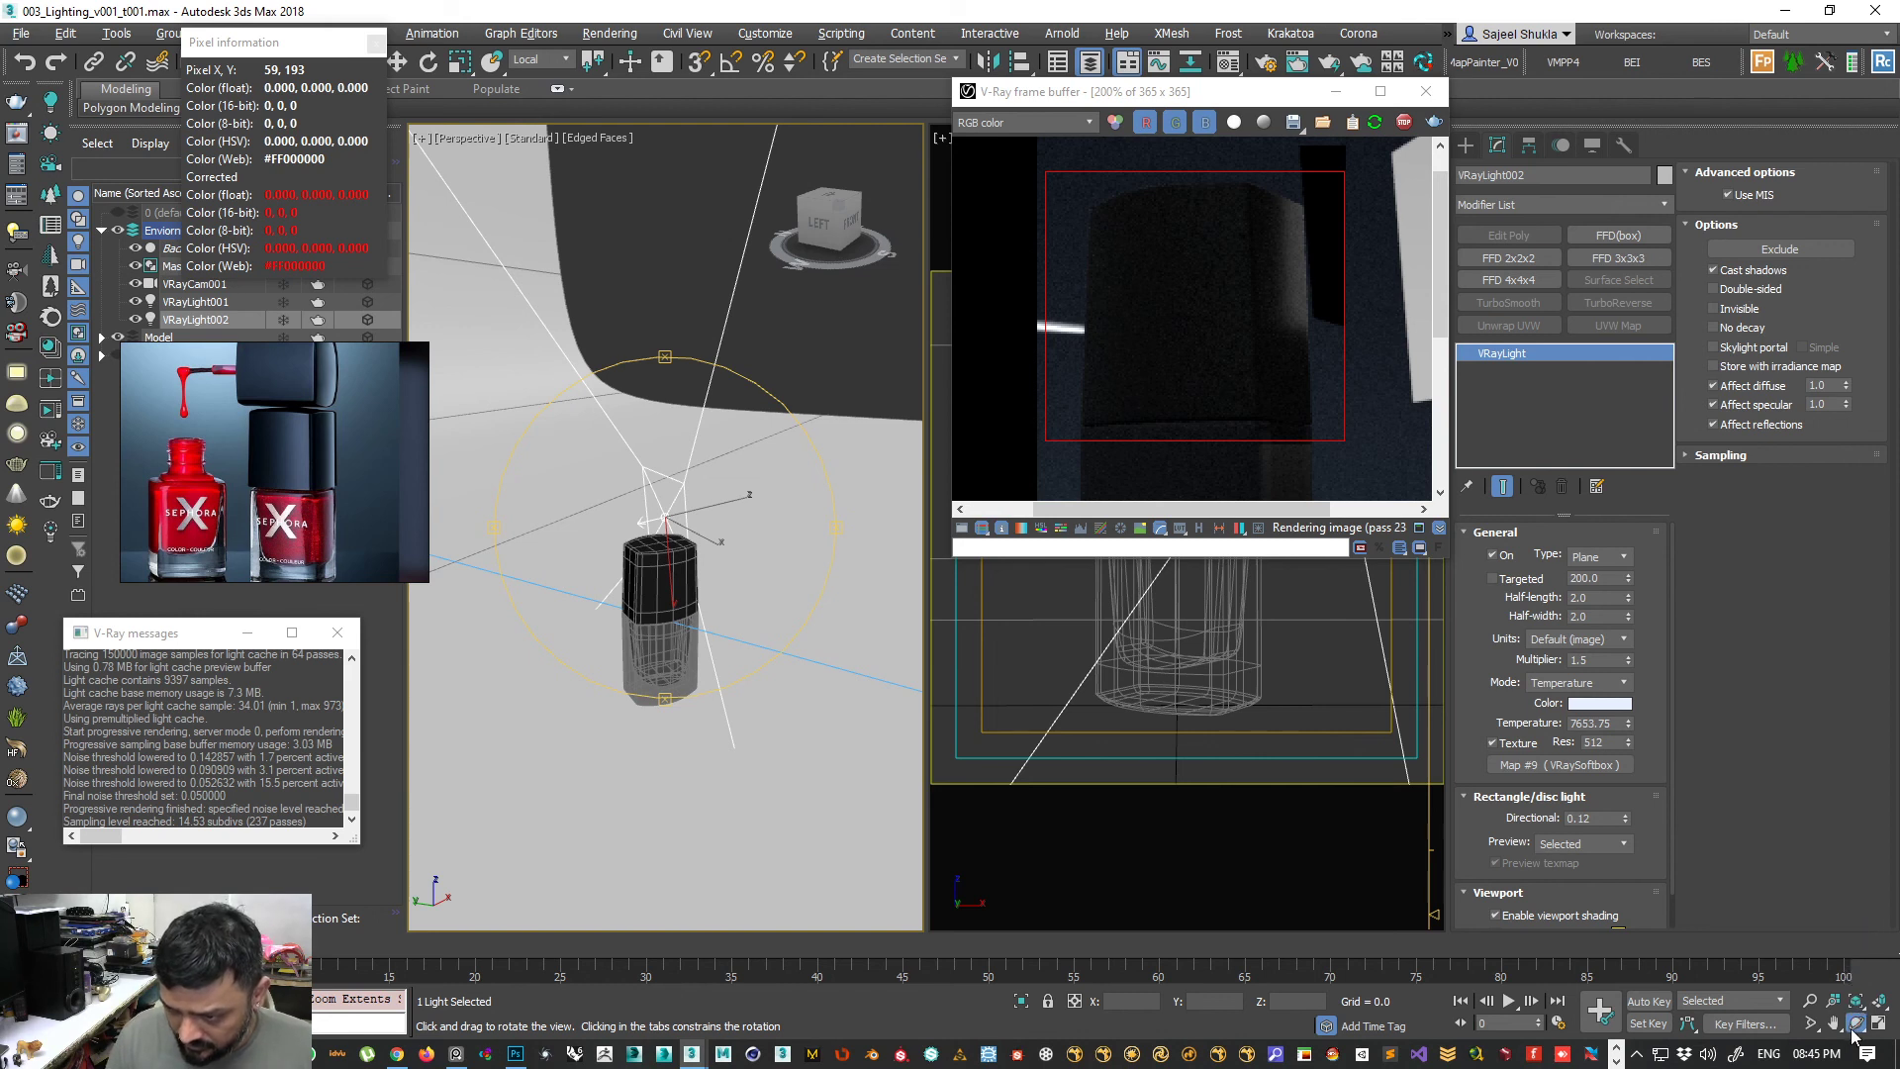
left_click_drag(1856, 1023, 1864, 982)
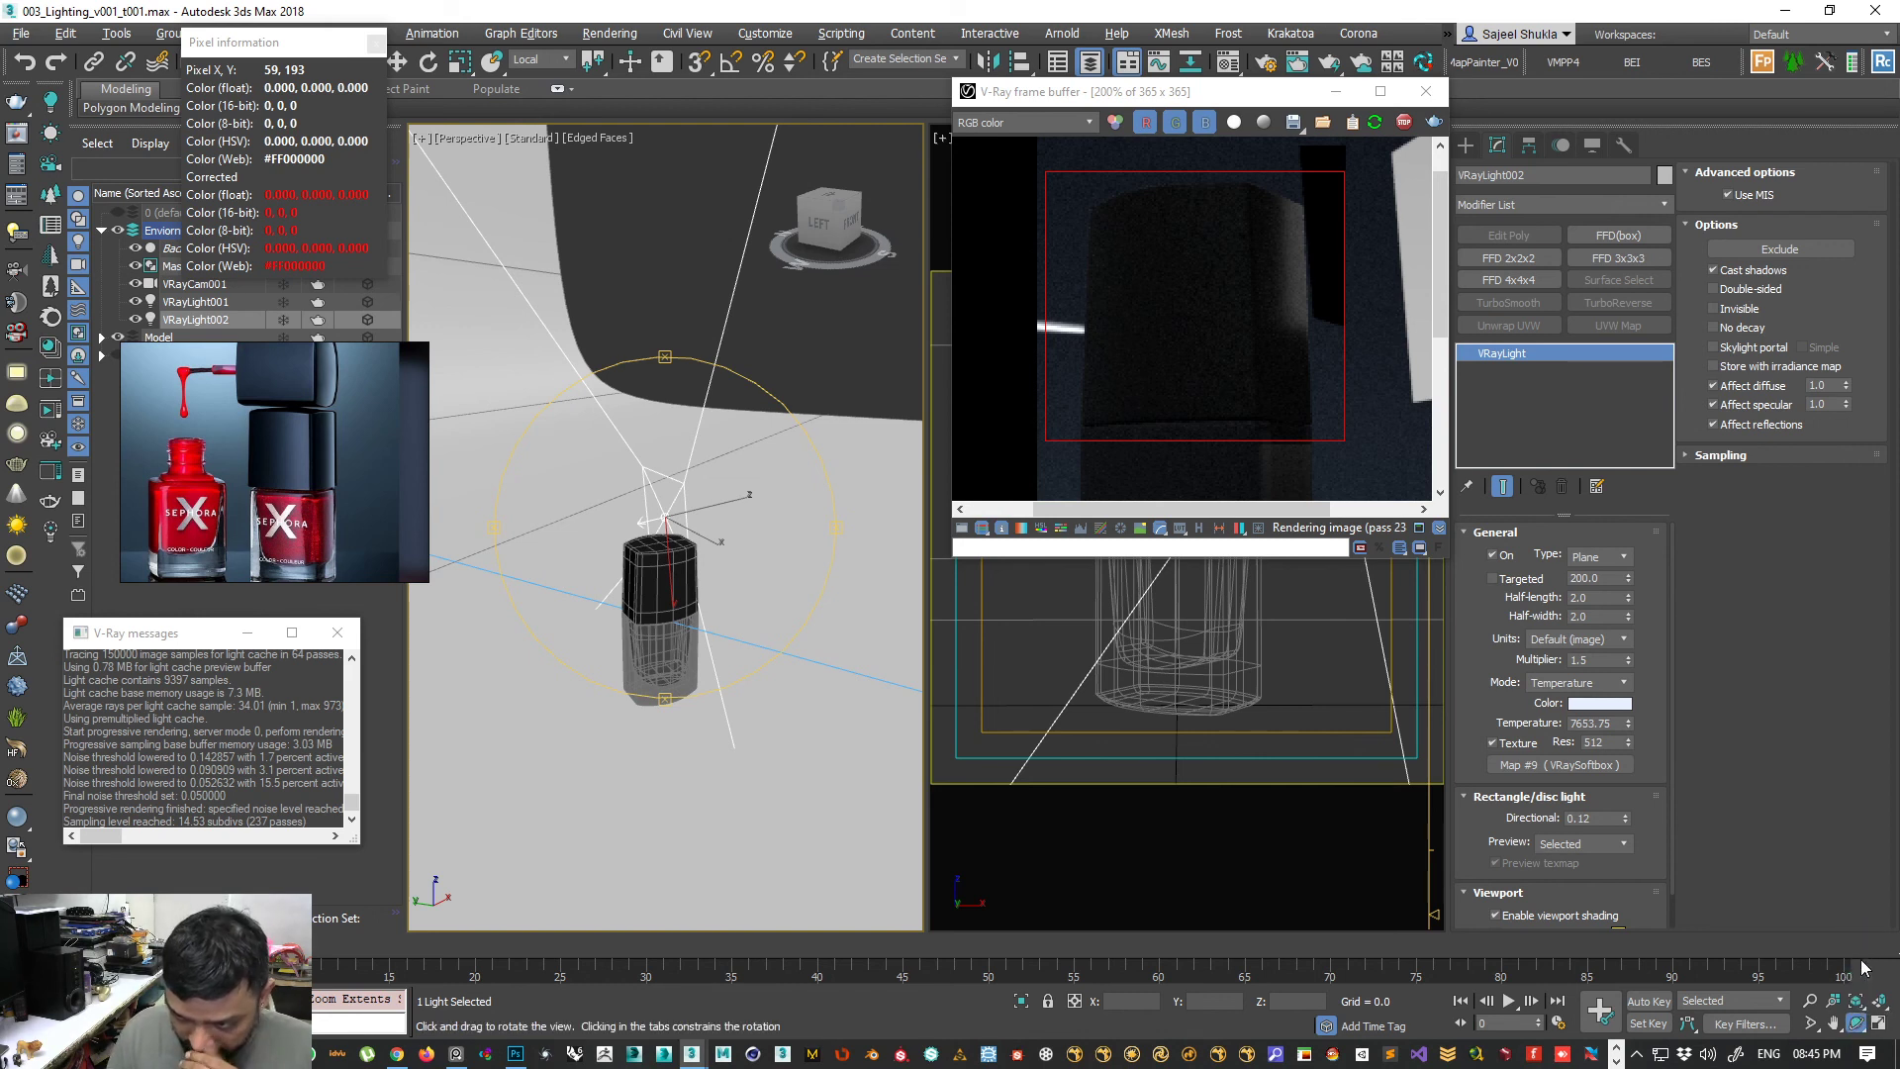
left_click(1858, 1023)
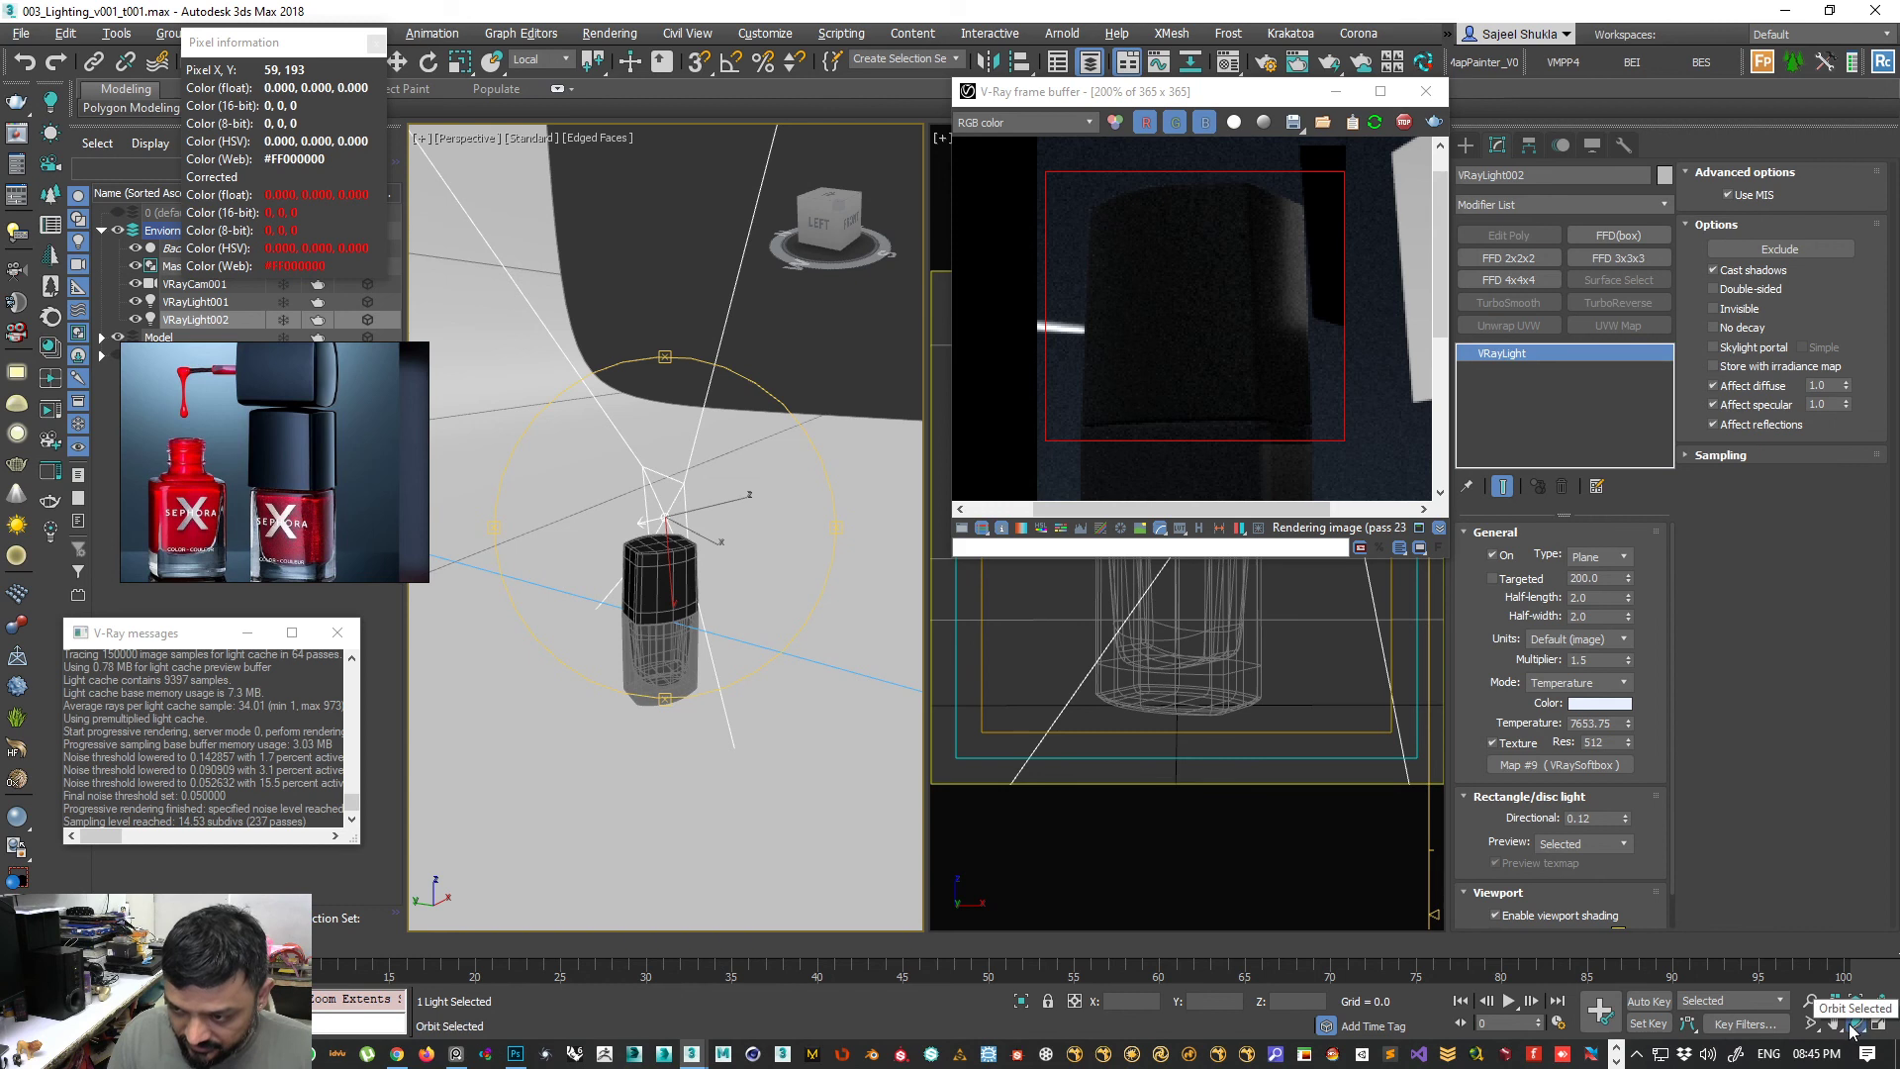
key("w")
left_click(663, 586)
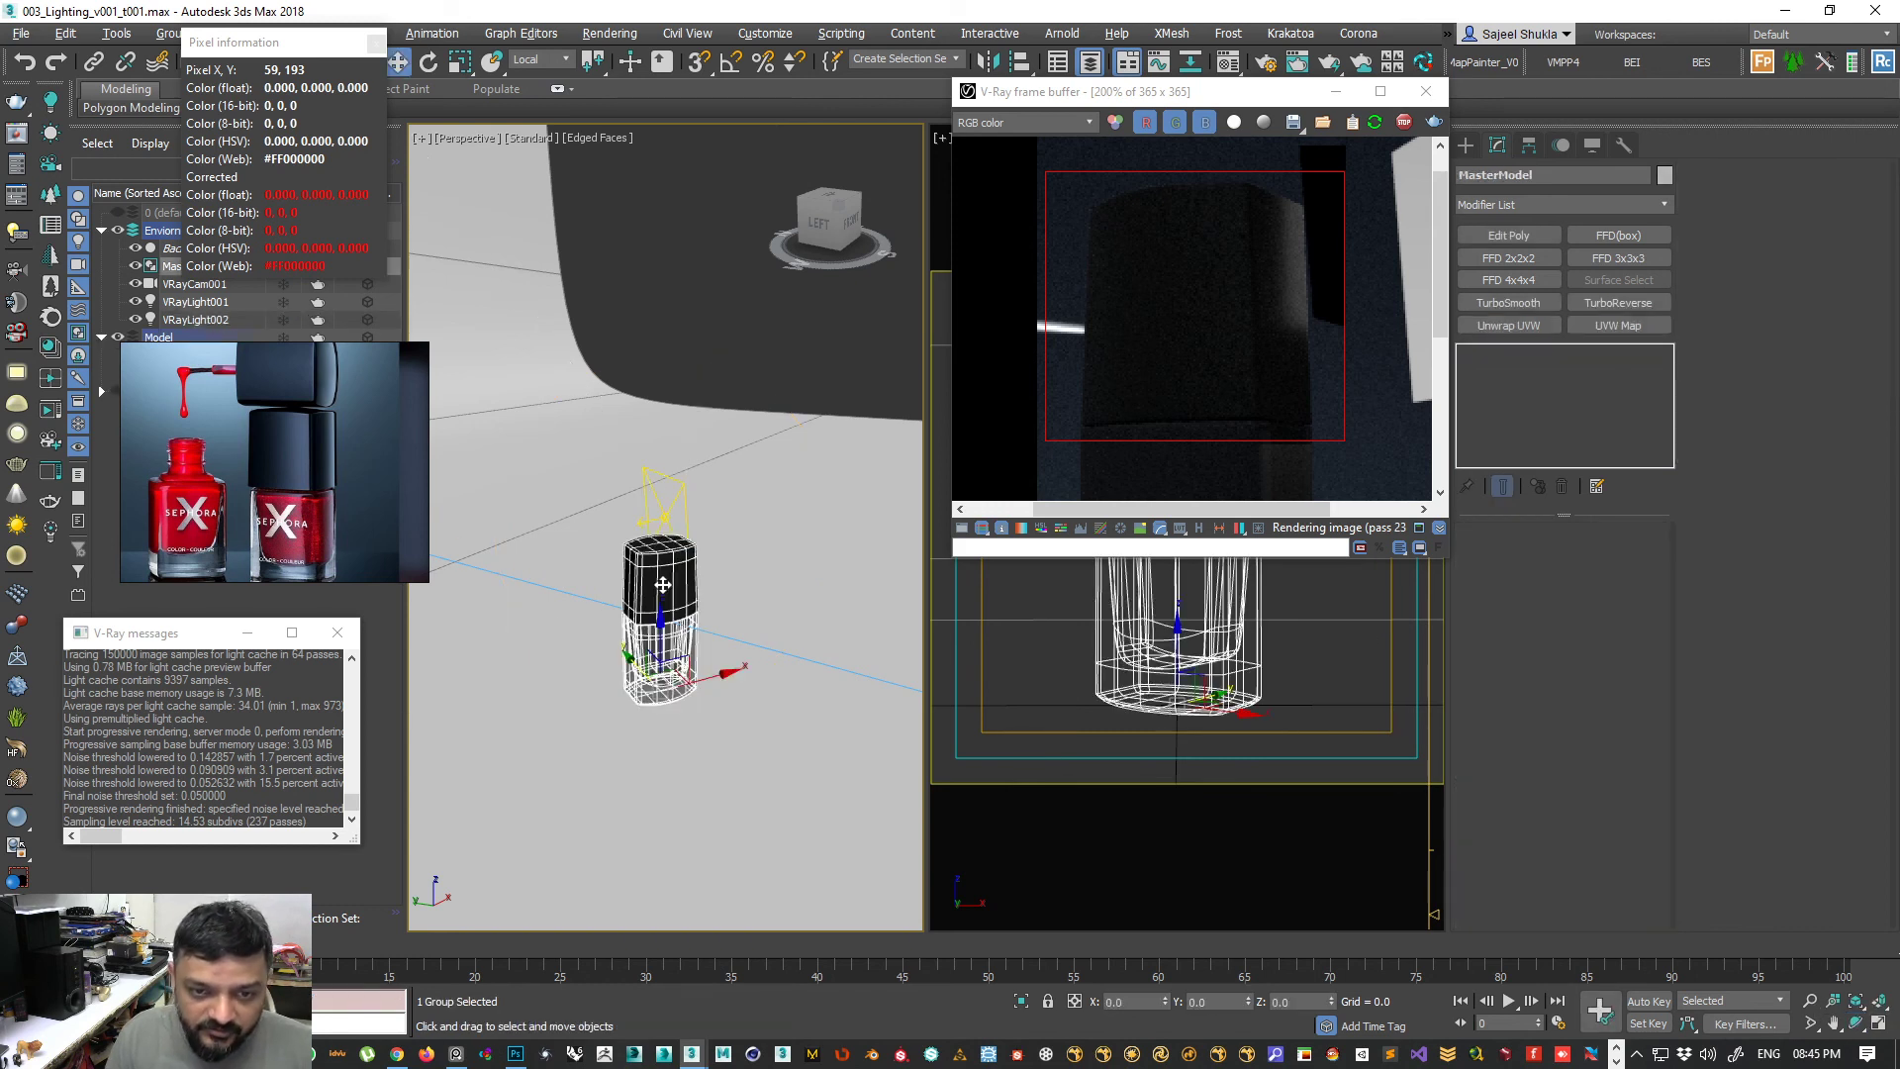
key("z")
middle_click_drag(588, 596, 683, 603, "alt")
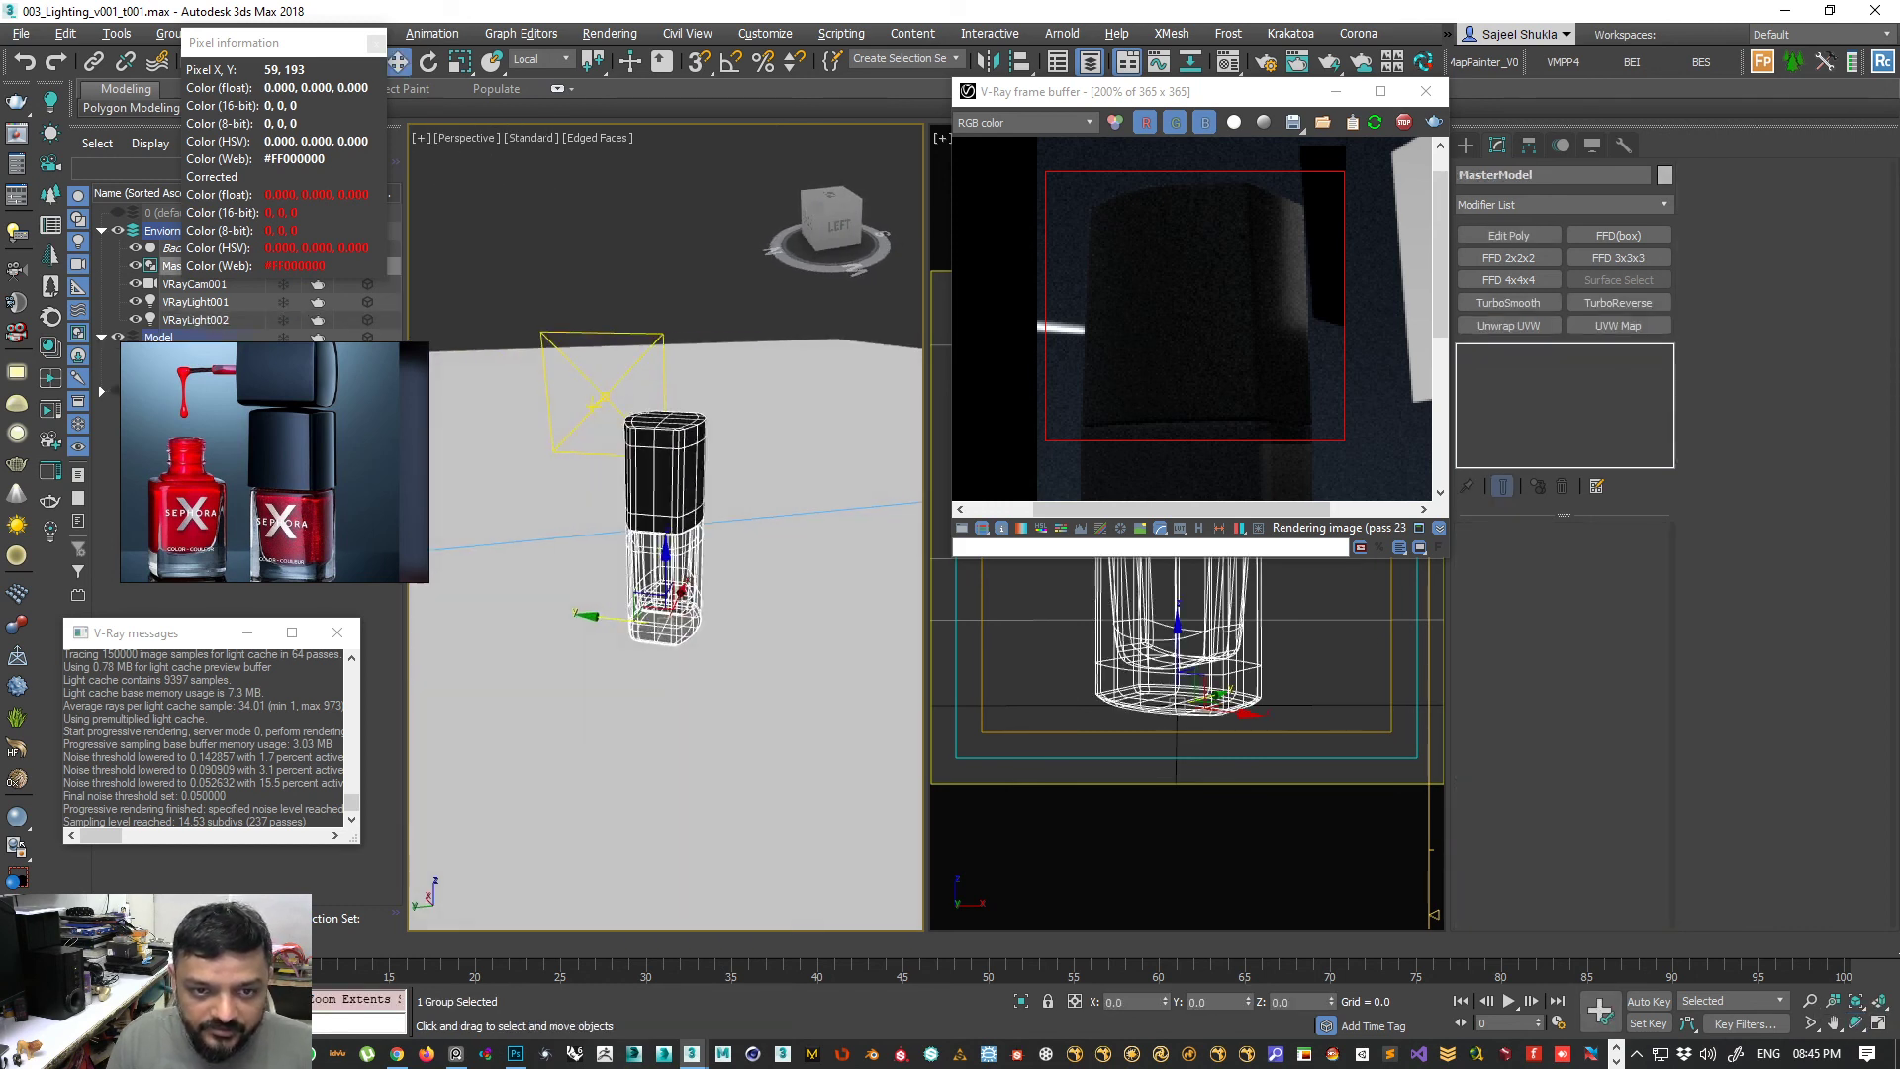
- Select the VRayLight002 plane behind the bottle and redraw the render region over the empty area beside the cap
left_click(607, 393)
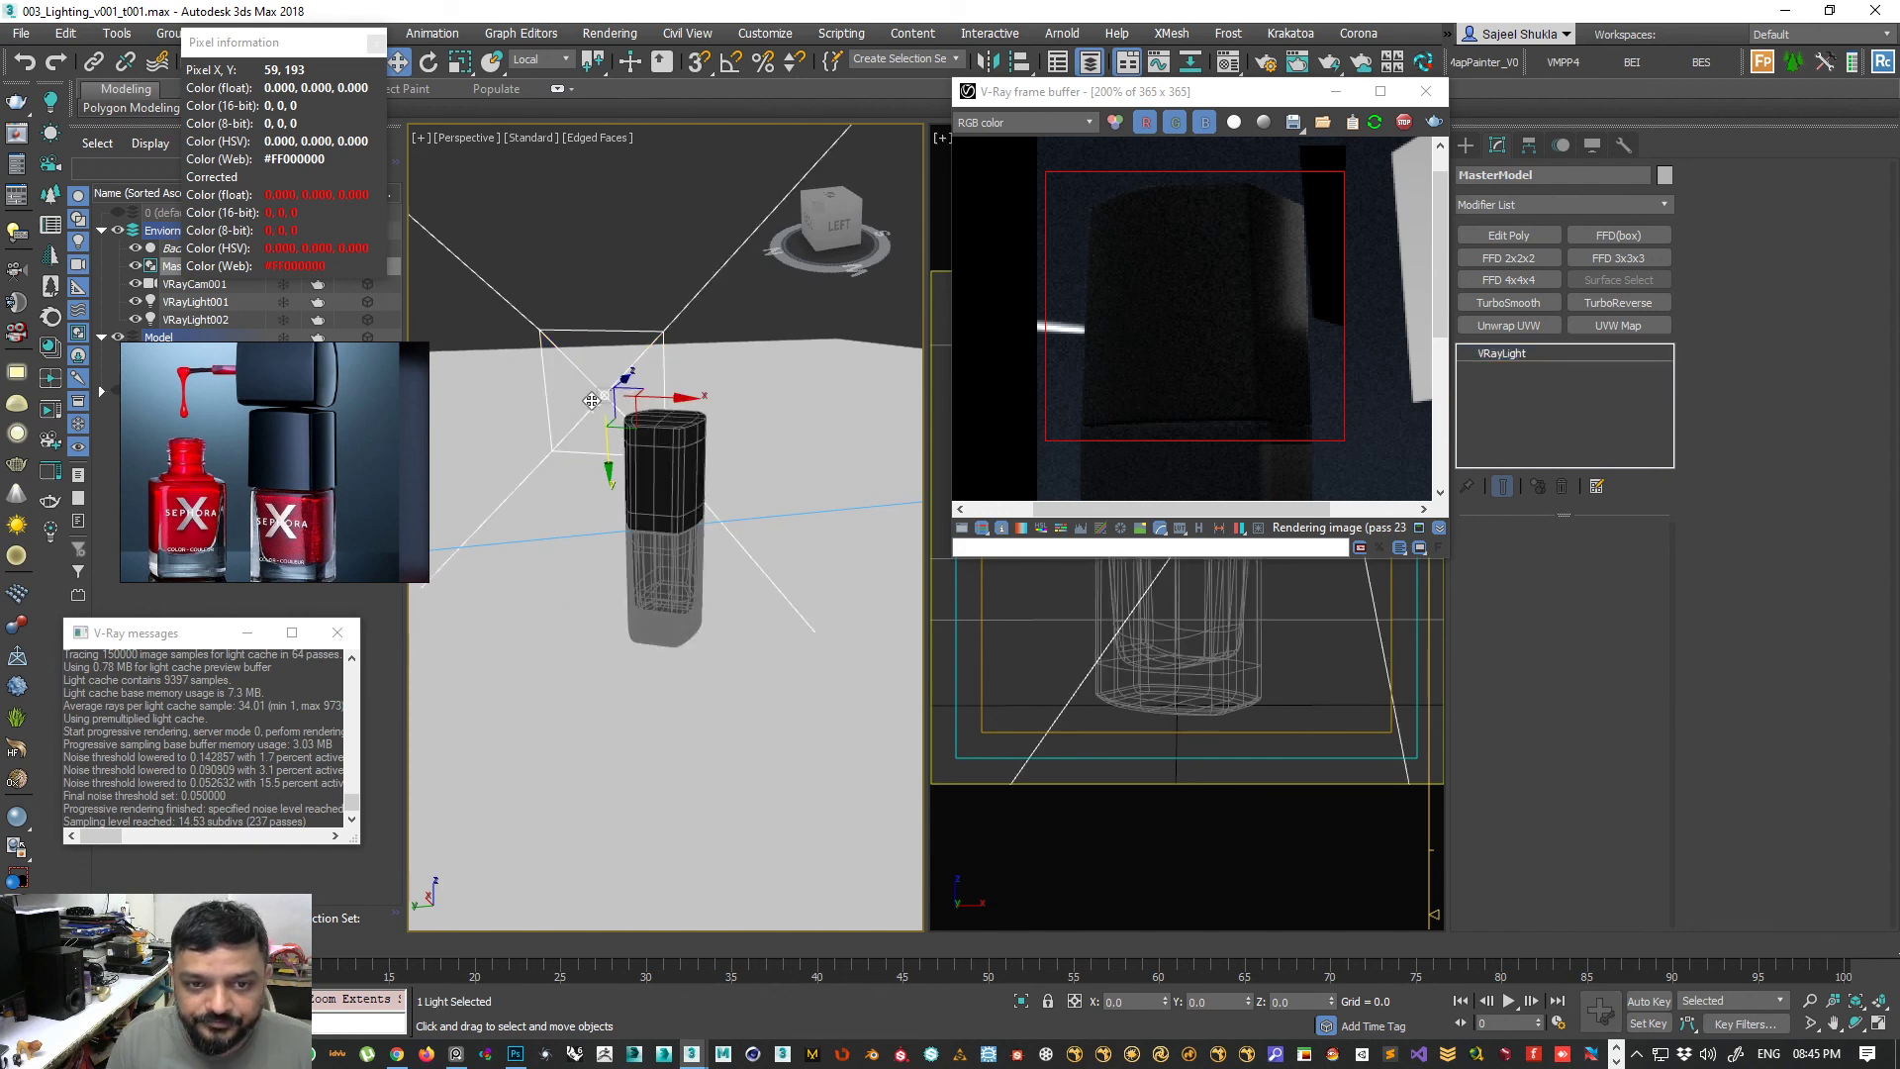
middle_click_drag(633, 463, 744, 475)
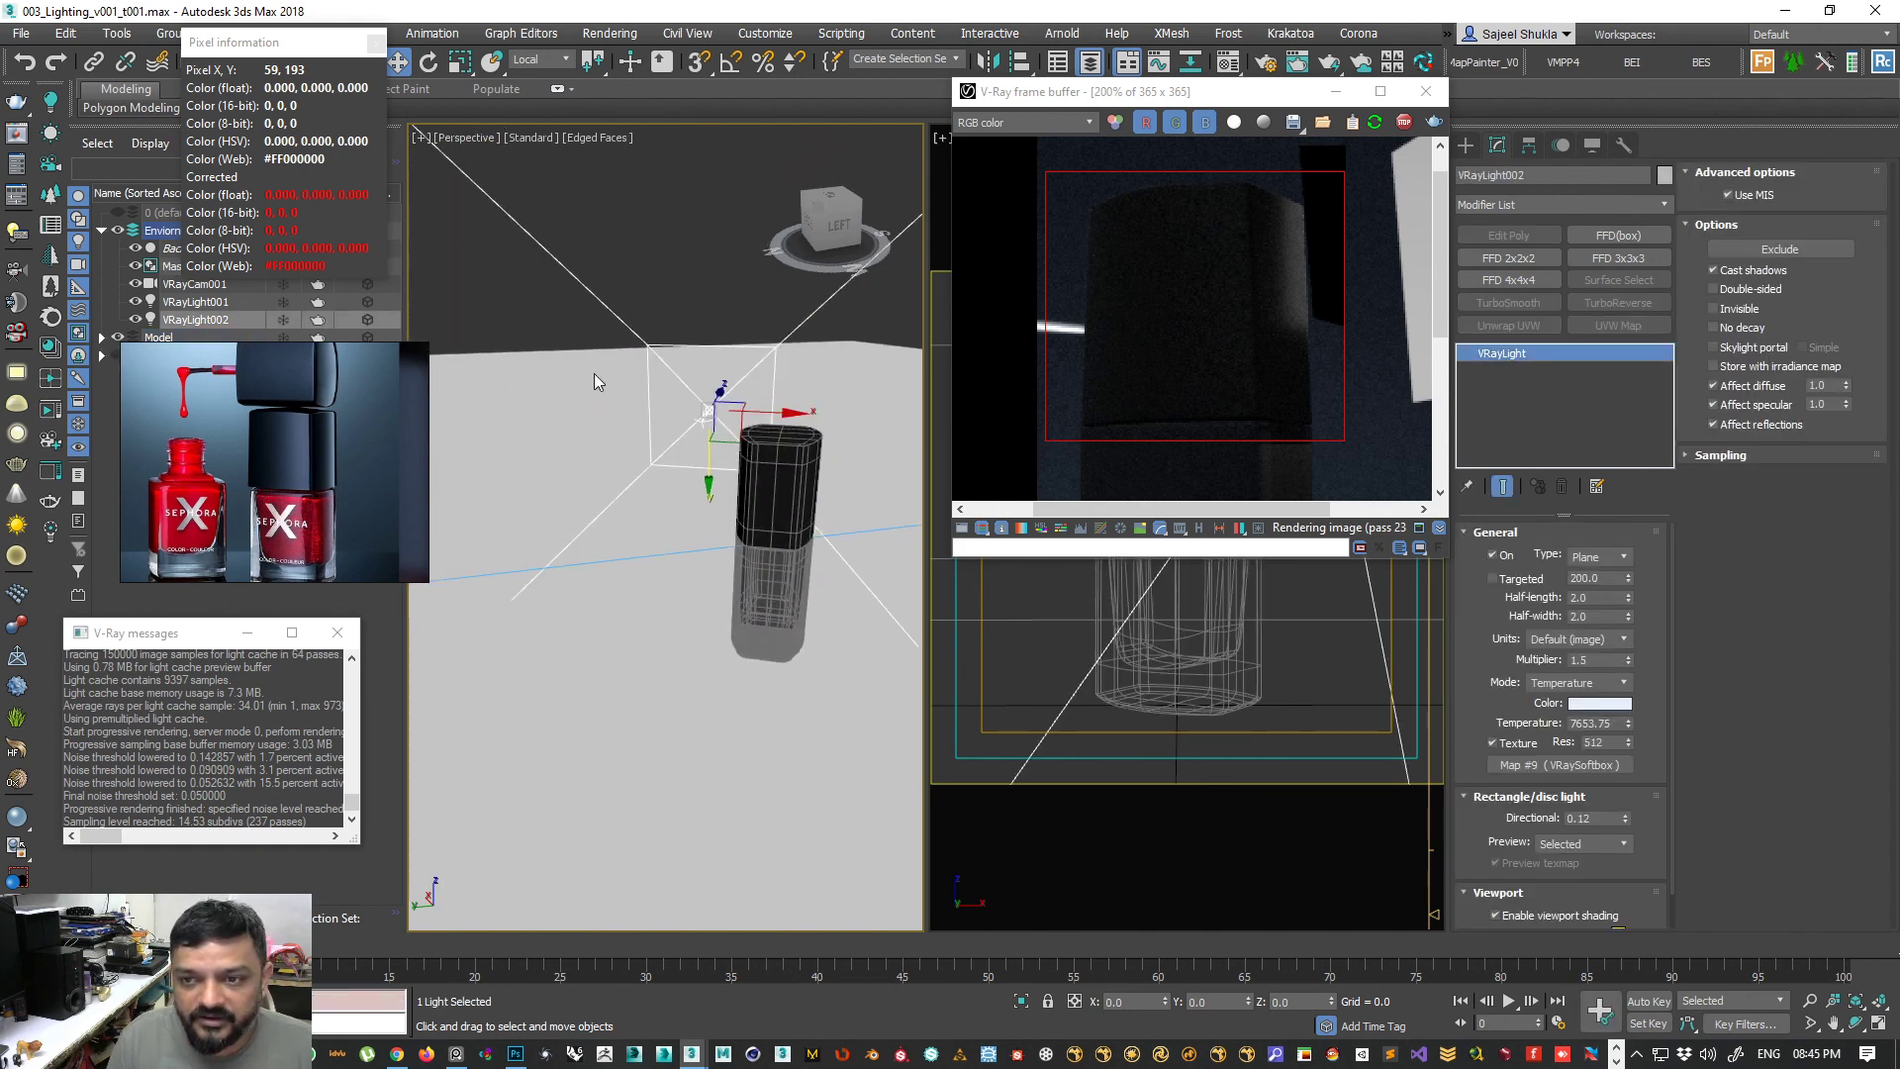
scroll(1135, 294, "down", 1)
mouse_move(1231, 151)
left_mouse_down()
mouse_move(1392, 222)
mouse_move(1385, 320)
left_mouse_up()
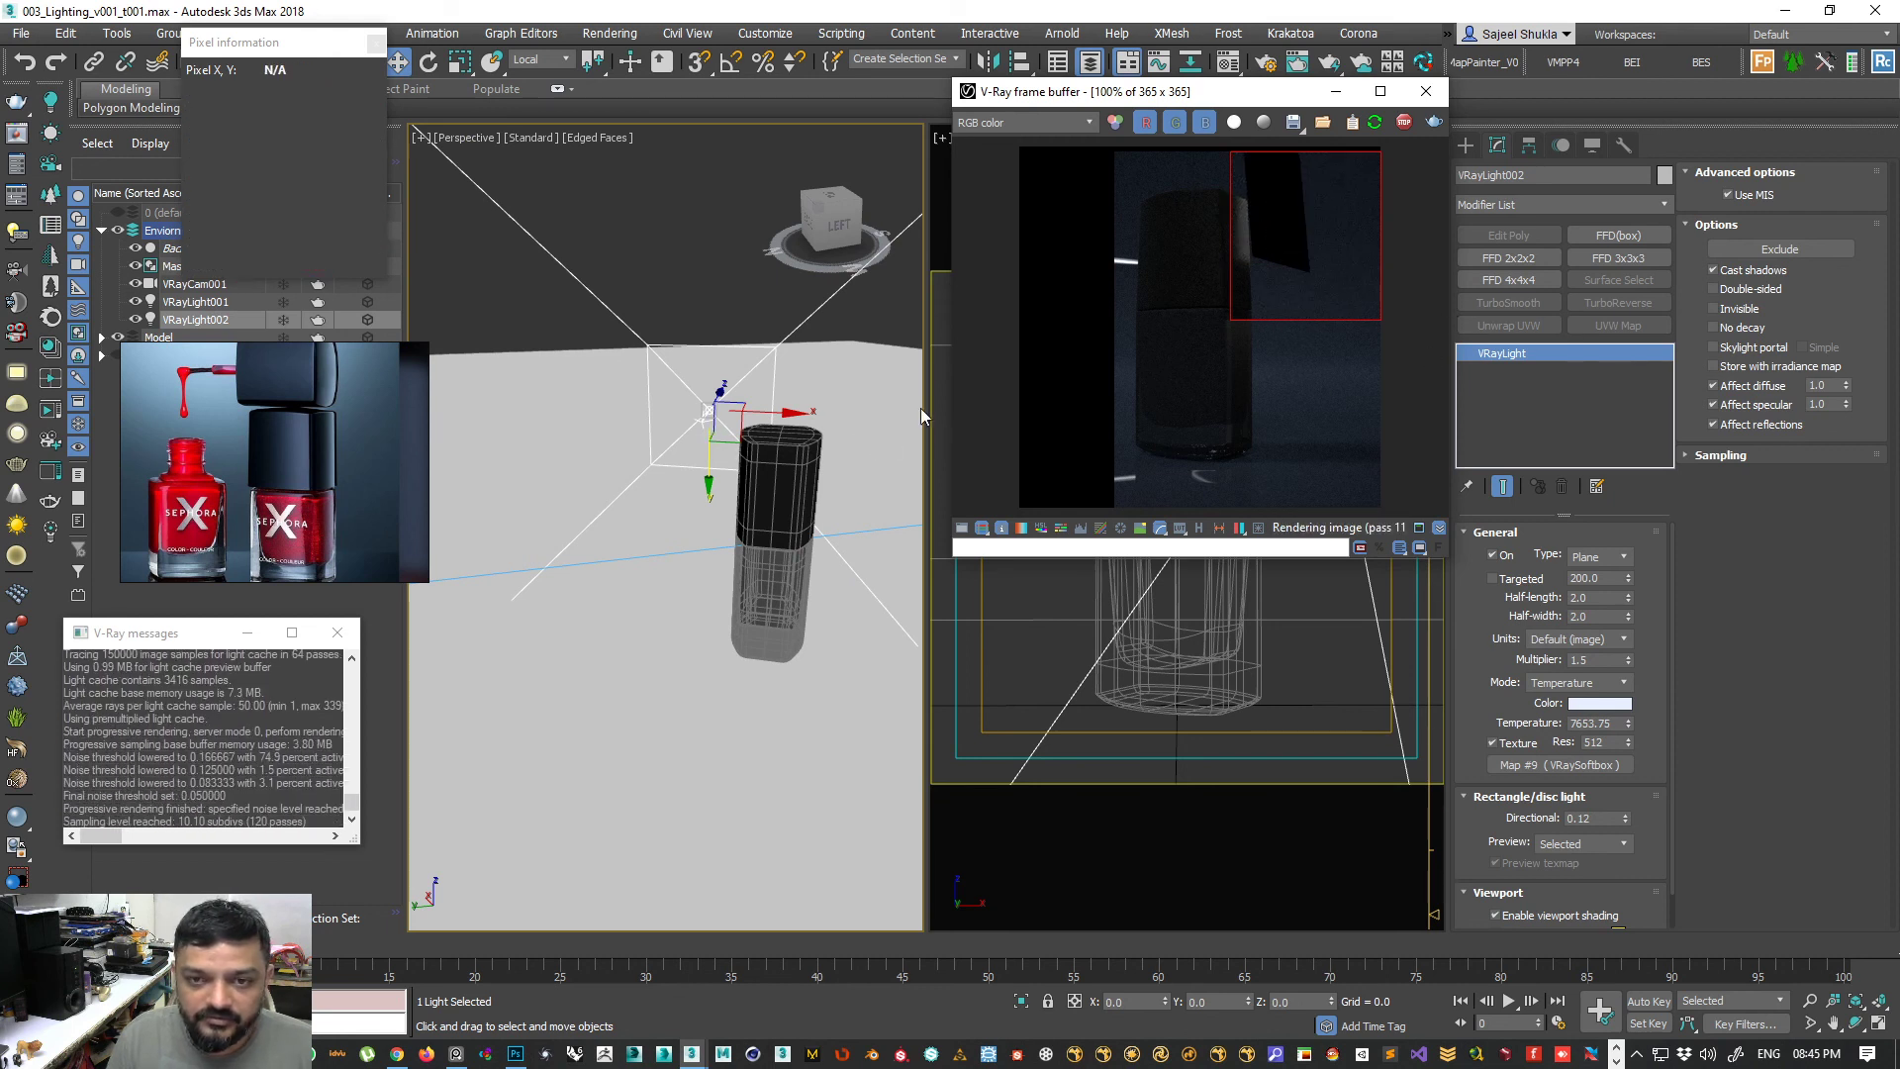
- Move VRayLight002 away from the cap along its local axis and rotate it to face the bottle
middle_click_drag(789, 506, 659, 645, "alt")
scroll(703, 592, "down", 2)
middle_click_drag(792, 629, 683, 623)
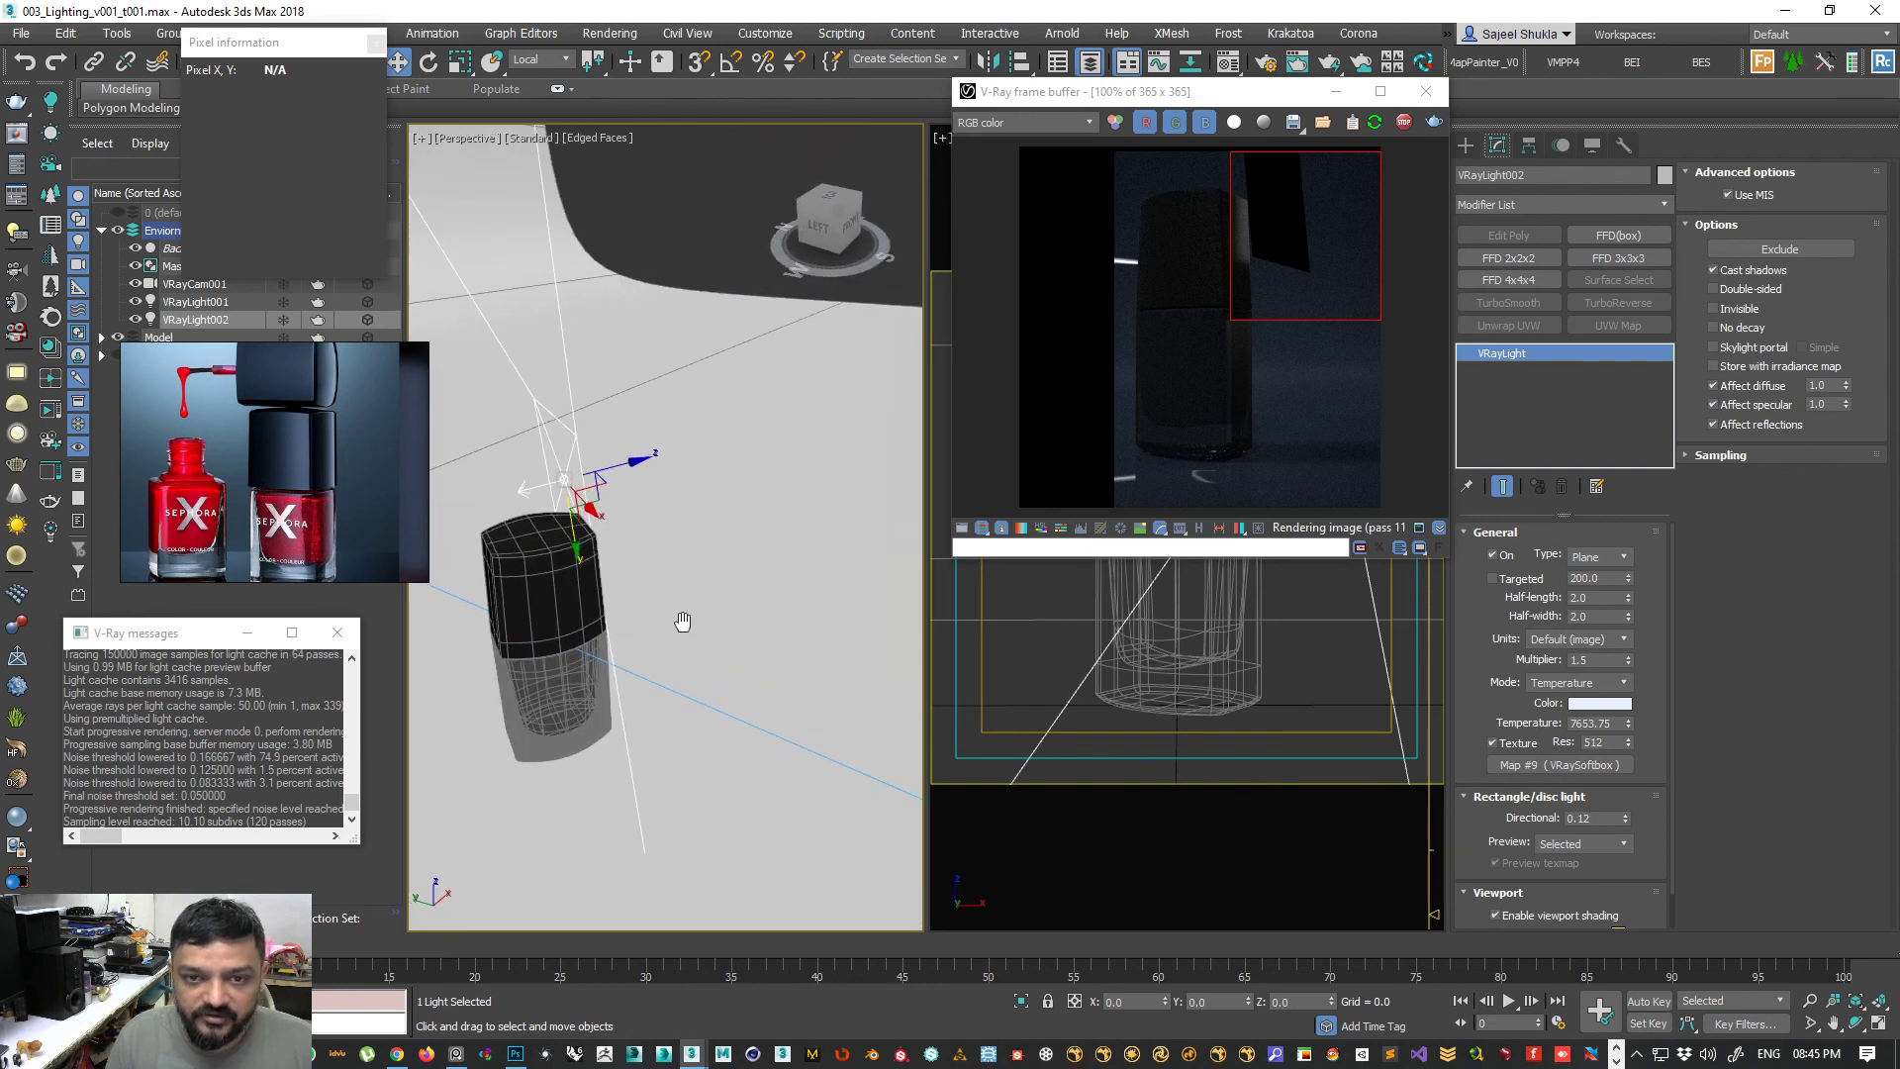
scroll(648, 570, "down", 2)
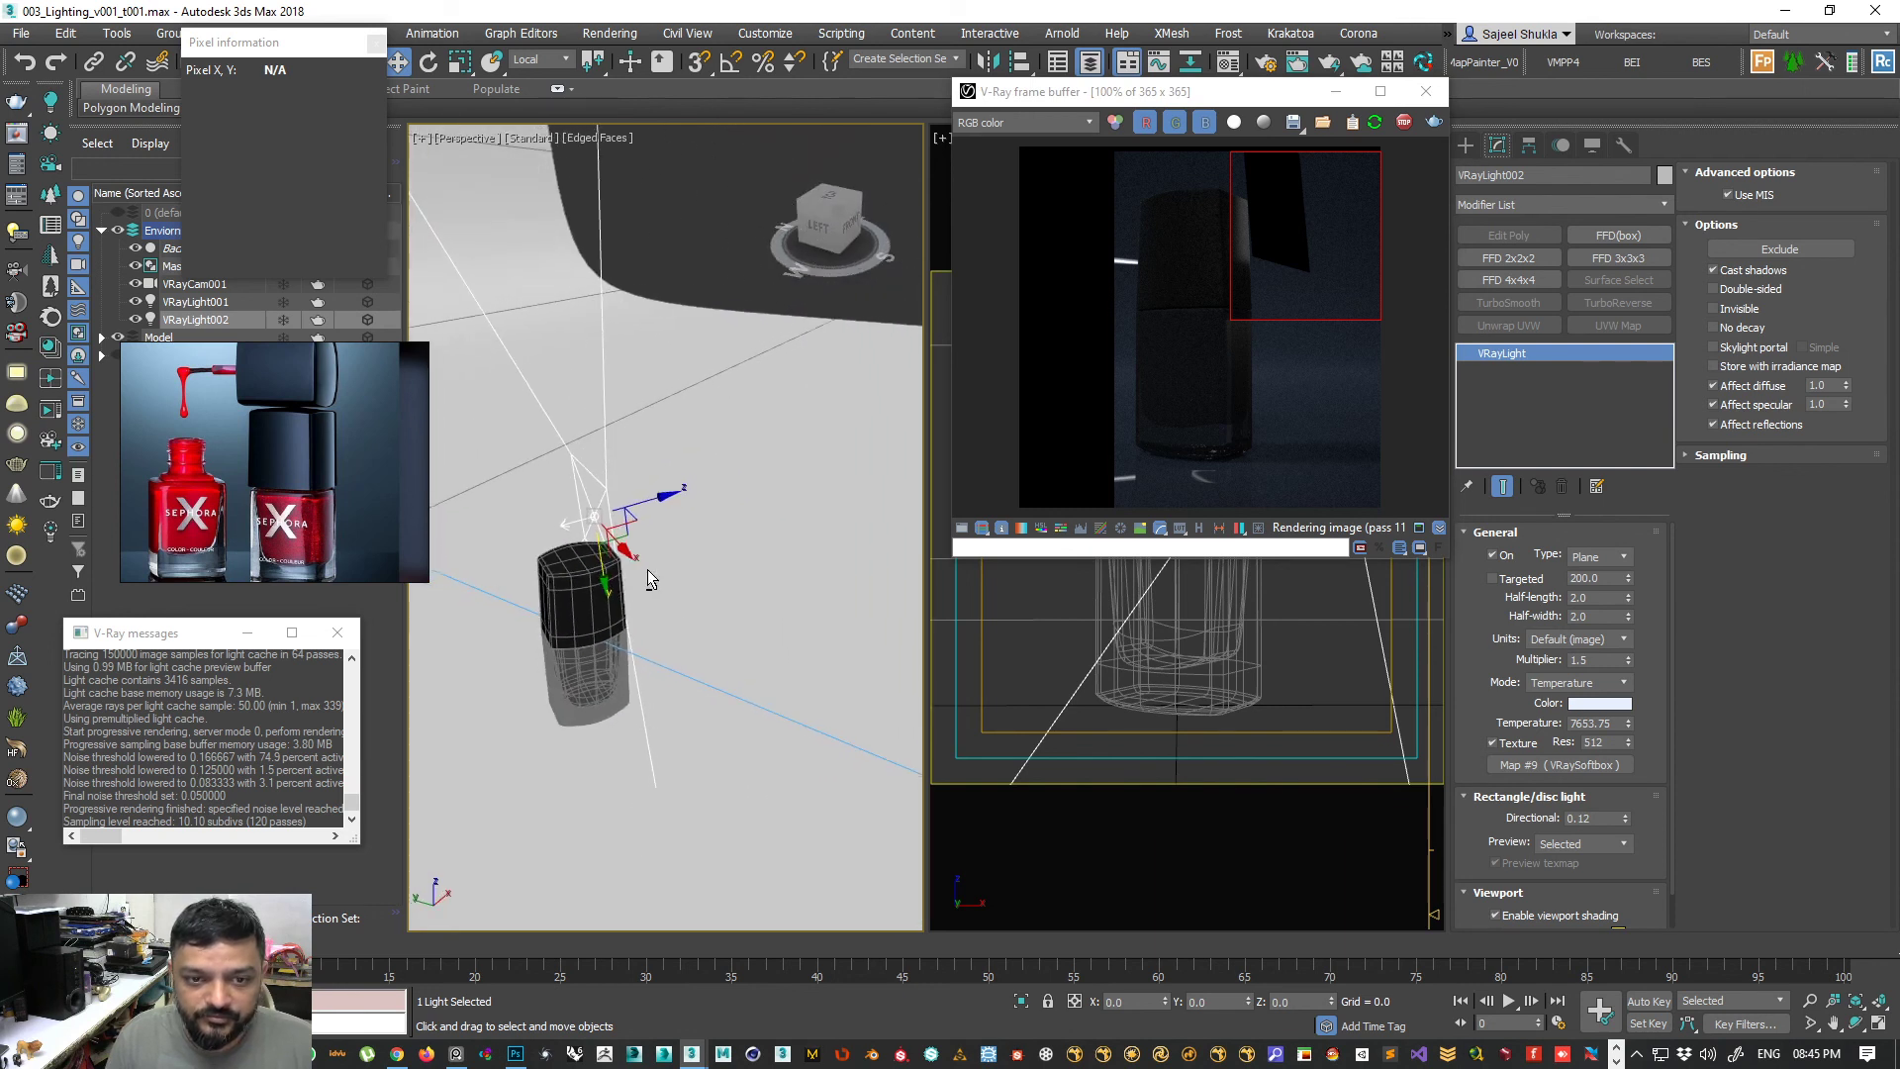
left_click(642, 519)
left_click(649, 498)
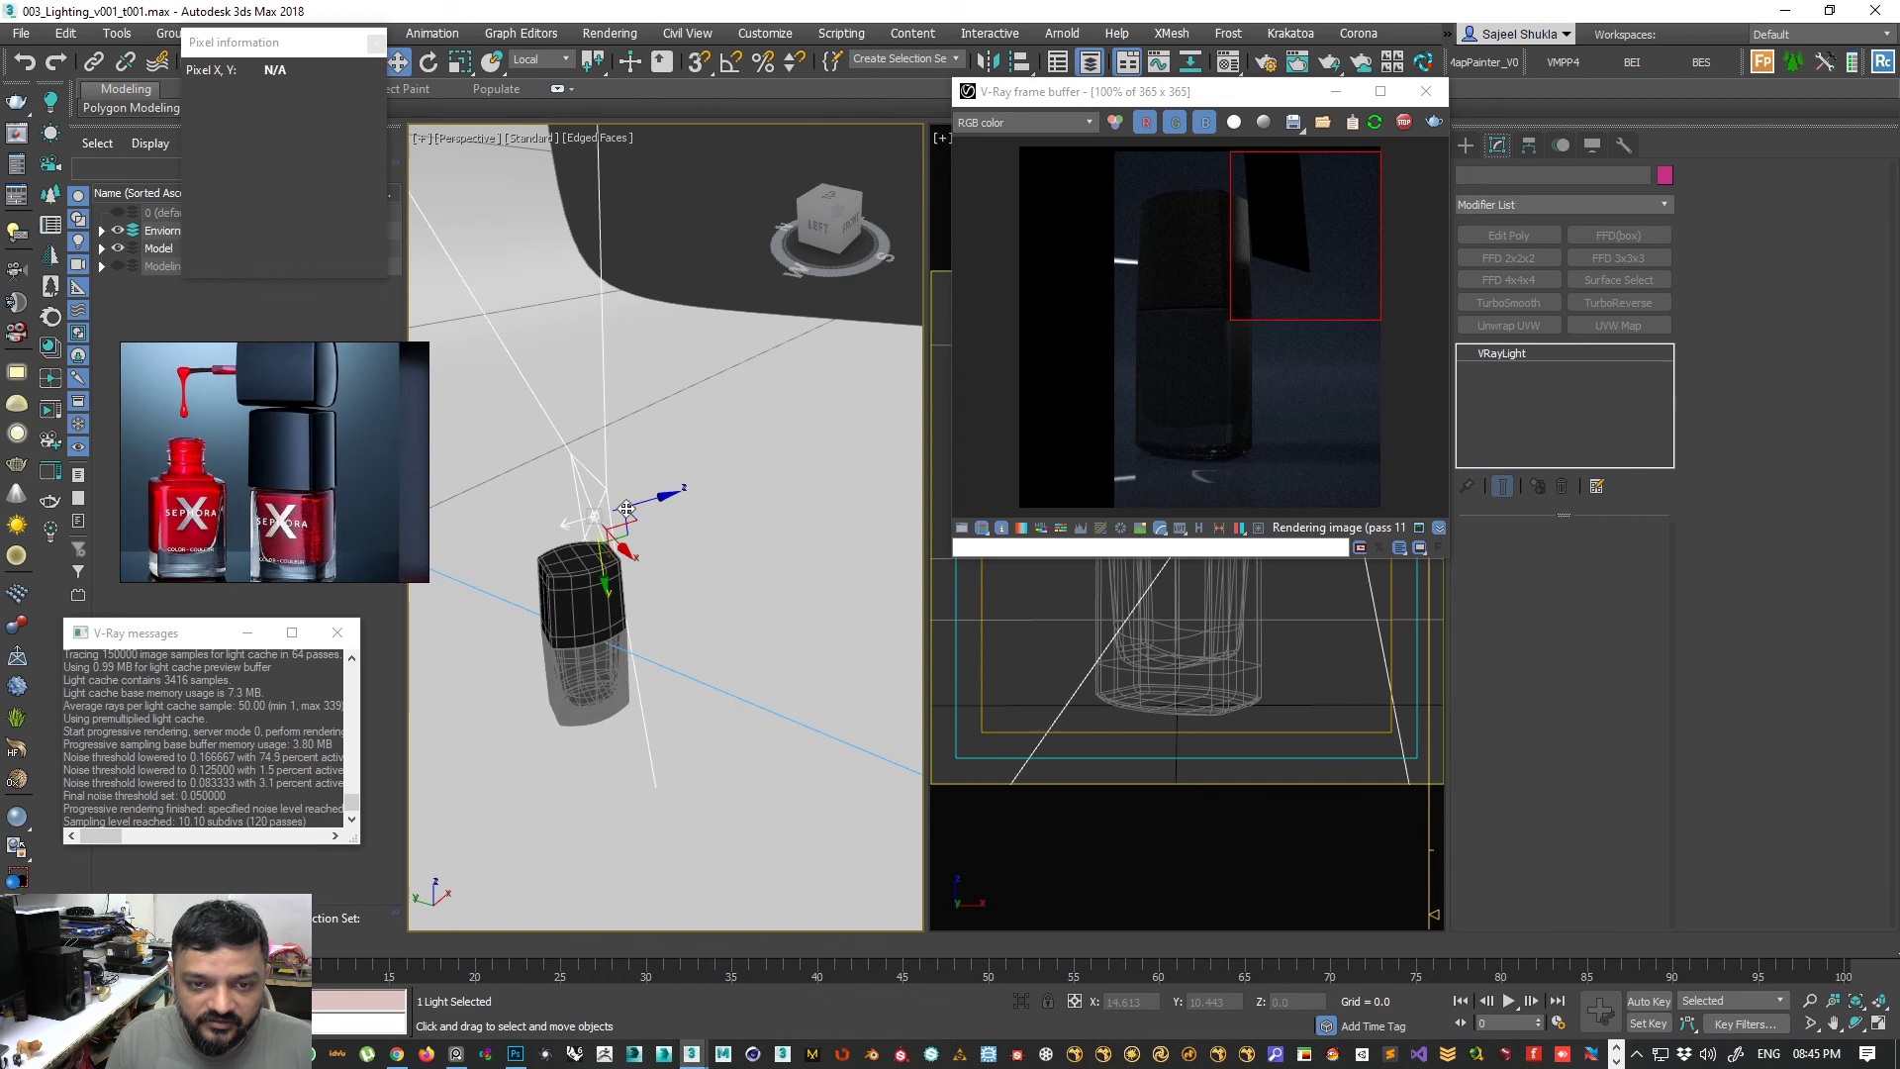
key("e")
left_click_drag(712, 500, 710, 534)
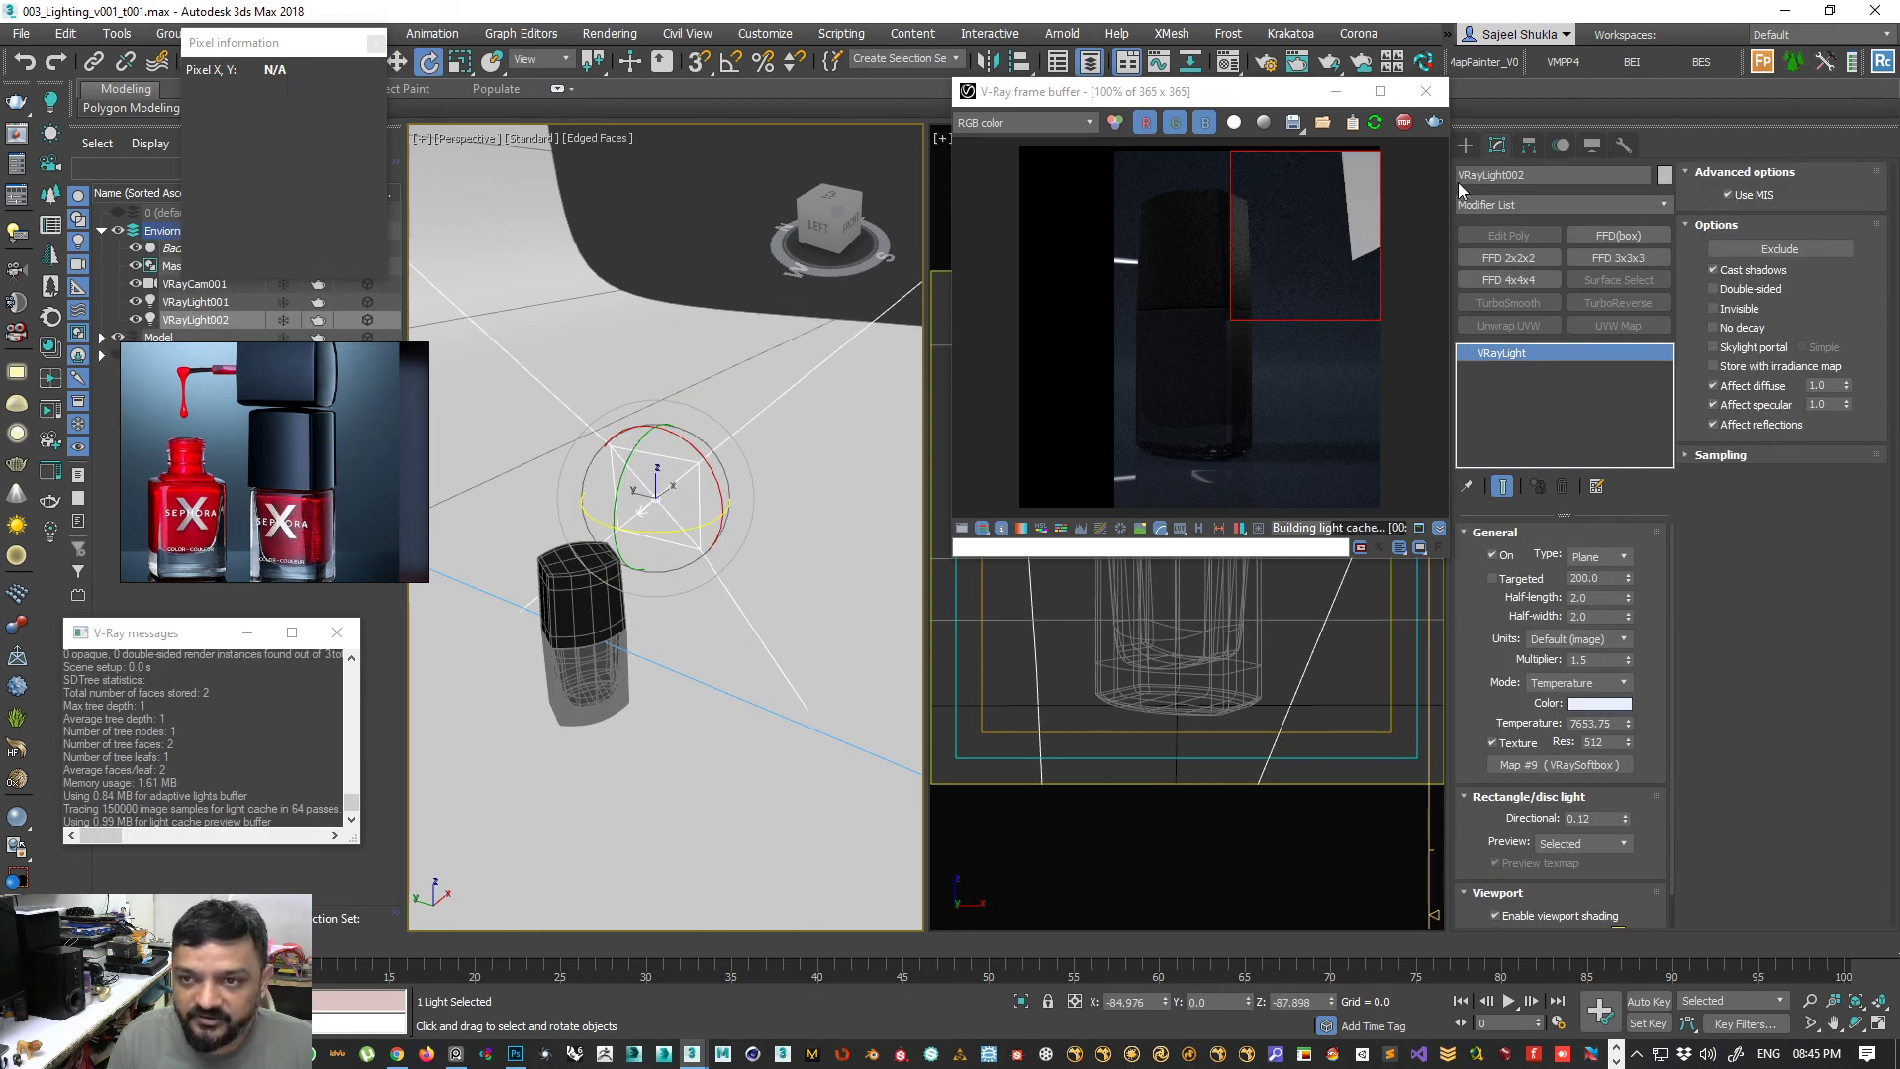
- Readjust VRayLight002's rotation and shift it along its local X axis back toward the cap
scroll(1206, 324, "down", 1)
key("w")
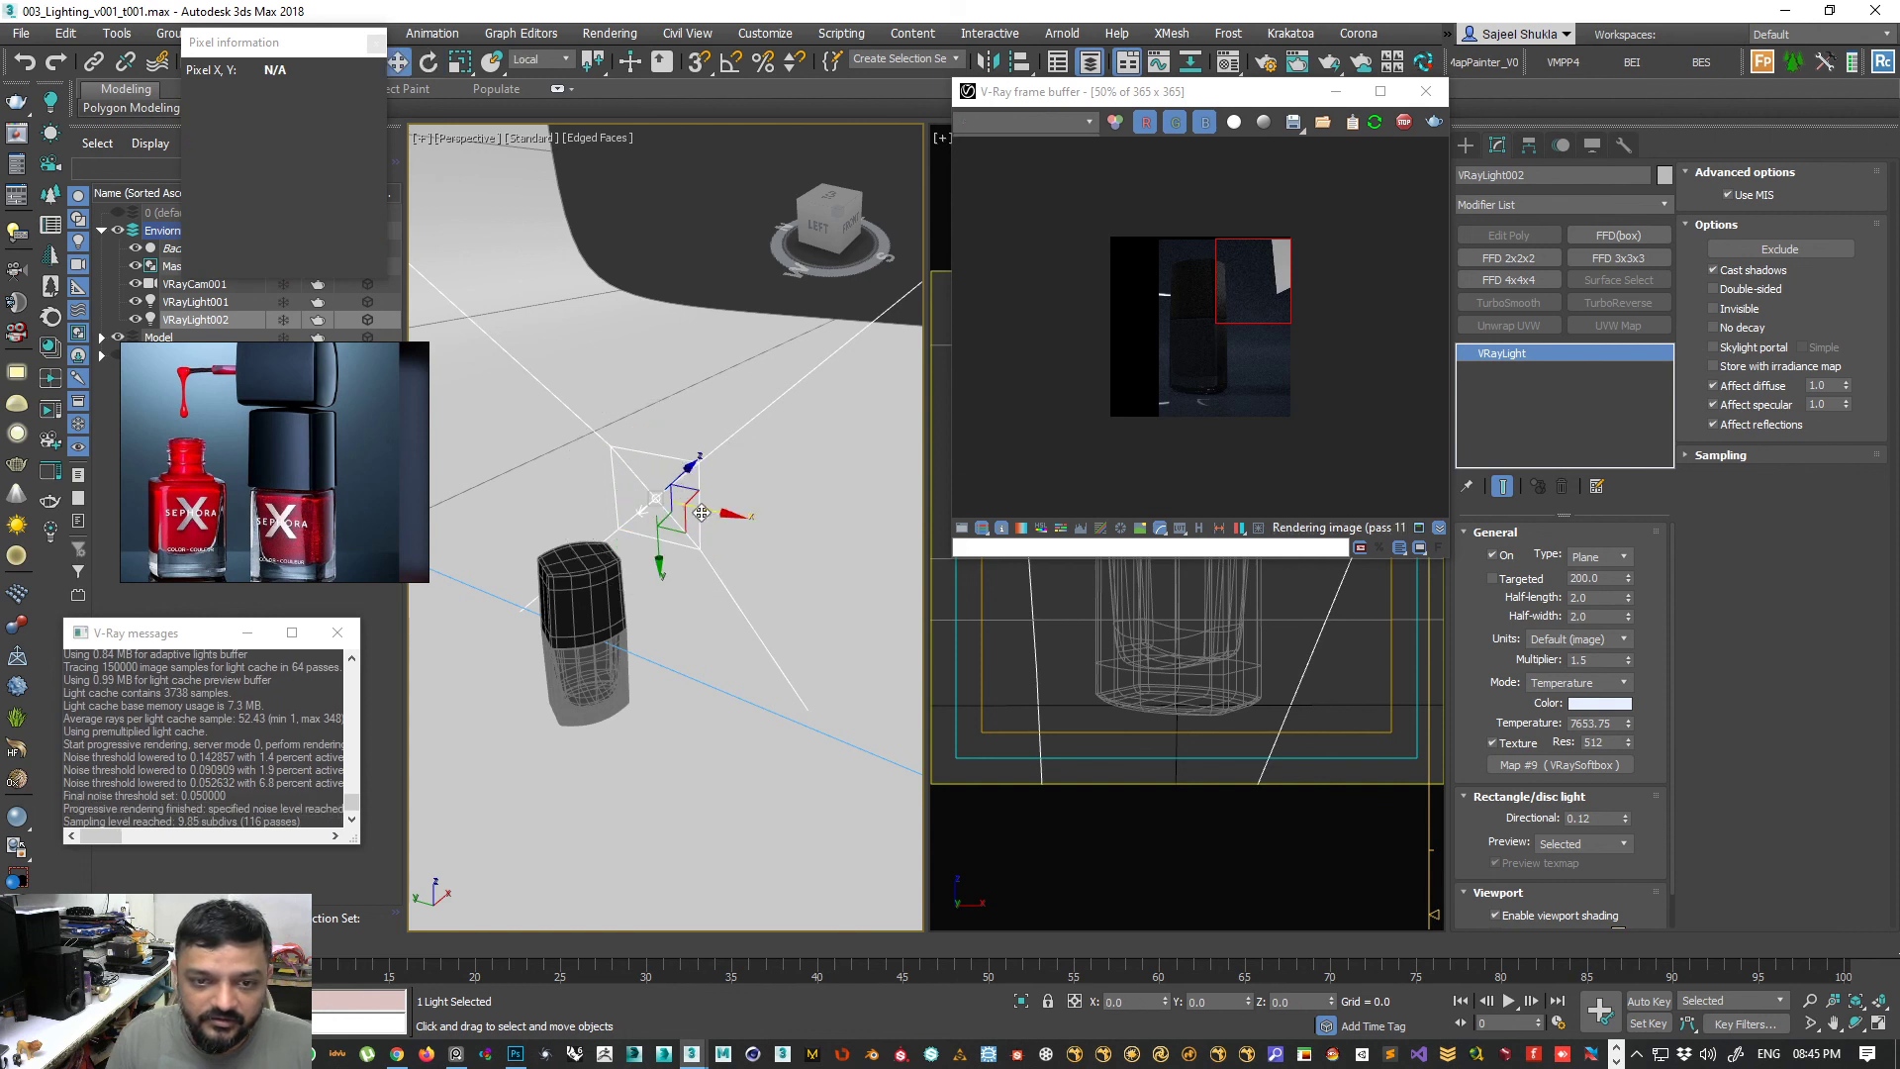
key("e")
mouse_move(678, 538)
left_mouse_down()
mouse_move(728, 519)
mouse_move(679, 501)
left_mouse_up()
key("w")
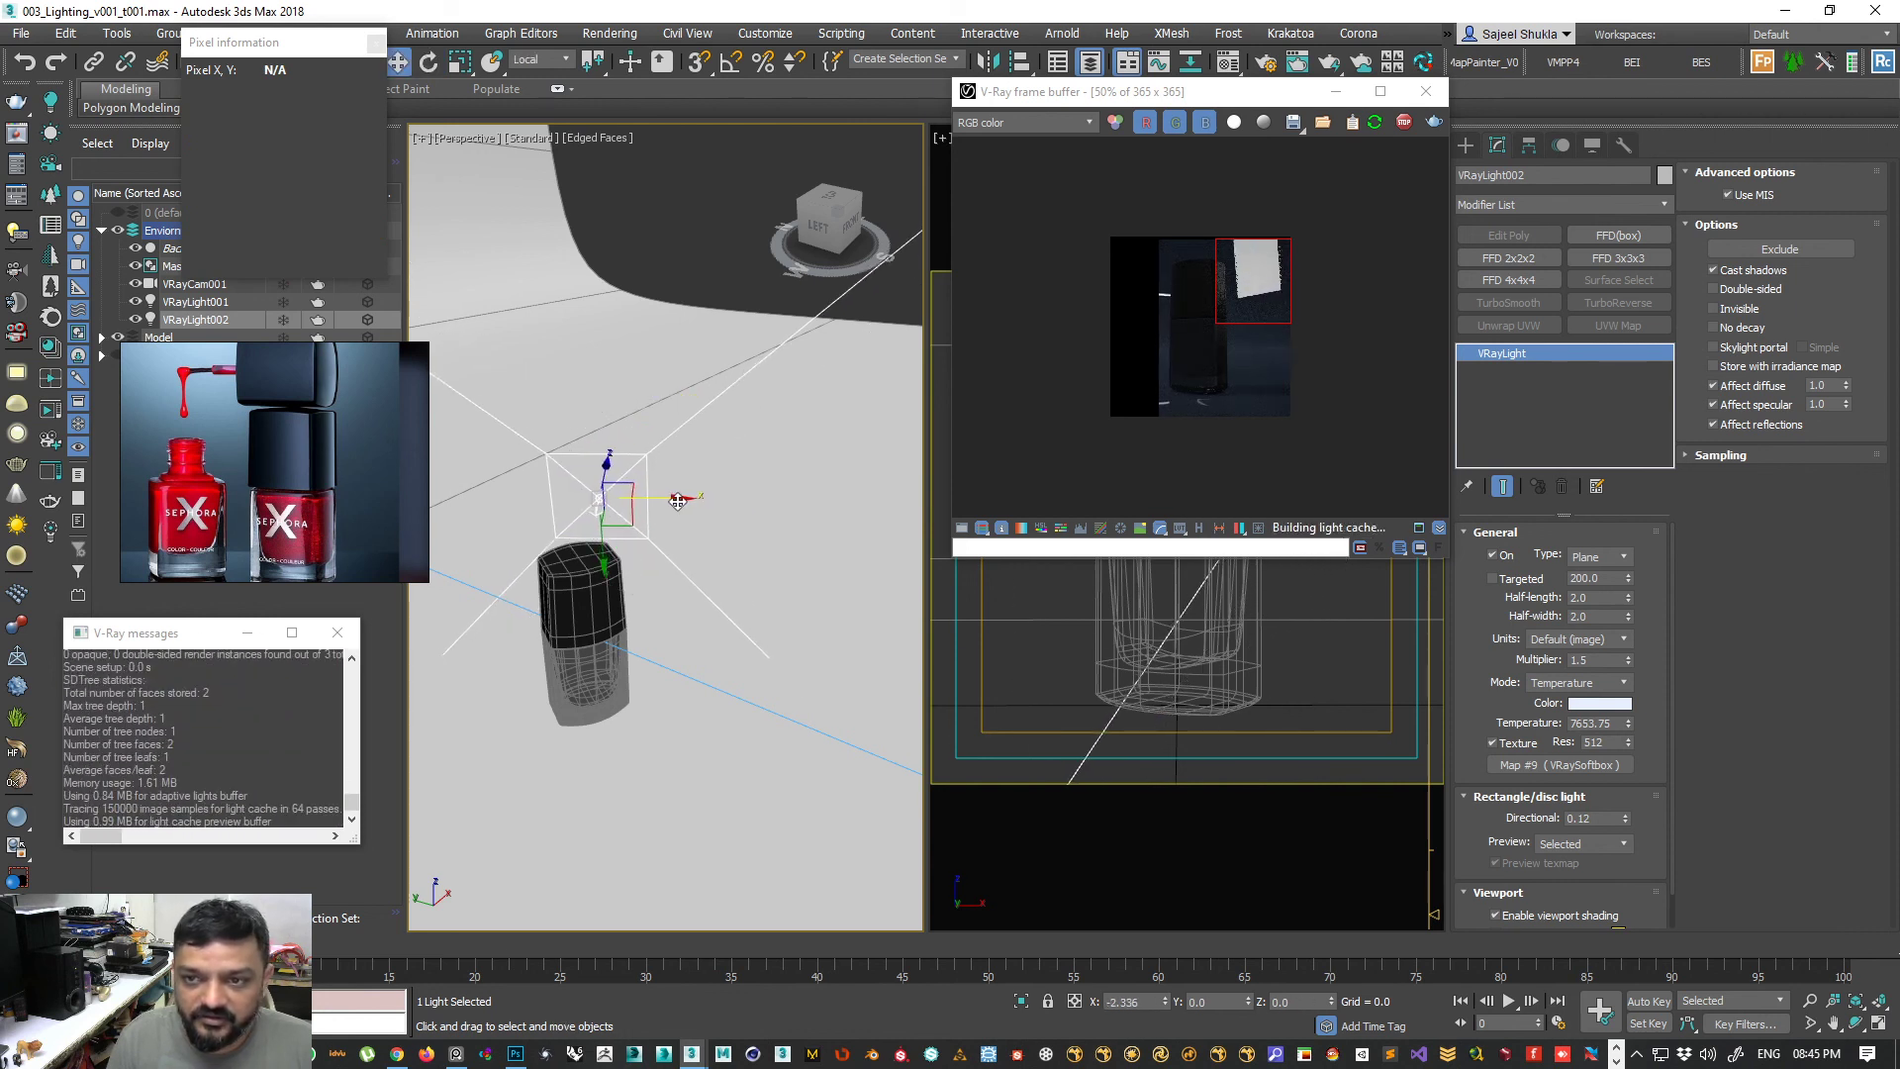
middle_click_drag(679, 501, 770, 516)
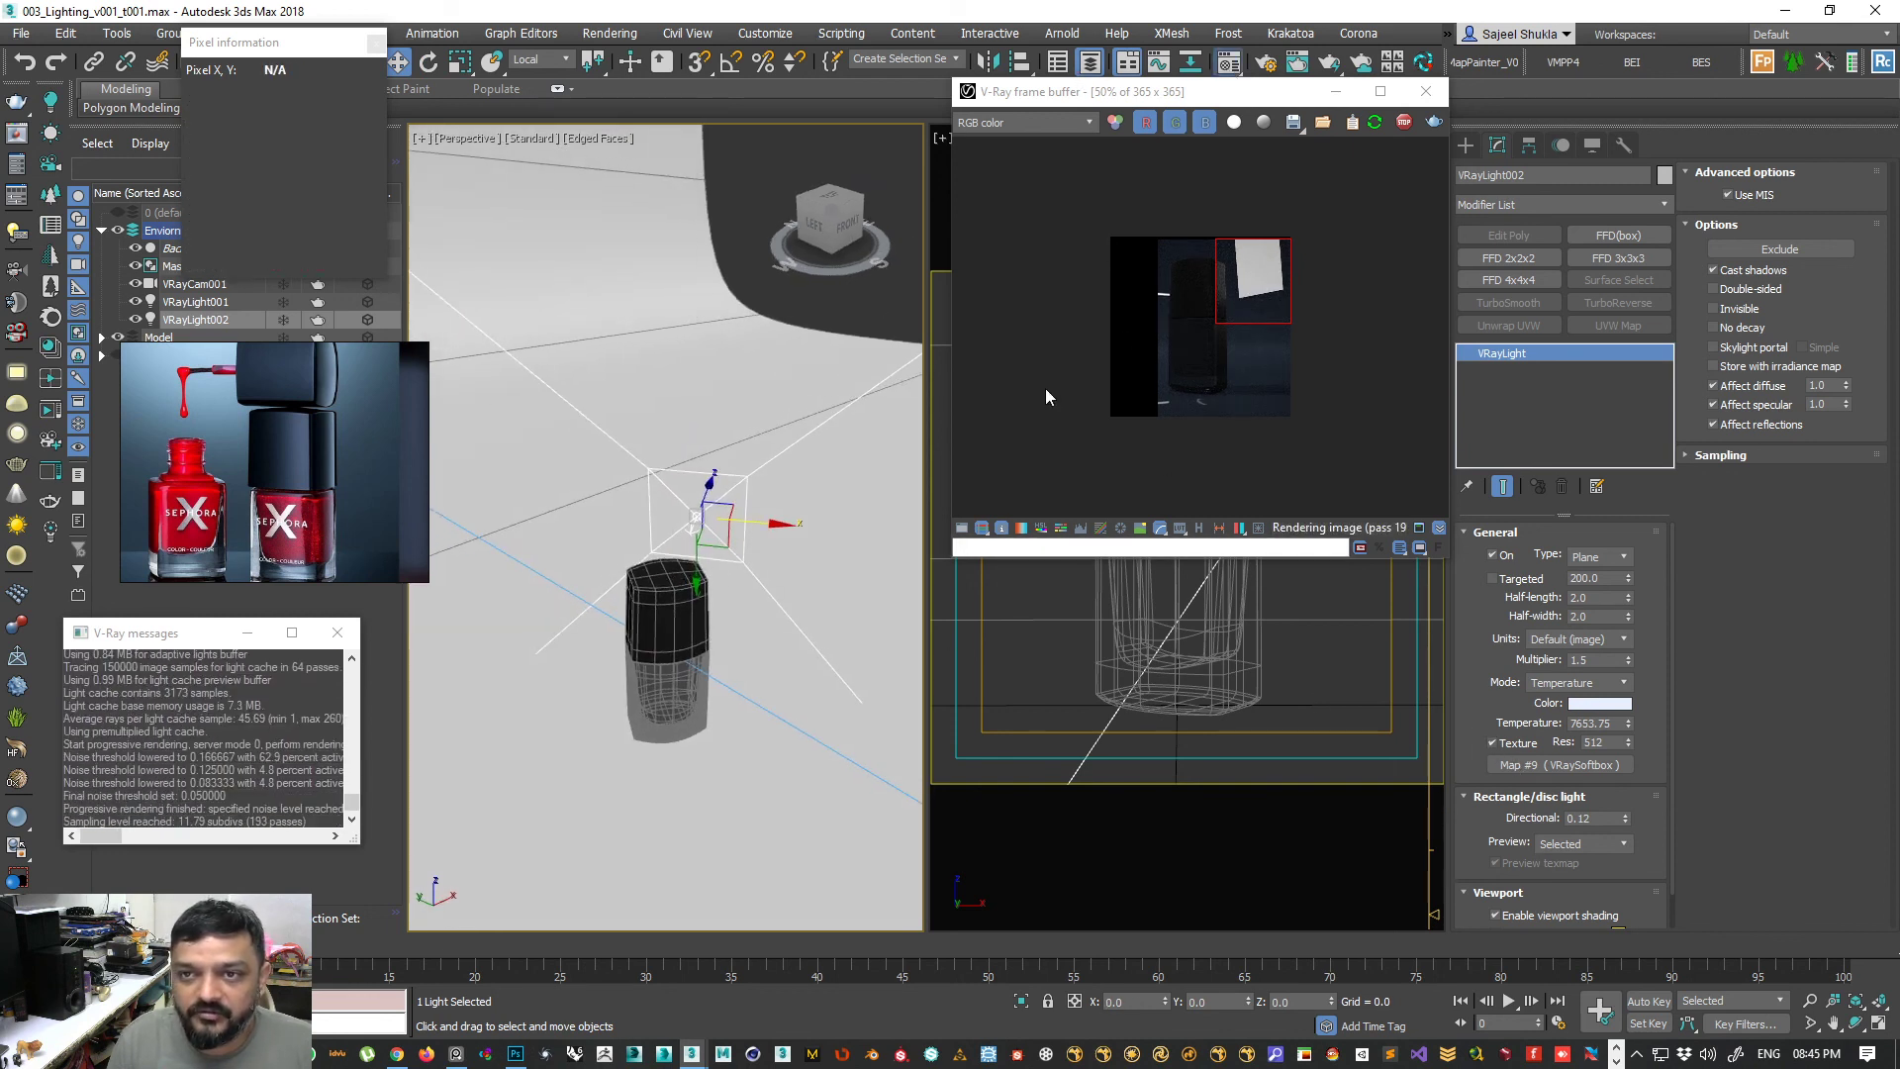
- Load VRayLight002's VRaySoftbox texture map as an instance into an empty Material Editor slot
key("m")
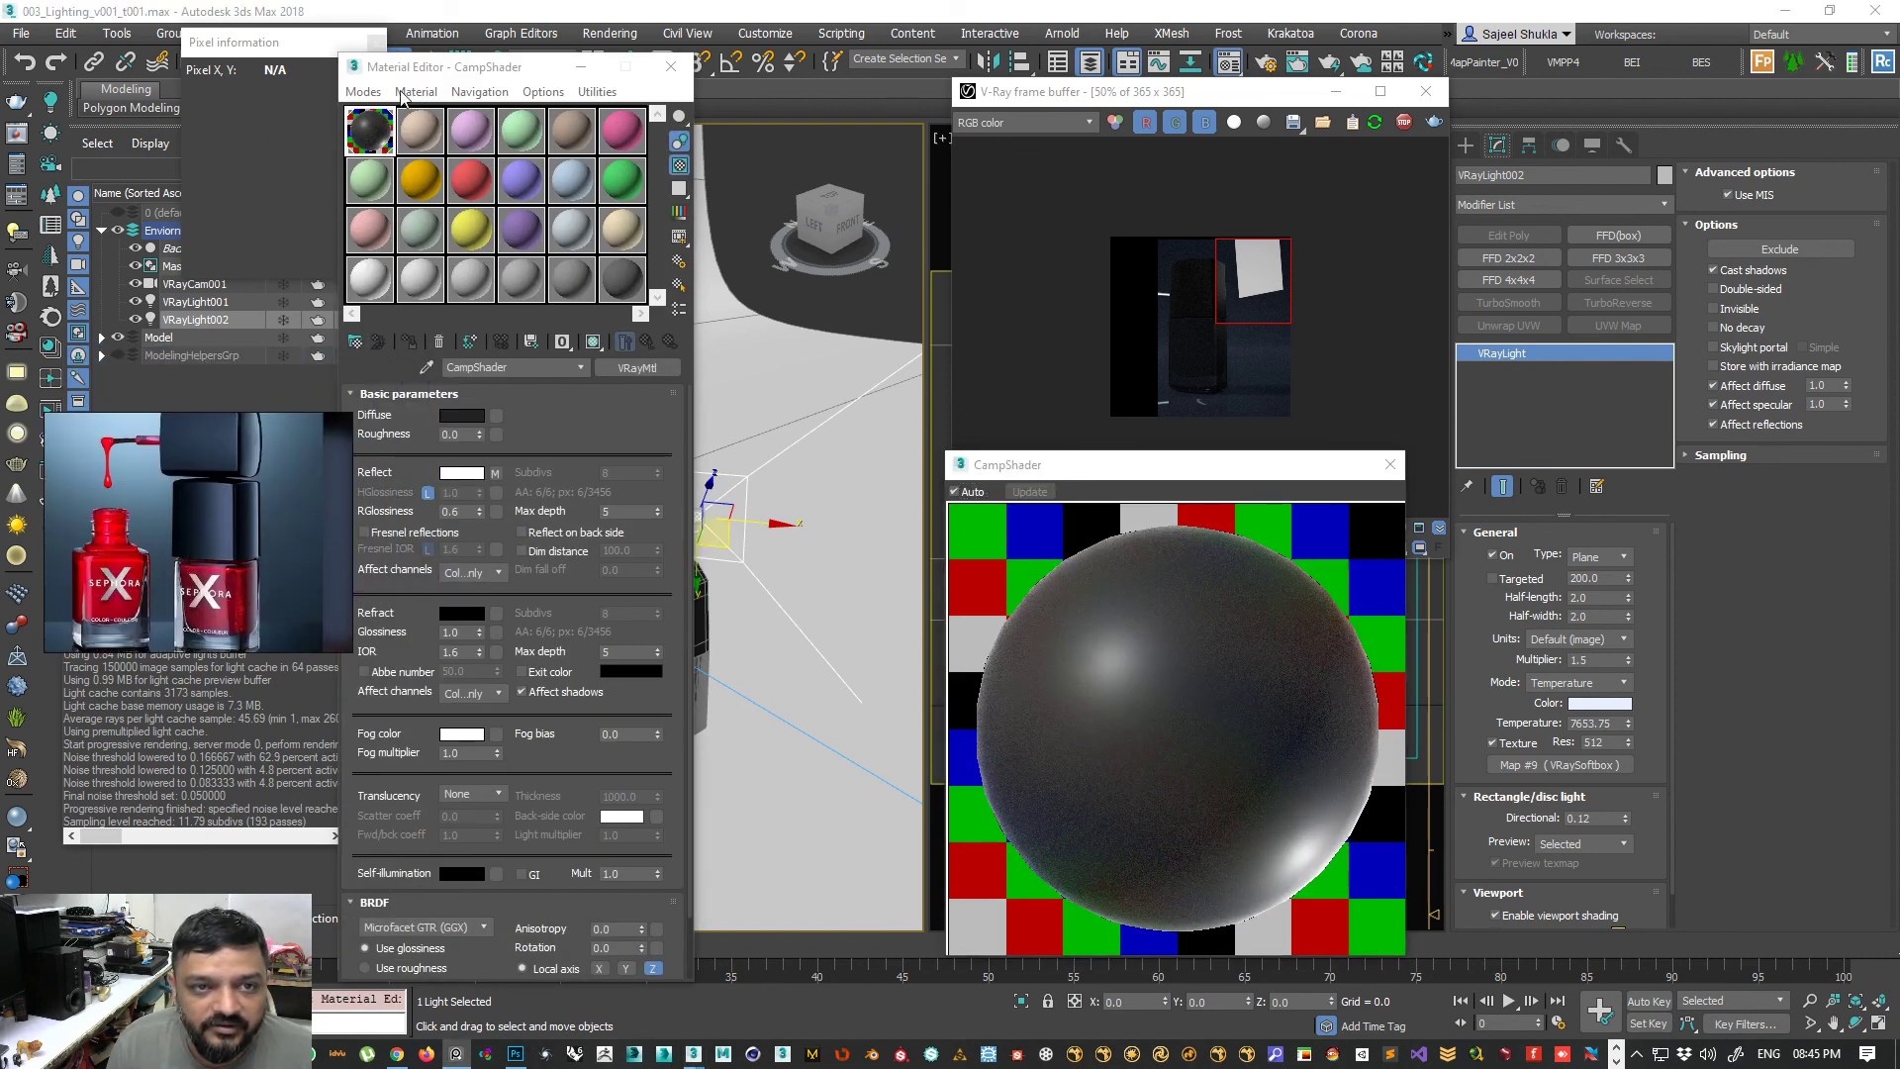
left_click_drag(1567, 765, 641, 324)
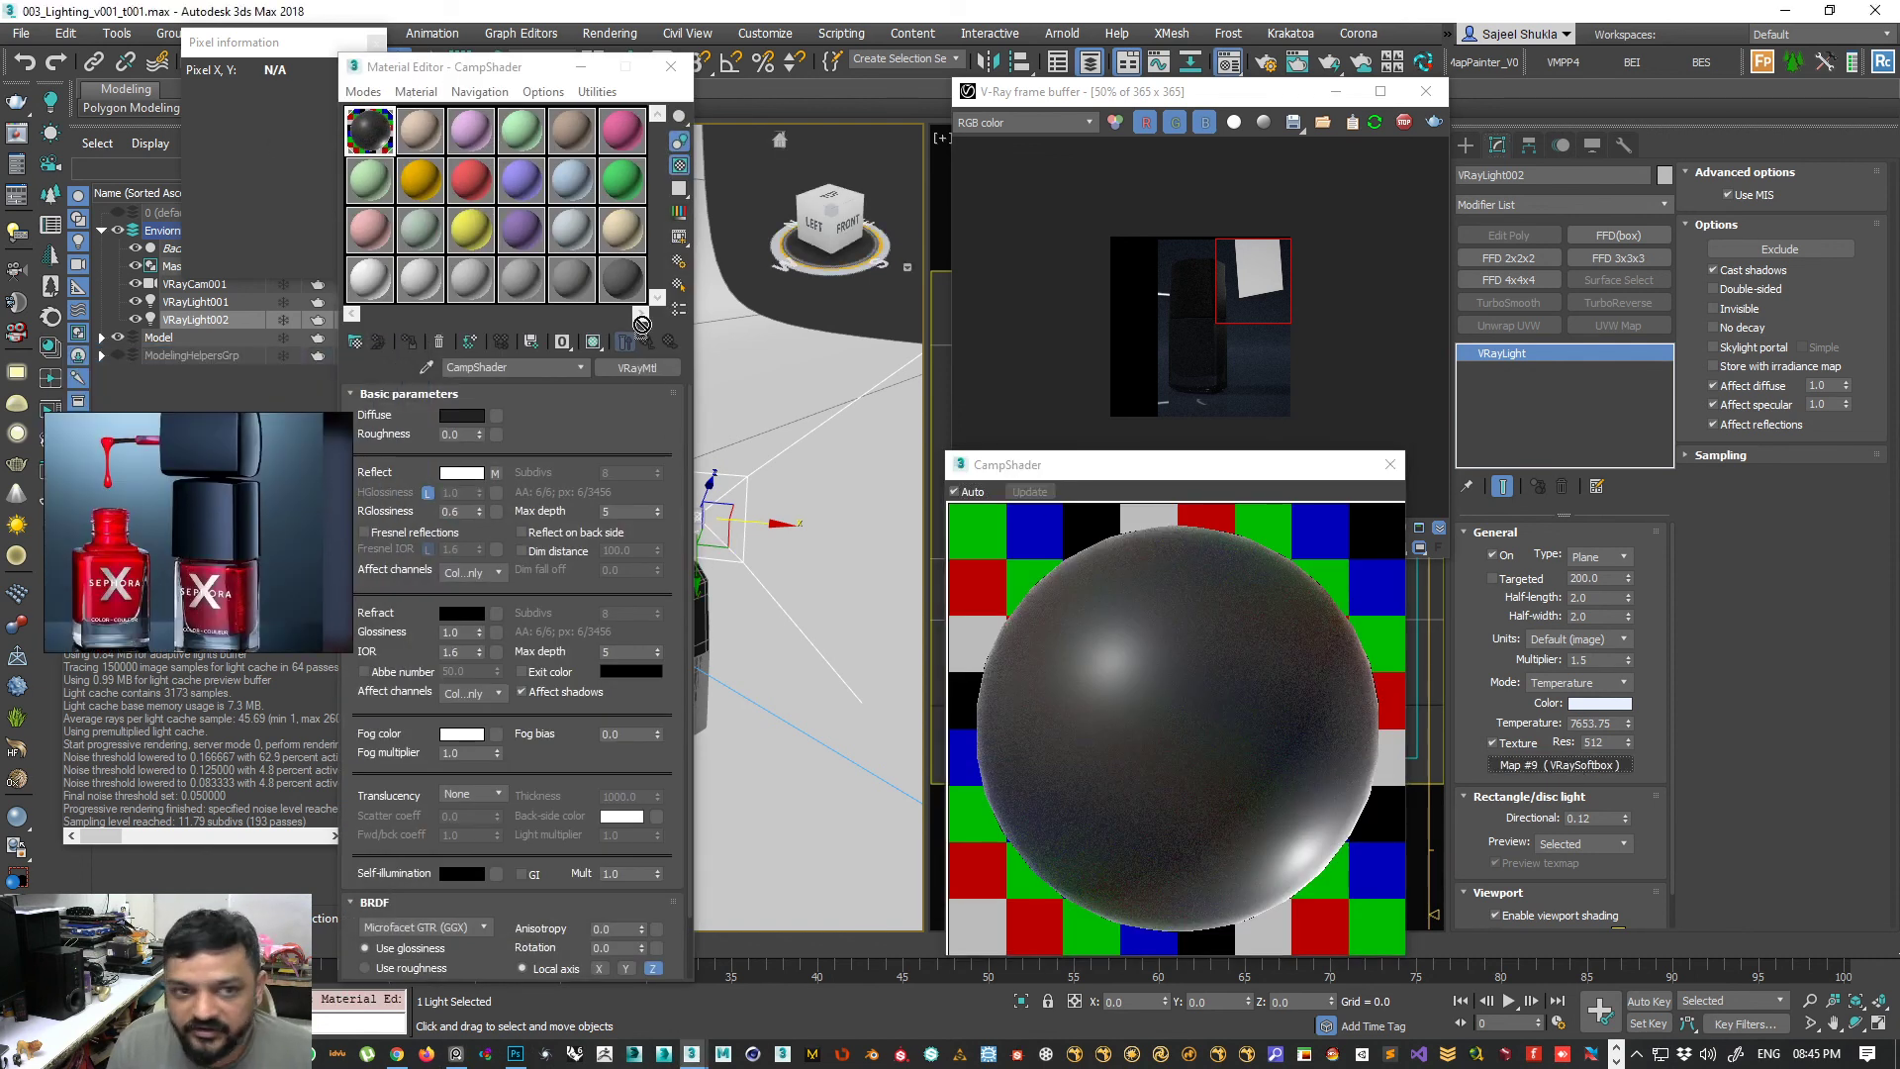
left_click_drag(369, 310, 369, 282)
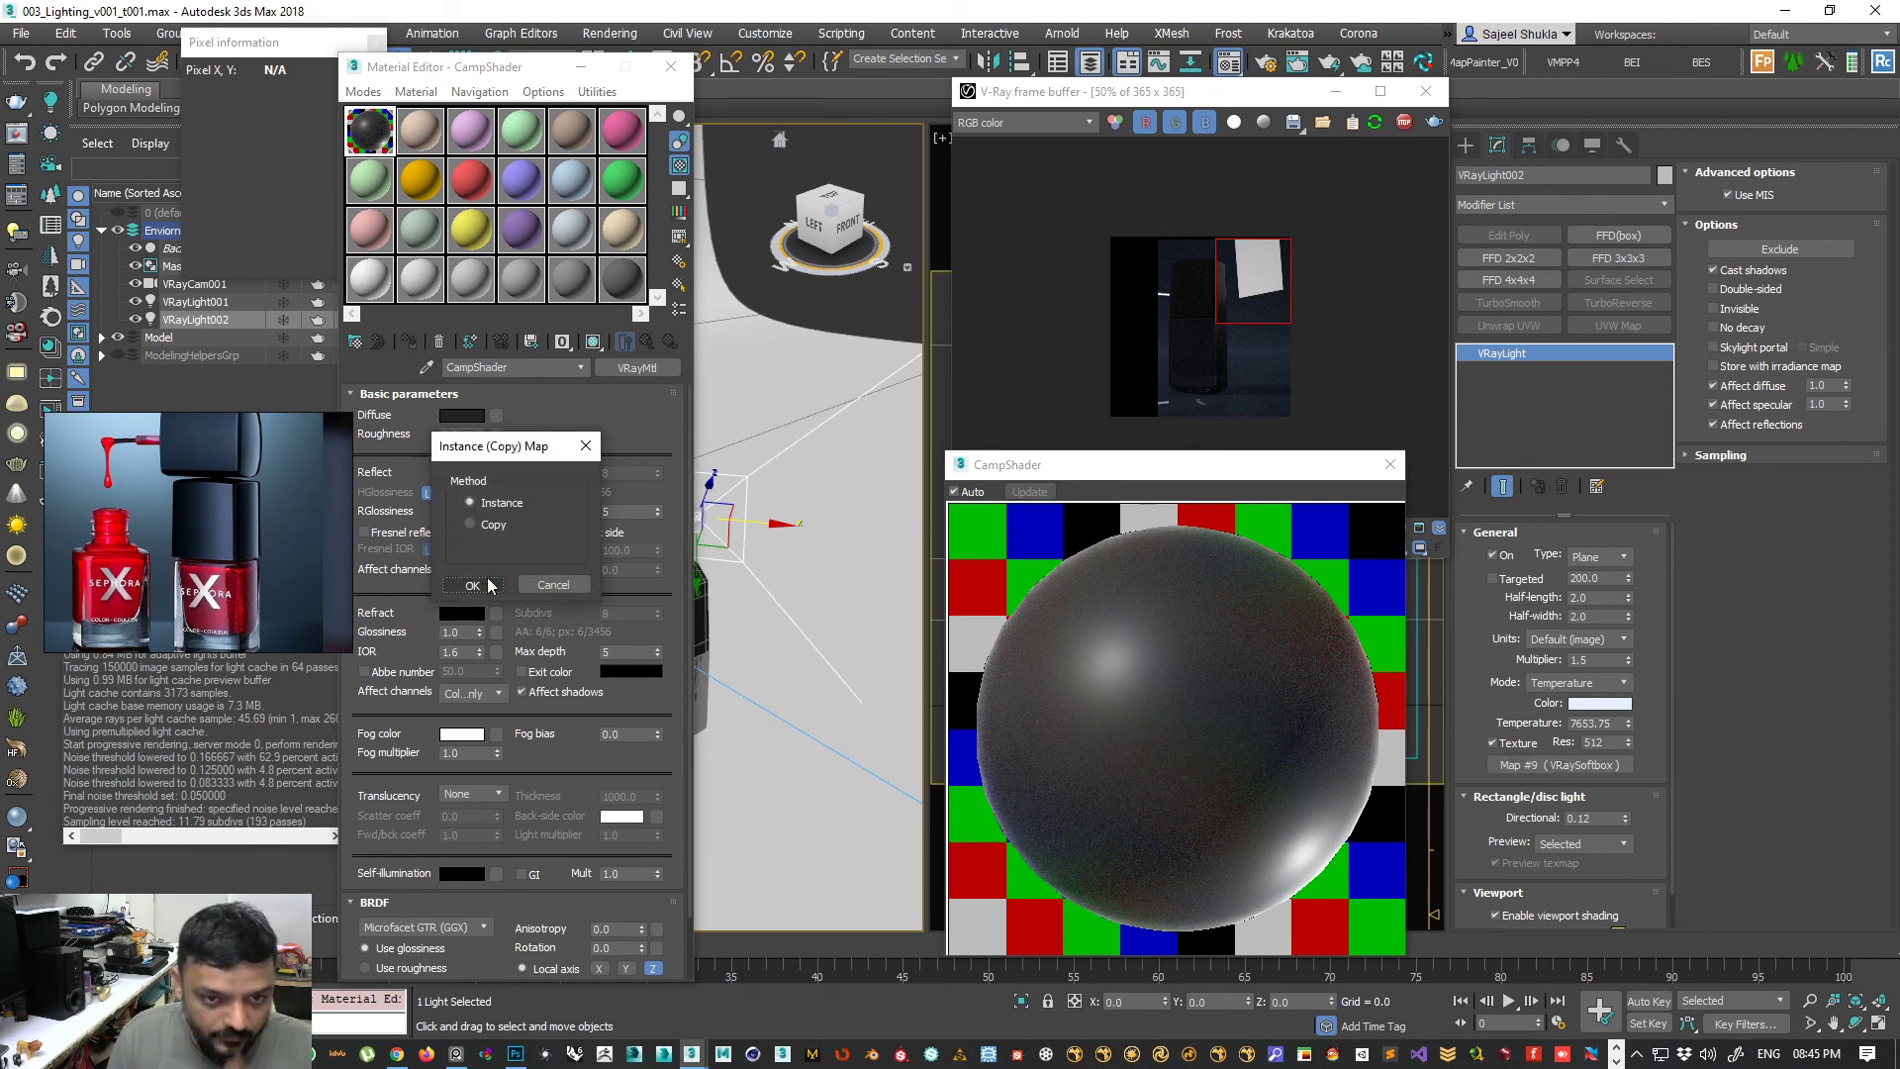
left_click(472, 585)
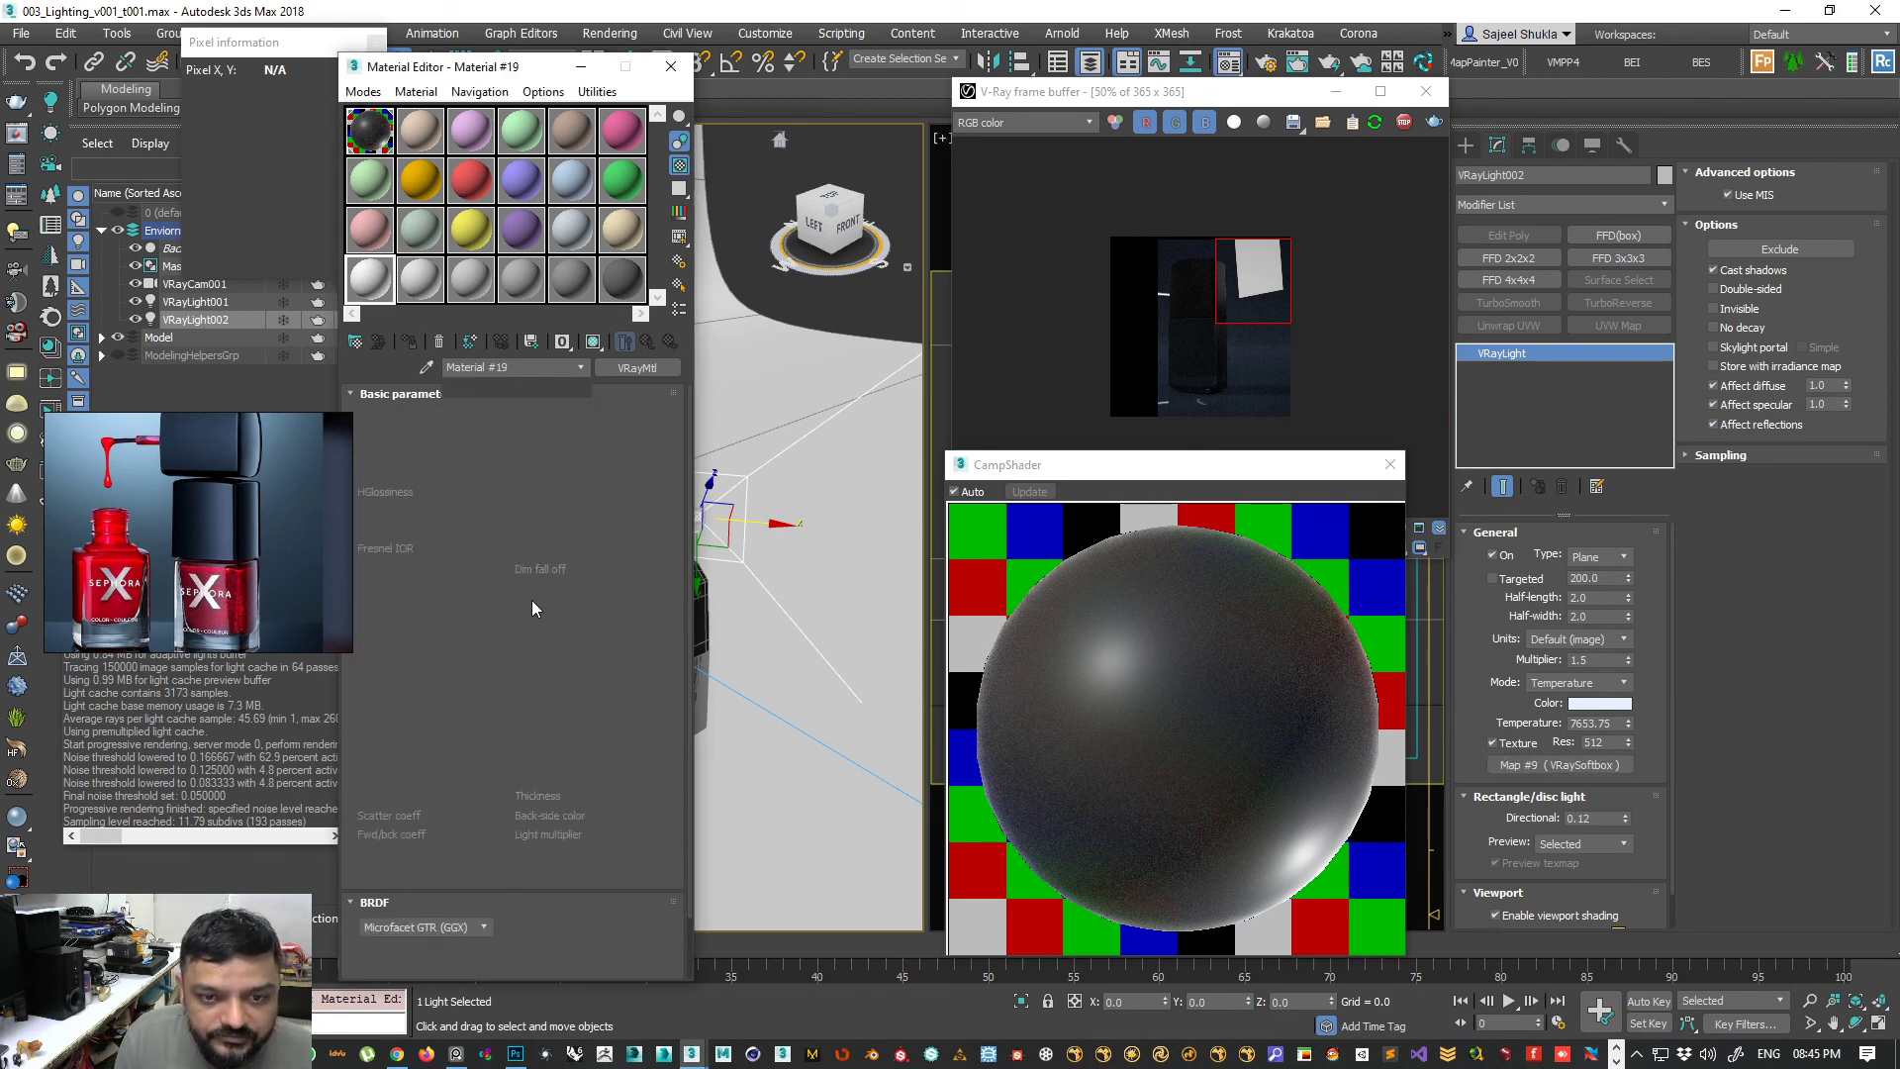
left_click(482, 89)
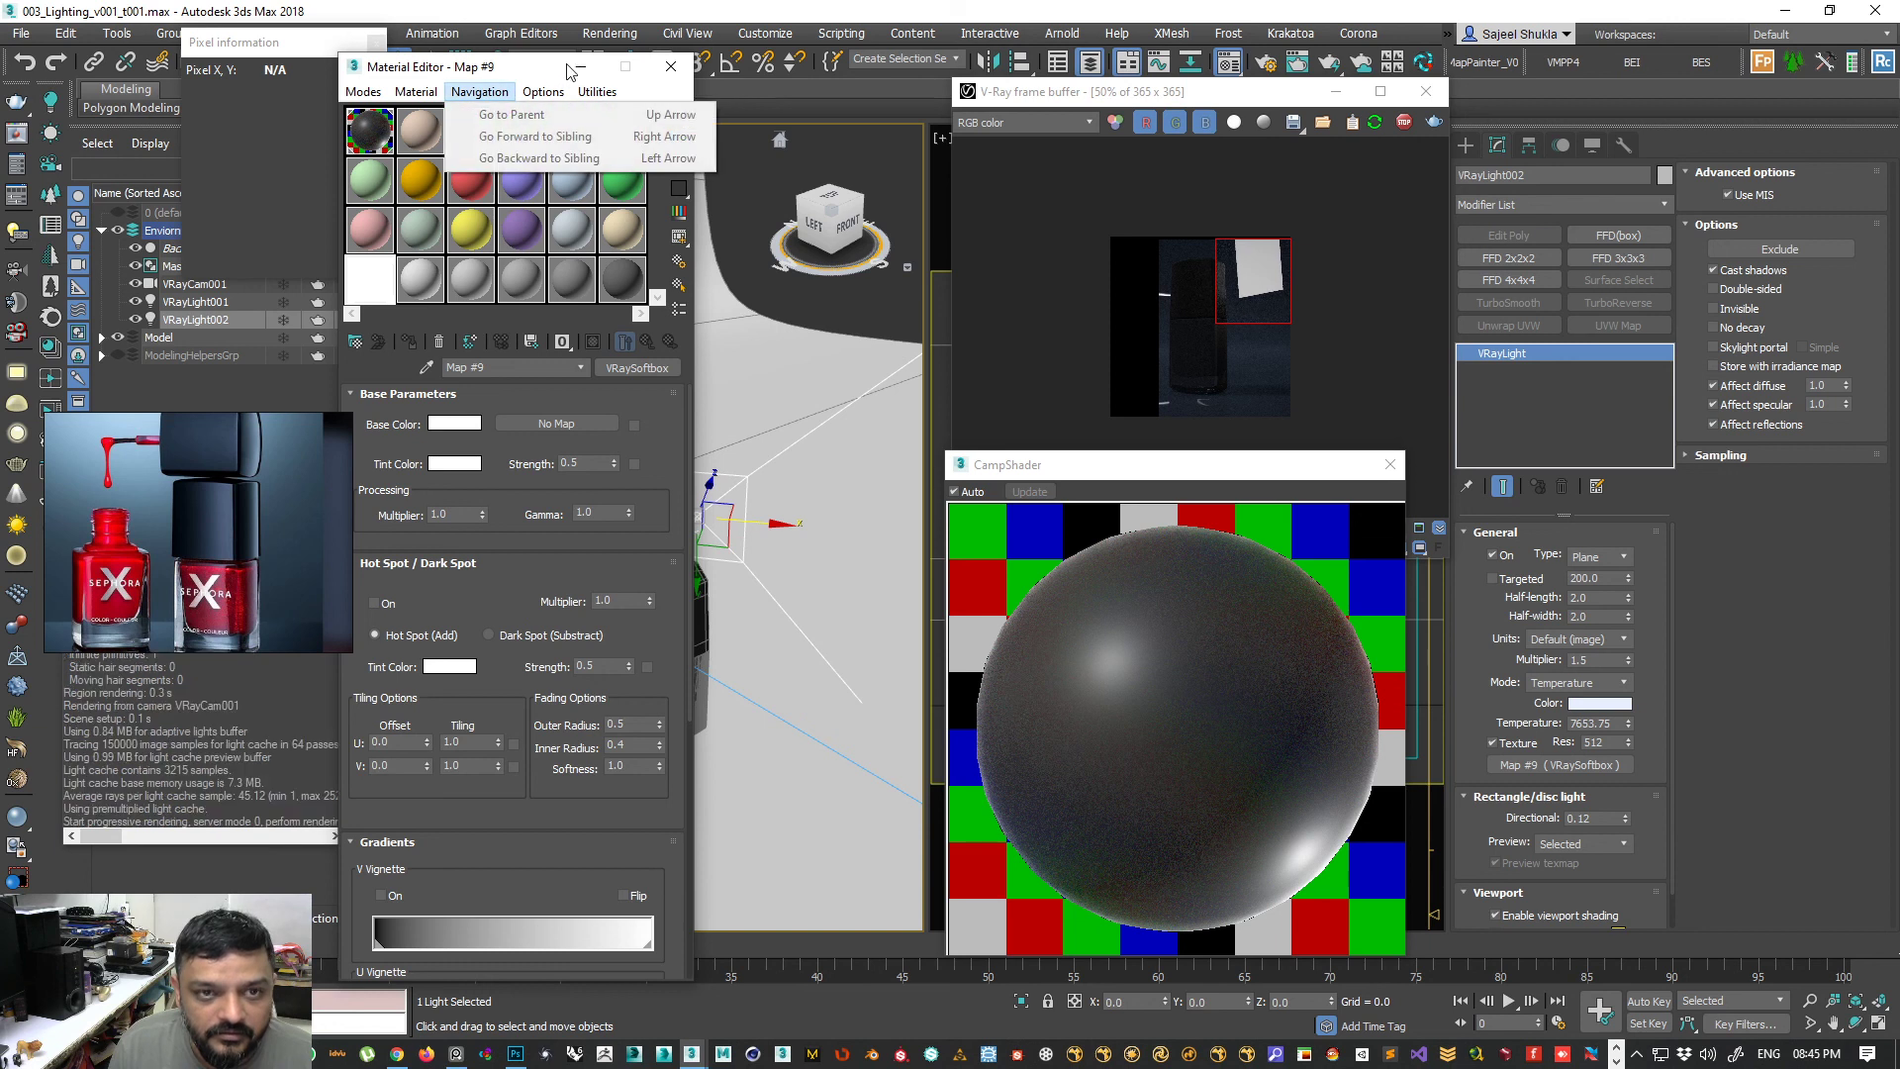
left_click(457, 72)
left_click_drag(454, 73, 512, 59)
- Try the softbox map's V Vignette, and enable the U Vignette instead with its black stop moved over a third inward
left_click_drag(415, 776, 407, 424)
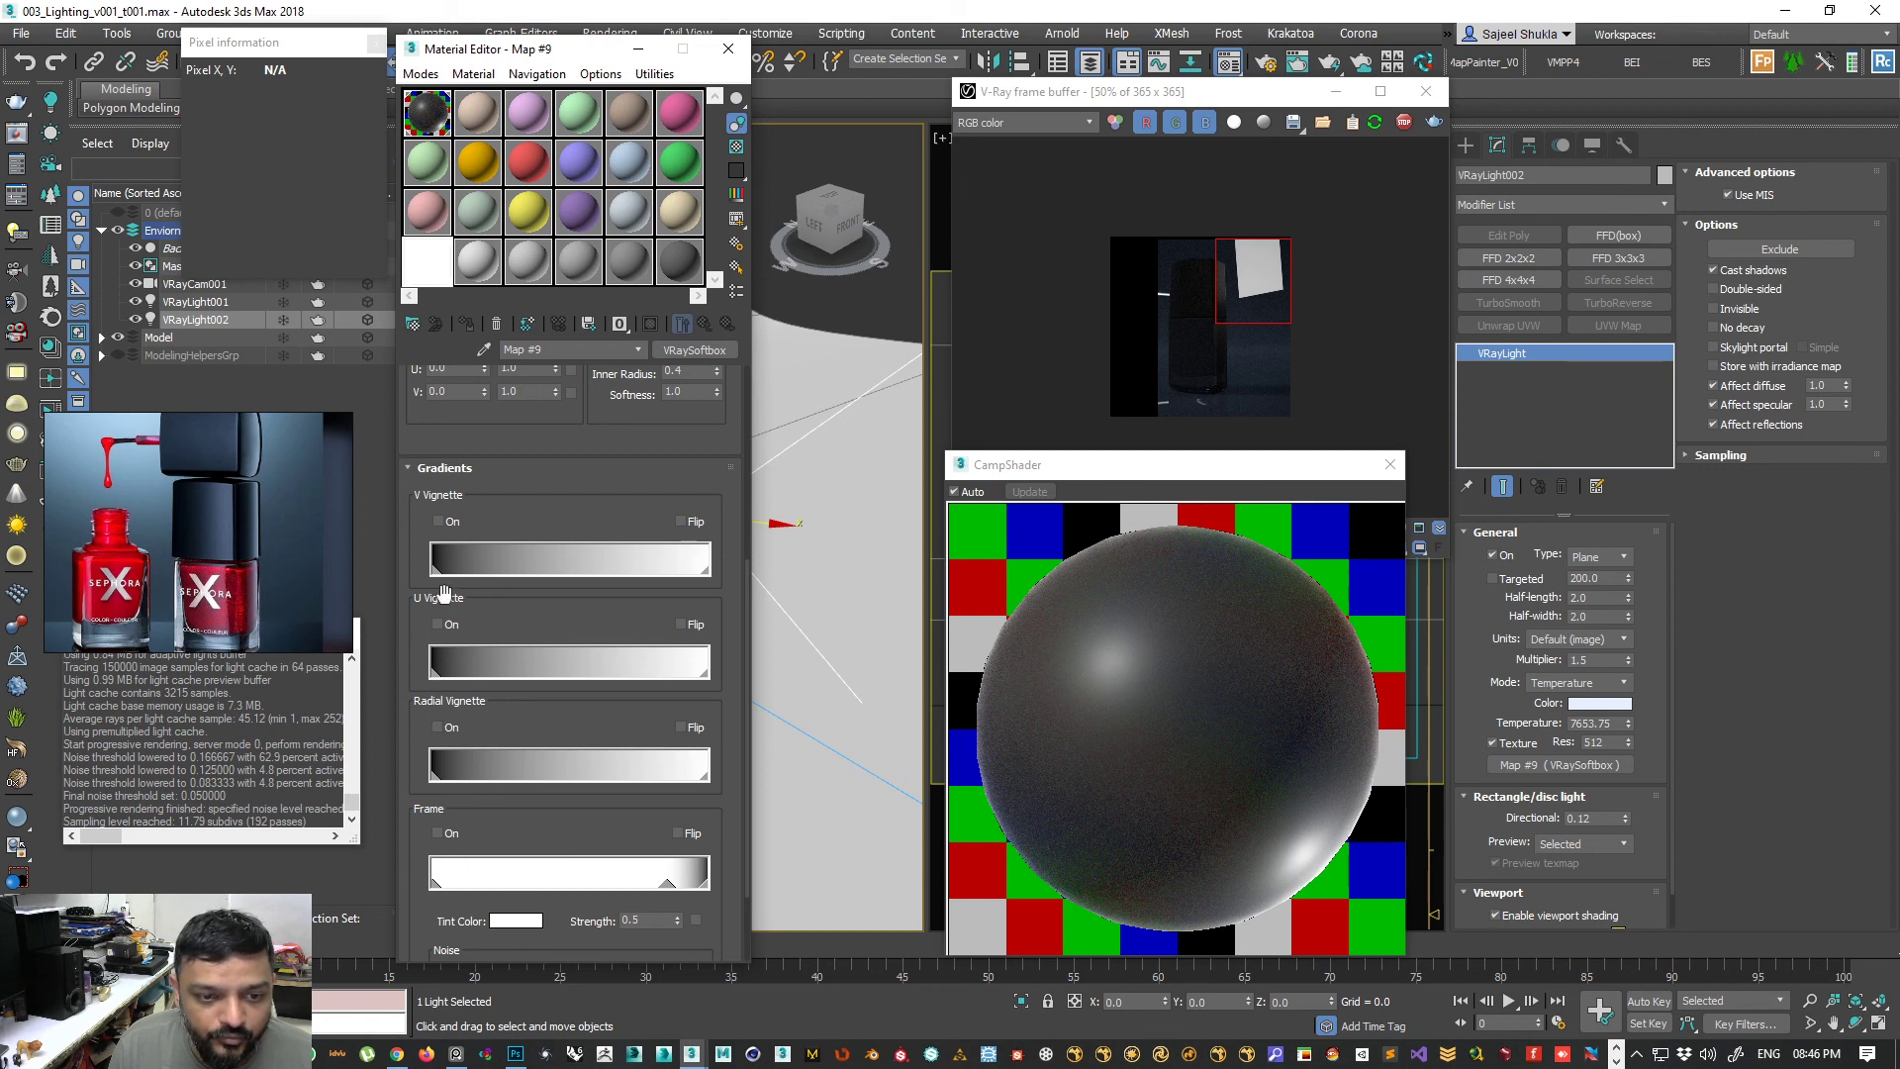
left_click(438, 523)
left_click(438, 521)
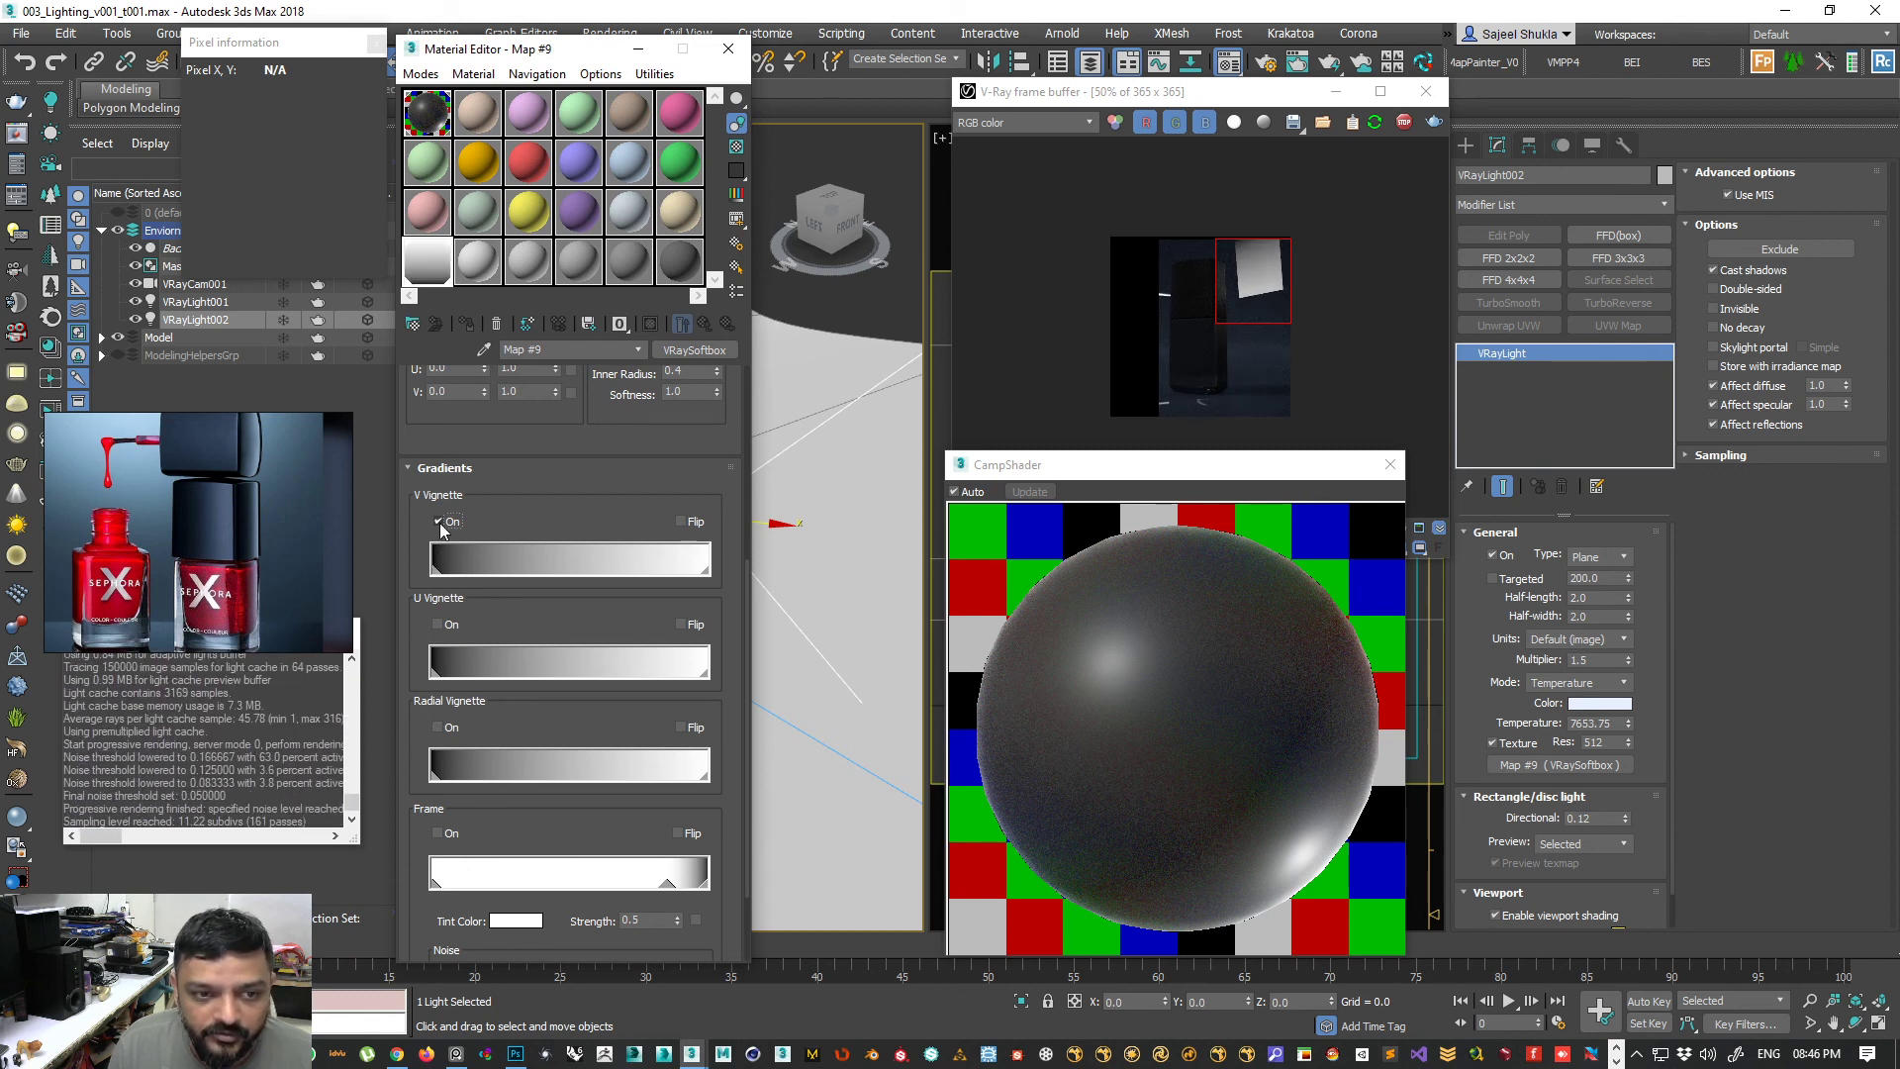
left_click(439, 624)
left_click_drag(435, 676, 504, 673)
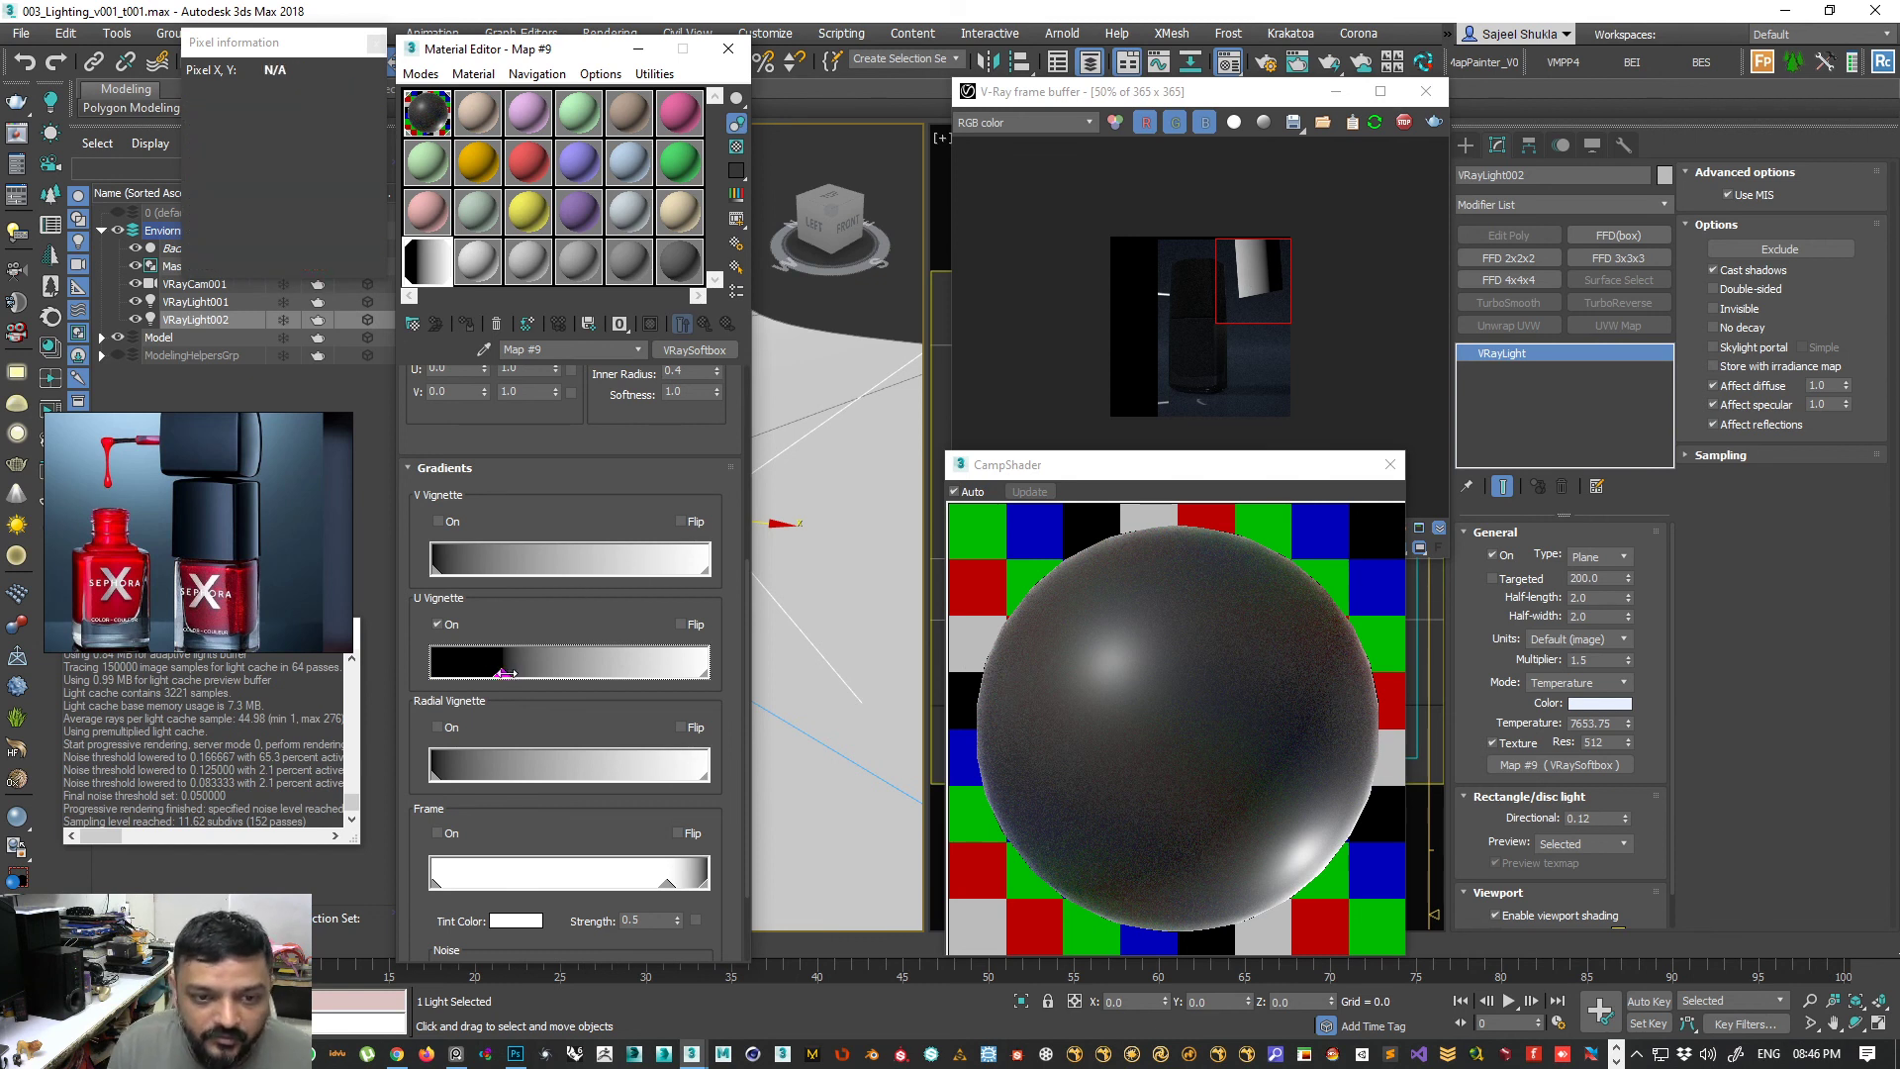
left_click_drag(502, 673, 534, 674)
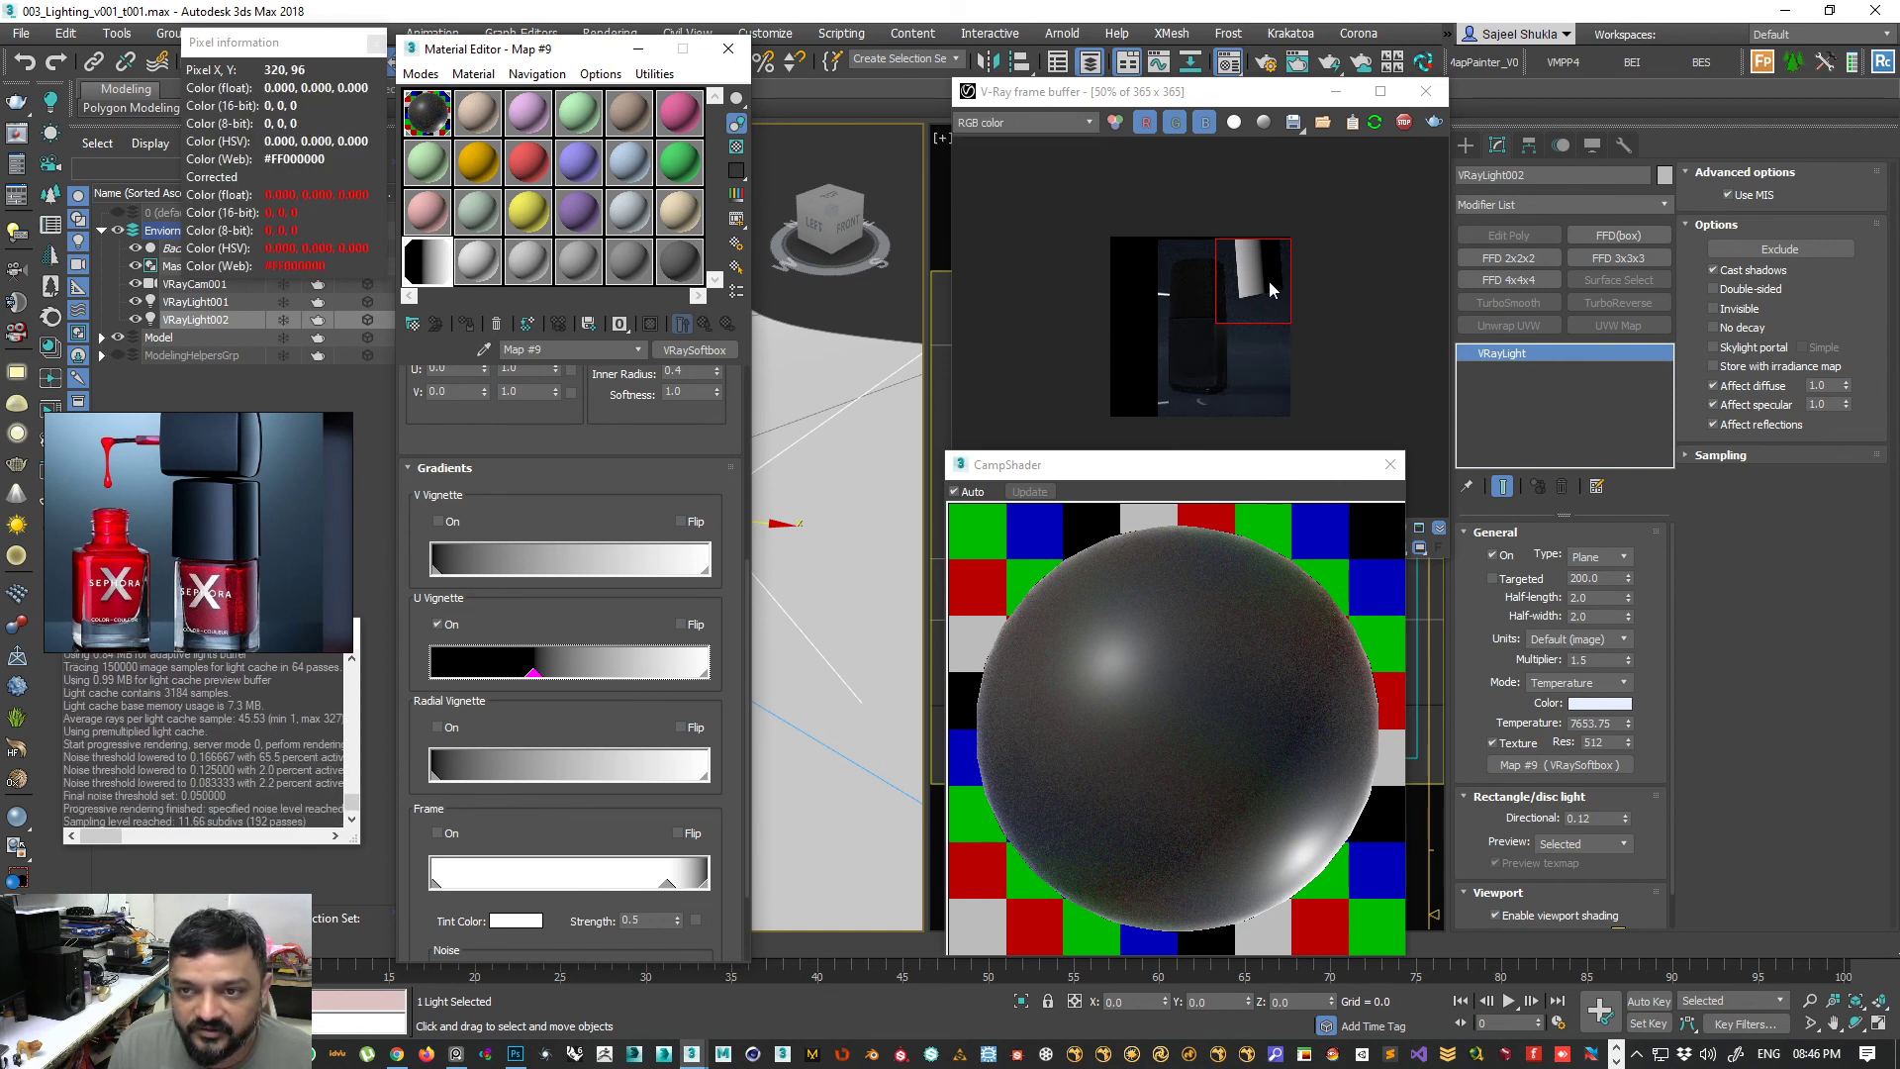
- Move the Material Editor clear of the perspective view and redraw the render region around the bottle and the softbox light
left_click_drag(590, 57, 522, 737)
middle_click_drag(669, 688, 624, 695)
middle_click_drag(769, 677, 730, 664)
scroll(730, 664, "up", 2)
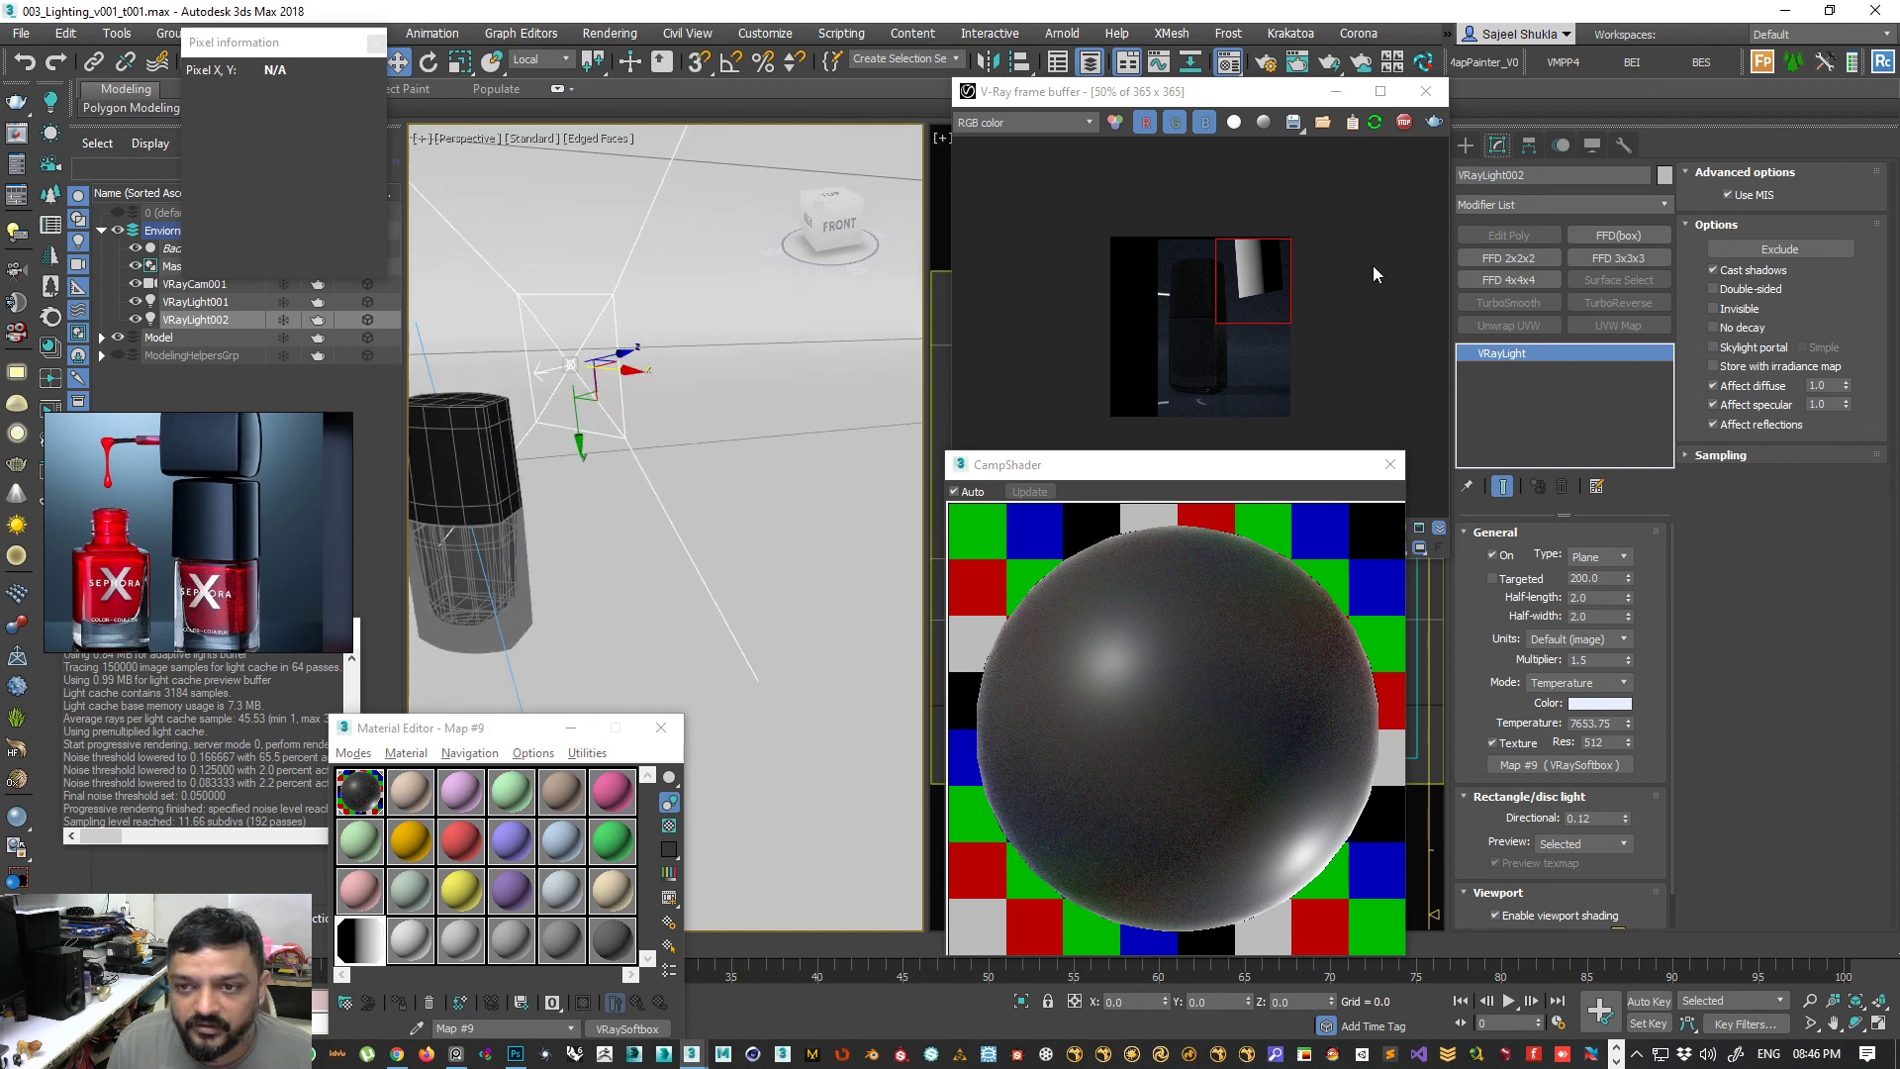
scroll(1204, 291, "up", 1)
left_click_drag(1134, 162, 1385, 515)
- Change the reference coordinate system for moving the light from Local to View
middle_click_drag(542, 507, 716, 443)
scroll(643, 493, "down", 2)
left_click(542, 59)
left_click(534, 76)
key("alt+q")
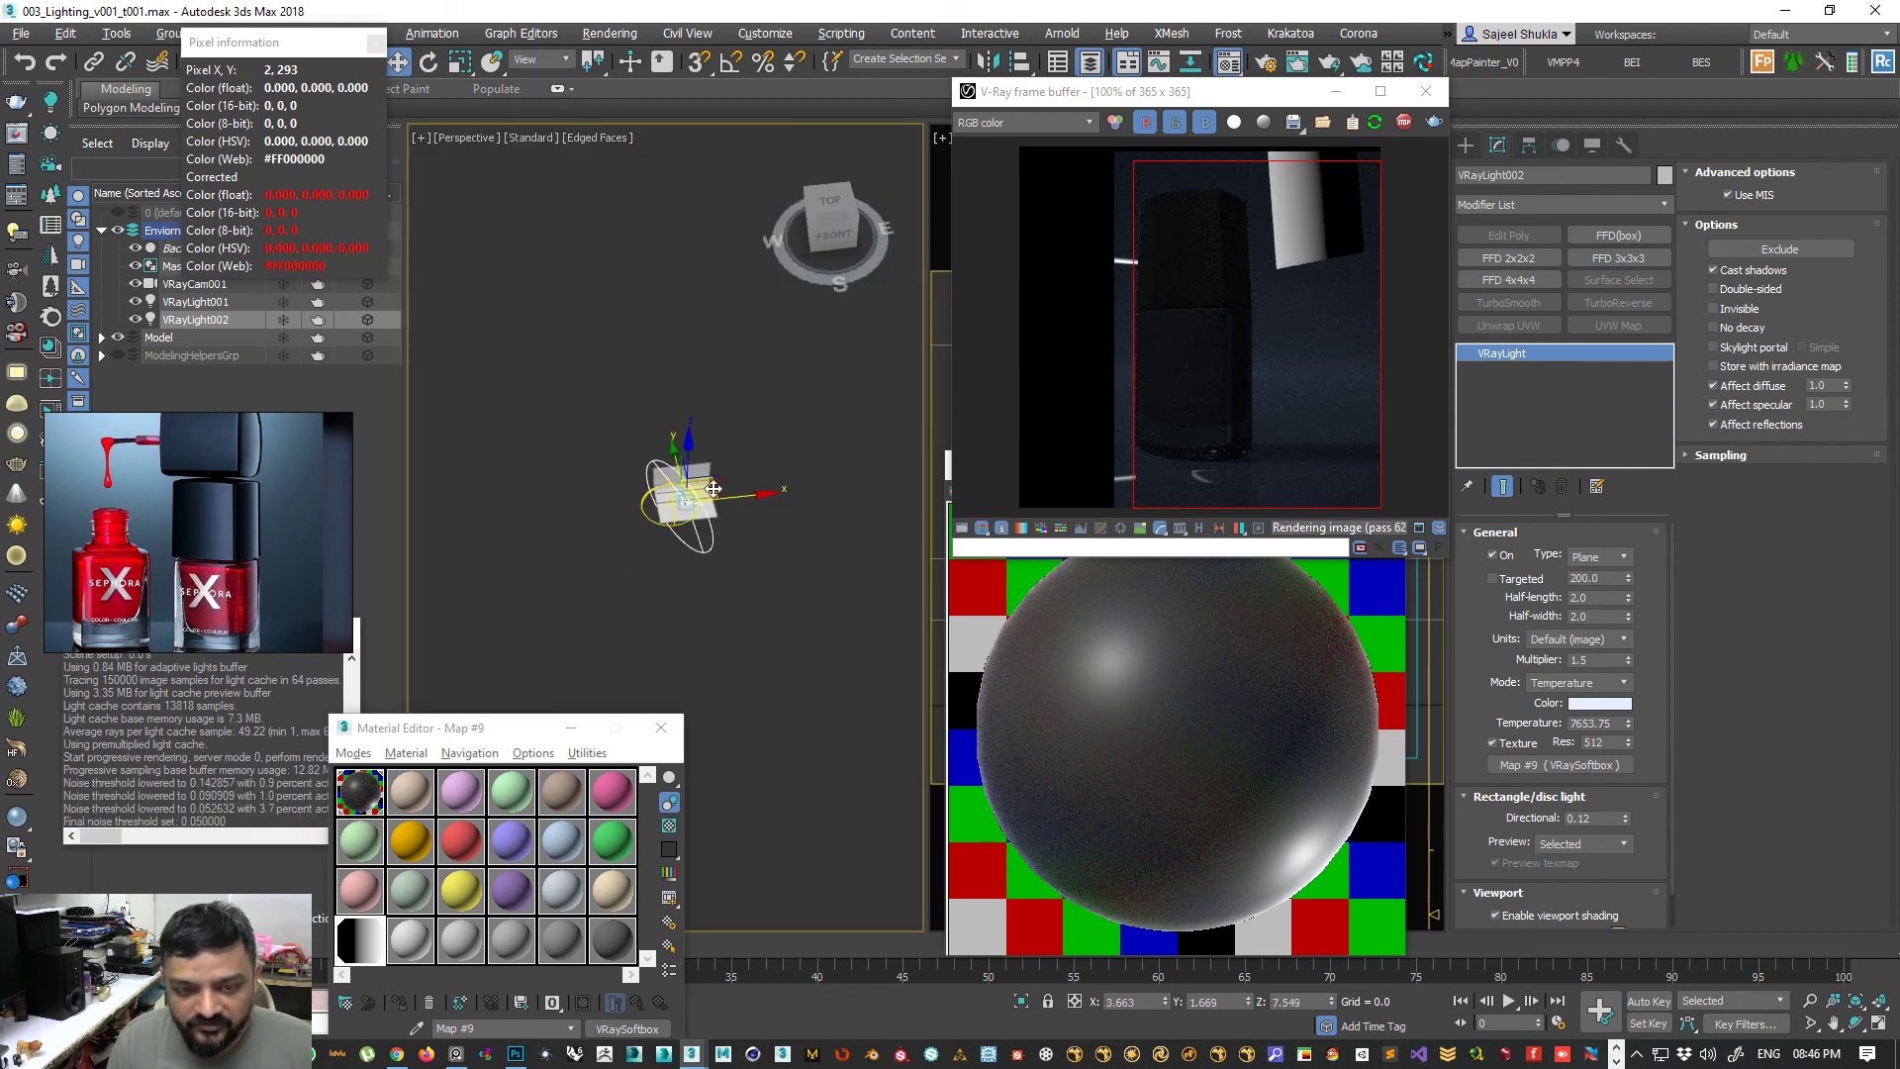
- Show the scene from the top and set VRayLight002's rectangle light preview to Never
key("t")
left_click(1577, 847)
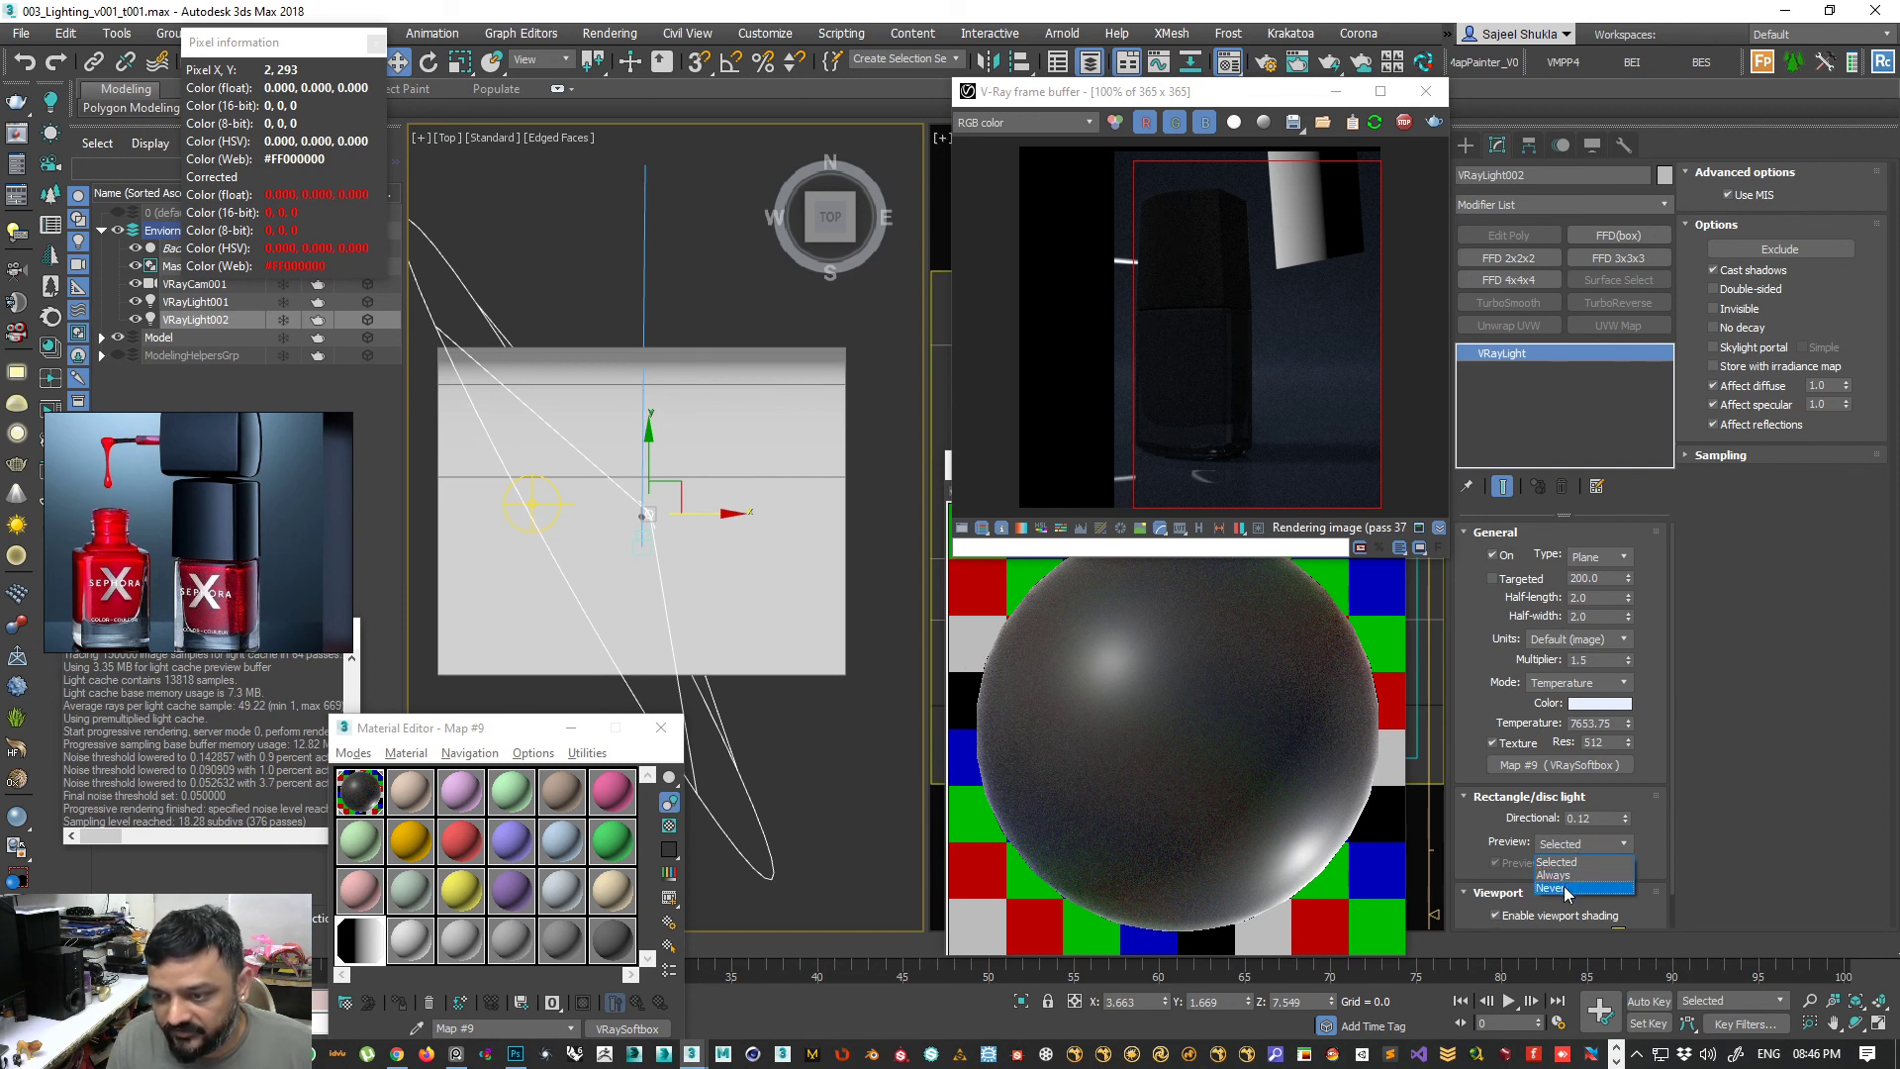
left_click(1559, 887)
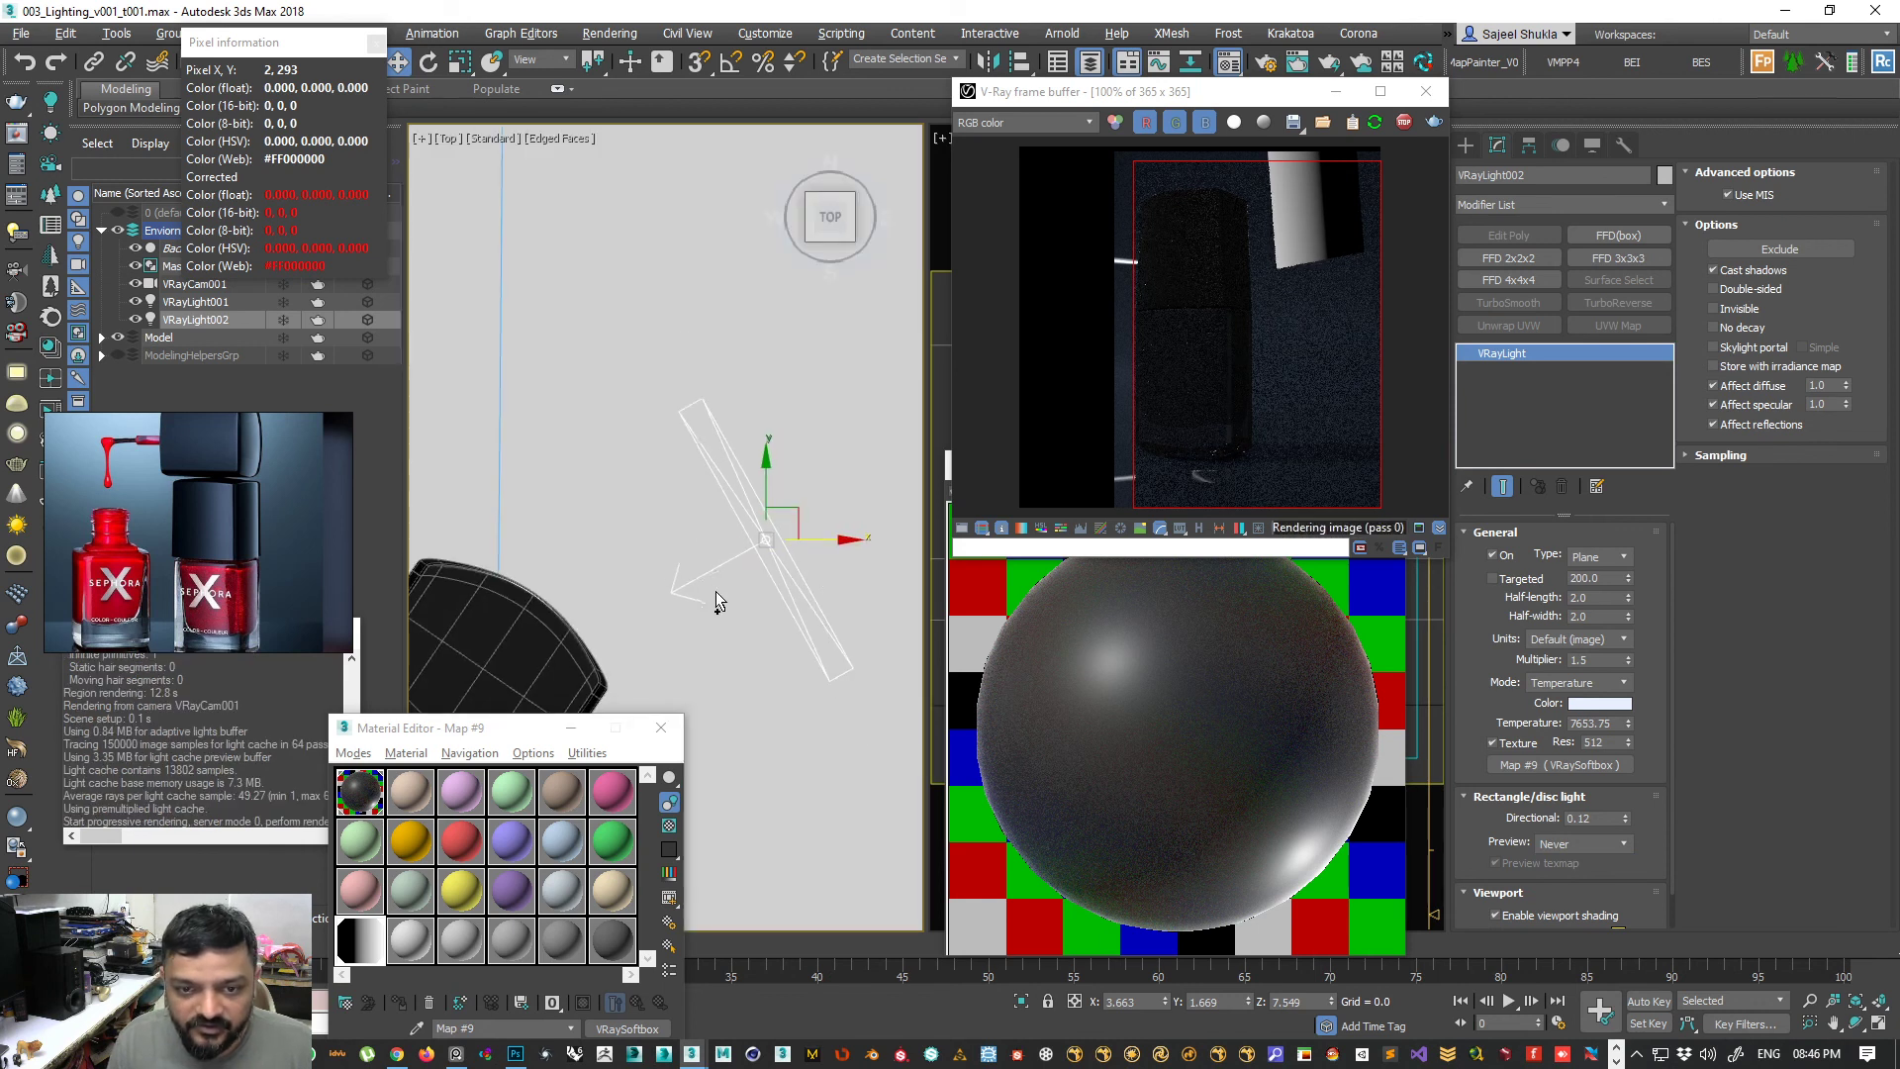
scroll(716, 600, "down", 3)
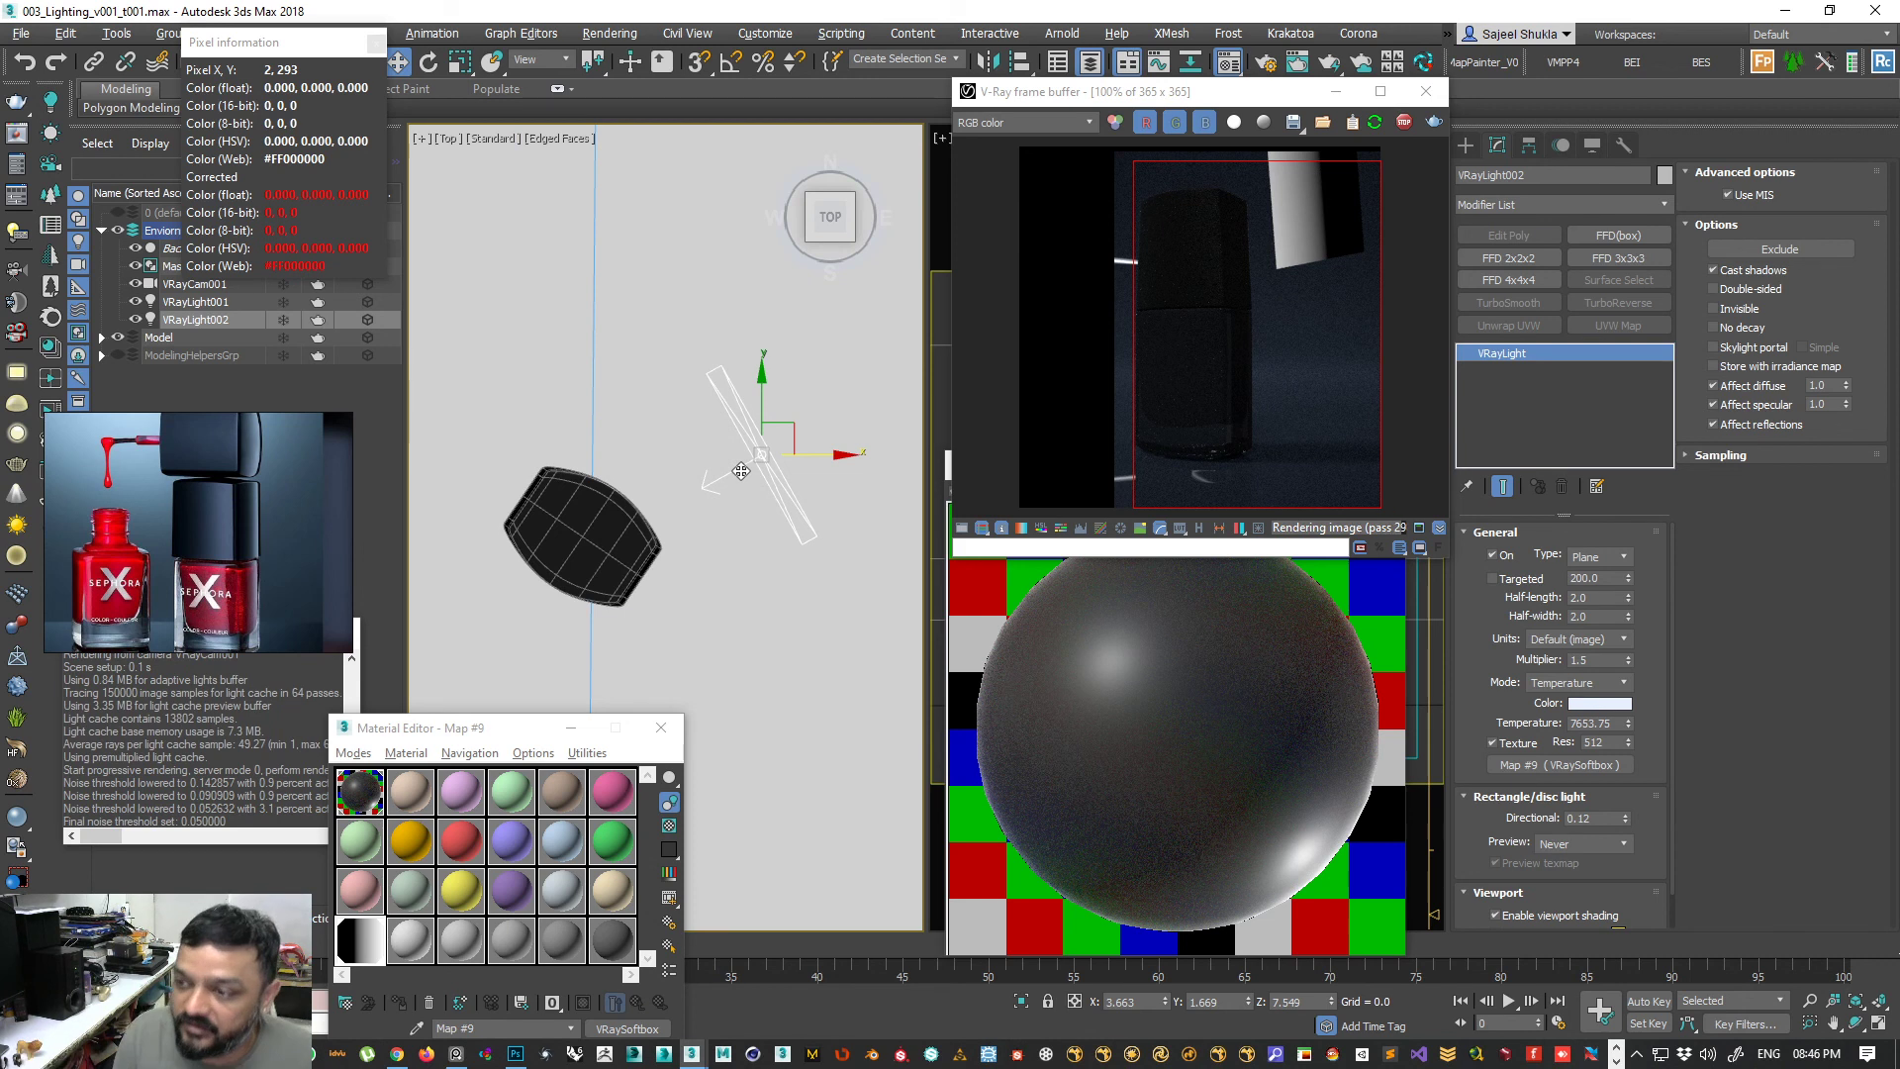
- Move VRayLight002 to the cap's front side at about X 2.4, Y -1.6 and rotate it about -45 degrees around Z
left_click_drag(792, 428, 782, 517)
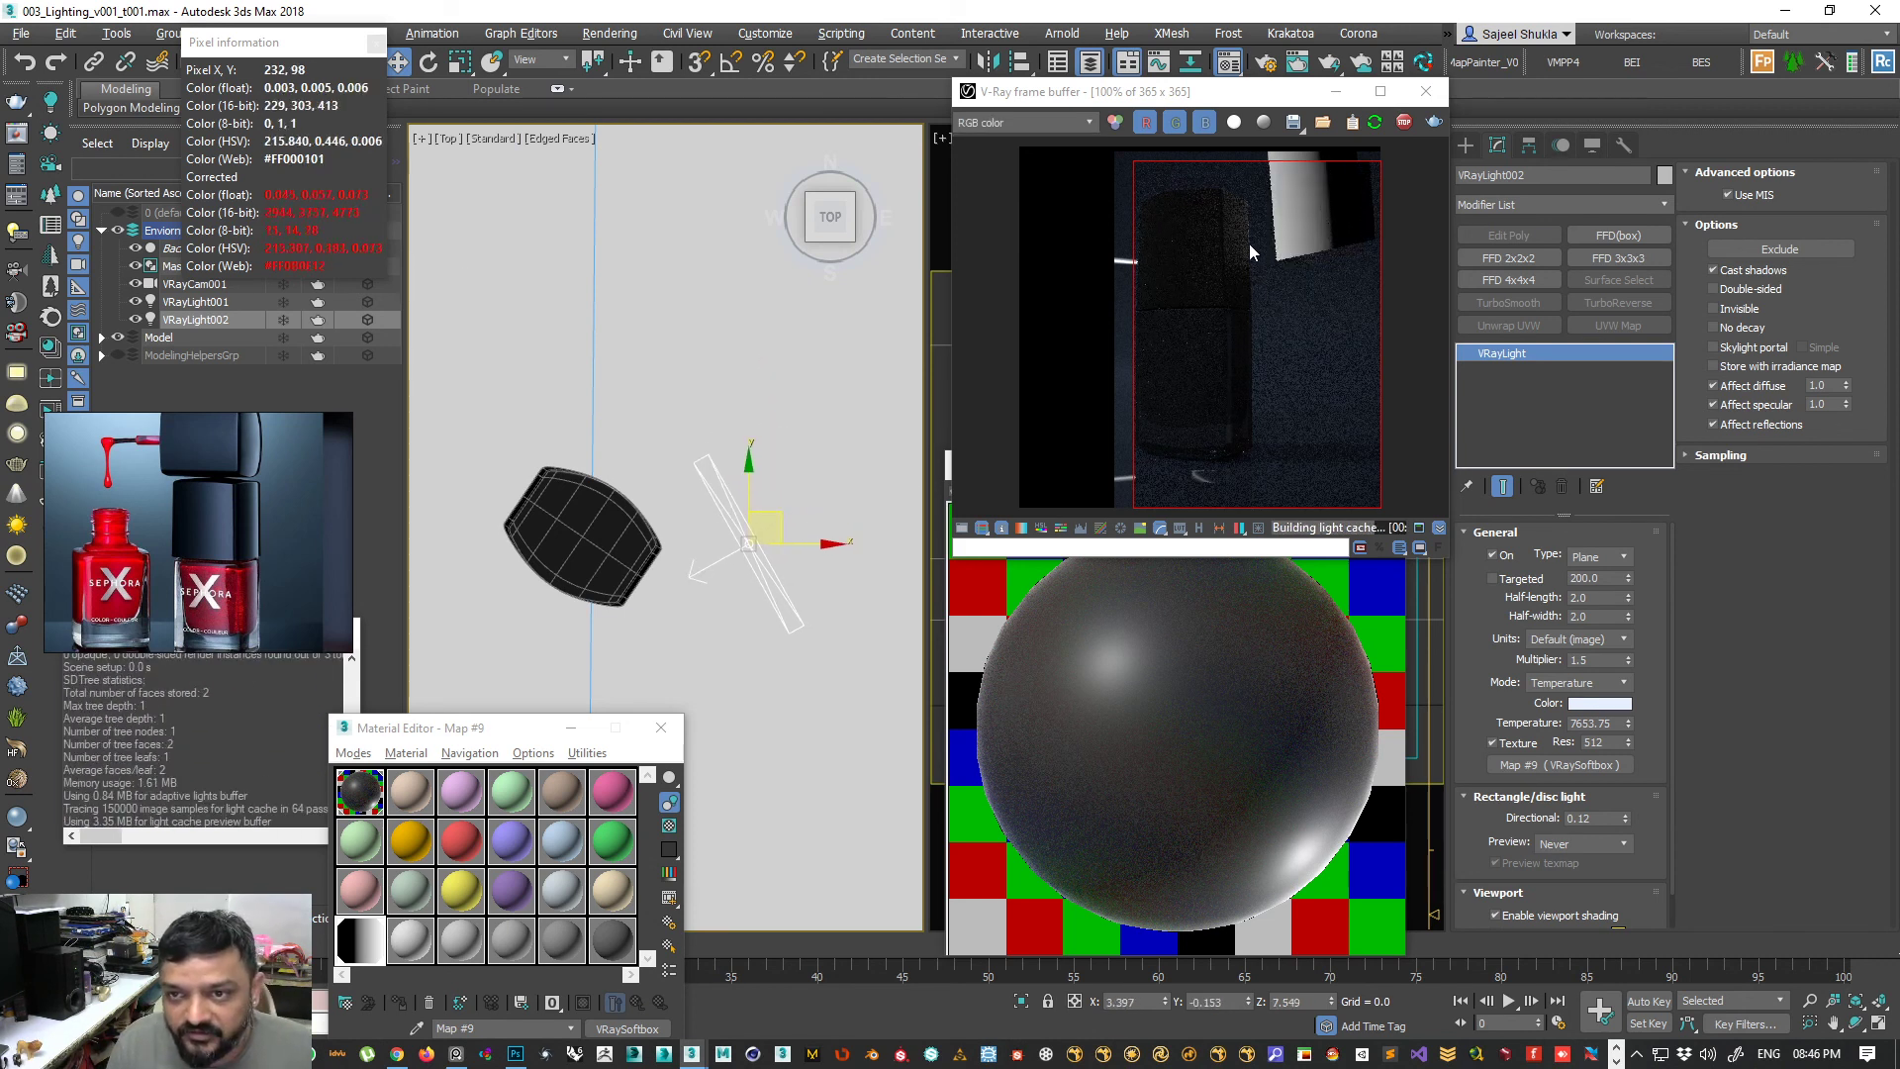
key("e")
left_click_drag(803, 489, 839, 592)
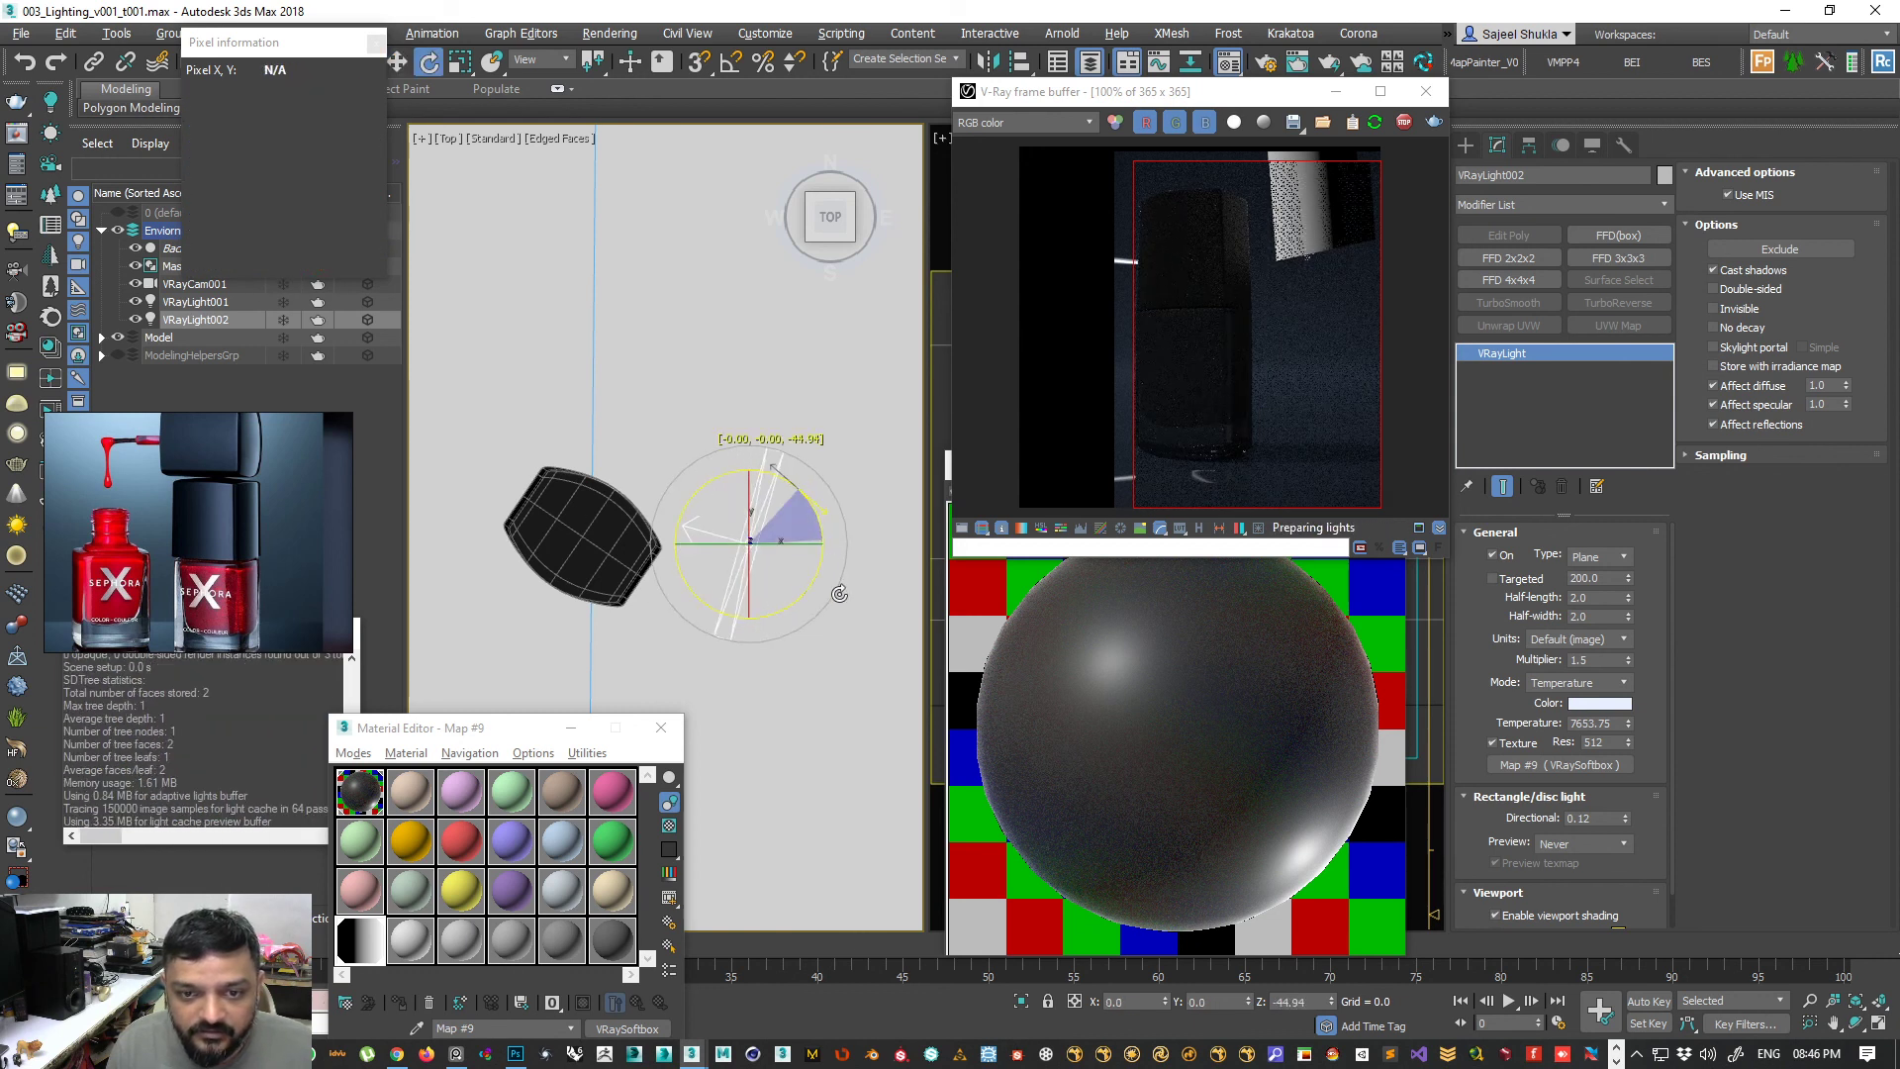
key("w")
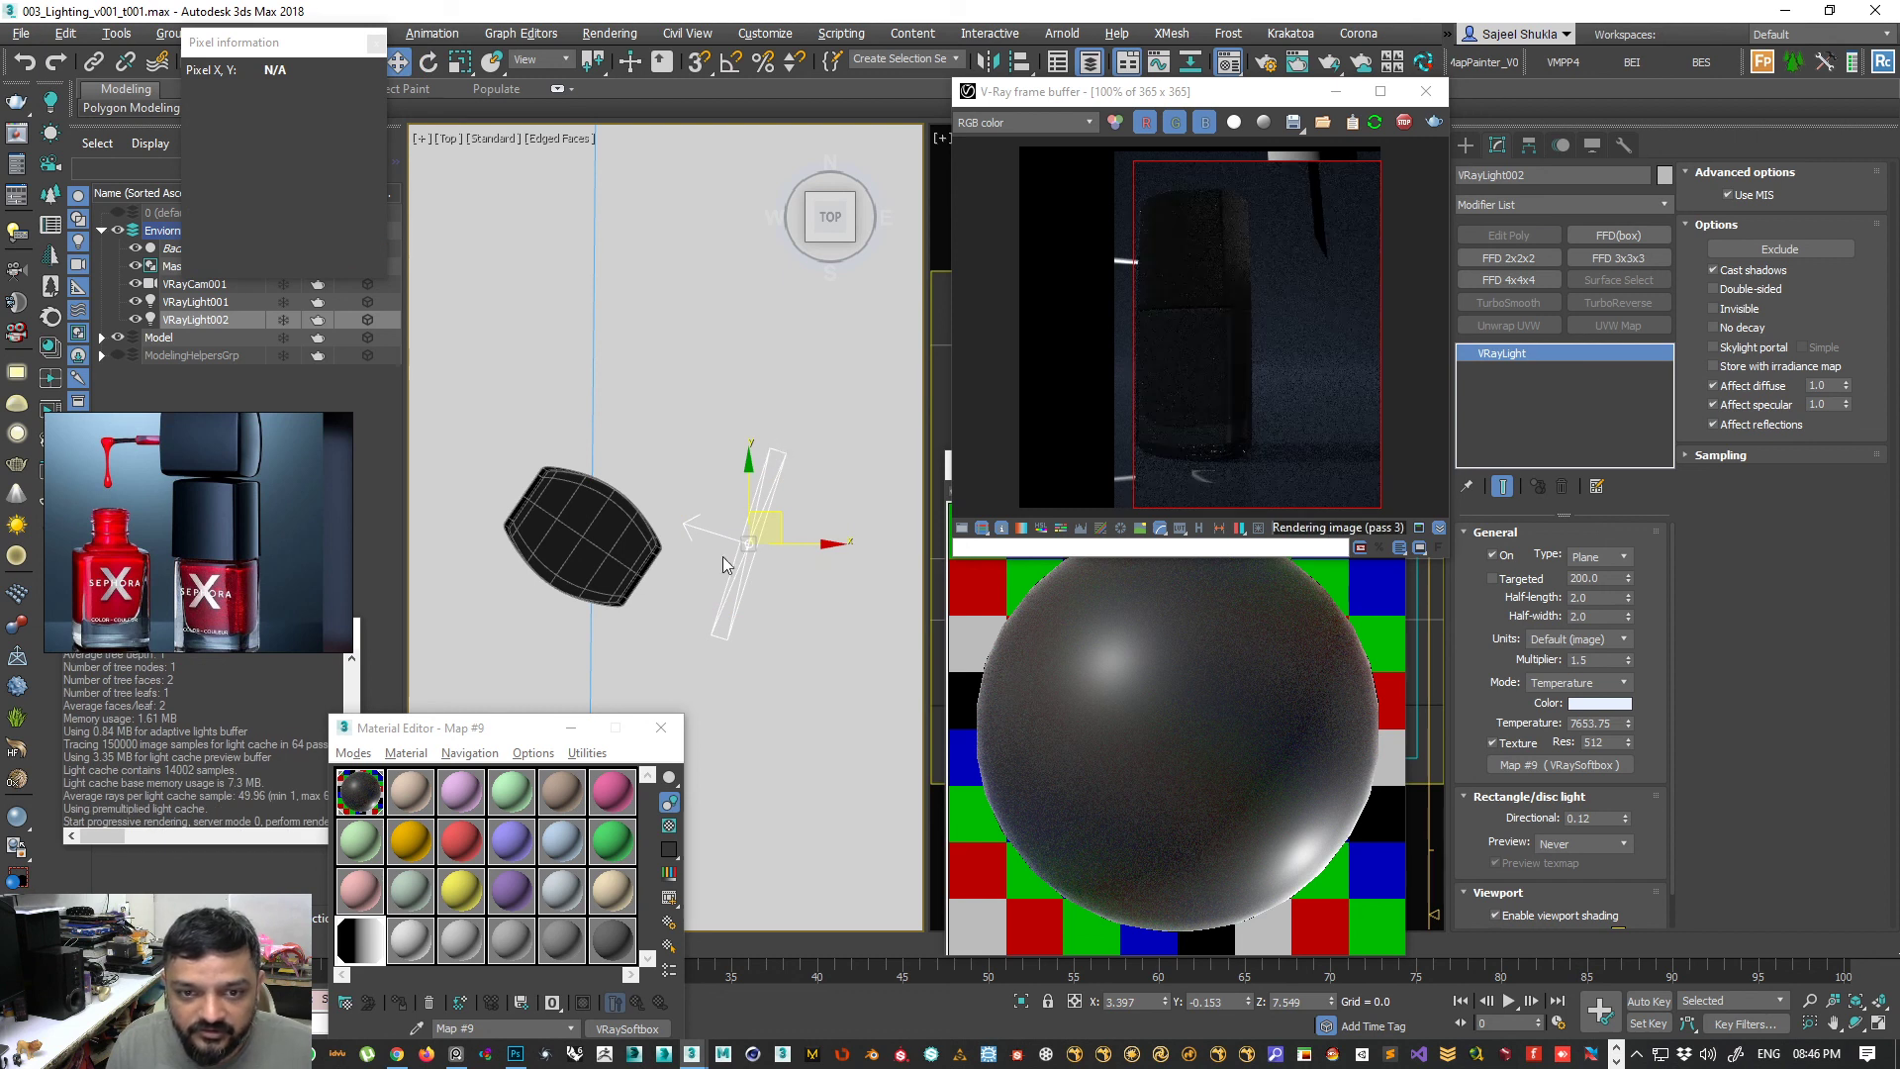
left_click_drag(781, 517, 730, 585)
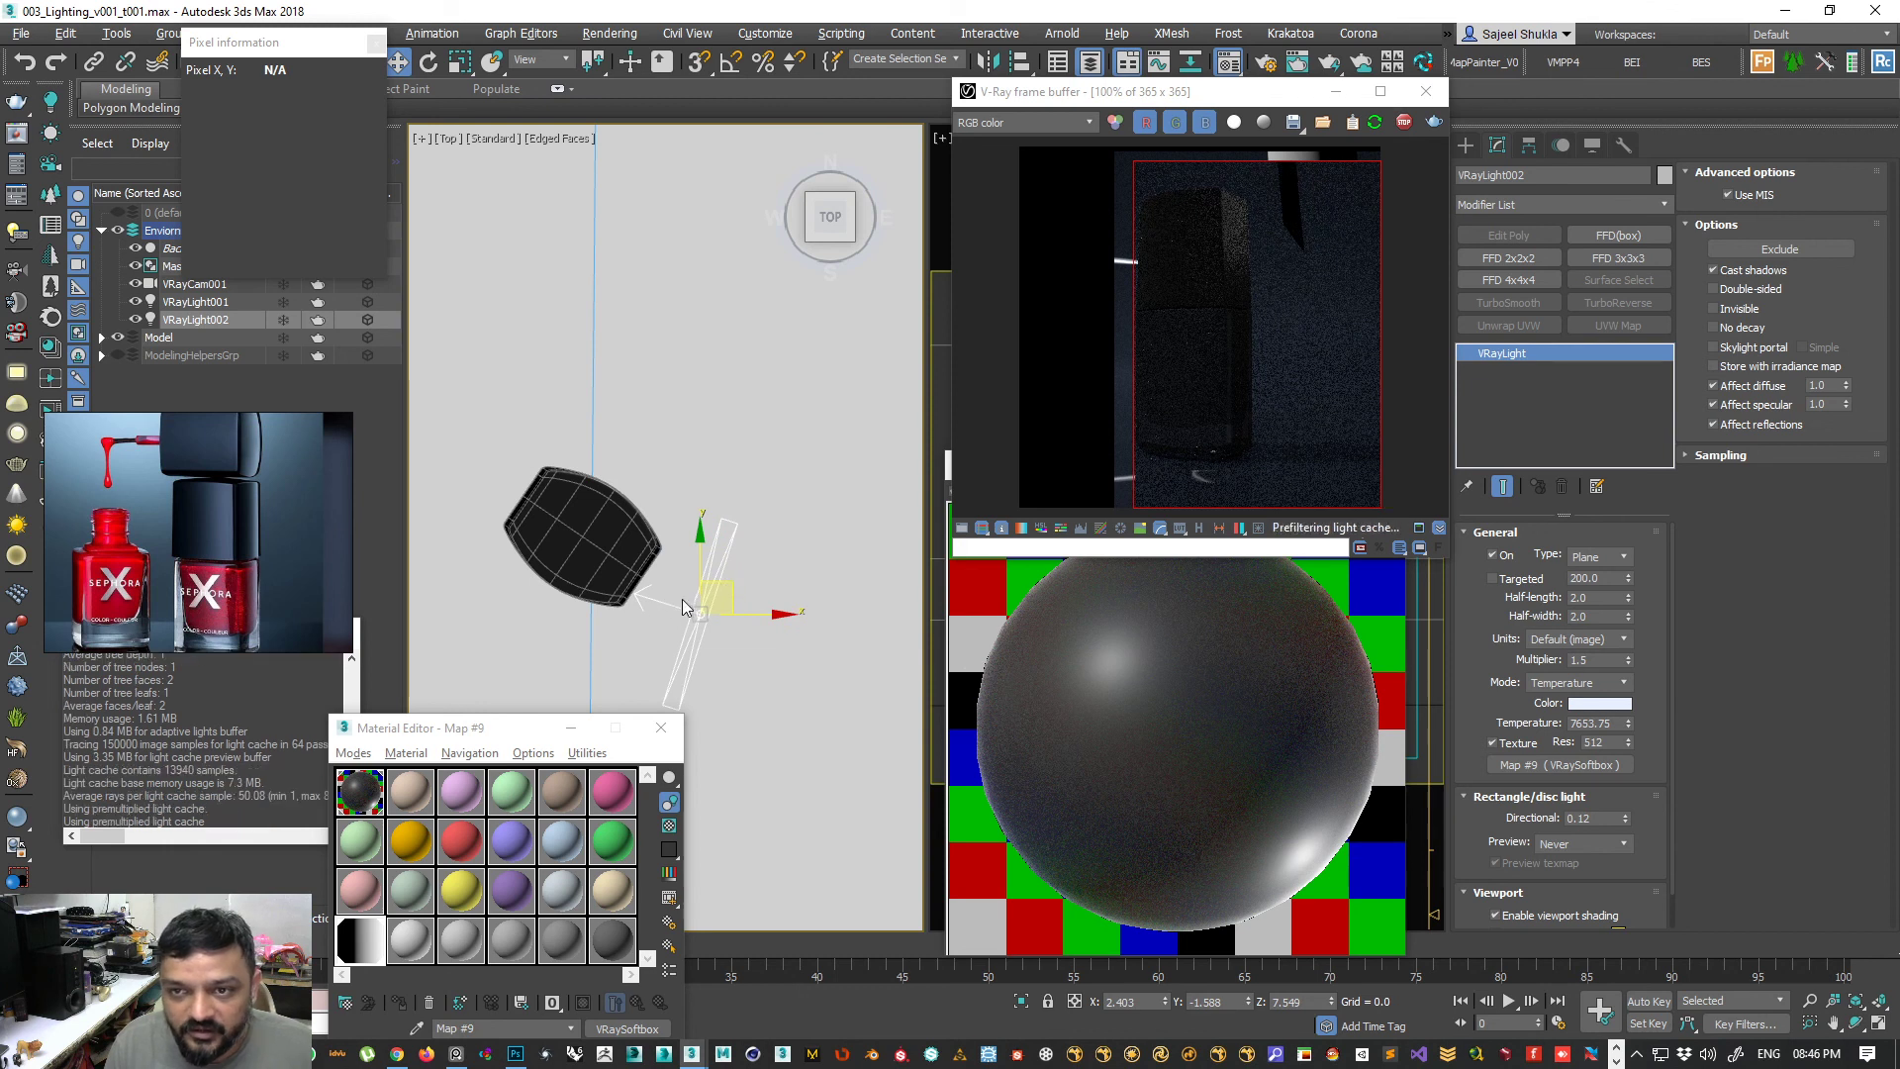
- Enlarge the reference image window and zoom in on the Sephora bottle and its black cap
scroll(653, 572, "up", 2)
scroll(190, 530, "up", 3)
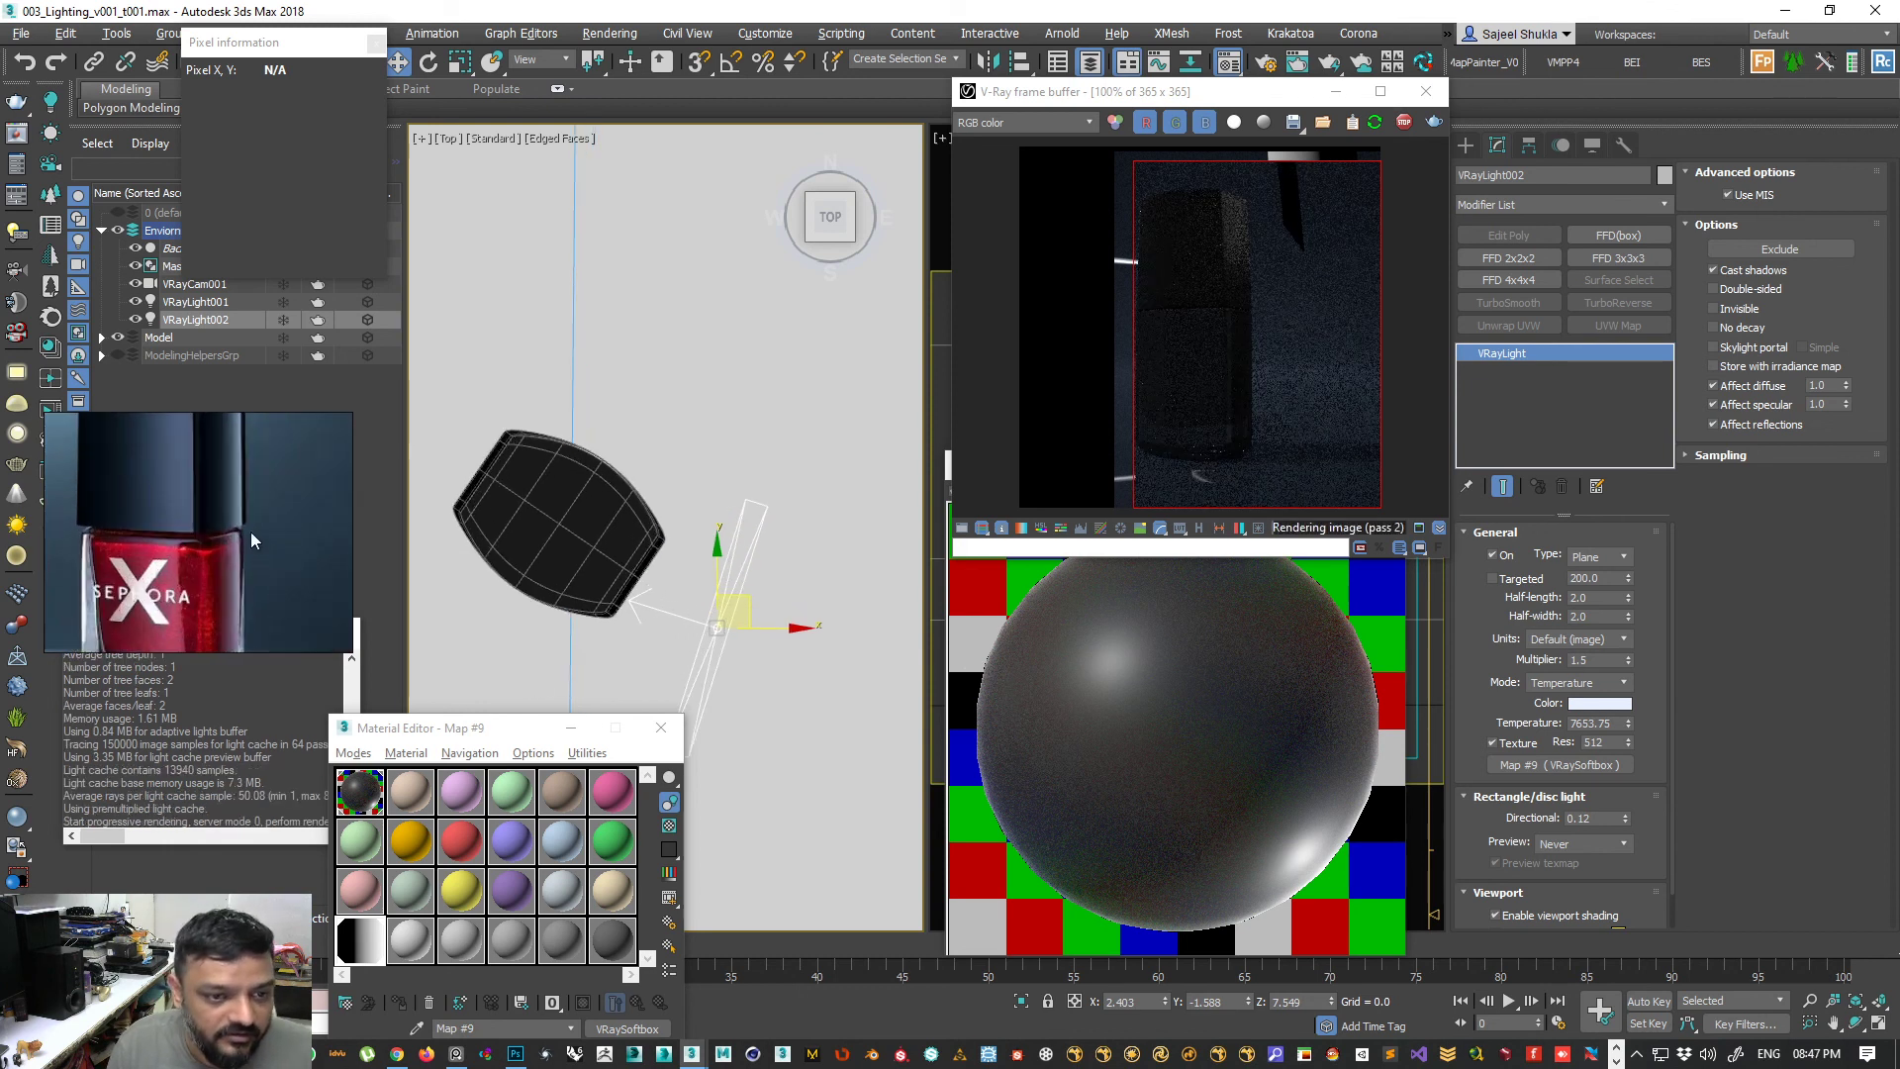
scroll(177, 512, "down", 3)
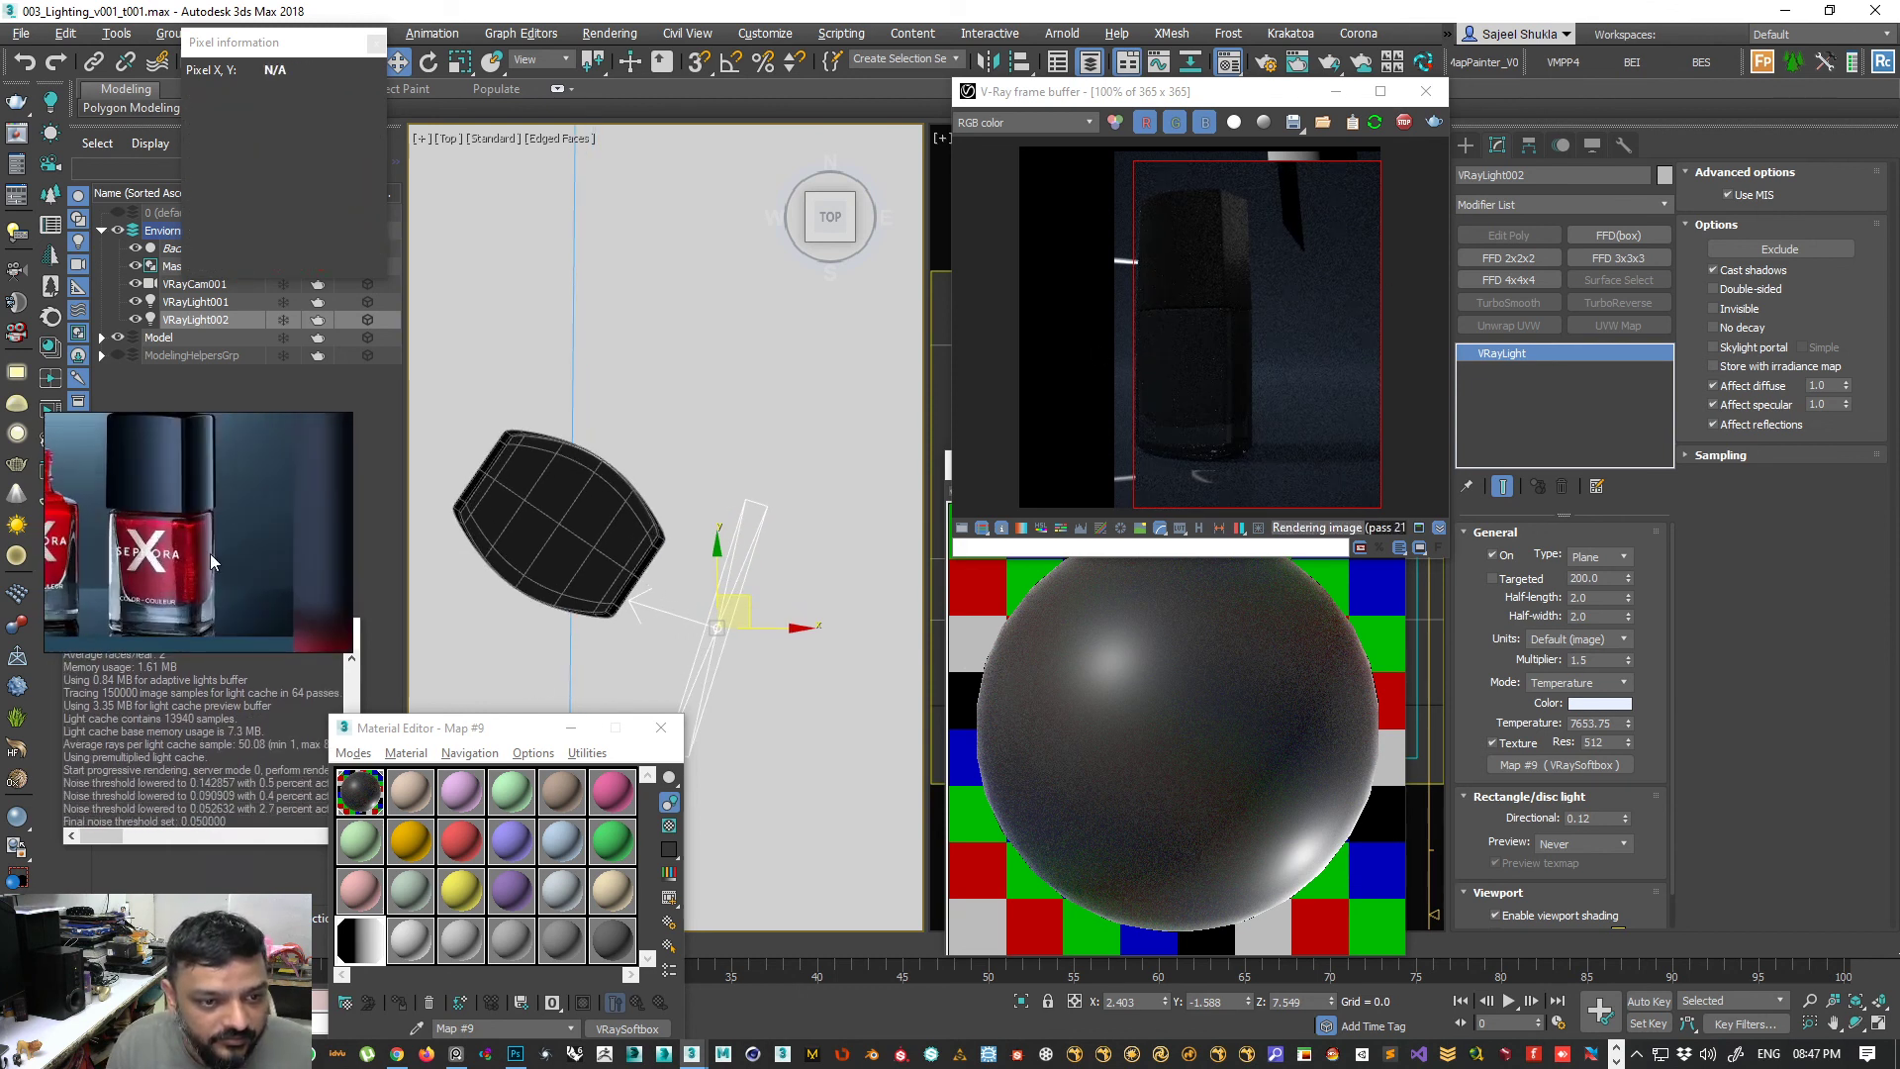
left_click_drag(220, 415, 220, 24)
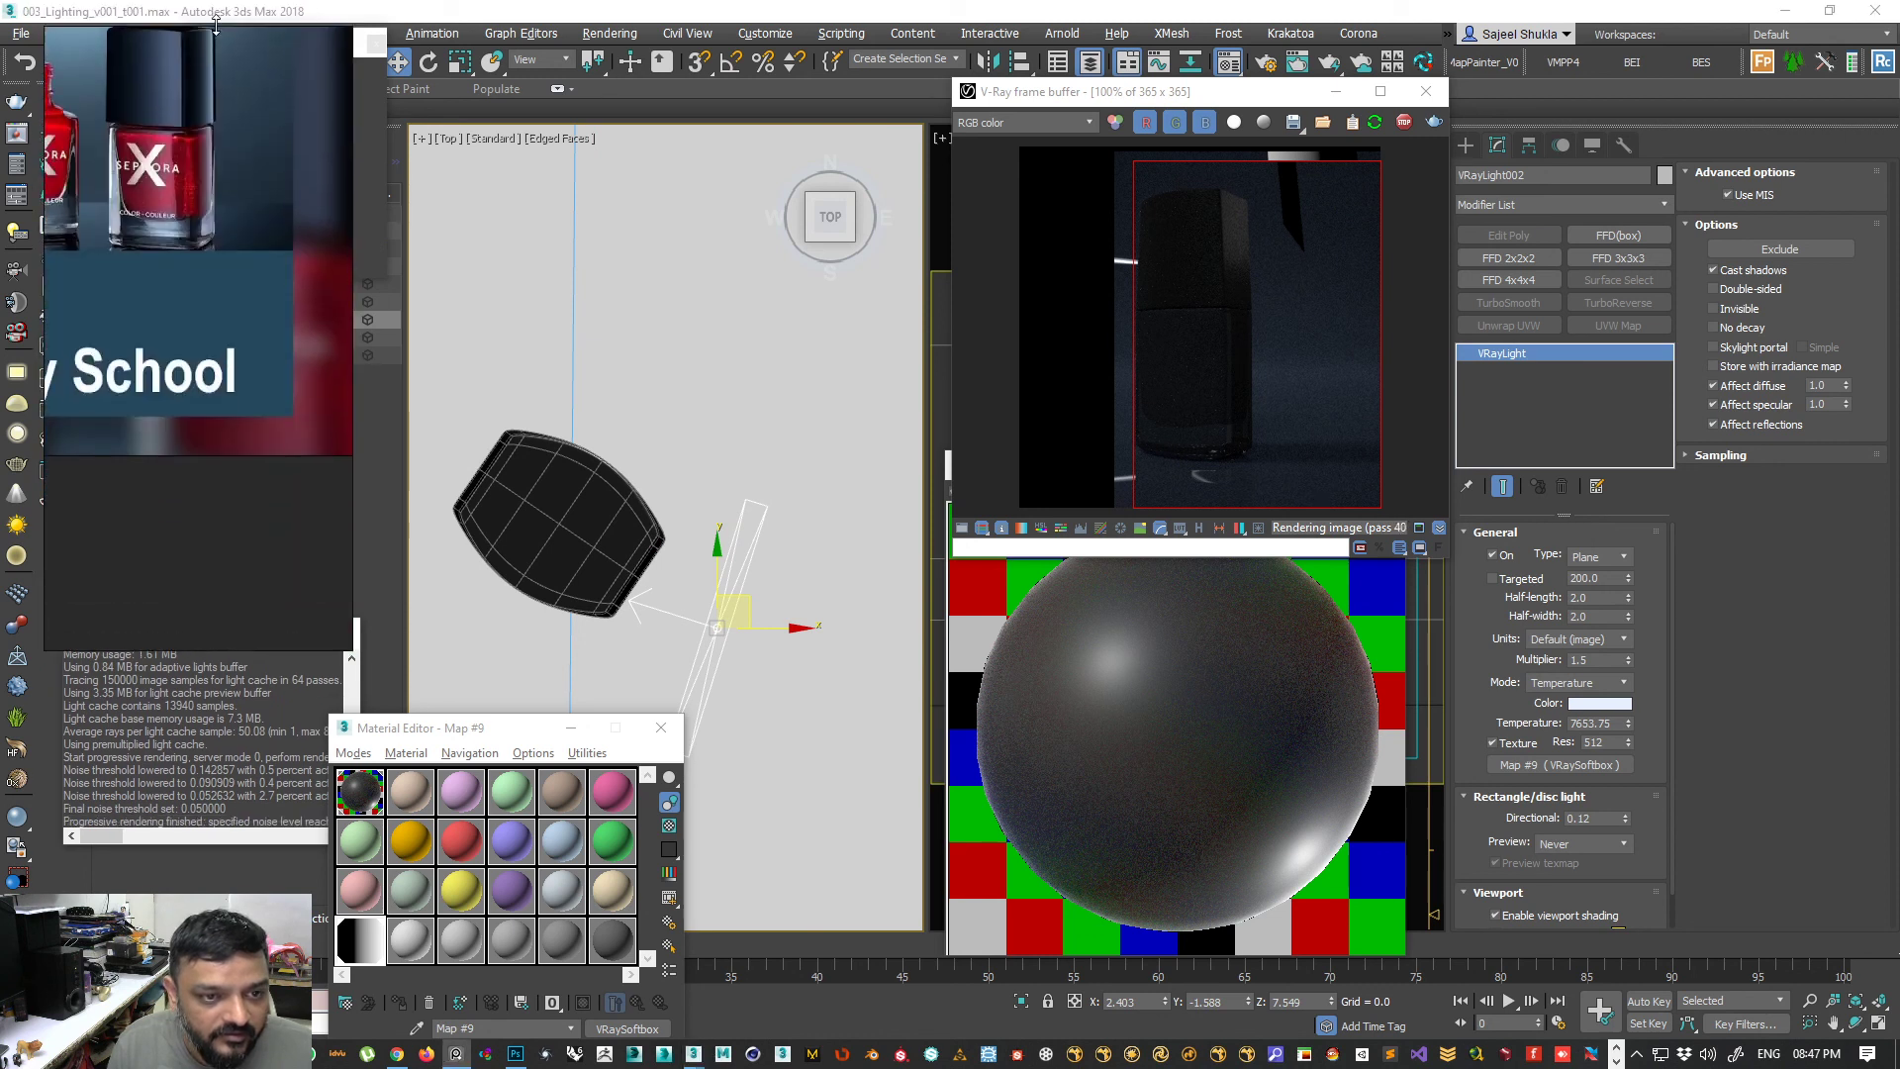
middle_click_drag(178, 322, 204, 554)
scroll(223, 429, "up", 4)
middle_click_drag(228, 401, 240, 433)
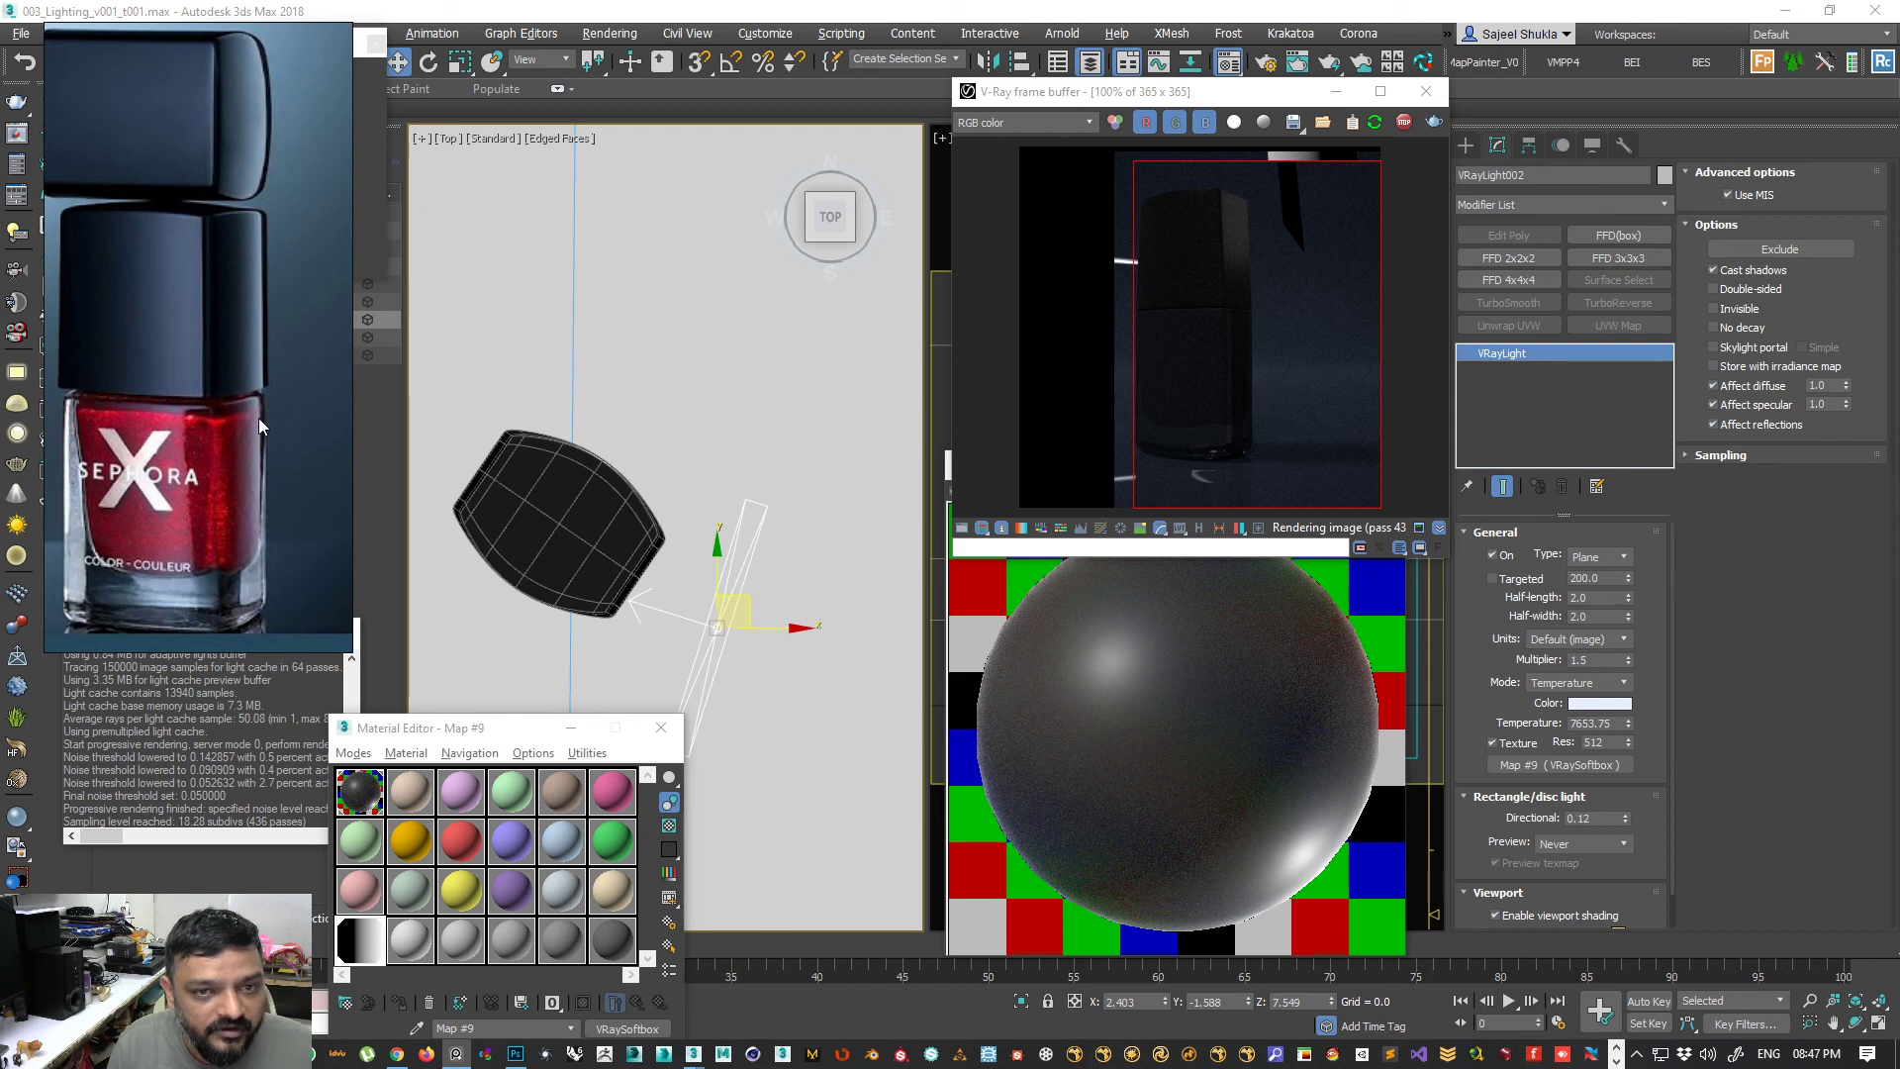
- Show the scene in perspective, lower VRayLight002 to about Z 5.2 and set its half-length to 1.18
middle_click_drag(695, 599, 635, 226, "alt")
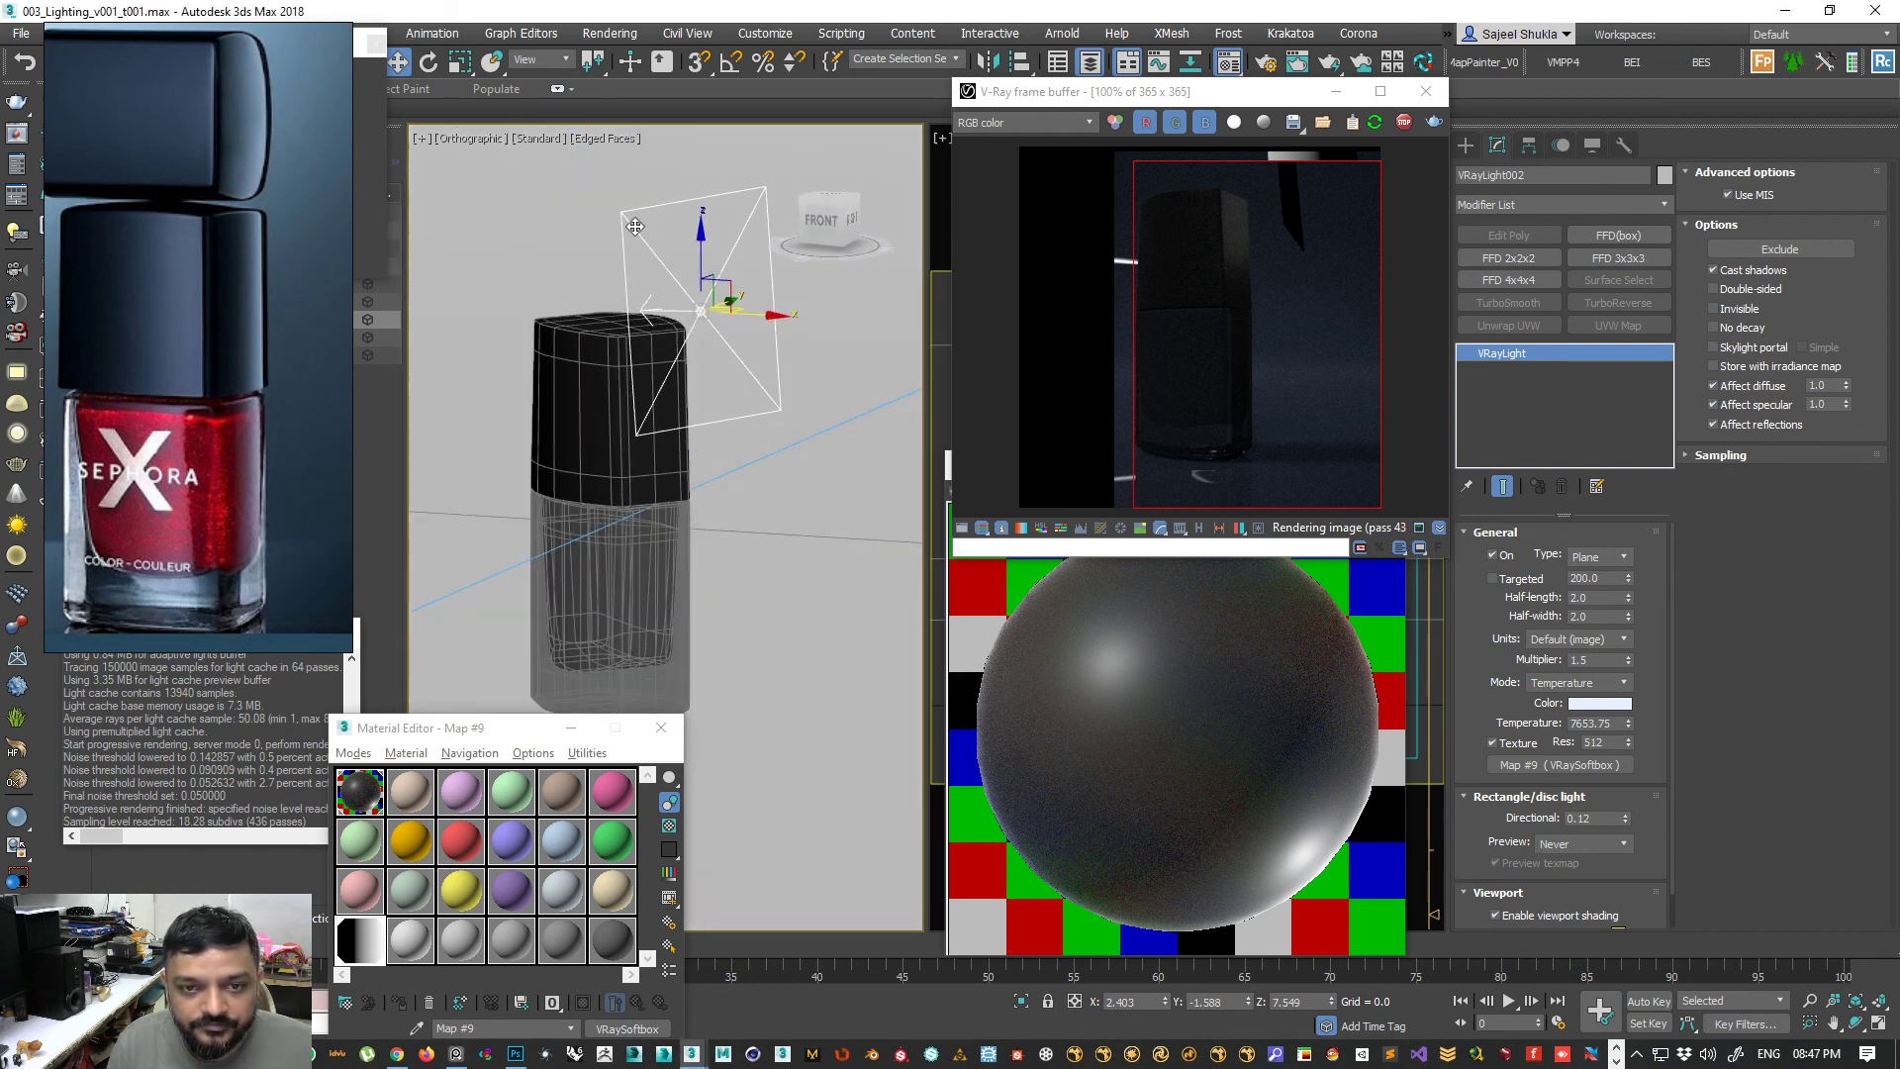
key("p")
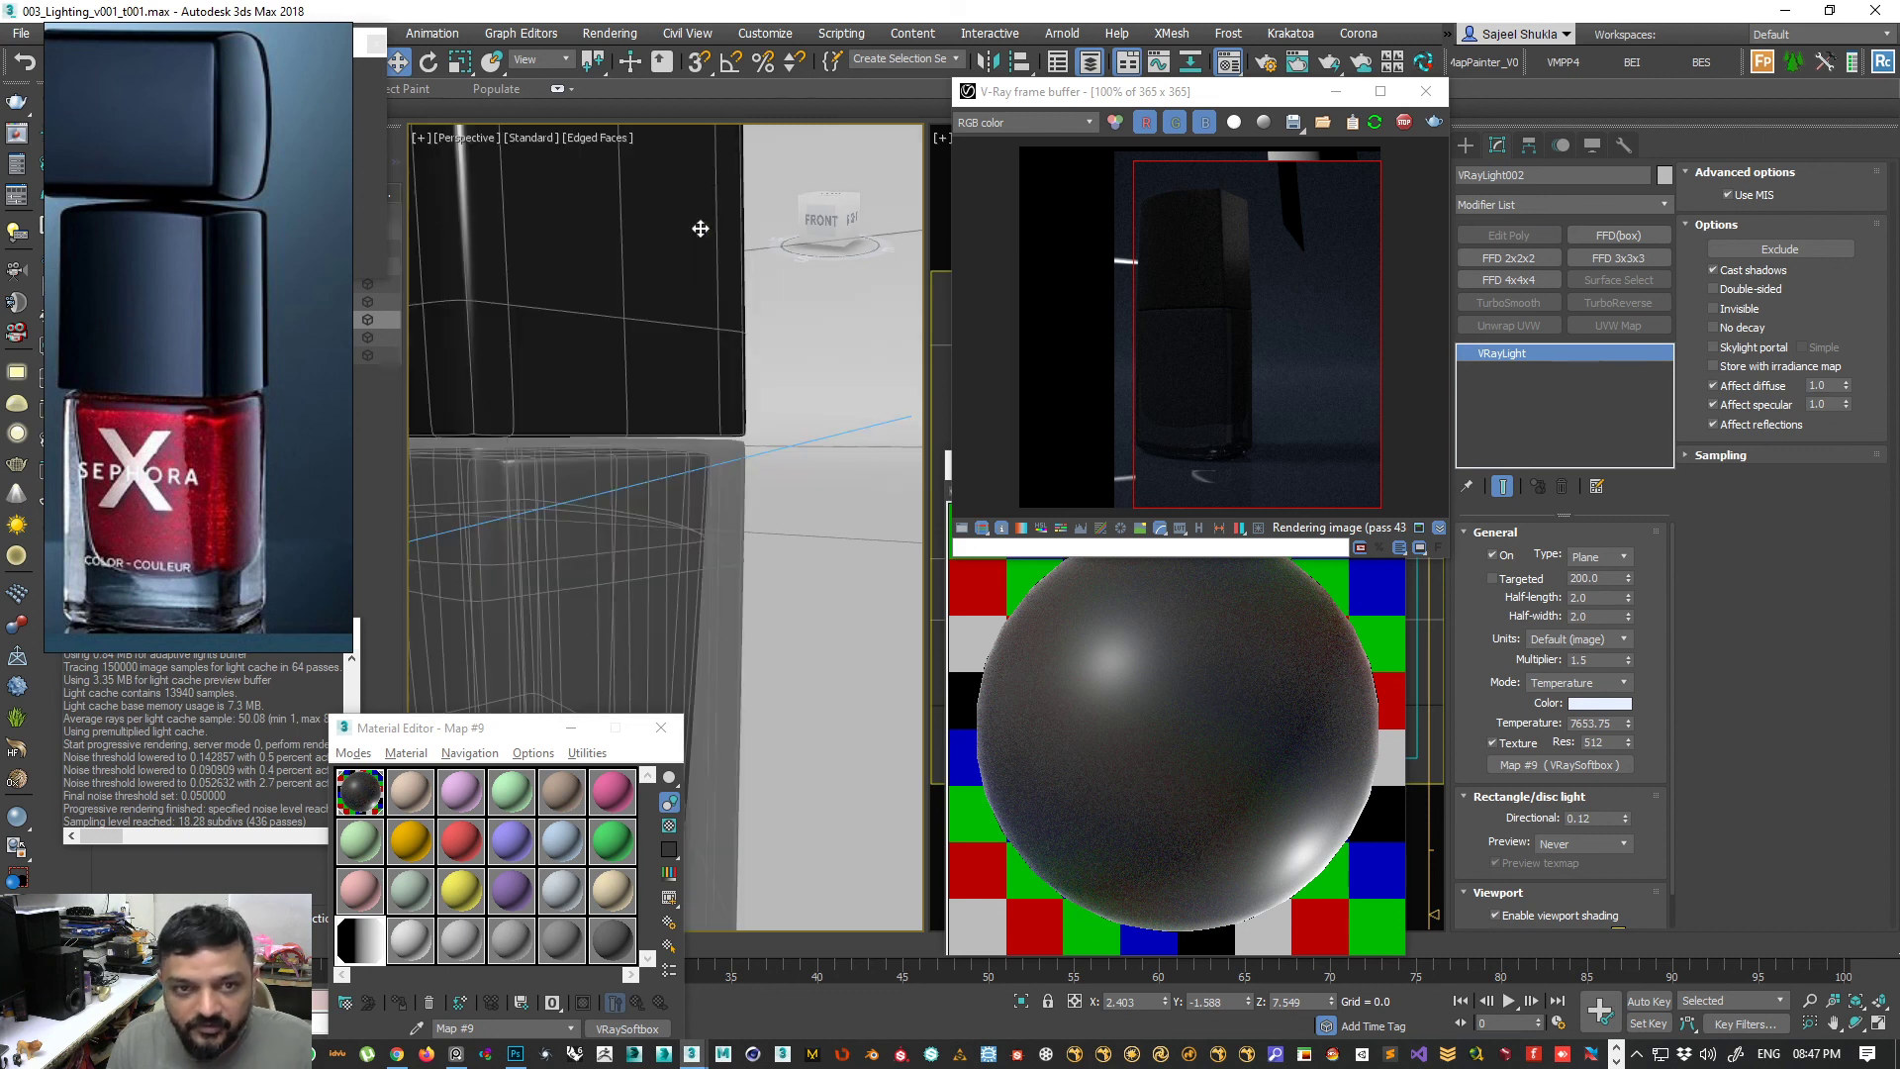
scroll(684, 398, "down", 10)
scroll(720, 517, "up", 4)
middle_click_drag(716, 386, 683, 638)
left_click_drag(703, 379, 704, 434)
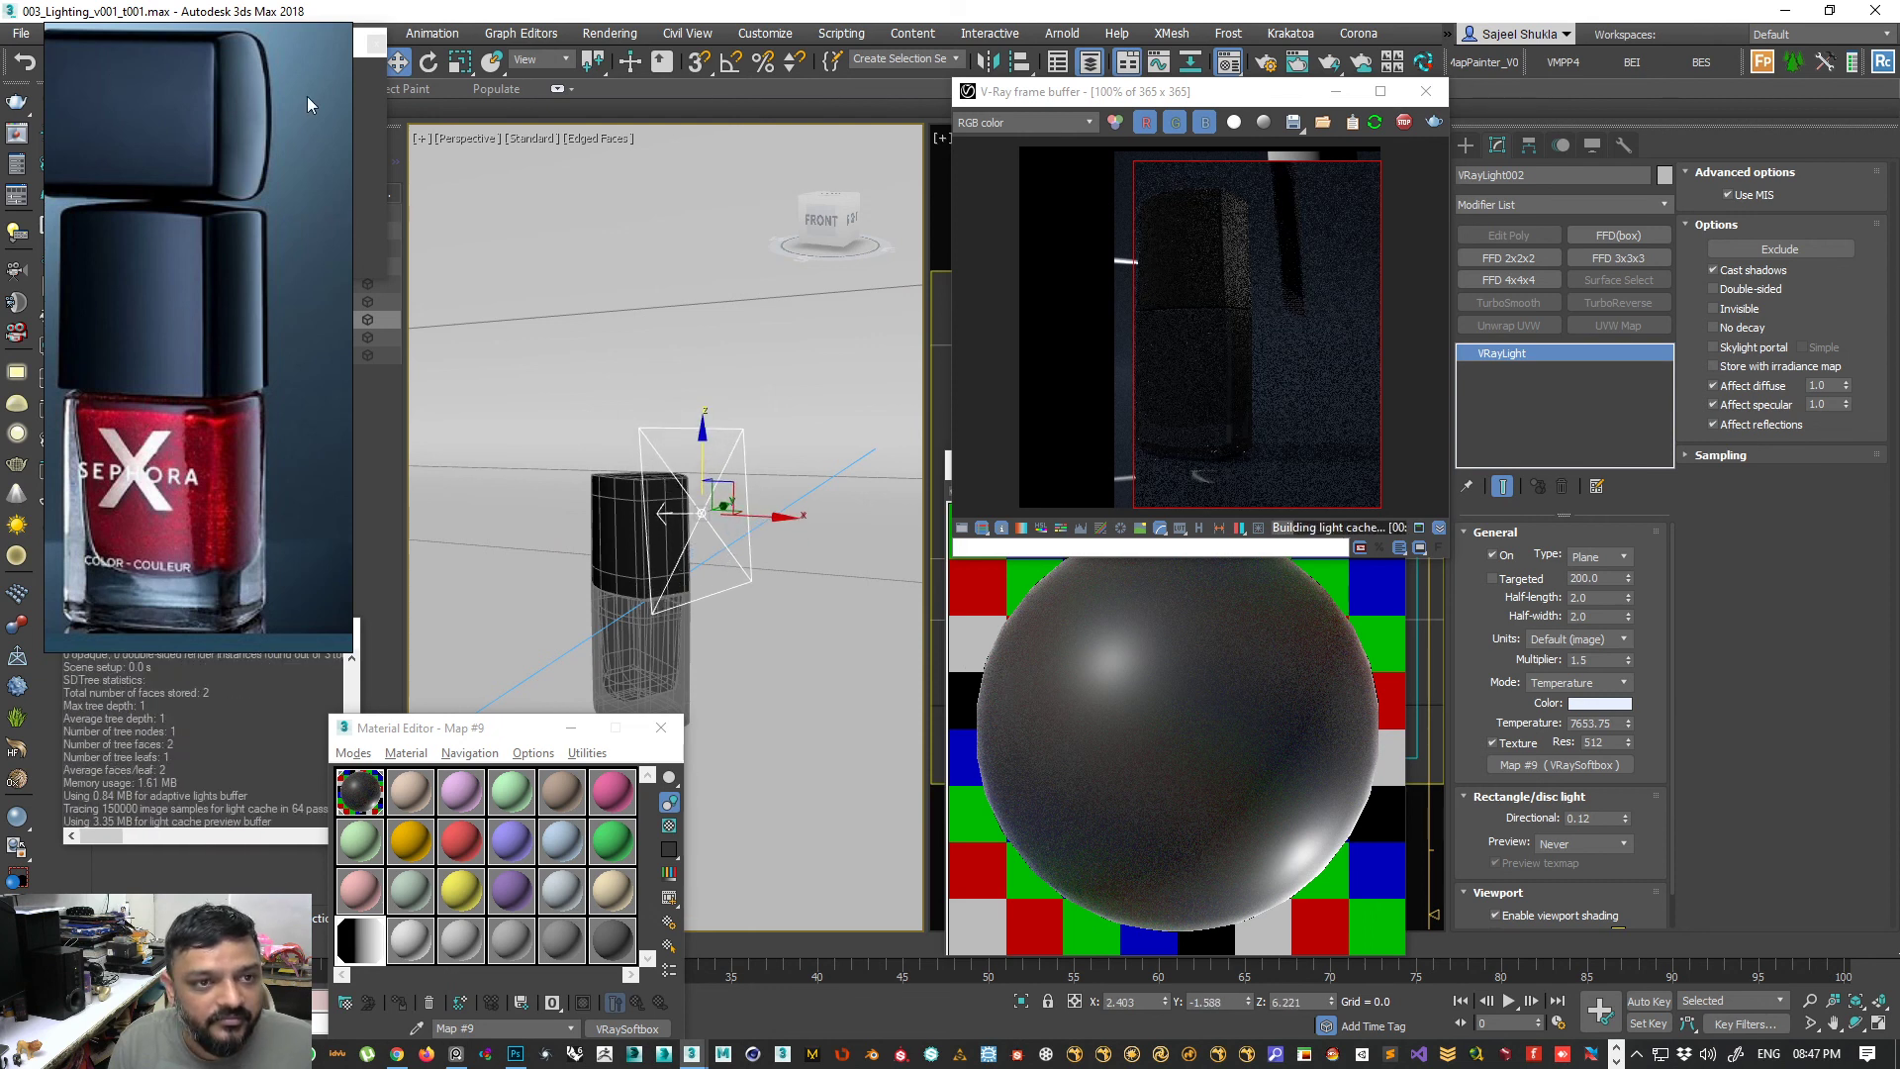
left_click_drag(697, 433, 701, 473)
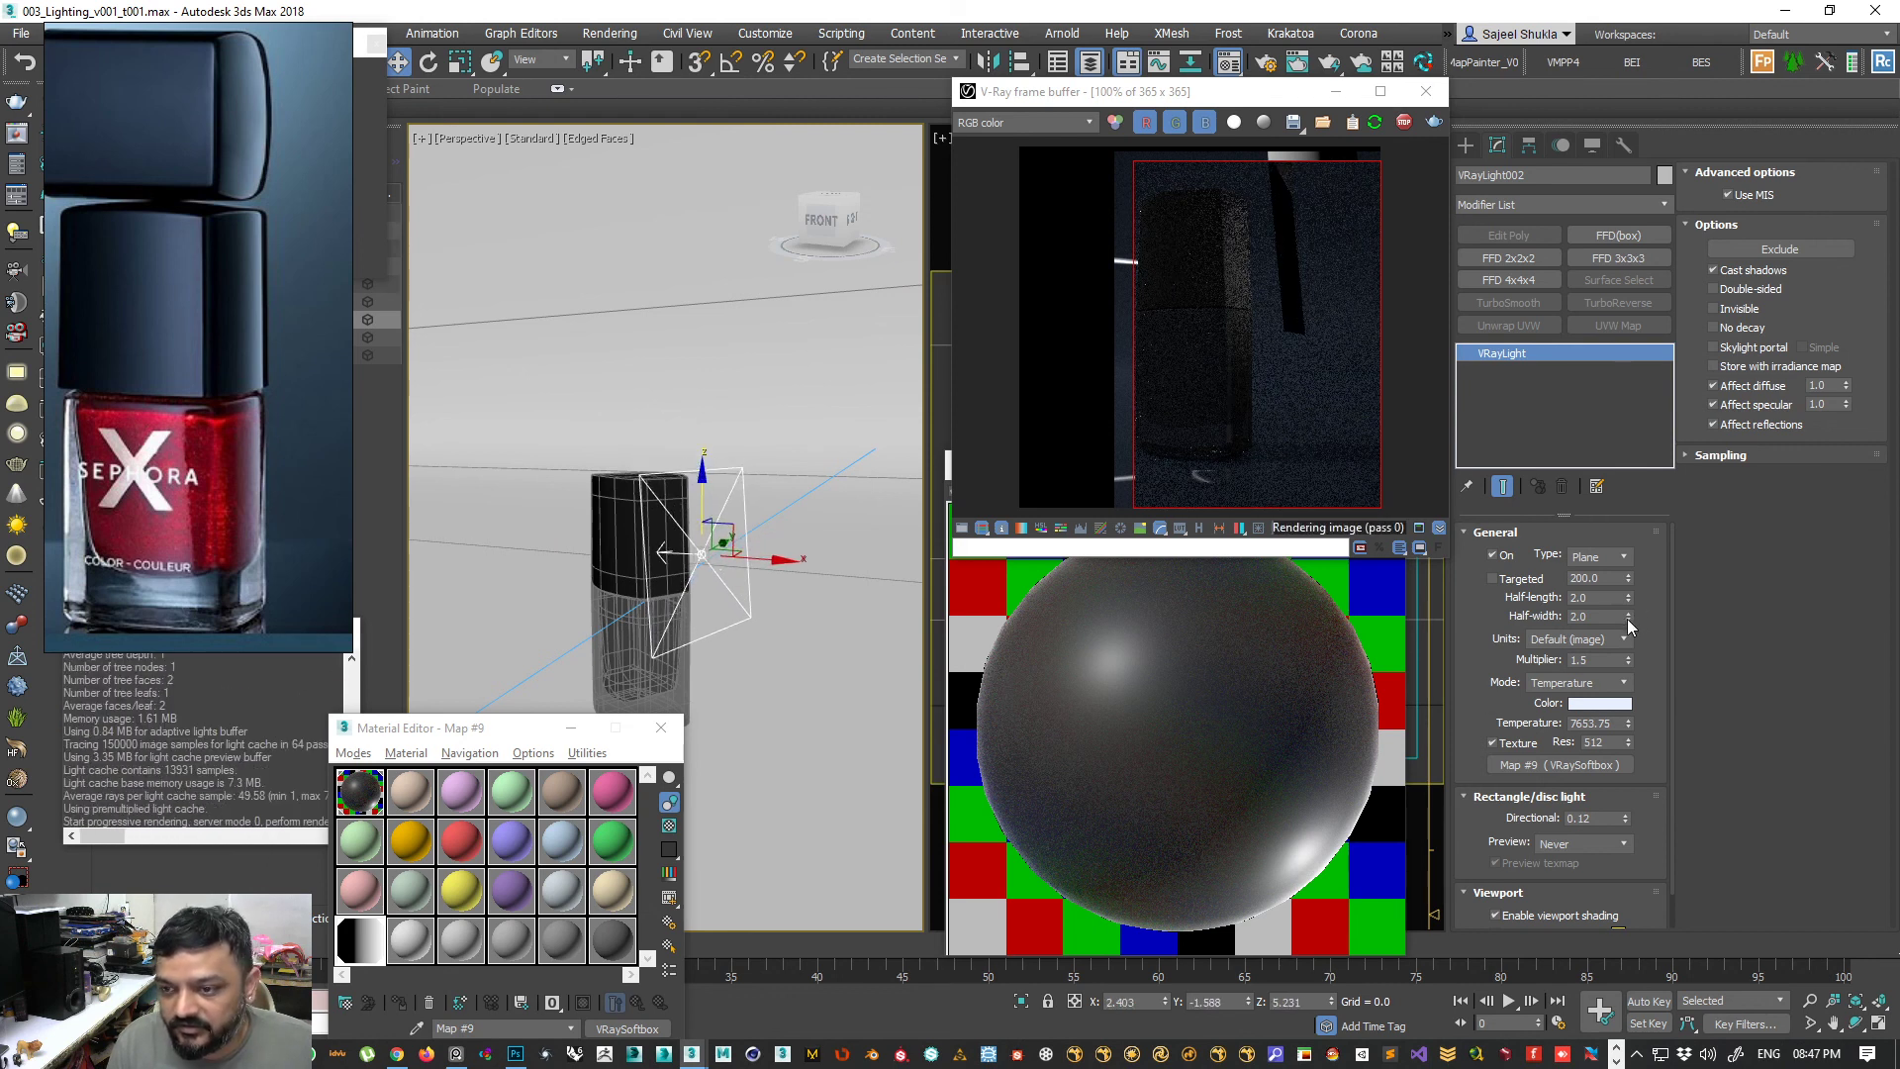
left_click_drag(1627, 599, 1619, 636)
- Examine the softbox map's base parameters and the CampShader material settings, keeping the Material Editor clear of the perspective view
left_click_drag(507, 734, 735, 242)
left_click_drag(597, 605, 584, 948)
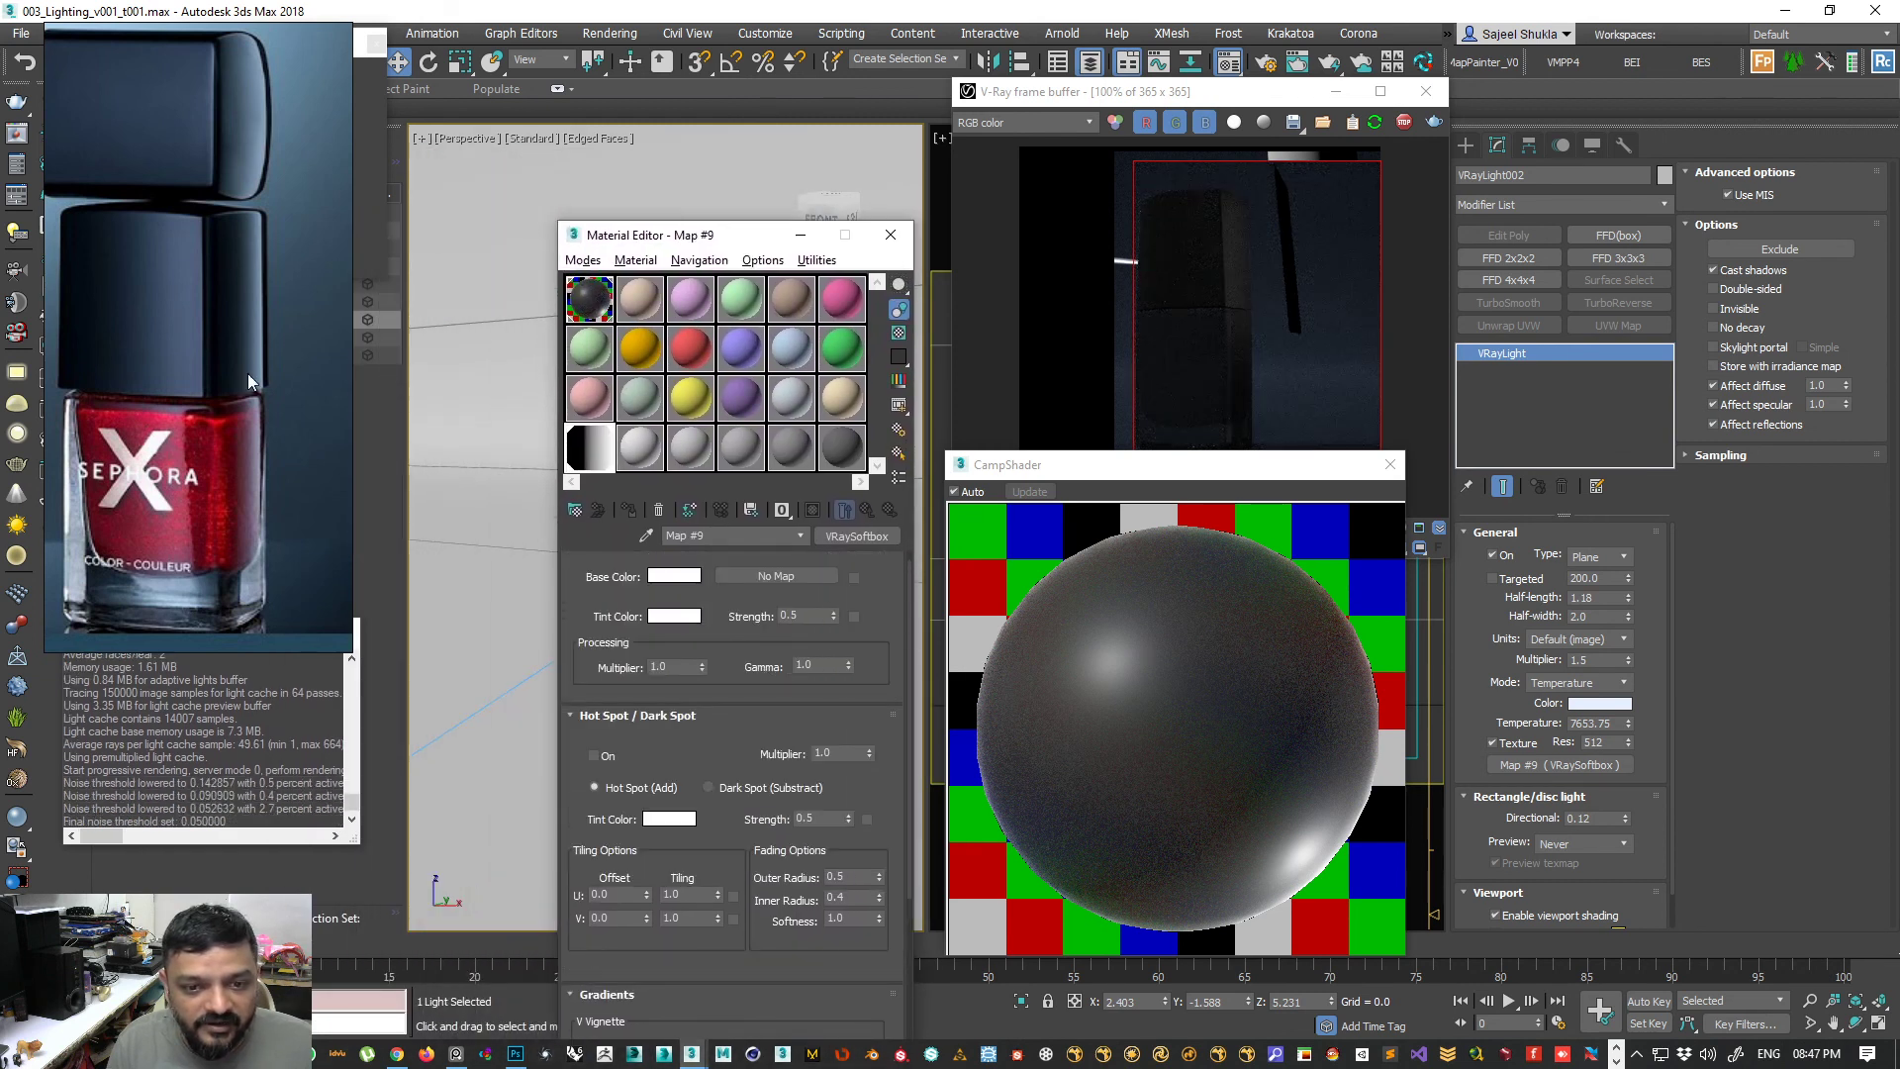
left_click_drag(606, 606, 605, 621)
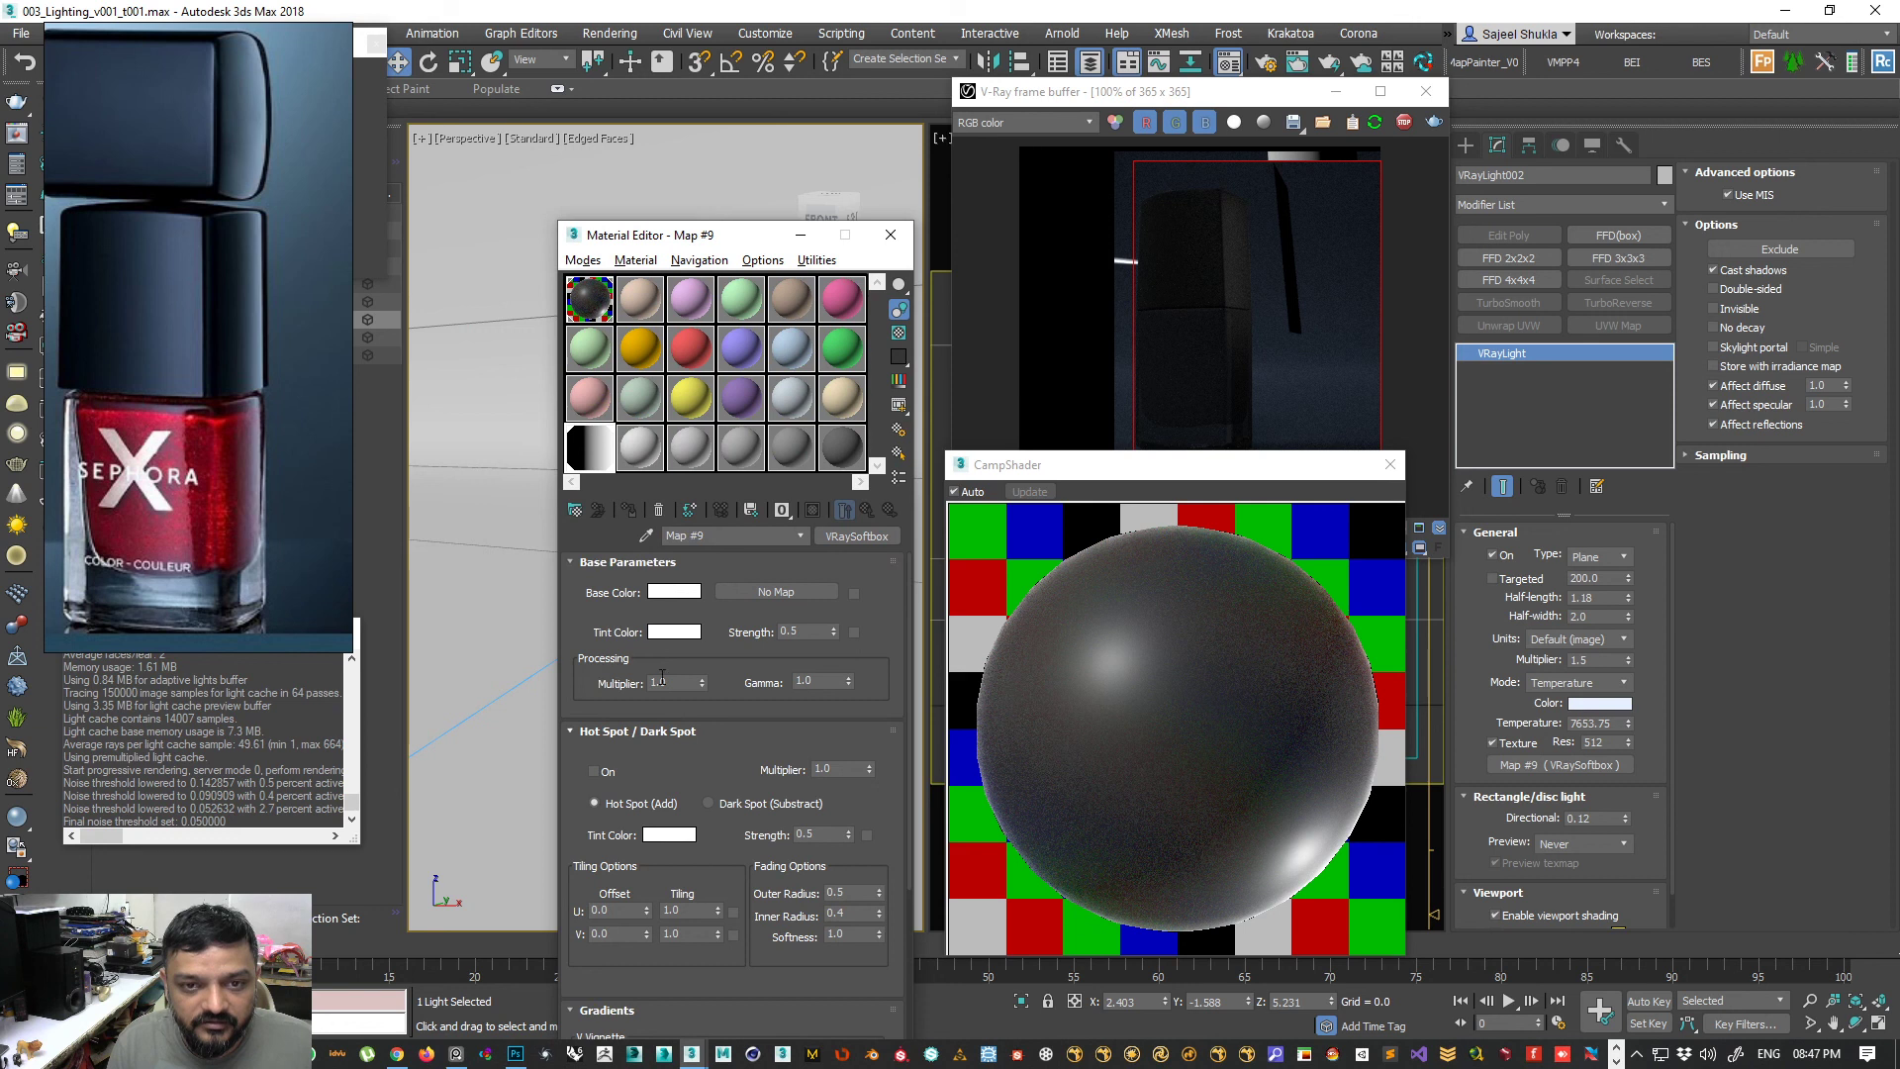
left_click(584, 312)
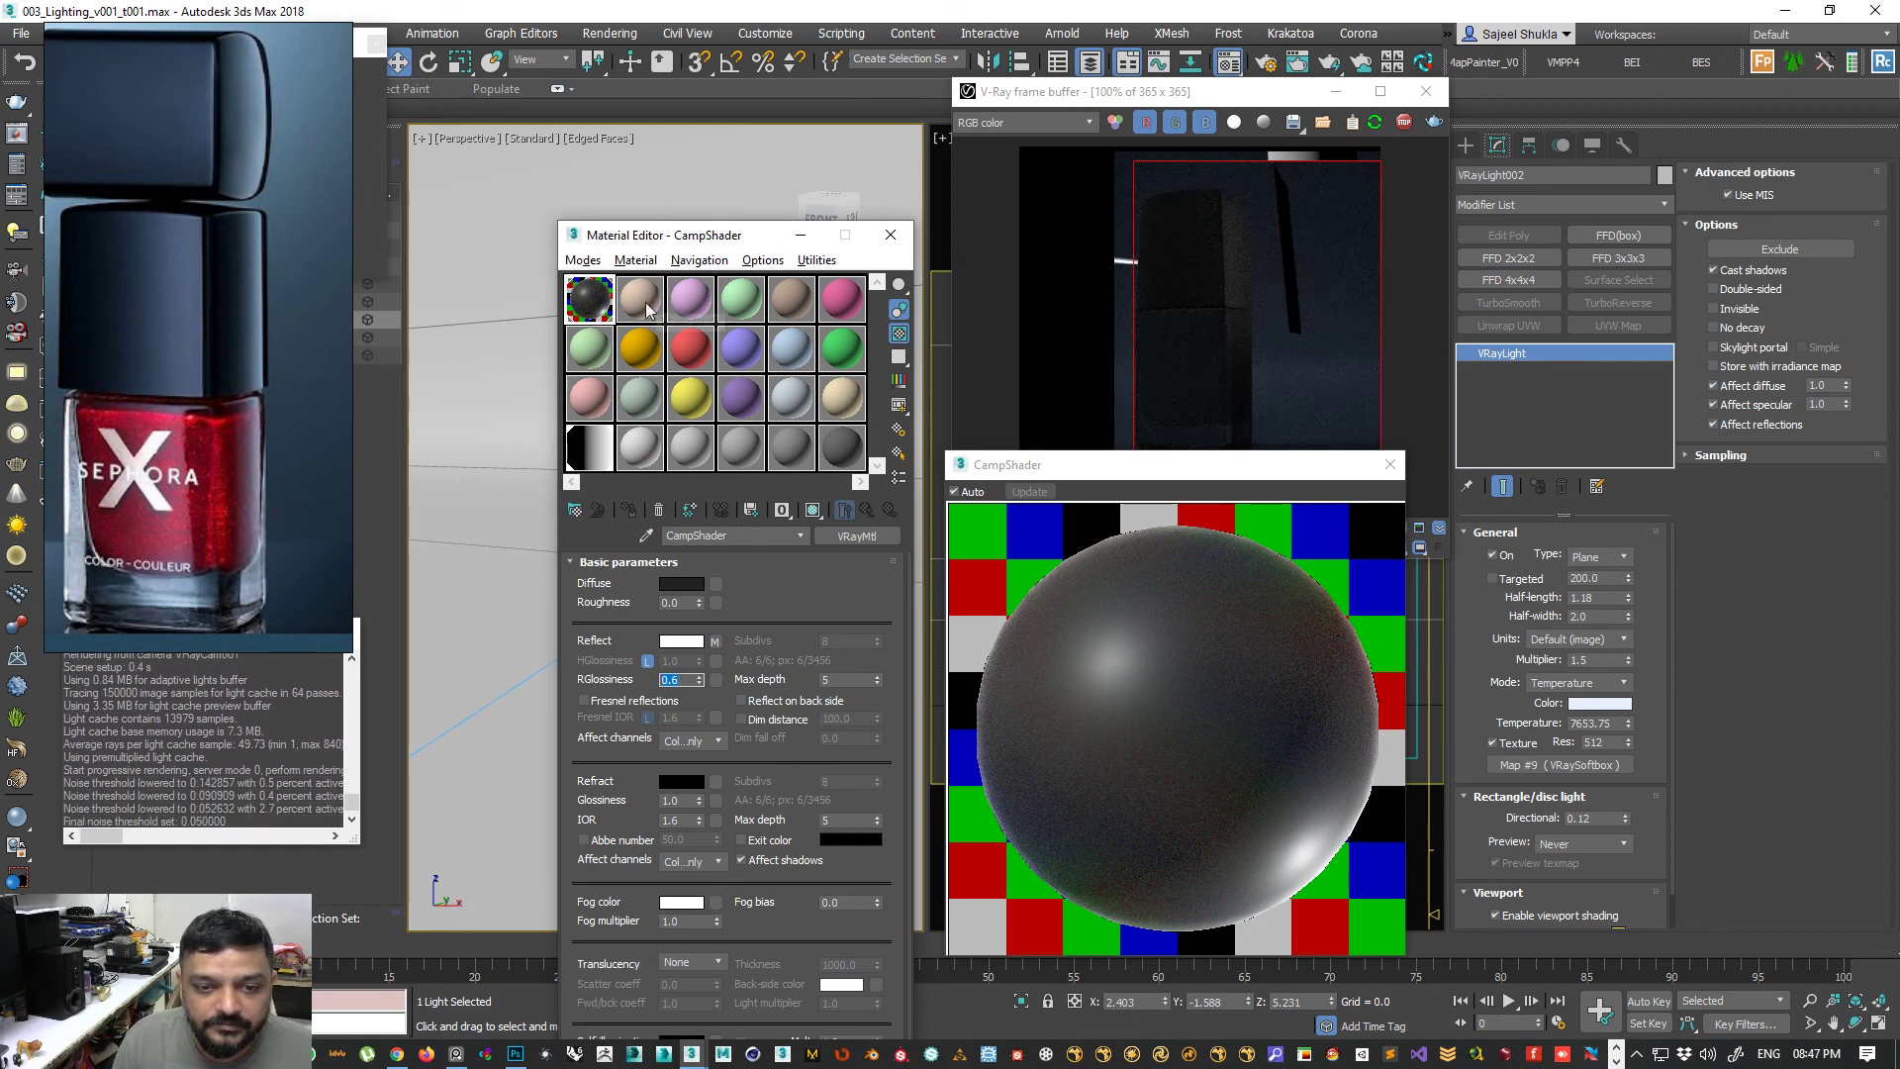
left_click_drag(659, 247, 355, 712)
- Move VRayLight002 to about Y -1.2 and set its multiplier to 13.5
middle_click_drag(738, 628, 693, 669, "alt")
left_click_drag(735, 547, 684, 539)
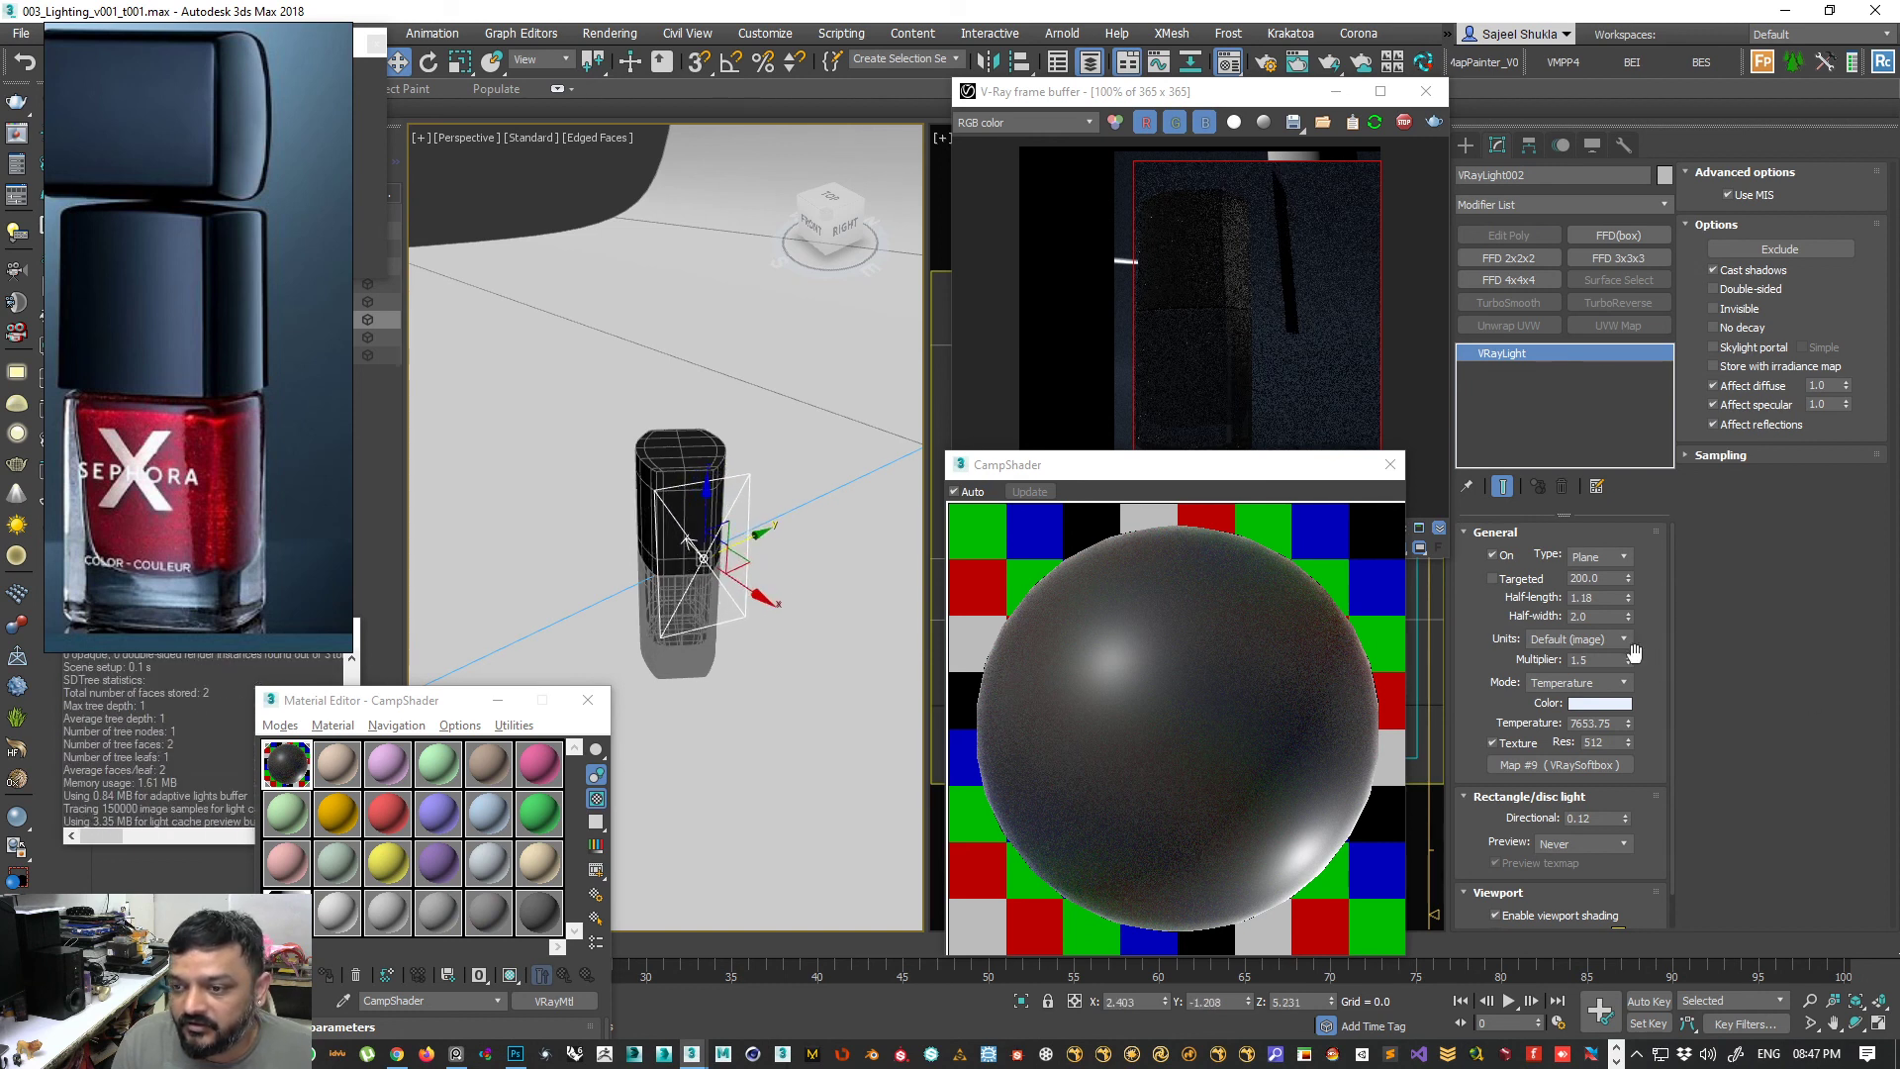
left_click_drag(1629, 657, 1624, 644)
- Move VRayLight002 along Y beside the cap and rotate it to about -112.4 degrees around Z
left_click_drag(415, 703, 401, 553)
left_click_drag(728, 534, 793, 526)
middle_click_drag(764, 560, 817, 622, "alt")
key("e")
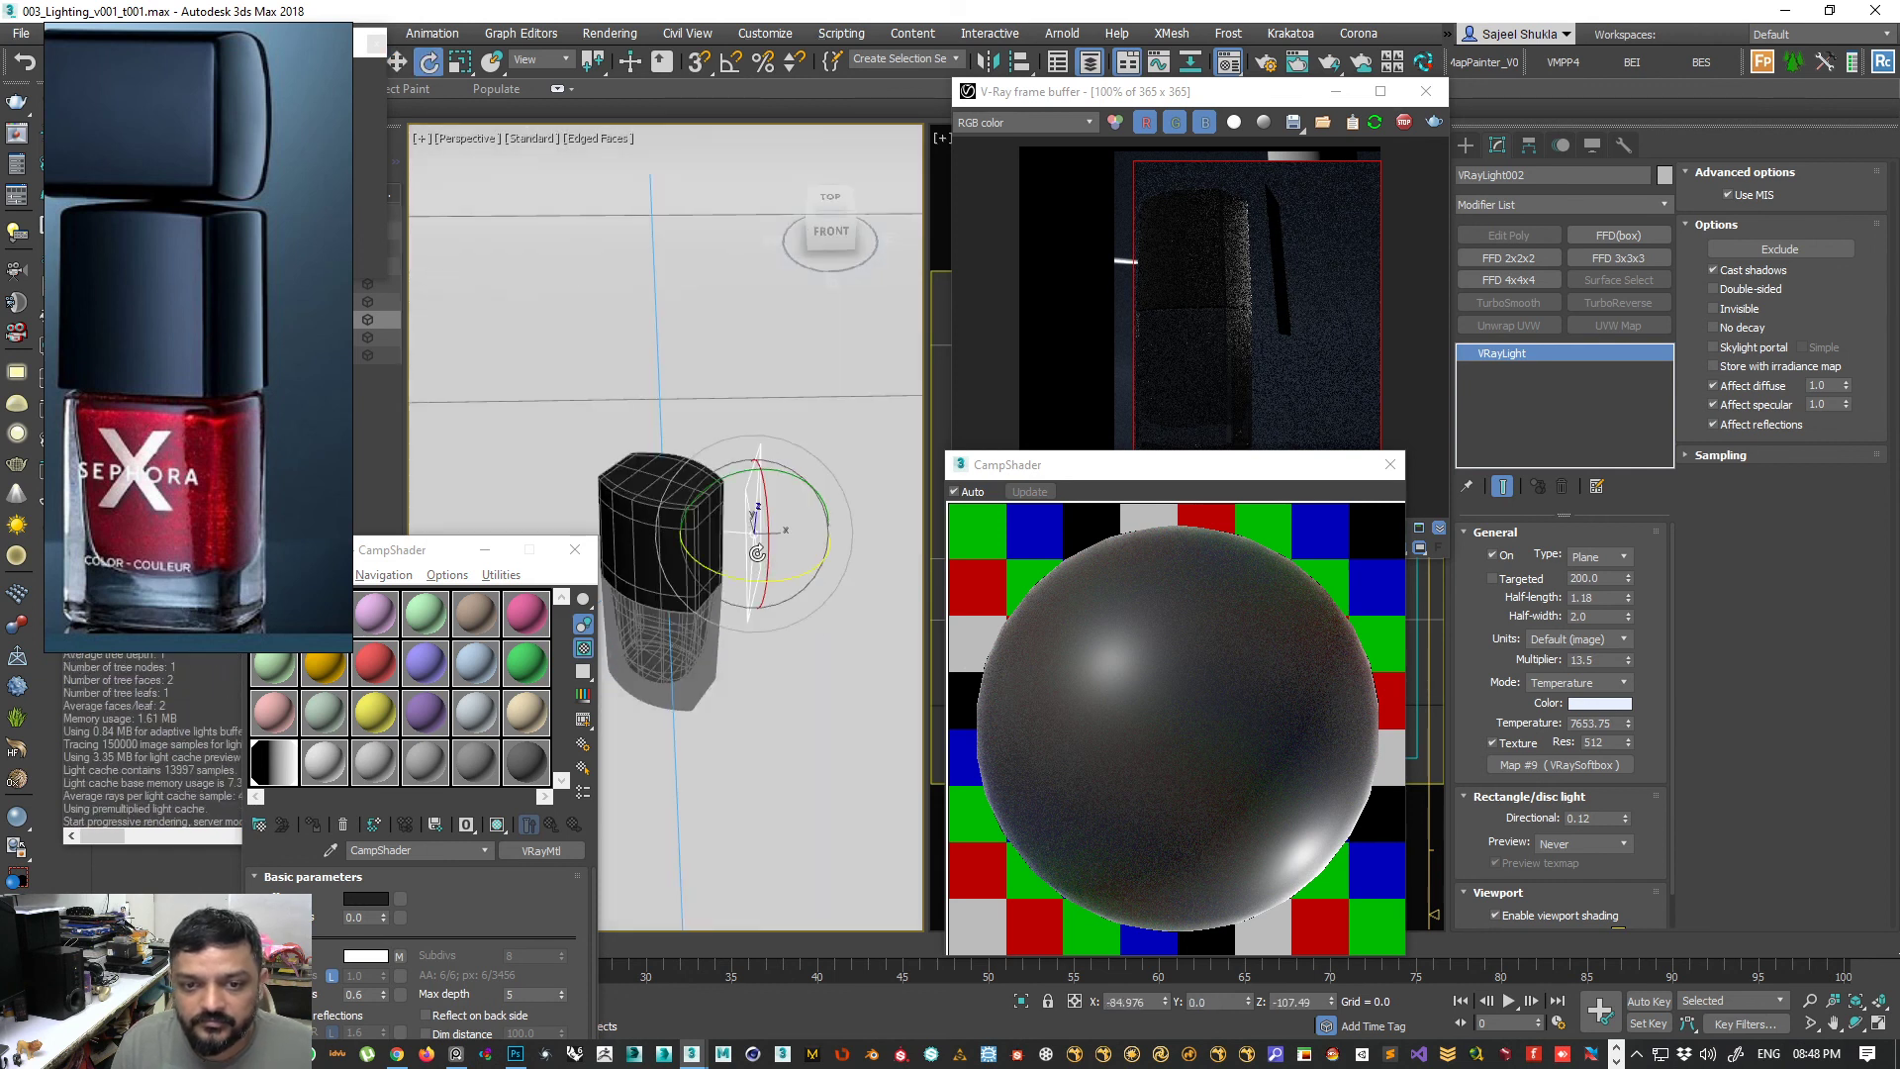
left_click_drag(789, 575, 783, 581)
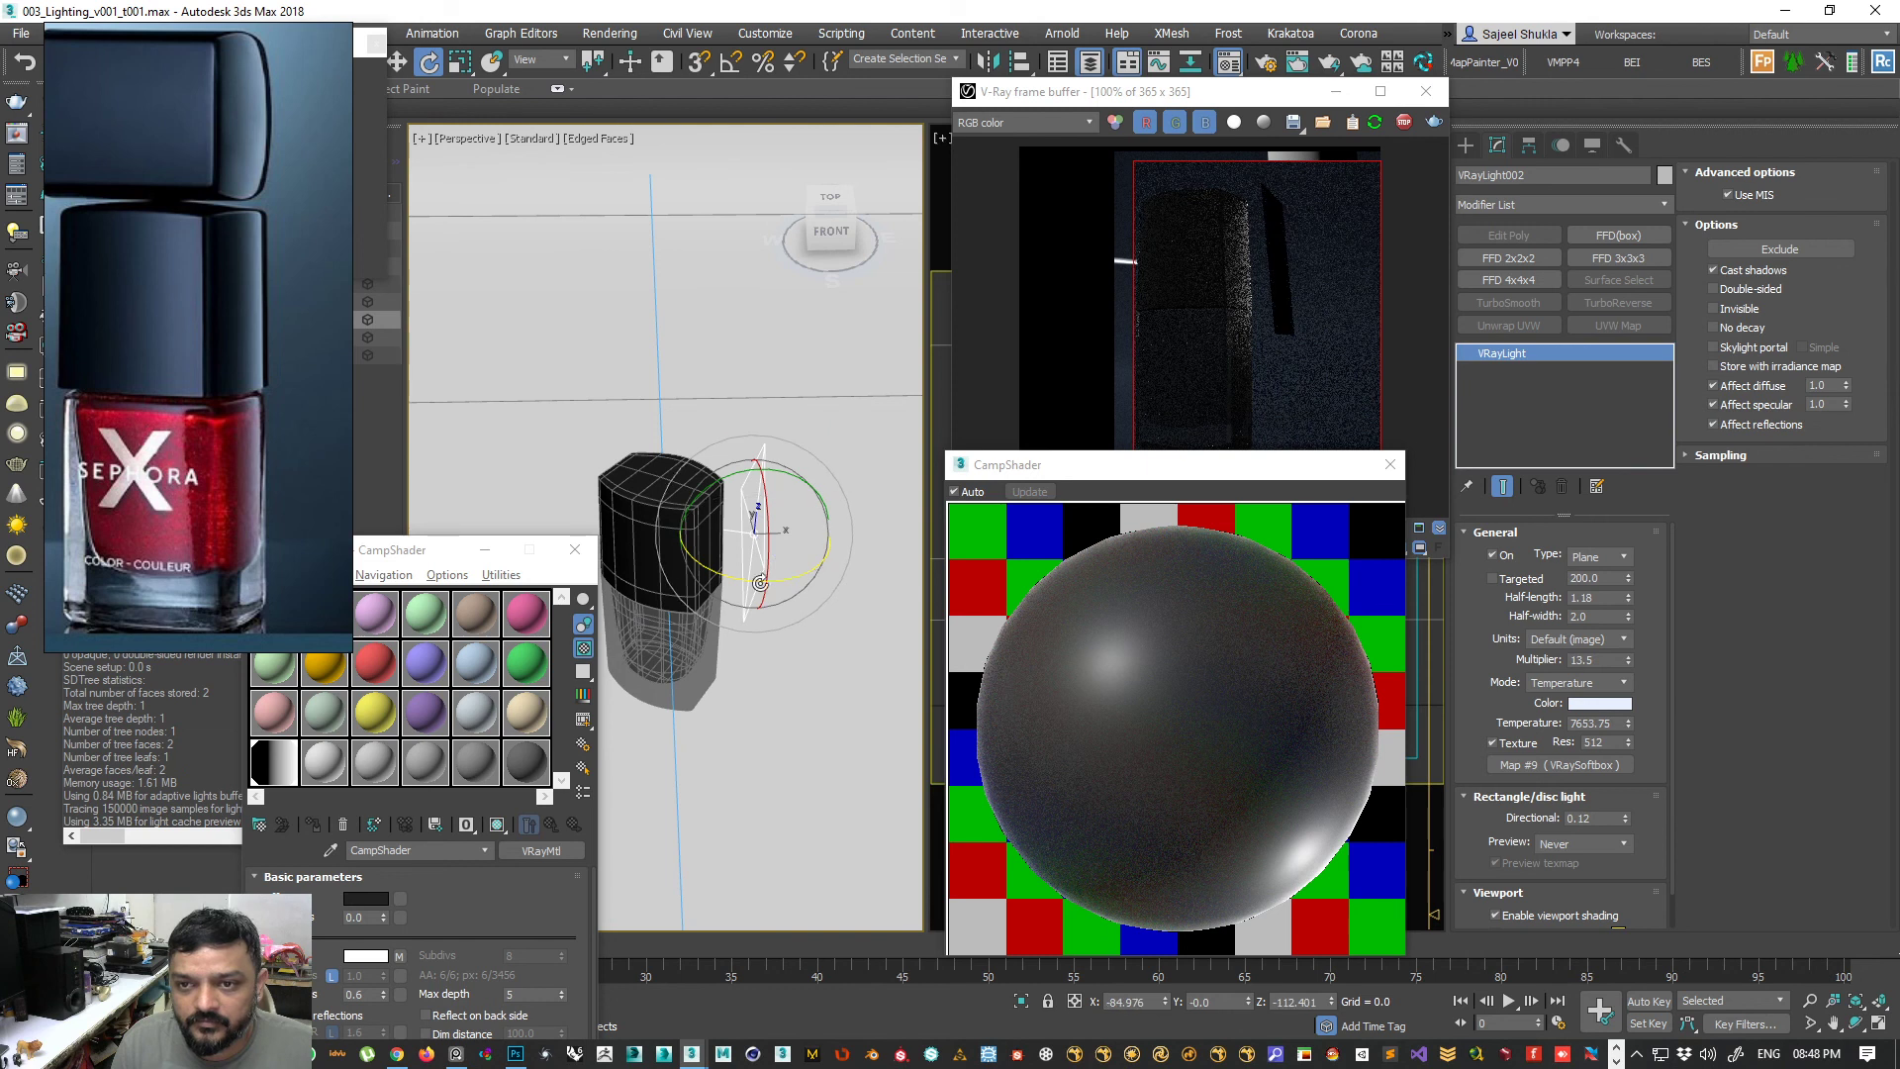
- Narrow the render region to the cap's lit edge and the light, and enlarge the frame buffer image to 200%
left_click_drag(411, 557, 432, 259)
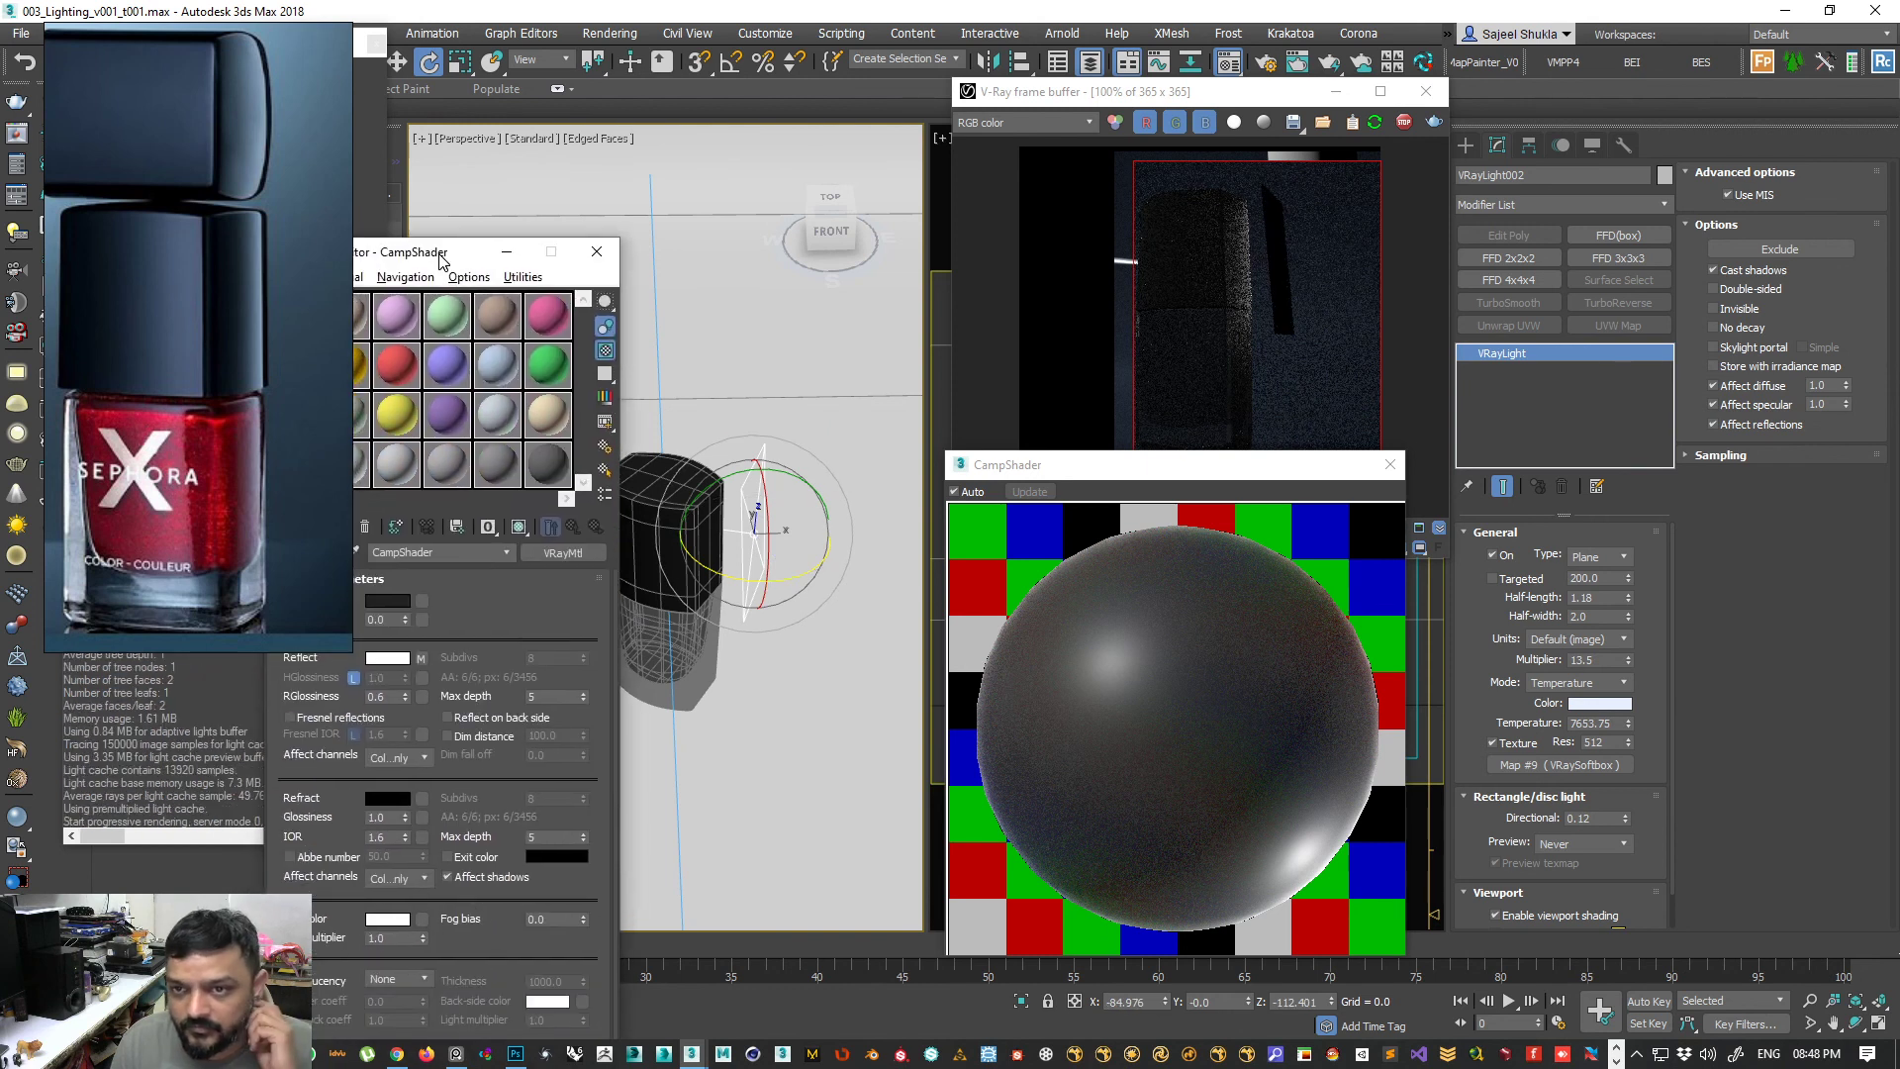
left_click(1190, 384)
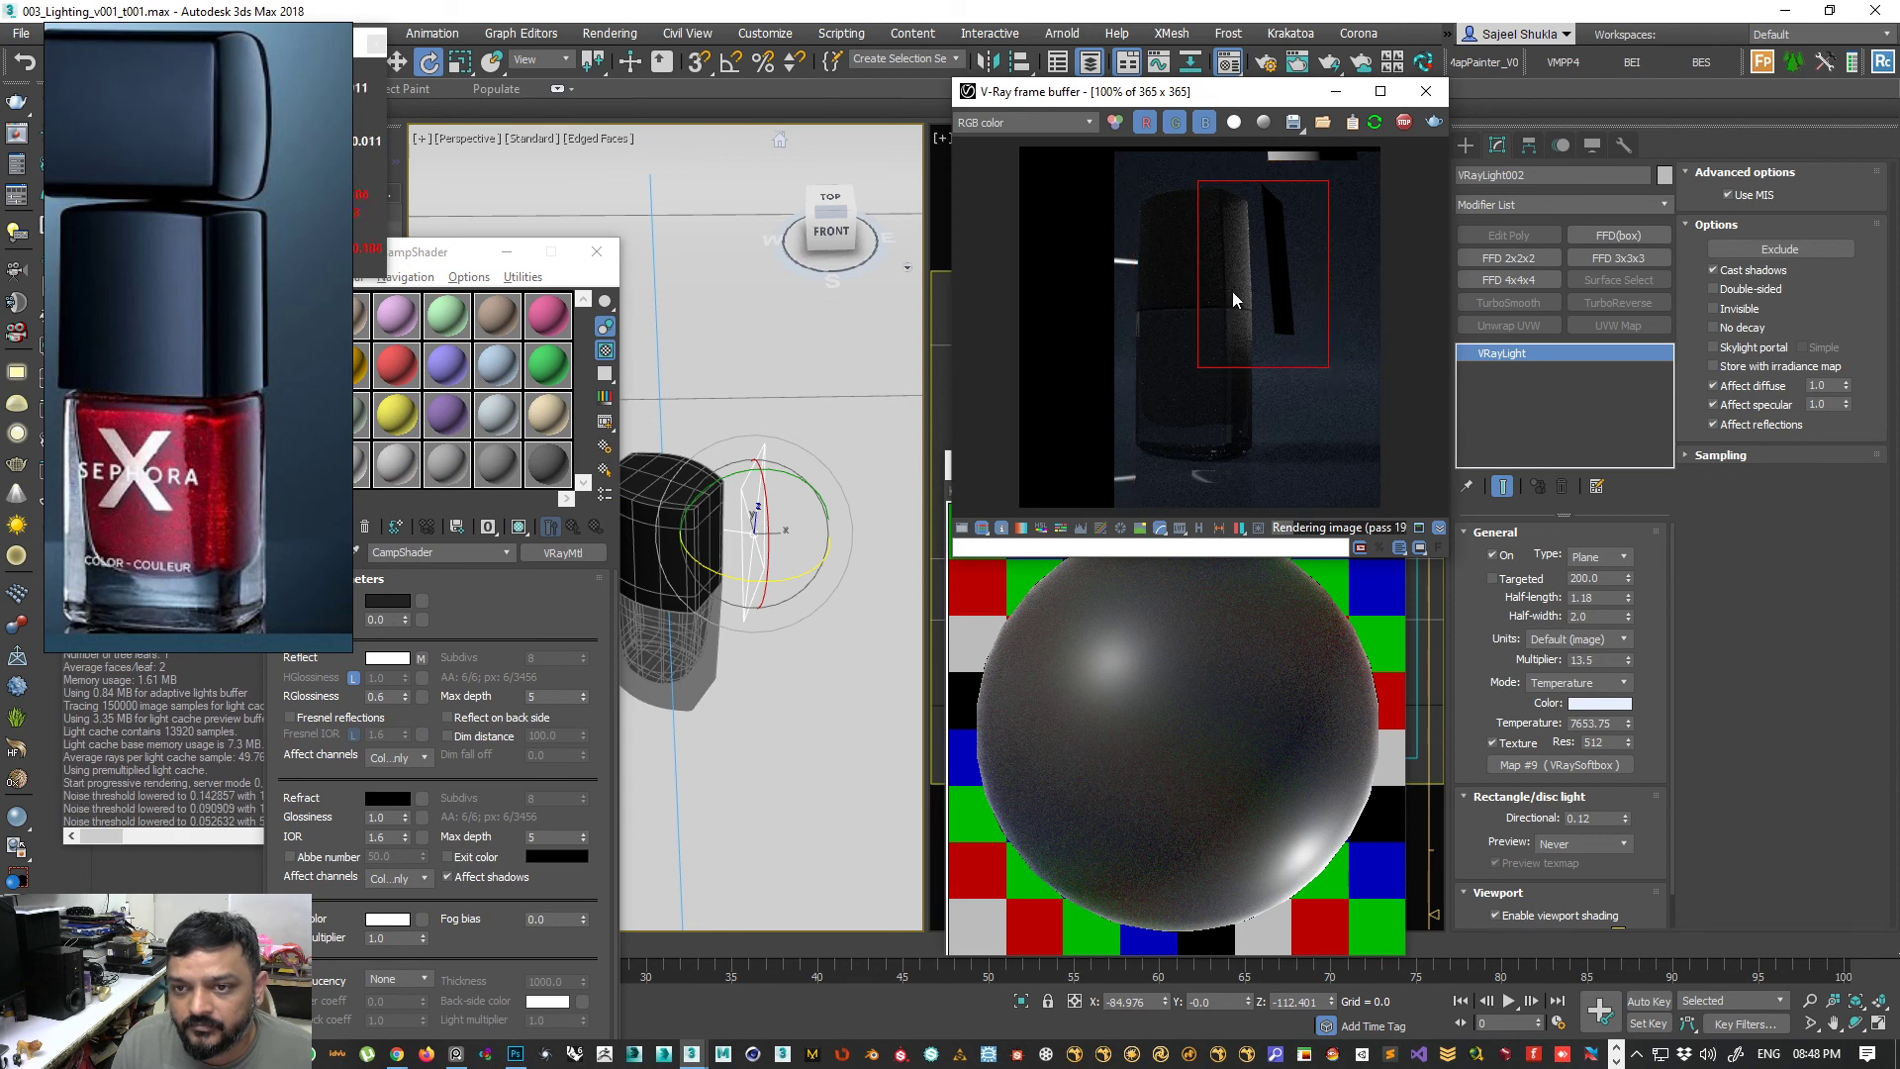
scroll(1243, 295, "up", 1)
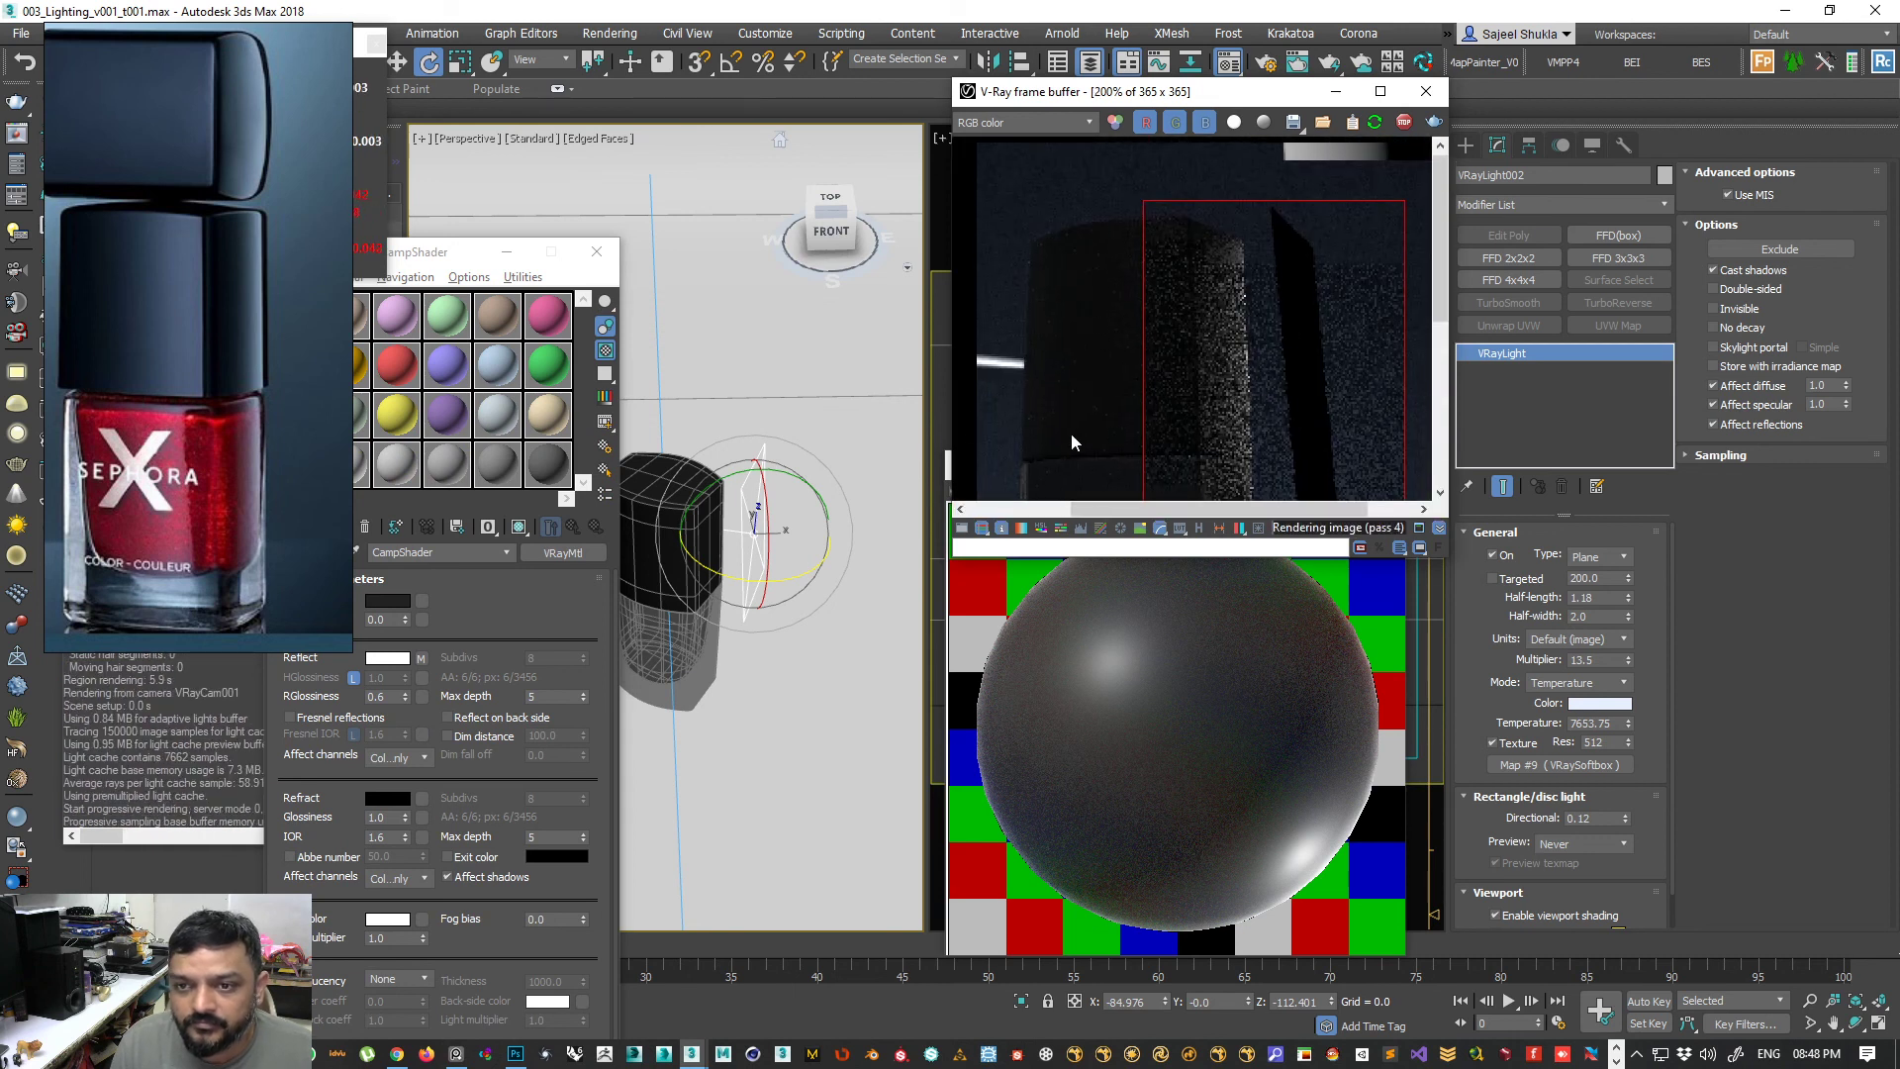
- Move VRayLight002 to about X 2.7, Y 0.66 and rotate it slightly beside the cap
middle_click_drag(790, 540, 796, 581, "alt")
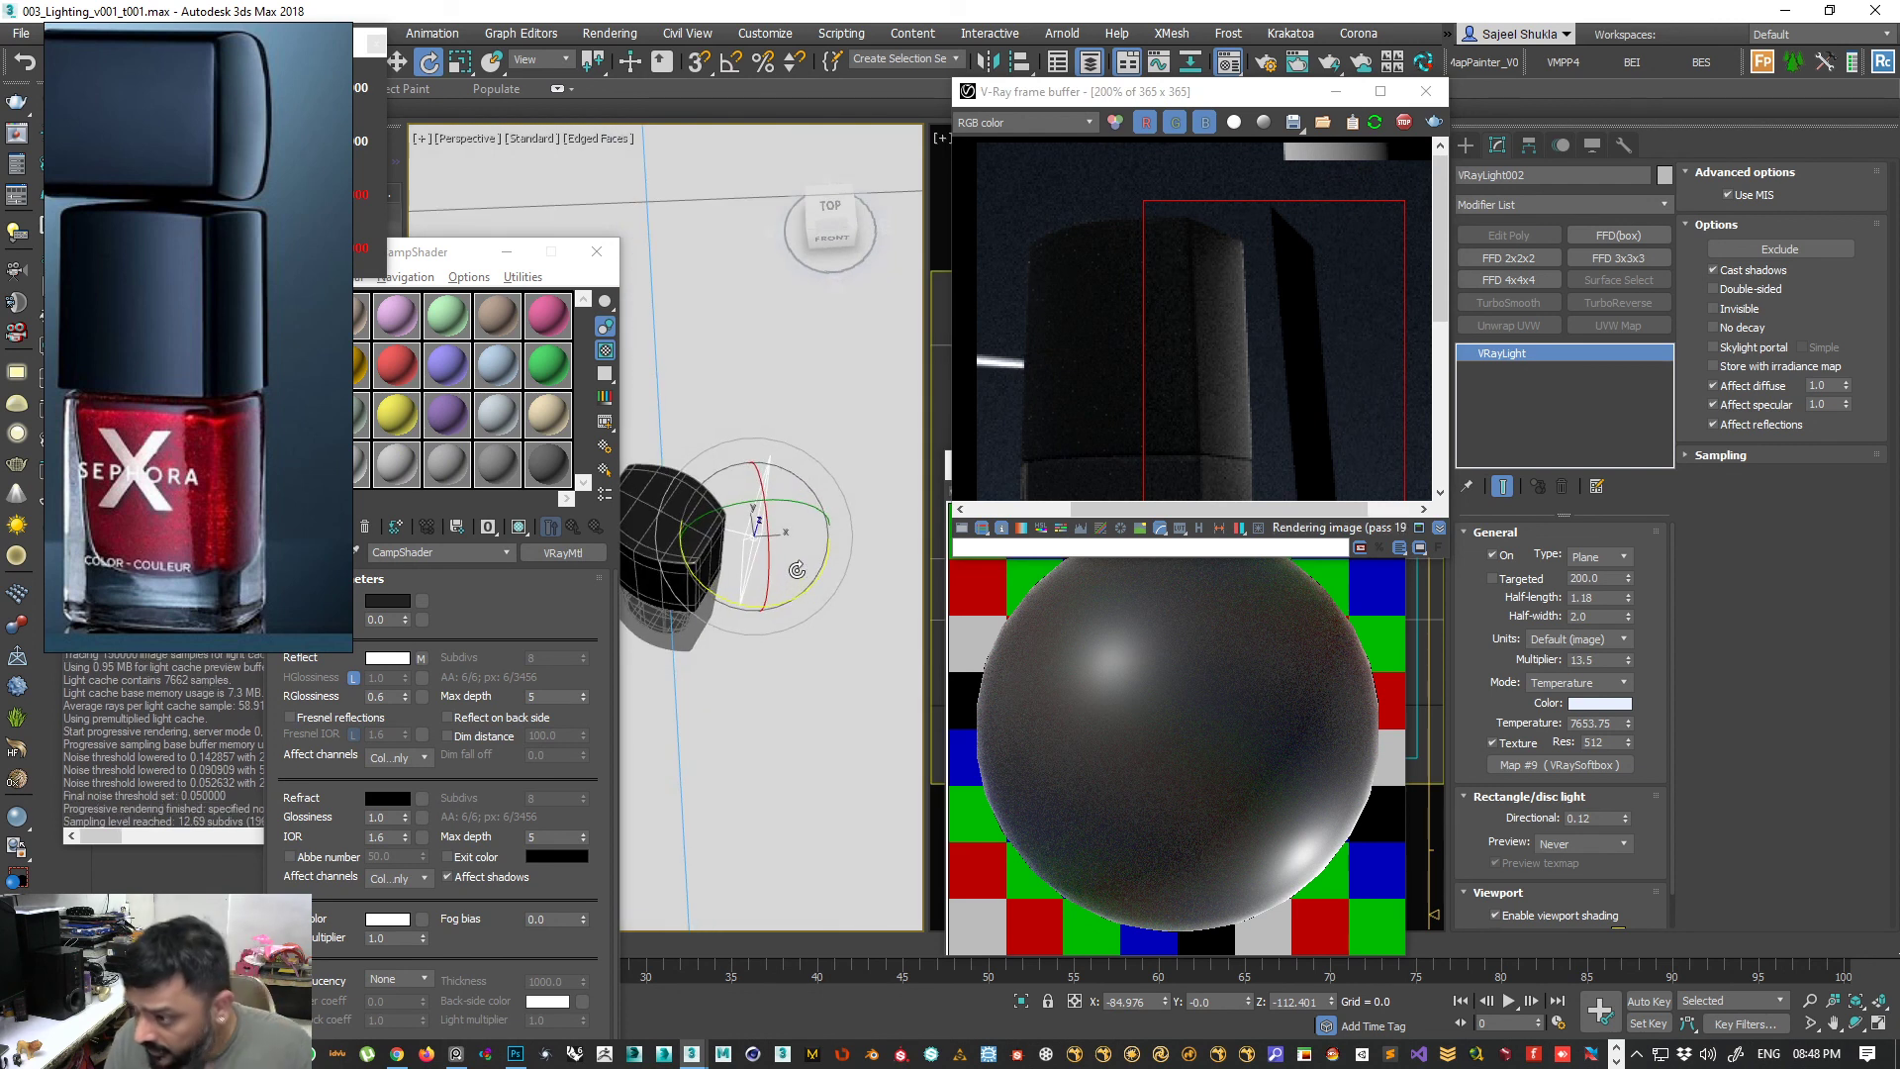
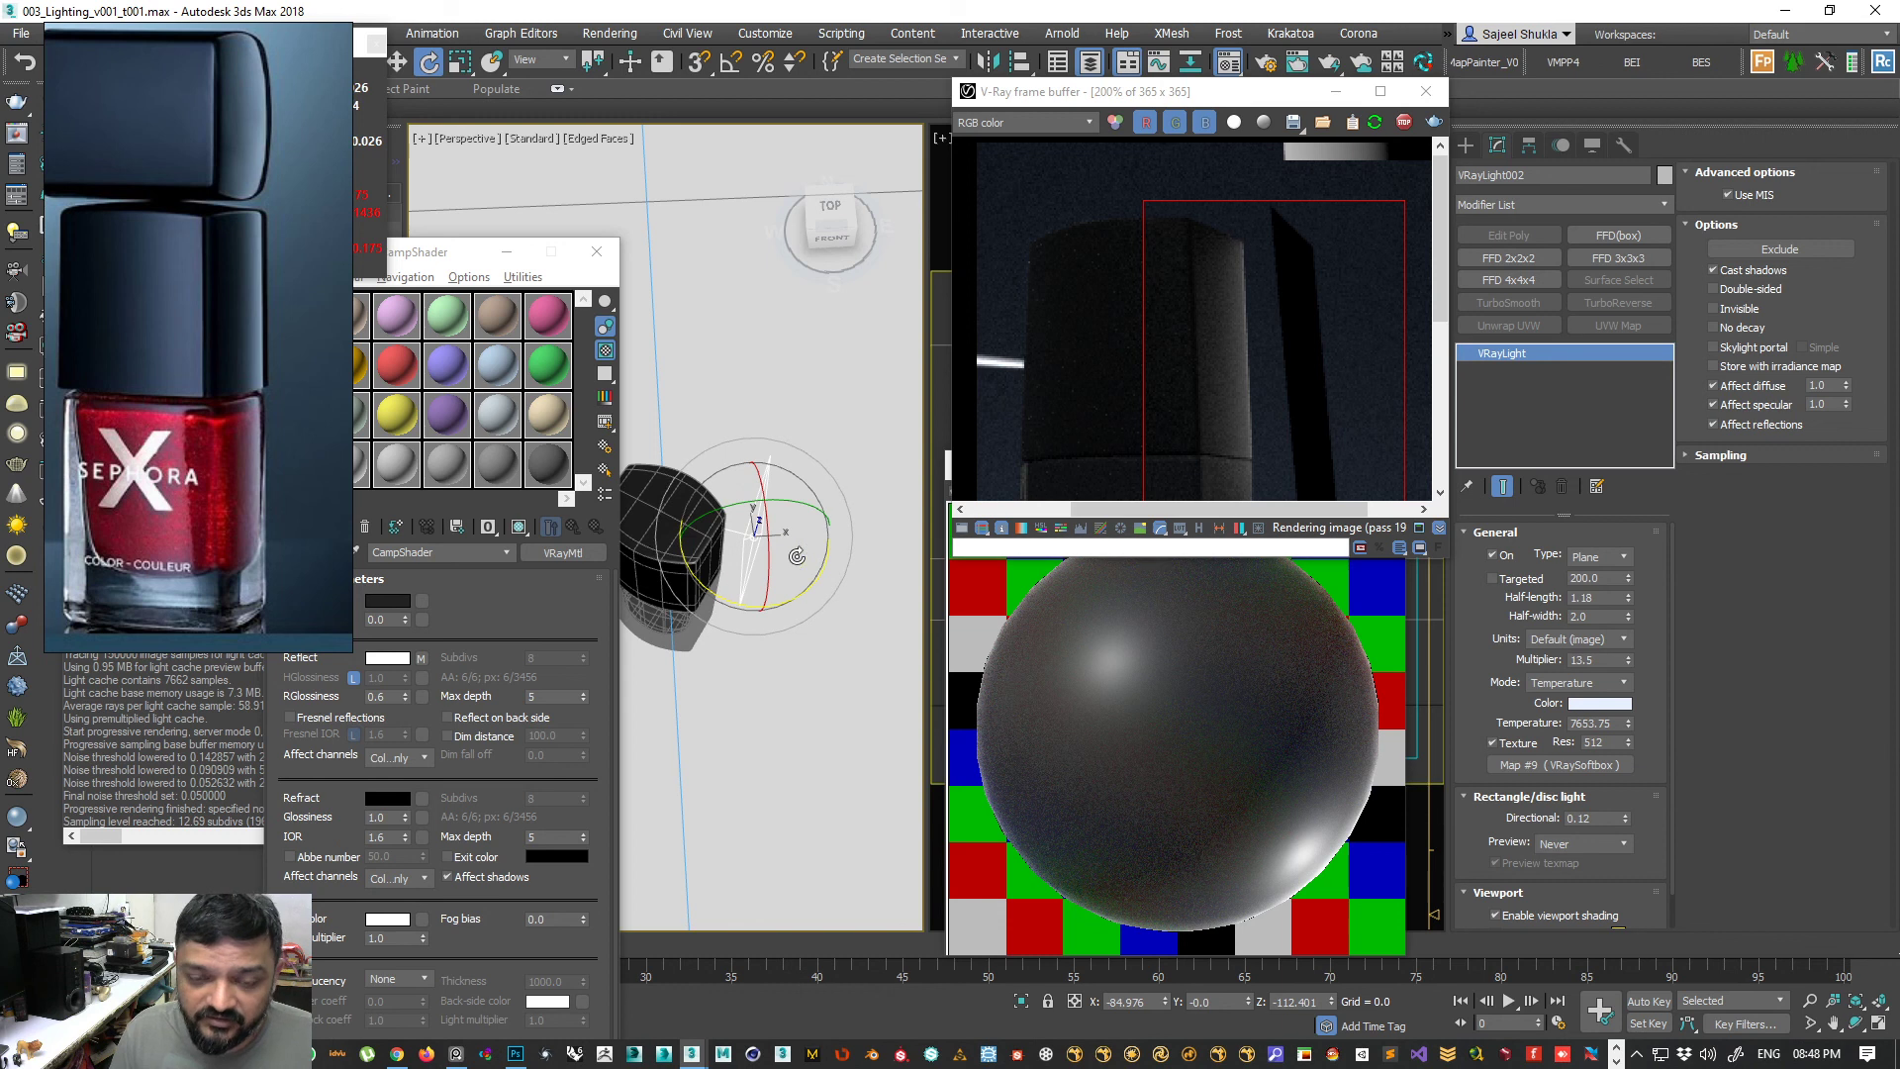
key("w")
mouse_move(828, 529)
middle_mouse_down("alt")
mouse_move(801, 555)
mouse_move(801, 522)
middle_mouse_up("alt")
mouse_move(802, 522)
left_mouse_down()
mouse_move(819, 482)
mouse_move(799, 503)
left_mouse_up()
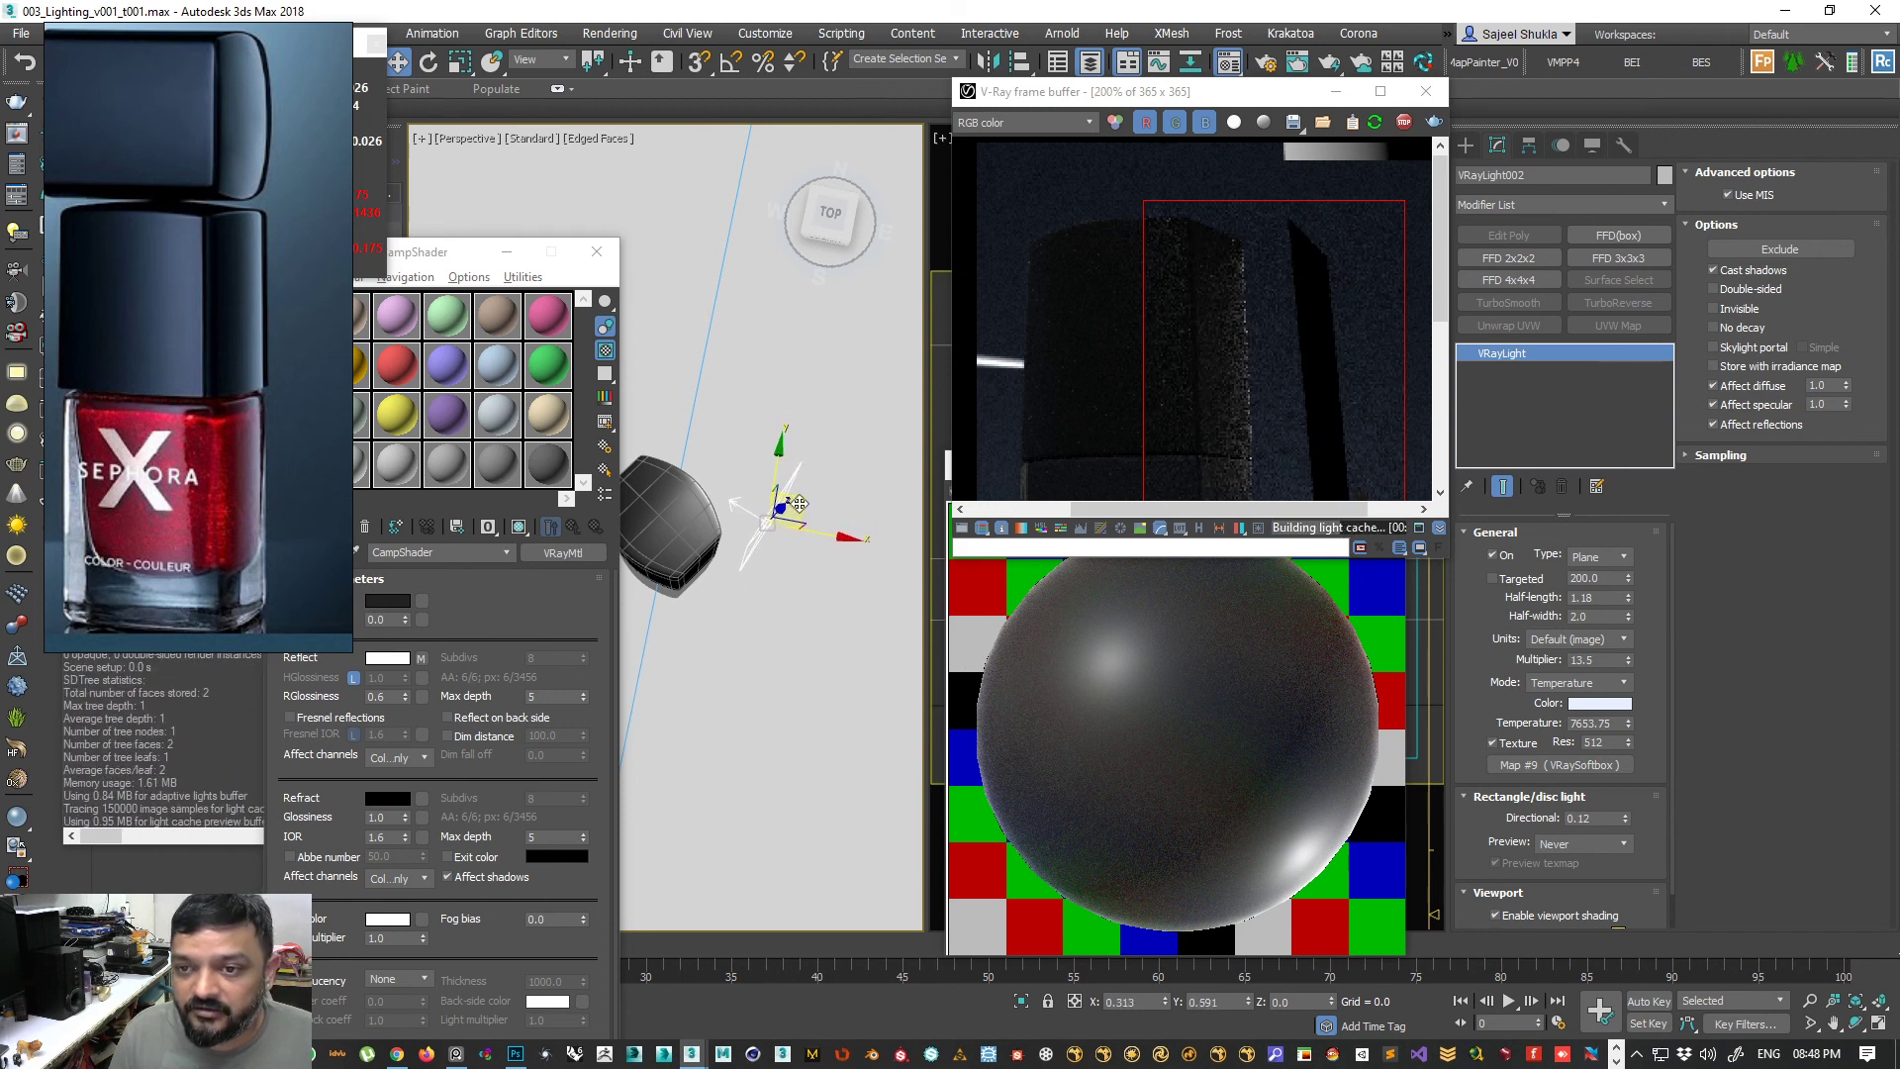
key("e")
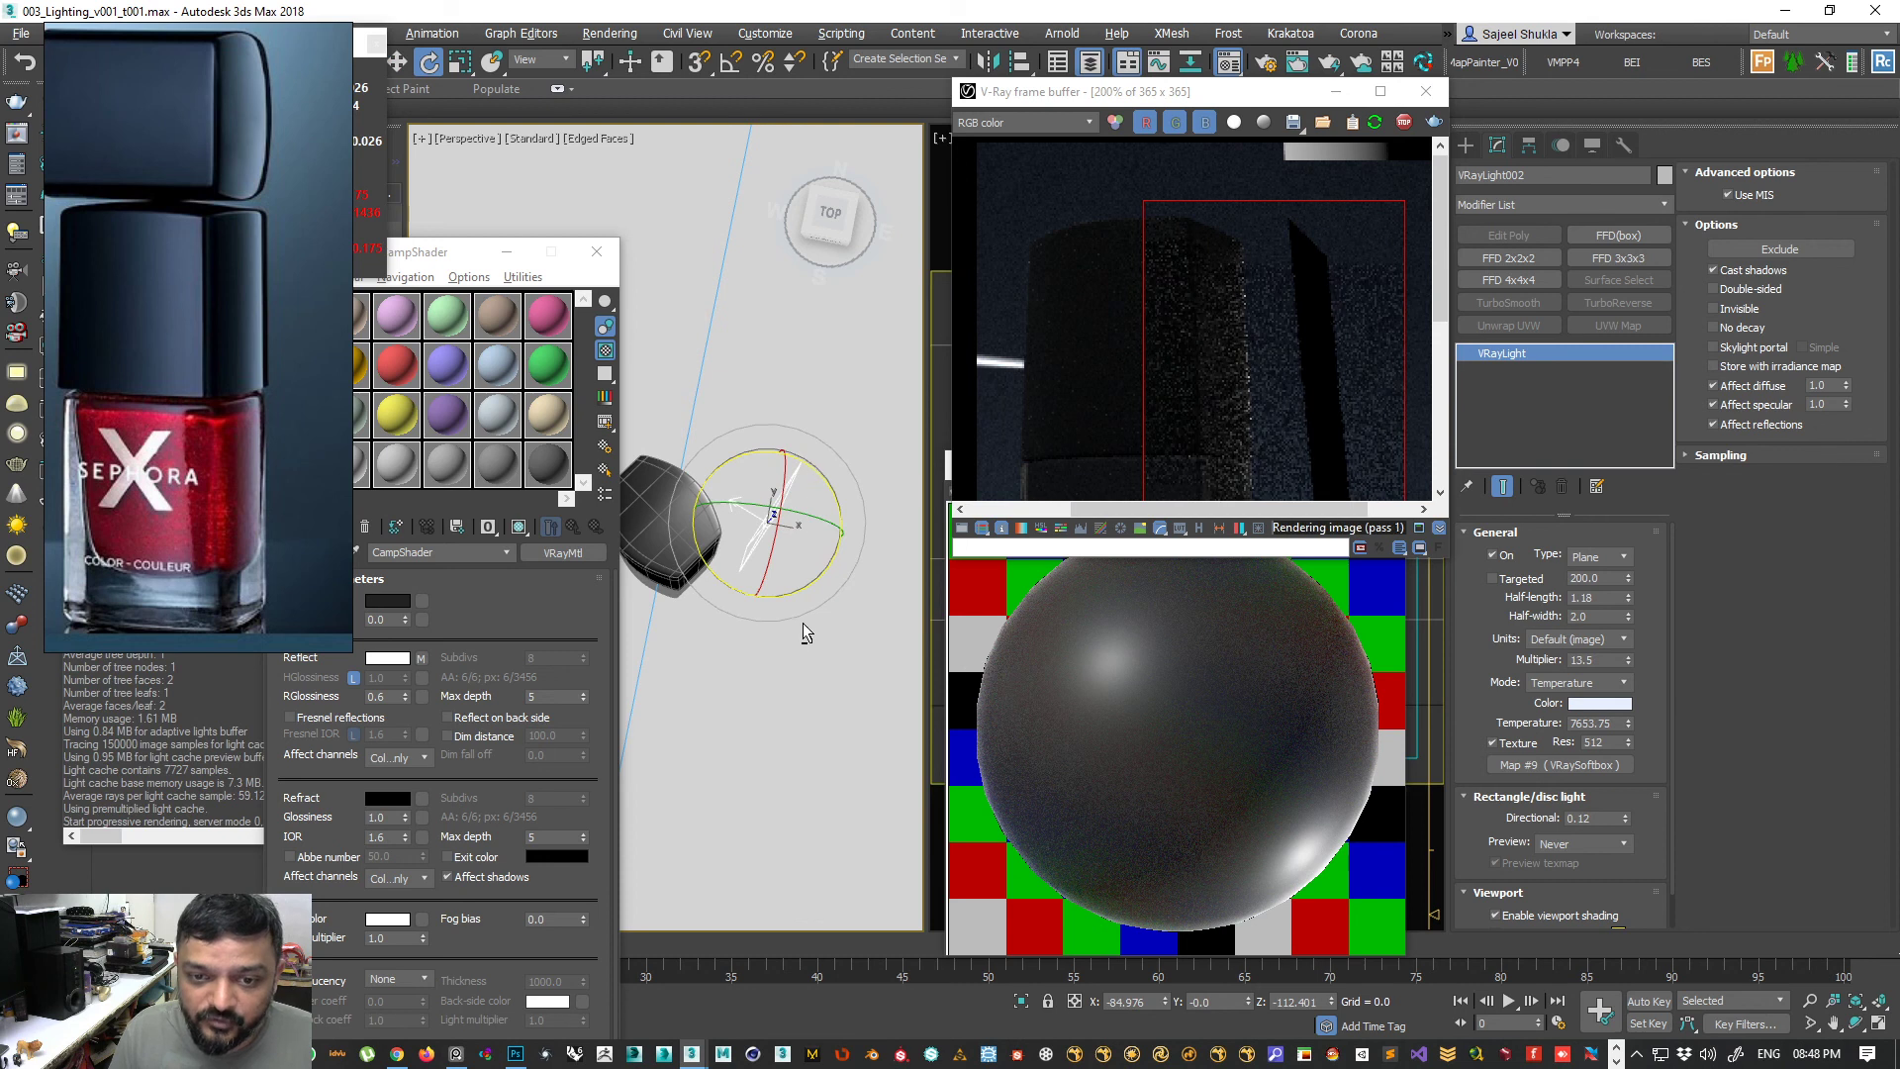
middle_click_drag(802, 627, 781, 525, "alt")
left_click_drag(782, 524, 792, 550)
key("w")
- Set VRayLight002's half-width to 4.52 and move the light to about X 2.9, Y 0.15
middle_click_drag(798, 554, 752, 546, "alt")
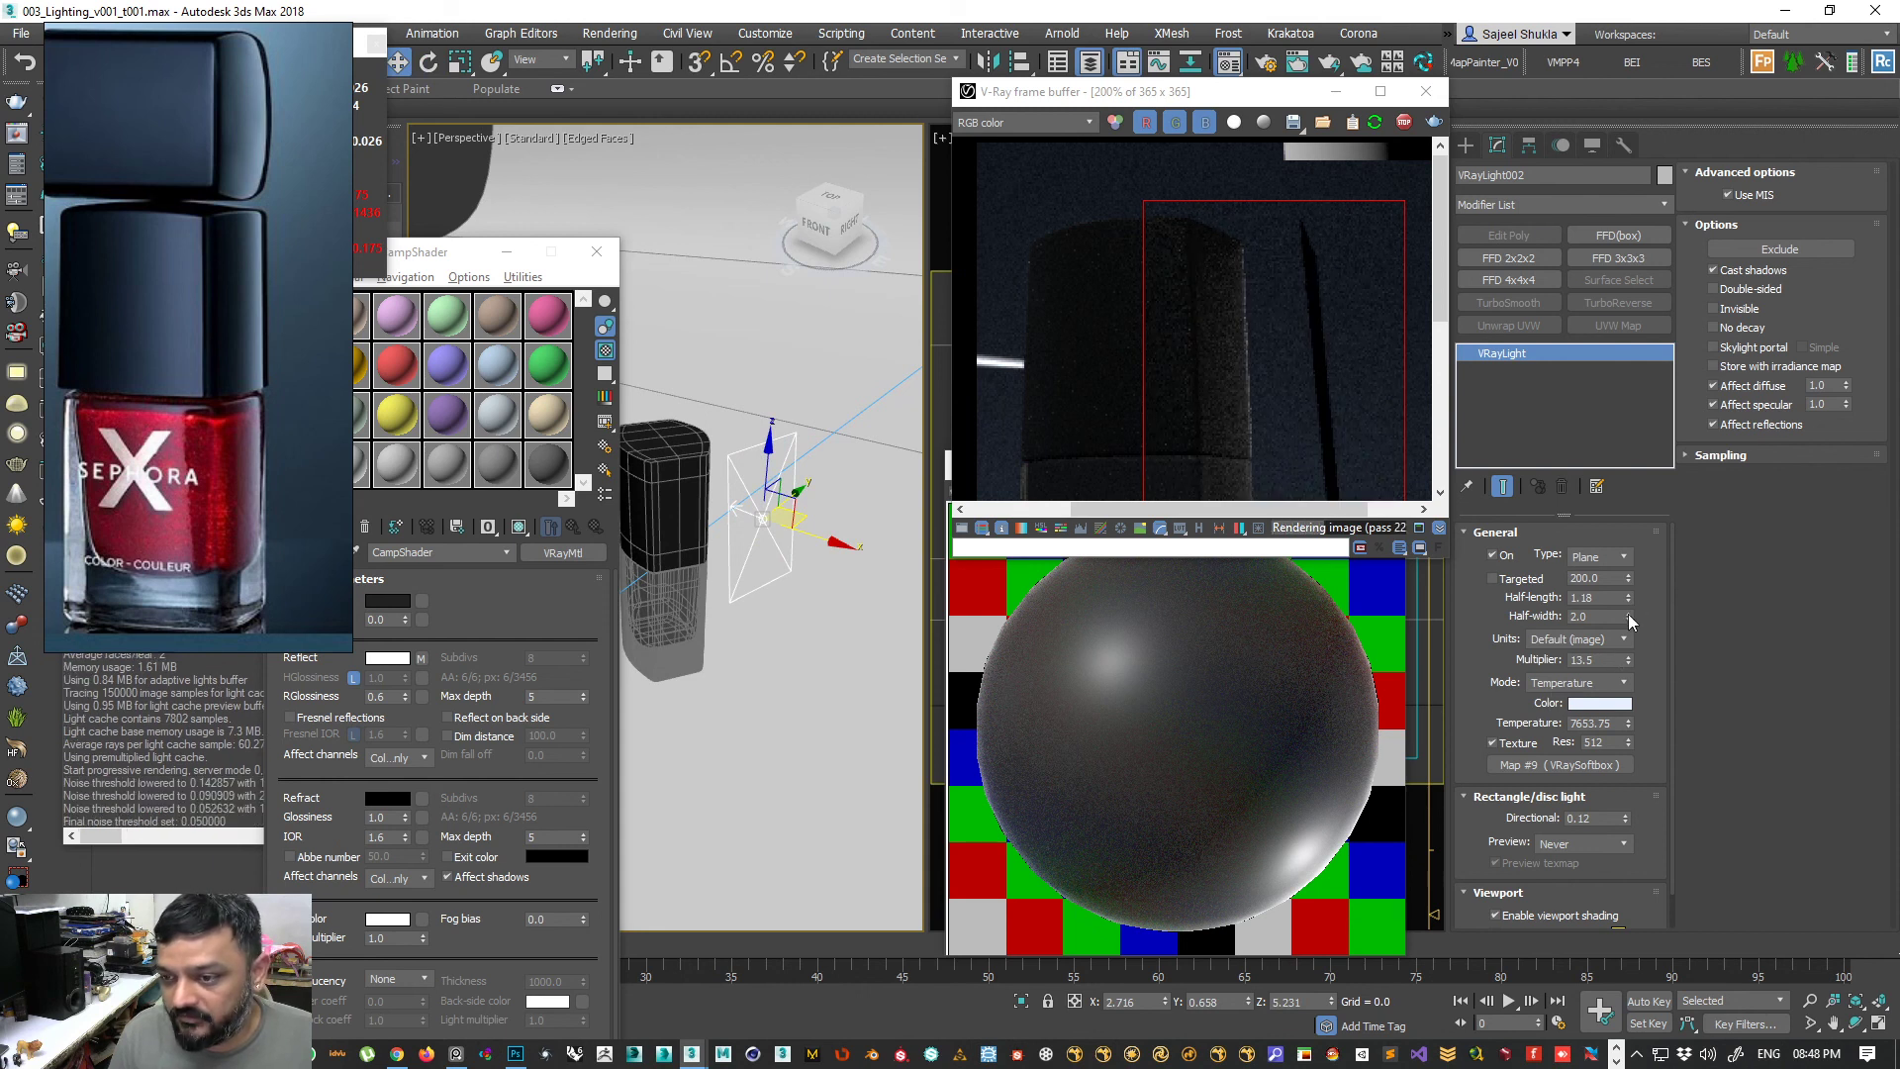
left_click_drag(1629, 614, 1623, 507)
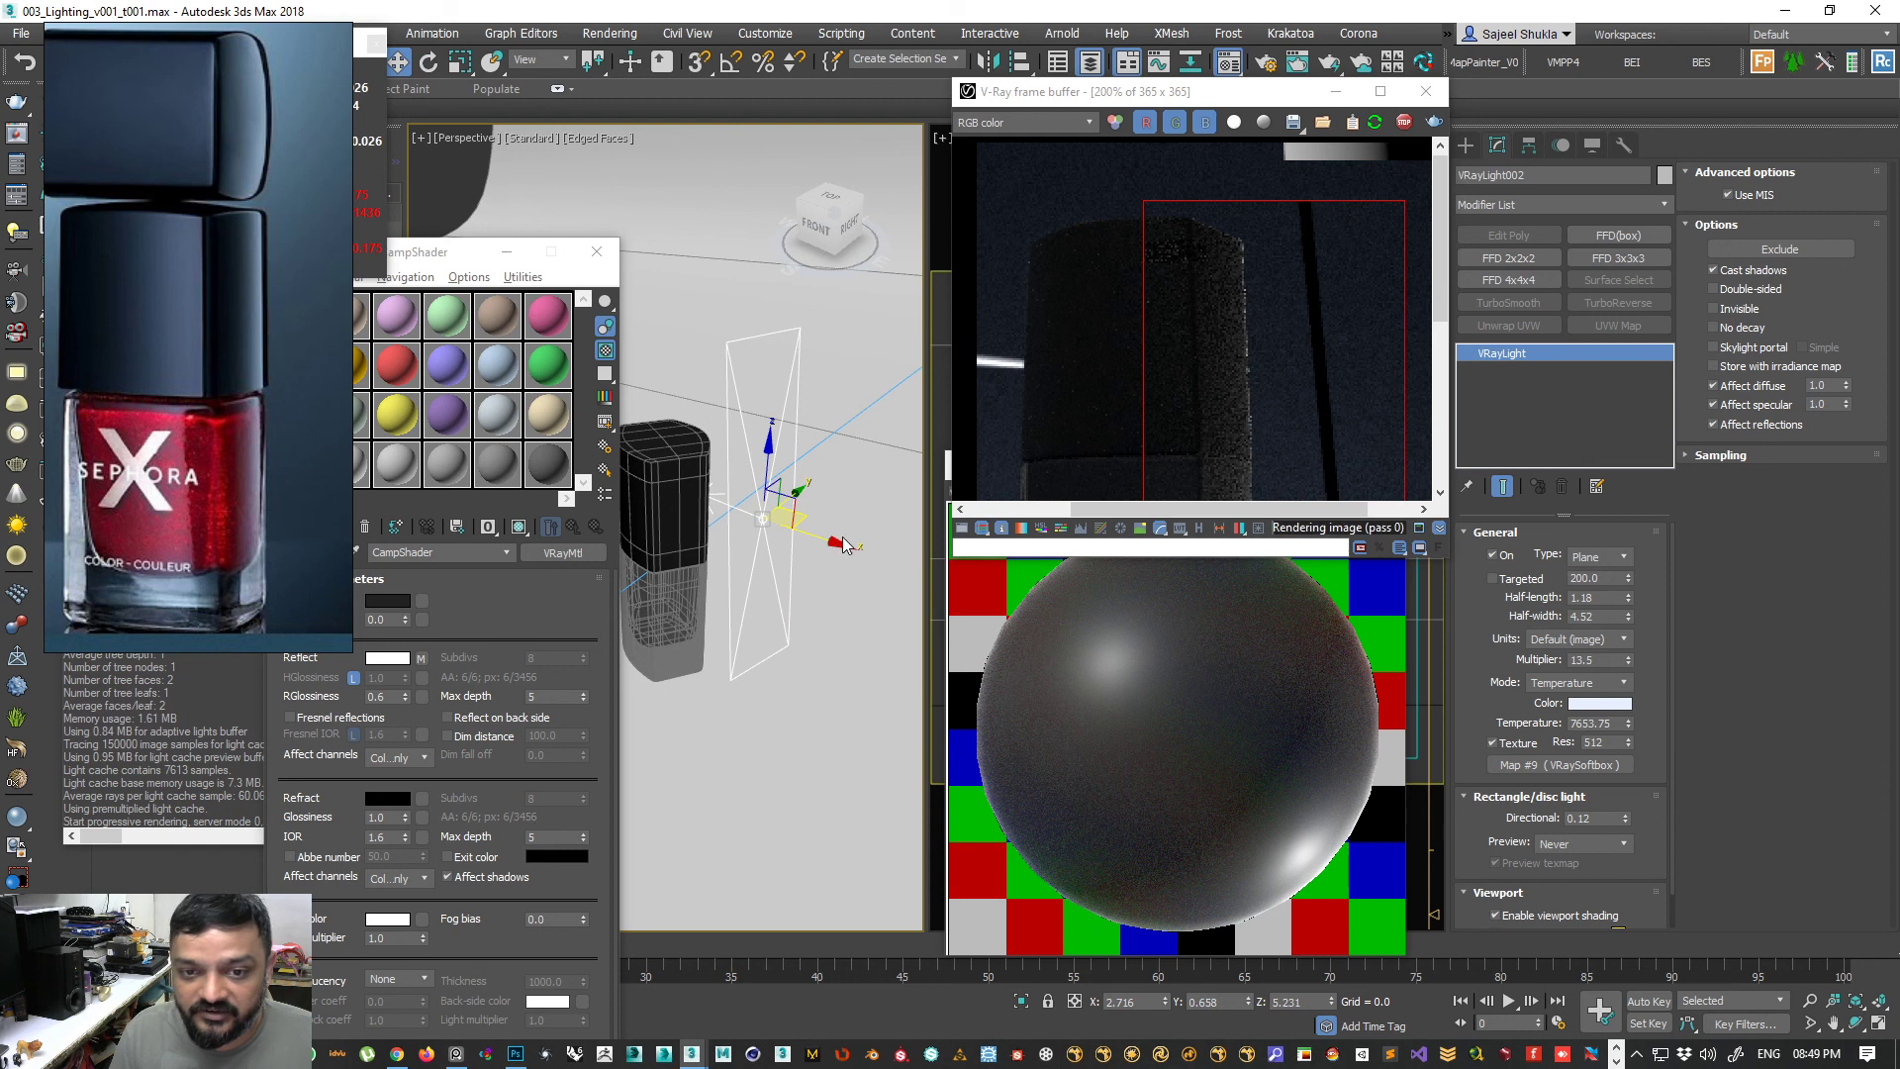
left_click_drag(777, 514, 803, 528)
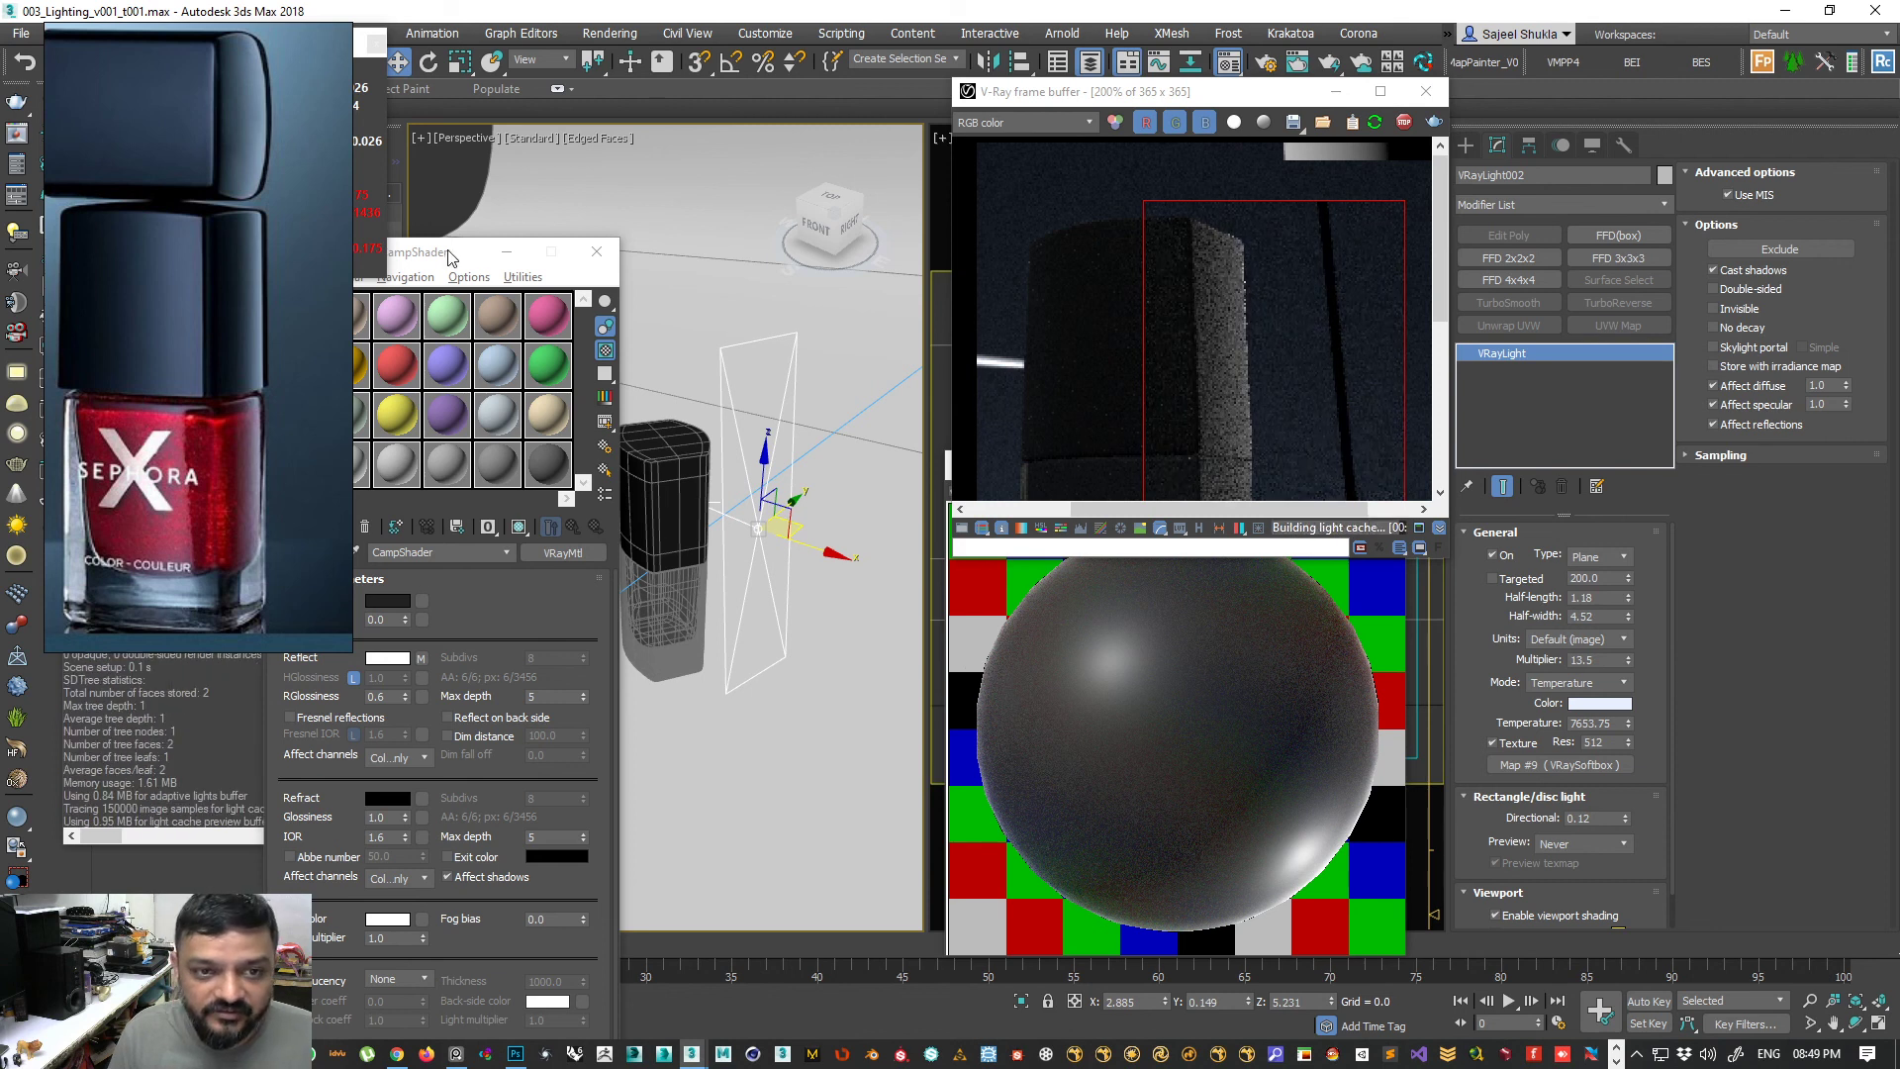
- Move the dark stop of Map #9's U vignette gradient to around the middle and check the cap's reflection in the render
left_click_drag(448, 258, 557, 47)
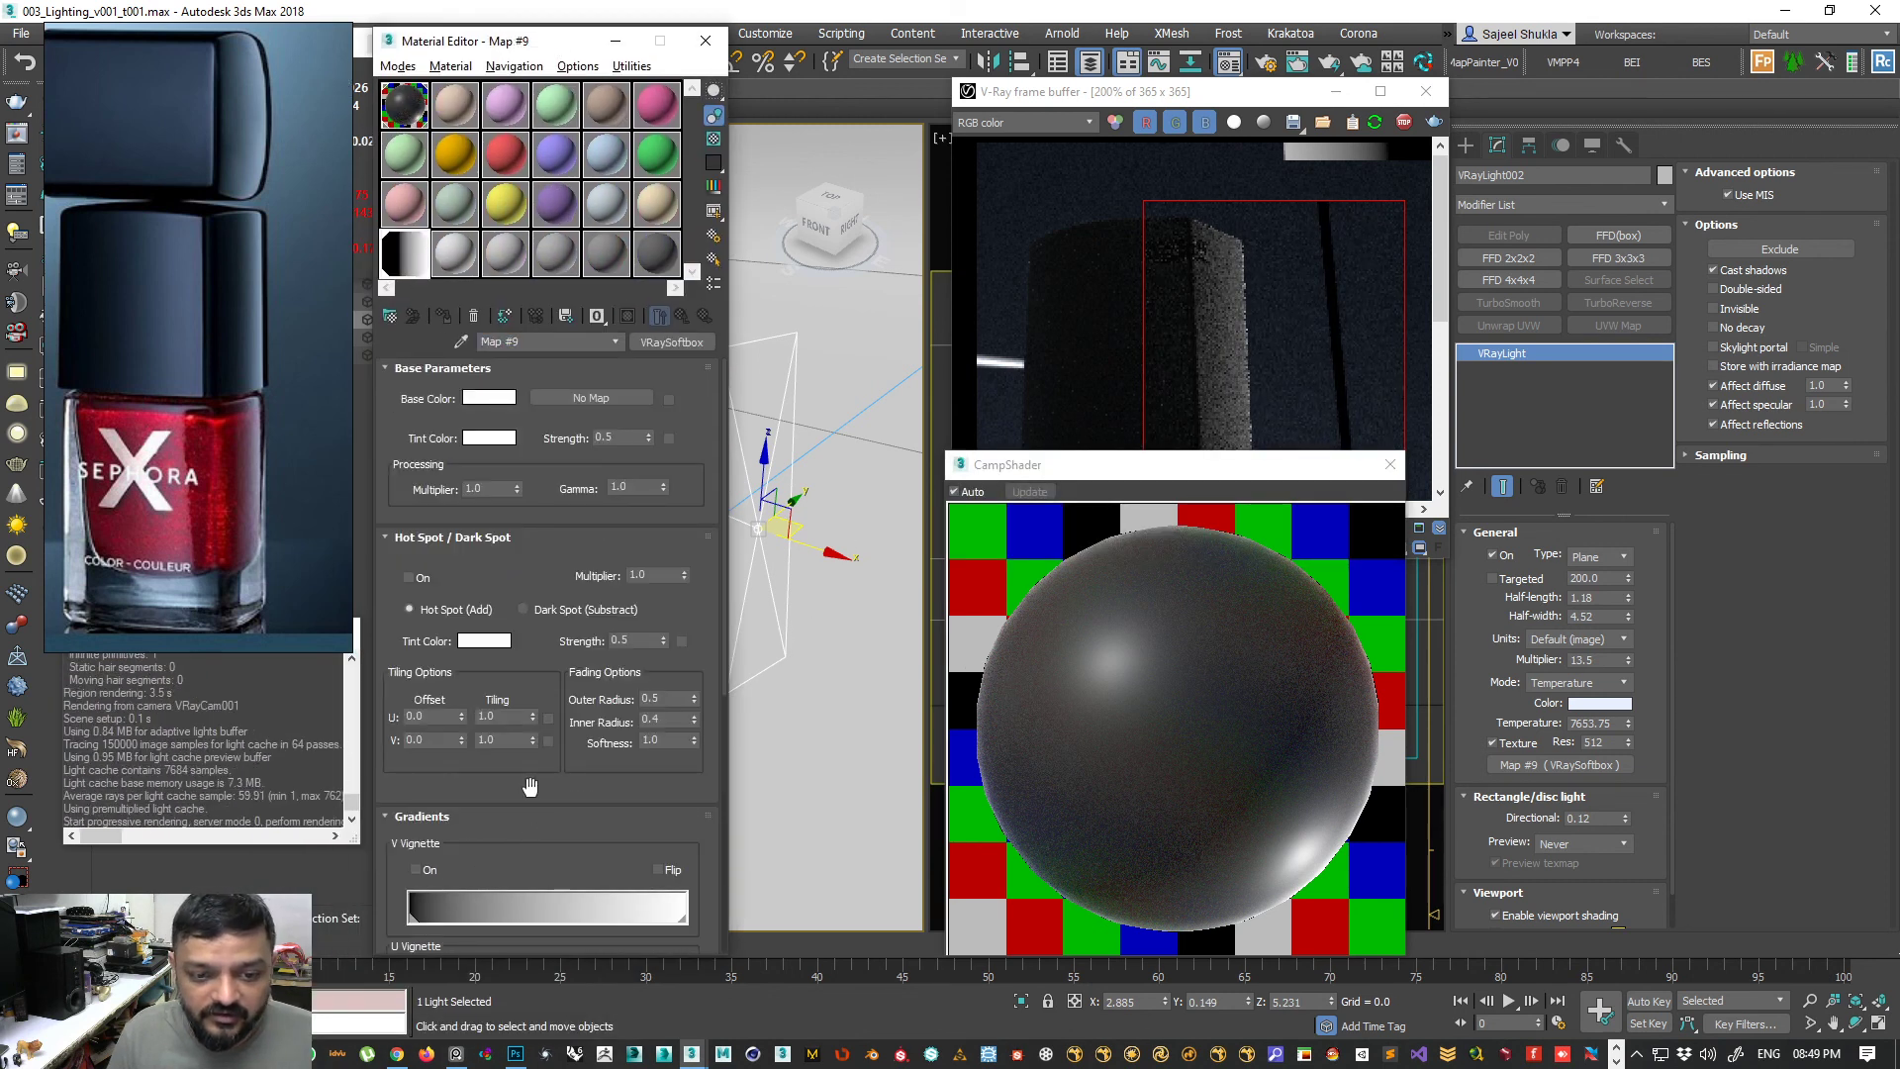
left_click_drag(531, 786, 509, 432)
left_click_drag(390, 775, 432, 660)
left_click_drag(381, 772, 585, 703)
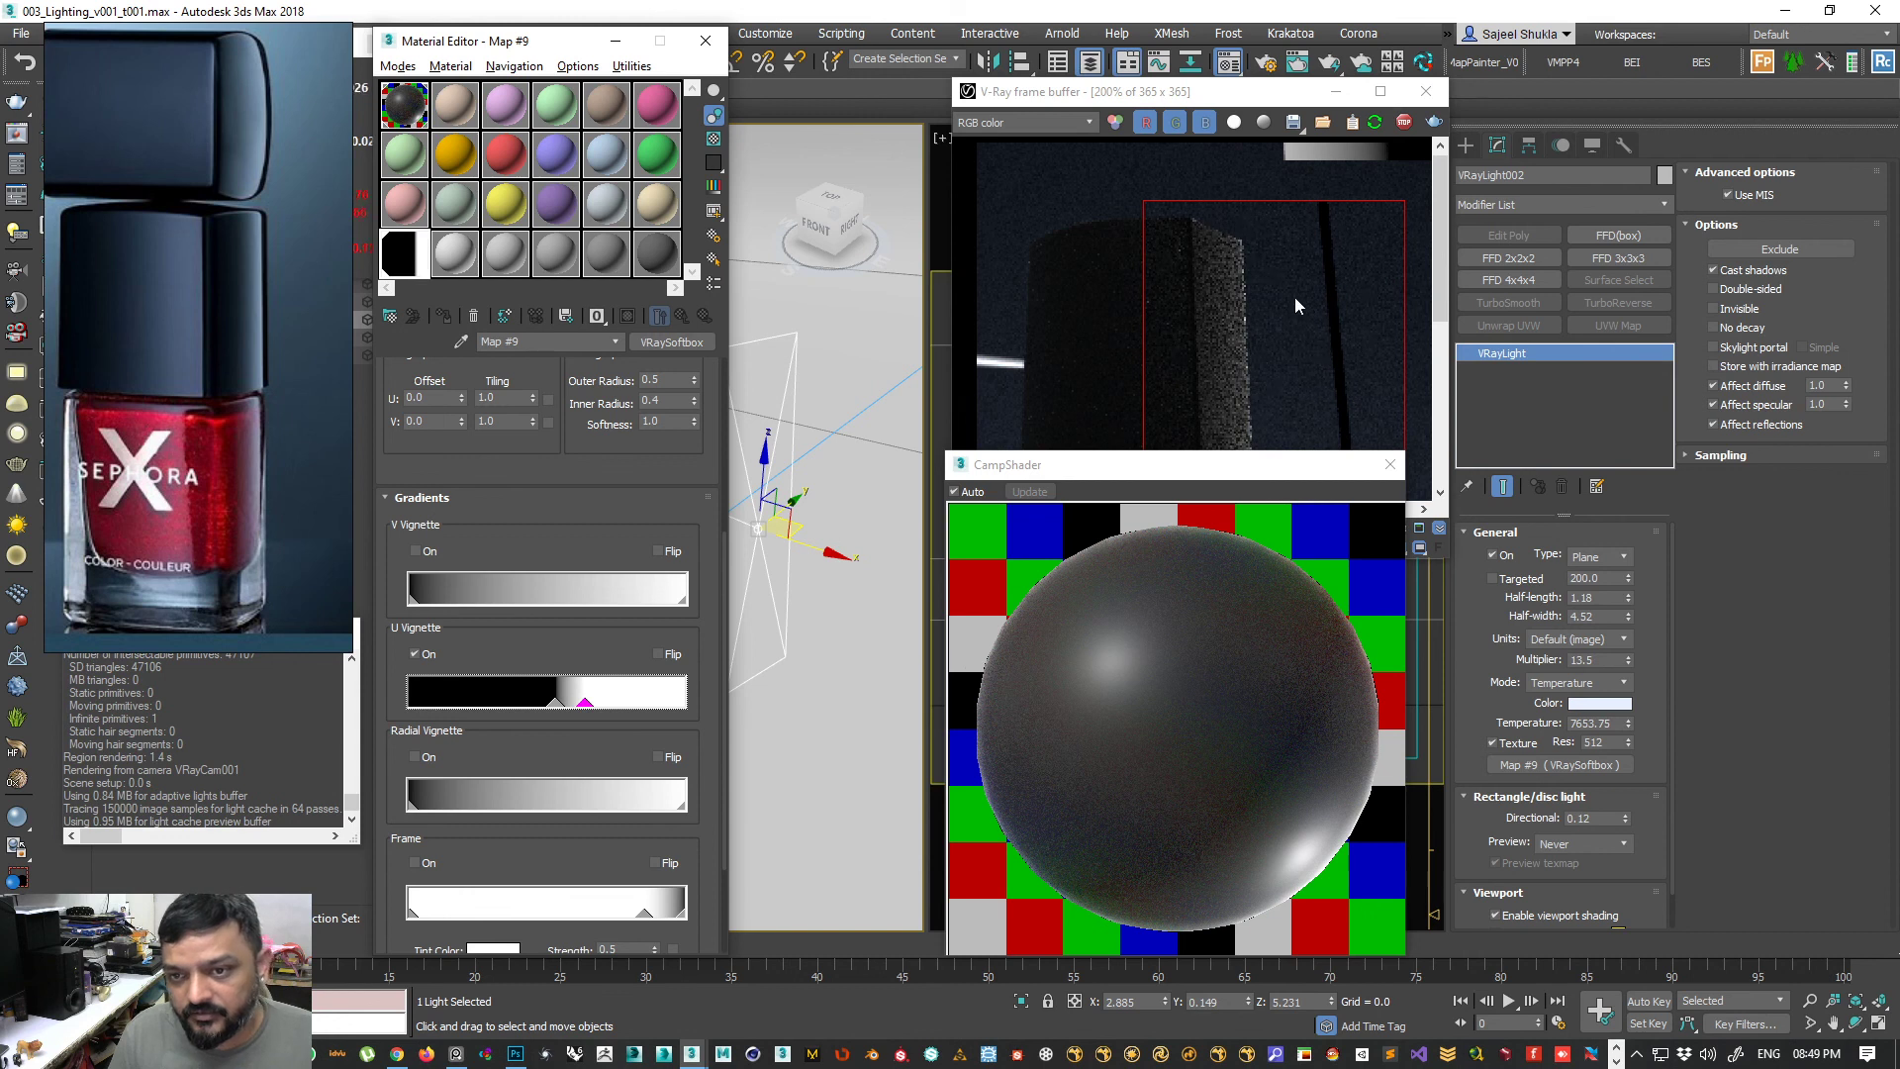
scroll(1239, 336, "up", 1)
scroll(1150, 374, "down", 1)
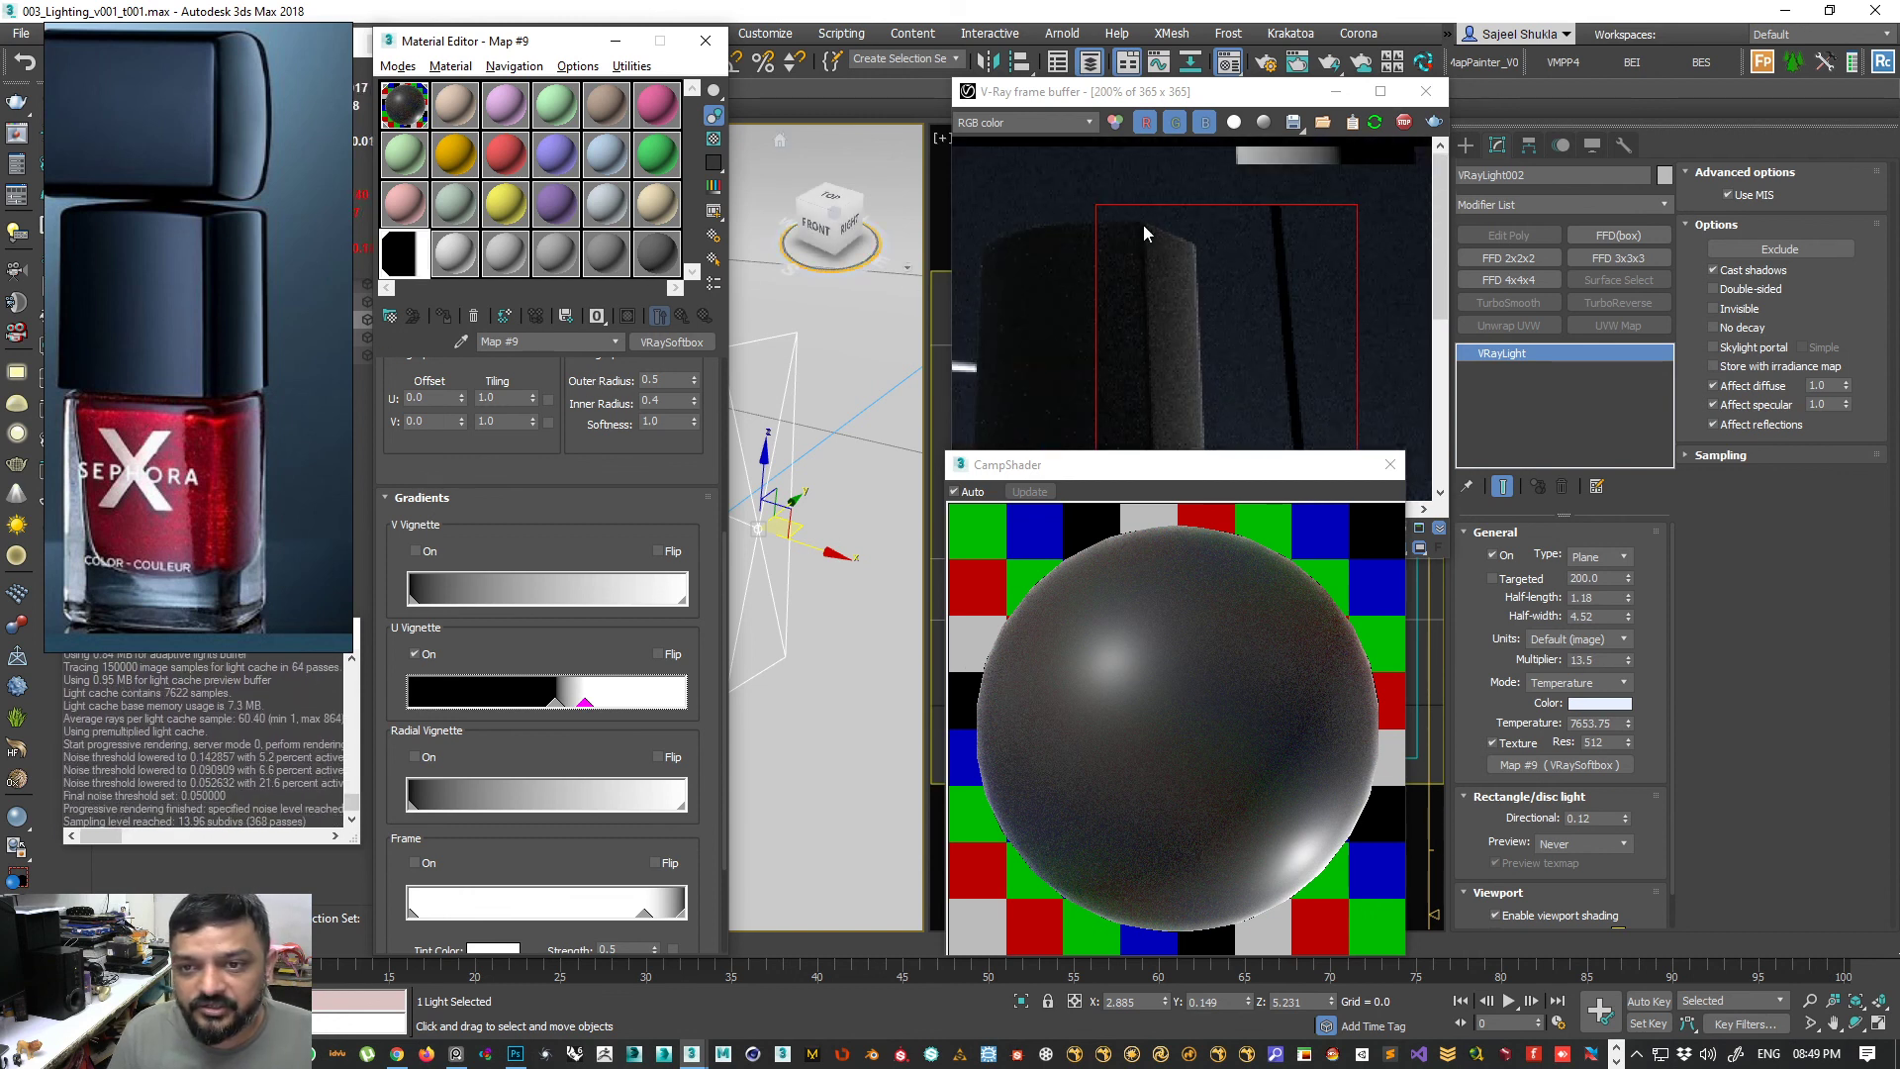
- Set the CampShader material's GTR tail falloff to 1.8 and its reflection glossiness to 0.9
left_click(405, 106)
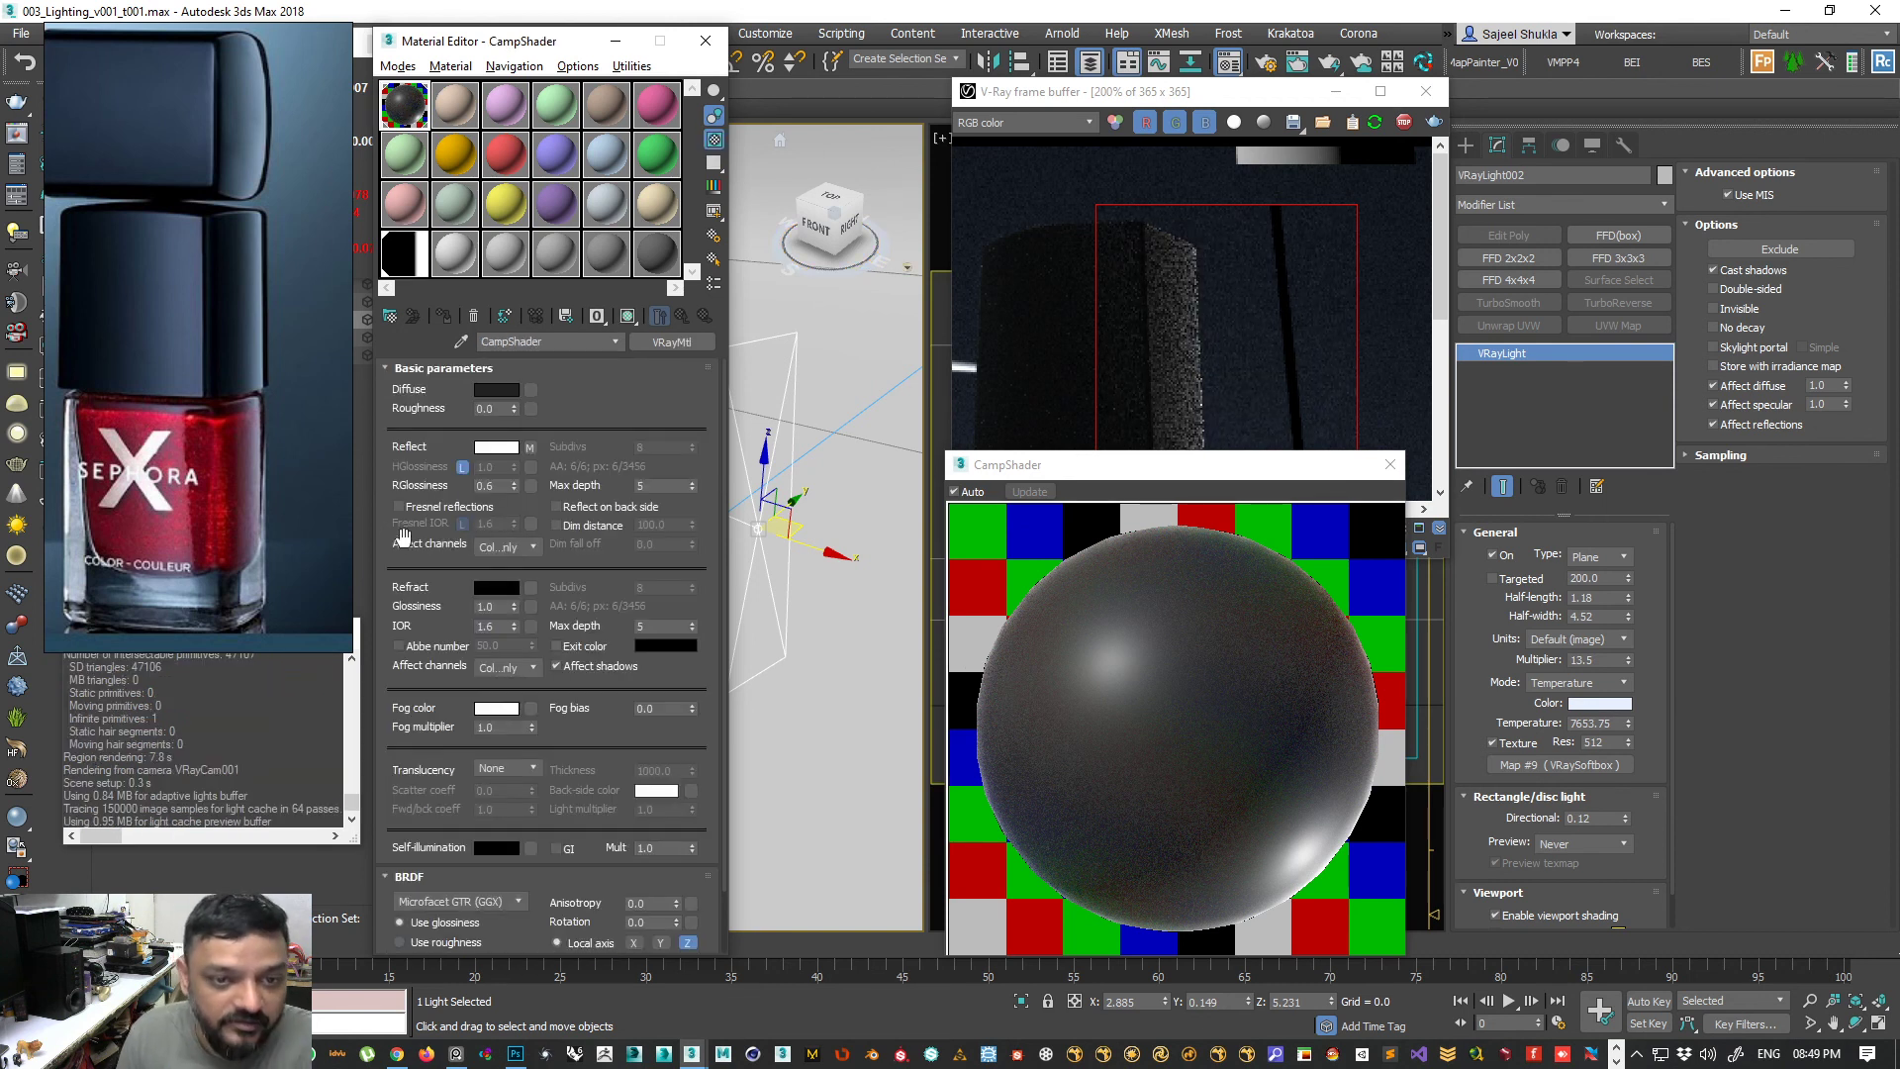
scroll(436, 732, "down", 2)
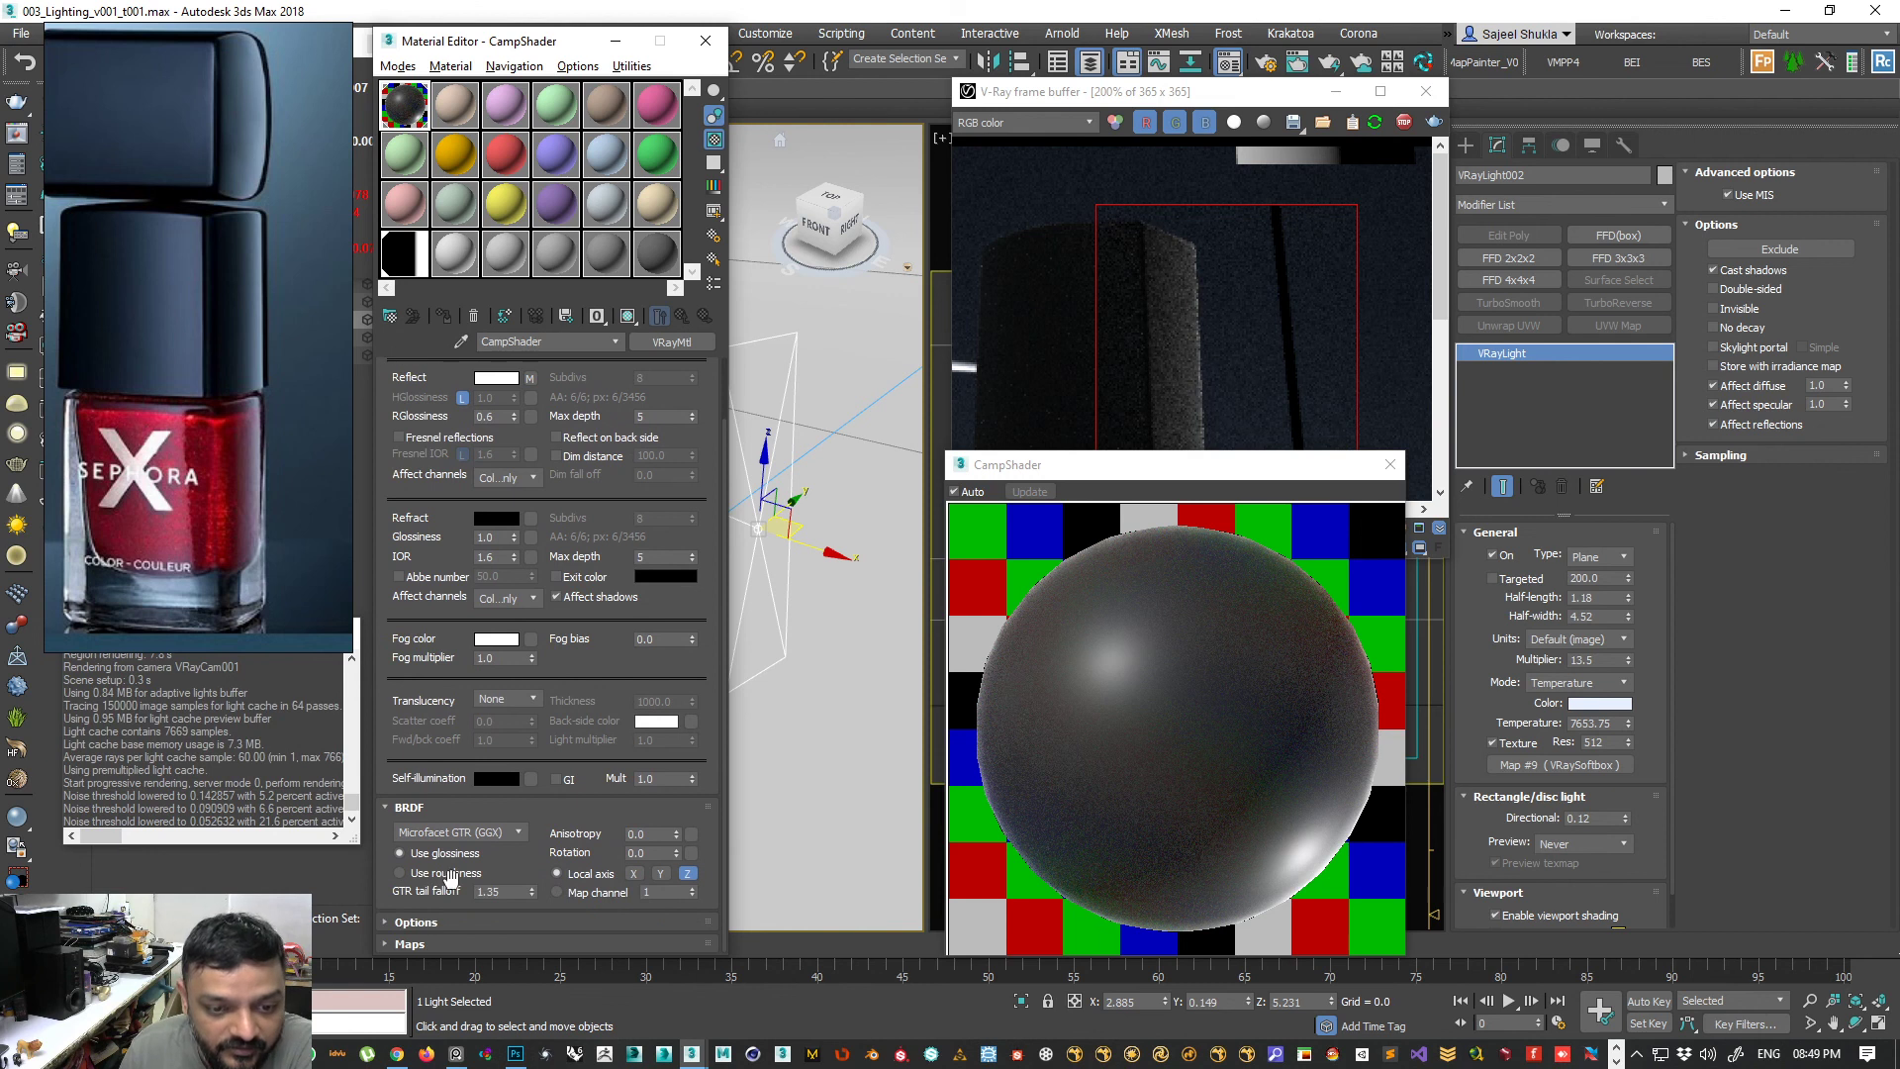
type("1.8")
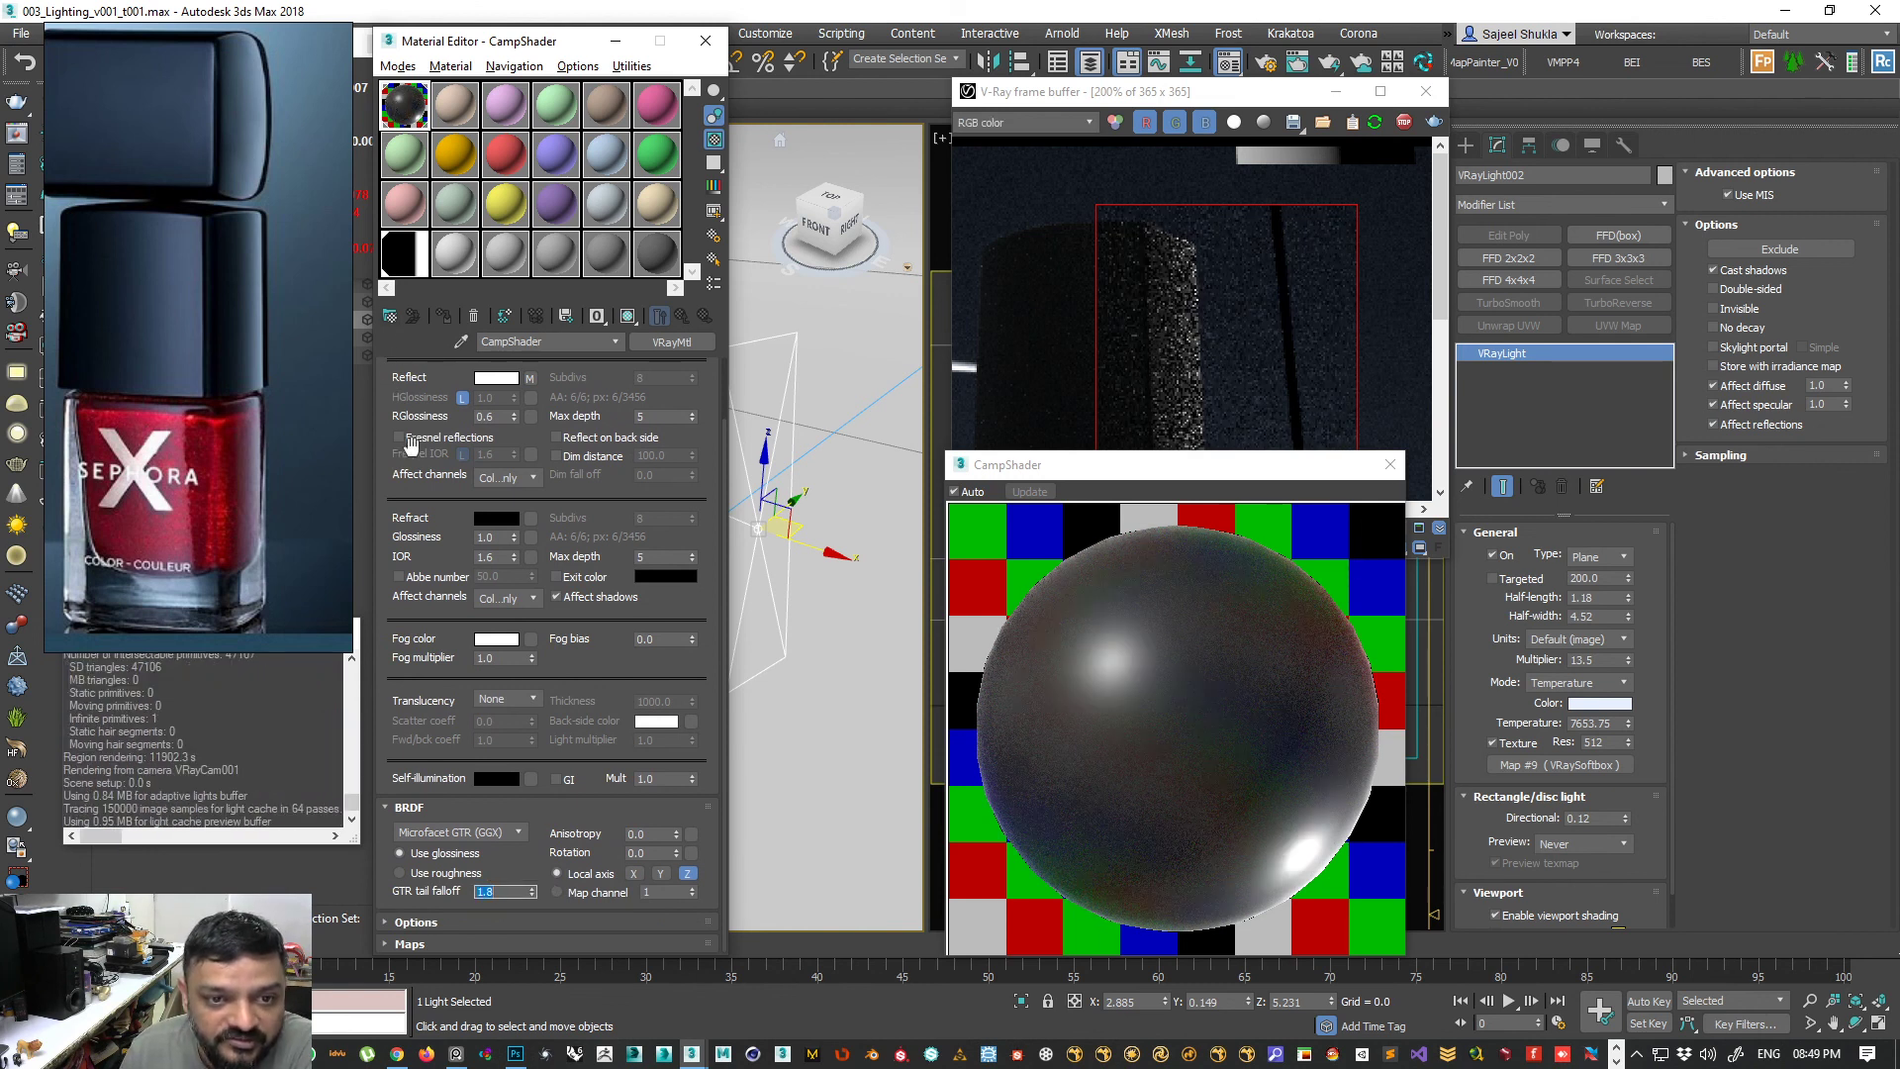
scroll(483, 435, "up", 2)
double_click(493, 486)
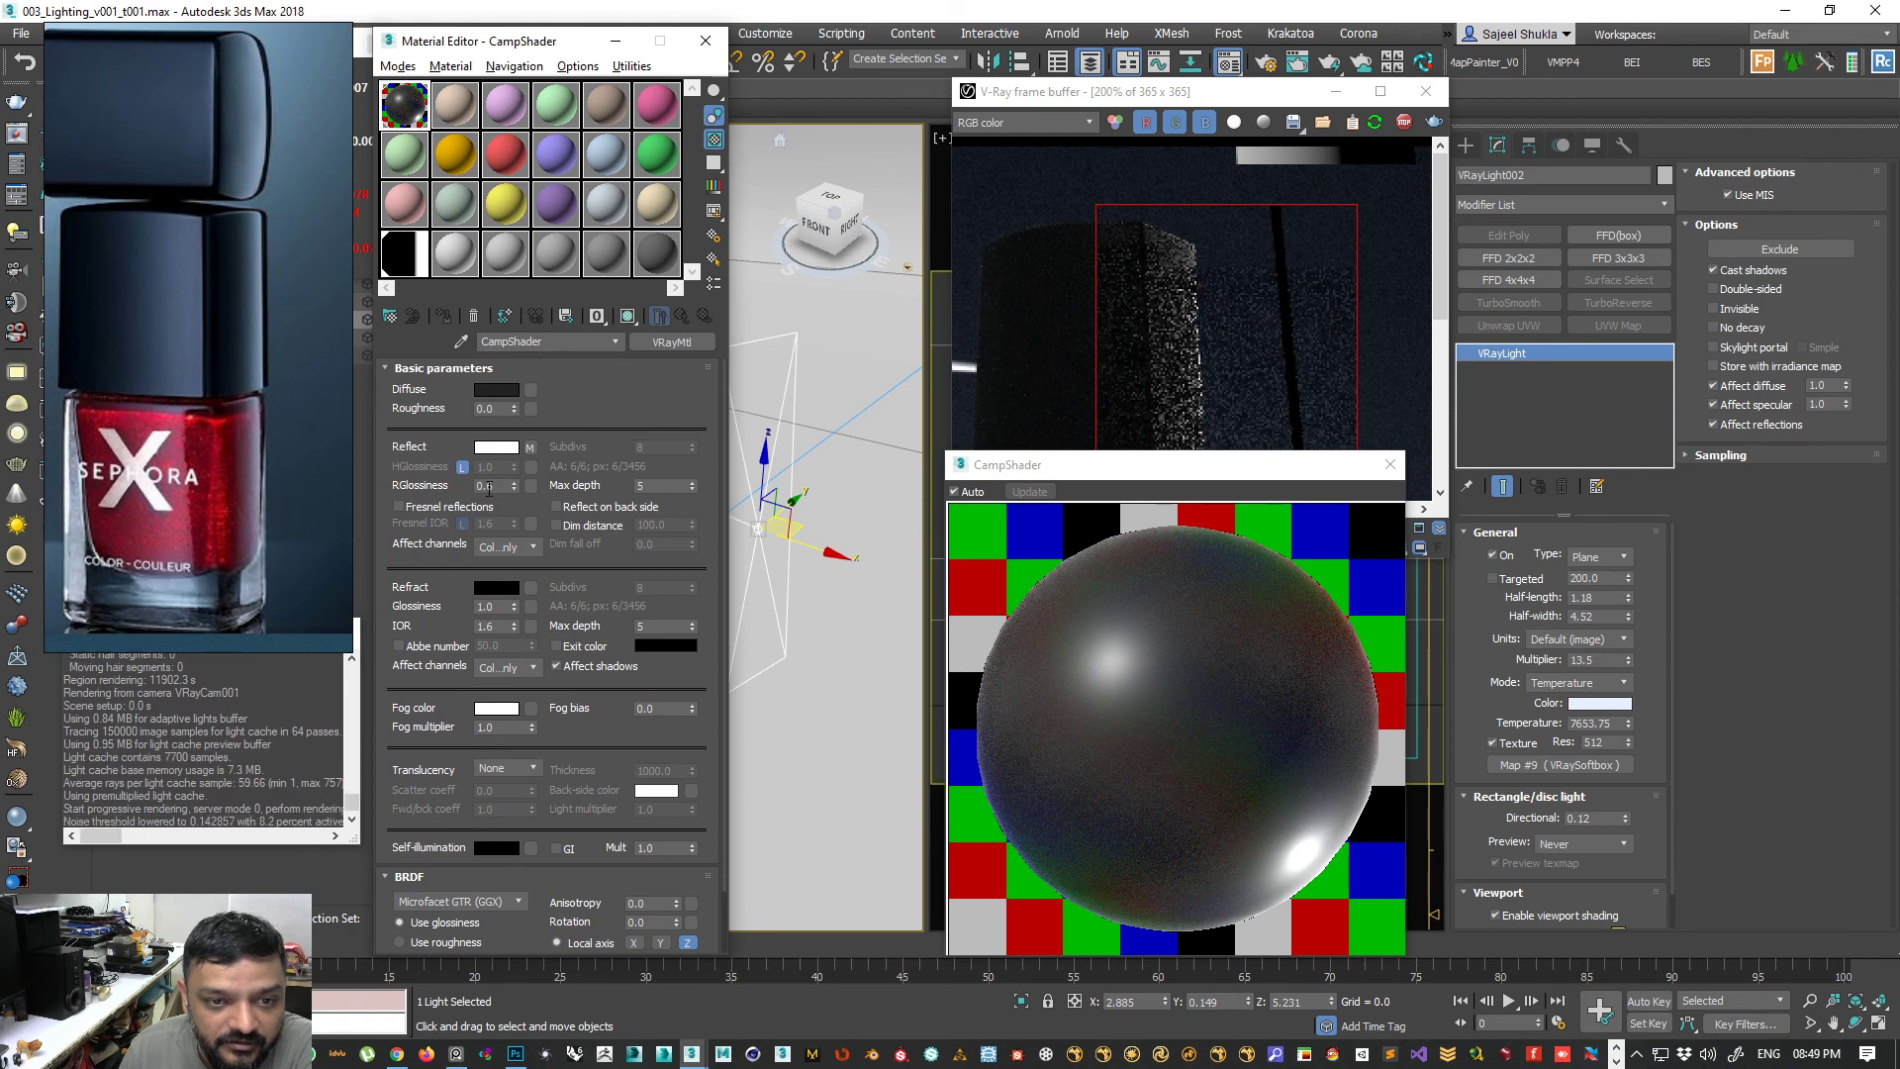
type("0.9")
key("Return")
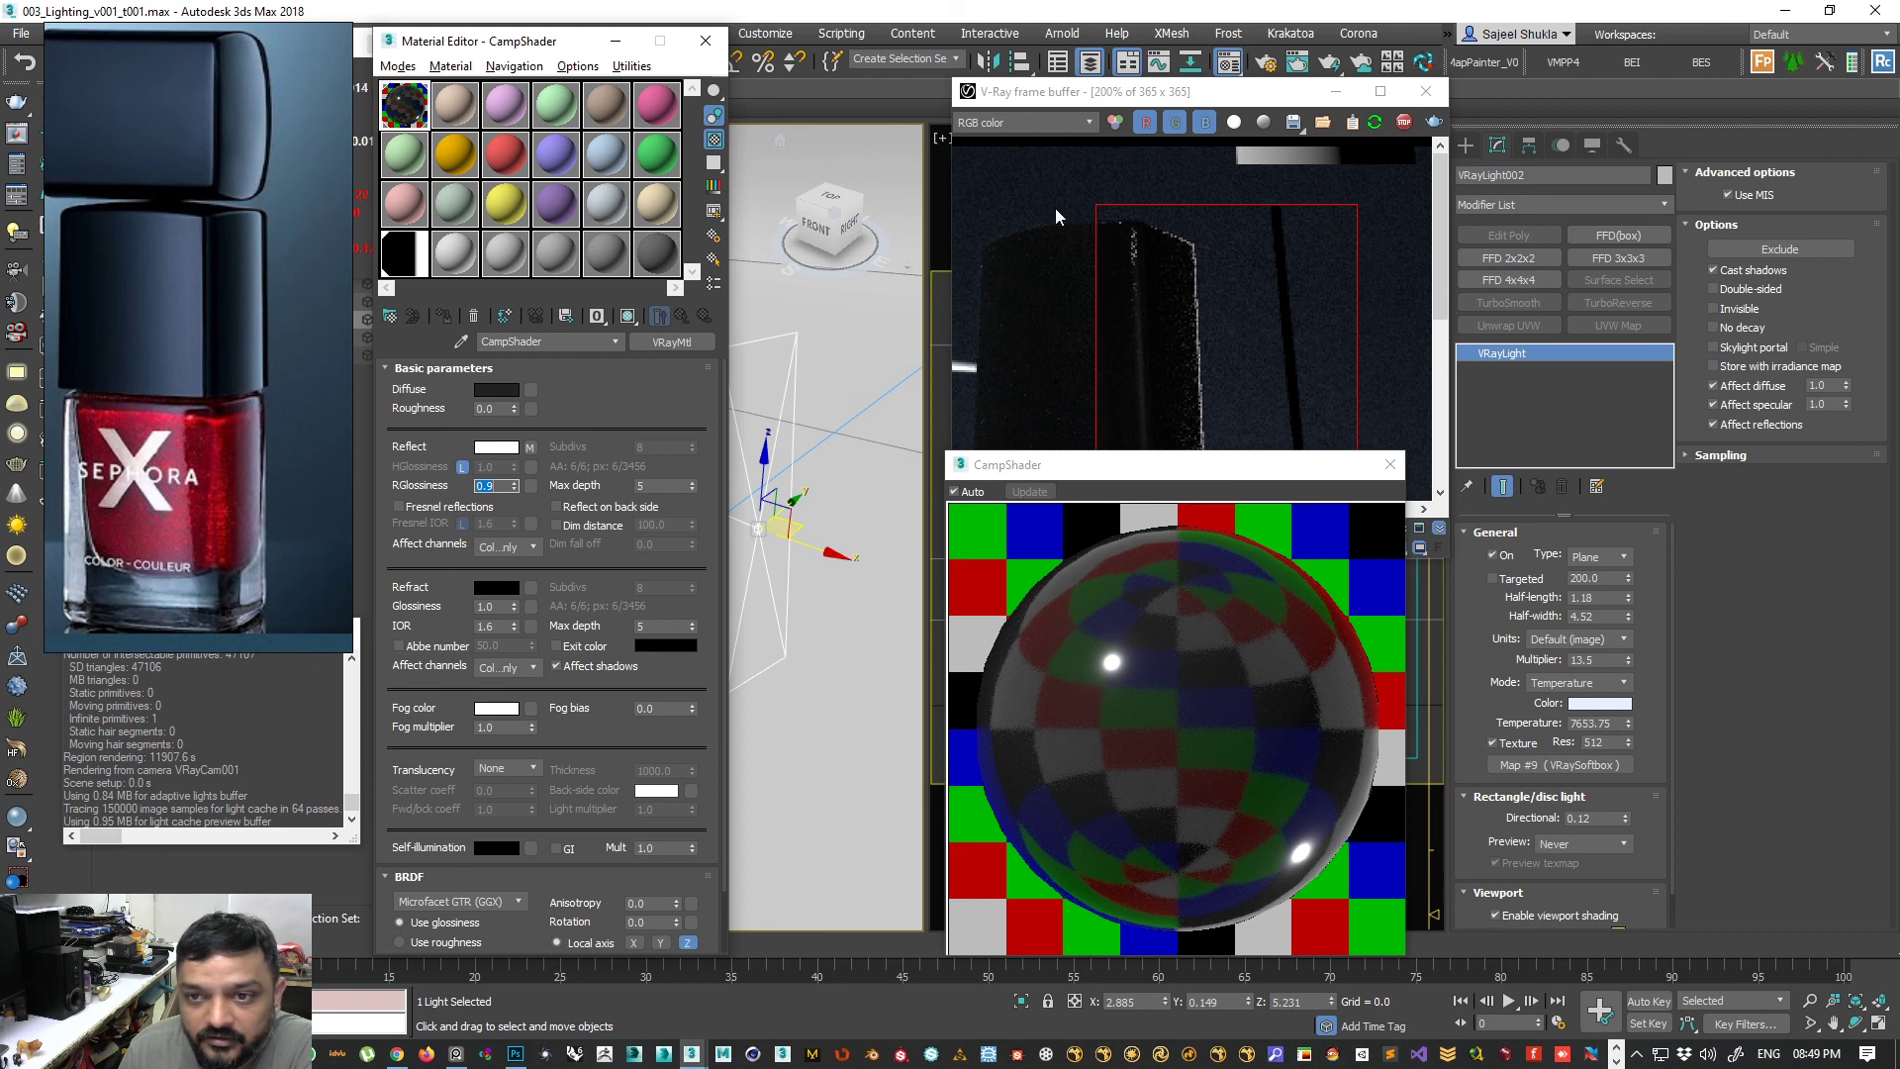
- Clear the Material Editor from the perspective view and move VRayLight002 to about Y -0.74
left_click_drag(512, 40, 460, 693)
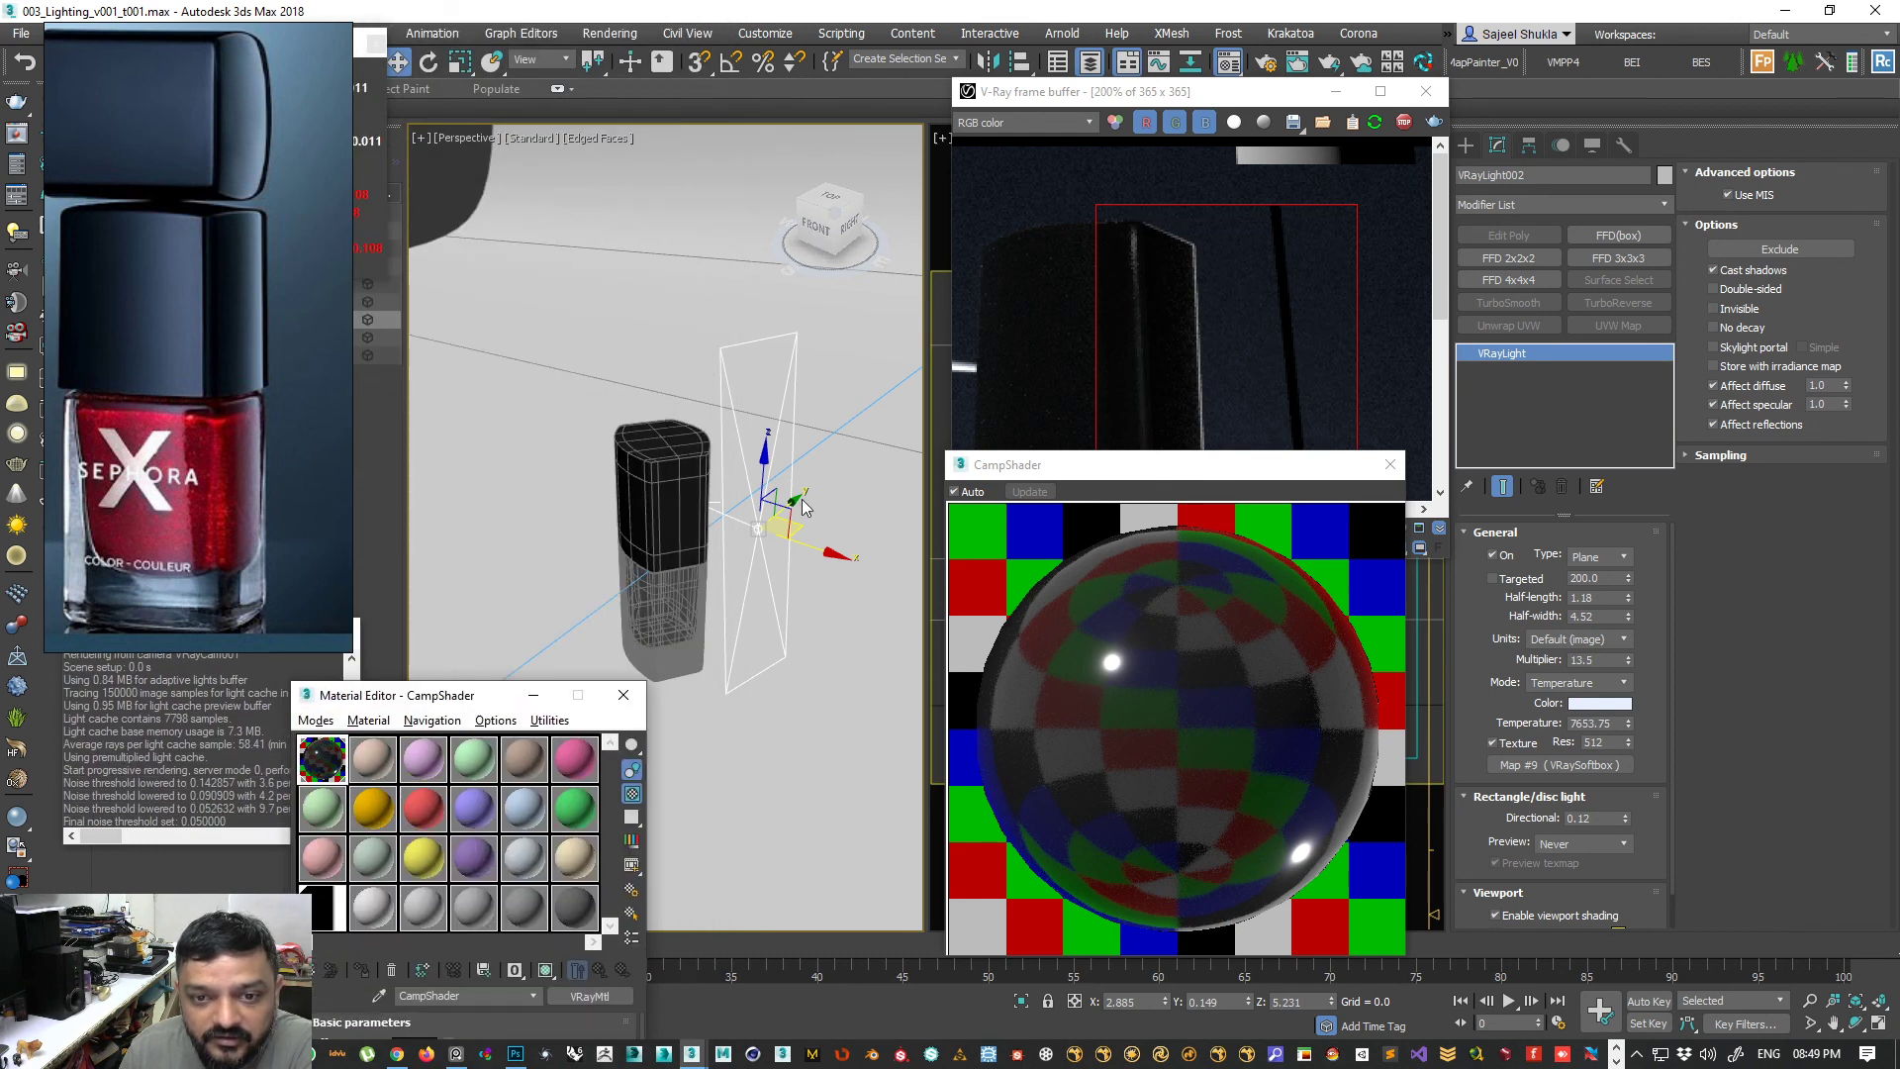
left_click_drag(793, 500, 767, 515)
- Shift the dark stop of Map #9's U vignette gradient close to its white end to narrow the light's bright strip
left_click_drag(486, 697, 551, 17)
left_click(362, 287)
left_click_drag(434, 766, 460, 367)
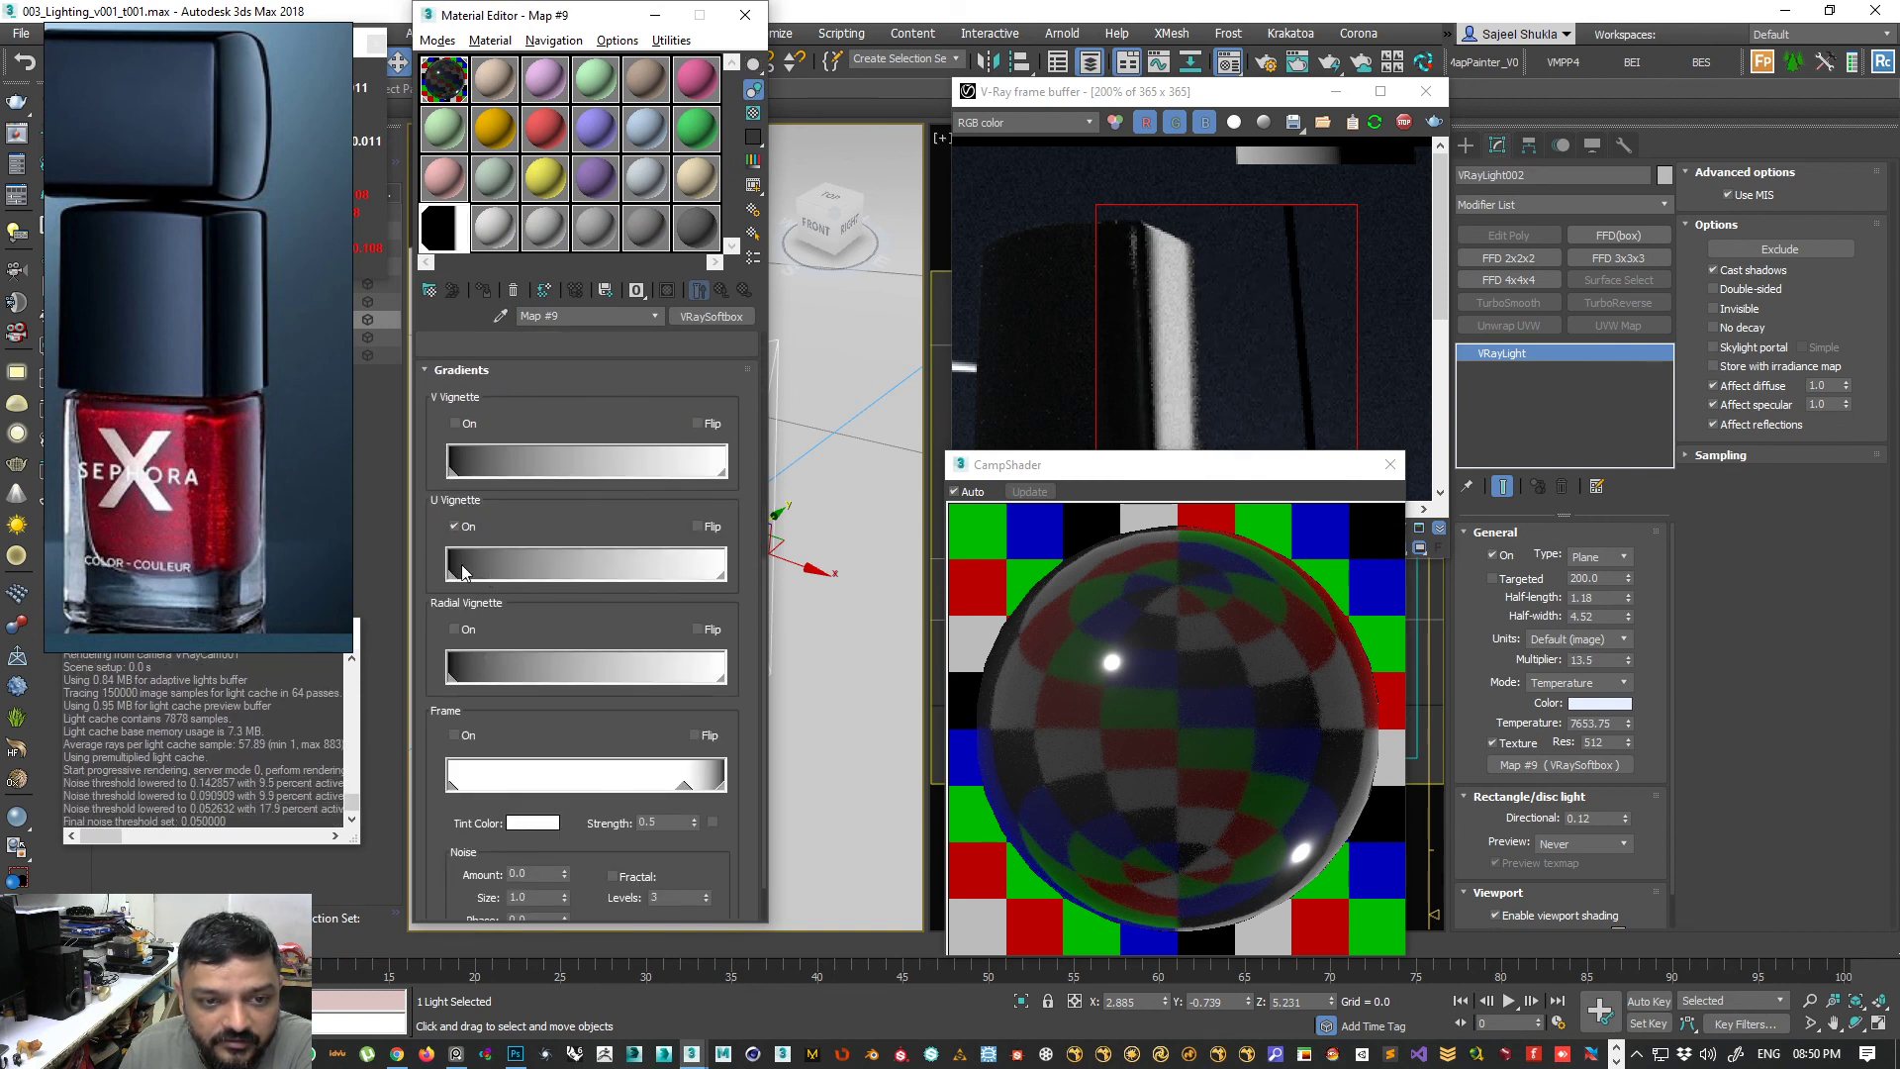
left_click_drag(427, 393, 433, 524)
left_click_drag(456, 672, 641, 662)
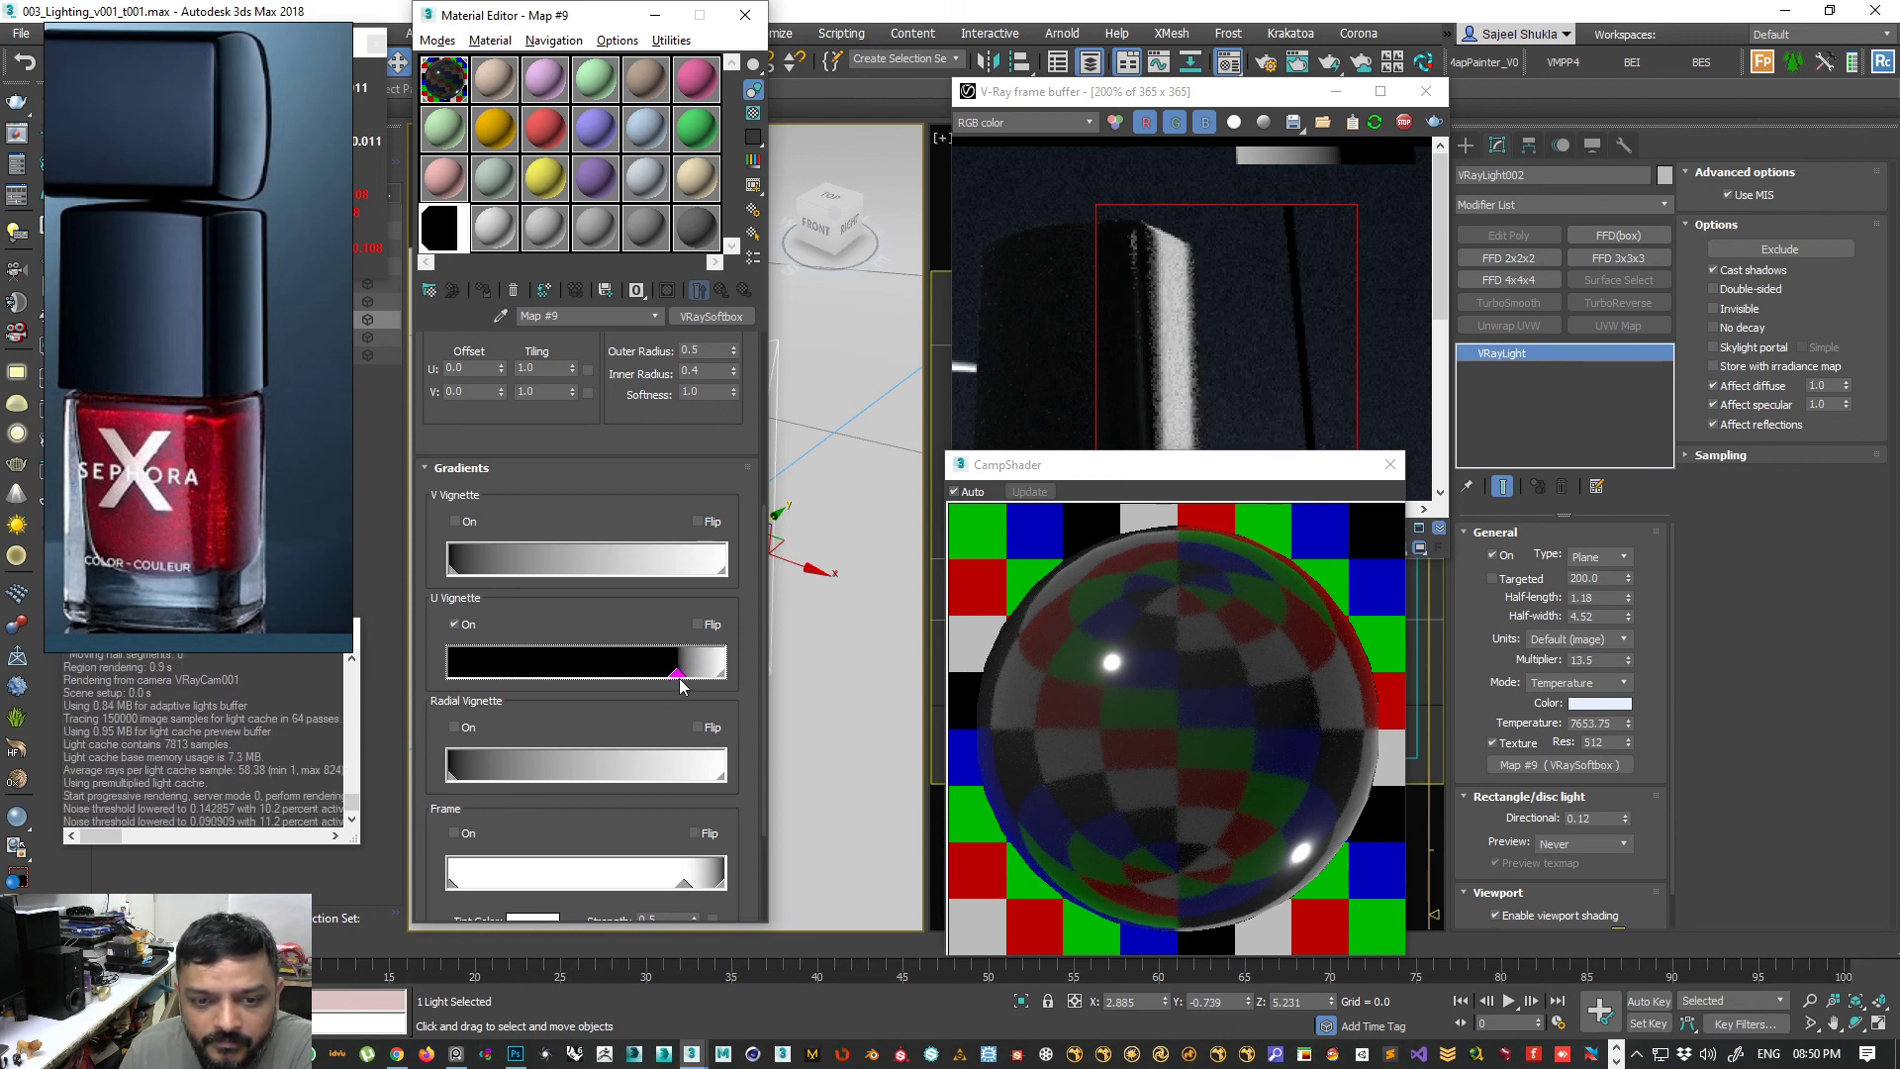
- Shift the dark stop of Map #9's U vignette gradient to the white end, then return it to the black start
left_click_drag(677, 674, 720, 677)
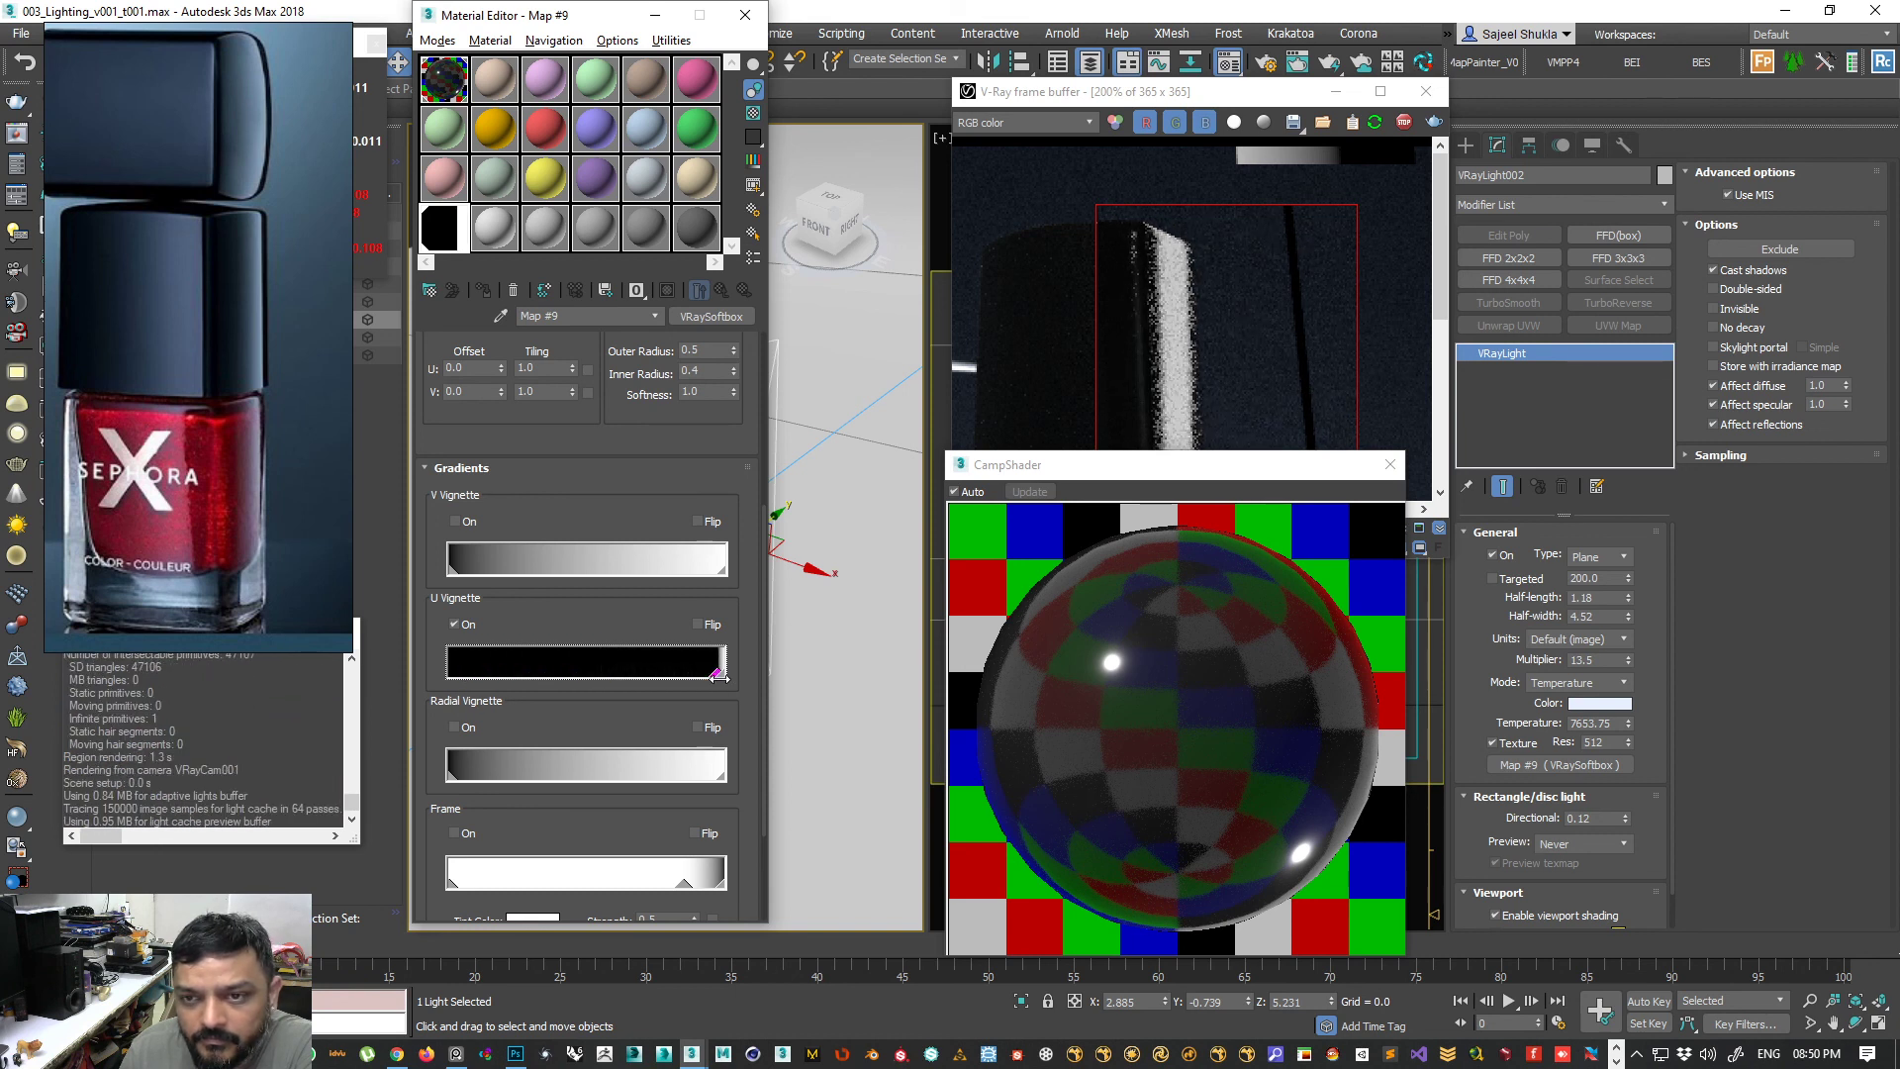
left_click_drag(463, 678, 448, 677)
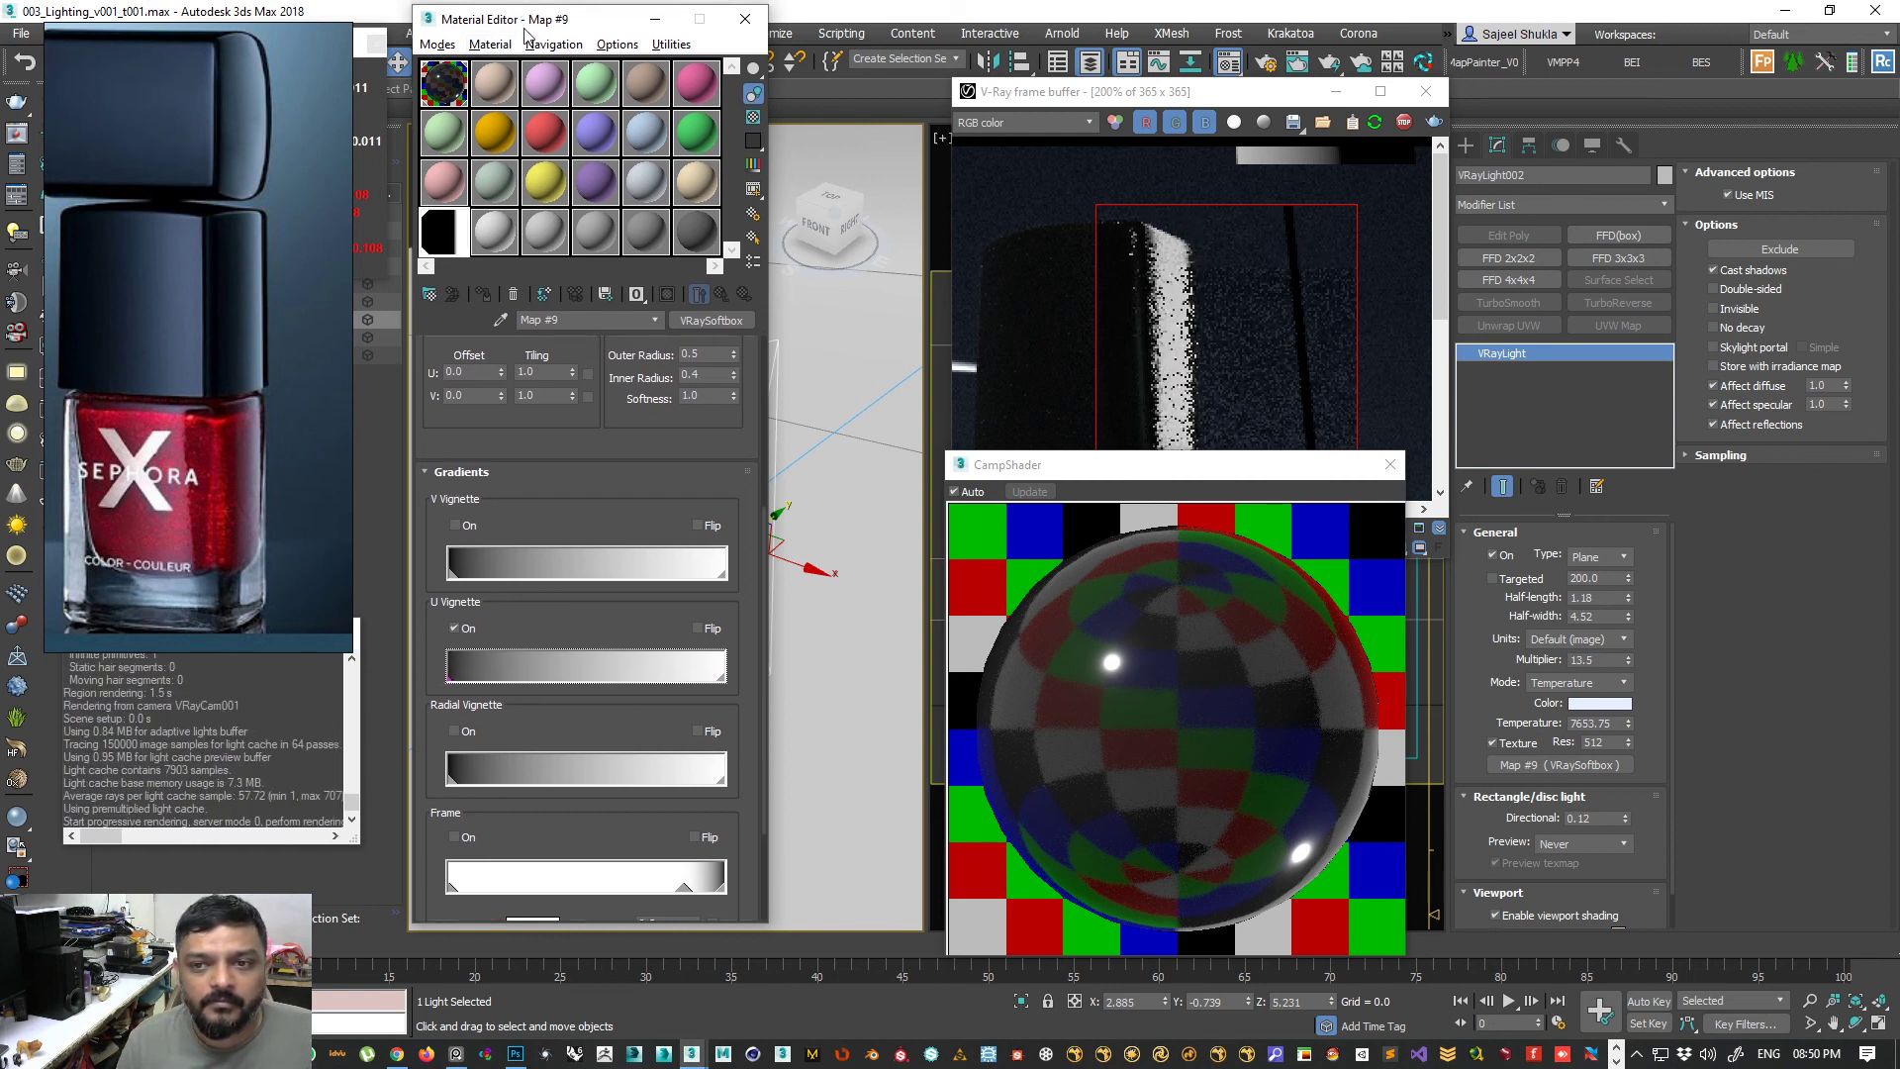
- Move the Material Editor and CampShader preview clear of the perspective view and render, and inspect the cap's upper edge
left_click_drag(525, 8, 494, 552)
middle_click_drag(702, 485, 807, 479)
mouse_move(779, 455)
left_mouse_down()
mouse_move(749, 467)
mouse_move(786, 467)
left_mouse_up()
middle_click_drag(782, 377, 1007, 365, "alt")
left_click_drag(1119, 476, 1106, 680)
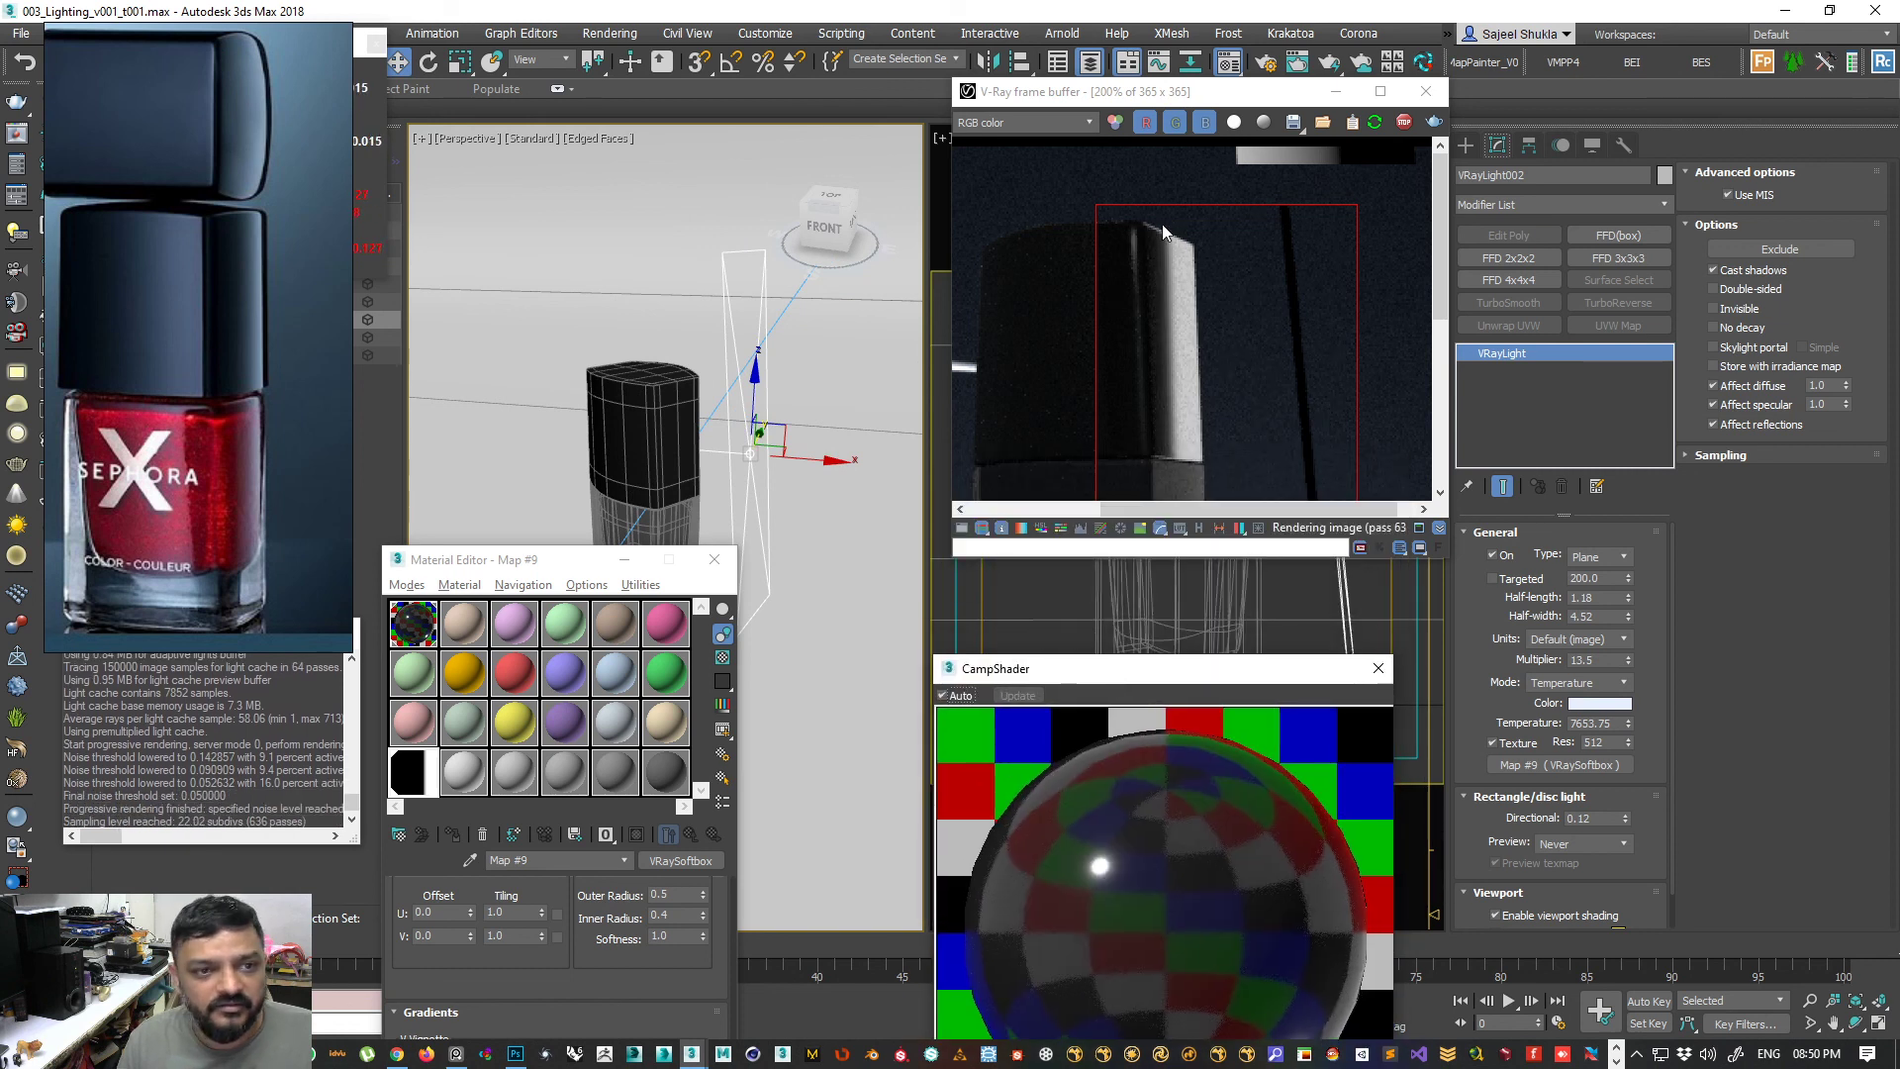
scroll(661, 375, "up", 5)
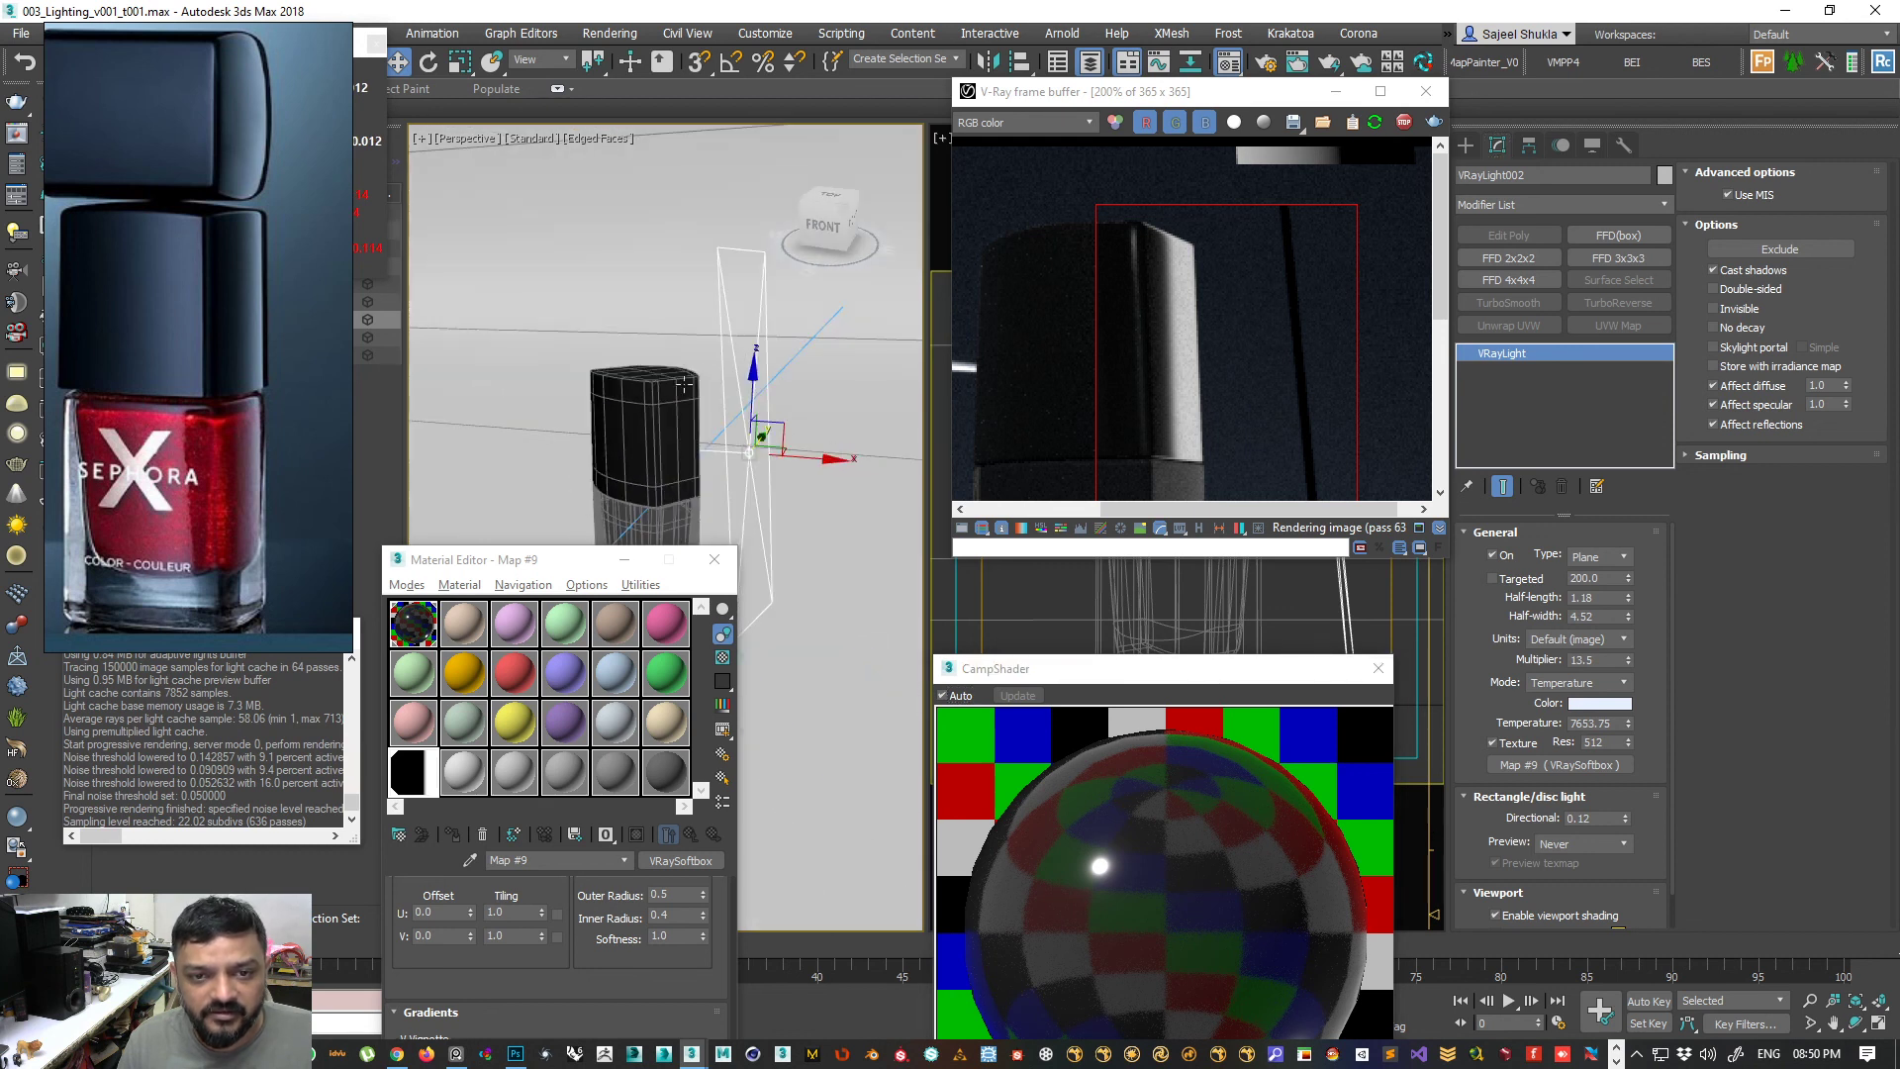
scroll(685, 391, "up", 4)
mouse_move(686, 389)
middle_mouse_down("alt")
mouse_move(764, 377)
mouse_move(702, 393)
middle_mouse_up("alt")
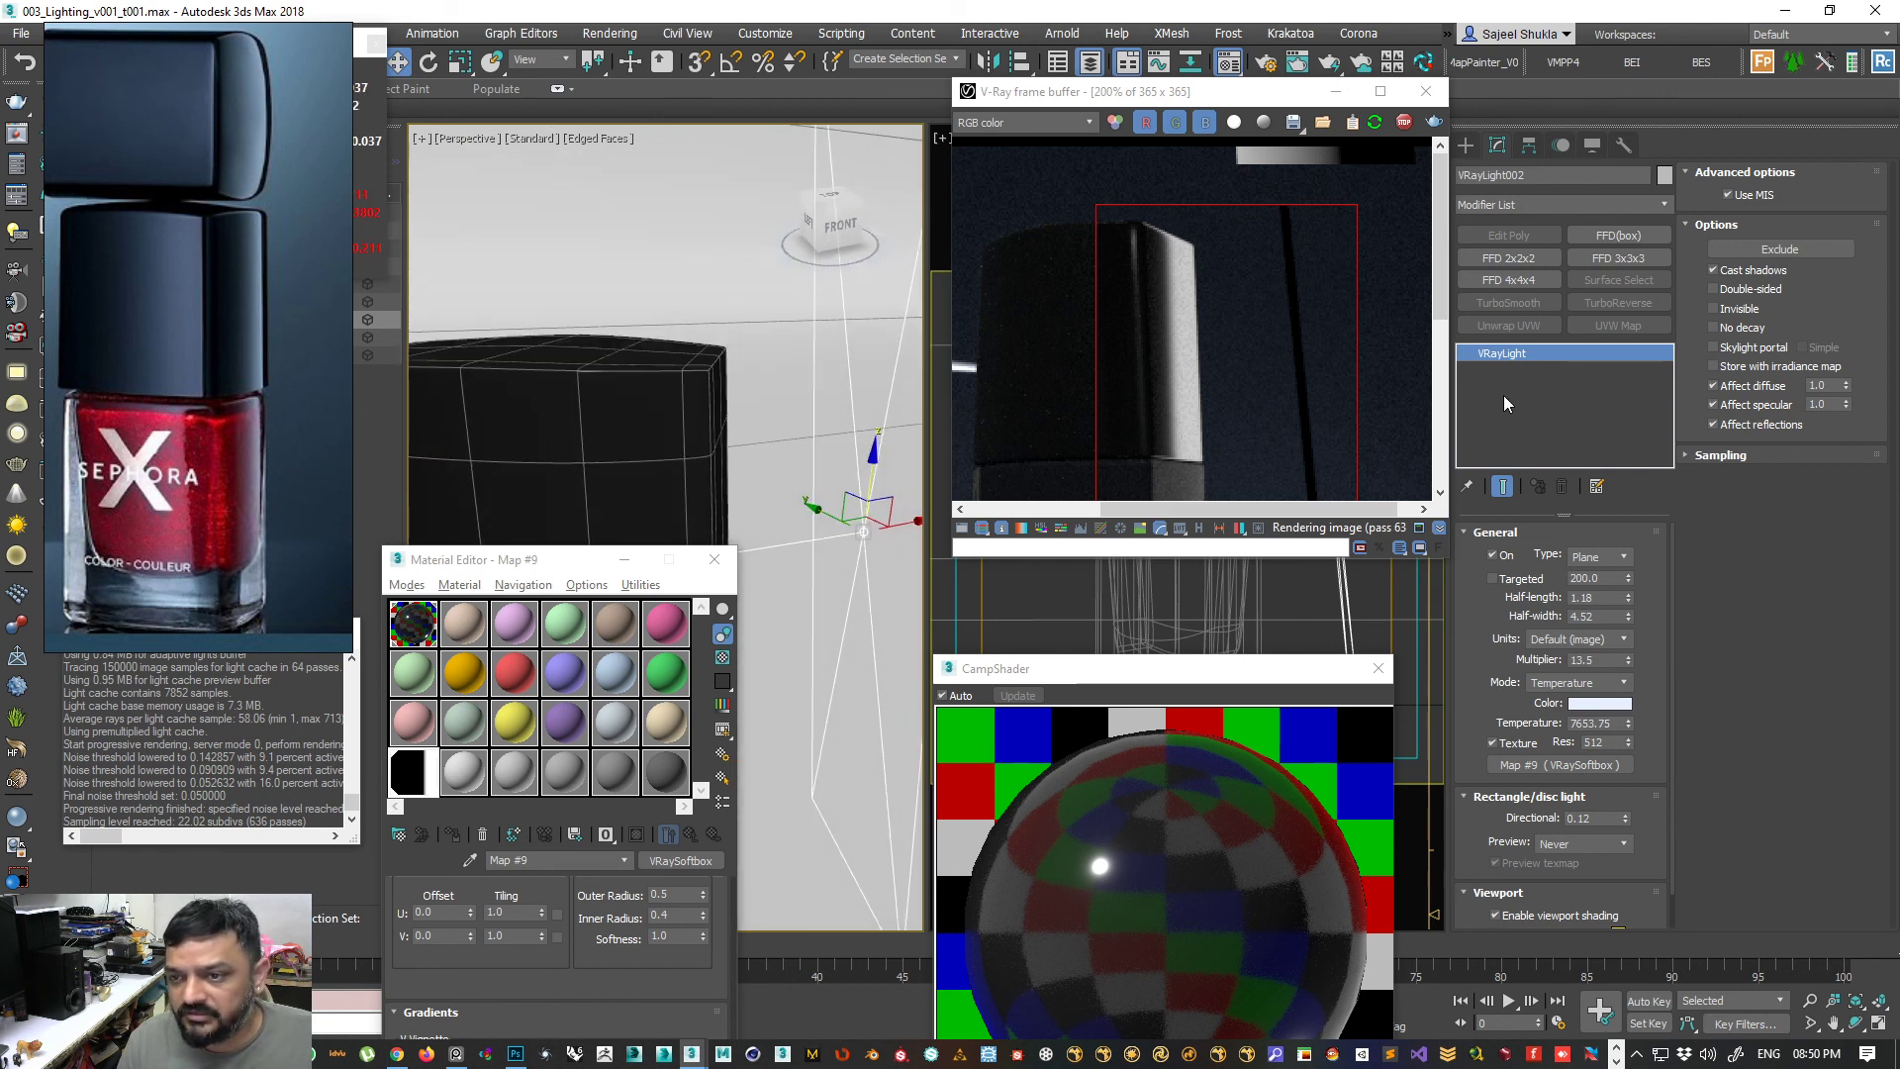
- Uncover the main menus, open the MasterModel group and select the Cap object inside it
left_click(621, 371)
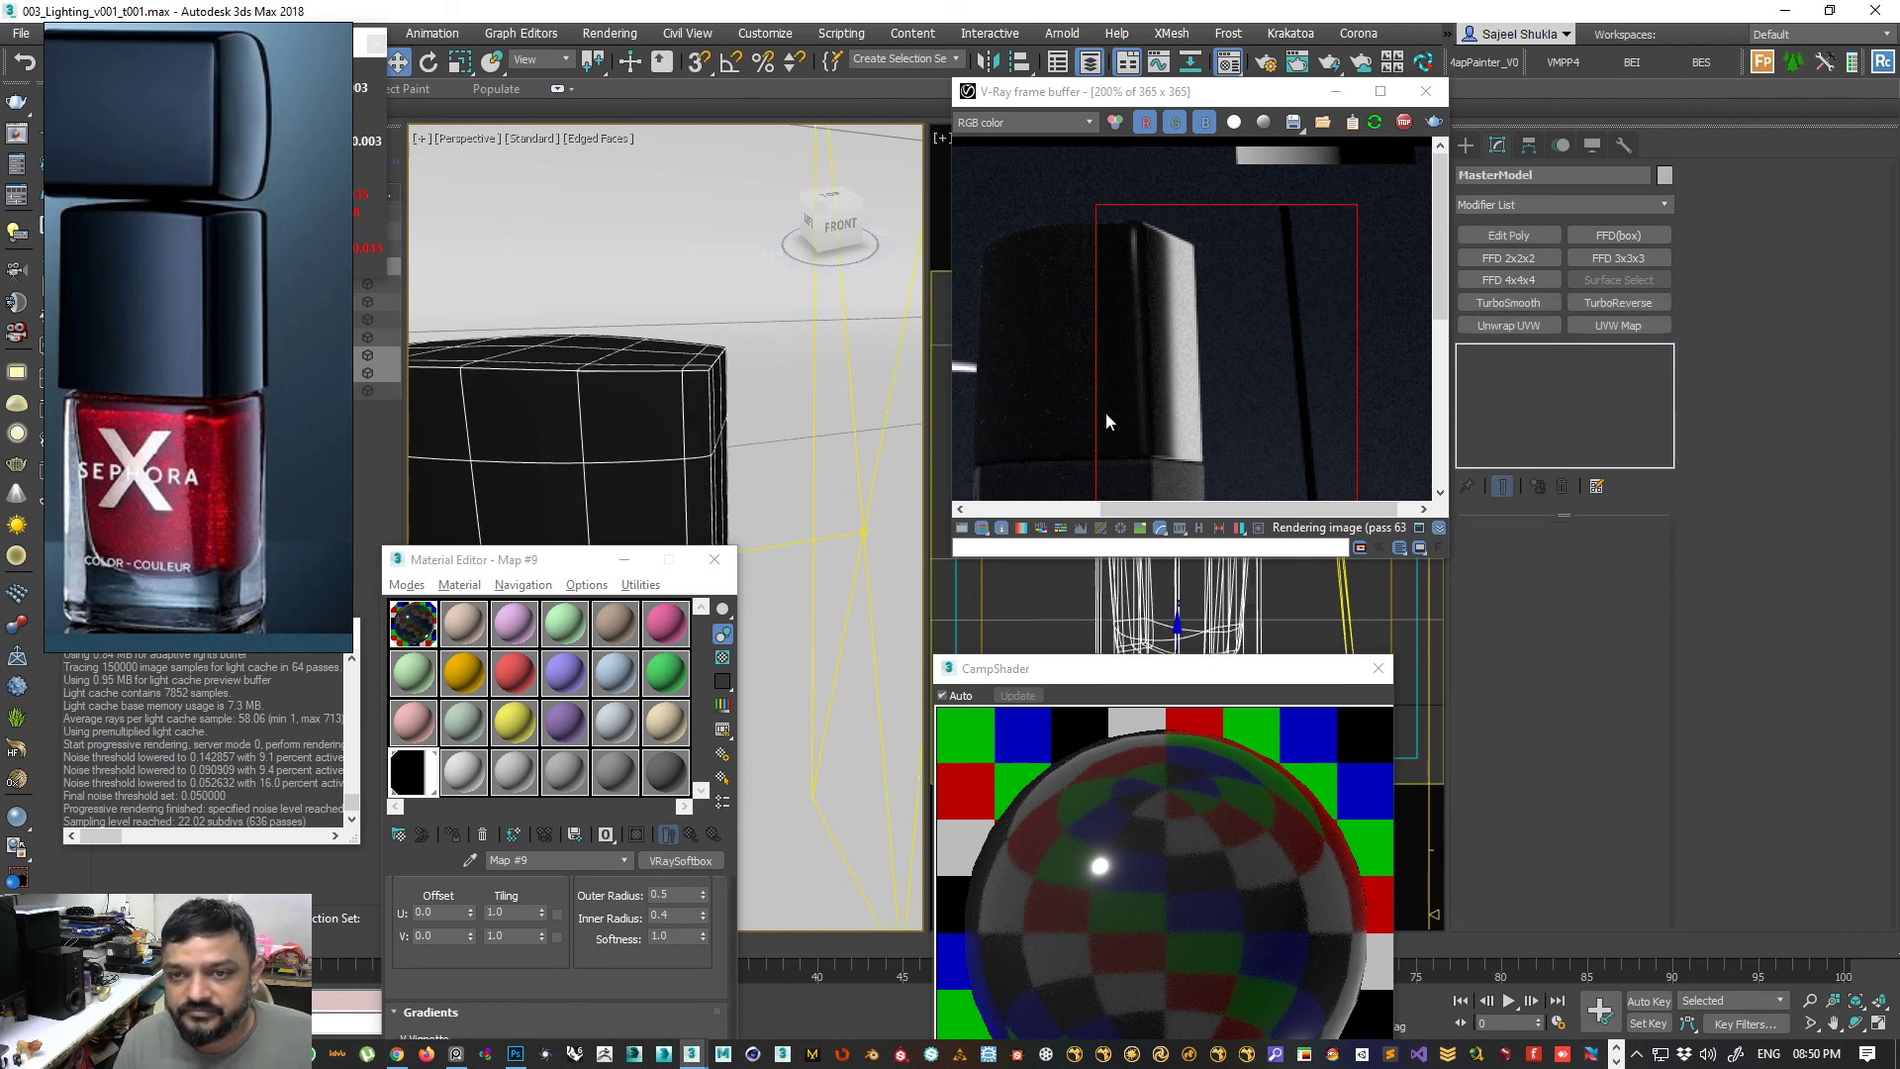
left_click(1467, 146)
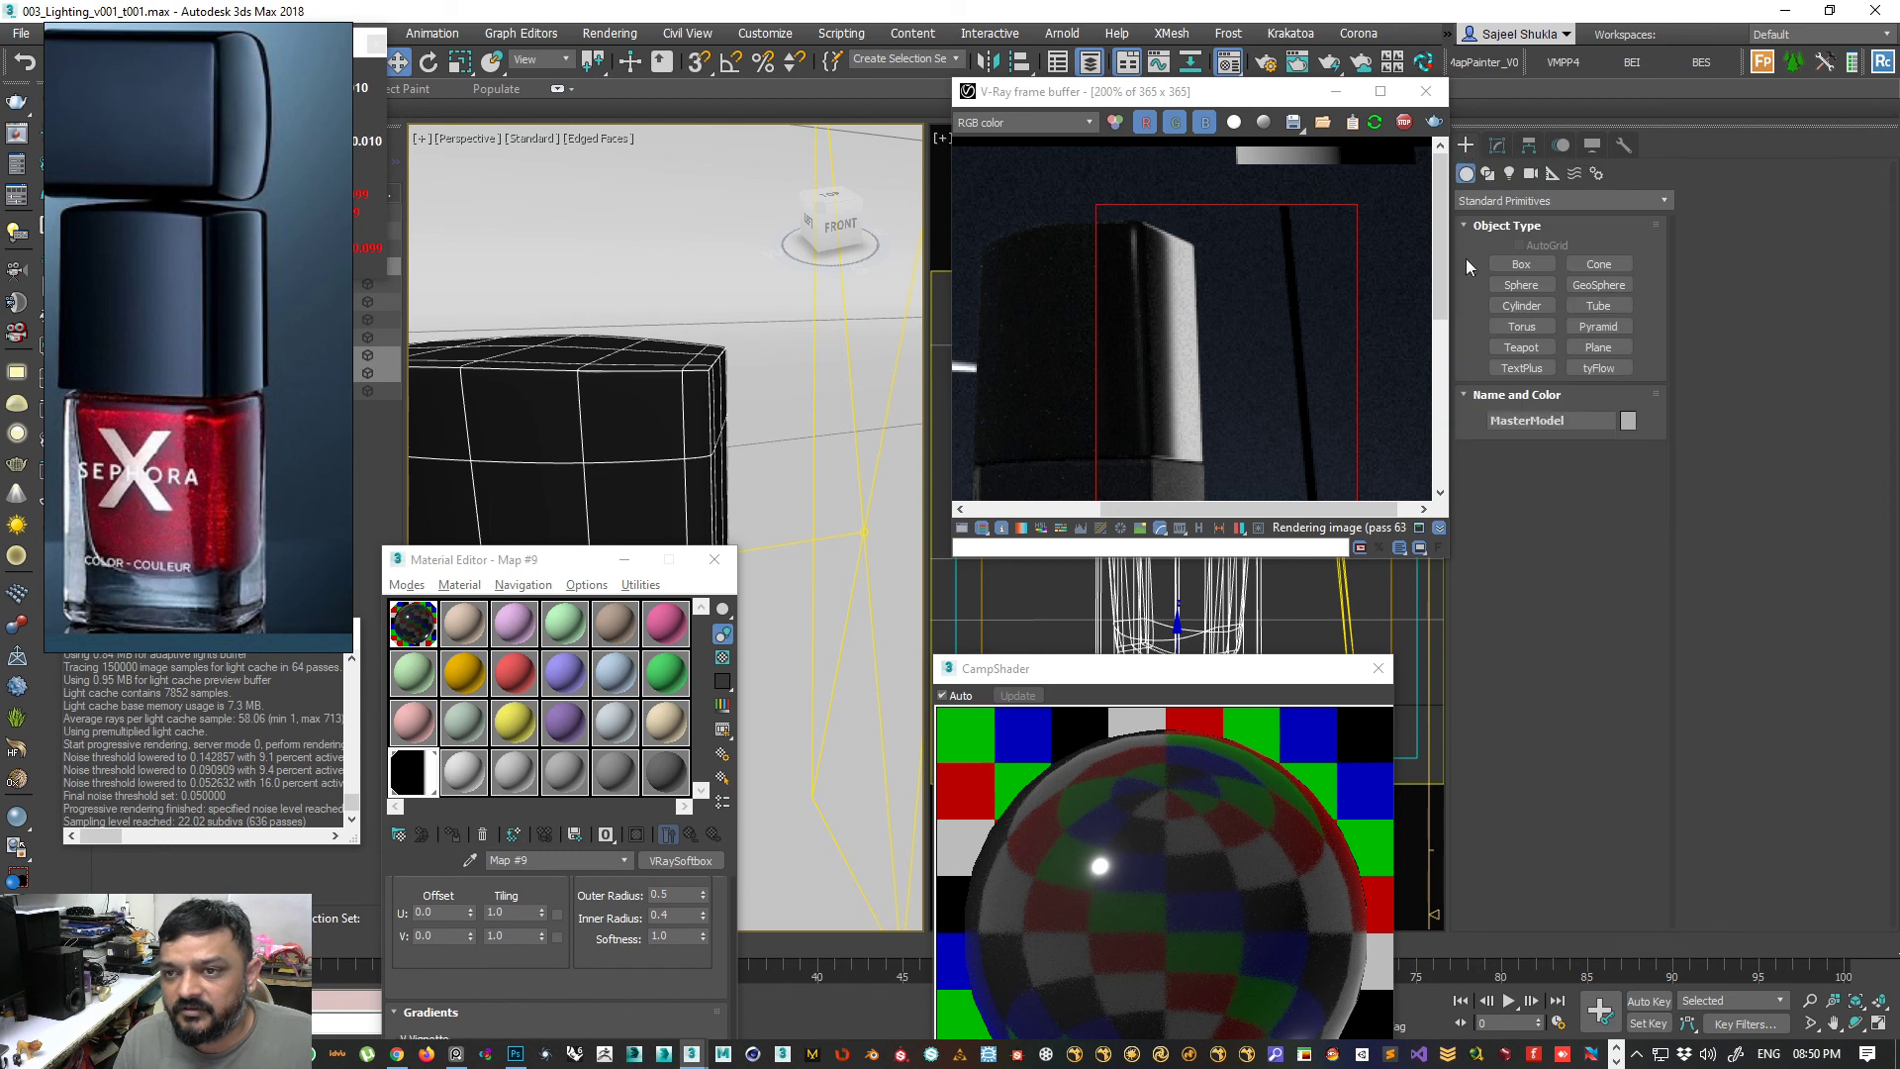
left_click(1498, 146)
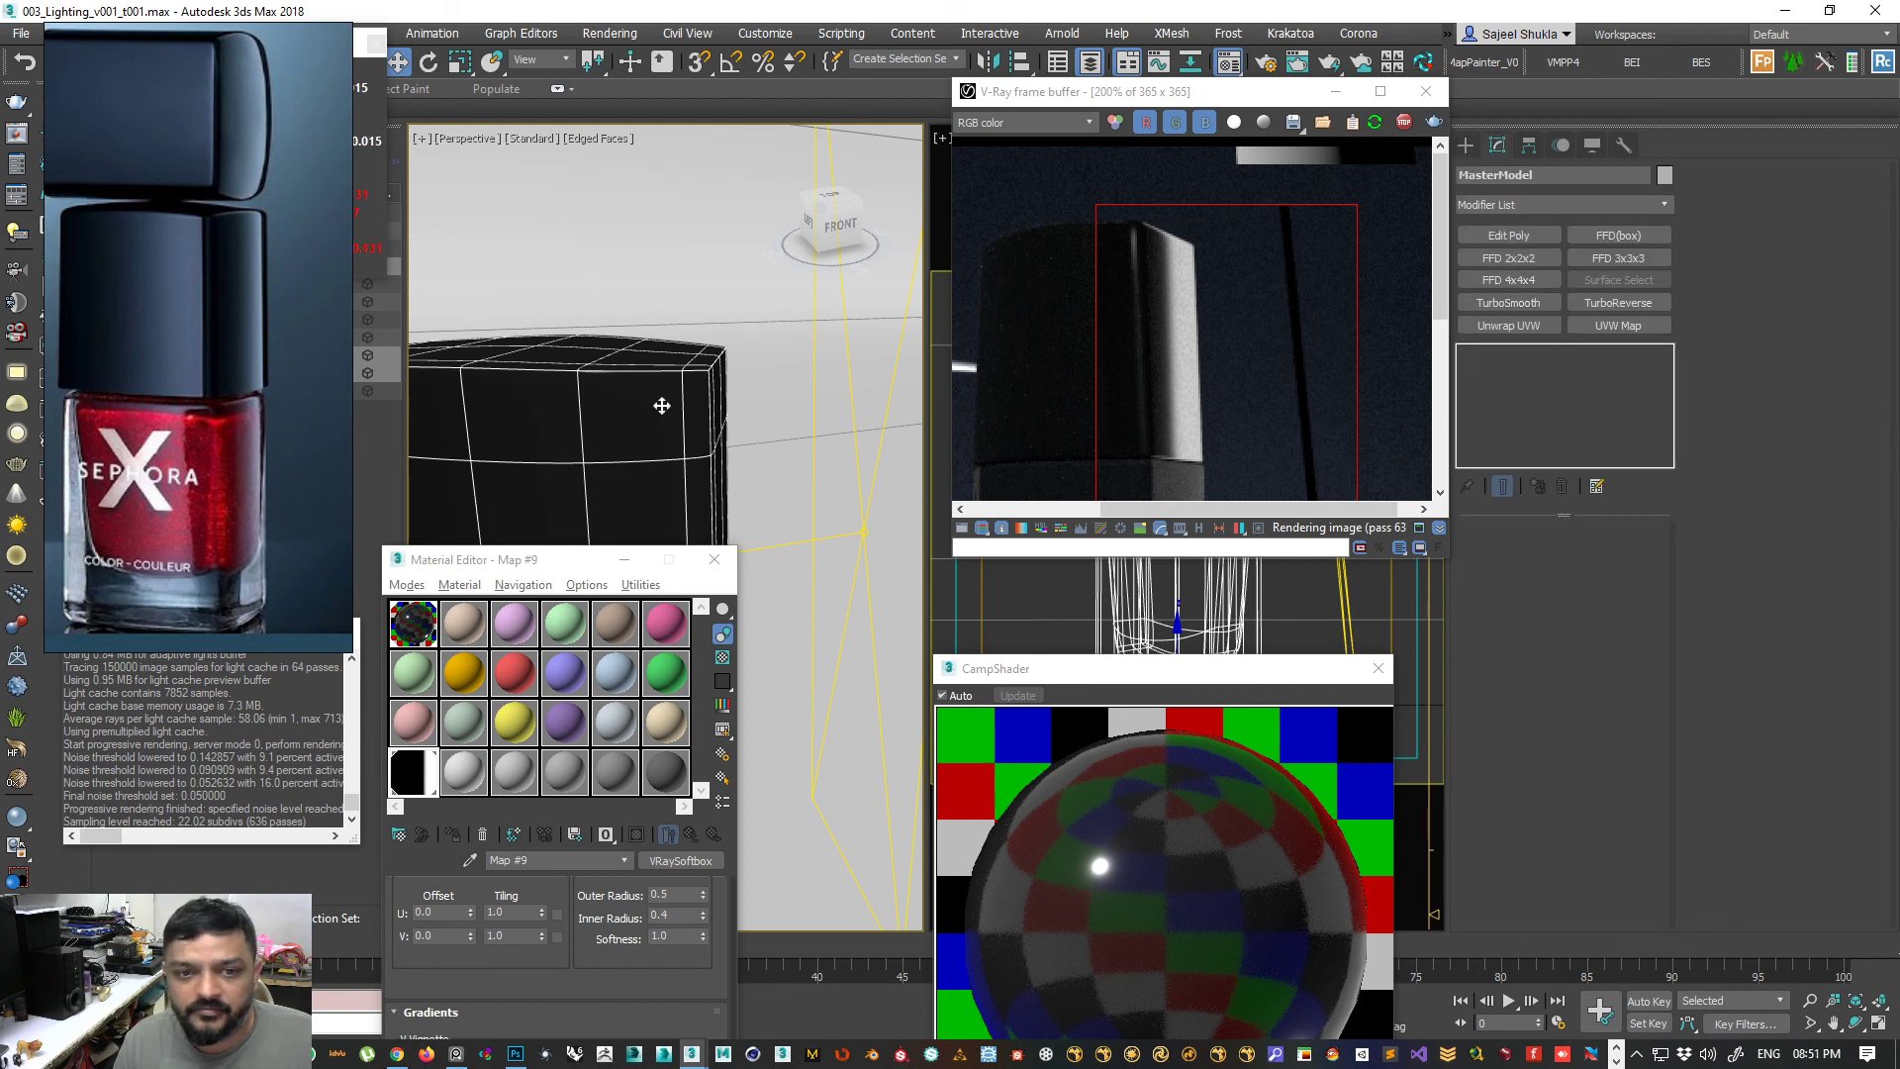
left_click_drag(141, 95, 165, 273)
left_click_drag(226, 44, 204, 150)
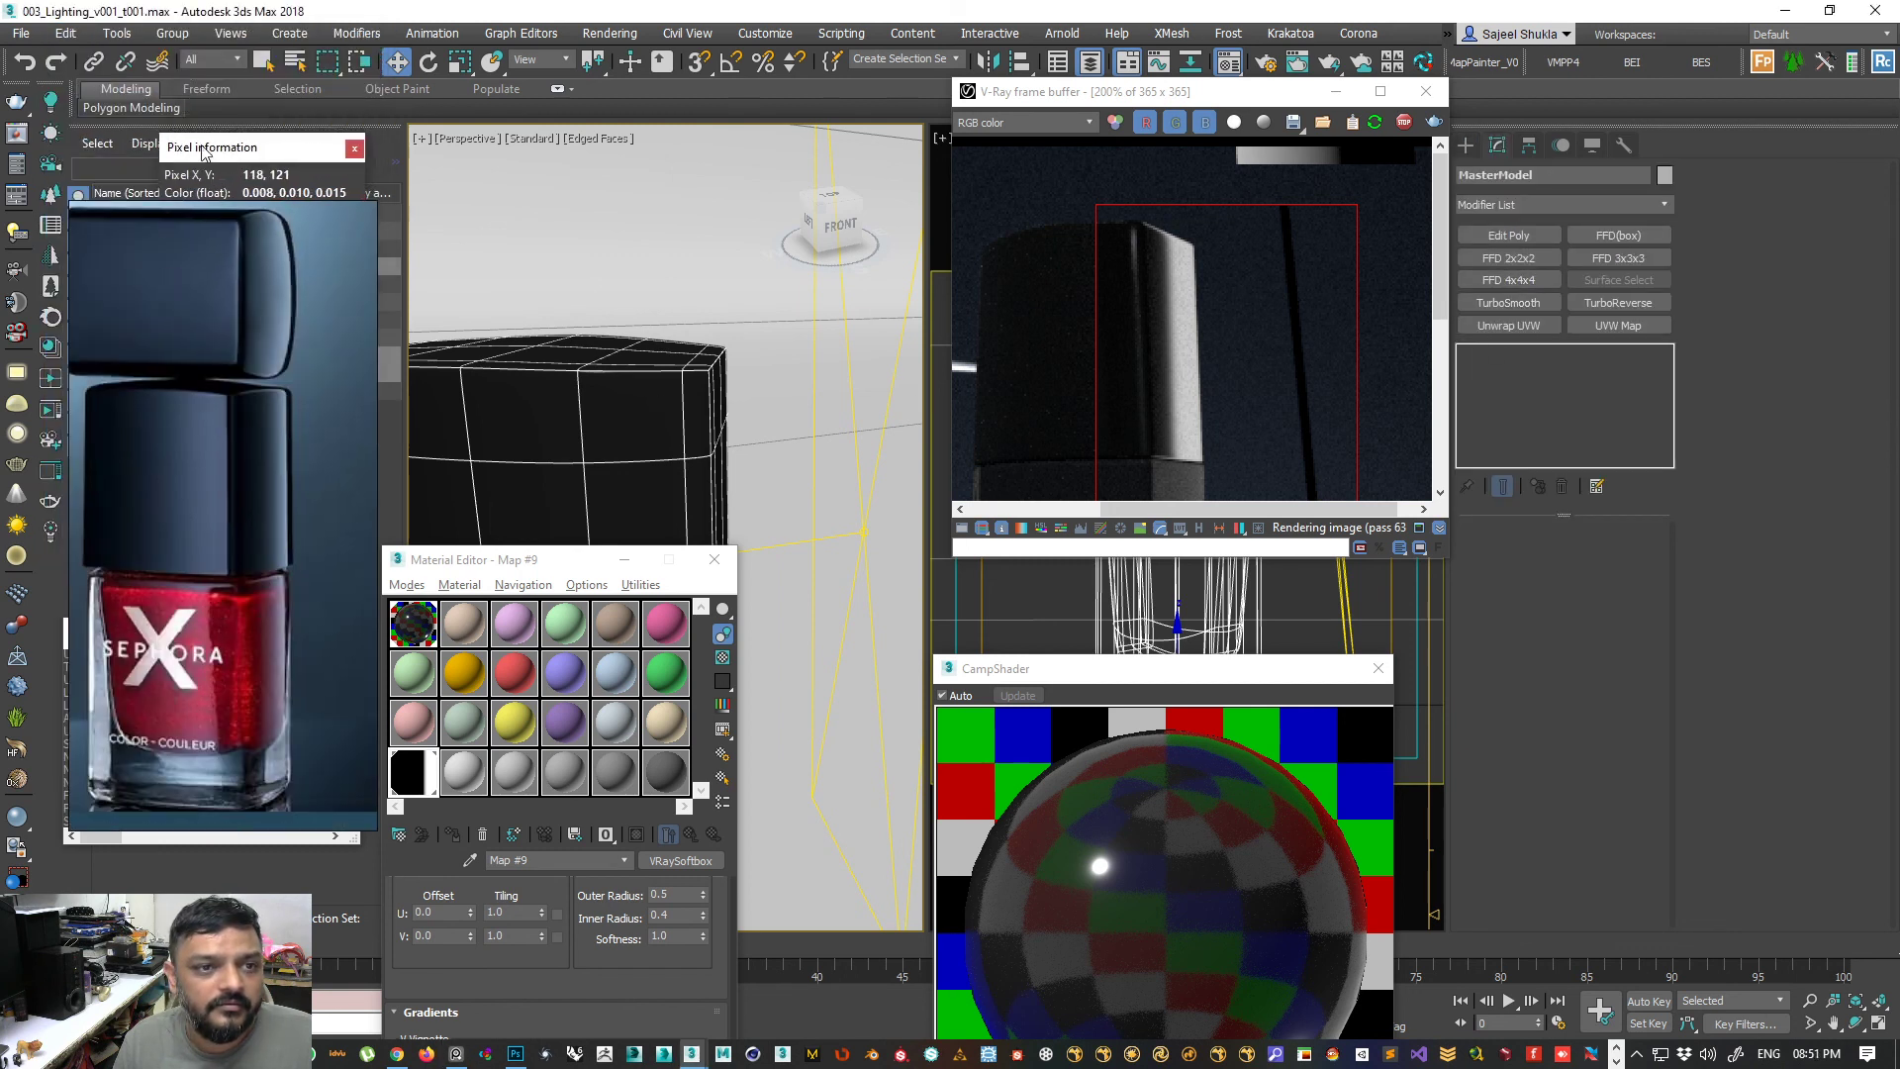
left_click(172, 32)
left_click(190, 139)
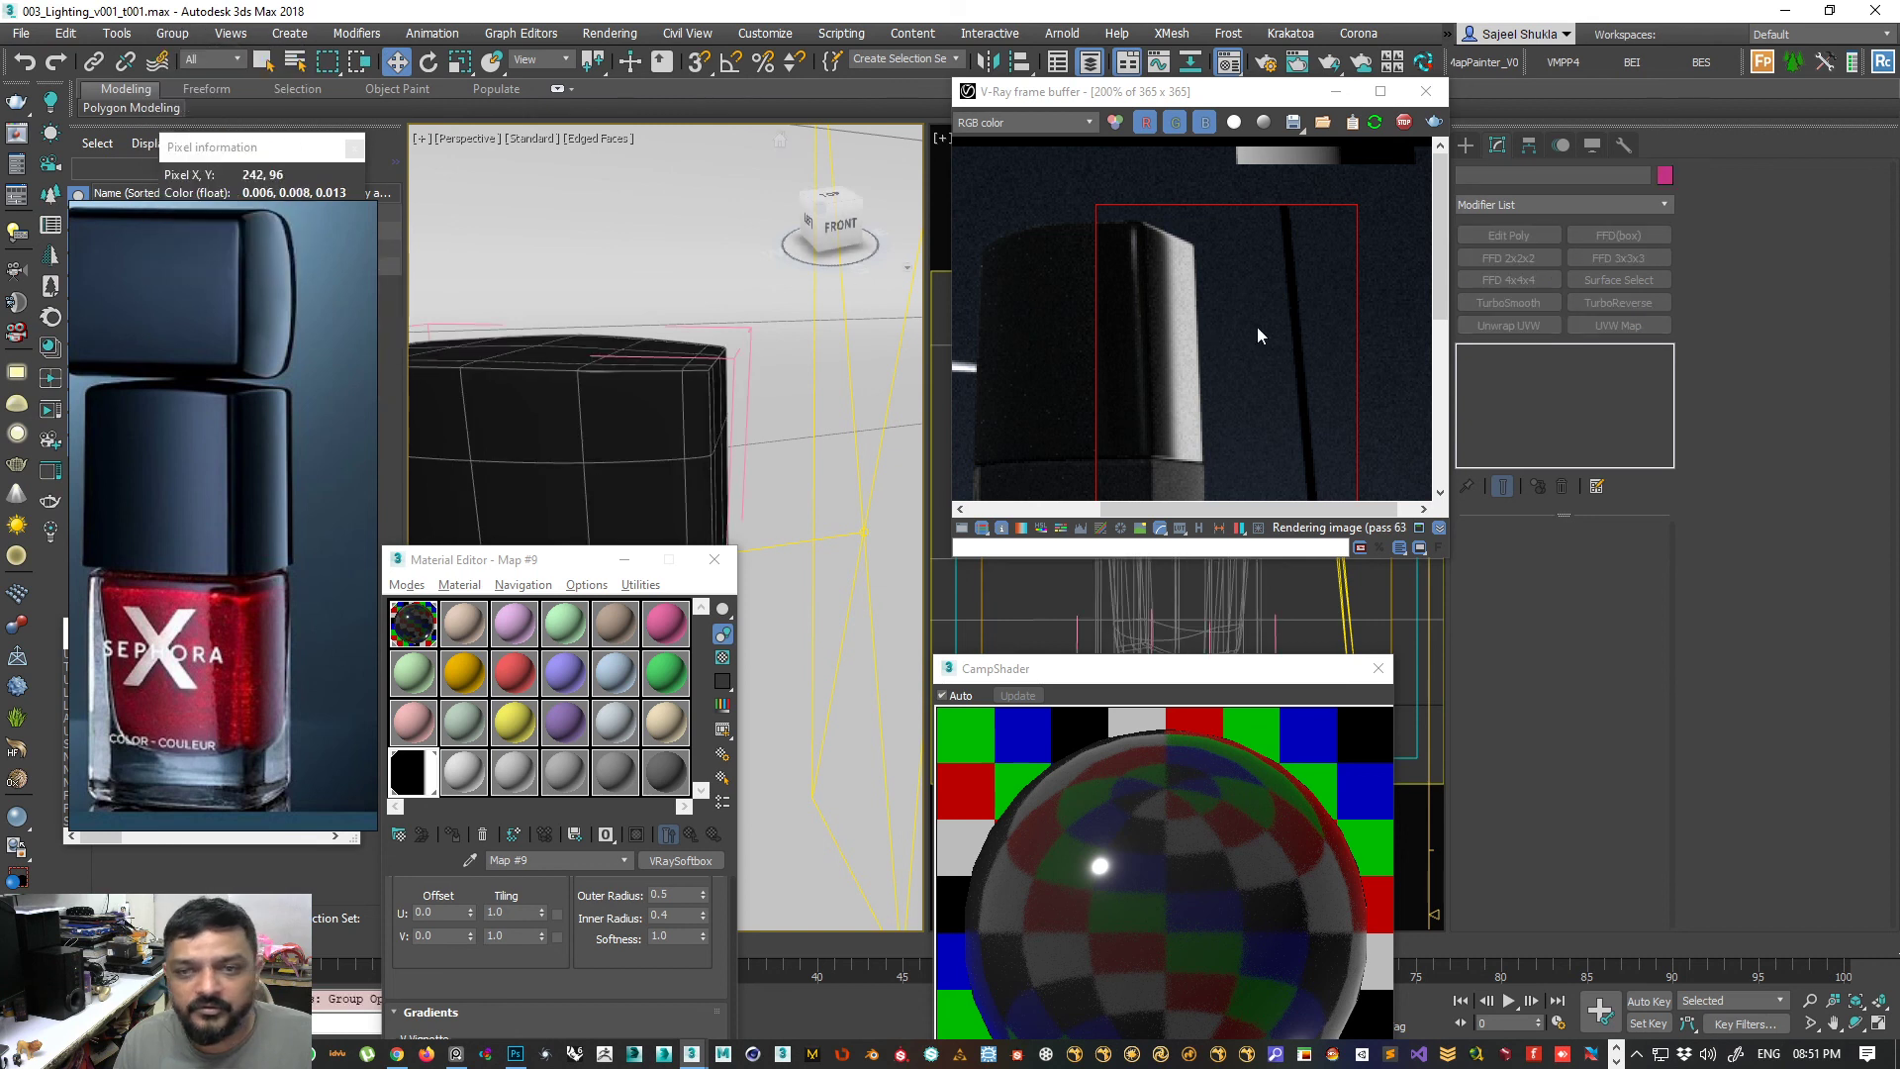
left_click(663, 396)
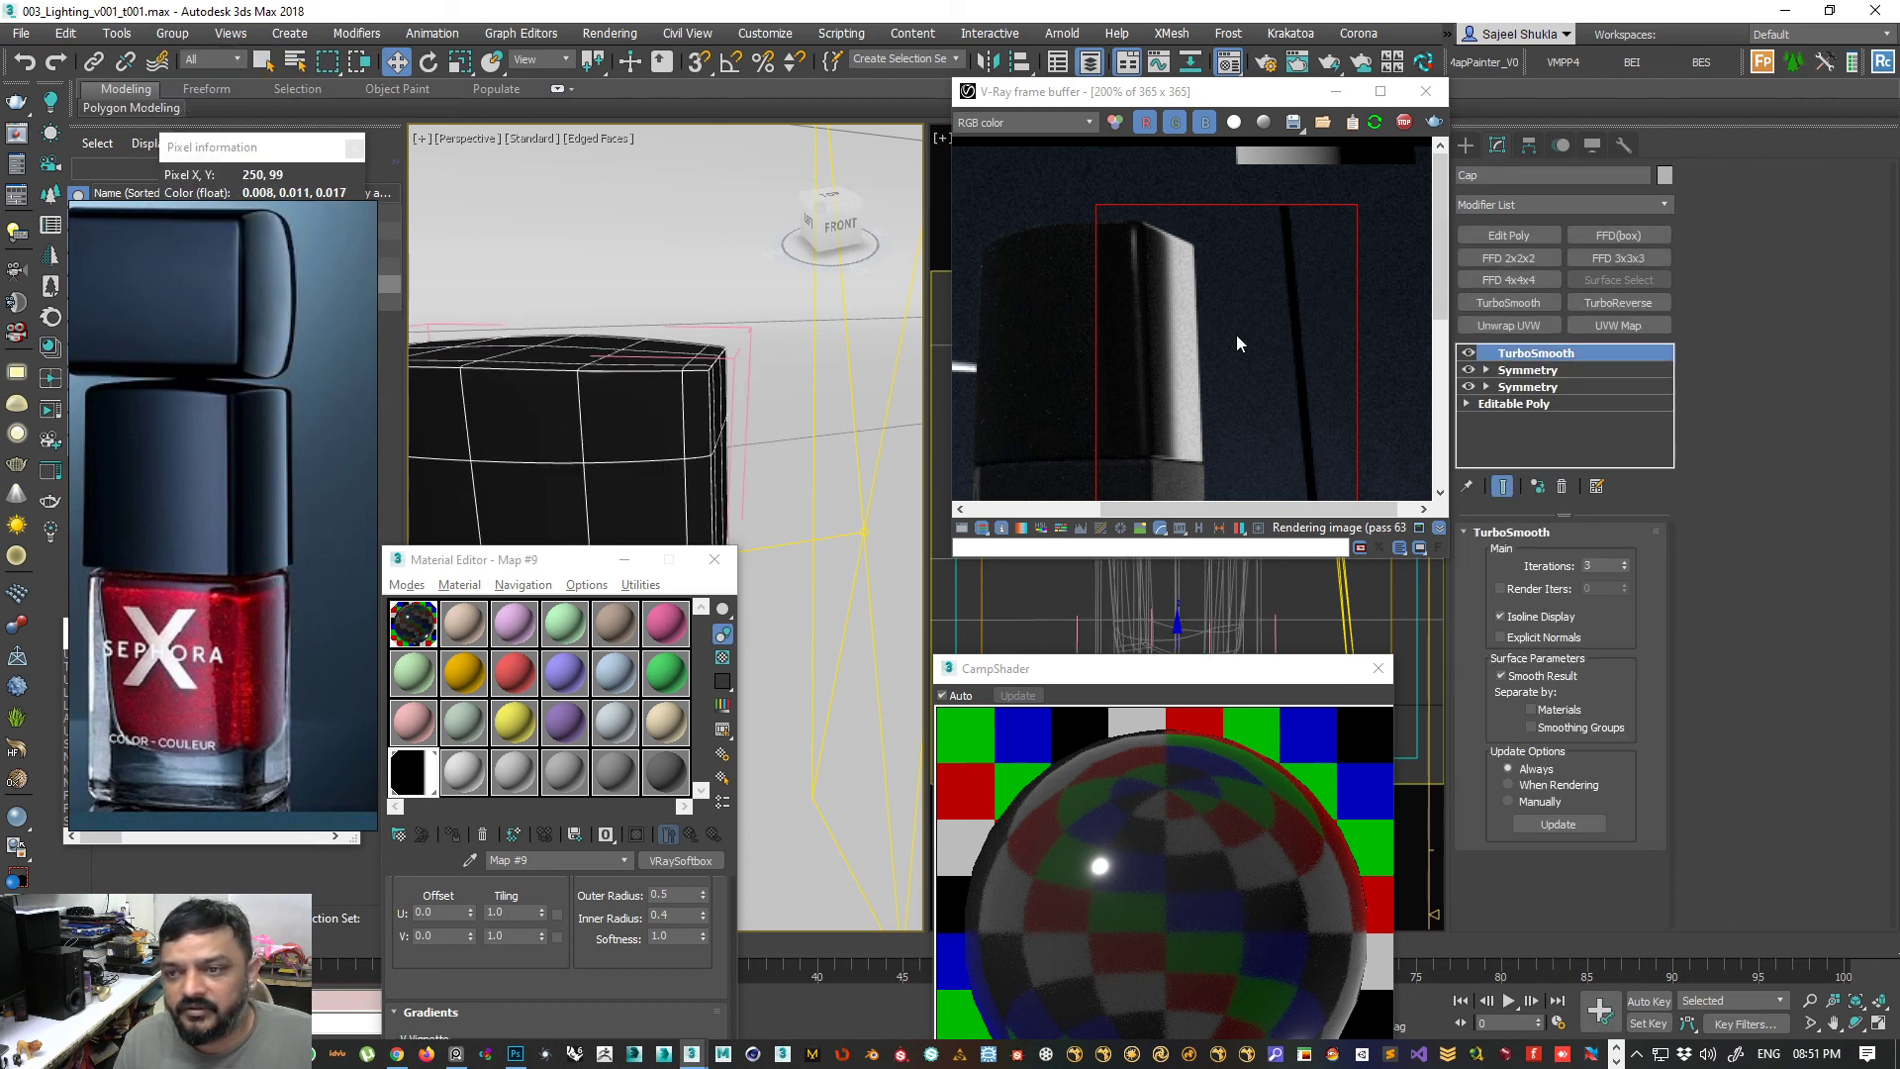
- In the Cap's Editable Poly with the end result shown, select the four vertices at the upper corner and lower them slightly along Z
left_click(1498, 402)
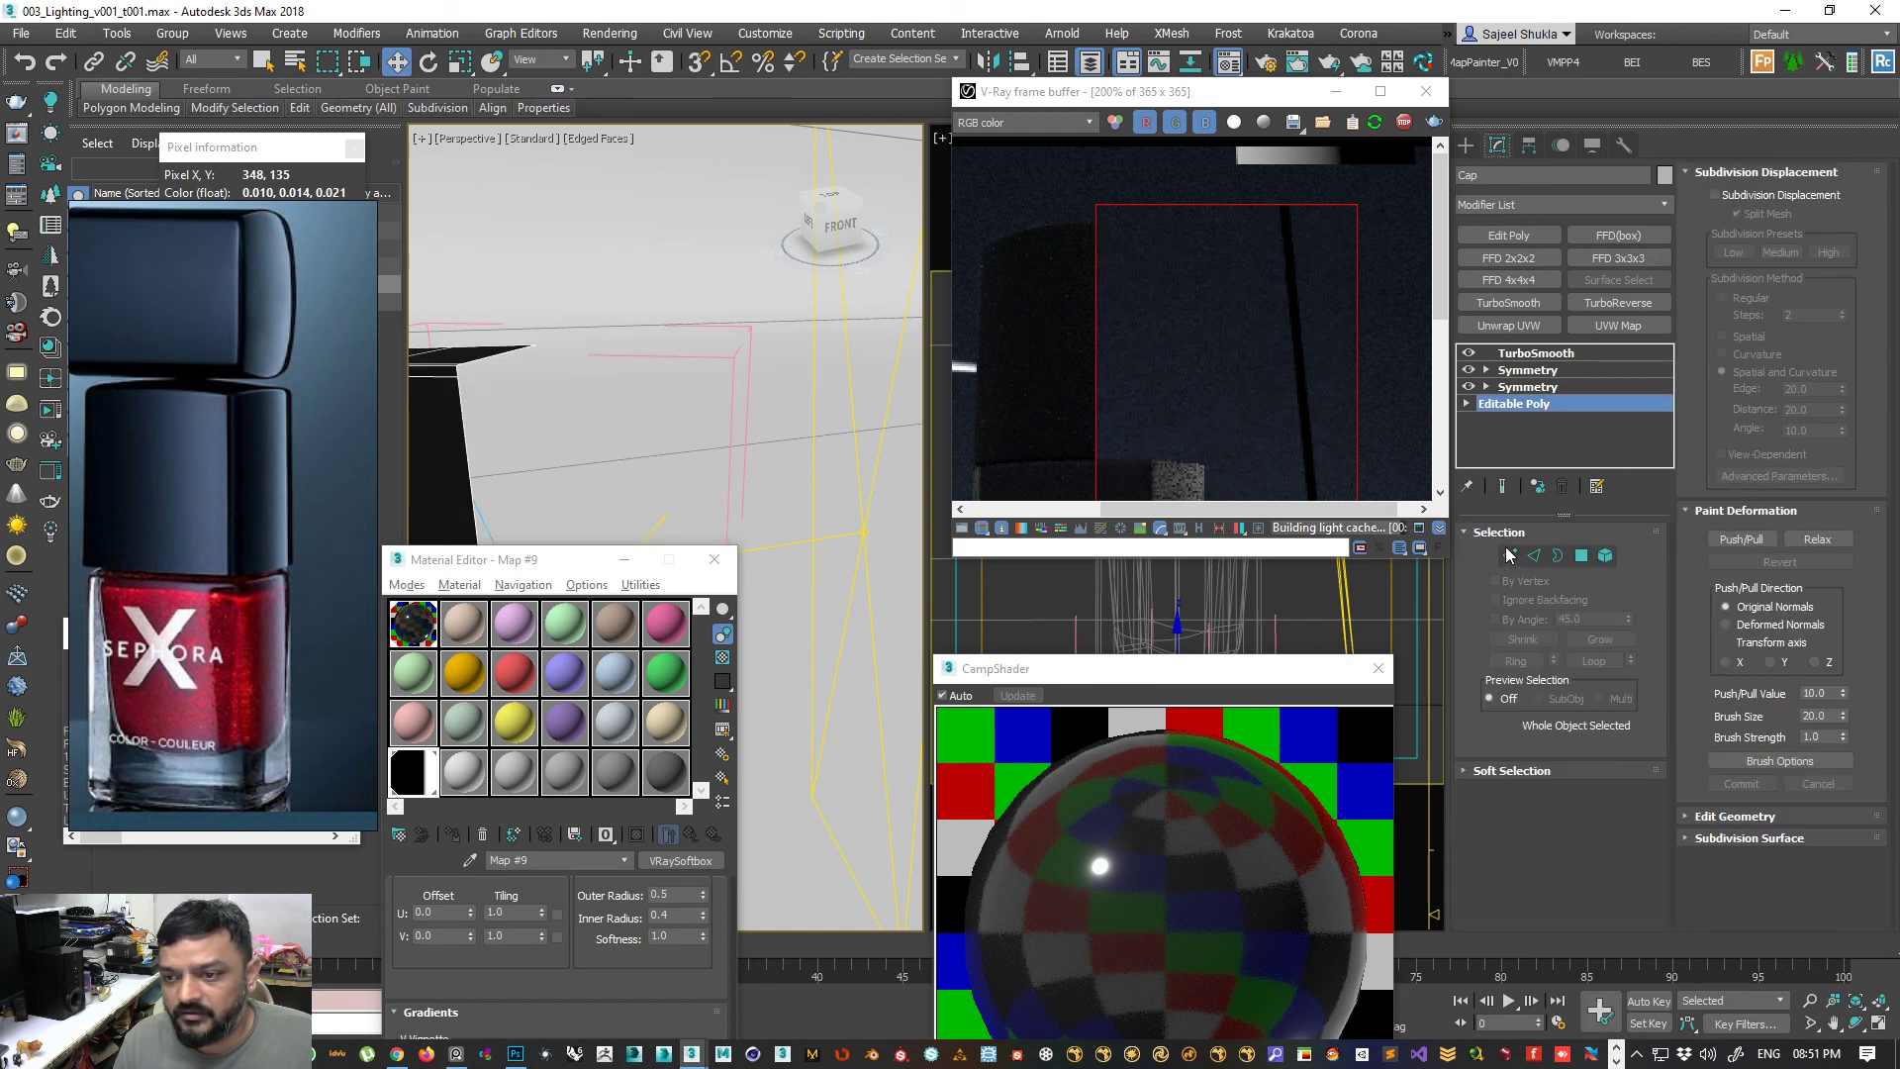
left_click(1508, 557)
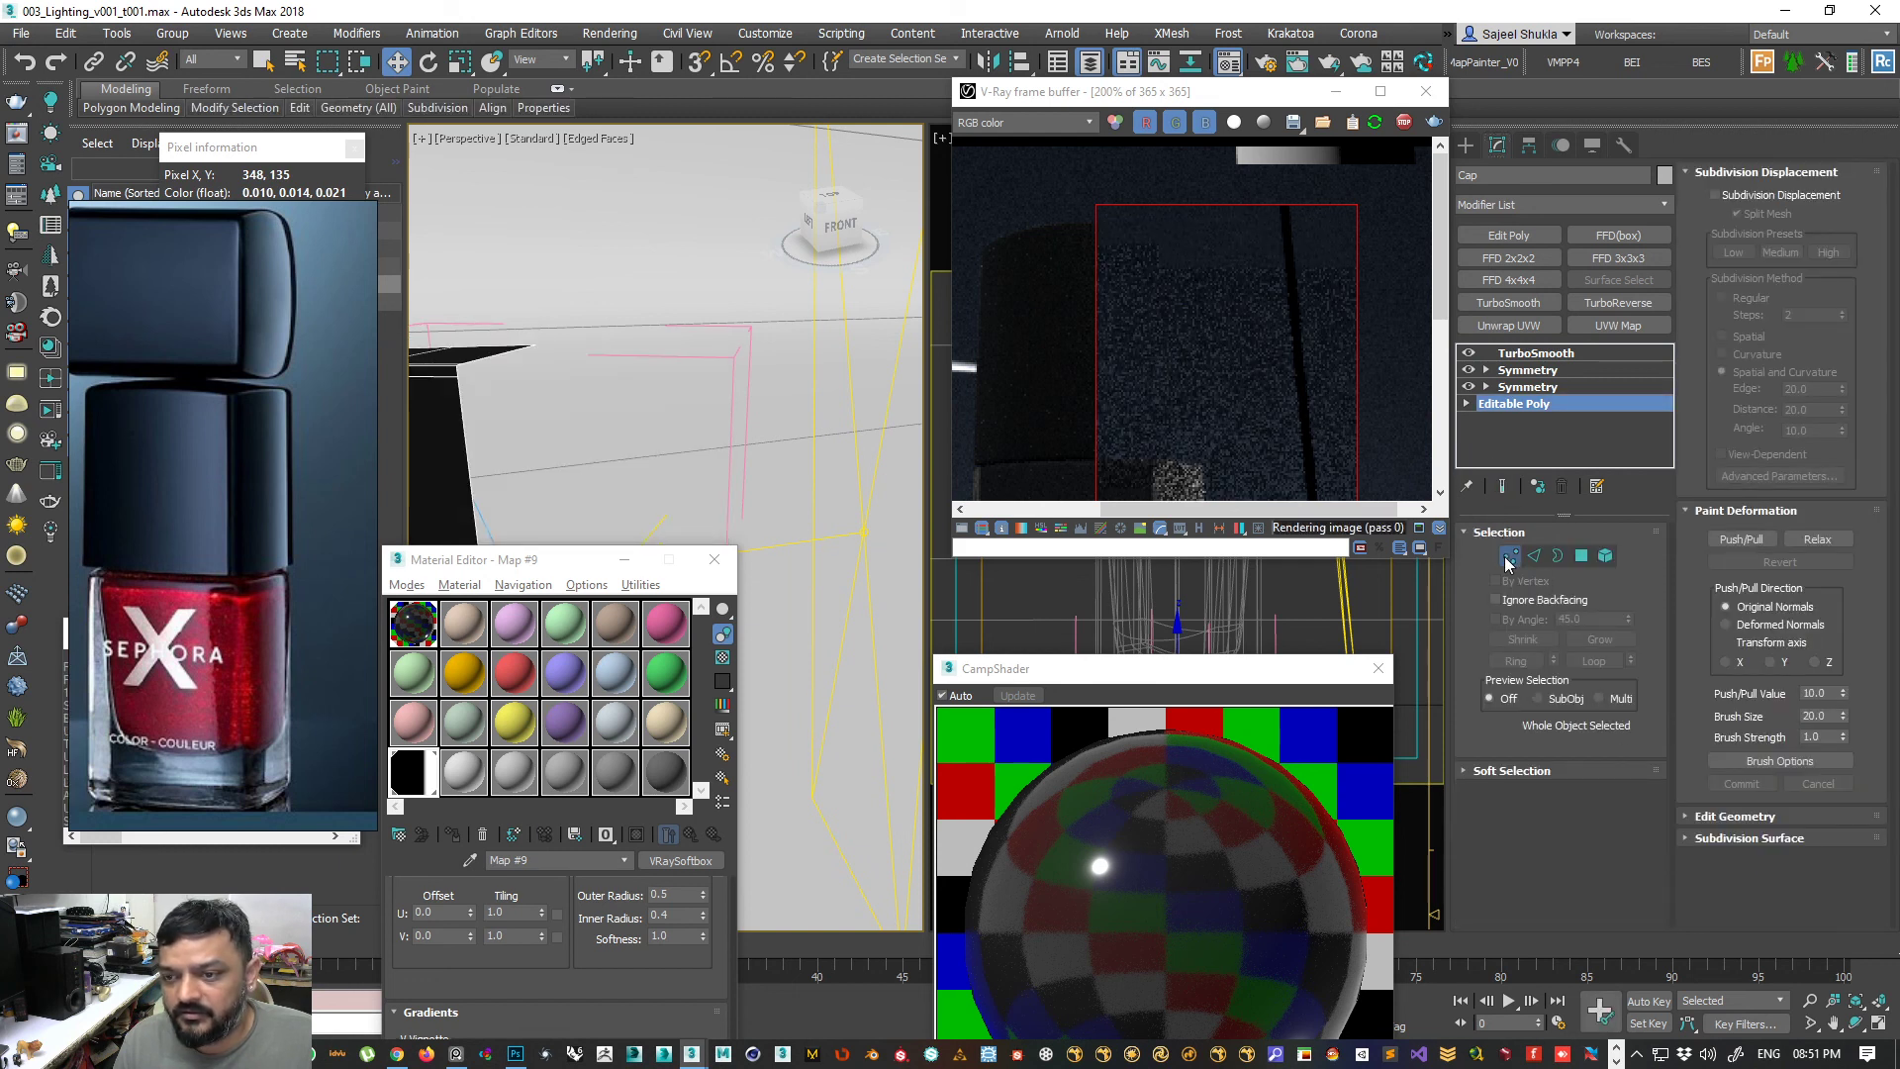
left_click(1502, 484)
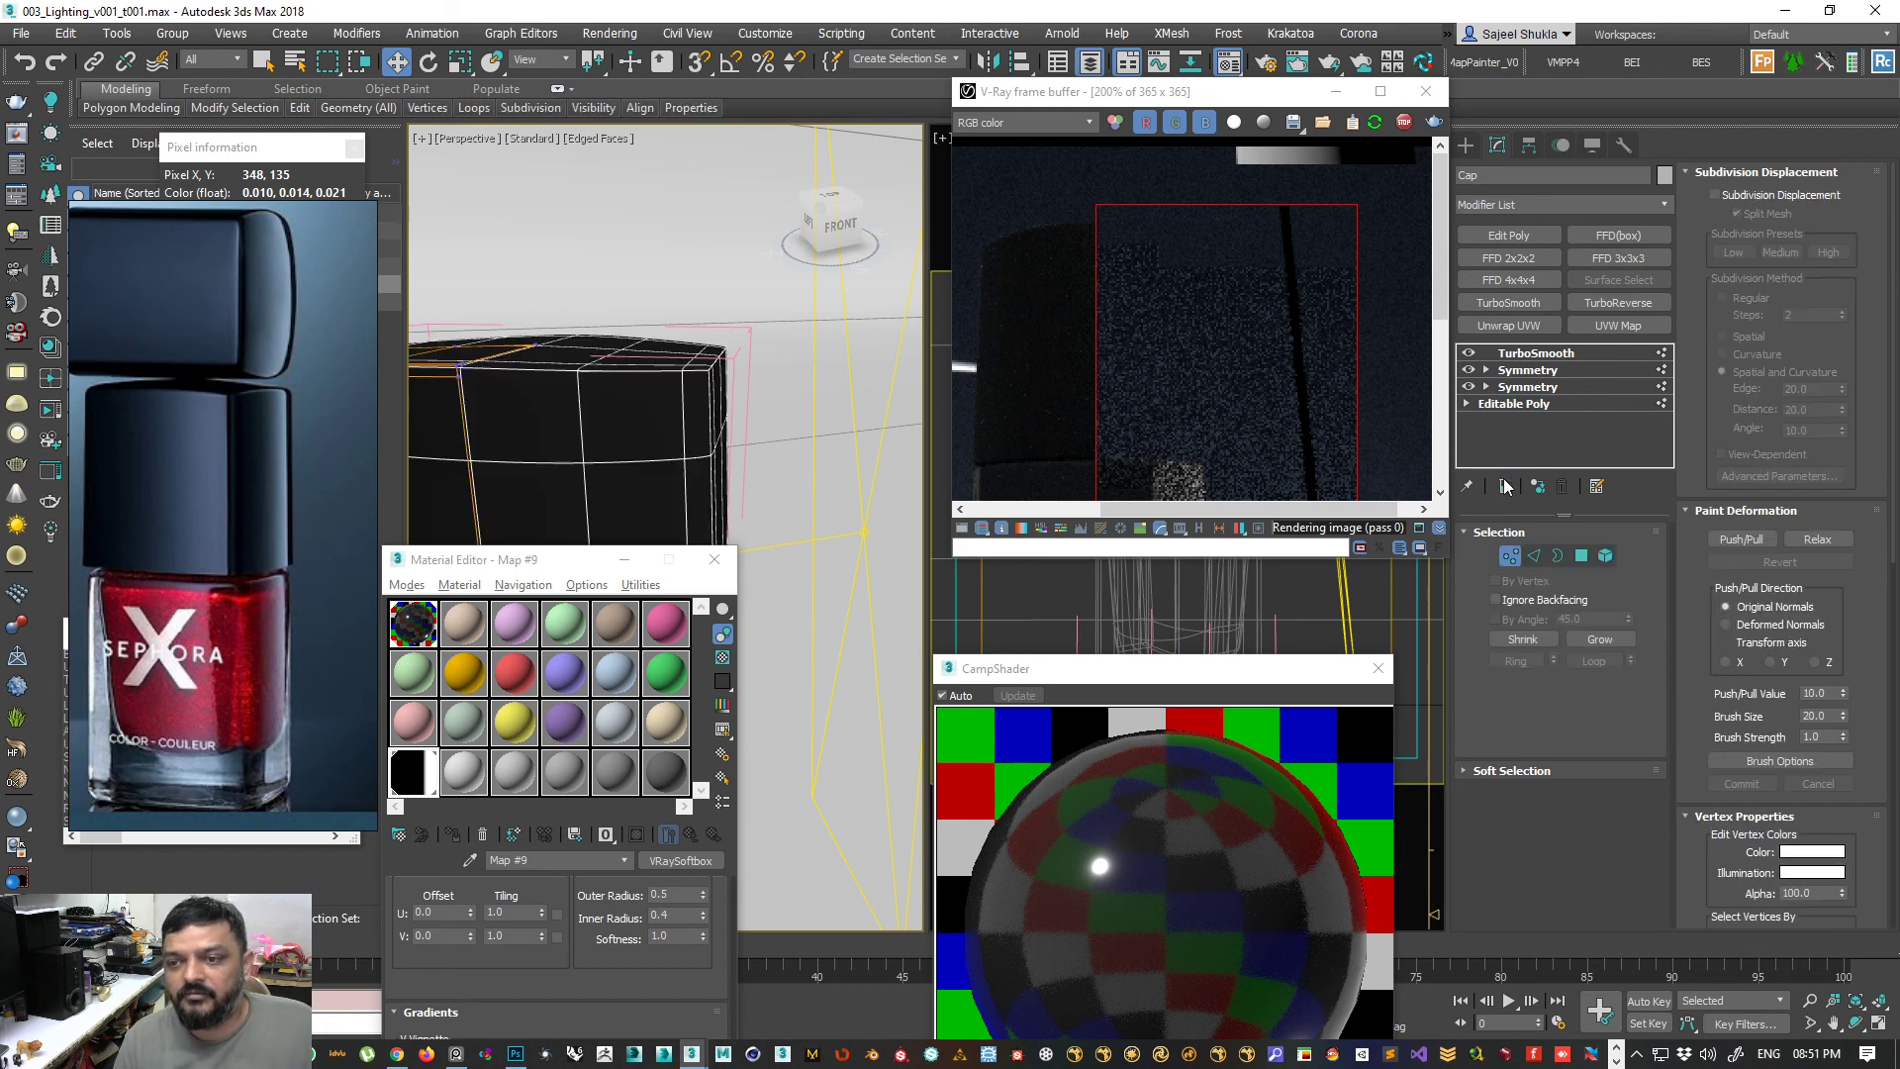
middle_click_drag(472, 322, 668, 368, "alt")
scroll(625, 414, "up", 5)
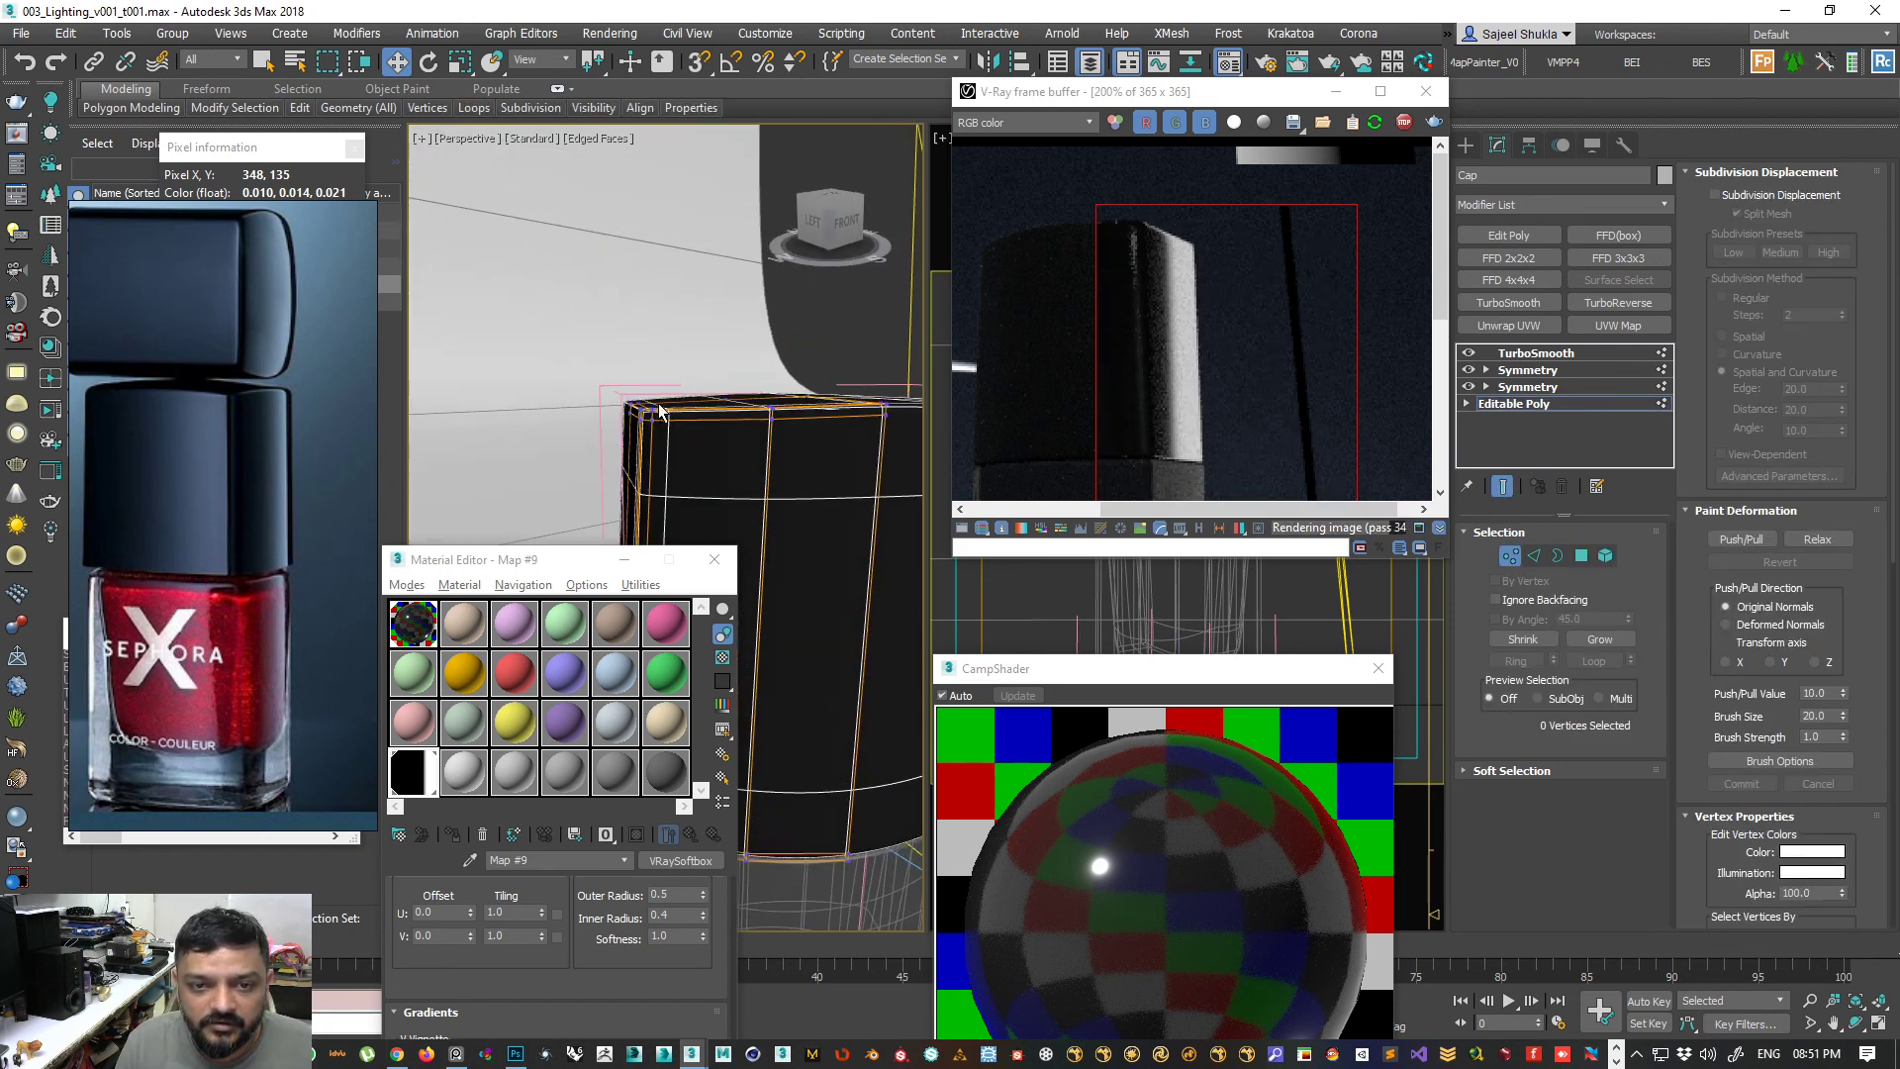
scroll(624, 414, "up", 2)
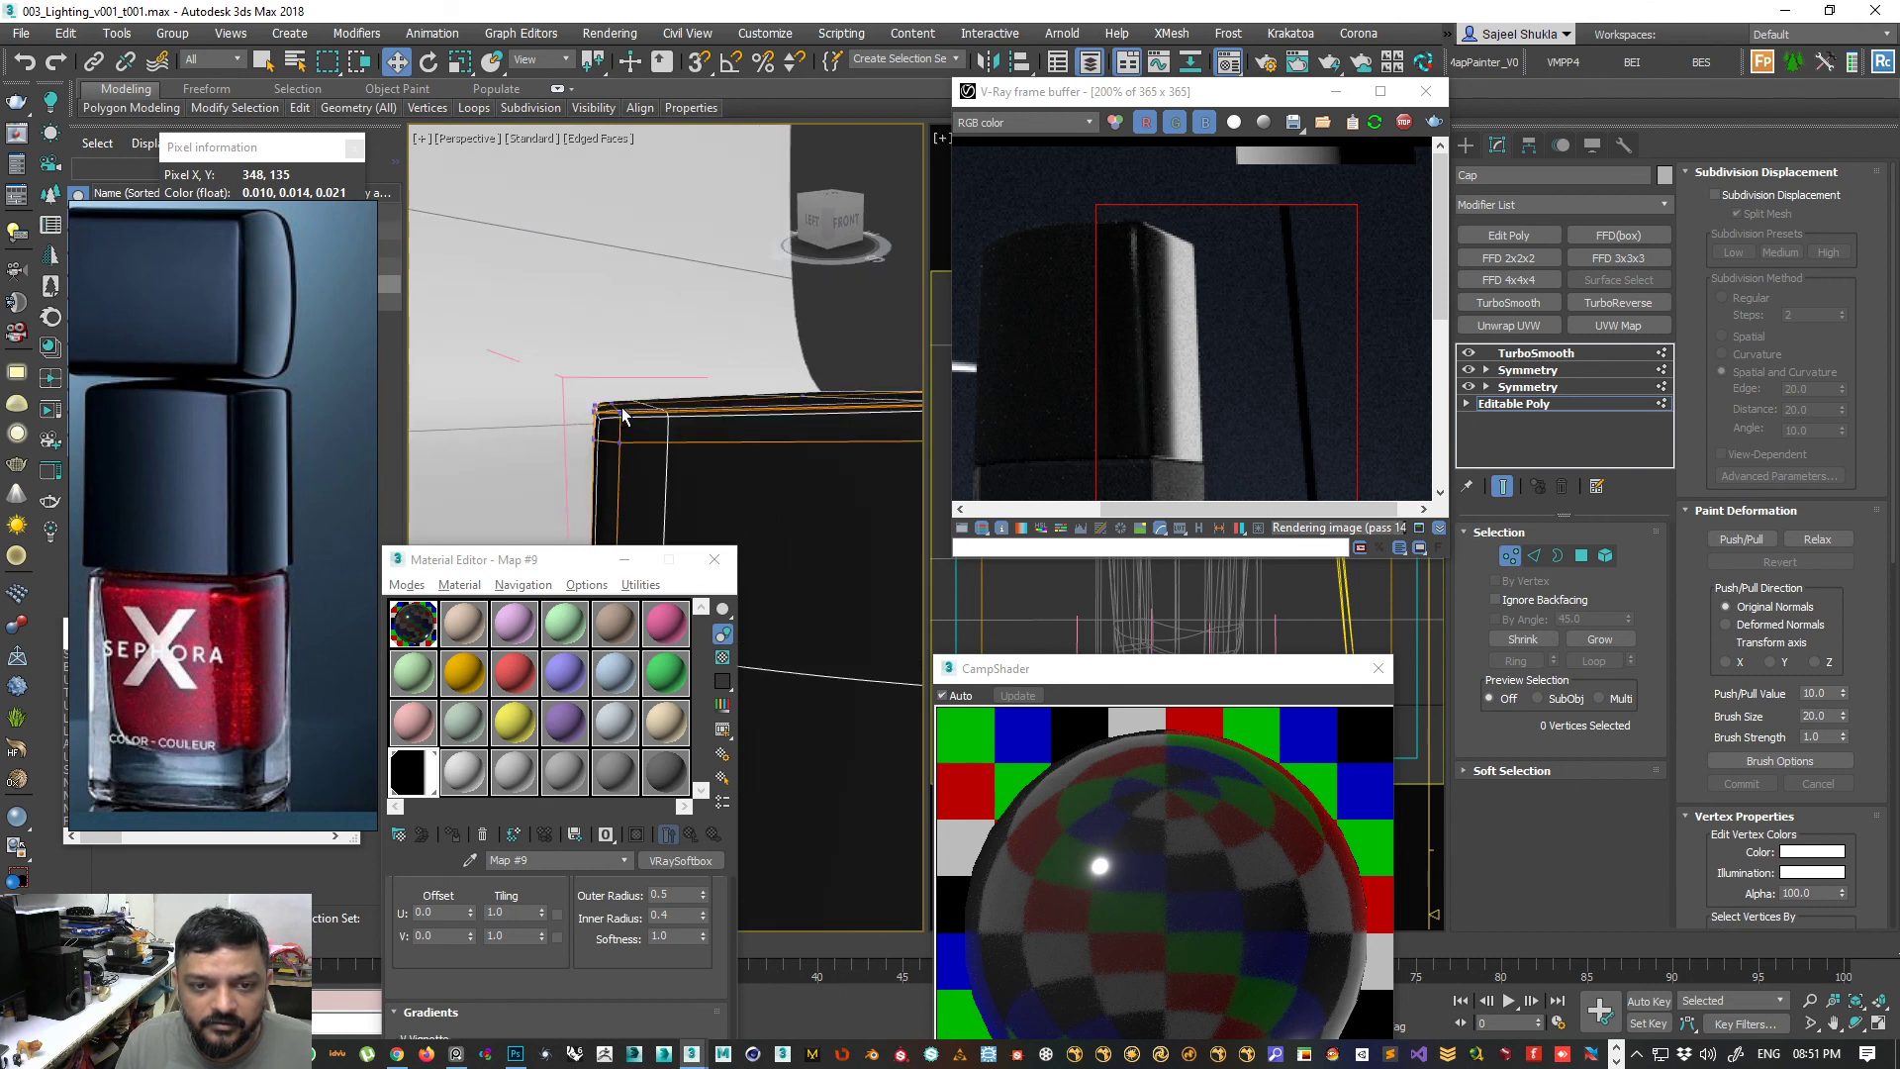
scroll(624, 413, "up", 1)
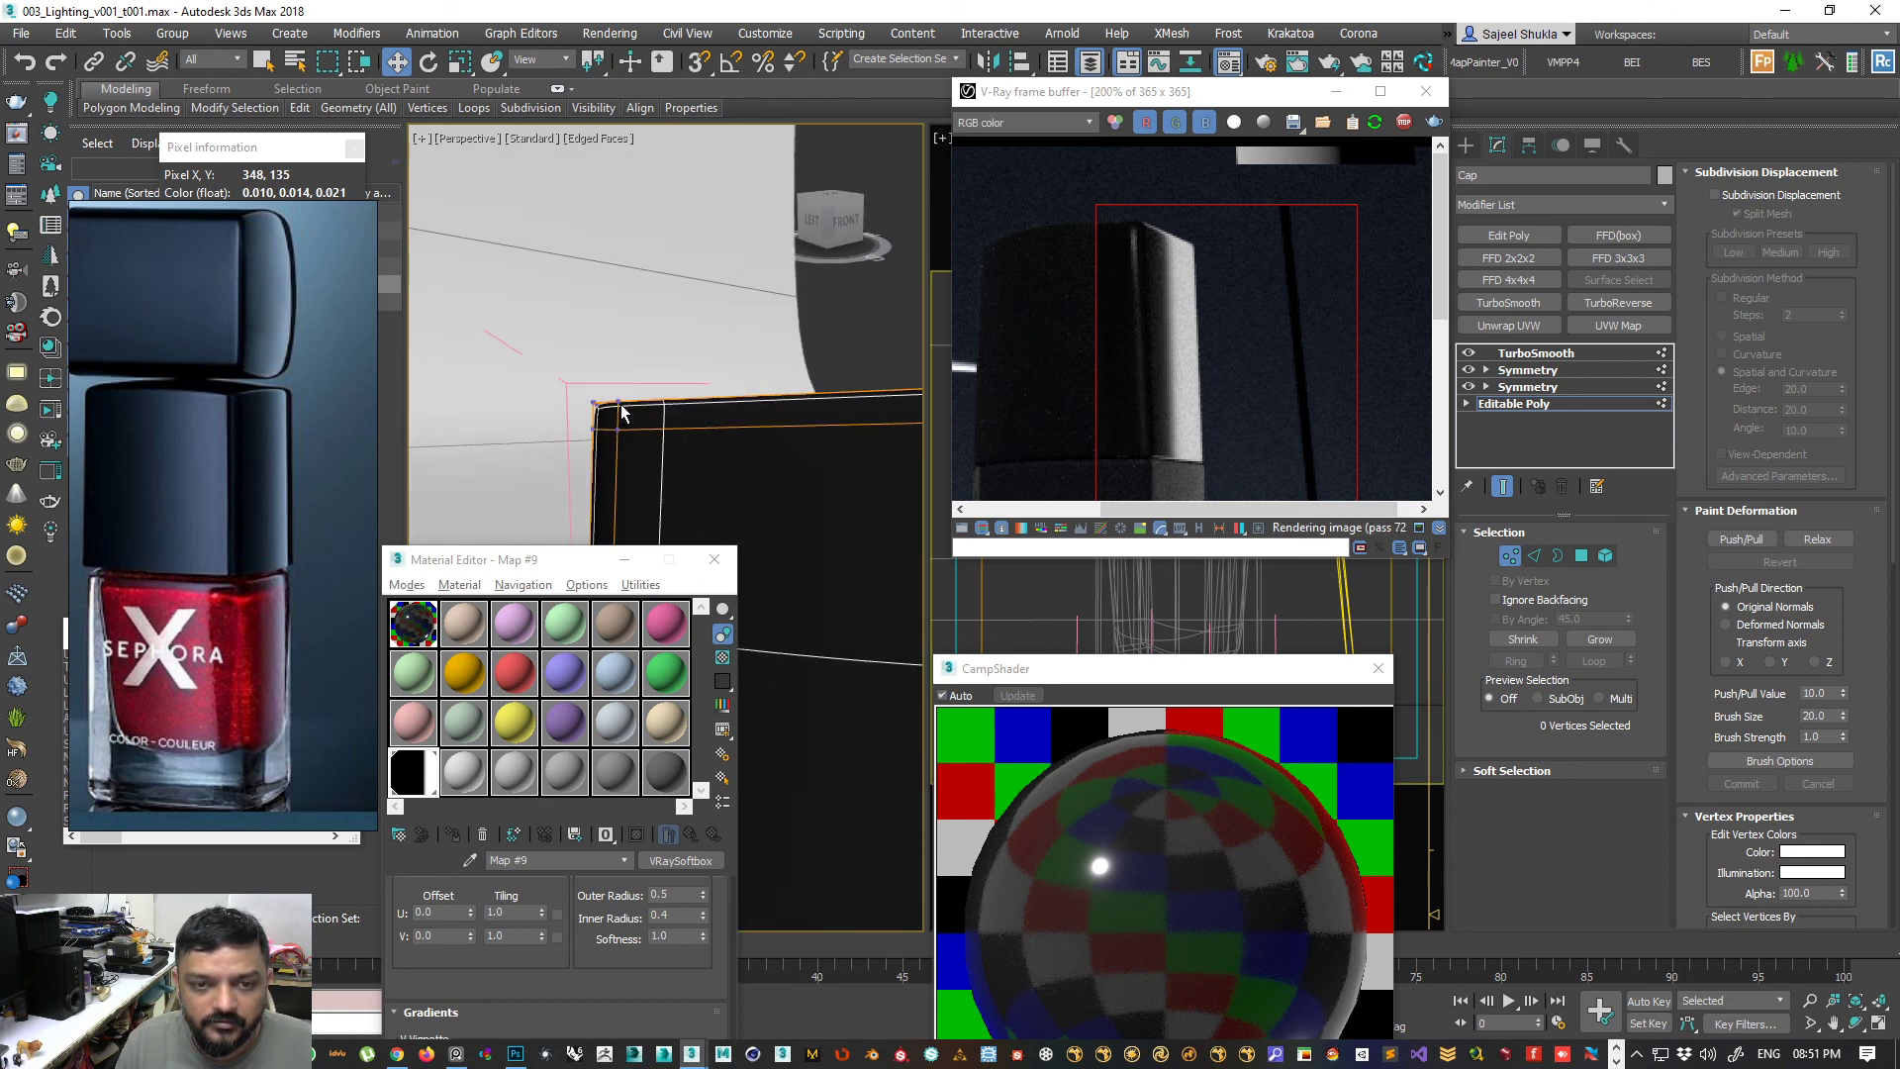
mouse_move(603, 419)
middle_mouse_down("alt")
mouse_move(639, 443)
mouse_move(591, 433)
middle_mouse_up("alt")
left_click_drag(601, 331, 600, 335)
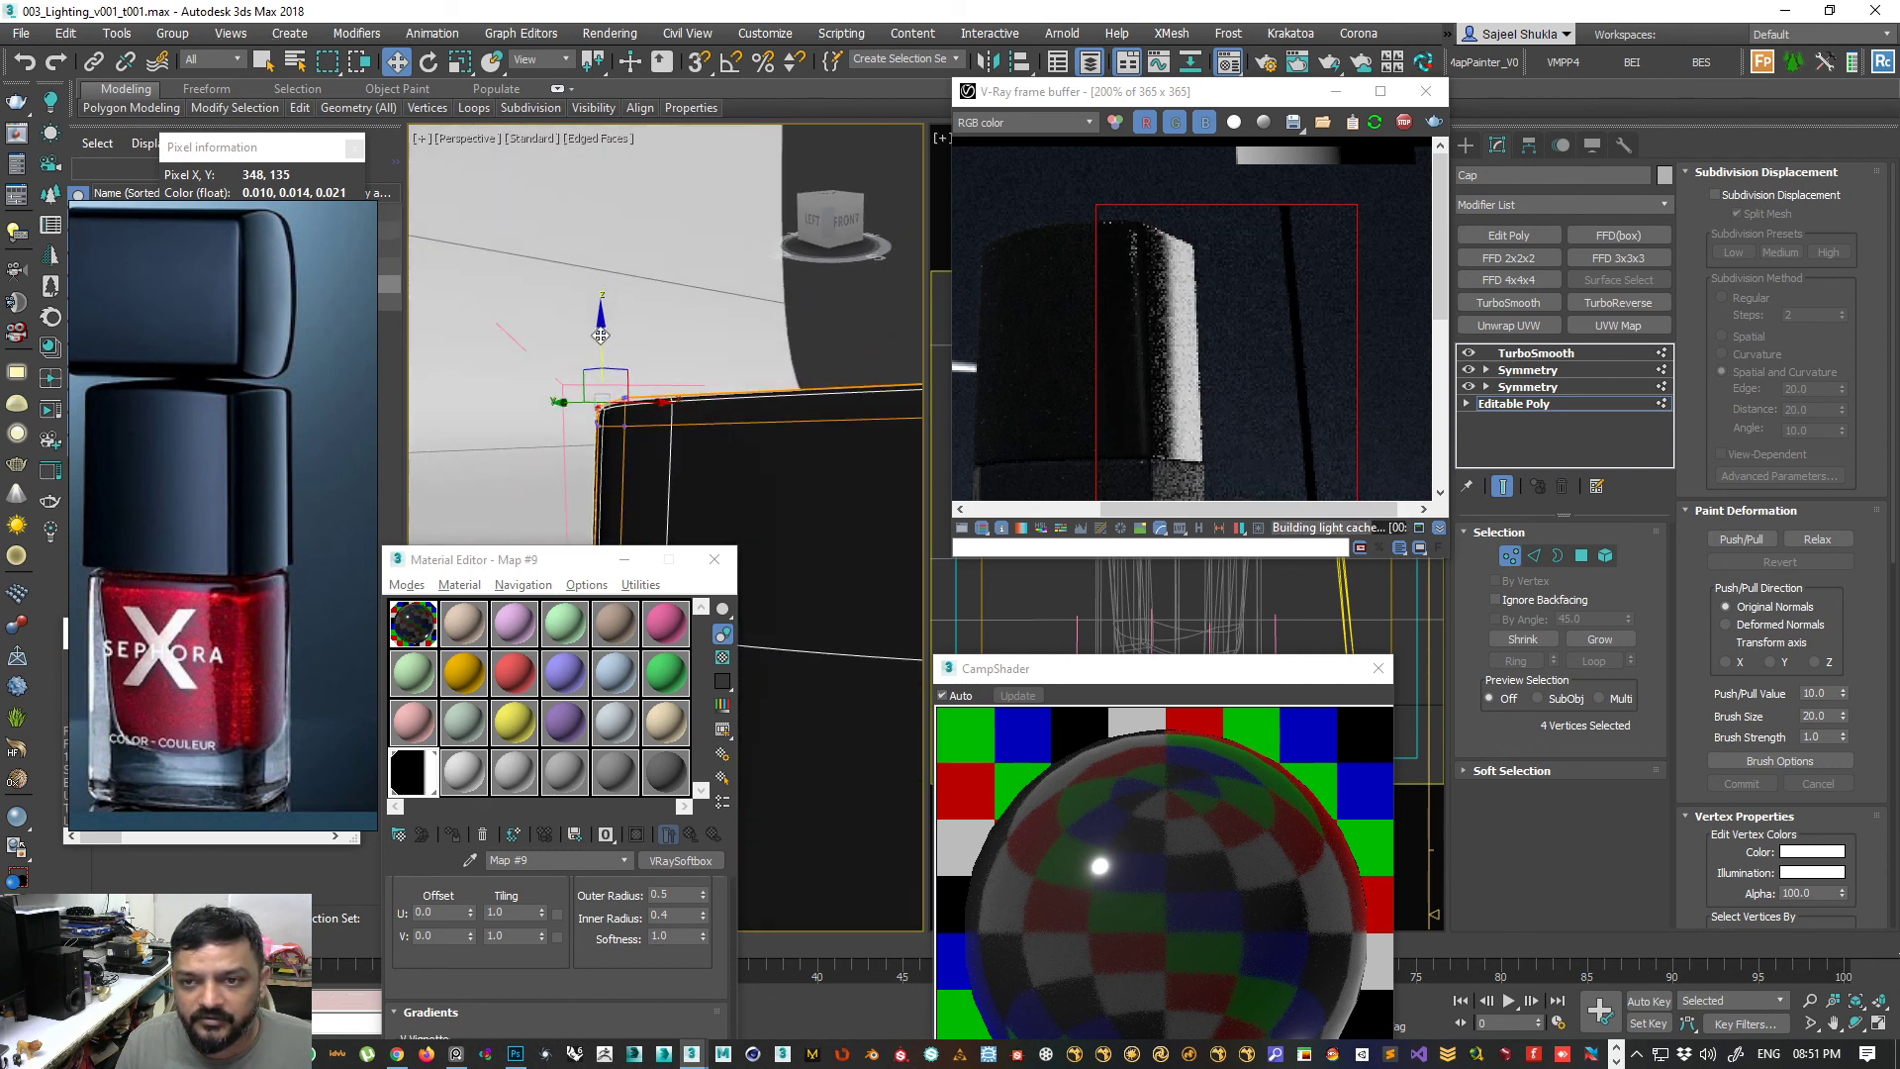
left_click(1138, 248)
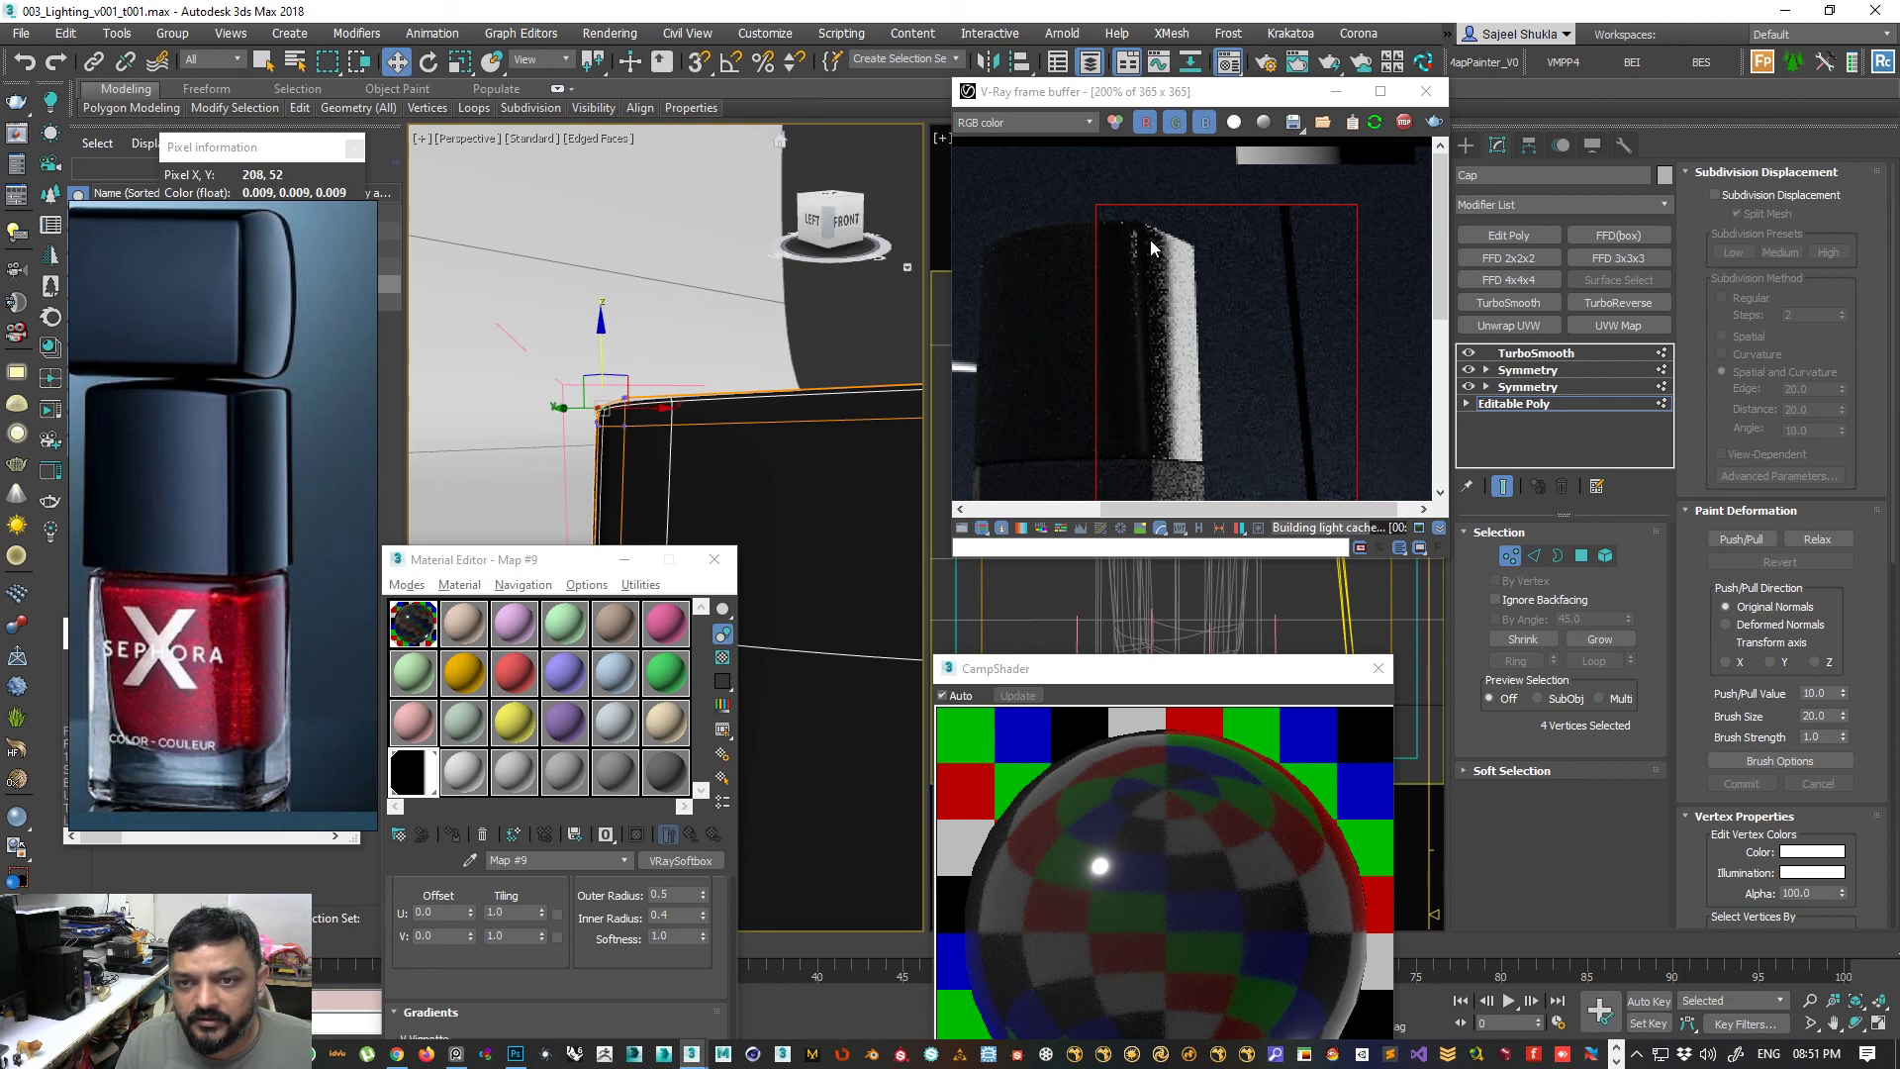
- Try the Local reference coordinate system on the Cap's selected corner vertices, then return to the View system
middle_click_drag(722, 320, 500, 384, "alt")
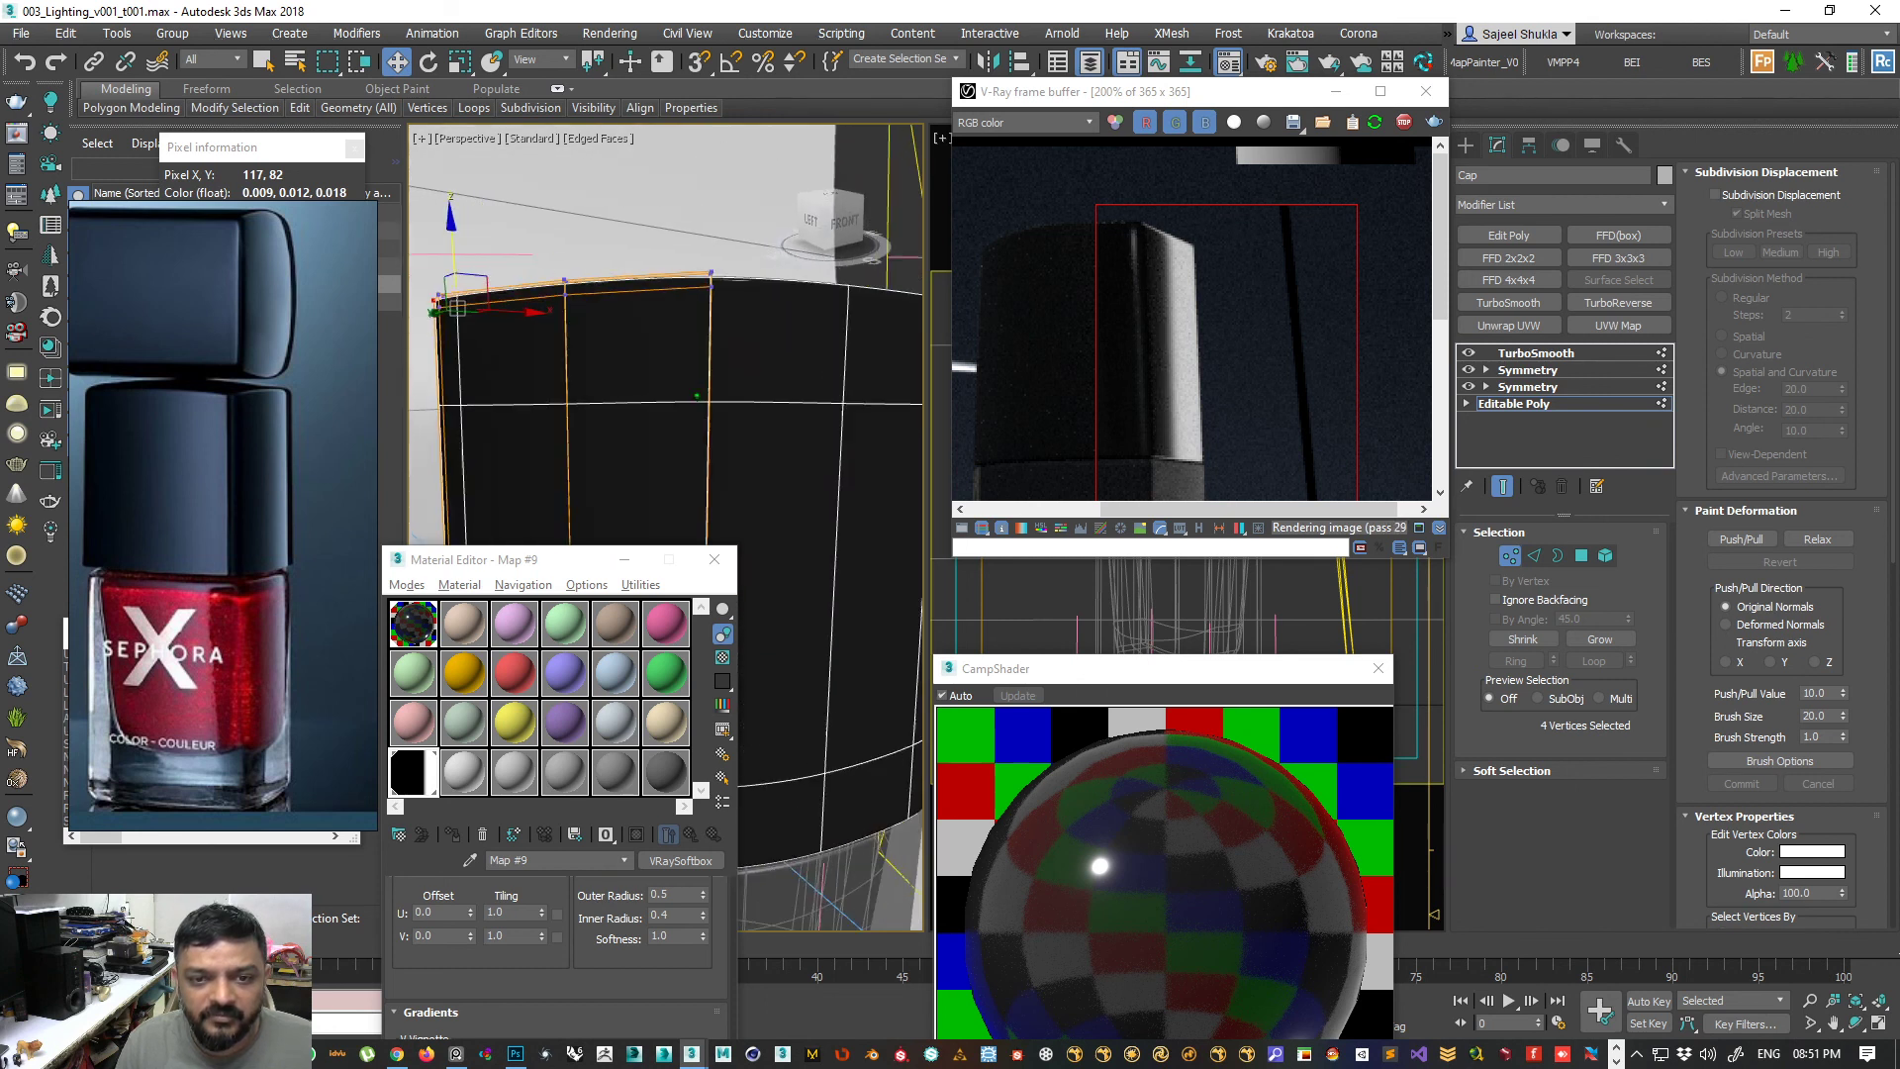
scroll(711, 413, "down", 5)
middle_click_drag(710, 412, 686, 495, "alt")
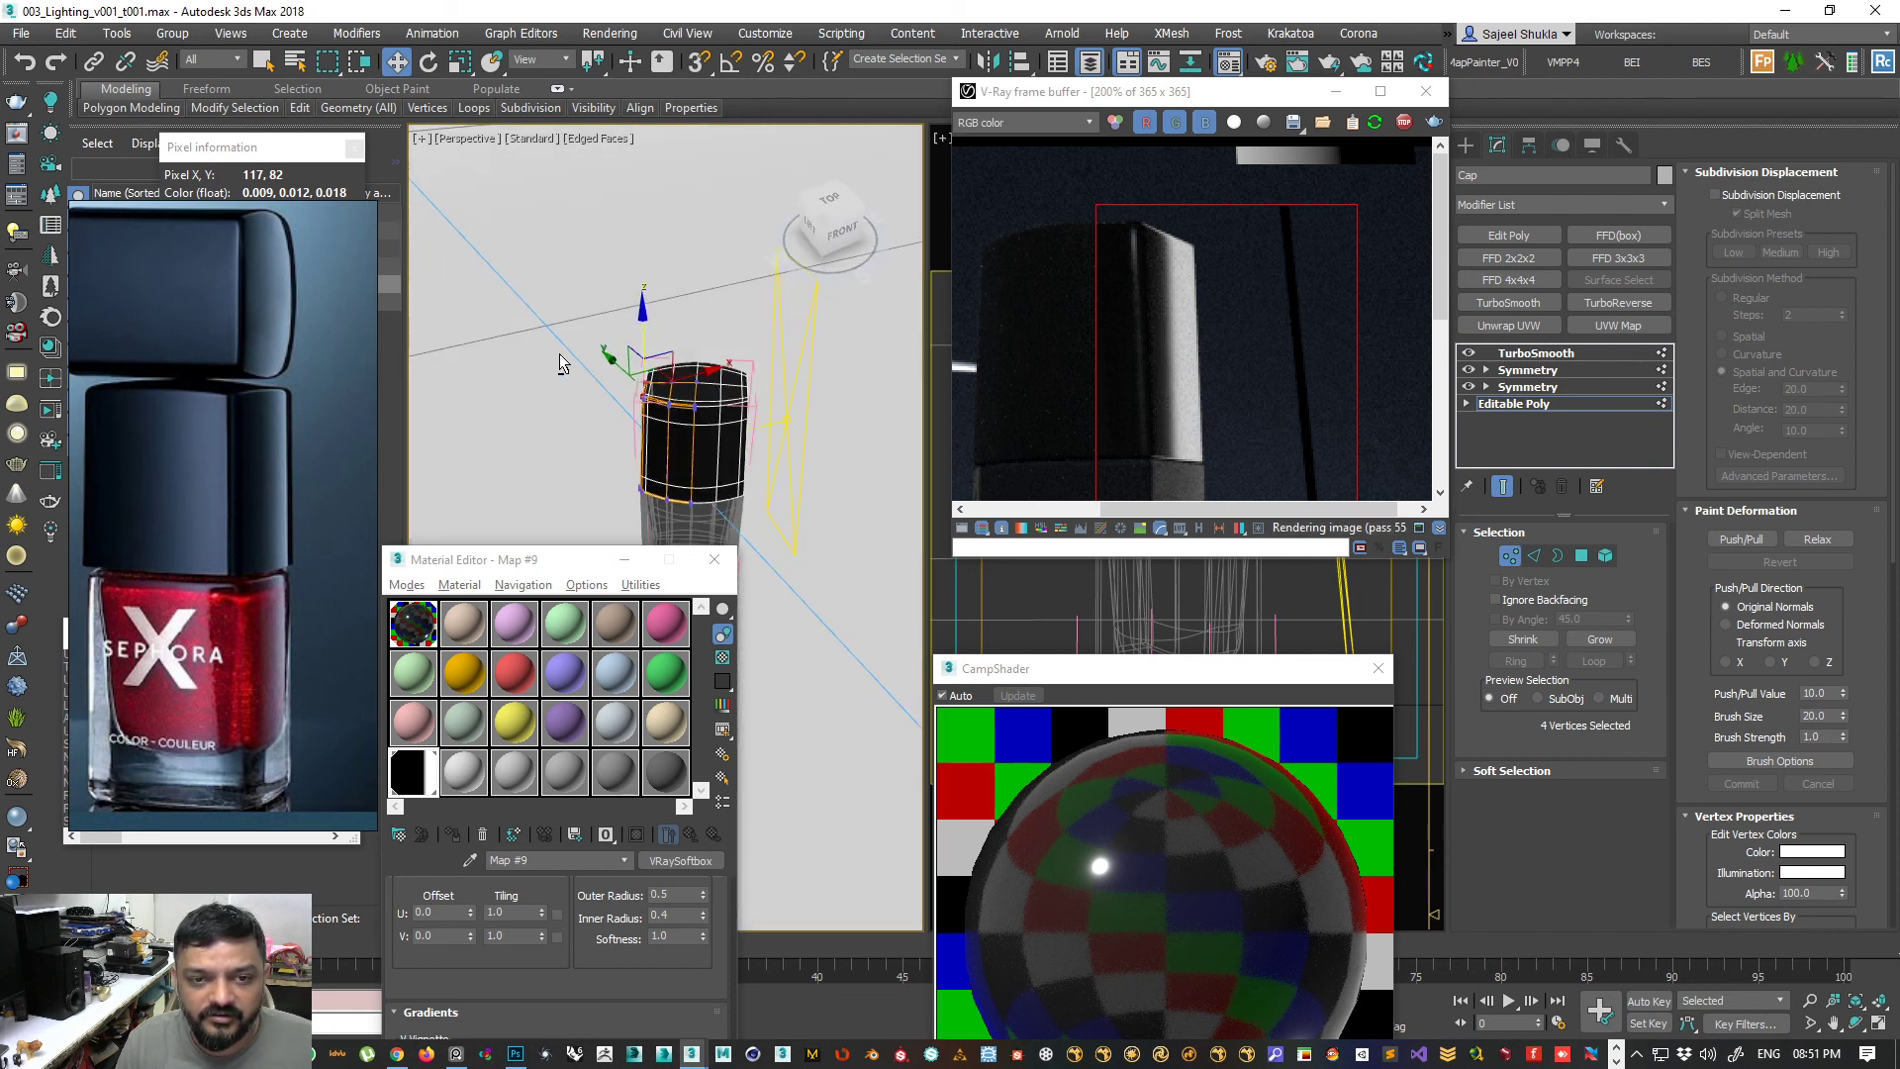
left_click(541, 57)
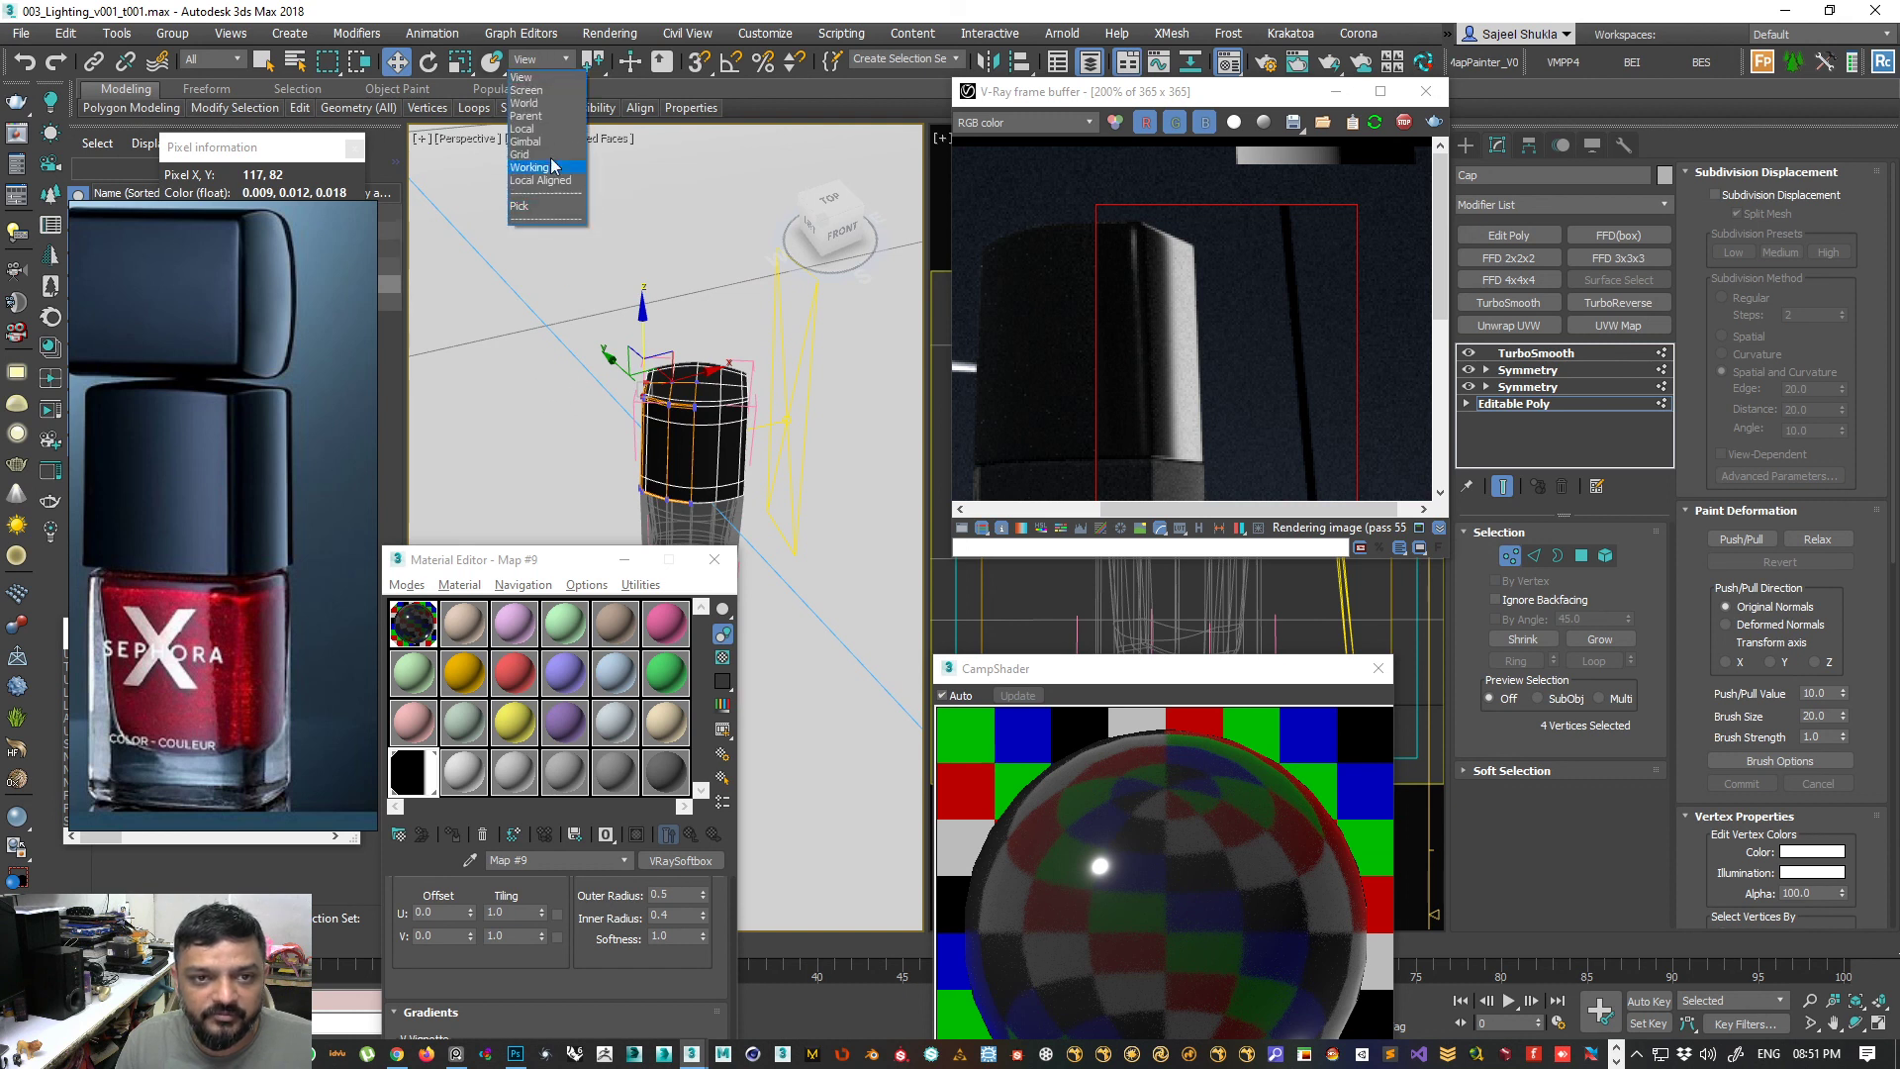
left_click(528, 129)
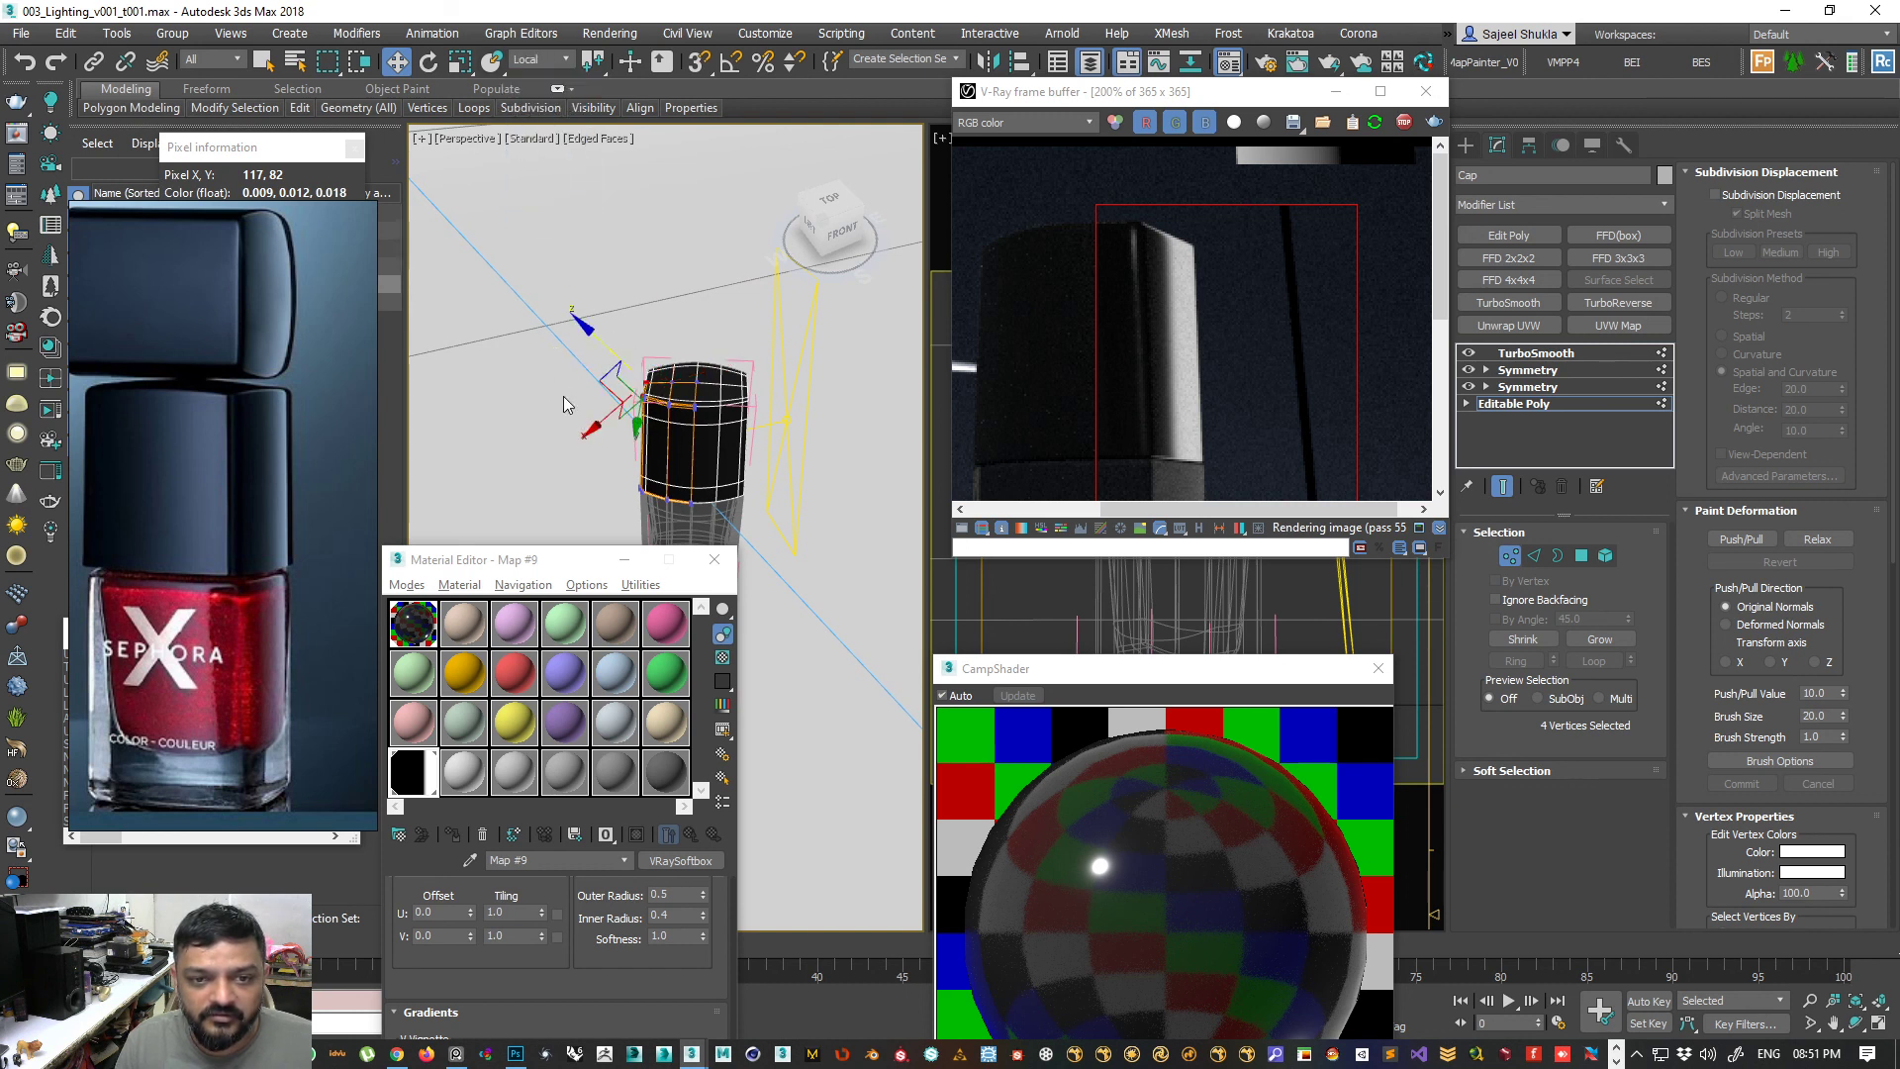
left_click(531, 61)
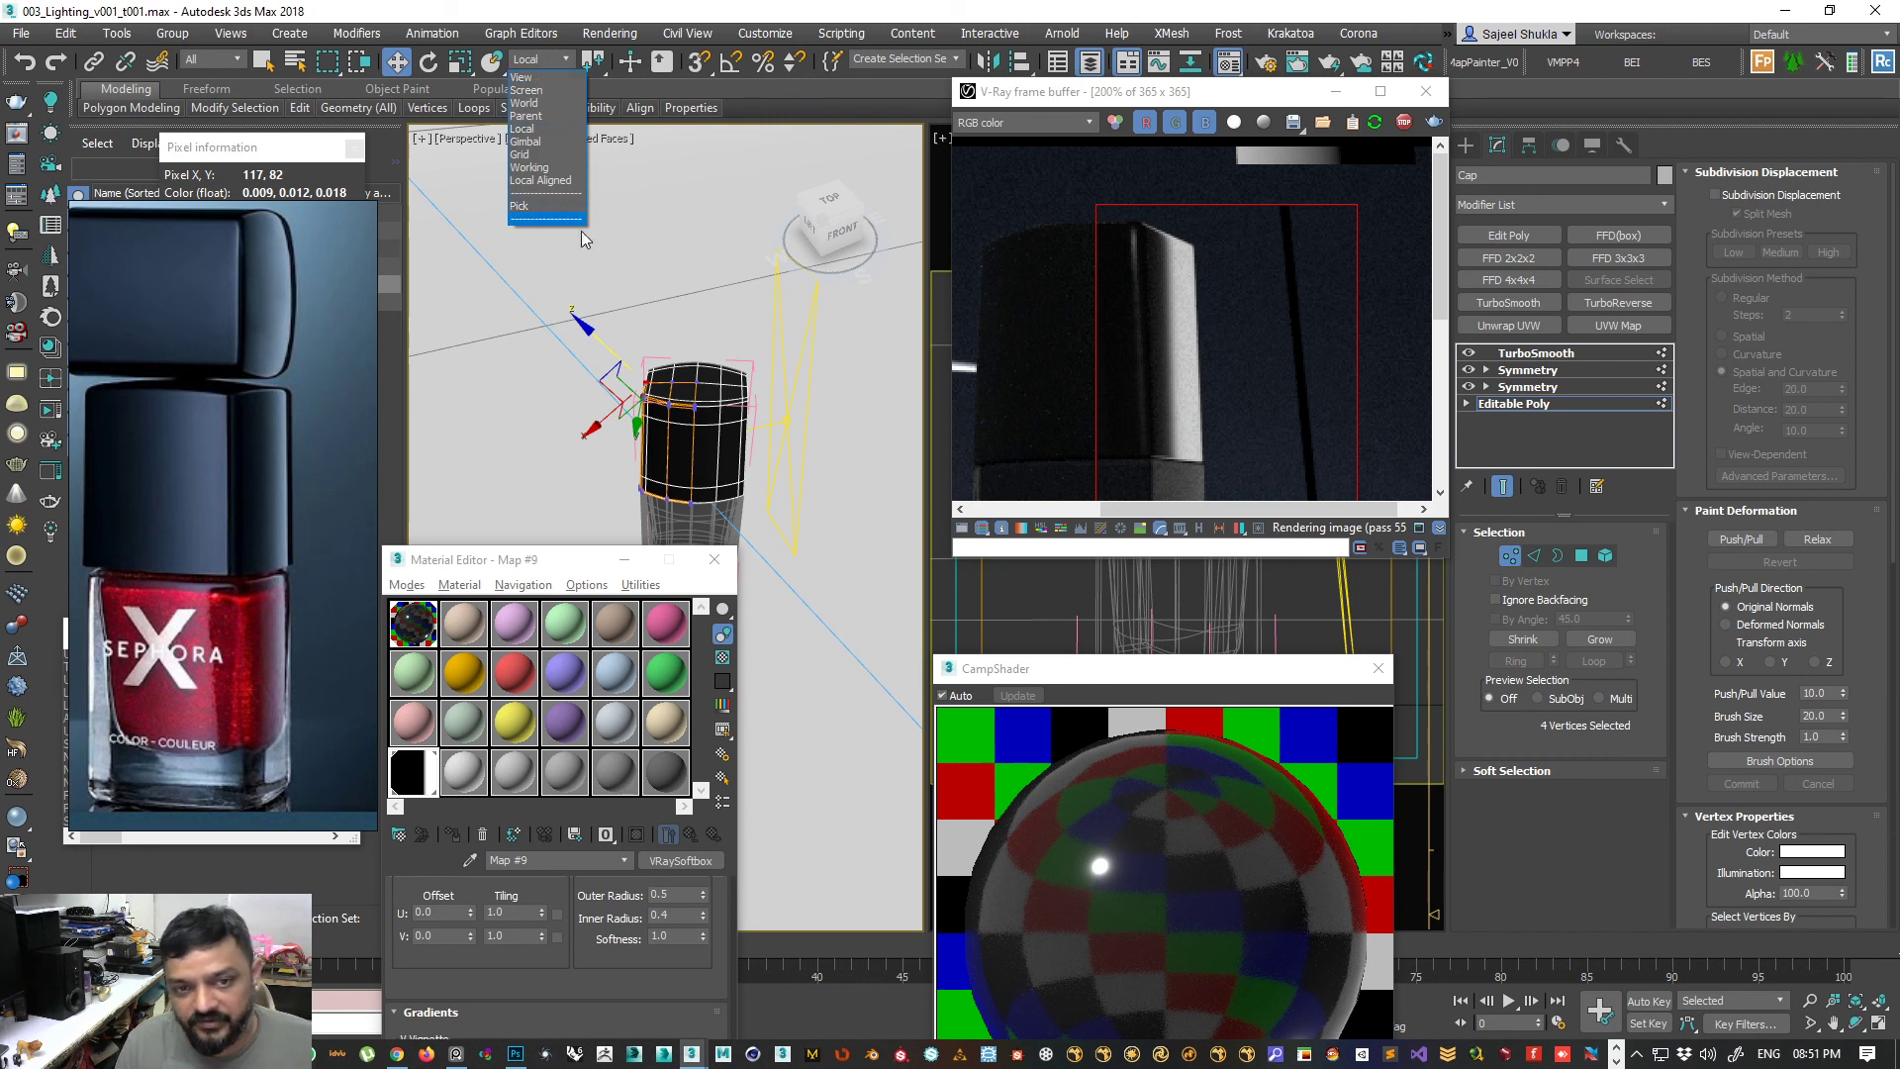
left_click(520, 77)
middle_click_drag(634, 416, 693, 386, "alt")
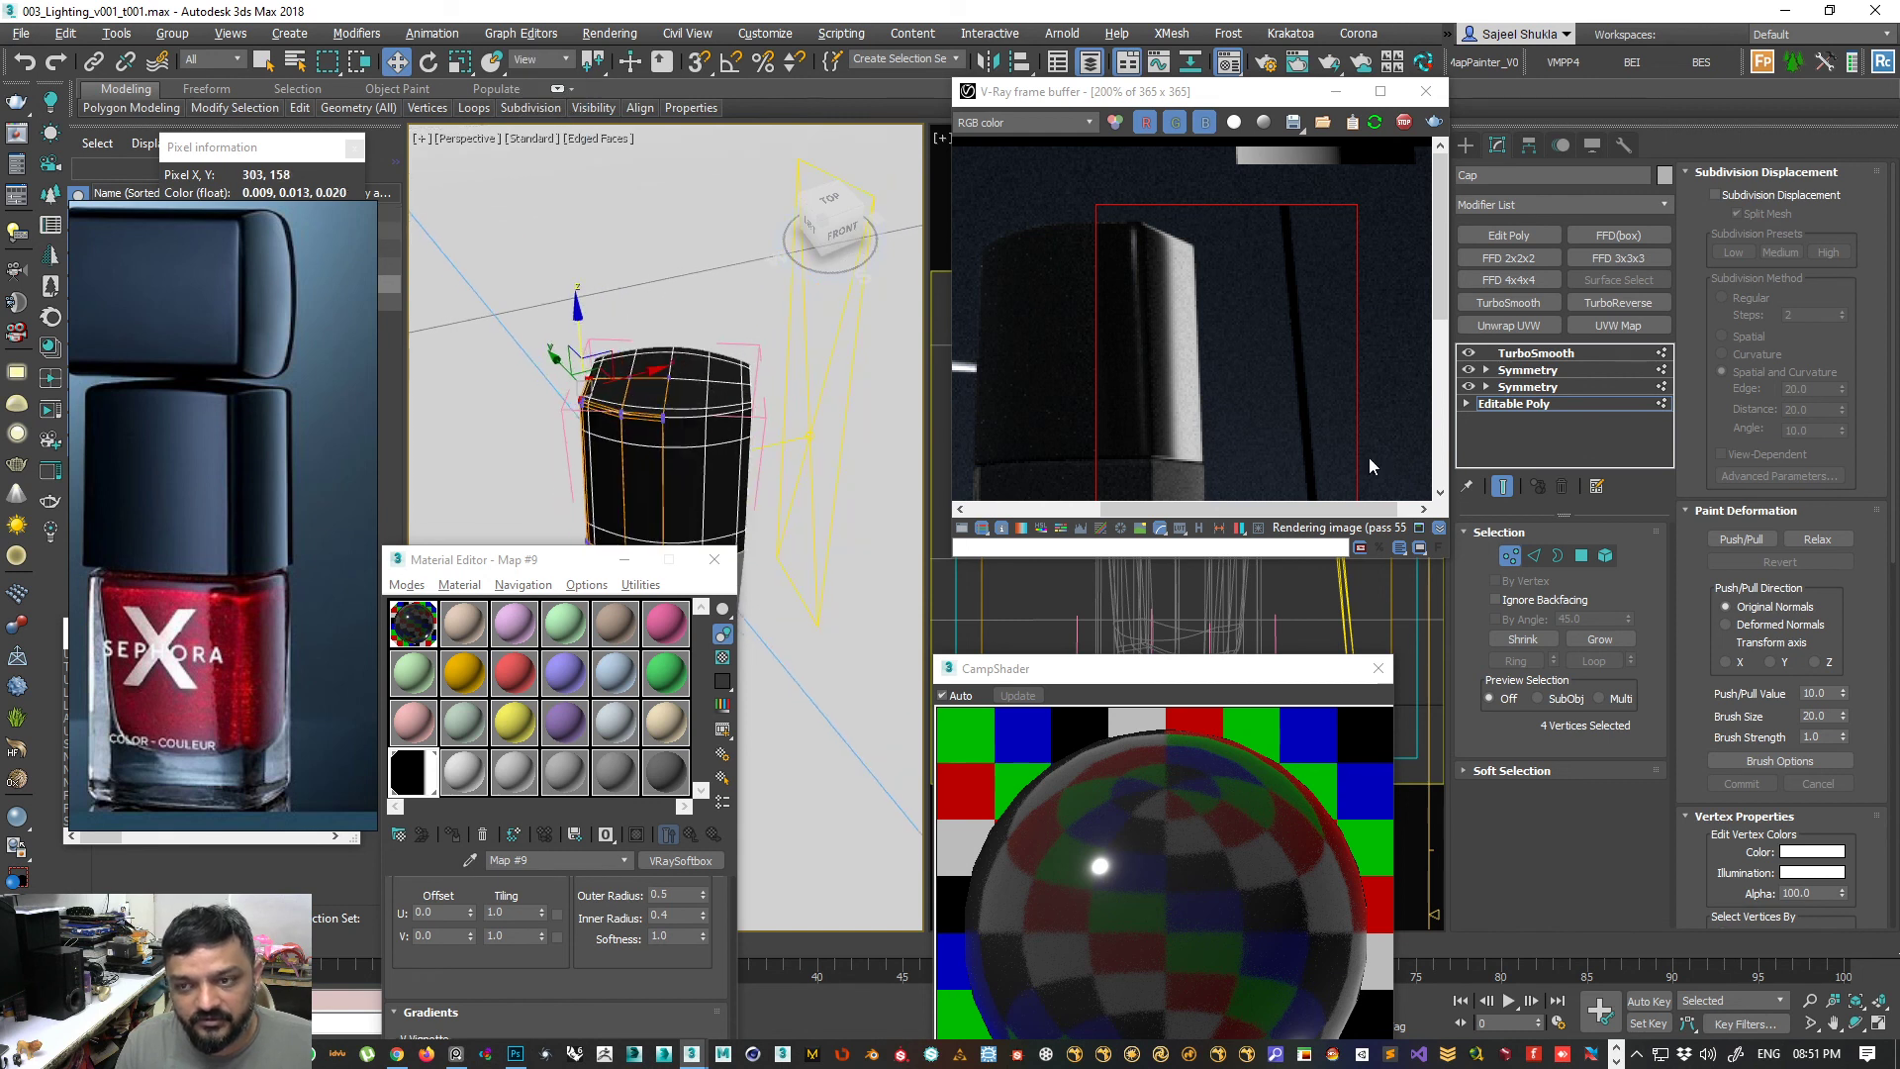
- Leave vertex editing on the Cap, return to its TurboSmooth level and check the smoothed shape from the front
left_click(1503, 487)
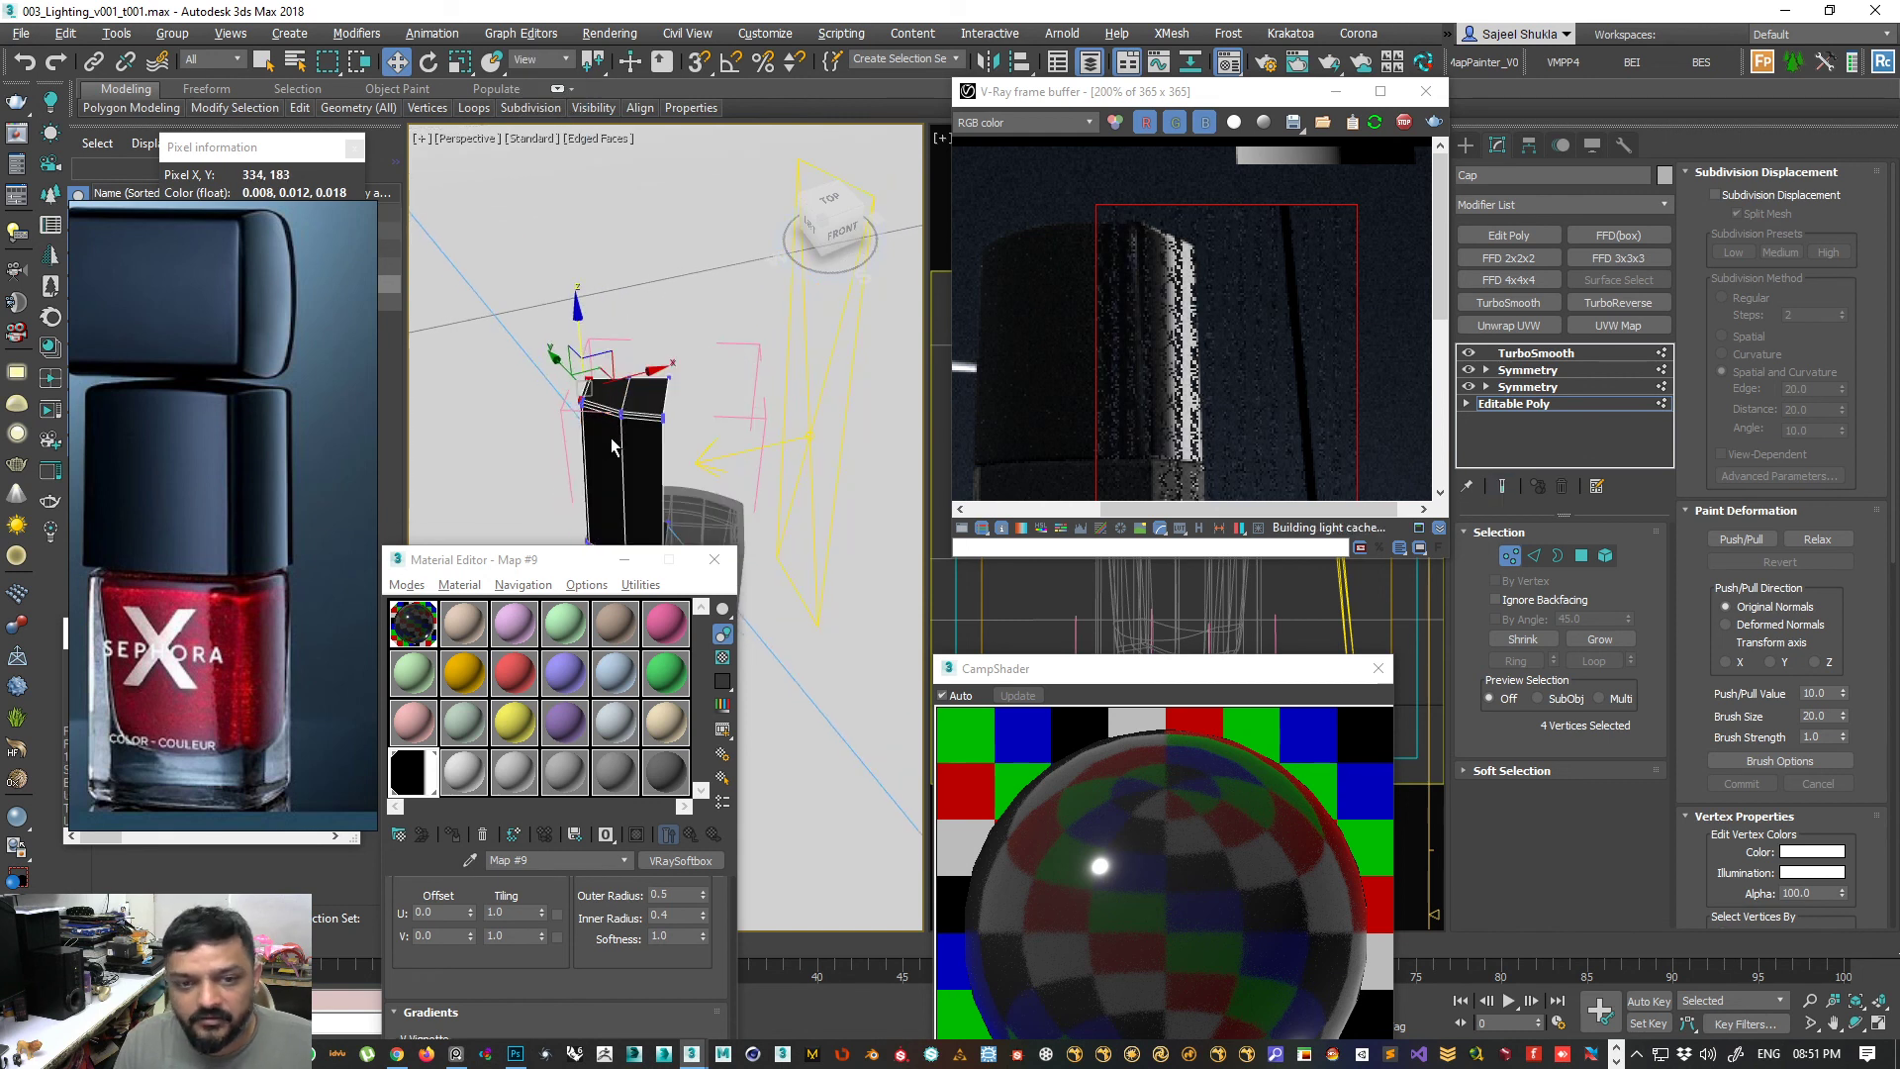
left_click(1537, 354)
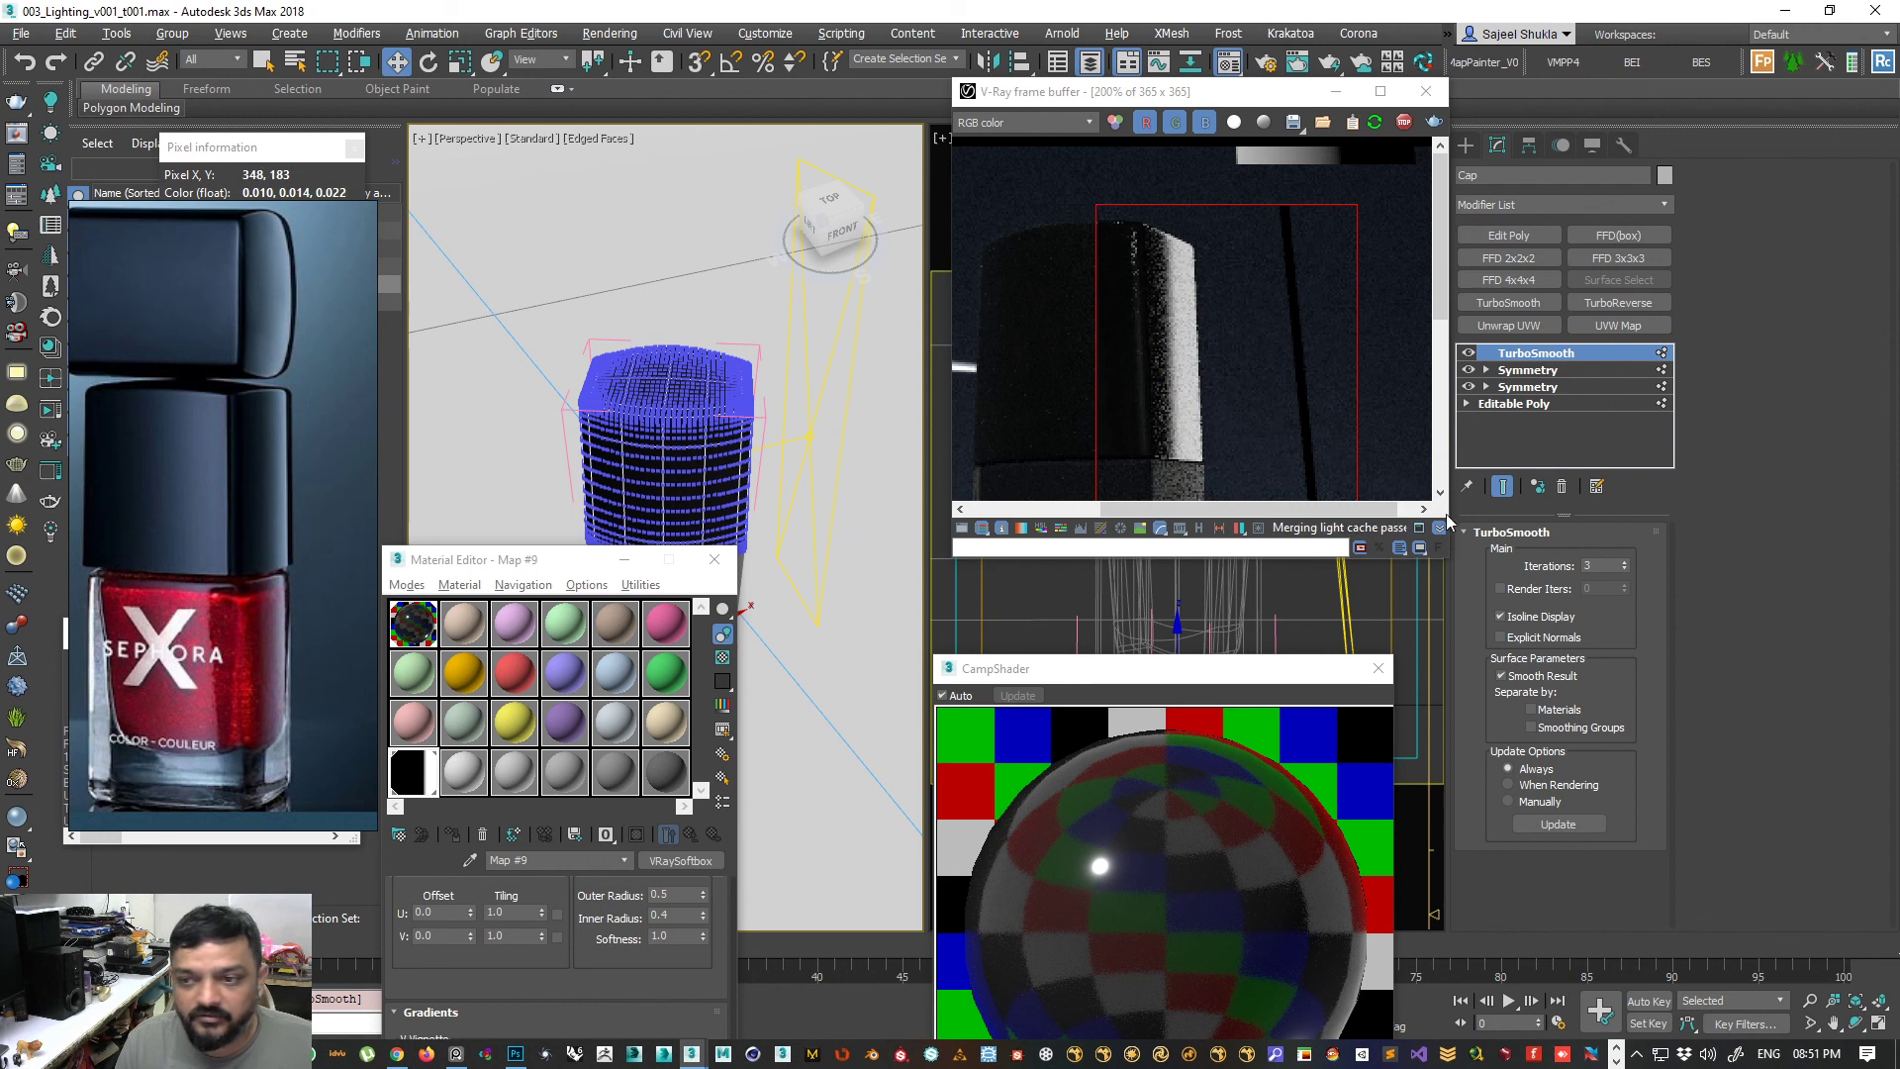
left_click(1512, 405)
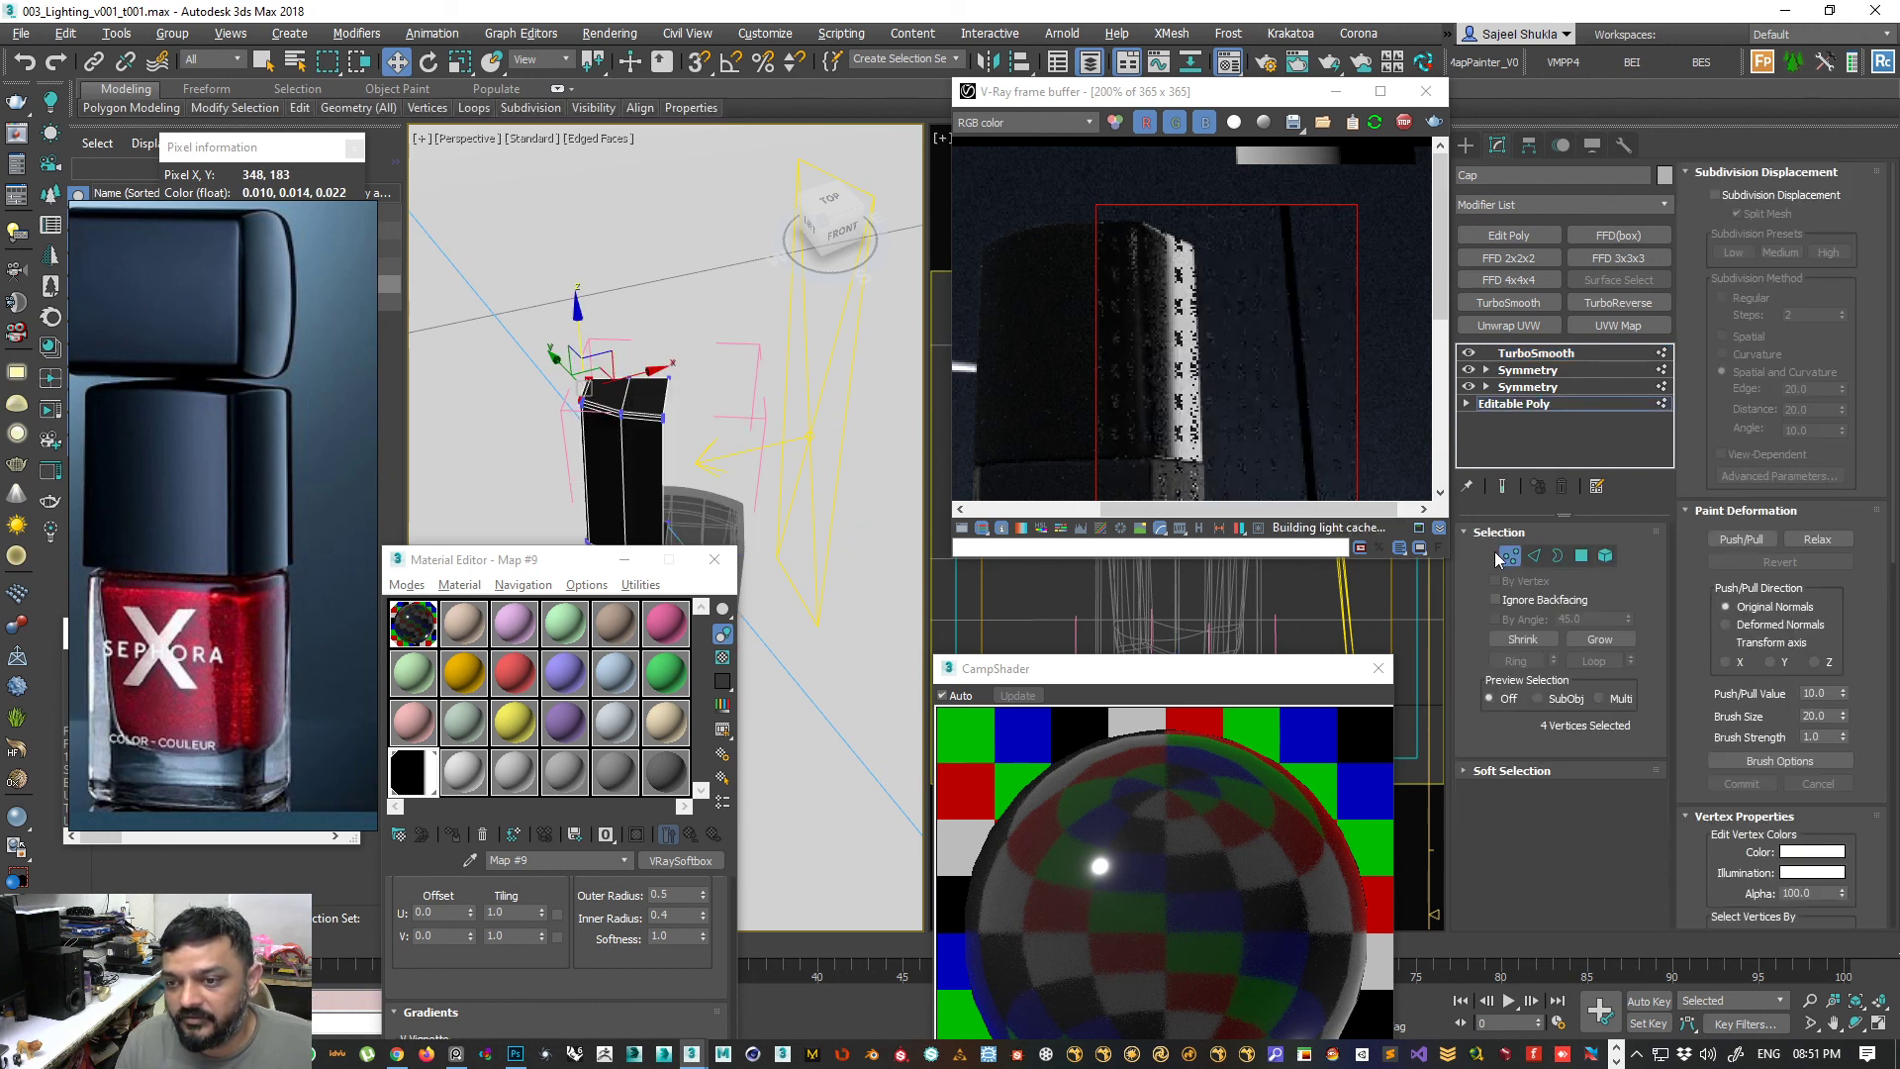
left_click(1536, 353)
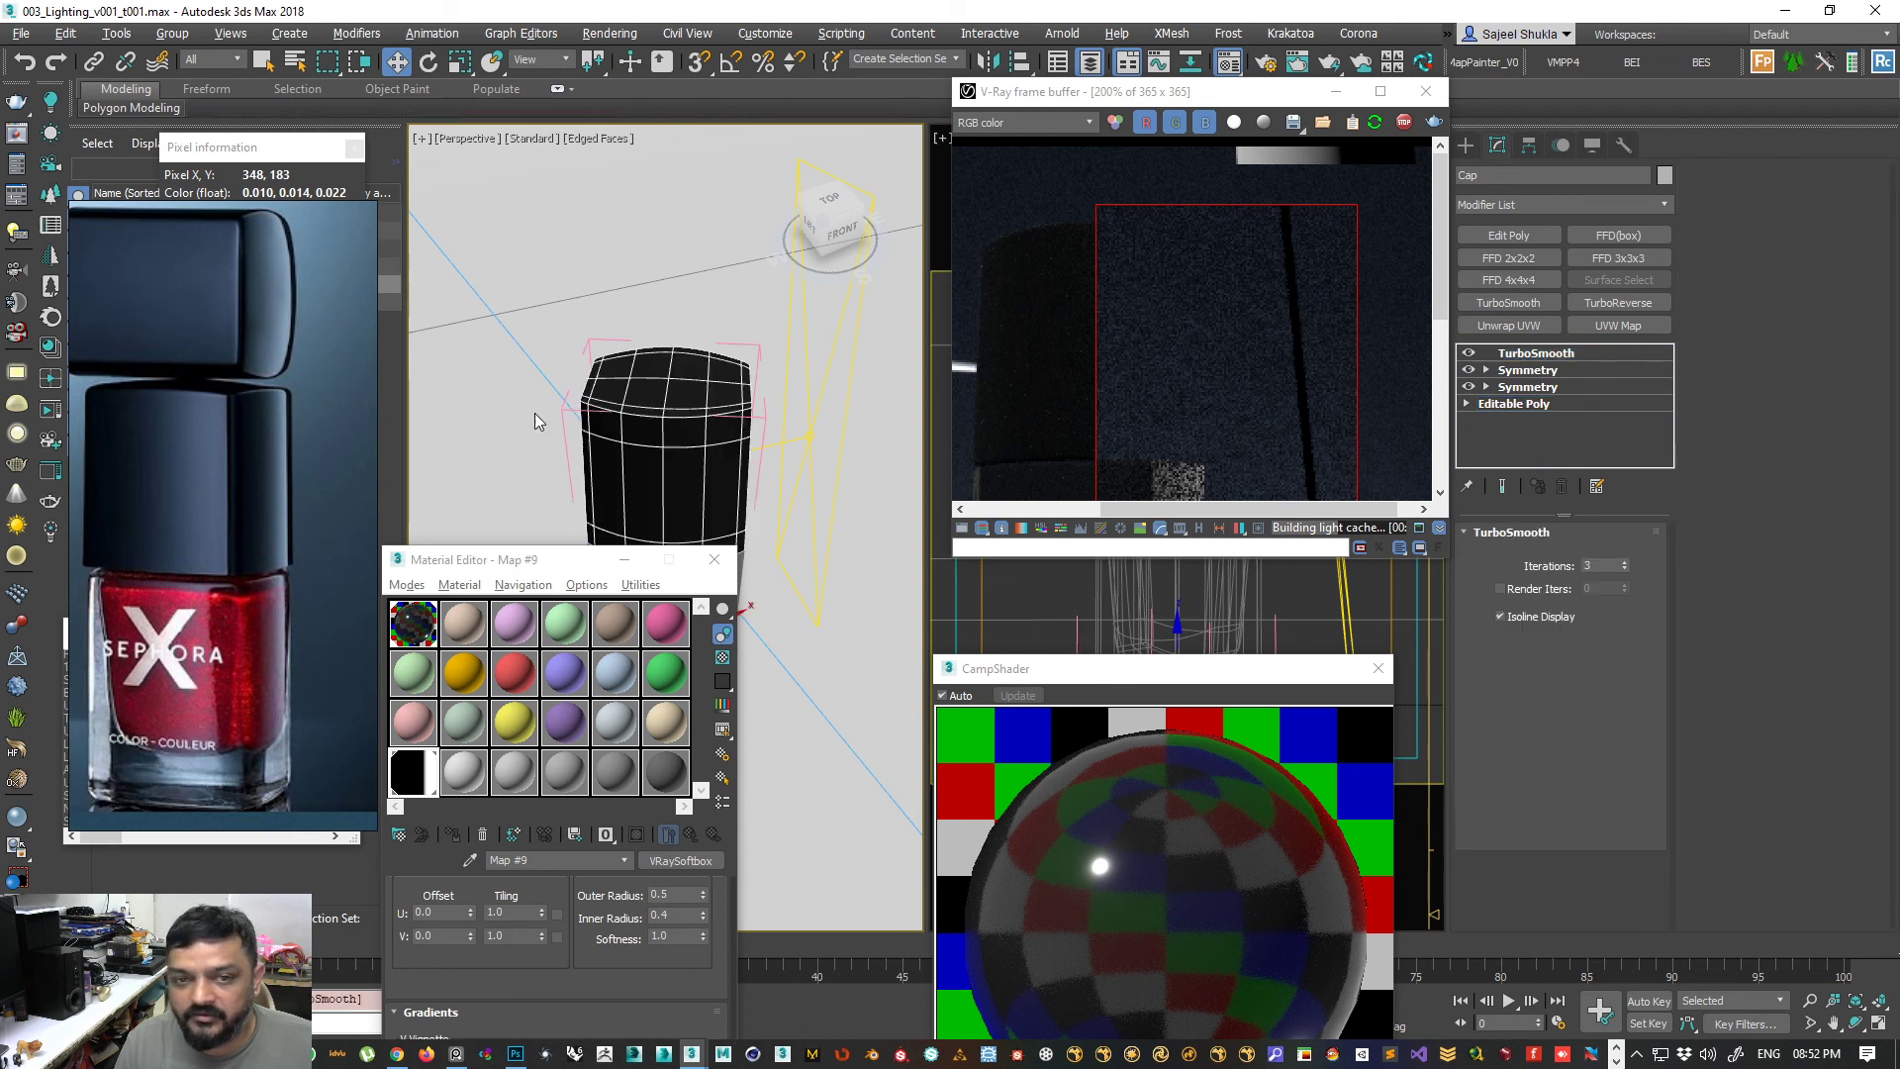
scroll(663, 436, "up", 8)
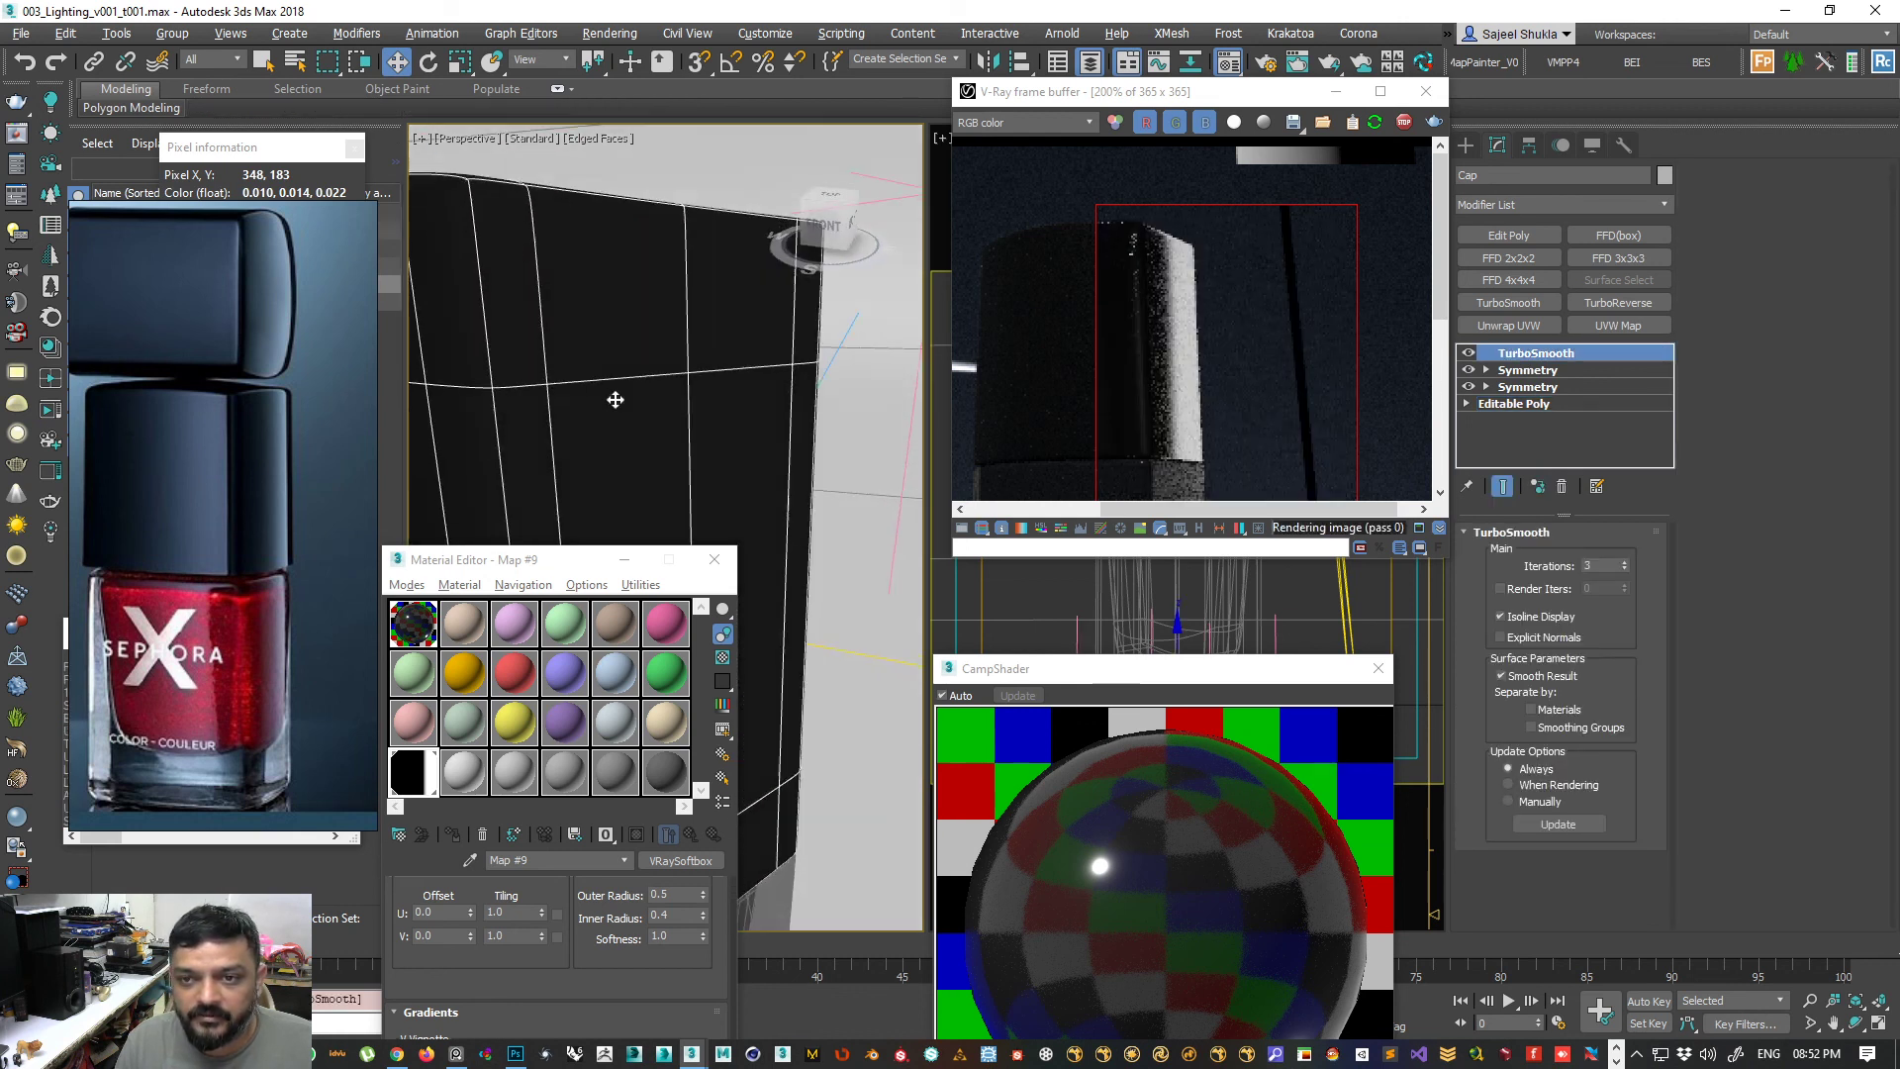
scroll(581, 355, "down", 6)
middle_click_drag(620, 396, 636, 385, "alt")
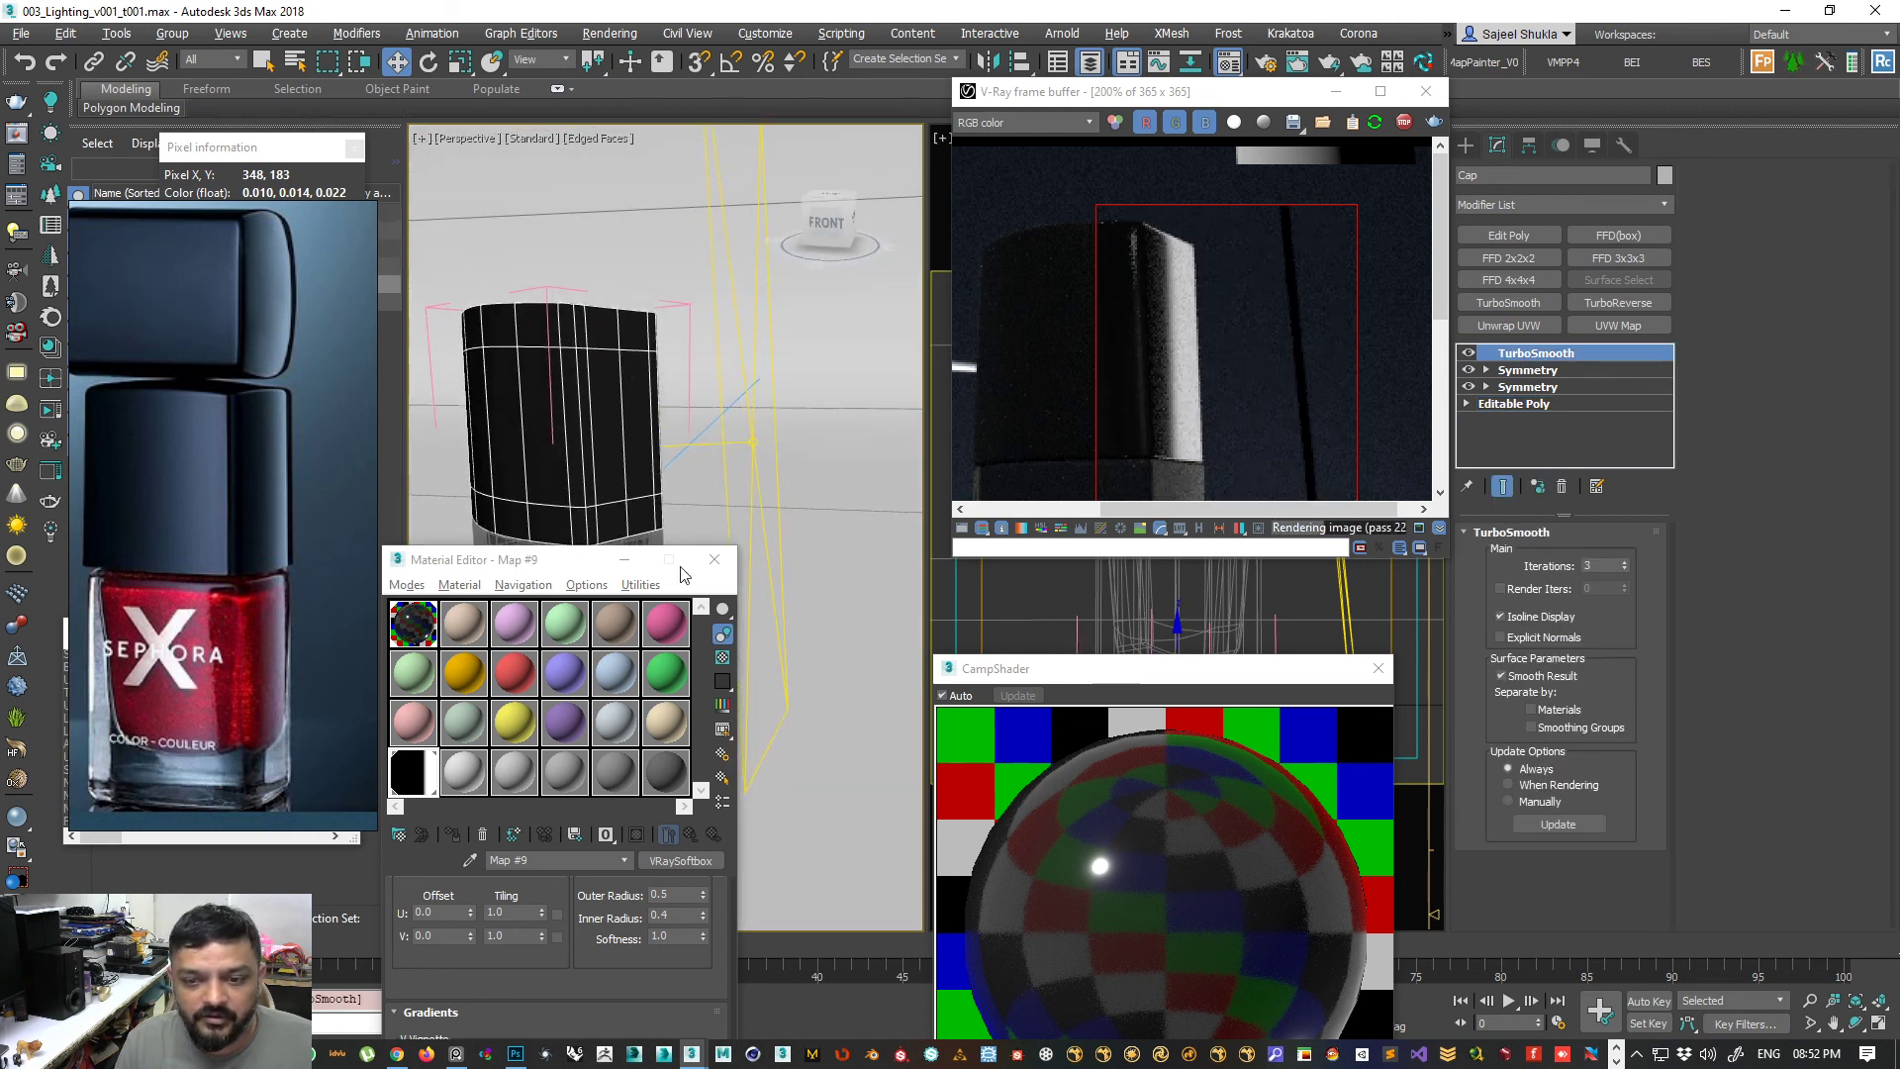
- Enlarge the reference's cap edge for comparison, close the MasterModel group and show its Link Info locks
scroll(251, 400, "up", 6)
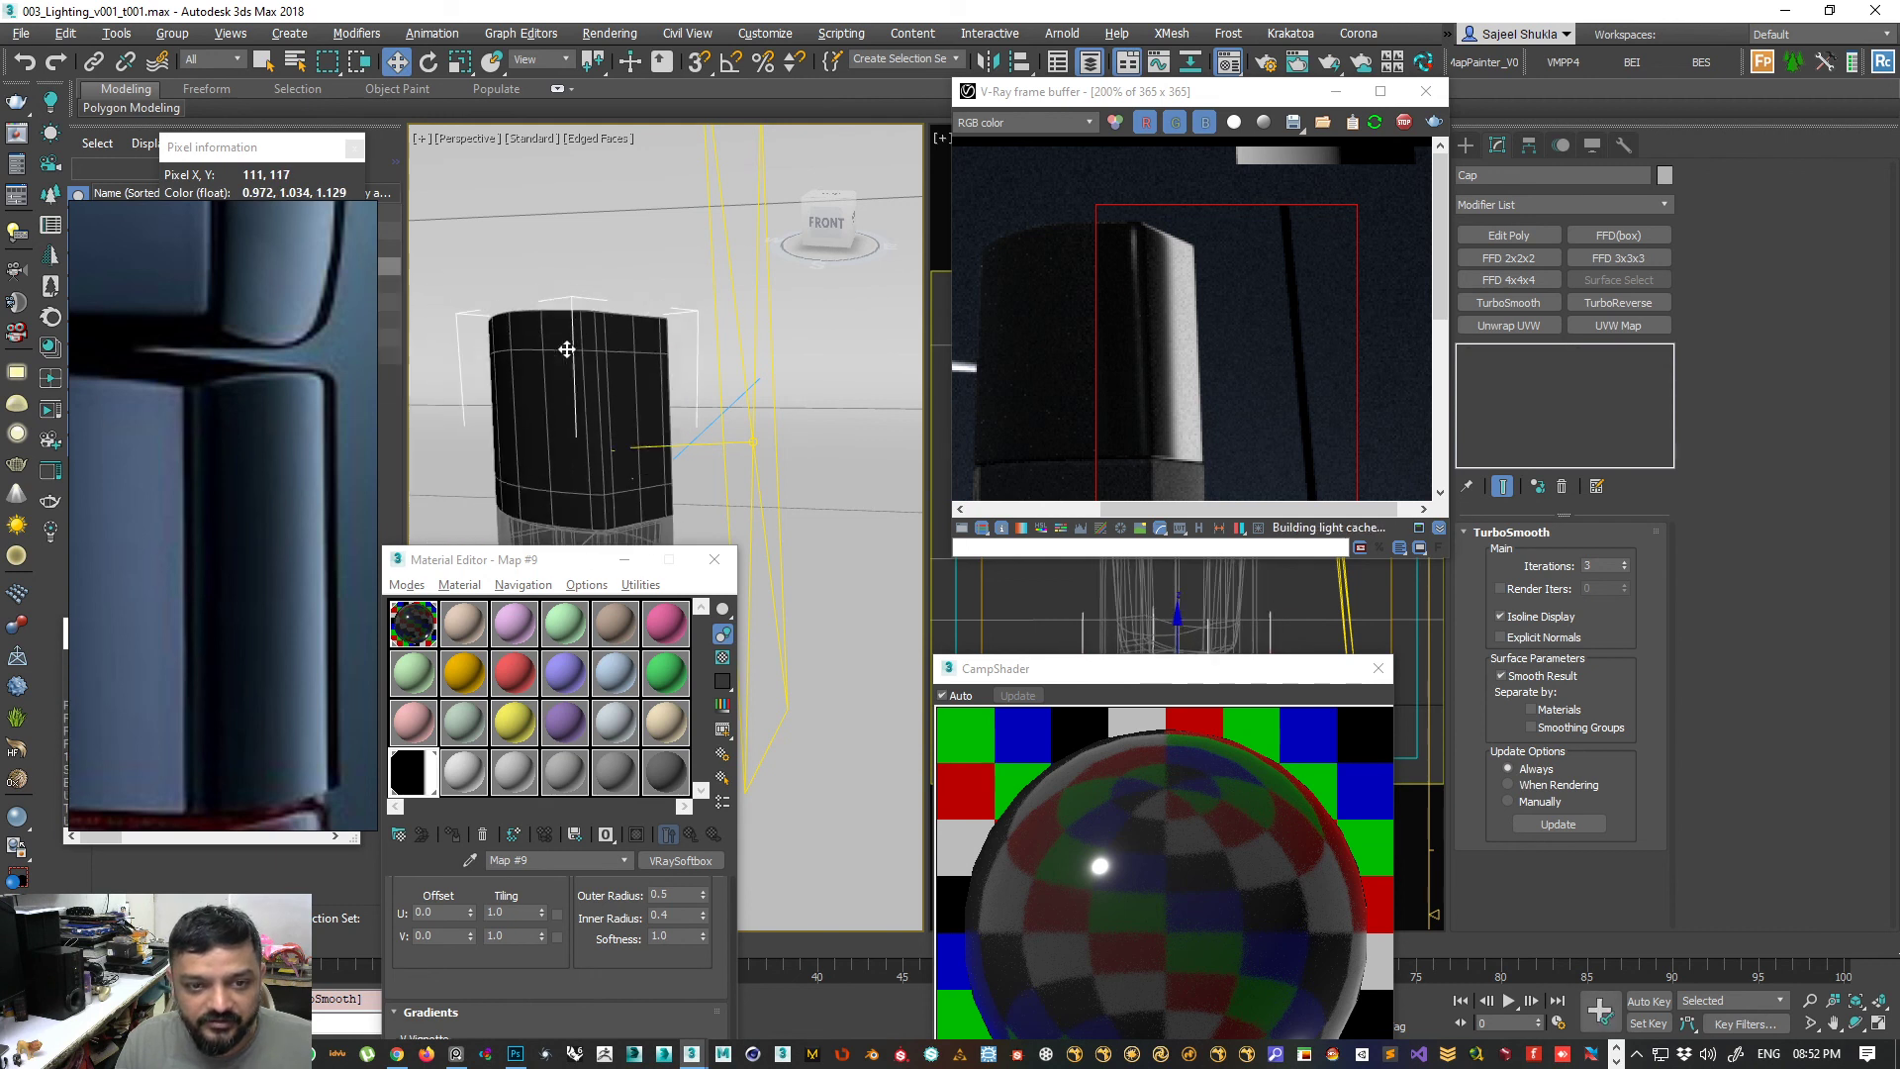
left_click(545, 310)
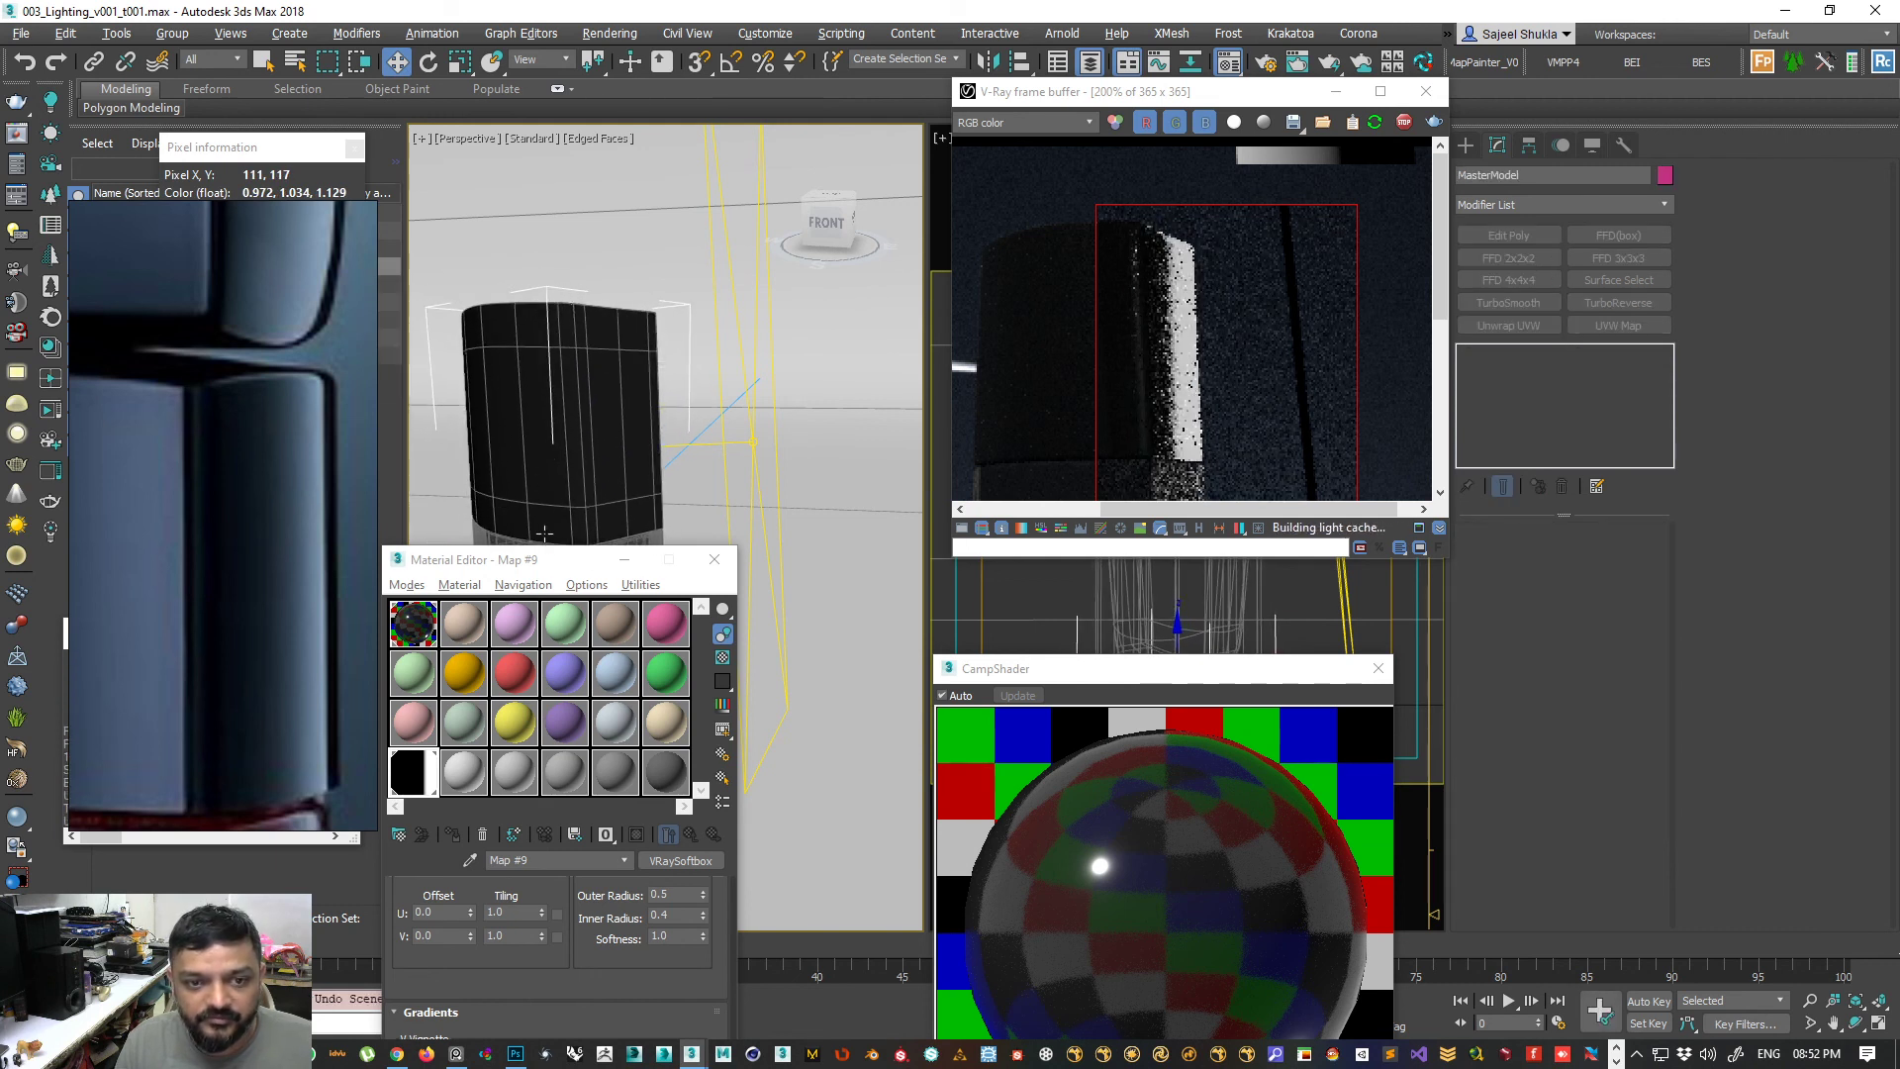
left_click(170, 34)
left_click(181, 164)
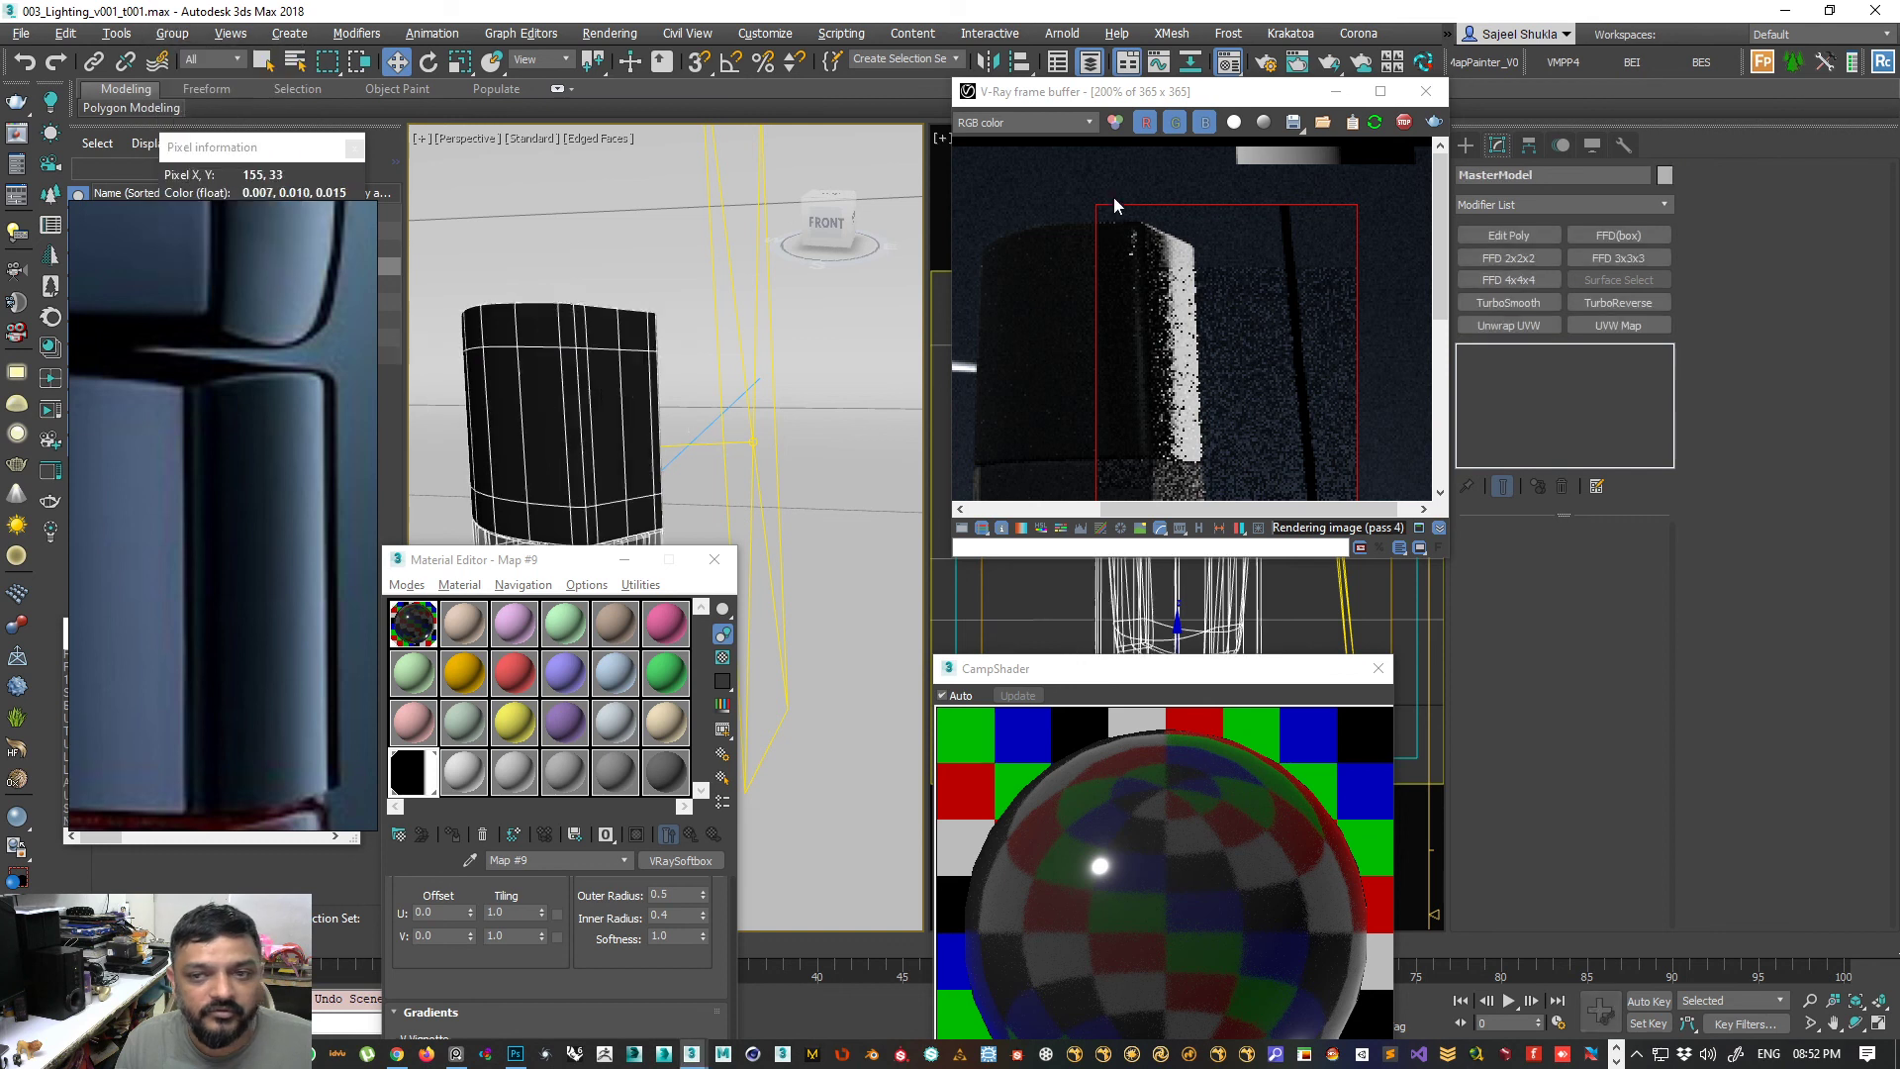
left_click(1529, 146)
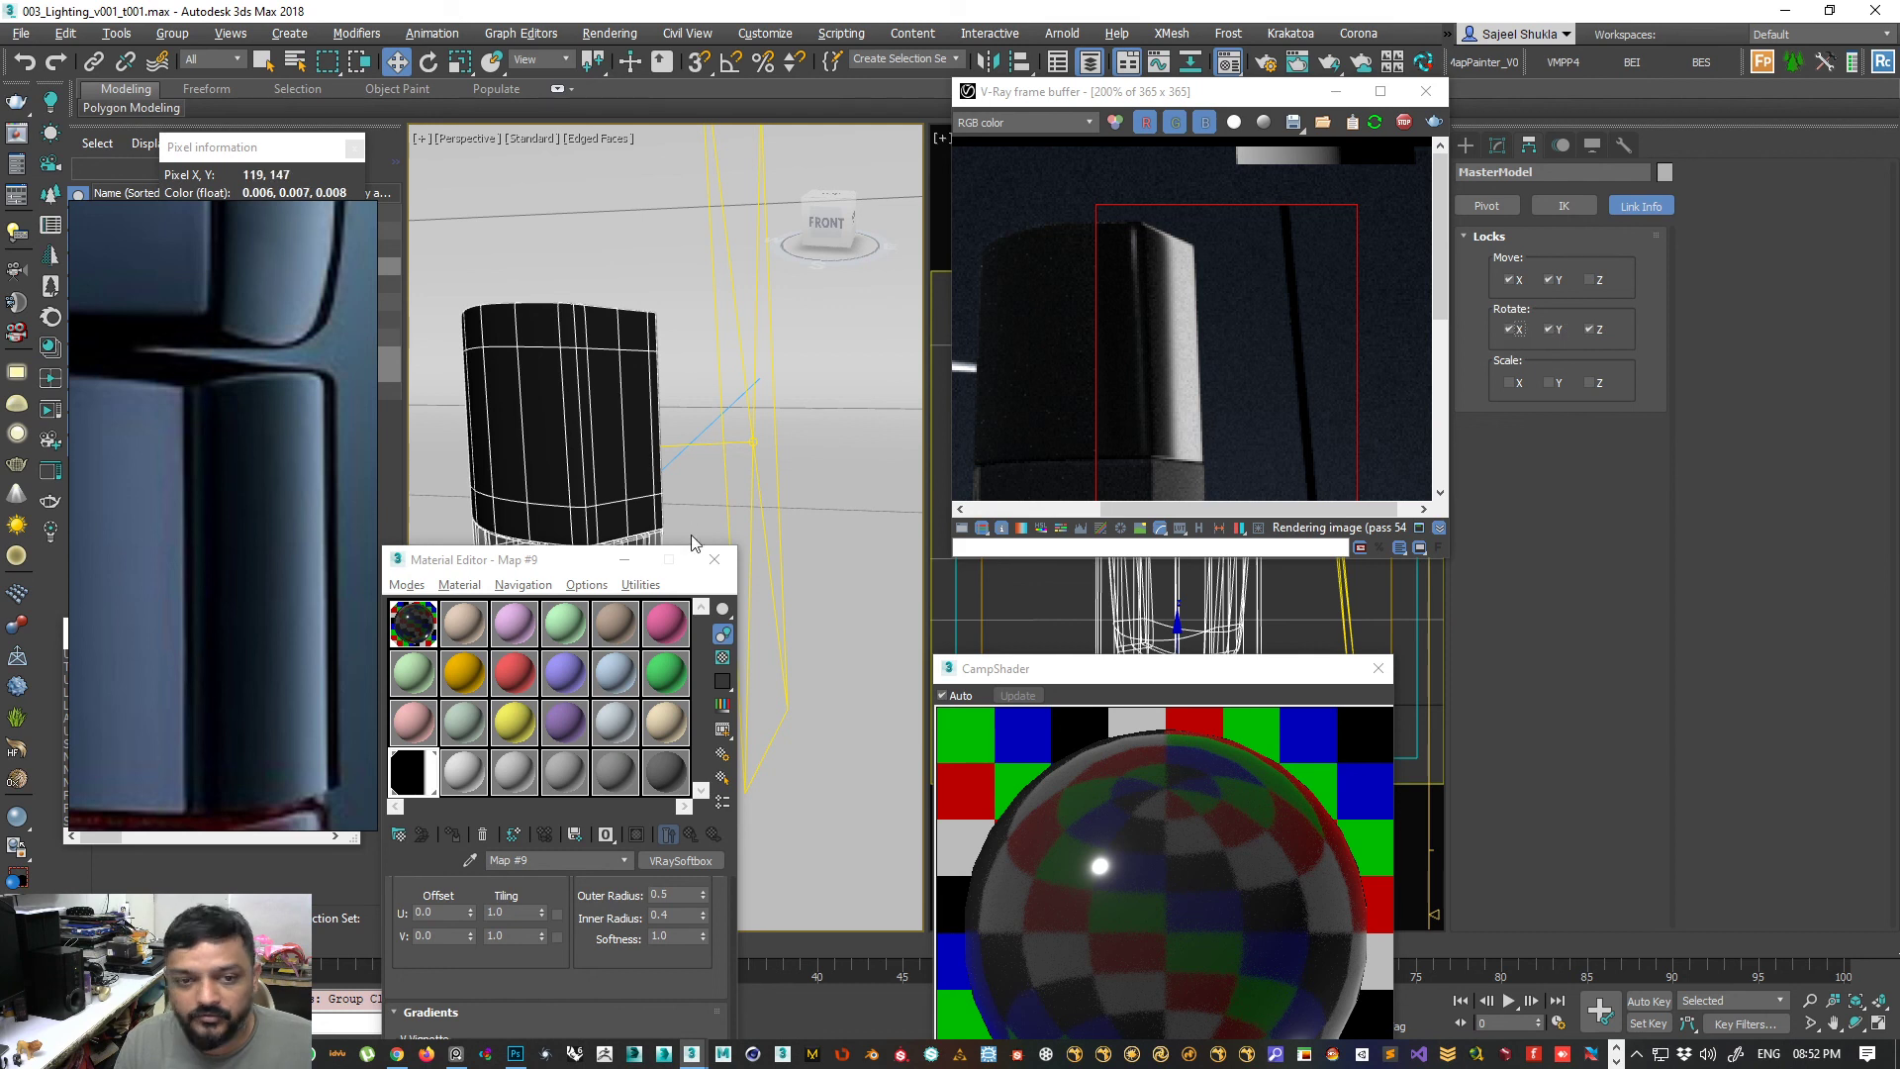
- Try moving the black flag of Map #9's U Vignette gradient to about the middle of the ramp
left_click_drag(587, 568, 611, 199)
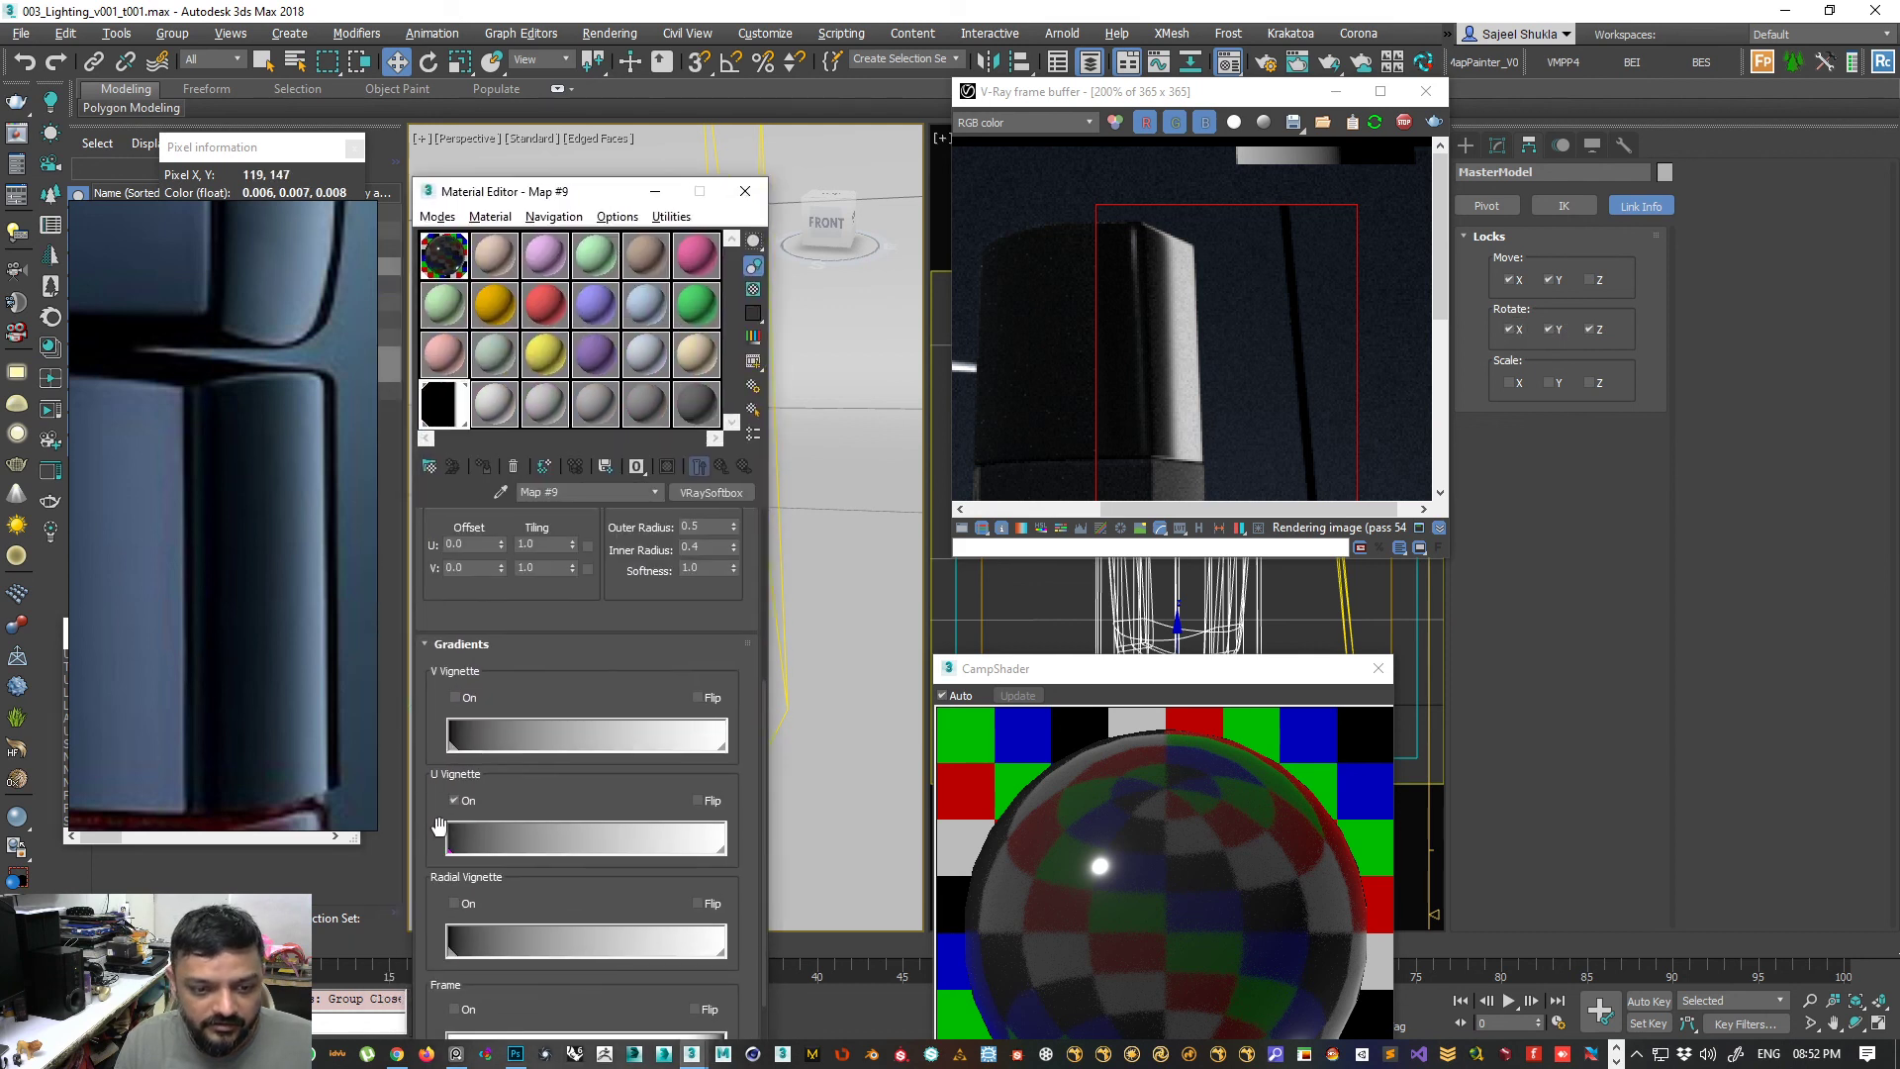
left_click_drag(438, 826, 391, 512)
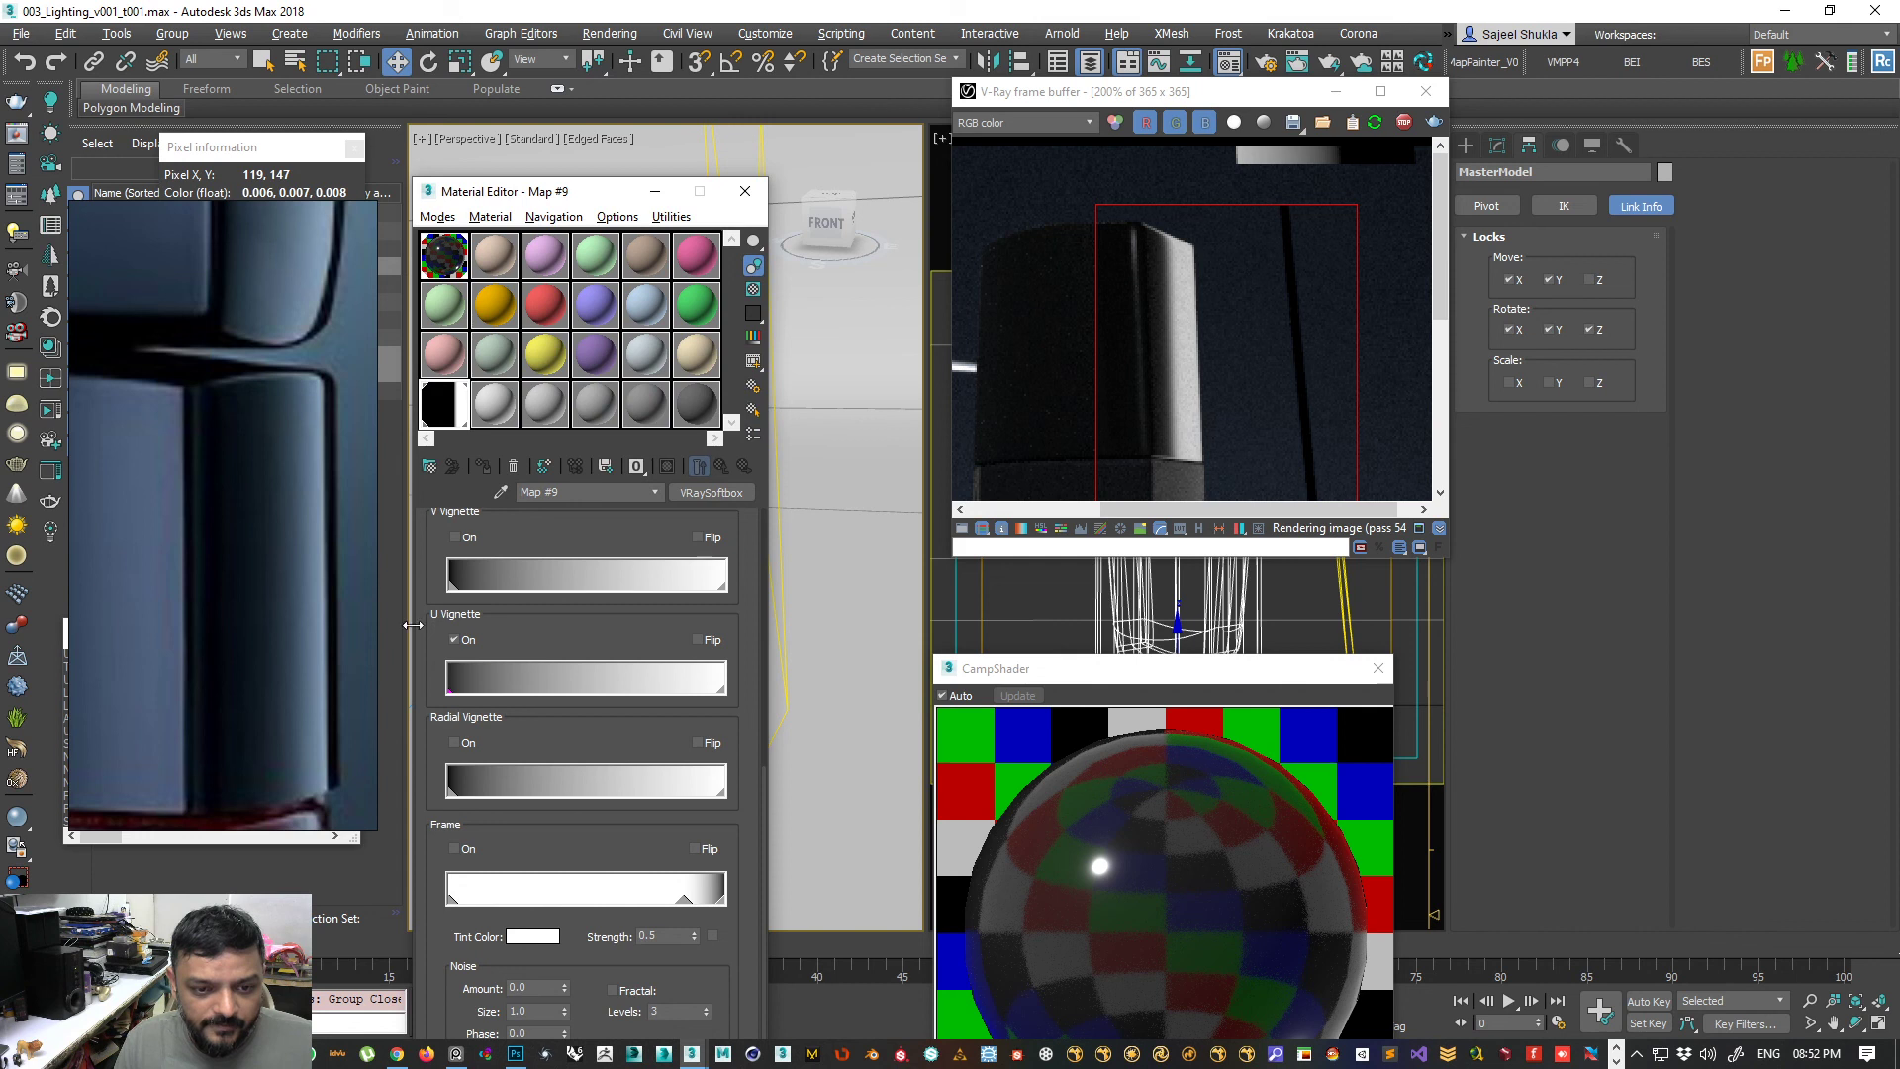
left_click_drag(447, 691, 578, 691)
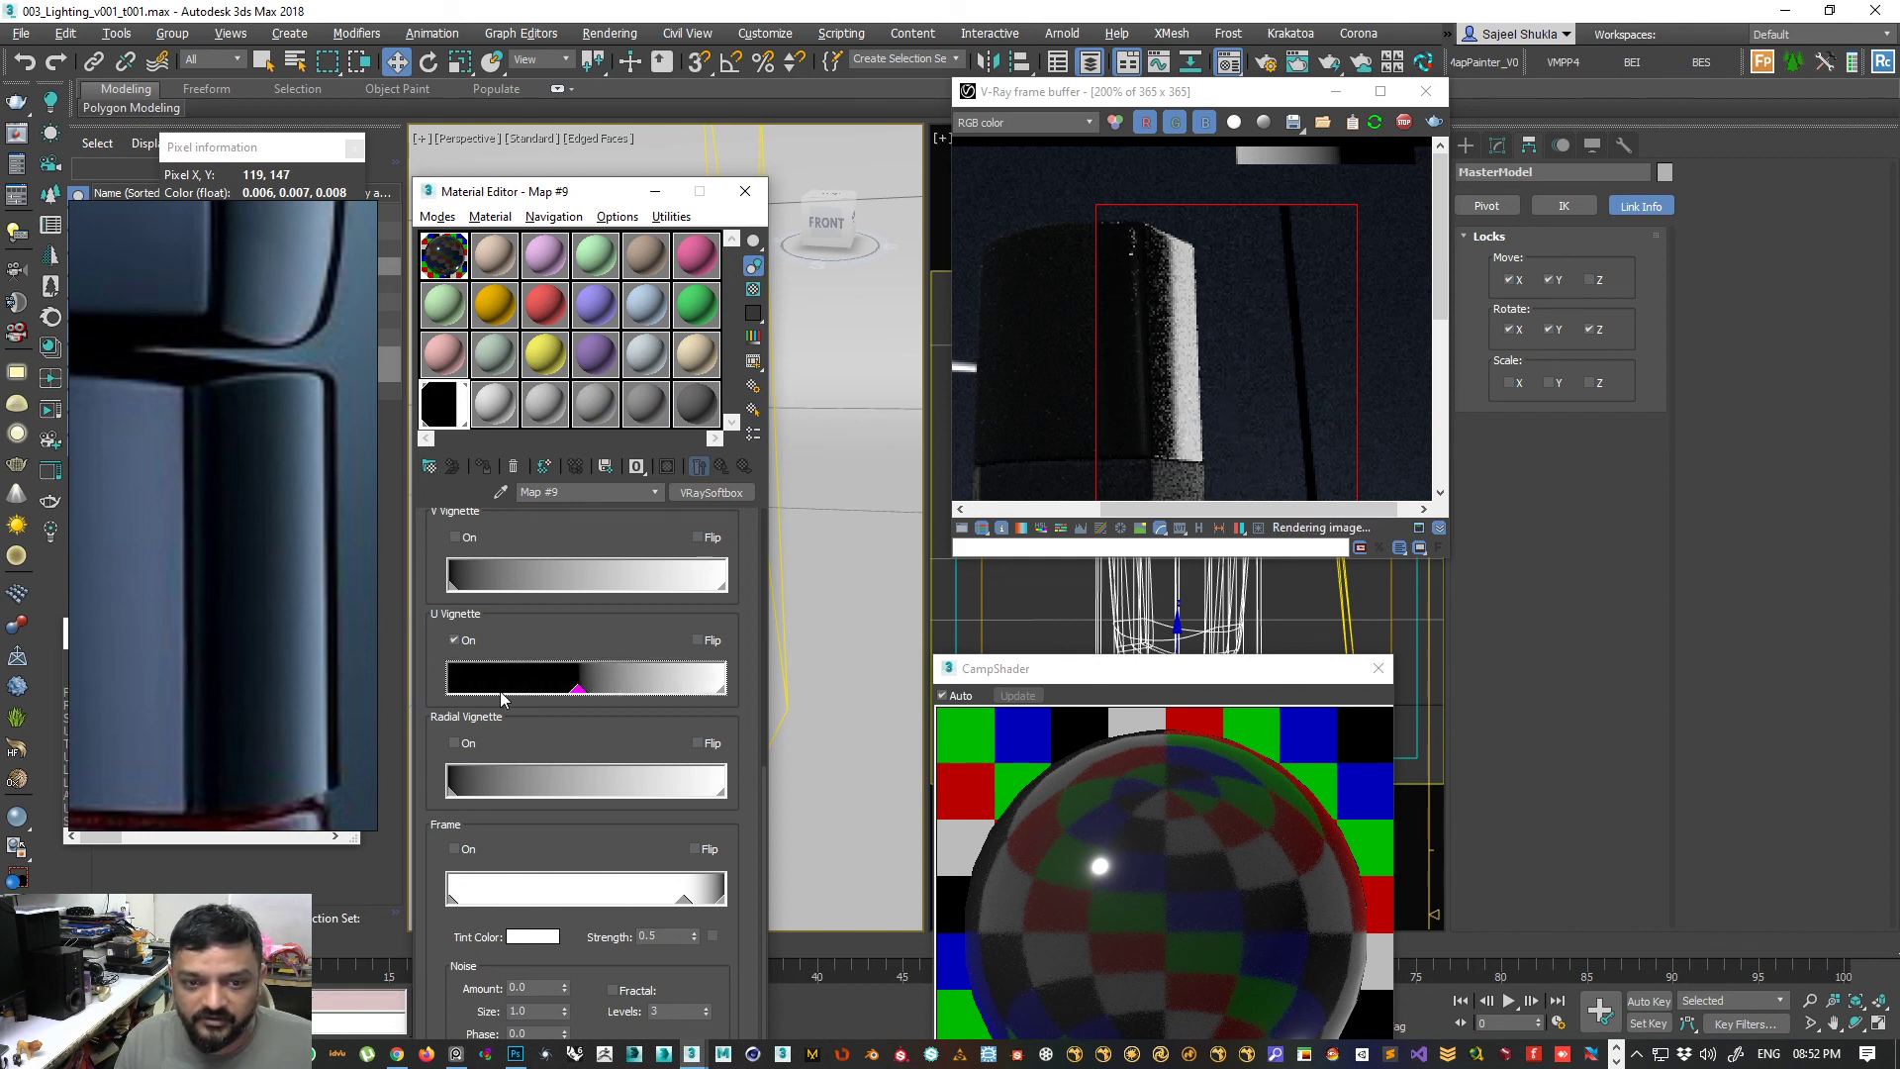
left_click(847, 344)
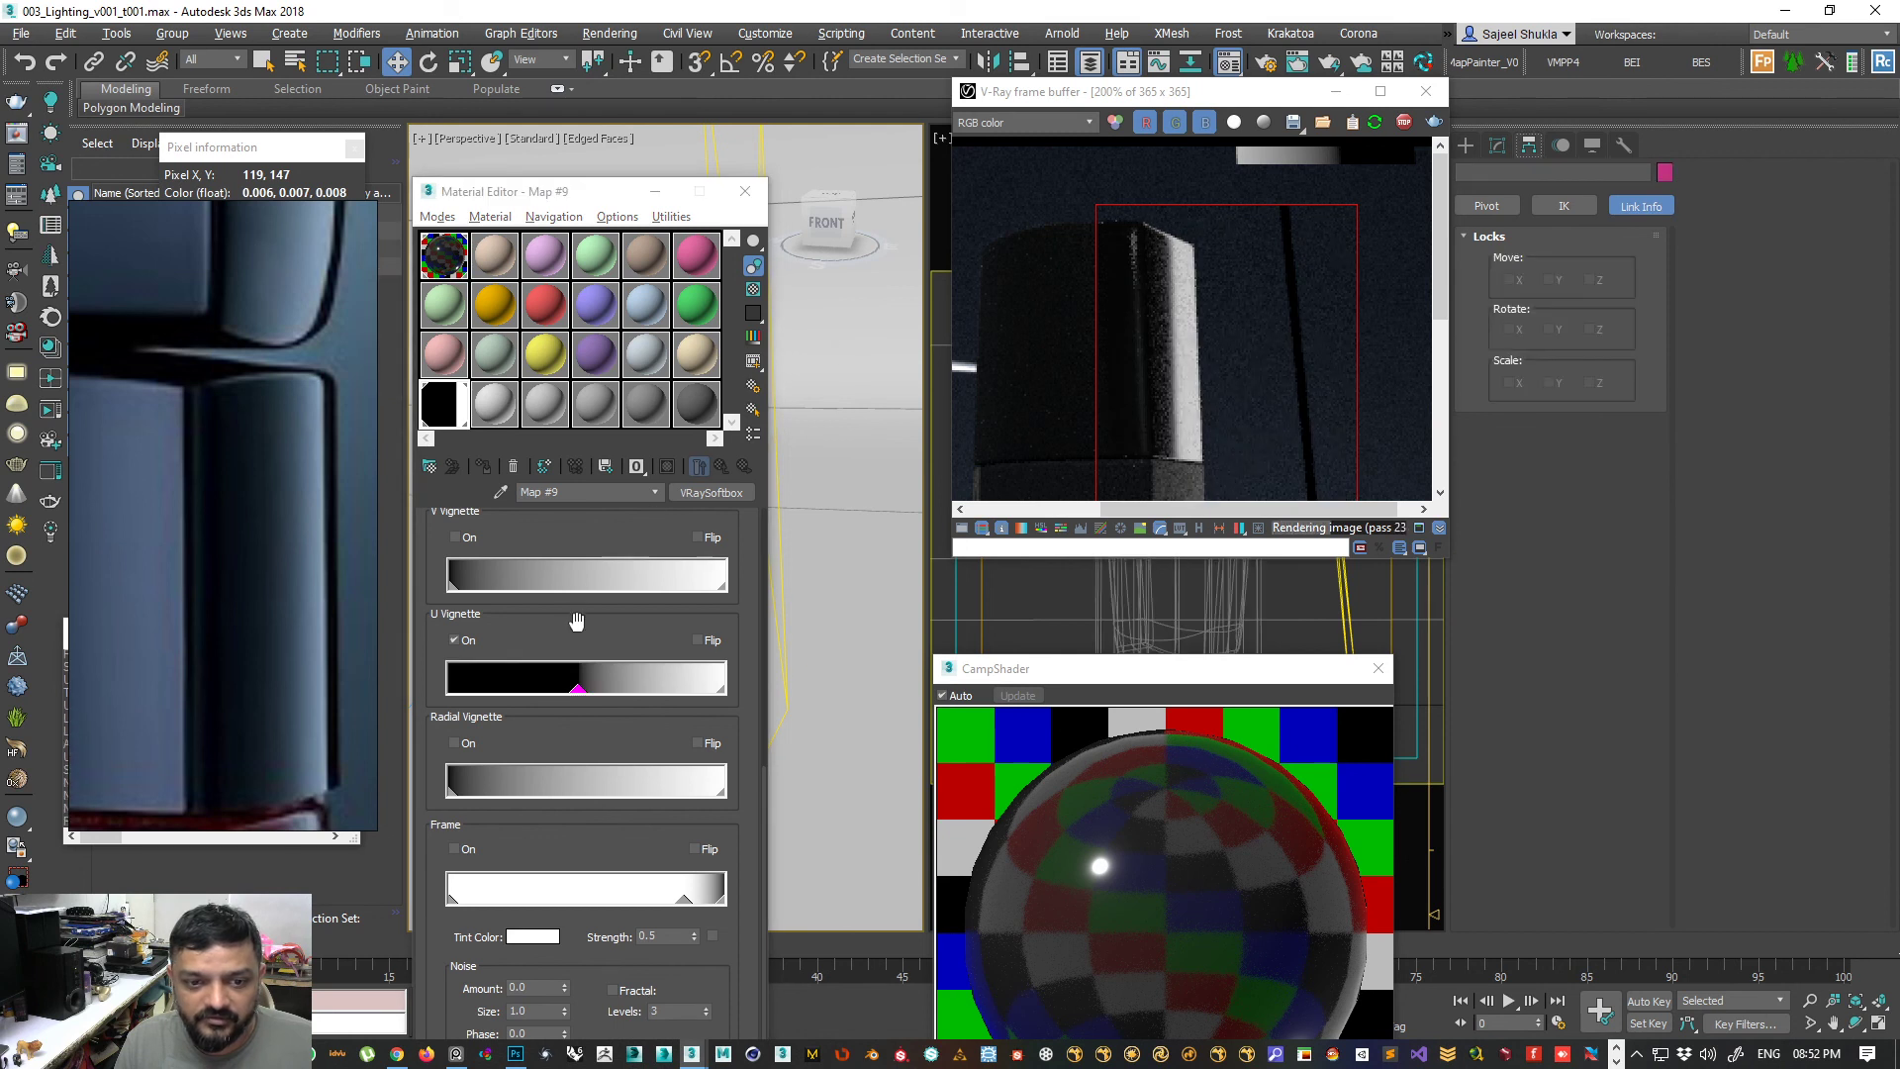
left_click(500, 374)
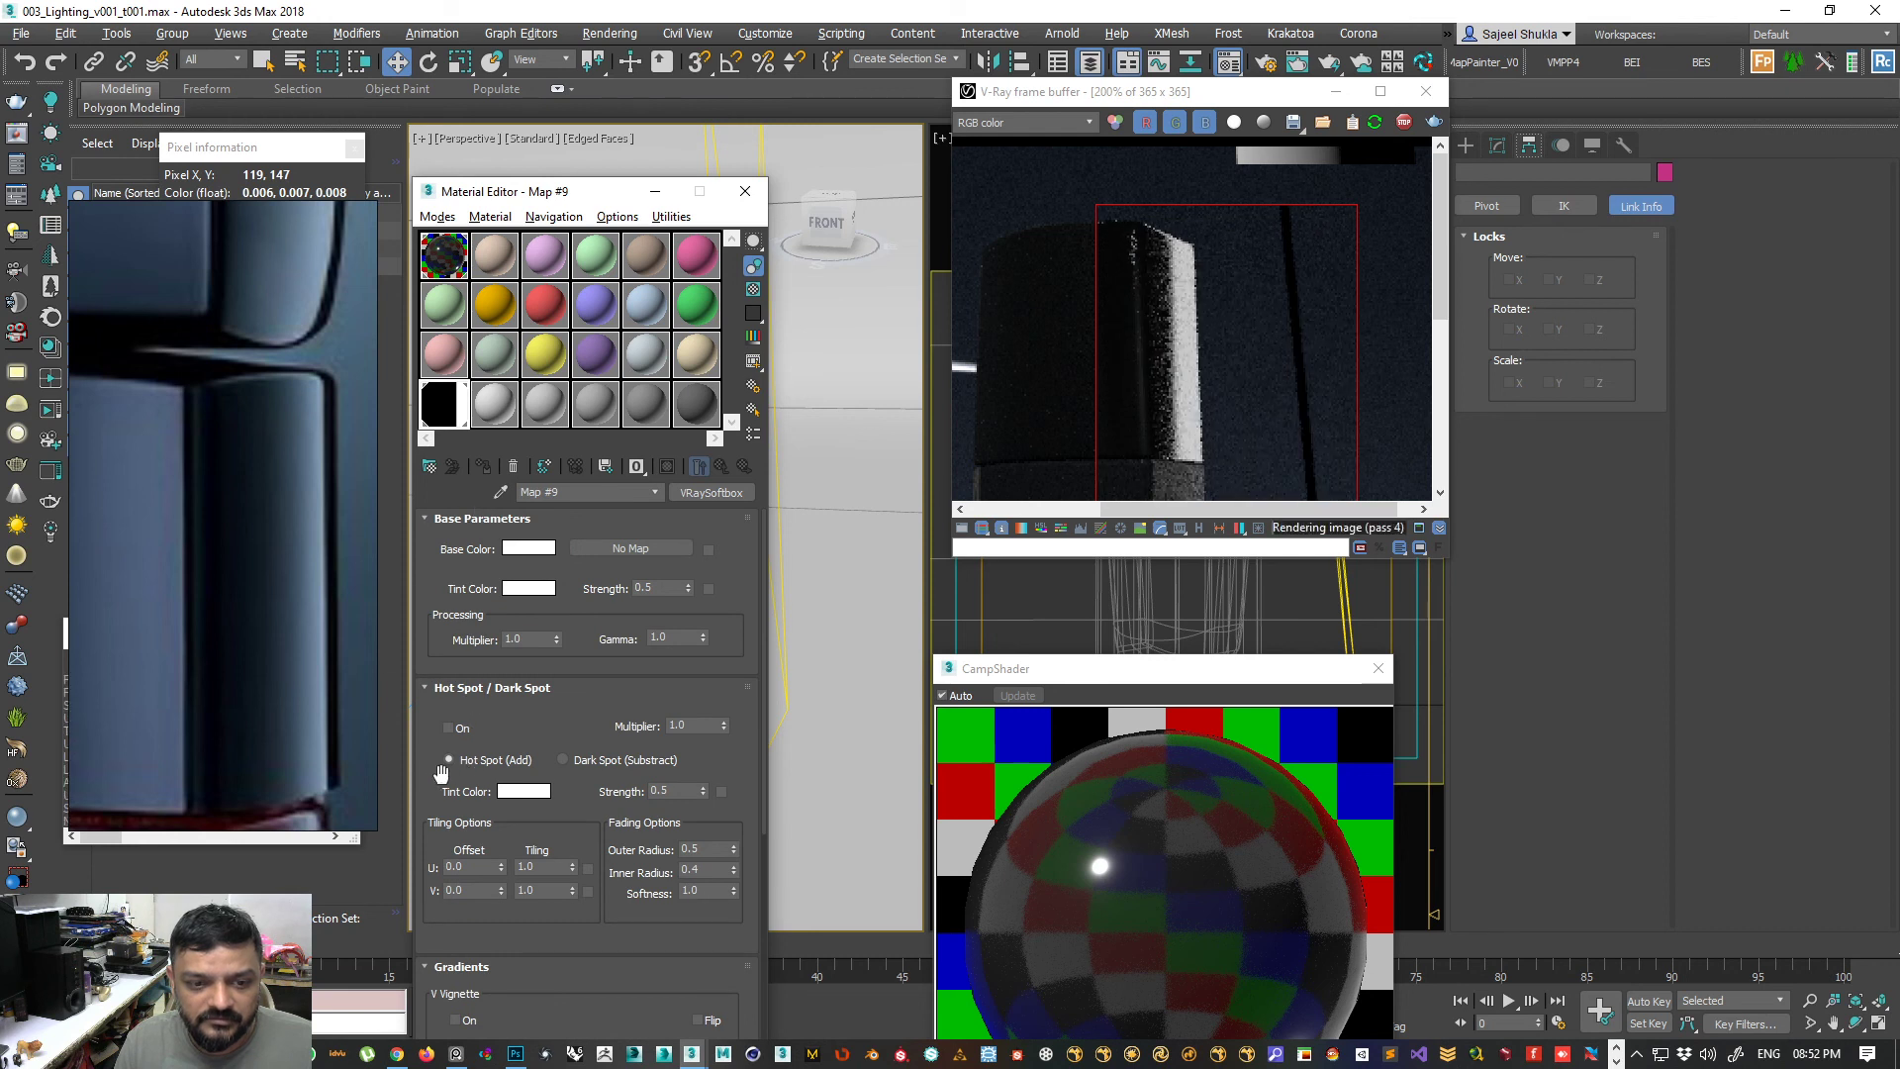
- Stop the interactive V-Ray render, then close and reopen the Material Editor at Map #9's Gradients settings
scroll(477, 762, "down", 5)
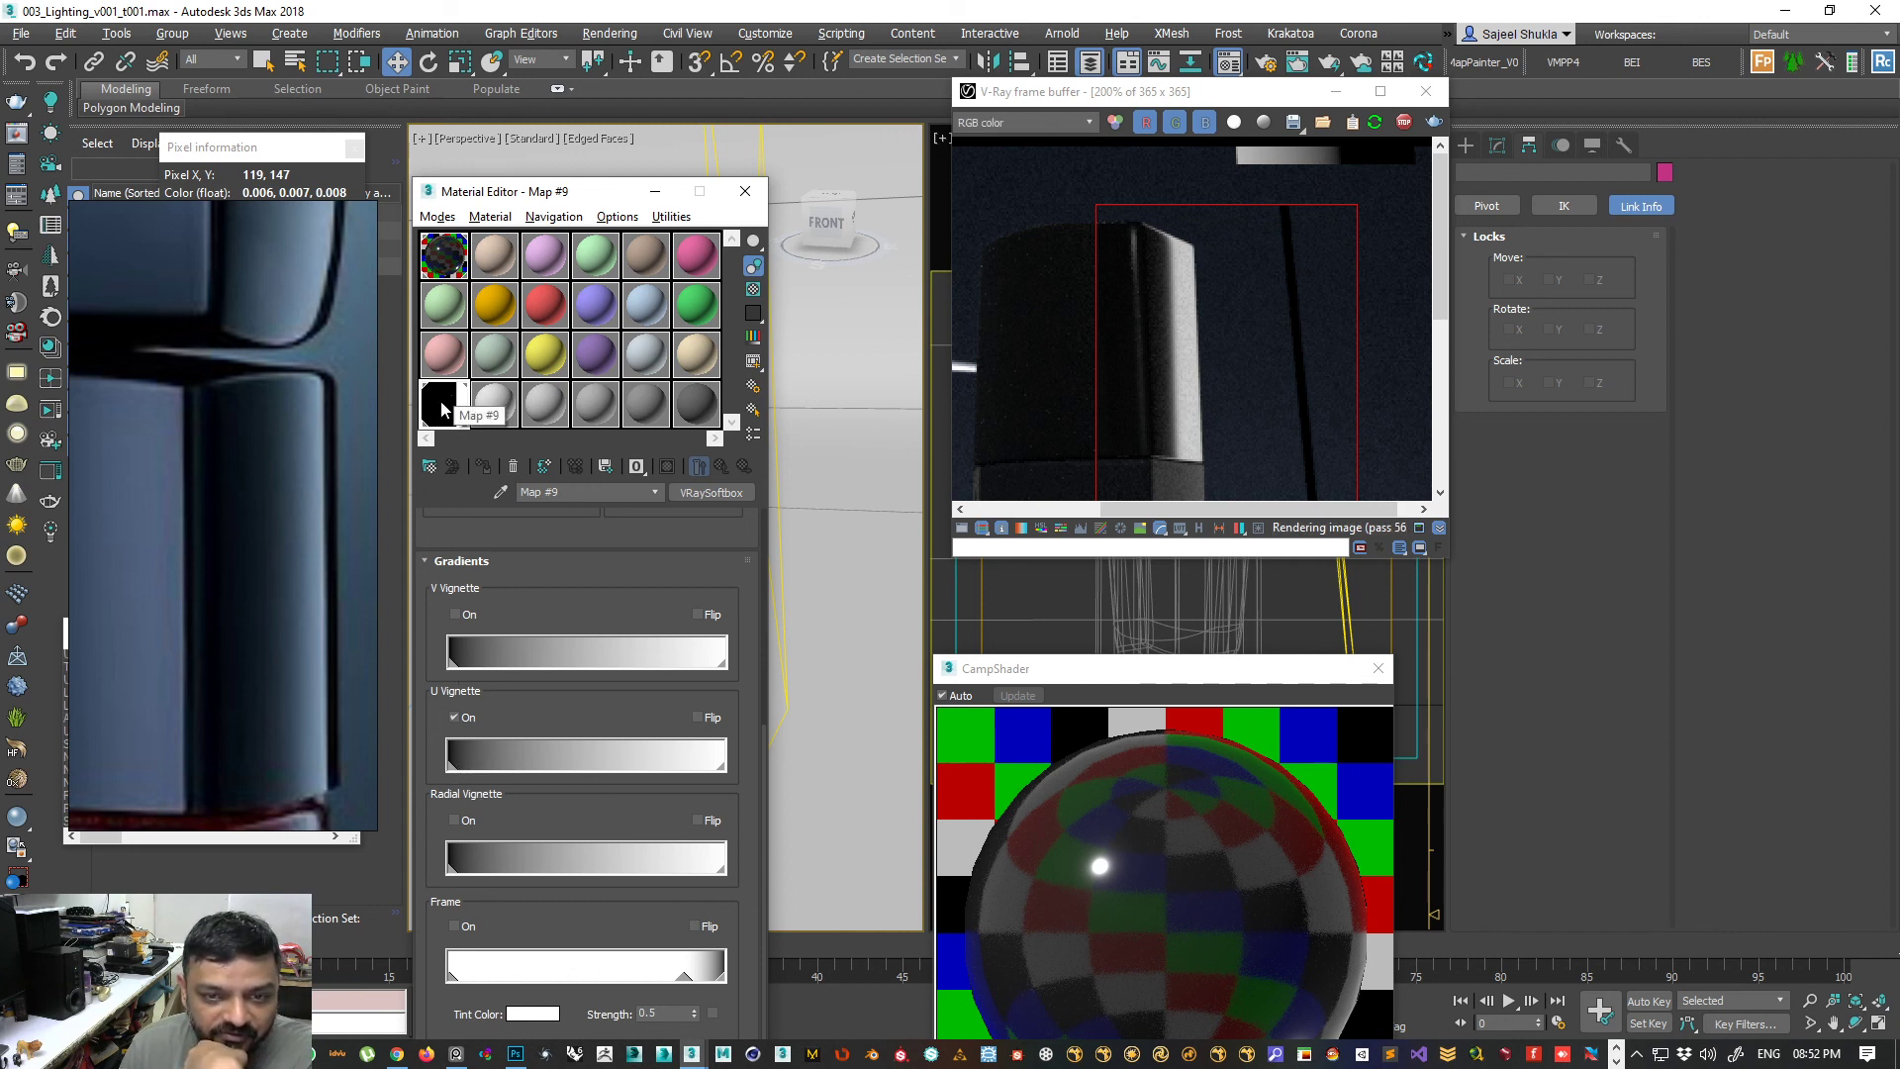
left_click(1375, 123)
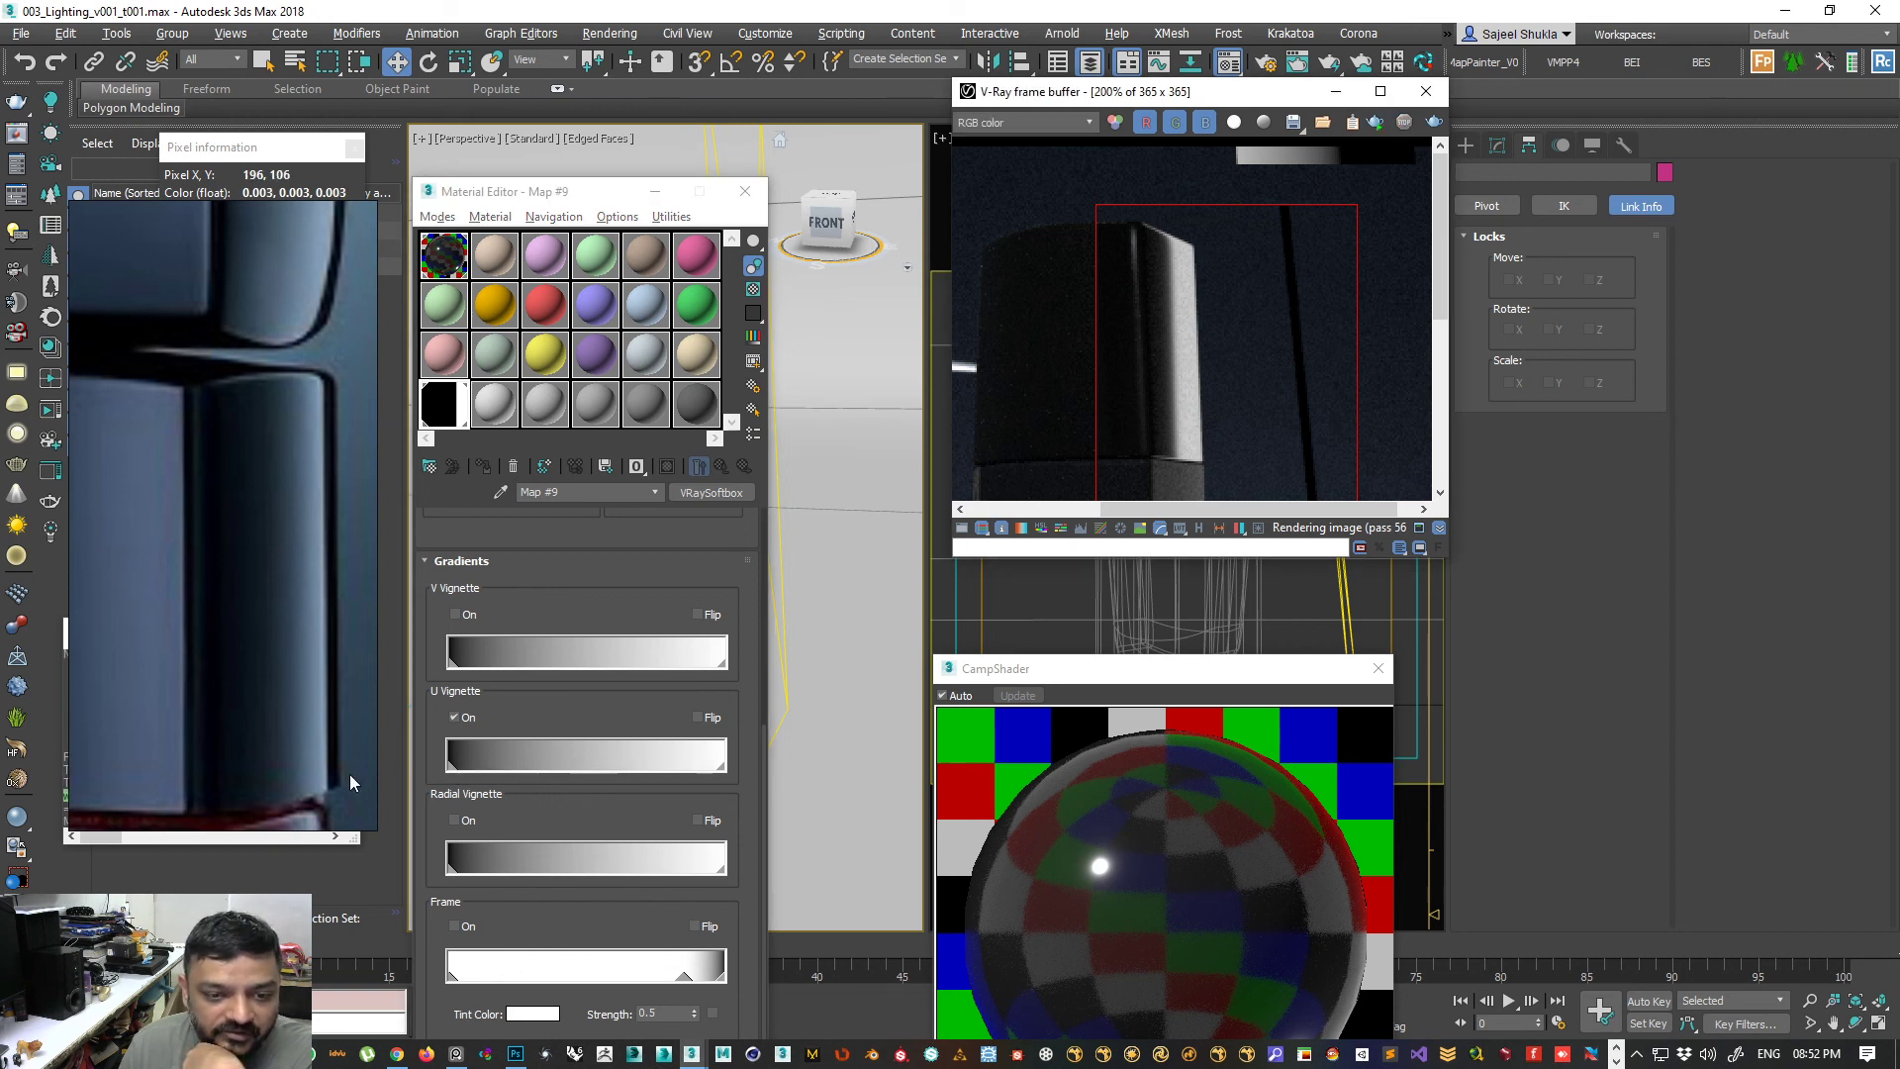
scroll(426, 760, "down", 3)
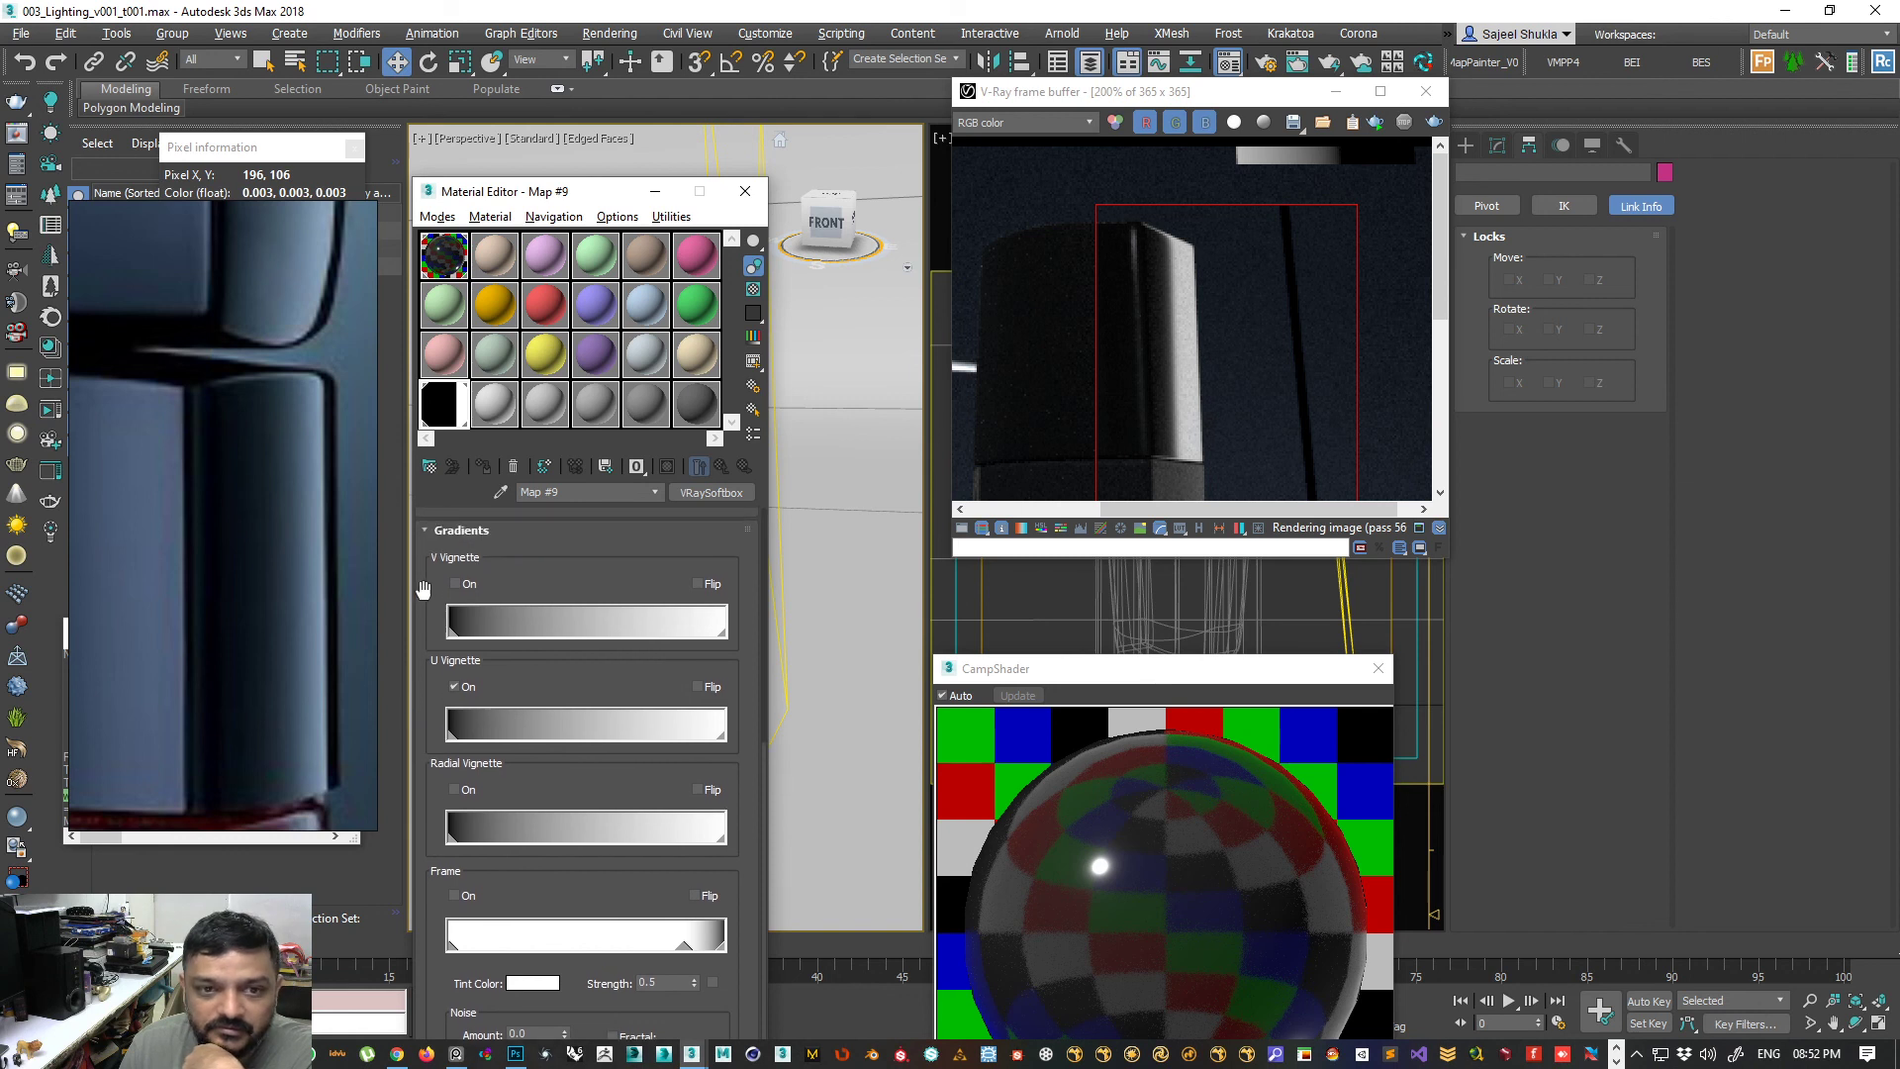
left_click(745, 191)
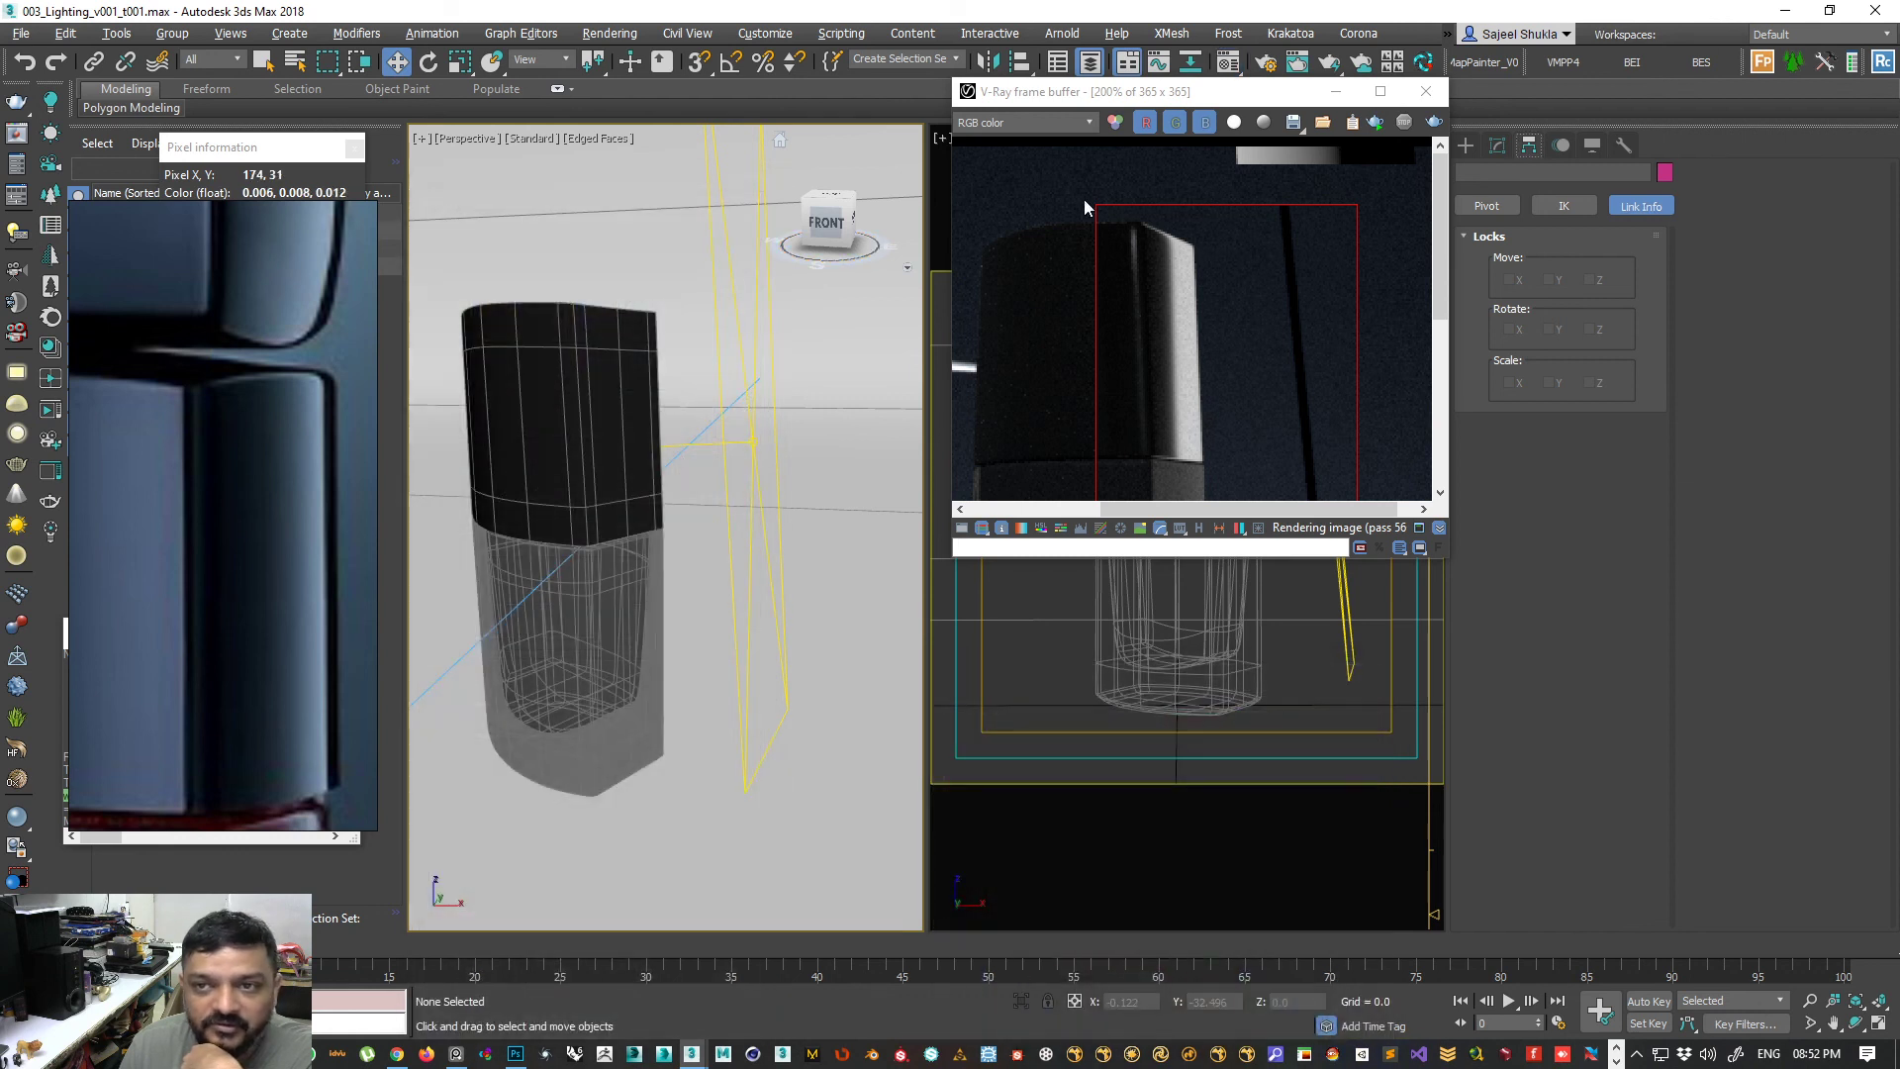
left_click(1228, 63)
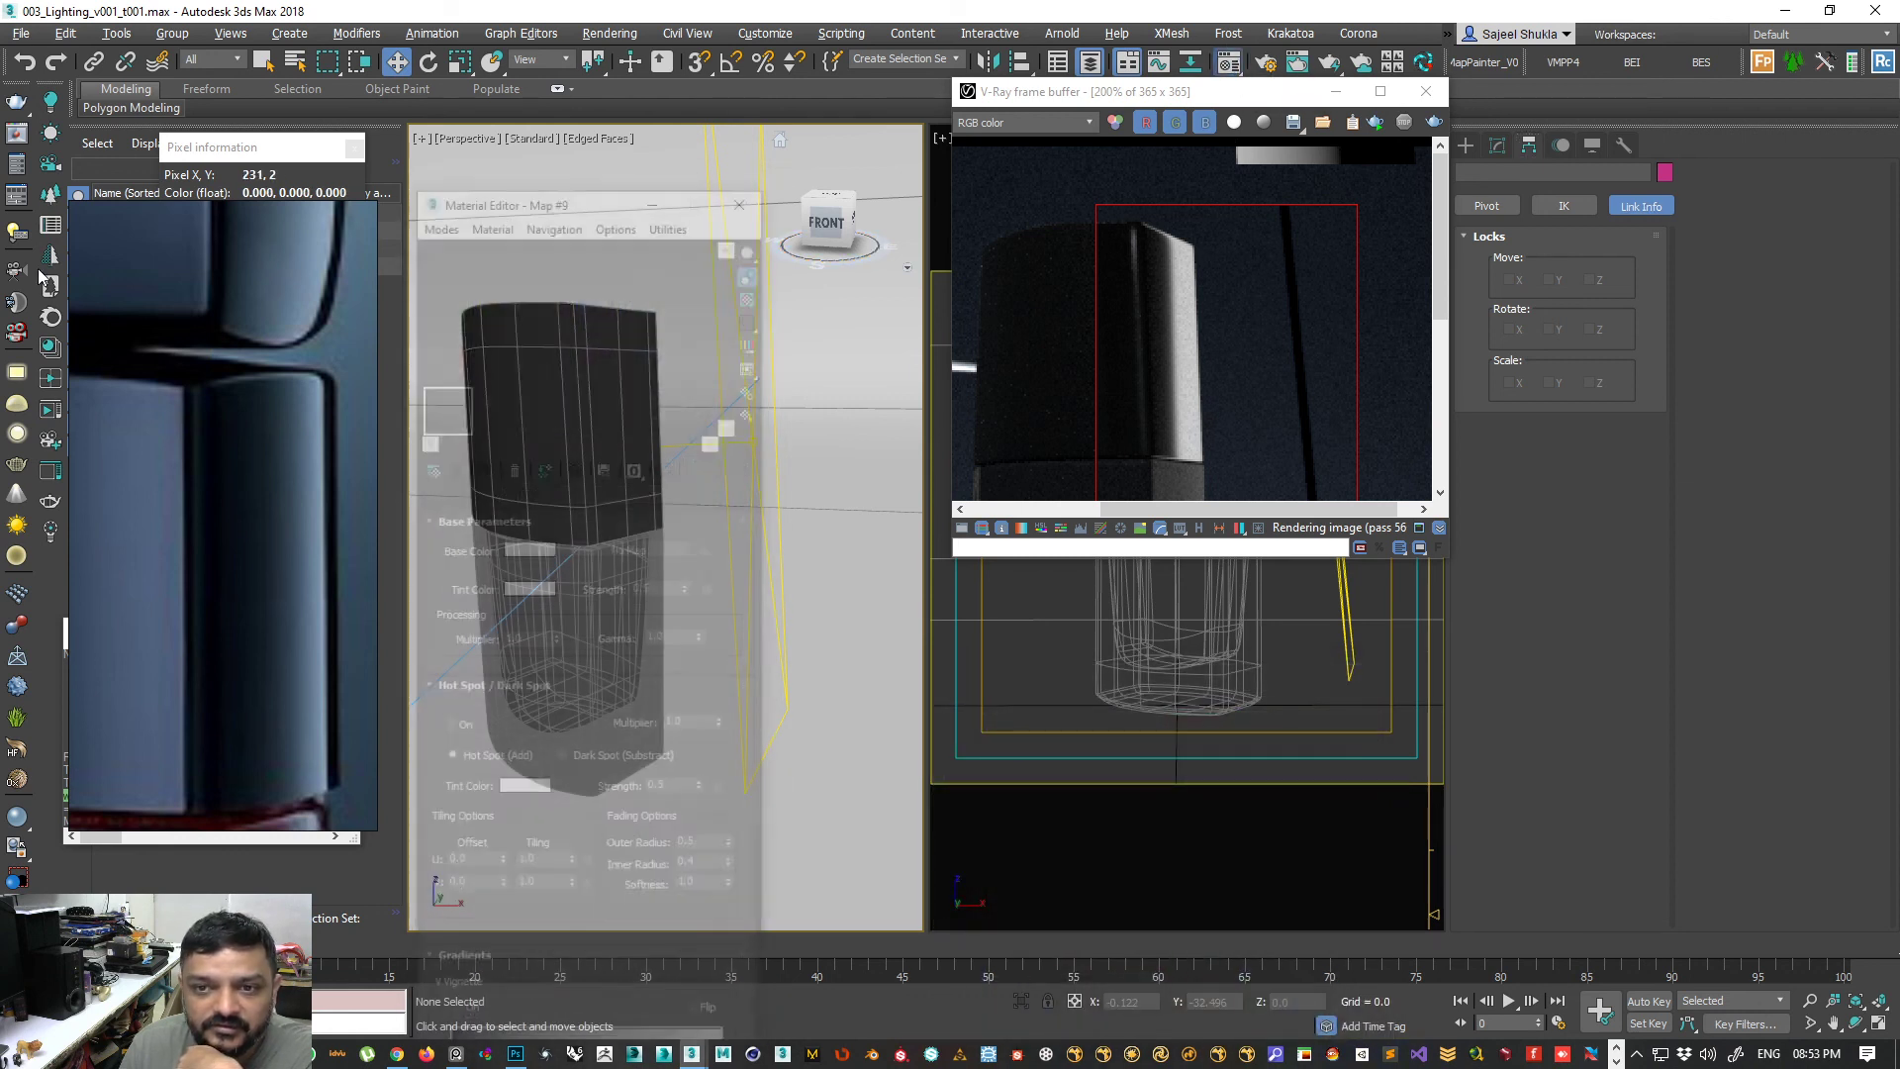
left_click(429, 774)
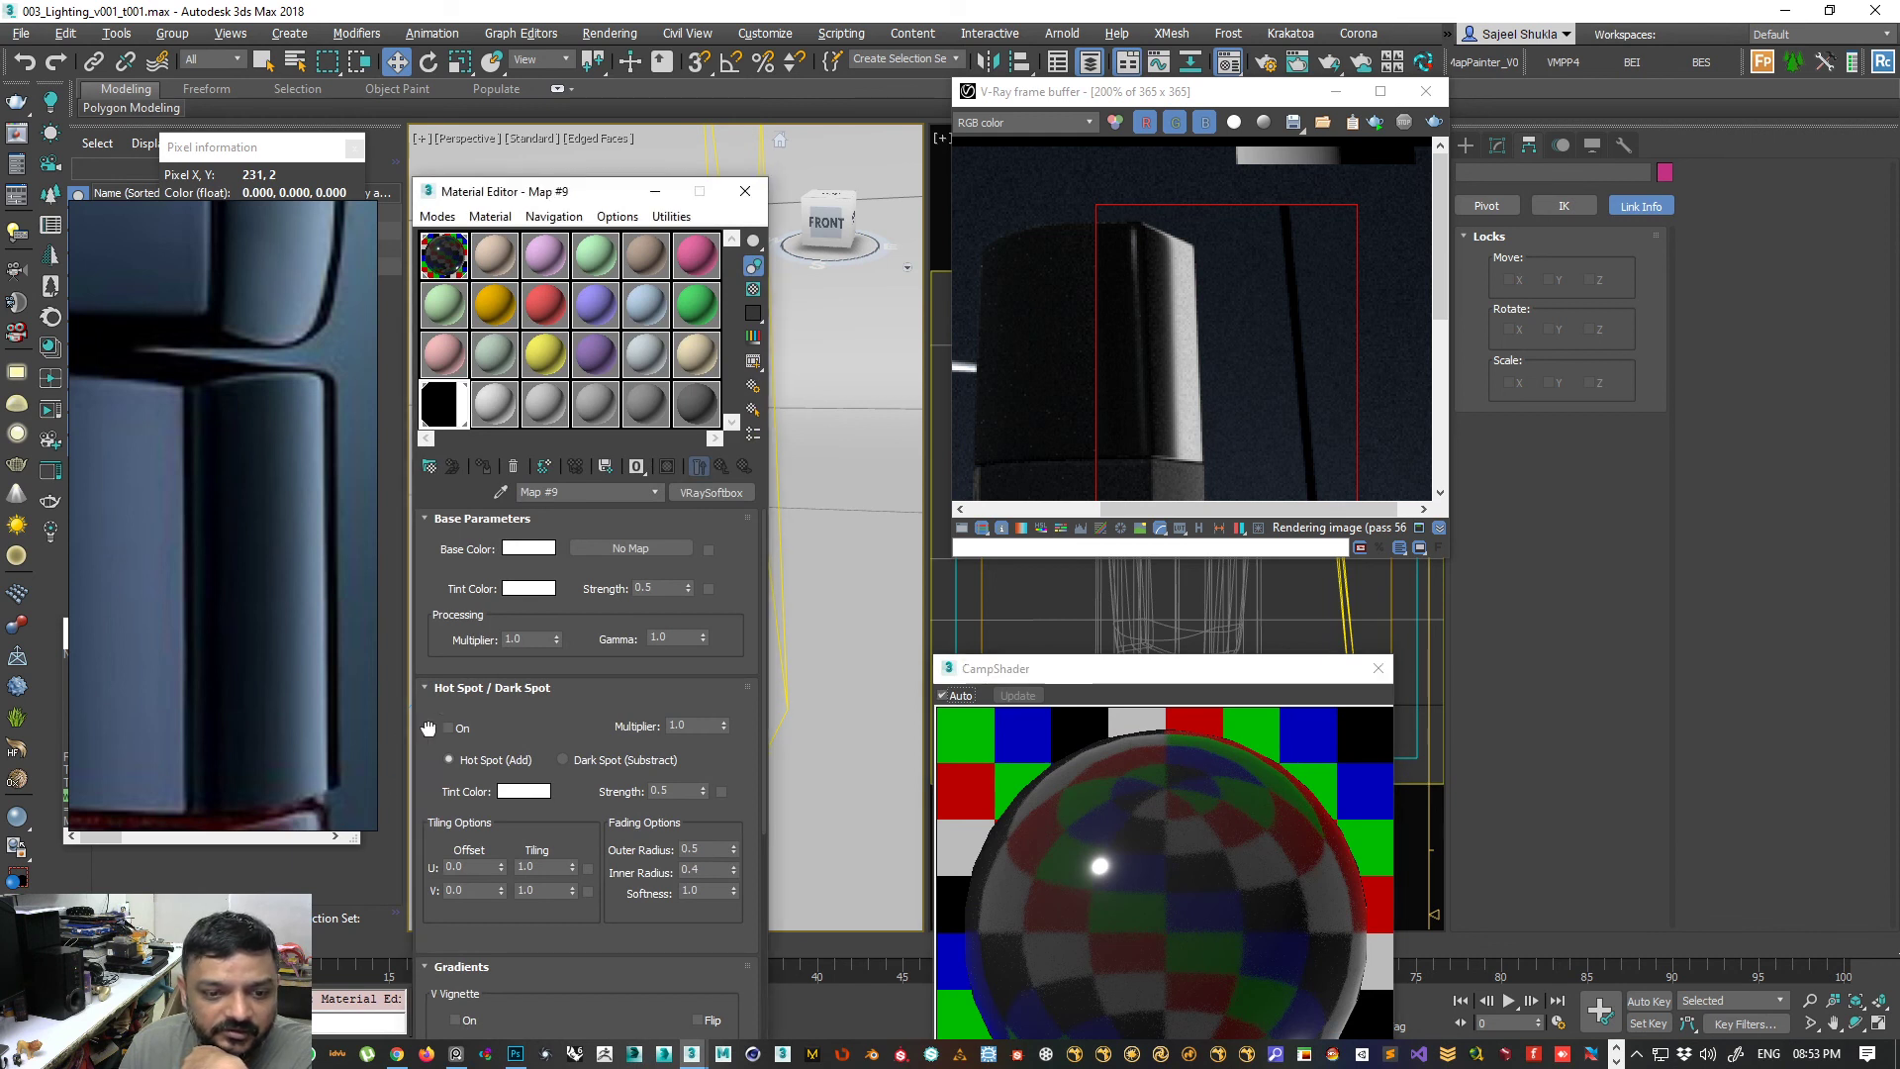
scroll(430, 774, "down", 3)
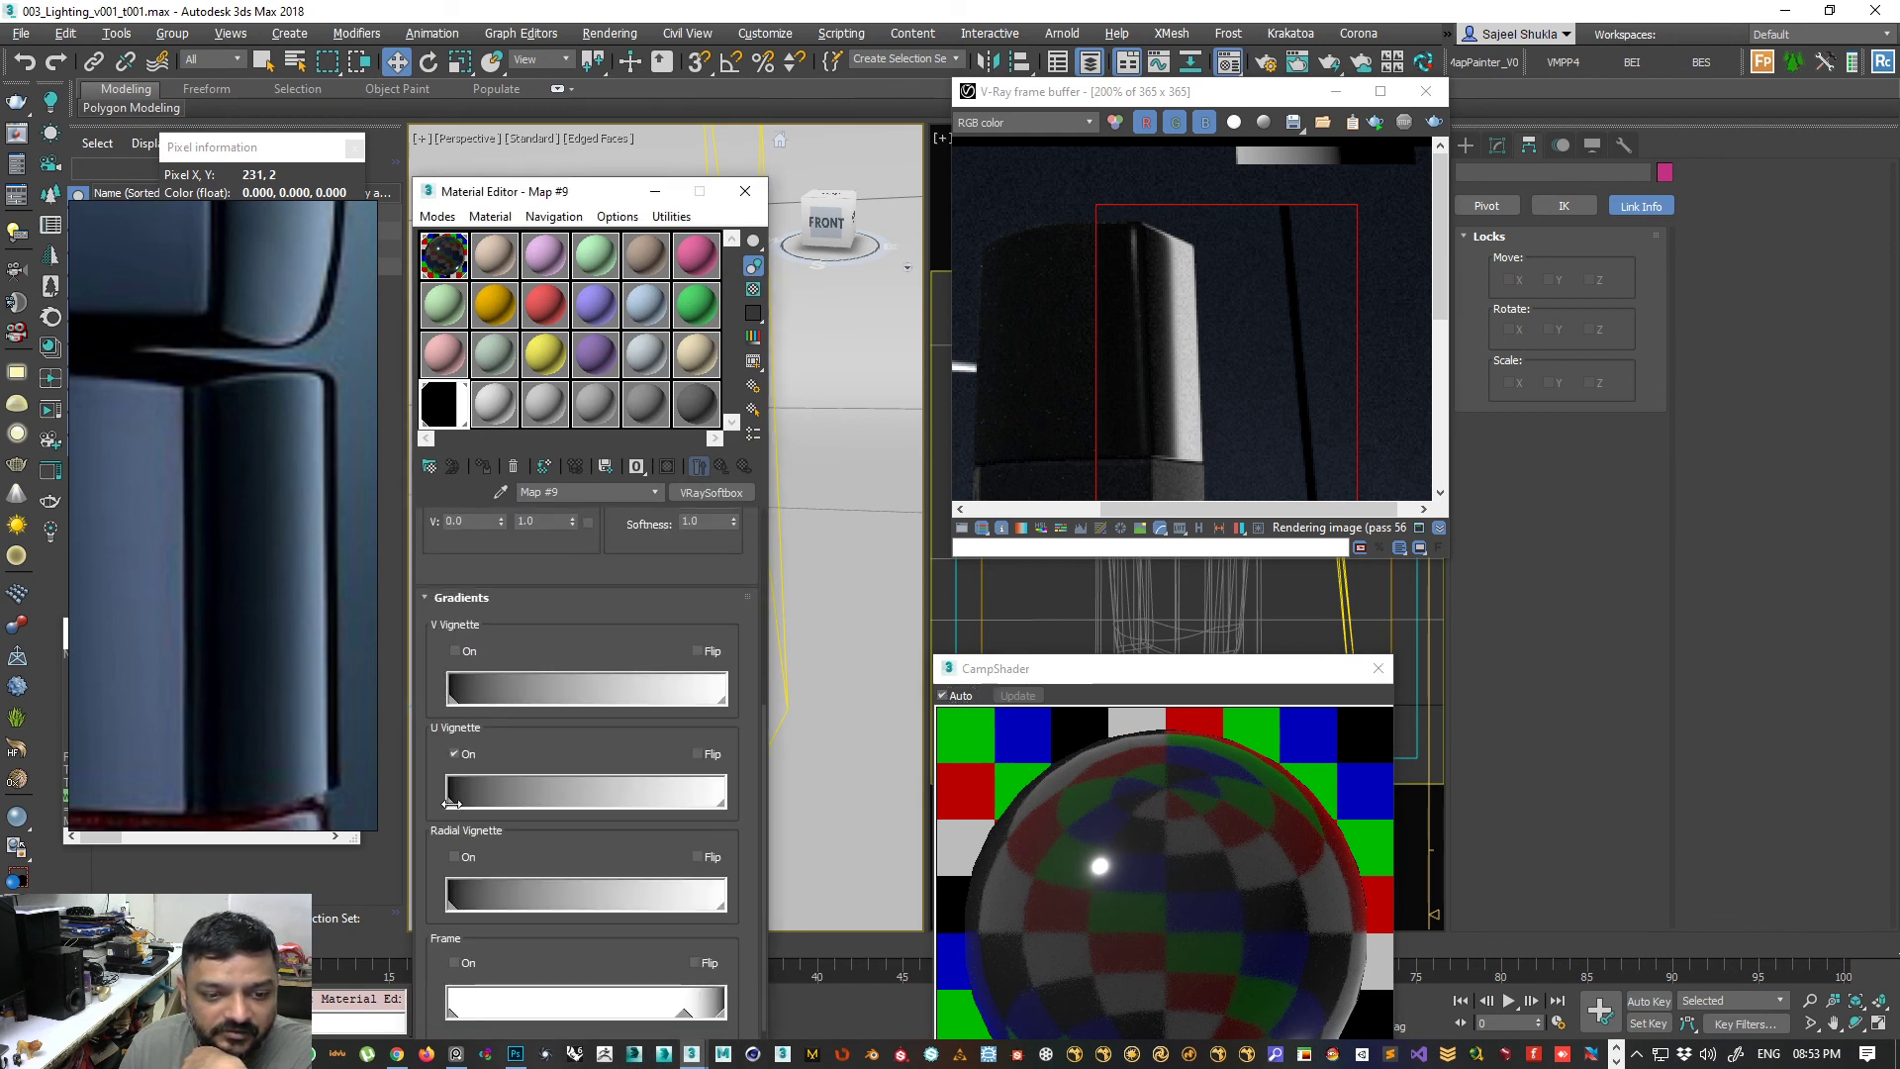
- Check Map #9's enlarged preview, then move the U Vignette gradient's black flag to about a quarter of the ramp
double_click(440, 404)
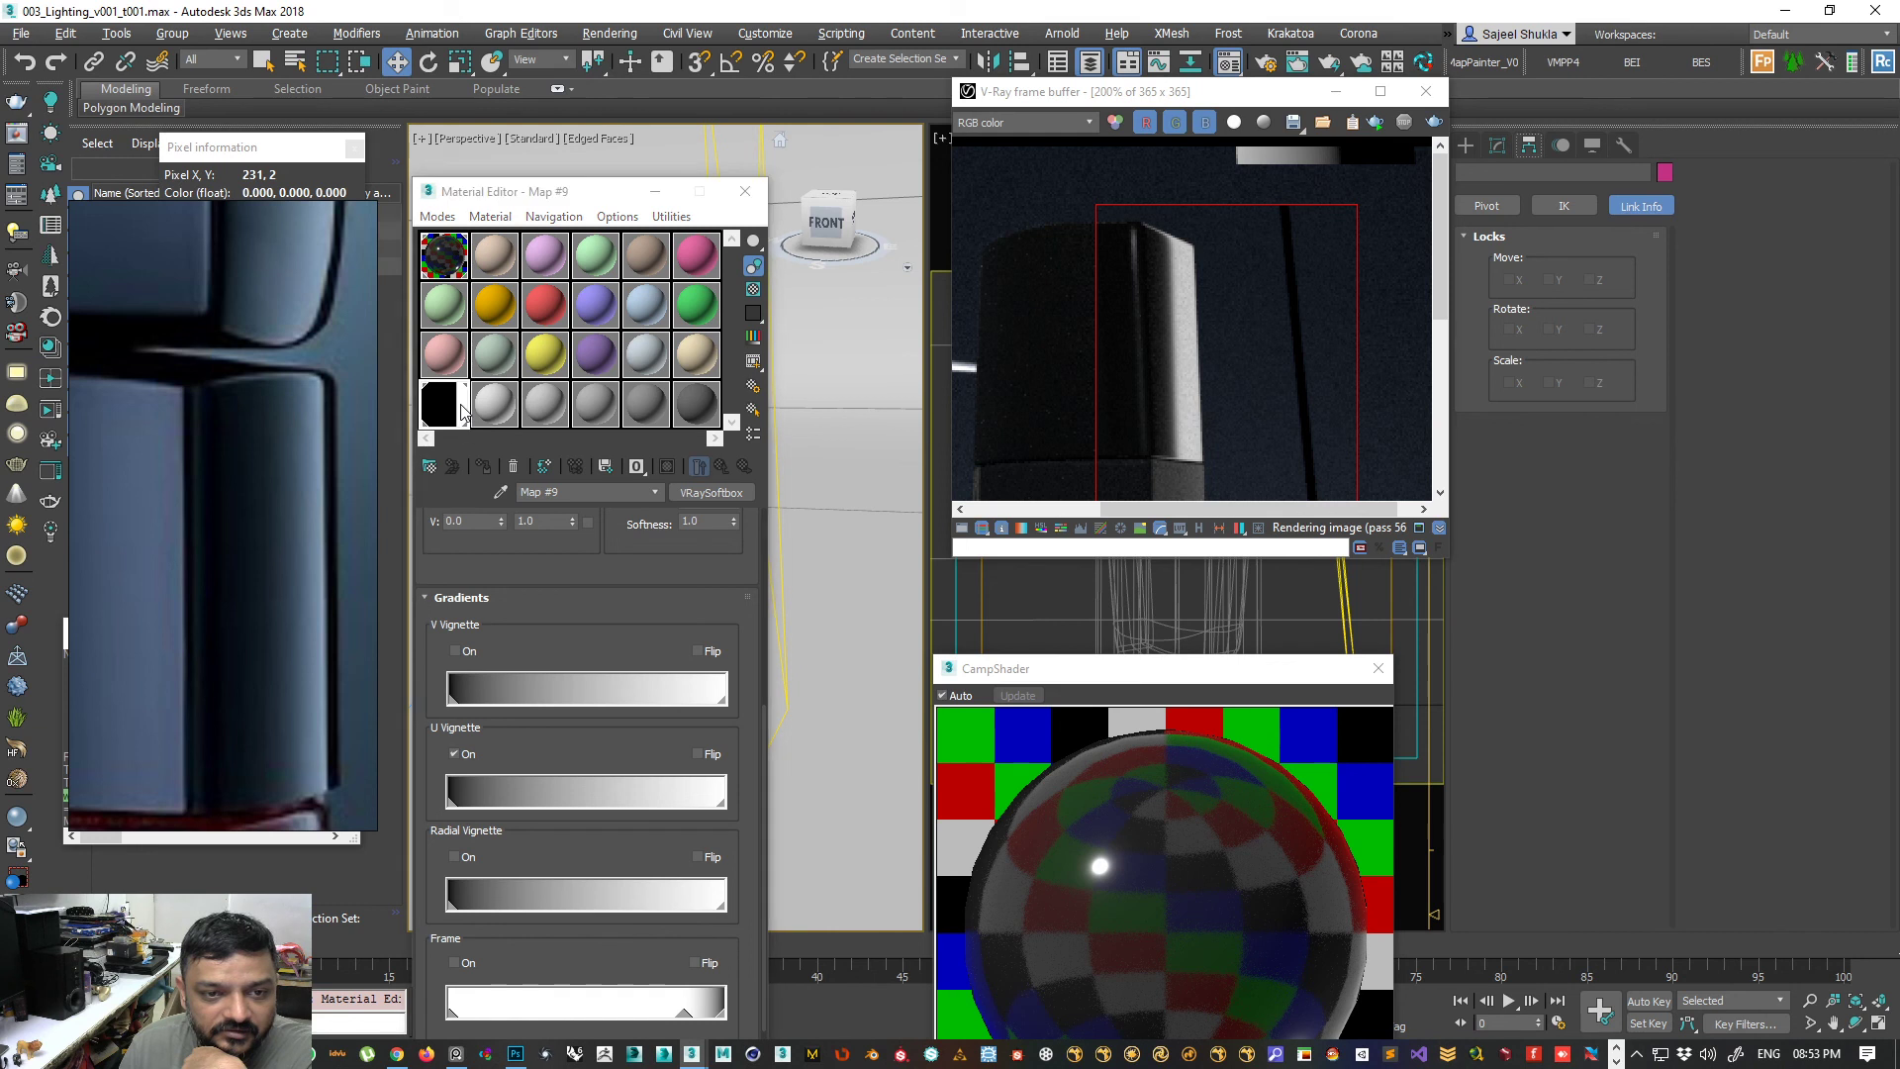
left_click_drag(389, 255, 659, 261)
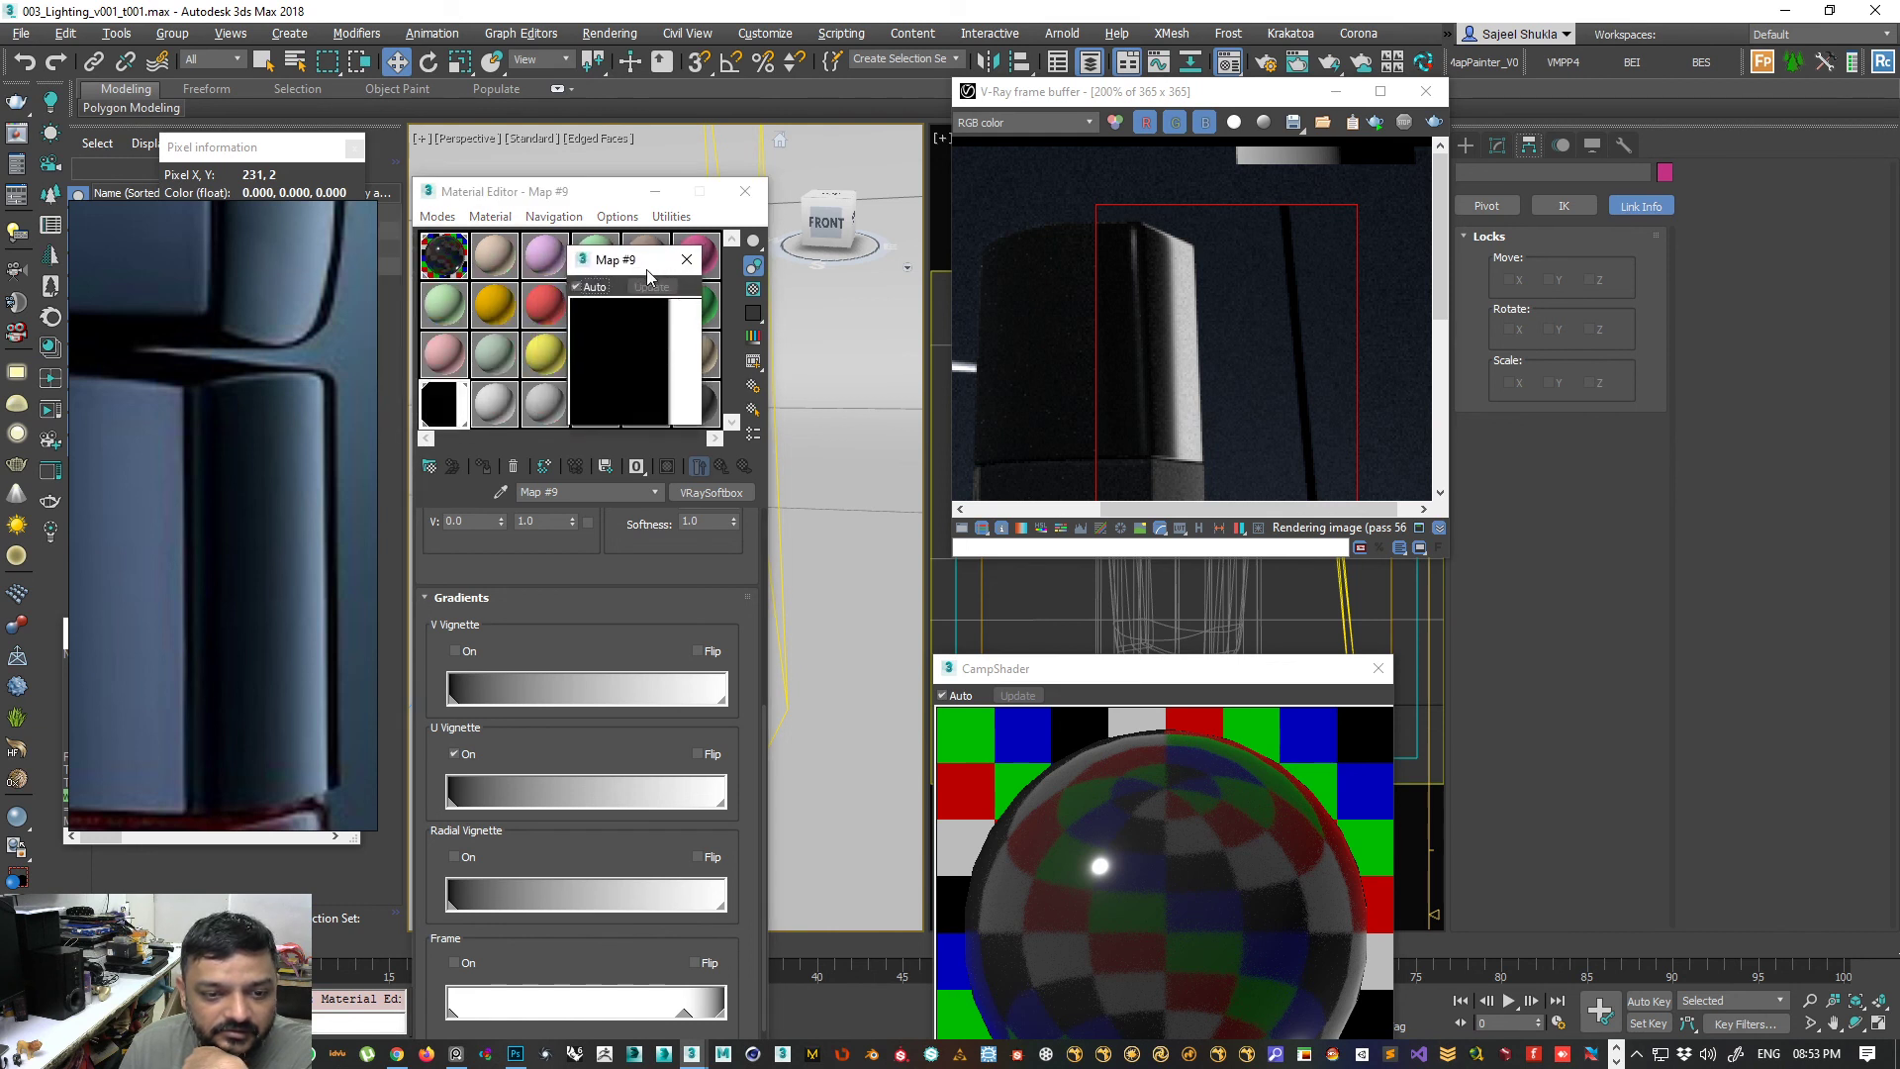
left_click(687, 259)
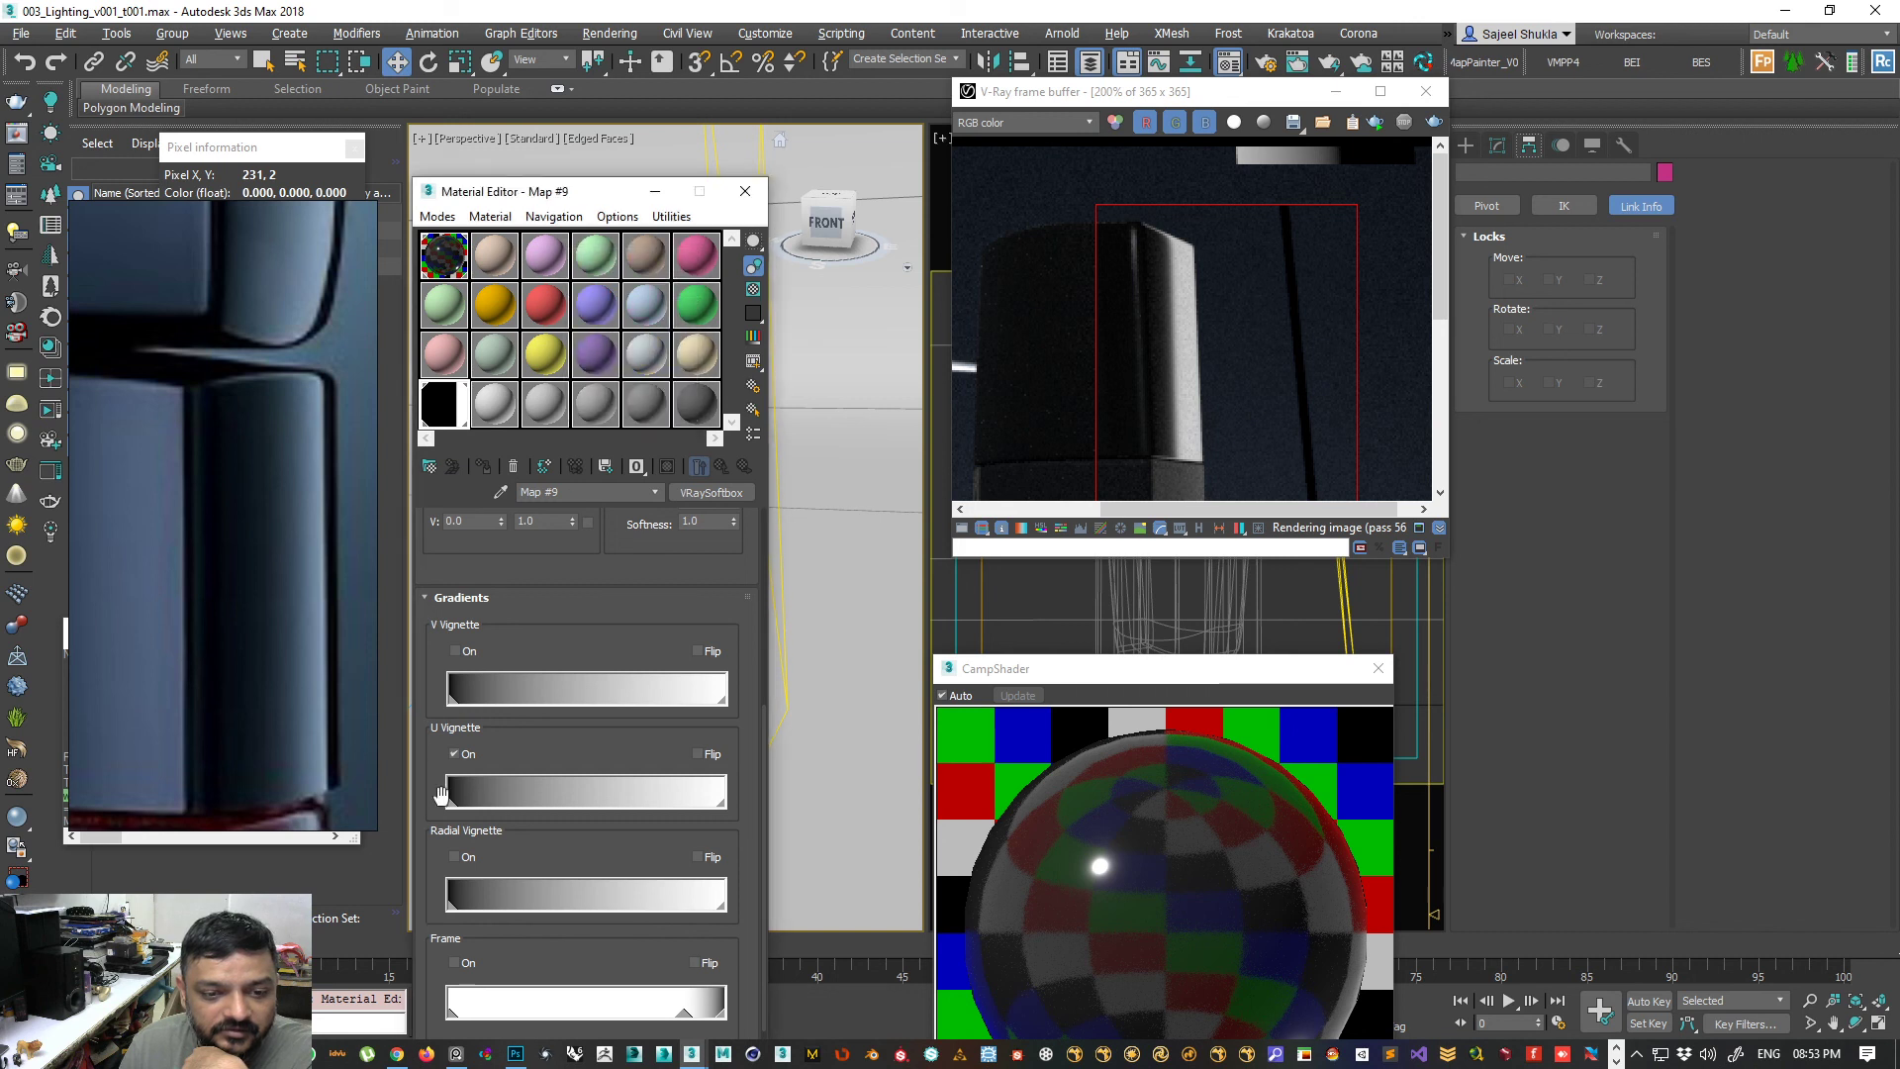
left_click_drag(450, 804, 595, 804)
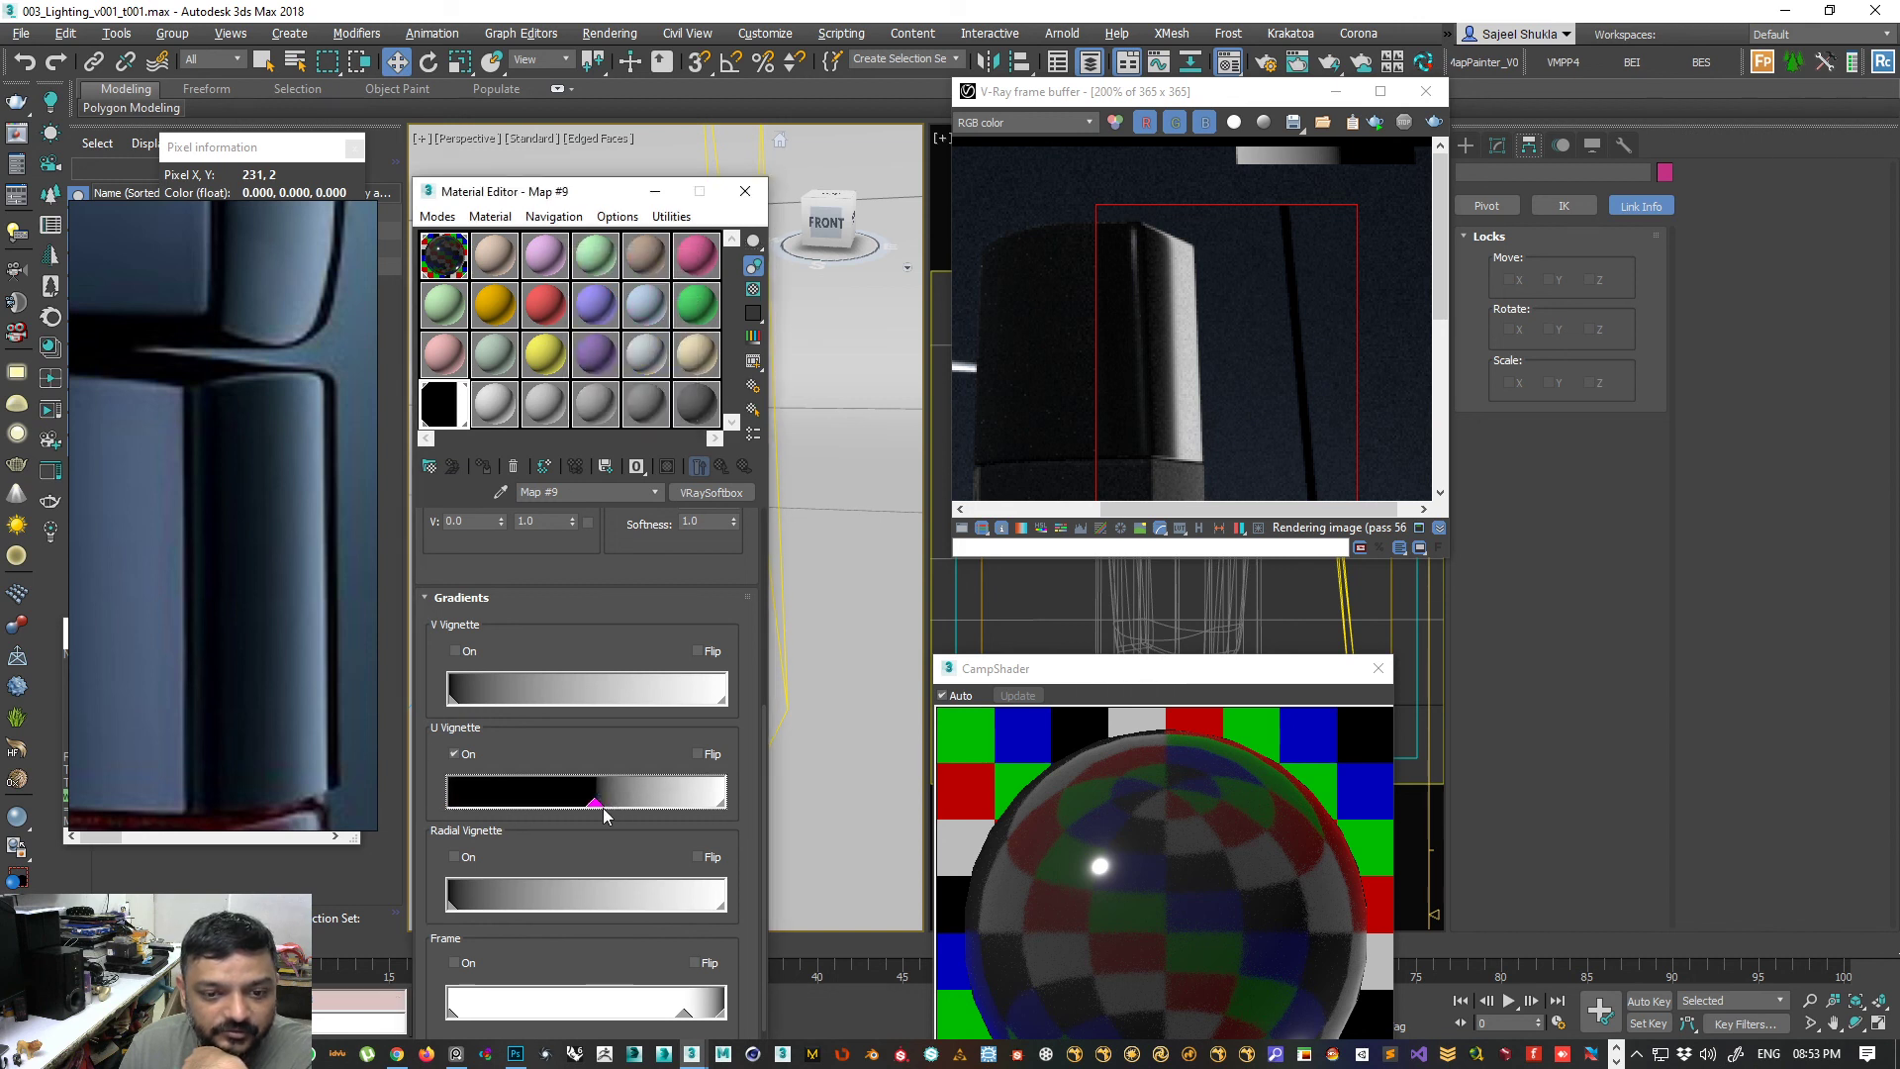
left_click_drag(594, 805, 517, 803)
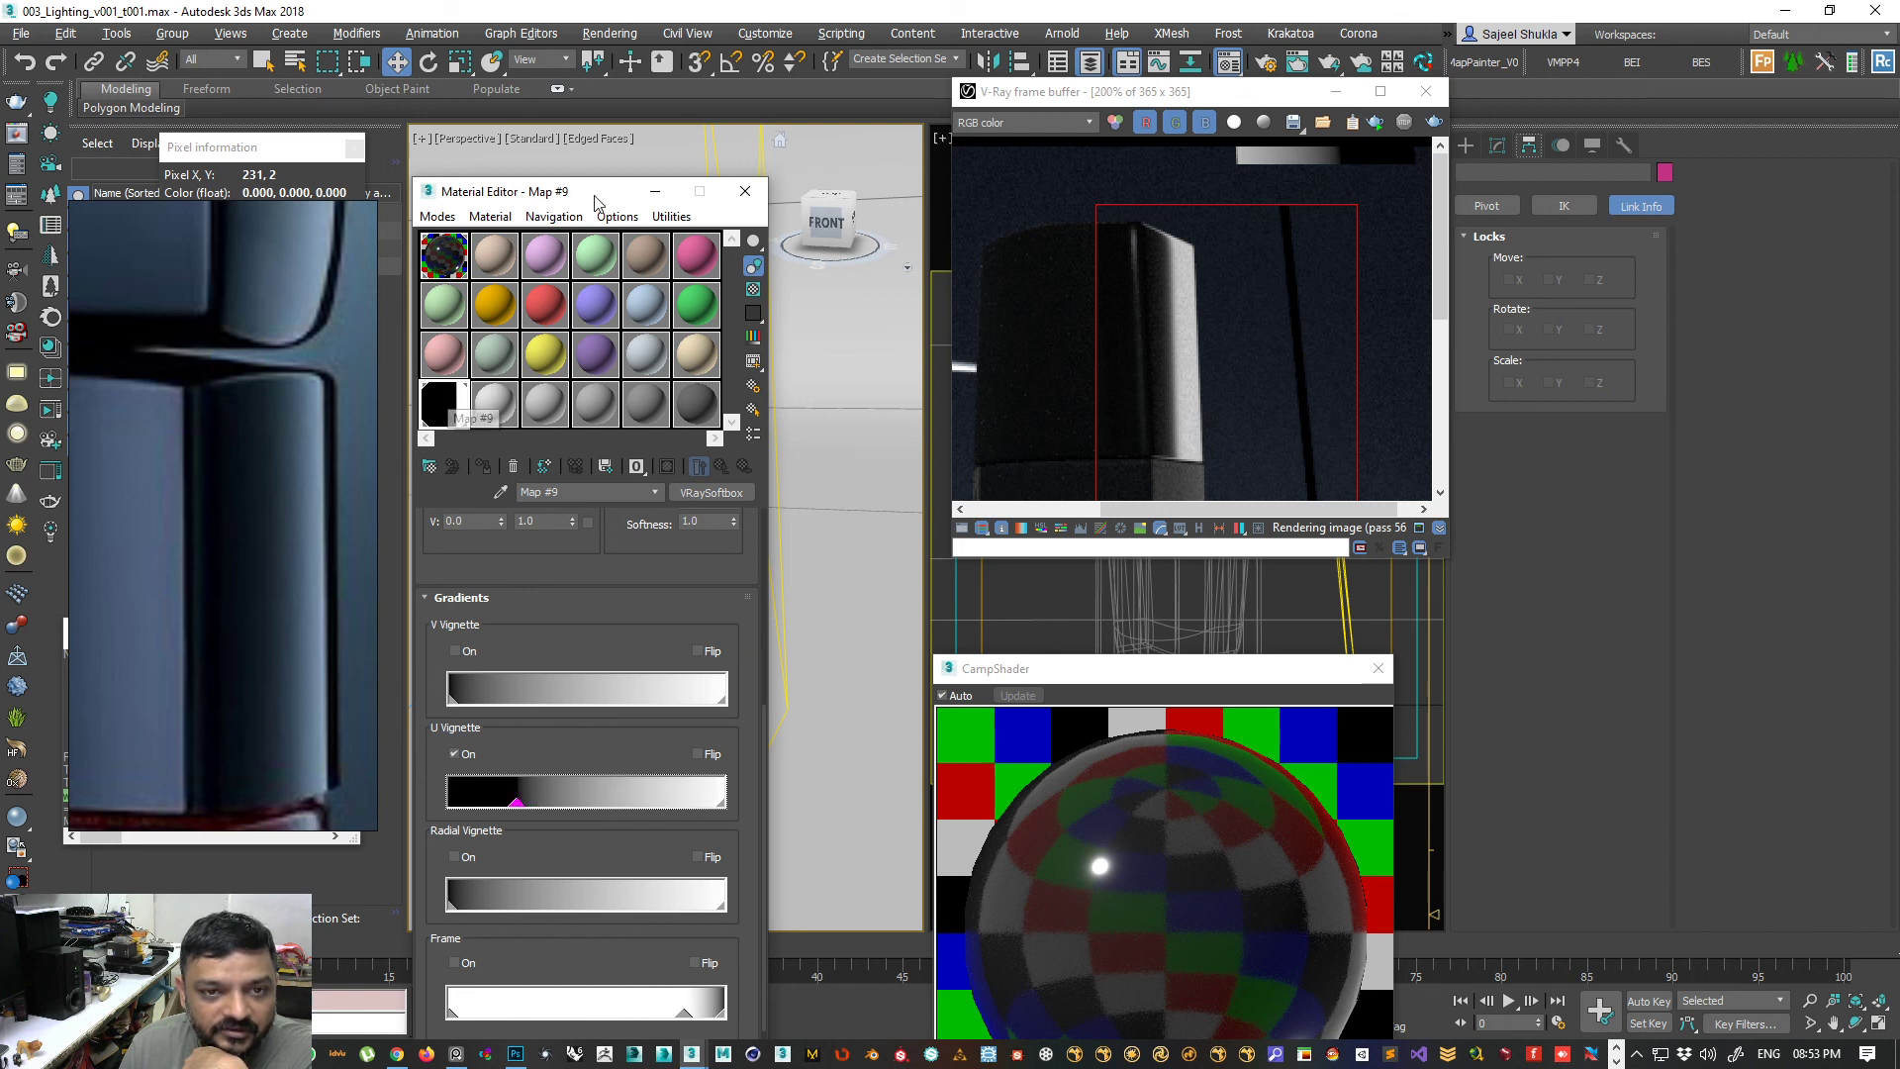
- Toggle manual updating in the Material Editor and restore its material slots
left_click(616, 216)
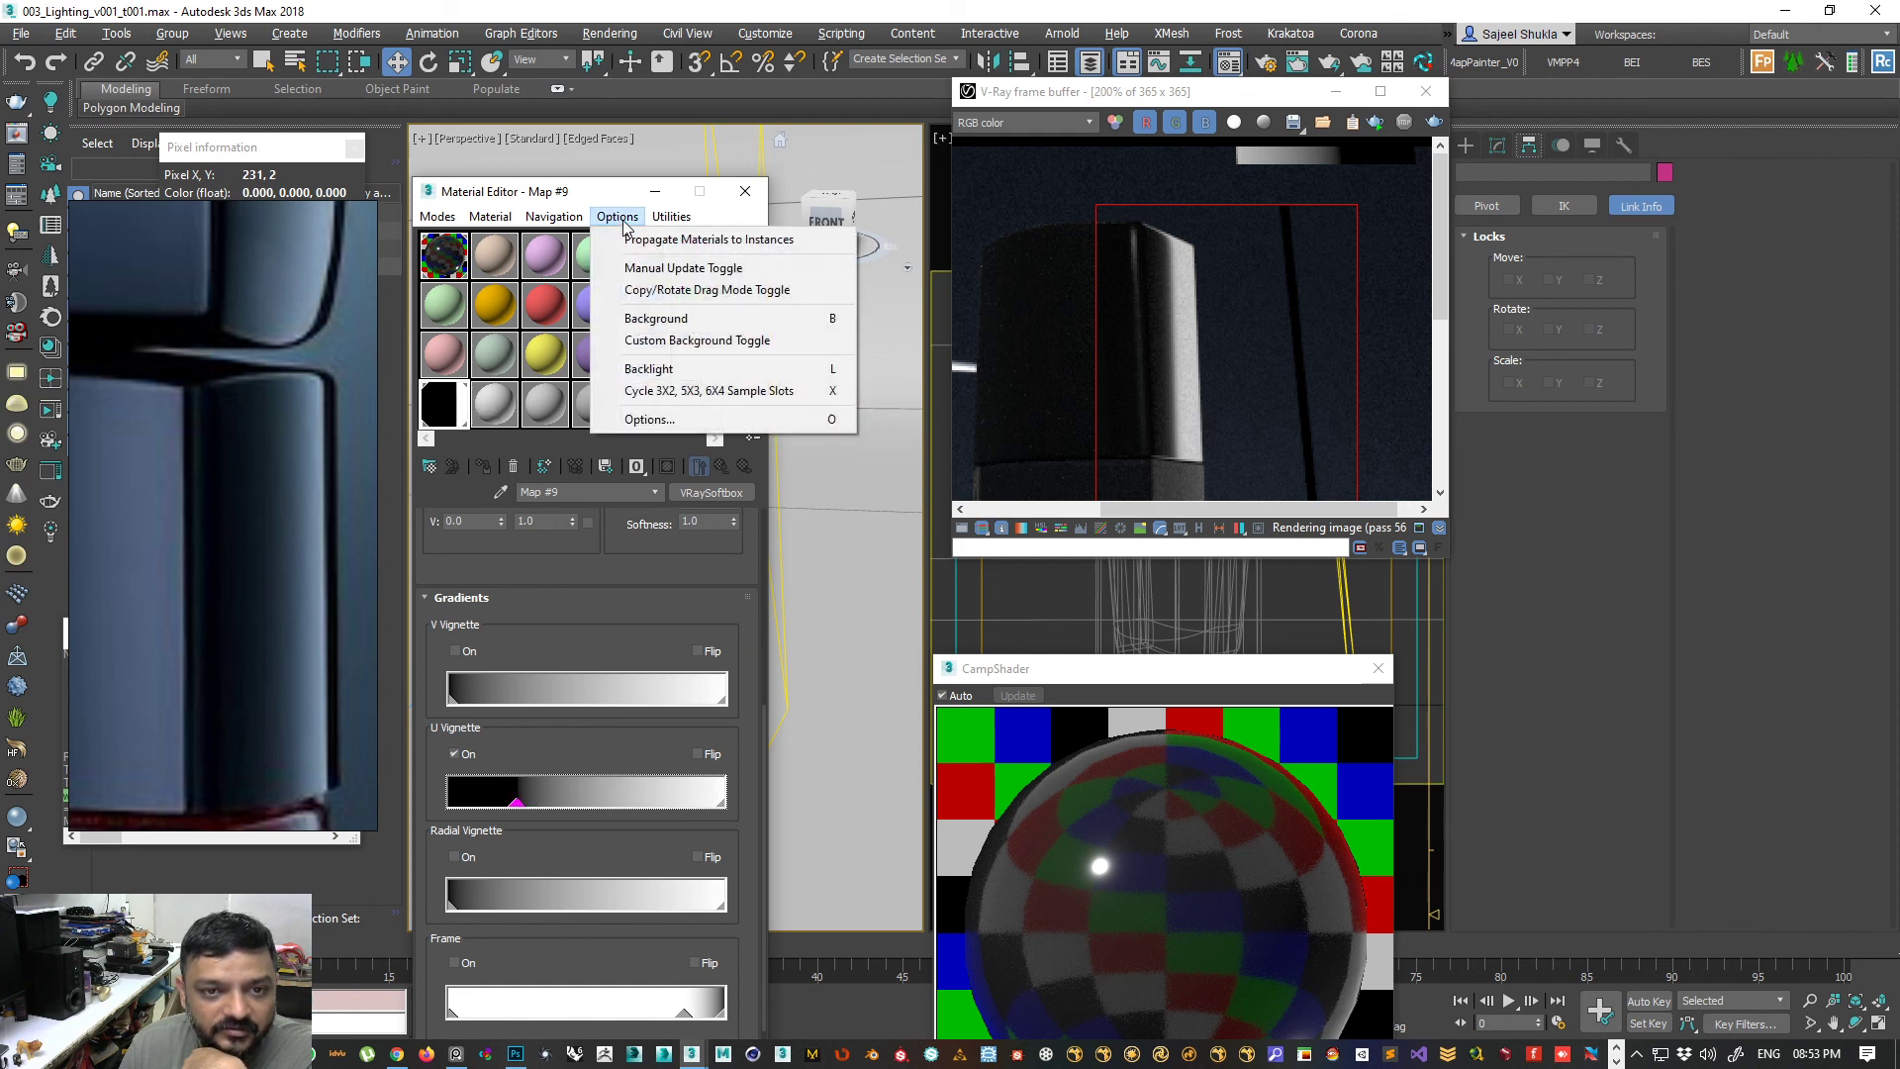
left_click(664, 268)
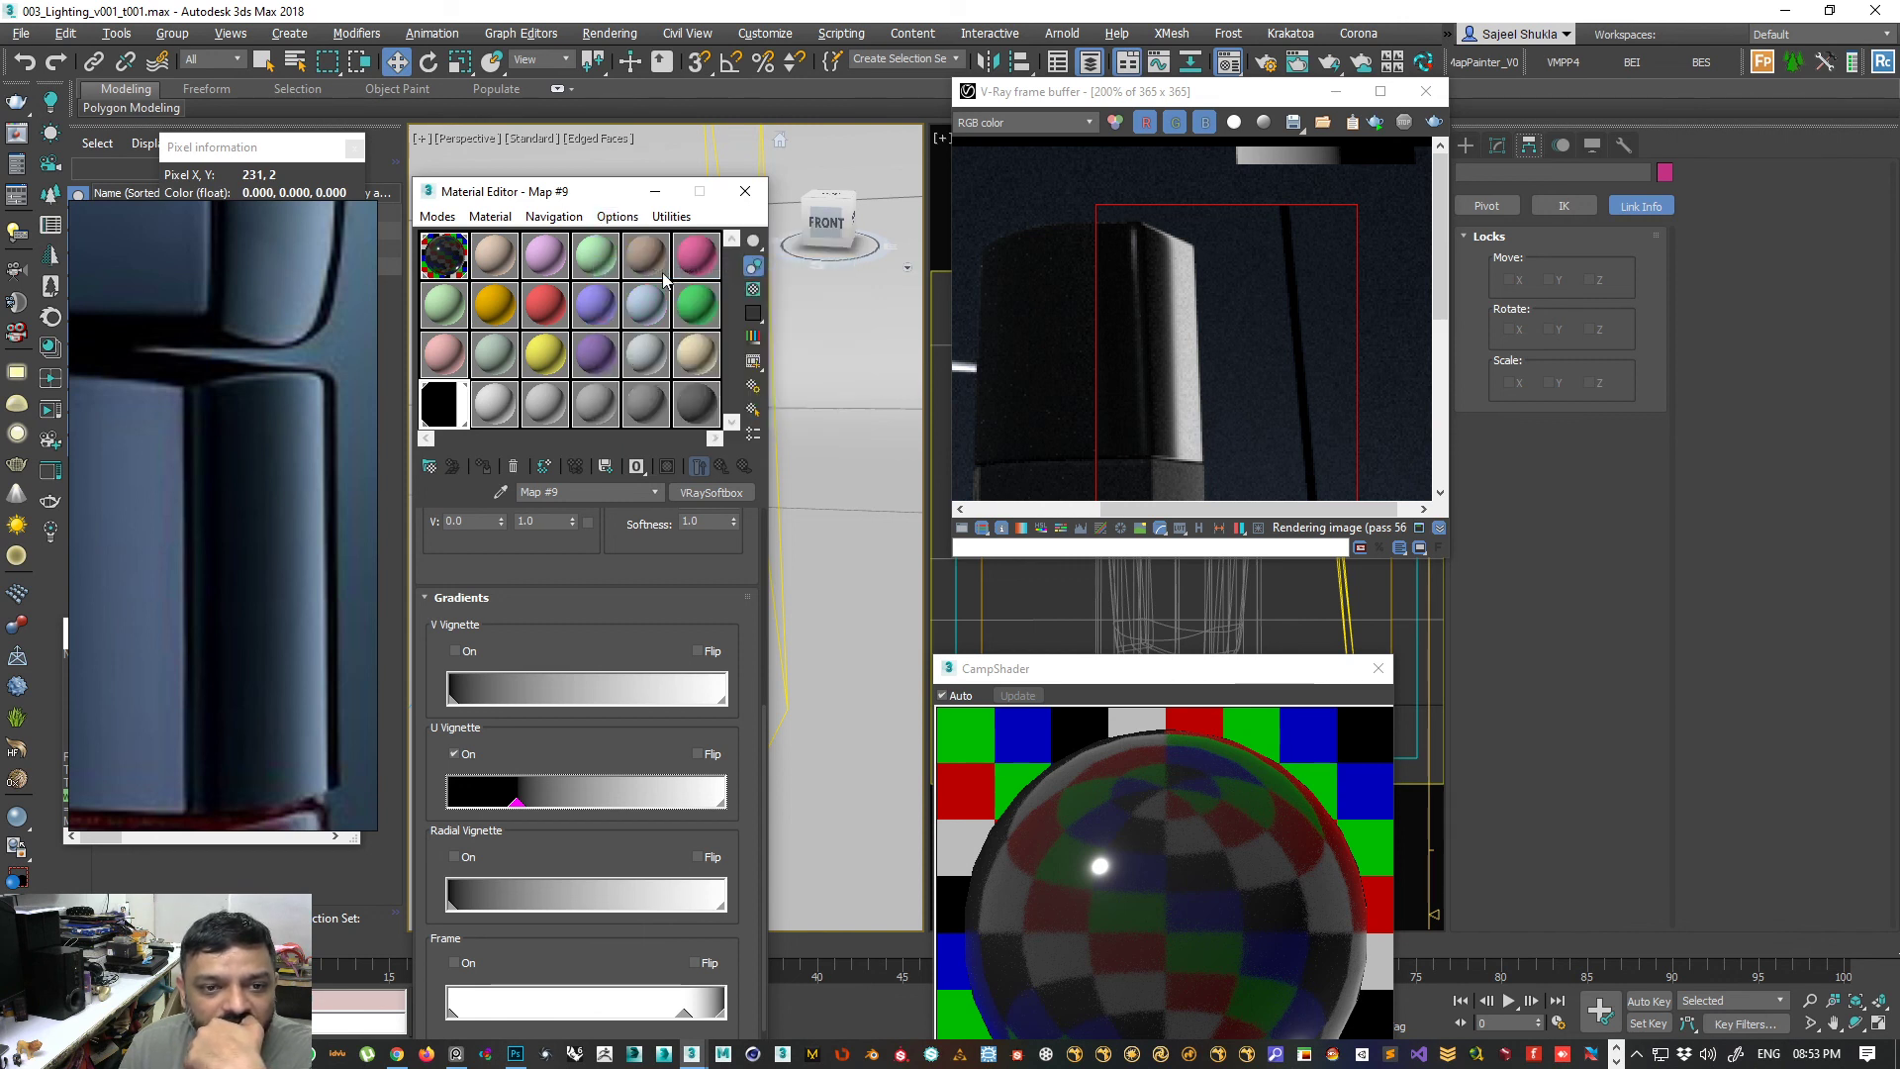
left_click(616, 217)
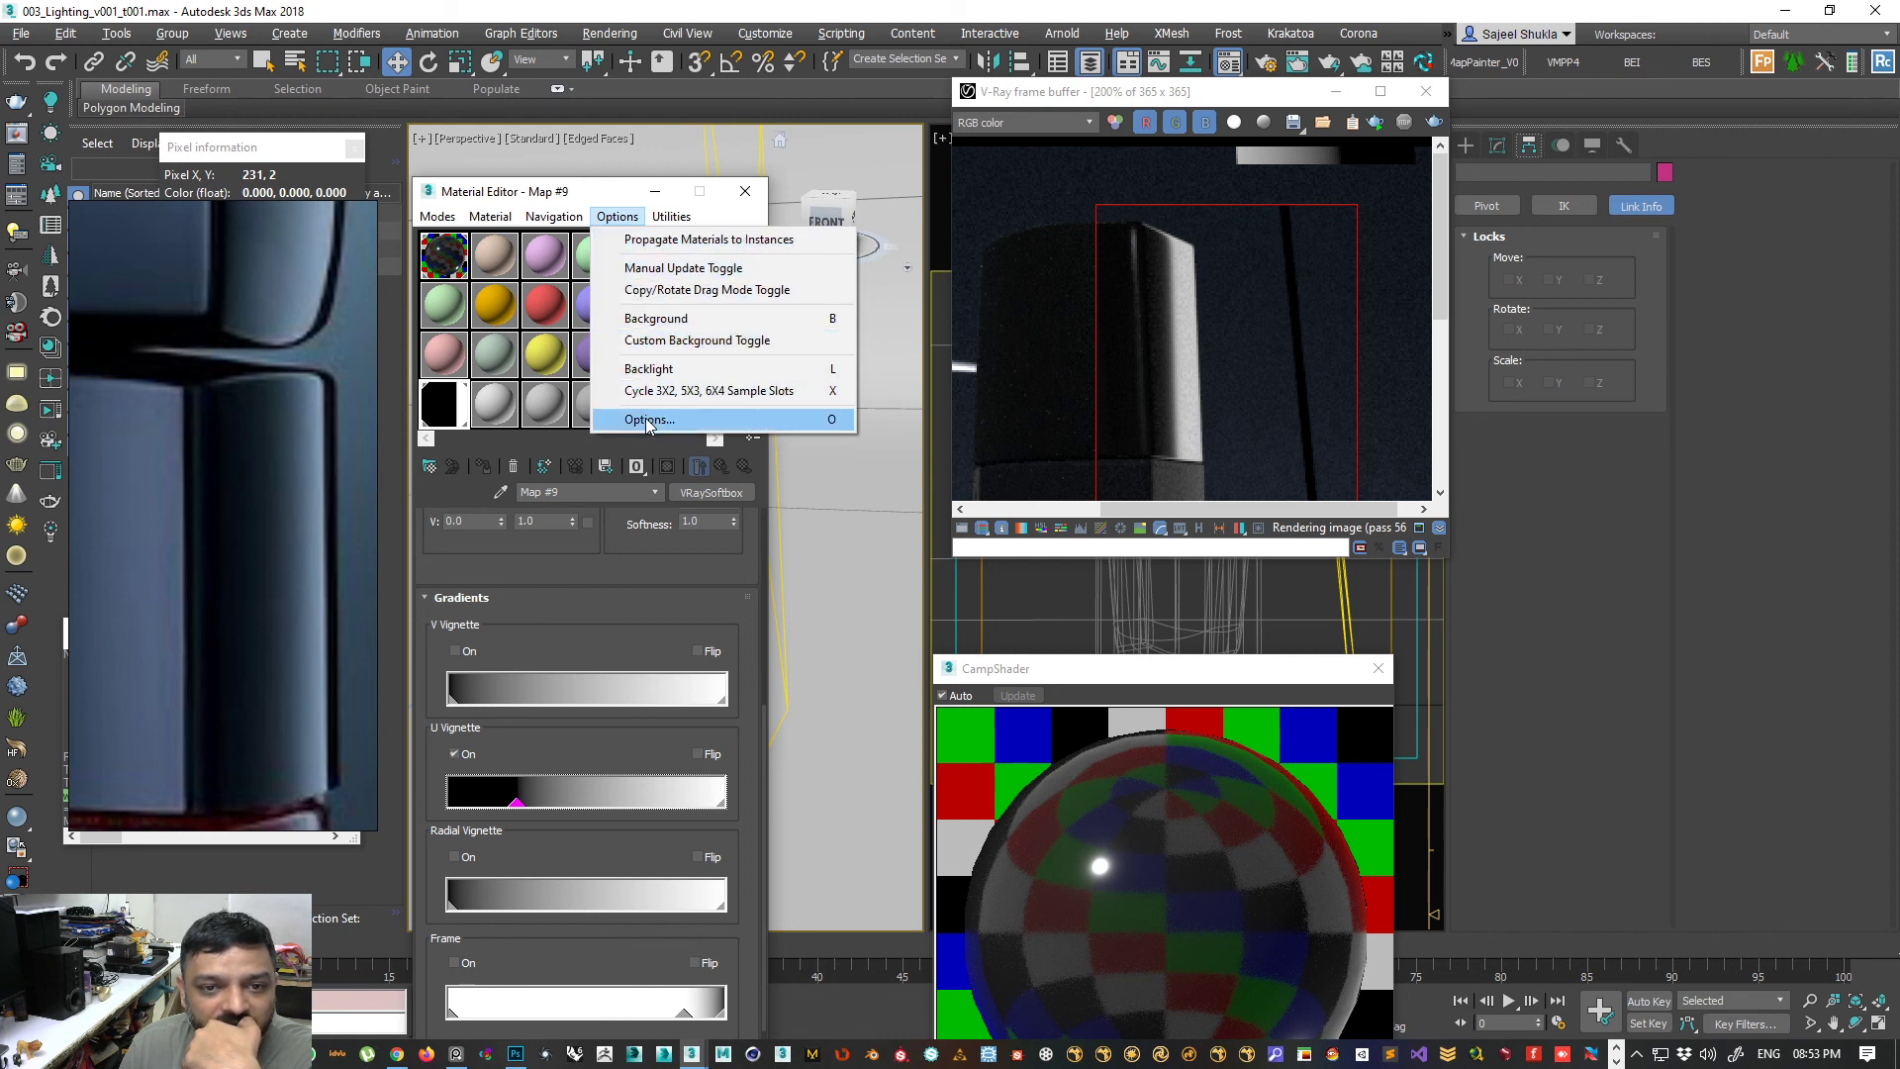
mouse_move(672, 215)
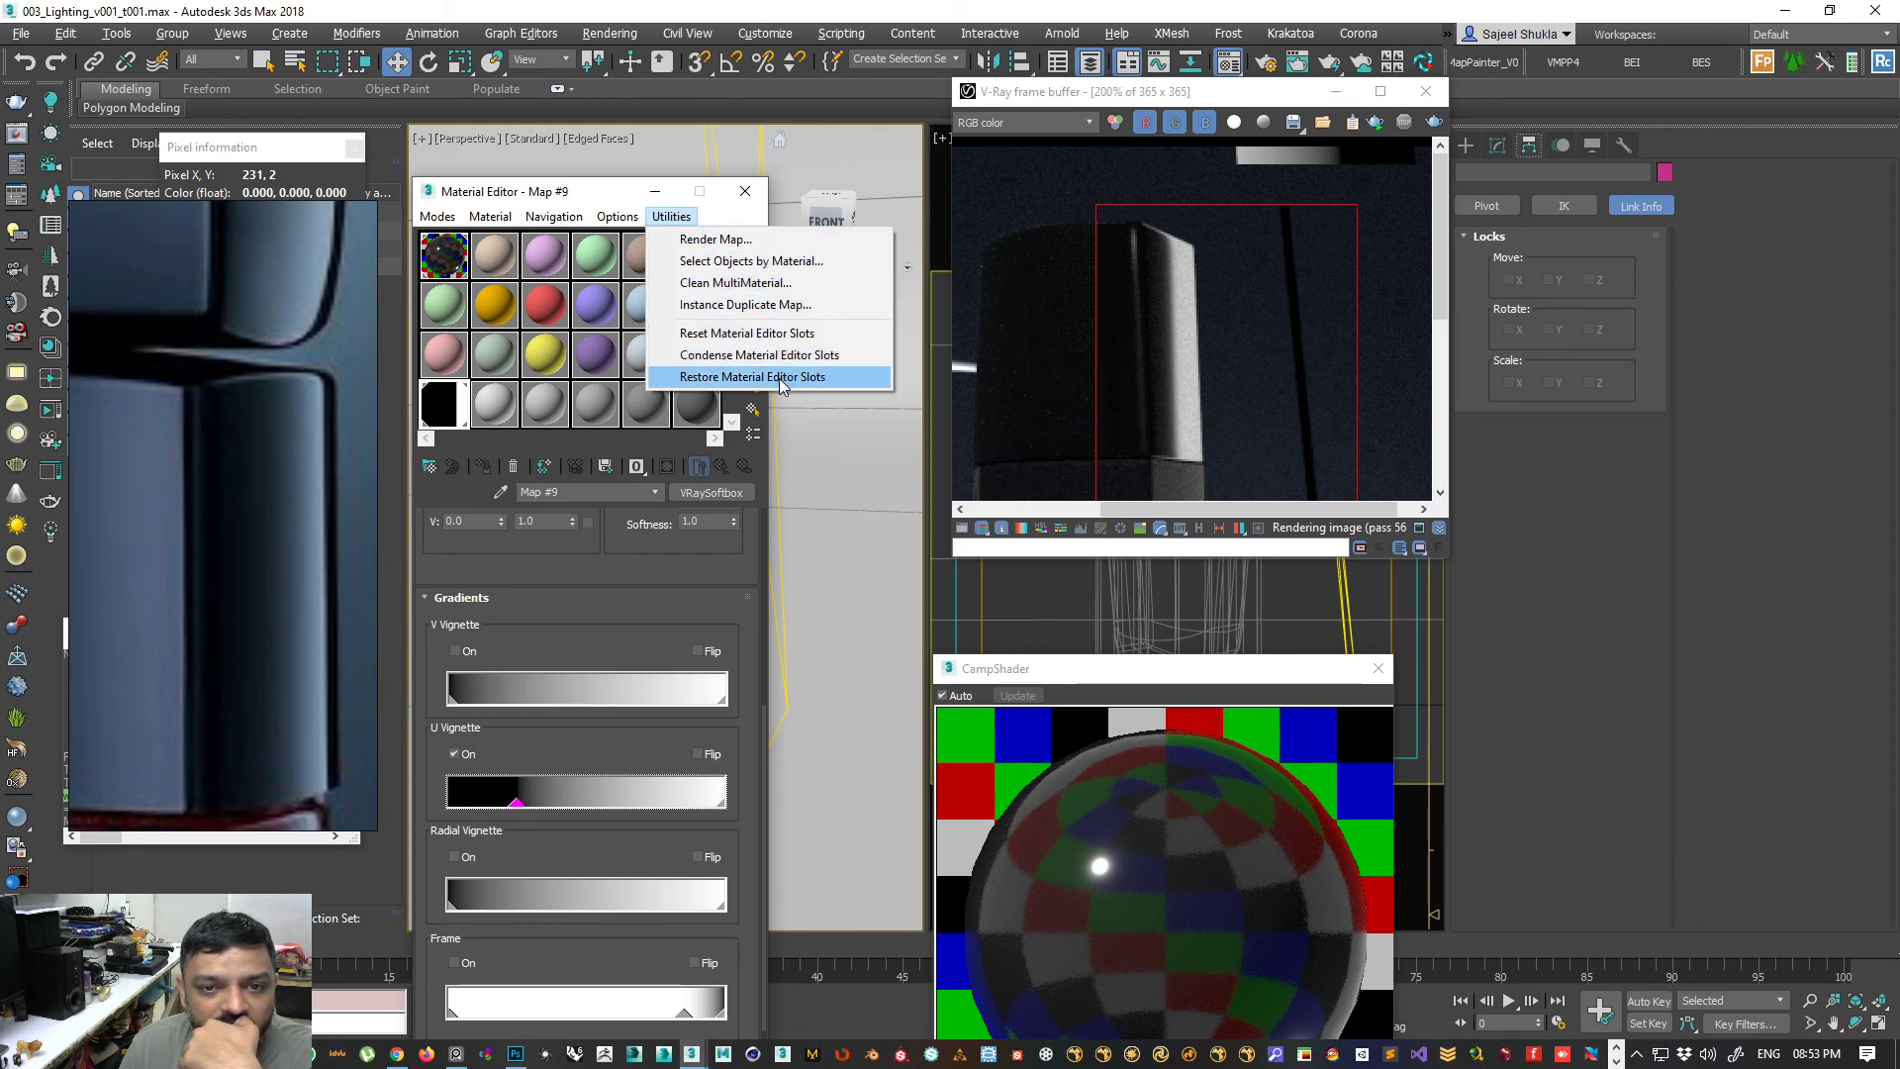
left_click(703, 379)
left_click(632, 221)
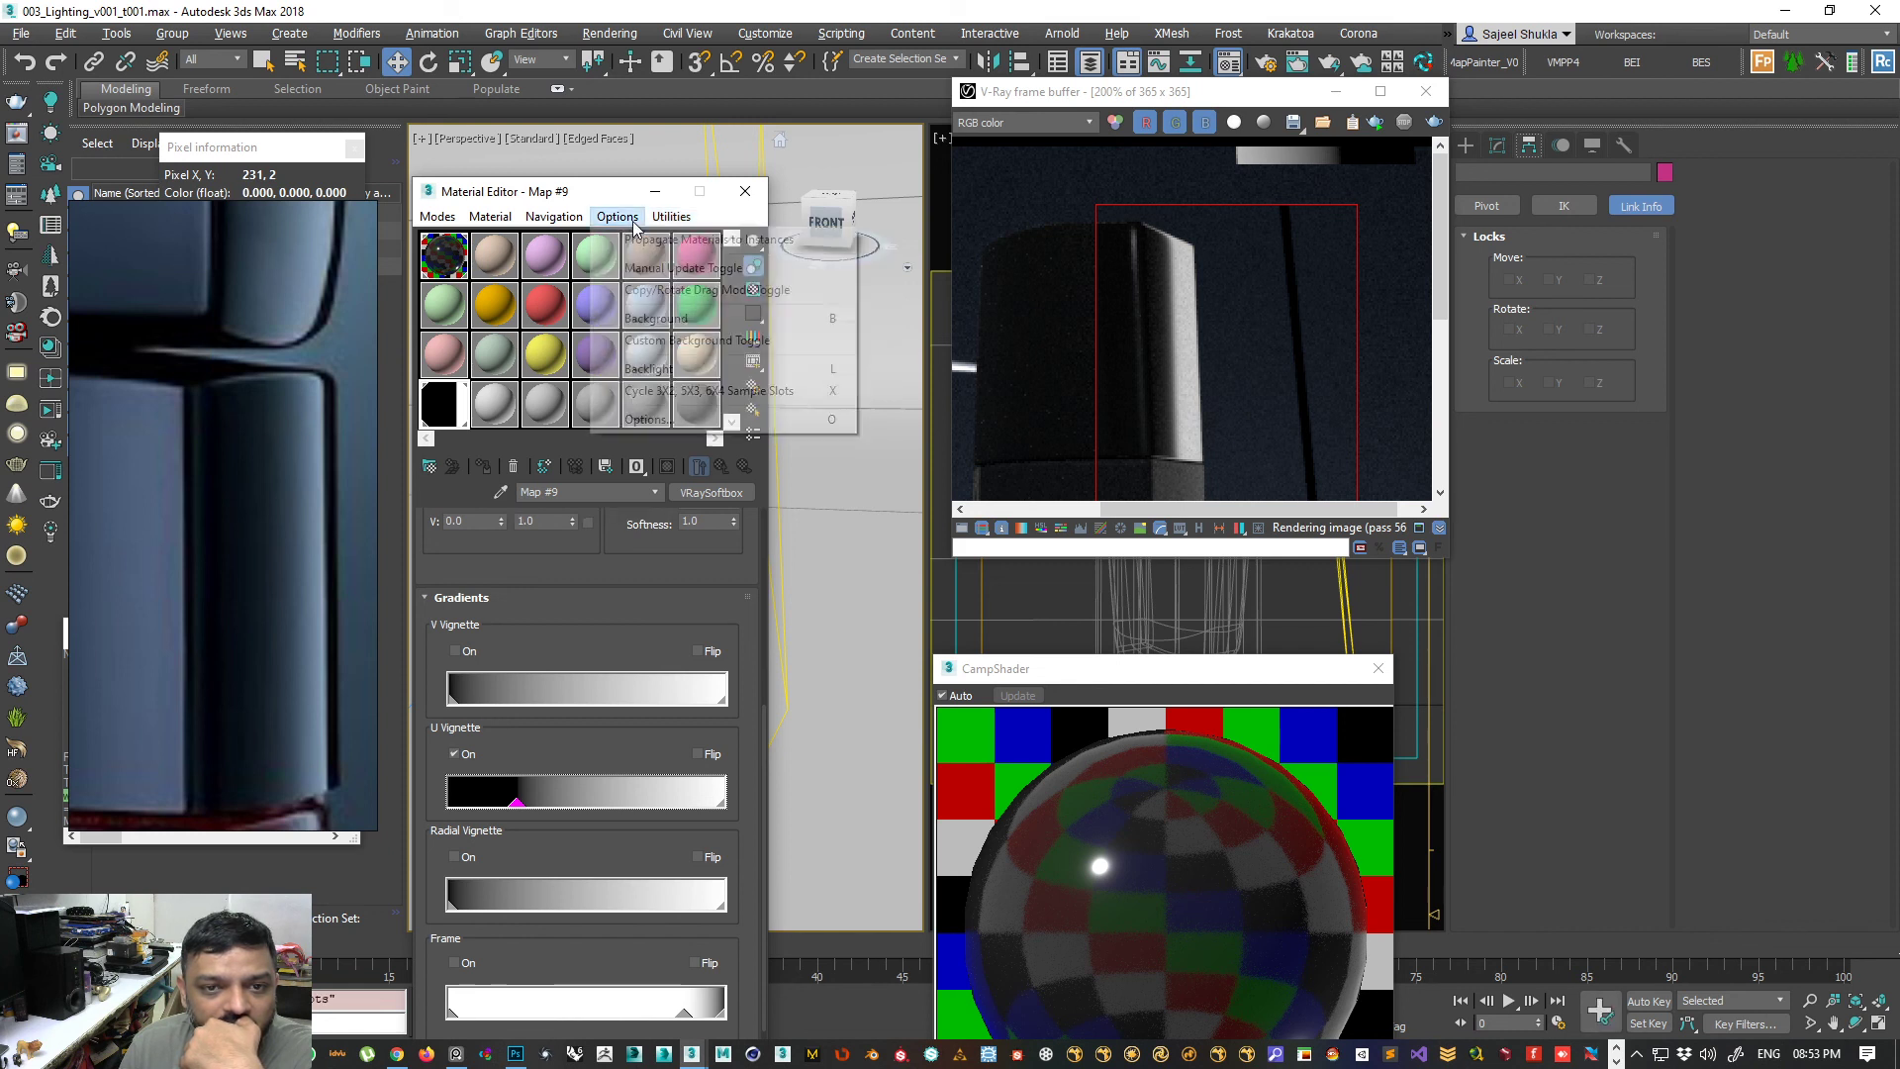
mouse_move(542, 229)
mouse_move(457, 225)
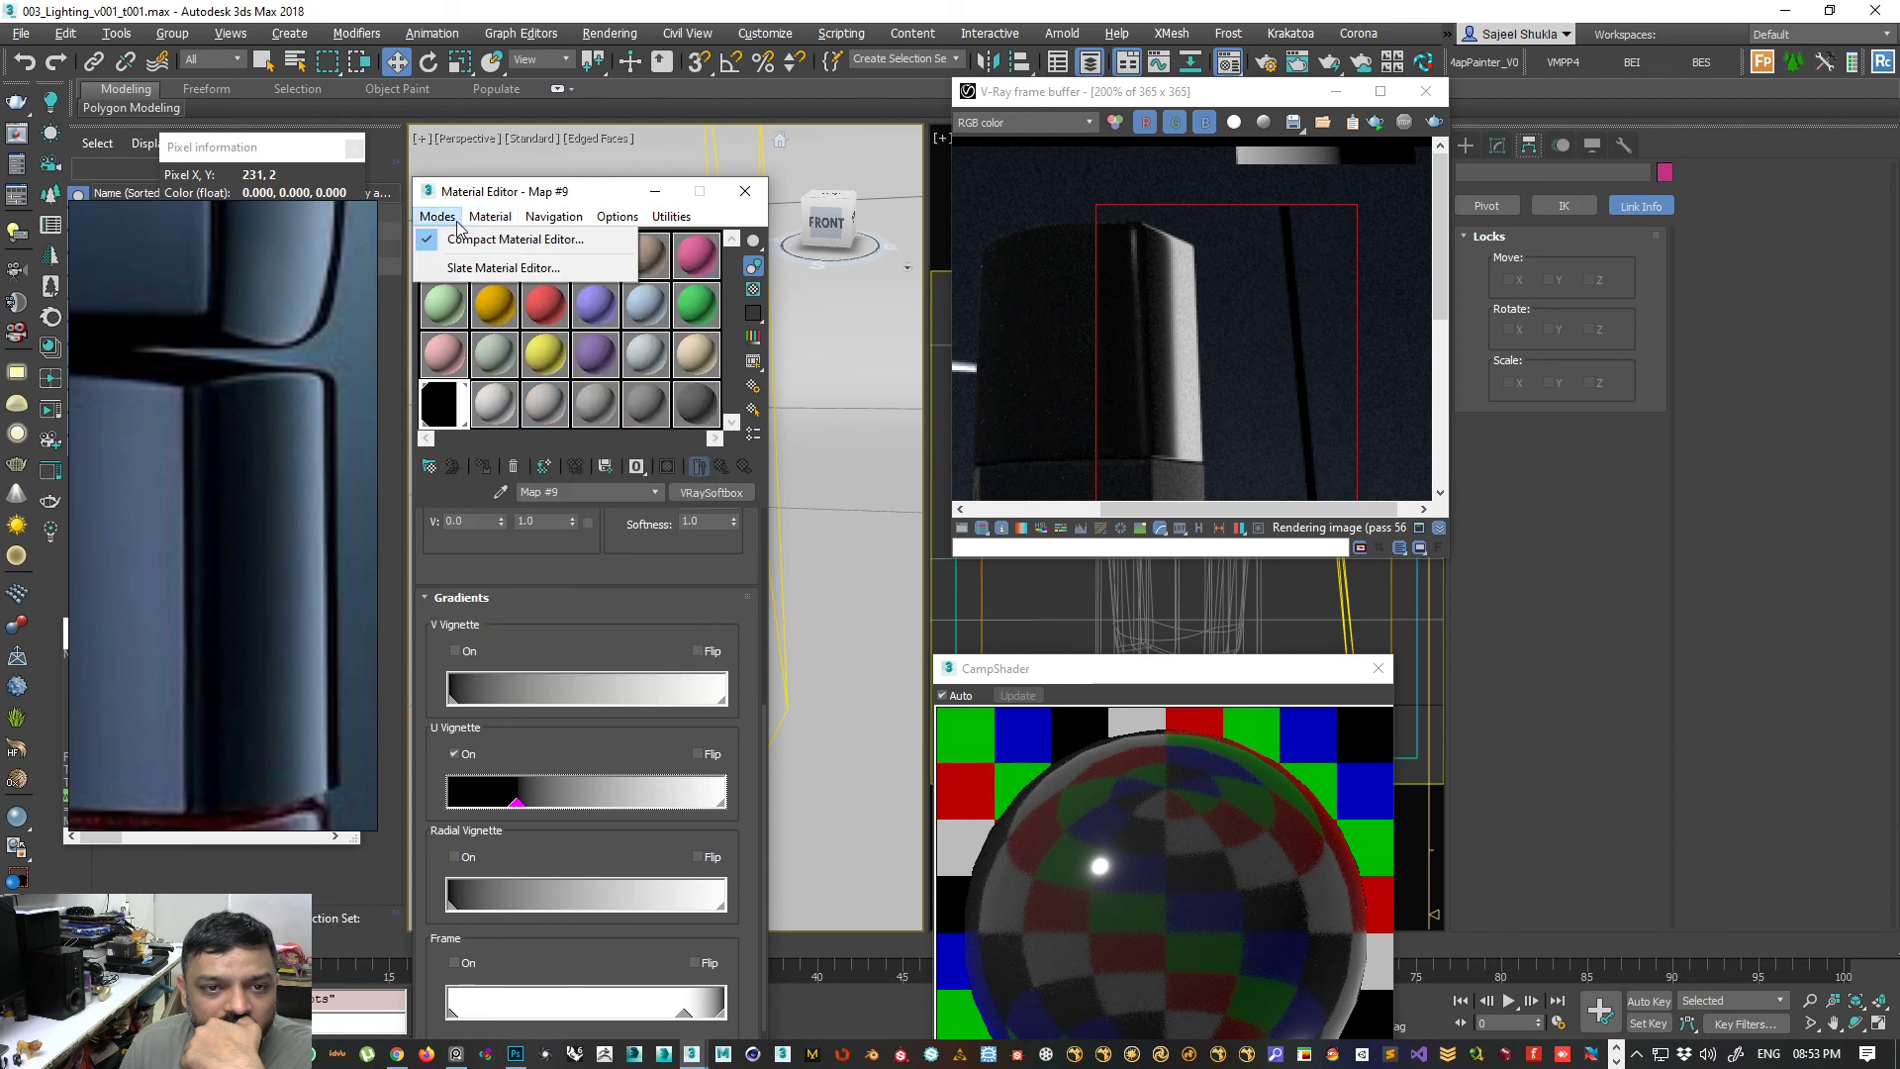
- Enlarge Map #9's preview, shift the U Vignette's black flag slightly towards the dark end, turn off Auto and update the preview manually
double_click(441, 406)
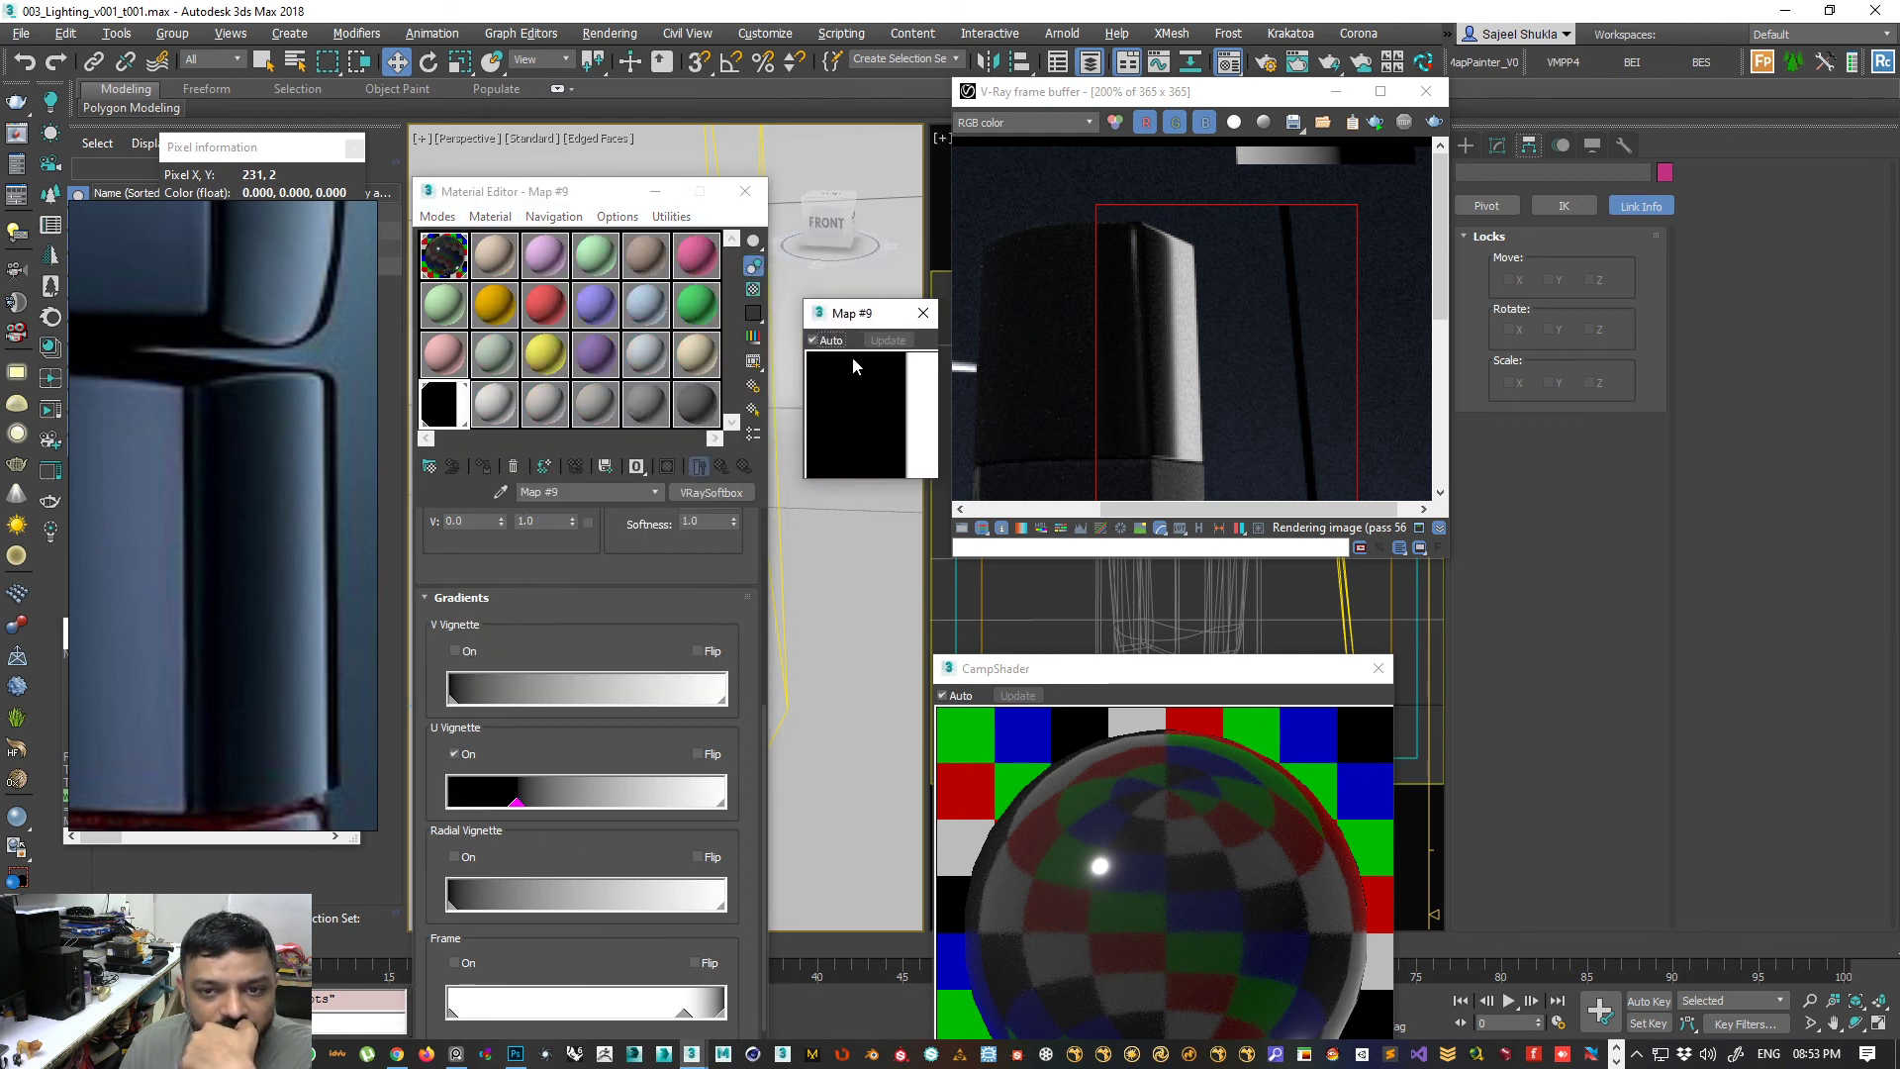
left_click_drag(858, 315, 806, 329)
mouse_move(516, 804)
left_mouse_down()
mouse_move(630, 803)
mouse_move(534, 804)
left_mouse_up()
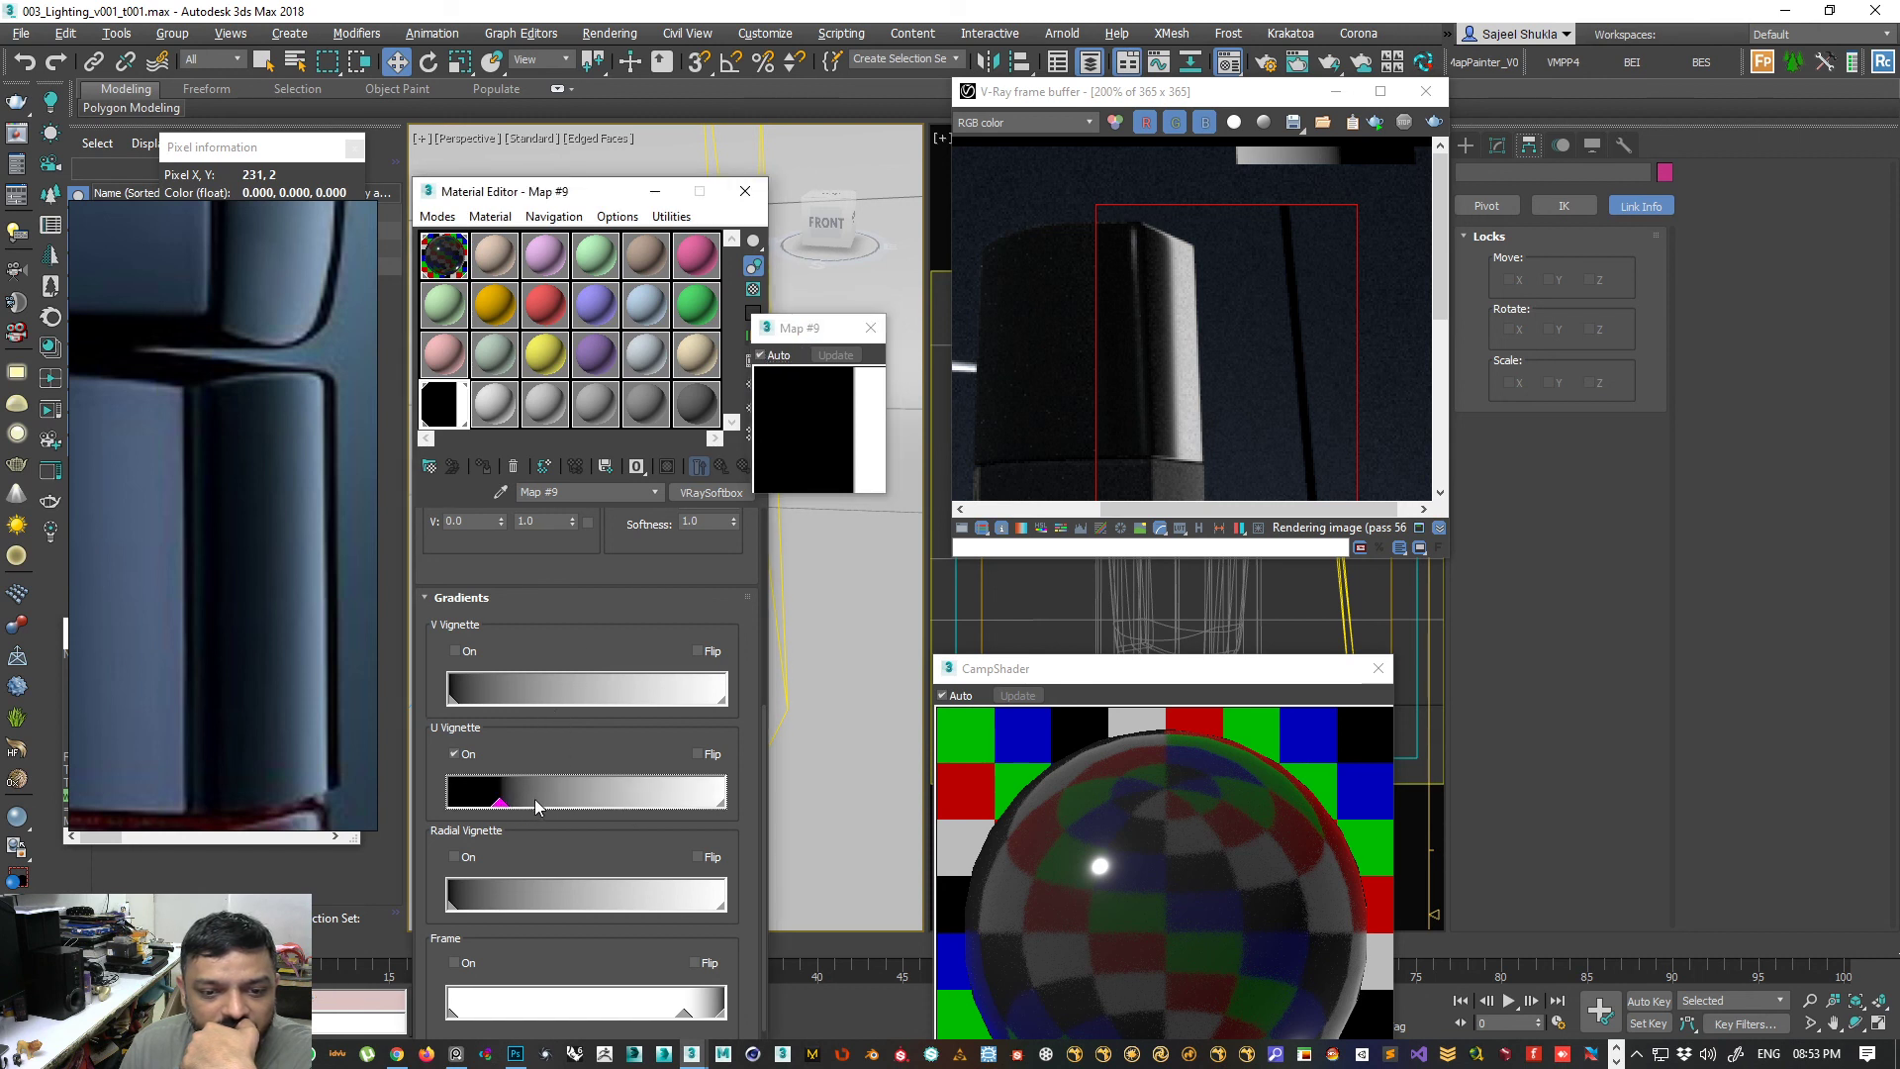
left_click(835, 405)
left_click(777, 354)
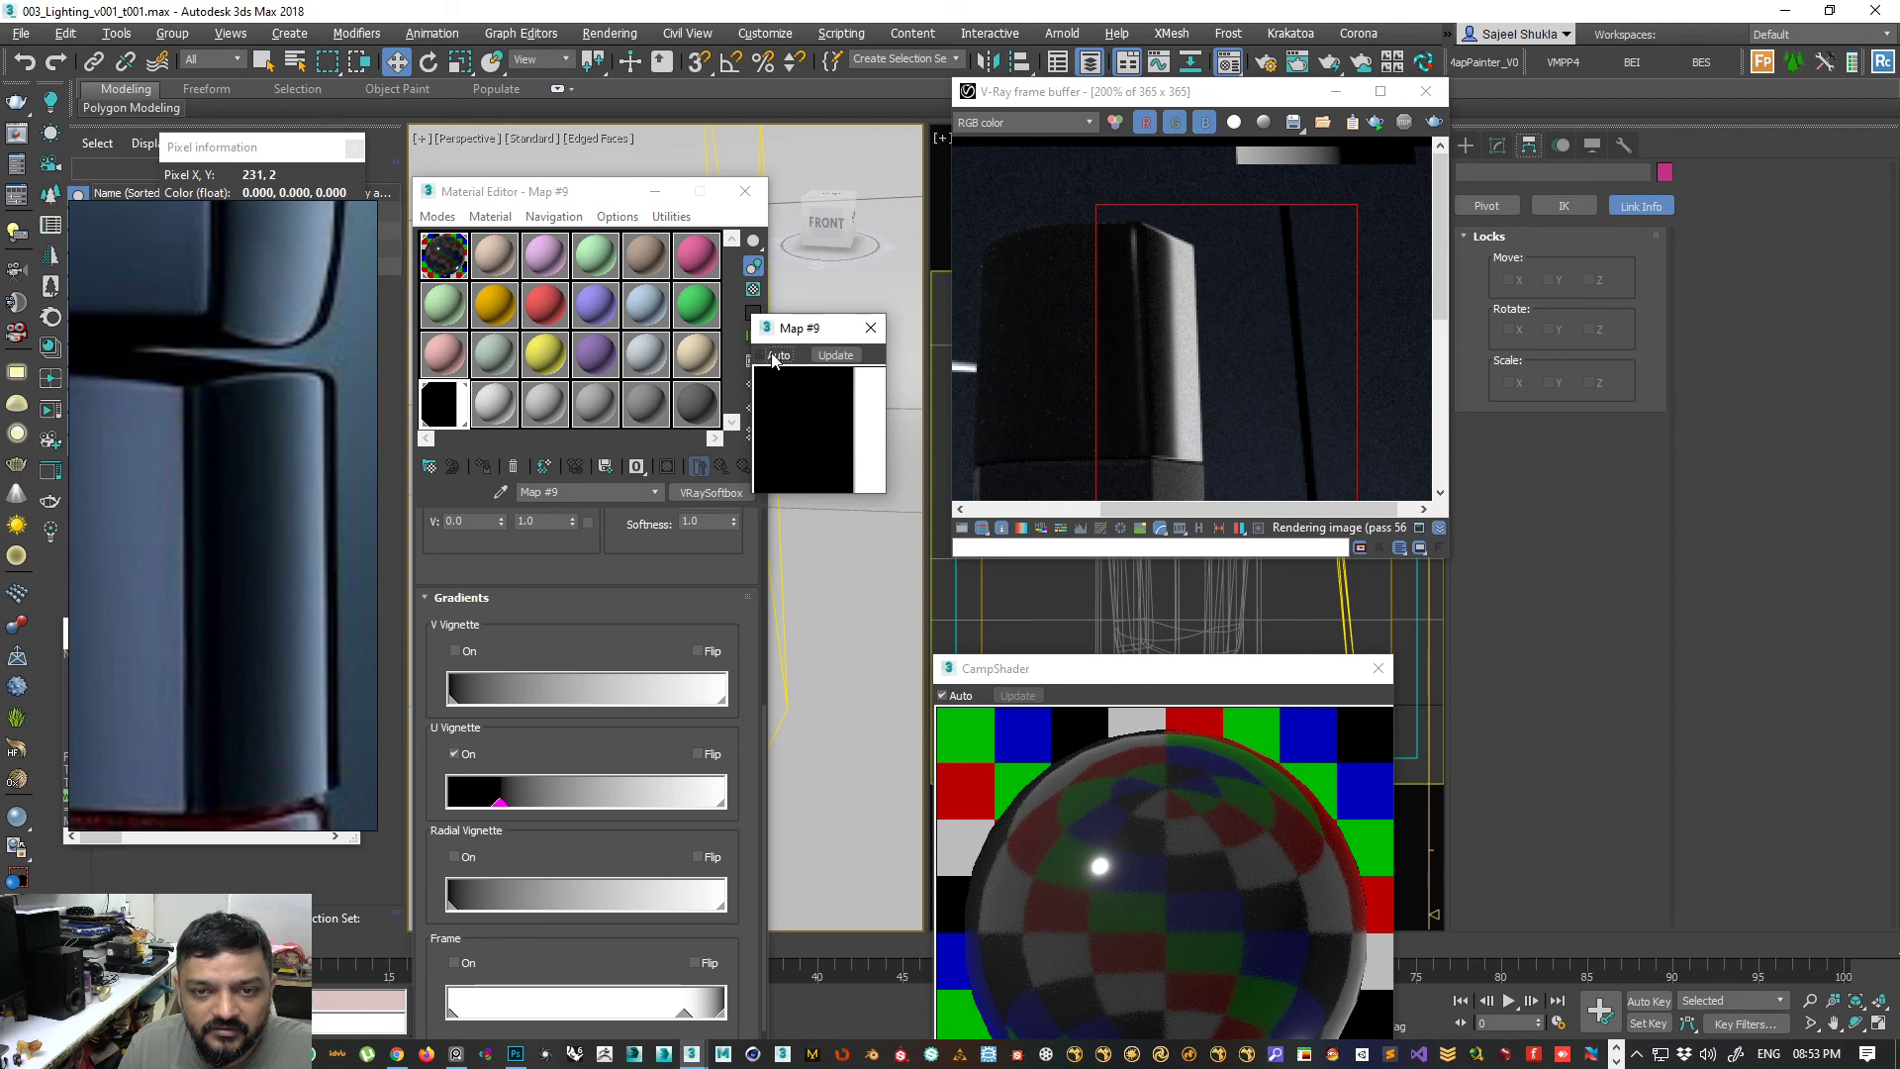
left_click(836, 355)
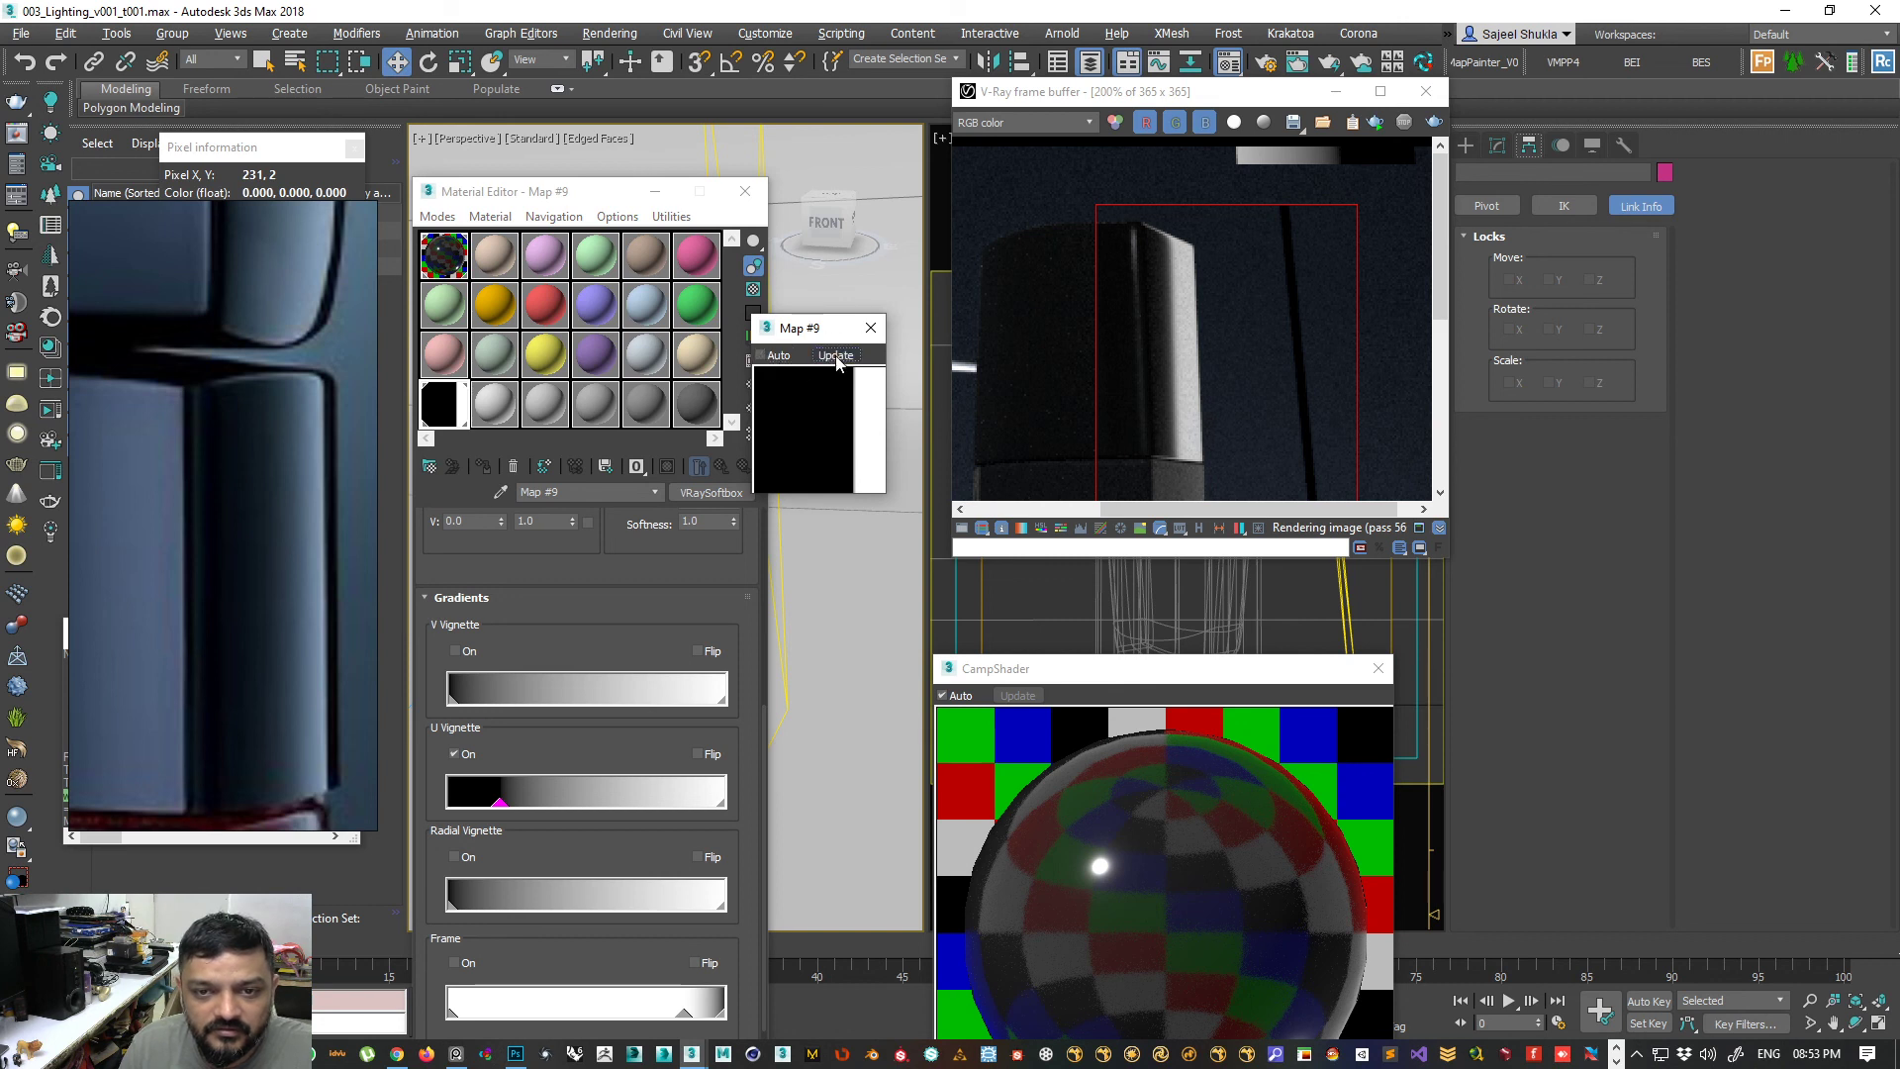
right_click(815, 415)
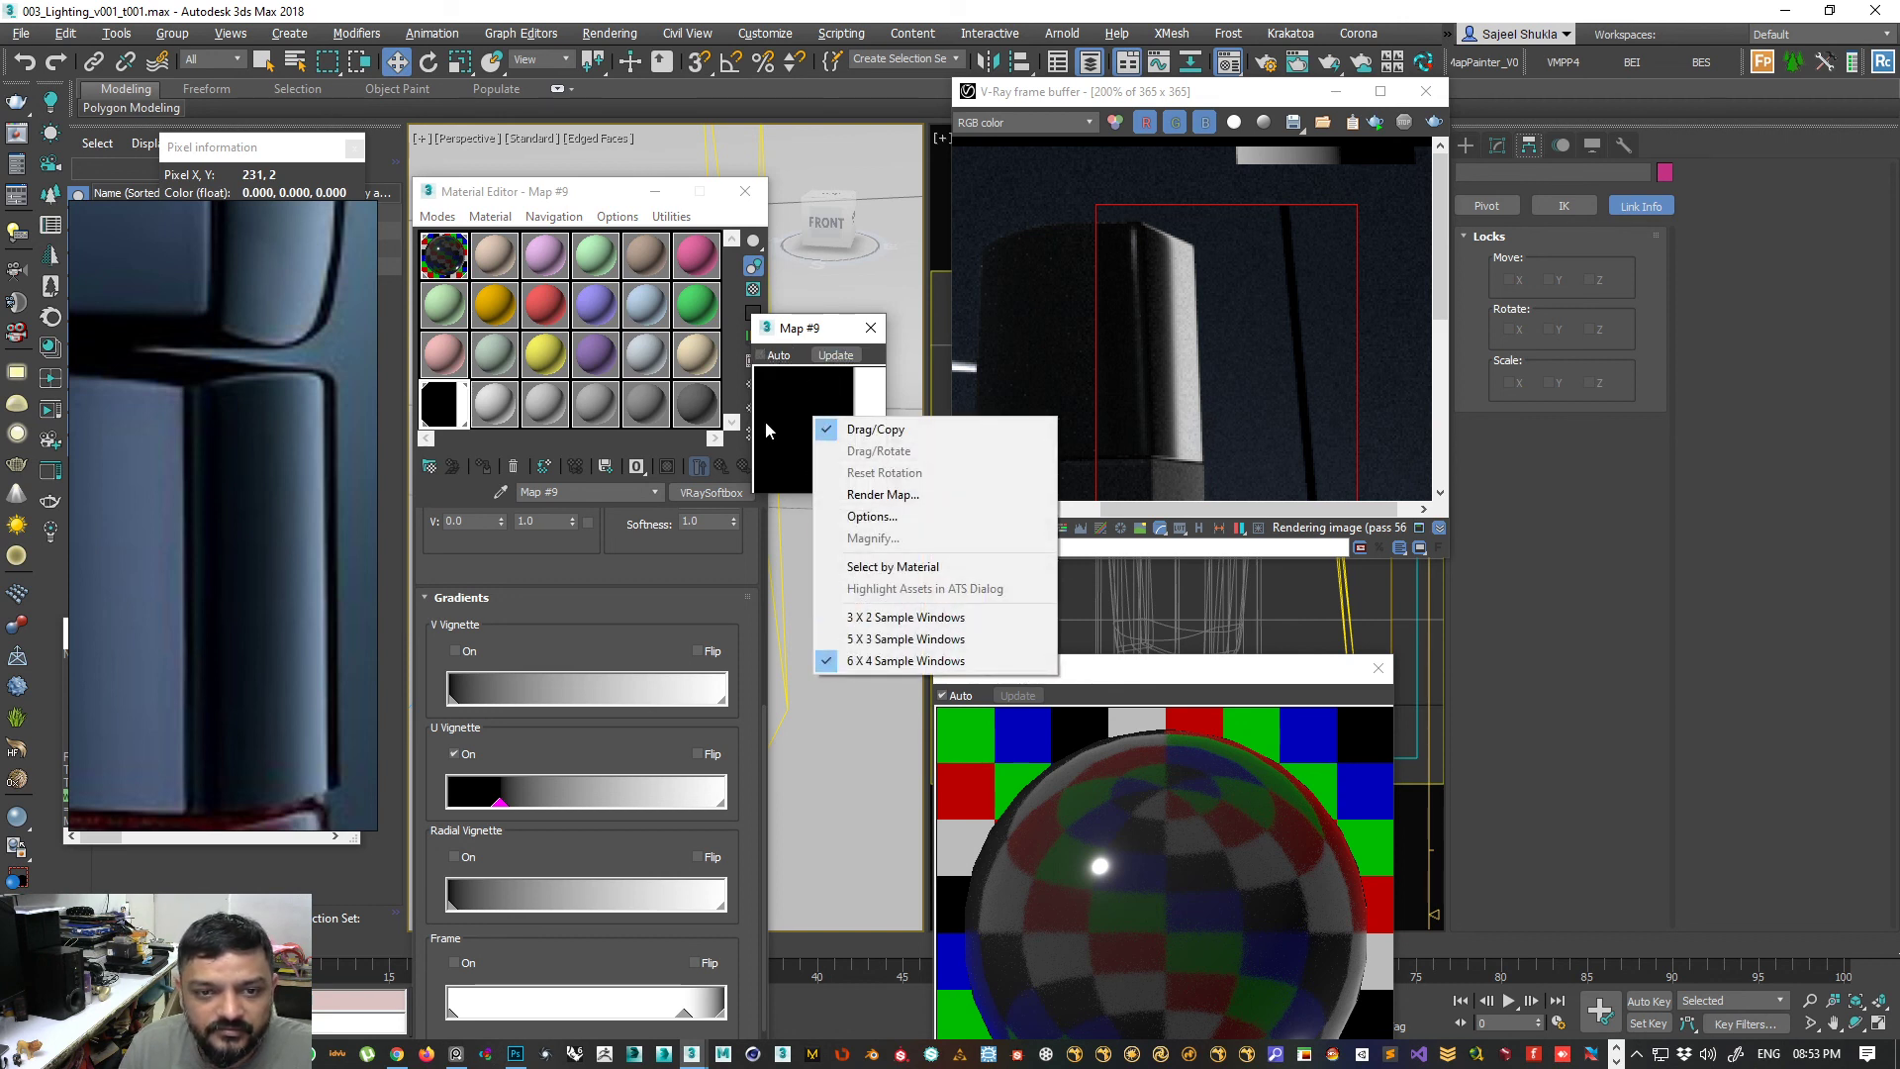
- Re-enable the preview's Auto update, move the U Vignette's black flag to about 40% of the ramp and flip the gradient
left_click(493, 749)
left_click_drag(500, 803, 640, 804)
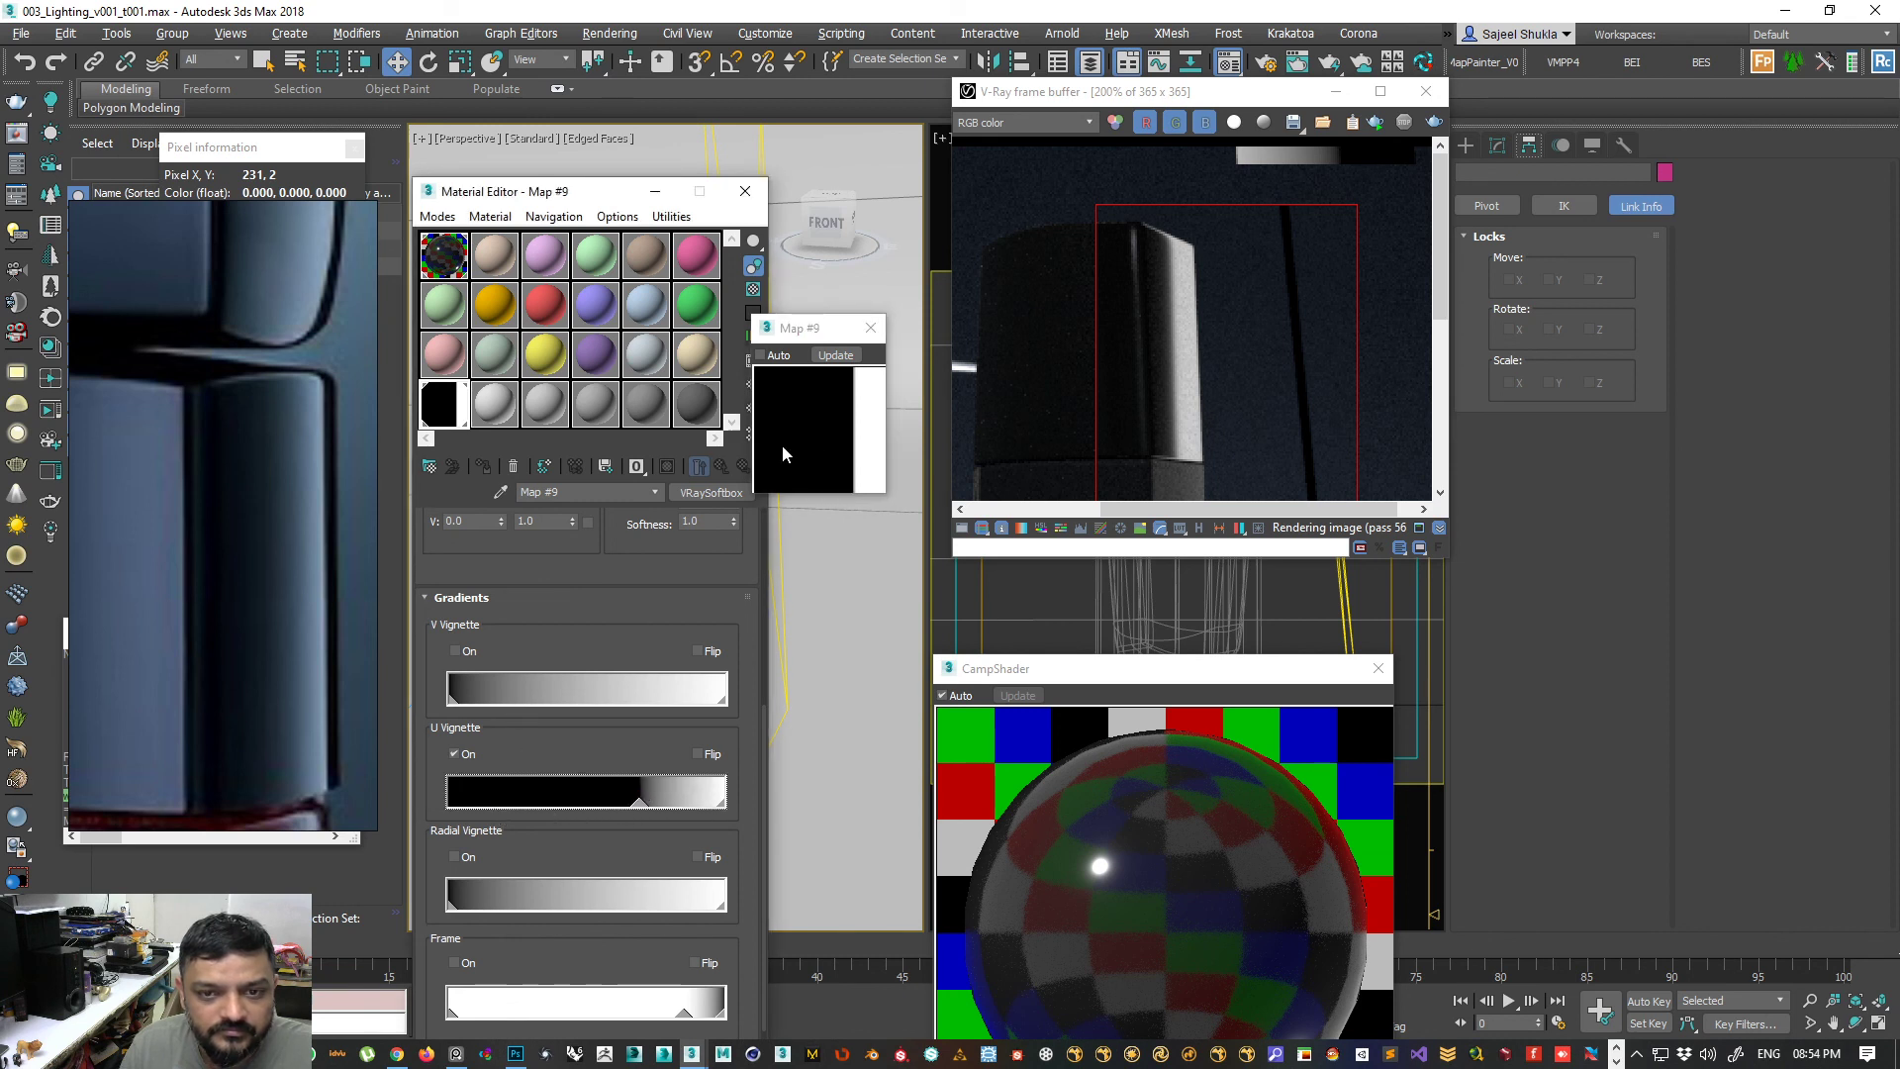
left_click(760, 356)
left_click_drag(640, 801, 559, 802)
left_click(698, 755)
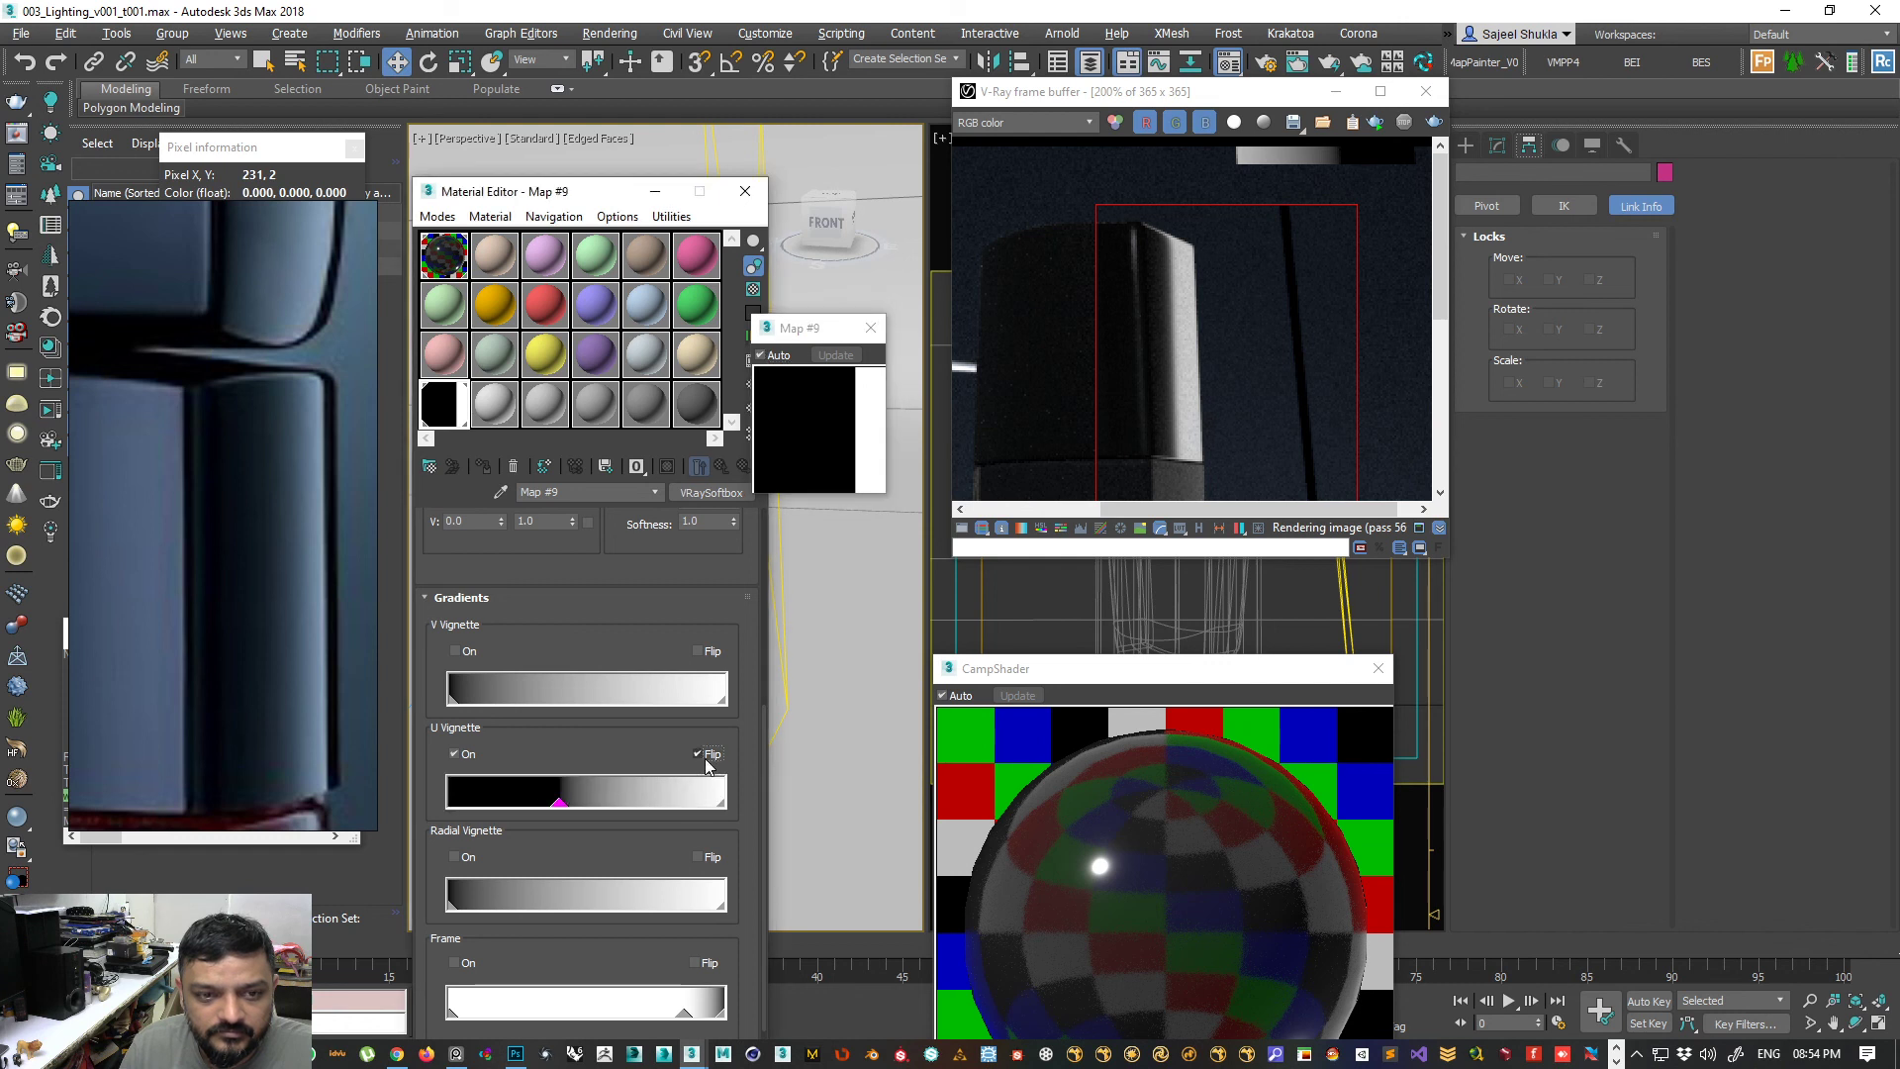
- Copy Map #9 over the neighbouring Material #20 sample slot, then select the original Map #9 slot
left_click(489, 408)
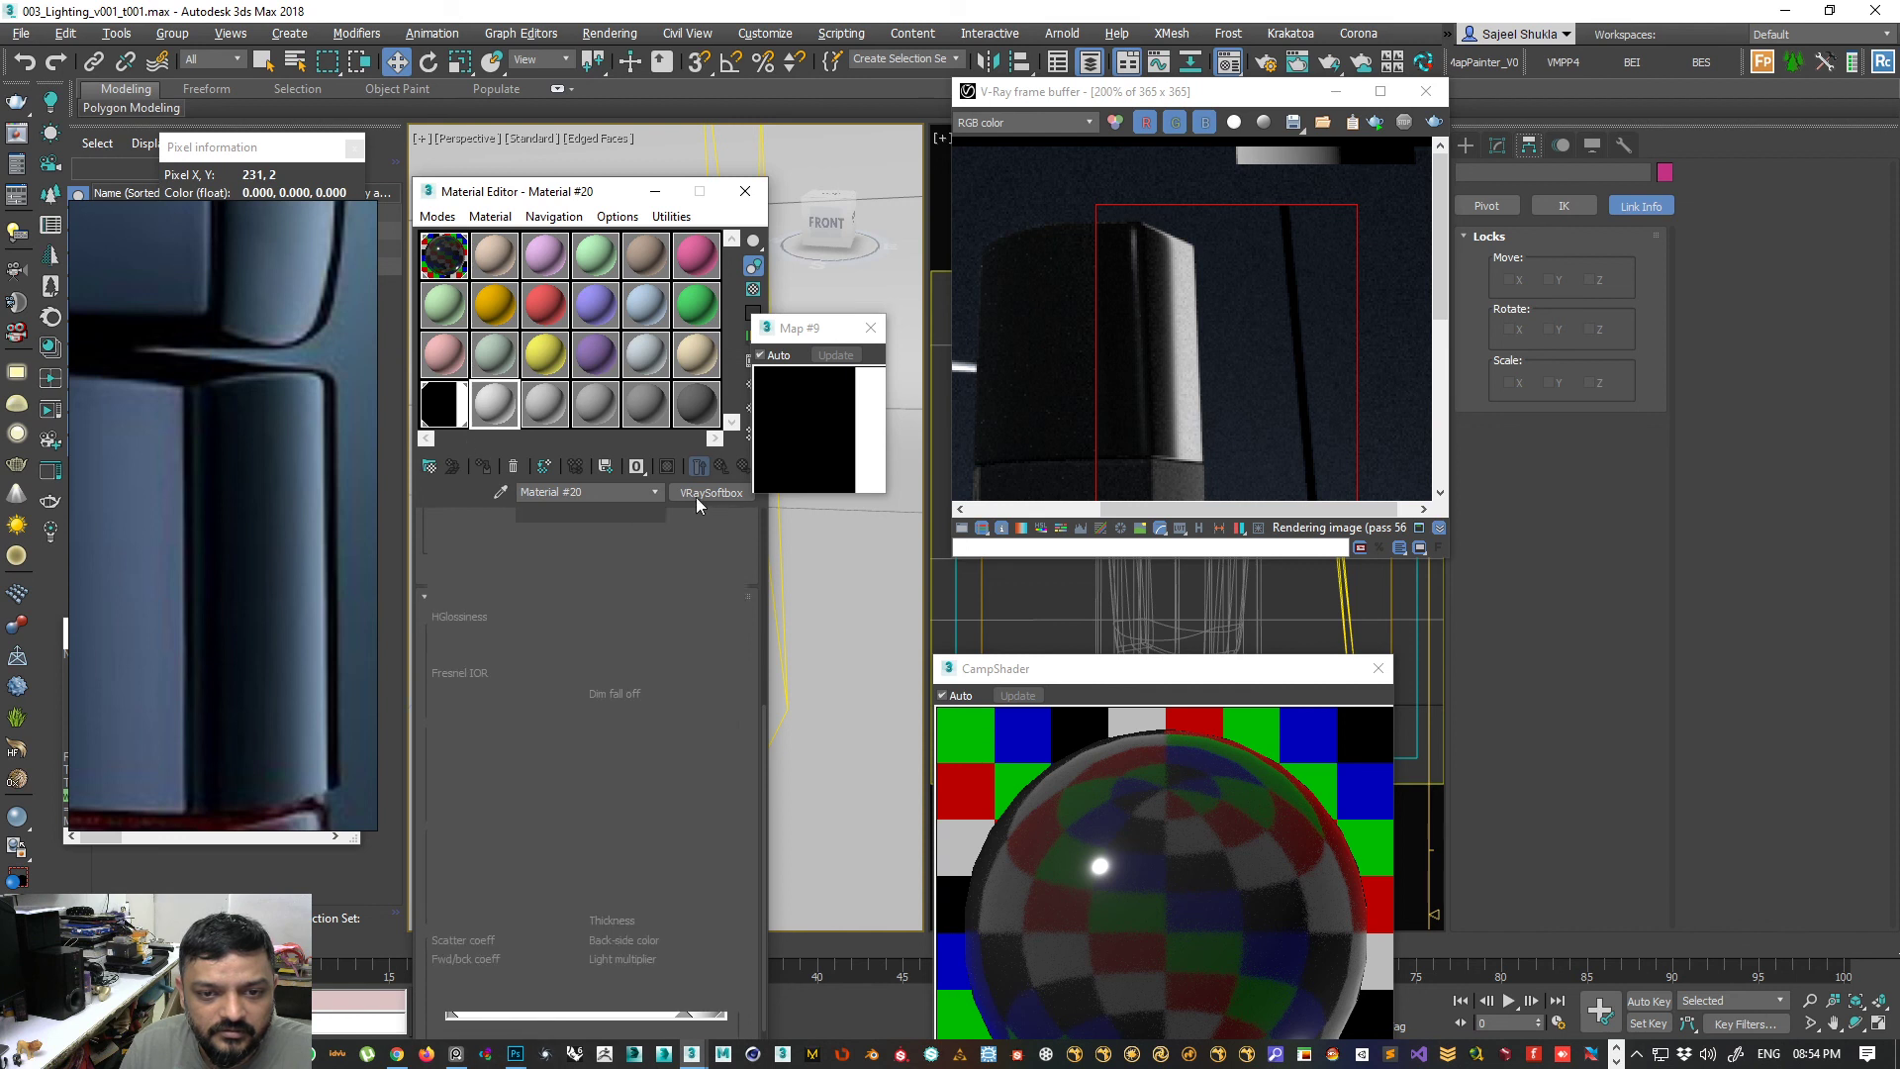
right_click(697, 495)
left_click(719, 530)
left_click(491, 402)
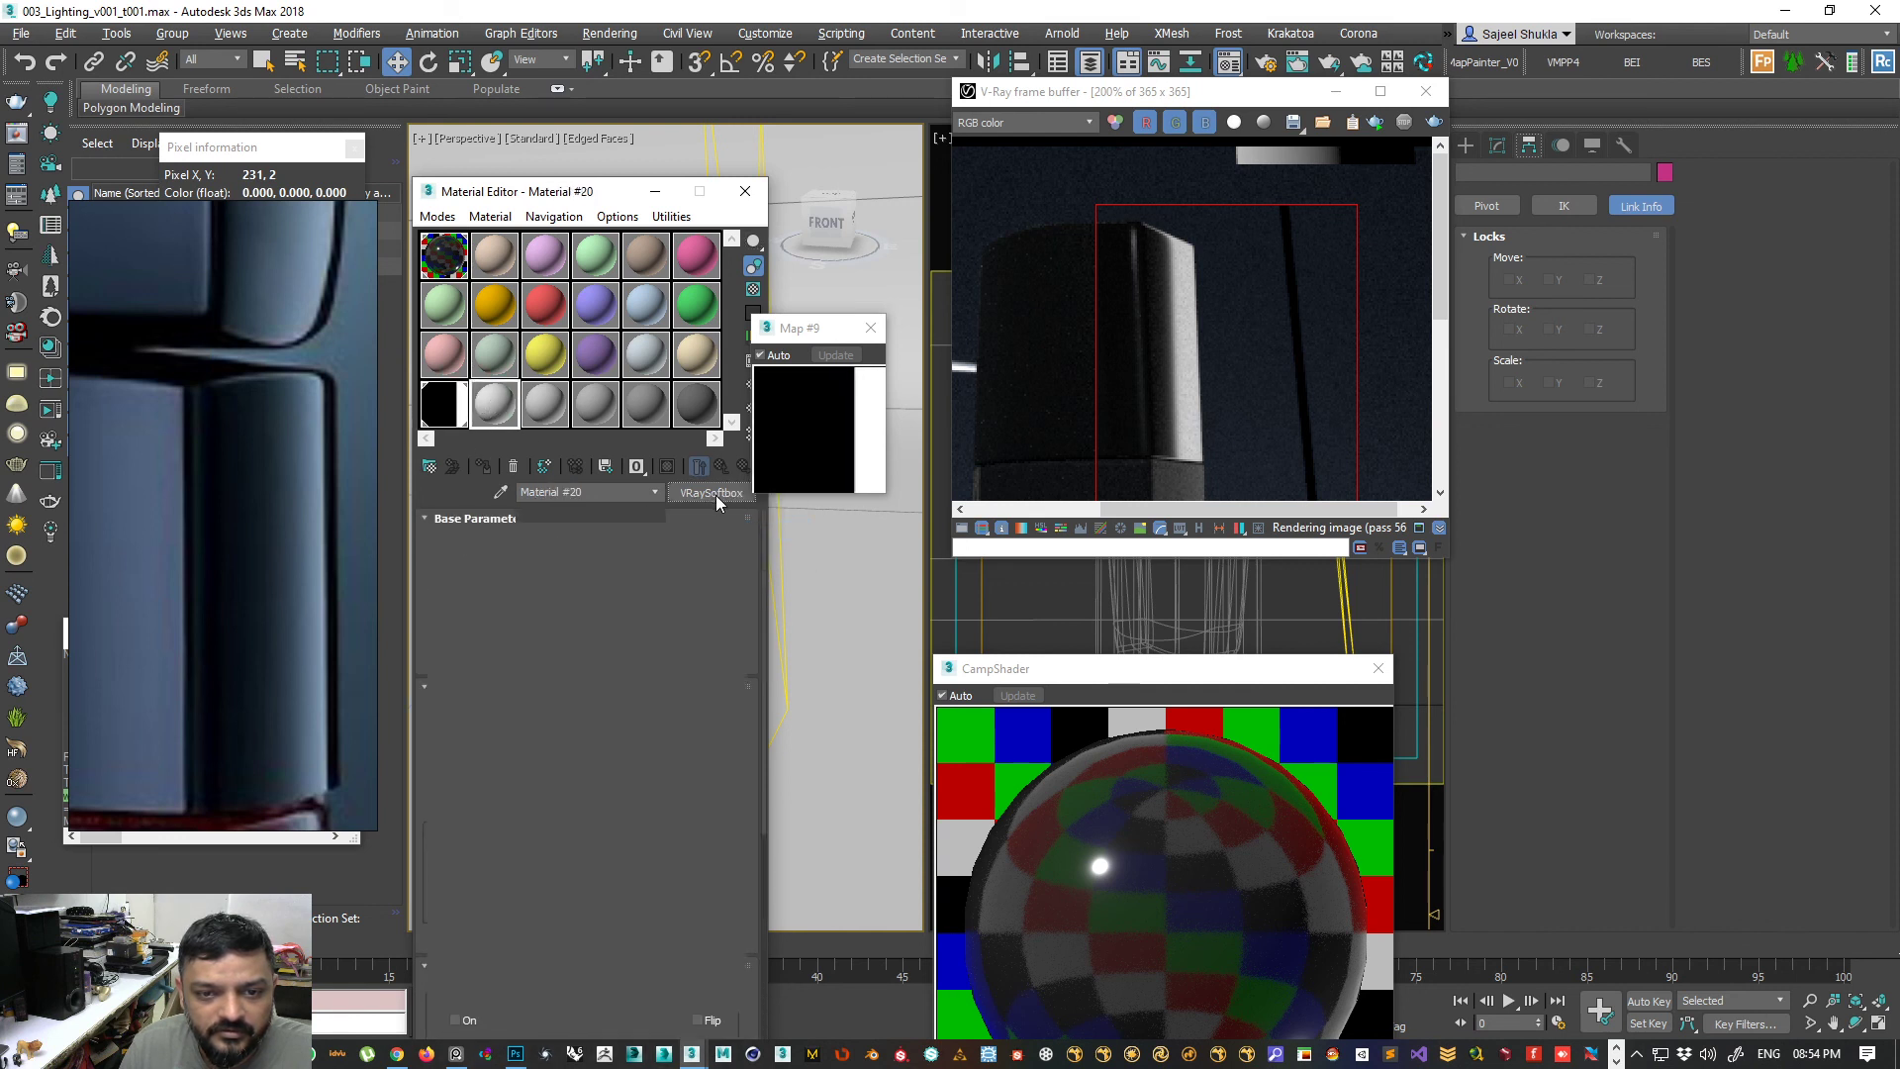
right_click(715, 495)
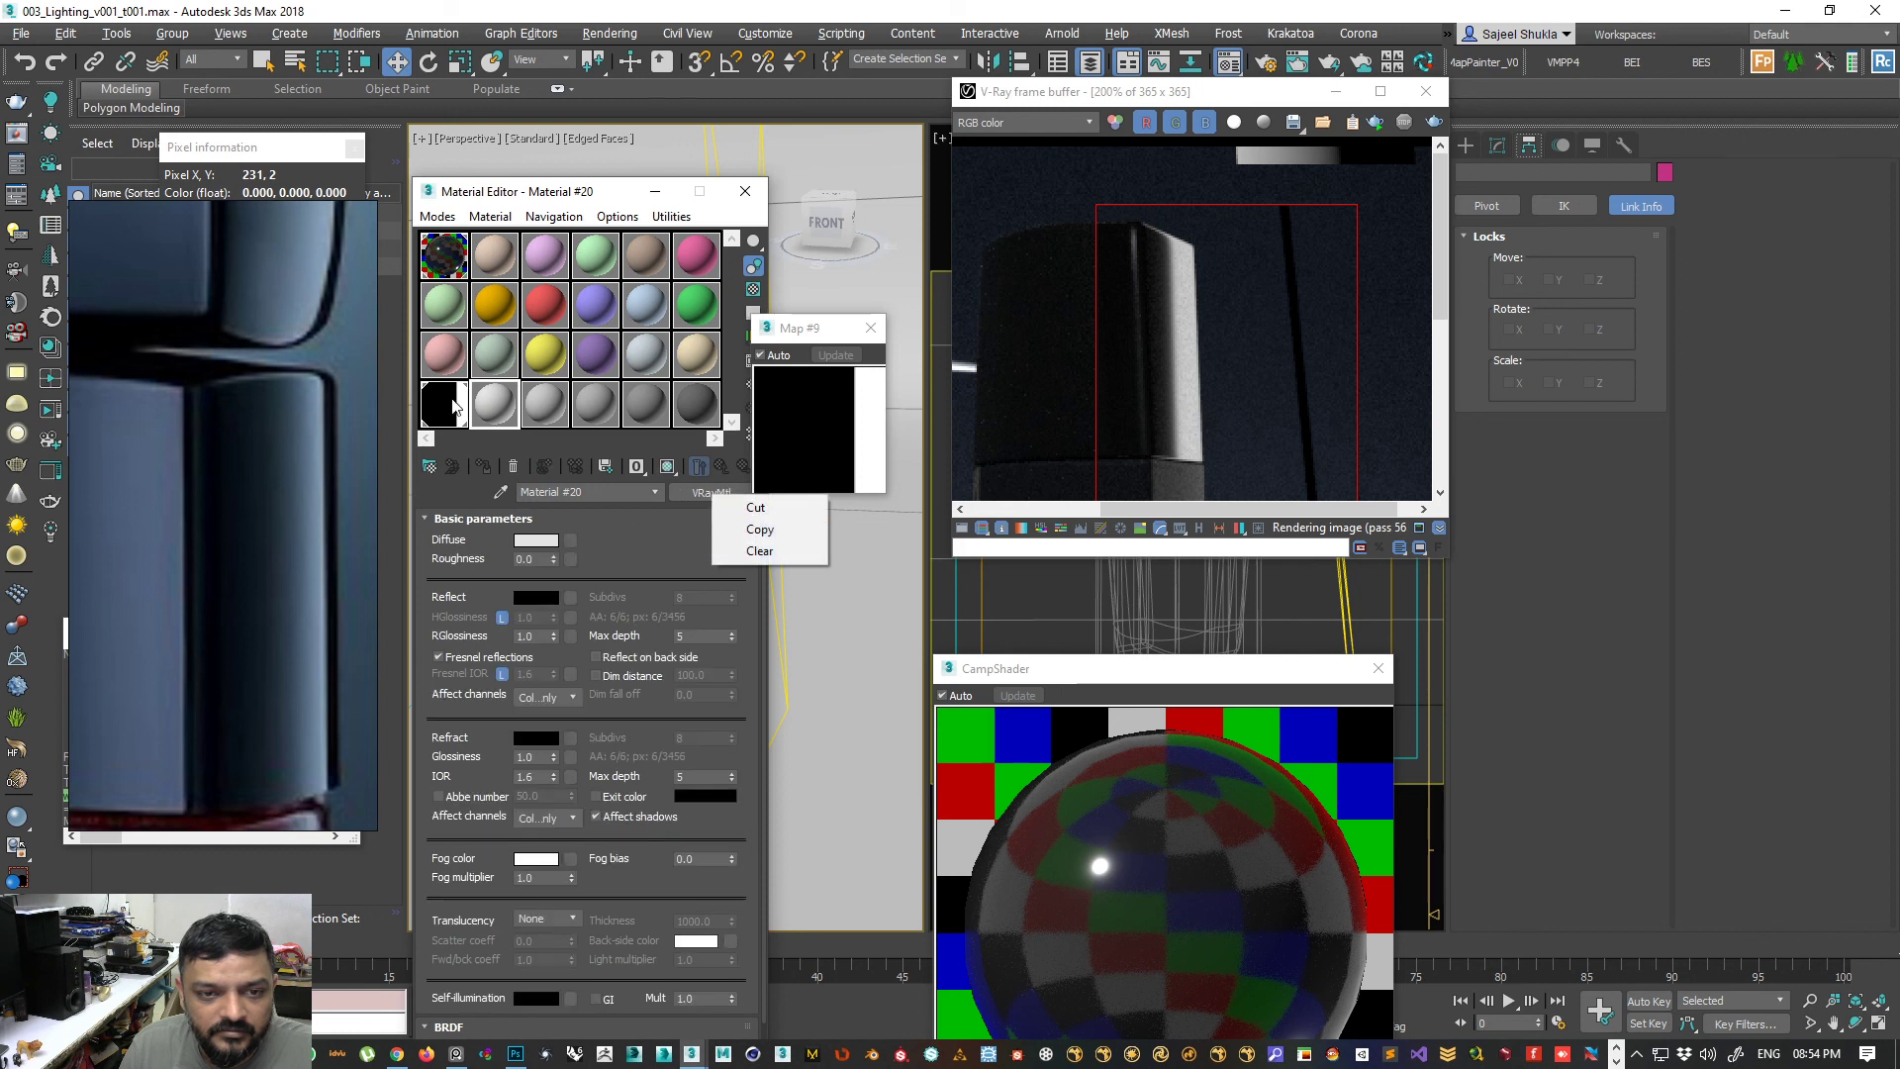
left_click_drag(455, 402, 490, 423)
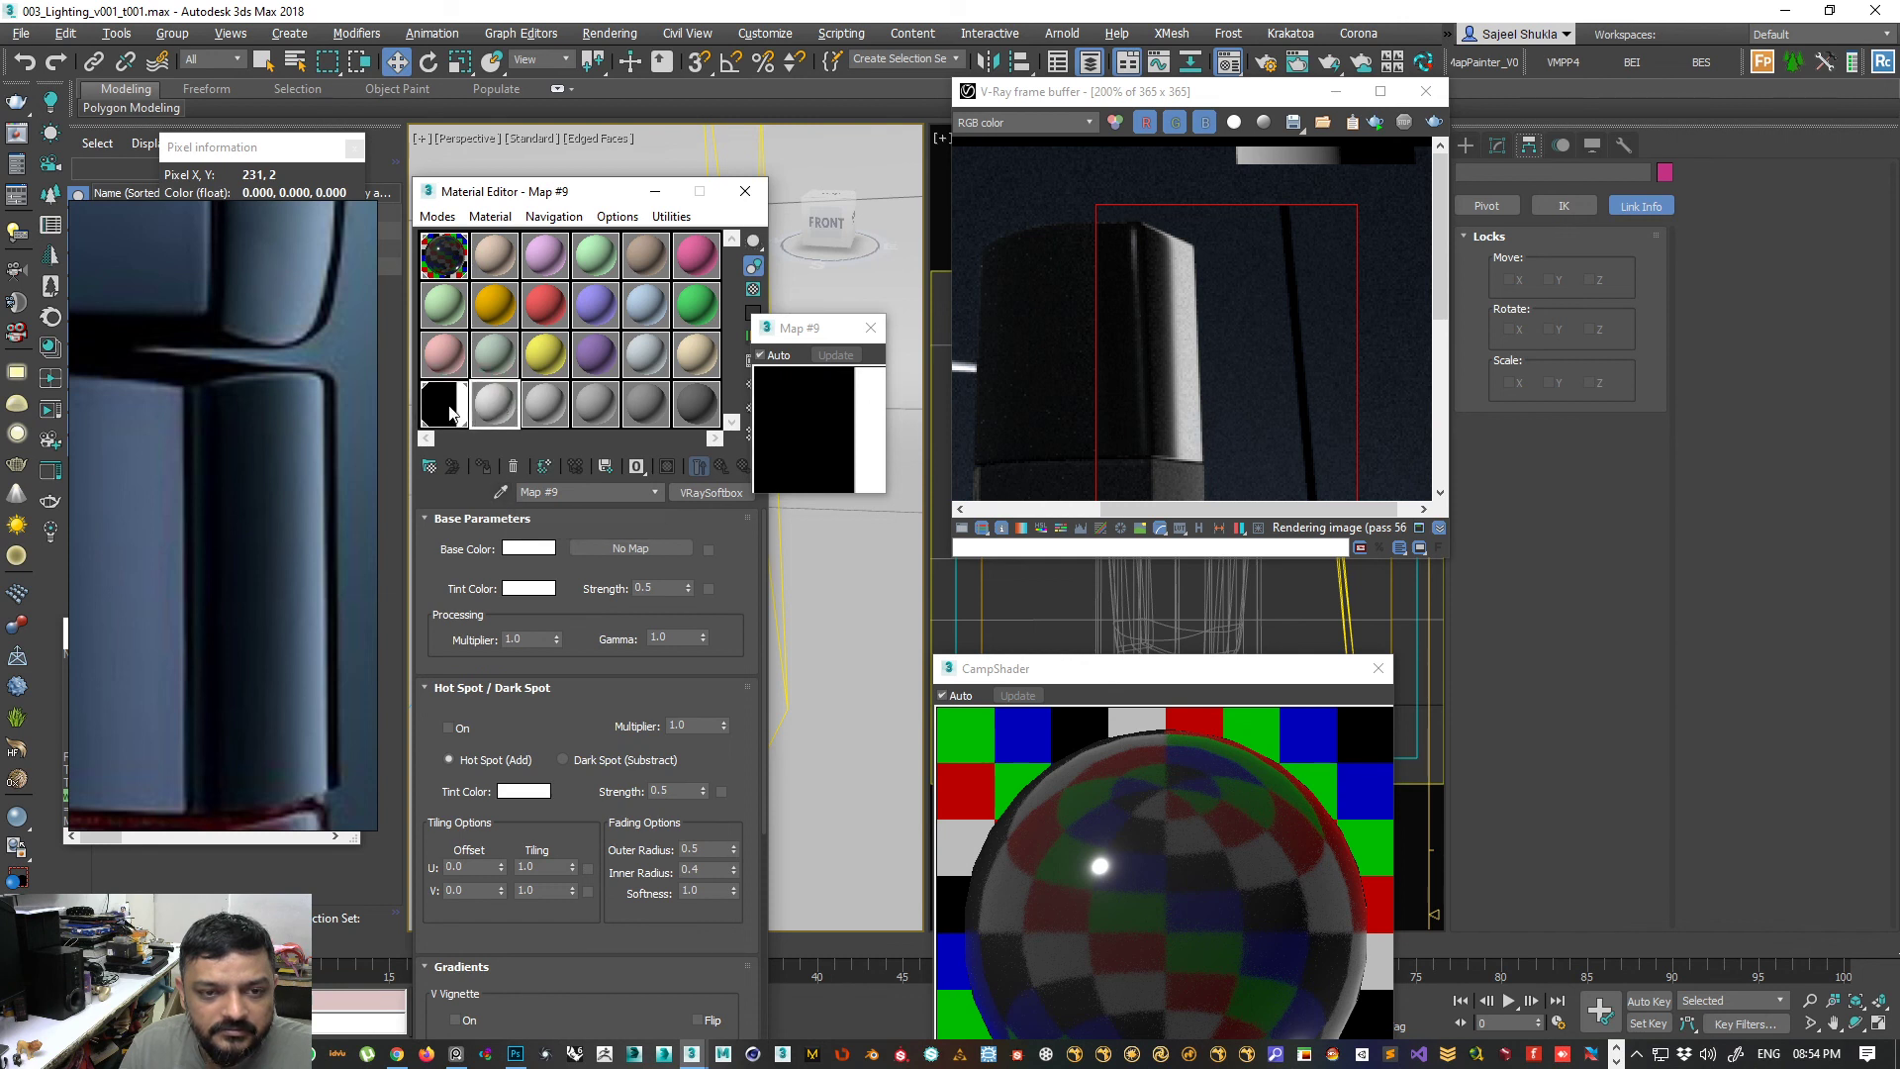
left_click(453, 395)
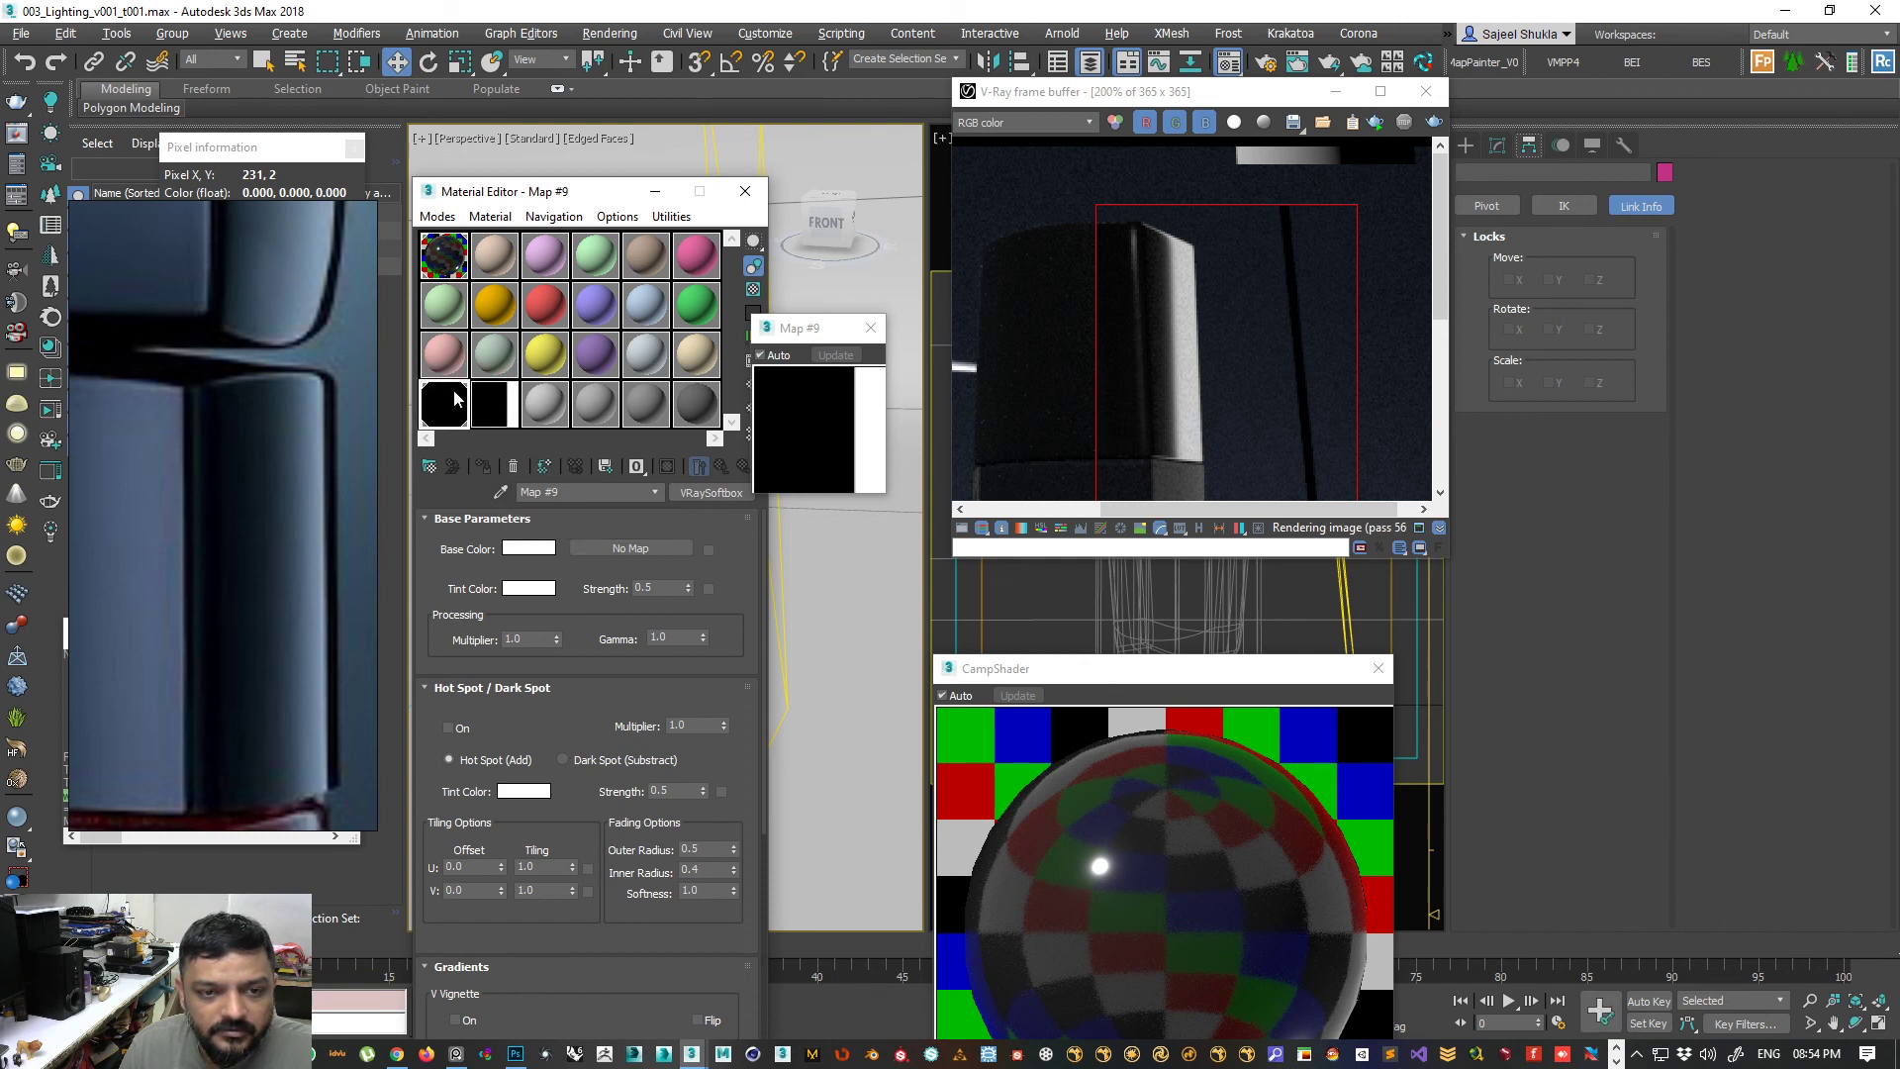
- Open a preview of the copied Map #9, move the U Vignette's black flag to about 50% and white flag to about 73%, and turn the vignette off
double_click(497, 407)
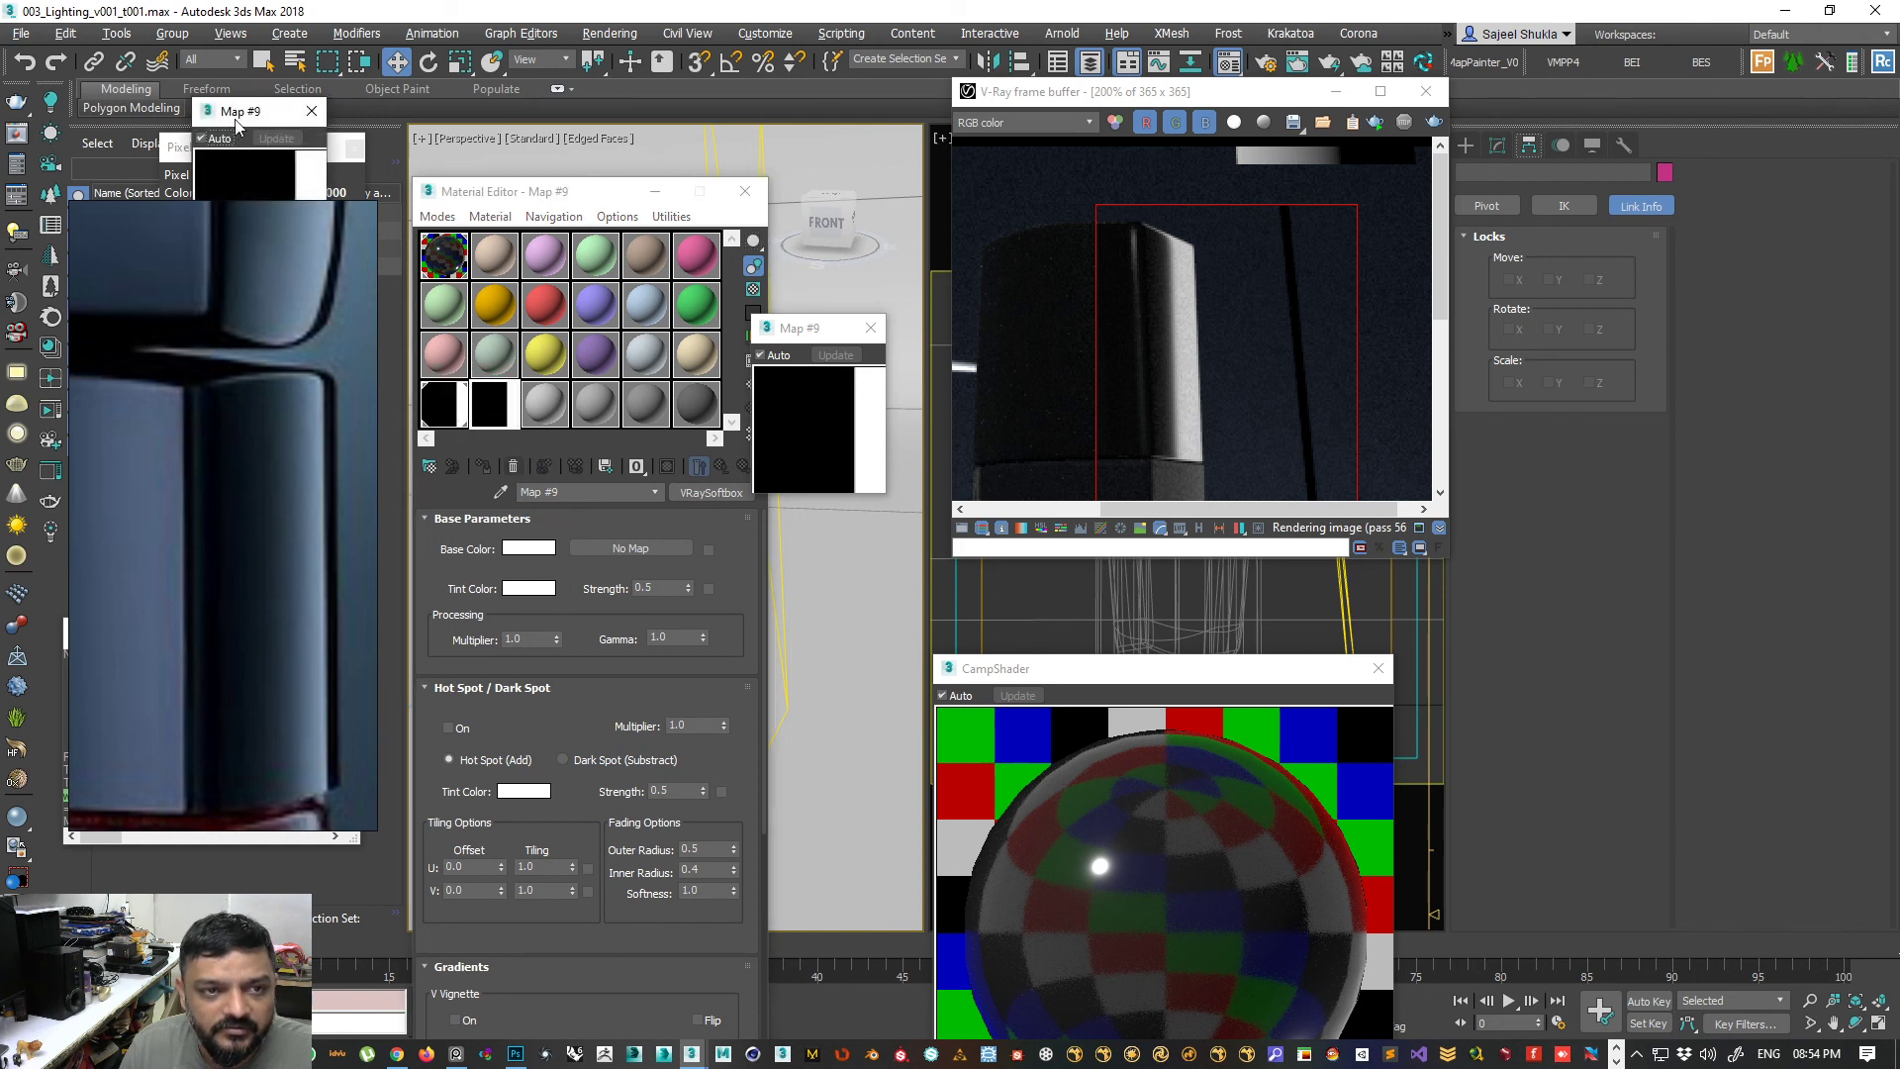
scroll(432, 767, "down", 5)
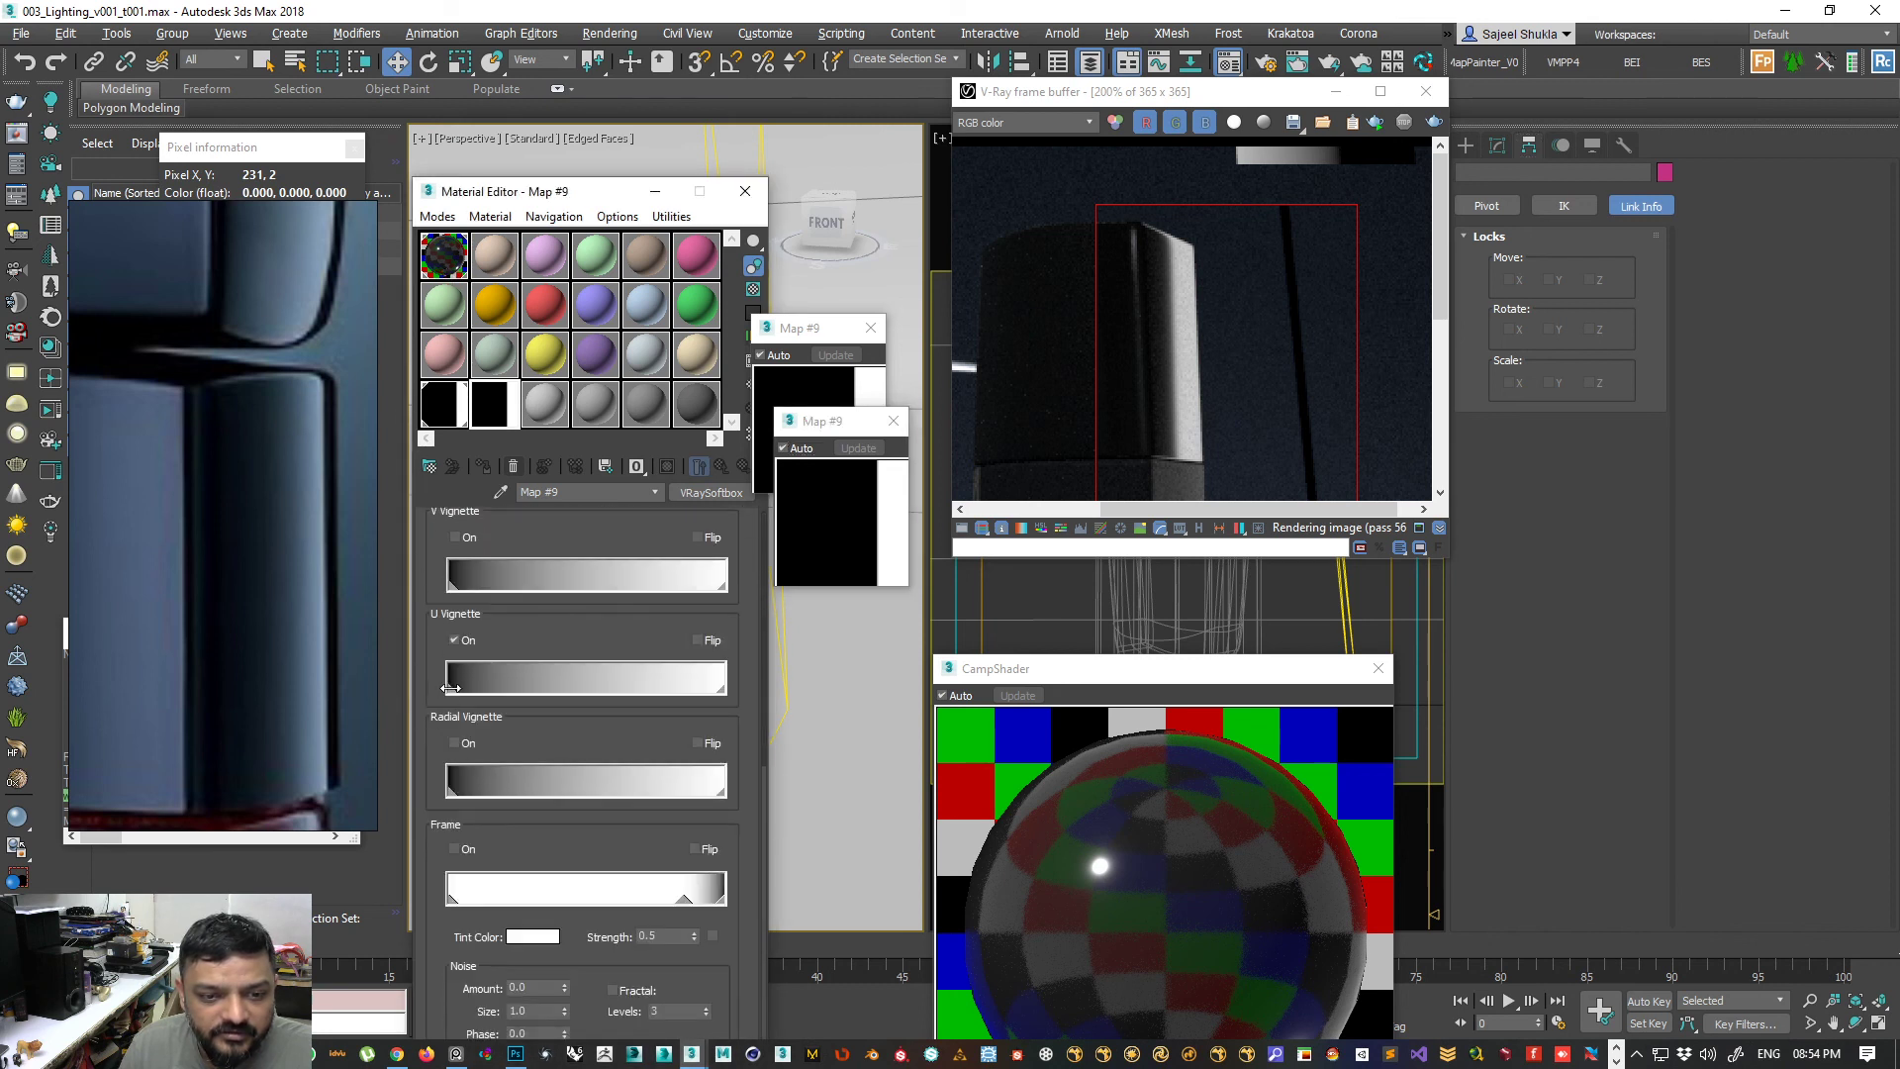
left_click_drag(451, 687, 584, 687)
left_click_drag(717, 690, 649, 690)
left_click_drag(417, 656, 437, 523)
left_click(453, 640)
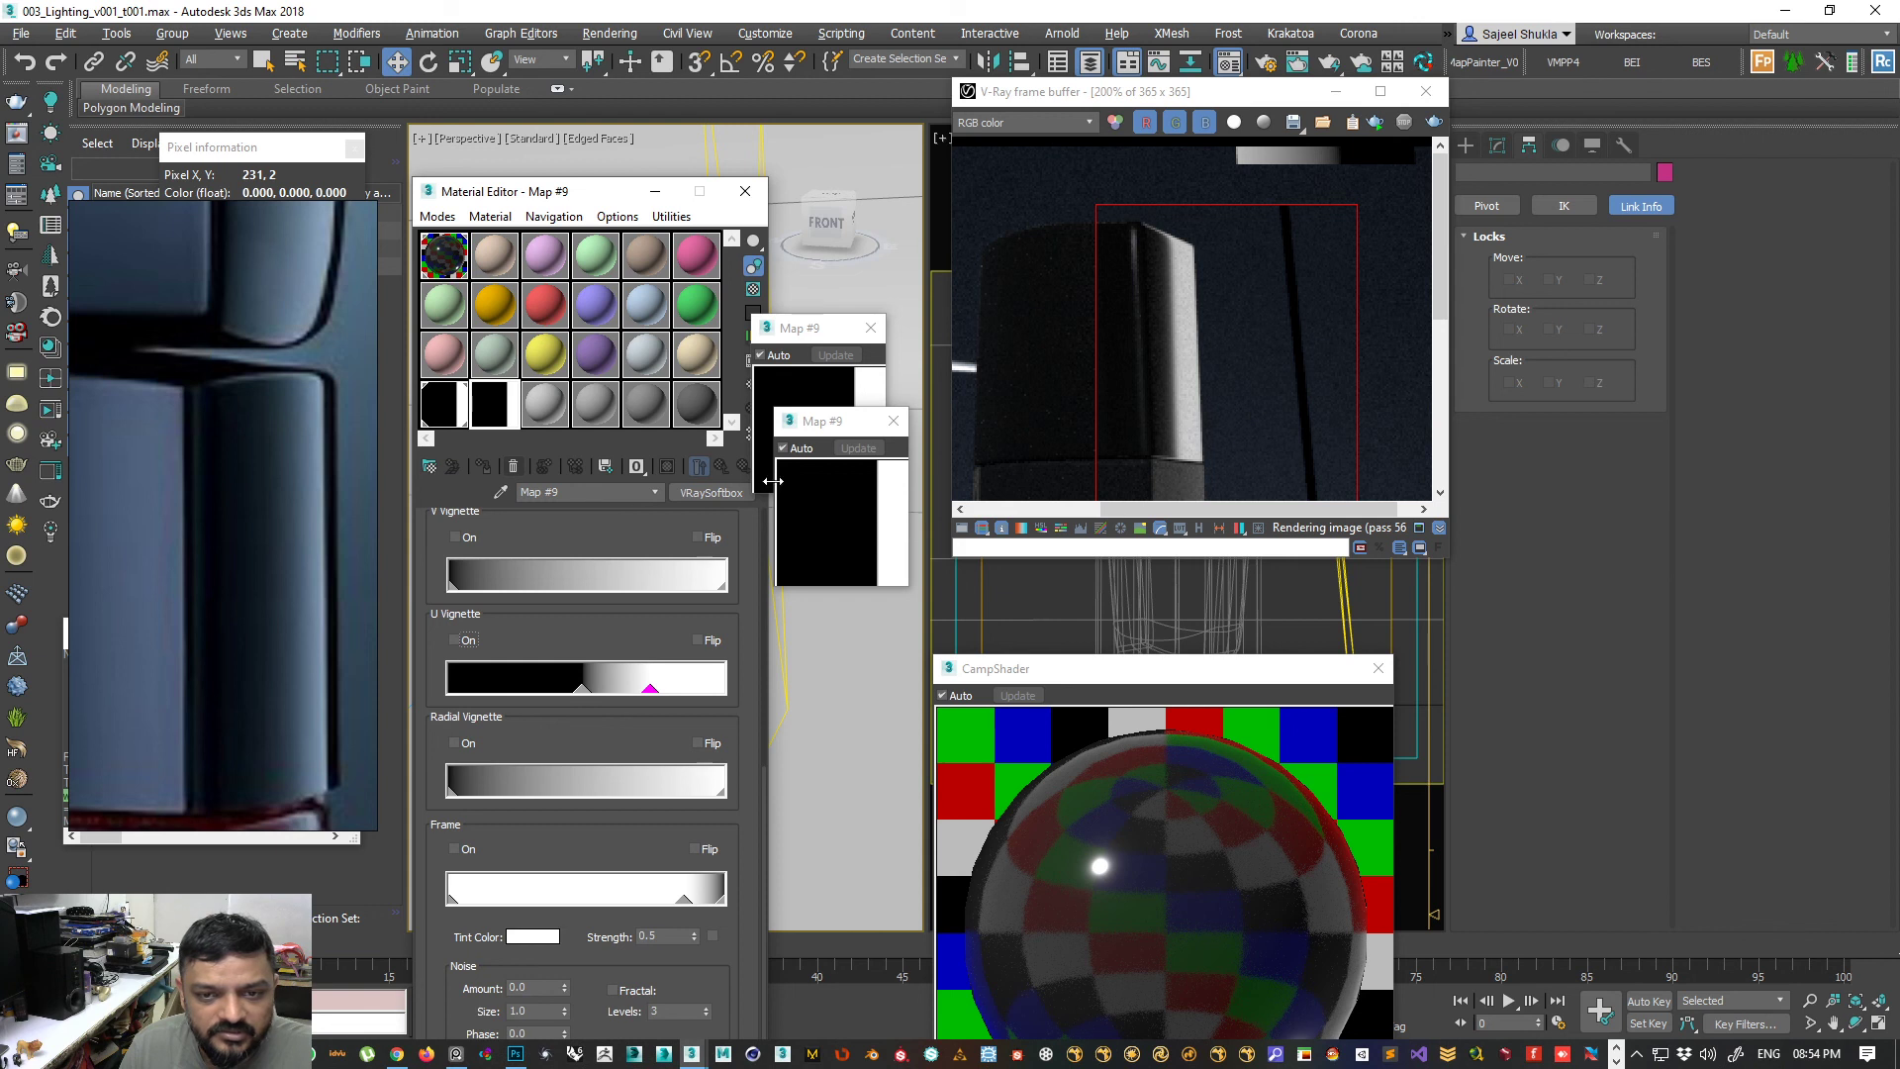
- Close both Map #9 previews and reselect the original Map #9 sample slot
left_click_drag(833, 425, 804, 508)
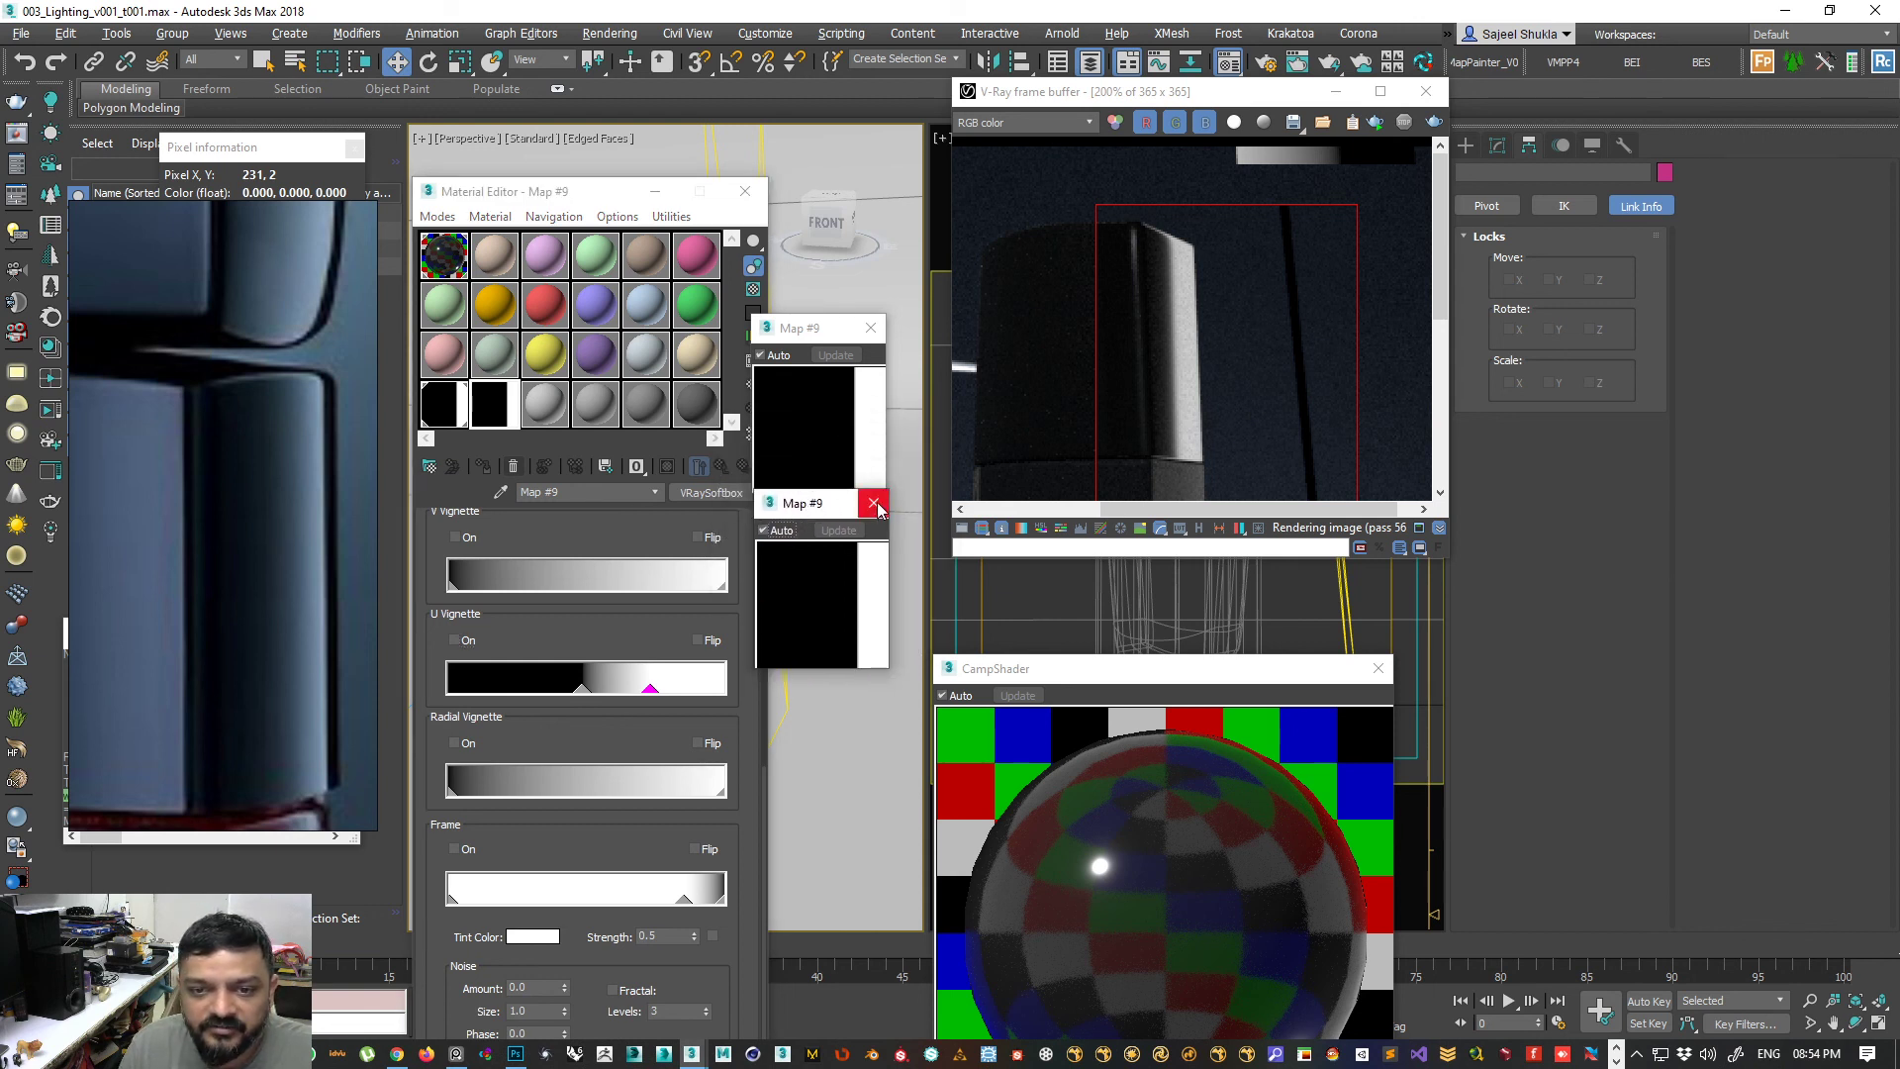
left_click(873, 502)
left_click(870, 327)
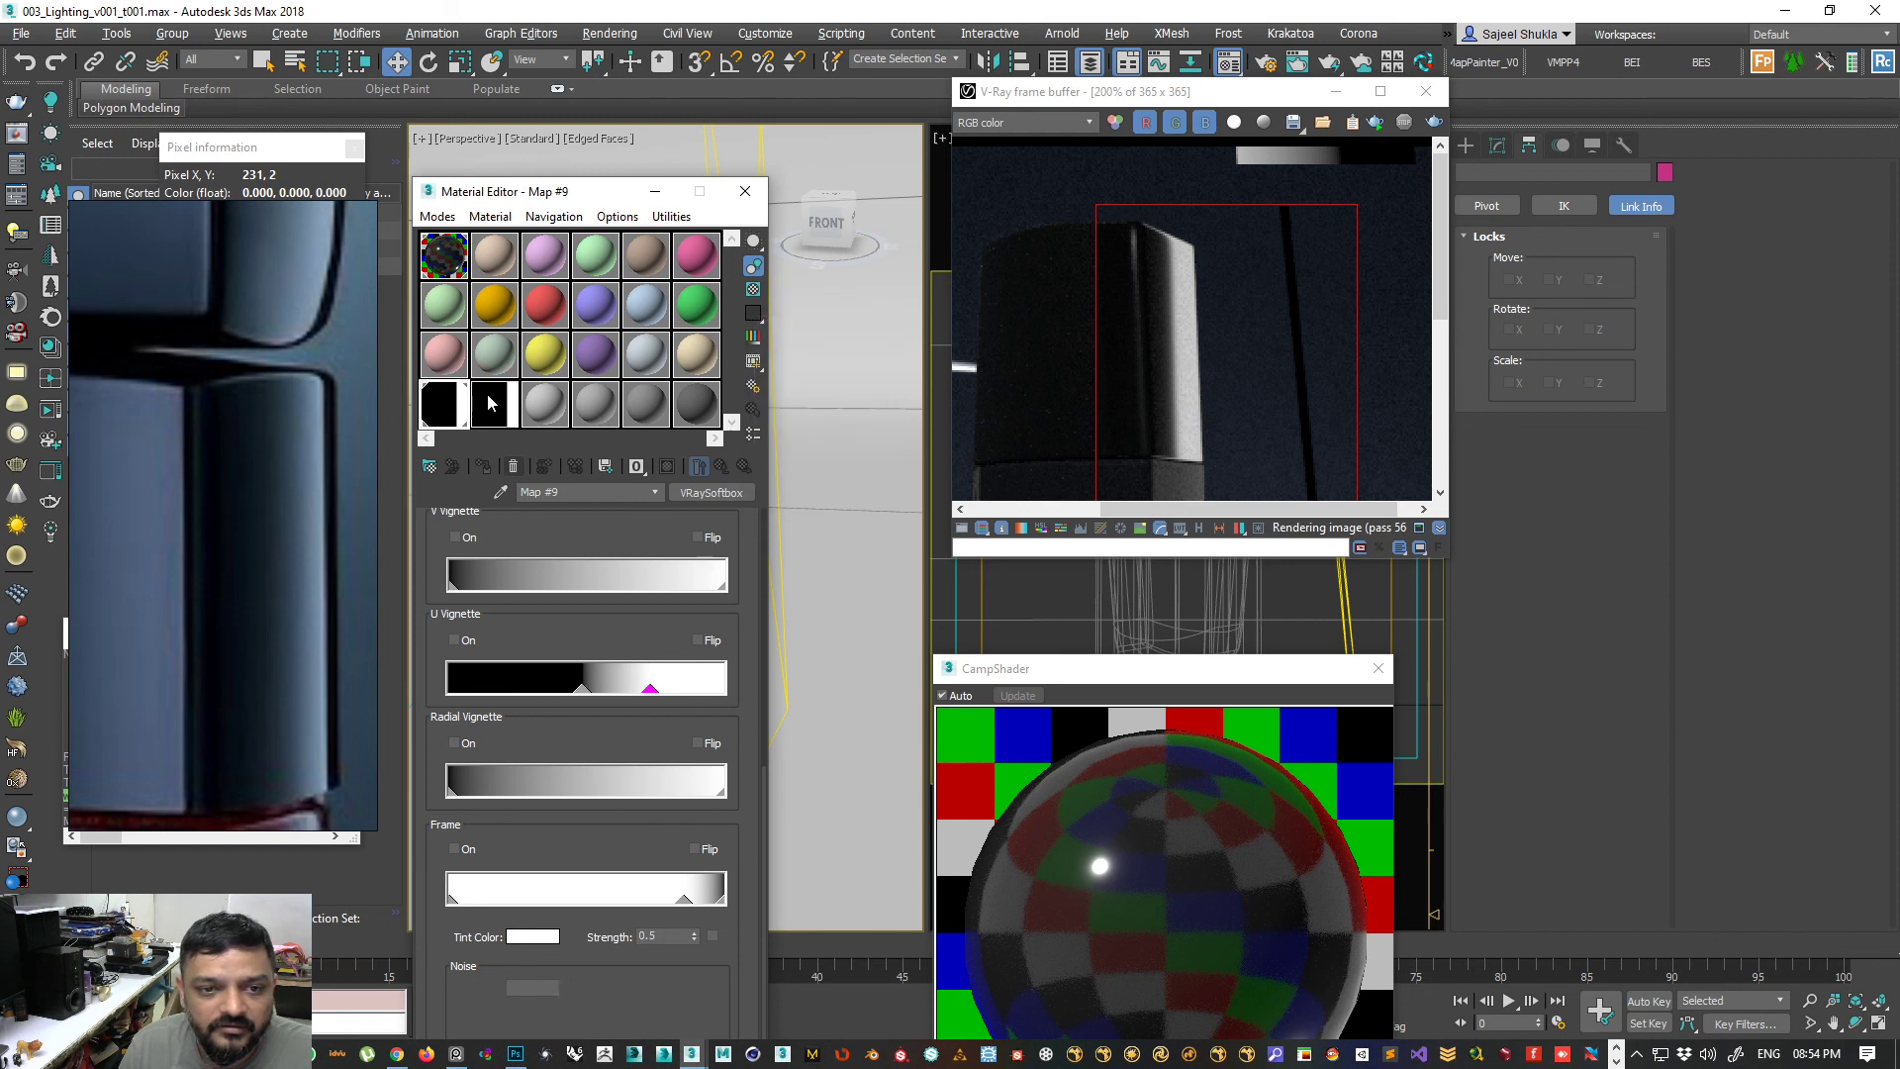
right_click(490, 410)
left_click(462, 401)
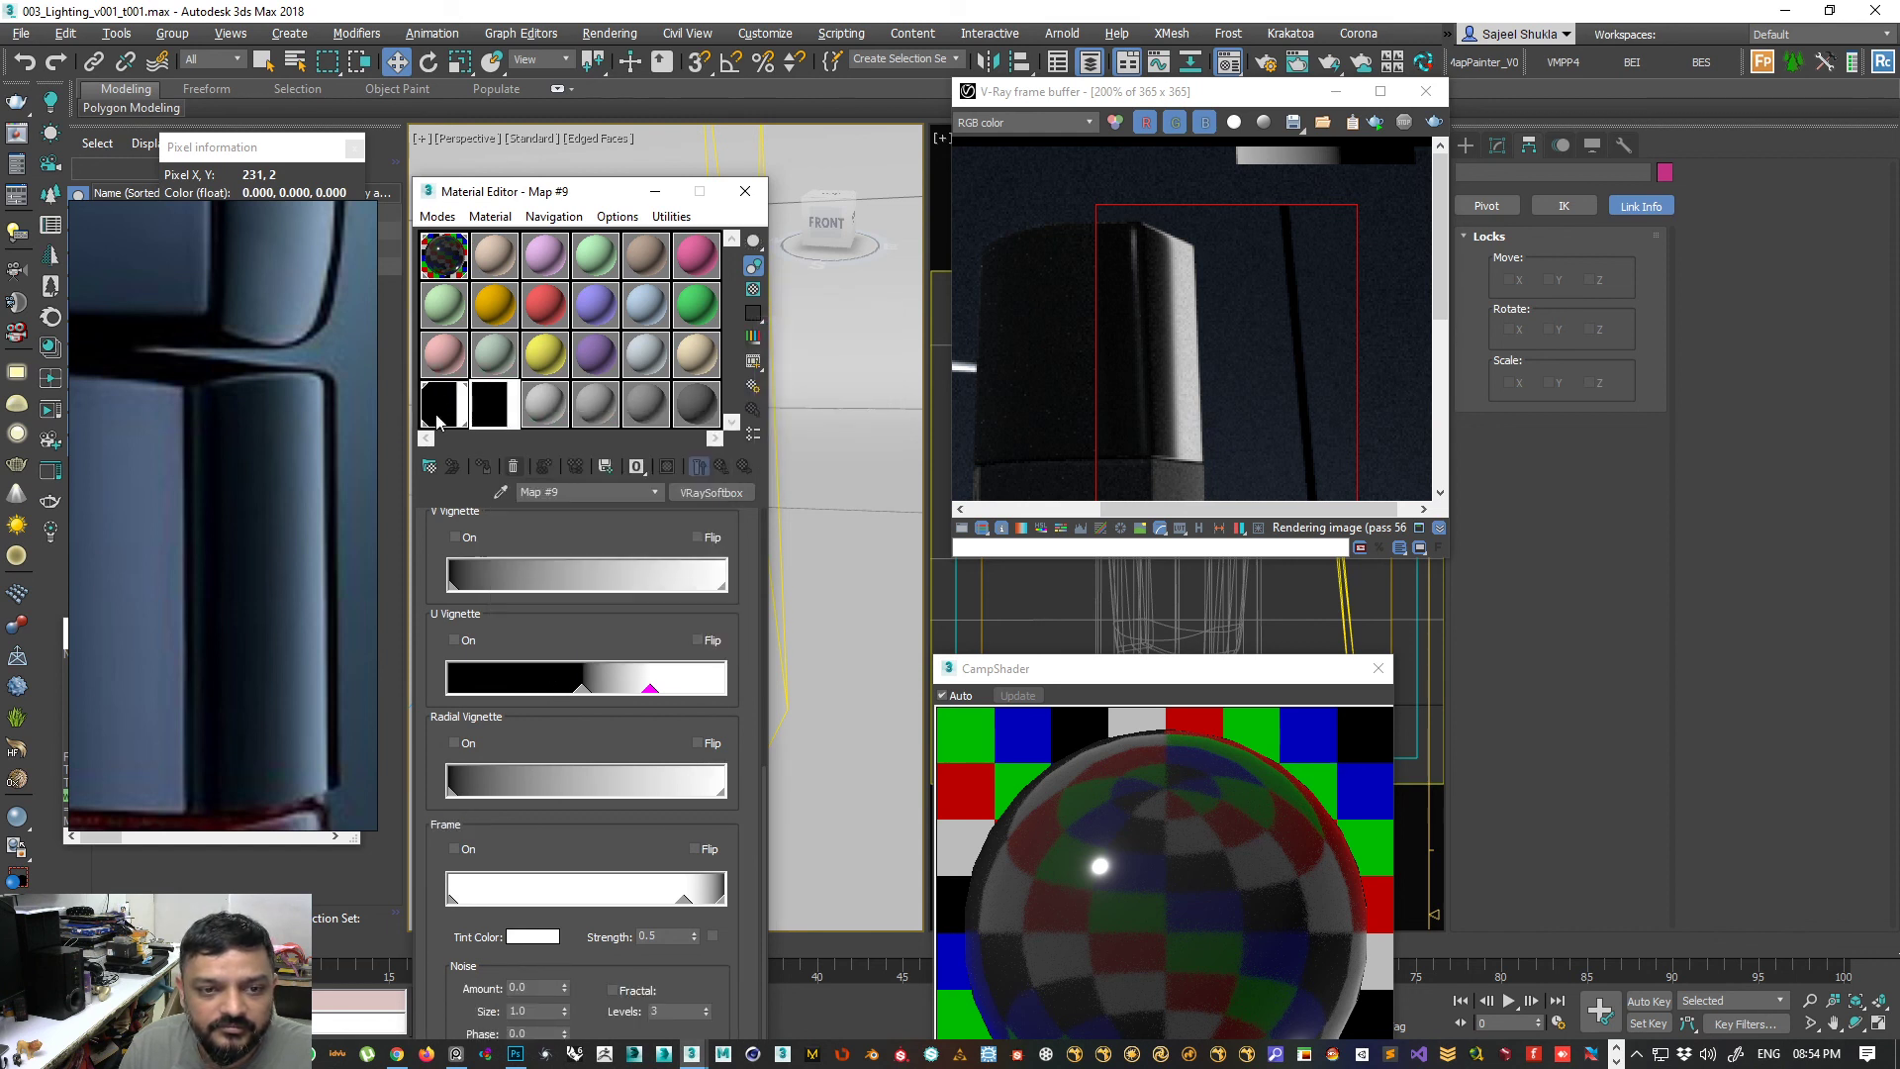
- Close and reopen the V-Ray frame buffer, clear the Material Editor from the bottle in the Perspective view and restart the interactive render
left_click(1425, 91)
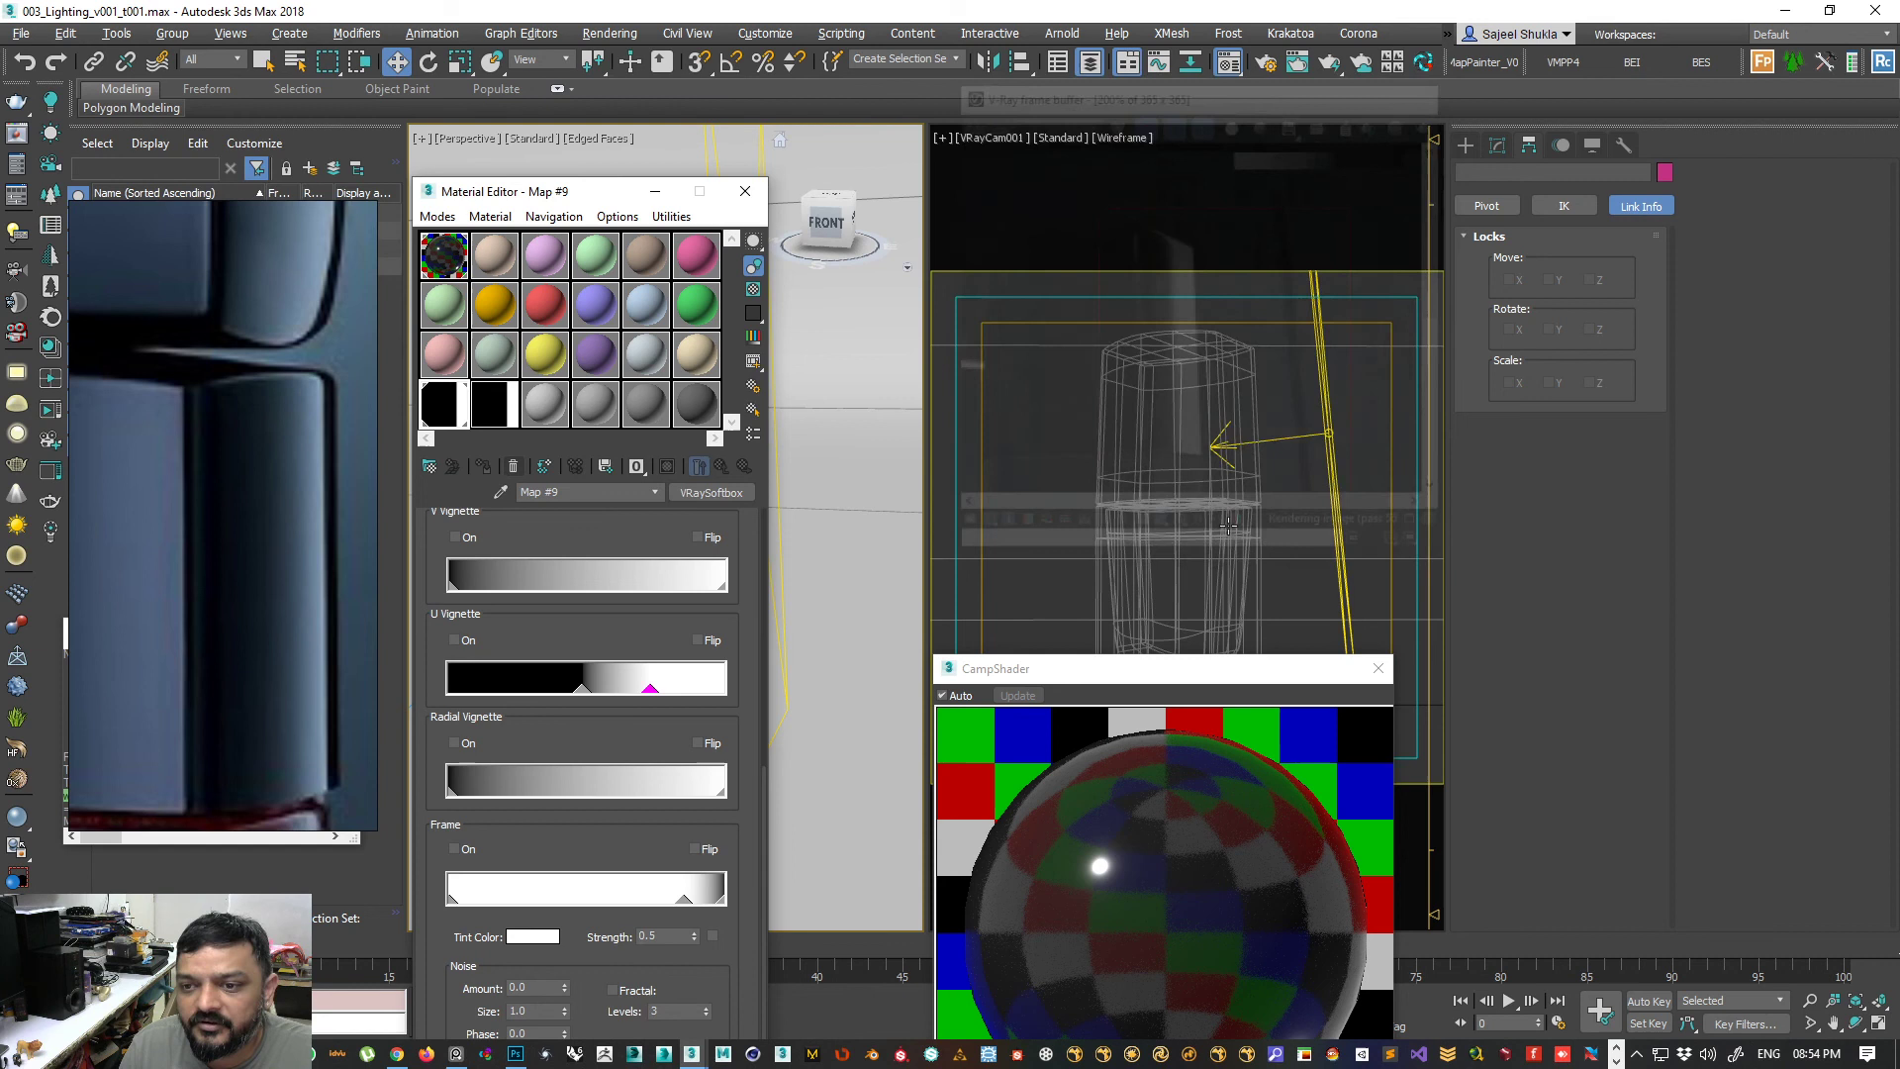
right_click(1352, 407)
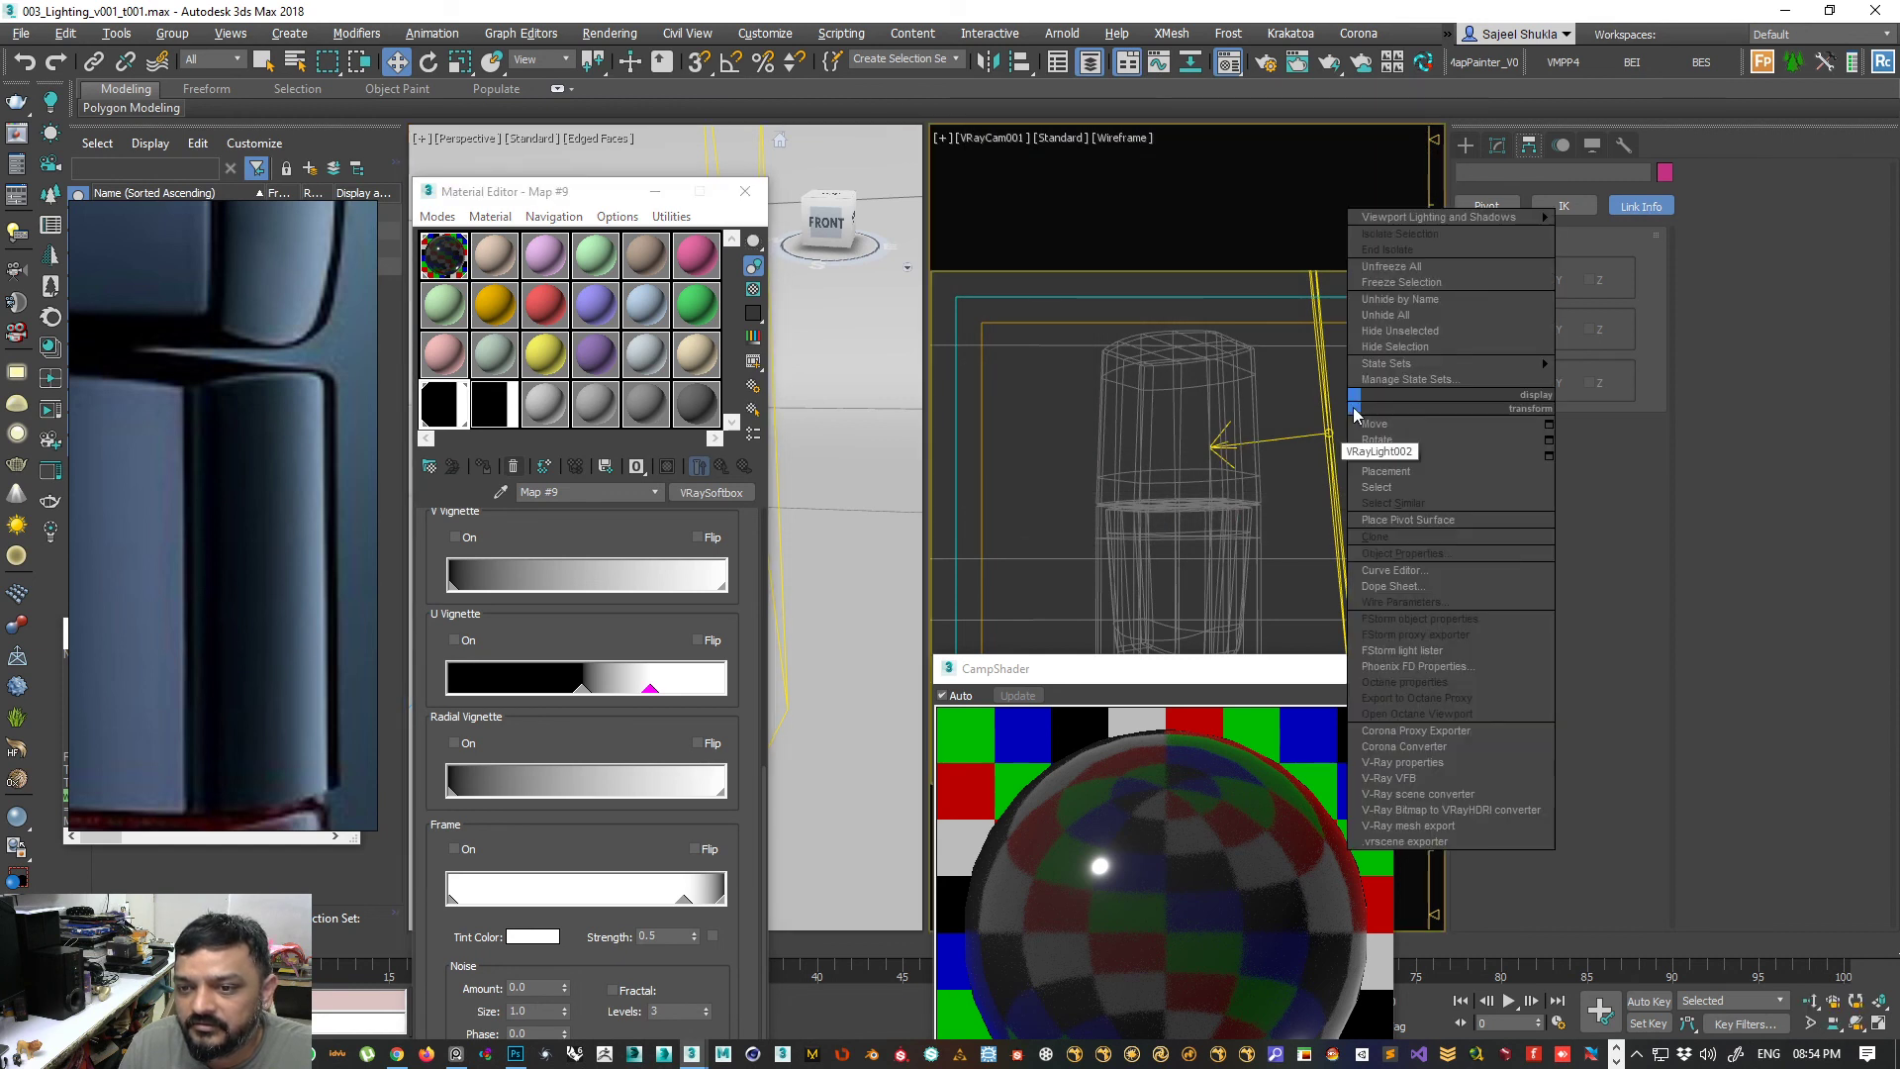
left_click(1386, 774)
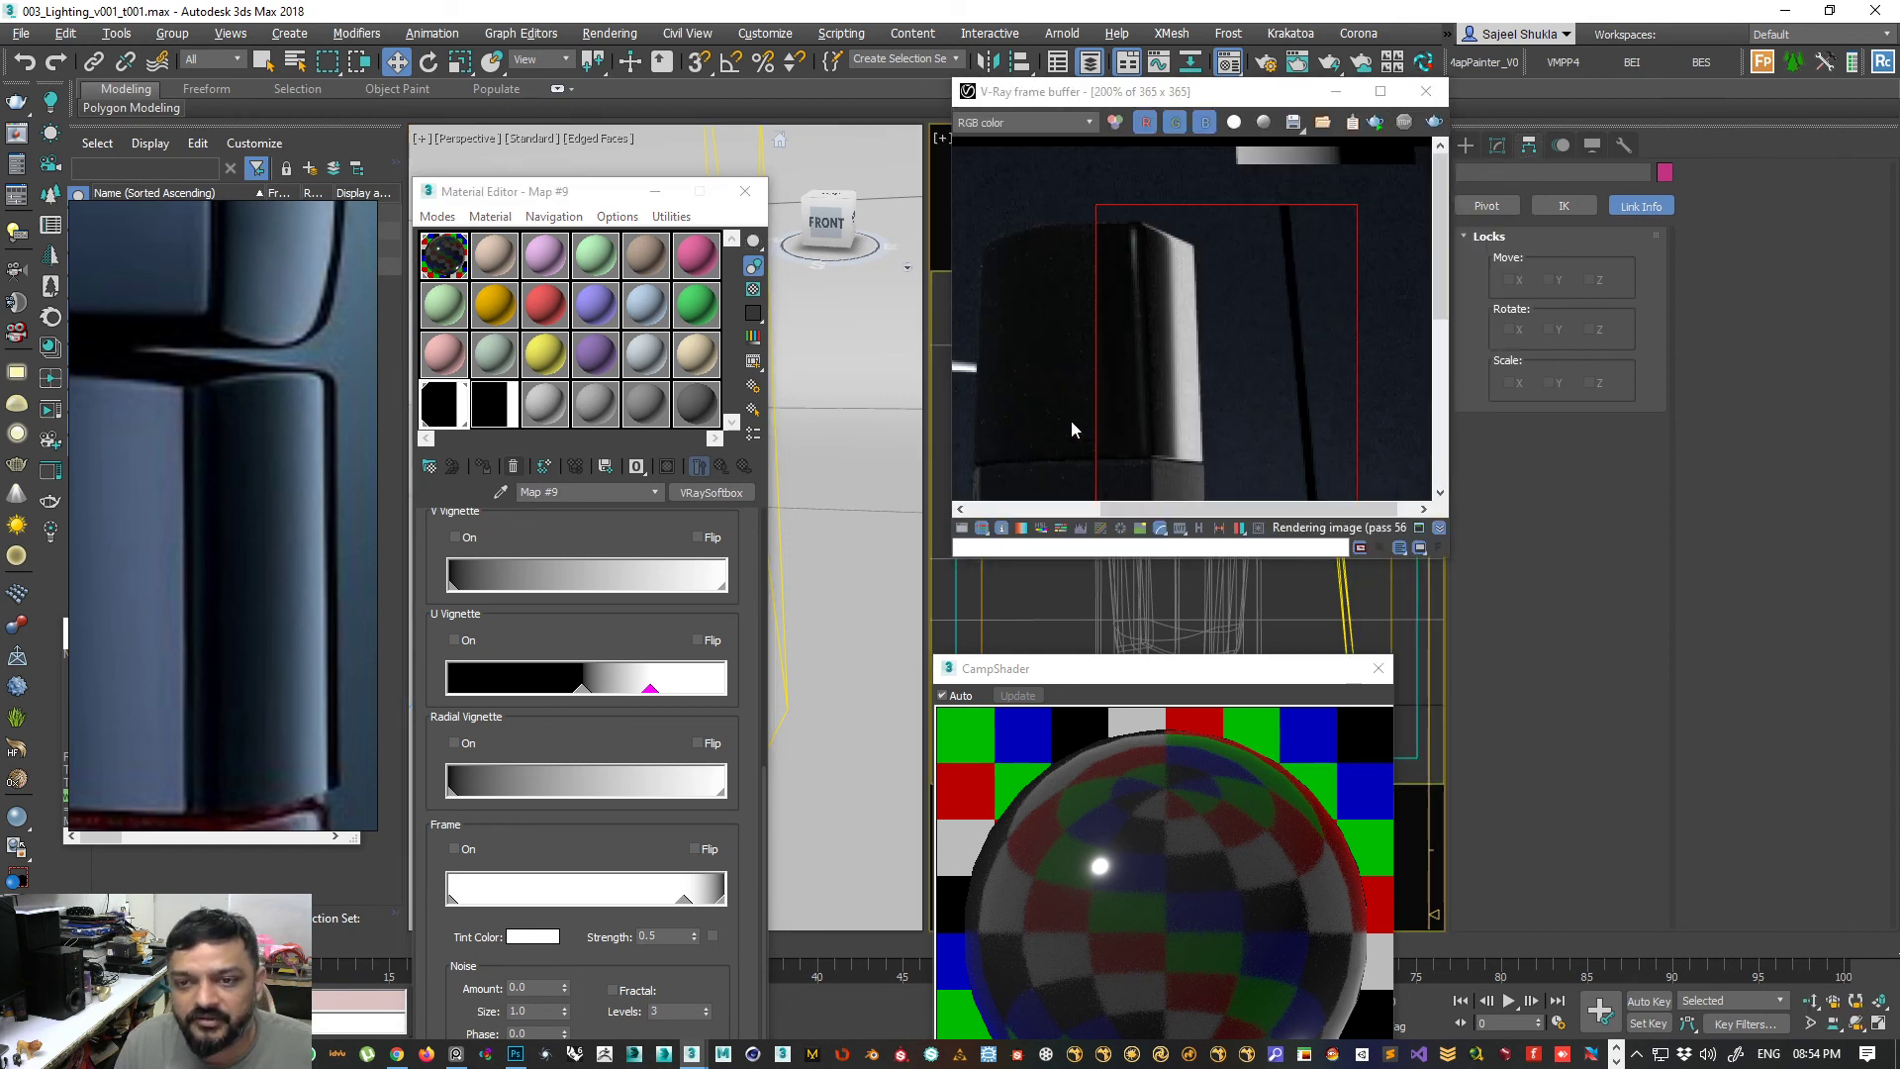
left_click_drag(635, 190, 565, 535)
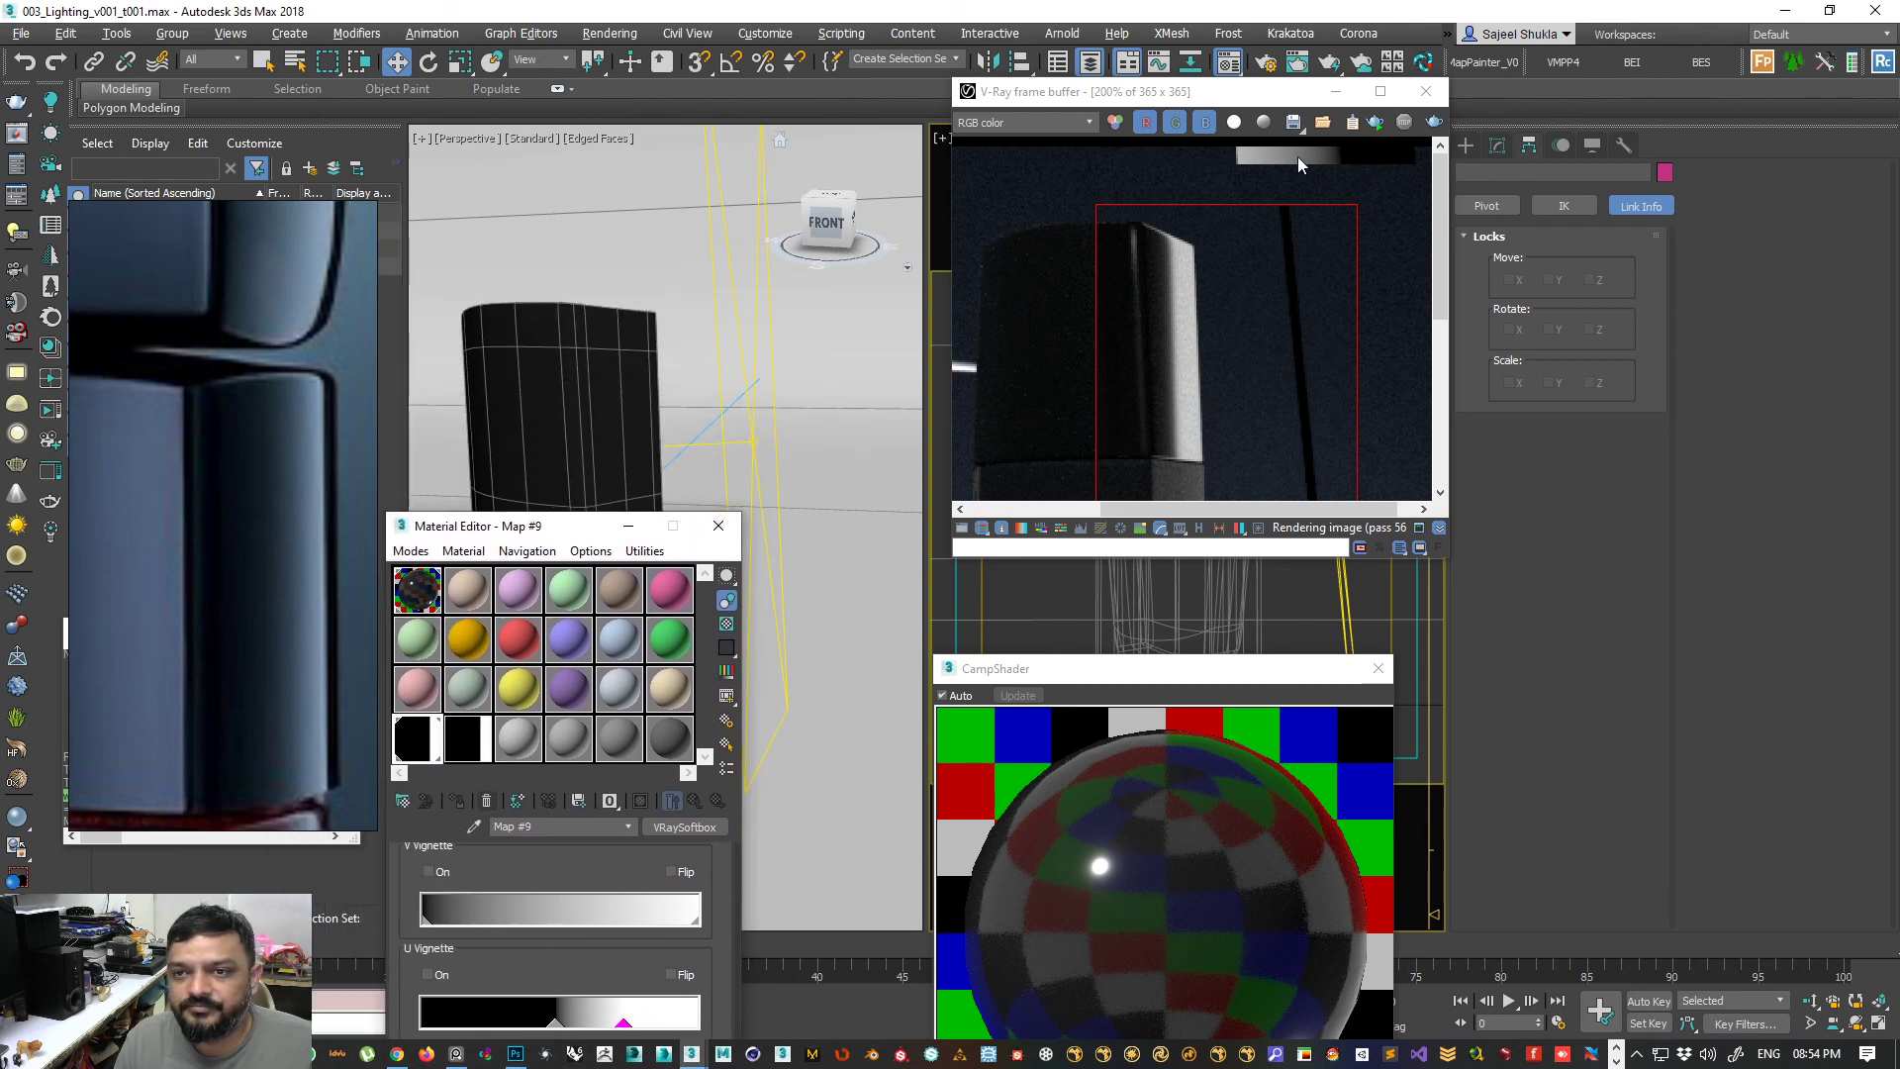
left_click(1378, 127)
left_click(1266, 62)
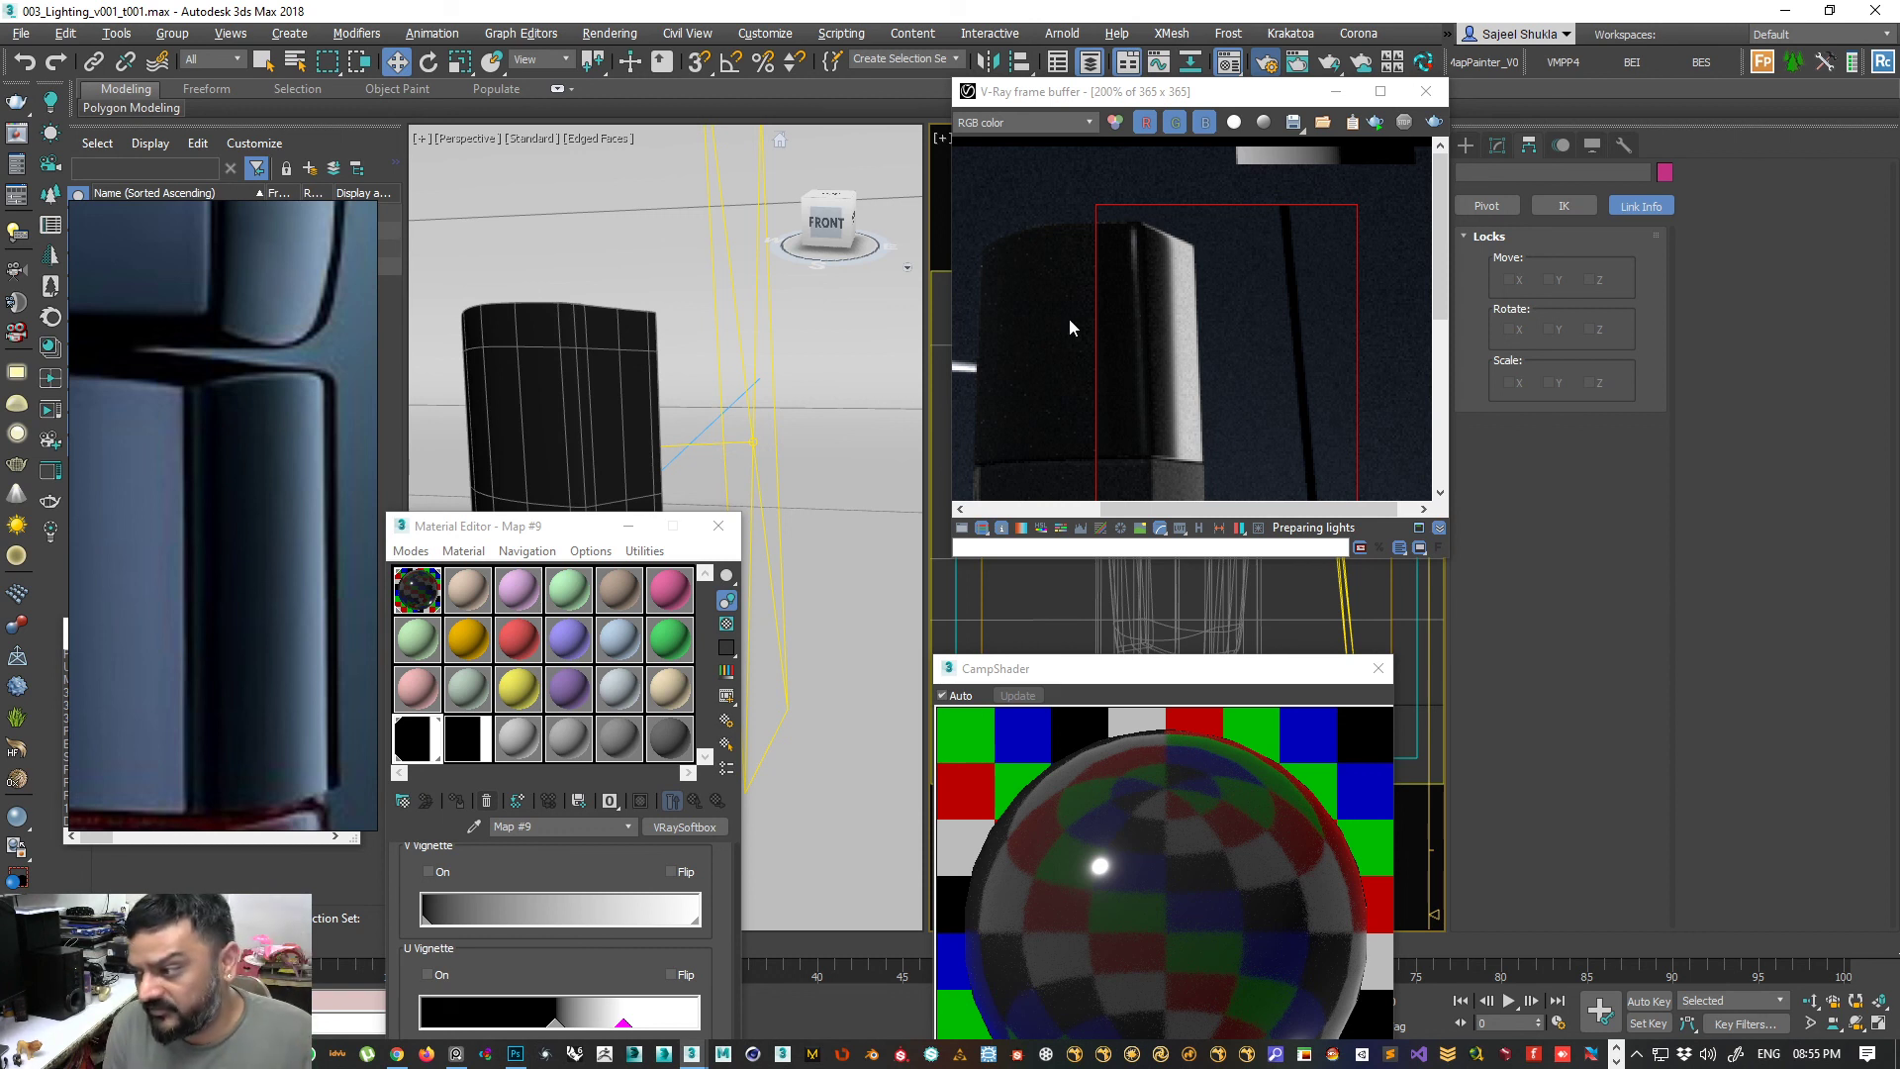
- Unlock the view to render in Render Setup and render the Perspective view from an angle showing the softbox light
key("F10")
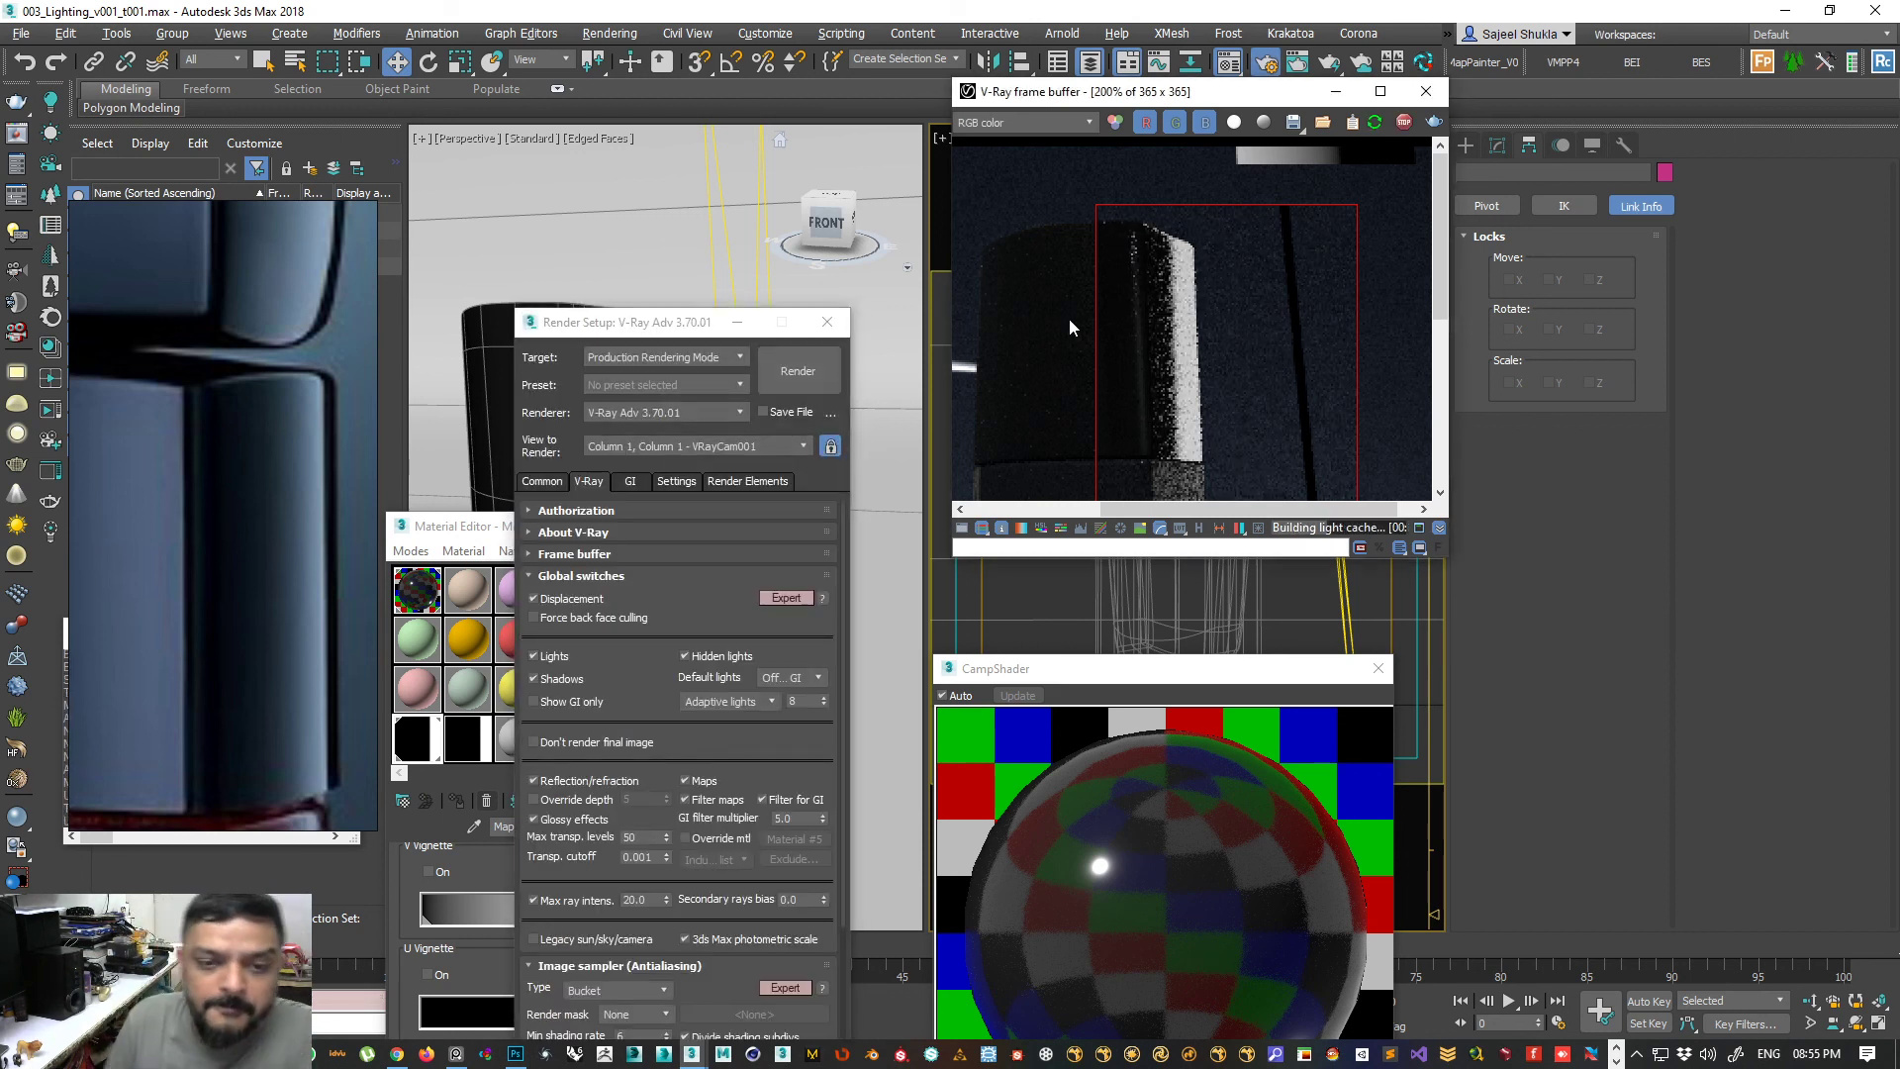
left_click(830, 447)
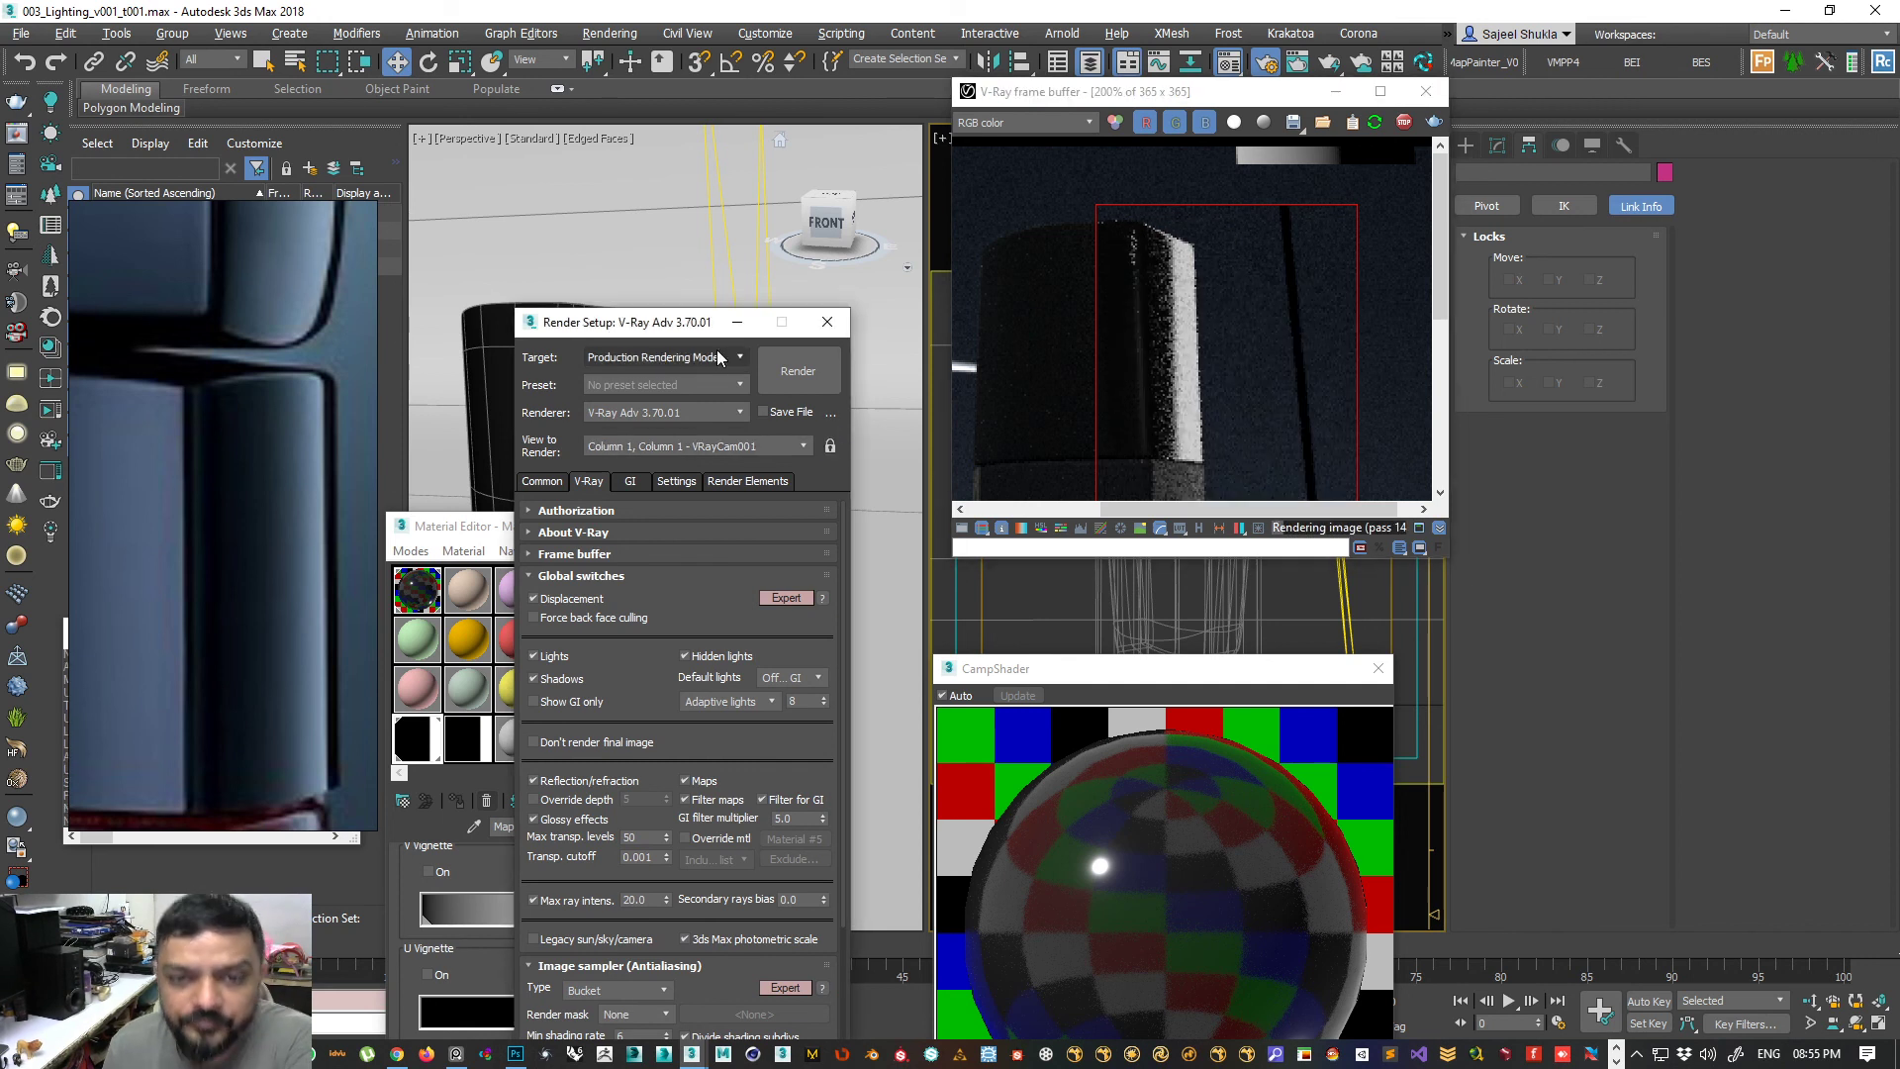
left_click(827, 322)
middle_click_drag(633, 365, 704, 362, "alt")
middle_click_drag(876, 366, 708, 465)
scroll(667, 378, "down", 4)
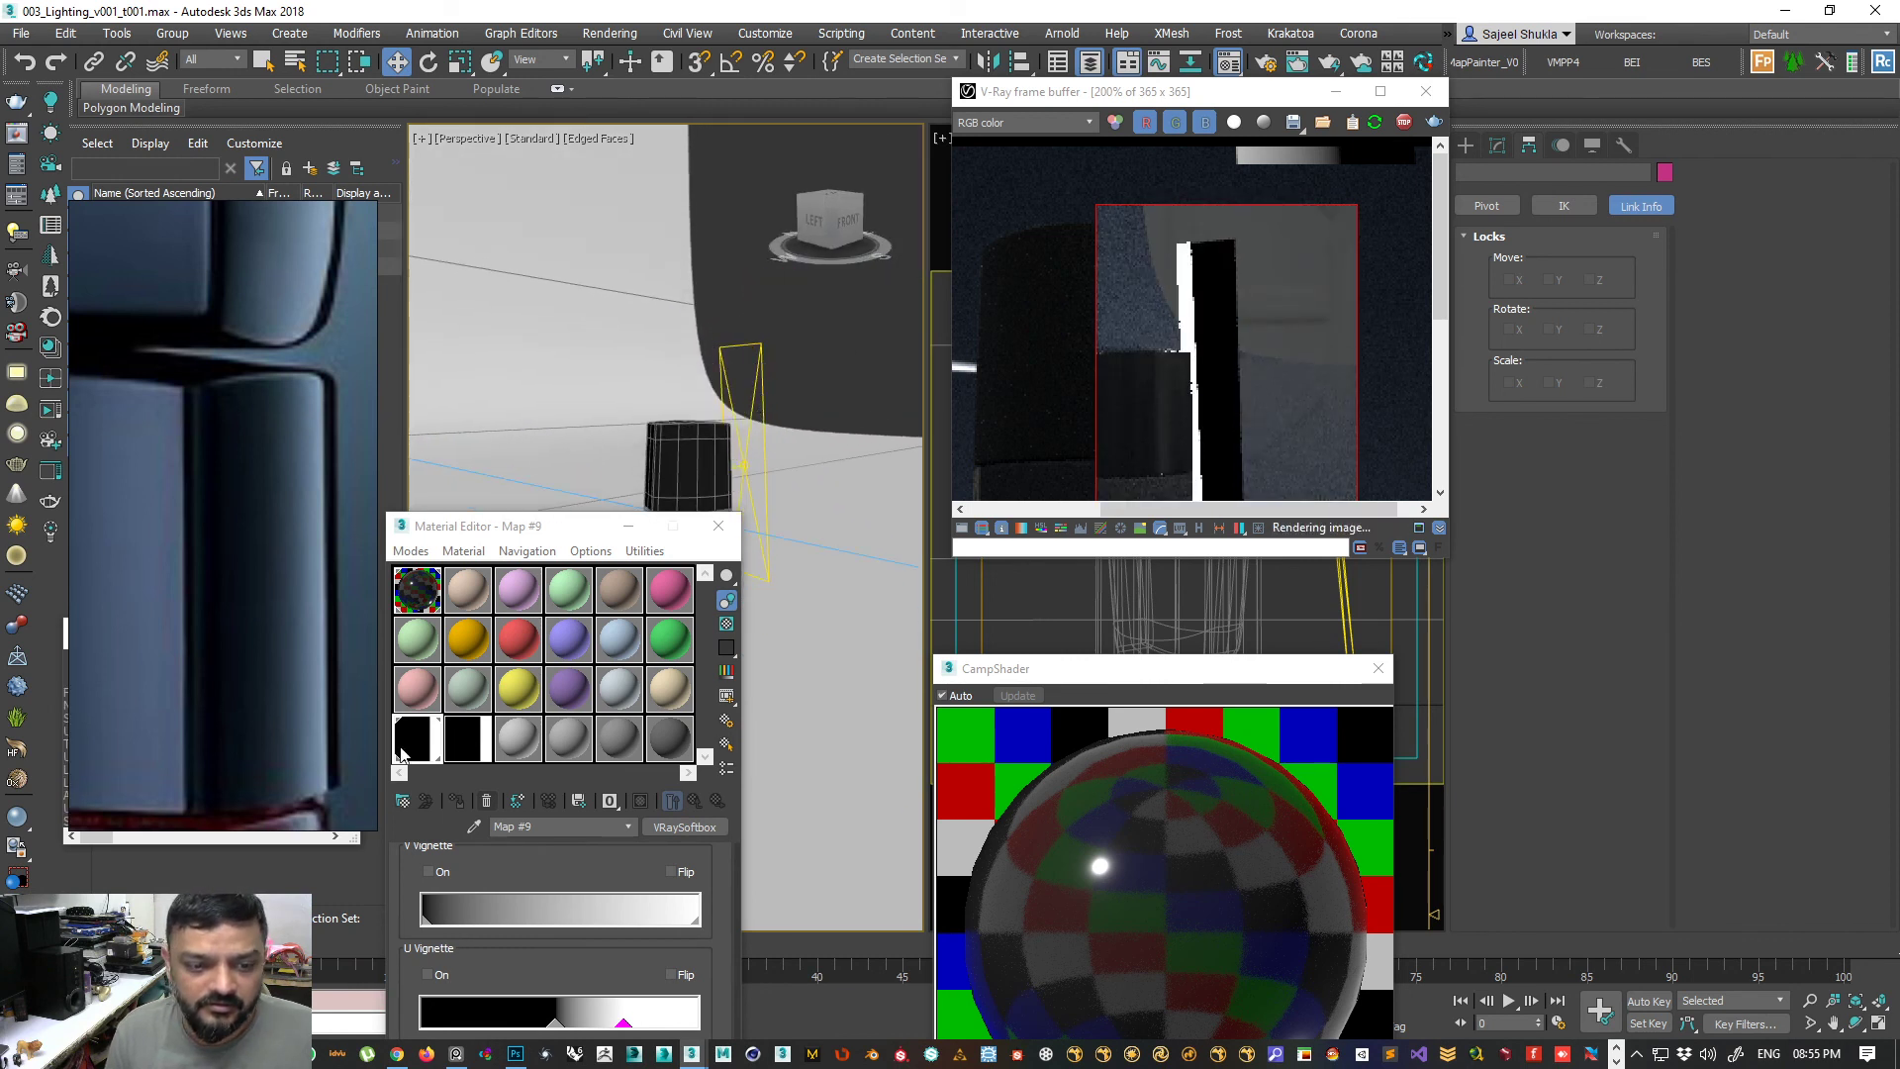
- Turn on Map #9's U and V Vignettes and set the U Vignette's black flag to about 18% and white flag to the ramp's end
left_click_drag(505, 527, 582, 166)
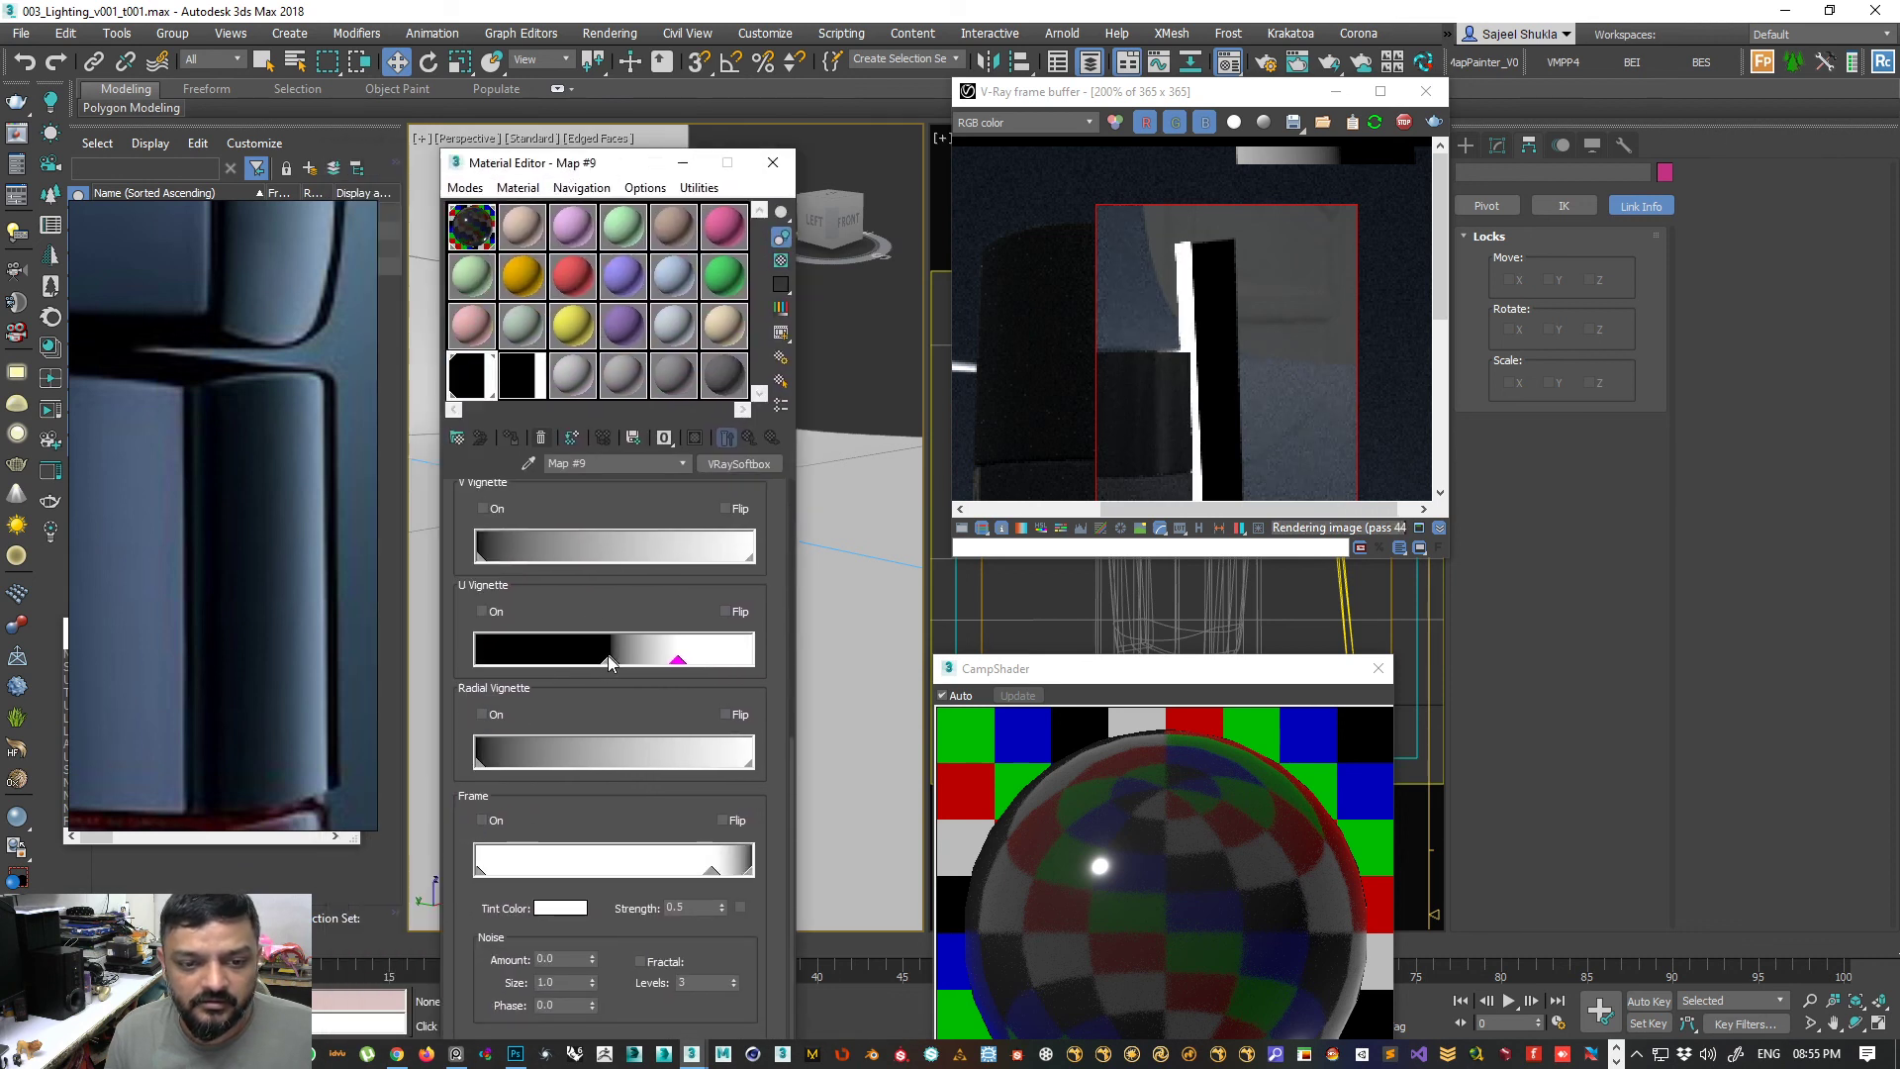
left_click_drag(606, 660, 522, 652)
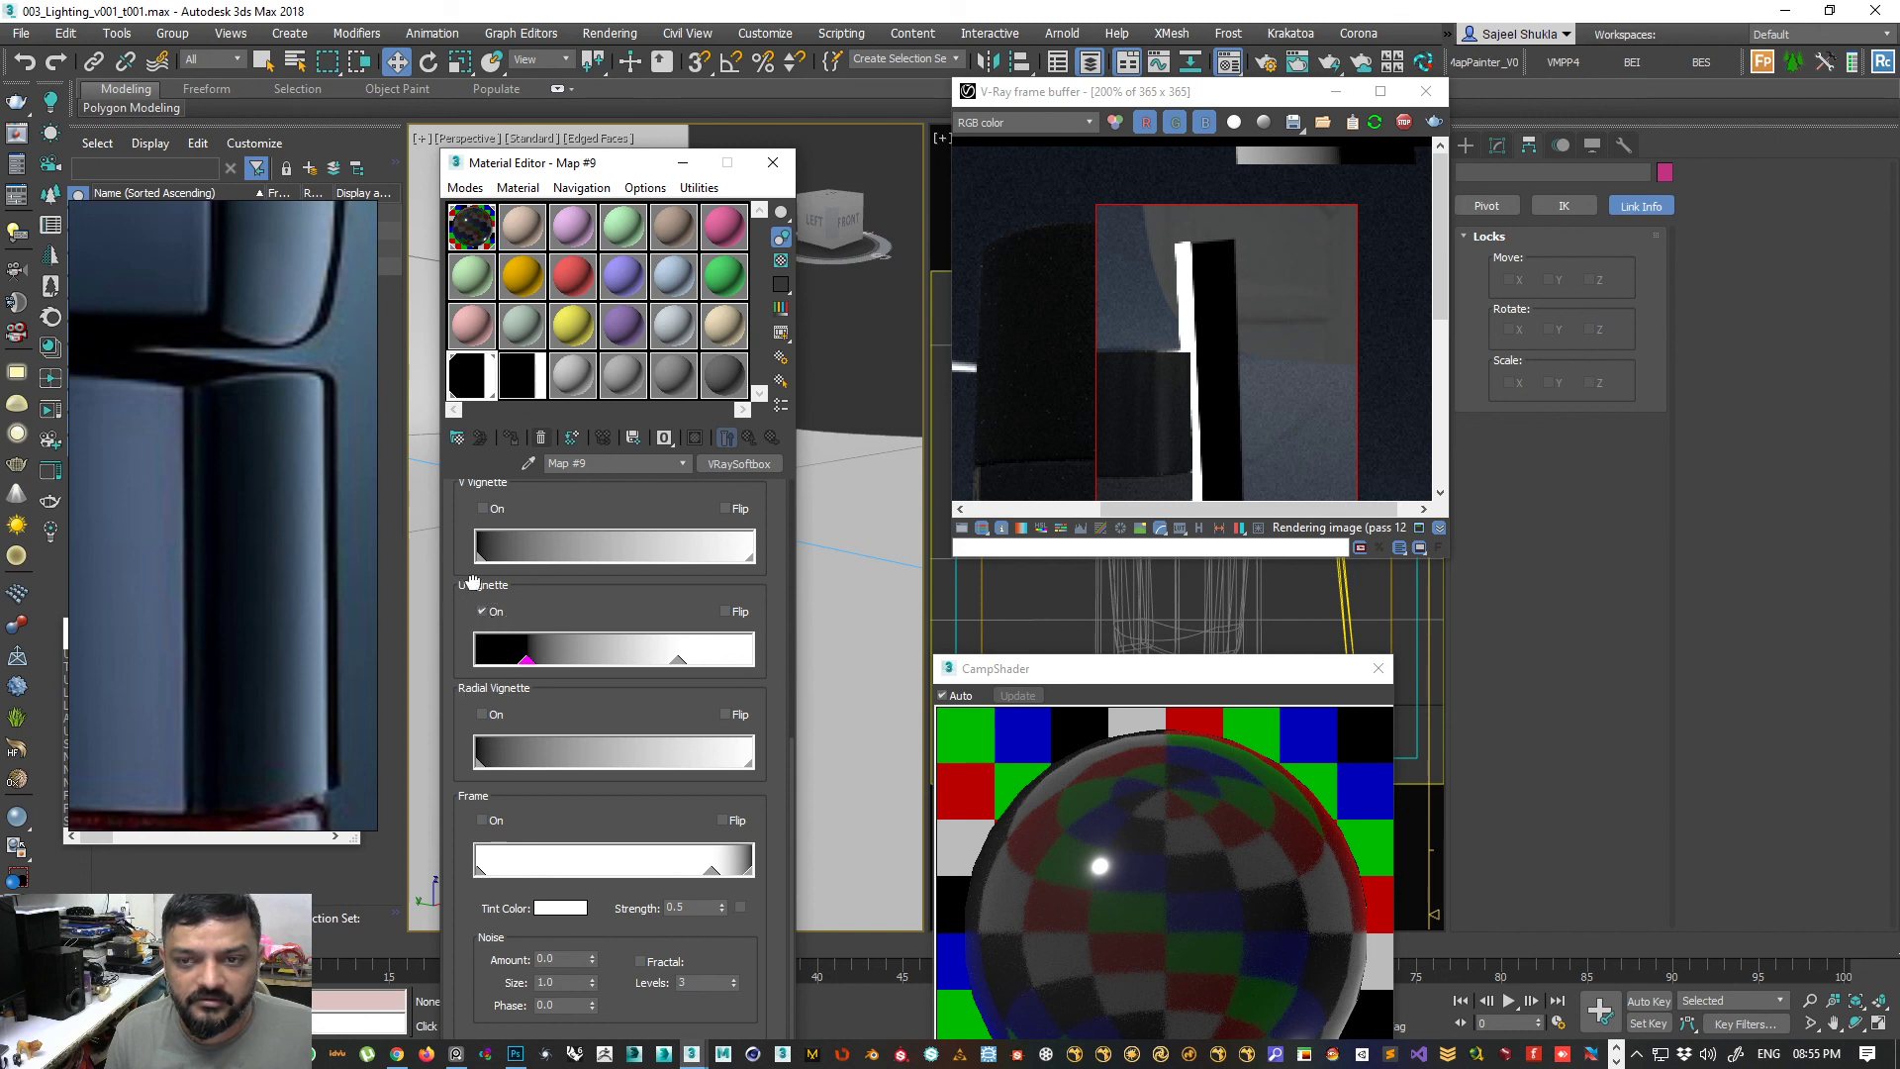
scroll(470, 591, "up", 1)
left_click(484, 541)
scroll(454, 569, "up", 3)
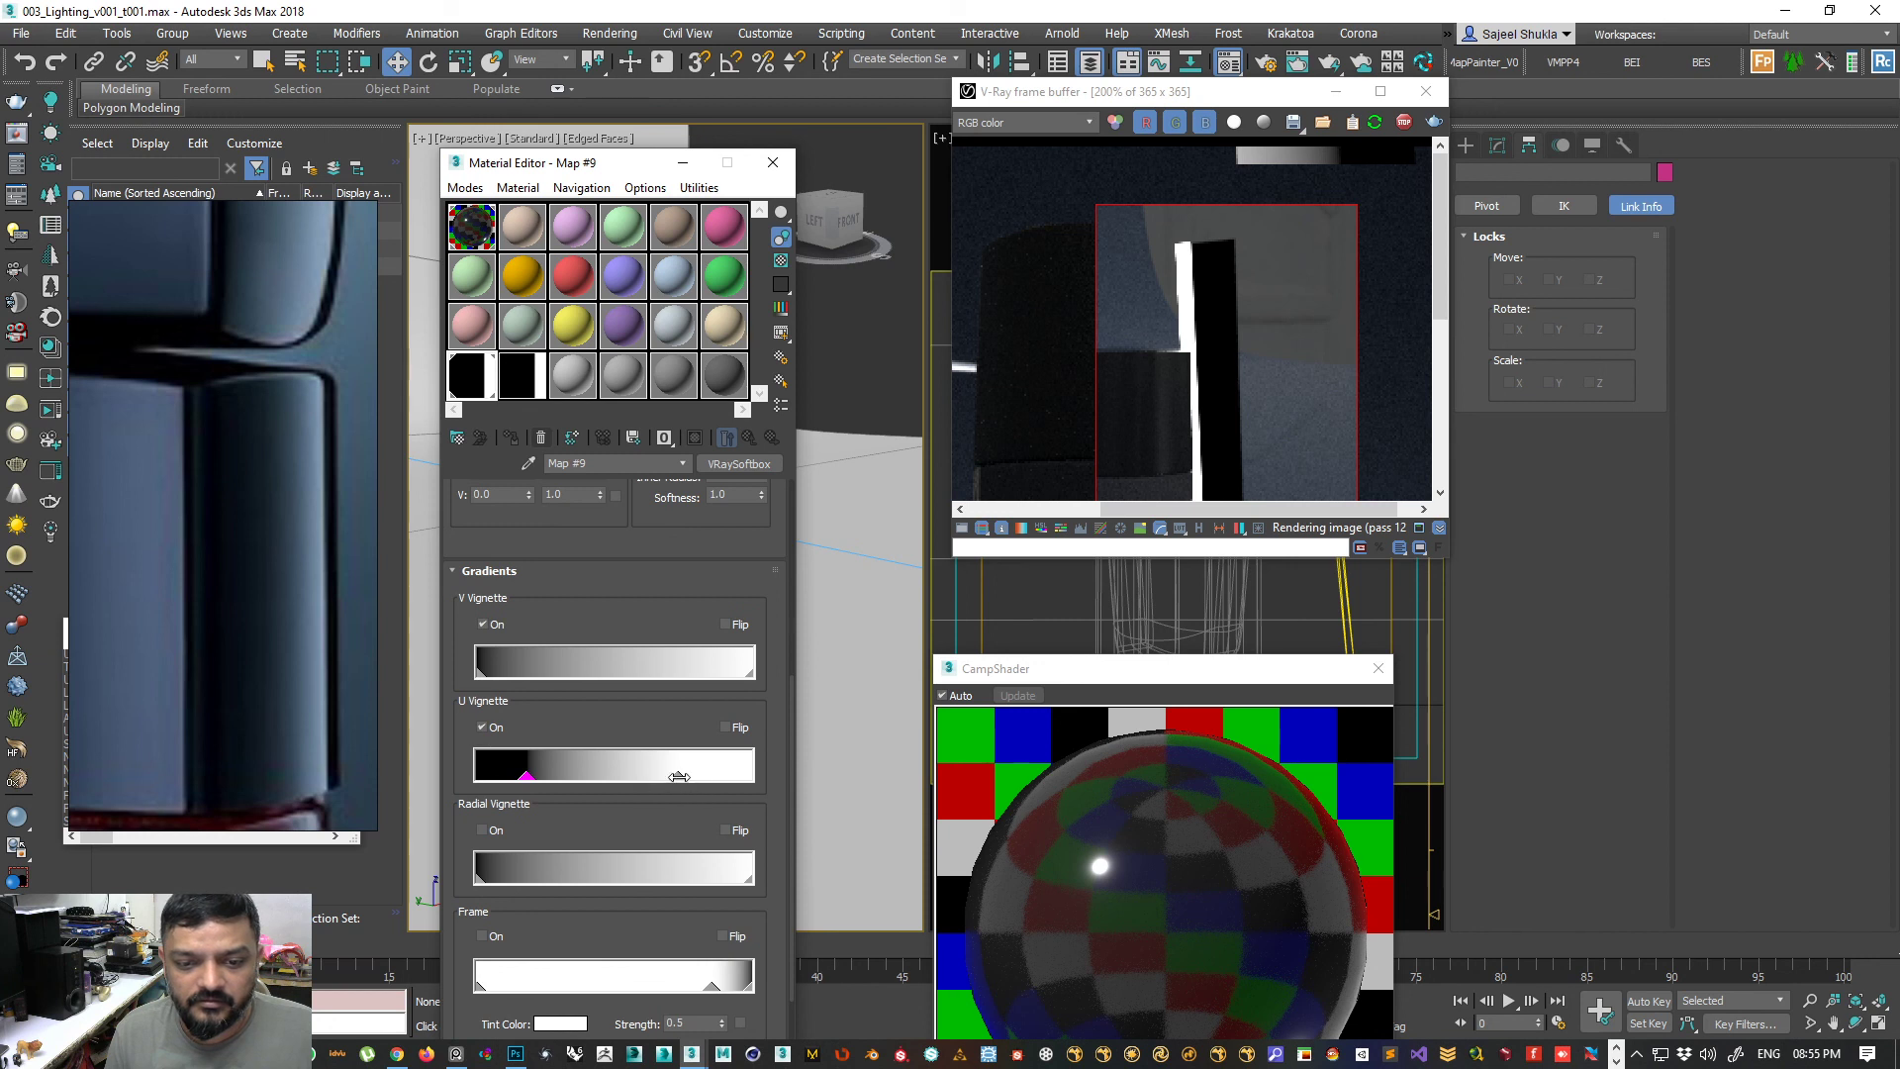
left_click_drag(679, 776, 749, 777)
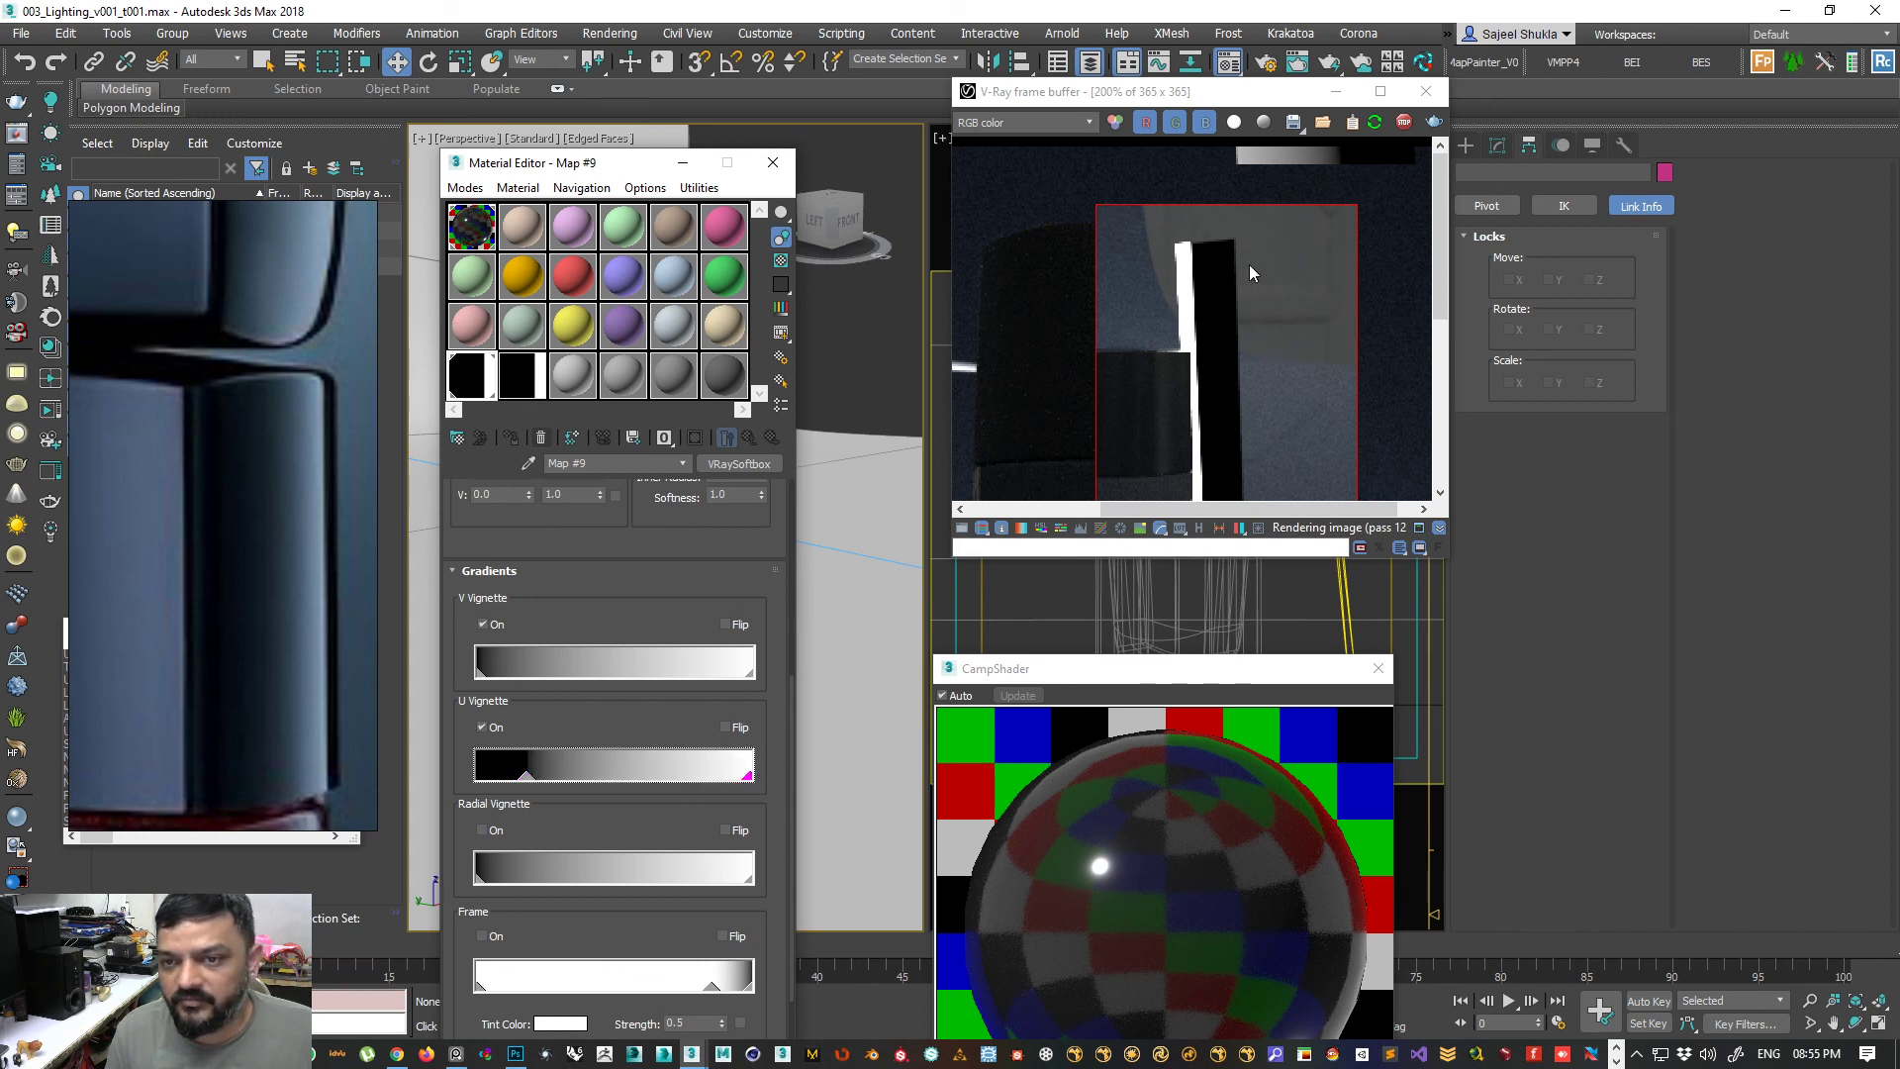
- Select VRayLight002, close the Material Editor and view the light beside the bottle from above in the Perspective view
middle_click_drag(859, 515, 871, 517, "alt")
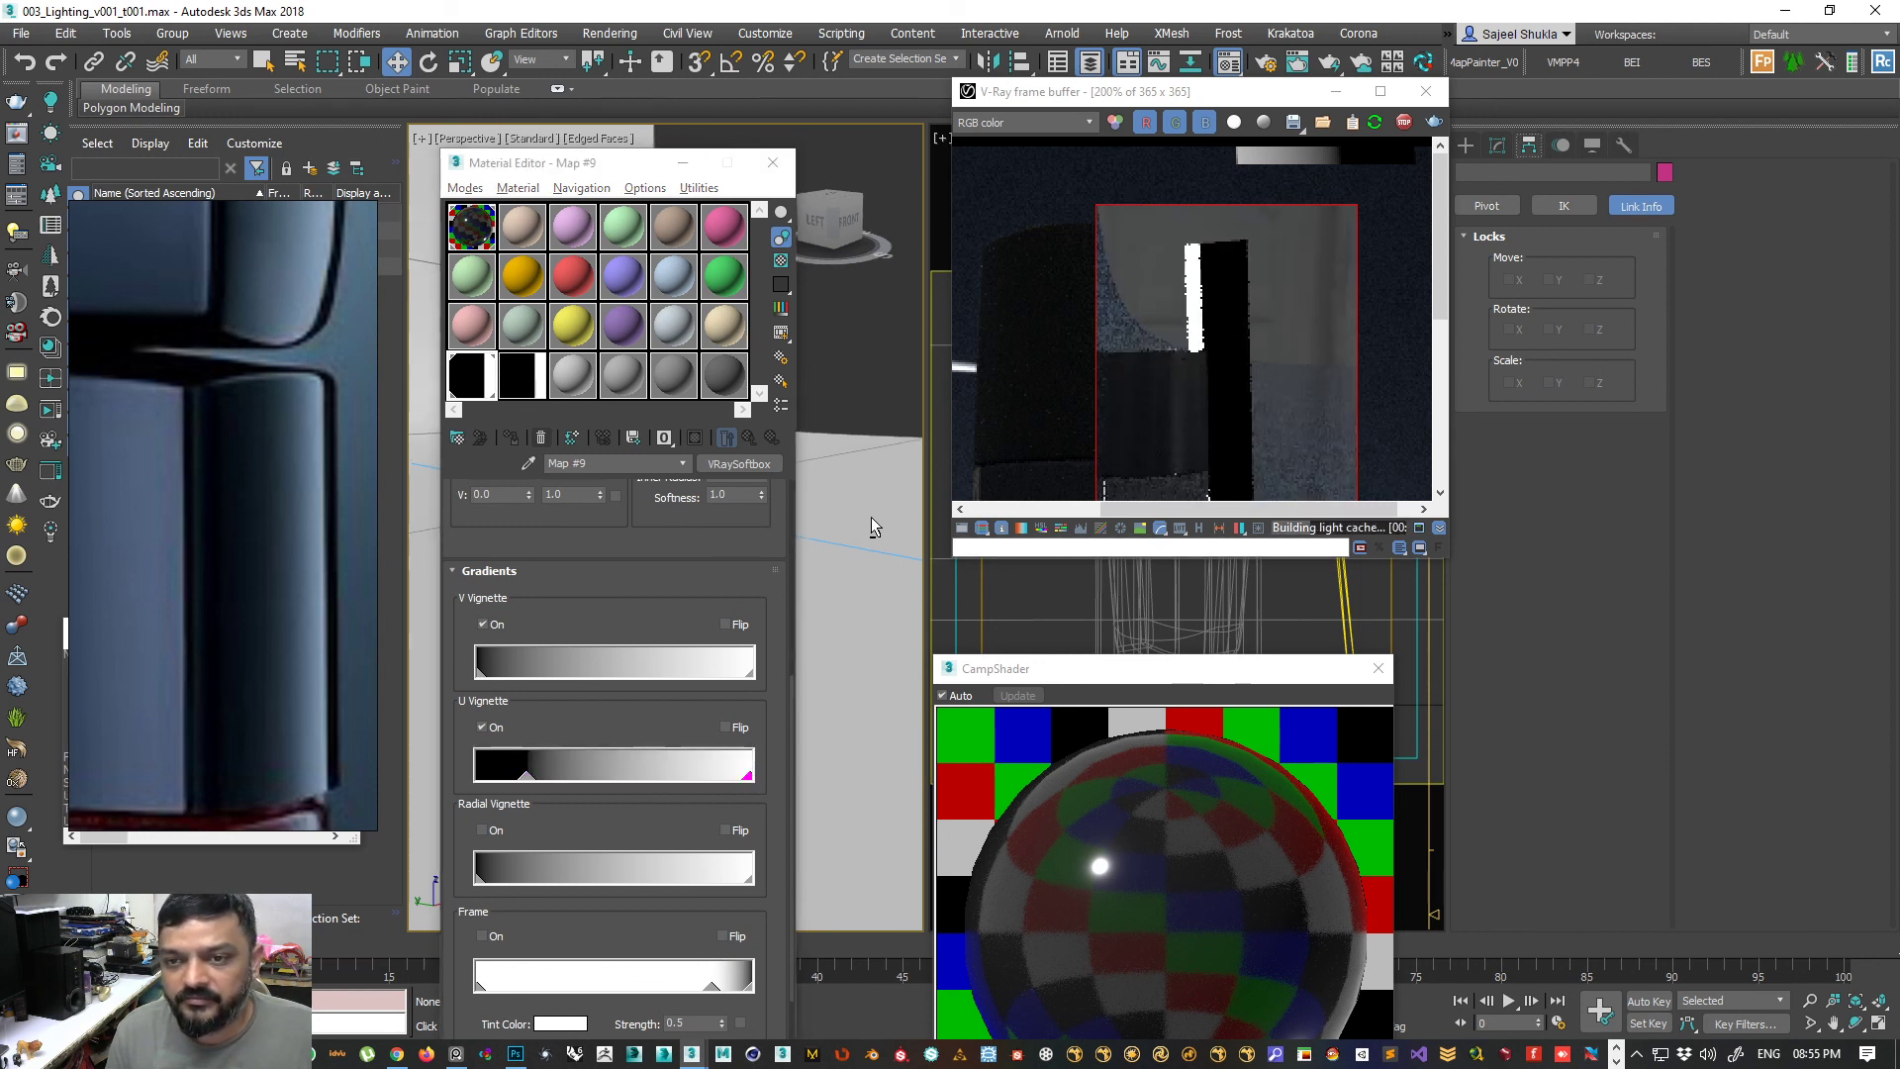
middle_click_drag(839, 601, 853, 603, "alt")
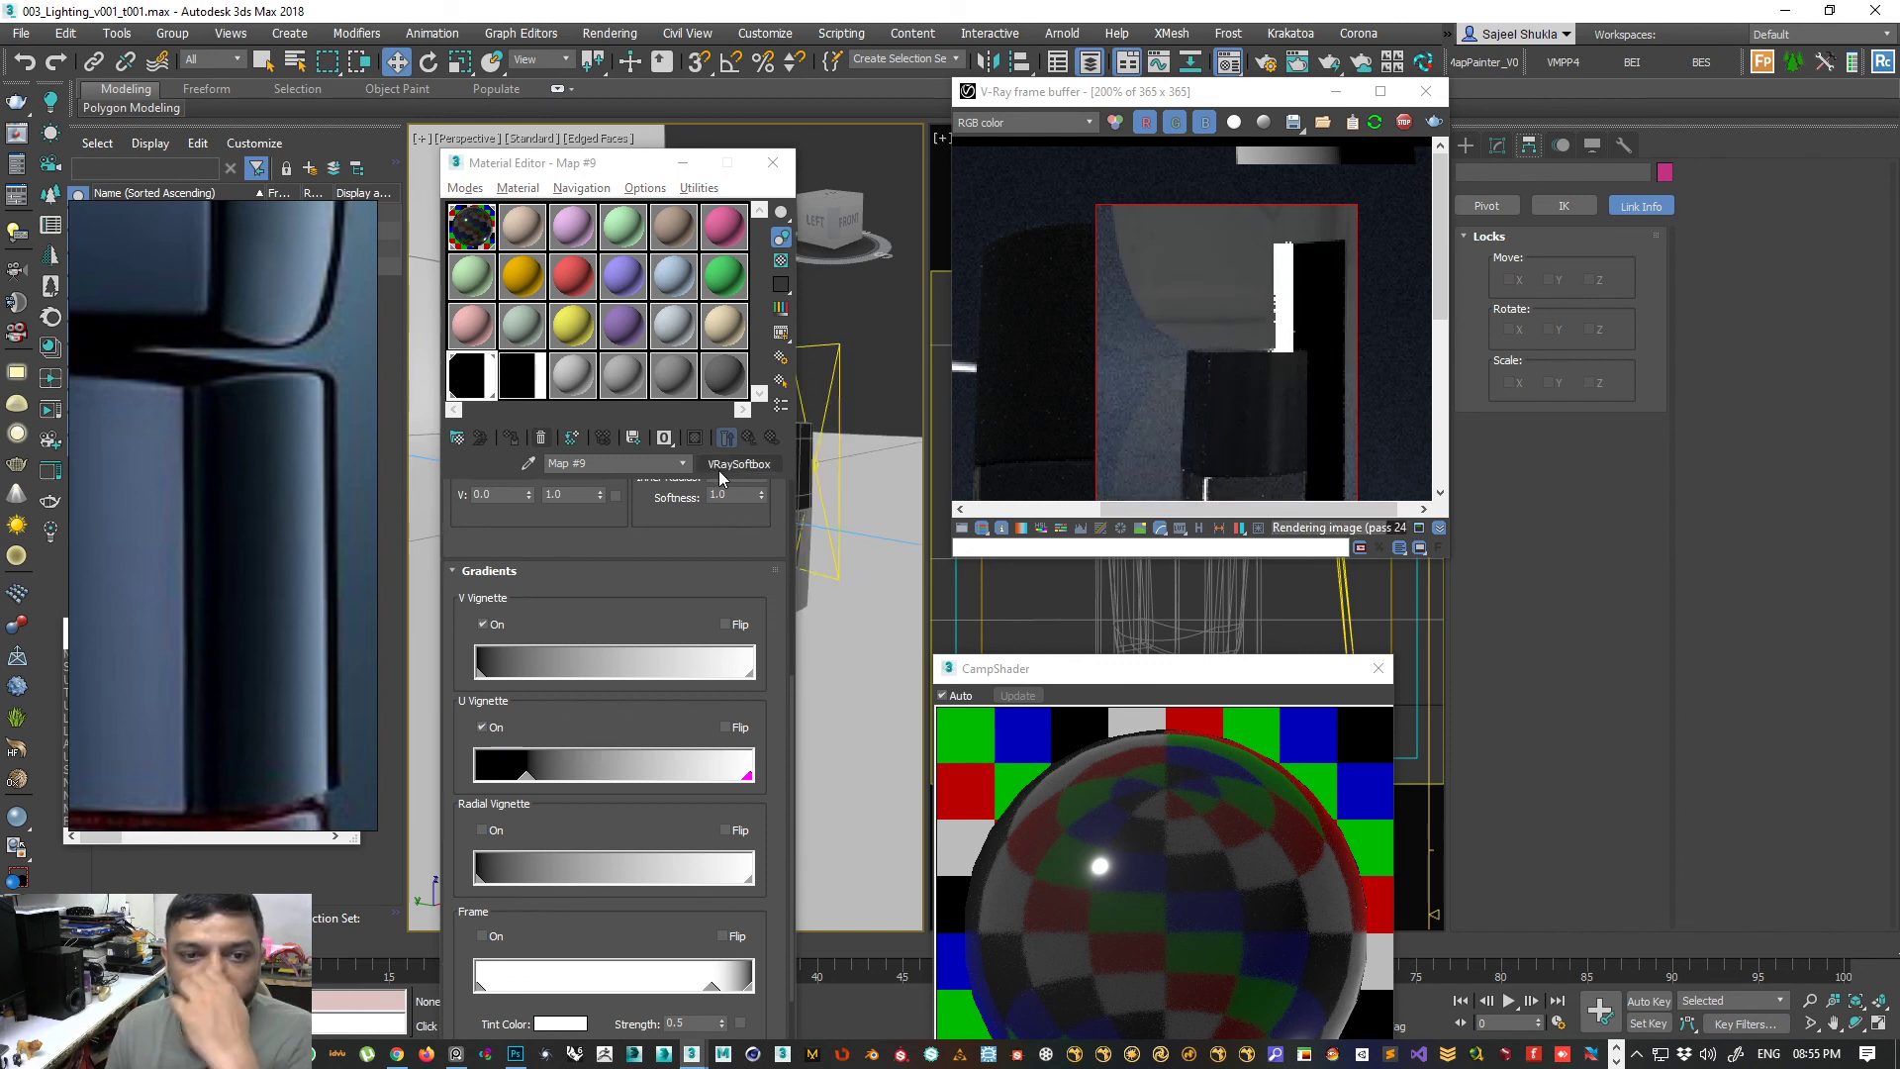
left_click(835, 370)
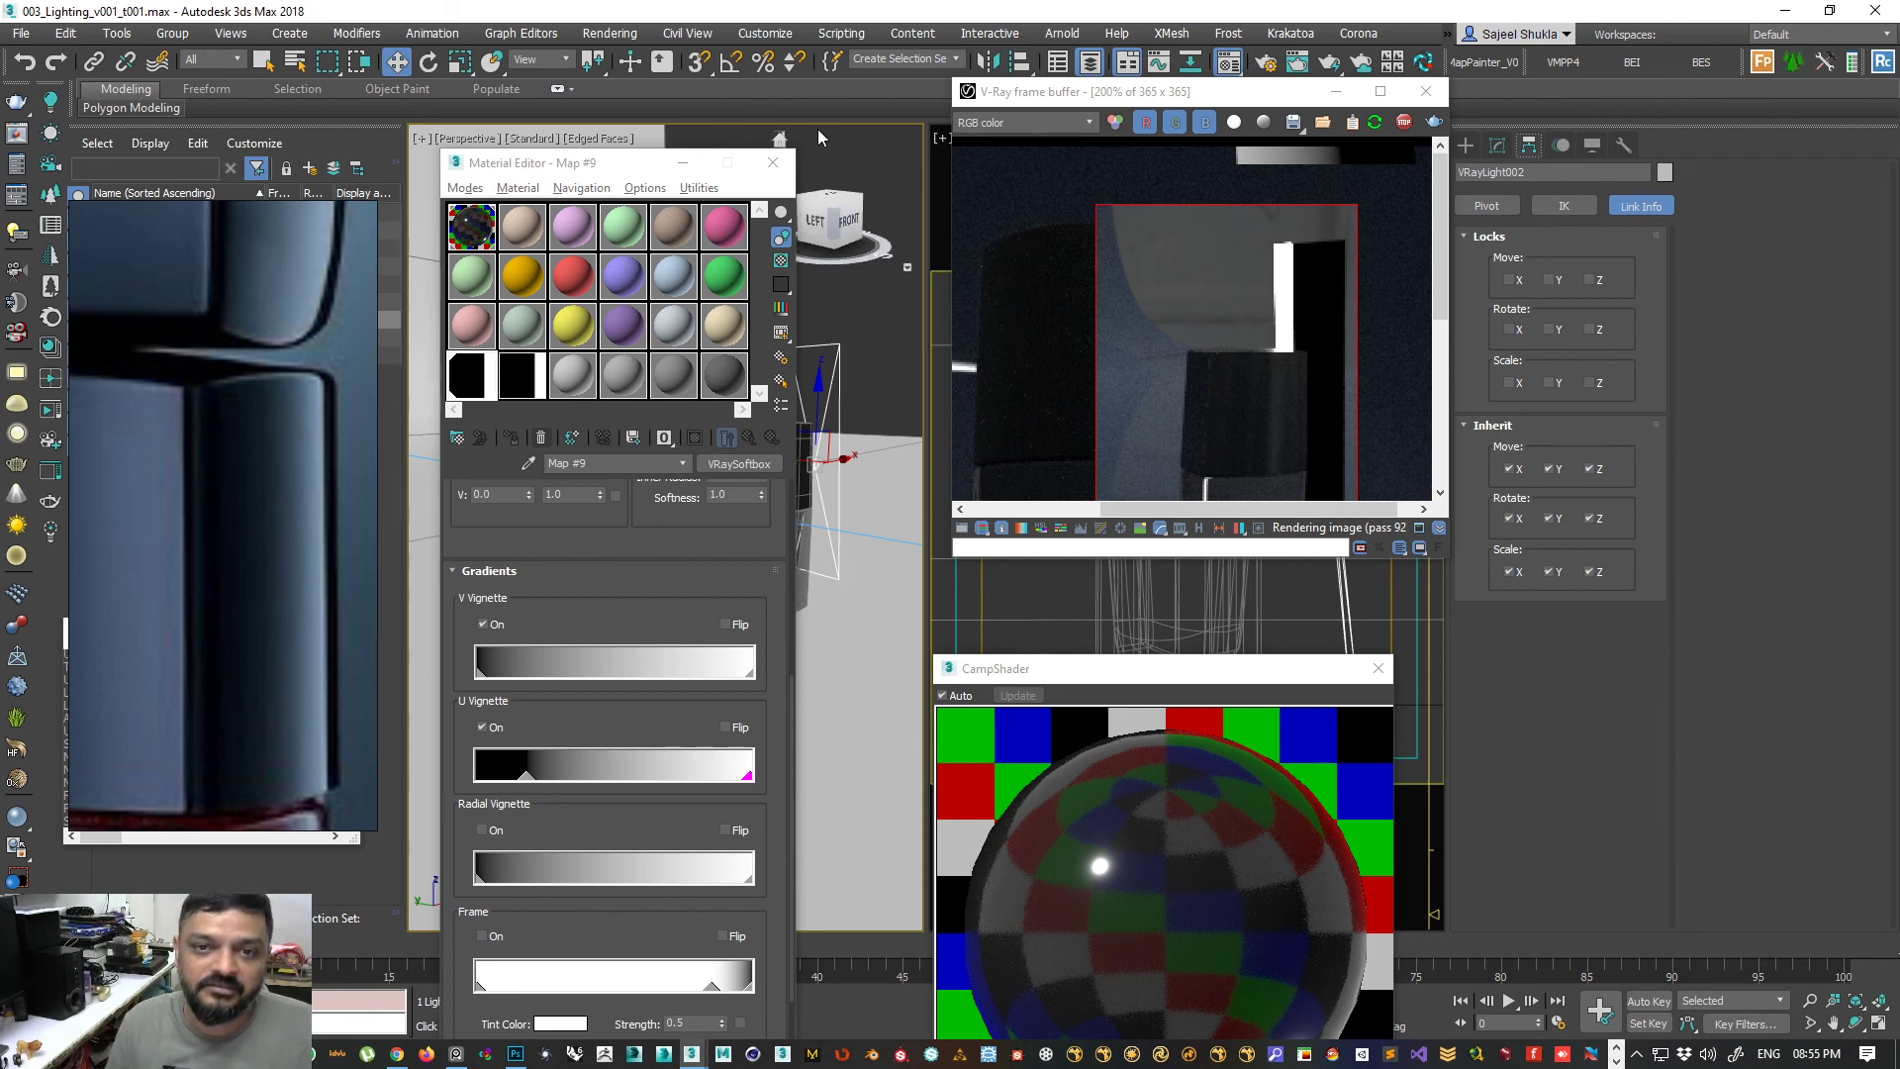
left_click(777, 170)
middle_click_drag(772, 520, 593, 490, "alt")
middle_click_drag(891, 441, 852, 568)
scroll(711, 492, "up", 3)
scroll(711, 492, "down", 4)
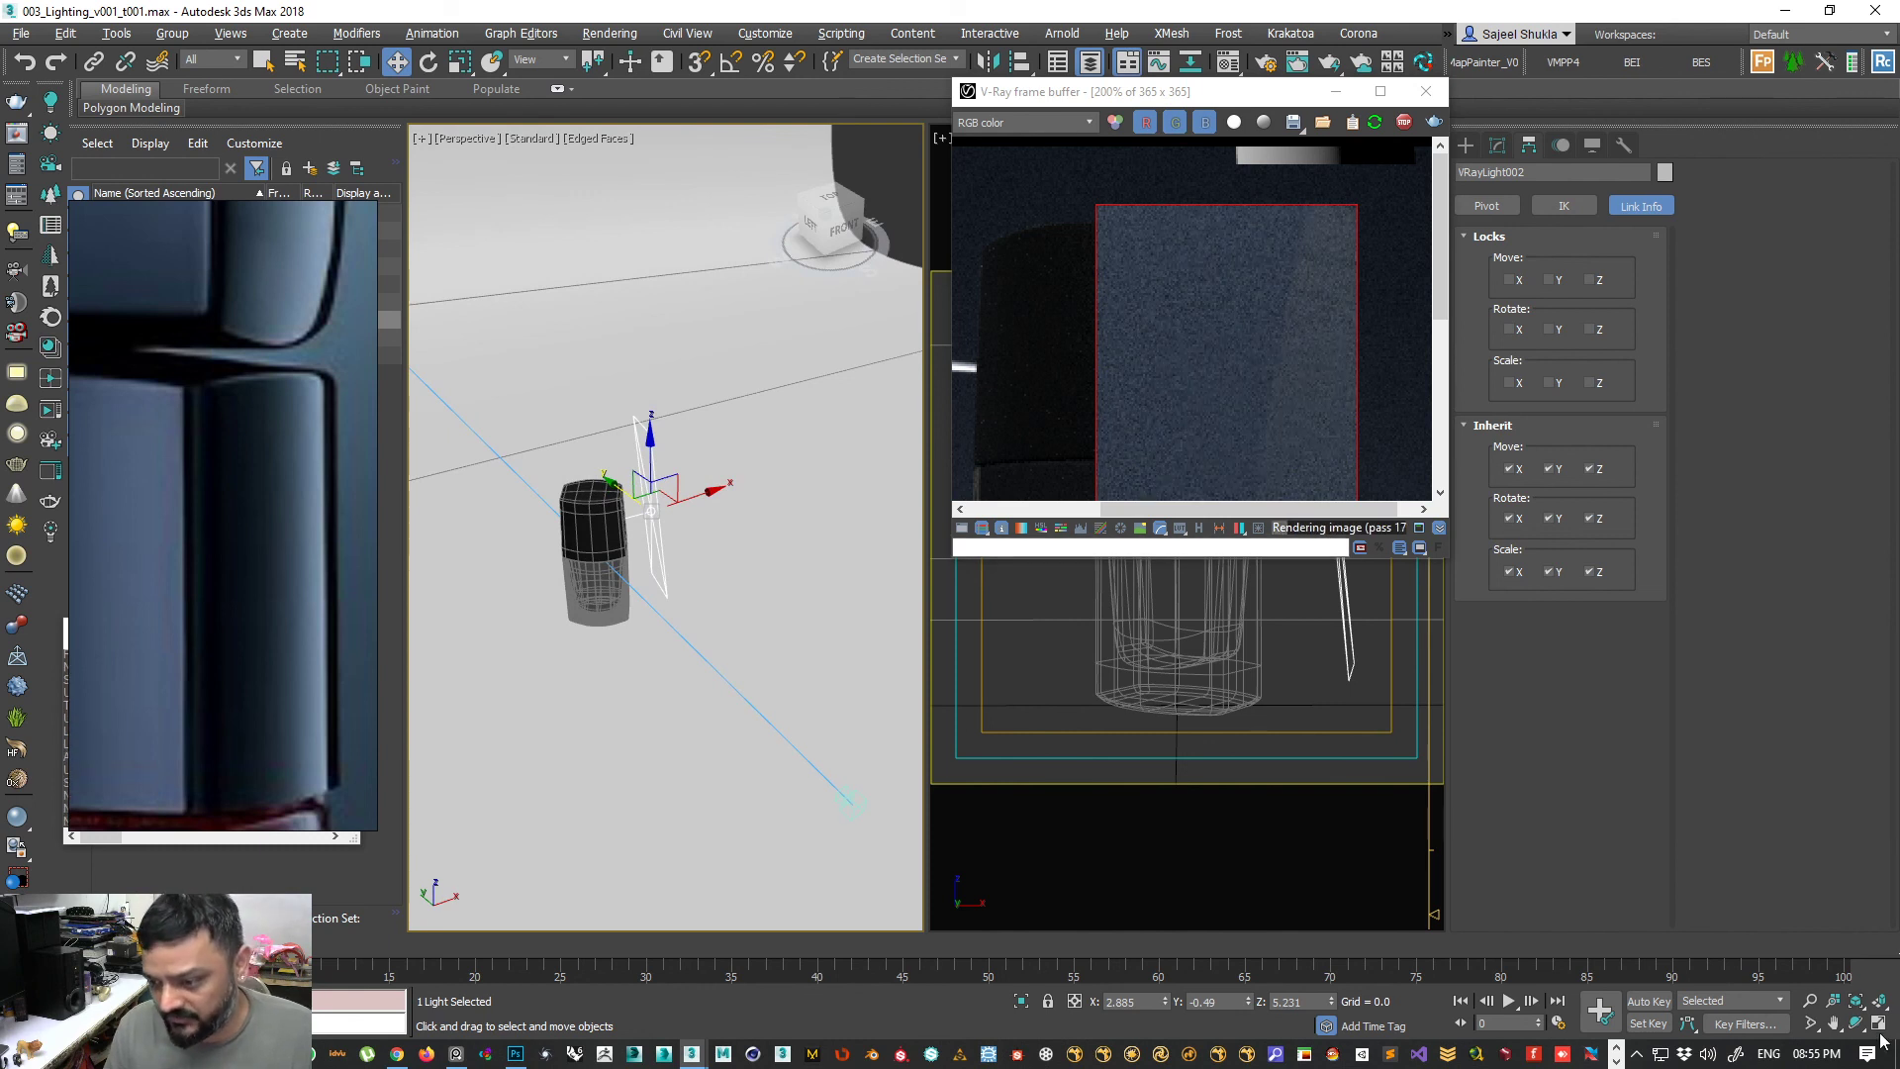
left_click(1816, 1055)
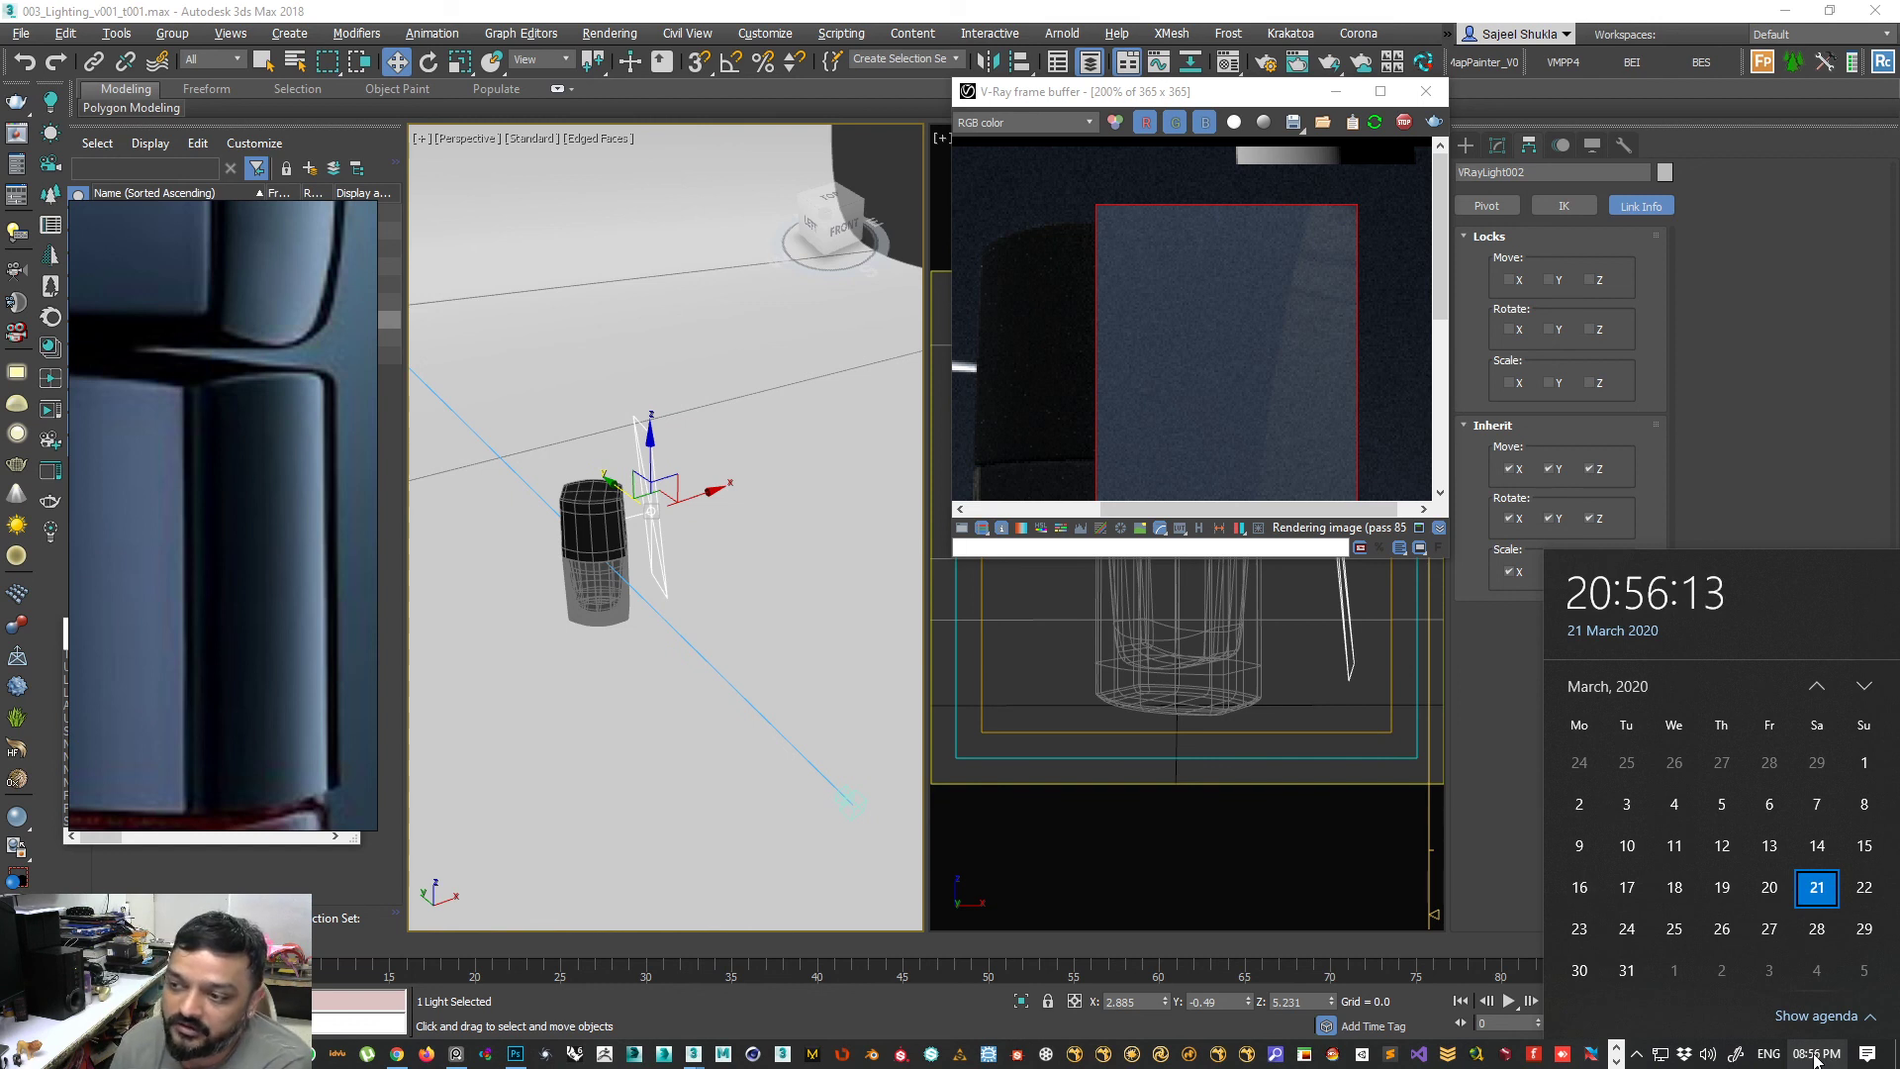
- Render the light from a lower Perspective angle, return the render to VRayCam001 and compare the cap with the whole Sephora bottle reference
middle_click_drag(693, 568, 755, 446, "alt")
middle_click_drag(740, 356, 731, 368, "alt")
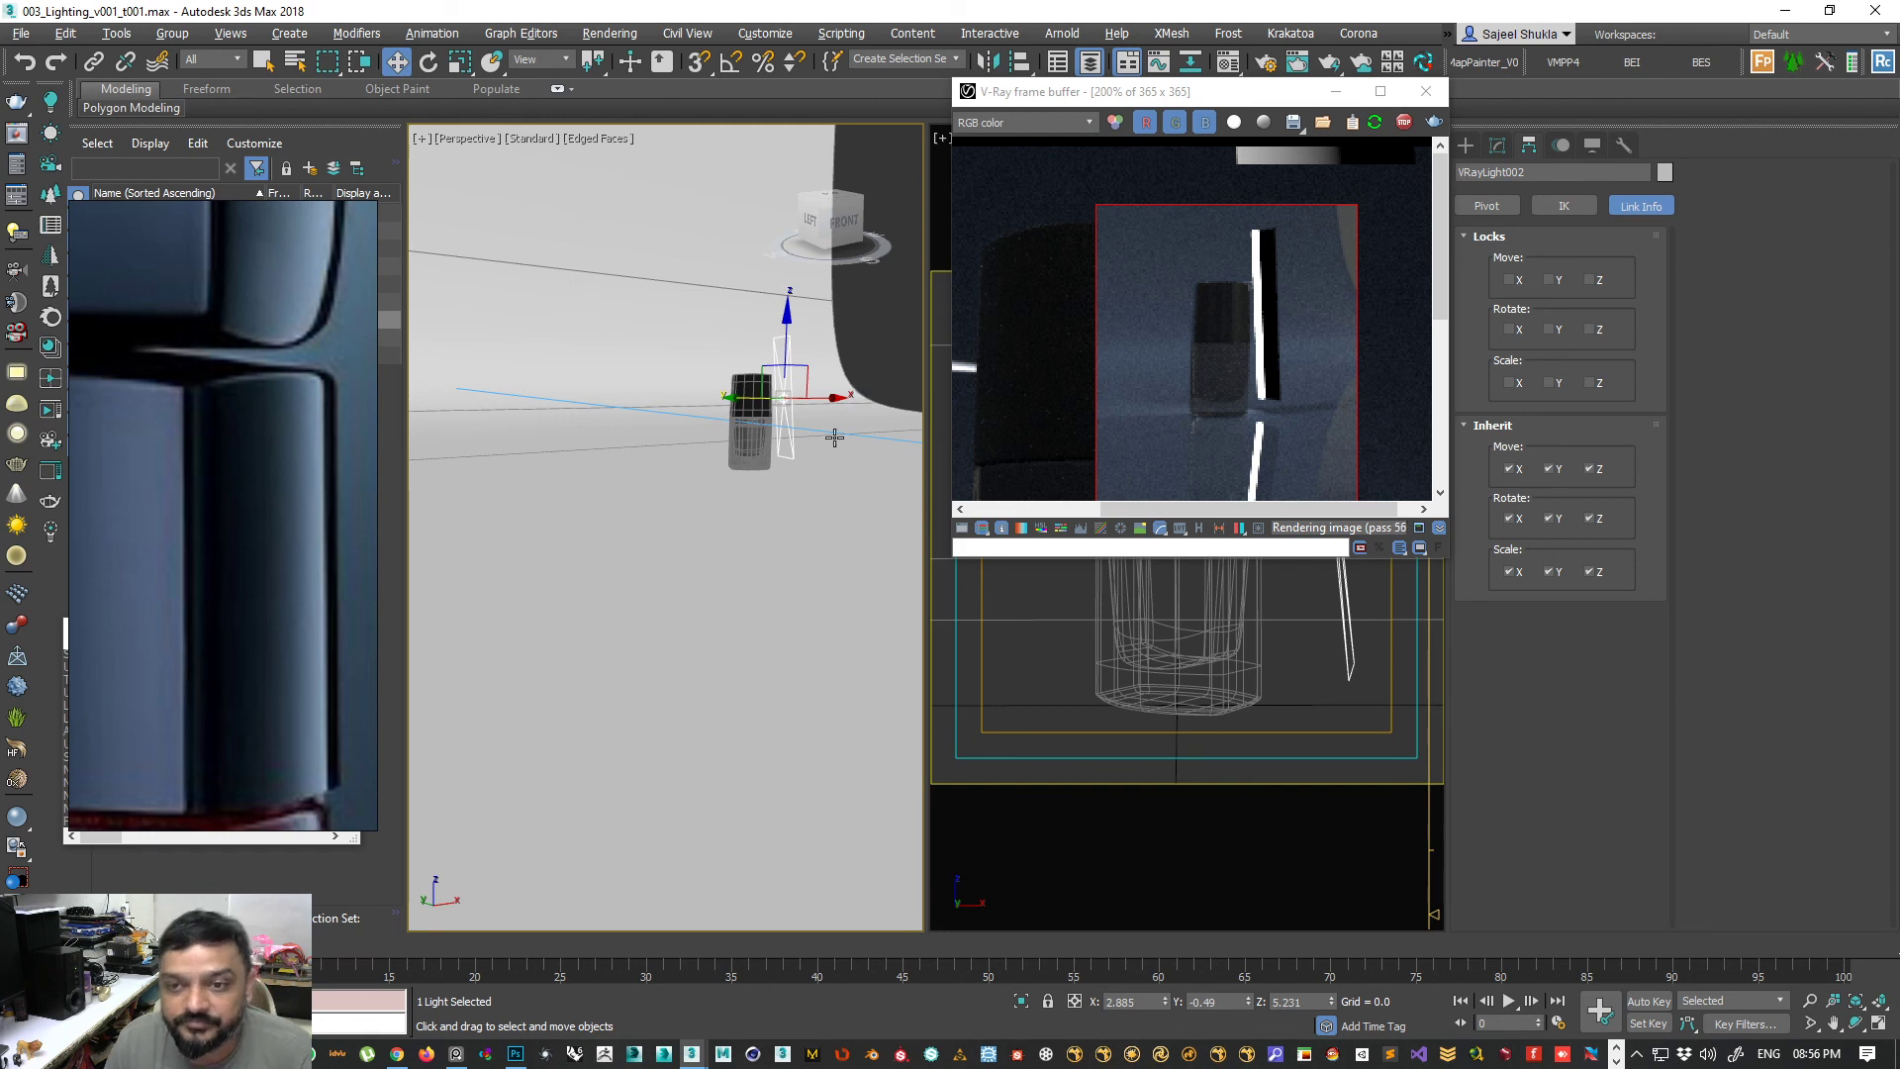
right_click(1031, 667)
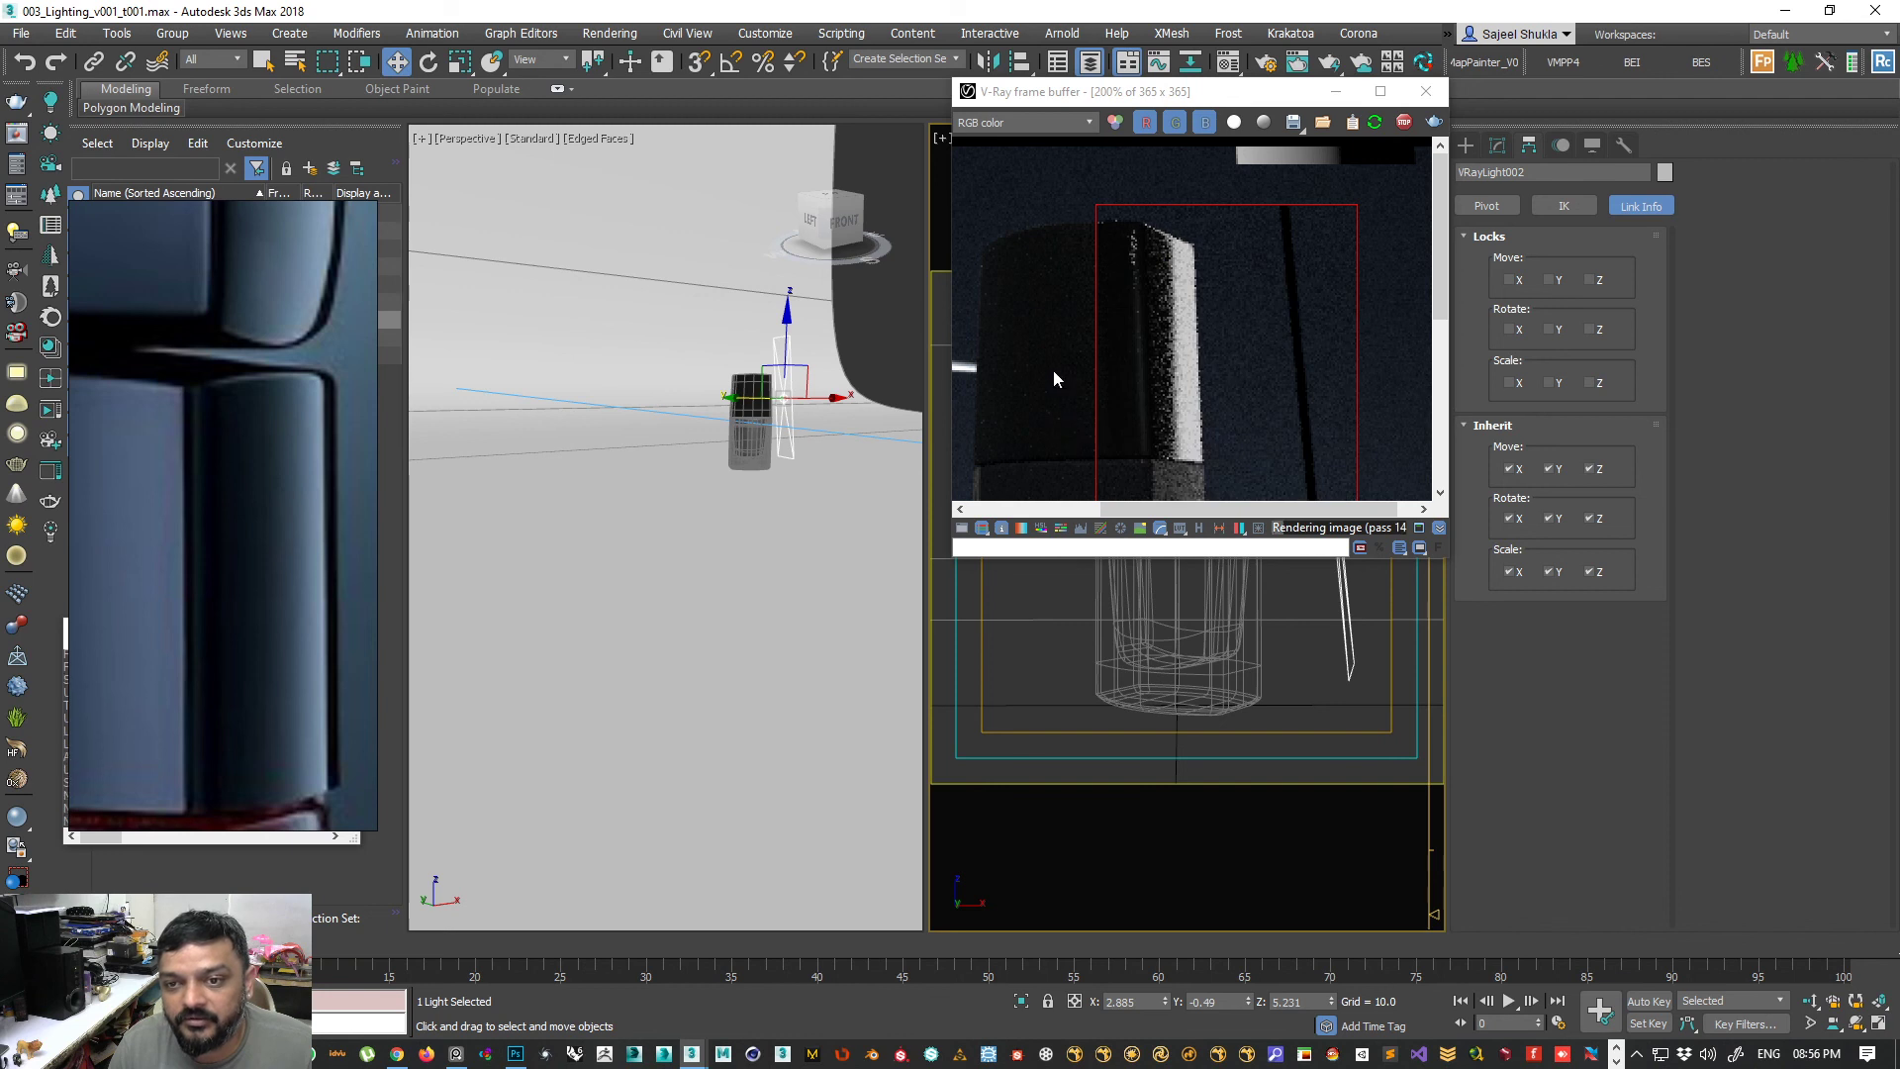
scroll(259, 622, "down", 4)
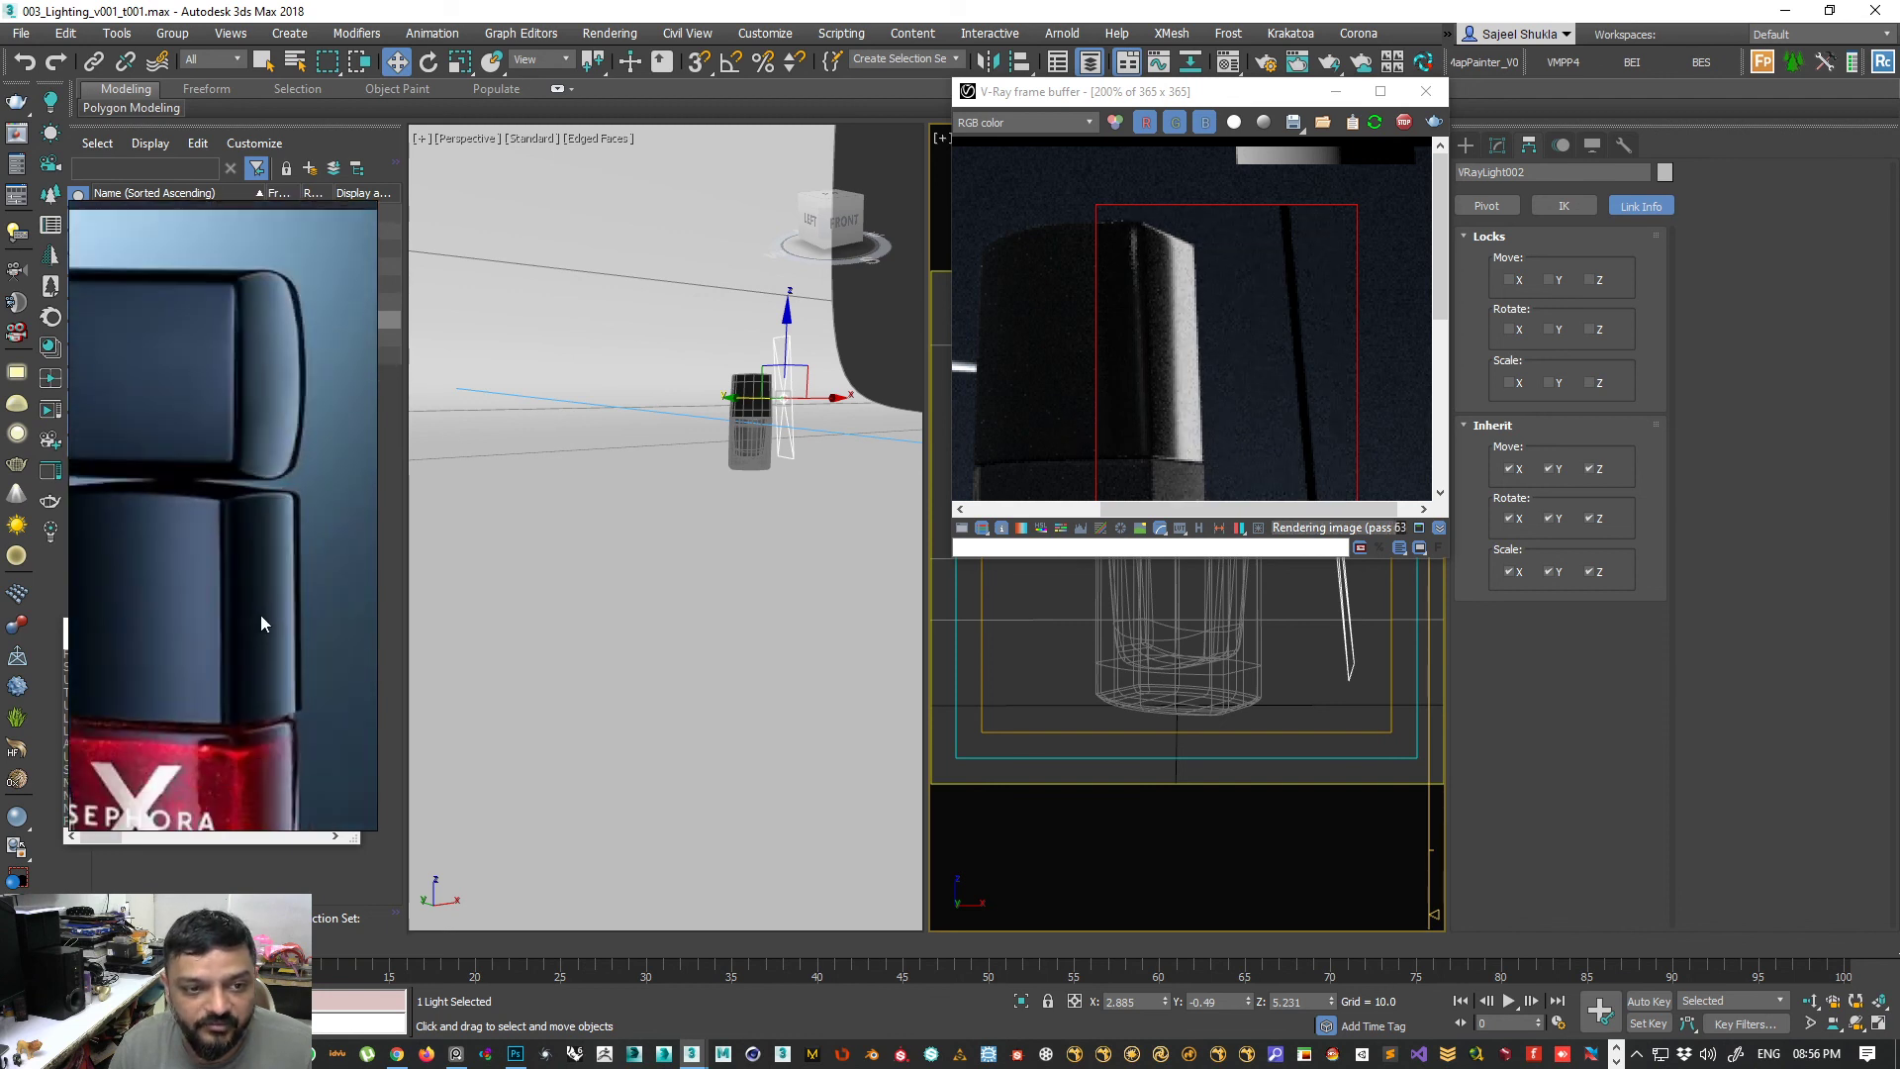
scroll(210, 535, "down", 3)
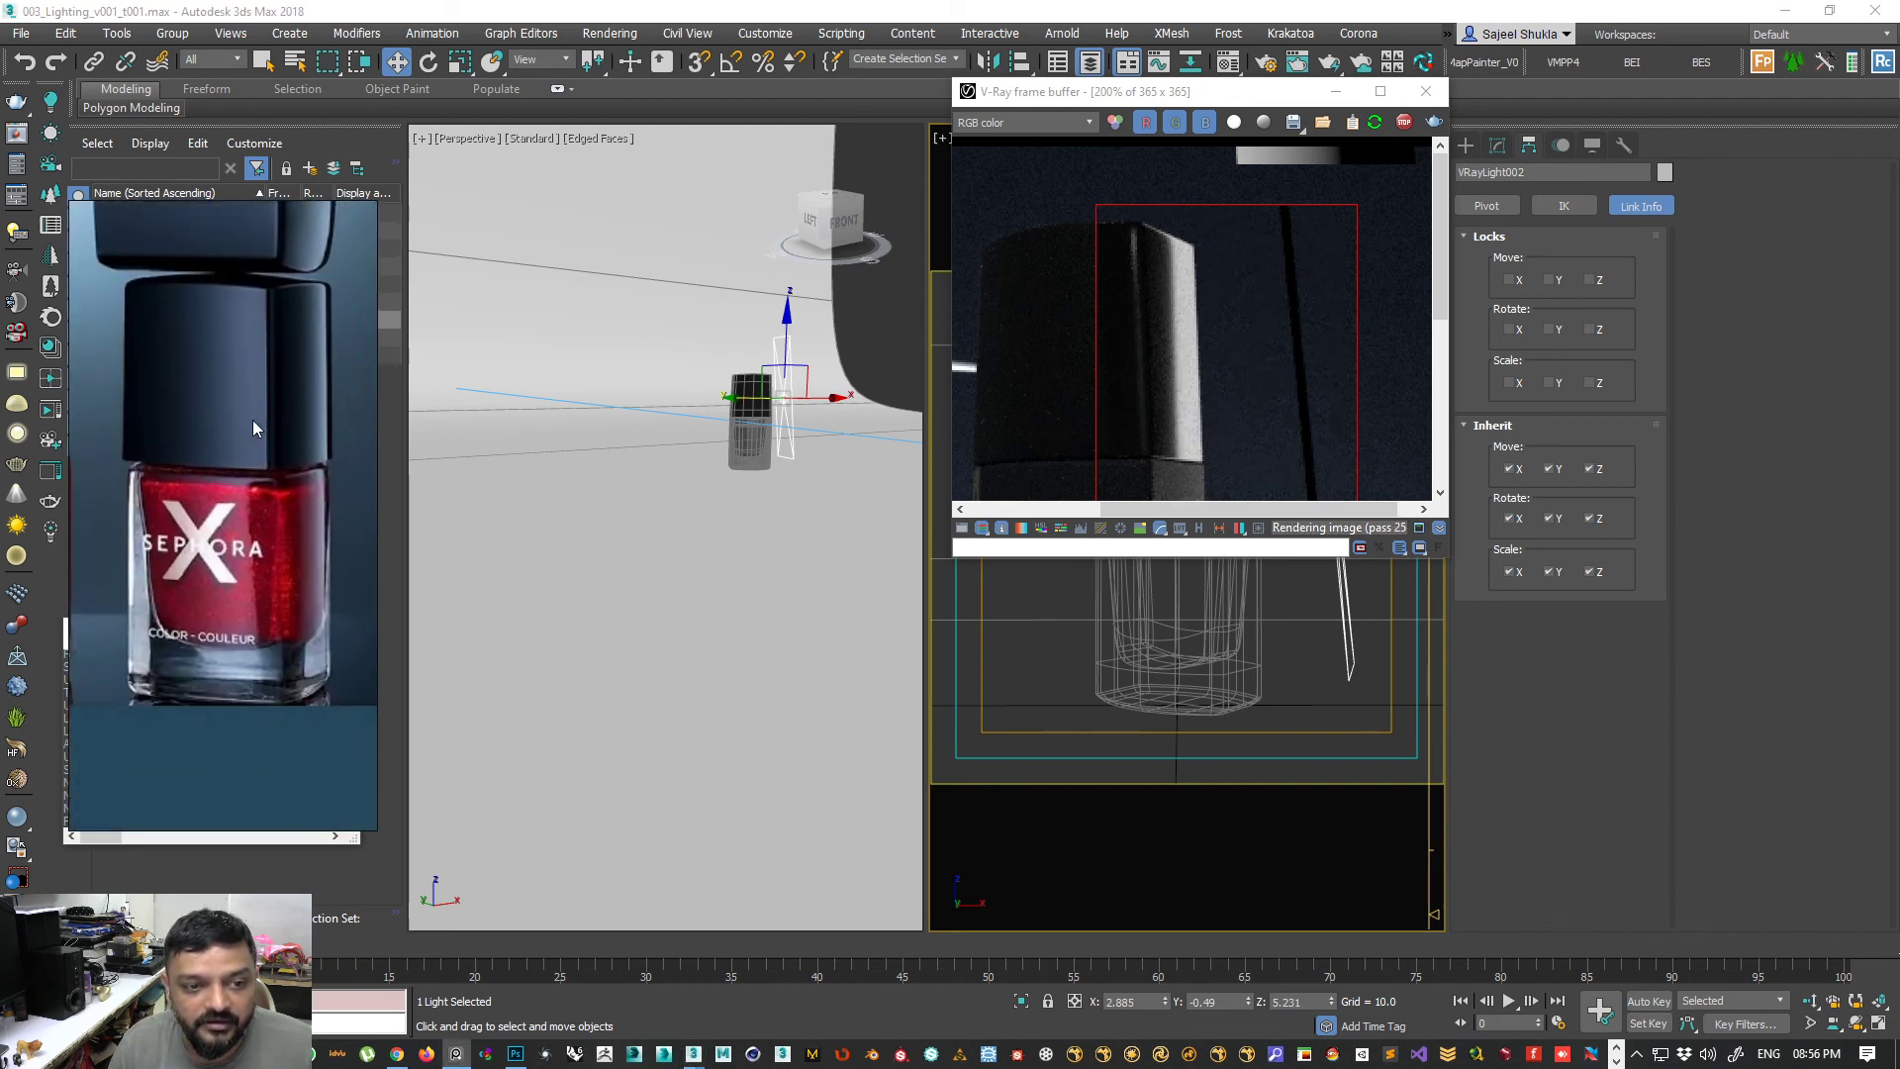